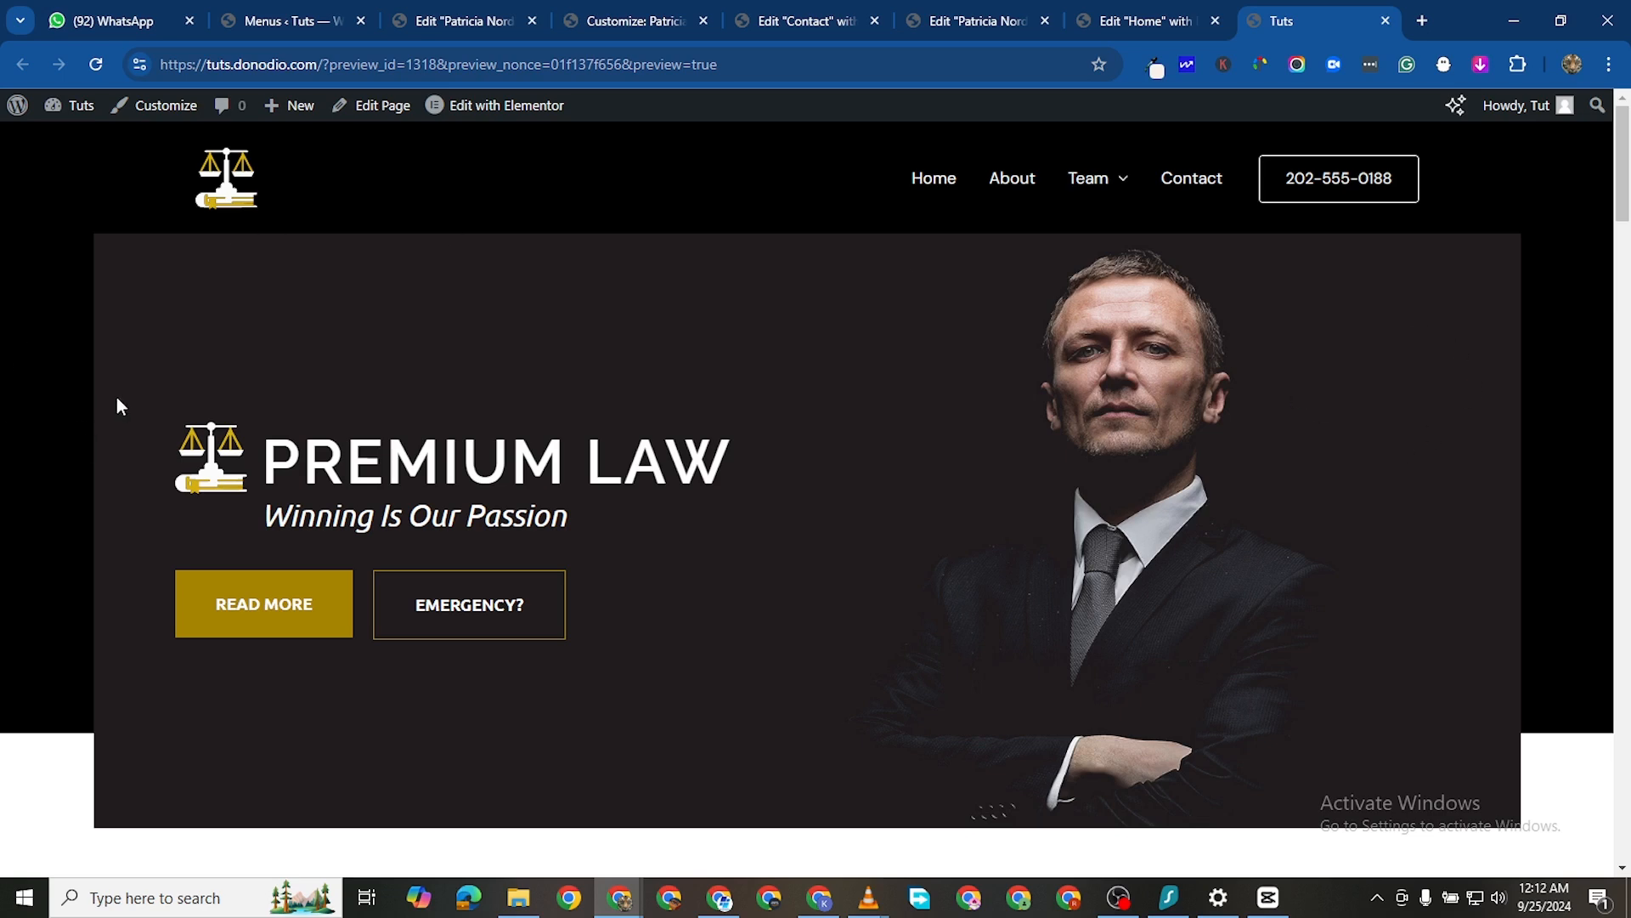
Examine the law firm home page preview from the hero banner through the photo gallery to the lead partner's message
scroll(433, 445, "down", 3)
scroll(454, 441, "up", 2)
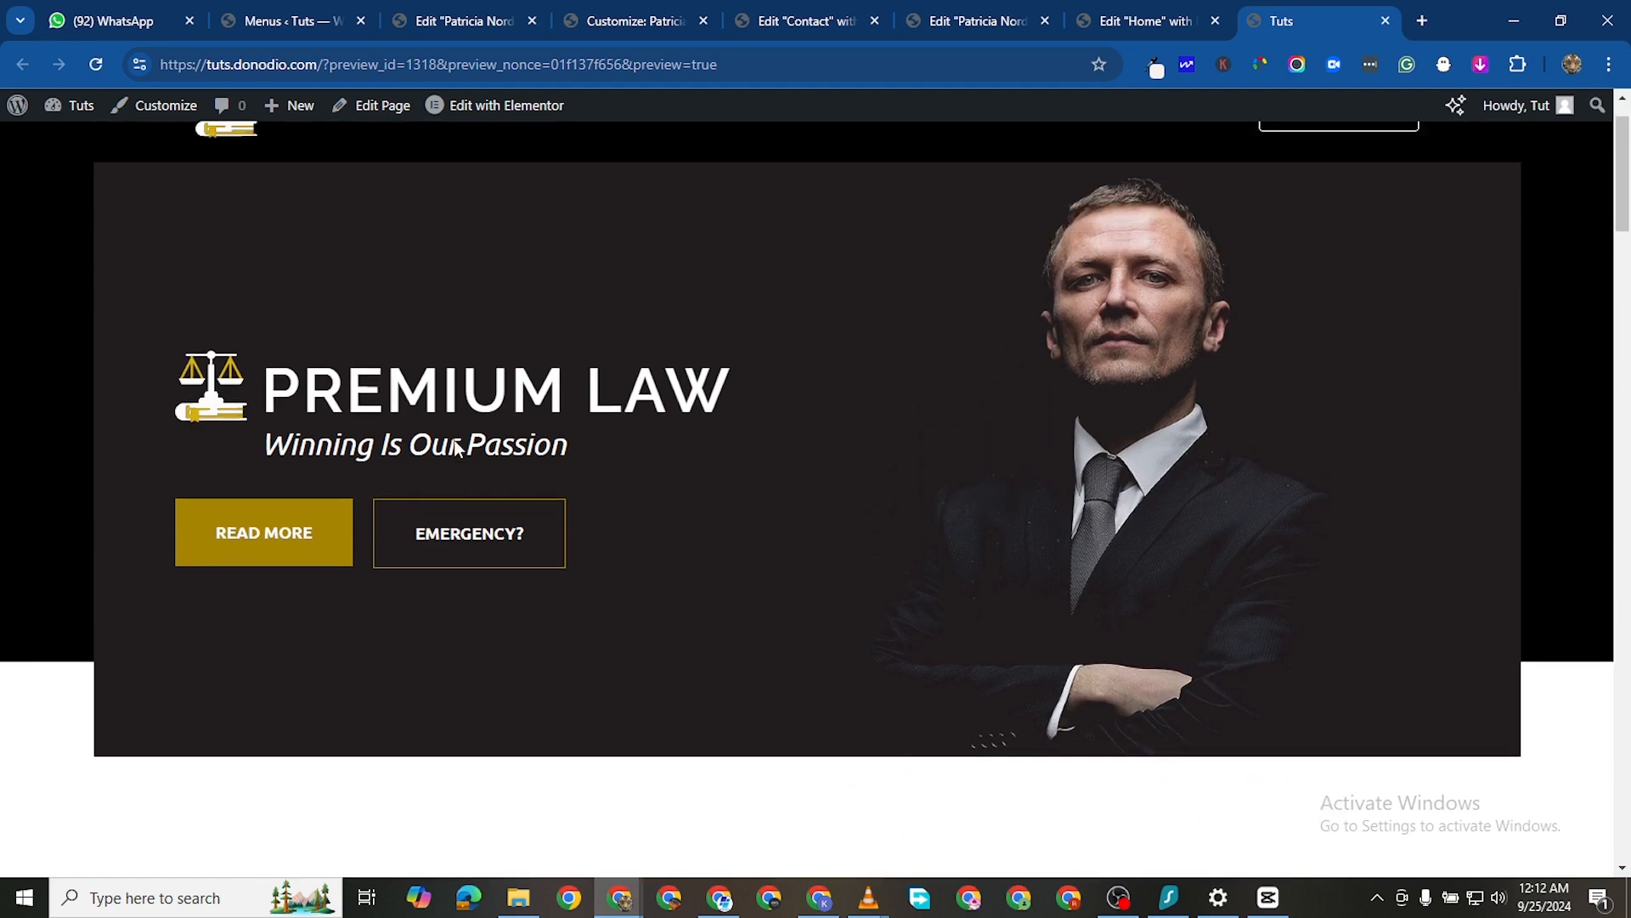
scroll(340, 433, "down", 1)
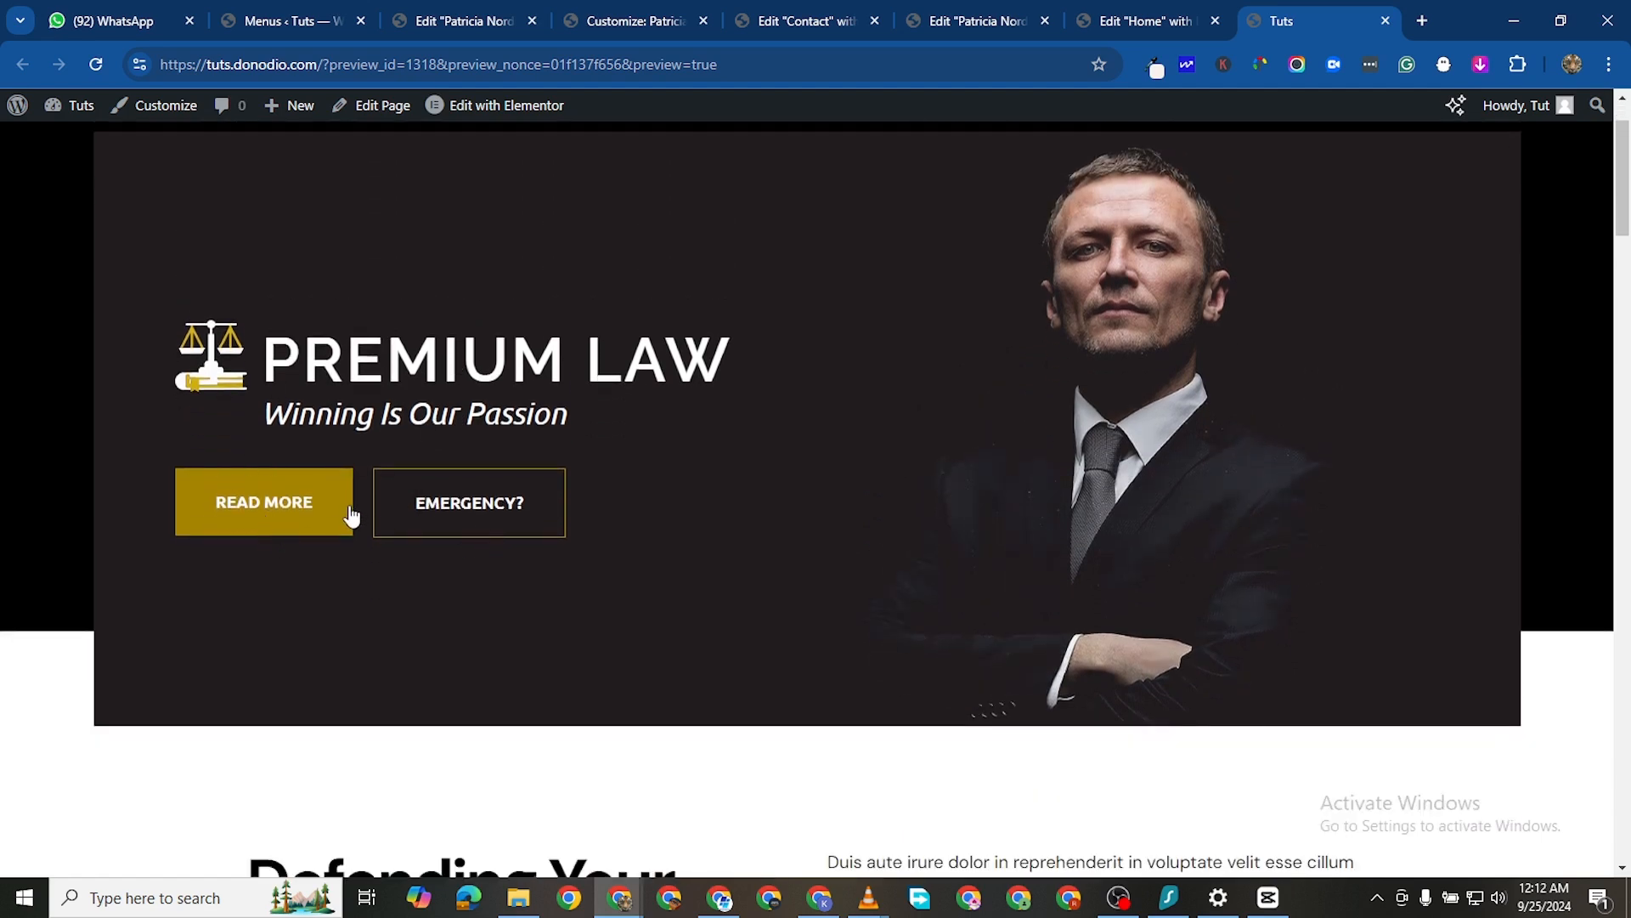
scroll(711, 484, "down", 4)
scroll(705, 624, "down", 2)
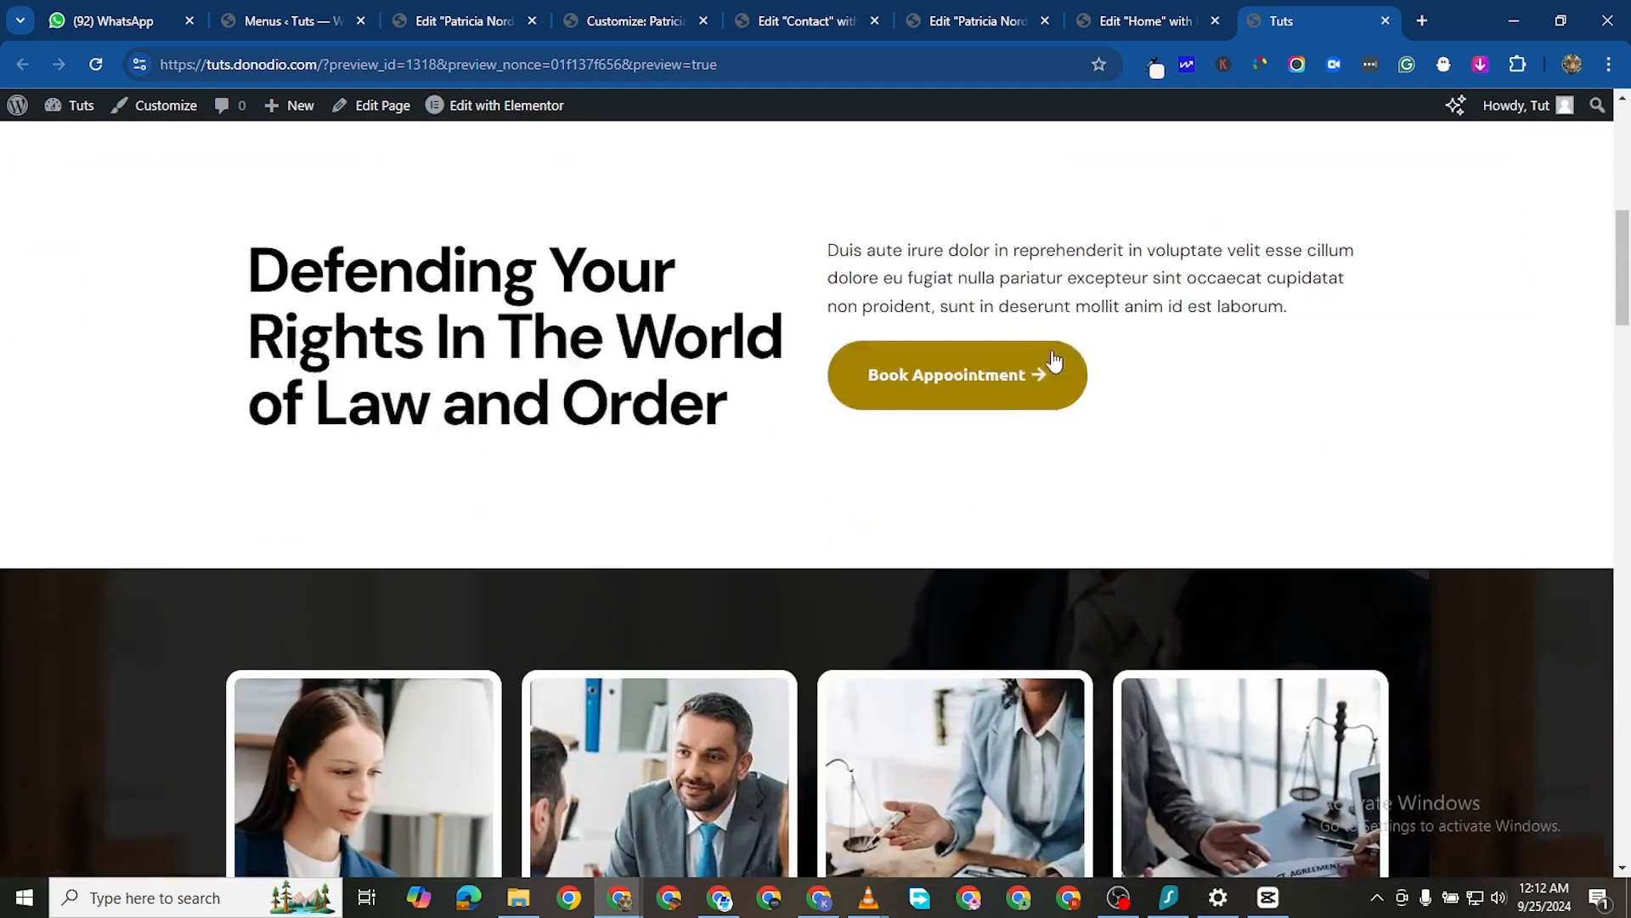
scroll(958, 408, "down", 5)
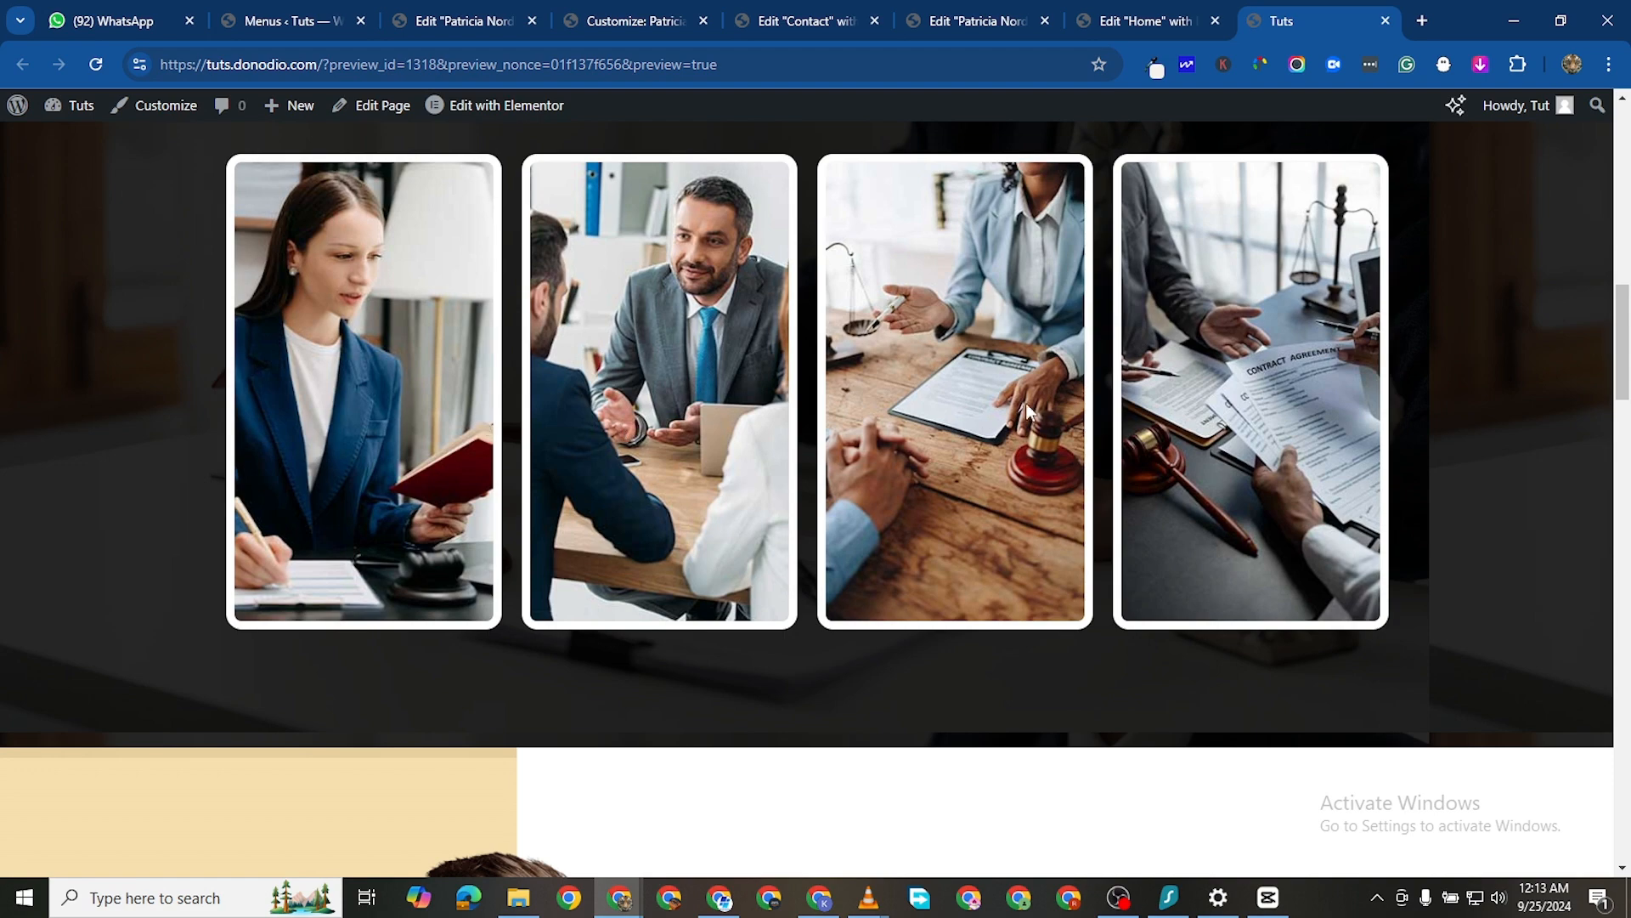
scroll(1028, 410, "down", 8)
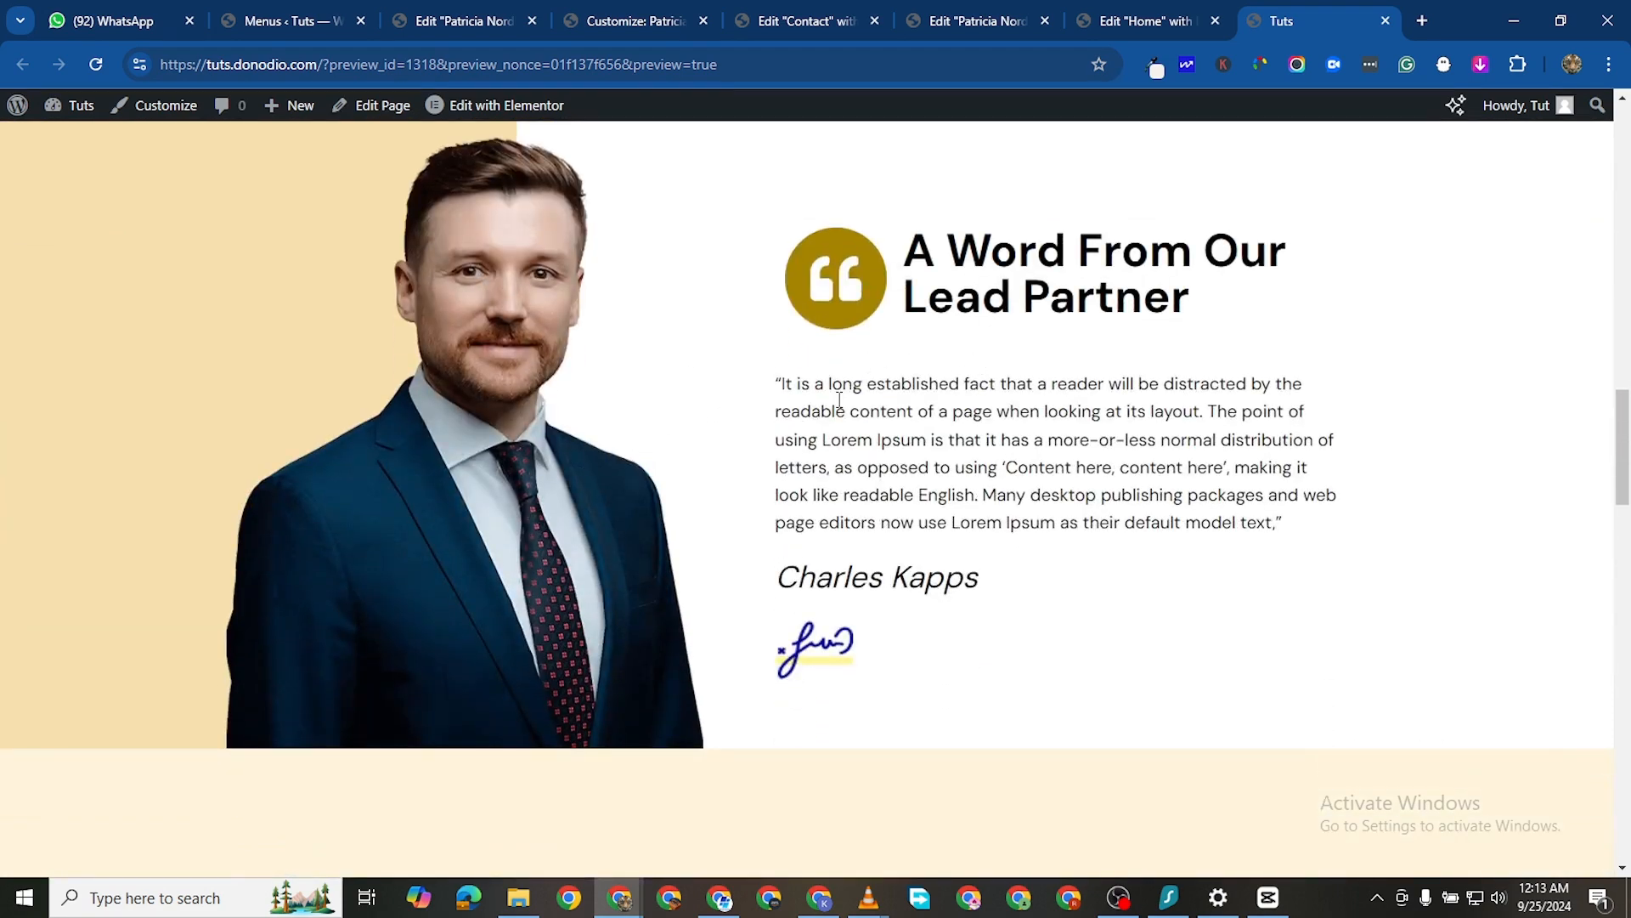
scroll(839, 400, "down", 2)
scroll(841, 430, "up", 3)
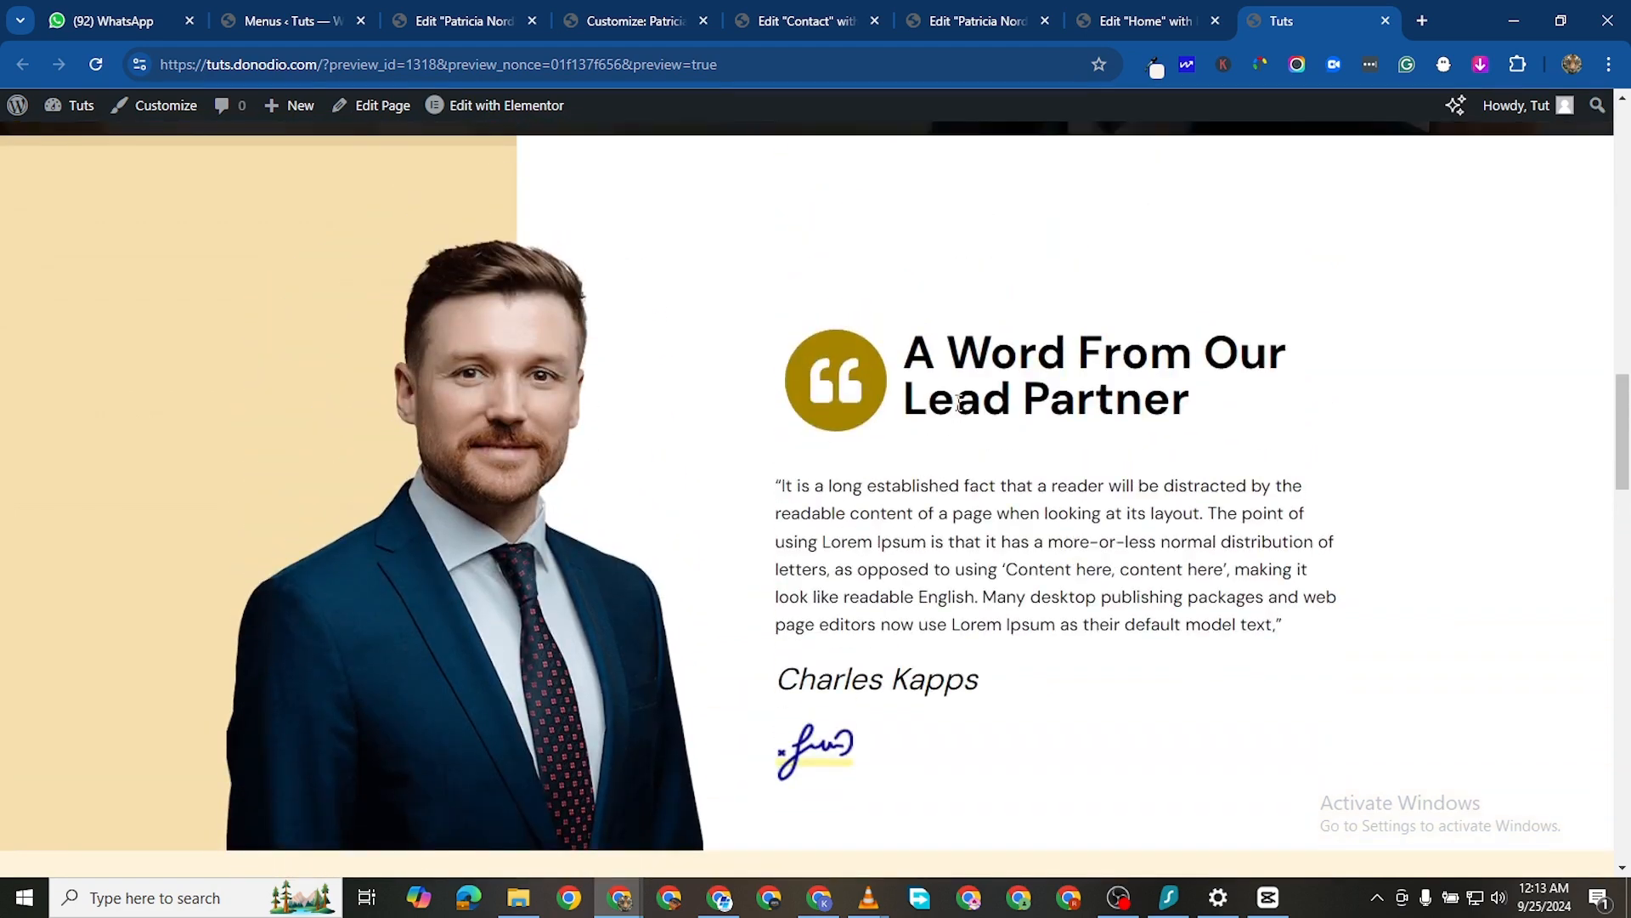
Review the rest of the home page: the What We Do section, practice area cards, team profiles and footer
scroll(958, 403, "down", 9)
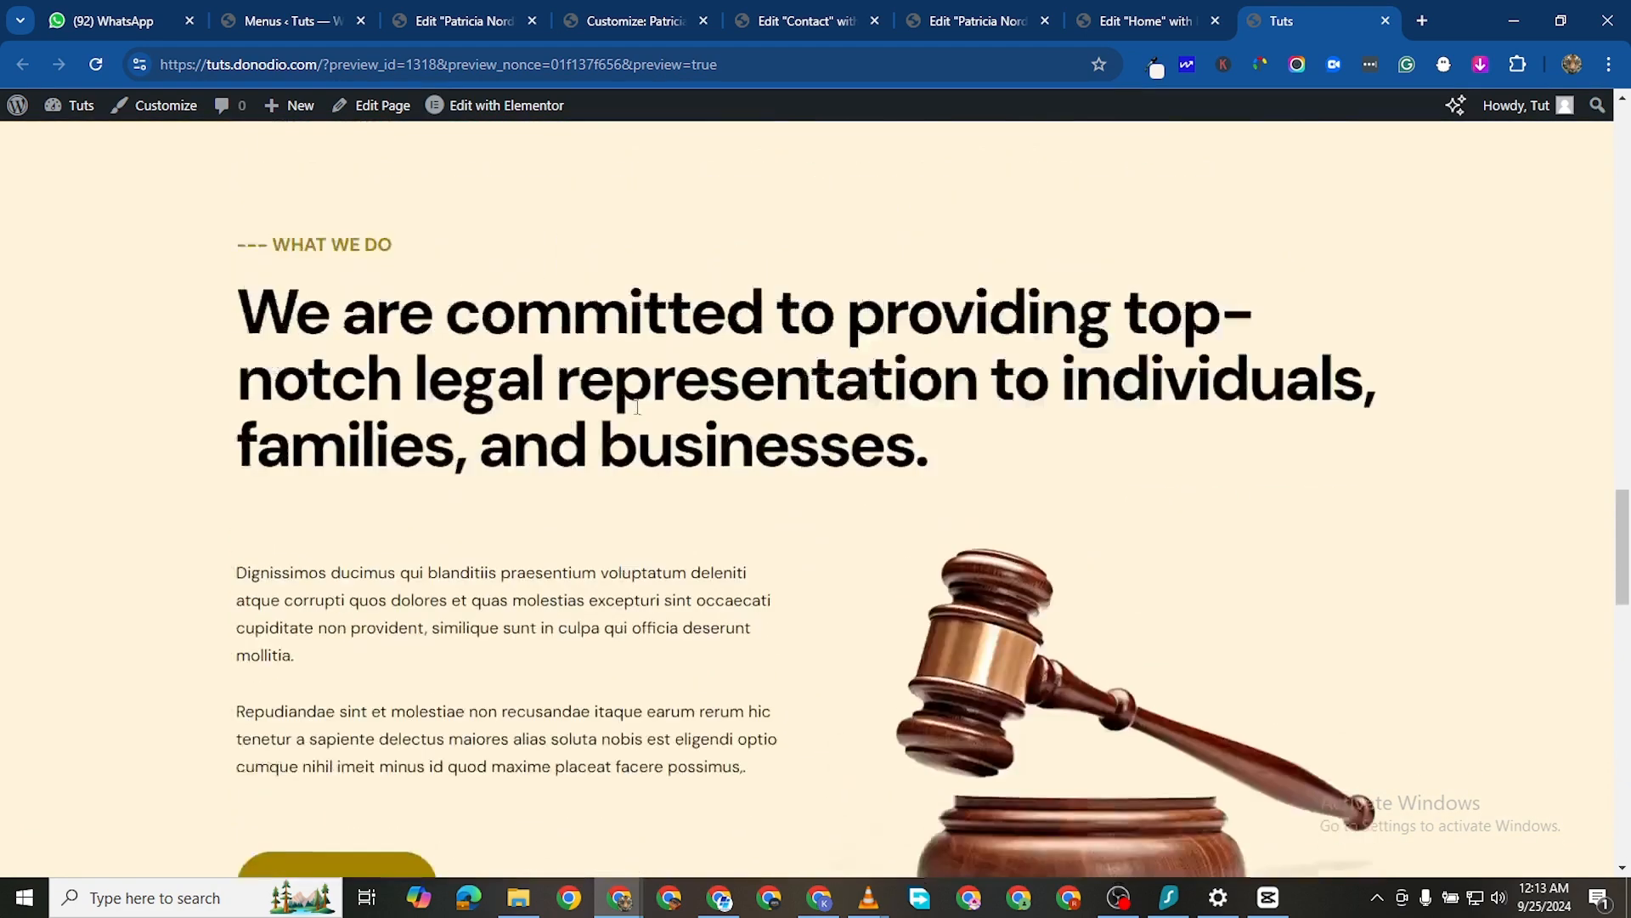
scroll(801, 208, "up", 2)
scroll(940, 648, "down", 9)
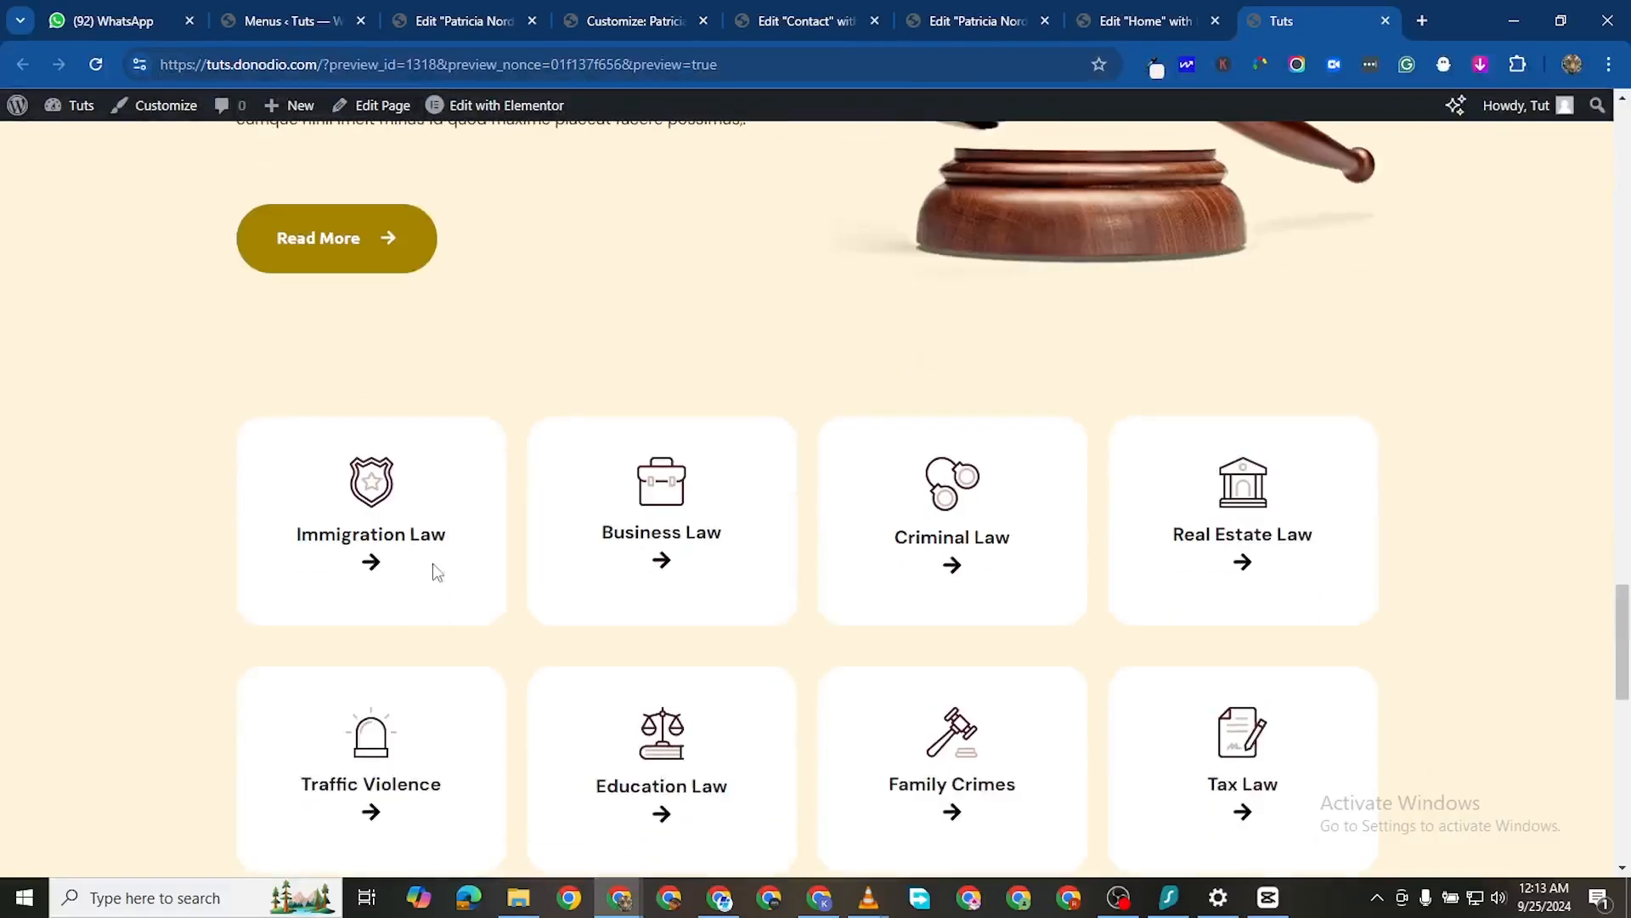
scroll(319, 665, "down", 3)
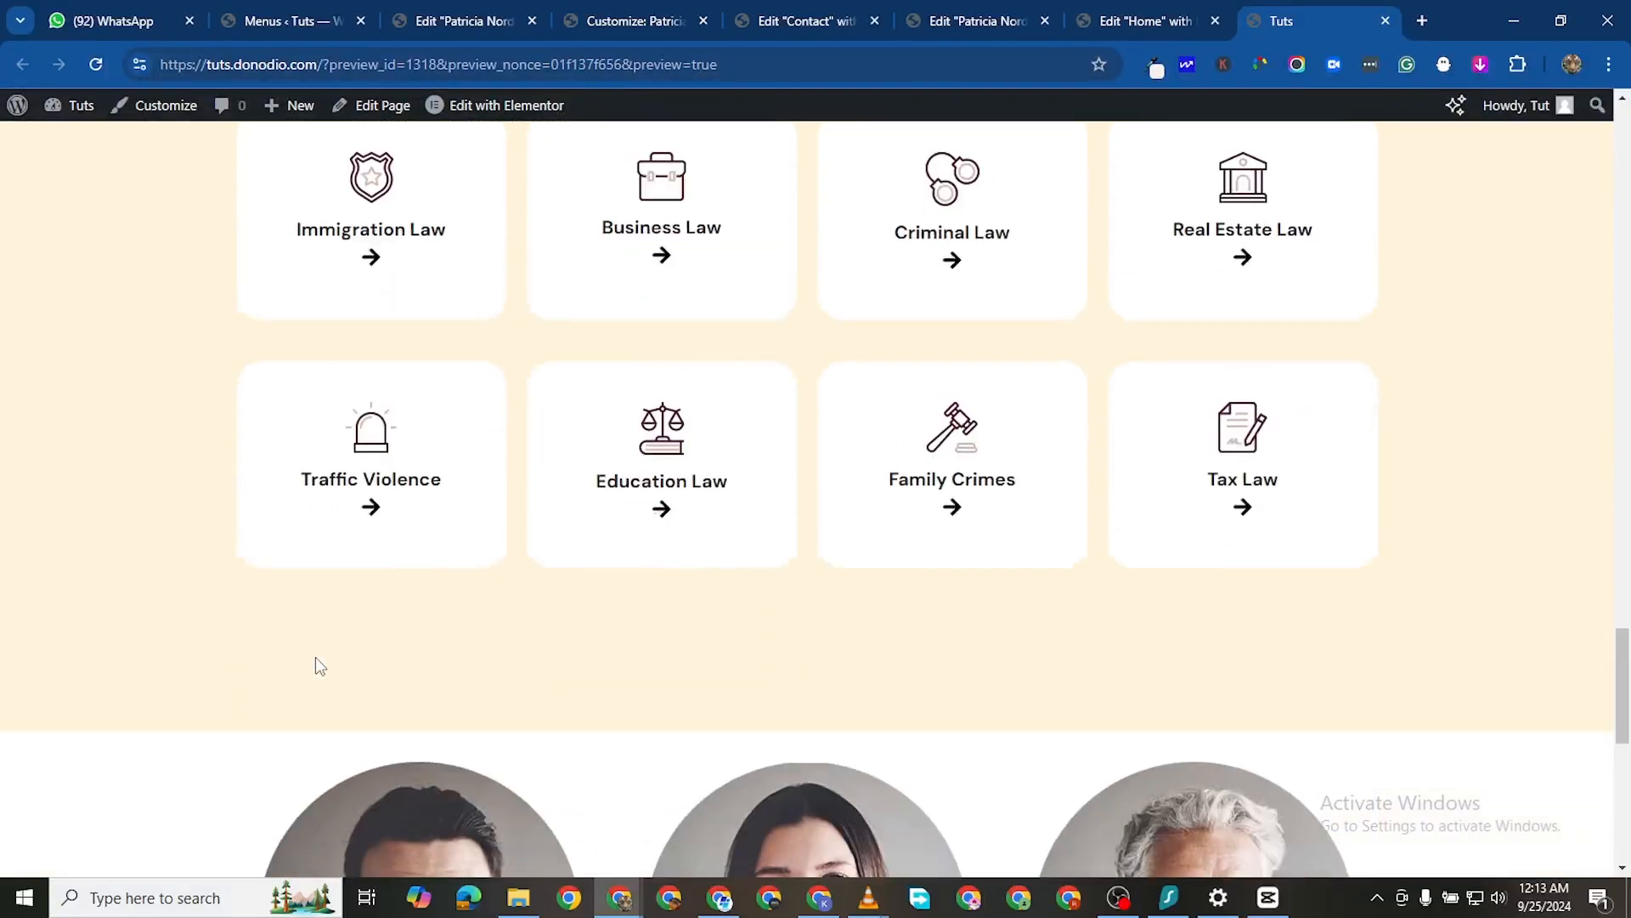
scroll(542, 542, "down", 2)
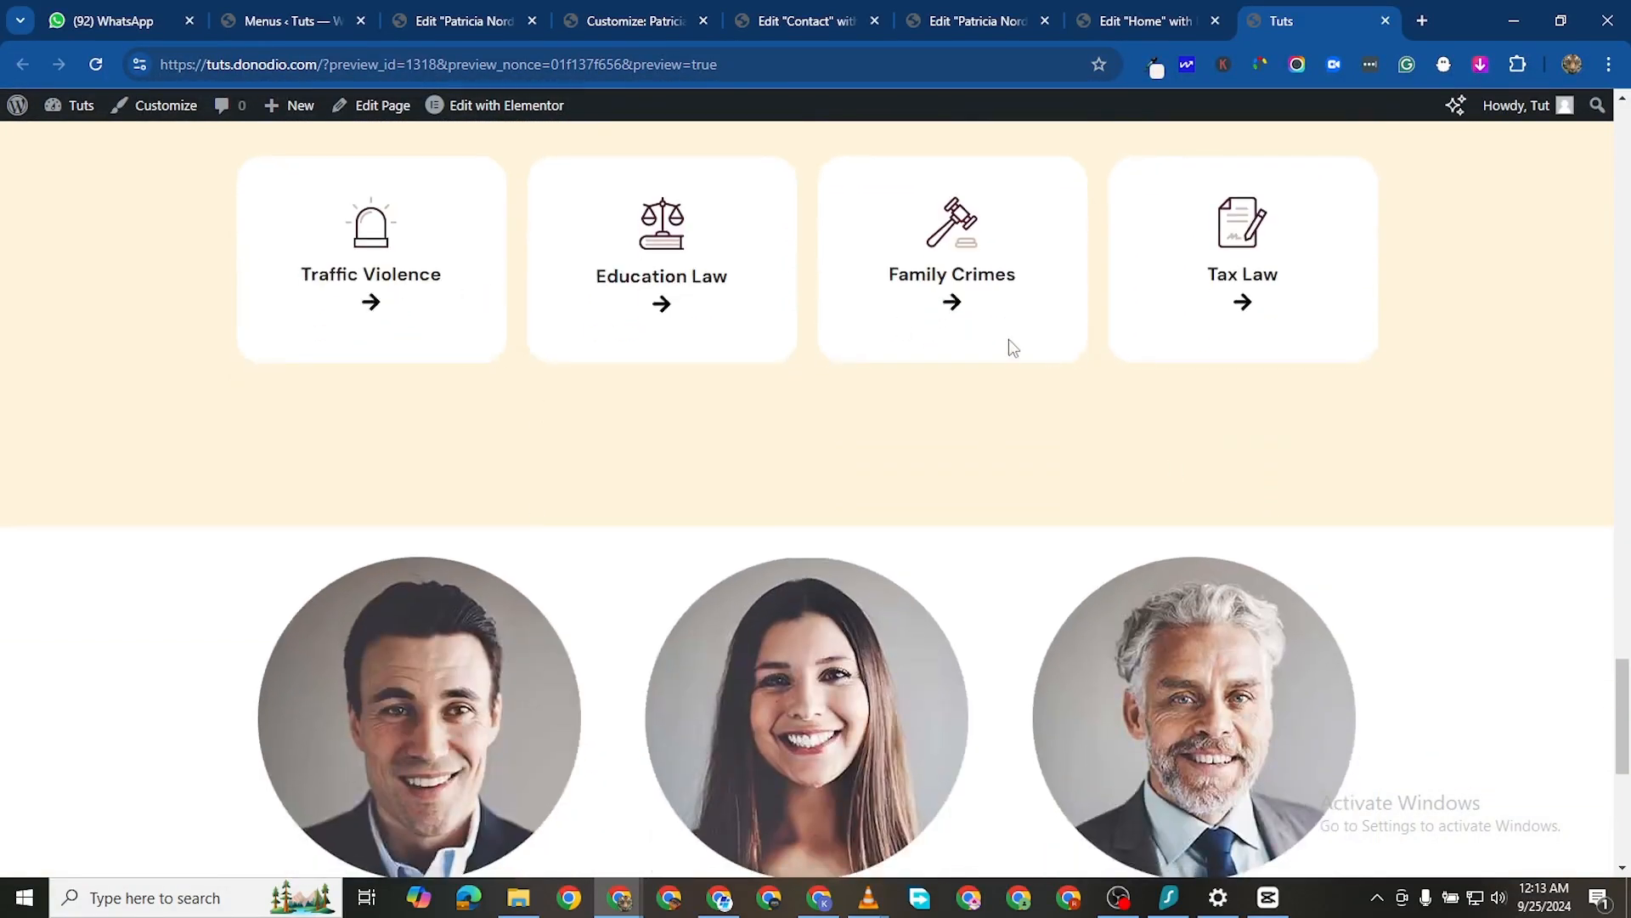
scroll(520, 554, "down", 2)
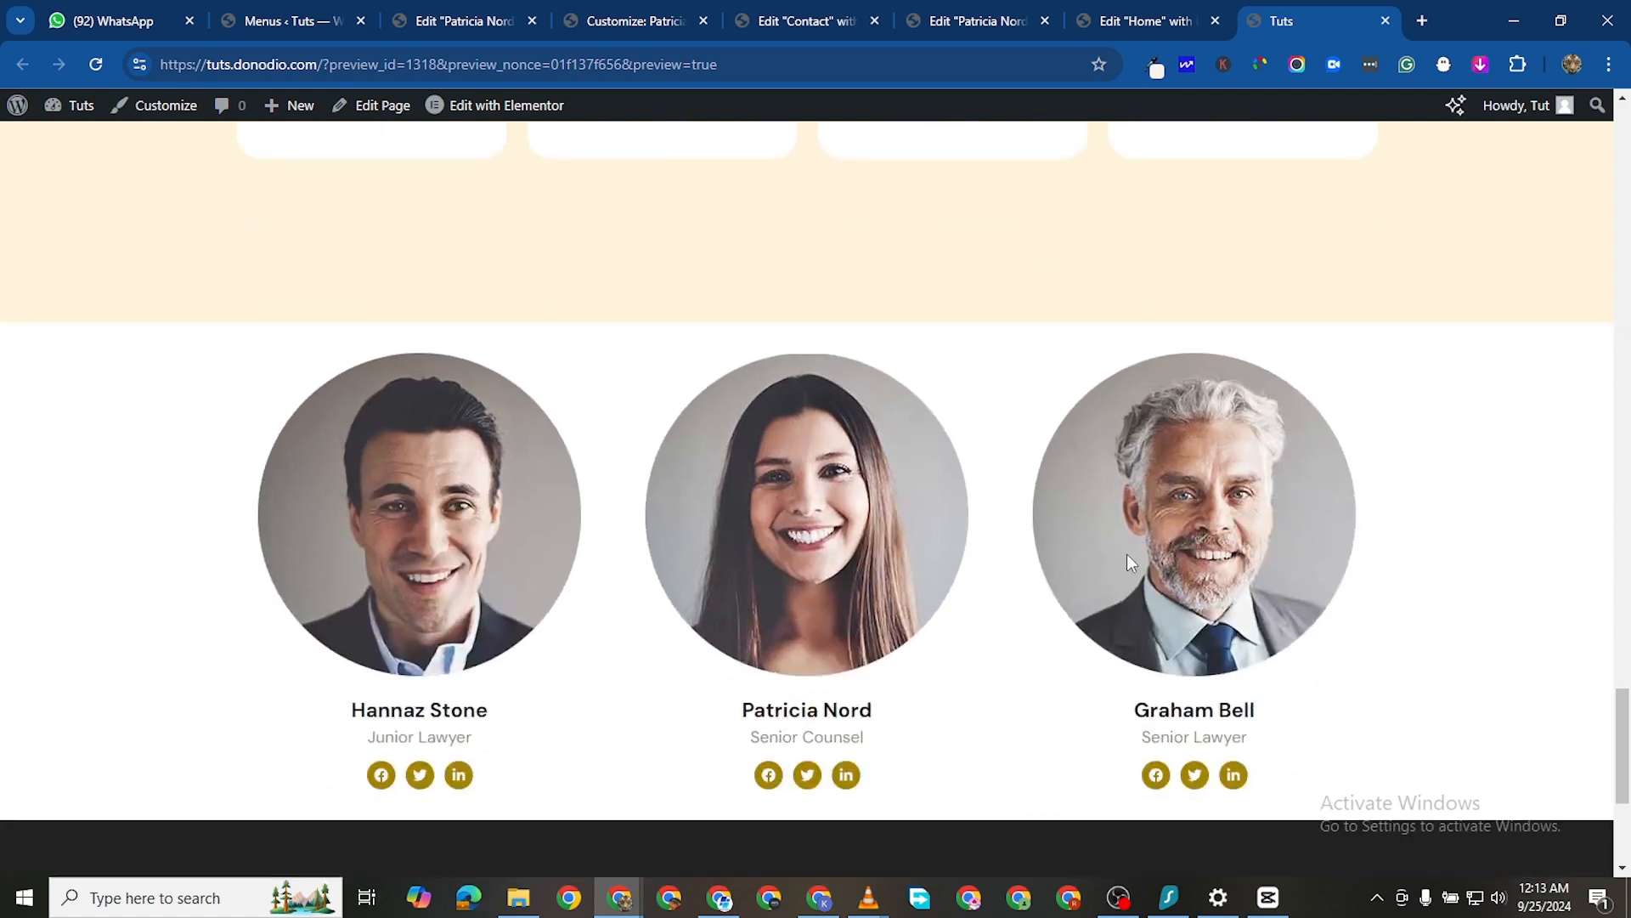
scroll(850, 518, "down", 1)
scroll(860, 571, "up", 2)
scroll(918, 588, "down", 5)
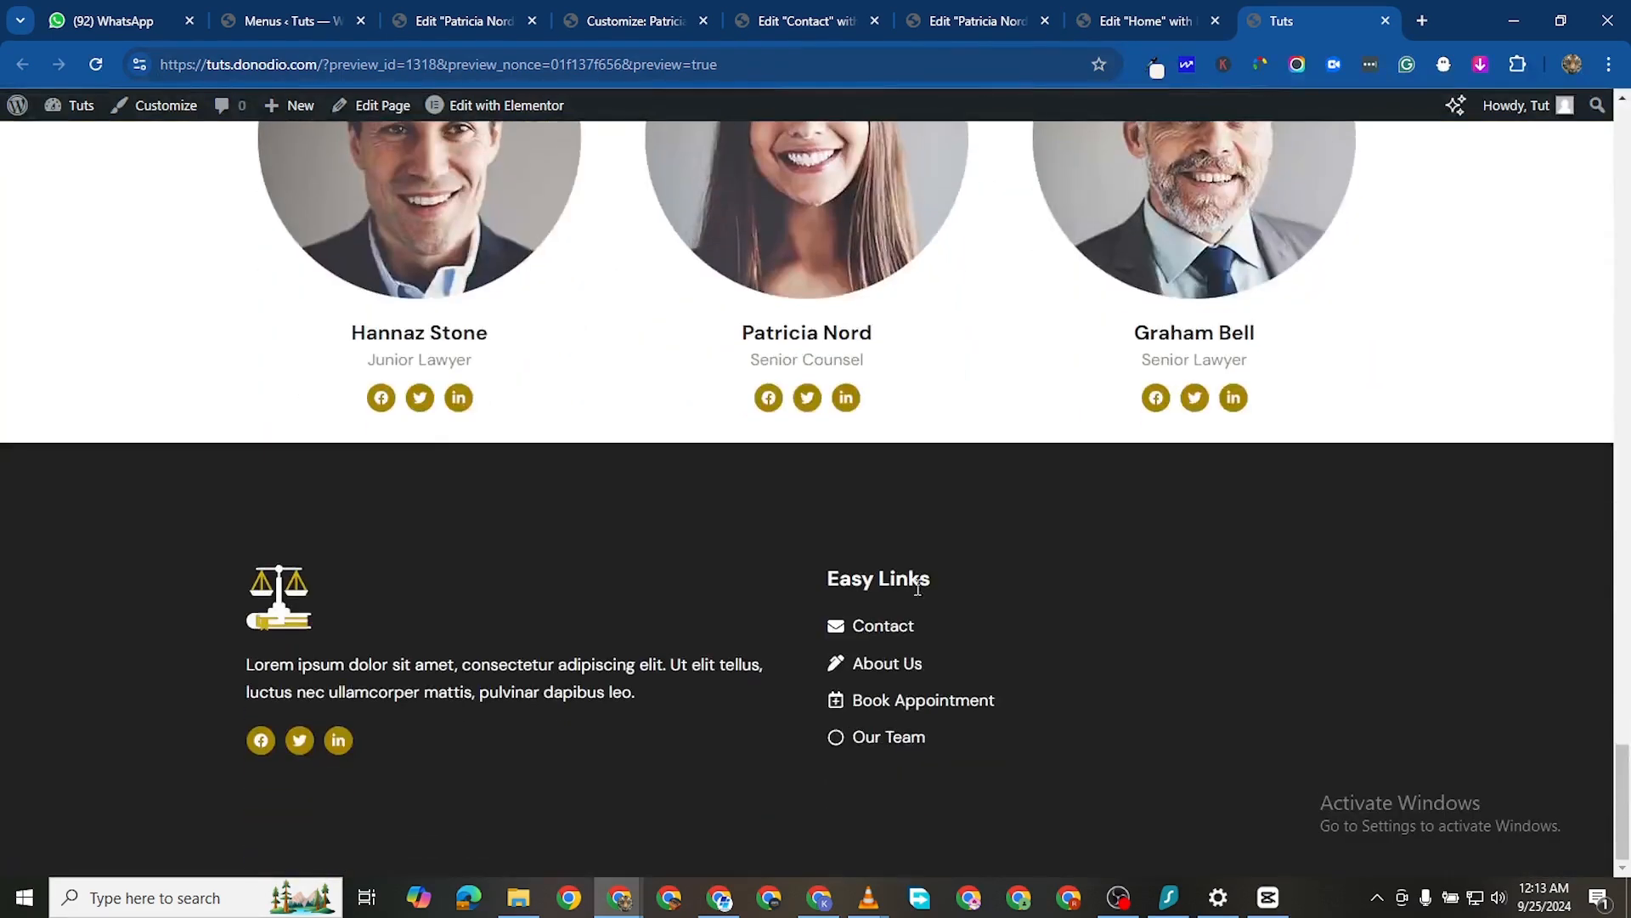
Open the site's About page and examine its introduction and the Who We Are statistics cards
scroll(617, 662, "up", 20)
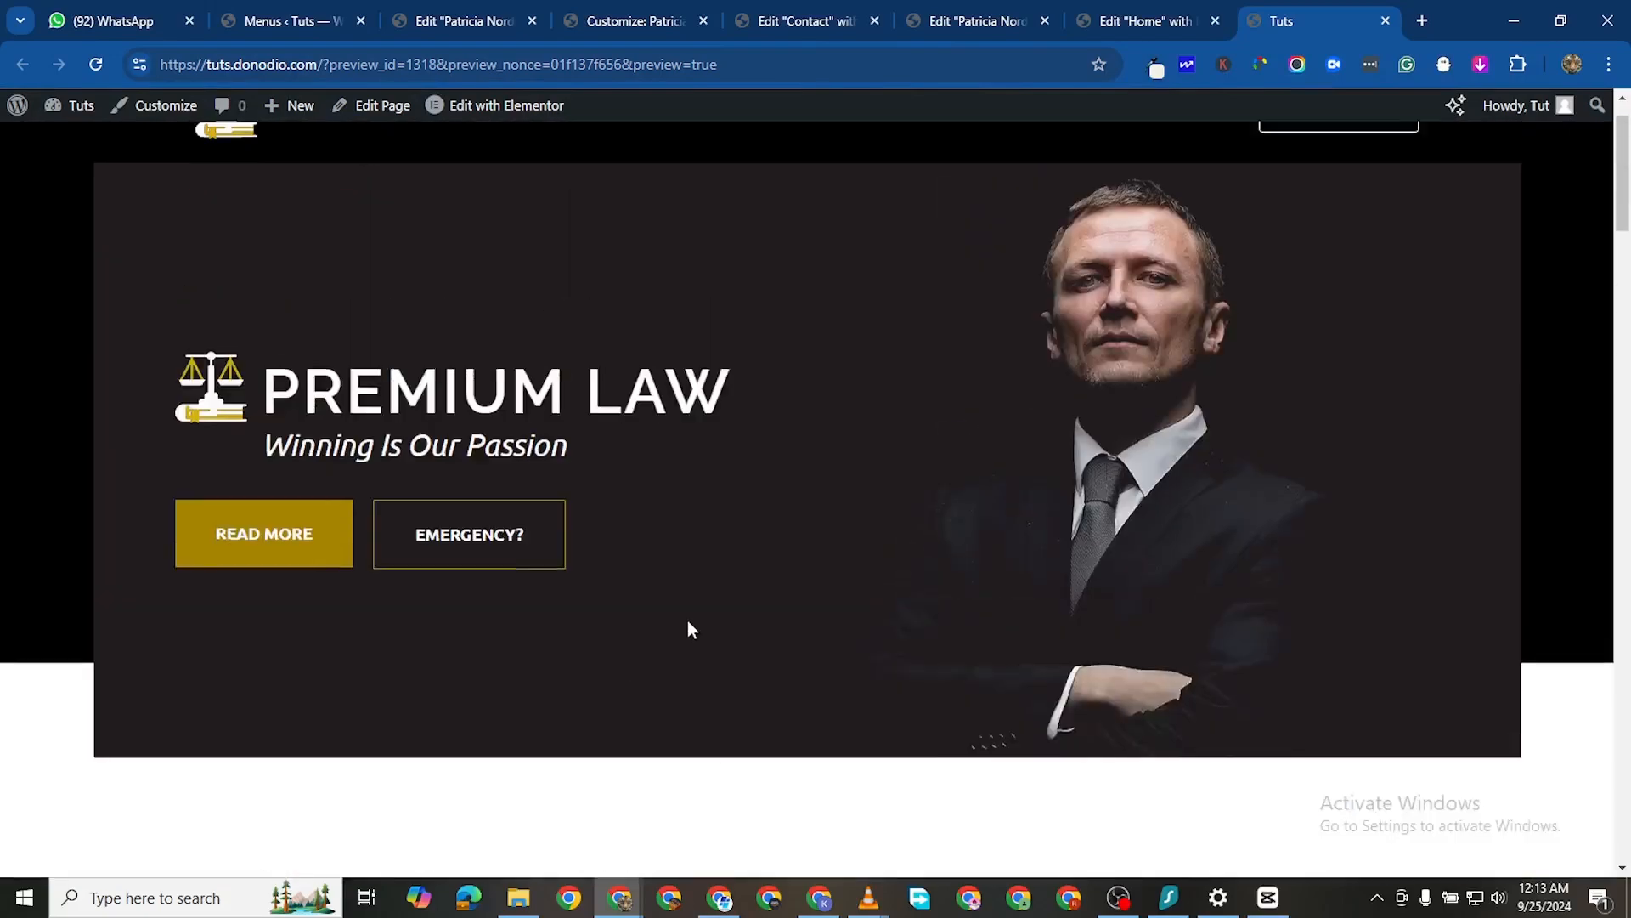
scroll(688, 628, "up", 1)
left_click(1017, 181)
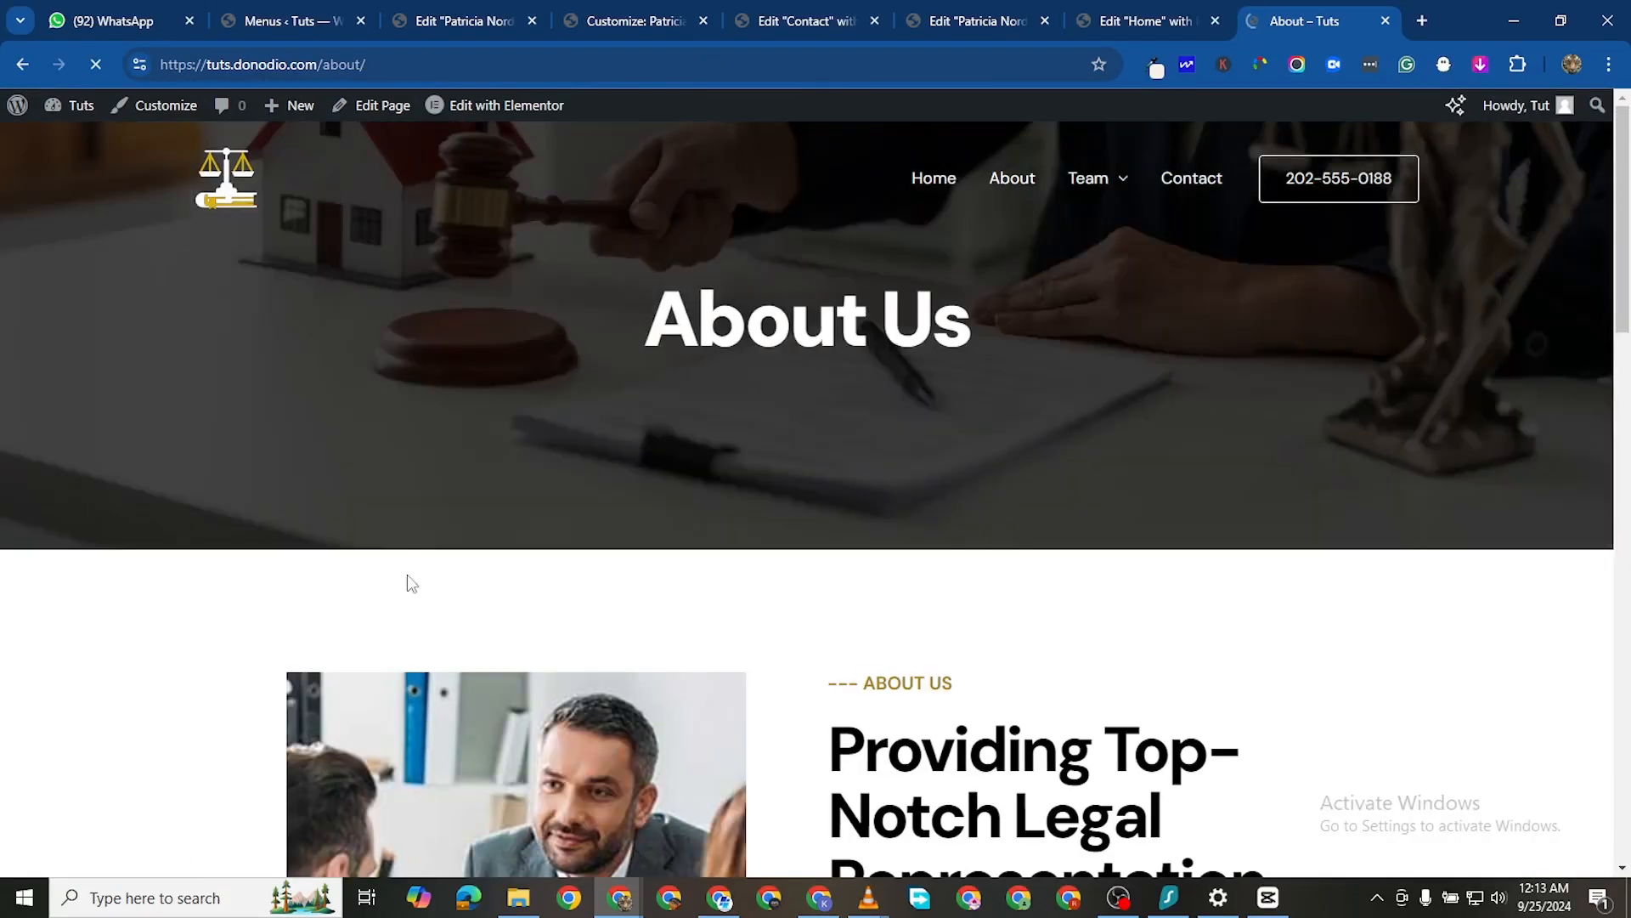
scroll(406, 576, "down", 3)
scroll(977, 527, "down", 1)
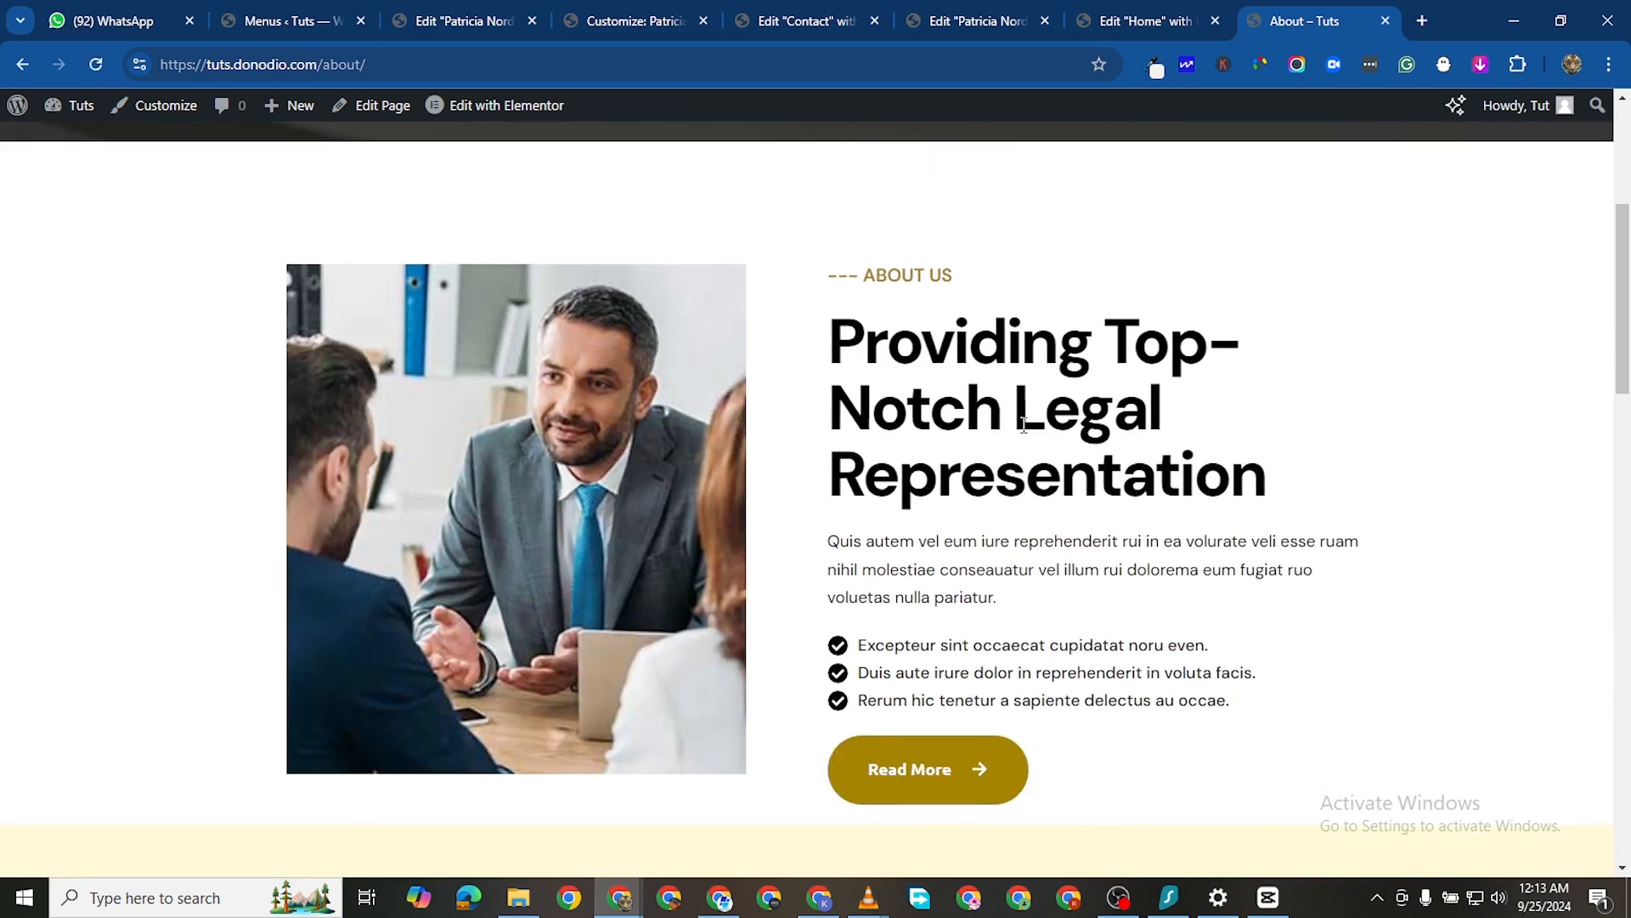
scroll(1024, 422, "down", 8)
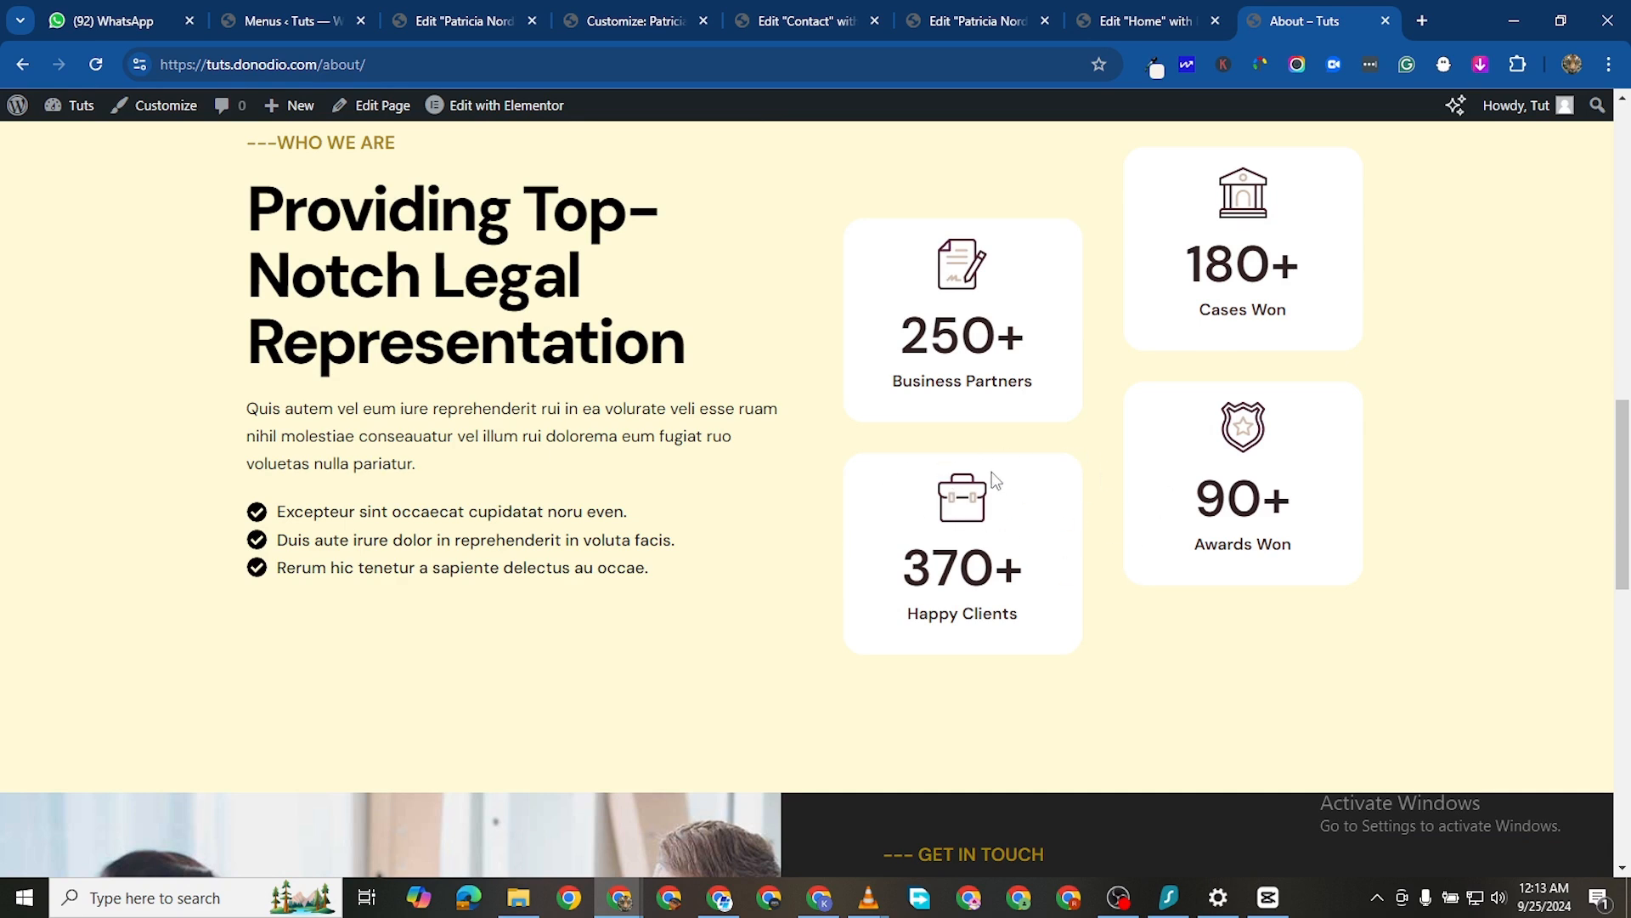
scroll(991, 476, "down", 1)
scroll(902, 365, "up", 2)
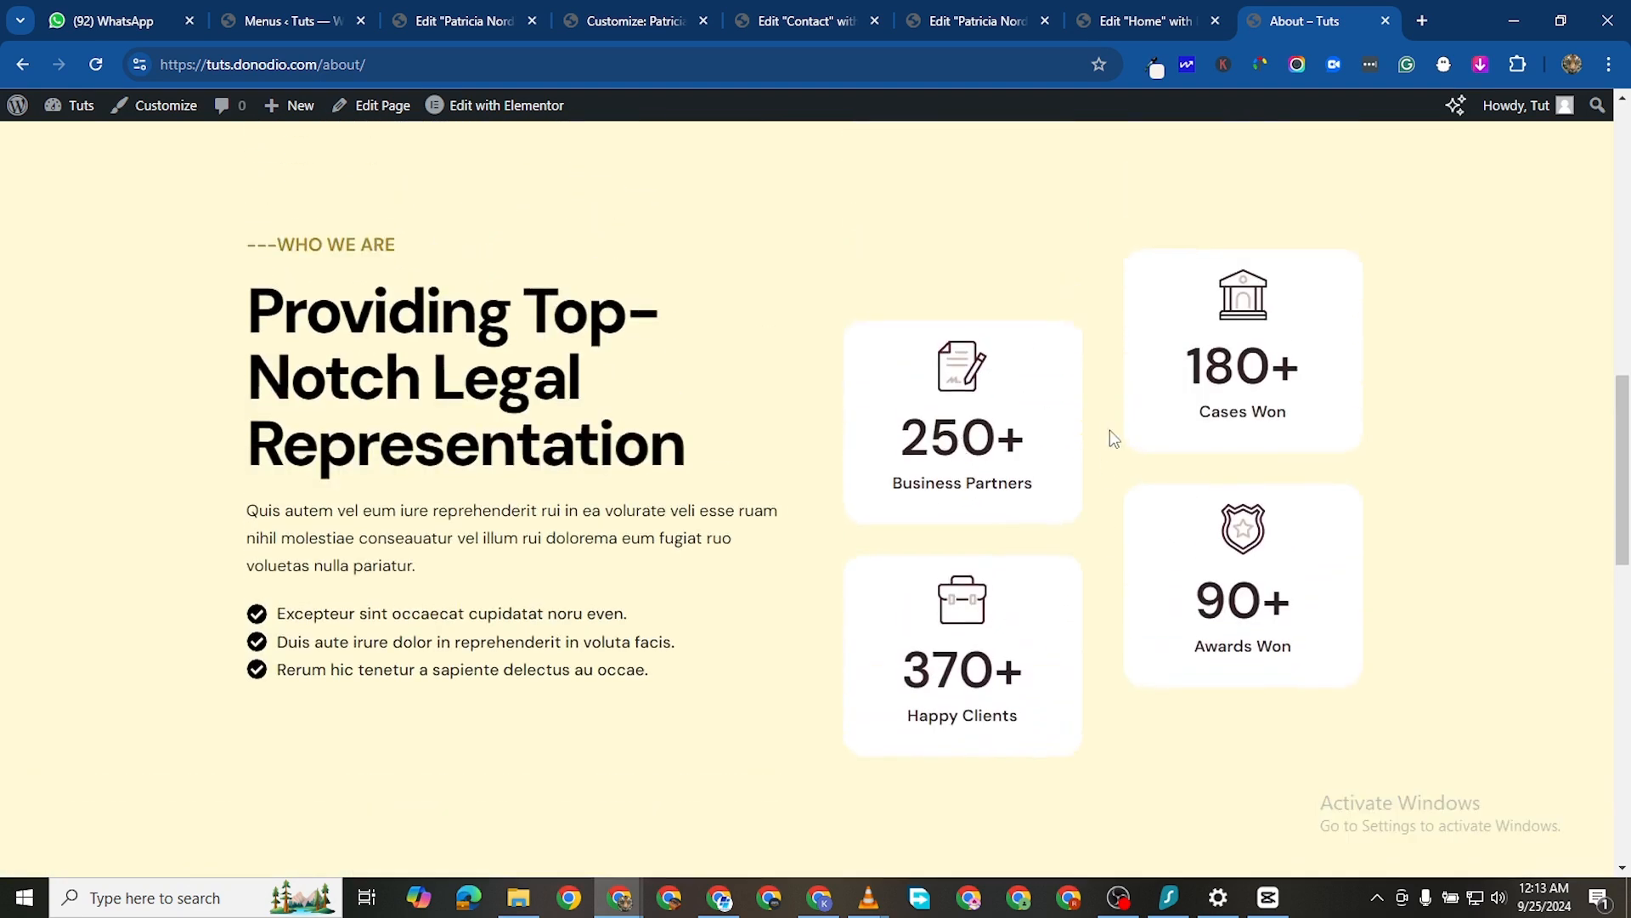
Examine the Book A Free Consultation form and the footer on the About page
scroll(1111, 437, "down", 7)
scroll(925, 542, "down", 6)
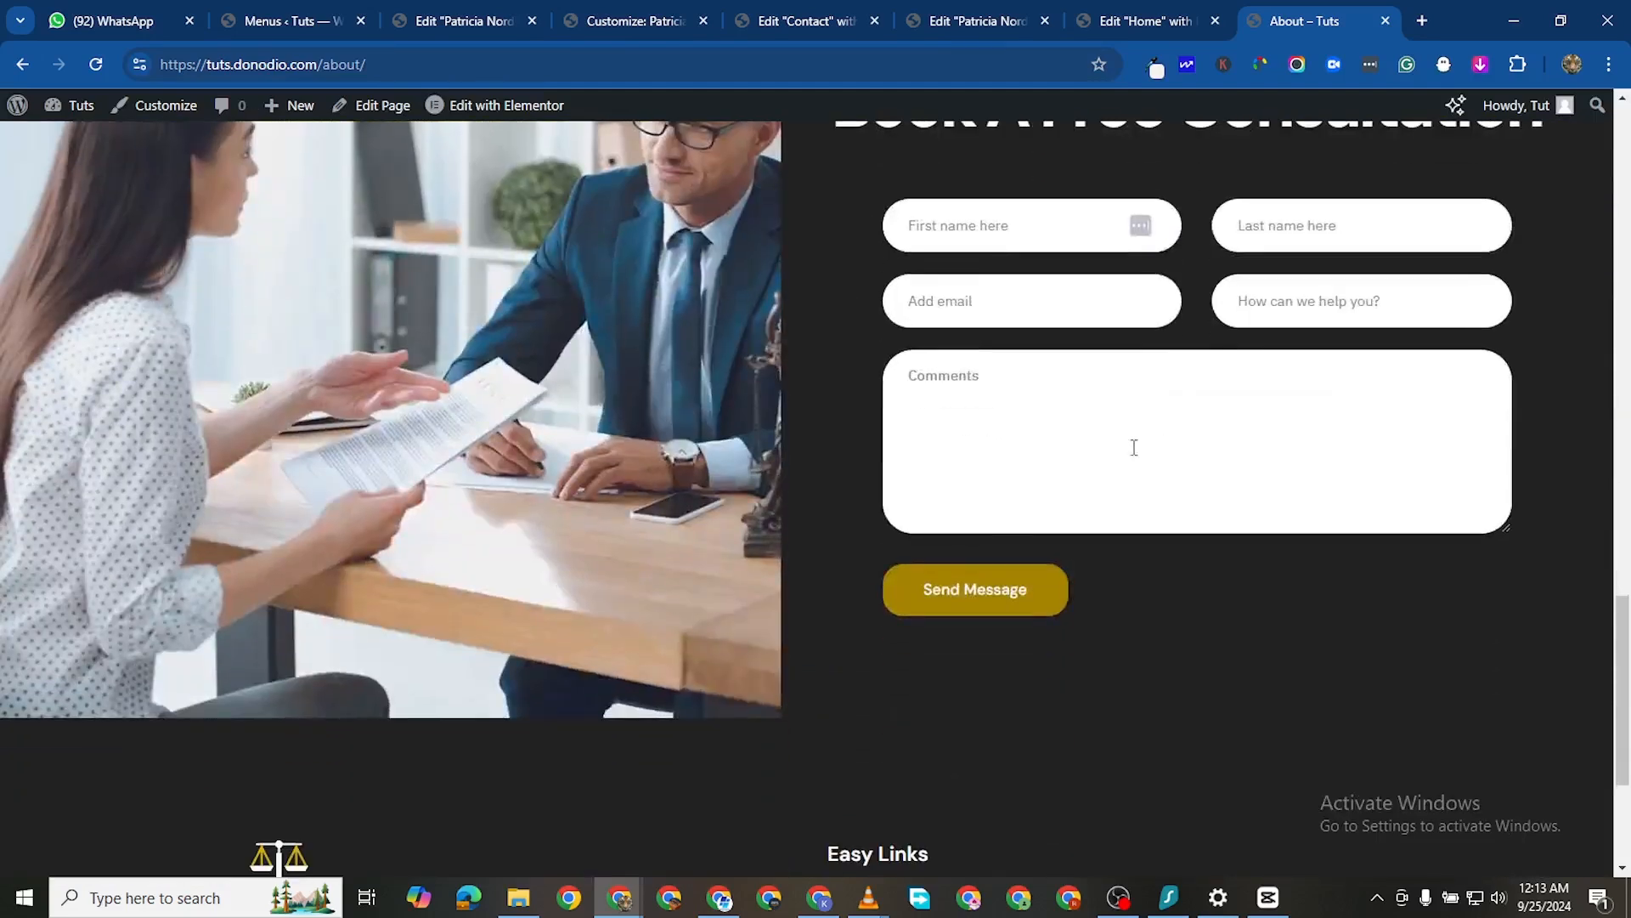
scroll(958, 517, "up", 1)
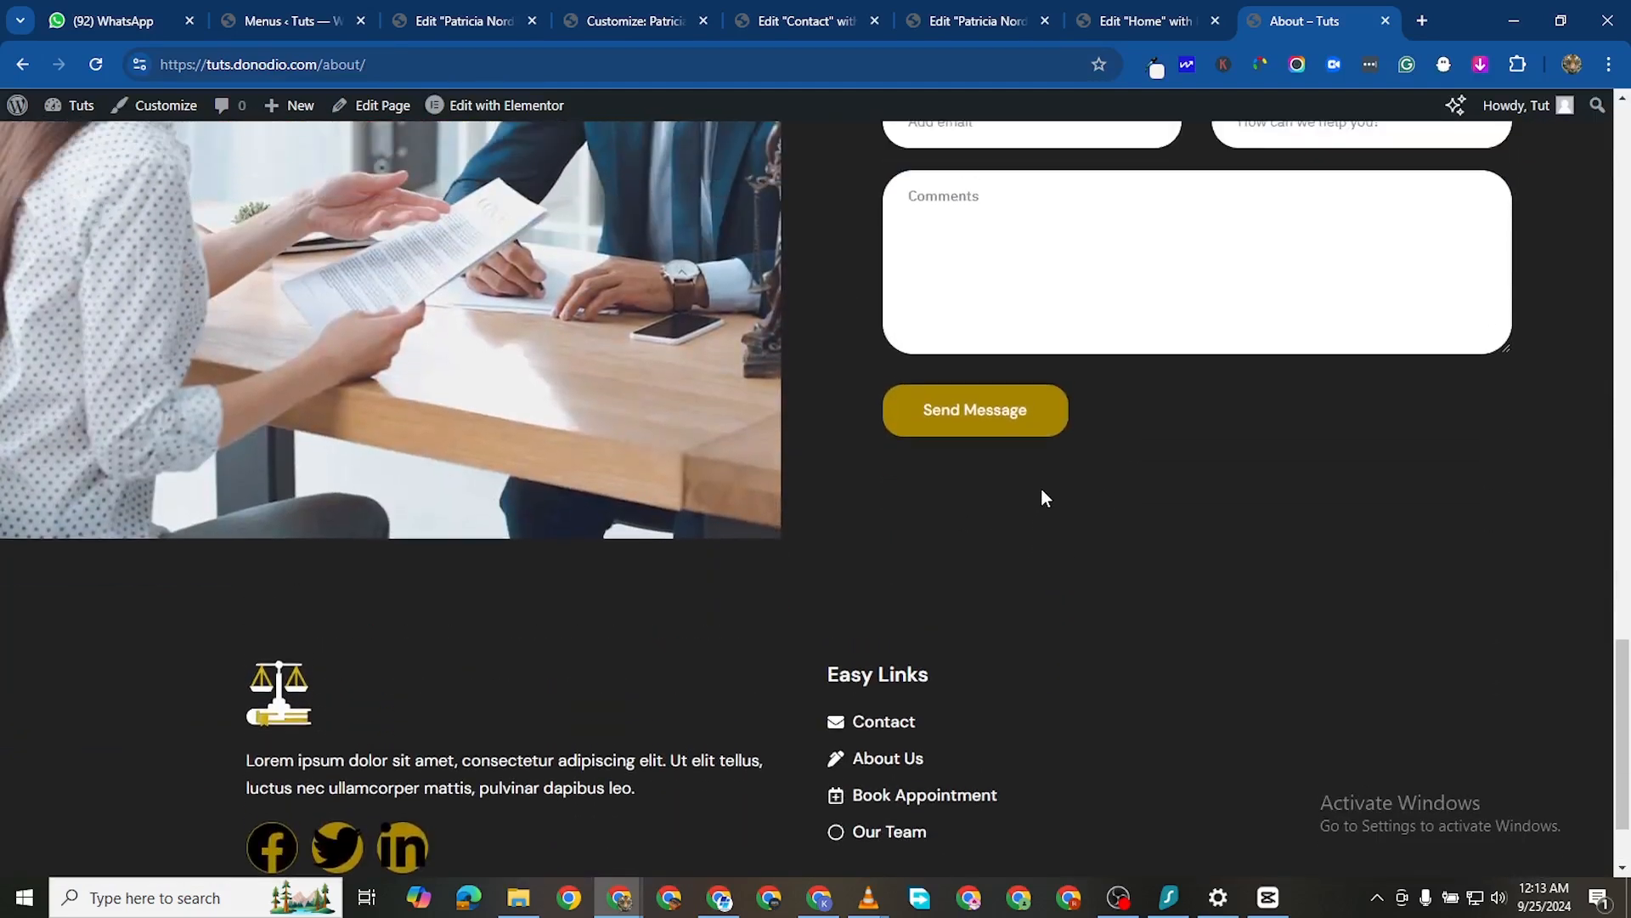
scroll(1042, 487, "up", 6)
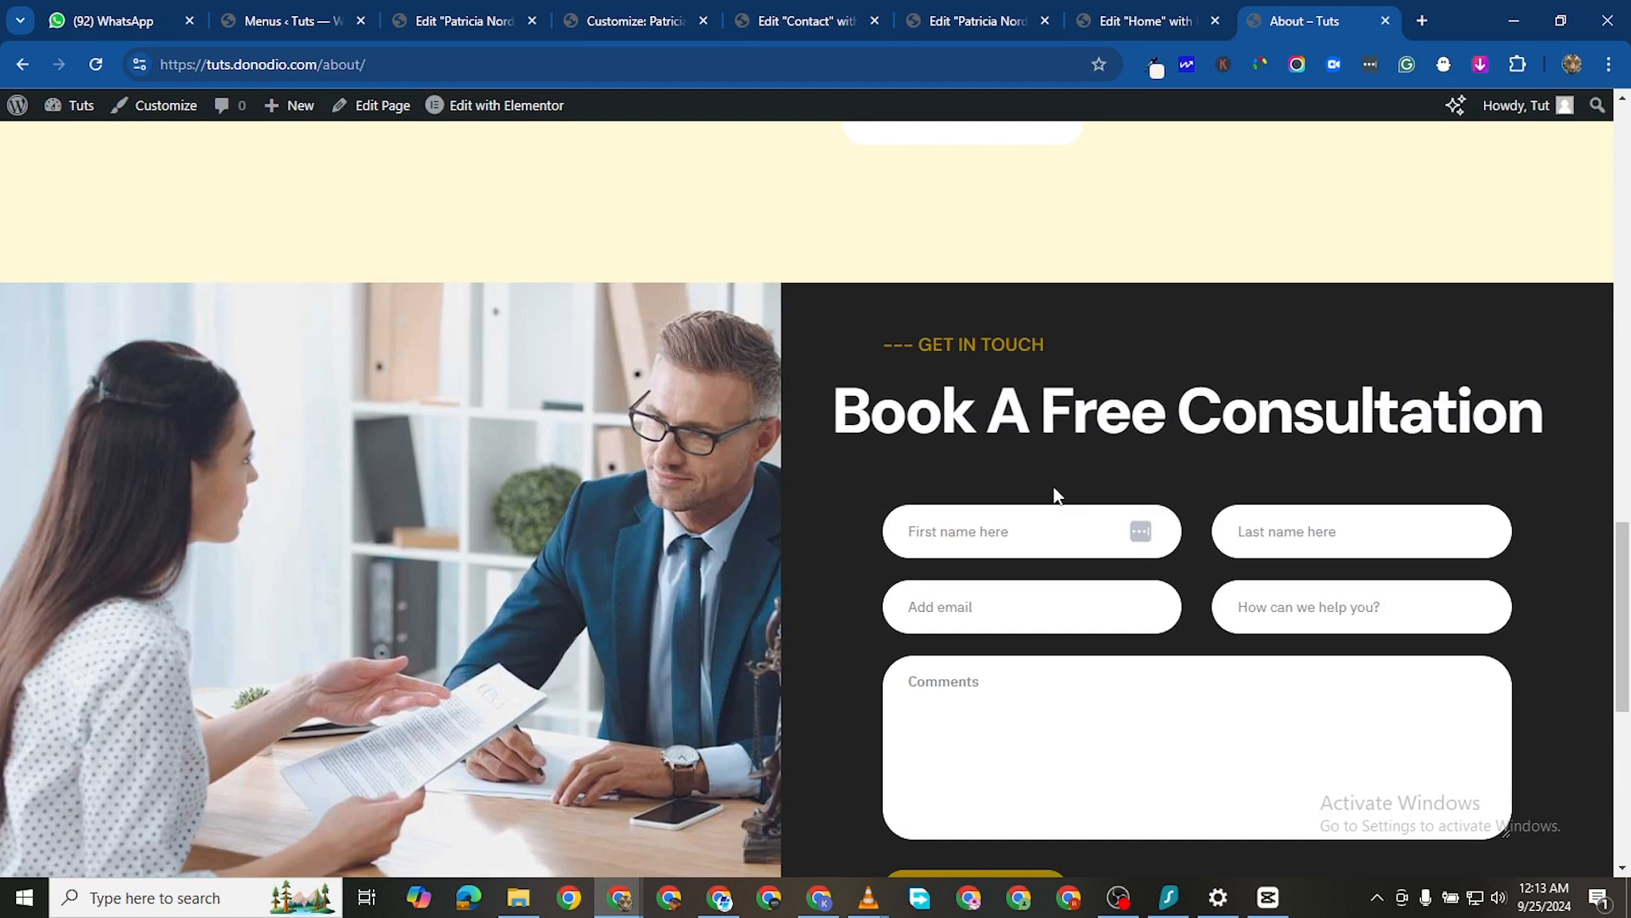
scroll(1035, 492, "down", 2)
scroll(1054, 501, "up", 12)
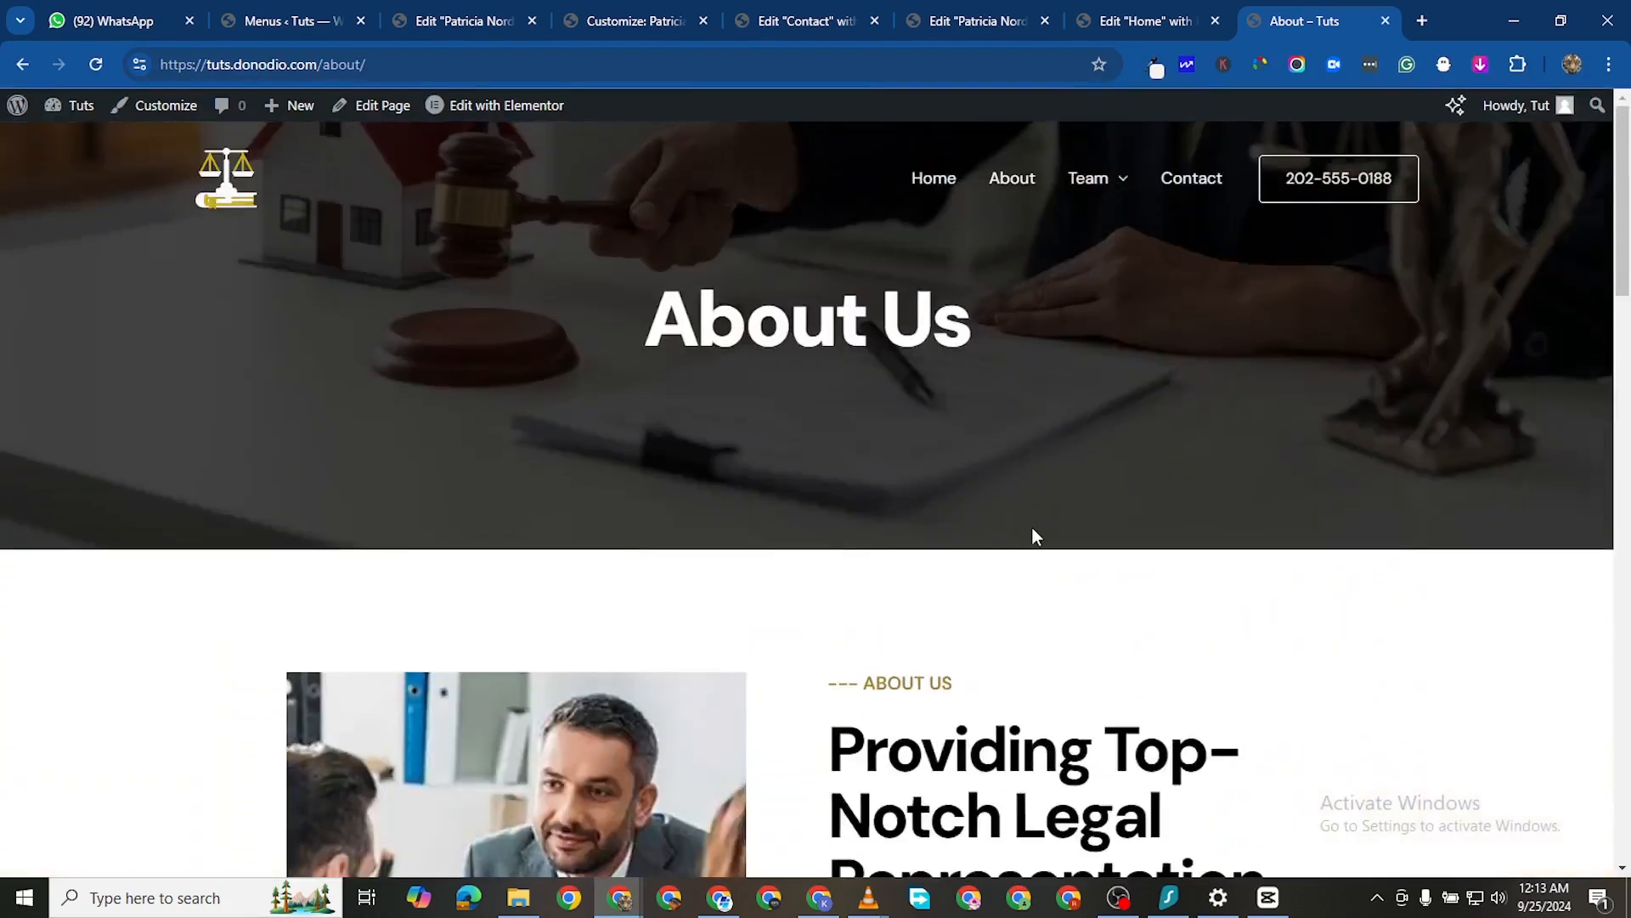
mouse_move(1104, 183)
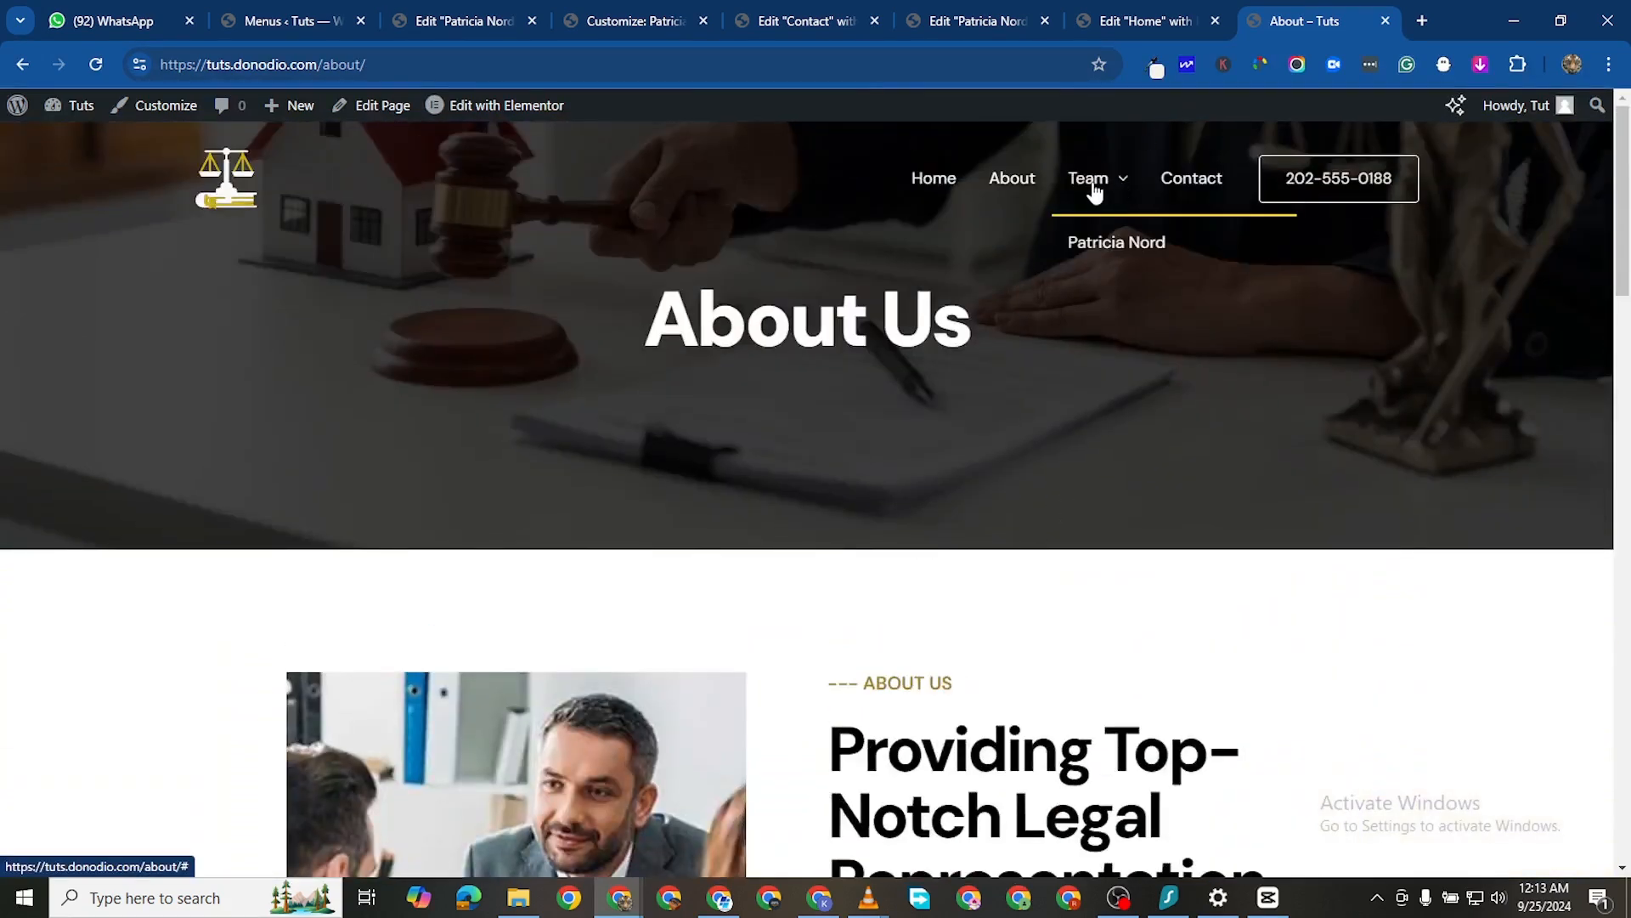
left_click(1111, 244)
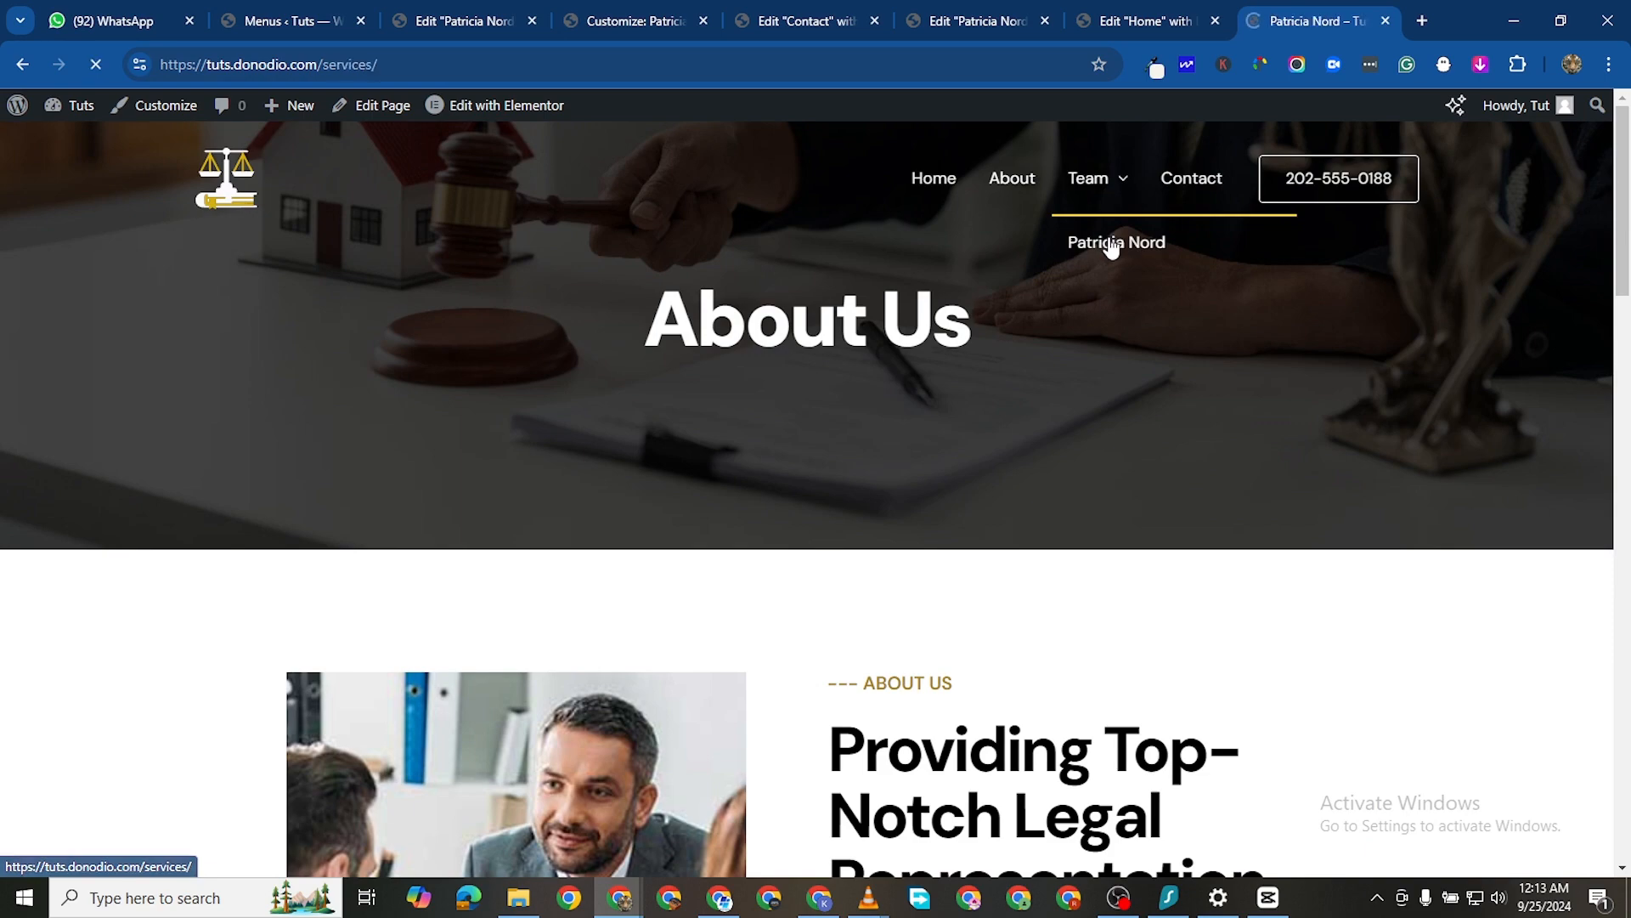
scroll(943, 433, "down", 5)
scroll(926, 450, "down", 10)
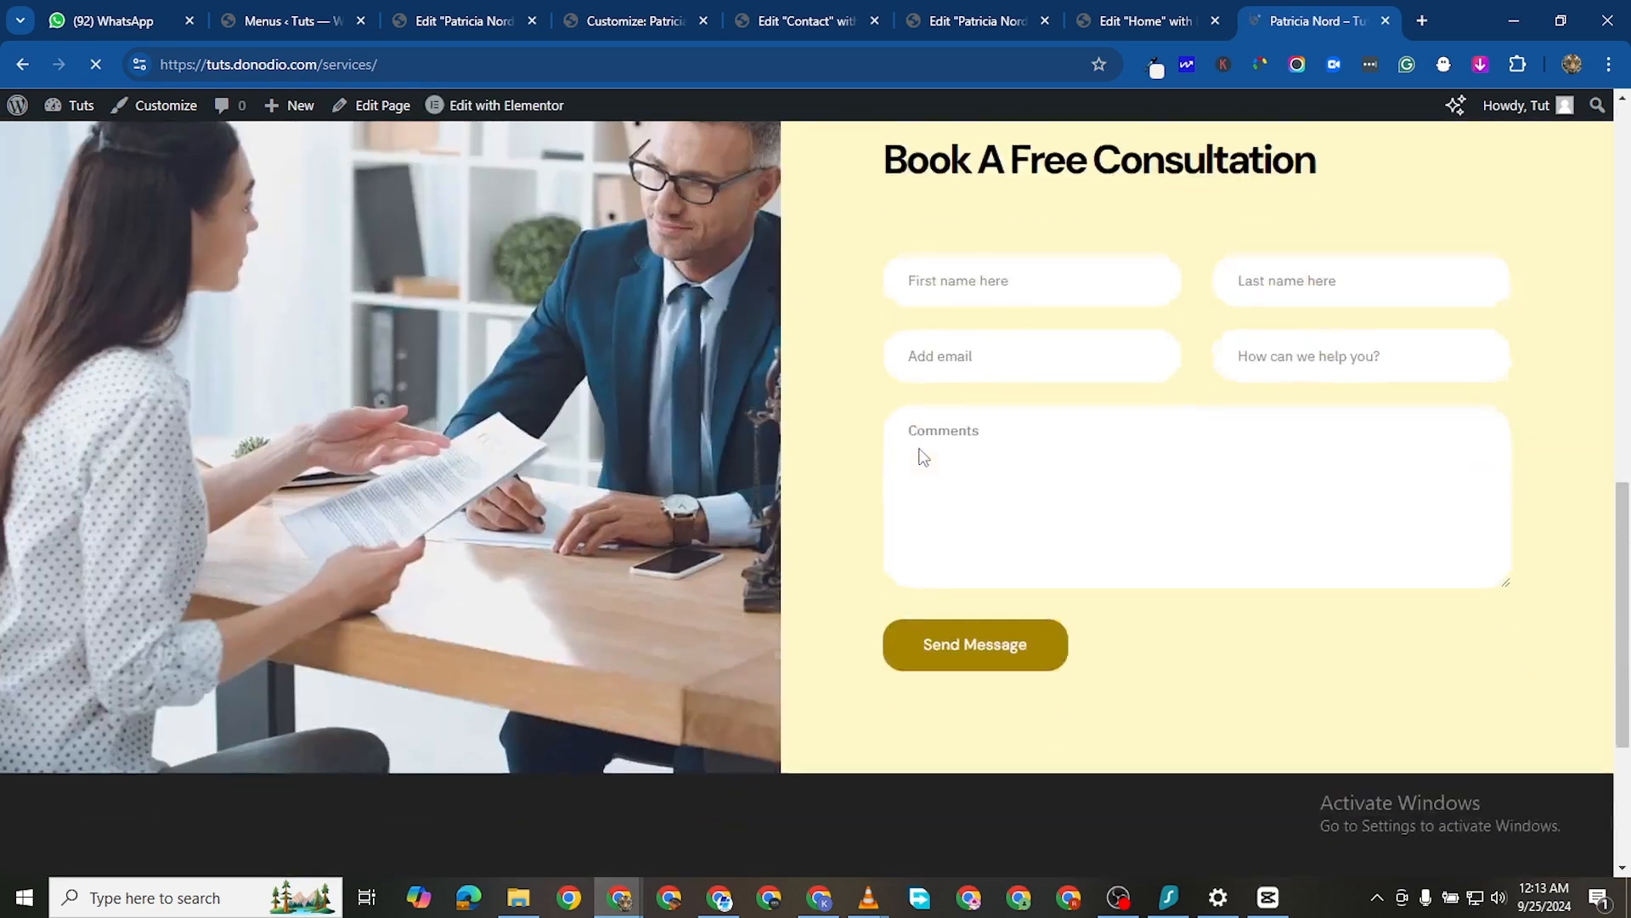
scroll(935, 442, "up", 7)
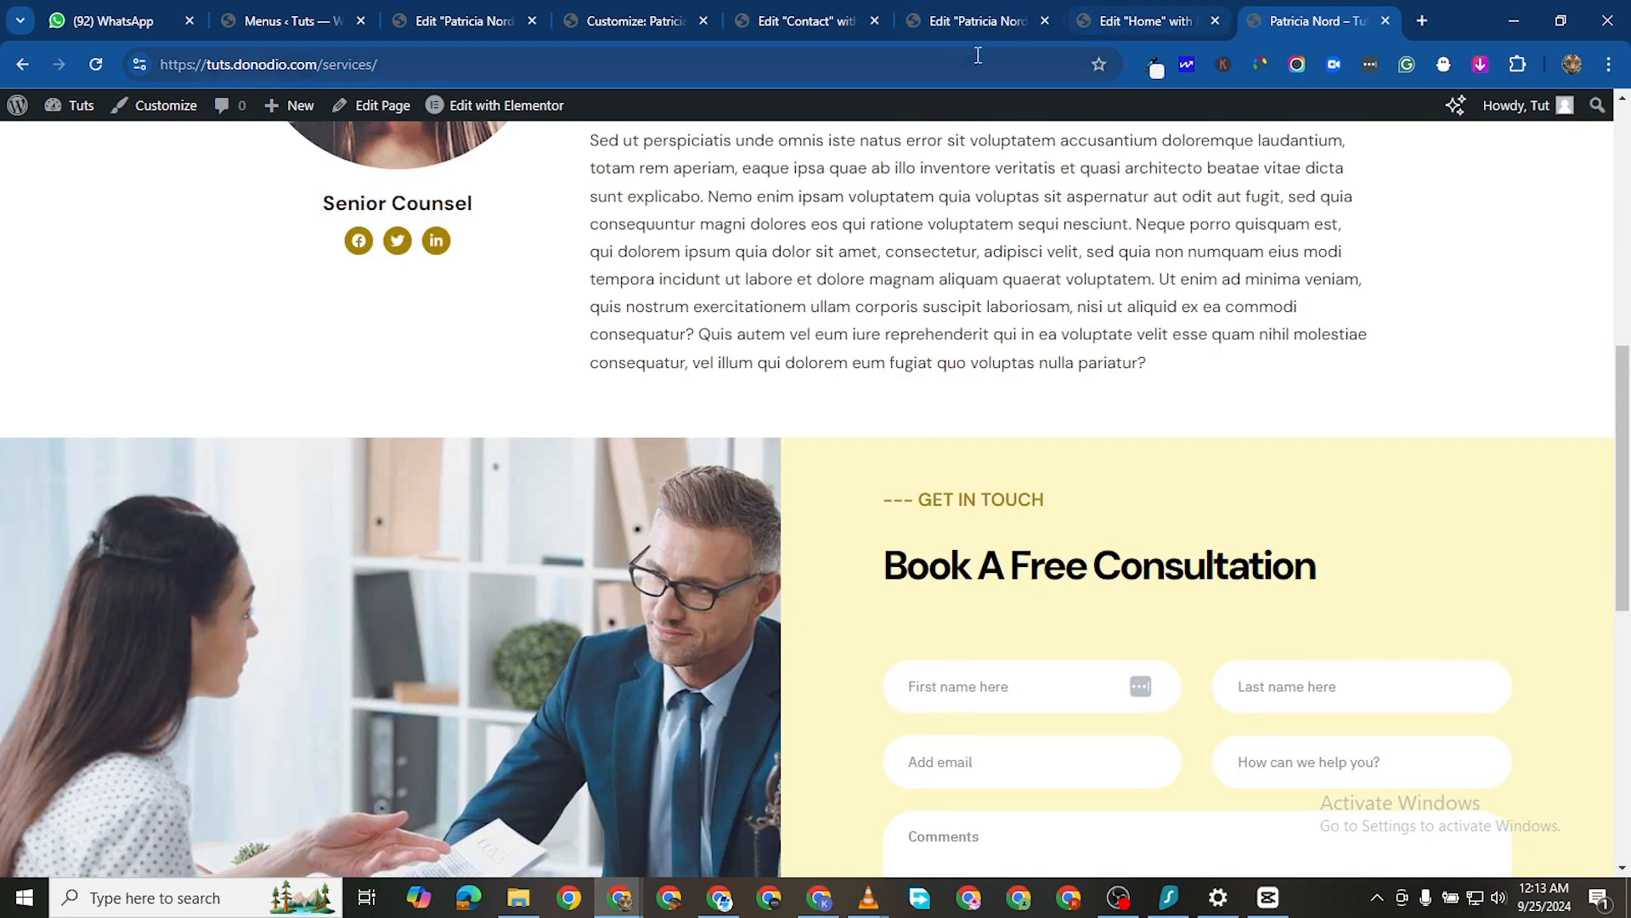
left_click(1109, 27)
scroll(1252, 519, "down", 1)
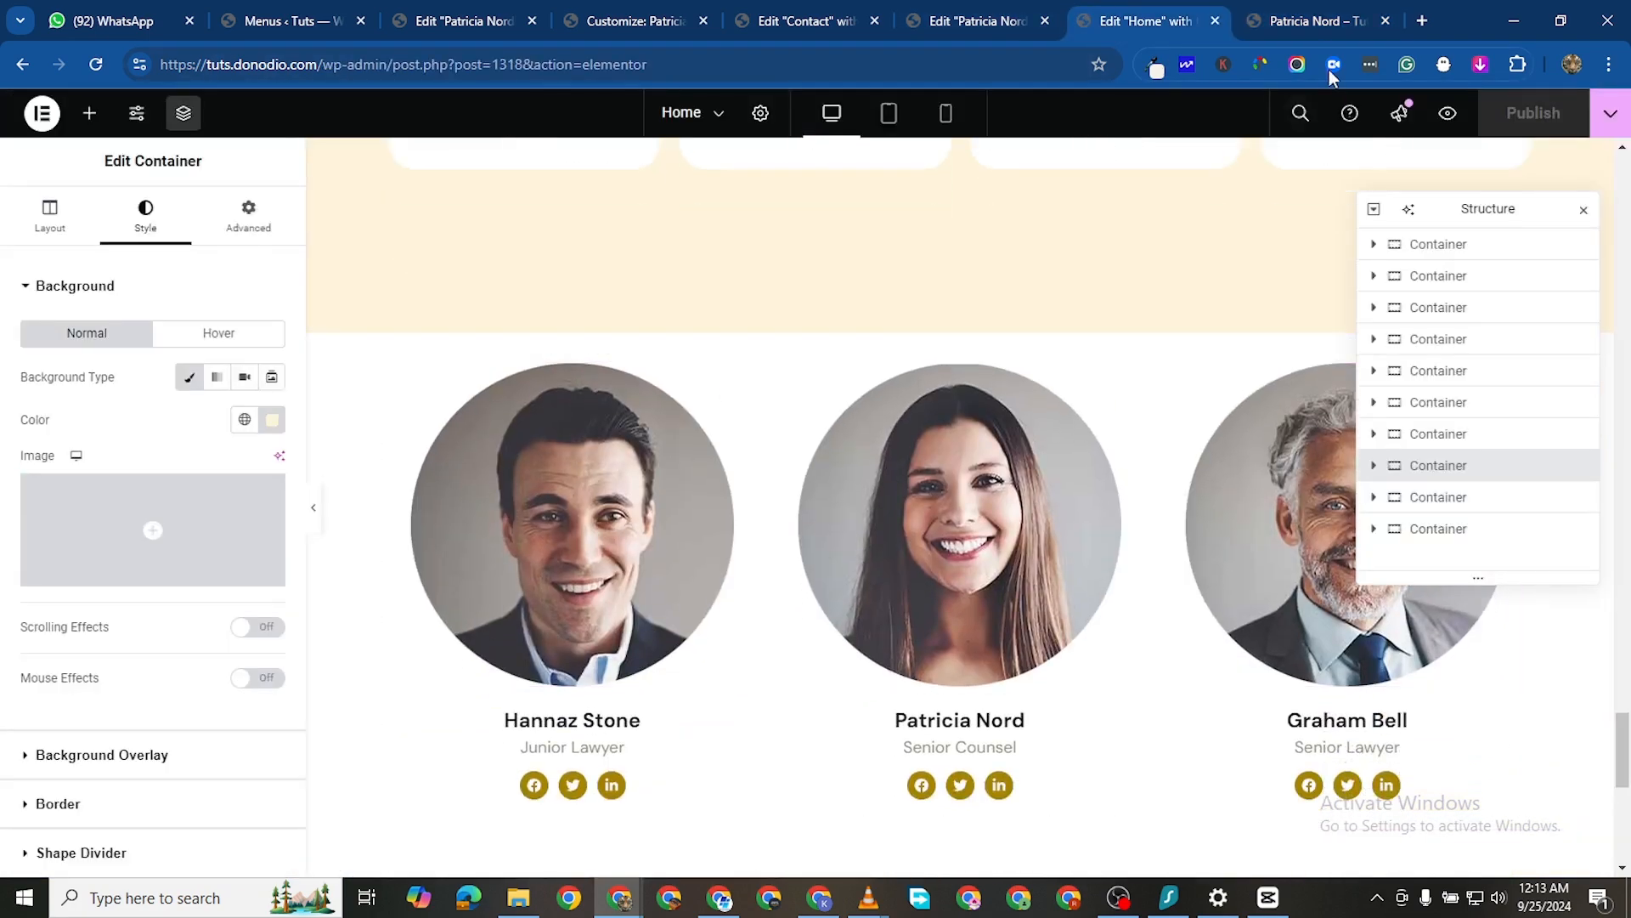
left_click(1313, 21)
scroll(641, 548, "up", 2)
scroll(680, 544, "up", 6)
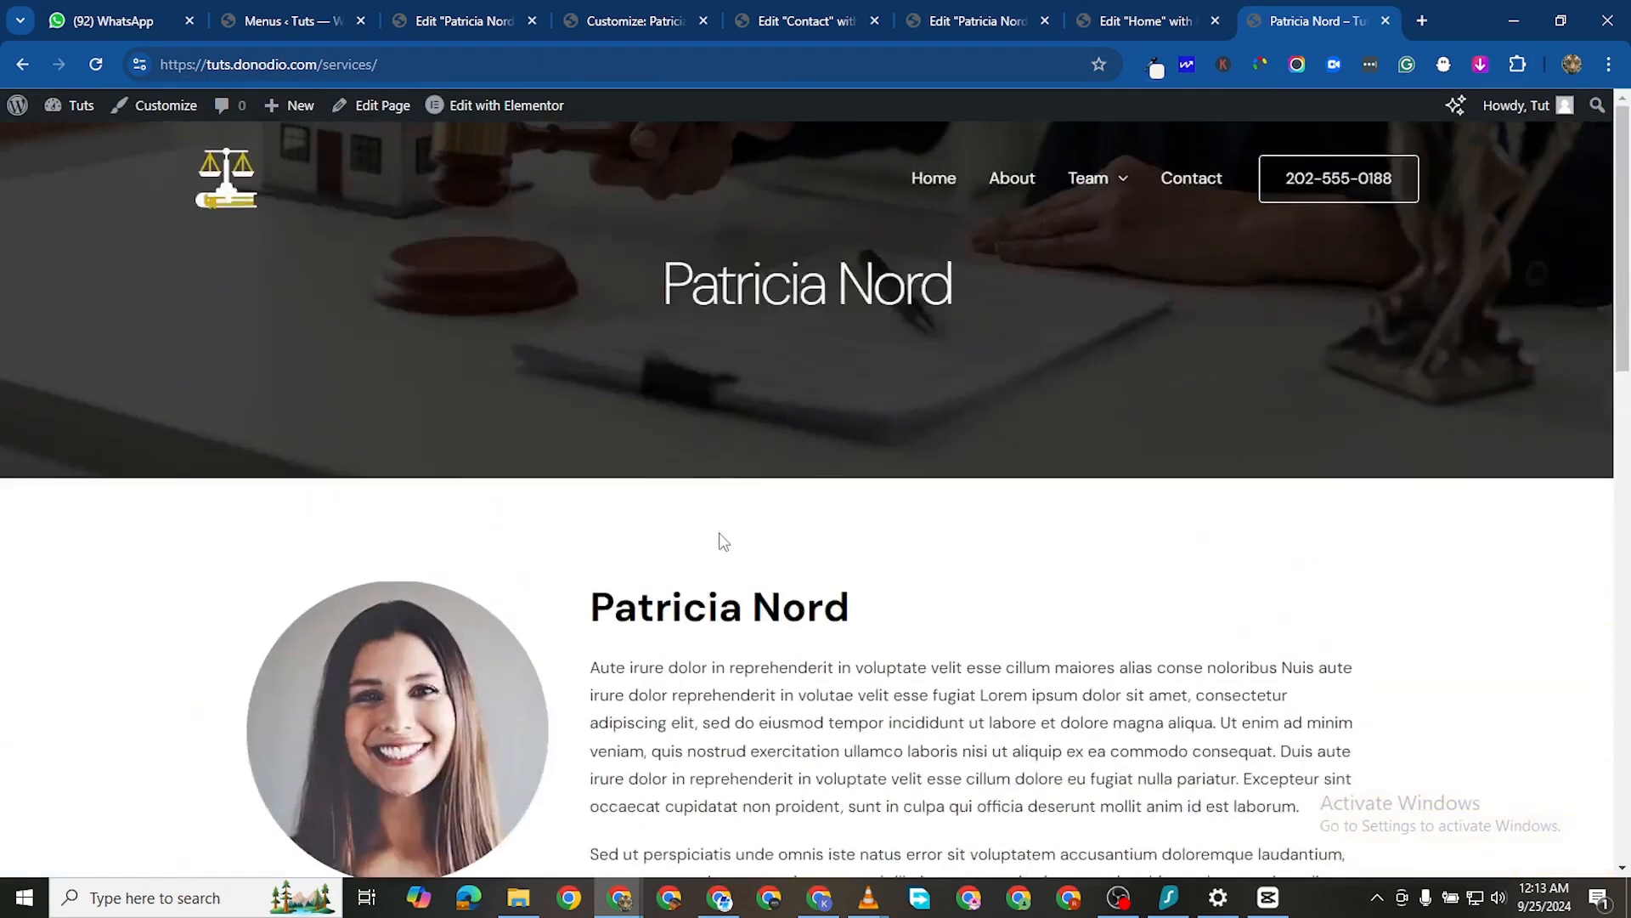
scroll(731, 510, "down", 5)
scroll(712, 382, "down", 1)
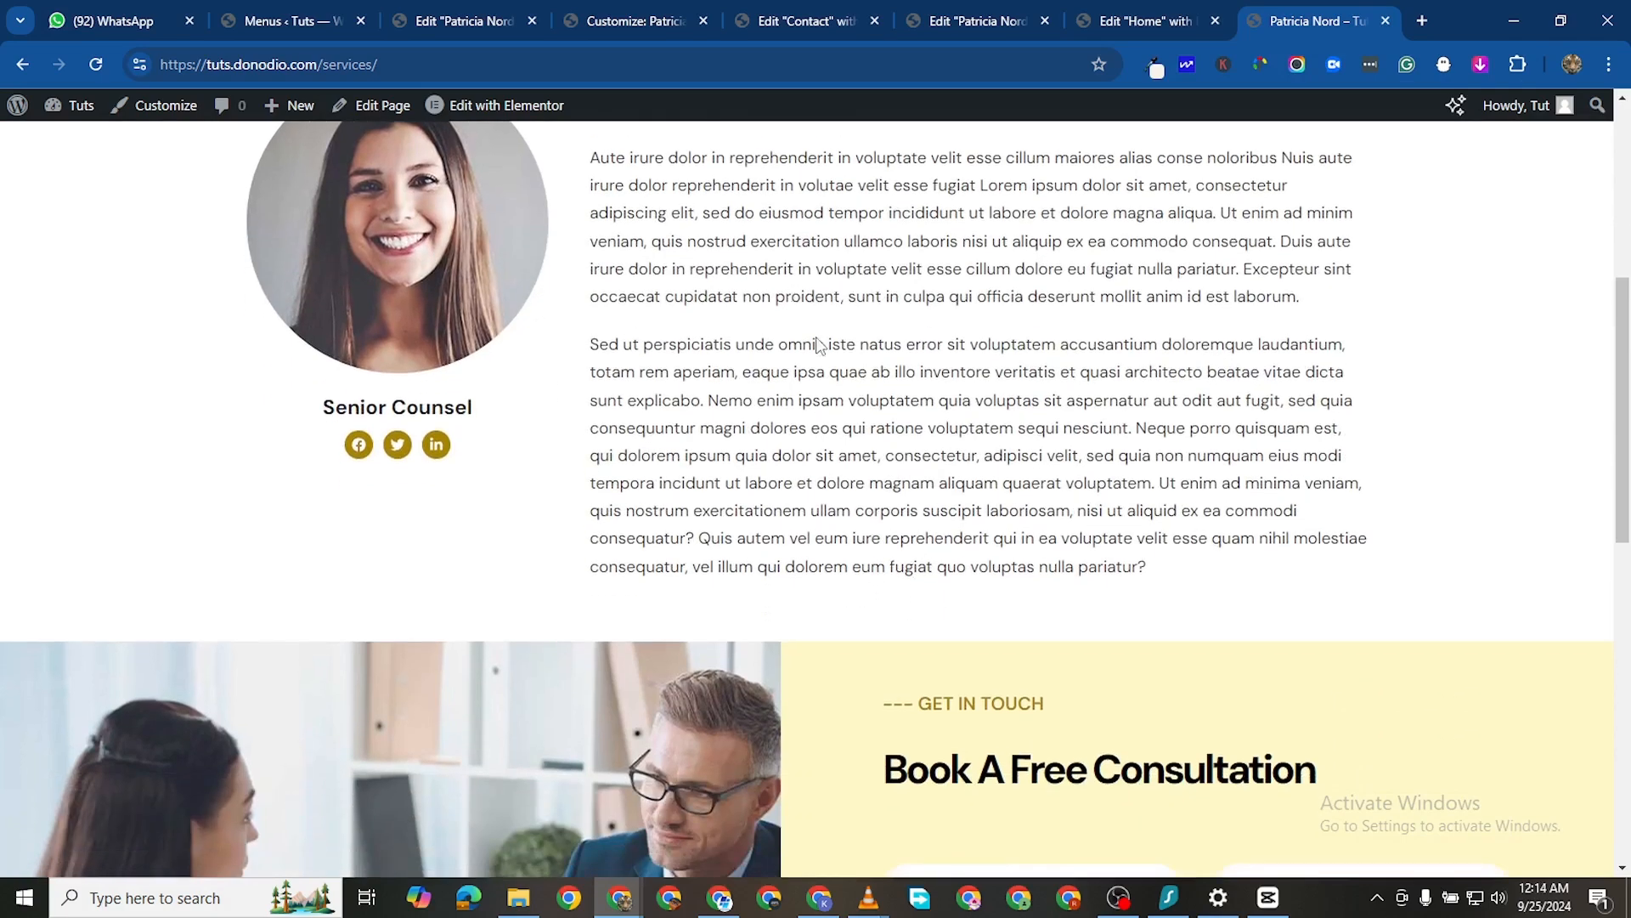
scroll(741, 327, "up", 1)
scroll(1019, 340, "down", 2)
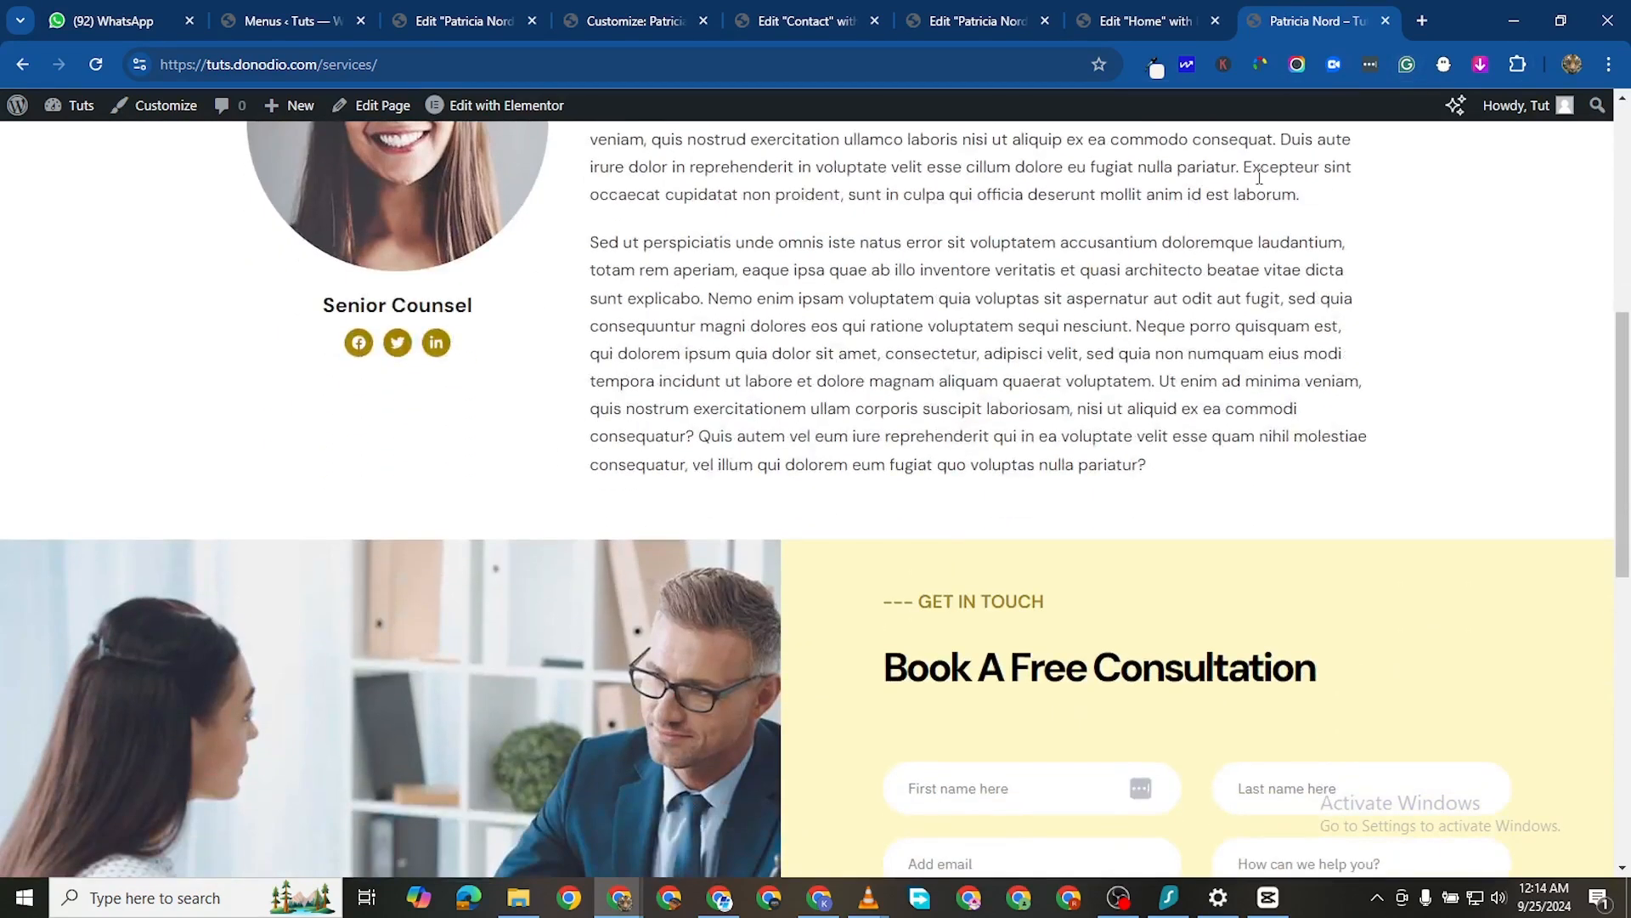
Open the site's Contact page and examine its consultation form, embedded map area and footer
scroll(1266, 280, "up", 5)
scroll(1266, 280, "up", 1)
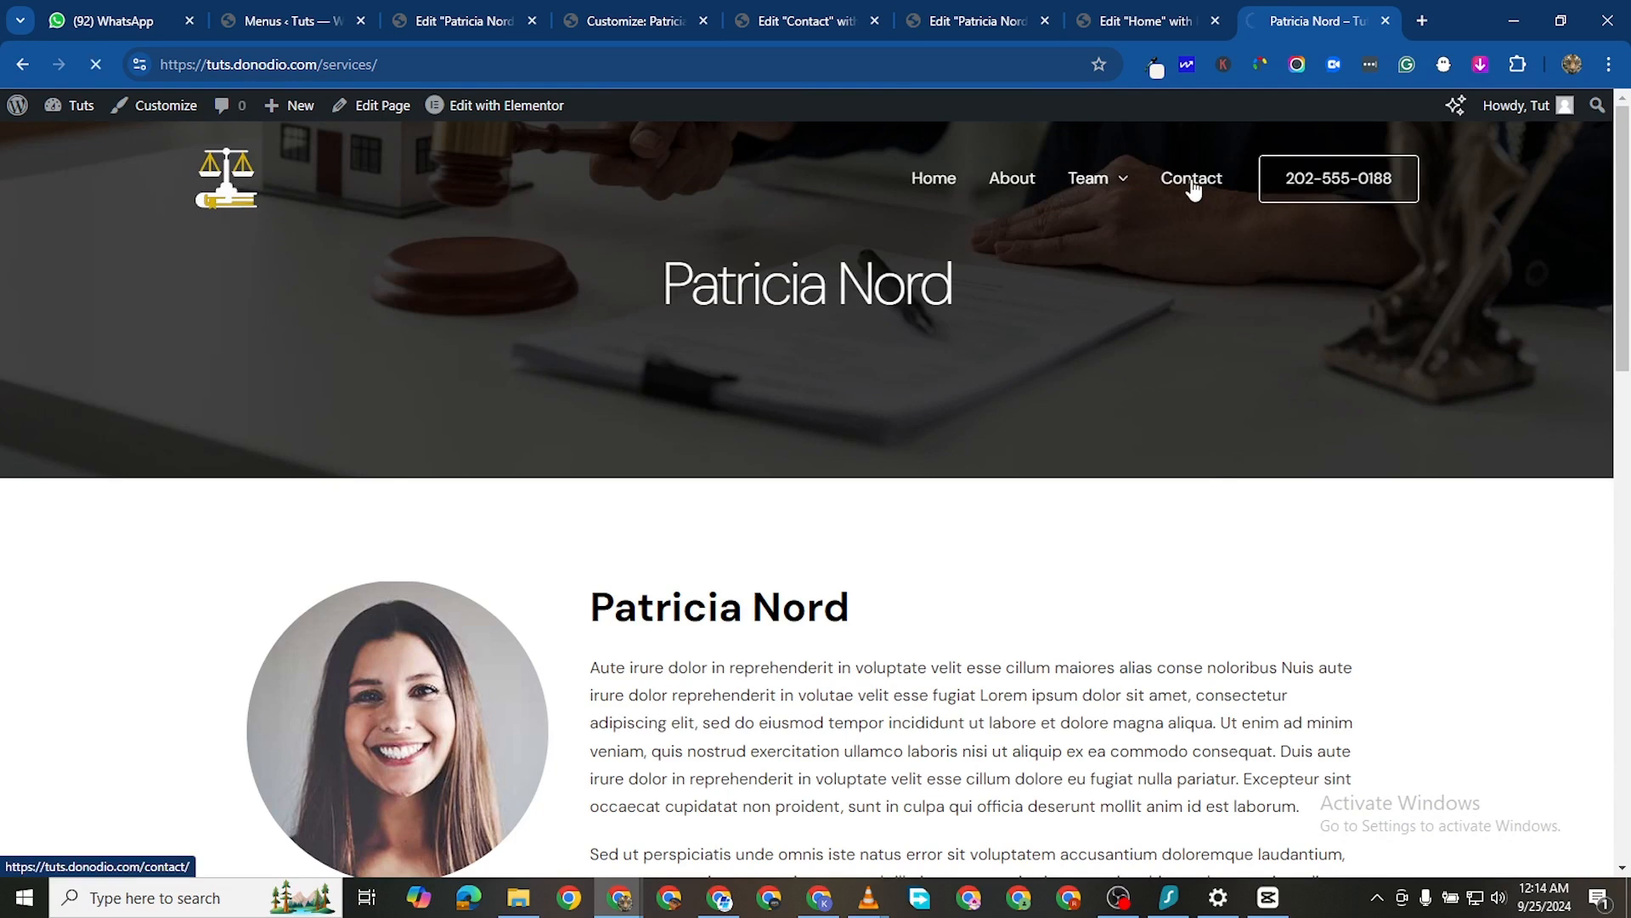
scroll(880, 467, "down", 4)
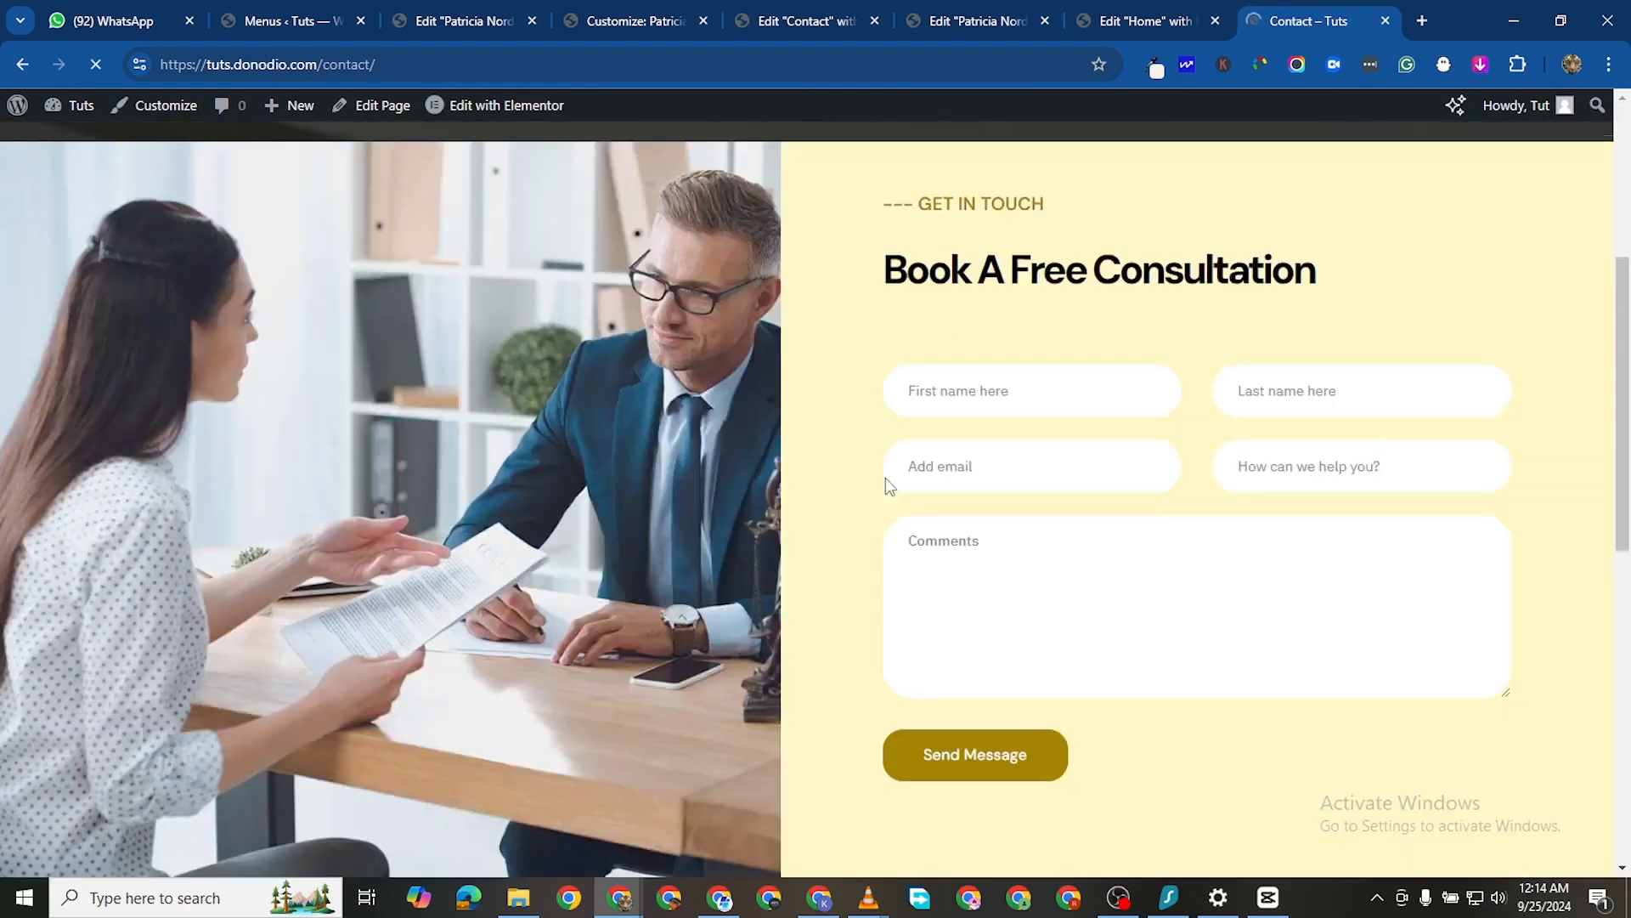
scroll(887, 476, "down", 8)
scroll(893, 477, "up", 3)
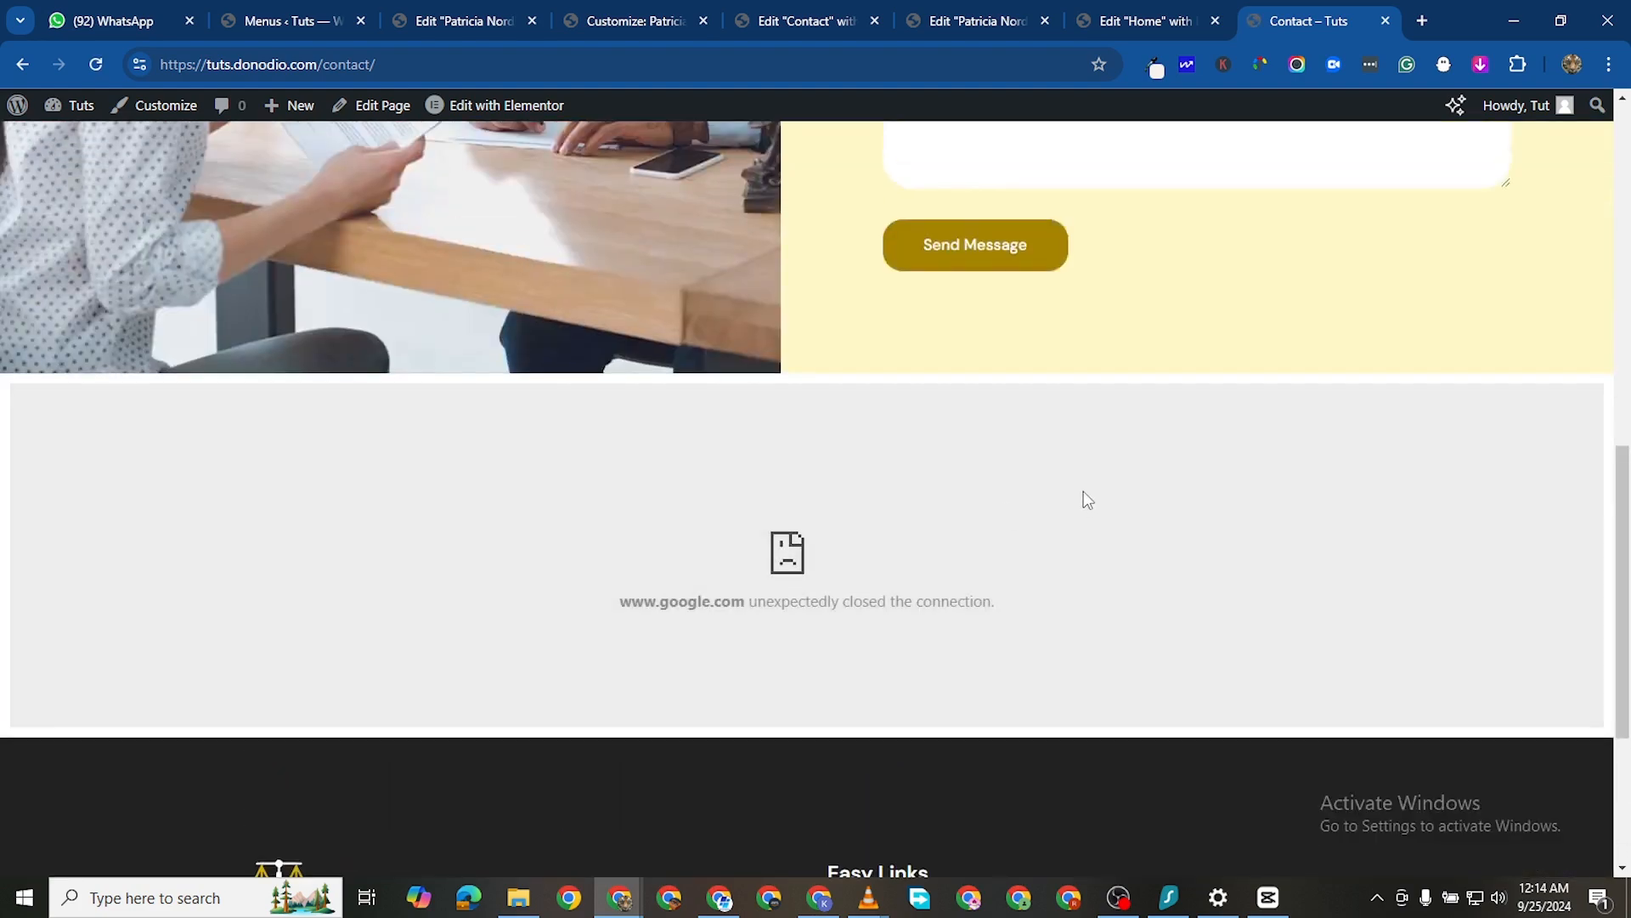
scroll(1088, 500, "up", 8)
scroll(1072, 552, "down", 4)
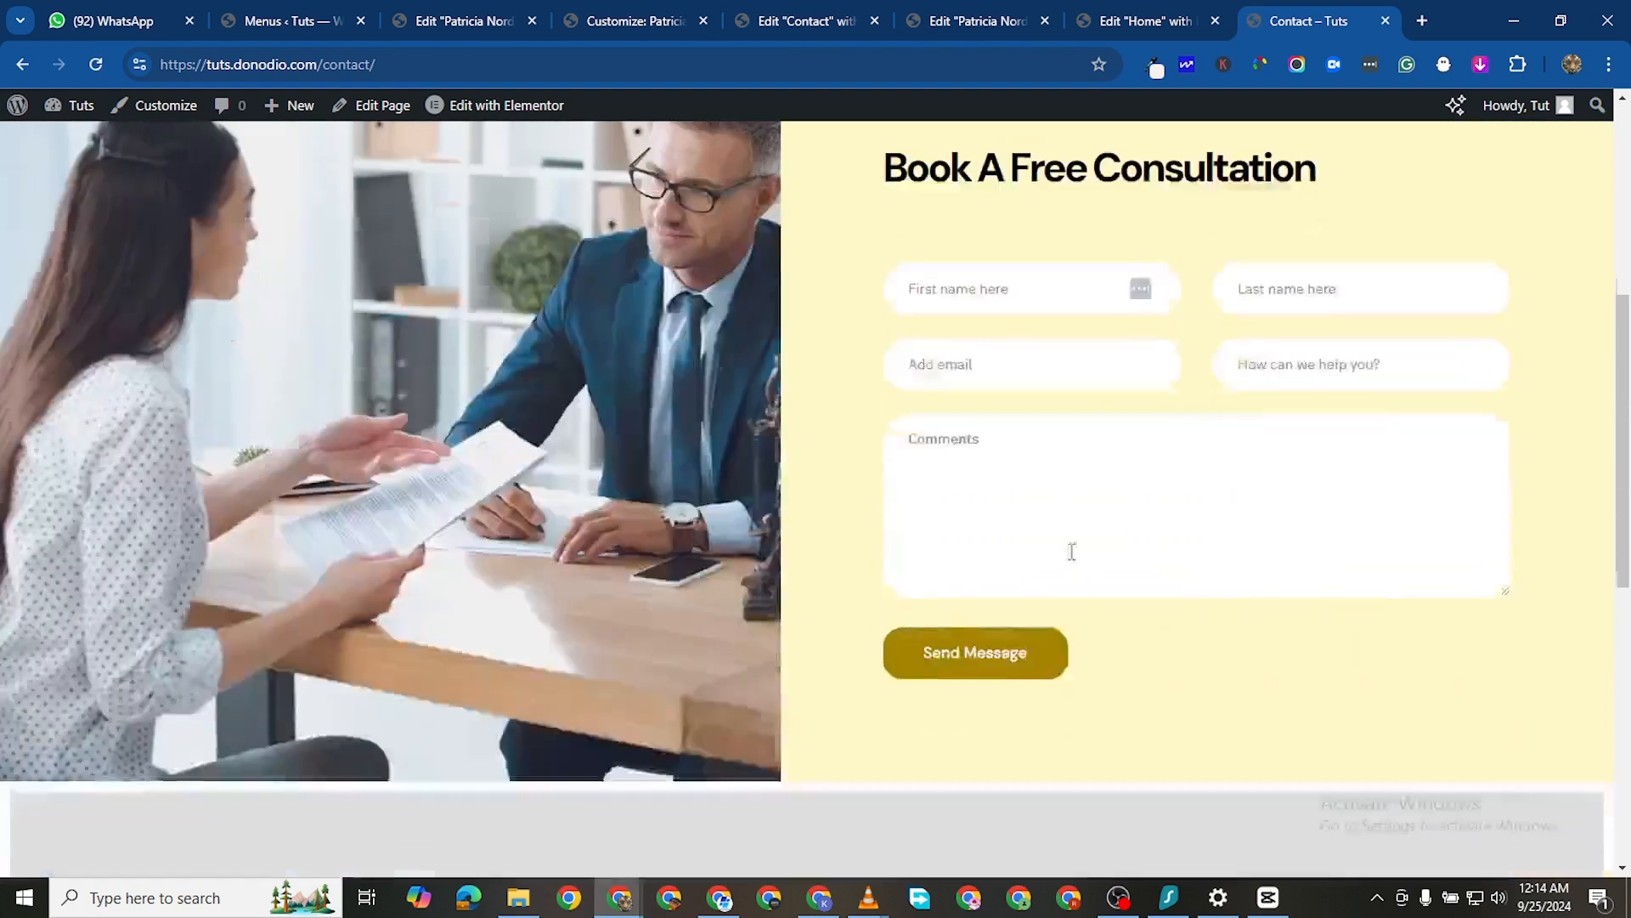
scroll(1071, 552, "down", 7)
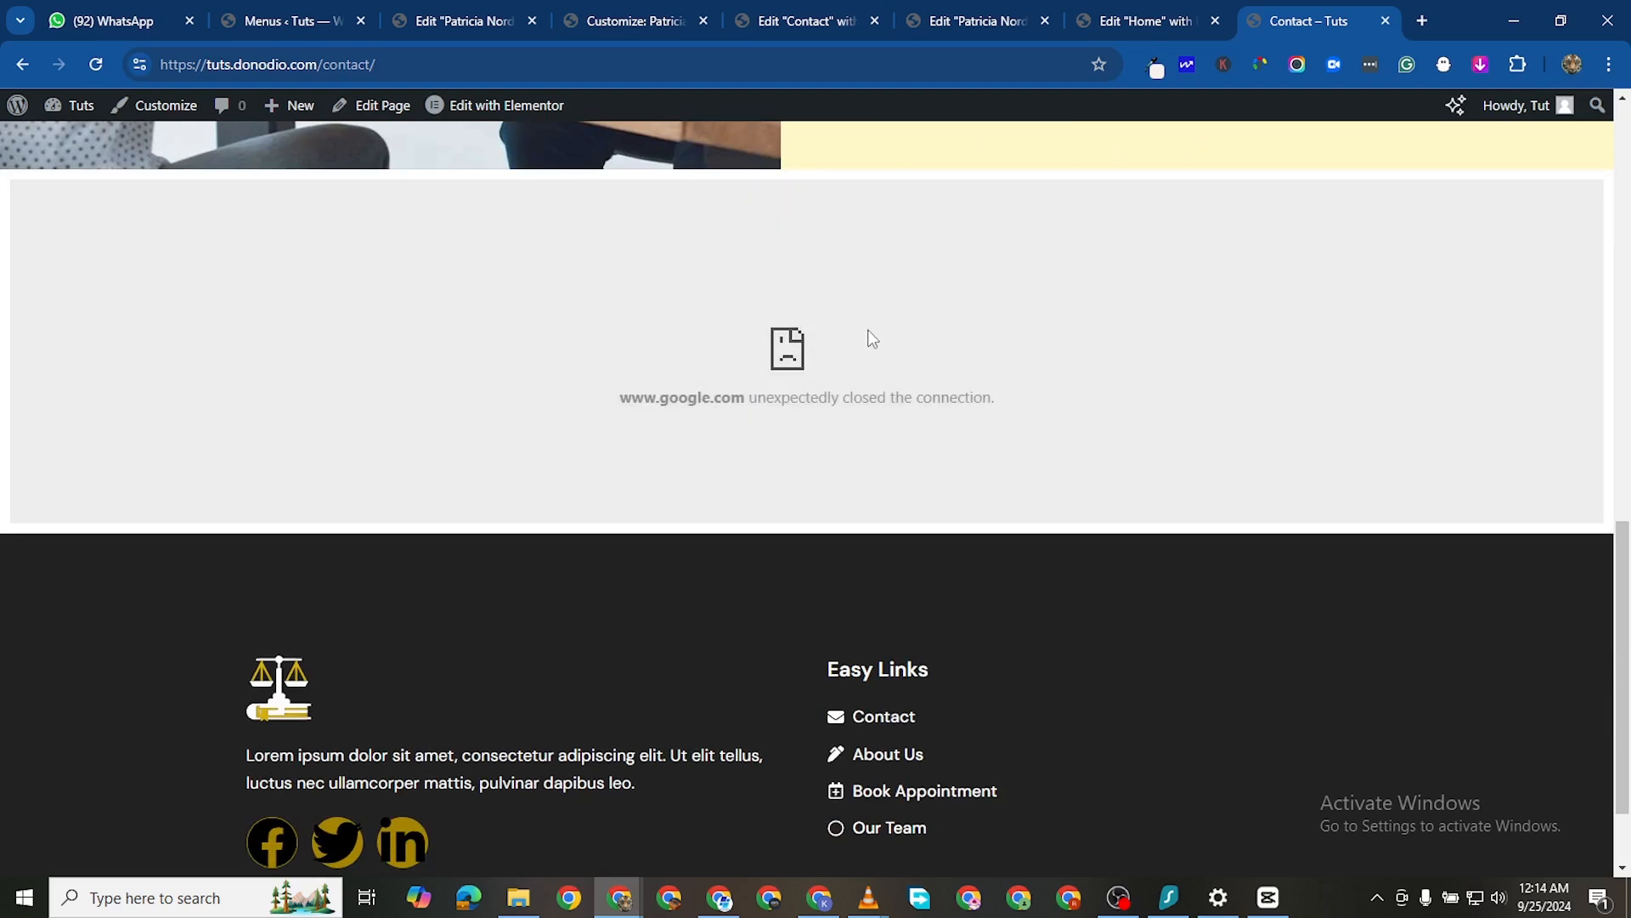
scroll(1070, 448, "up", 10)
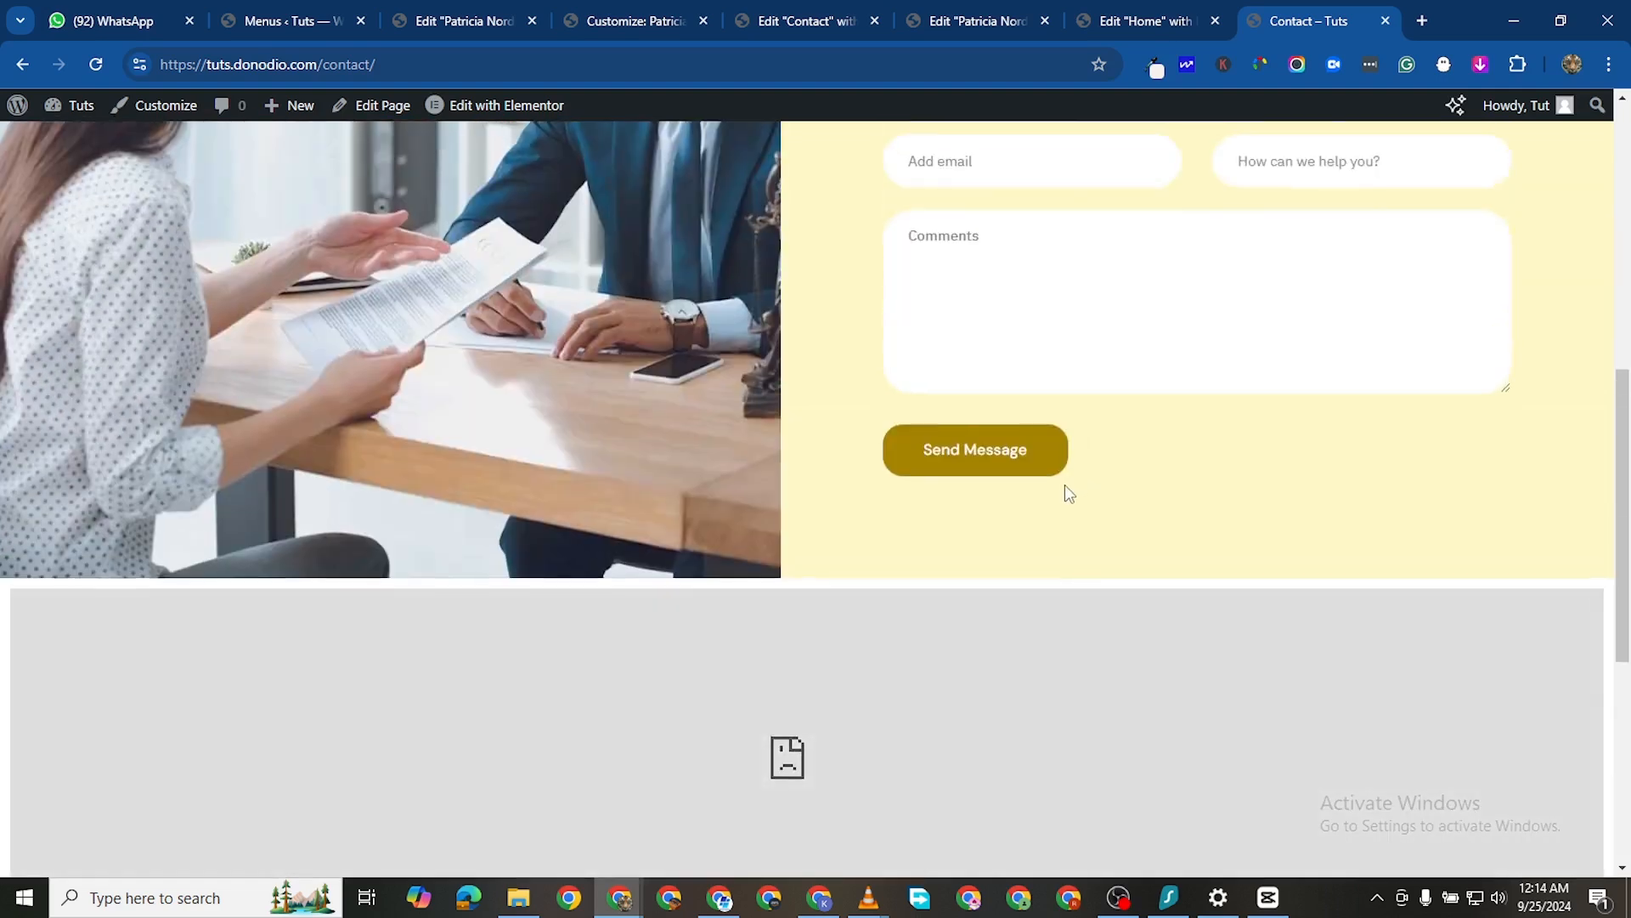
Look over the Contact page again, from its Contact Us header through the consultation form to the embedded map and footer
scroll(1014, 490, "up", 2)
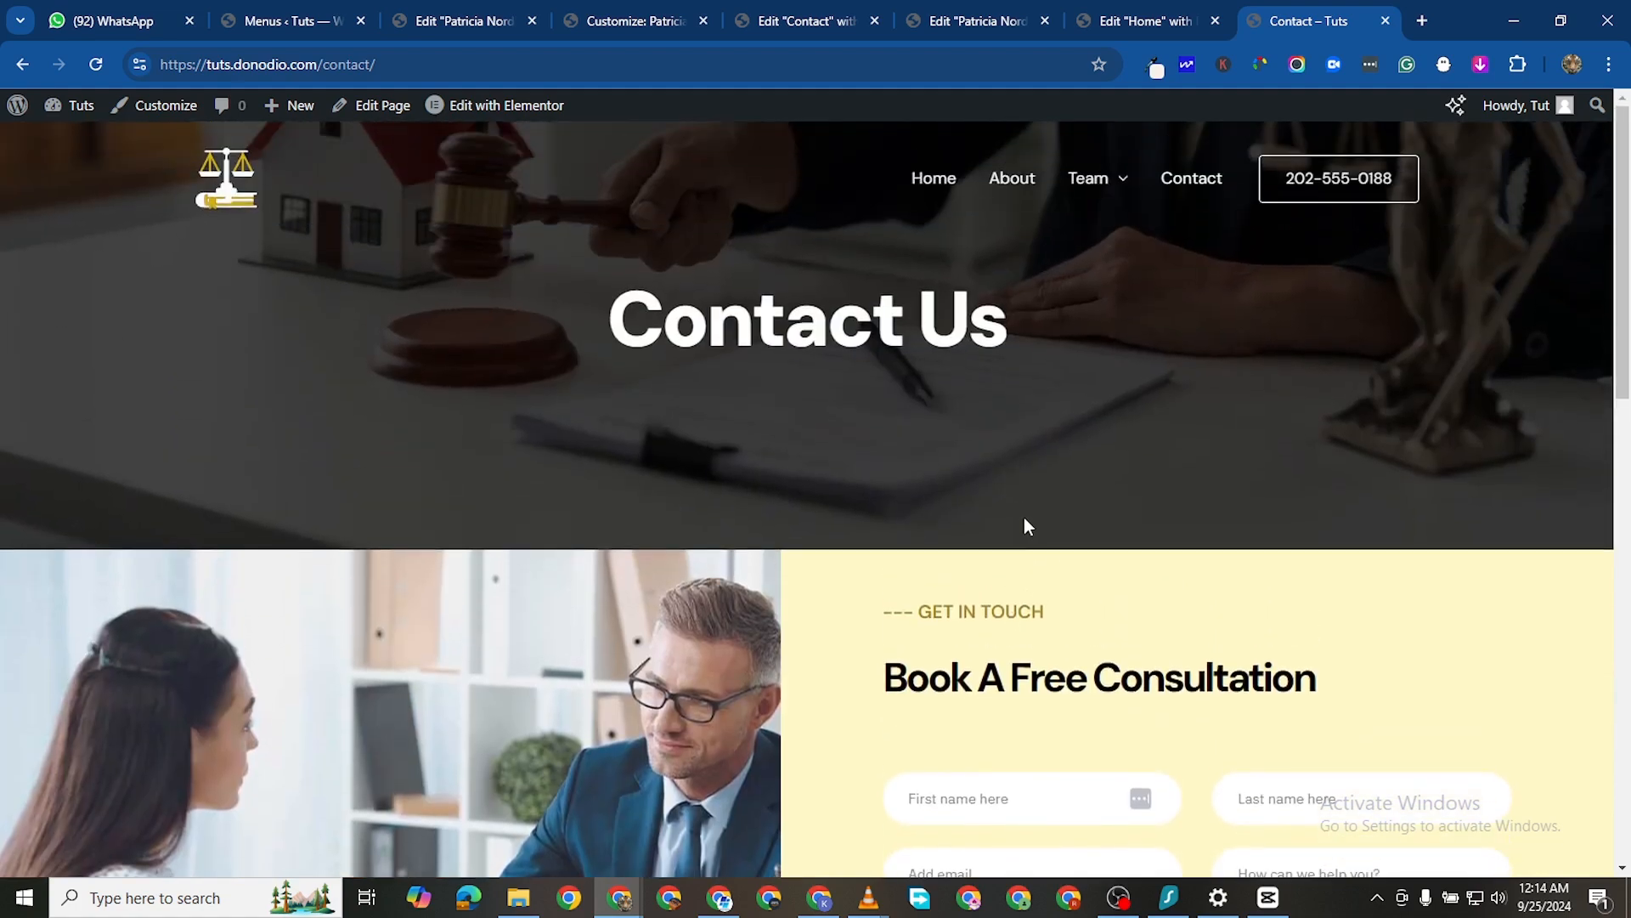
scroll(962, 598, "down", 11)
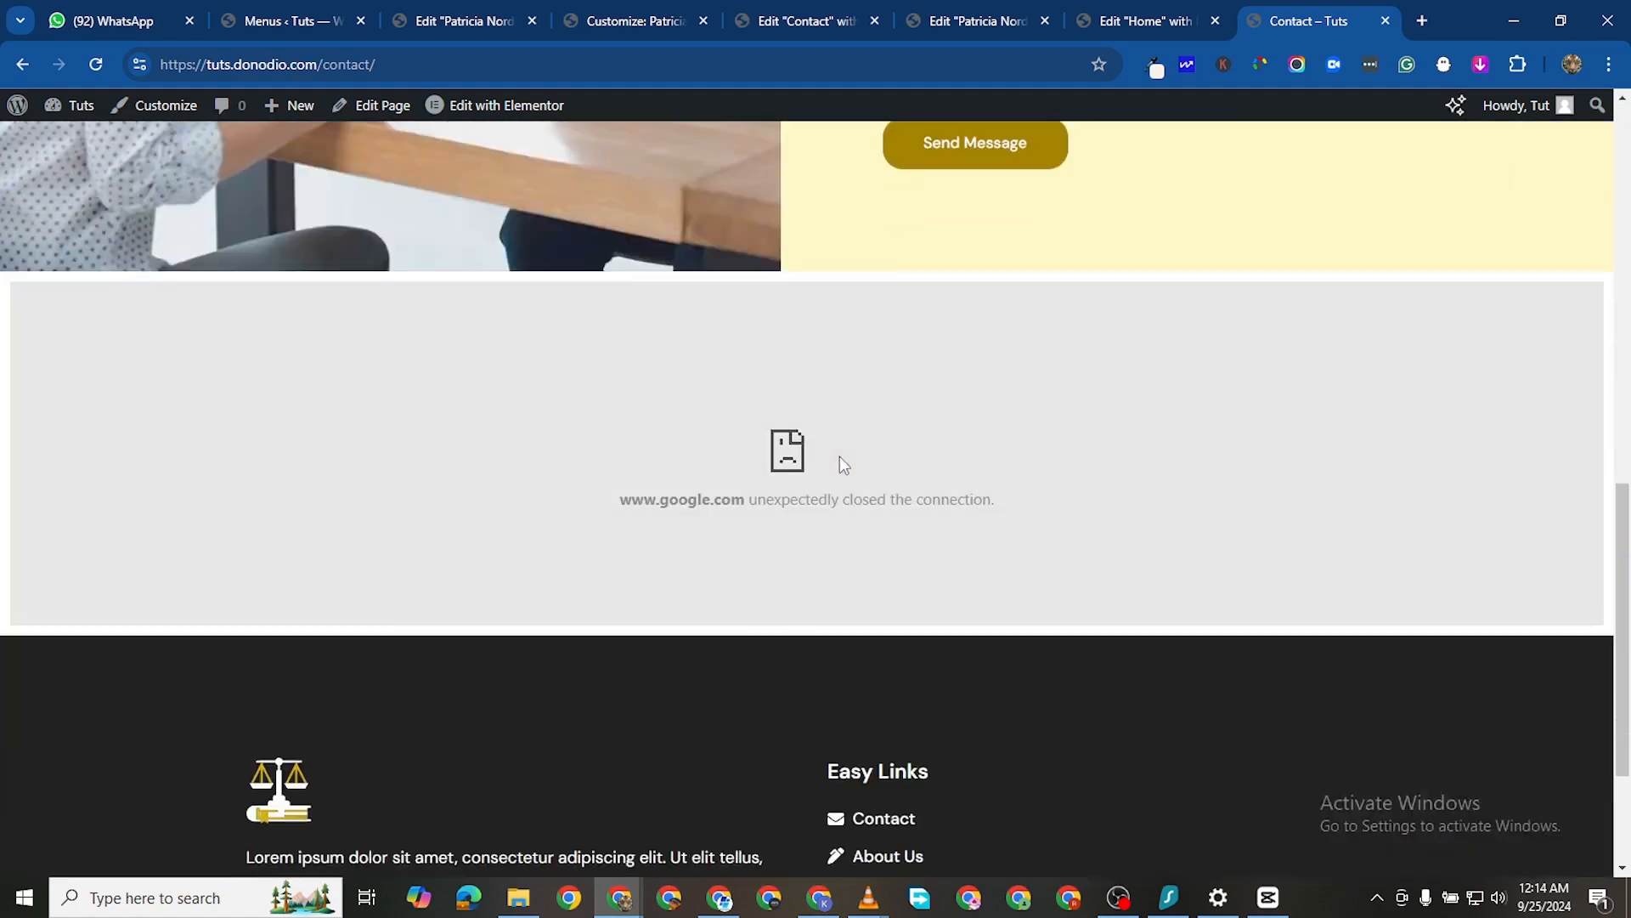
scroll(840, 463, "up", 8)
scroll(838, 500, "down", 8)
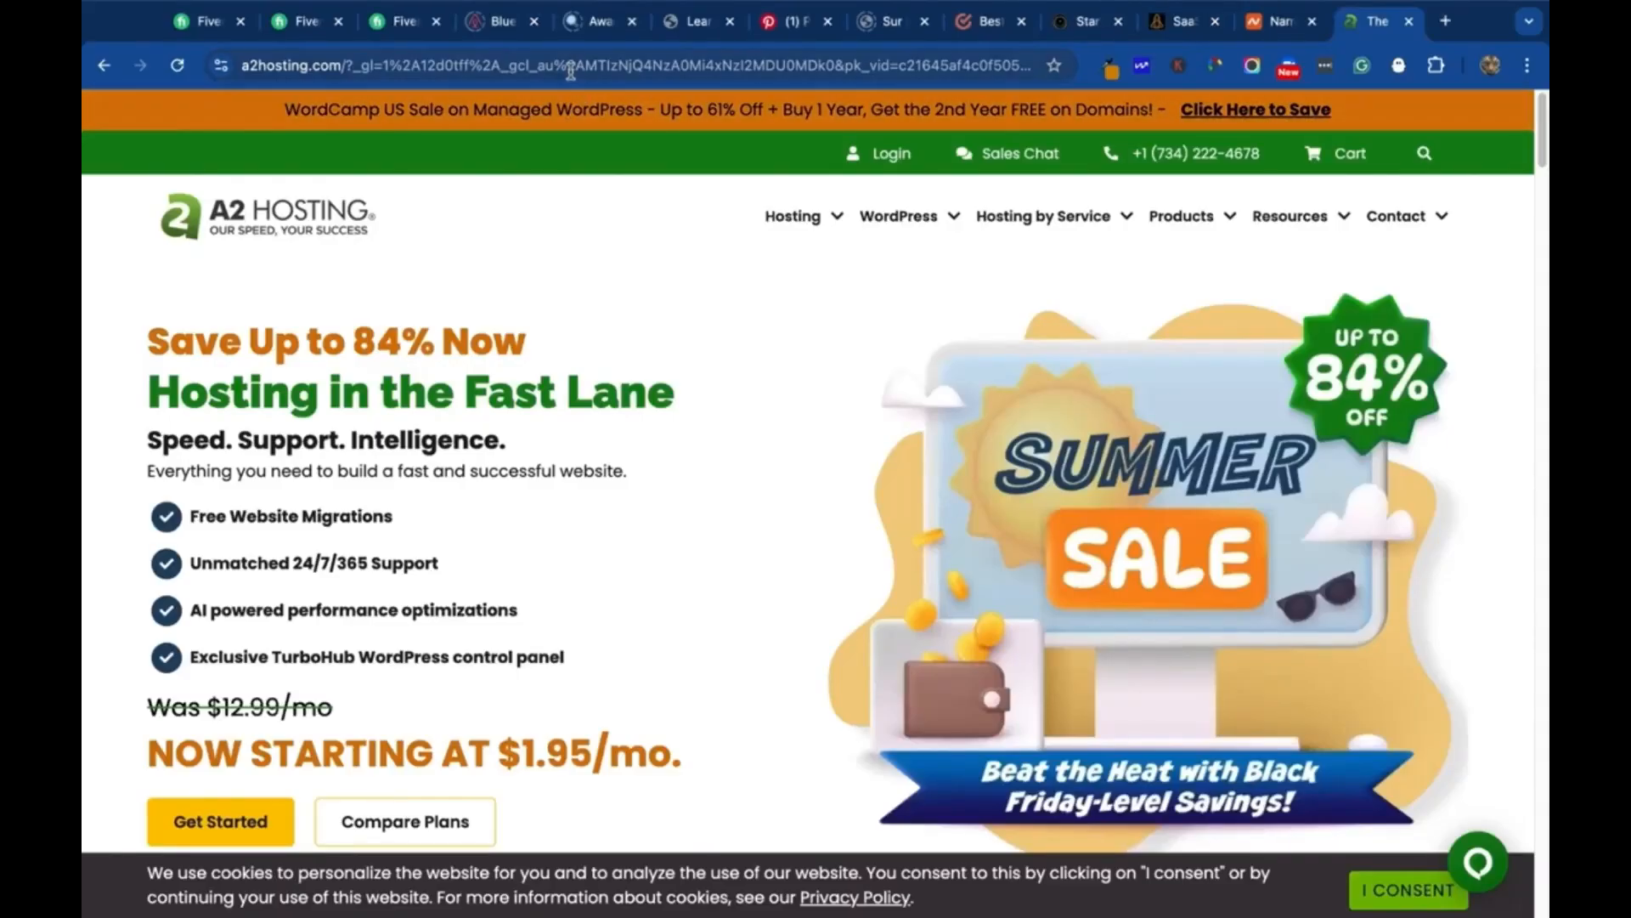
Switch to the A2 Hosting website and review the homepage's headline discount offer and listed hosting benefits
scroll(388, 158, "down", 1)
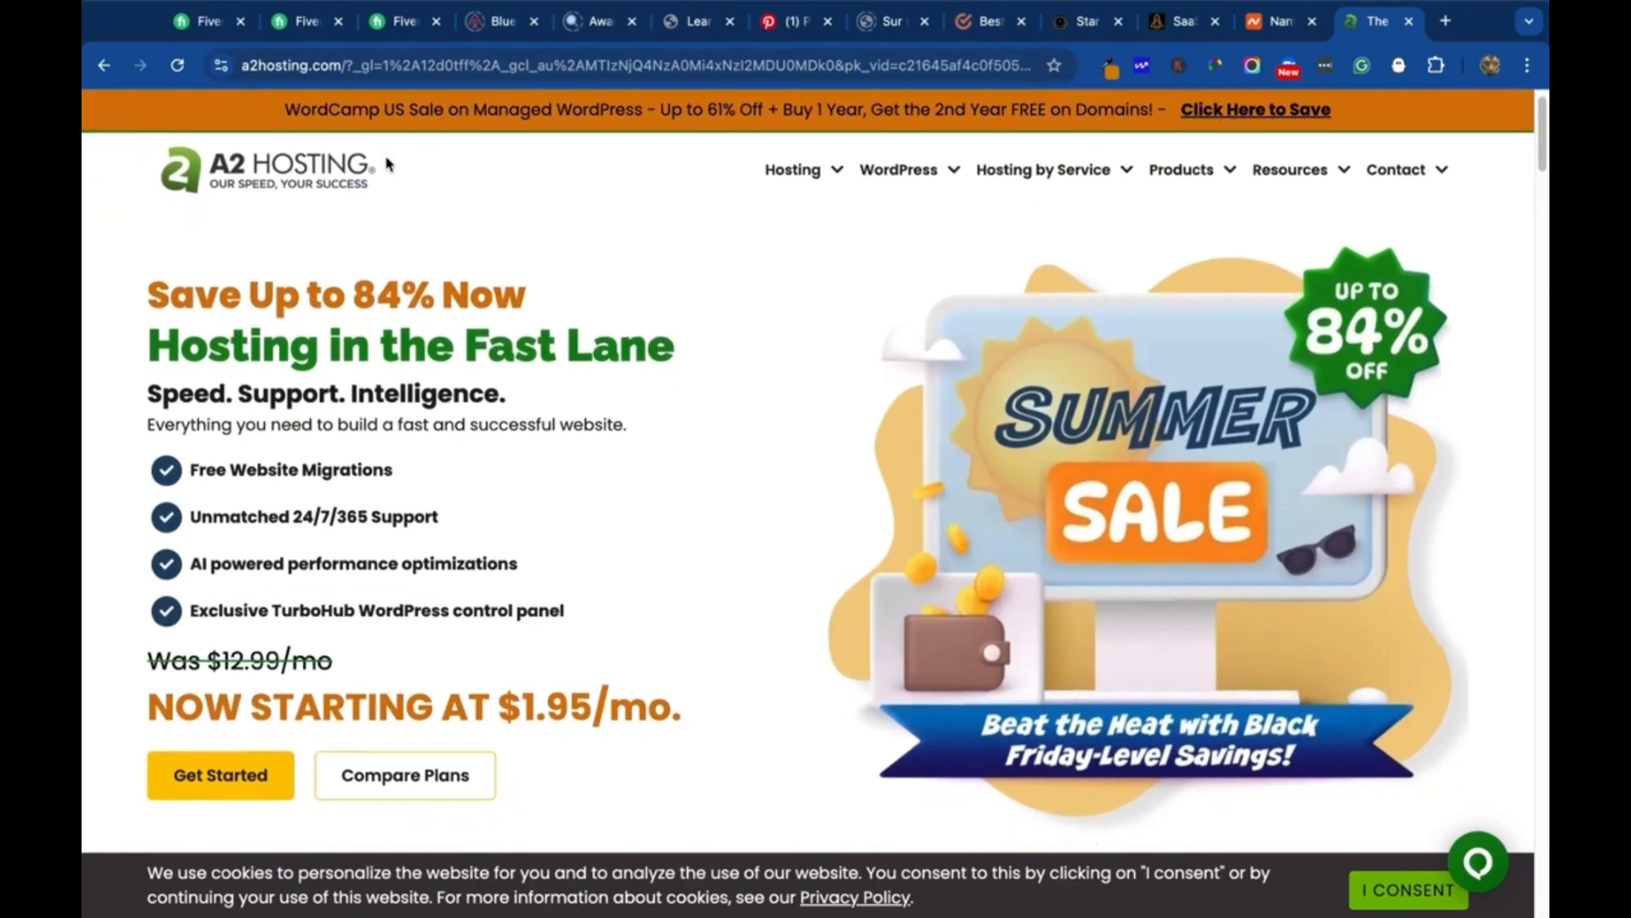
scroll(533, 351, "up", 1)
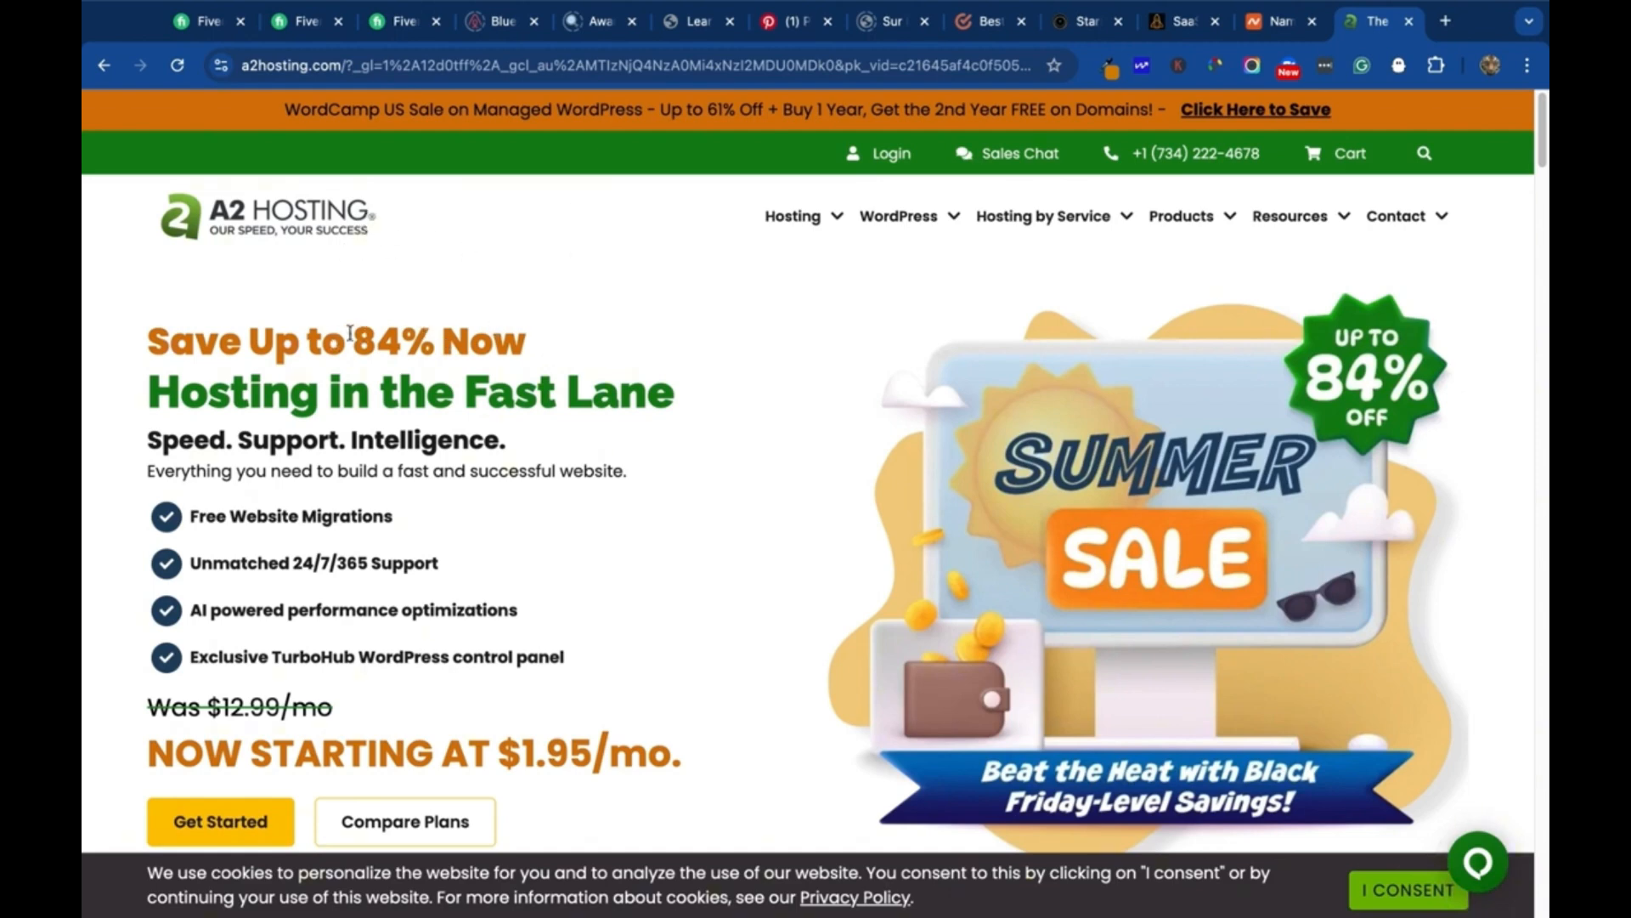
left_click_drag(156, 343, 514, 333)
left_click(577, 301)
Open the Shared Hosting plans from the hosting type comparison and bring the four plan cards into view
scroll(682, 396, "down", 10)
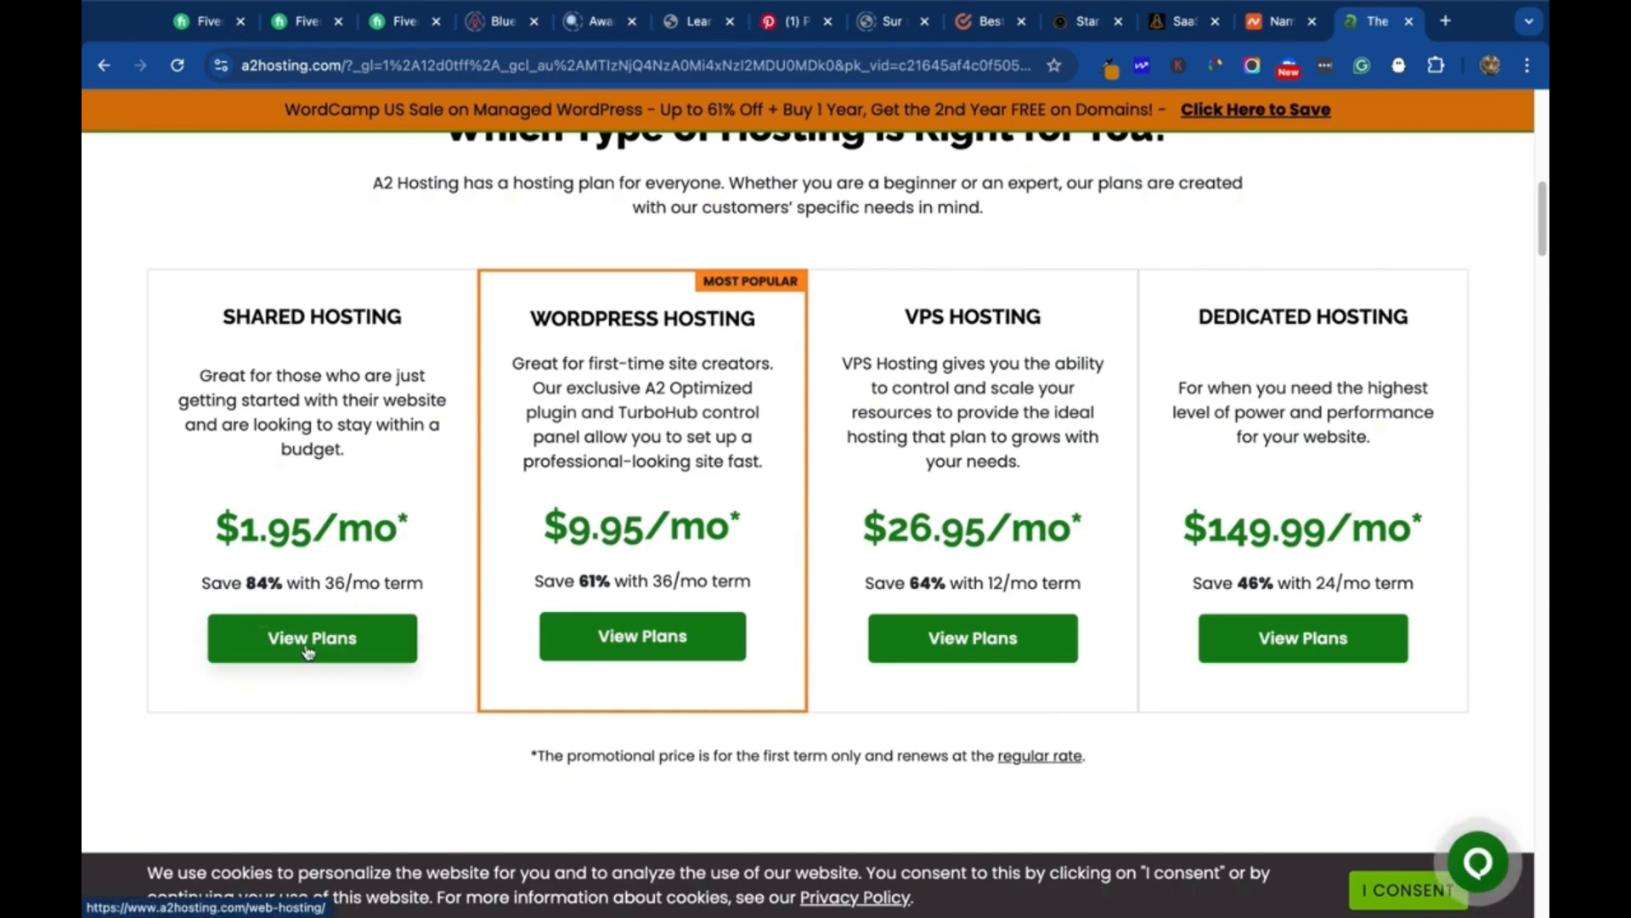
left_click(274, 629)
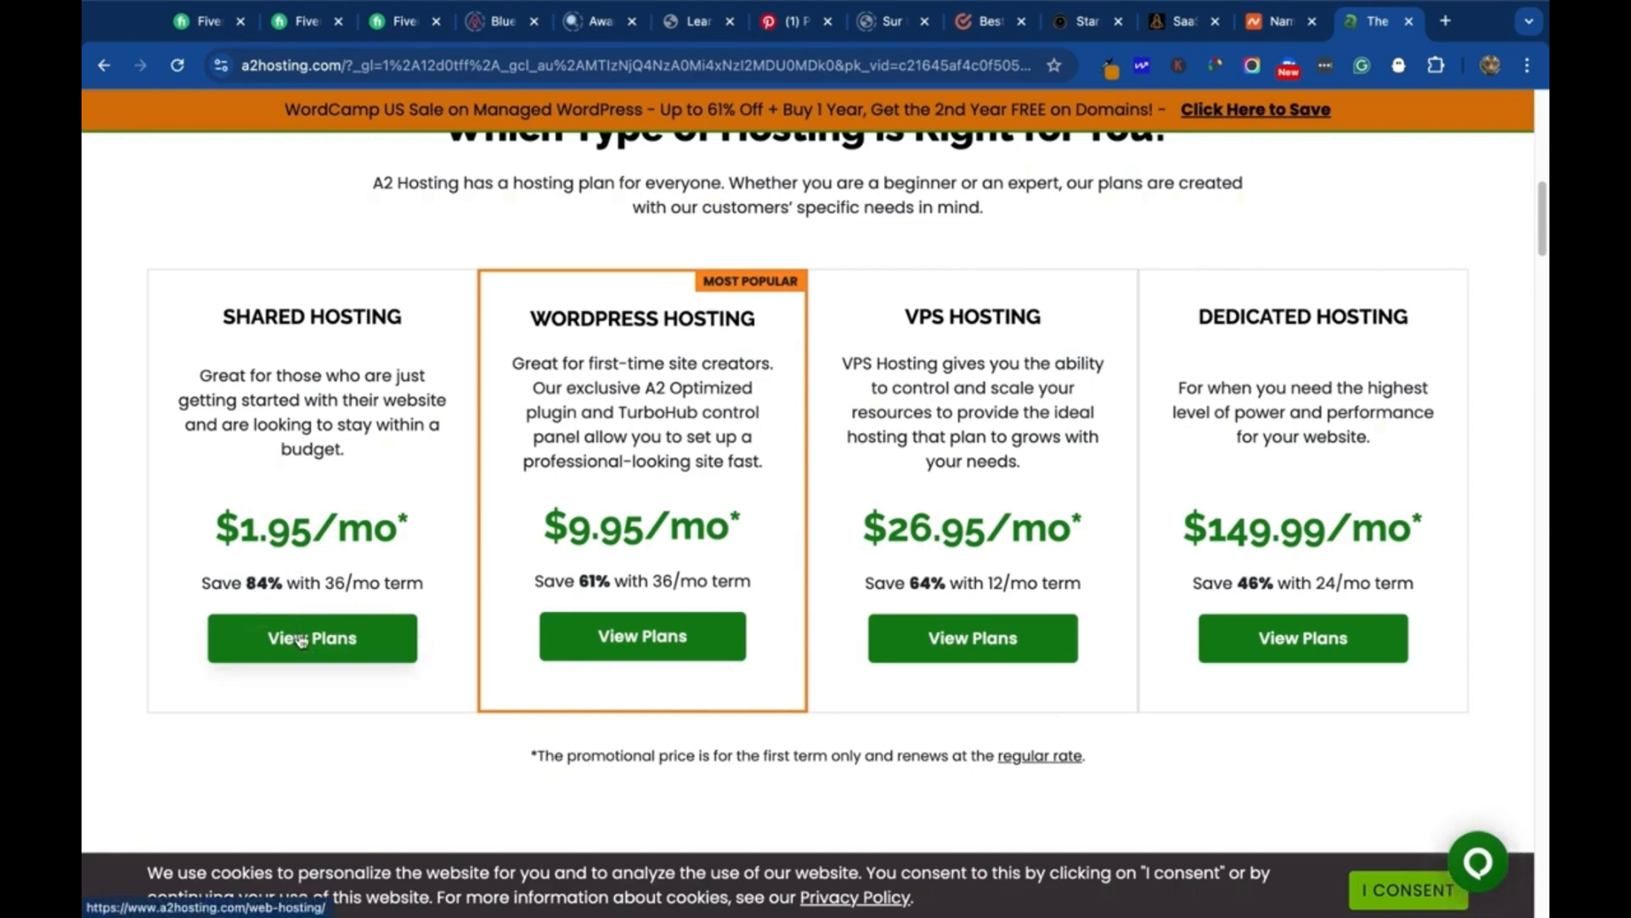
scroll(544, 503, "down", 10)
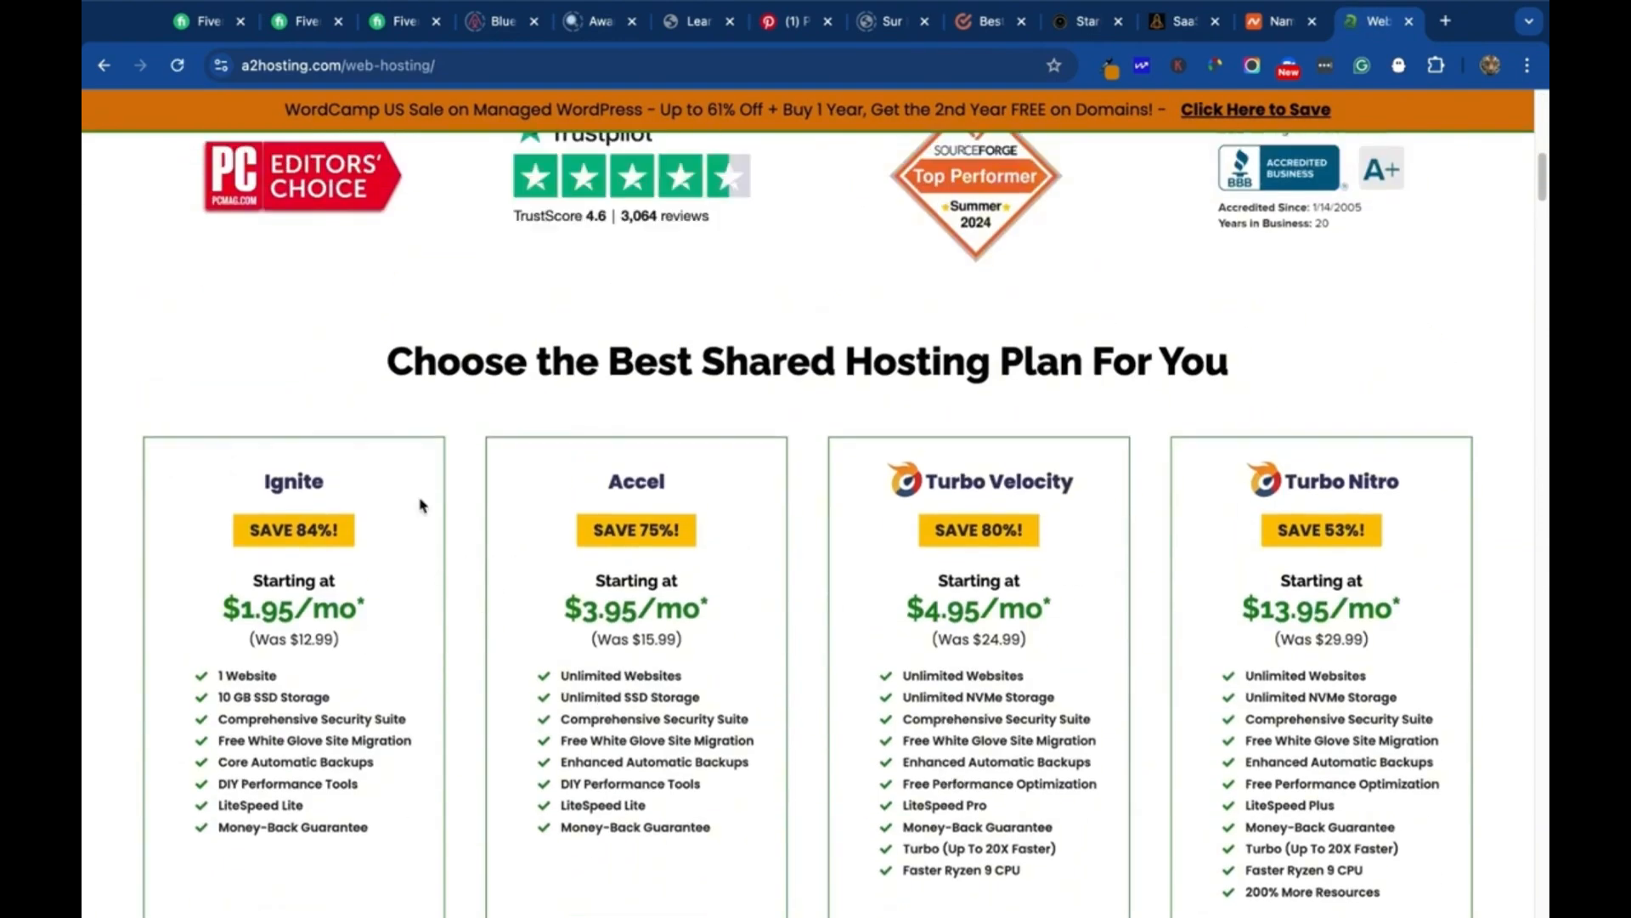
scroll(399, 623, "down", 2)
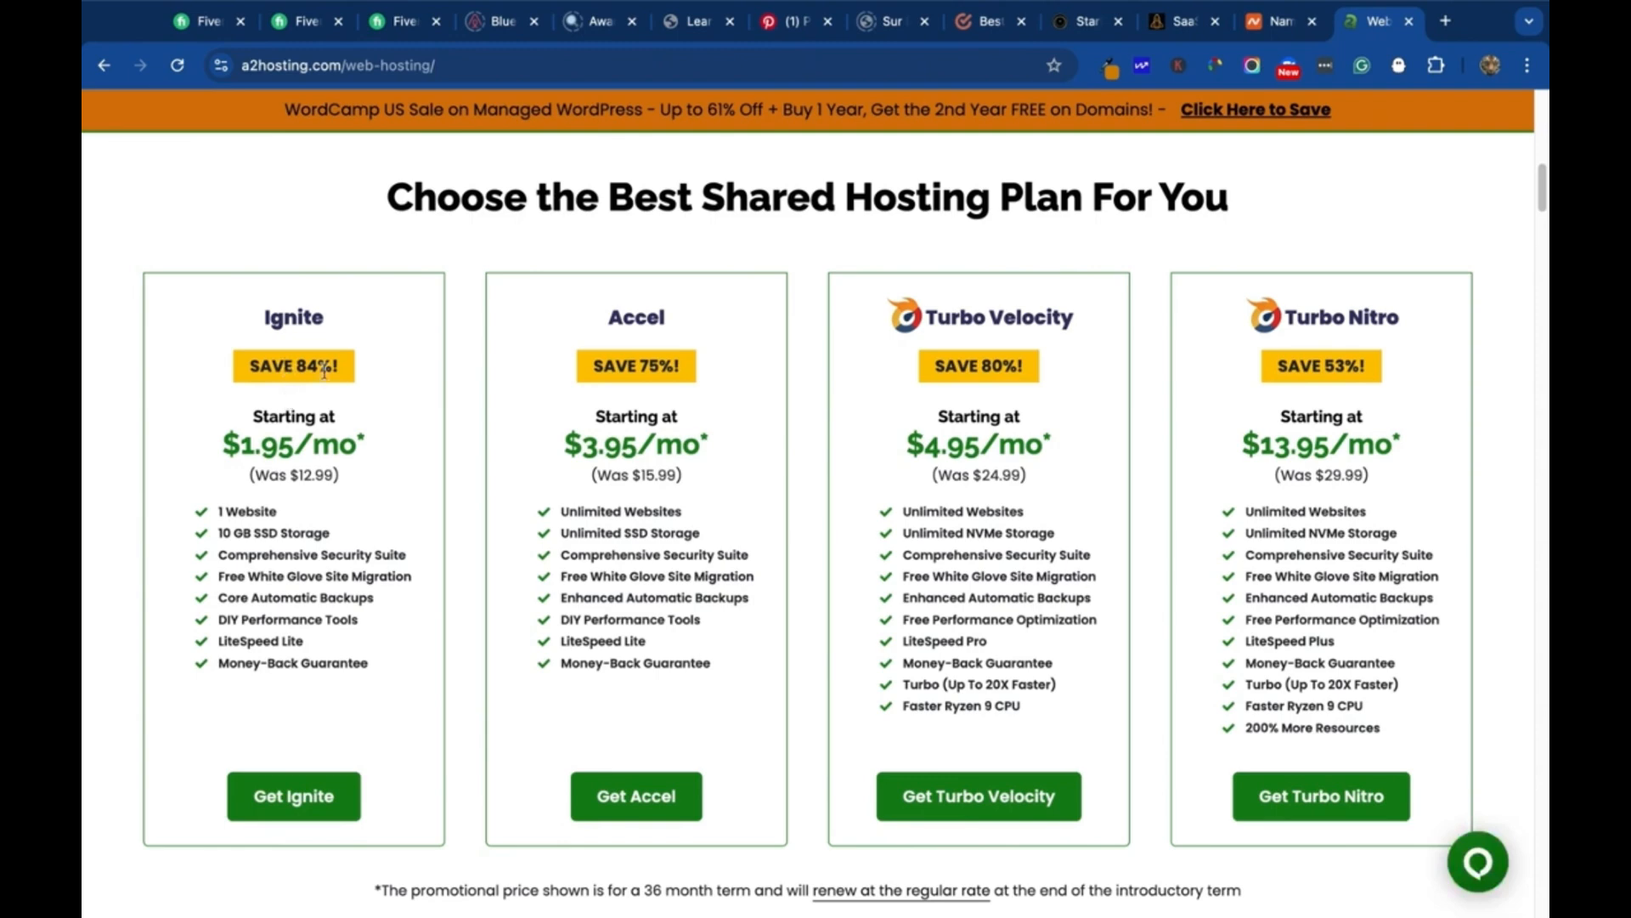
Examine the Ignite plan's advertised saving, starting price, website allowance and included features against the other shared hosting plans
left_click_drag(252, 371, 357, 366)
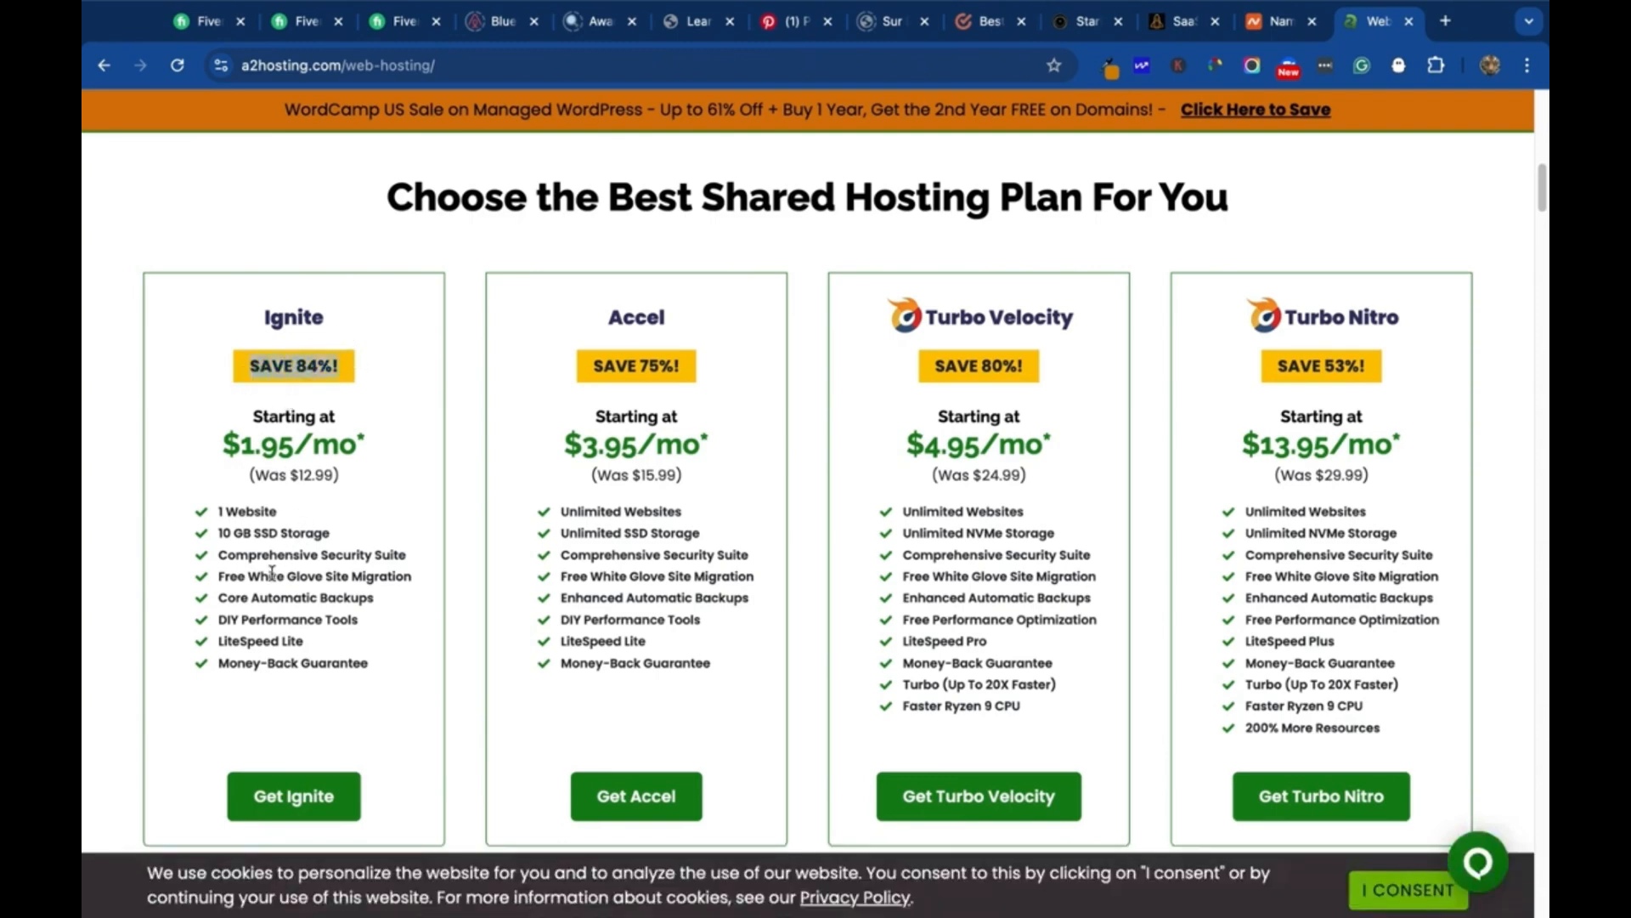
double_click(246, 510)
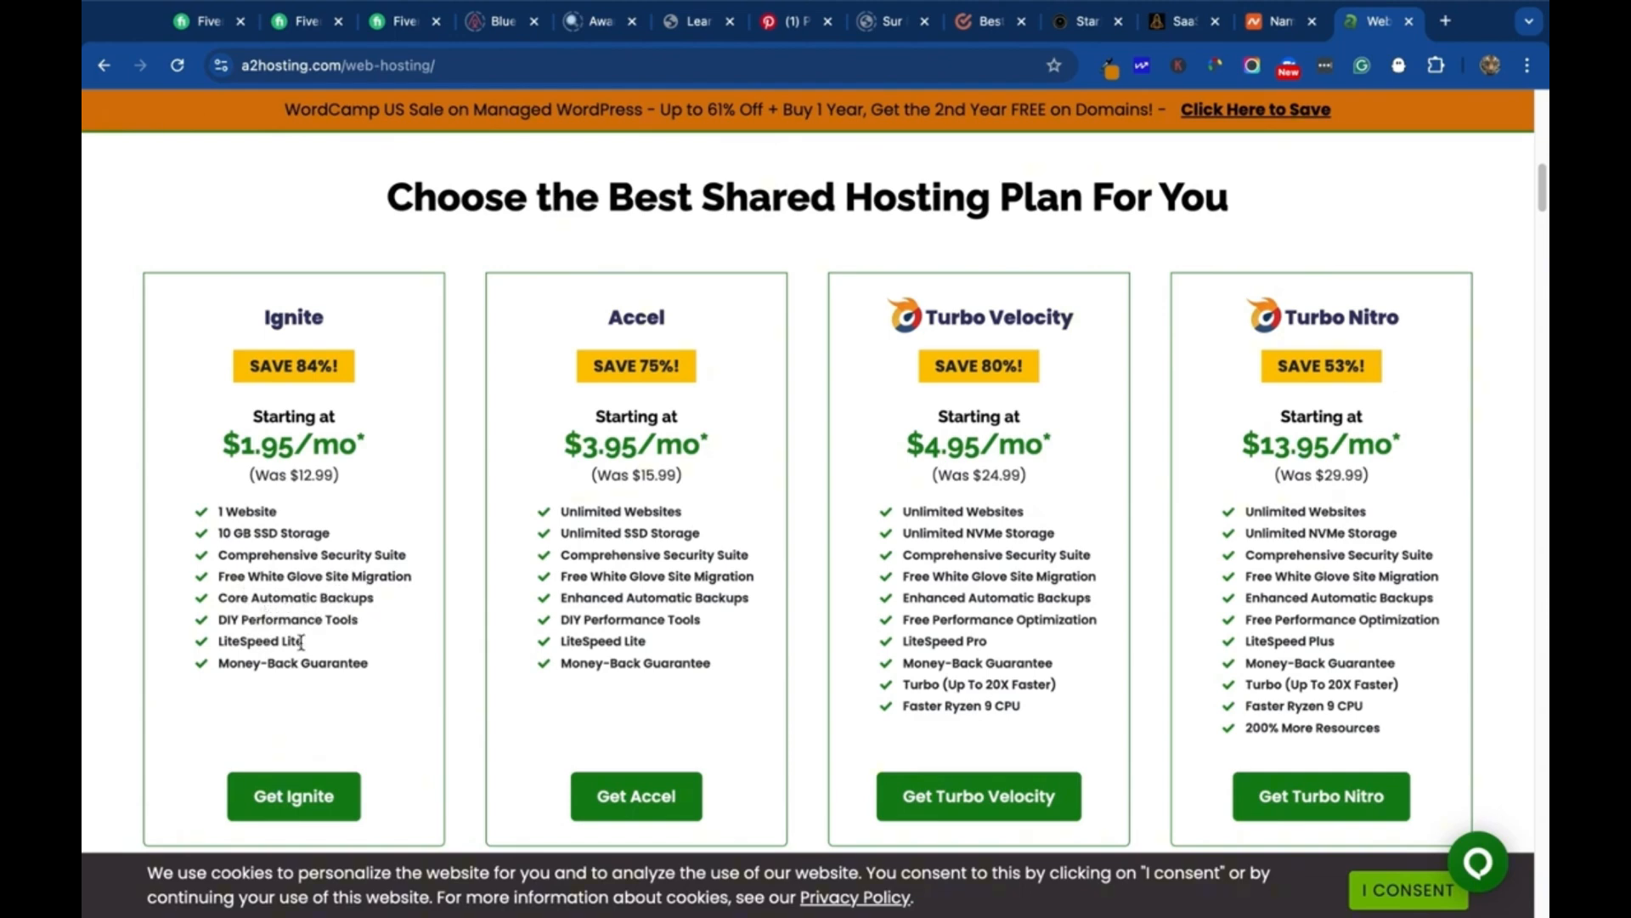
scroll(328, 712, "down", 1)
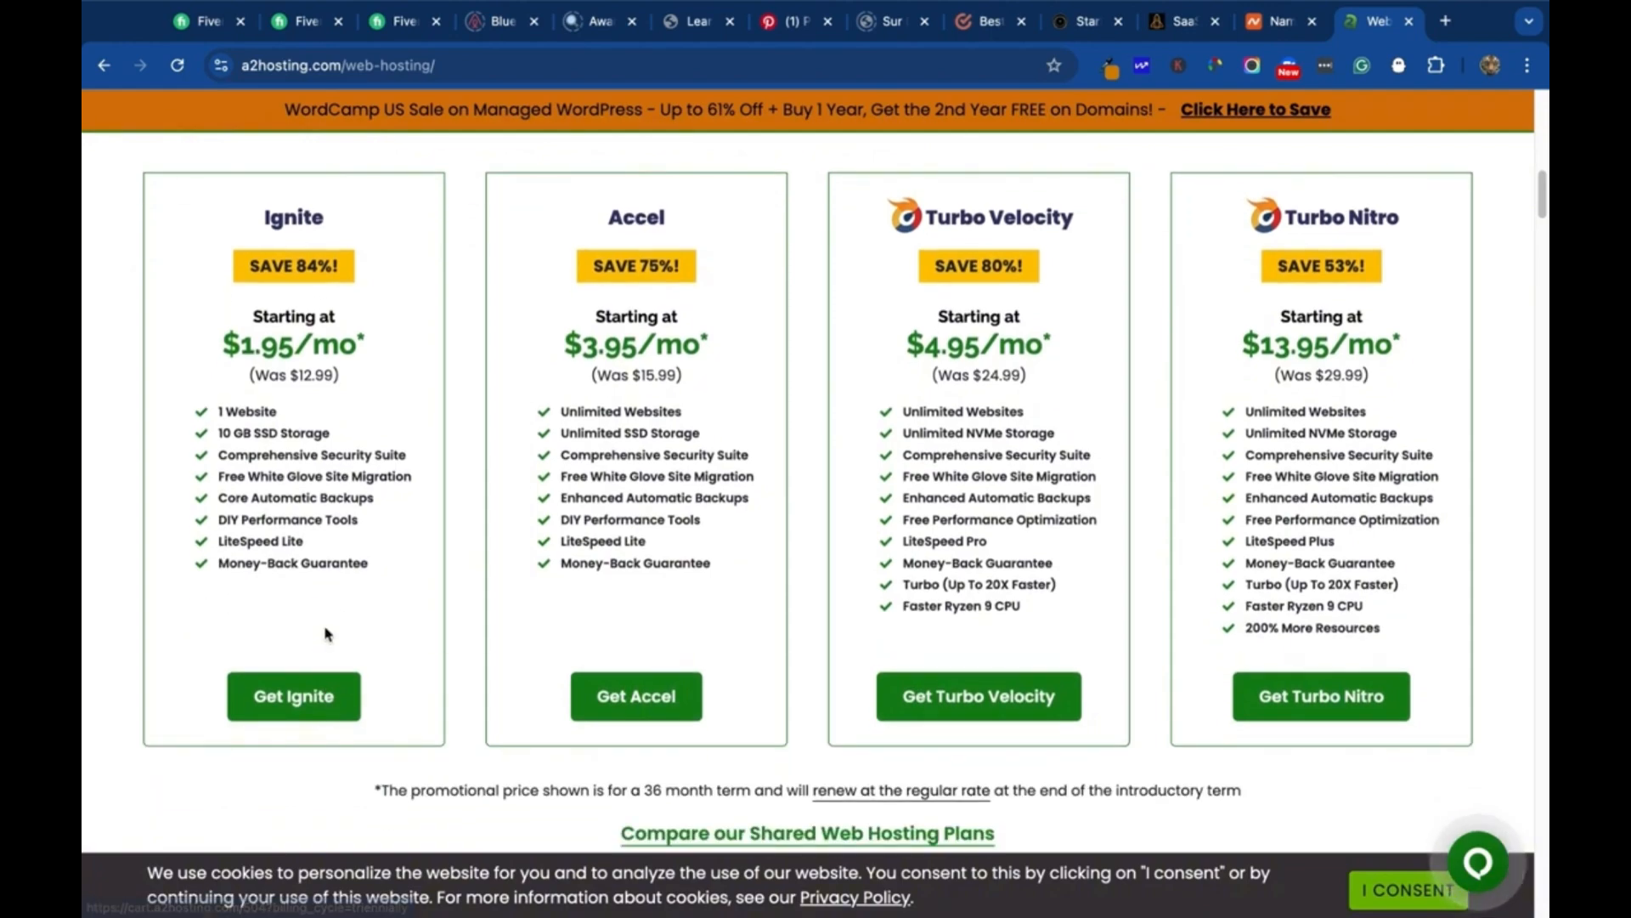
scroll(333, 608, "up", 5)
scroll(309, 637, "down", 4)
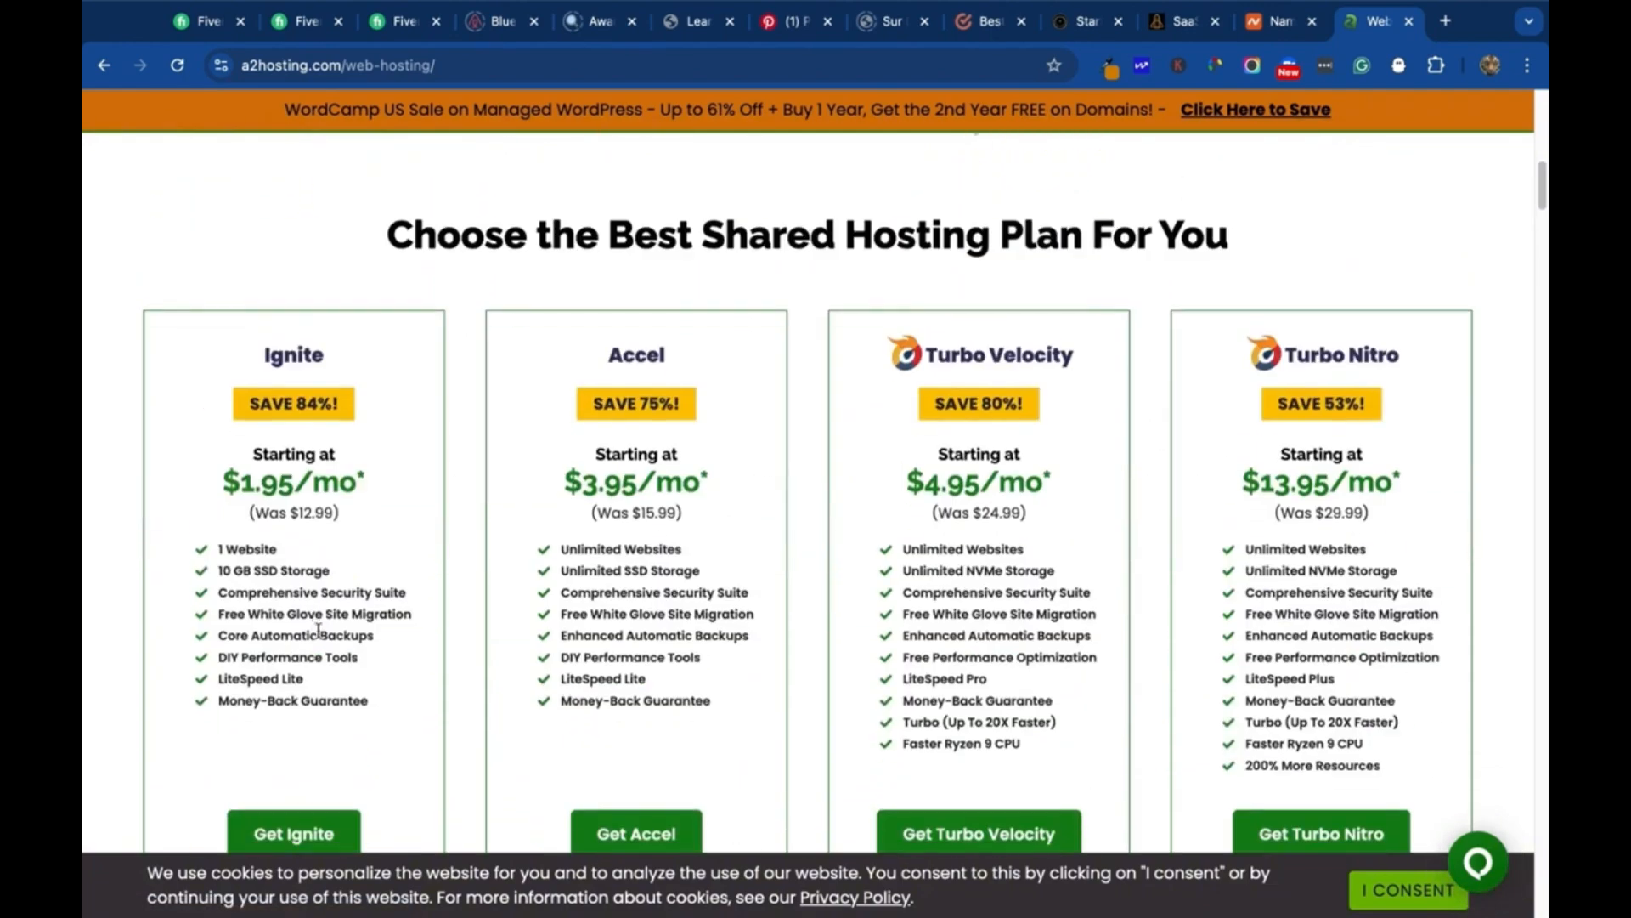
scroll(323, 626, "down", 1)
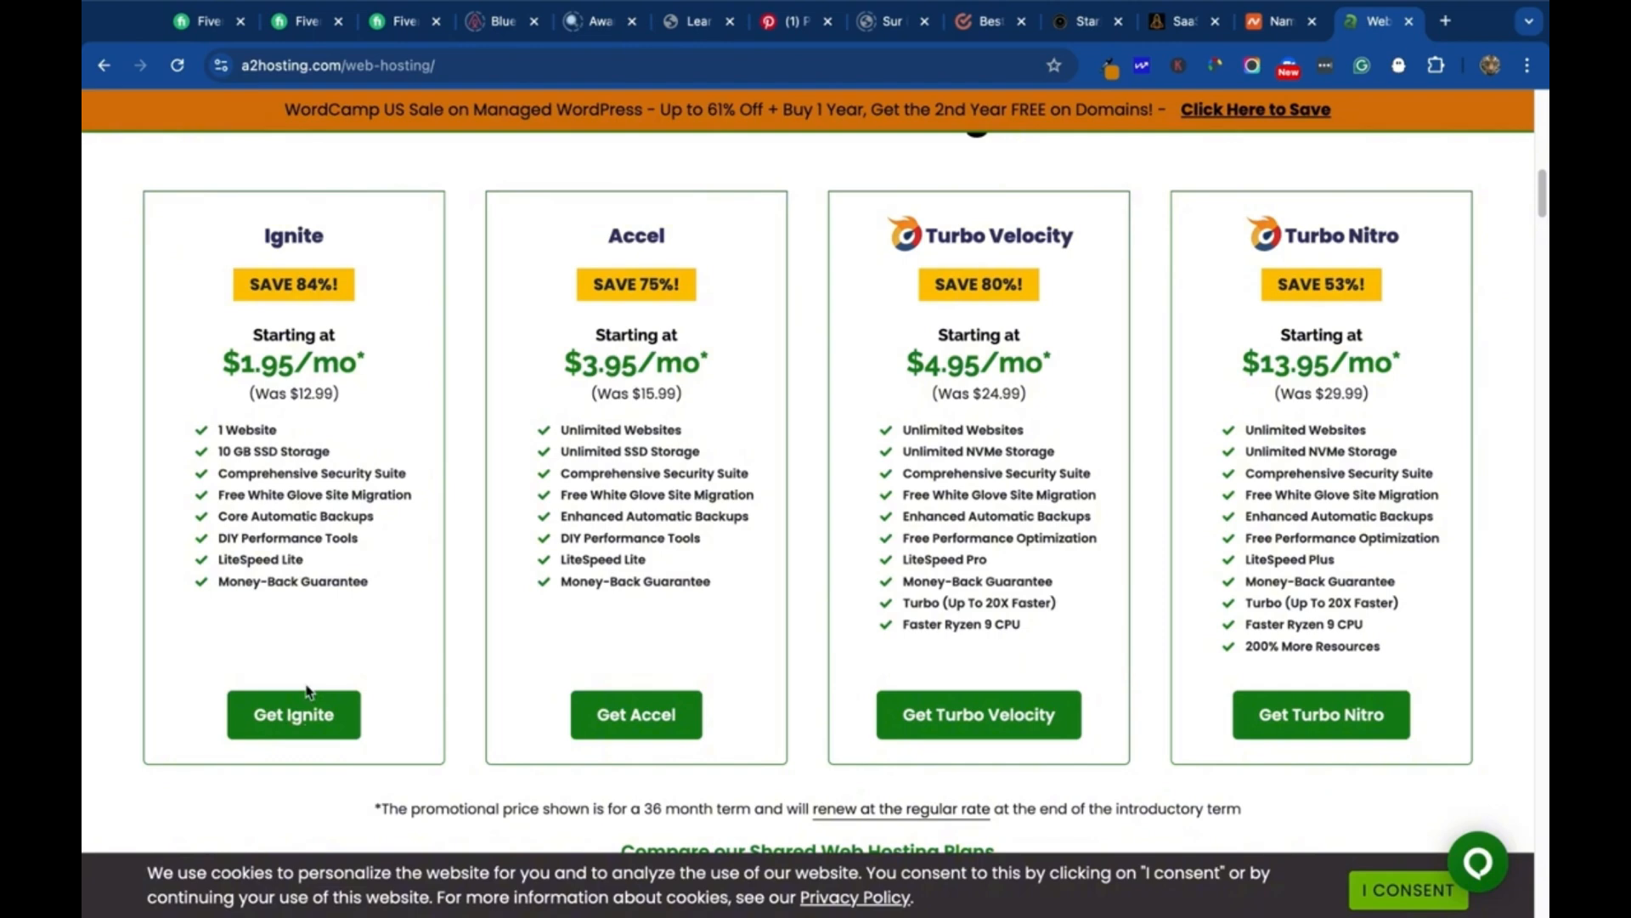
scroll(382, 529, "up", 1)
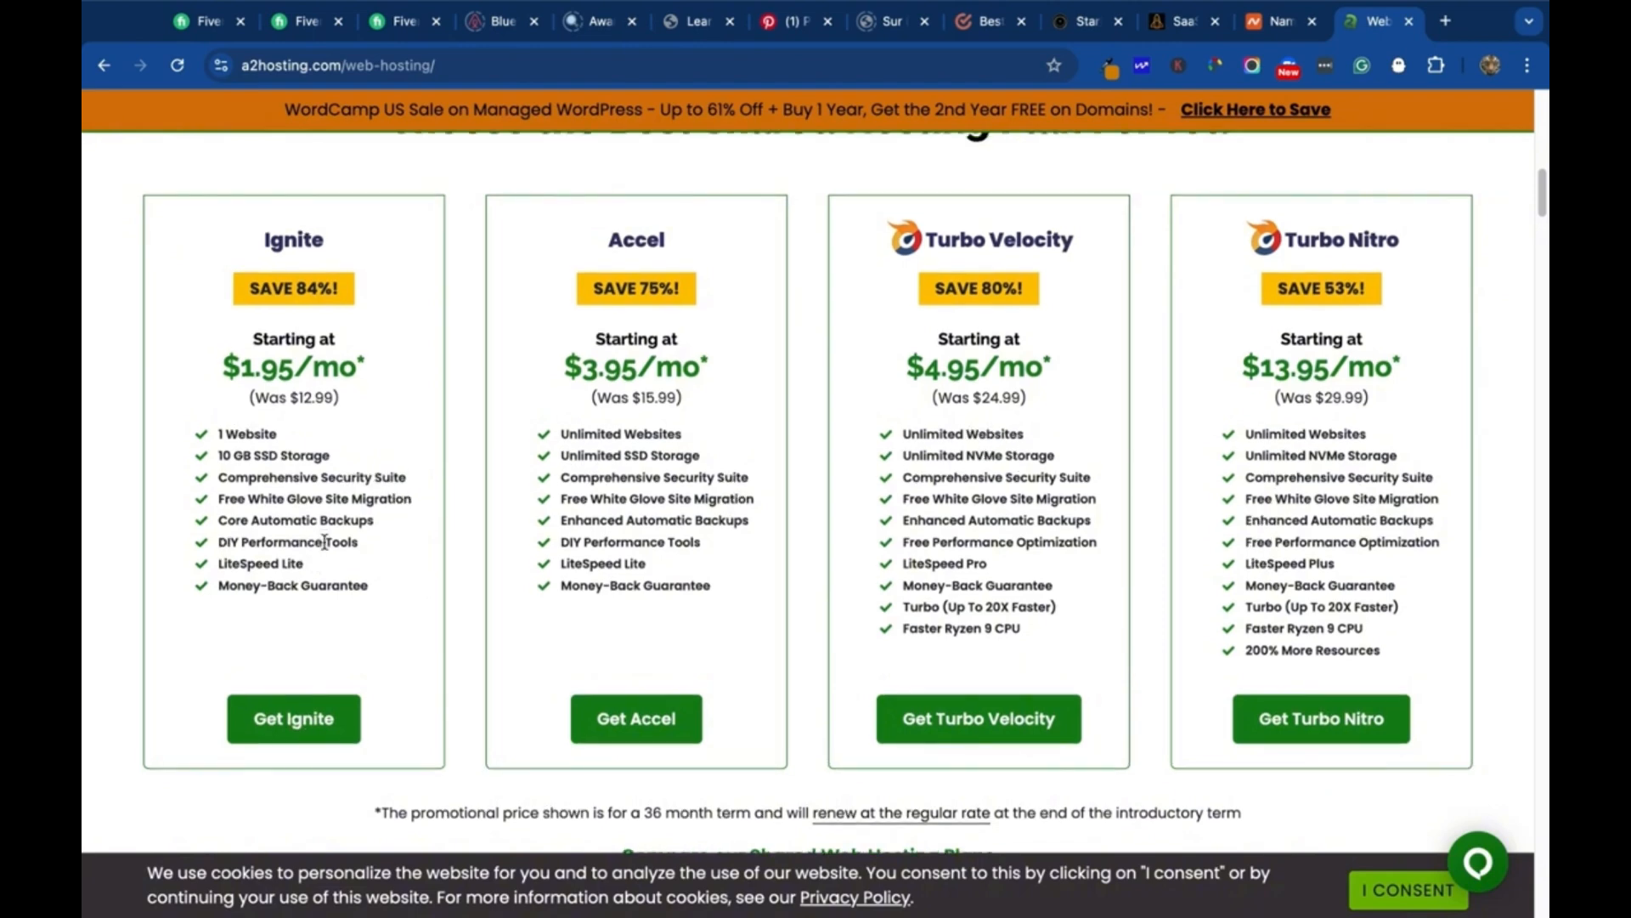
scroll(325, 541, "down", 2)
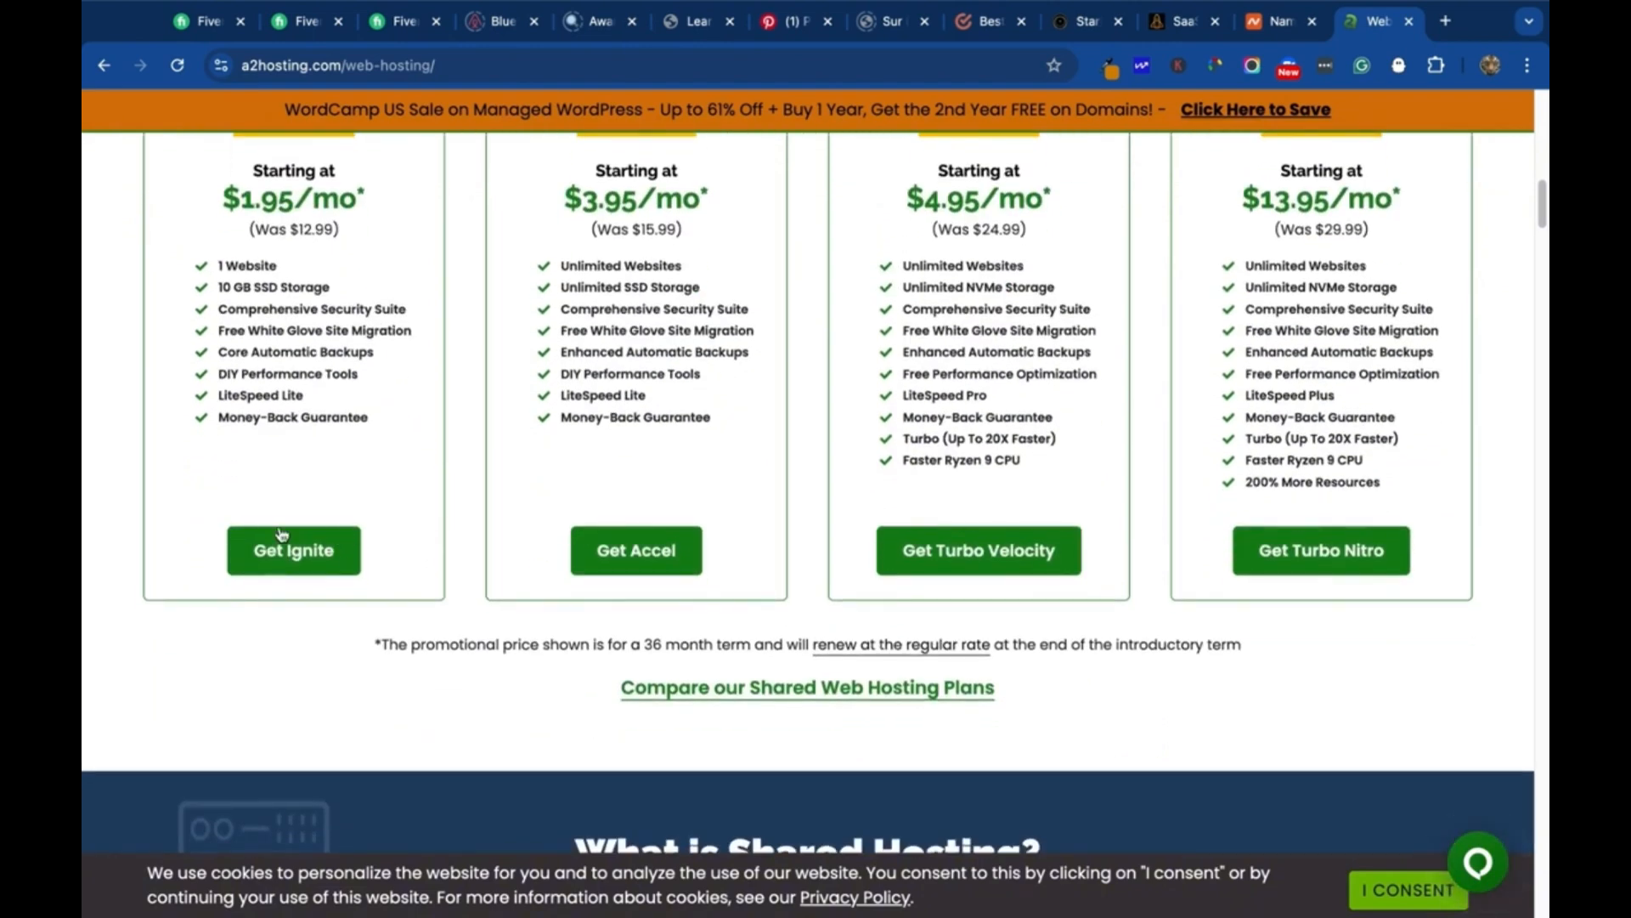
scroll(281, 534, "up", 2)
scroll(304, 542, "down", 2)
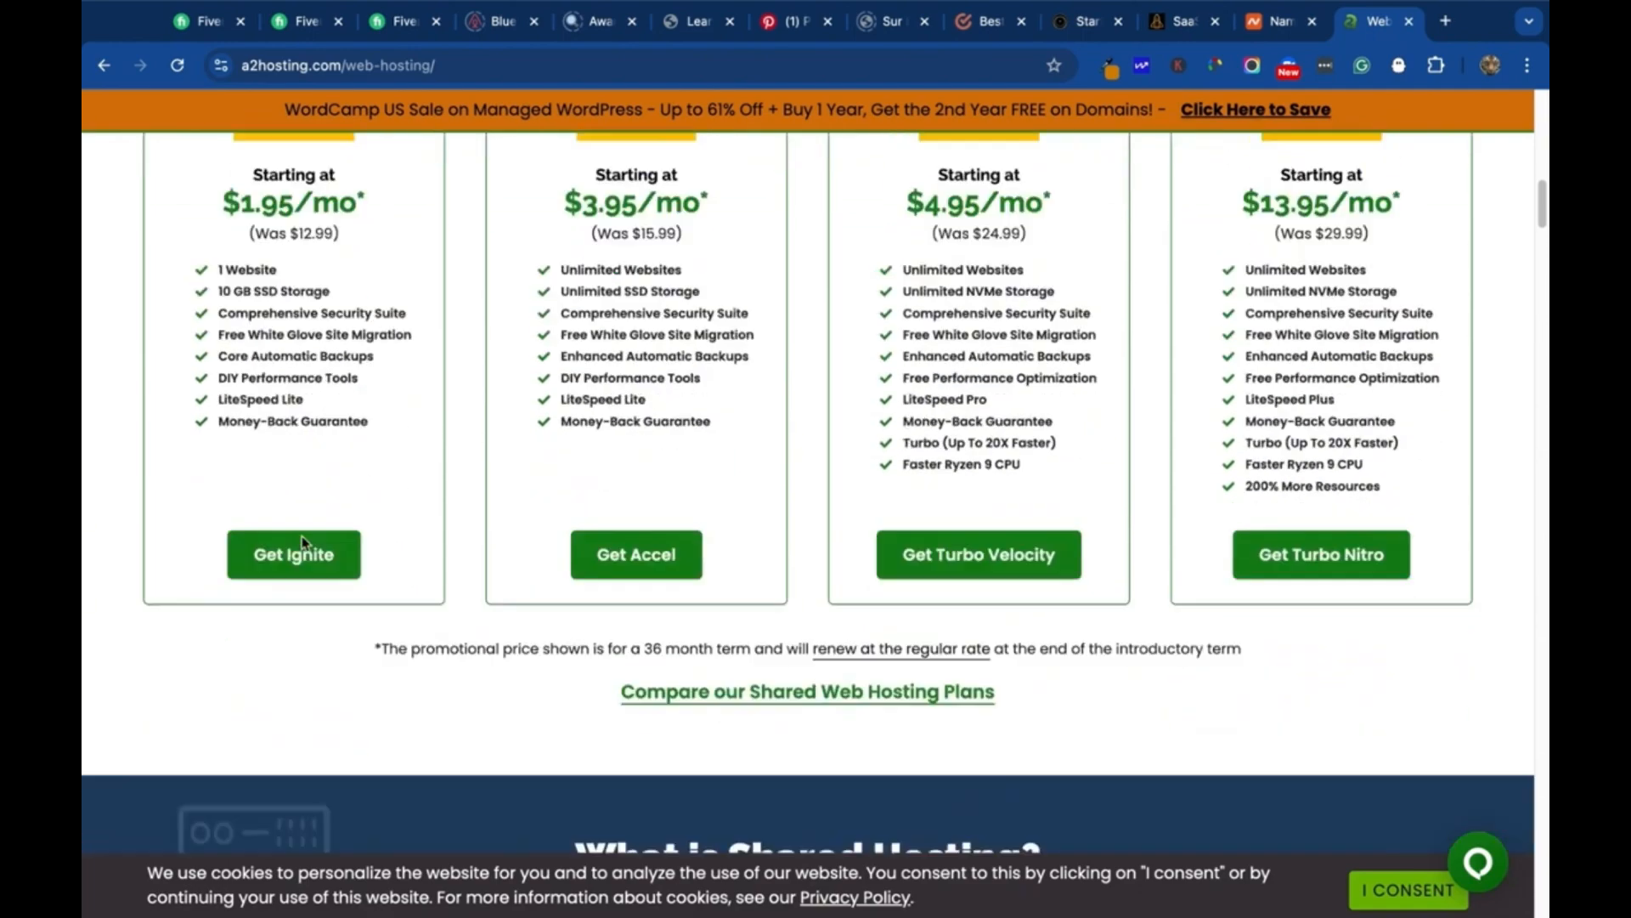
scroll(314, 476, "down", 1)
Review the Accel plan's promotional and former prices alongside its feature list
scroll(320, 458, "up", 2)
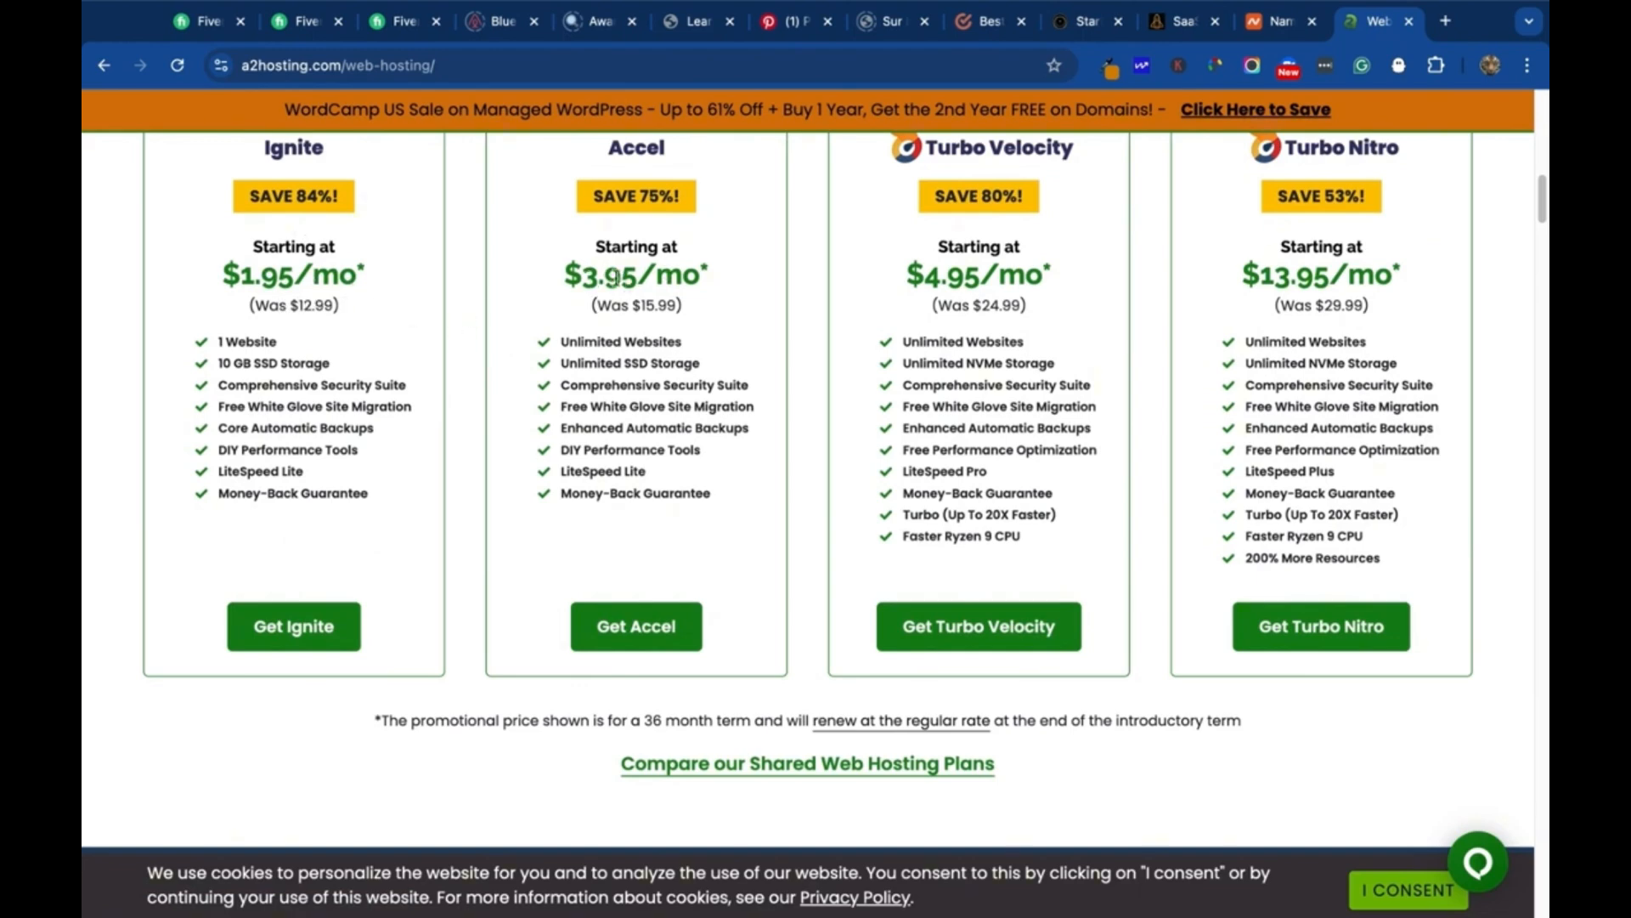
scroll(629, 255, "up", 1)
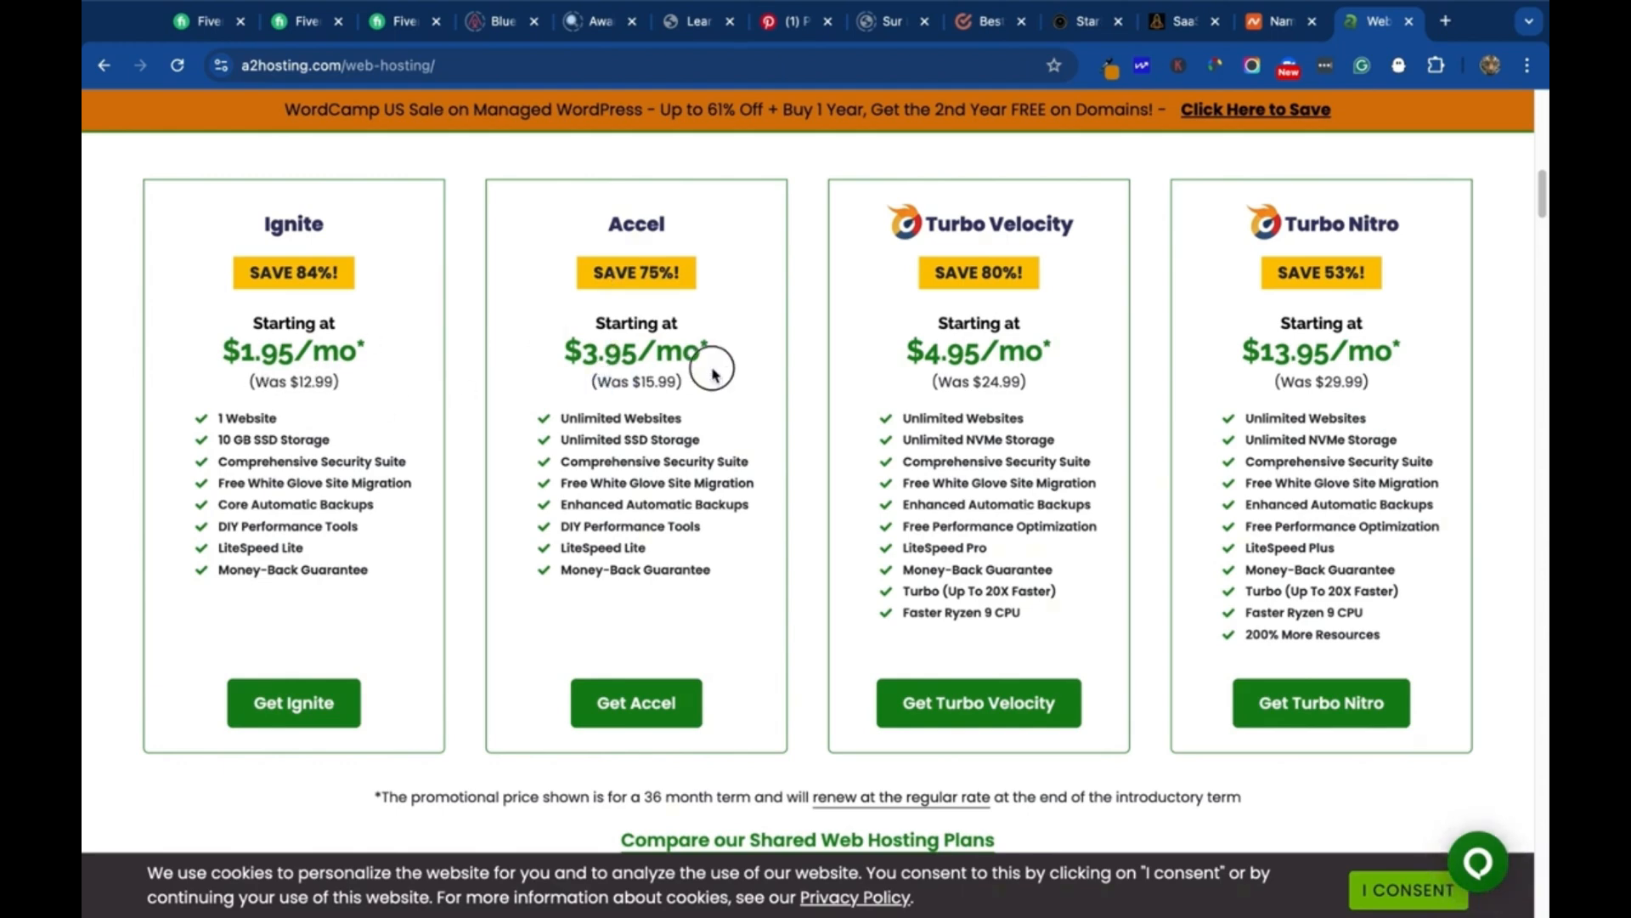
left_click_drag(593, 380, 679, 382)
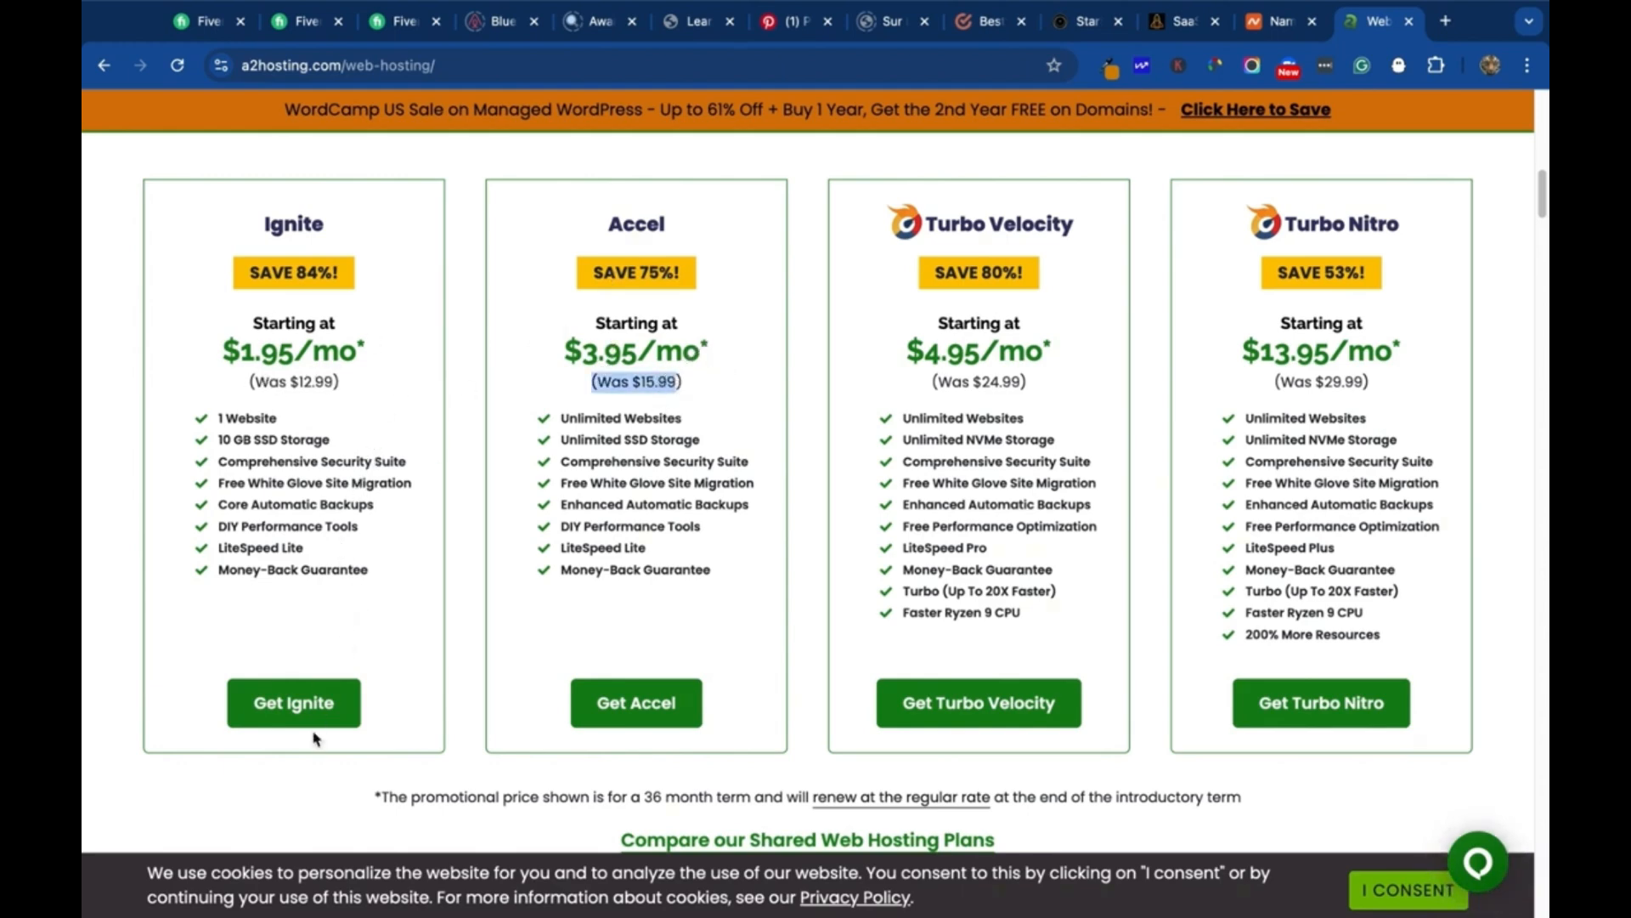
Order the Ignite plan and review the checkout's Account details form and the product and service summary
left_click(284, 702)
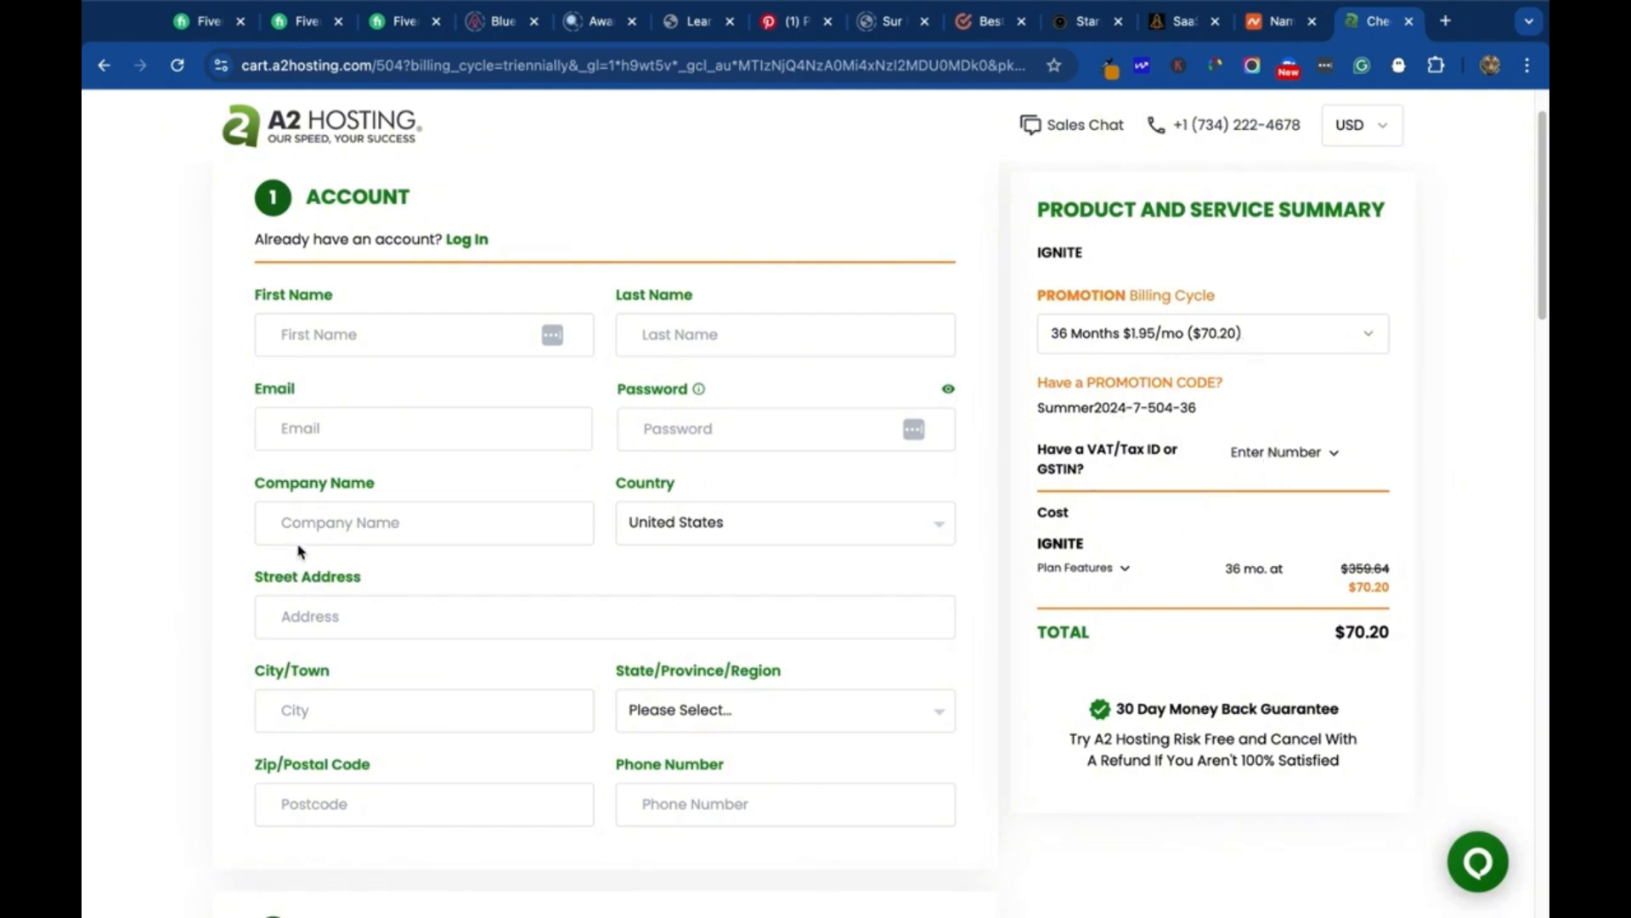
left_click(322, 338)
scroll(943, 451, "down", 3)
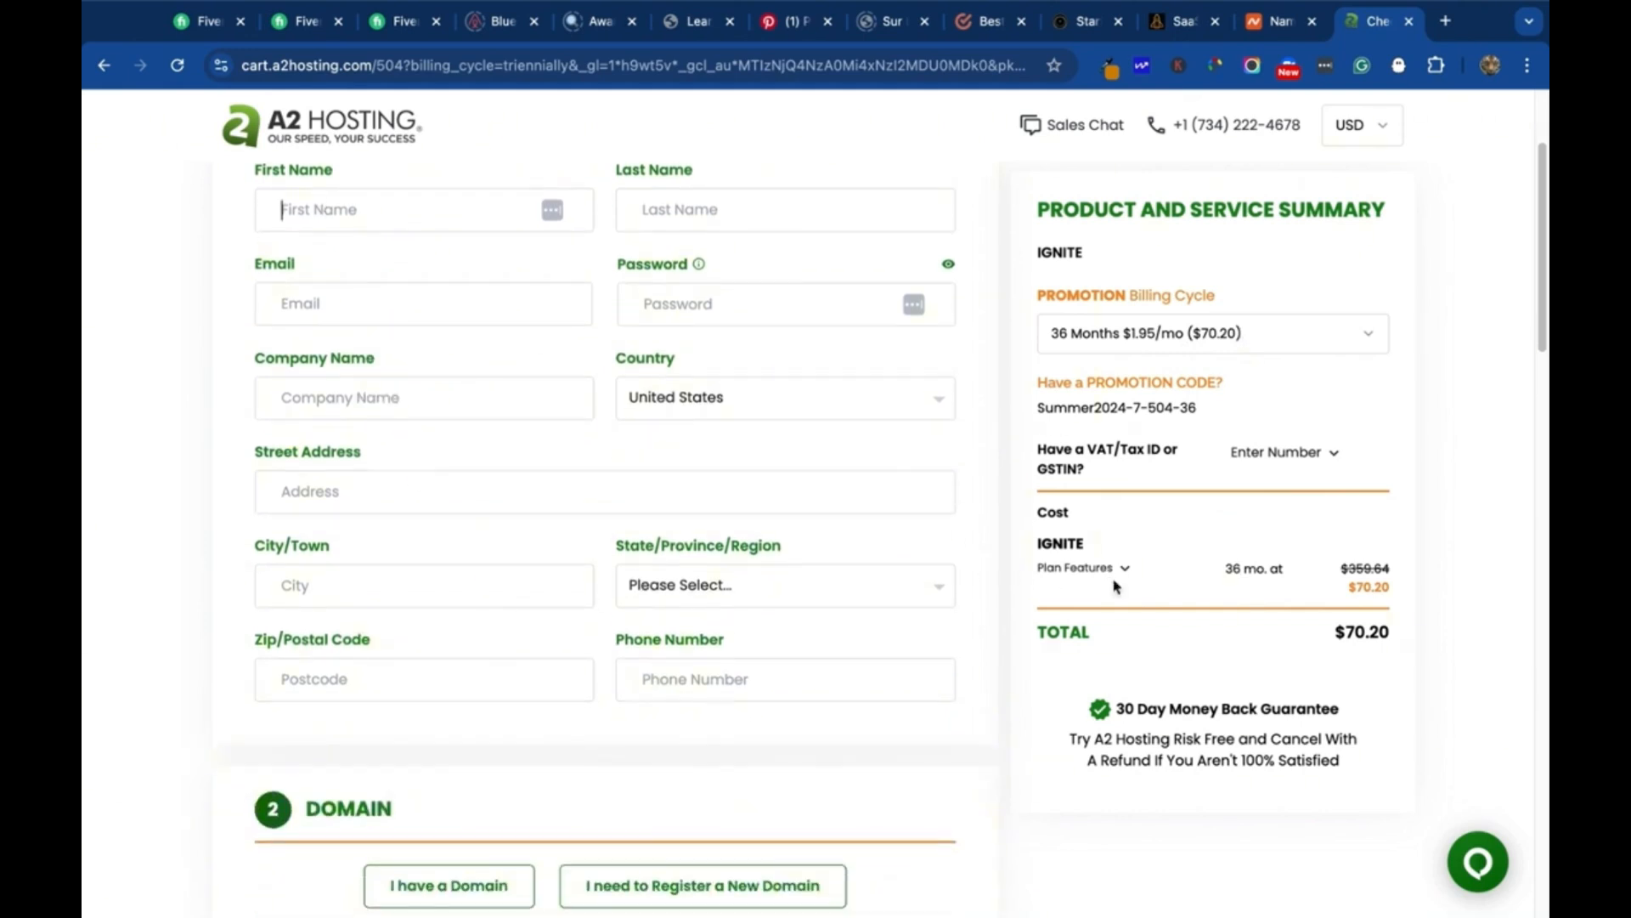
scroll(714, 626, "down", 3)
scroll(1002, 385, "up", 4)
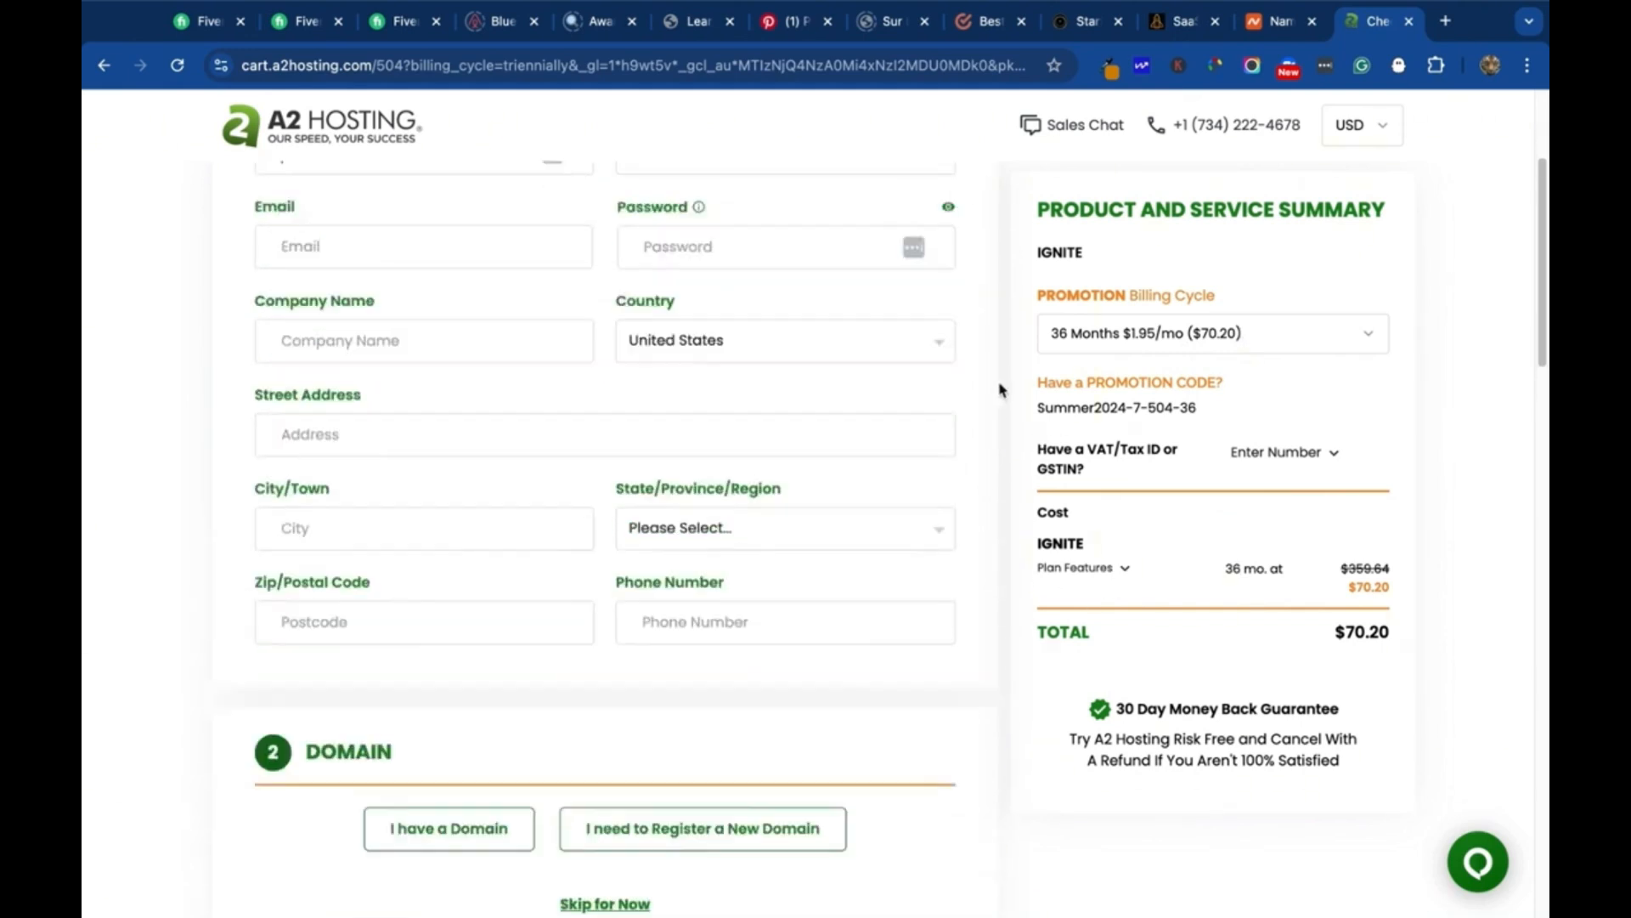
scroll(1070, 355, "up", 1)
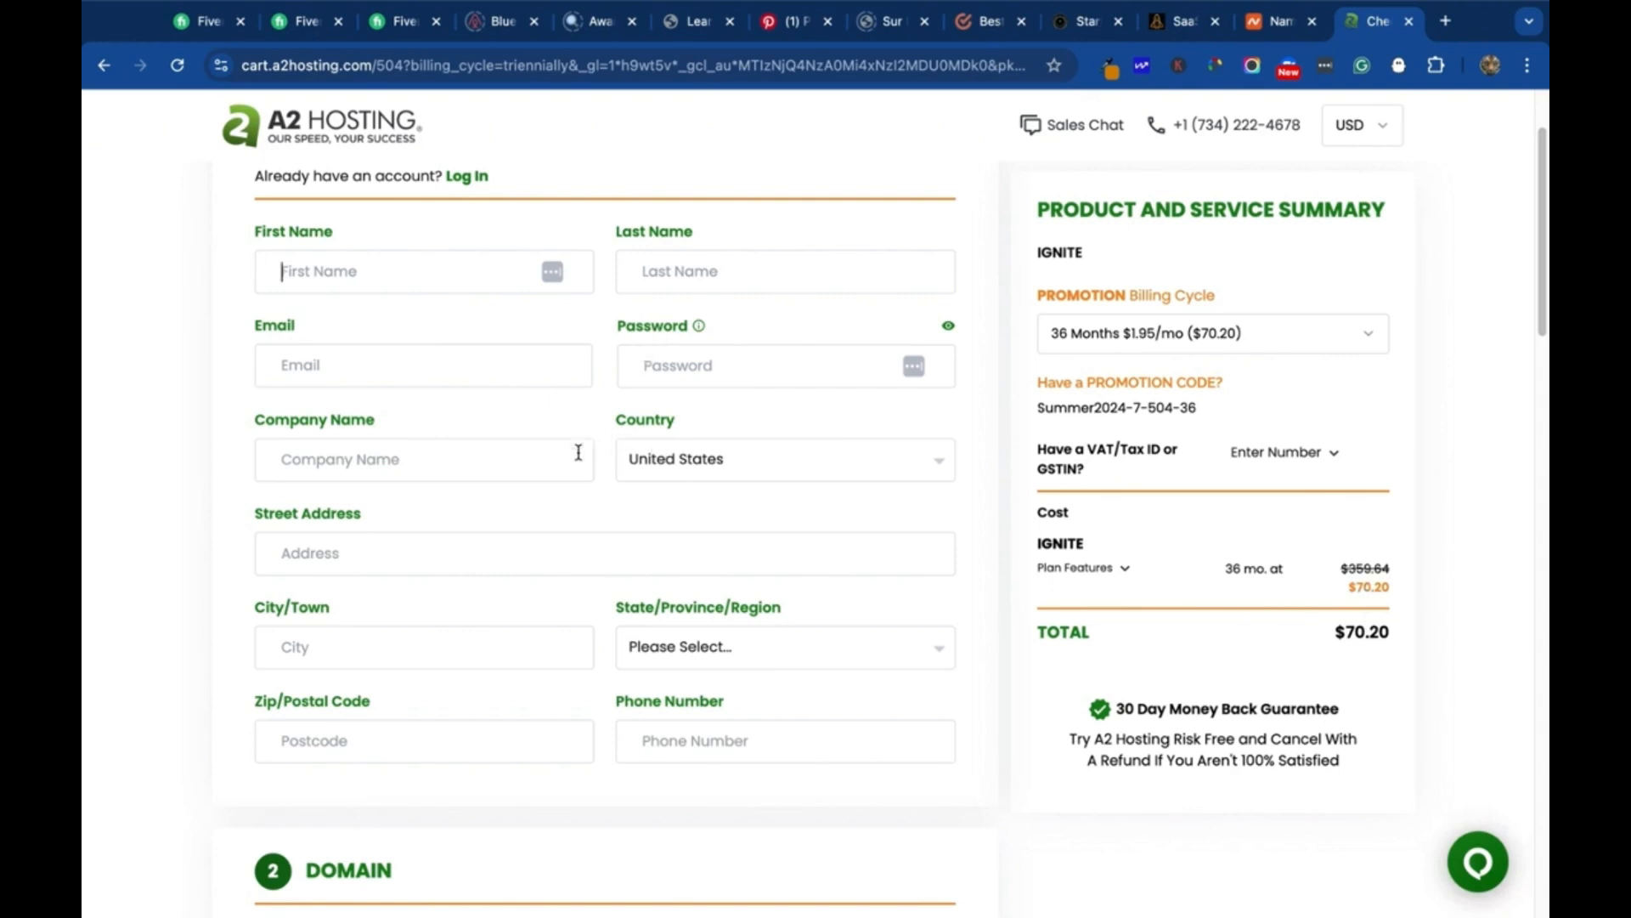
Review the checkout's Domain, Configure Your Hosting and Billing sections, including the payment methods, renewal terms and order summary
scroll(357, 510, "down", 5)
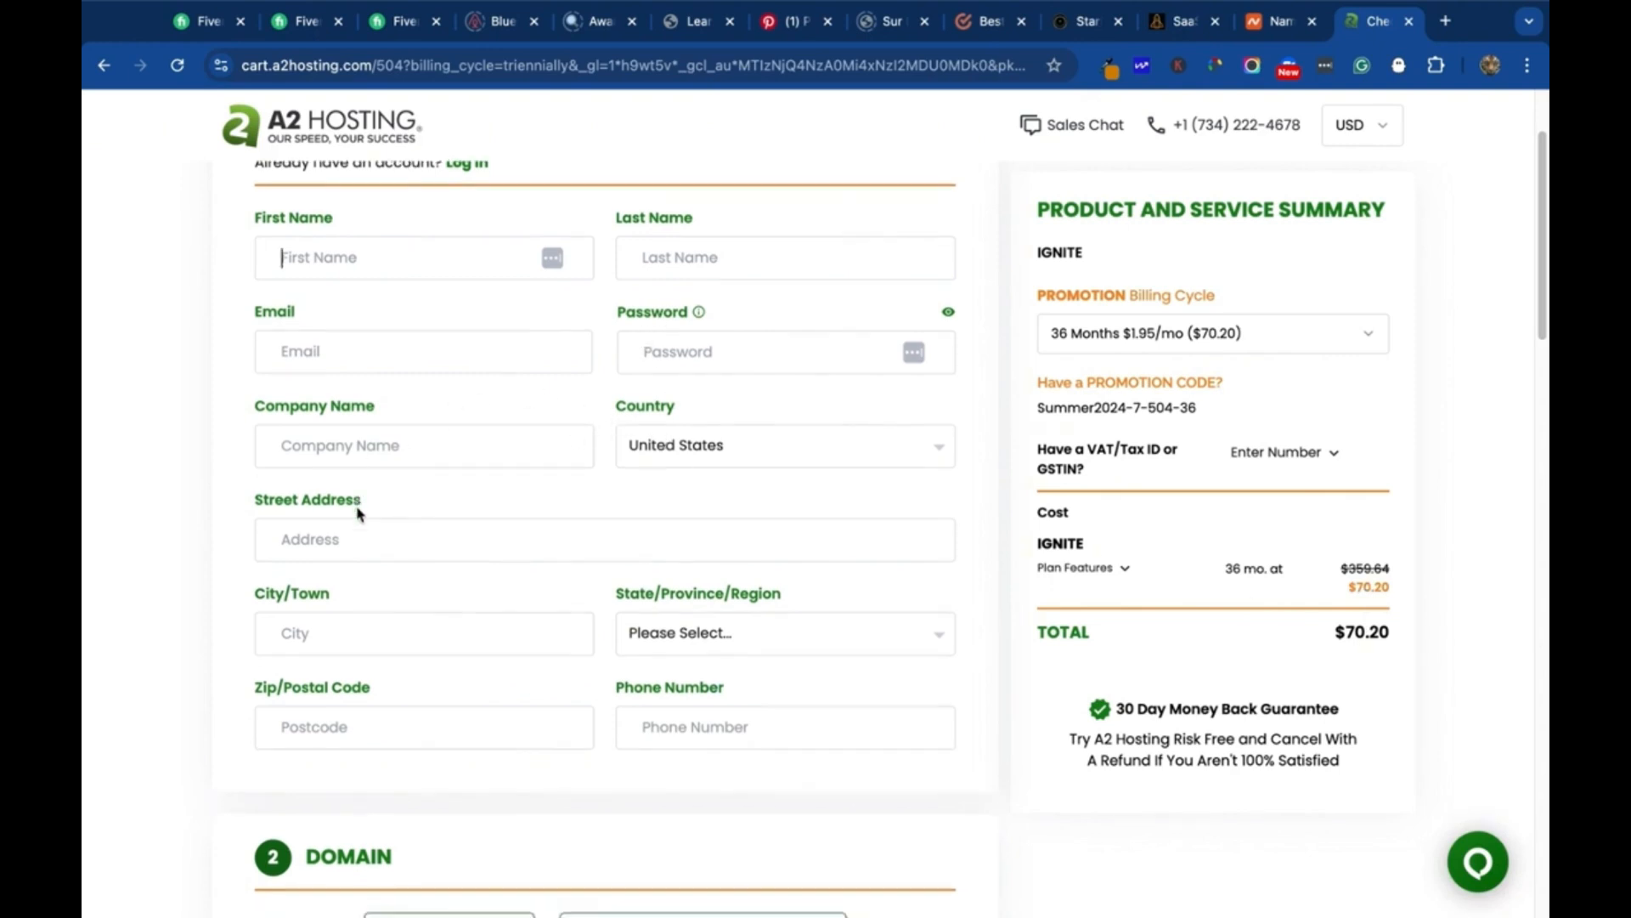
scroll(400, 535, "down", 1)
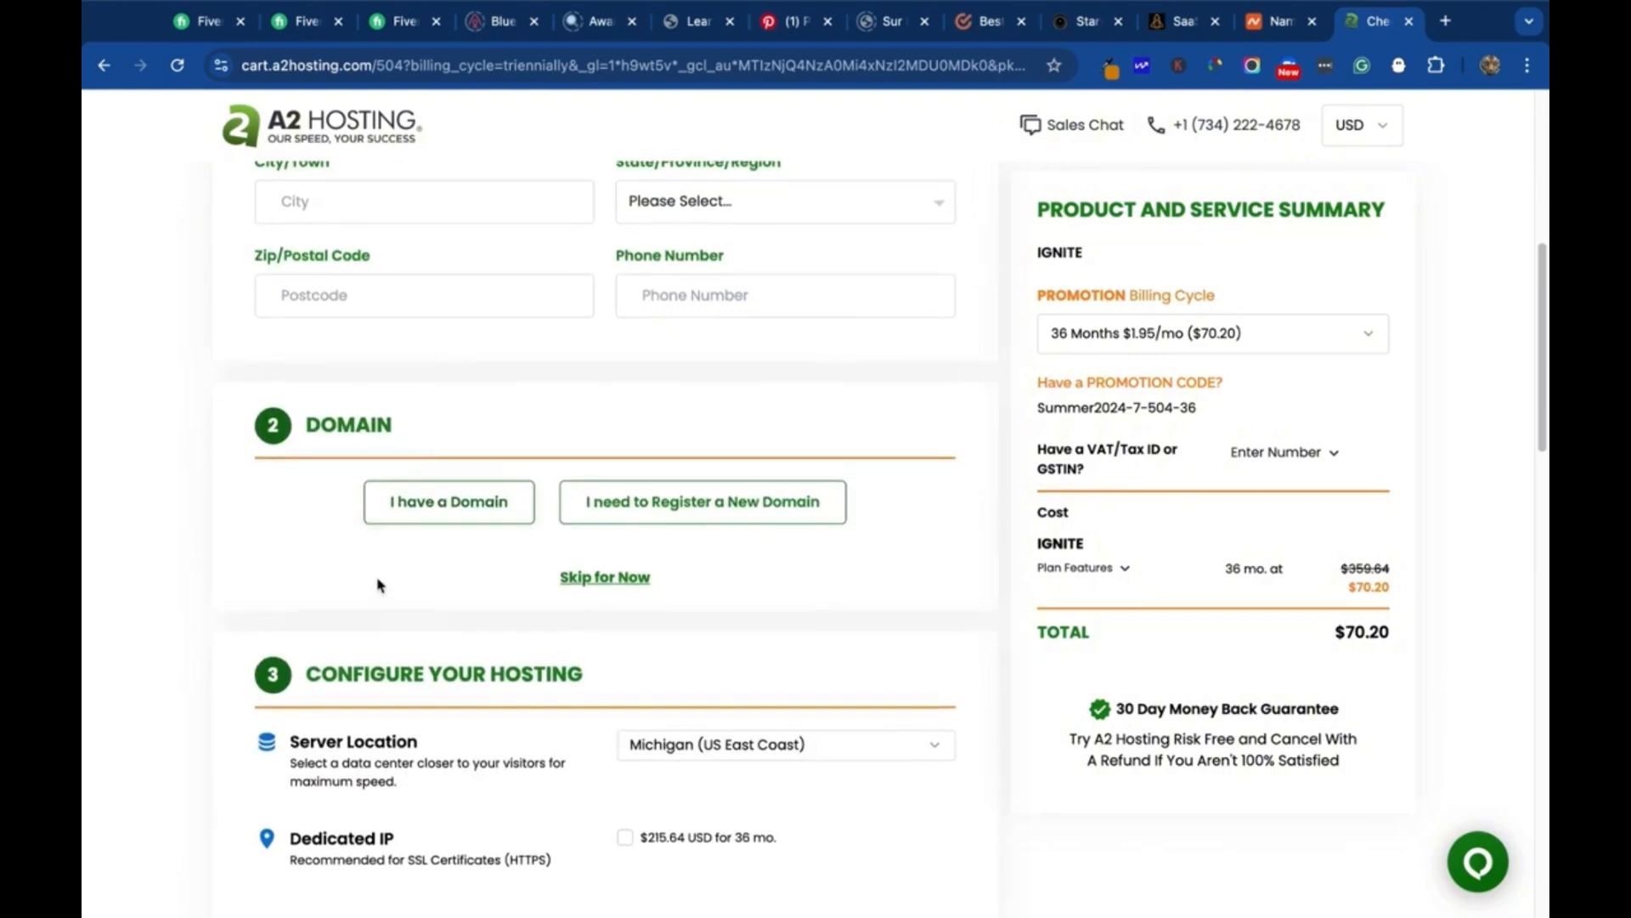
scroll(380, 588, "down", 2)
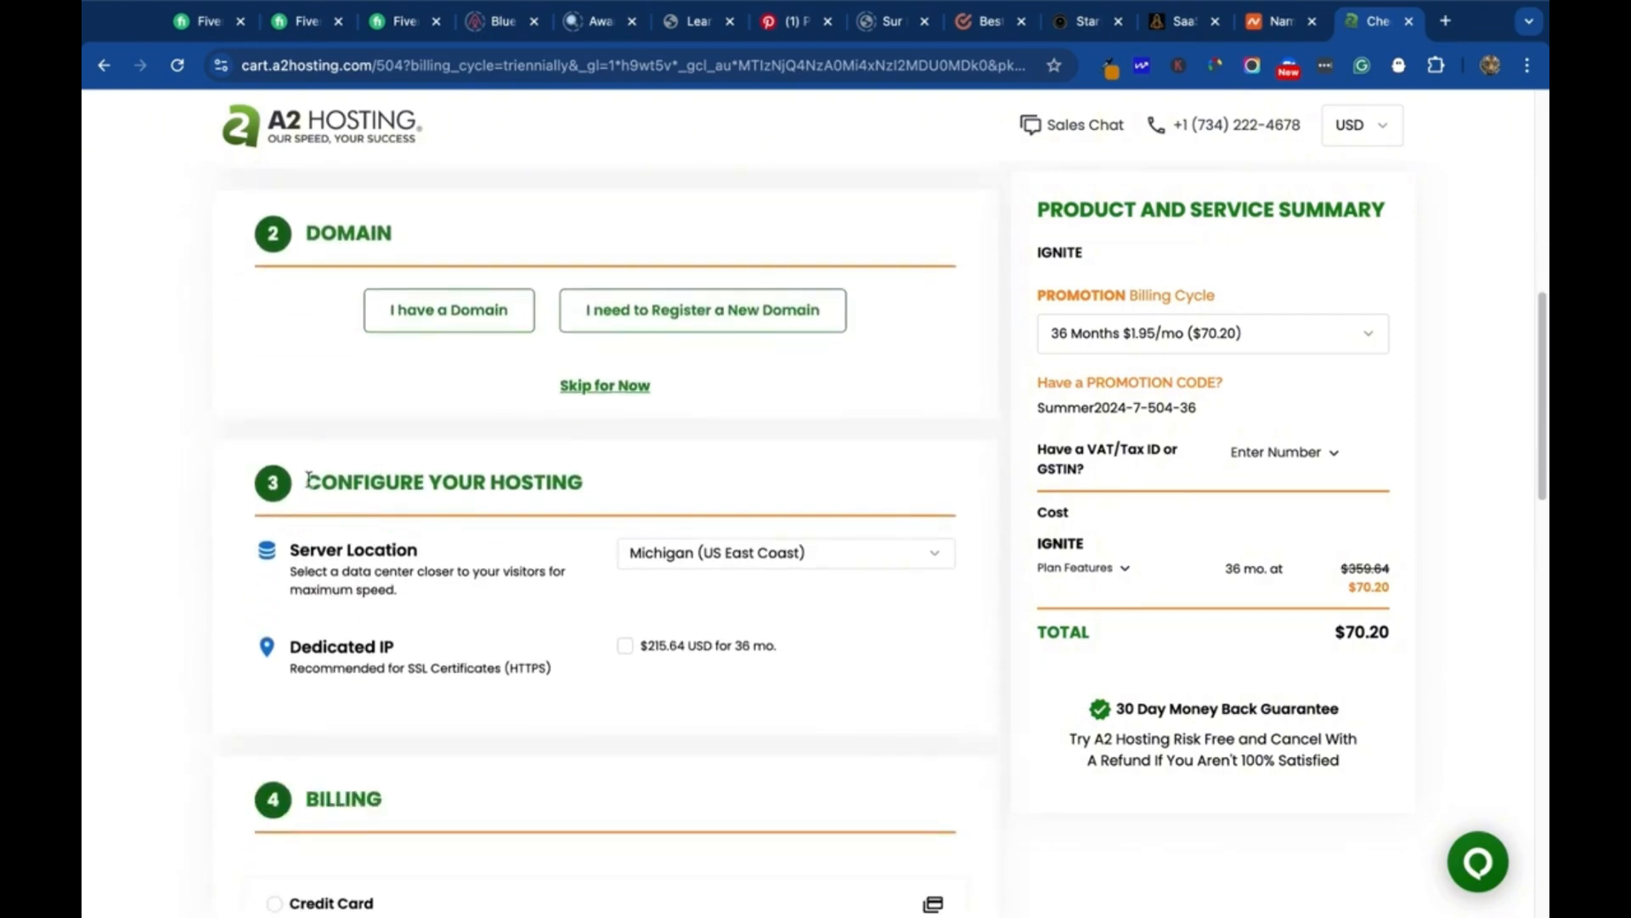
scroll(365, 433, "down", 5)
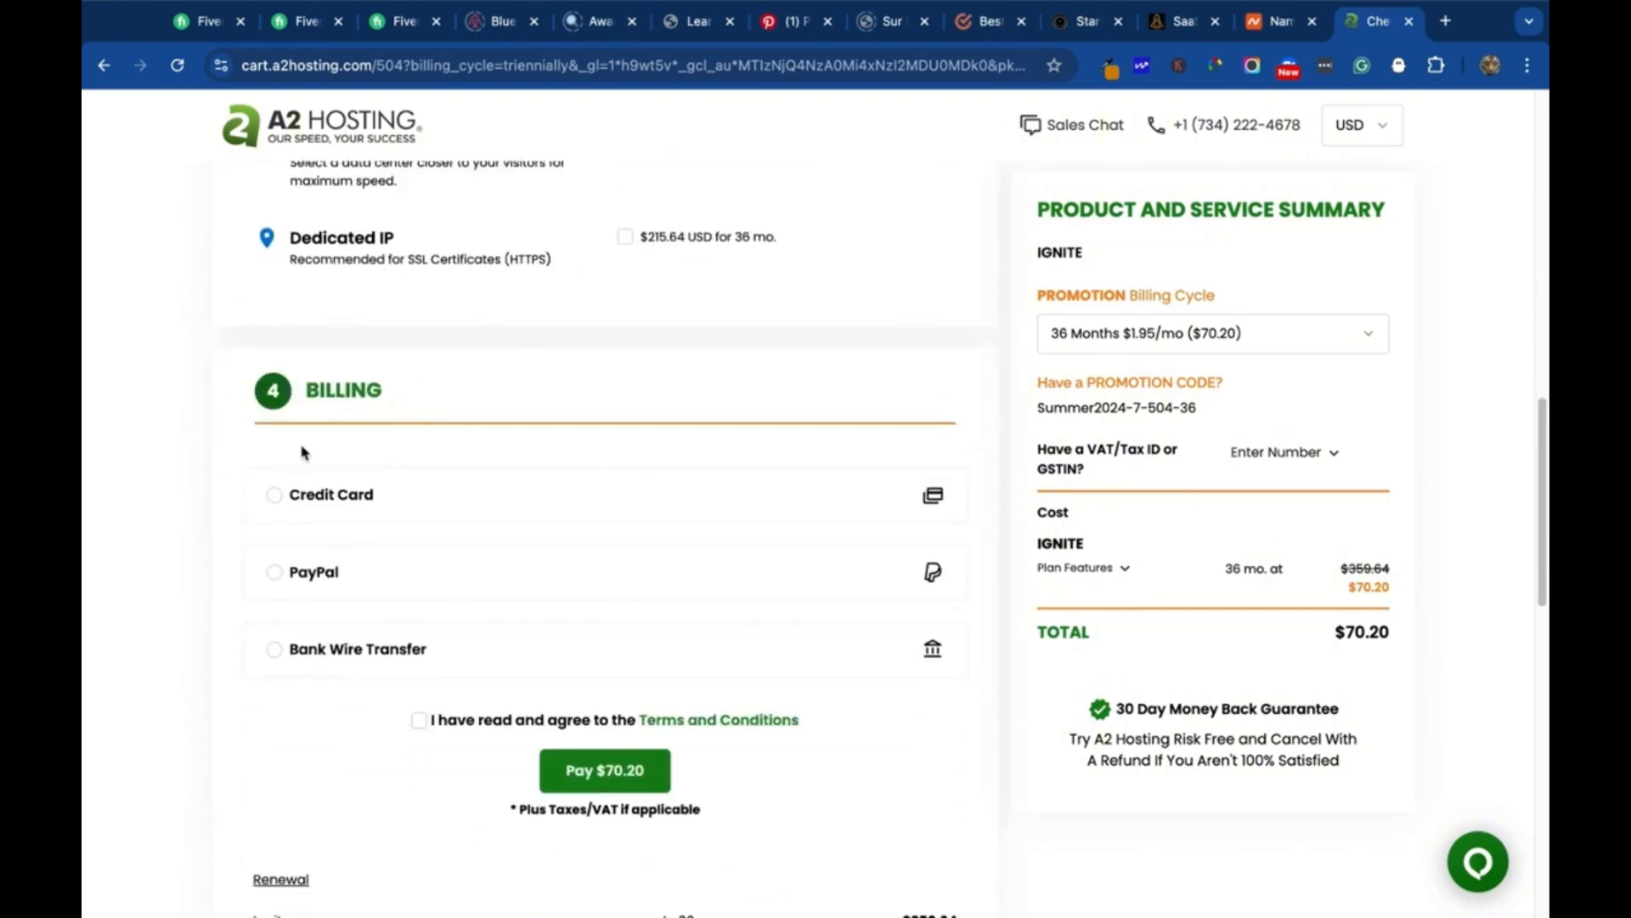
scroll(285, 536, "down", 3)
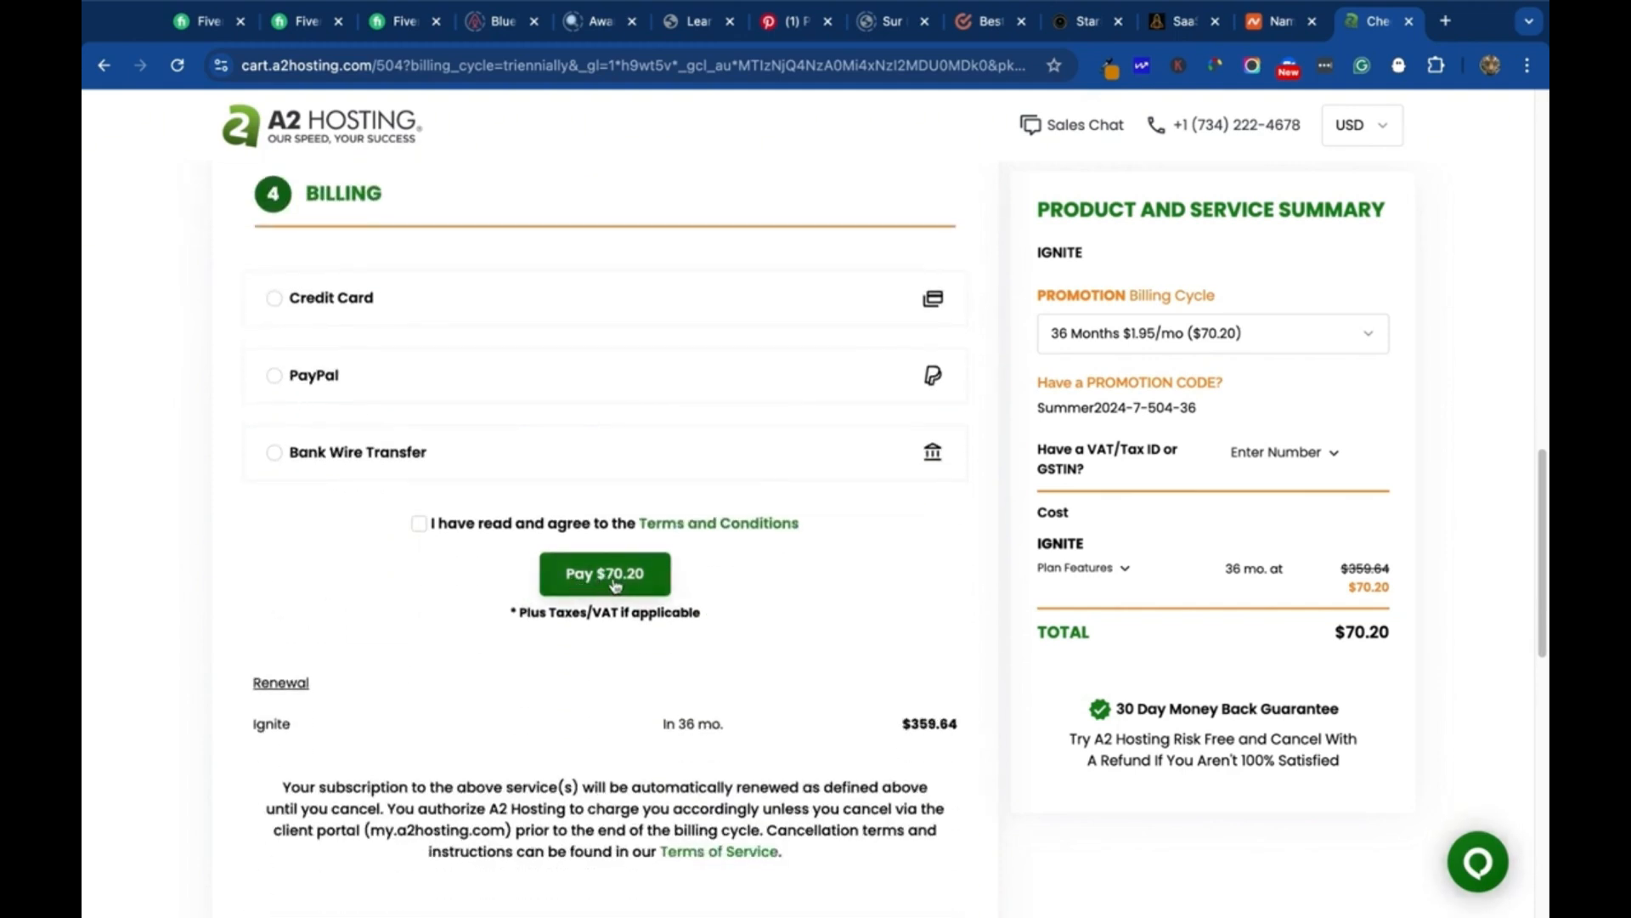
scroll(1097, 435, "up", 5)
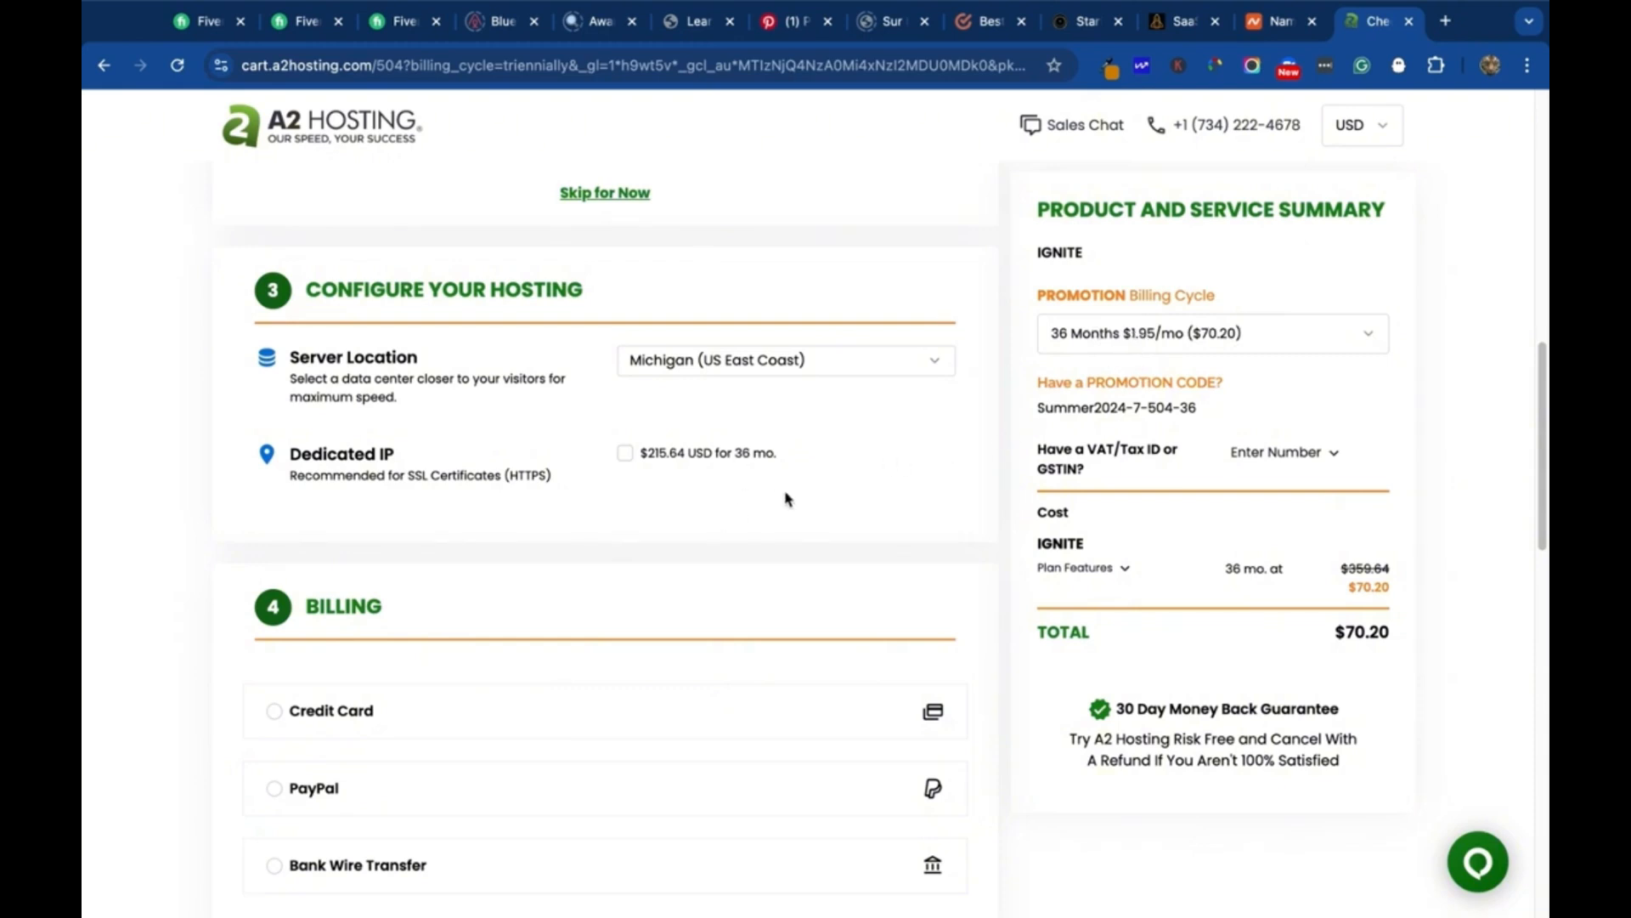
scroll(765, 620, "down", 10)
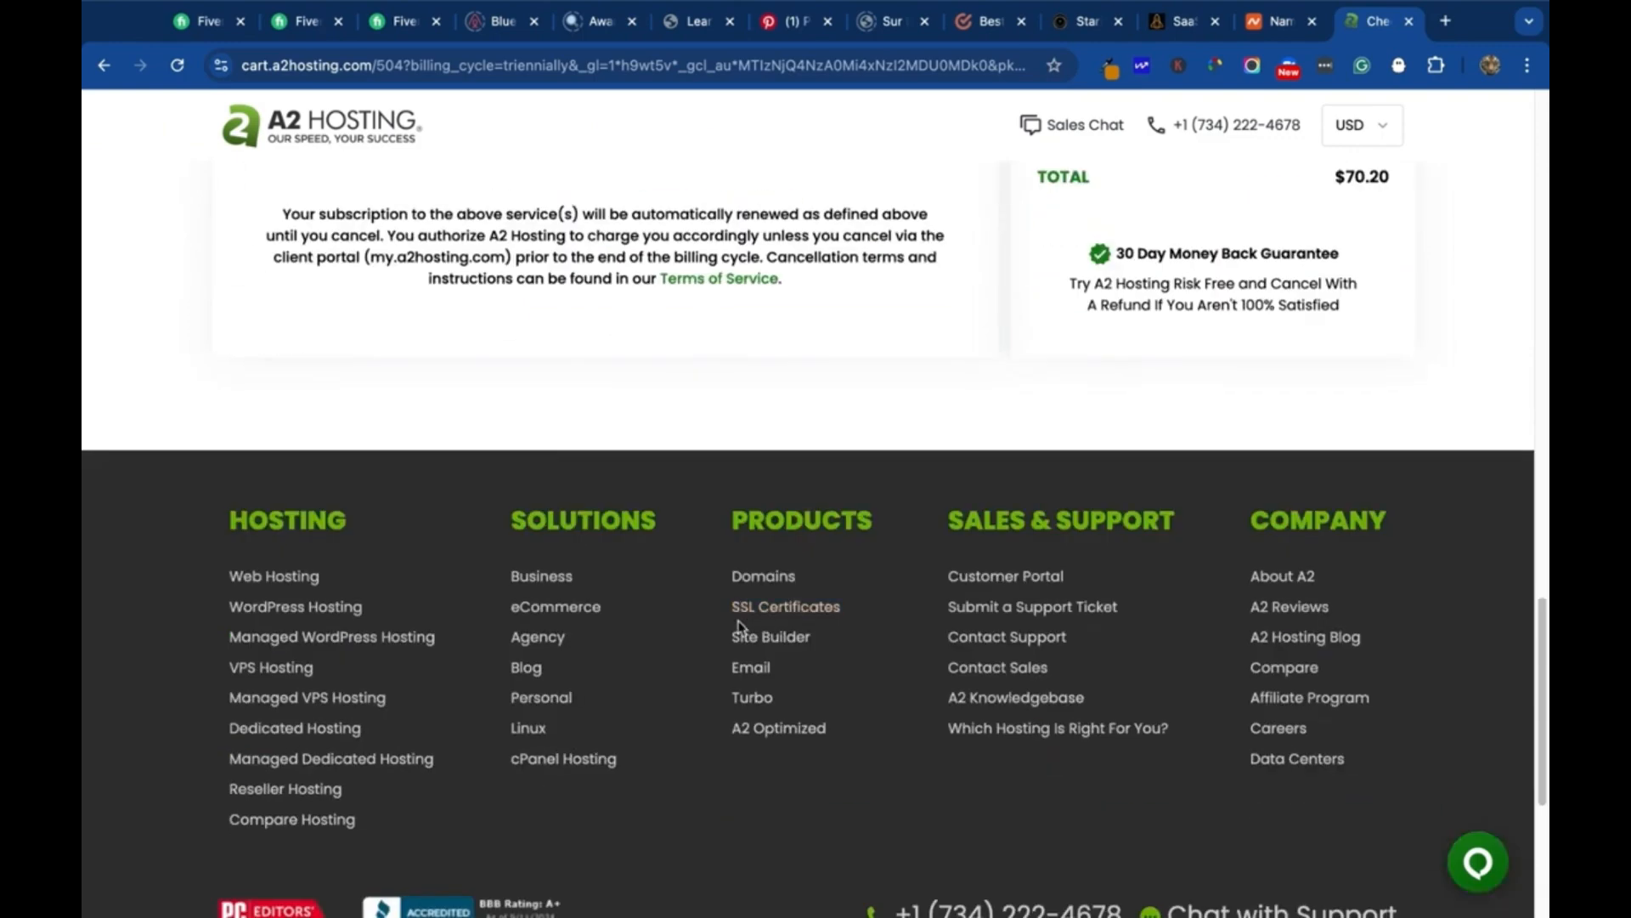
scroll(697, 510, "up", 4)
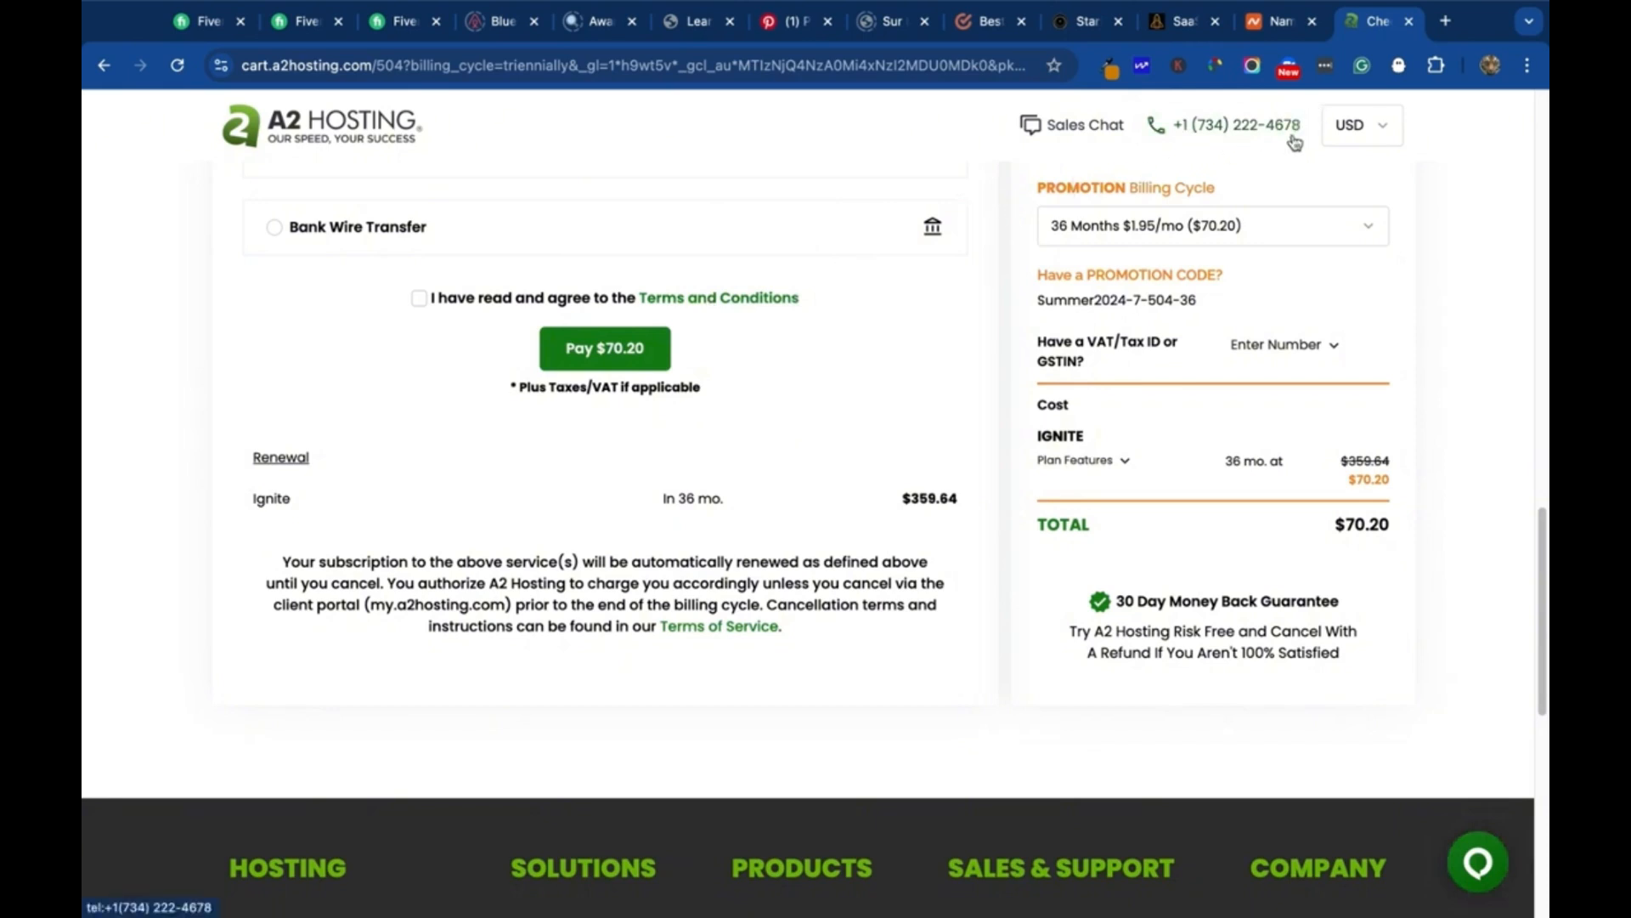
Log in to the A2 Hosting client area and launch cPanel for the active StartUp Web Hosting service
mouse_move(1372, 4)
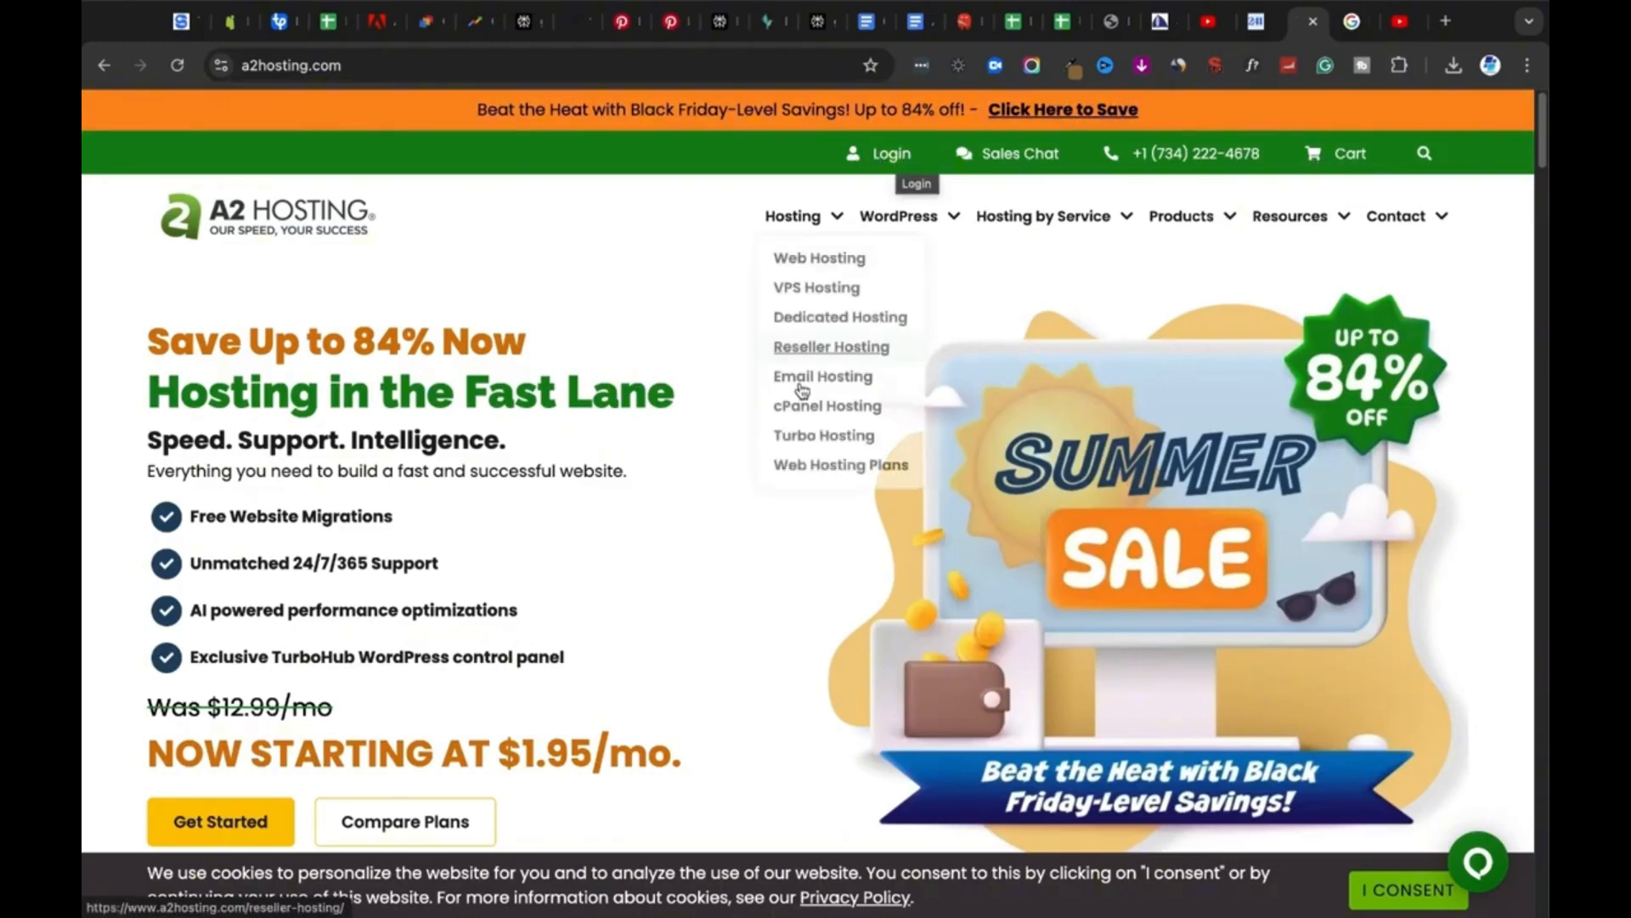
left_click(895, 158)
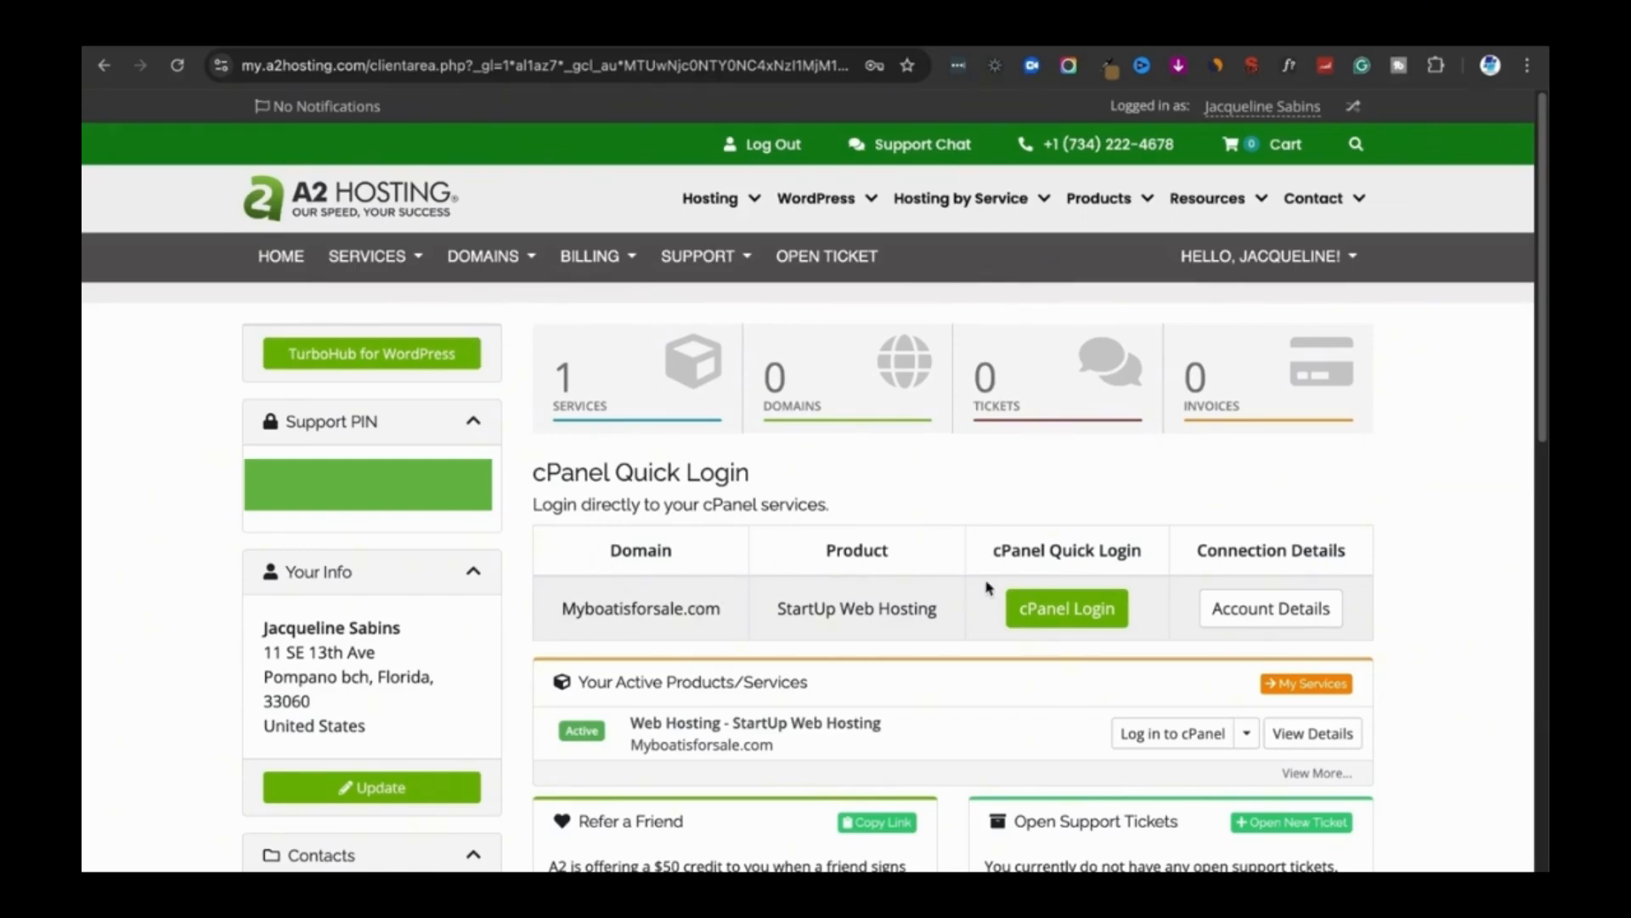
left_click(1075, 610)
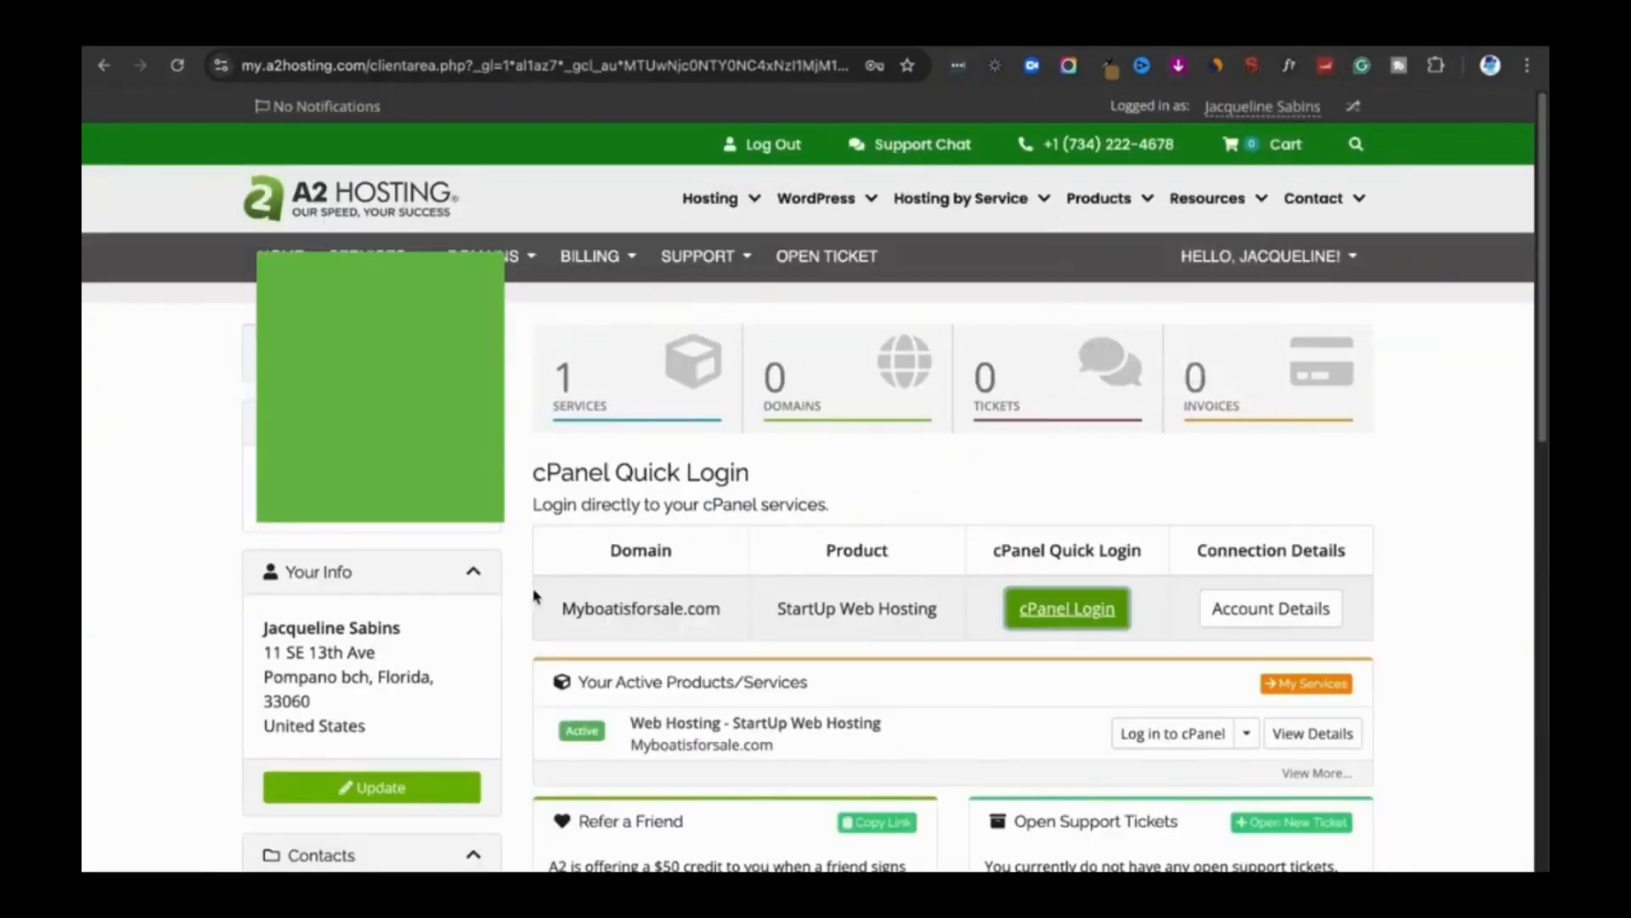
Look over the client area dashboard and open cPanel for the StartUp Web Hosting service
scroll(561, 527, "down", 2)
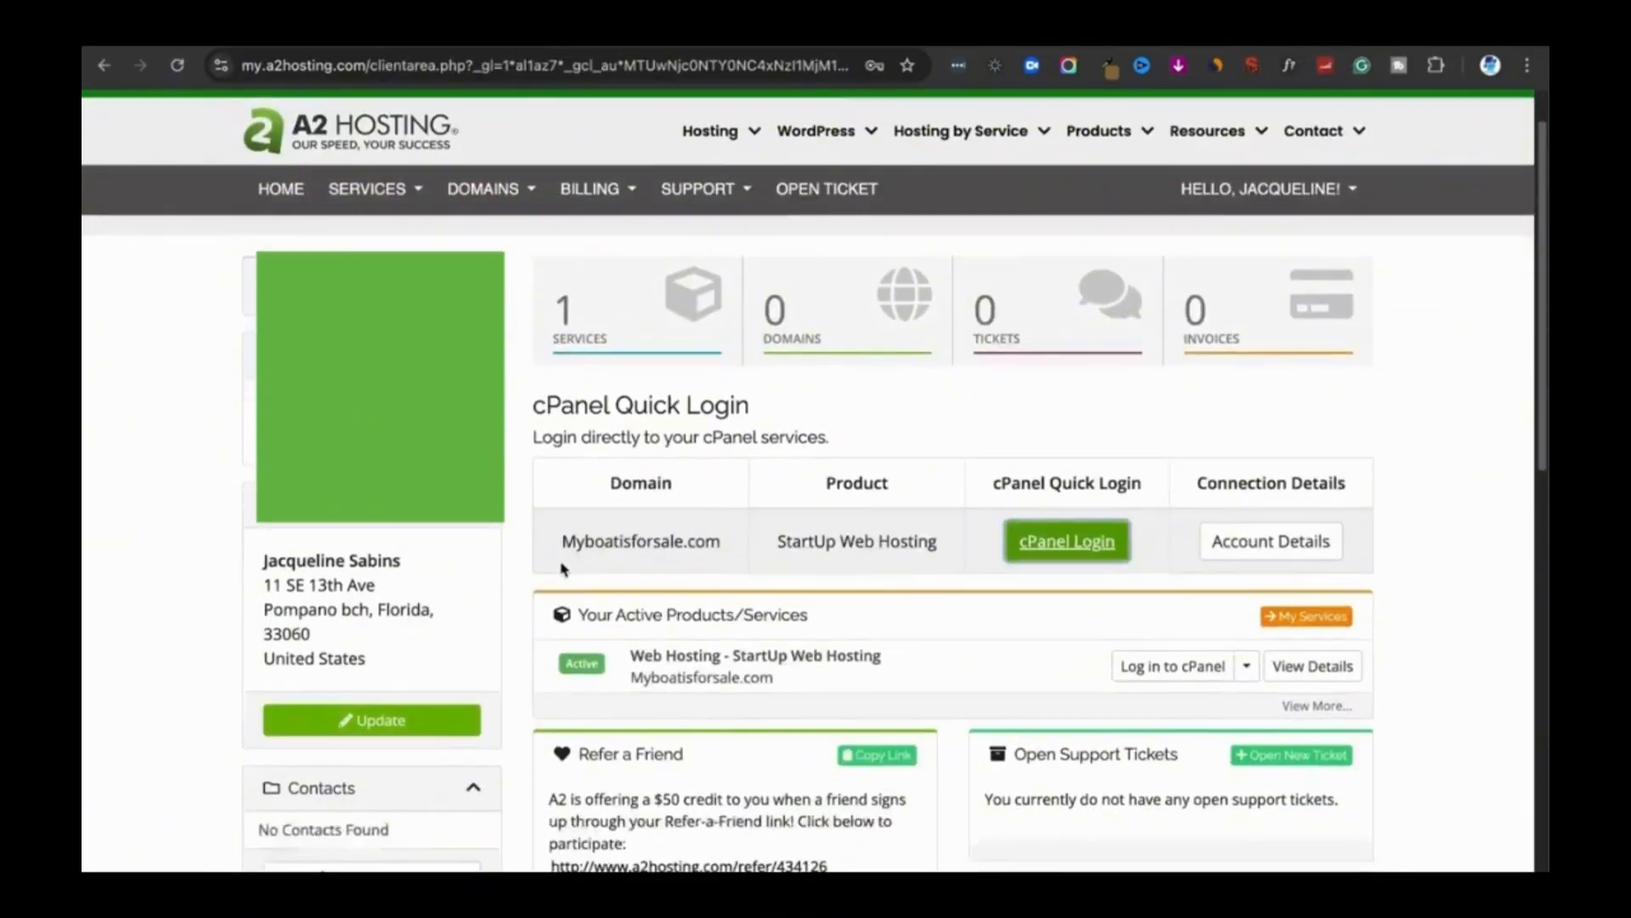
scroll(629, 391, "up", 1)
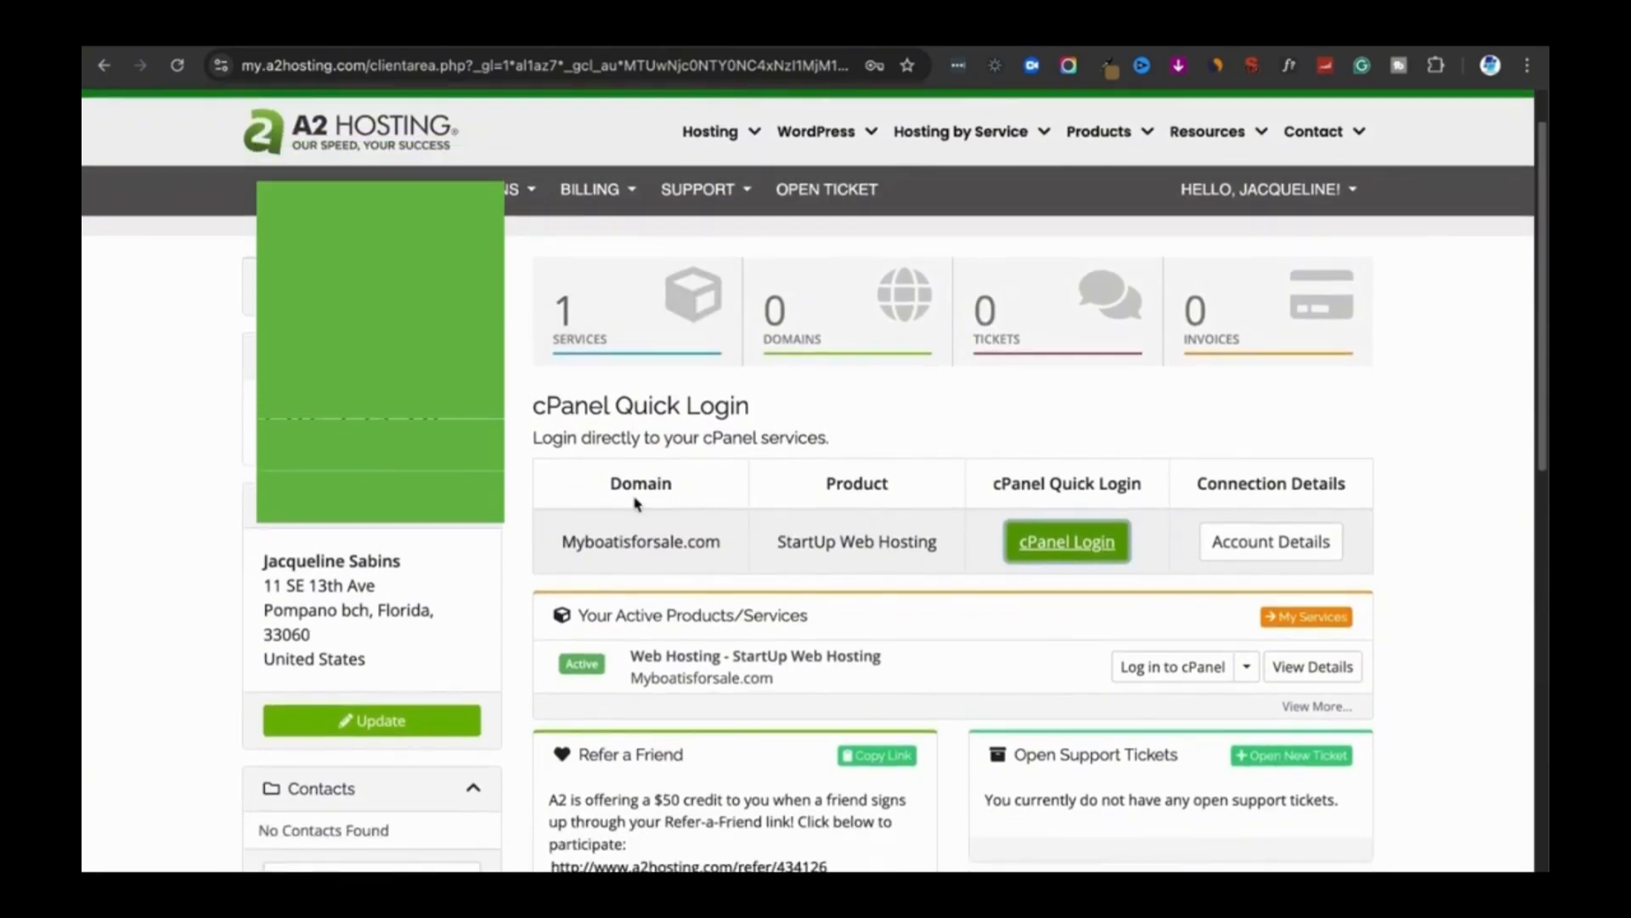
scroll(761, 463, "down", 3)
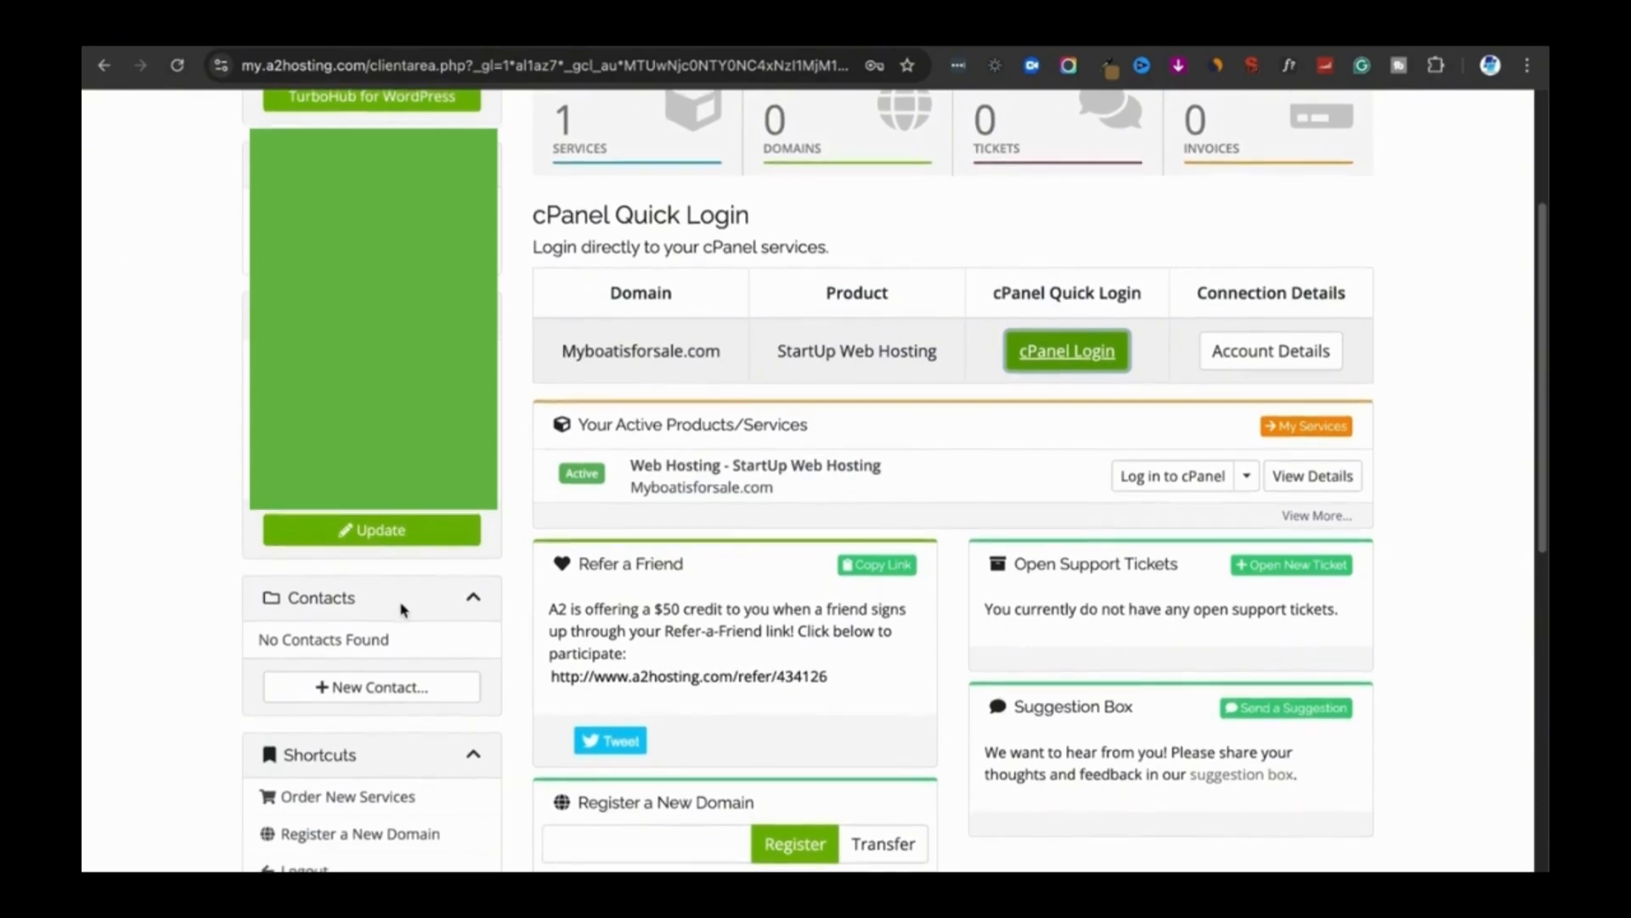
scroll(364, 608, "down", 2)
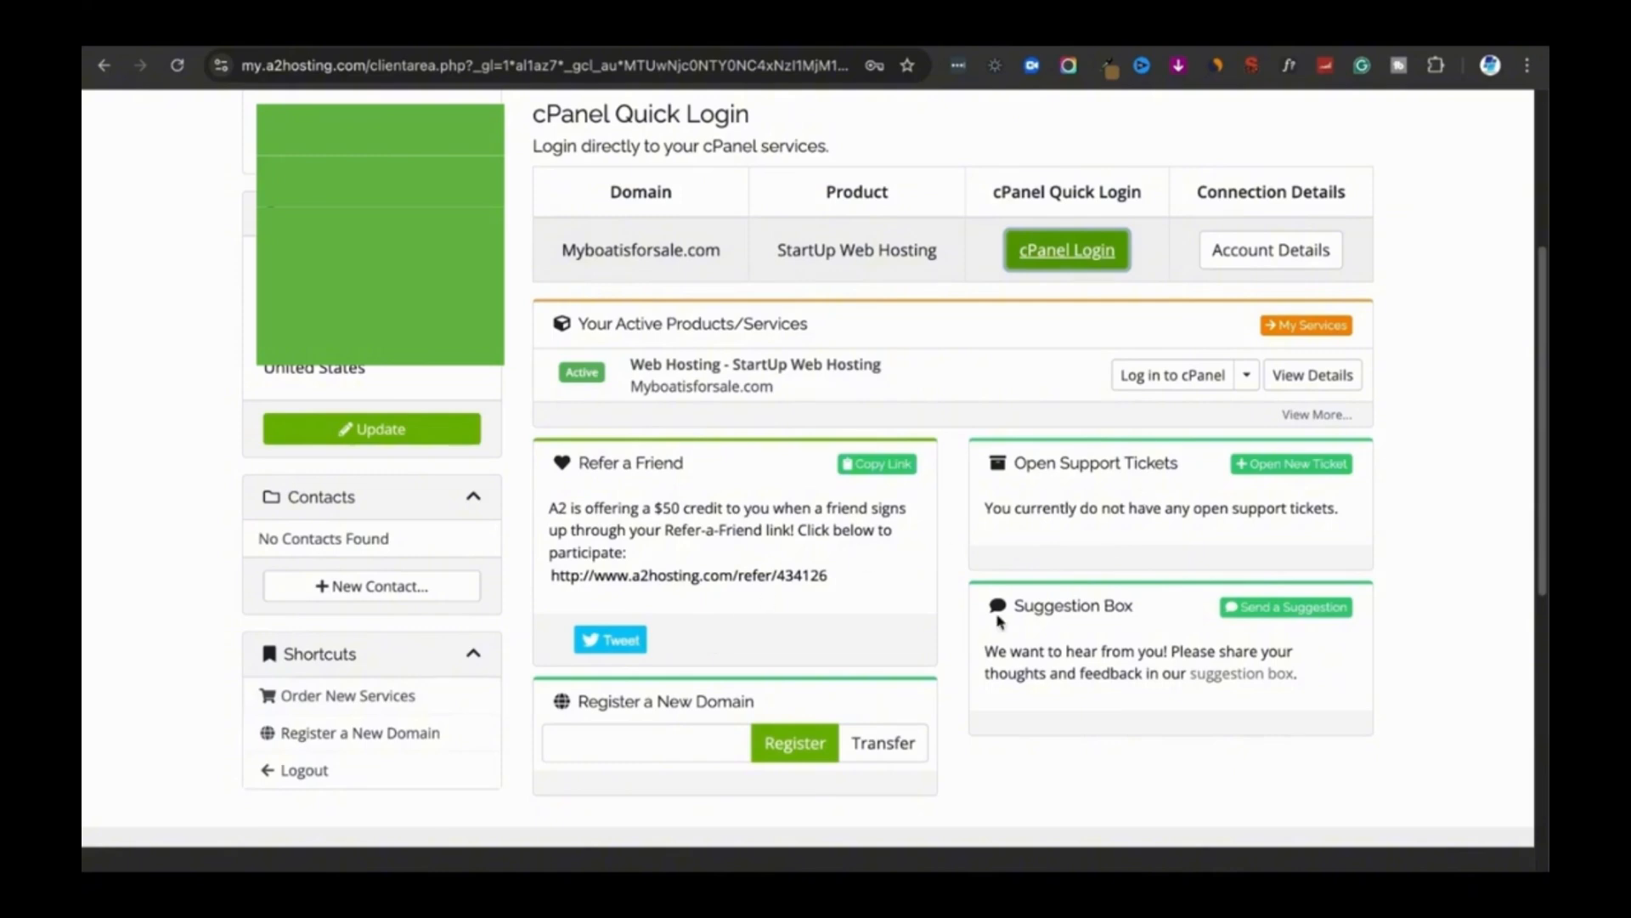
scroll(782, 685, "up", 5)
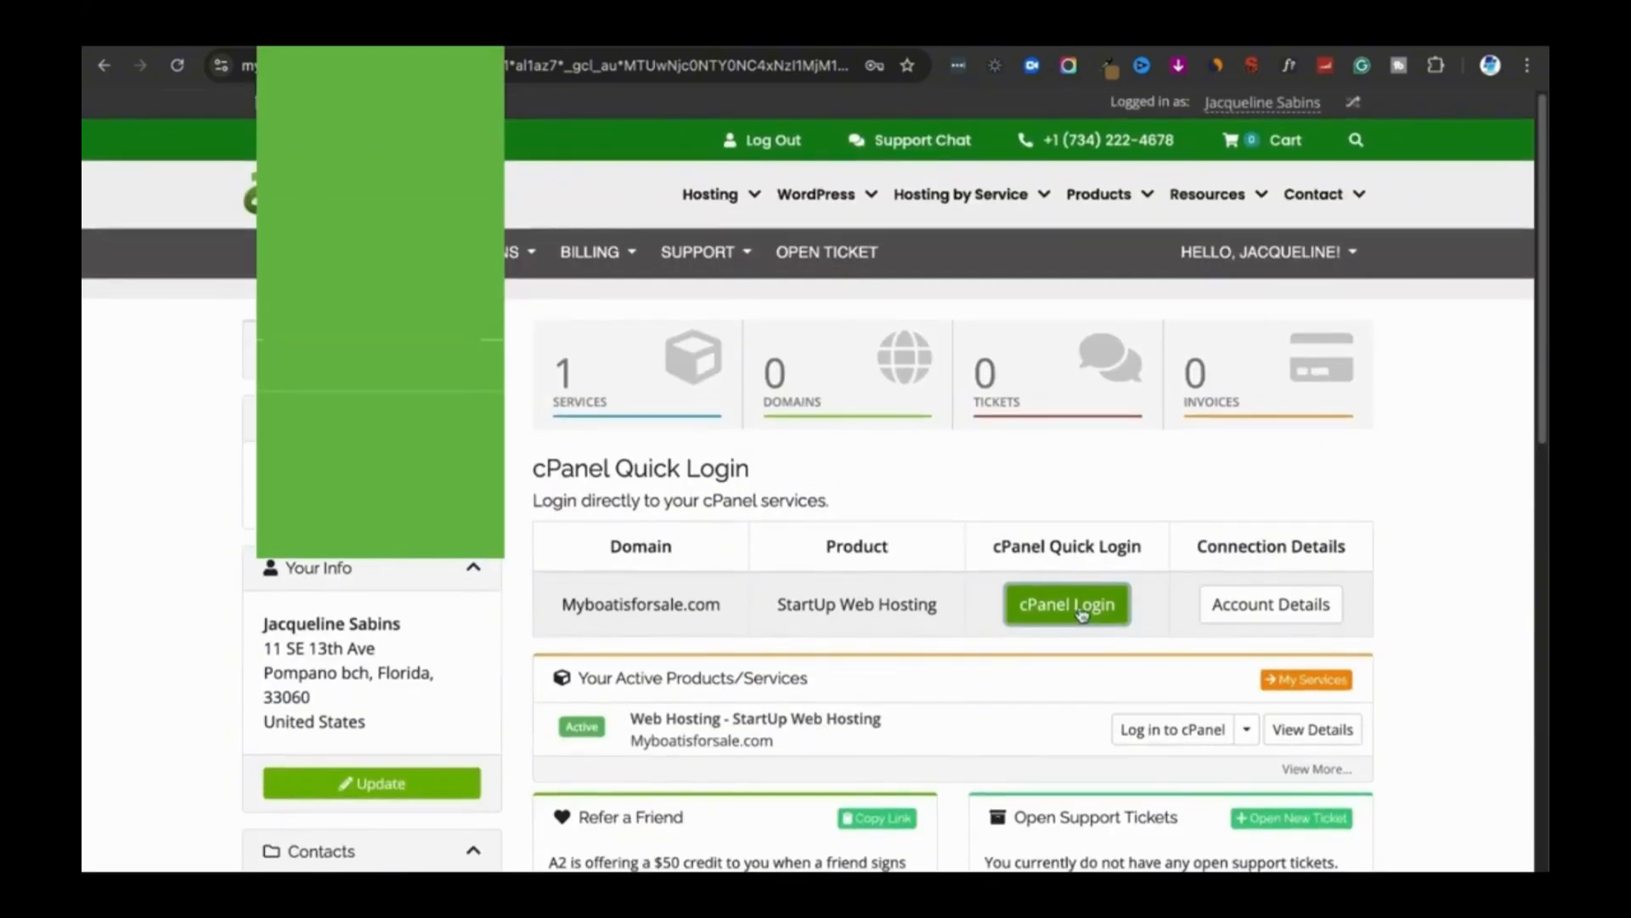
left_click(1074, 605)
left_click(1309, 22)
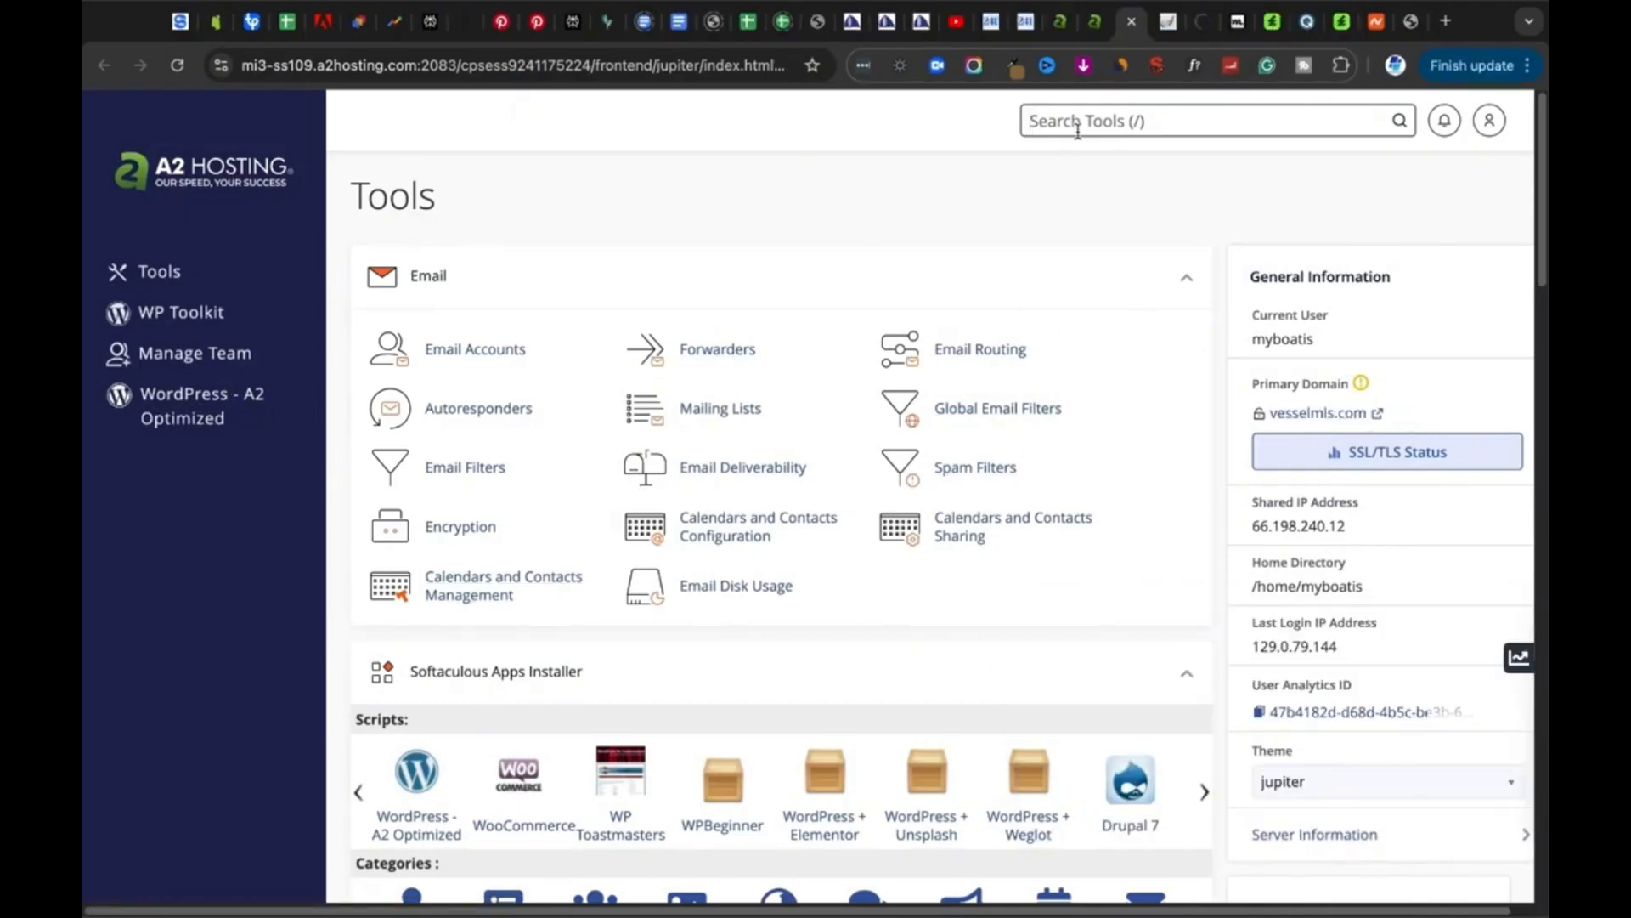
Search the cPanel tools for "domain", open Domains, and view the form for creating a new domain before going back
type("domain")
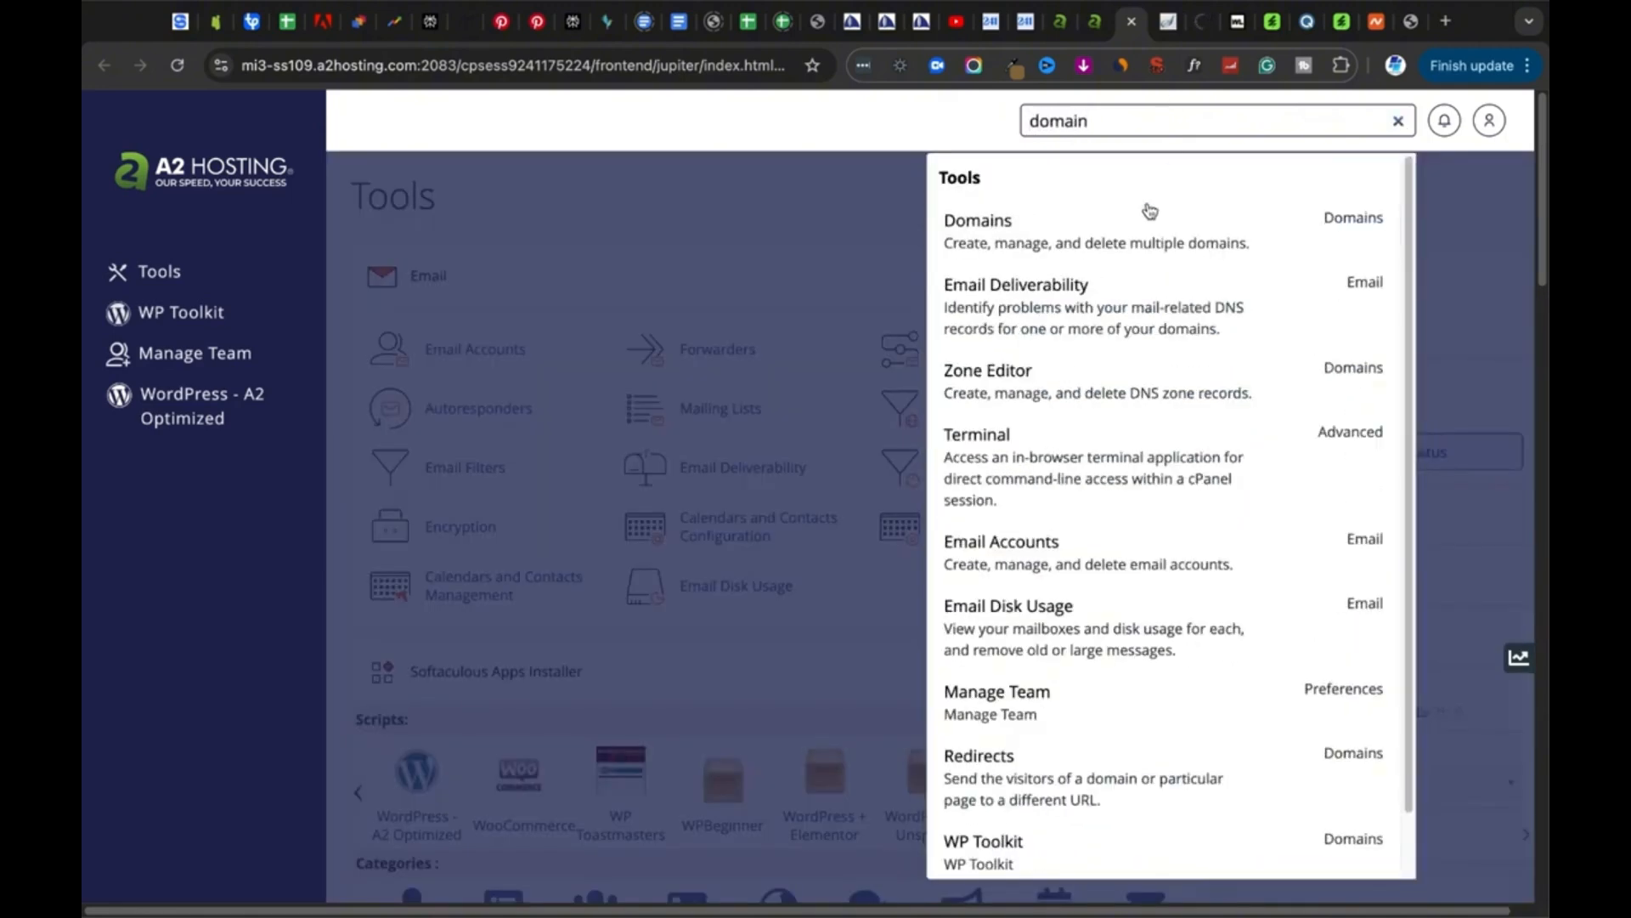
left_click(1014, 247)
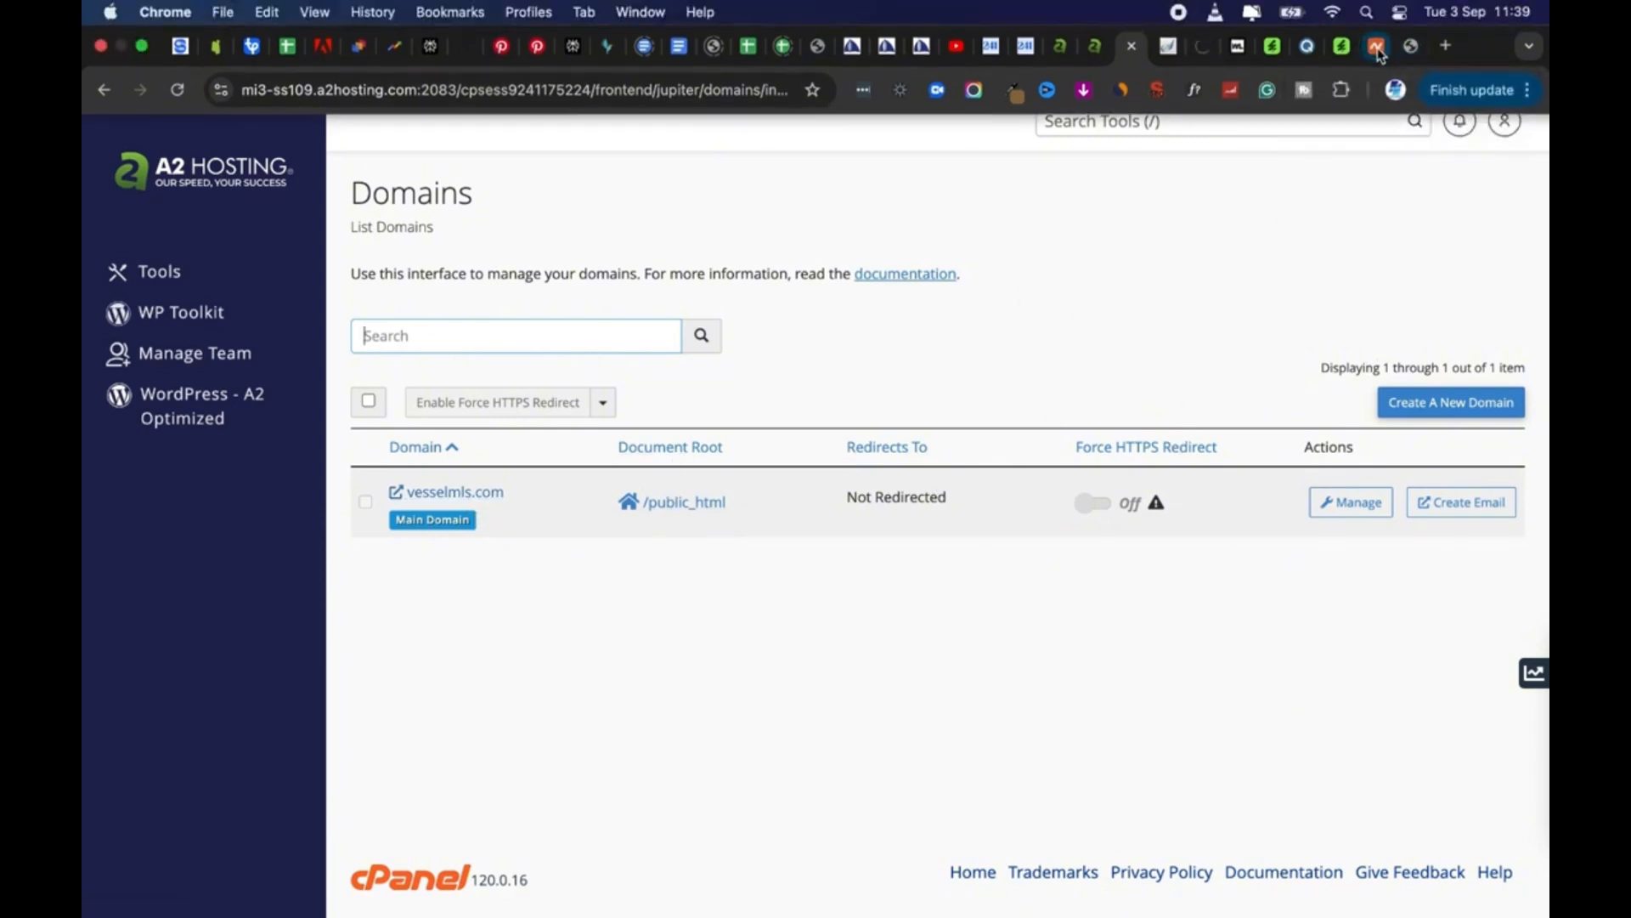
left_click(1456, 406)
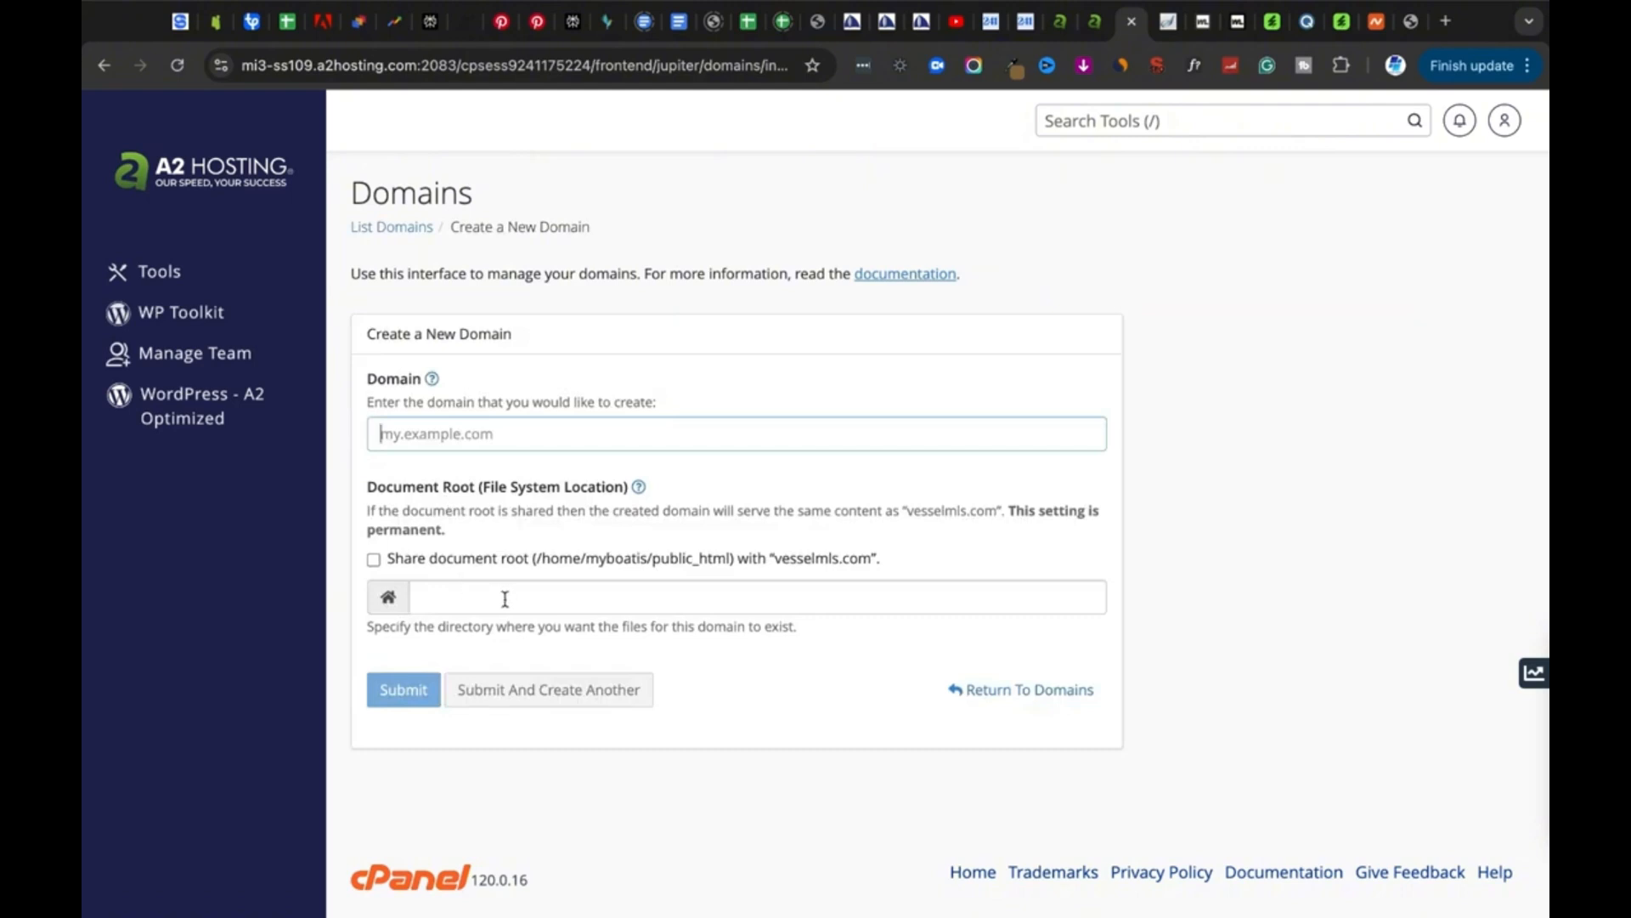
left_click(433, 442)
left_click(104, 66)
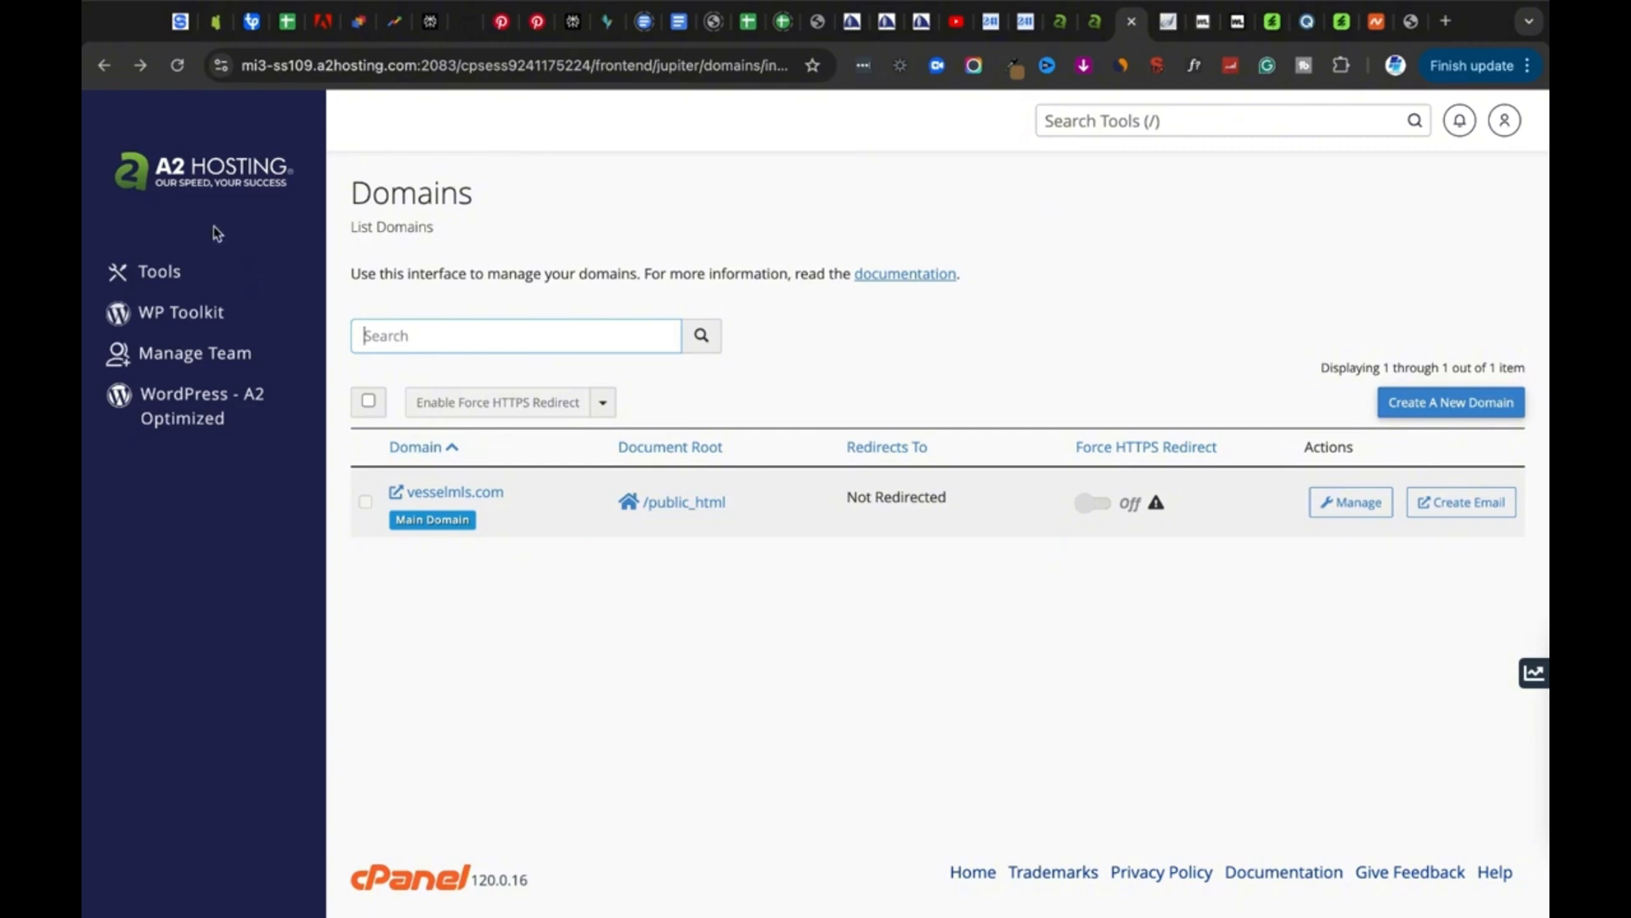
Return to the cPanel tools overview and open the Softaculous Apps Installer among the Software tools
left_click(165, 280)
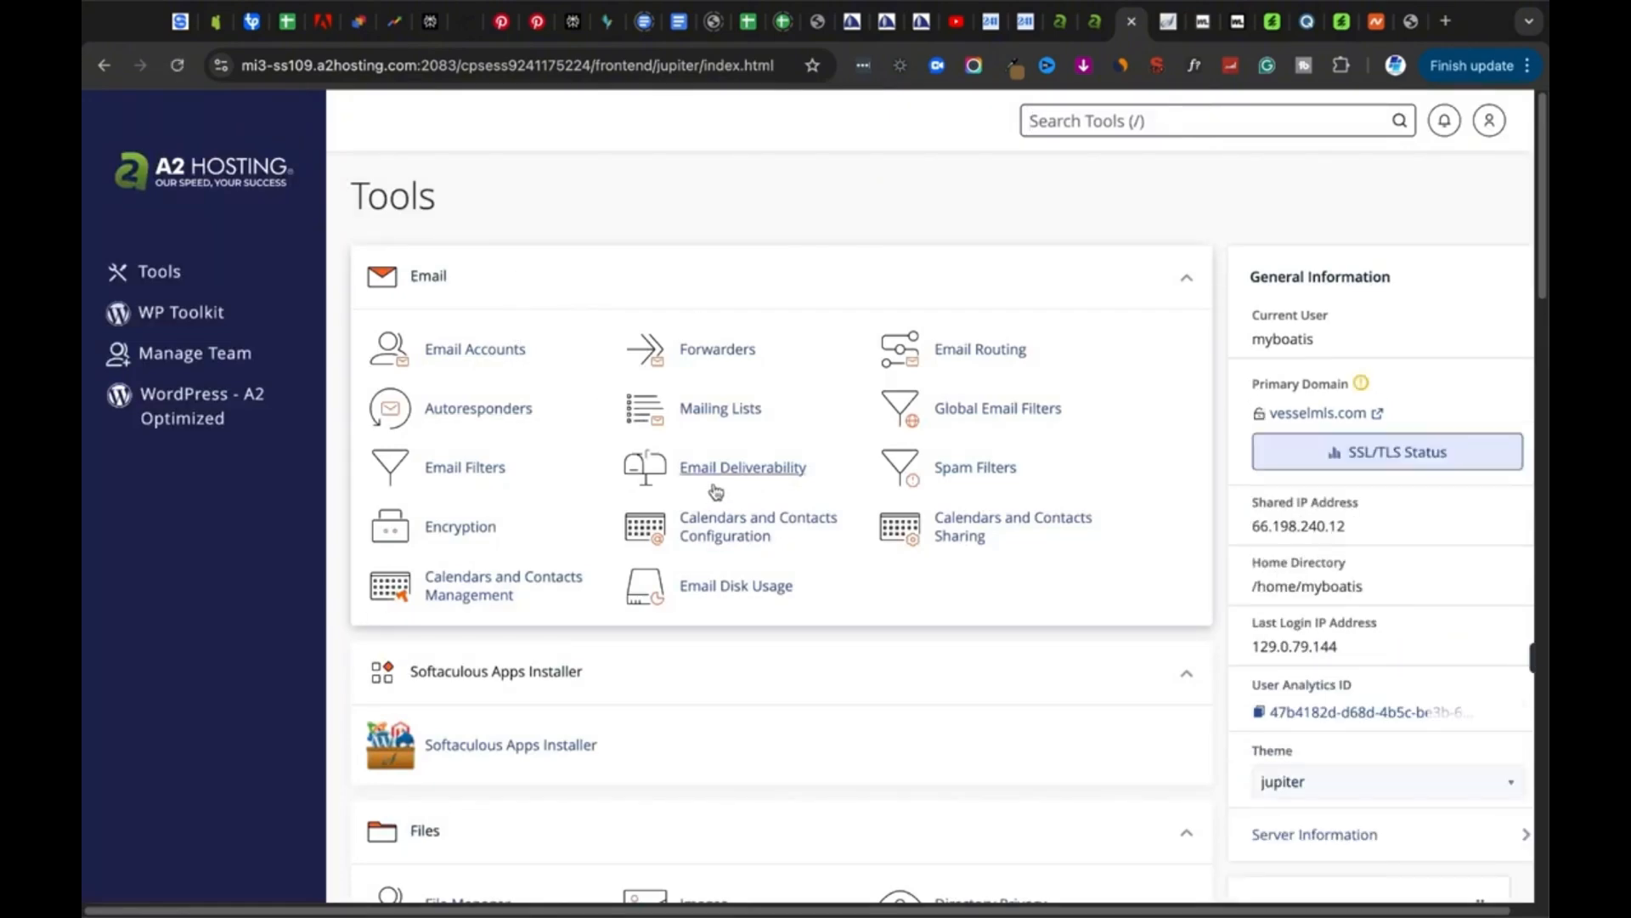
scroll(629, 587, "down", 20)
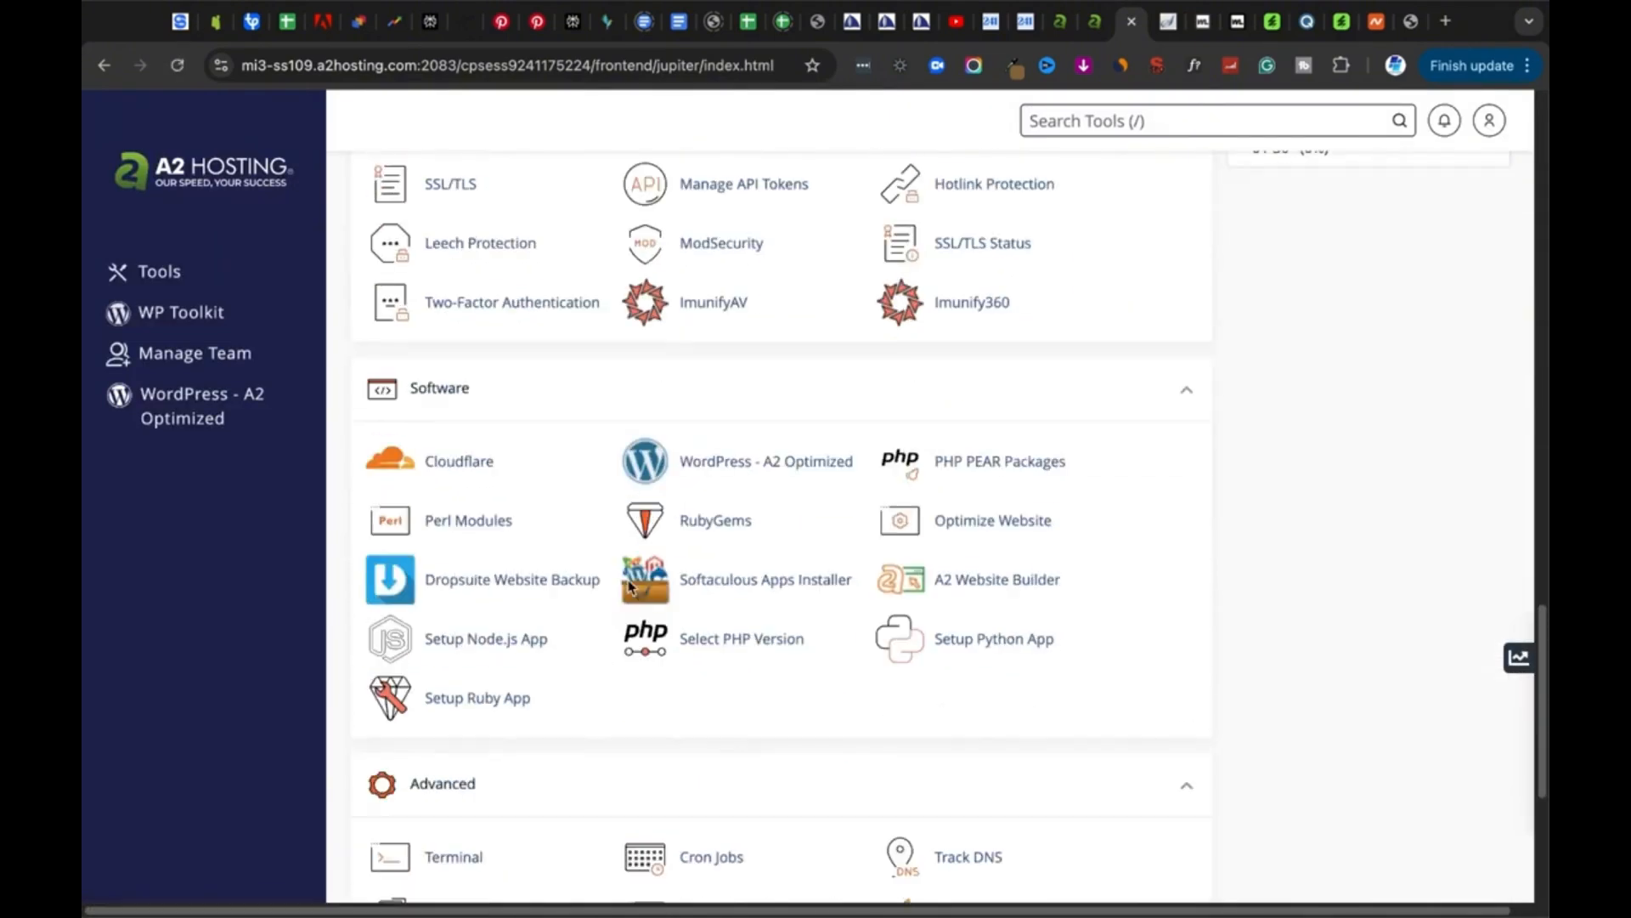
scroll(732, 557, "down", 2)
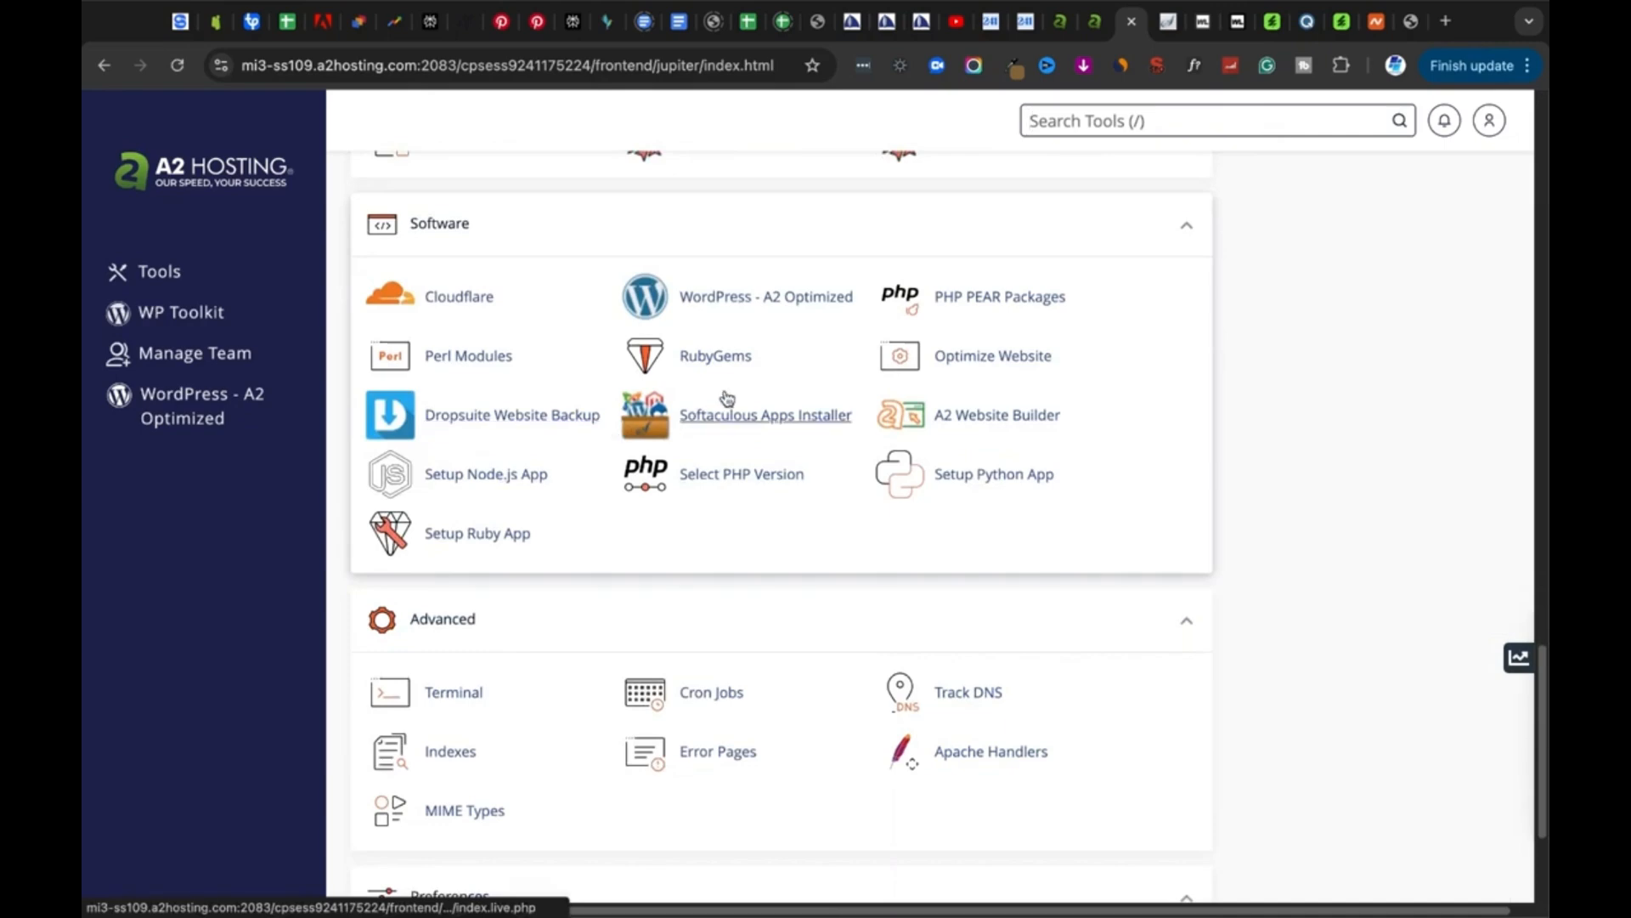
left_click(712, 416)
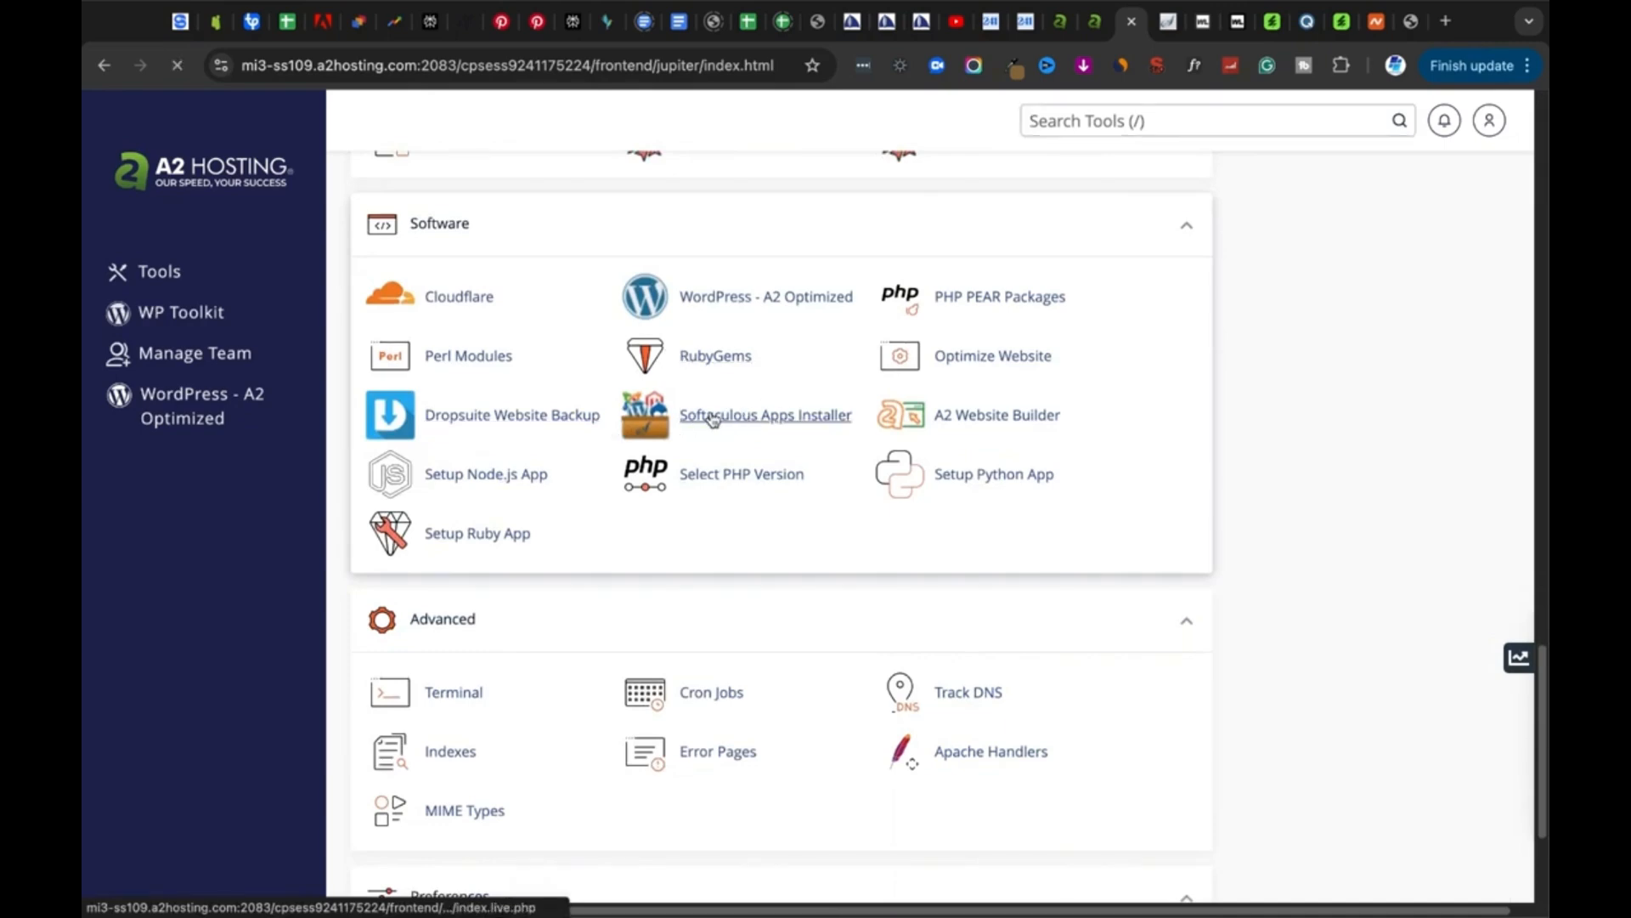
Find the plain WordPress script among Softaculous's top scripts and open its installation form
scroll(883, 386, "down", 15)
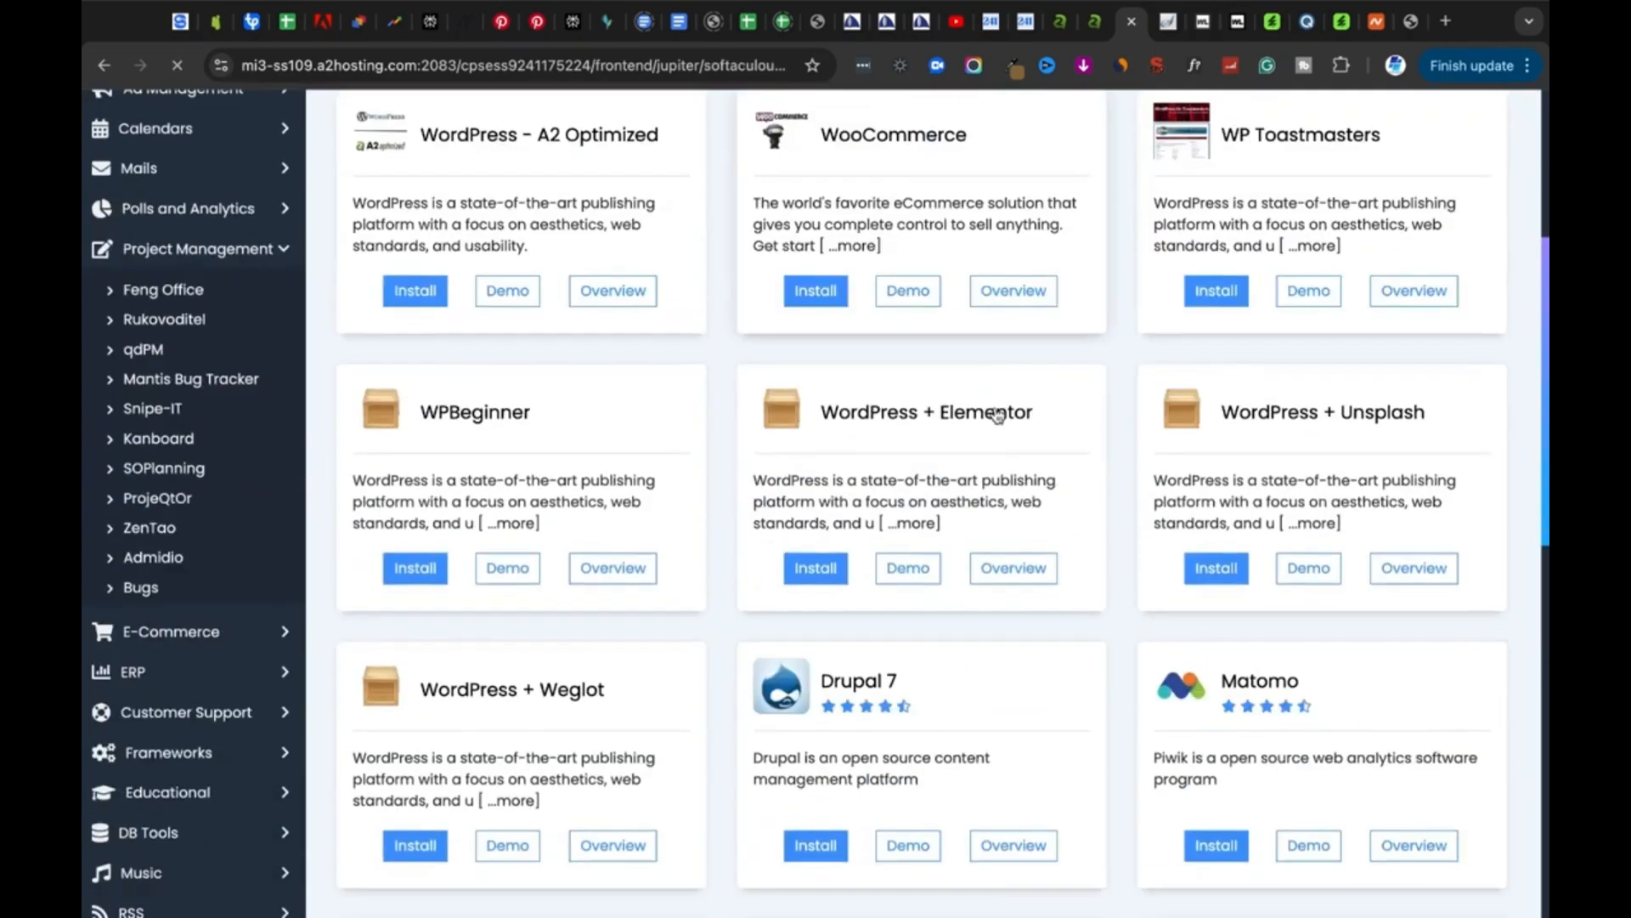
scroll(1172, 465, "up", 7)
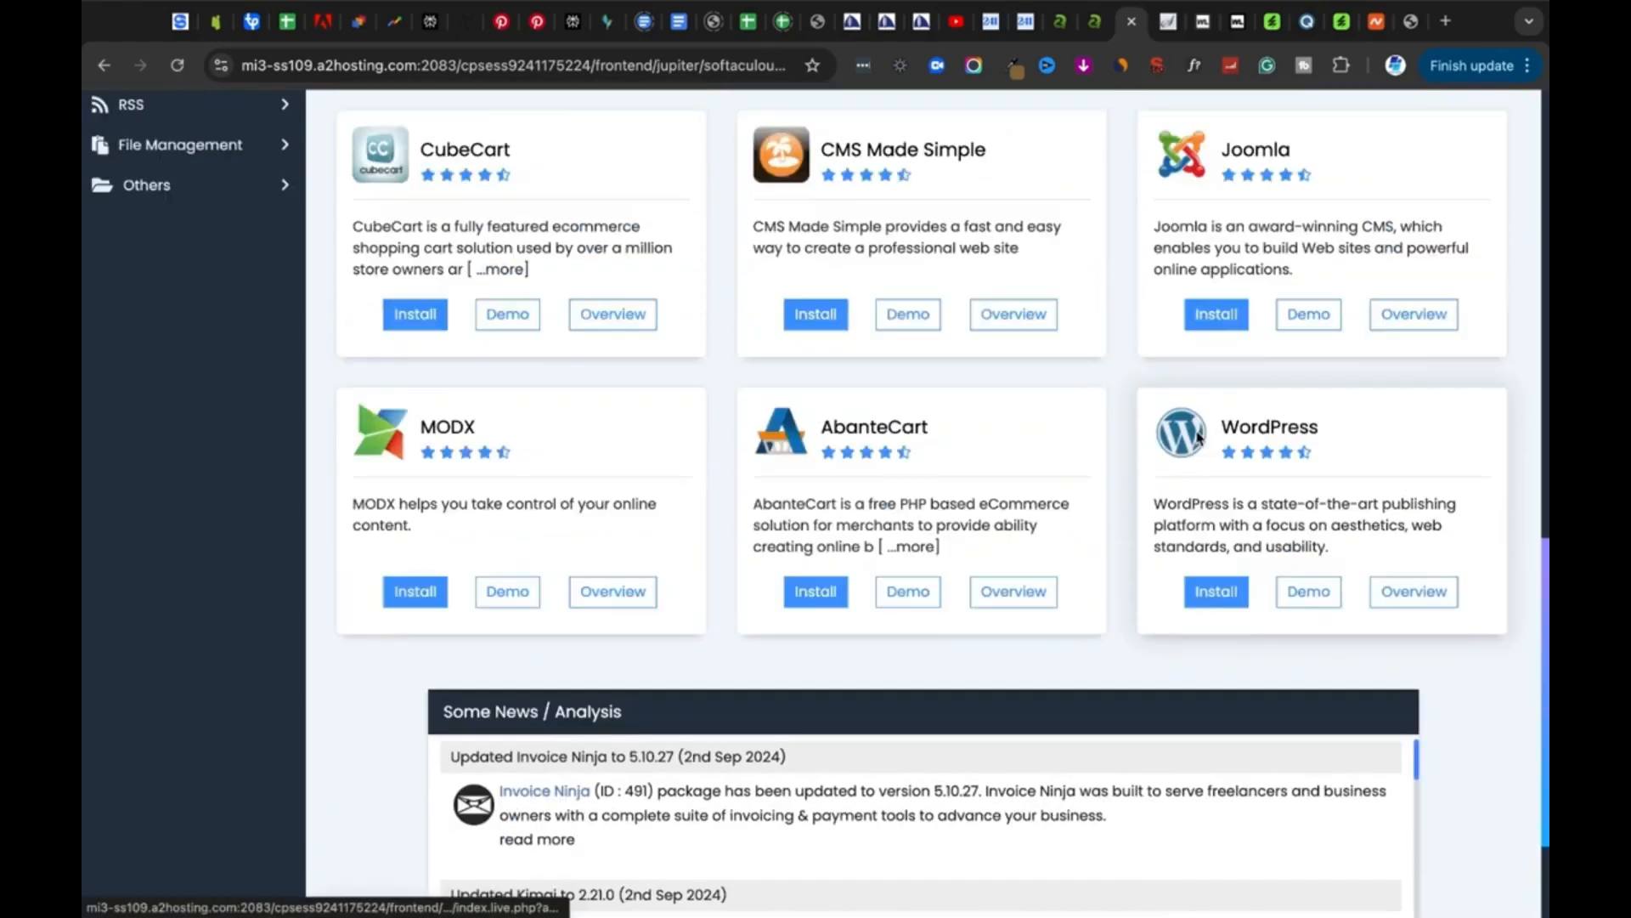
scroll(1201, 558, "down", 5)
scroll(736, 495, "up", 2)
scroll(736, 495, "up", 8)
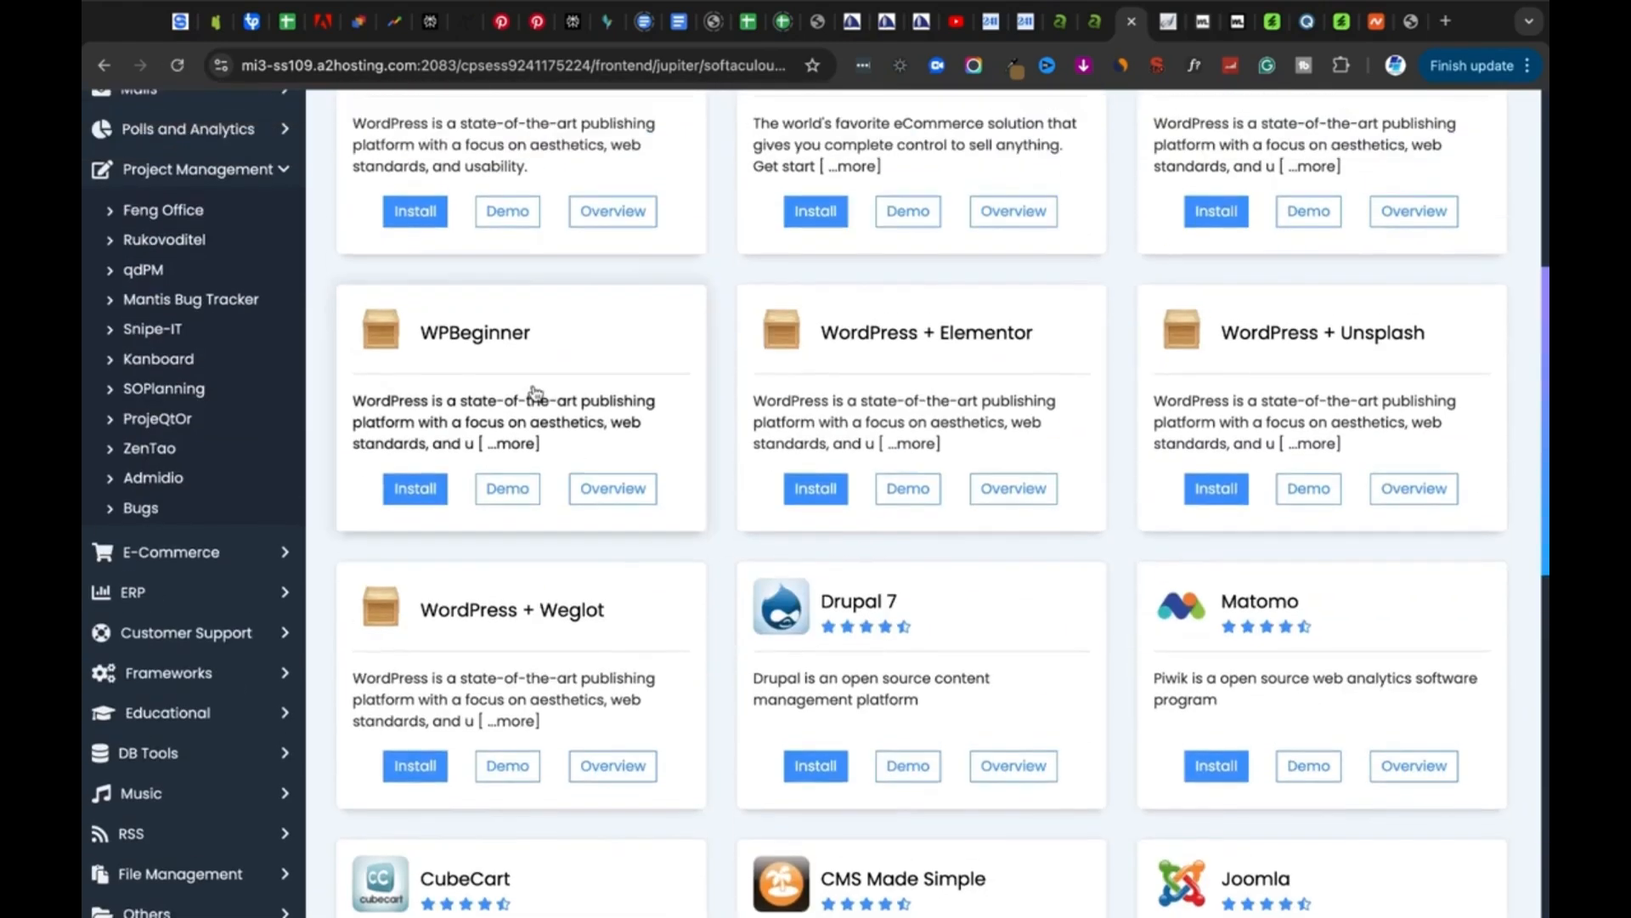
scroll(531, 562, "down", 2)
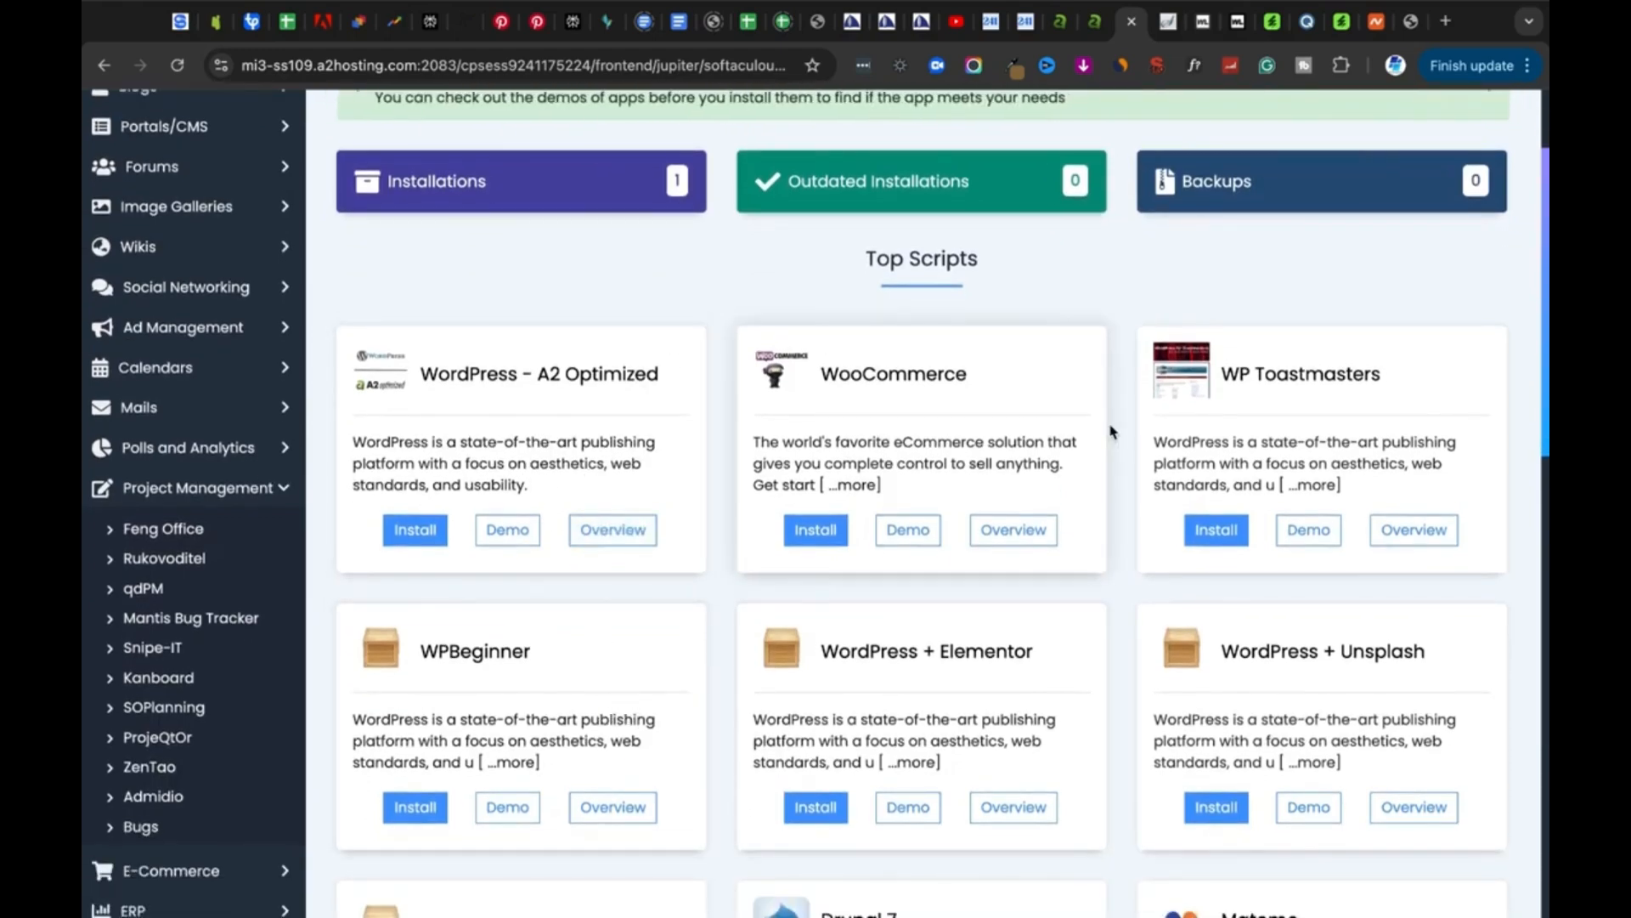
scroll(1215, 510, "down", 10)
scroll(1242, 569, "down", 4)
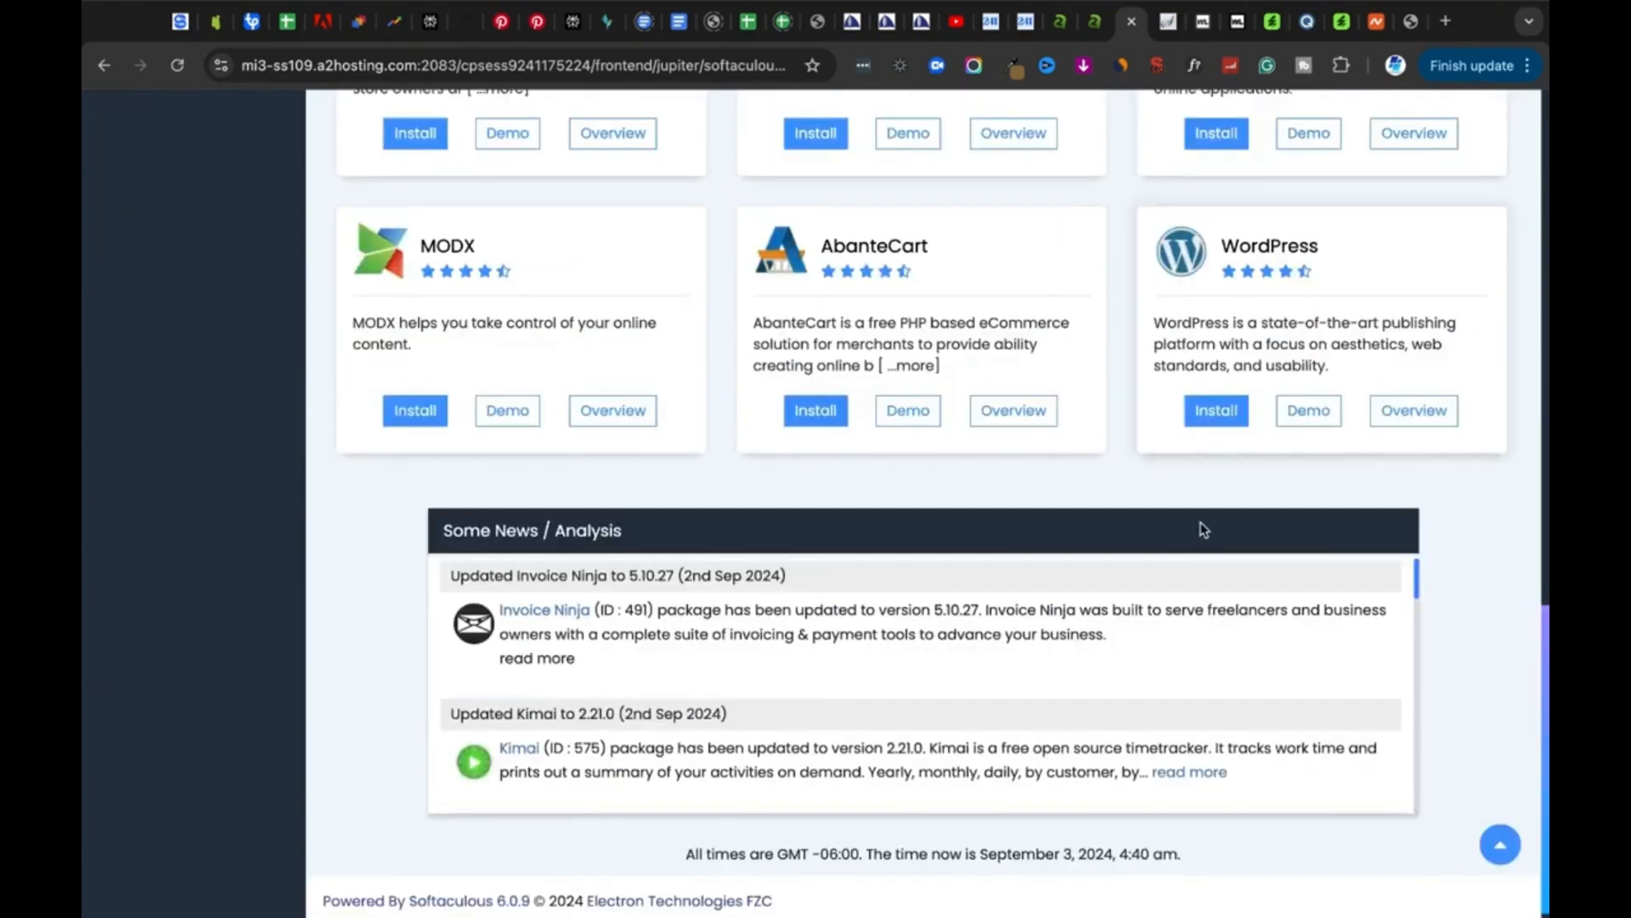
left_click(1216, 410)
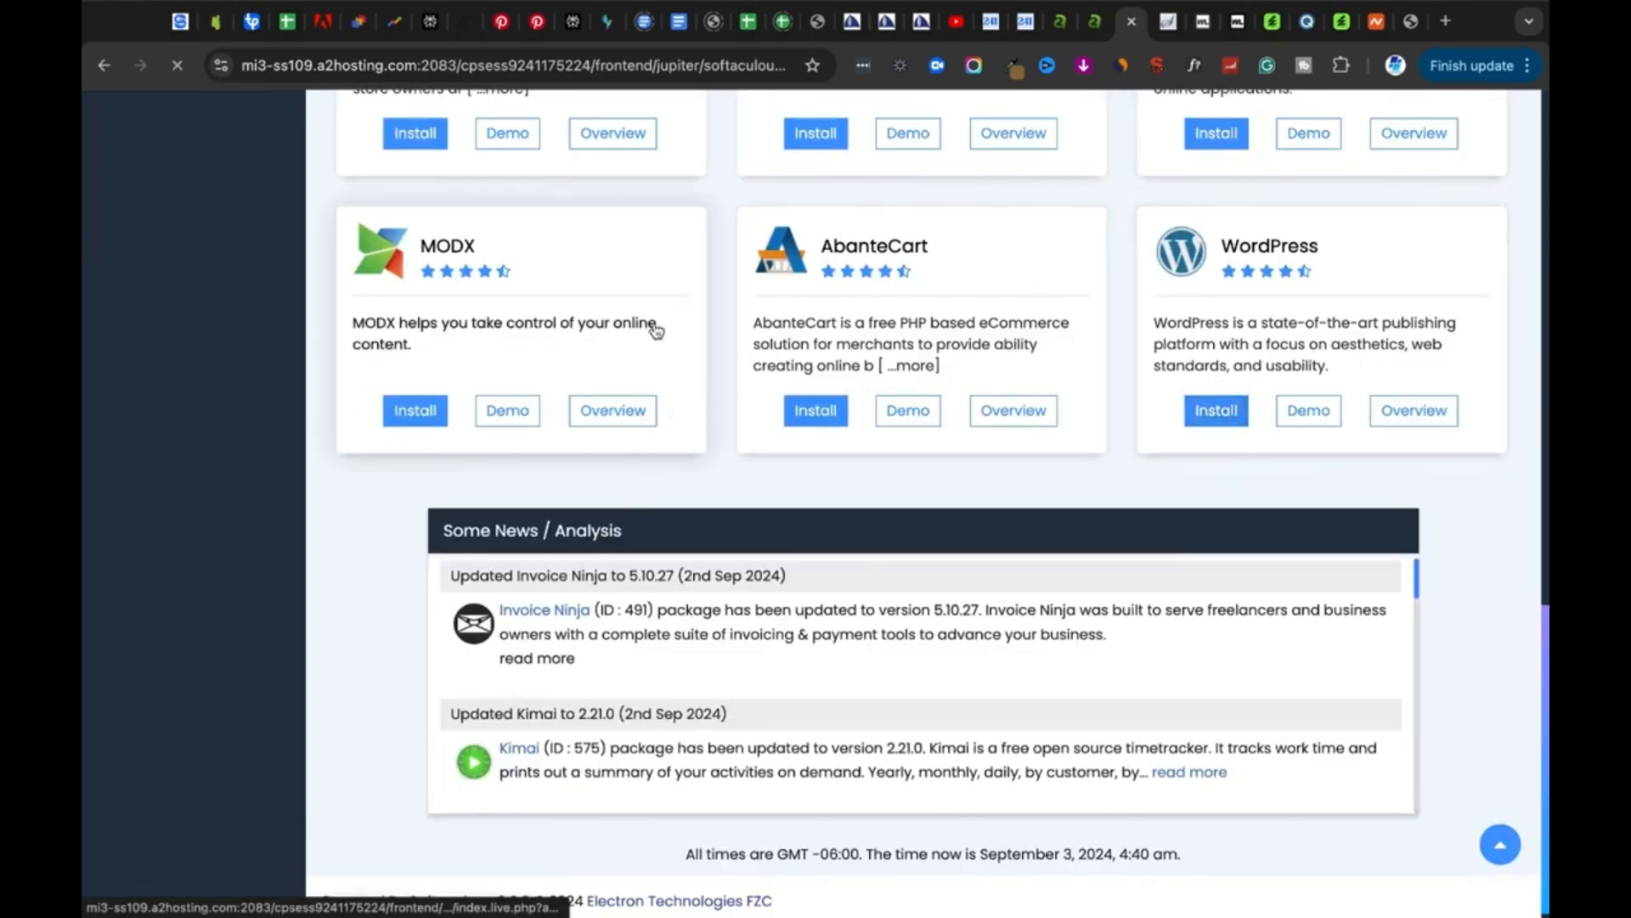
Choose vesselmls.com as the domain for the WordPress installation URL
scroll(663, 501, "down", 3)
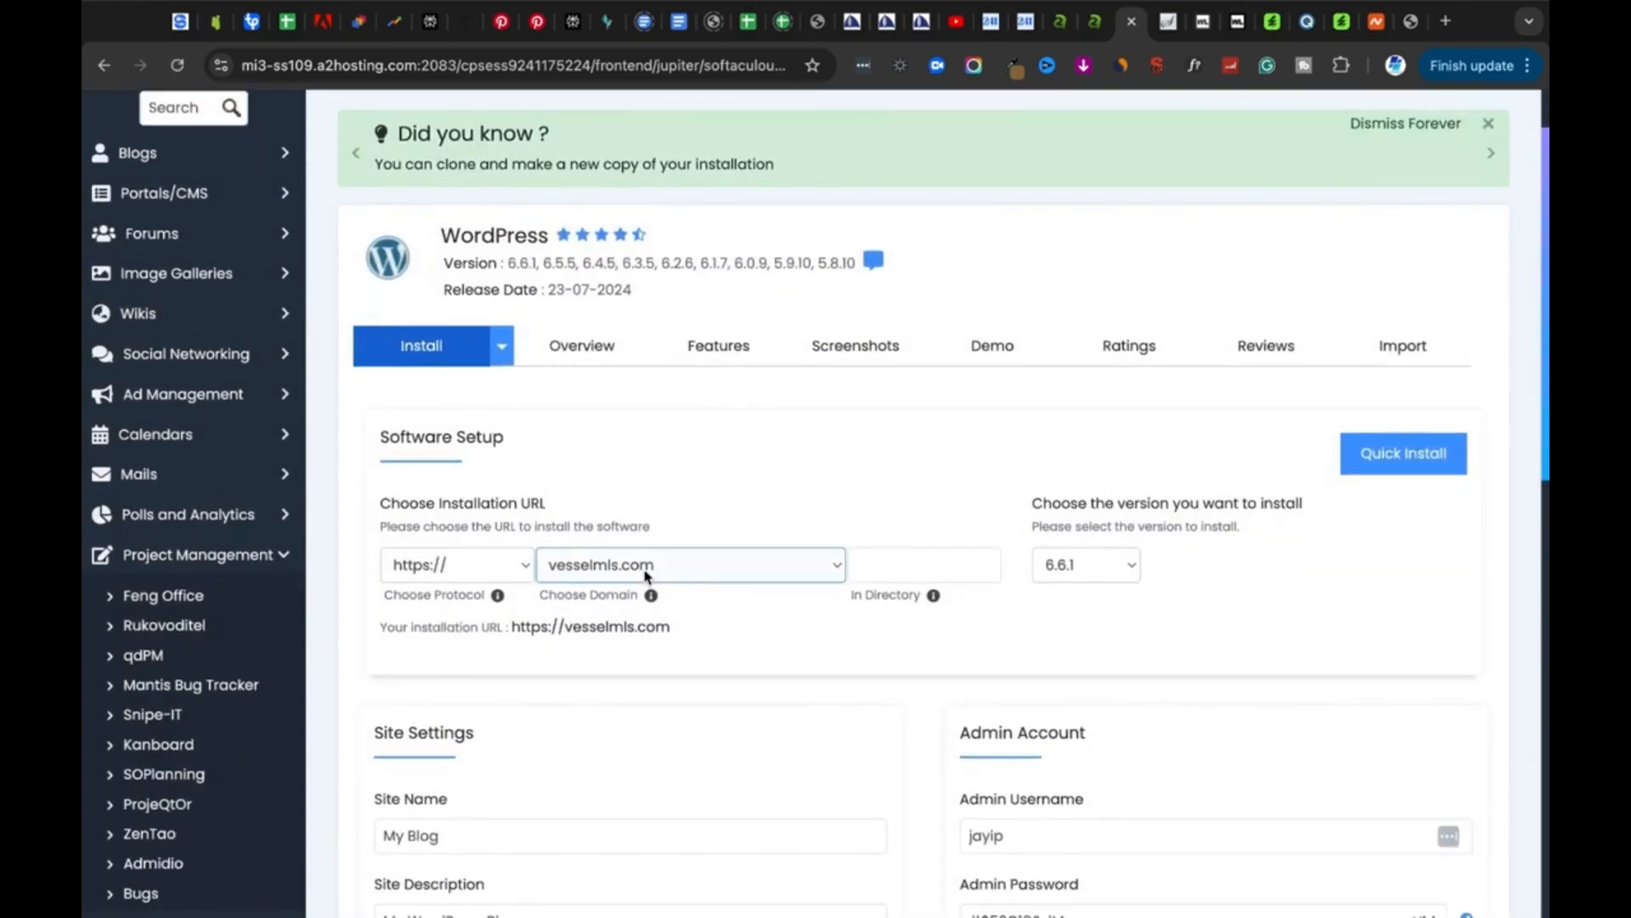
scroll(431, 470, "down", 2)
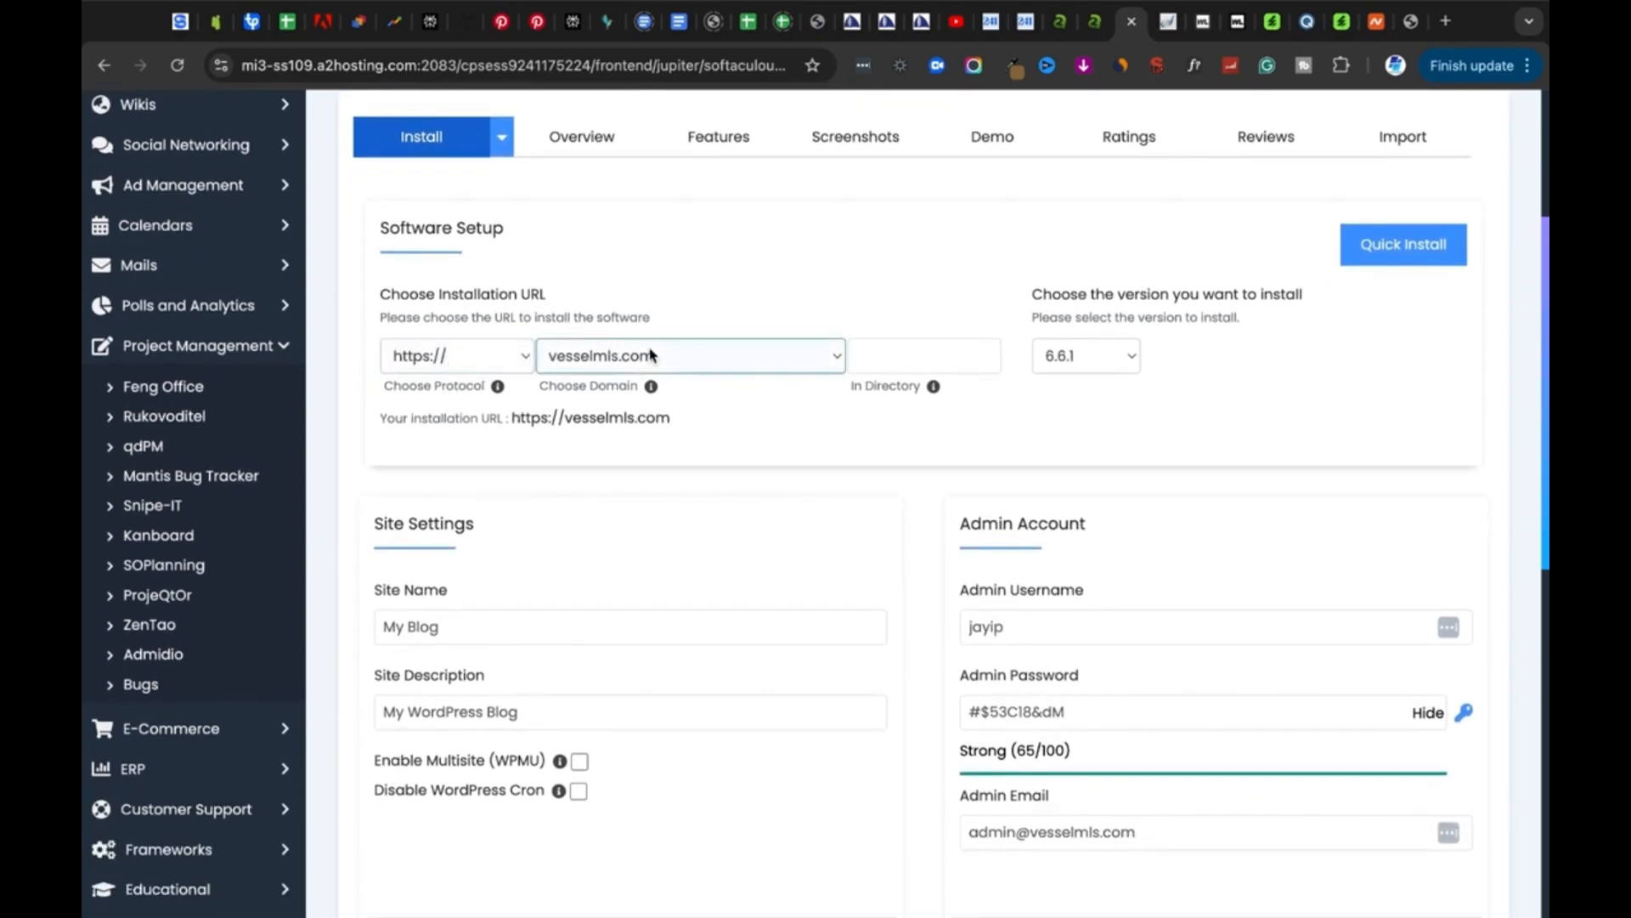
left_click(706, 357)
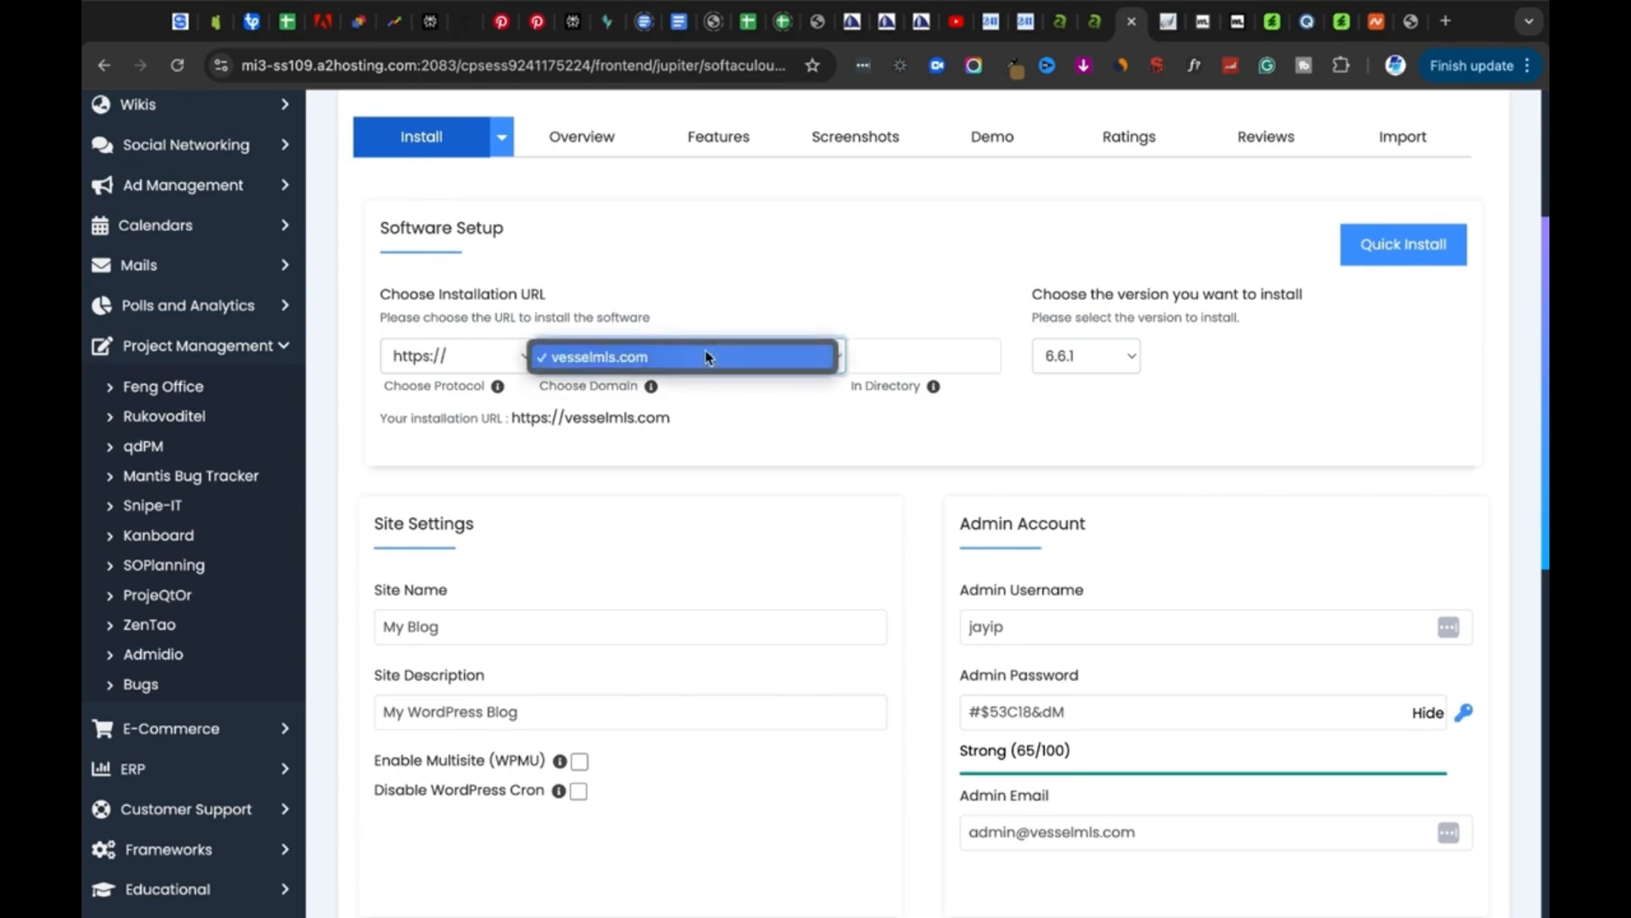
left_click(705, 357)
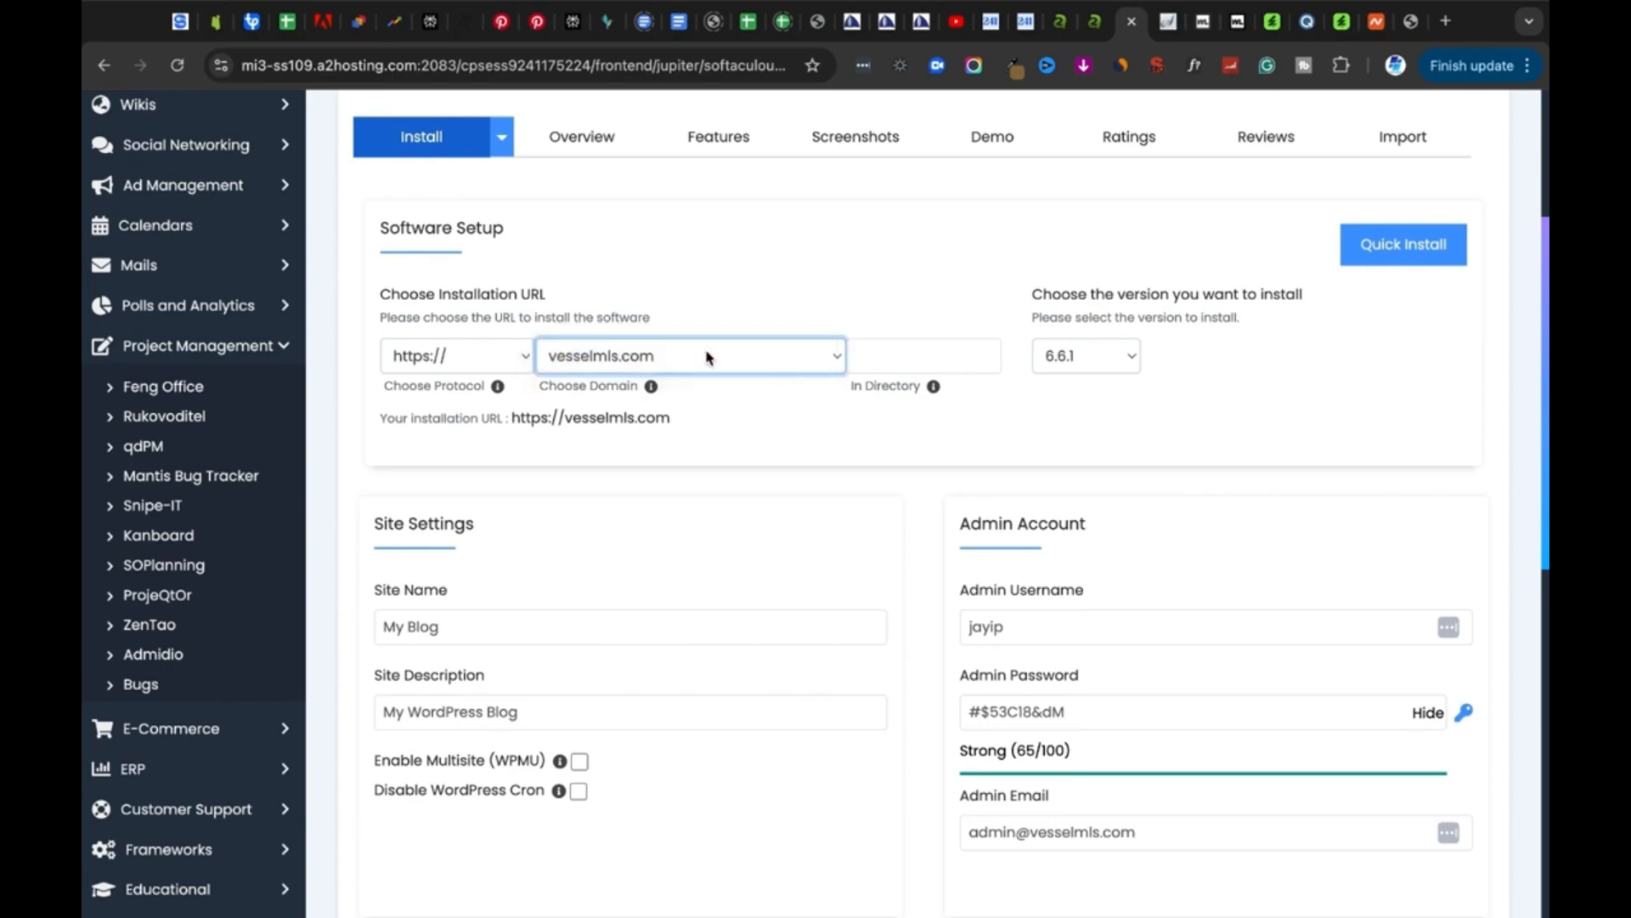
left_click(715, 356)
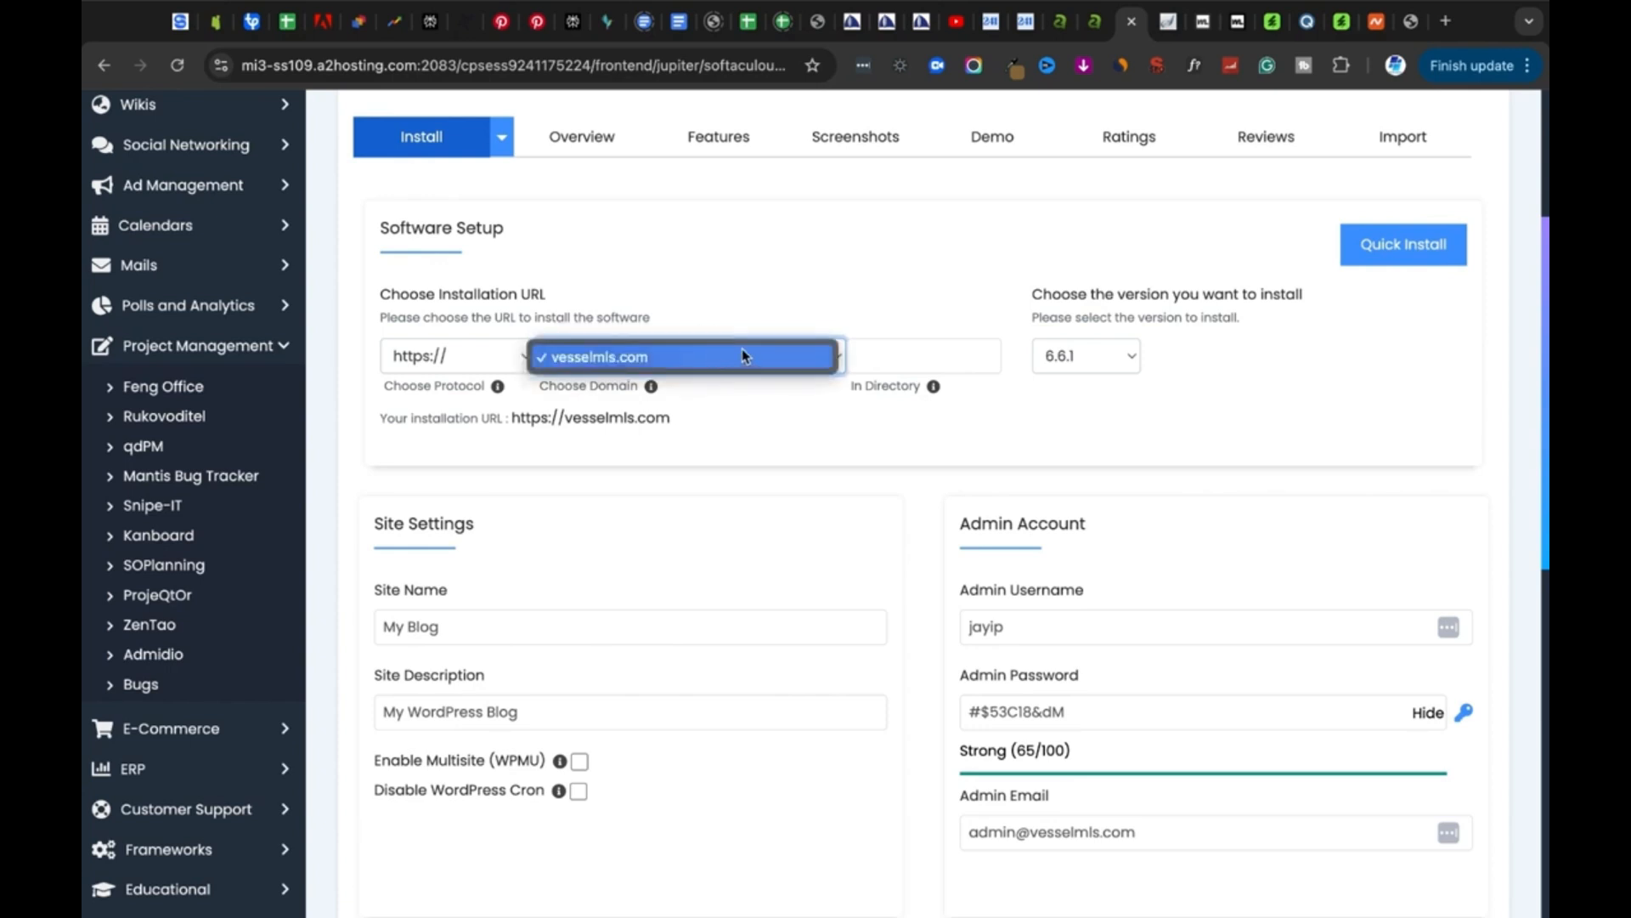
left_click(742, 355)
left_click(745, 356)
left_click(744, 355)
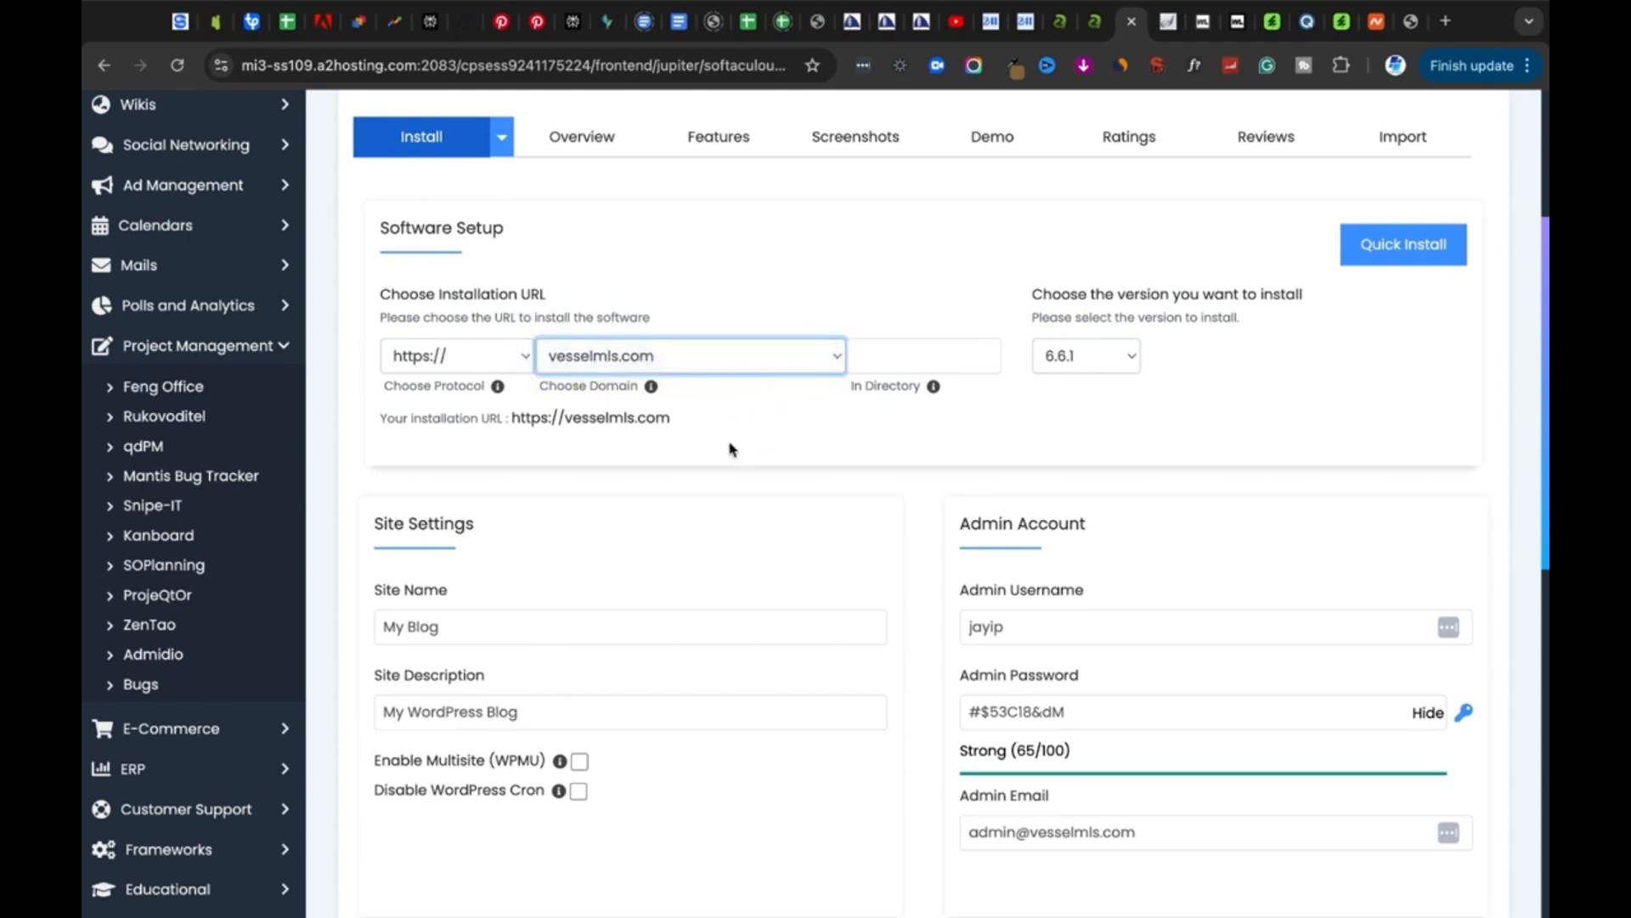
Examine the Site Settings and the Admin Account's username and password fields on the WordPress installation form
scroll(564, 491, "down", 3)
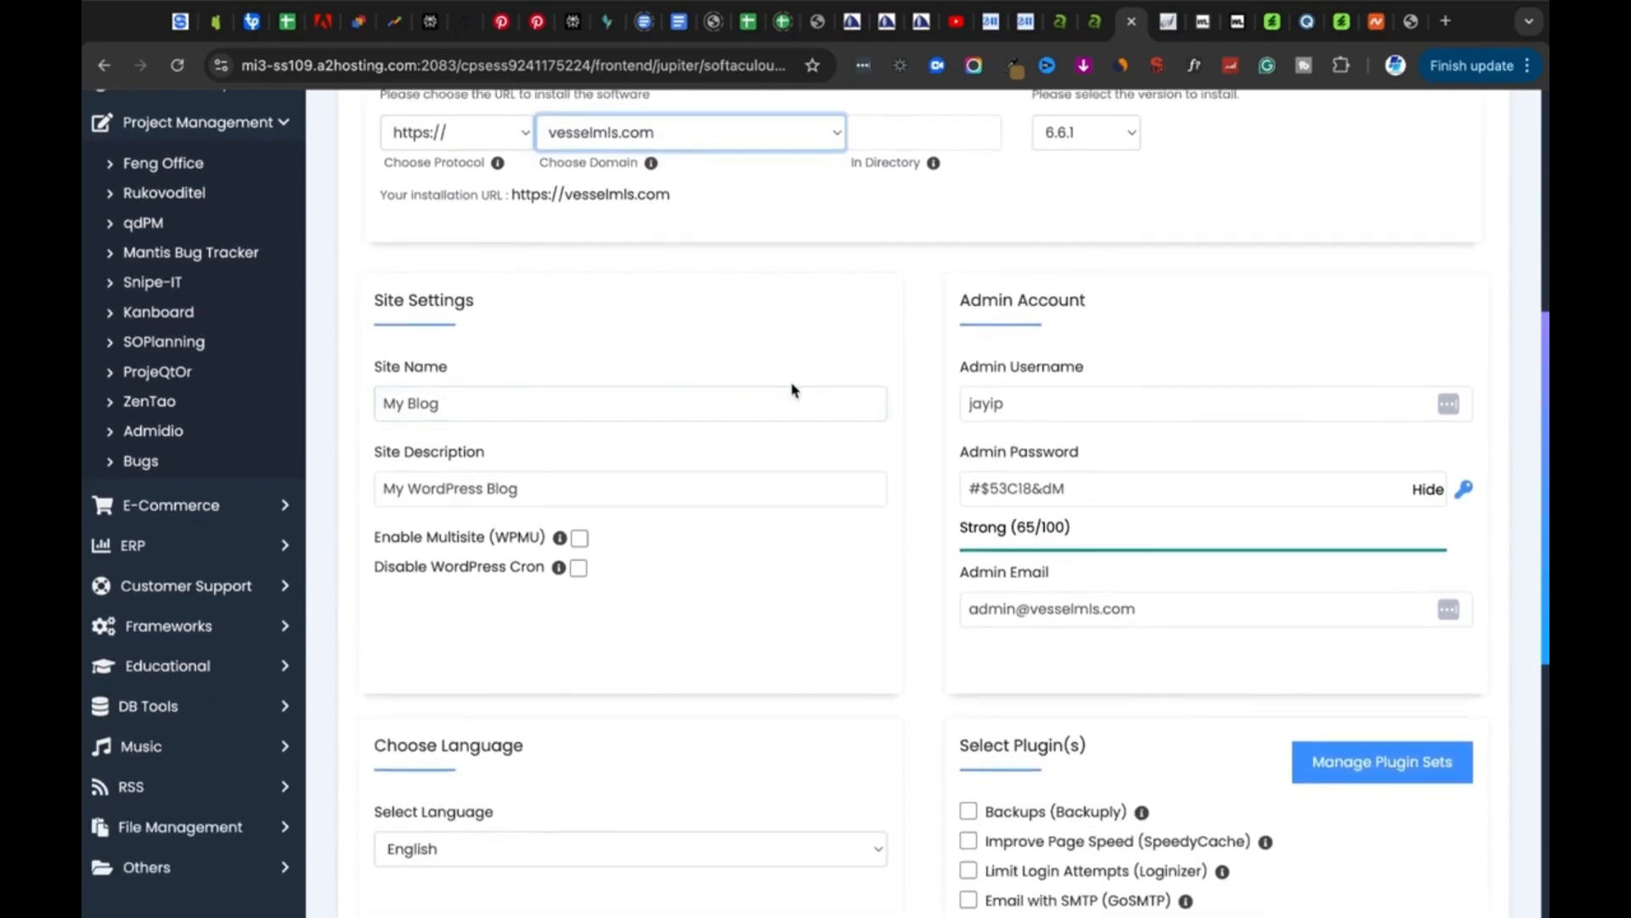
left_click(1018, 378)
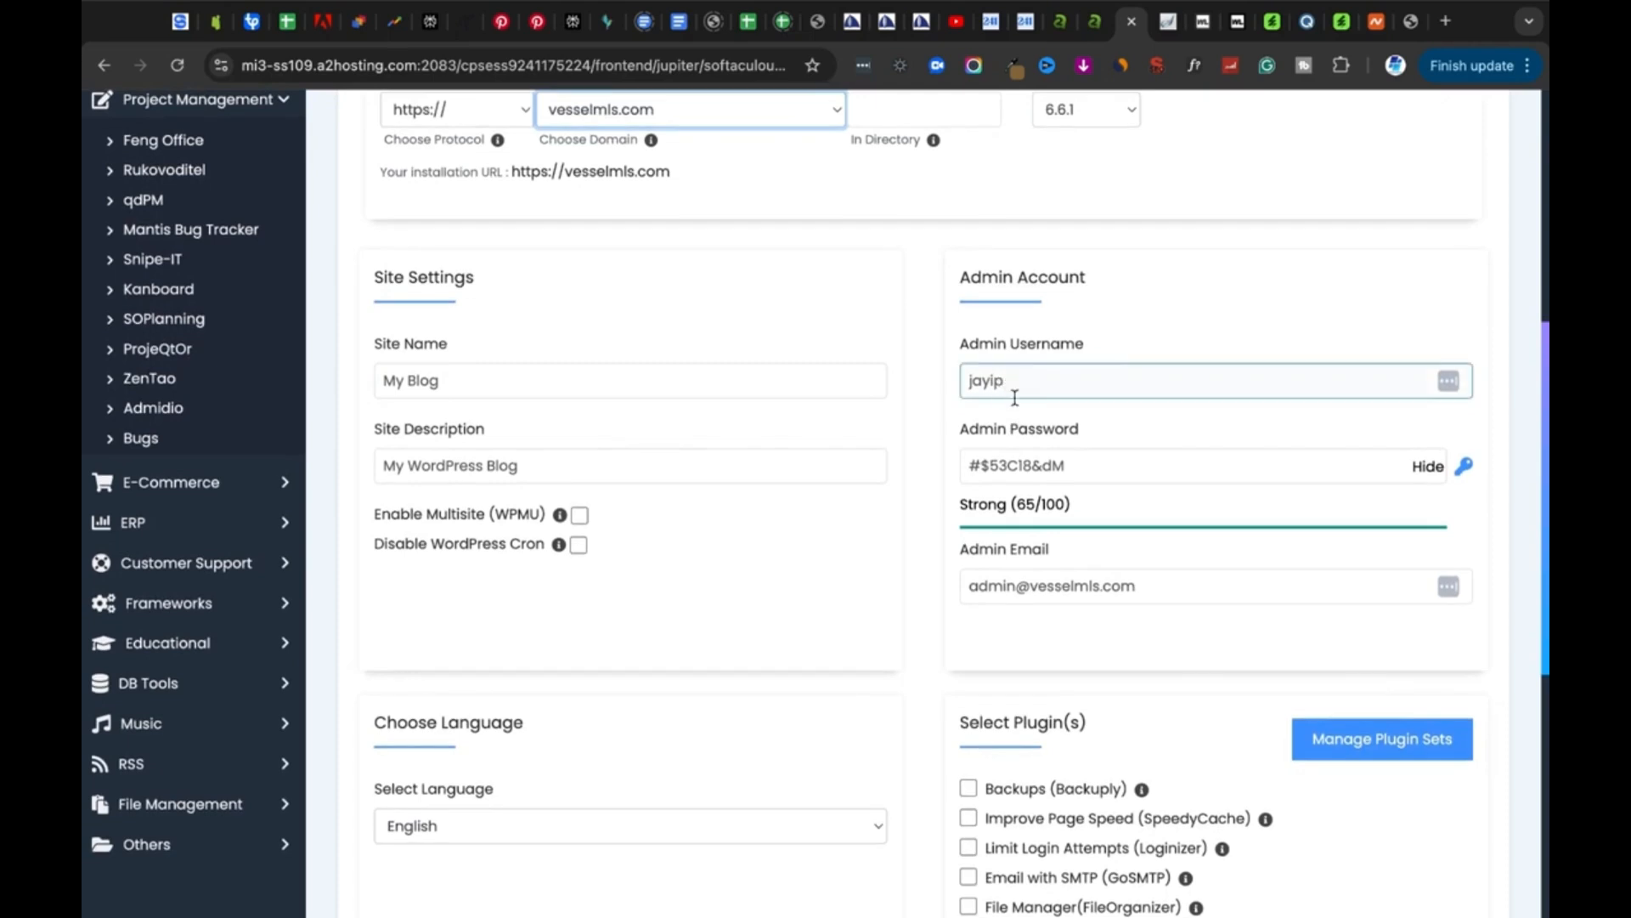
scroll(1012, 391, "down", 1)
left_click(1009, 370)
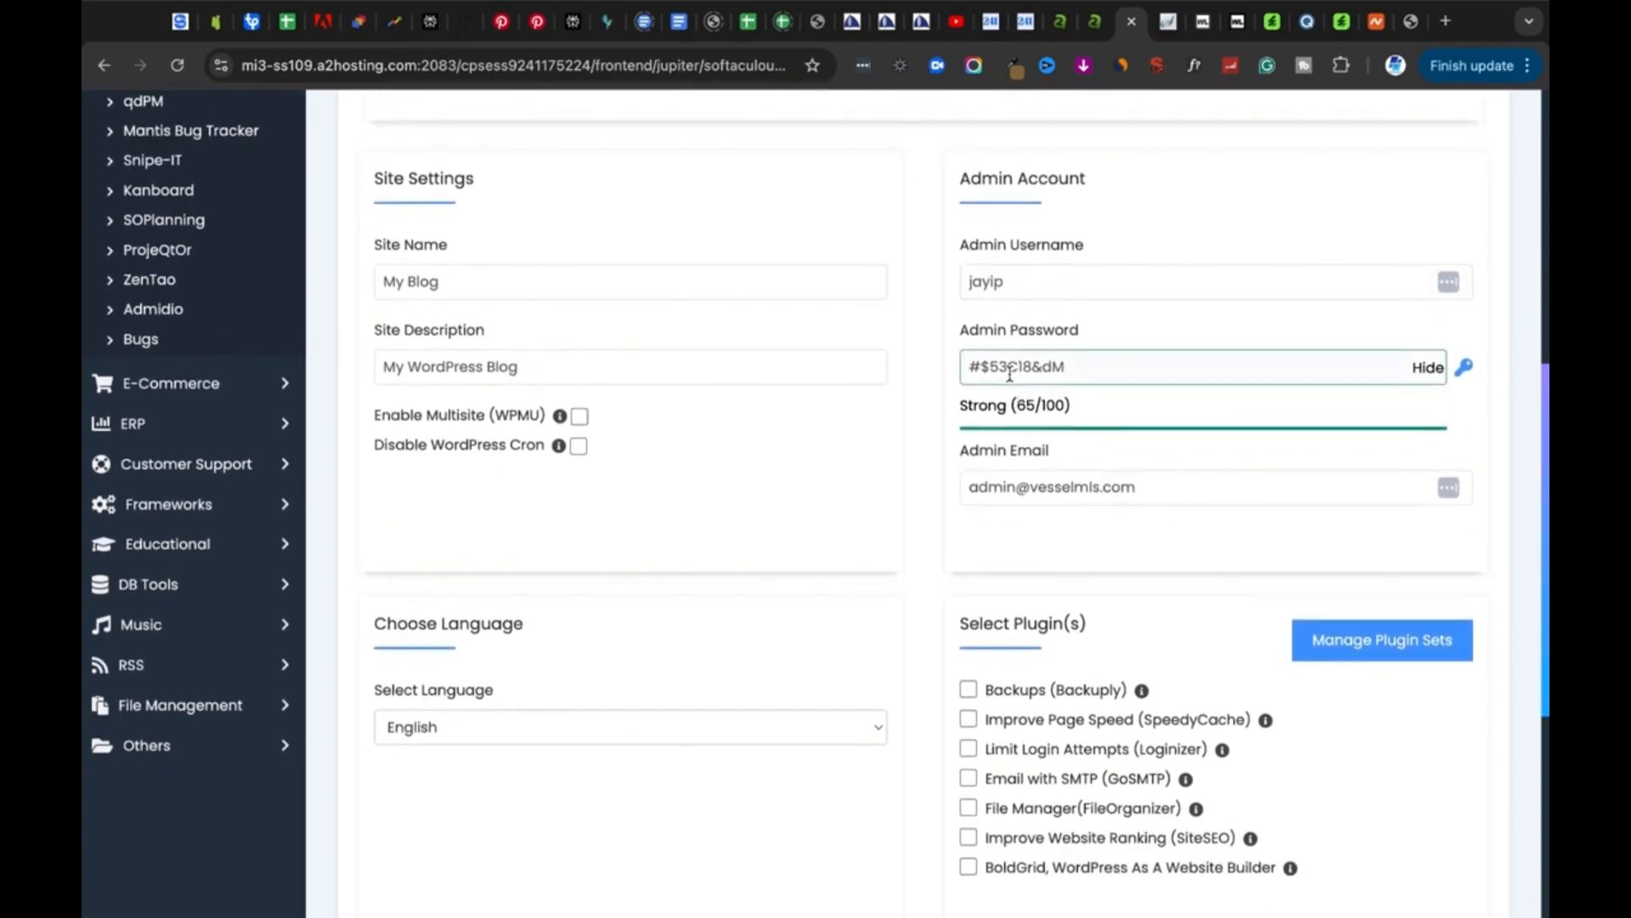
left_click(994, 317)
scroll(985, 357, "up", 1)
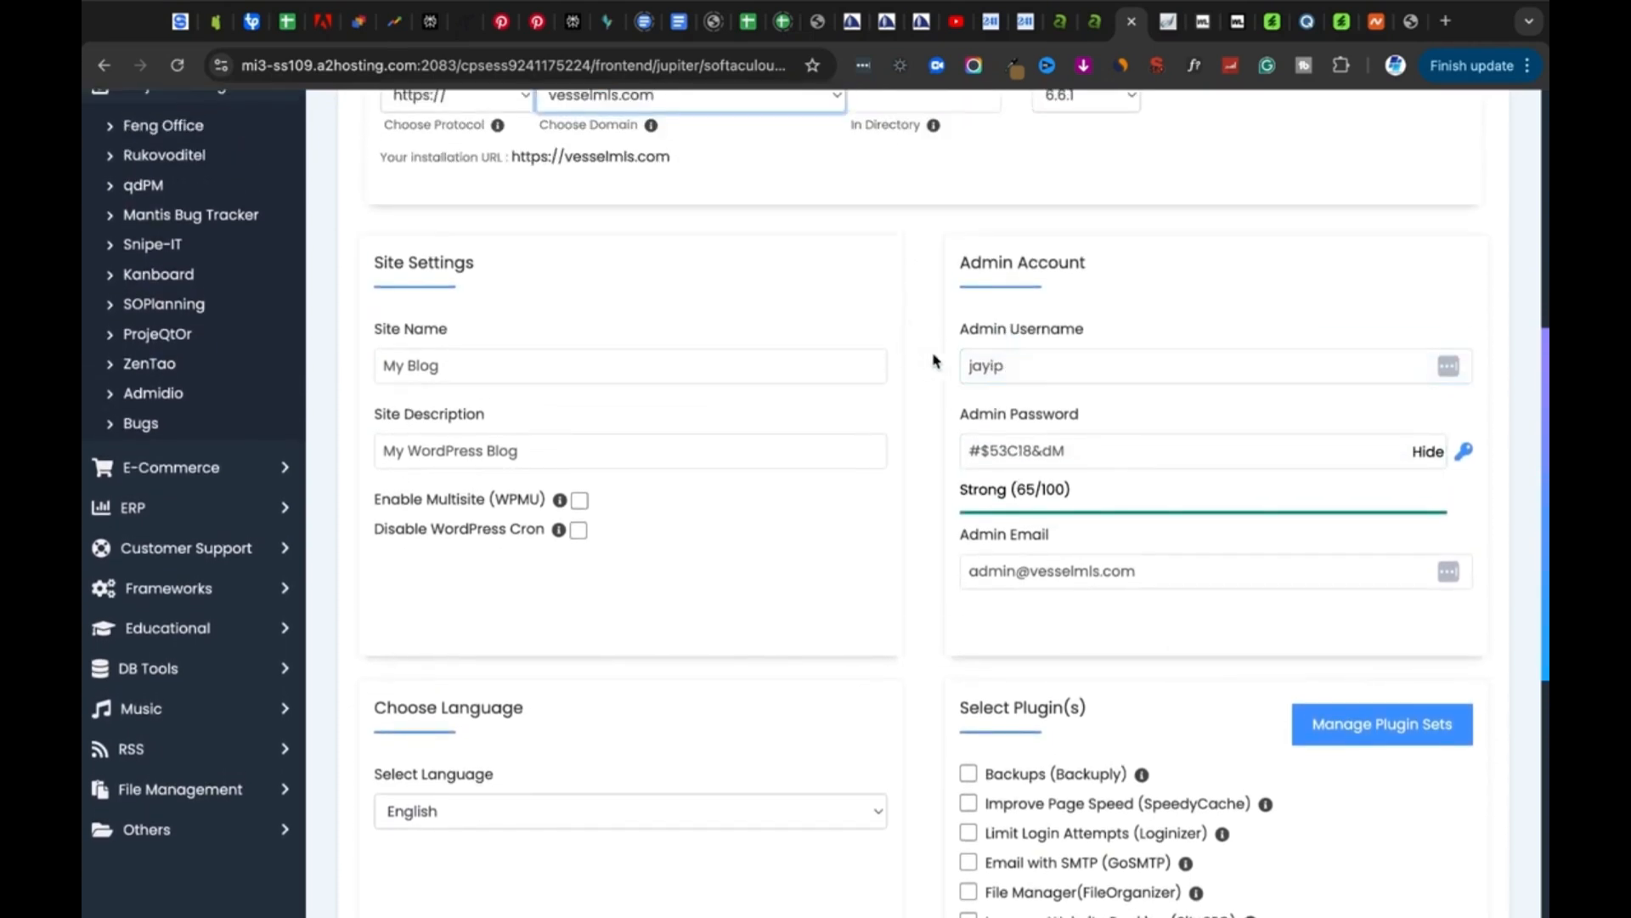
scroll(1005, 396, "down", 1)
left_click(999, 337)
left_click(998, 429)
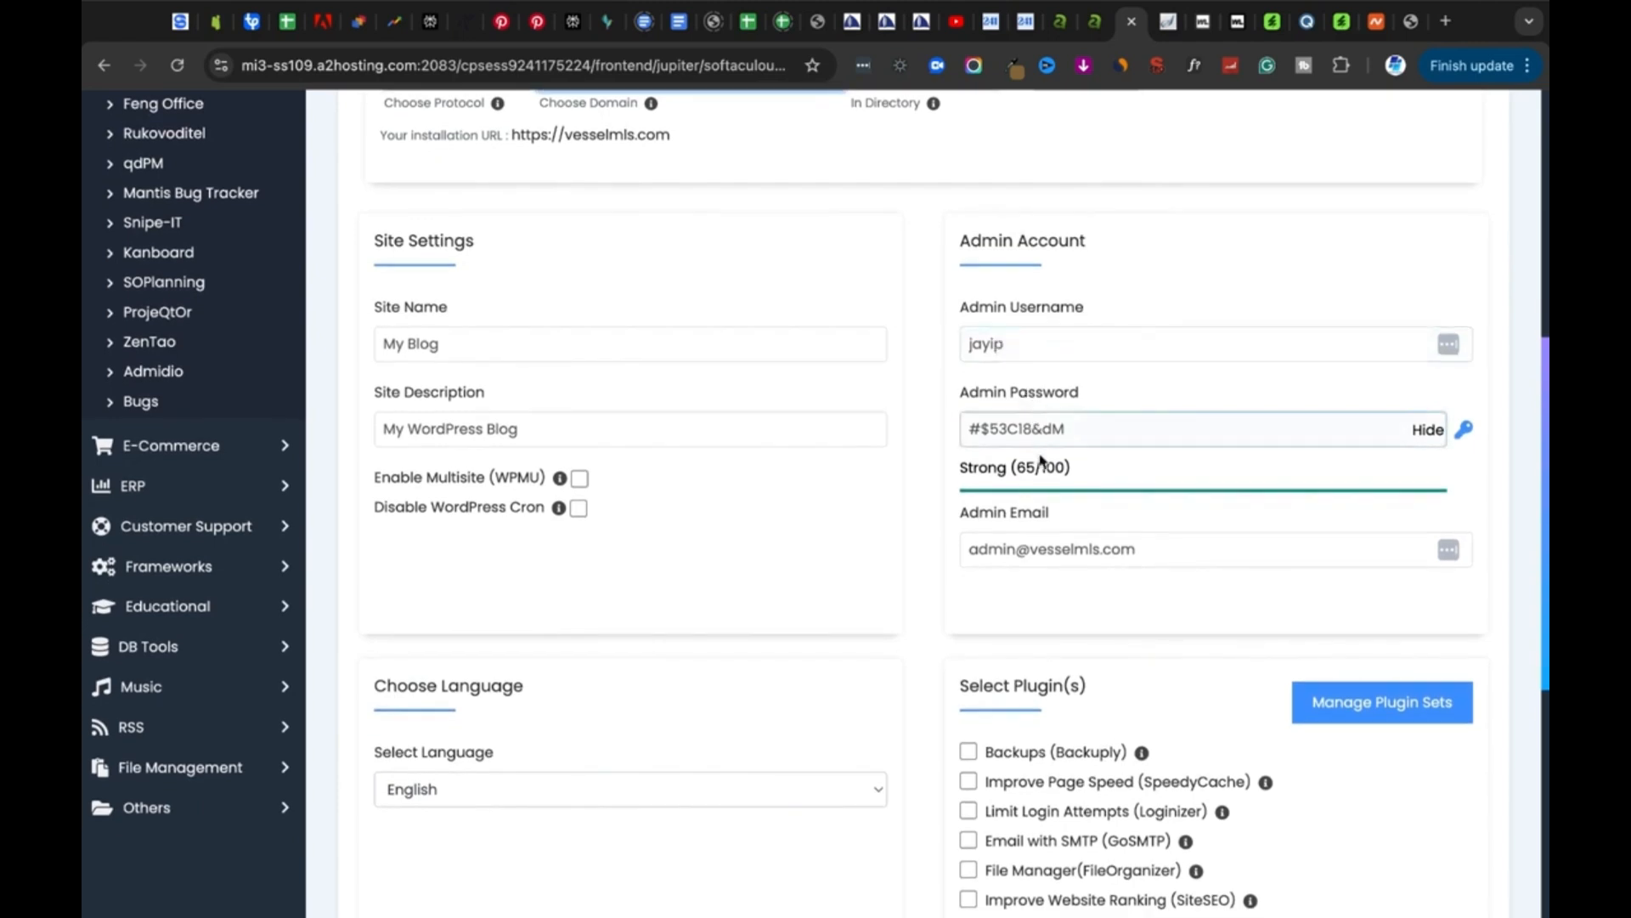
left_click(985, 336)
left_click(1006, 435)
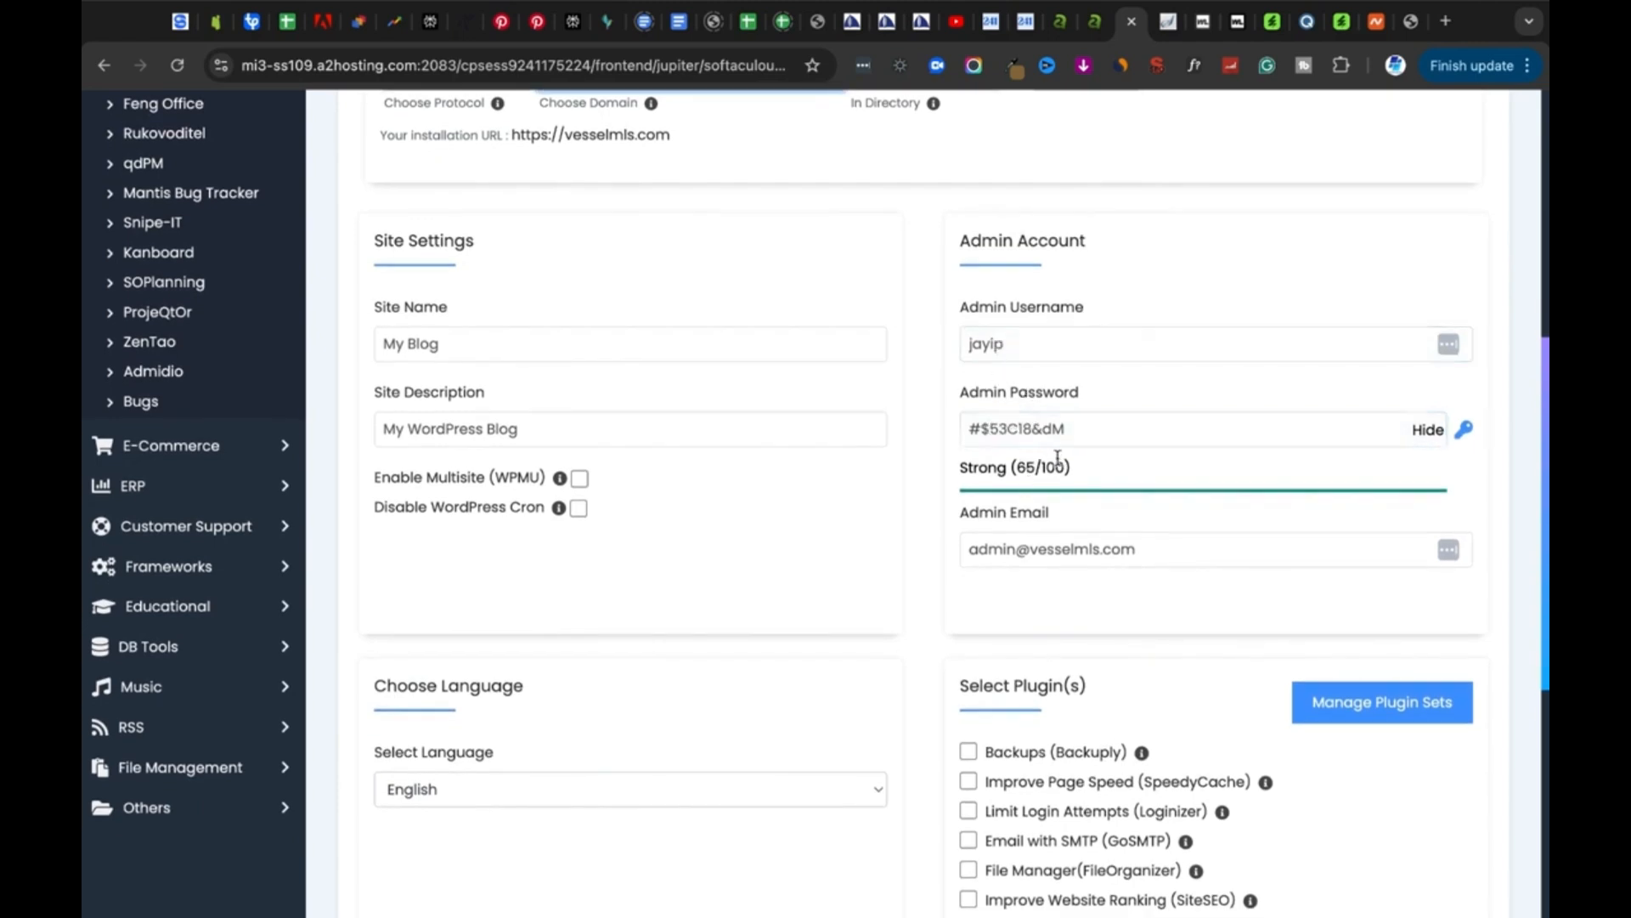
Review the installation form from Software Setup through the language, plugin and advanced options
scroll(854, 673, "down", 5)
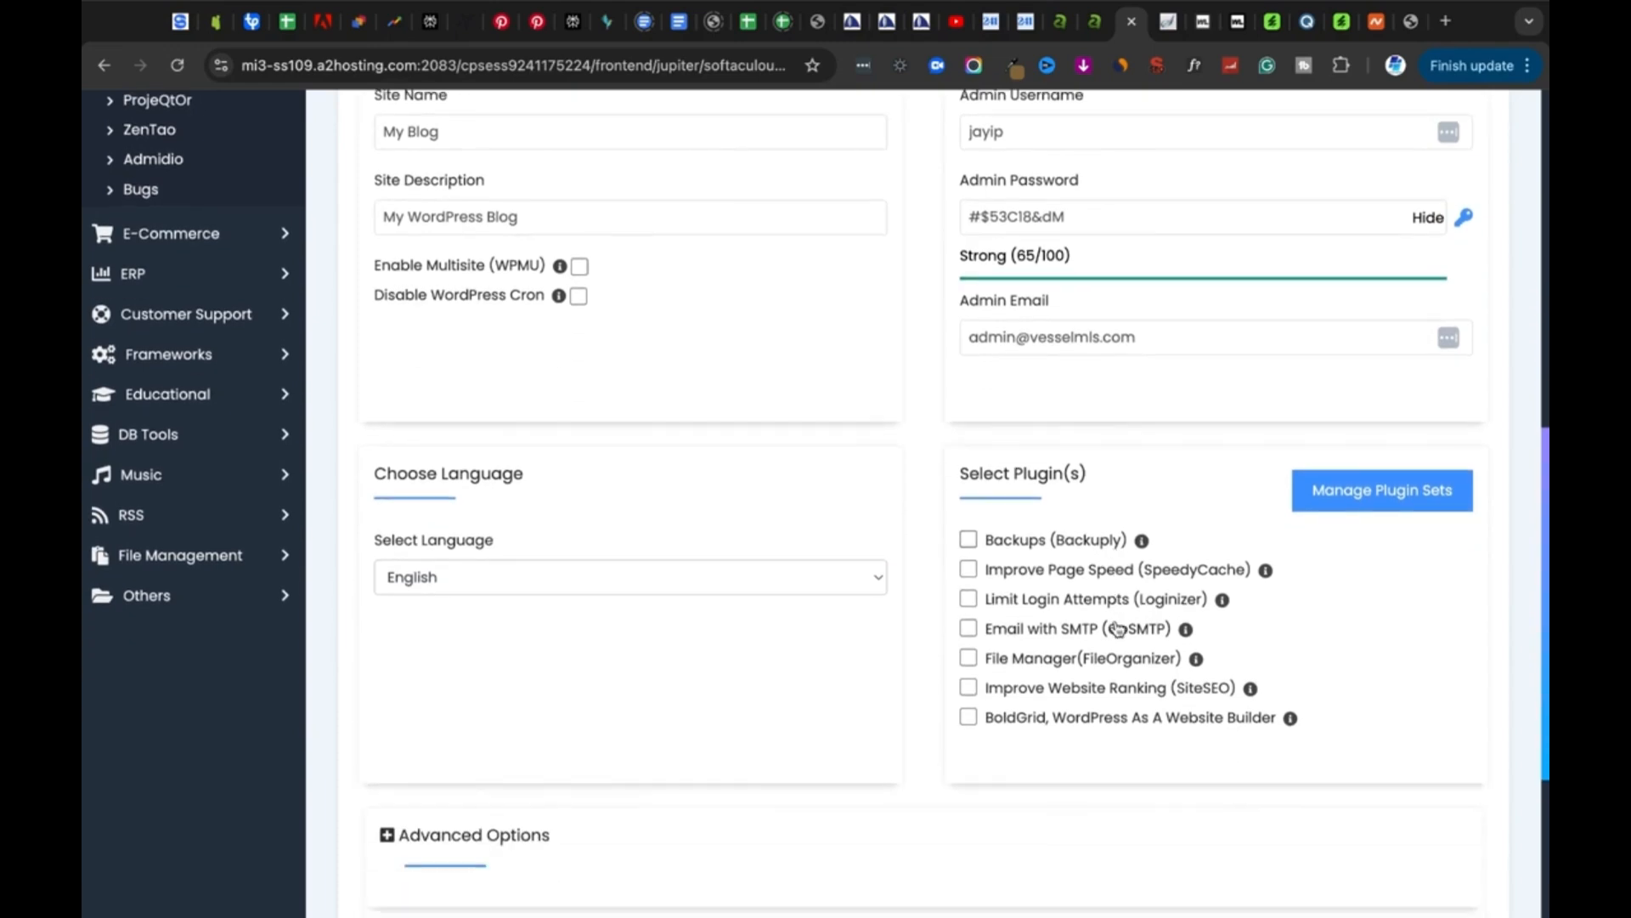
scroll(935, 713, "up", 10)
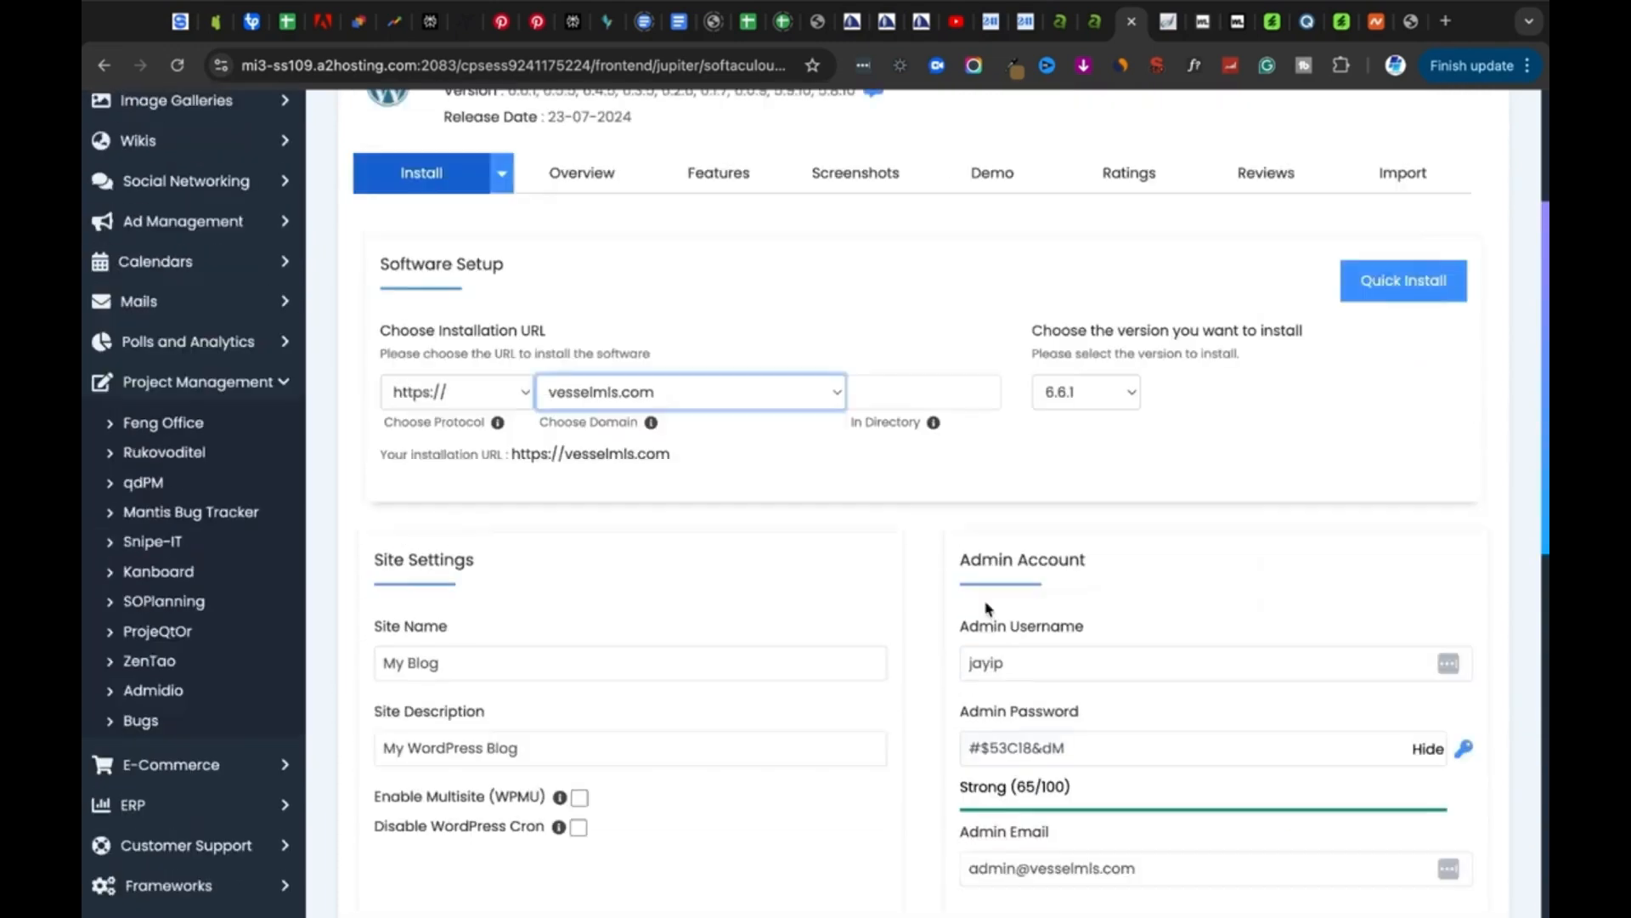
scroll(987, 437, "down", 10)
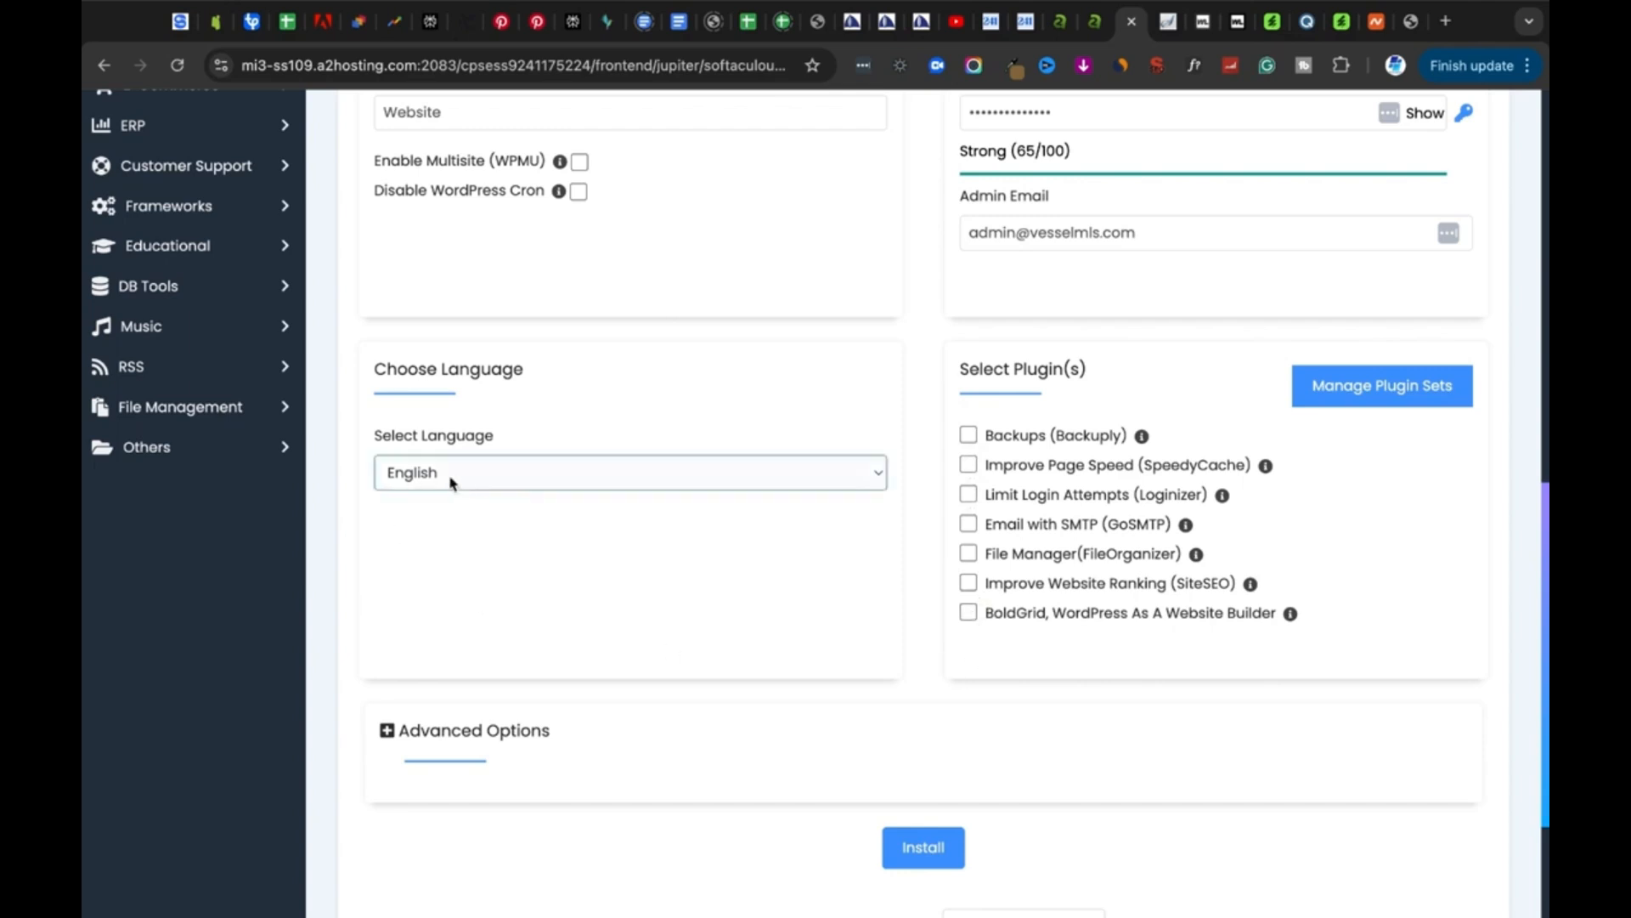
Start the WordPress installation with the email details field left blank, and decline the browser's offer to save the password
scroll(484, 473, "down", 1)
scroll(650, 674, "down", 2)
scroll(650, 674, "down", 3)
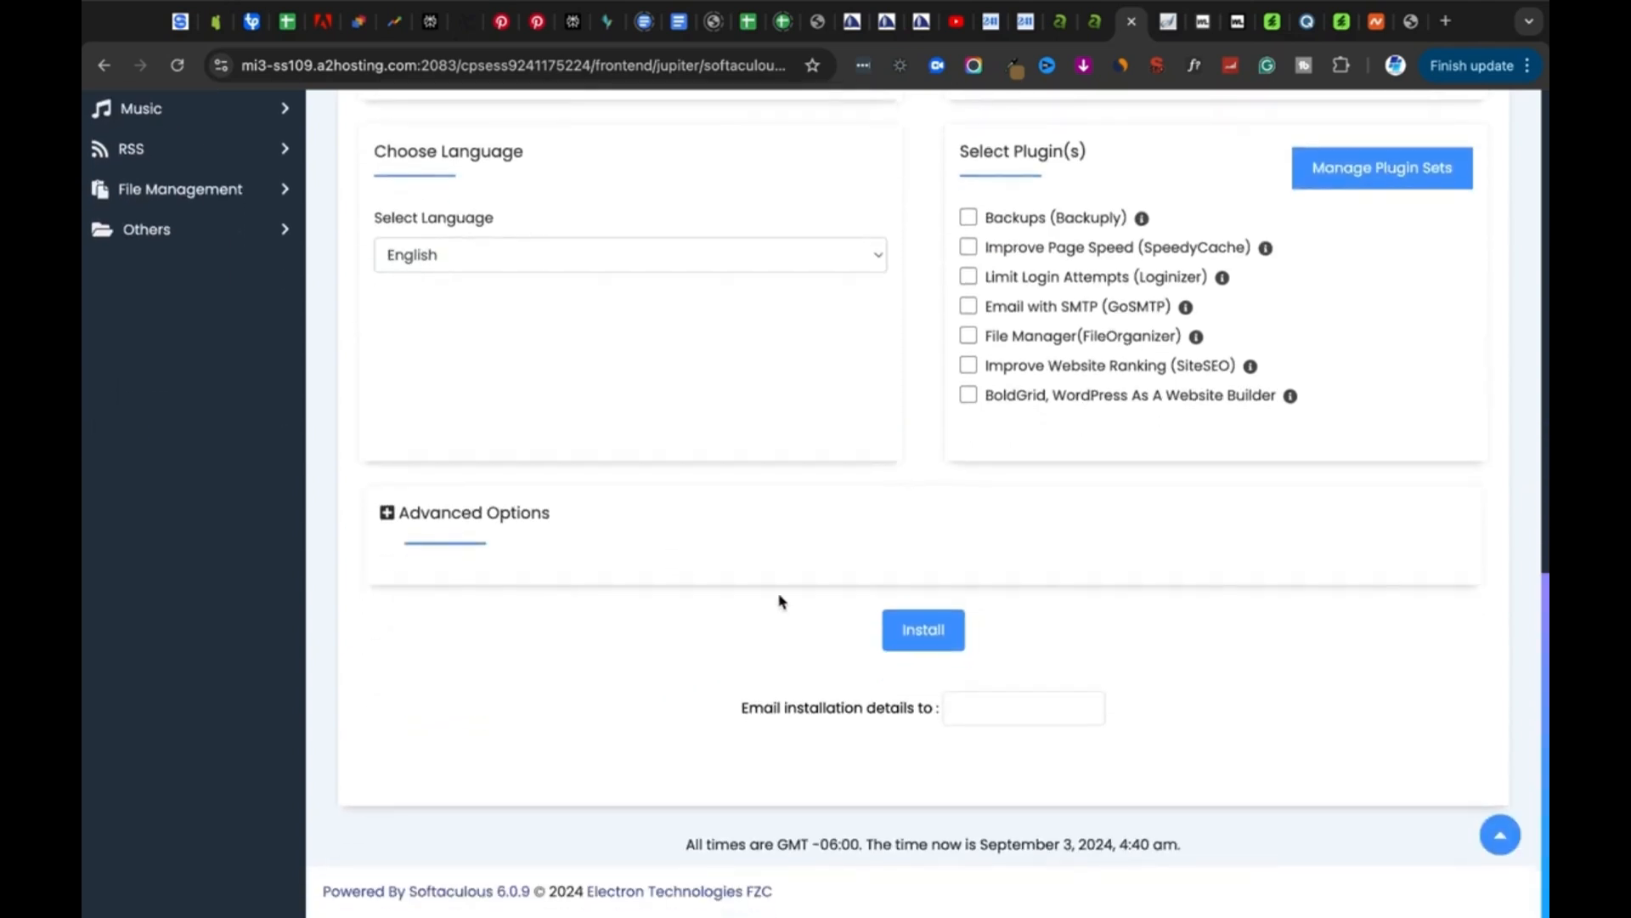
left_click(978, 705)
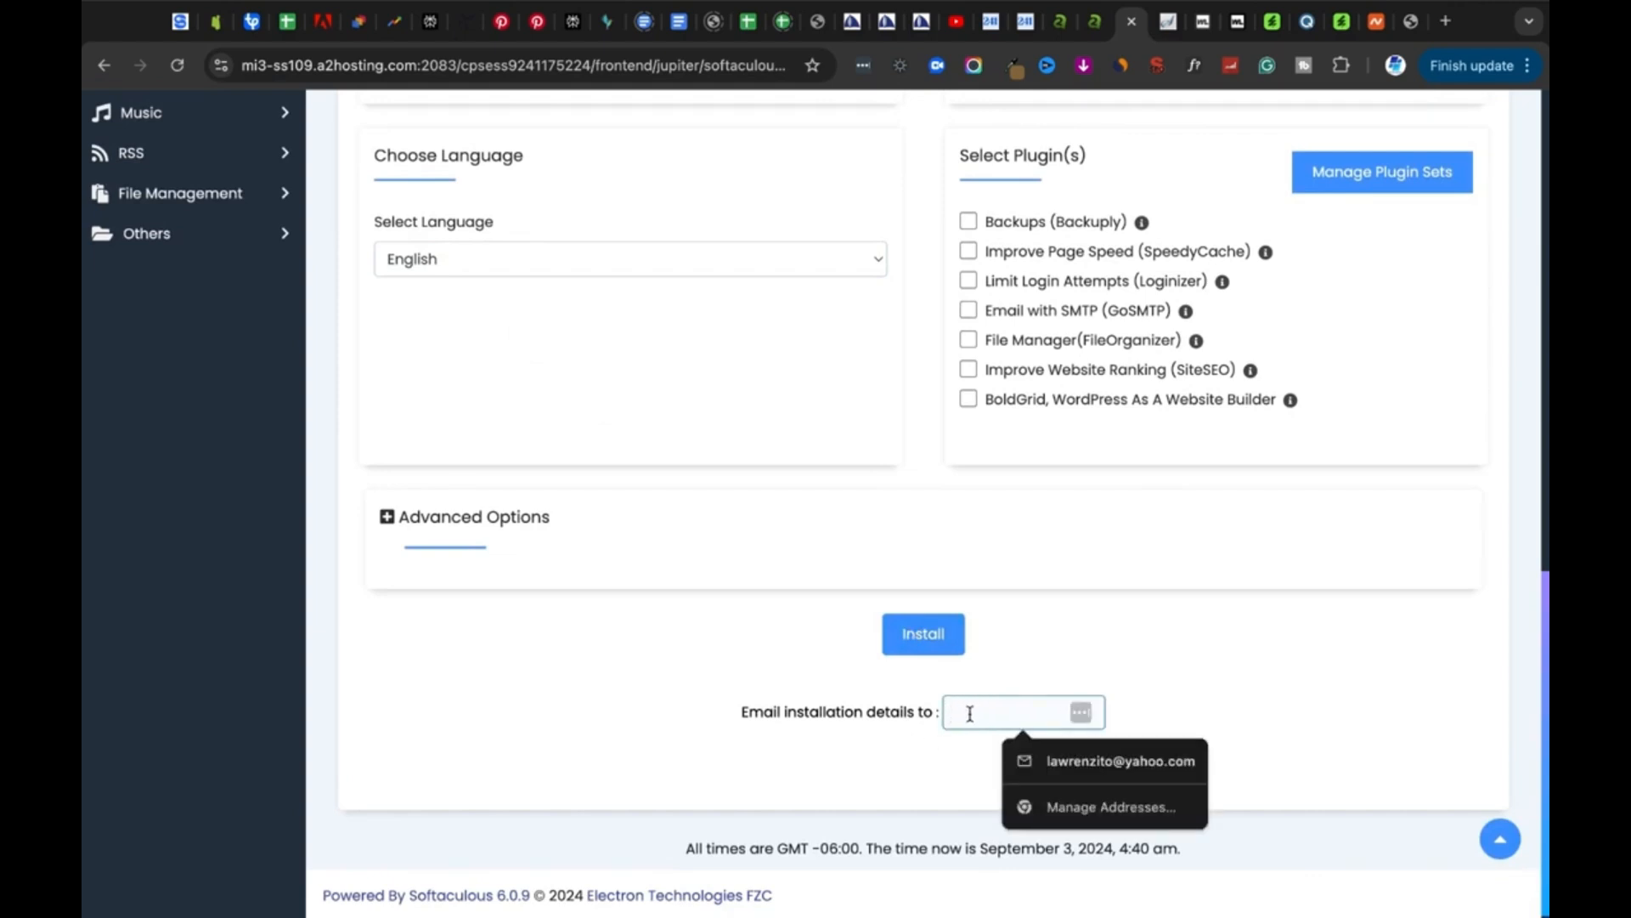
left_click(537, 640)
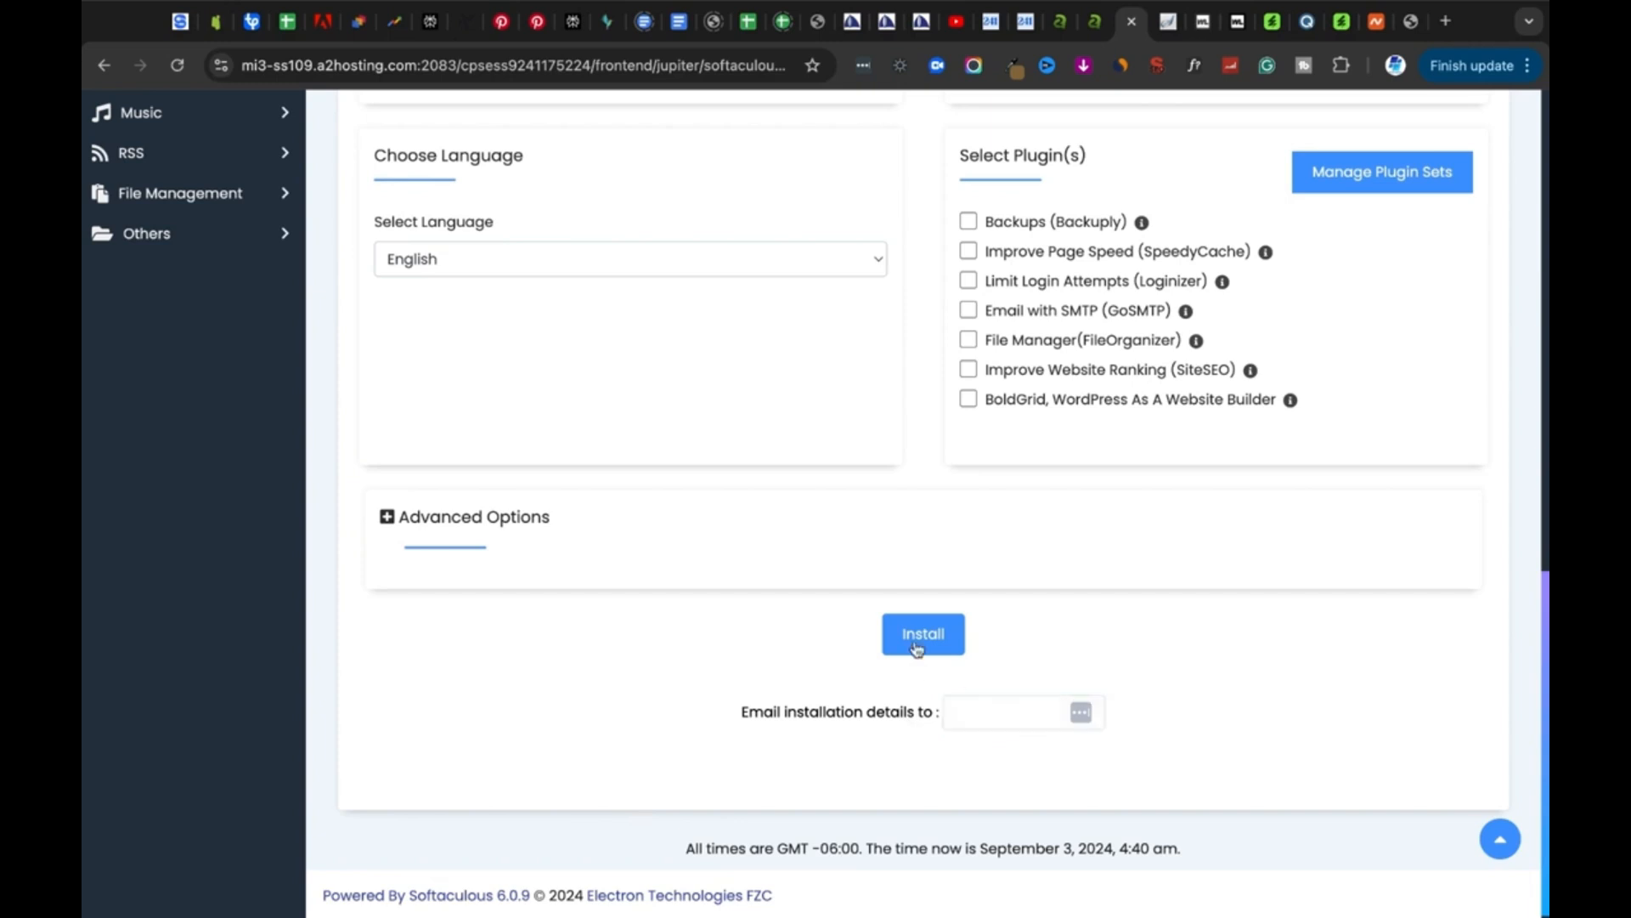
left_click(1008, 713)
left_click(920, 789)
mouse_move(809, 905)
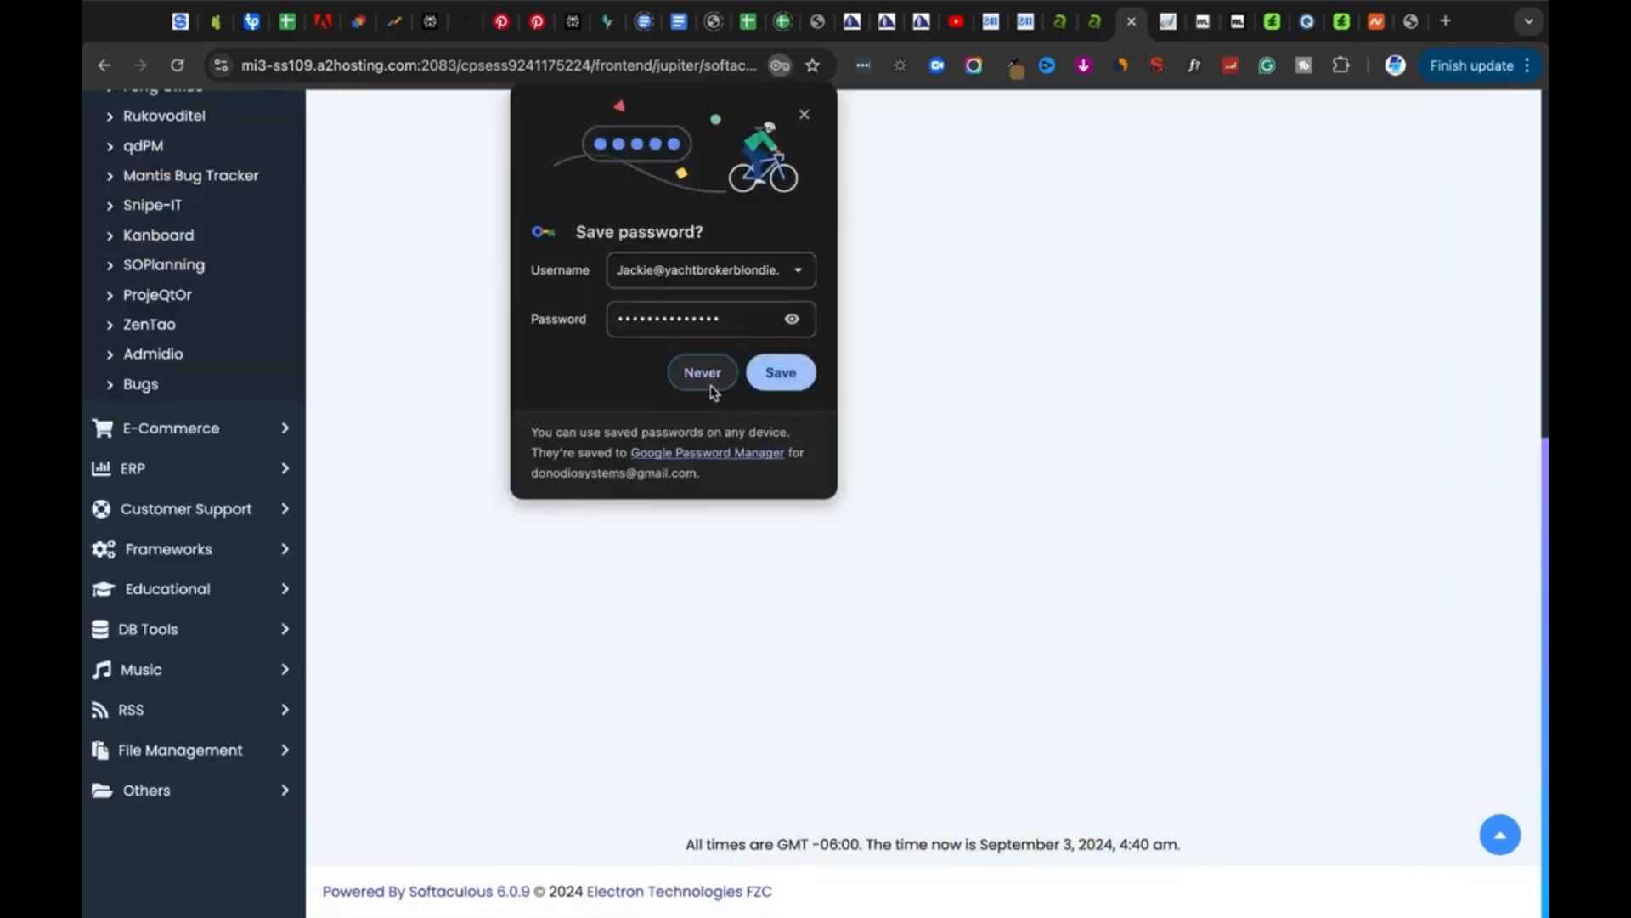
left_click(706, 373)
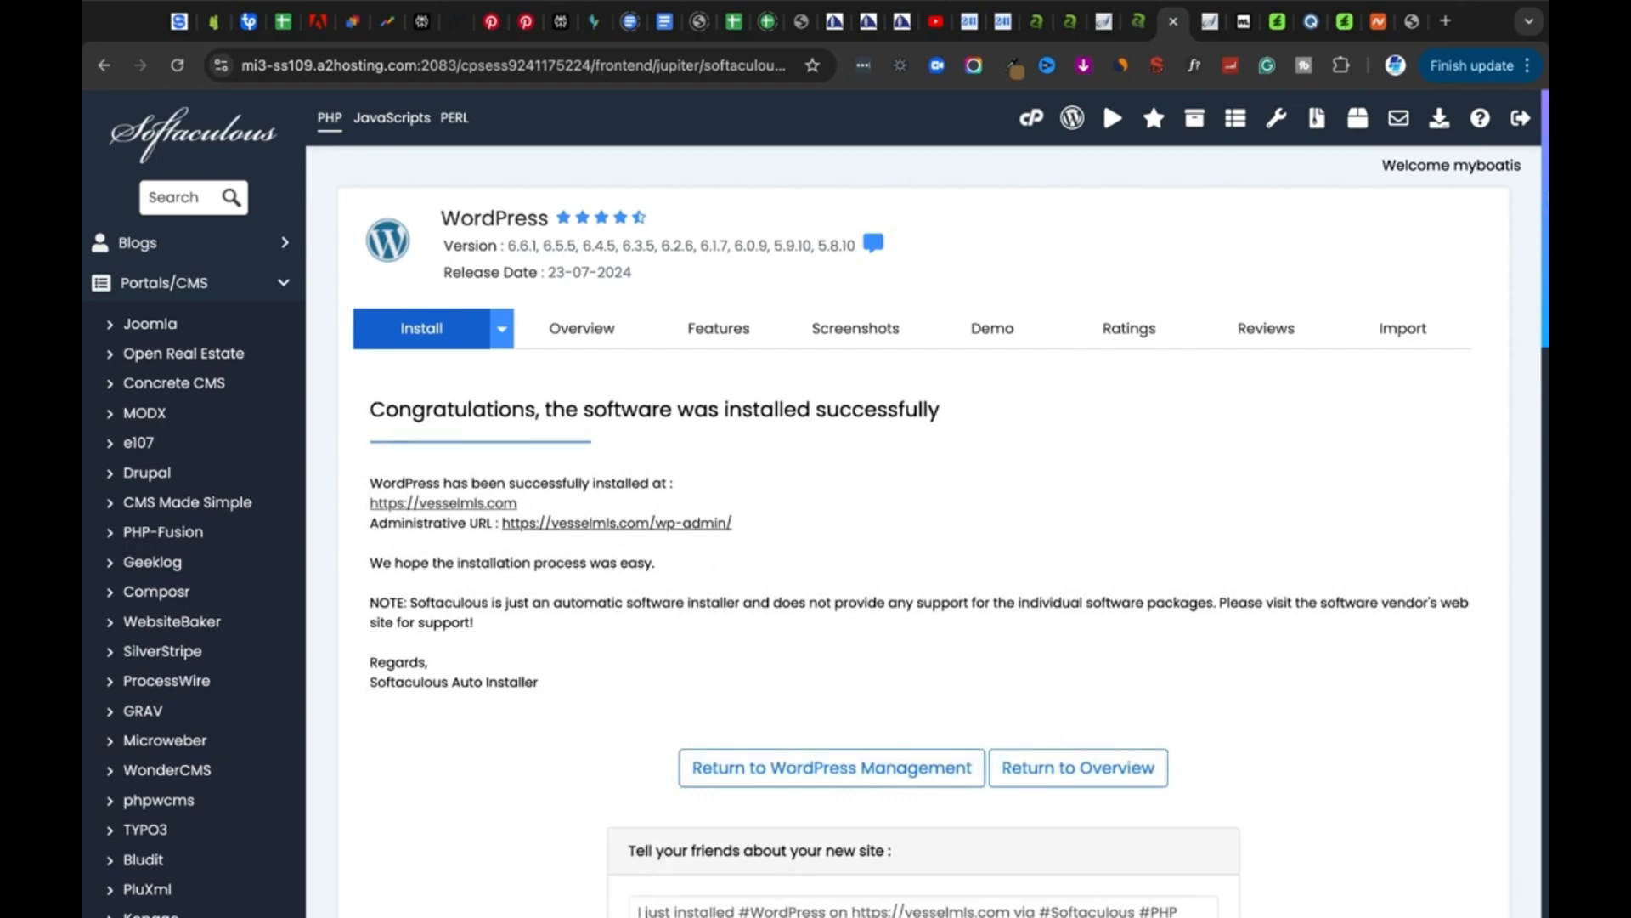
scroll(934, 510, "down", 1)
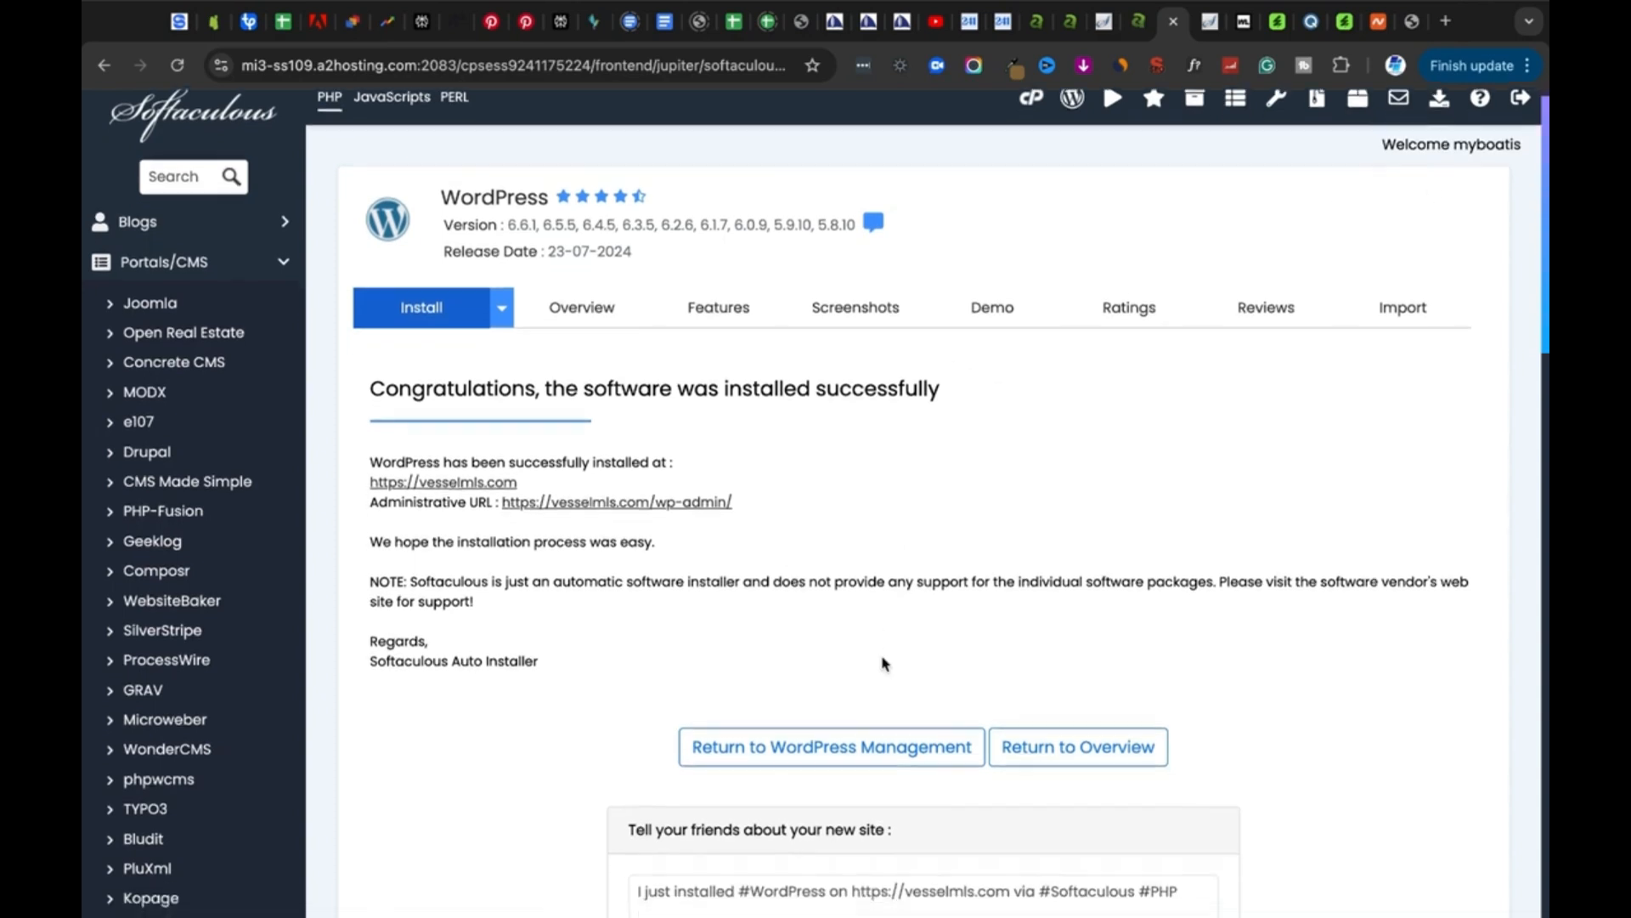
right_click(655, 508)
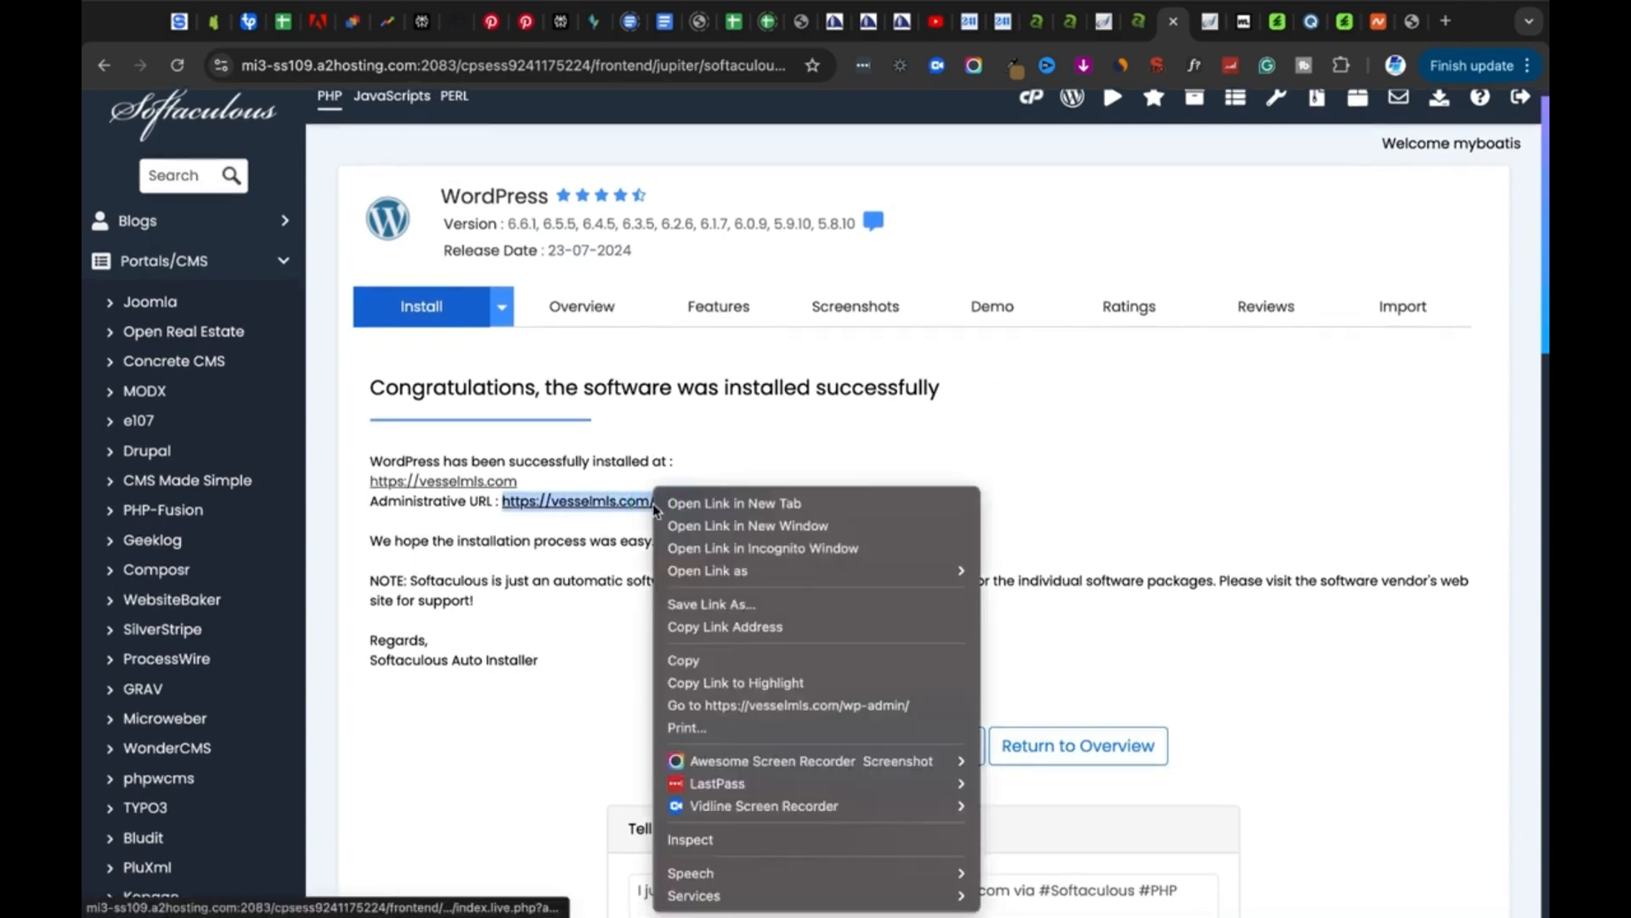
left_click(716, 505)
left_click(1184, 26)
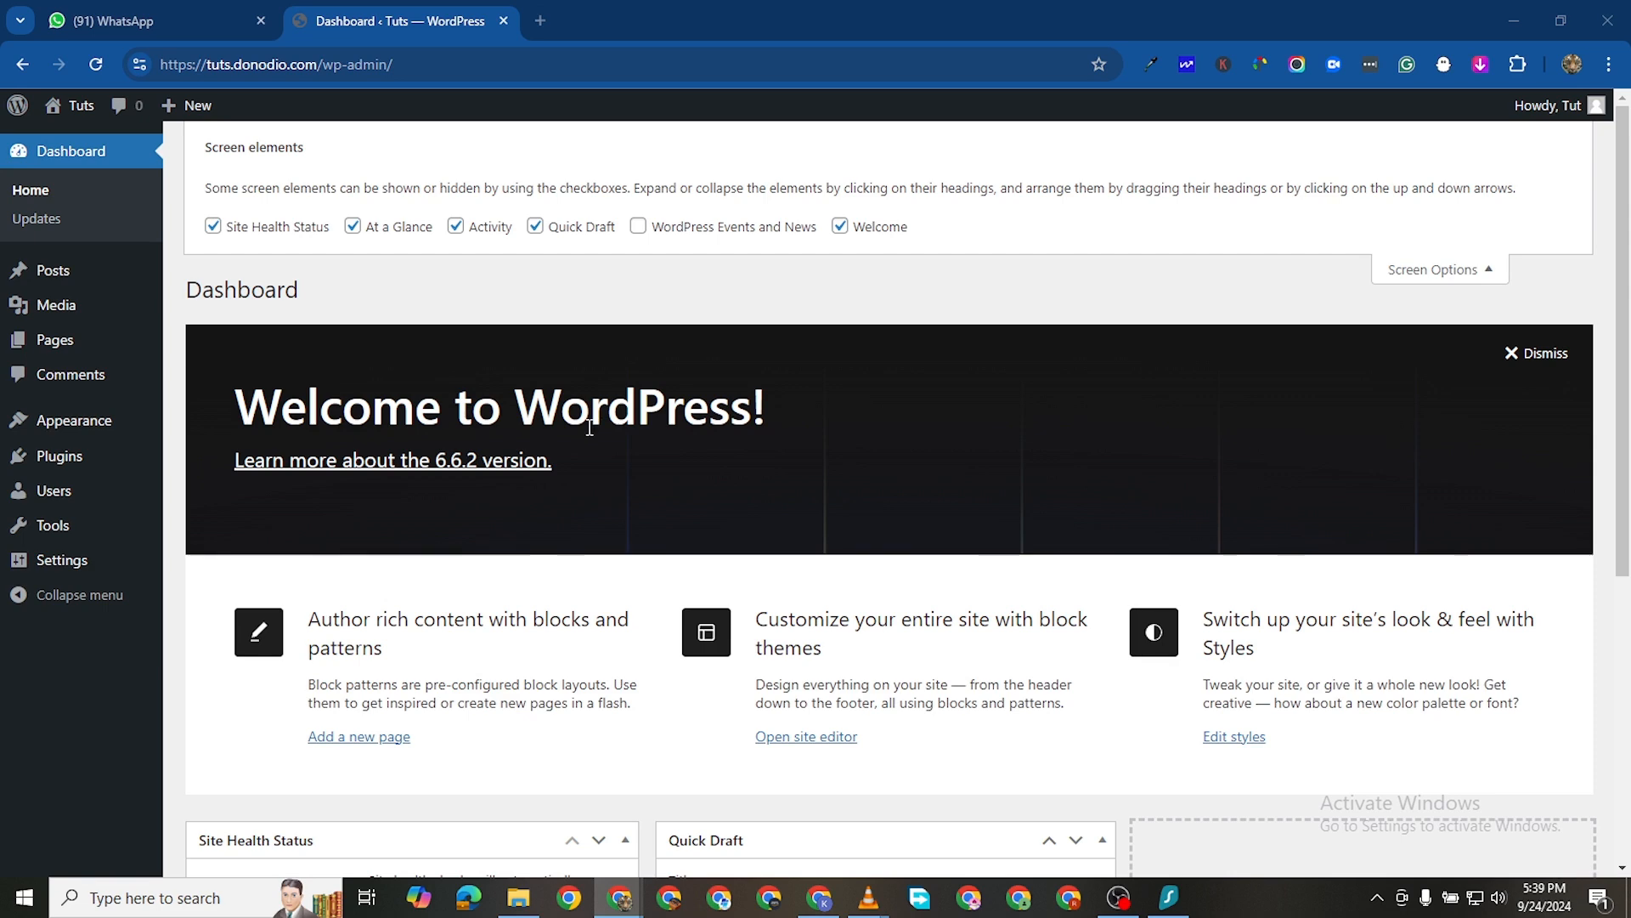
Look over the WordPress dashboard, dismiss the Welcome panel and collapse Screen Options
scroll(679, 459, "down", 6)
scroll(587, 452, "up", 6)
left_click(1540, 355)
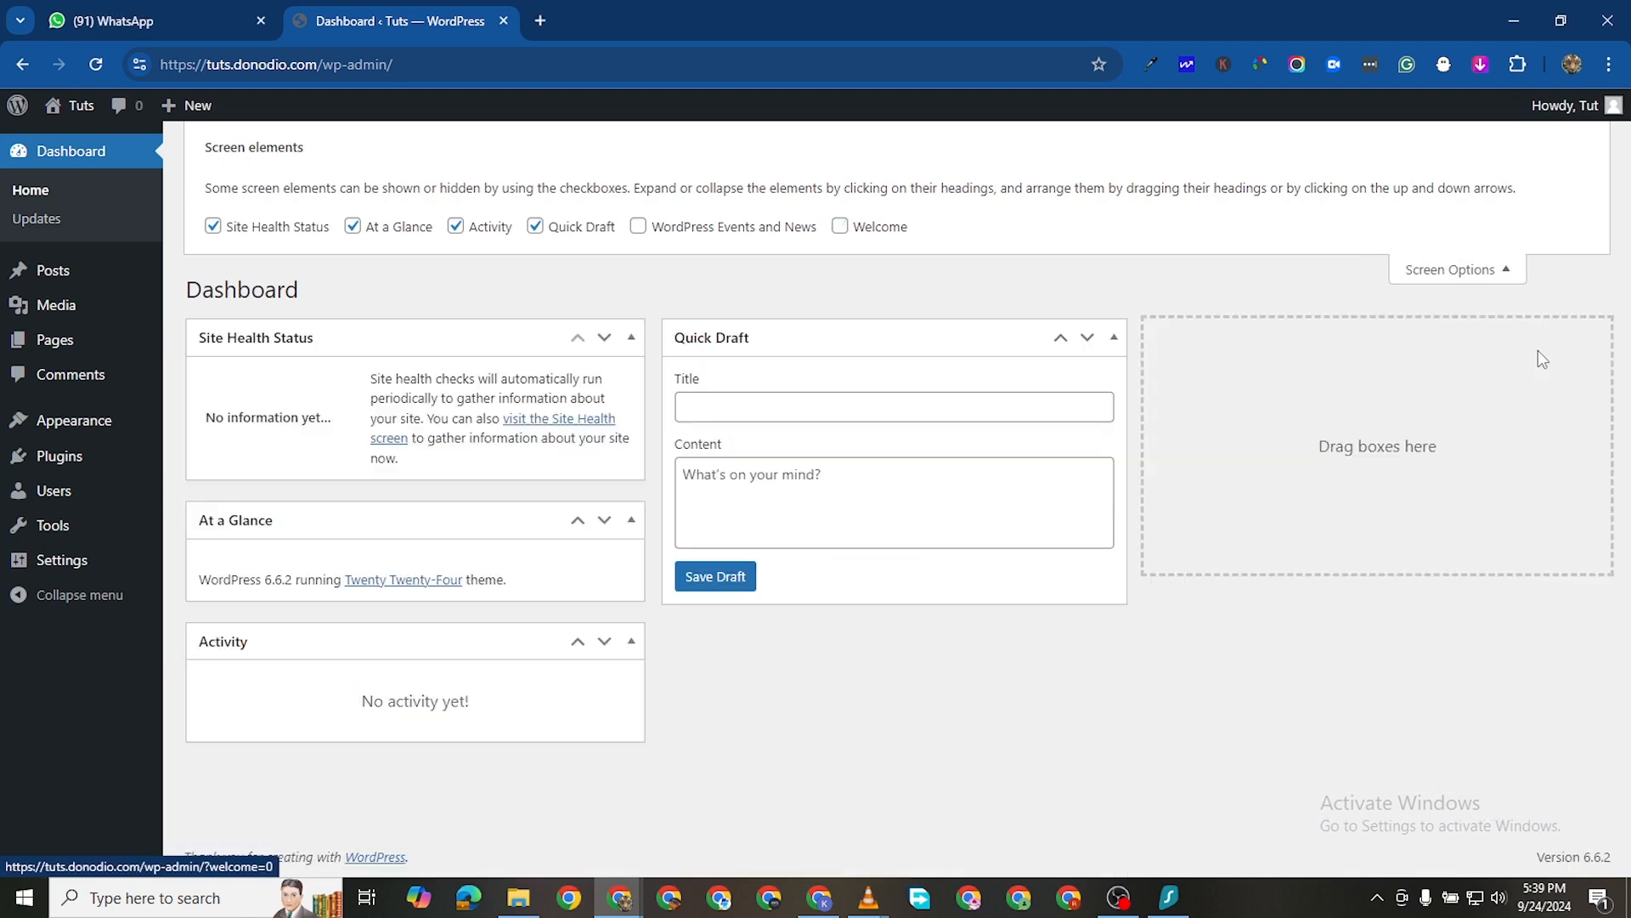
left_click(1463, 274)
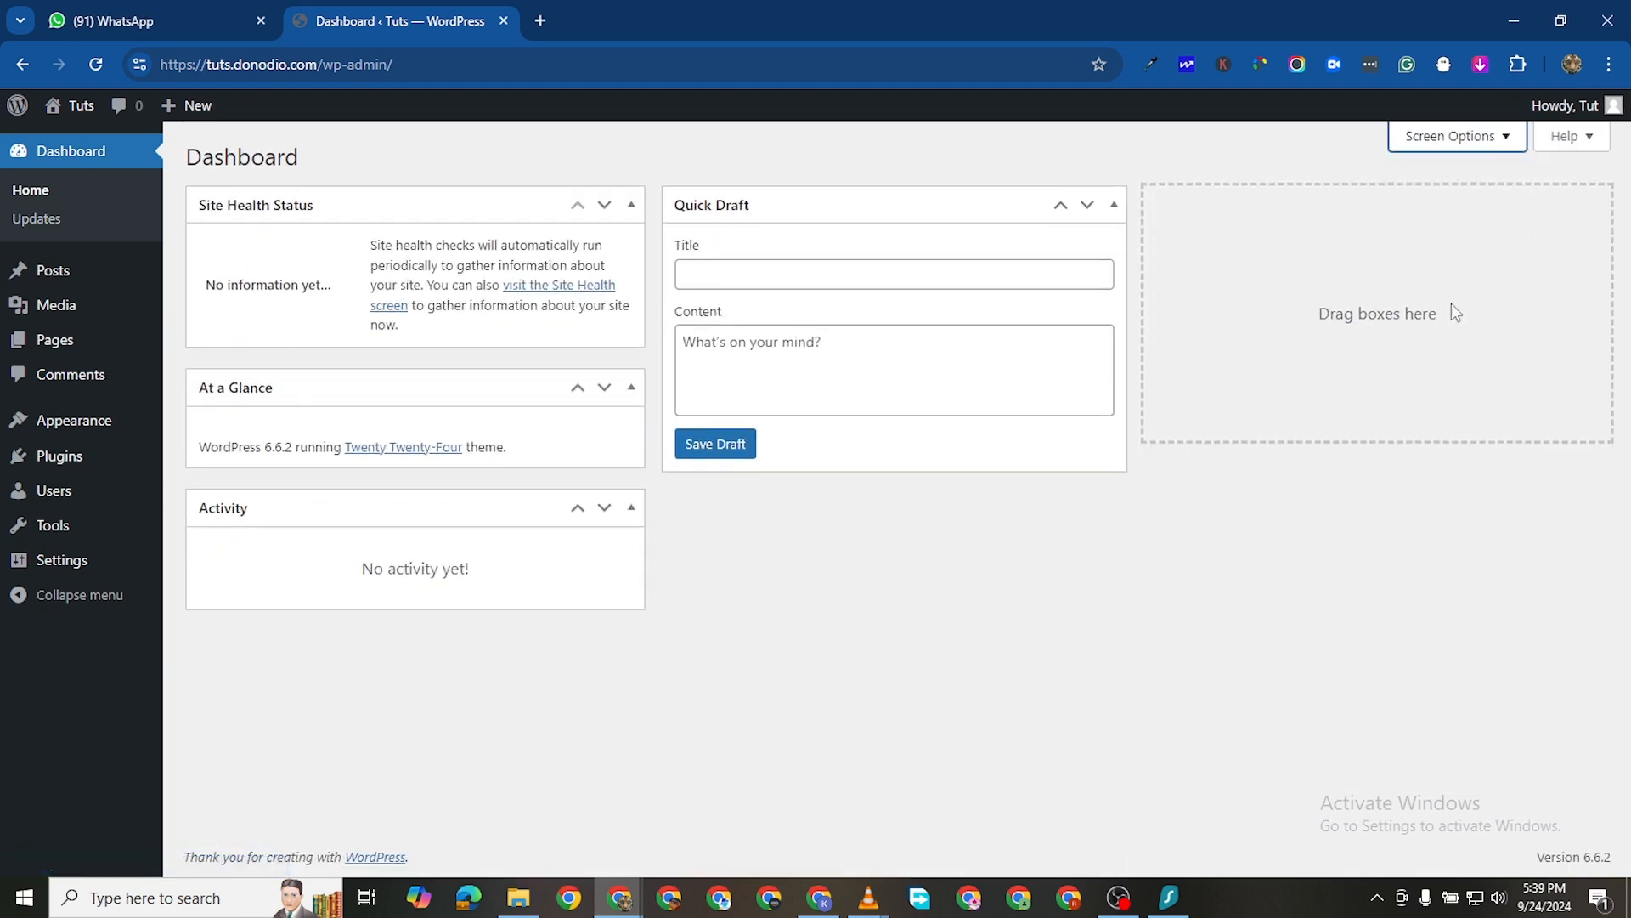
Hide the Site Health Status, At a Glance, Activity and Quick Draft boxes from the dashboard through Screen Options
left_click(1505, 149)
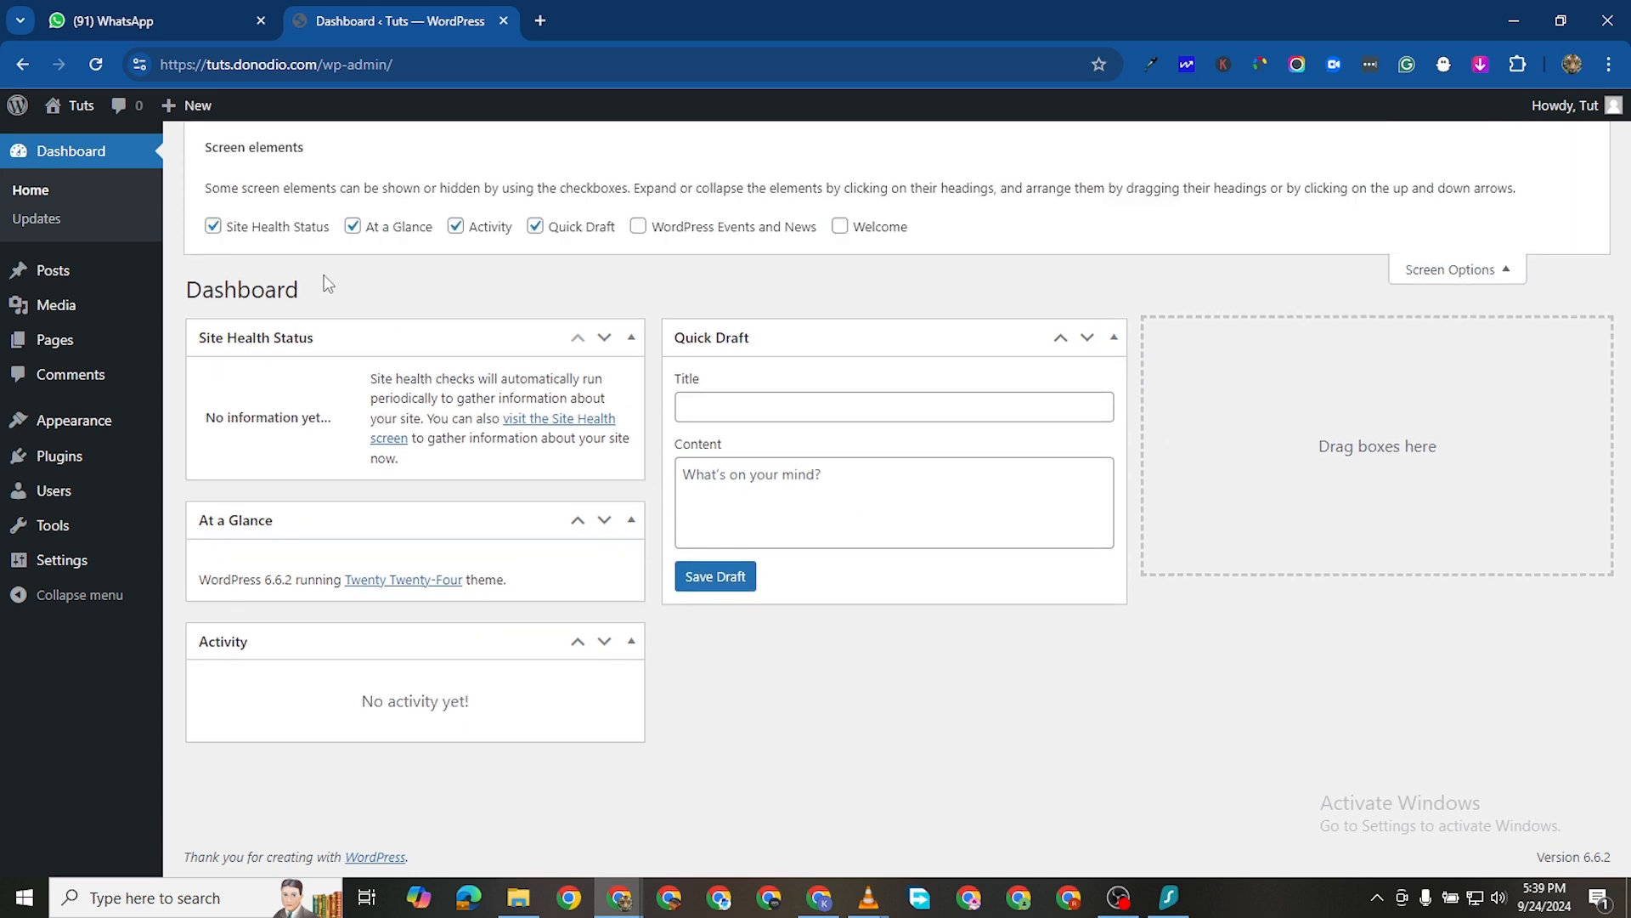
left_click(212, 226)
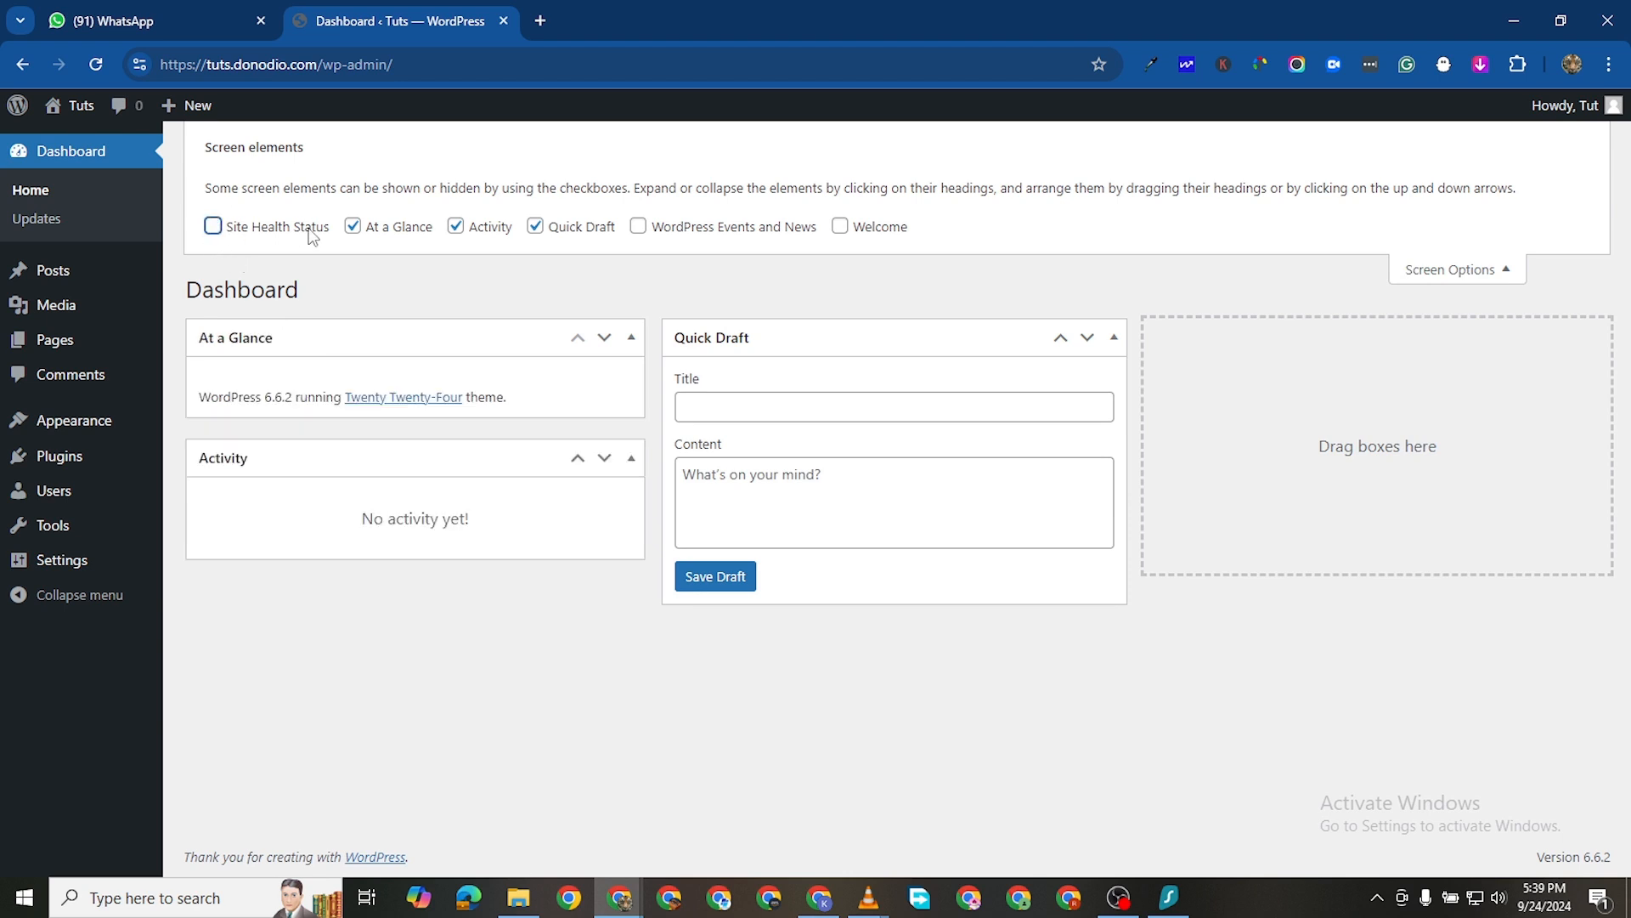
left_click(353, 226)
left_click(456, 226)
left_click(535, 227)
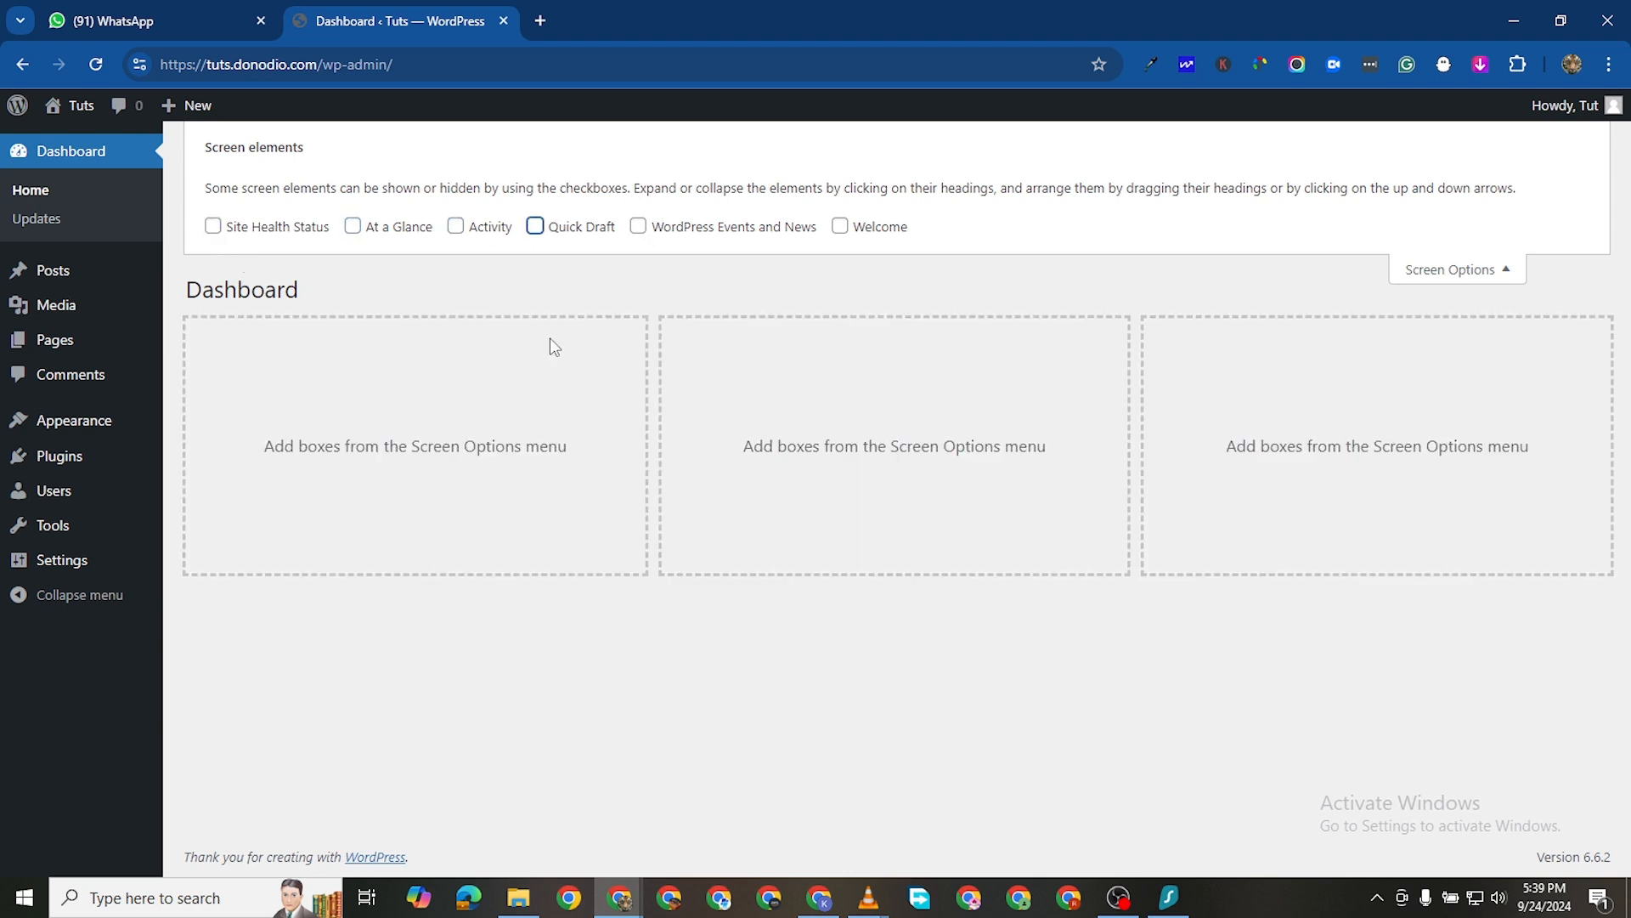
View the list of all posts, and install and activate the Astra theme from the popular themes
mouse_move(74, 288)
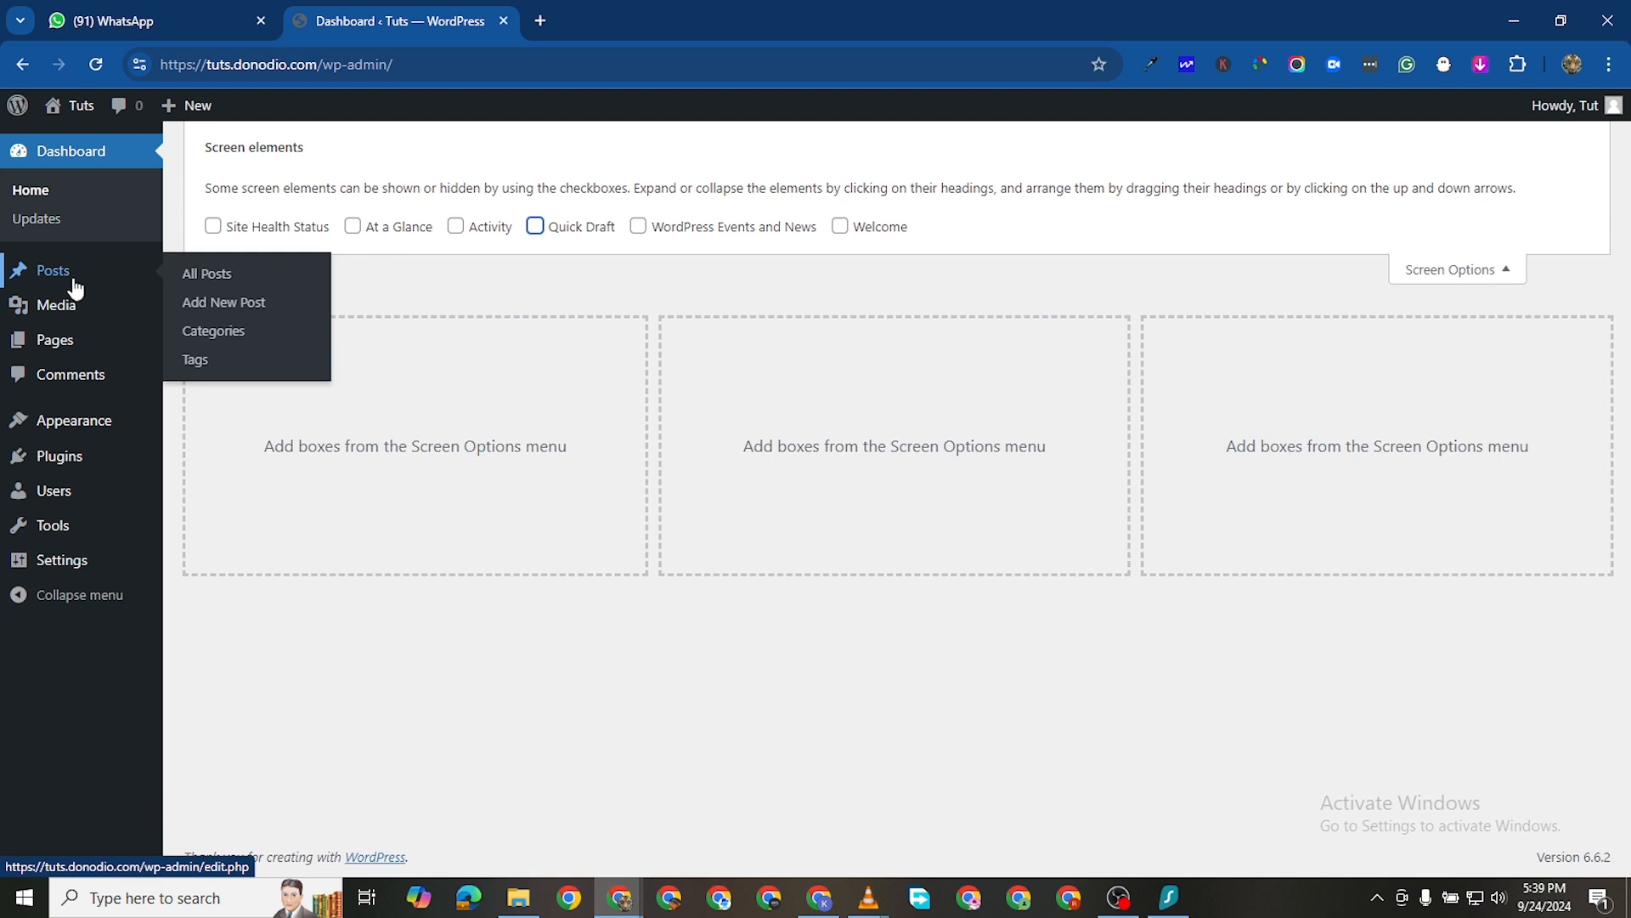
left_click(204, 276)
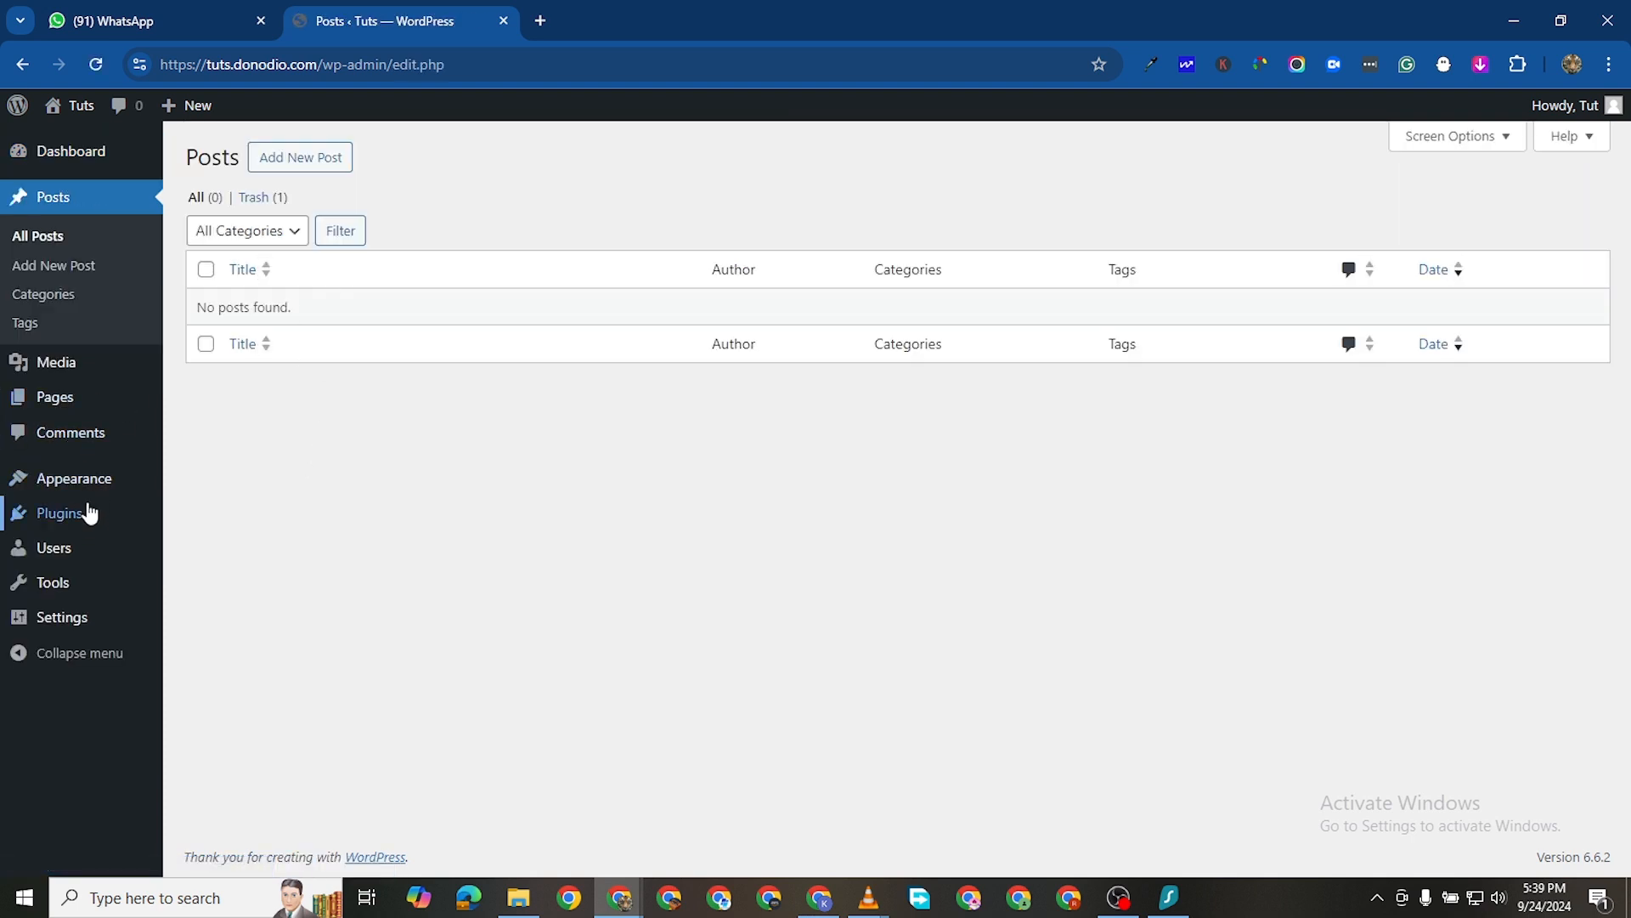
left_click(85, 488)
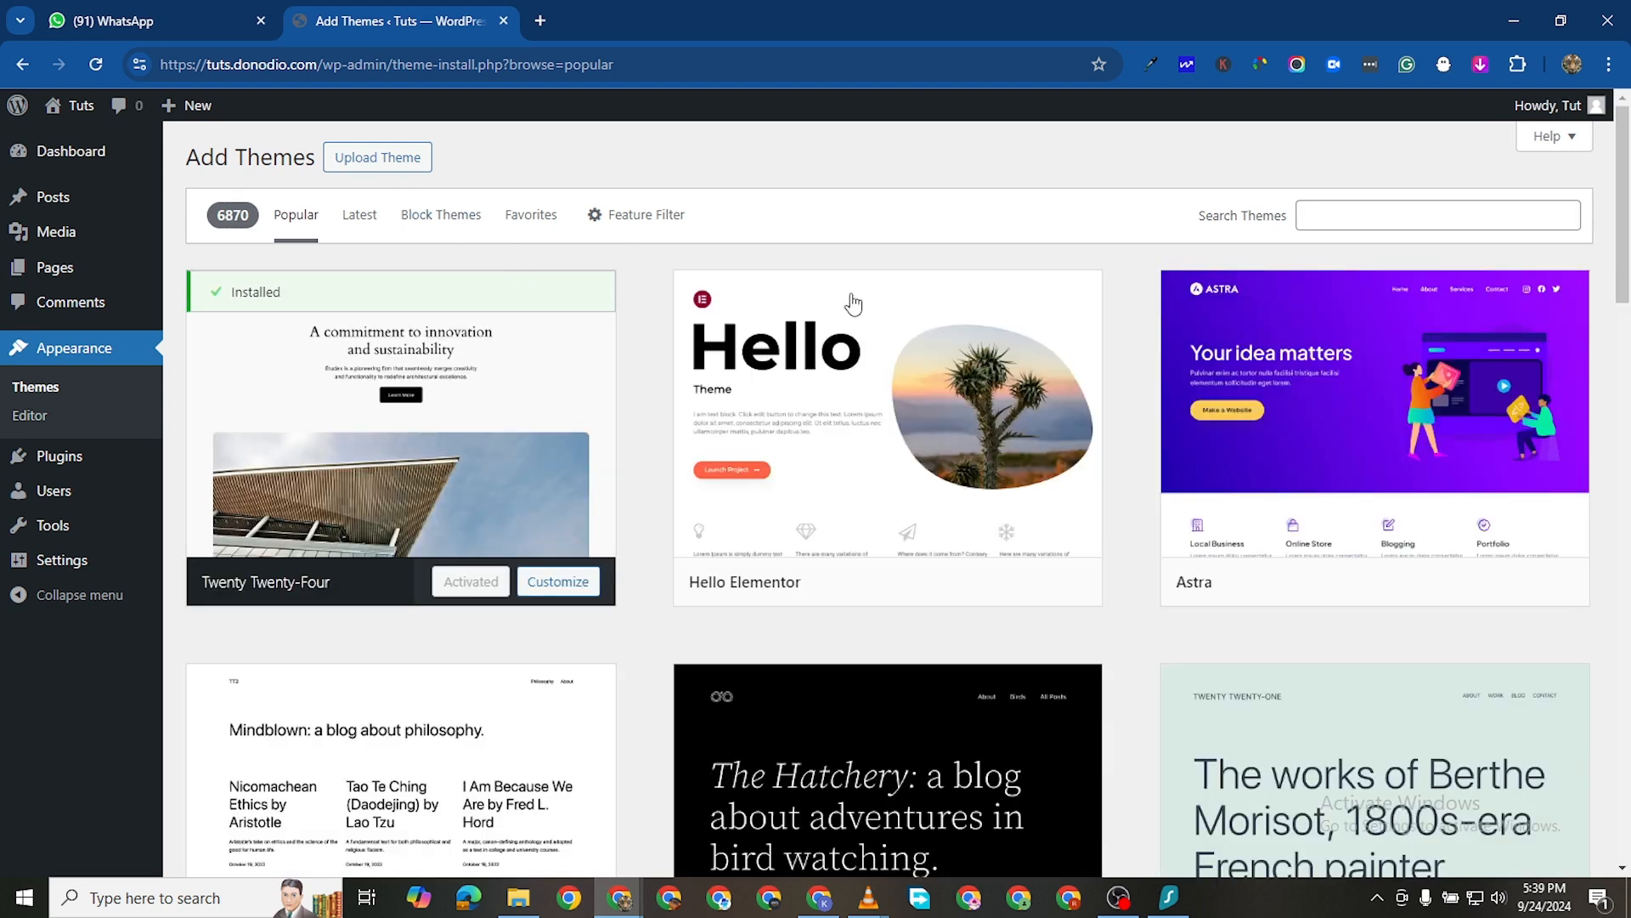
mouse_move(1283, 353)
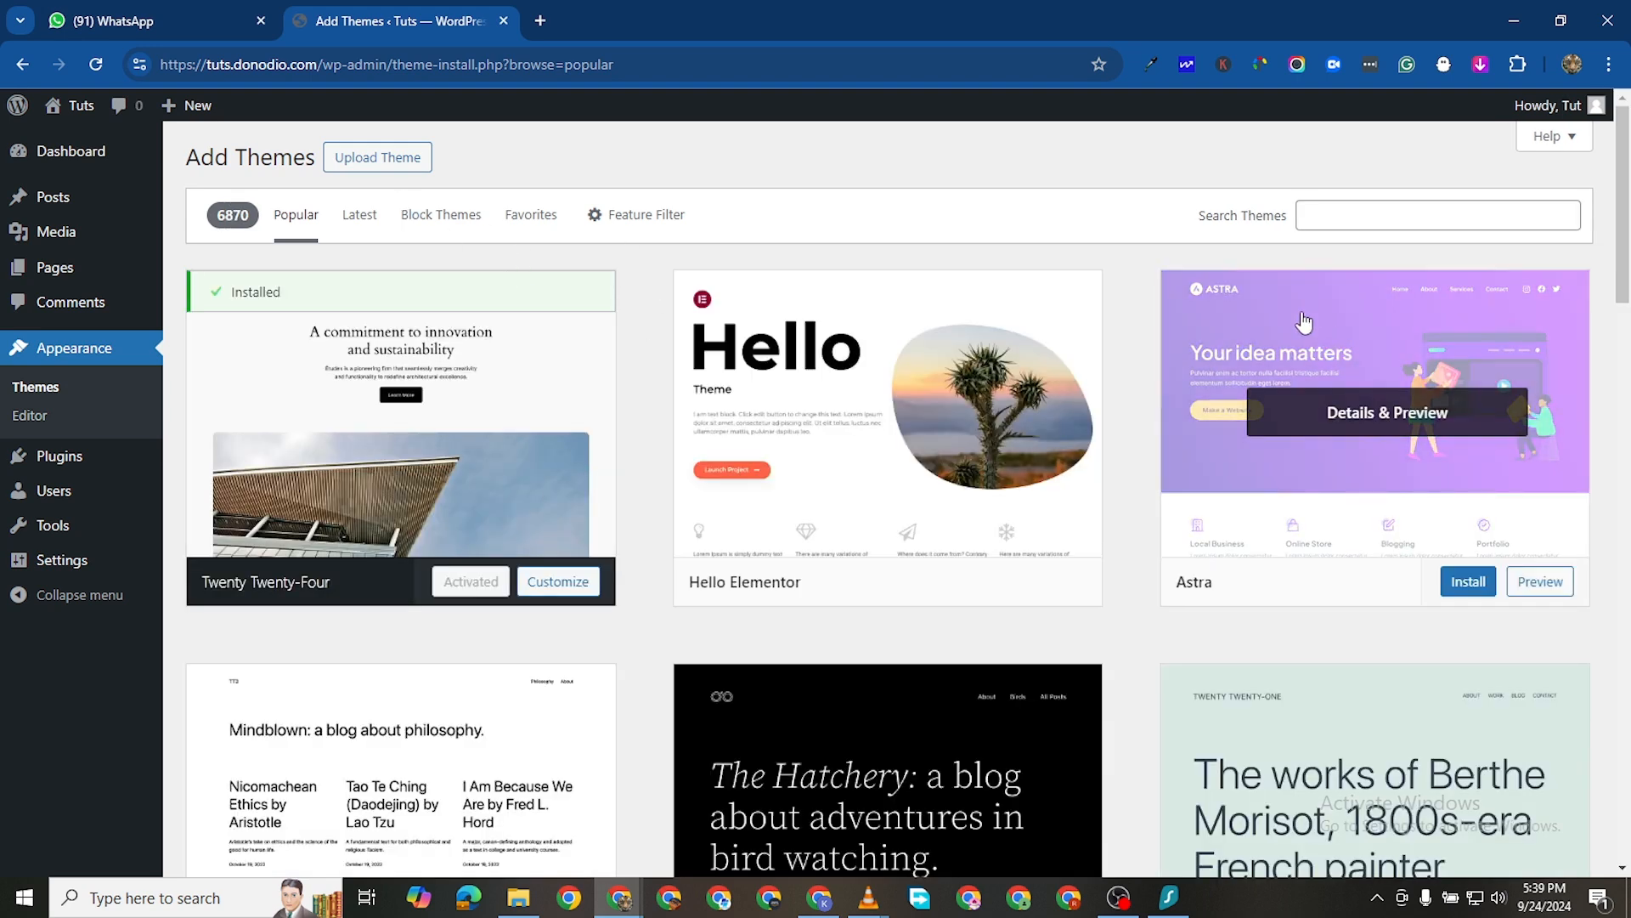
left_click(1467, 582)
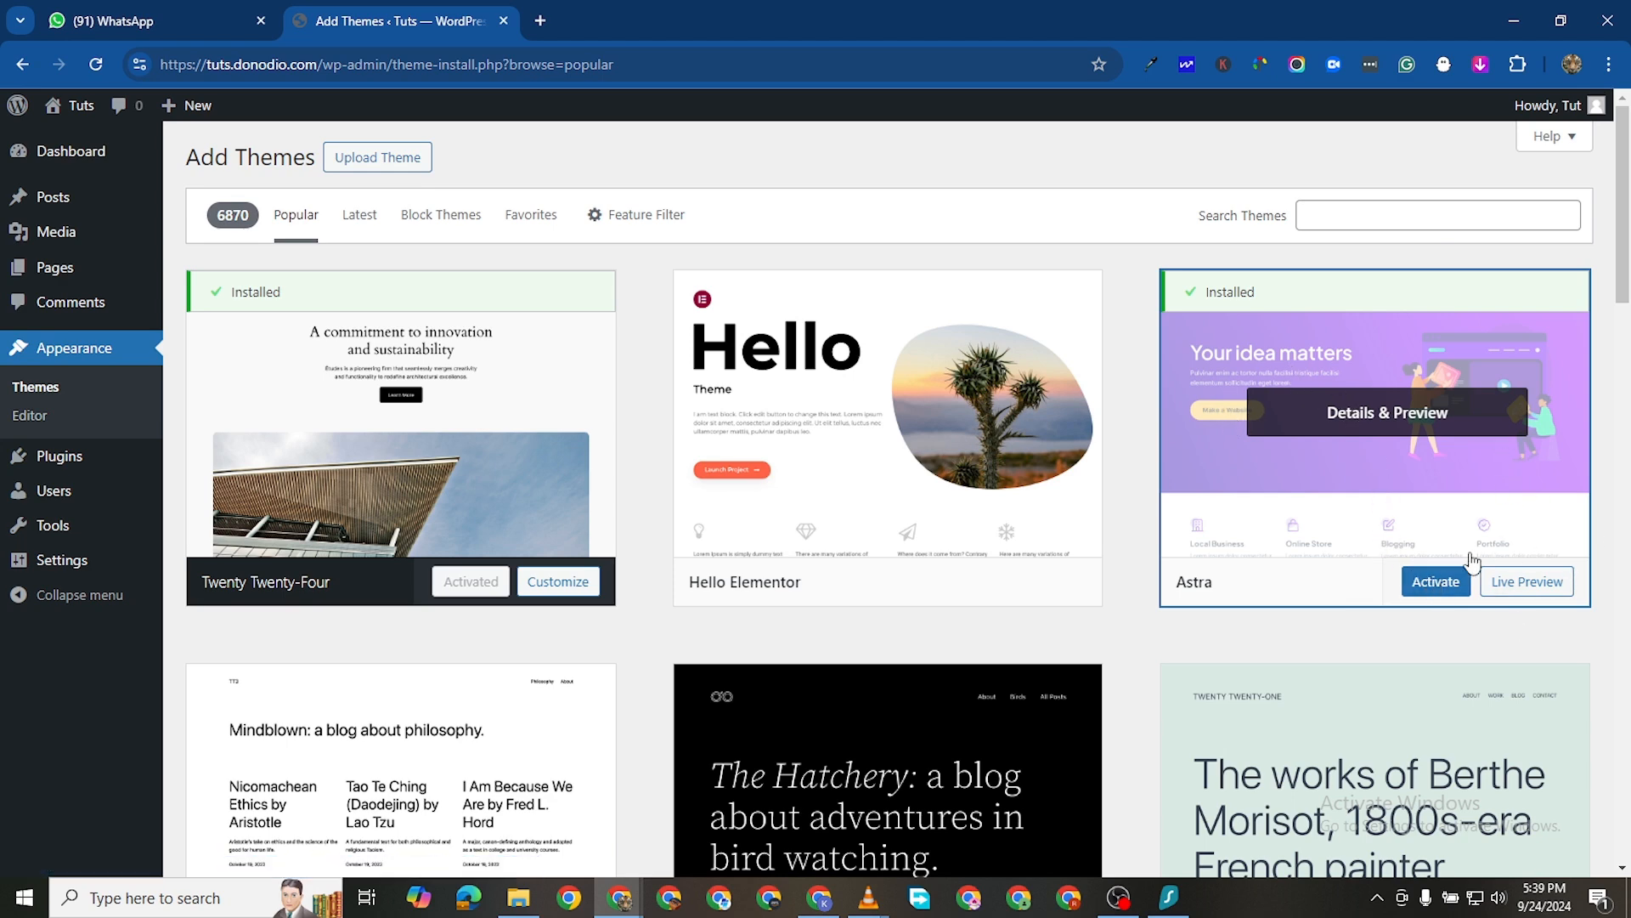
left_click(1445, 581)
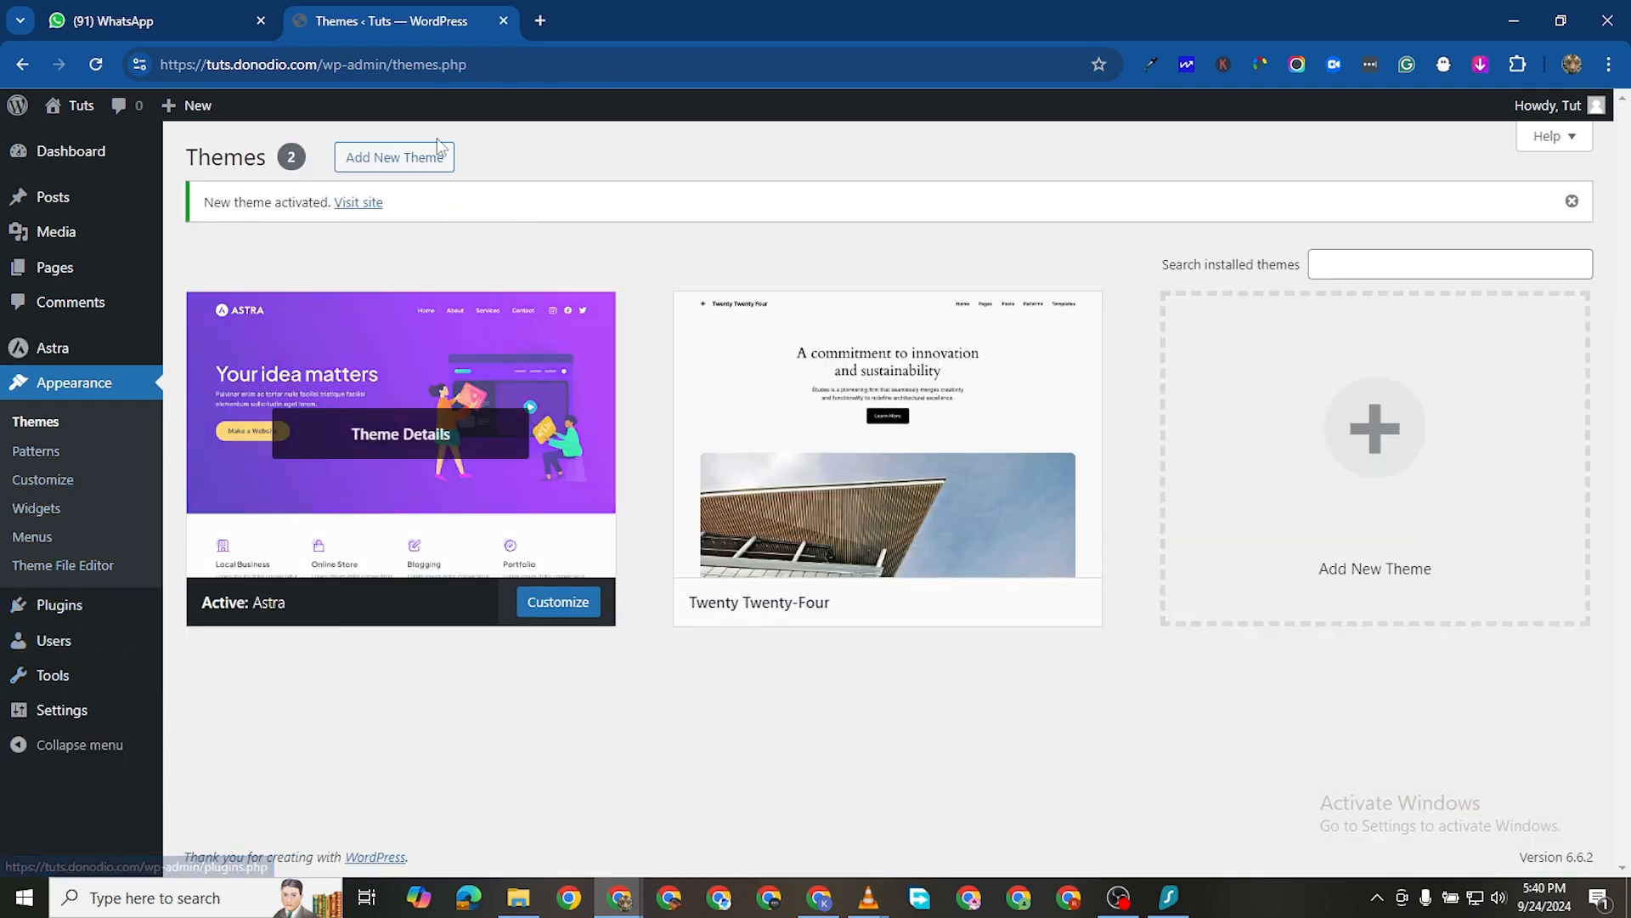
Search the plugin directory for "elementor", and install and activate the Elementor Website Builder plugin
left_click(90, 612)
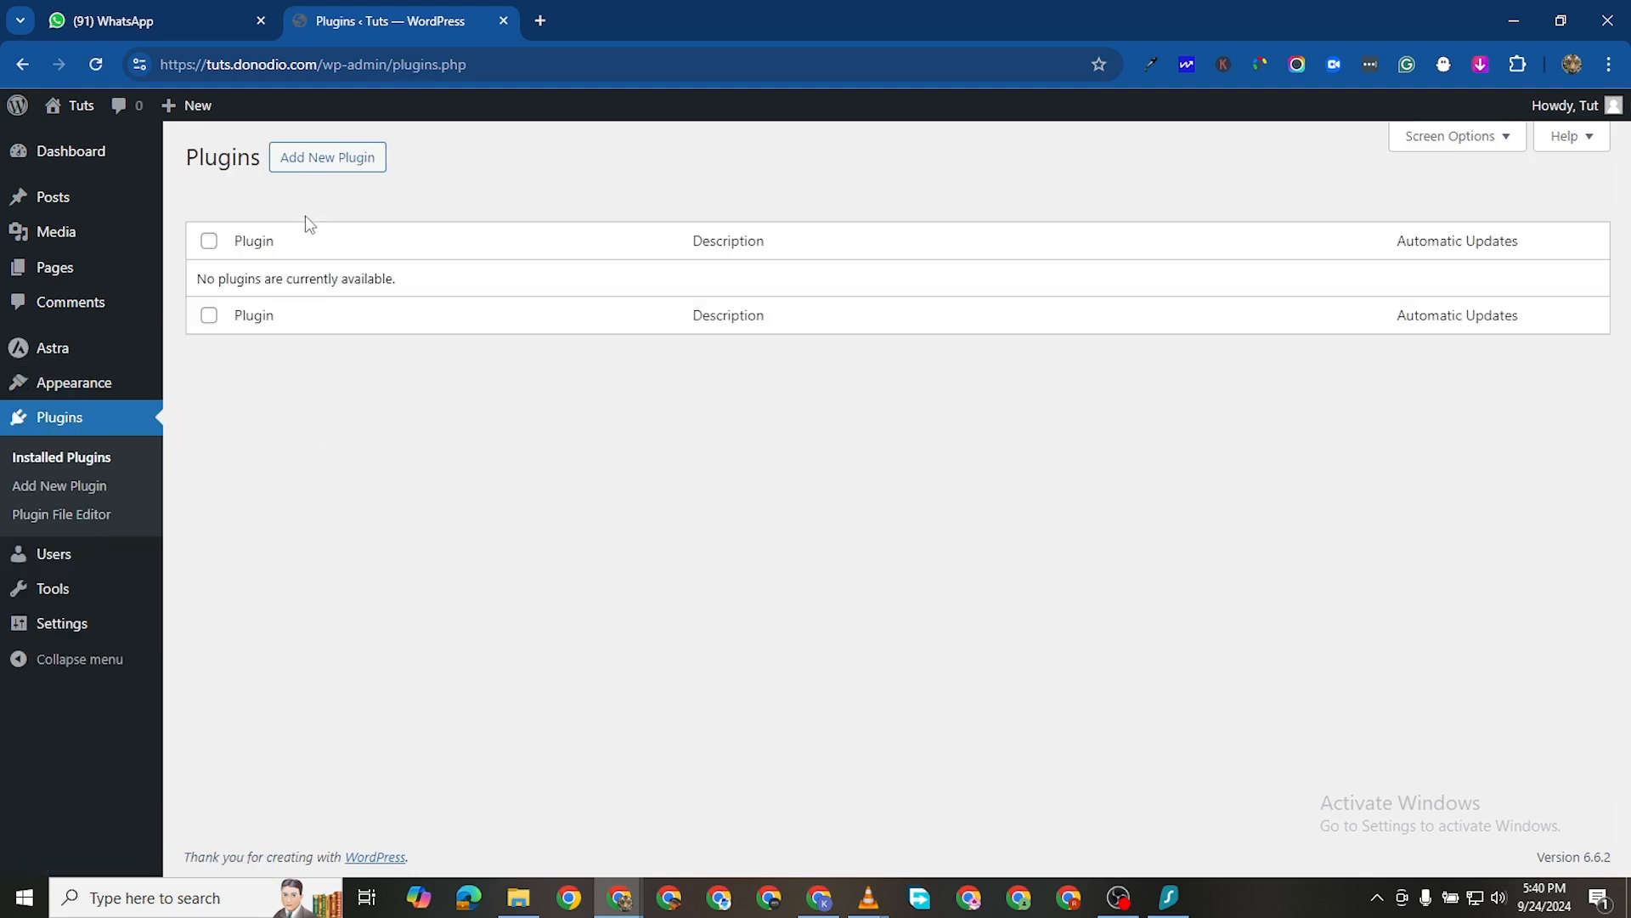
left_click(323, 161)
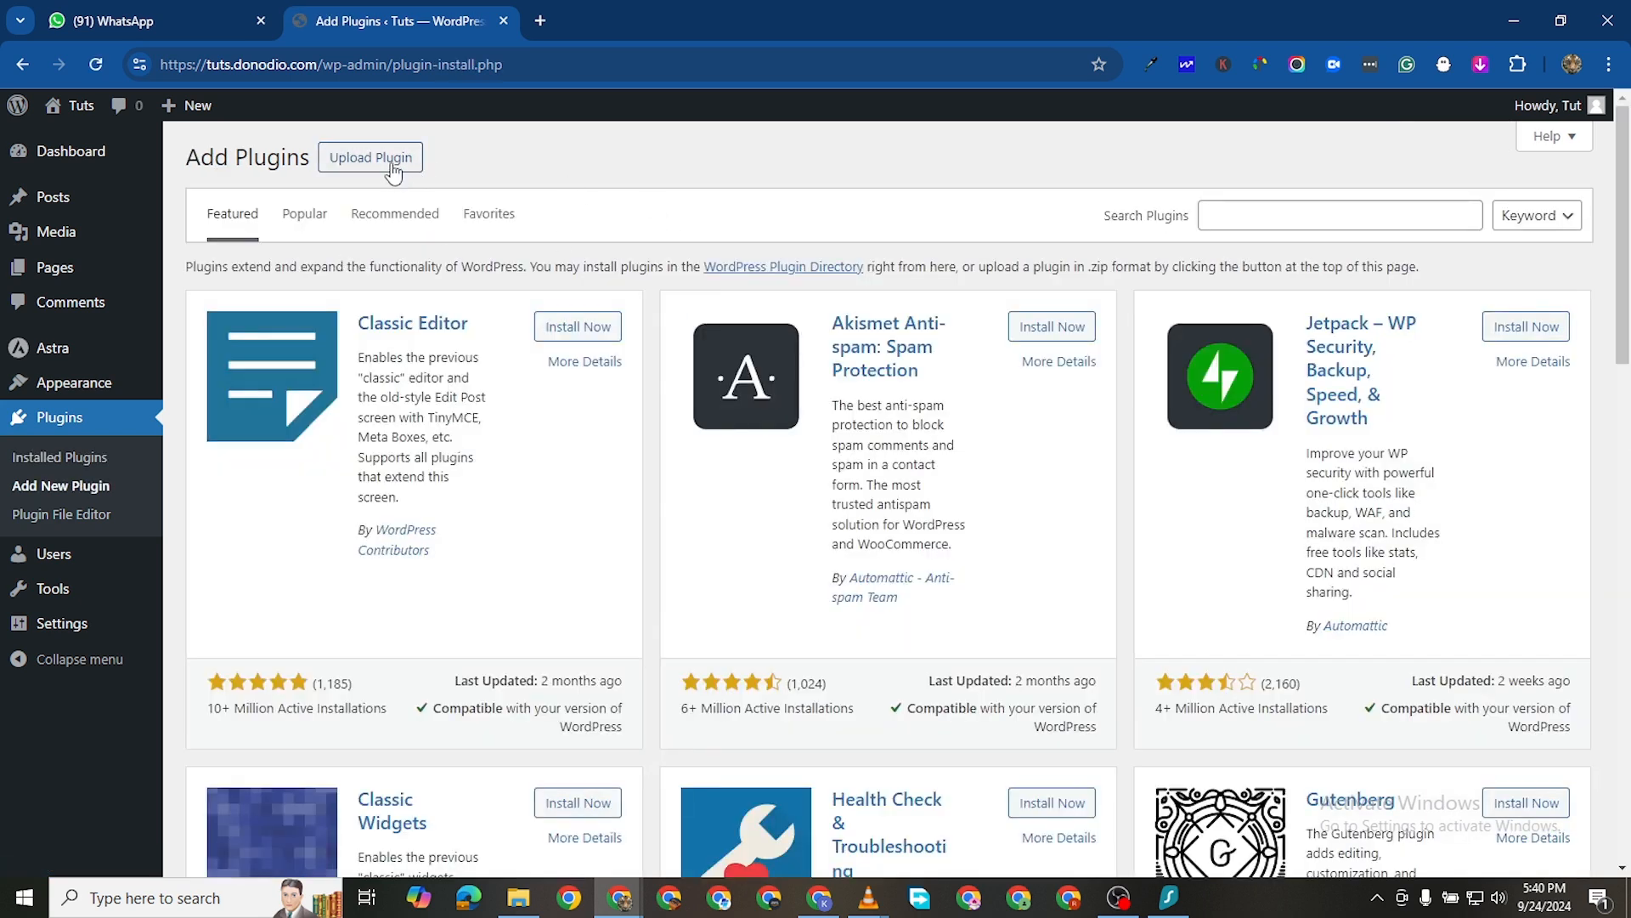
left_click(1256, 207)
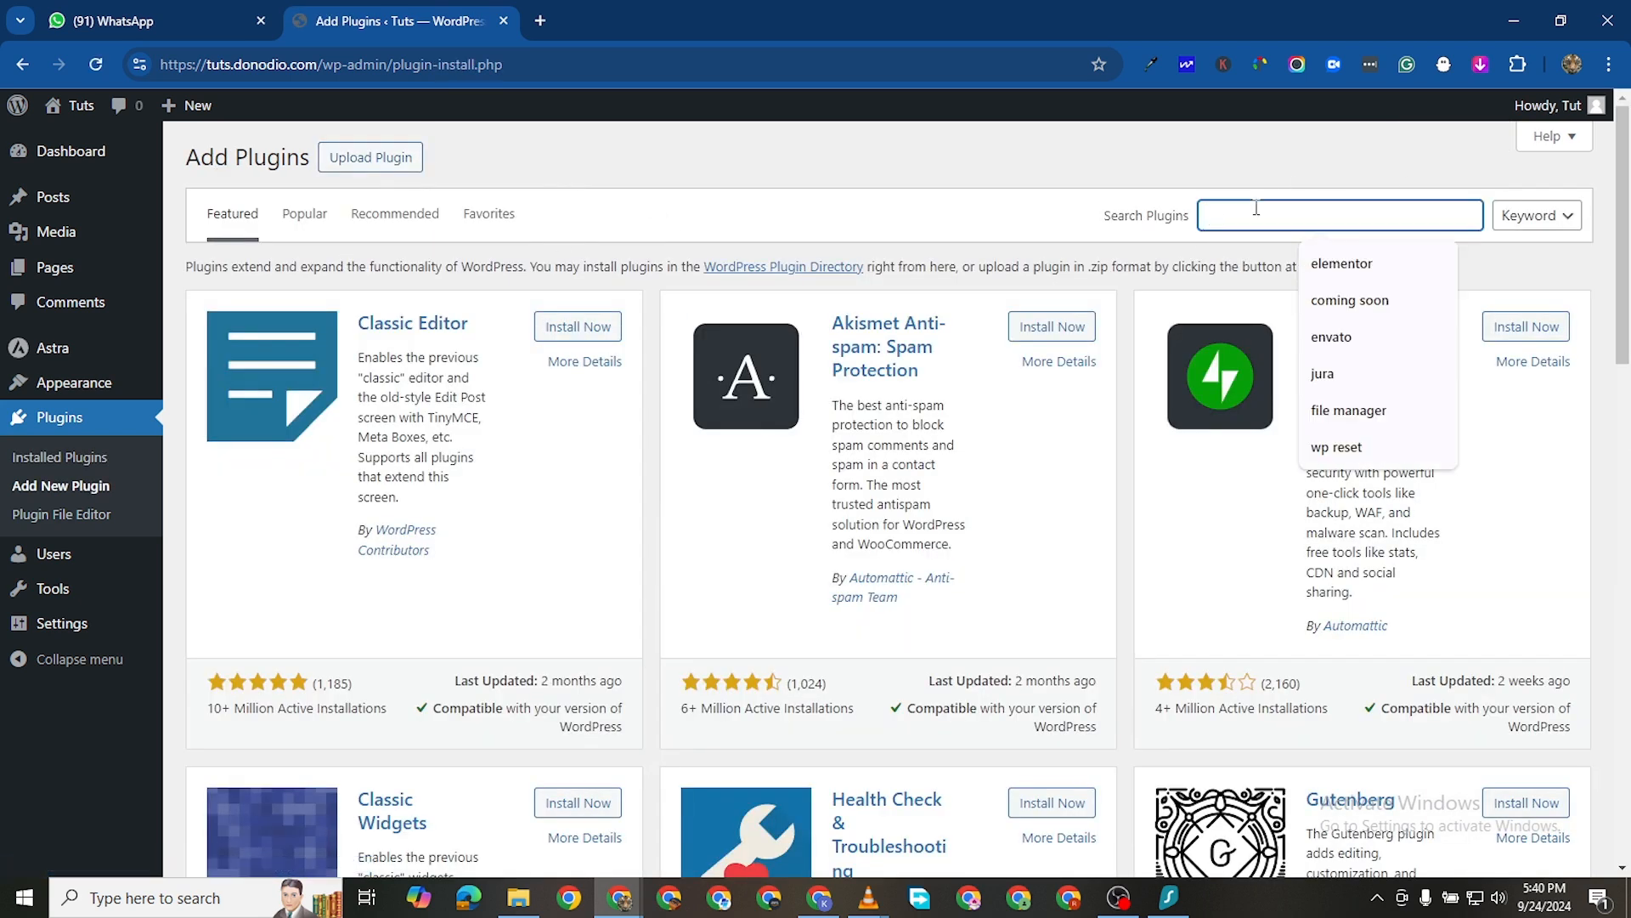
left_click(1341, 263)
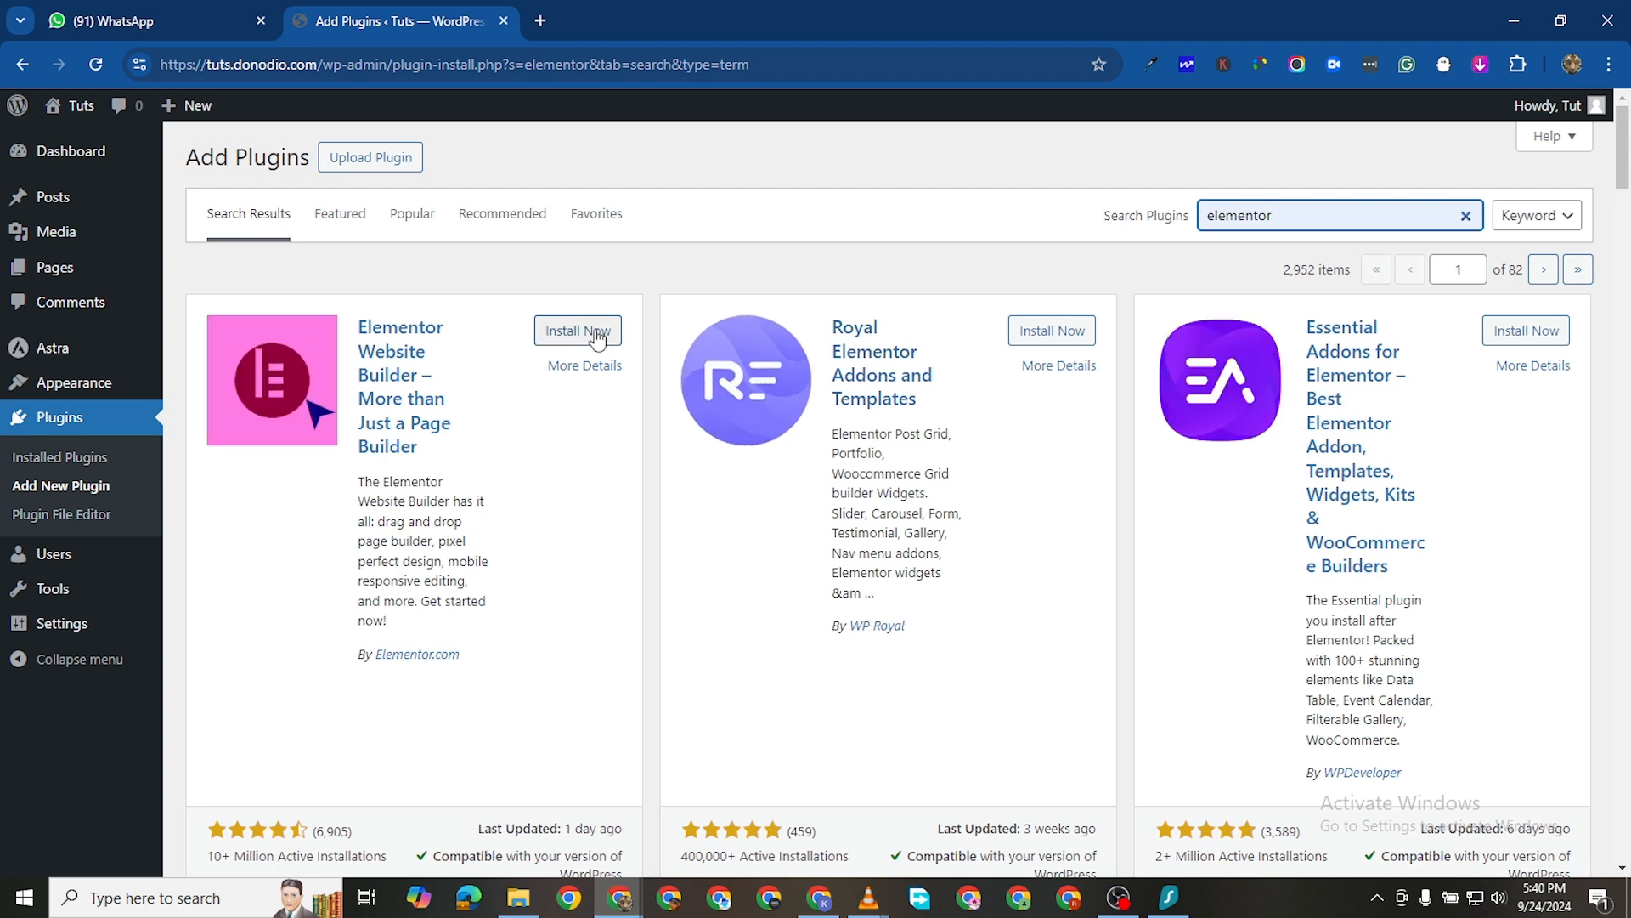
left_click(586, 335)
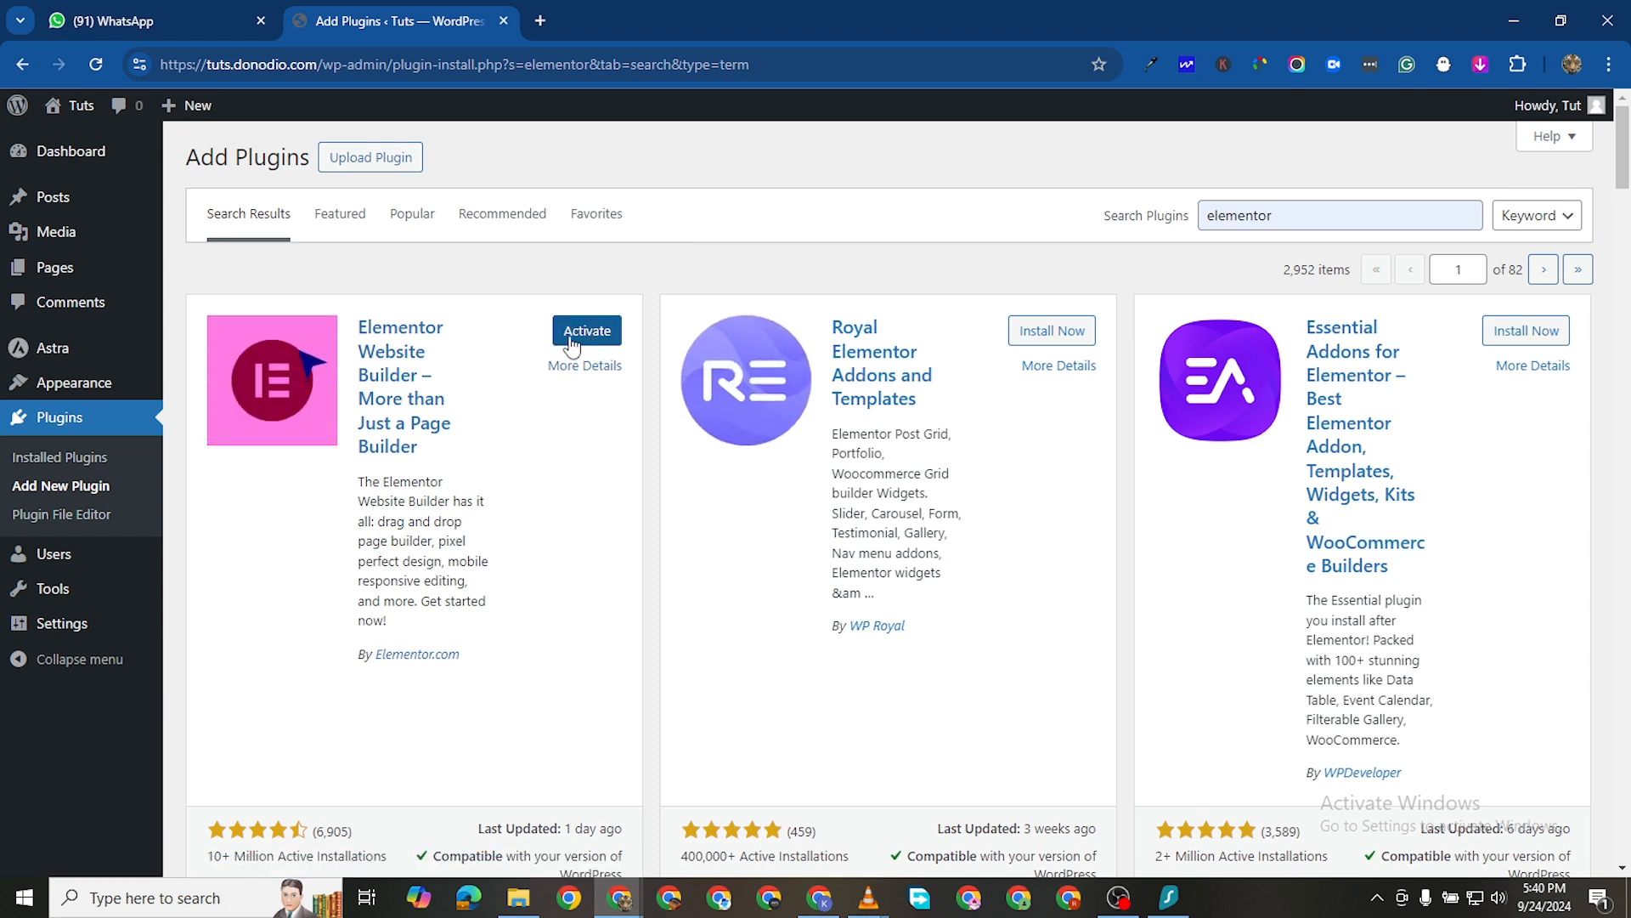
left_click(571, 341)
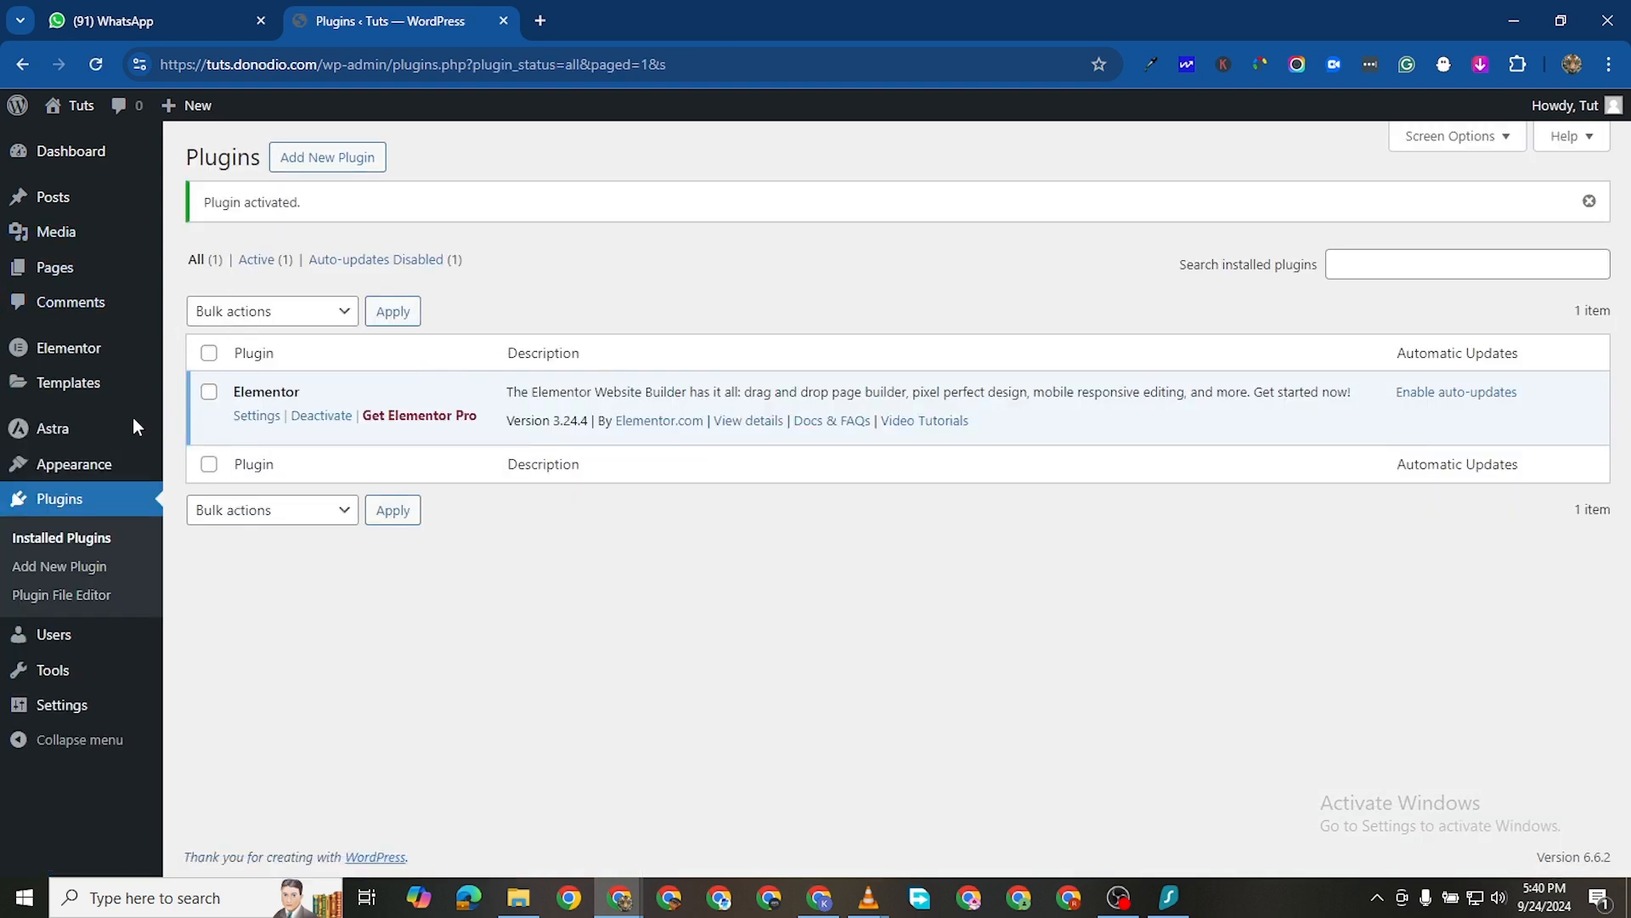
Search the plugin directory for "starter", and install and activate the Starter Templates plugin by Brainstorm Force
mouse_move(76, 478)
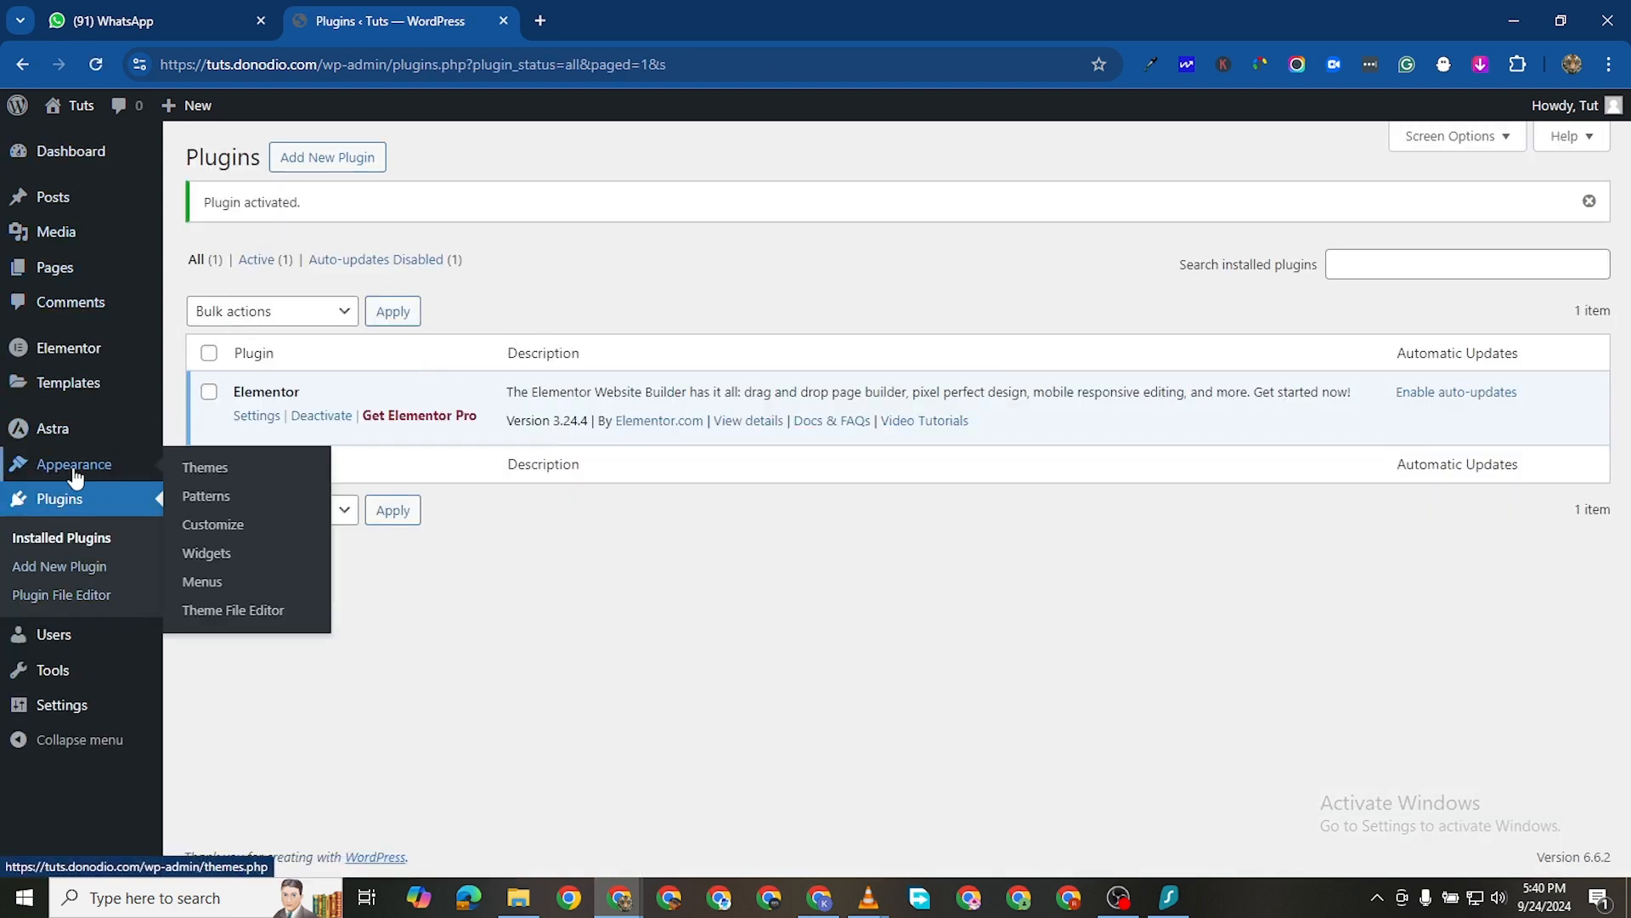
left_click(323, 159)
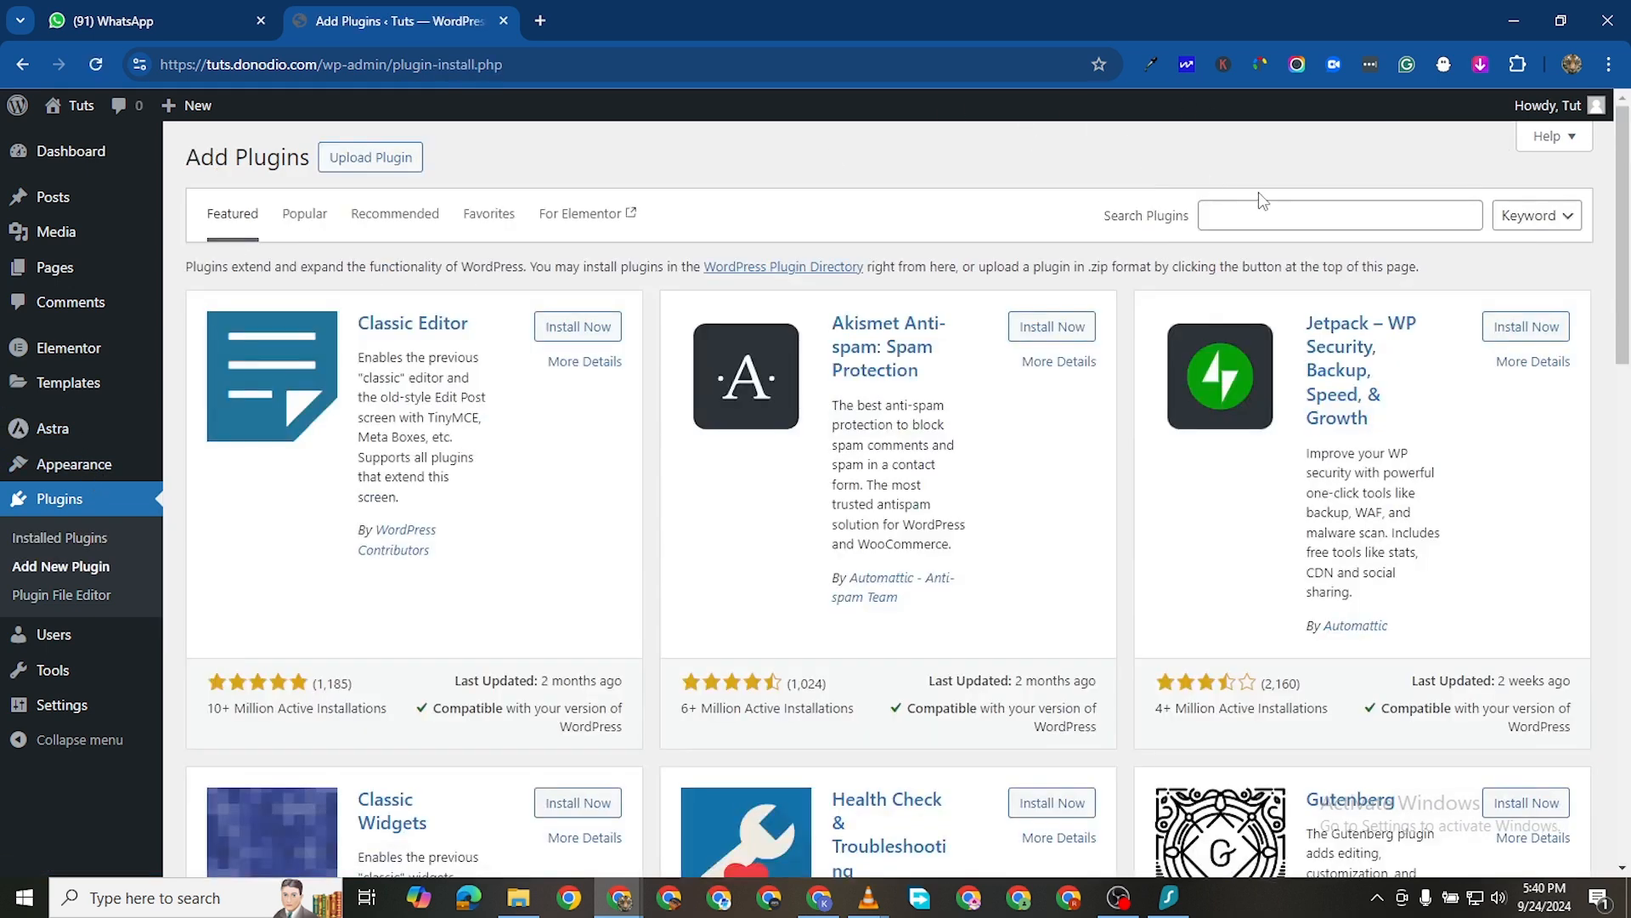
left_click(1262, 219)
type("star")
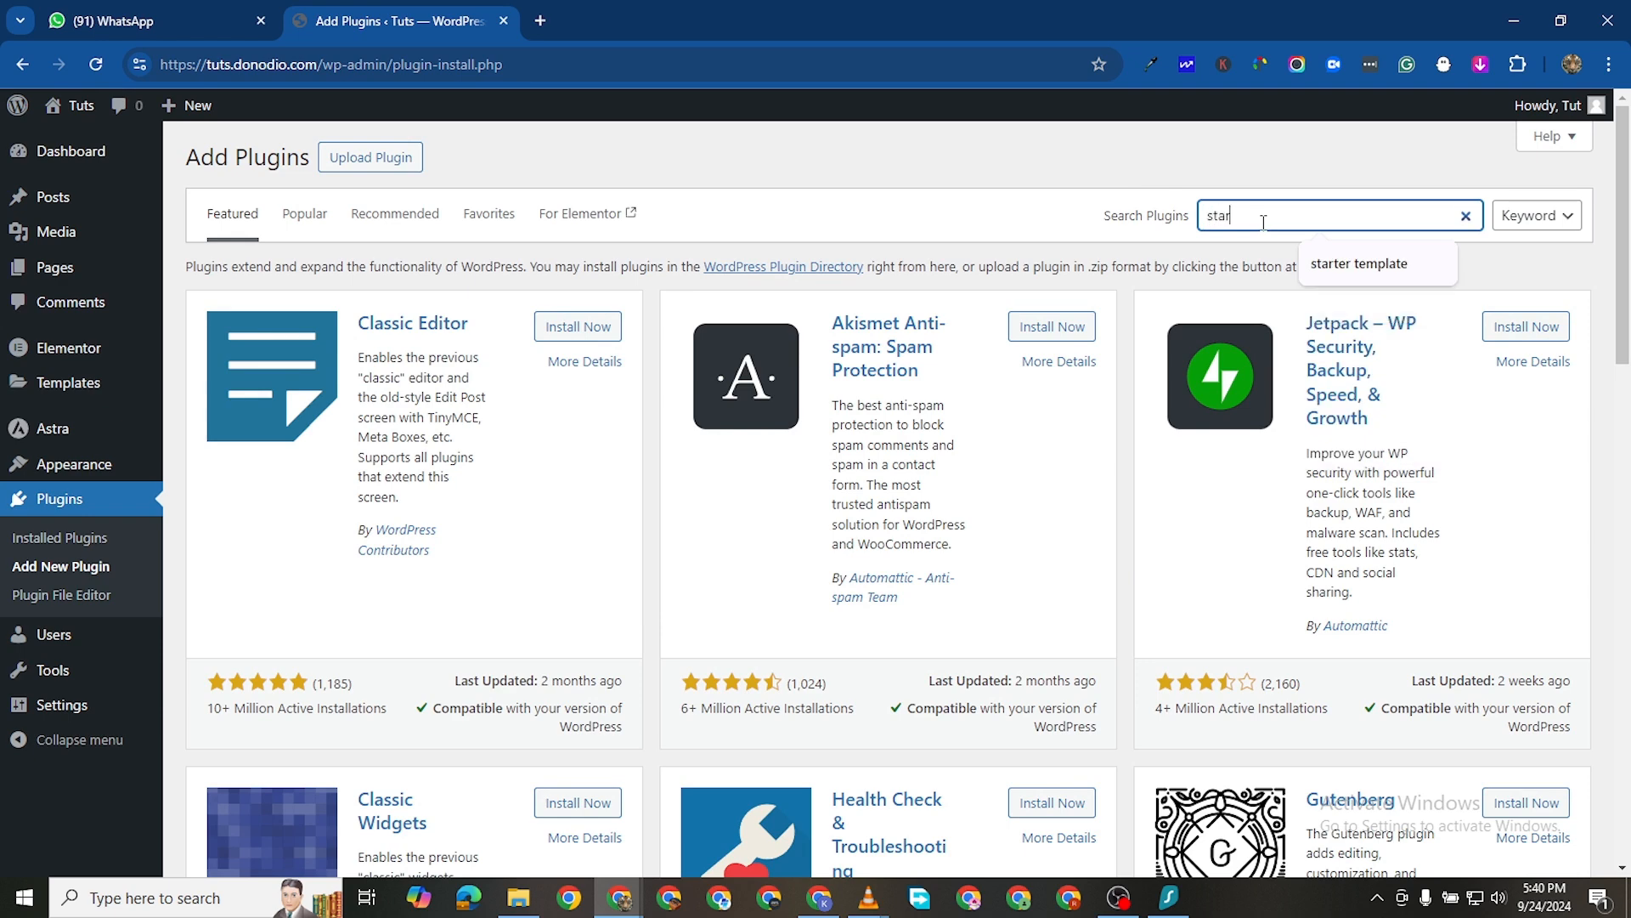
type("t")
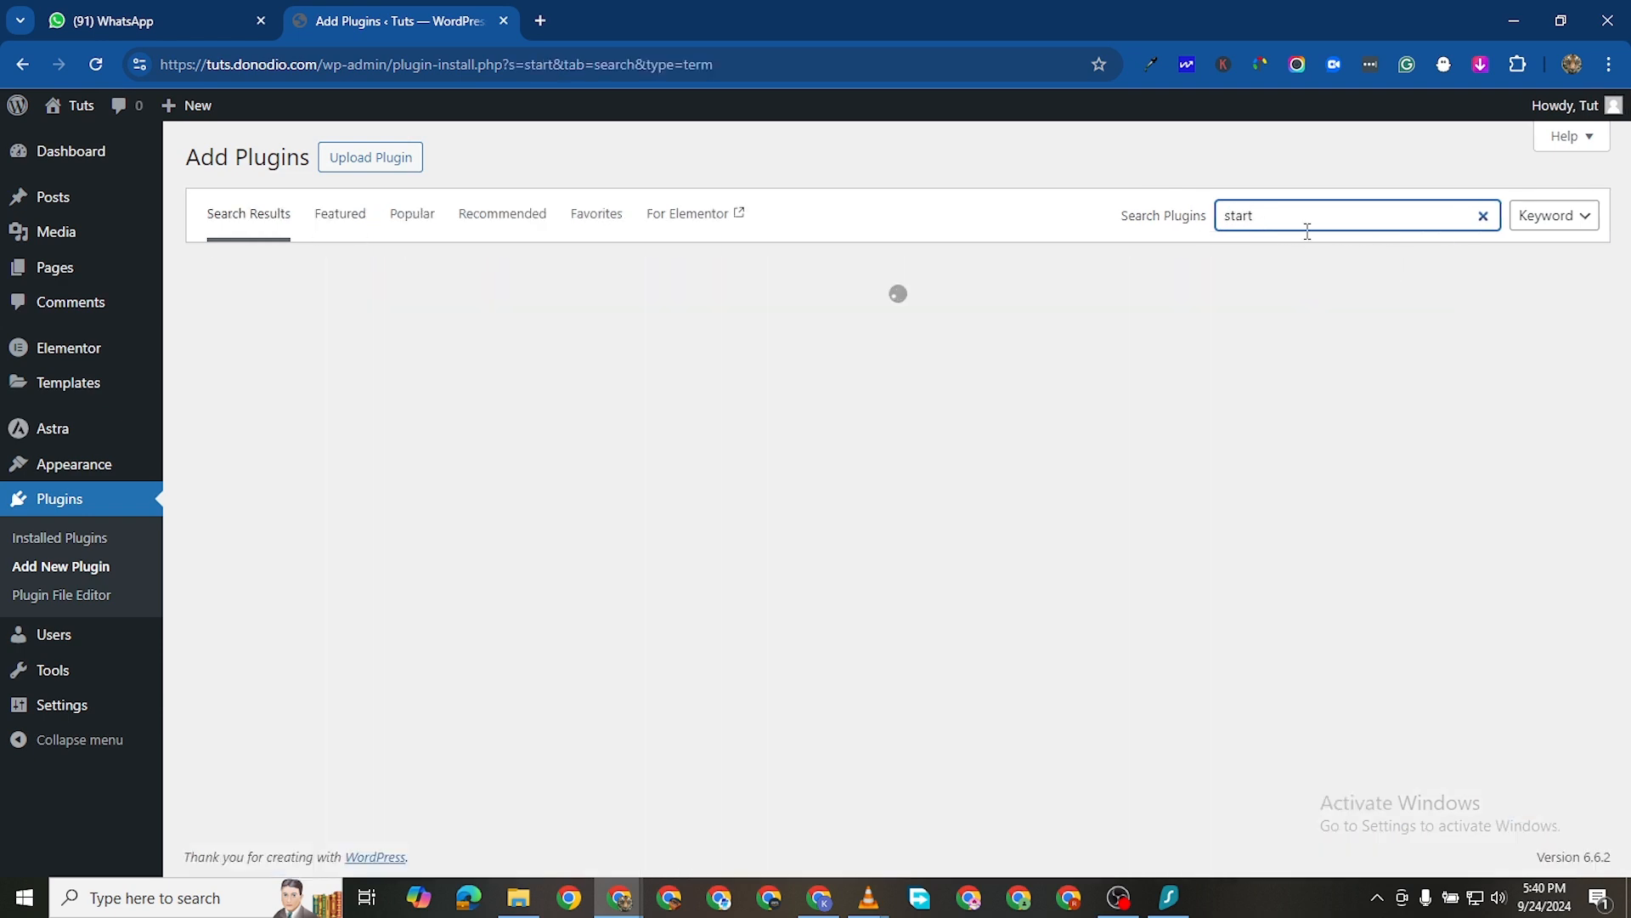
type("ert")
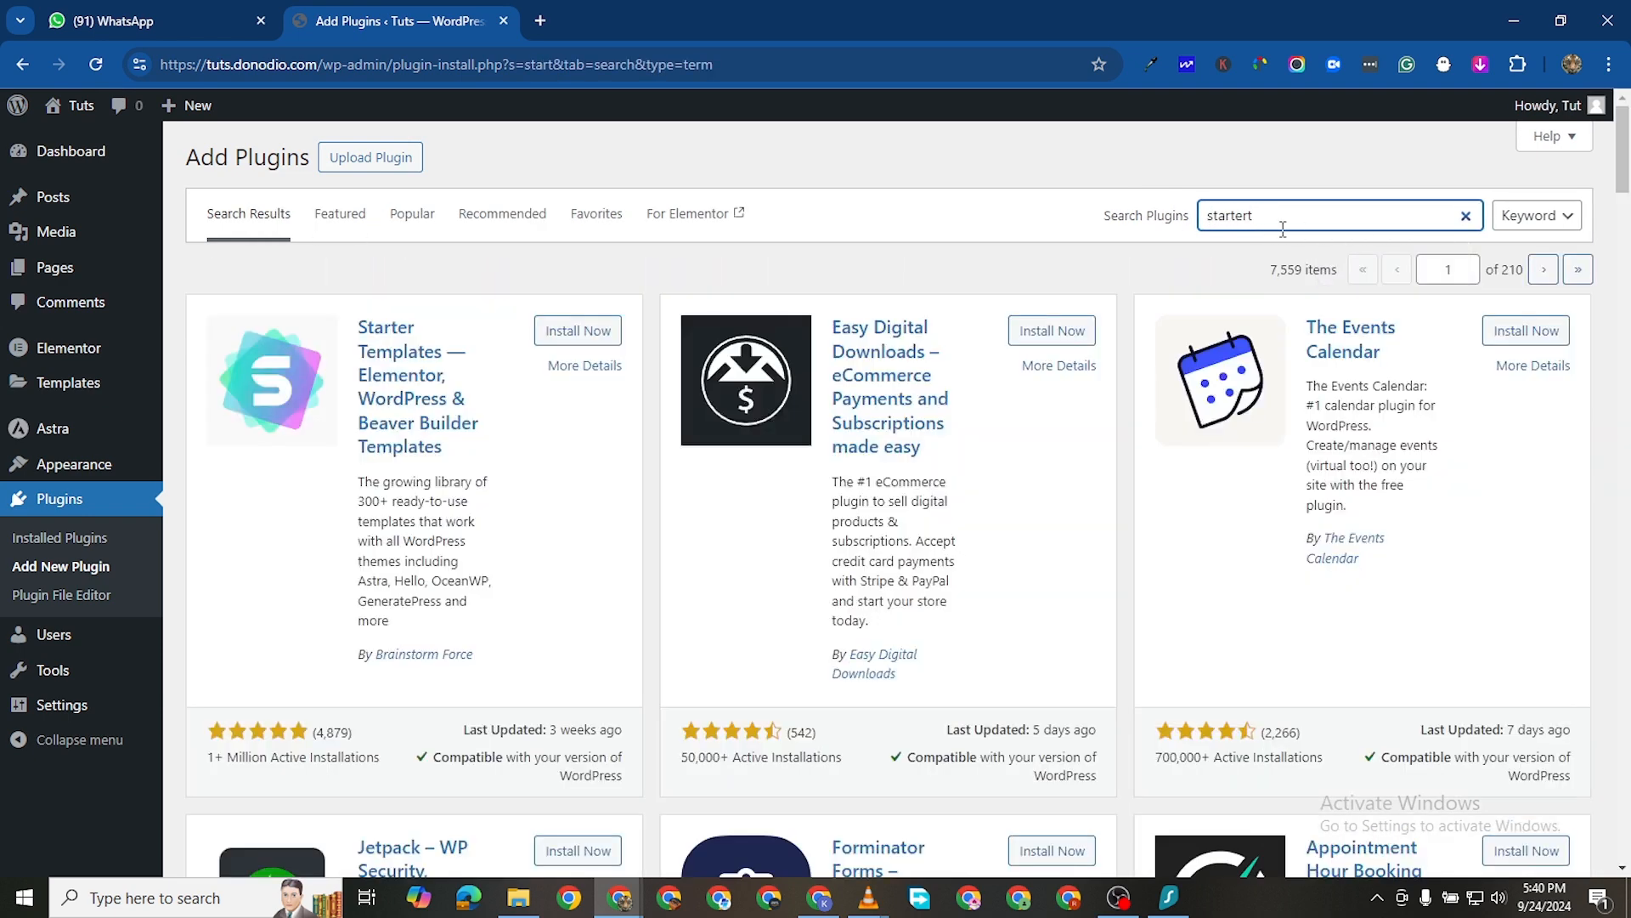
key("BackSpace")
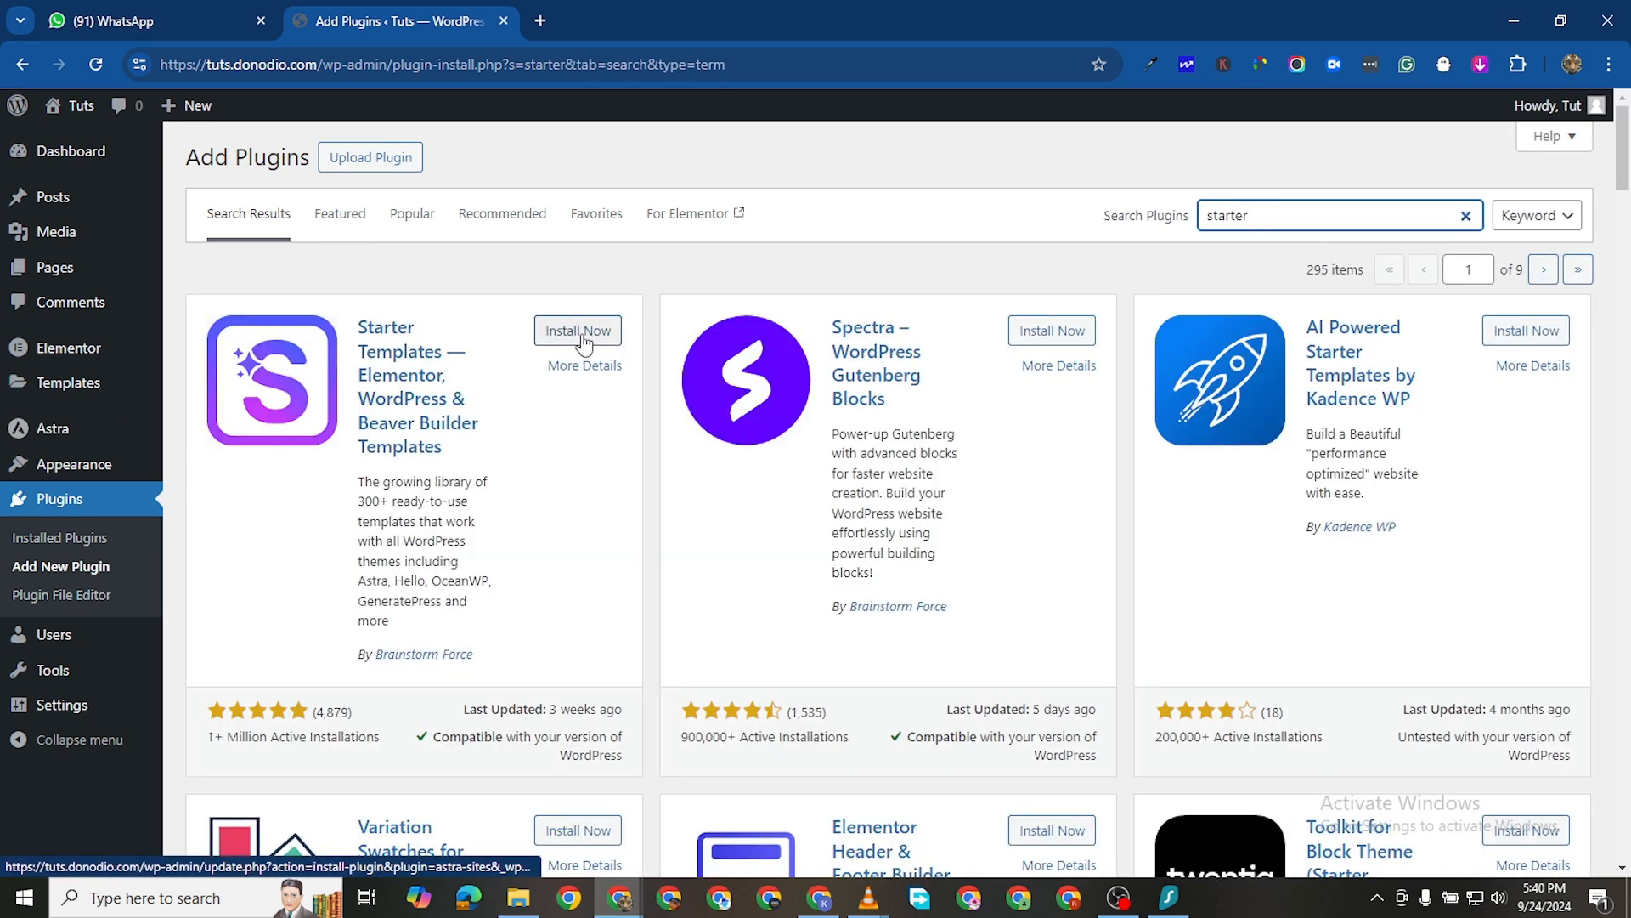
left_click(583, 347)
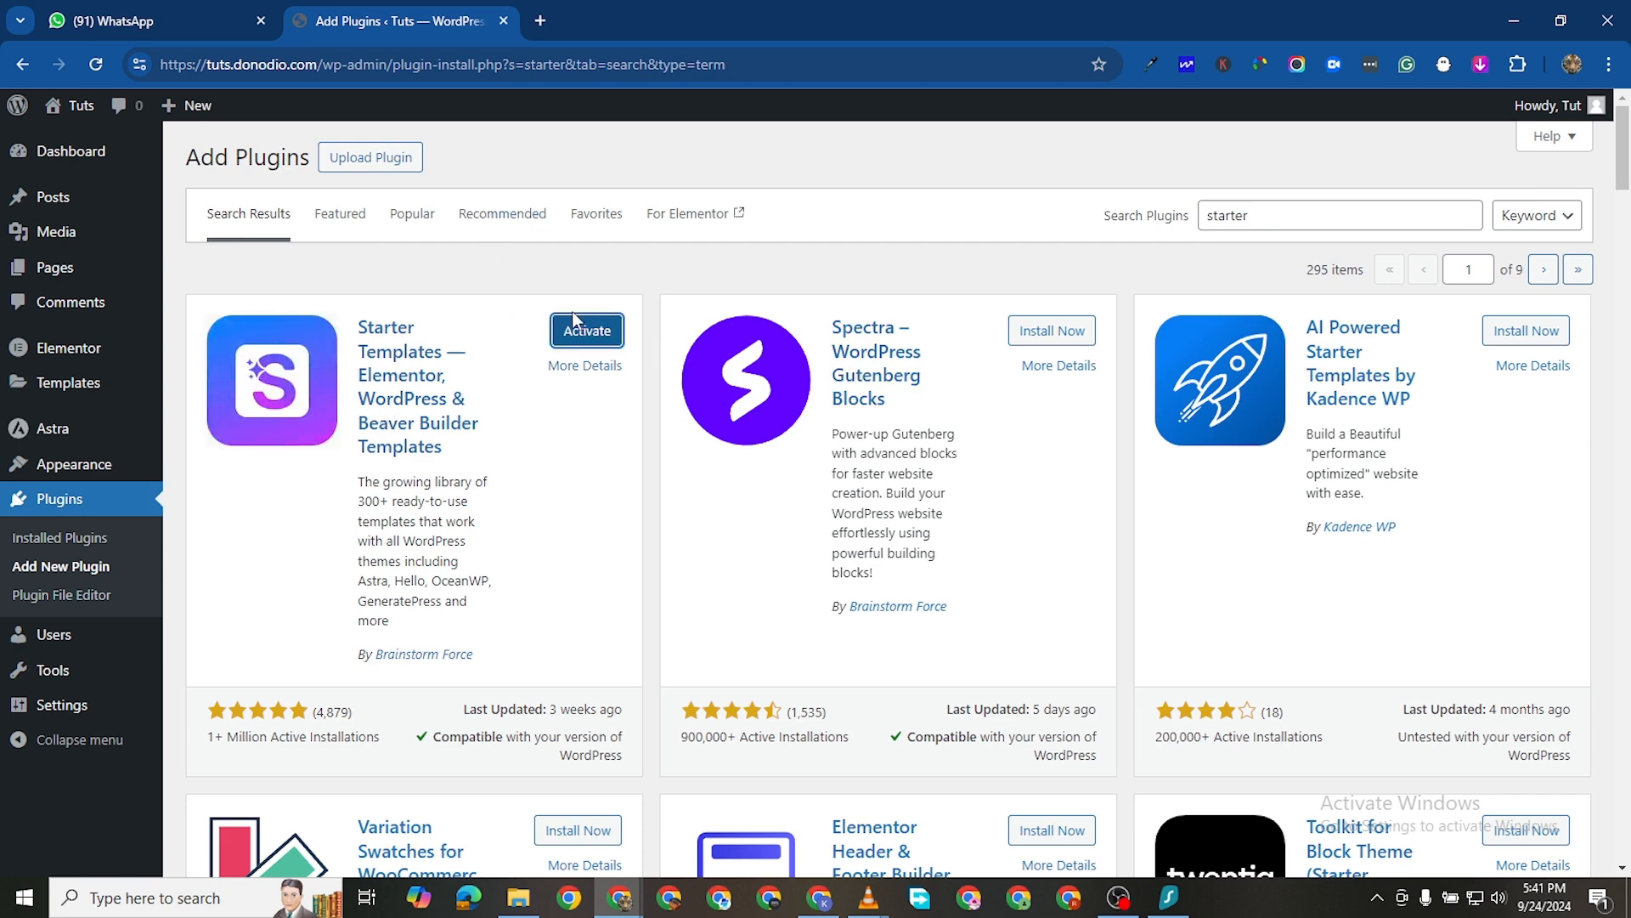
left_click(562, 342)
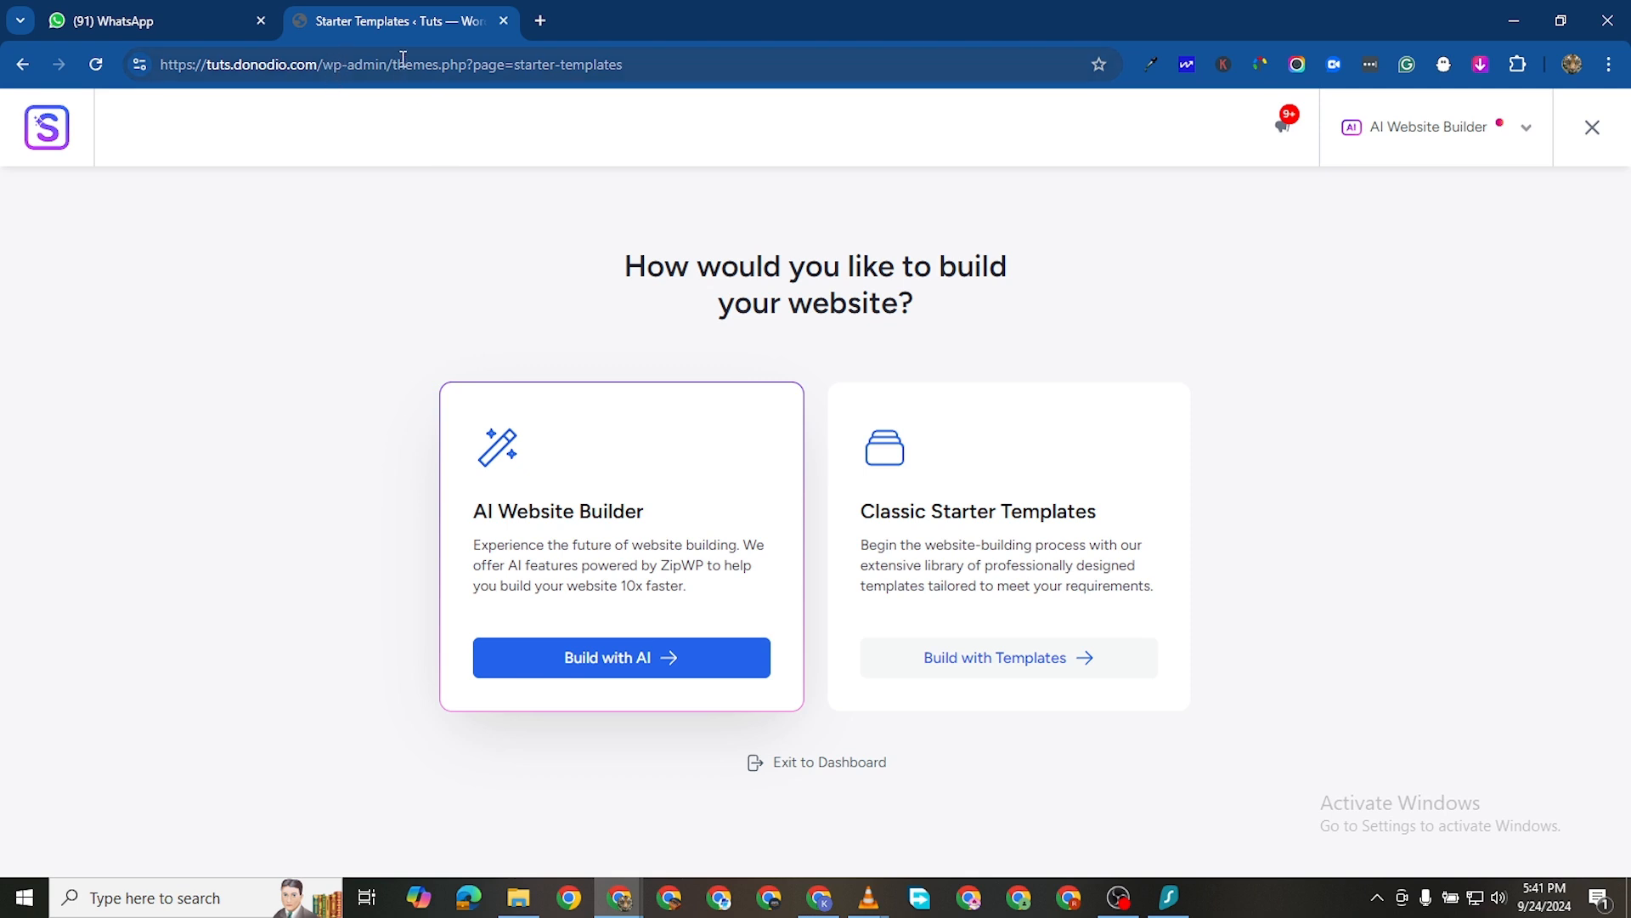
left_click_drag(385, 71, 59, 71)
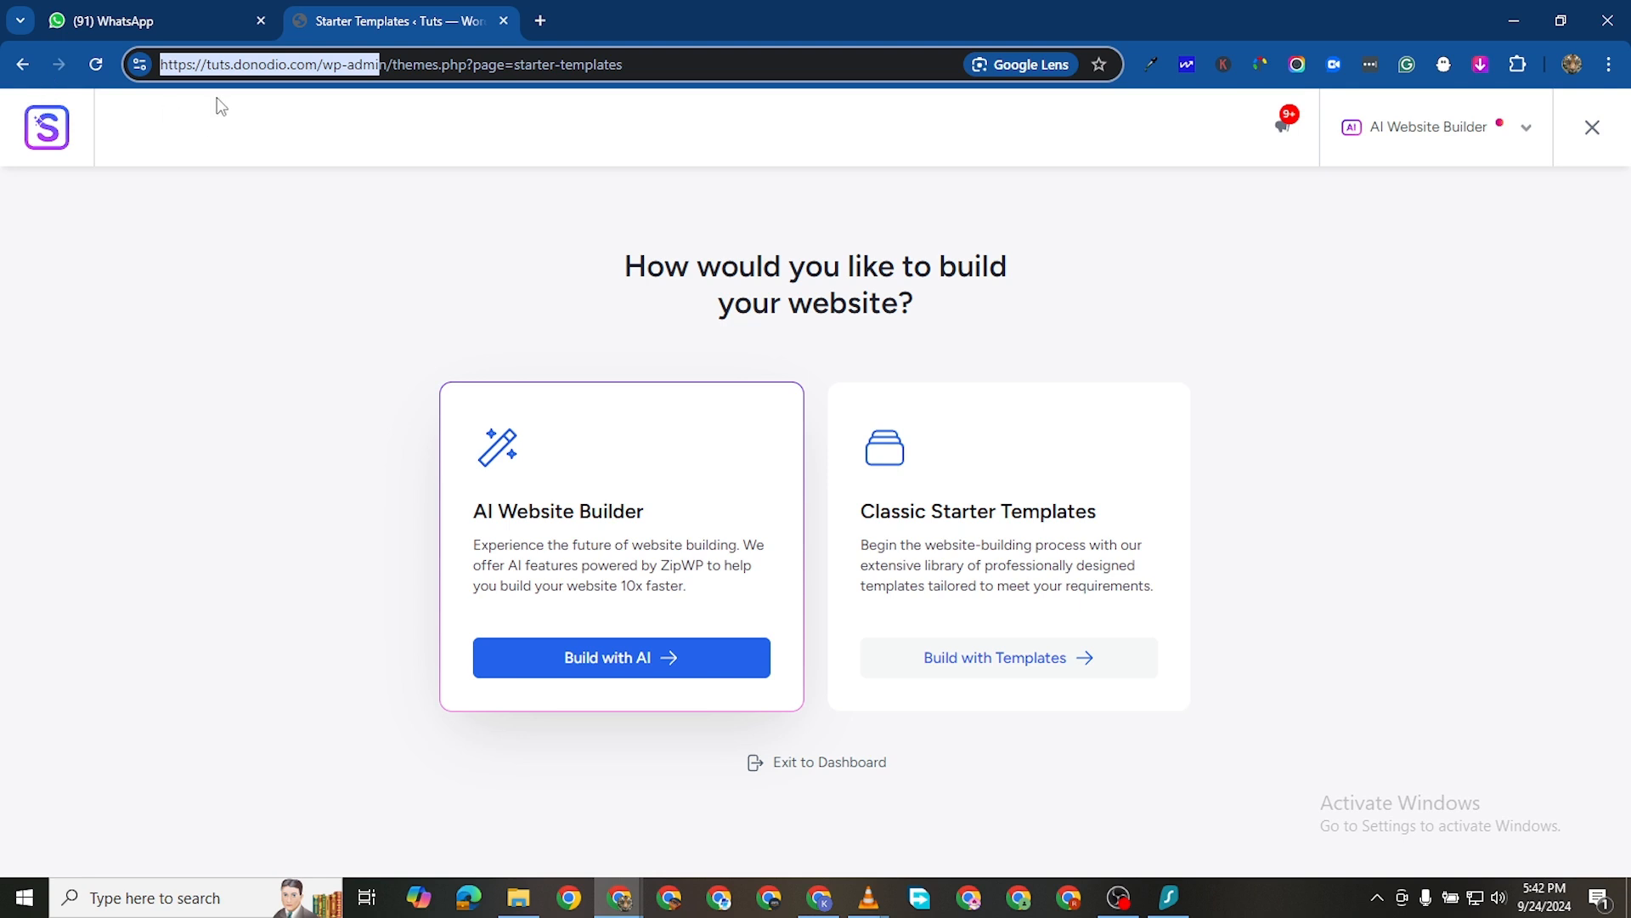
right_click(275, 56)
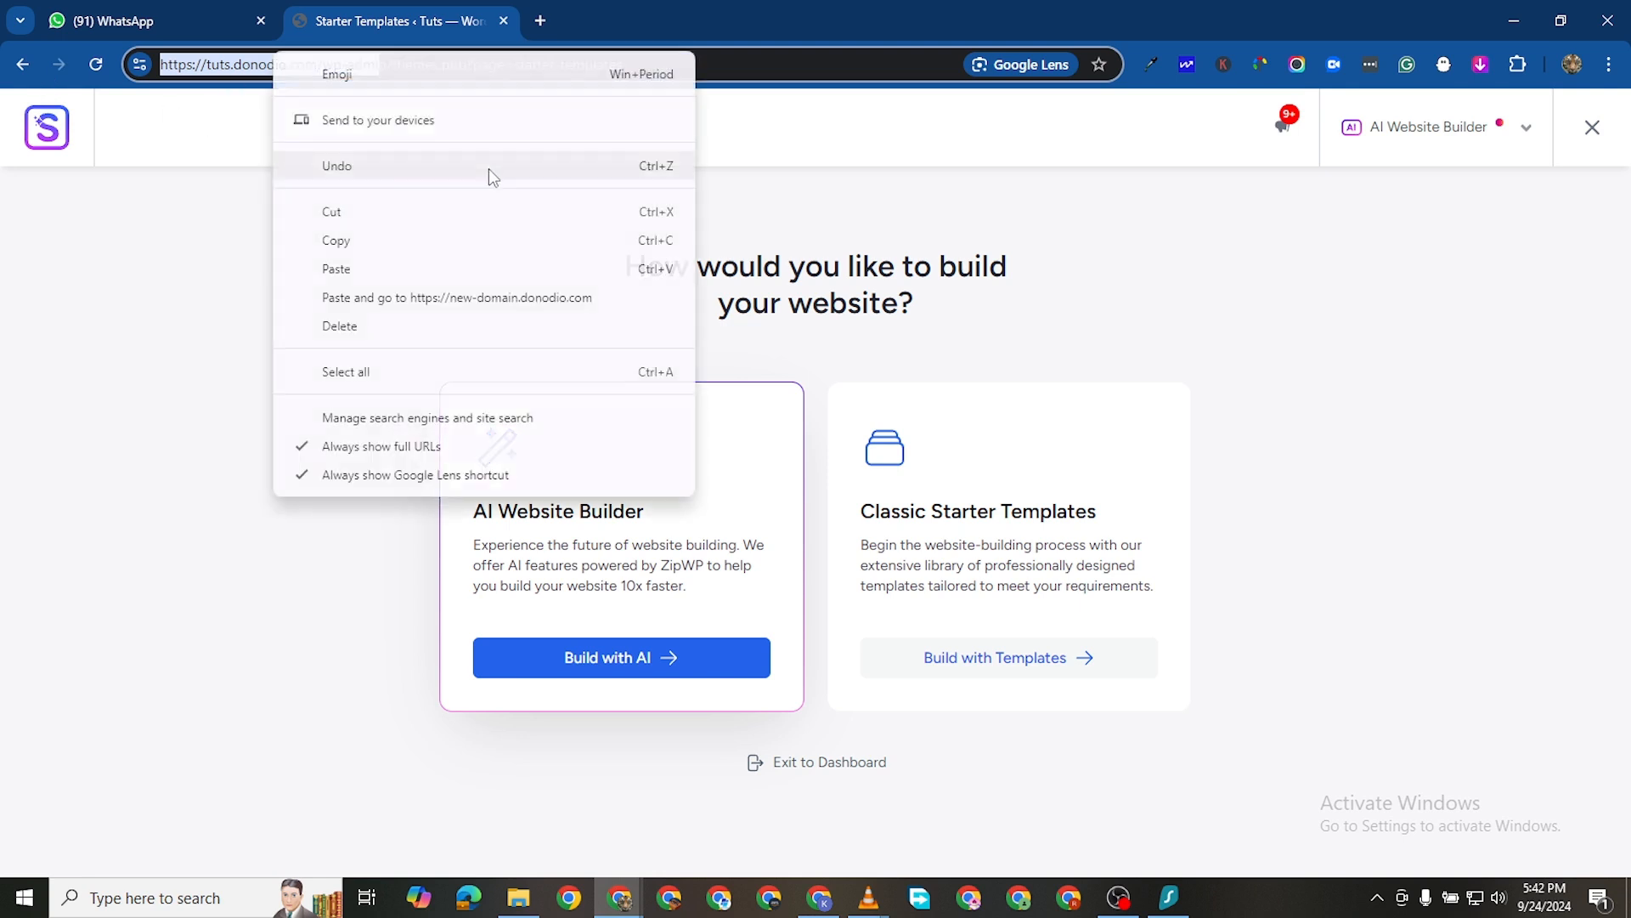
left_click(381, 244)
left_click(539, 22)
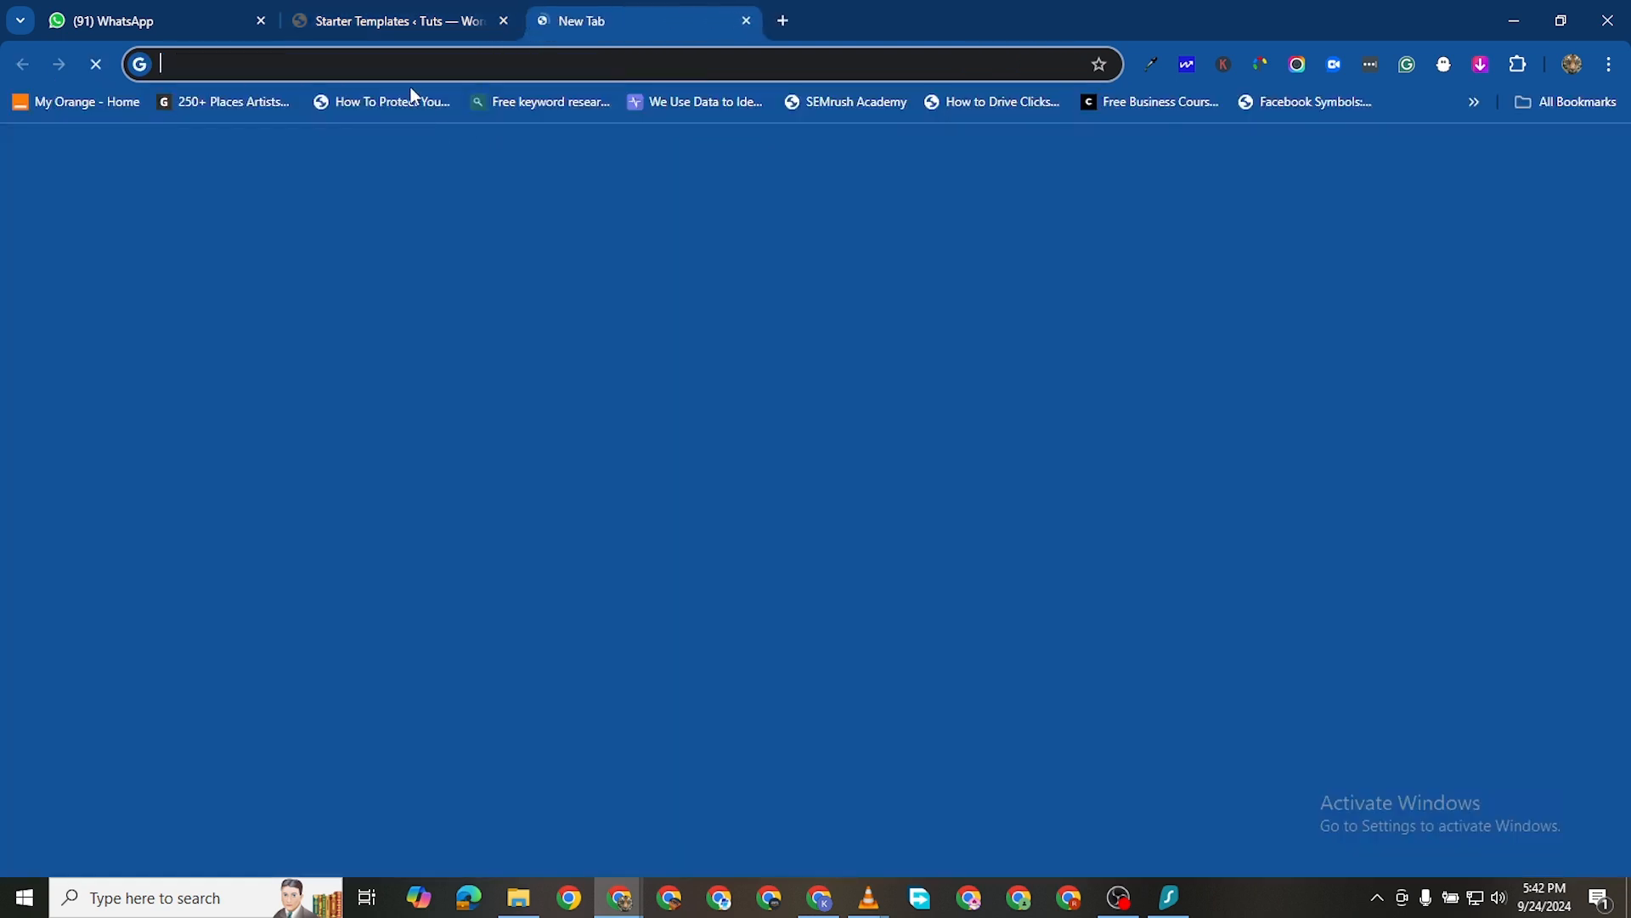
right_click(364, 66)
left_click(497, 269)
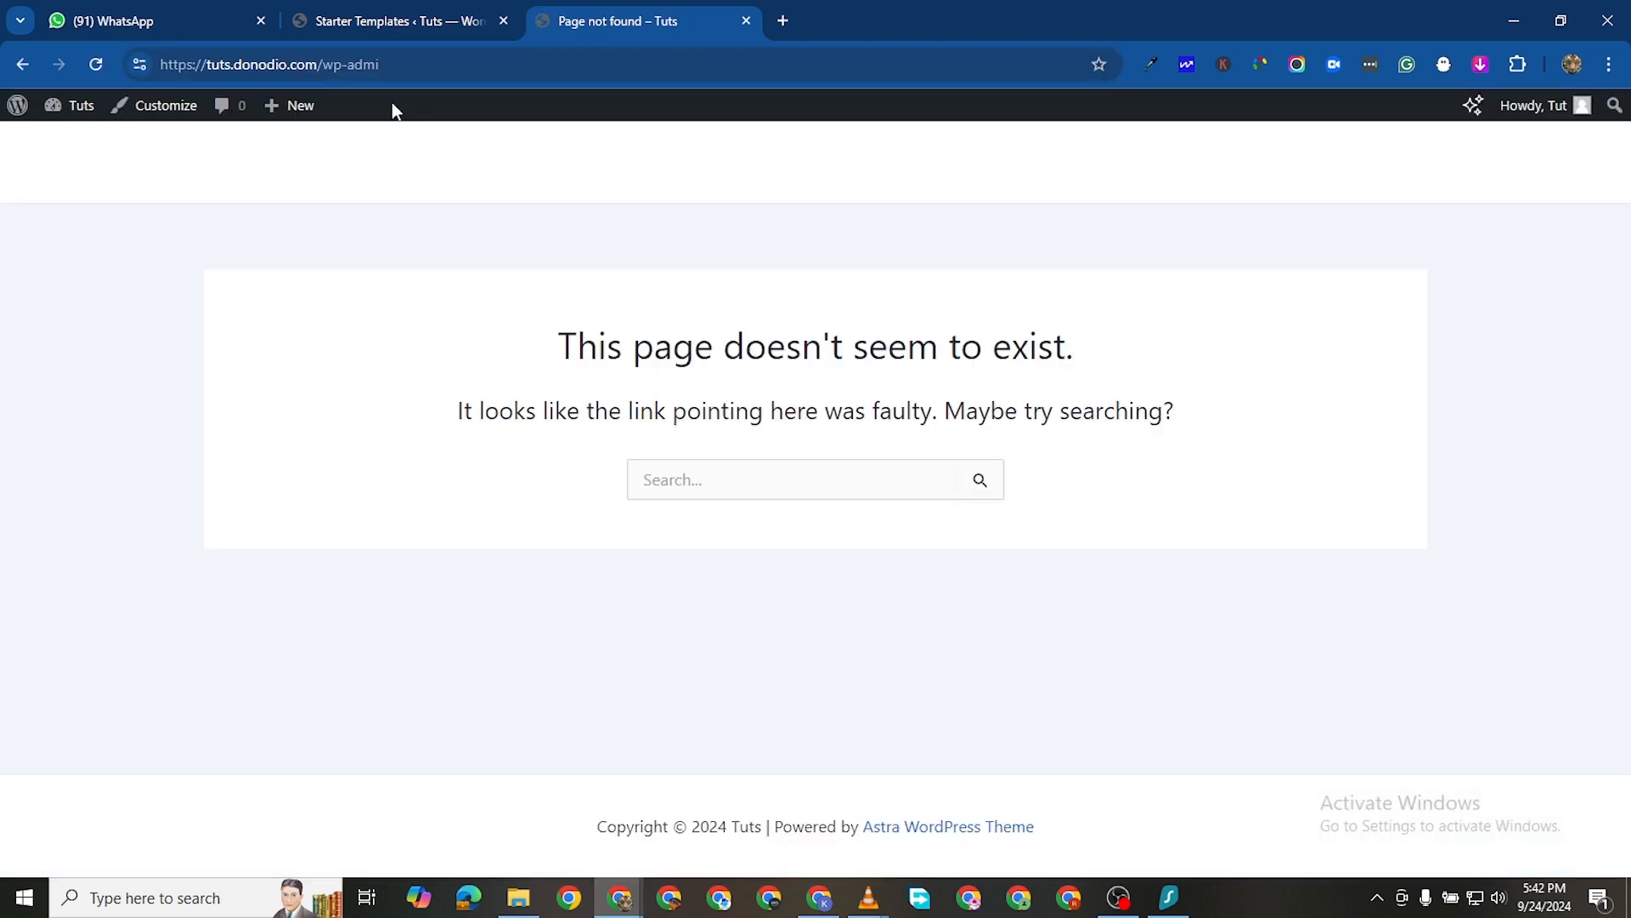
left_click(391, 68)
left_click(622, 73)
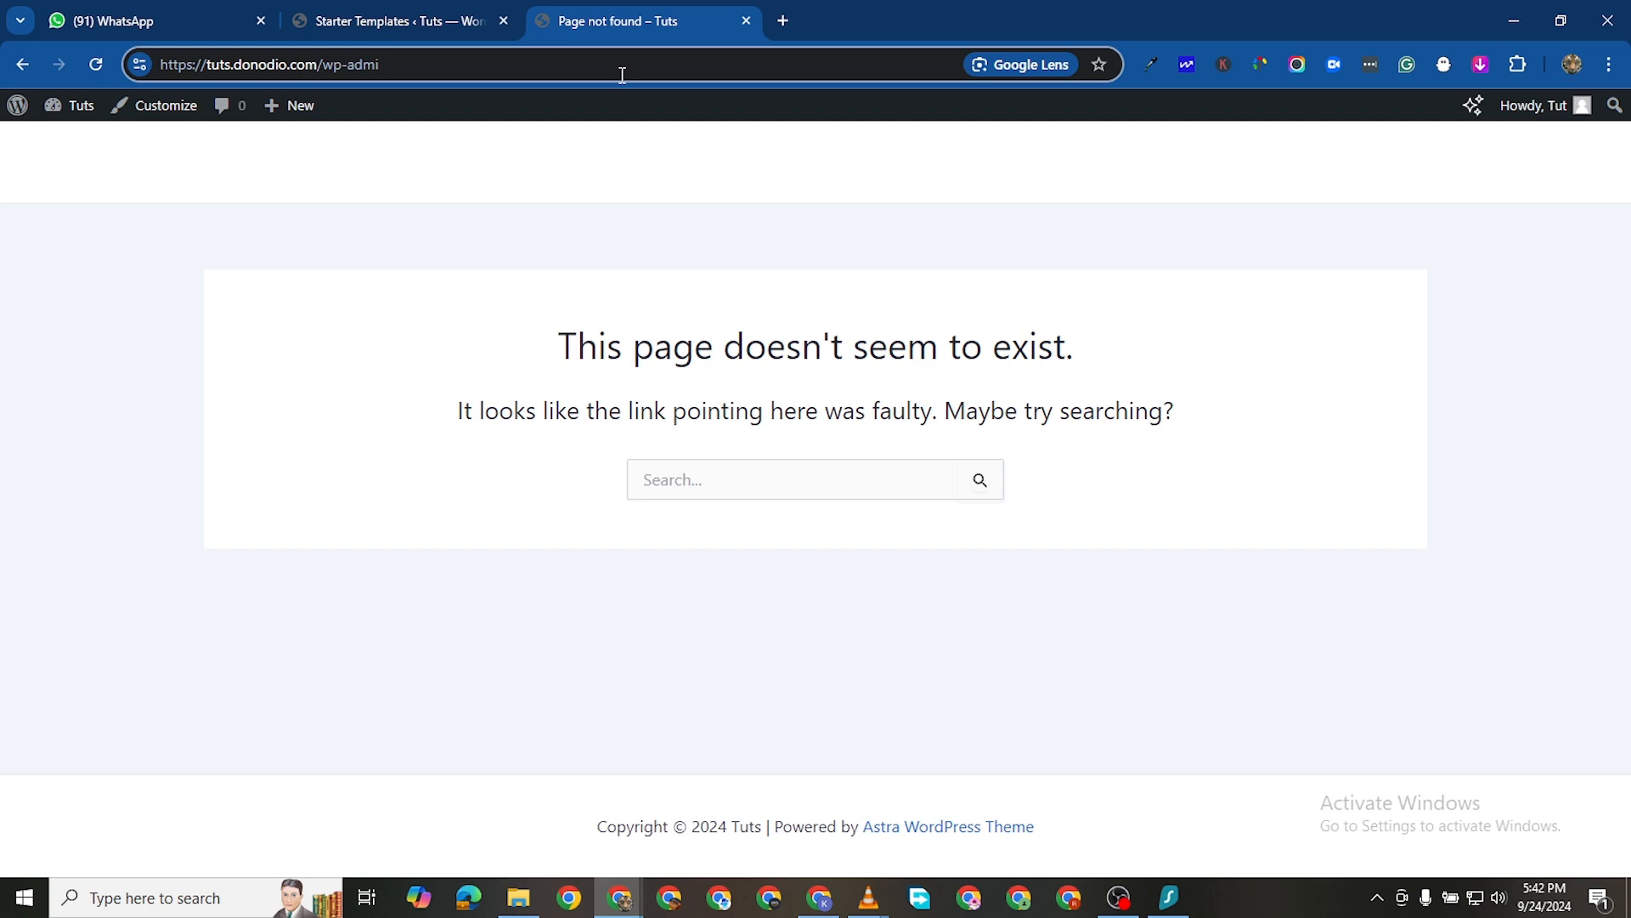
type("n")
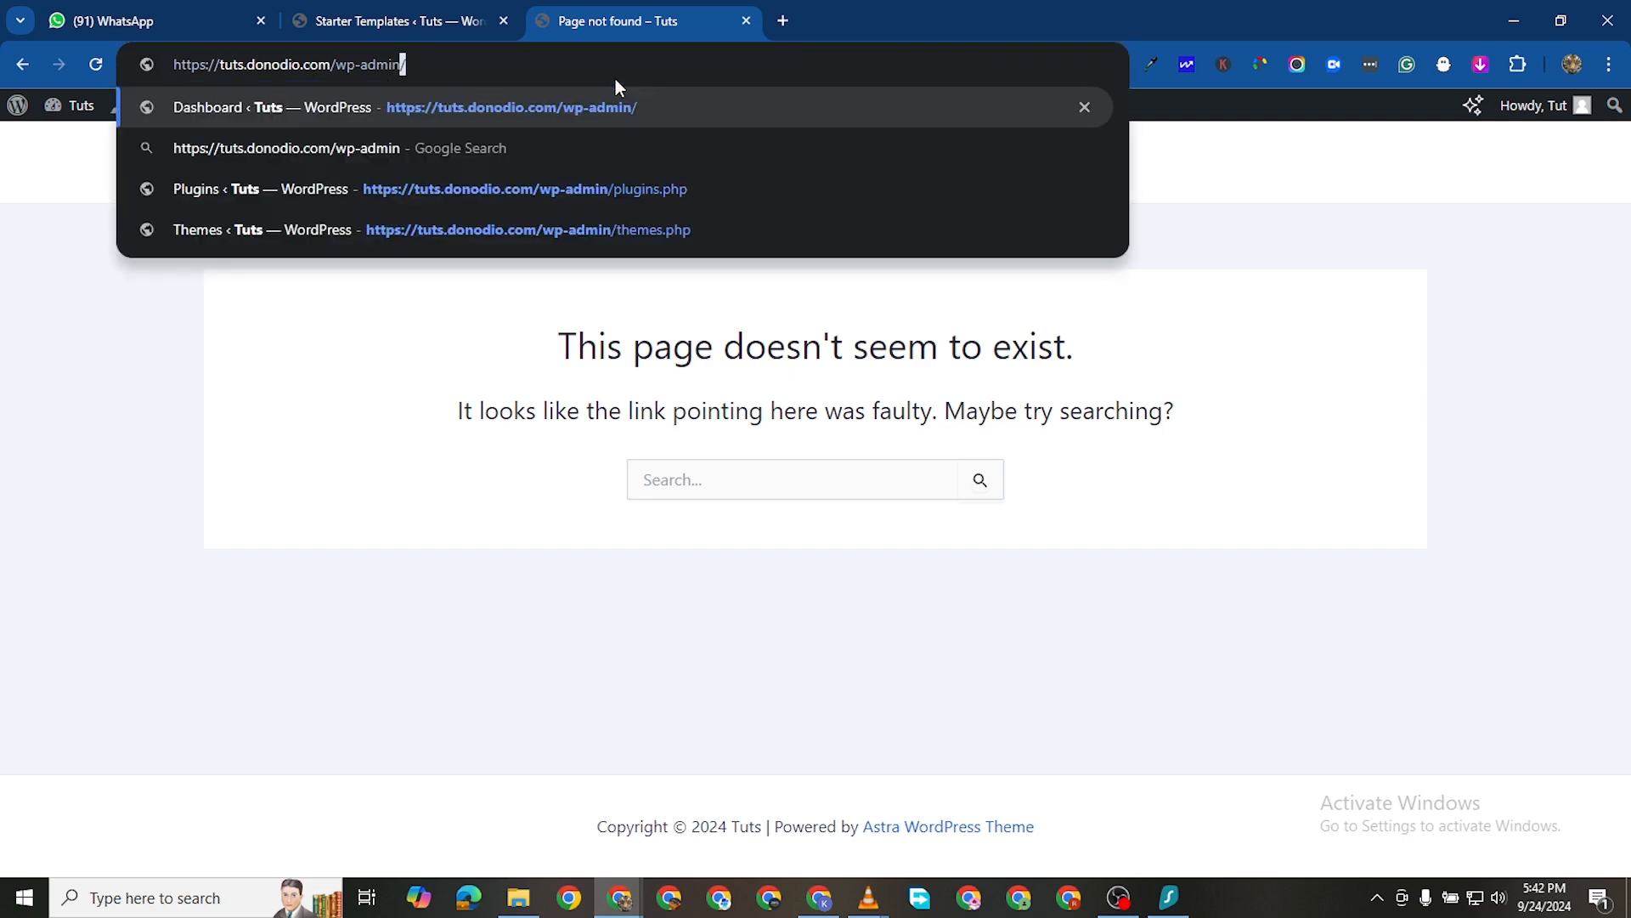
key("Return")
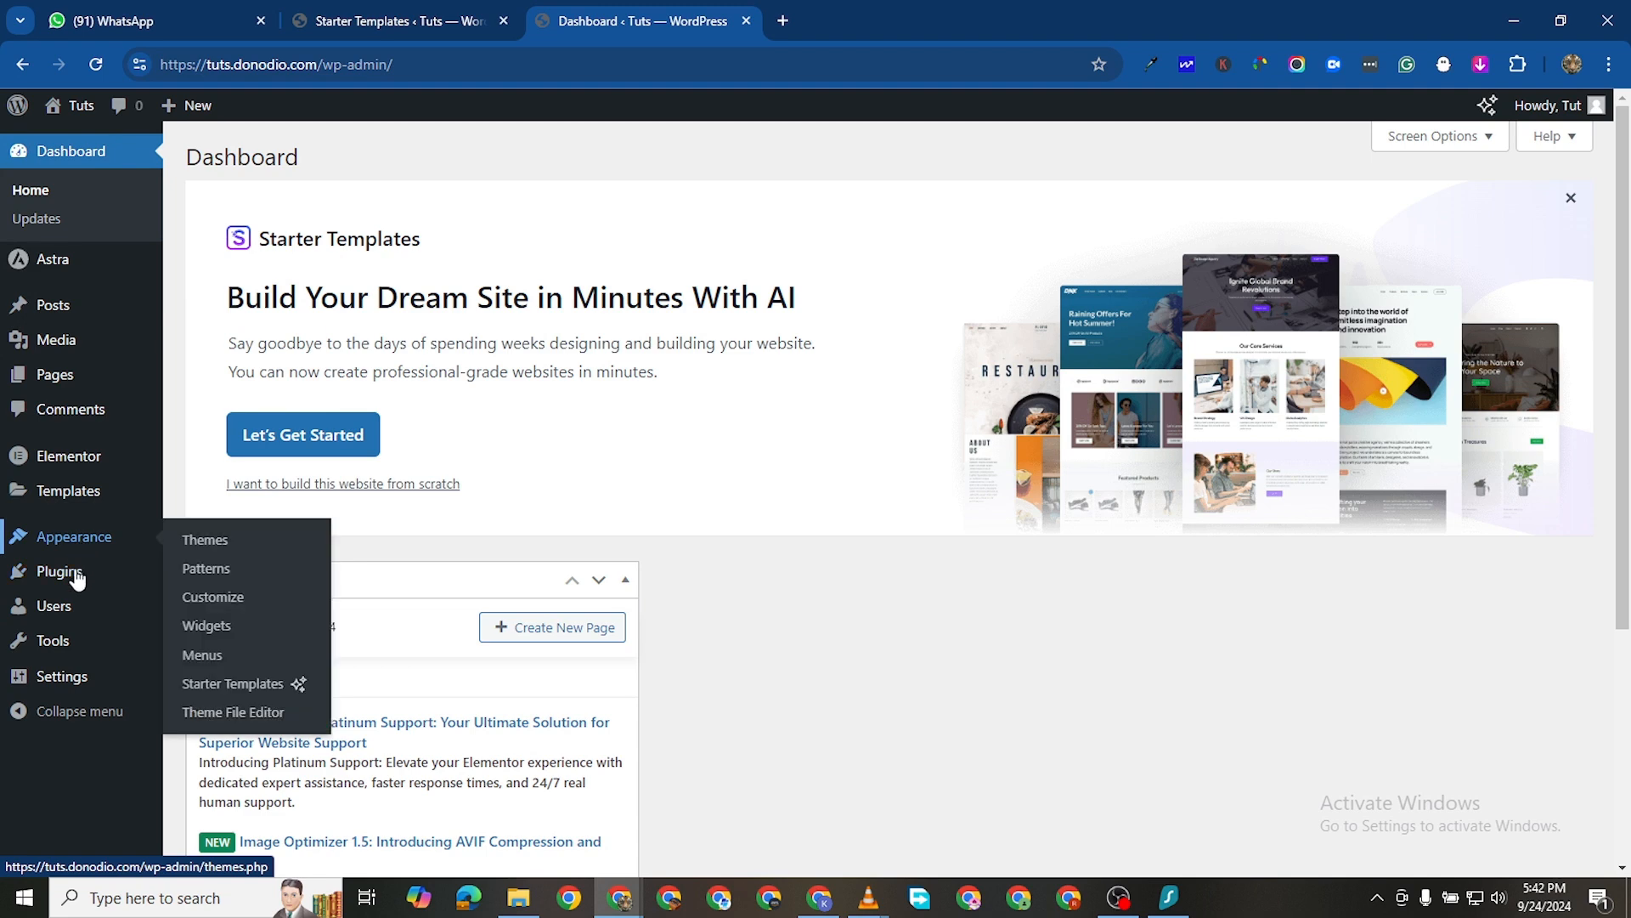
Open the Permalinks settings and check which permalink structure is selected for the site
mouse_move(69, 680)
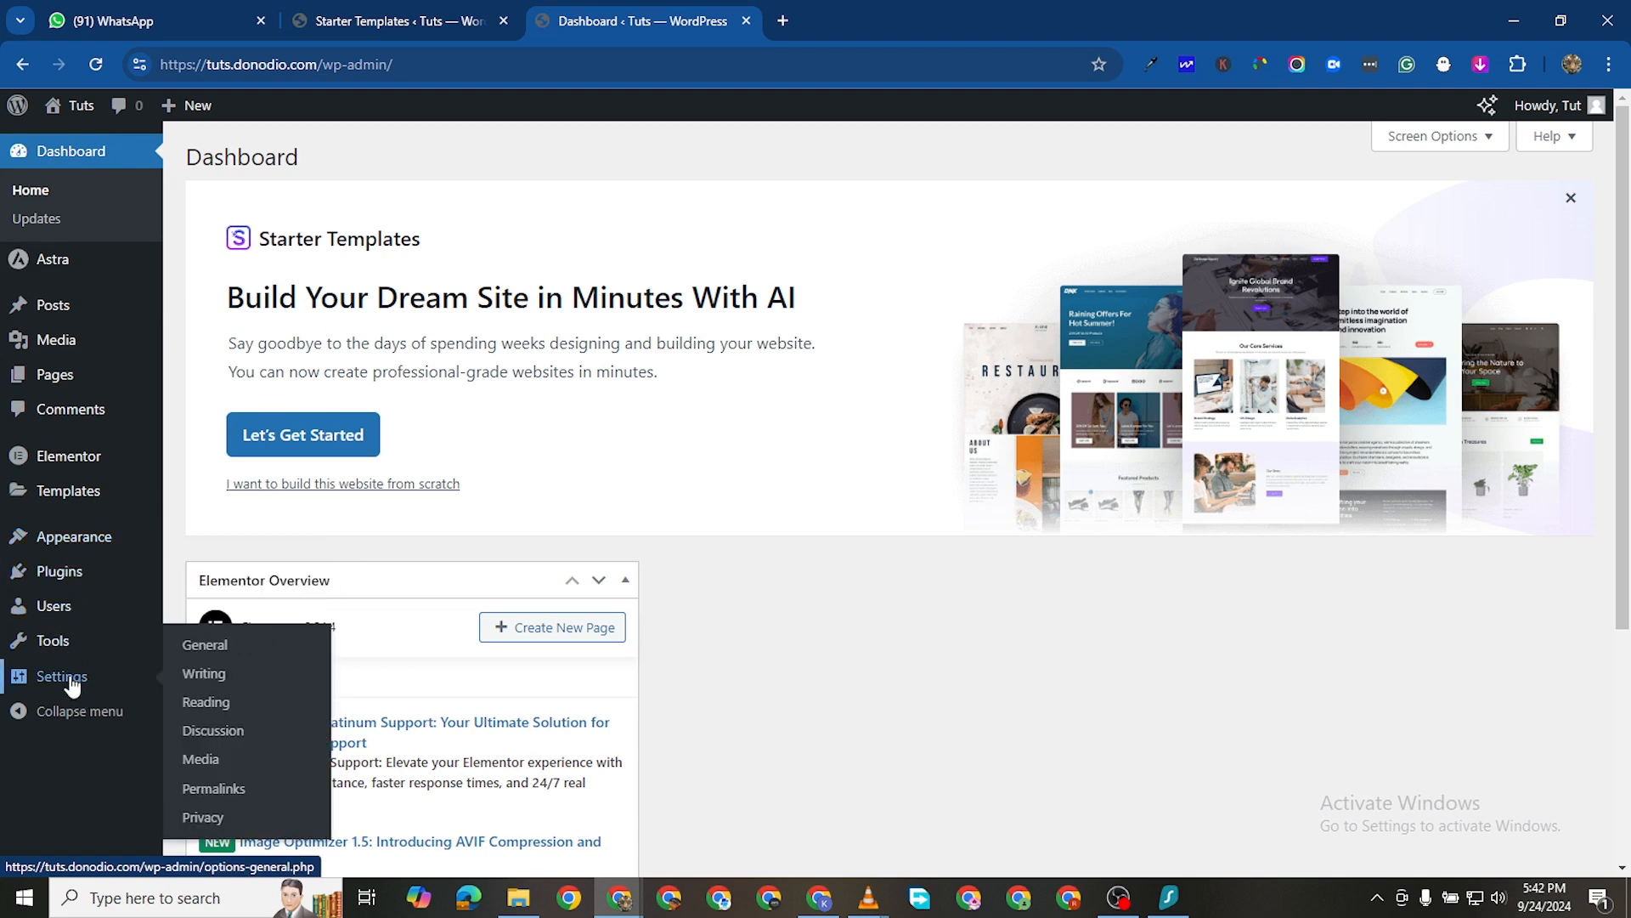
left_click(215, 789)
scroll(417, 612, "down", 1)
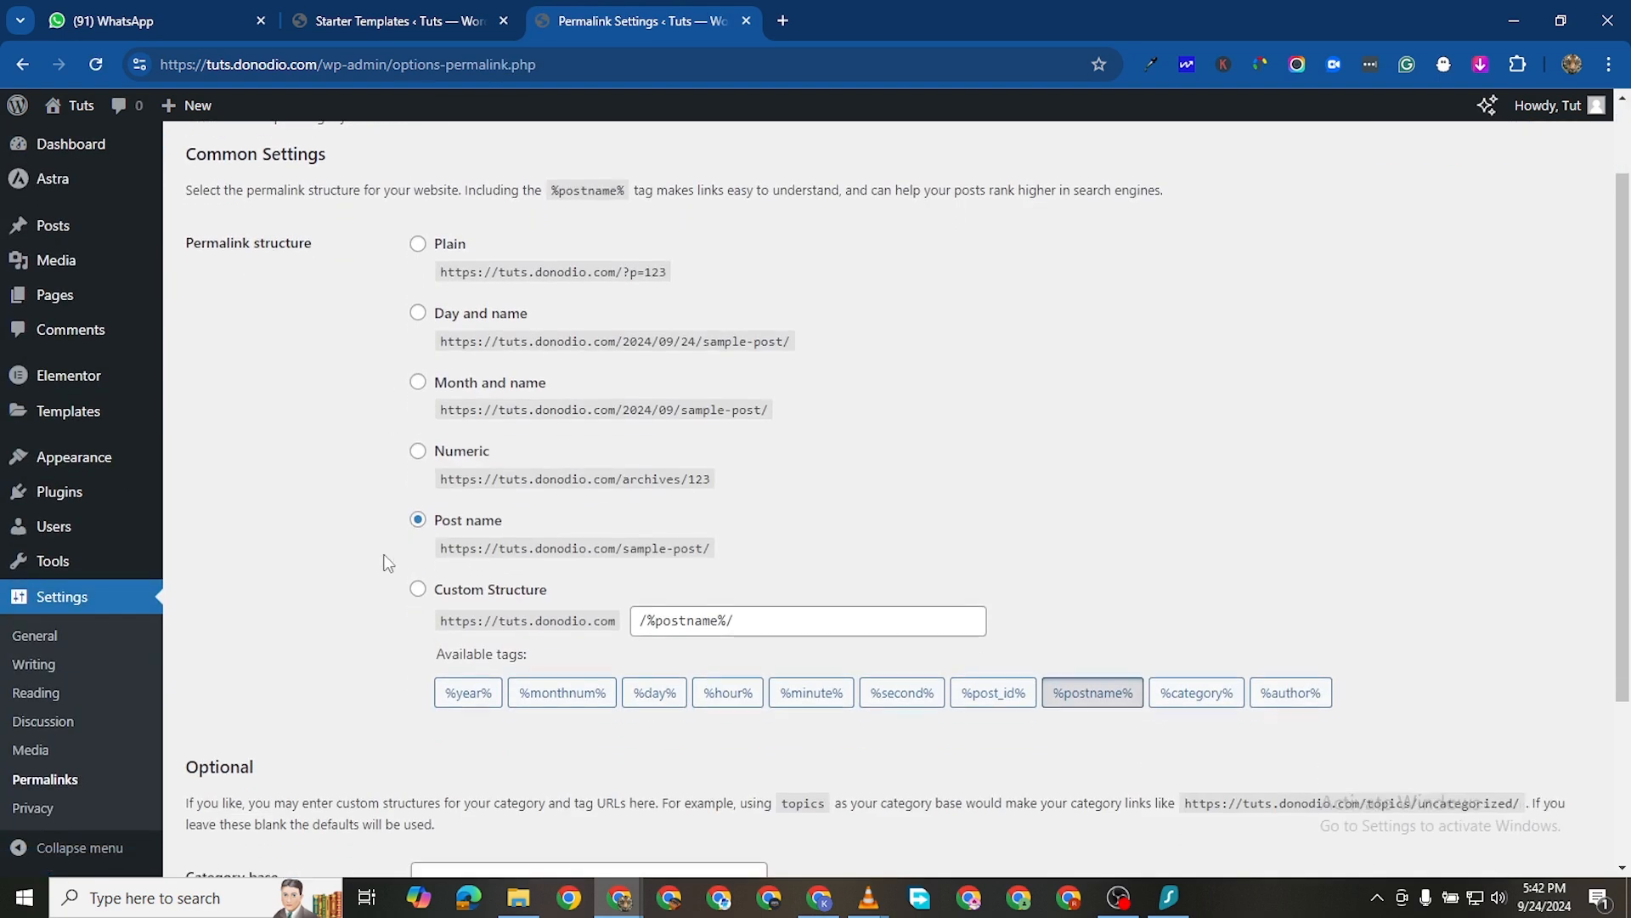
scroll(543, 602, "down", 3)
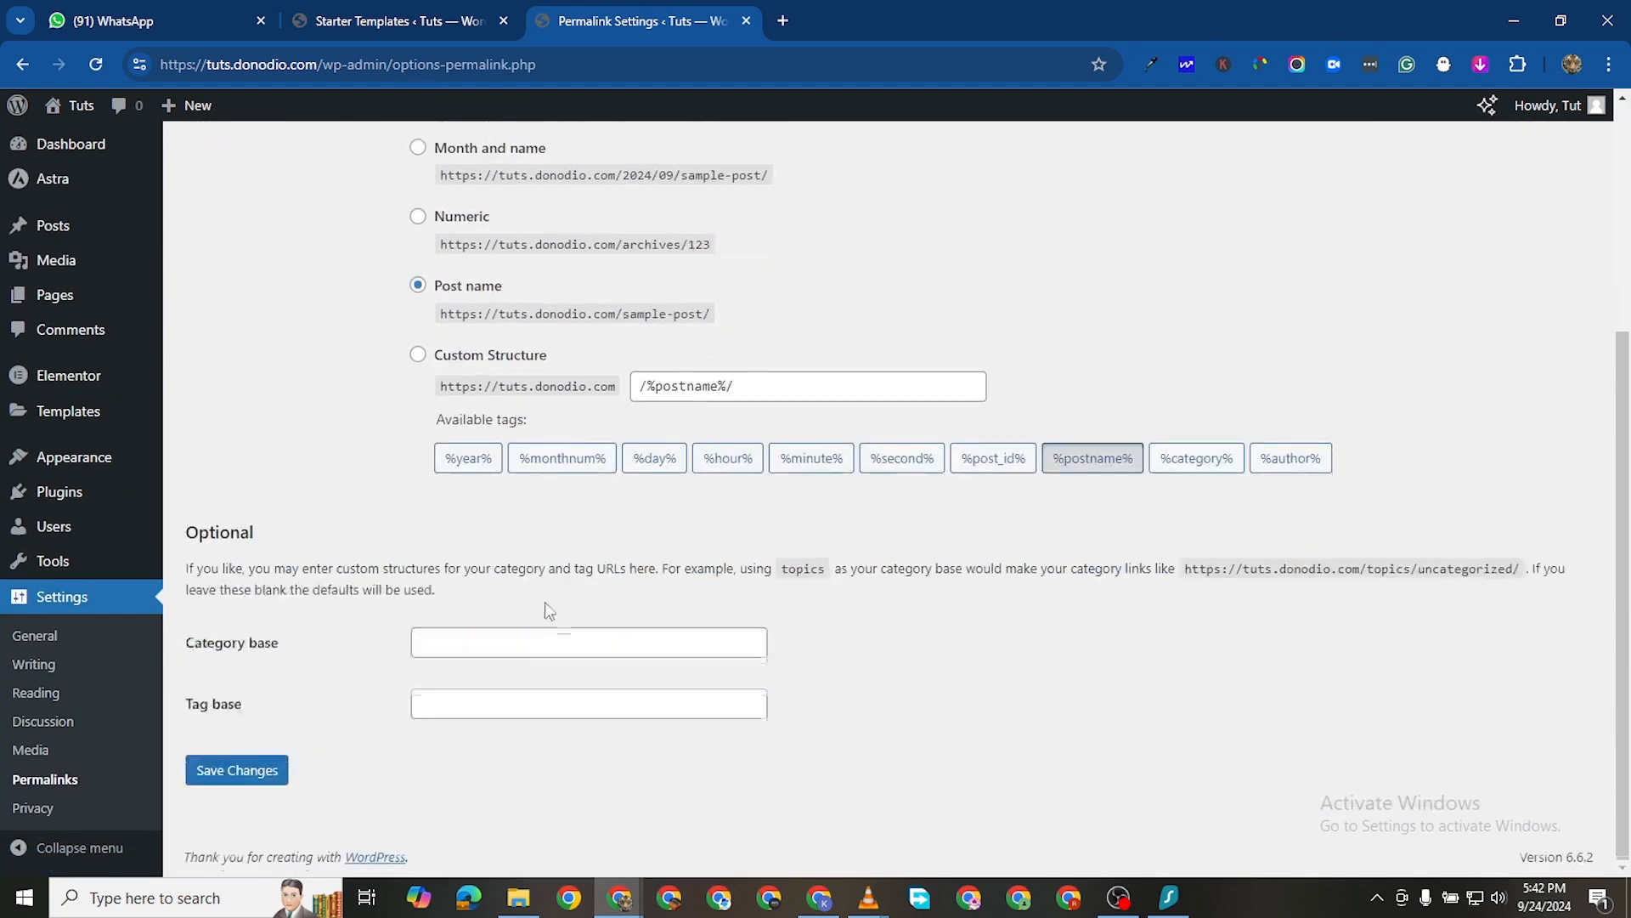
Return to Starter Templates, build with the classic templates, dismiss the AI builder suggestion and choose Elementor as the page builder
left_click(395, 22)
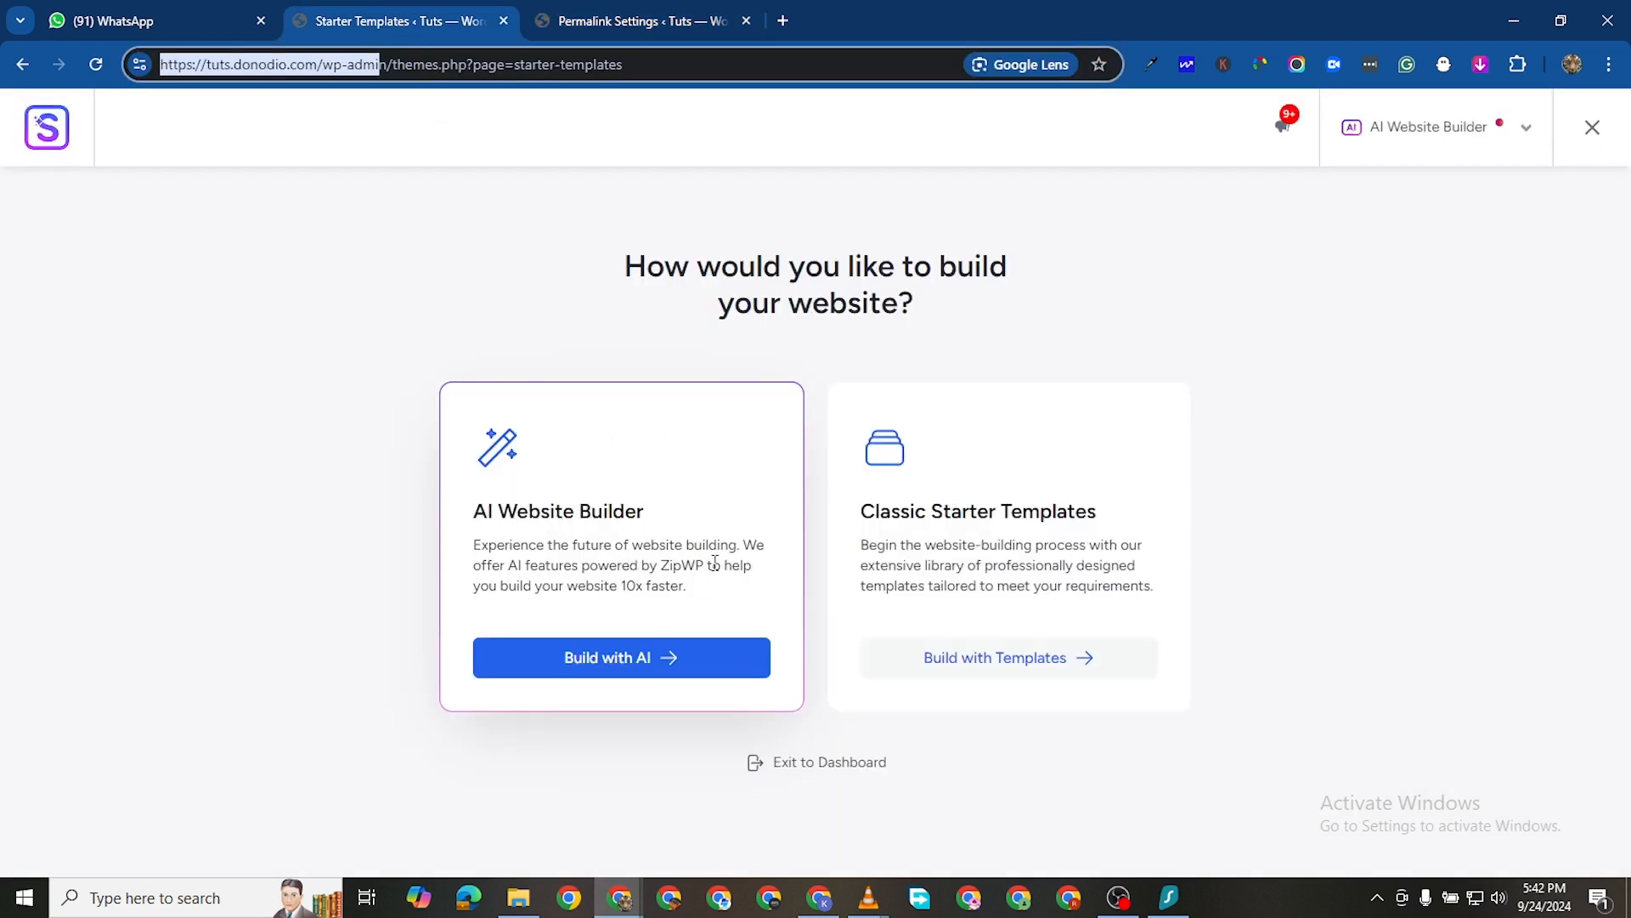
left_click(968, 665)
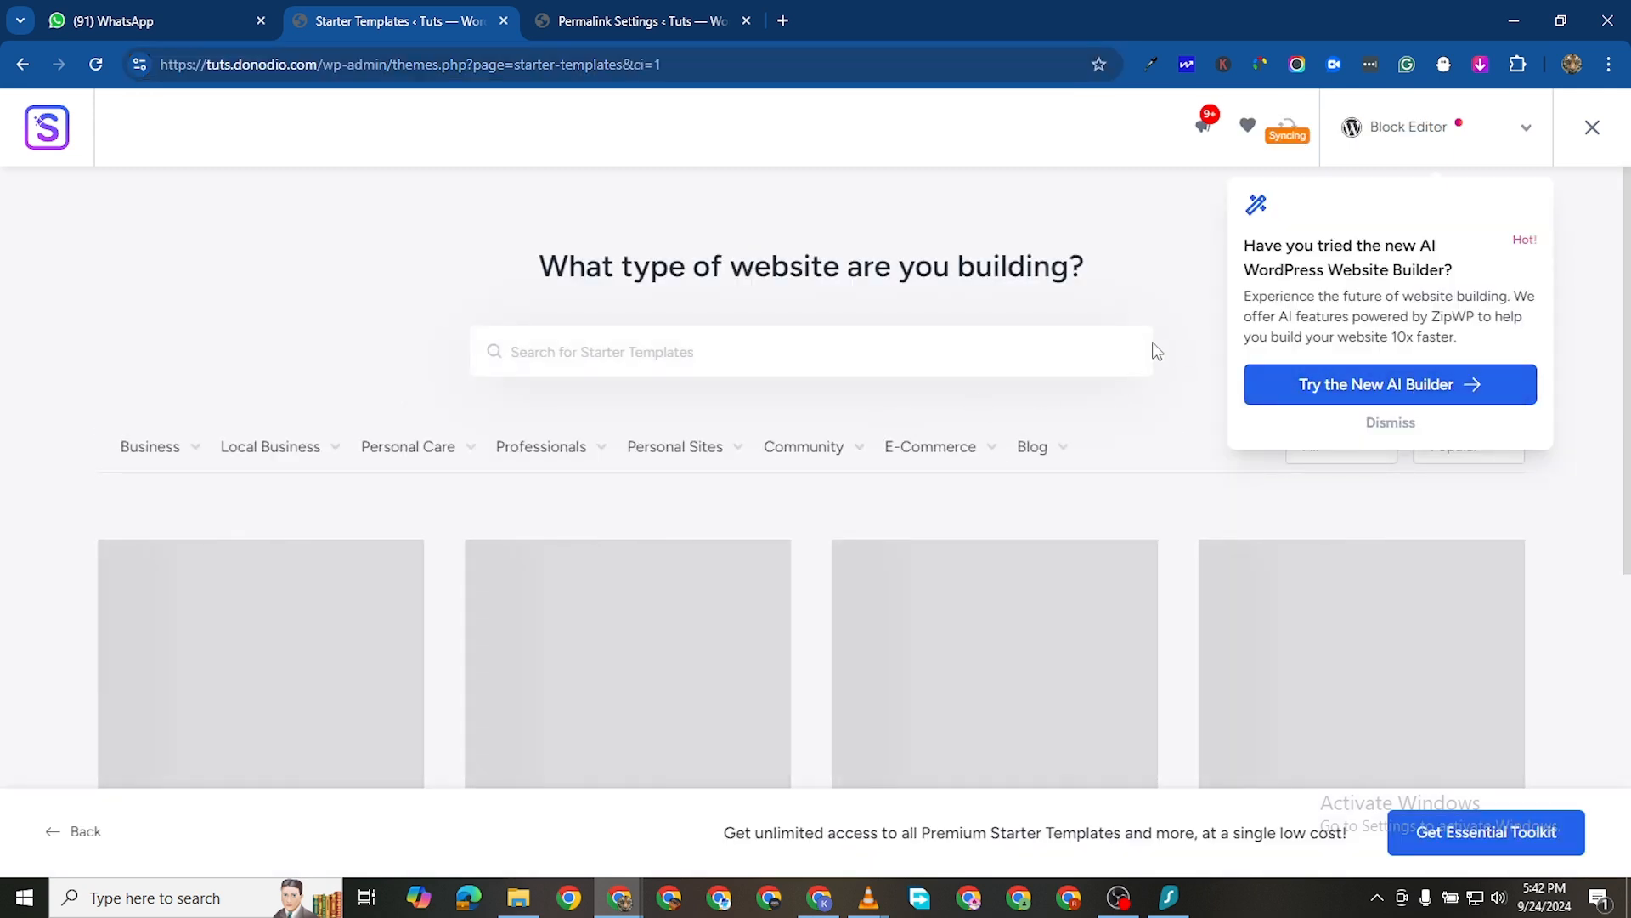
left_click(1388, 423)
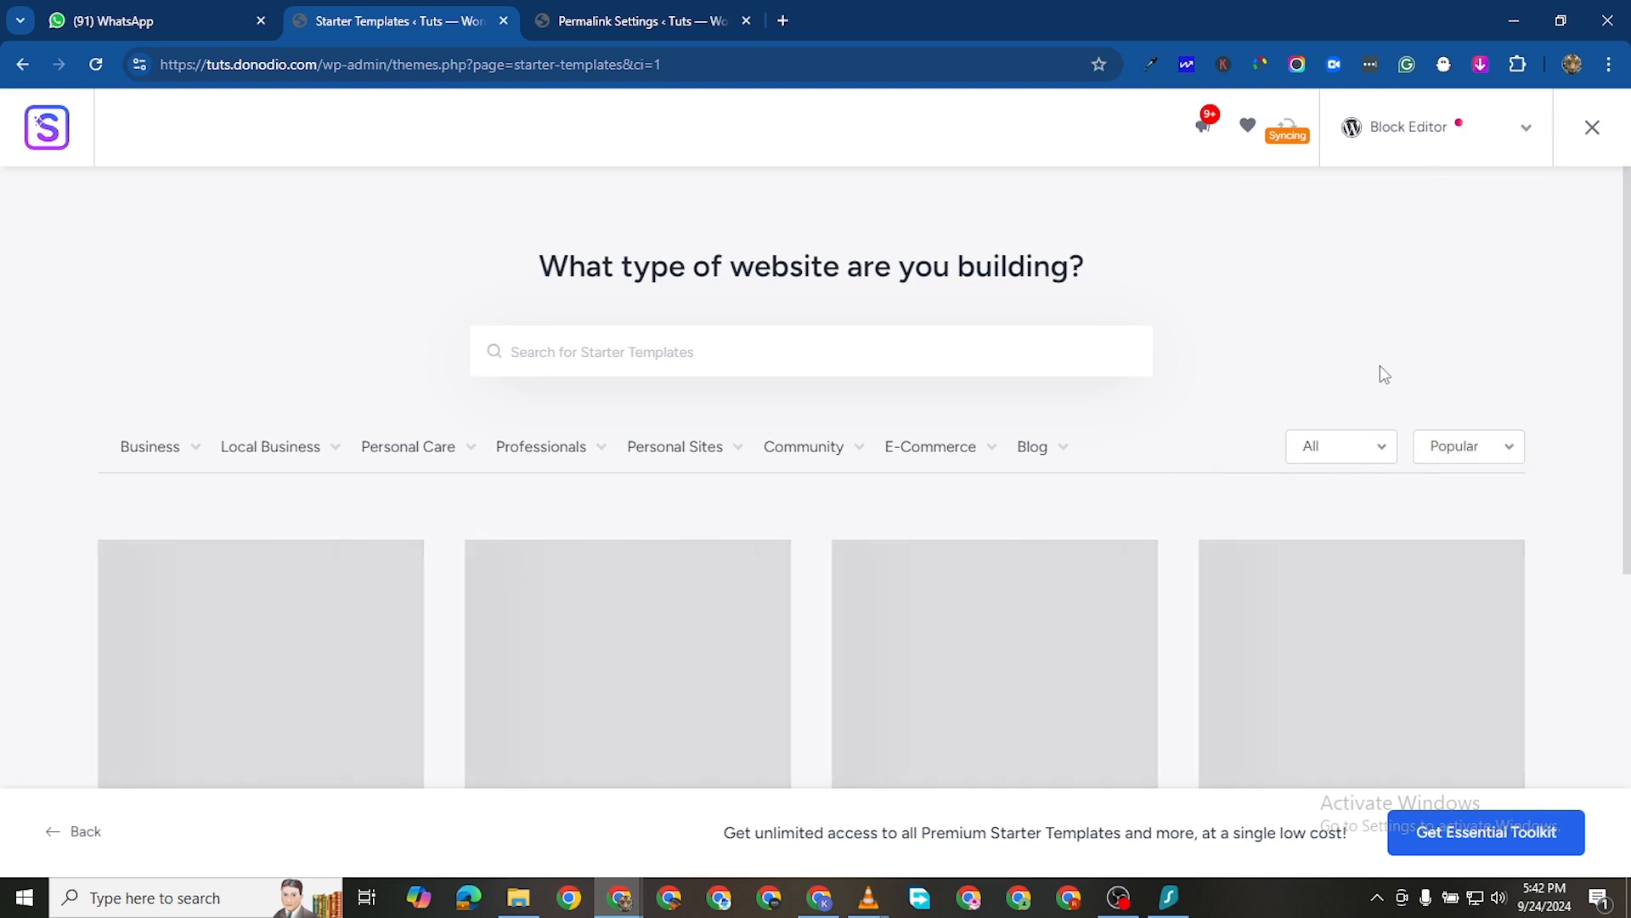
scroll(910, 569, "down", 4)
scroll(1266, 233, "up", 4)
left_click(1527, 130)
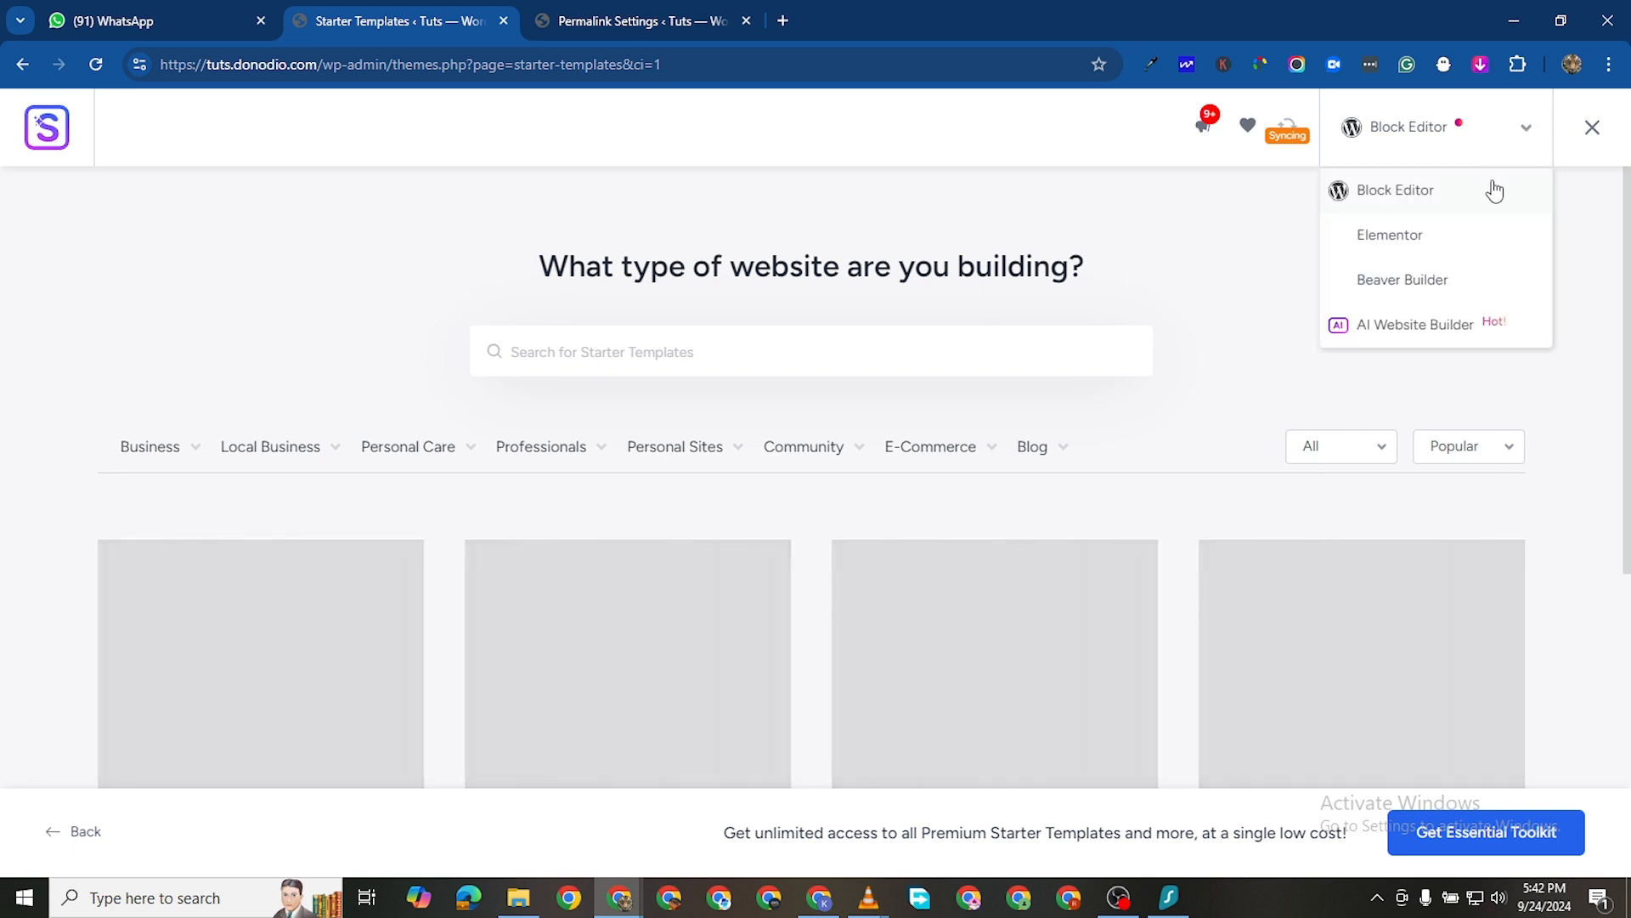
left_click(1424, 236)
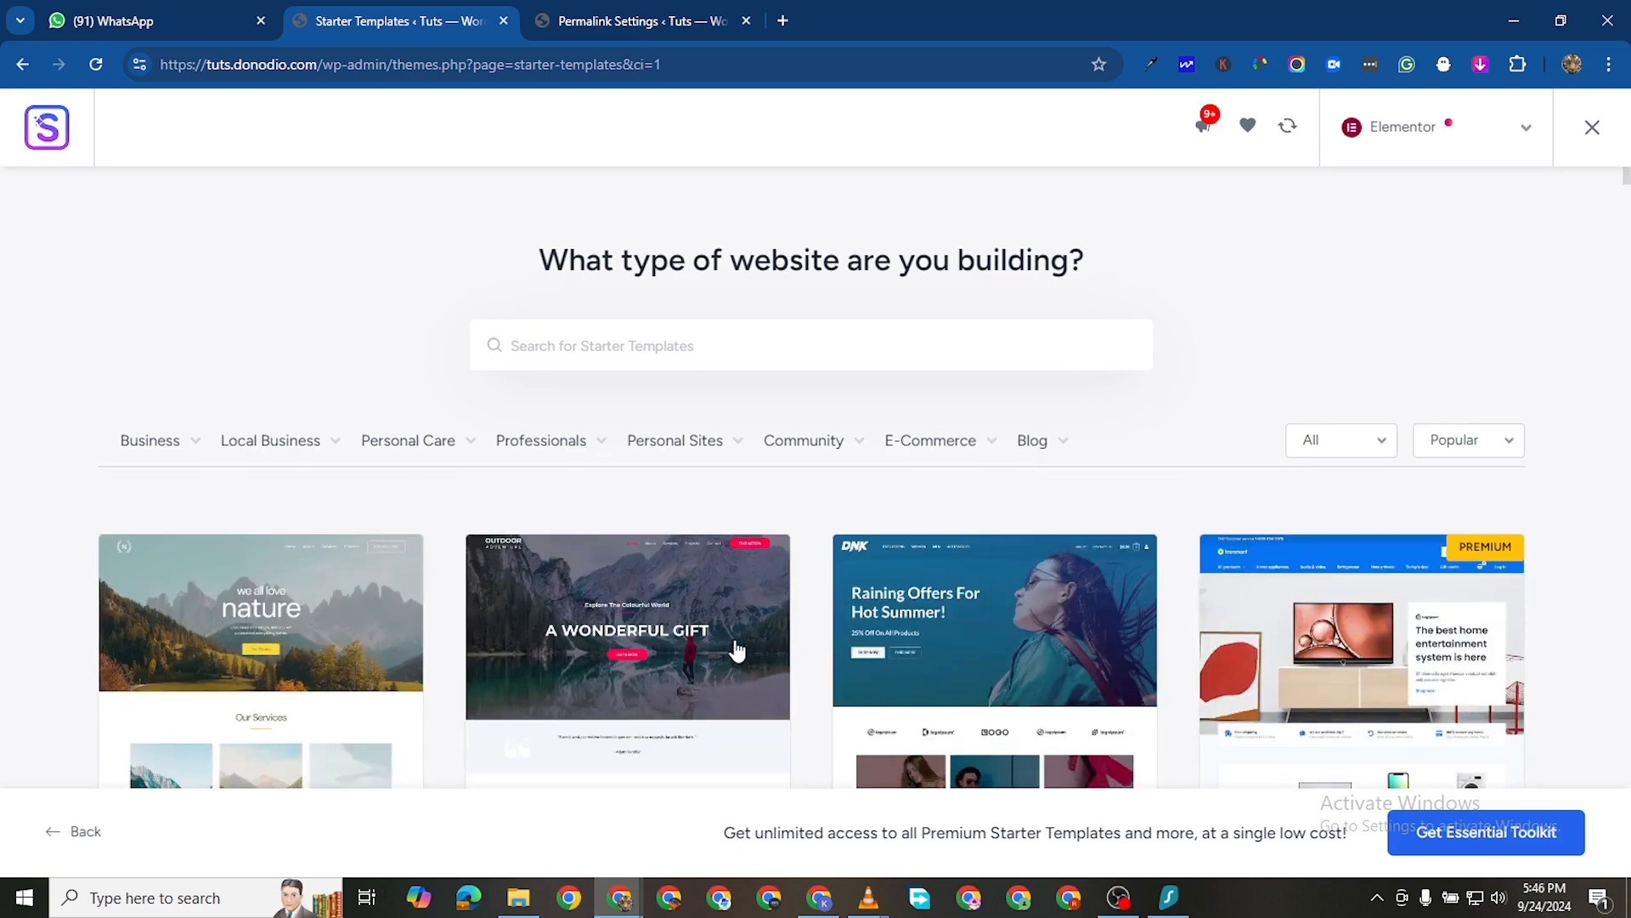
Browse the Elementor starter template library and compare the free and premium designs
scroll(740, 655, "down", 7)
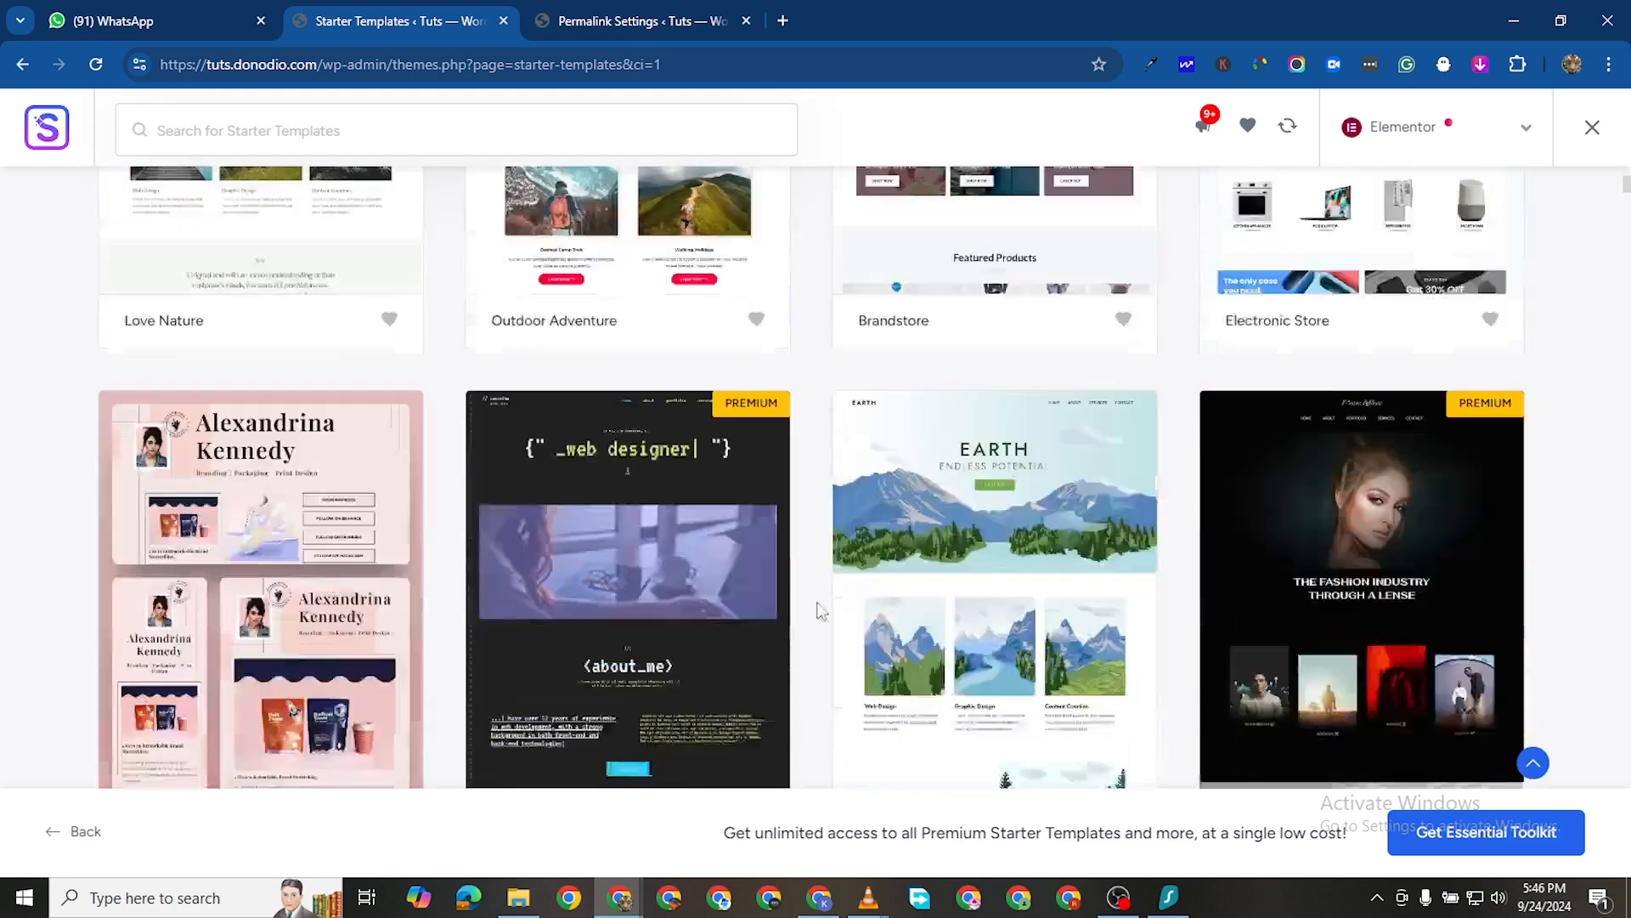
scroll(819, 610, "down", 6)
scroll(253, 592, "up", 15)
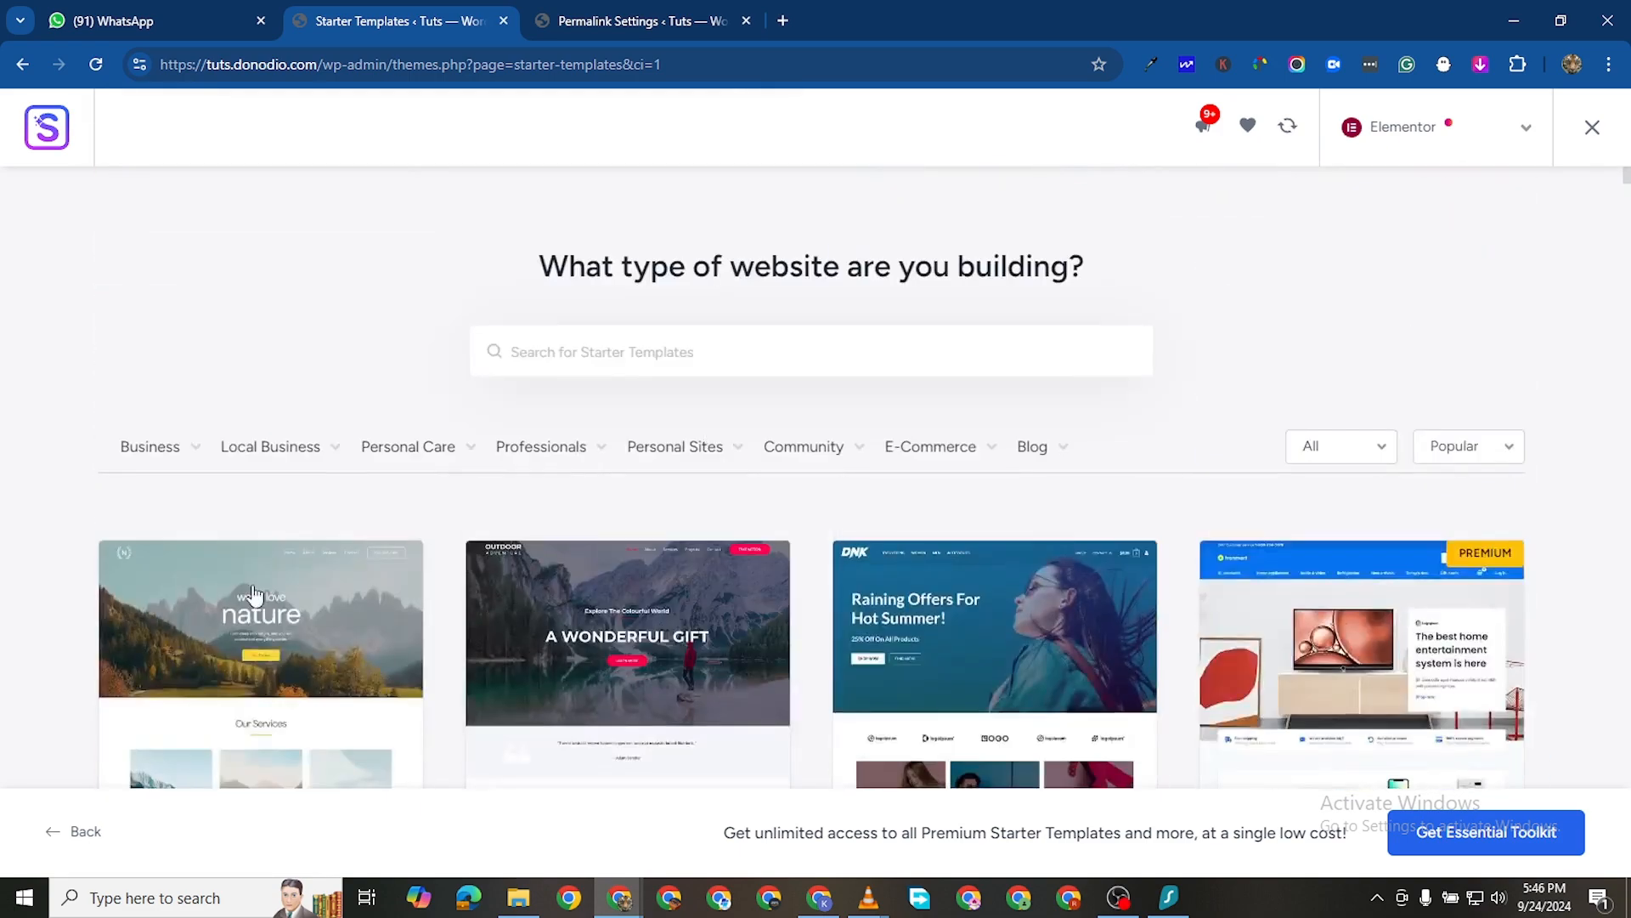
scroll(253, 592, "down", 3)
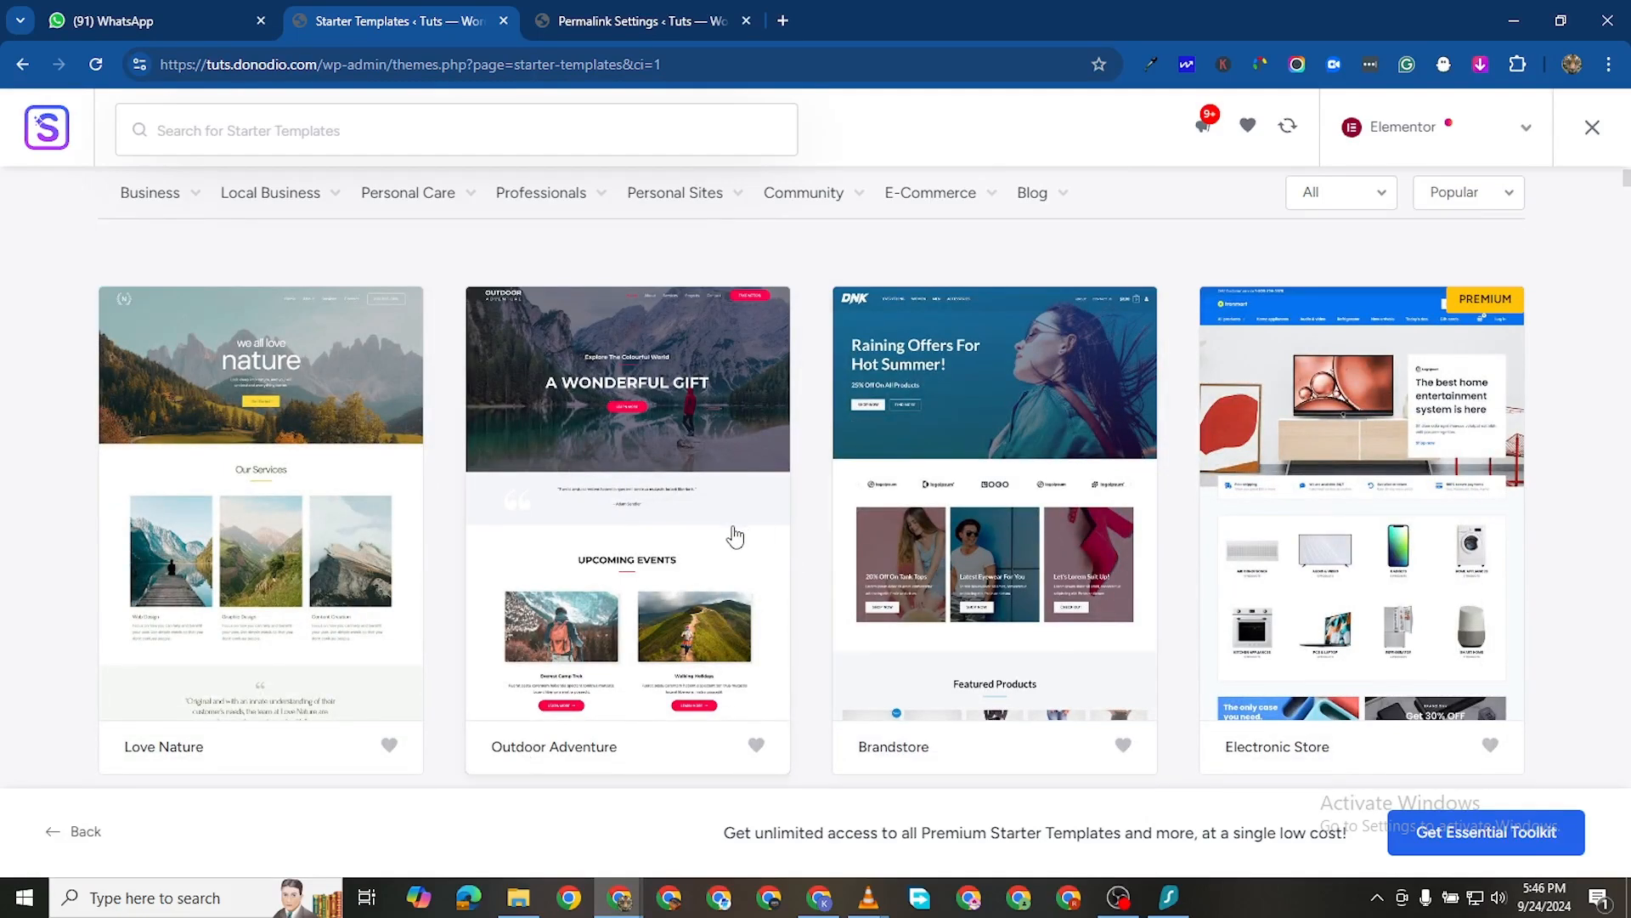
scroll(731, 513, "down", 7)
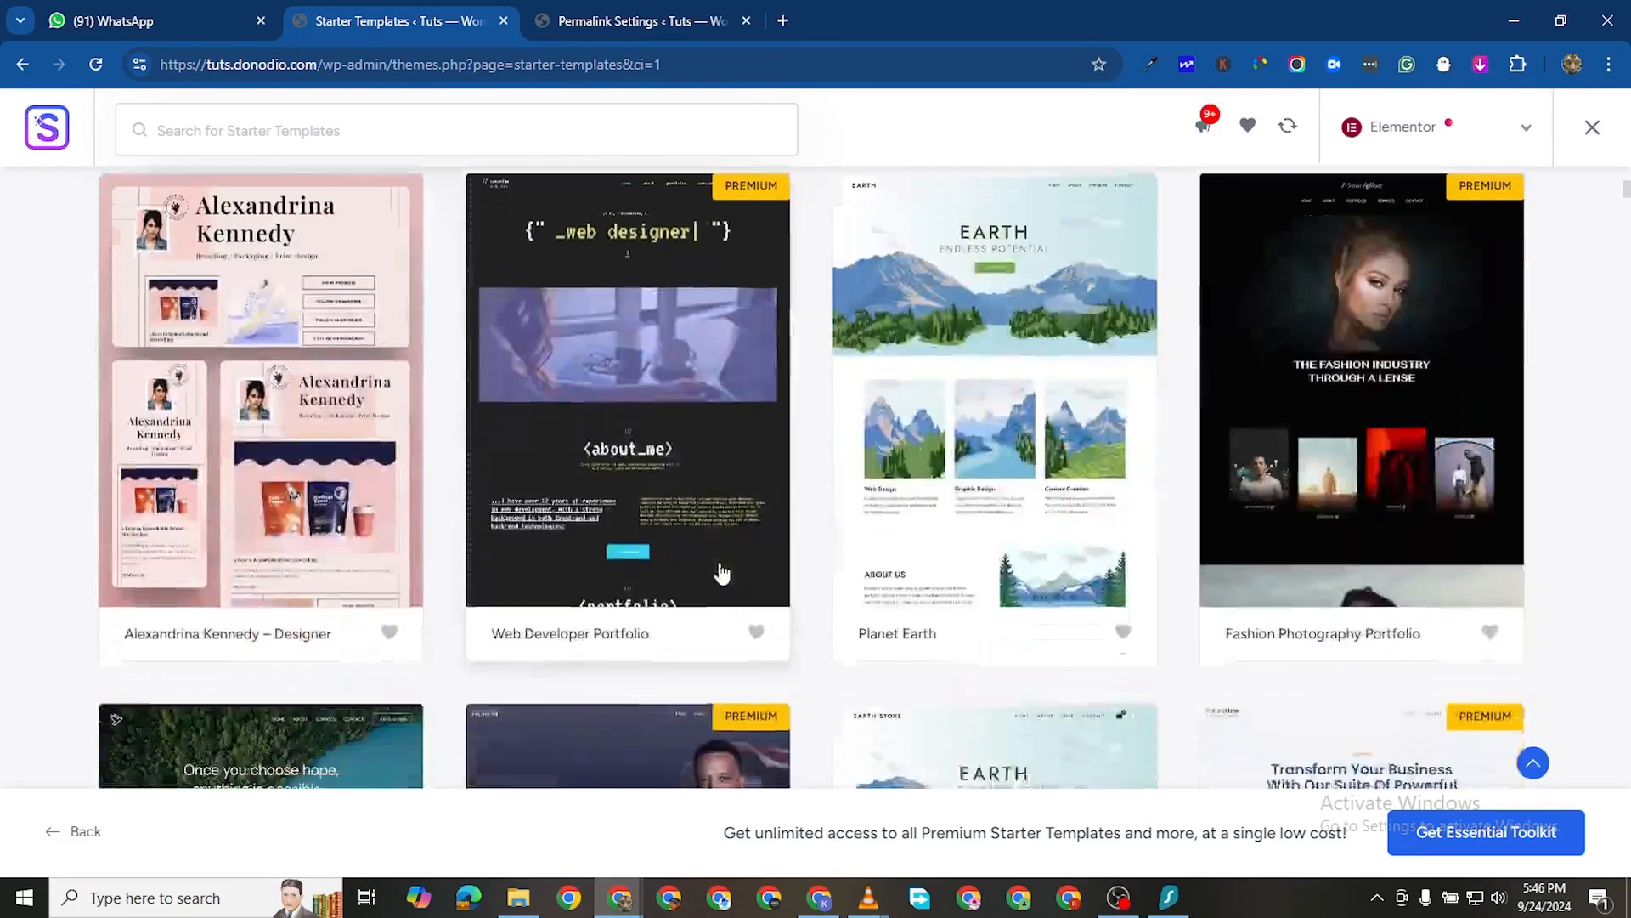
scroll(722, 574, "down", 18)
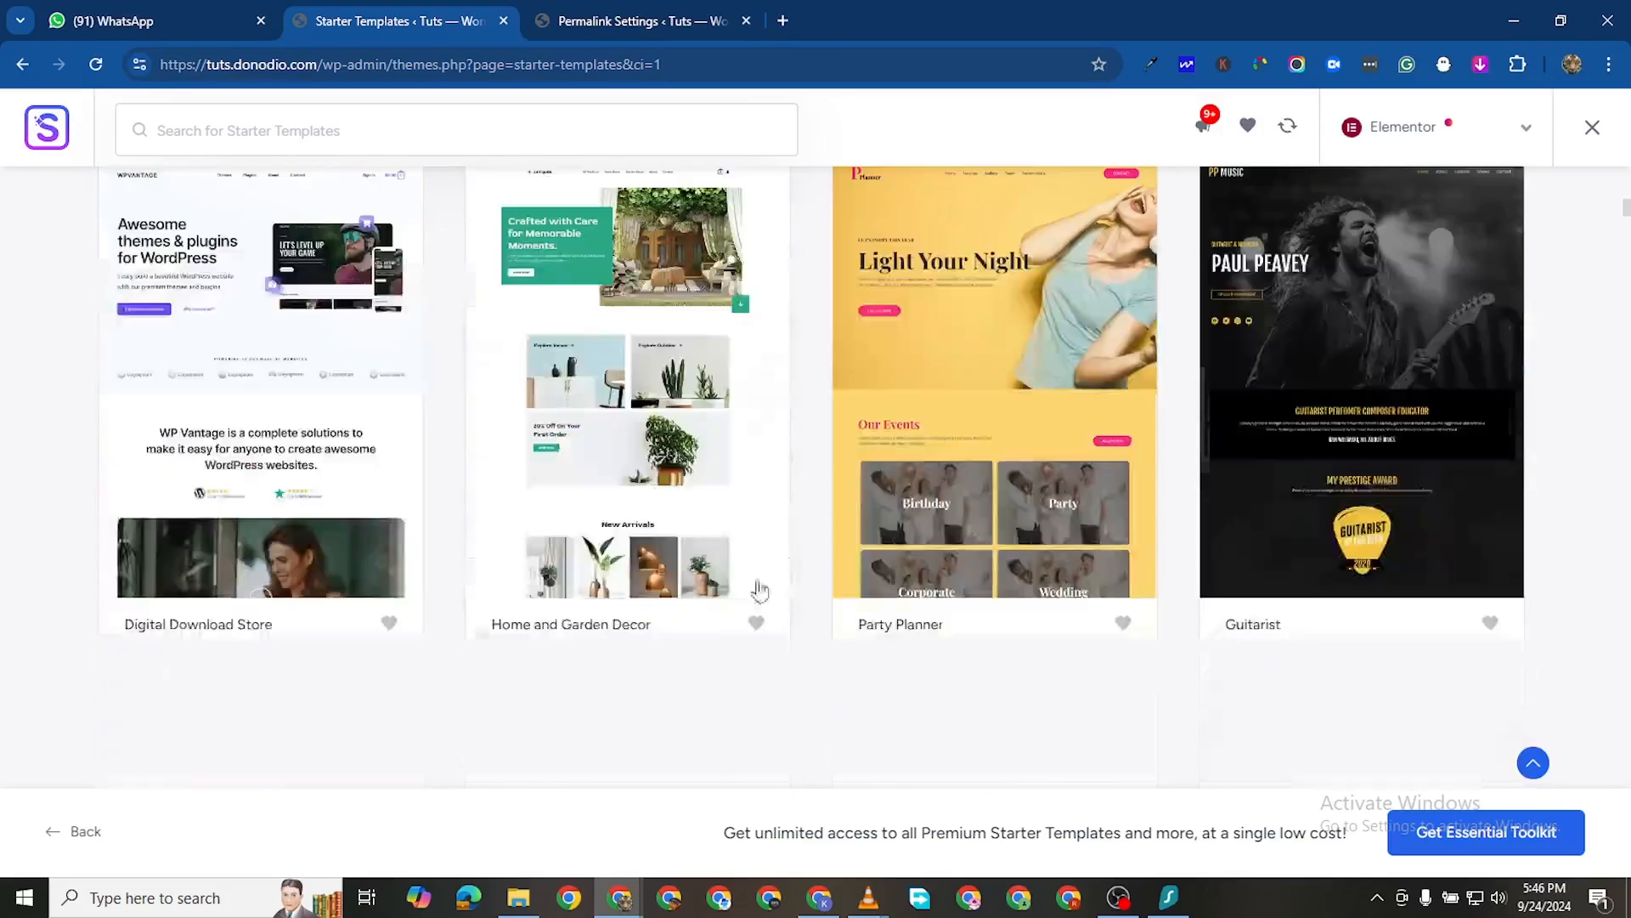
scroll(758, 589, "down", 16)
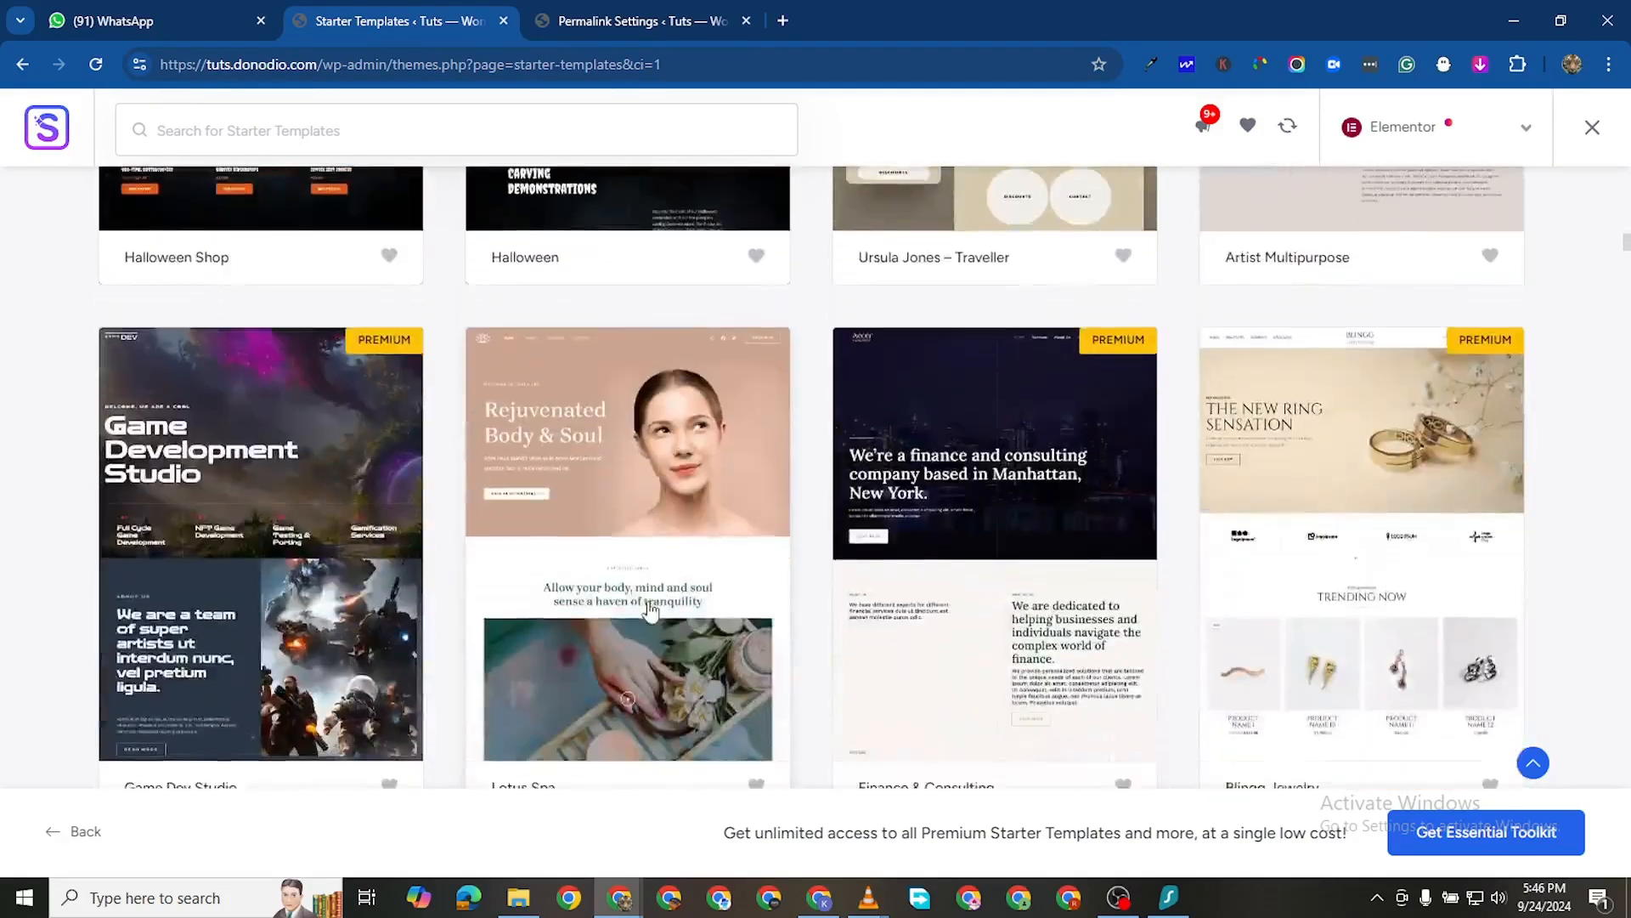
scroll(650, 607, "down", 6)
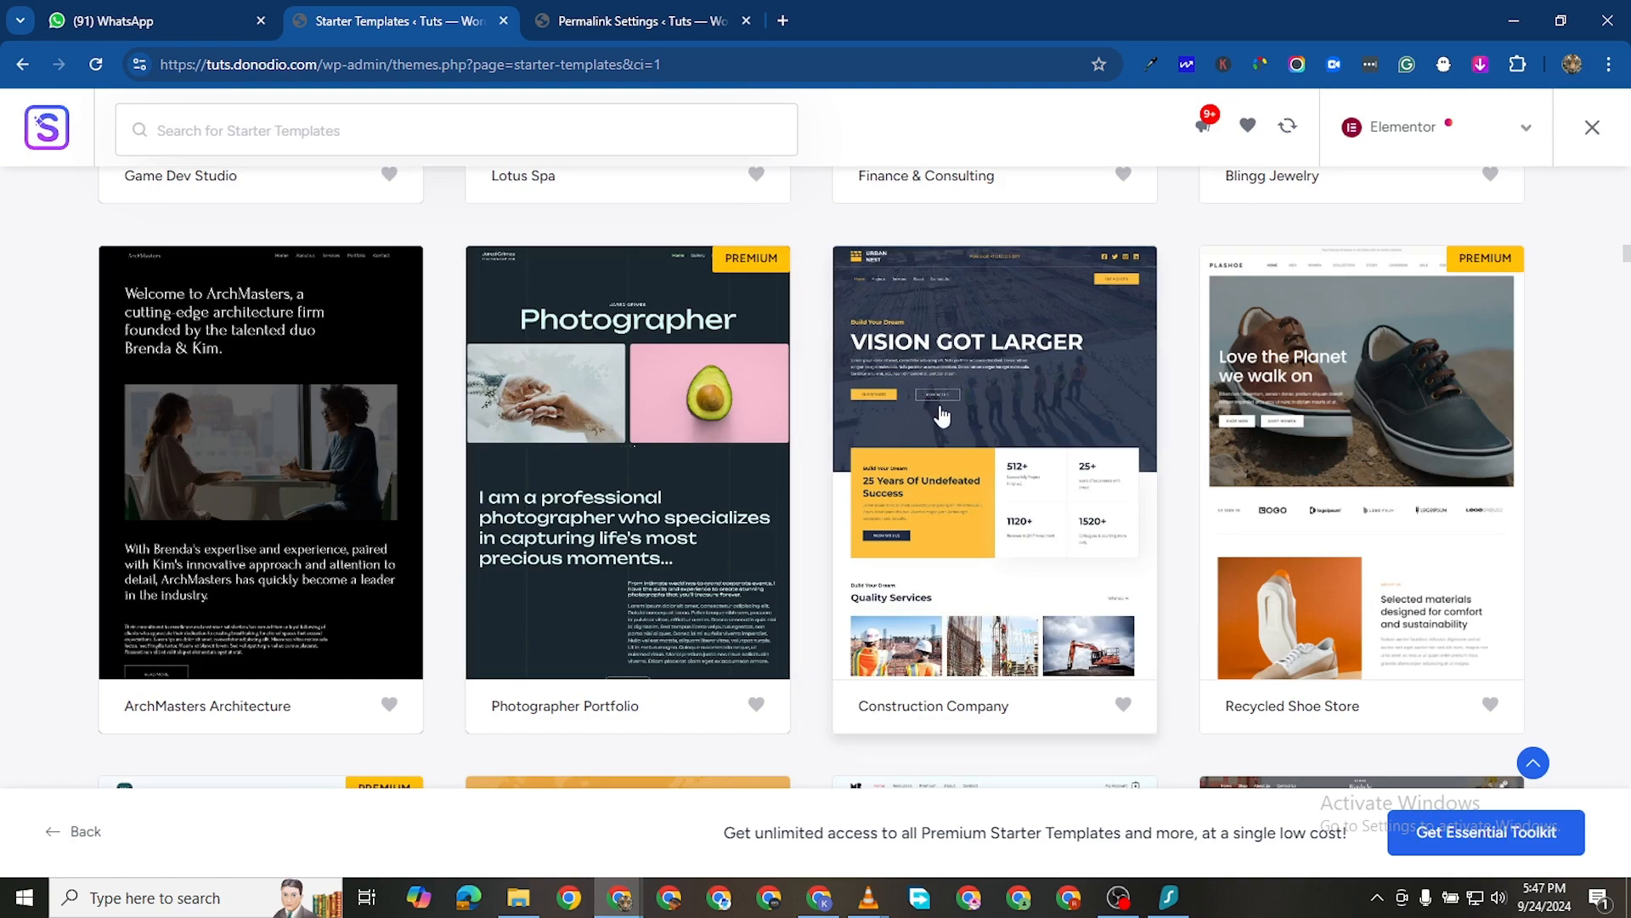
scroll(936, 411, "down", 5)
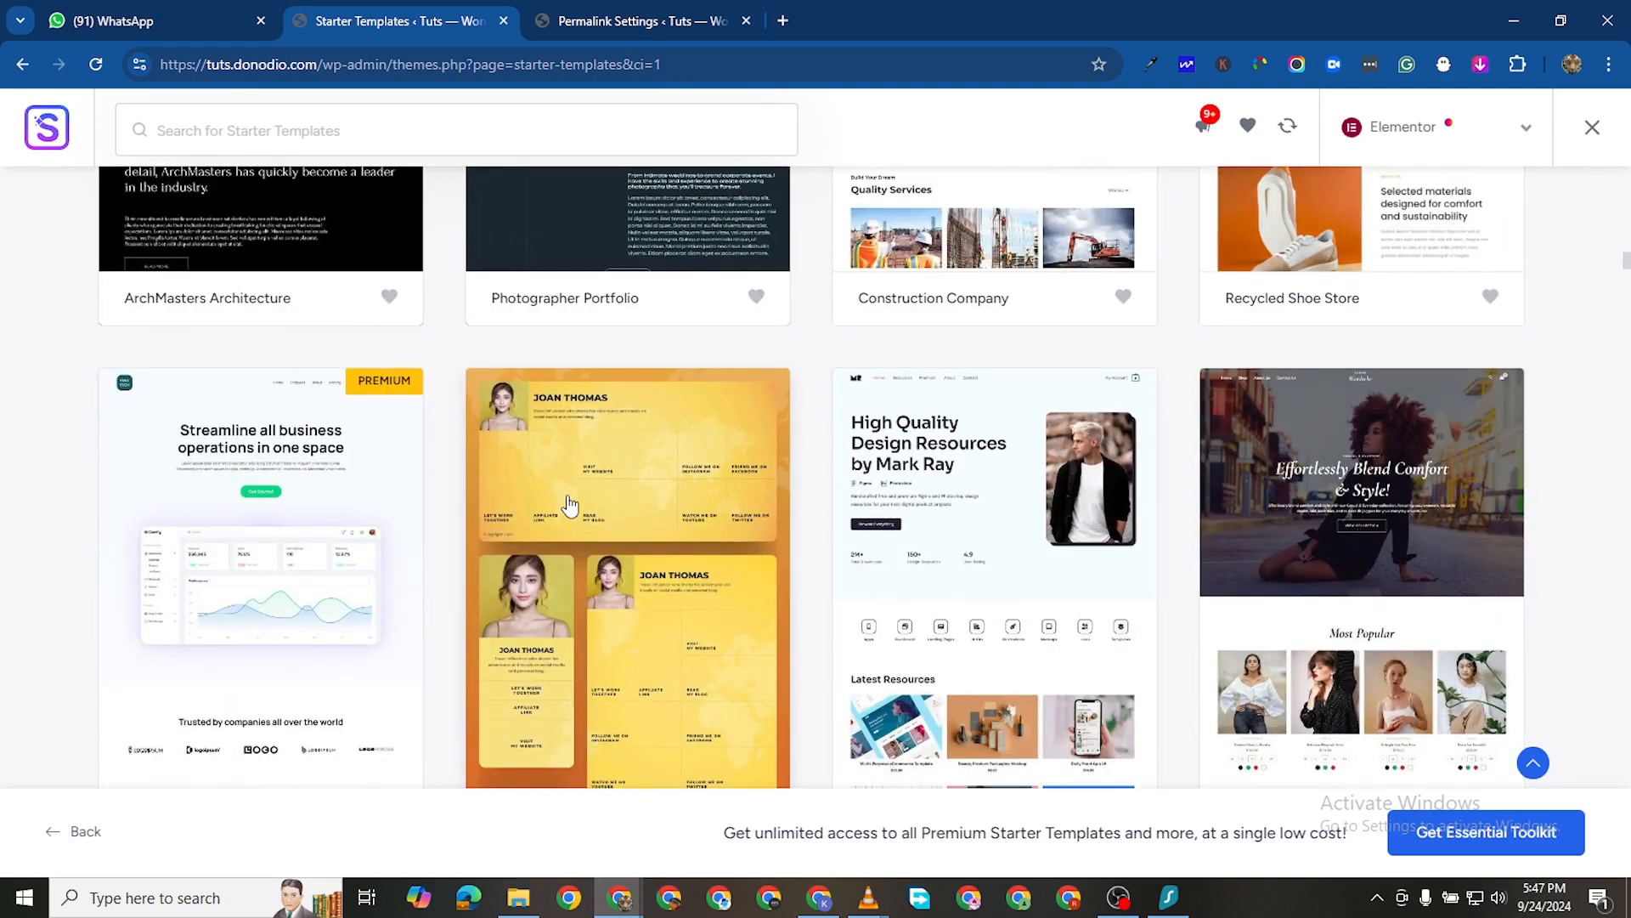
scroll(684, 480, "down", 6)
scroll(677, 470, "down", 6)
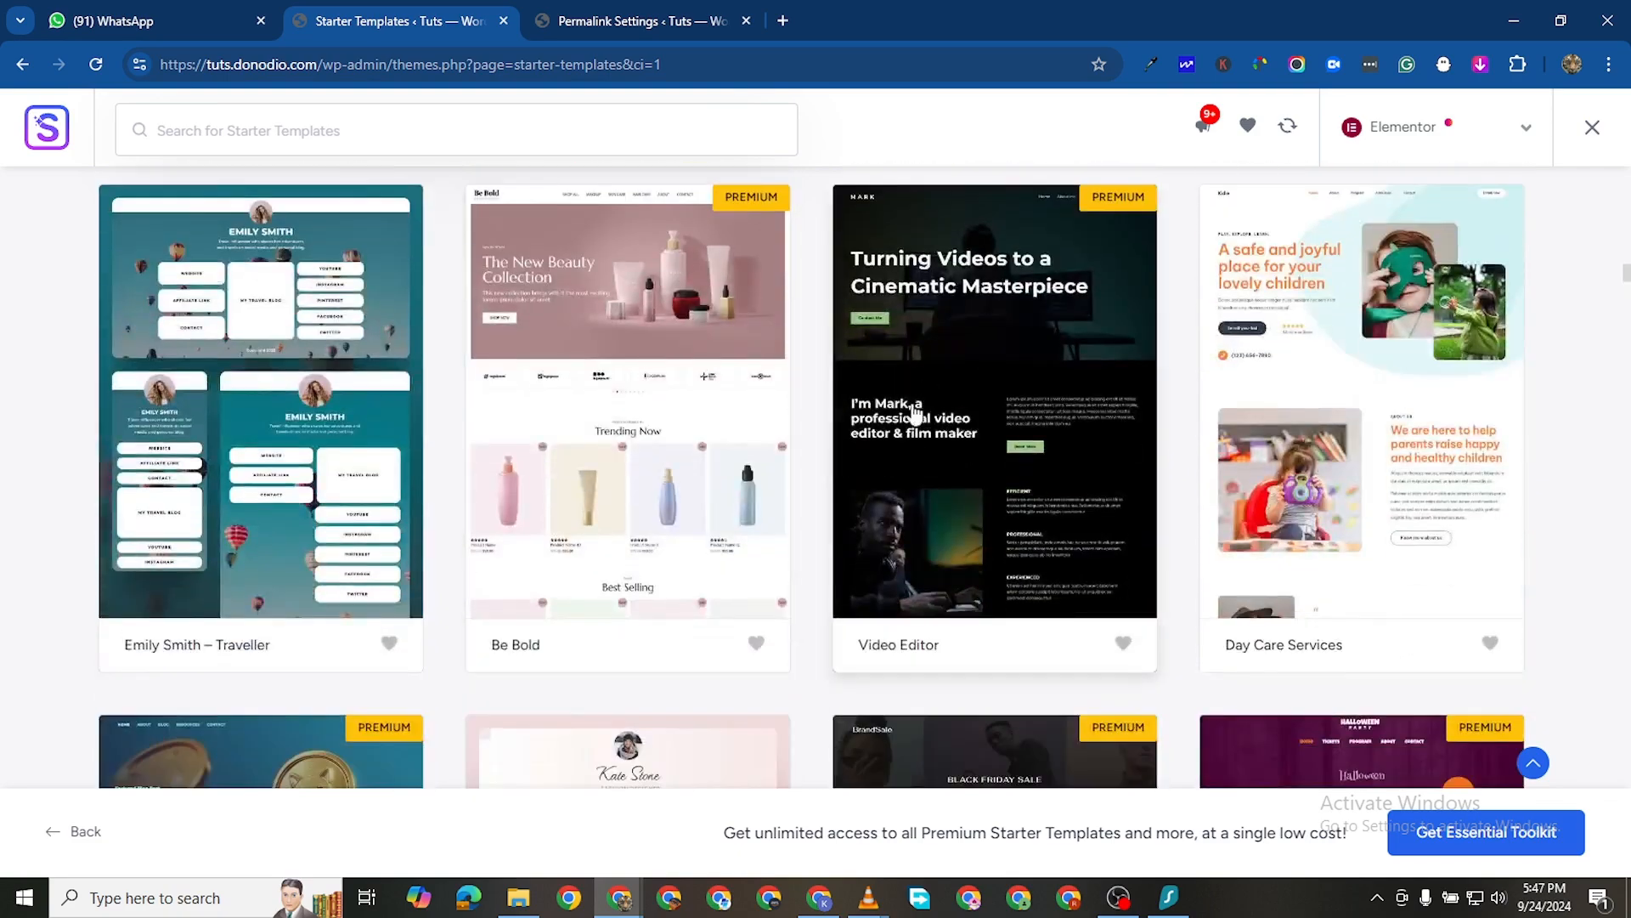
scroll(841, 518, "down", 20)
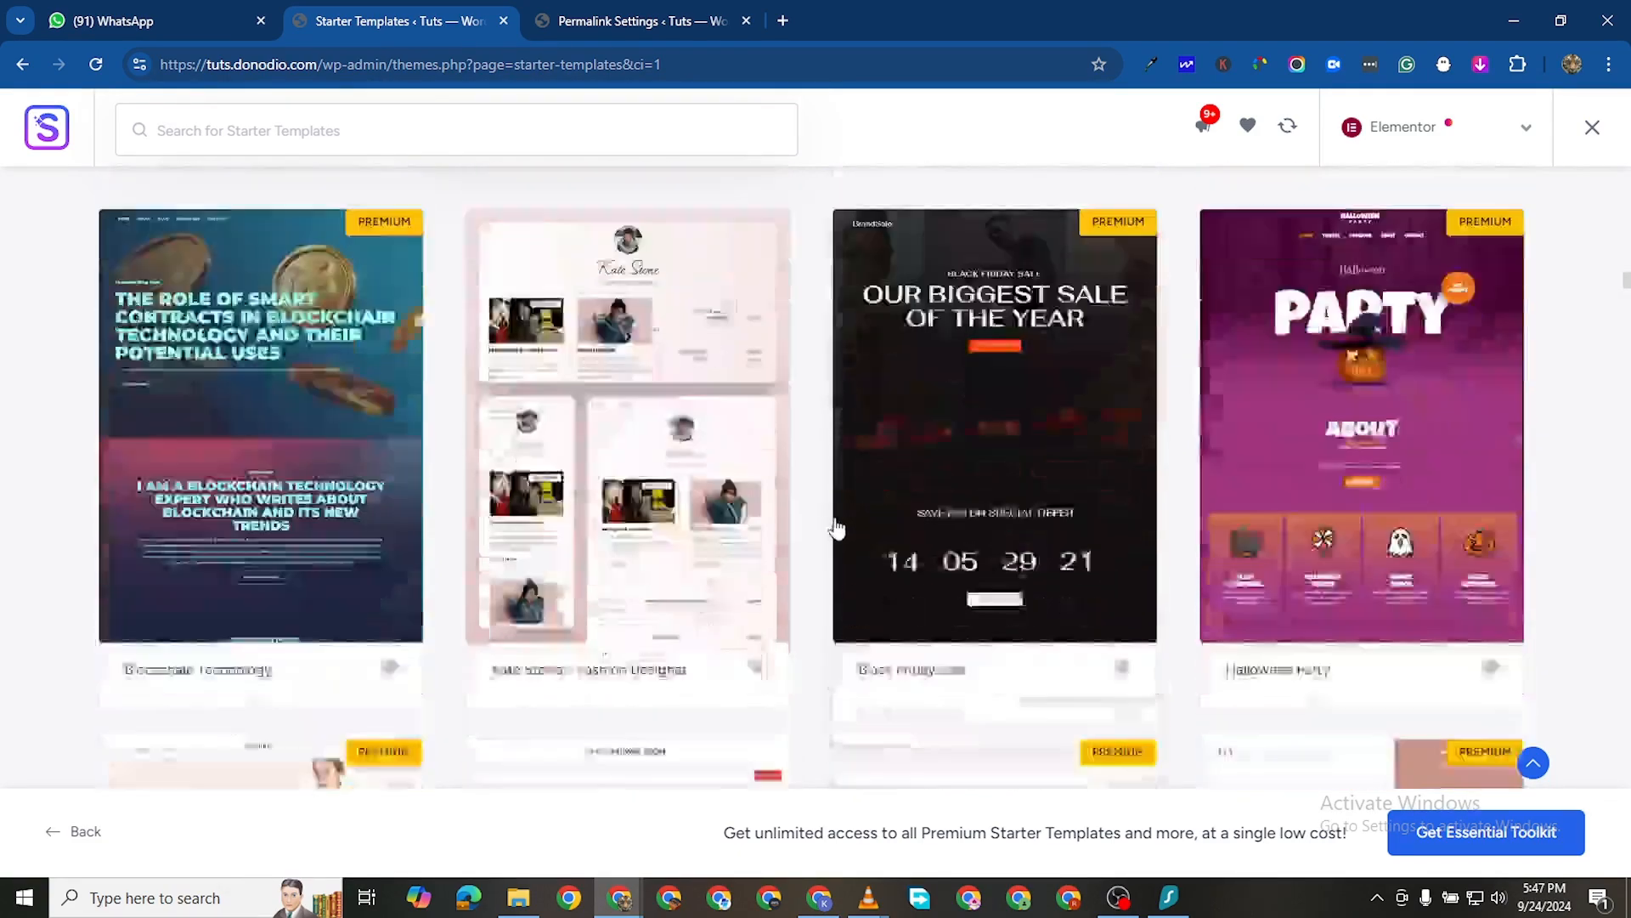
scroll(846, 473, "up", 20)
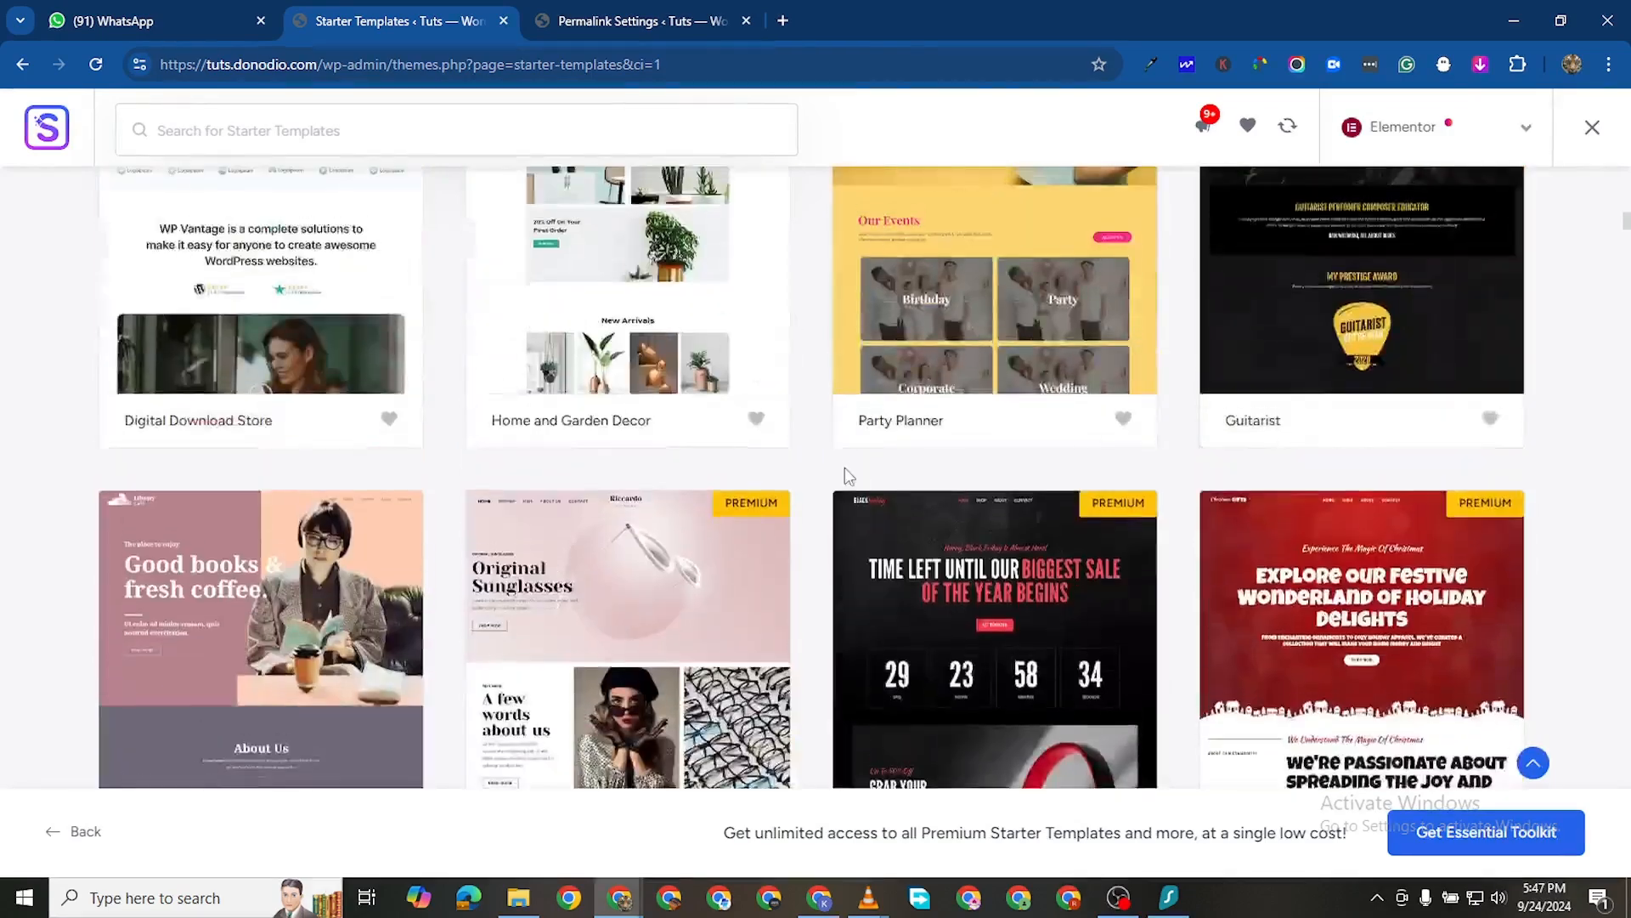
scroll(756, 501, "up", 5)
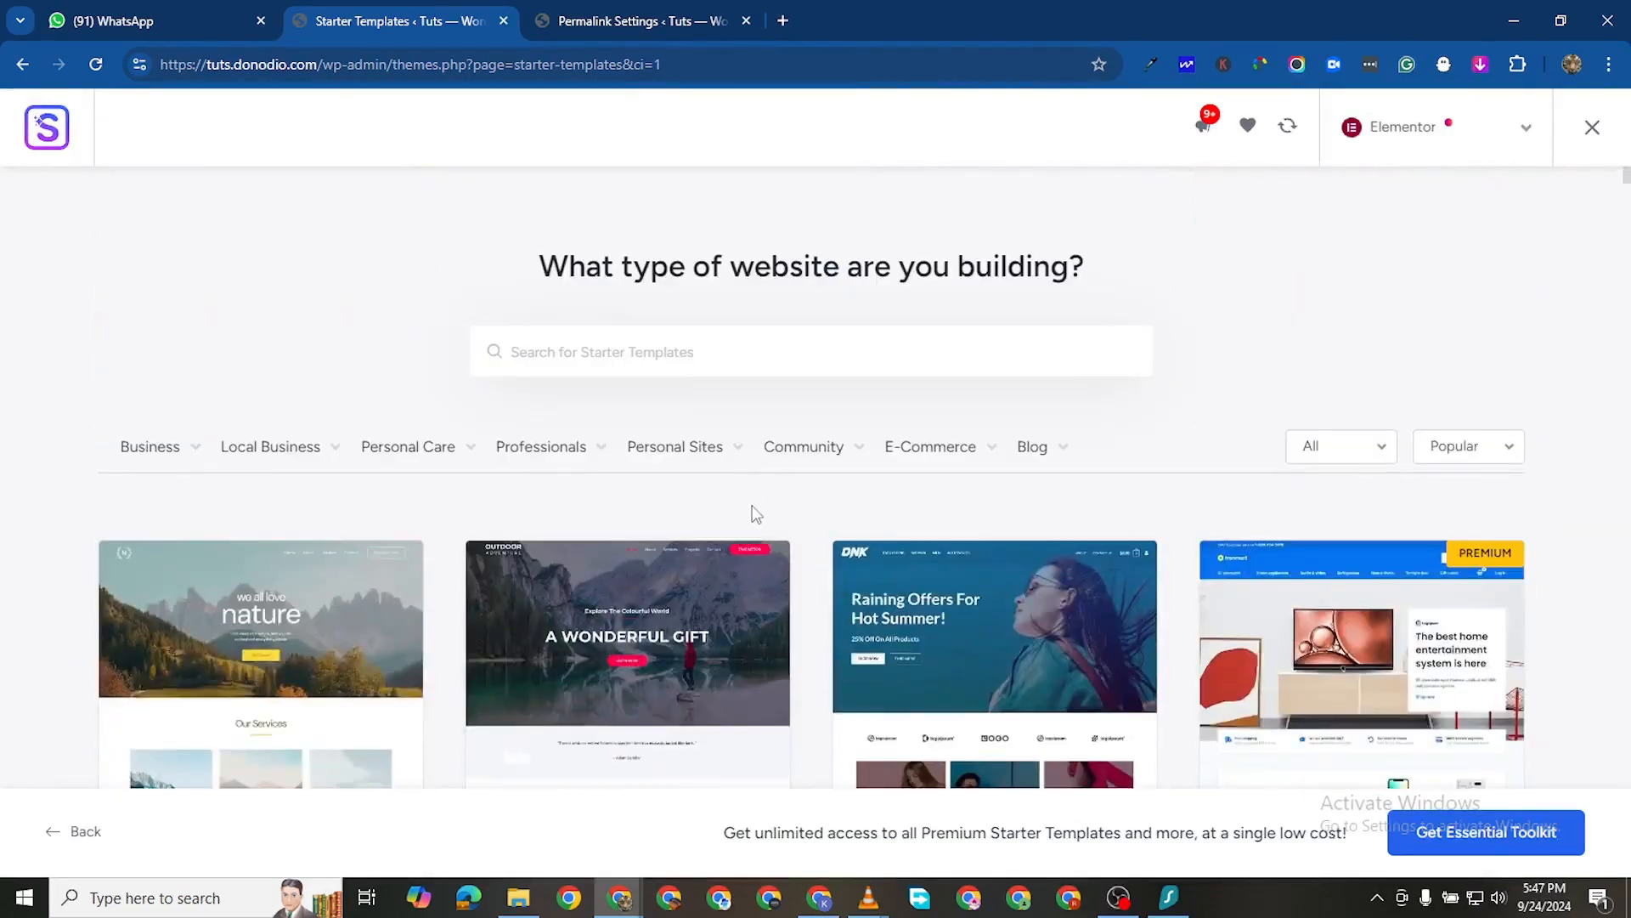
Select the Love Nature template, look through its page preview and continue with the original font pair and color palette
scroll(754, 514, "down", 3)
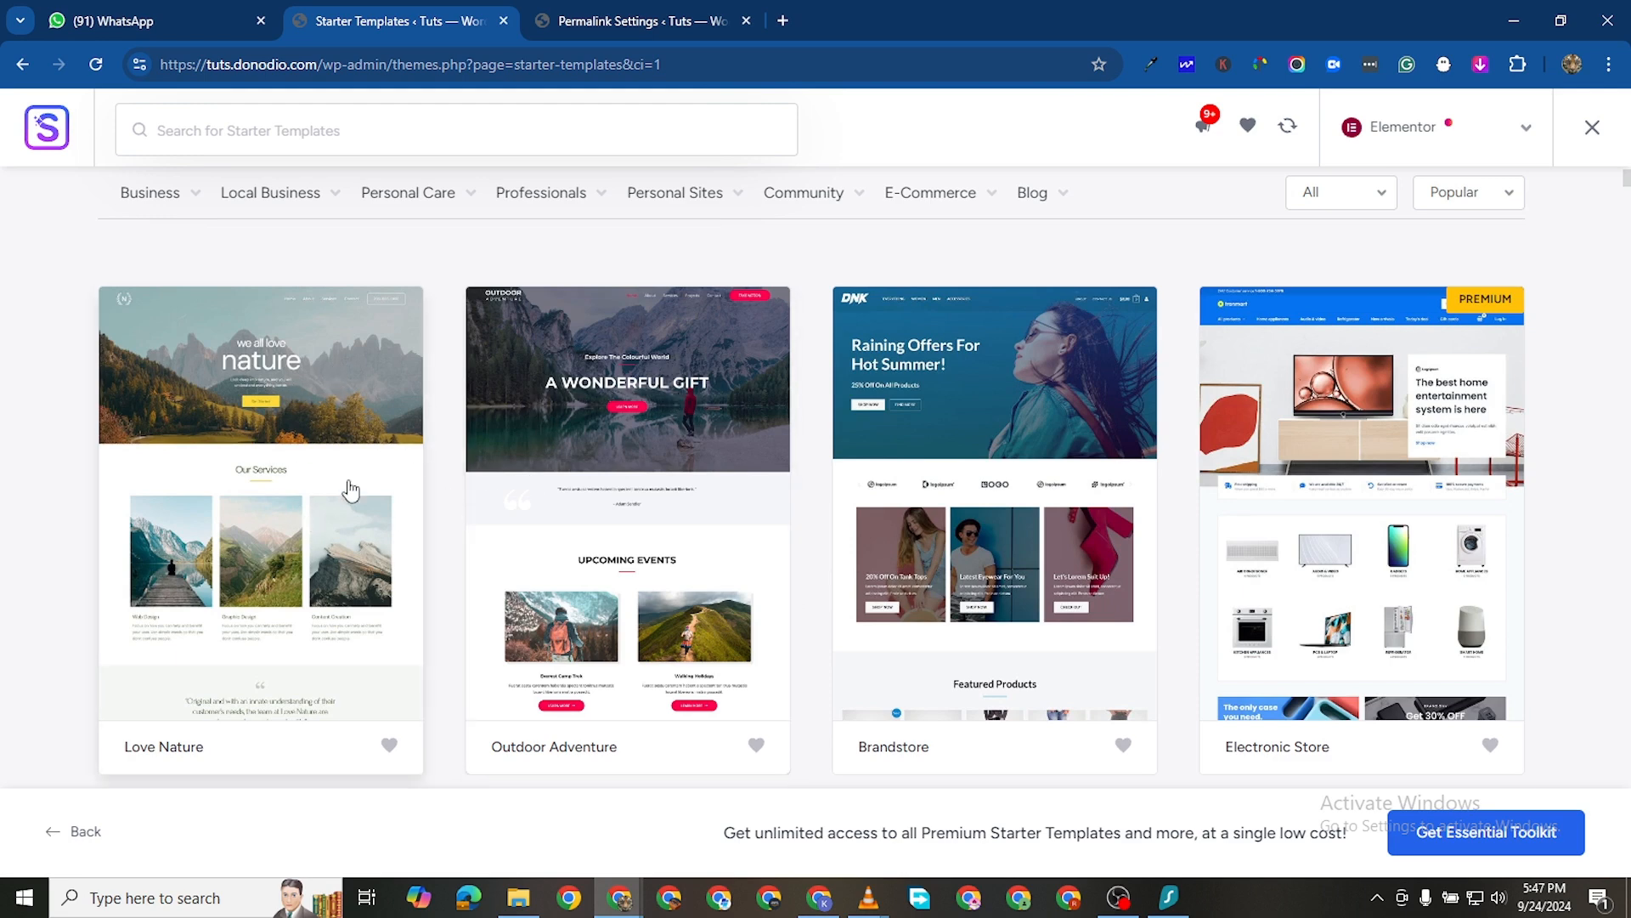
left_click(305, 402)
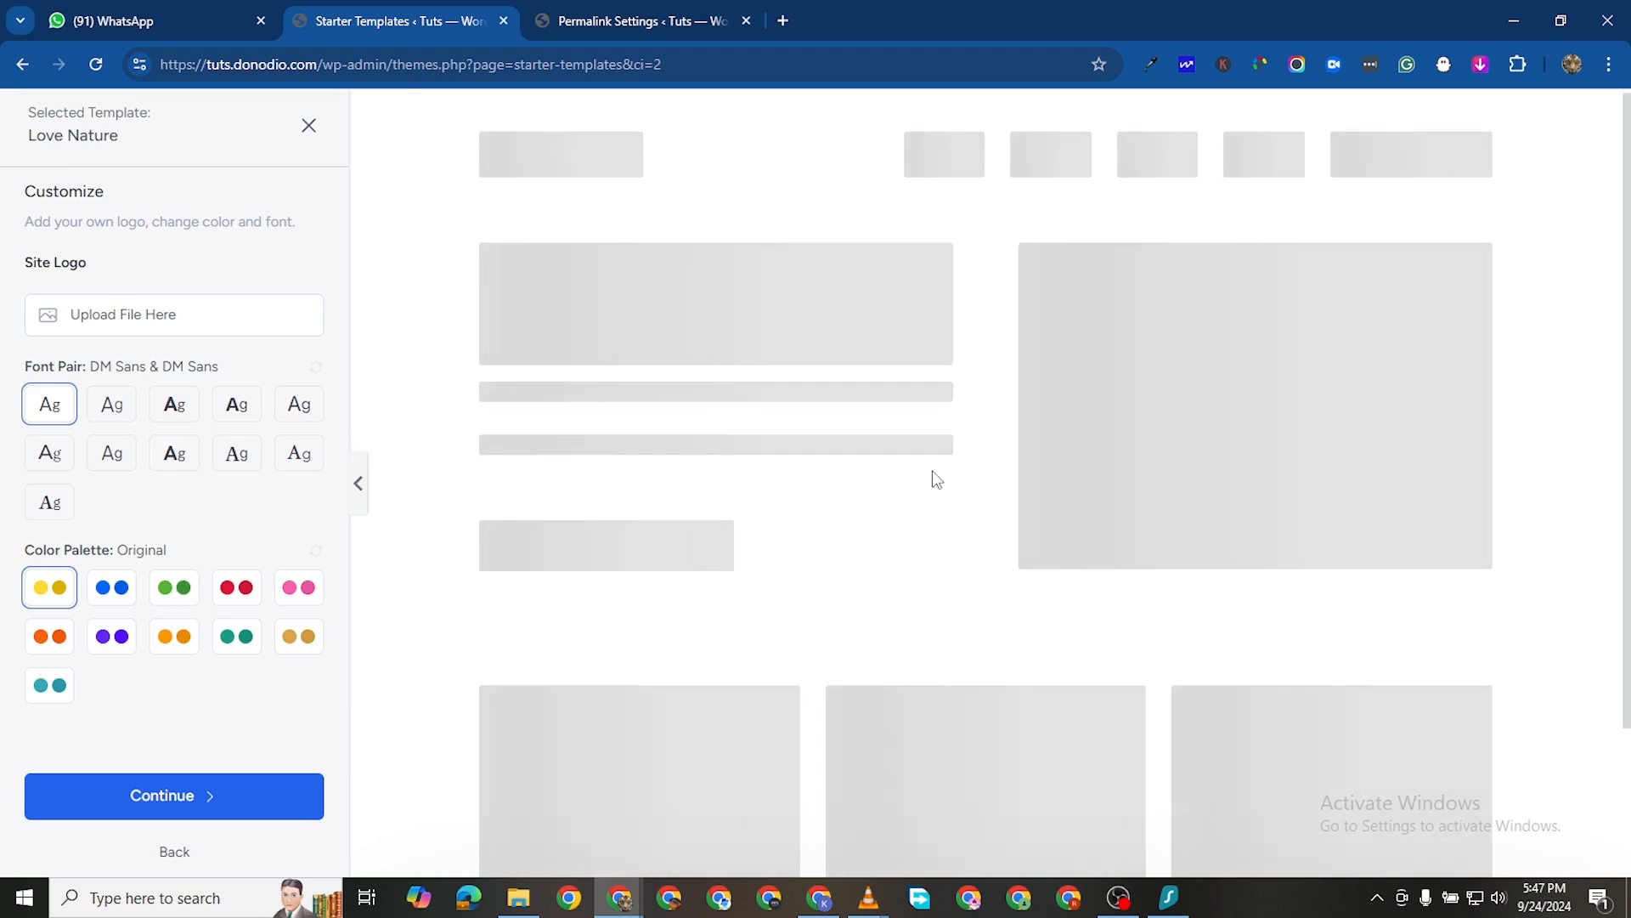
scroll(841, 476, "down", 3)
scroll(860, 502, "down", 10)
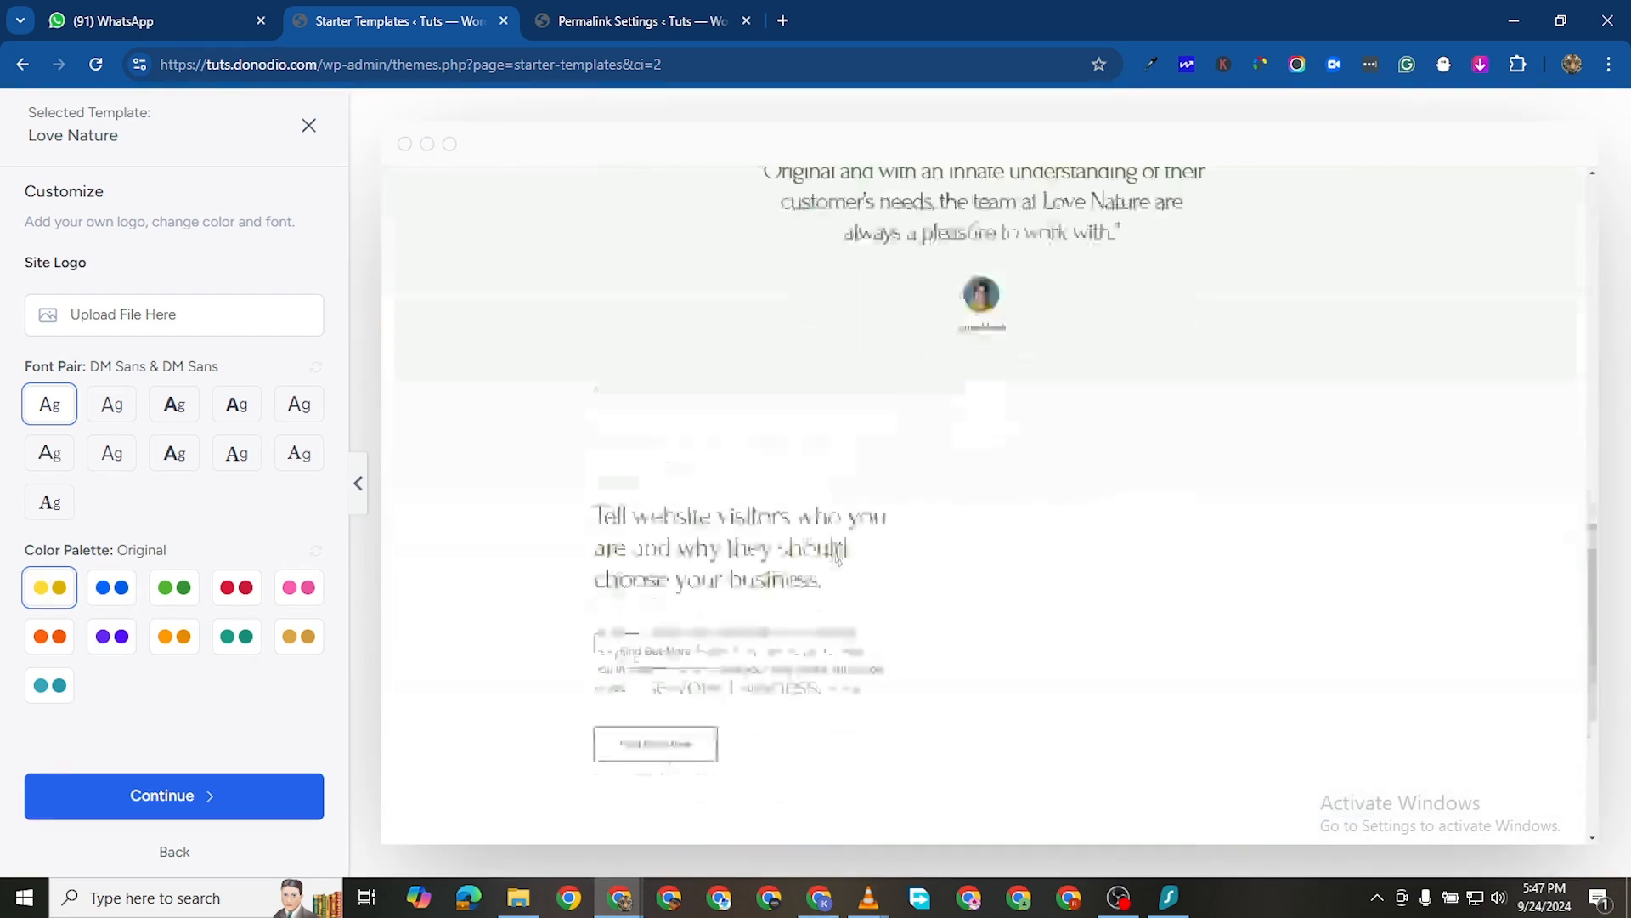
scroll(943, 544, "up", 8)
scroll(951, 505, "up", 5)
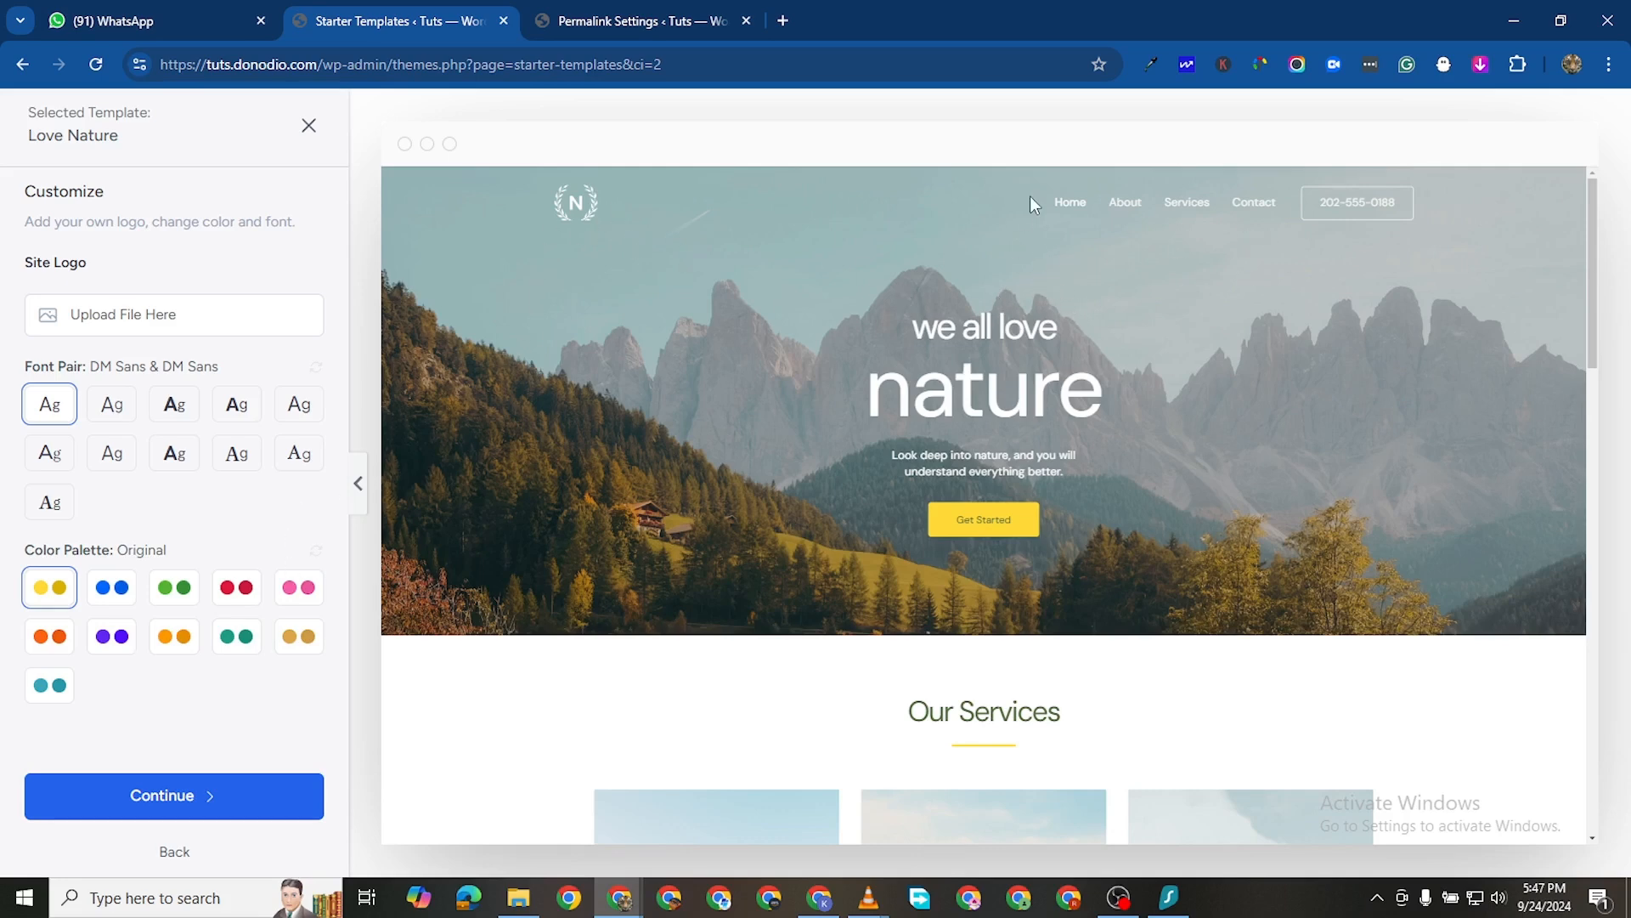
scroll(750, 478, "down", 5)
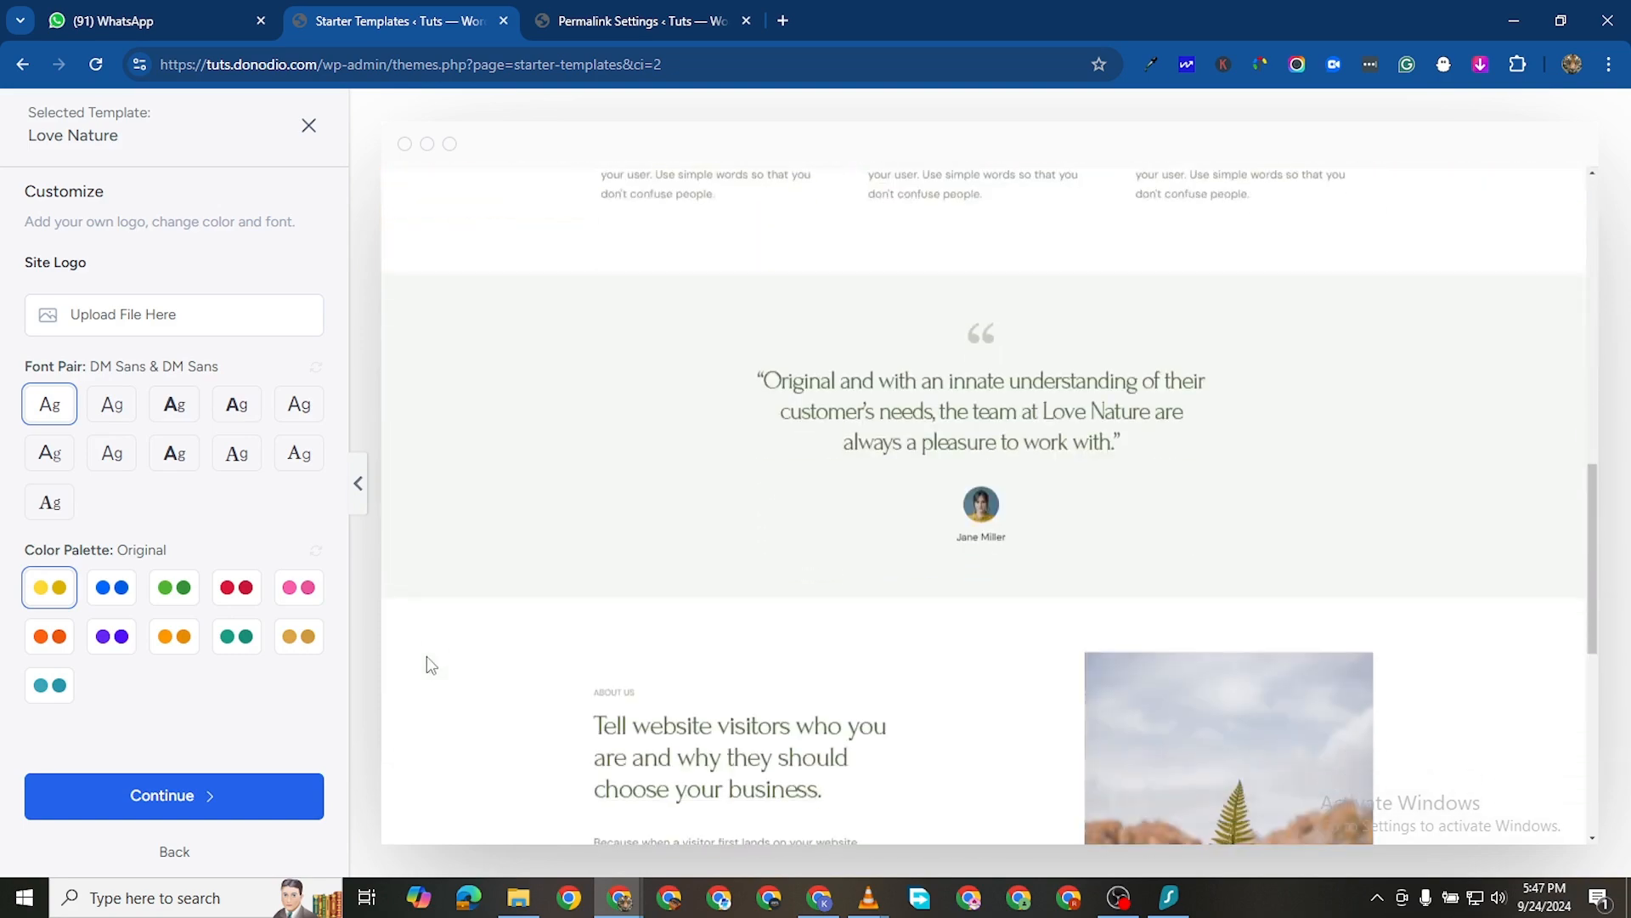
left_click(129, 798)
Skip the optional website features and turn off Share Non-Sensitive Data in the advanced options
scroll(906, 527, "down", 3)
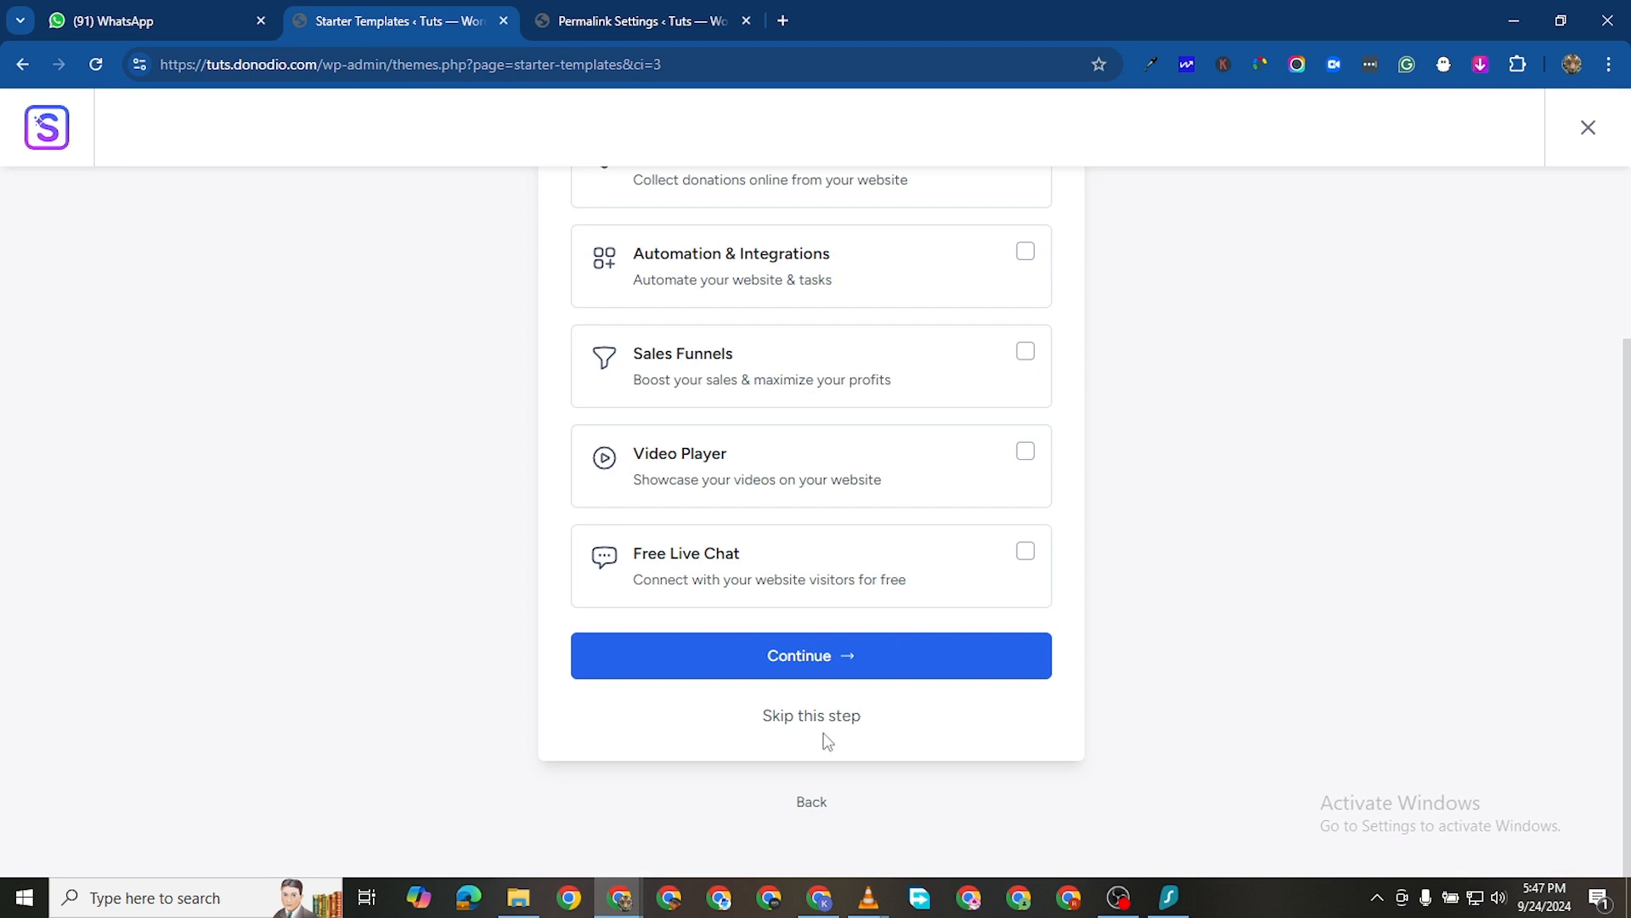
left_click(811, 716)
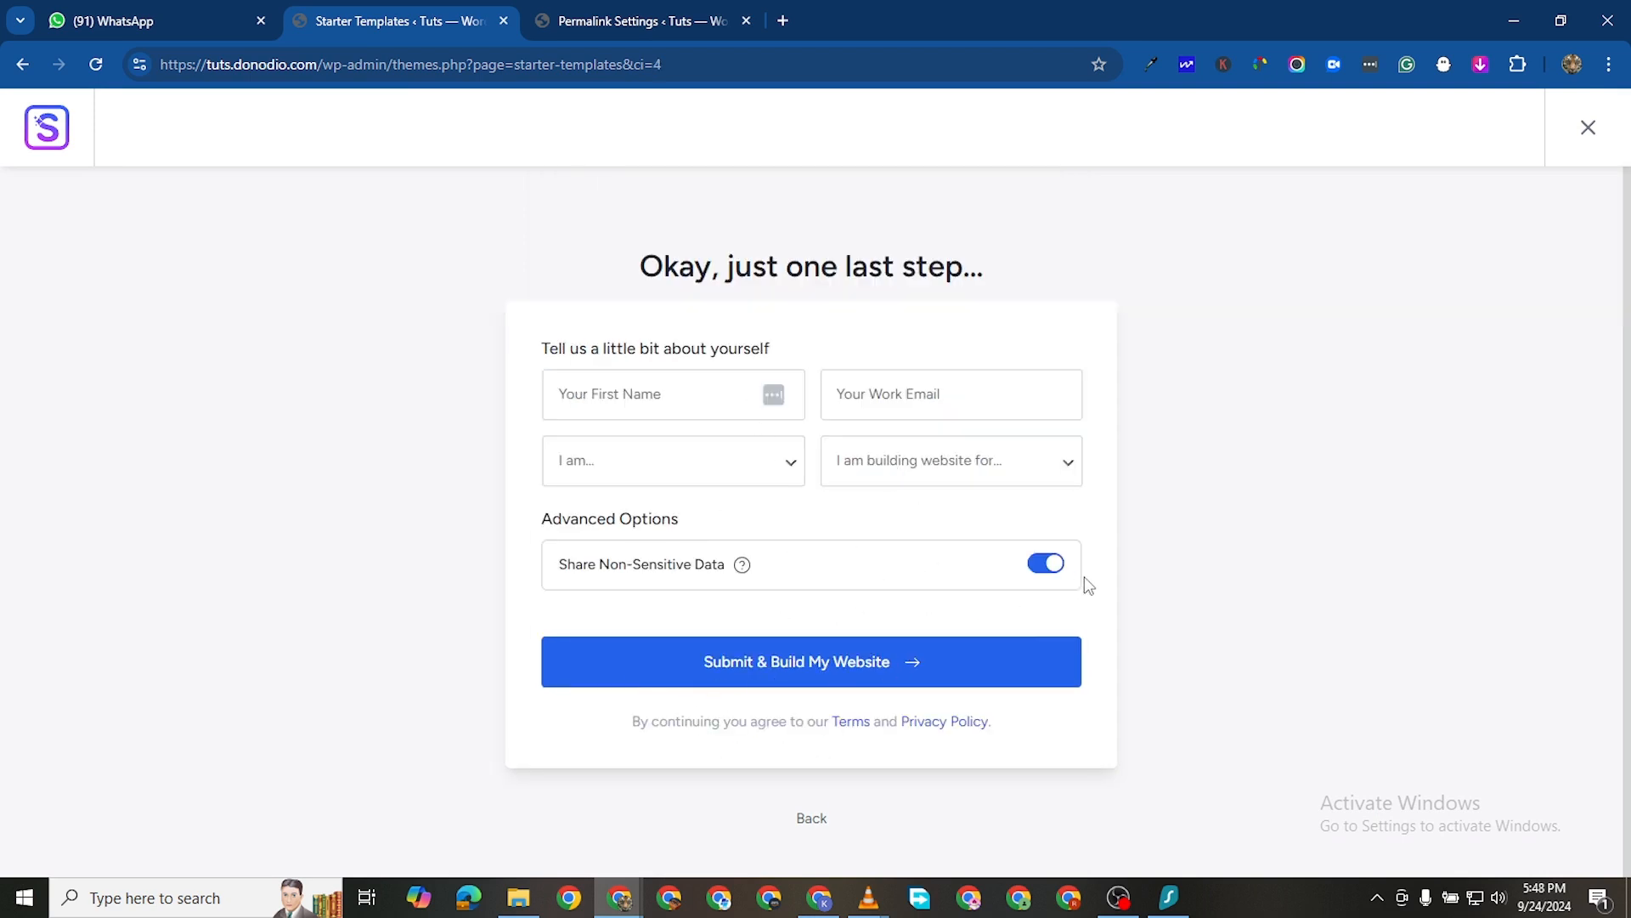
left_click(1053, 564)
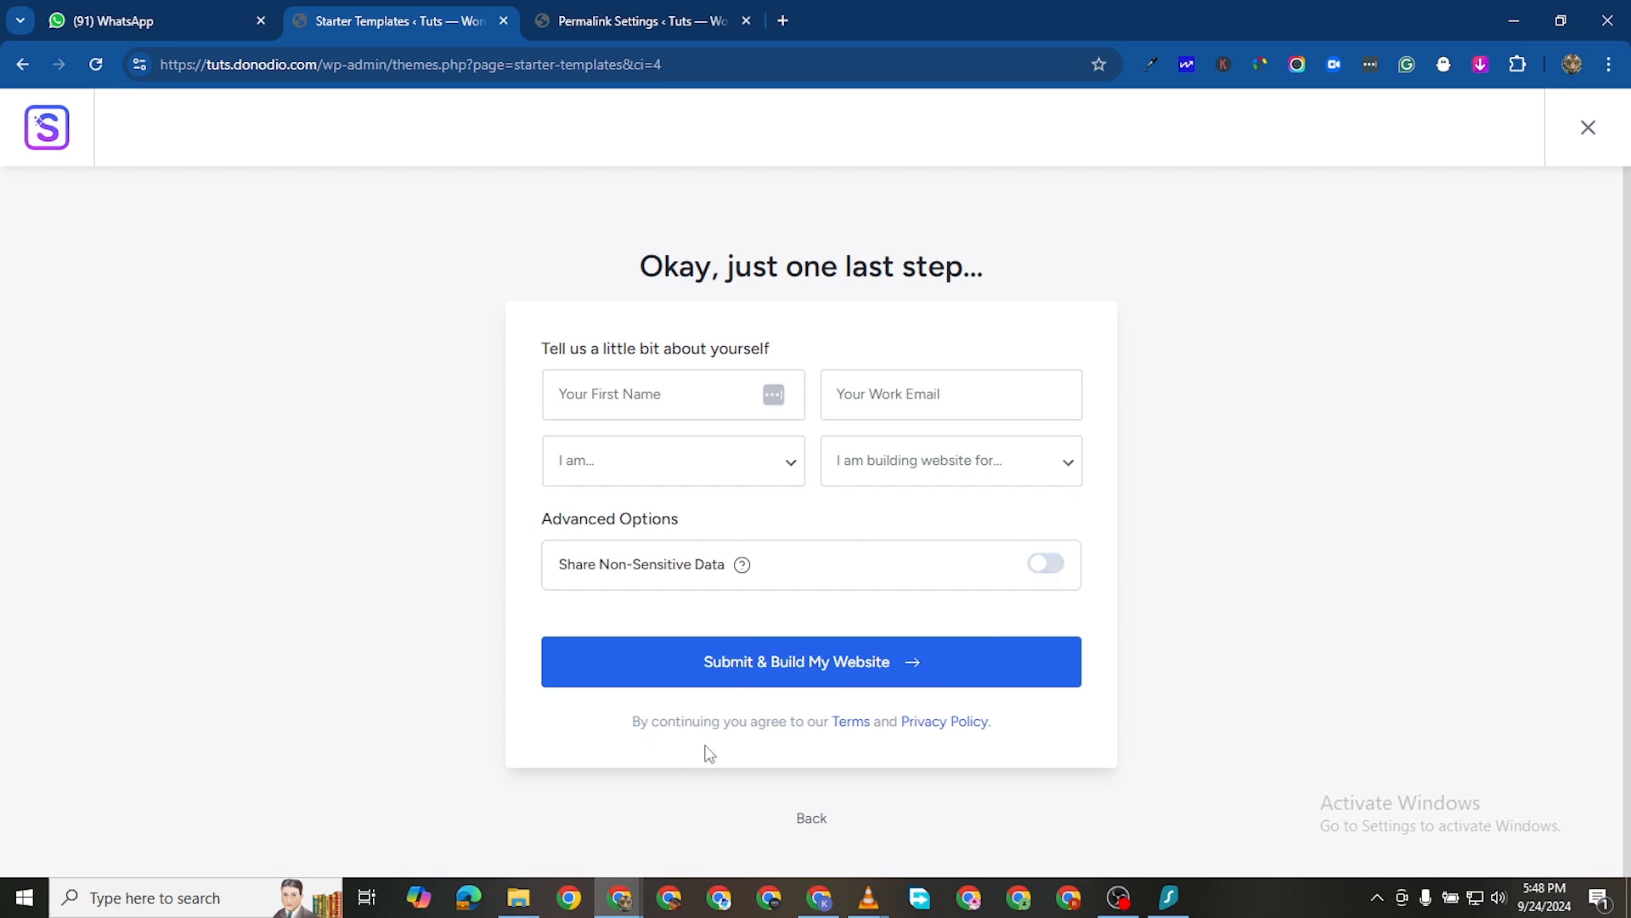
Submit the setup form without personal details to build the website, and view the imported home page down to its footer
left_click(828, 671)
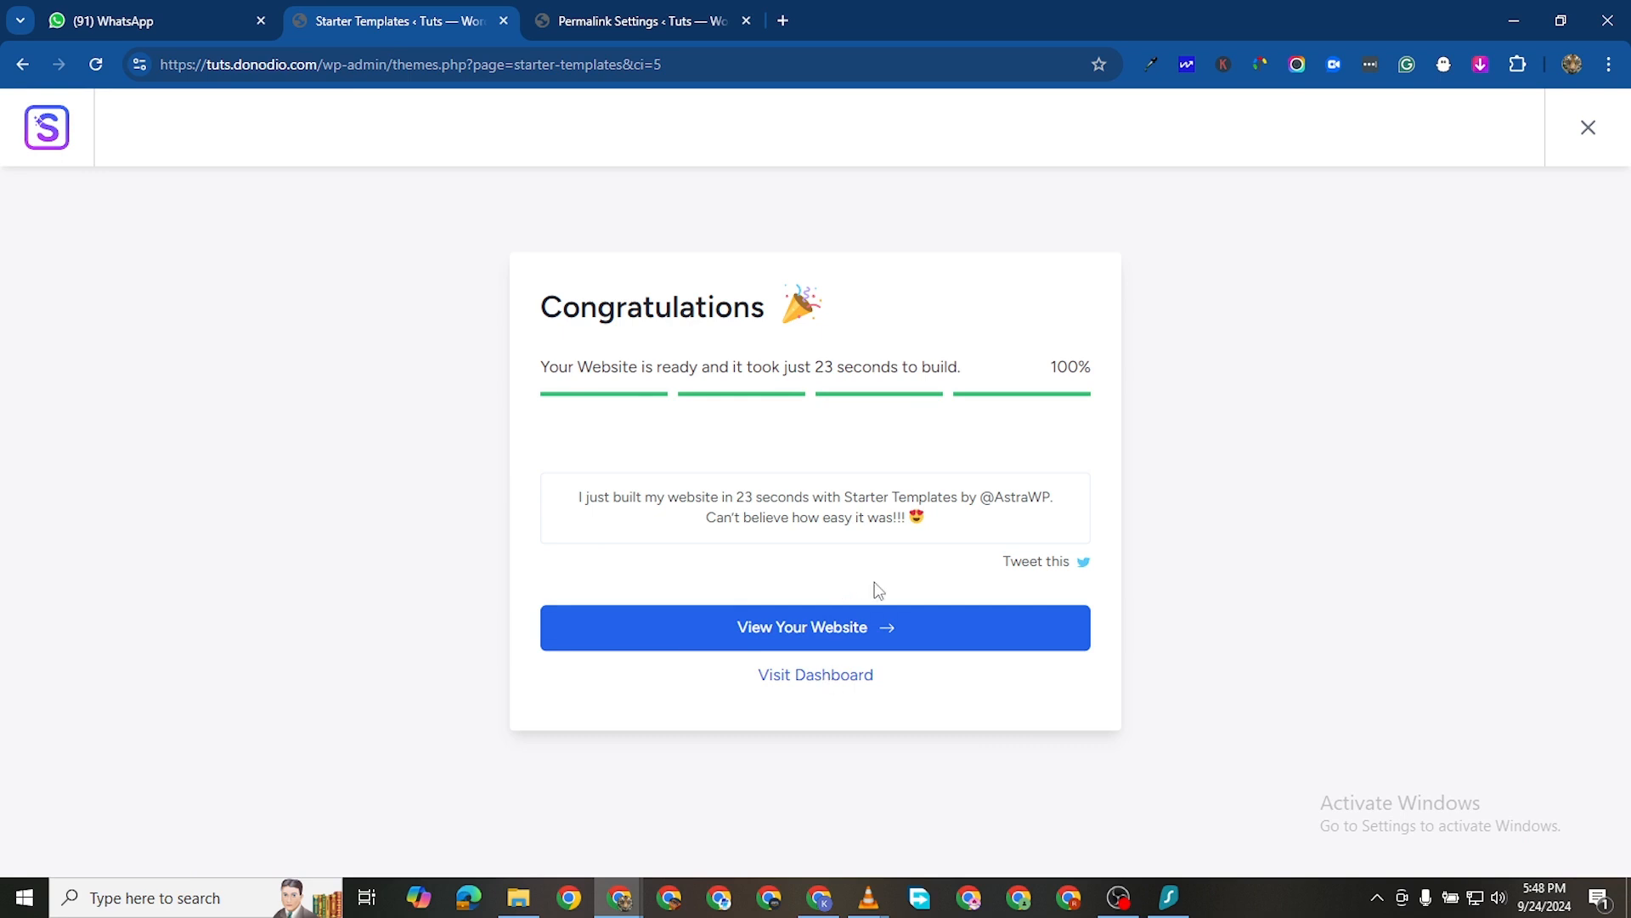
left_click(818, 633)
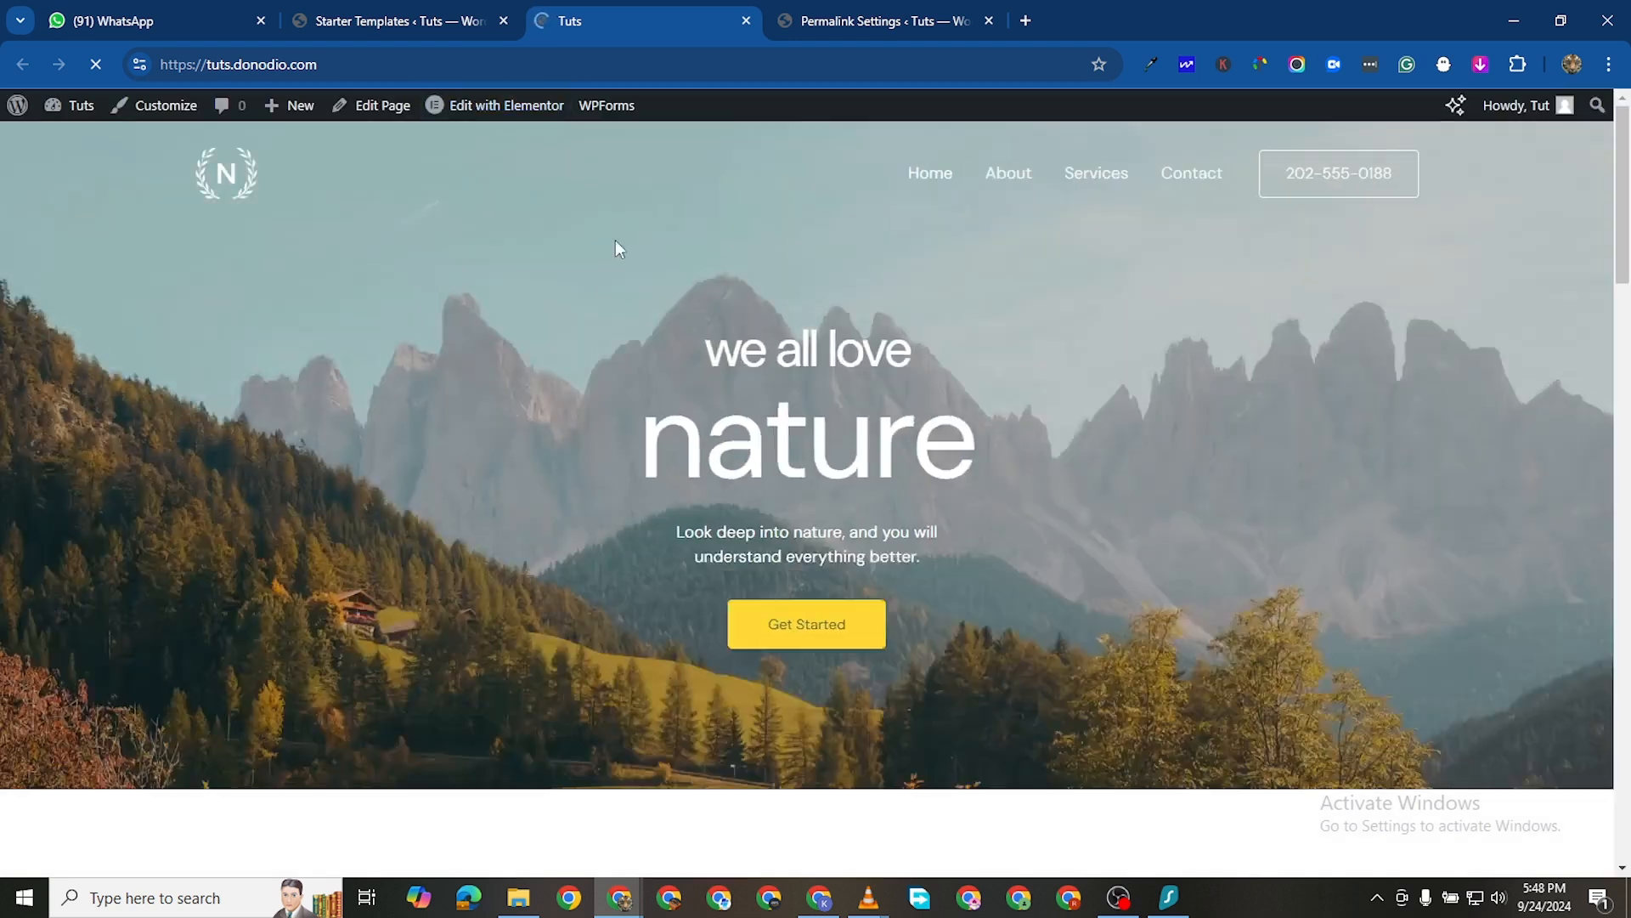
scroll(679, 476, "down", 12)
scroll(705, 467, "down", 8)
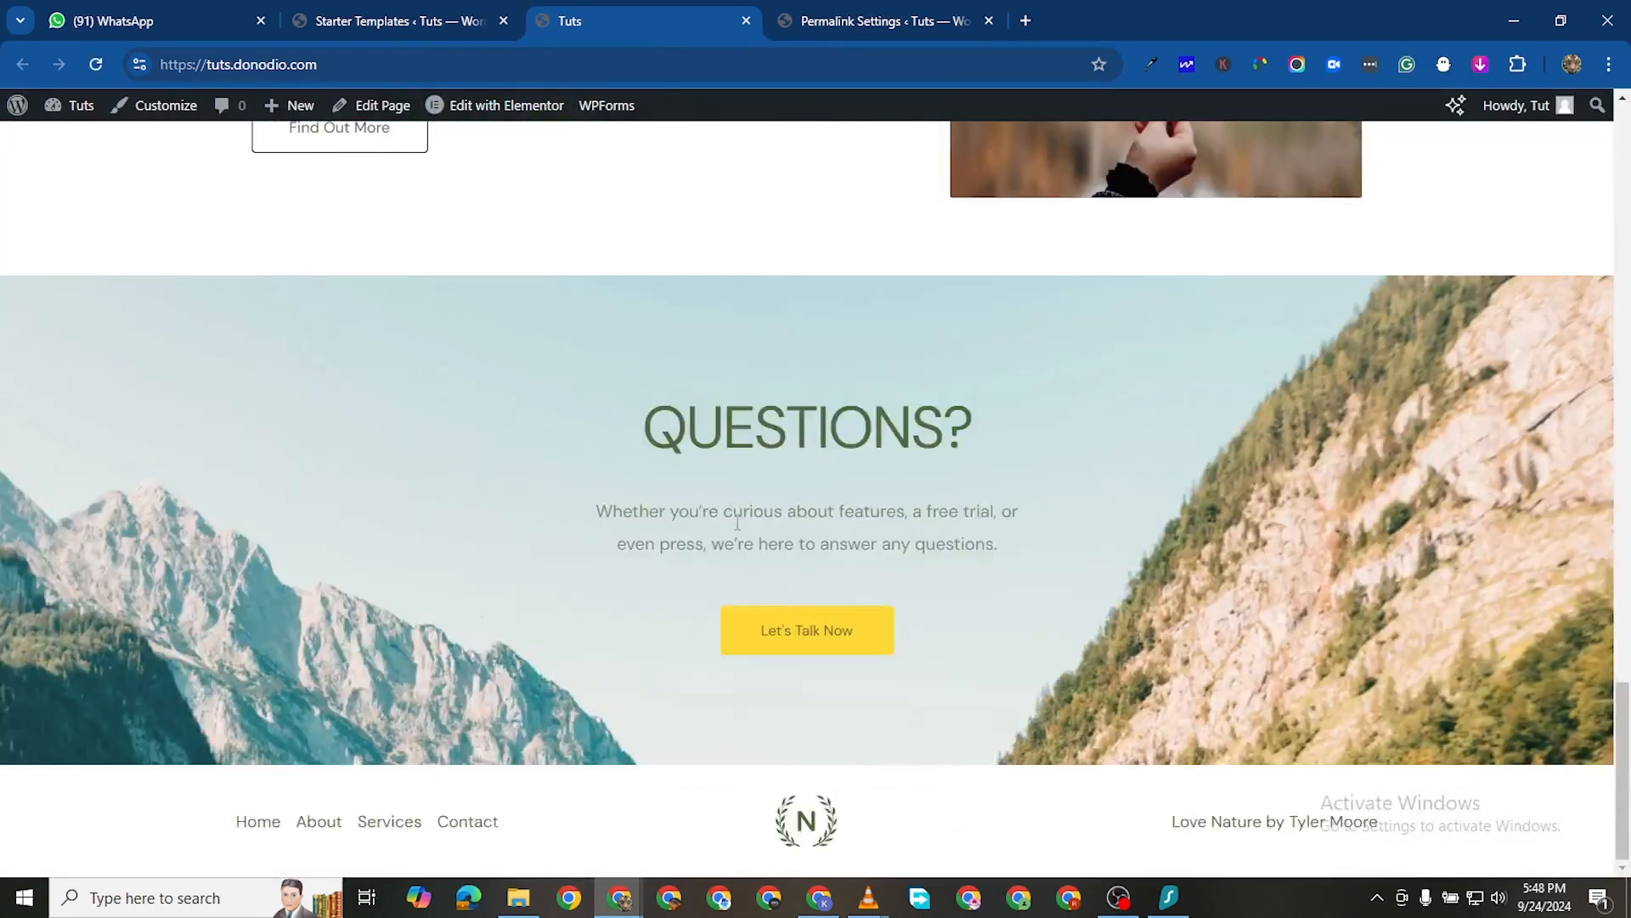
scroll(748, 562, "up", 20)
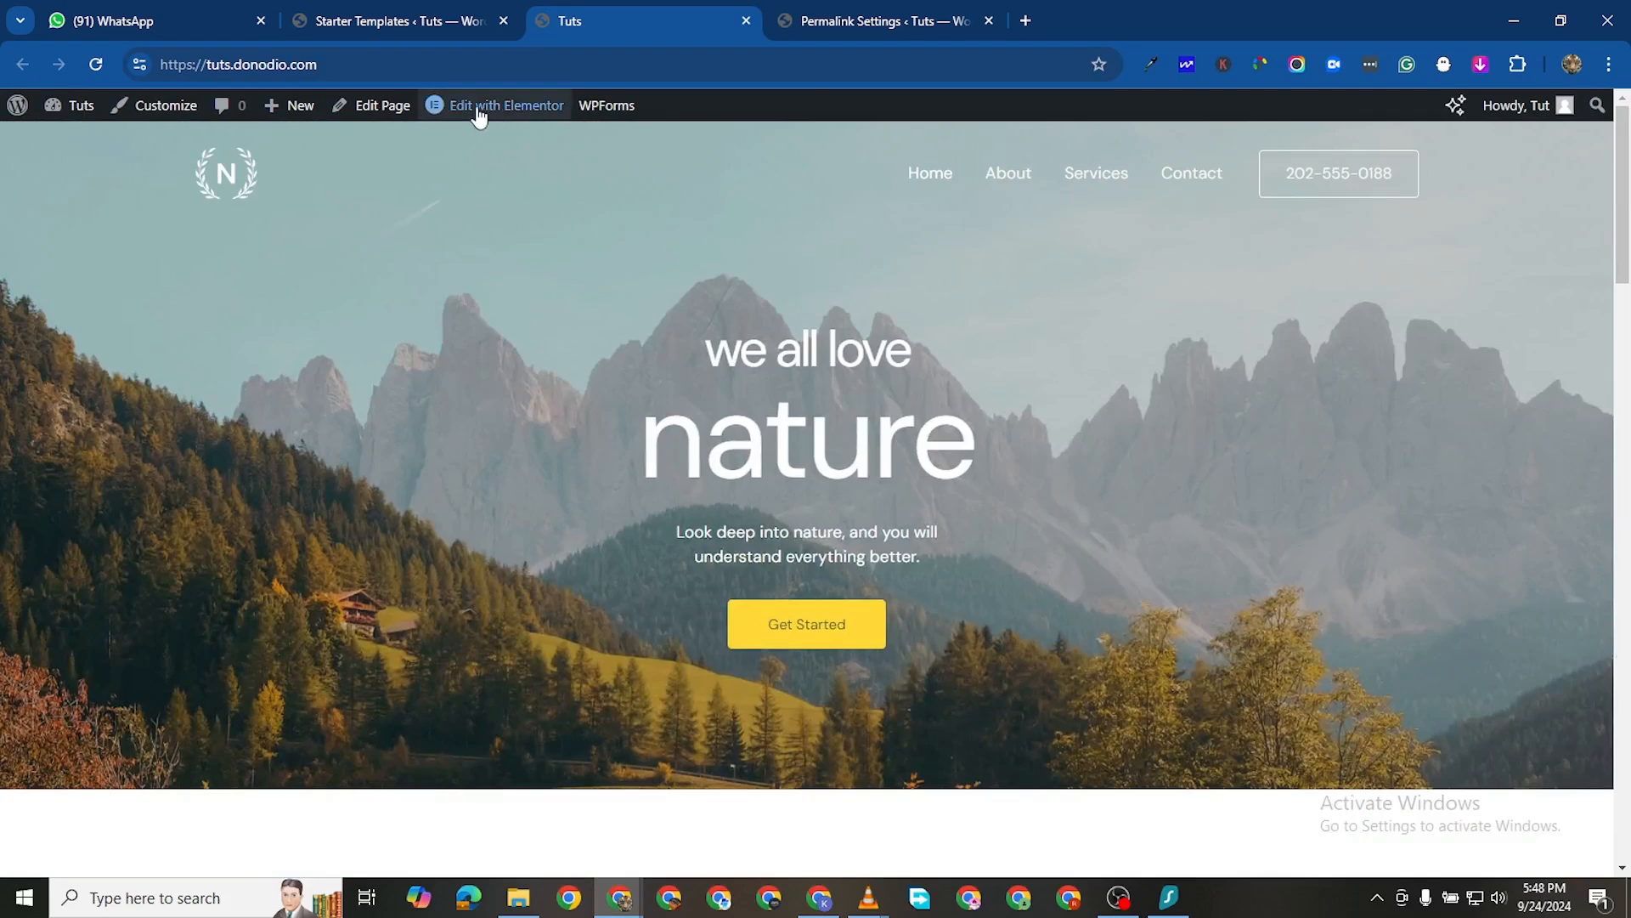
Edit the home page with Elementor, delete all the sections between the hero banner and the footer, and publish the page
left_click(497, 113)
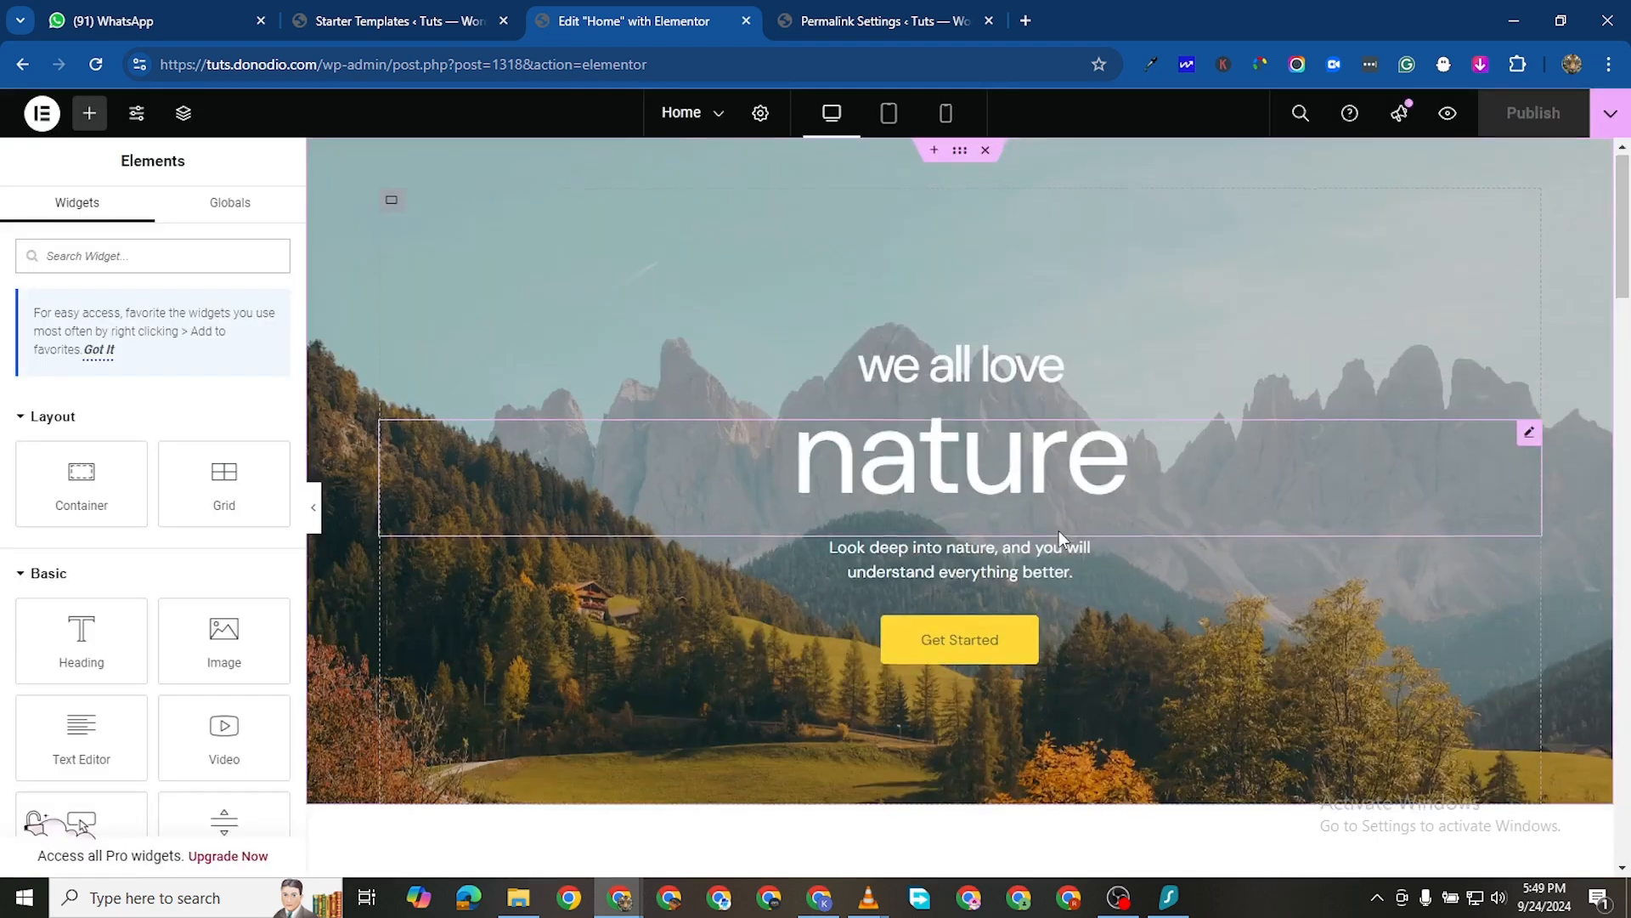
scroll(1058, 531, "down", 8)
scroll(974, 320, "up", 2)
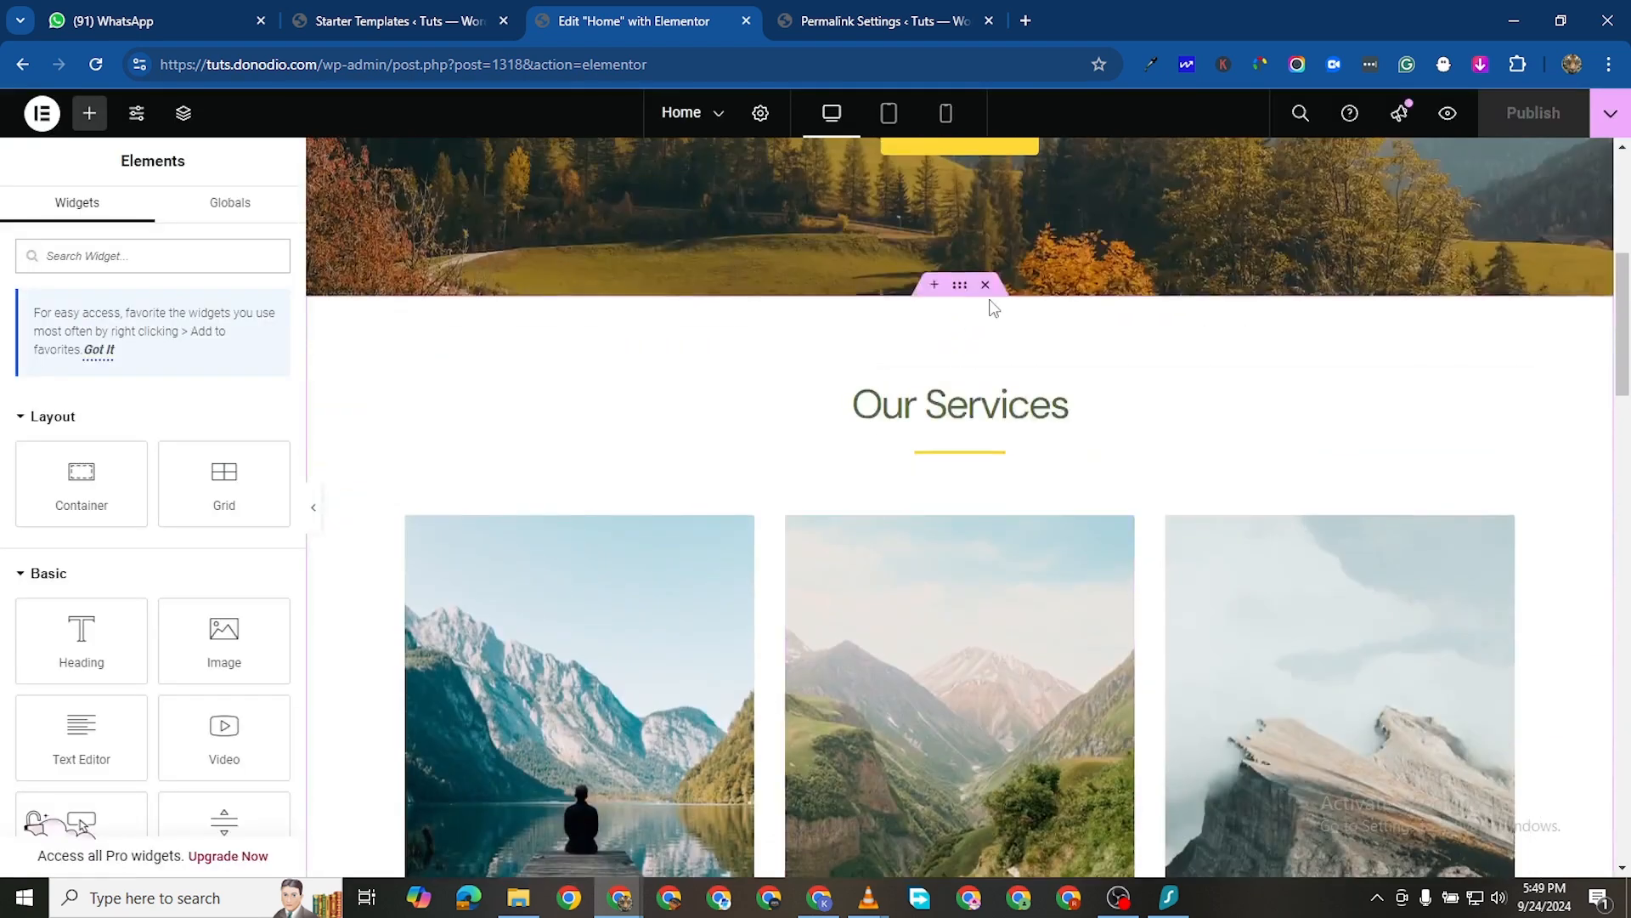
left_click(985, 285)
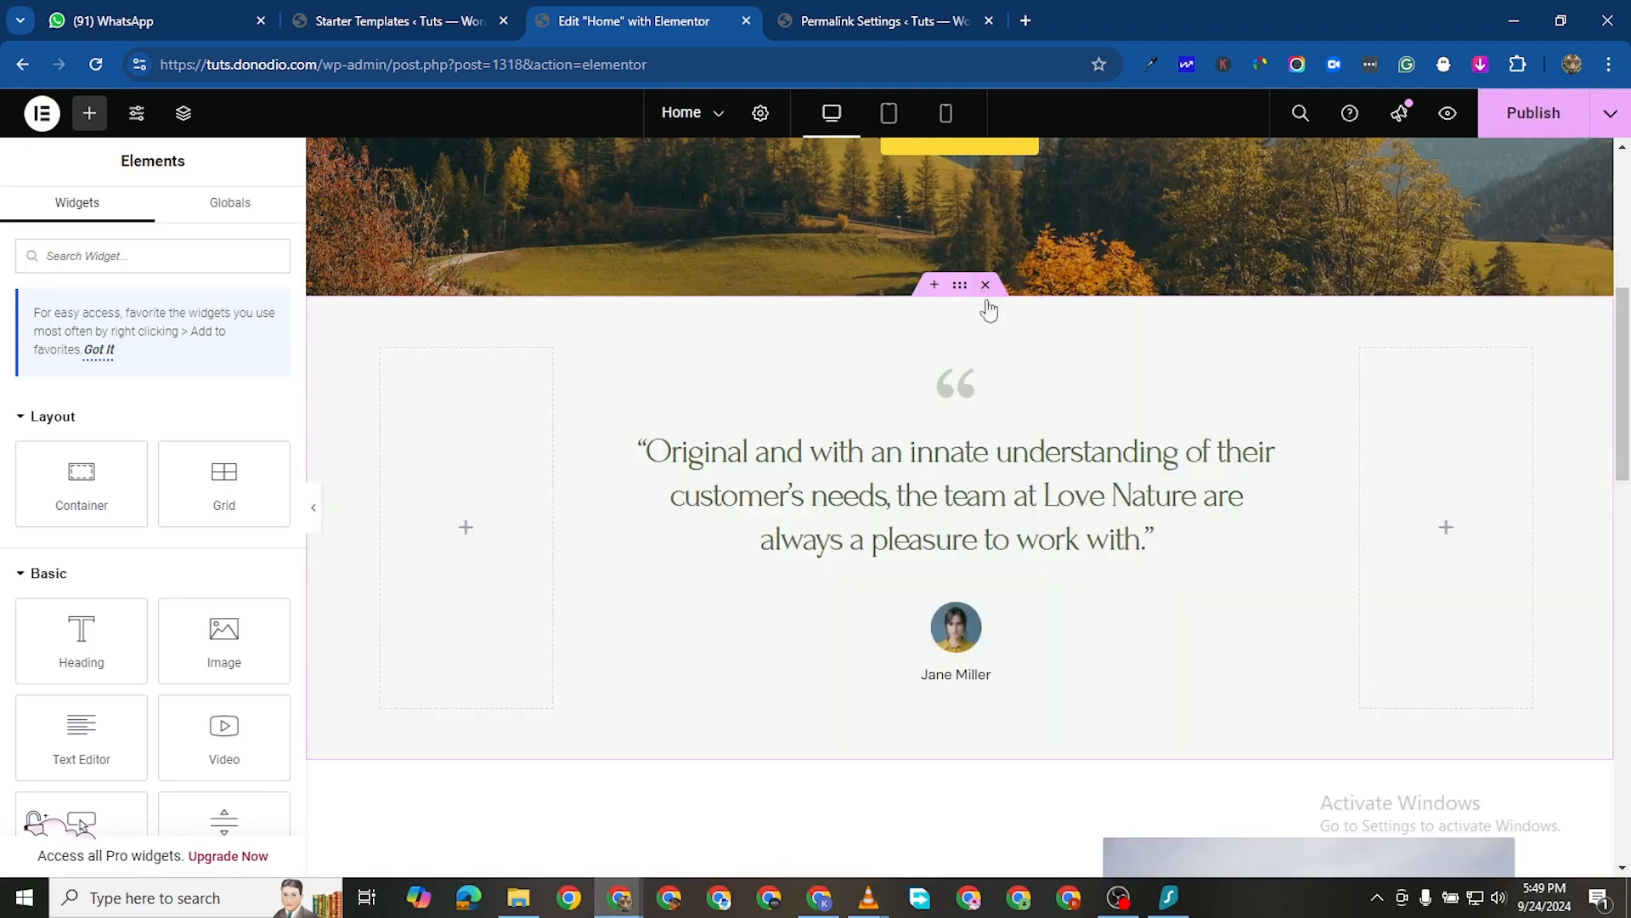
left_click(984, 285)
left_click(985, 285)
left_click(985, 285)
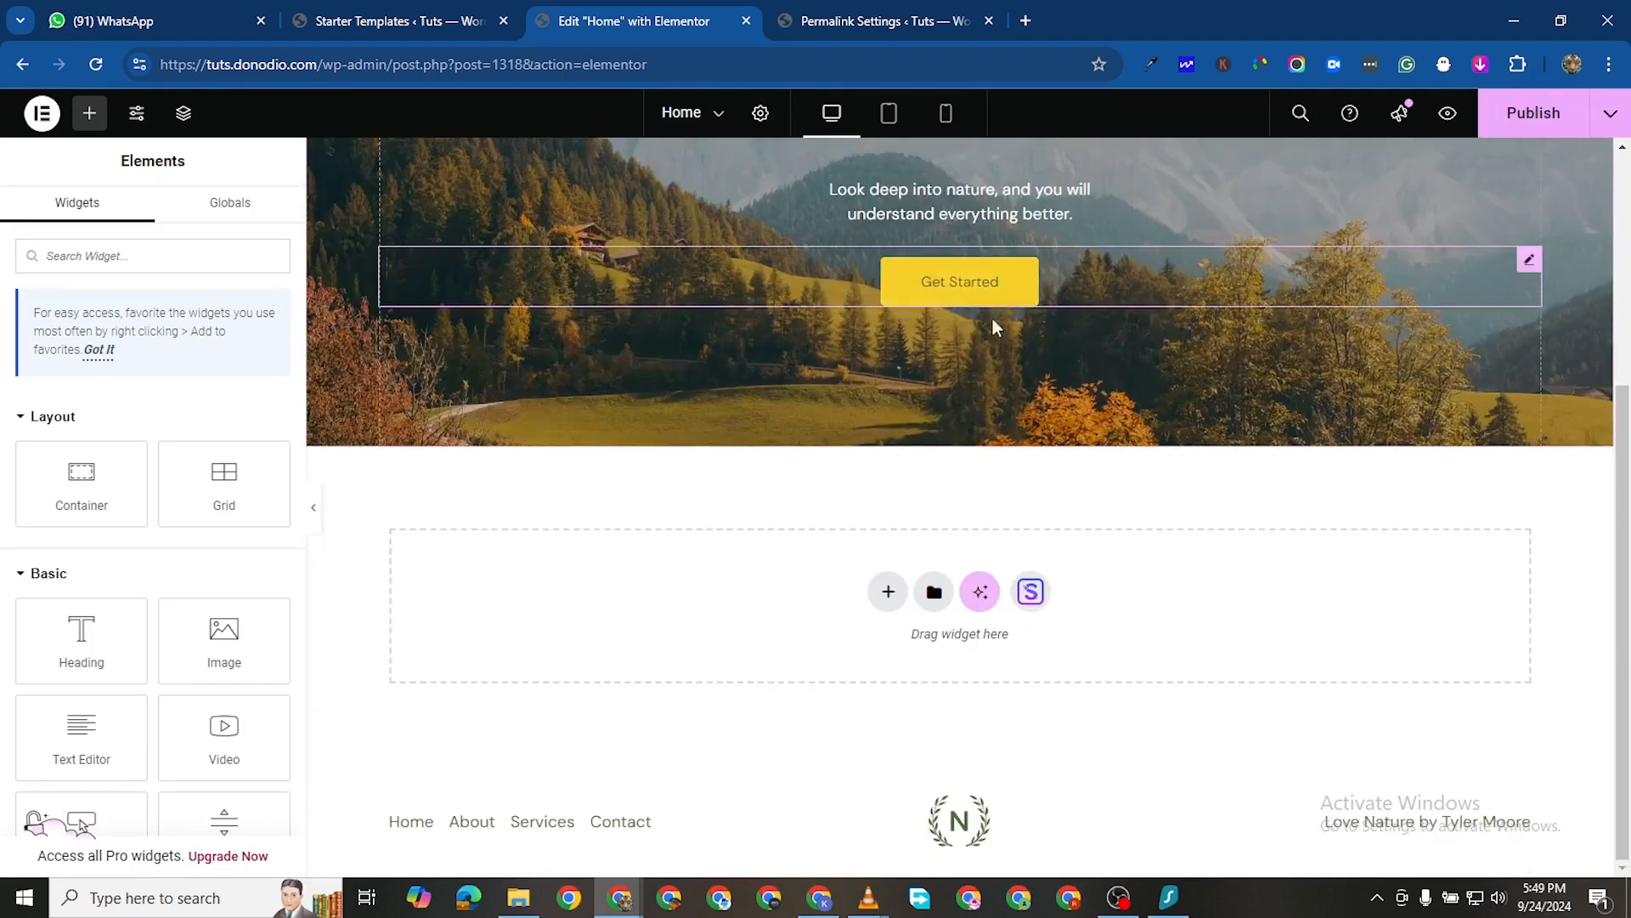
scroll(994, 332, "up", 3)
scroll(1125, 226, "down", 2)
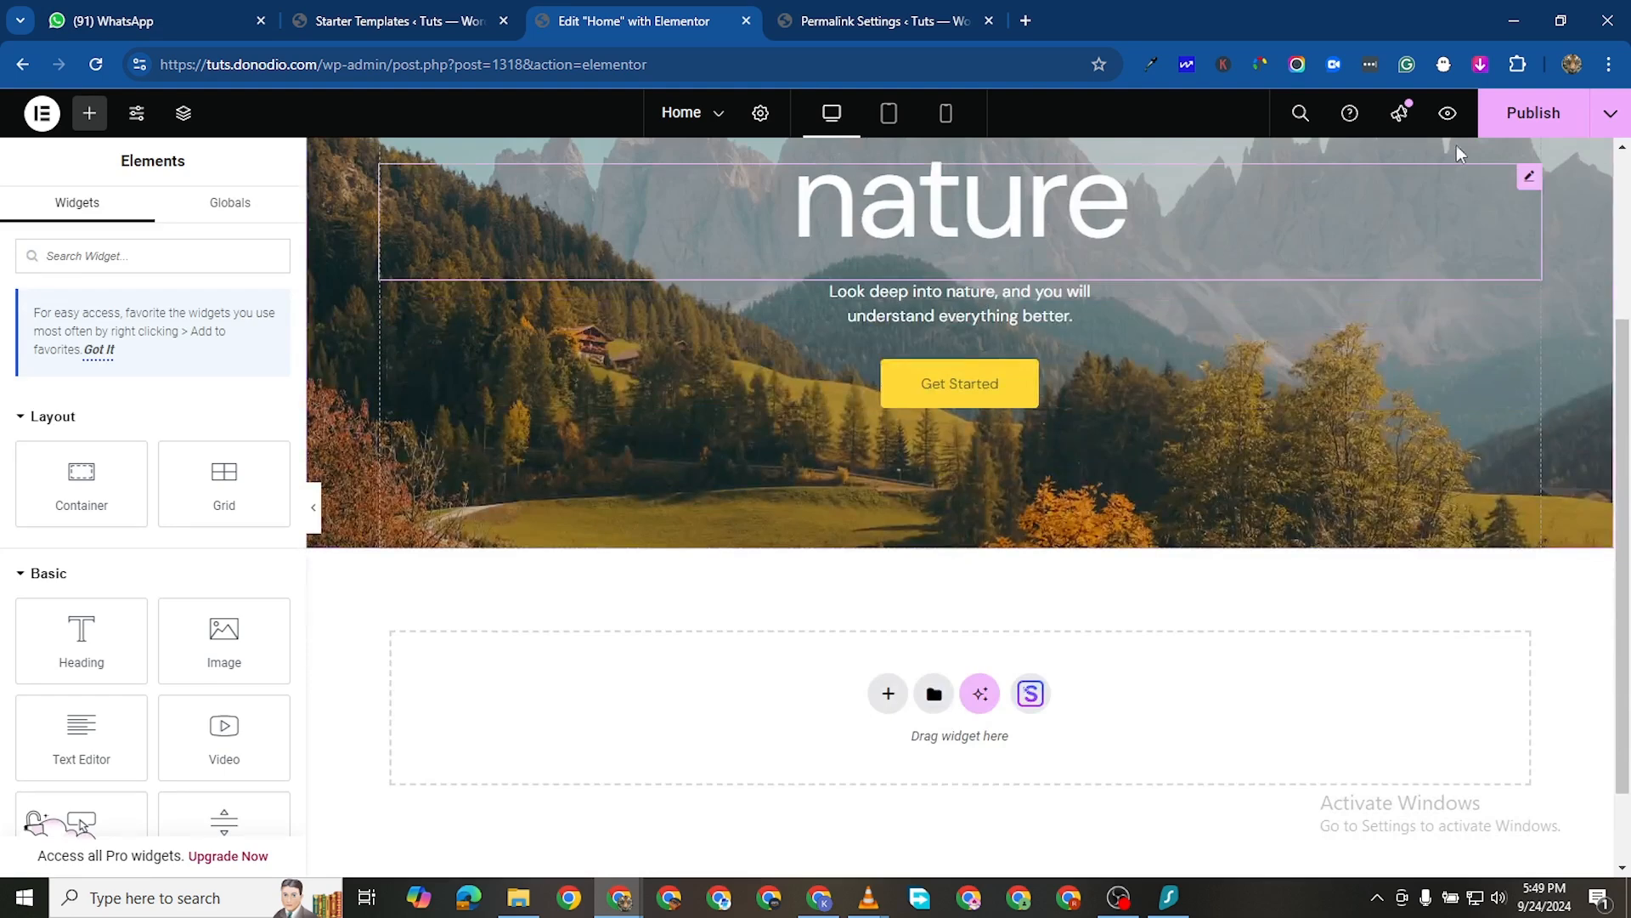
left_click(1529, 112)
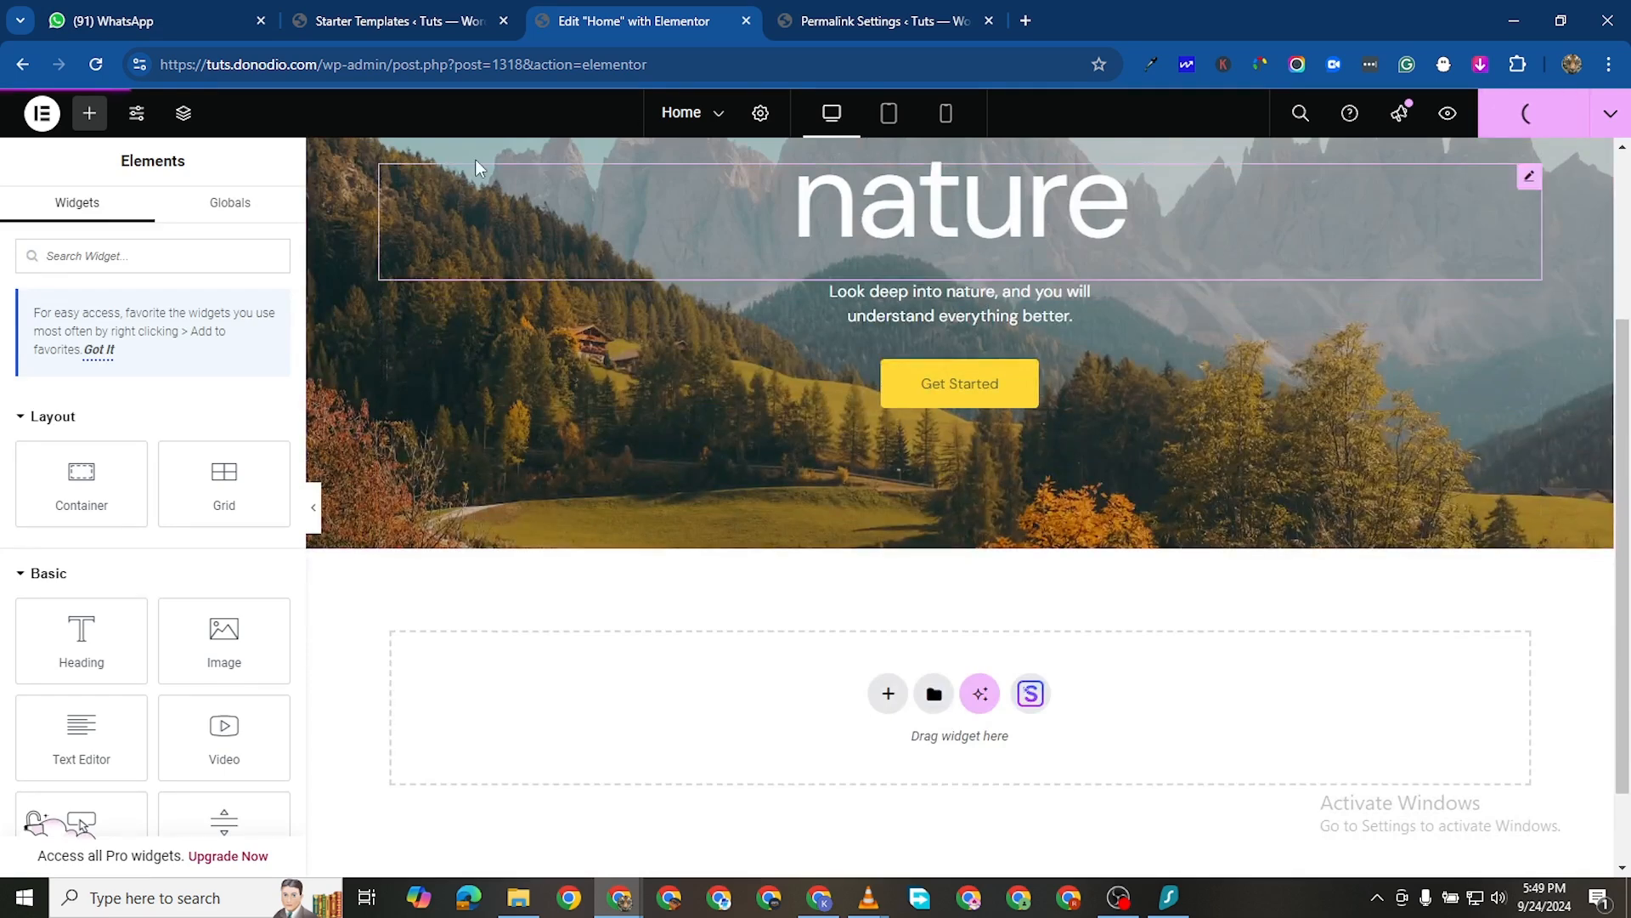
Go from the Starter Templates completion page to the WordPress dashboard and open the list of installed plugins
left_click(401, 28)
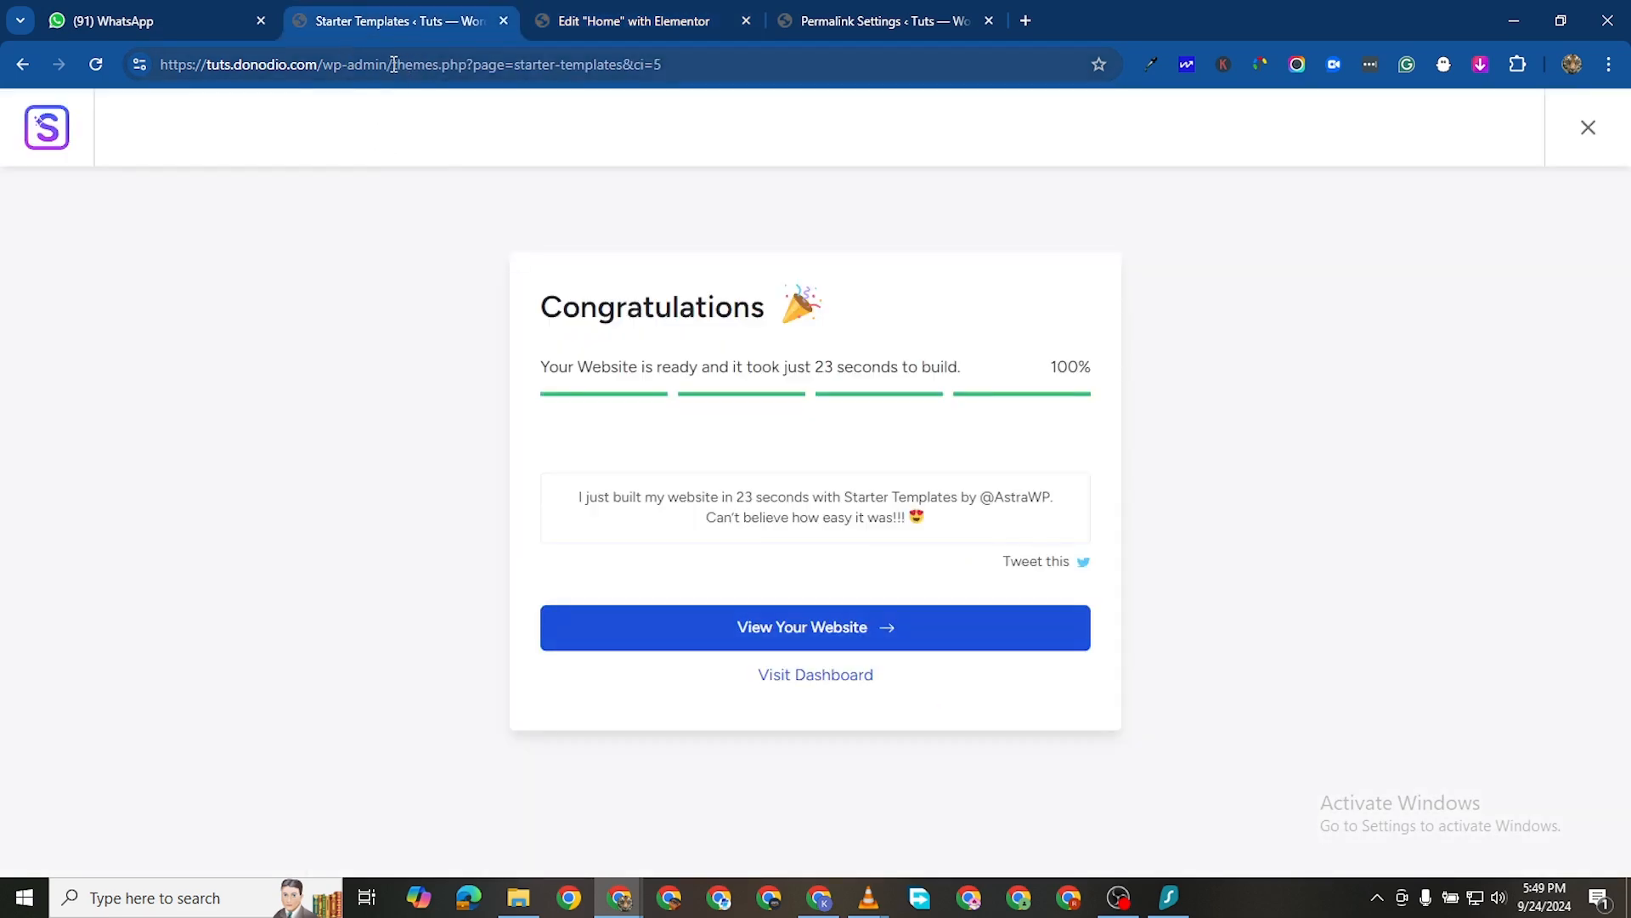
left_click_drag(394, 64, 1048, 110)
key("BackSpace")
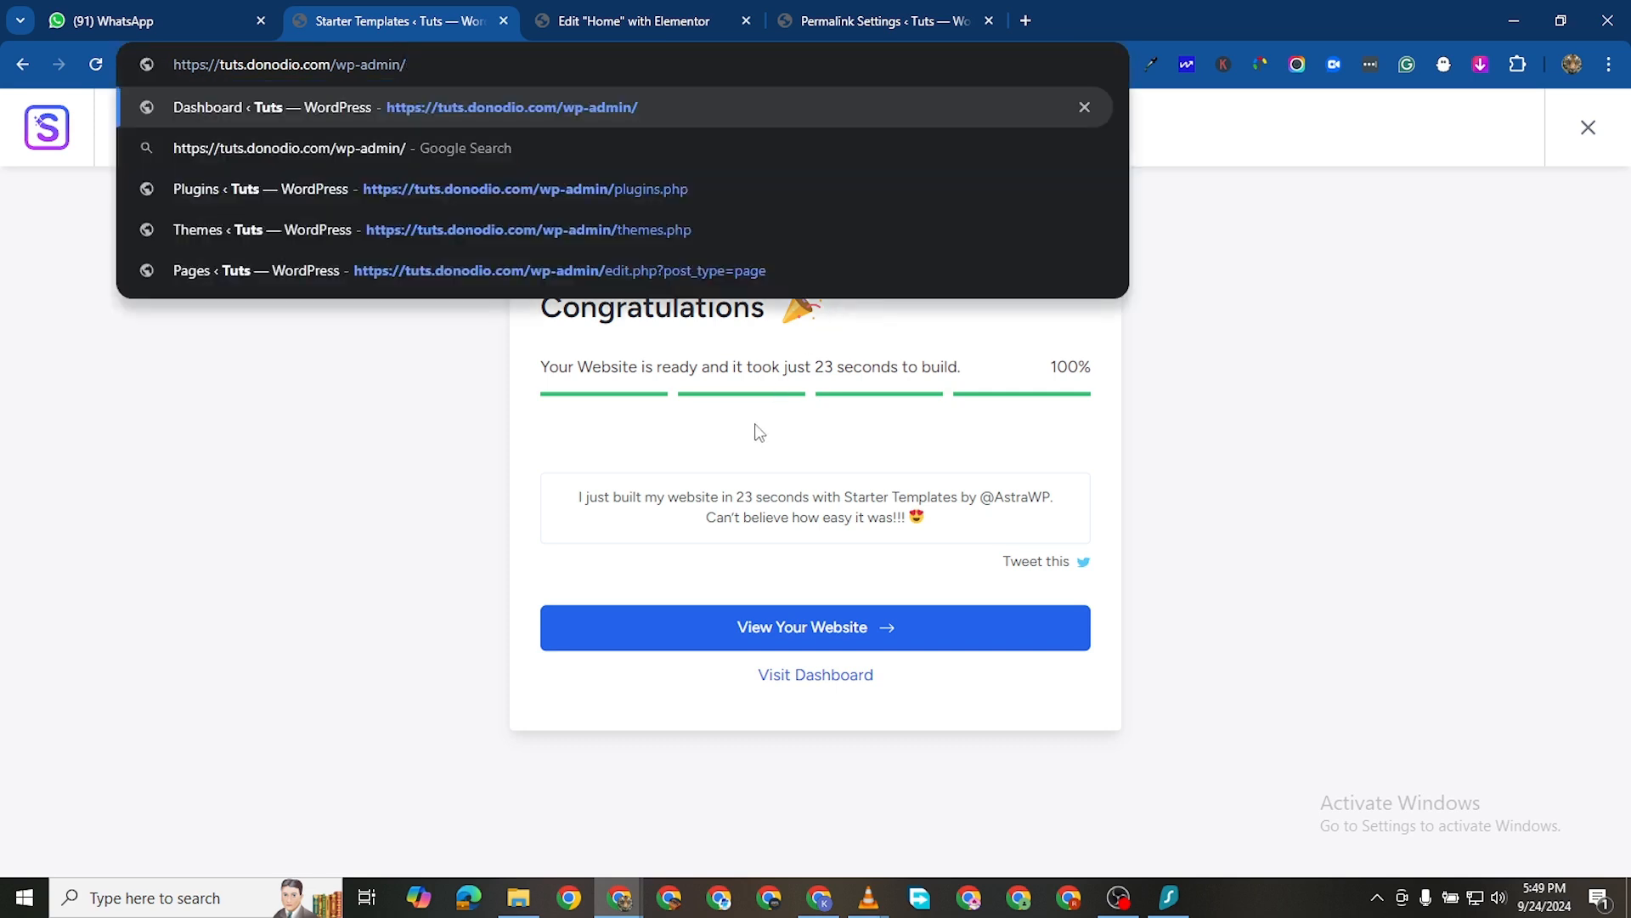
key("Return")
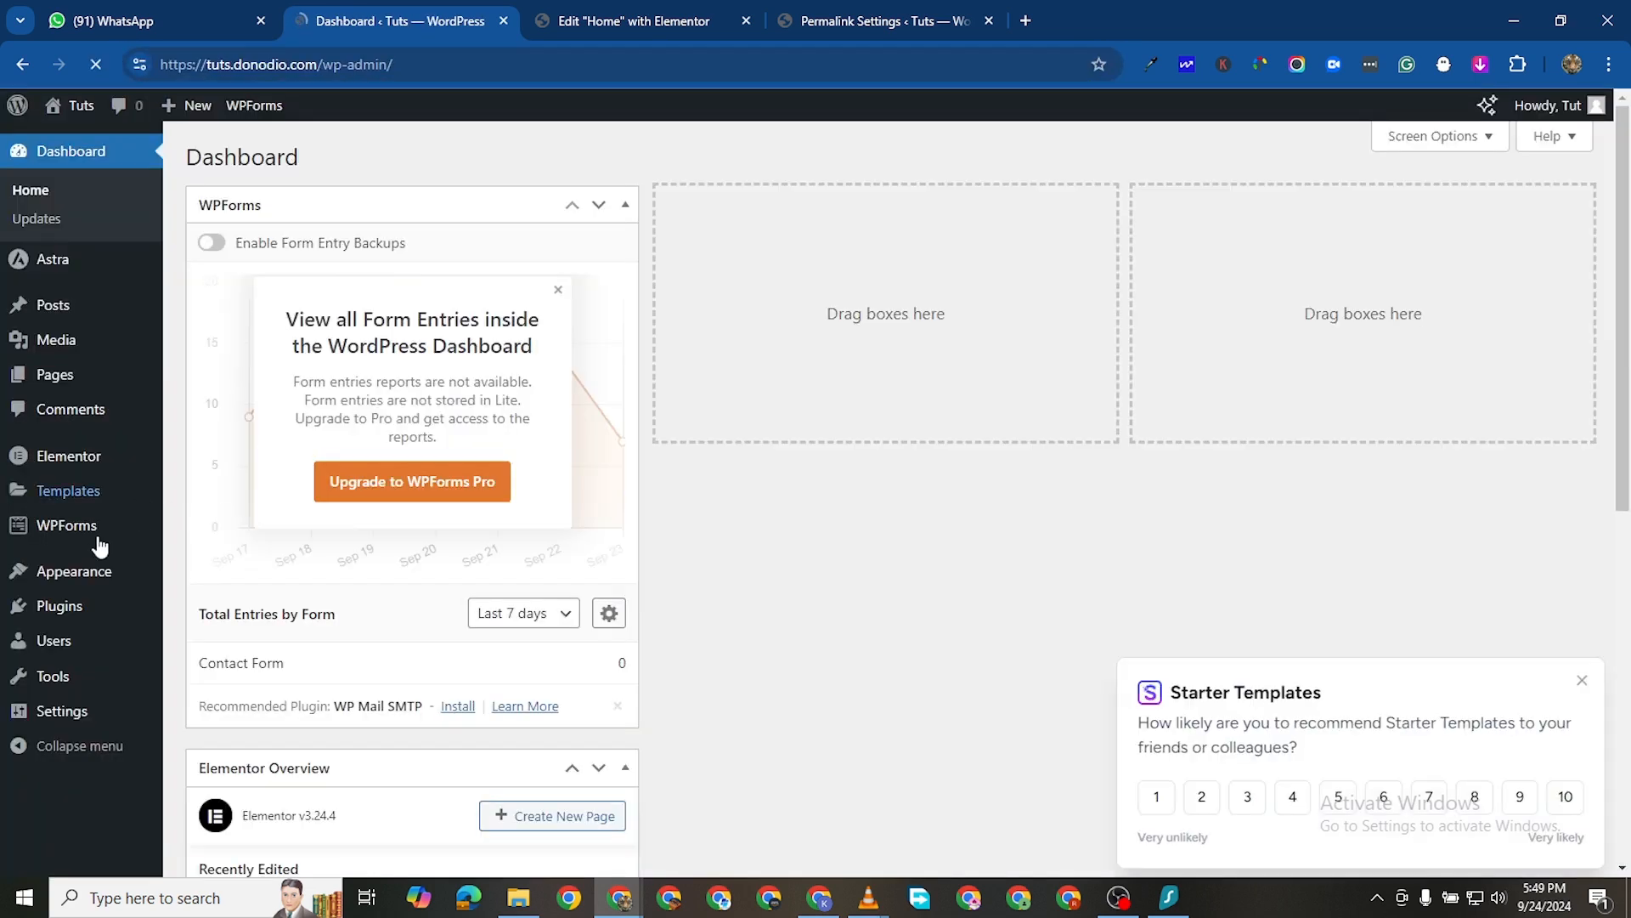
mouse_move(62, 609)
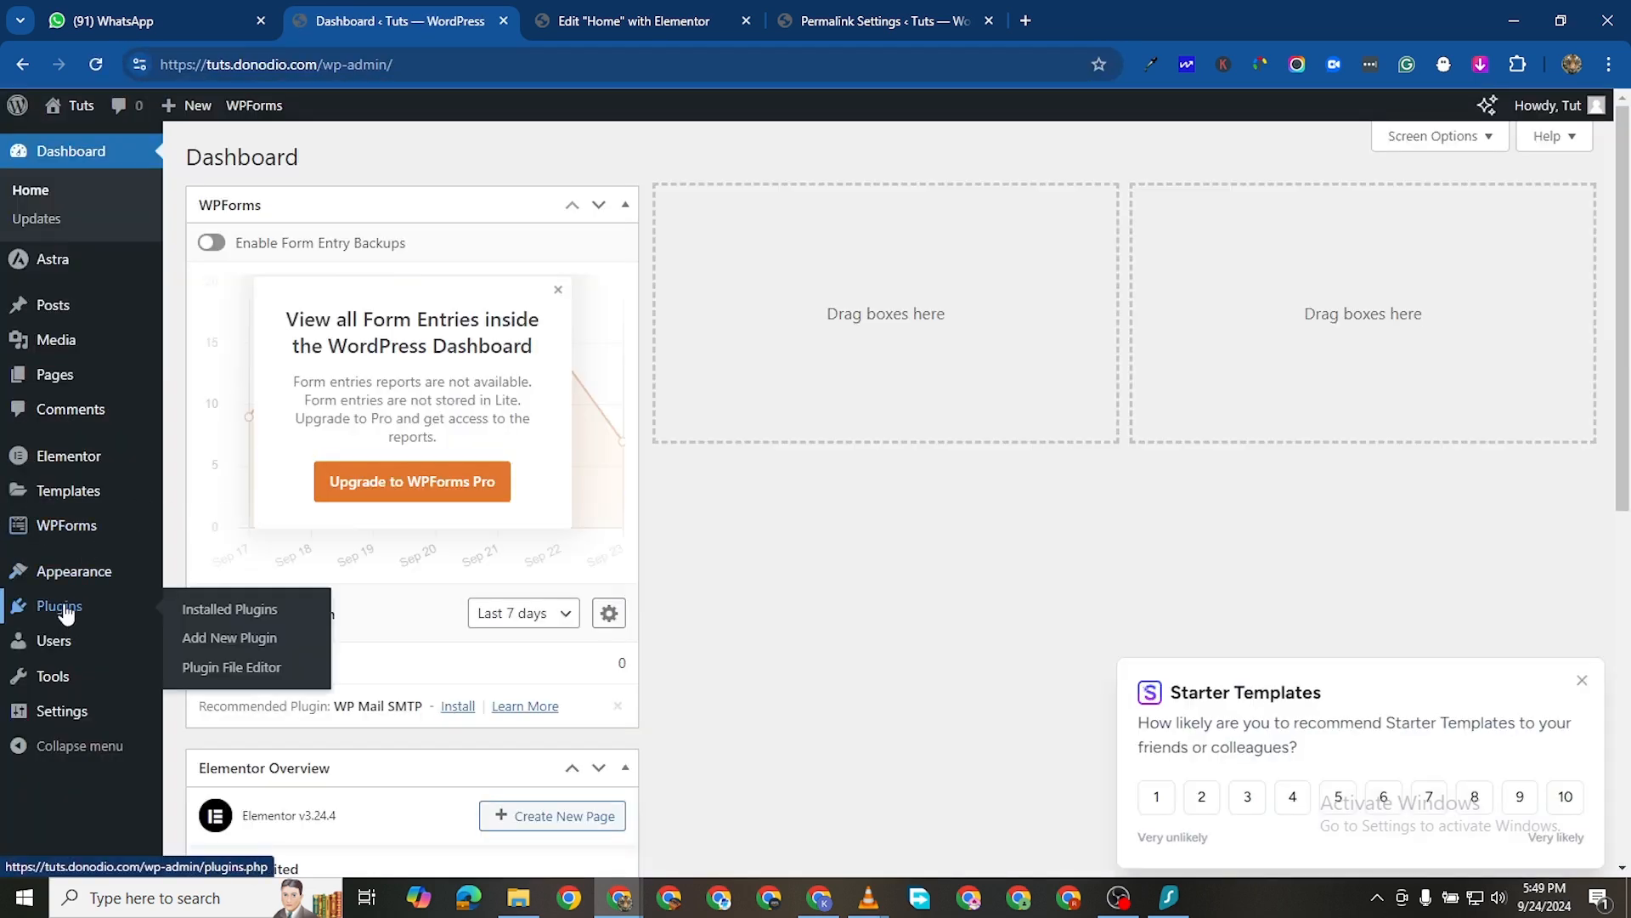
left_click(237, 620)
Preview the home page from the Elementor editor and look through the site's About, Services and Contact pages
left_click(690, 22)
left_click(906, 22)
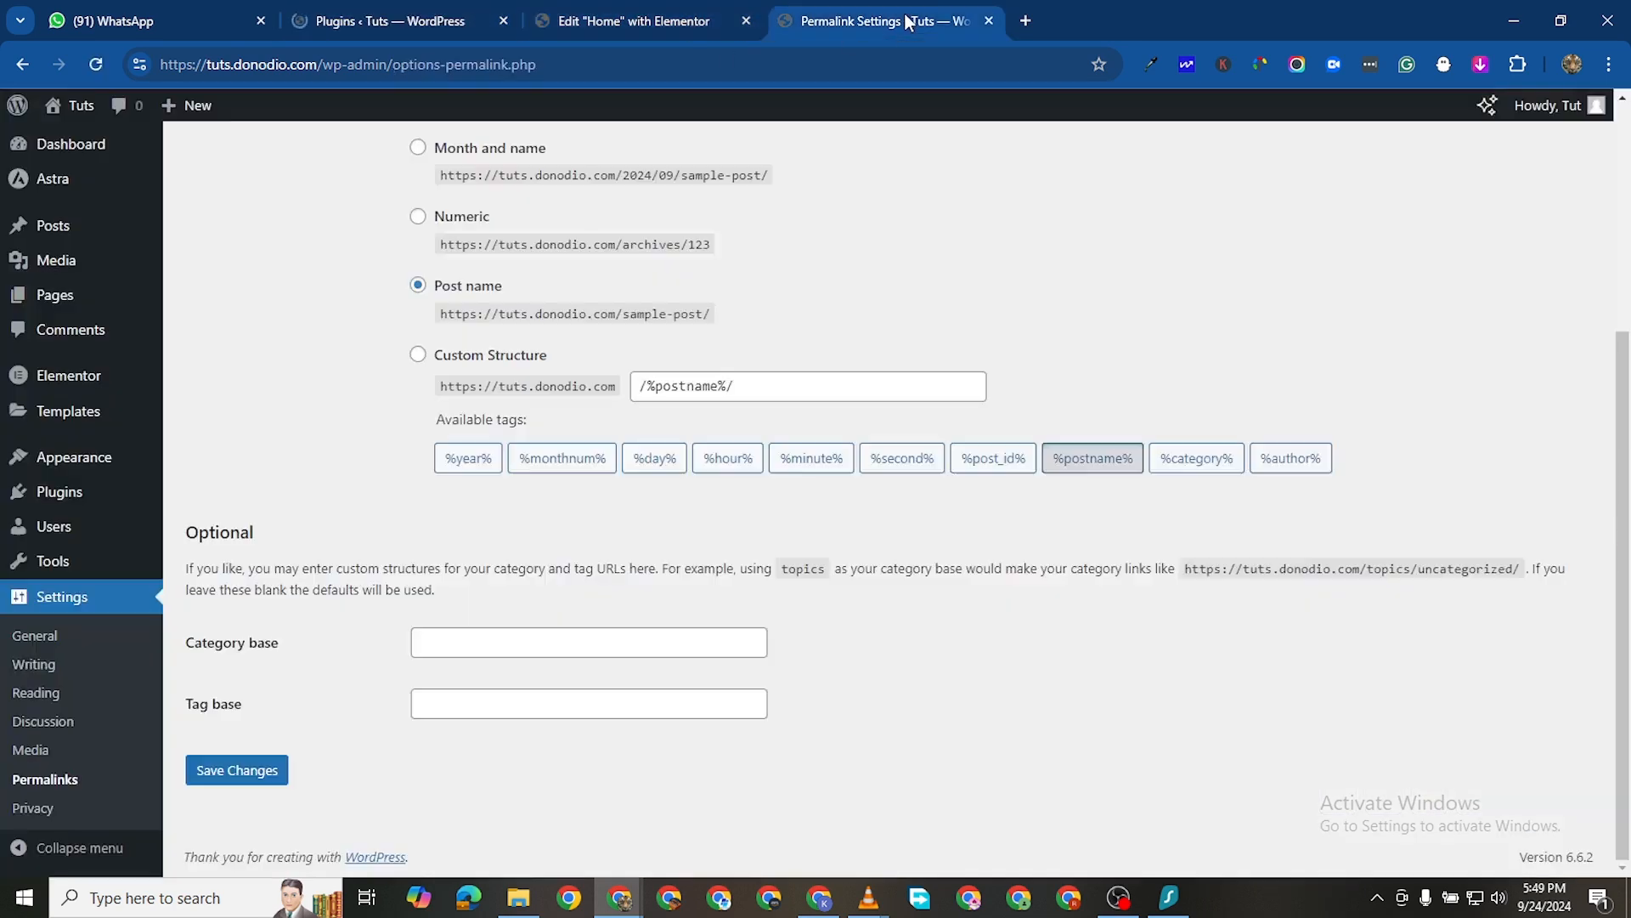
left_click(664, 30)
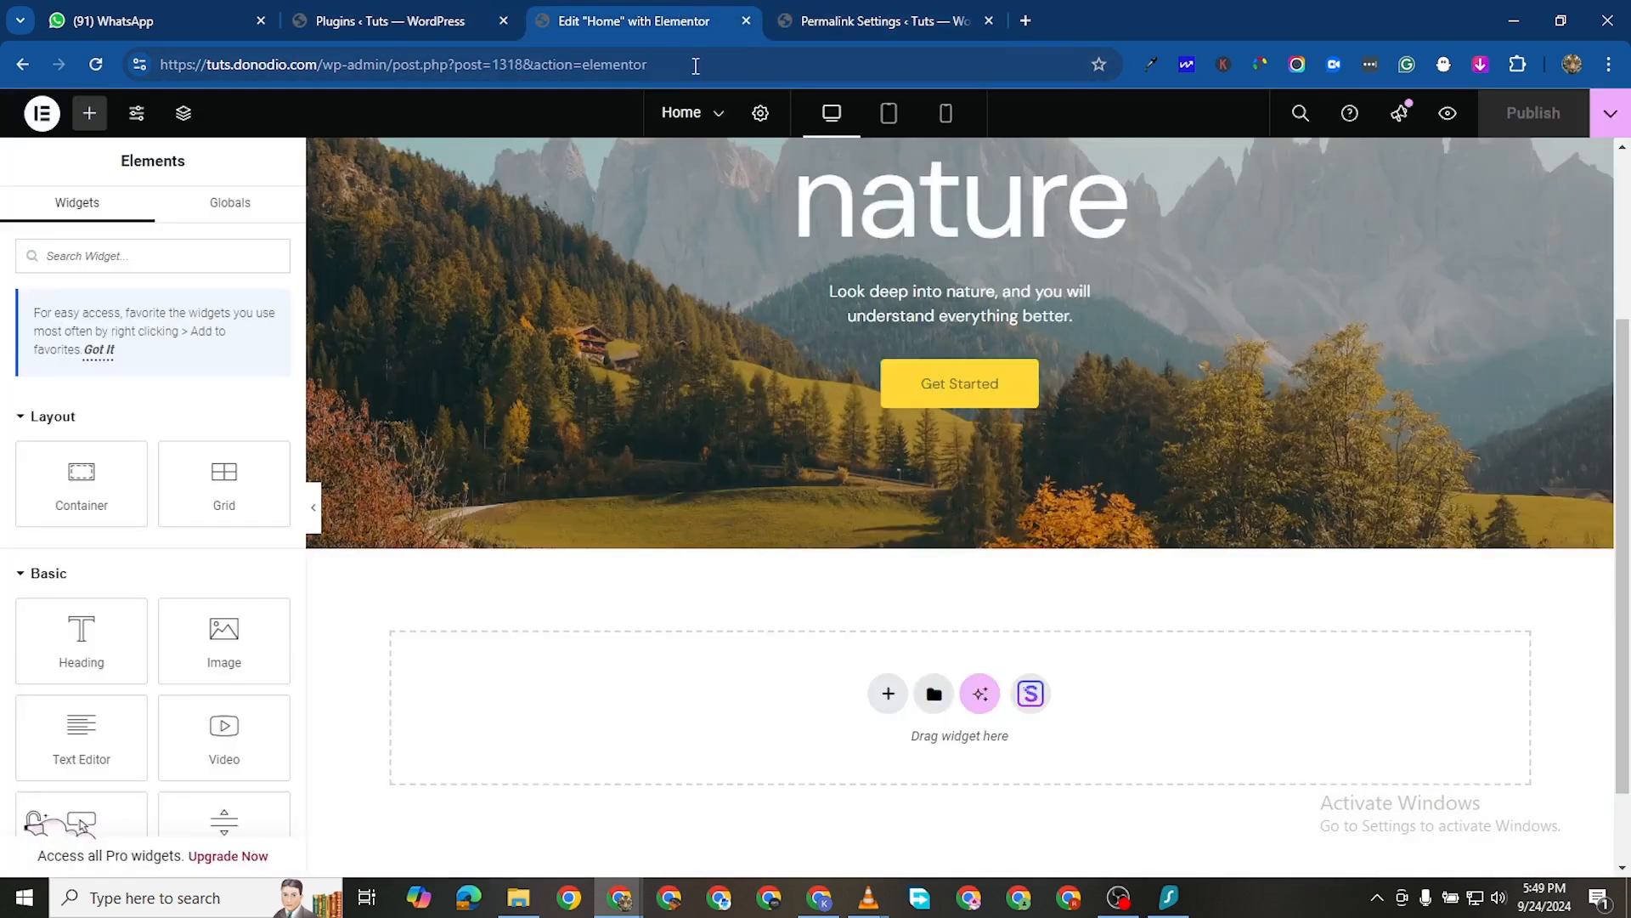
left_click(1447, 114)
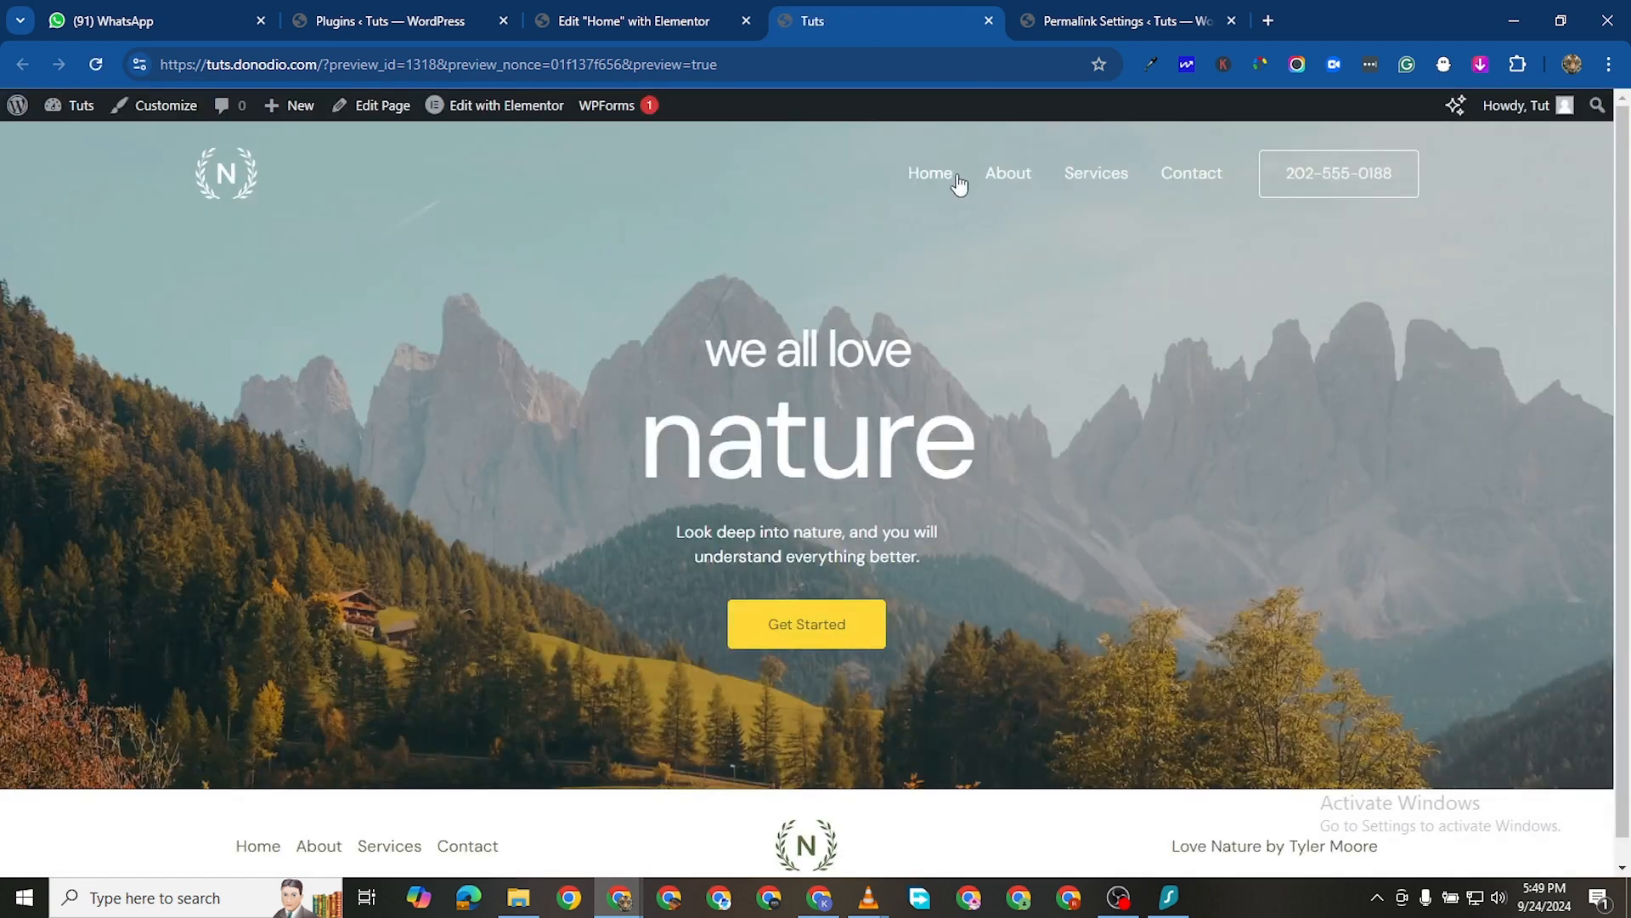
scroll(1010, 748, "down", 1)
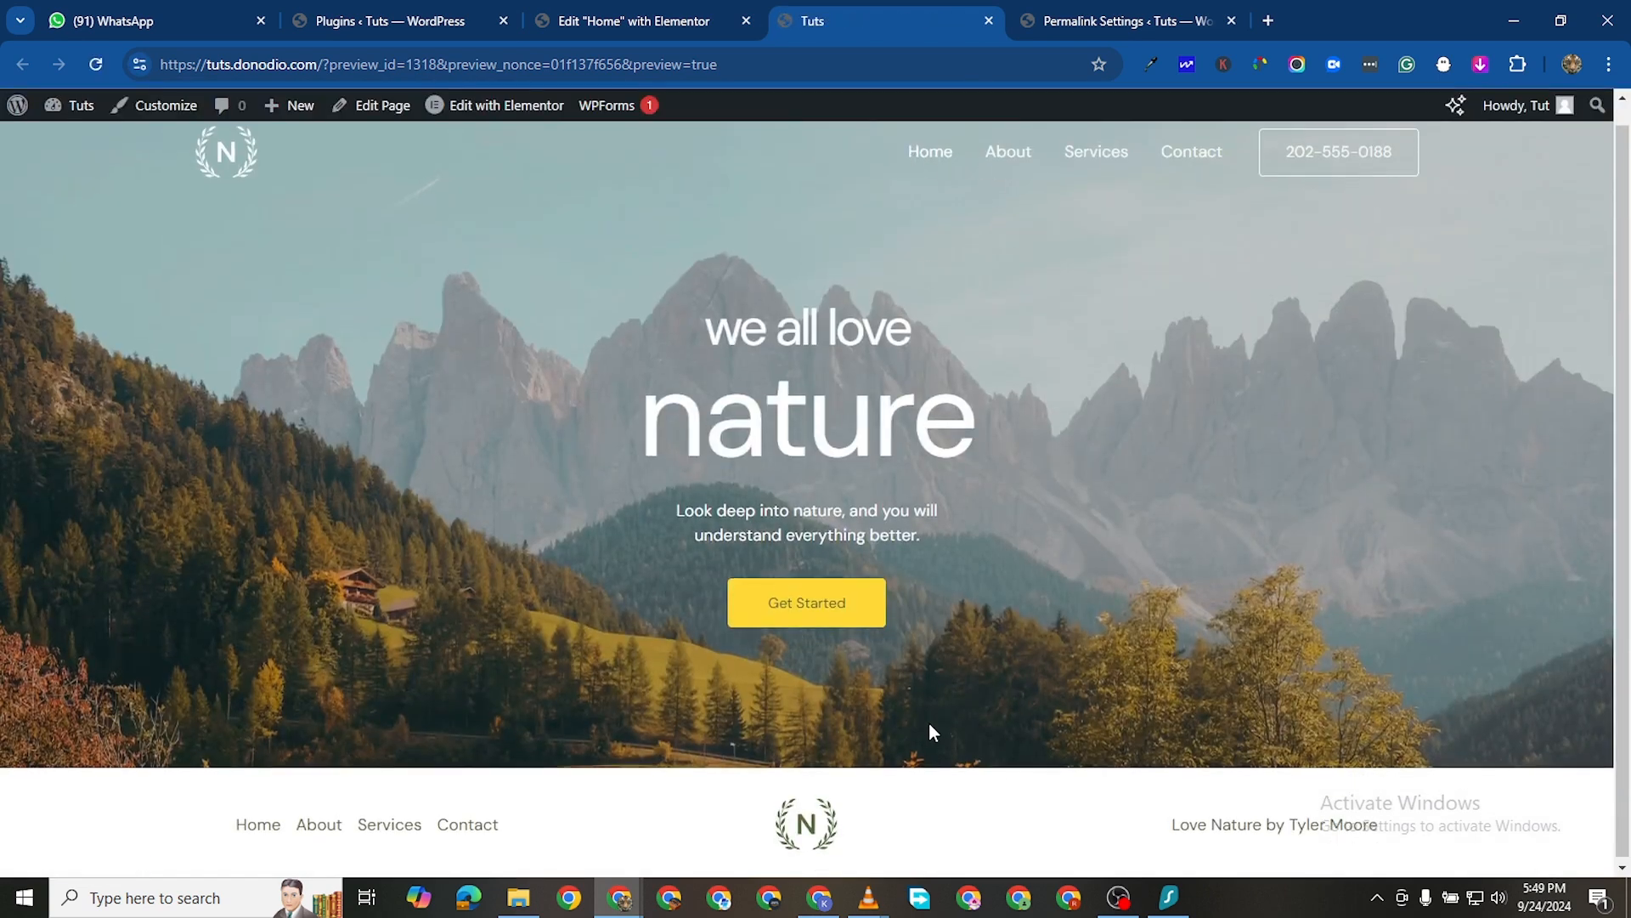
scroll(948, 330, "up", 1)
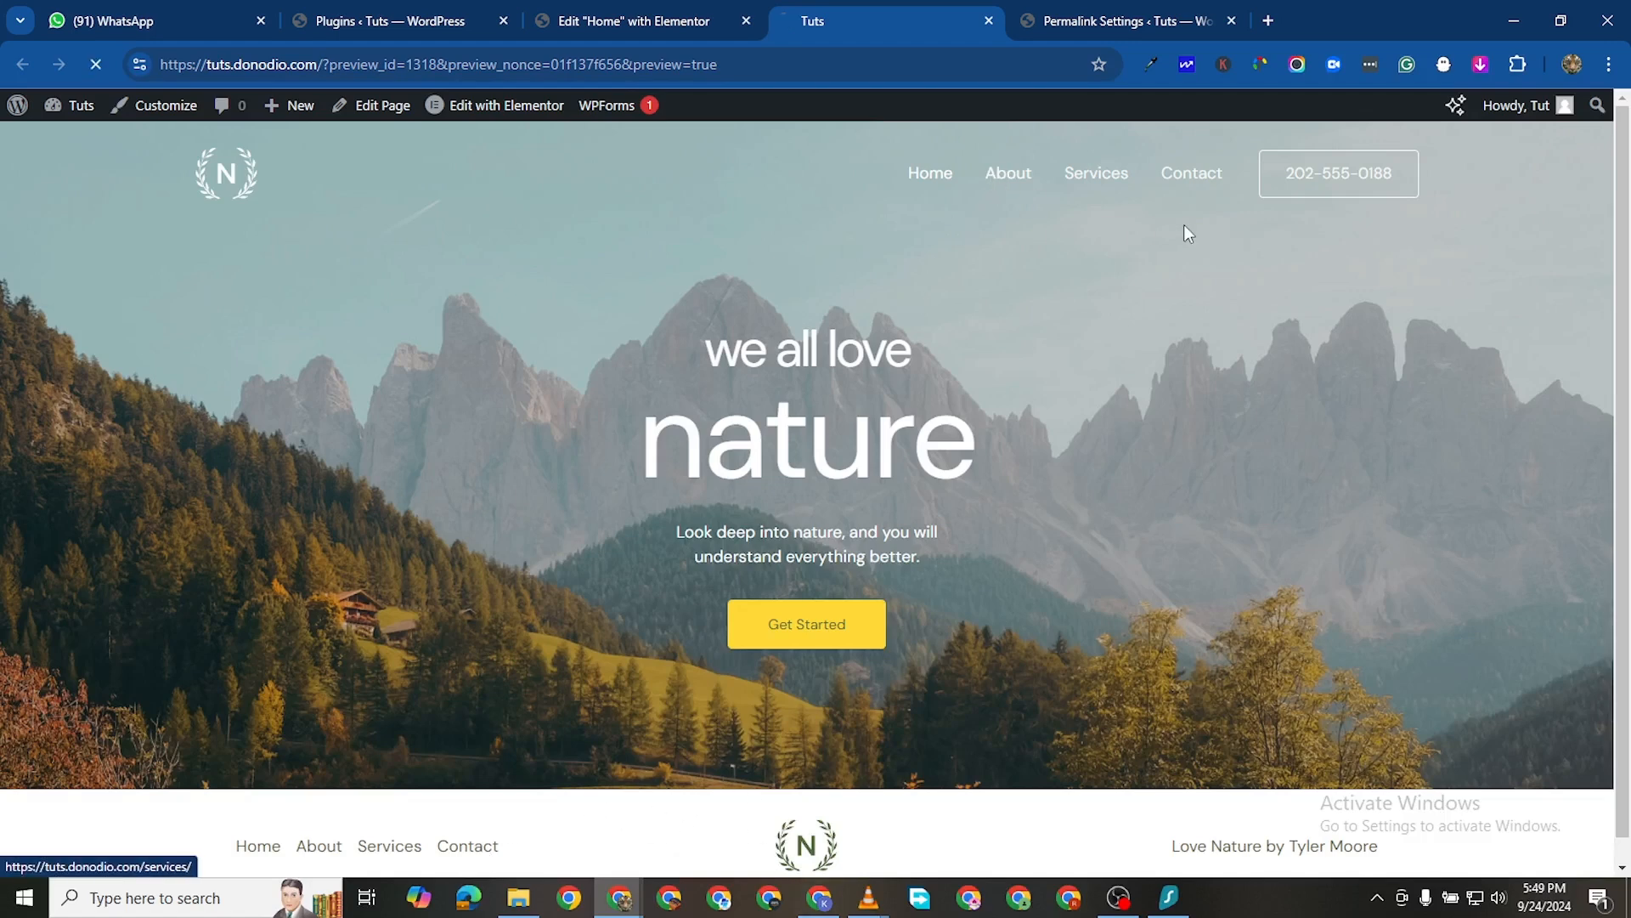
left_click(1003, 174)
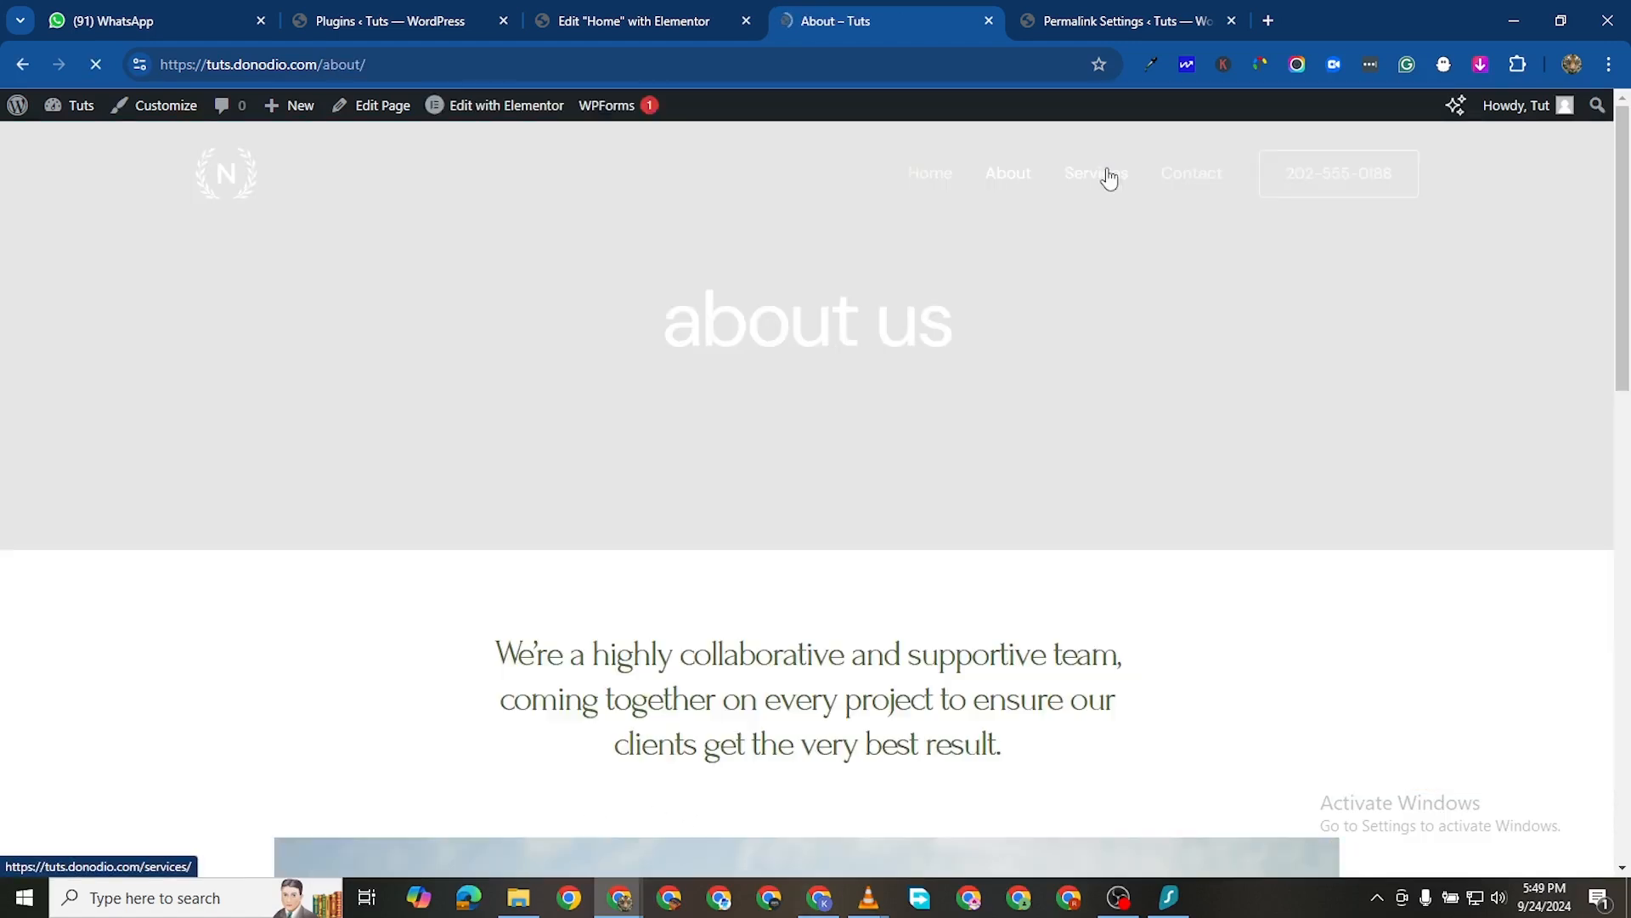
left_click(1107, 177)
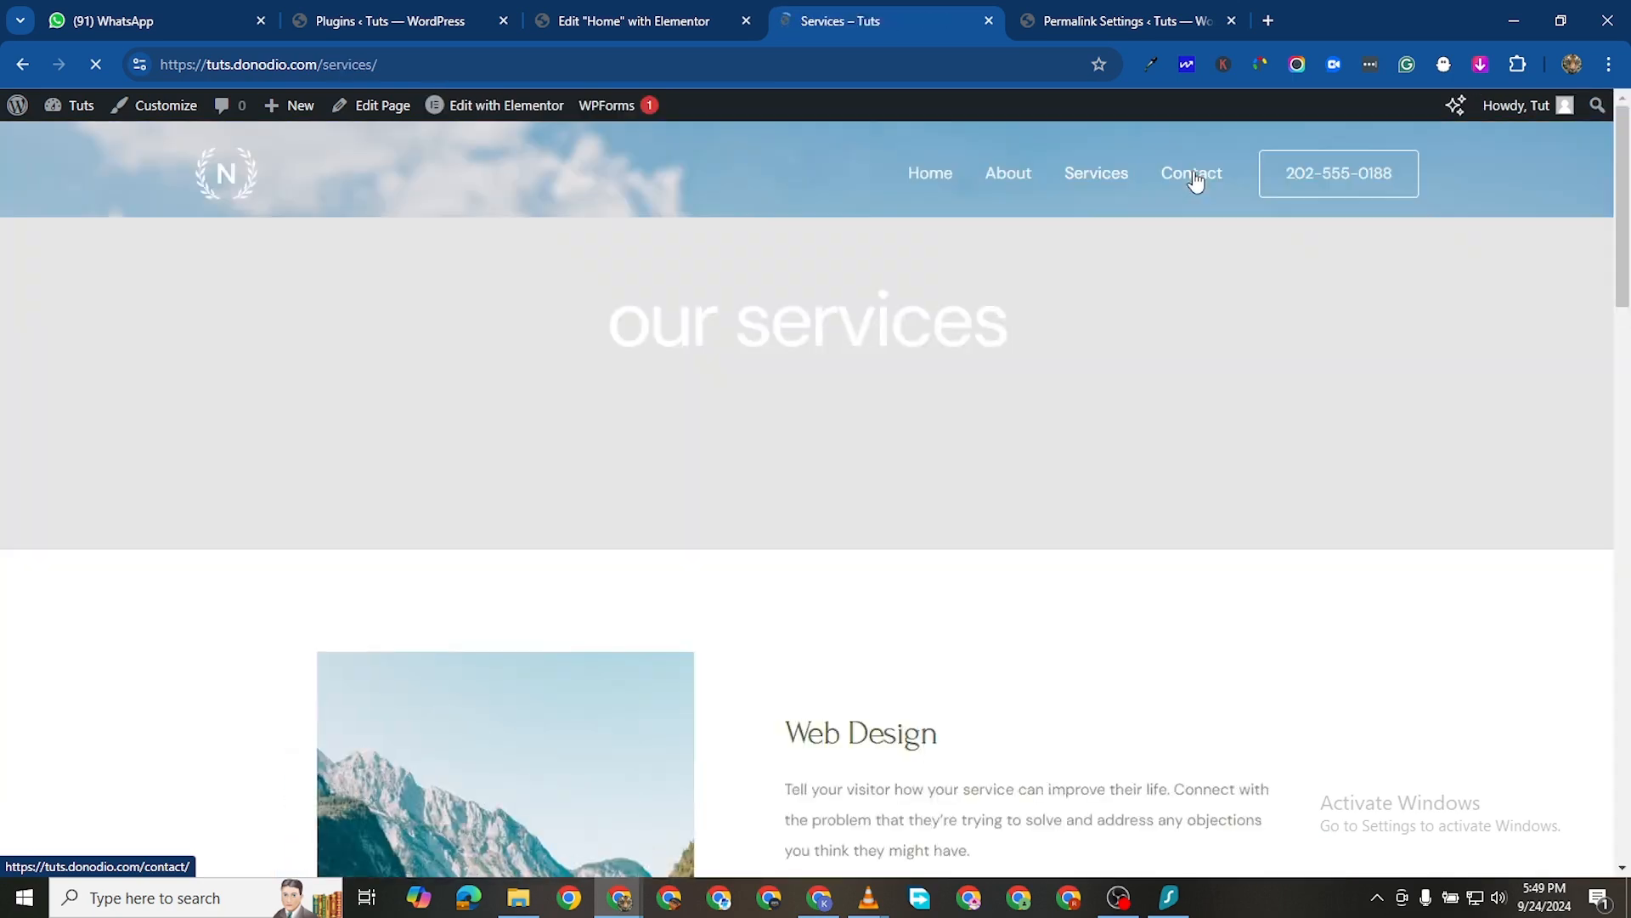
left_click(1192, 175)
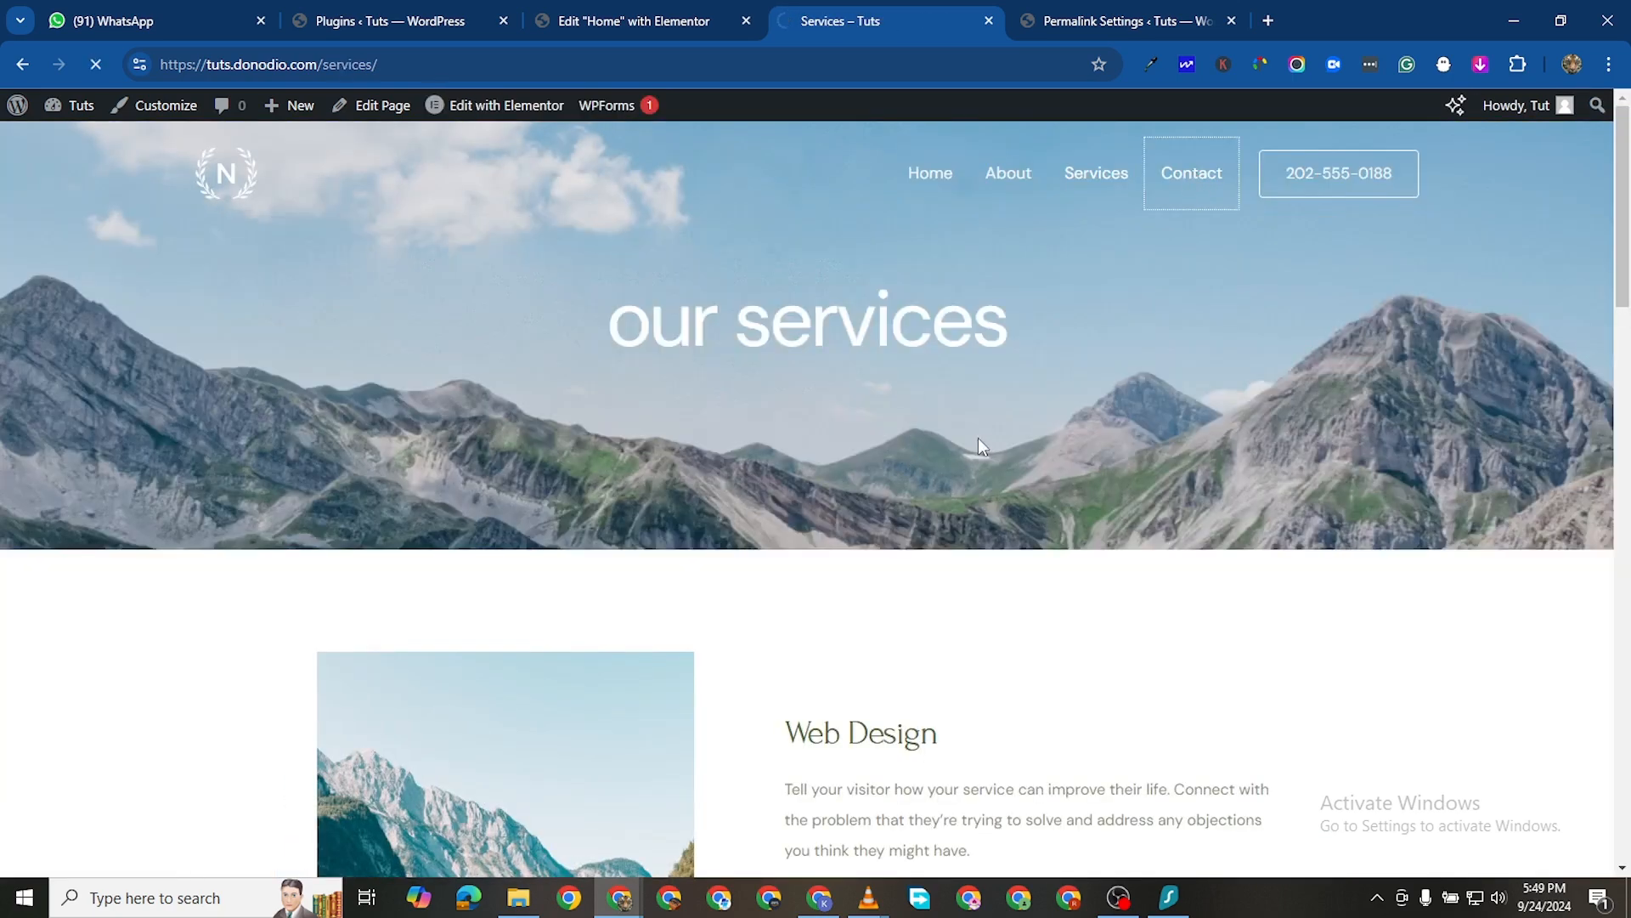
scroll(694, 603, "down", 4)
scroll(694, 605, "down", 6)
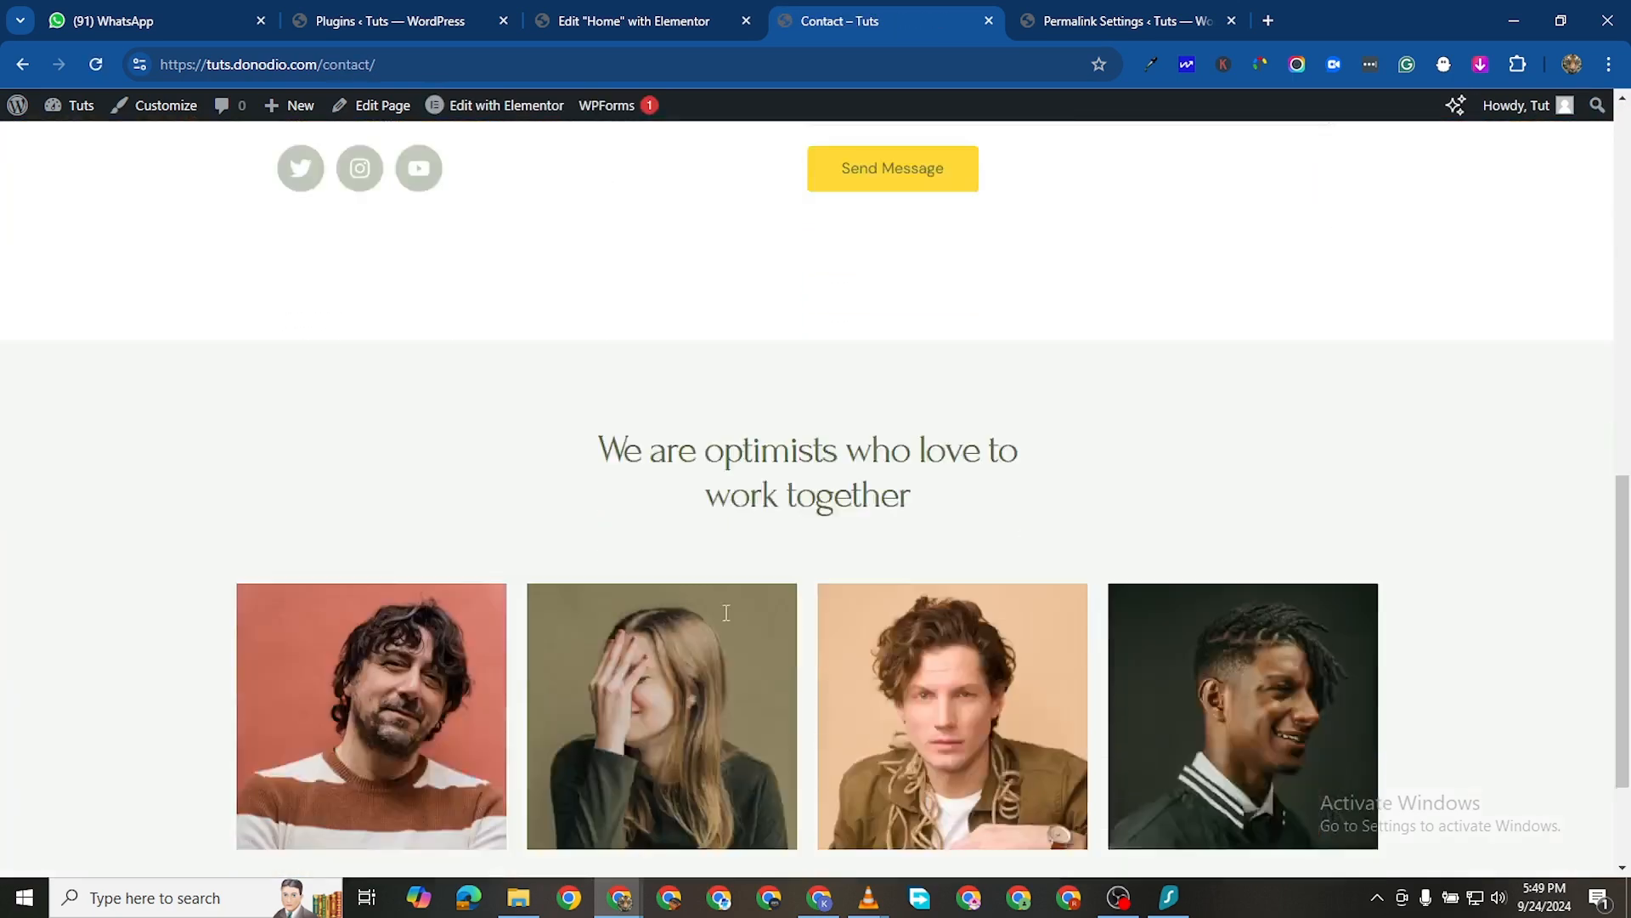
scroll(746, 612, "up", 10)
Return to the home page in the Elementor editor and add a single-column Flexbox container below the hero section
left_click(604, 22)
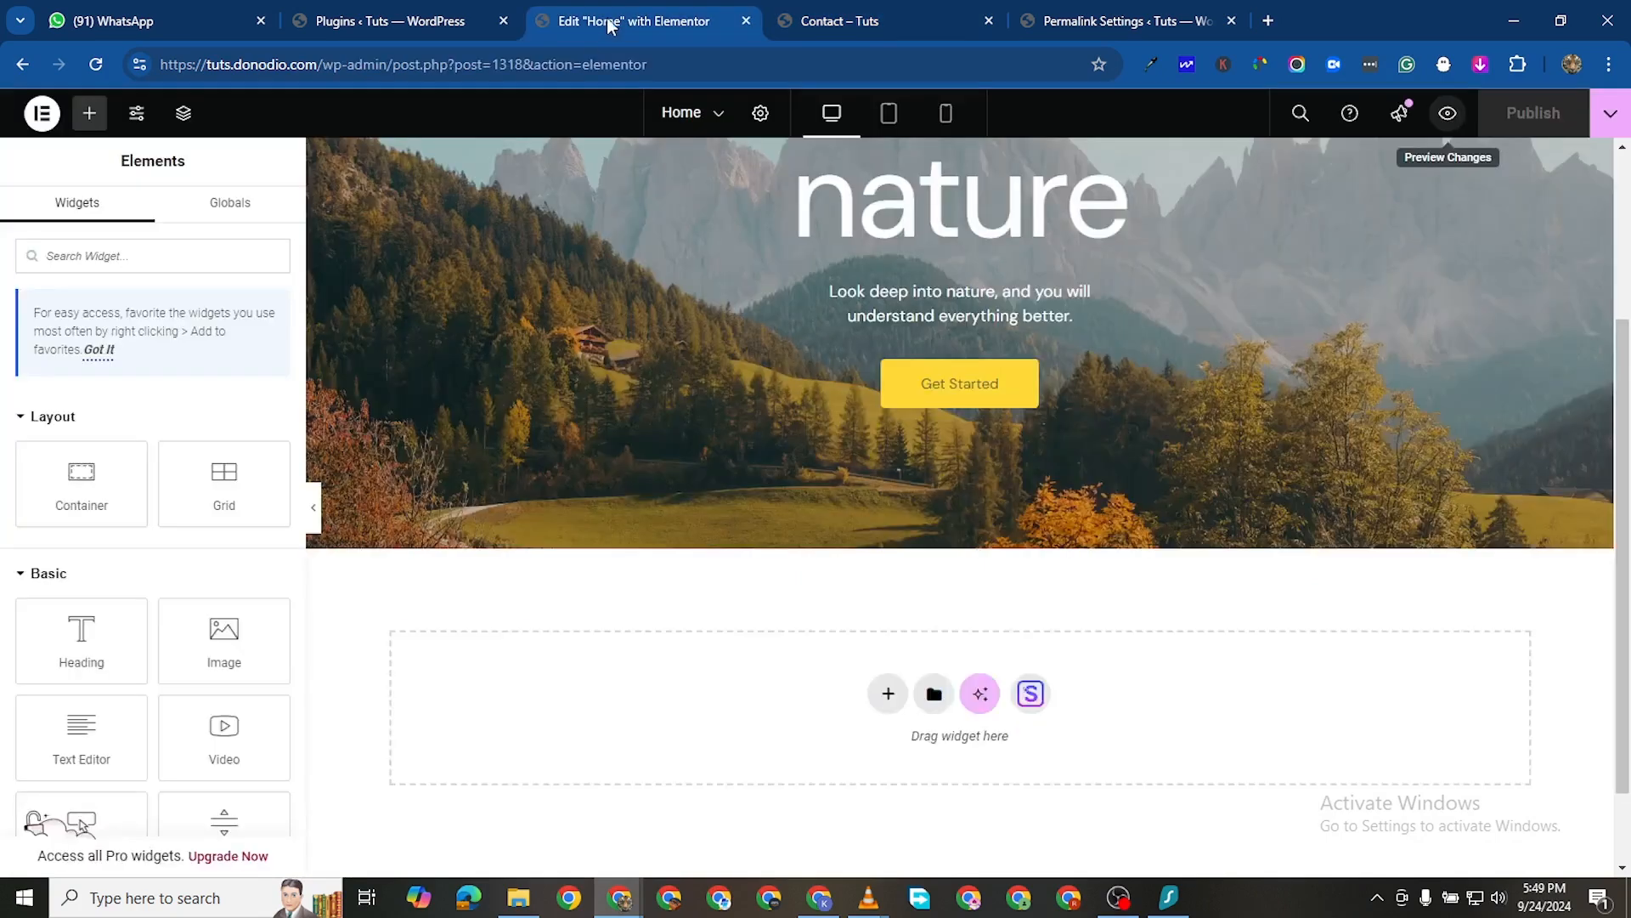
scroll(1104, 400, "up", 3)
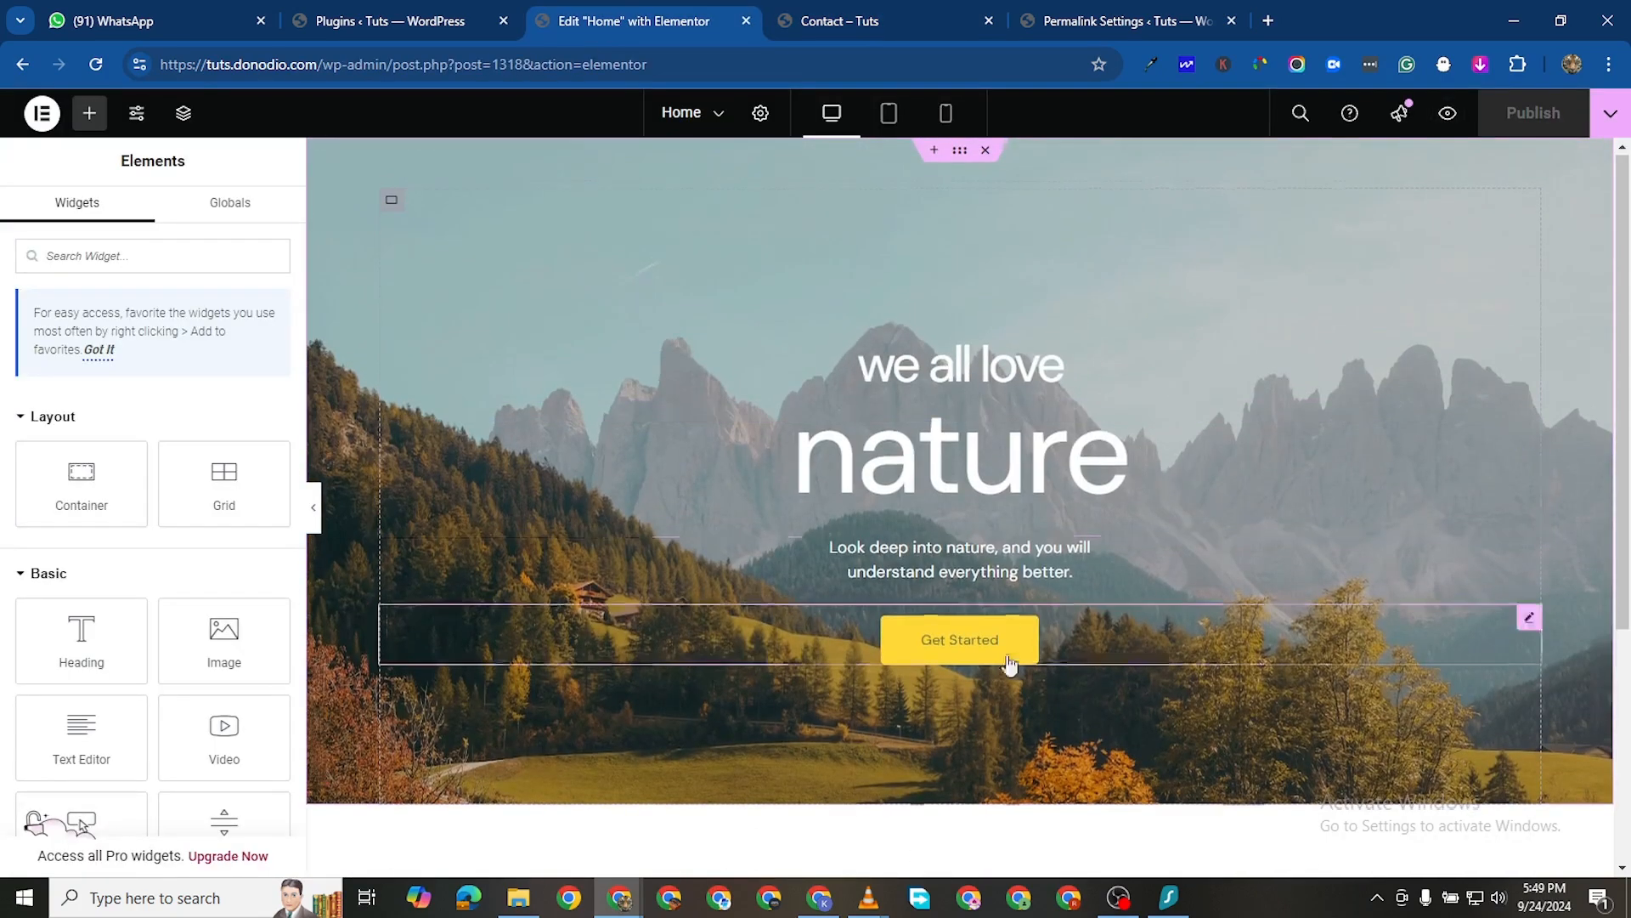
scroll(1003, 671, "down", 4)
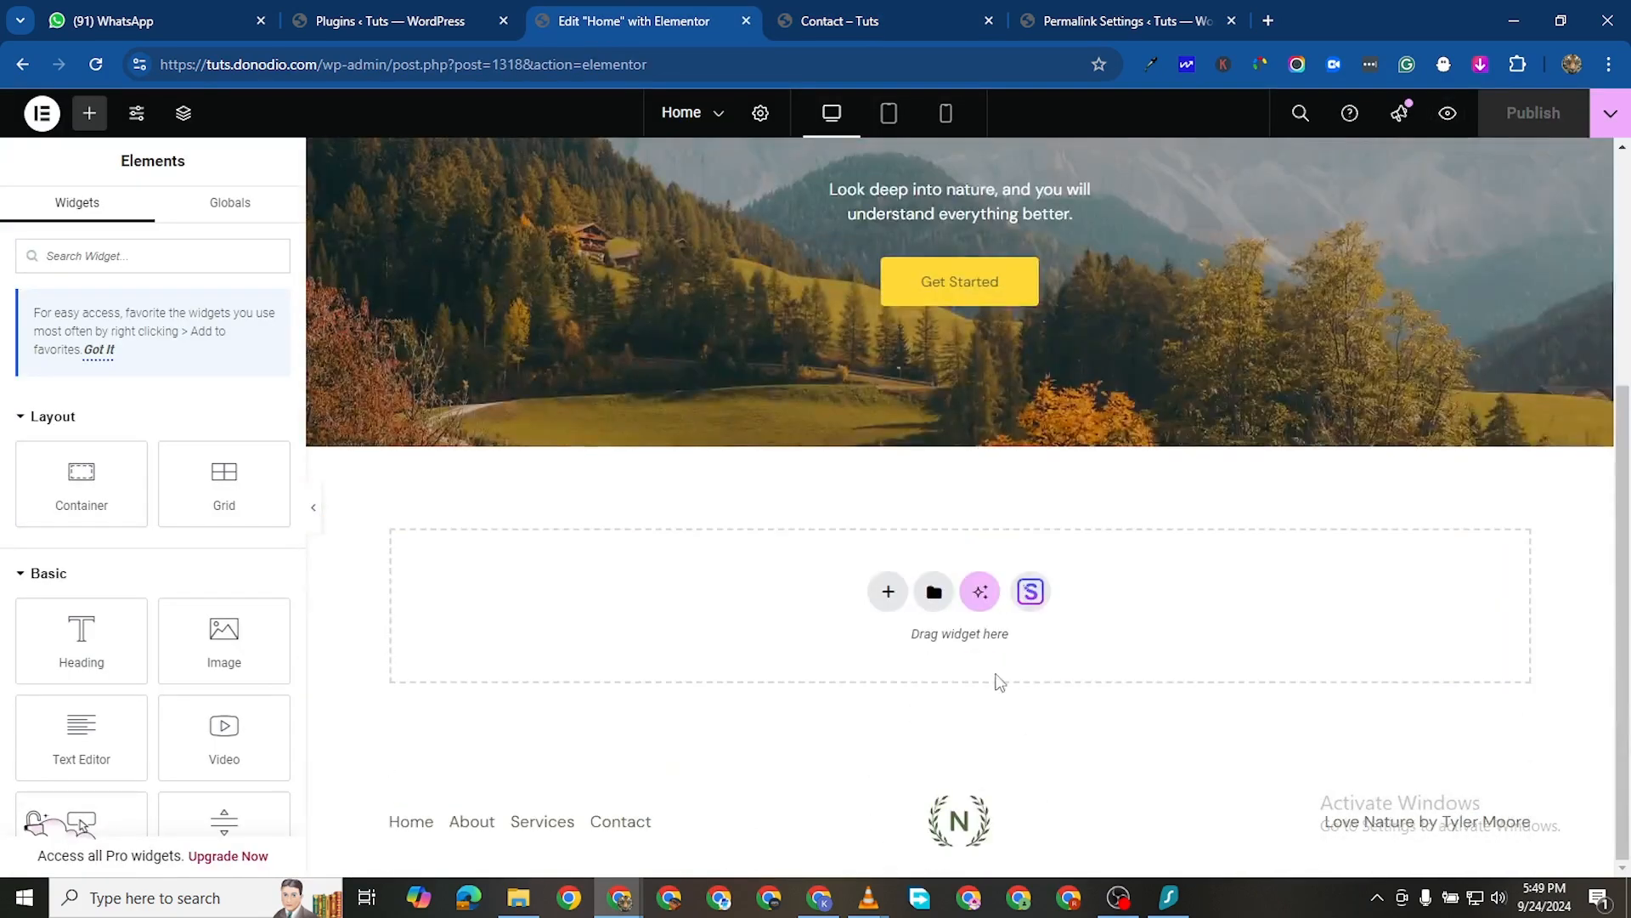
left_click(888, 592)
left_click(885, 678)
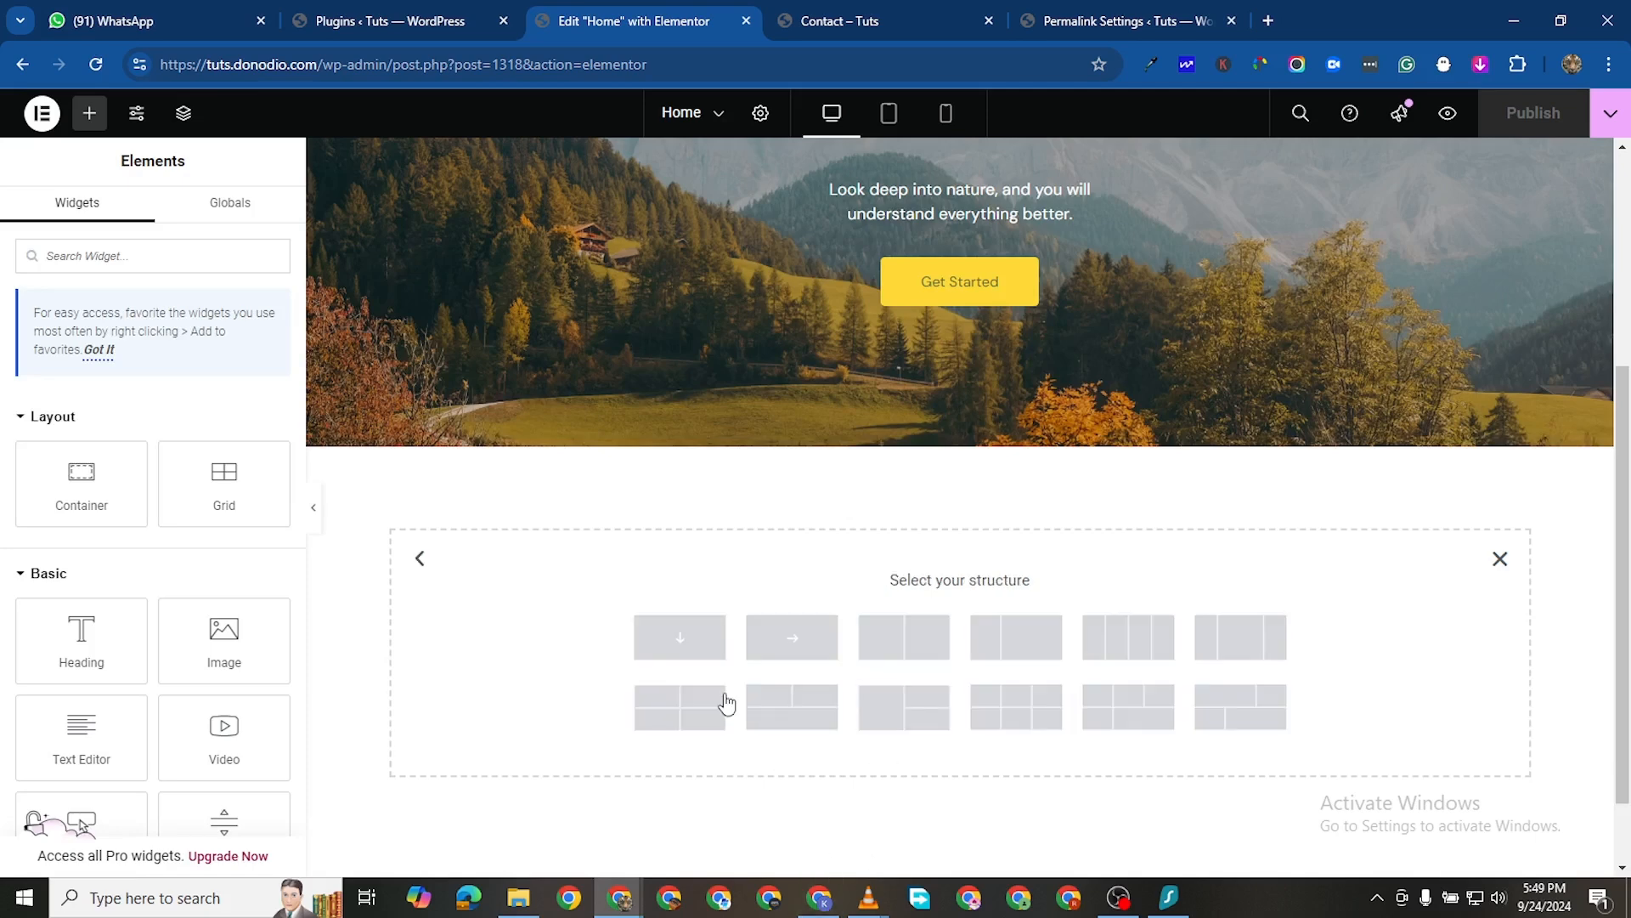
left_click(684, 642)
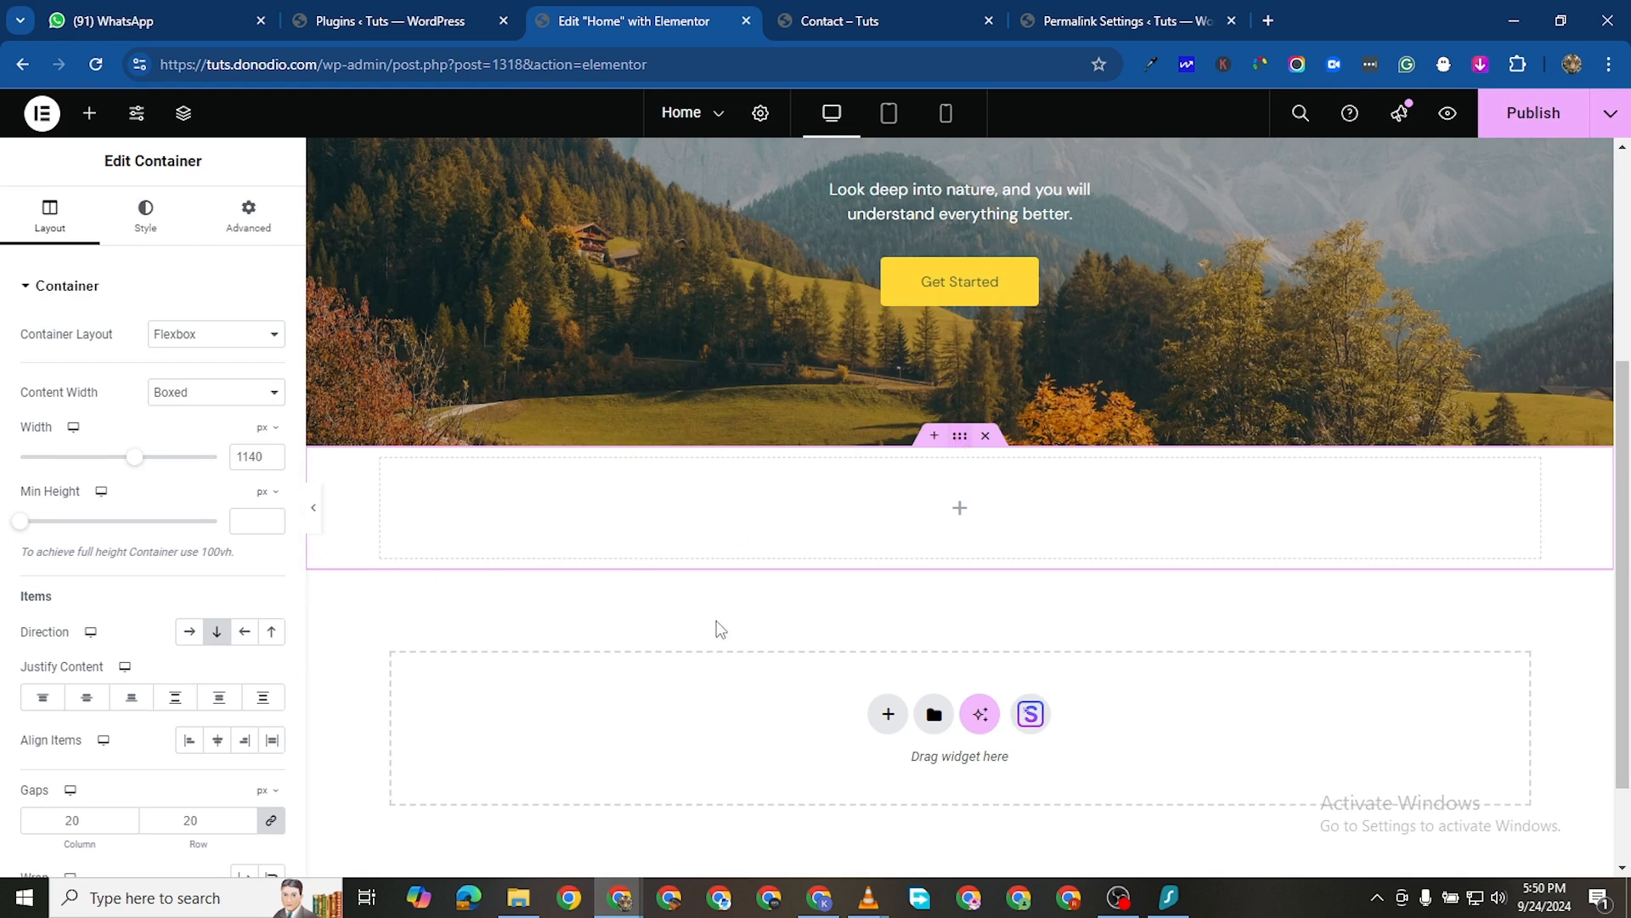
Give the new container a classic background with the color #000000
left_click(150, 219)
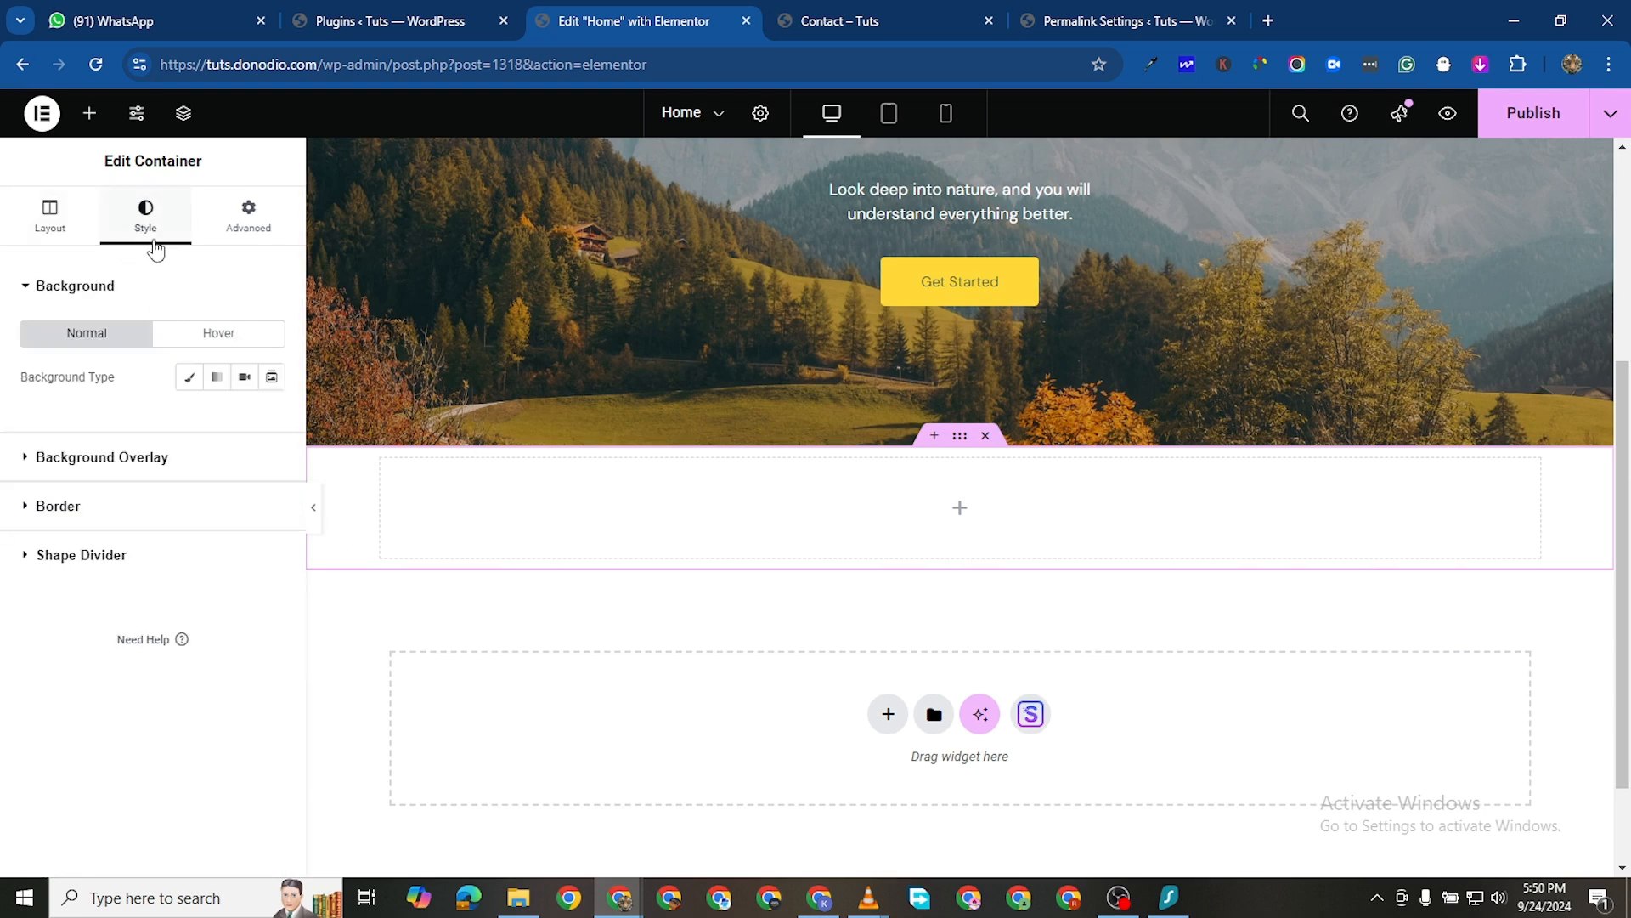
left_click(190, 378)
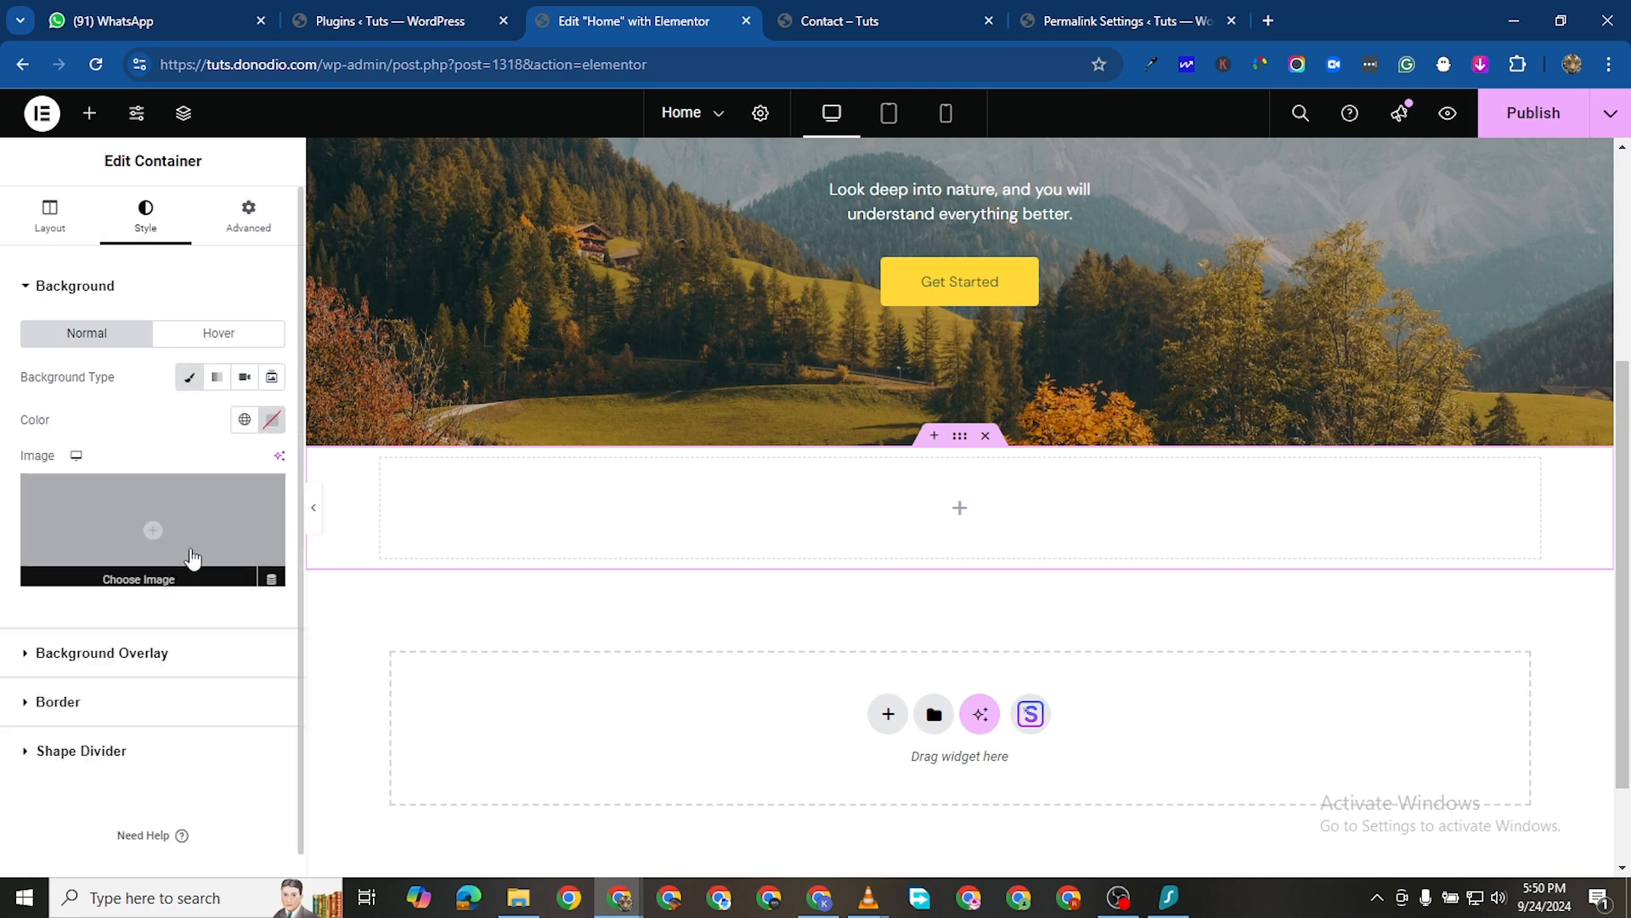
left_click(271, 419)
left_click_drag(197, 610, 65, 725)
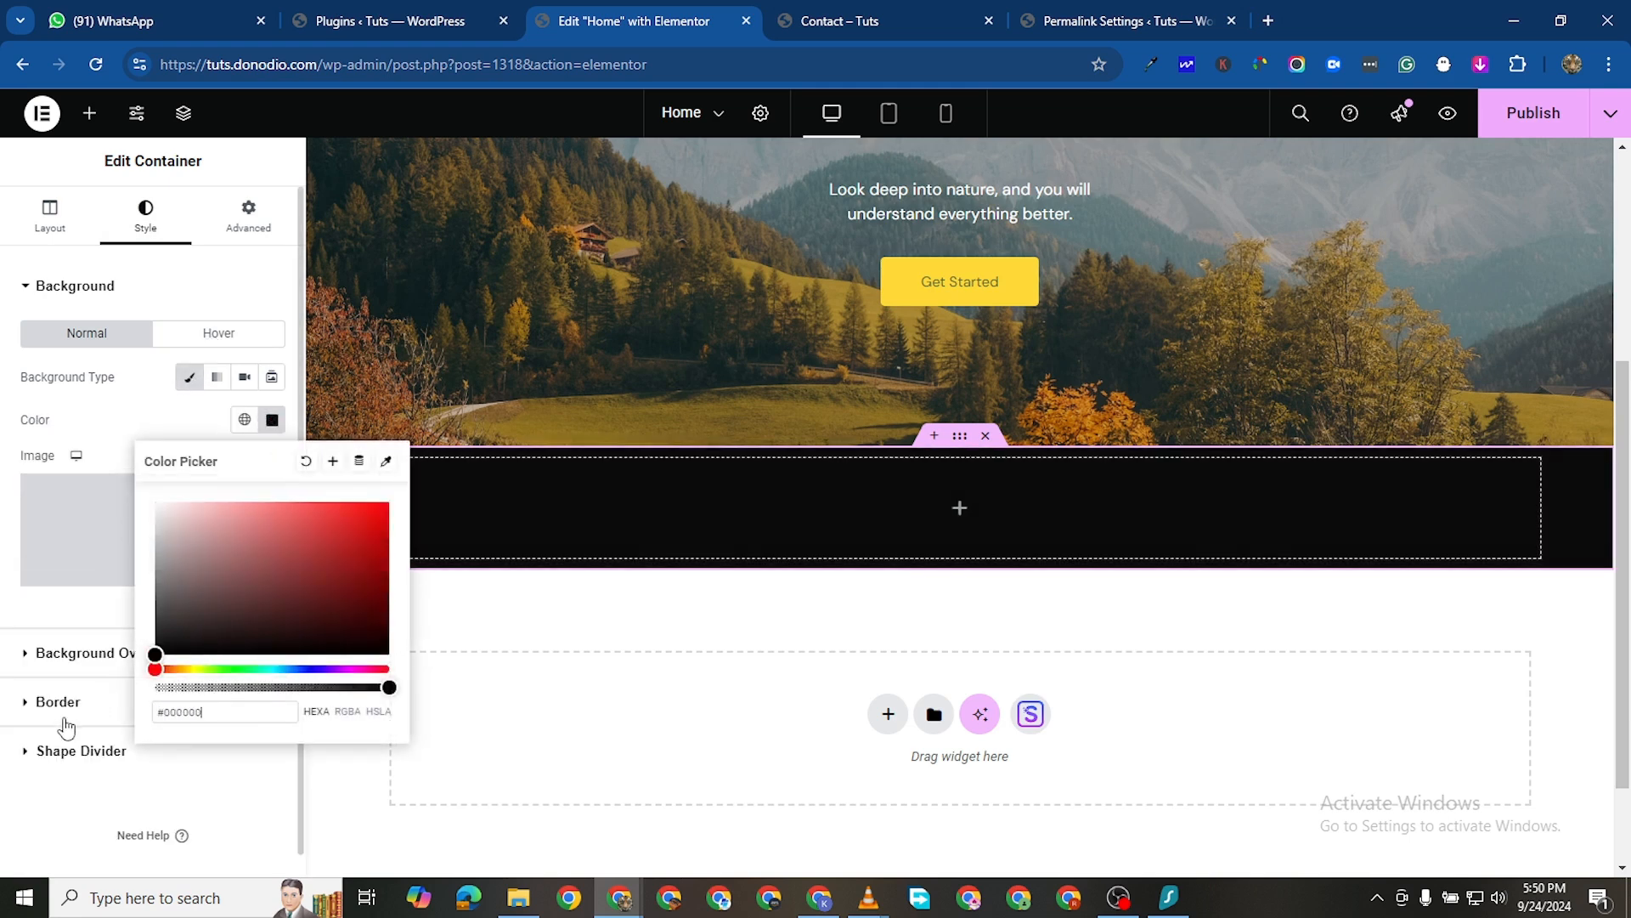
left_click(3, 829)
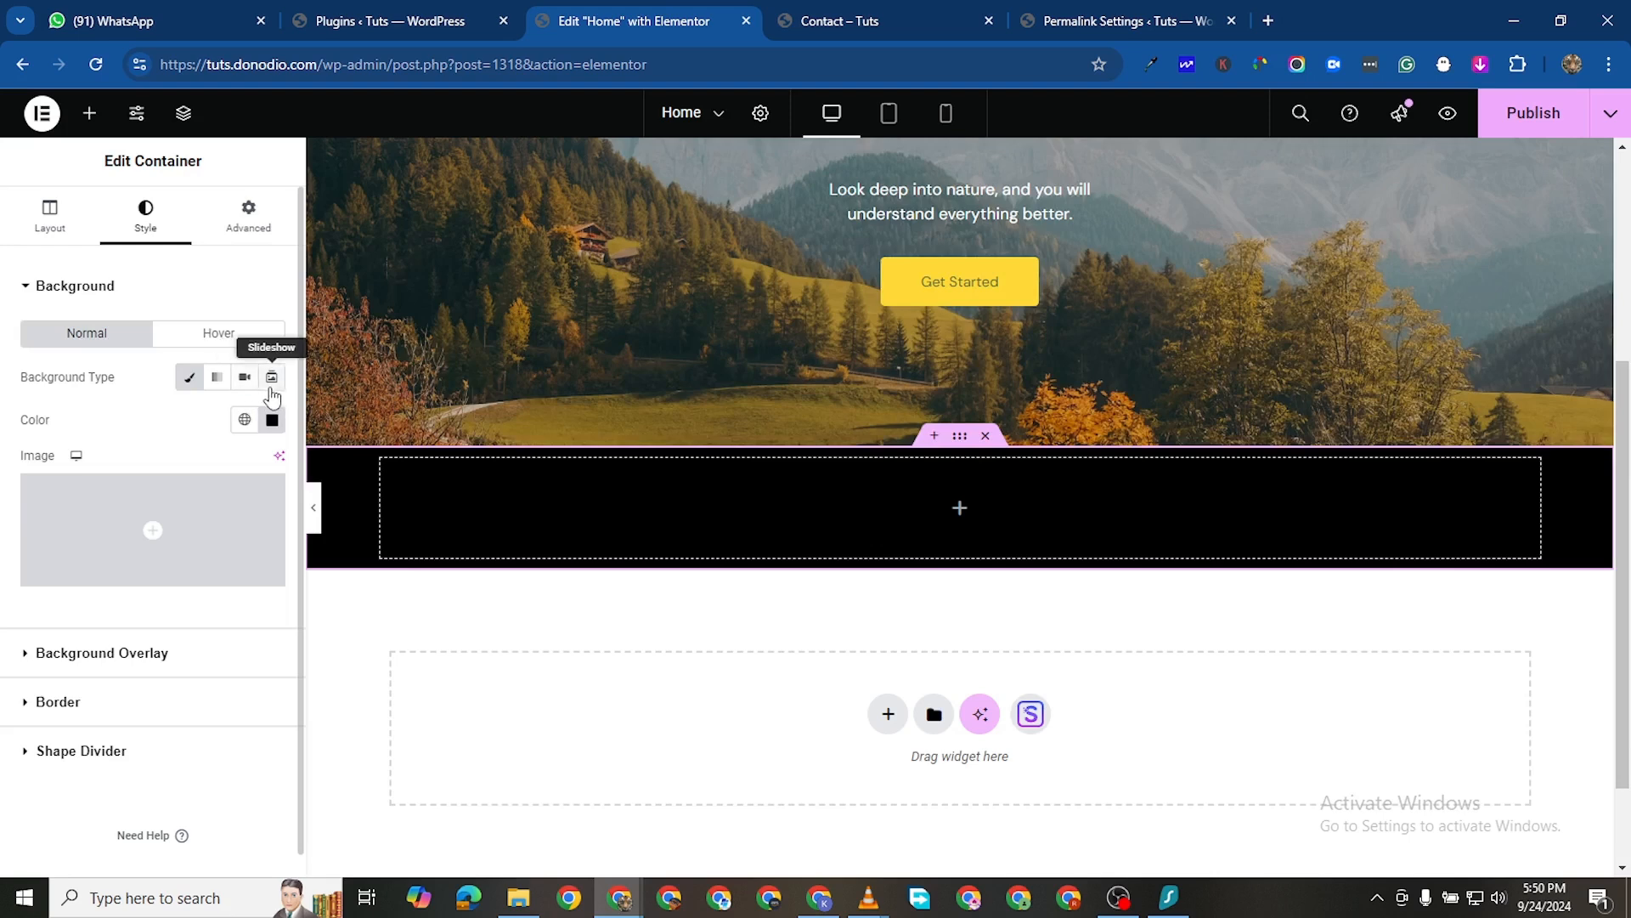
Upload home-slider-background-img from the LAW FIRM folder and use it as the new container's background image
scroll(110, 637, "down", 1)
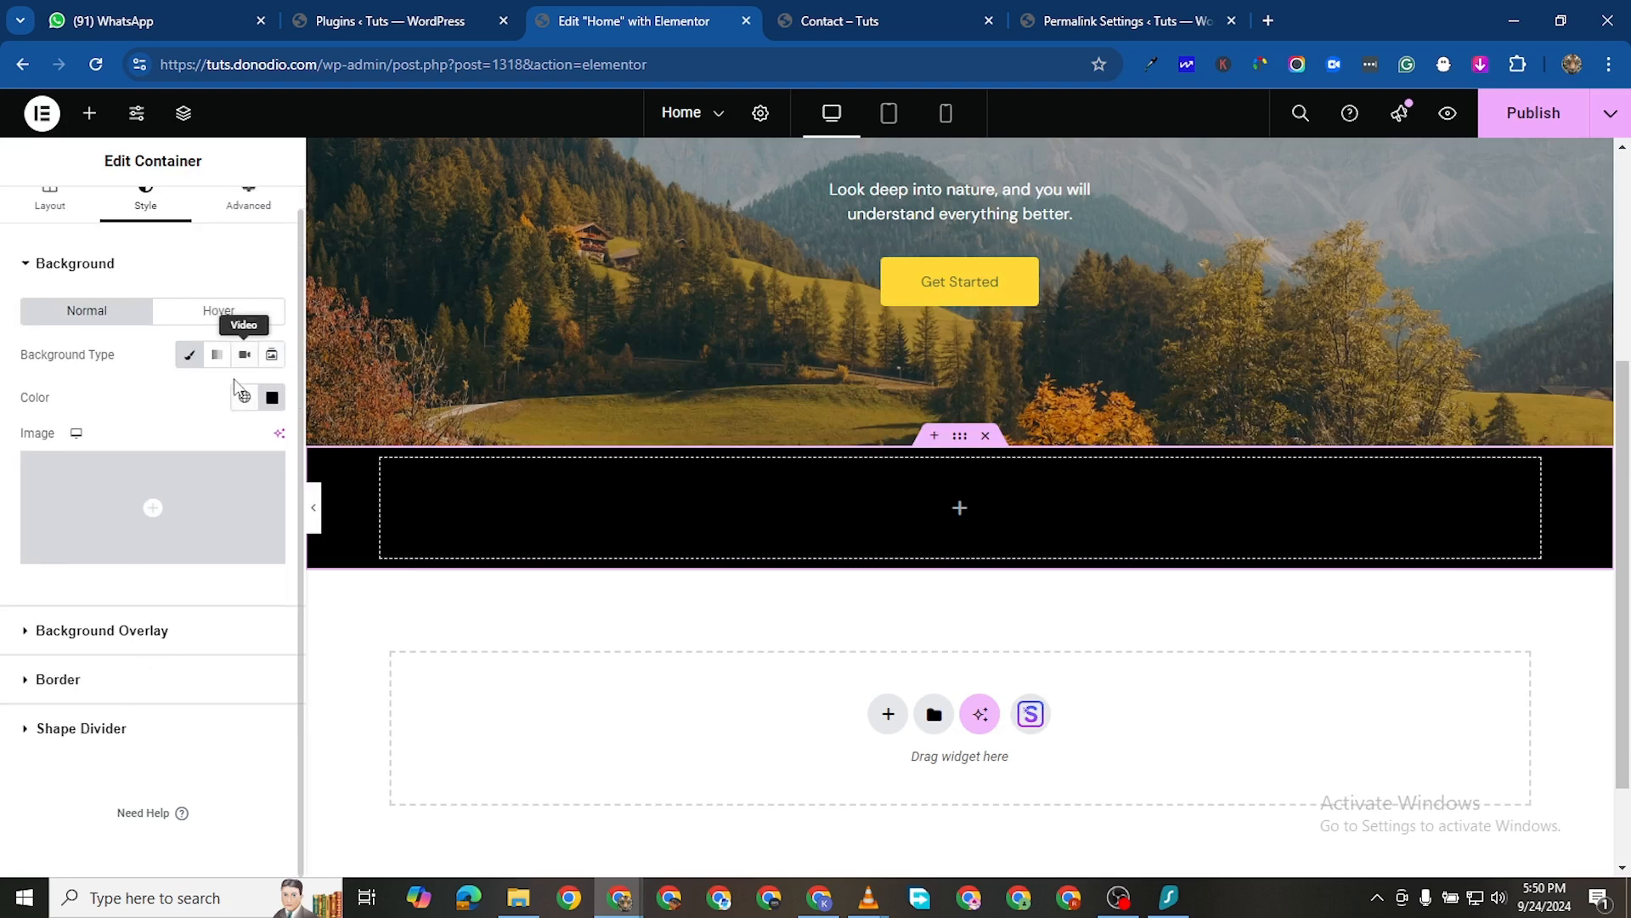
left_click(167, 511)
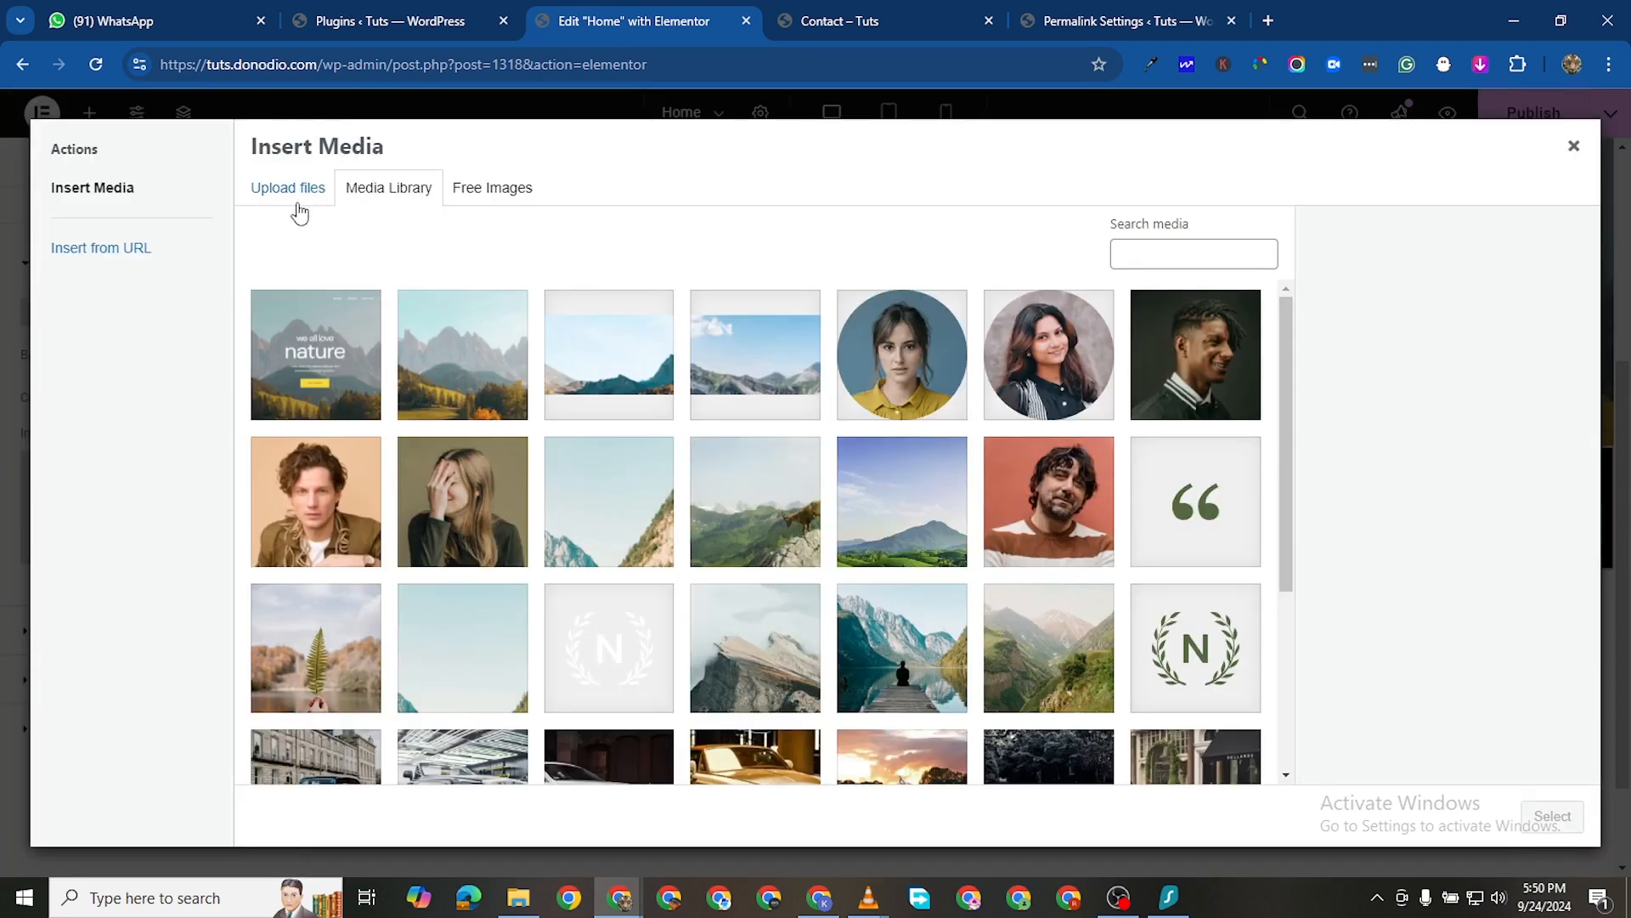
scroll(860, 601, "down", 5)
scroll(910, 630, "up", 5)
scroll(949, 643, "down", 3)
scroll(926, 637, "up", 5)
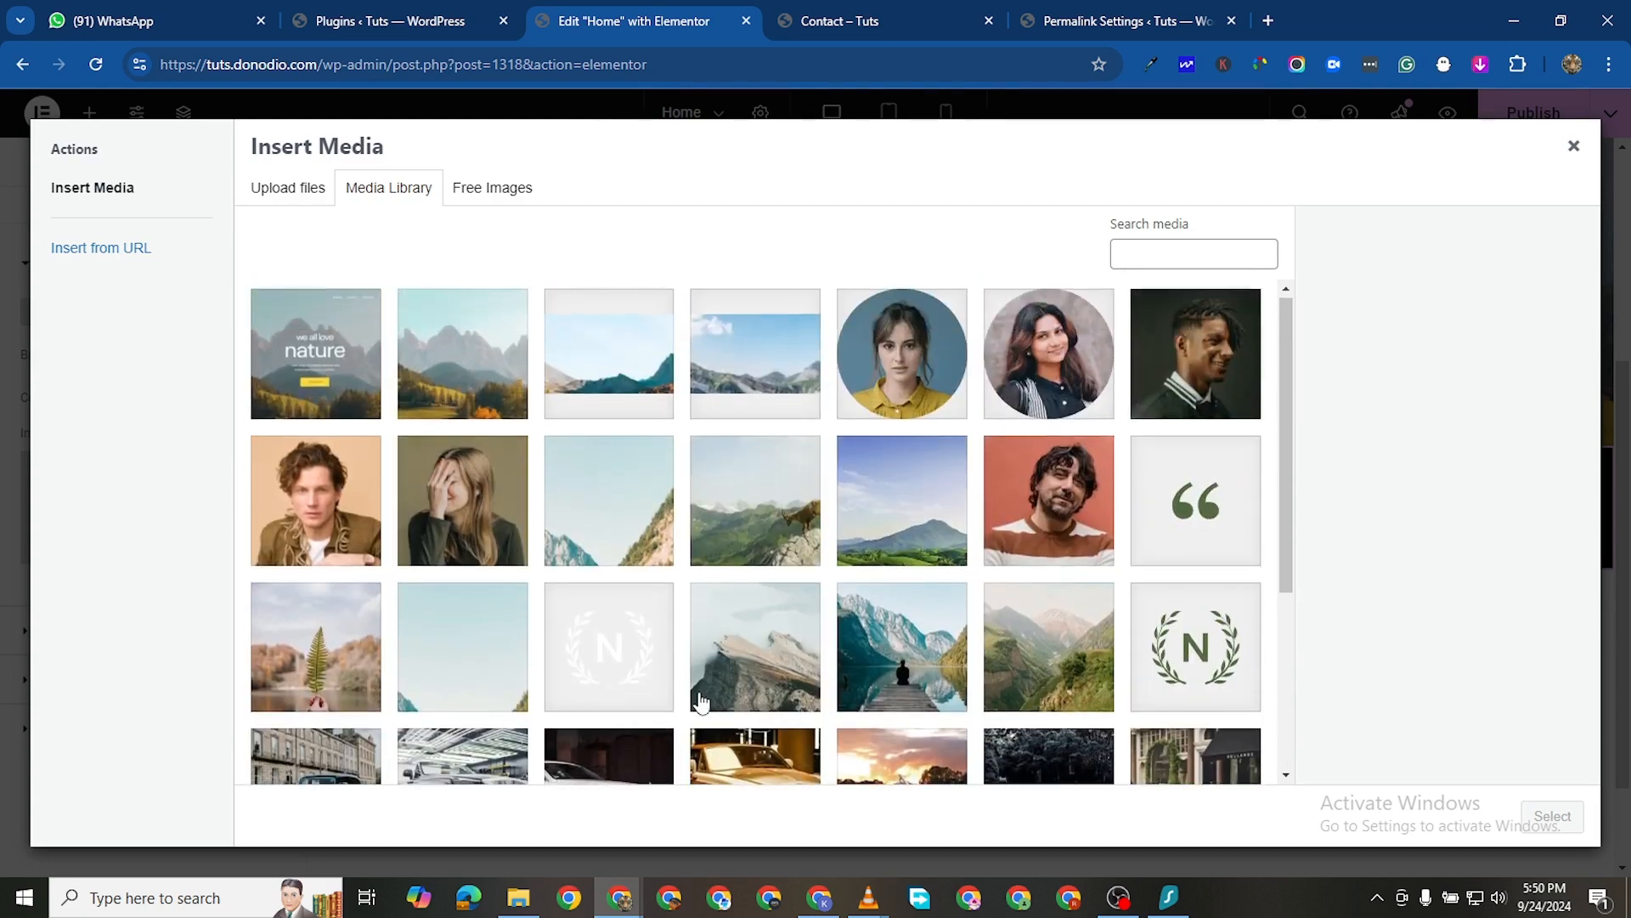
scroll(897, 629, "down", 5)
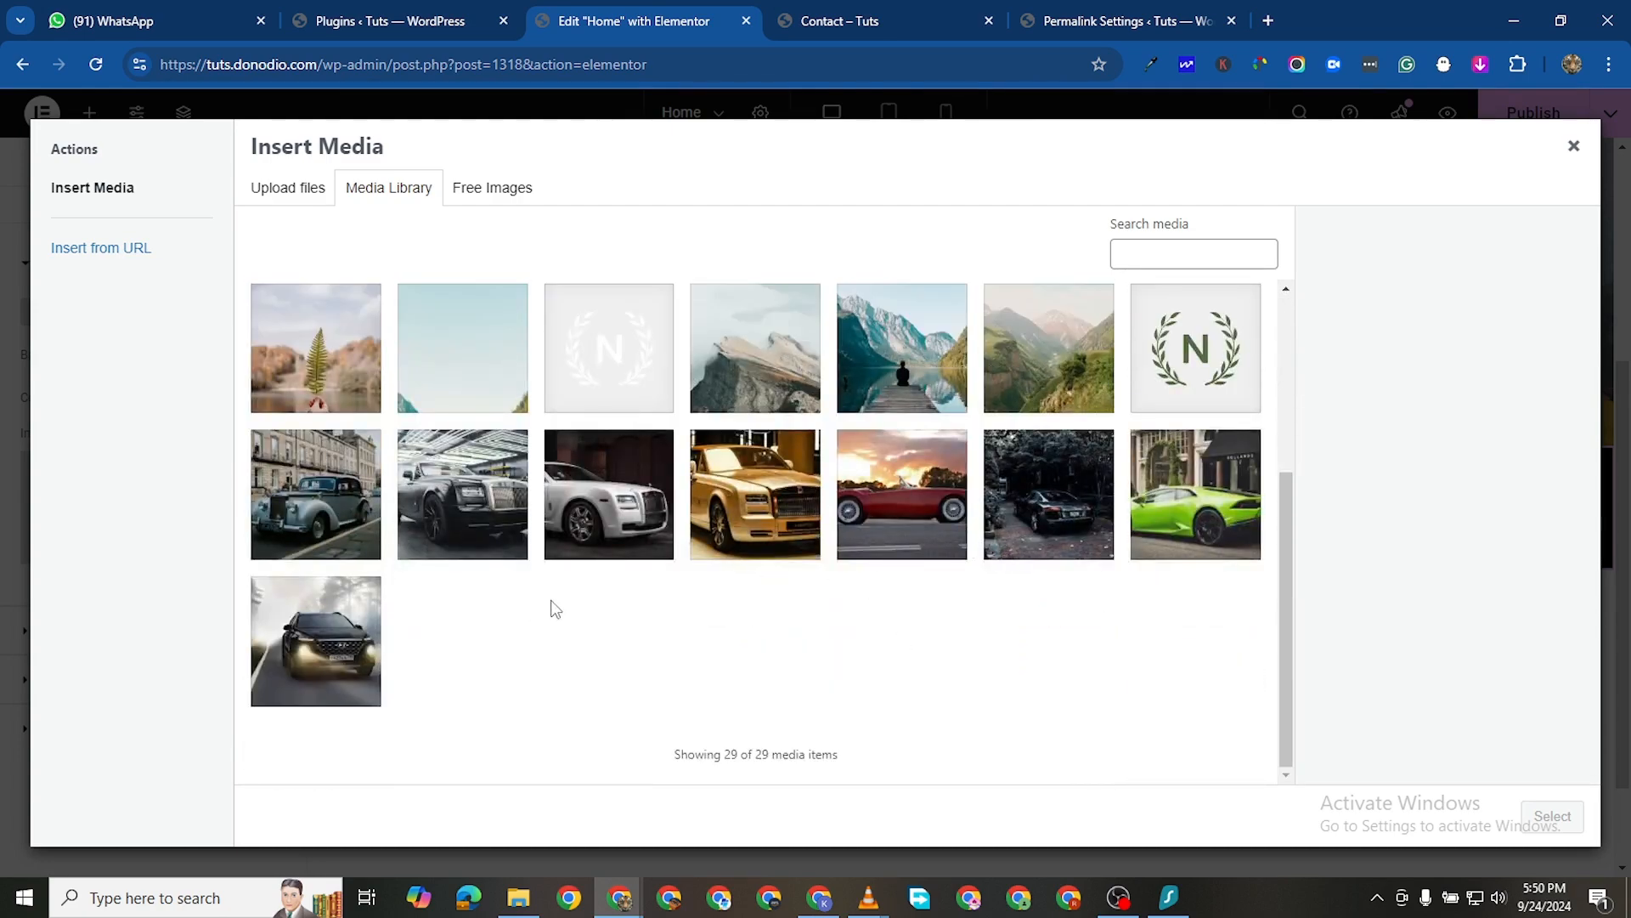
scroll(735, 618, "up", 3)
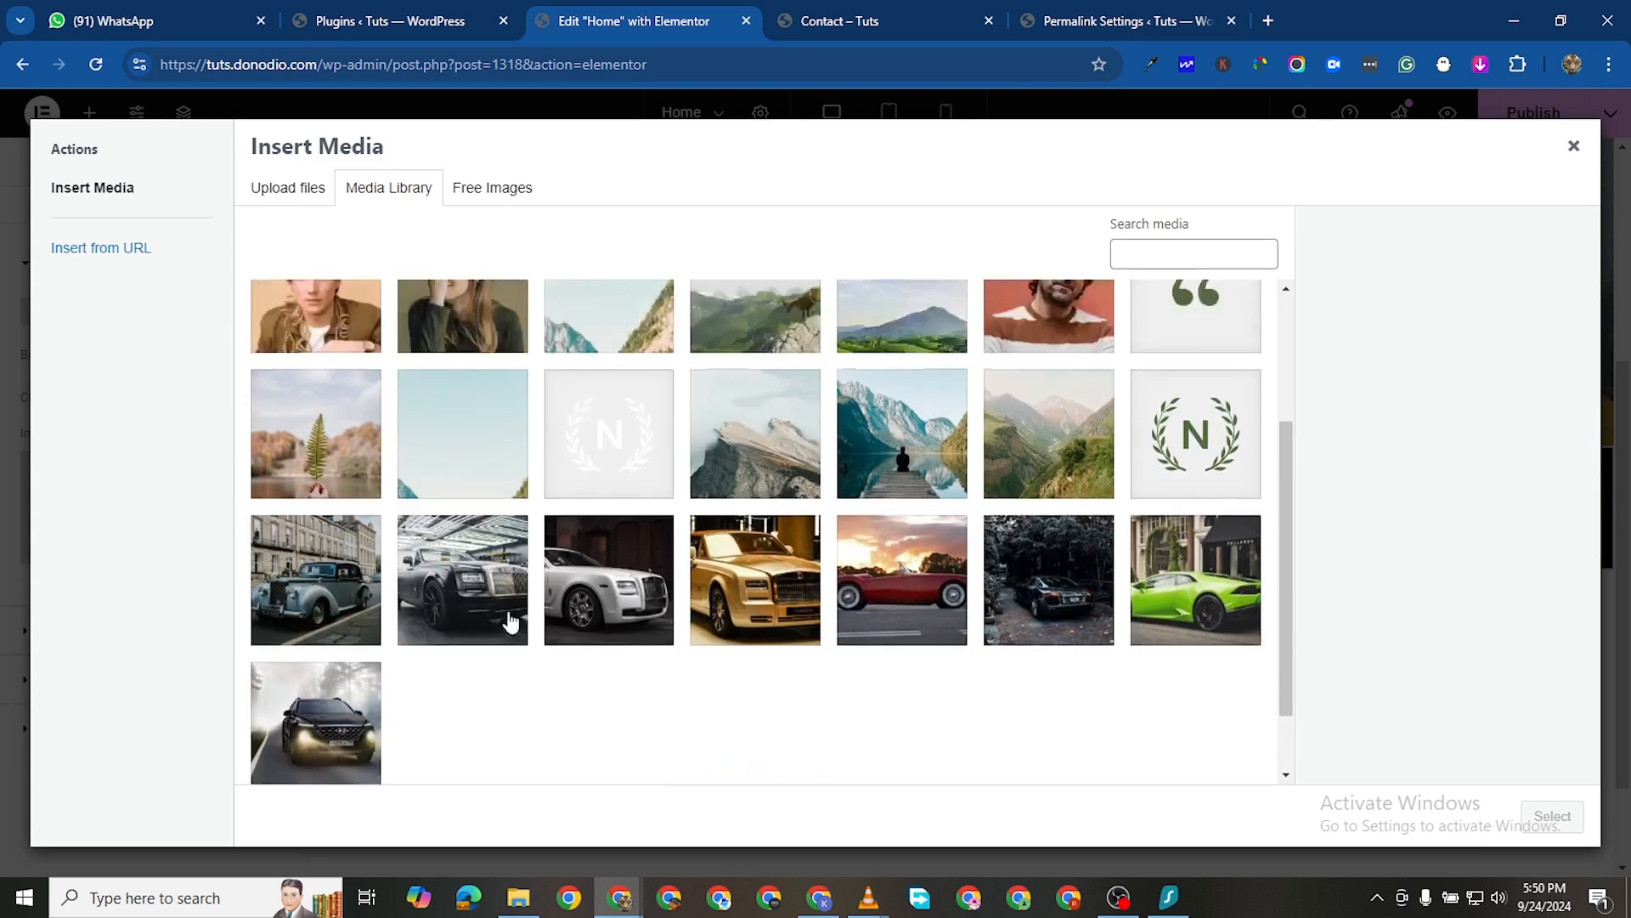
left_click(255, 197)
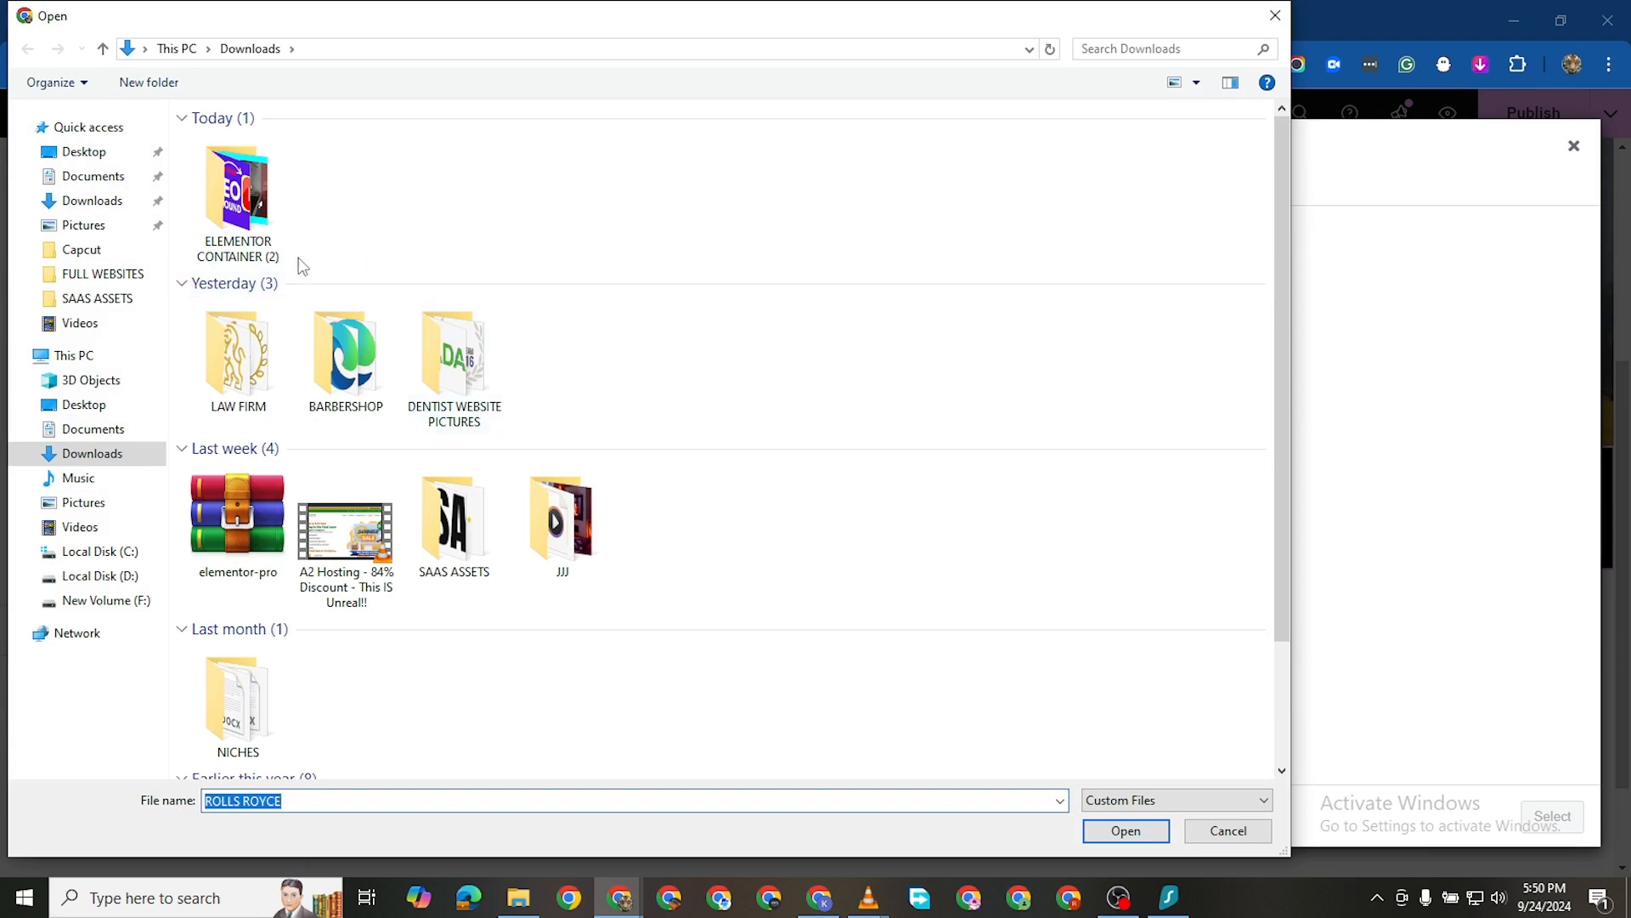
double_click(270, 367)
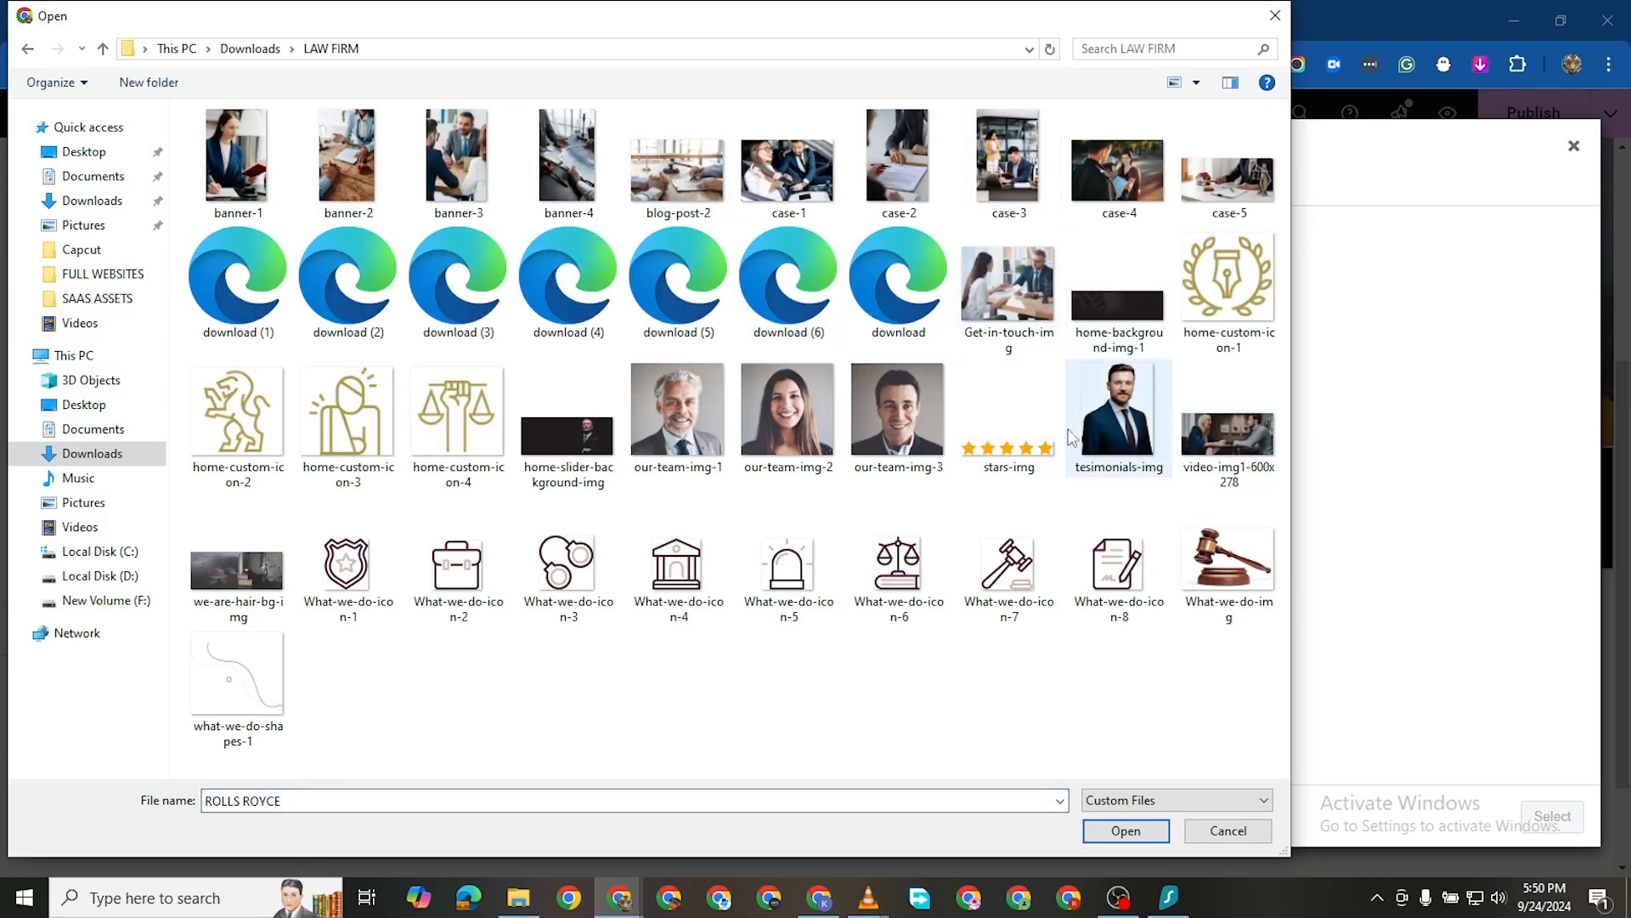
left_click(567, 438)
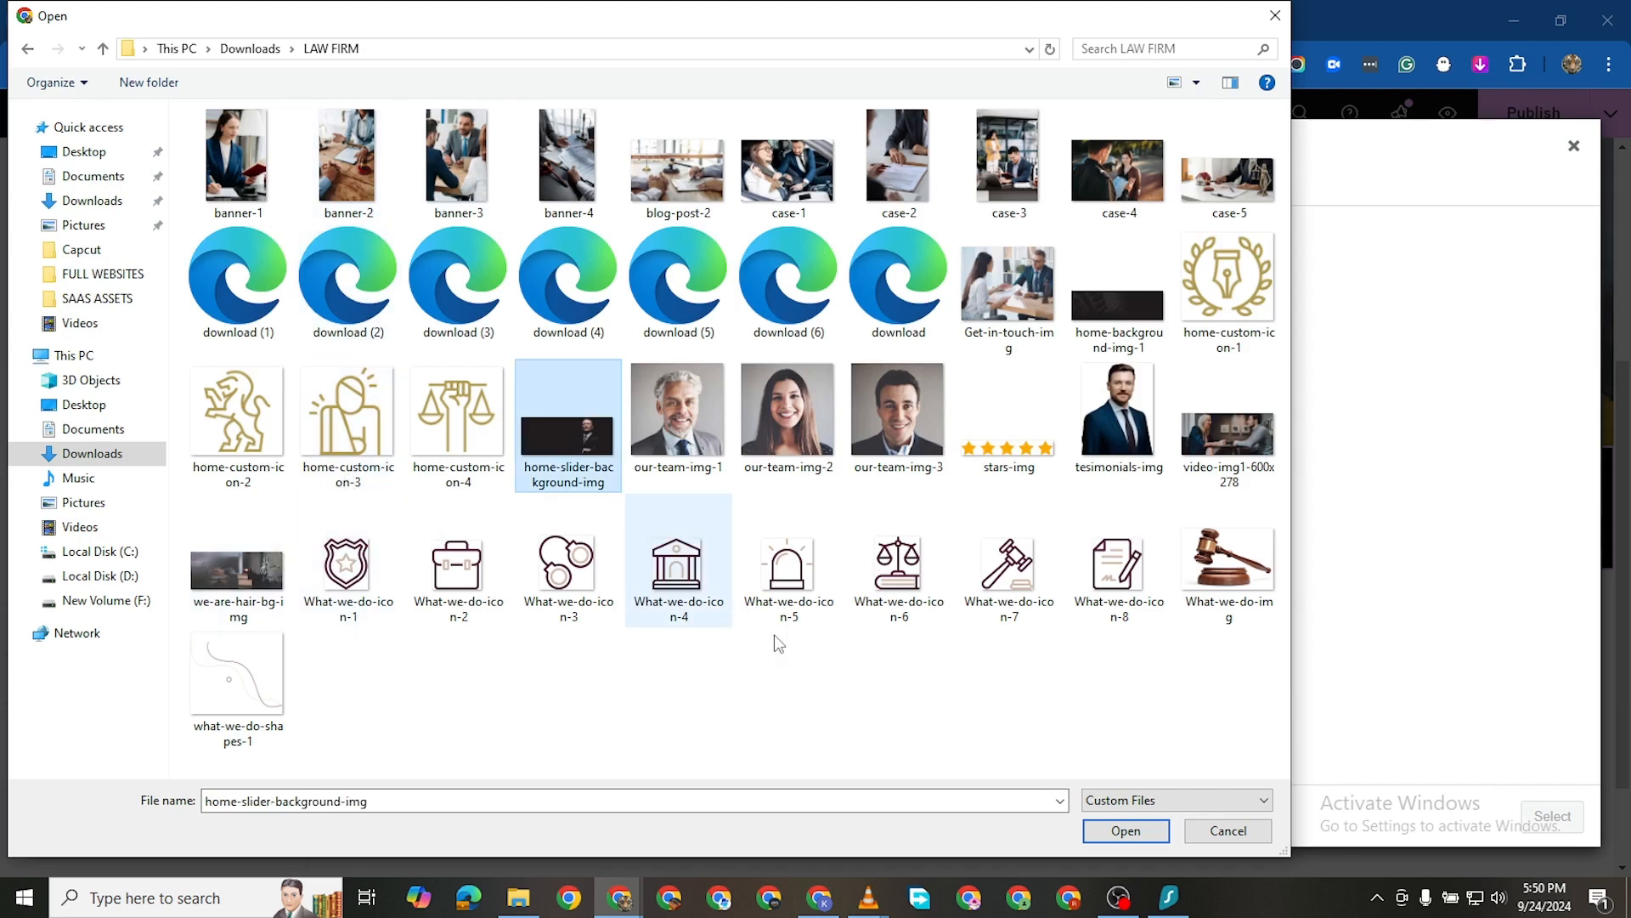
left_click(1137, 833)
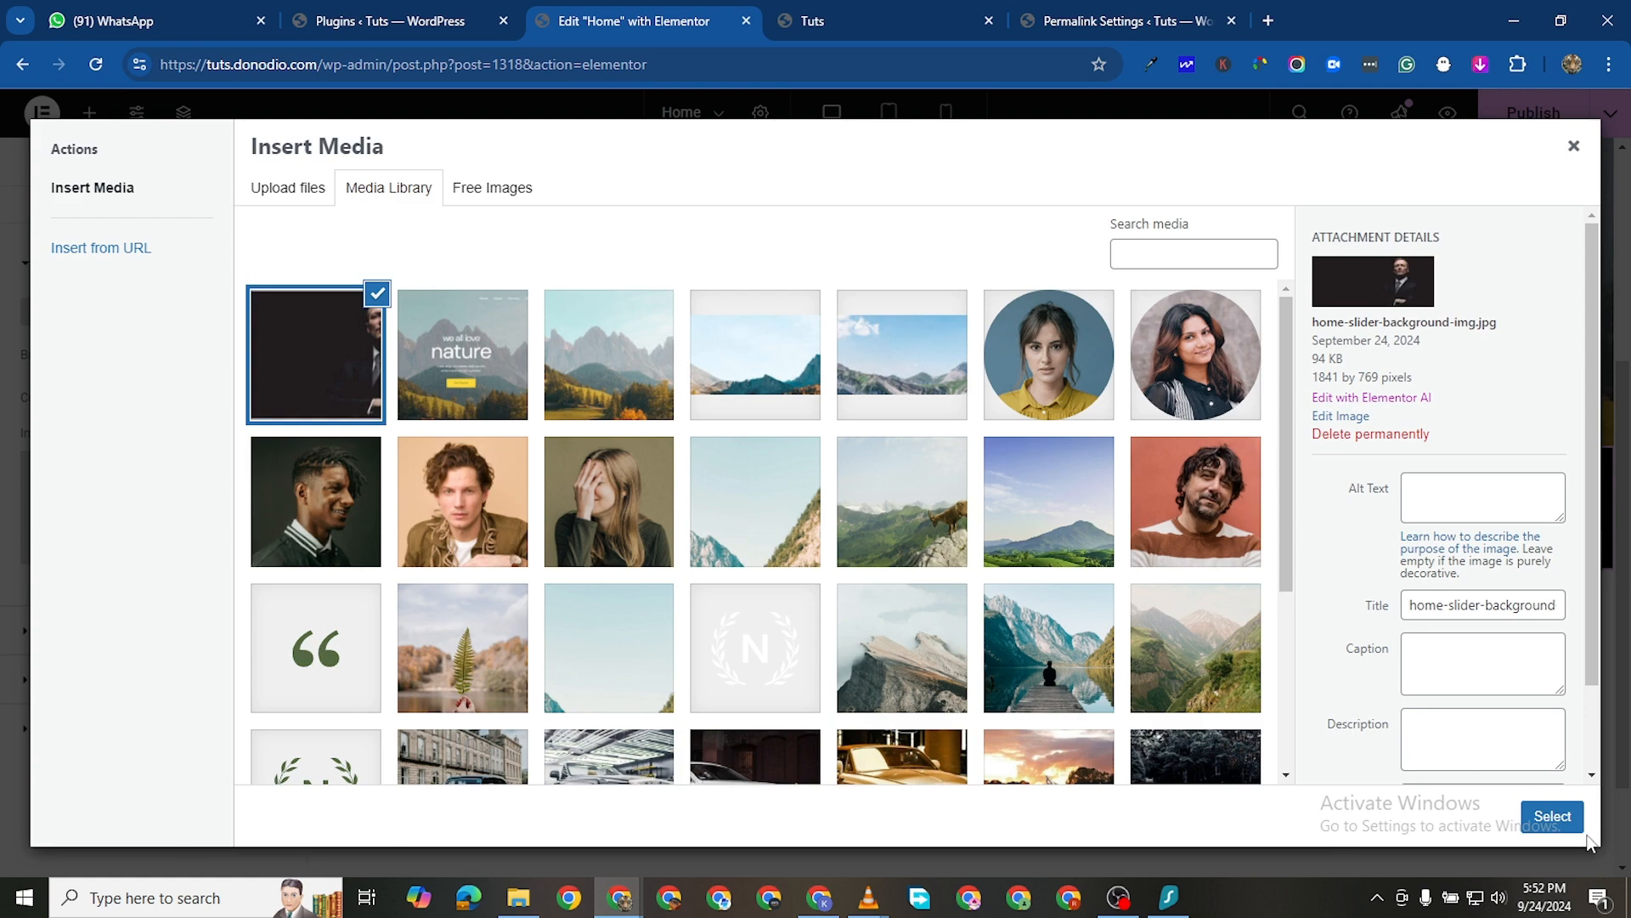
left_click(1553, 816)
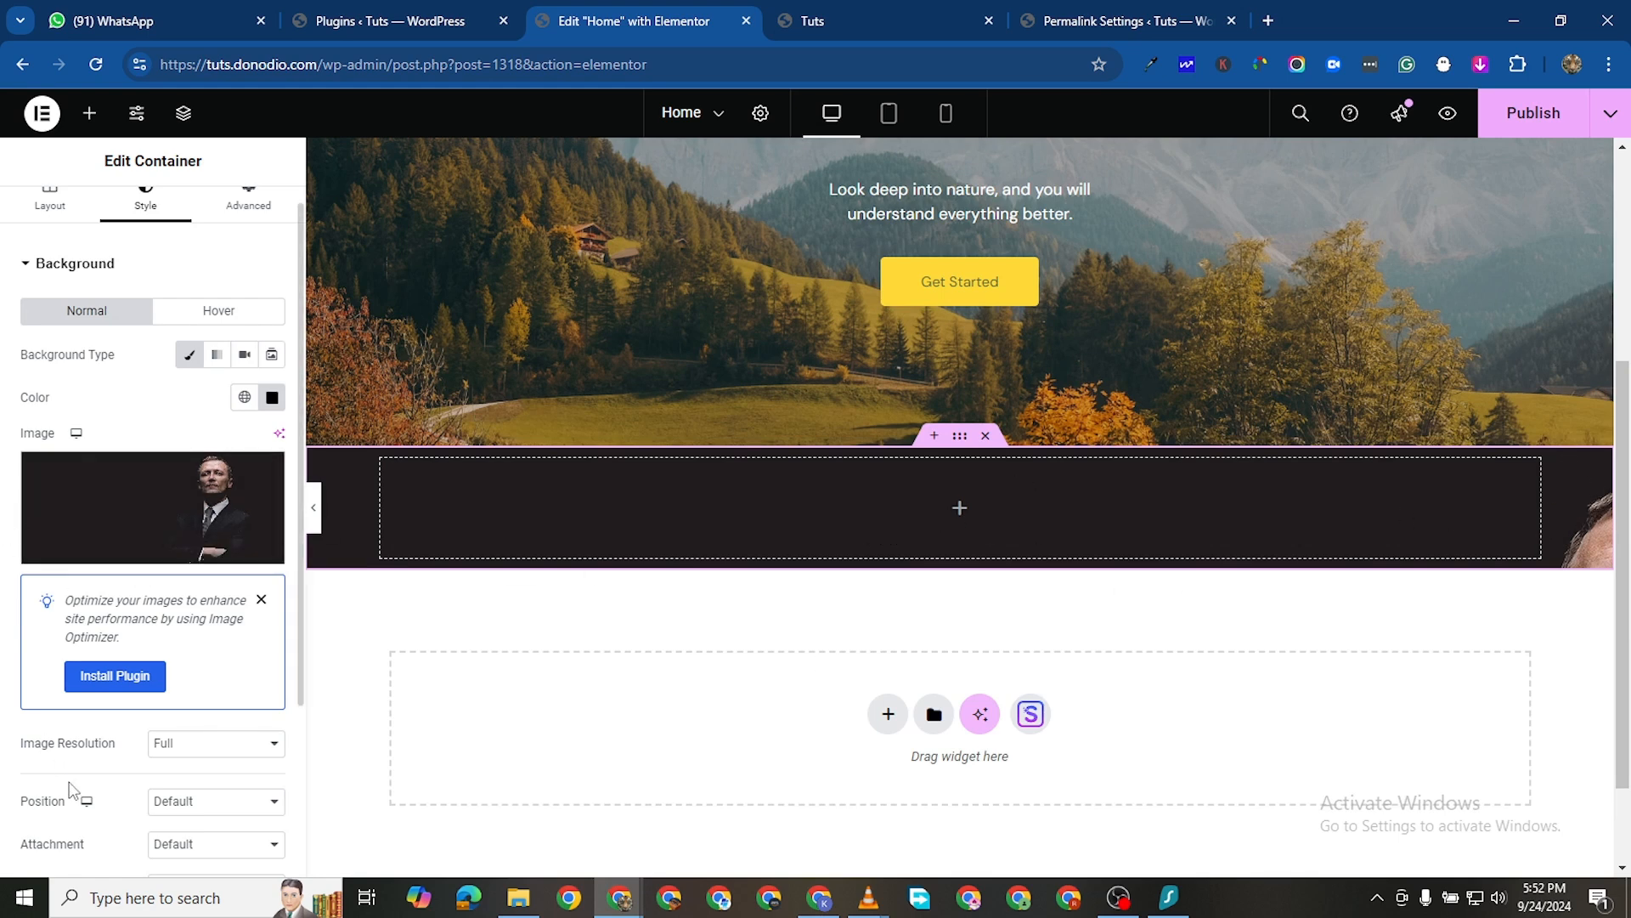
Set the container's background image to position Center Center, No-repeat and display size Cover
scroll(71, 790, "down", 2)
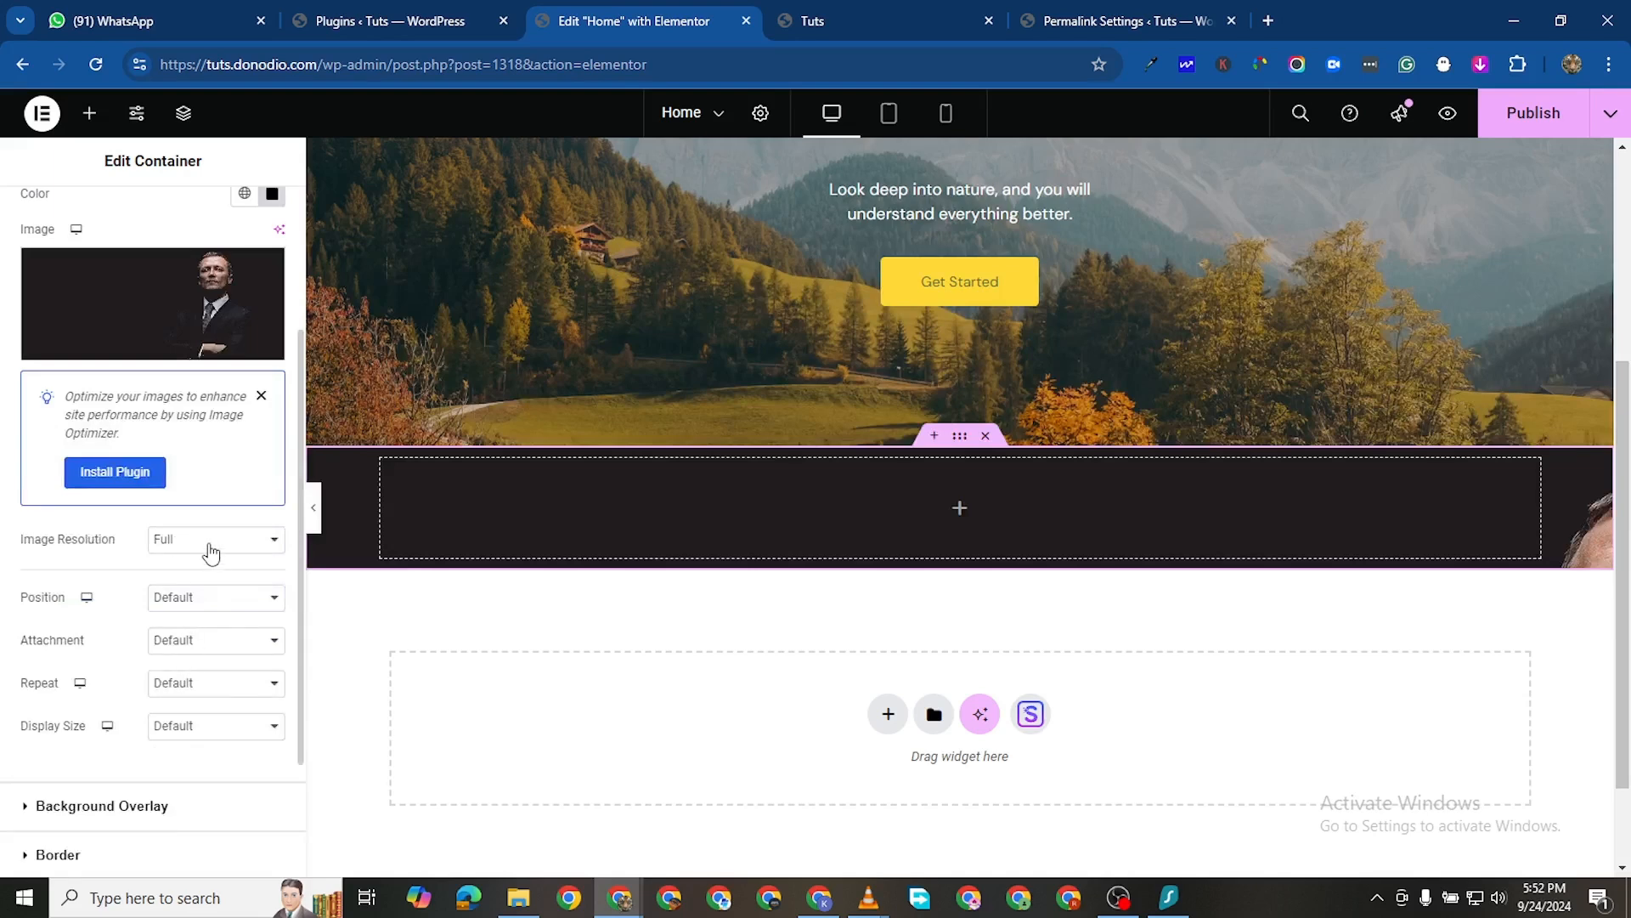
left_click(214, 600)
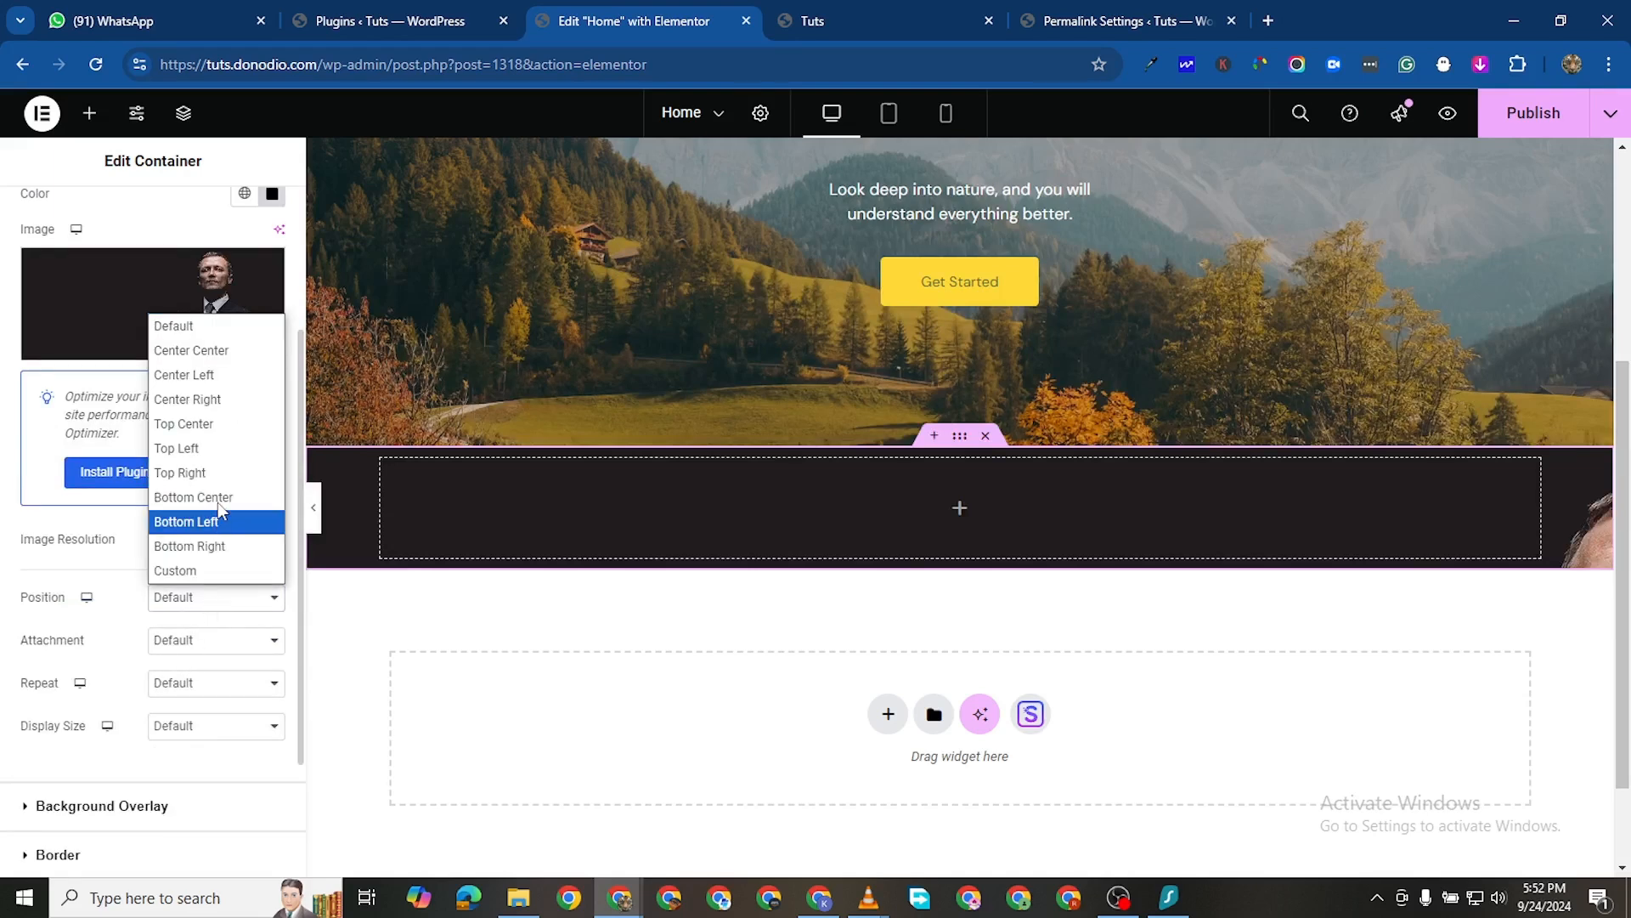
left_click(220, 350)
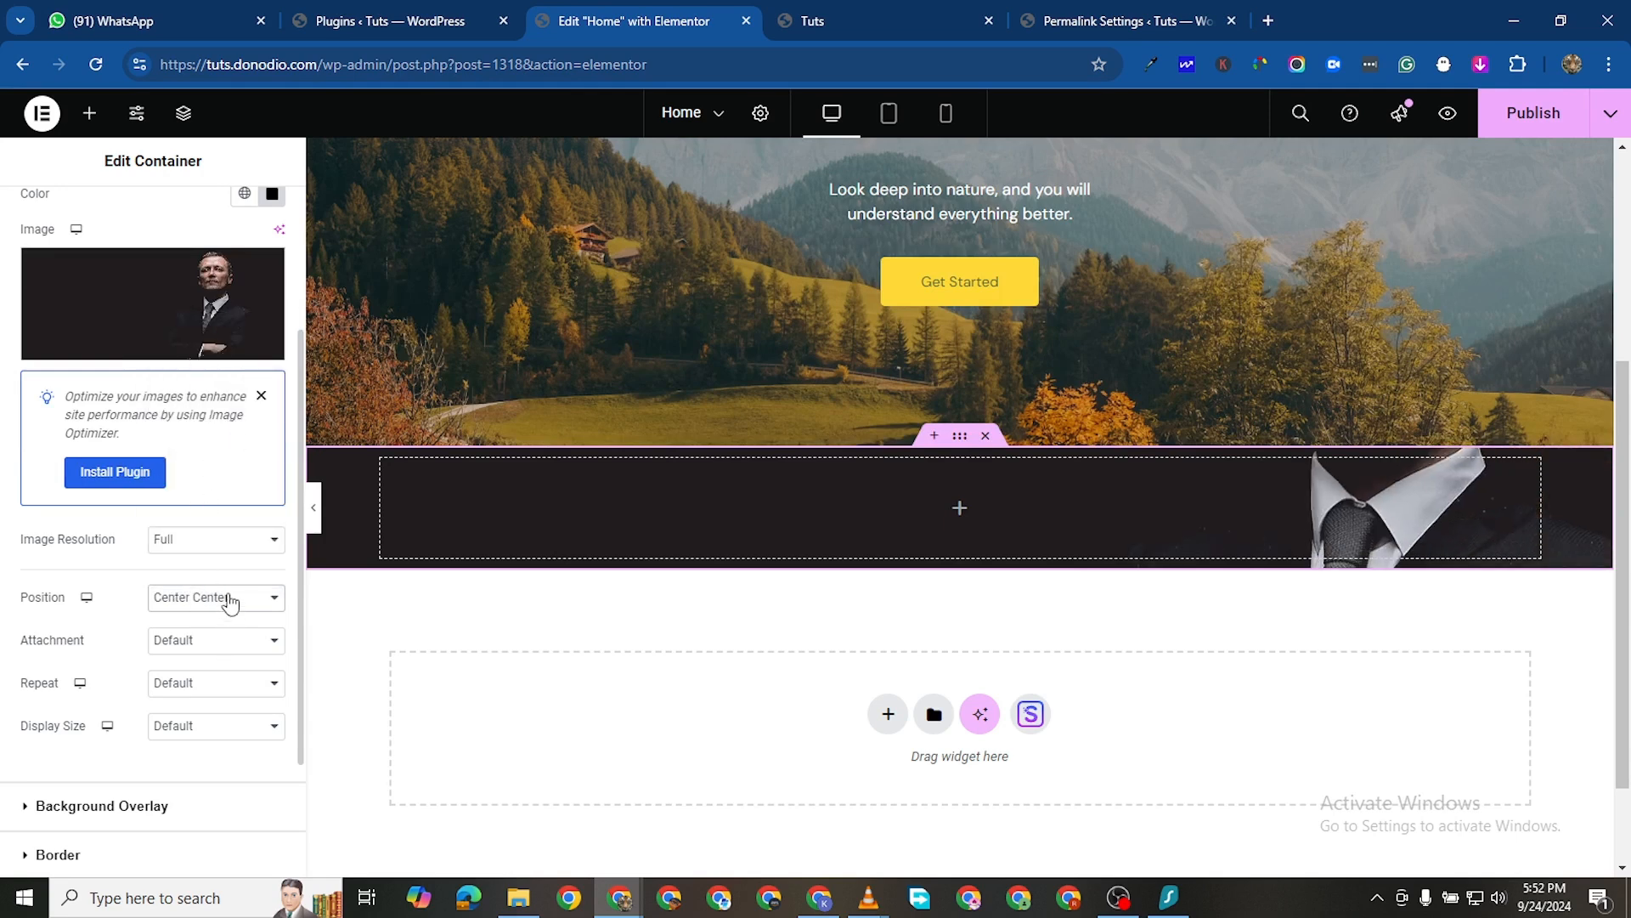
left_click(231, 646)
left_click(231, 650)
left_click(229, 689)
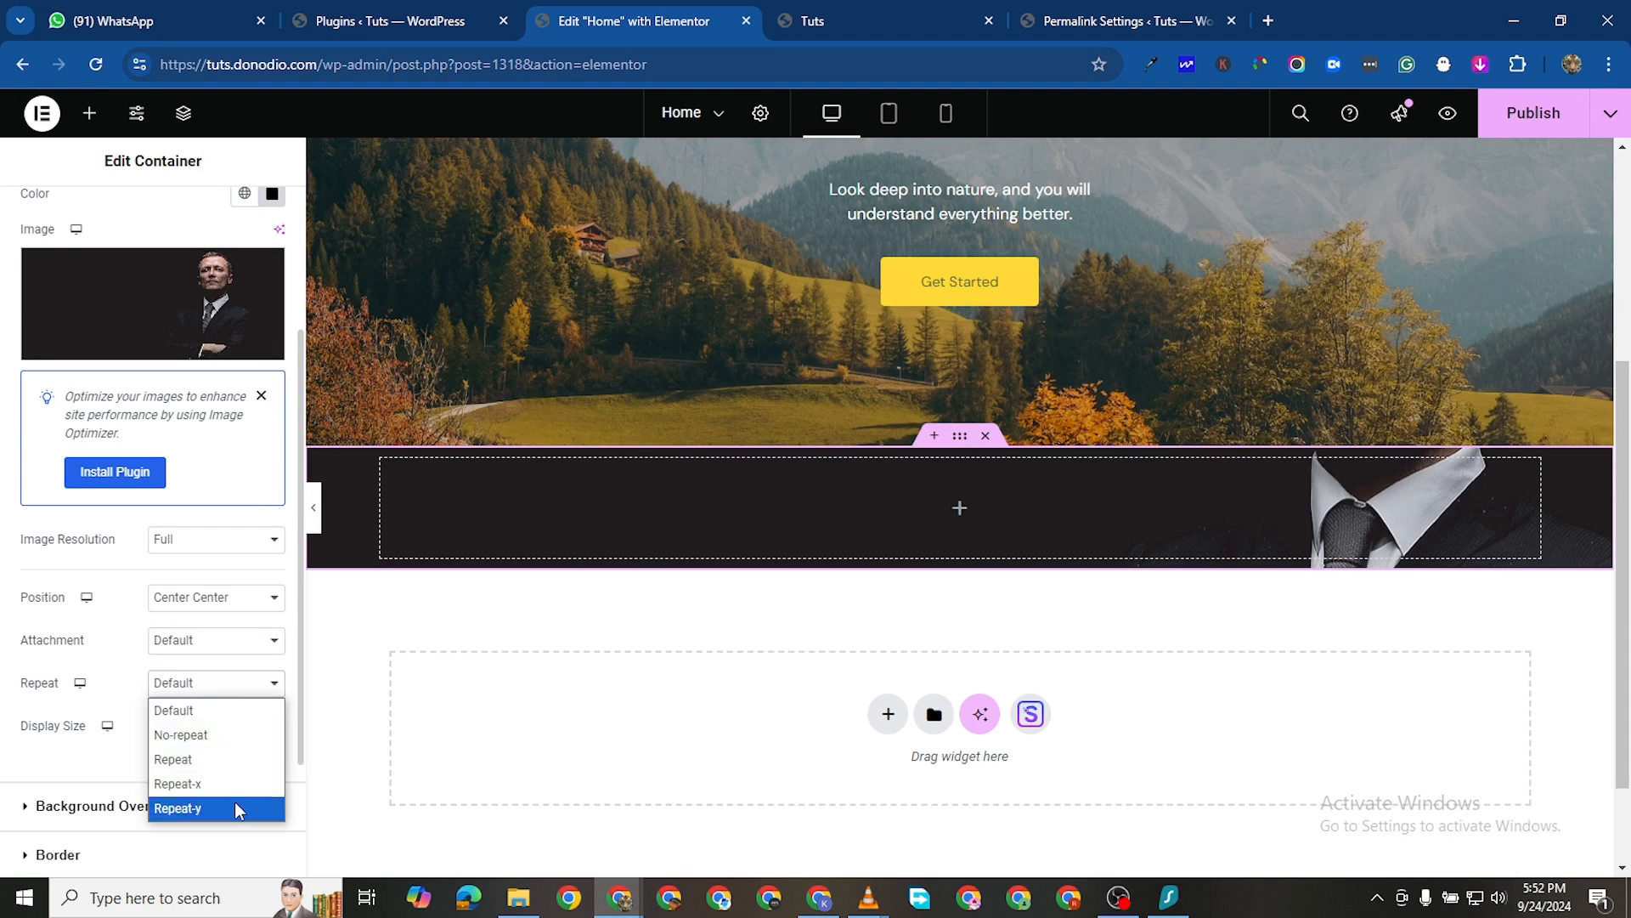
left_click(222, 735)
left_click(205, 728)
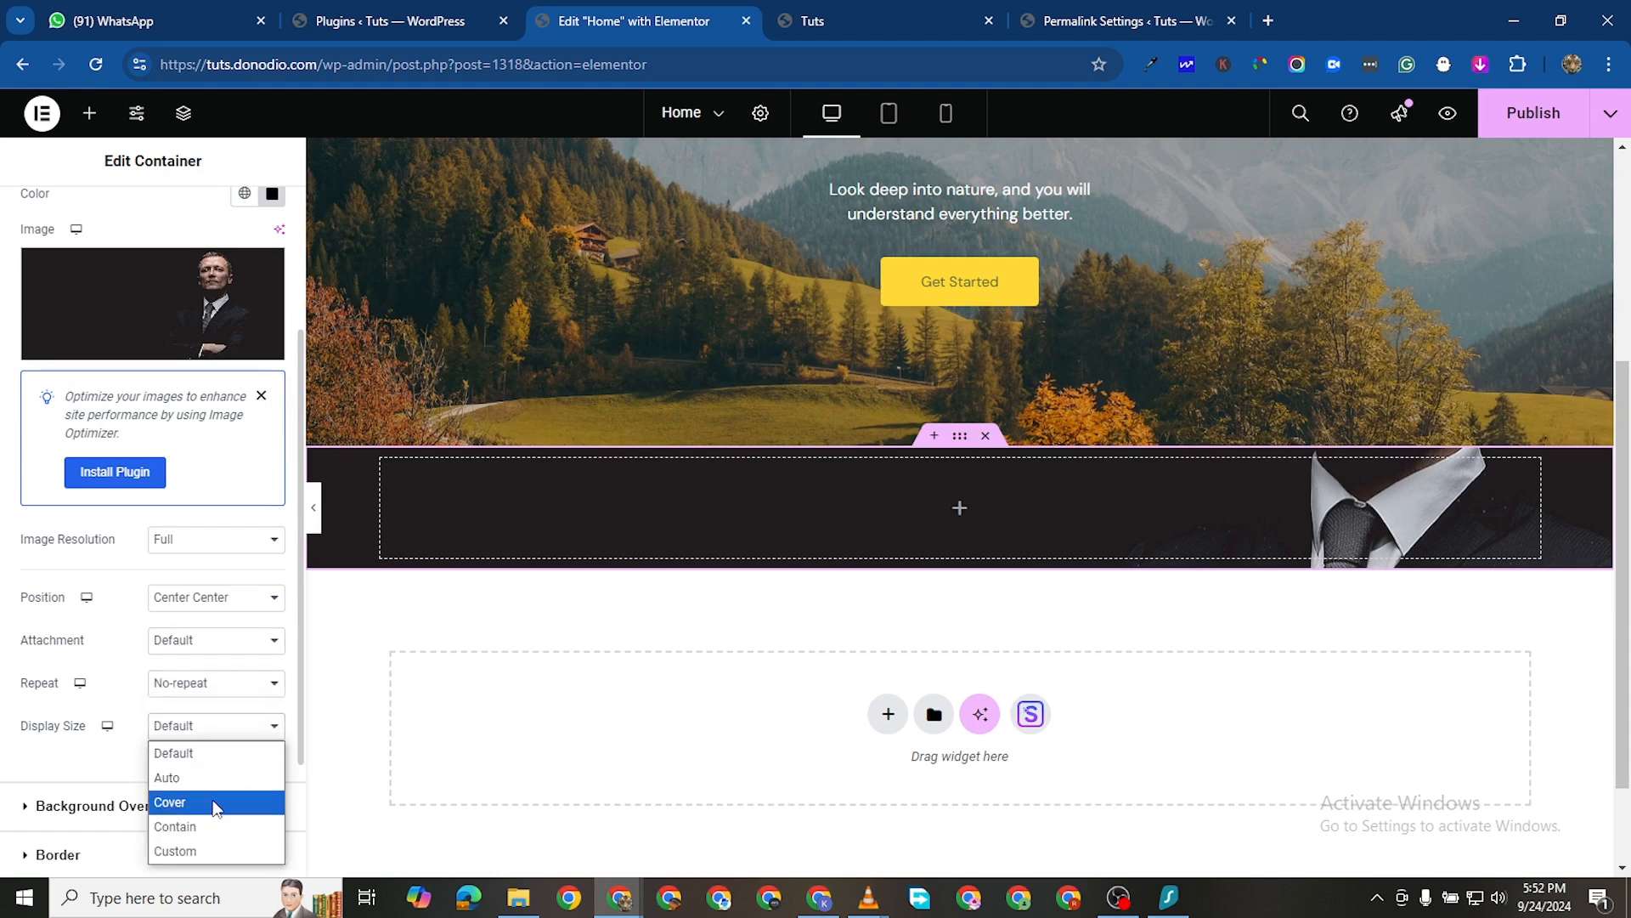
left_click(218, 802)
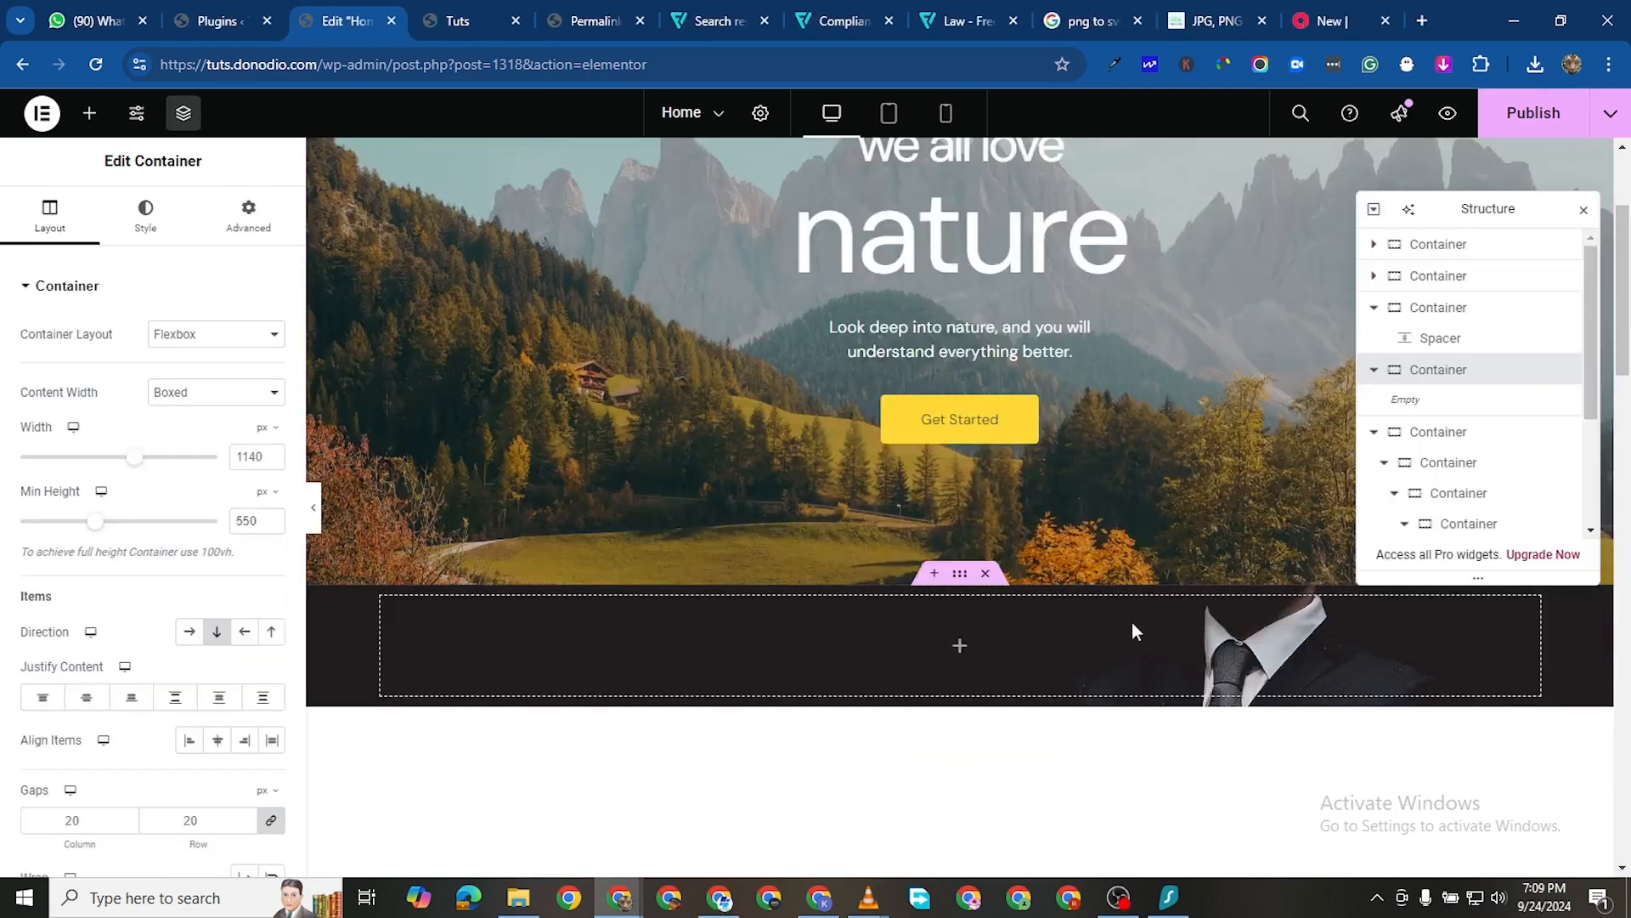
Duplicate the container below the hero section and give the copy an unlinked top margin of 20 px
scroll(960, 510, "down", 3)
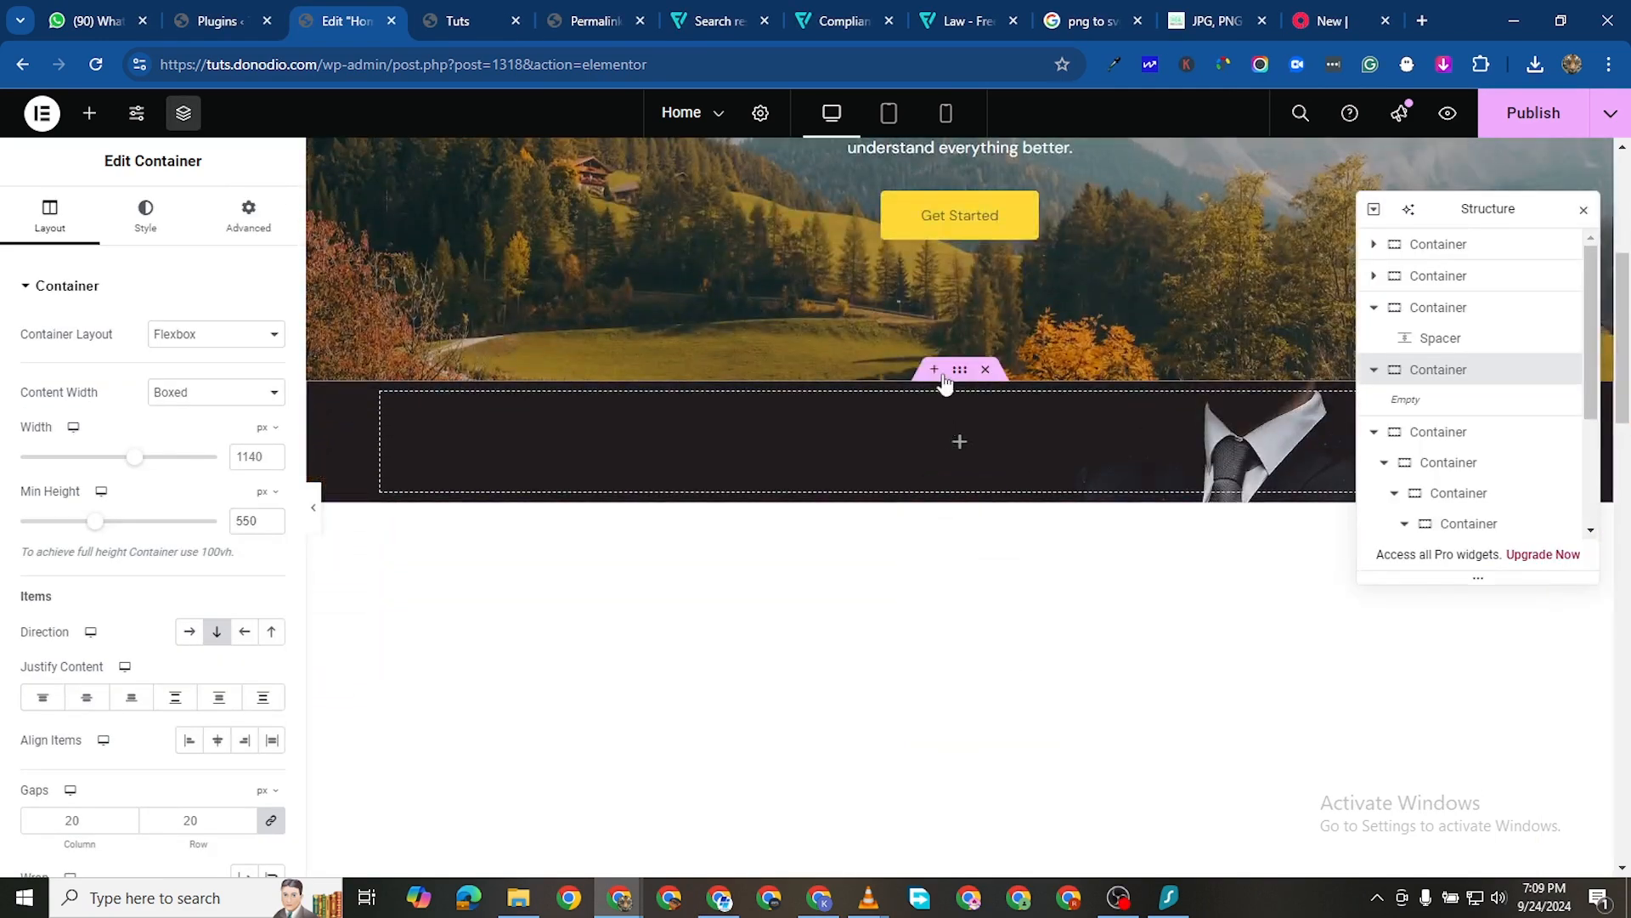
right_click(958, 374)
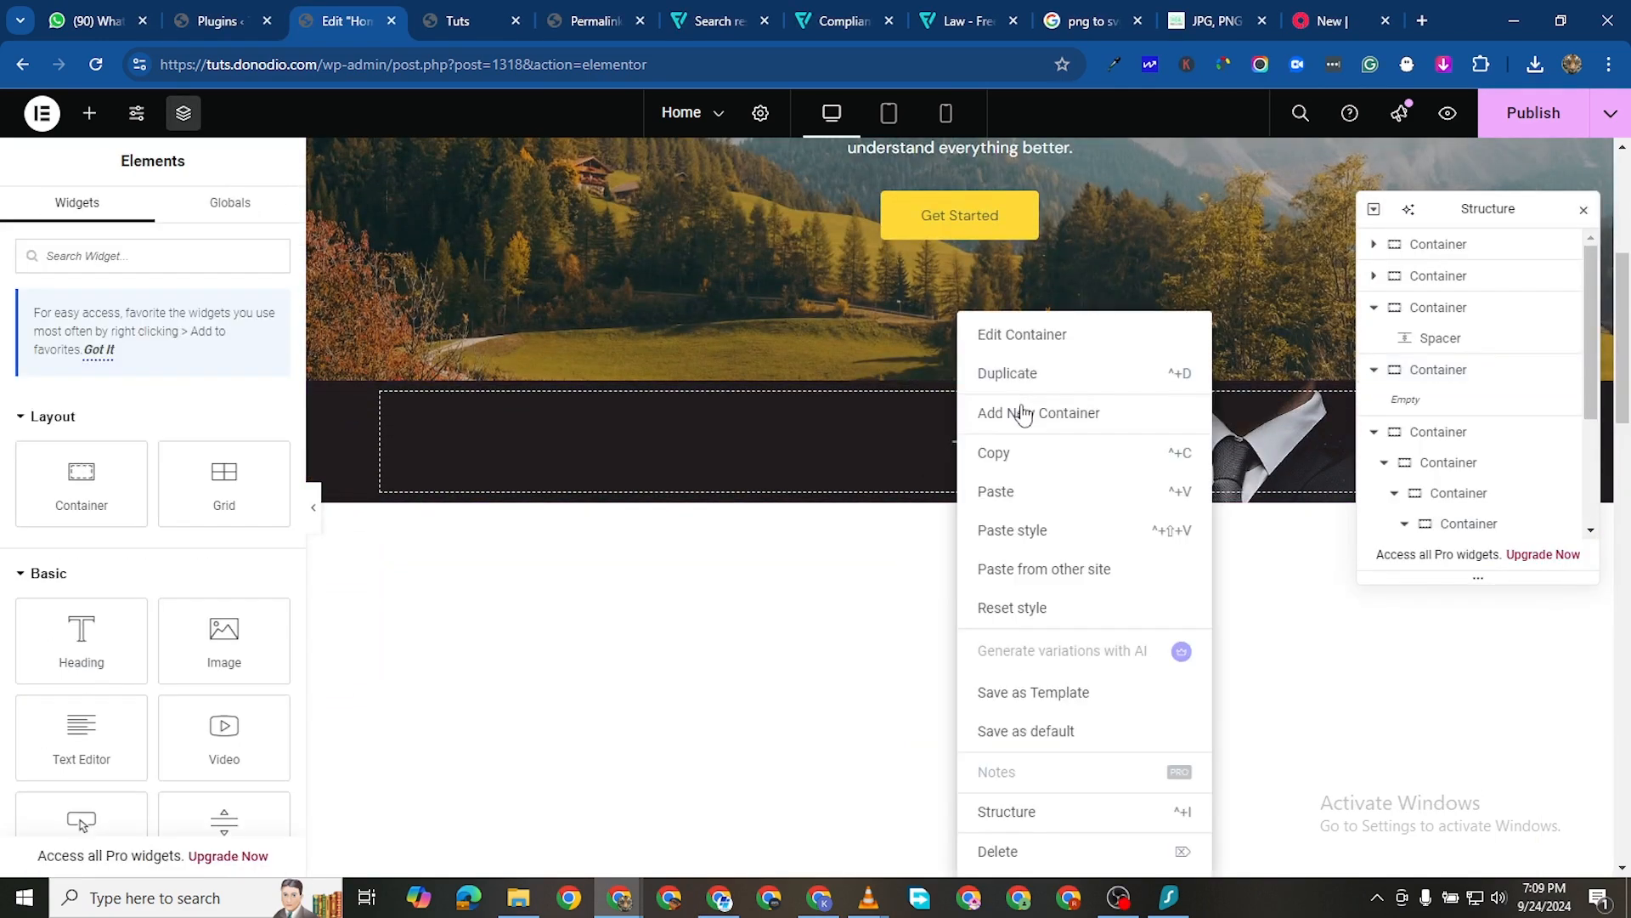
left_click(1027, 375)
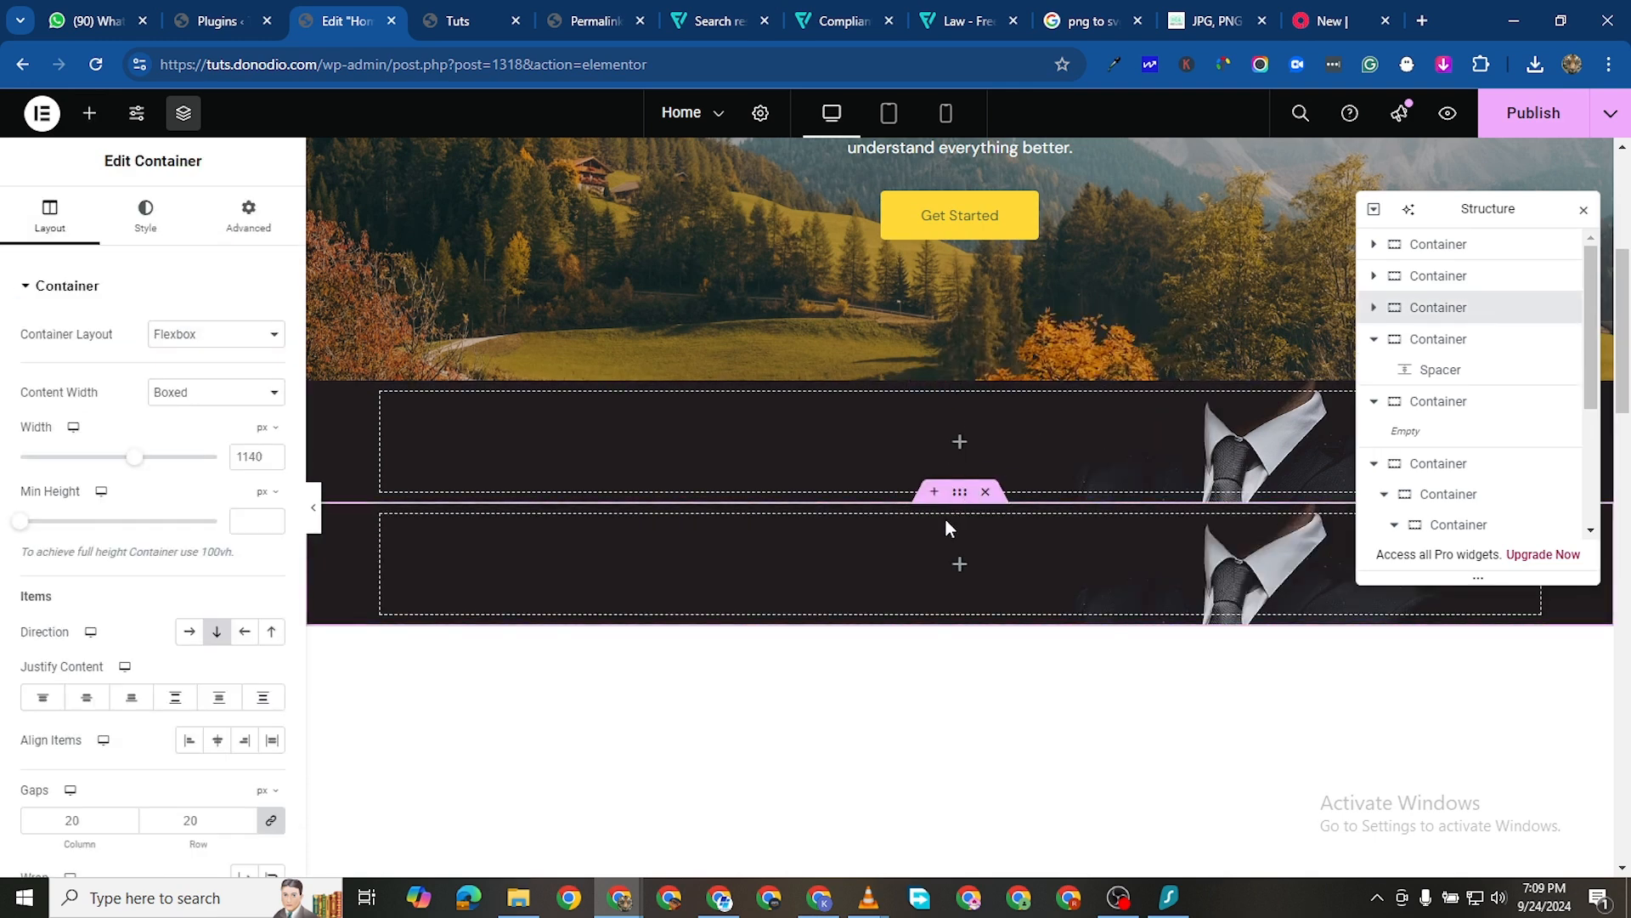
left_click(209, 226)
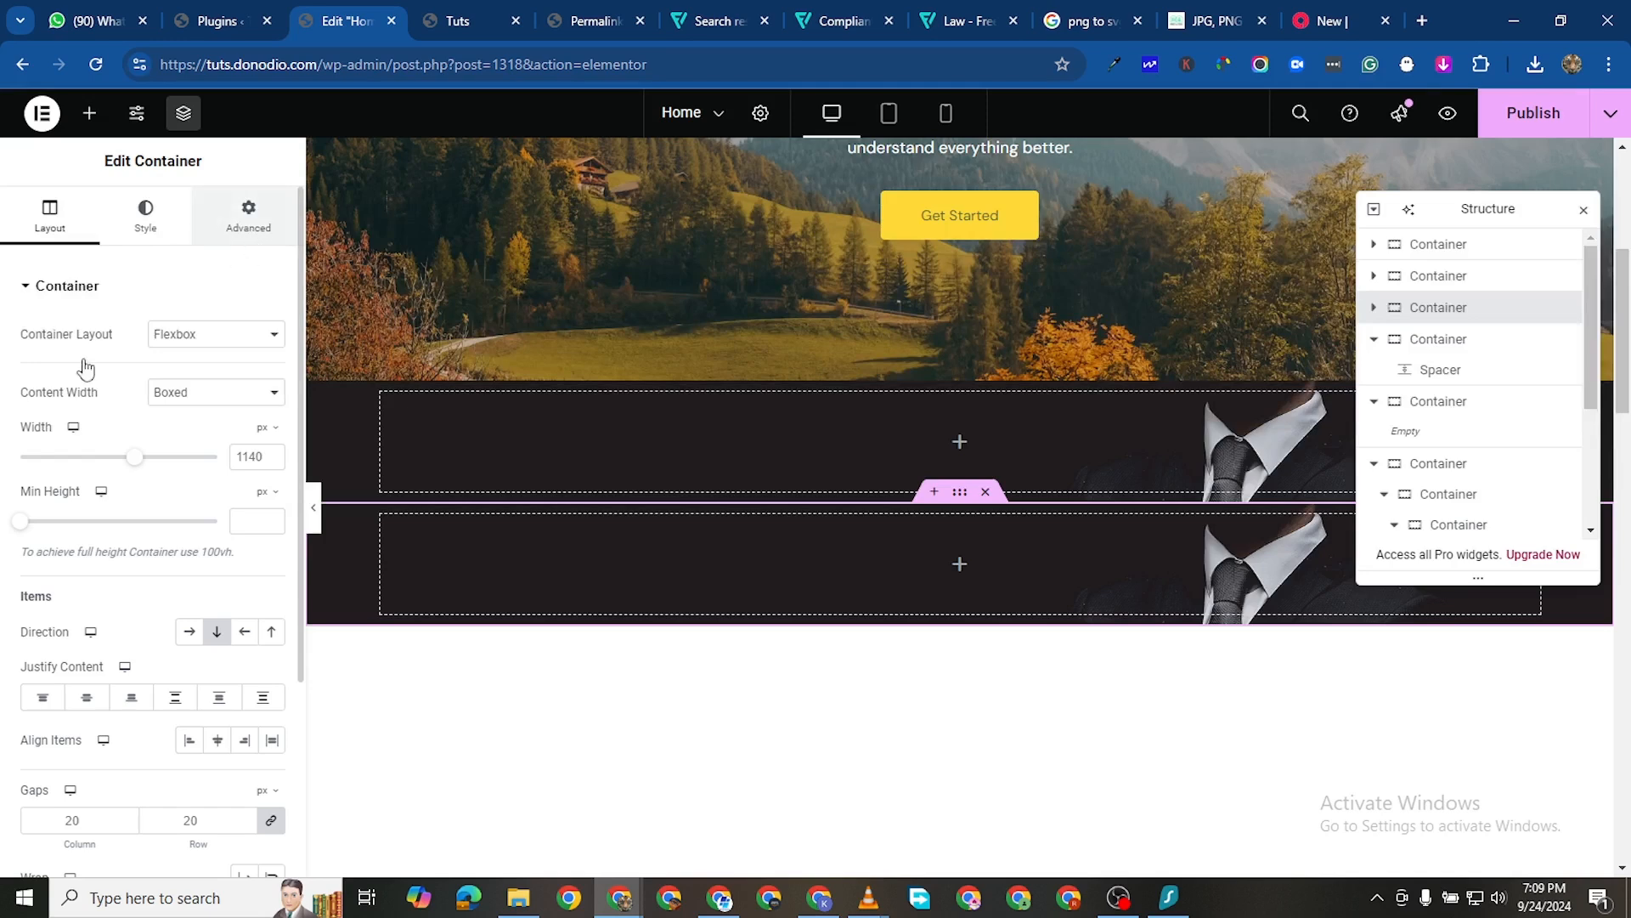
left_click(271, 357)
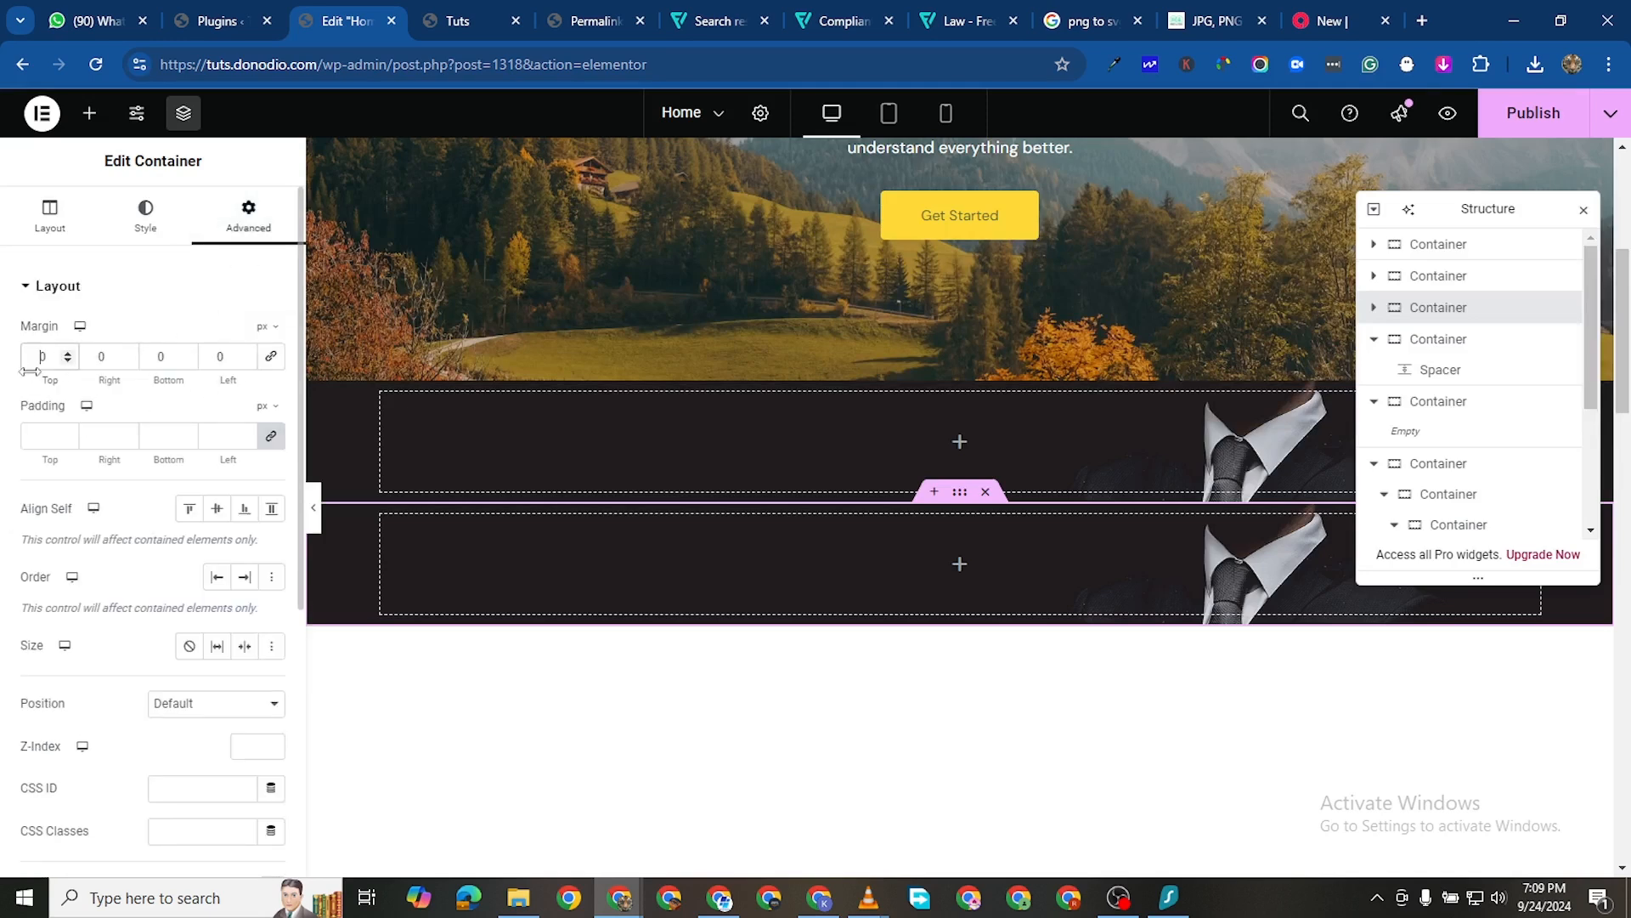
type("2")
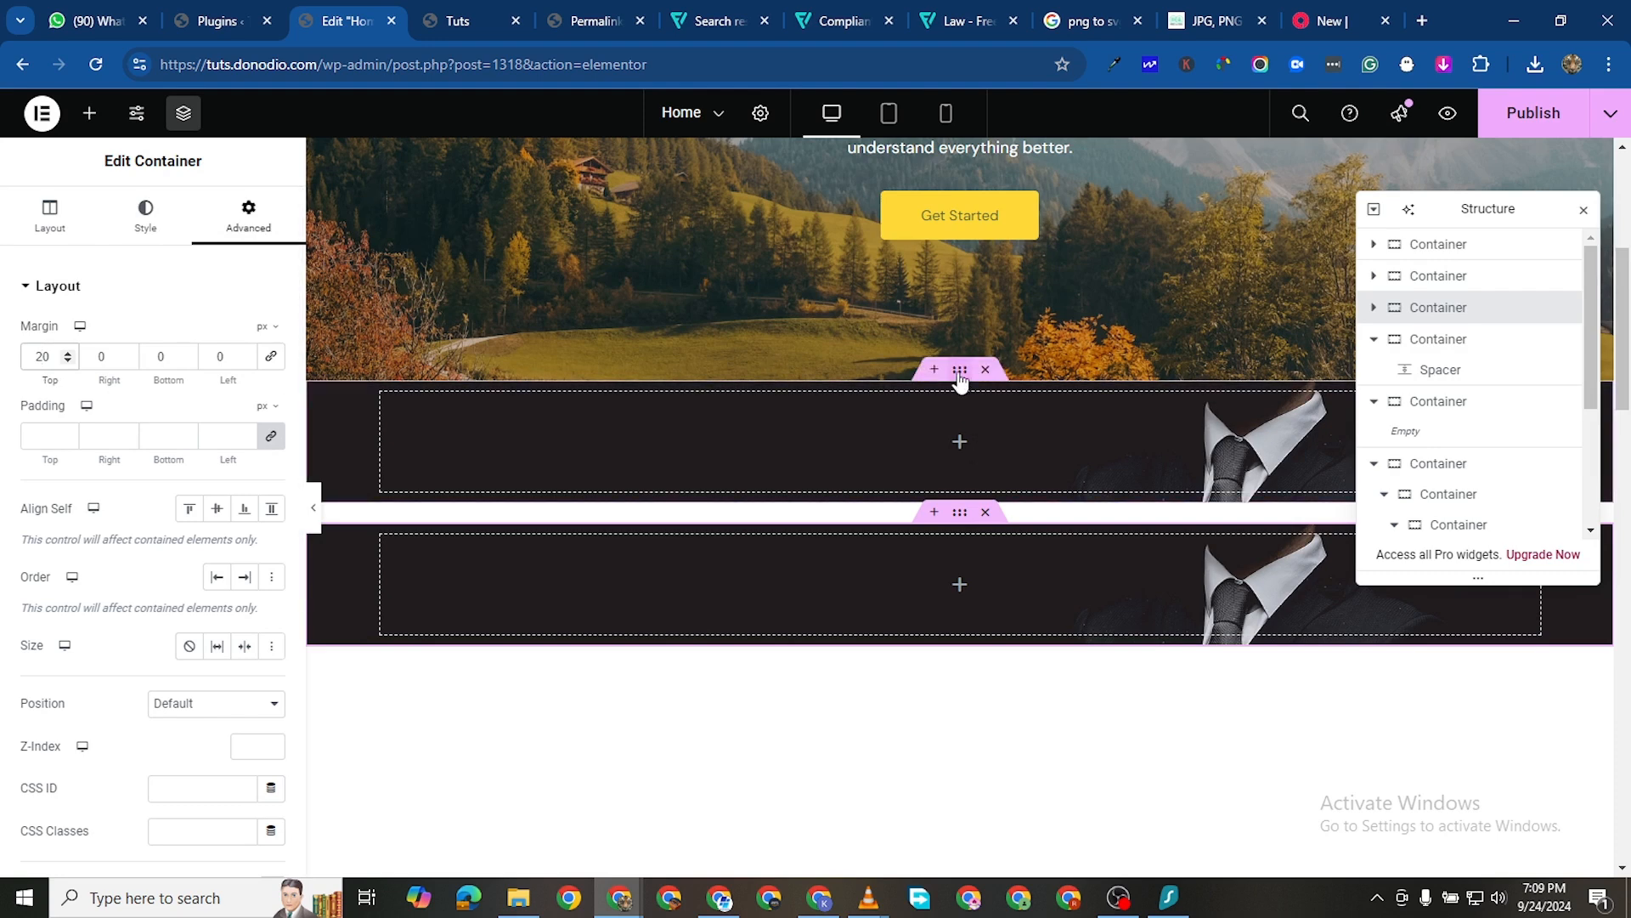
Remove the background image from the upper of the two containers and set its minimum height to 550 px
left_click(619, 415)
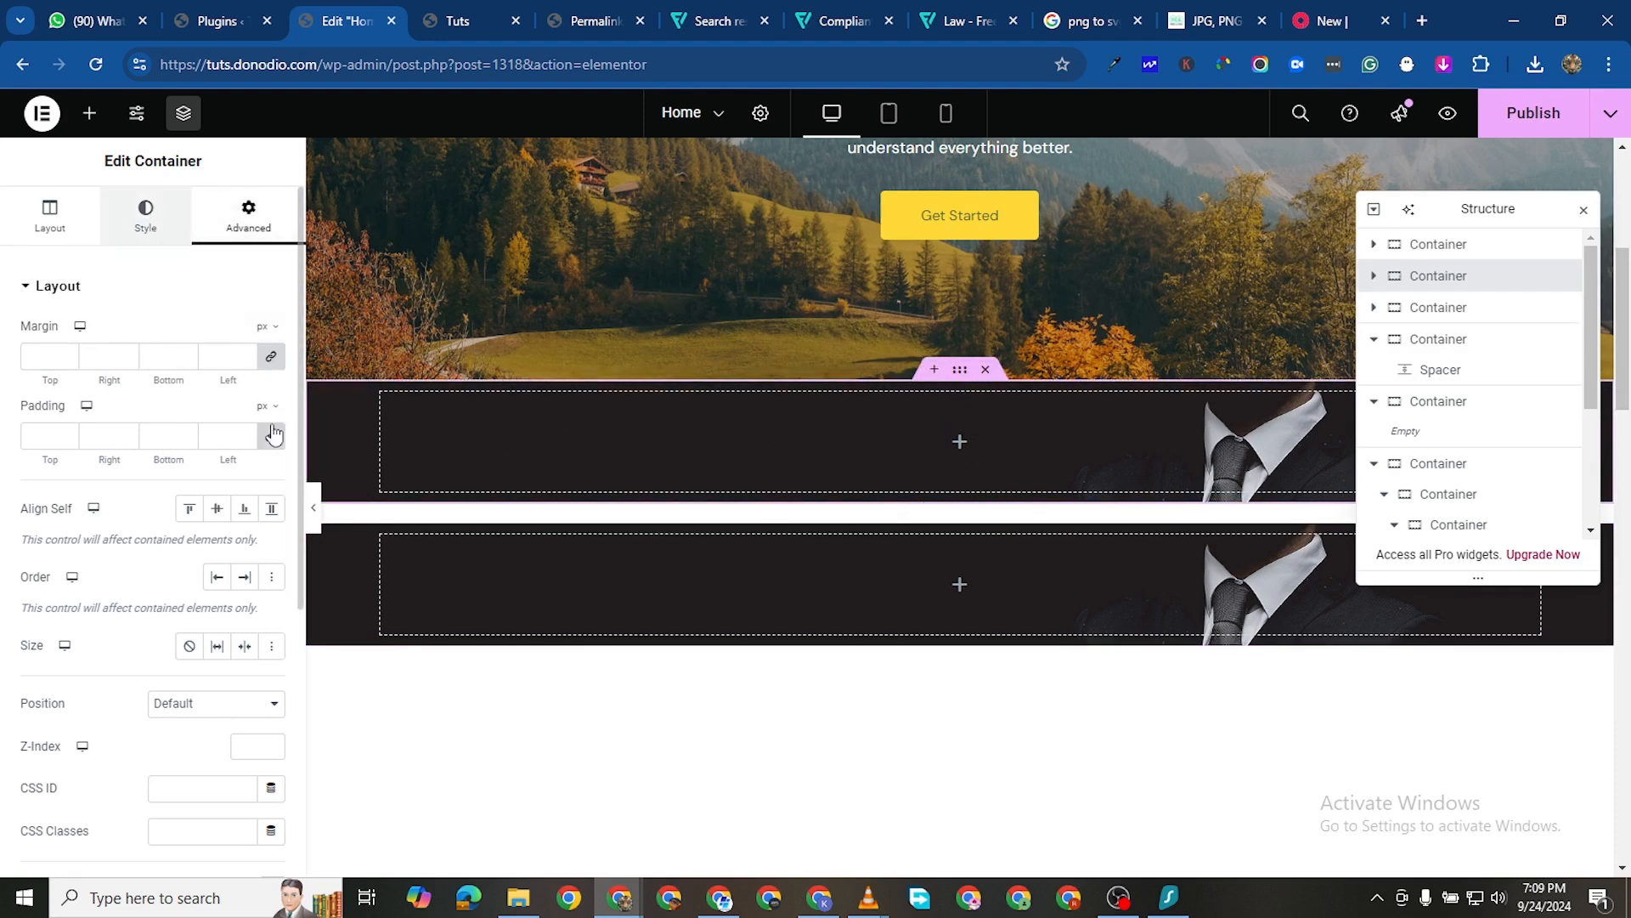
left_click(145, 216)
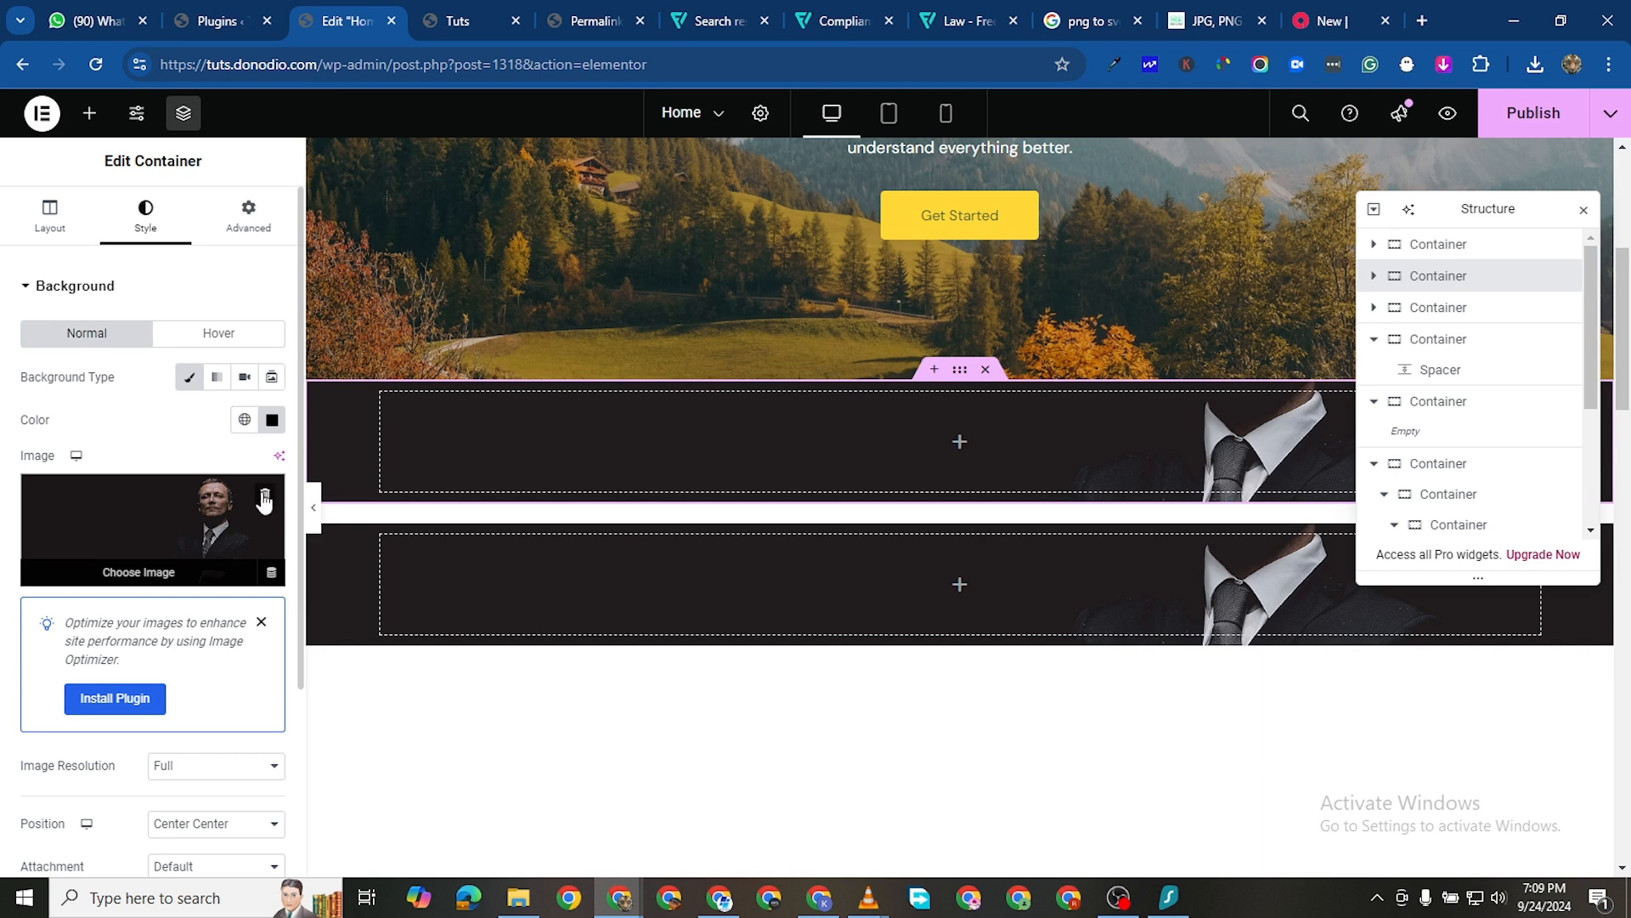
left_click(264, 498)
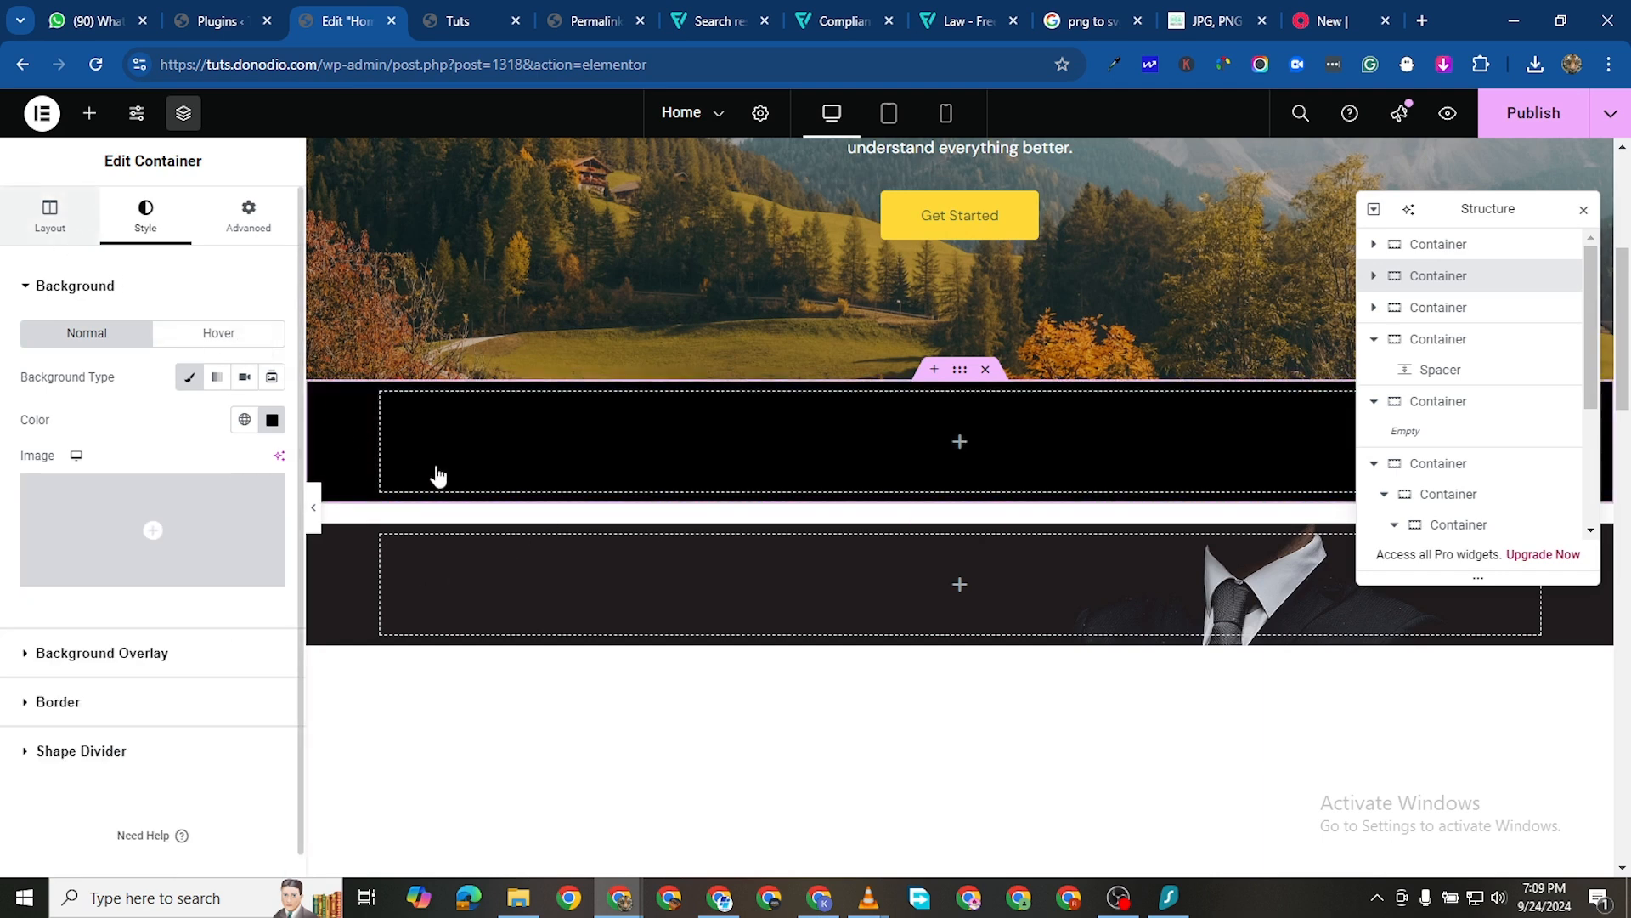
left_click(645, 469)
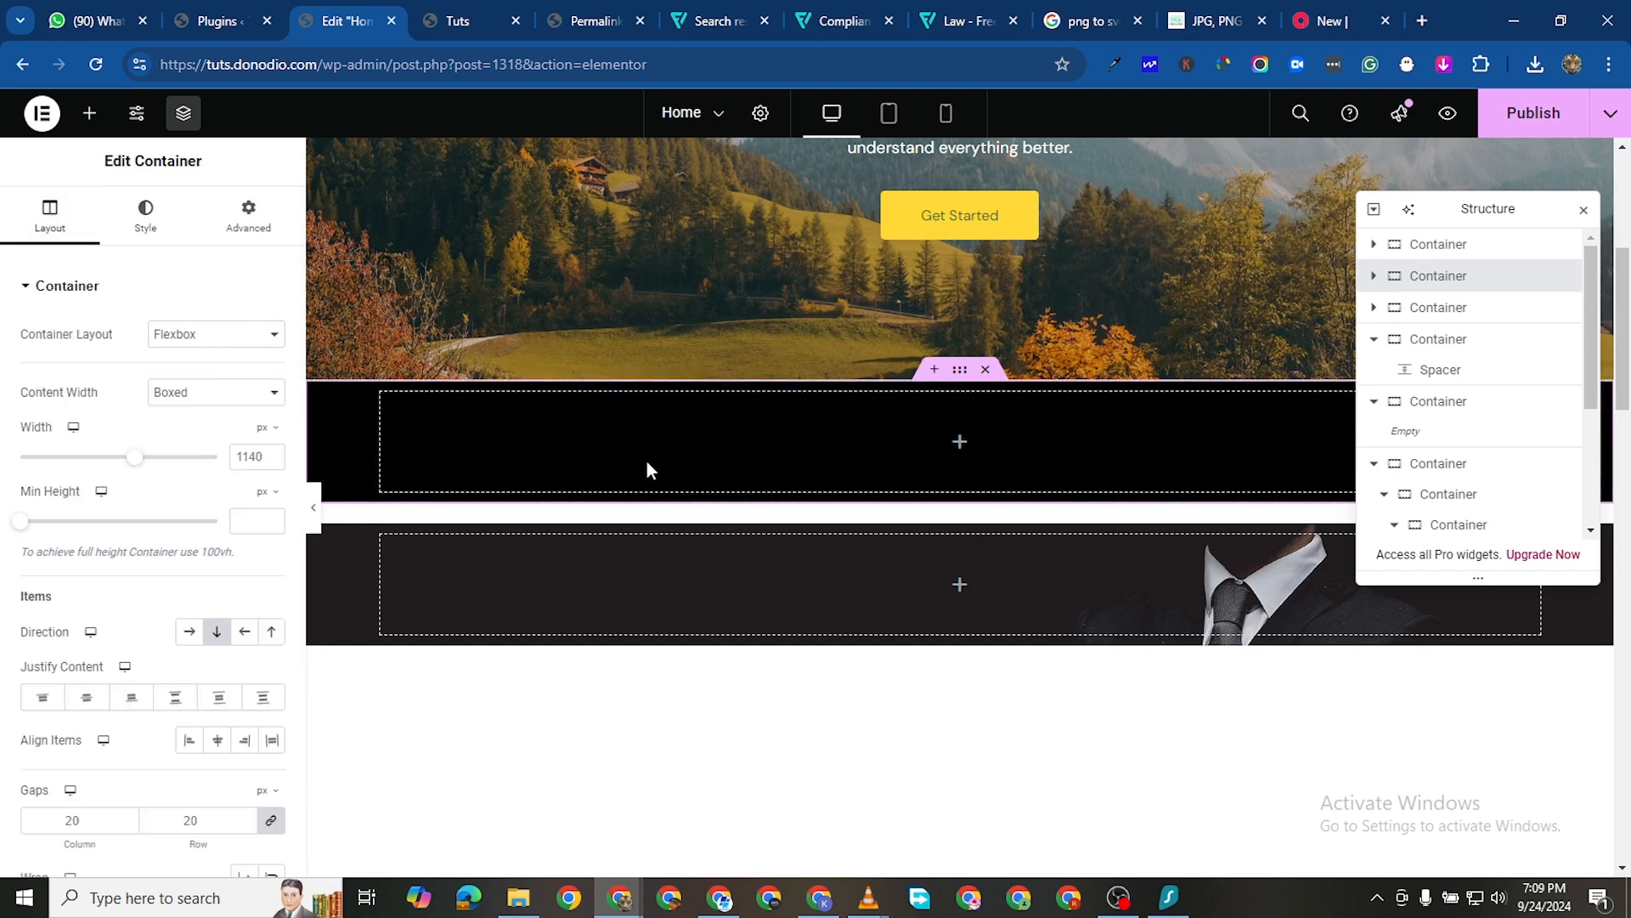
left_click(243, 520)
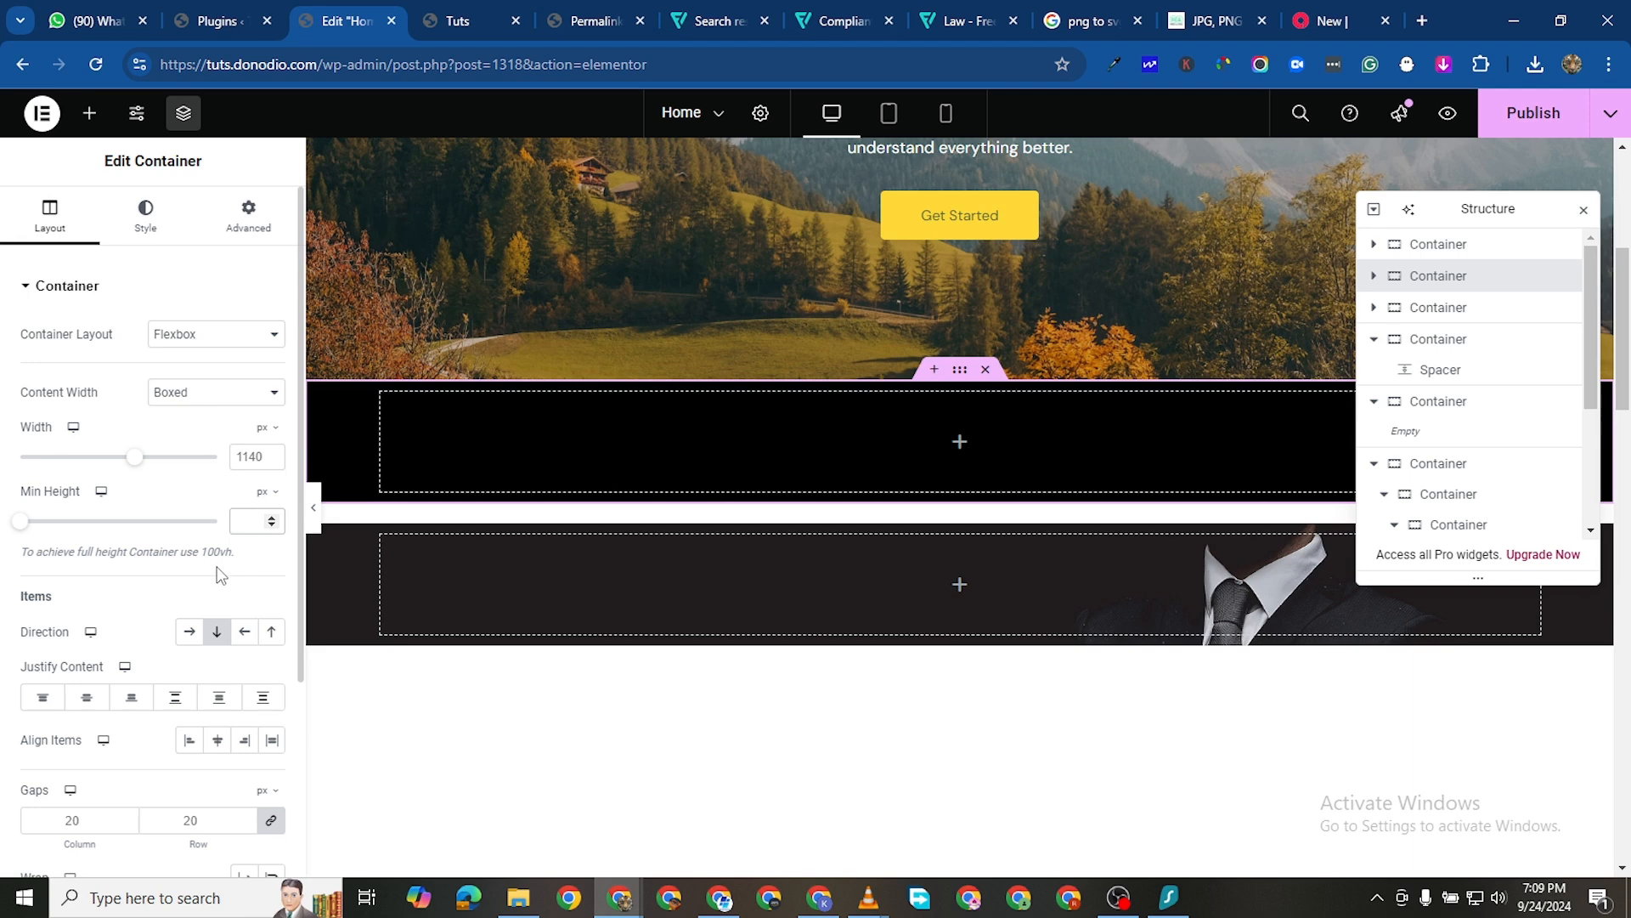
type("550")
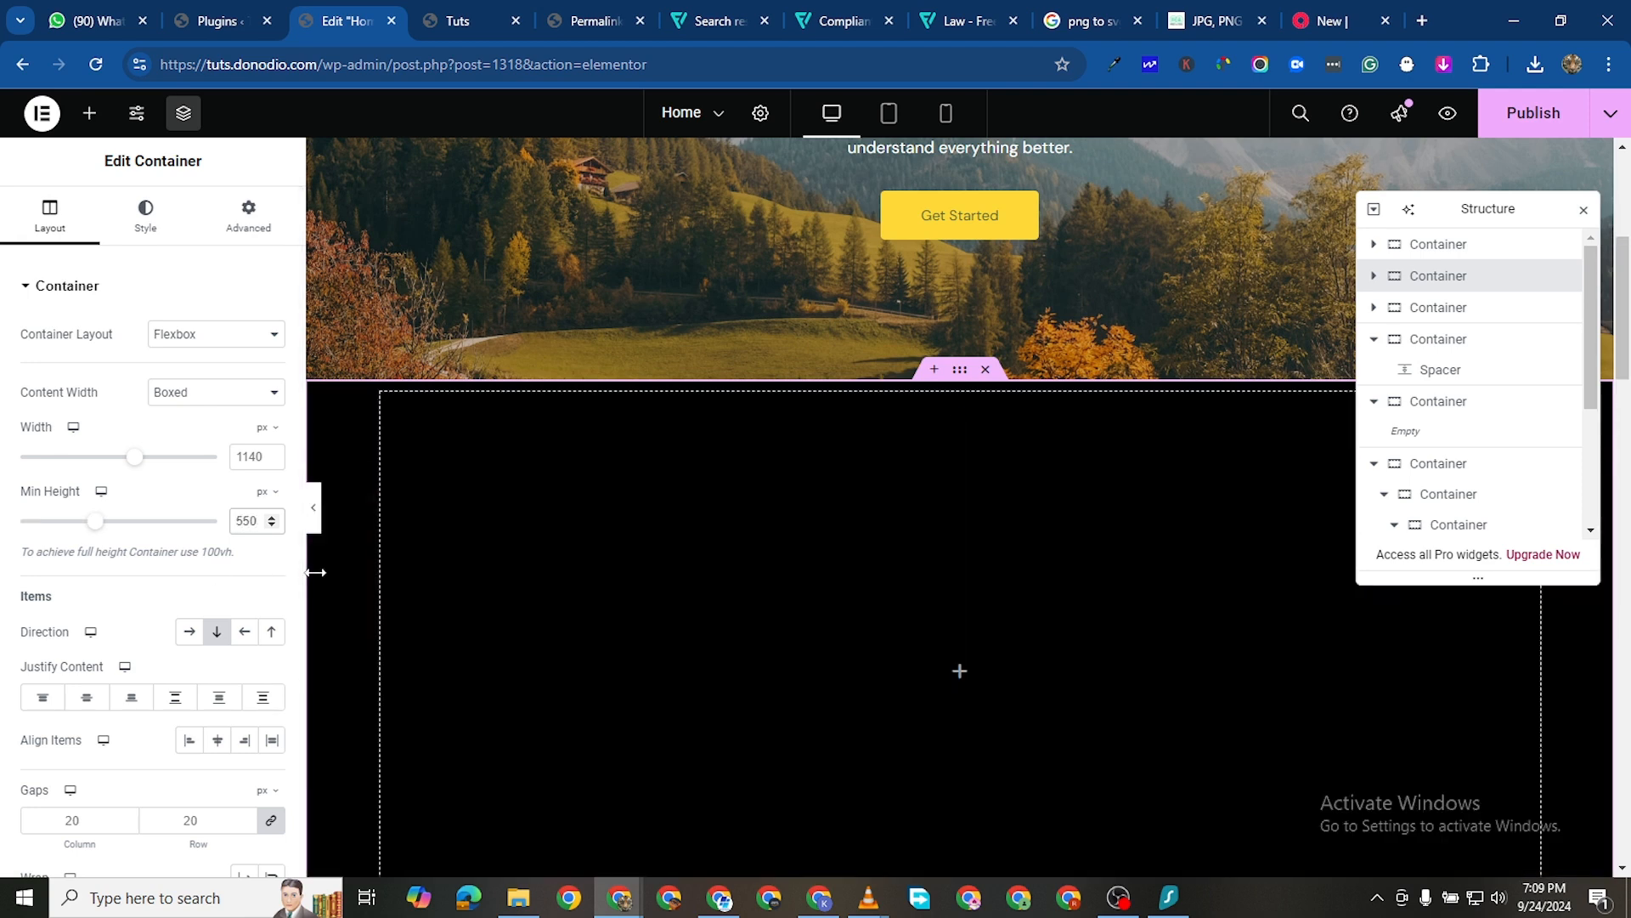
Set the upper container's margin to 0 px on all sides
left_click(961, 372)
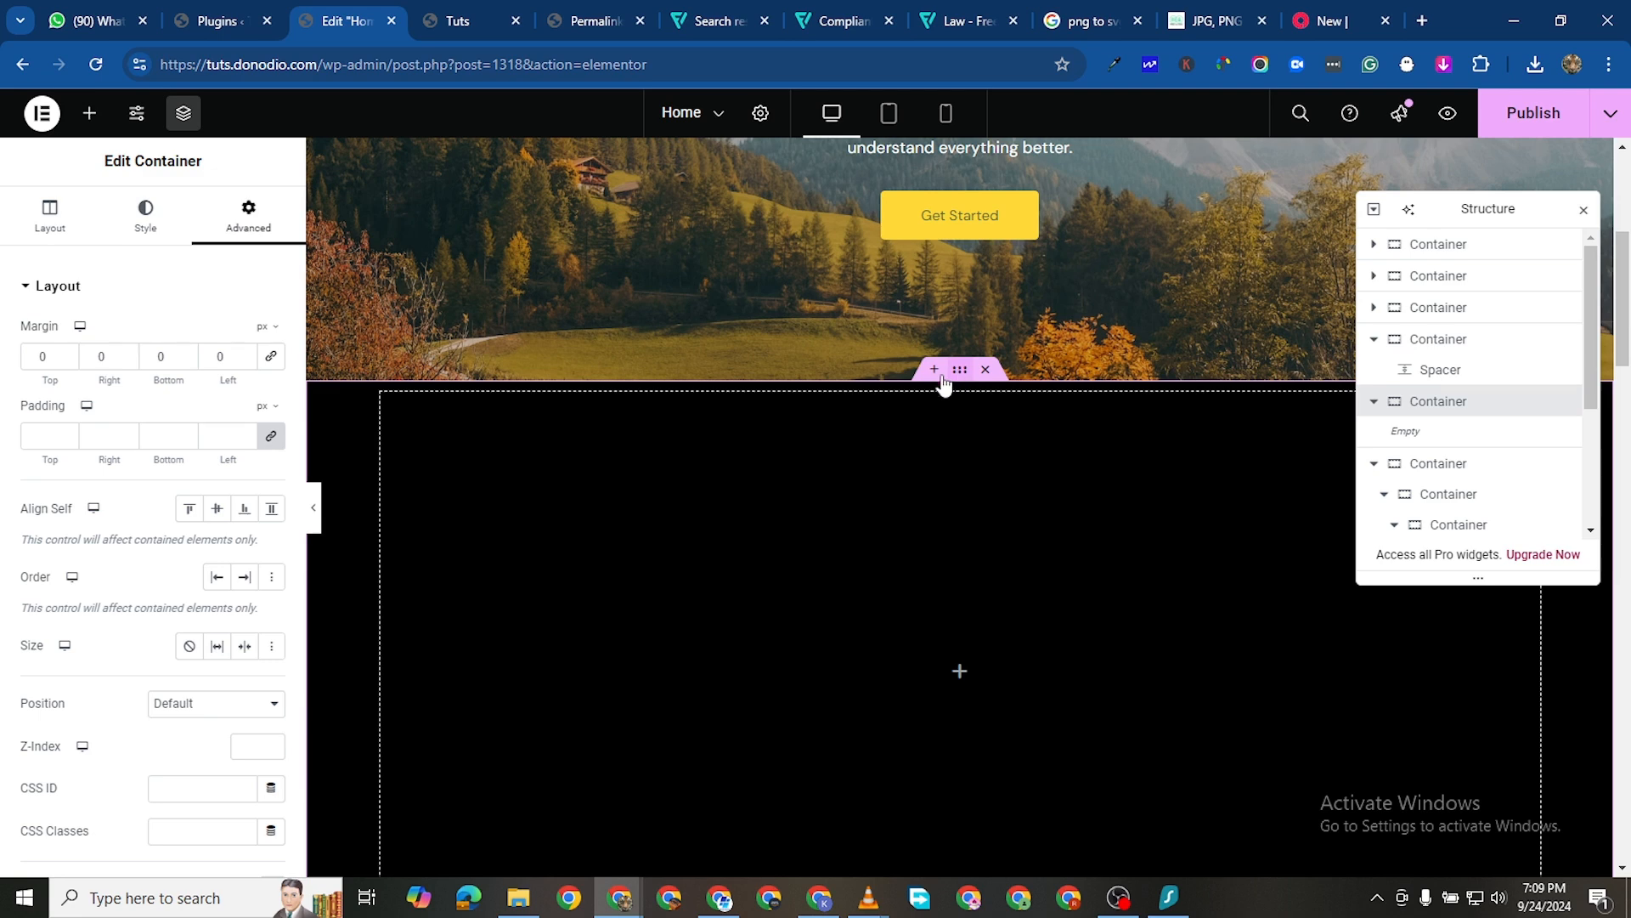
left_click(693, 335)
left_click(255, 223)
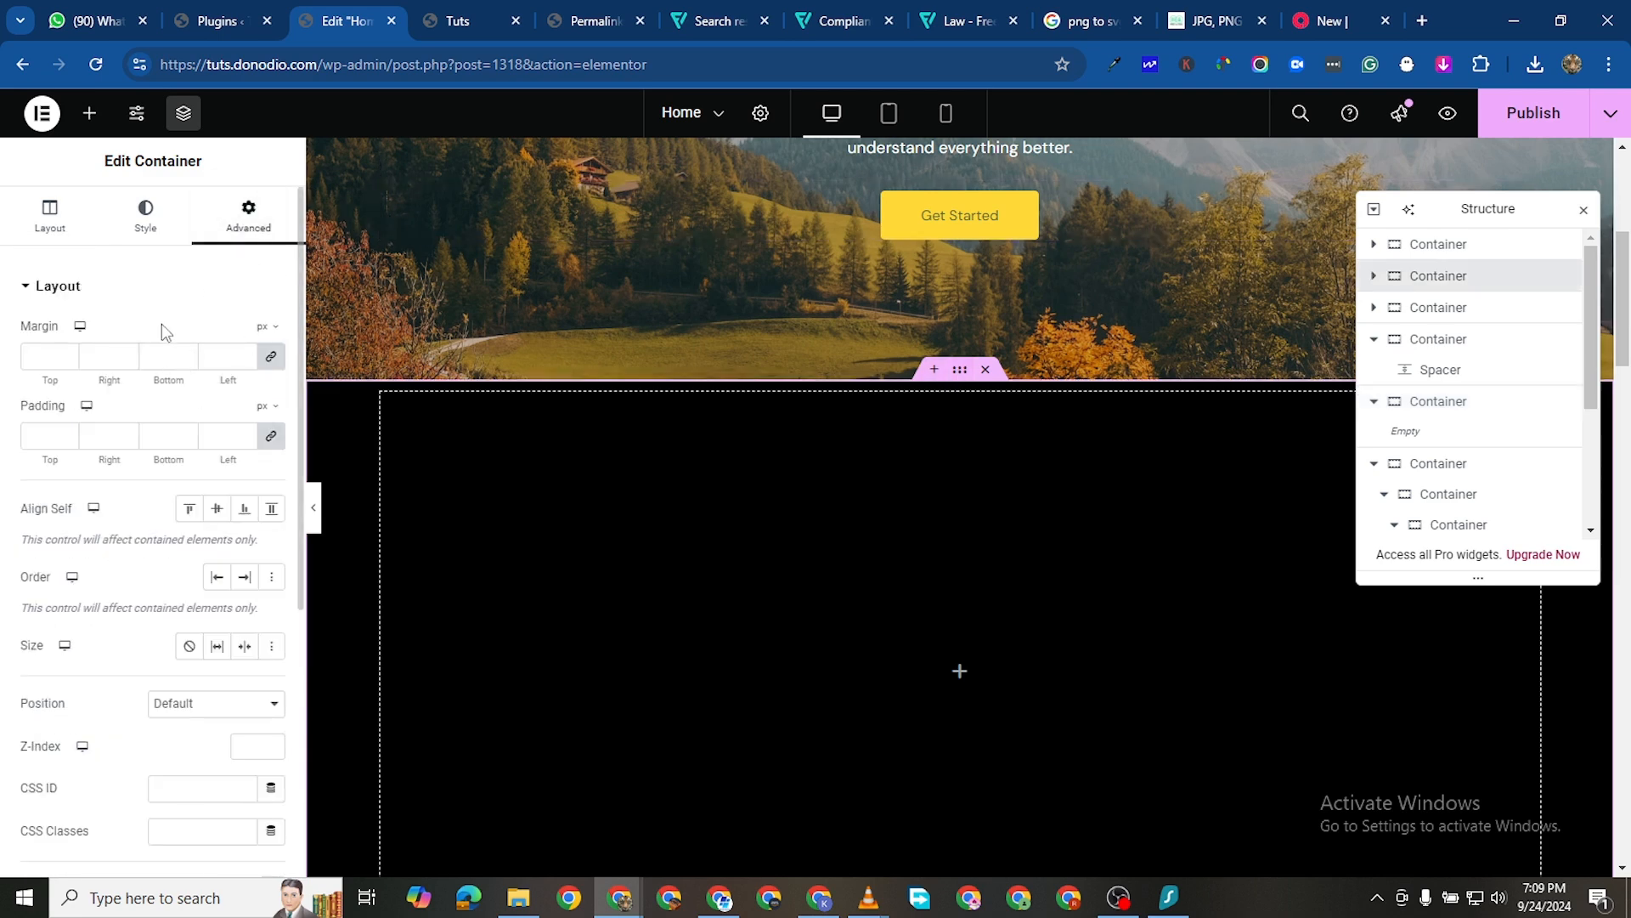
type("0")
Remove the background image from the duplicated container below, leaving only its black background color
scroll(649, 481, "down", 6)
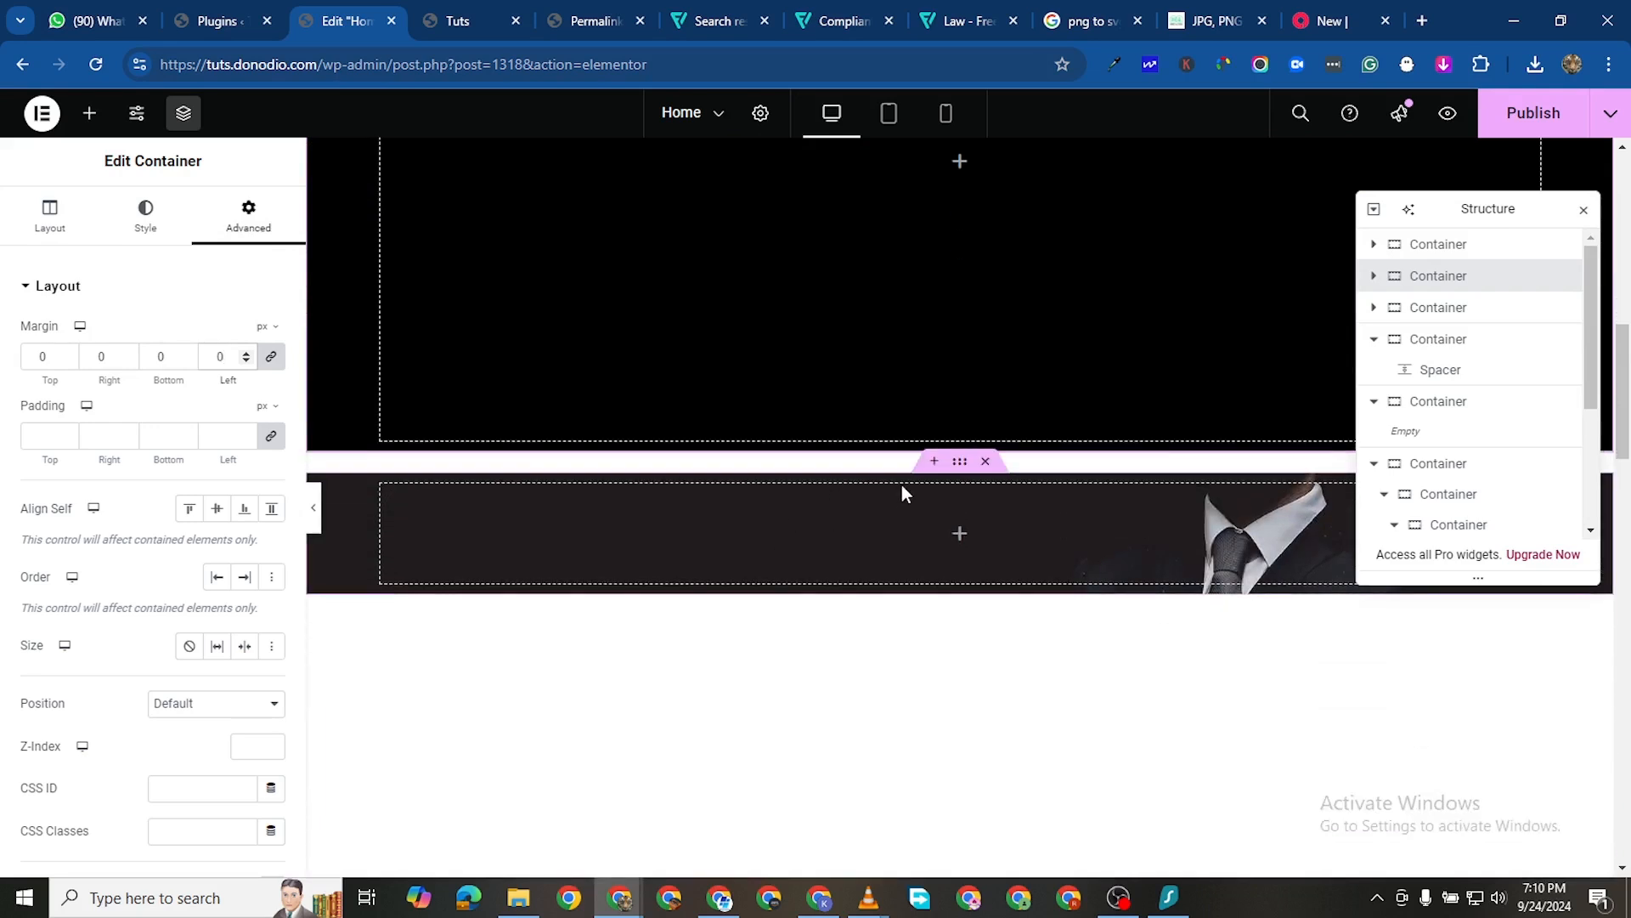
left_click(431, 596)
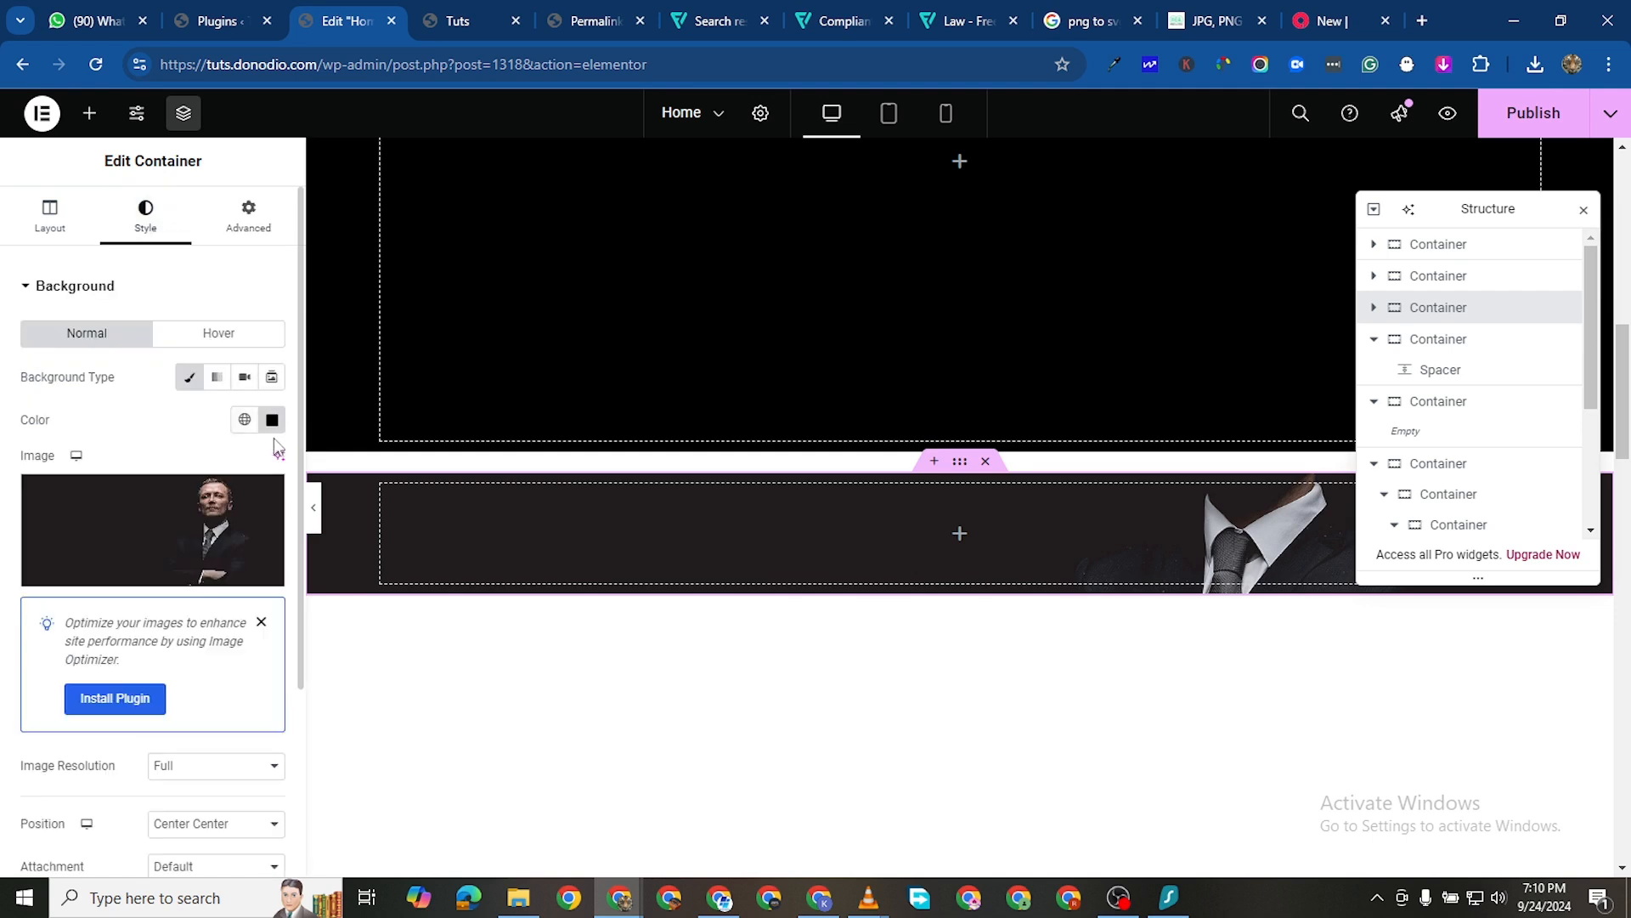
left_click(263, 502)
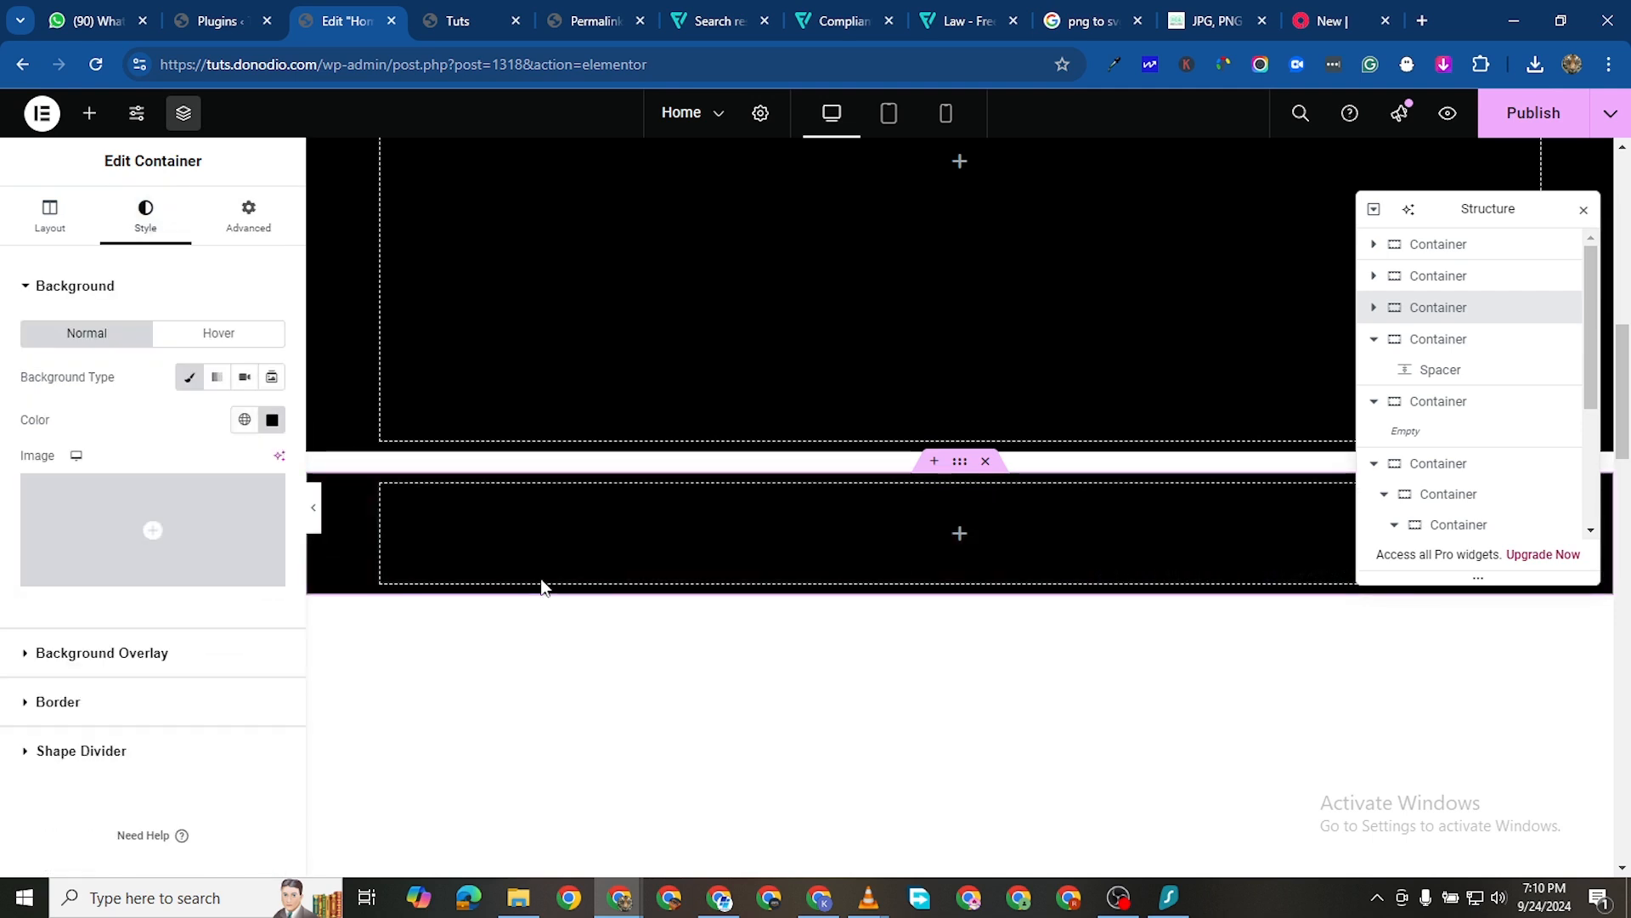
Set the minimum height of the lower black container to 450 px
scroll(765, 475, "down", 1)
left_click(962, 364)
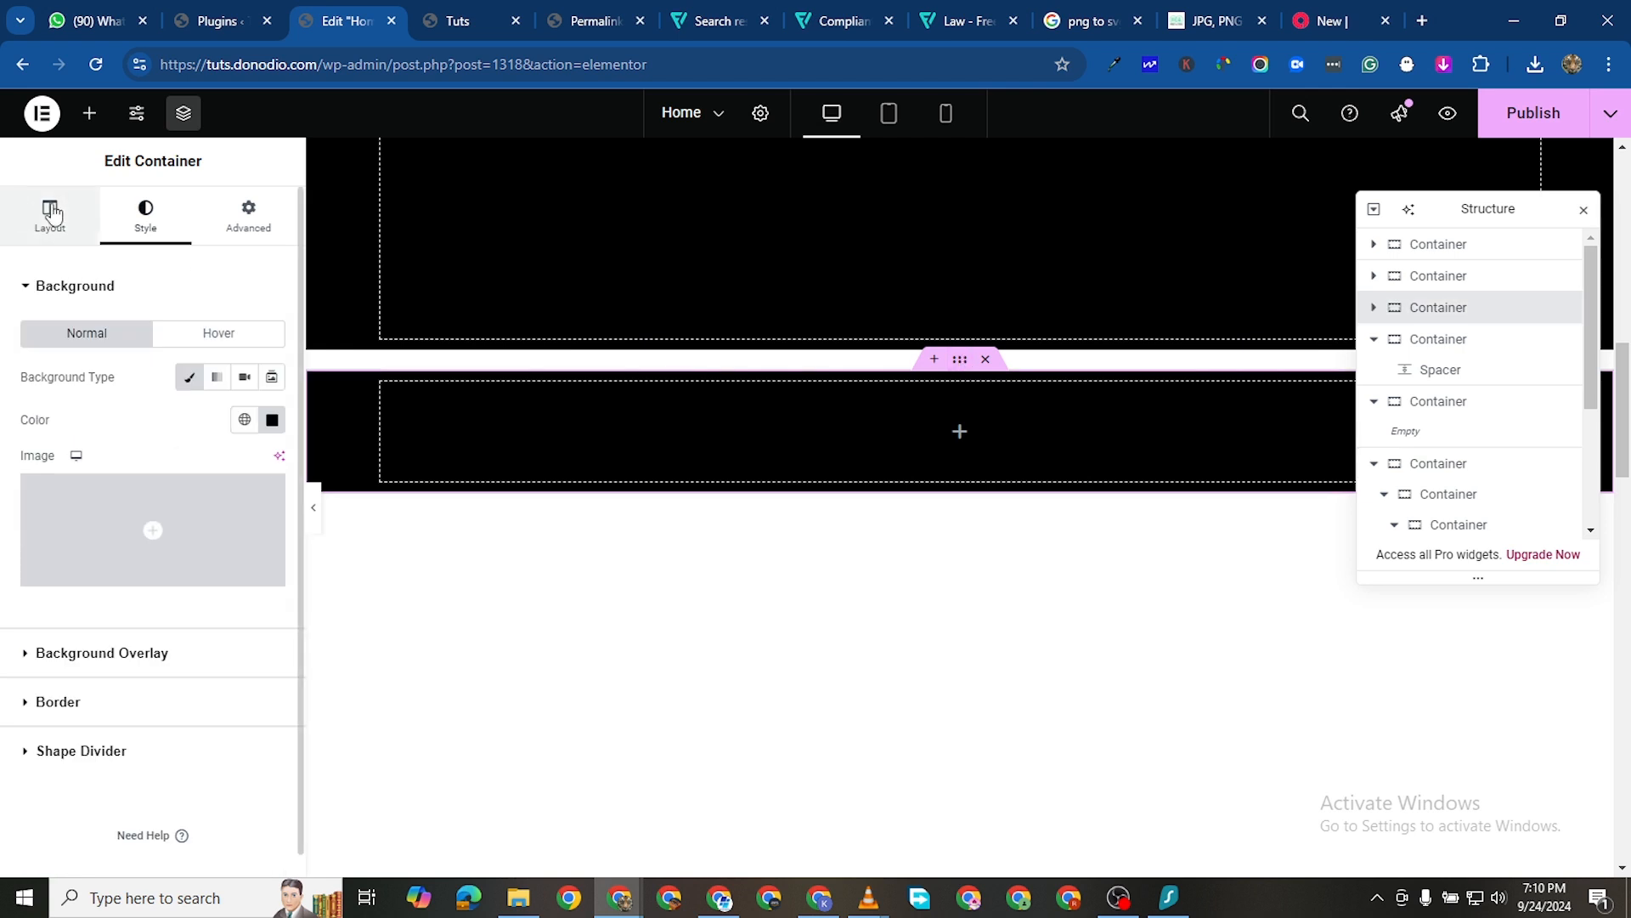
left_click(50, 216)
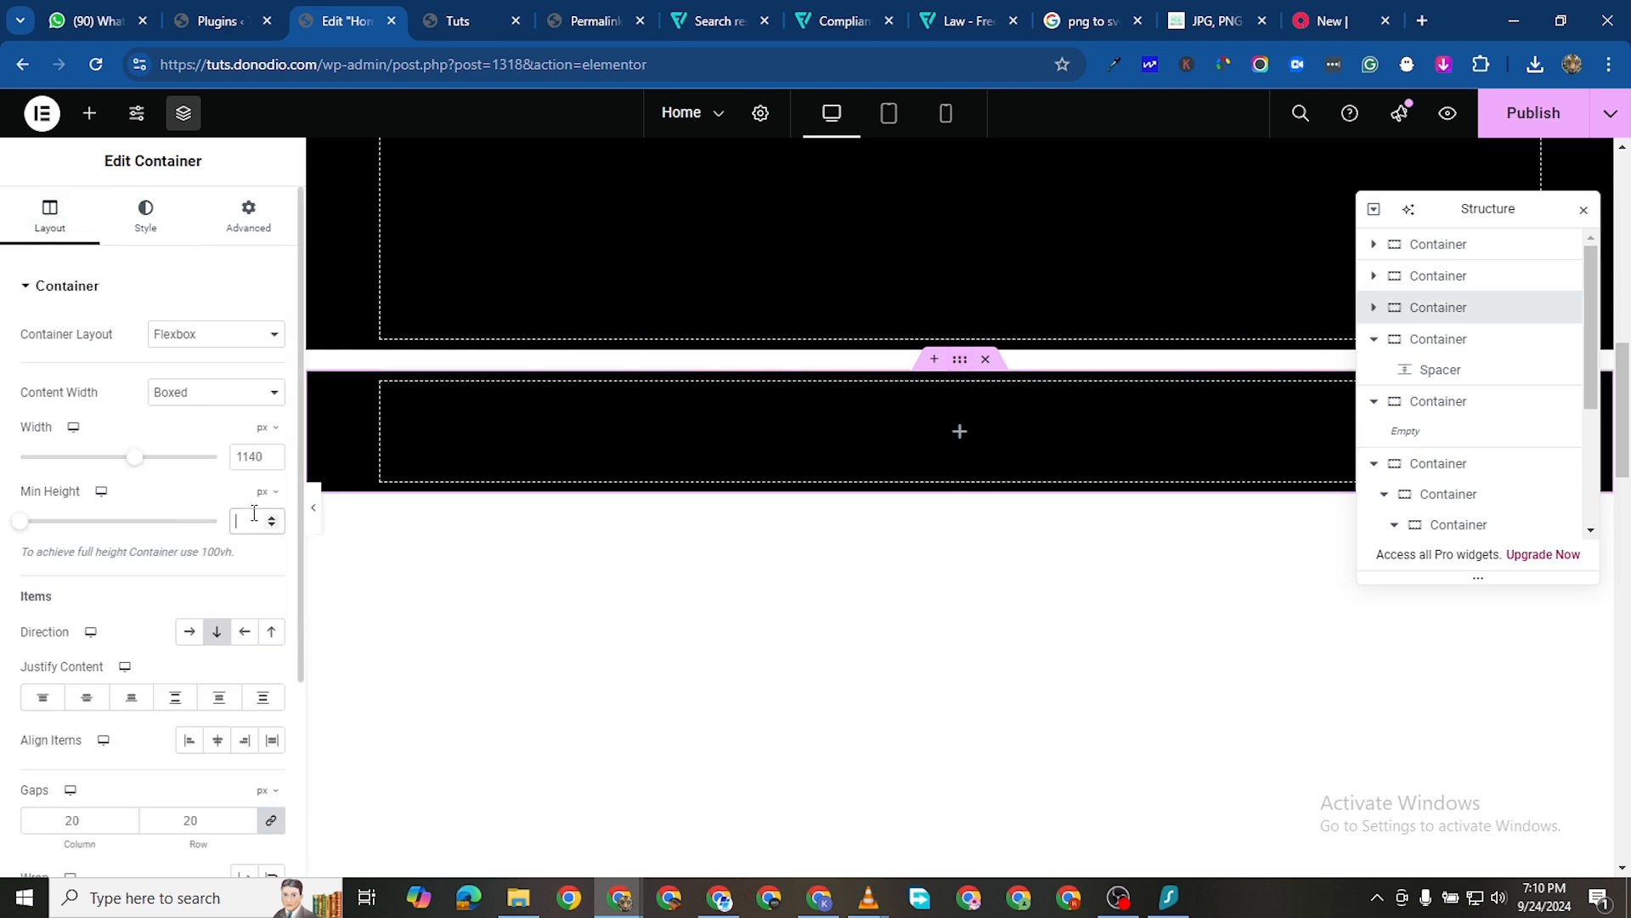
type("450")
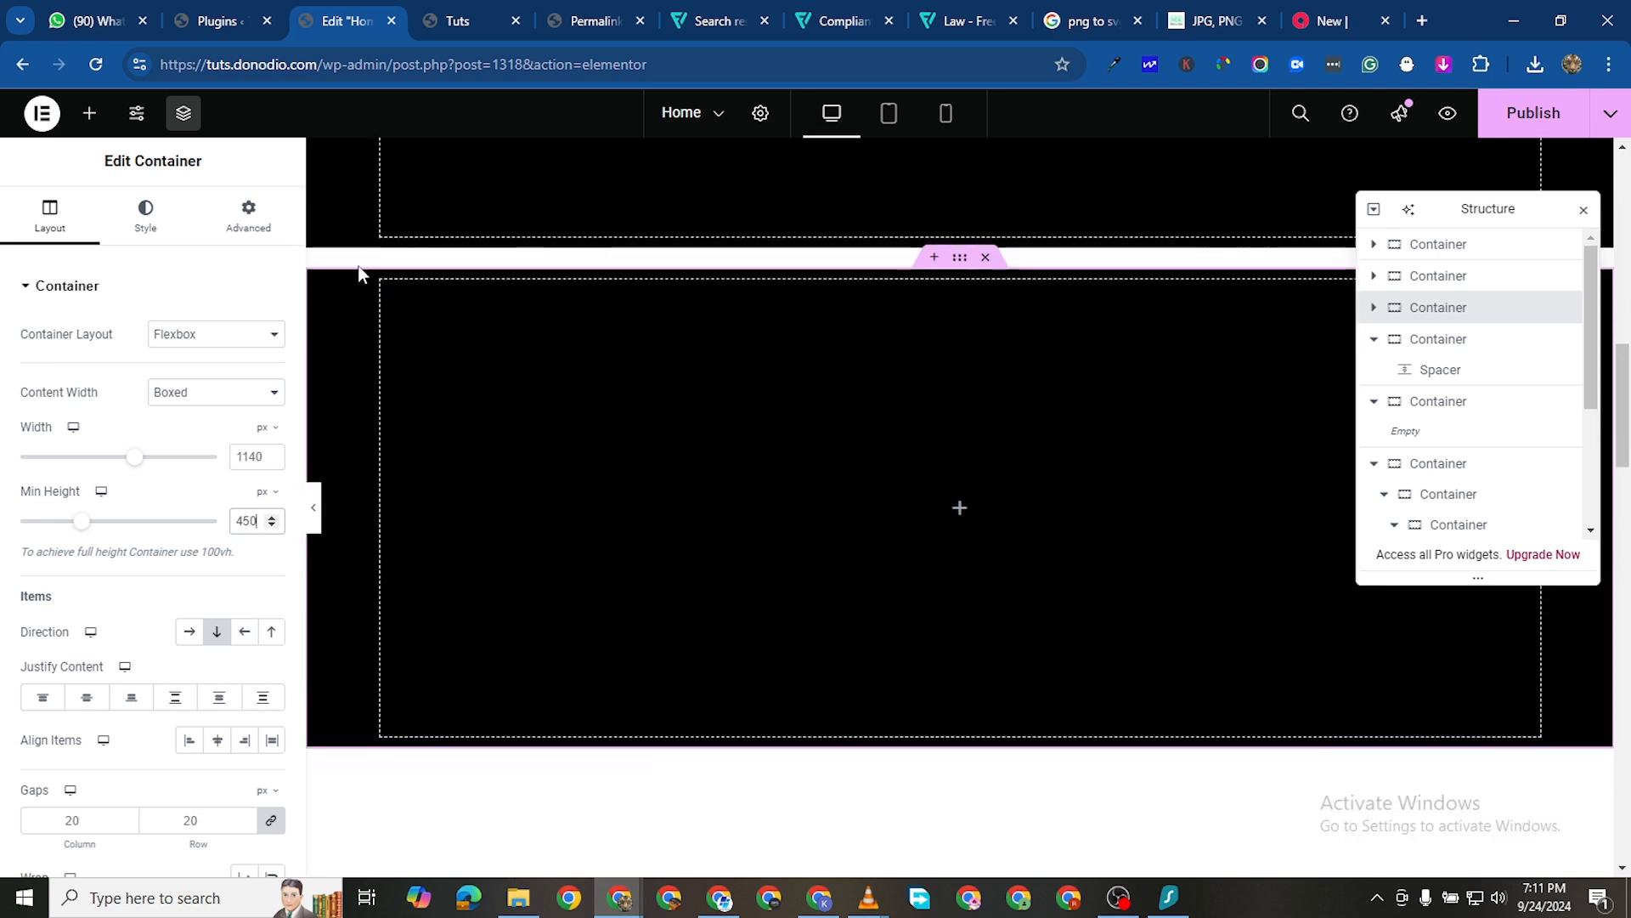
Add a nested container inside the lower black container and set its minimum height to 450 px
left_click(90, 113)
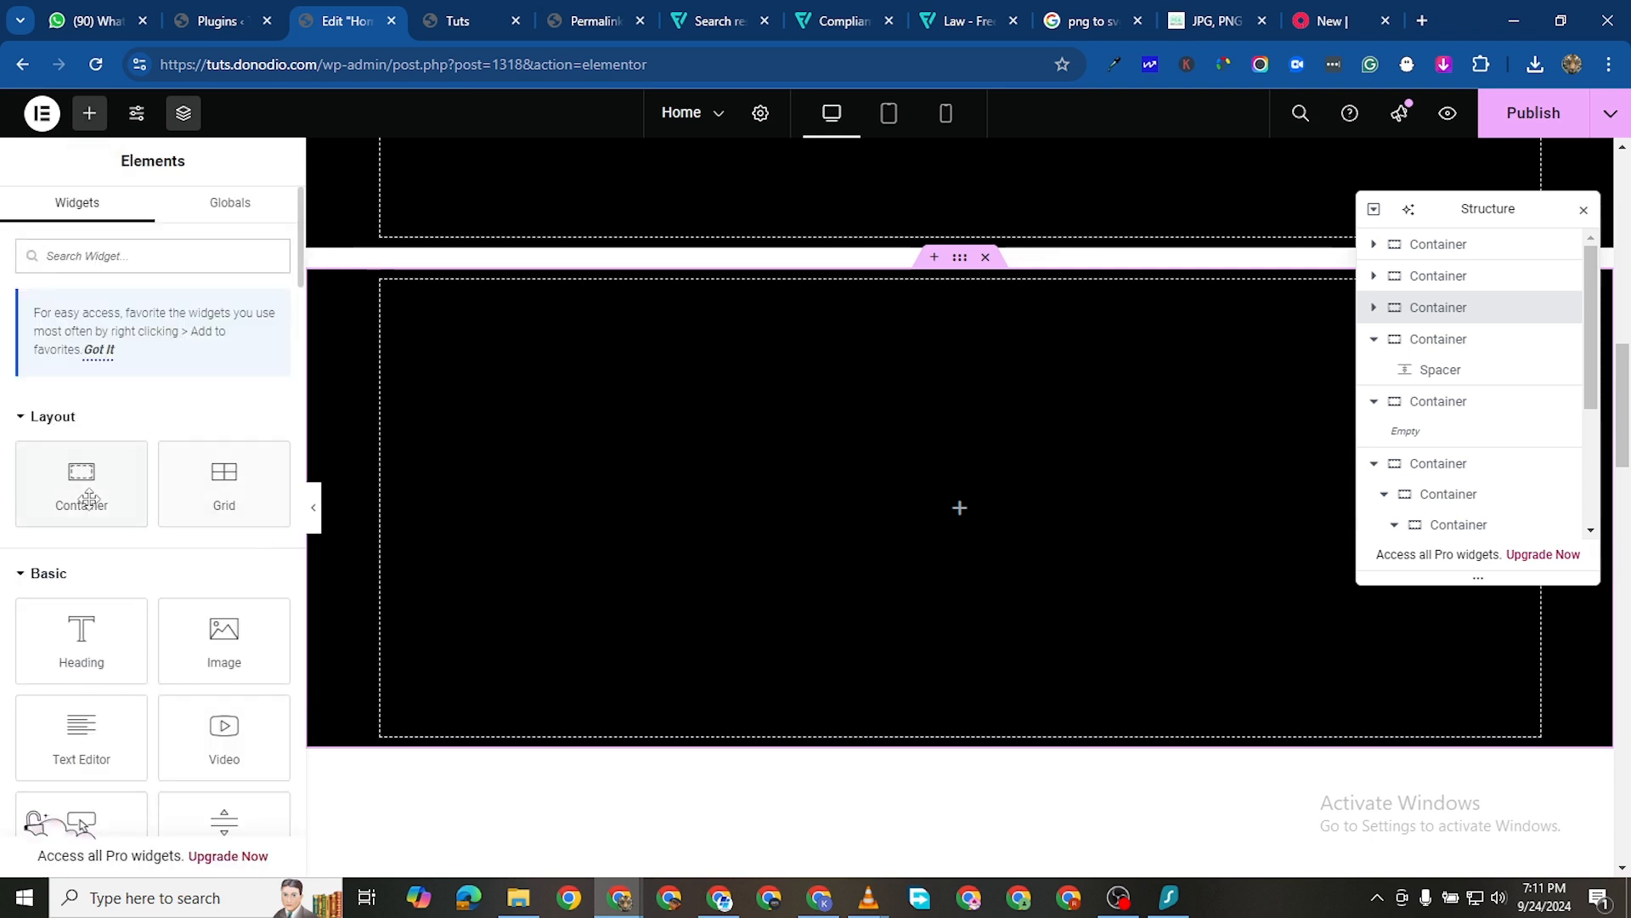
left_click_drag(90, 500, 689, 623)
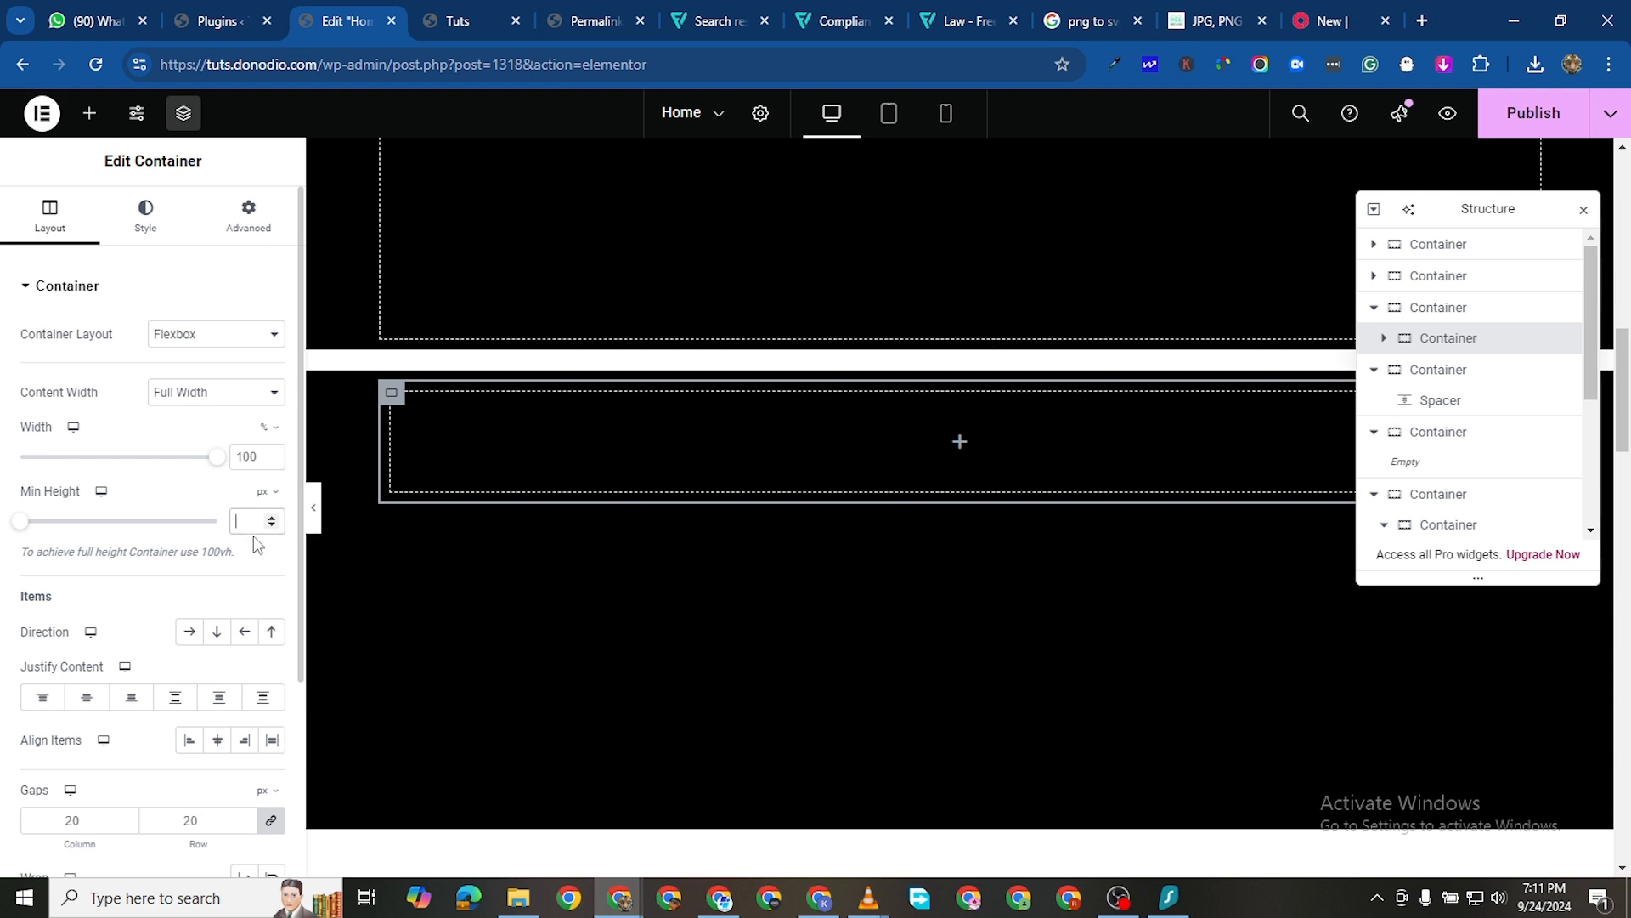
type("450")
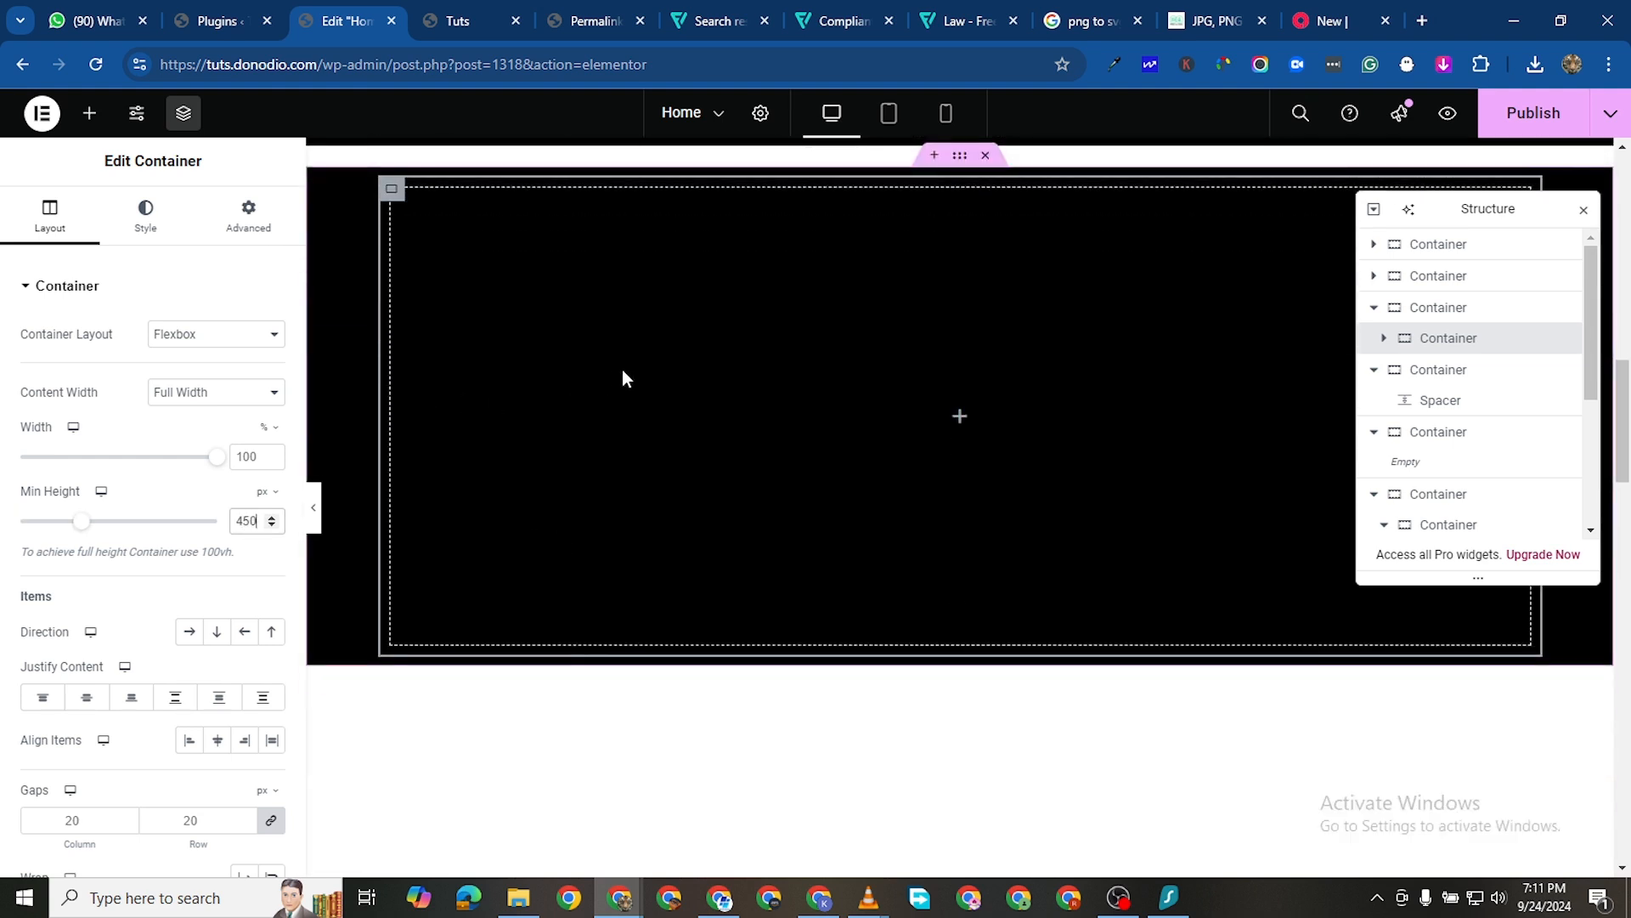
Give the nested container a classic background using home-slider-background-img.jpg from the media library
left_click(161, 226)
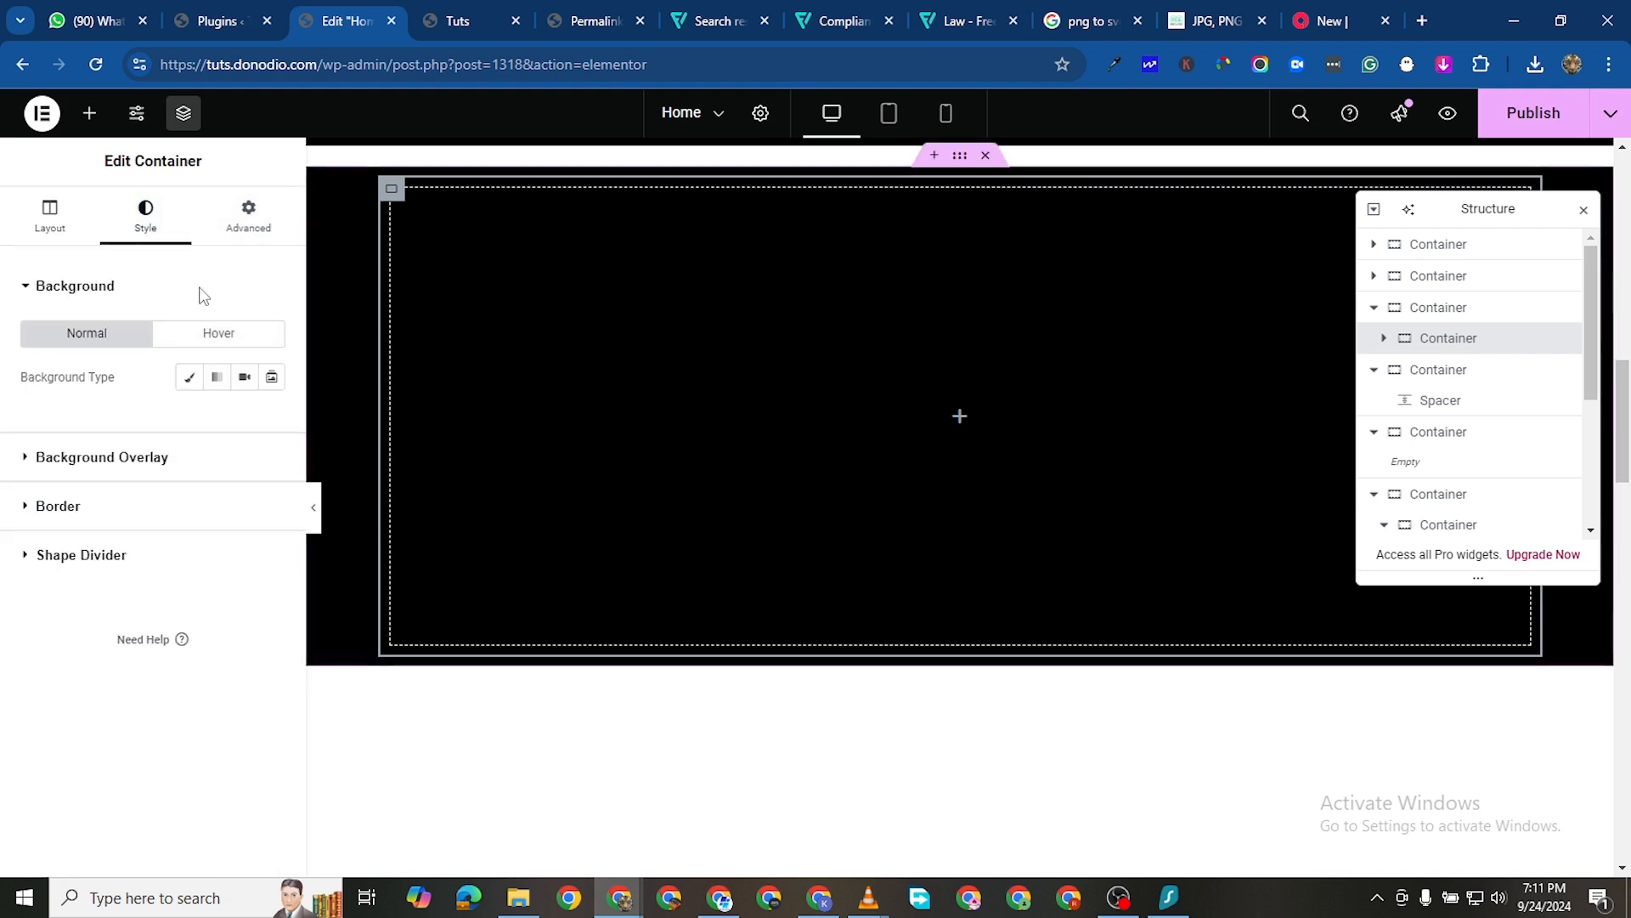
left_click(190, 377)
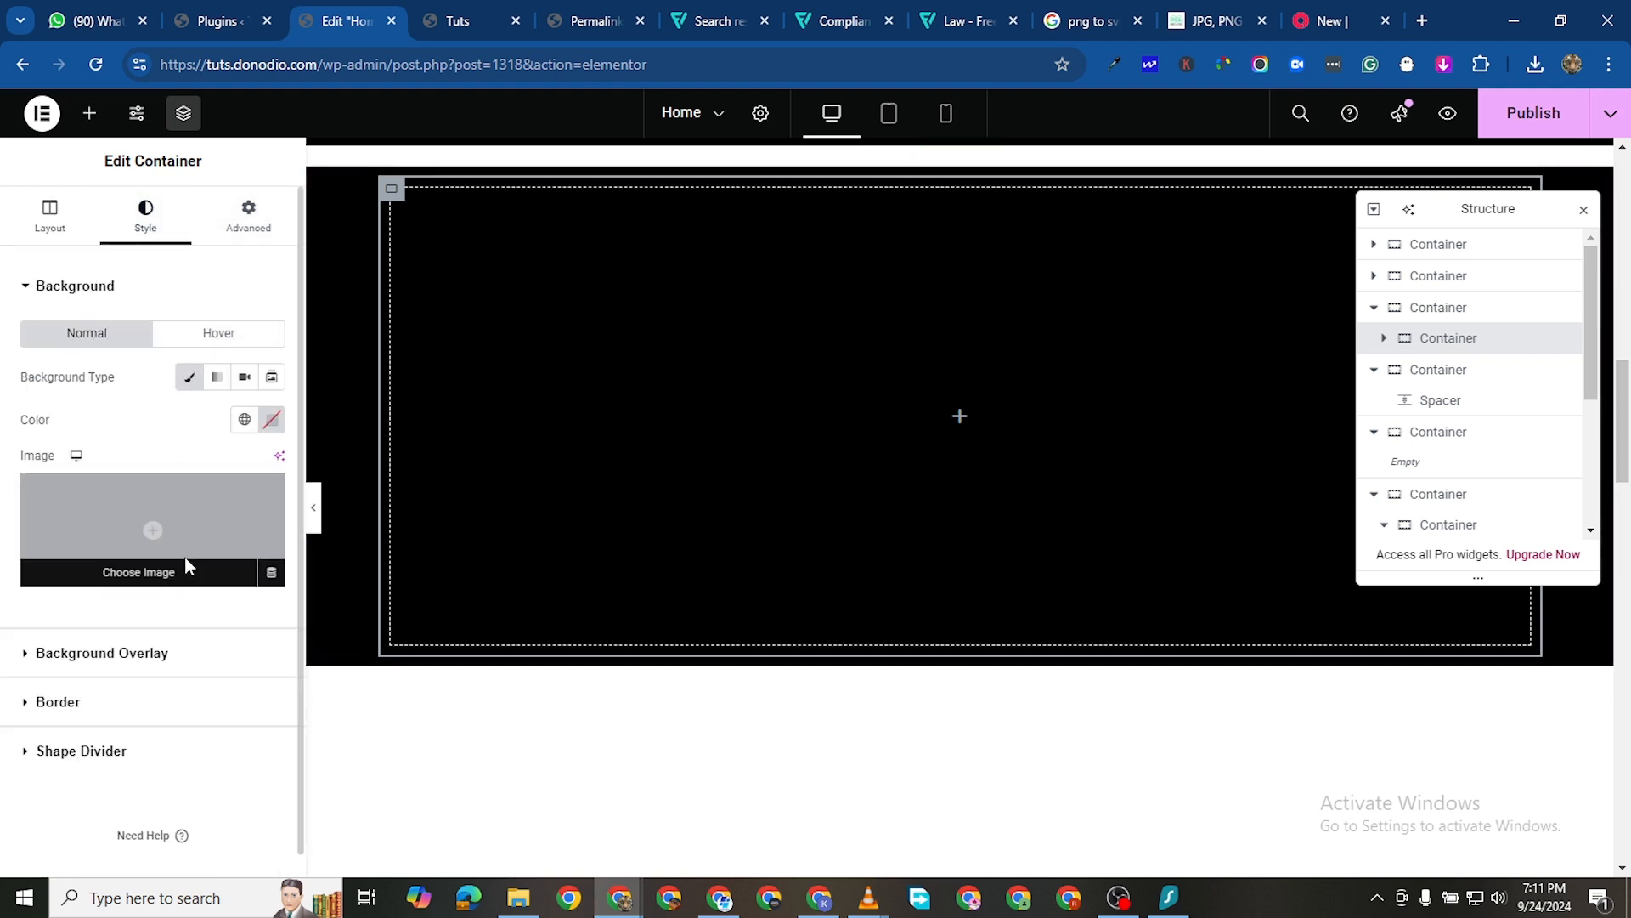
left_click(185, 566)
left_click(335, 330)
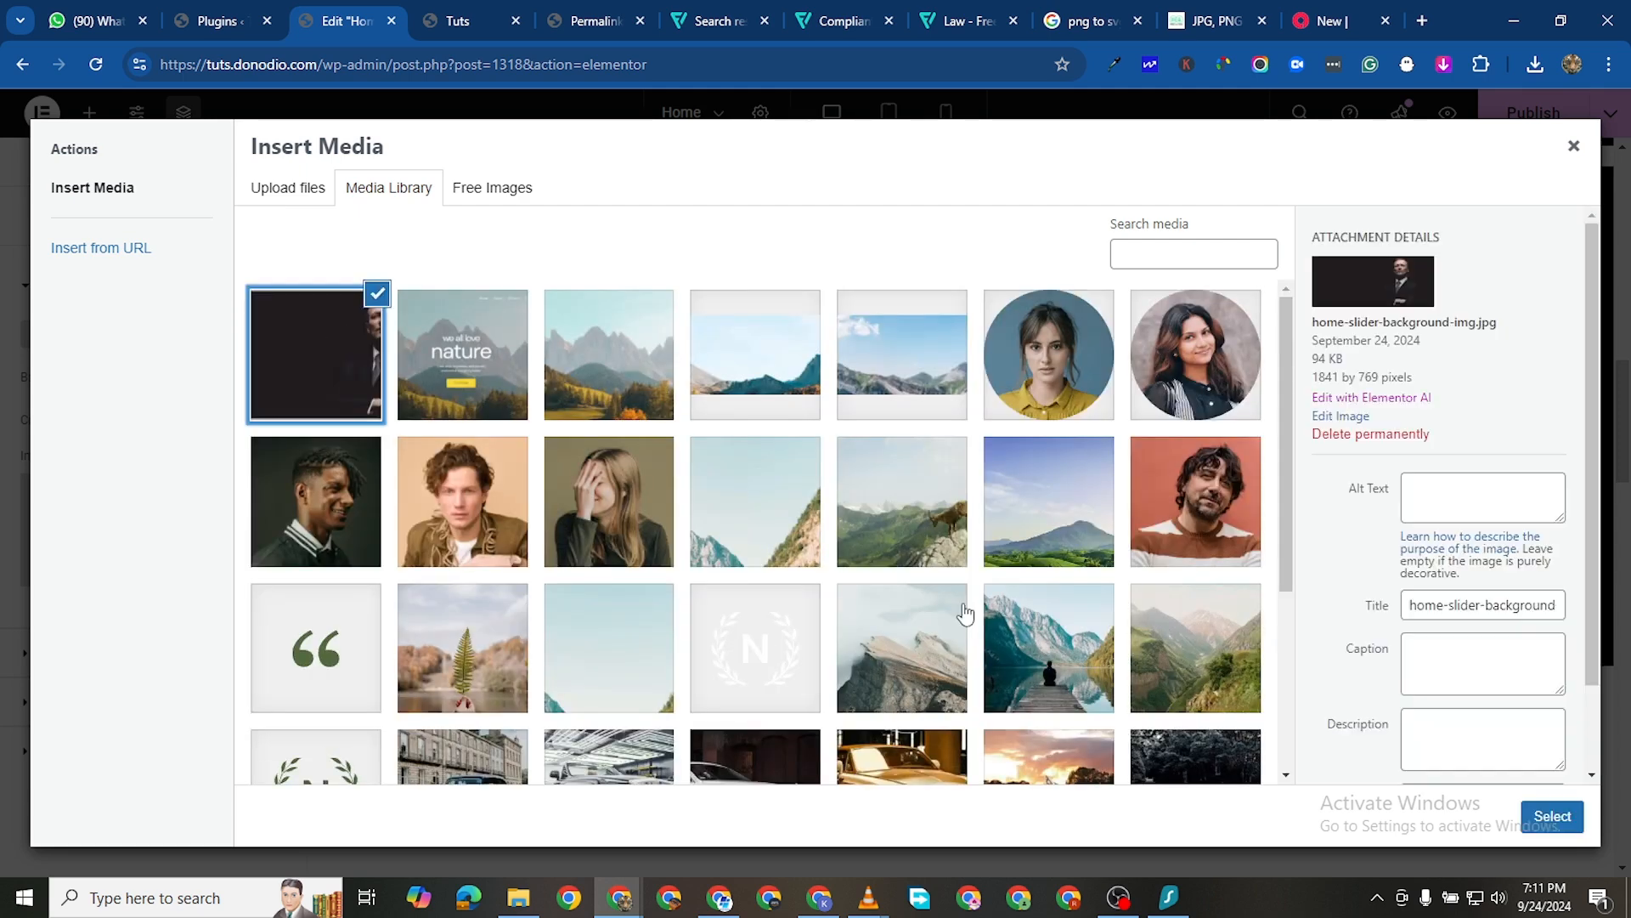
left_click(1542, 819)
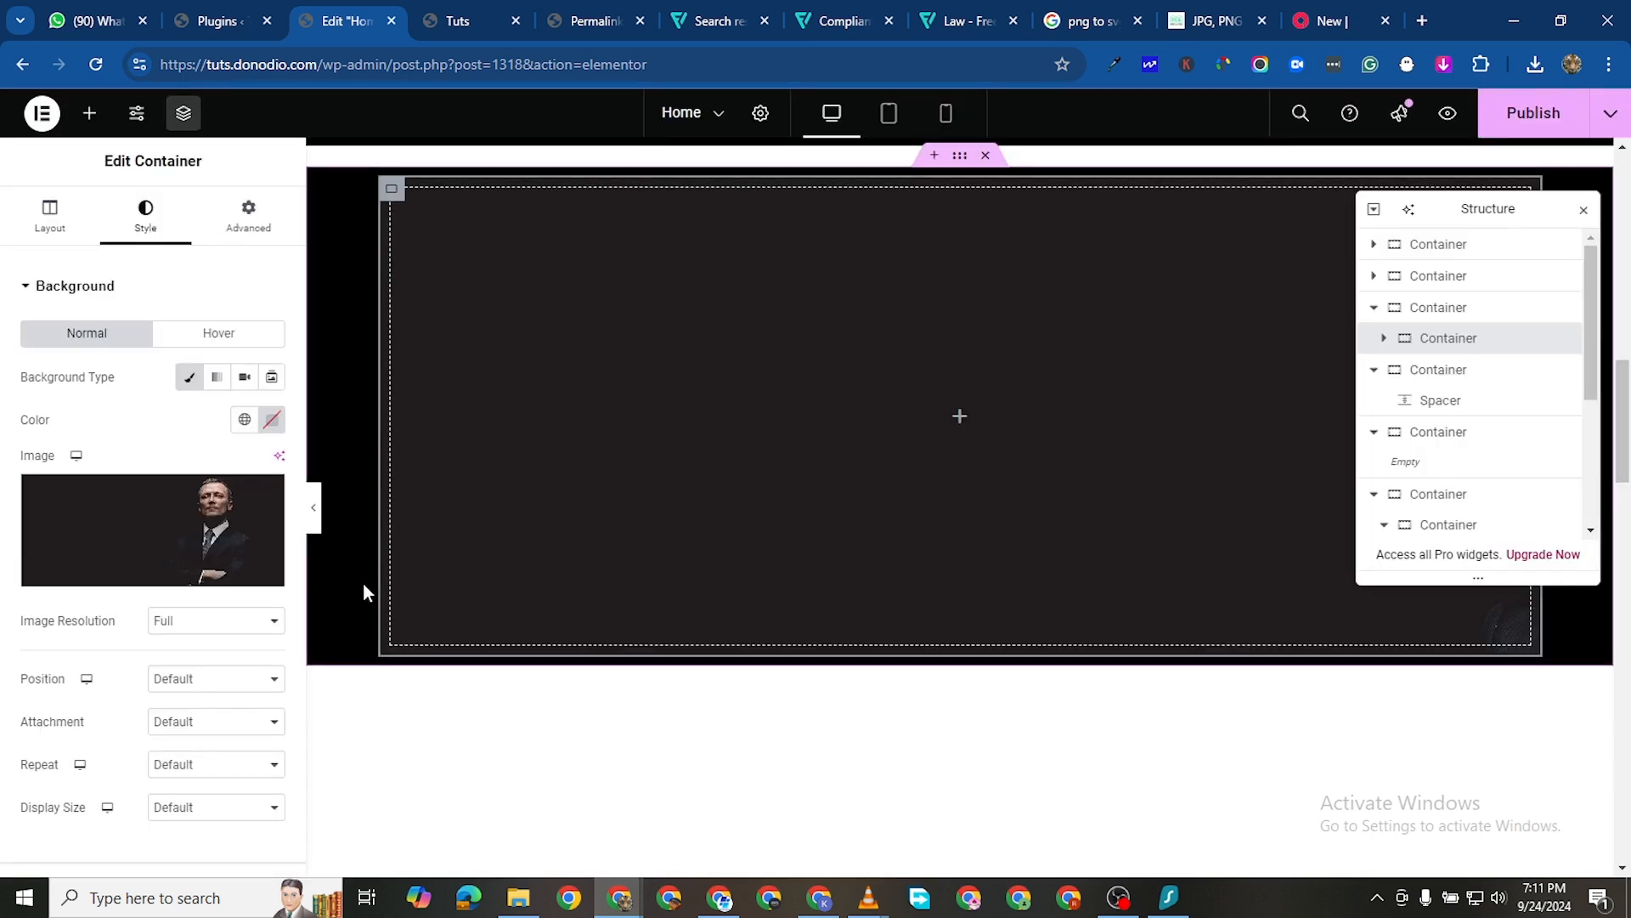
Set the nested container's background image to Center Center position, No-repeat and Cover display size, keeping the Default attachment
scroll(213, 595, "down", 3)
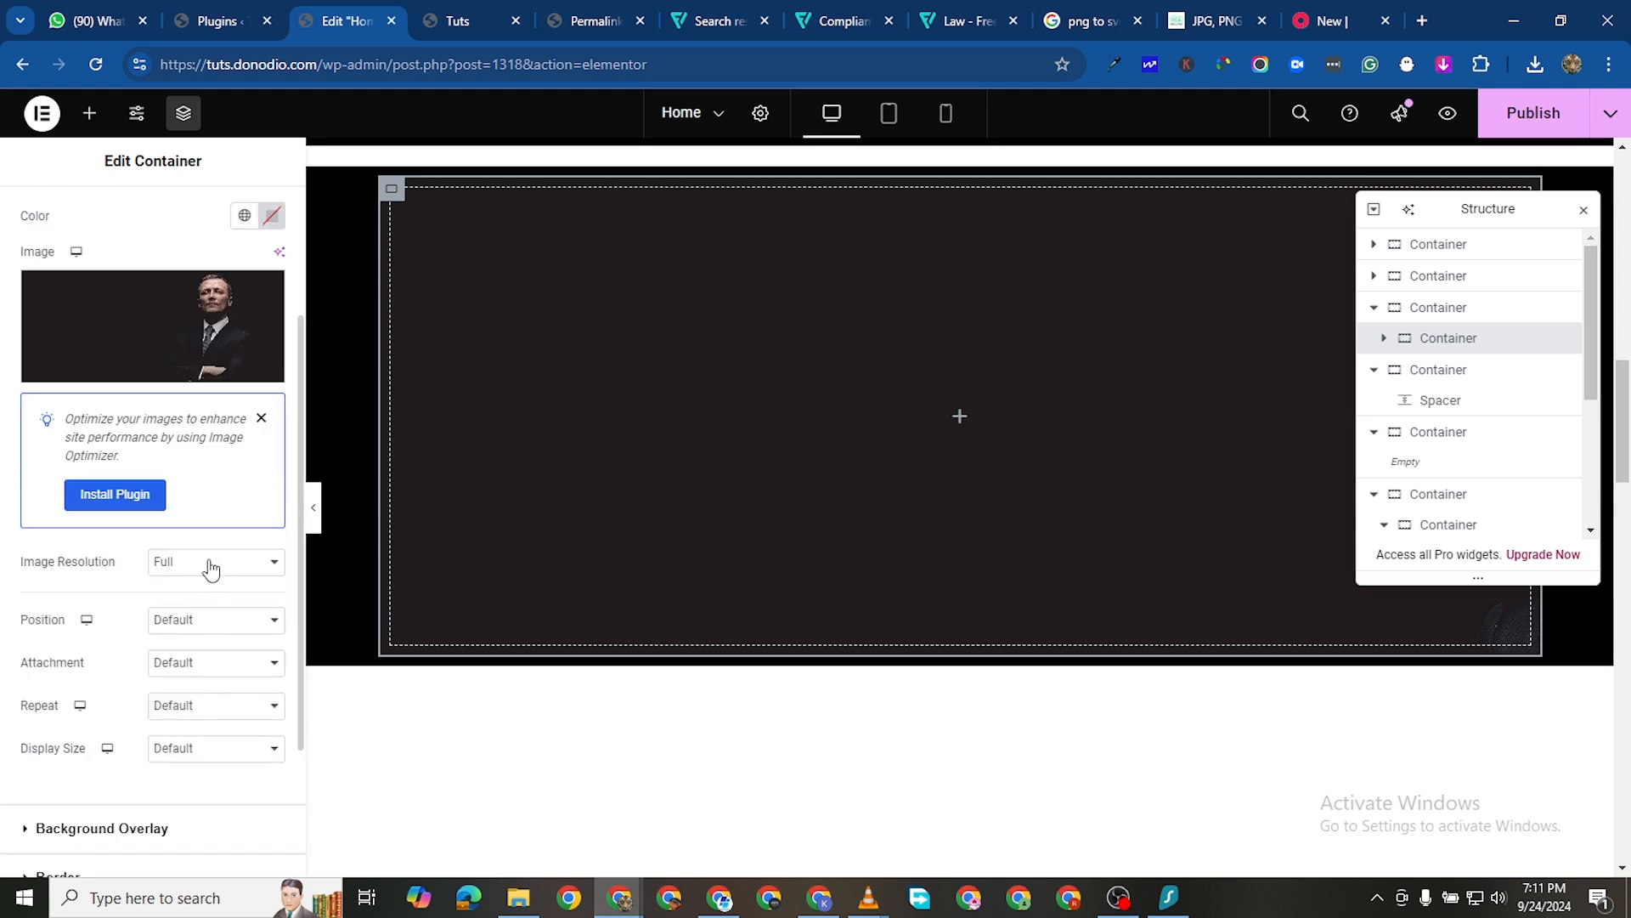
left_click(213, 625)
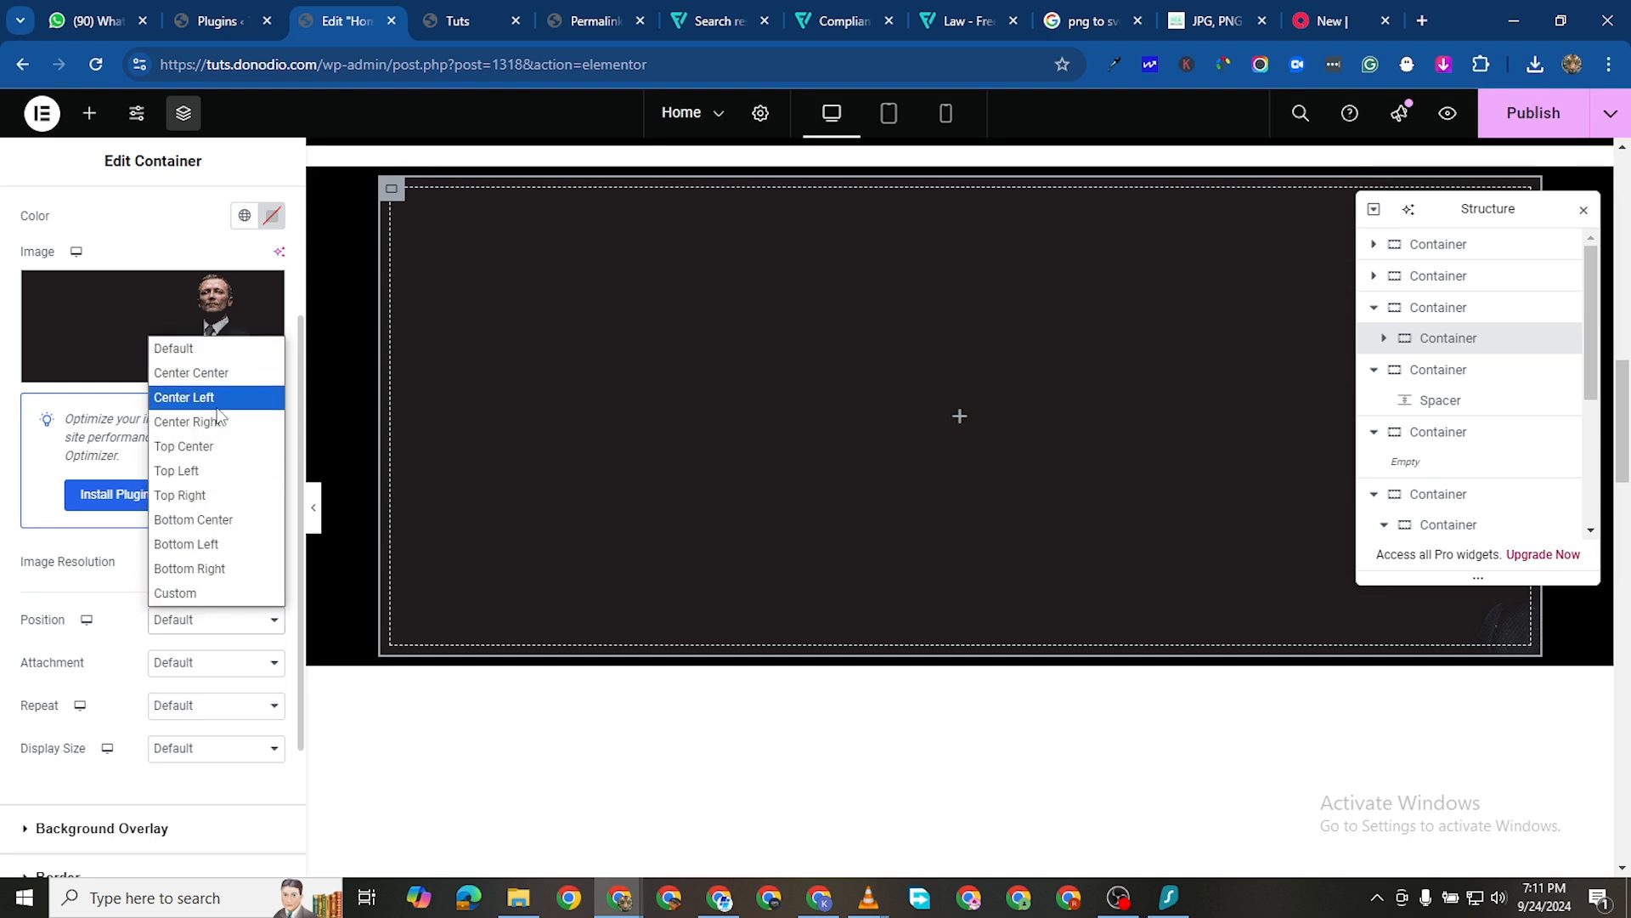
left_click(208, 372)
left_click(242, 671)
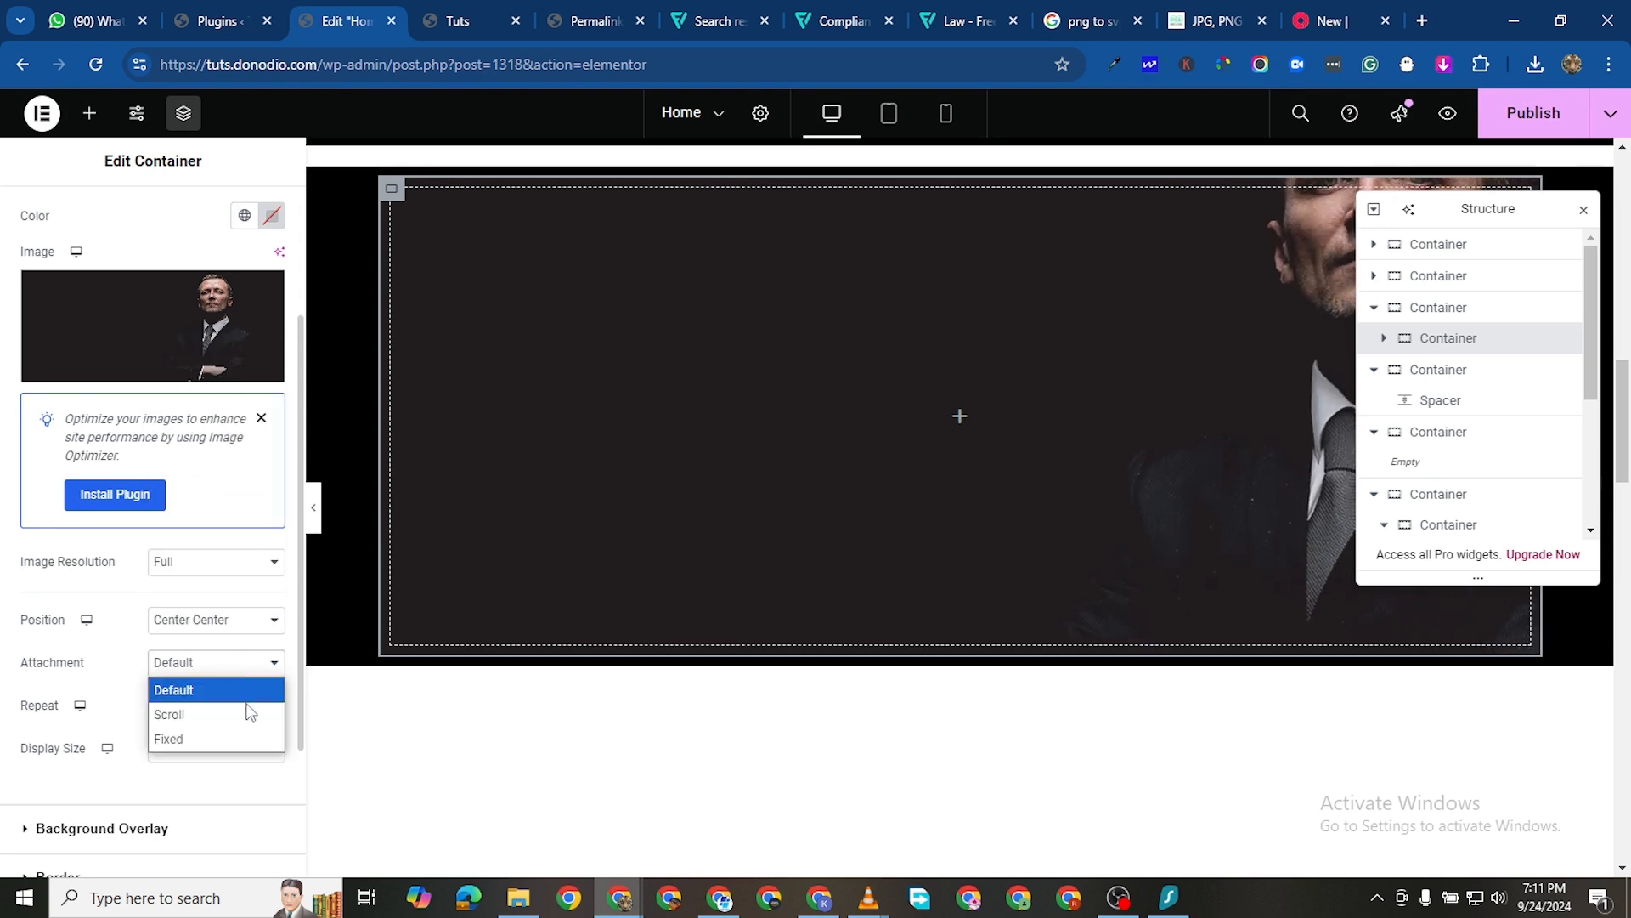
left_click(226, 687)
left_click(182, 712)
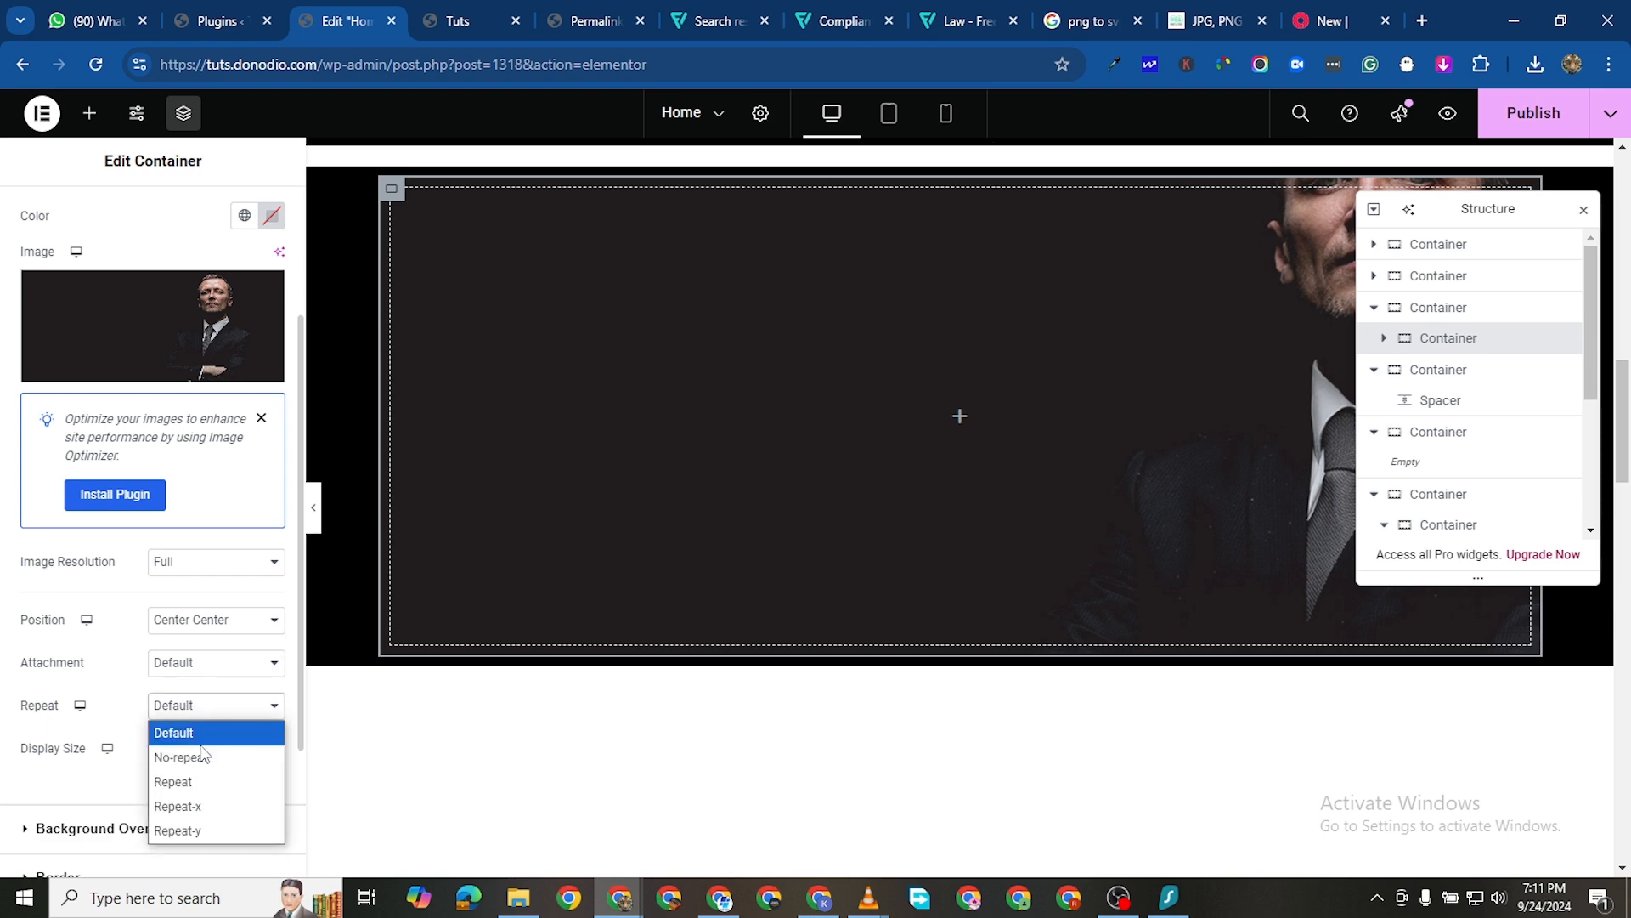
left_click(216, 759)
left_click(189, 751)
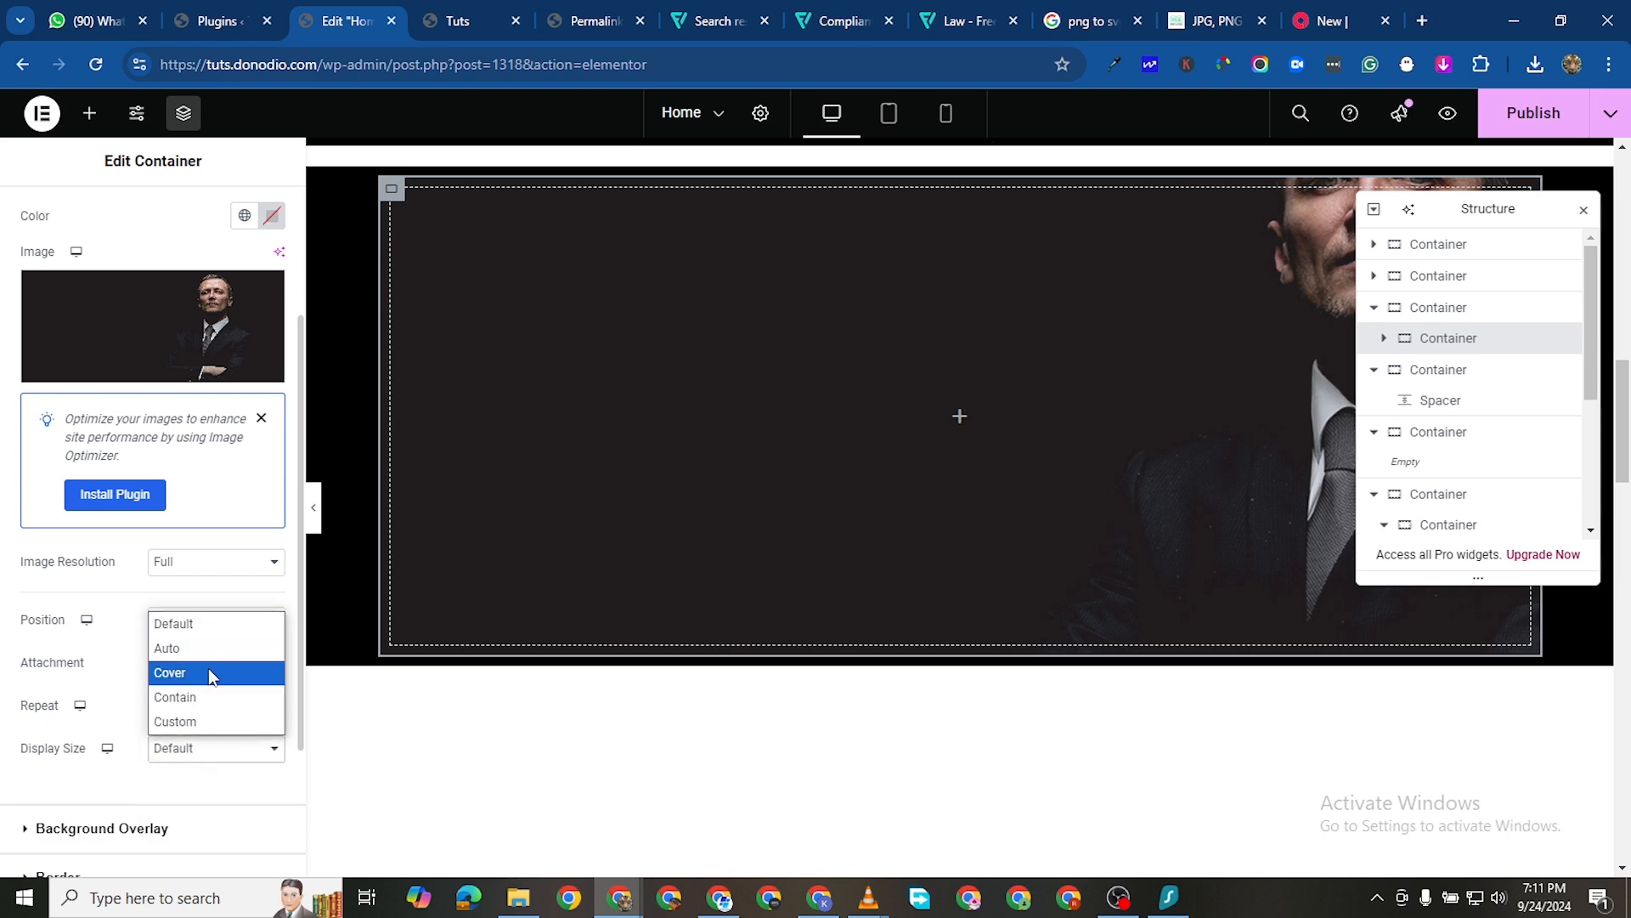
left_click(209, 674)
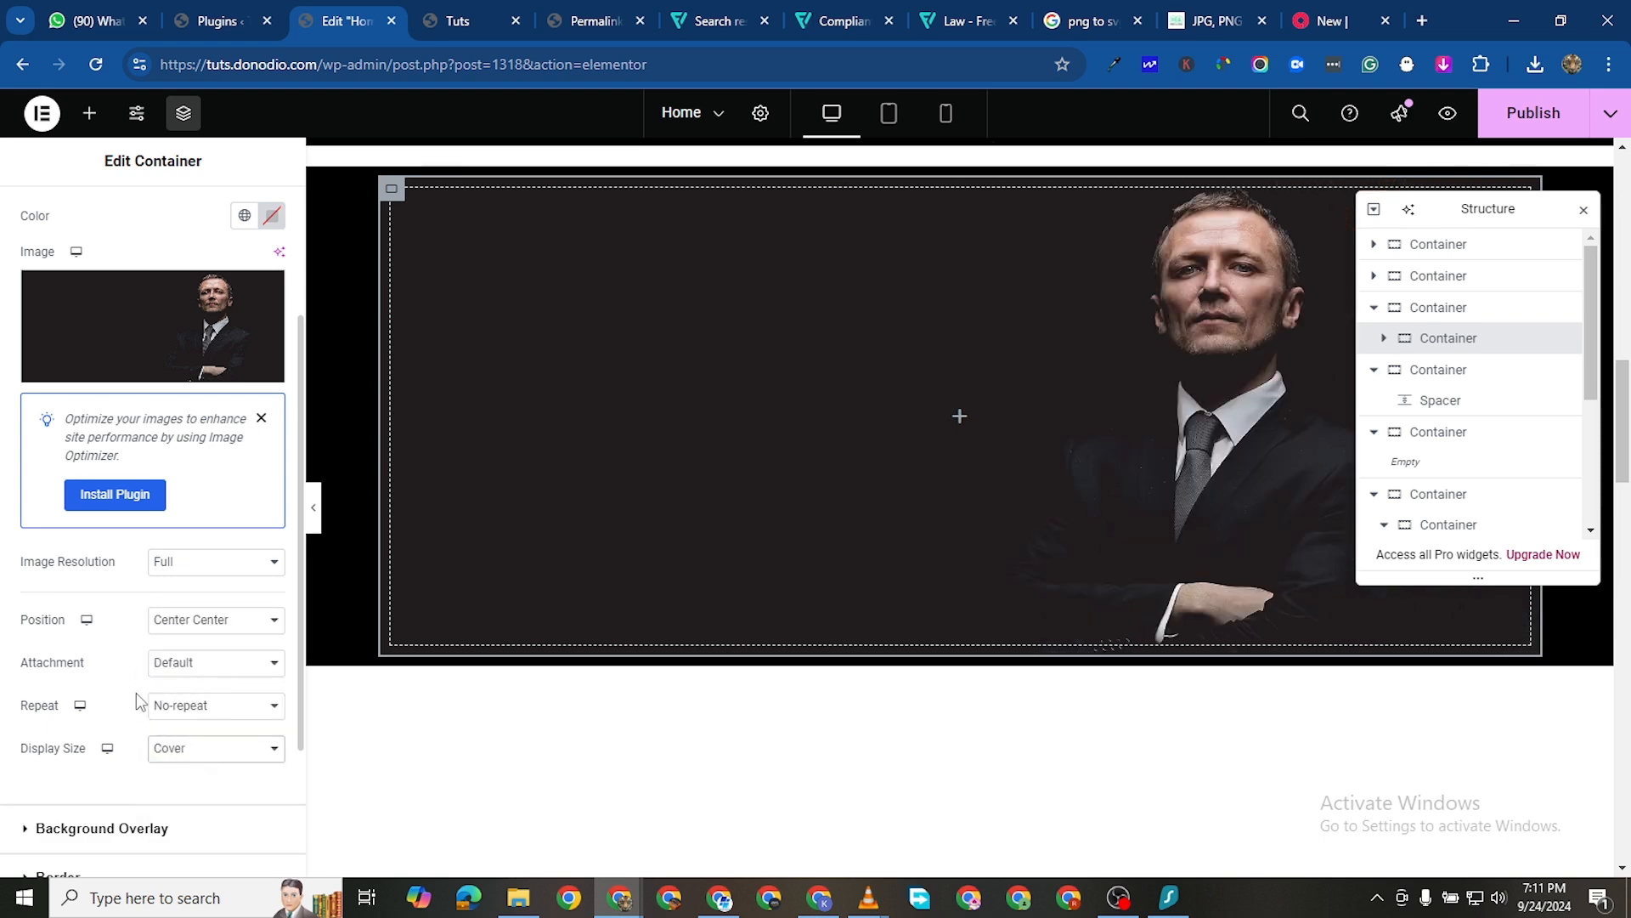
Set the boxed content width of the parent container around the portrait image to 1400 px
scroll(961, 510, "up", 2)
left_click(960, 361)
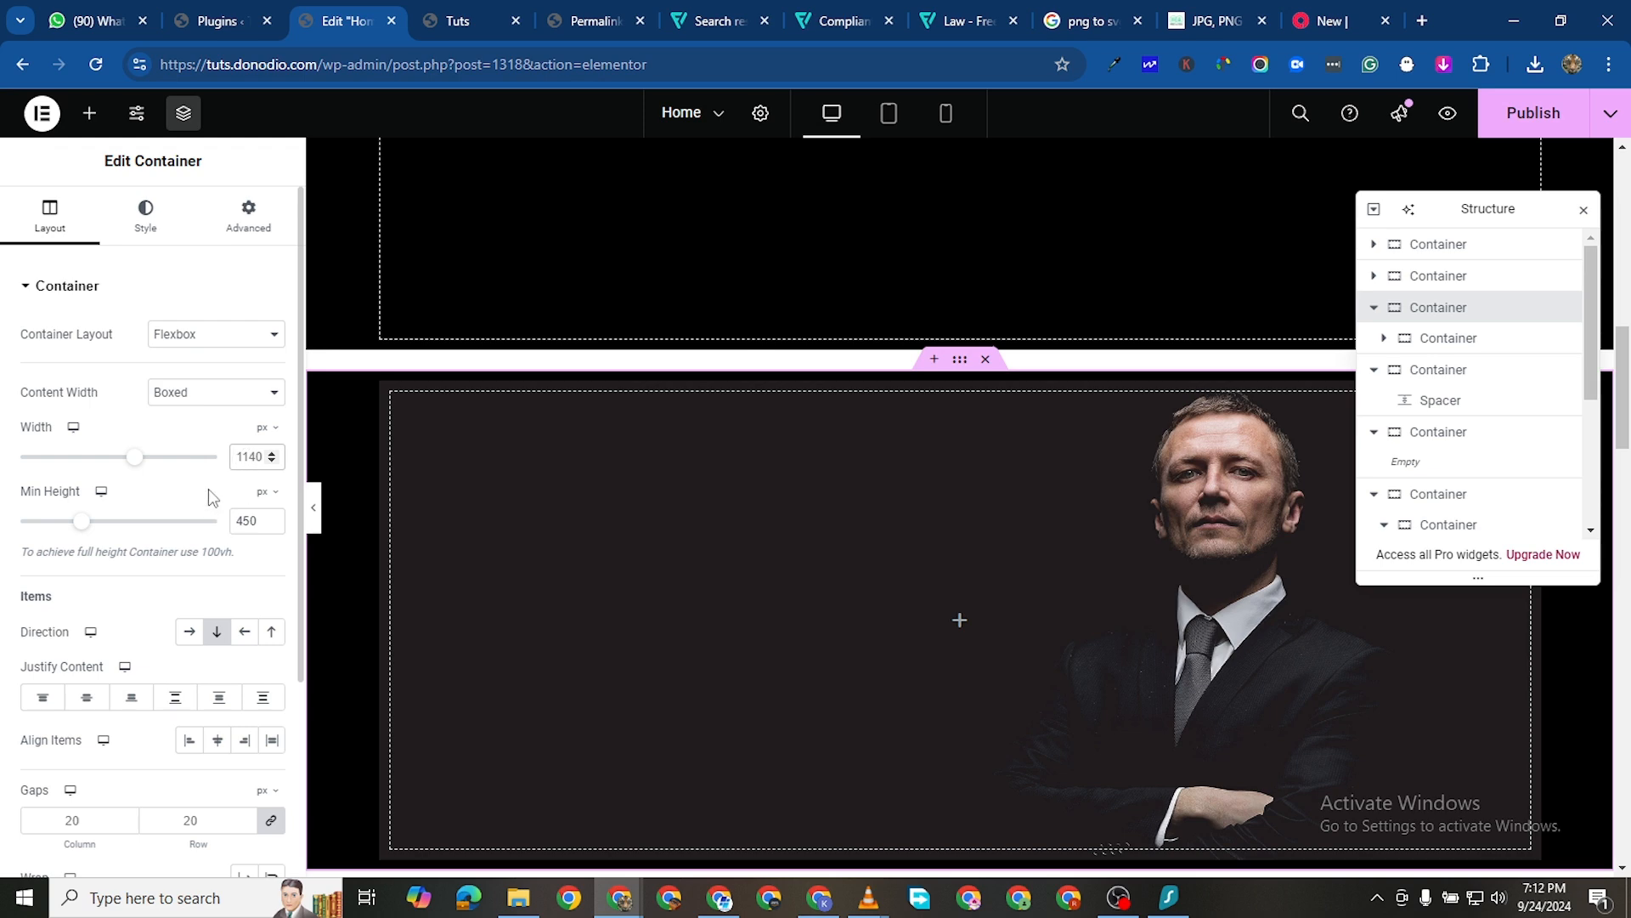
type("1400")
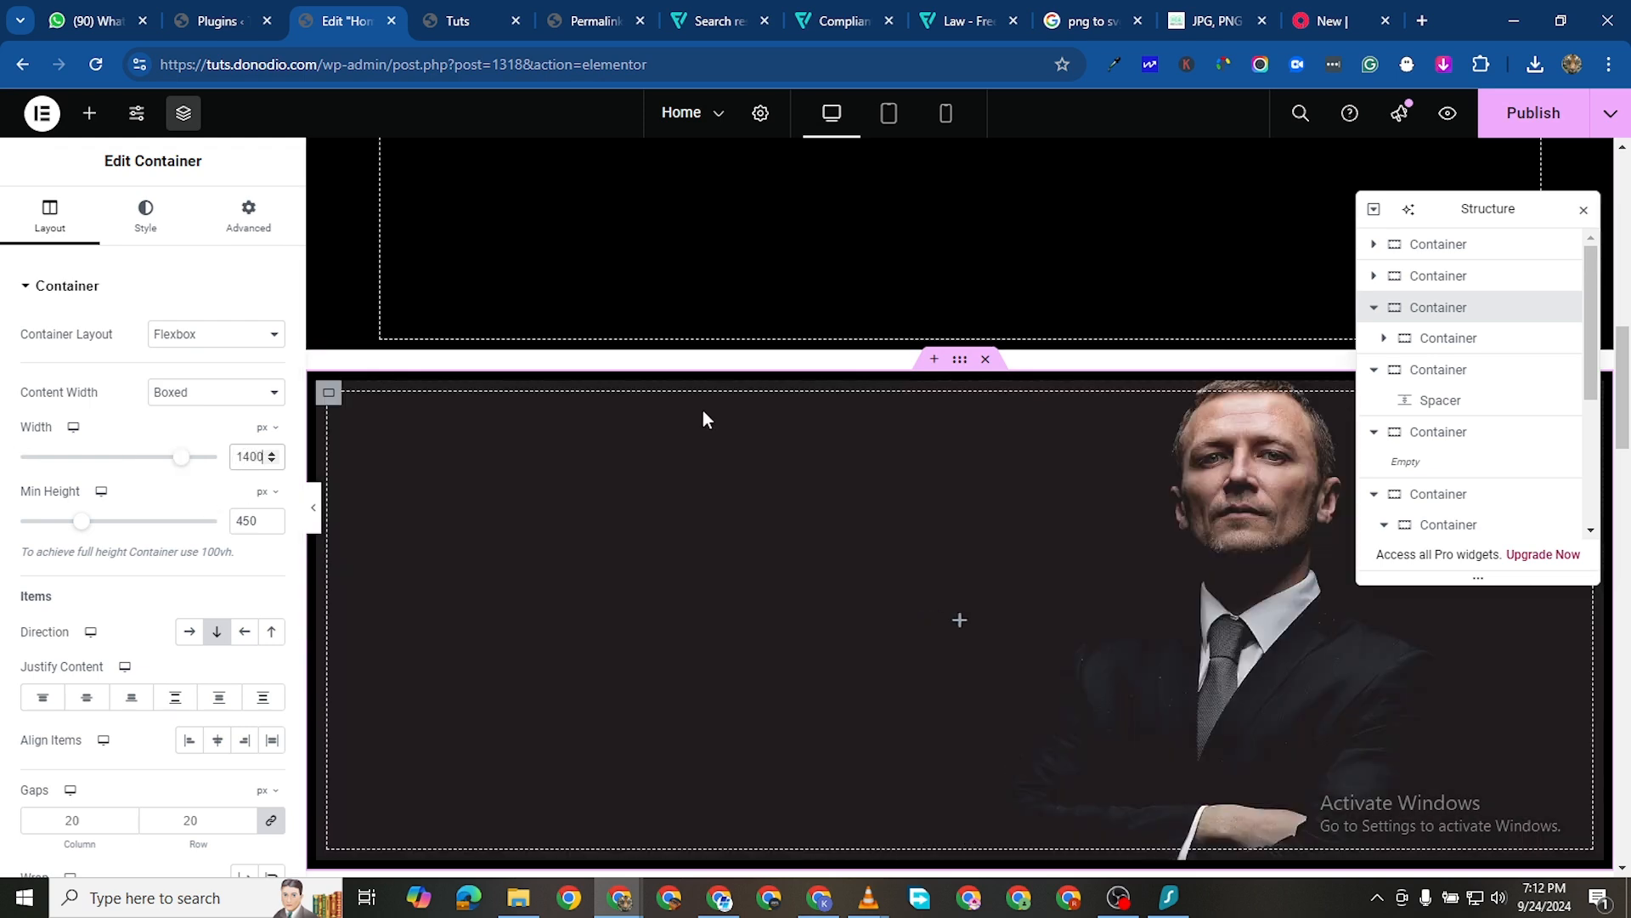
Unlink the nested container's margin and padding values and set both to 0 px on all sides
scroll(510, 357, "down", 1)
left_click(327, 294)
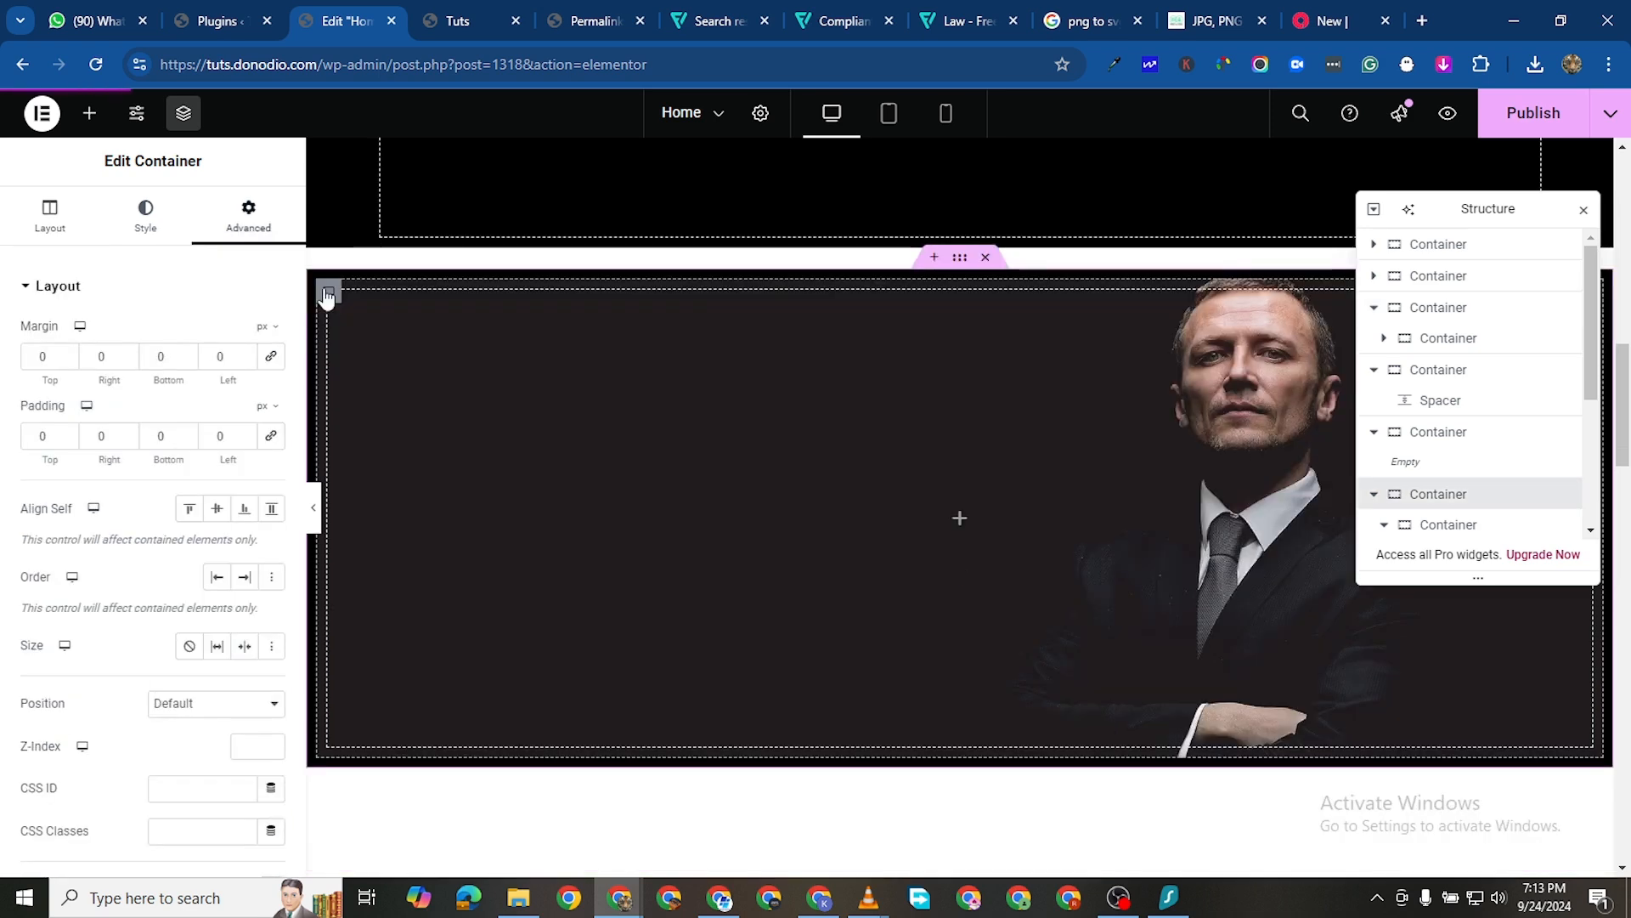
left_click(327, 293)
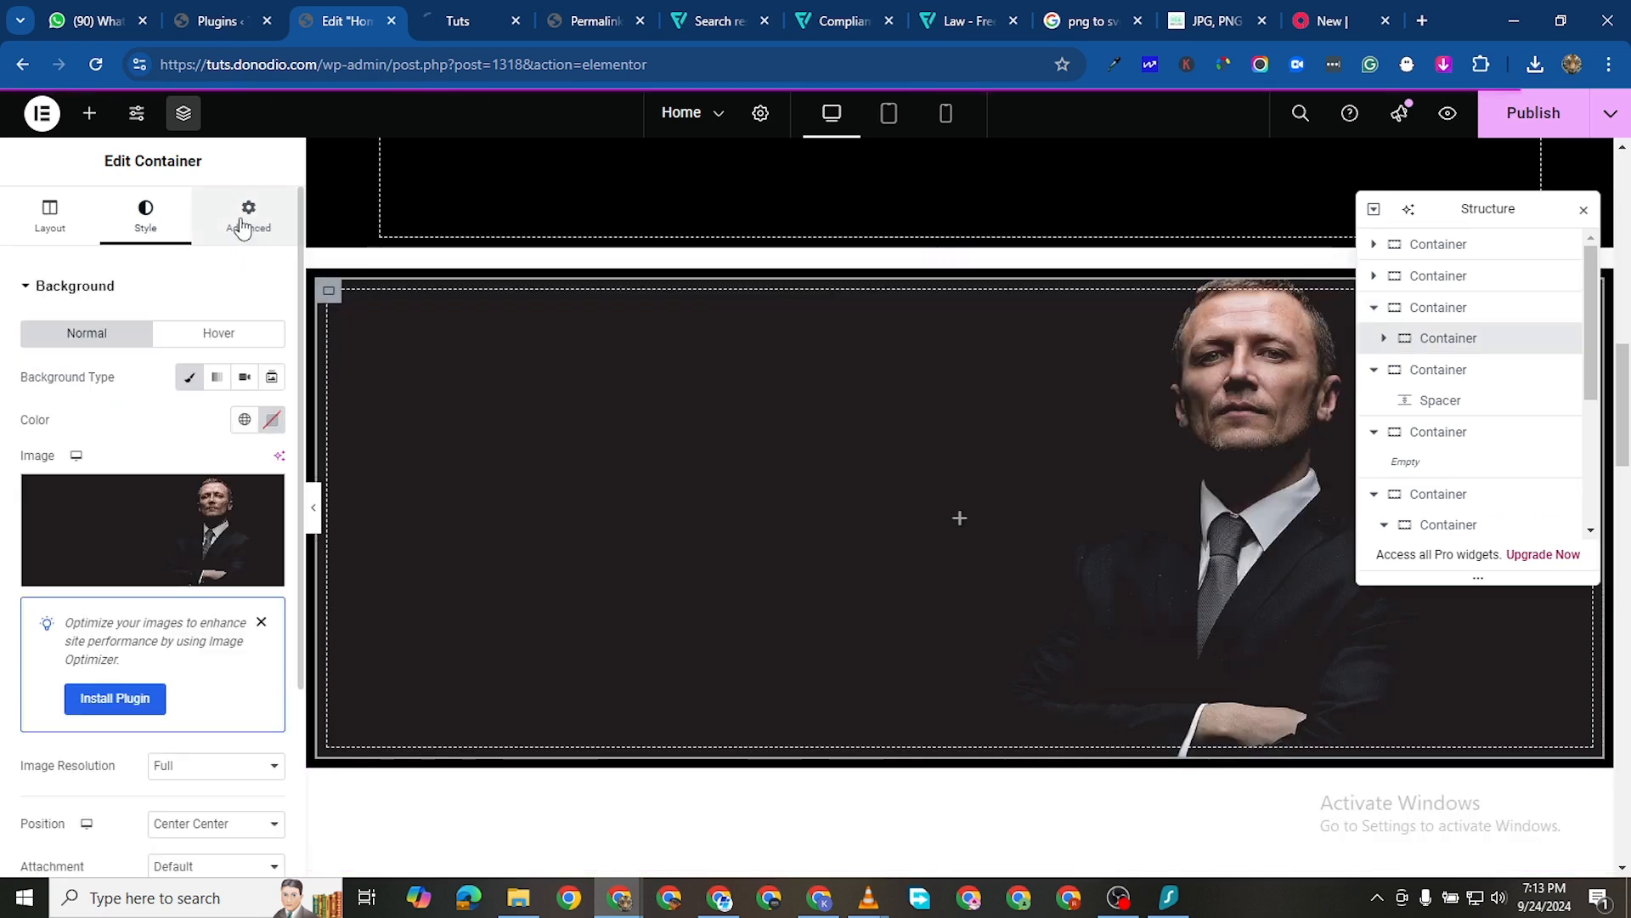
left_click(327, 294)
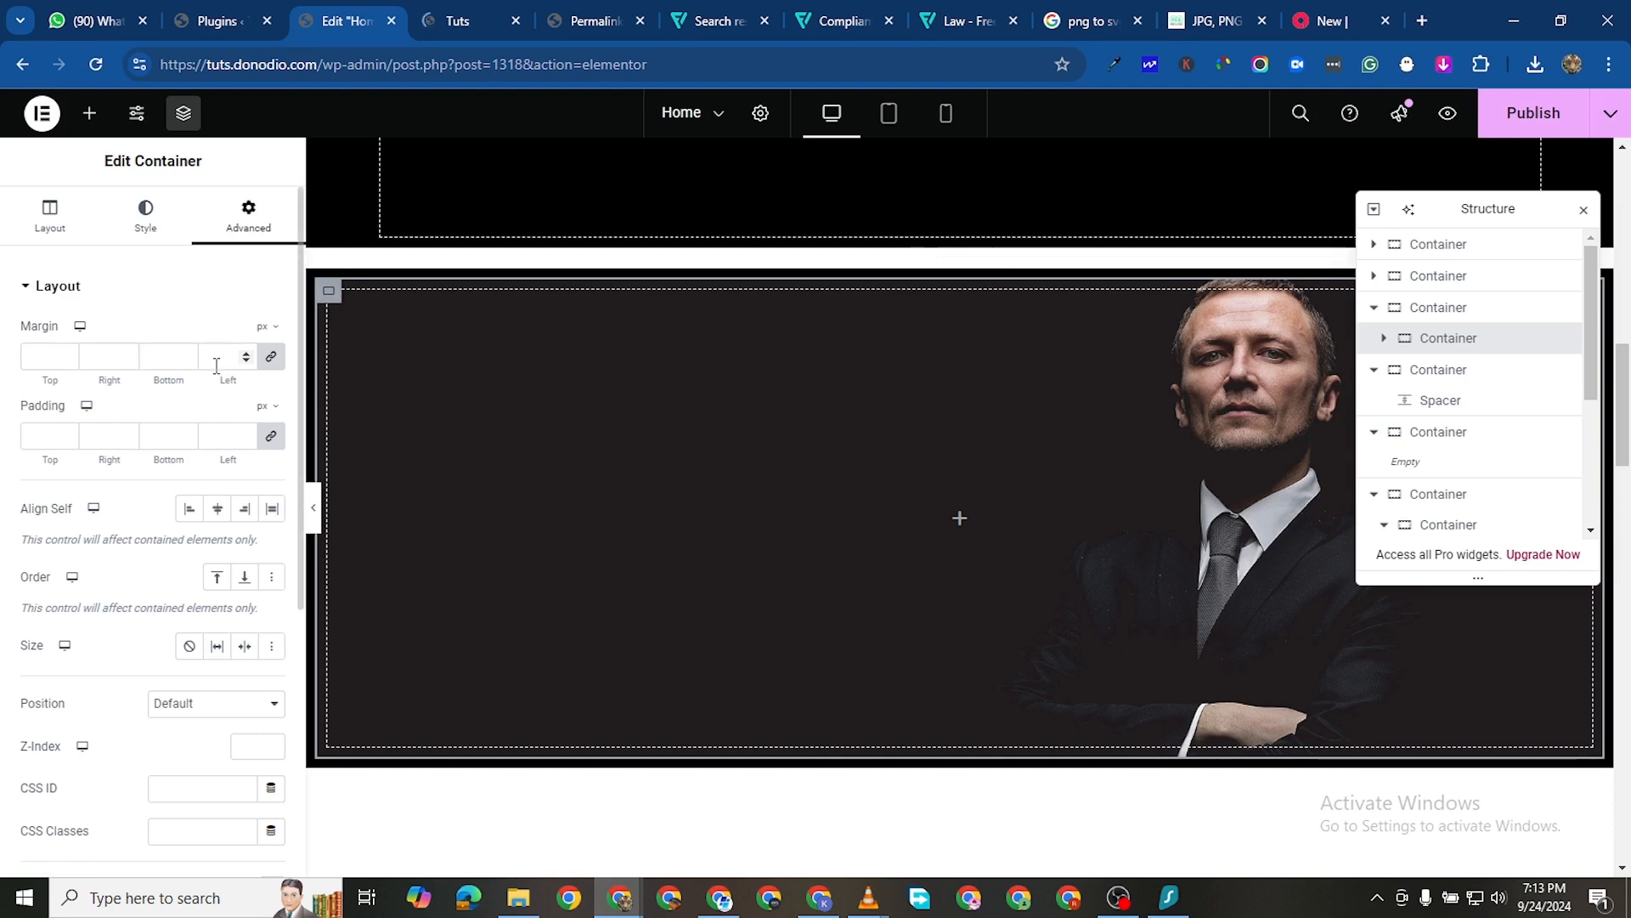
left_click(271, 364)
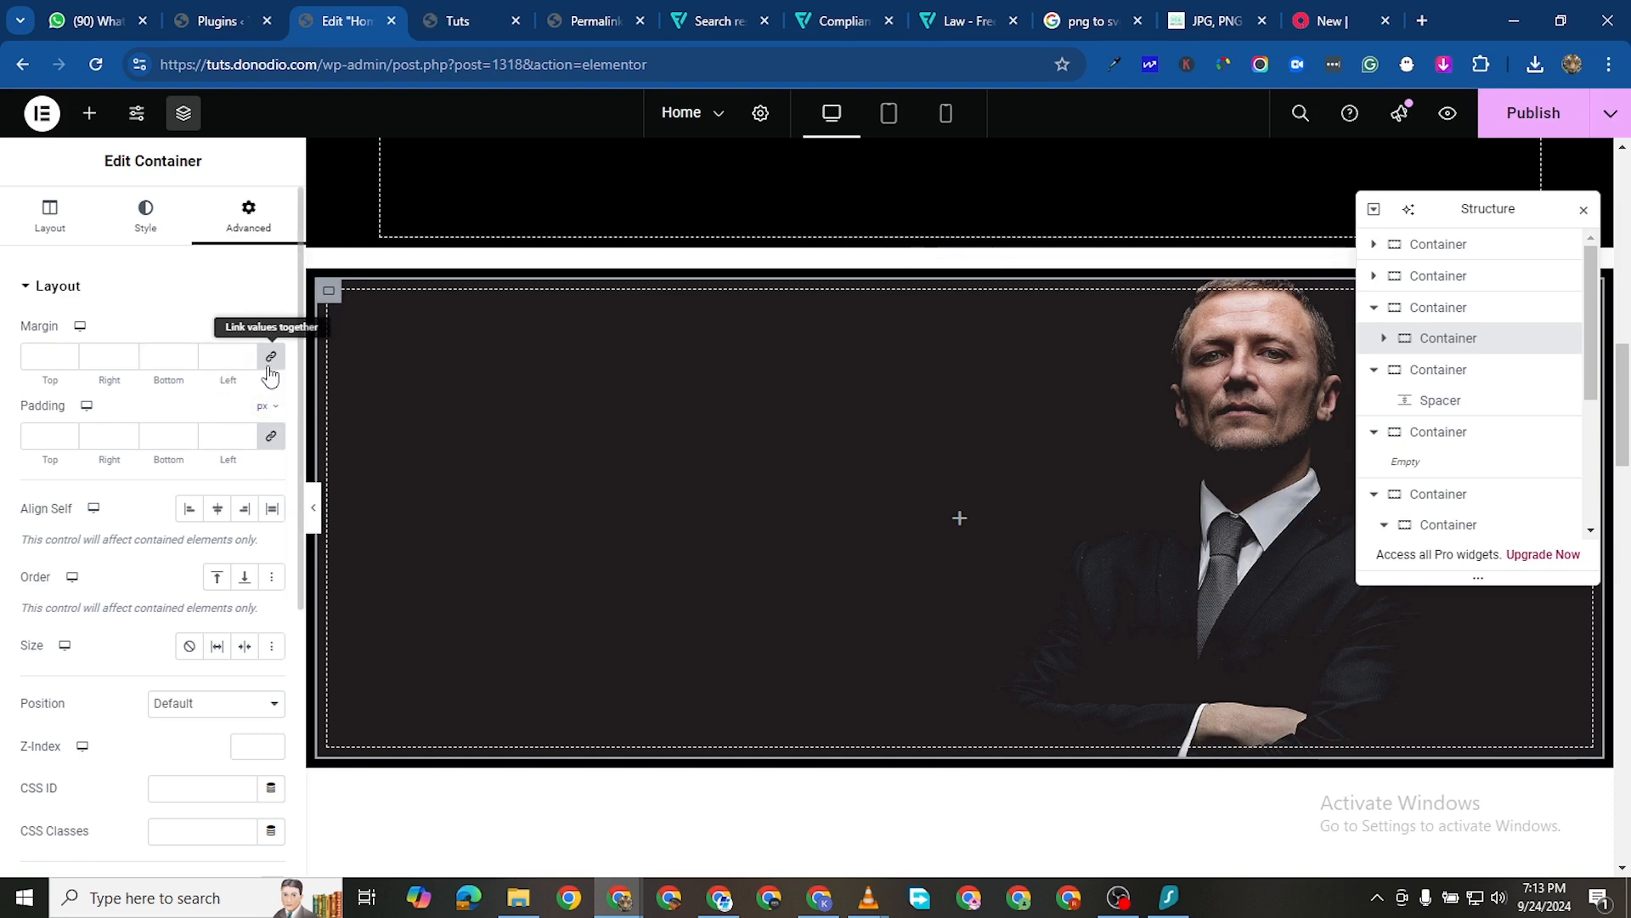
left_click(272, 437)
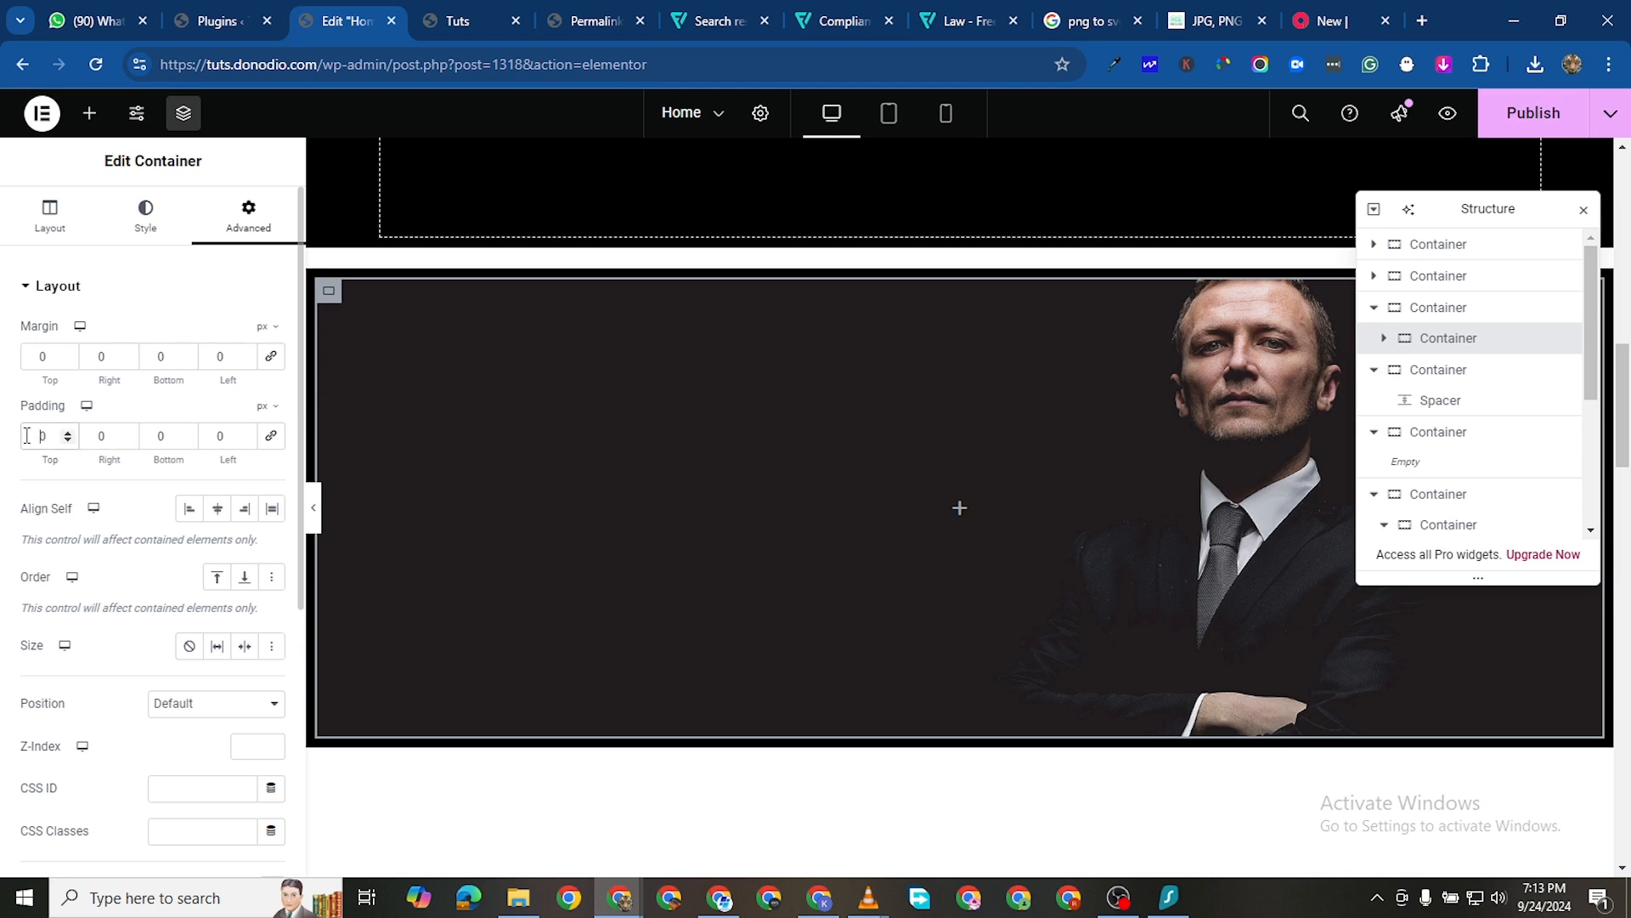
Set the nested container's padding to 120 px at the top, 28 px on the right and 120 px at the bottom
type("1200")
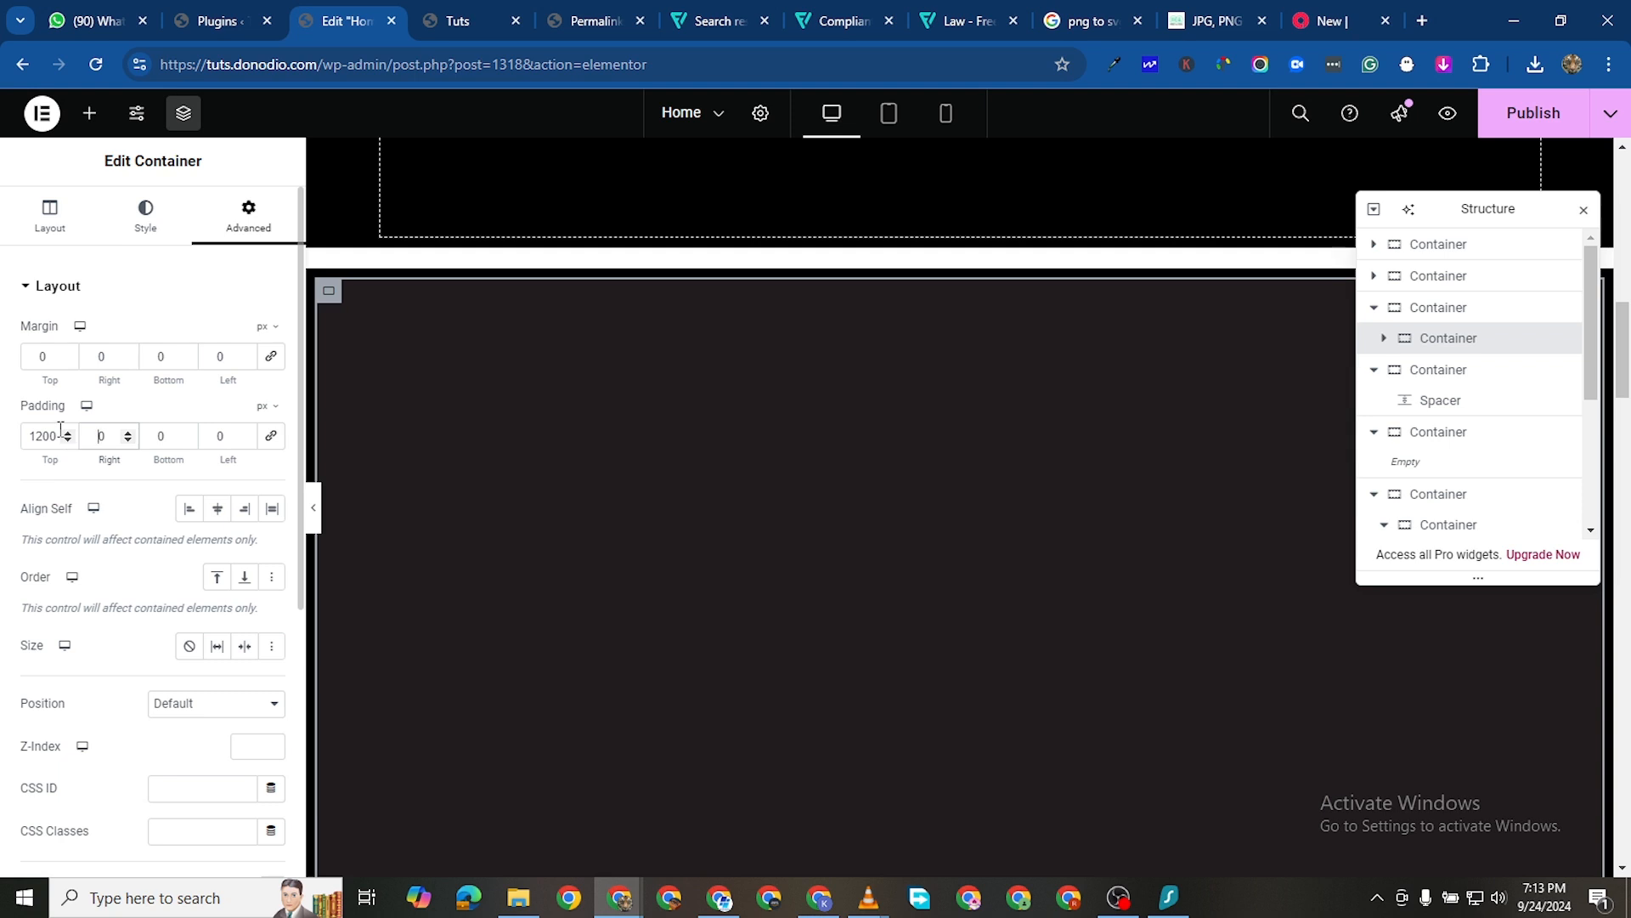
left_click(60, 433)
key("BackSpace")
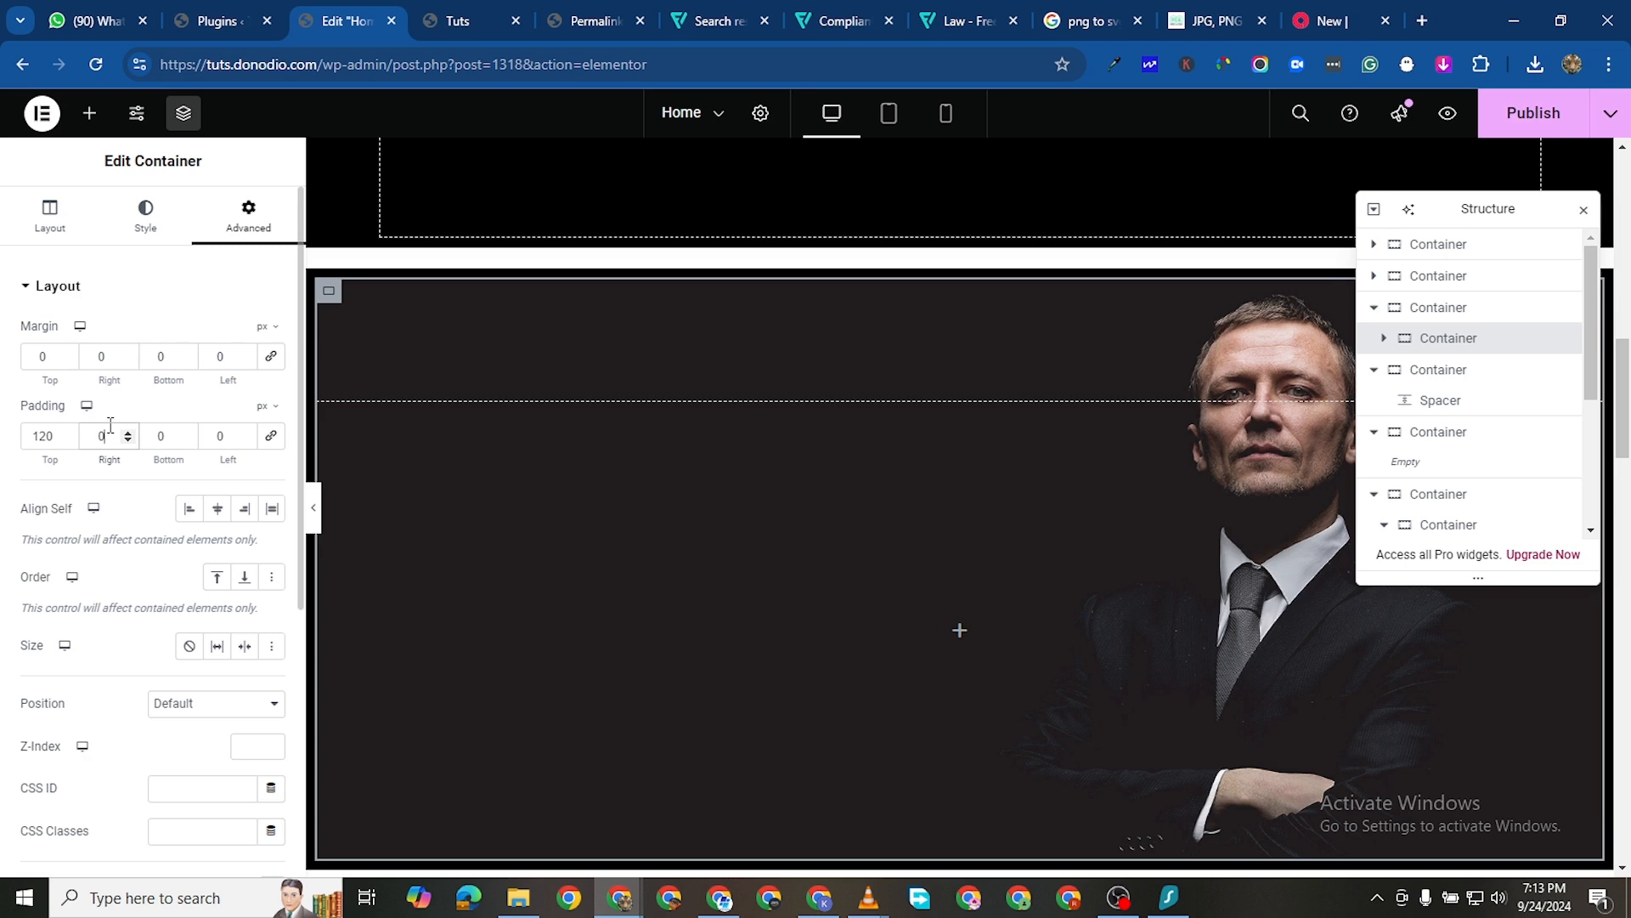
type("28")
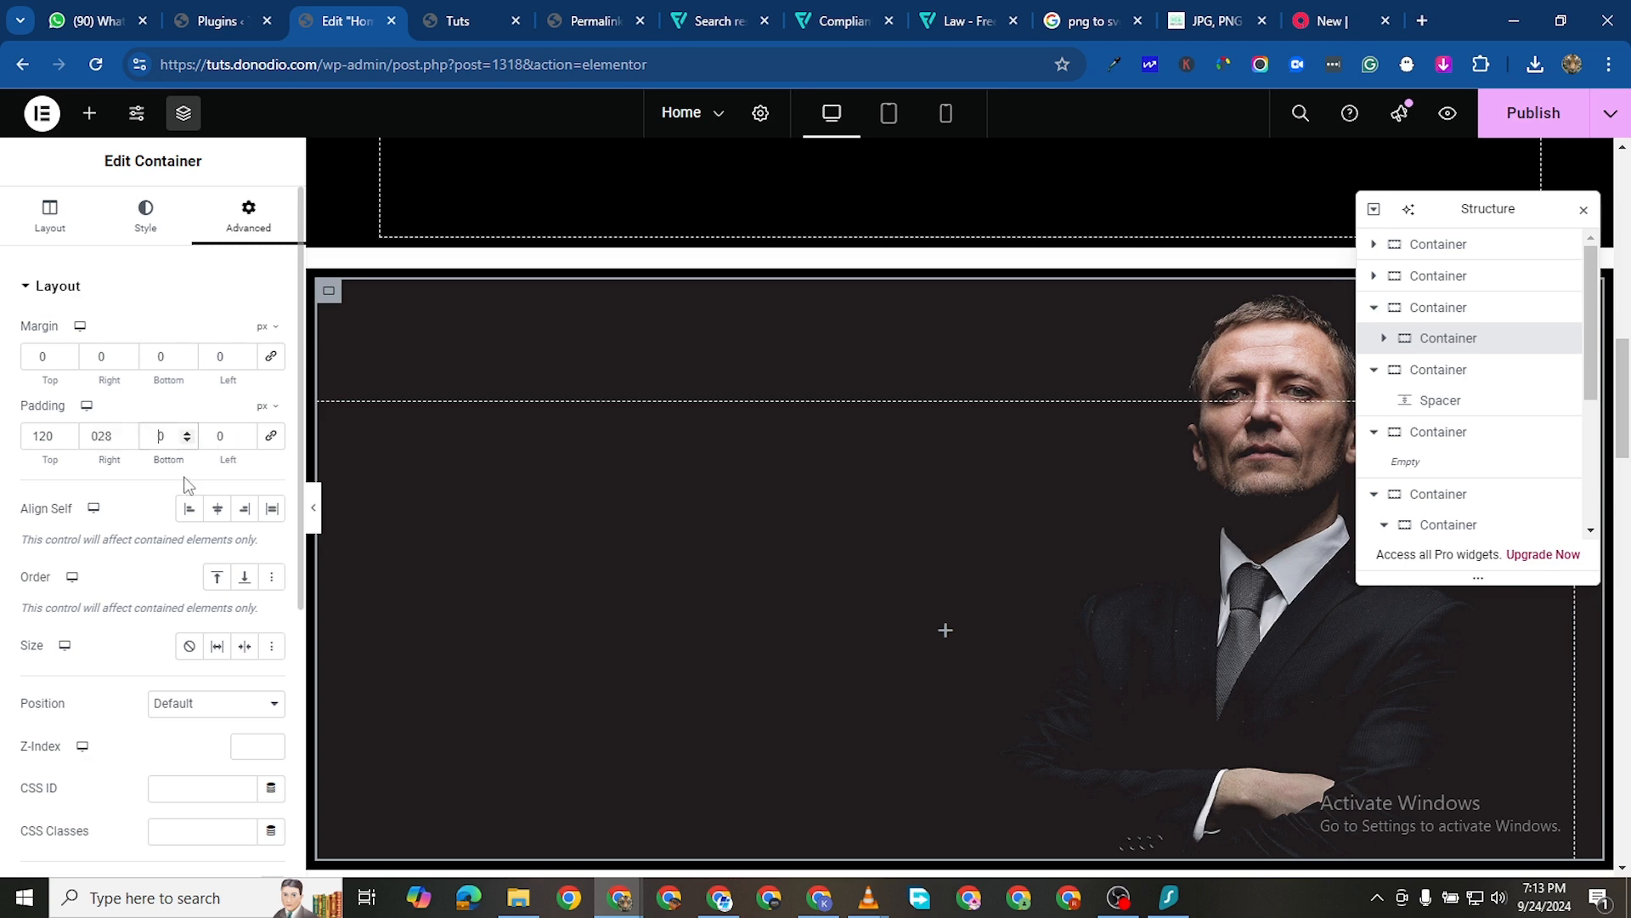
type("100")
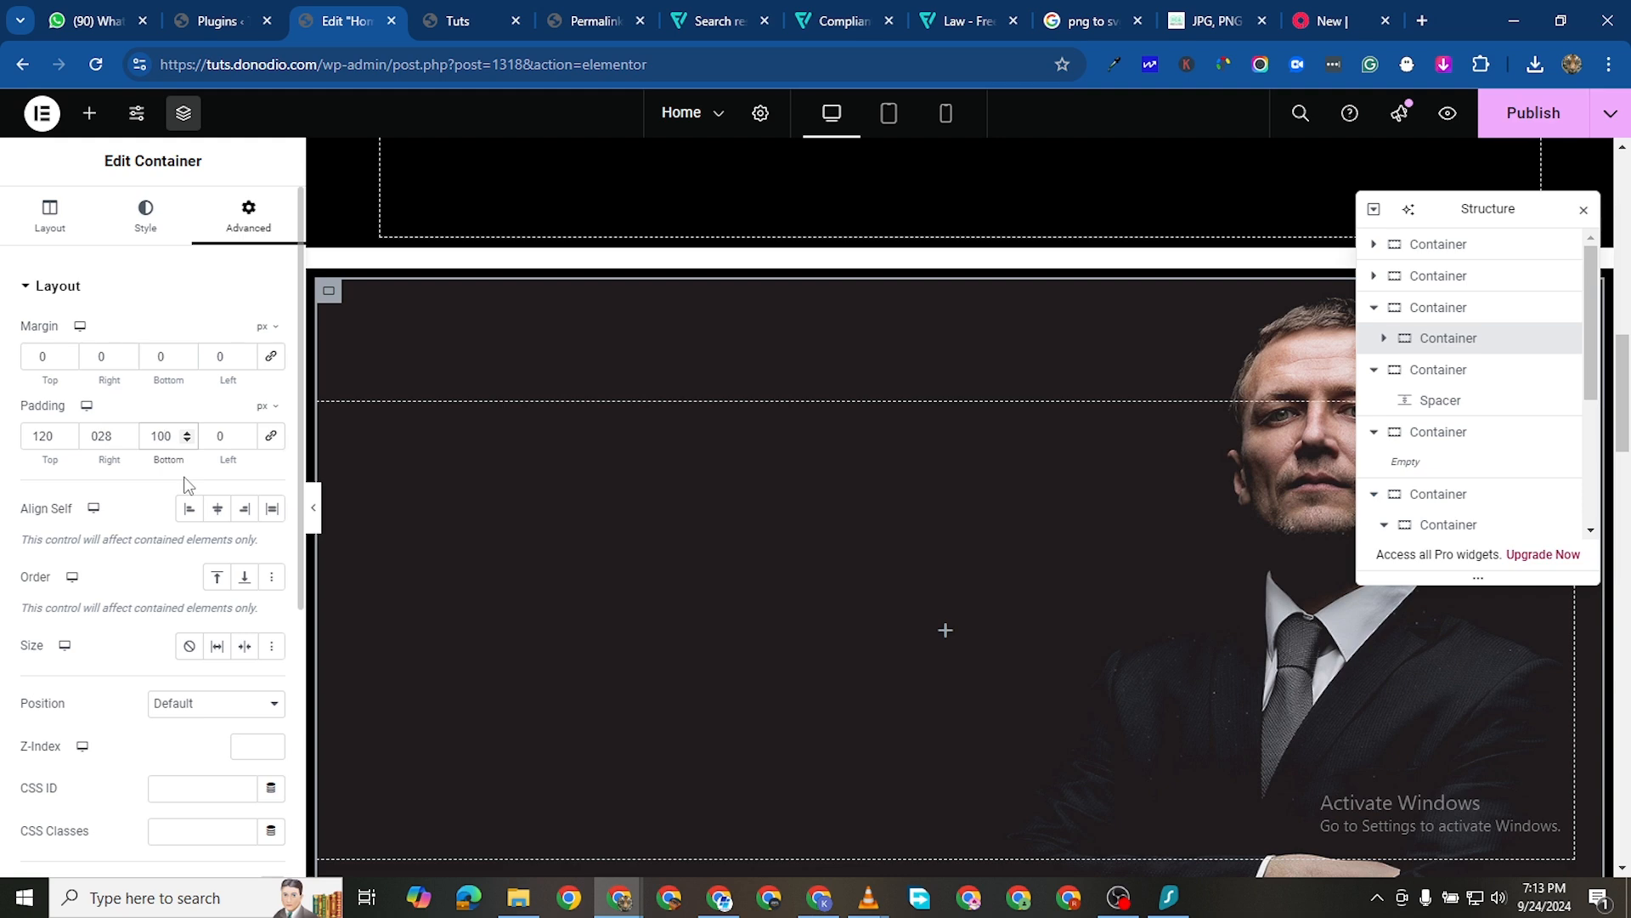
key("BackSpace")
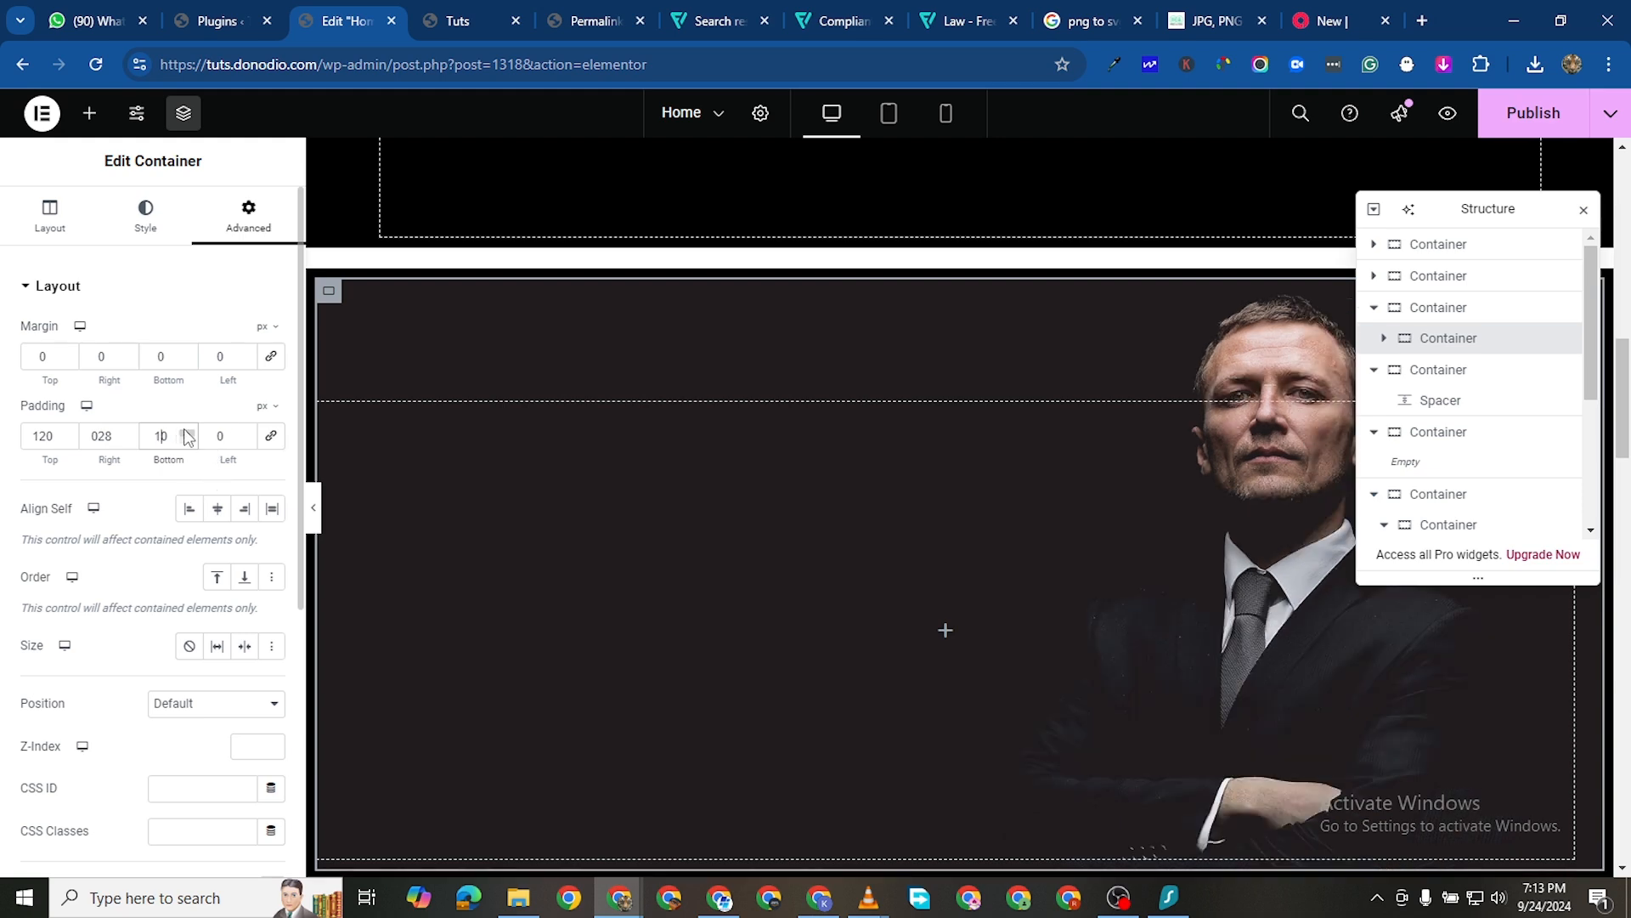
type("2")
Set the nested container's left padding to 28 px
left_click(214, 433)
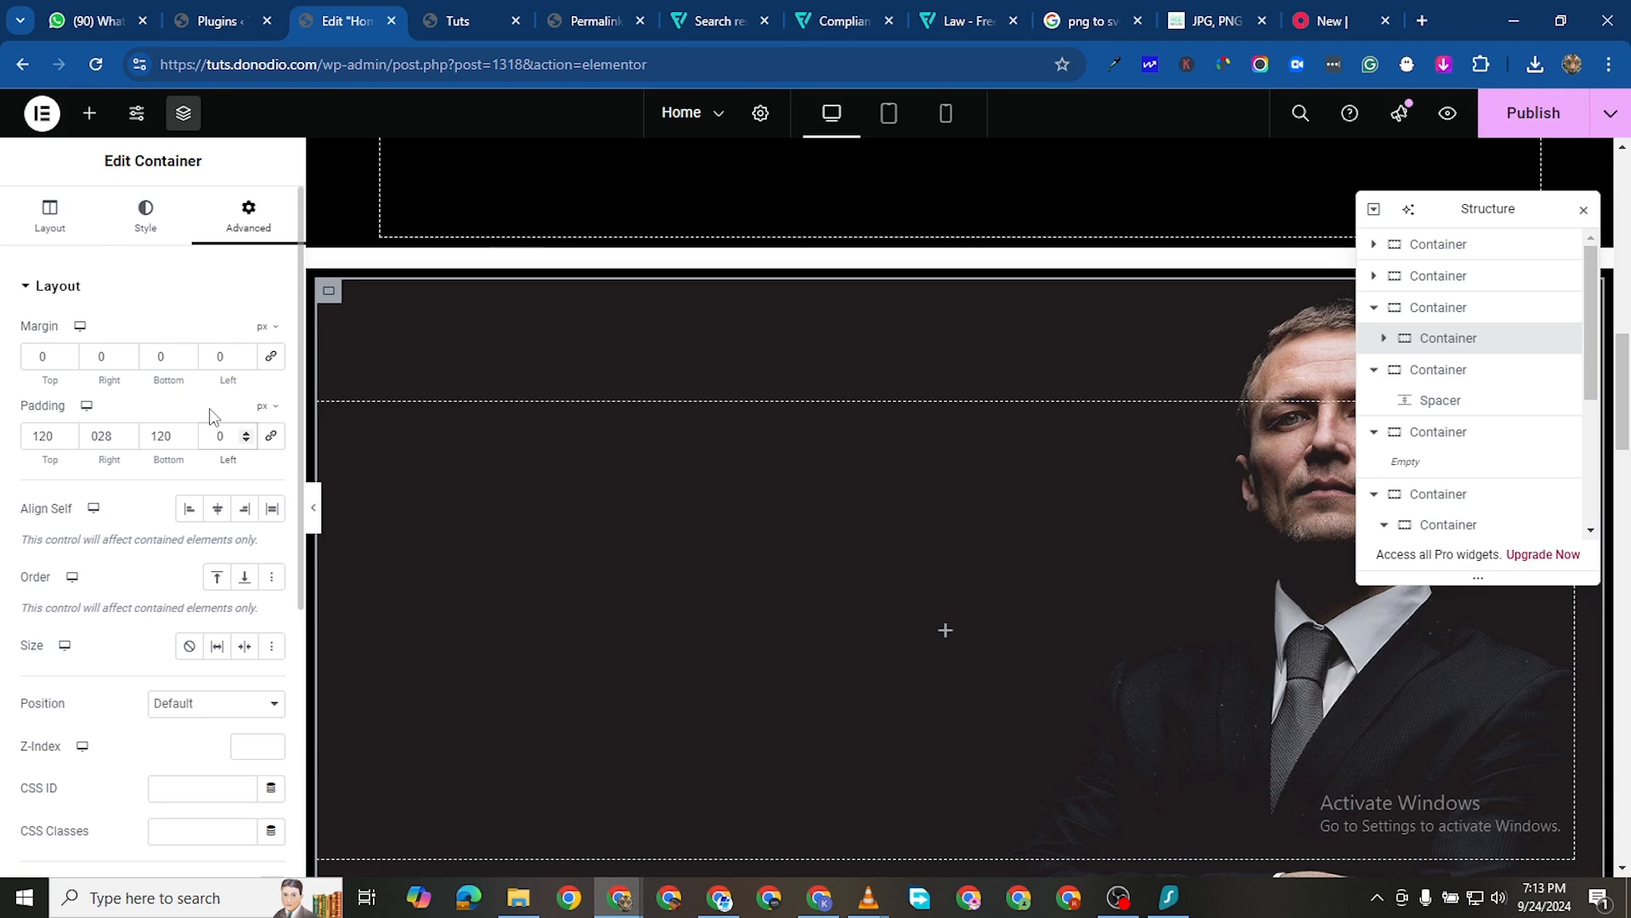
scroll(277, 472, "down", 3)
scroll(935, 656, "down", 3)
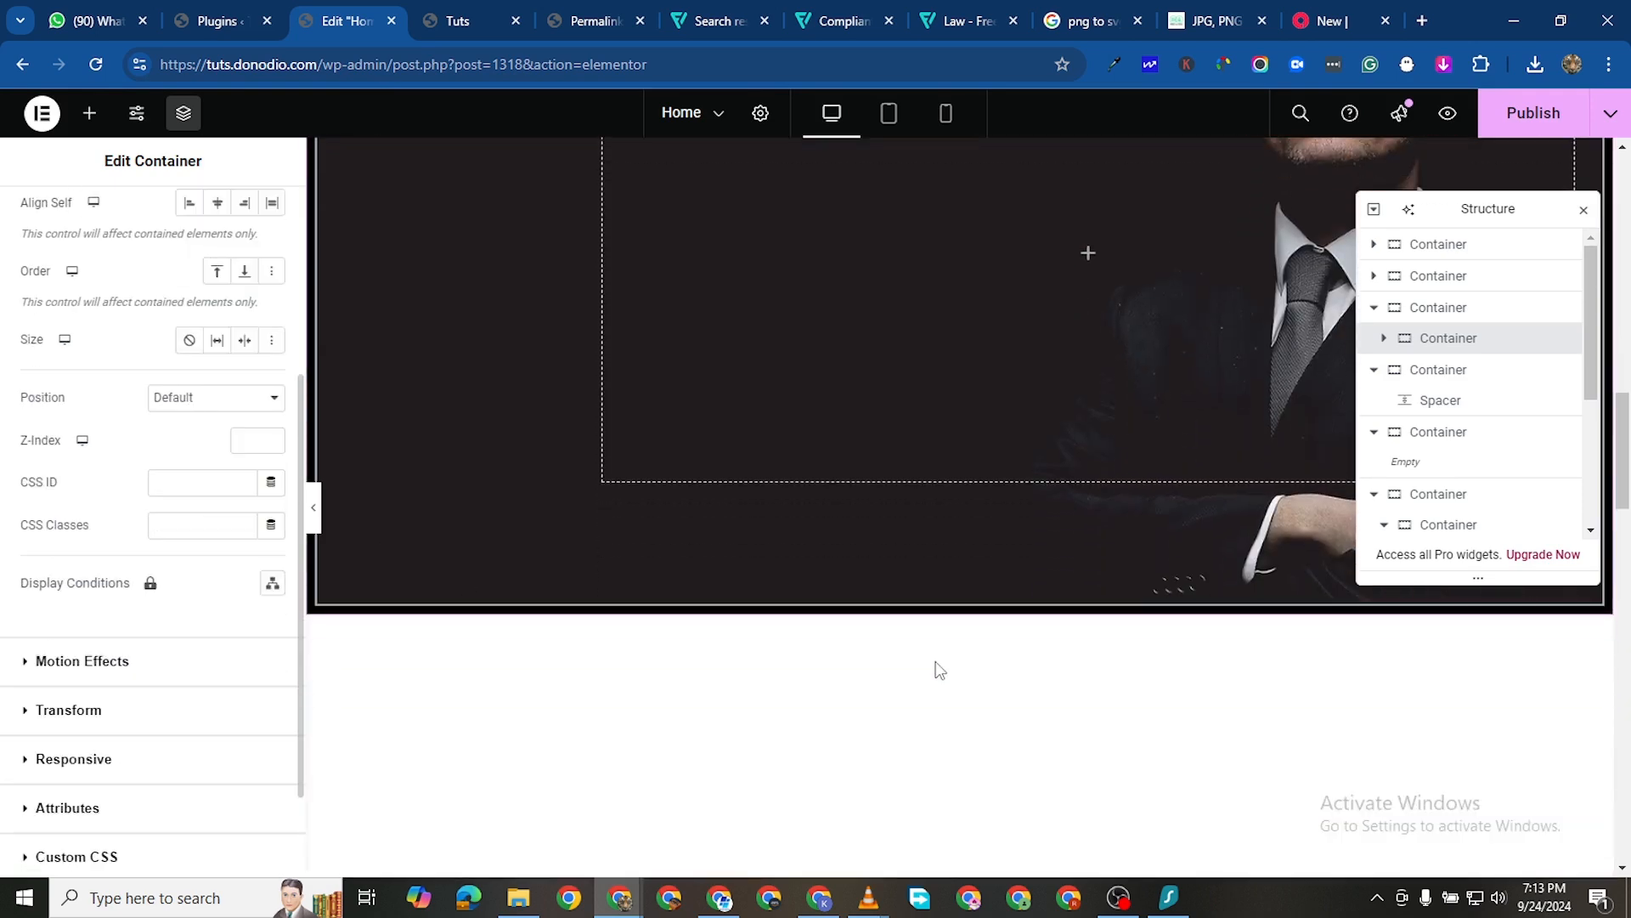
scroll(939, 670, "down", 5)
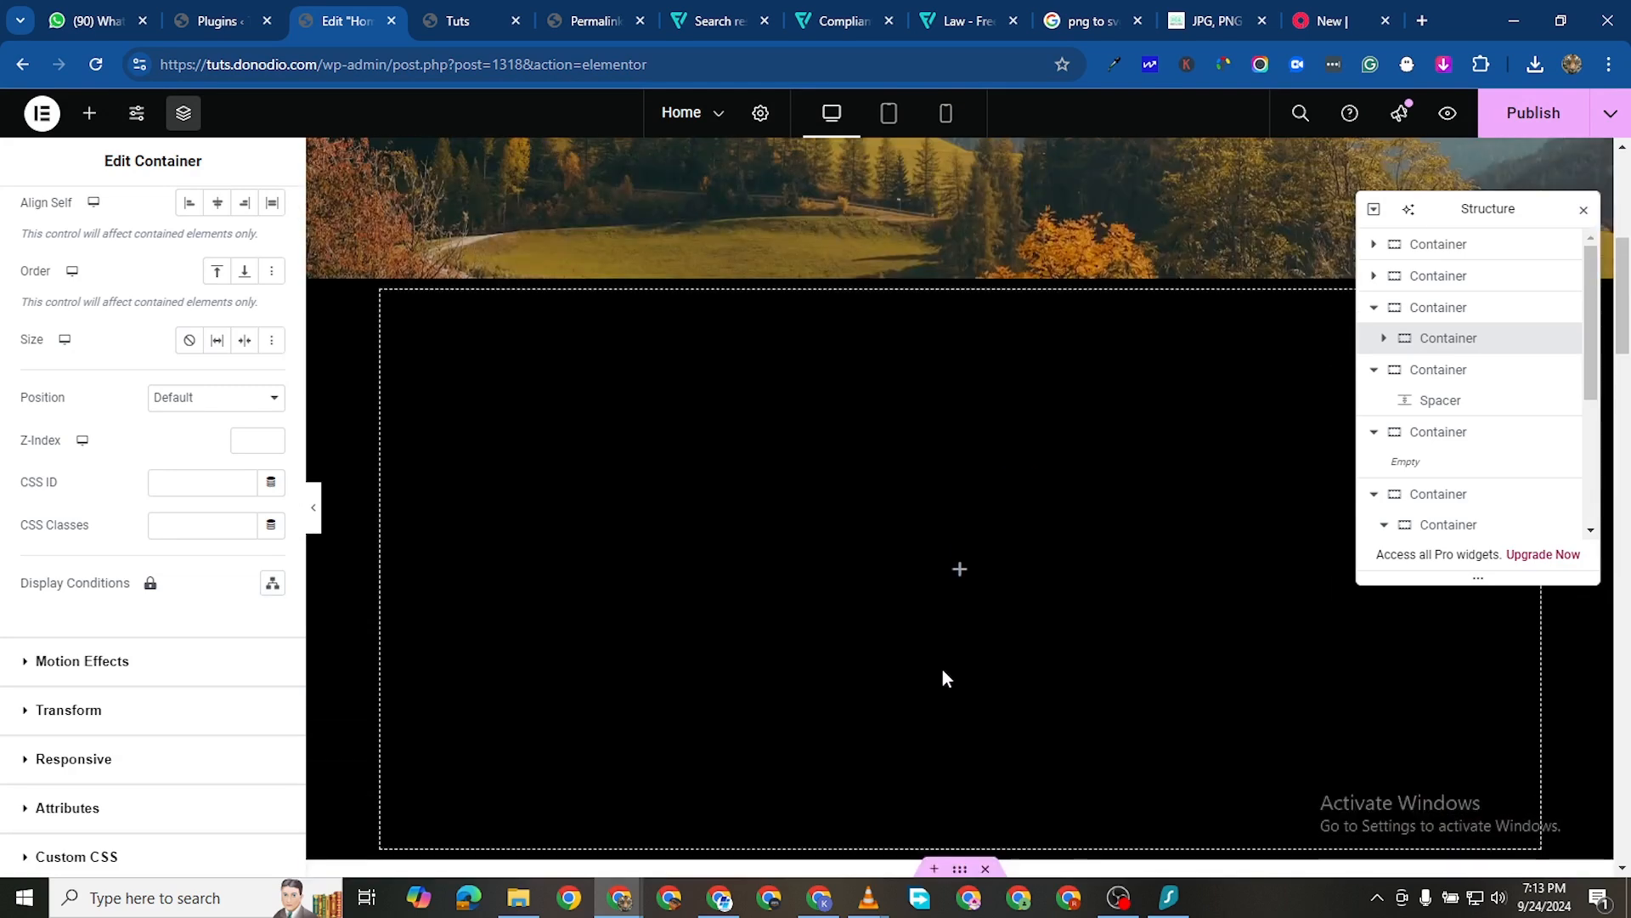
scroll(695, 605, "down", 5)
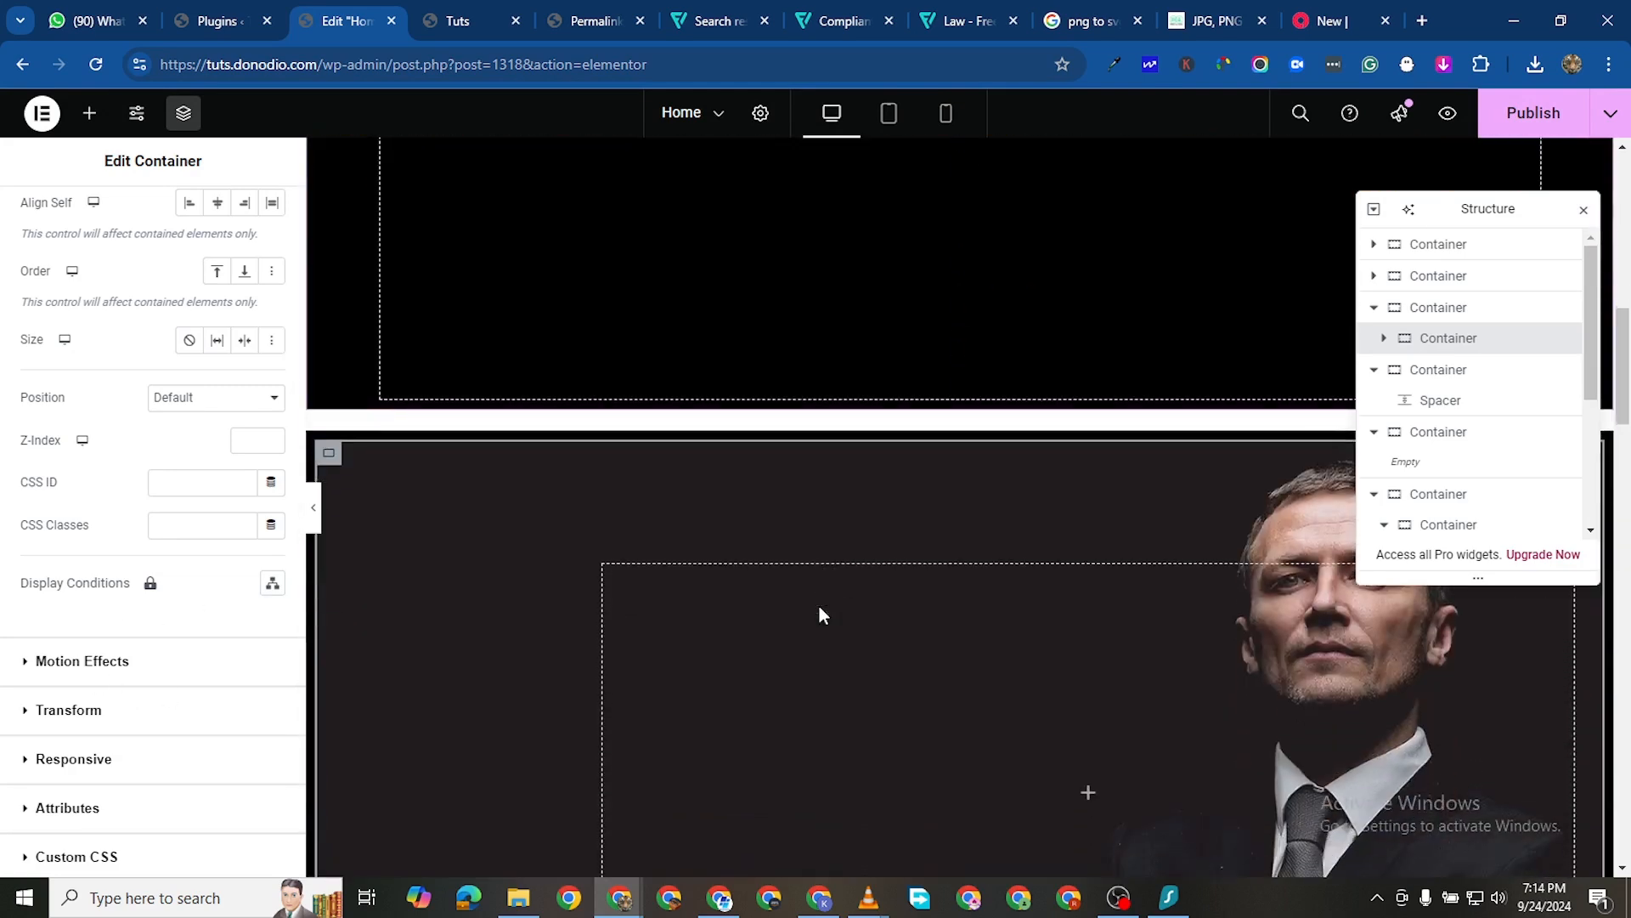
scroll(819, 605, "down", 3)
left_click(327, 190)
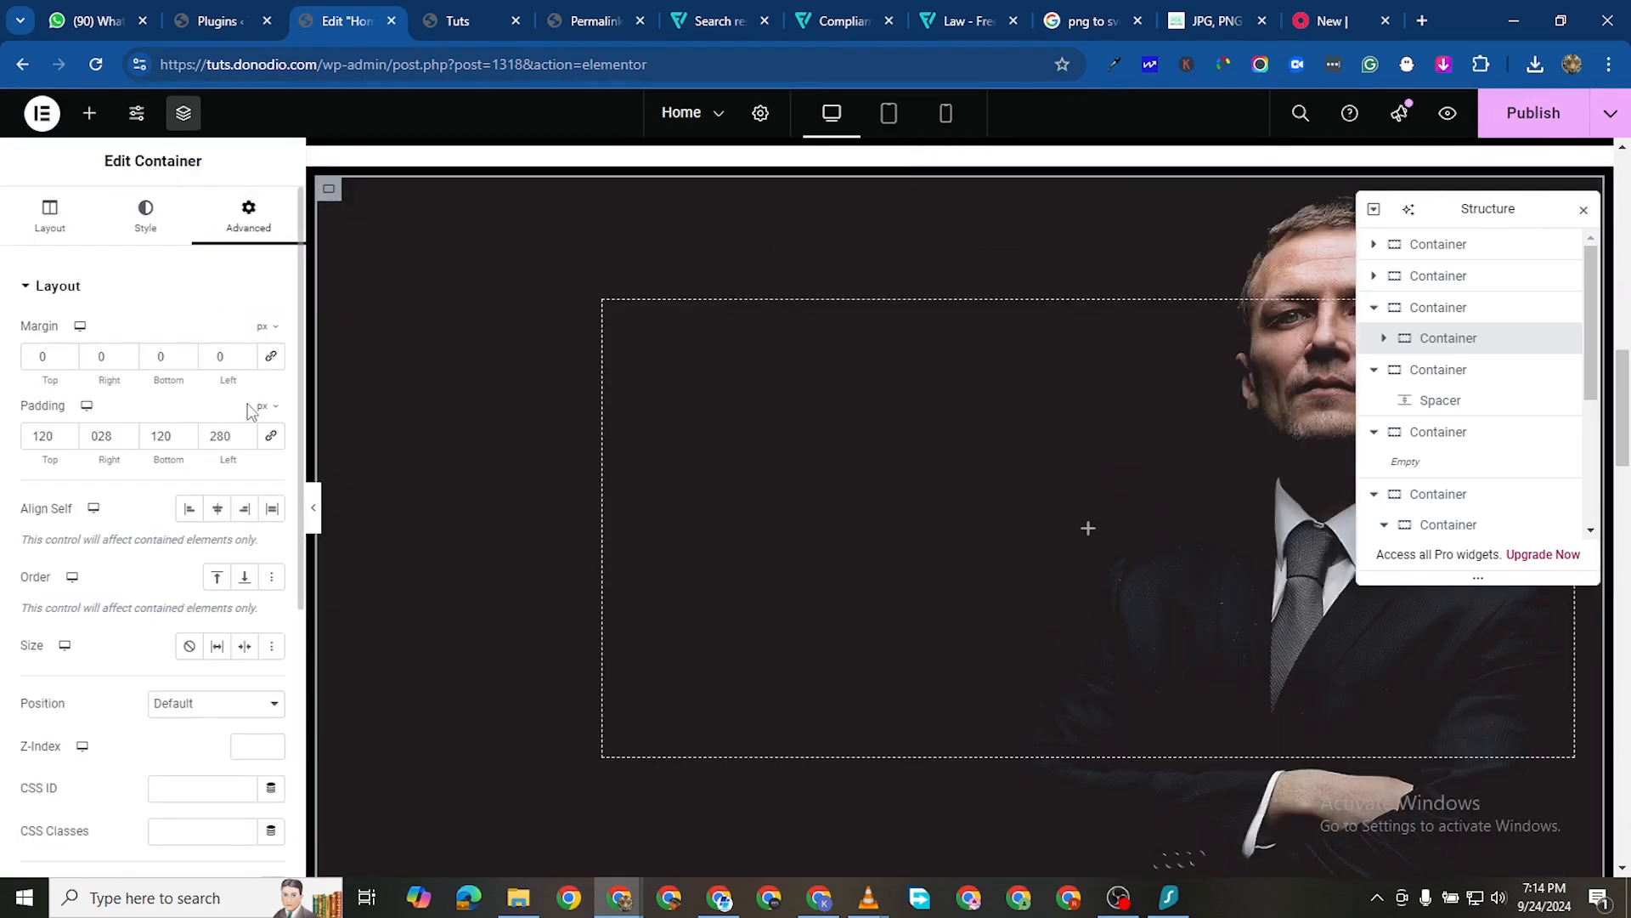
key("BackSpace")
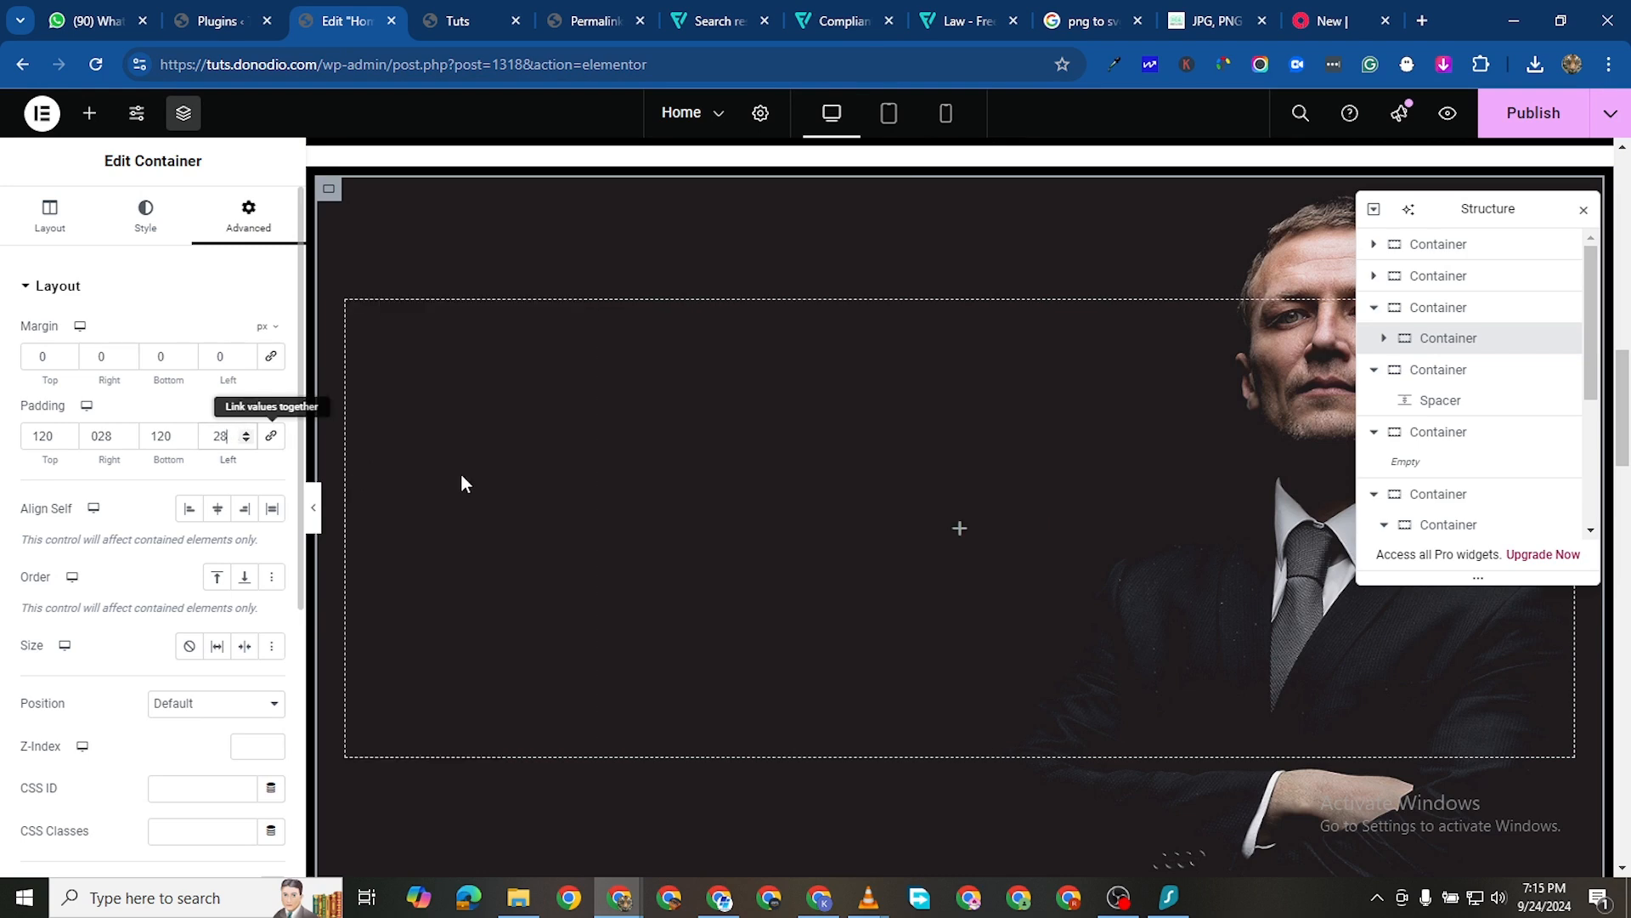
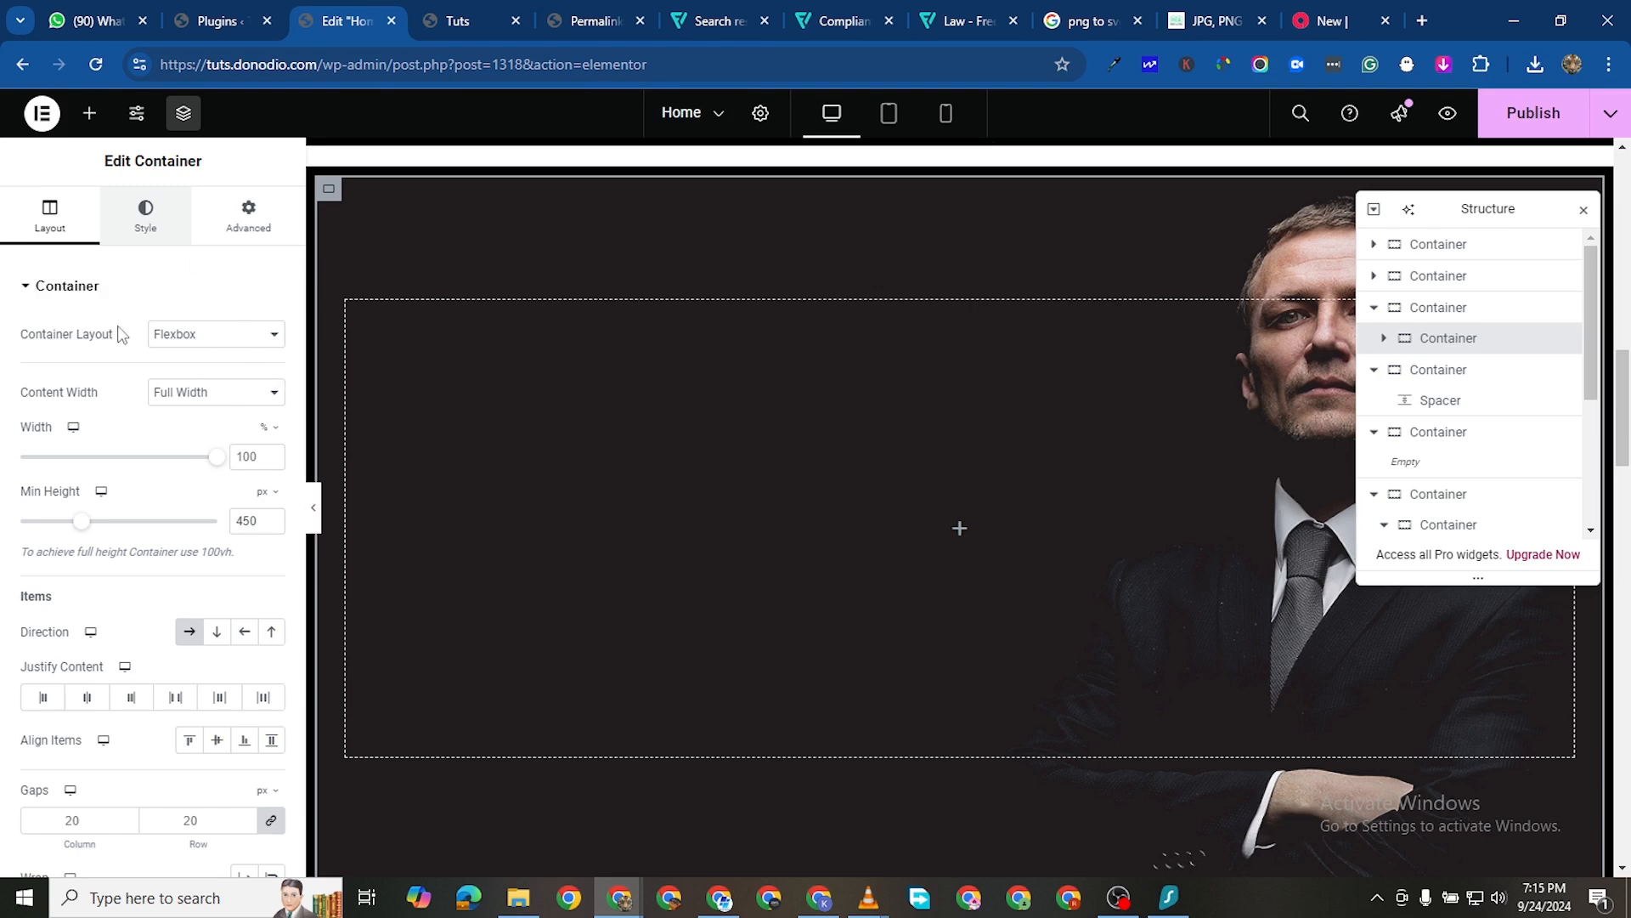
Add a container inside the nested container around the portrait image and duplicate it to form two side-by-side columns
left_click(85, 119)
left_click_drag(81, 472, 672, 561)
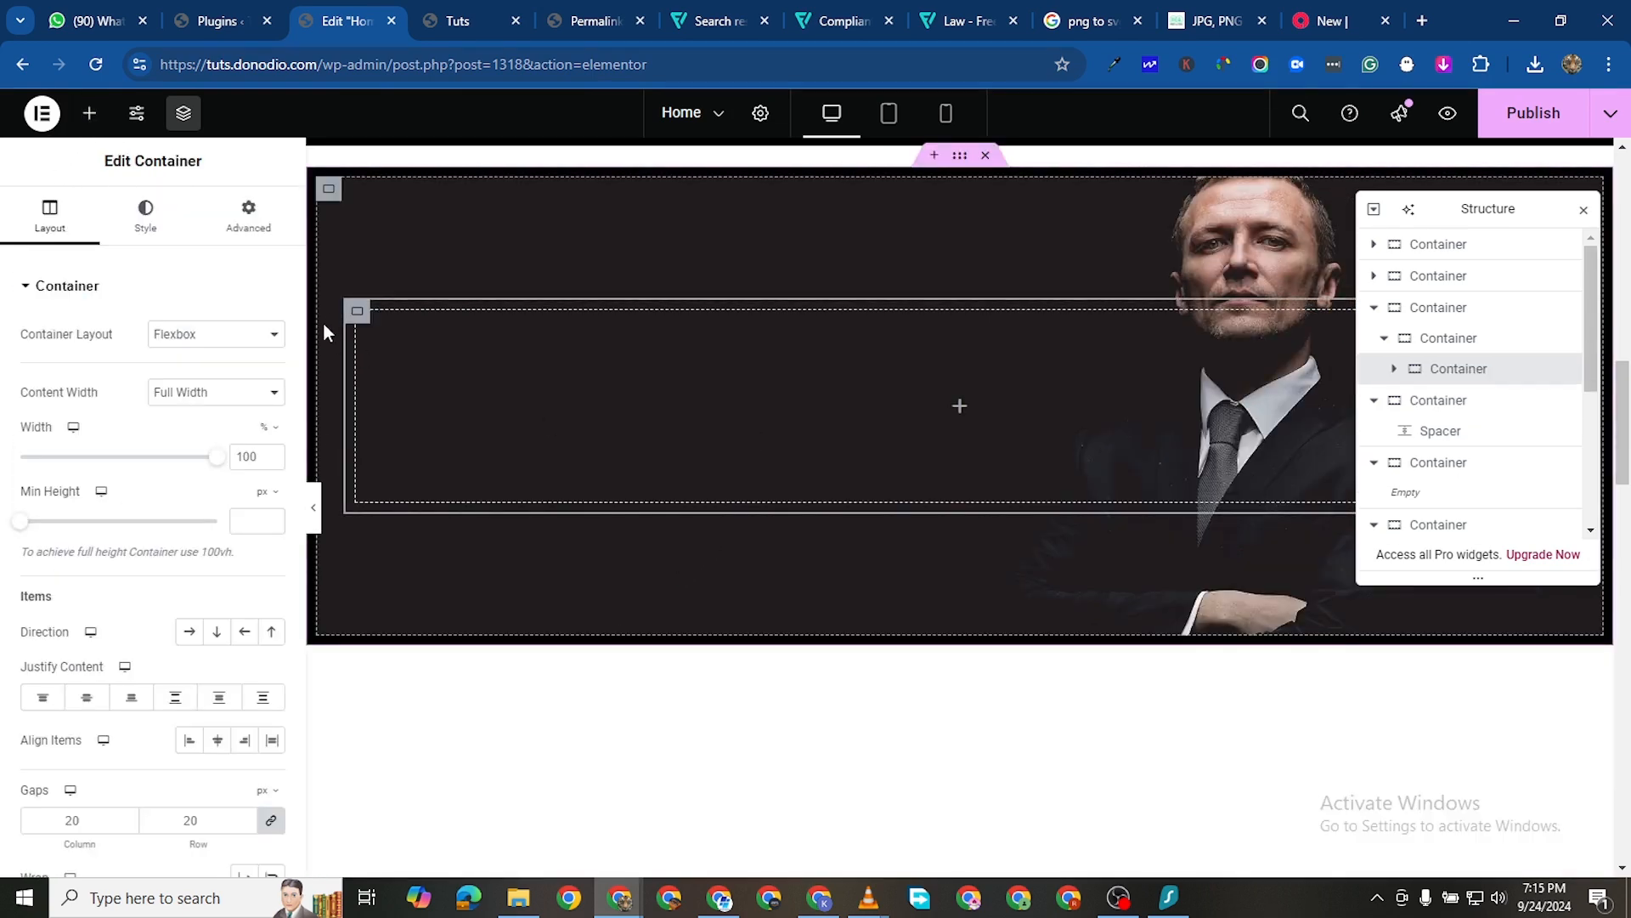
right_click(357, 319)
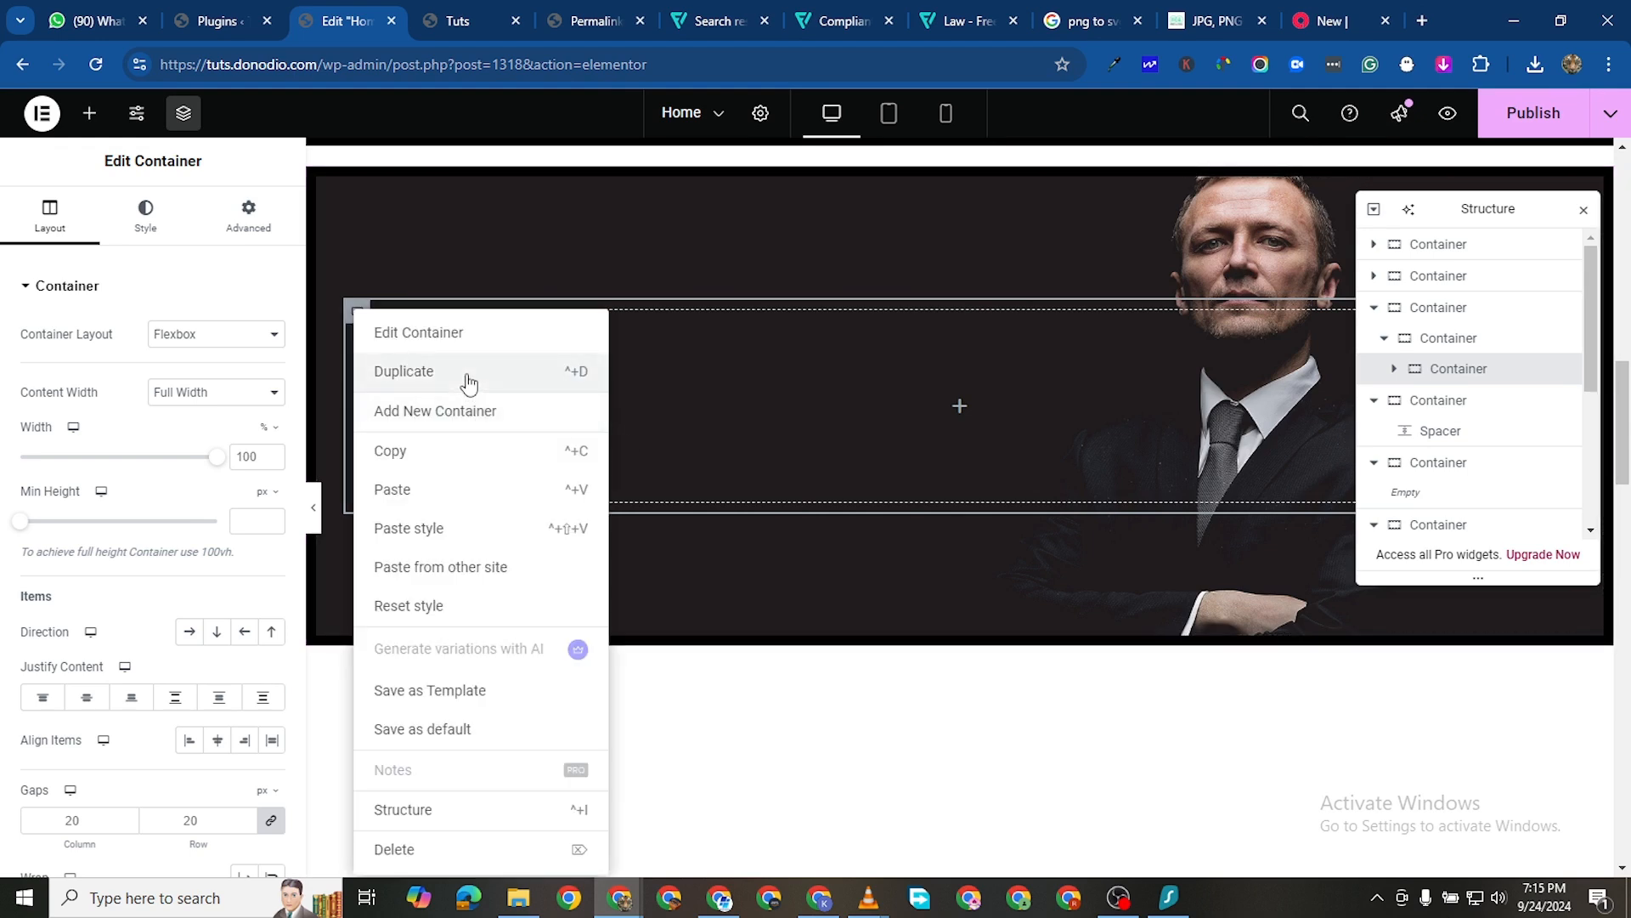
key("ctrl+d")
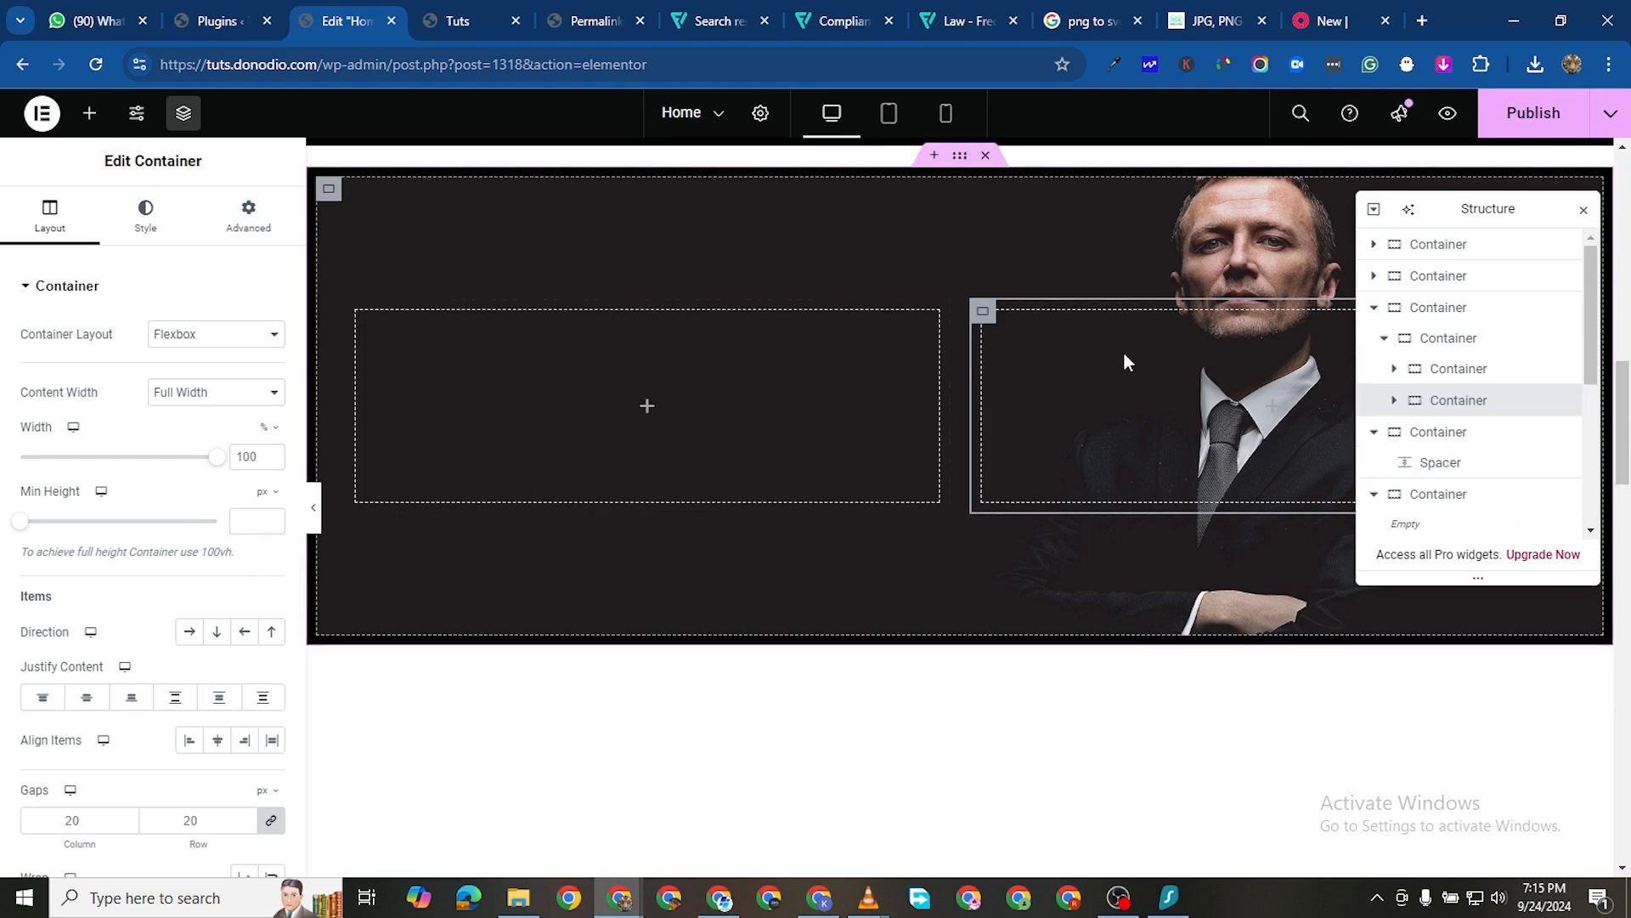
scroll(1163, 339, "up", 1)
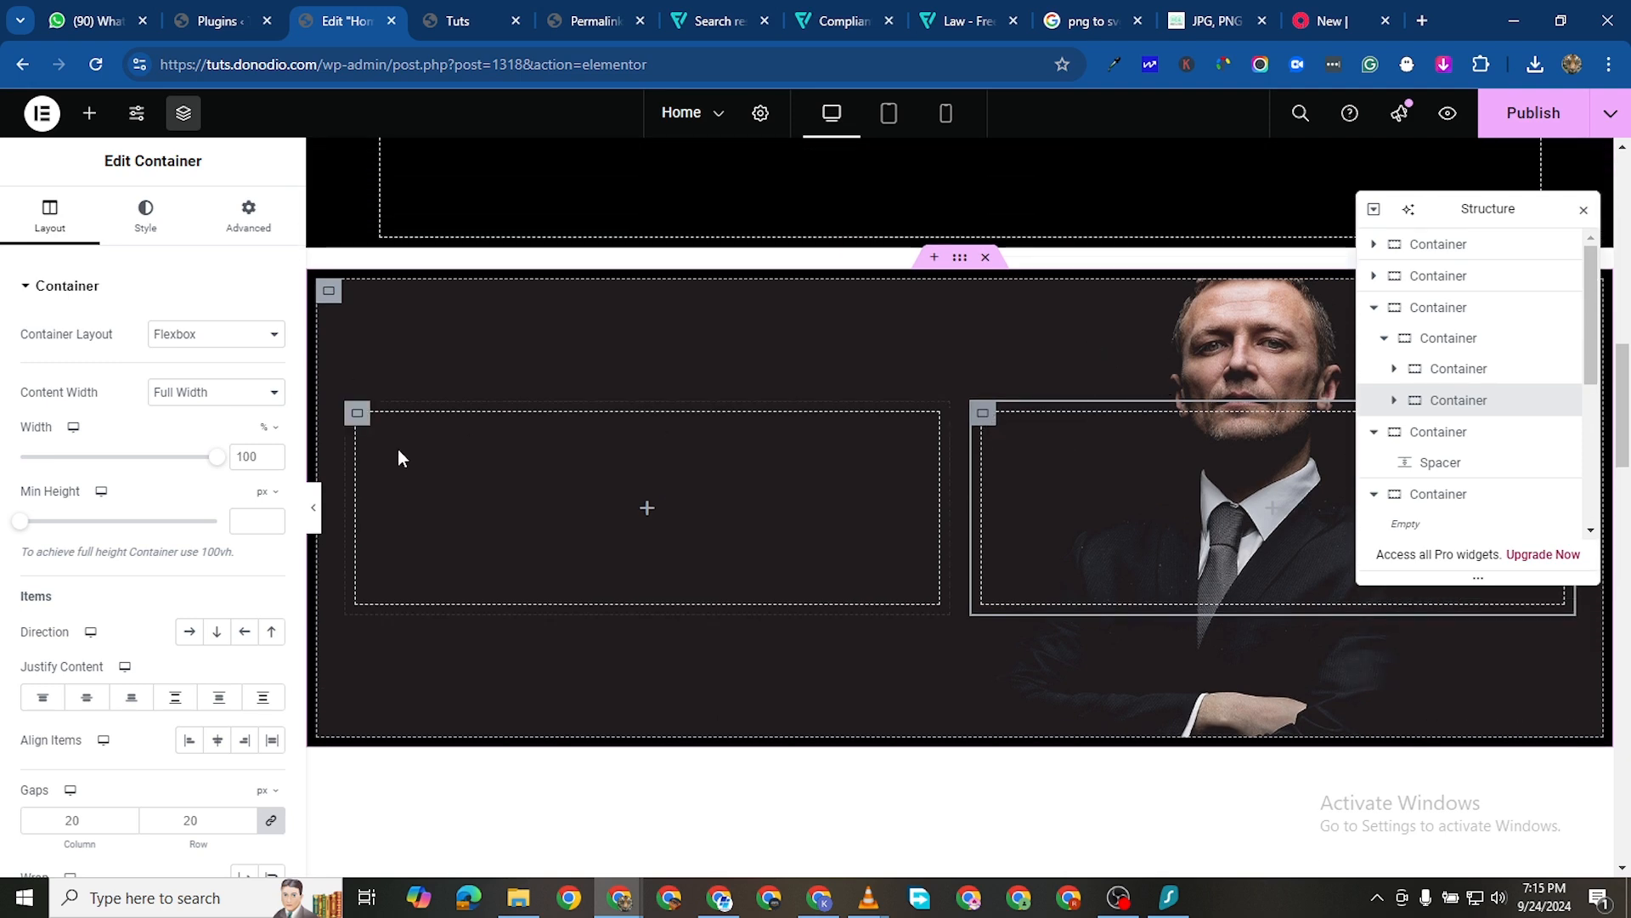
Set the left column container's width to 81%
left_click(360, 416)
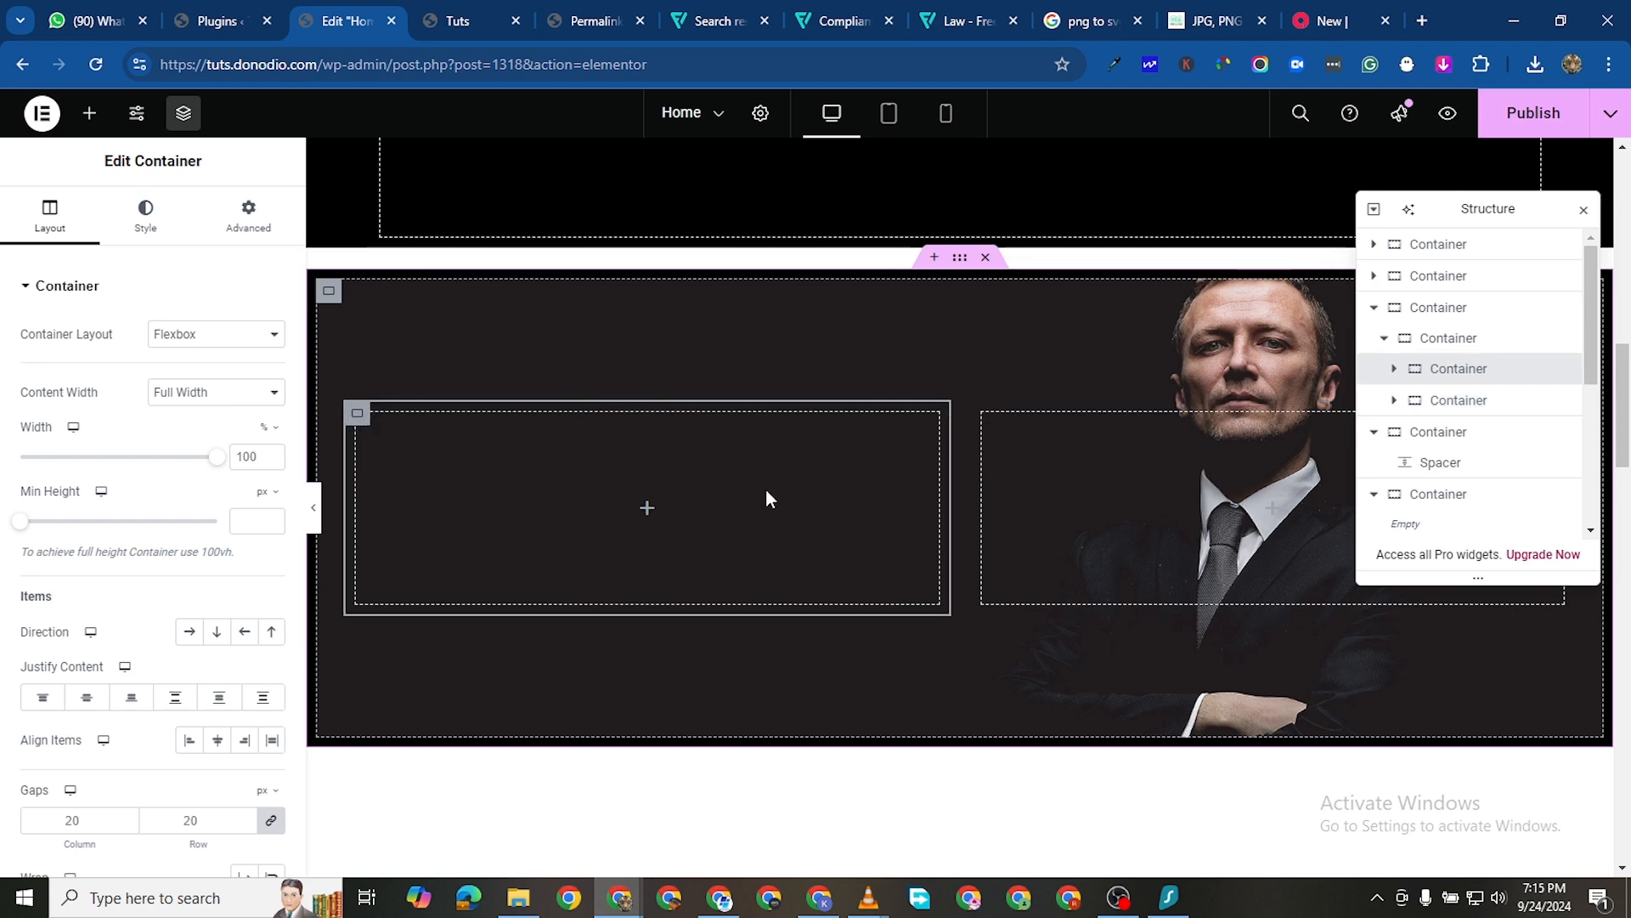
double_click(239, 451)
type("80")
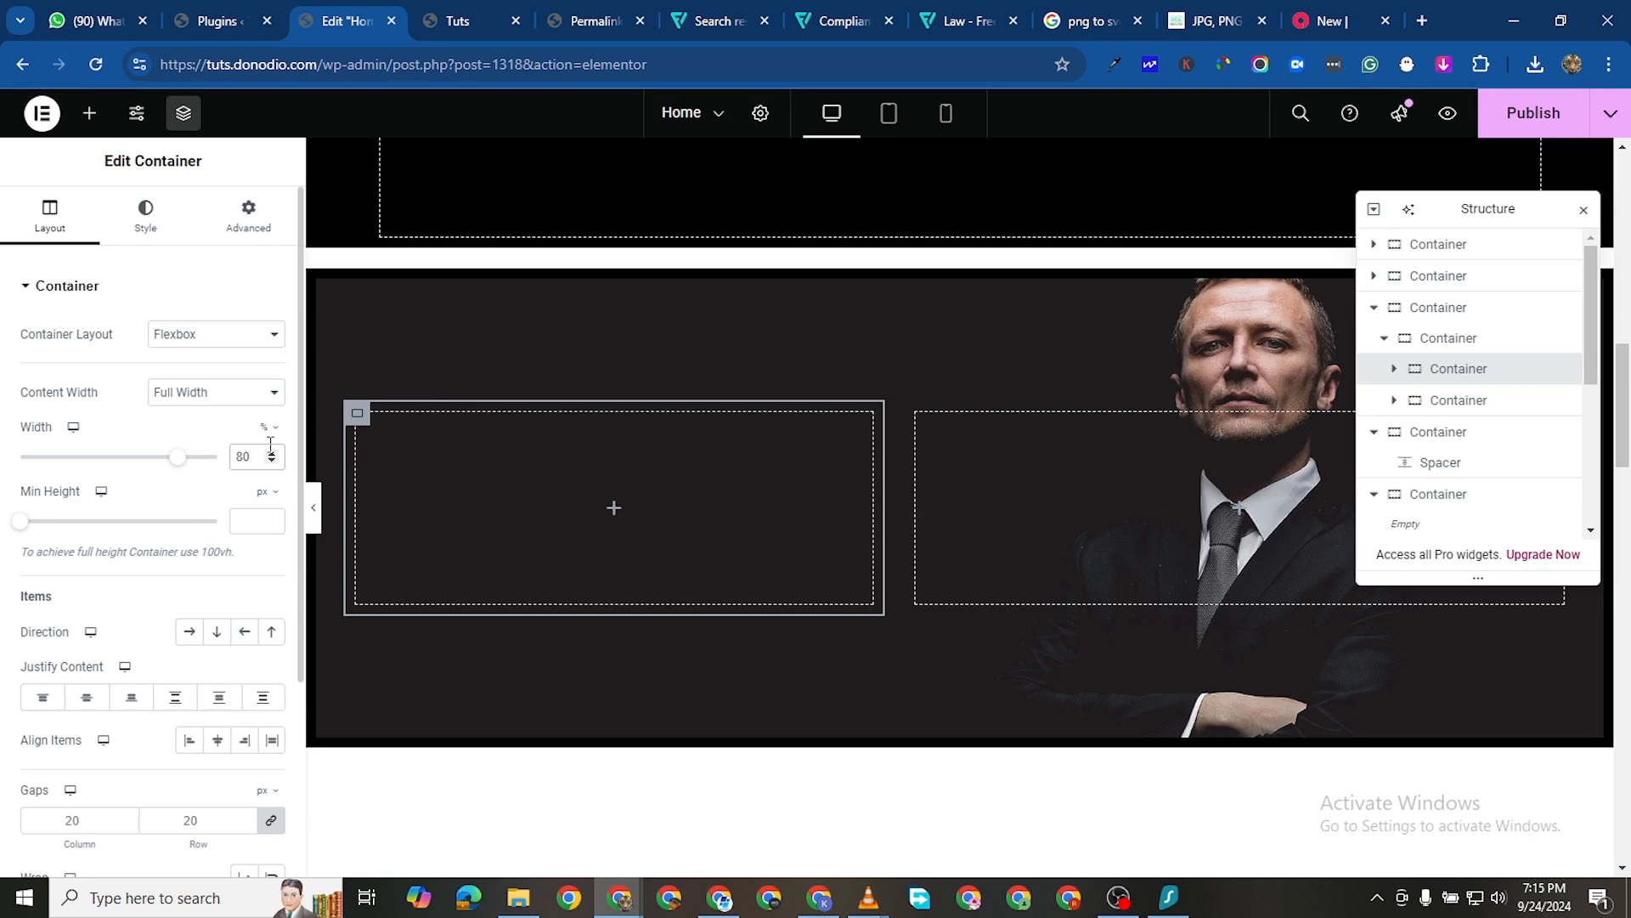
left_click(272, 453)
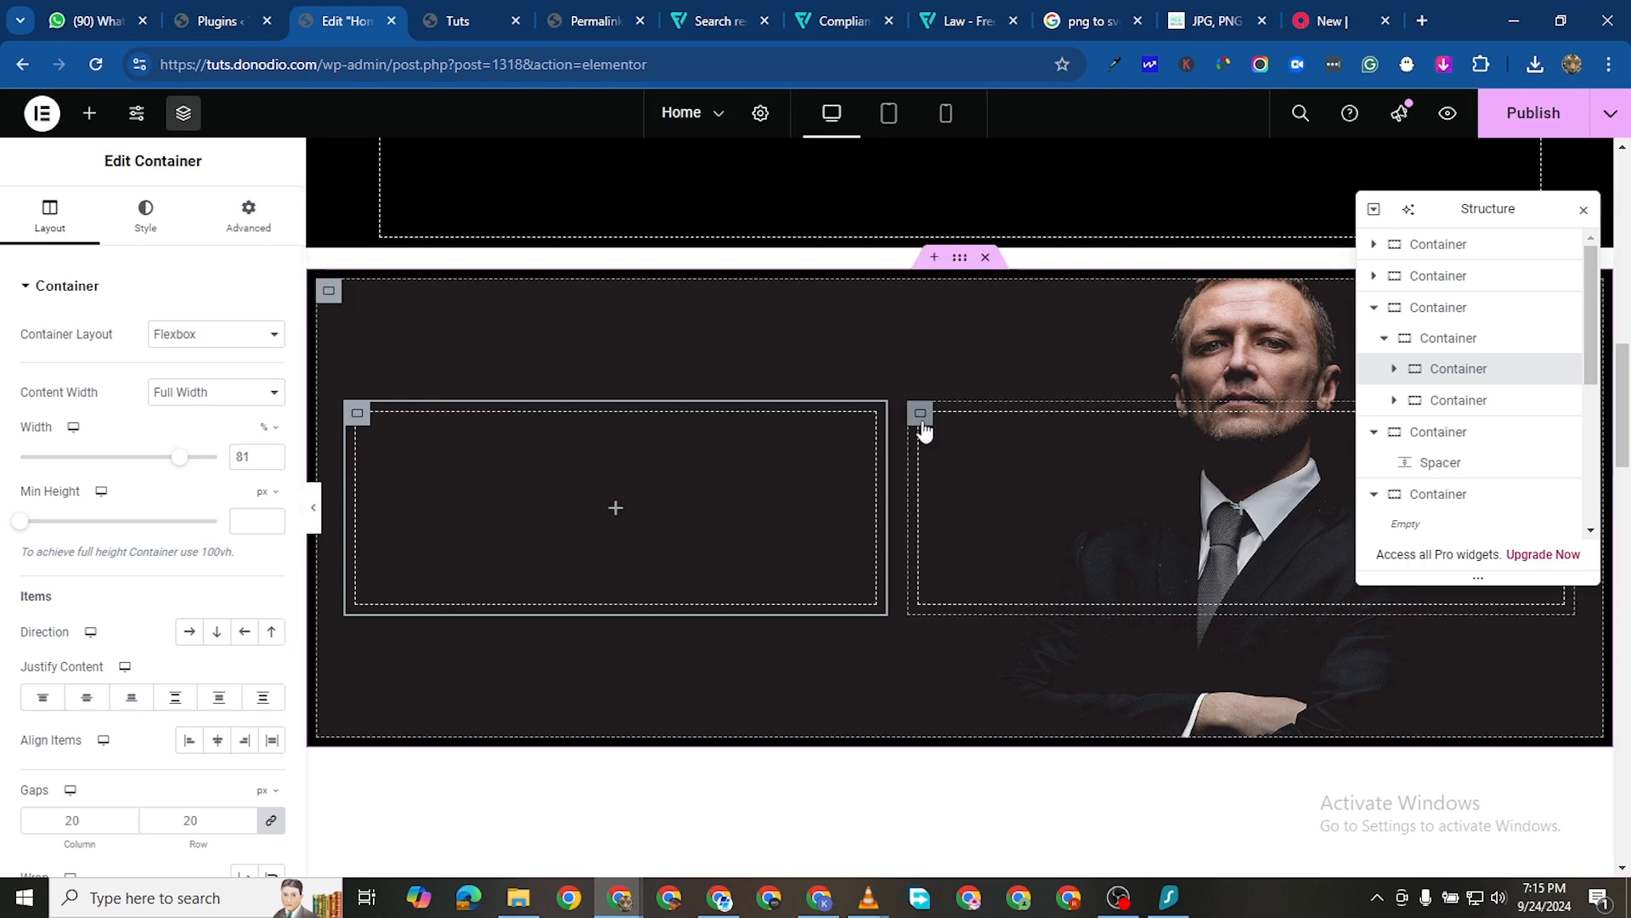
Set the right column container's width to 80% and the left column container's width to 100%
double_click(247, 457)
type("100")
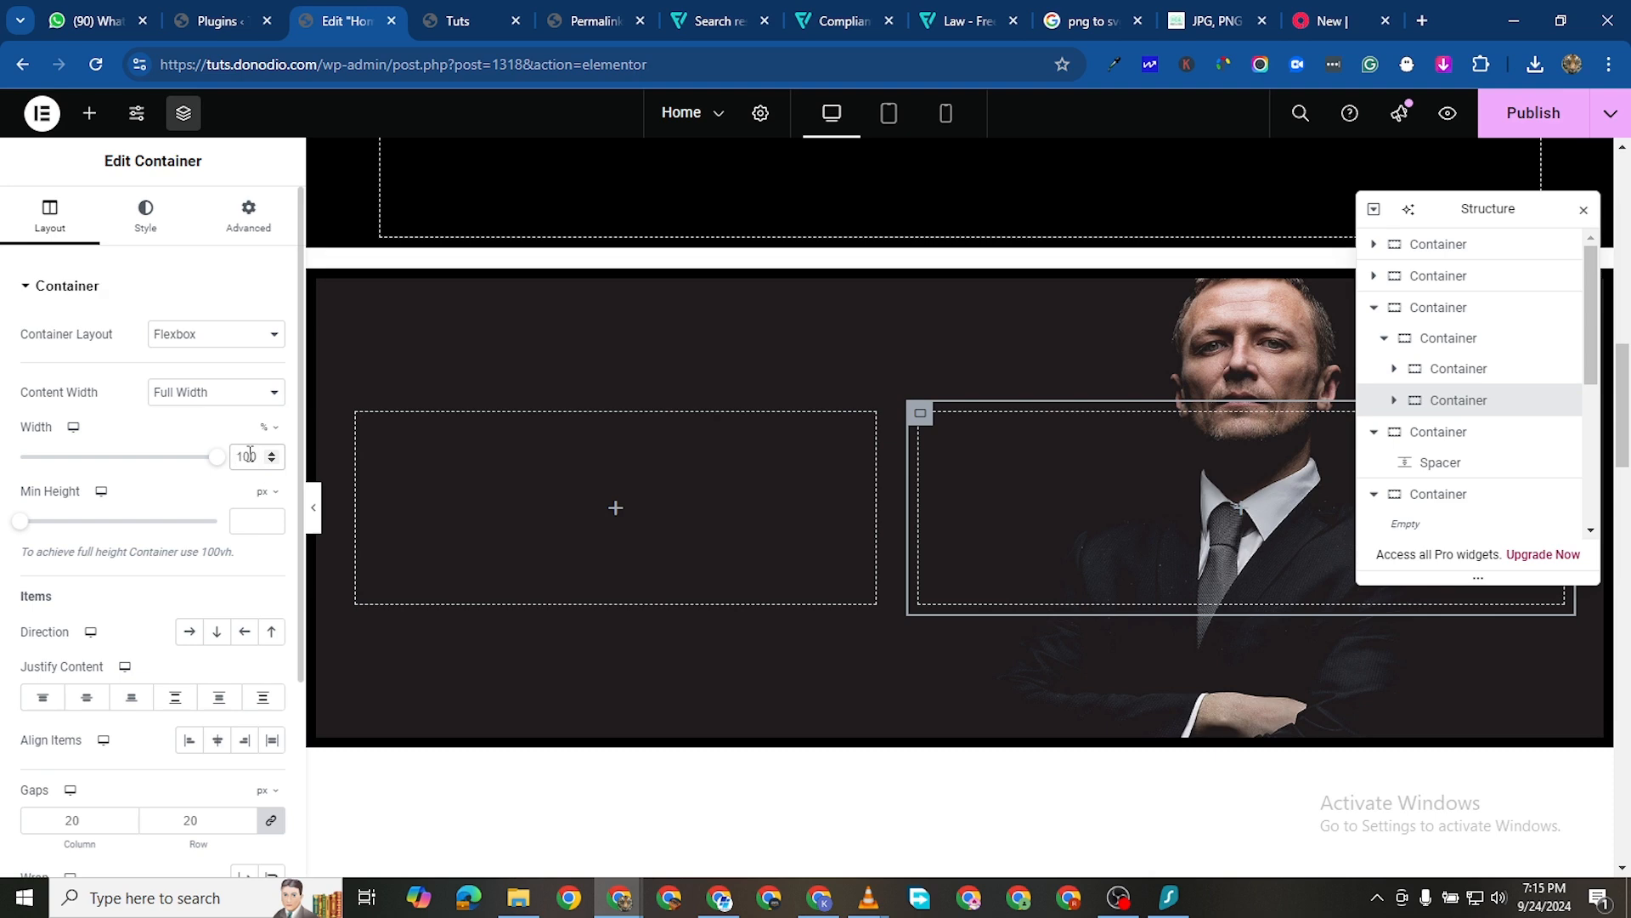
double_click(247, 456)
type("80")
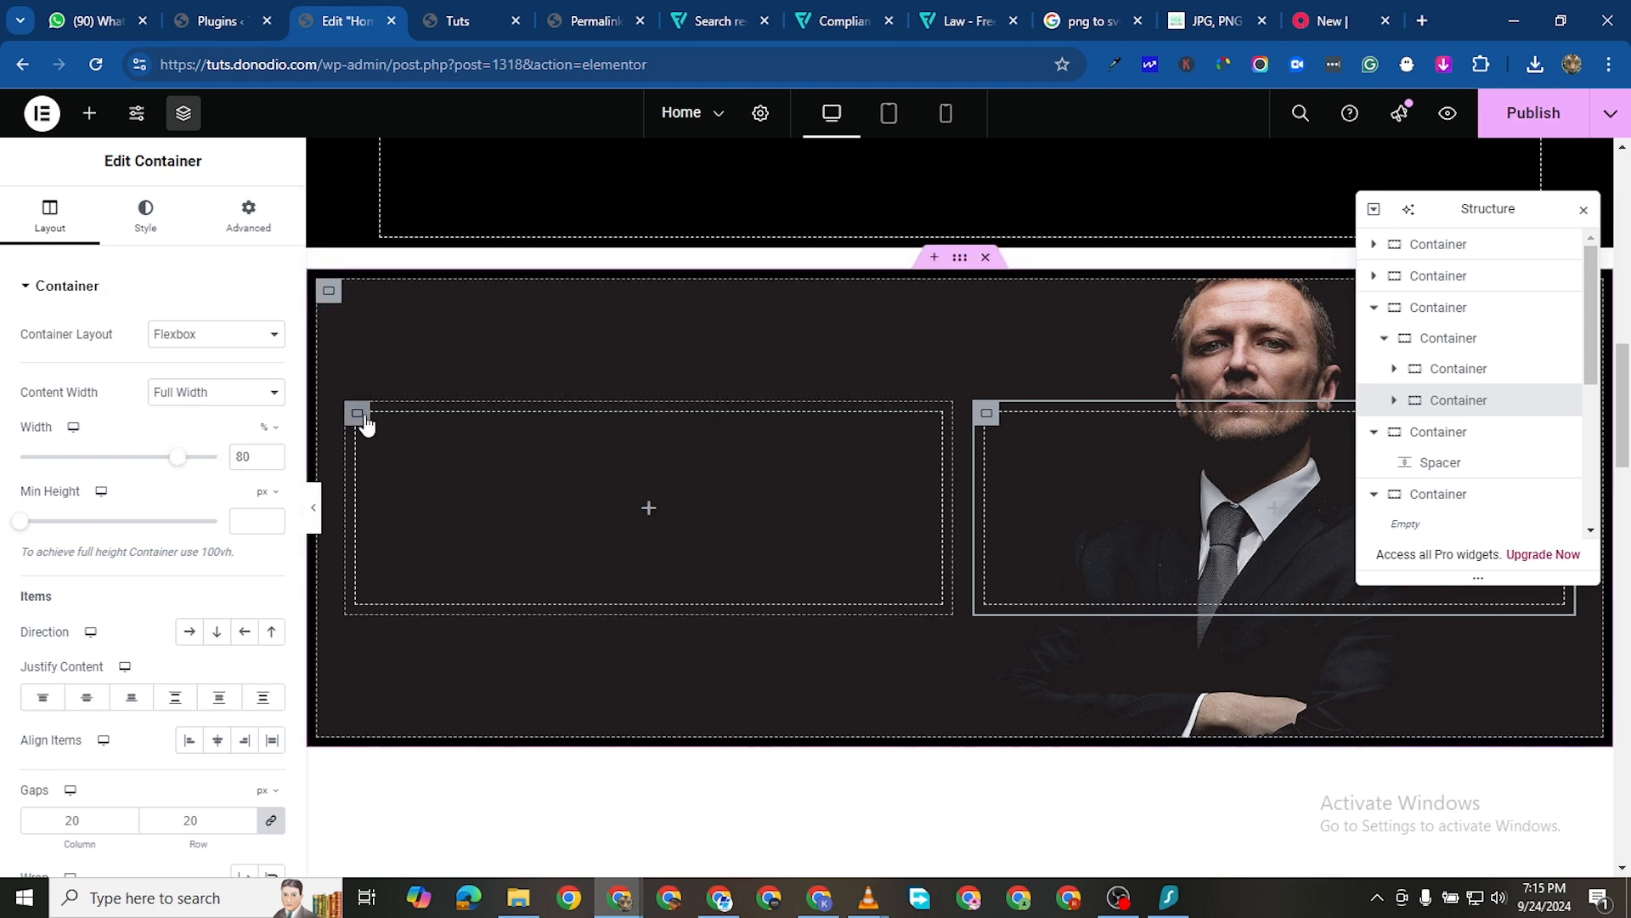
left_click_drag(189, 465, 239, 460)
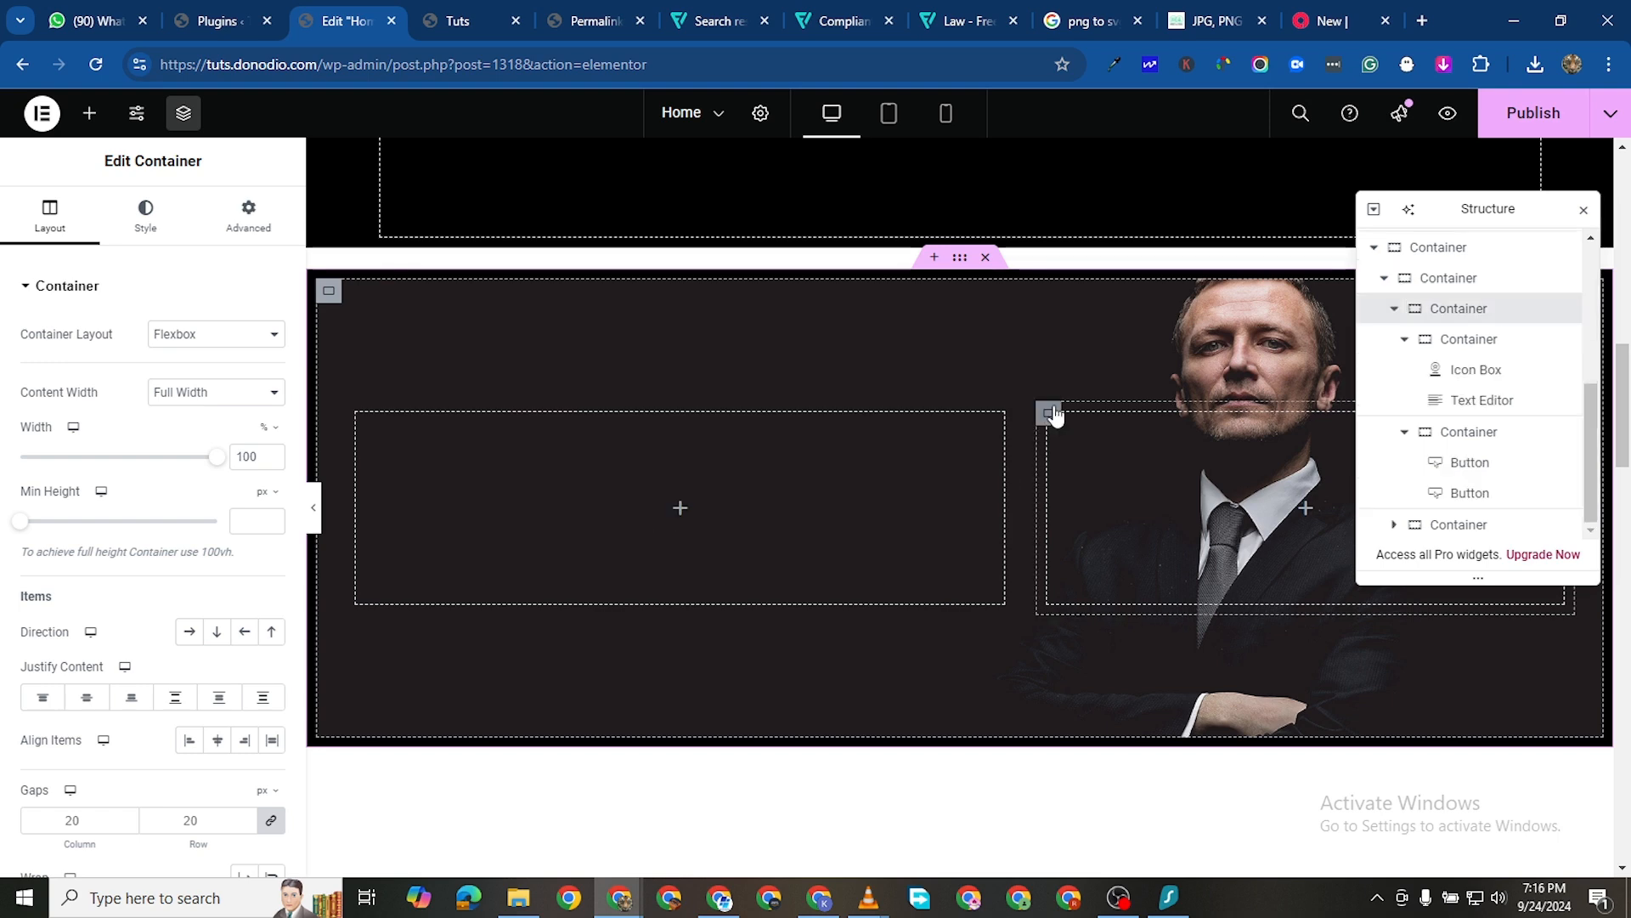
Reduce the right column container's width to 70%
left_click(1053, 415)
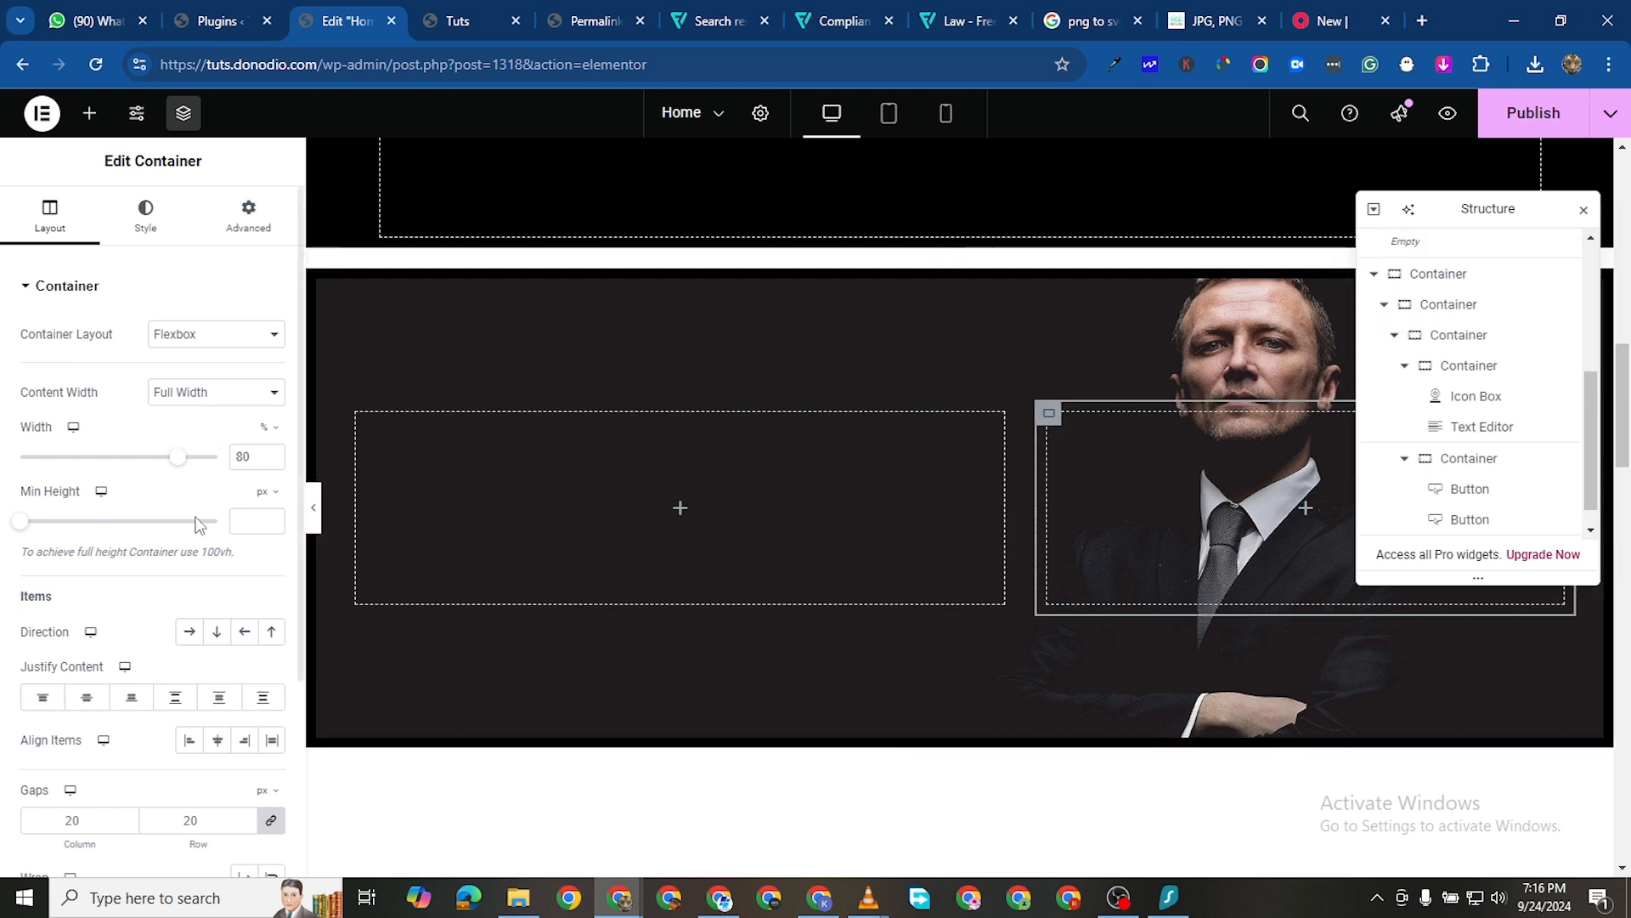
left_click(270, 463)
left_click(269, 461)
left_click(268, 462)
left_click(268, 462)
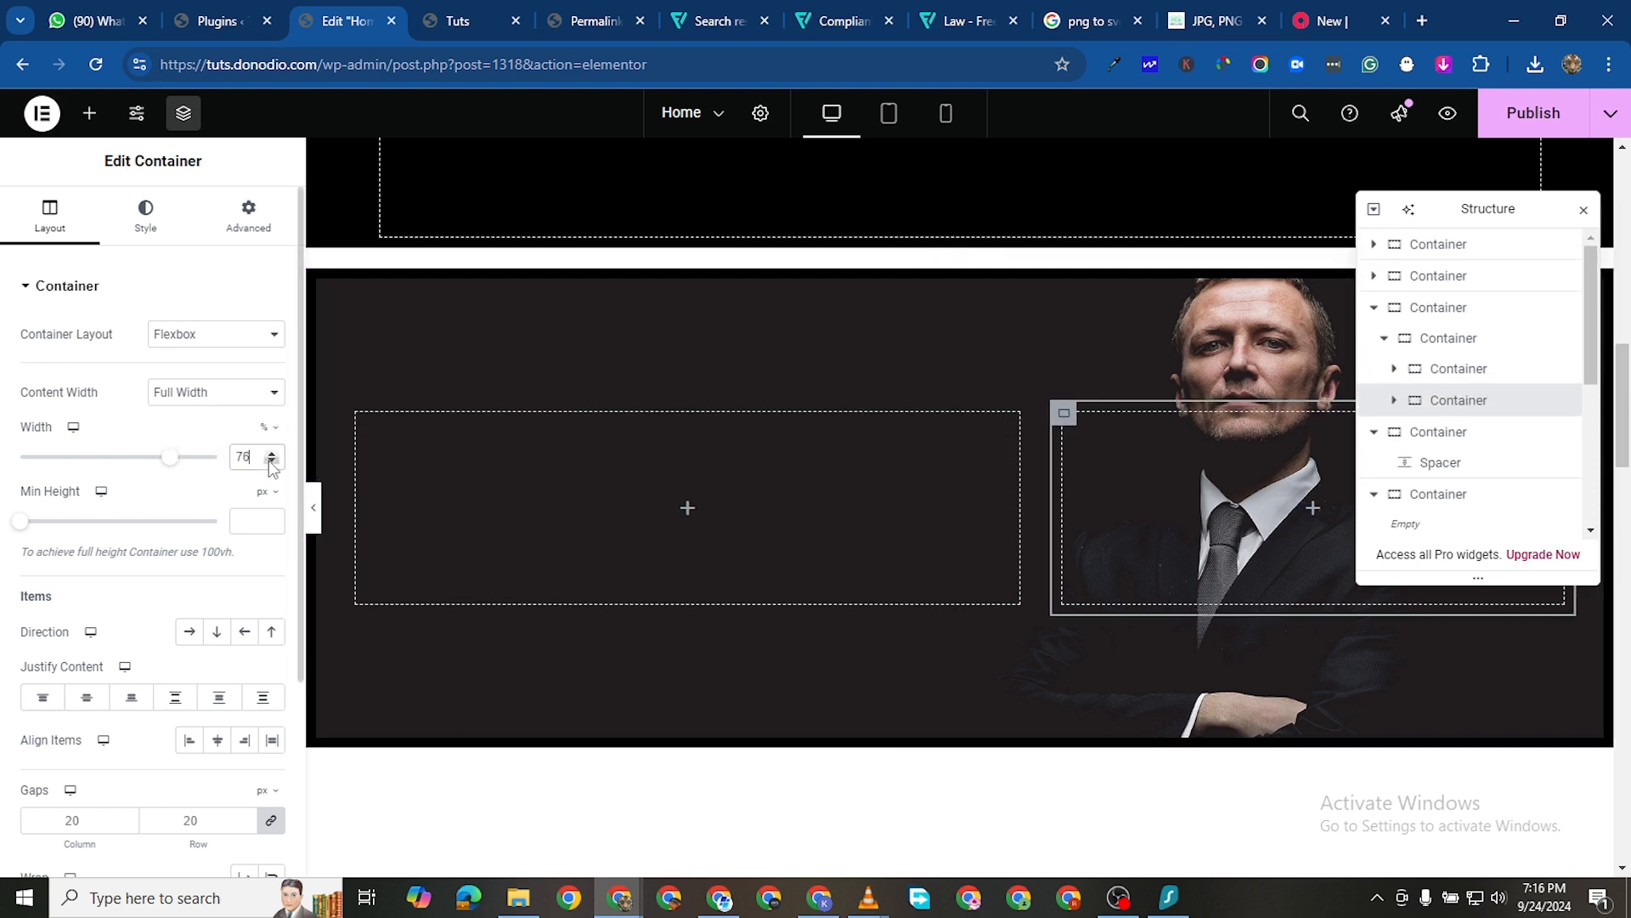
left_click(270, 462)
left_click(271, 463)
left_click(271, 462)
left_click(270, 462)
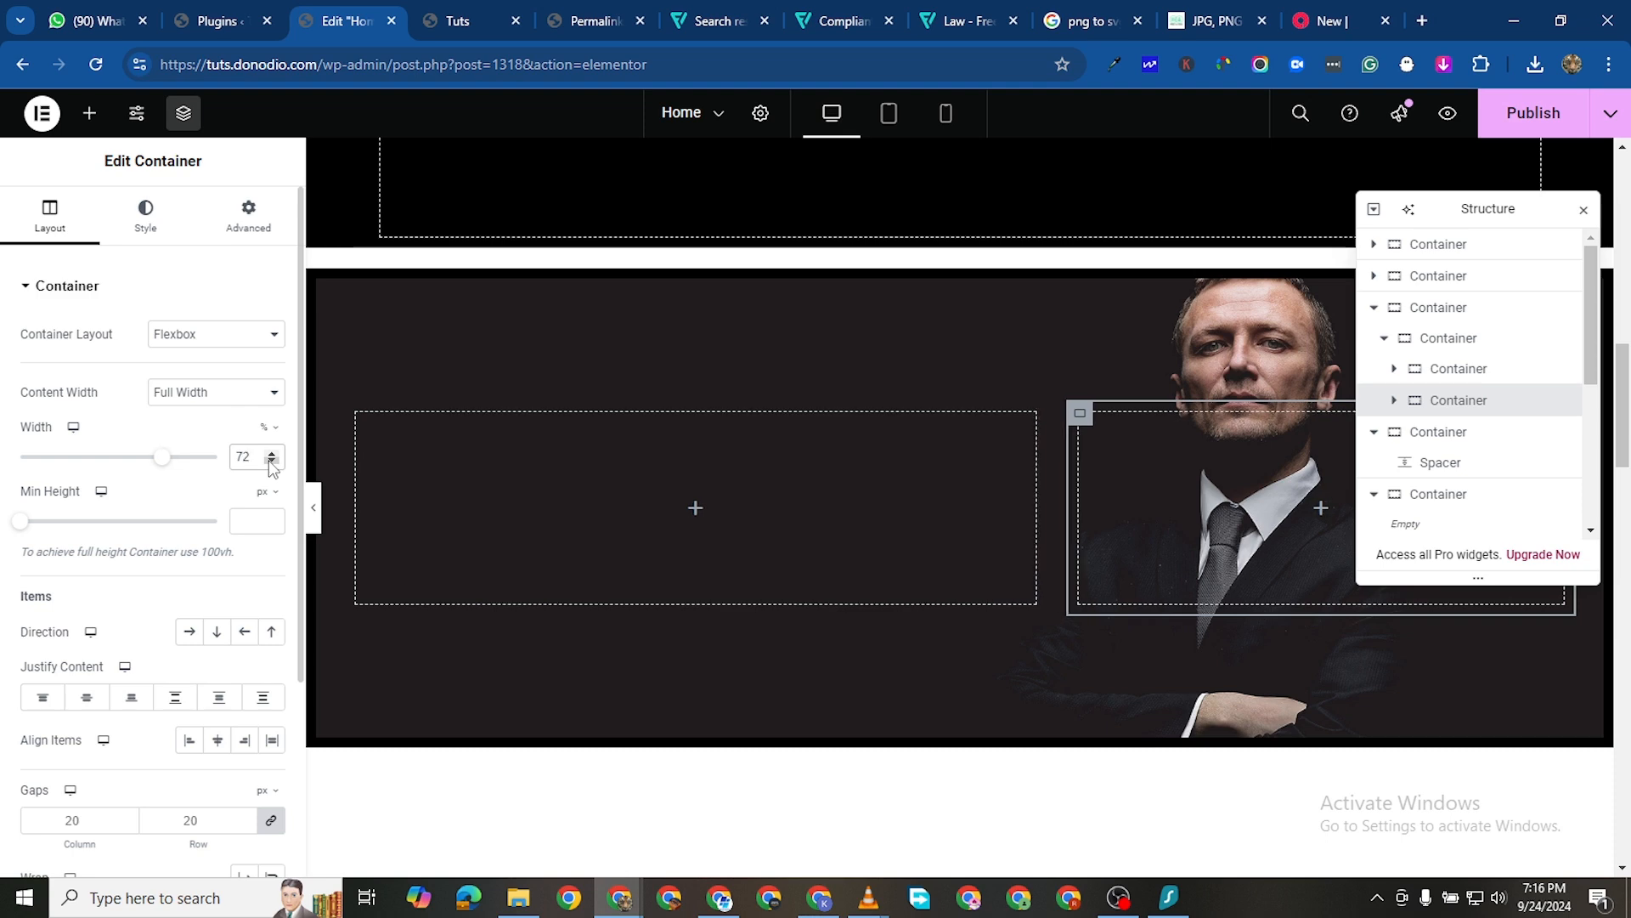
left_click(270, 462)
left_click(271, 462)
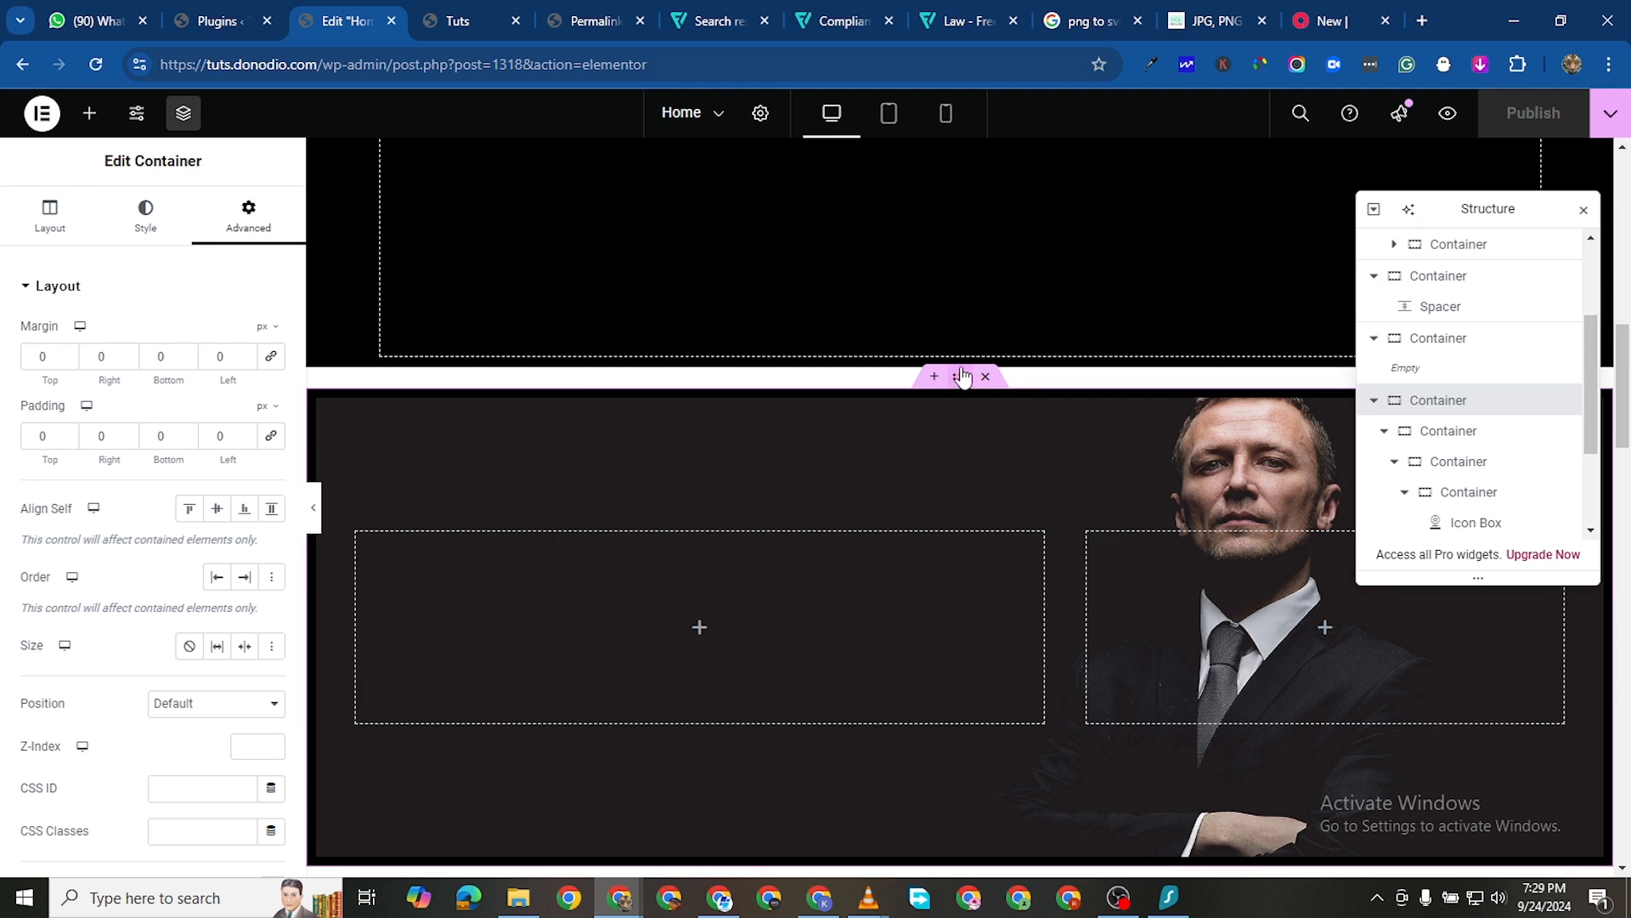
Make the outer parent container's background colour fully transparent (#00000000)
left_click(960, 380)
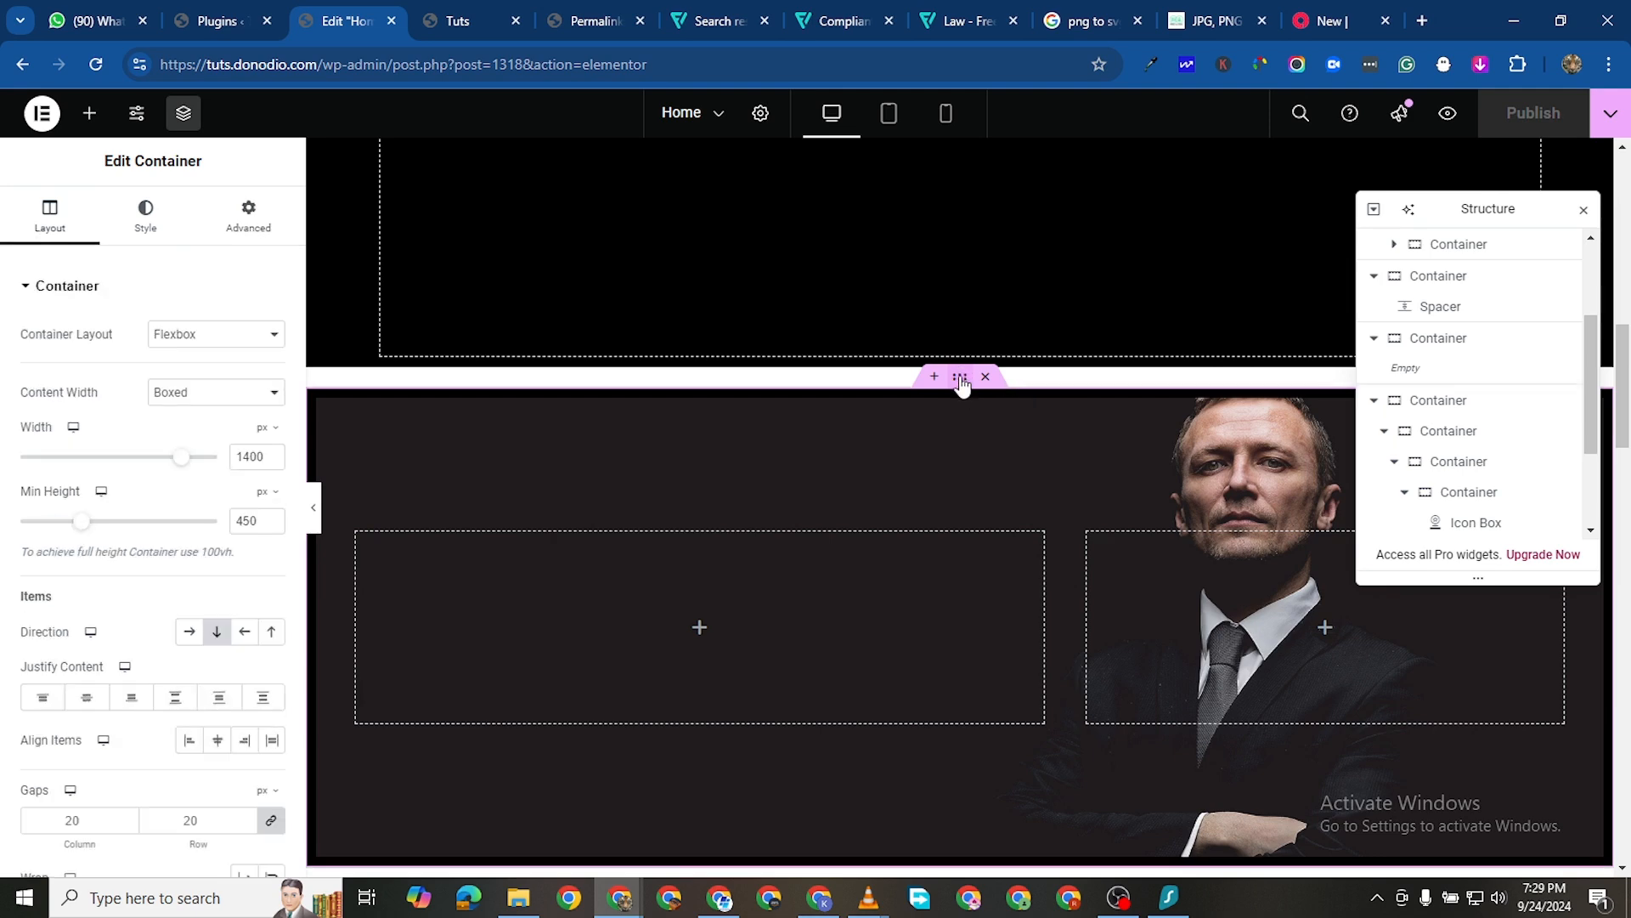
left_click(150, 249)
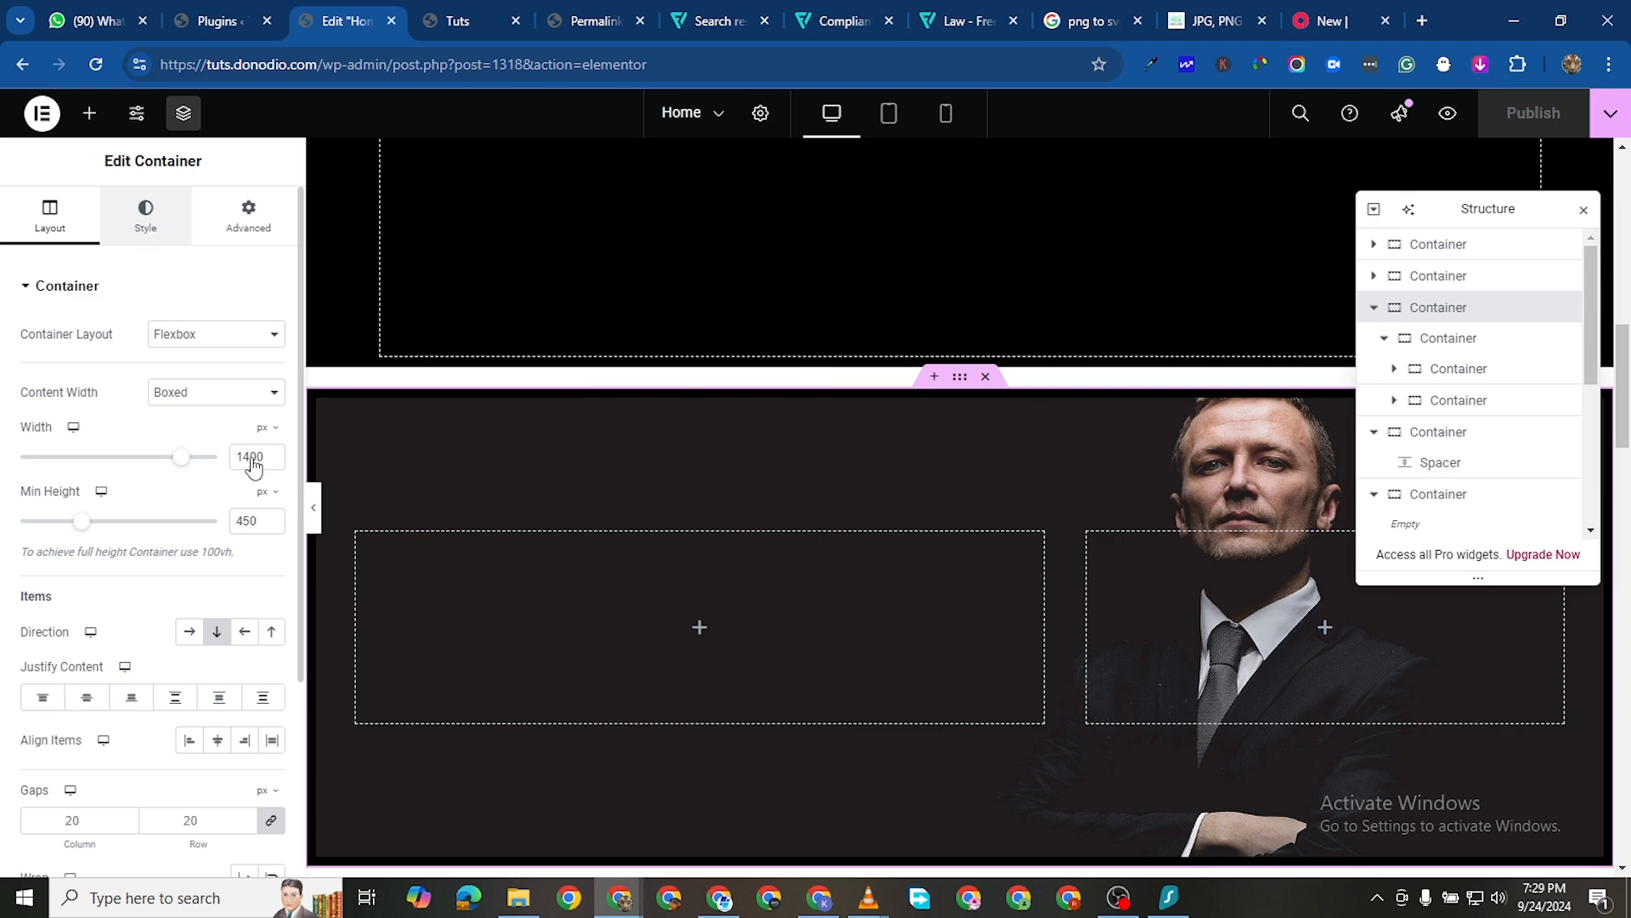
left_click(272, 420)
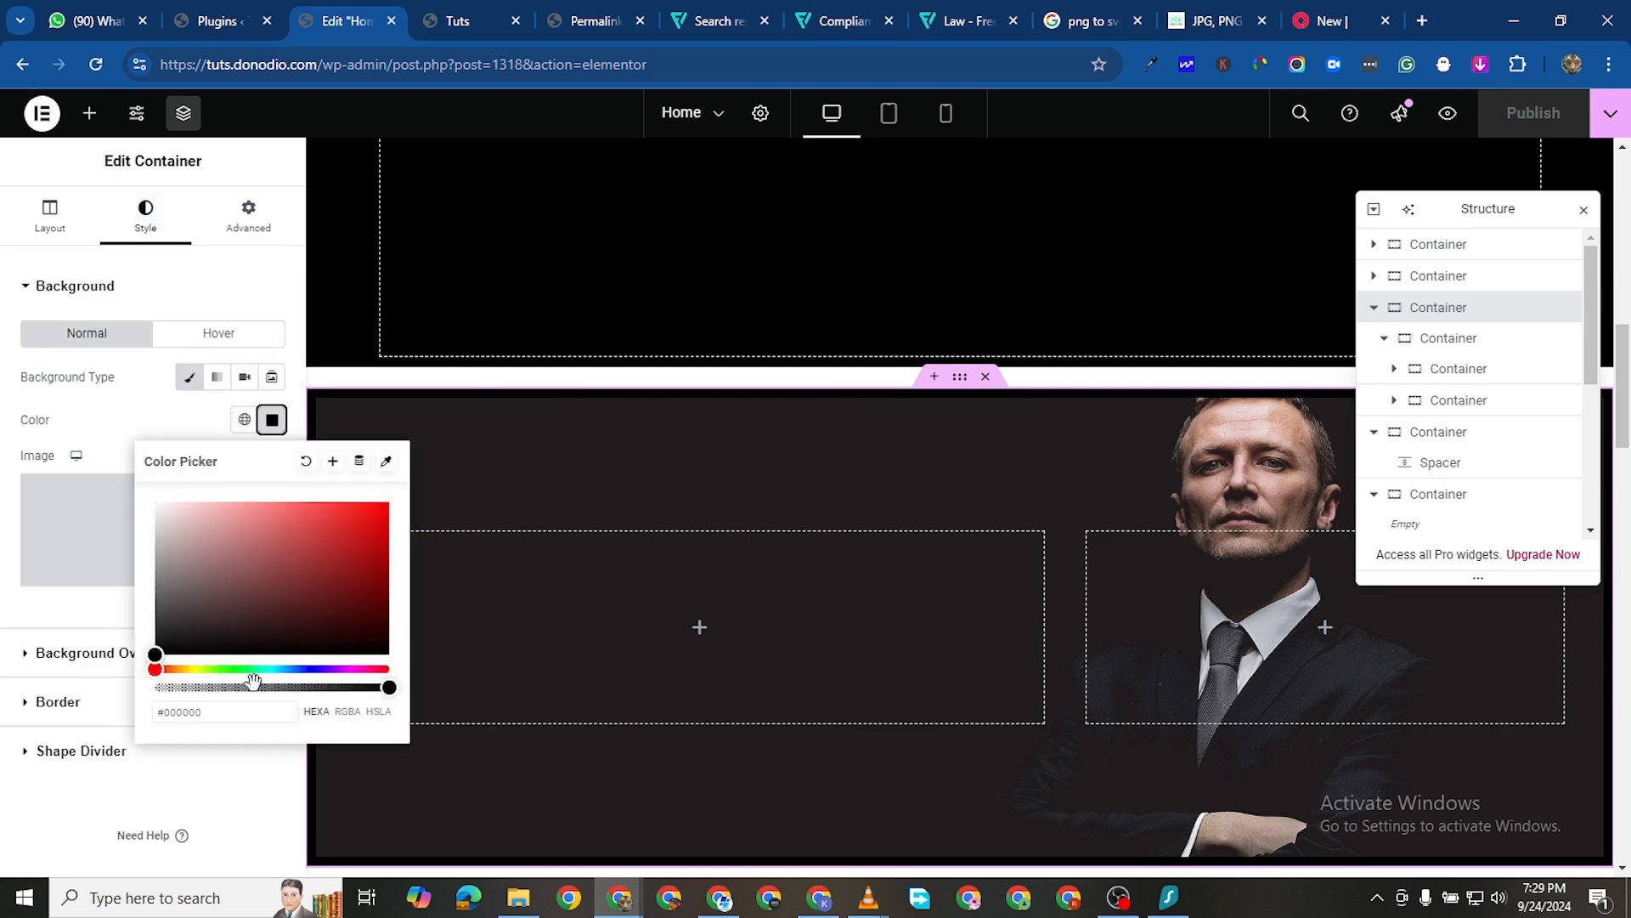
left_click(155, 689)
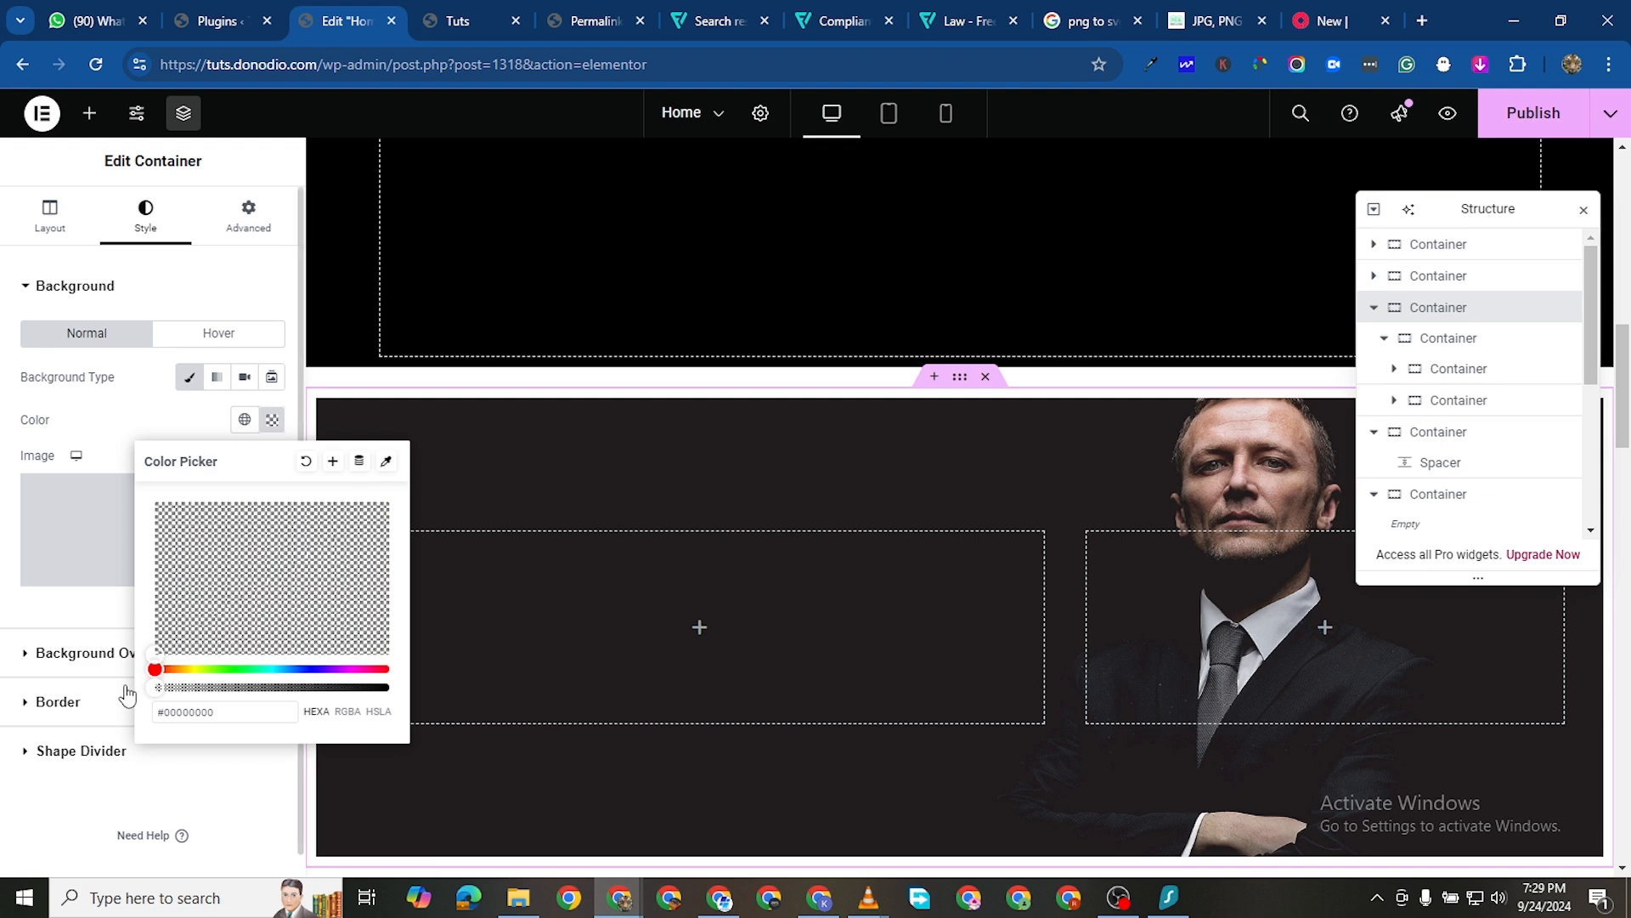
left_click(15, 657)
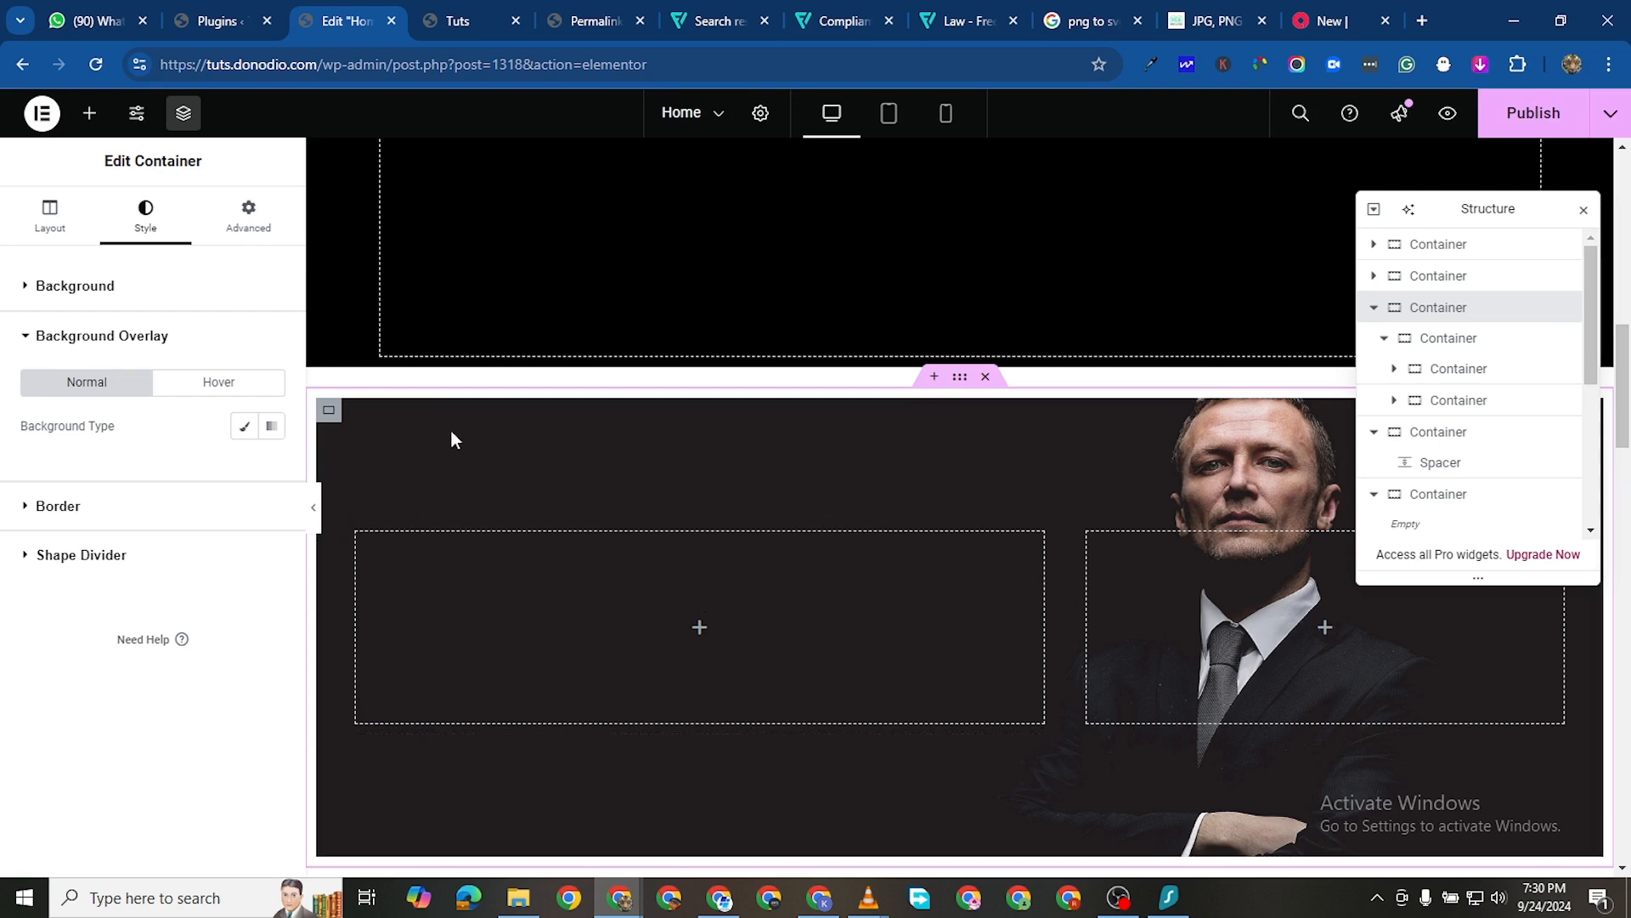
Add a new container inside the left column of the portrait section
left_click(90, 112)
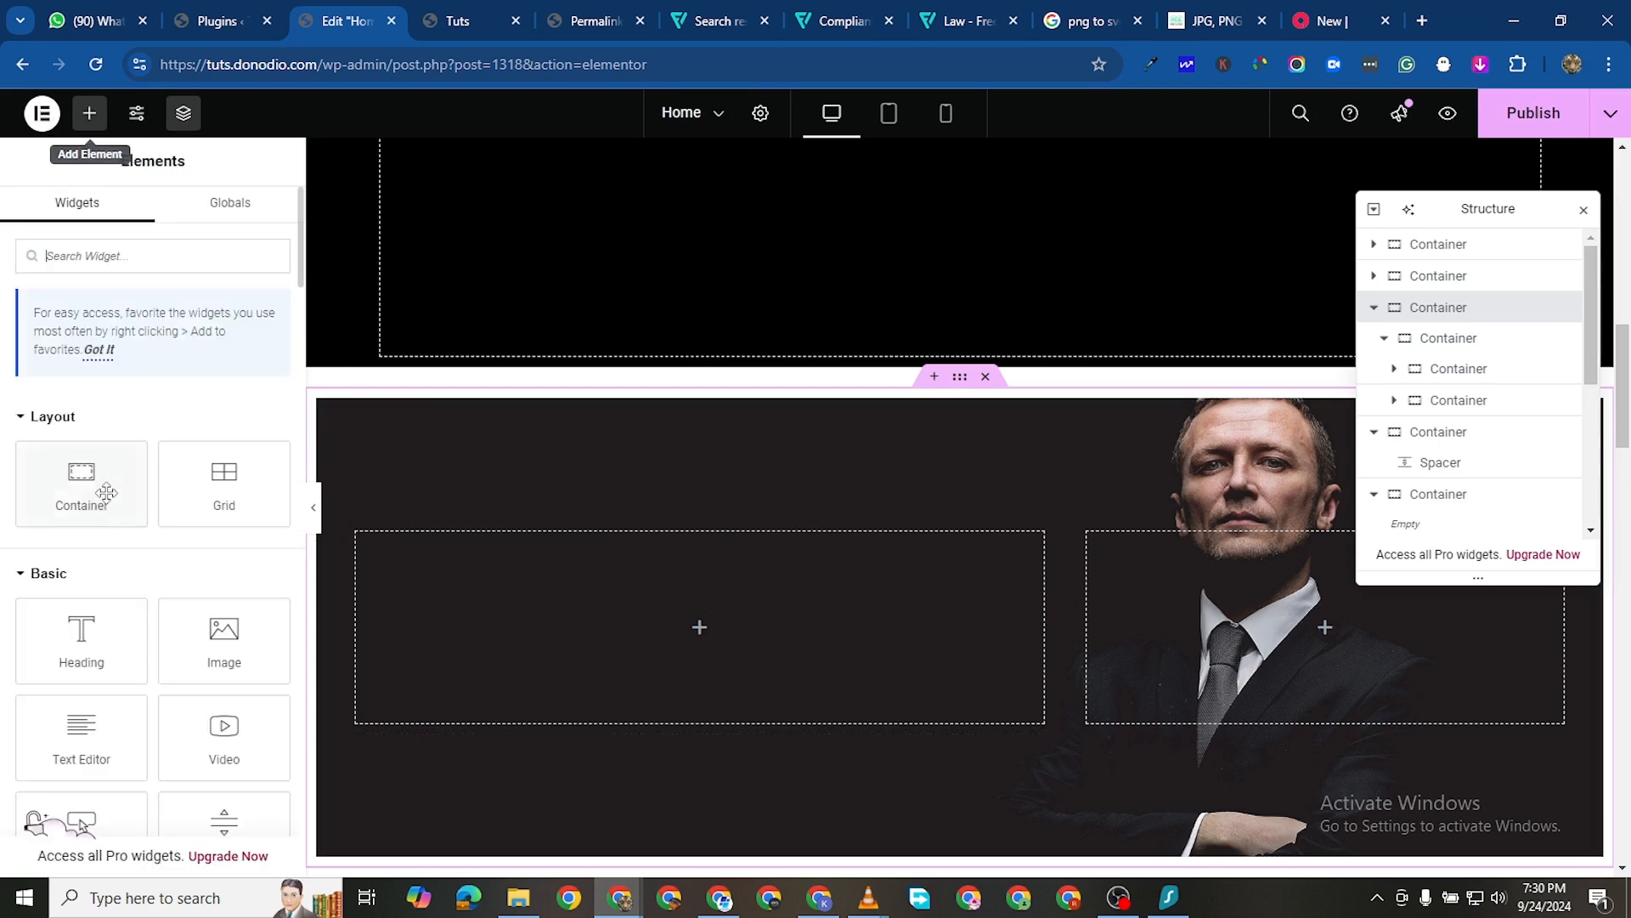
left_click(358, 537)
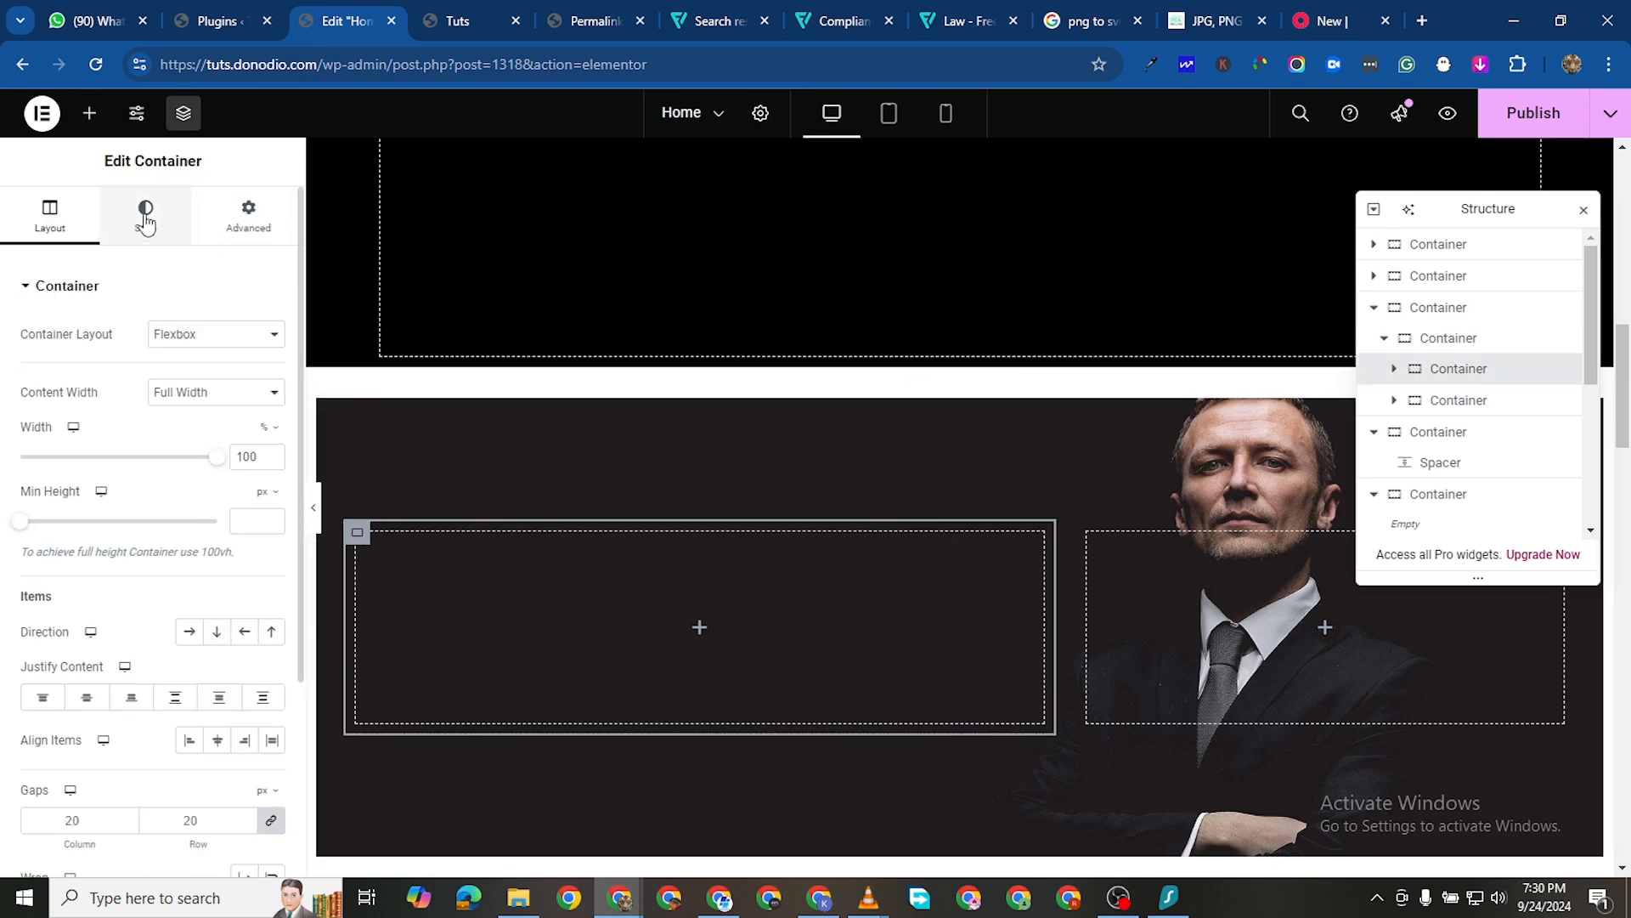
scroll(503, 433, "down", 2)
left_click(89, 114)
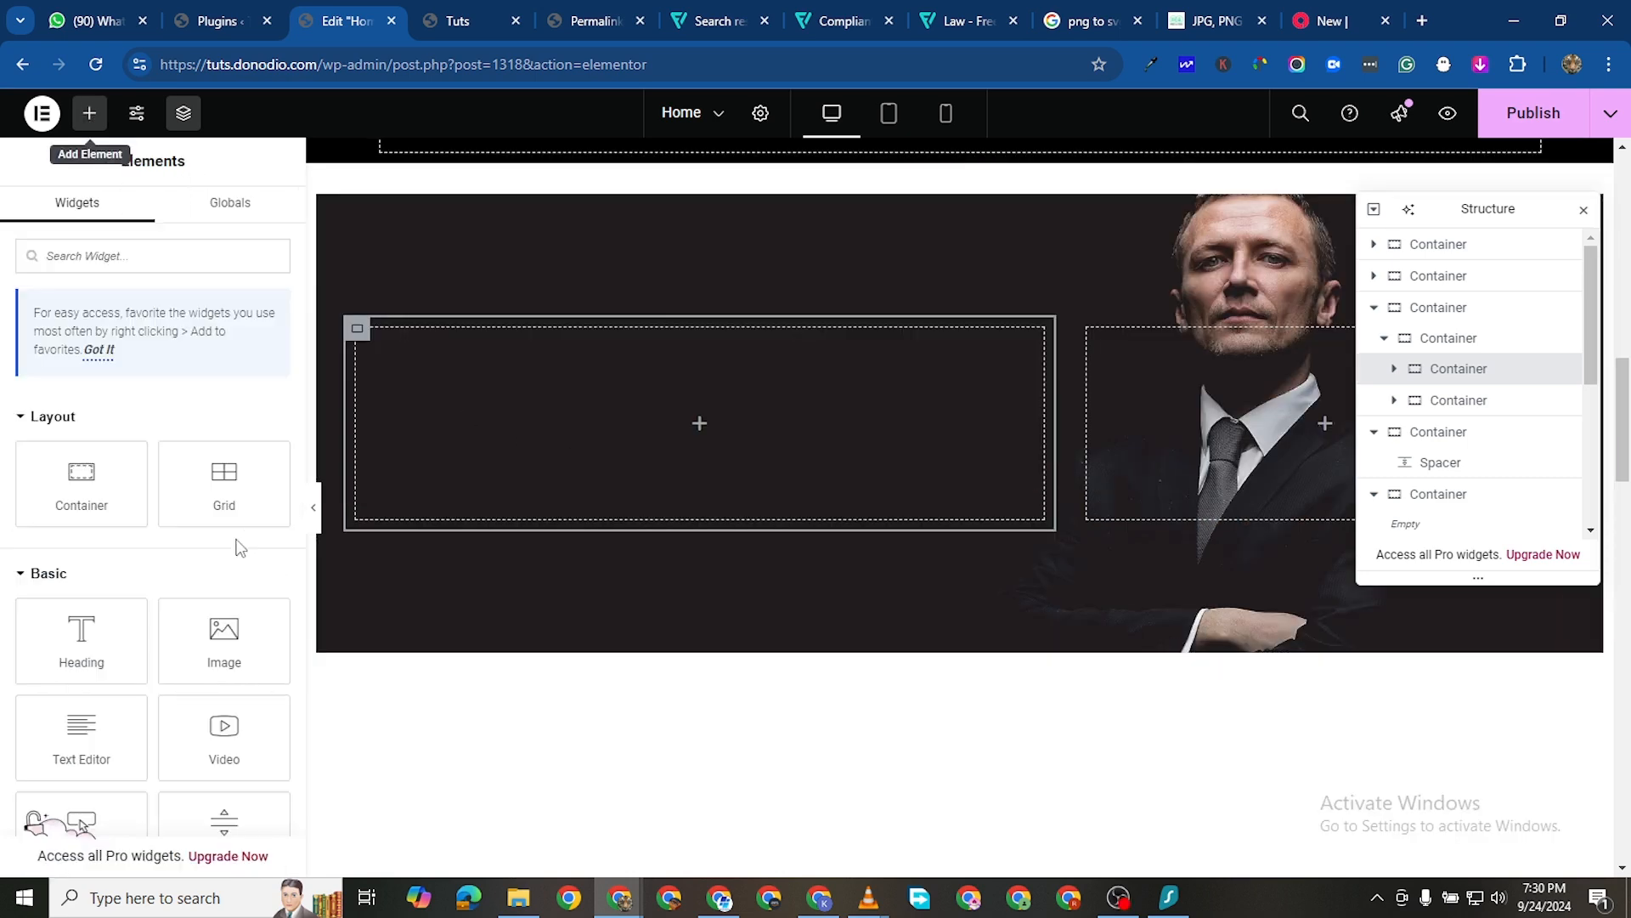
left_click_drag(119, 481, 263, 599)
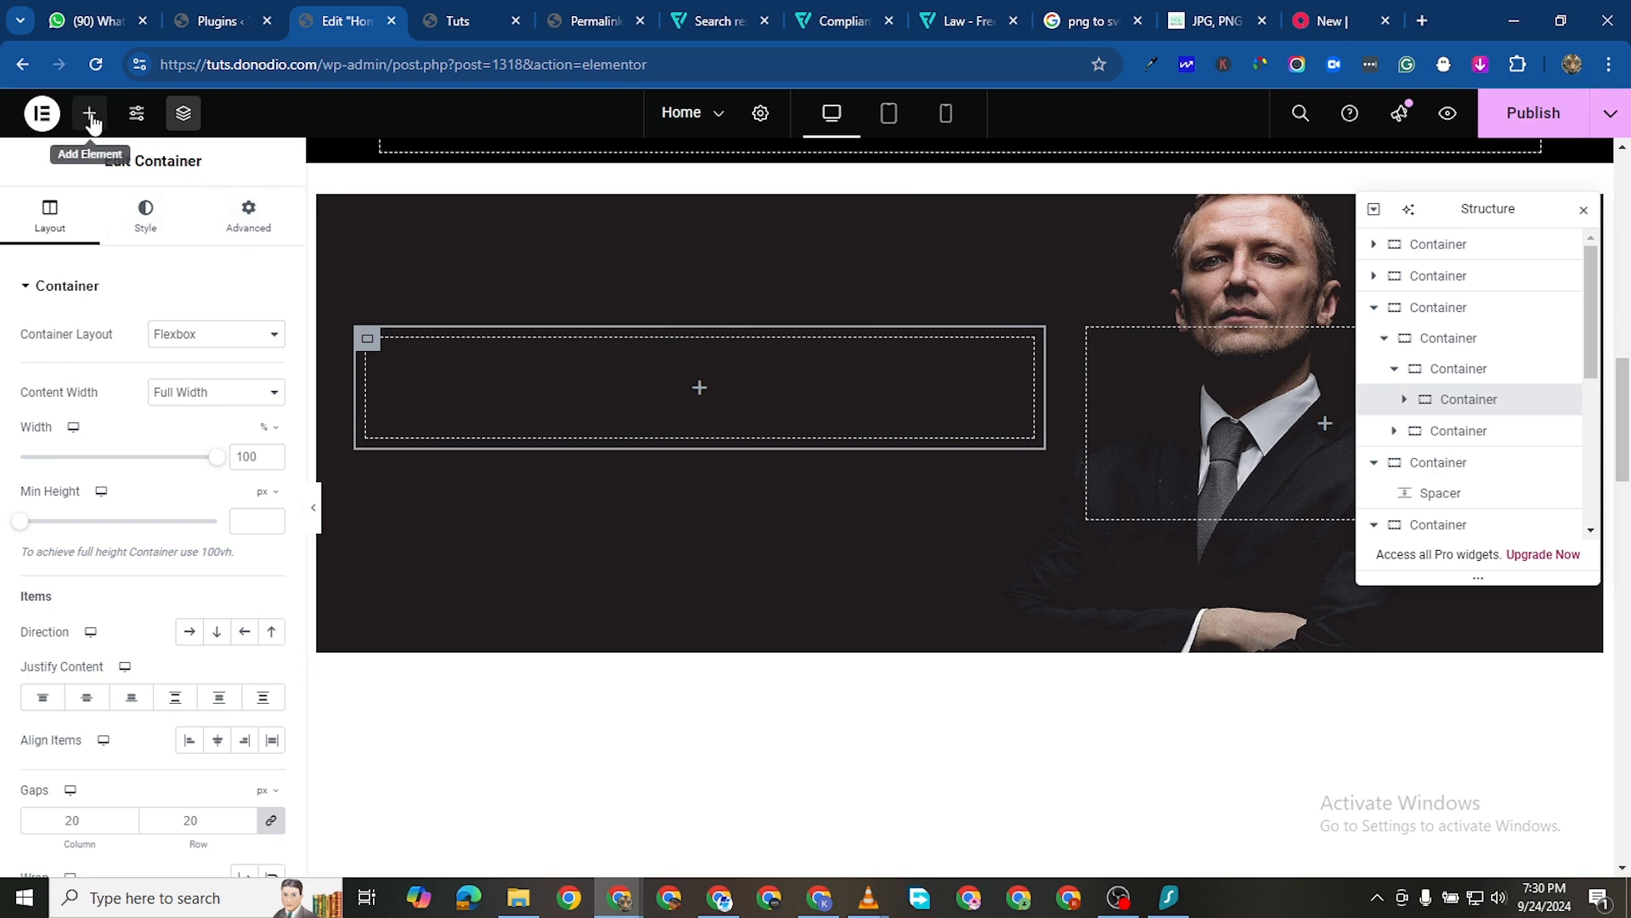
Place an Icon Box widget in the new inner container and clear its description text
left_click(90, 113)
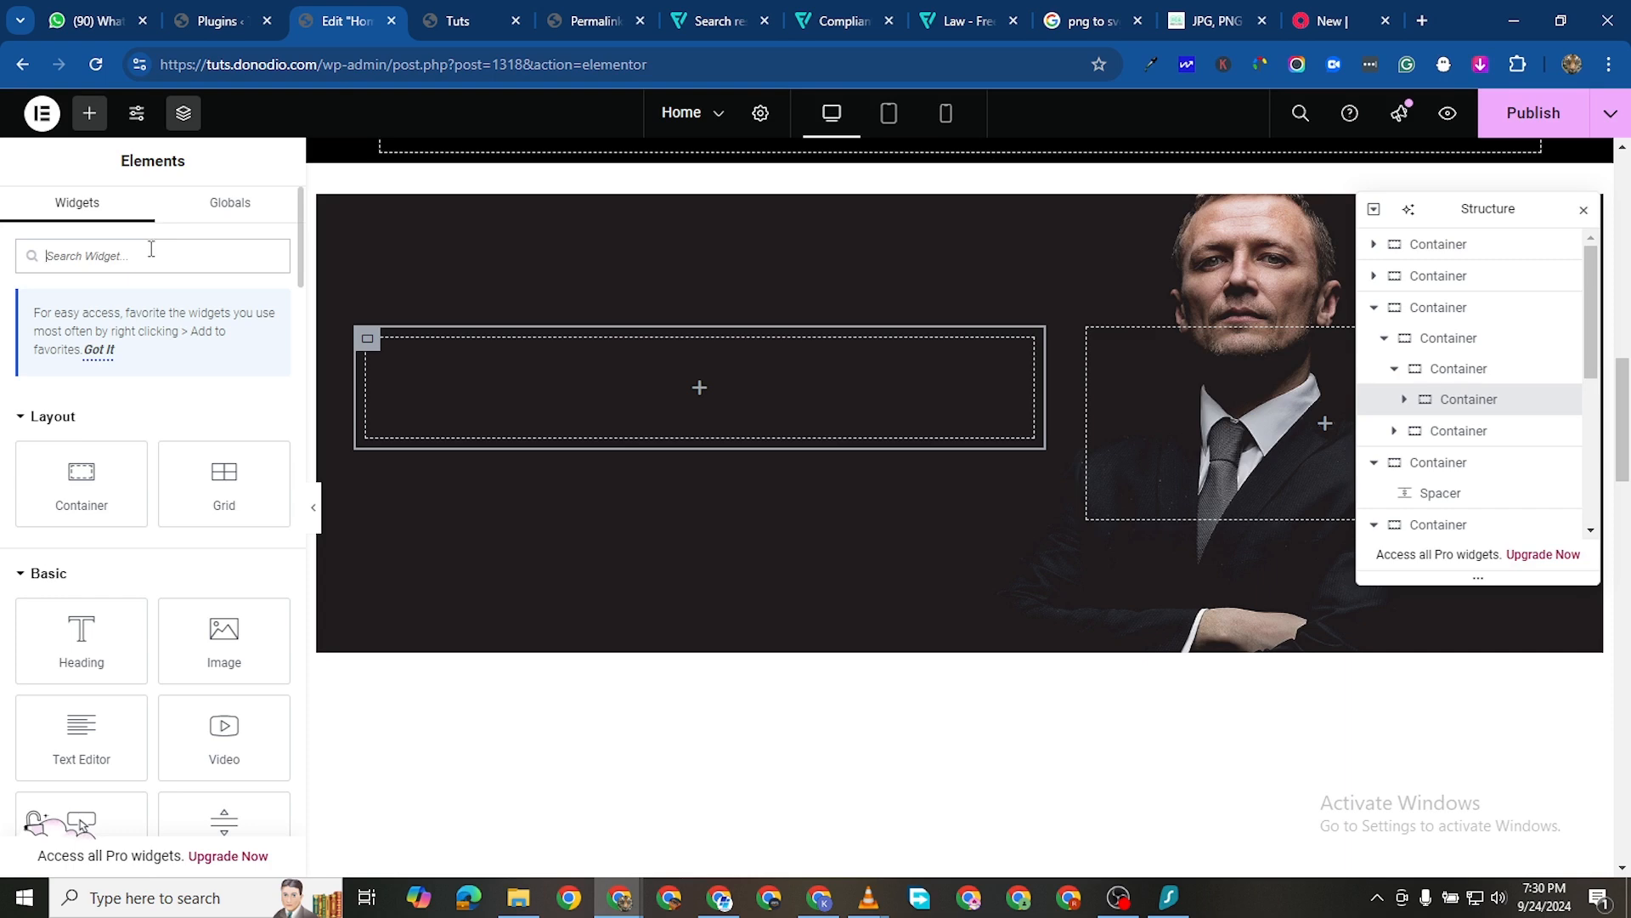
type("ICON")
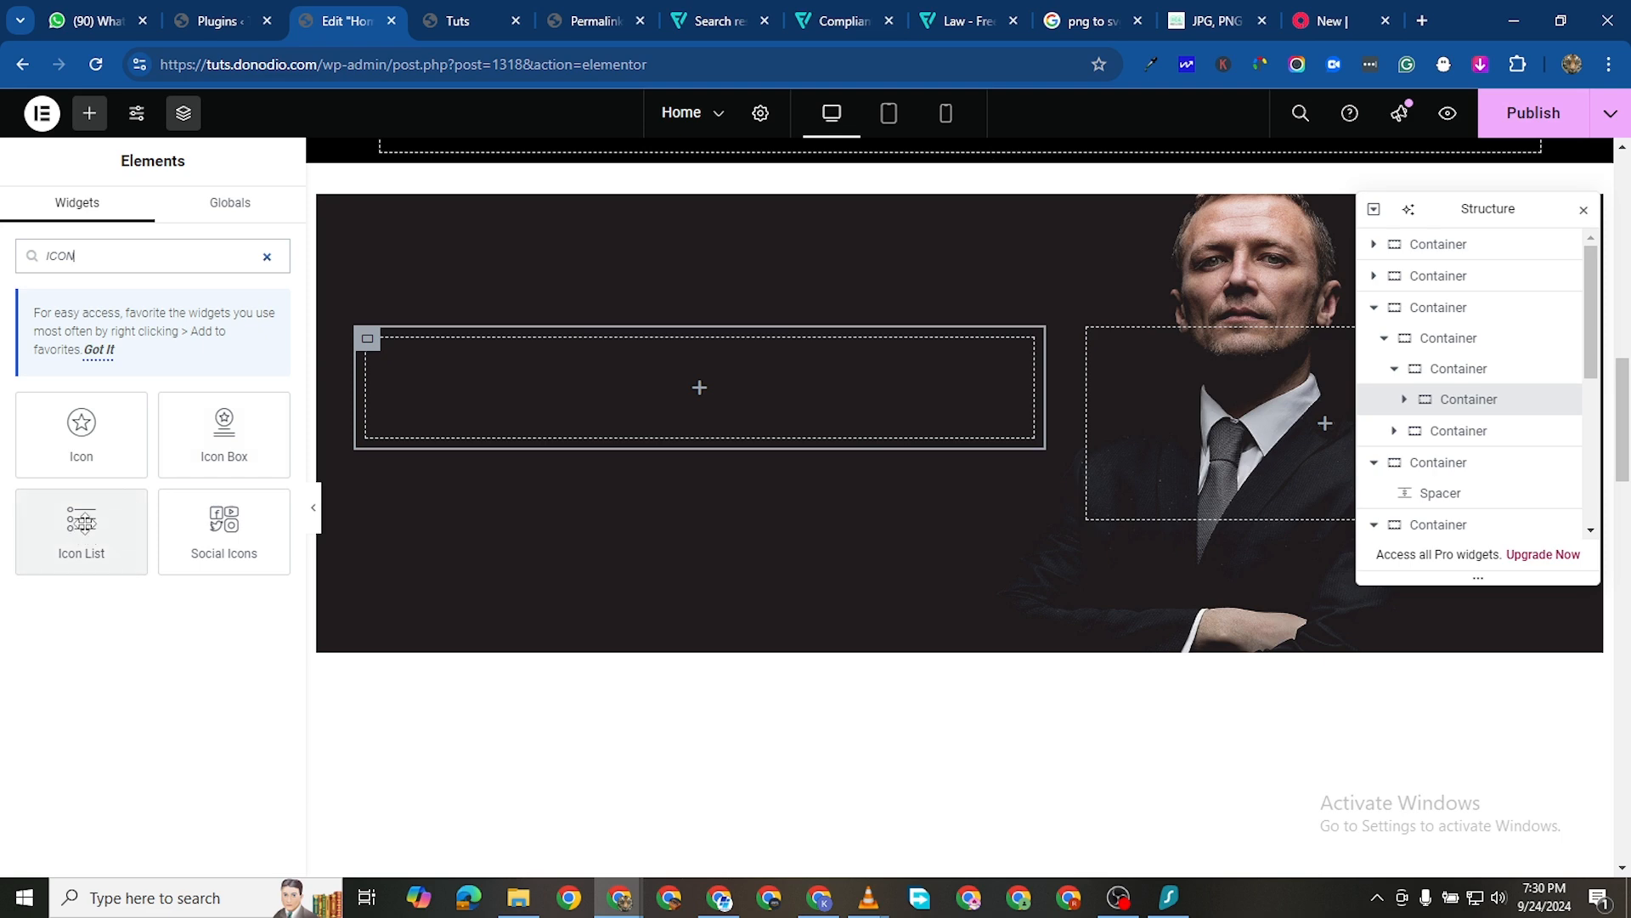
left_click_drag(216, 434, 519, 461)
double_click(195, 633)
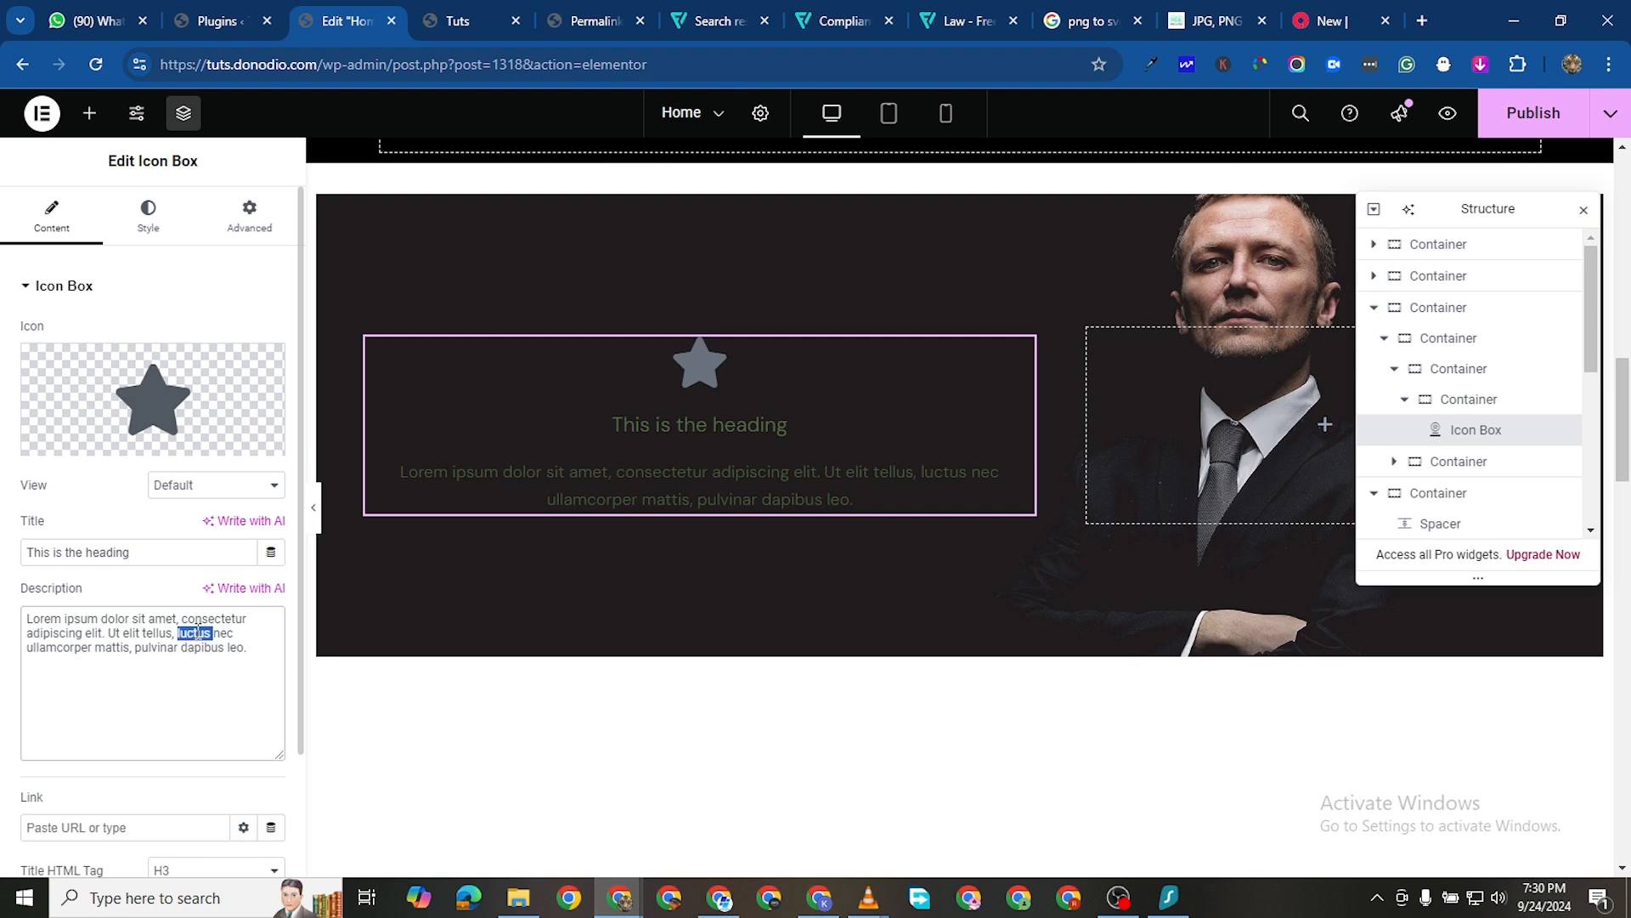
key("ctrl+a")
key("BackSpace")
Set the icon box's icon position to Left so that the icon sits beside the heading
mouse_move(176, 399)
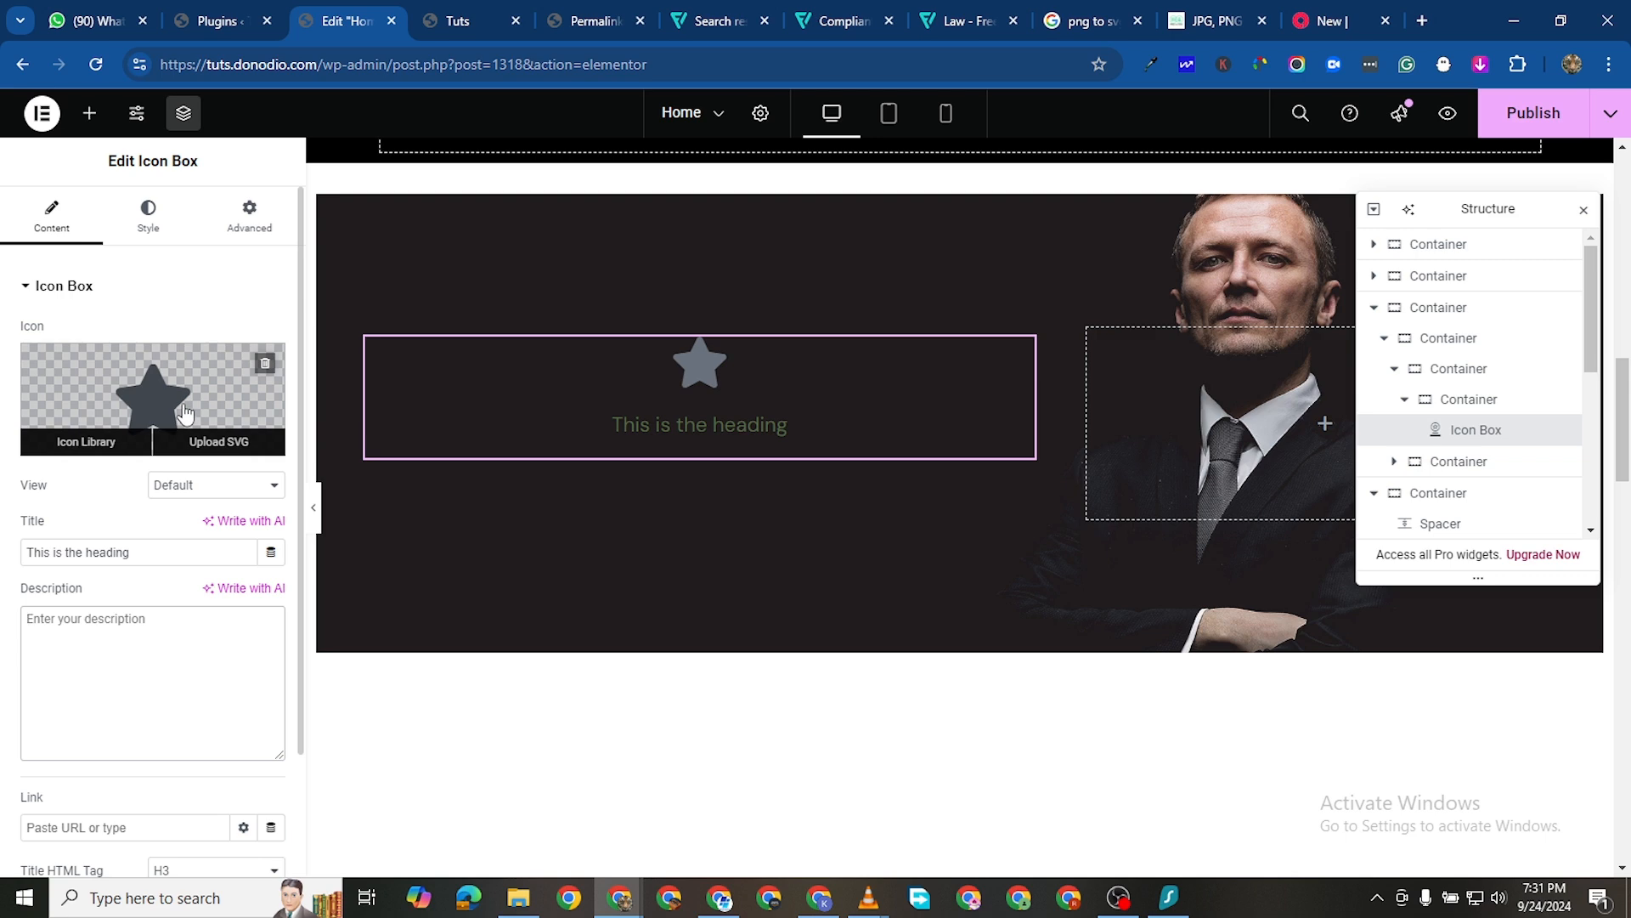
left_click(144, 238)
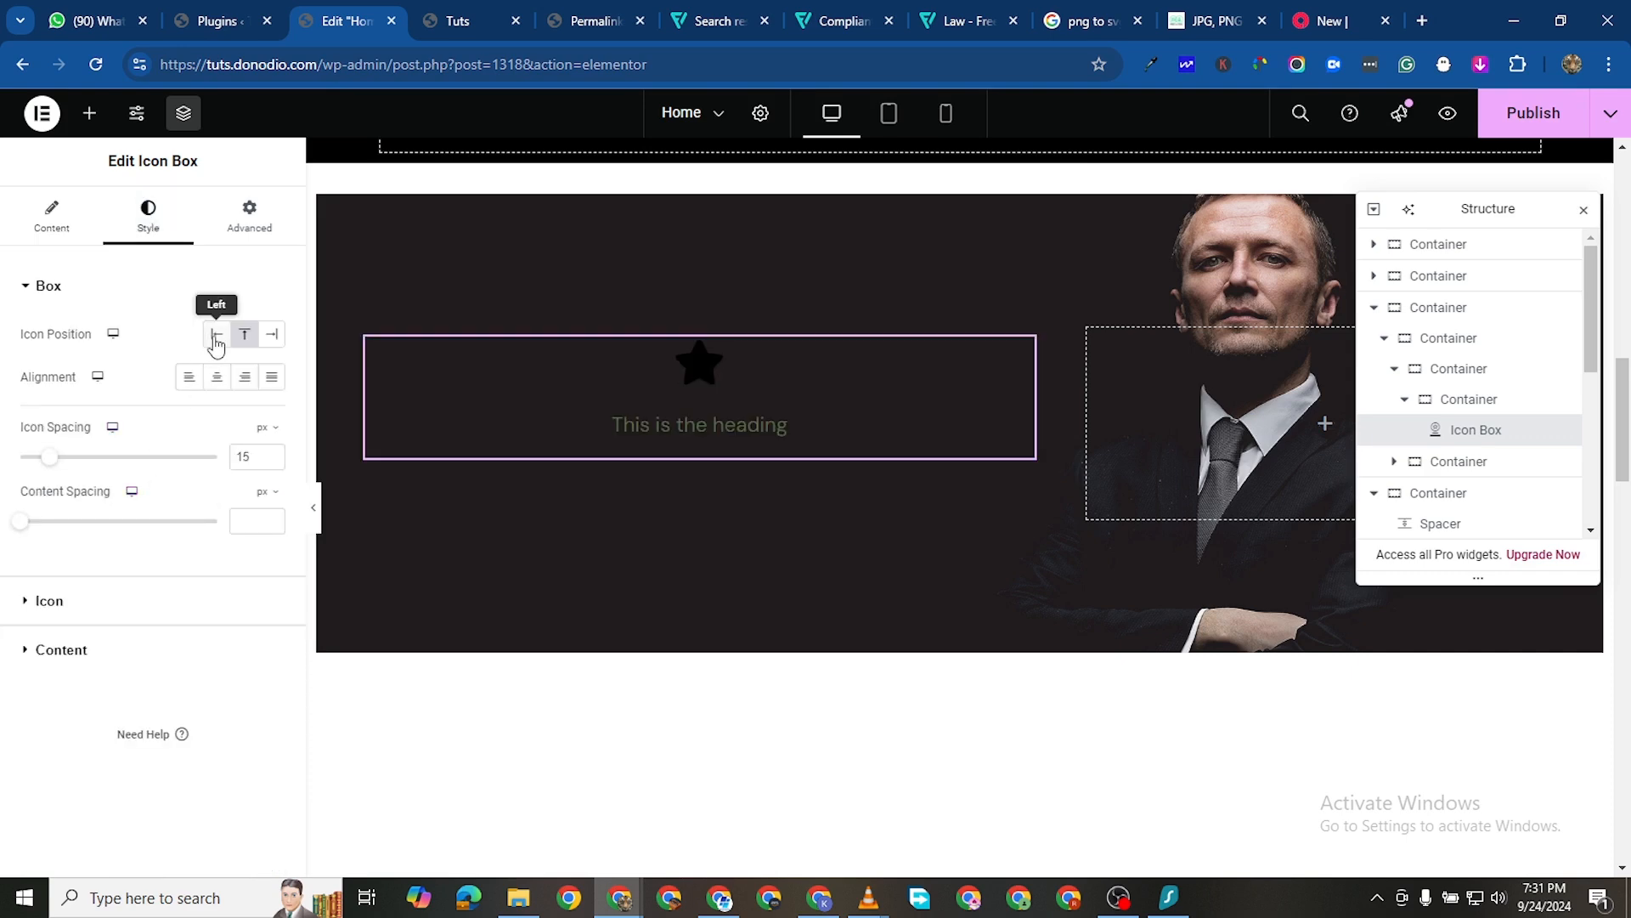
left_click(217, 337)
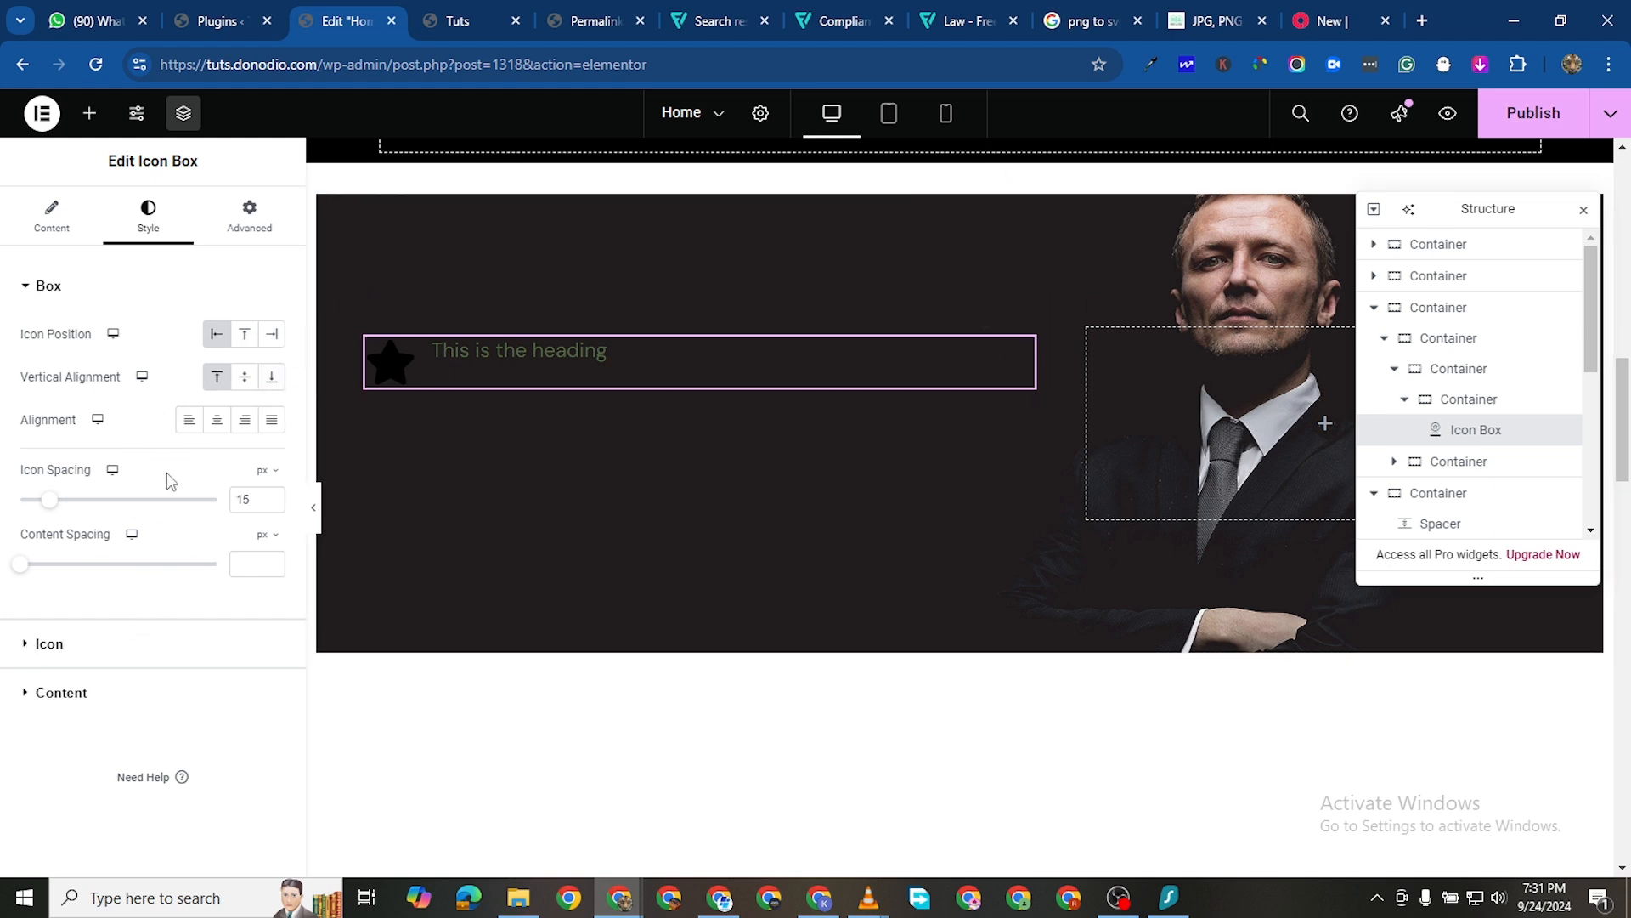
Set the icon box's title colour to white (#FFFFFF)
left_click(30, 698)
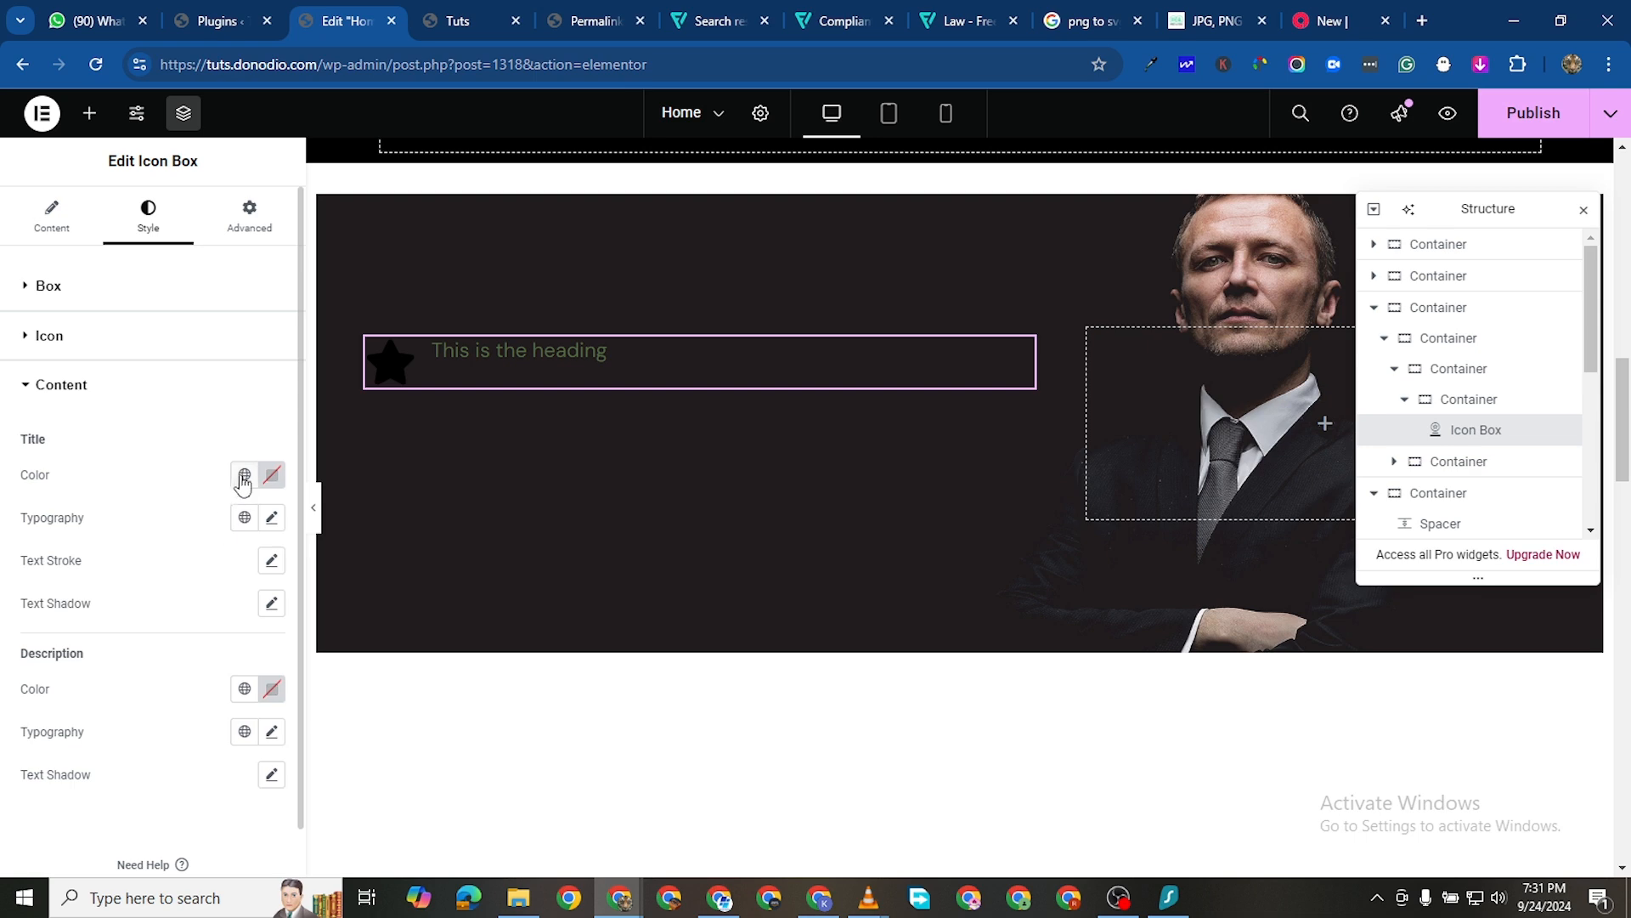
left_click(272, 474)
left_click_drag(225, 572, 164, 538)
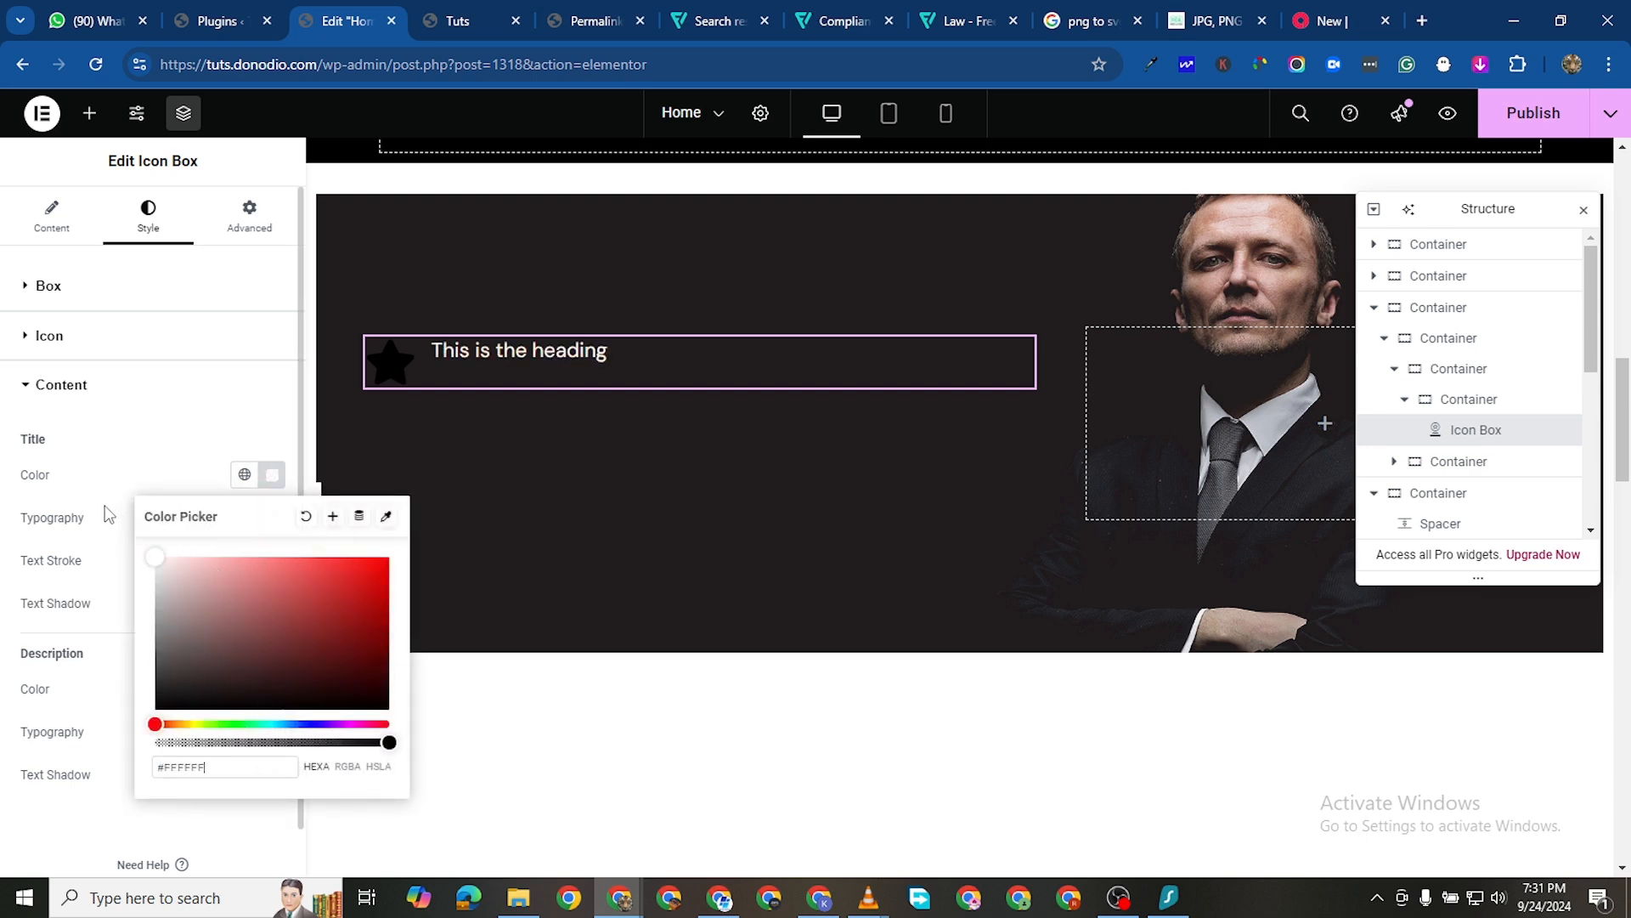
left_click(23, 501)
Set the font family of the icon box's title to Raleway
left_click(272, 517)
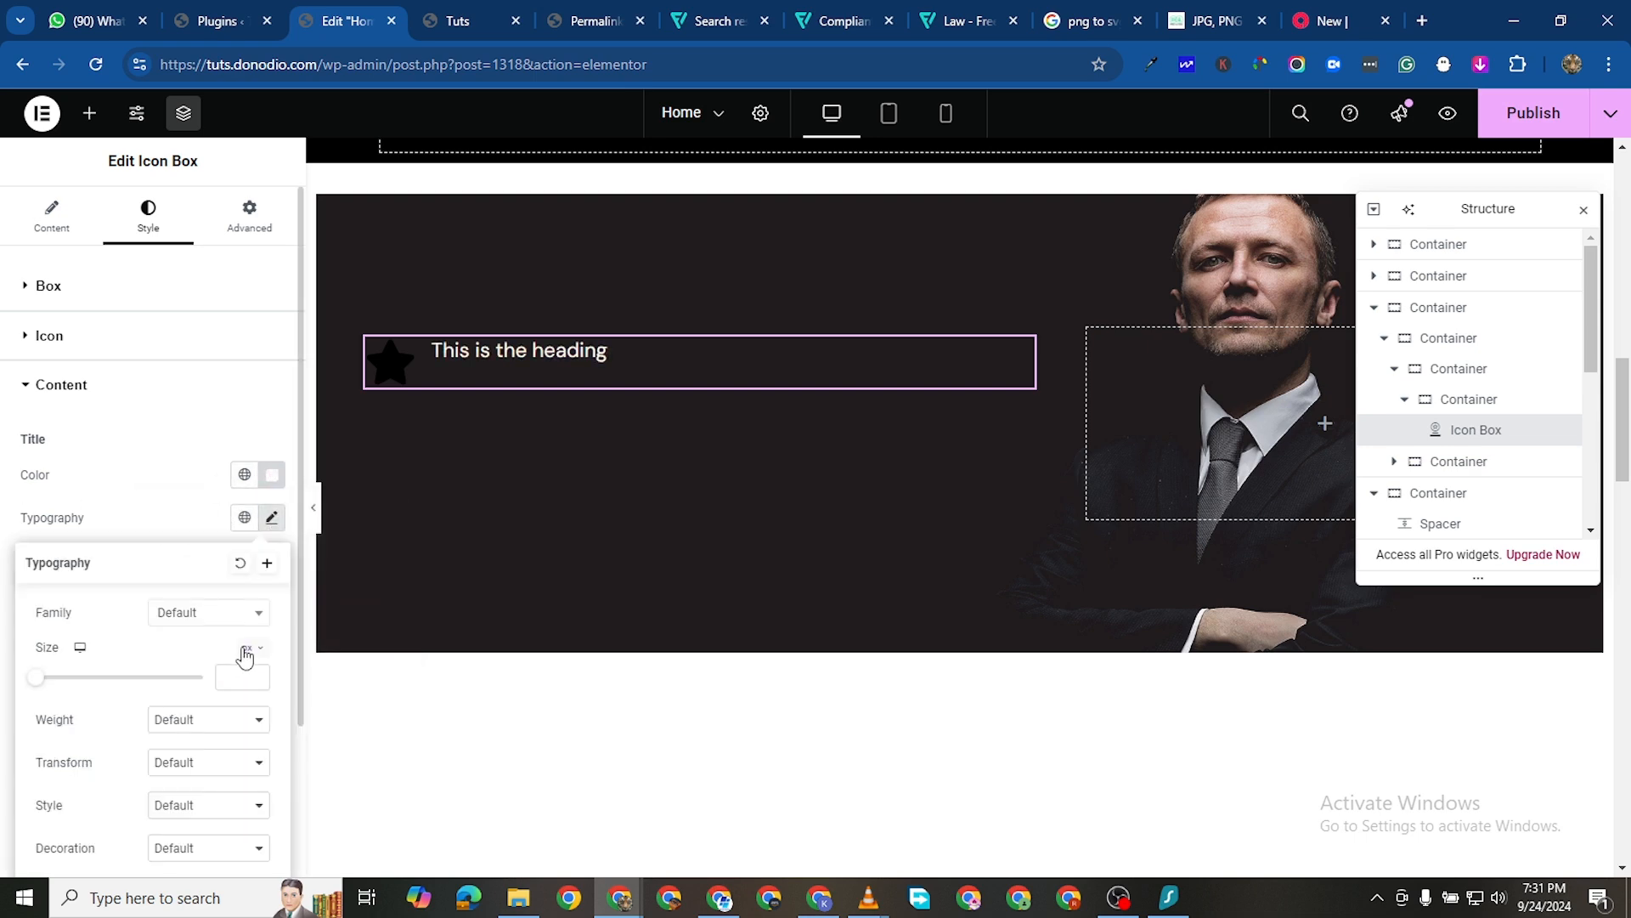
left_click(188, 612)
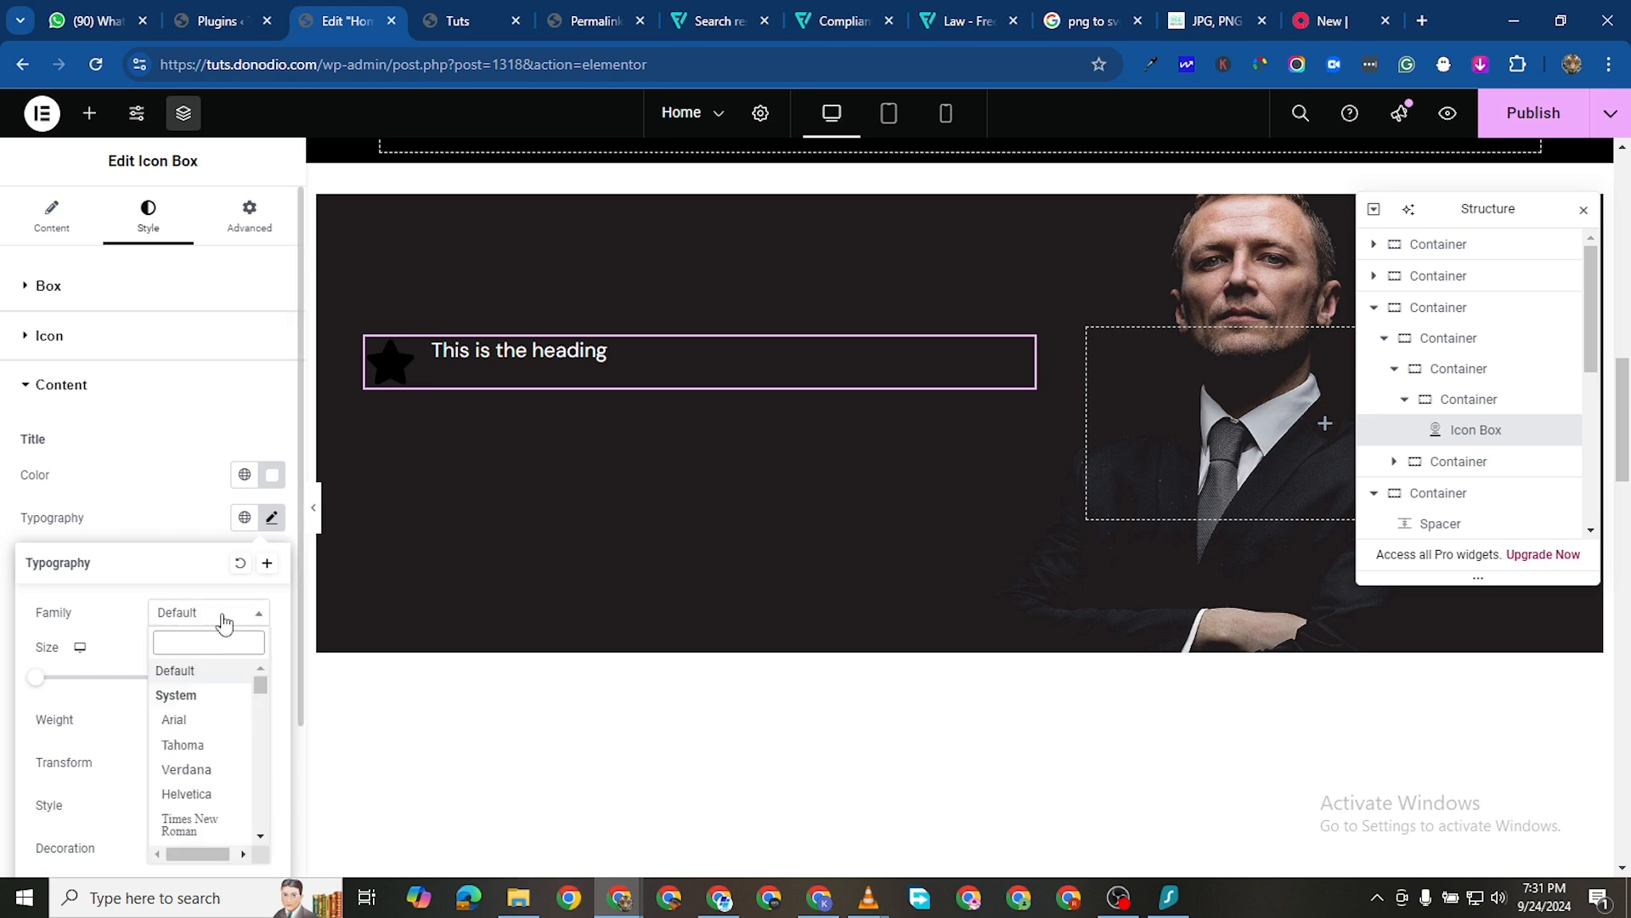
type("RALEWAY")
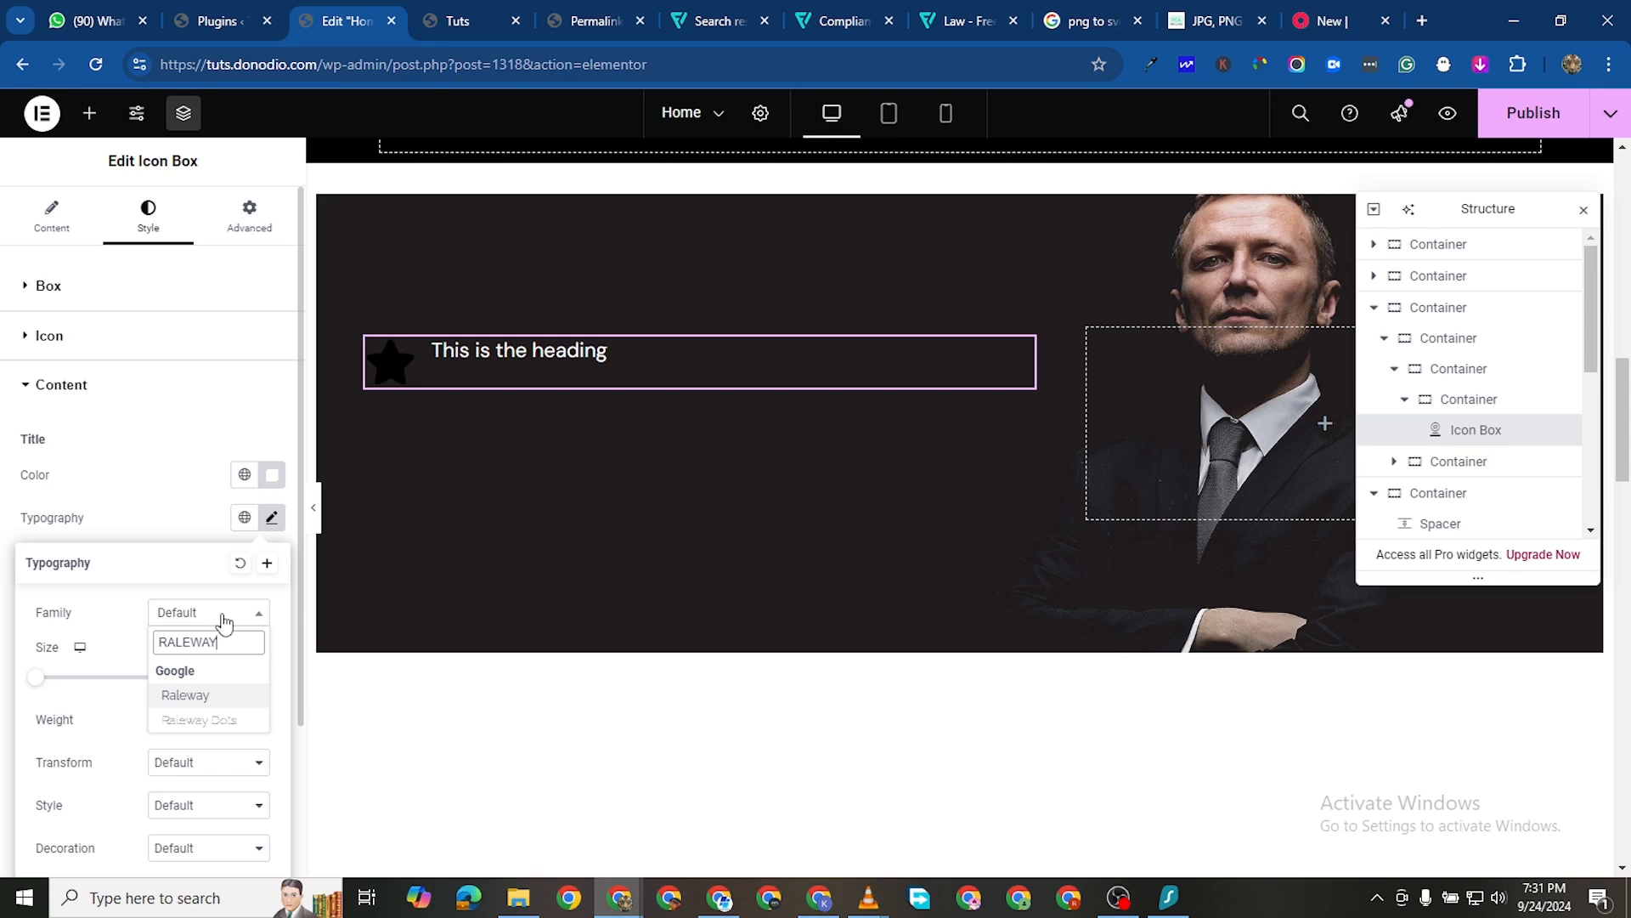
left_click(213, 702)
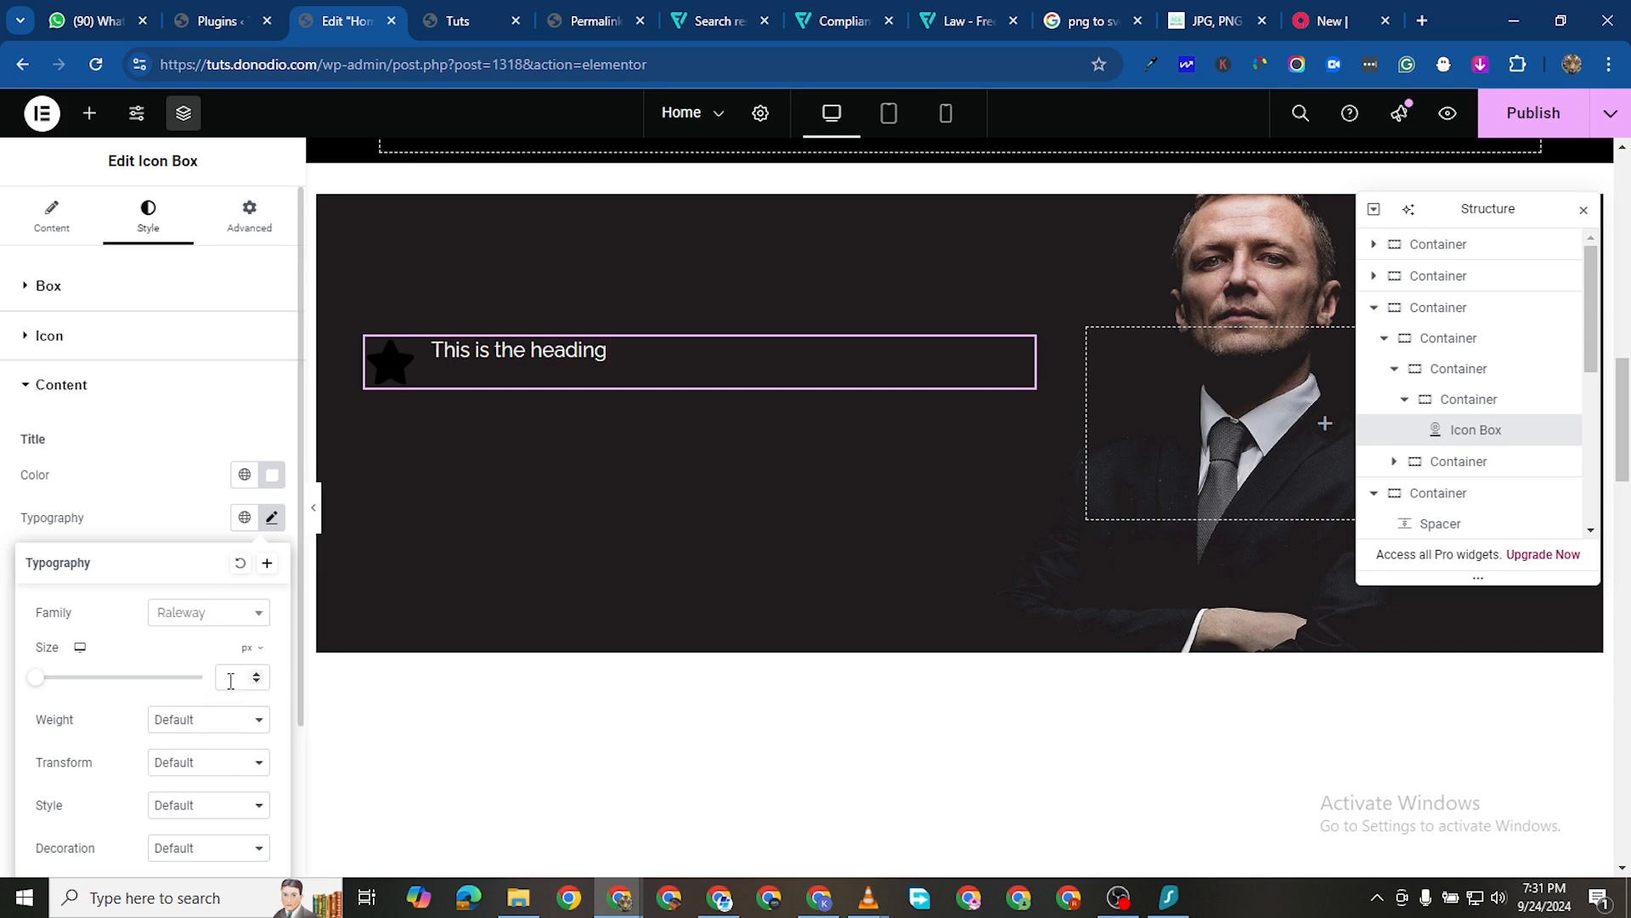
Replace the icon box's title text with "PREMIUM LAW"
left_click(51, 217)
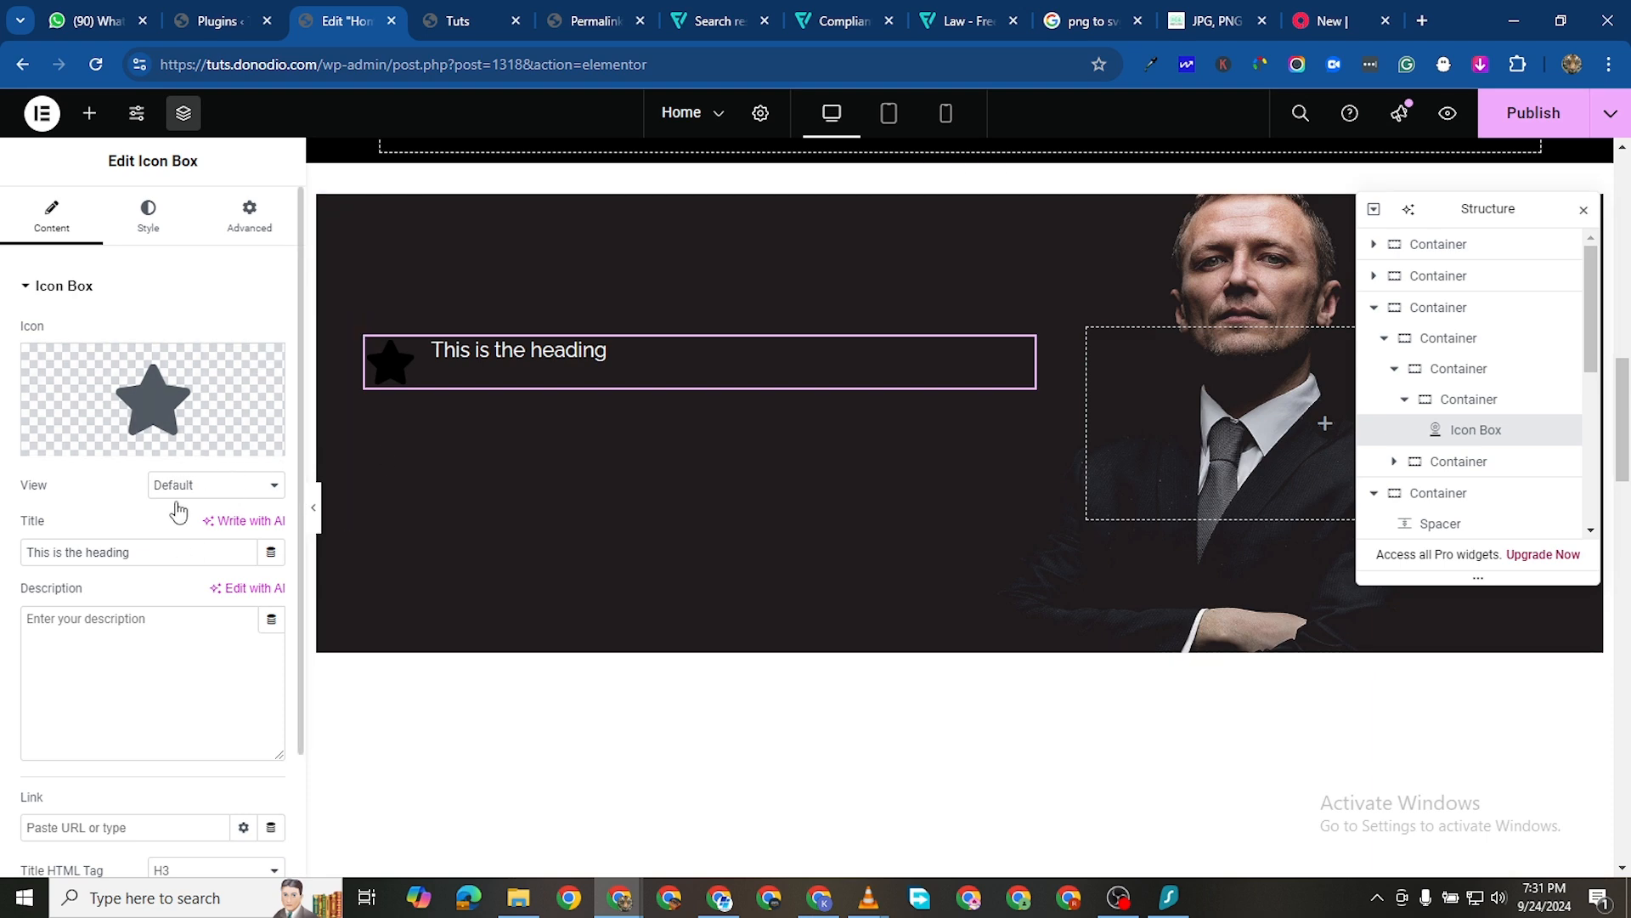
triple_click(124, 554)
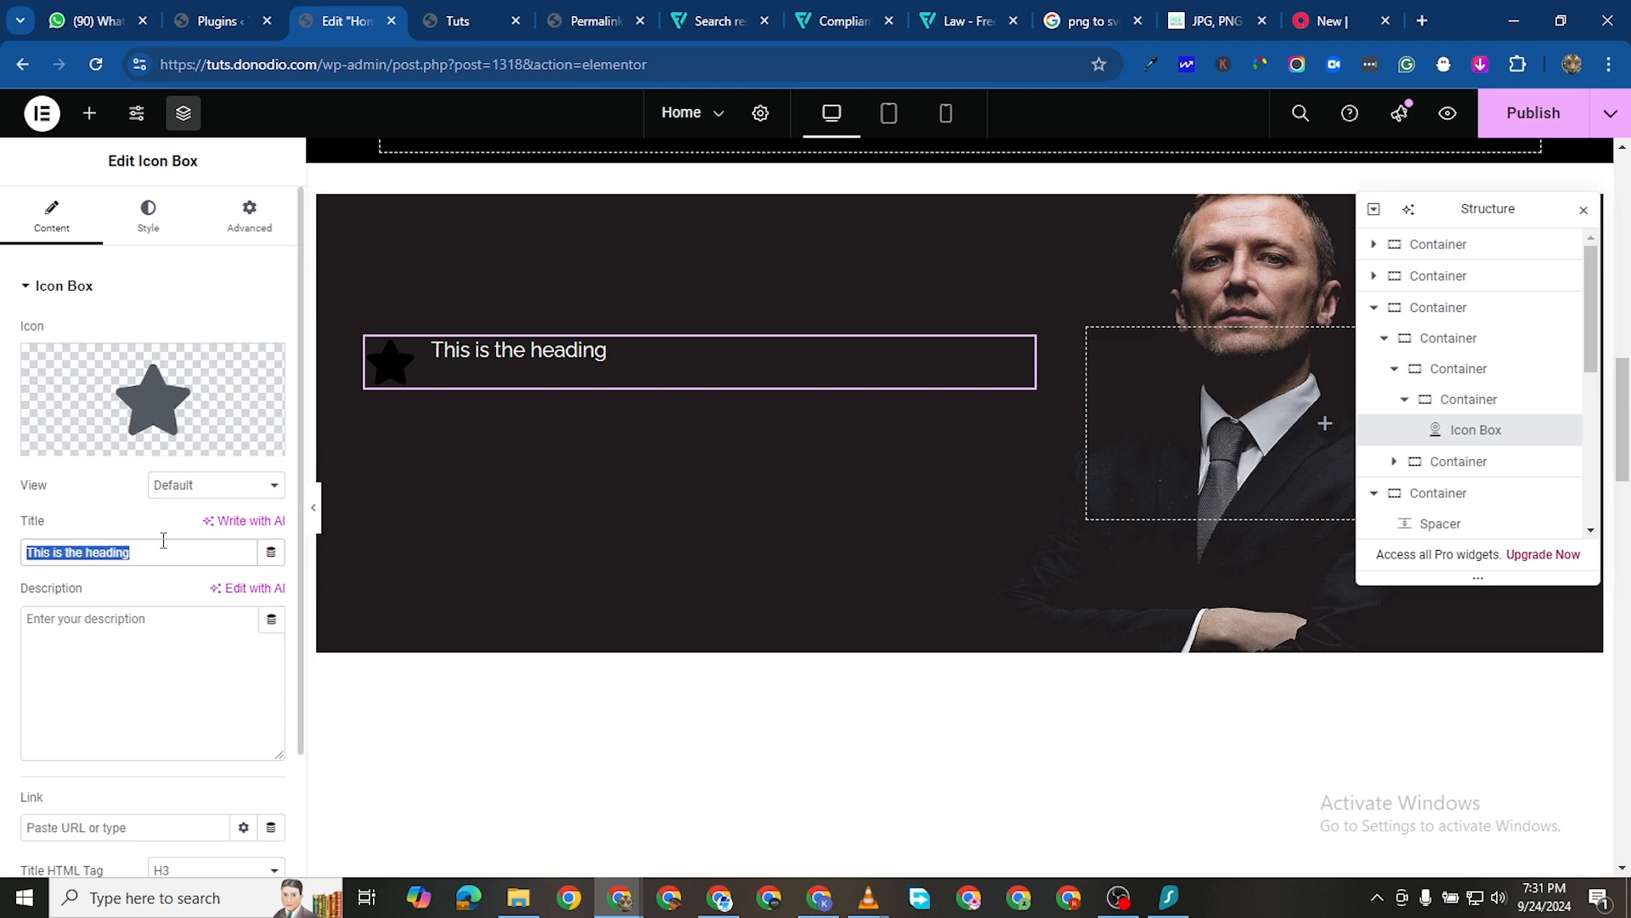
type("PREMIUM LAW")
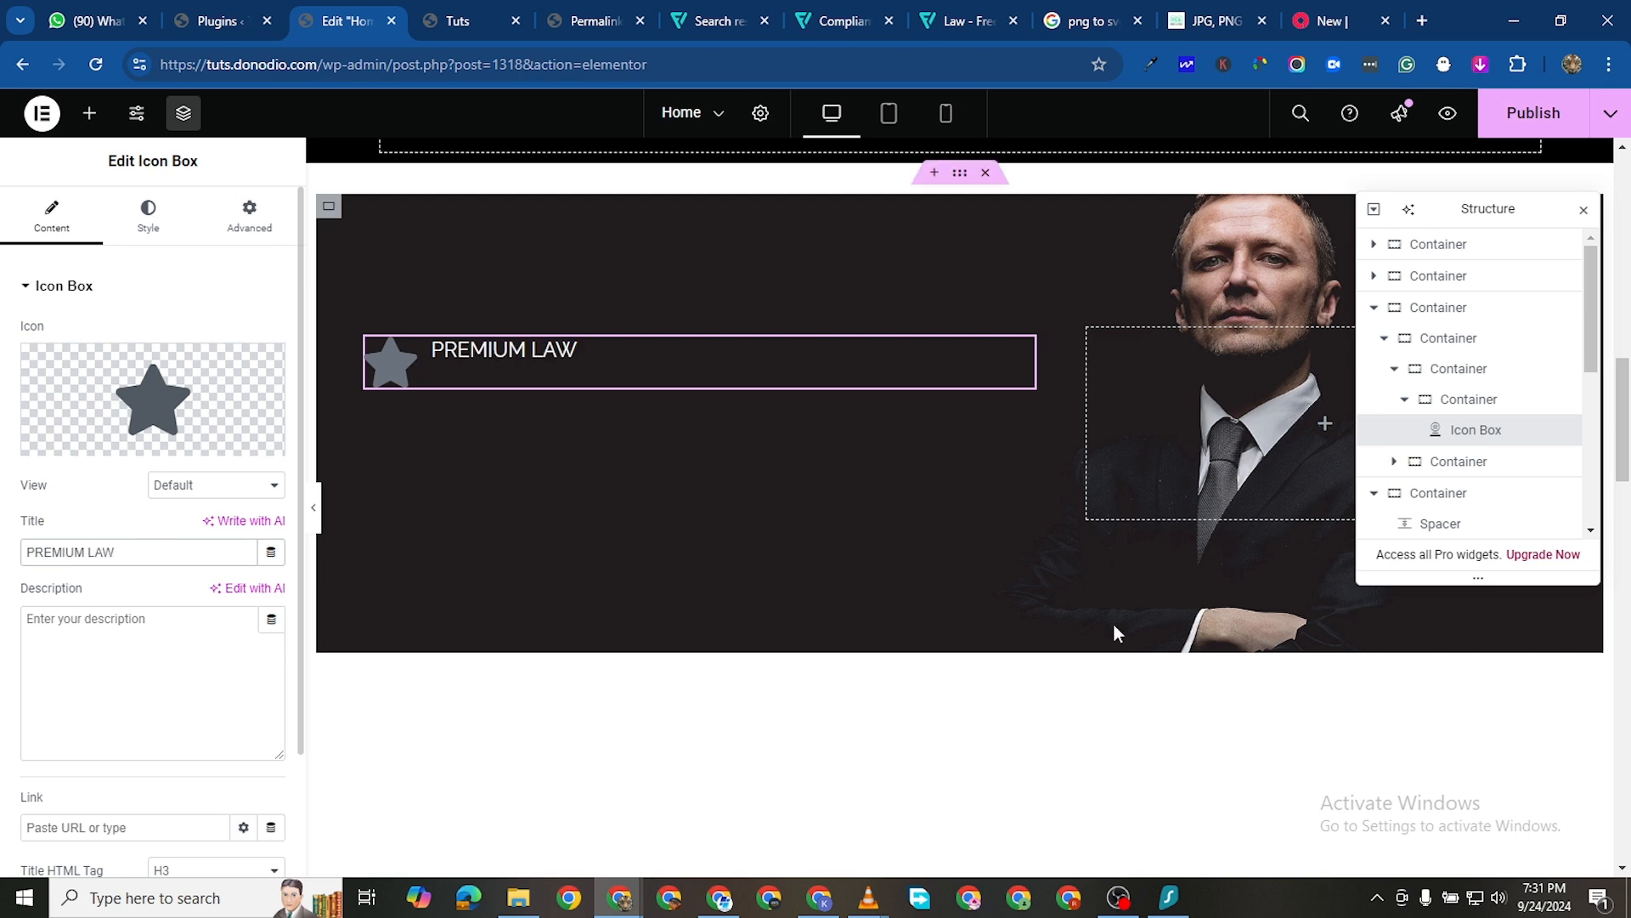
Set the icon box title's font size to 50 px and its weight to 600 (Semi Bold)
left_click(148, 214)
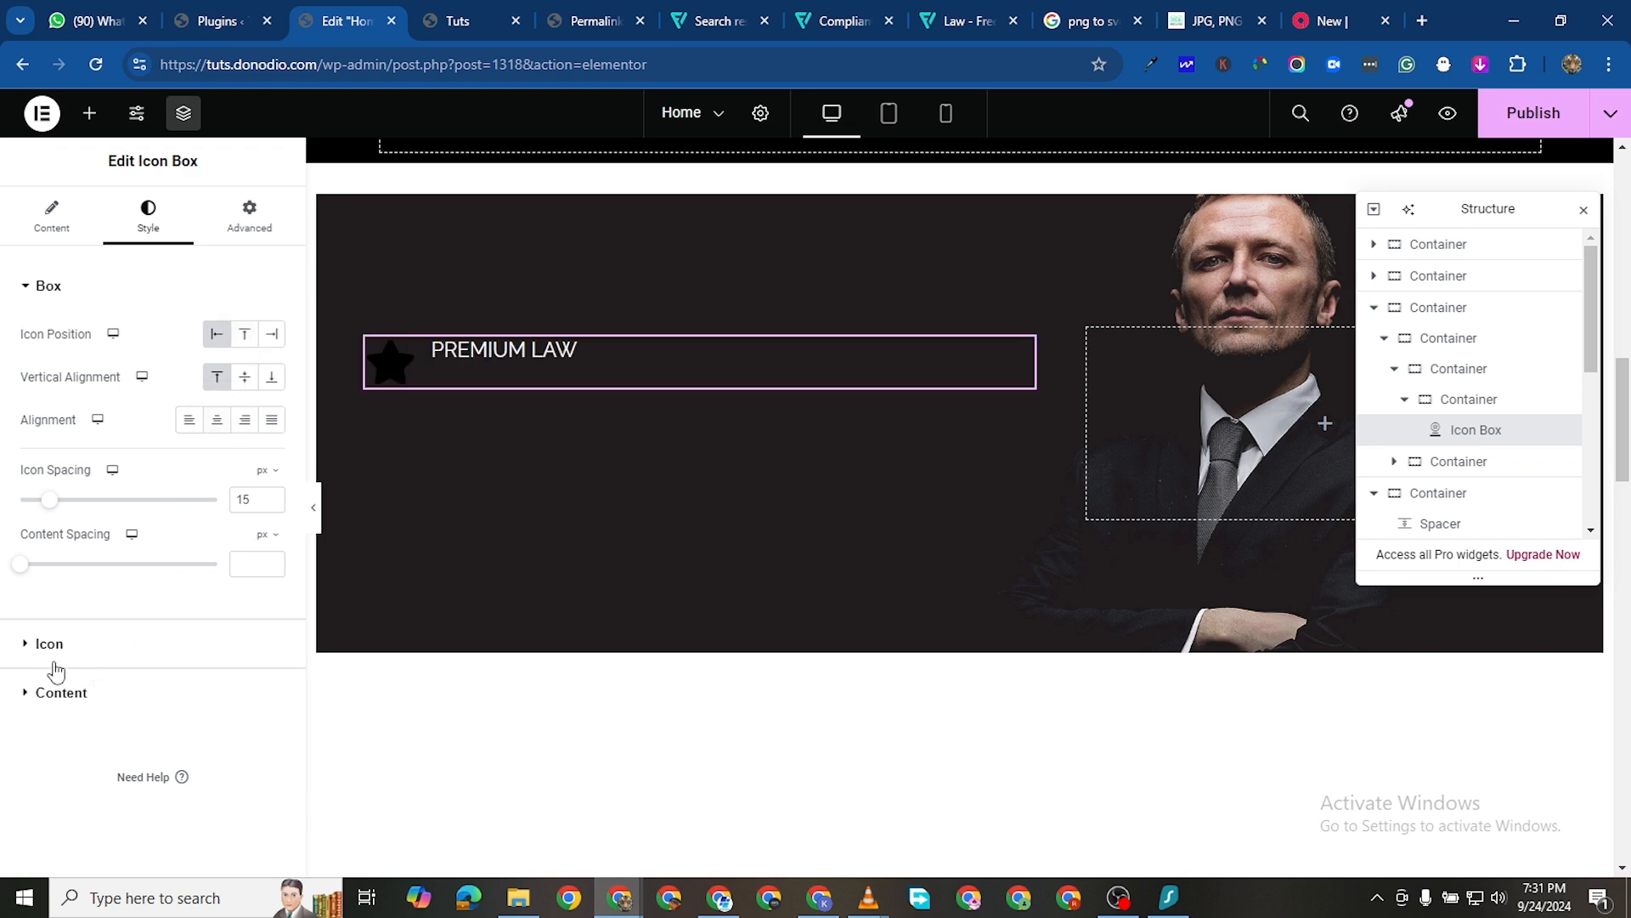
left_click(68, 697)
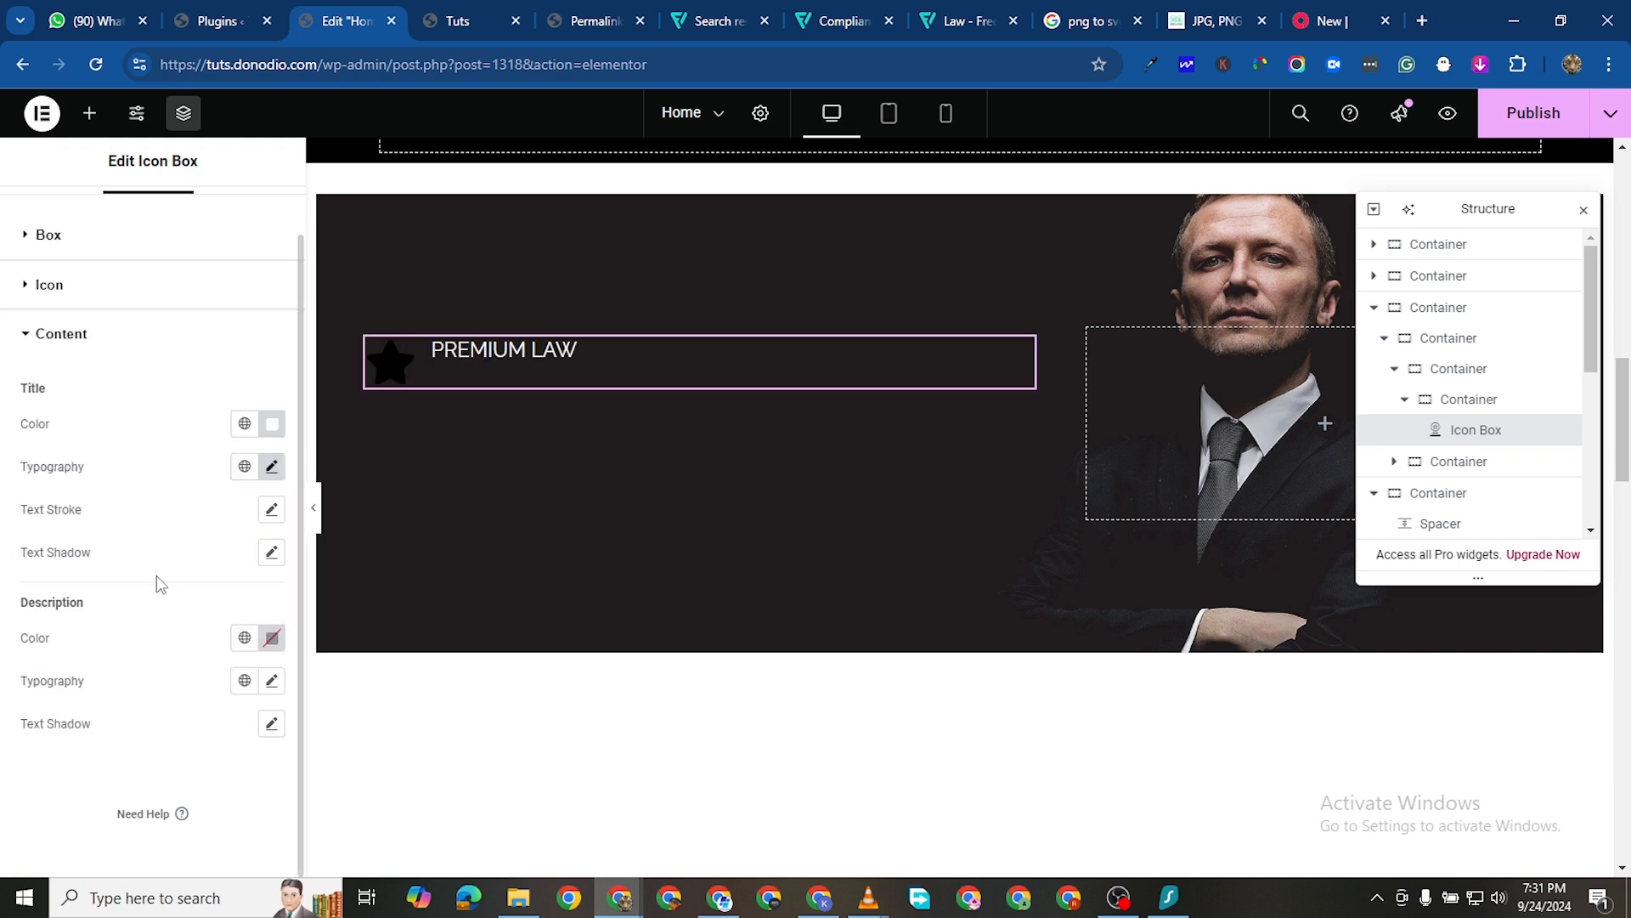
left_click(272, 466)
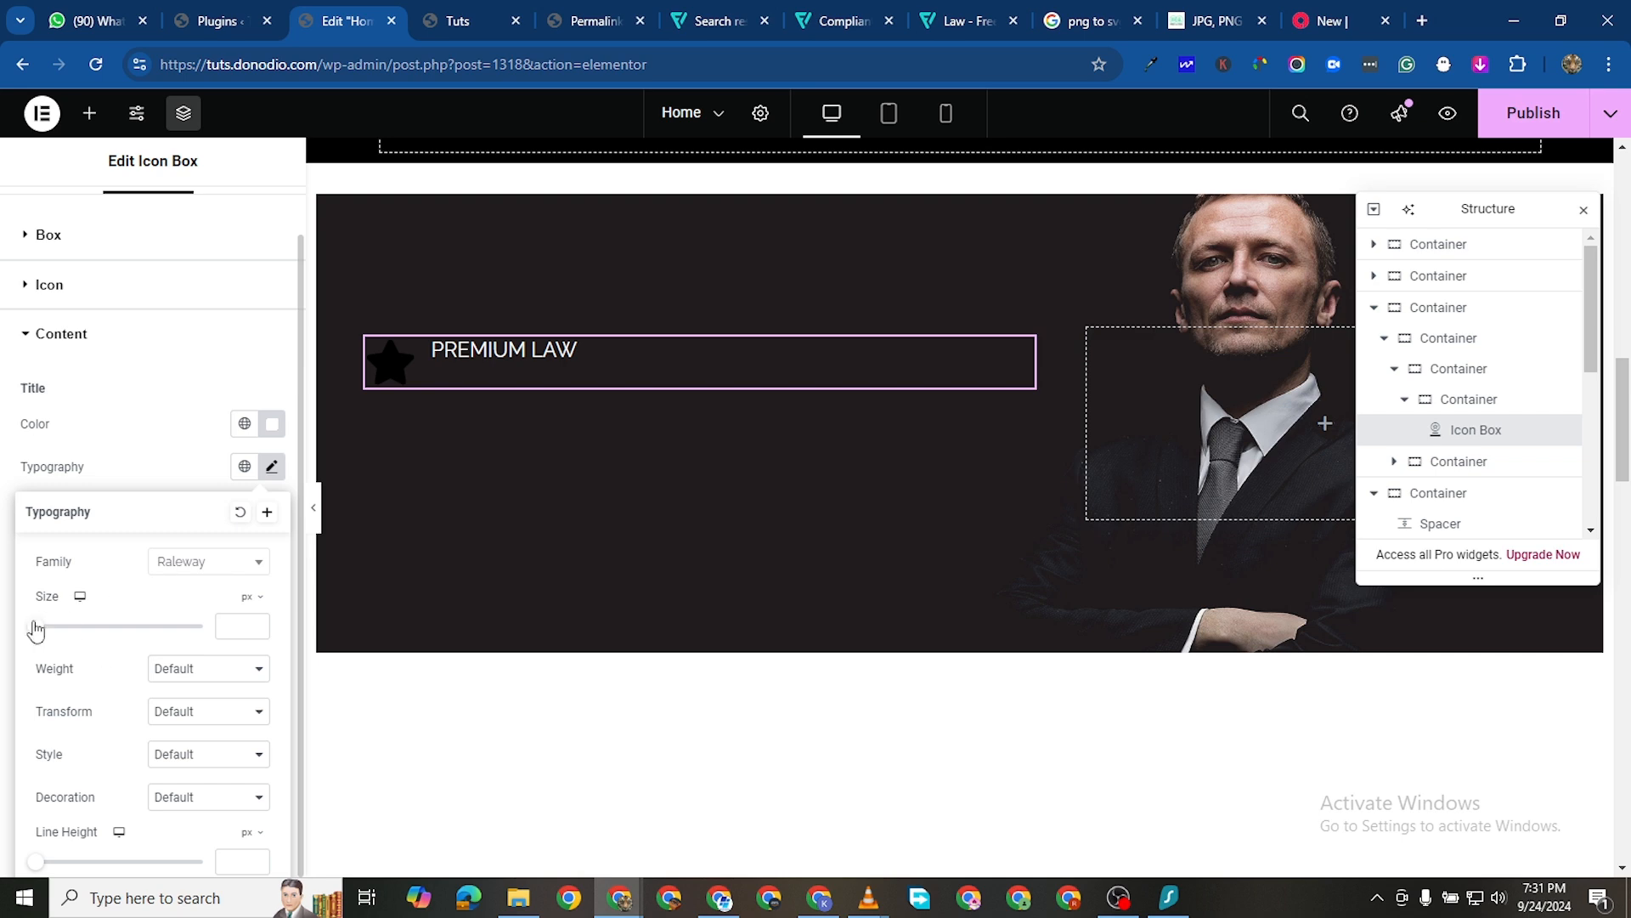
left_click_drag(36, 627, 69, 630)
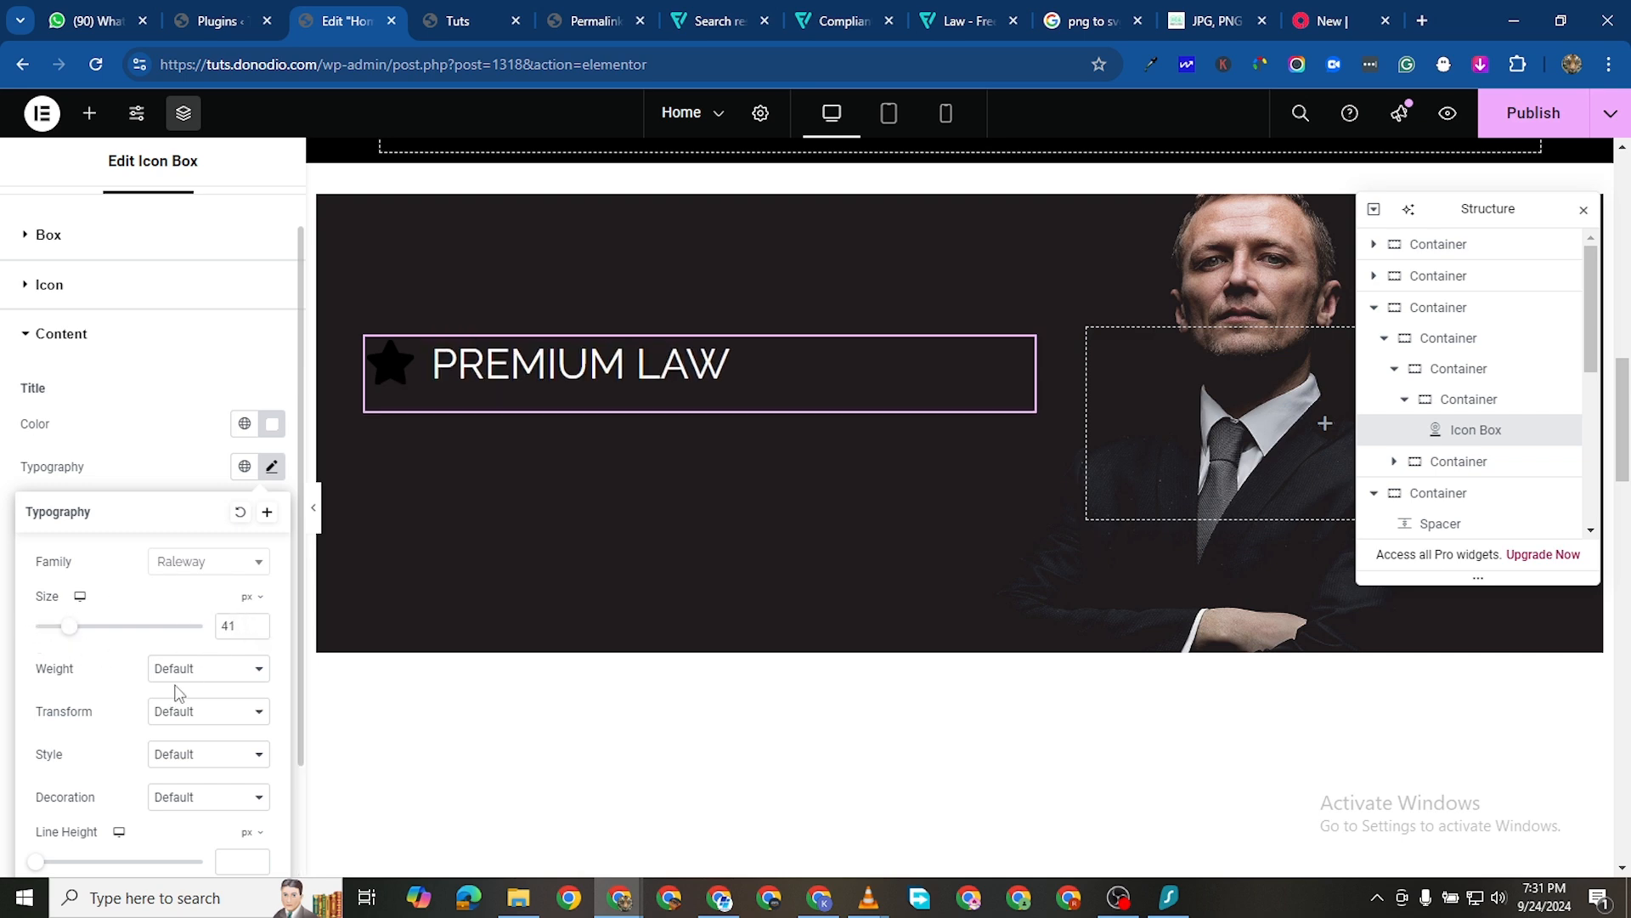
left_click(256, 621)
left_click(256, 621)
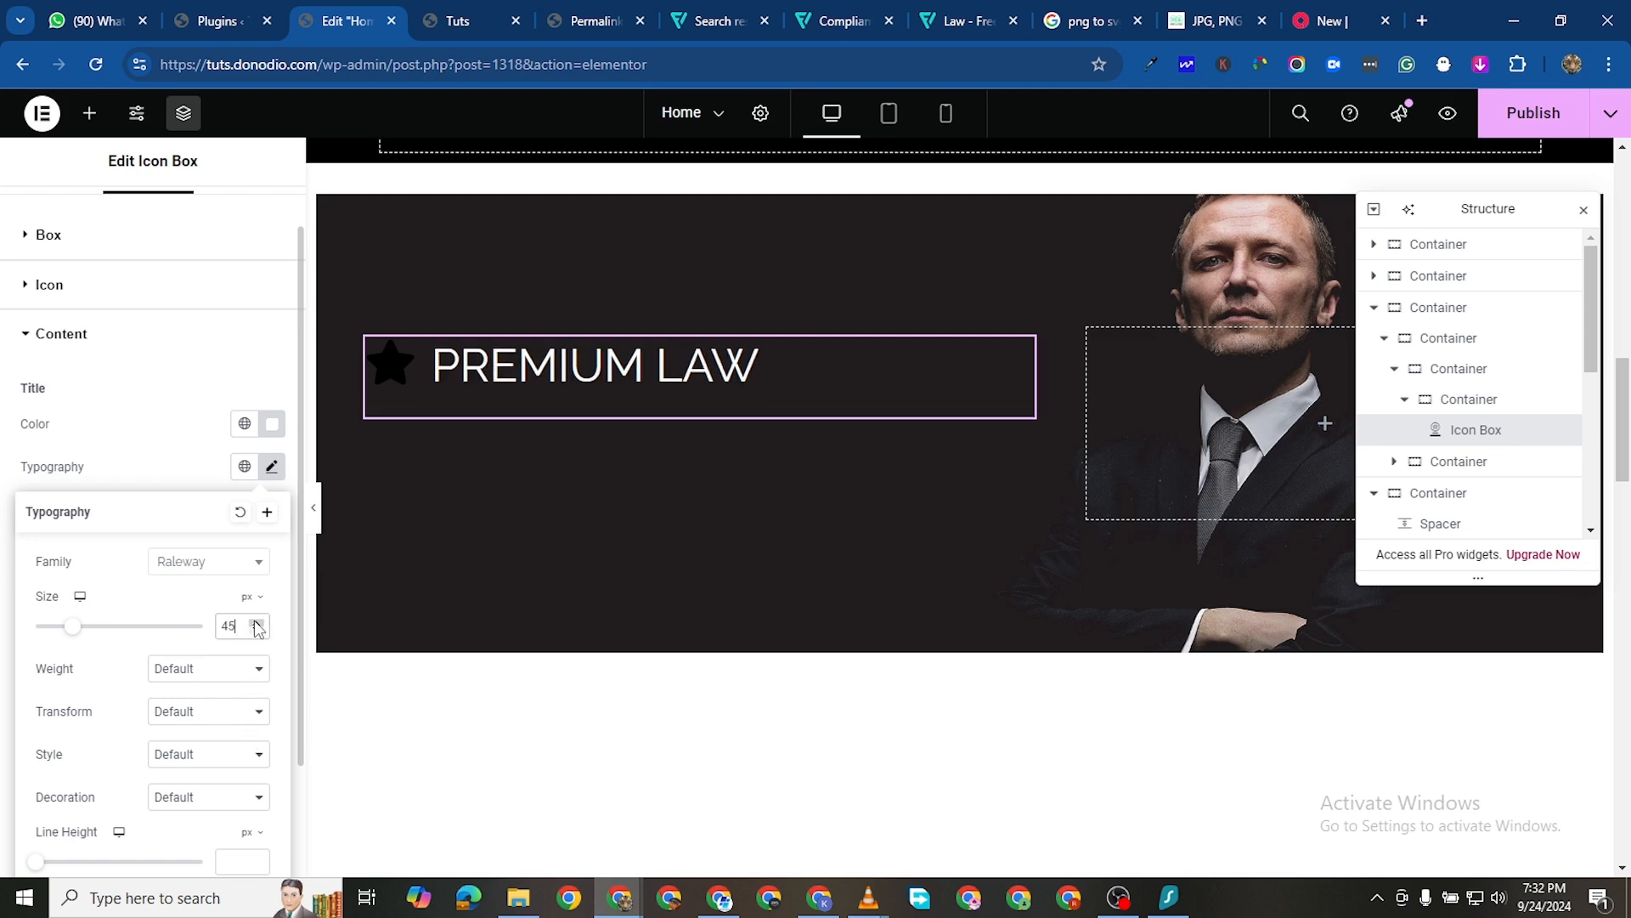
left_click(256, 621)
left_click(256, 622)
left_click(255, 622)
left_click(223, 672)
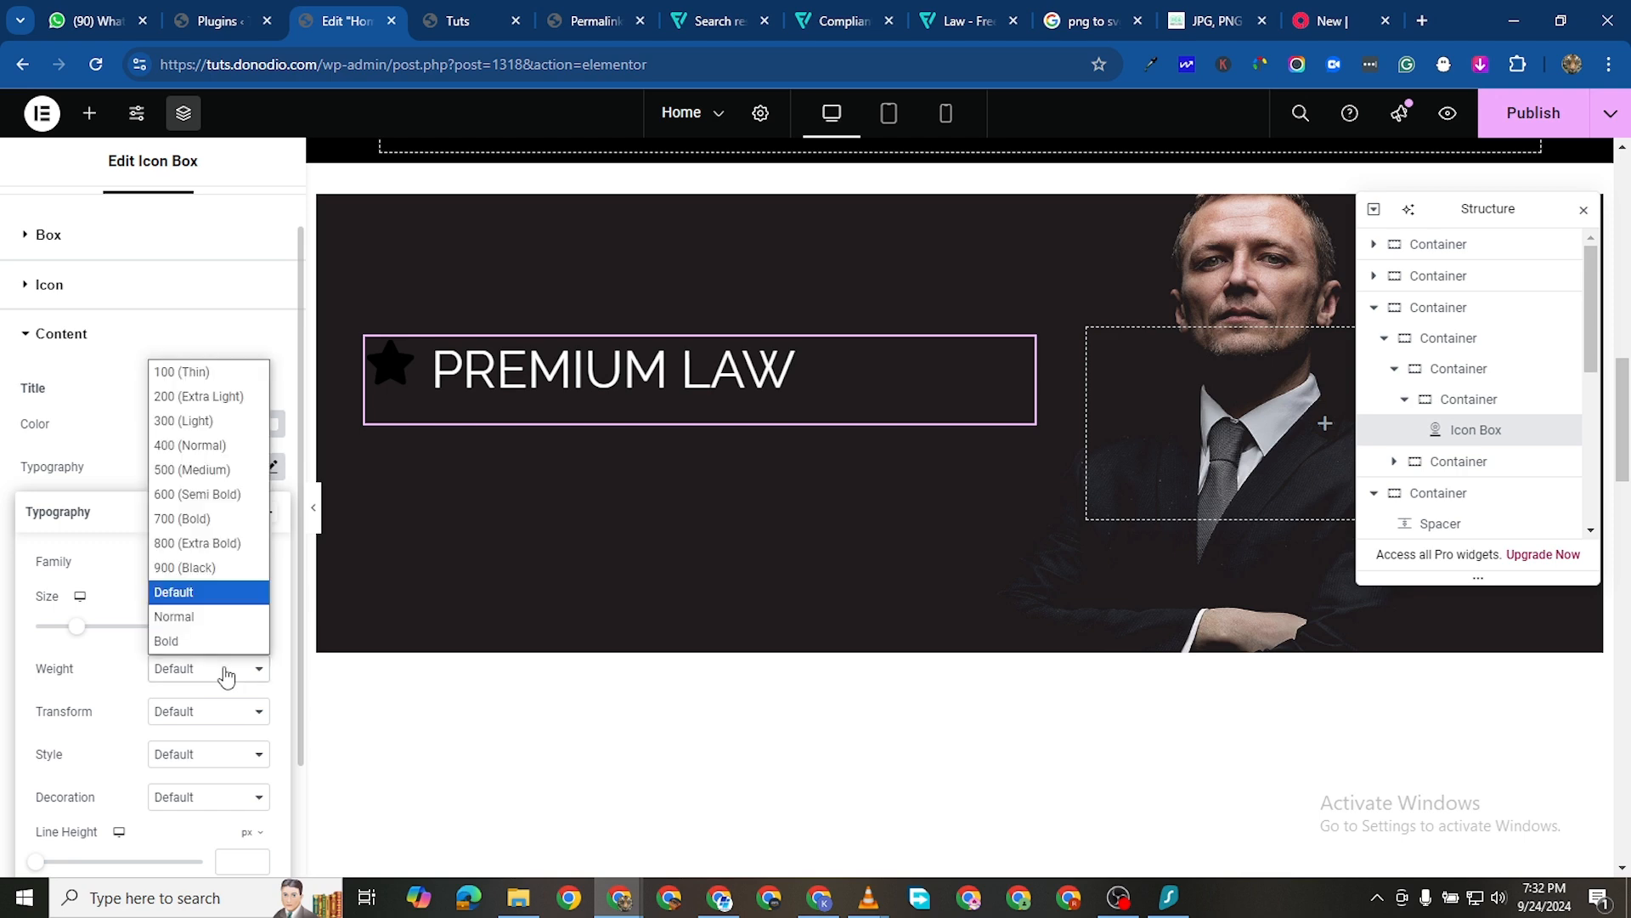
left_click(212, 494)
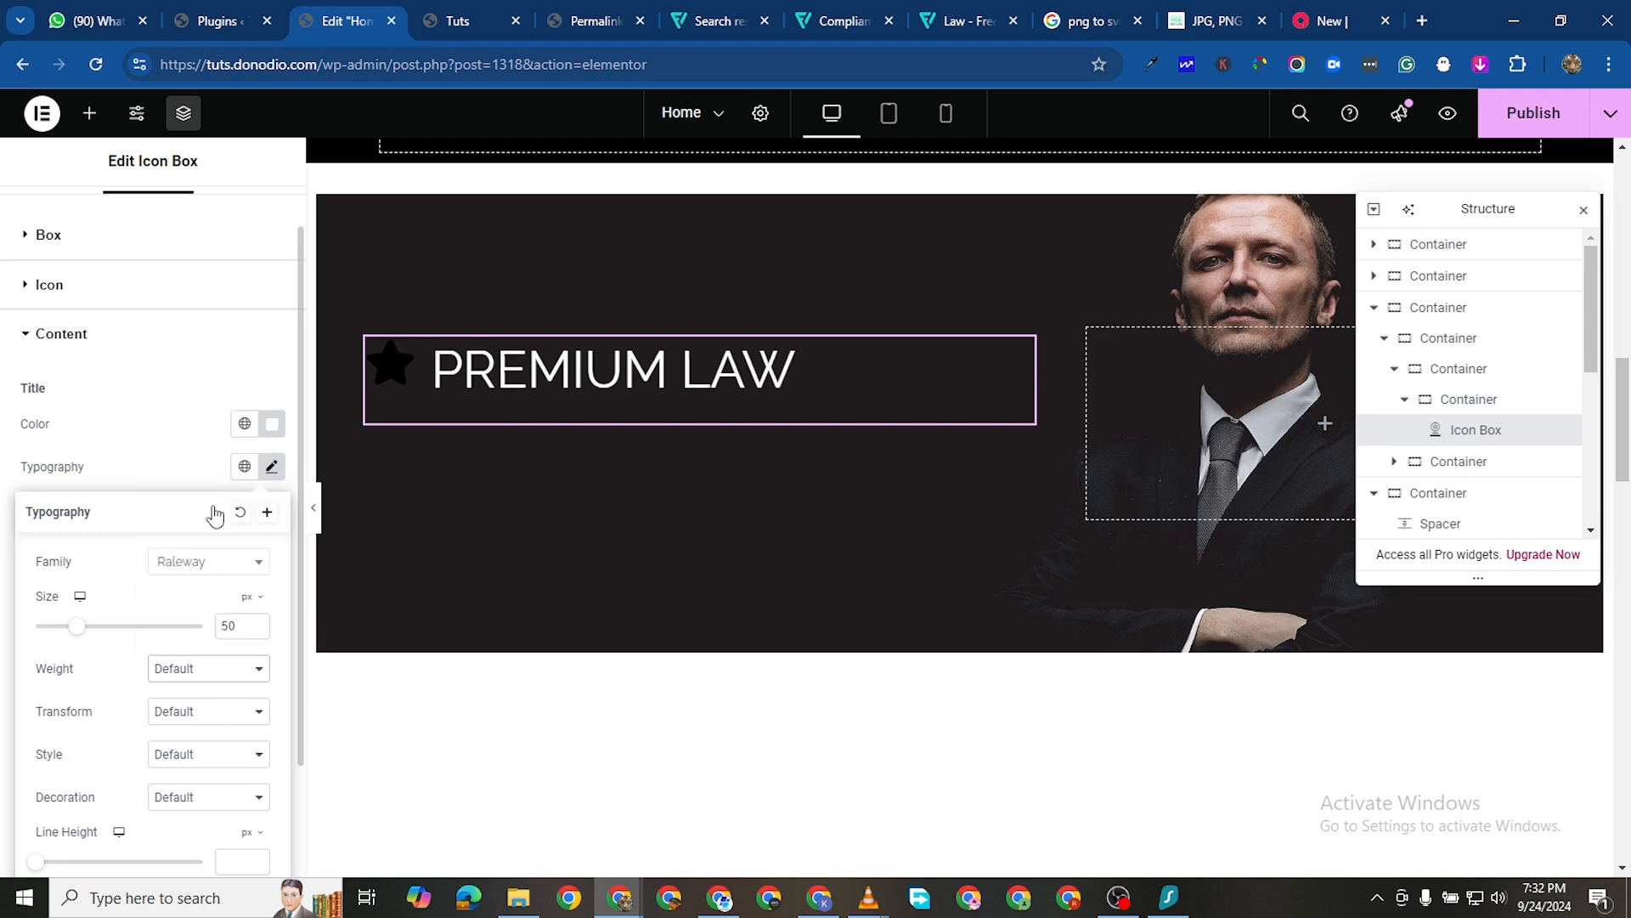
Set the icon box title's letter spacing to 3 px and its font size to 60 px
scroll(187, 667, "down", 1)
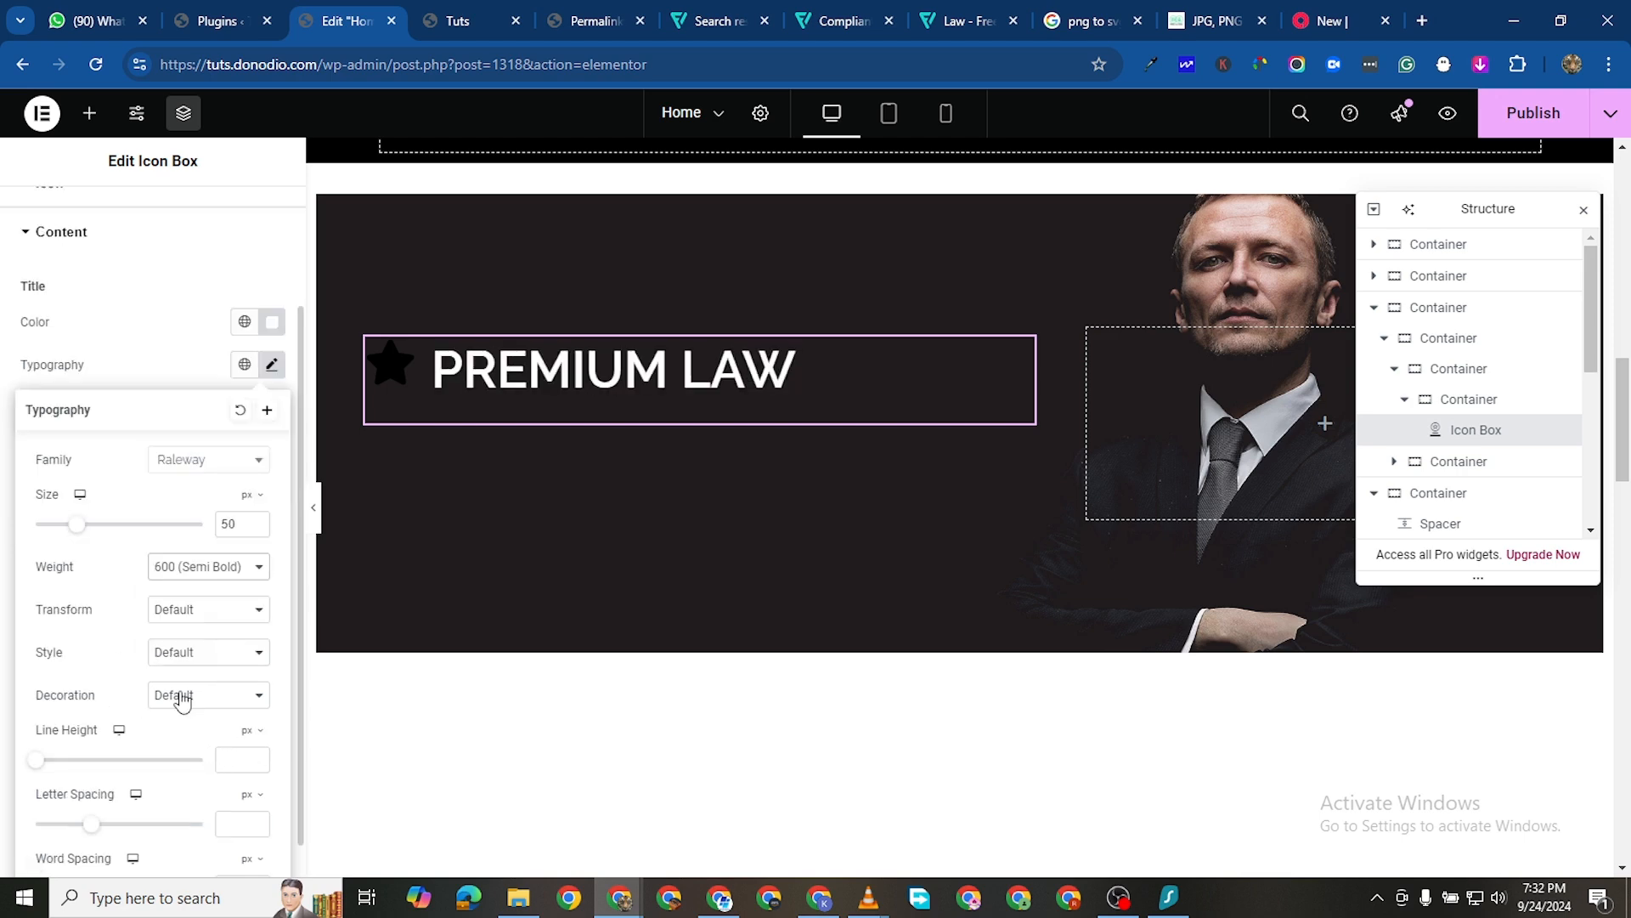
scroll(209, 757, "down", 1)
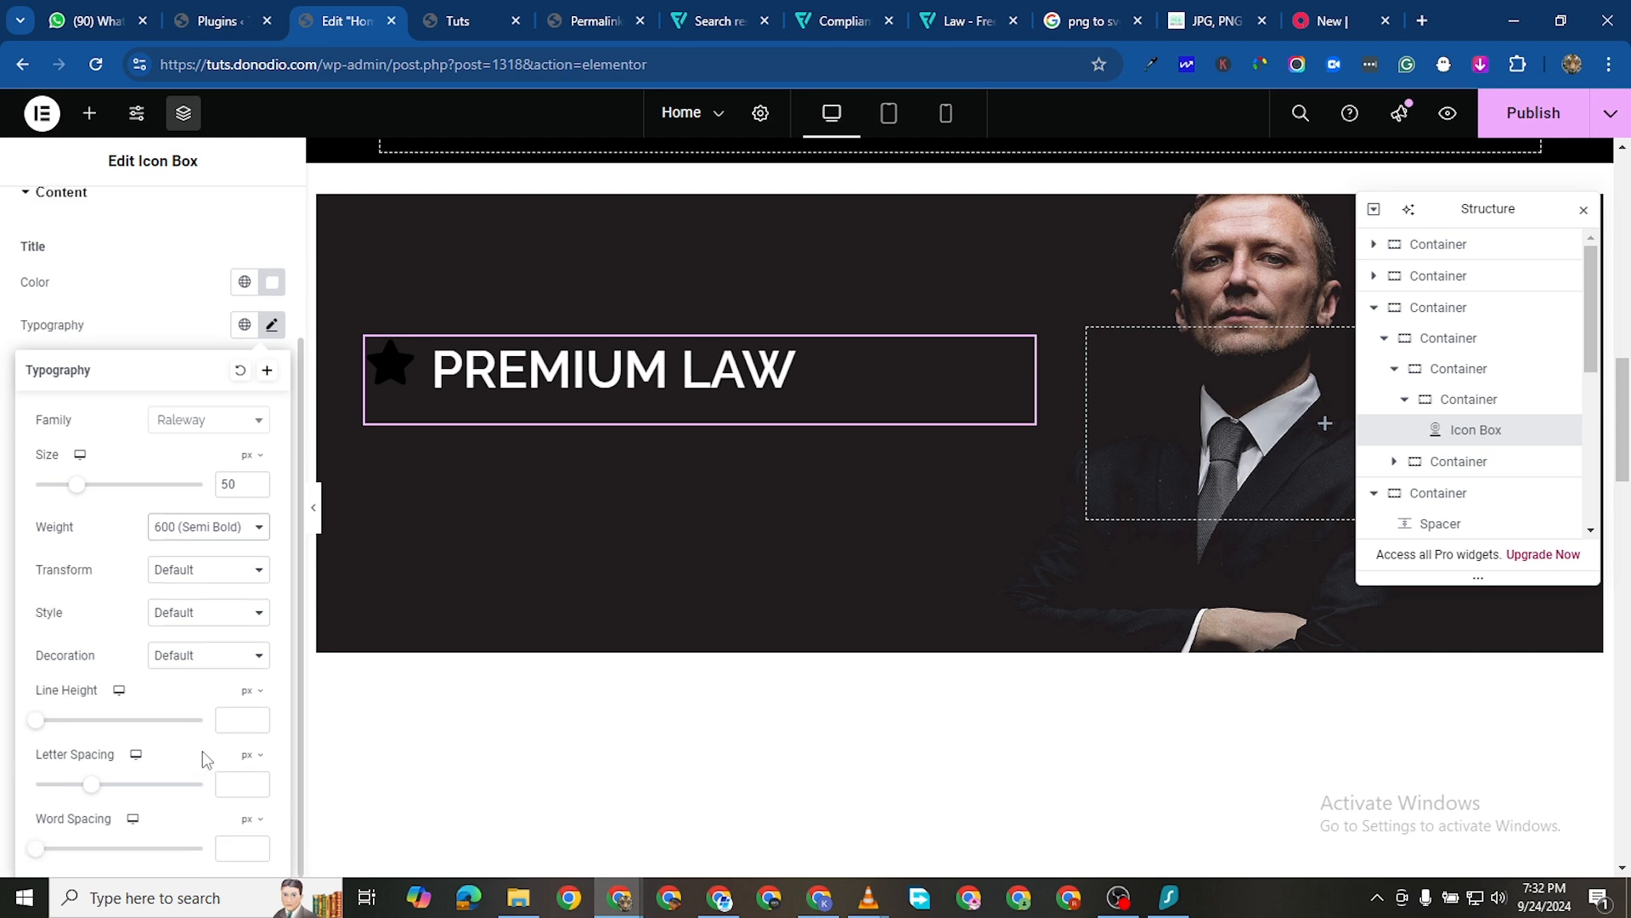
left_click(256, 781)
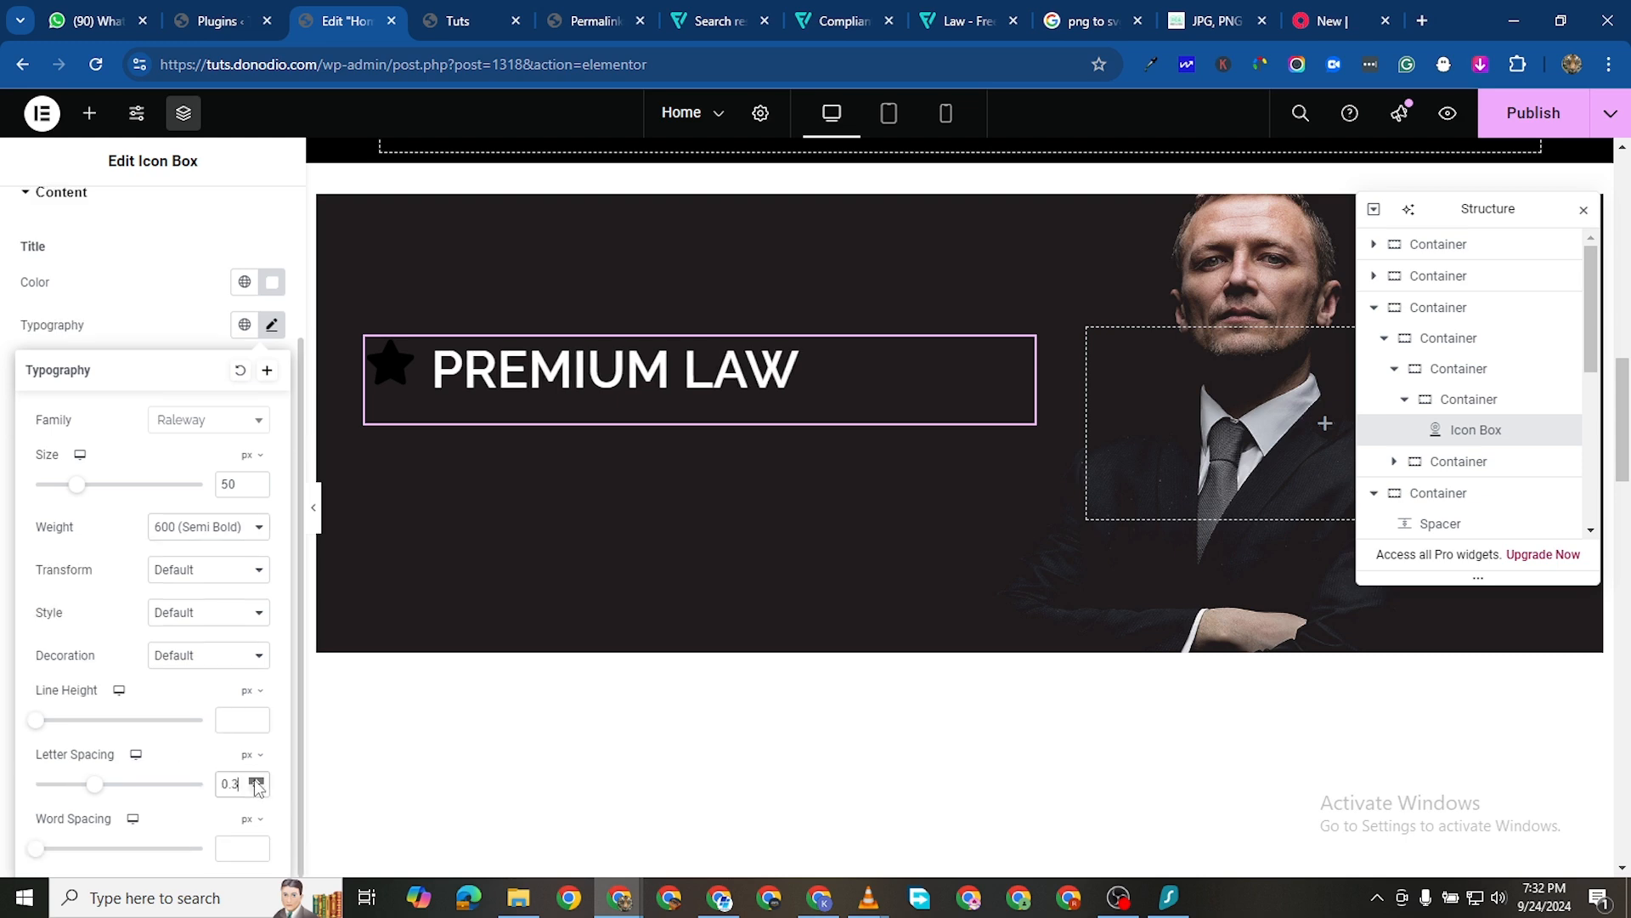
left_click_drag(256, 785, 258, 787)
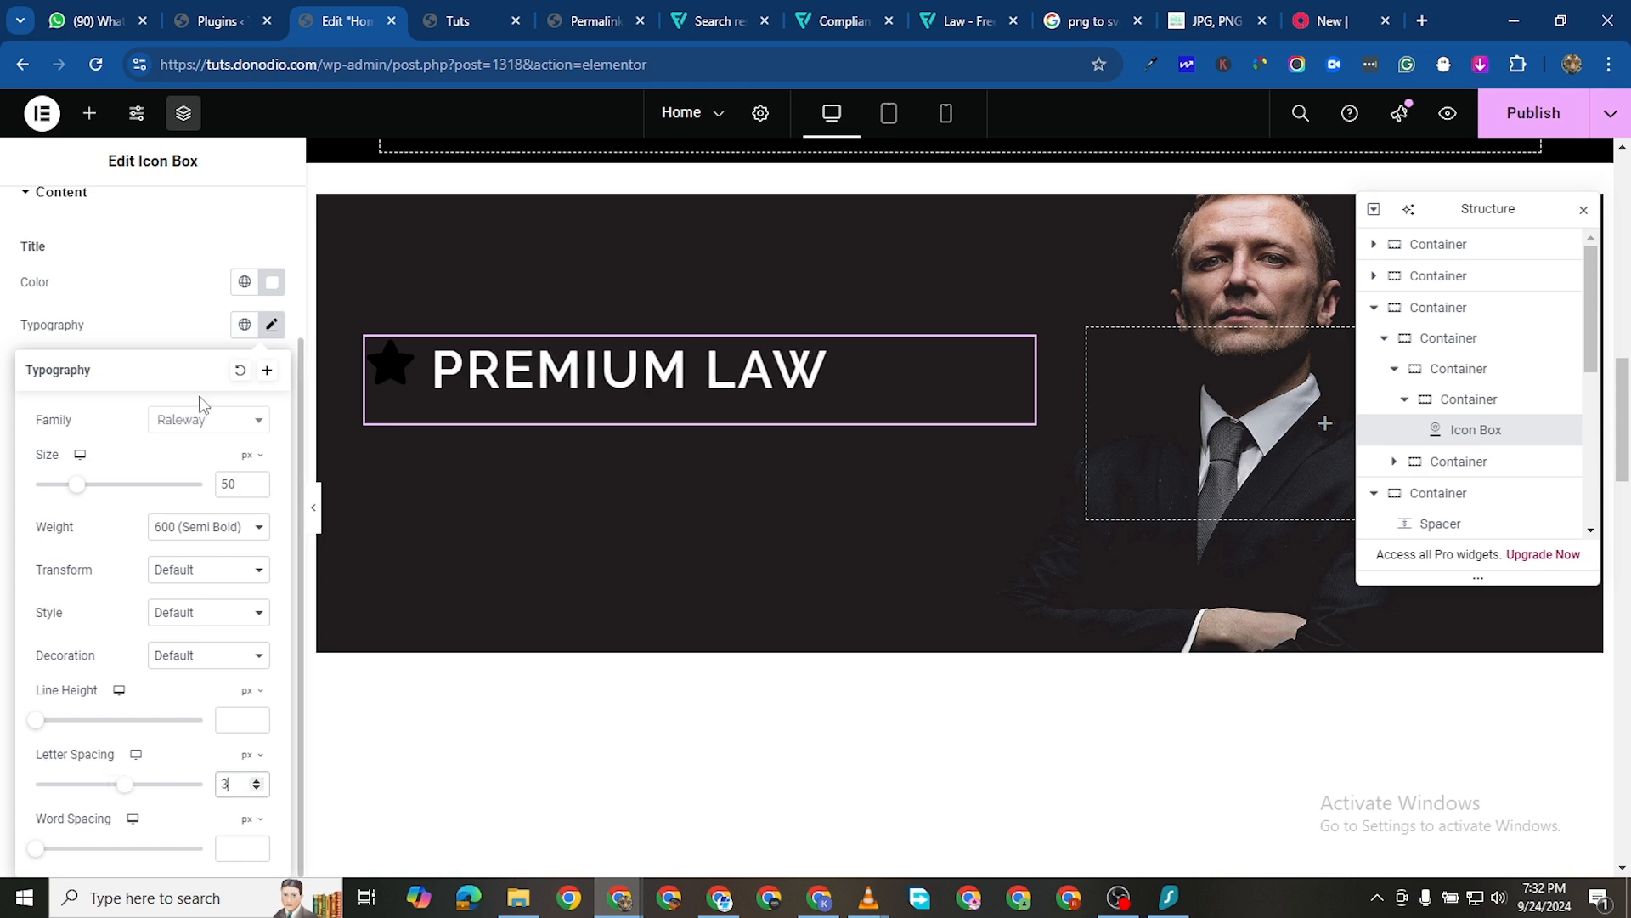
left_click_drag(256, 482, 255, 483)
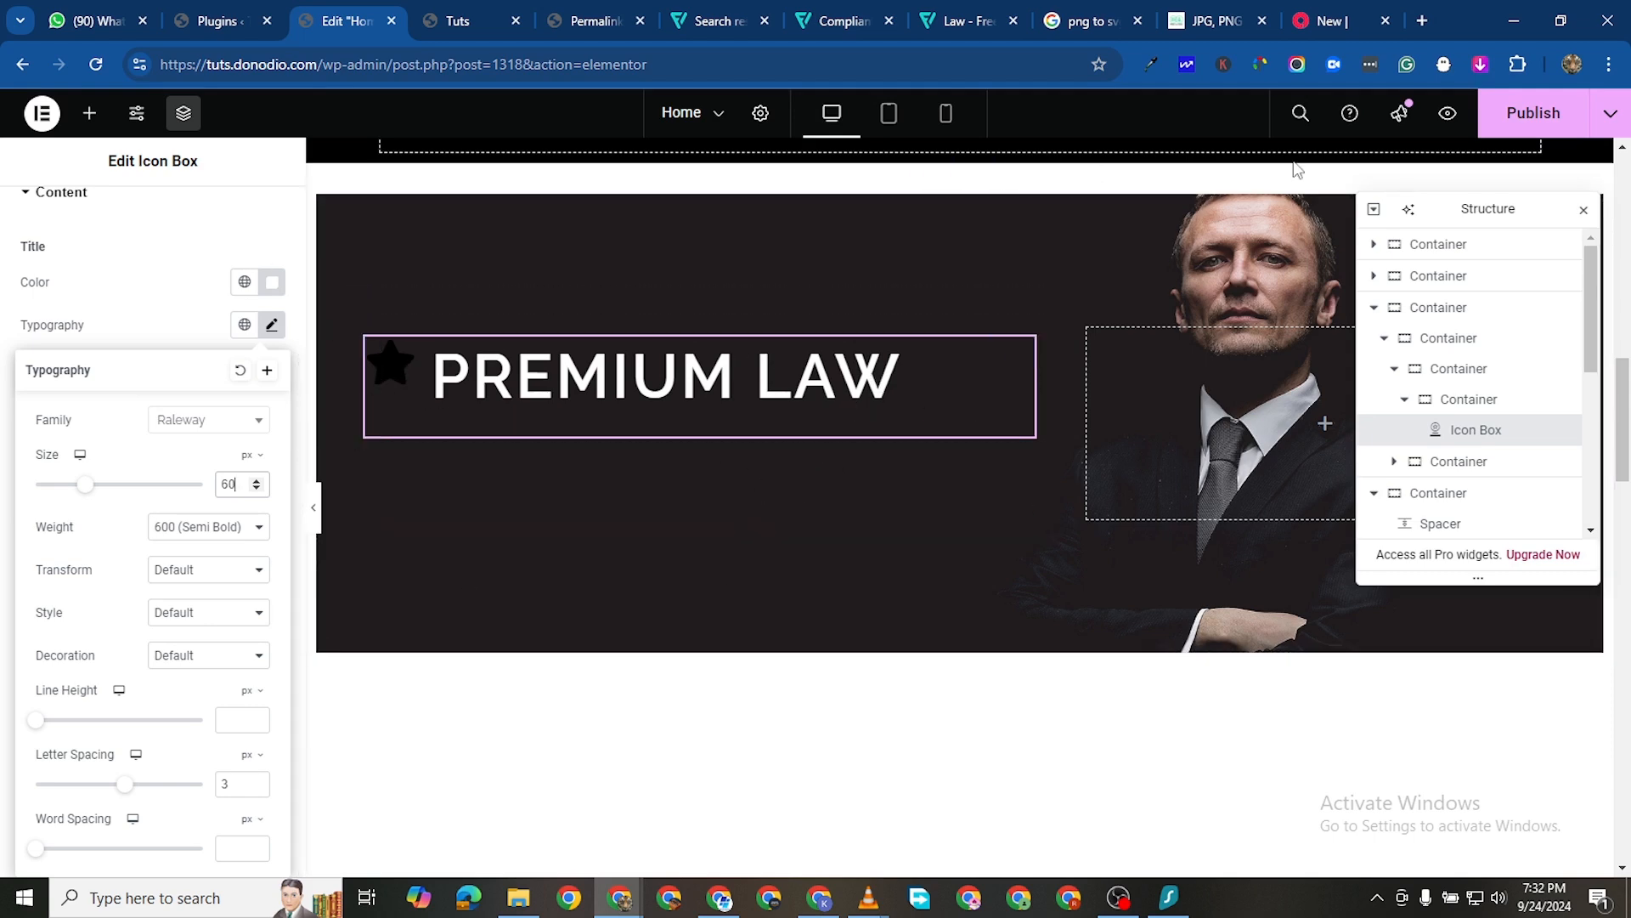
scroll(60, 204, "up", 3)
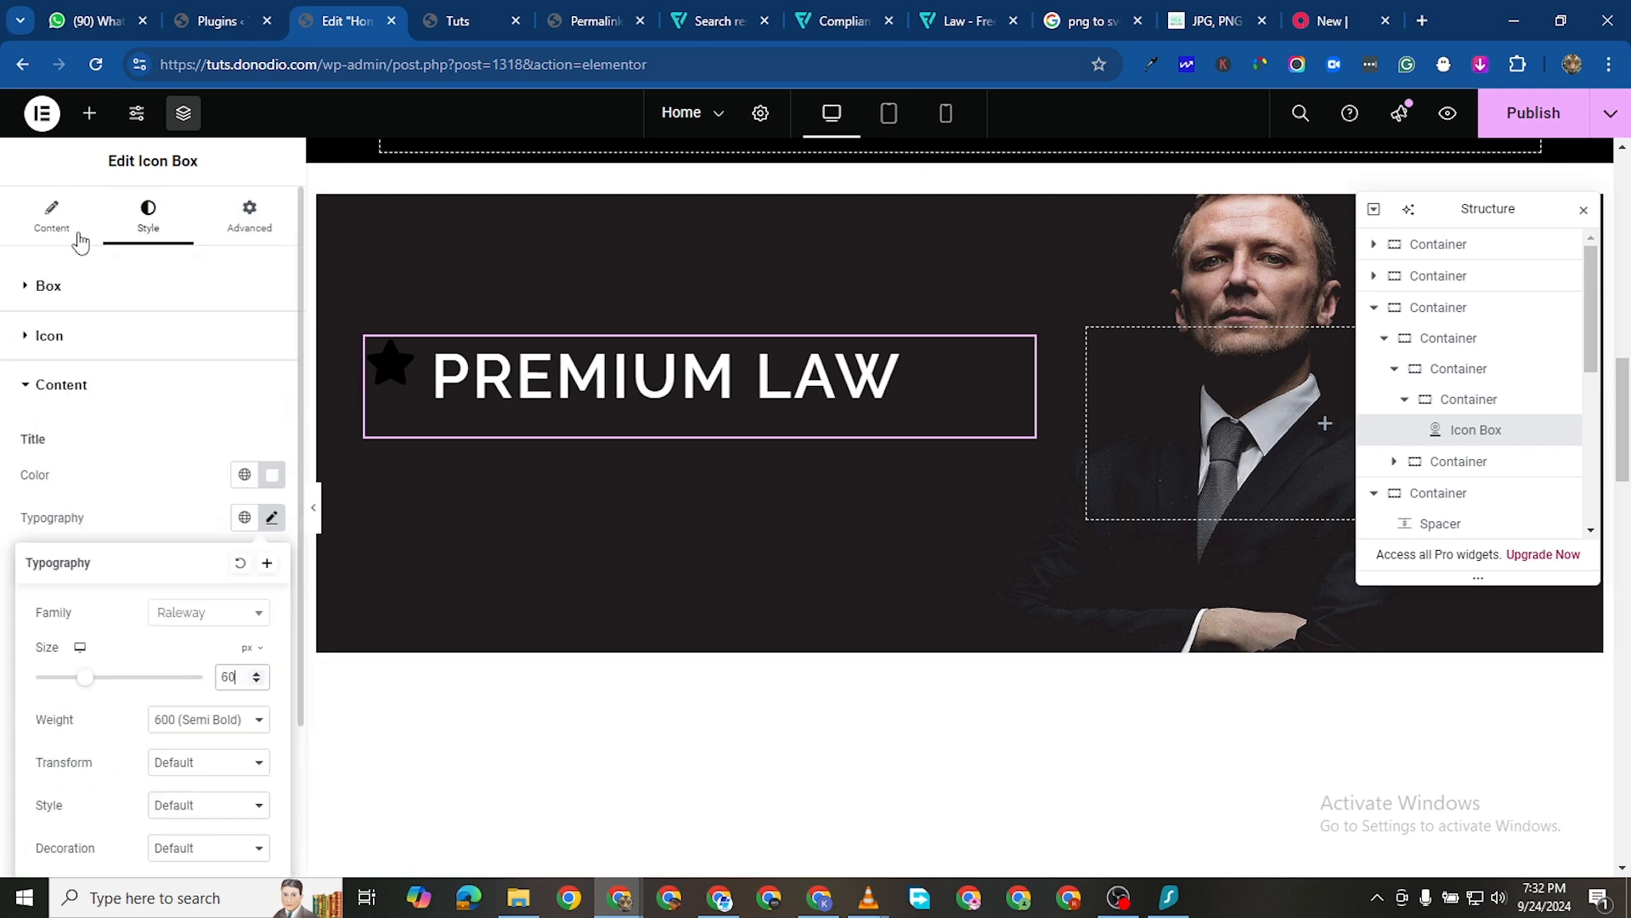
Enable unfiltered file uploads and replace the star icon with the image2vector SVG uploaded from the Downloads folder
left_click(51, 218)
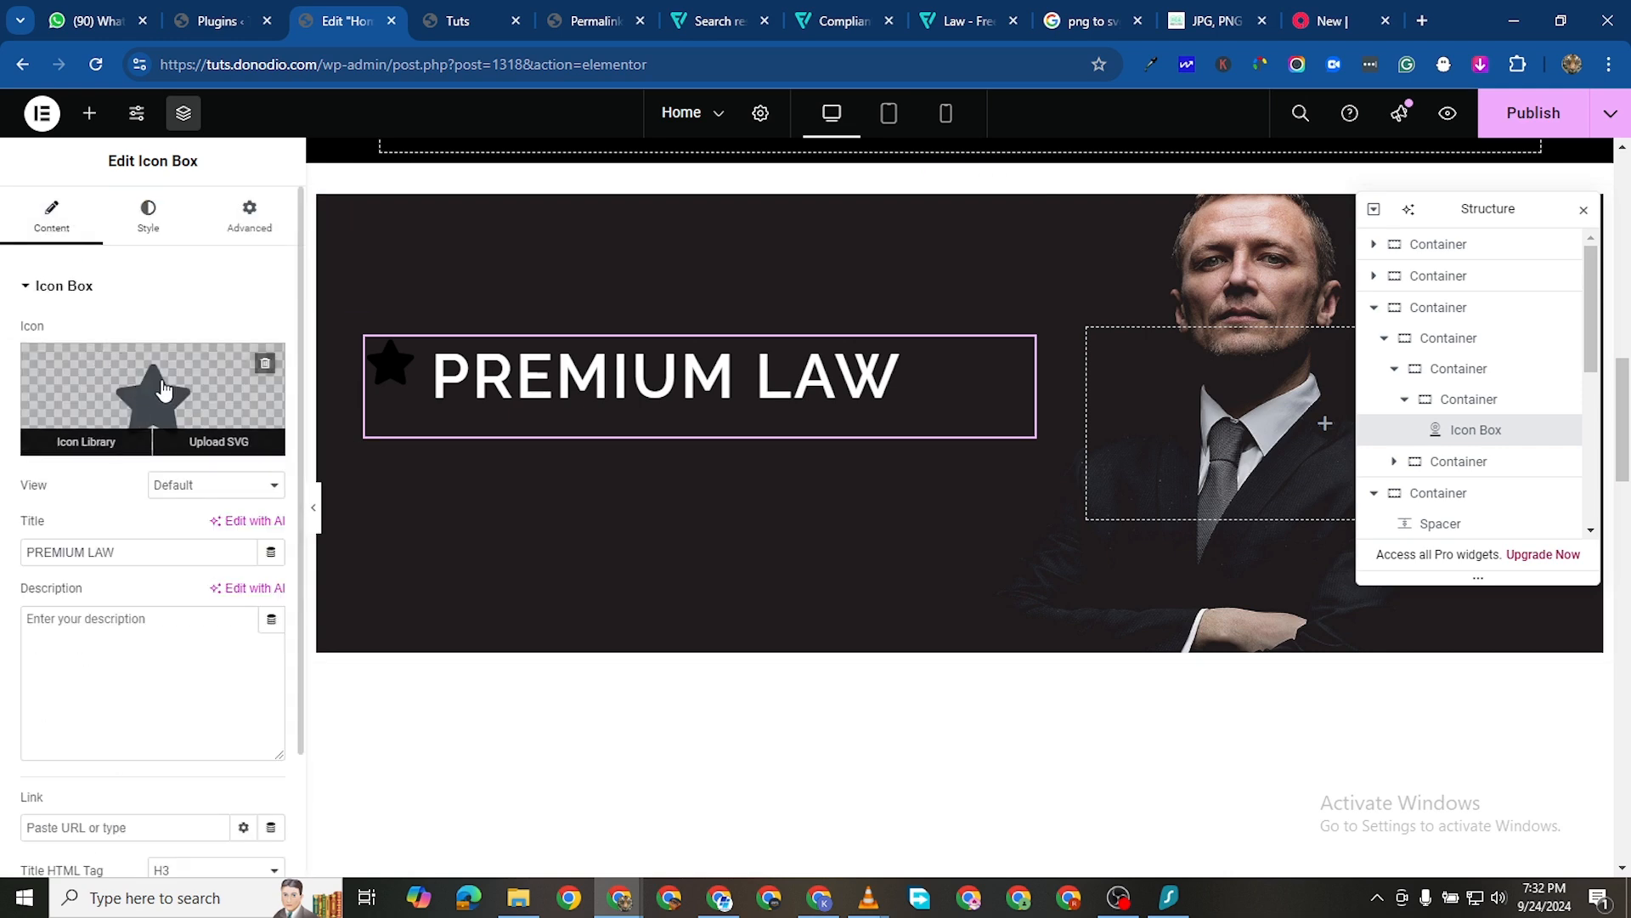
left_click(211, 442)
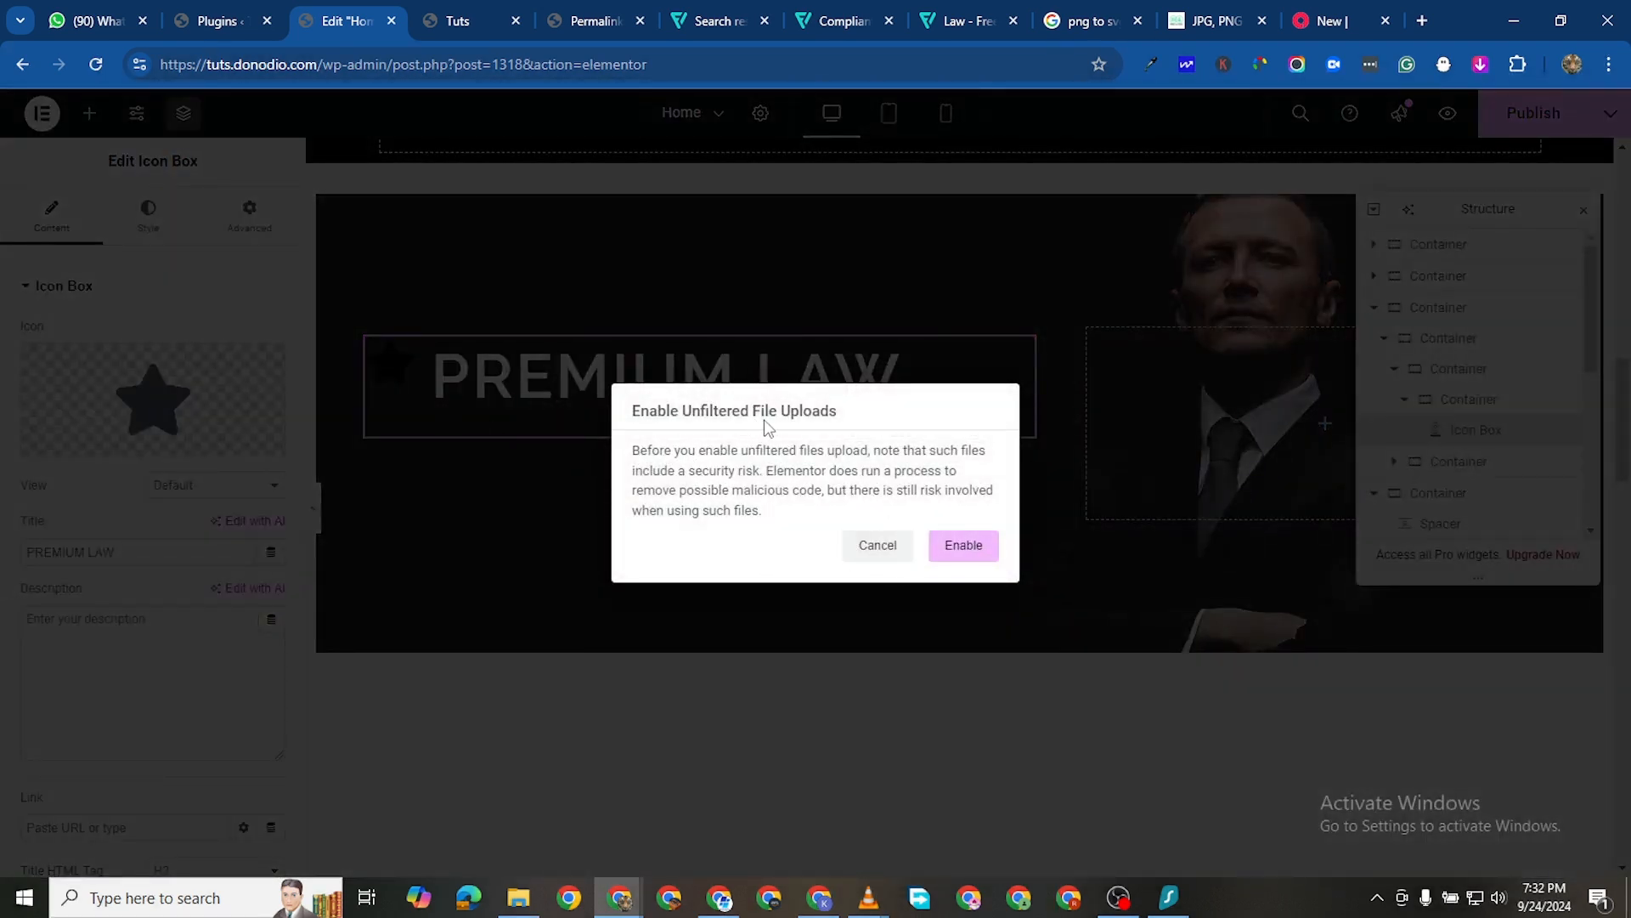
left_click(963, 549)
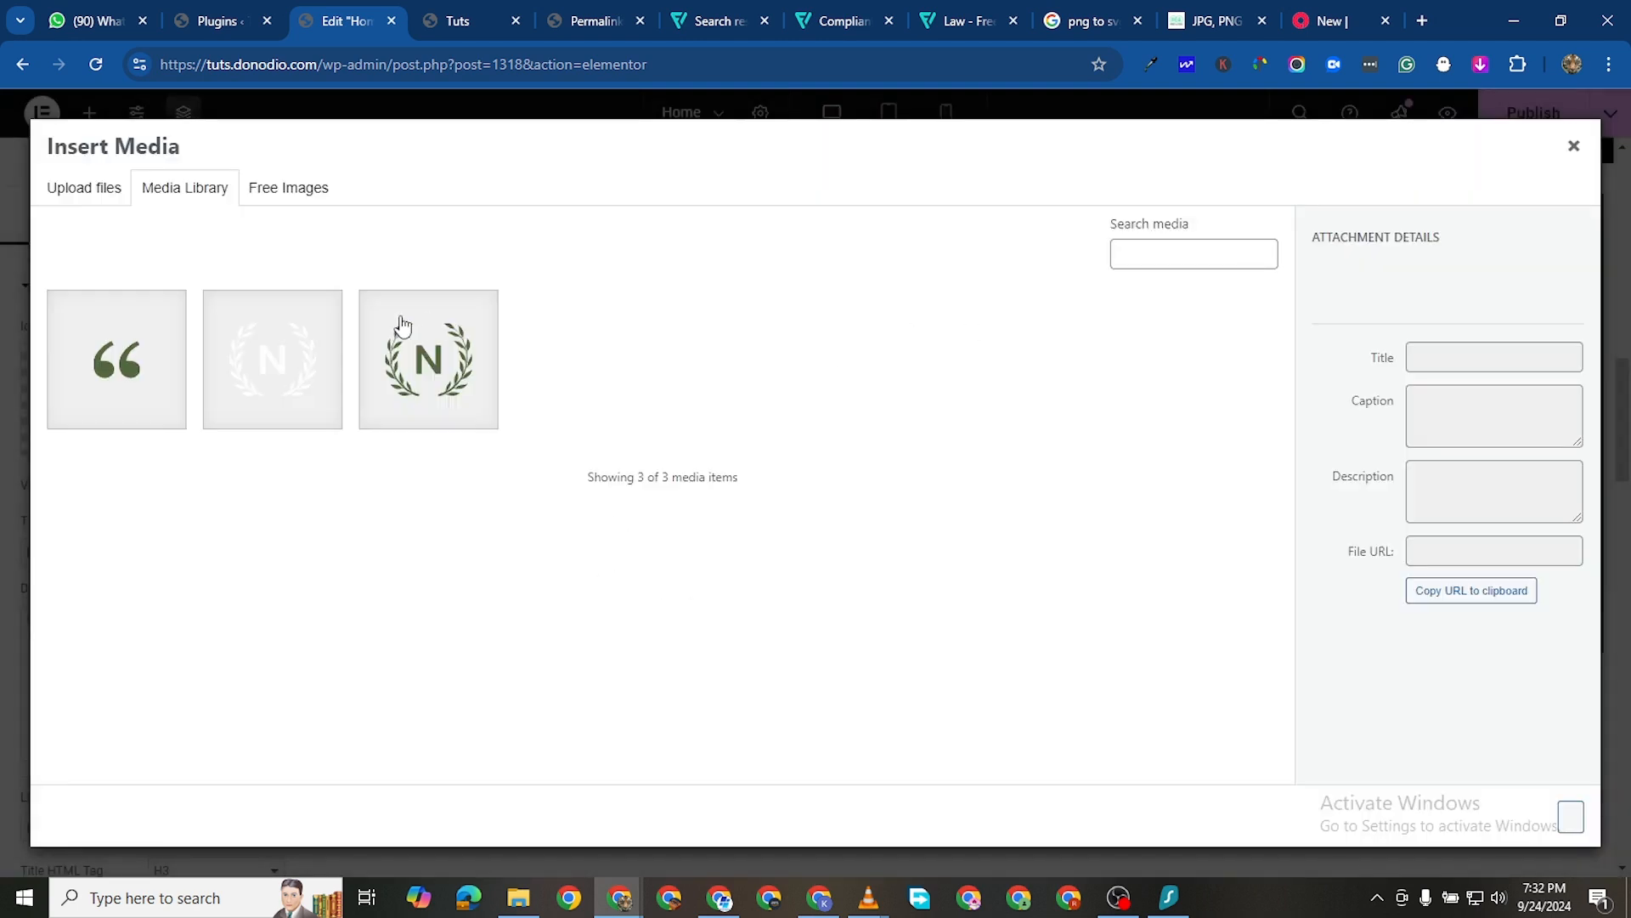
left_click(61, 186)
left_click(795, 481)
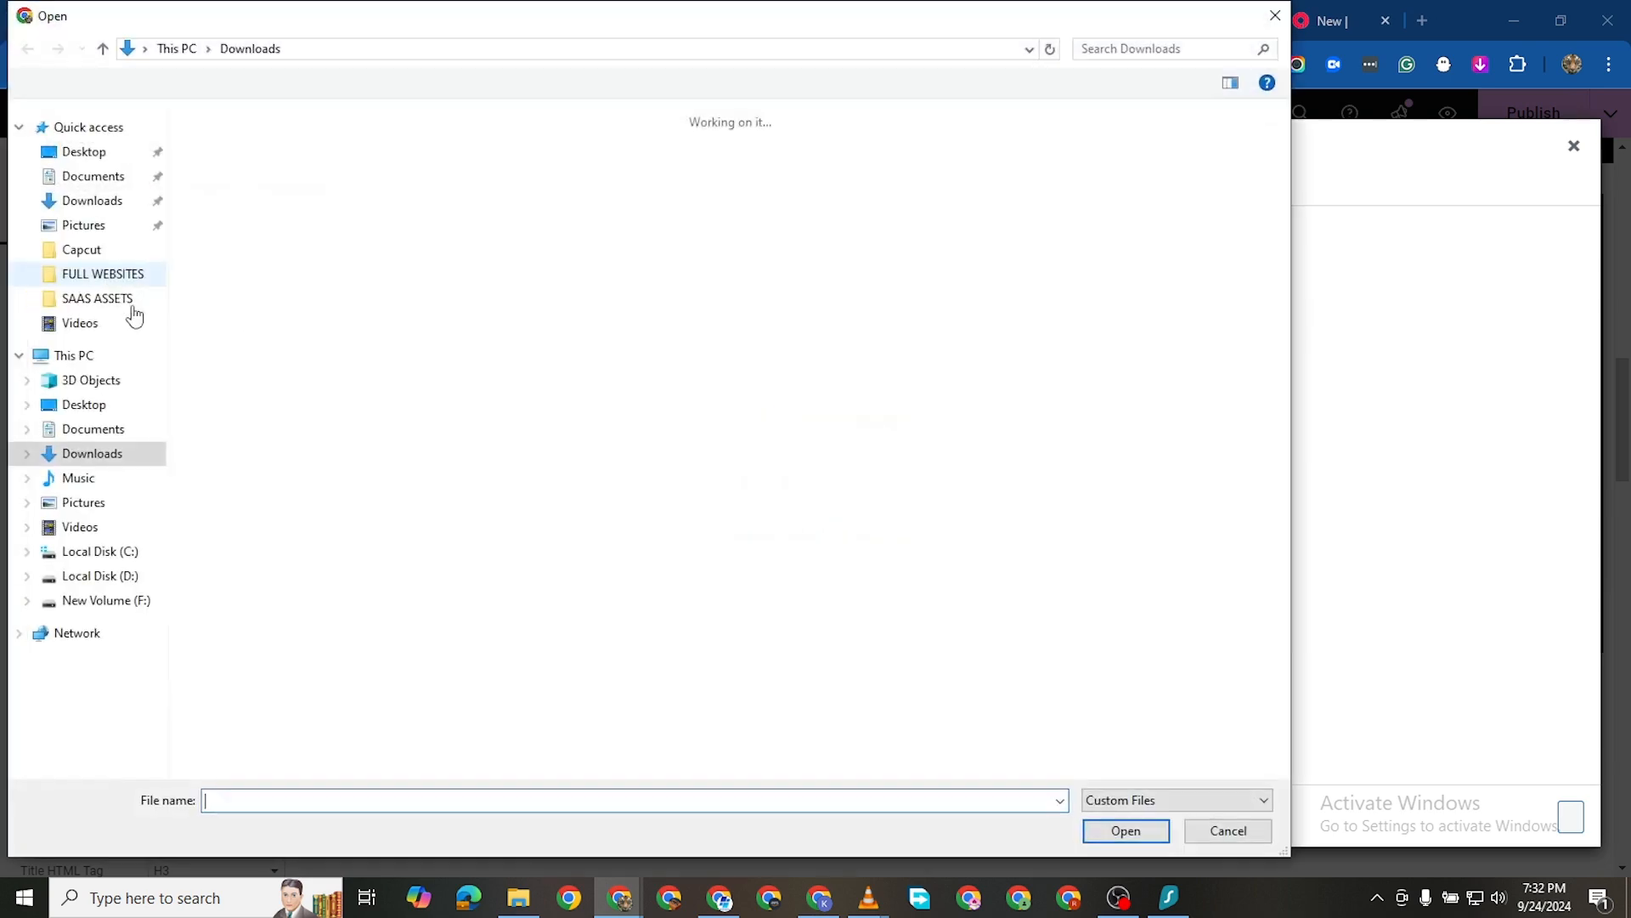
left_click(236, 195)
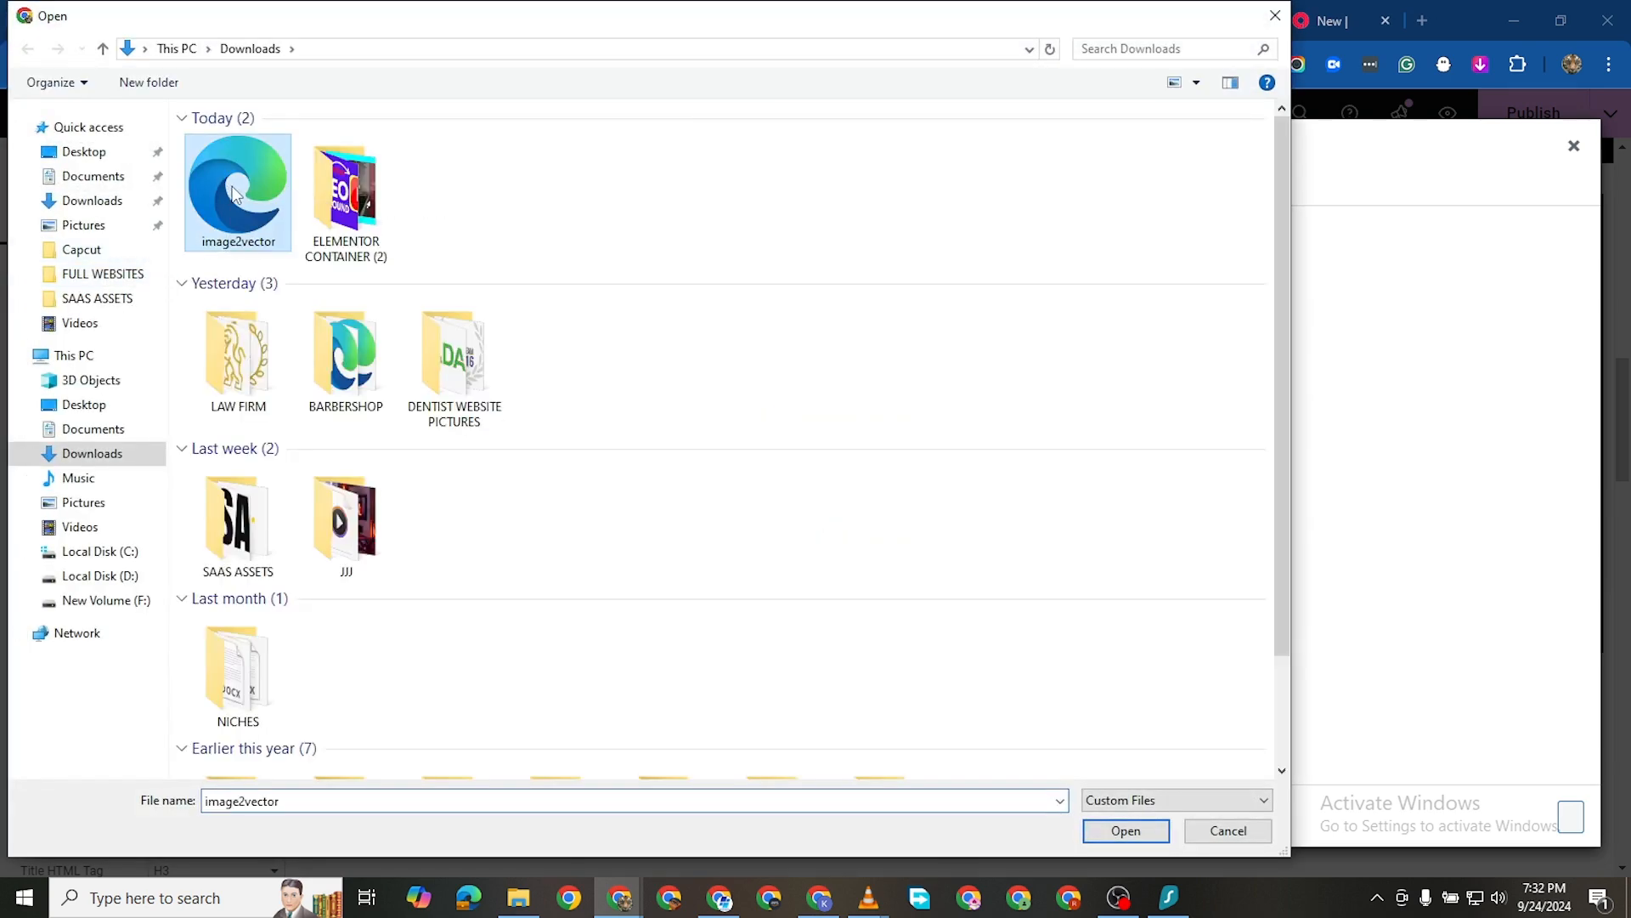
left_click(1126, 830)
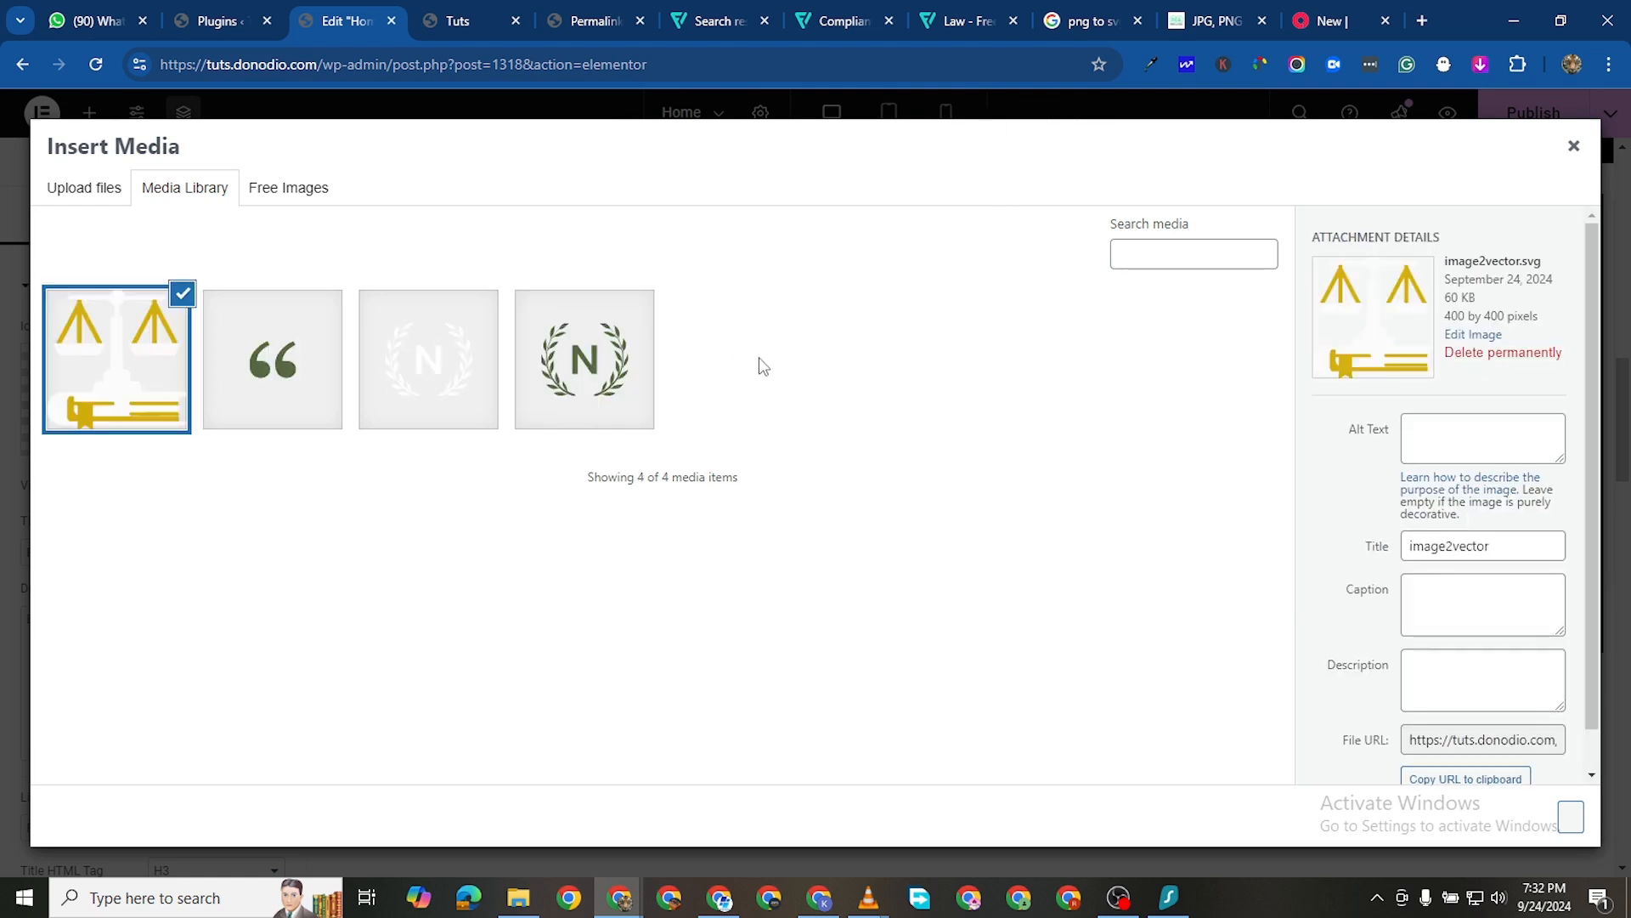
left_click(1571, 821)
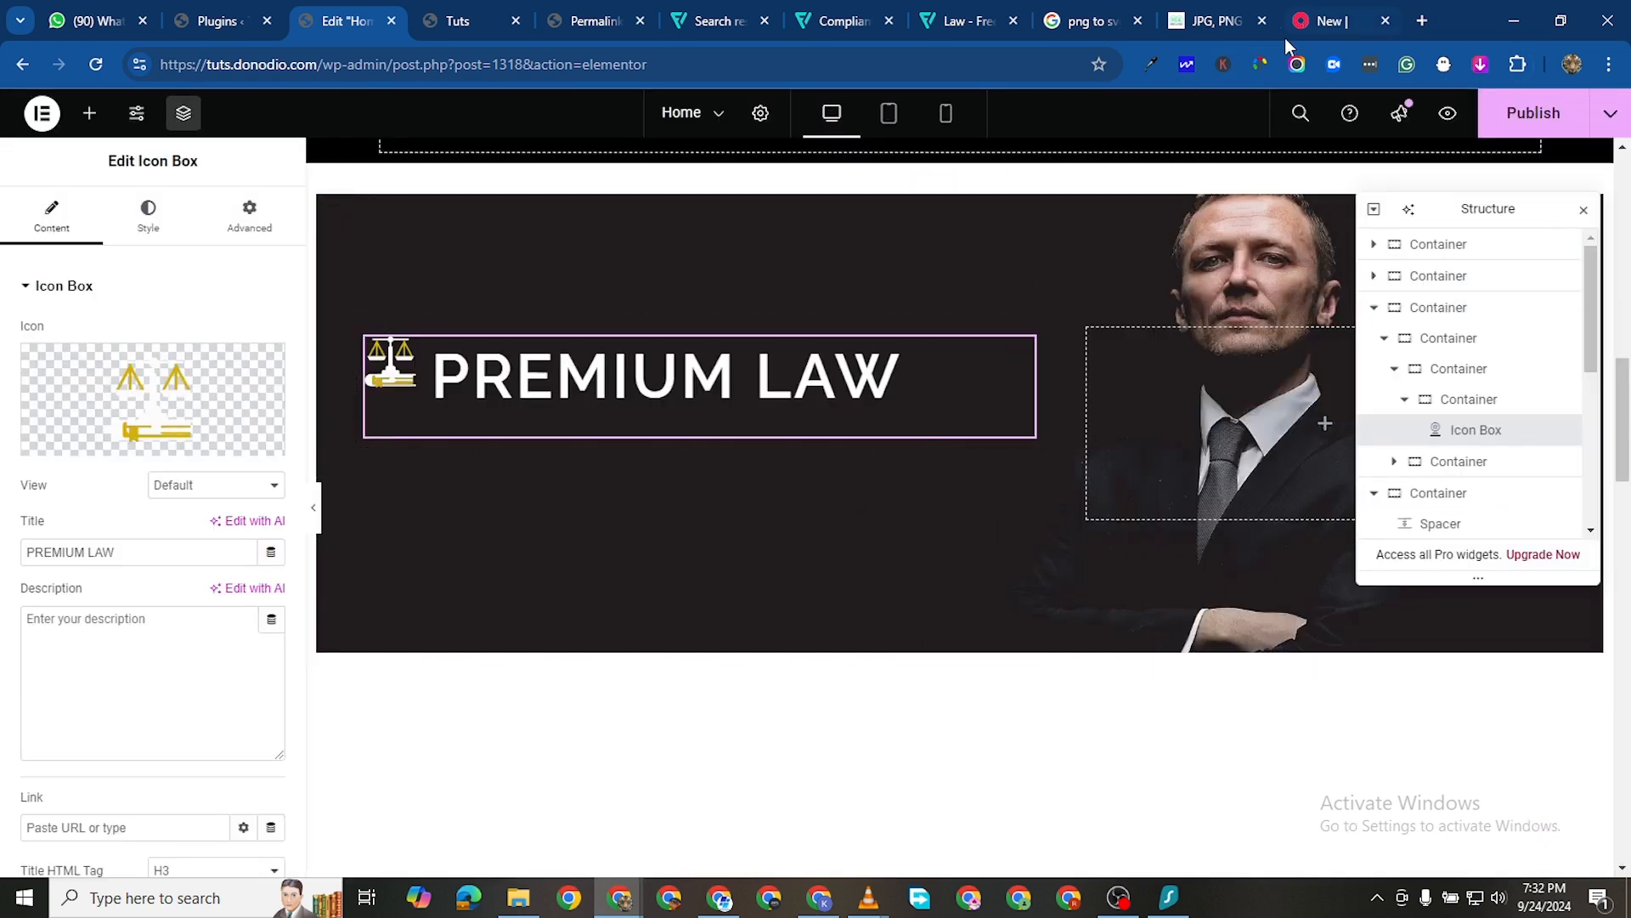
Review the PNG-to-SVG converter page and the Flaticon law search, closing the two spare icon pages, and return to the Home page editor
left_click(1206, 32)
scroll(728, 376, "up", 8)
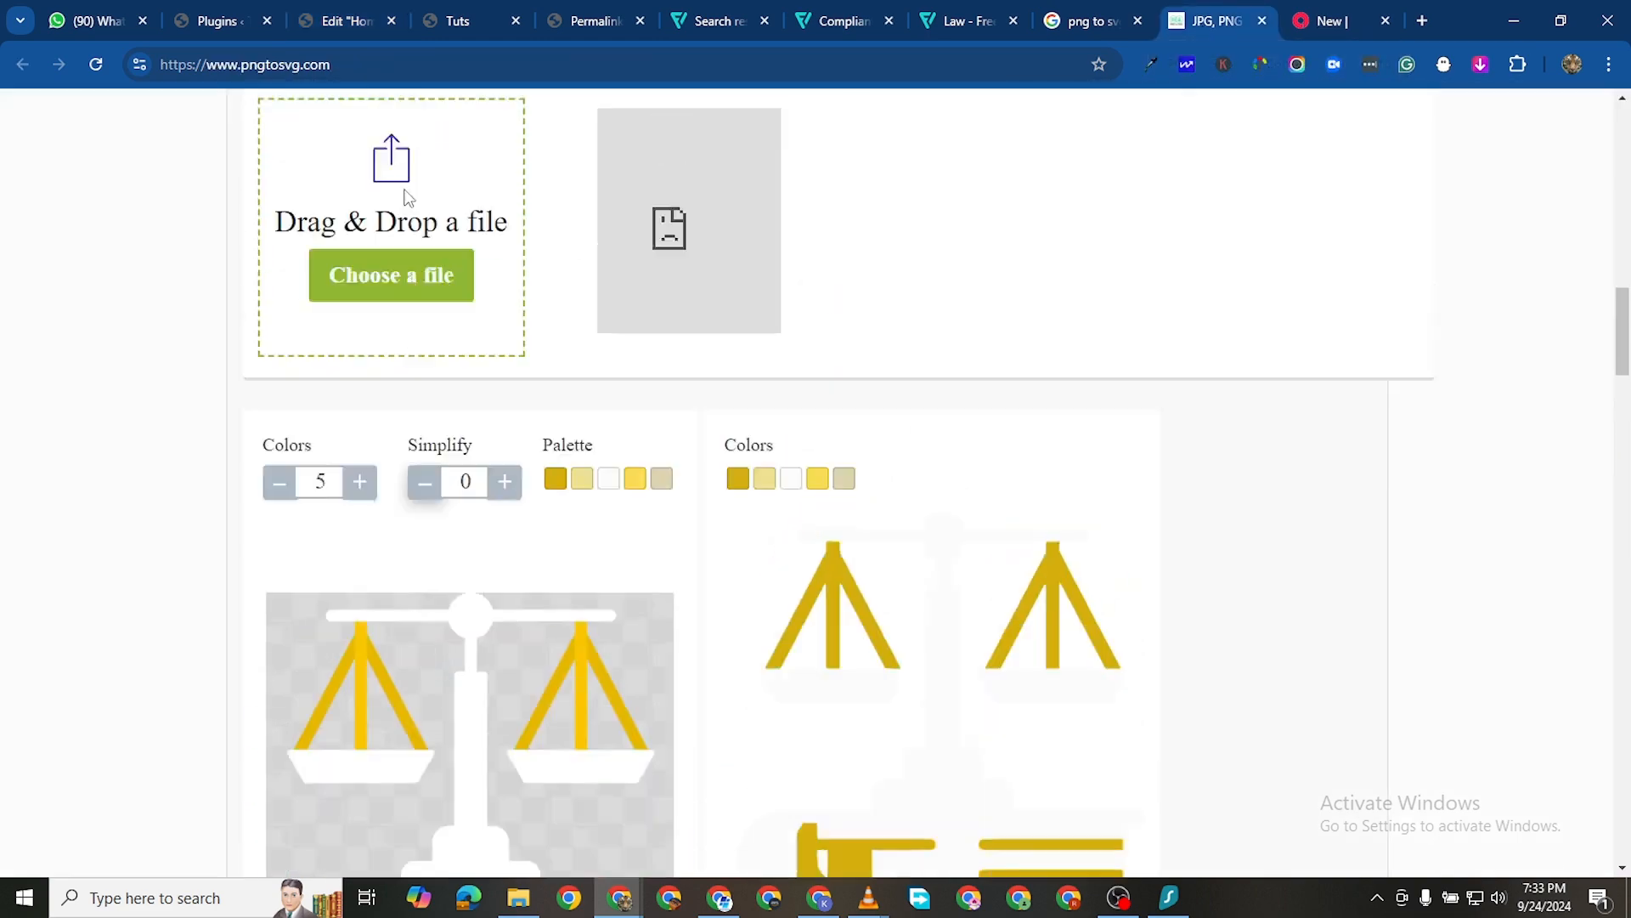
scroll(444, 232, "up", 3)
scroll(458, 432, "down", 10)
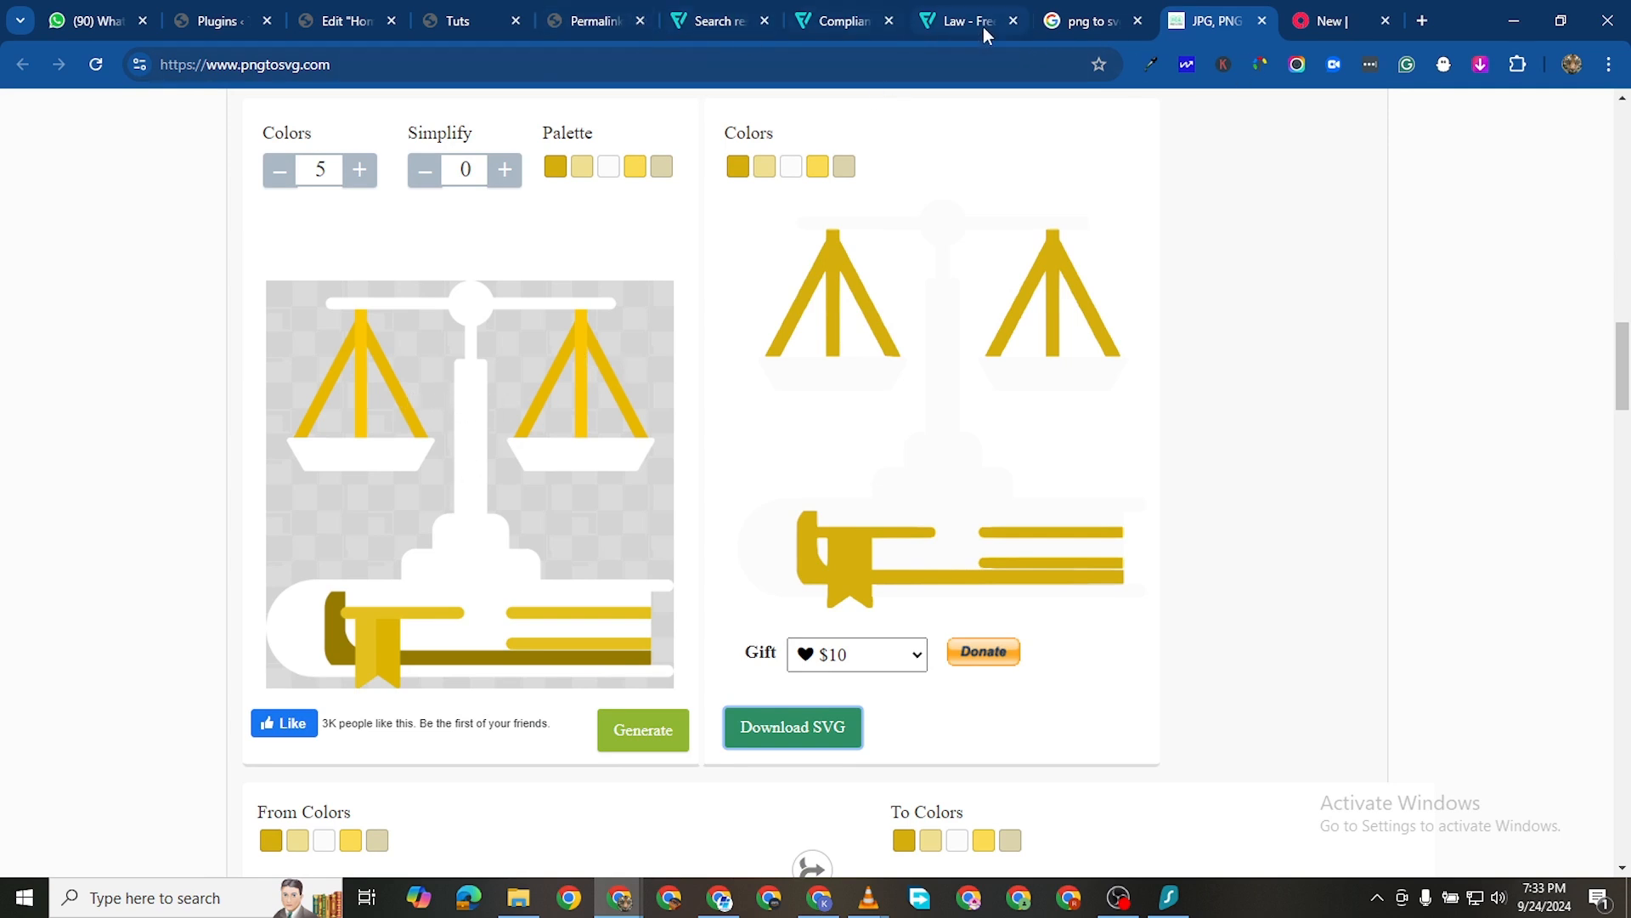
left_click(1013, 21)
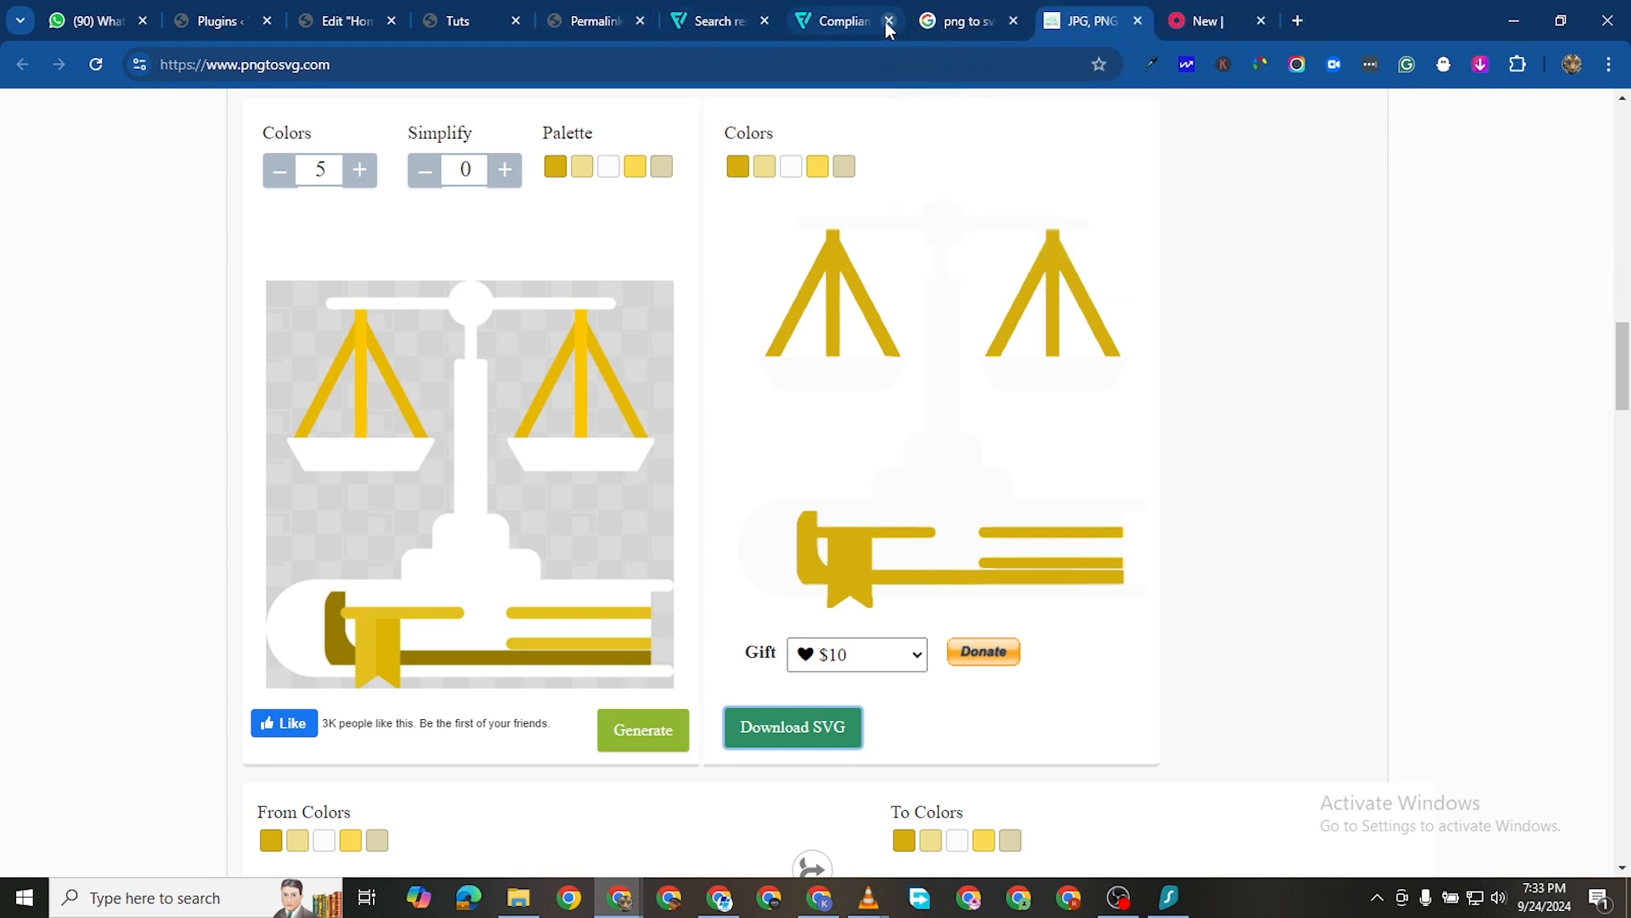
left_click(712, 24)
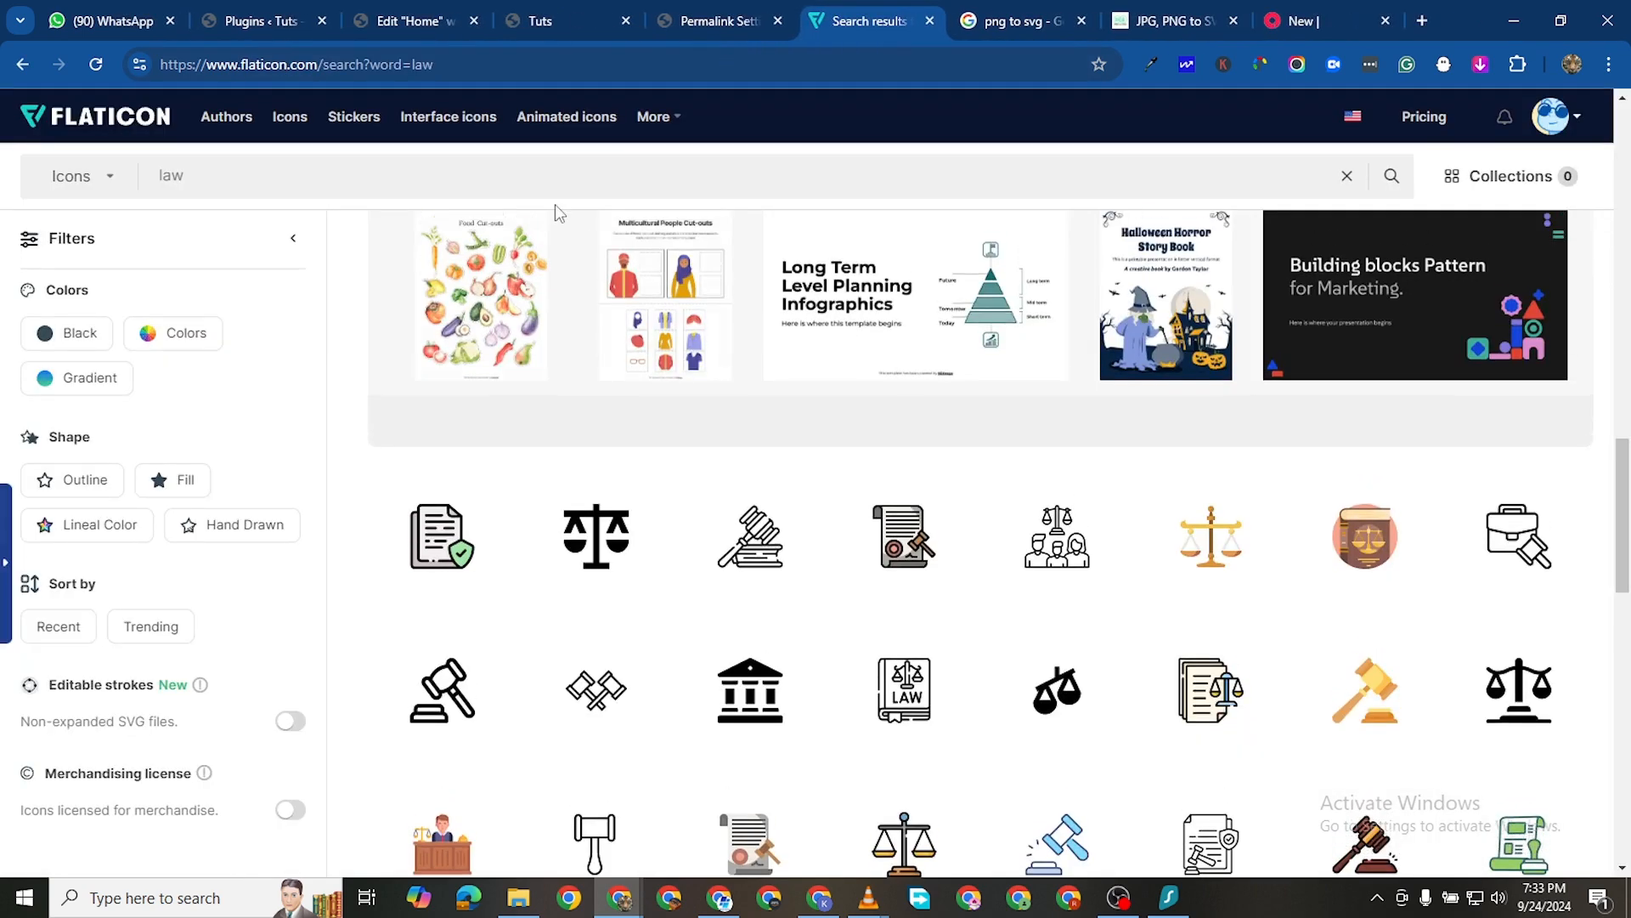
left_click(563, 19)
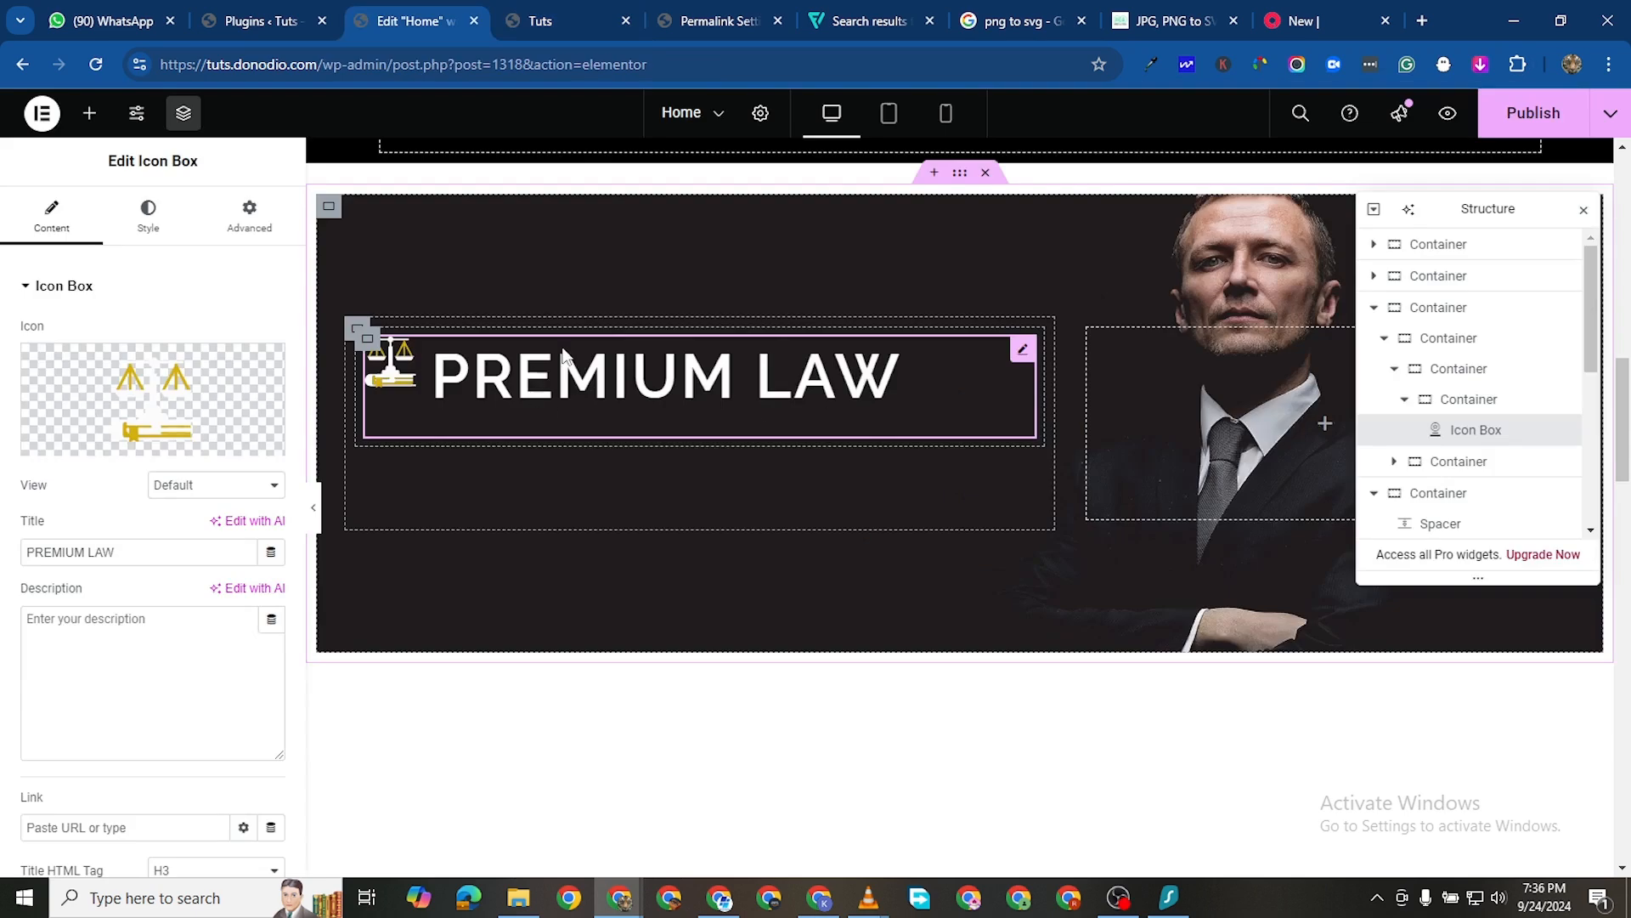
Set the icon box's icon size to 70 px
left_click(145, 214)
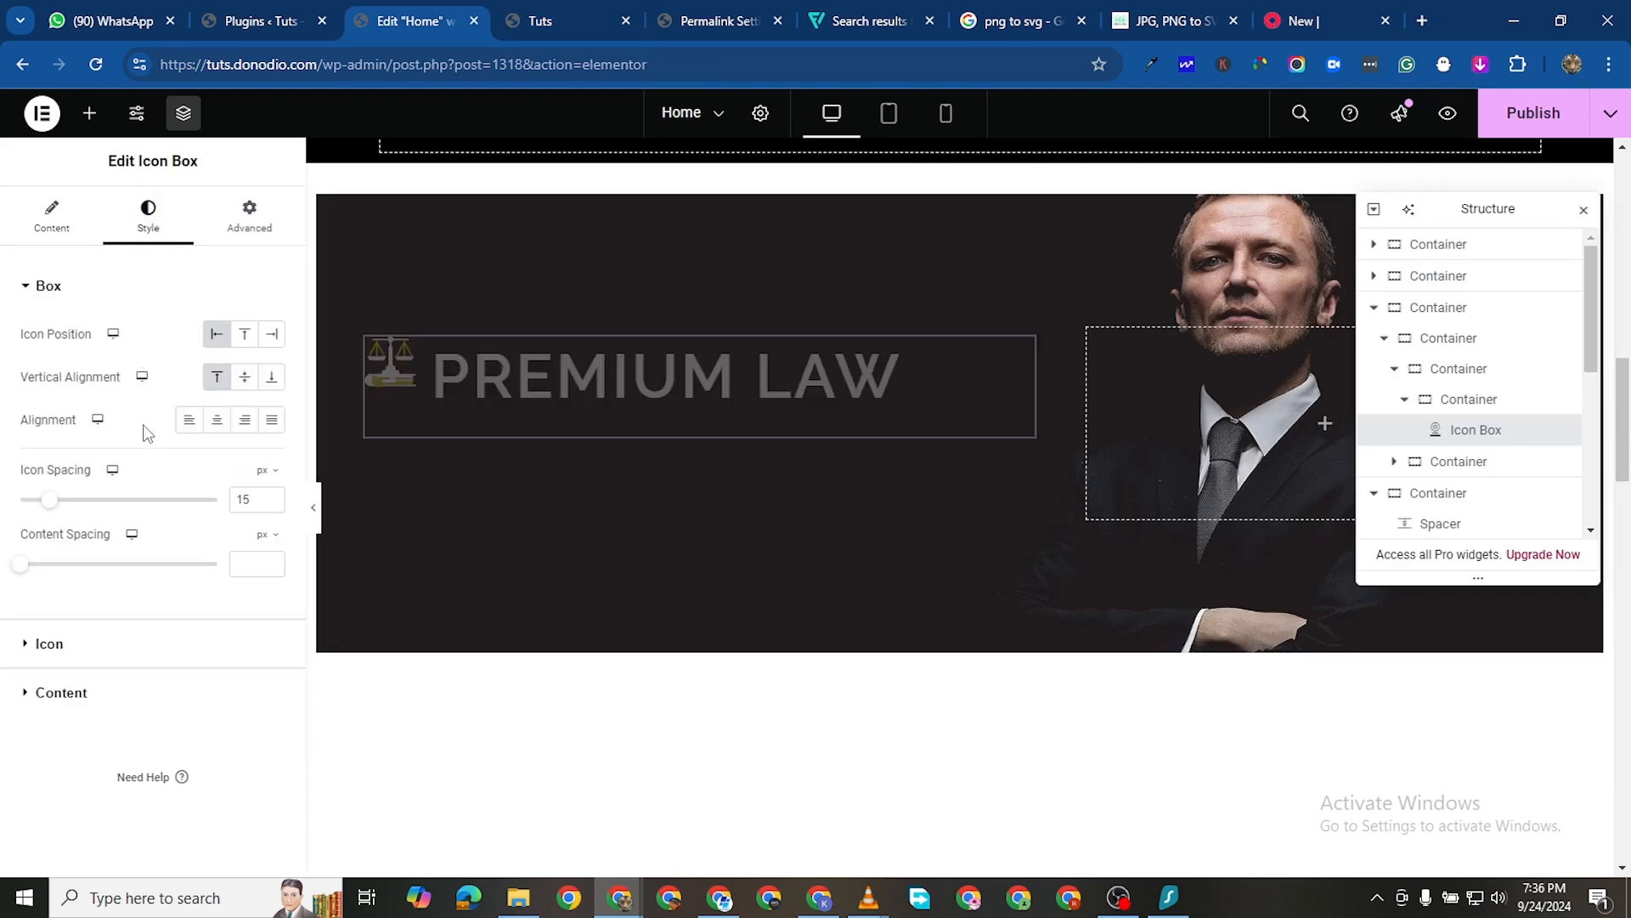
left_click(28, 643)
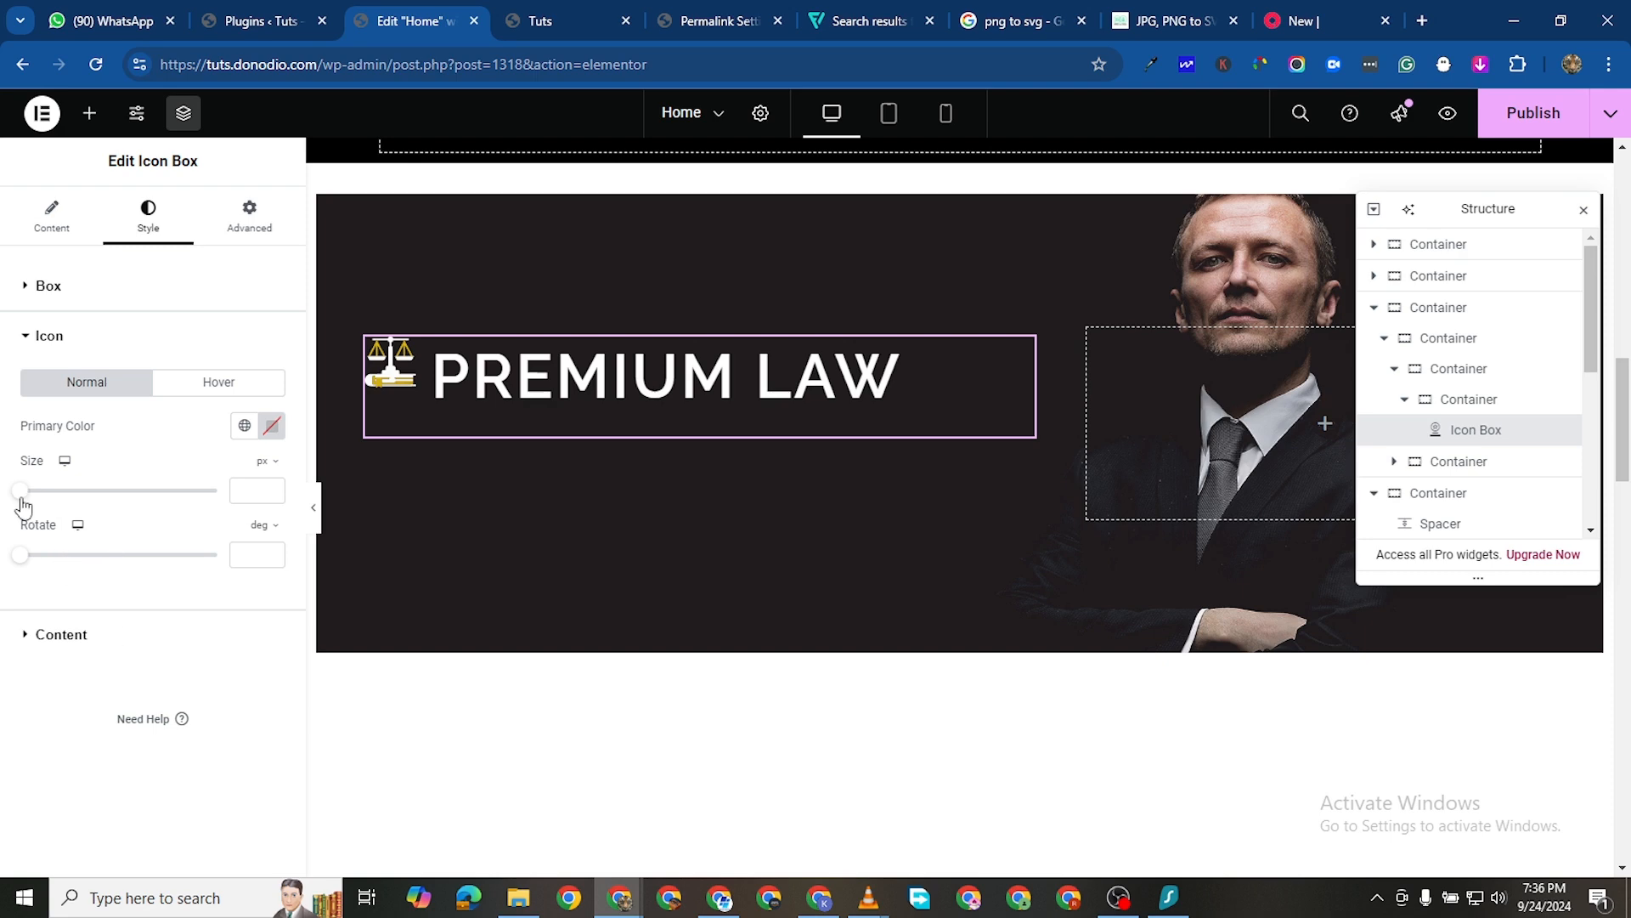
left_click_drag(30, 506, 64, 508)
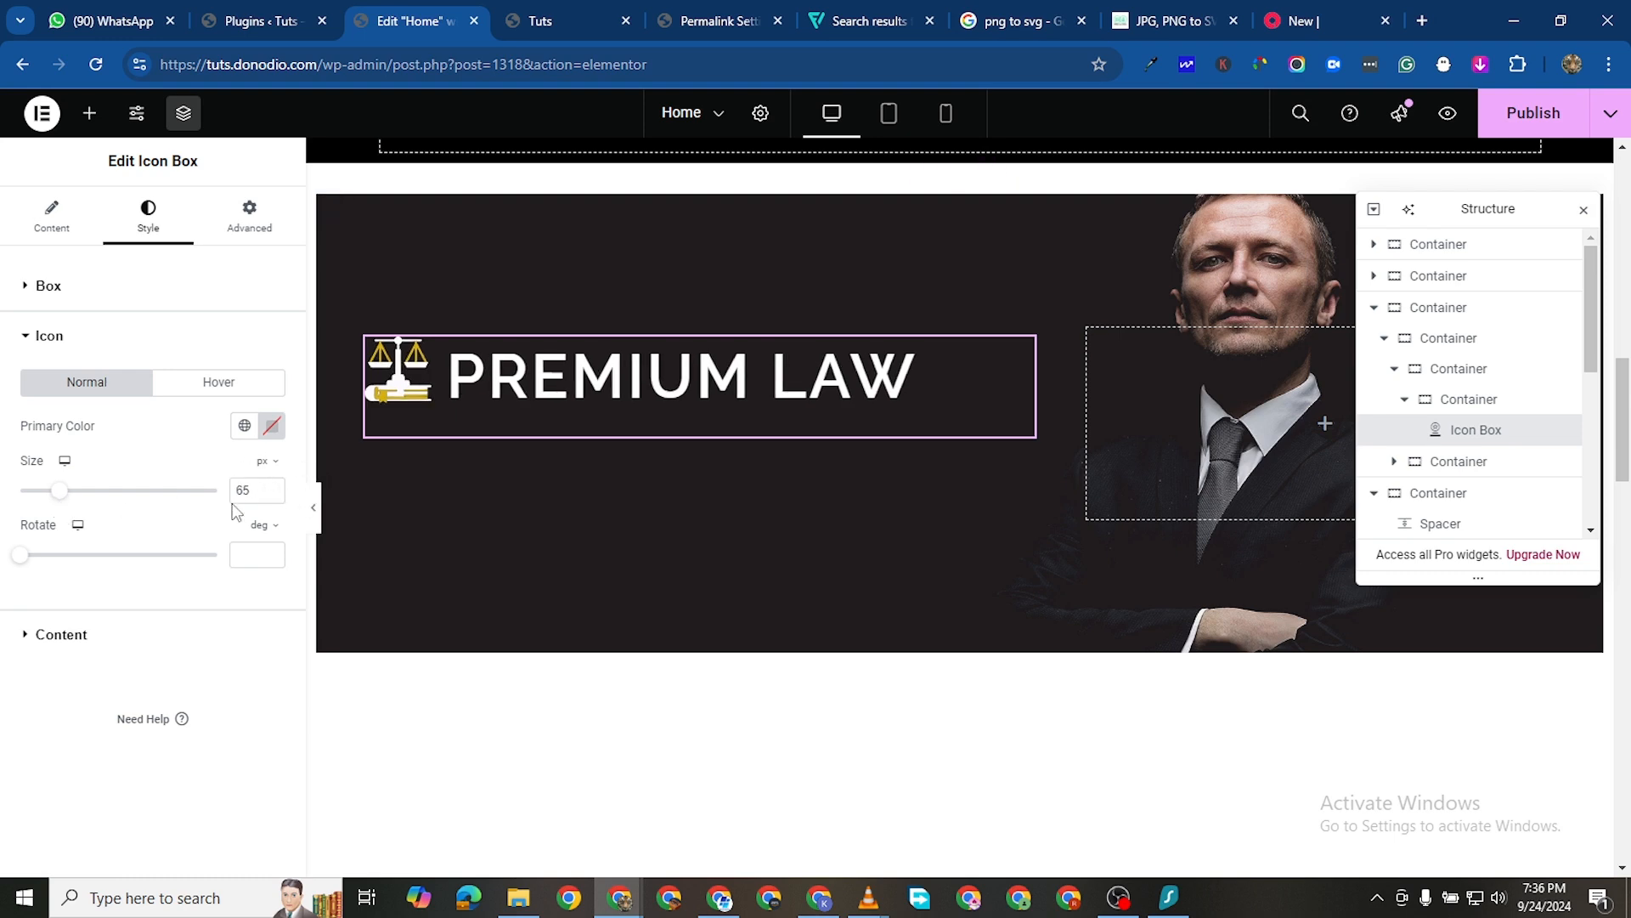
left_click(272, 486)
left_click(273, 487)
left_click(273, 487)
left_click(273, 487)
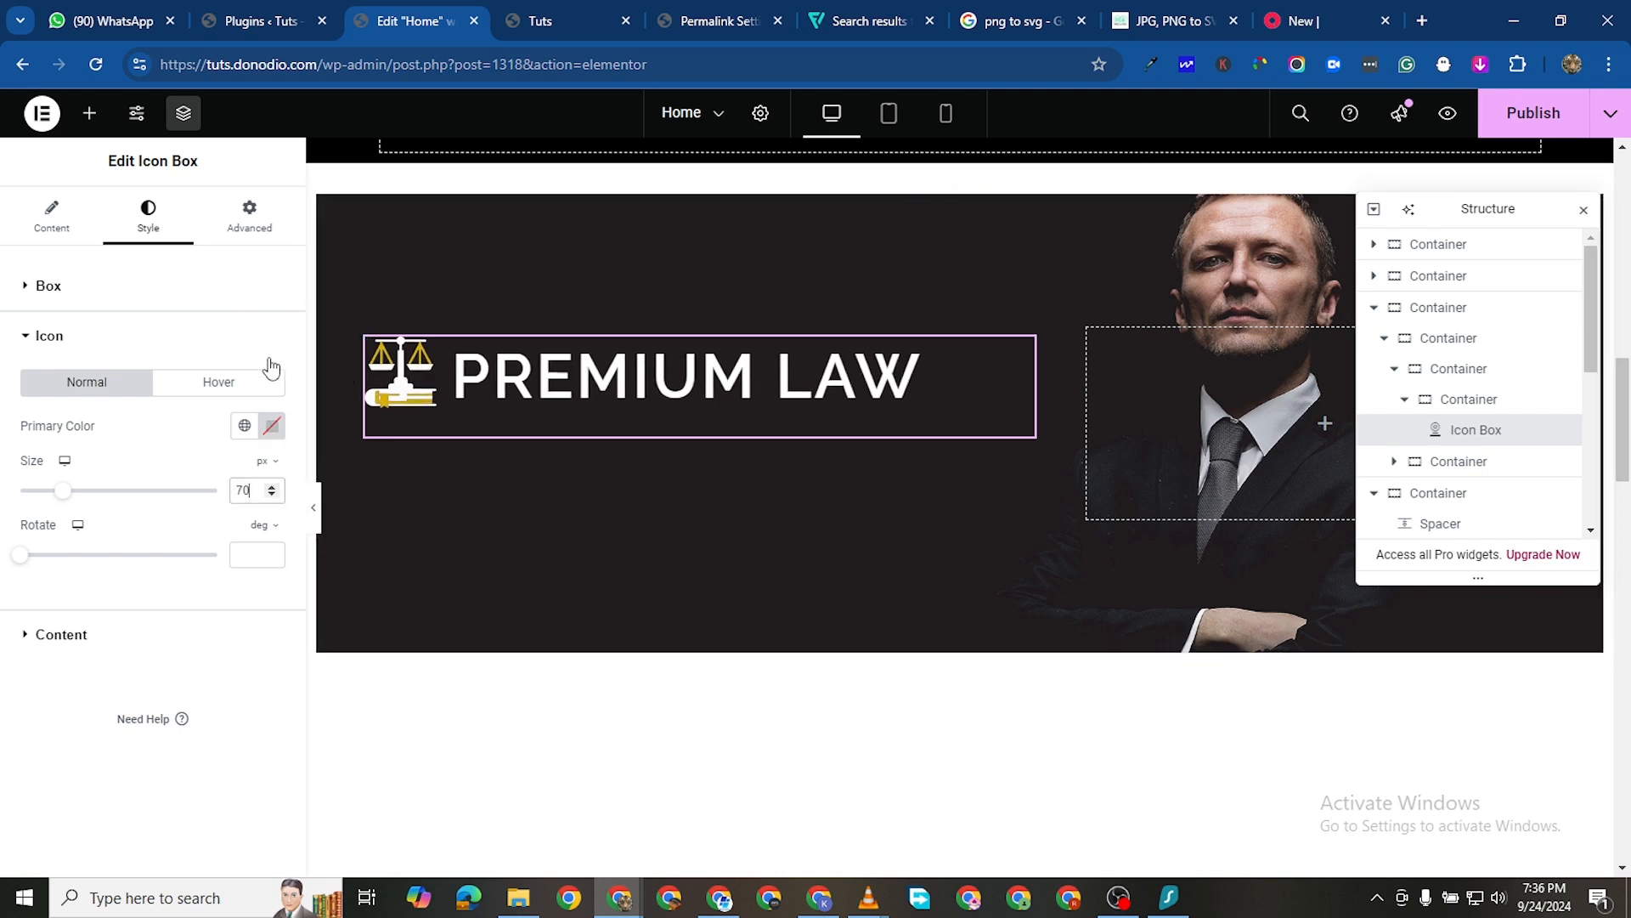
Enter "Winning Is Our Passion" as the description of the PREMIUM LAW icon box
left_click(28, 637)
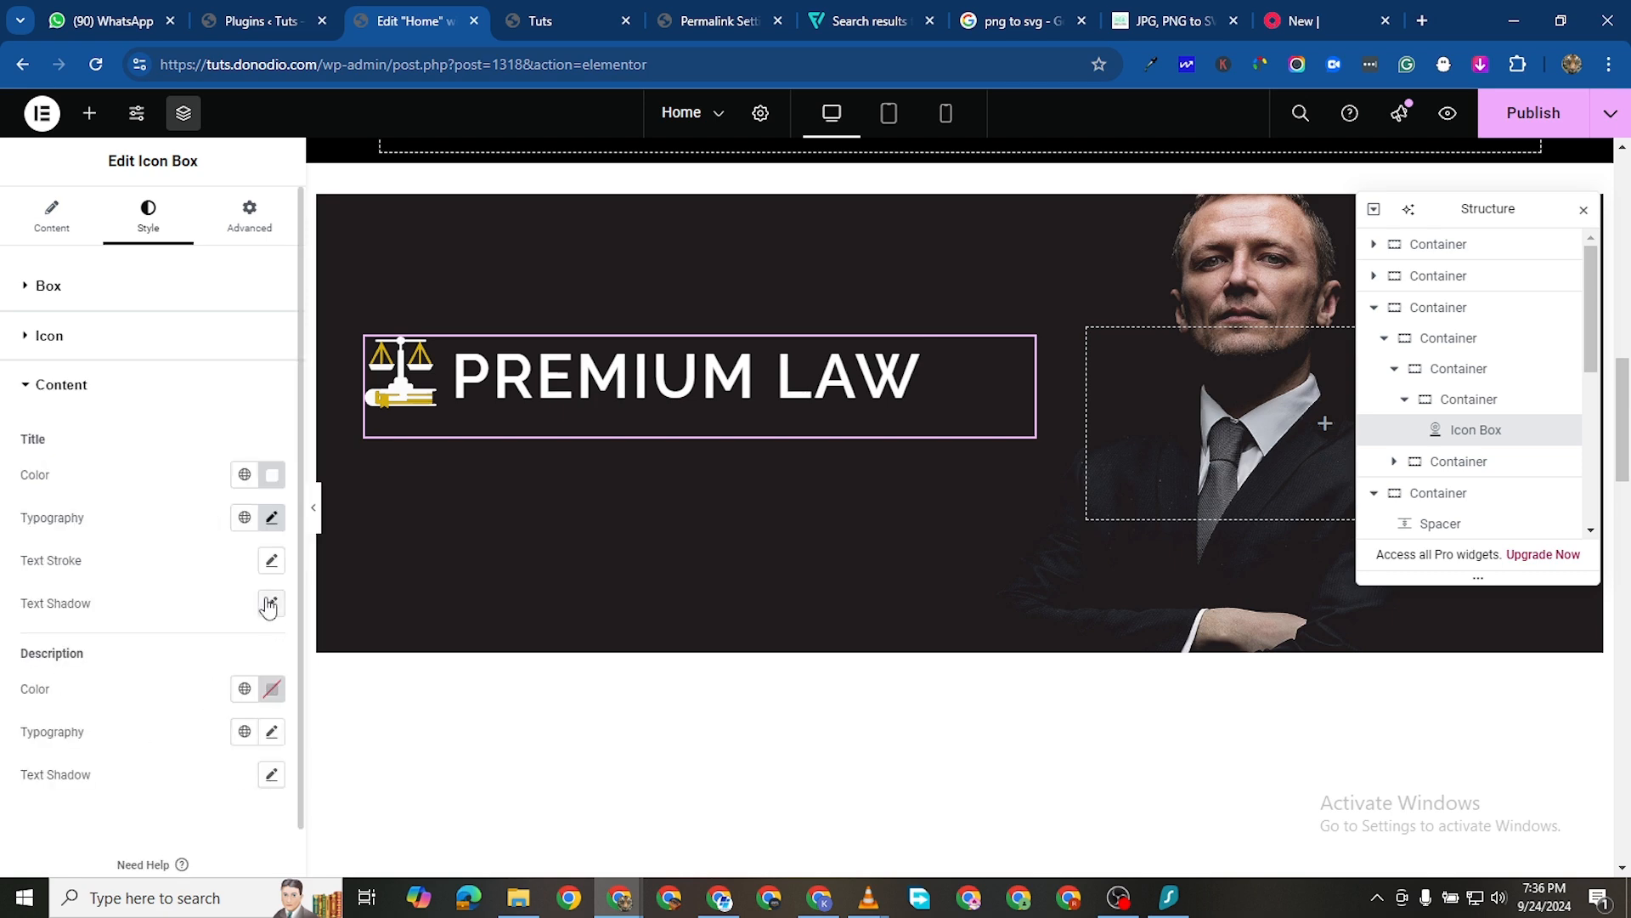
left_click(271, 518)
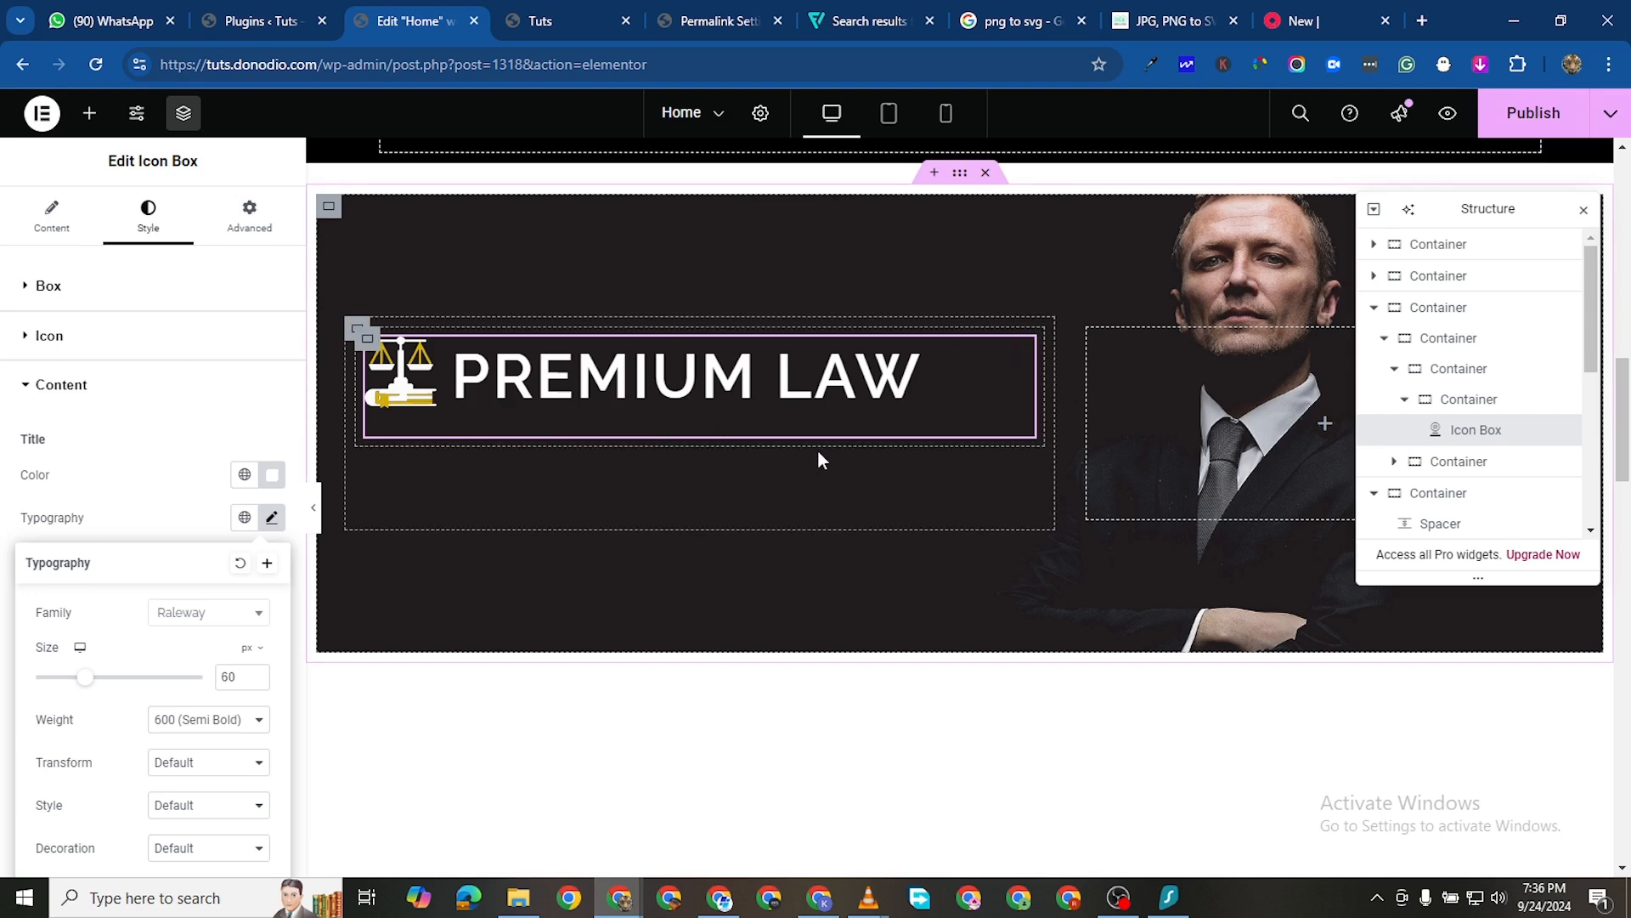
left_click(45, 223)
left_click(101, 620)
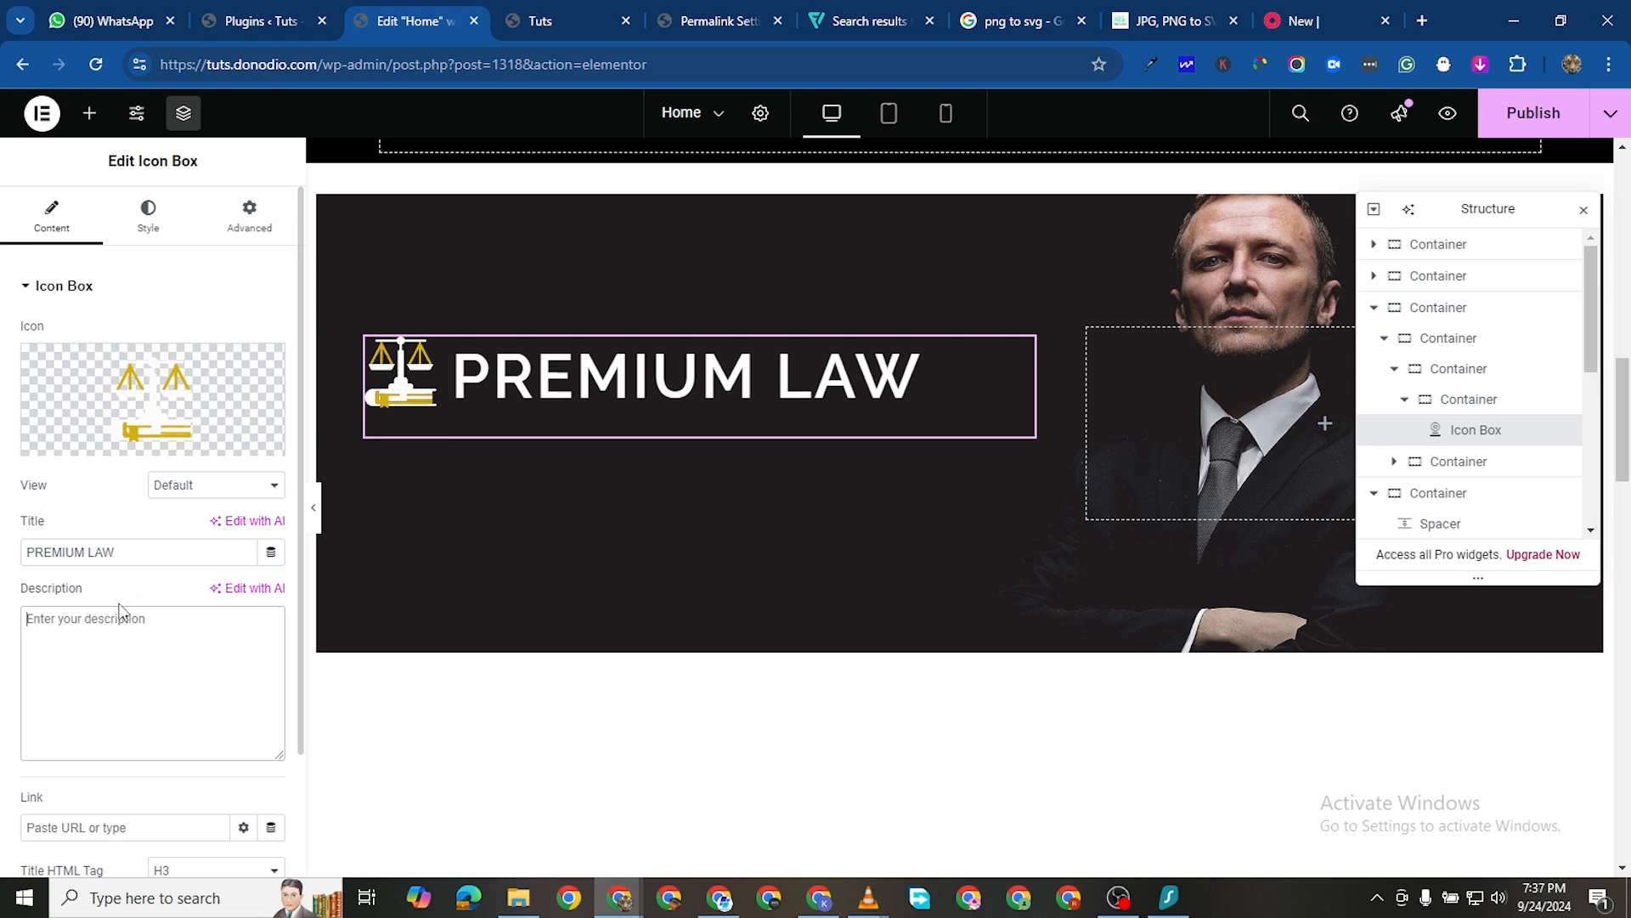
type("w")
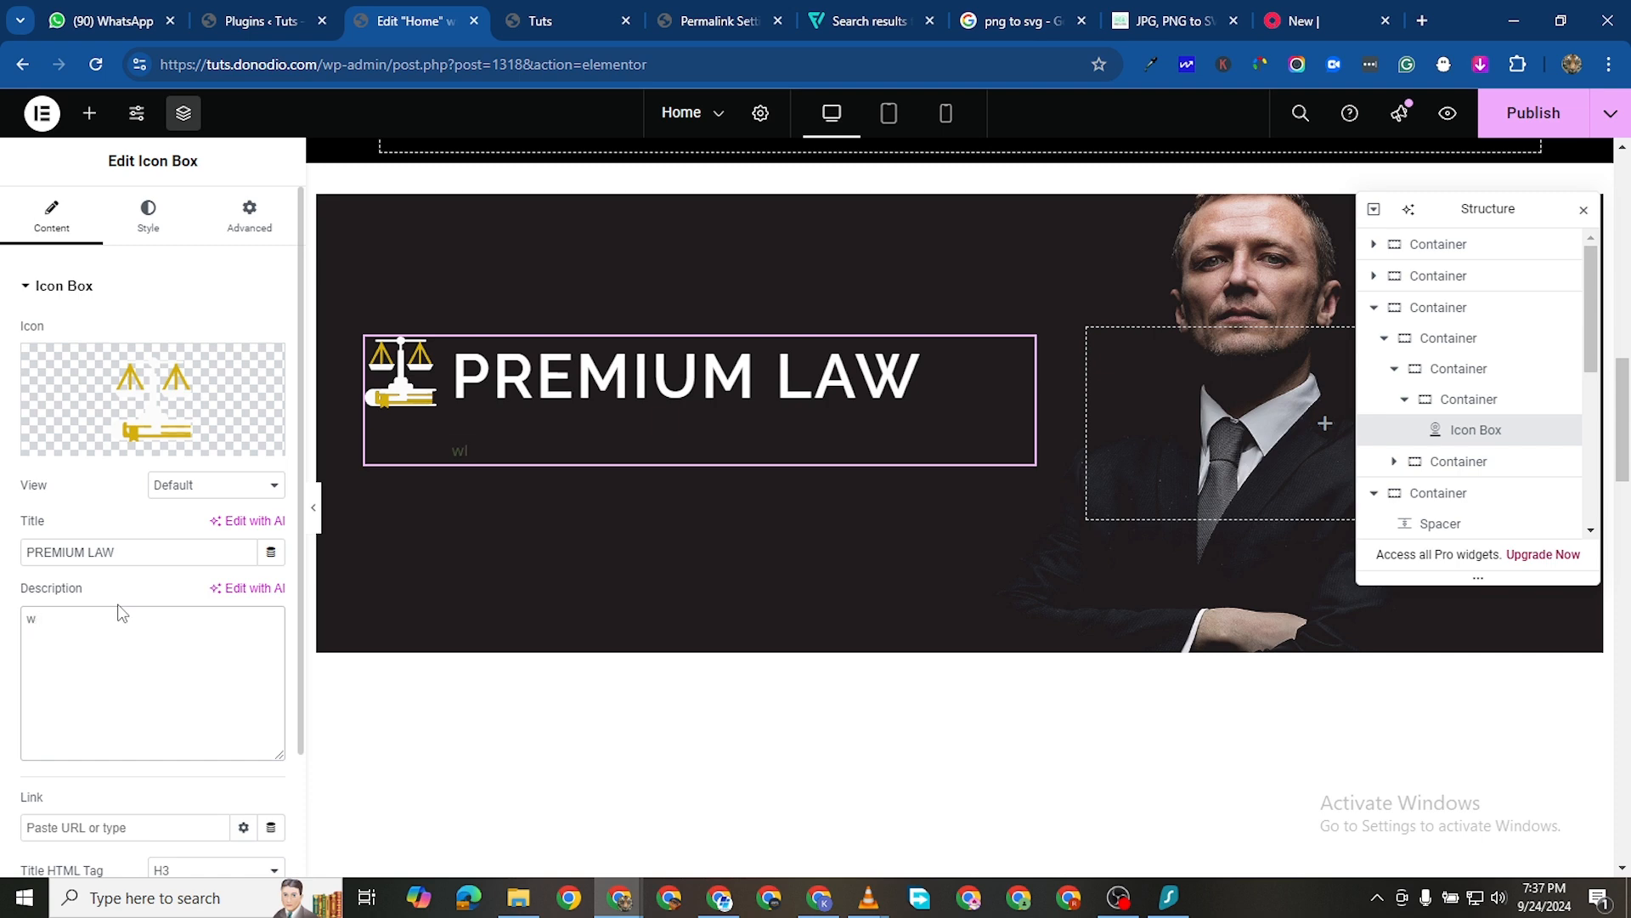
key("BackSpace")
type("W")
type("assion")
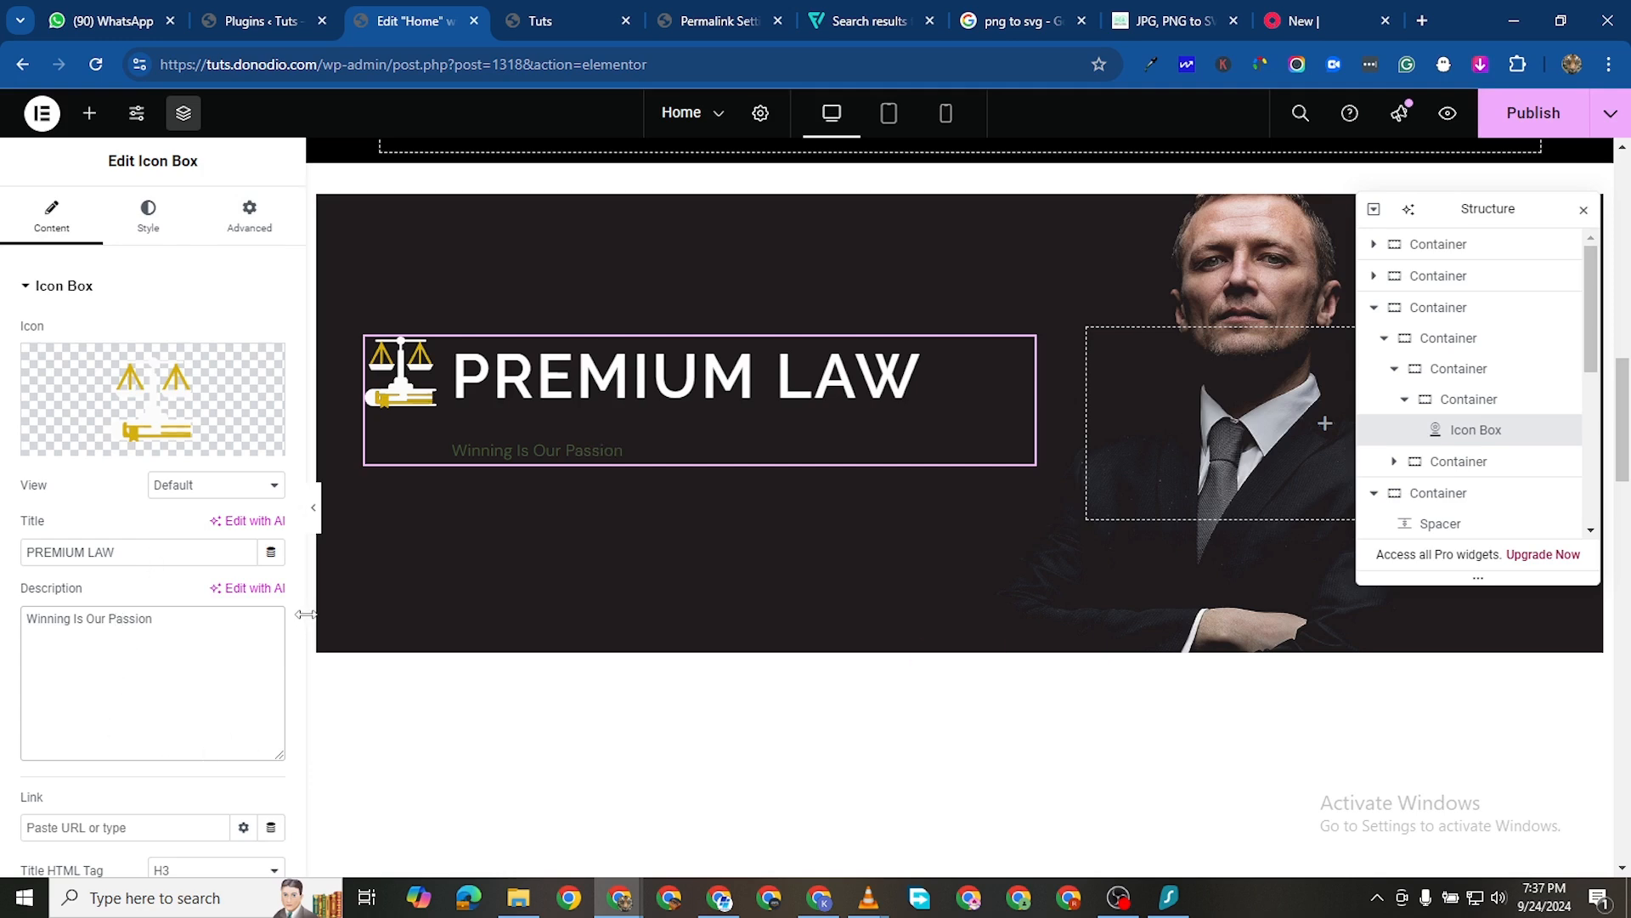
Set the icon box's content spacing to 0 px and make its description text white
left_click(147, 211)
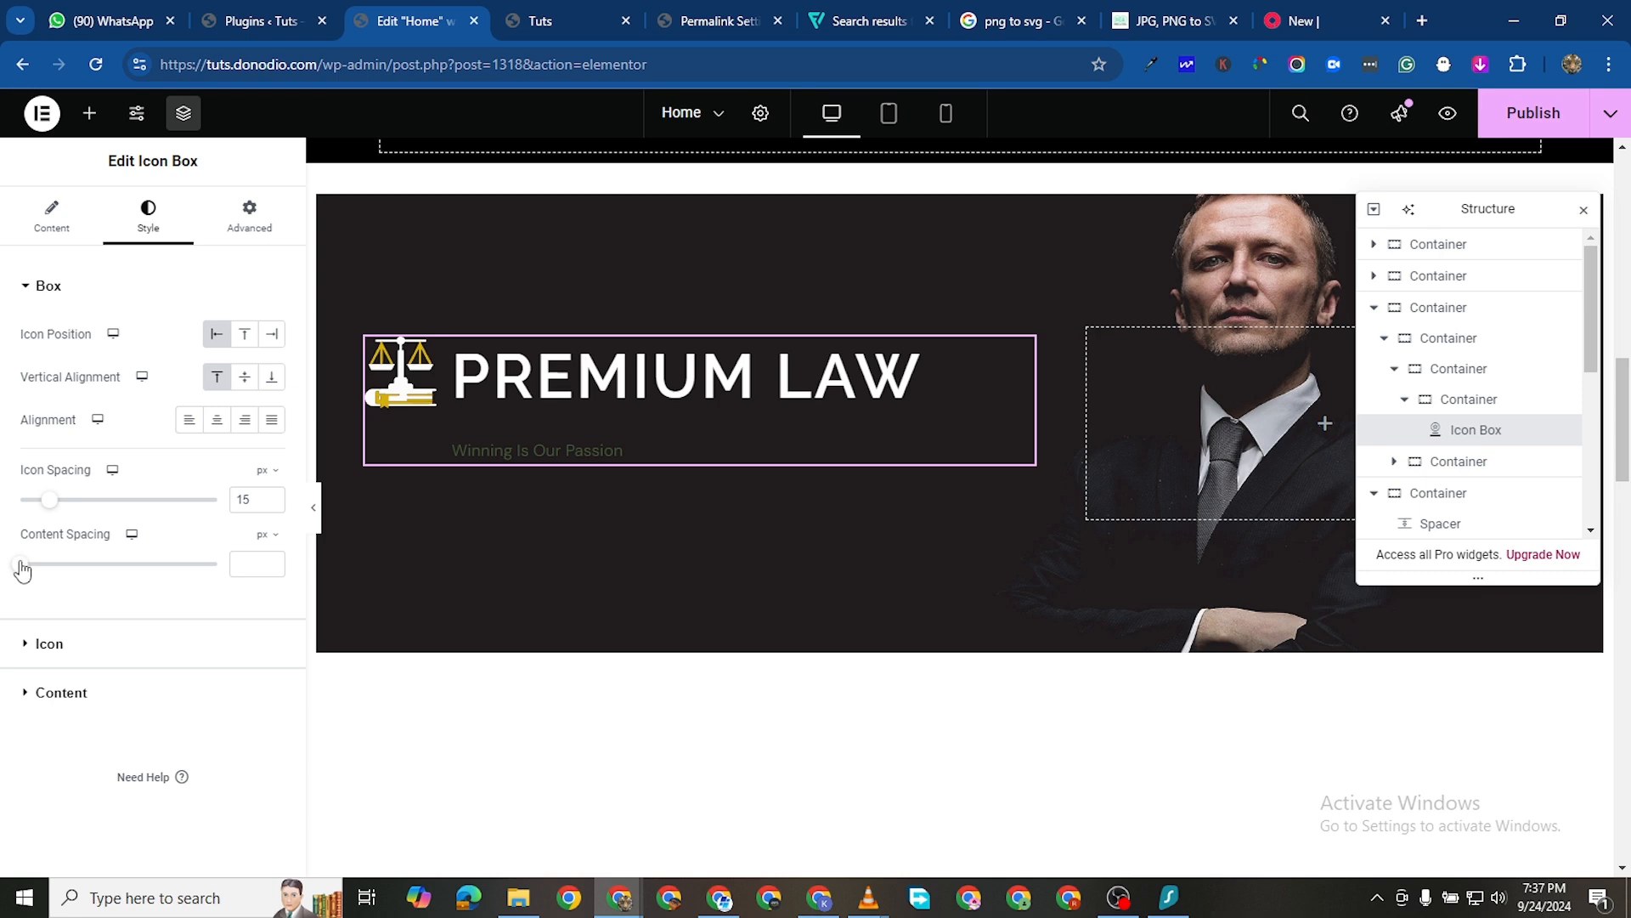
left_click_drag(23, 568, 13, 573)
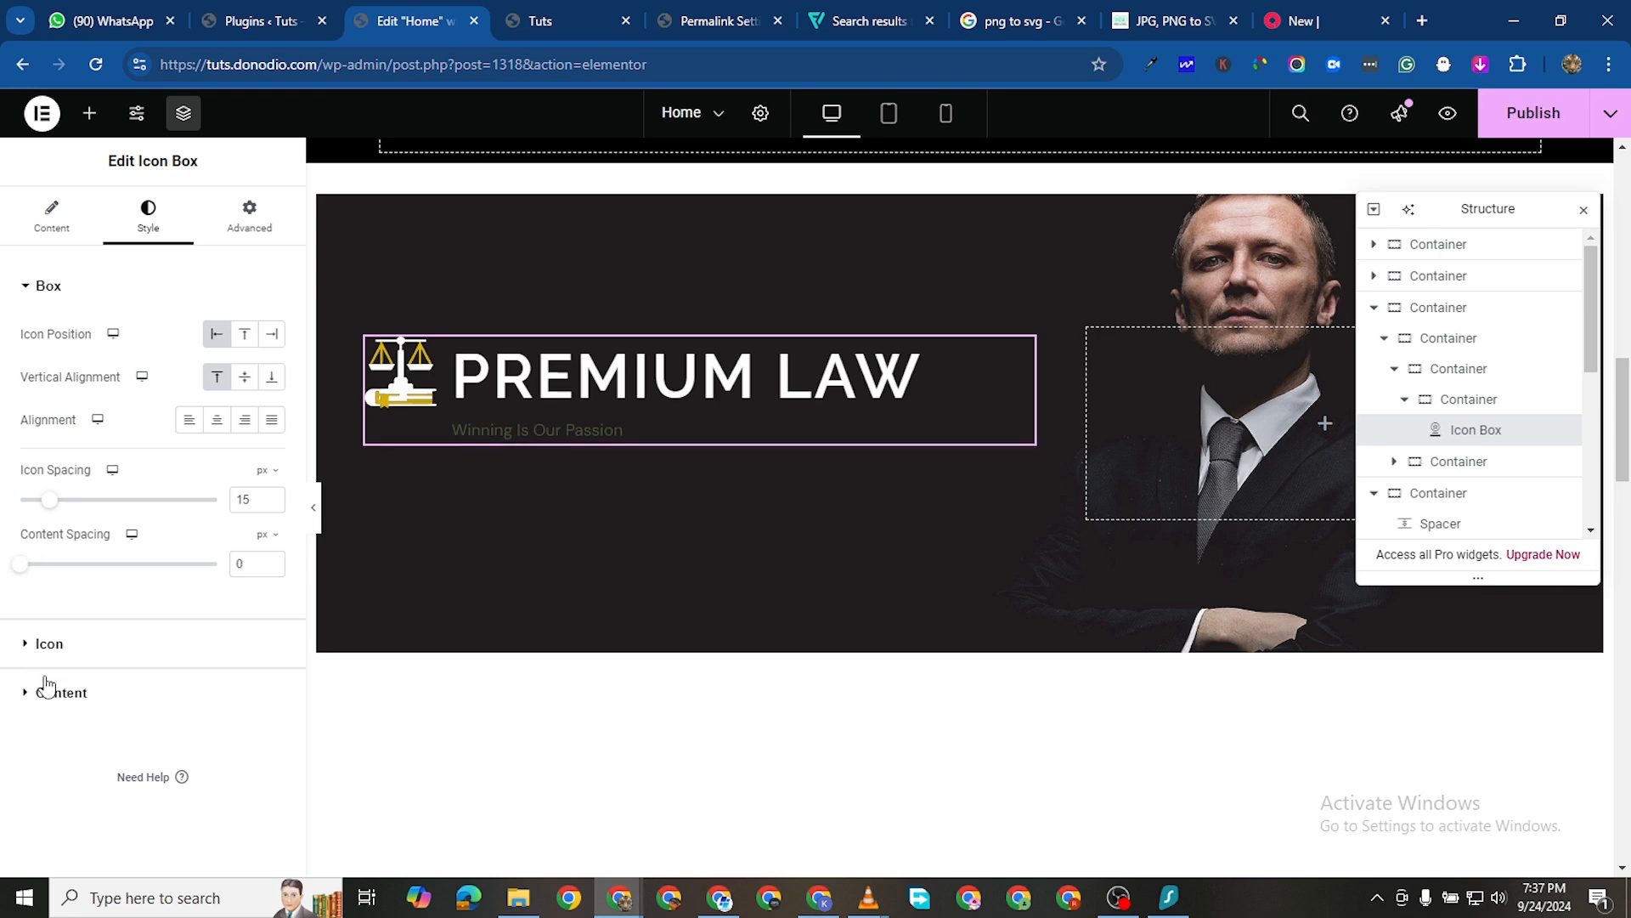
left_click(299, 693)
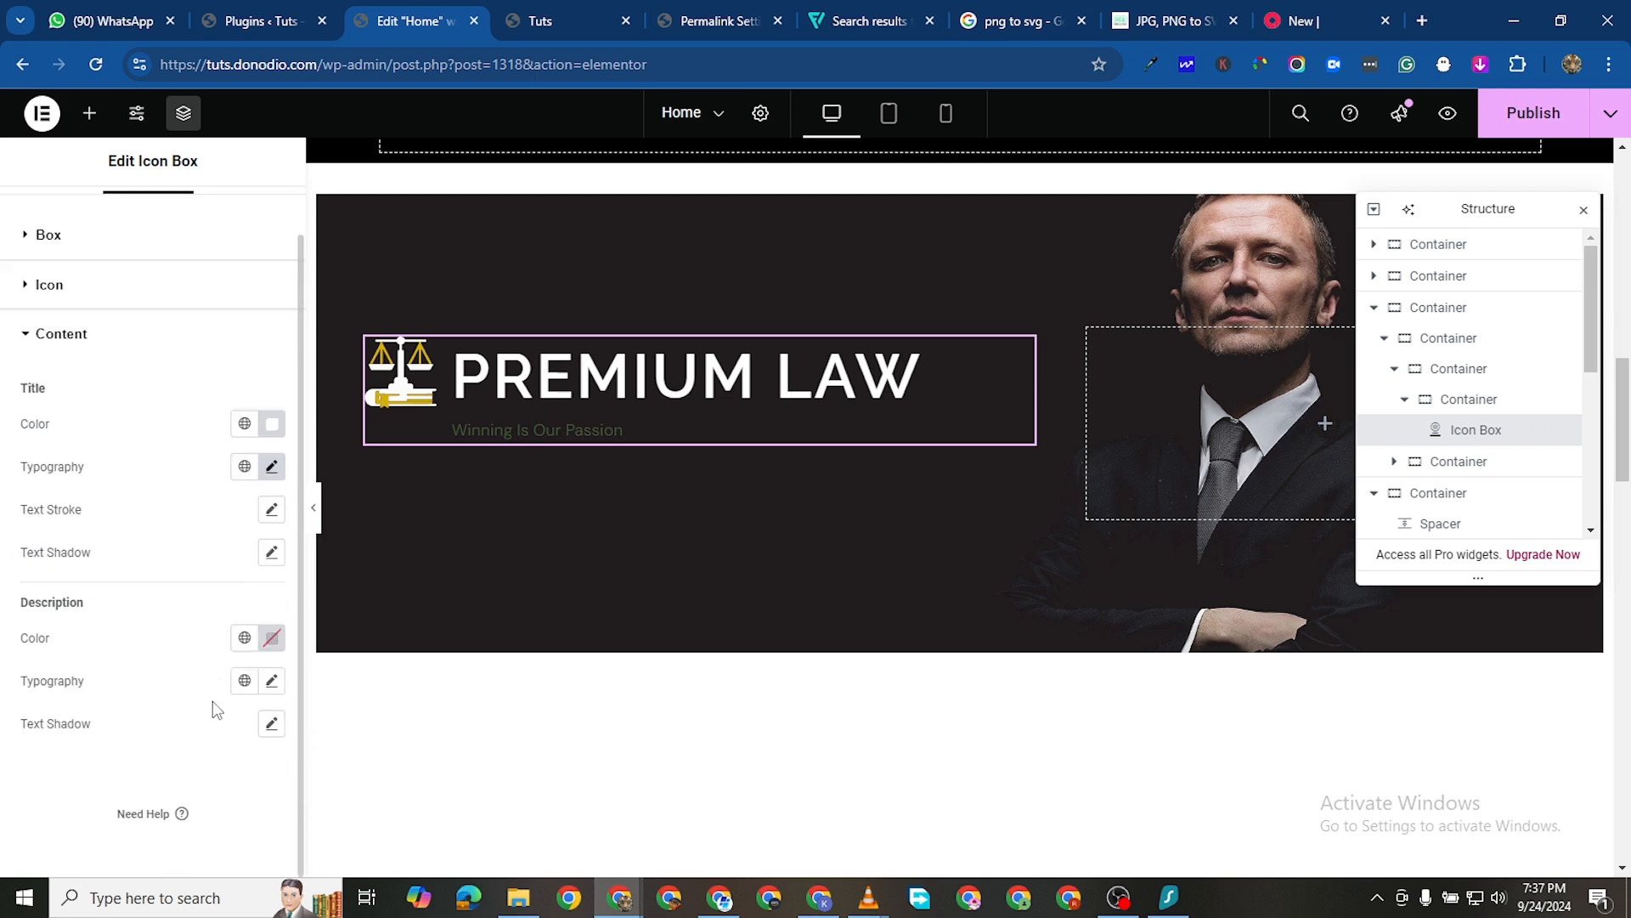
left_click(271, 637)
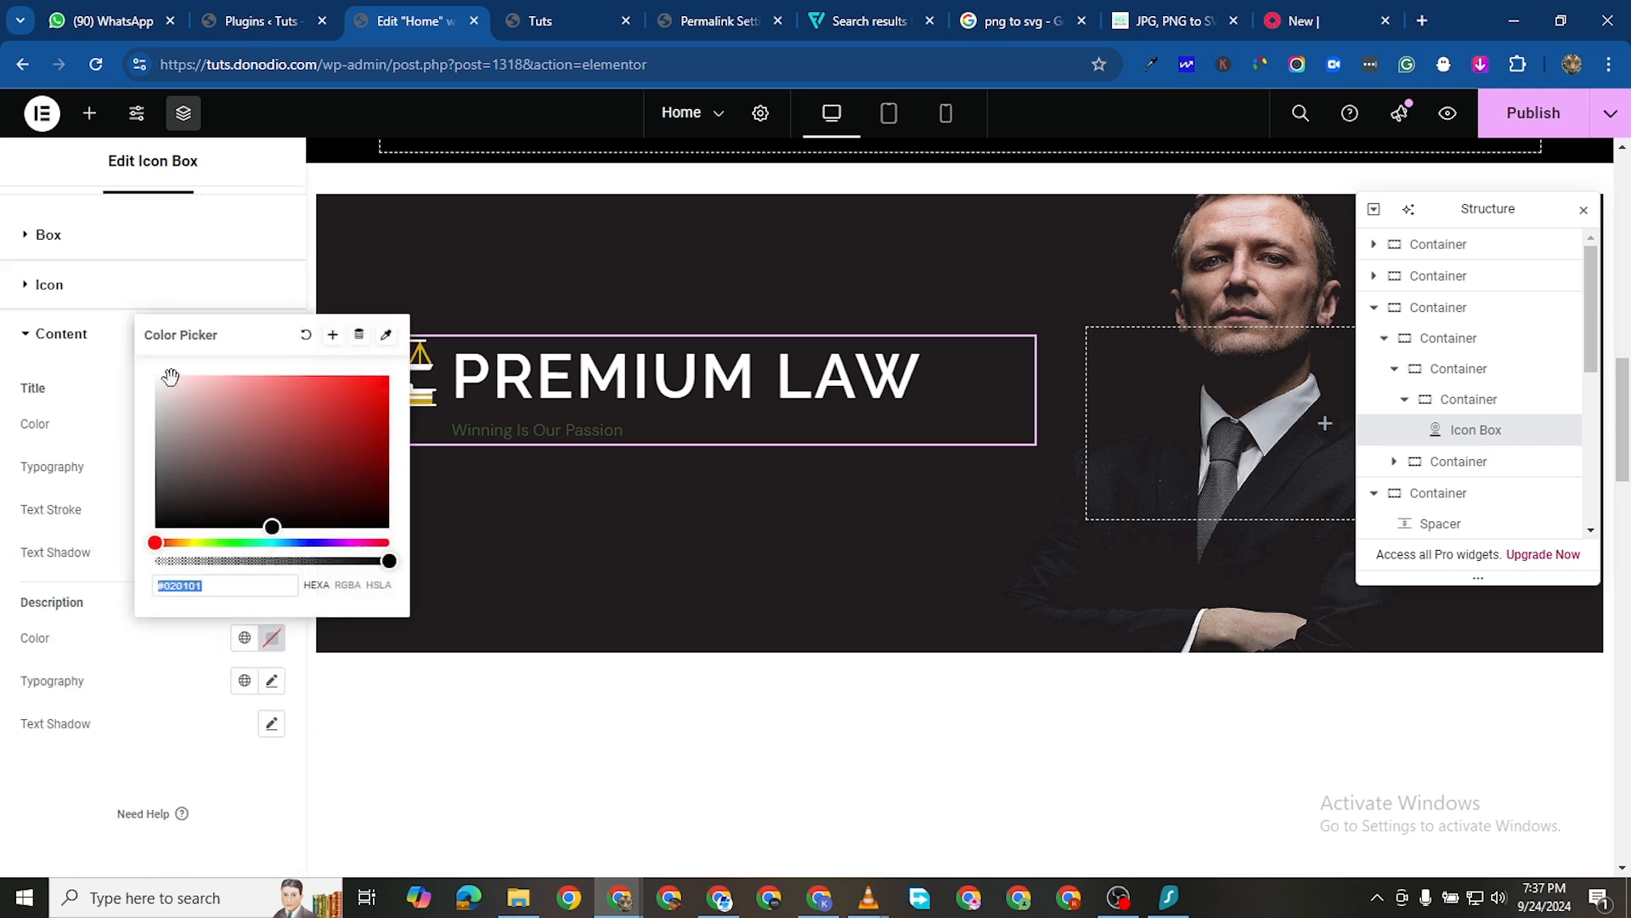
left_click(170, 377)
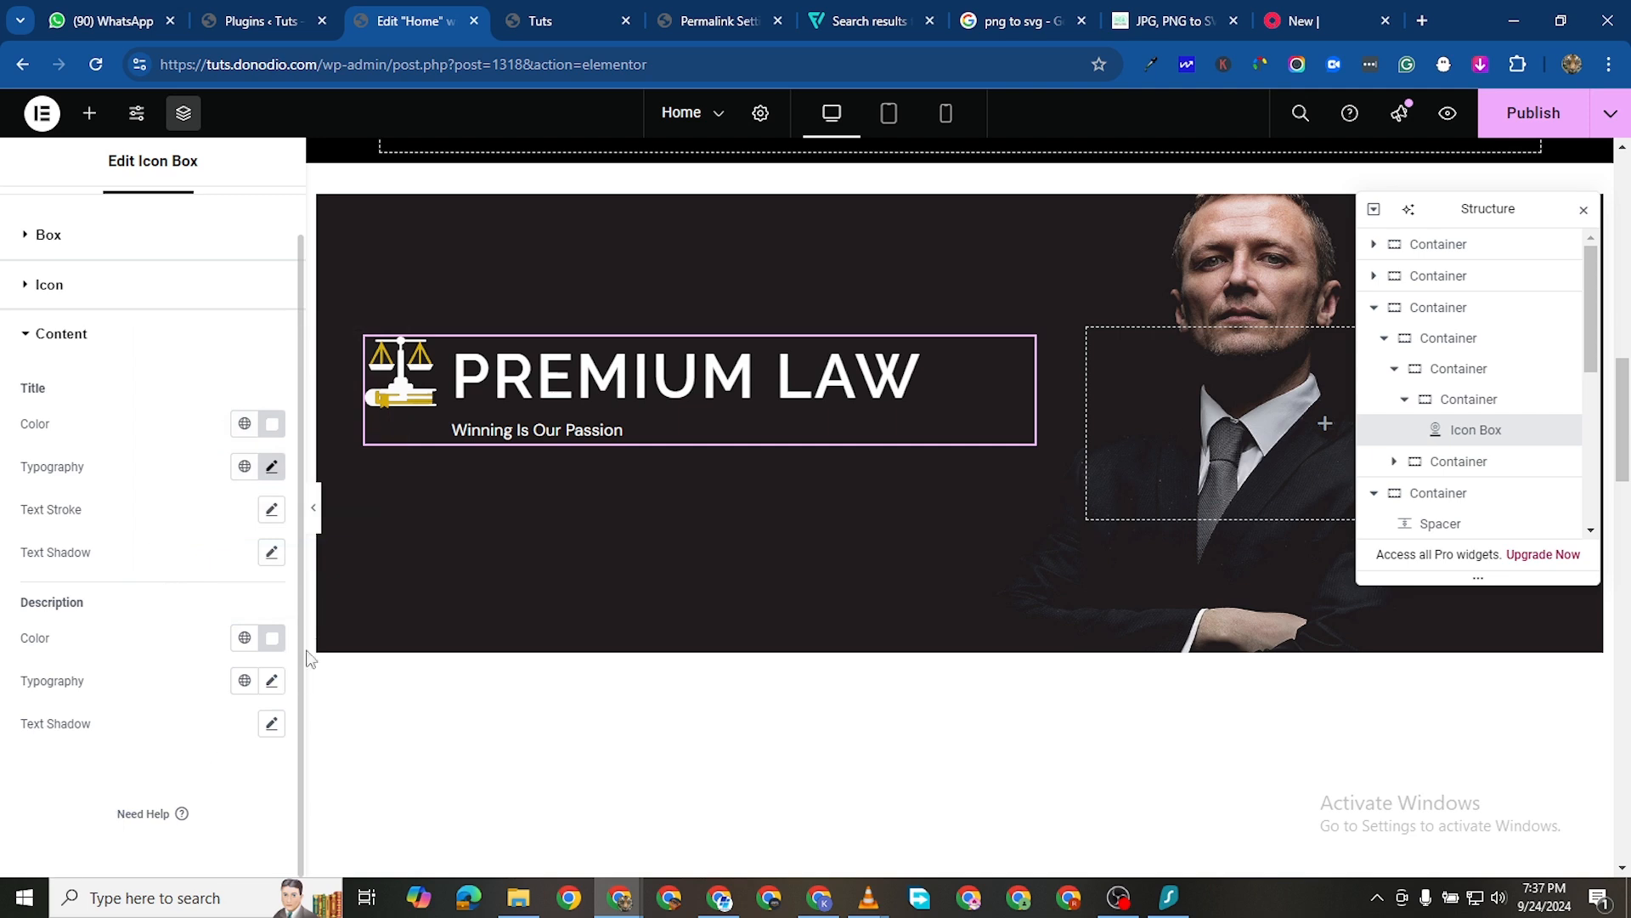
Set the font family of the icon box's description to Poppins
left_click(272, 680)
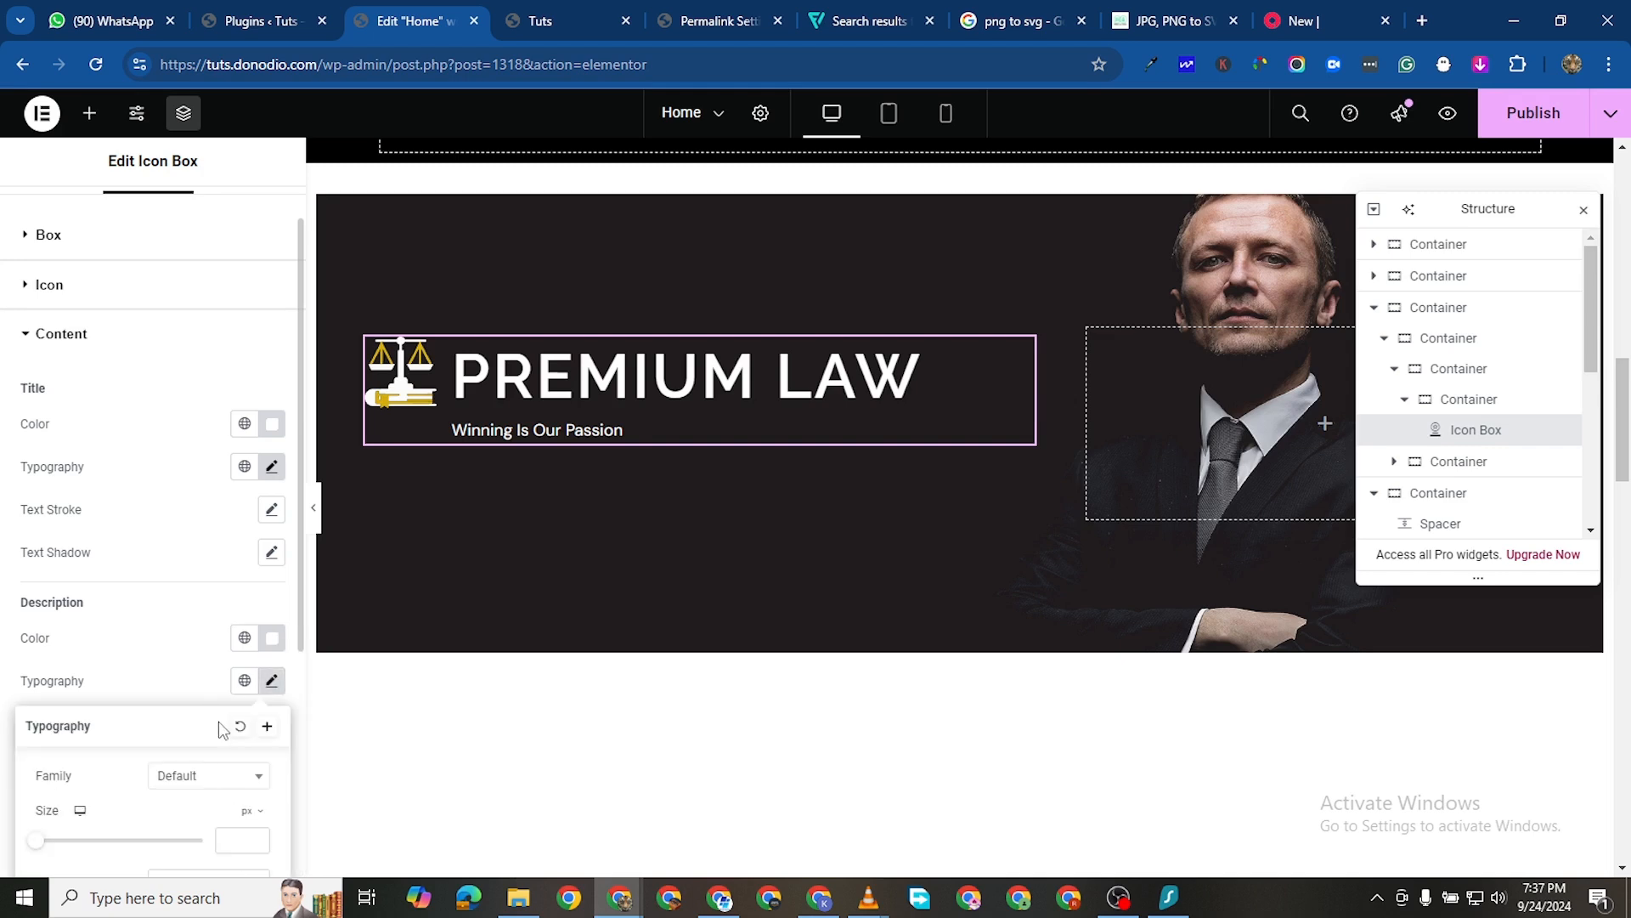
left_click(207, 785)
type("popp")
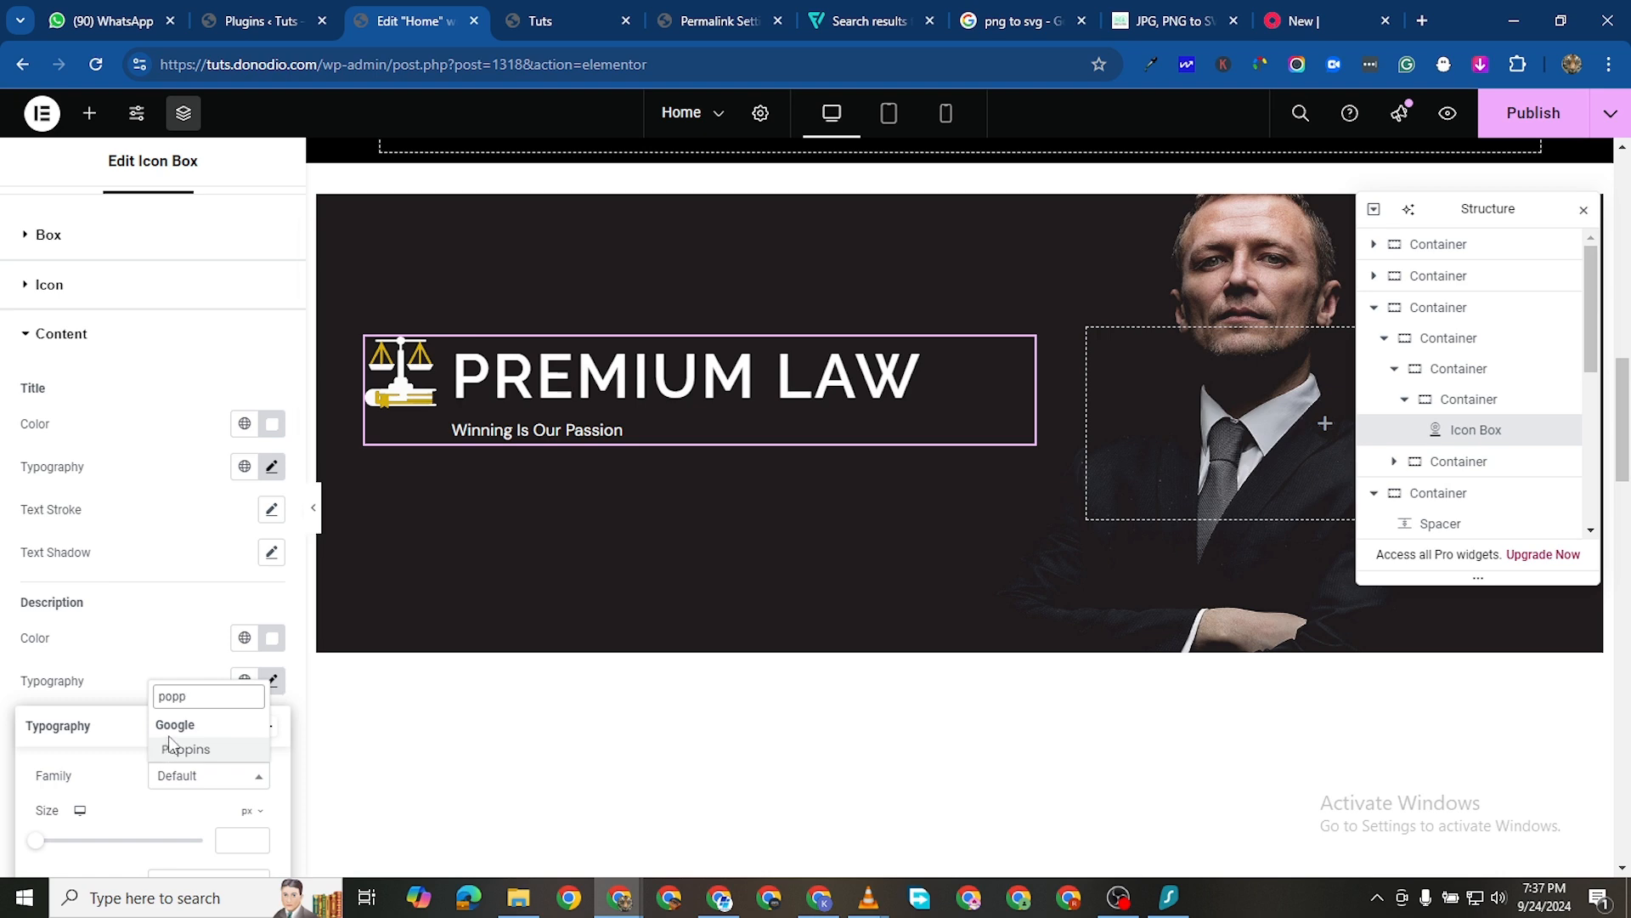
left_click(192, 750)
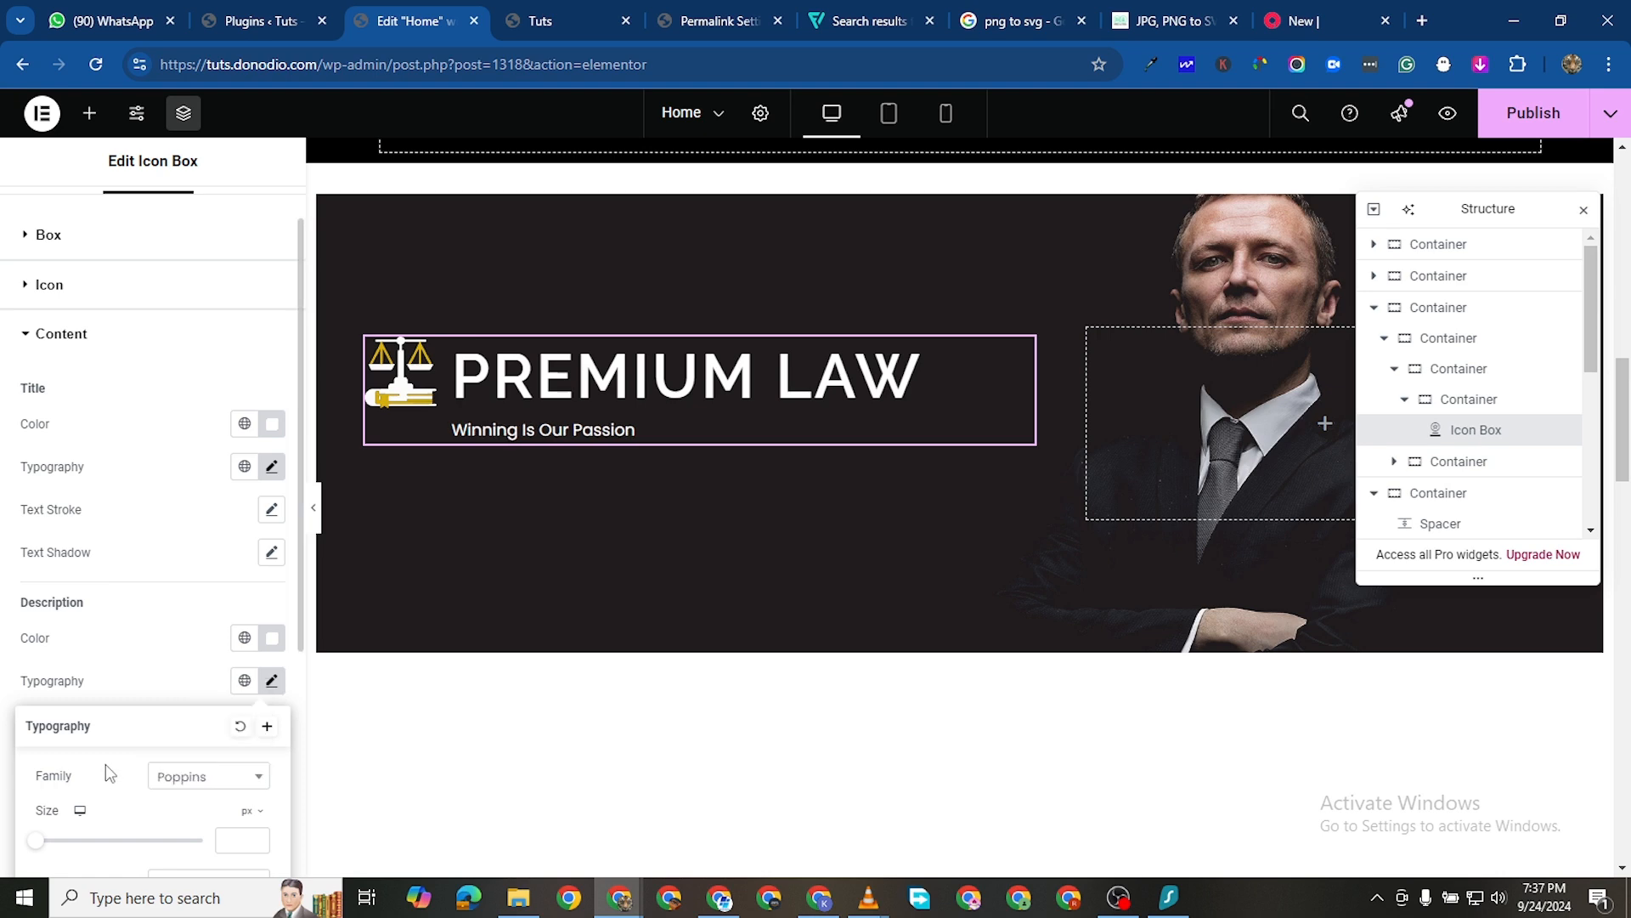
Search the description's font families for Ubuntu as a replacement for Poppins
scroll(170, 748, "down", 4)
scroll(207, 720, "up", 4)
scroll(178, 722, "down", 2)
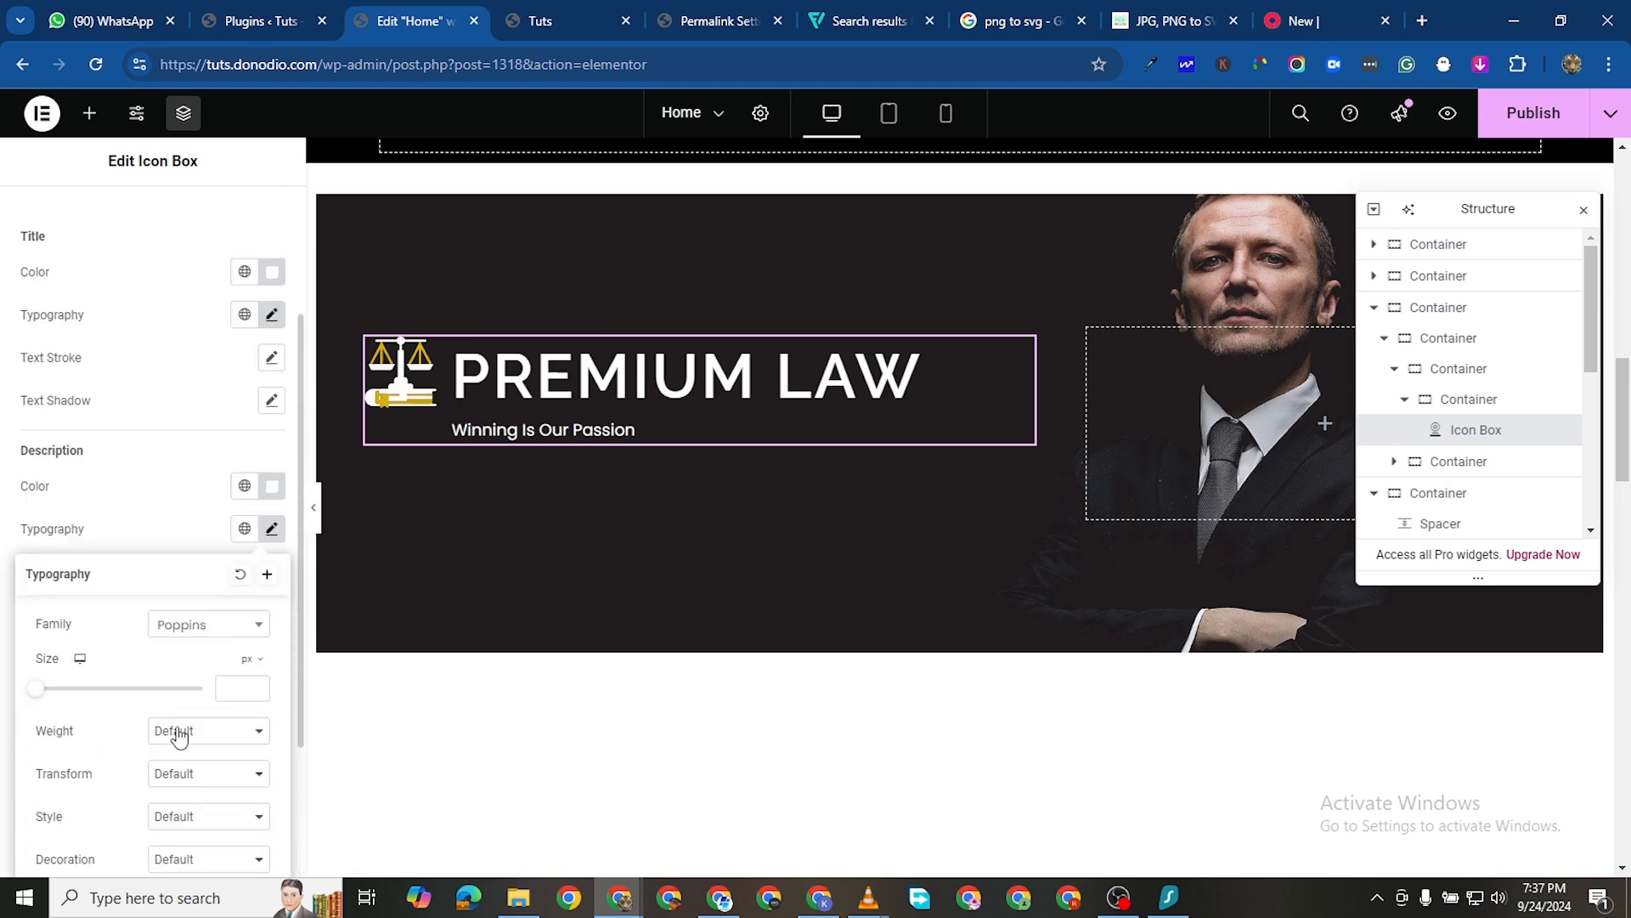
left_click(219, 636)
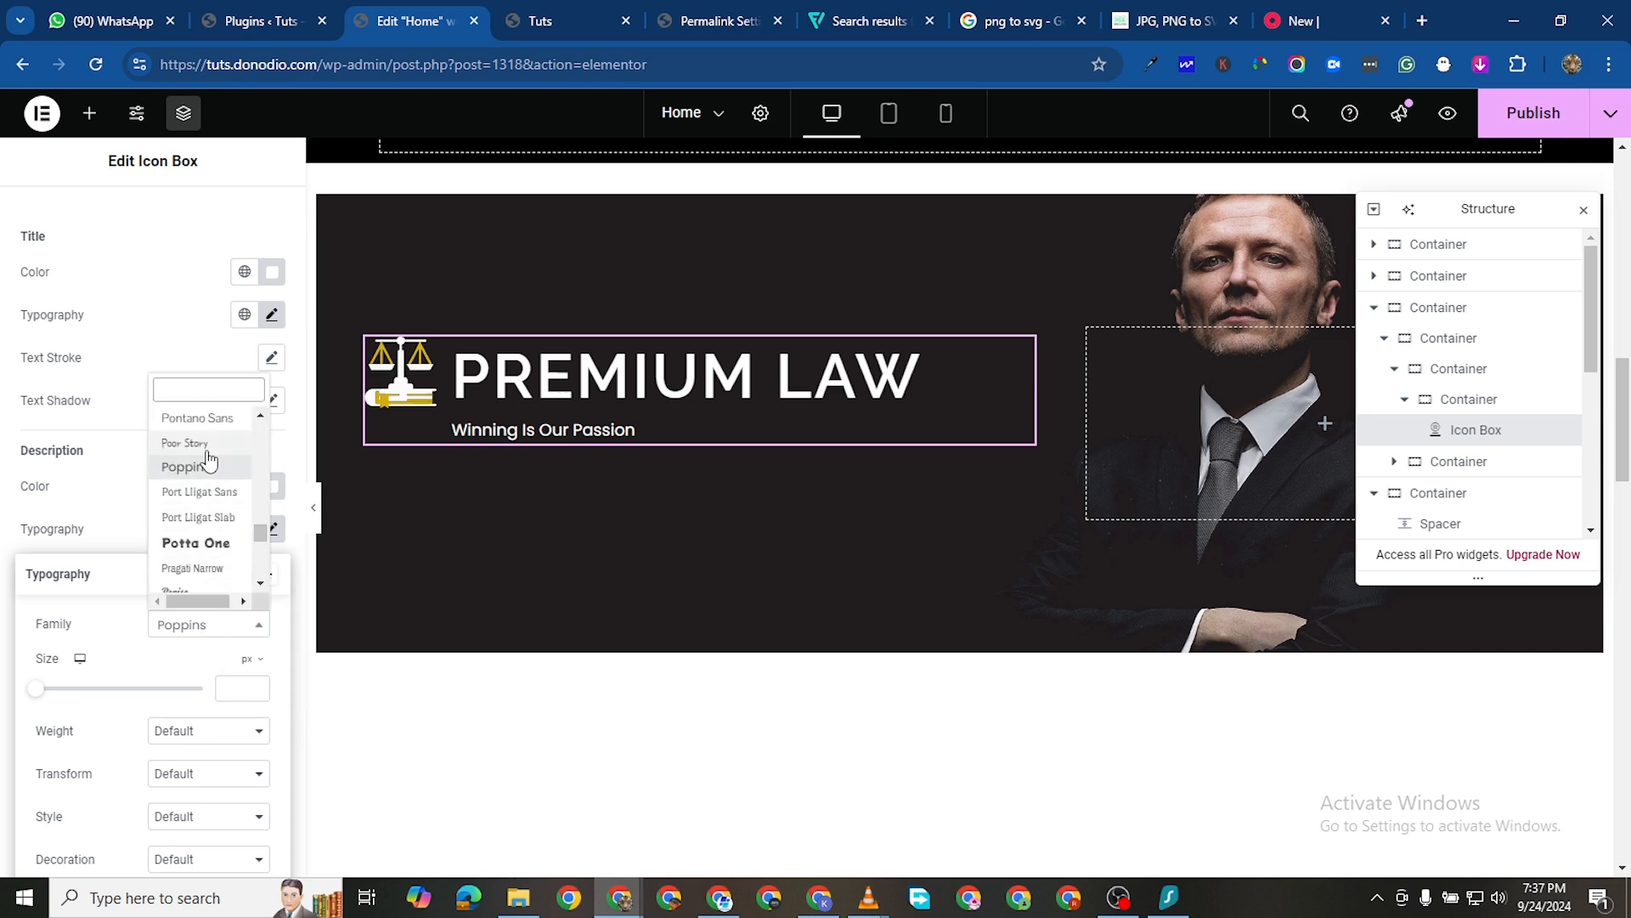
type("ubunntu")
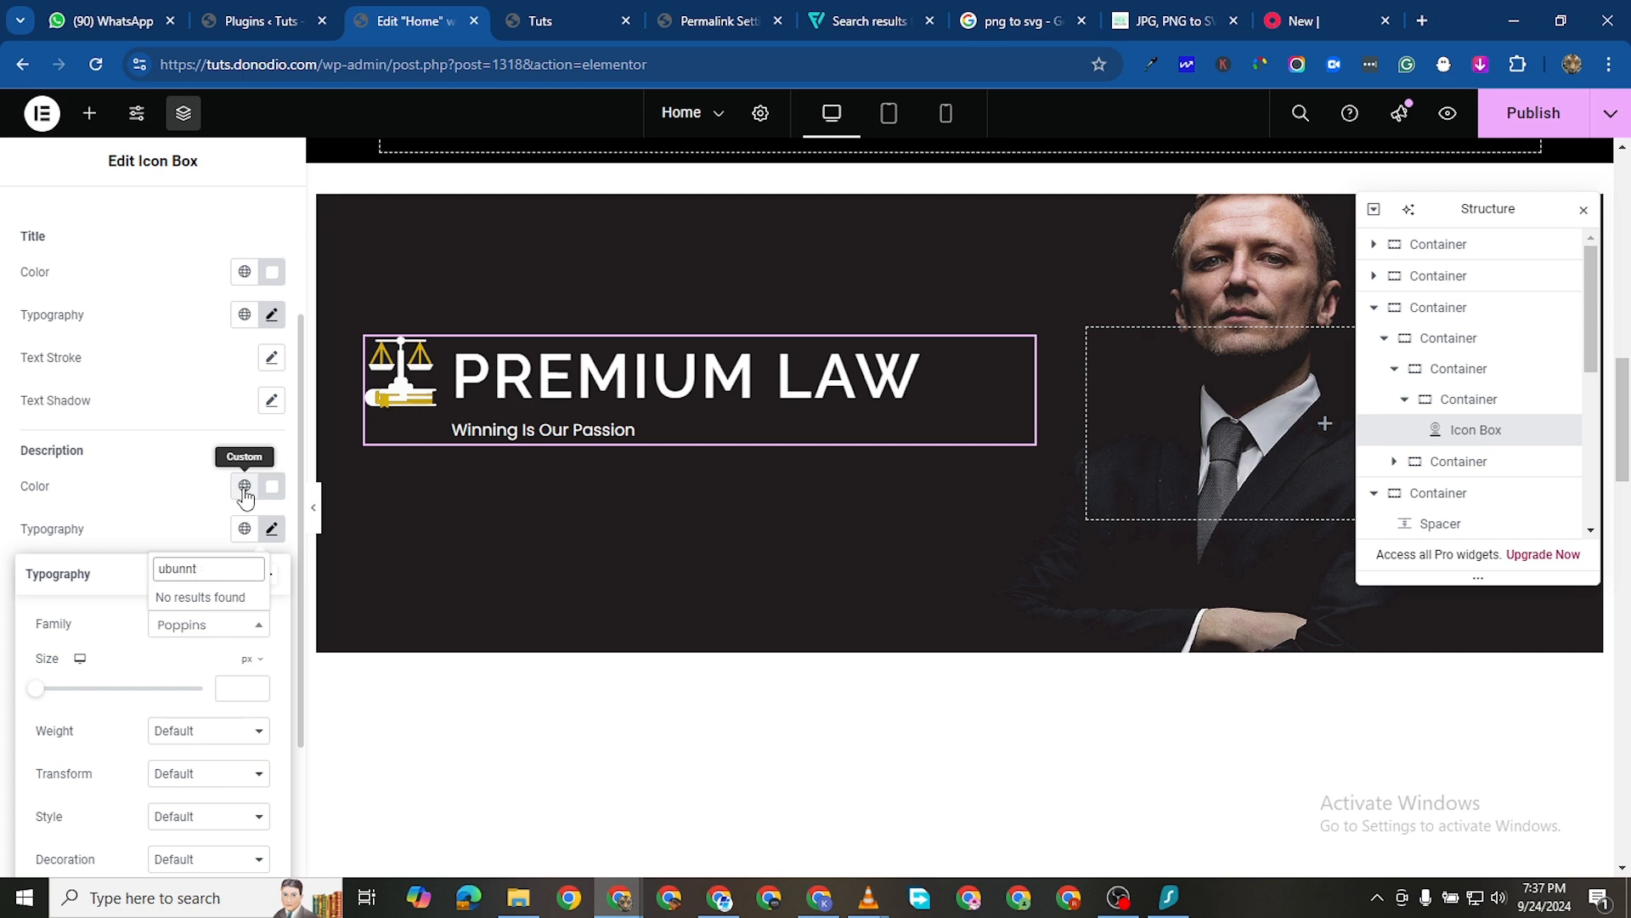
Correct the font search to "ubun" and set the icon box description's font family to Ubuntu
key("BackSpace")
key("BackSpace")
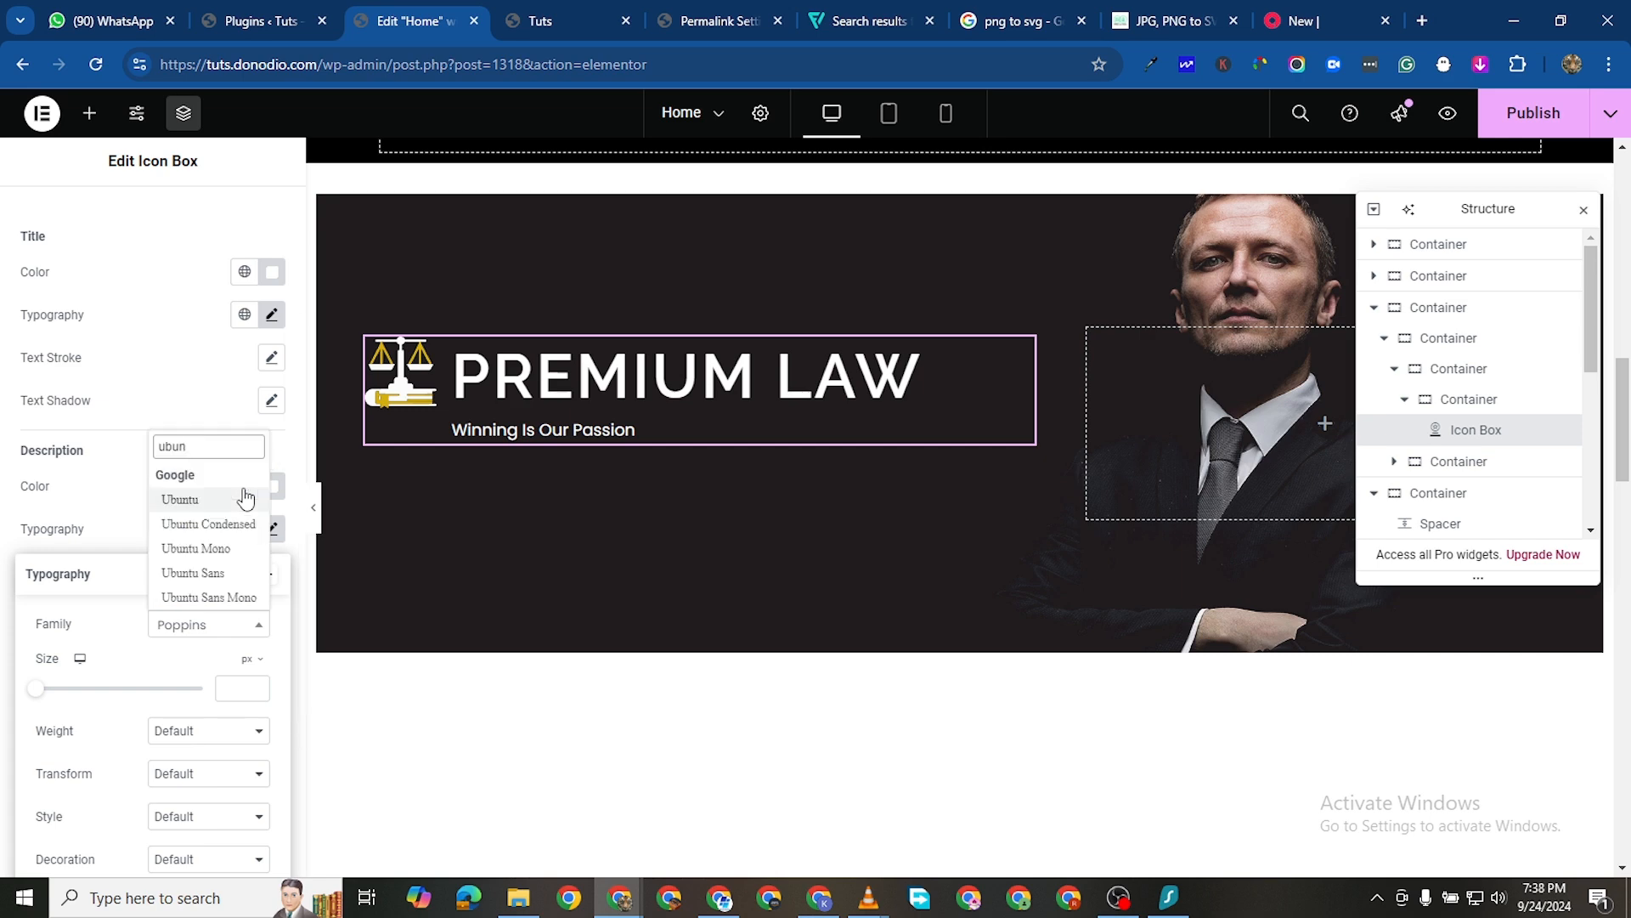
left_click(245, 499)
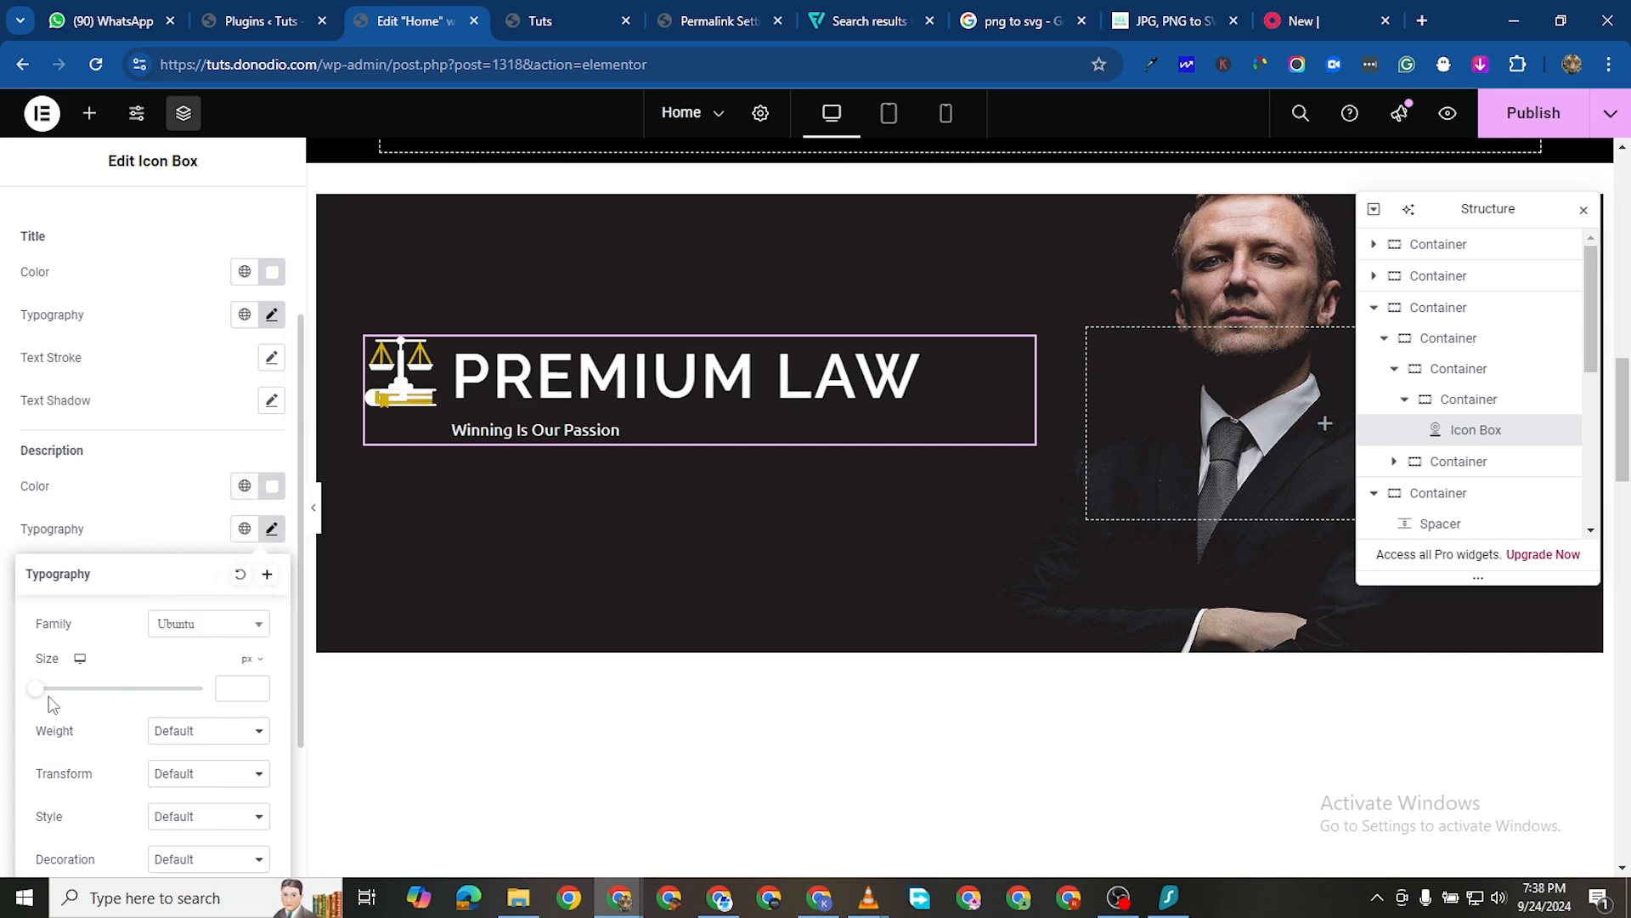
Set the icon box description's font size to 30 px
left_click_drag(32, 699, 51, 702)
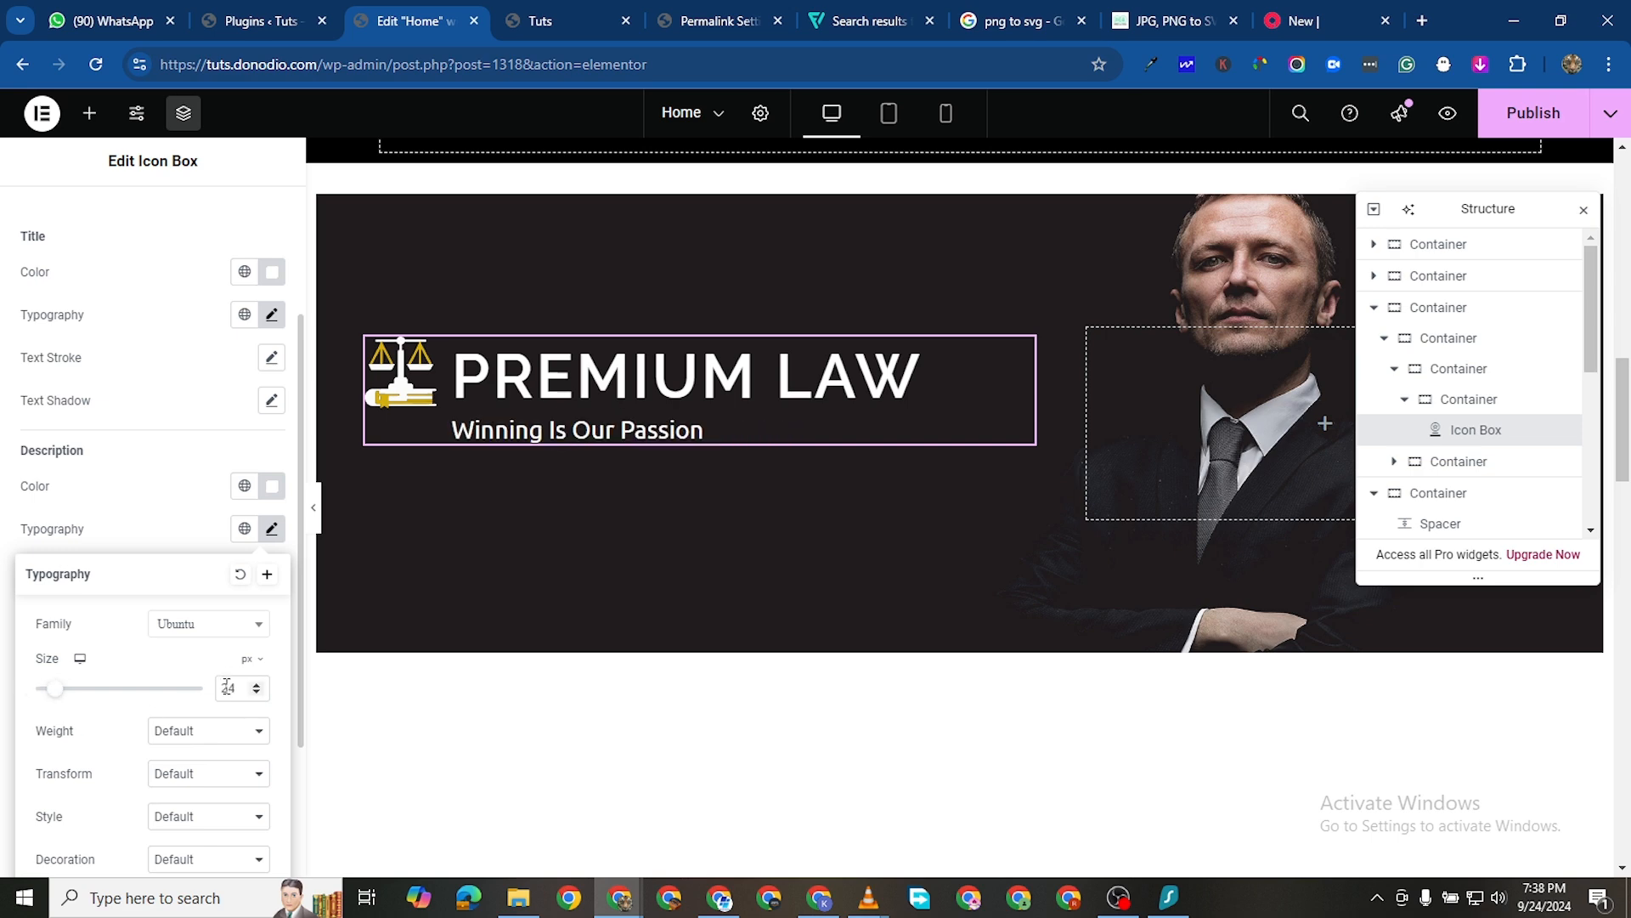
left_click(256, 684)
left_click(257, 684)
left_click(257, 684)
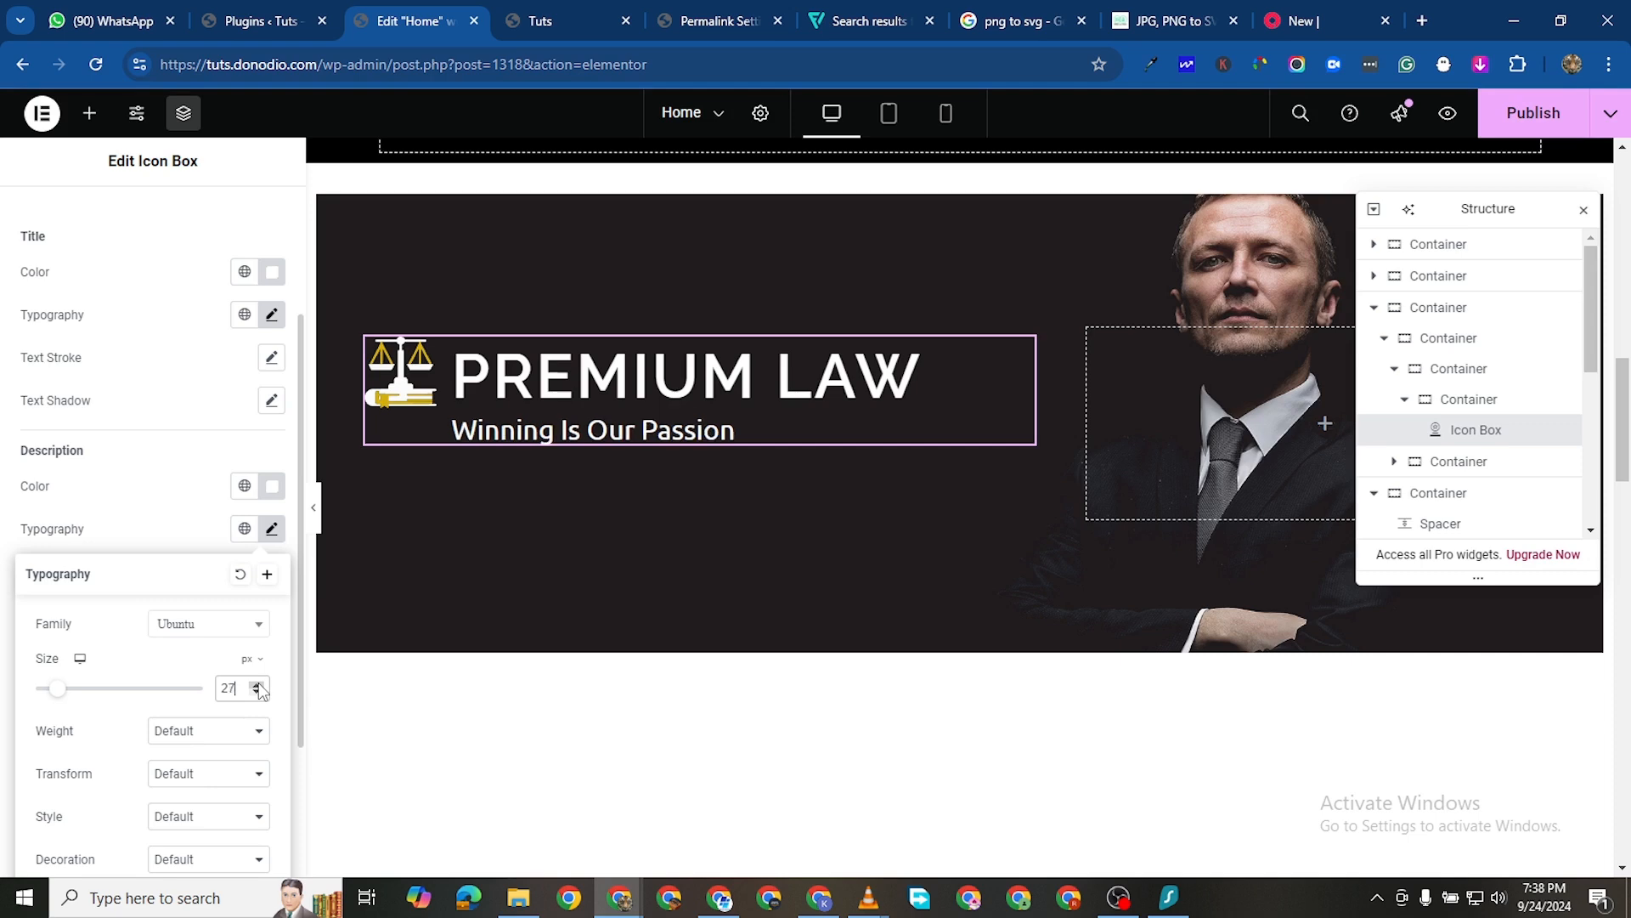
left_click(257, 684)
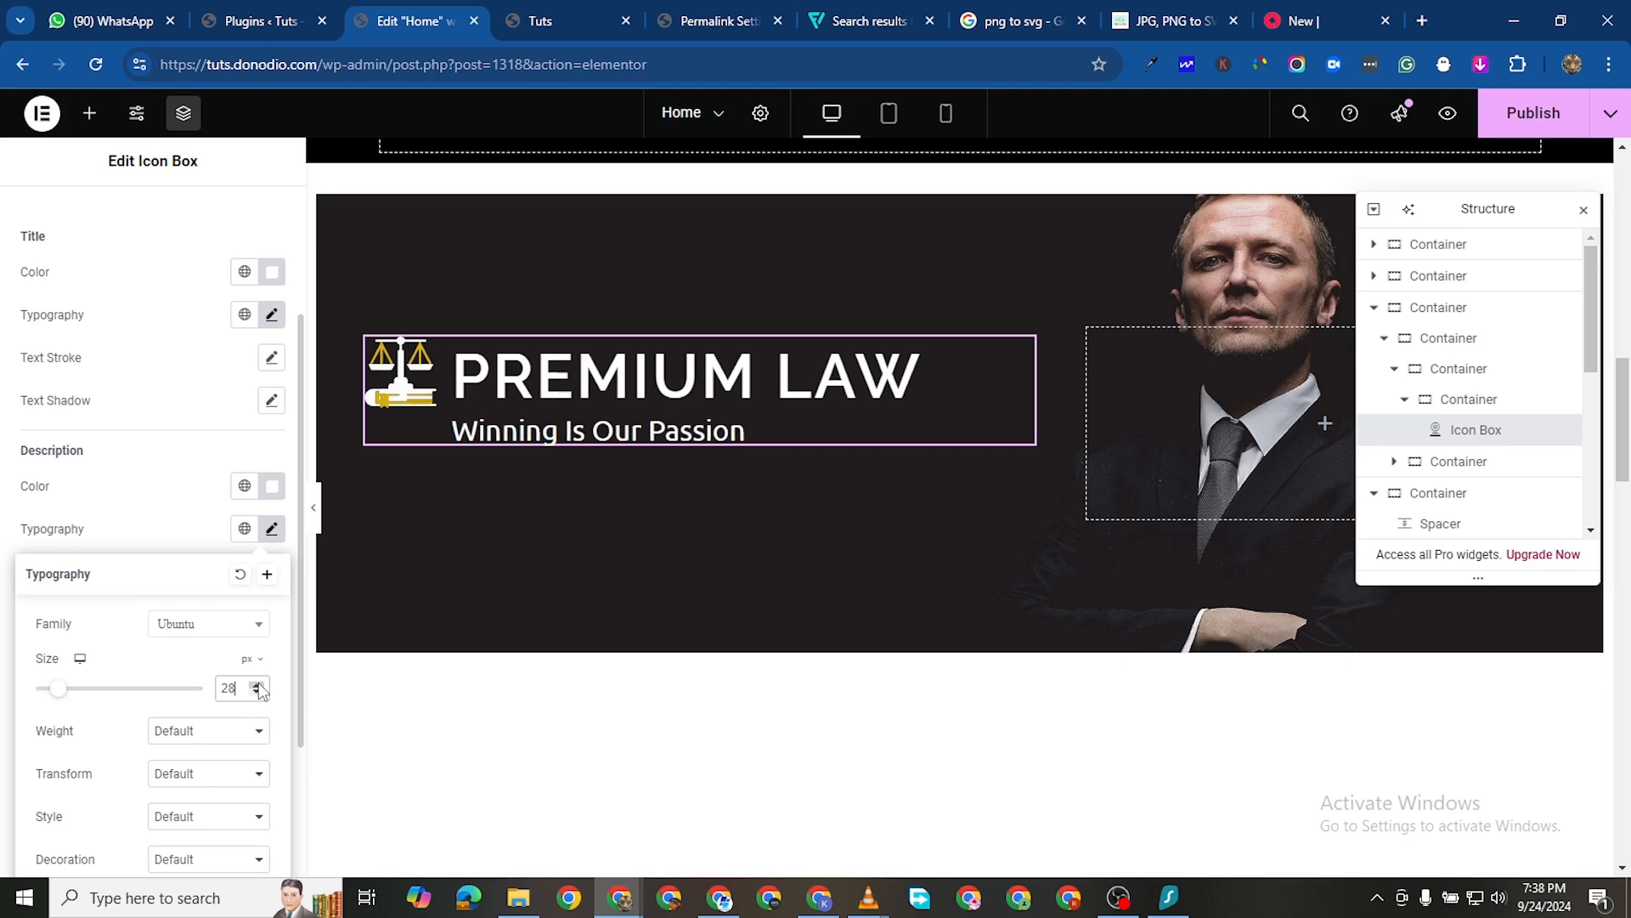
left_click(256, 684)
left_click(257, 684)
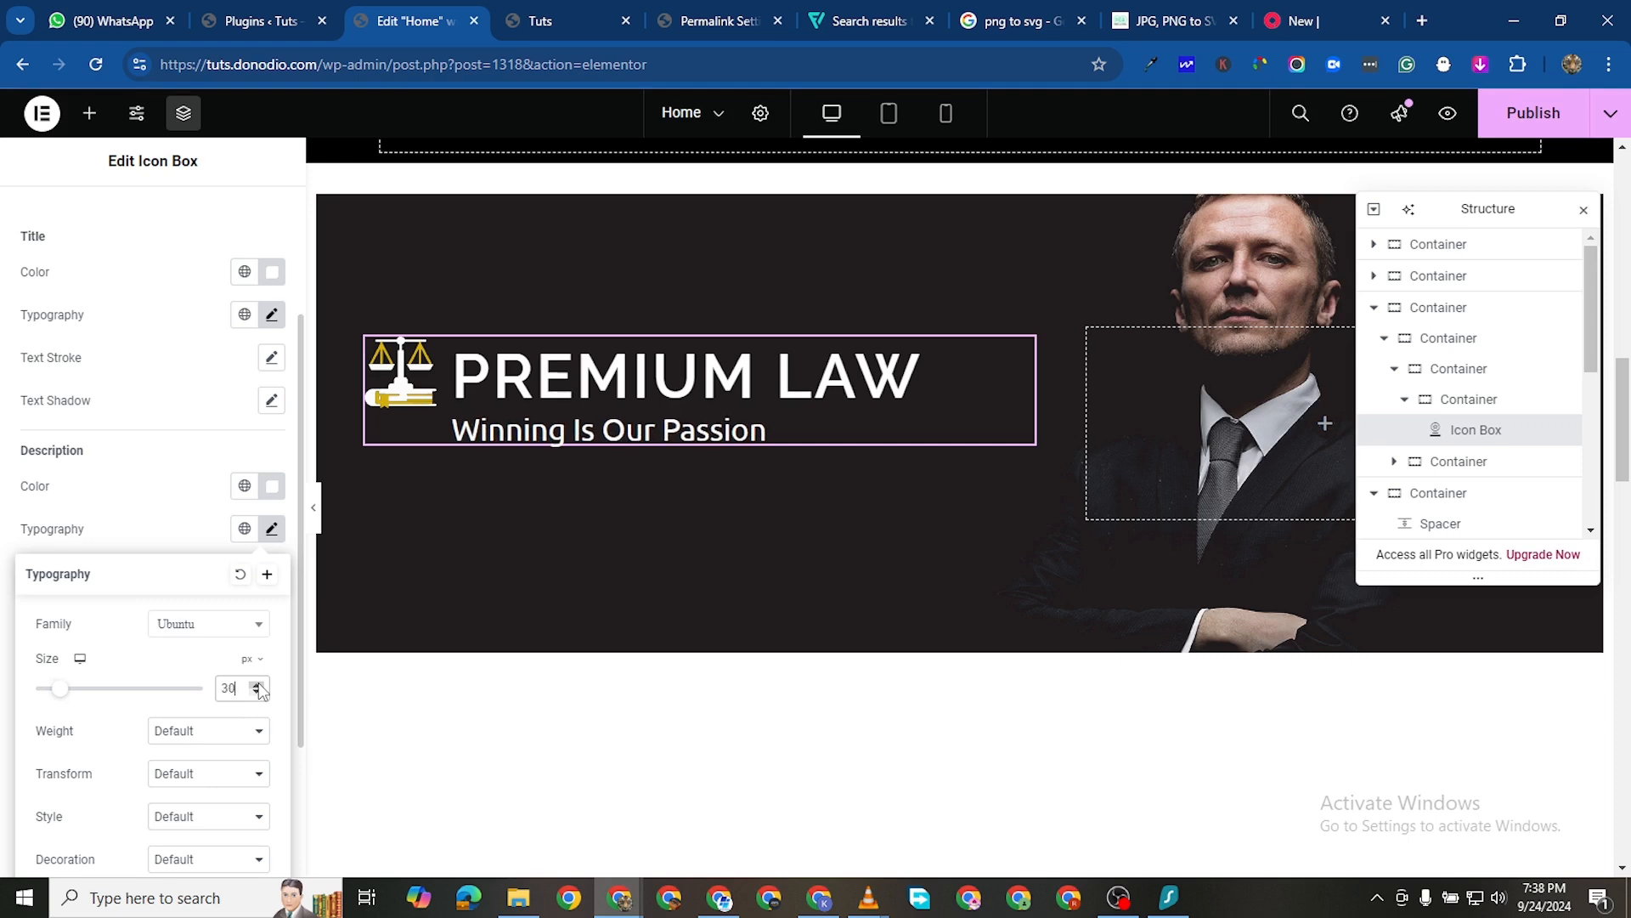
Set the description's font style to Italic
scroll(255, 816, "up", 2)
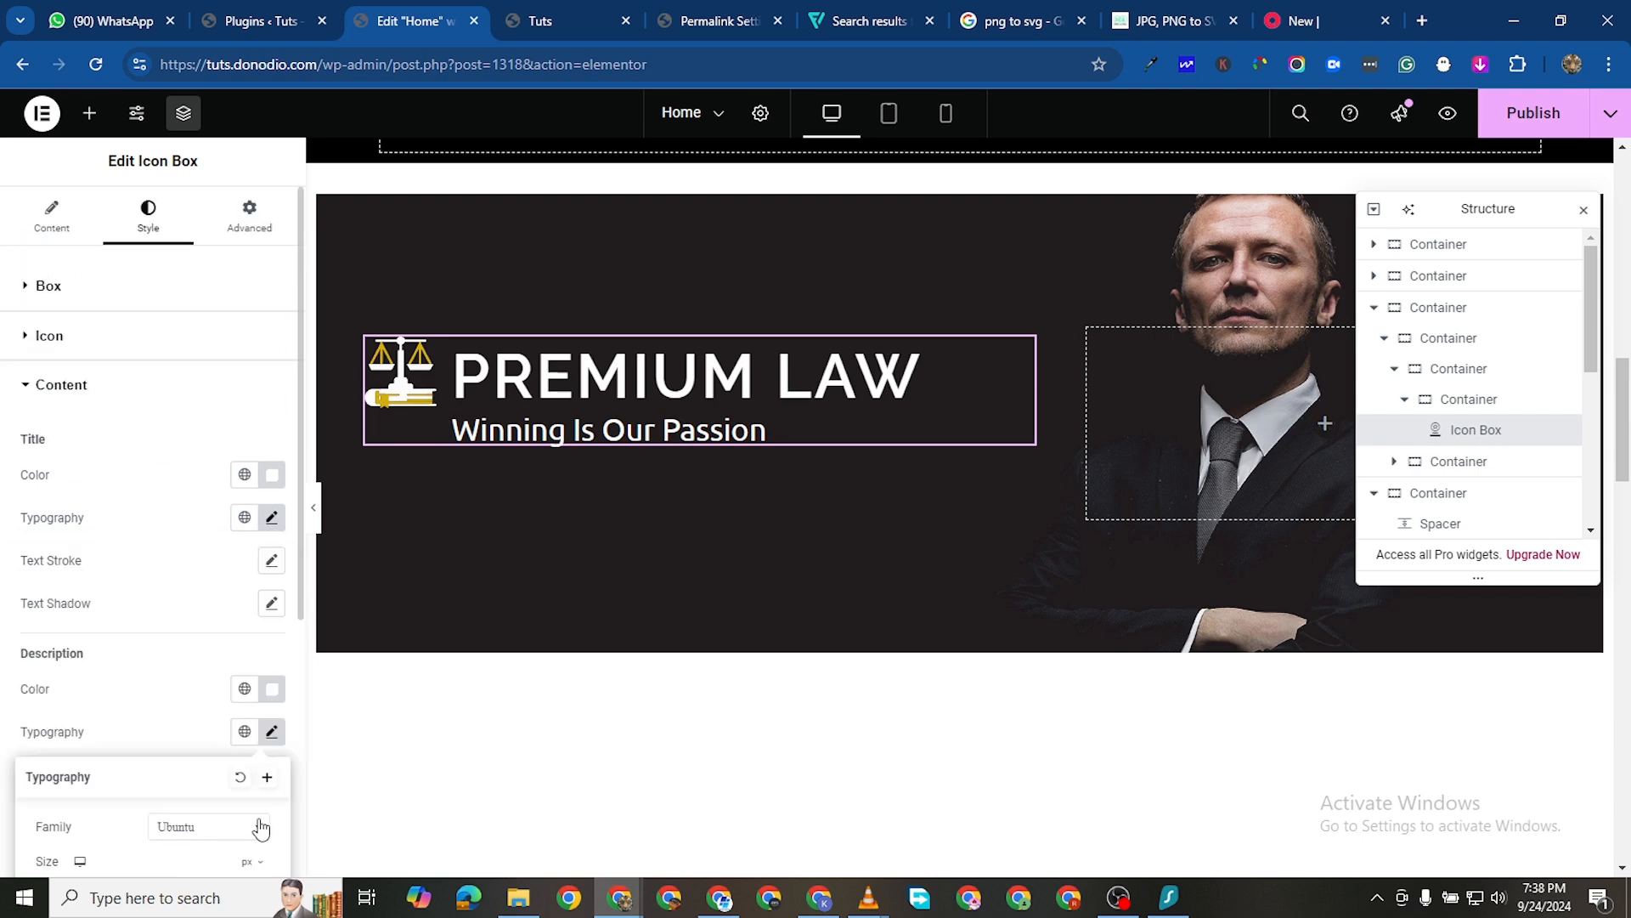
scroll(255, 696, "down", 4)
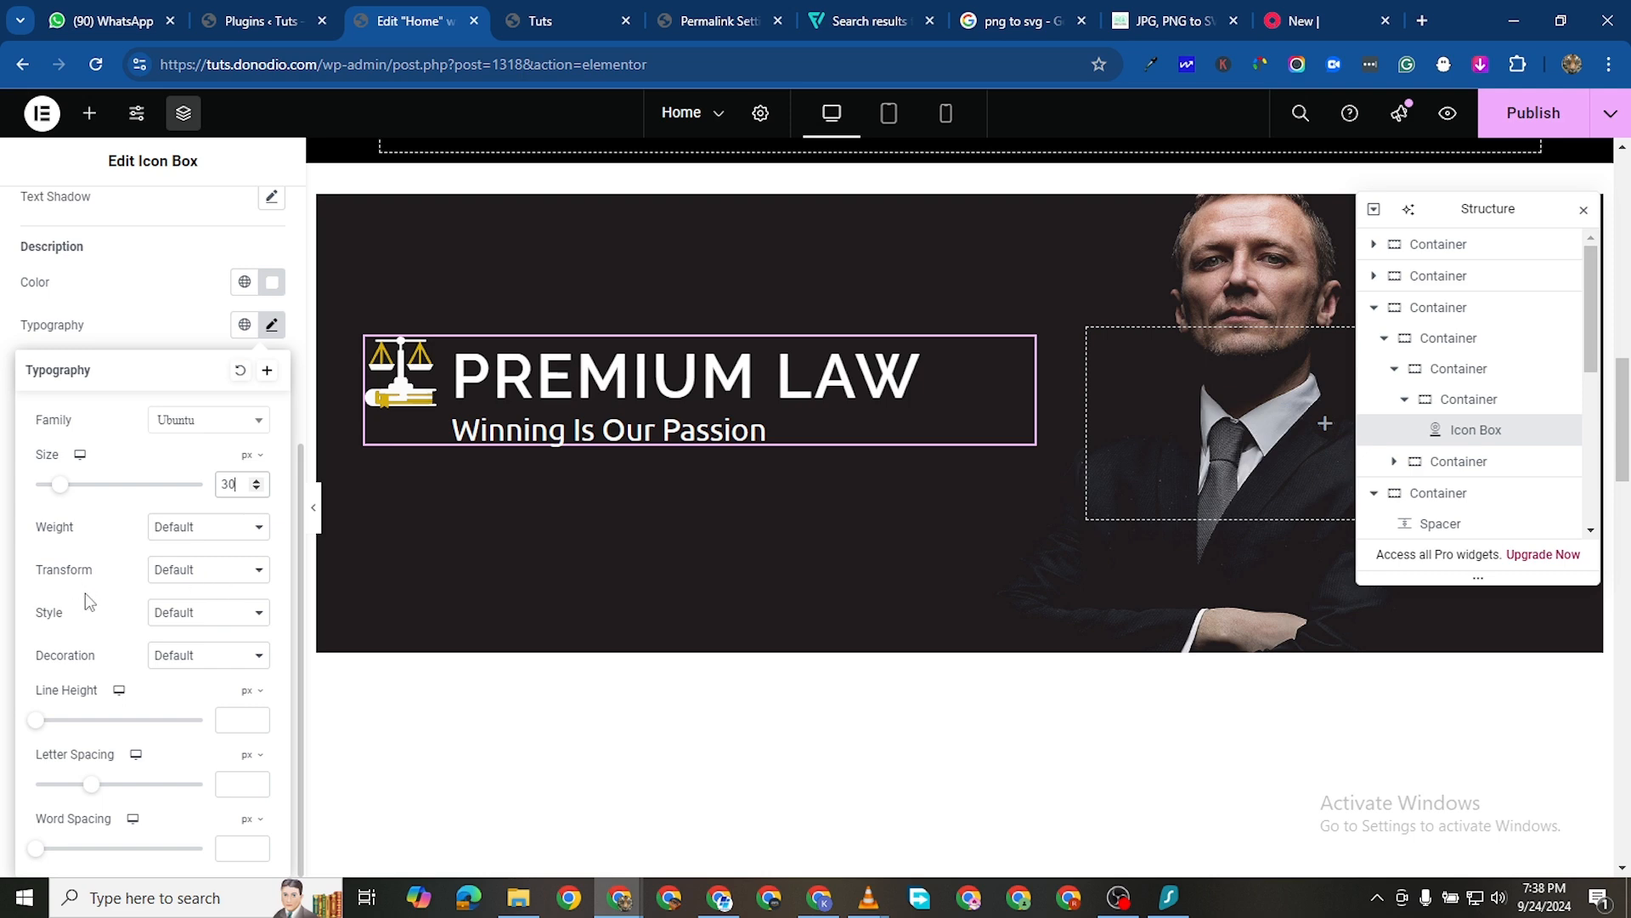
left_click(176, 608)
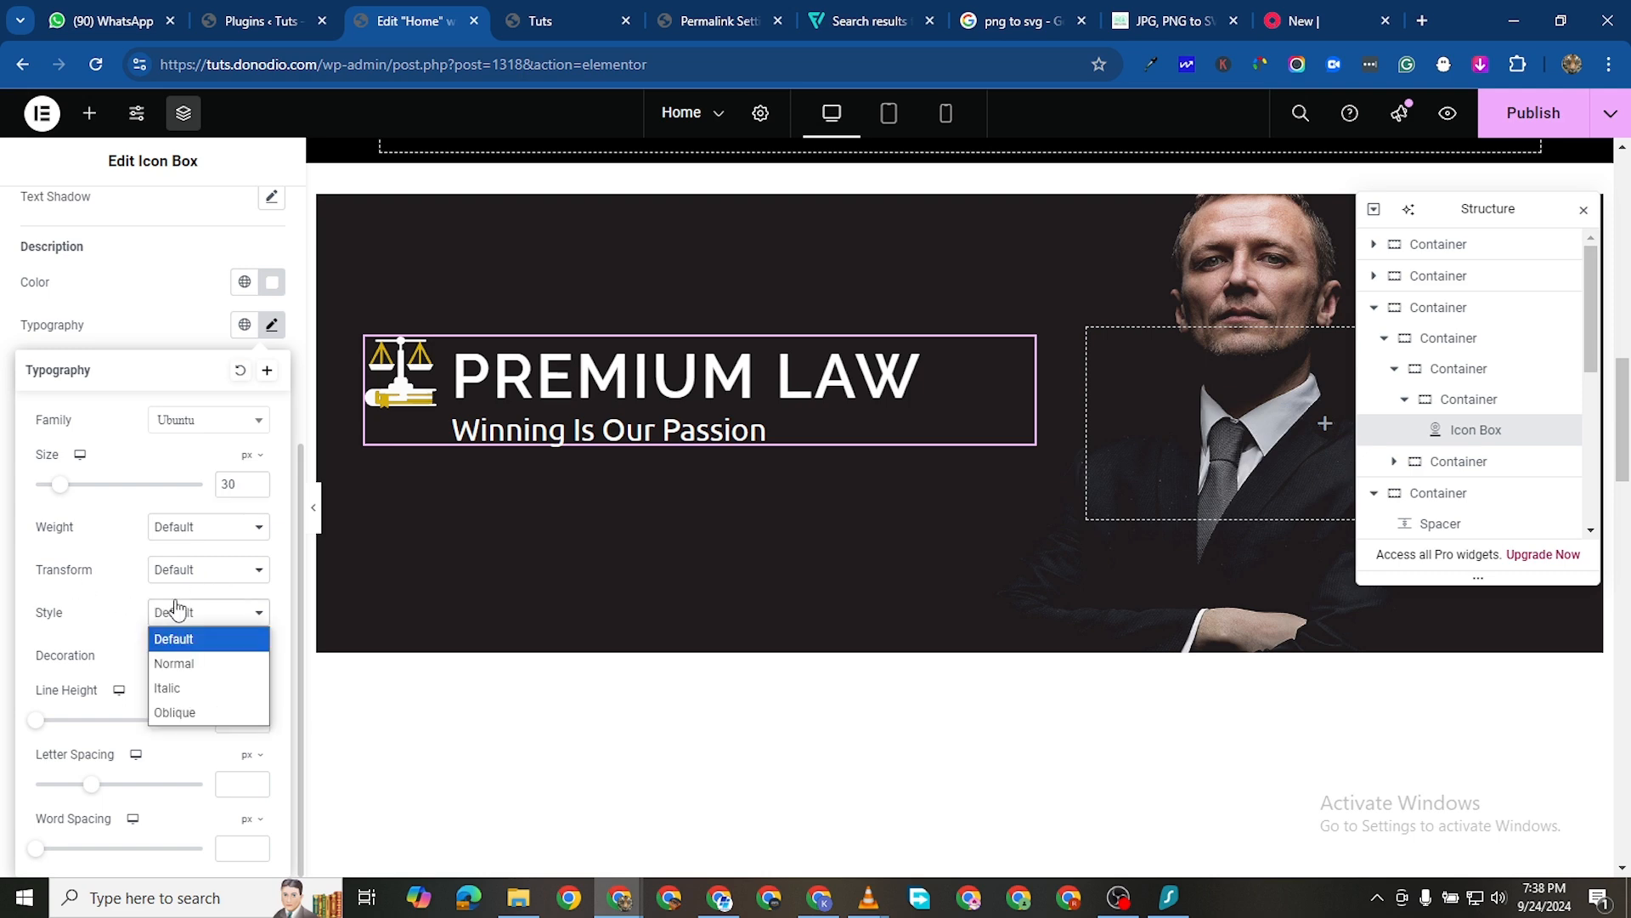
left_click(204, 685)
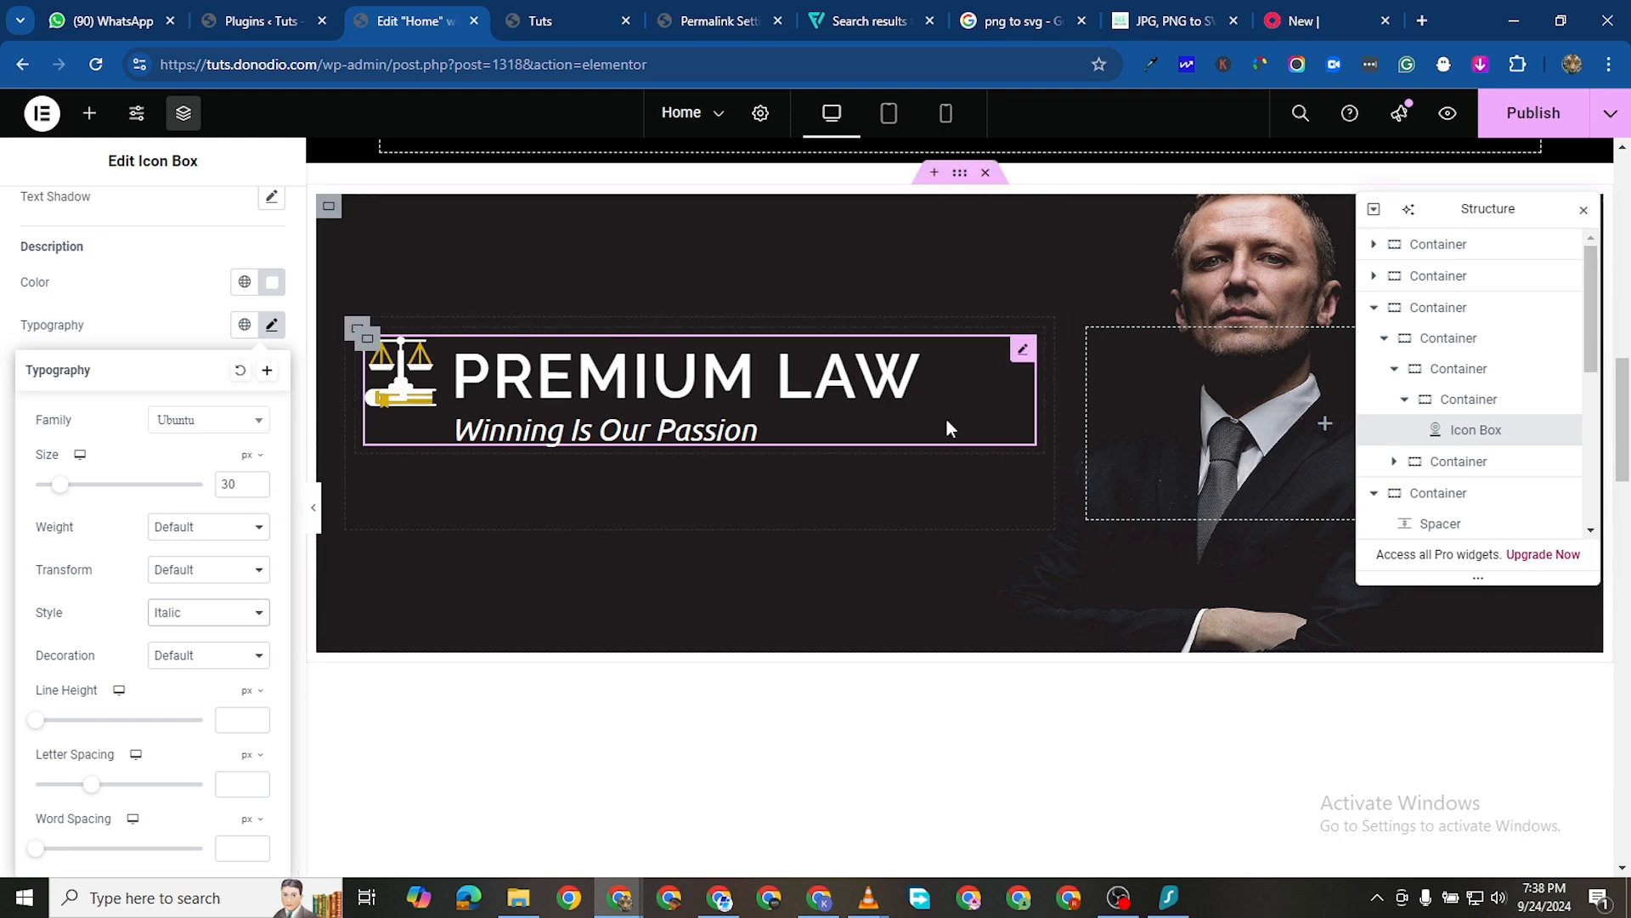
Duplicate the container holding the PREMIUM LAW icon box and add a Button widget inside the copy
right_click(426, 463)
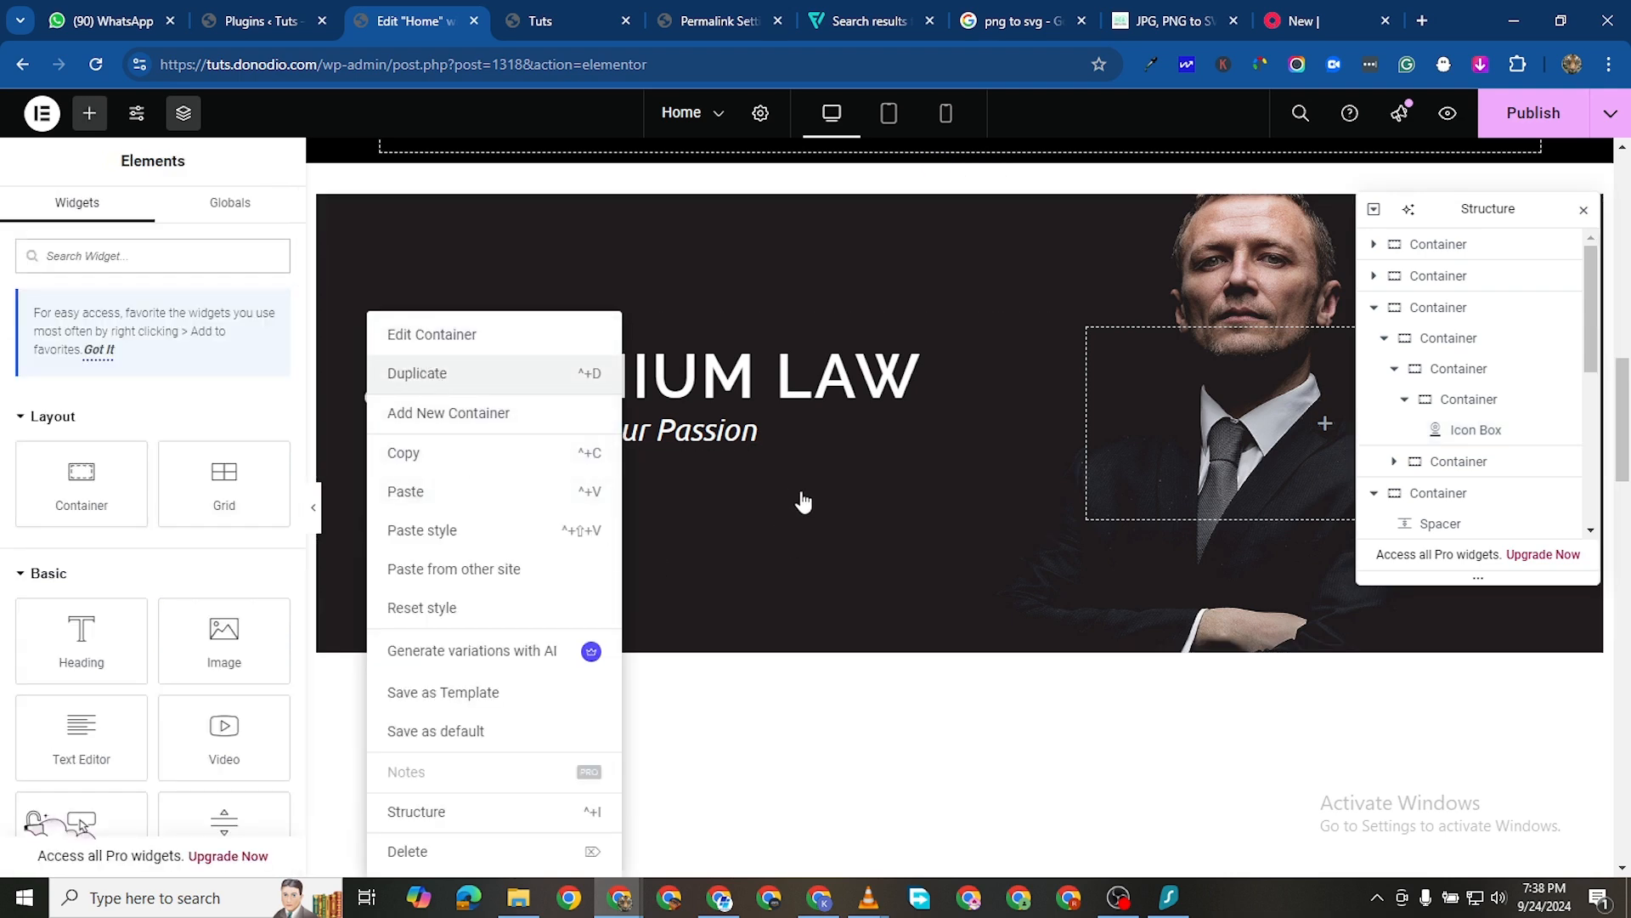
key("ctrl+d")
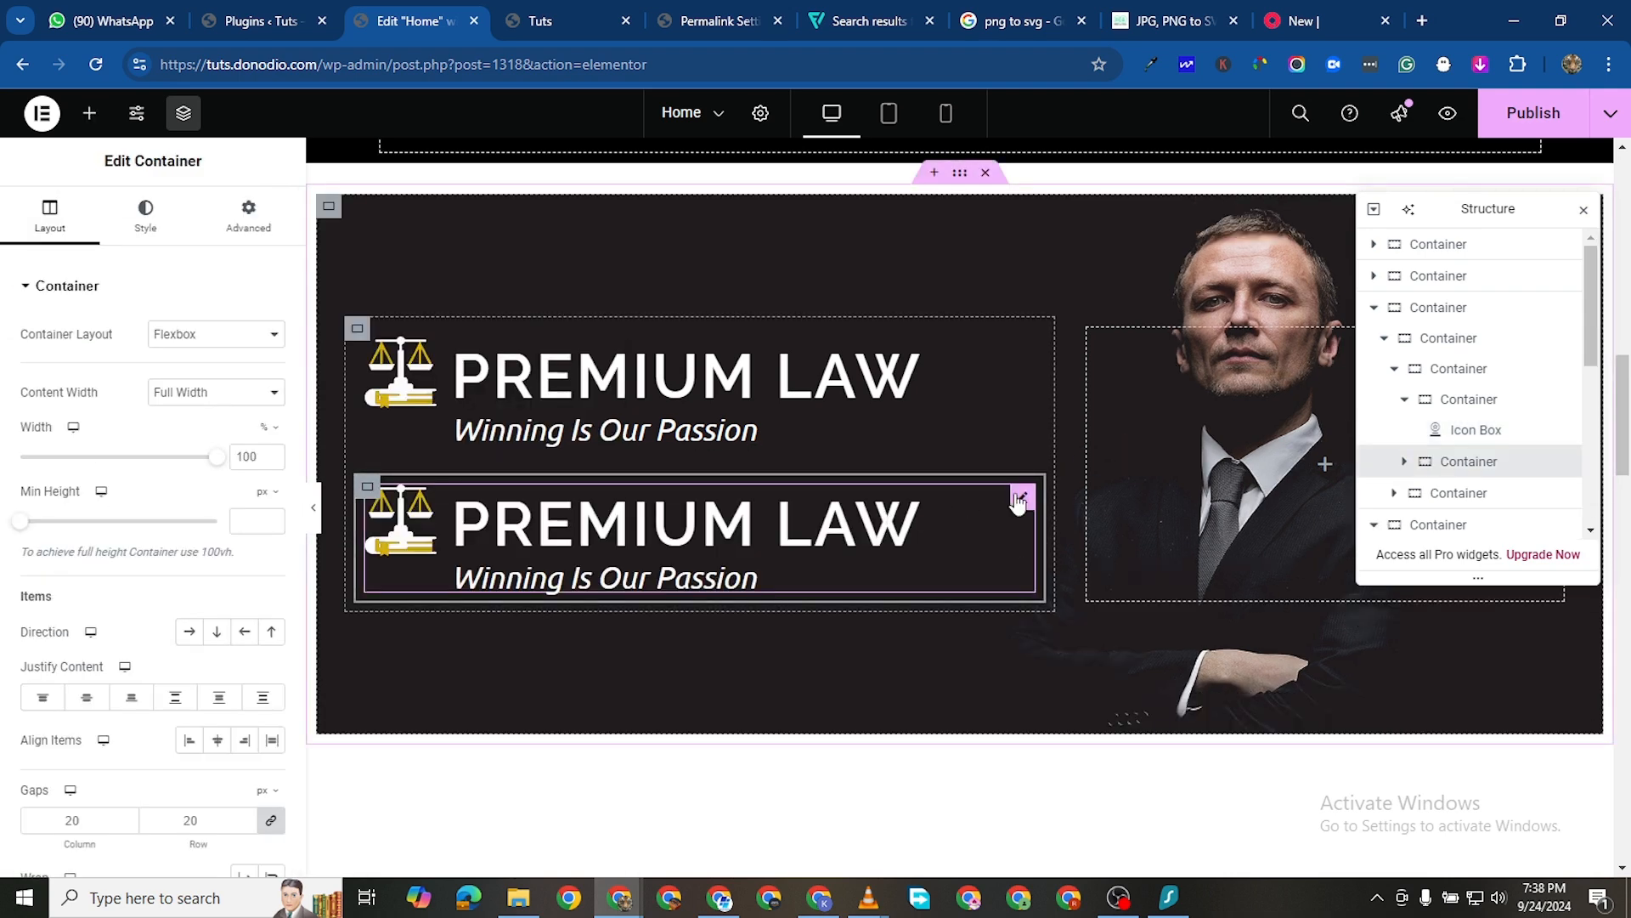
left_click(90, 113)
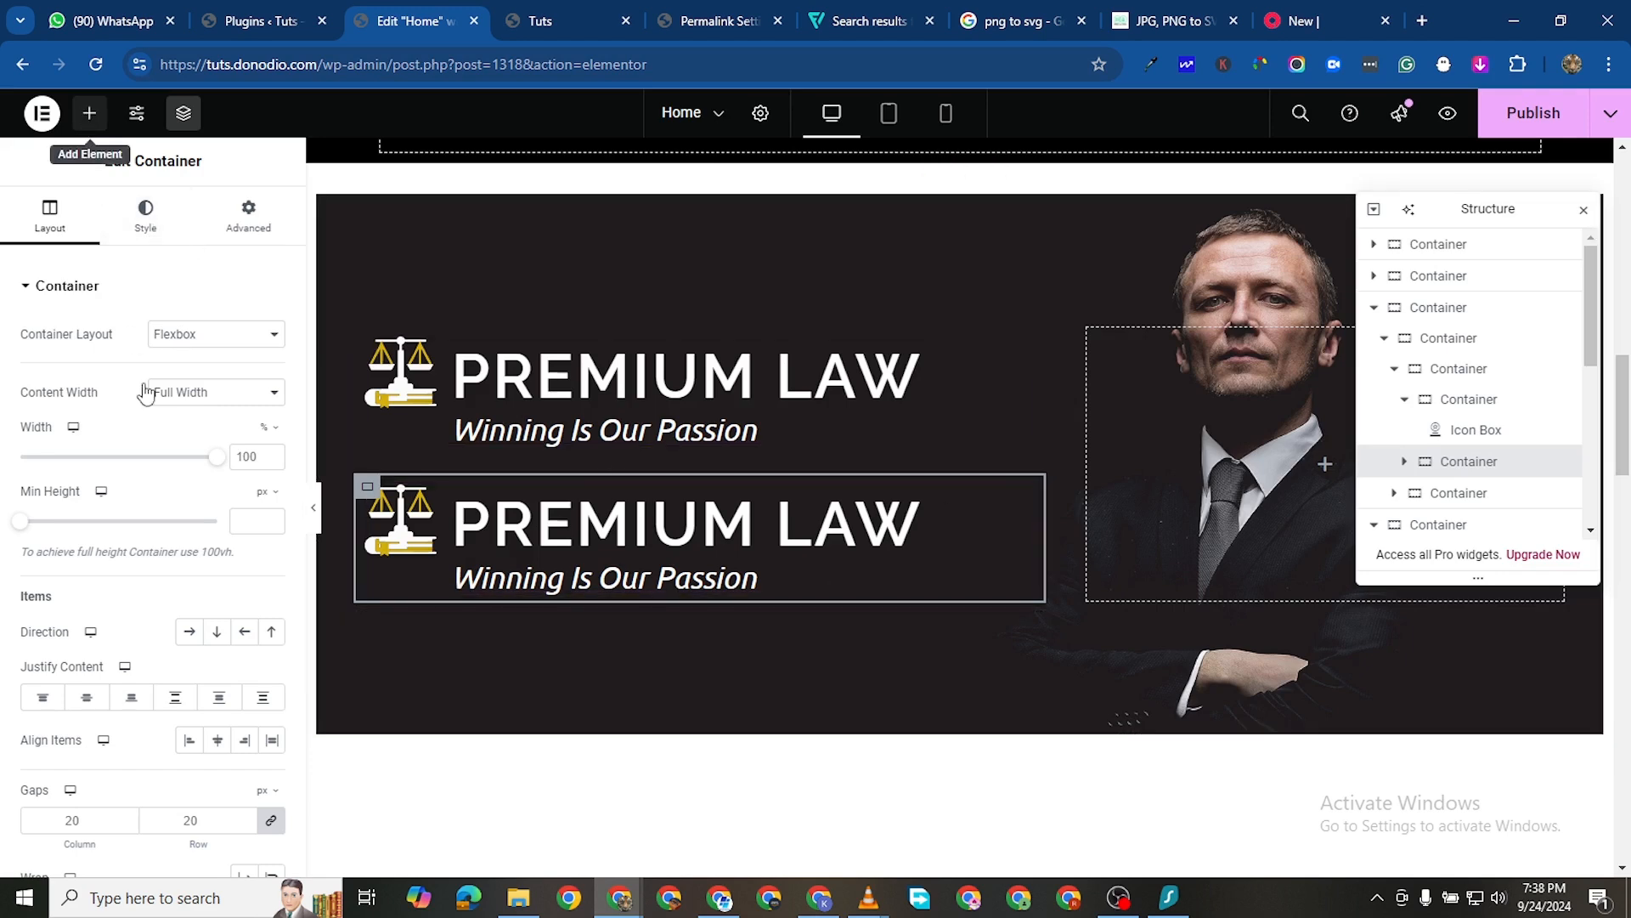
scroll(158, 752, "down", 3)
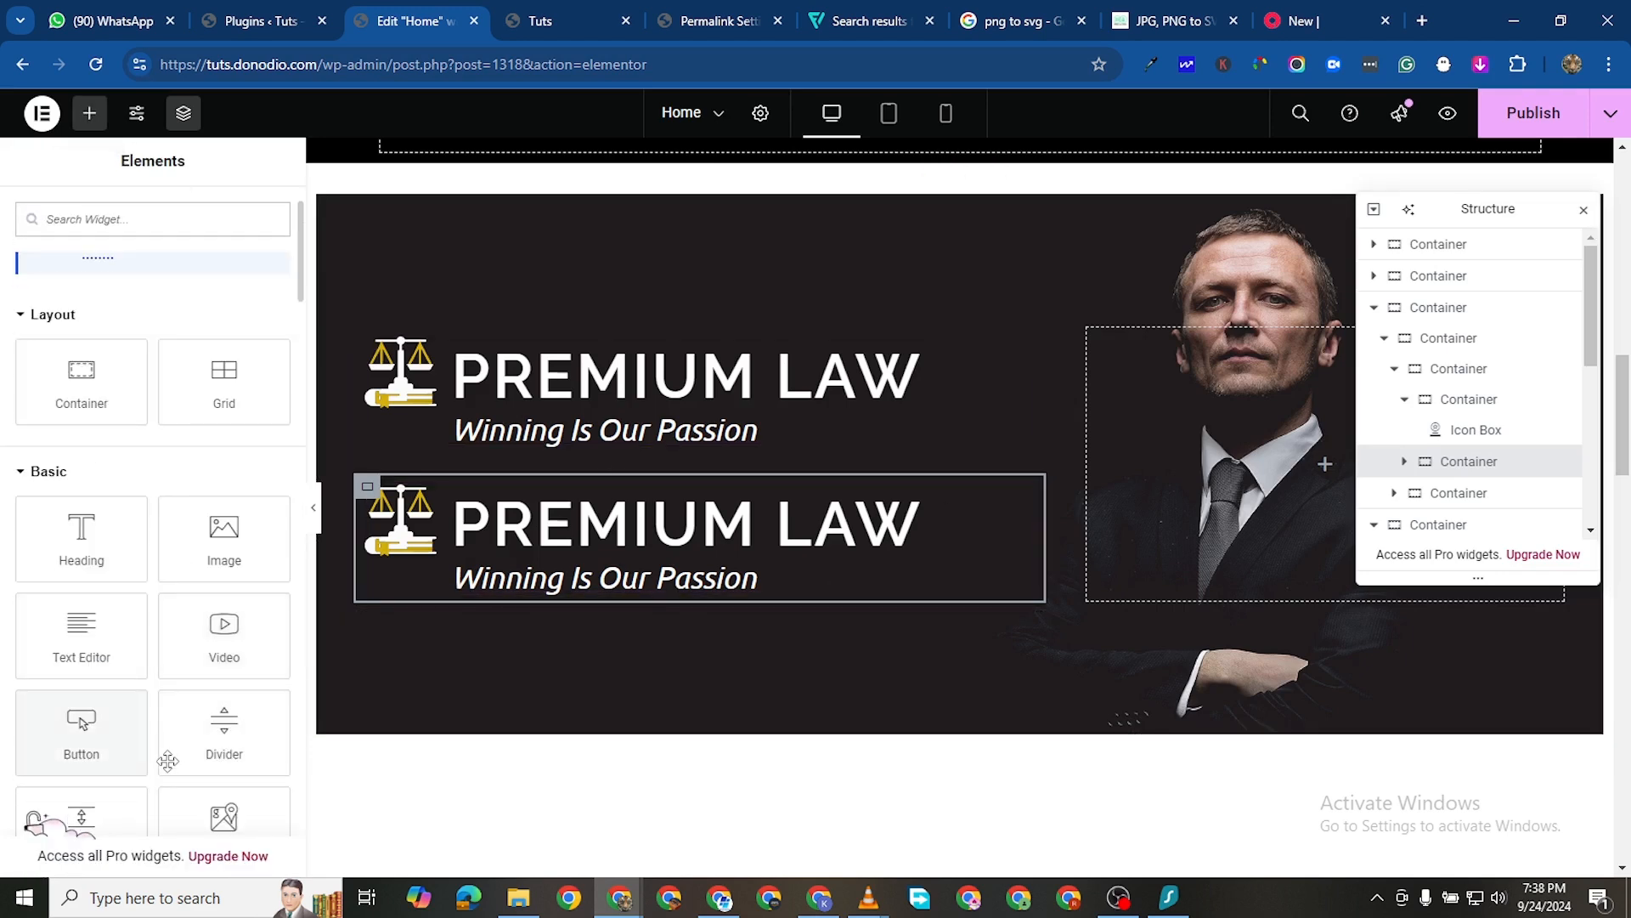
left_click_drag(83, 625, 516, 796)
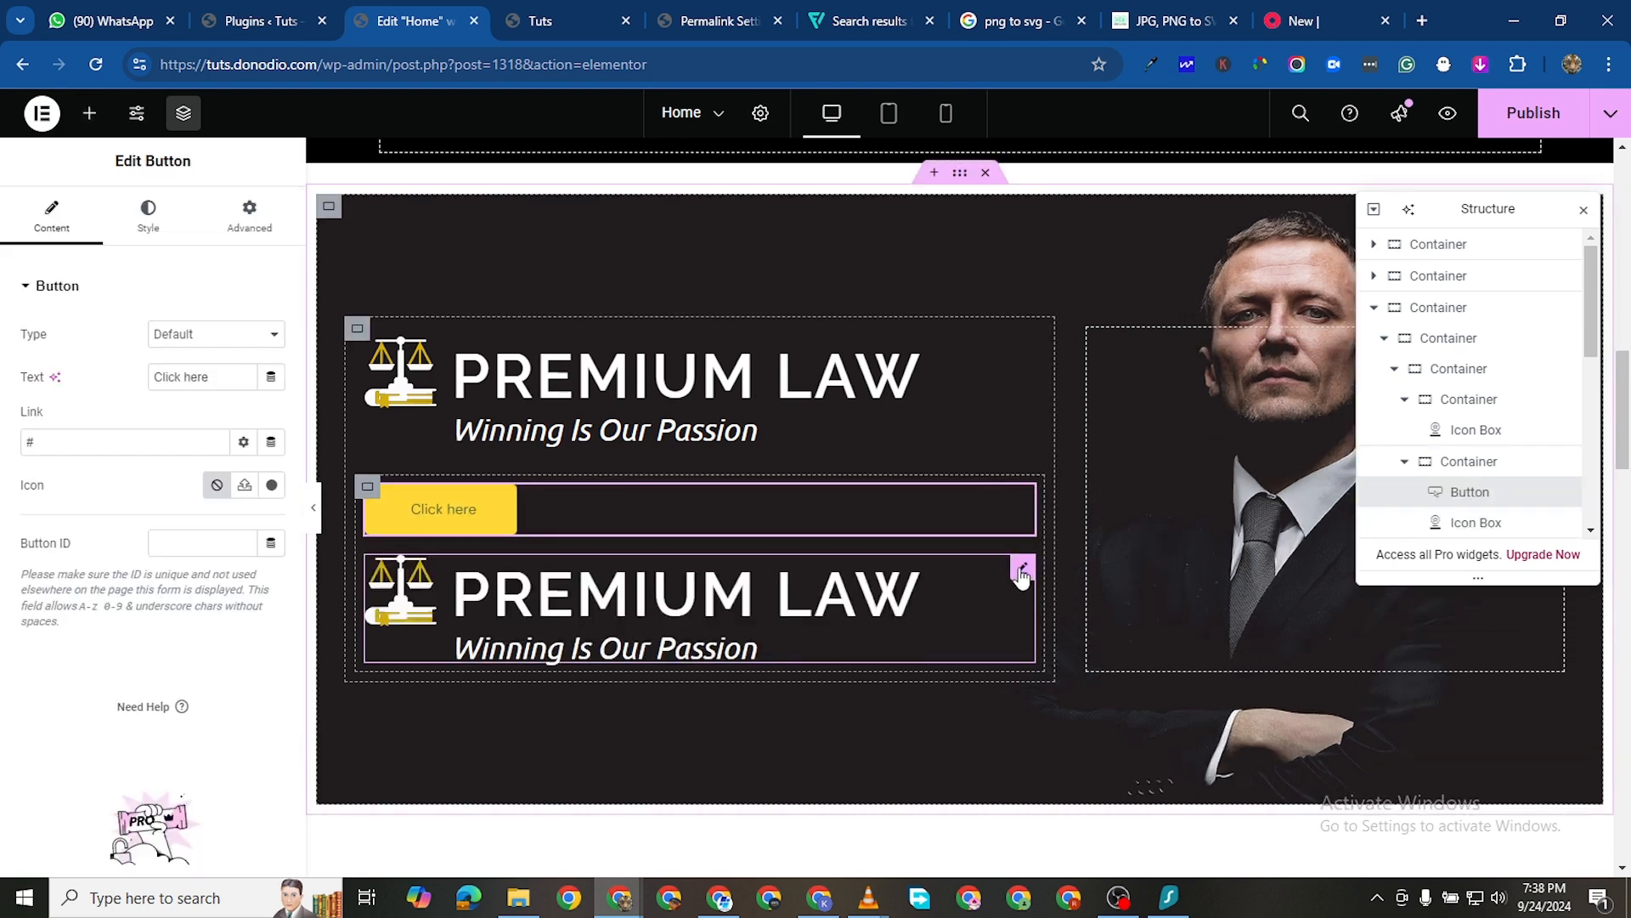
Delete the duplicated icon box below the button and set the button's container to the horizontal row direction
right_click(1019, 578)
left_click(1058, 850)
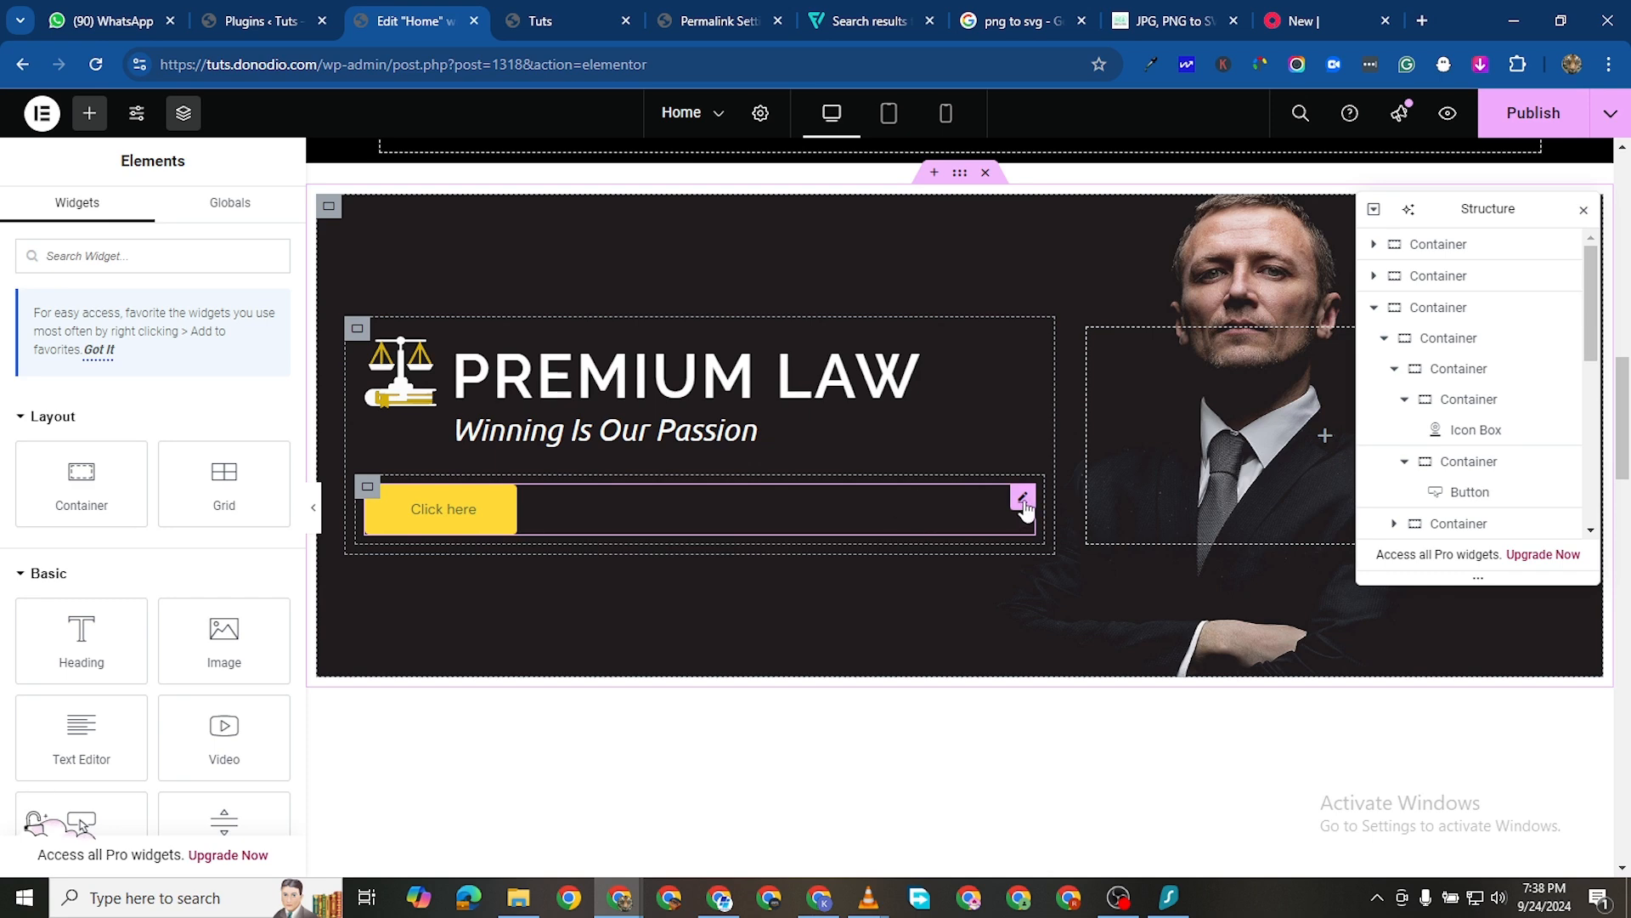
left_click(1023, 500)
left_click(367, 489)
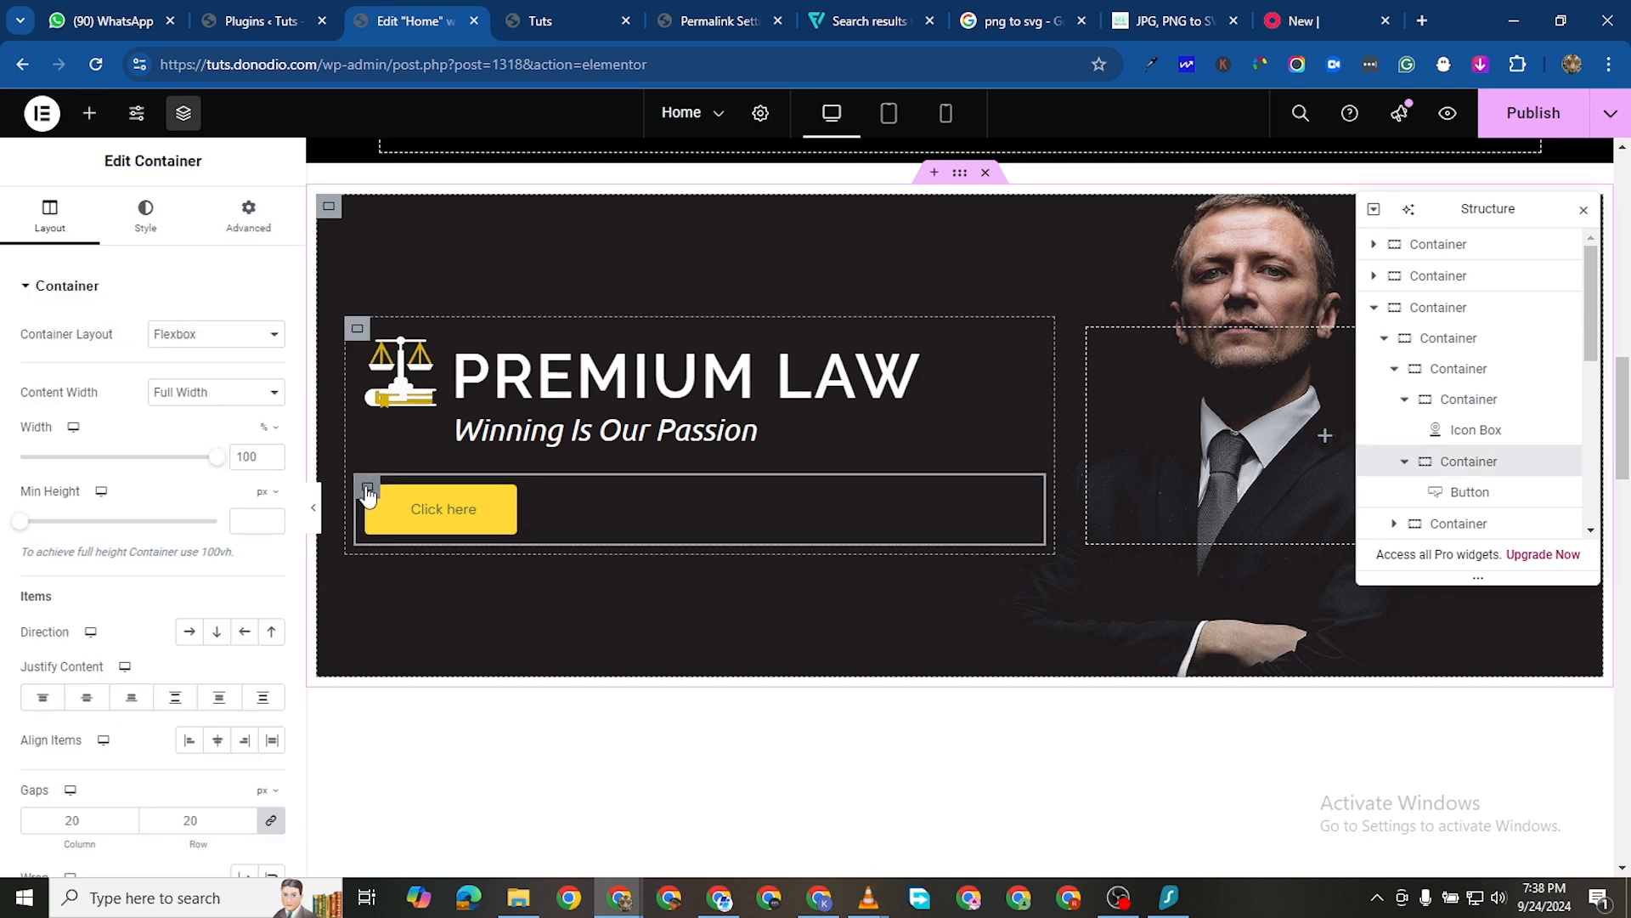
left_click(187, 634)
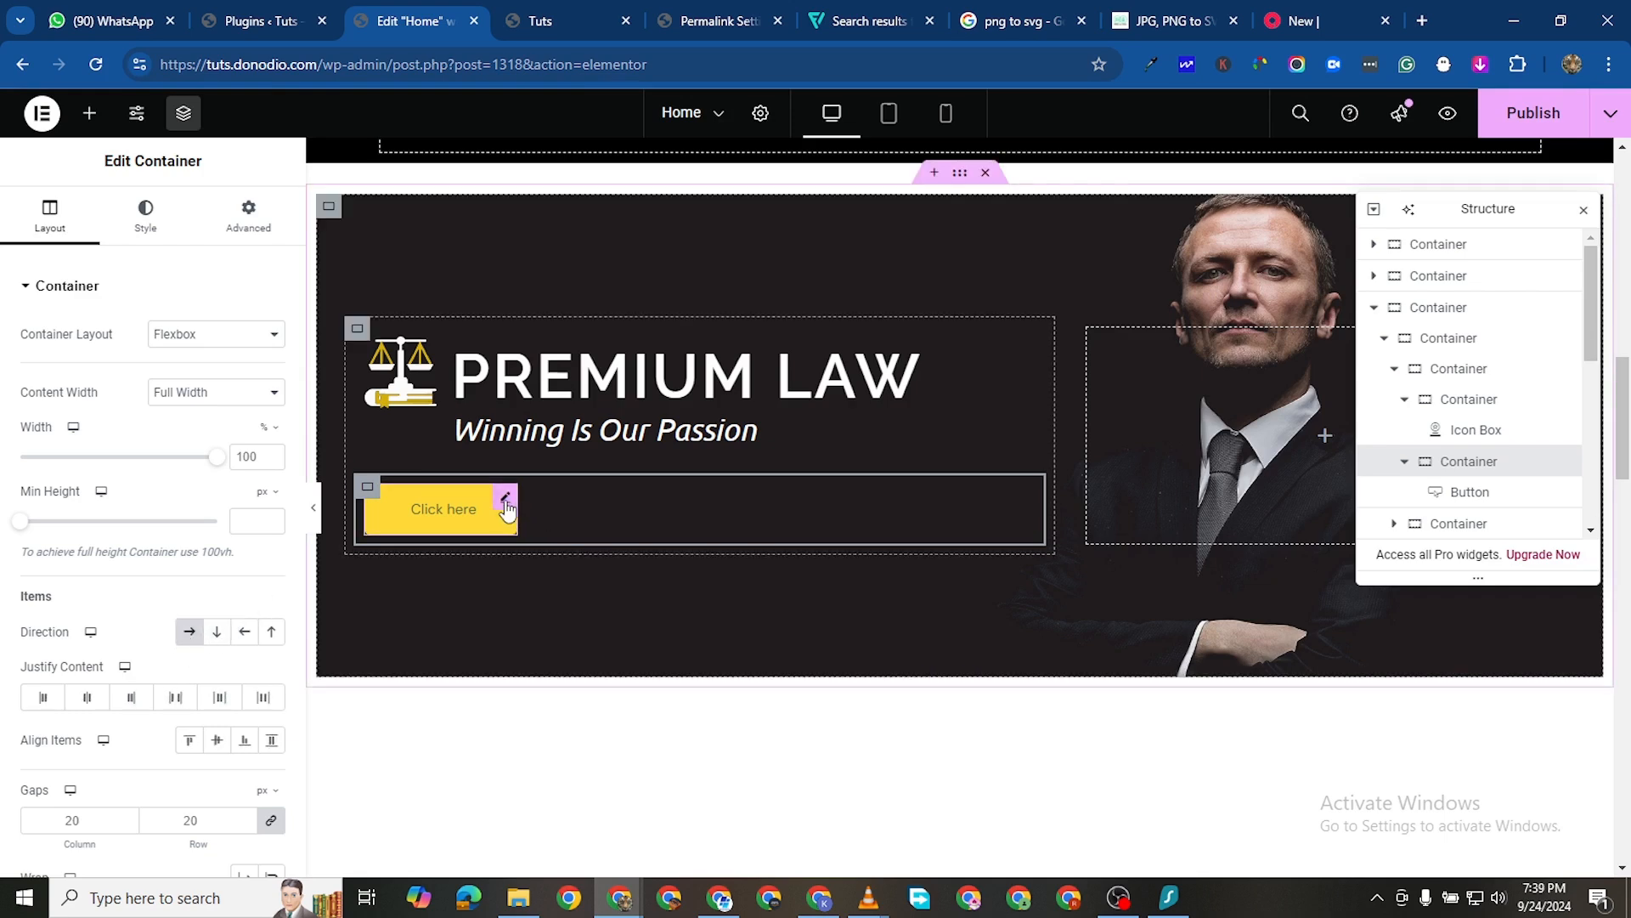
Duplicate the button within its container and delete the copy
right_click(586, 501)
left_click(576, 459)
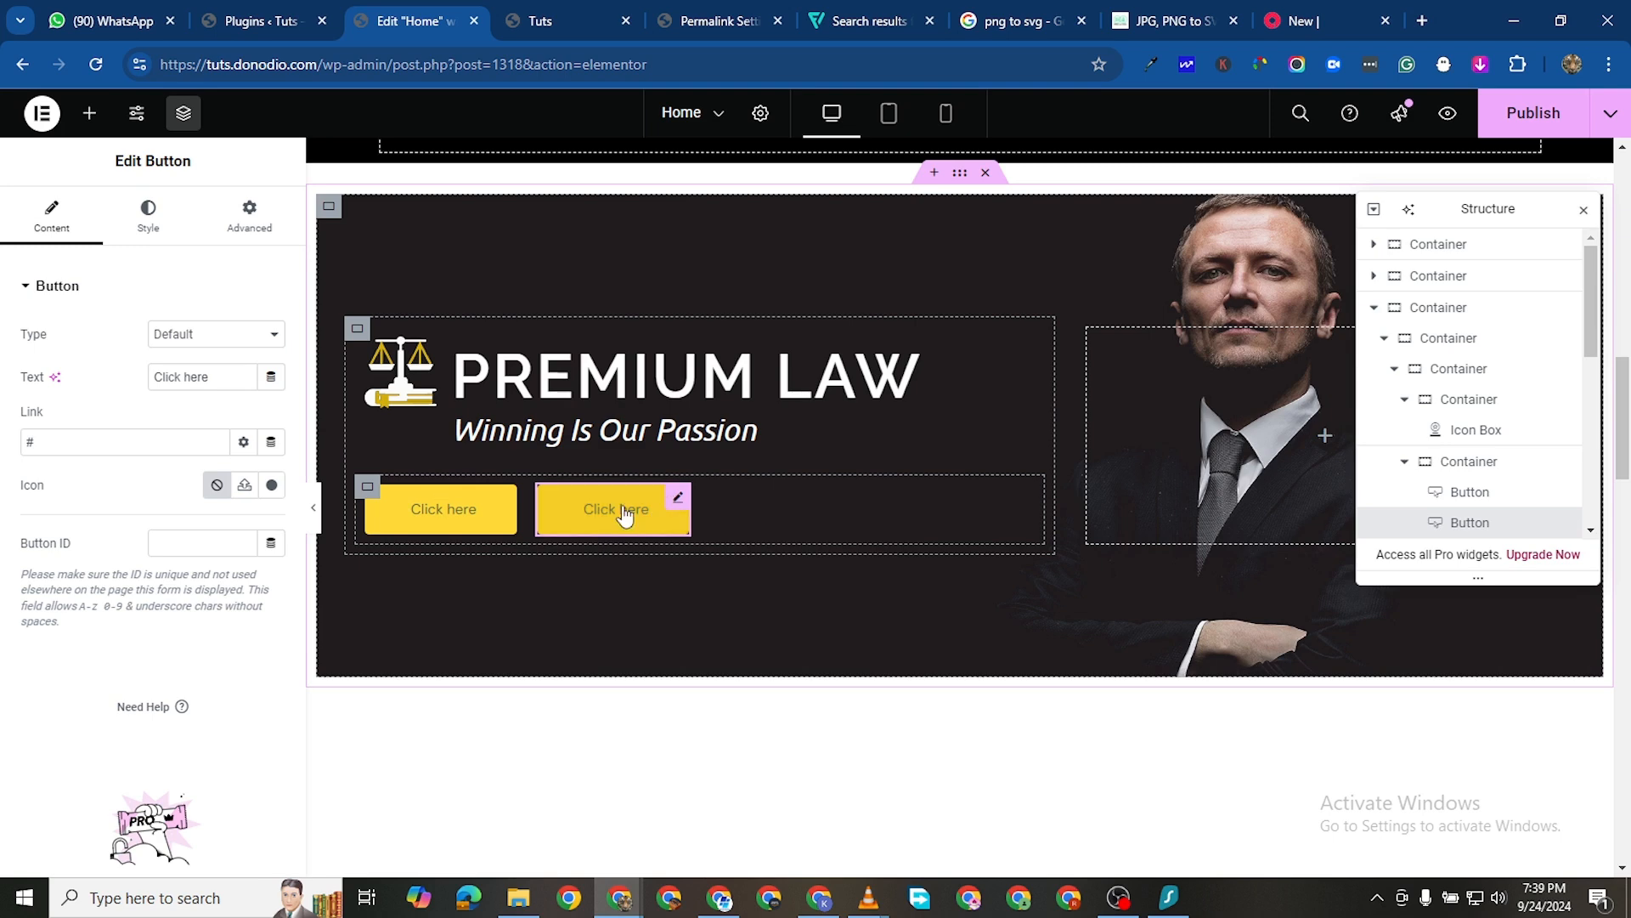
right_click(671, 508)
key("Delete")
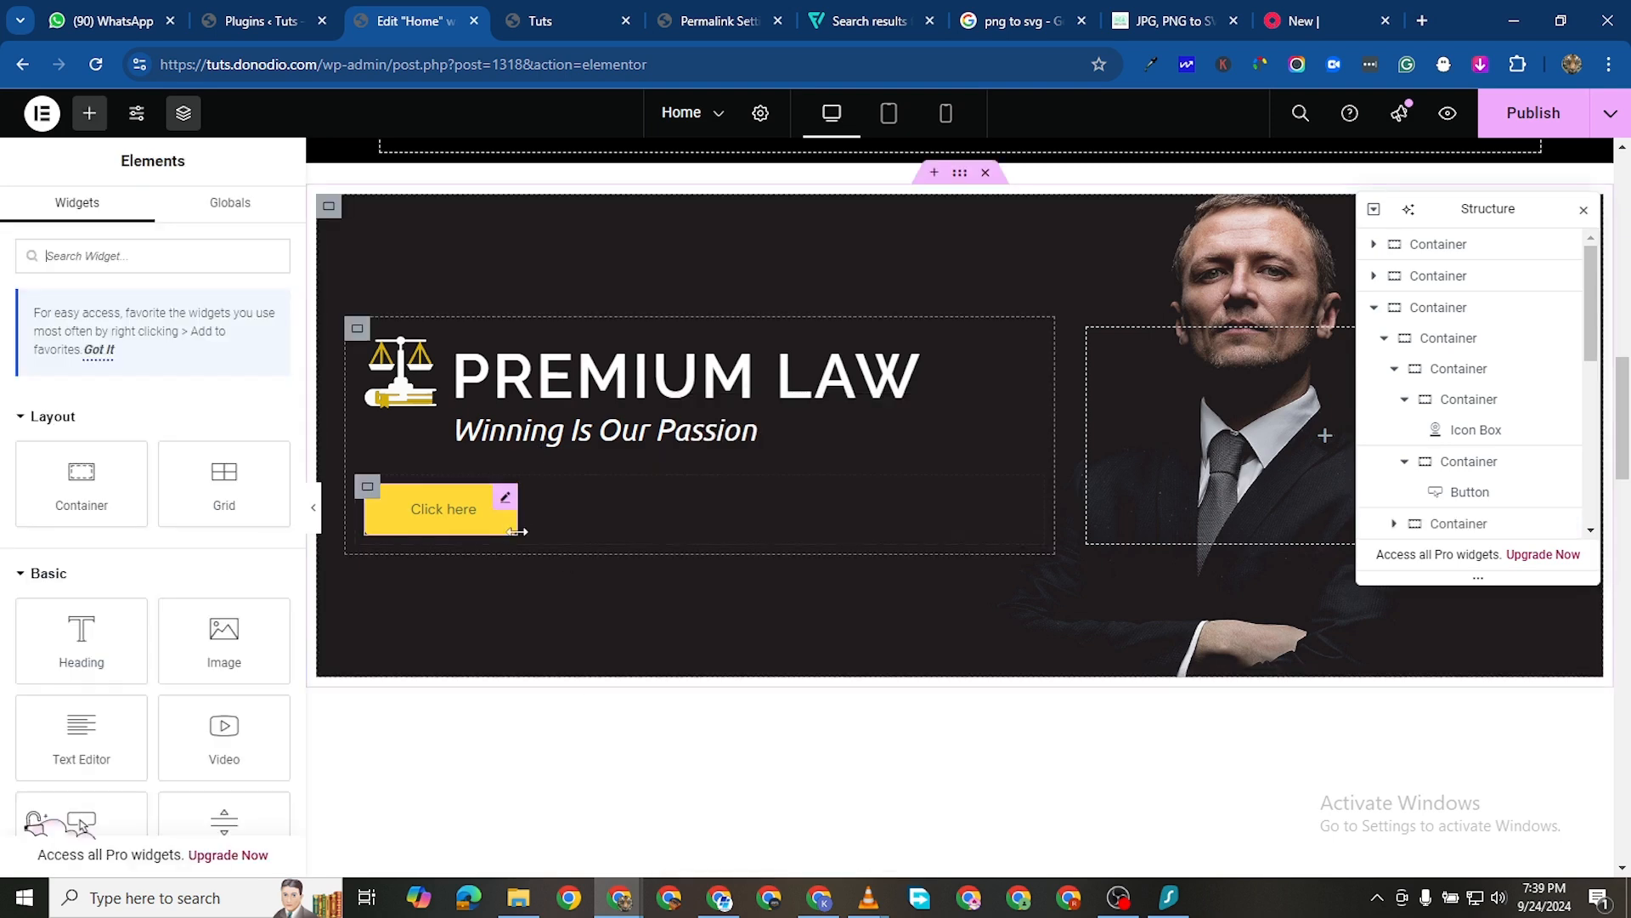
Change the button's text to READ MORE
left_click(504, 517)
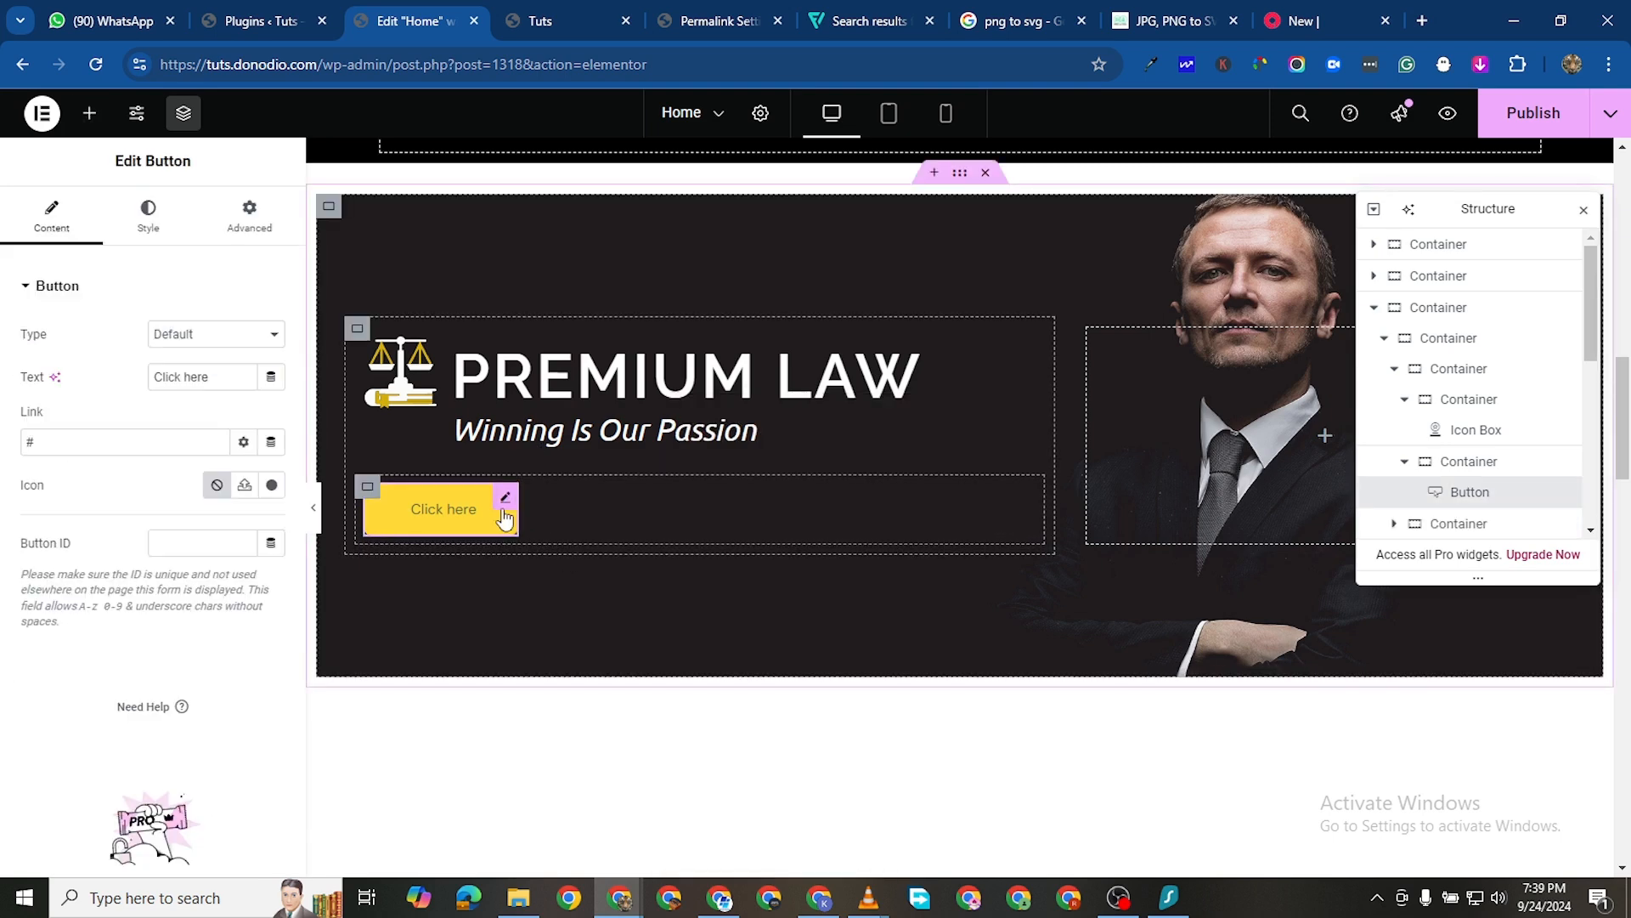
triple_click(203, 376)
type("READ MORE")
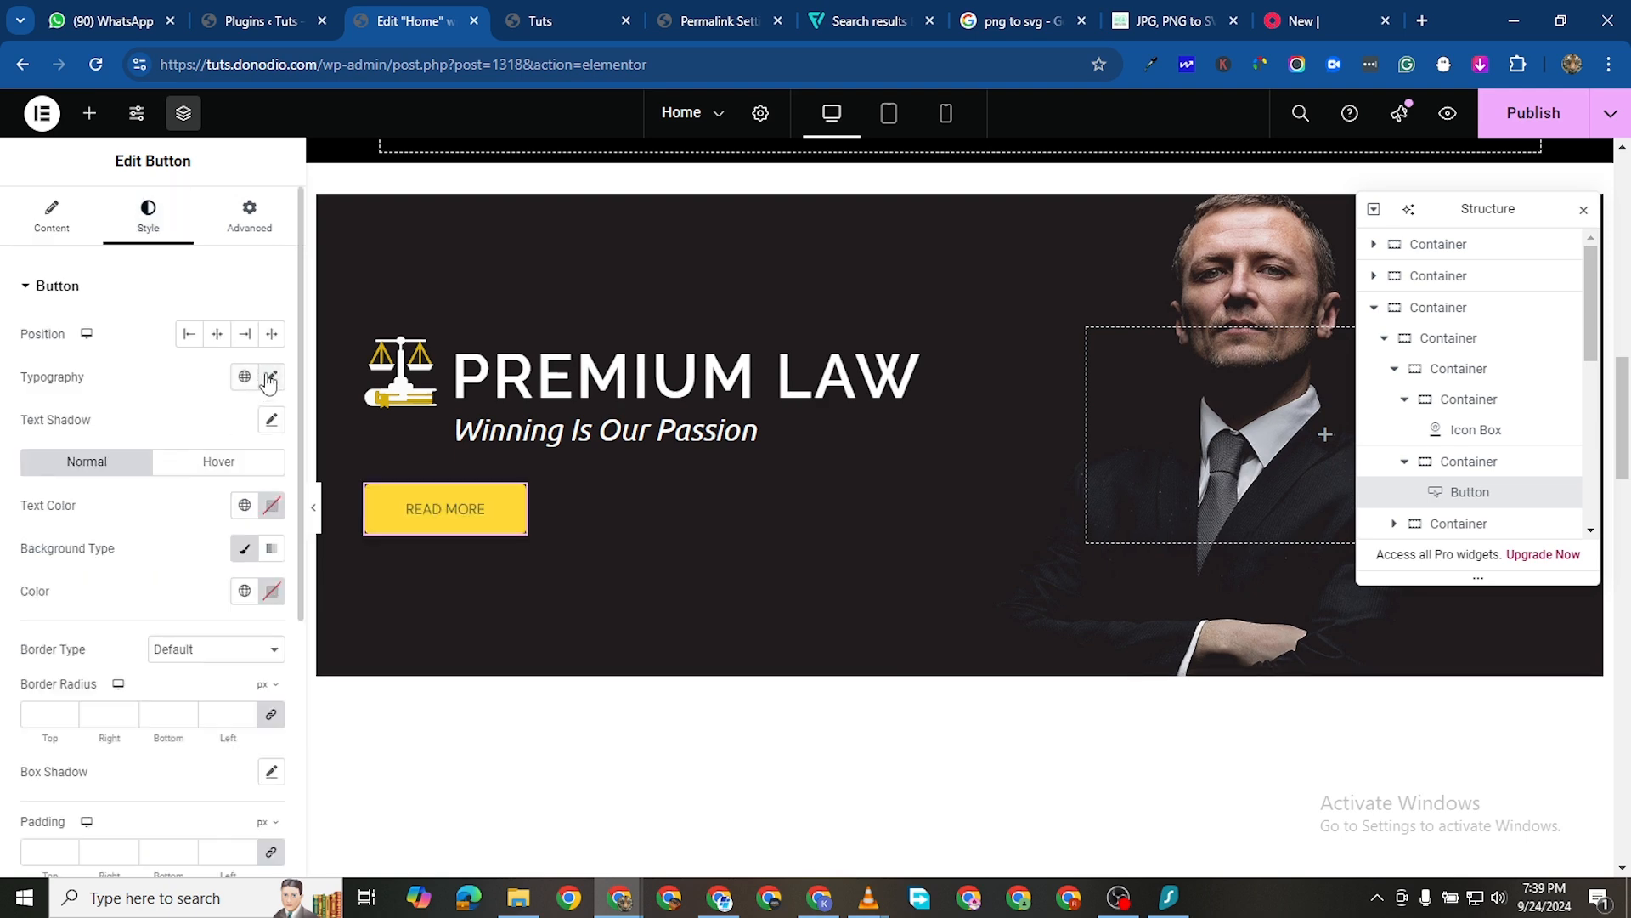
Set the READ MORE button's typography to Ubuntu, 16 px, with weight 800 (Extra Bold)
left_click(270, 378)
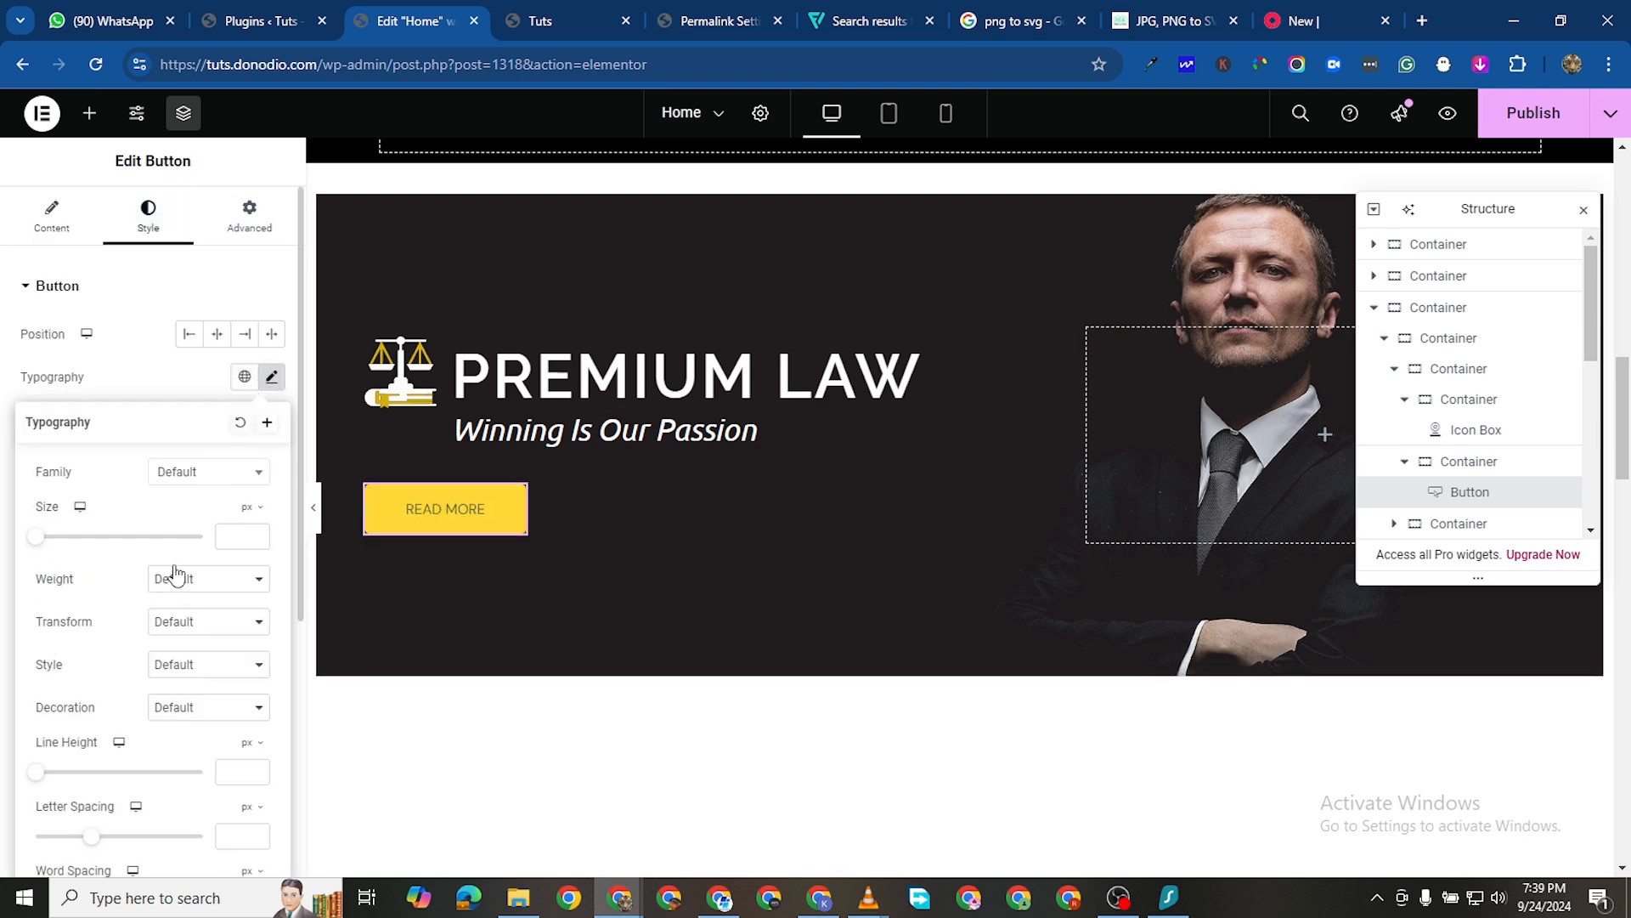
left_click(193, 473)
type("UBUNTU")
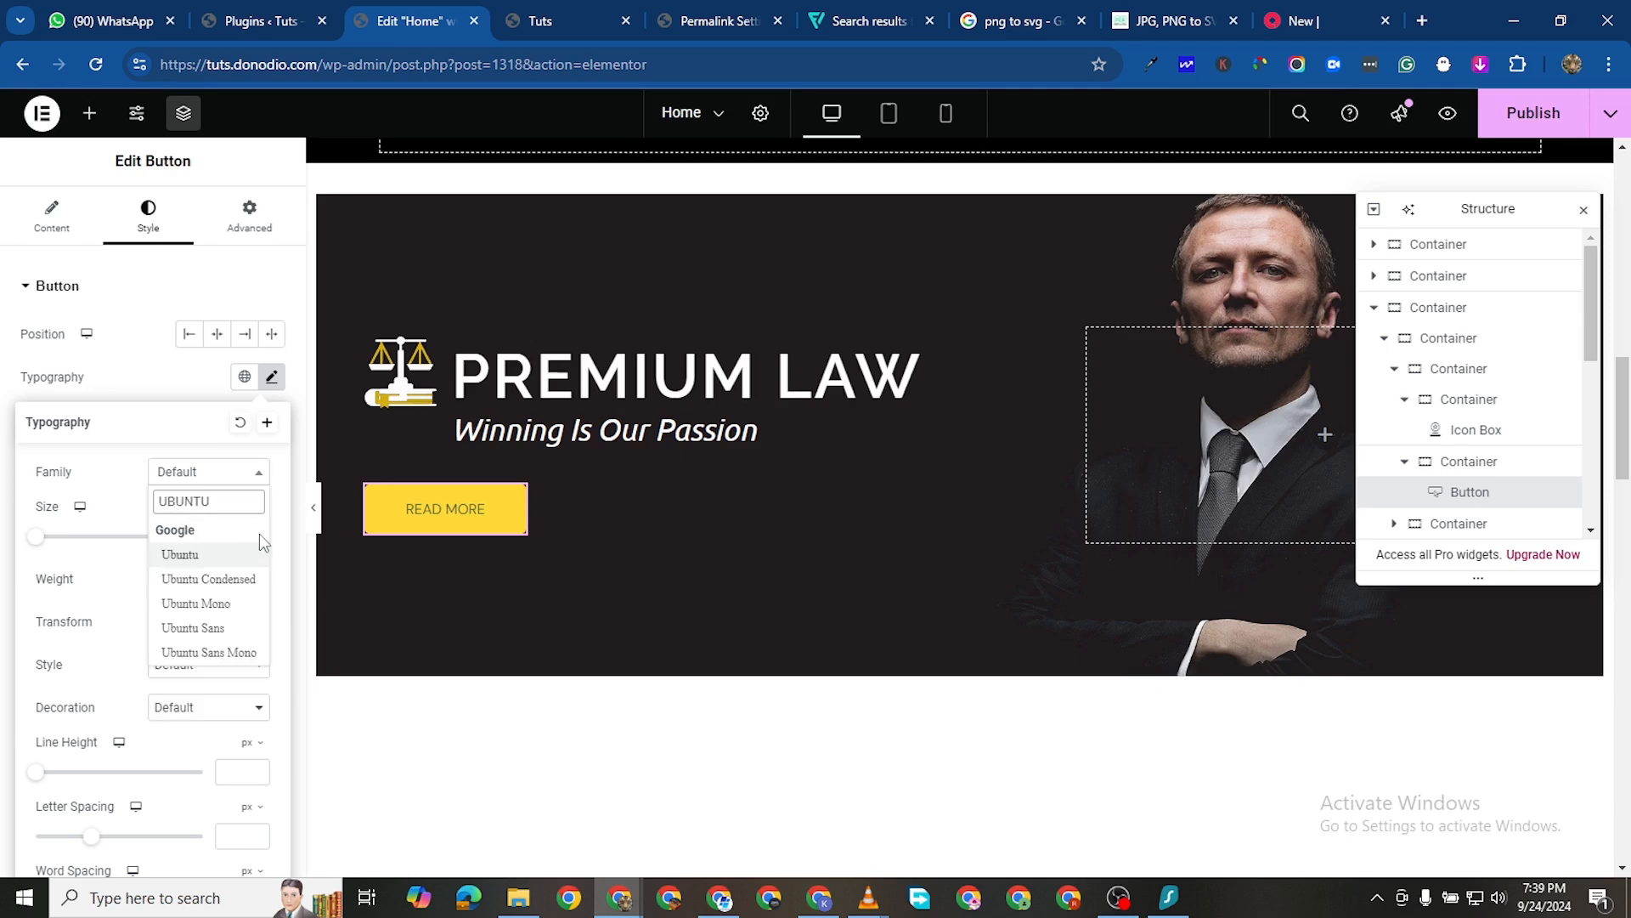
left_click(220, 554)
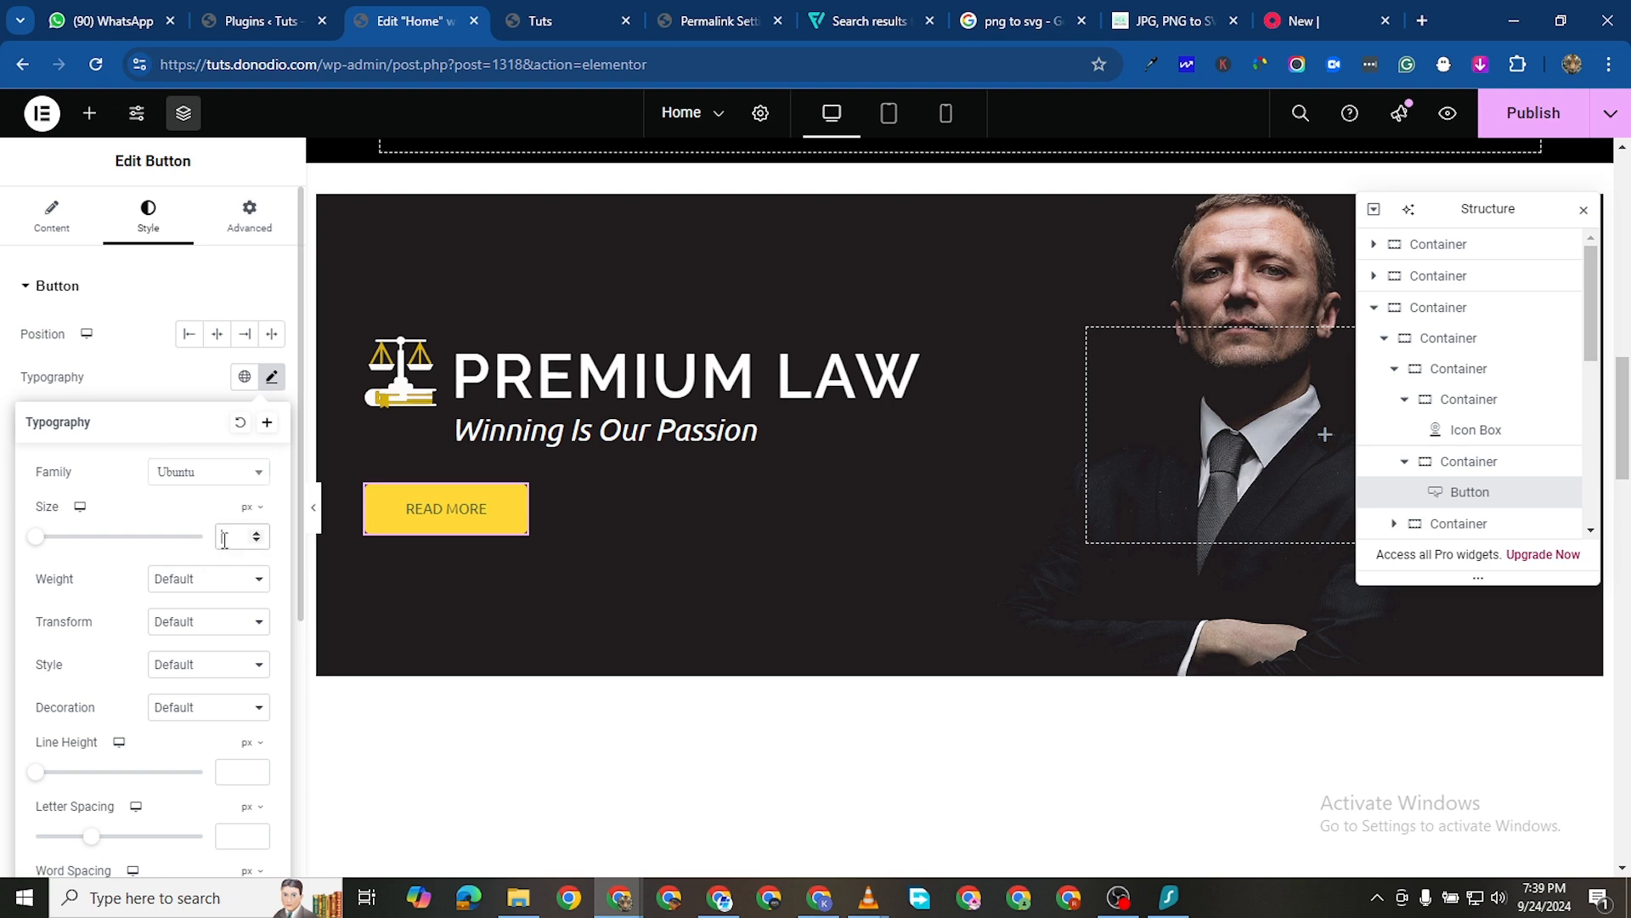
type("18")
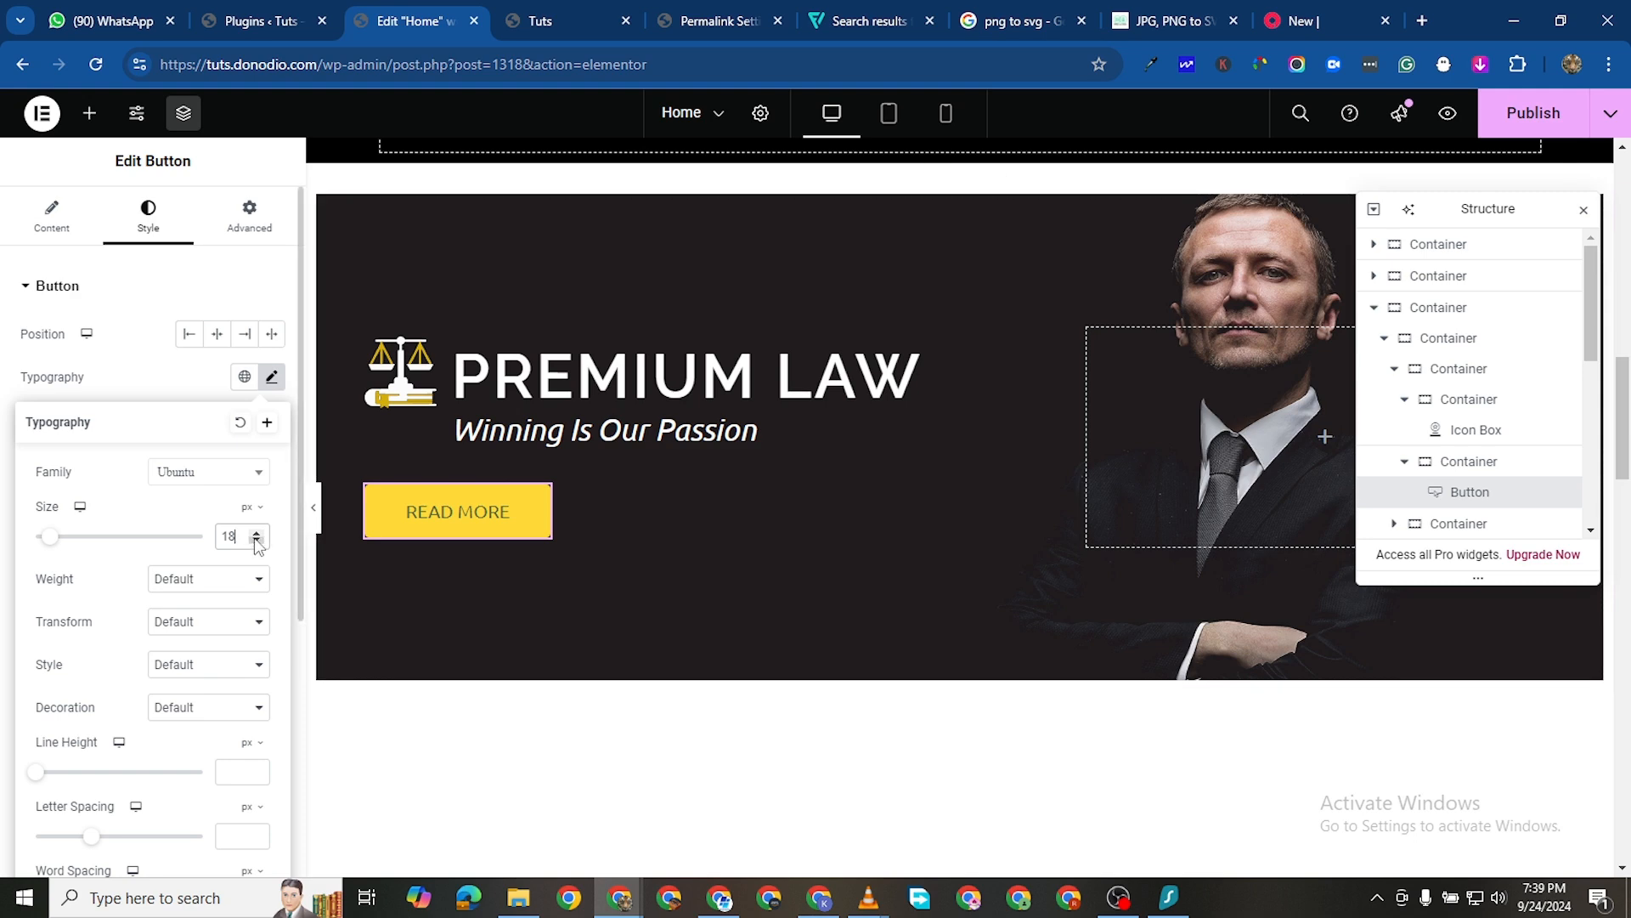
left_click(258, 545)
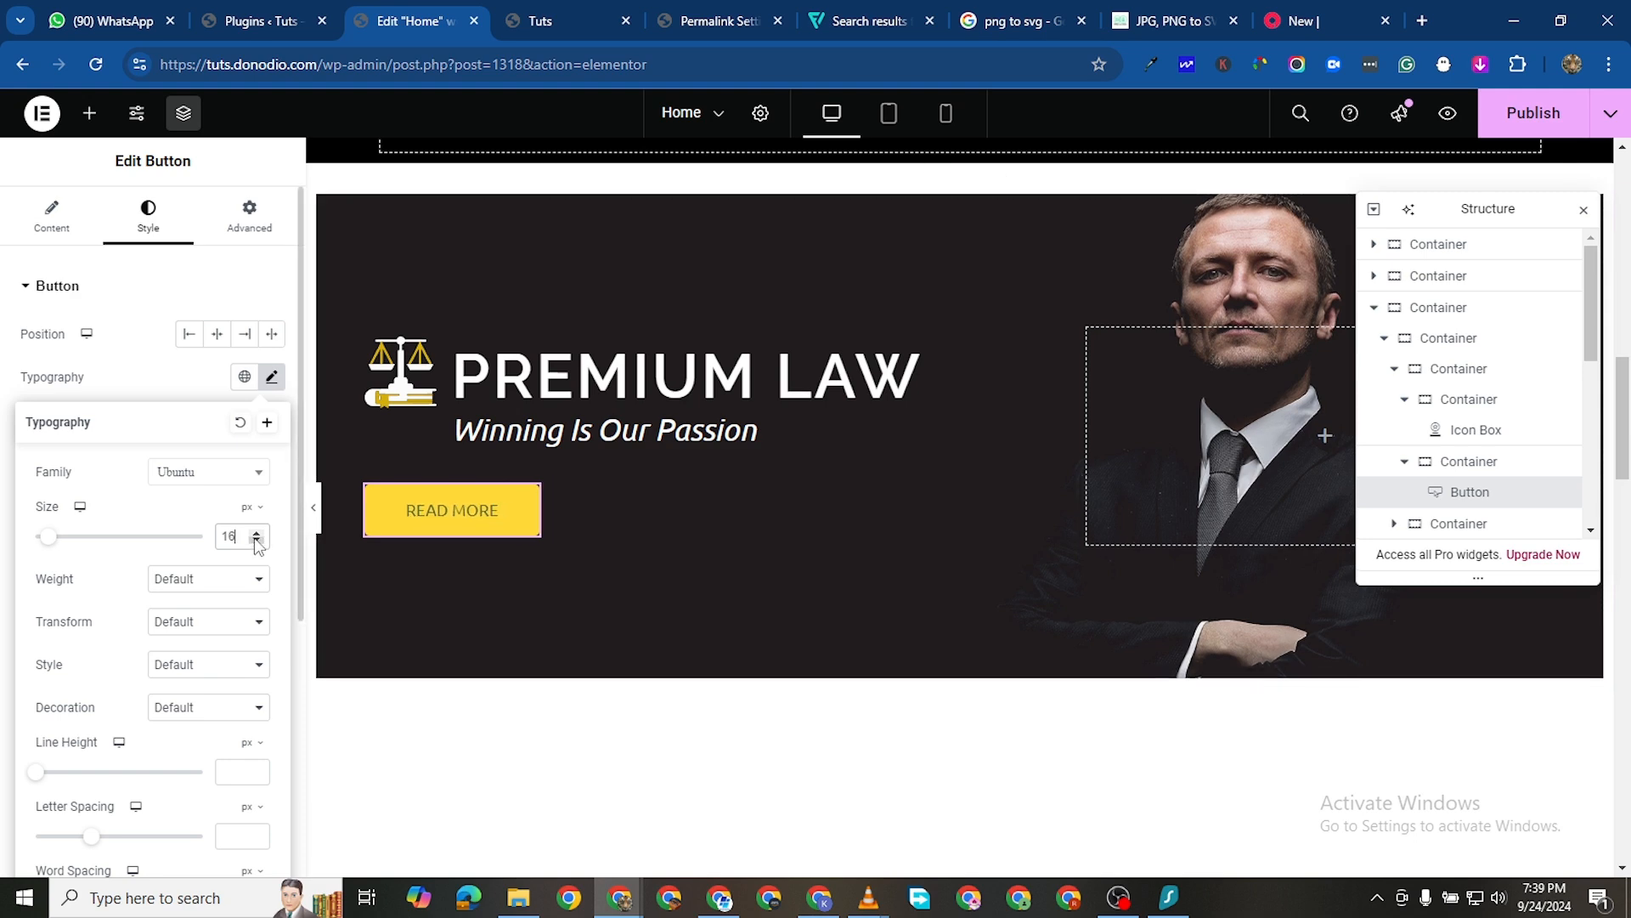
left_click(213, 579)
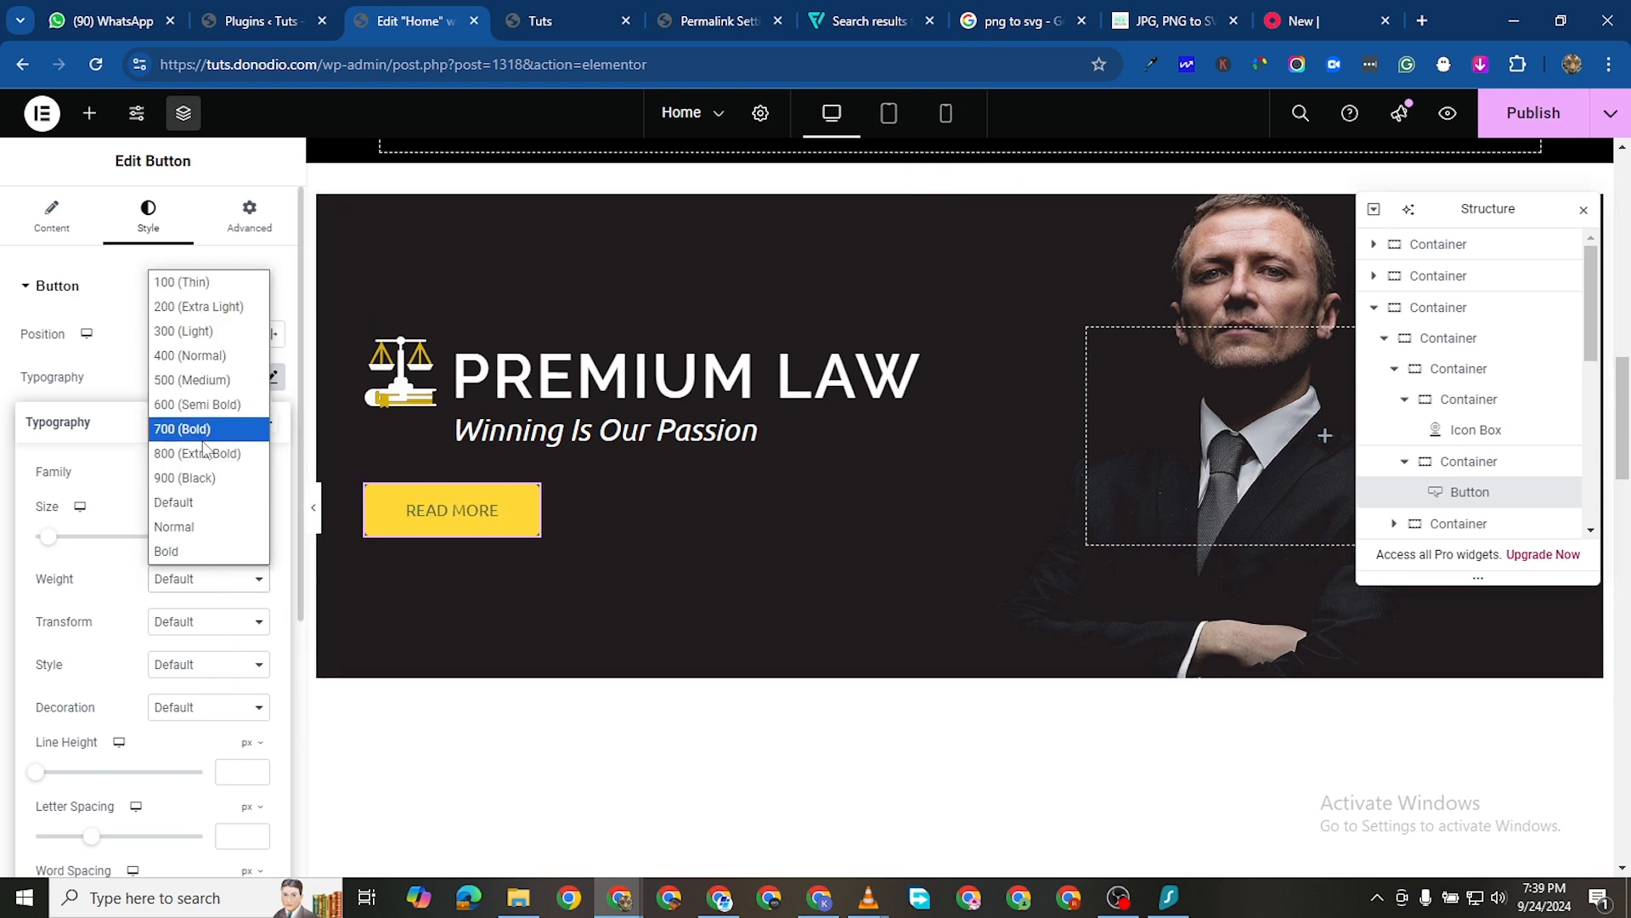
left_click(205, 453)
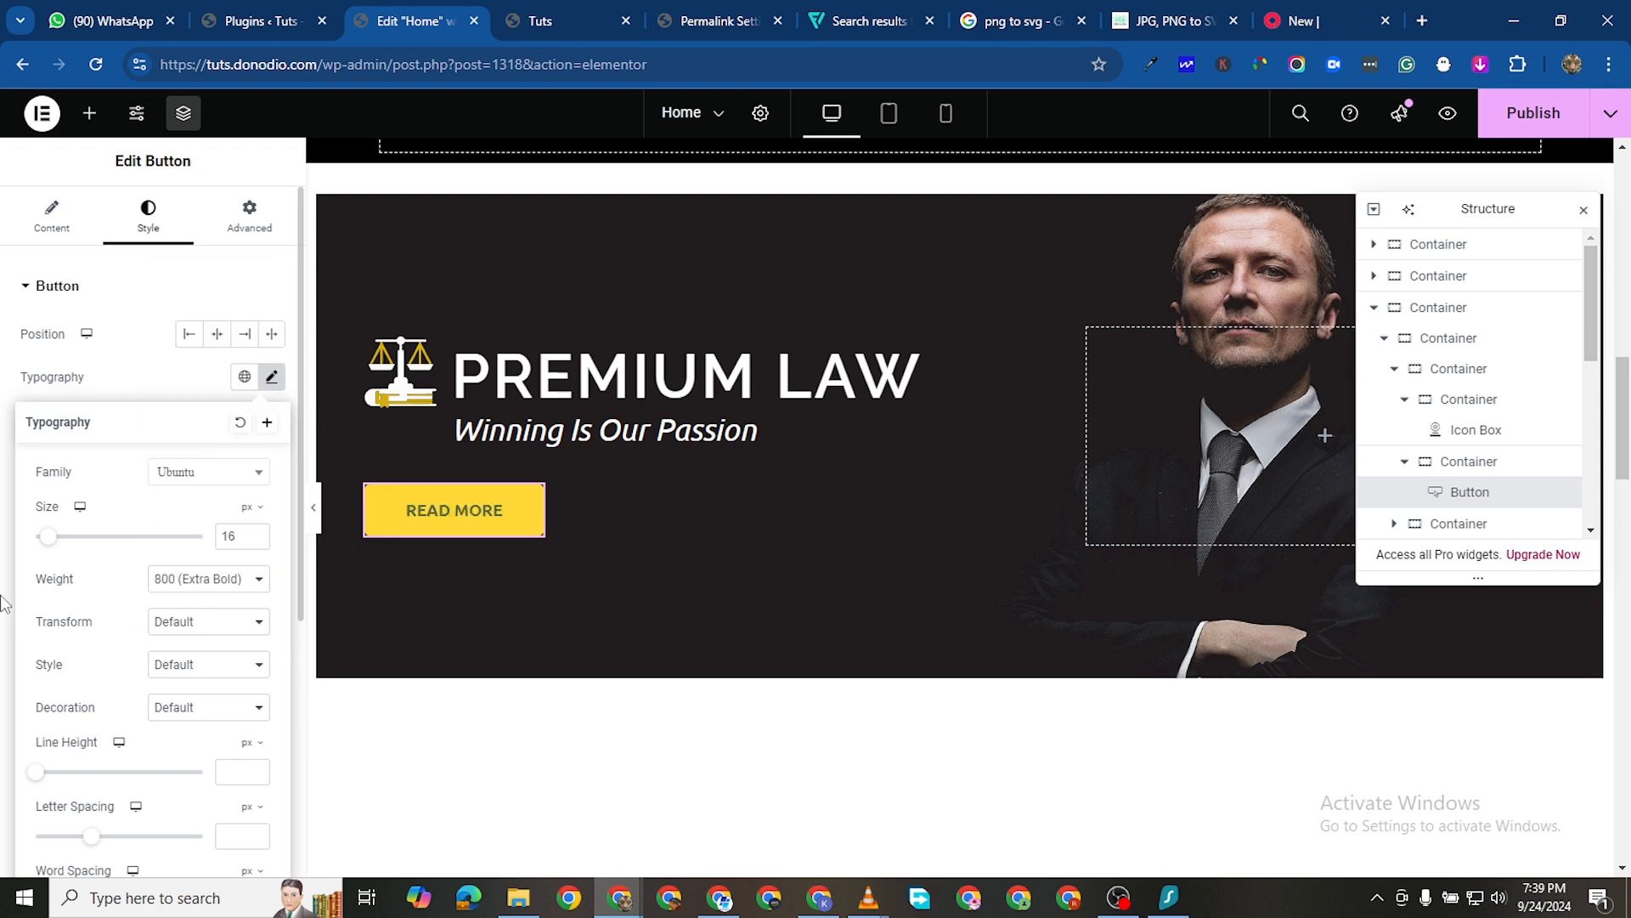
left_click(5, 646)
Set the button's text color to white for its normal state
left_click(271, 509)
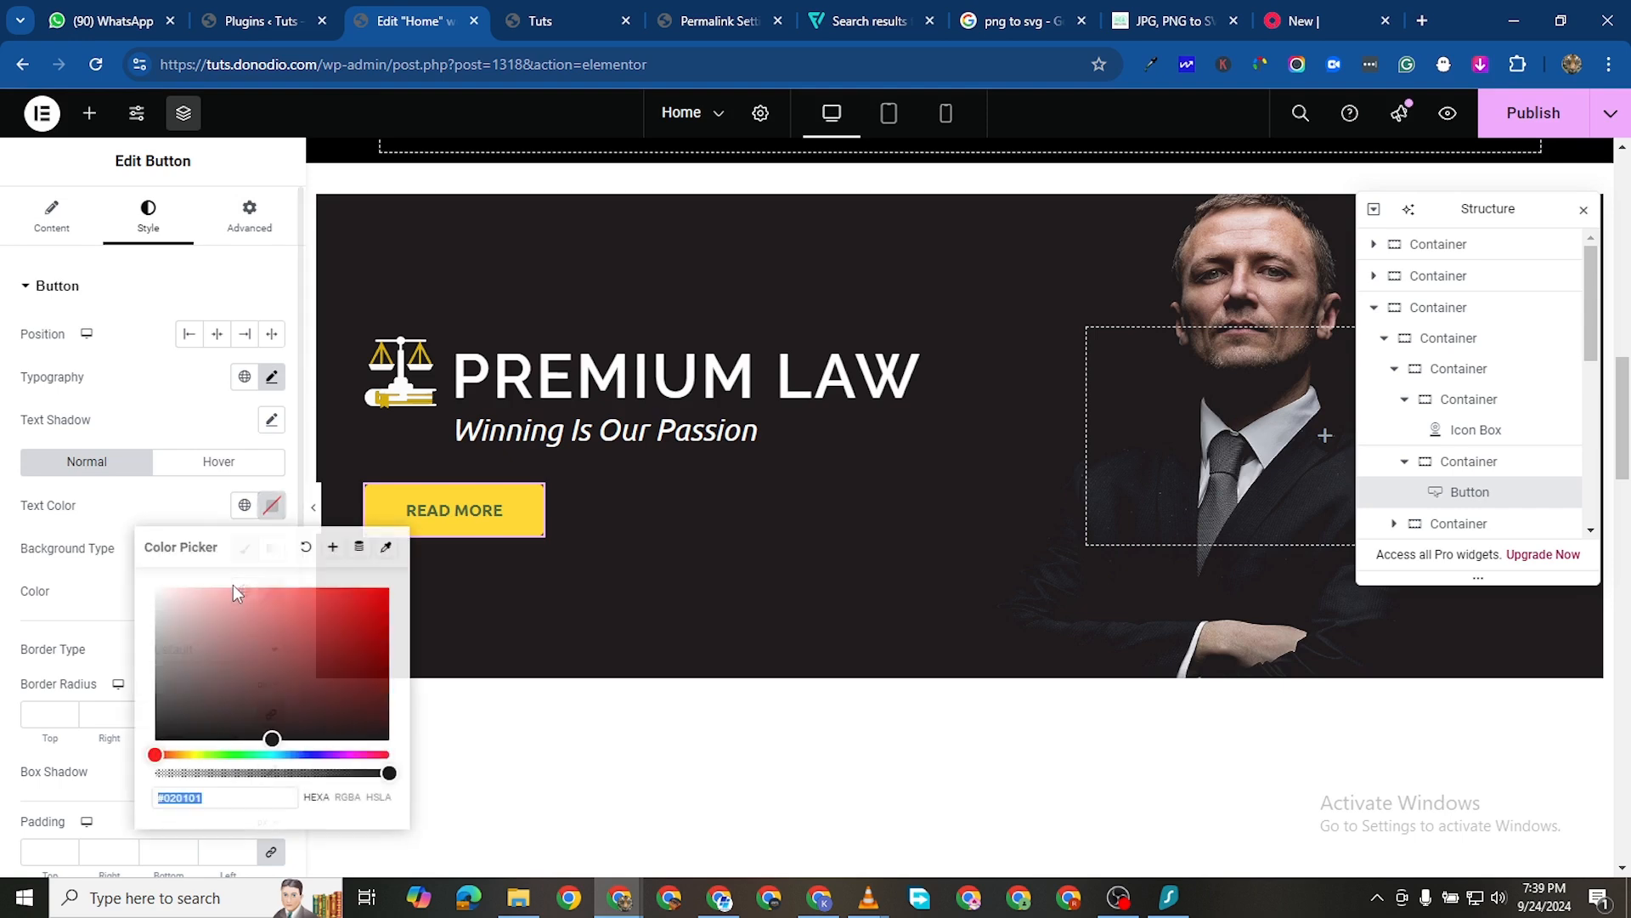
left_click(158, 589)
left_click(5, 550)
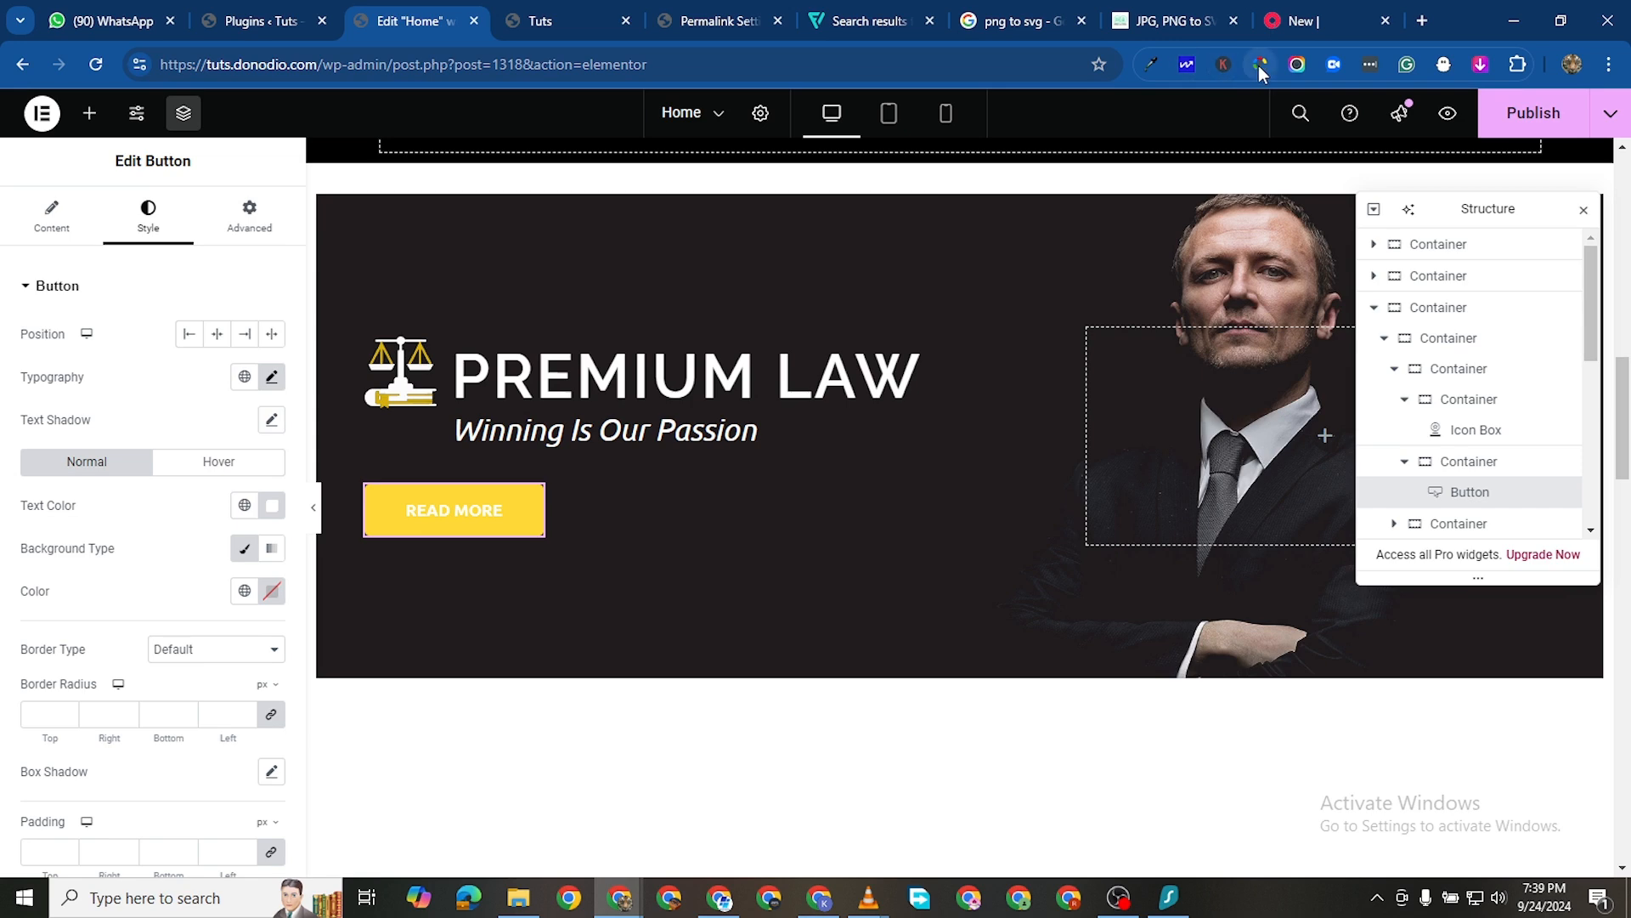
Sample the gold from the scales icon with the Eye Dropper extension and copy the hex code #715f18
left_click(1150, 64)
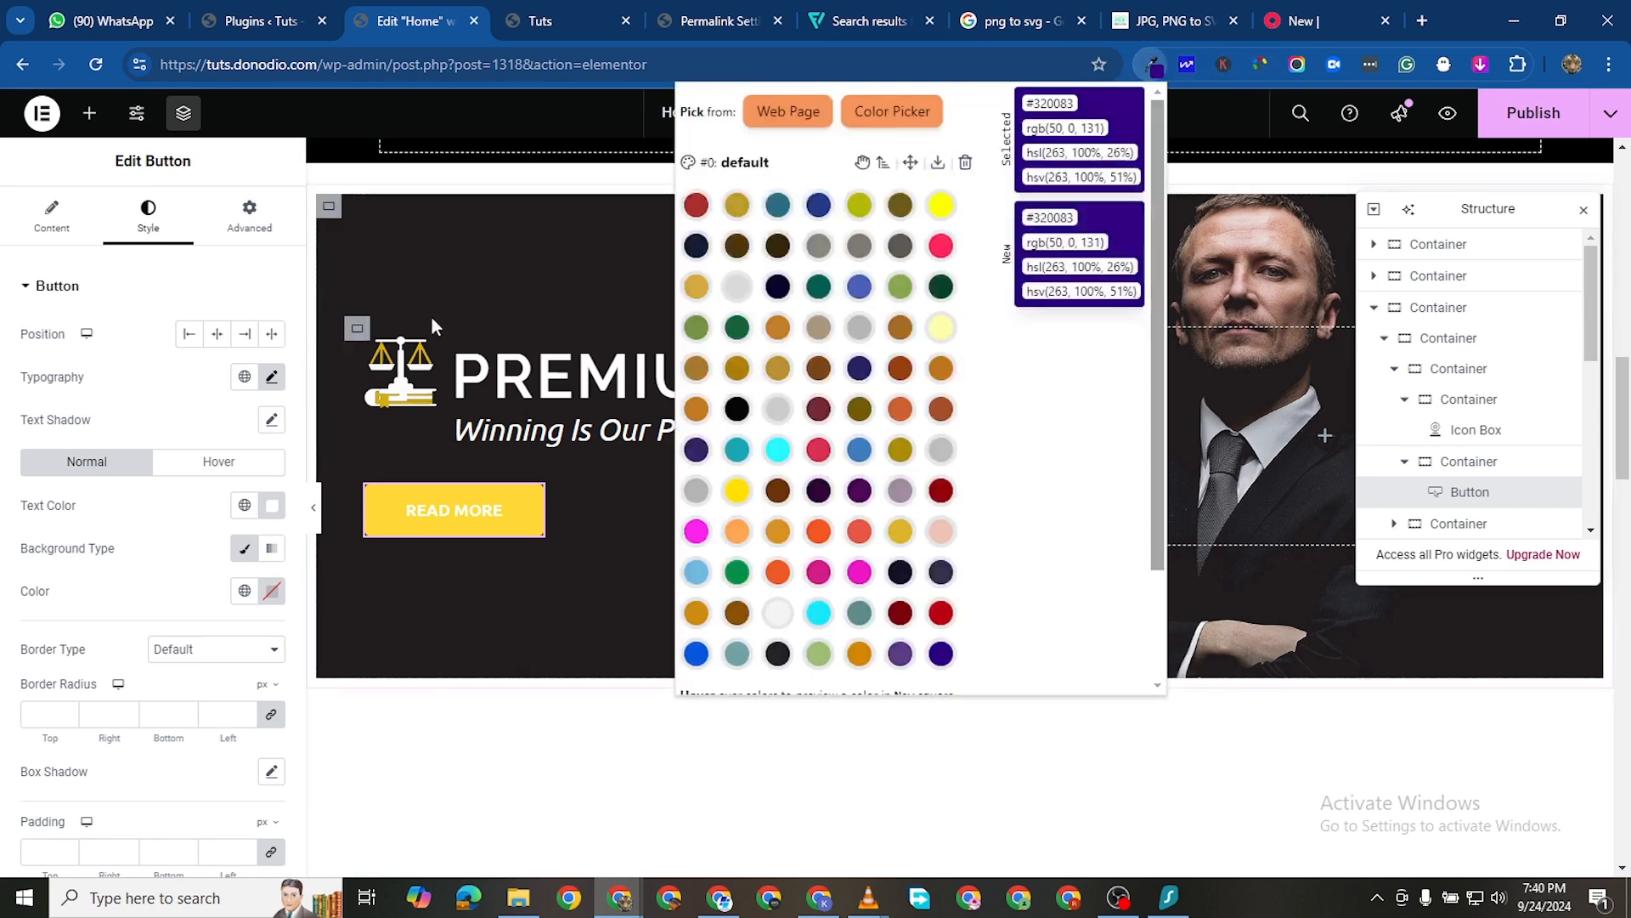
left_click(893, 111)
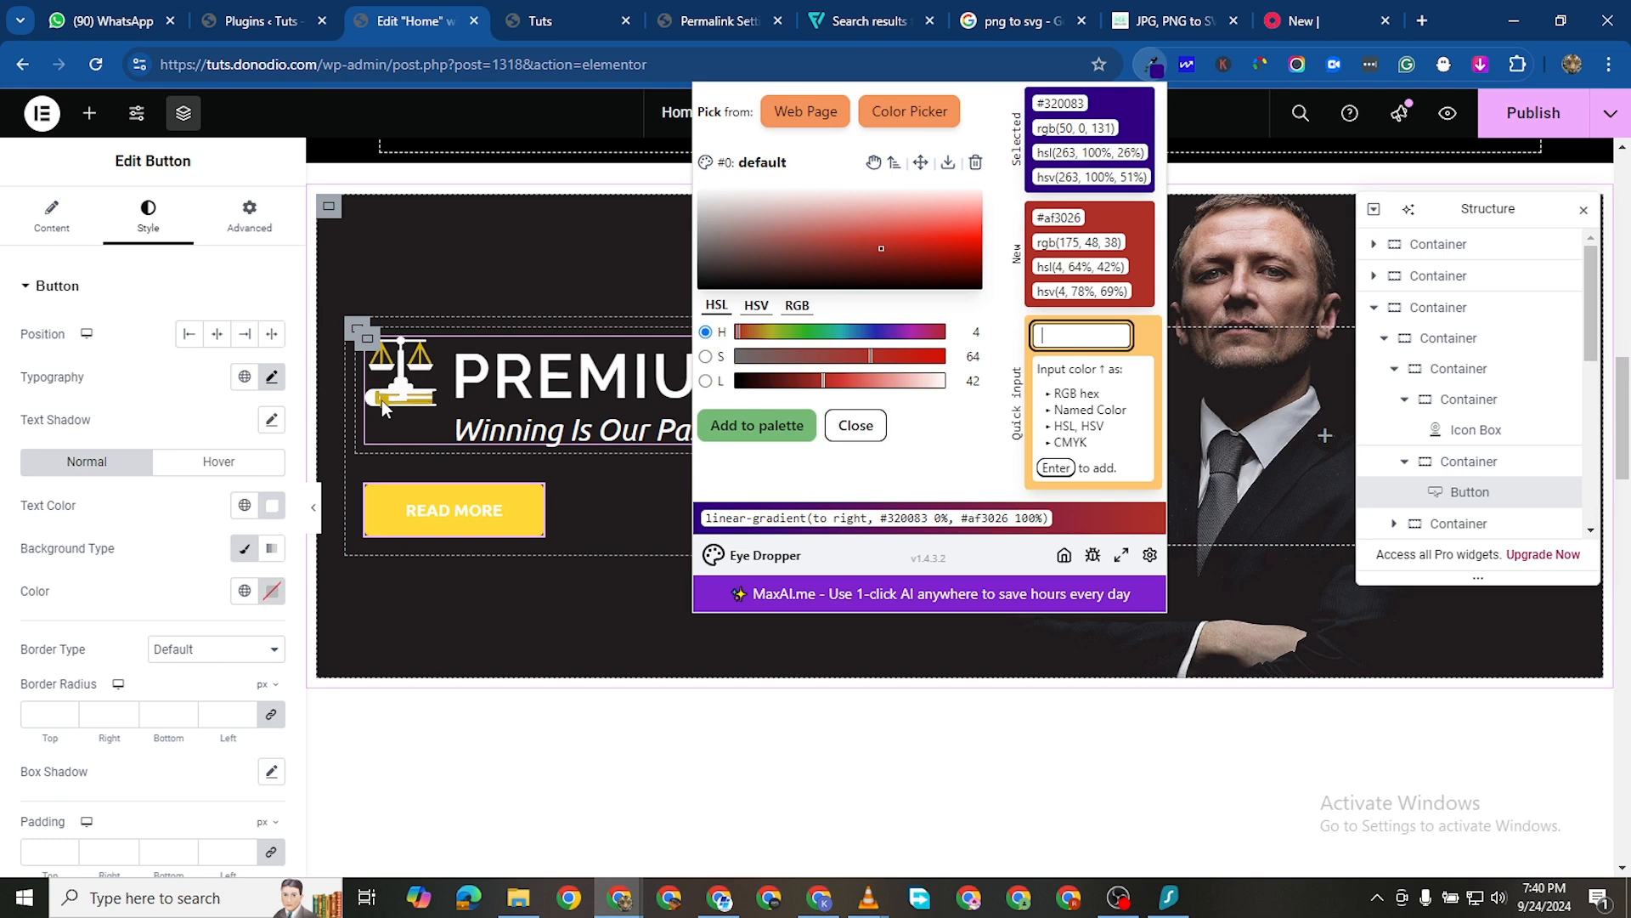
left_click(801, 112)
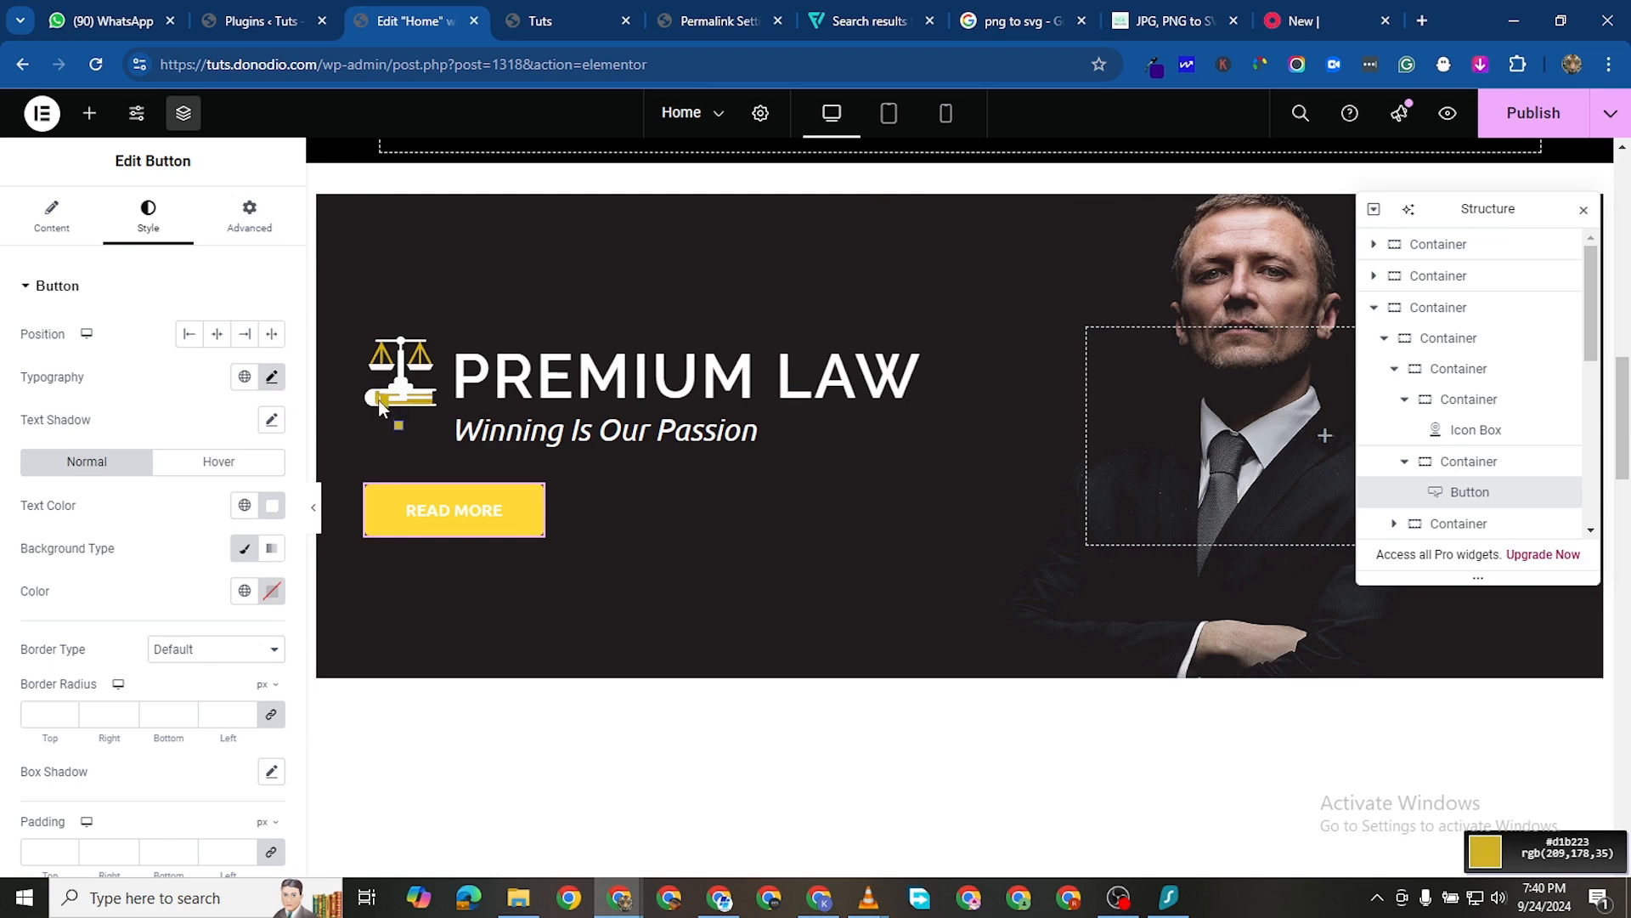
left_click(379, 400)
left_click(1154, 63)
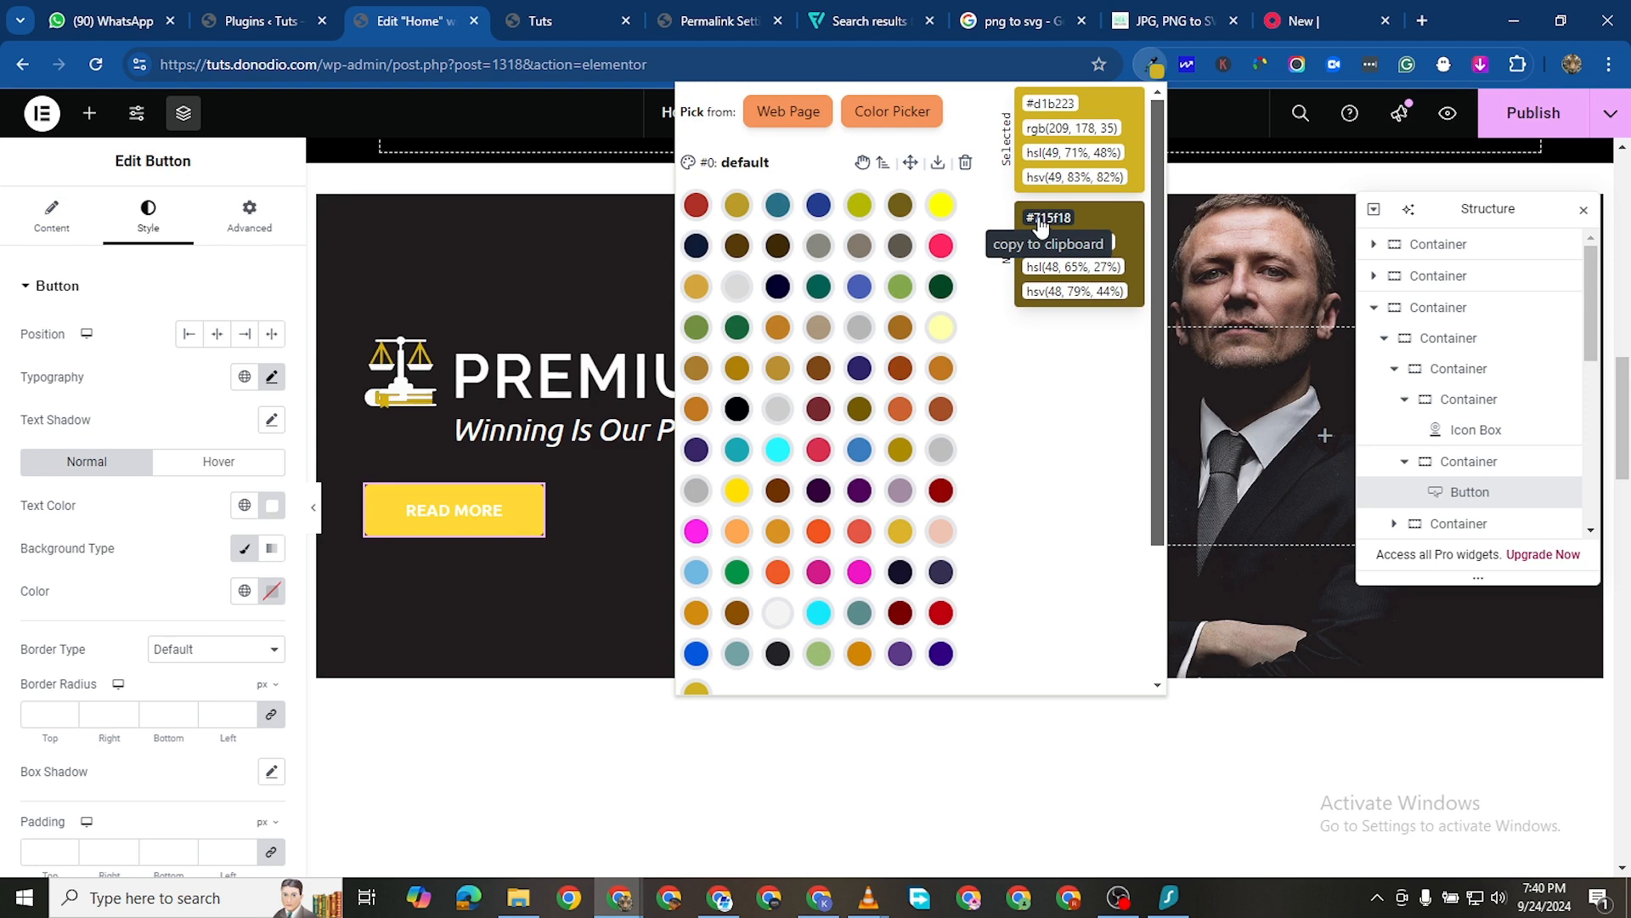
left_click(1041, 225)
Paste #715f18 as the READ MORE button's normal background color and adjust it to the brighter gold #A58400
left_click(487, 532)
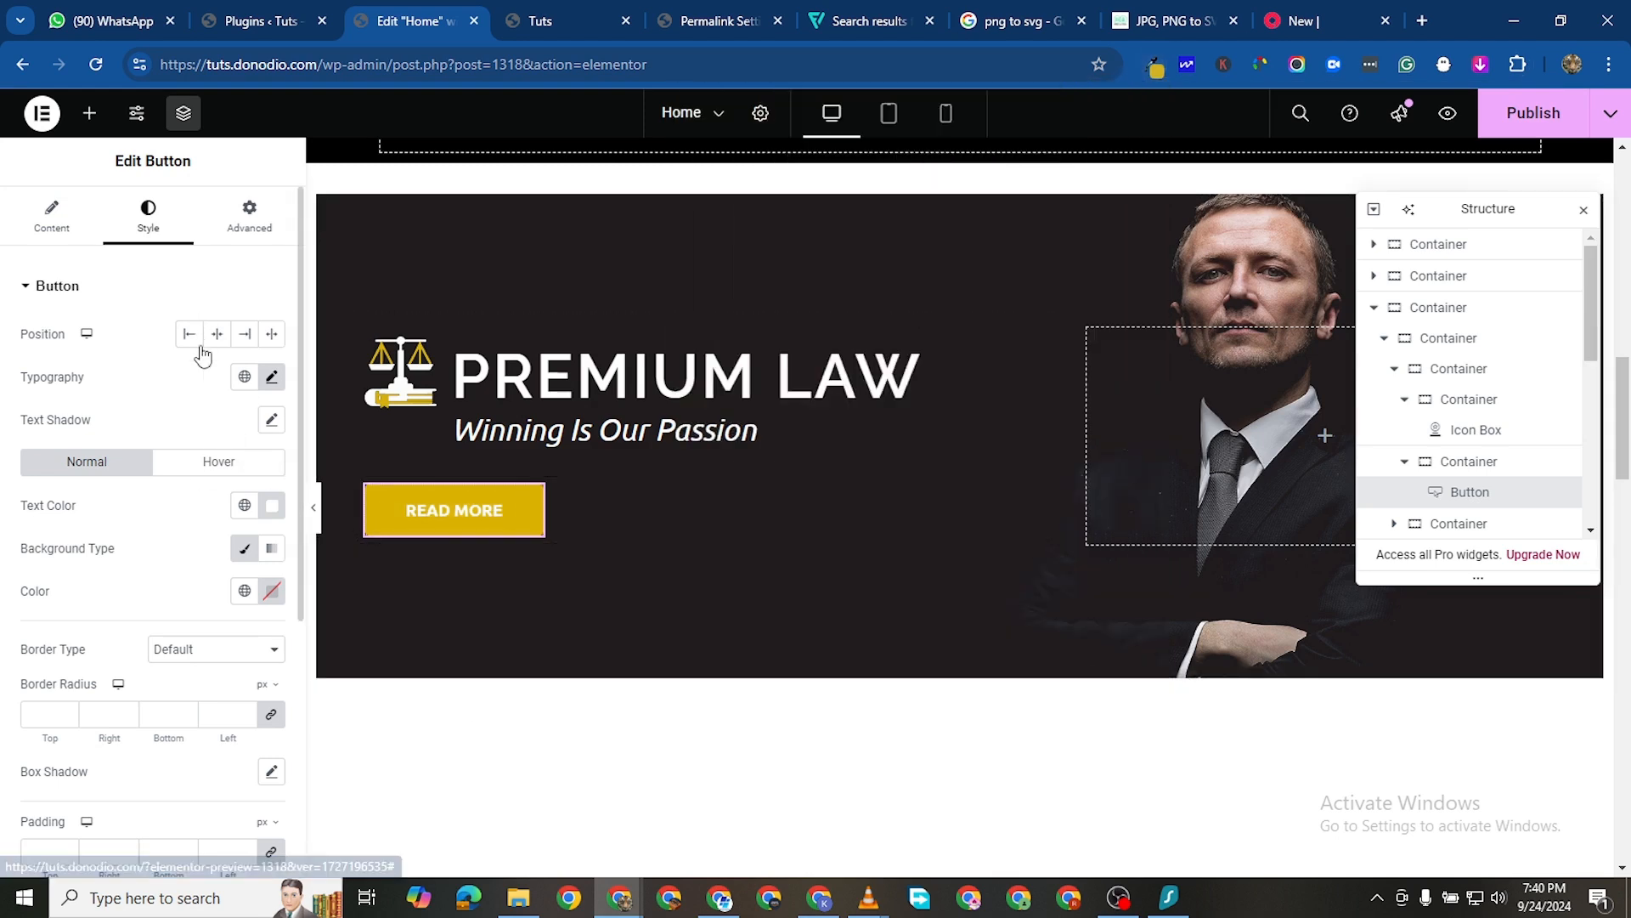
scroll(202, 356, "down", 3)
scroll(227, 419, "up", 2)
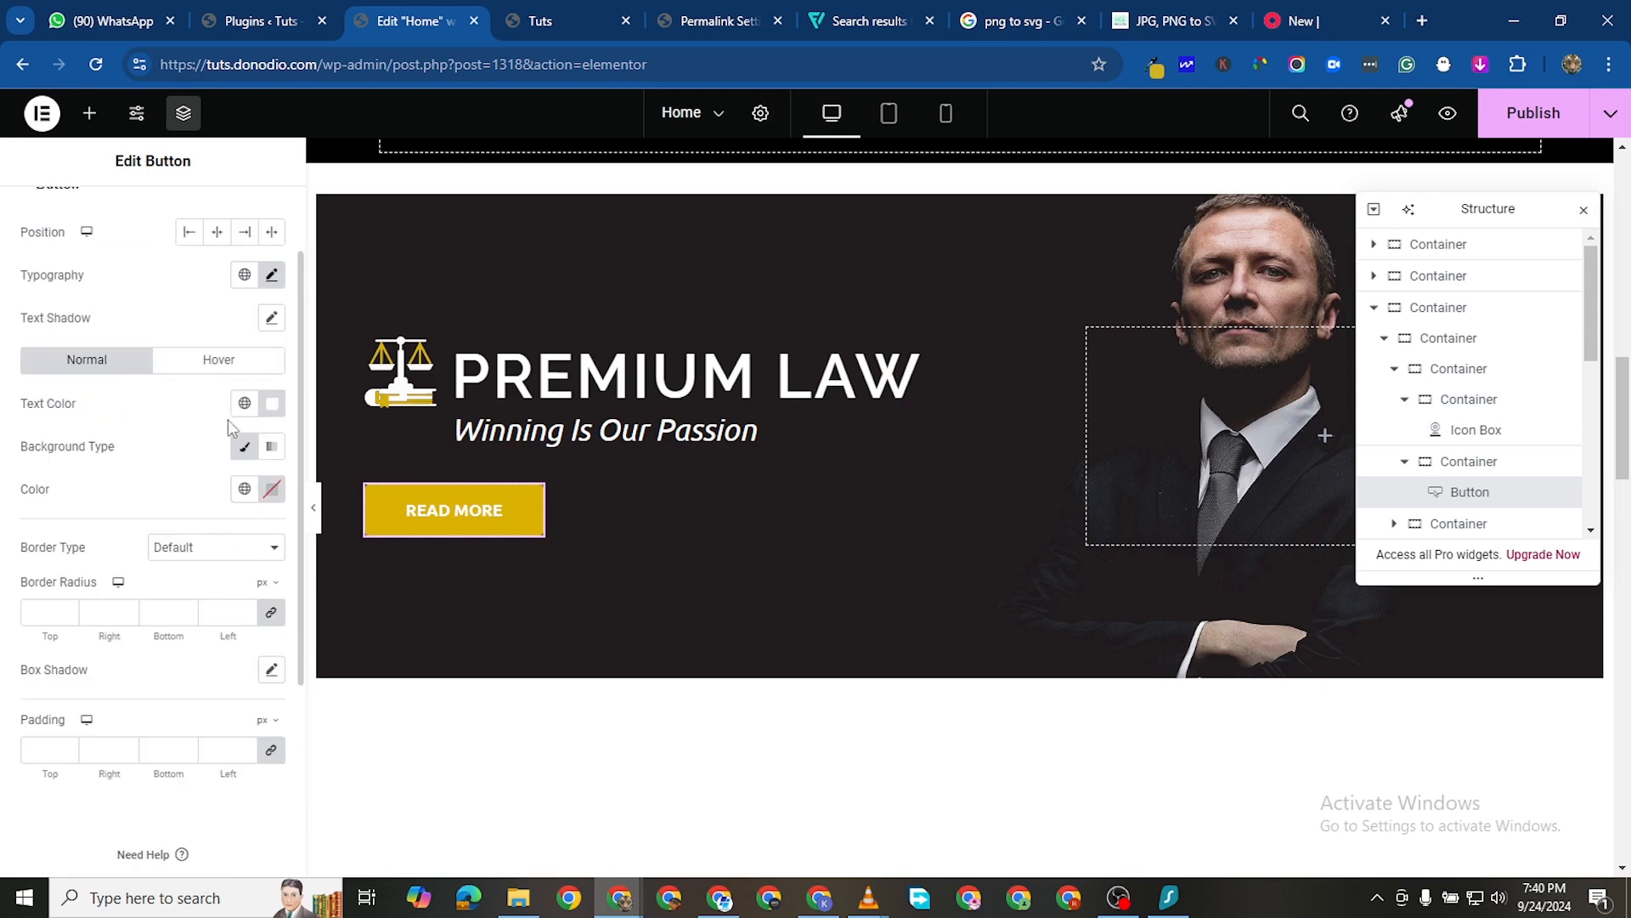
left_click(270, 491)
right_click(164, 782)
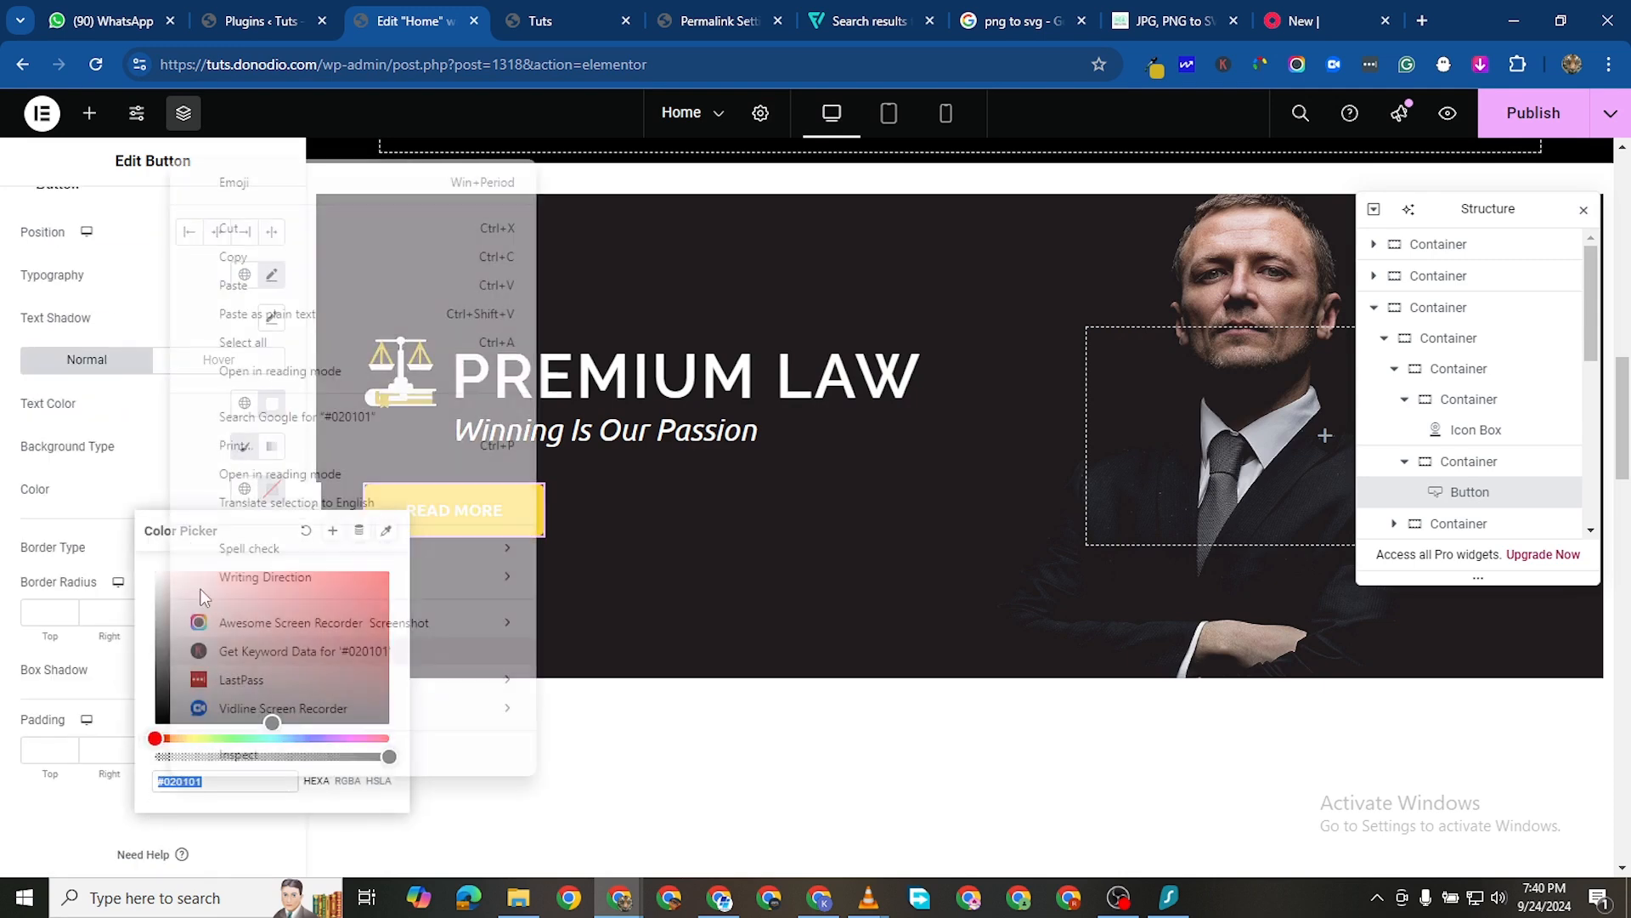
left_click(255, 289)
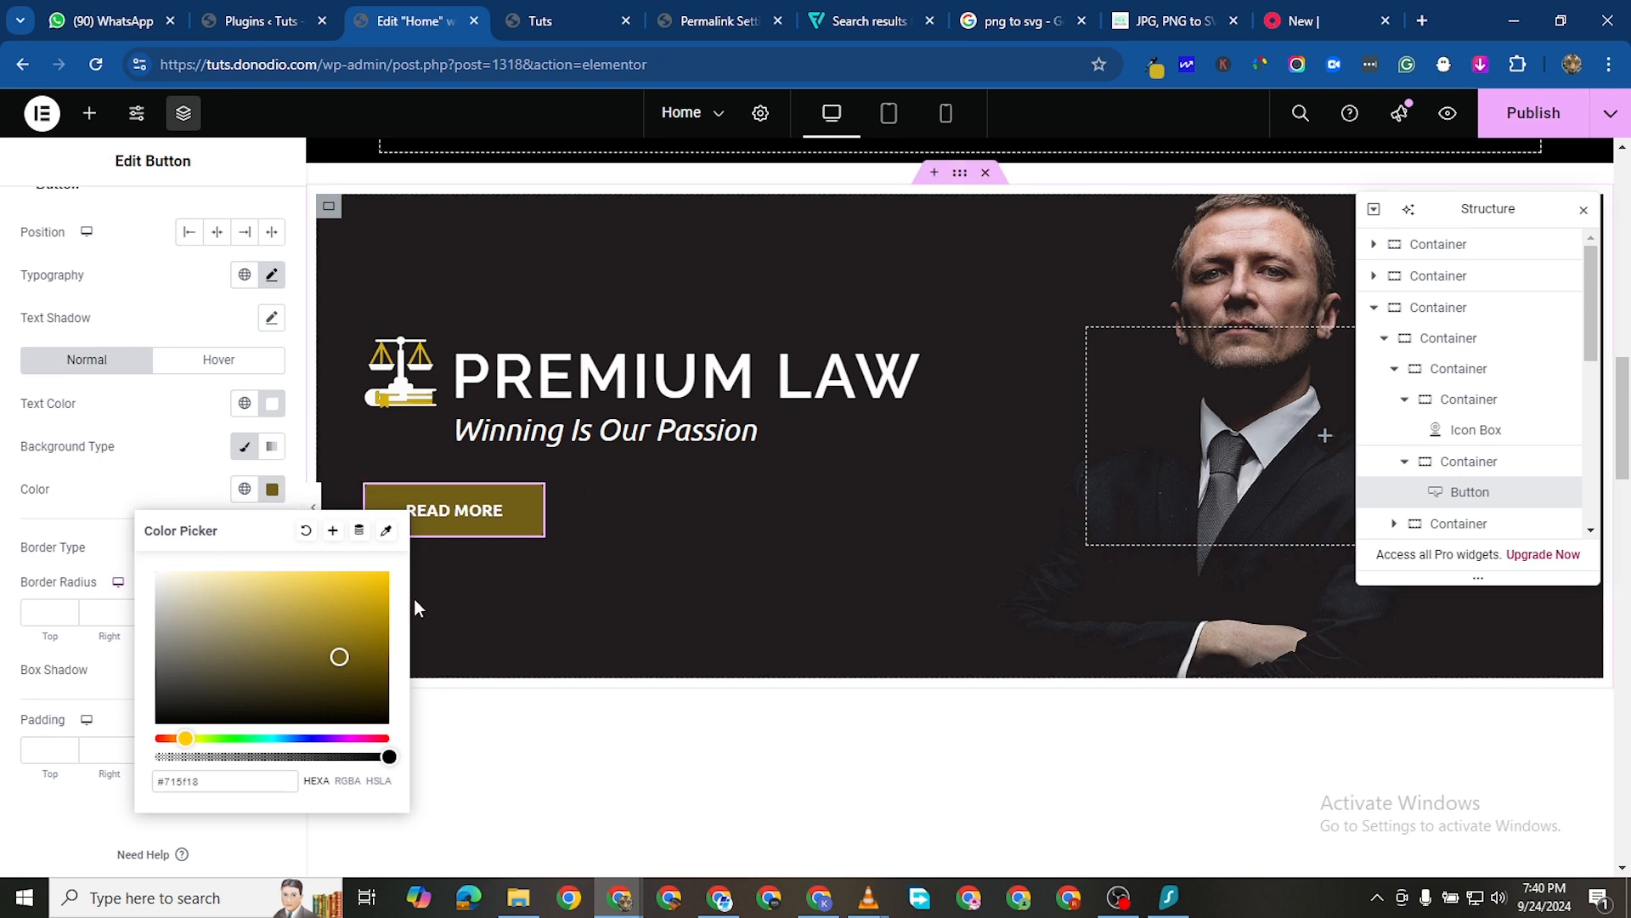
left_click_drag(339, 657, 386, 628)
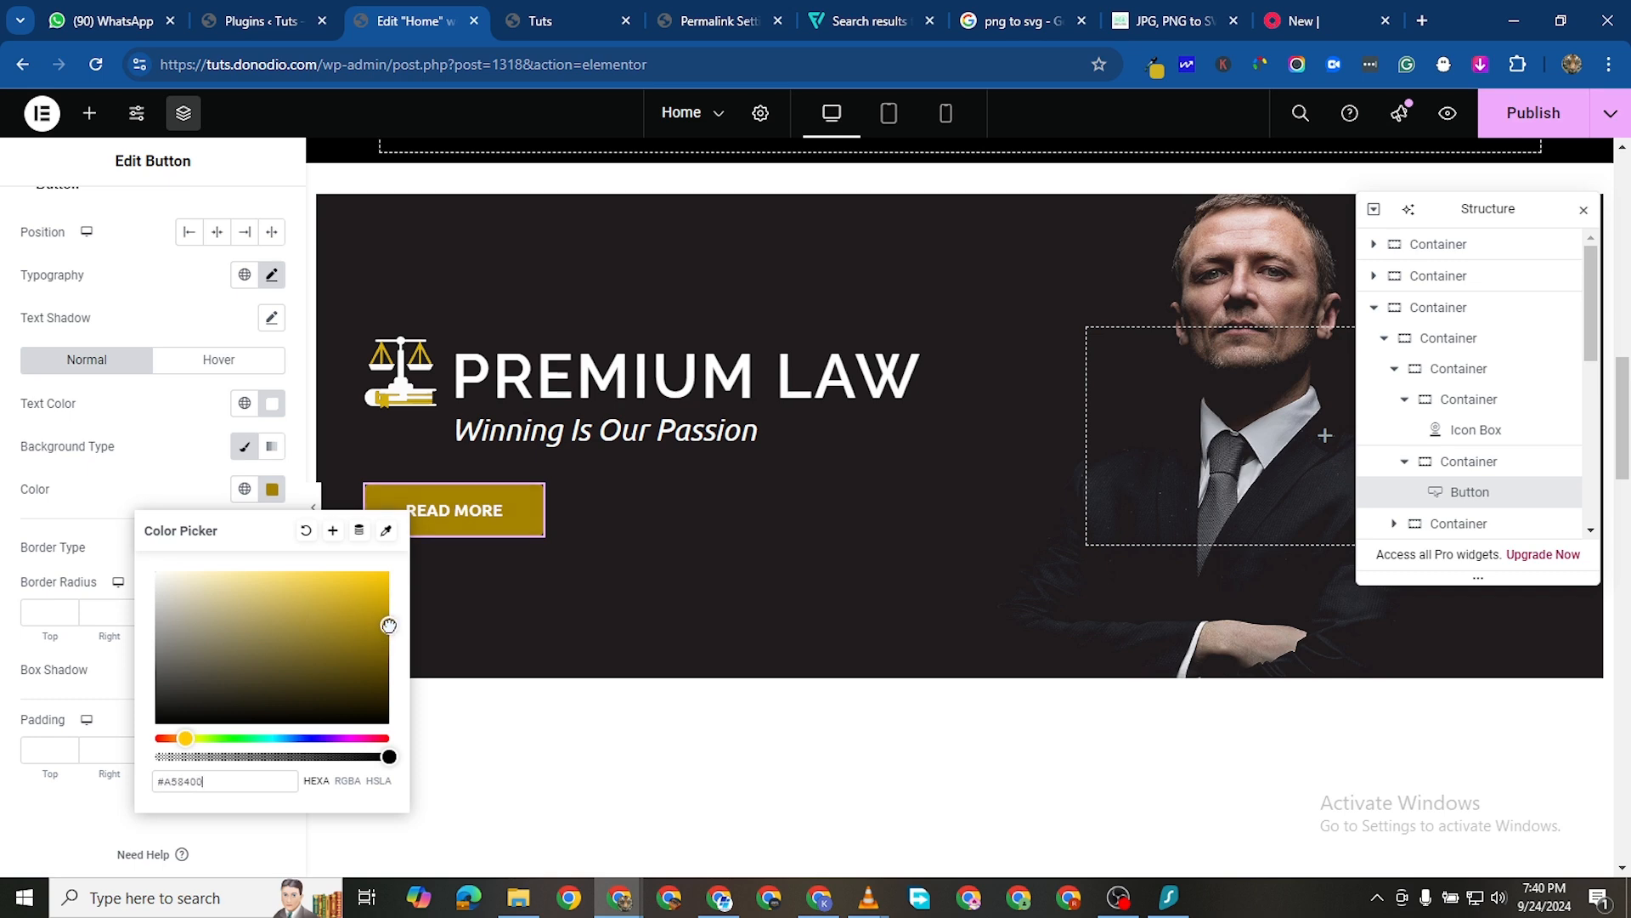
left_click(544, 706)
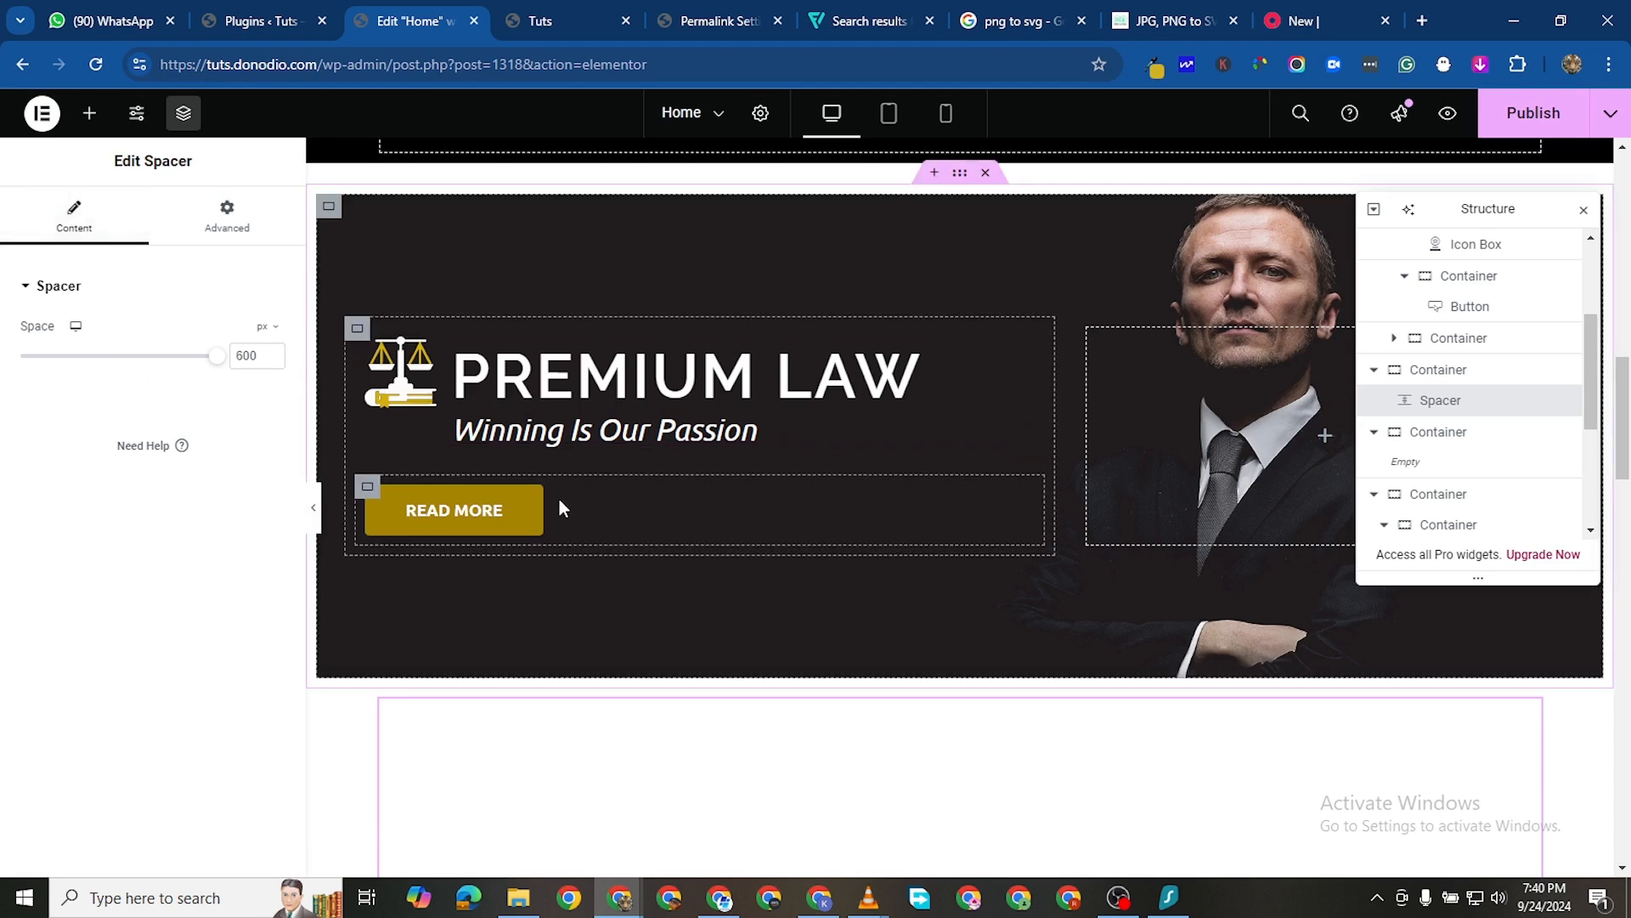
Unlink the READ MORE button's padding values and set its top and bottom padding to 20 px, then 30 px
left_click(533, 503)
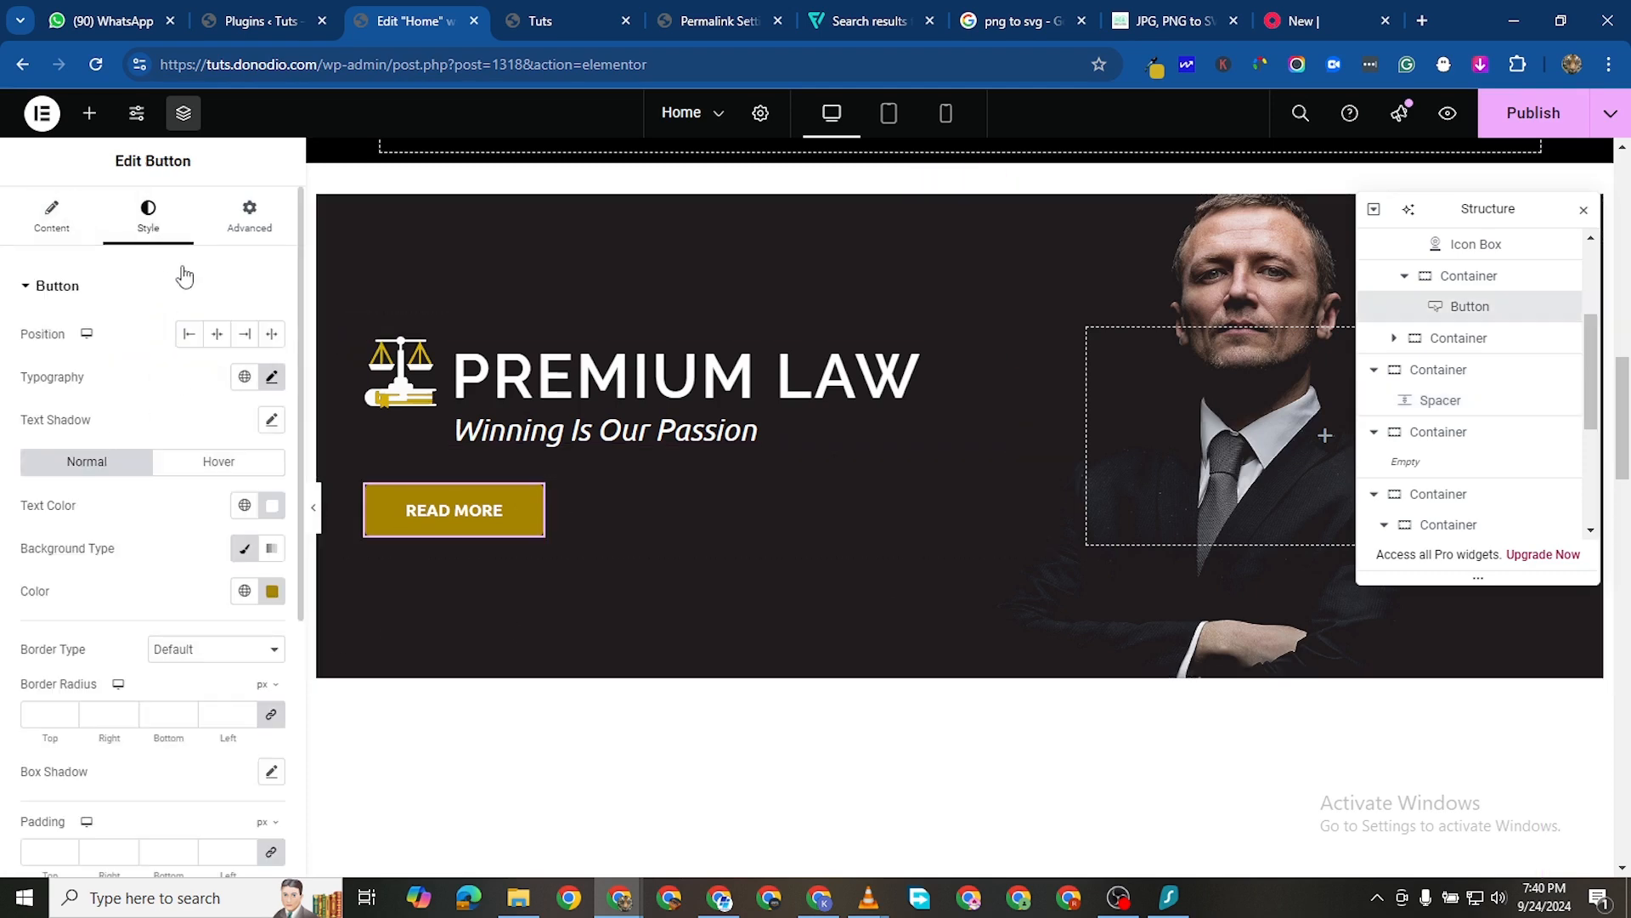
scroll(140, 754, "down", 3)
scroll(140, 755, "down", 1)
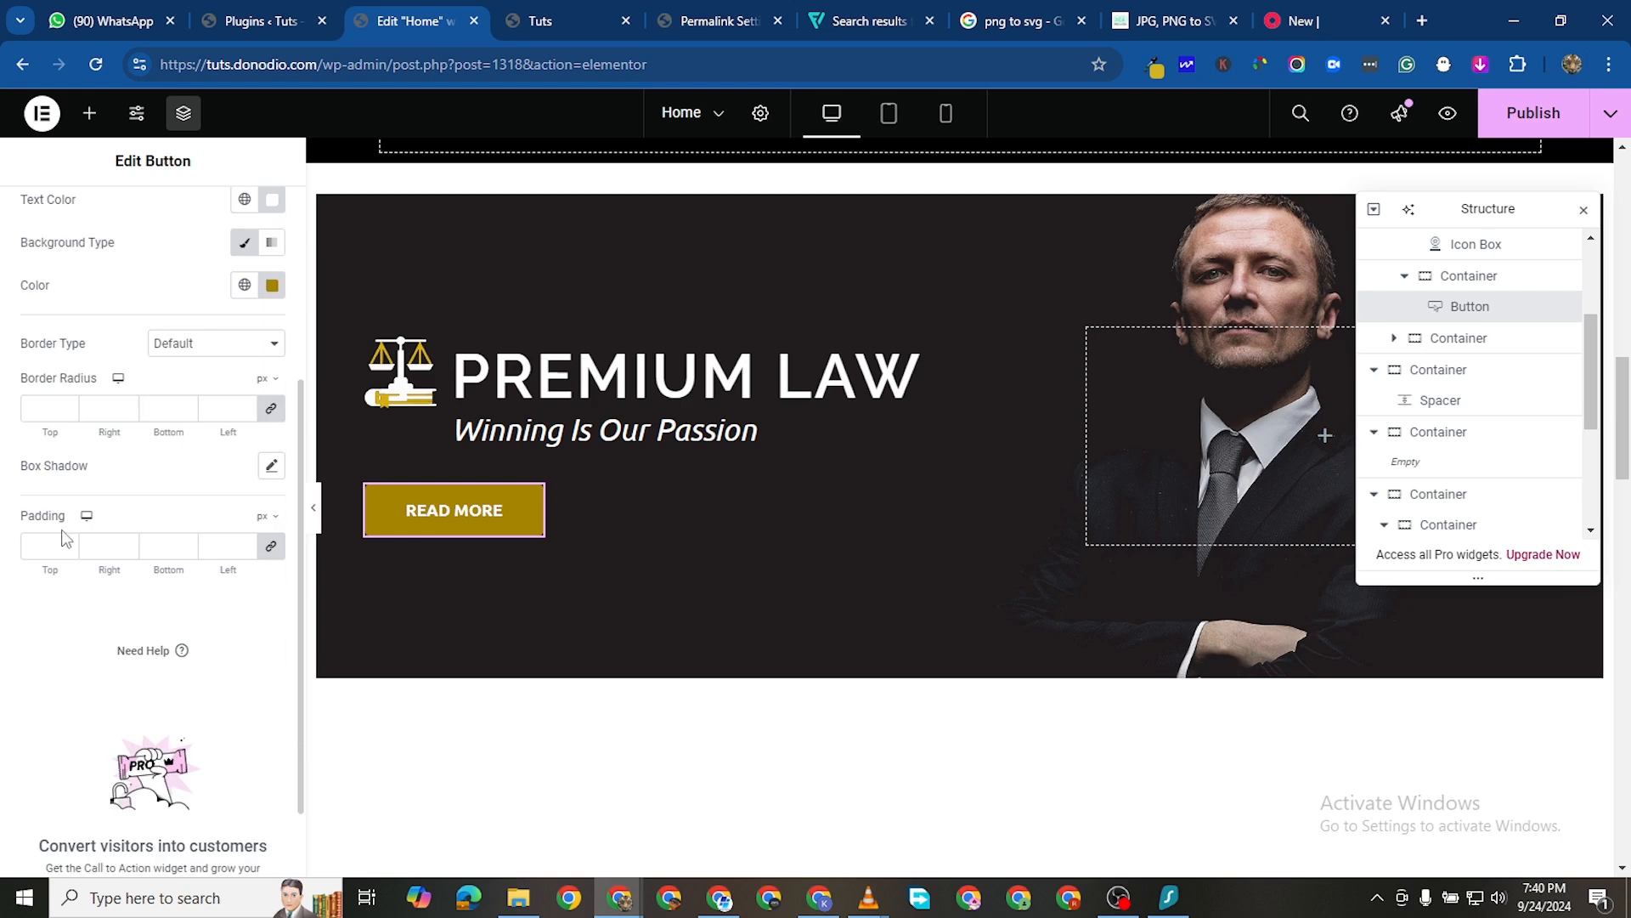
left_click(269, 549)
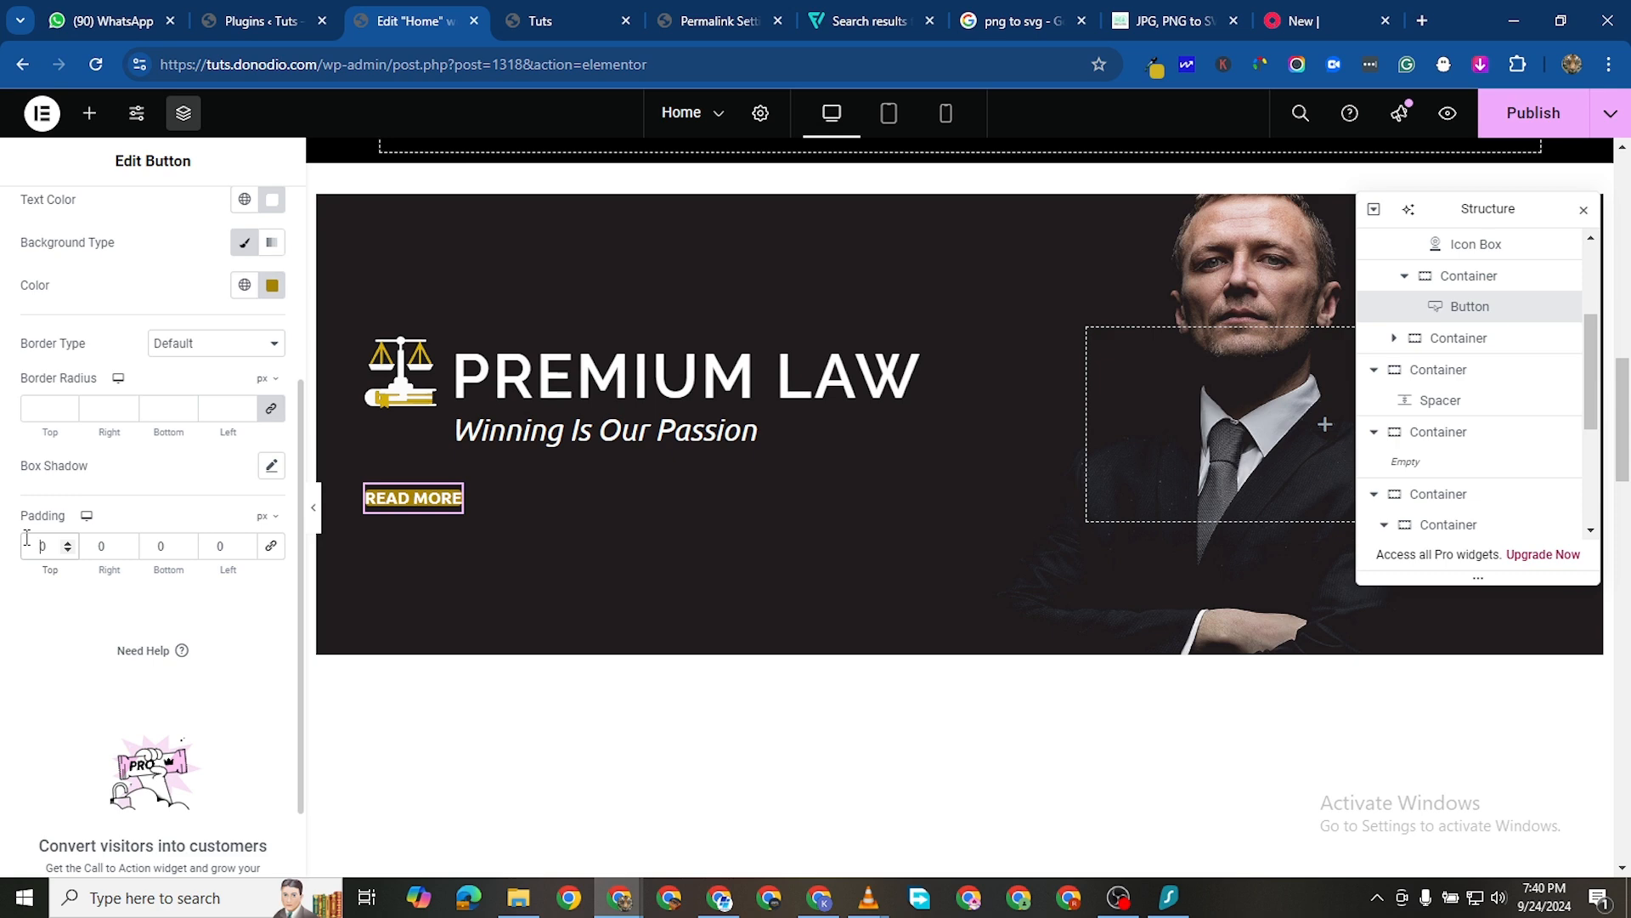
type("20")
key("BackSpace")
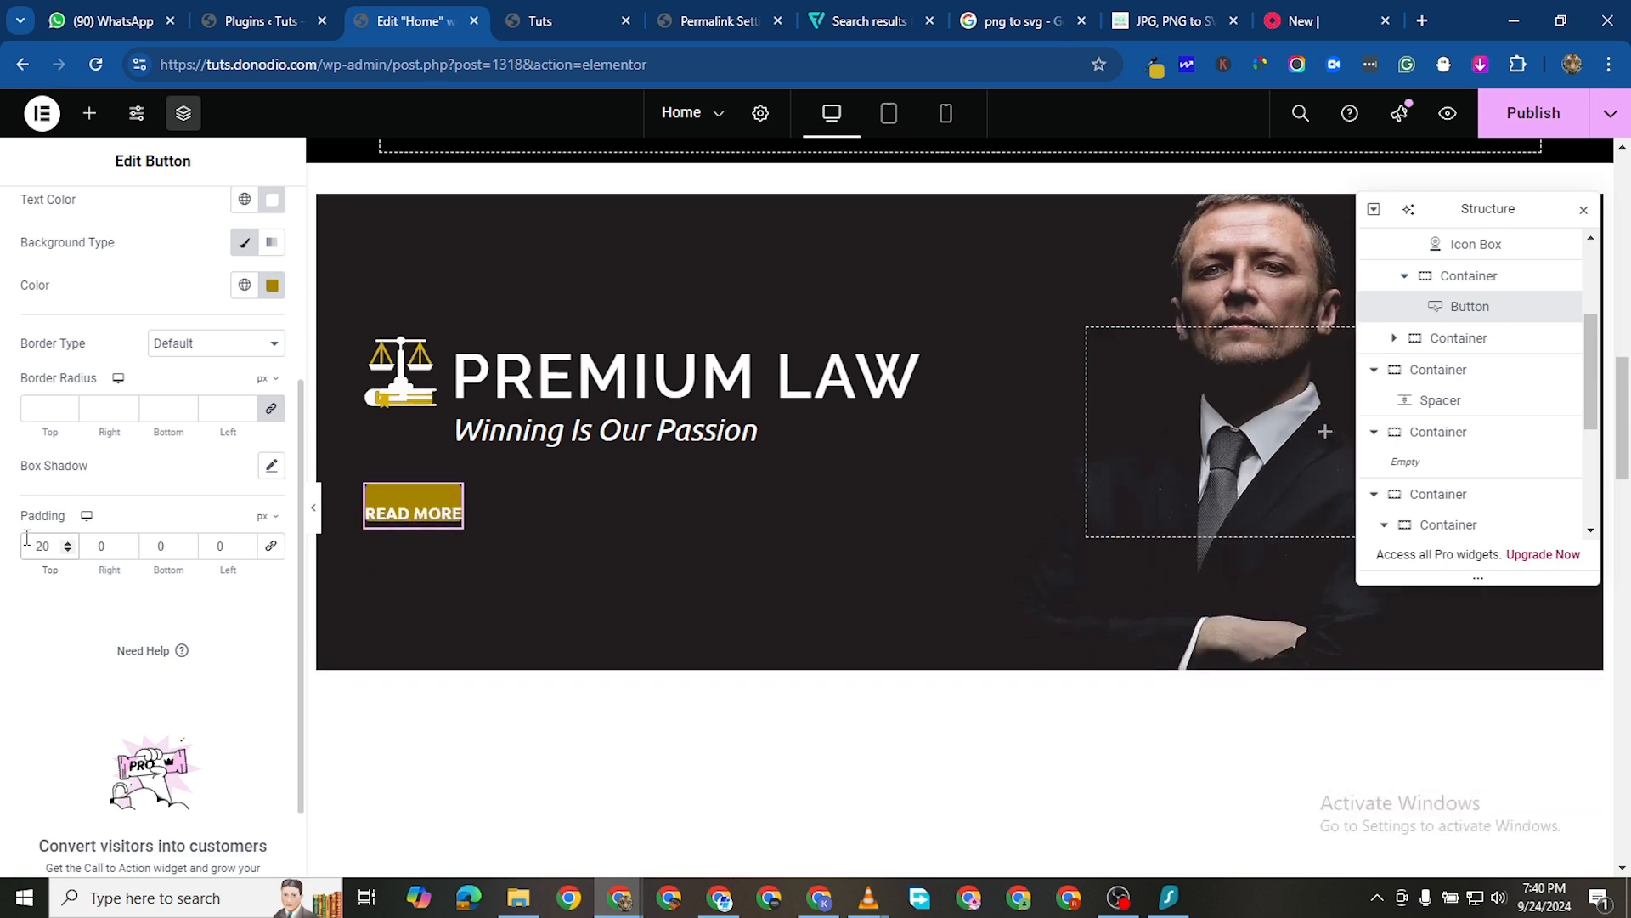
left_click(153, 547)
type("2")
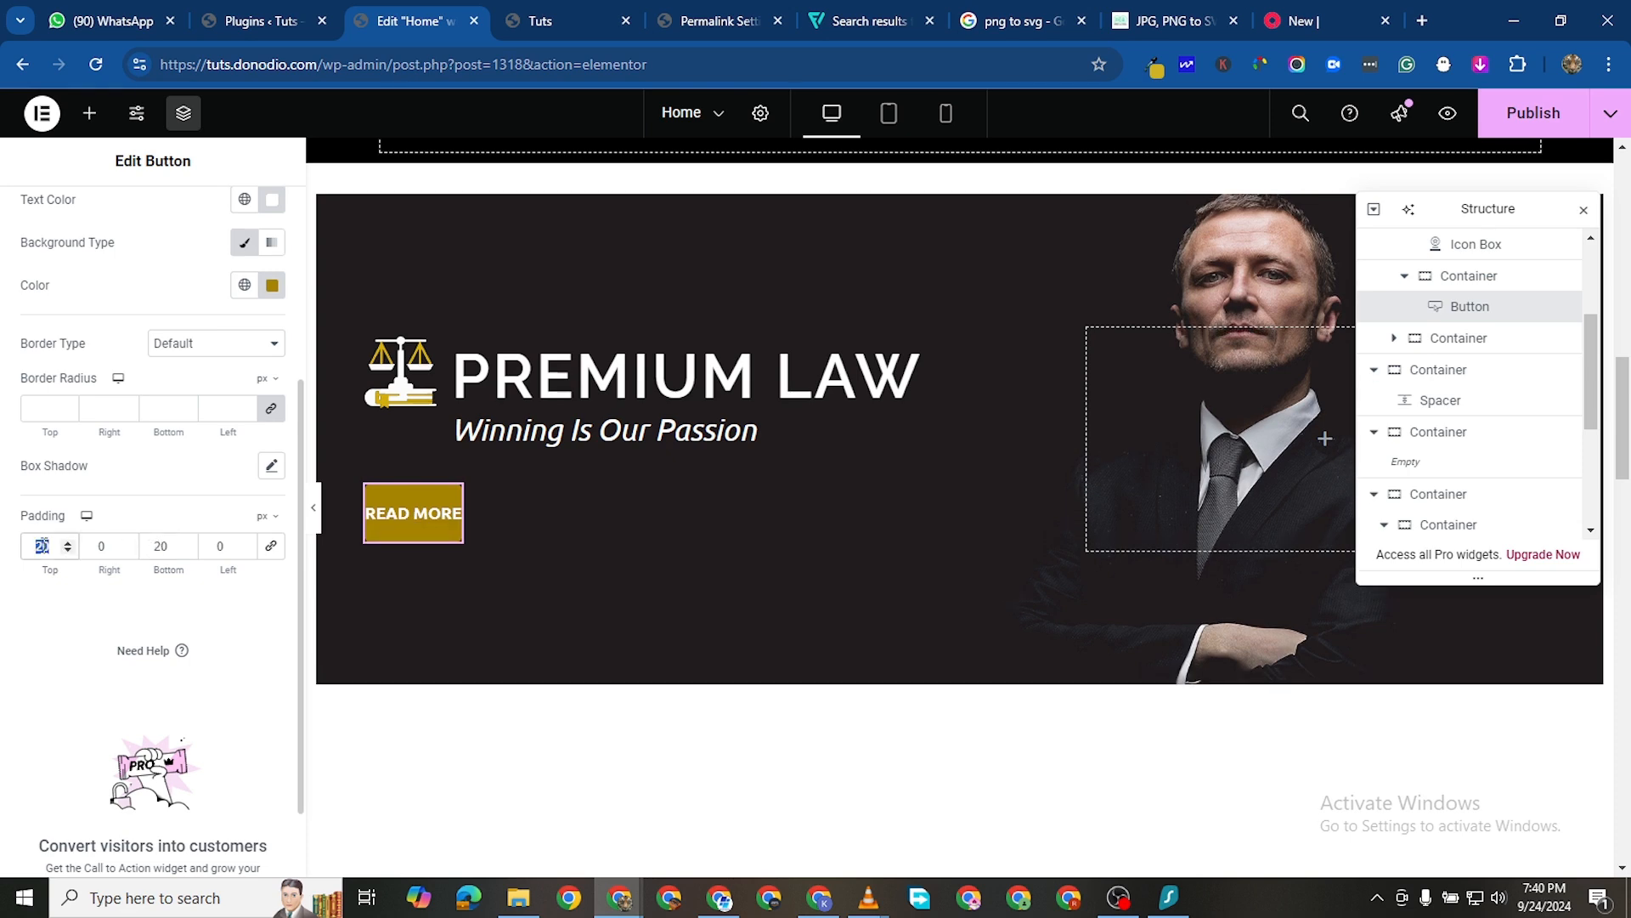
type("30")
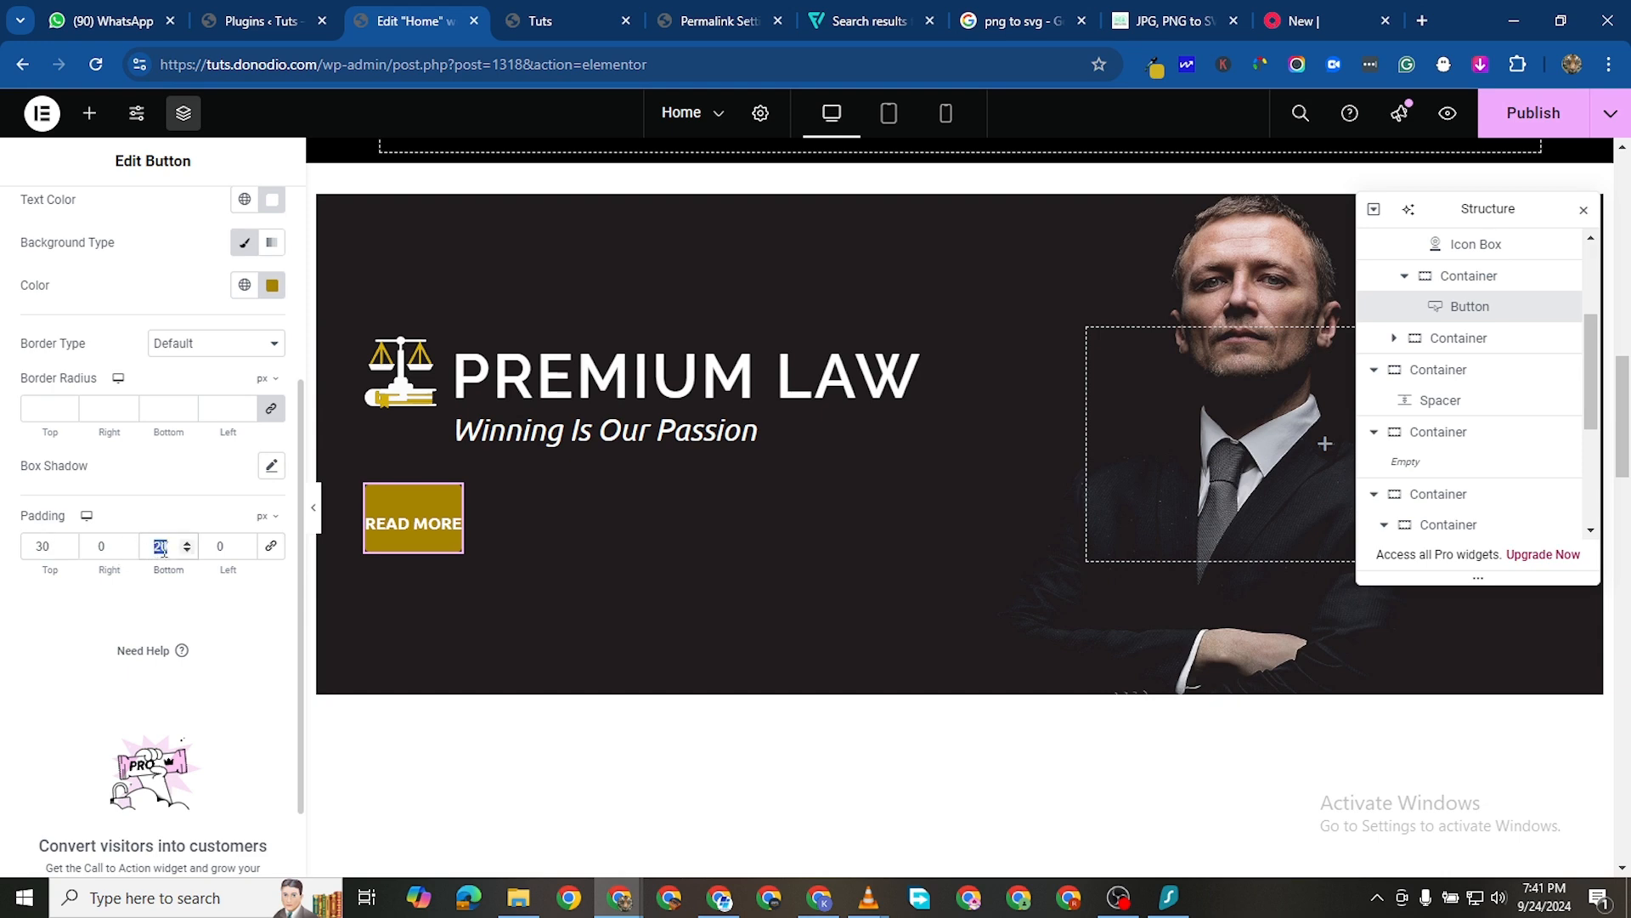
type("30")
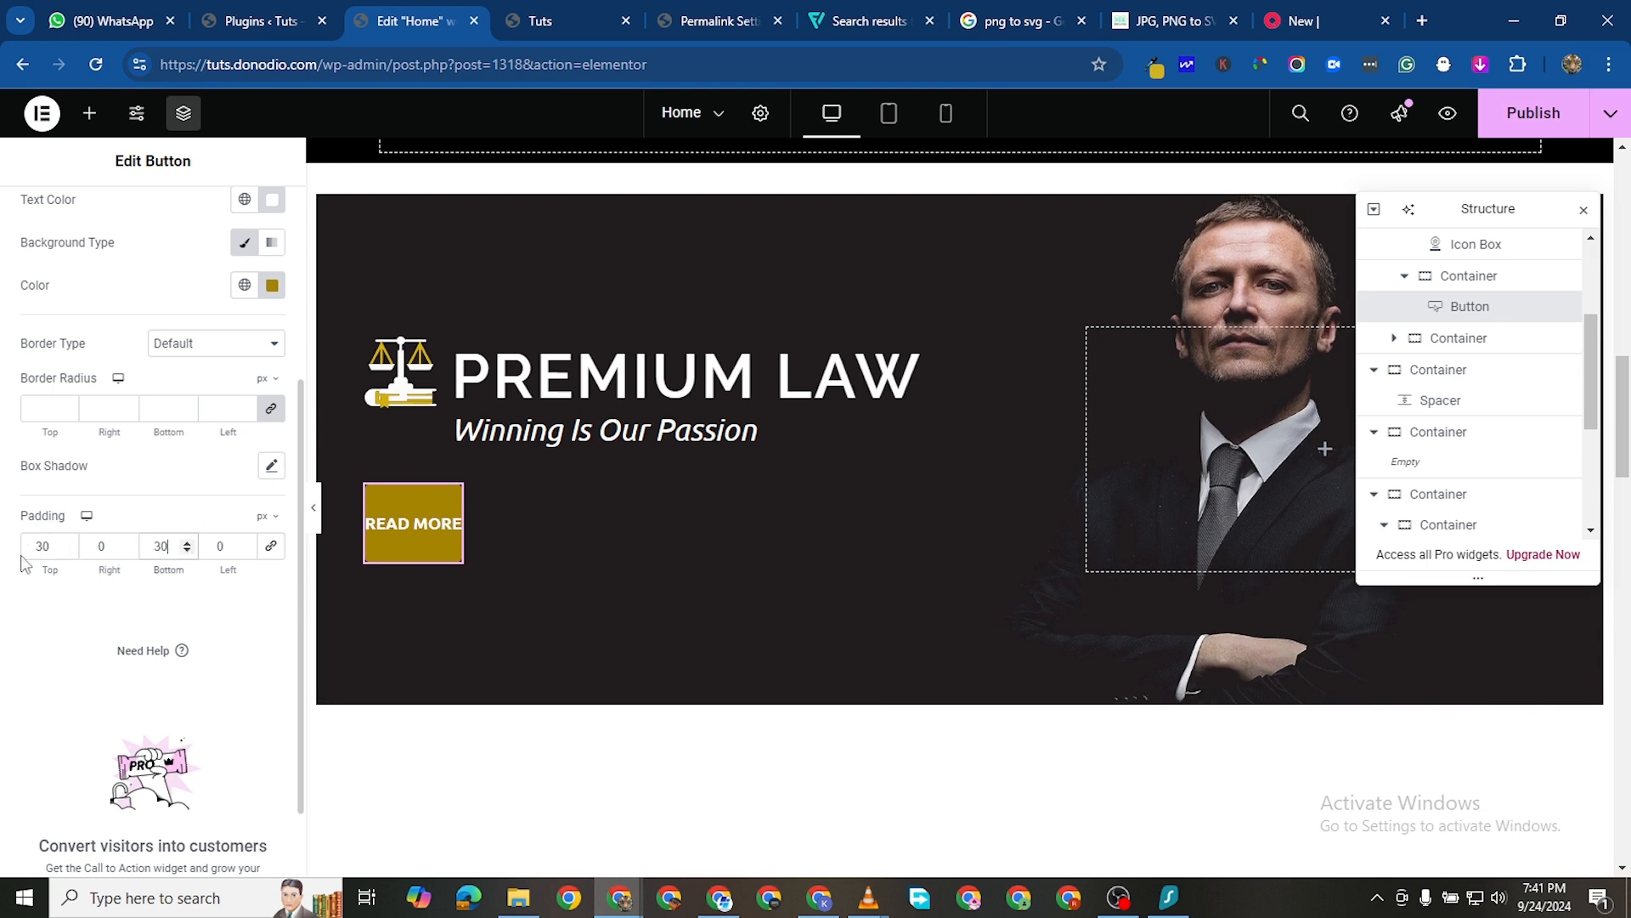
Set the READ MORE button's right and left padding to 50 px
left_click(94, 554)
type("5")
key("Tab")
key("Tab")
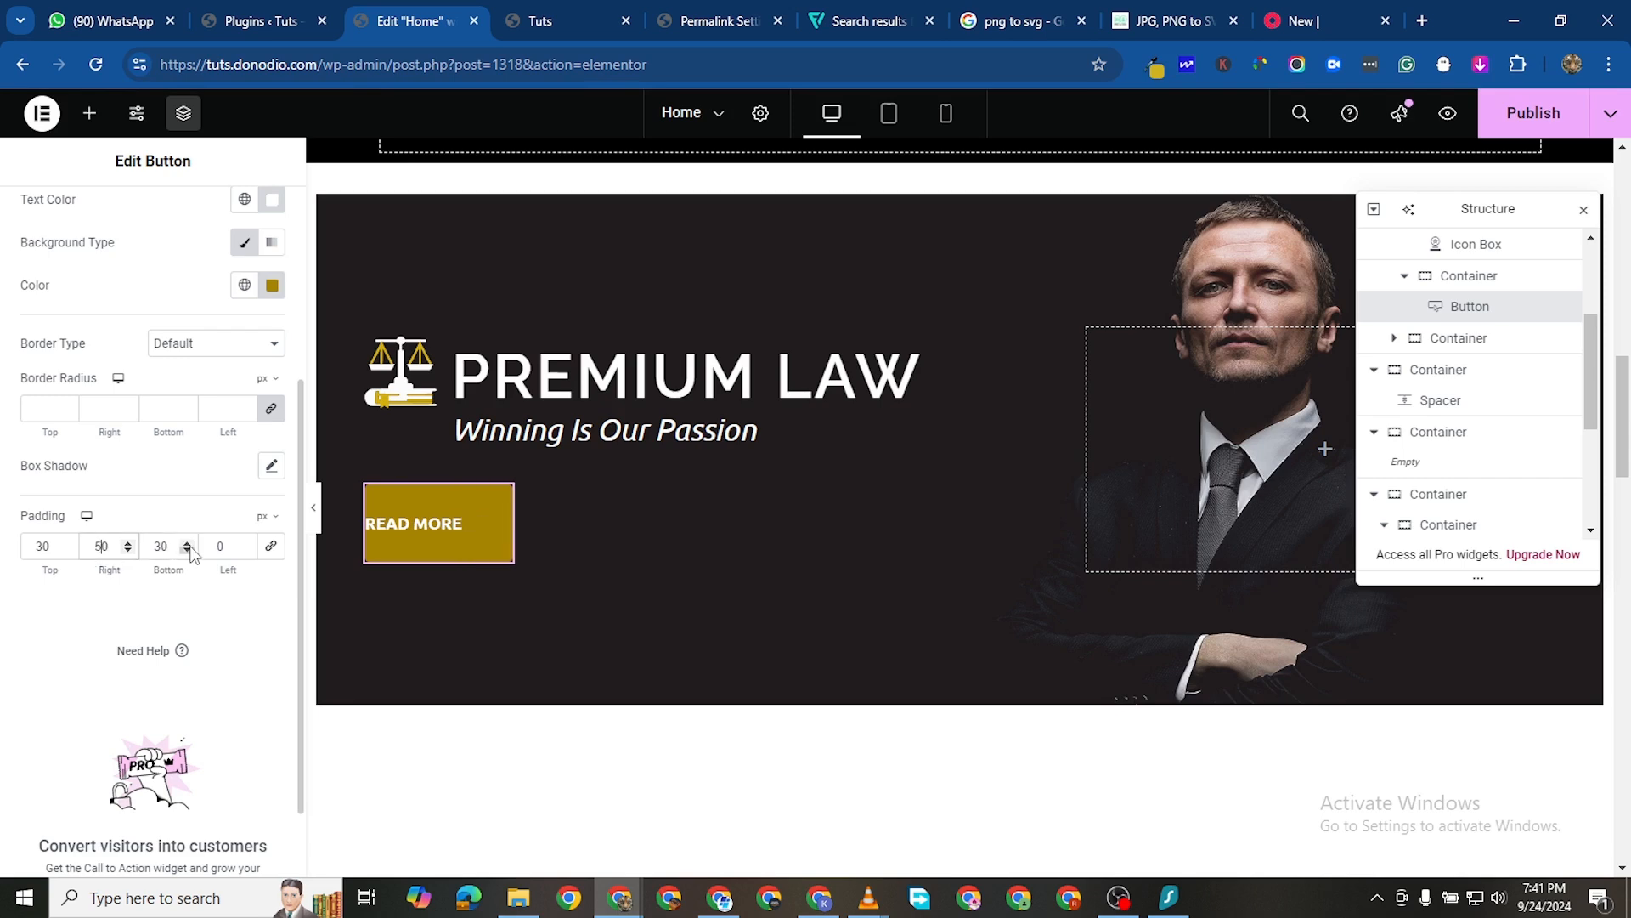
type("5")
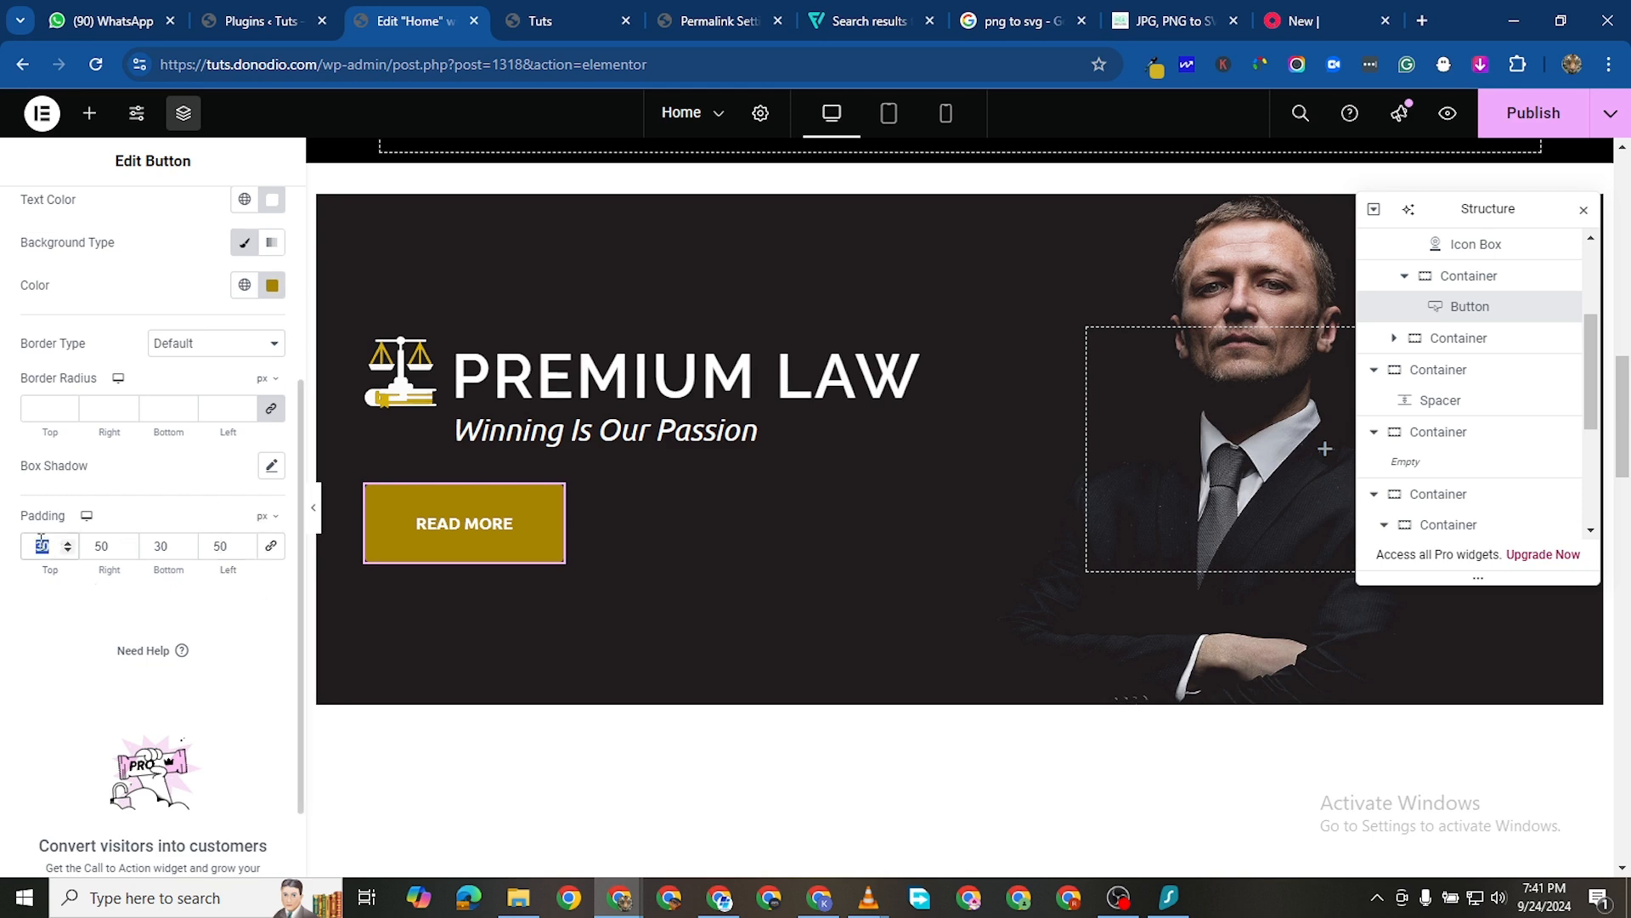
Reduce the READ MORE button's top and bottom padding to 25 px each
left_click(41, 540)
type("25")
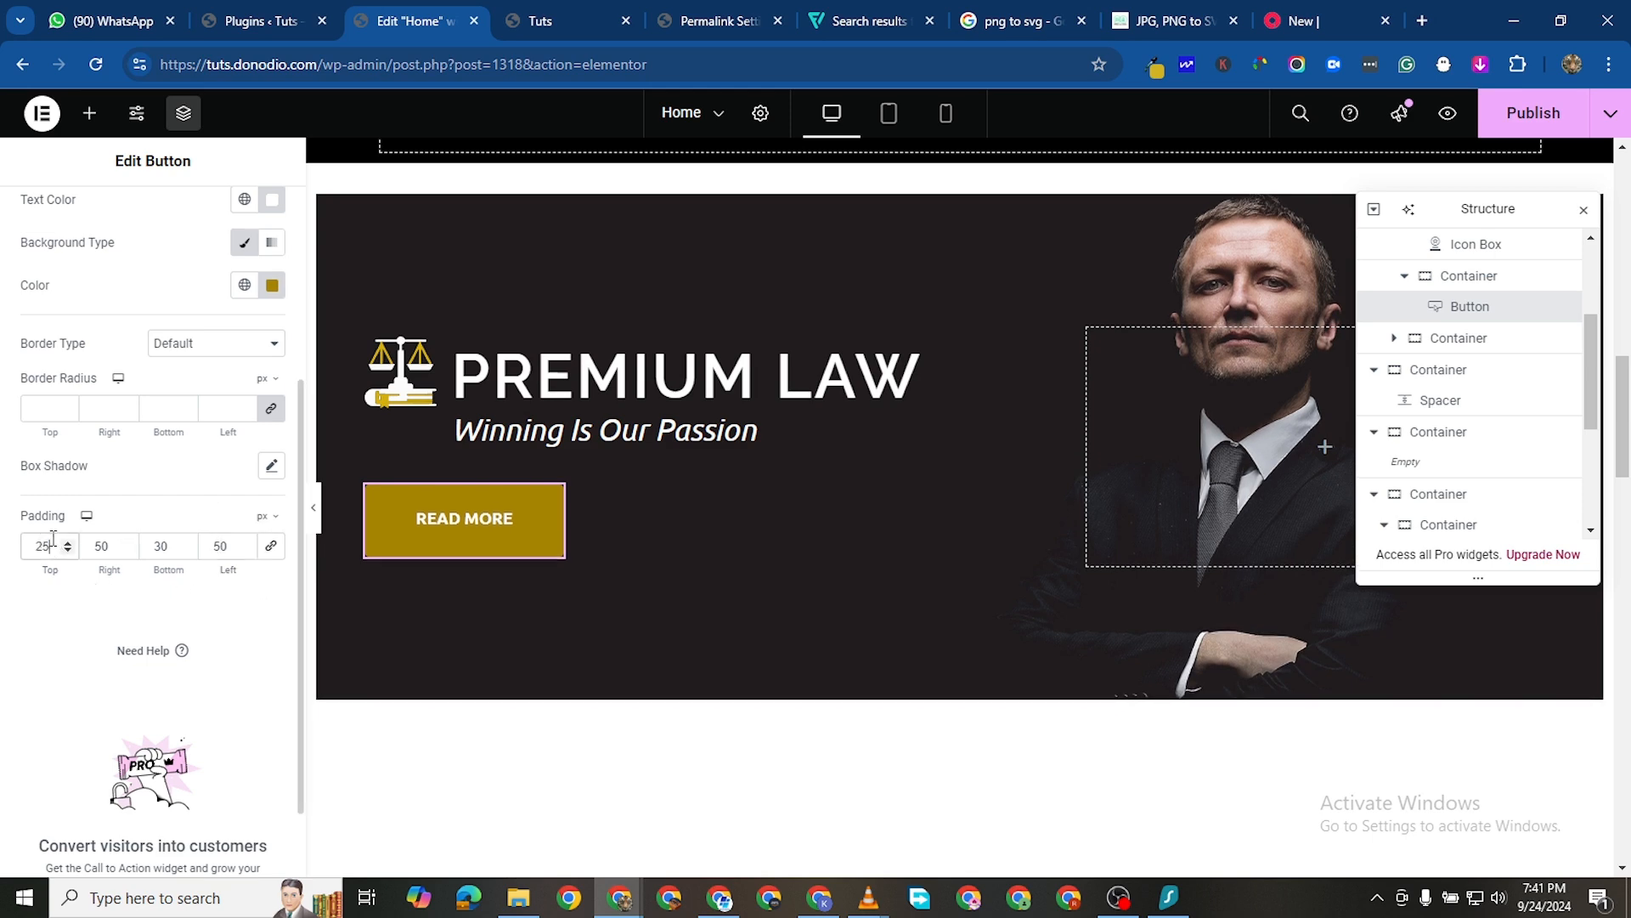
double_click(159, 546)
type("25")
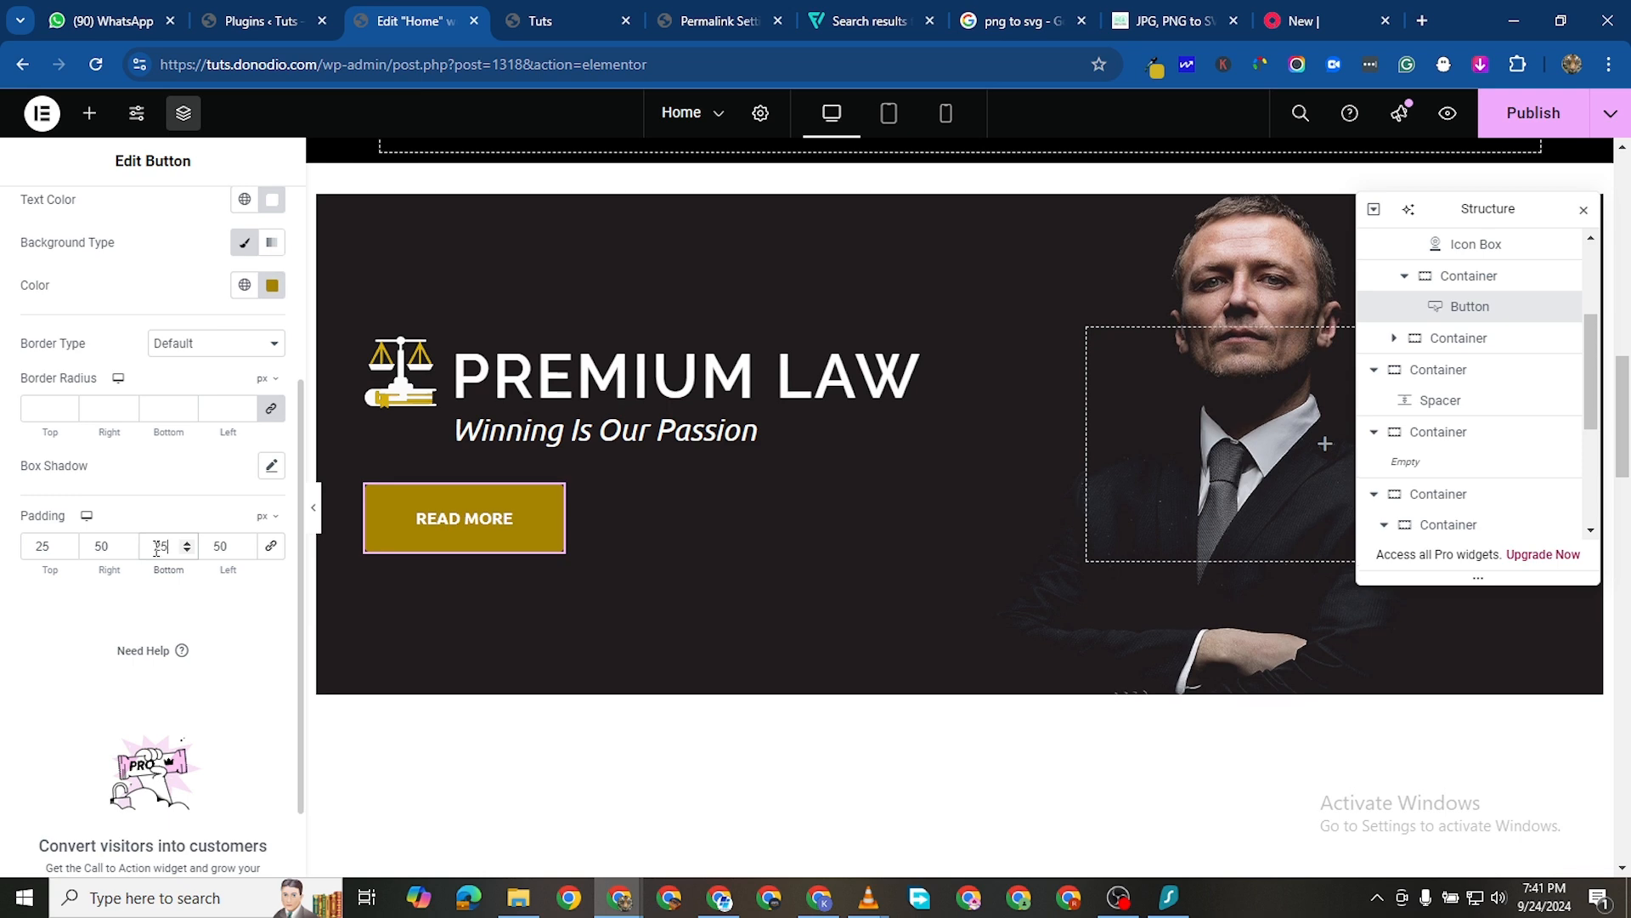
Reduce the READ MORE button's right and left padding to 40 px each
scroll(159, 548, "up", 1)
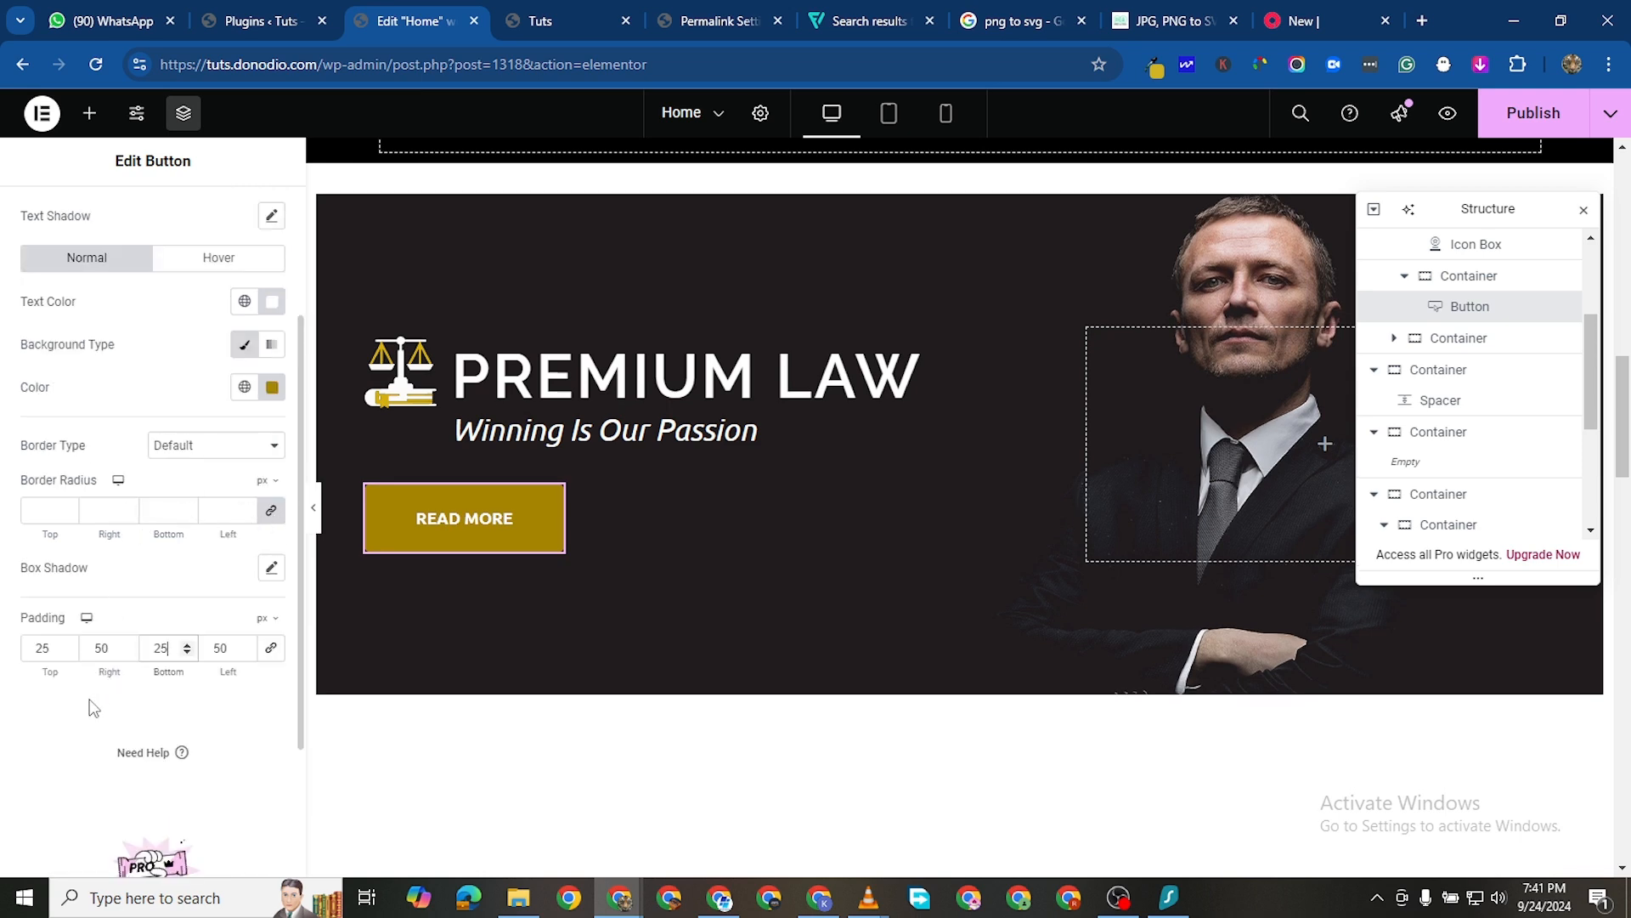
left_click(99, 648)
key("BackSpace")
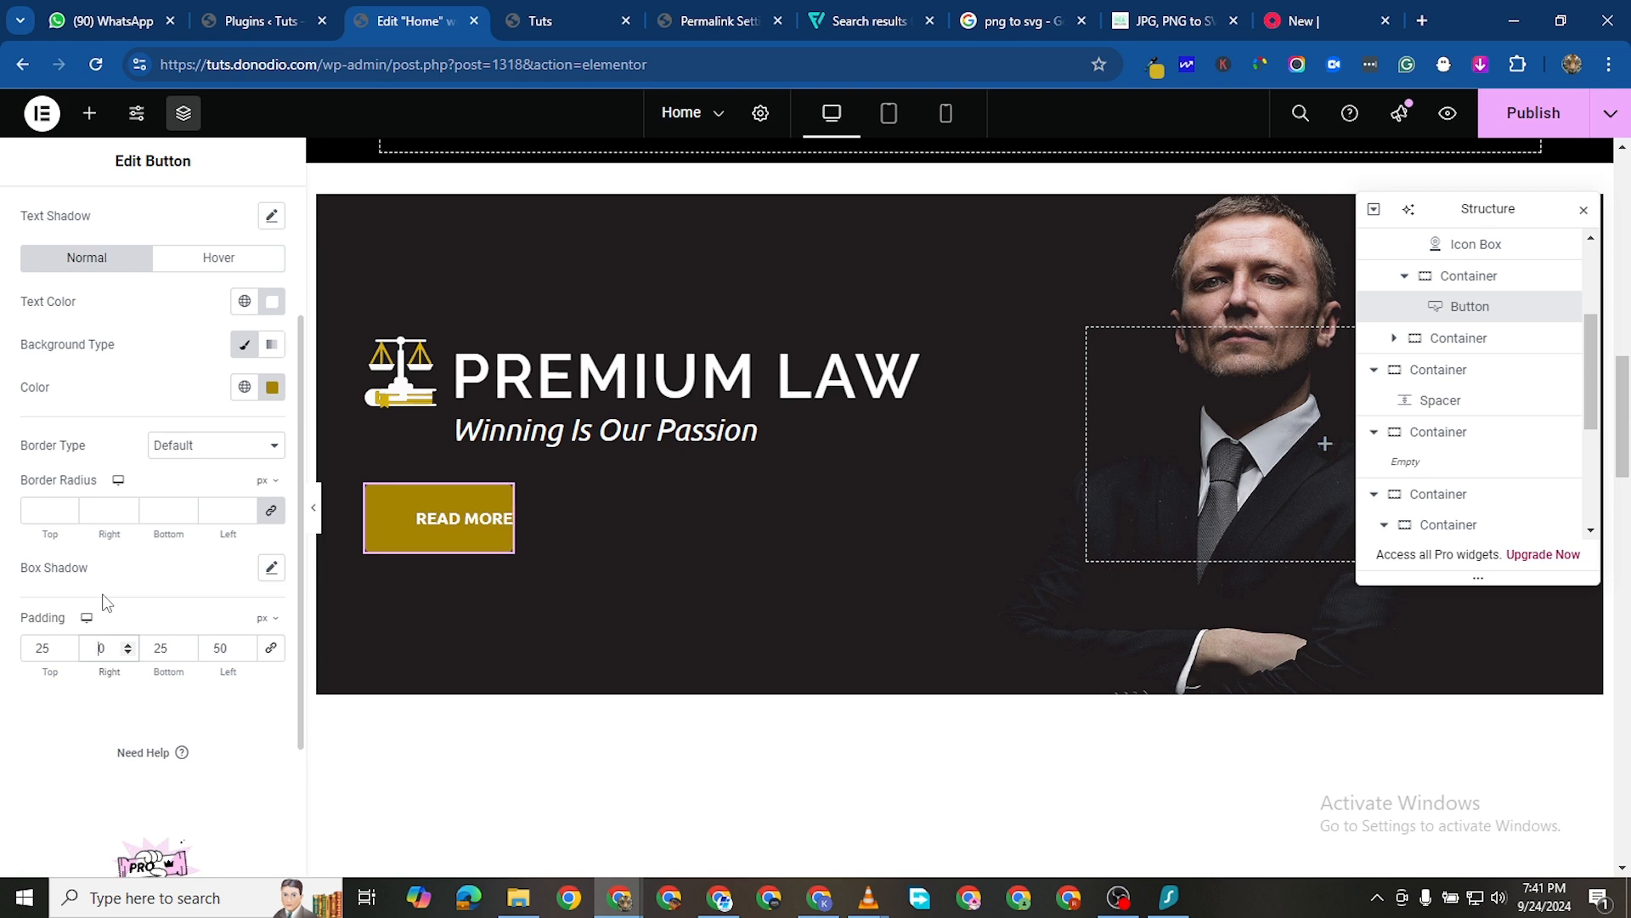
type("4")
left_click(212, 643)
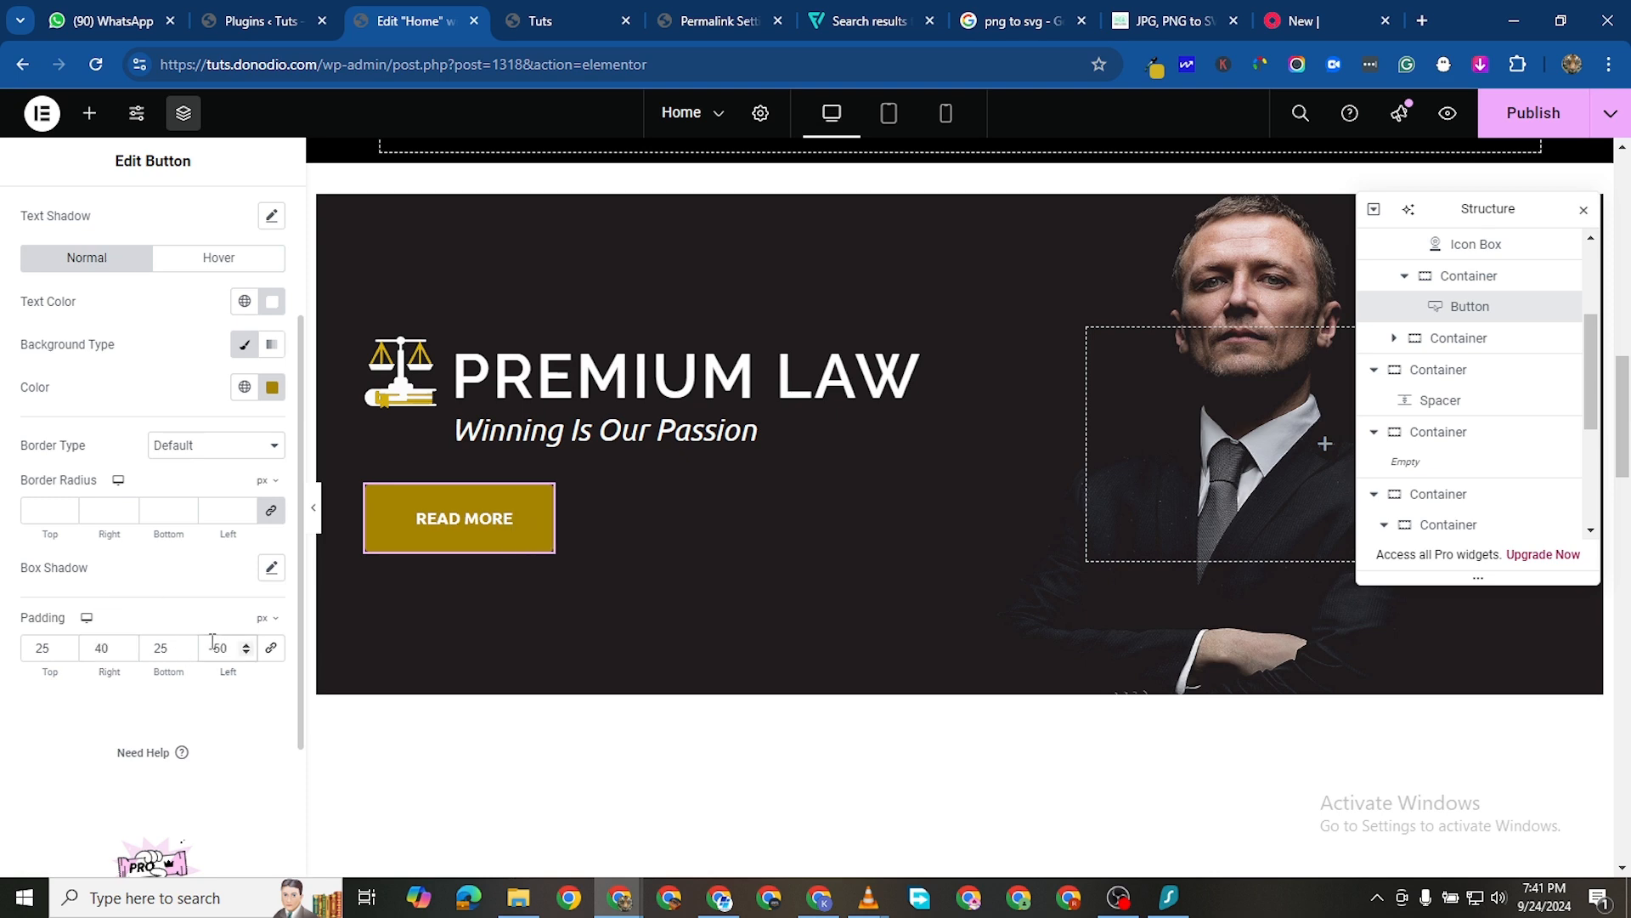
key("BackSpace")
type("4")
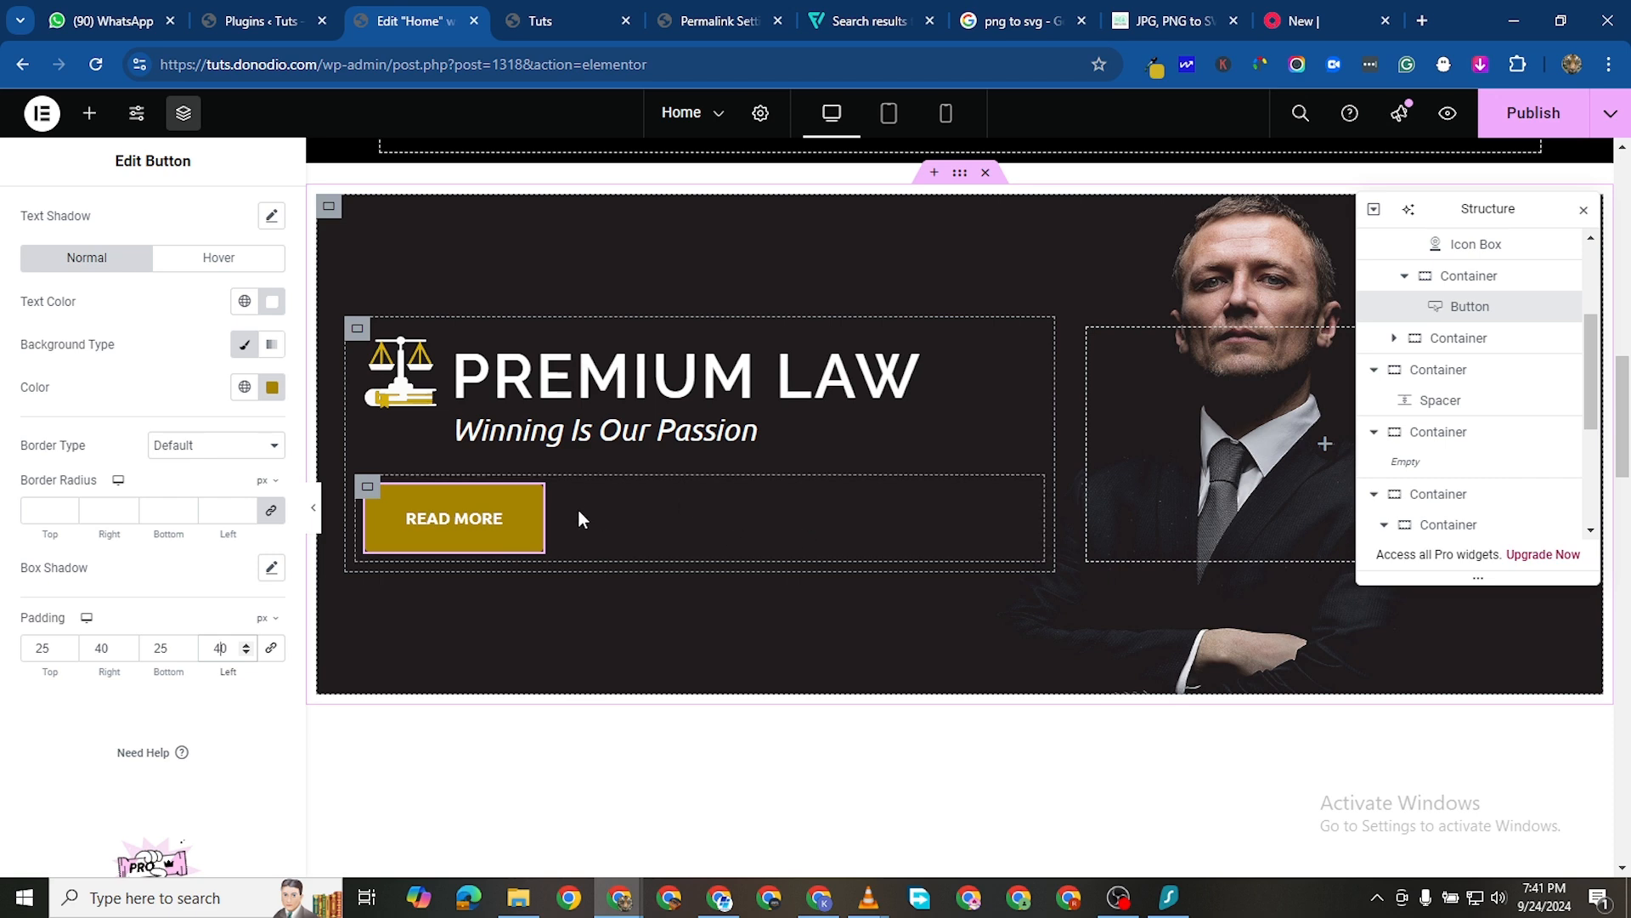
Duplicate the READ MORE button and change the copy's text to EMERGENCY?
right_click(532, 502)
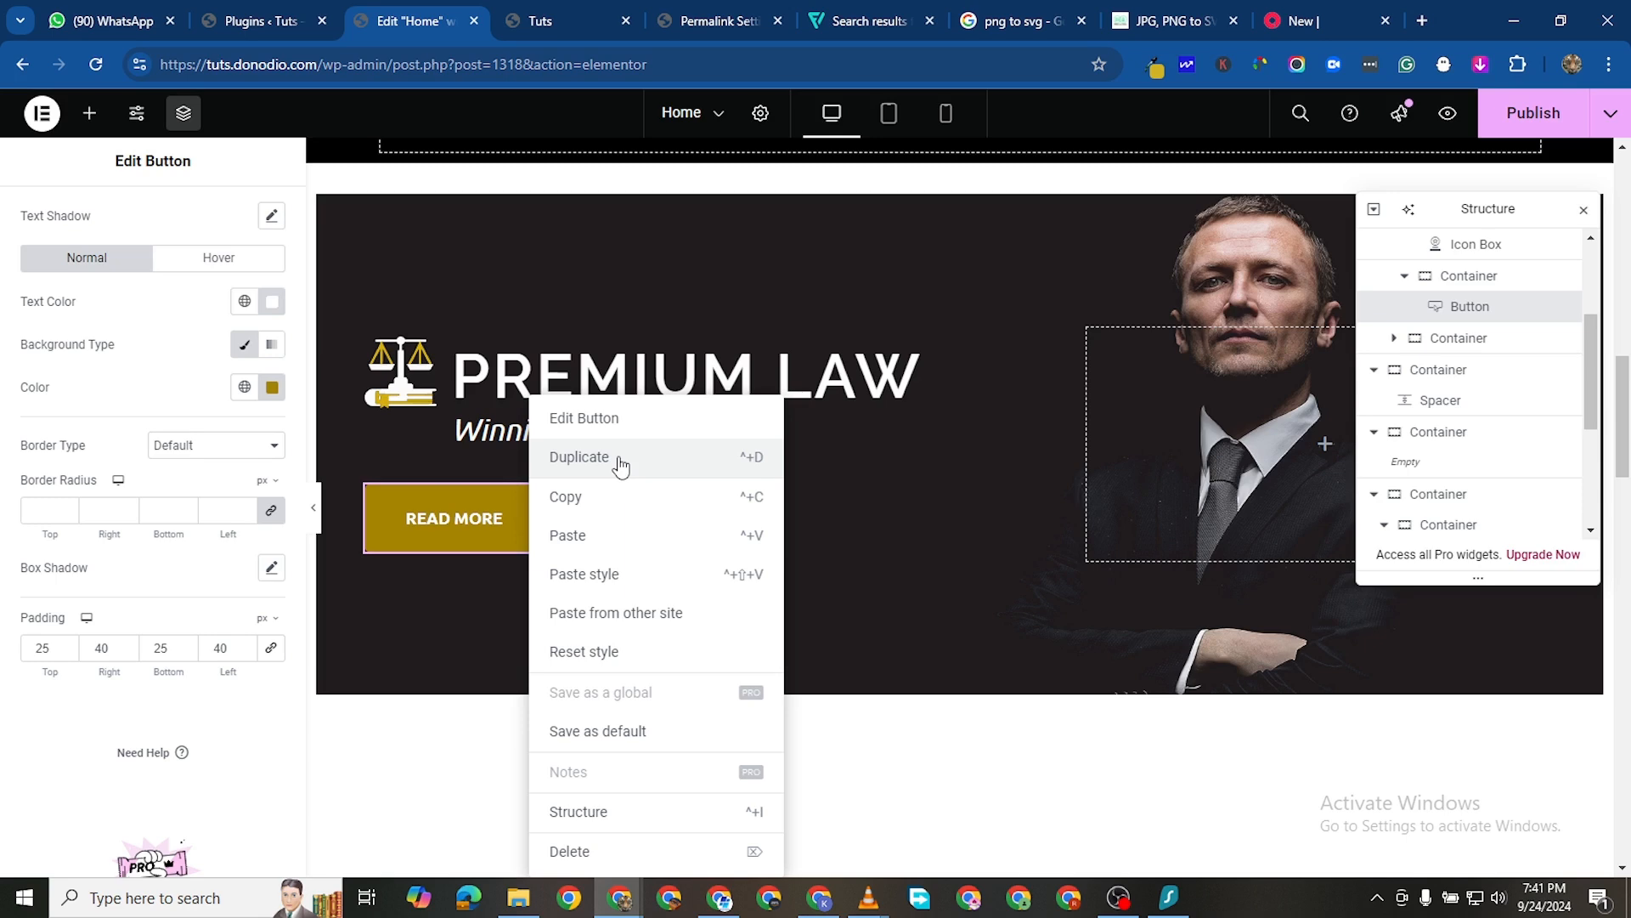
left_click(619, 459)
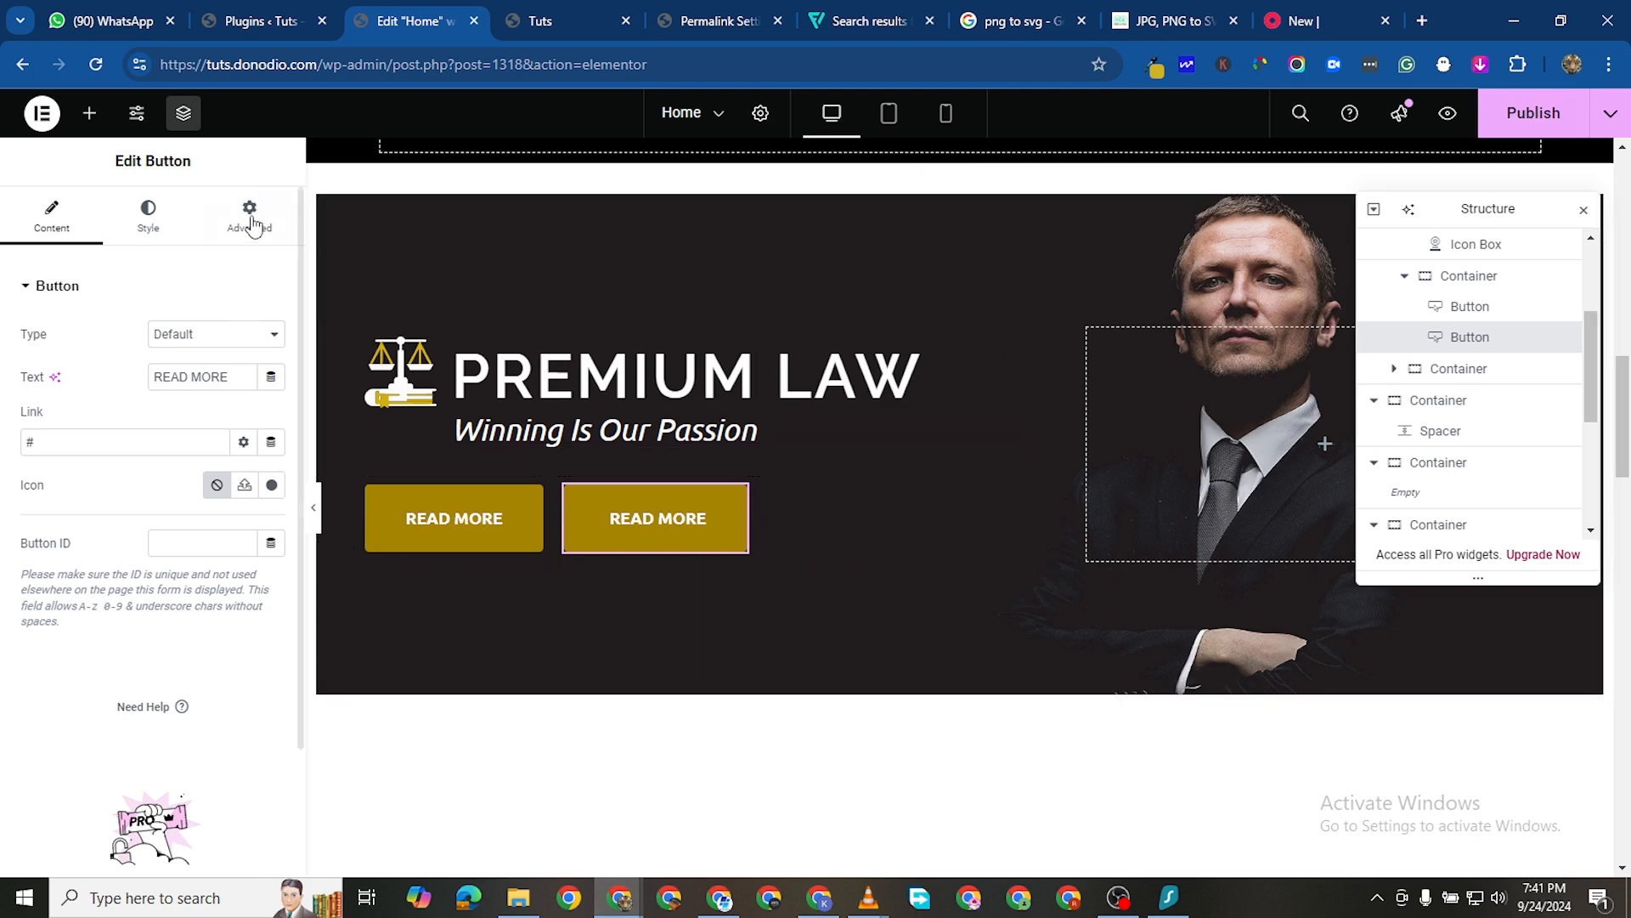
triple_click(198, 378)
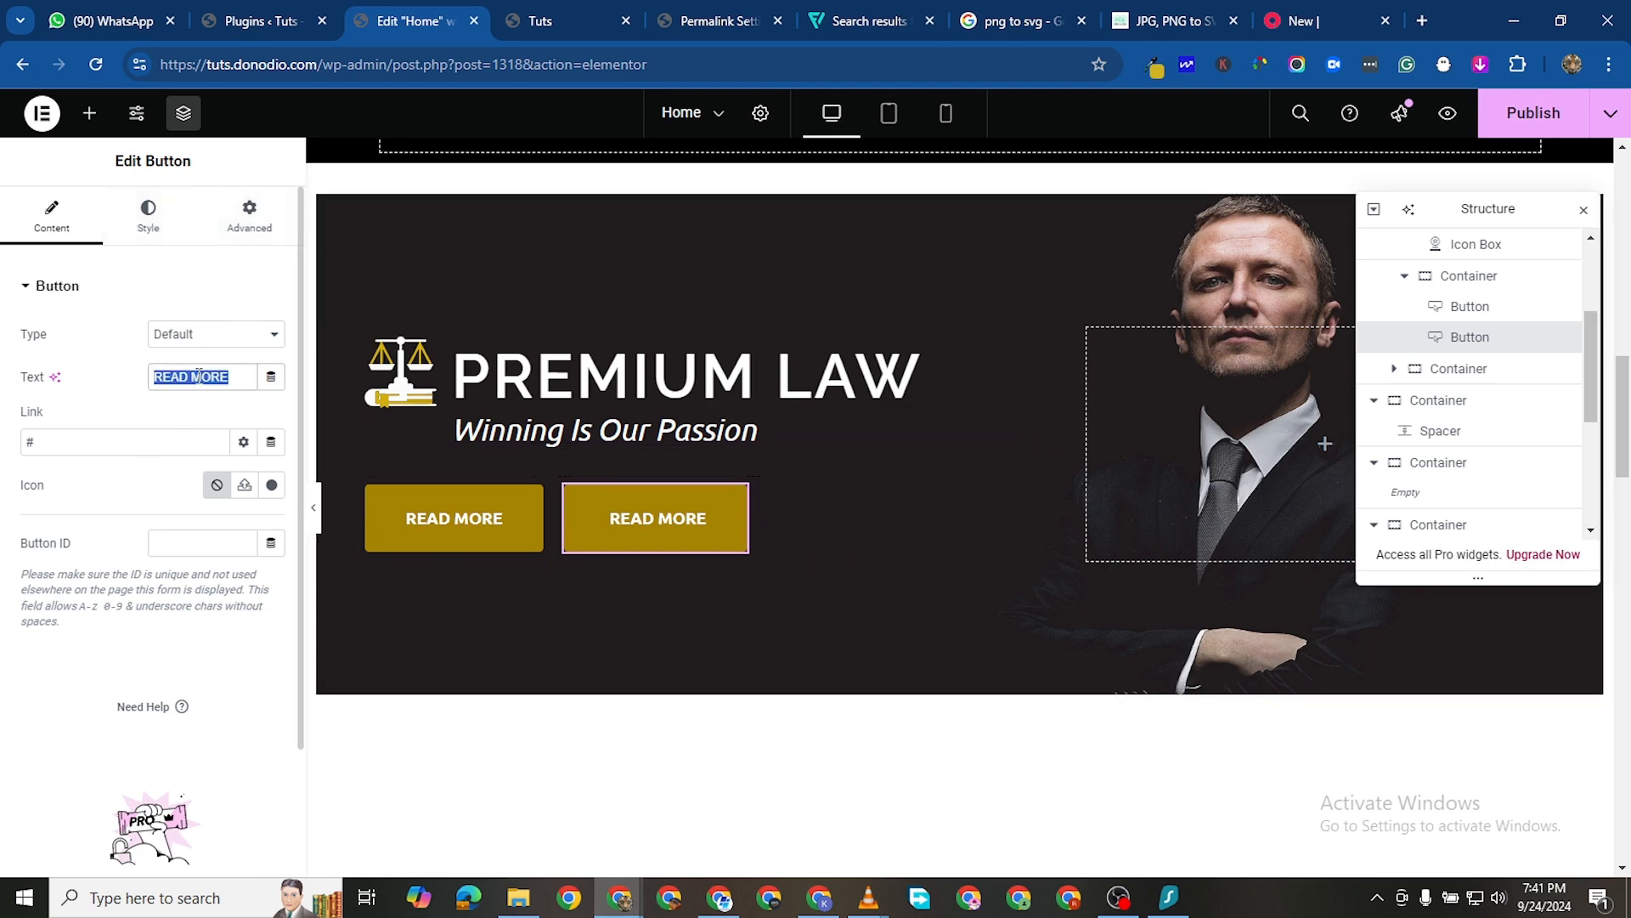
type("EMER")
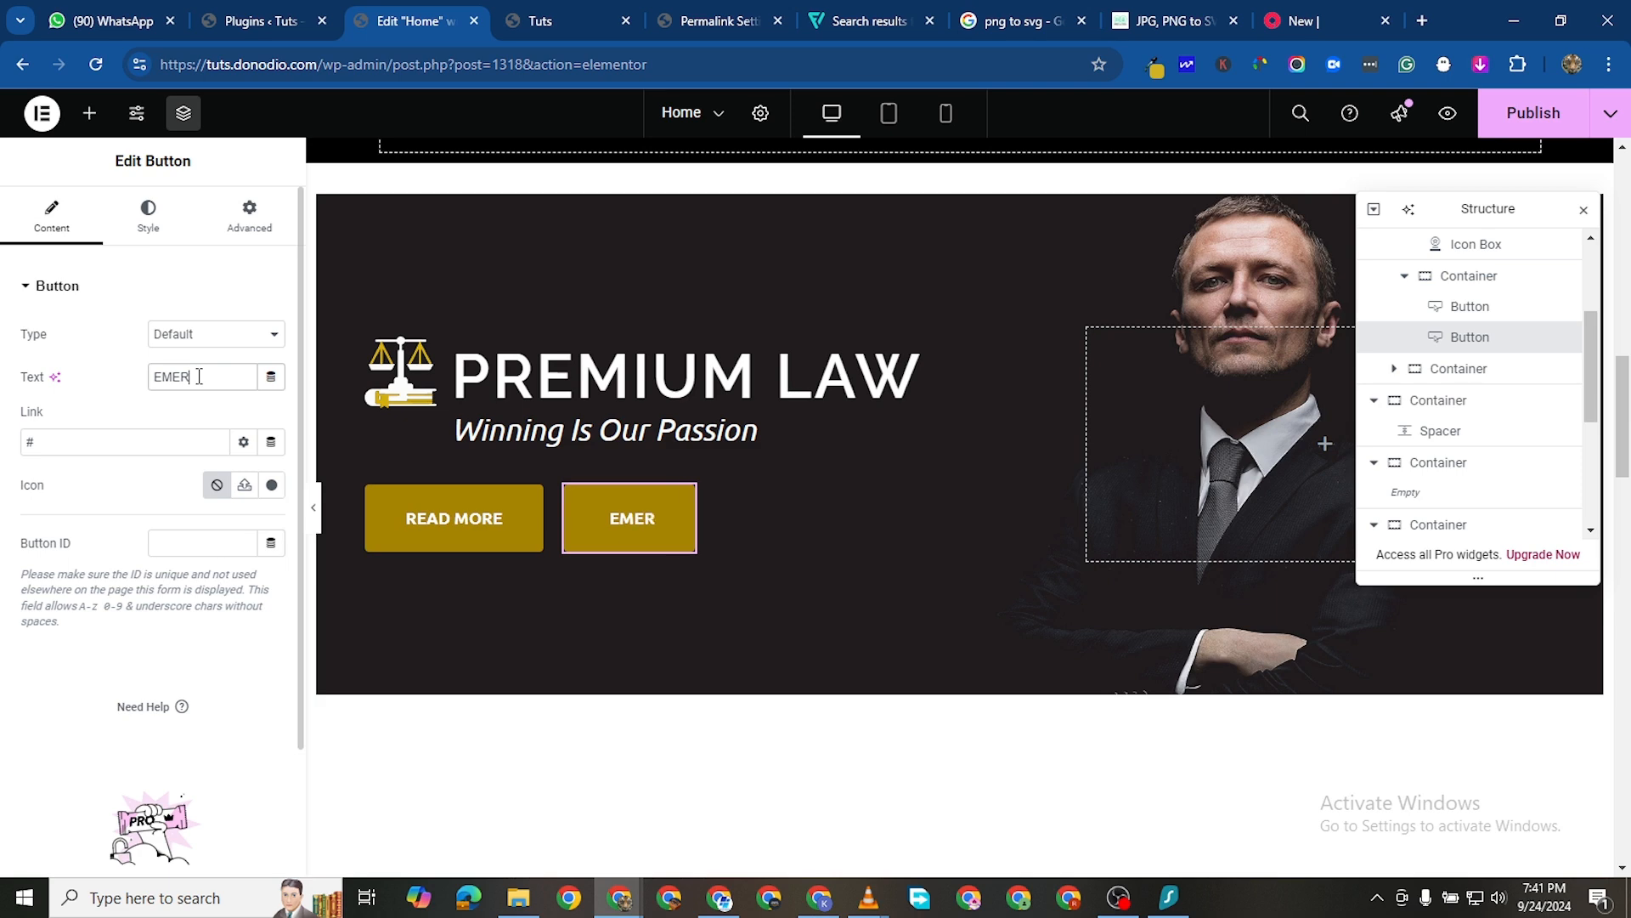
type("GENCY")
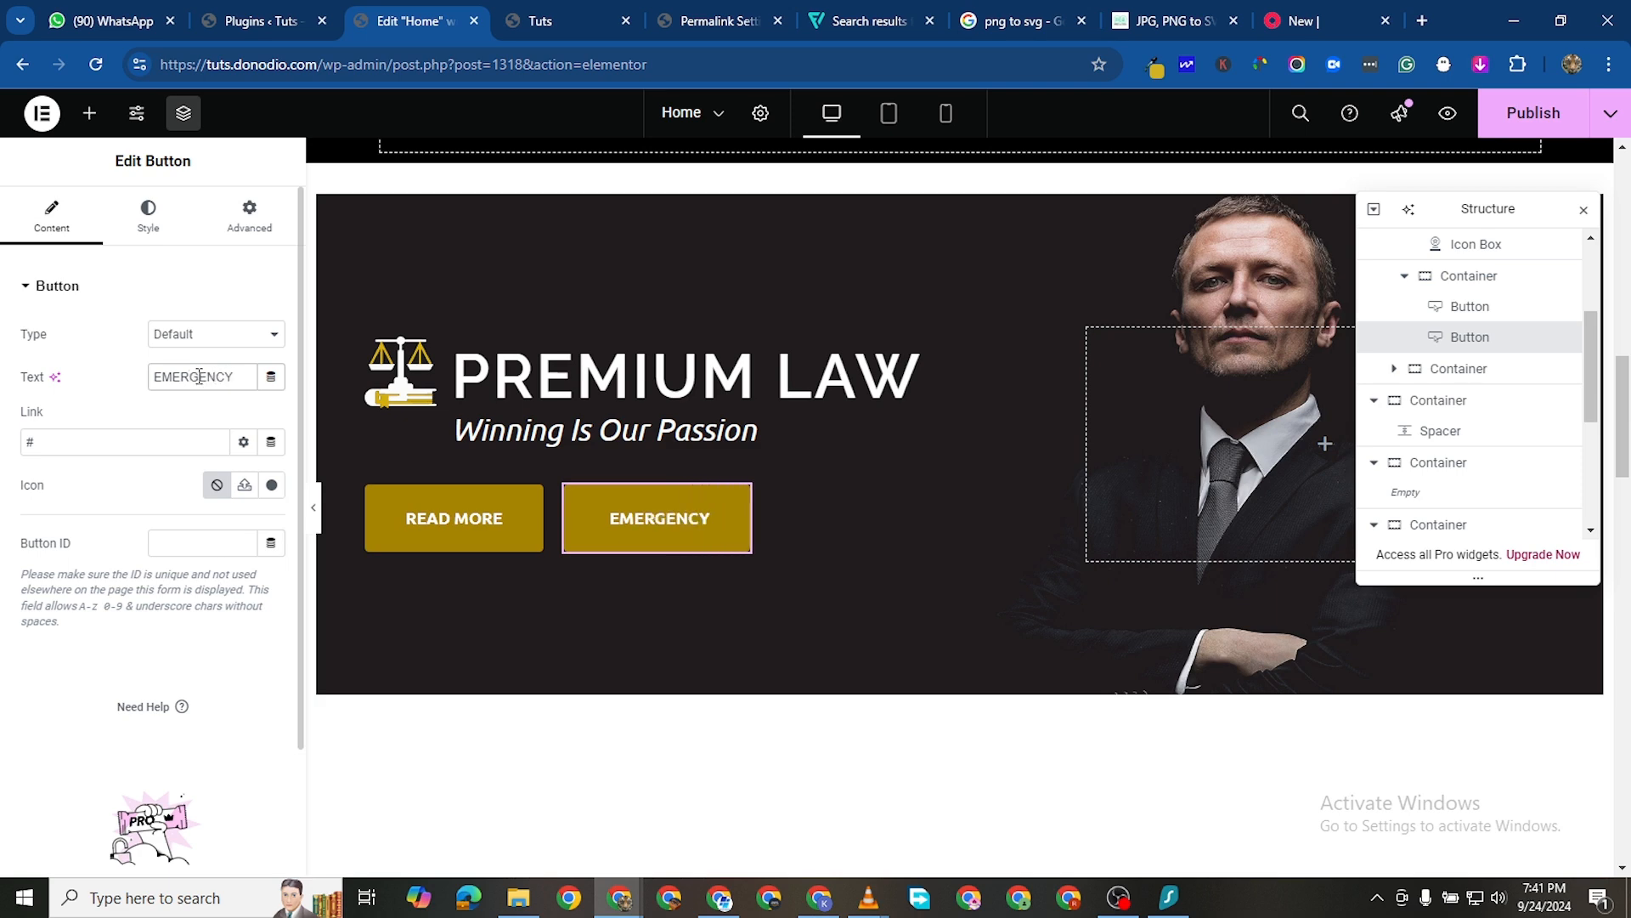
type("?")
Set the EMERGENCY? button's normal text color to black (#000000)
left_click(157, 231)
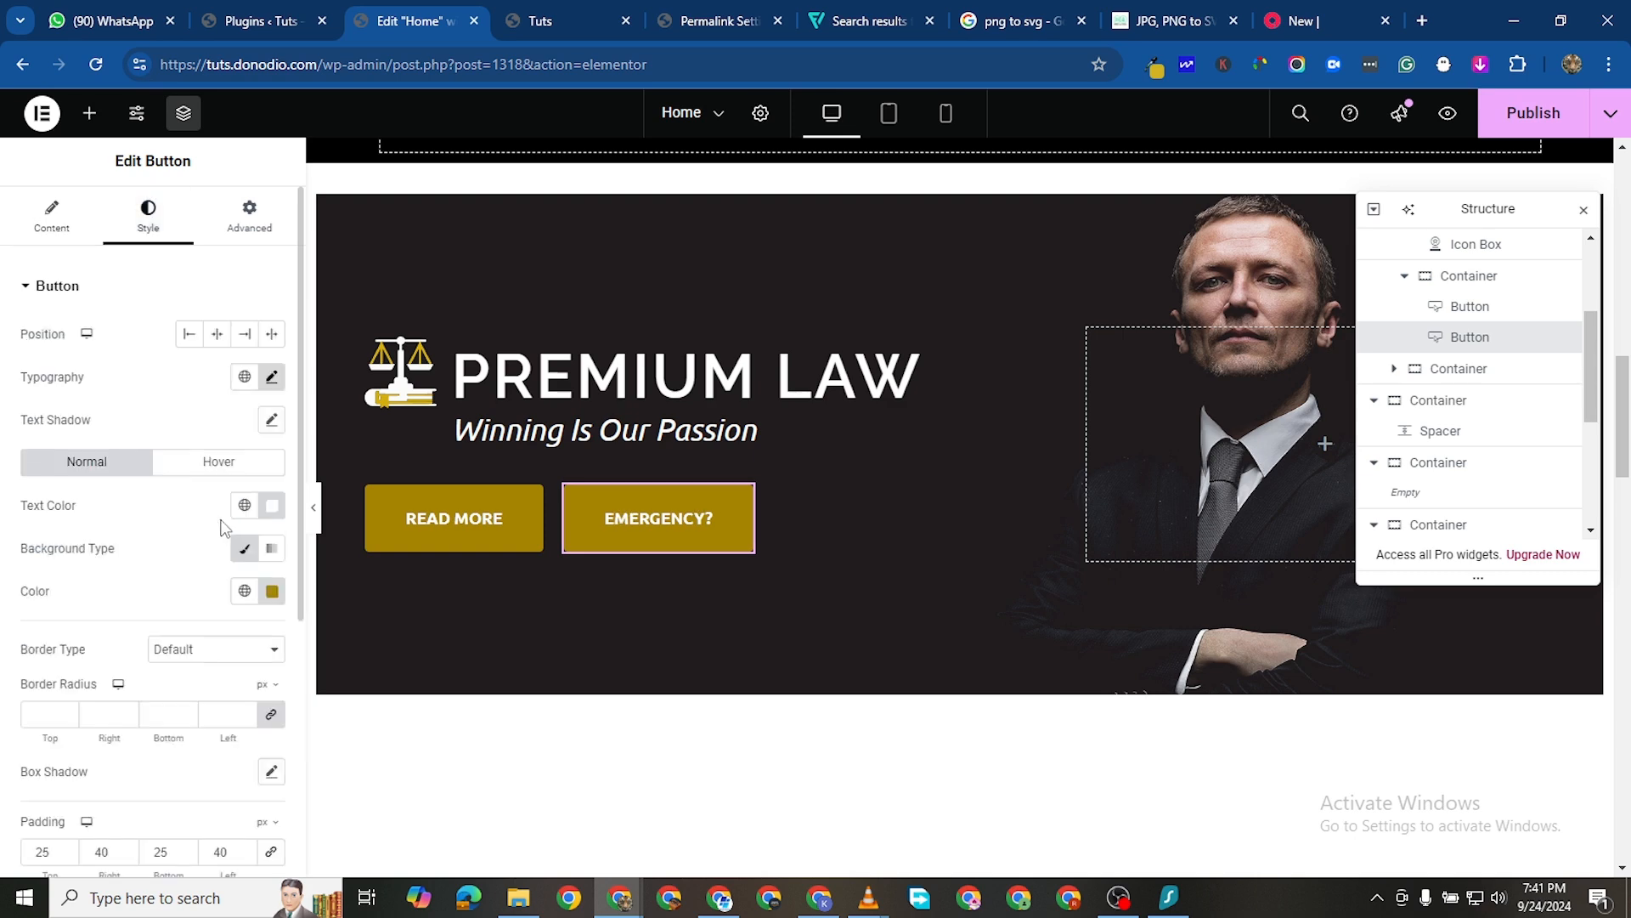
scroll(223, 553, "down", 1)
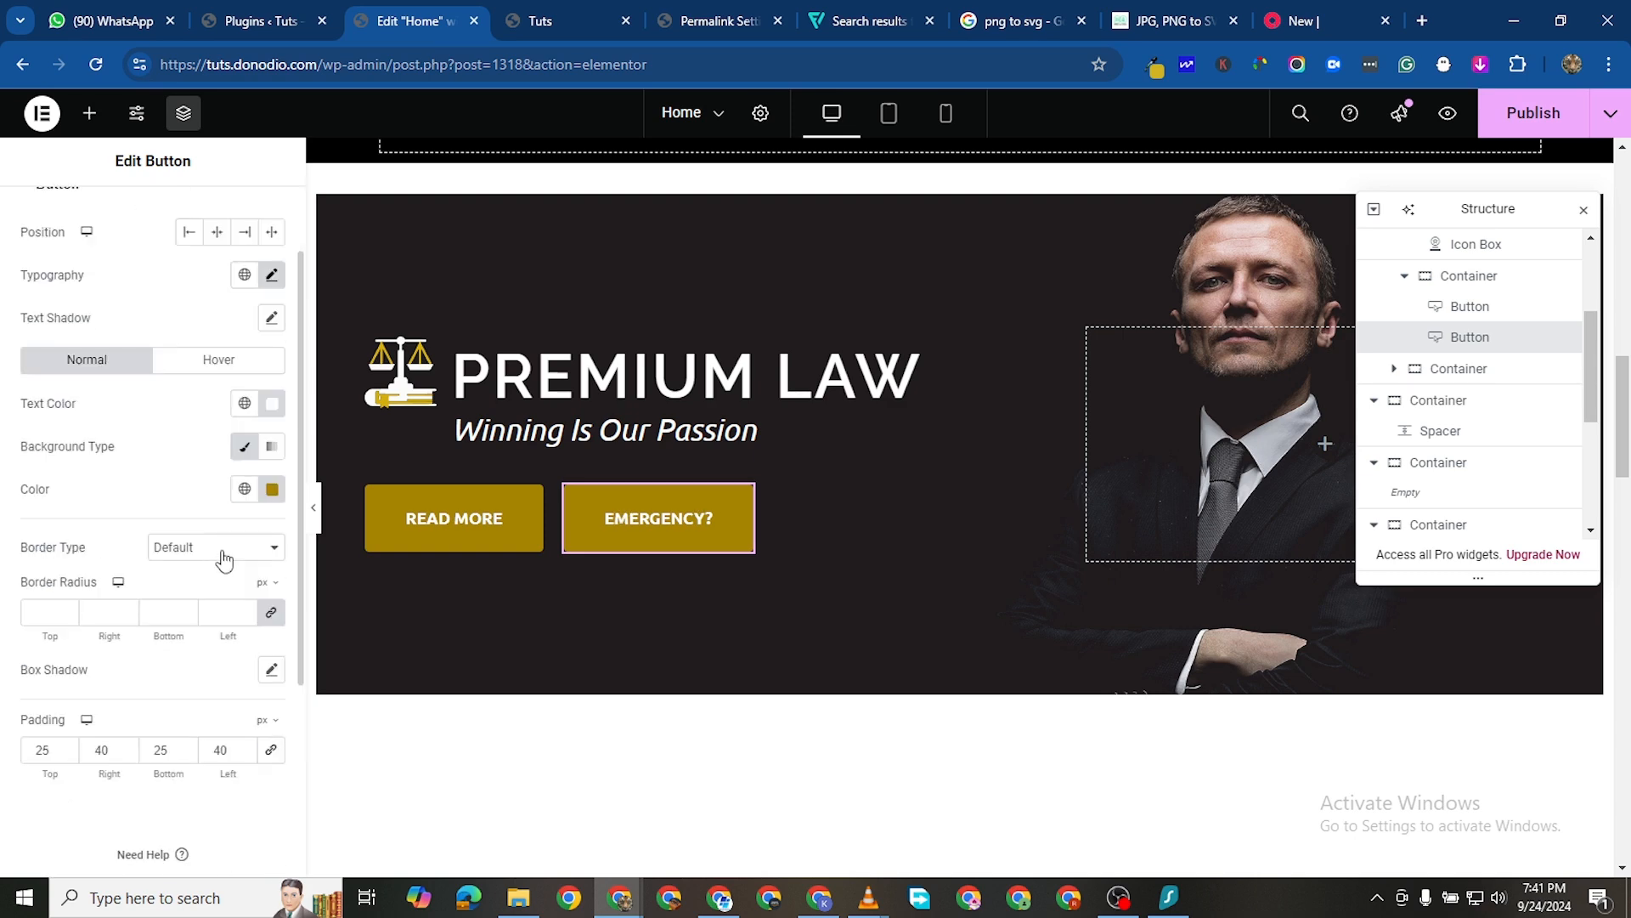
left_click(274, 405)
left_click(156, 637)
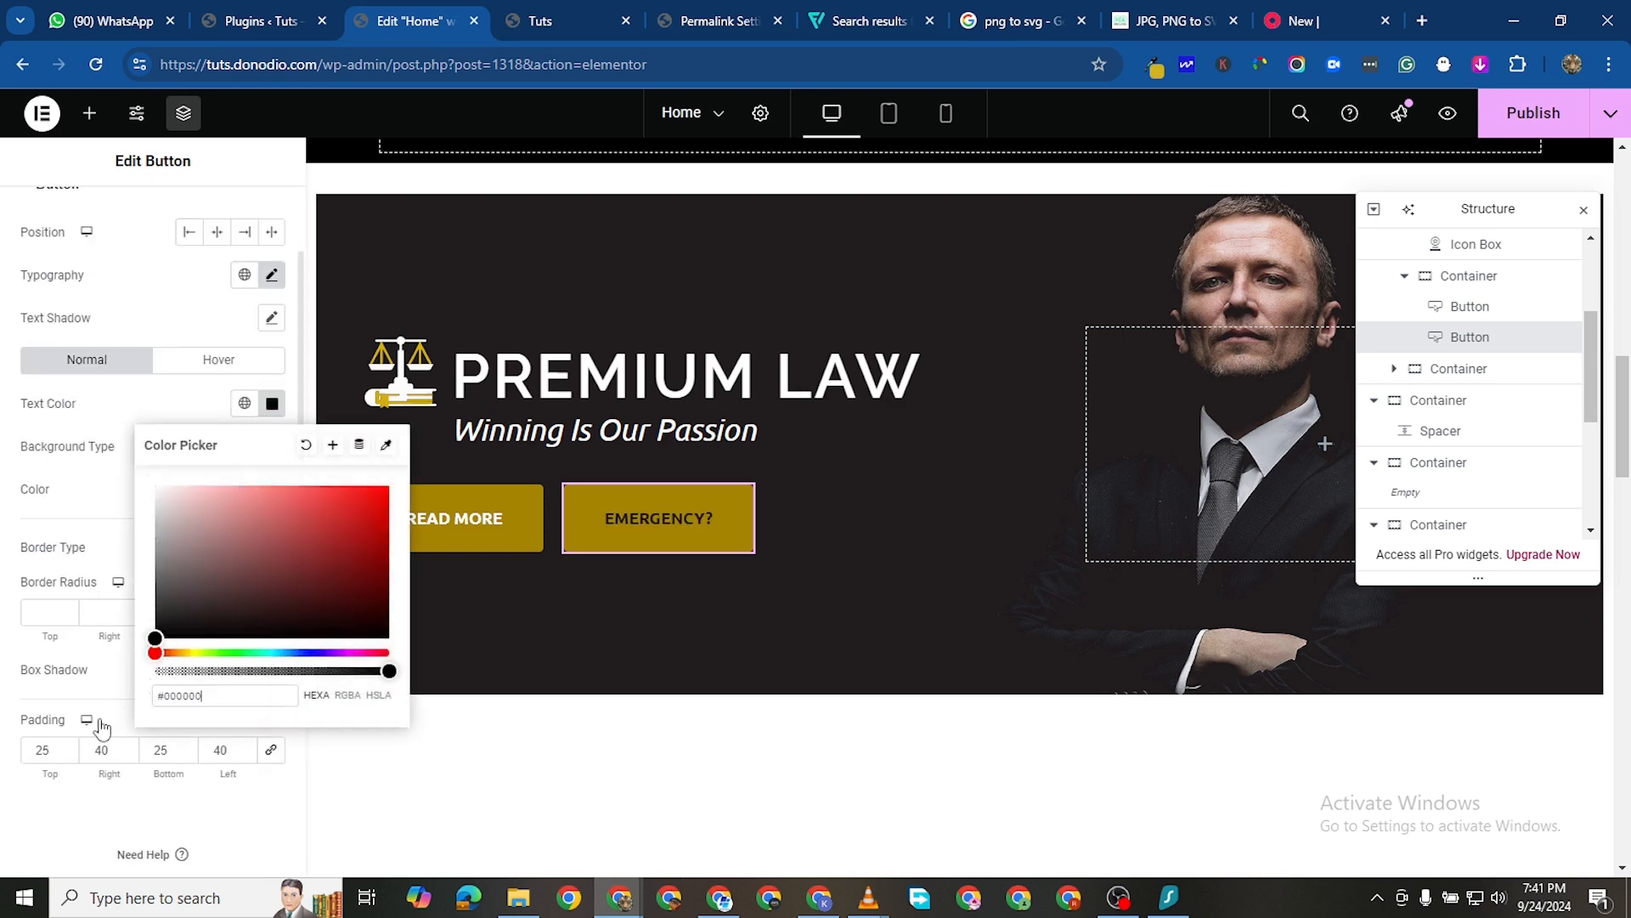
left_click(4, 592)
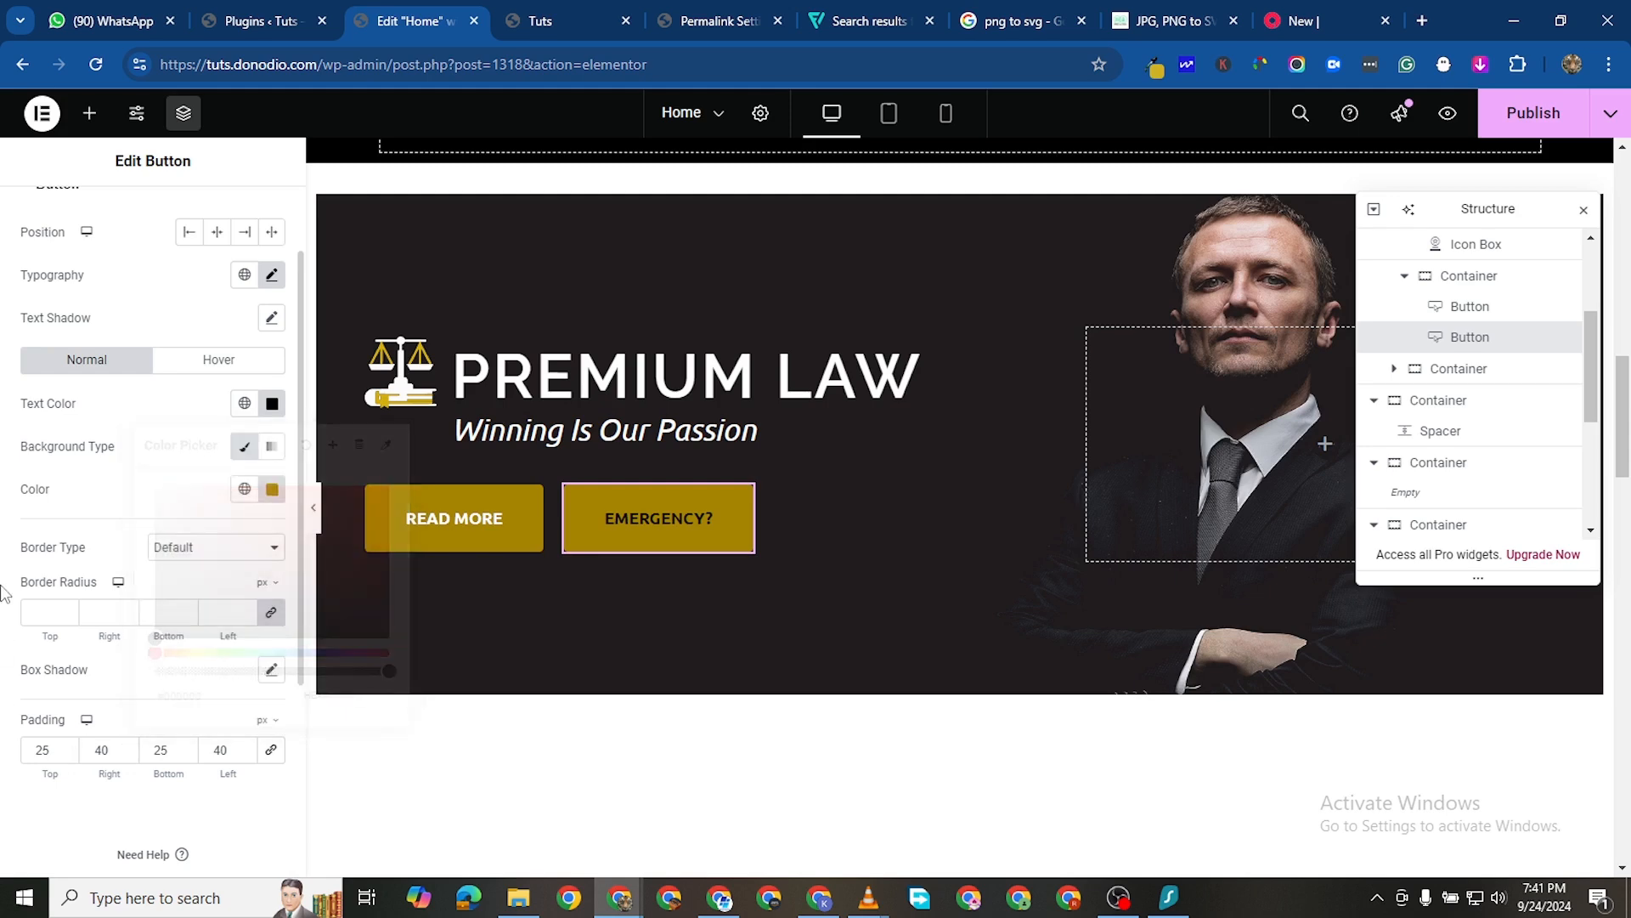
Make the EMERGENCY? button's background color fully transparent and set its normal text color to white
left_click(272, 489)
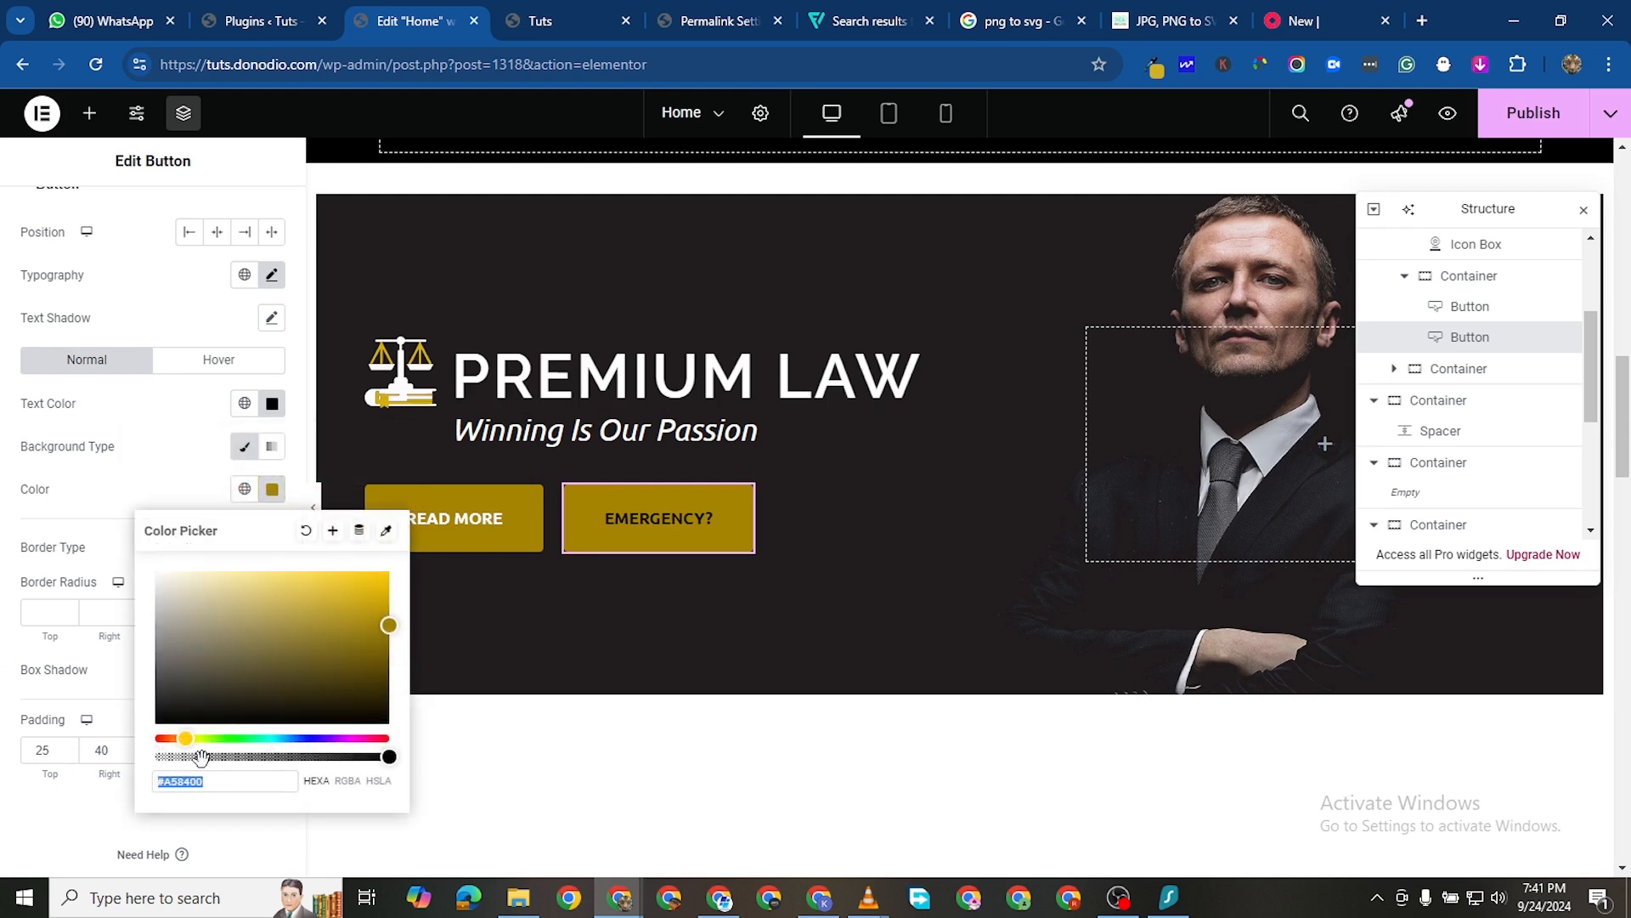
left_click(160, 756)
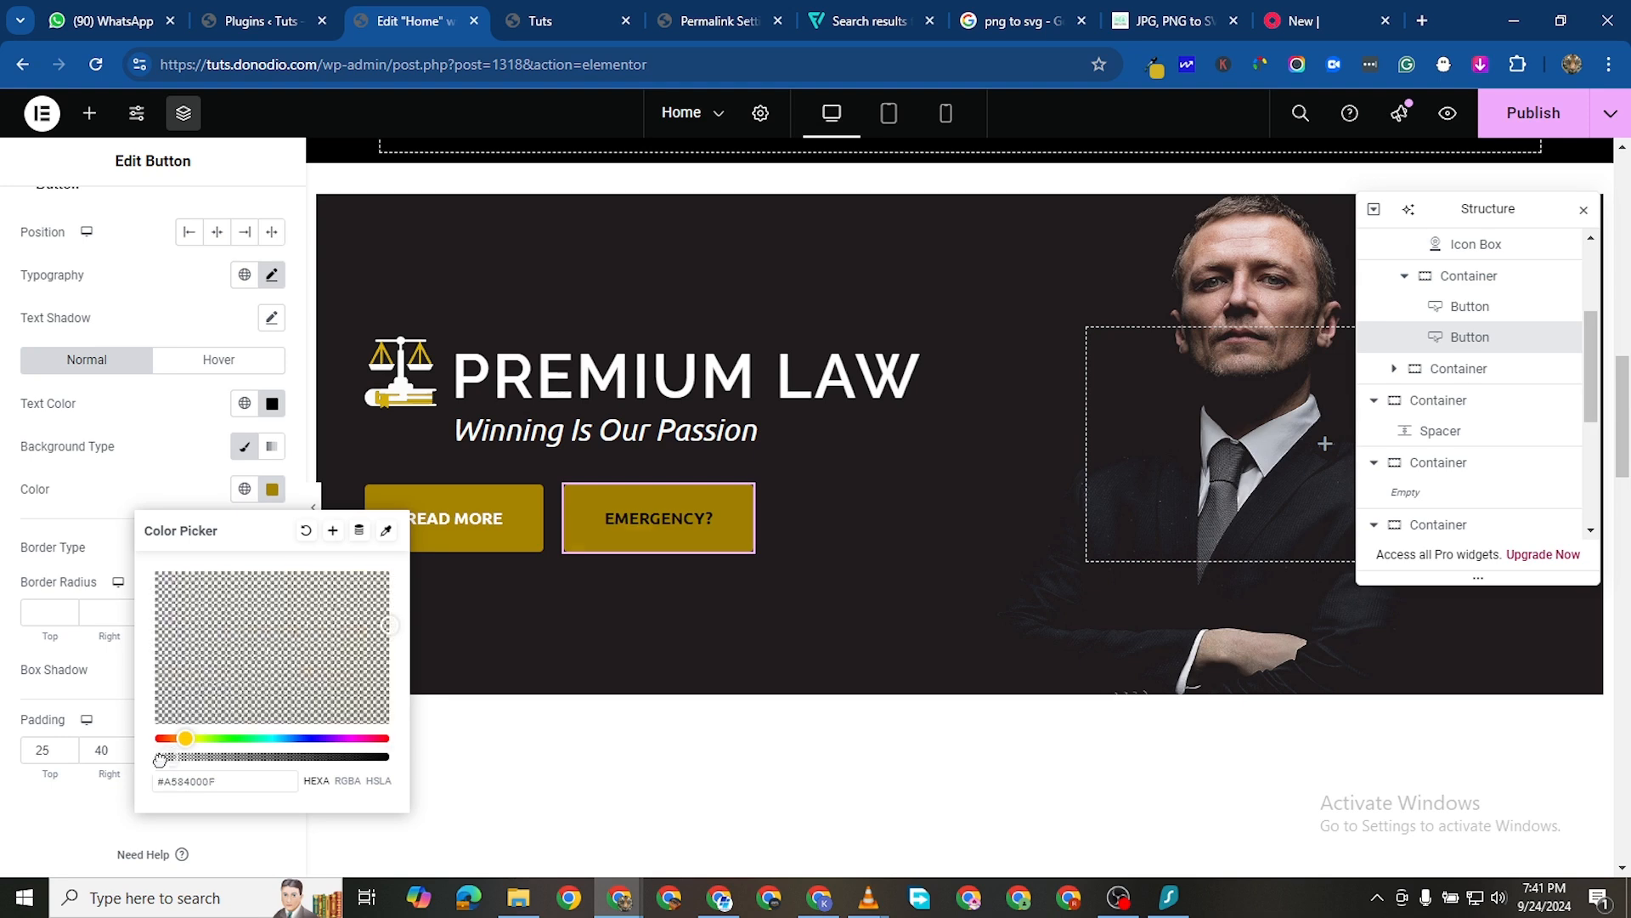
left_click(5, 590)
left_click(272, 403)
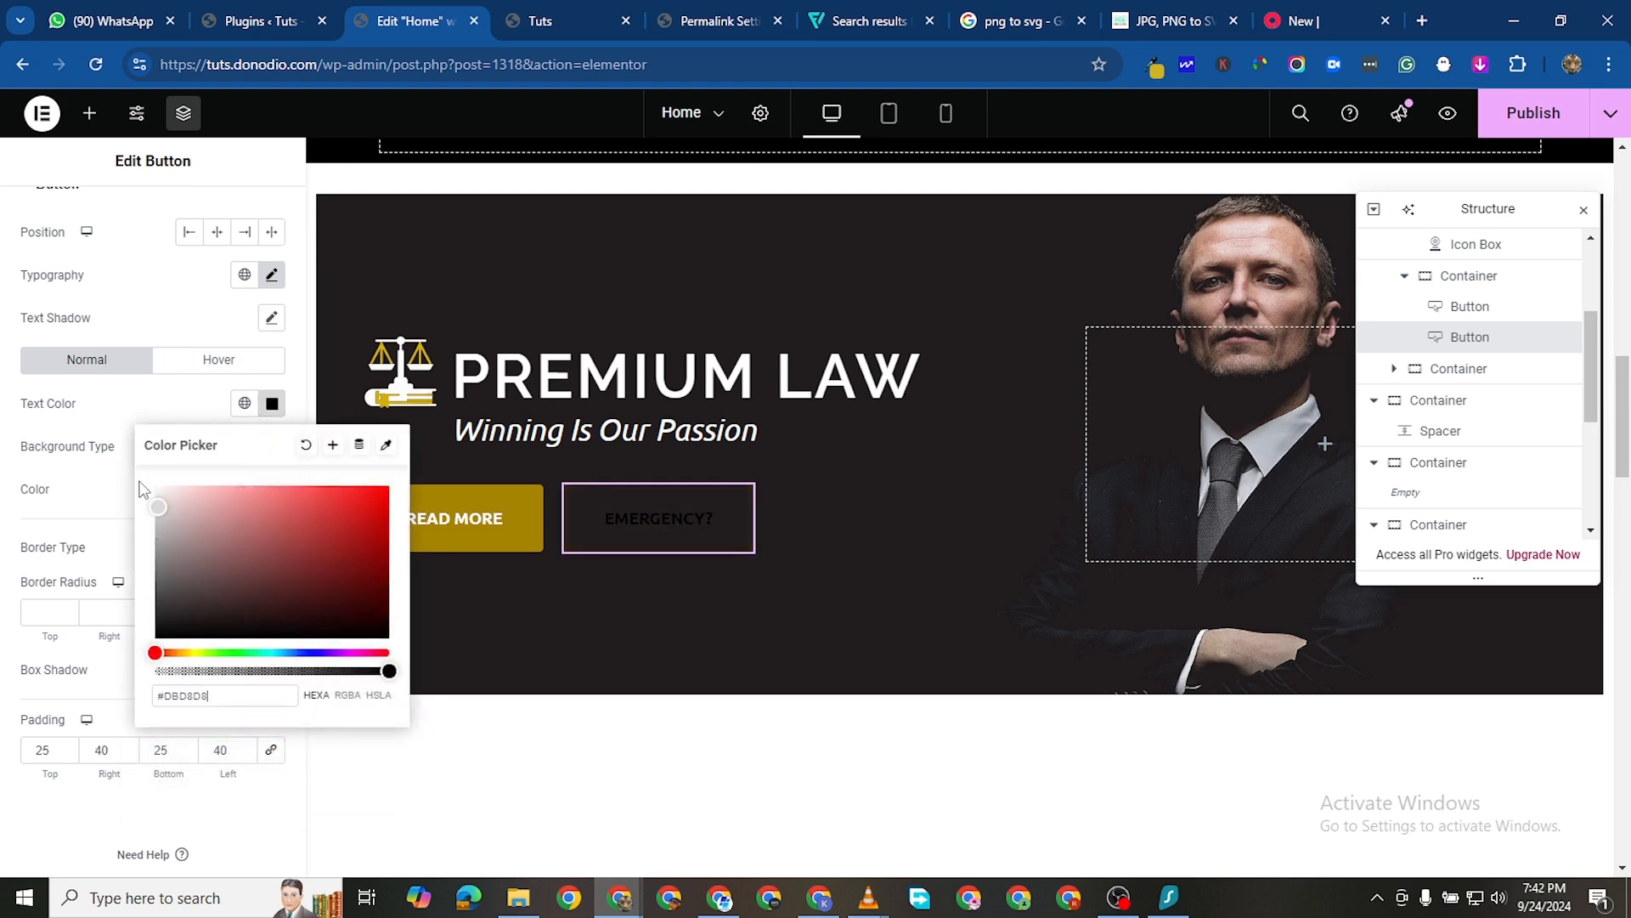
left_click(4, 484)
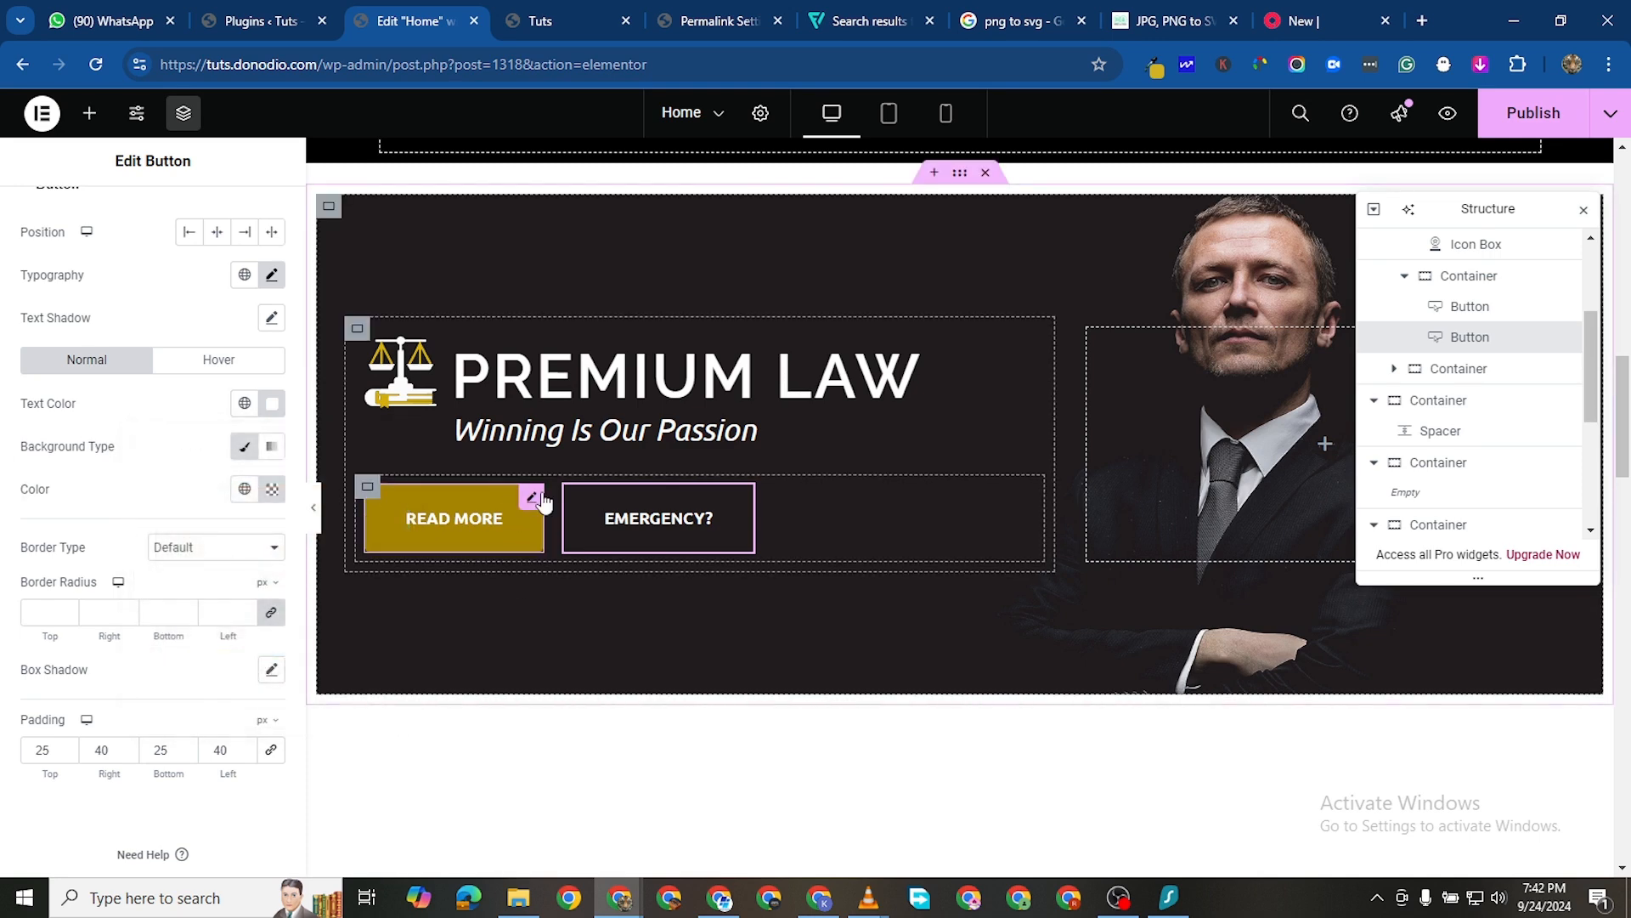
Copy the background color code #A58400 from the READ MORE button
left_click(532, 499)
left_click(272, 591)
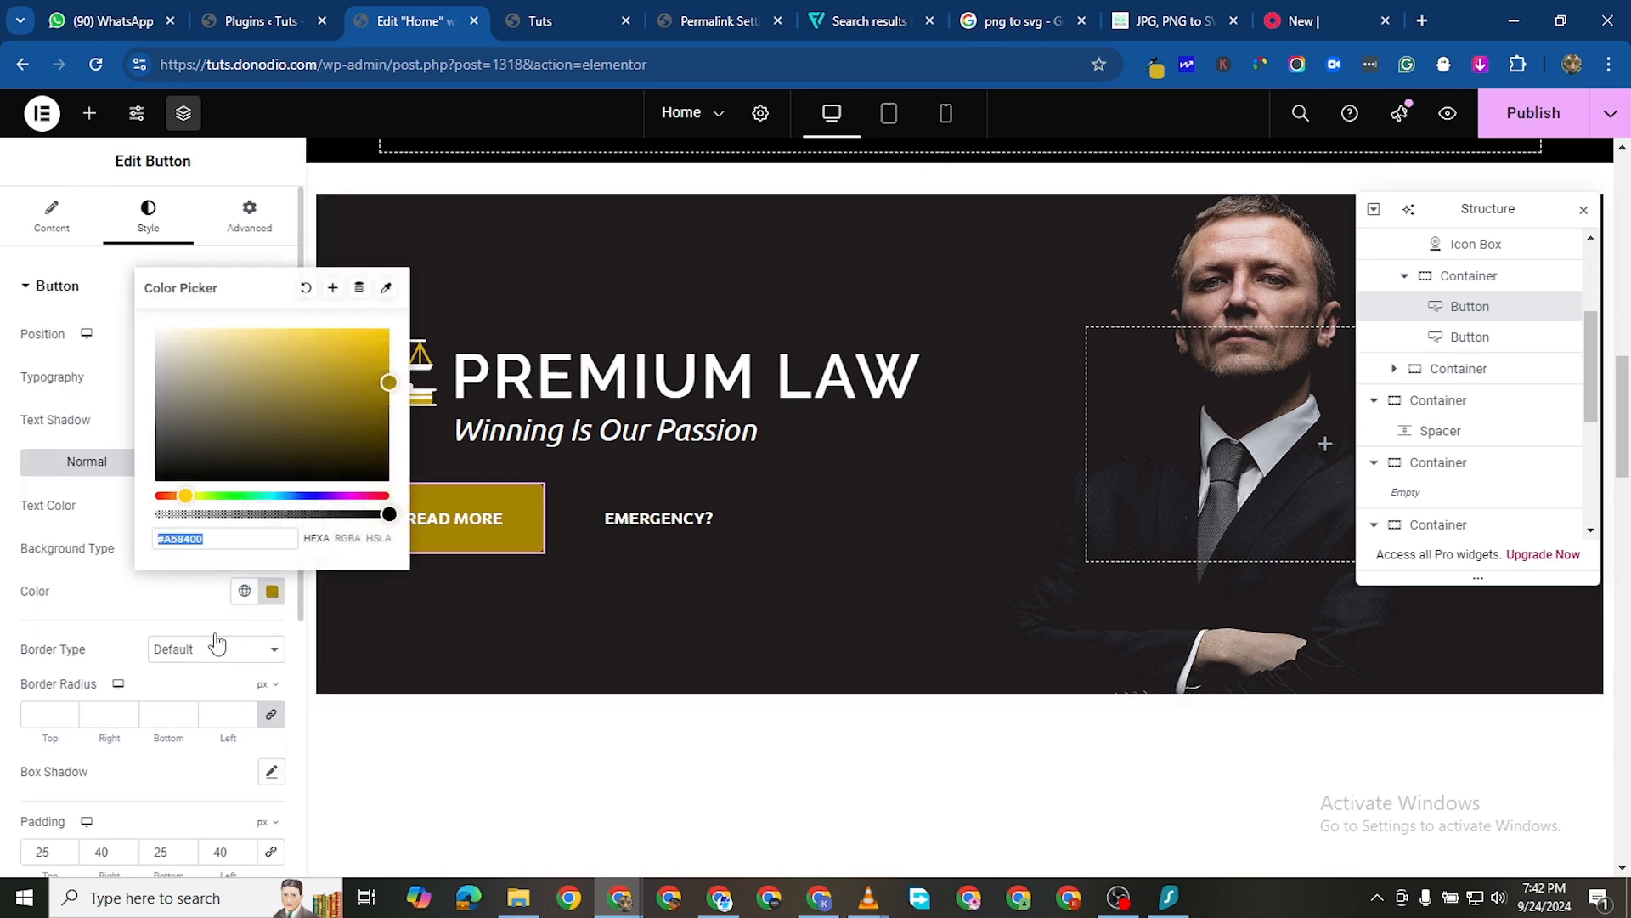
right_click(189, 537)
left_click(273, 145)
Give the EMERGENCY? button a solid border in the copied gold color #A58400
left_click(740, 499)
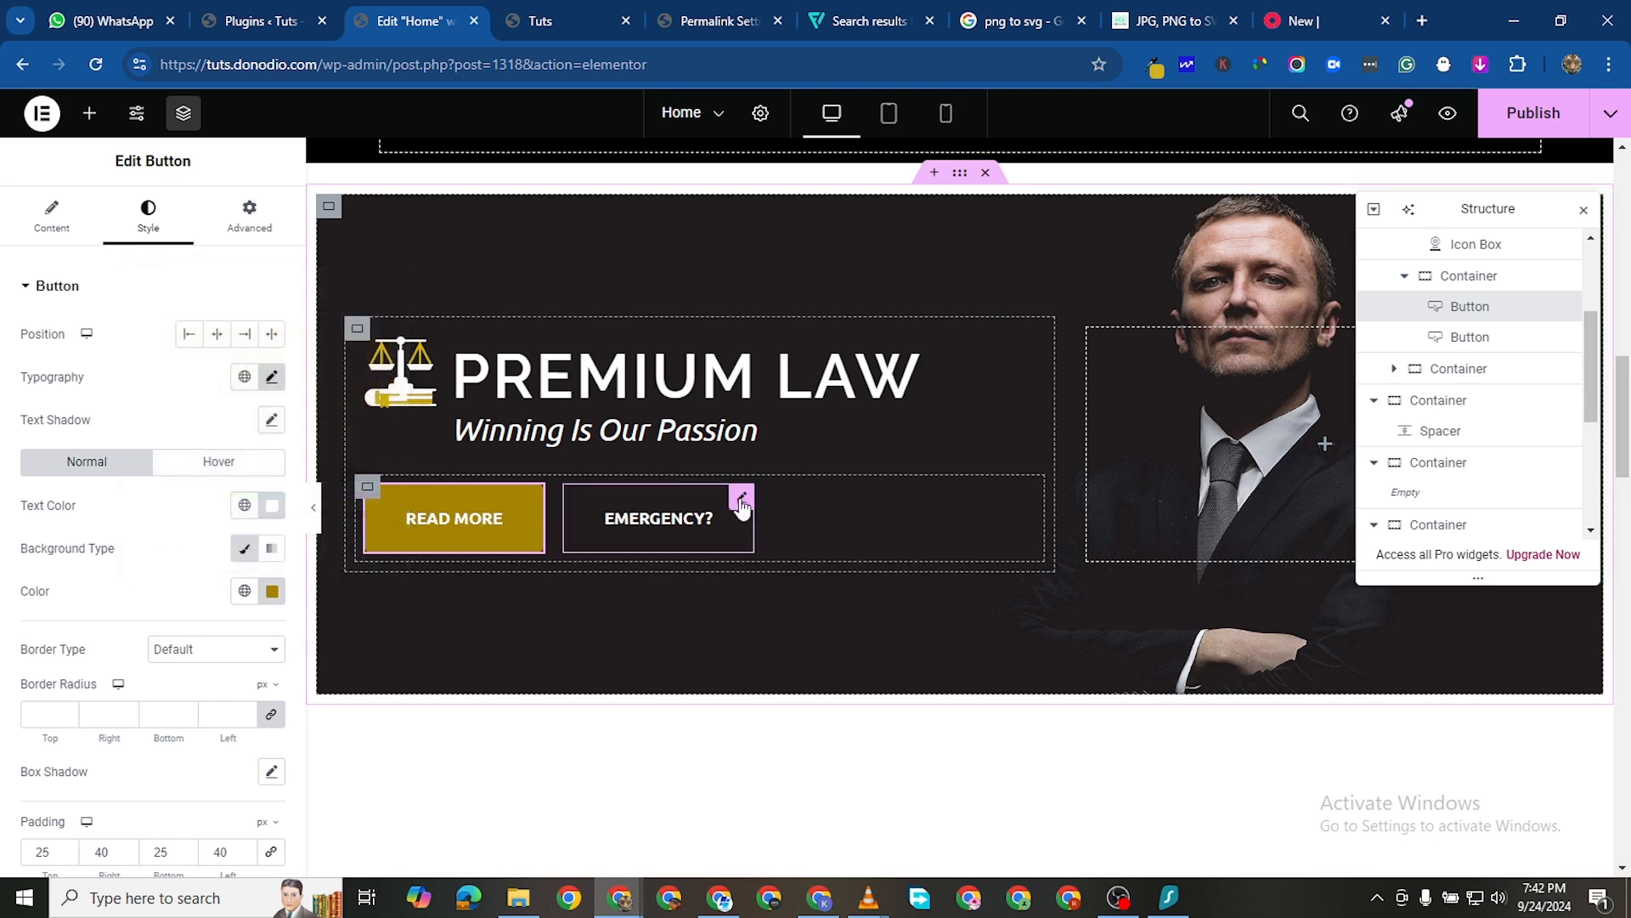
left_click(212, 650)
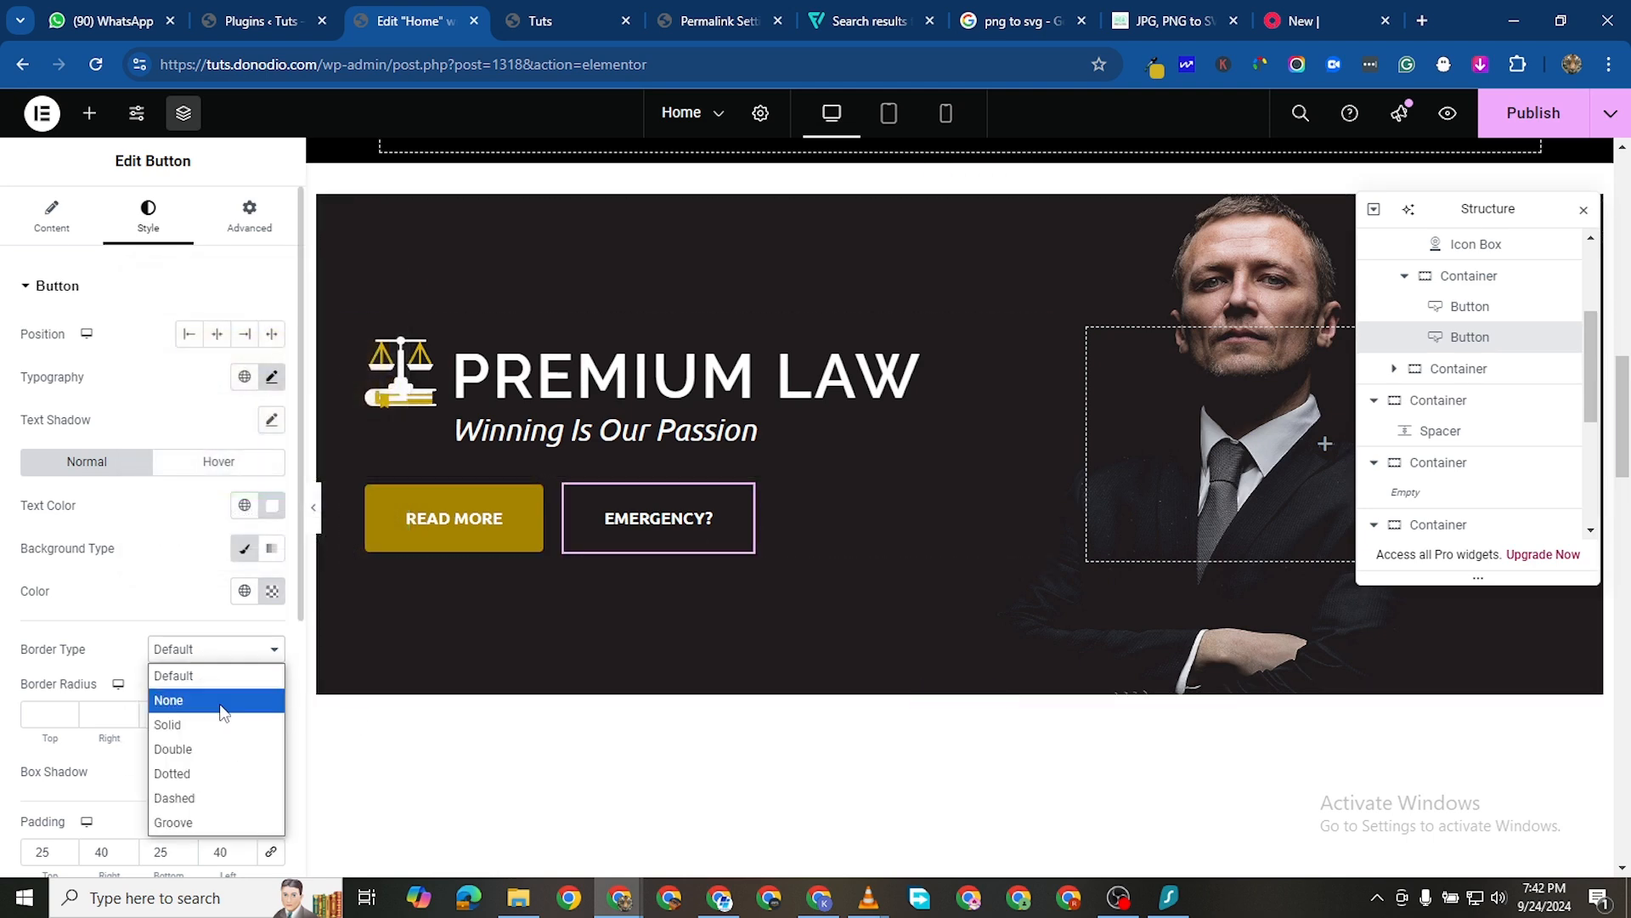
left_click(213, 725)
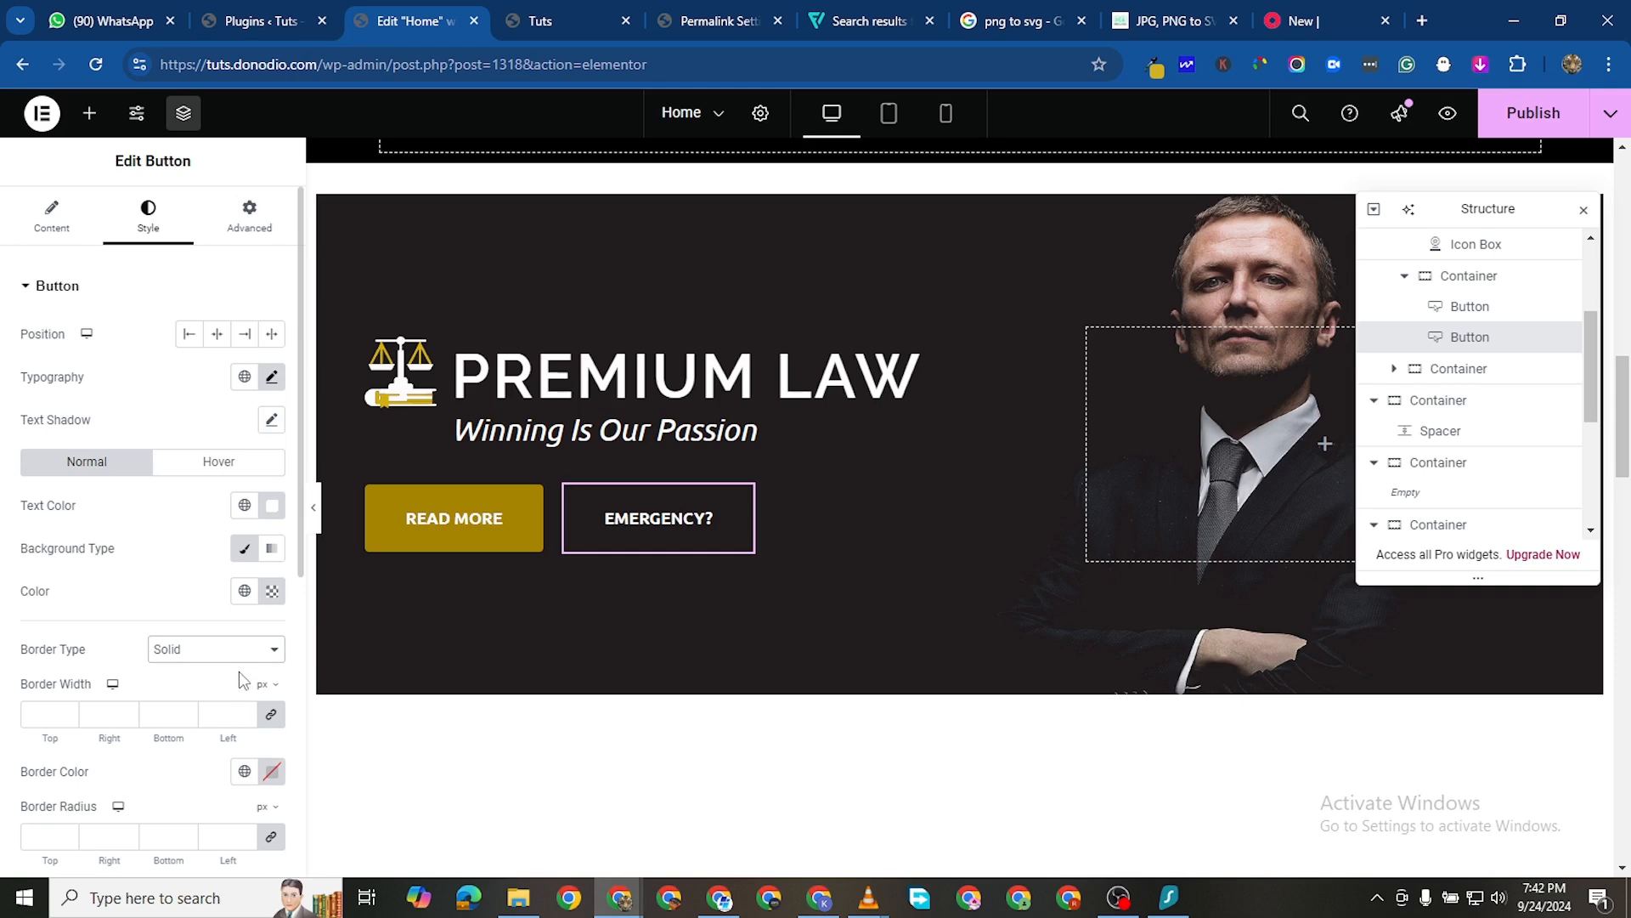
scroll(245, 747, "down", 2)
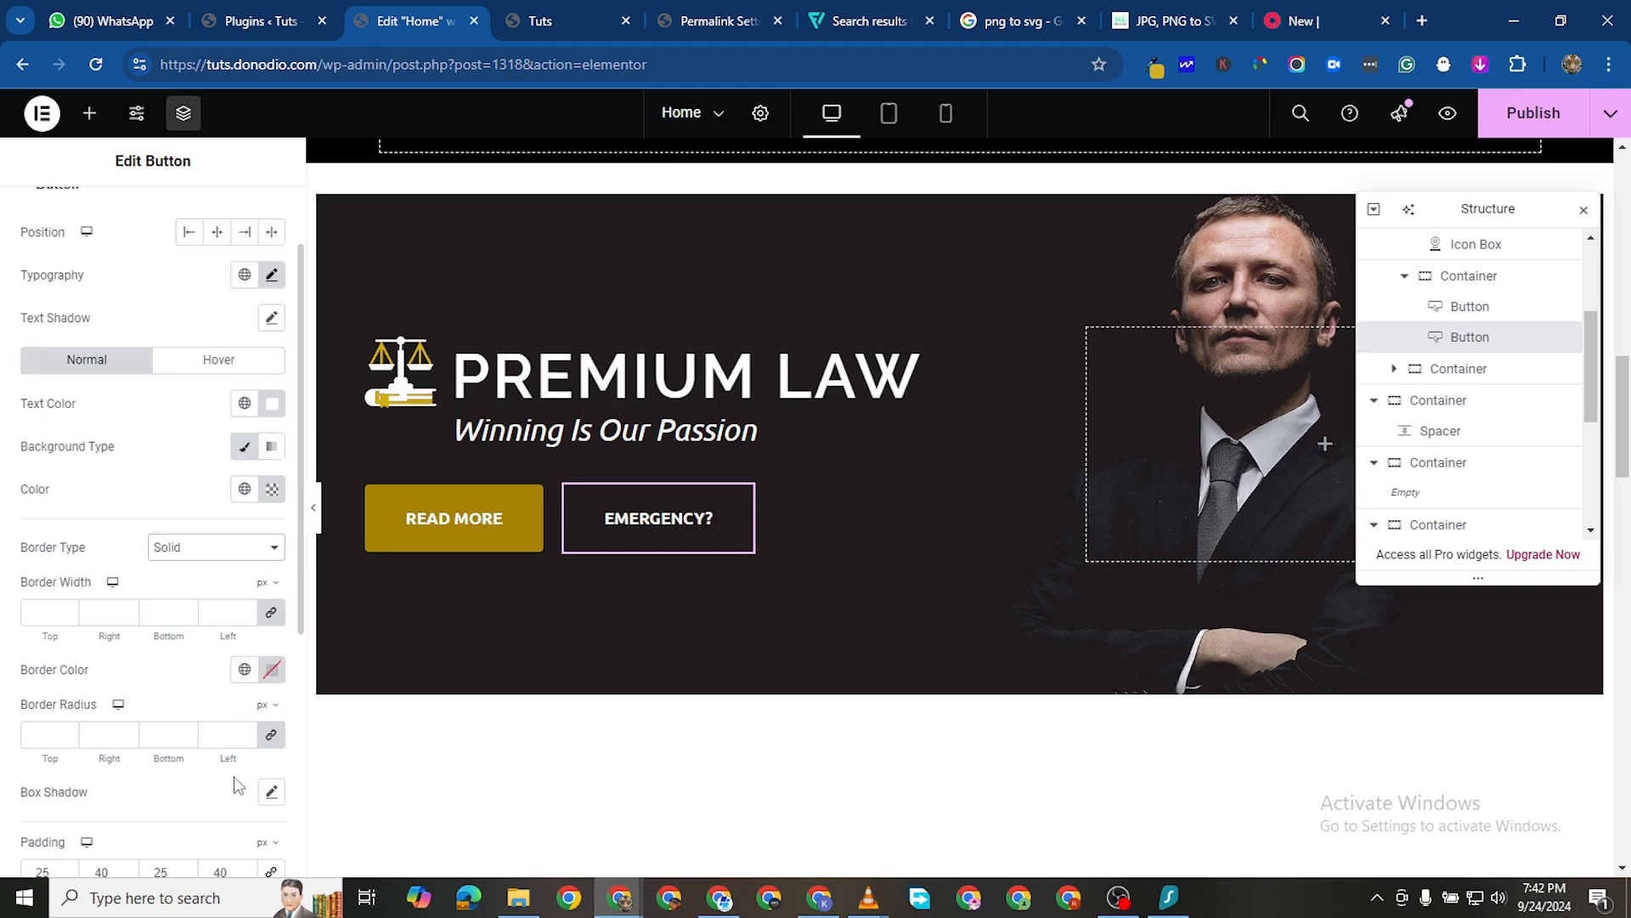
left_click(272, 568)
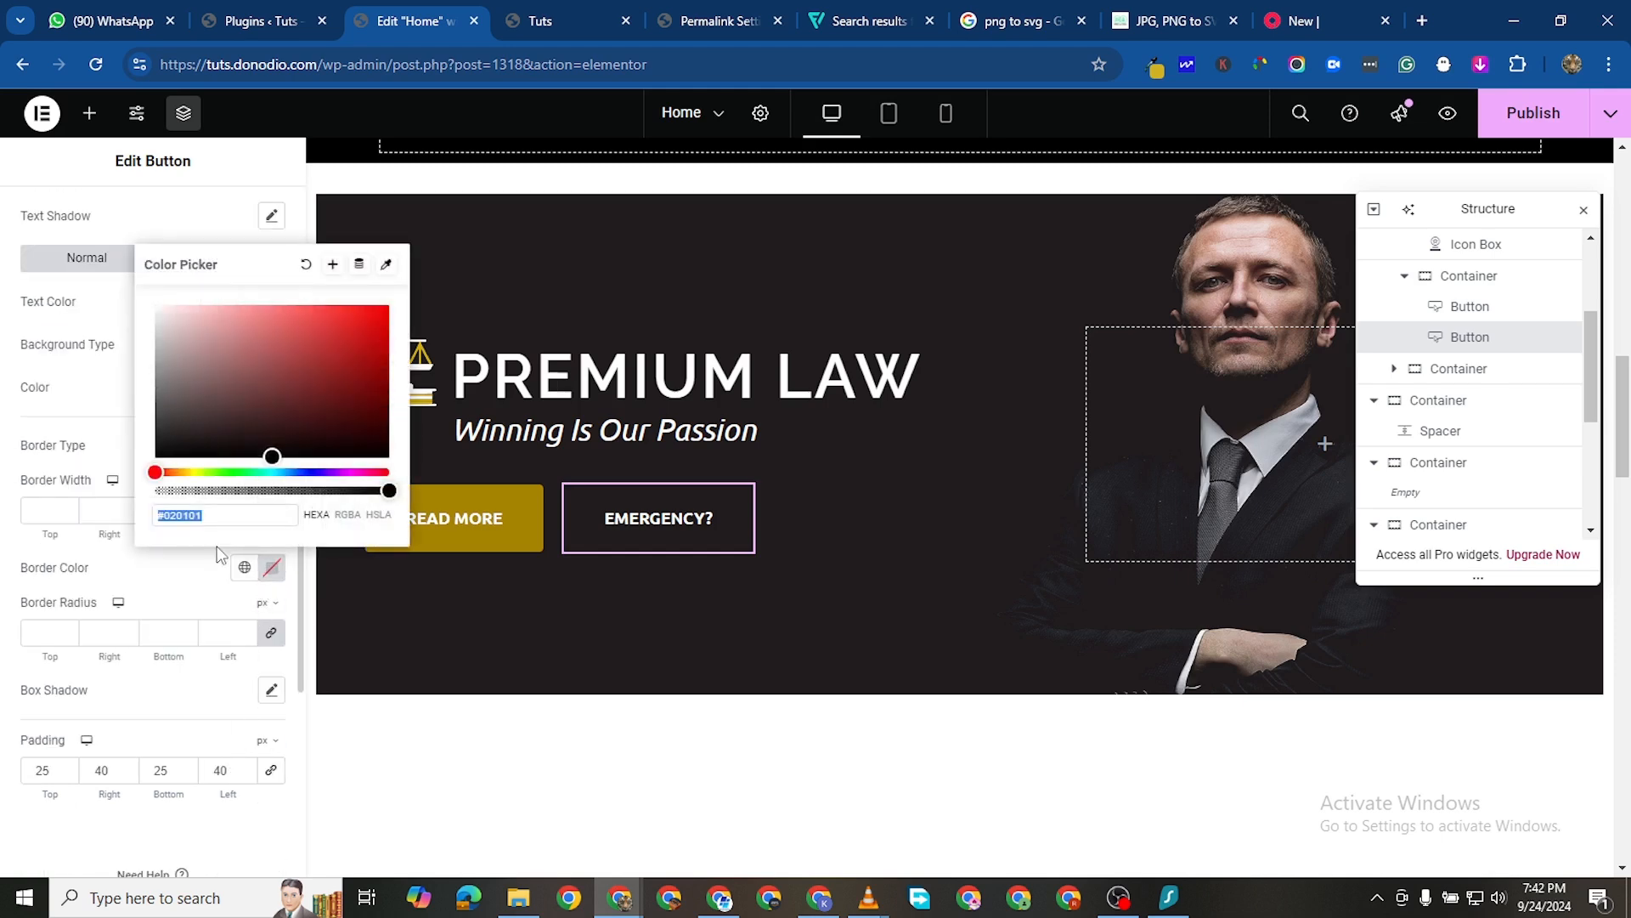
right_click(201, 512)
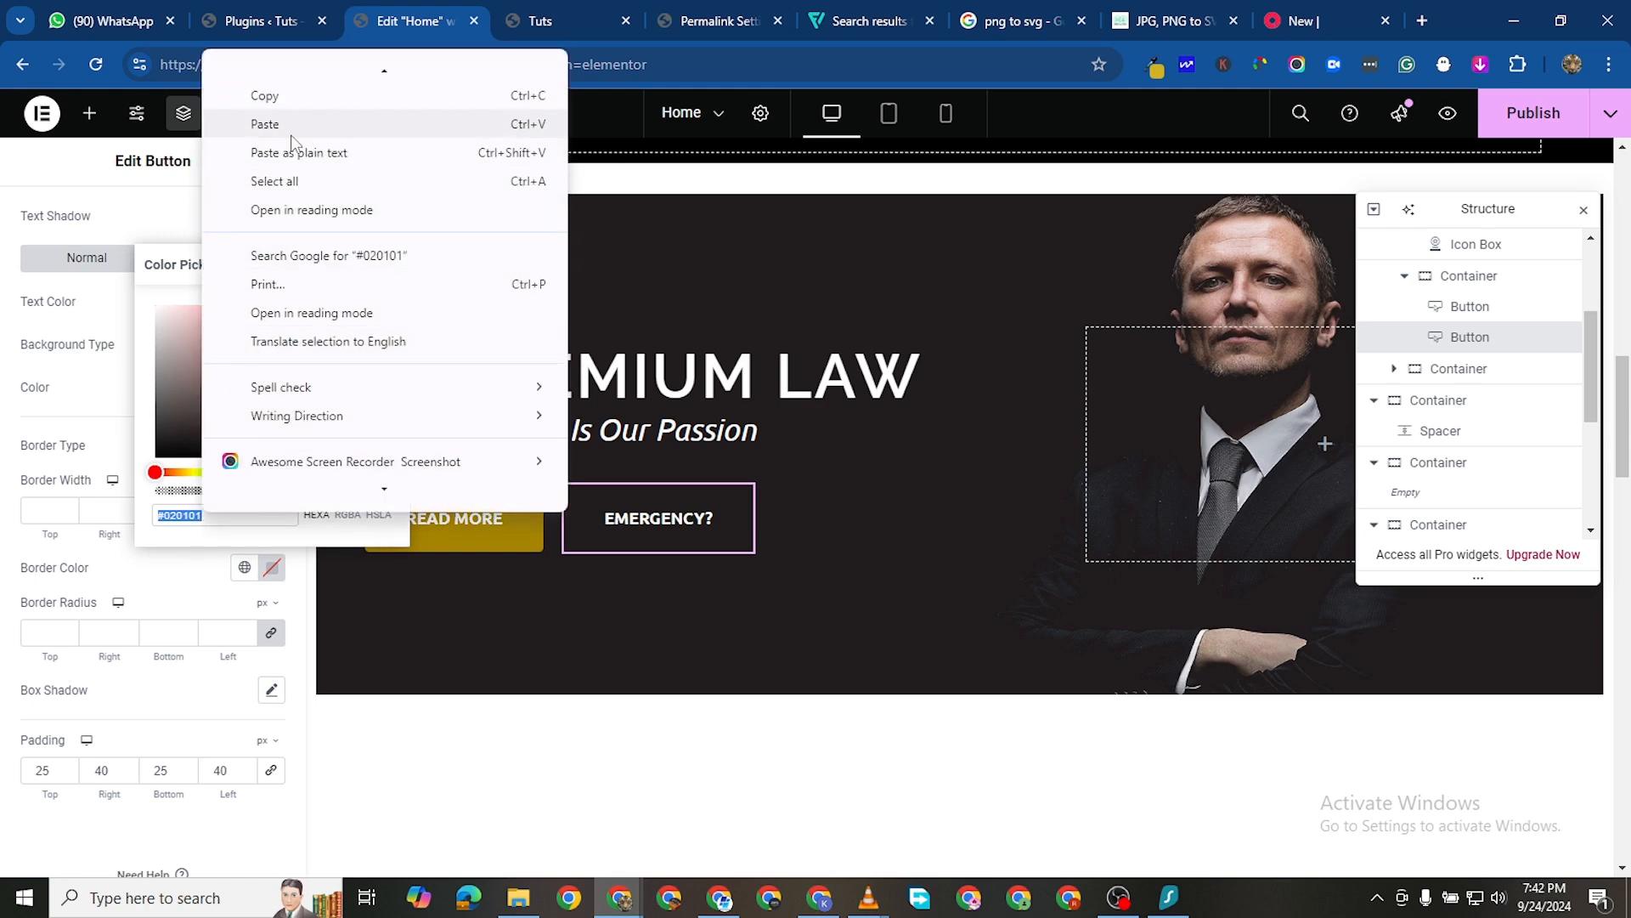
left_click(272, 122)
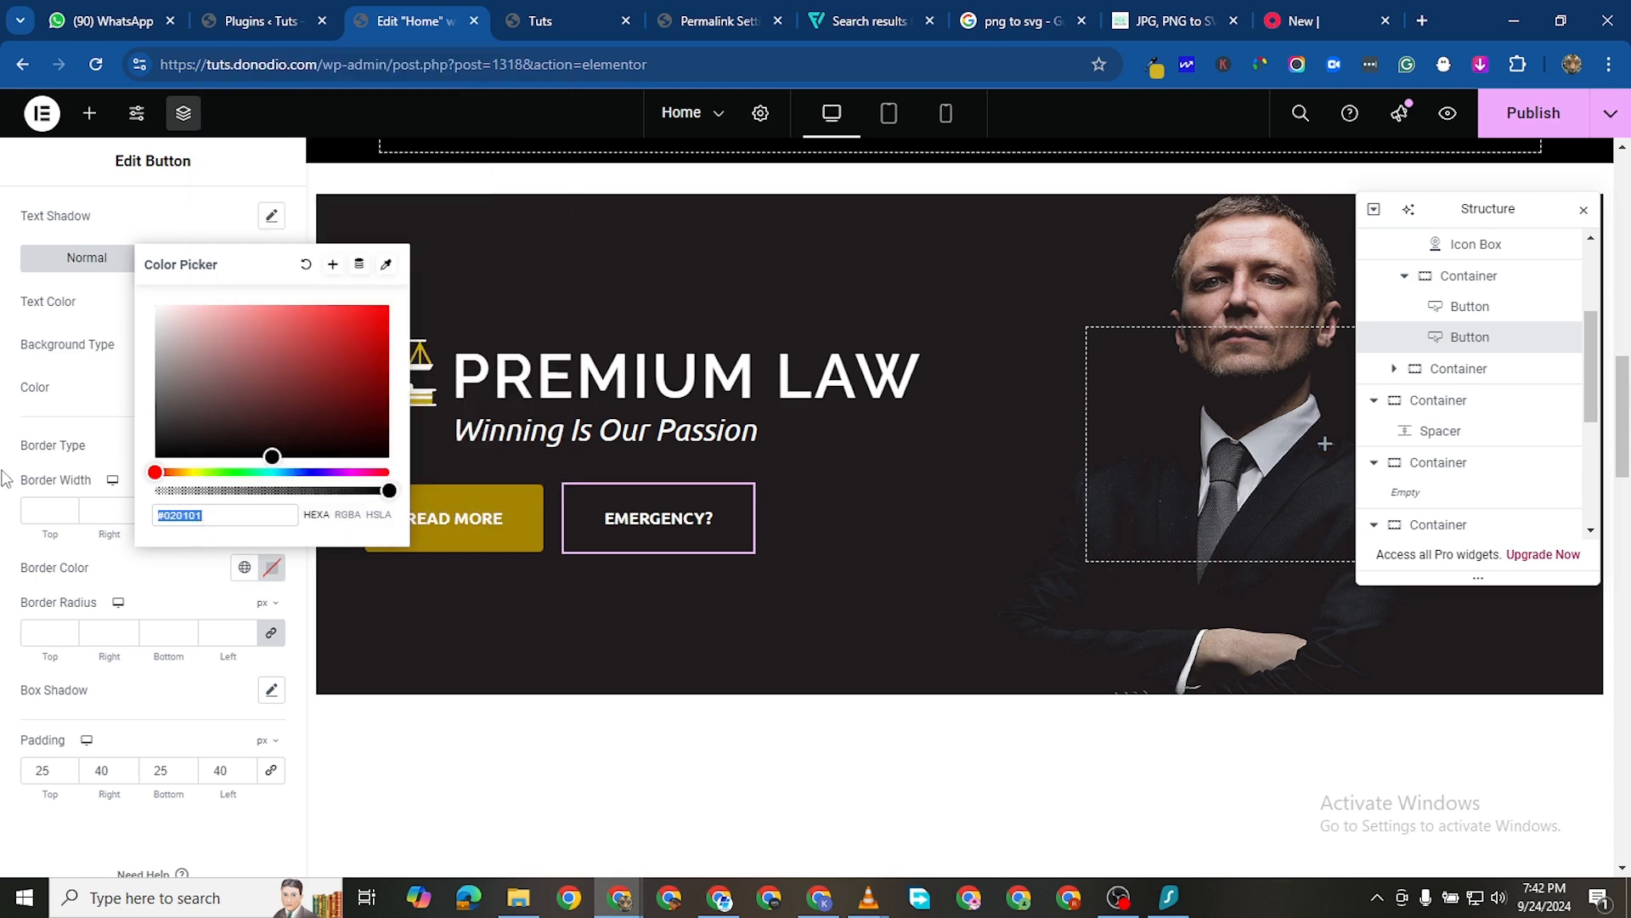
Set the EMERGENCY? button's border width to 1 px and its border radius to 0 px on all sides
left_click(245, 628)
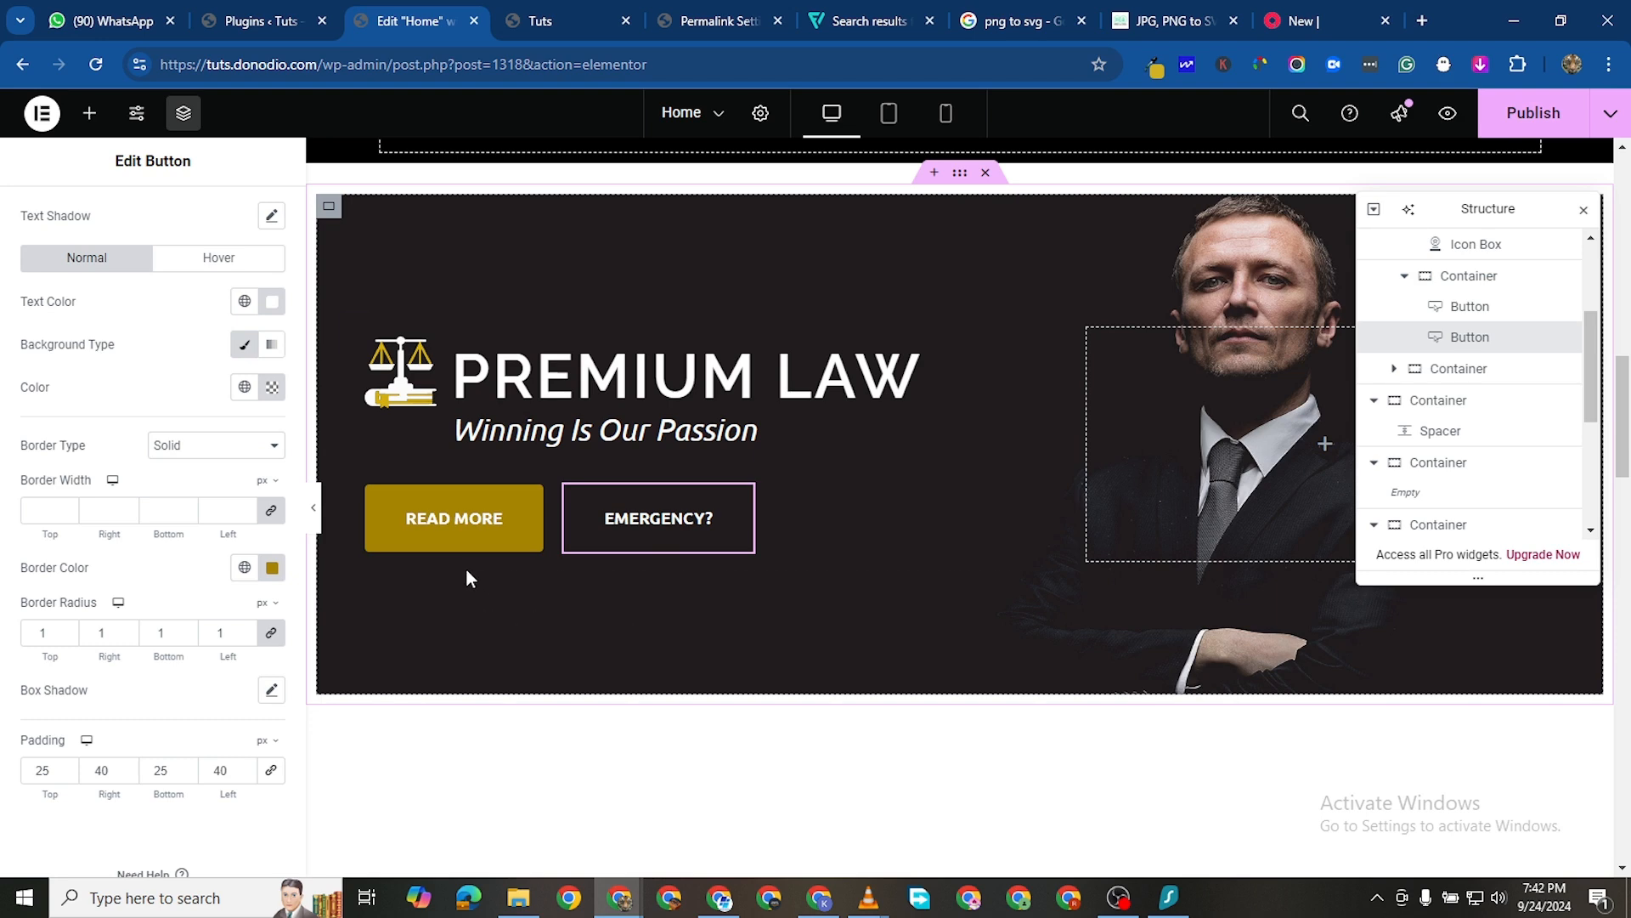
left_click(740, 393)
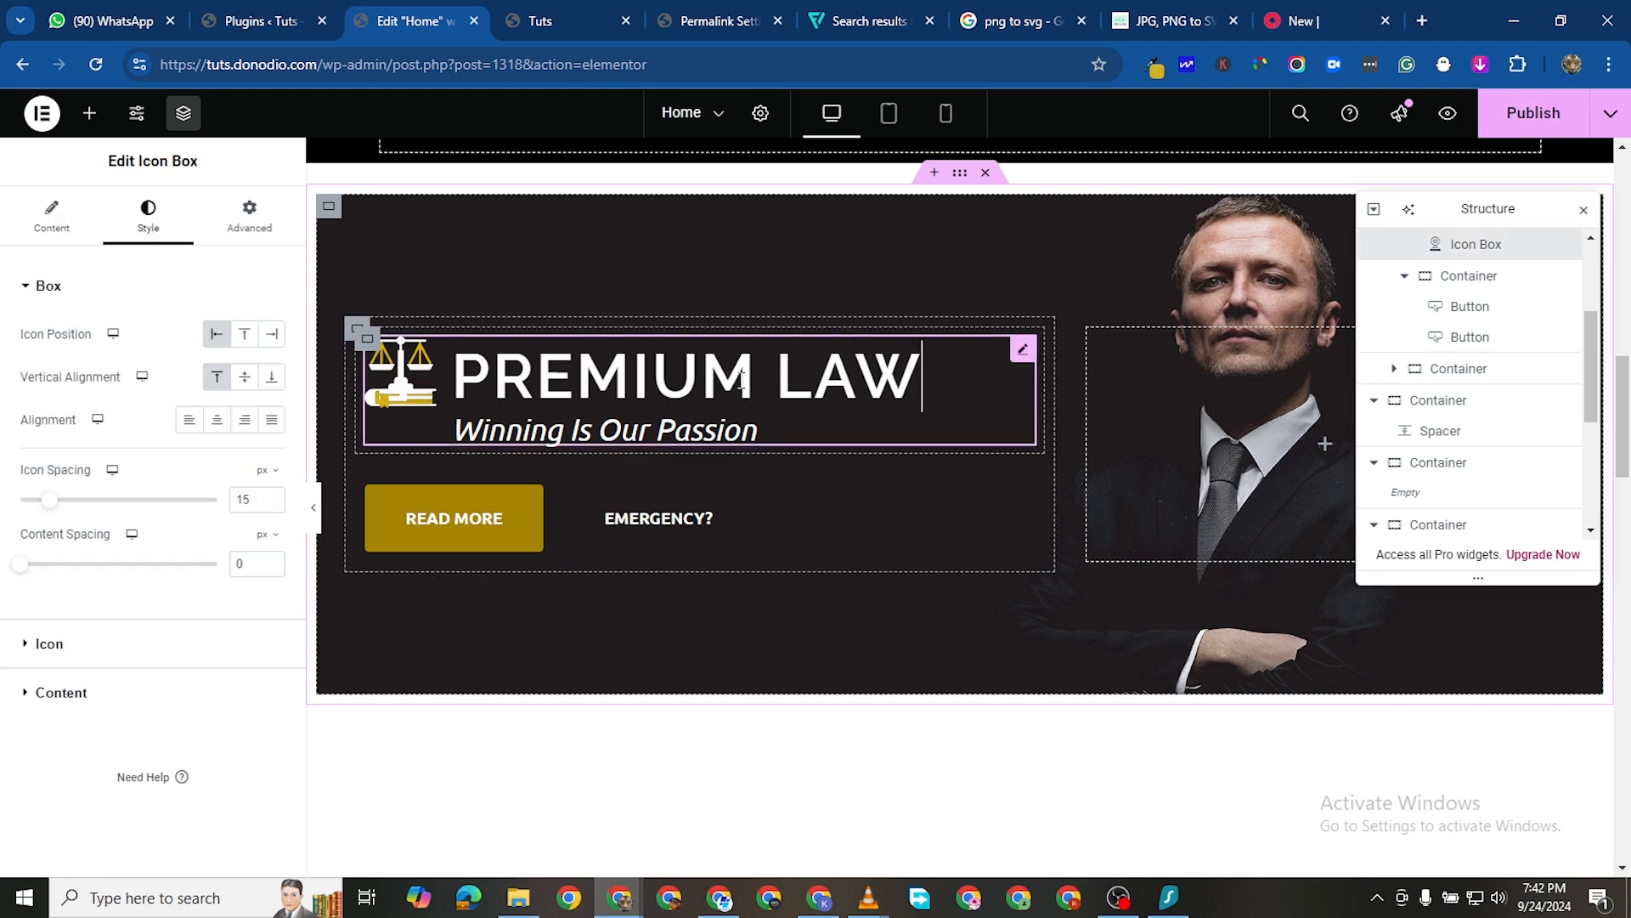
left_click(740, 501)
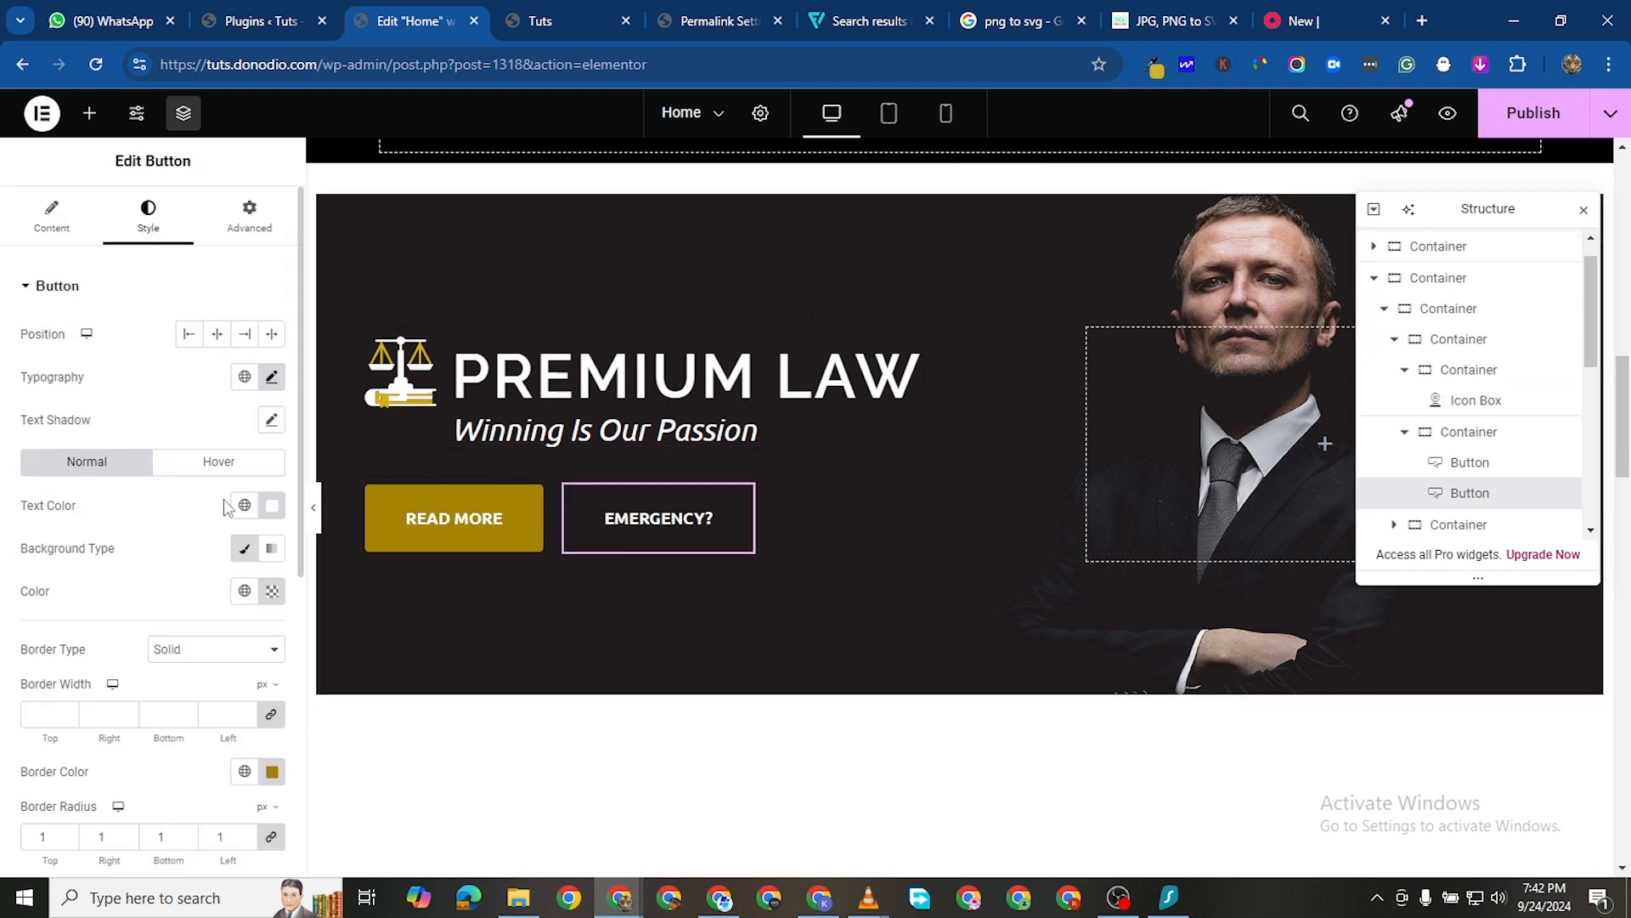
scroll(181, 746, "down", 3)
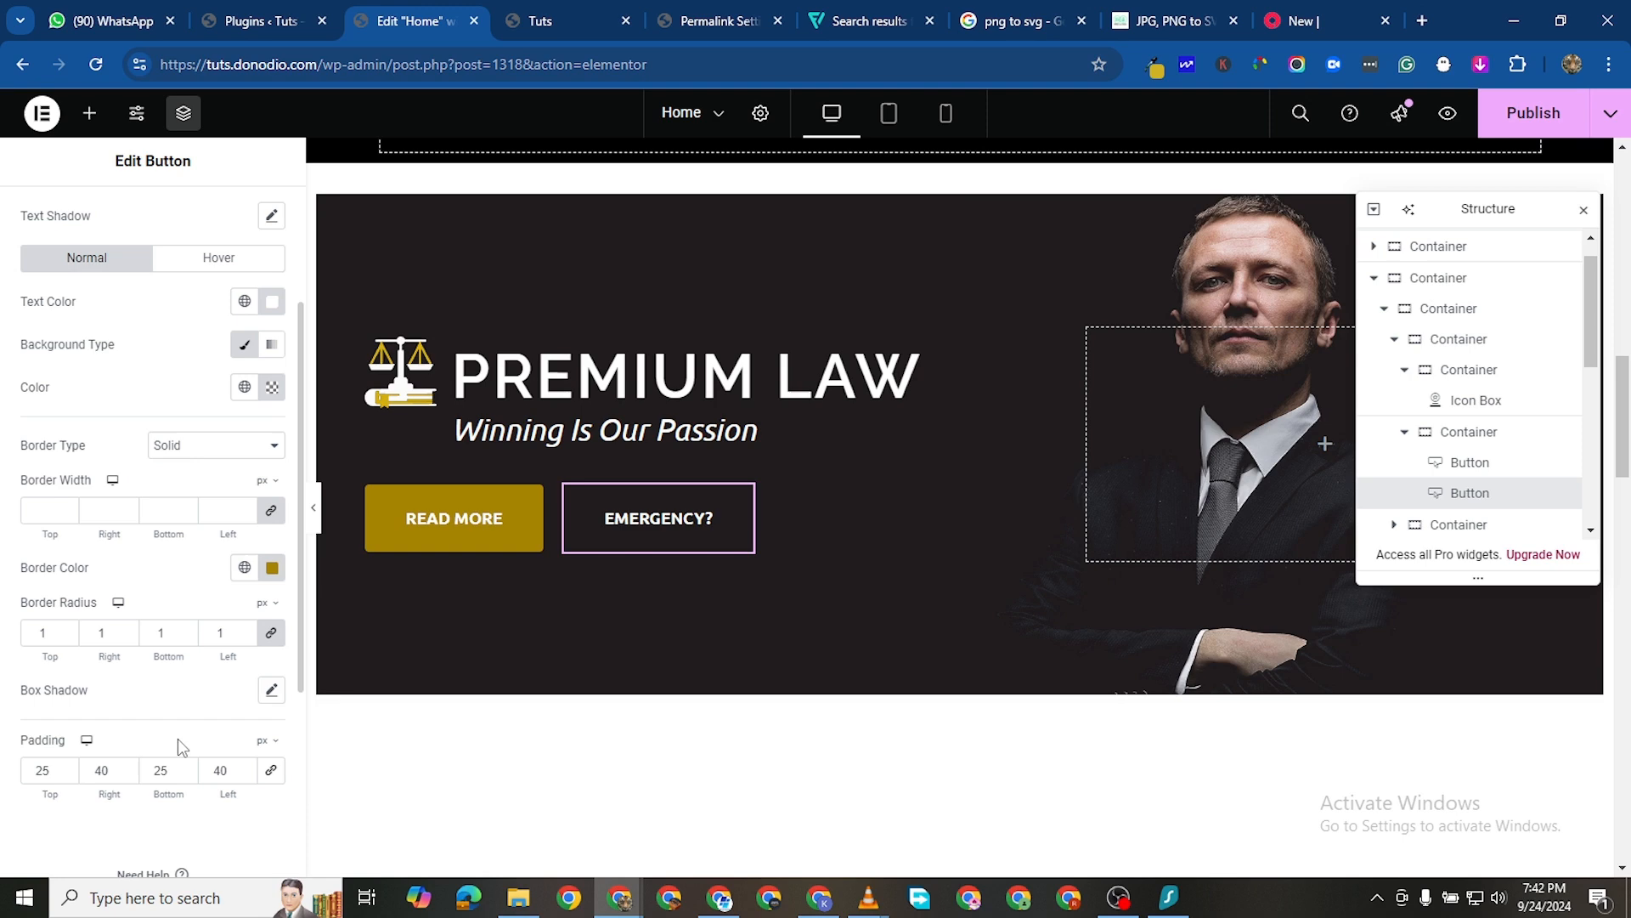
left_click(246, 510)
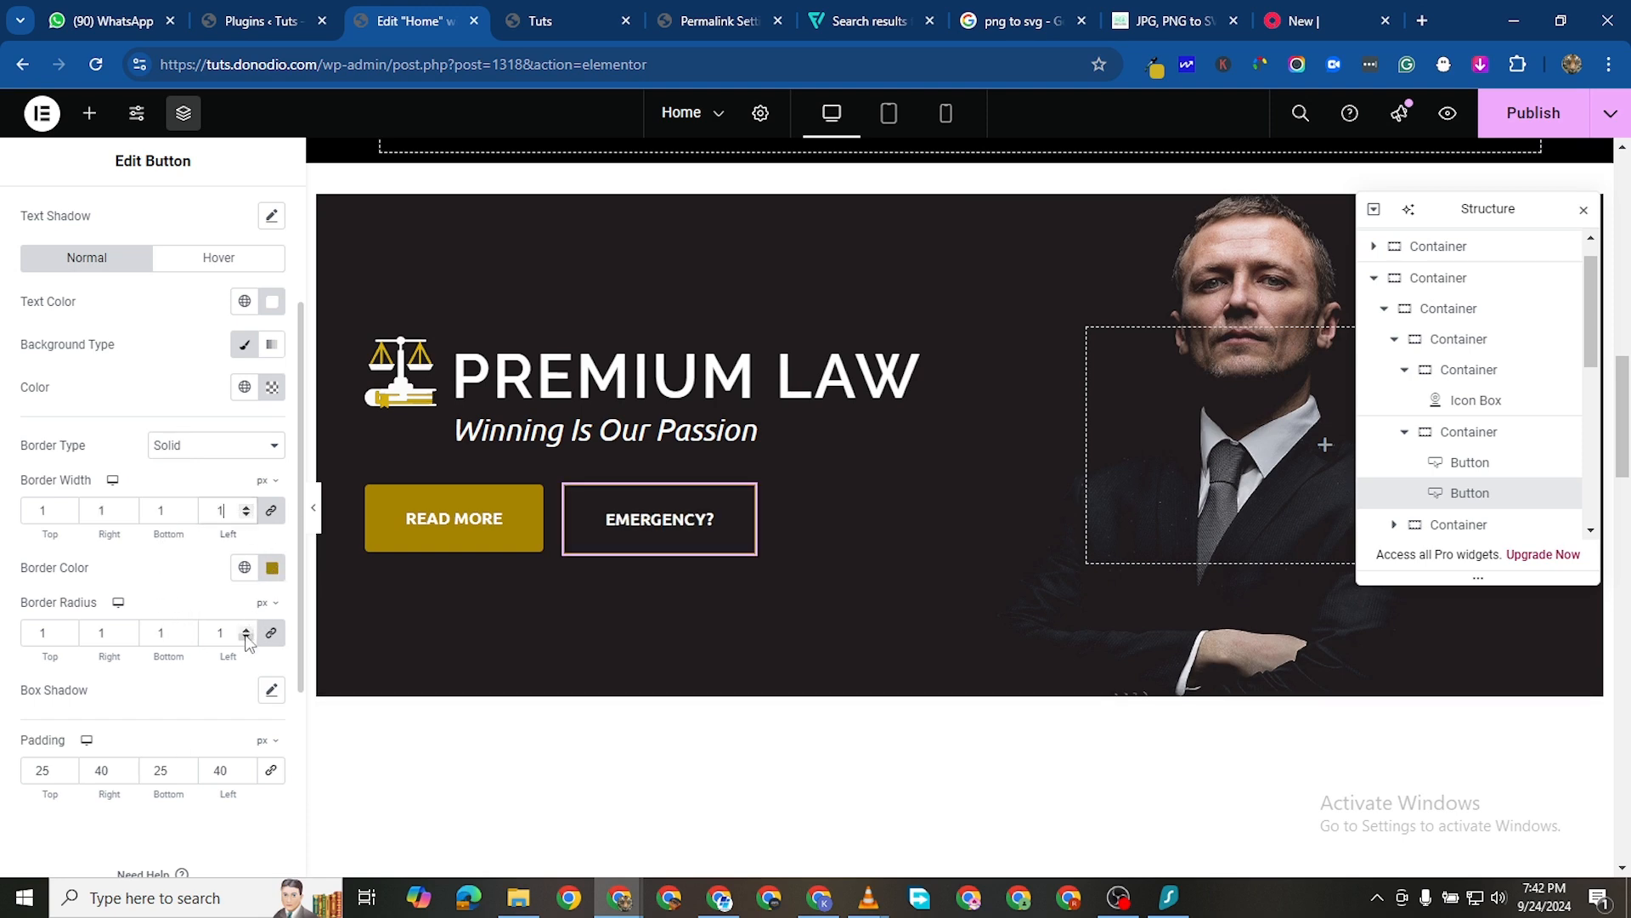
left_click(247, 638)
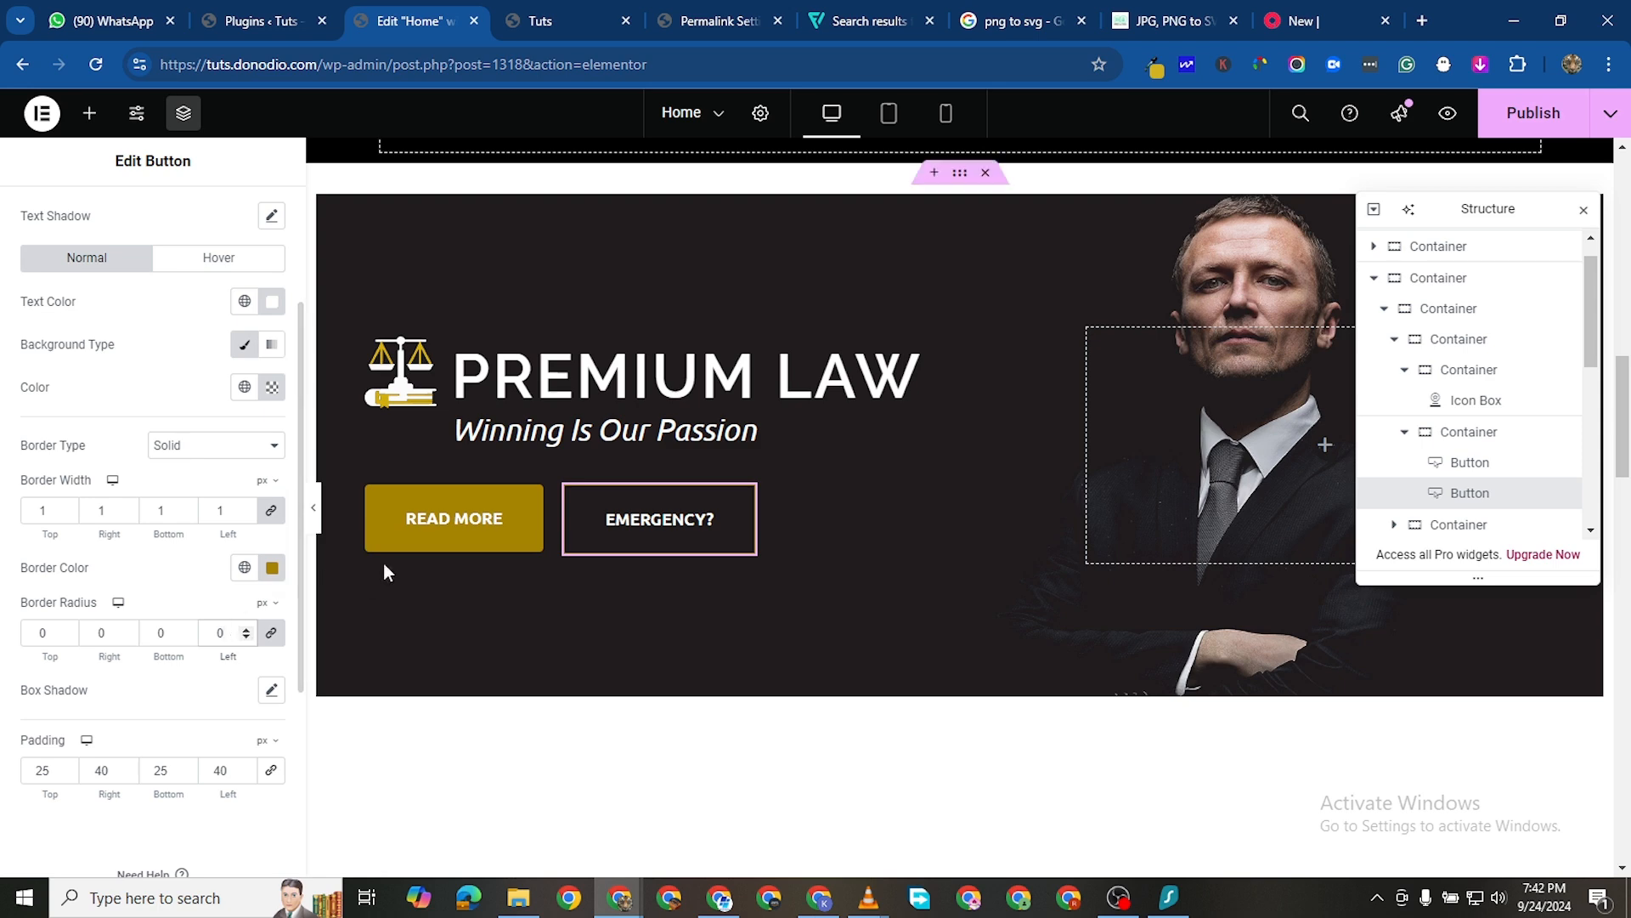
Set the READ MORE button's border radius to 0 px on all corners
left_click(529, 502)
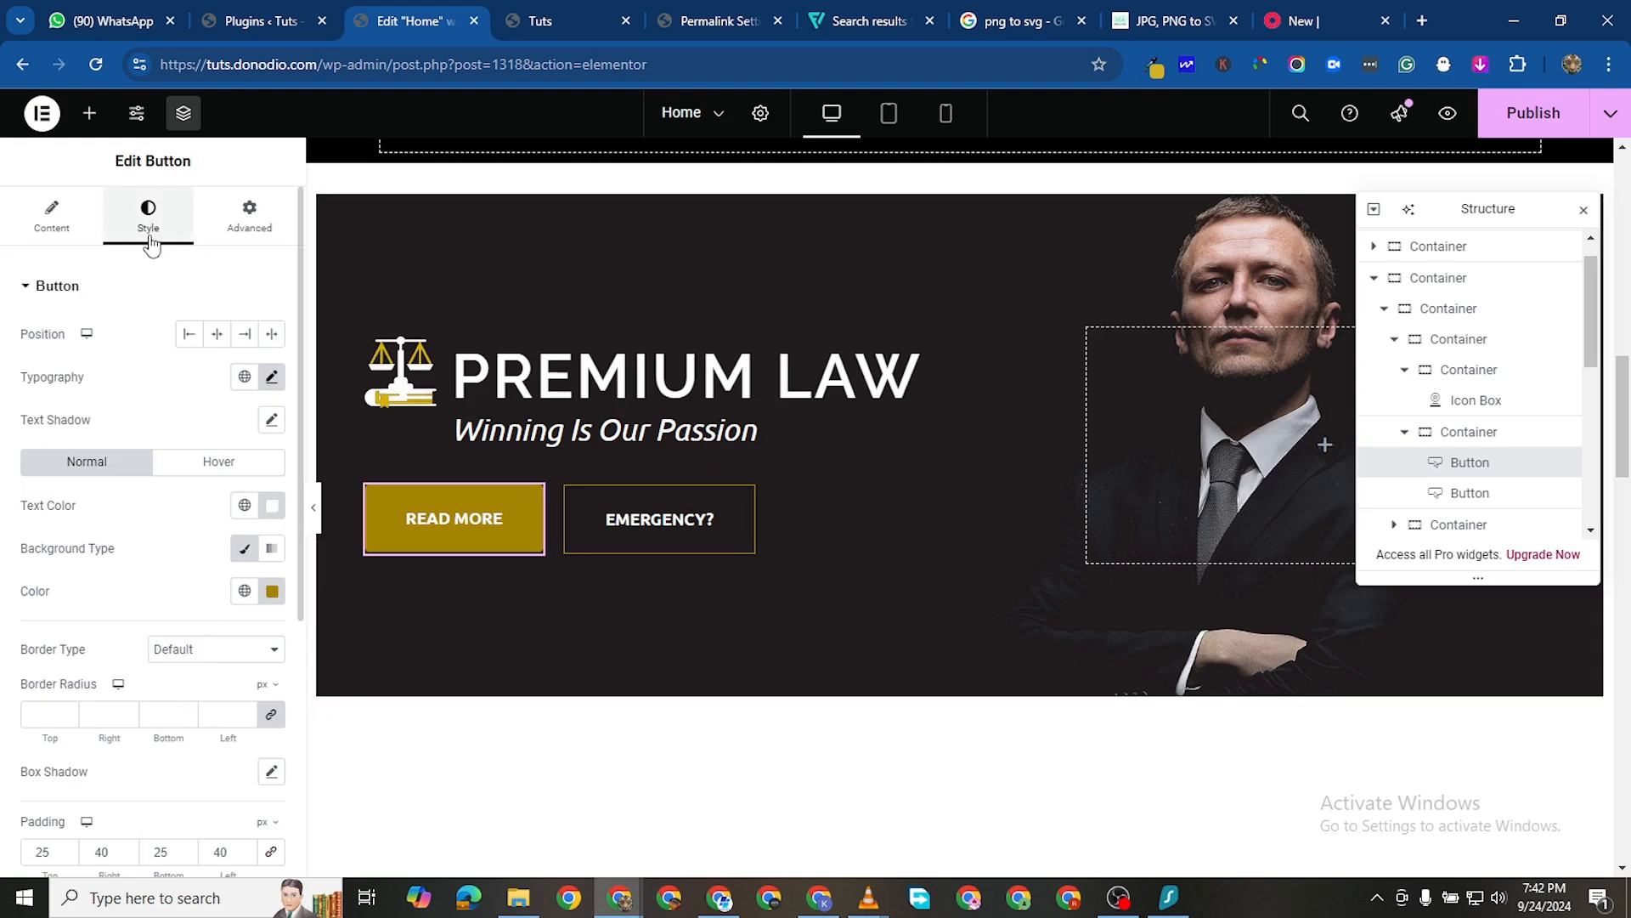
scroll(180, 724, "down", 2)
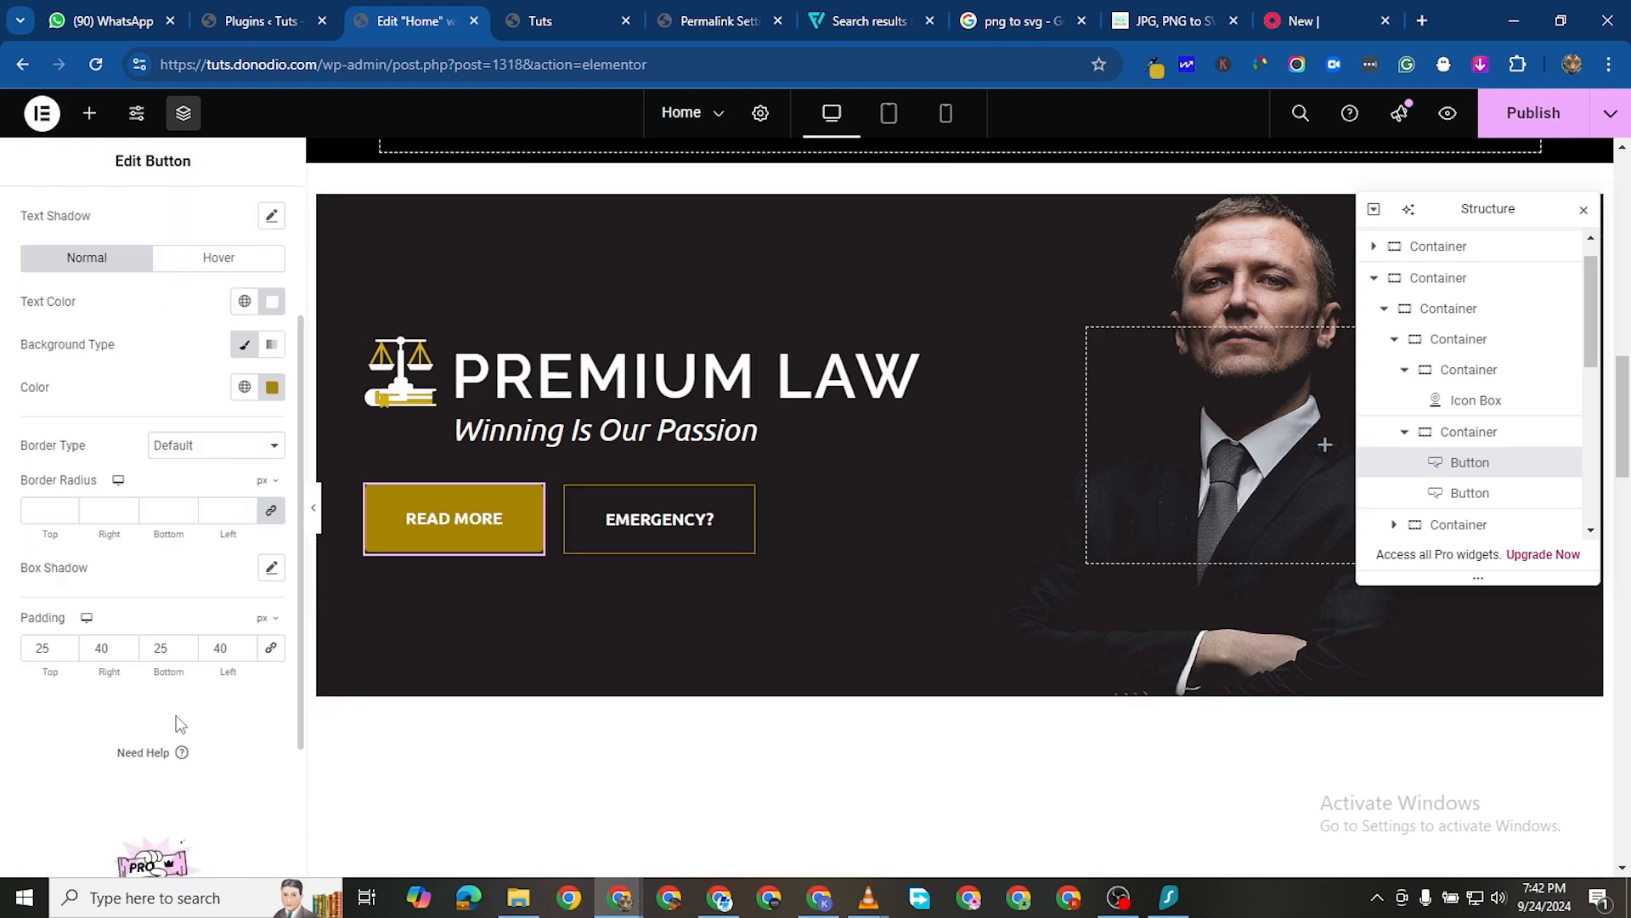
left_click(271, 510)
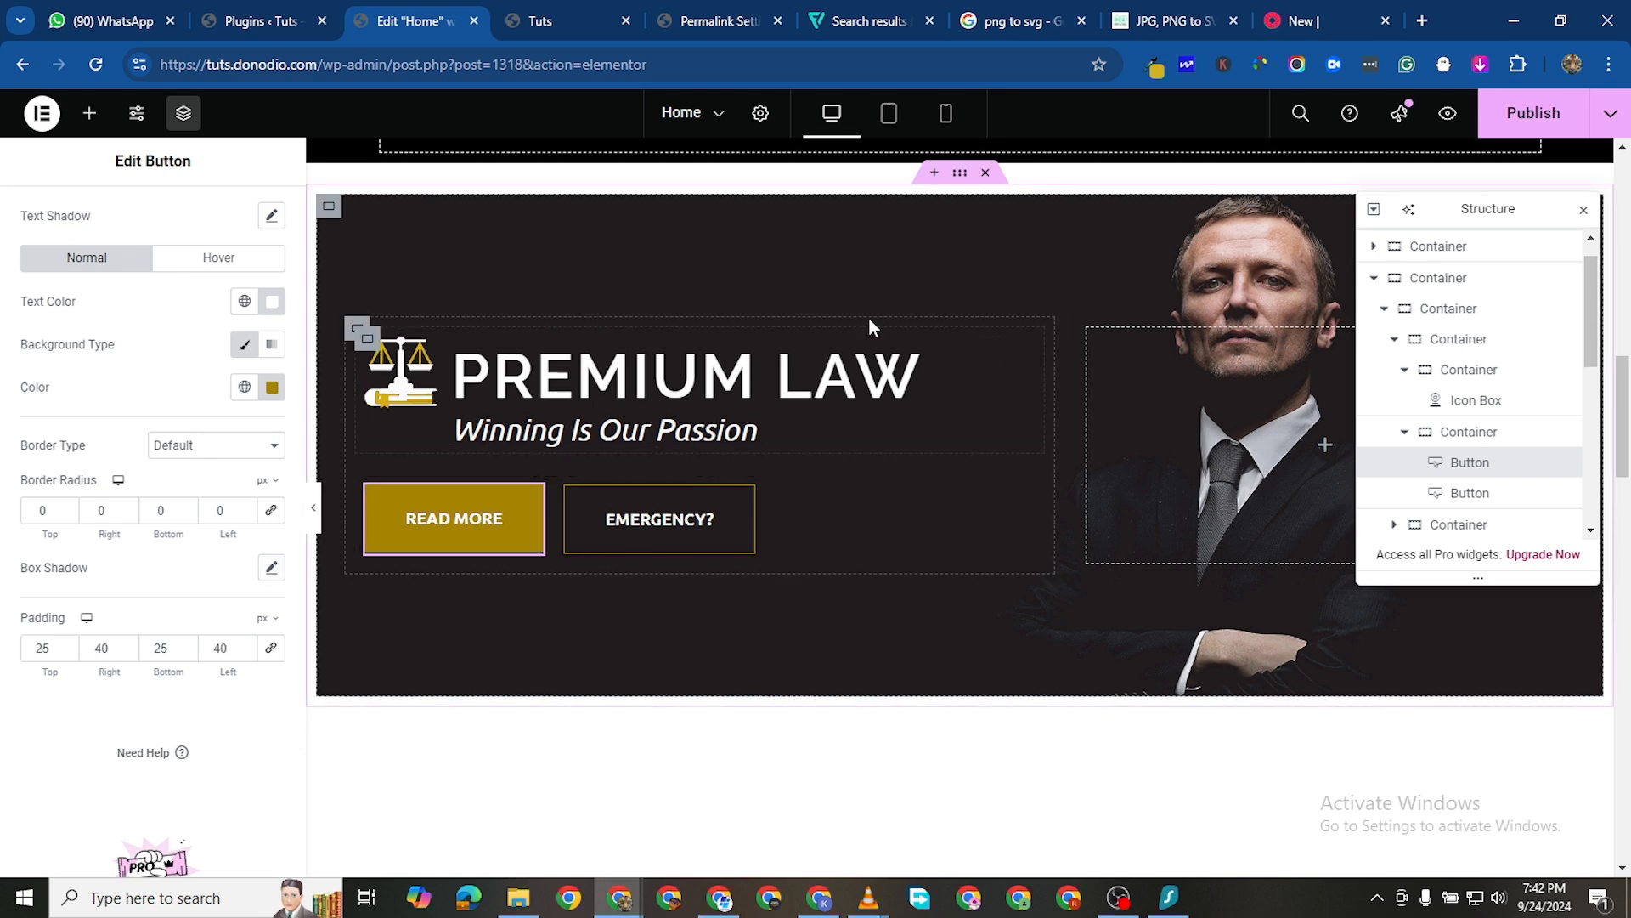
Try right padding values of 35 px and 80 px on the hero's background container and return it to 28 px
scroll(974, 371, "up", 1)
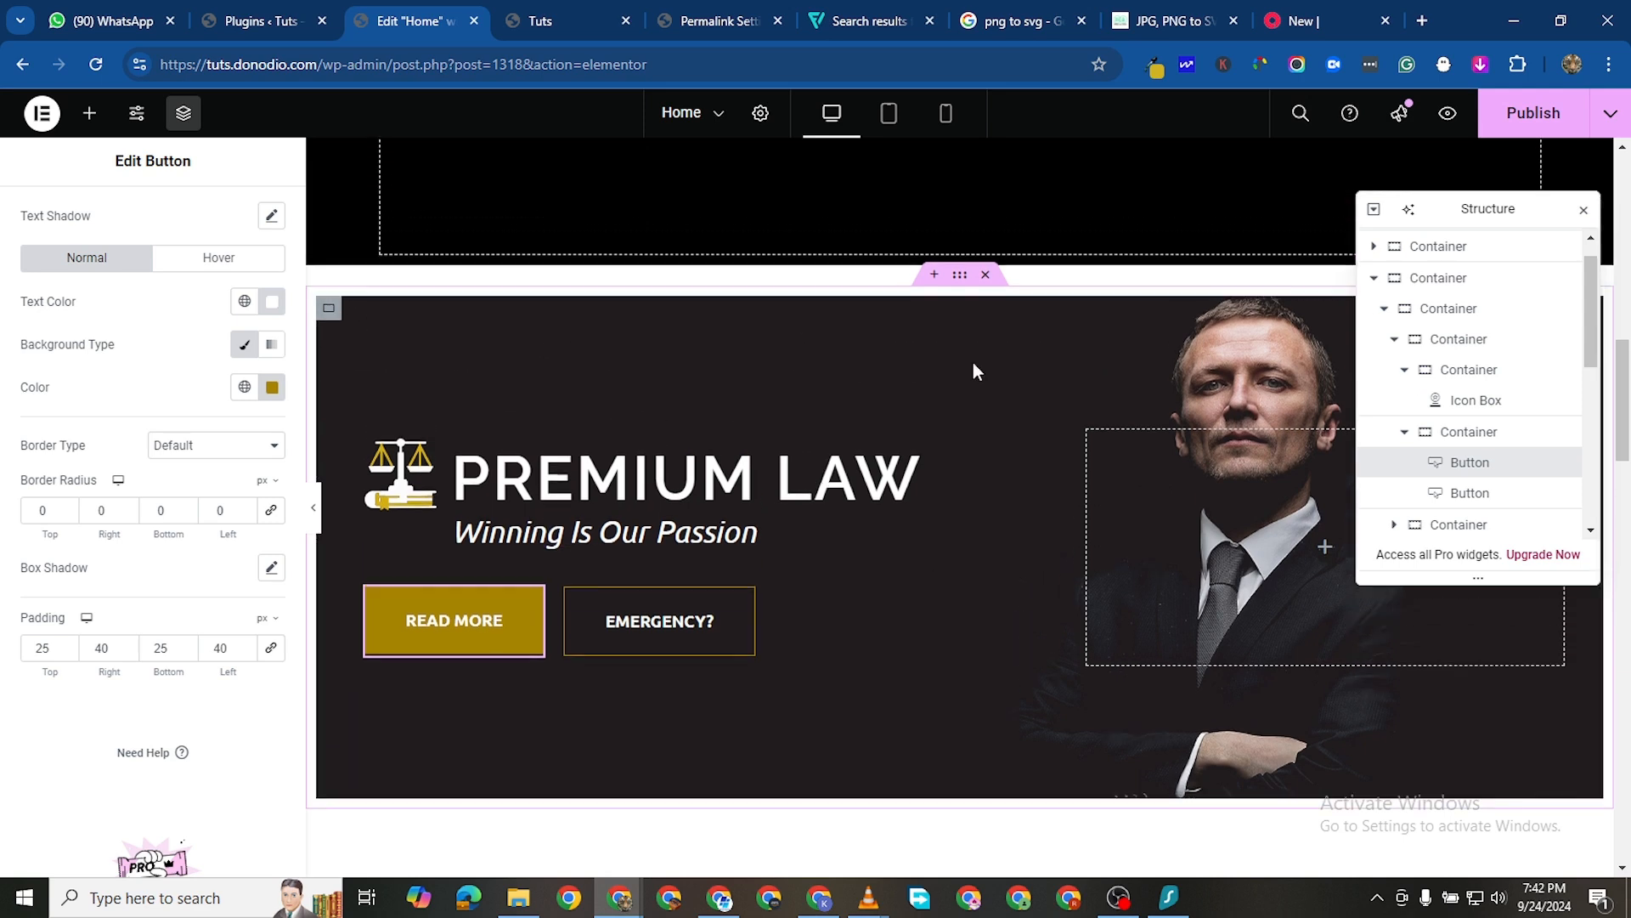
left_click(331, 309)
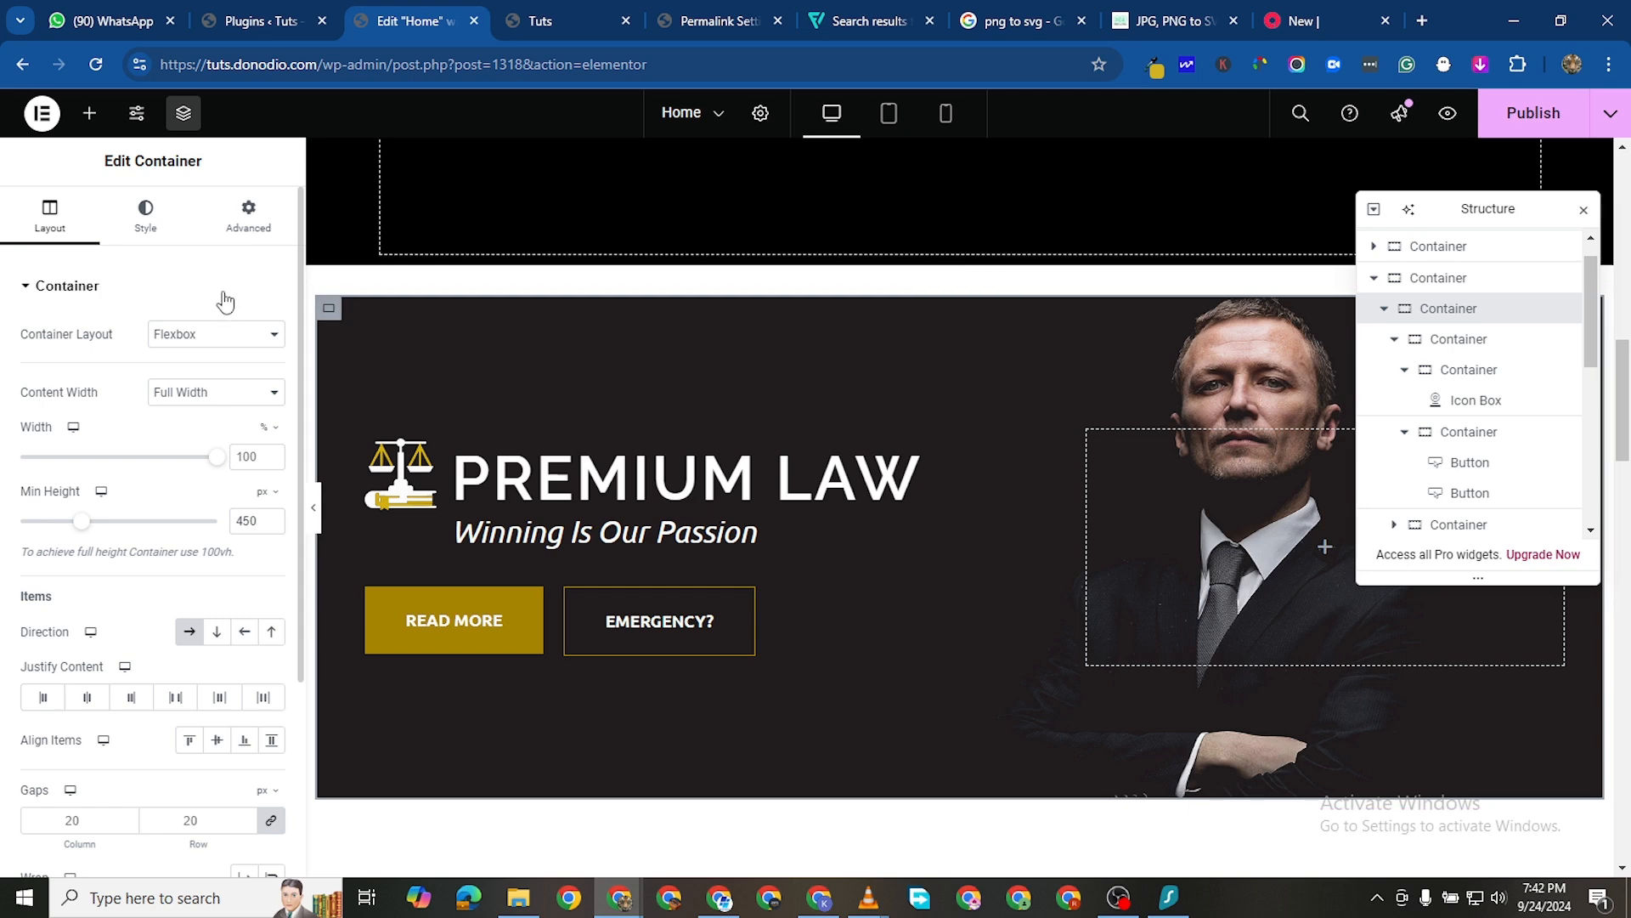
left_click(248, 217)
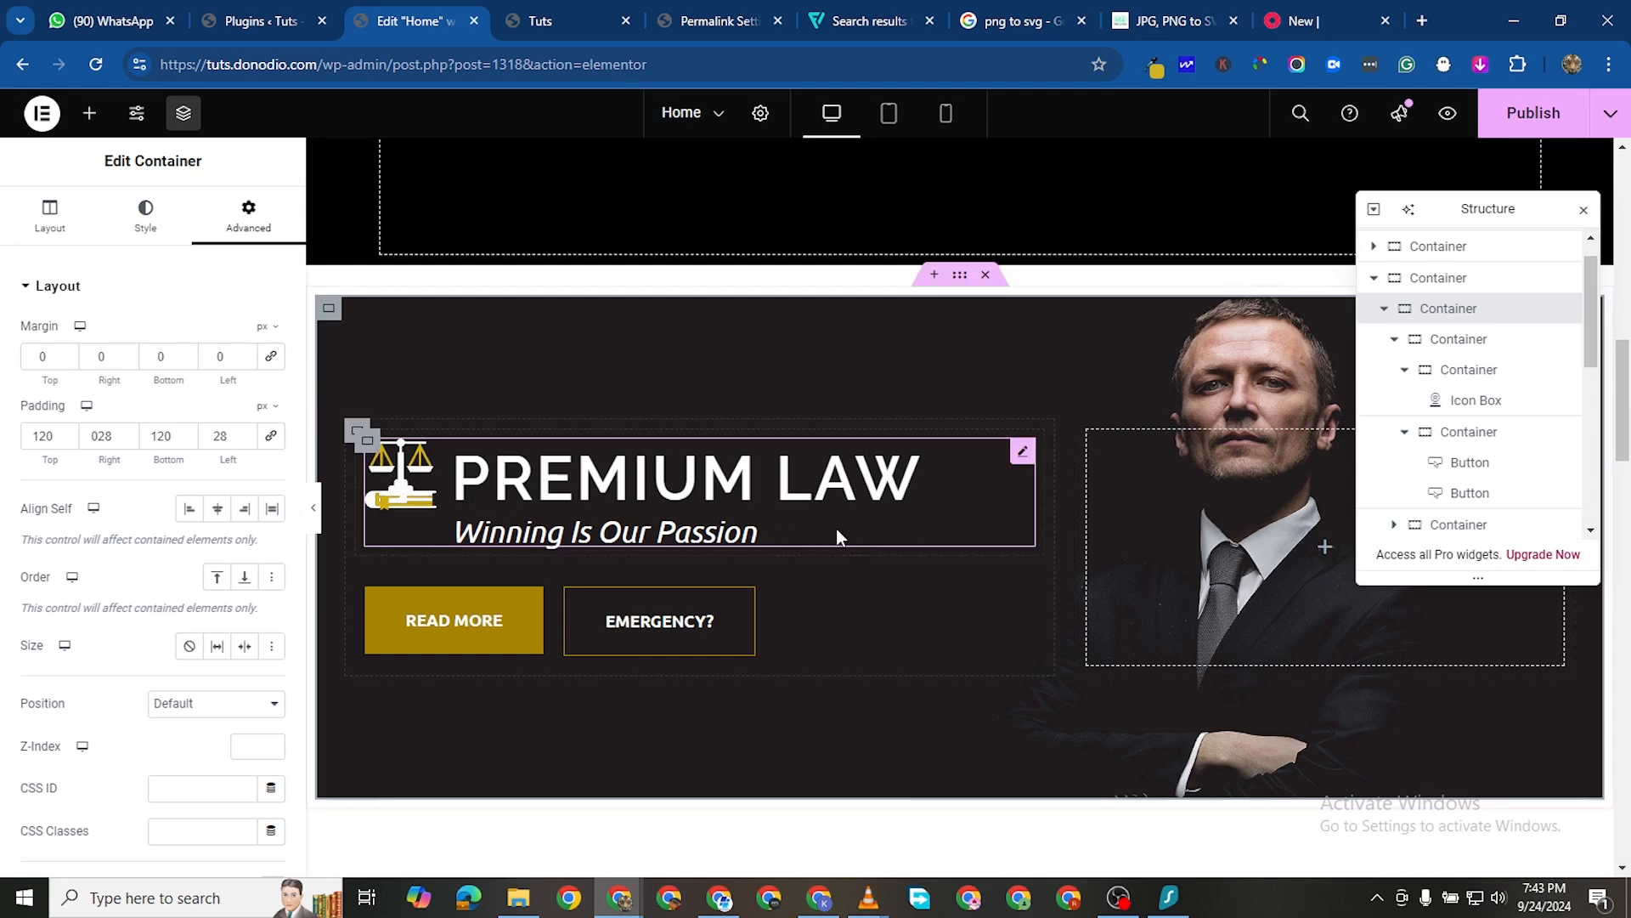
left_click(128, 433)
left_click(129, 433)
left_click(128, 433)
left_click(128, 433)
left_click(128, 433)
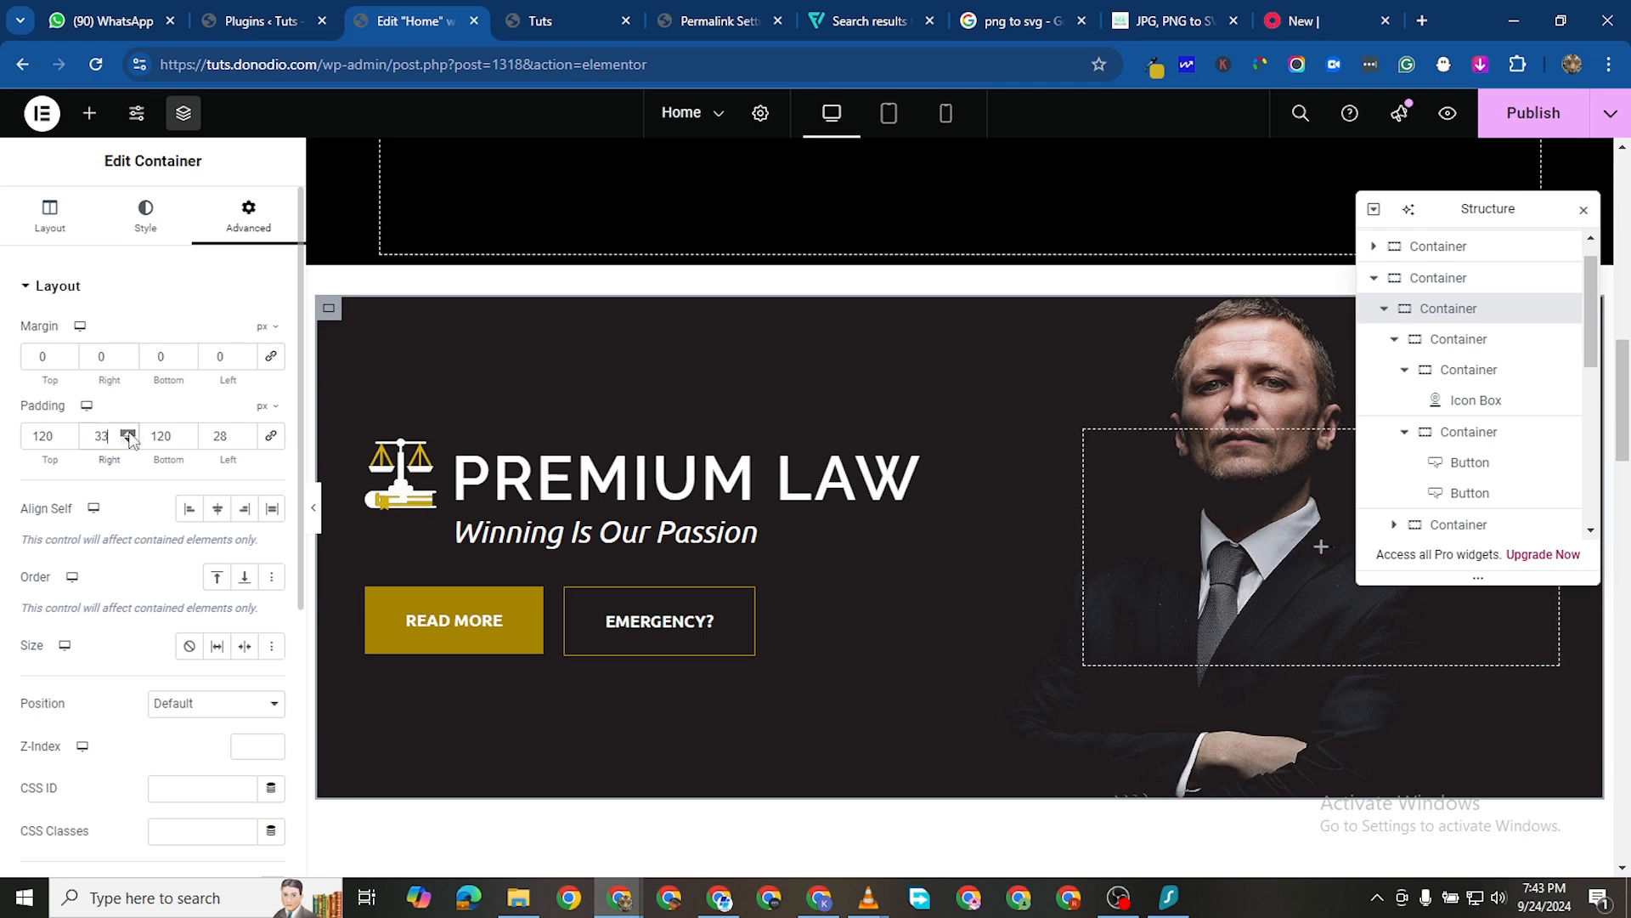
left_click(128, 434)
left_click(128, 433)
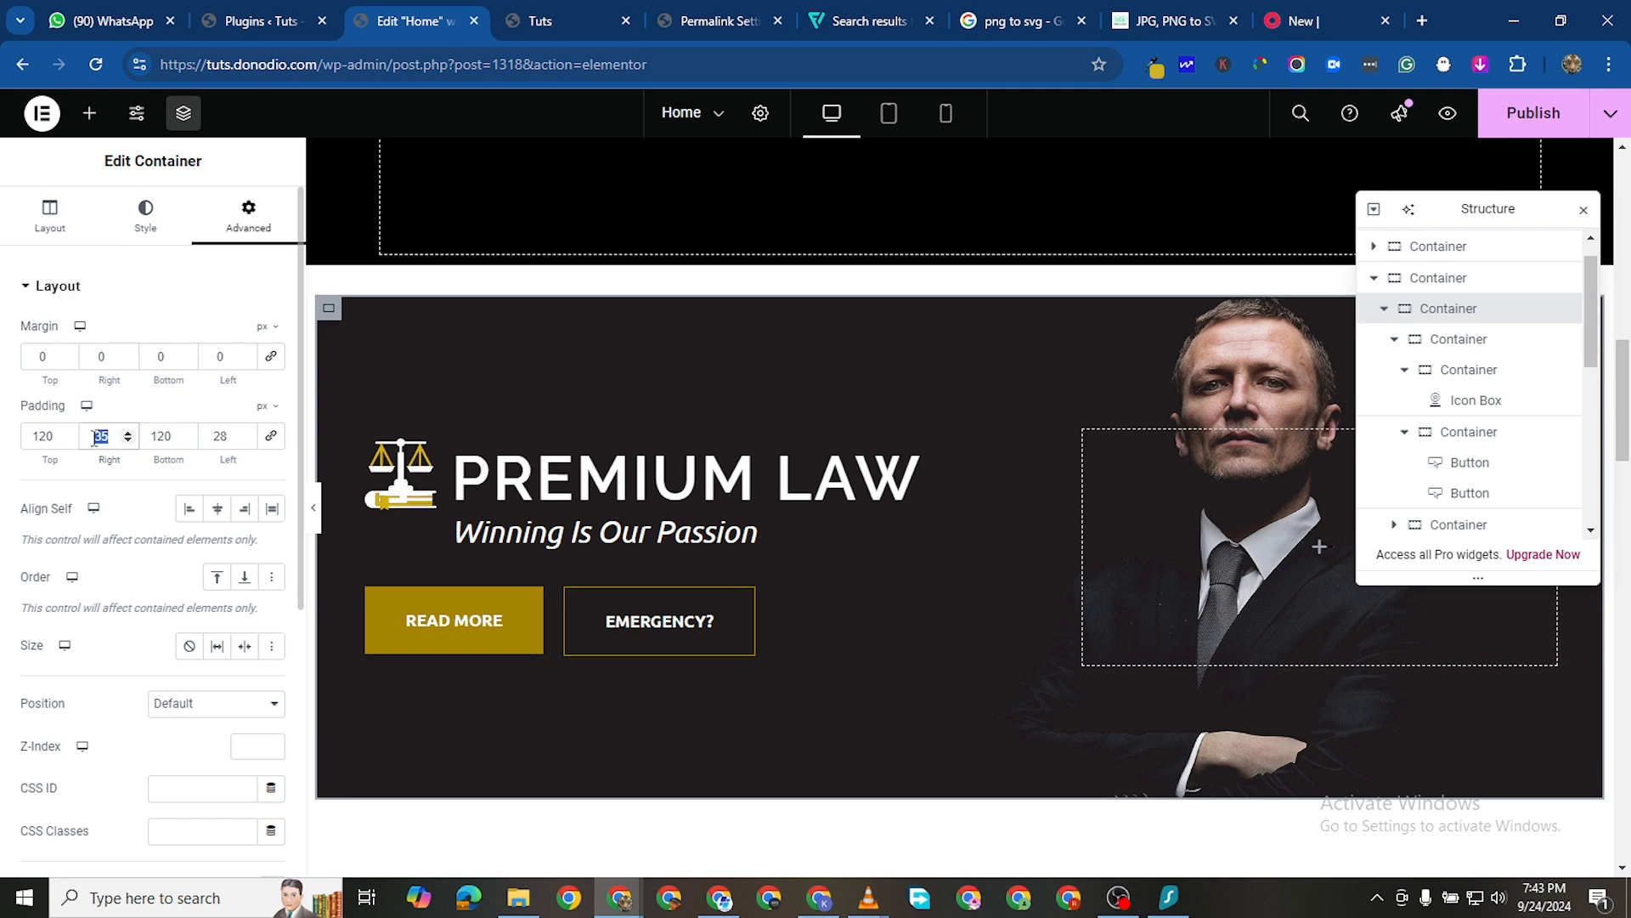
left_click(329, 311)
type("80")
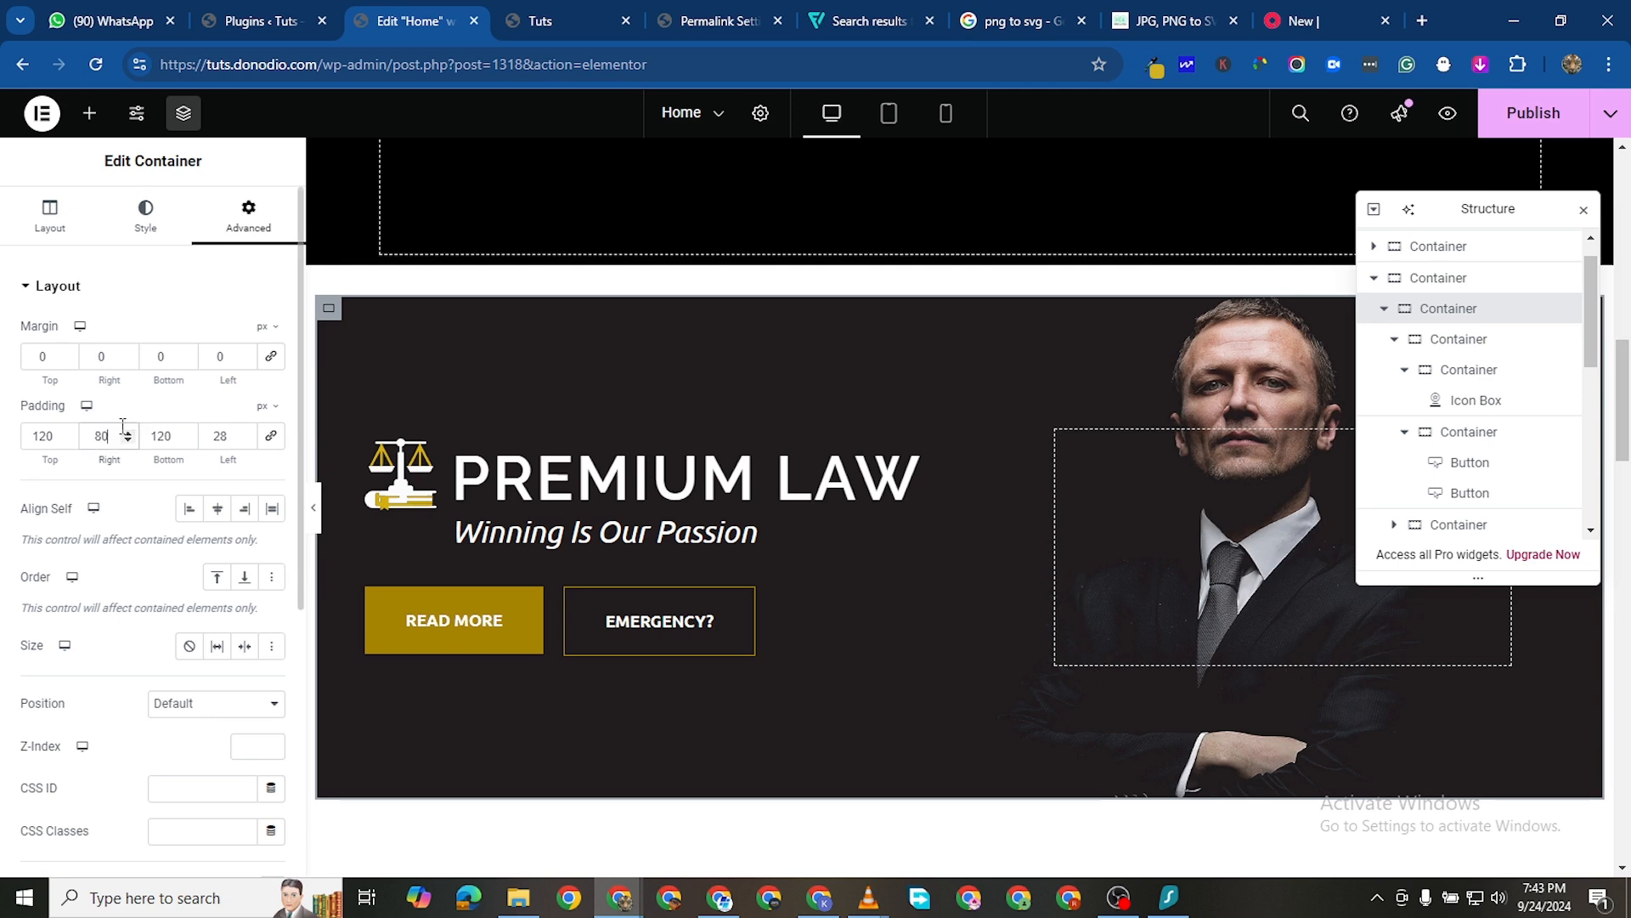
key("BackSpace")
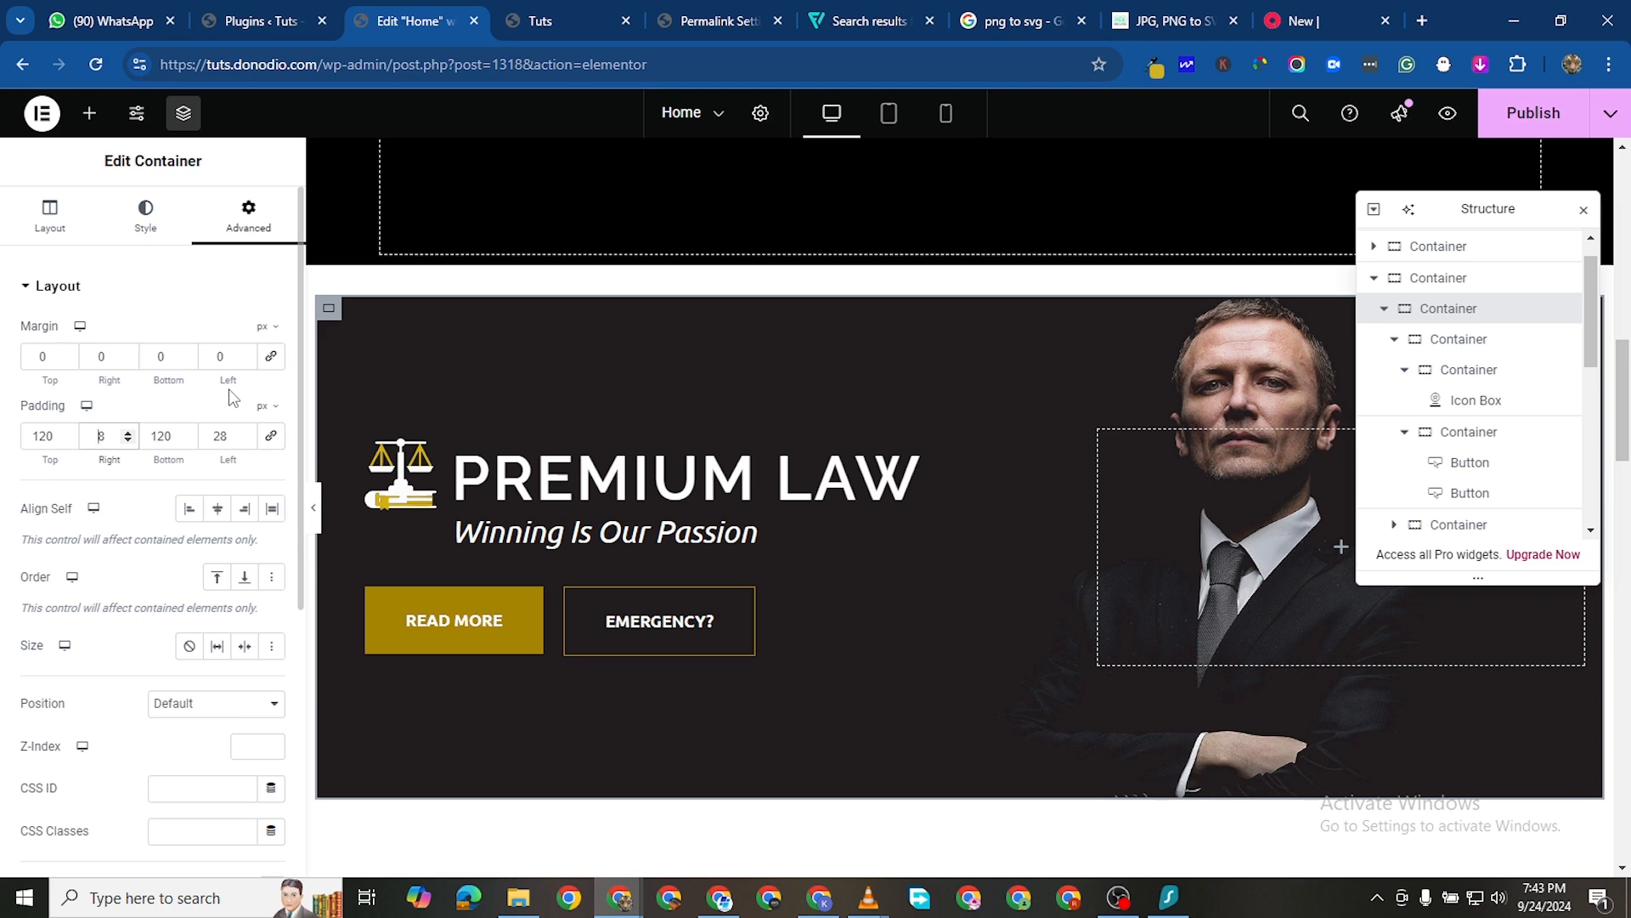
type("2")
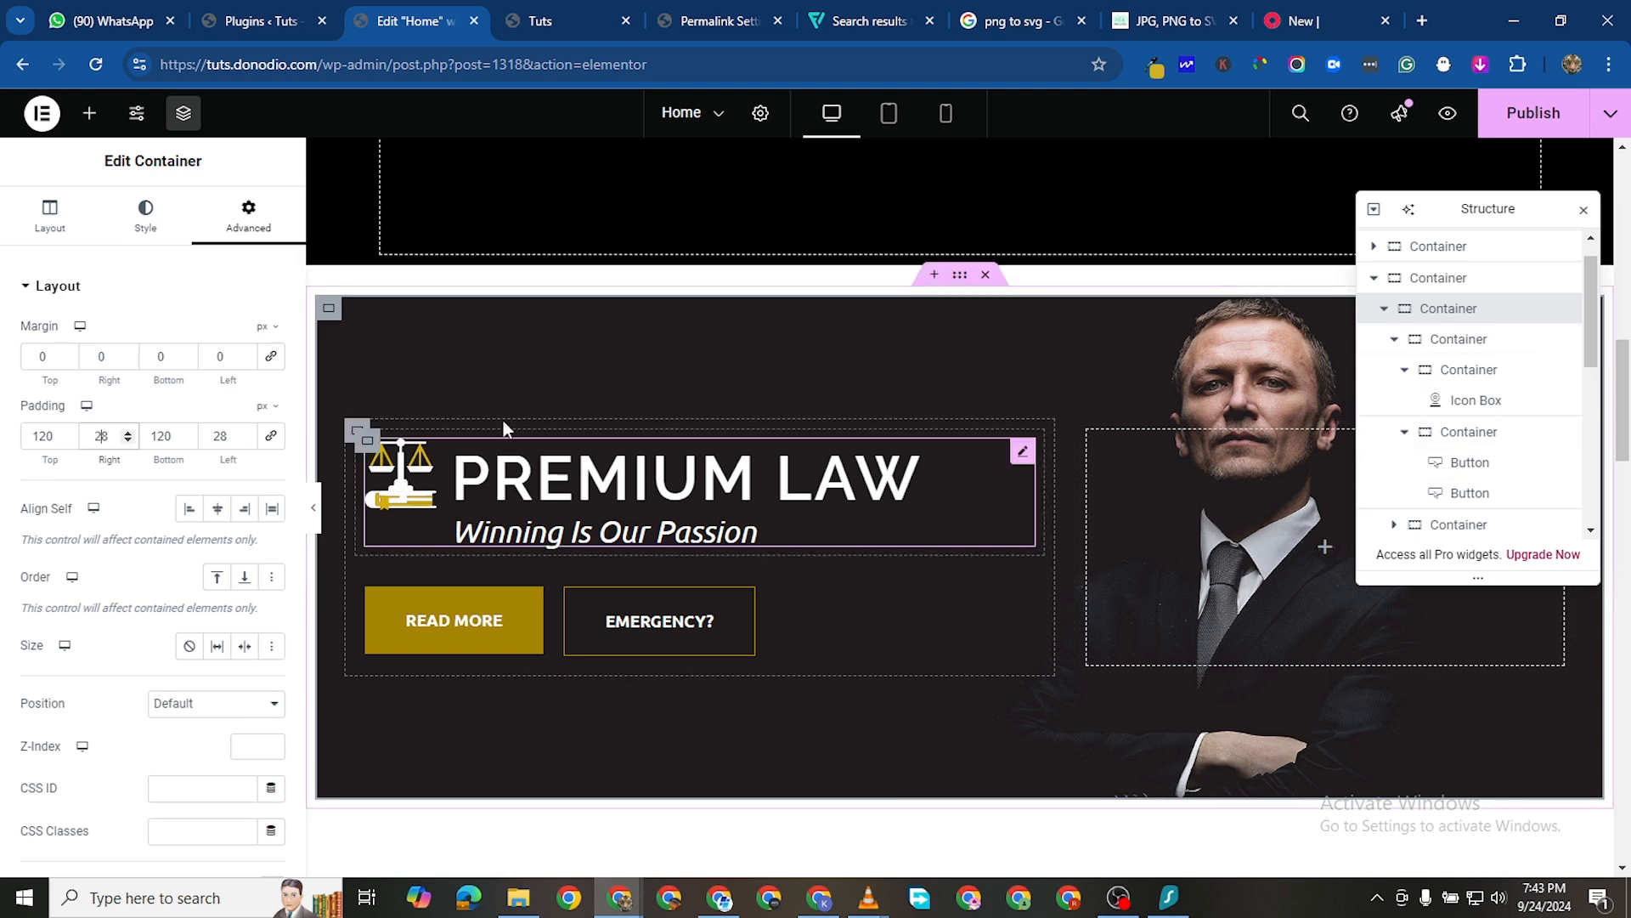
Unlink the padding values of the container holding the icon box and buttons, and set its right padding to 50 px and the other sides to 0
left_click(1428, 289)
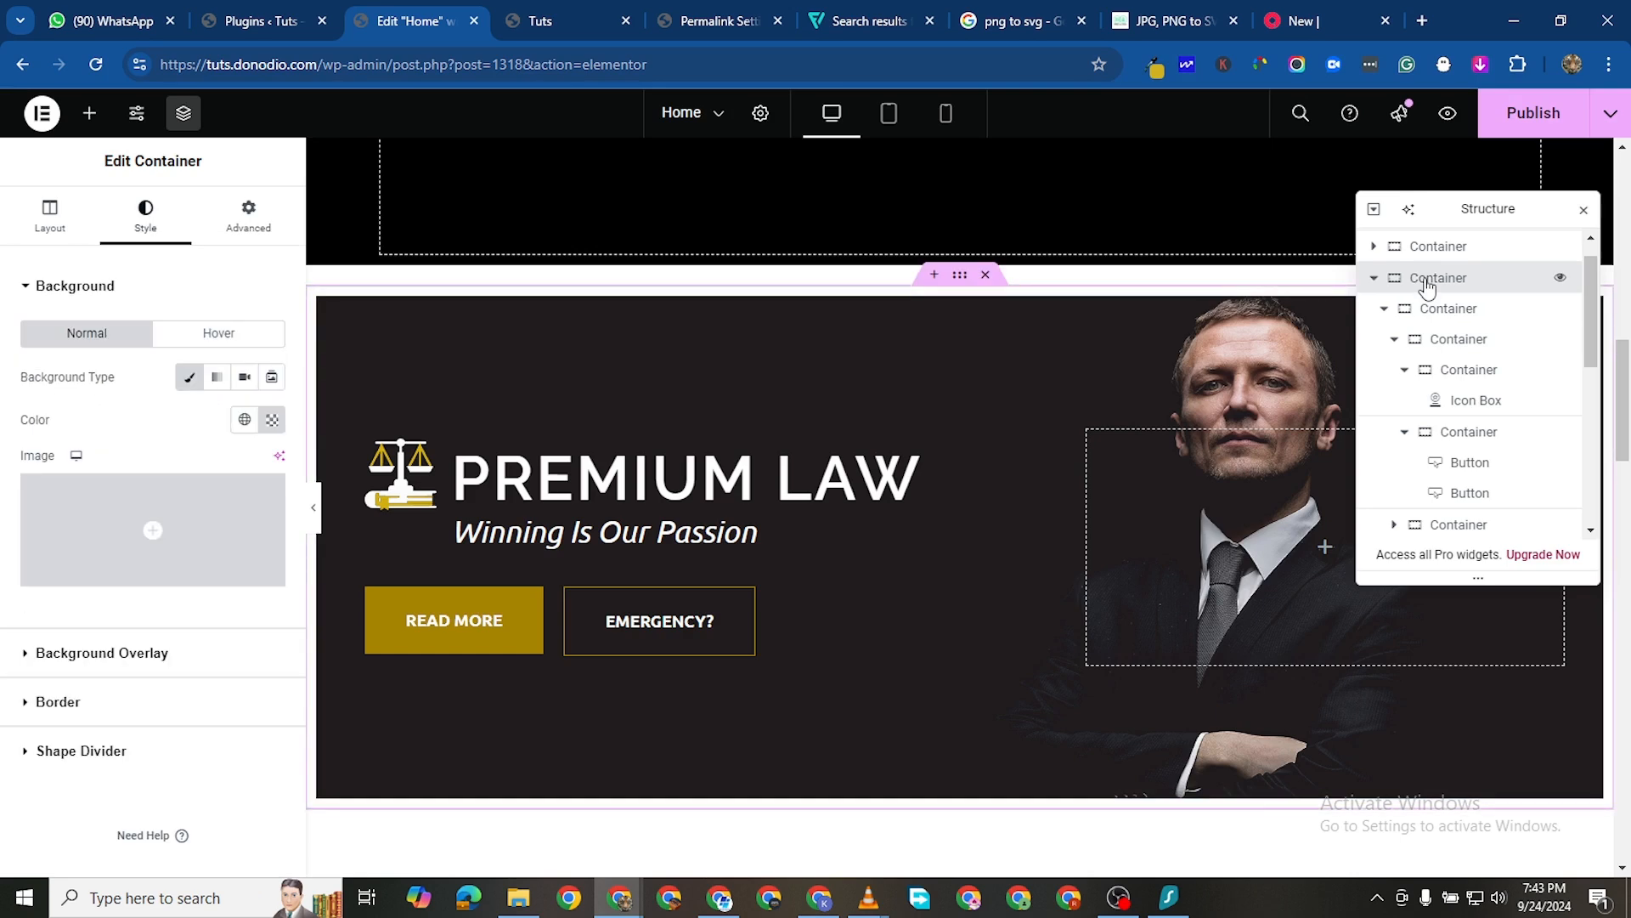
left_click(1447, 311)
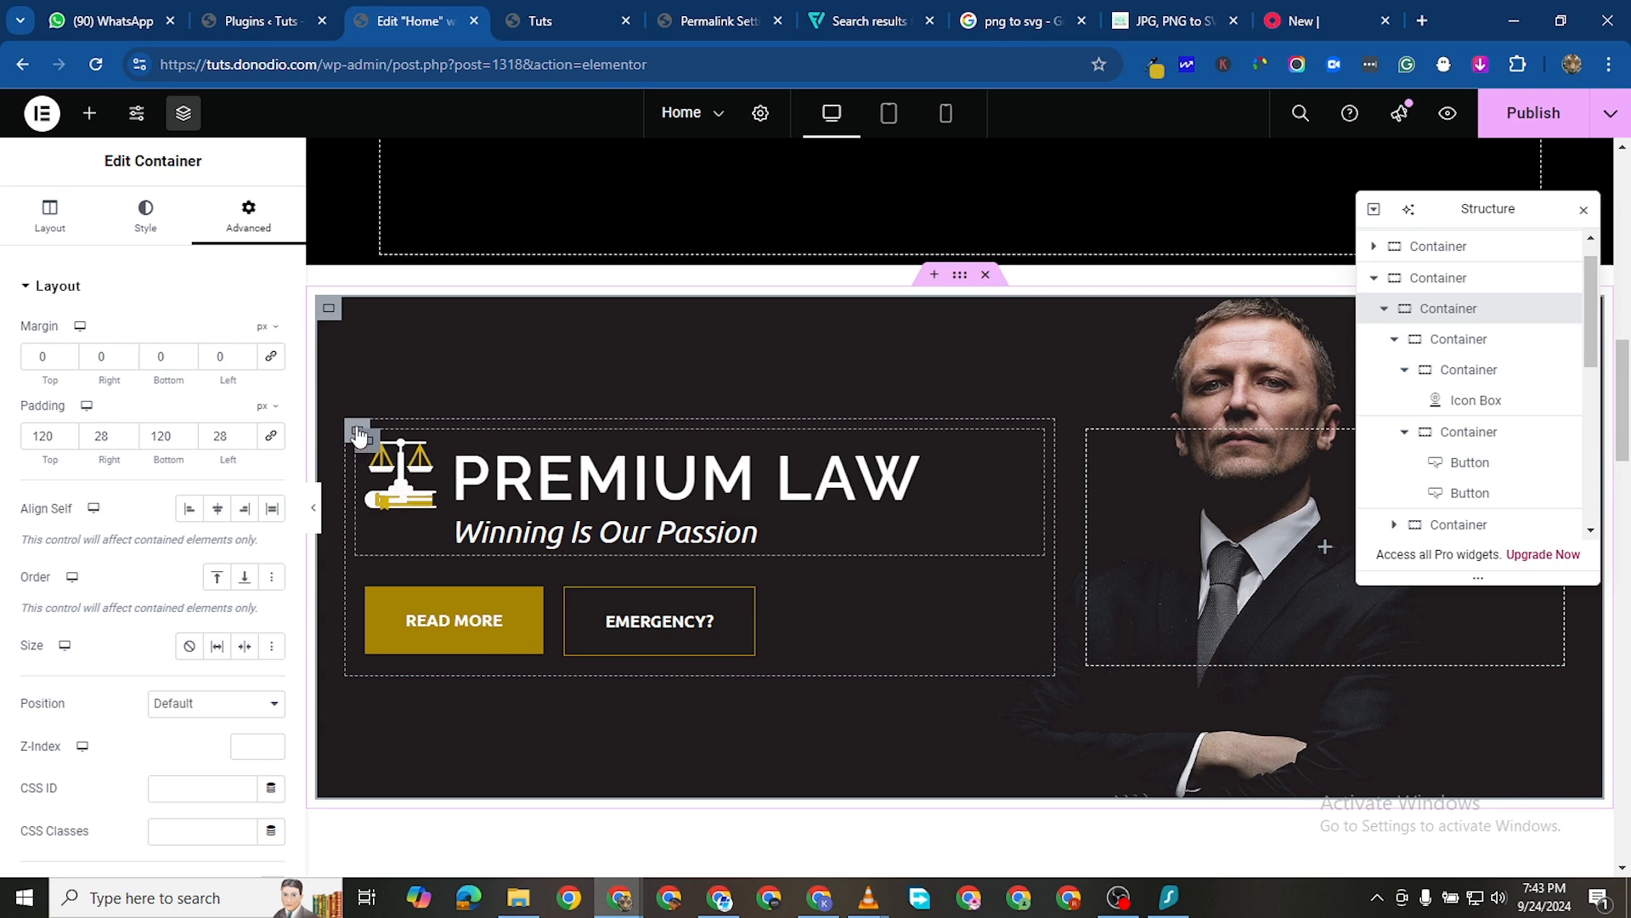
left_click(355, 433)
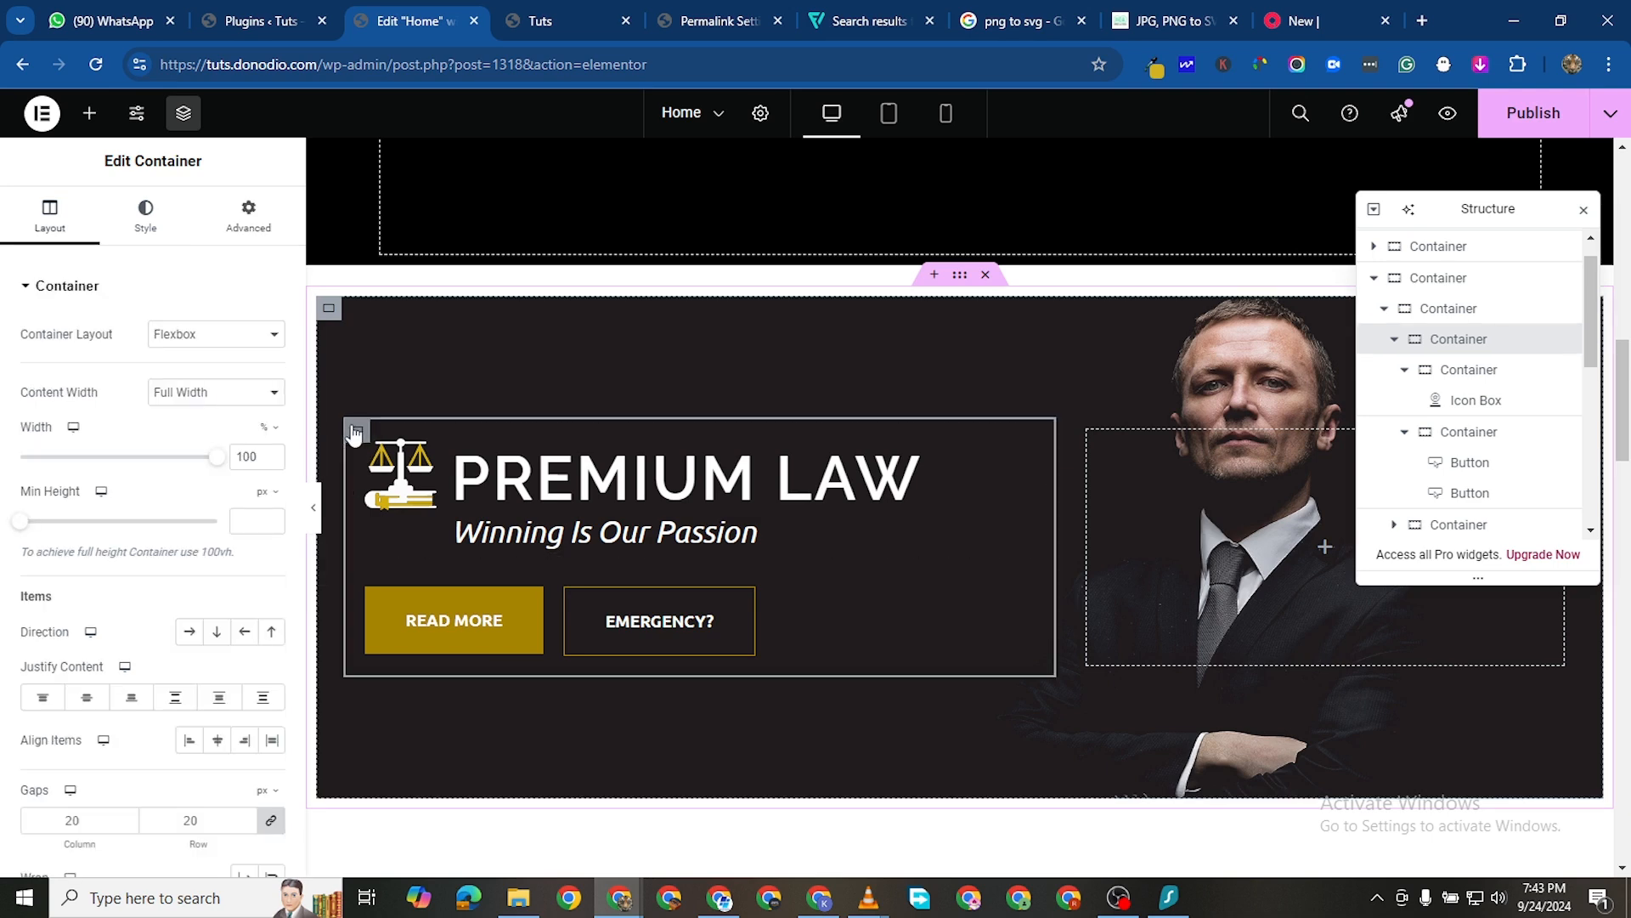
left_click(248, 217)
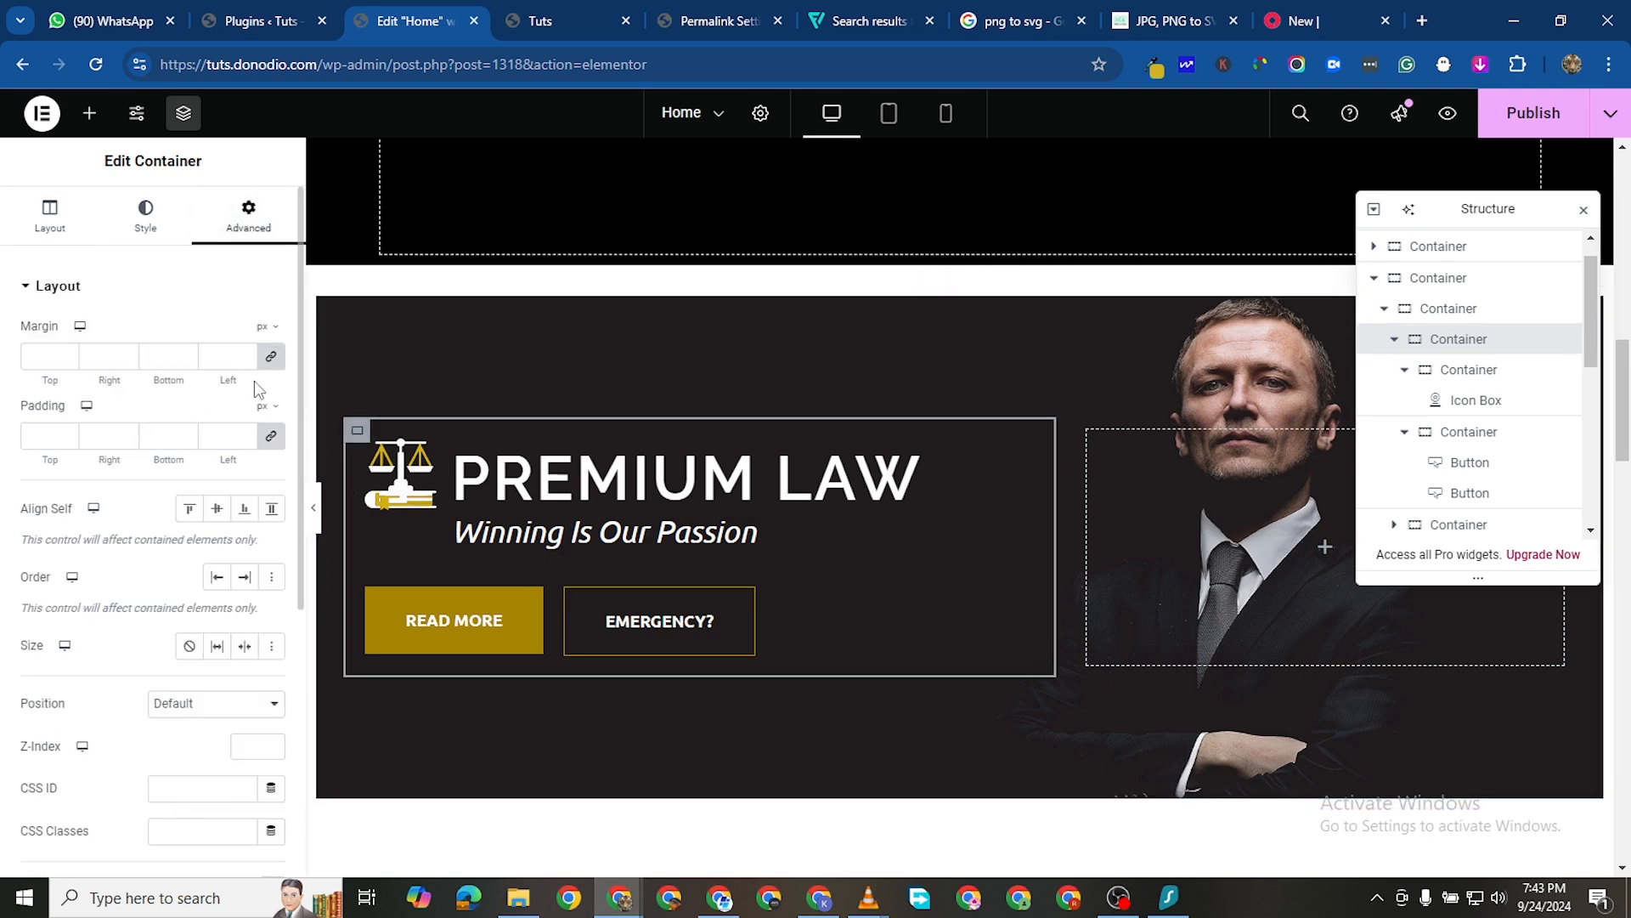
left_click(272, 437)
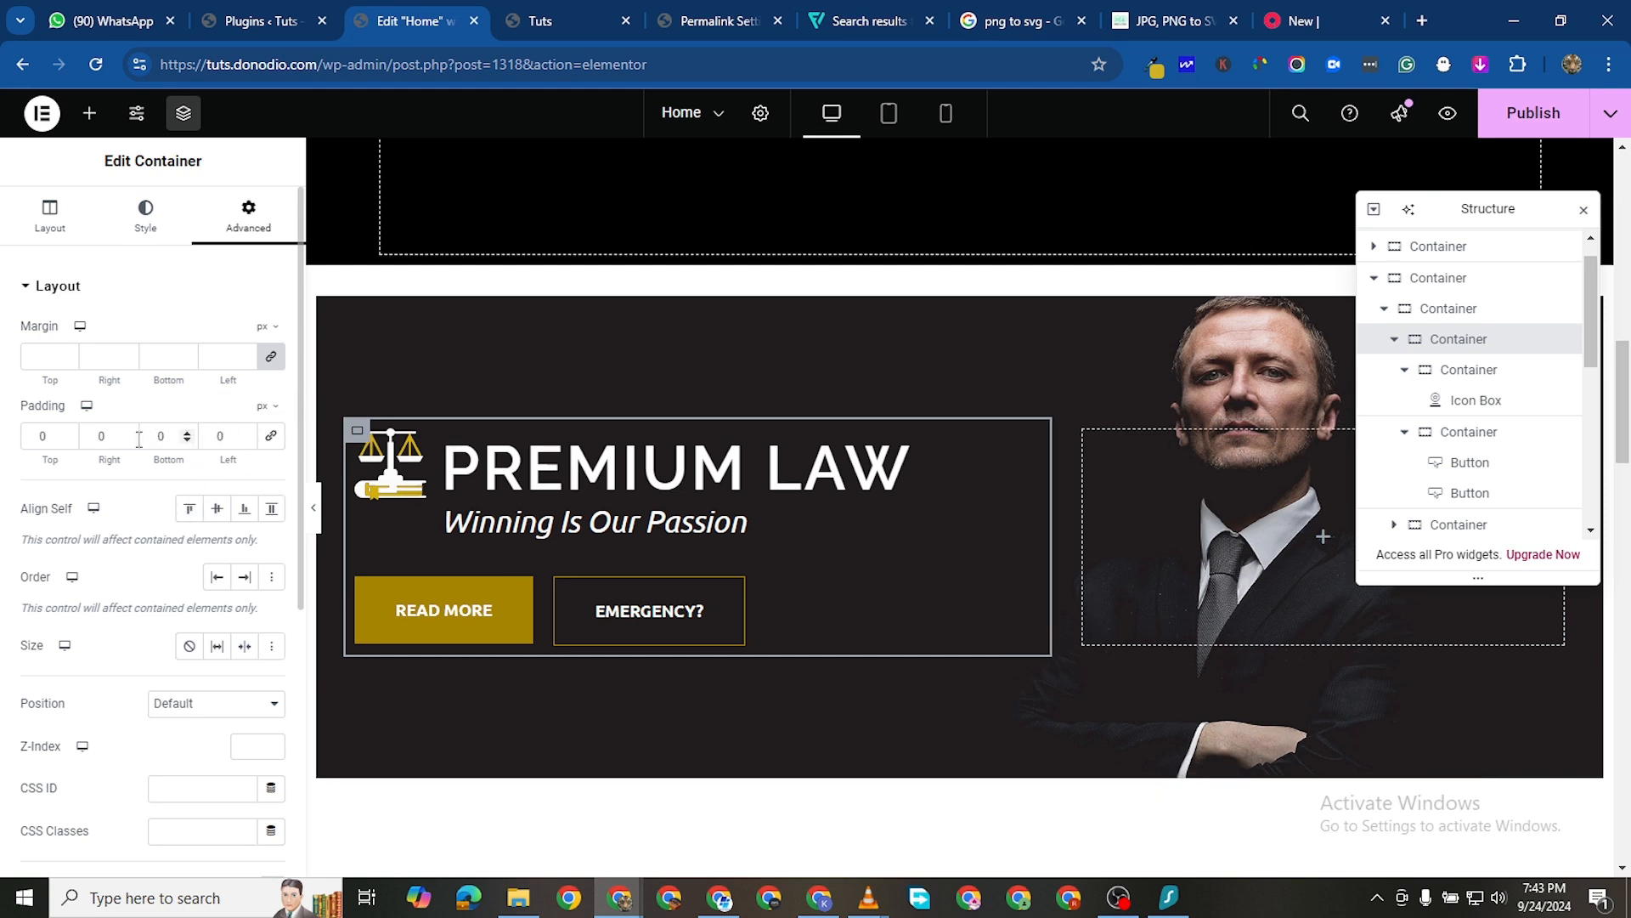
left_click(100, 436)
type("5")
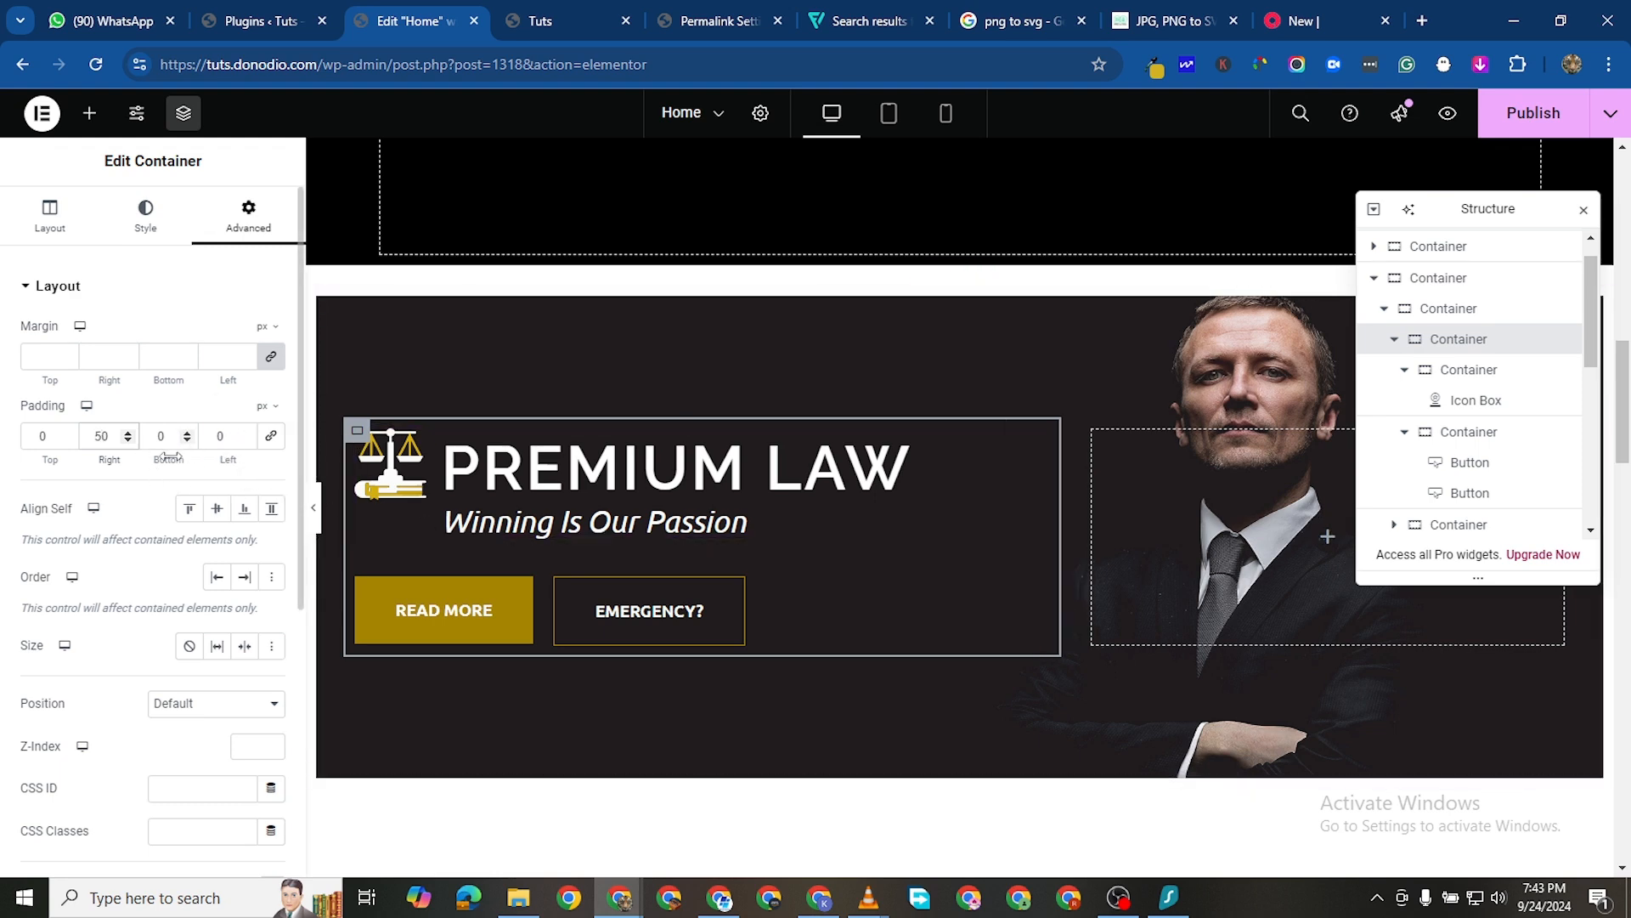
Reset the padding of the icon box and buttons container to 0 and set the hero background container's left padding to 70 px
key("BackSpace")
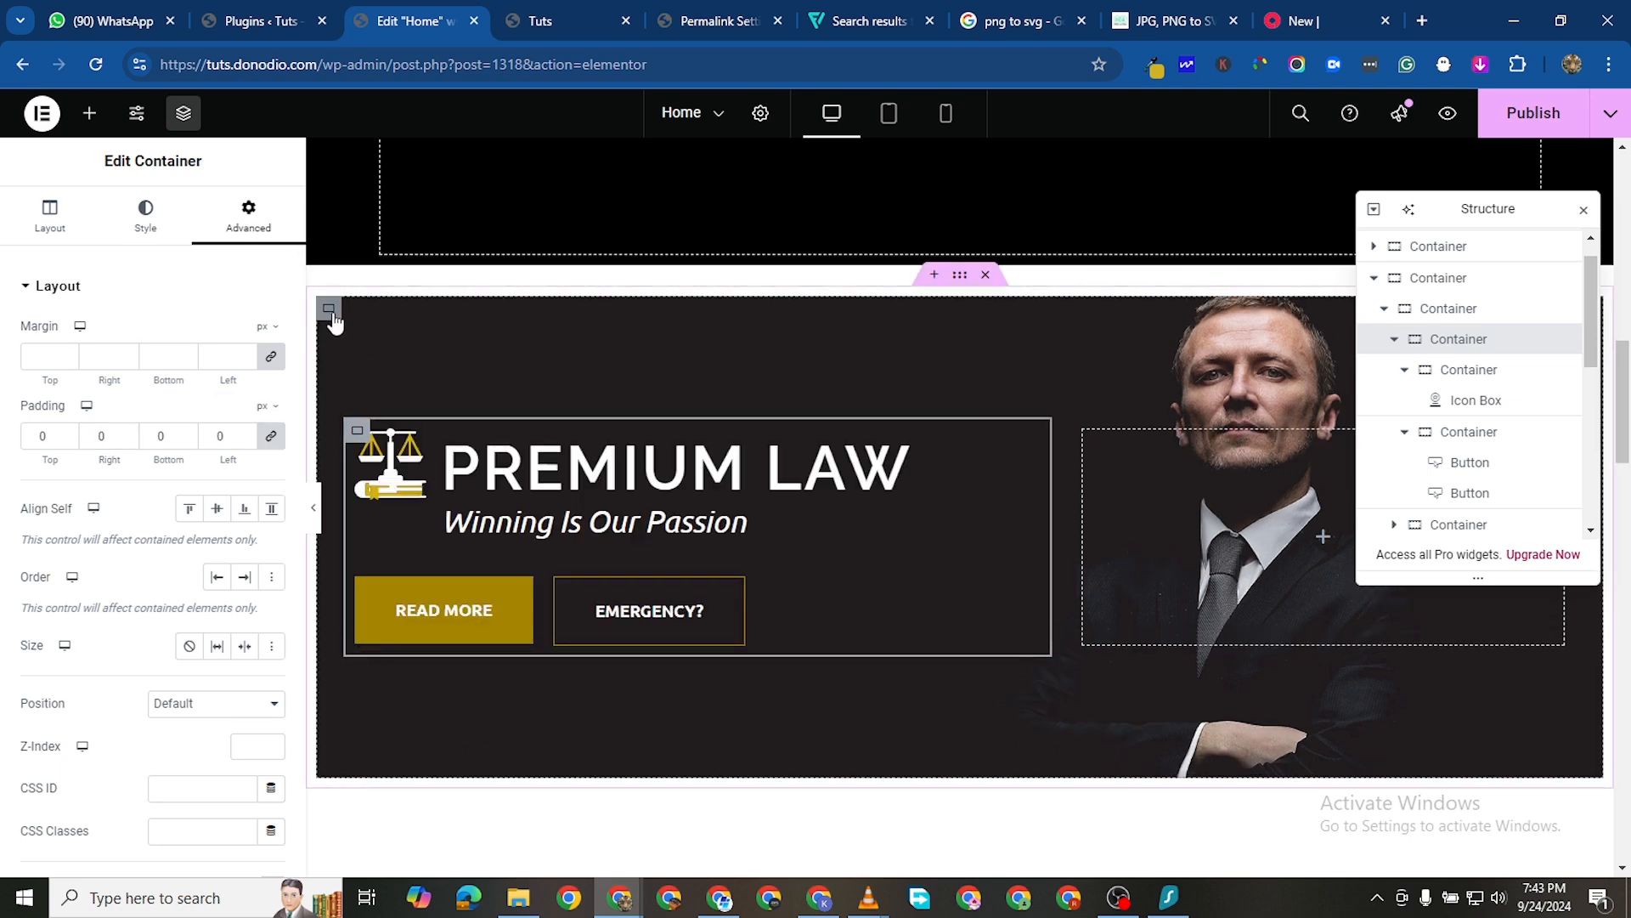
left_click(330, 311)
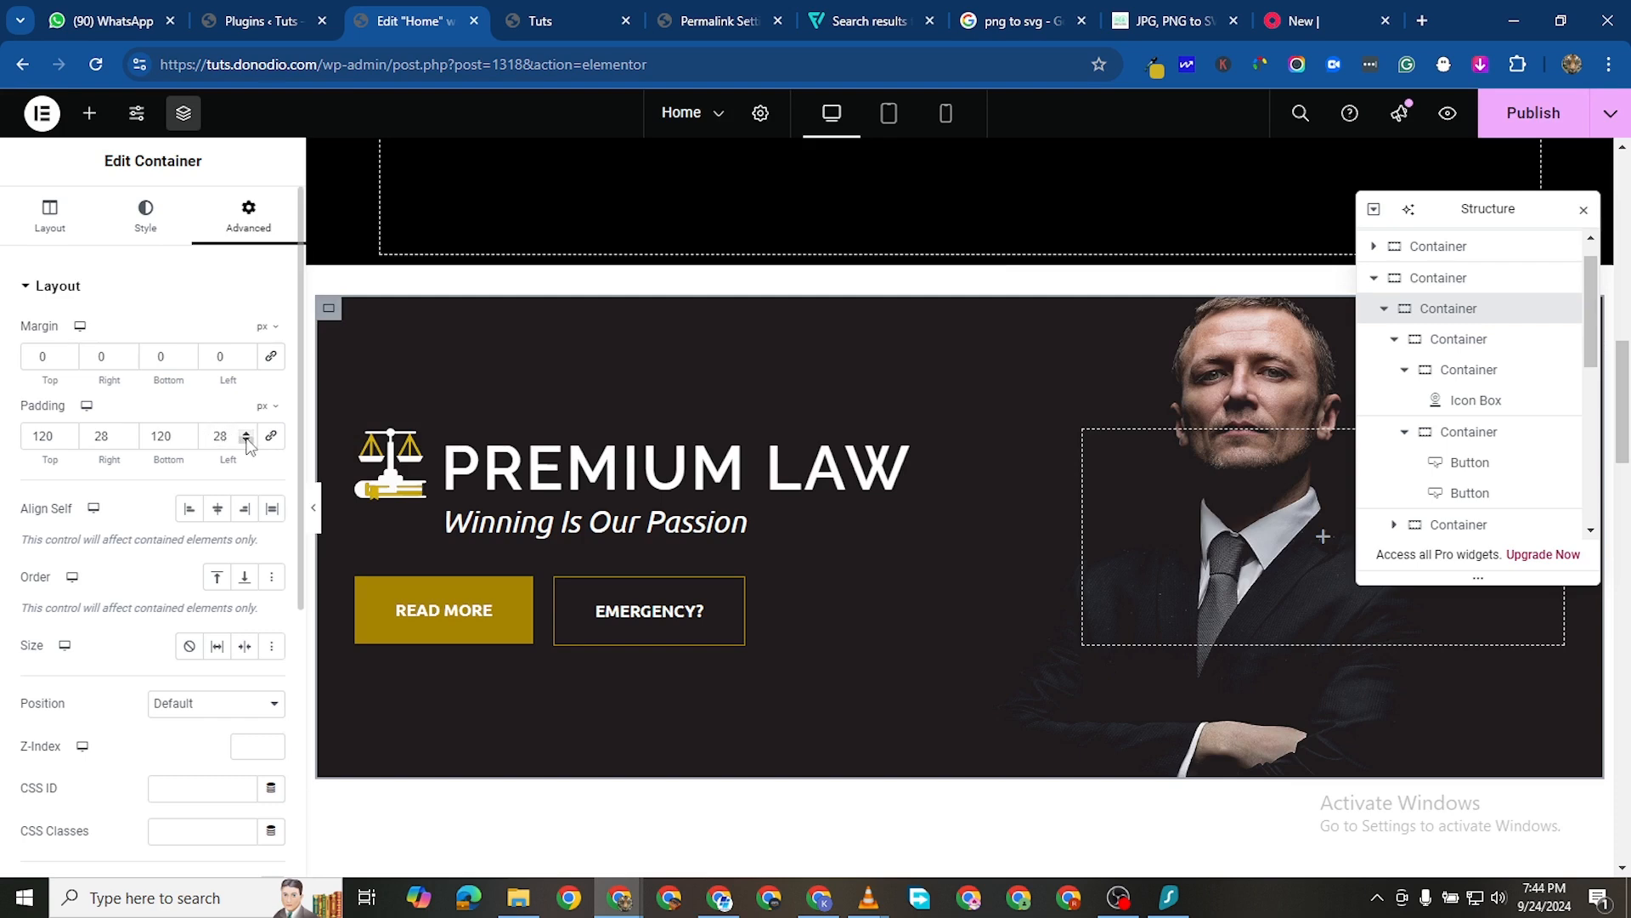
left_click(246, 434)
left_click(246, 434)
left_click(246, 433)
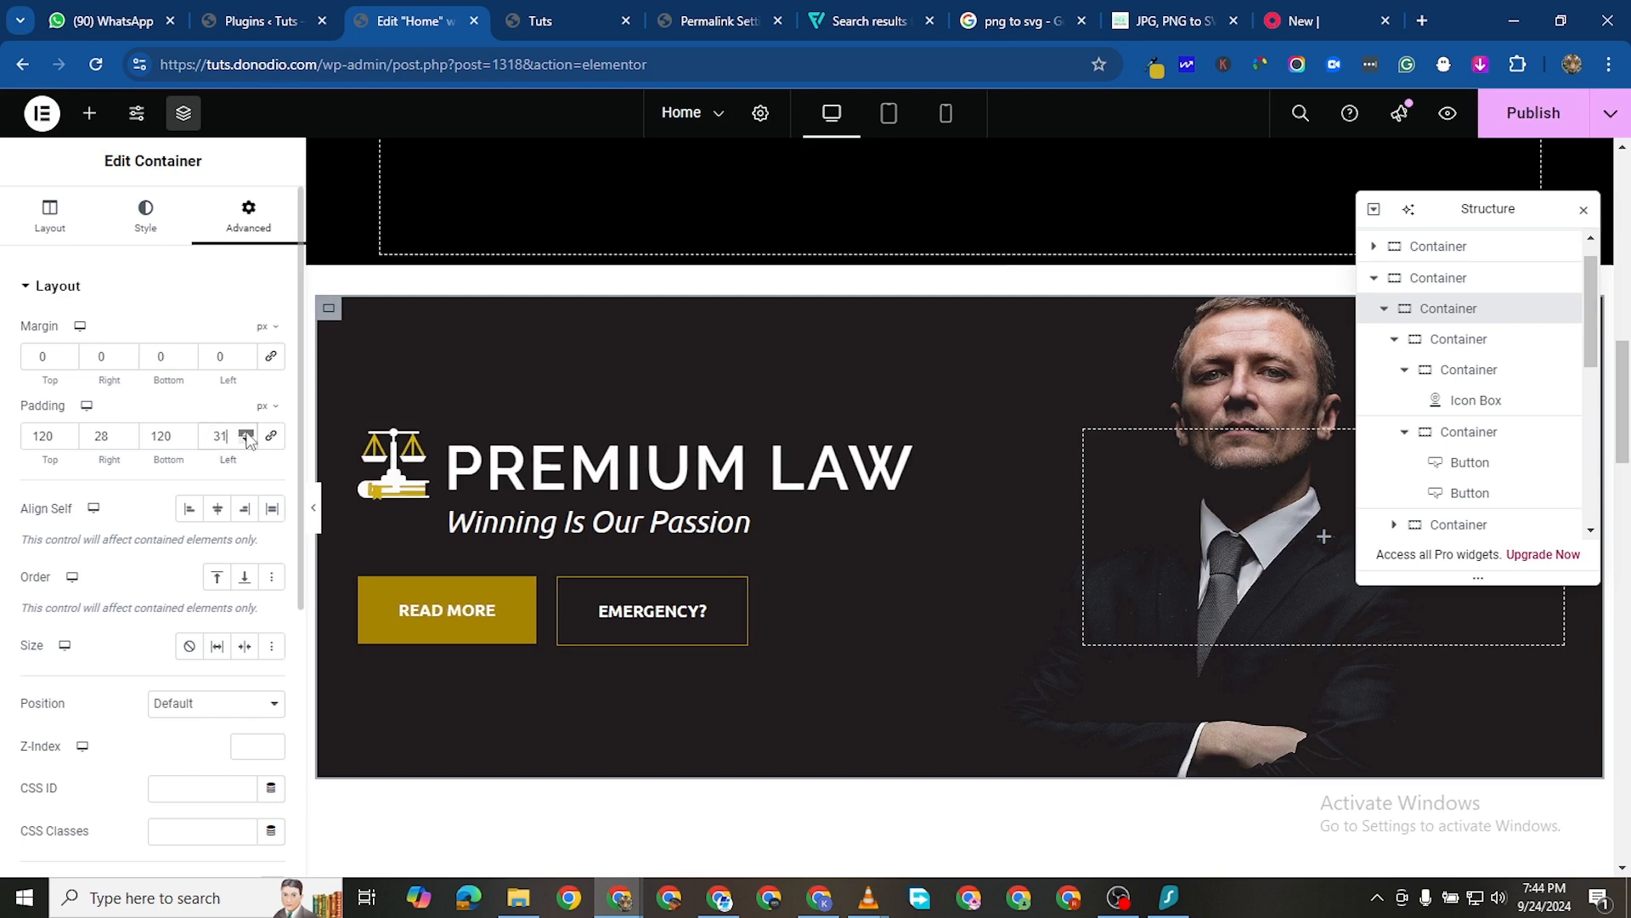
left_click(246, 433)
left_click(246, 433)
left_click(247, 433)
left_click(247, 433)
left_click(246, 433)
left_click(247, 434)
left_click(247, 434)
left_click(247, 433)
left_click(246, 433)
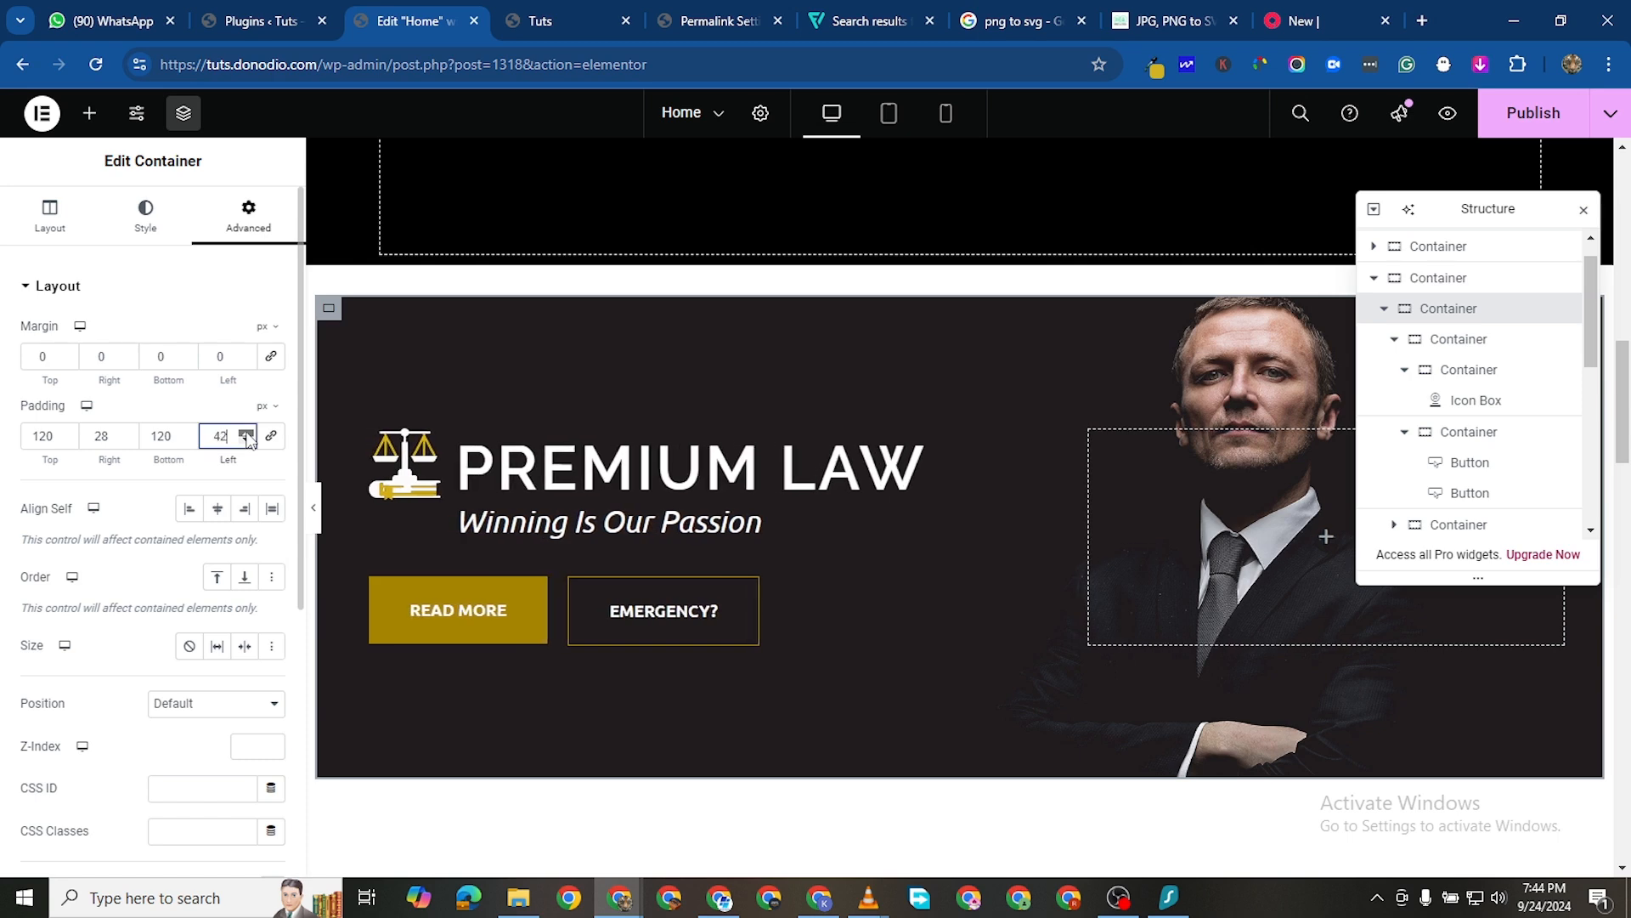
left_click(246, 433)
left_click(246, 434)
left_click(246, 433)
left_click(247, 433)
left_click(247, 433)
left_click(247, 433)
left_click(246, 433)
left_click(246, 433)
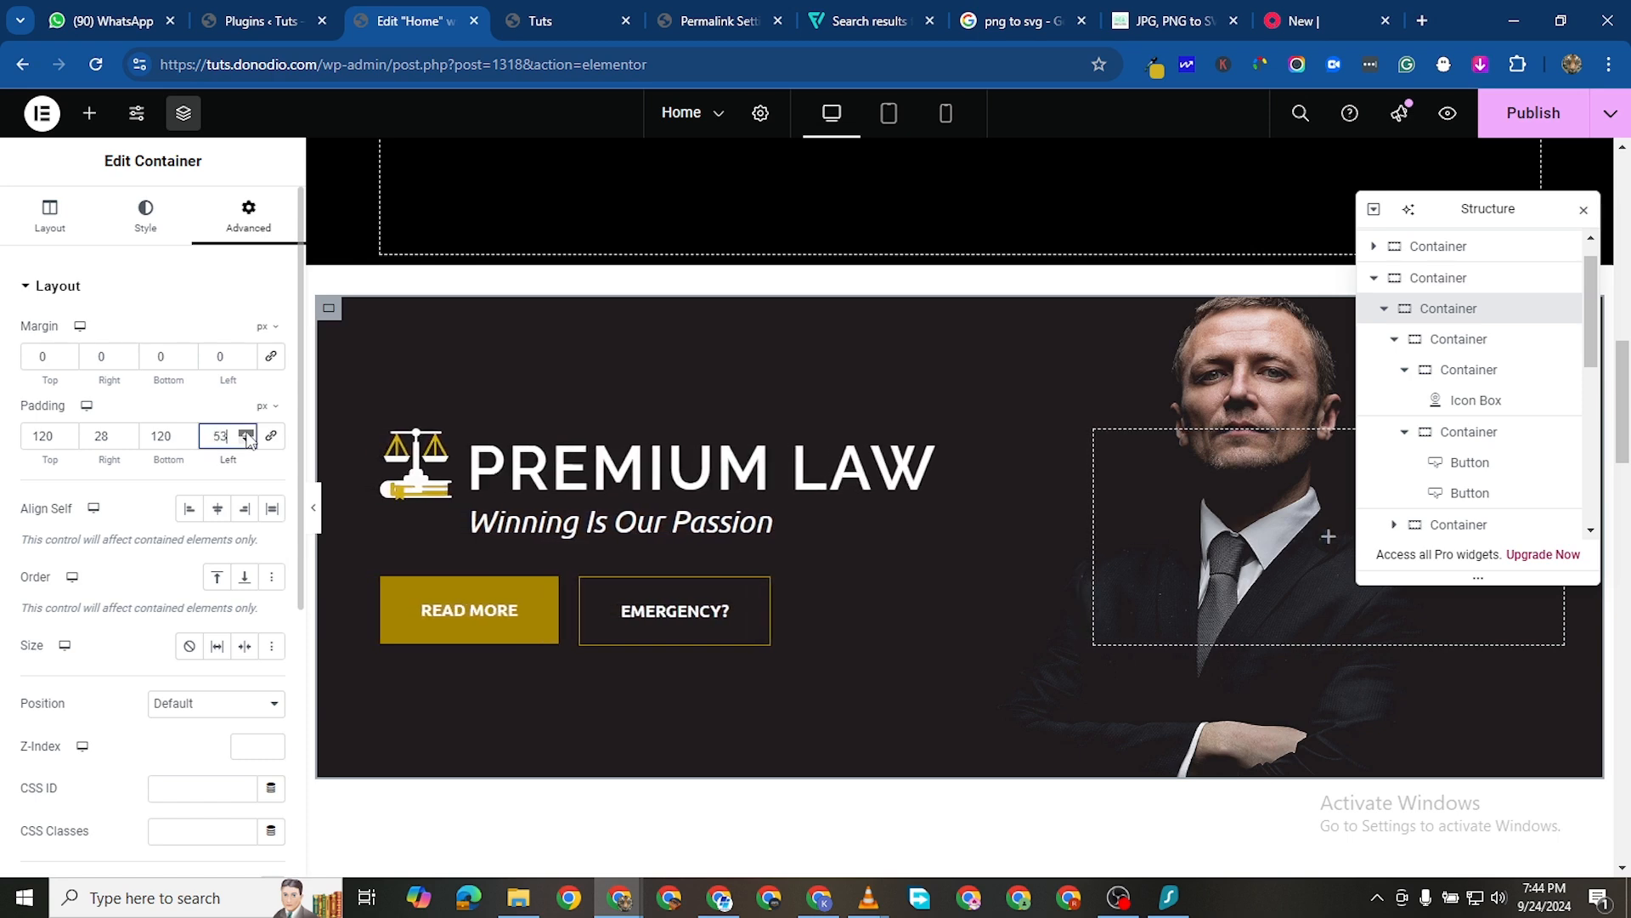
left_click(246, 433)
left_click(247, 433)
left_click(246, 433)
left_click(247, 433)
left_click(245, 433)
left_click(246, 433)
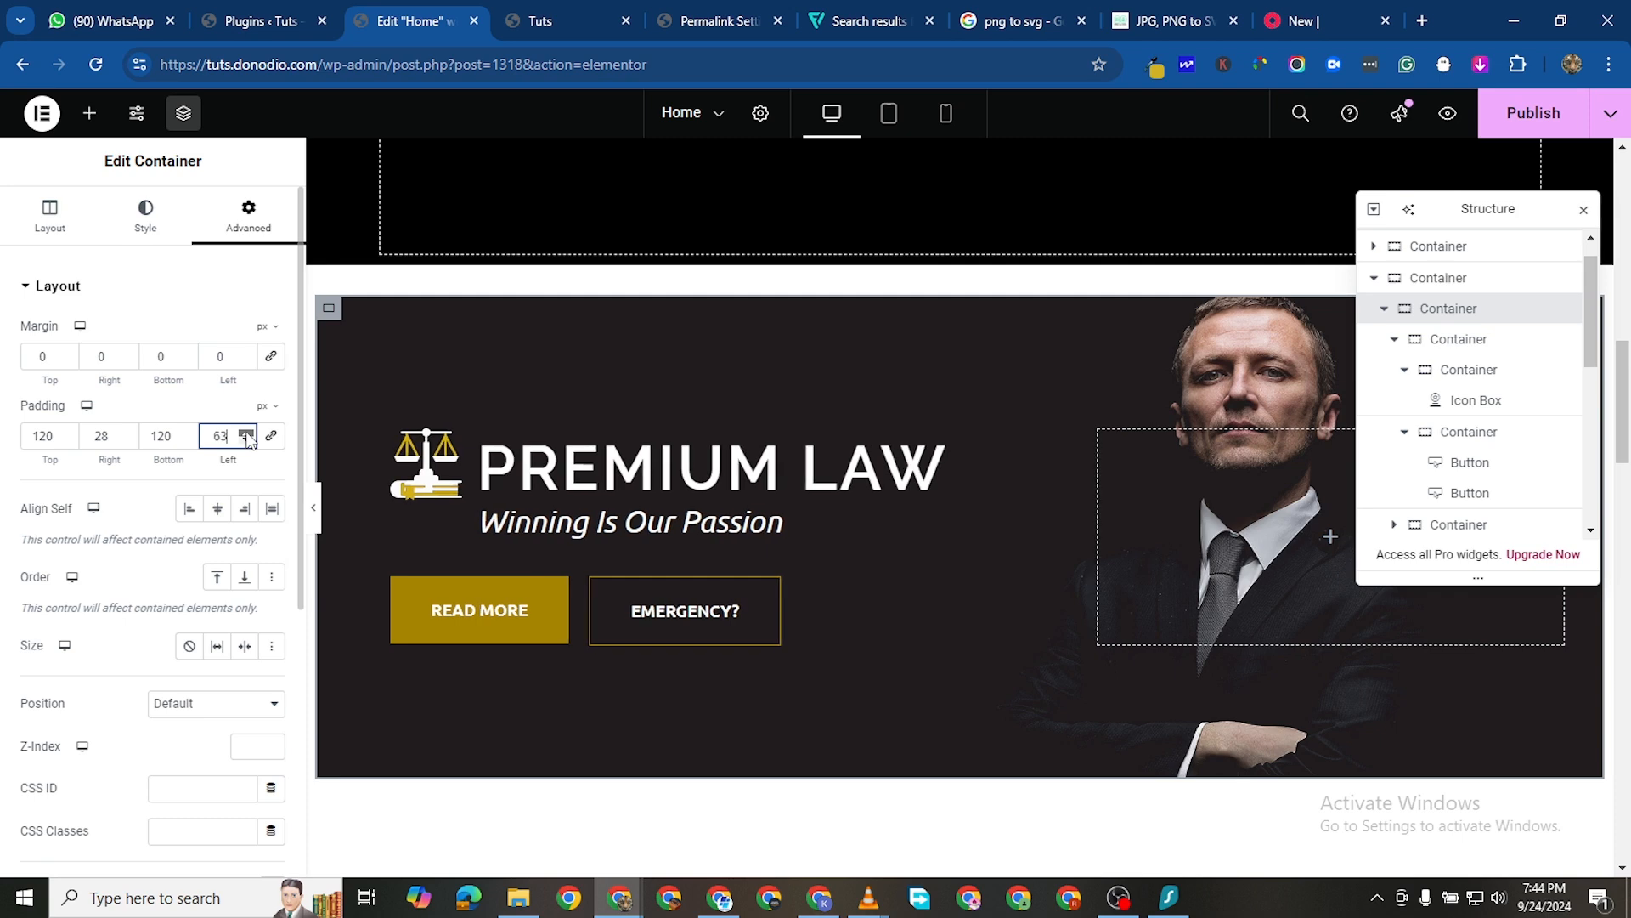
left_click(246, 433)
left_click(246, 433)
left_click(246, 432)
left_click(246, 433)
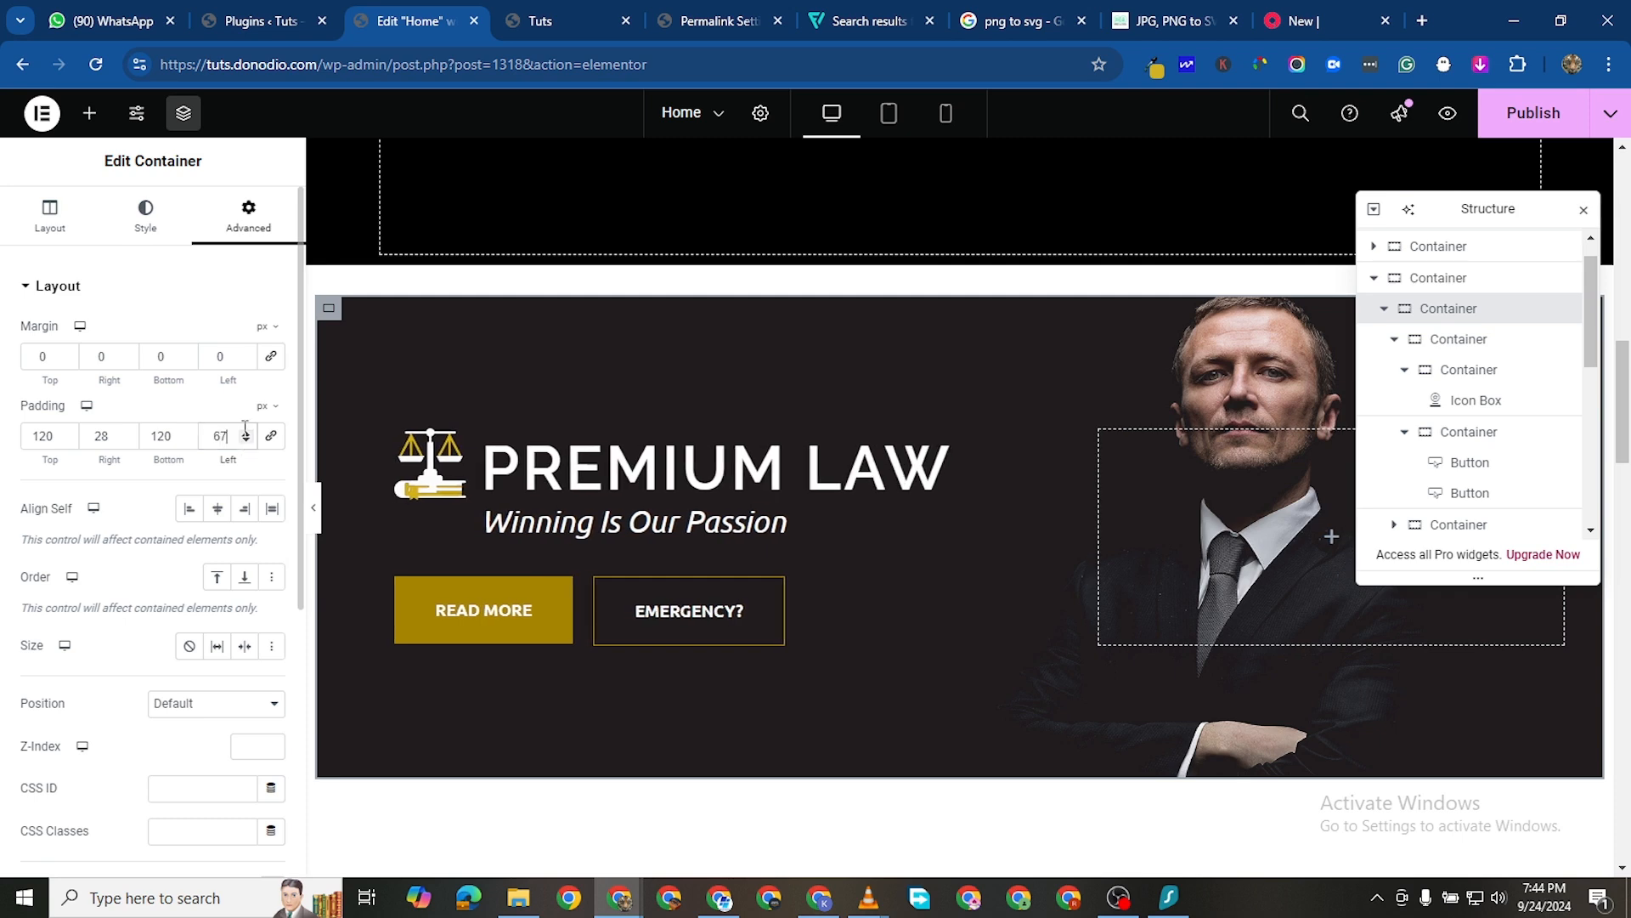
left_click(245, 432)
left_click(245, 433)
left_click(245, 433)
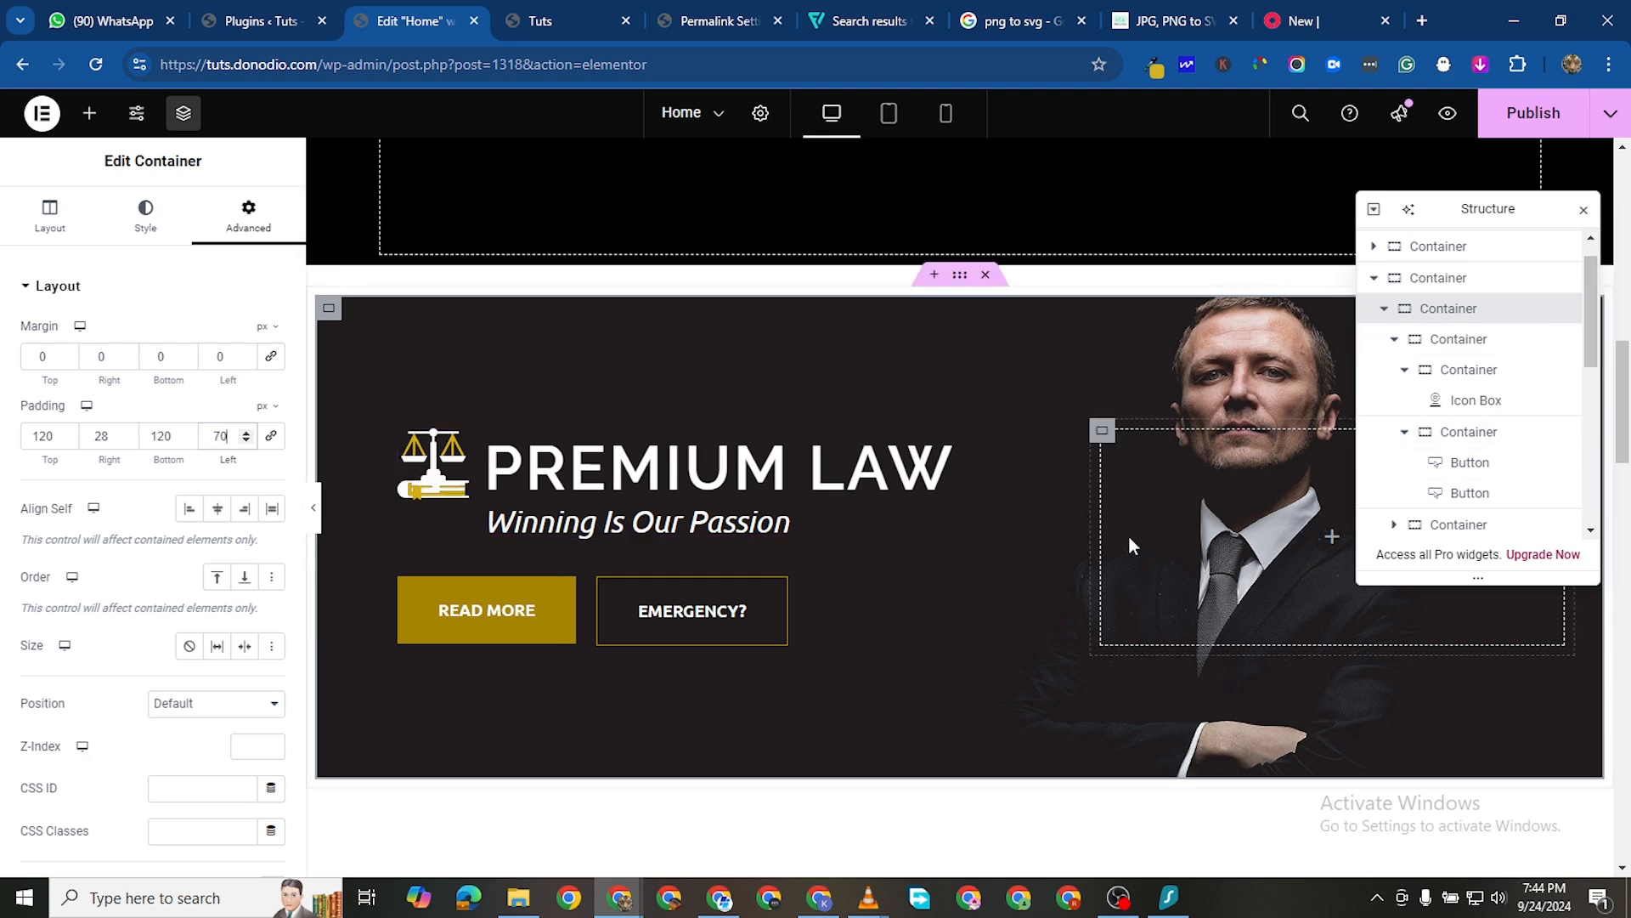
Set the hero background container's top and bottom padding to 150 px
scroll(972, 660, "up", 1)
left_click(1536, 113)
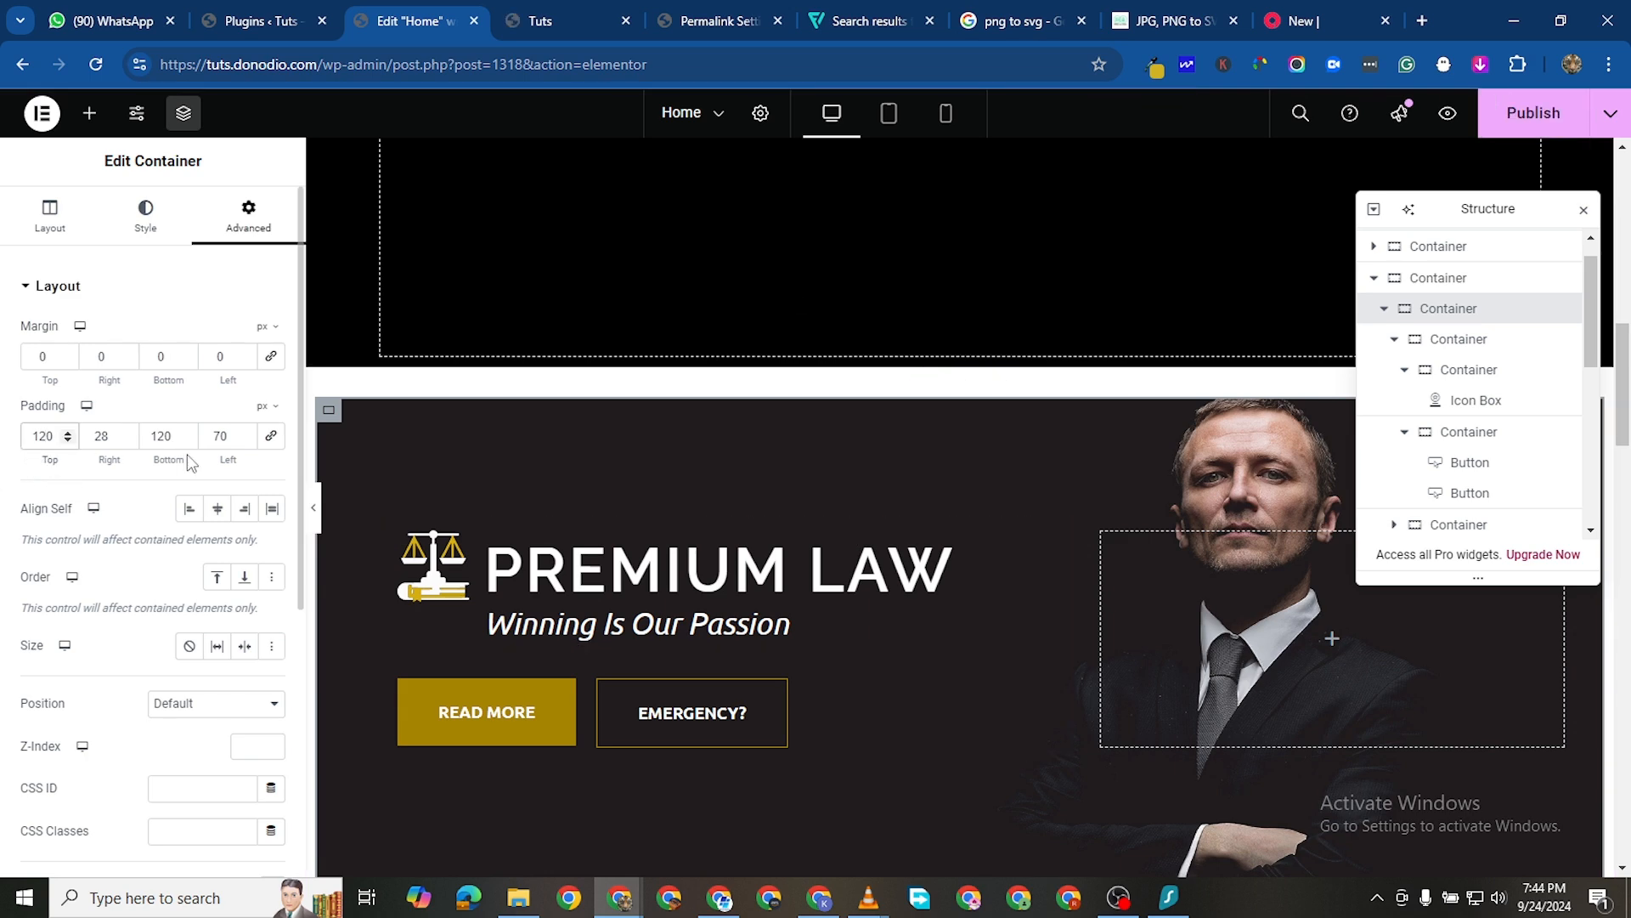
left_click_drag(187, 458, 587, 590)
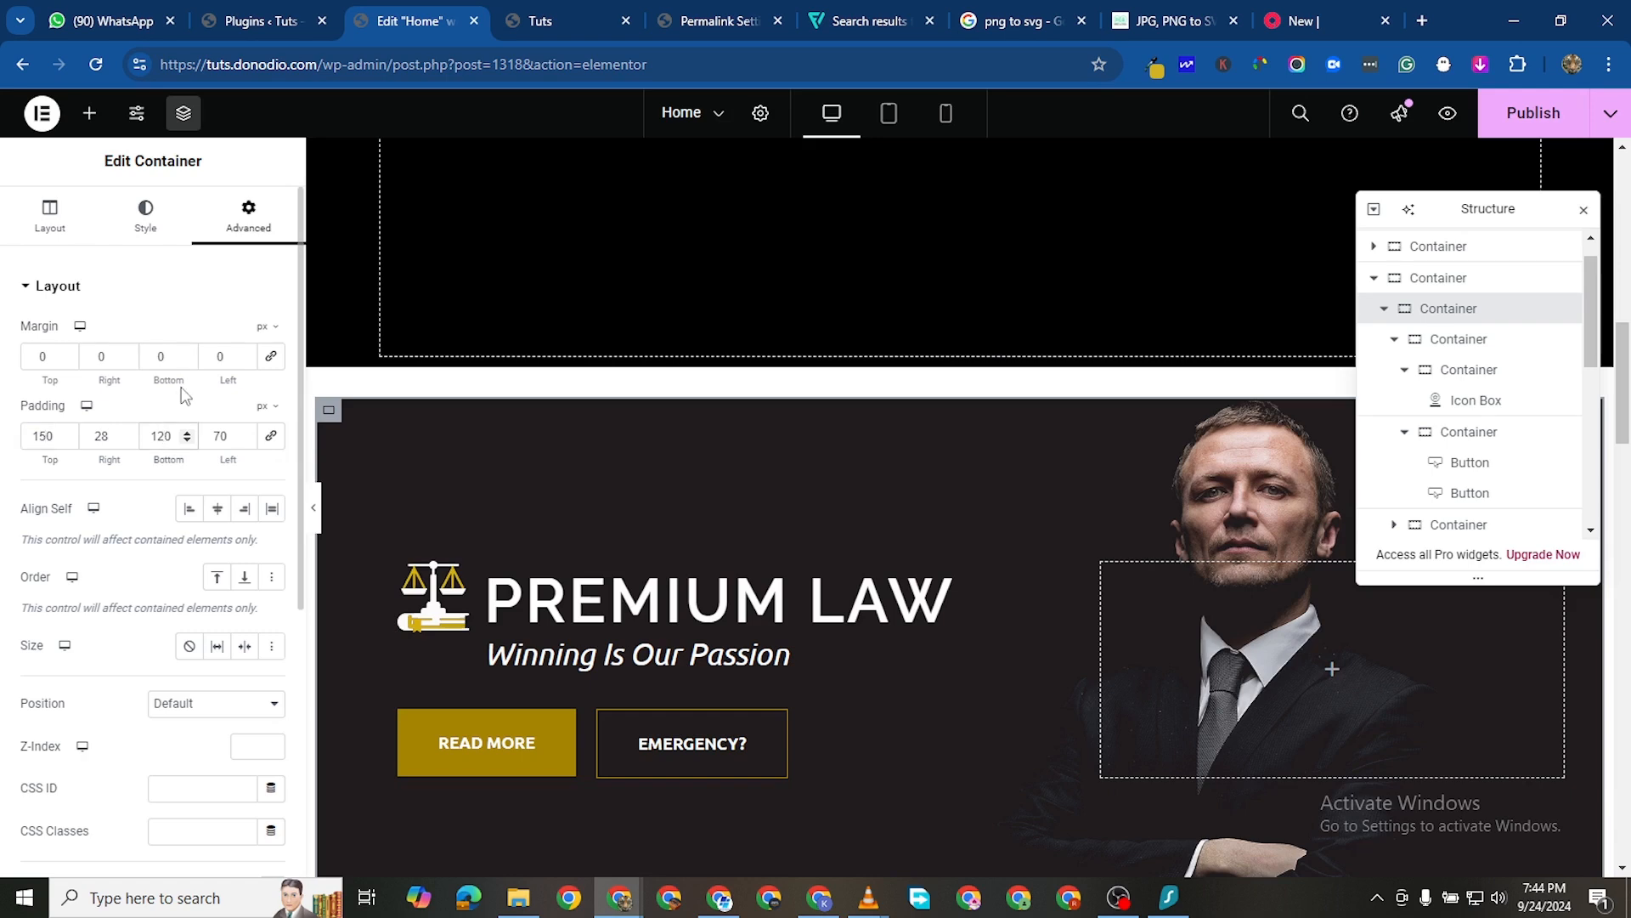
key("BackSpace")
type("5")
scroll(1087, 513, "down", 3)
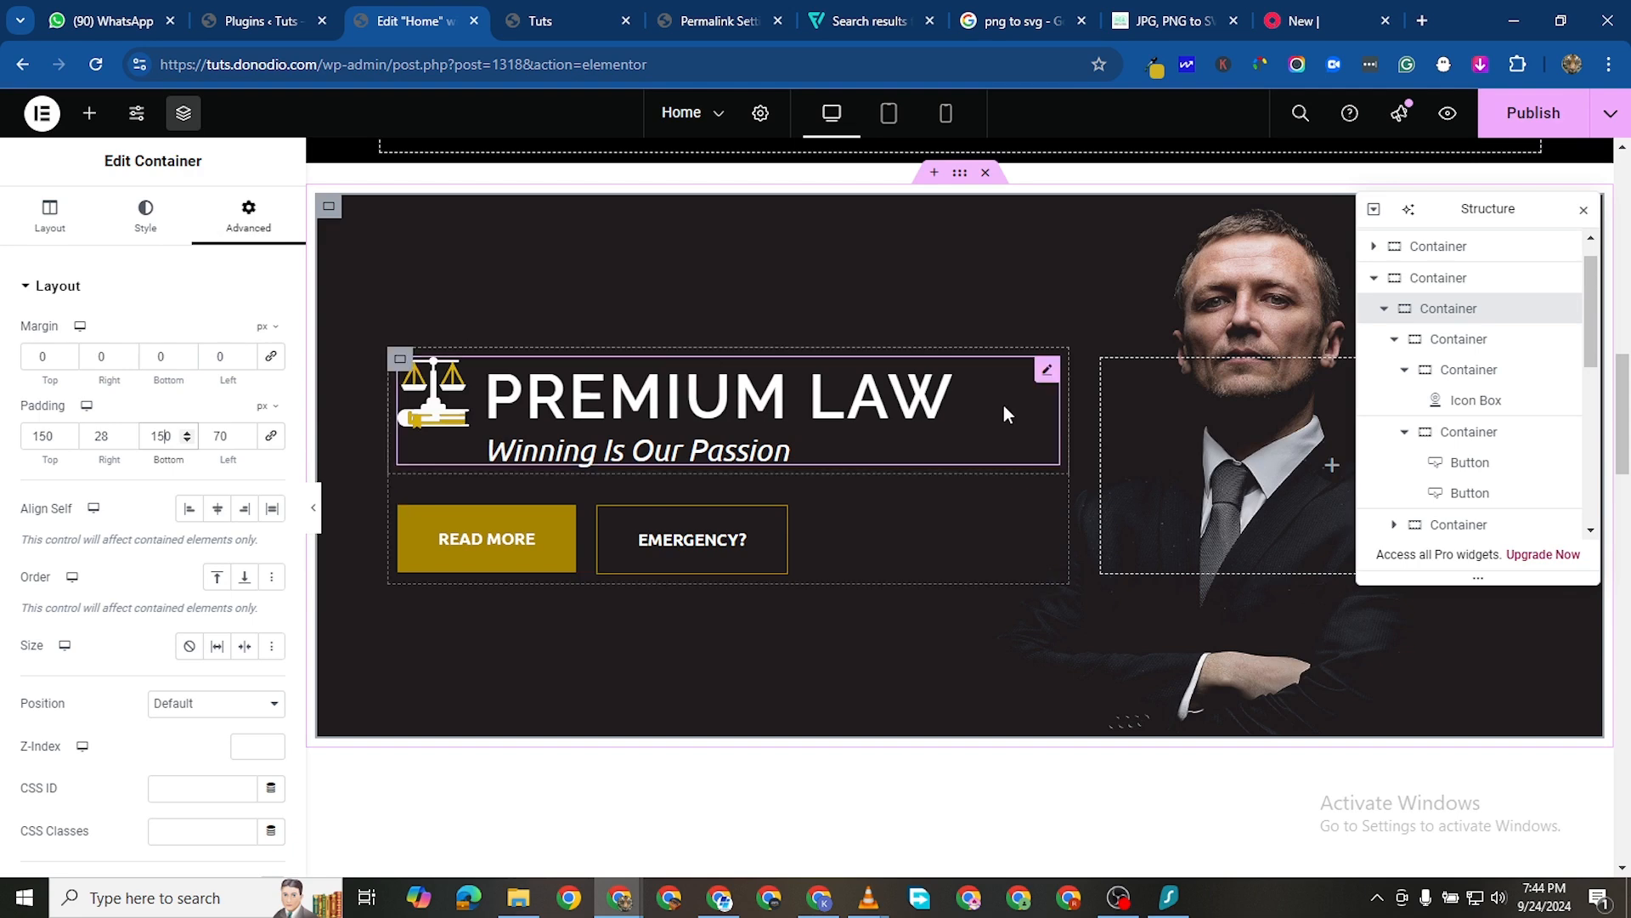
Set the minimum height of the black container above the hero to 600 px and publish the page
scroll(1002, 407, "up", 7)
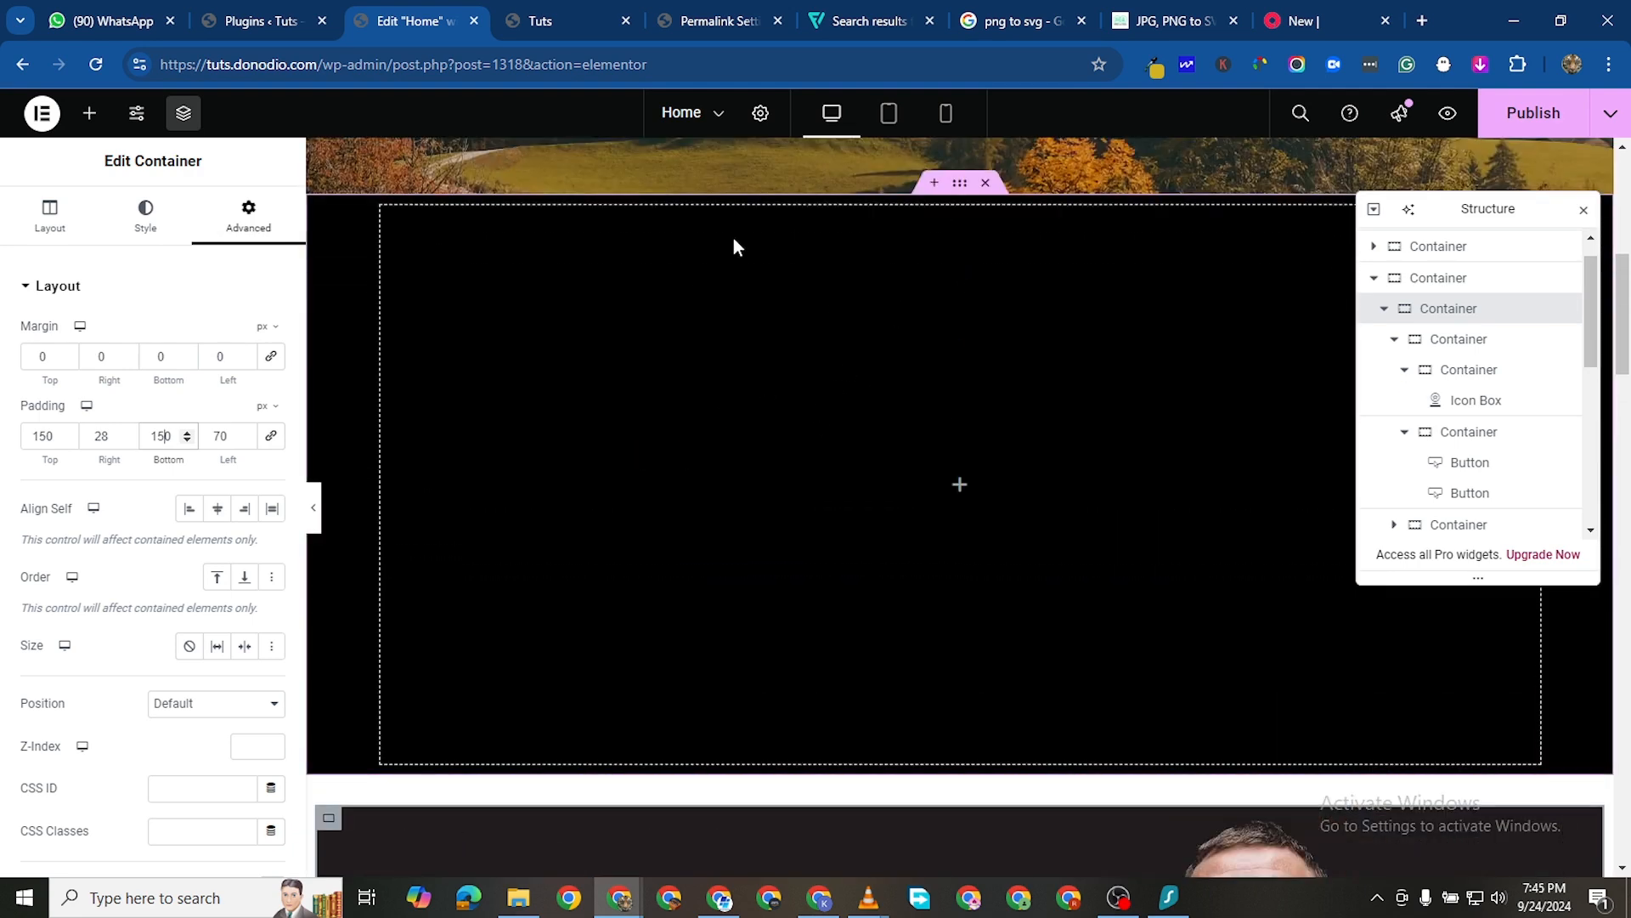
left_click(374, 330)
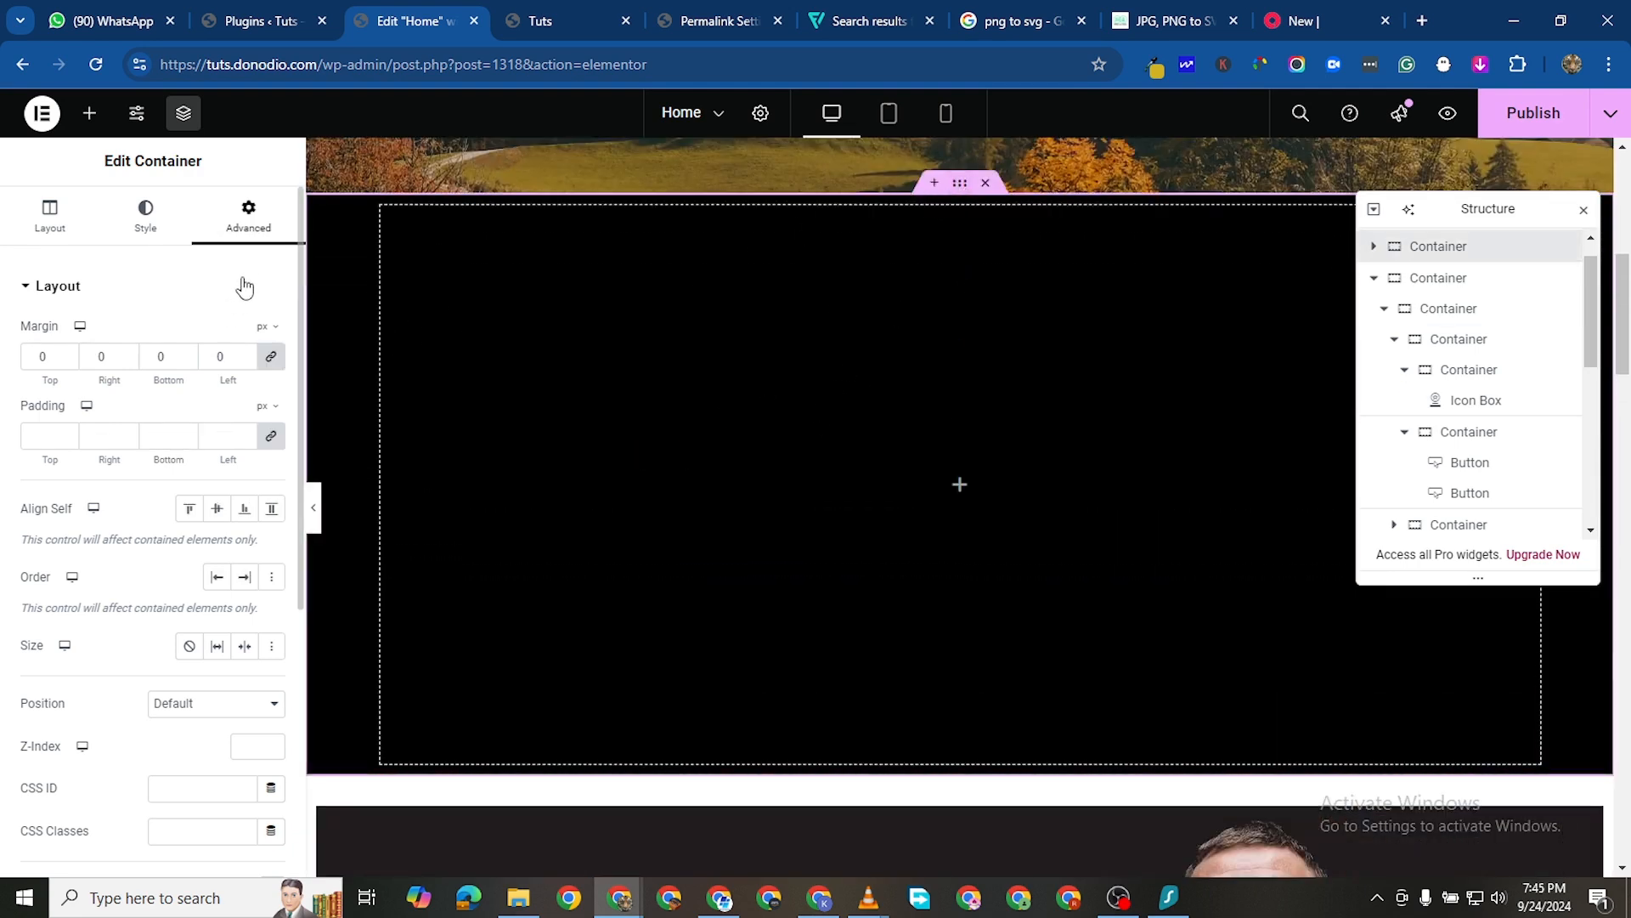
left_click(49, 223)
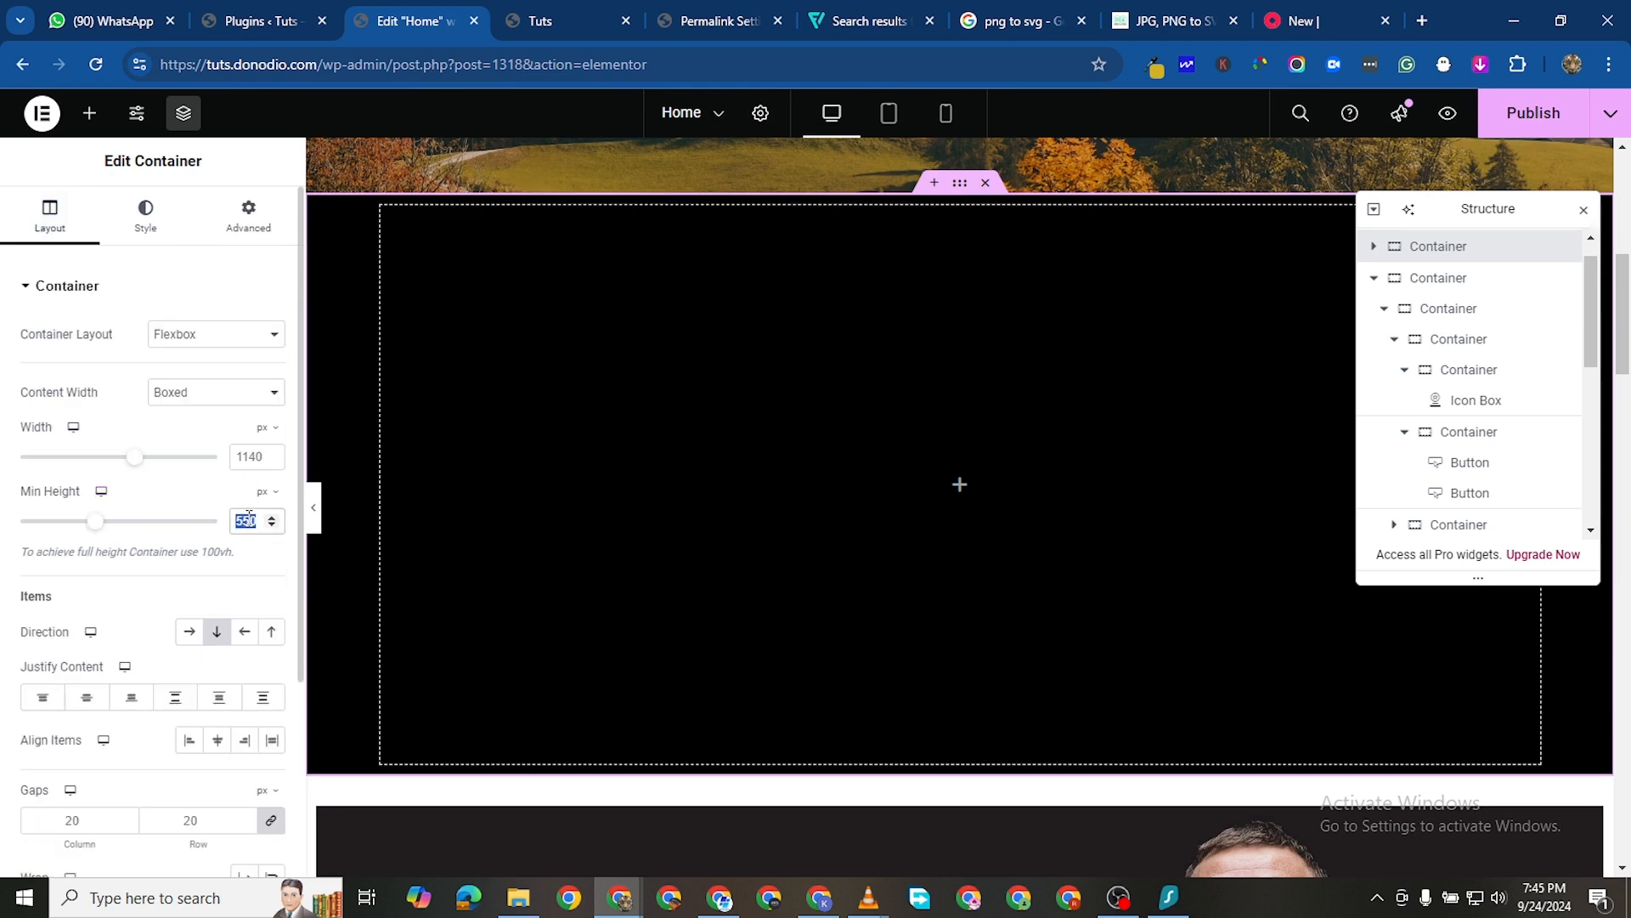
type("600")
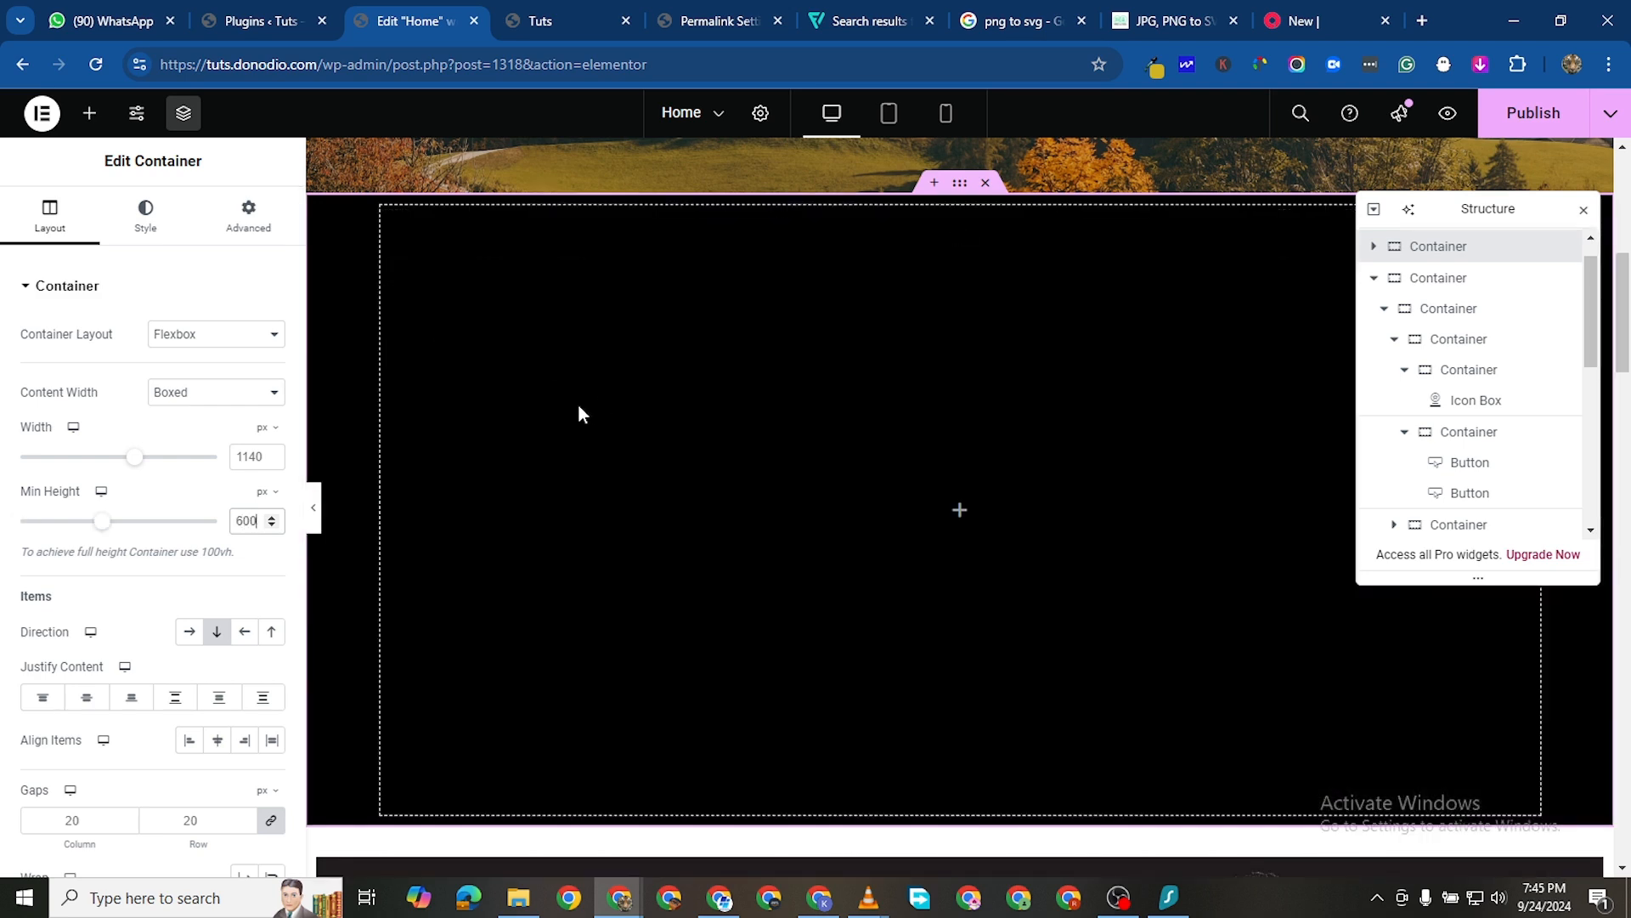
scroll(756, 479, "down", 3)
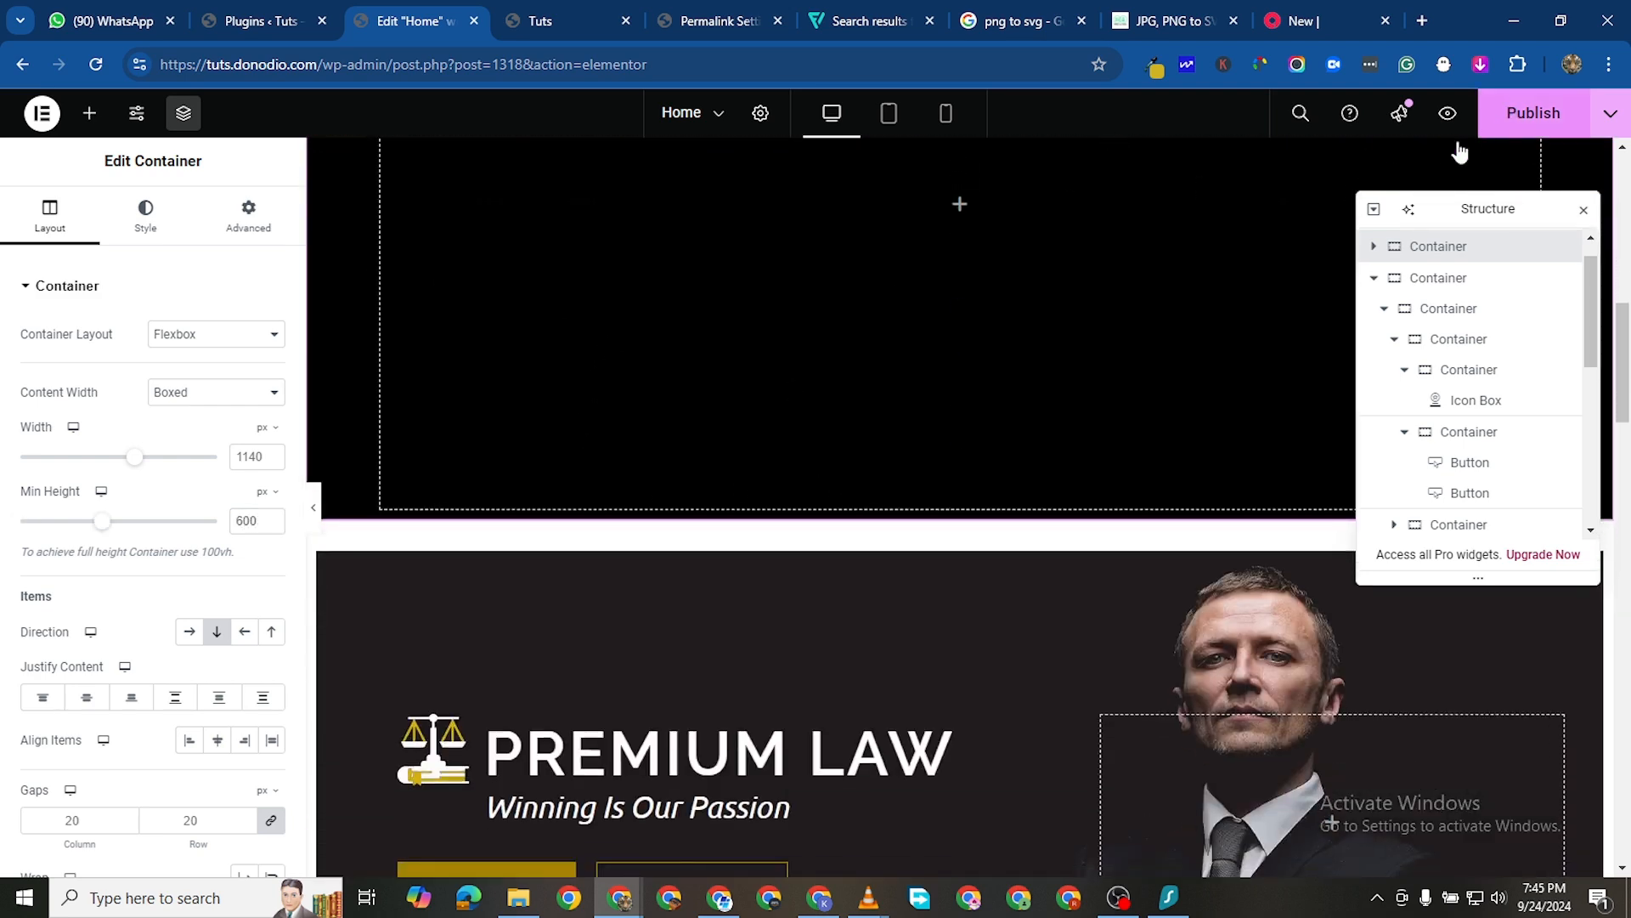
left_click(1509, 113)
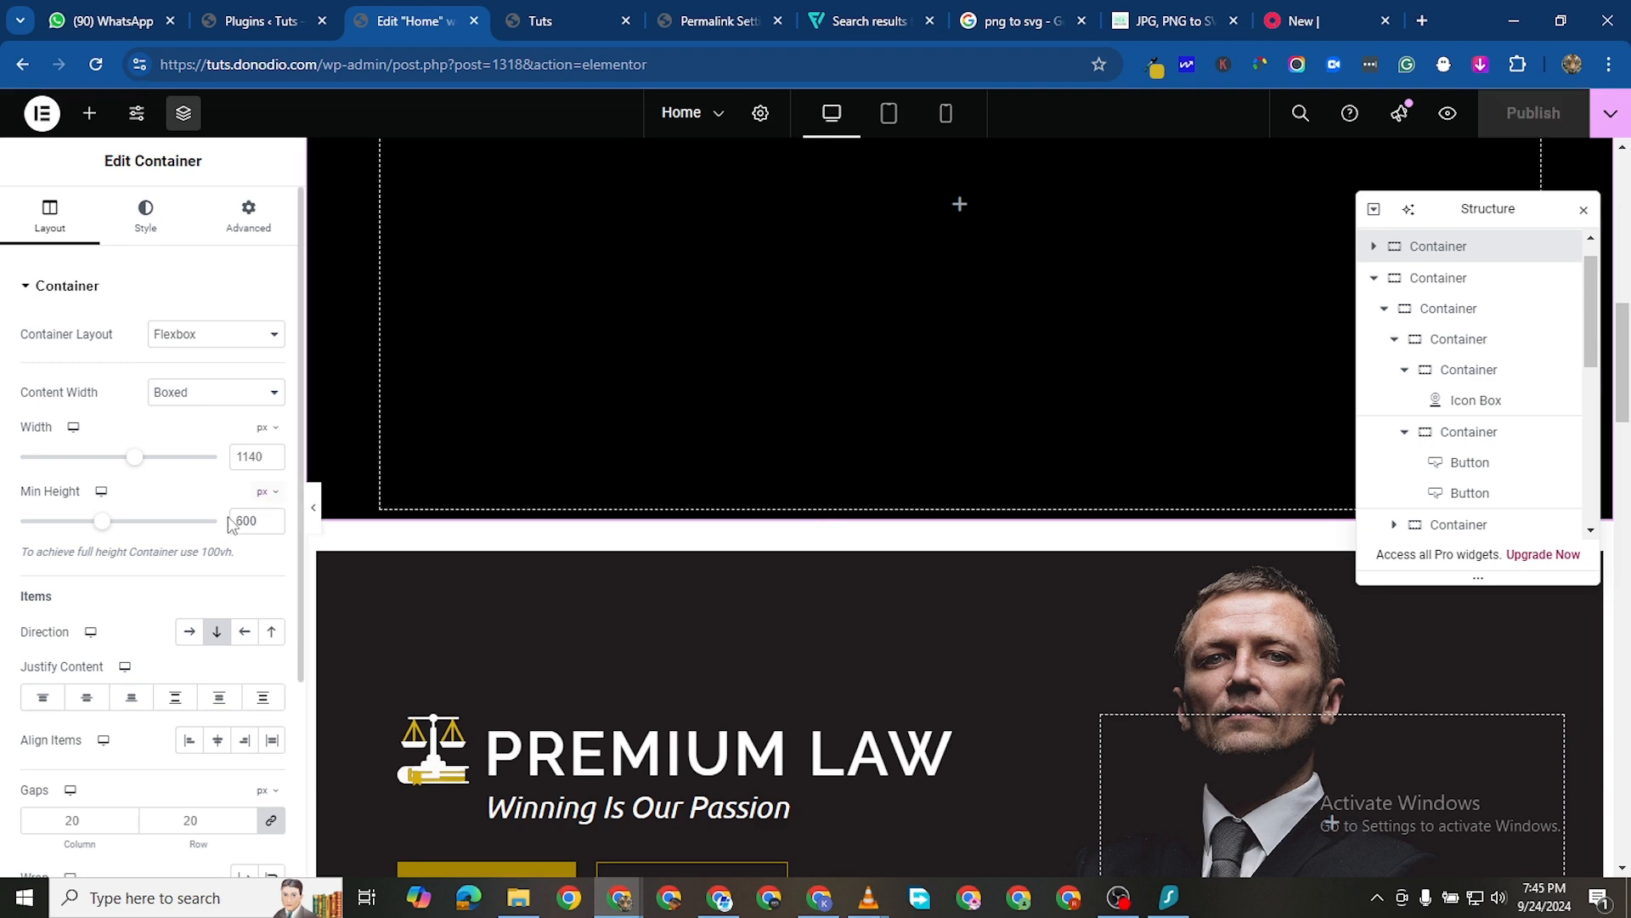
Set the hero background container's top and bottom padding to 175 px and publish the page
scroll(833, 579, "down", 2)
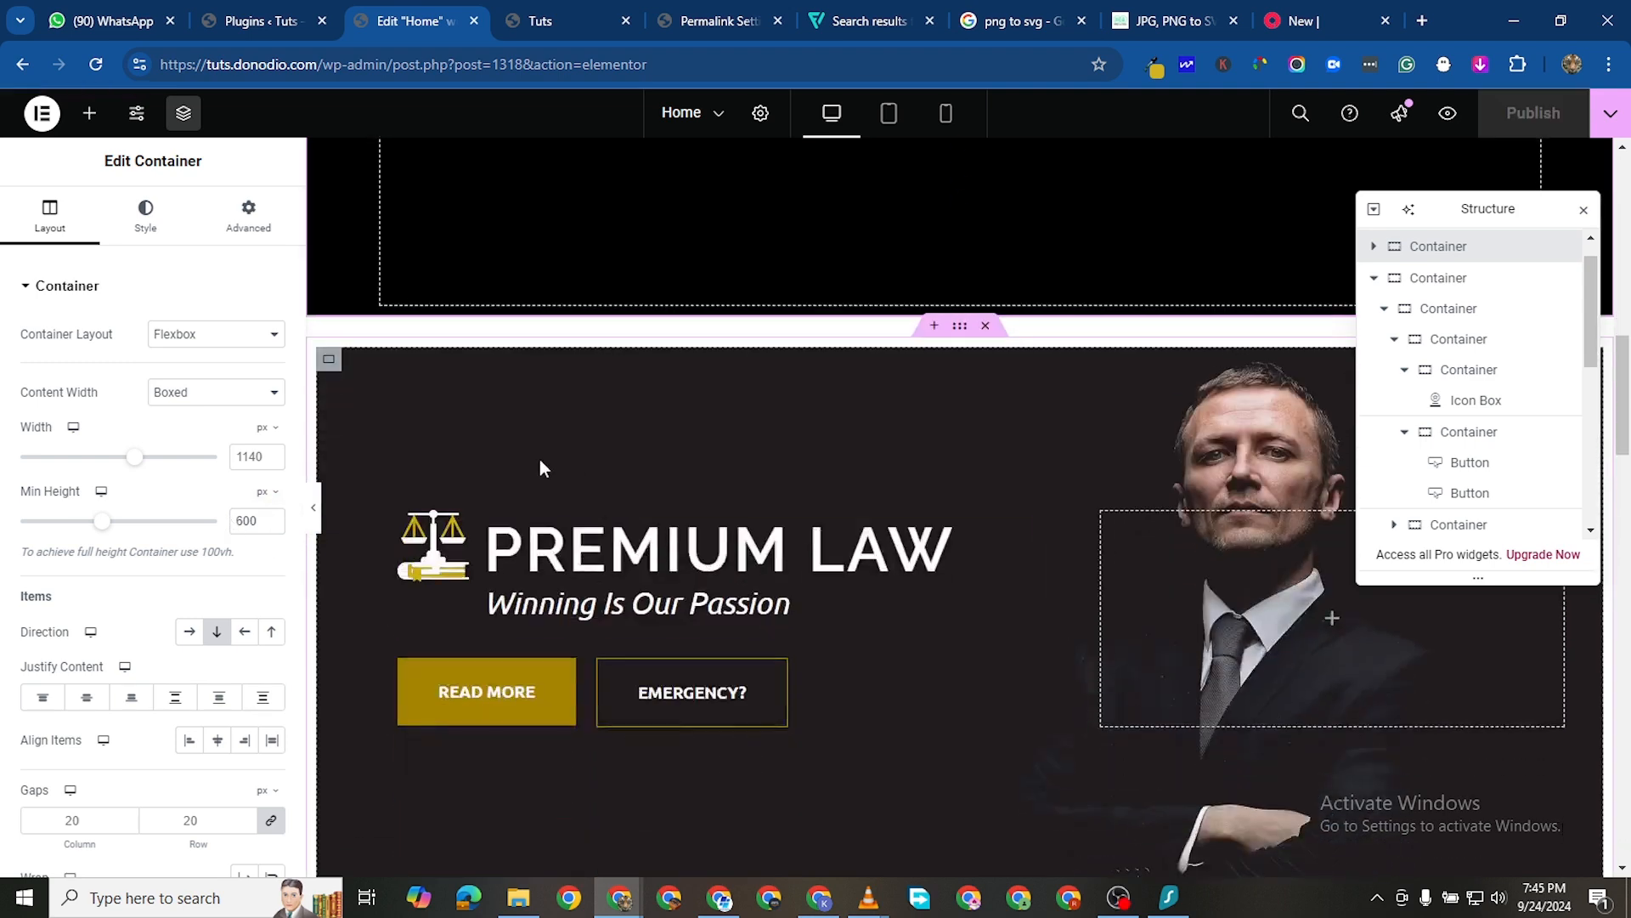
left_click(329, 359)
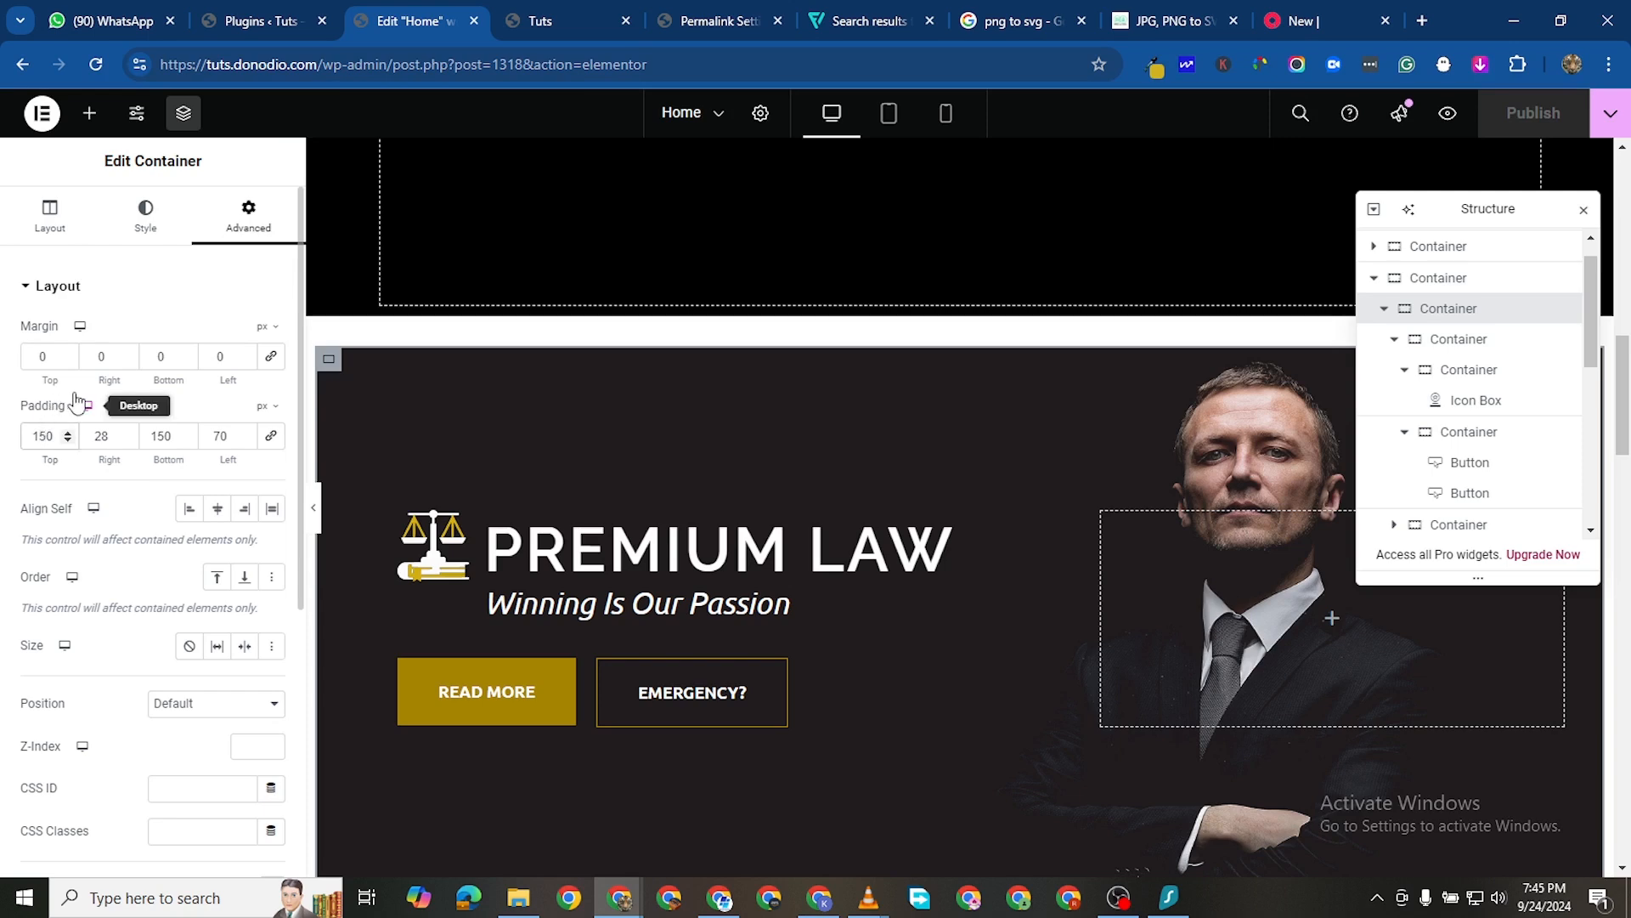
key("Up")
key("Up")
key("Up")
key("Up")
key("Up")
key("Up")
key("Up")
key("Up")
key("Up")
key("Up")
key("Up")
key("Up")
key("Up")
key("Up")
key("Up")
key("Up")
key("Up")
key("Up")
key("Up")
key("Up")
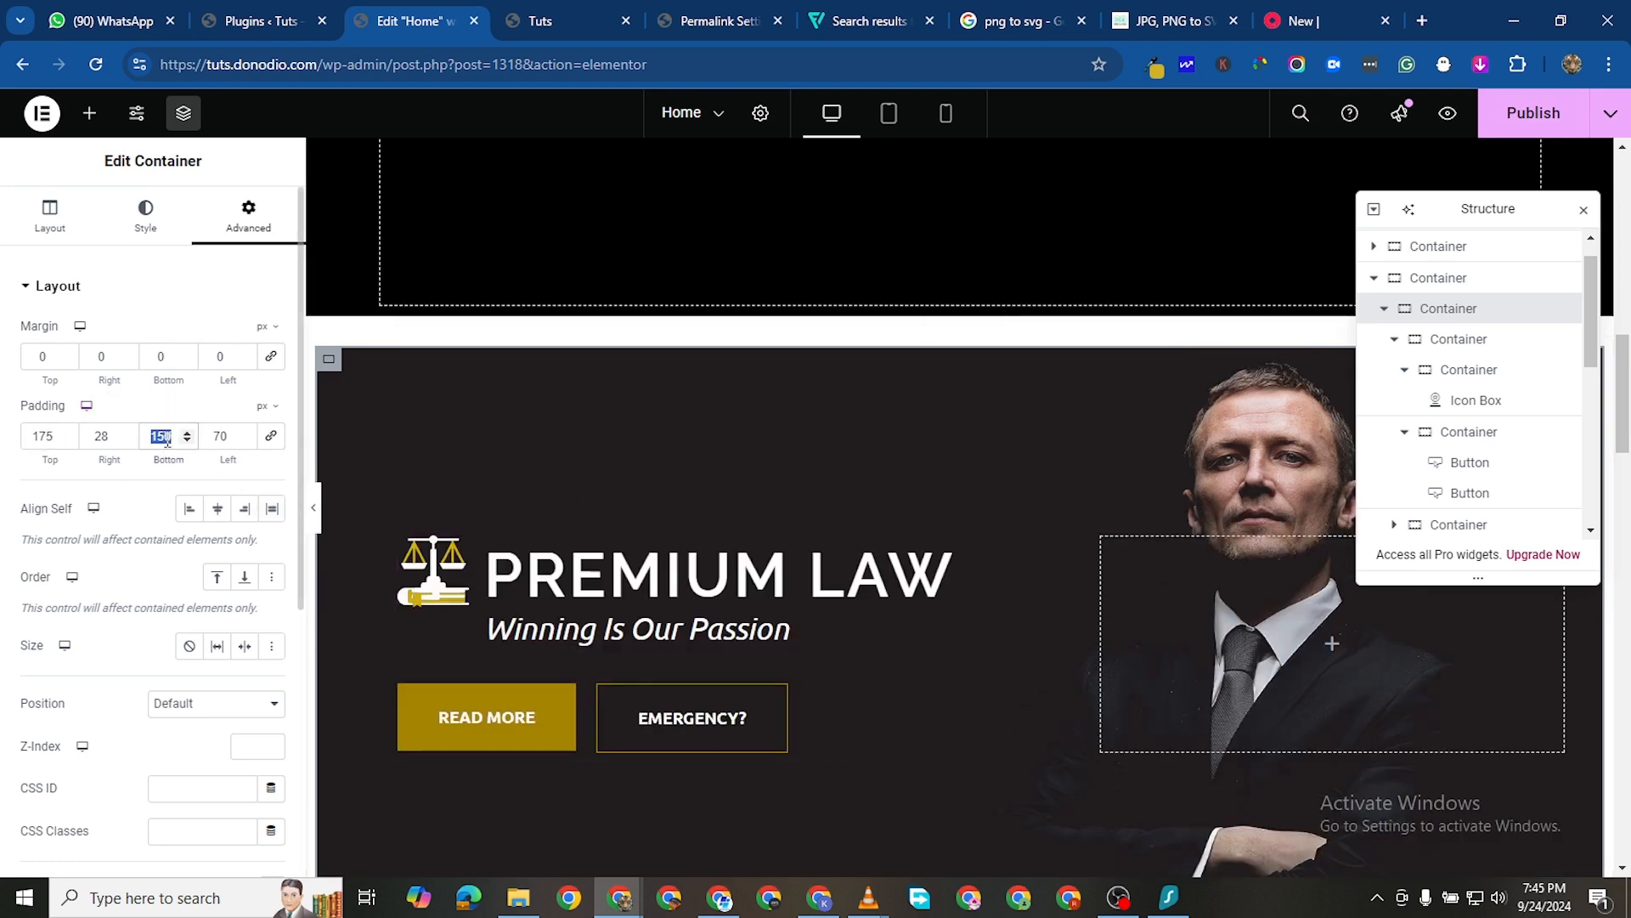
type("175")
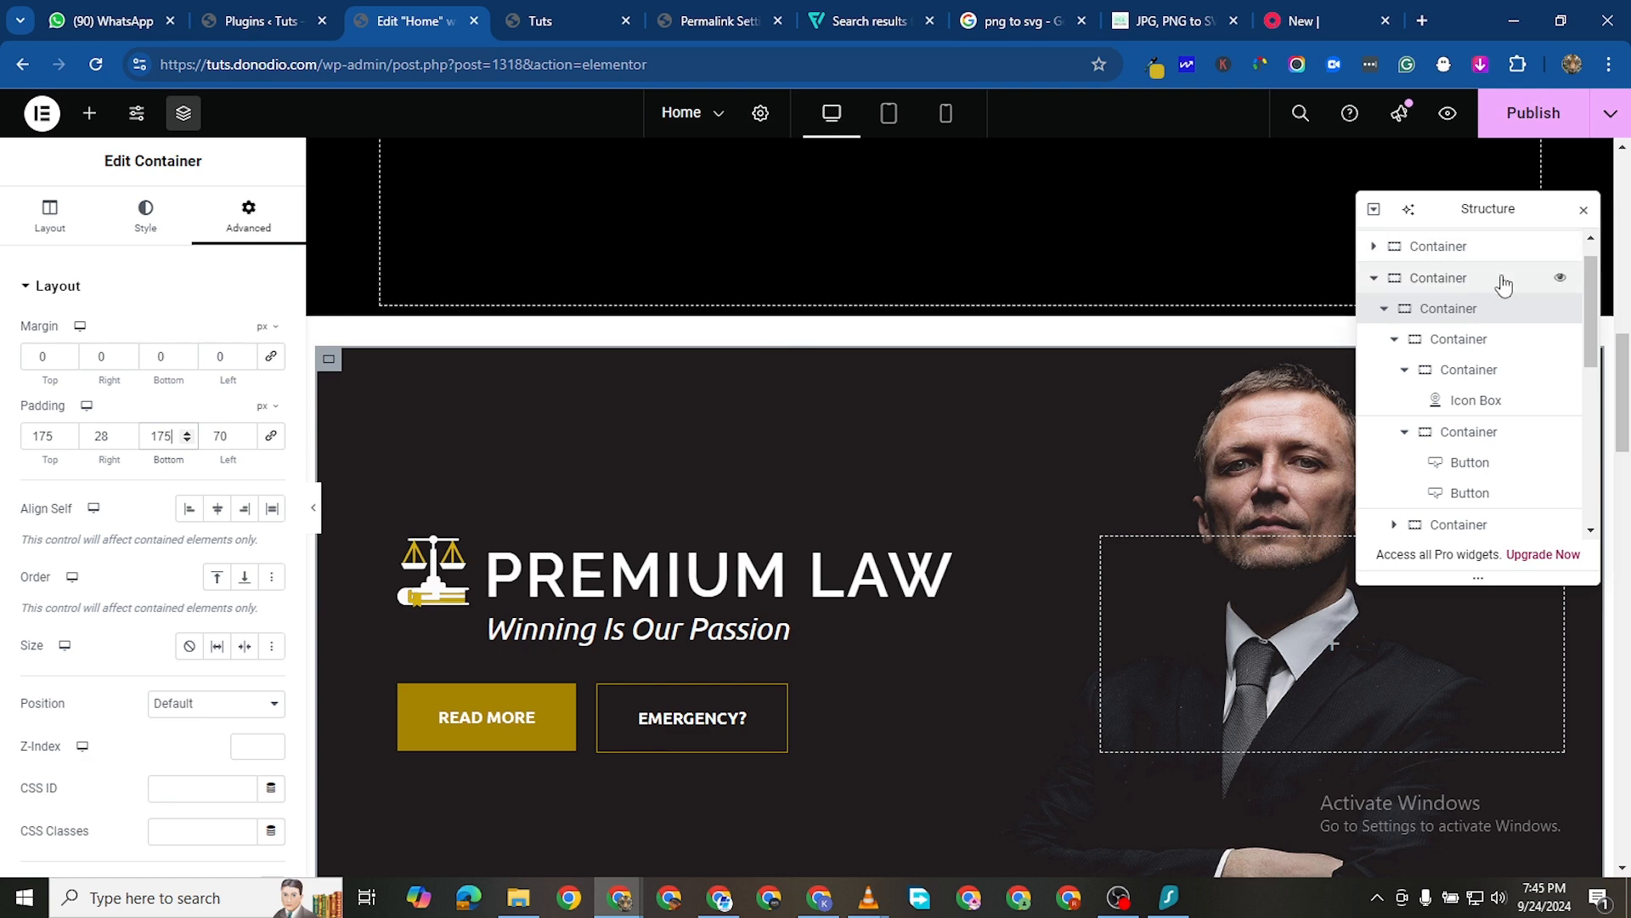
left_click(1542, 112)
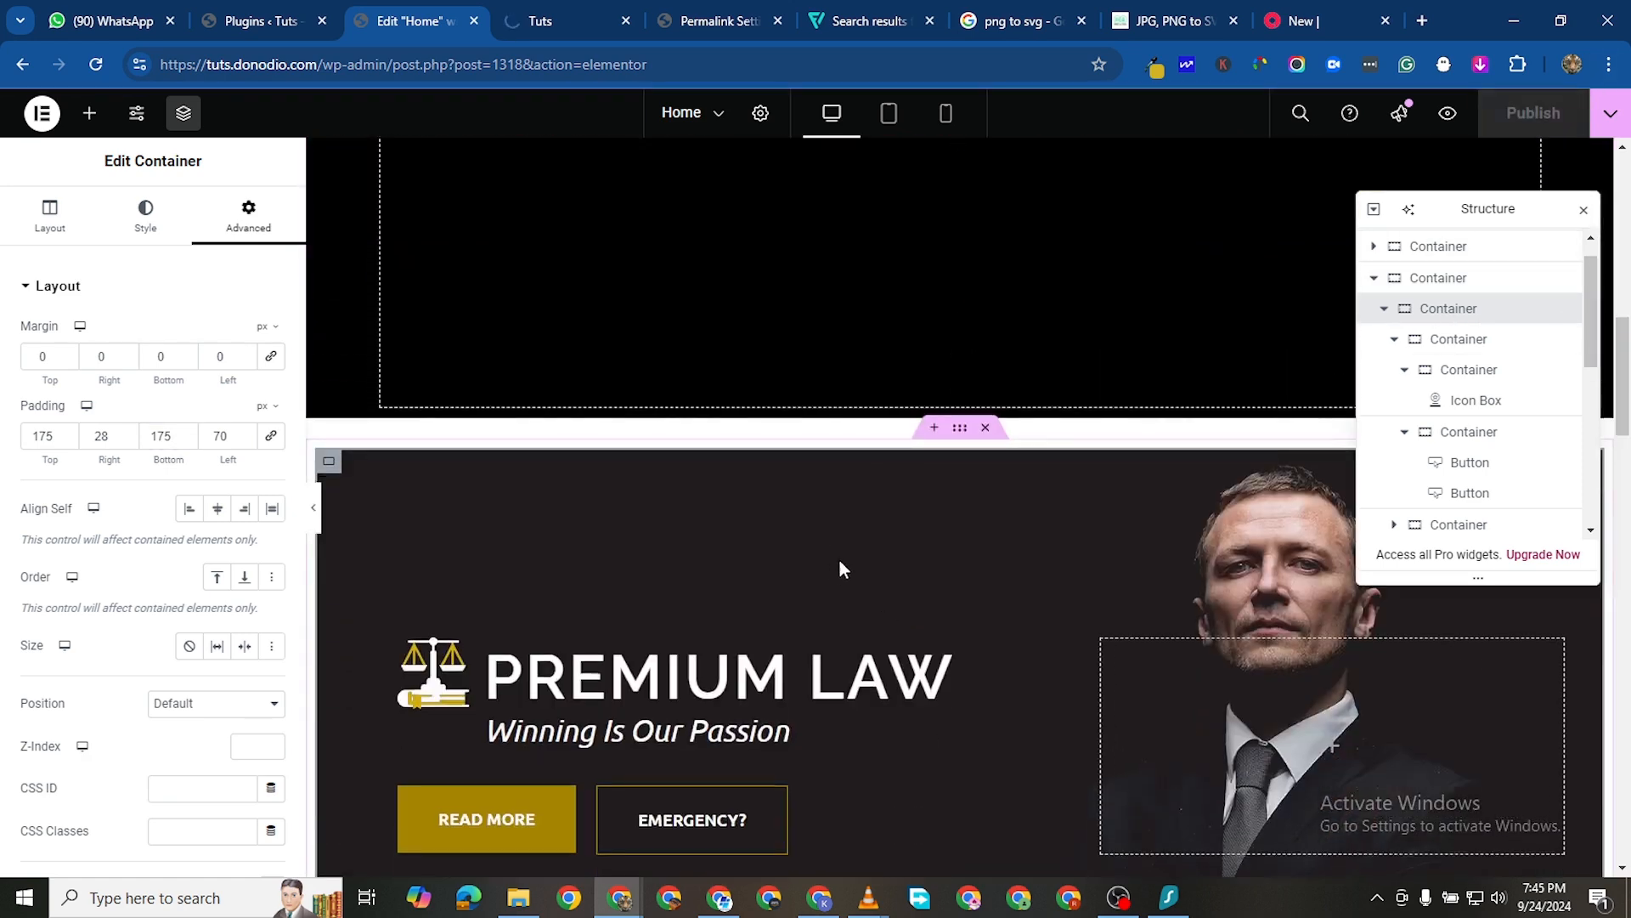
Set the hero's outer container top margin to -500 px so it overlaps the black container, and publish the page
left_click(959, 431)
left_click(242, 219)
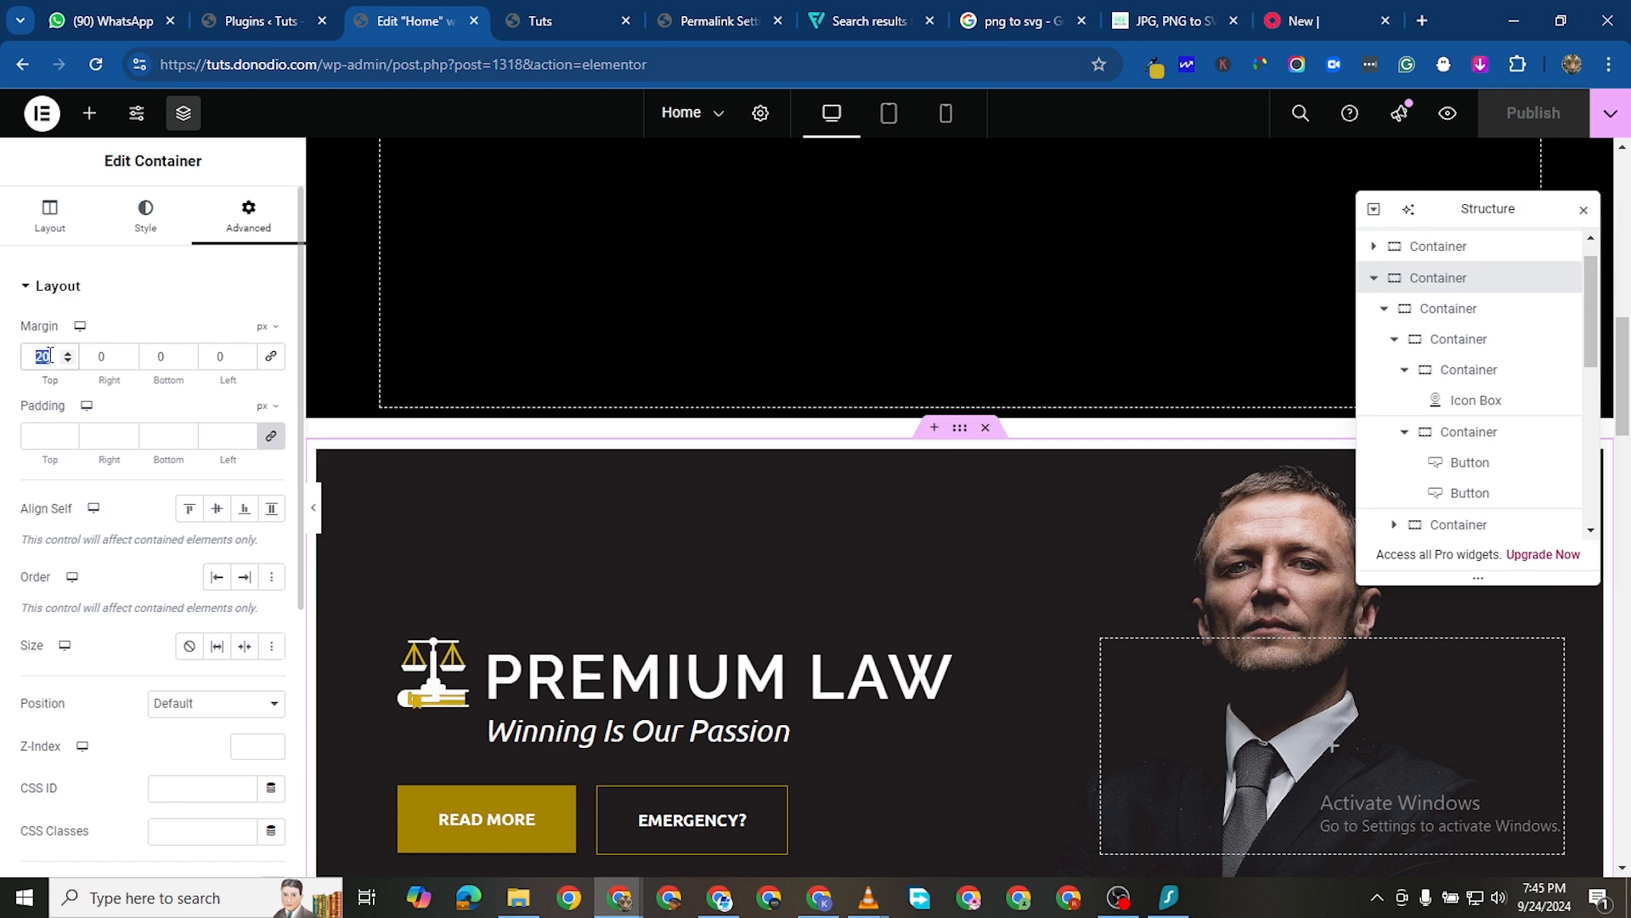
type("500")
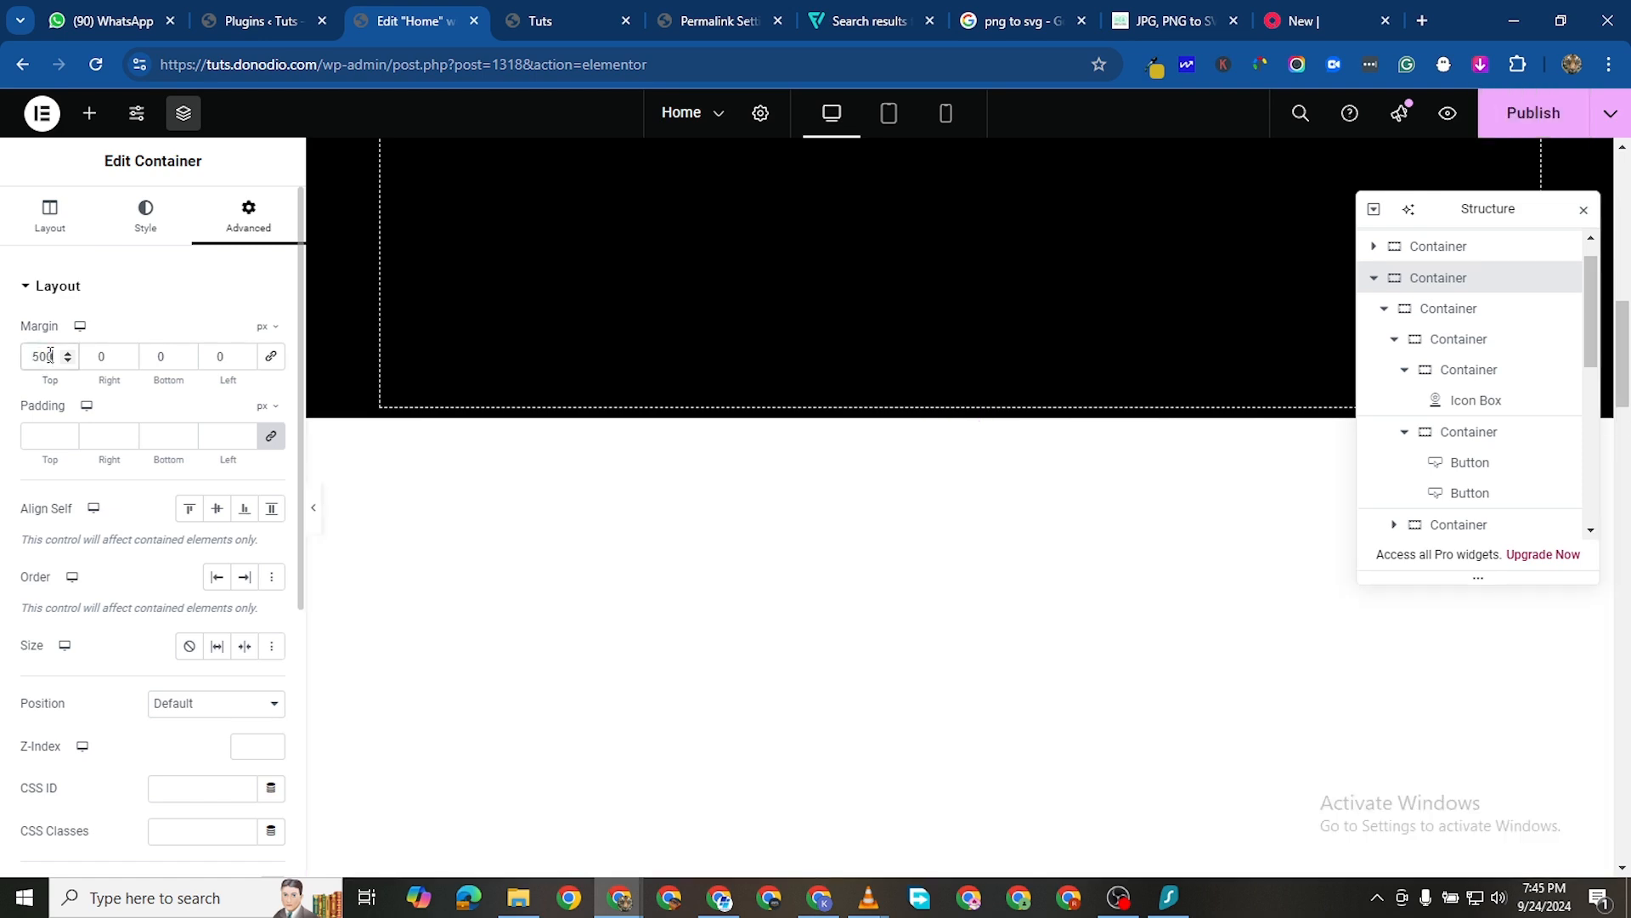
type("-")
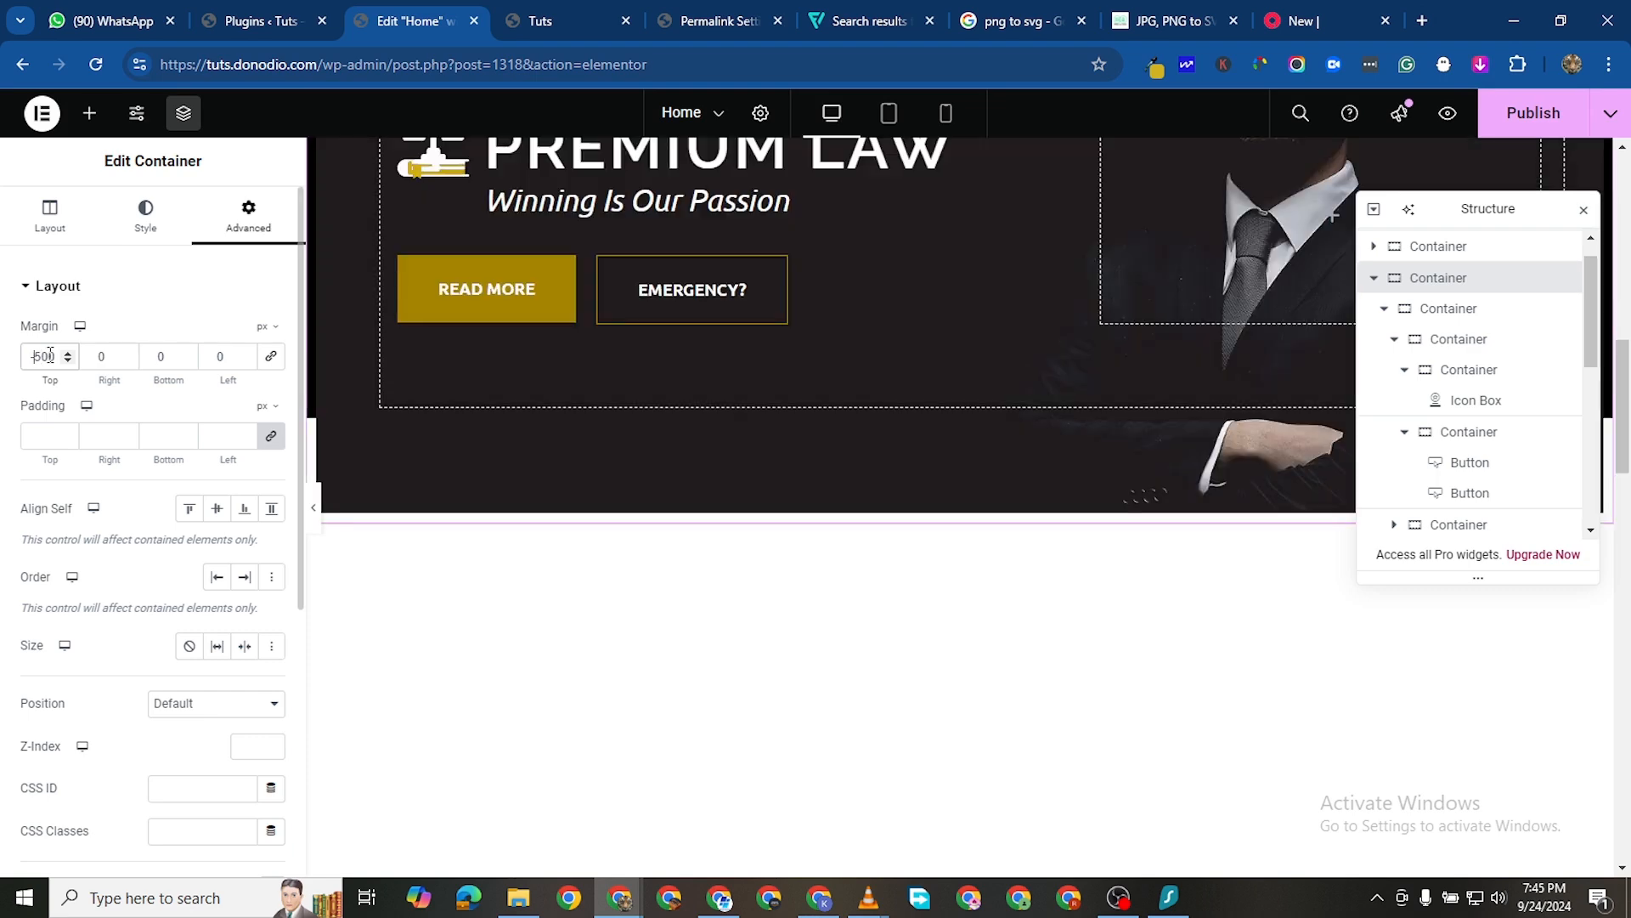
scroll(1016, 419, "up", 3)
scroll(890, 416, "up", 1)
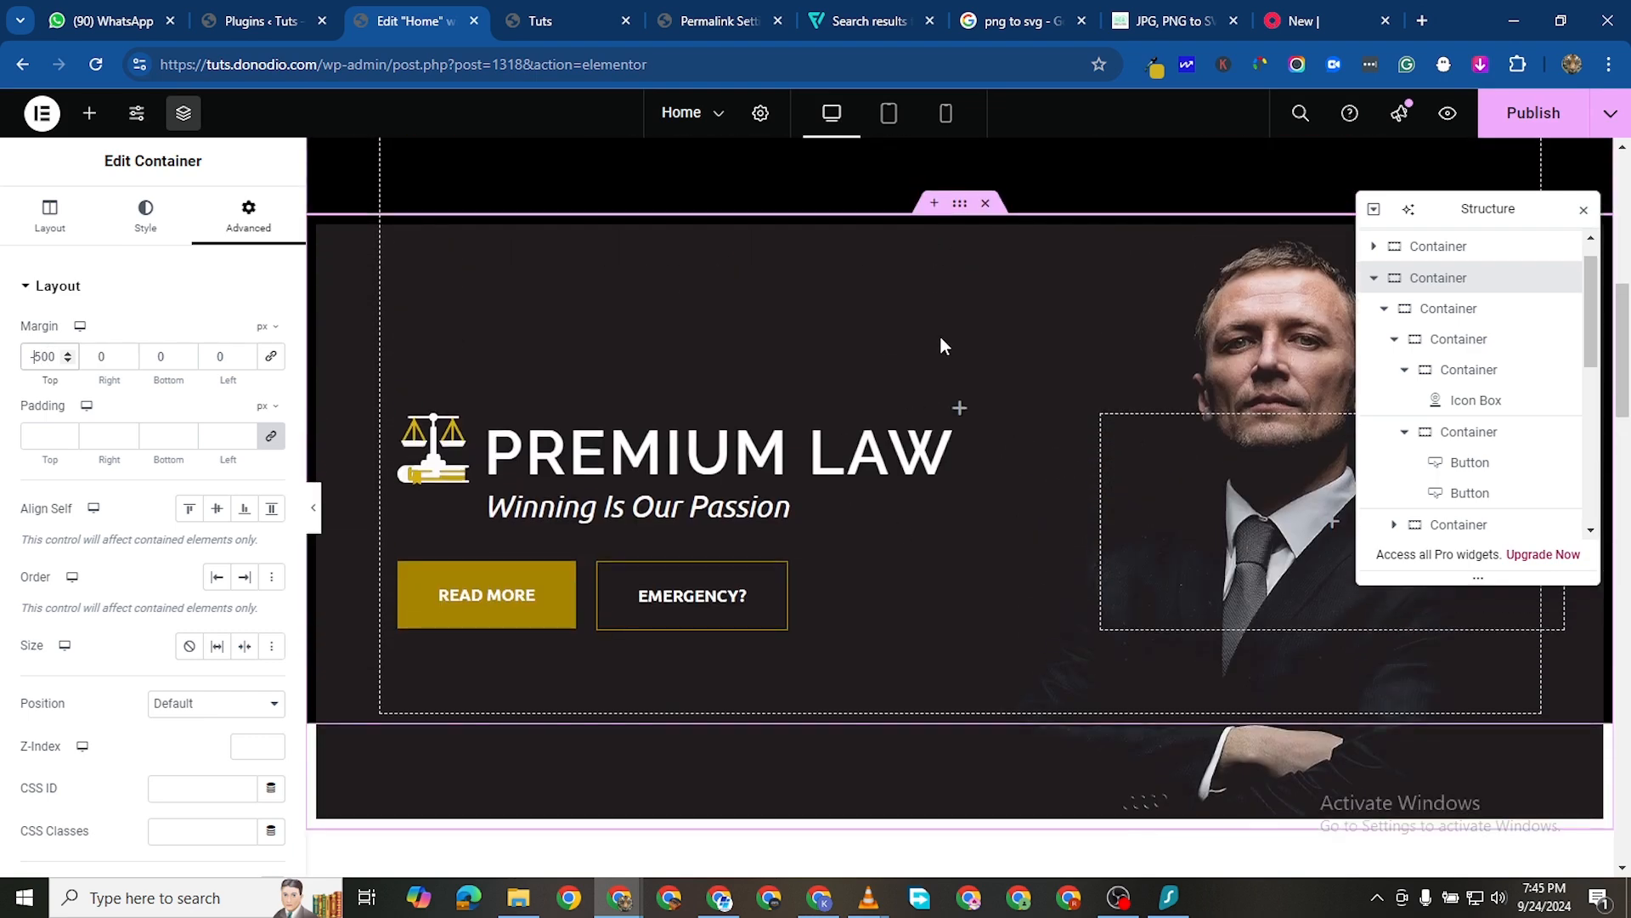
scroll(901, 322, "down", 1)
scroll(930, 284, "up", 1)
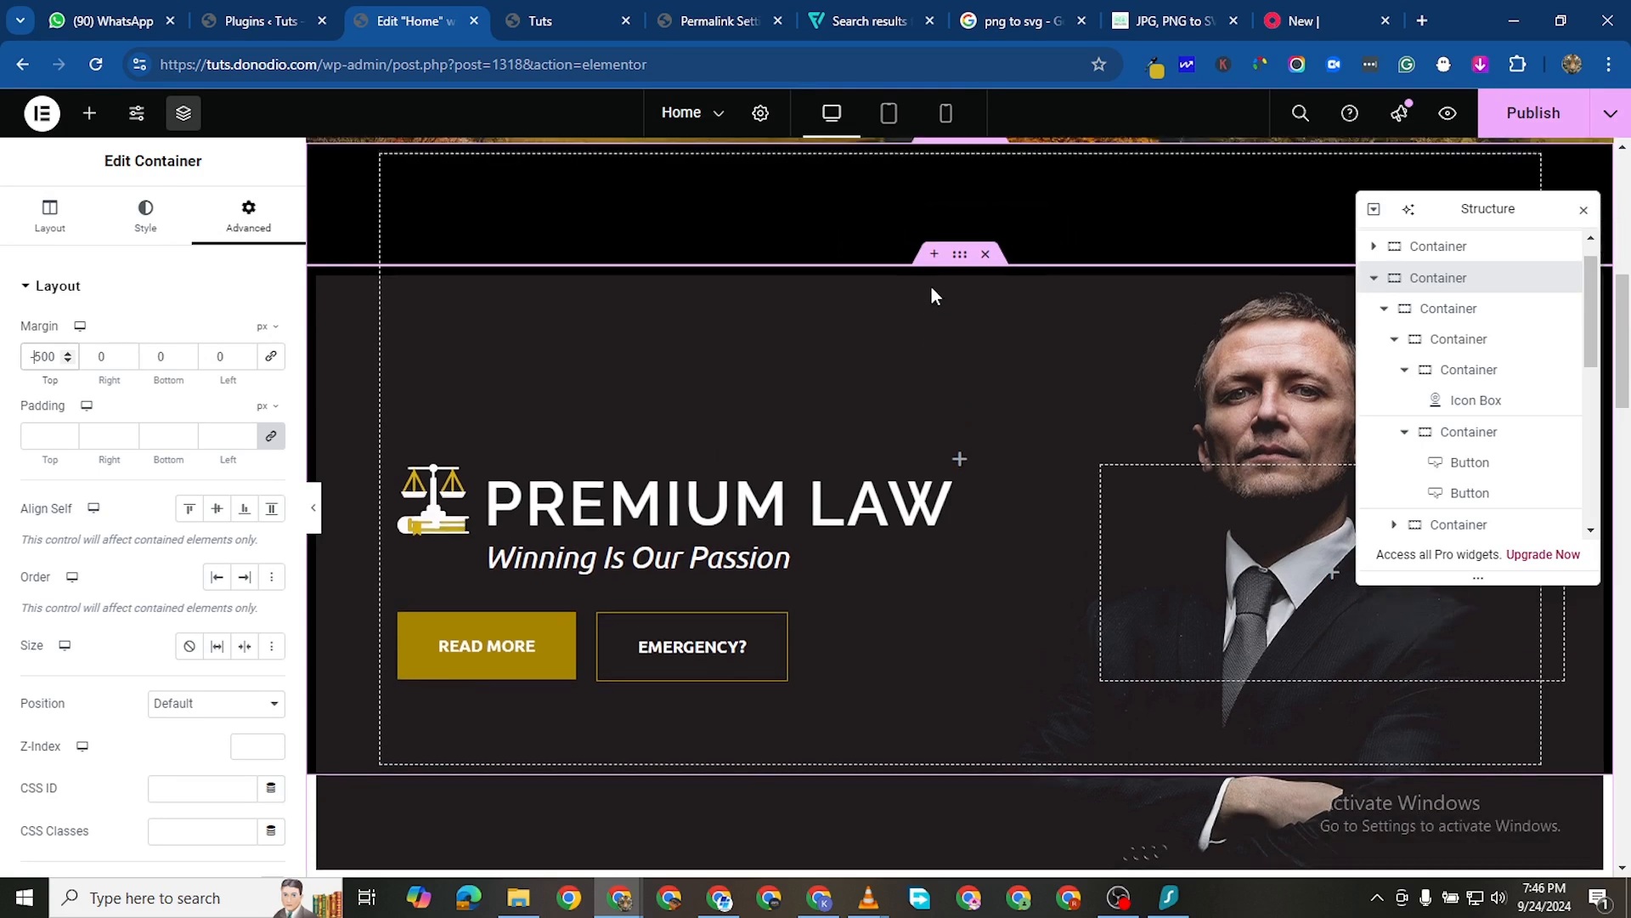
scroll(996, 422, "down", 2)
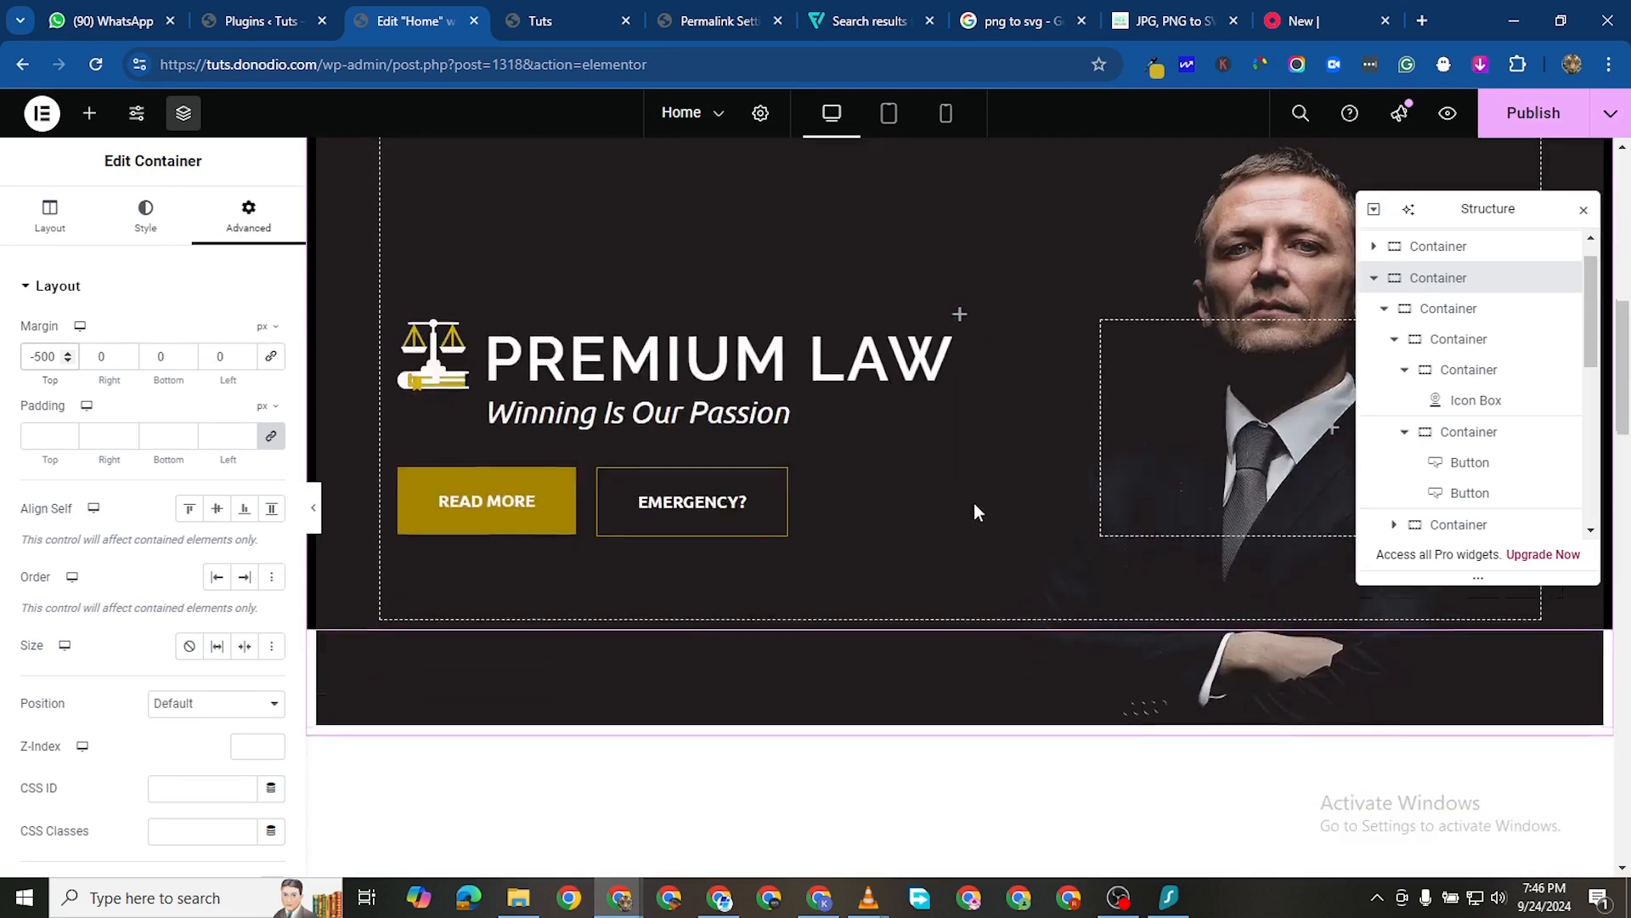
left_click(1529, 112)
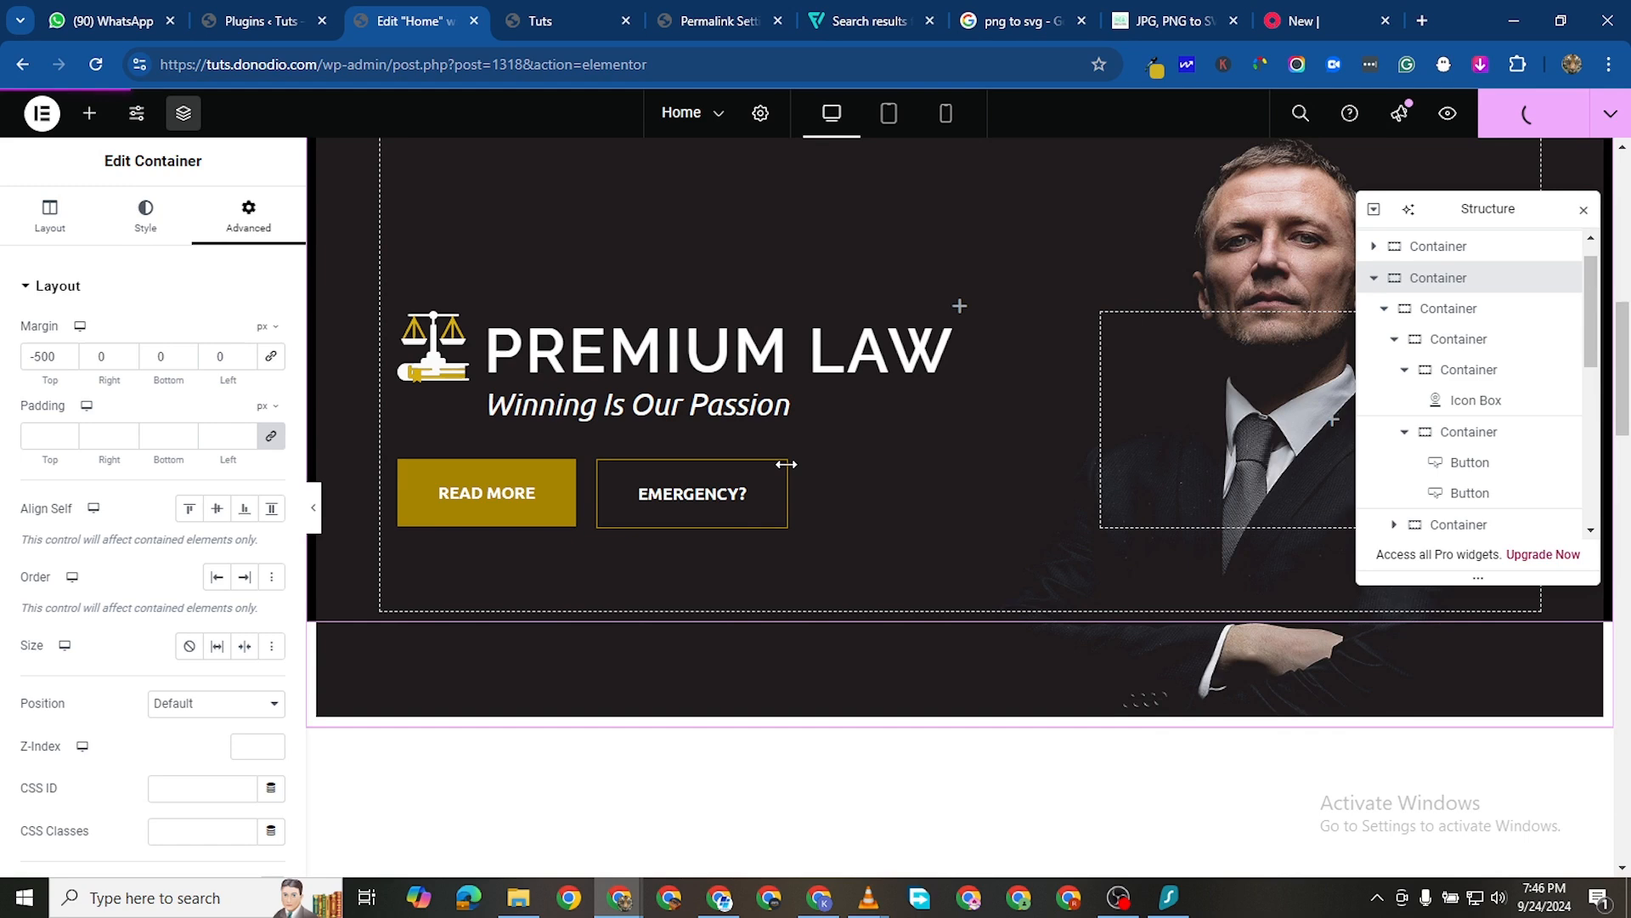
Examine the overlapping hero section and its button placement in the page preview and compare it with the editor
left_click(522, 21)
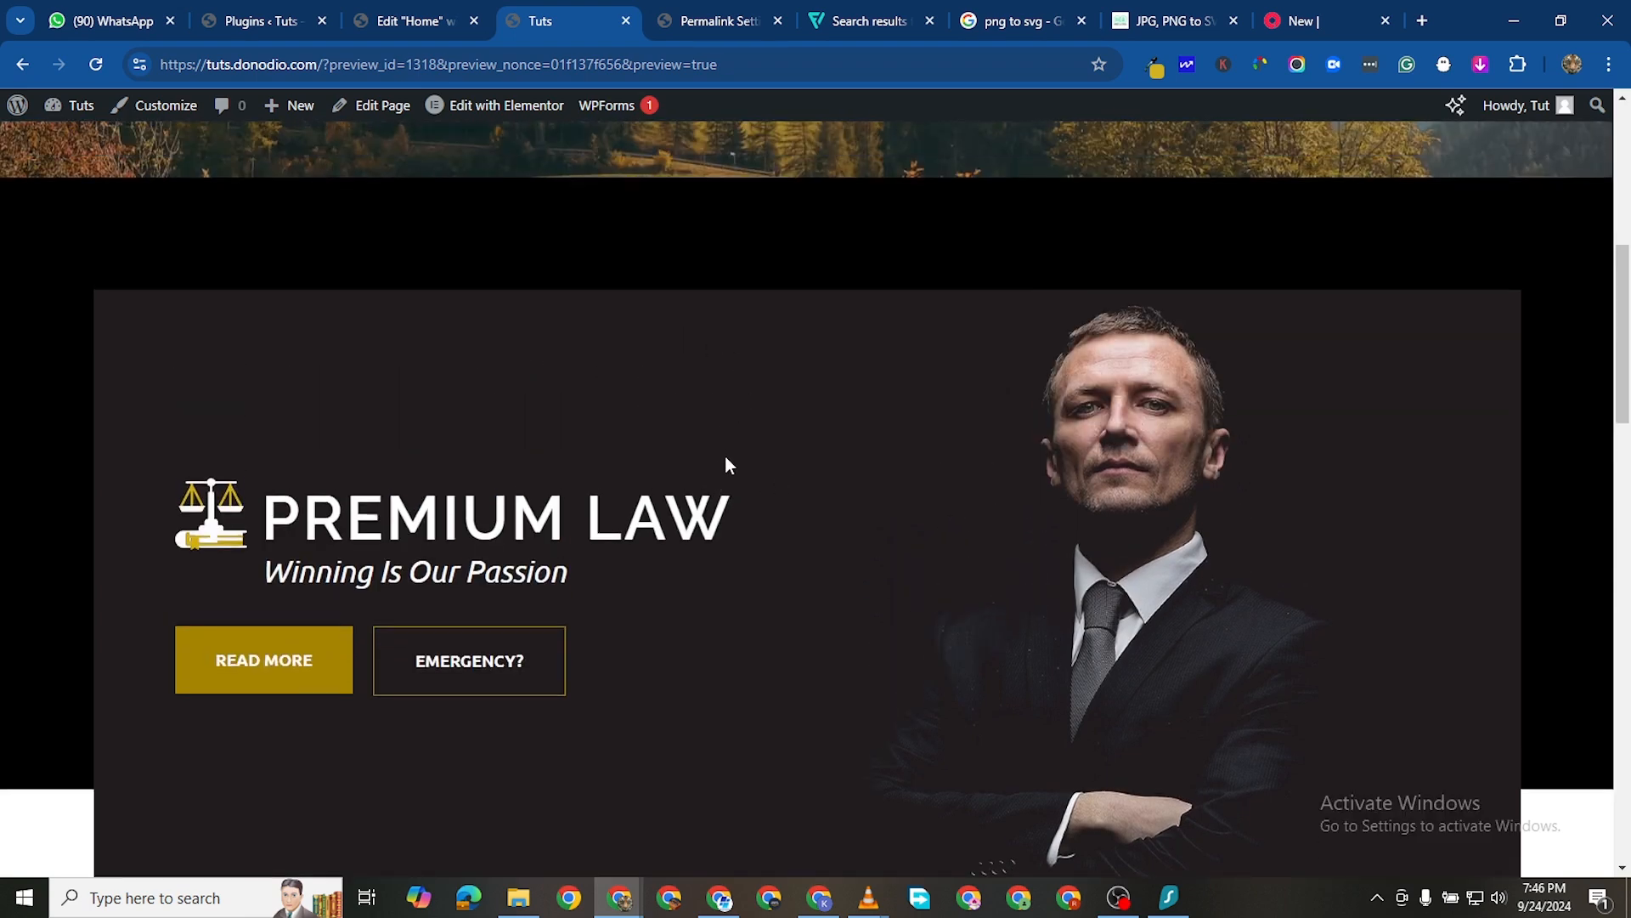
scroll(726, 476, "down", 1)
scroll(724, 464, "up", 1)
left_click(401, 24)
left_click(549, 29)
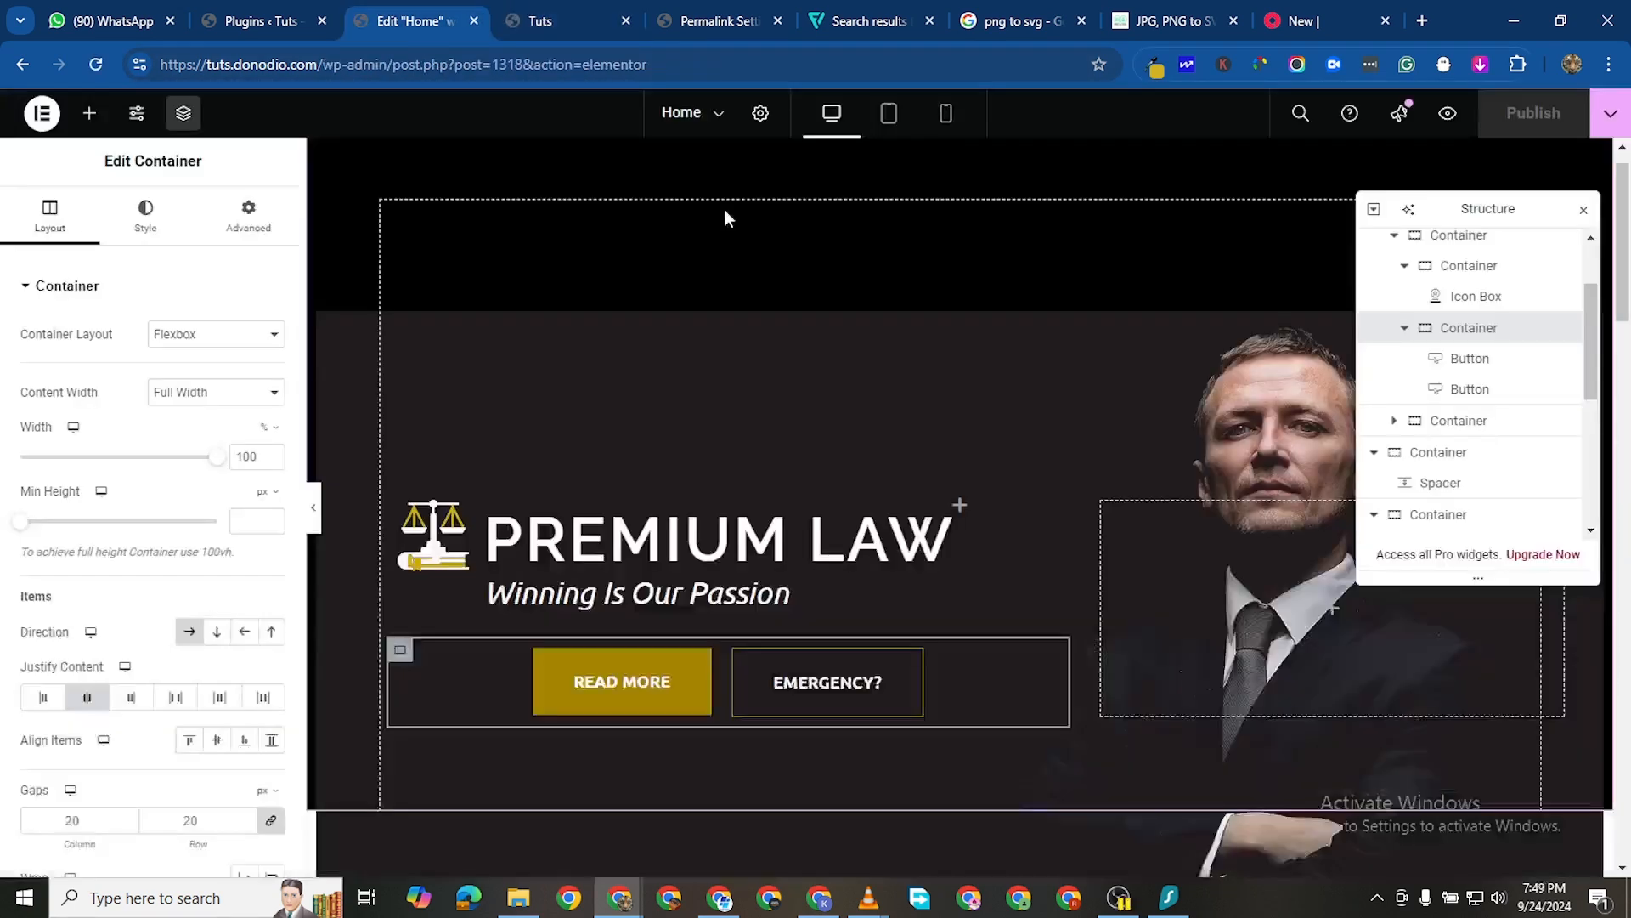
scroll(749, 415, "down", 1)
scroll(752, 415, "up", 2)
scroll(819, 382, "down", 1)
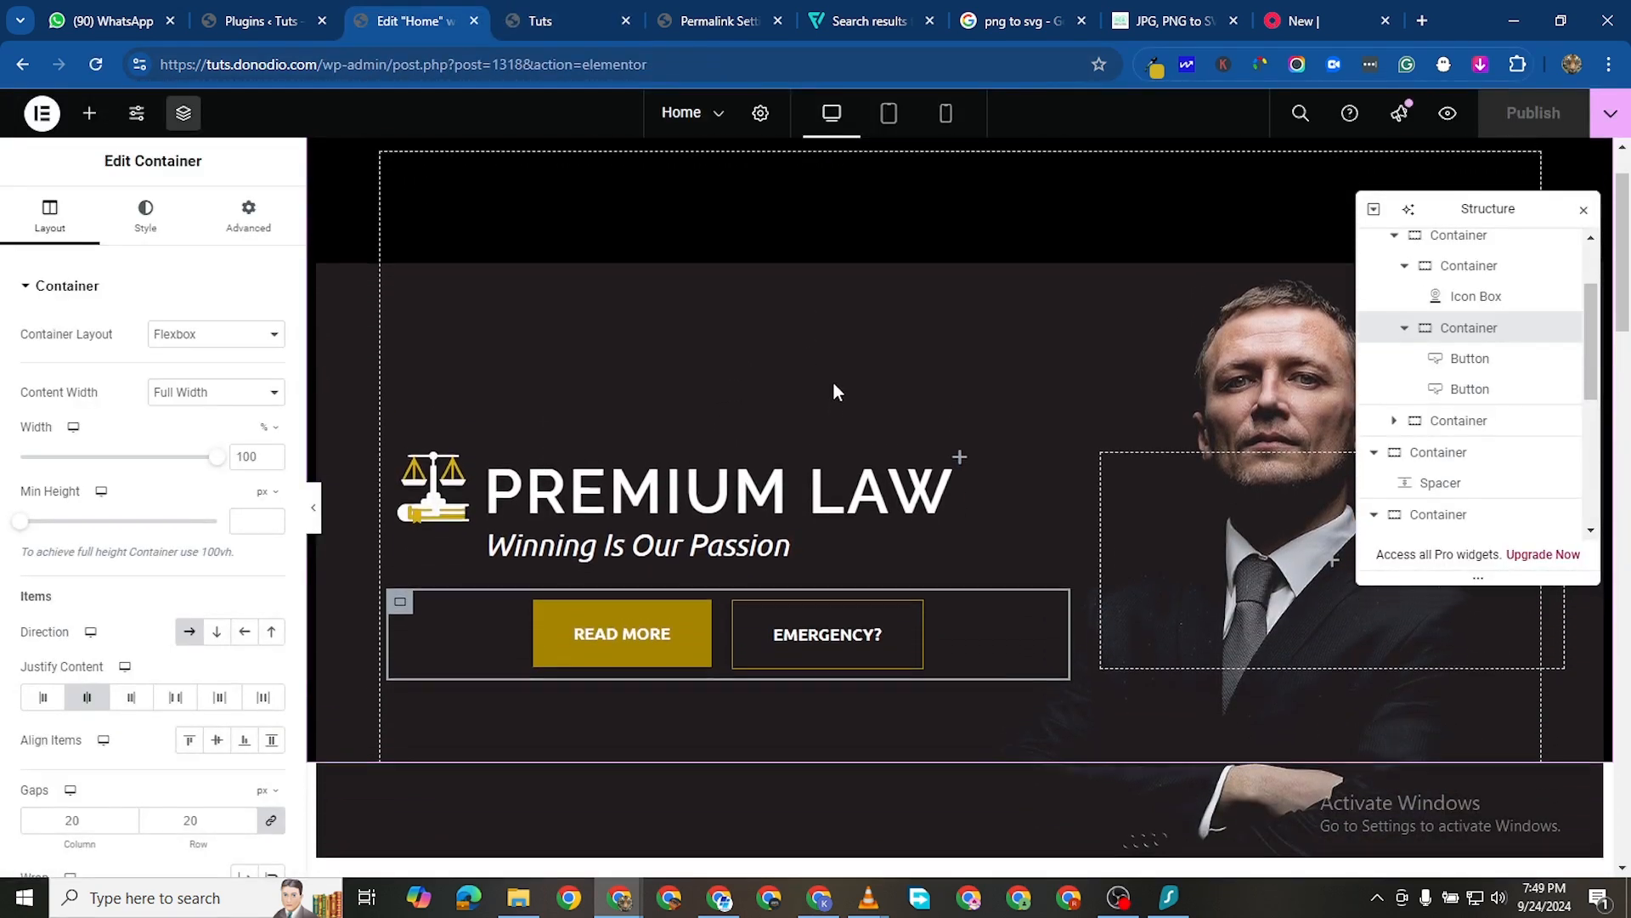
scroll(835, 380, "up", 1)
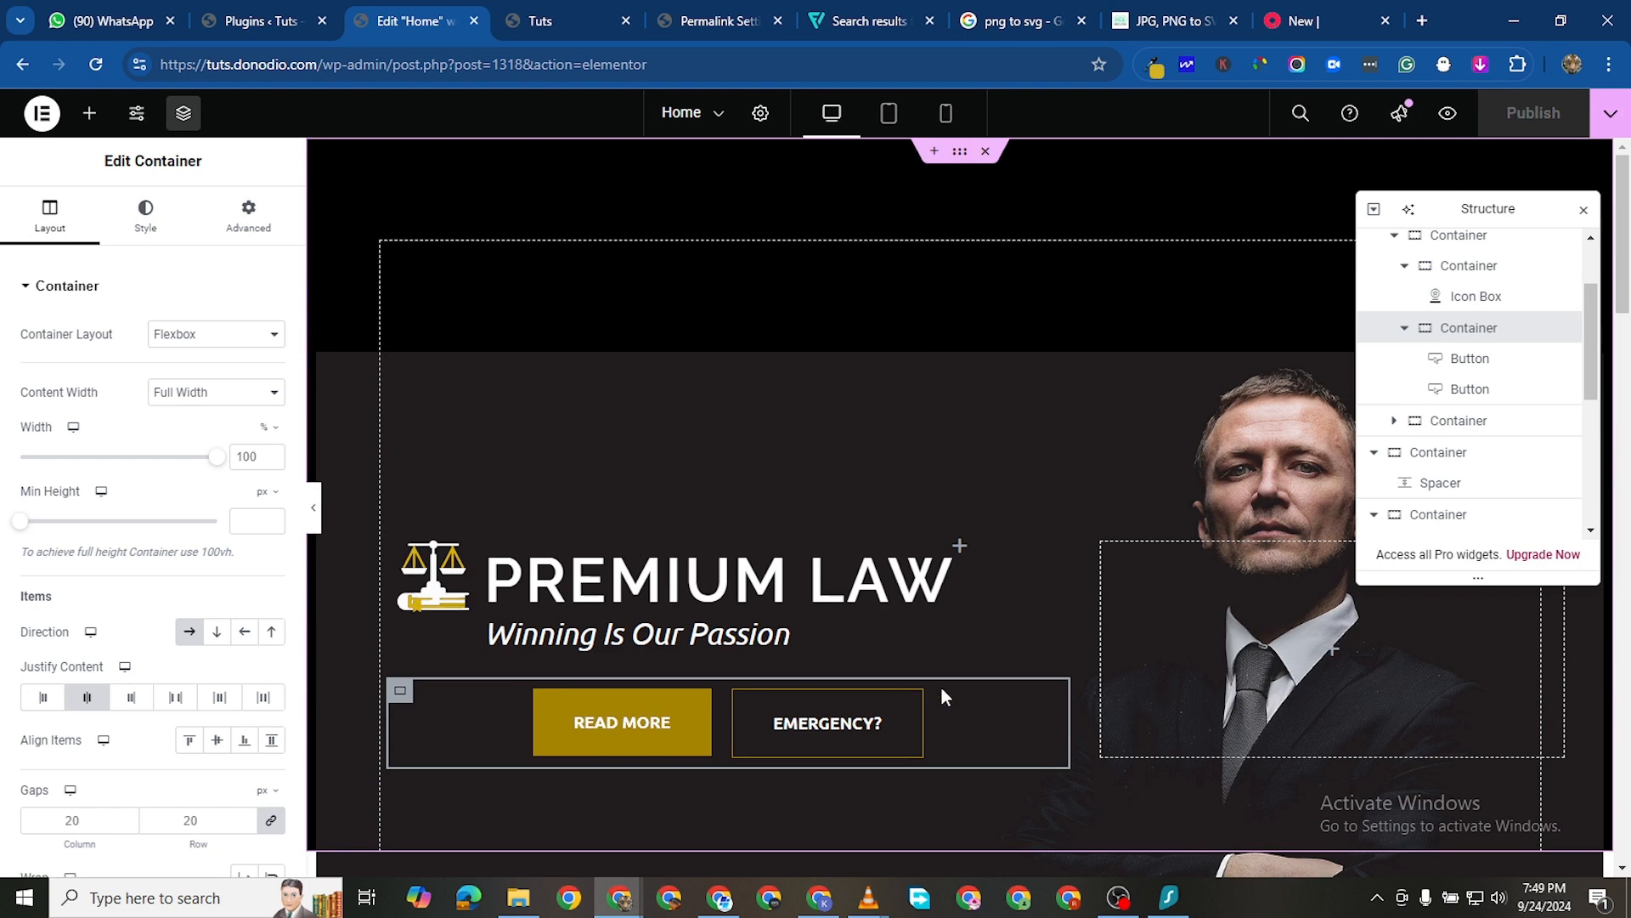
left_click(530, 22)
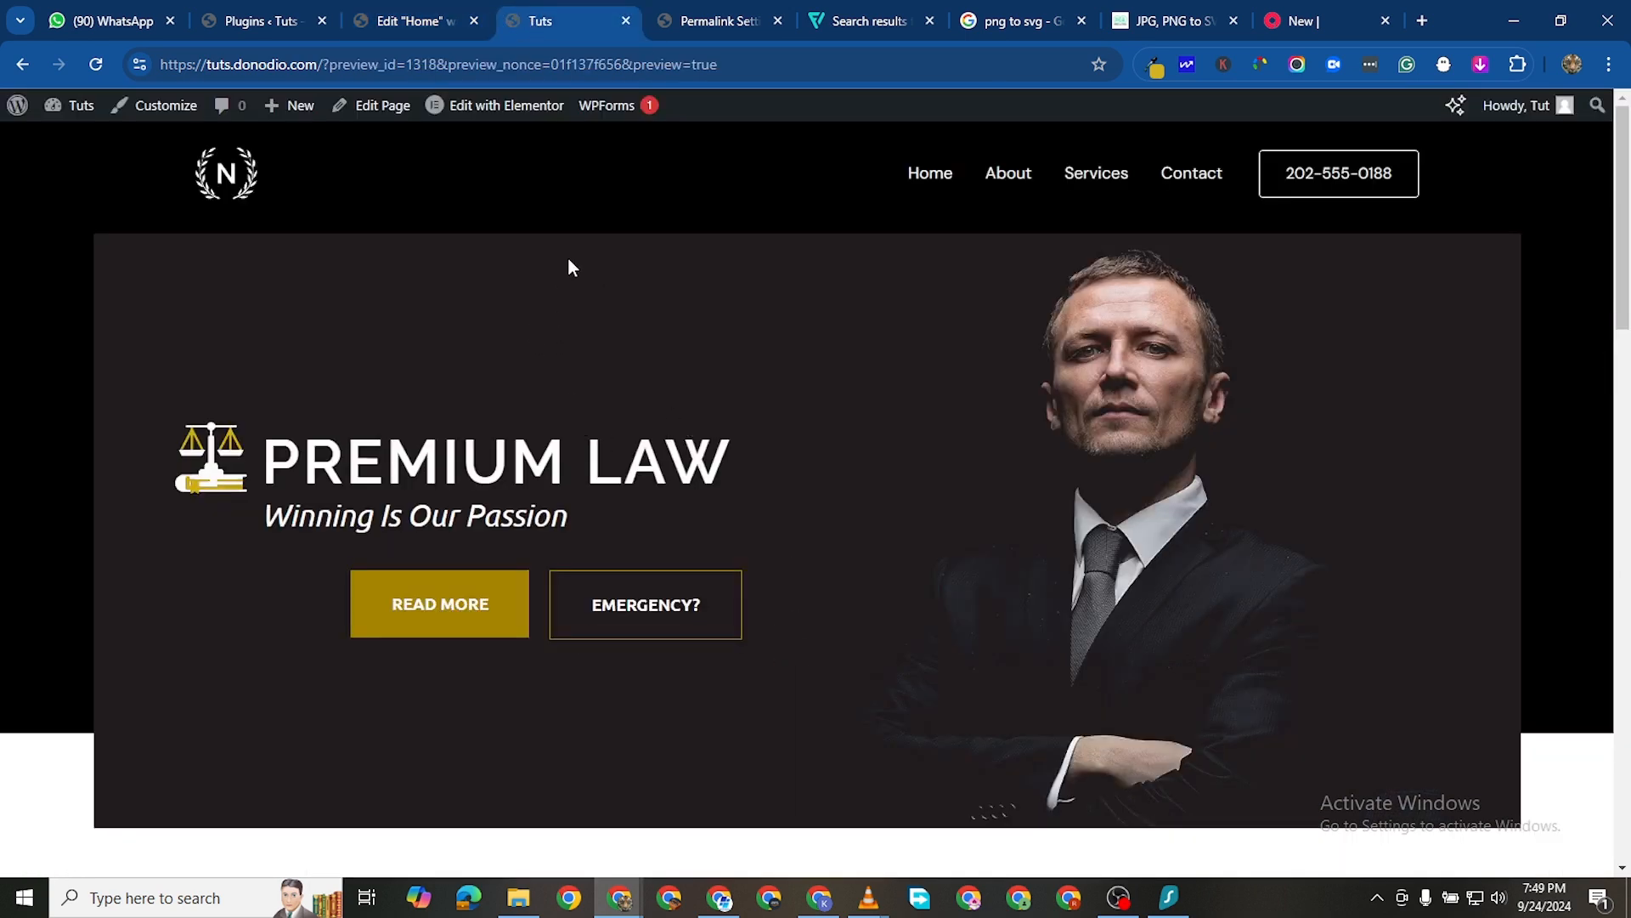
left_click(423, 25)
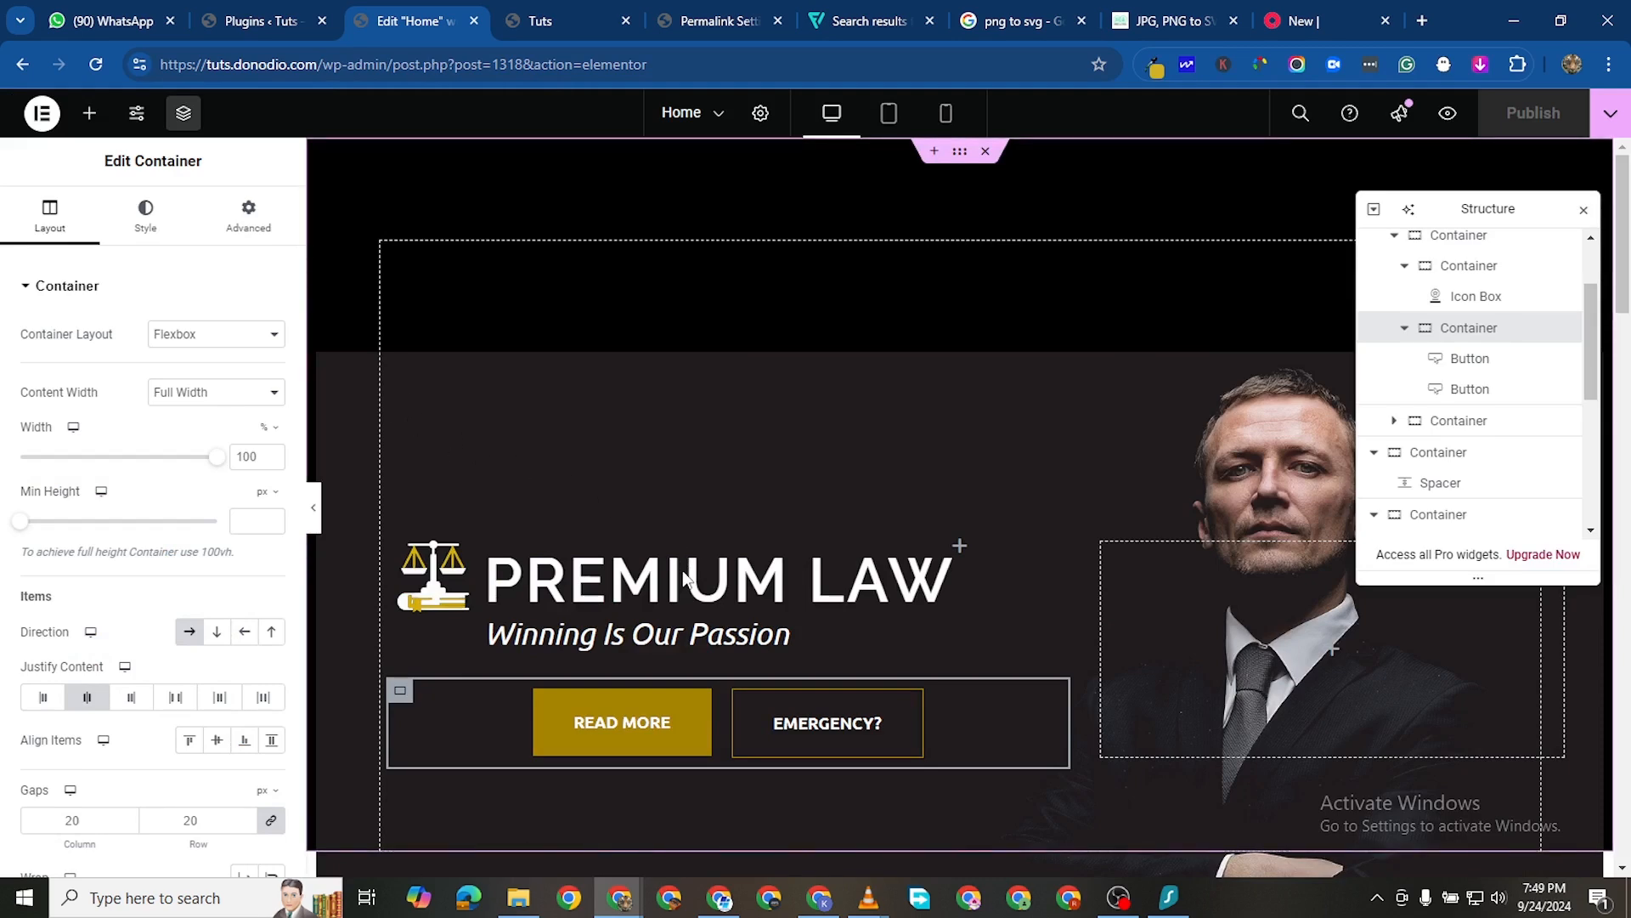
Try the Space Between, Space Around and Space Evenly justification on the hero's button container
scroll(553, 535, "down", 2)
scroll(353, 416, "up", 1)
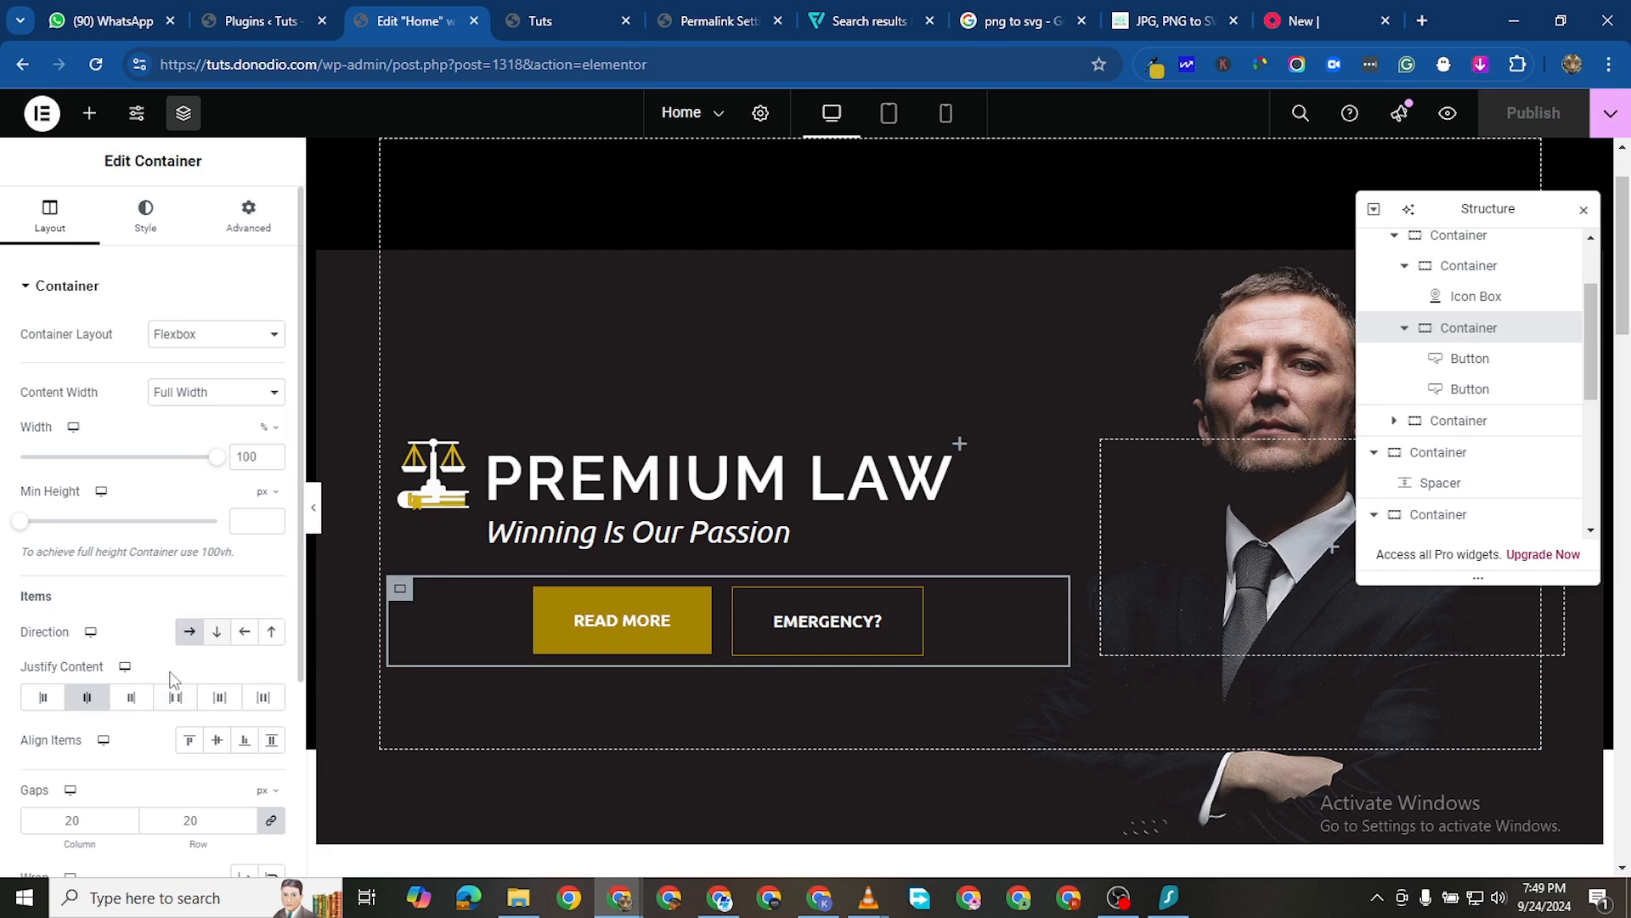
left_click(175, 697)
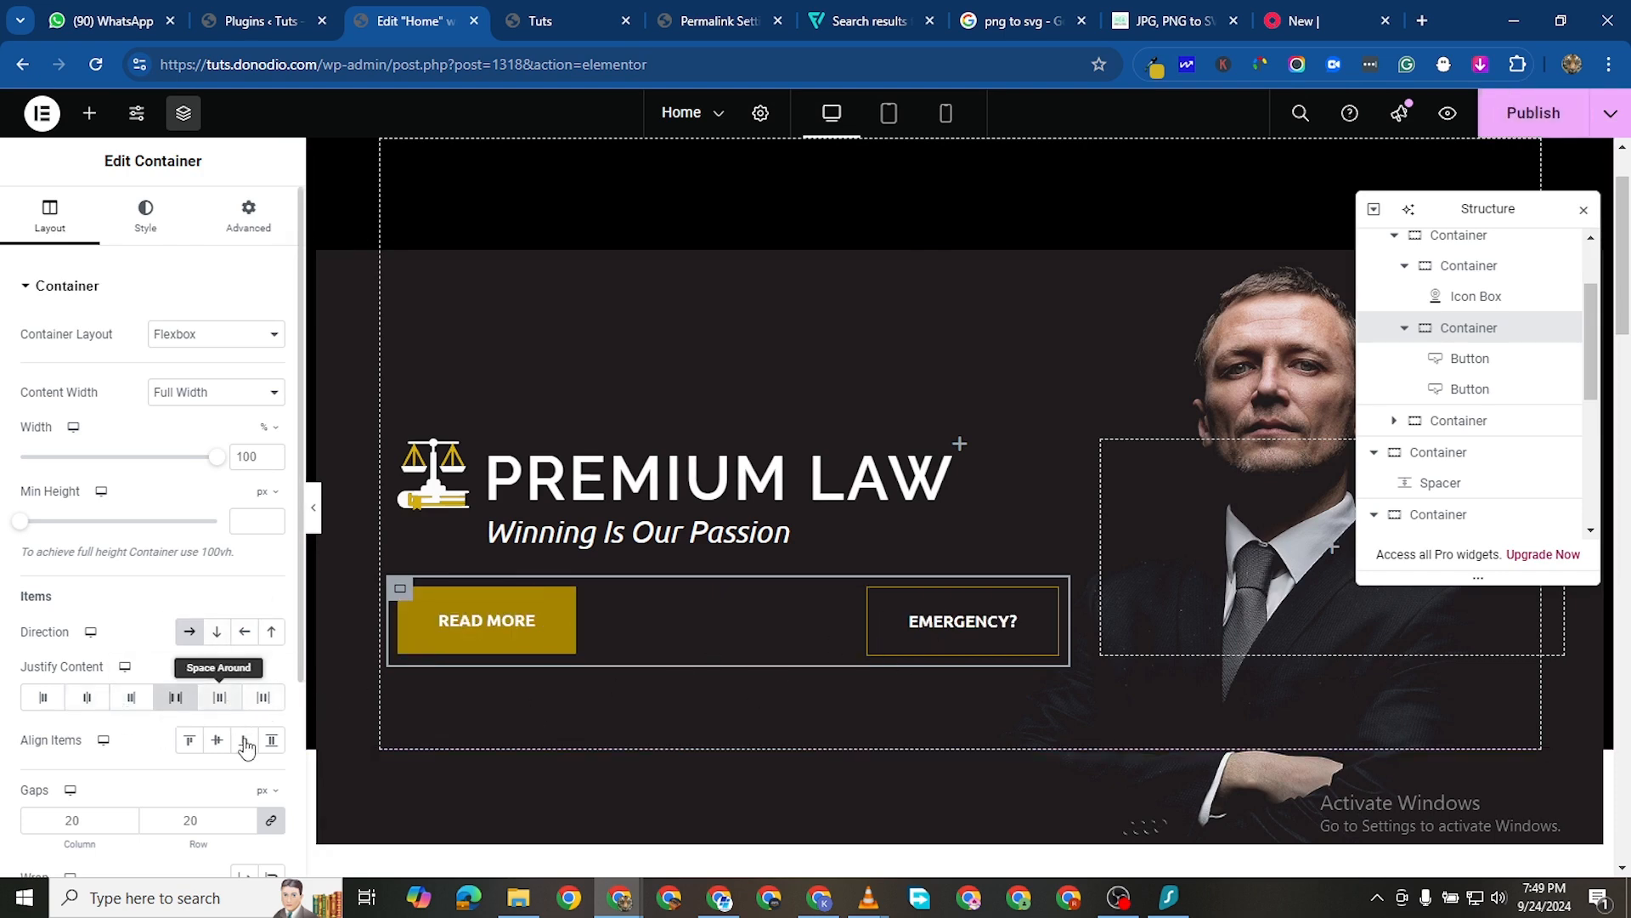
left_click(219, 697)
left_click(263, 697)
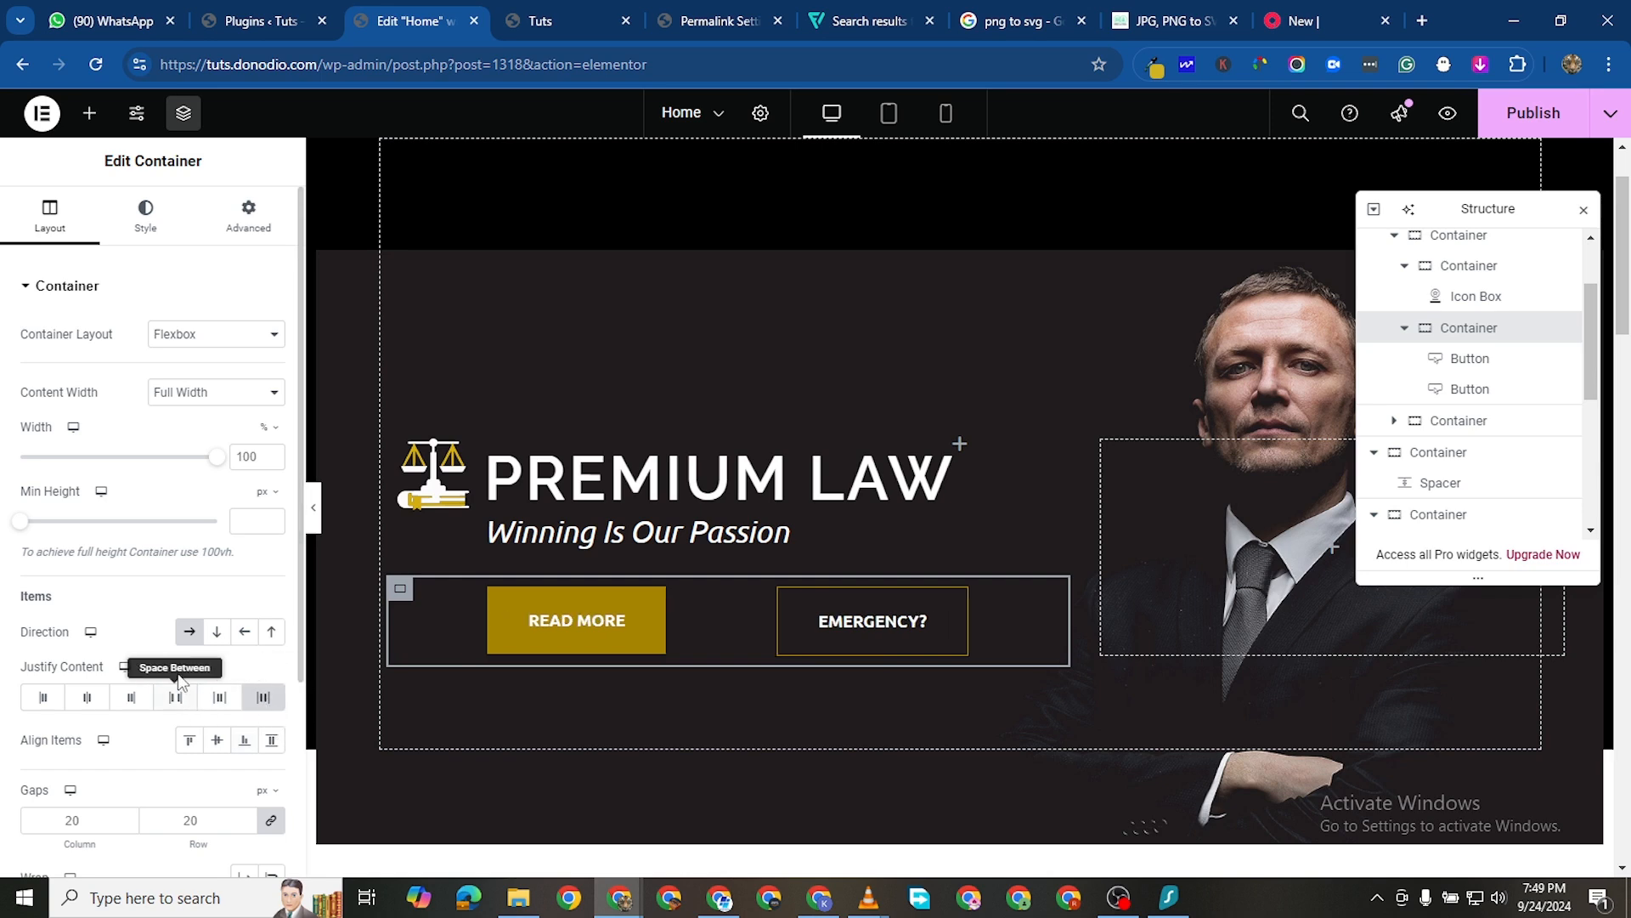
Justify the hero button container's content to the start, publish the page and check the preview
left_click(43, 697)
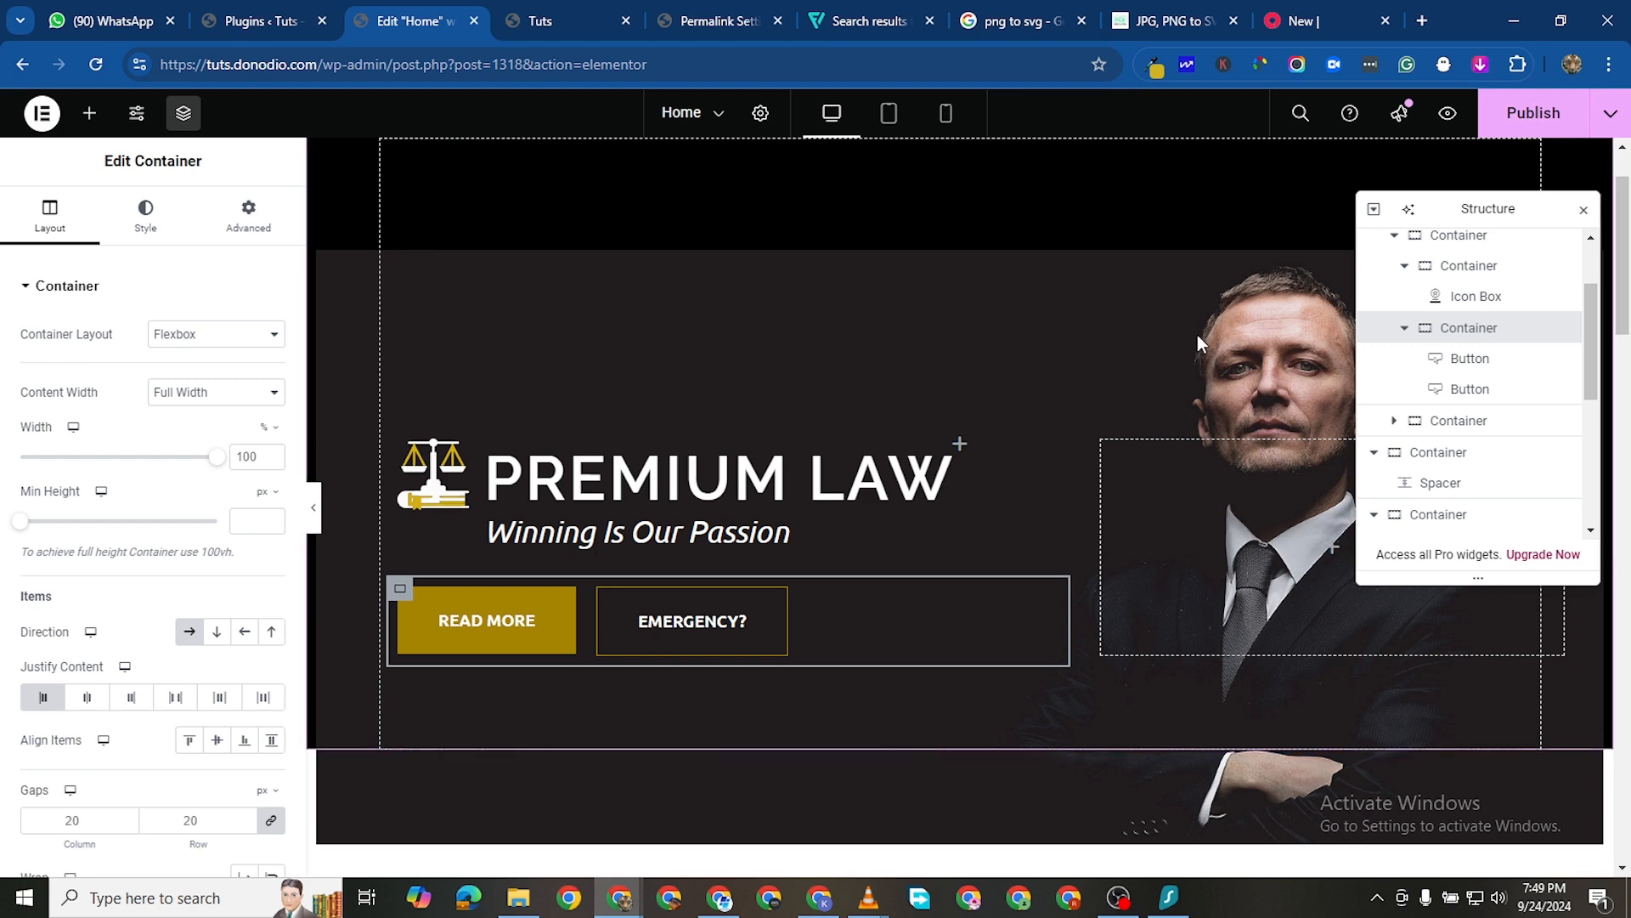
left_click(1549, 124)
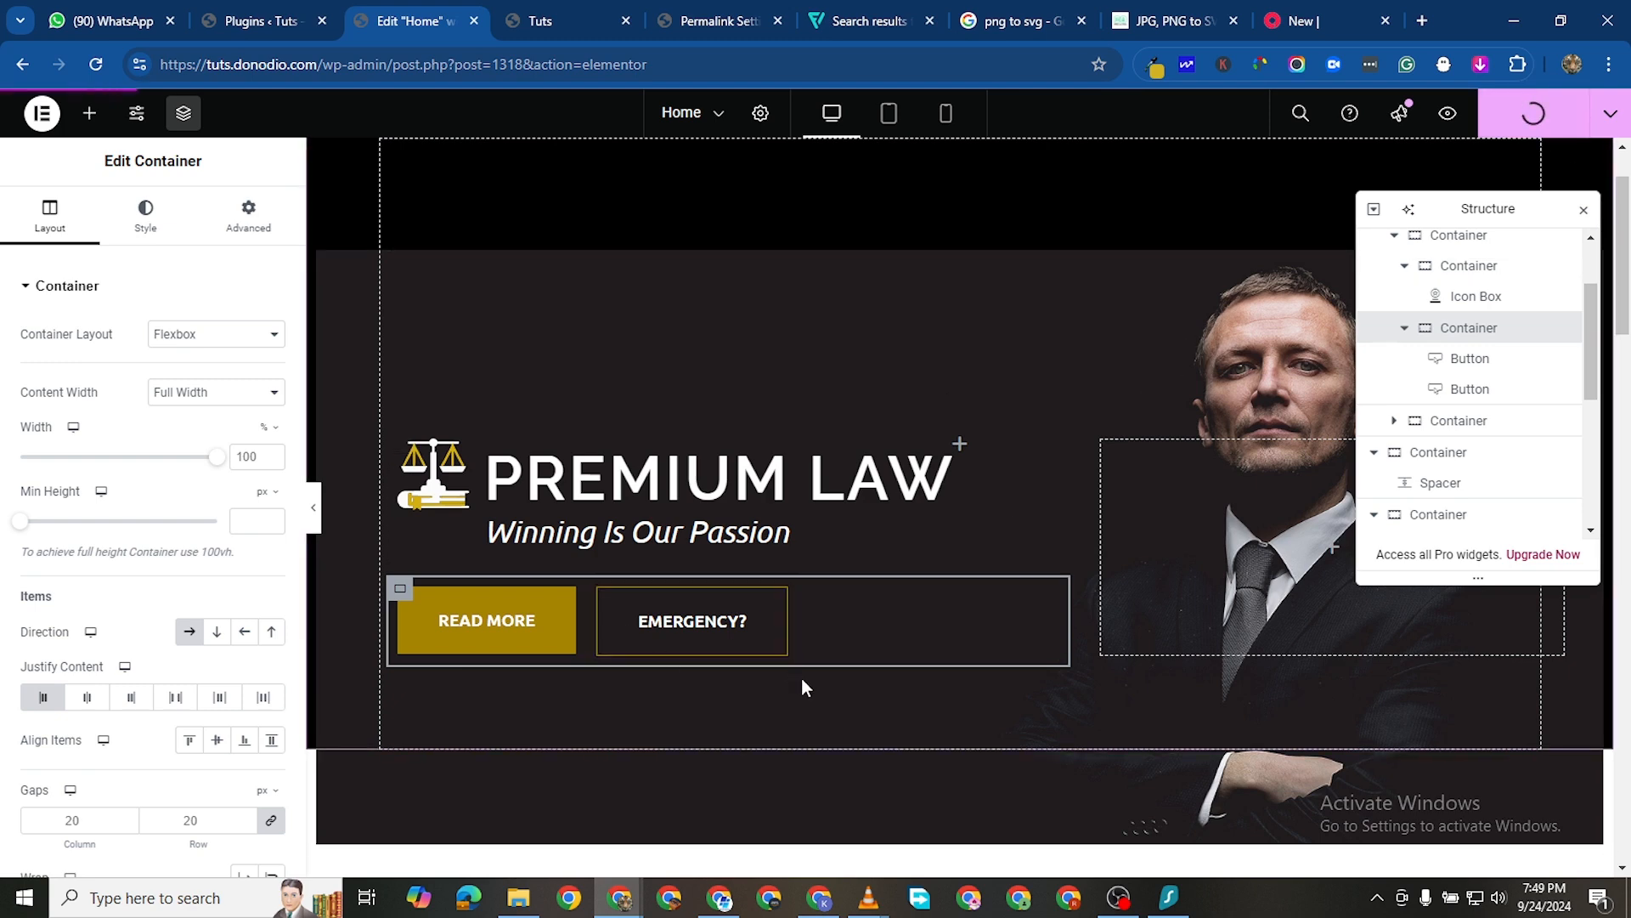
scroll(802, 676, "down", 1)
scroll(838, 675, "down", 1)
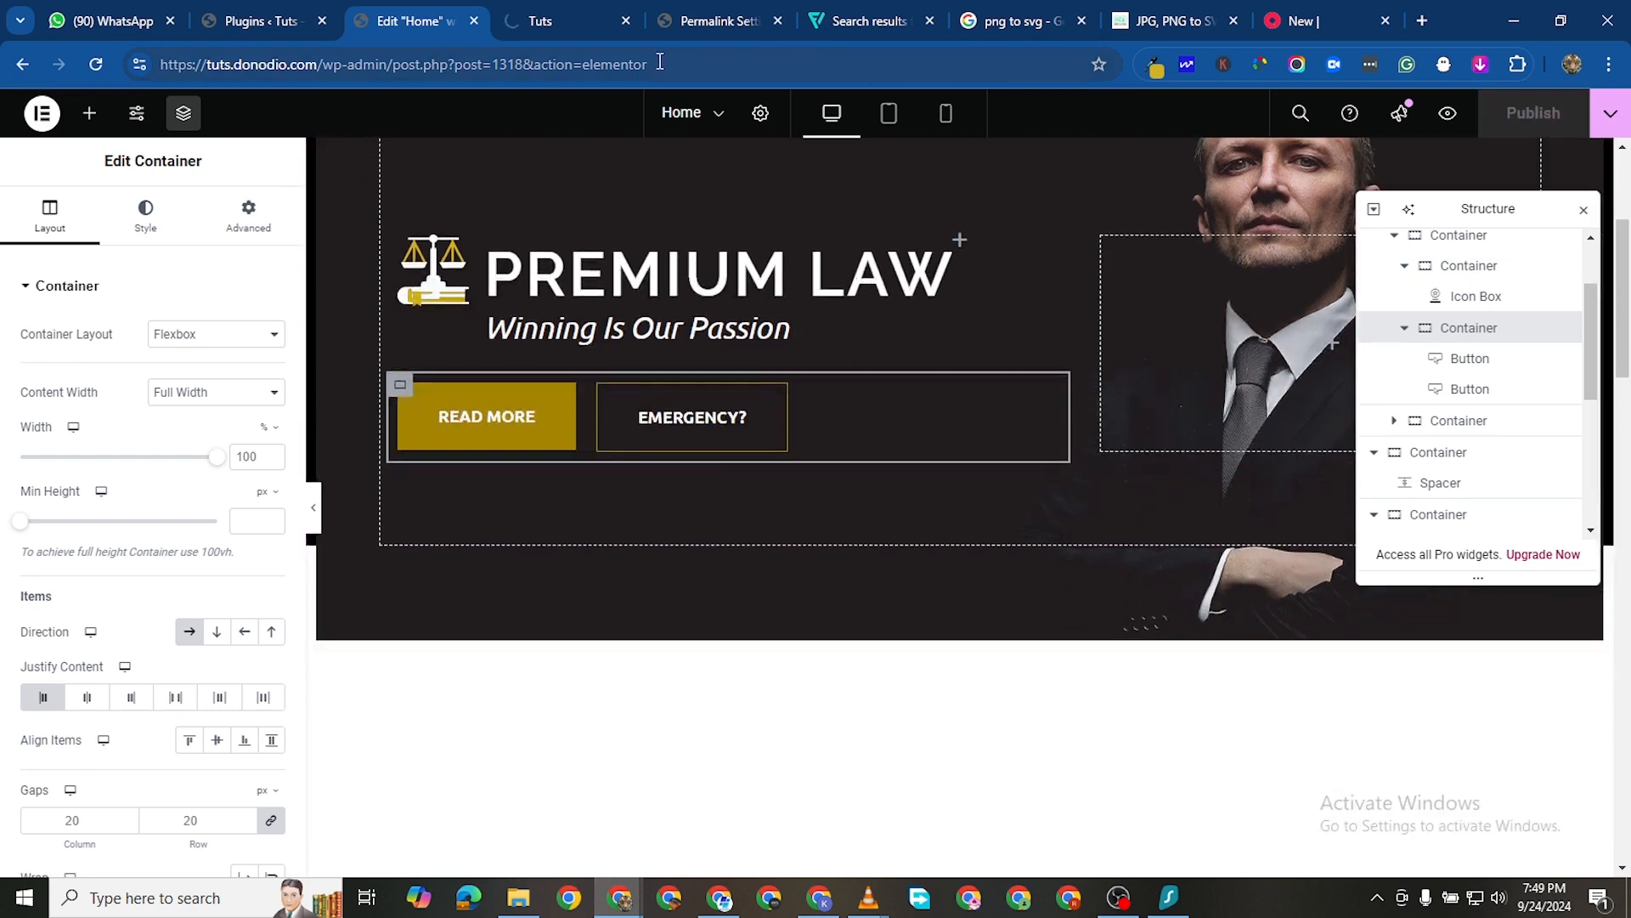
left_click(560, 30)
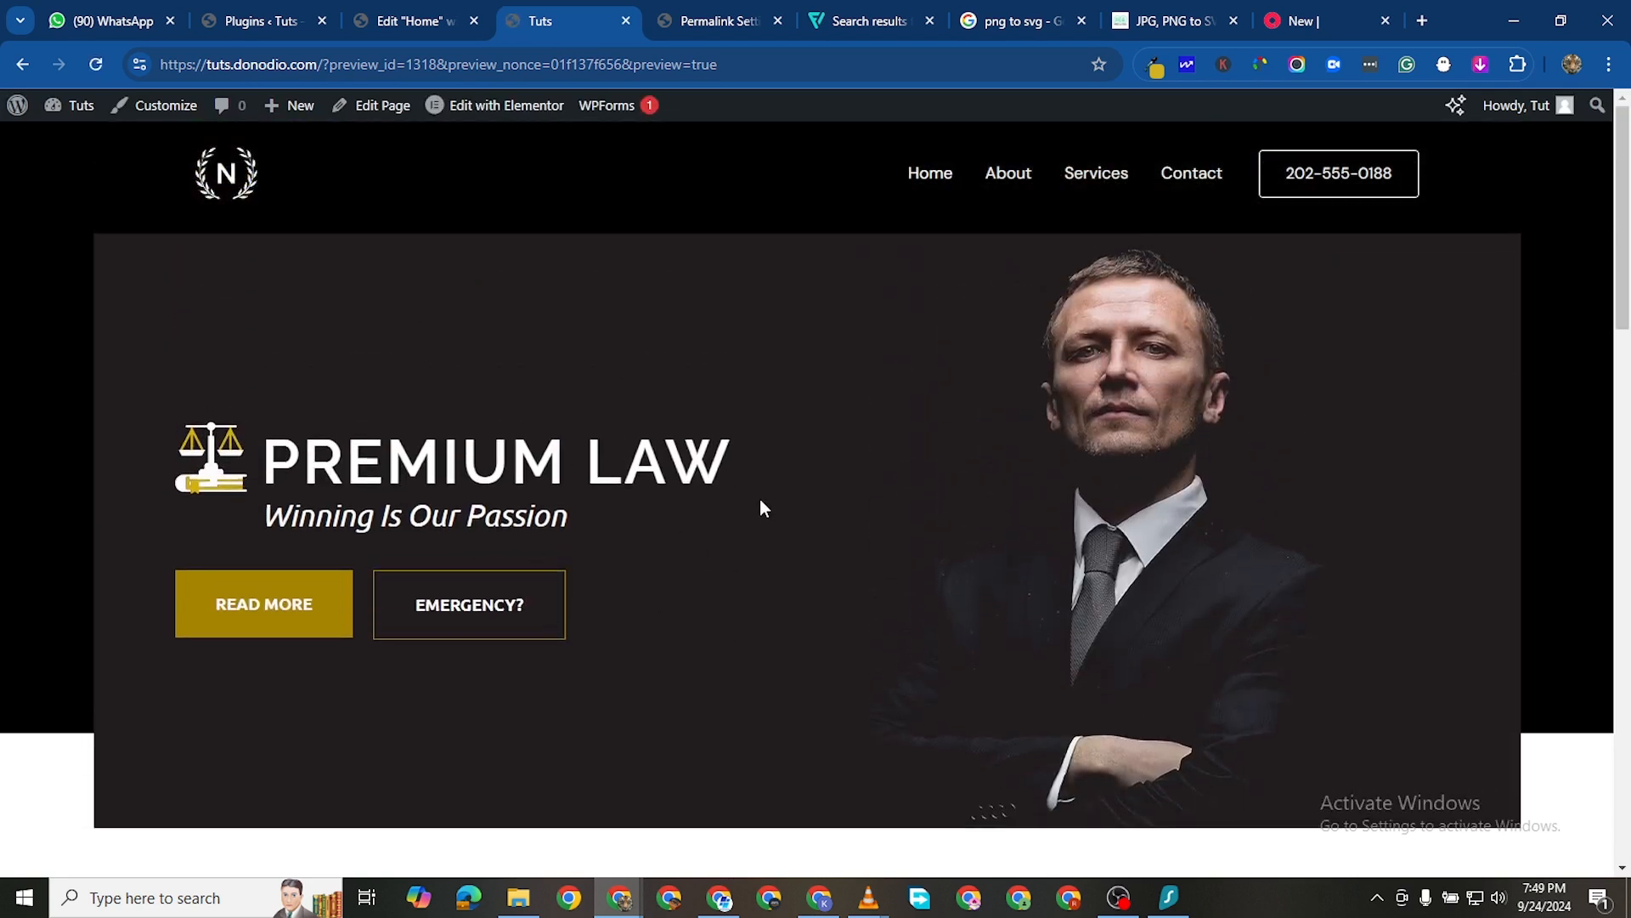
left_click(400, 18)
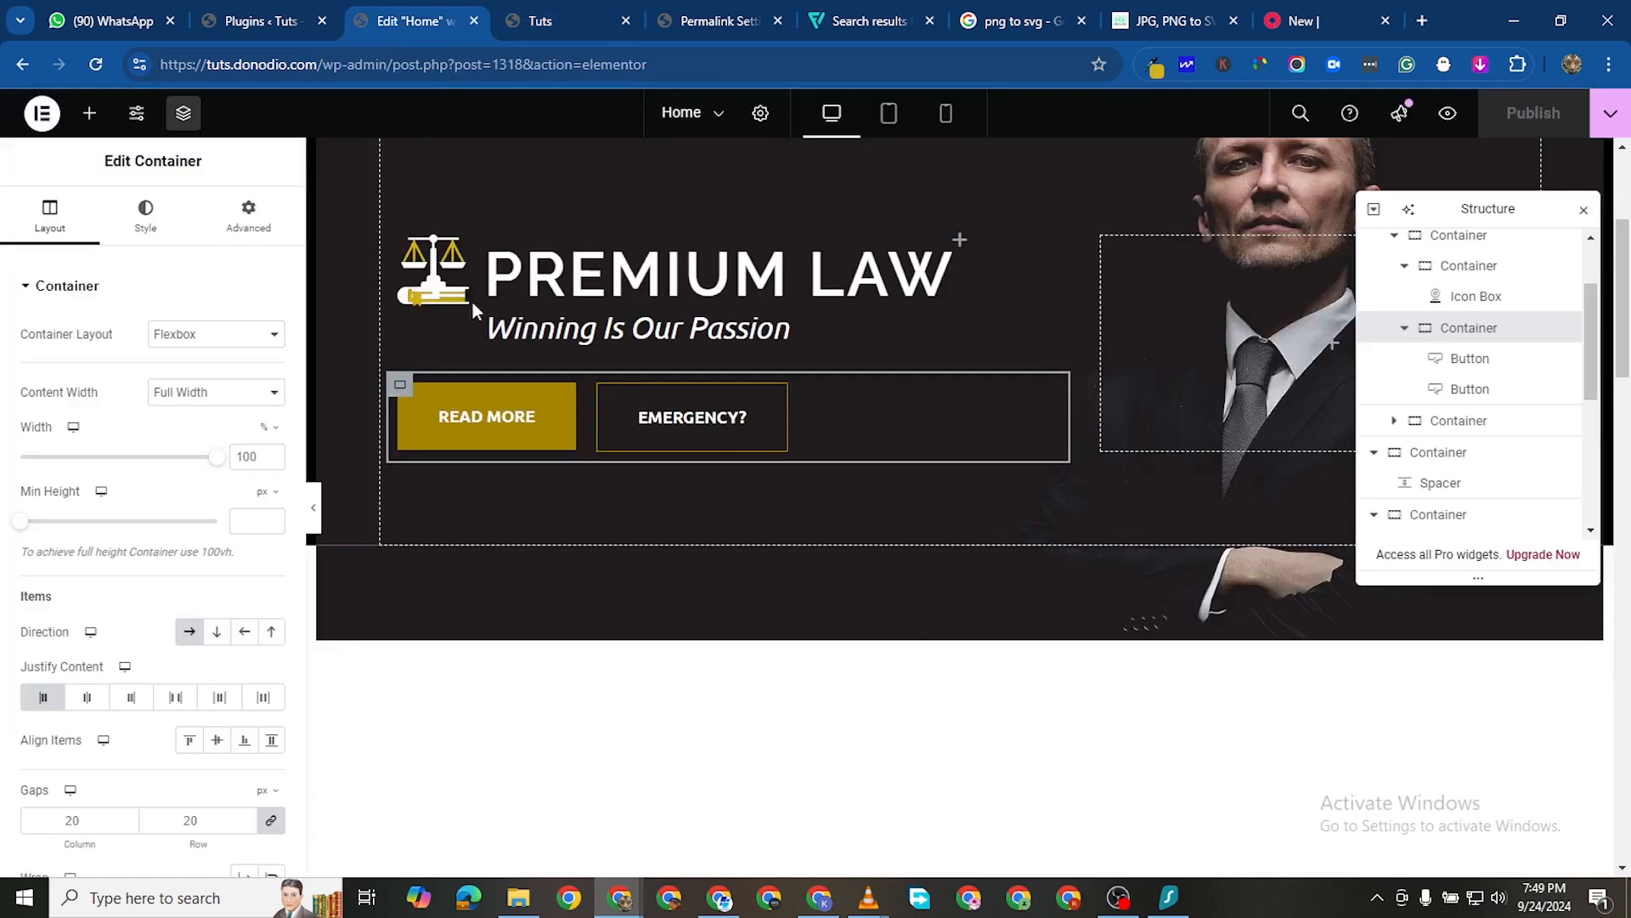
Remove the spacer and leftover containers below the hero and add a single-column Flexbox container there
scroll(562, 461, "down", 1)
scroll(672, 654, "down", 1)
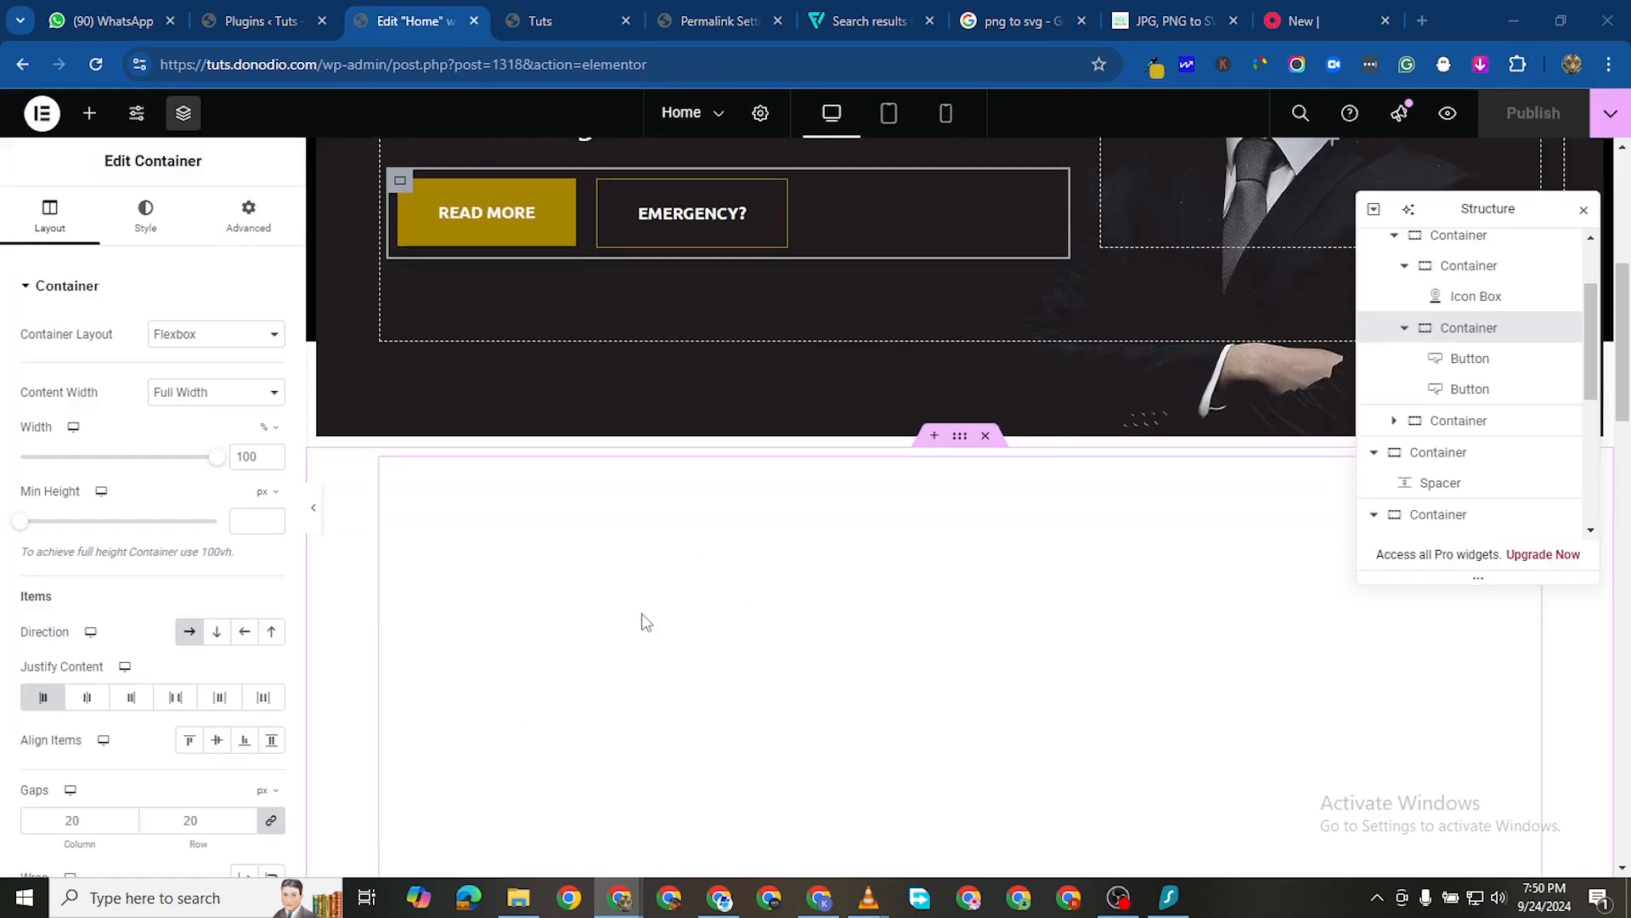
scroll(901, 603, "down", 1)
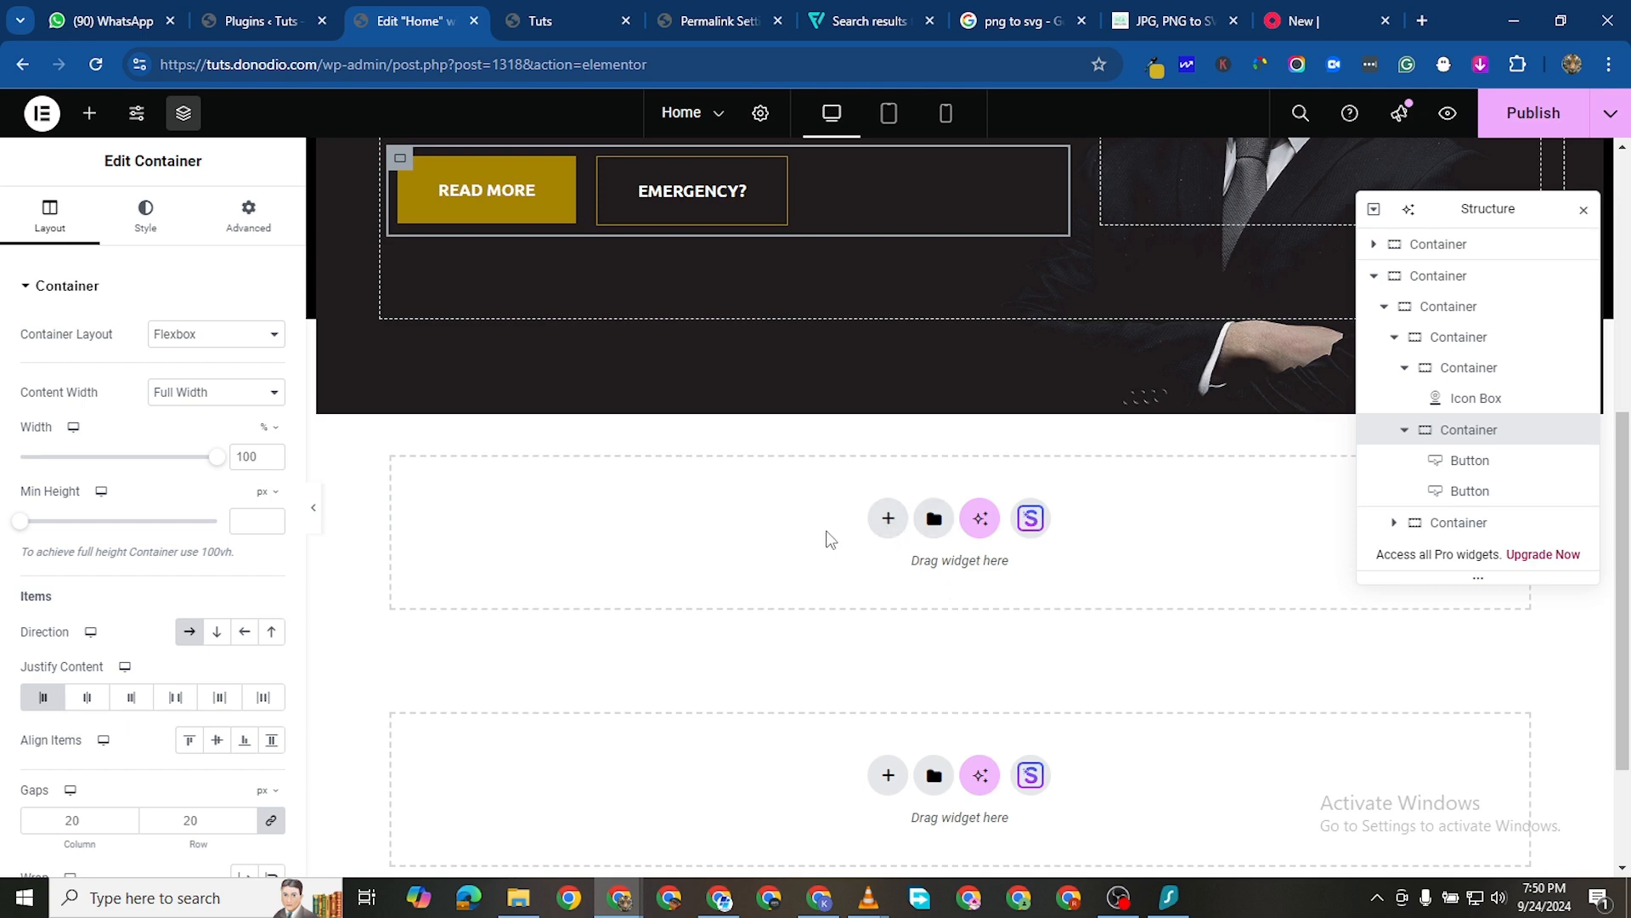
scroll(892, 714, "down", 2)
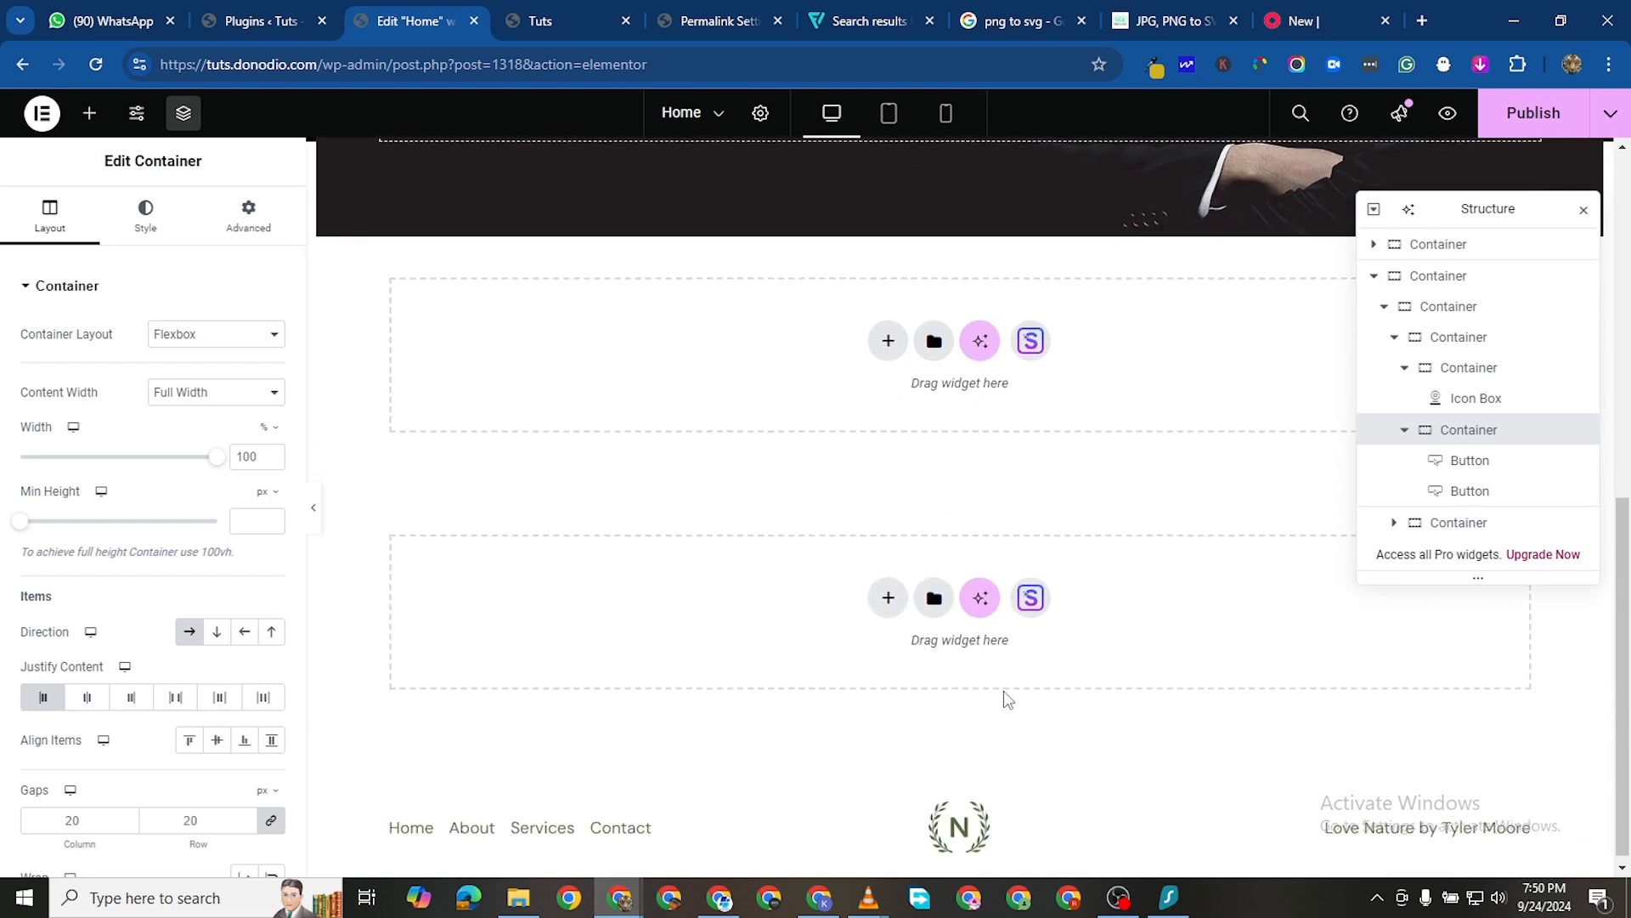
left_click(889, 340)
left_click(891, 391)
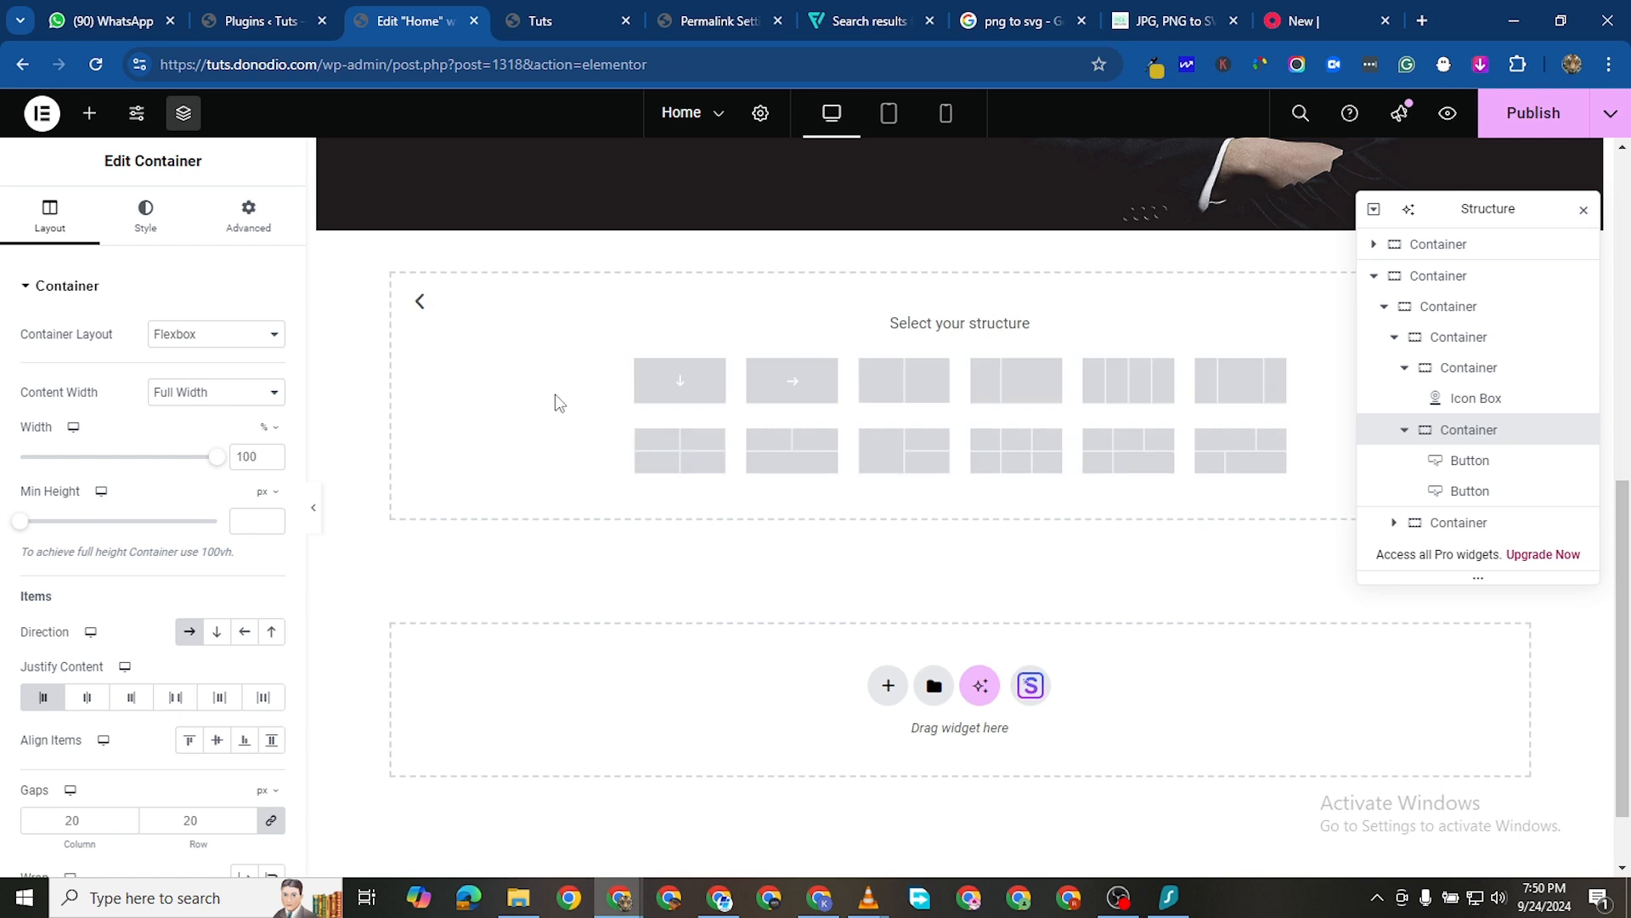
left_click(686, 384)
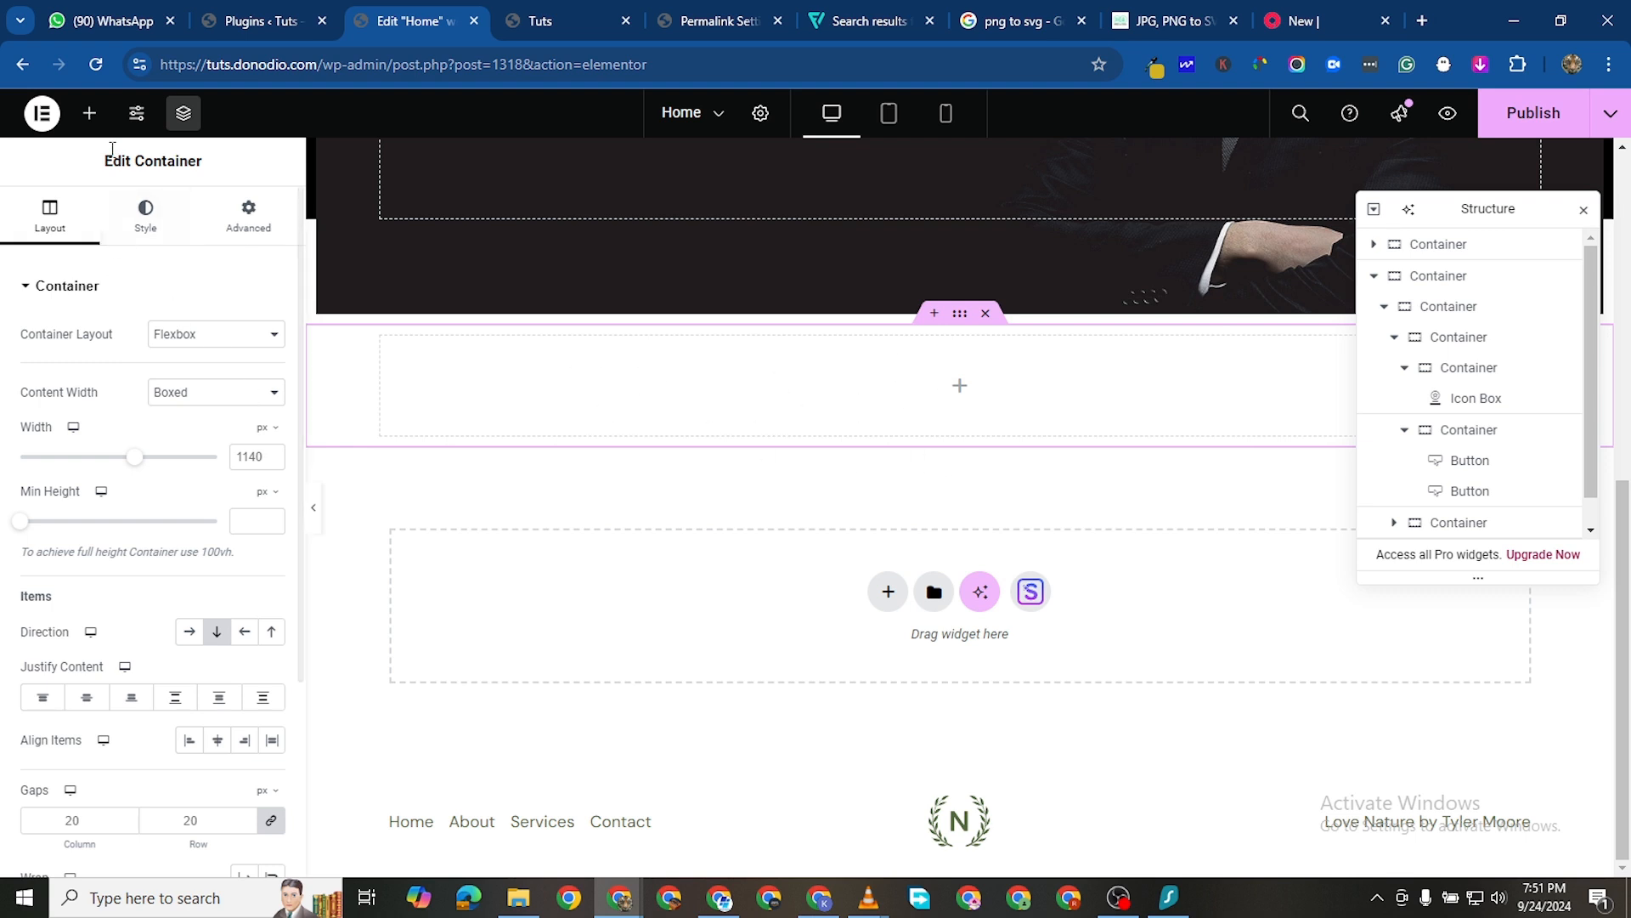
Nest a row-direction container in the new section and fill it with two side-by-side containers, duplicating the first one
left_click_drag(82, 482, 585, 396)
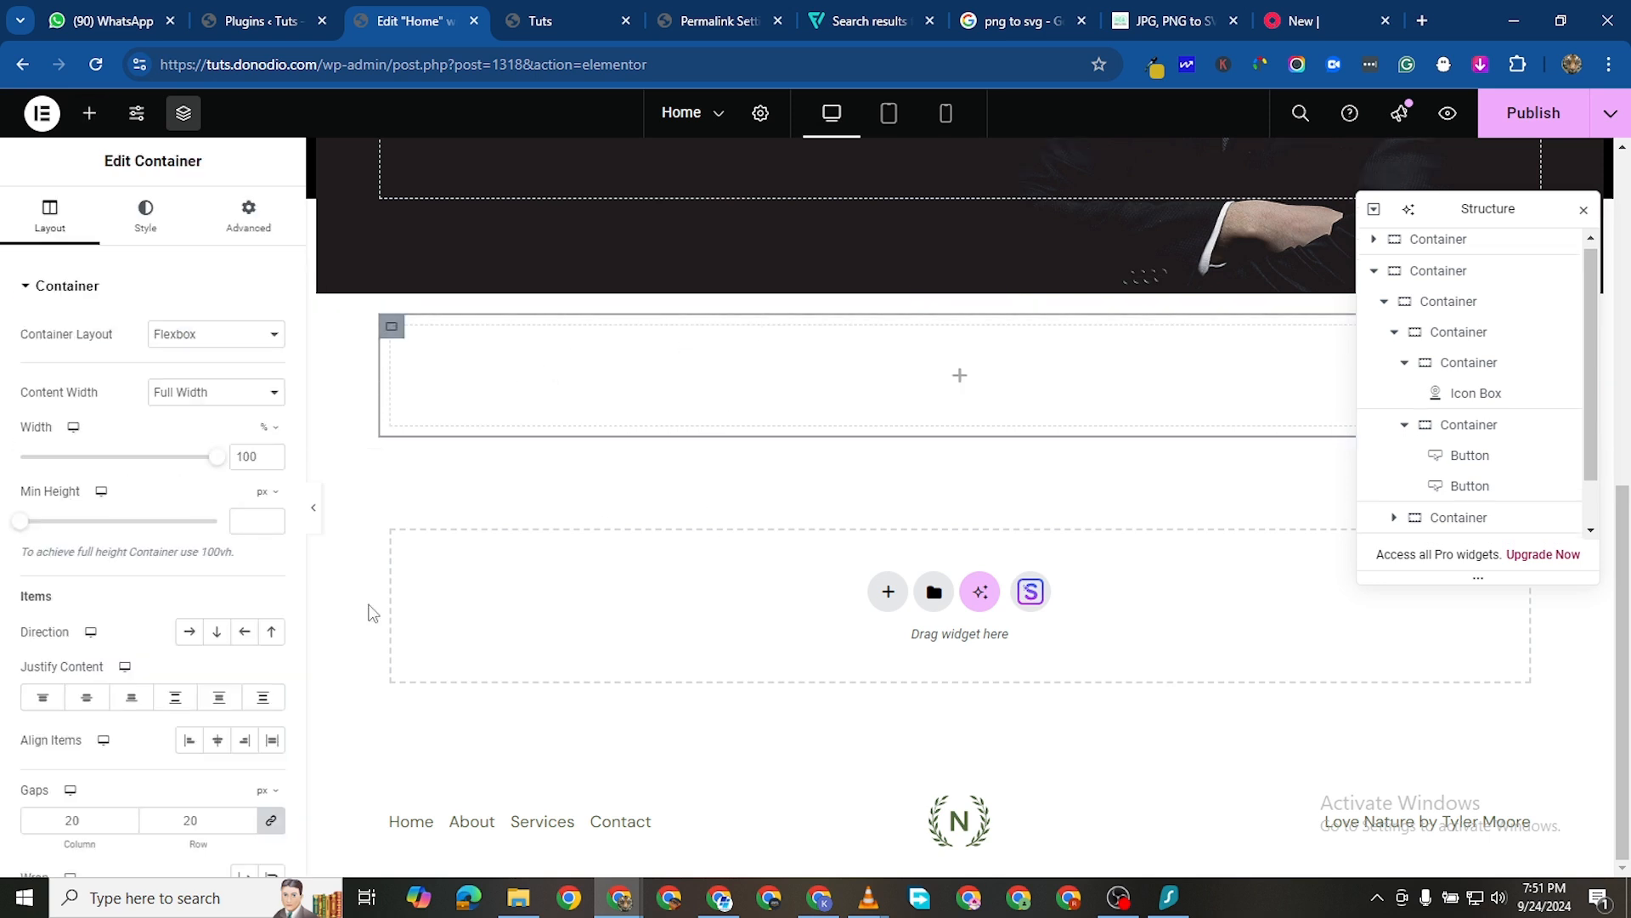
left_click(189, 632)
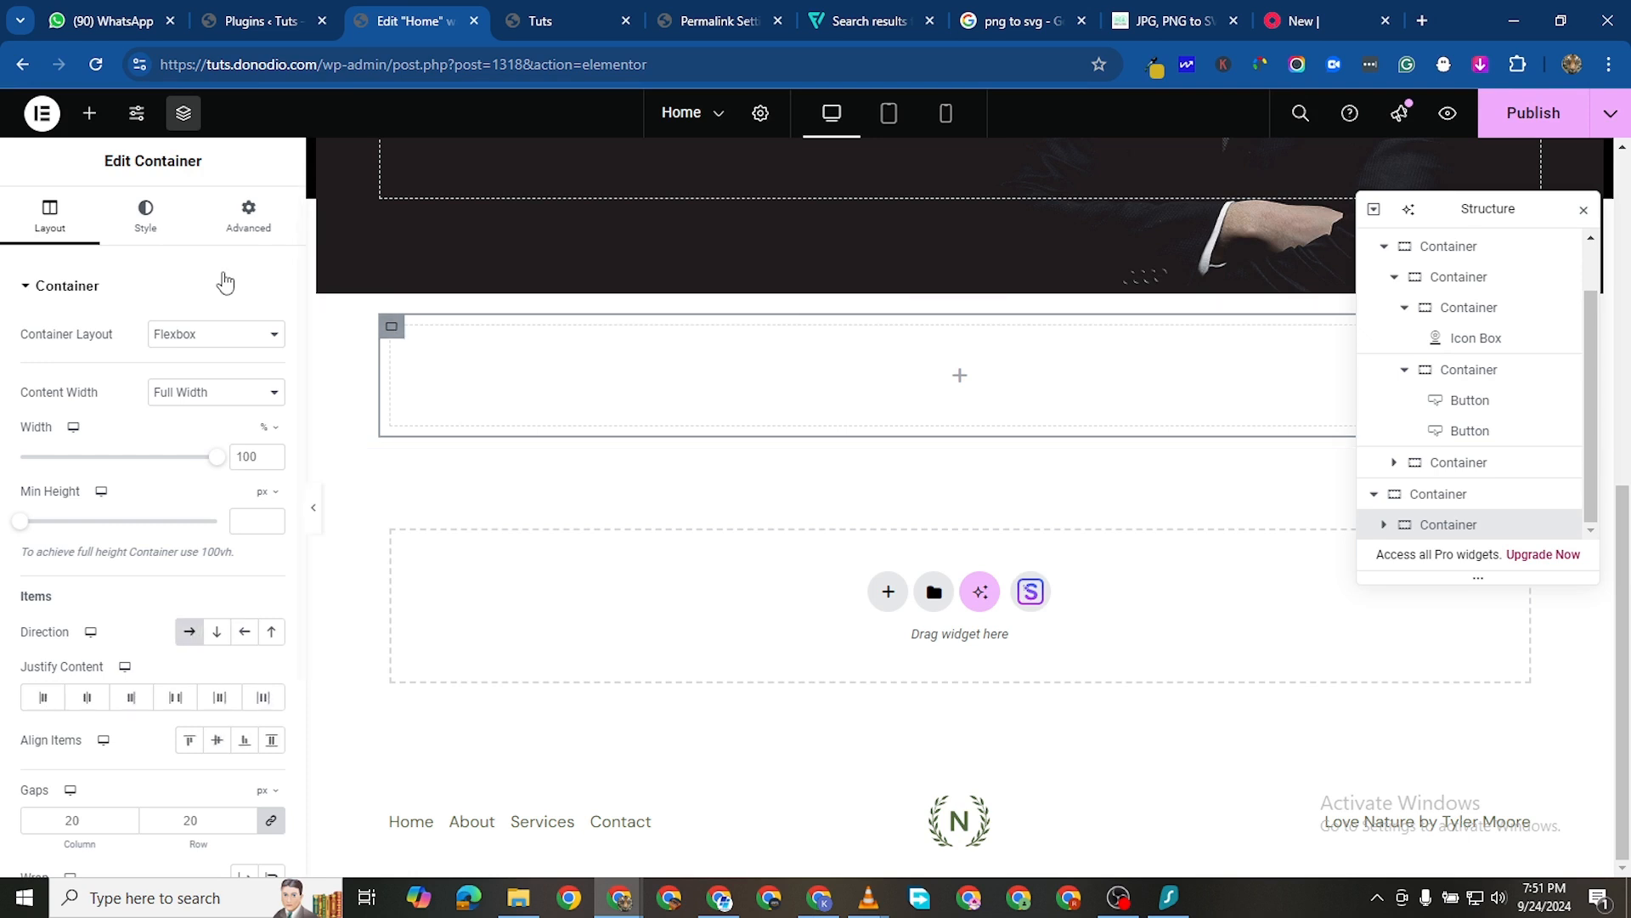
left_click(89, 113)
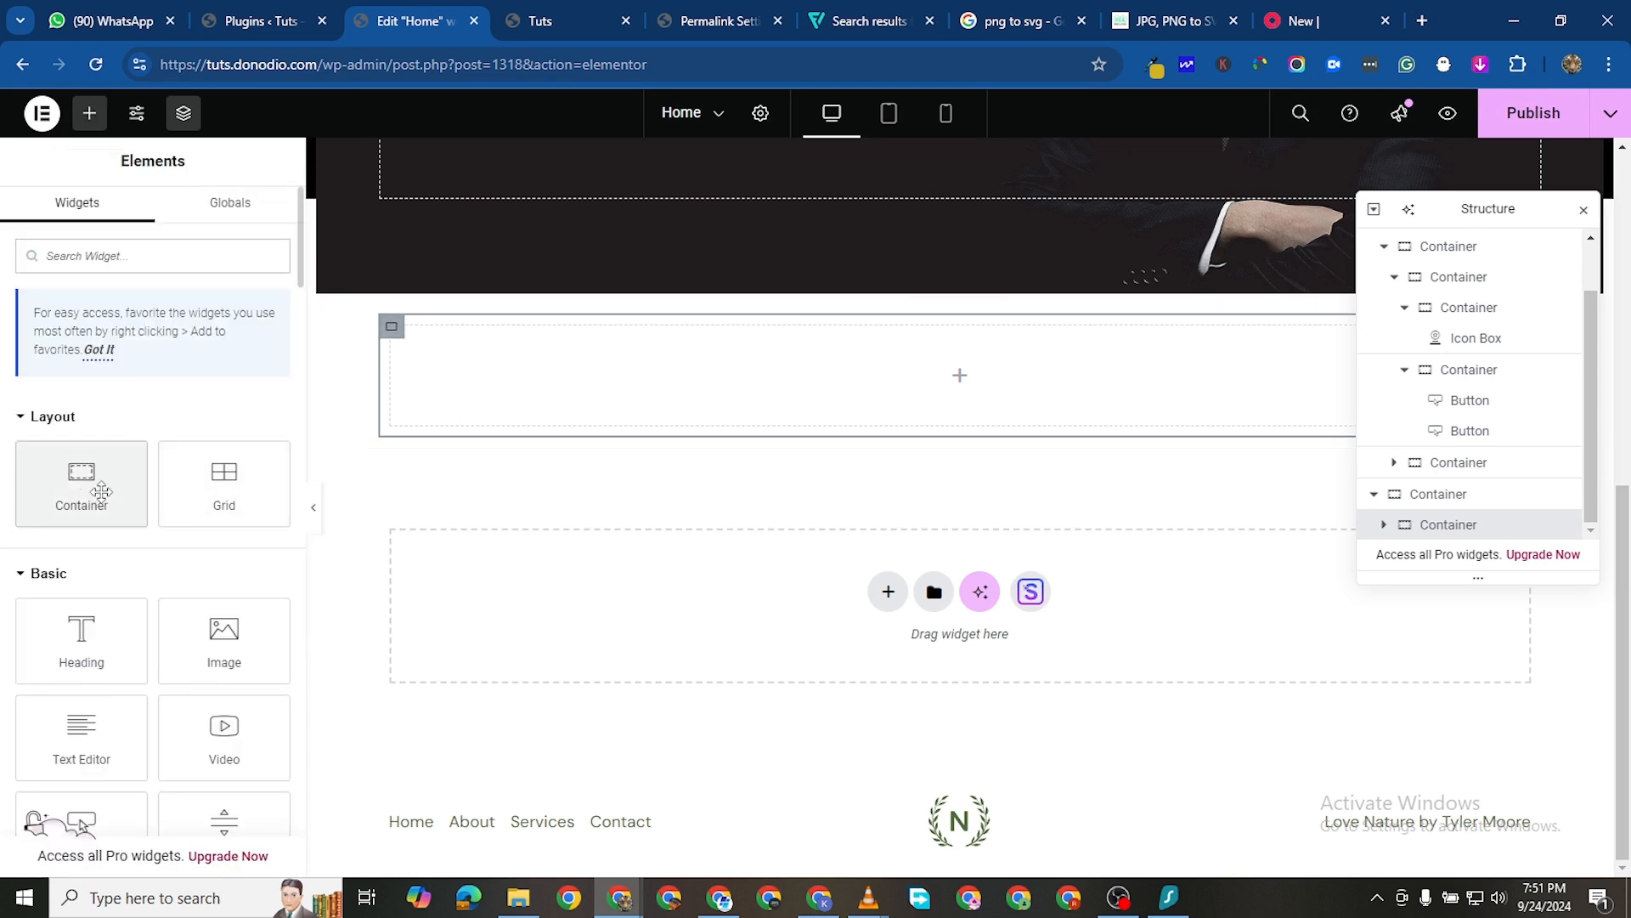
left_click_drag(77, 481, 809, 395)
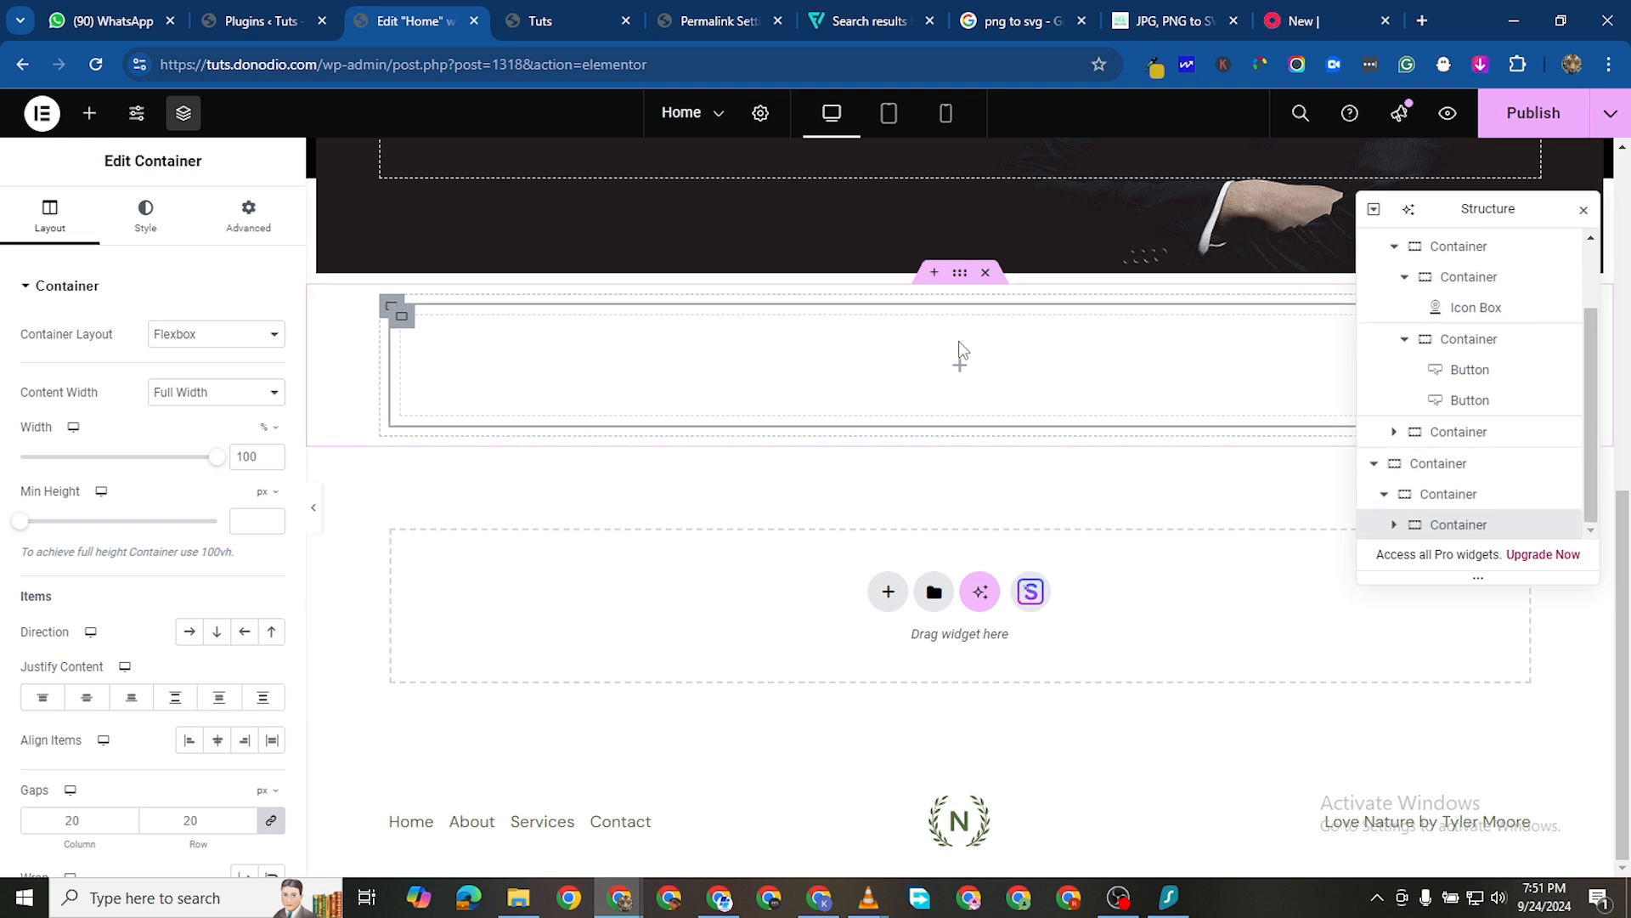
right_click(397, 315)
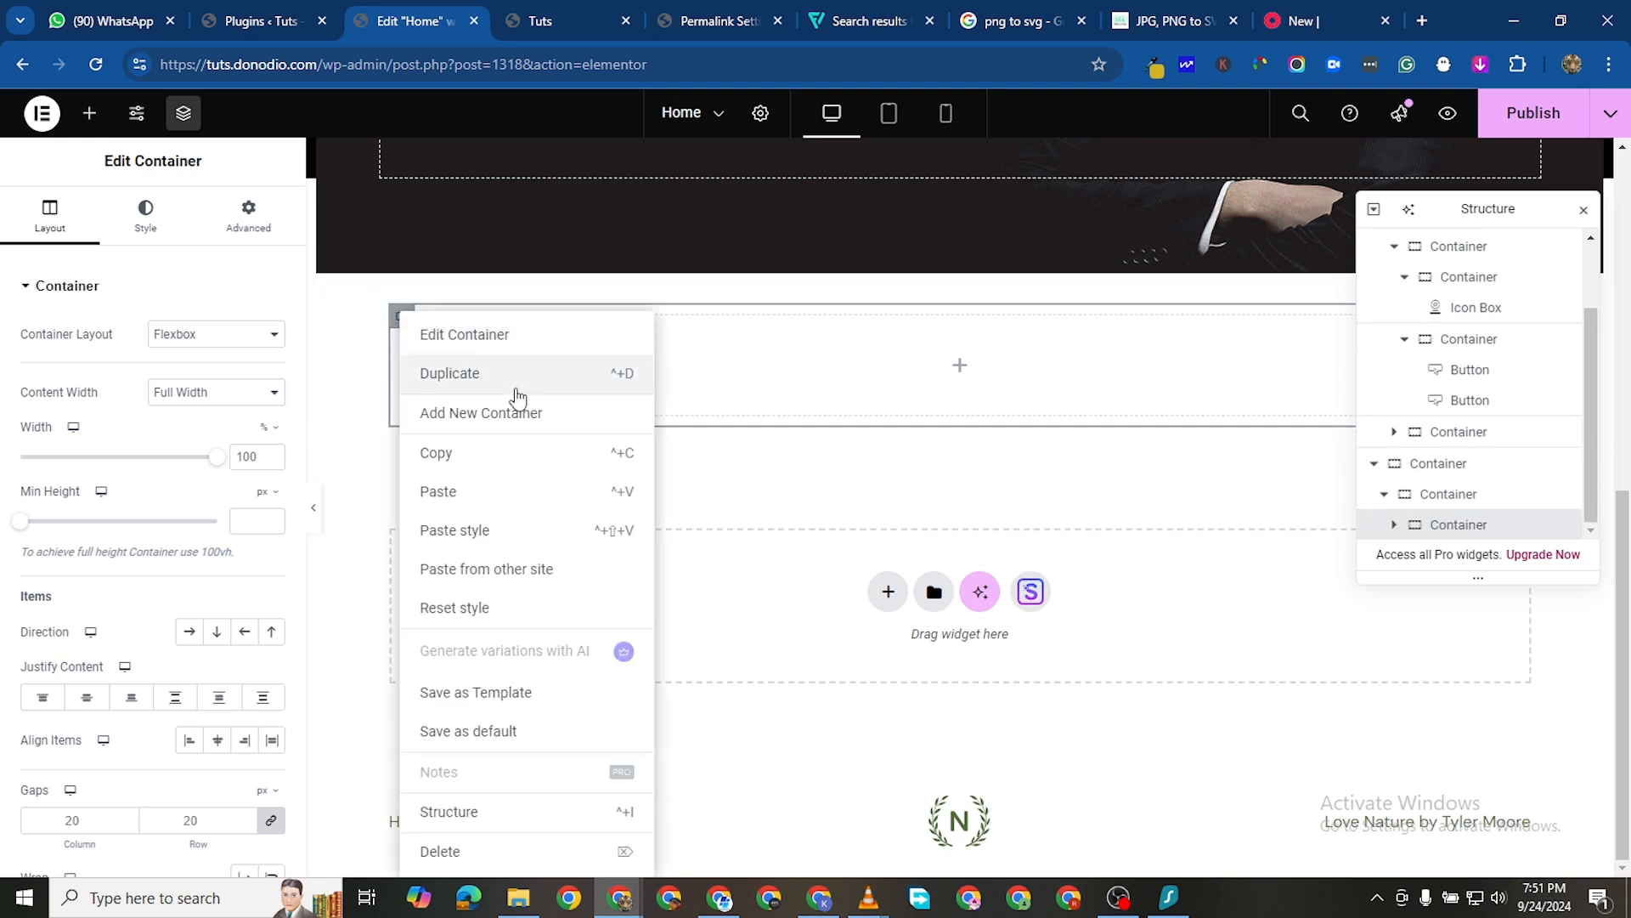
key("ctrl+d")
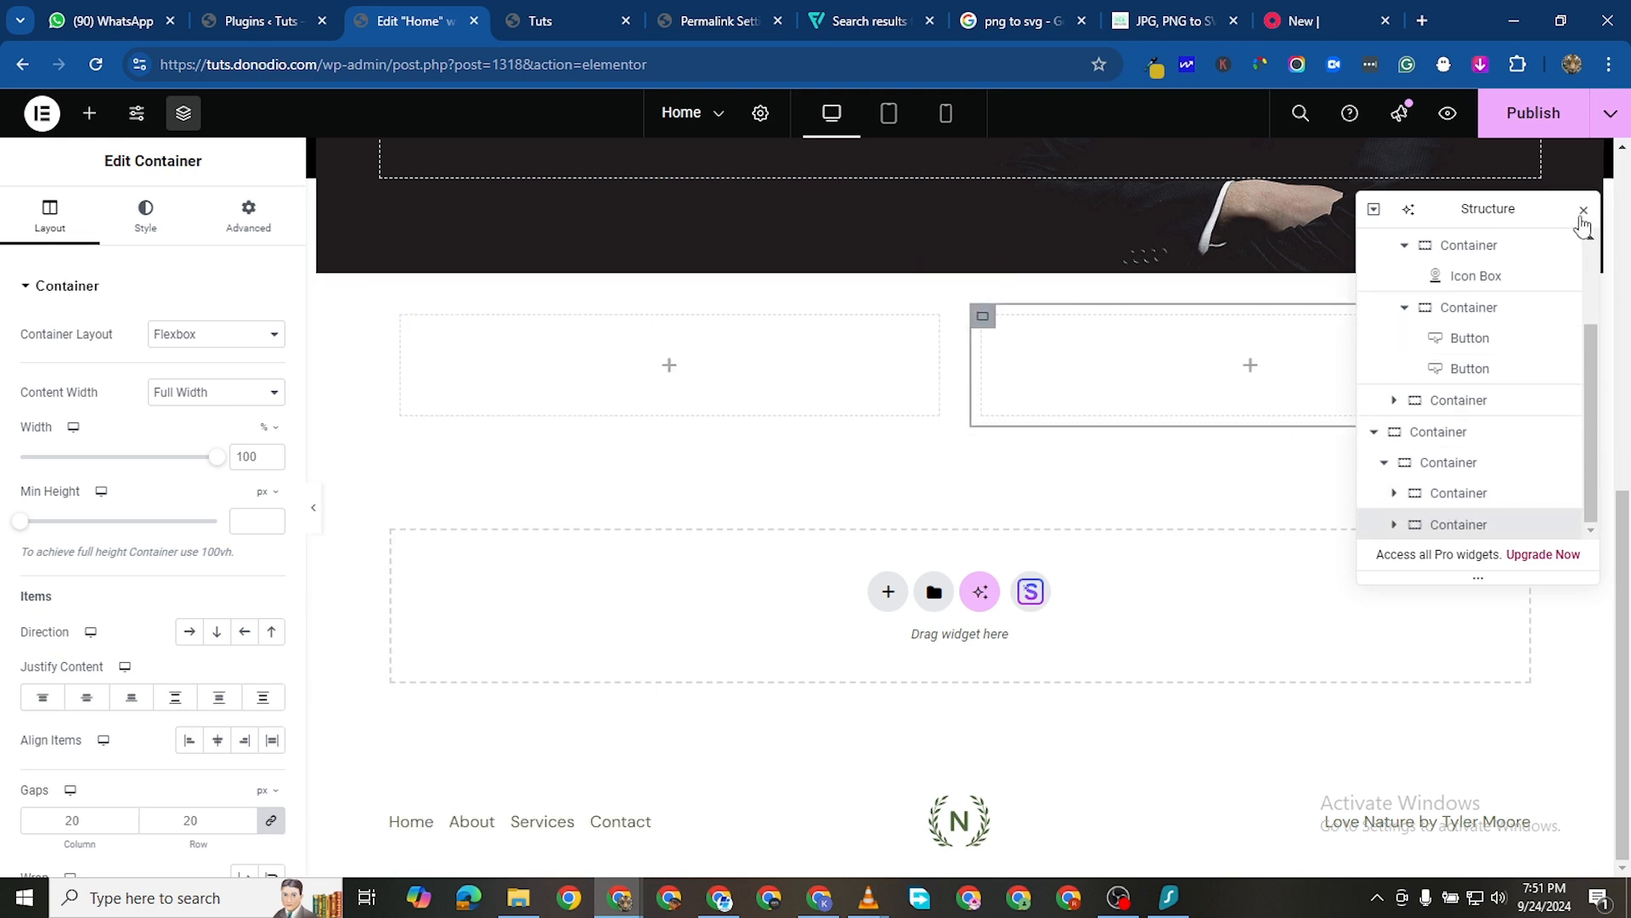
left_click(1582, 213)
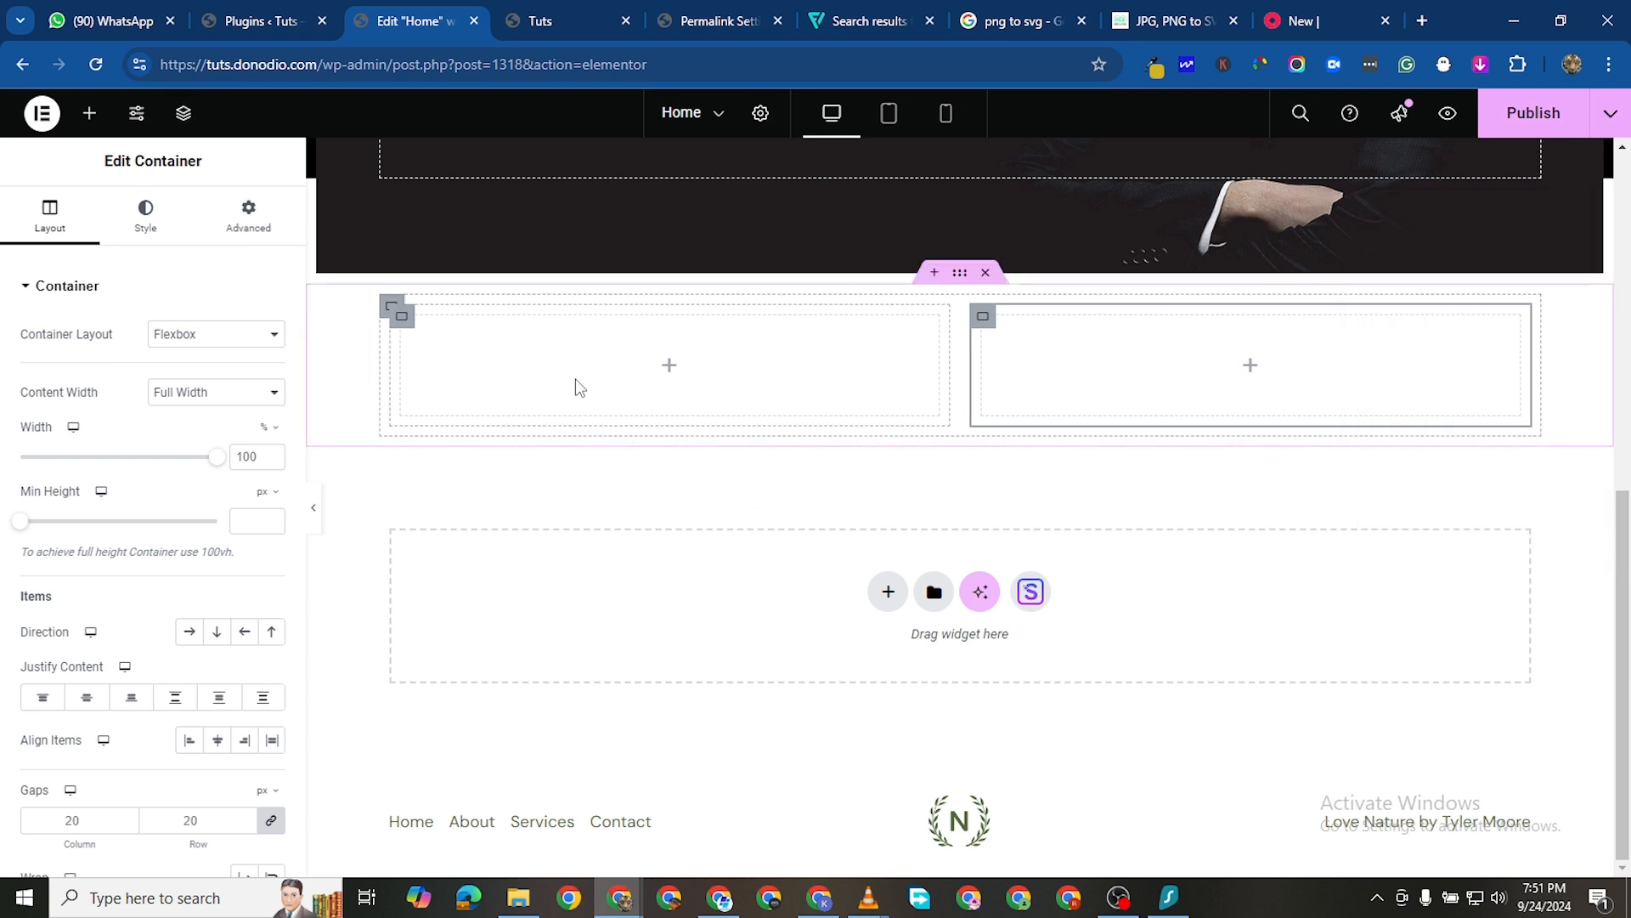
Add a Heading widget to the first of the two nested containers with the title "Defending Your Rights In THe World of Law and Order"
left_click(90, 113)
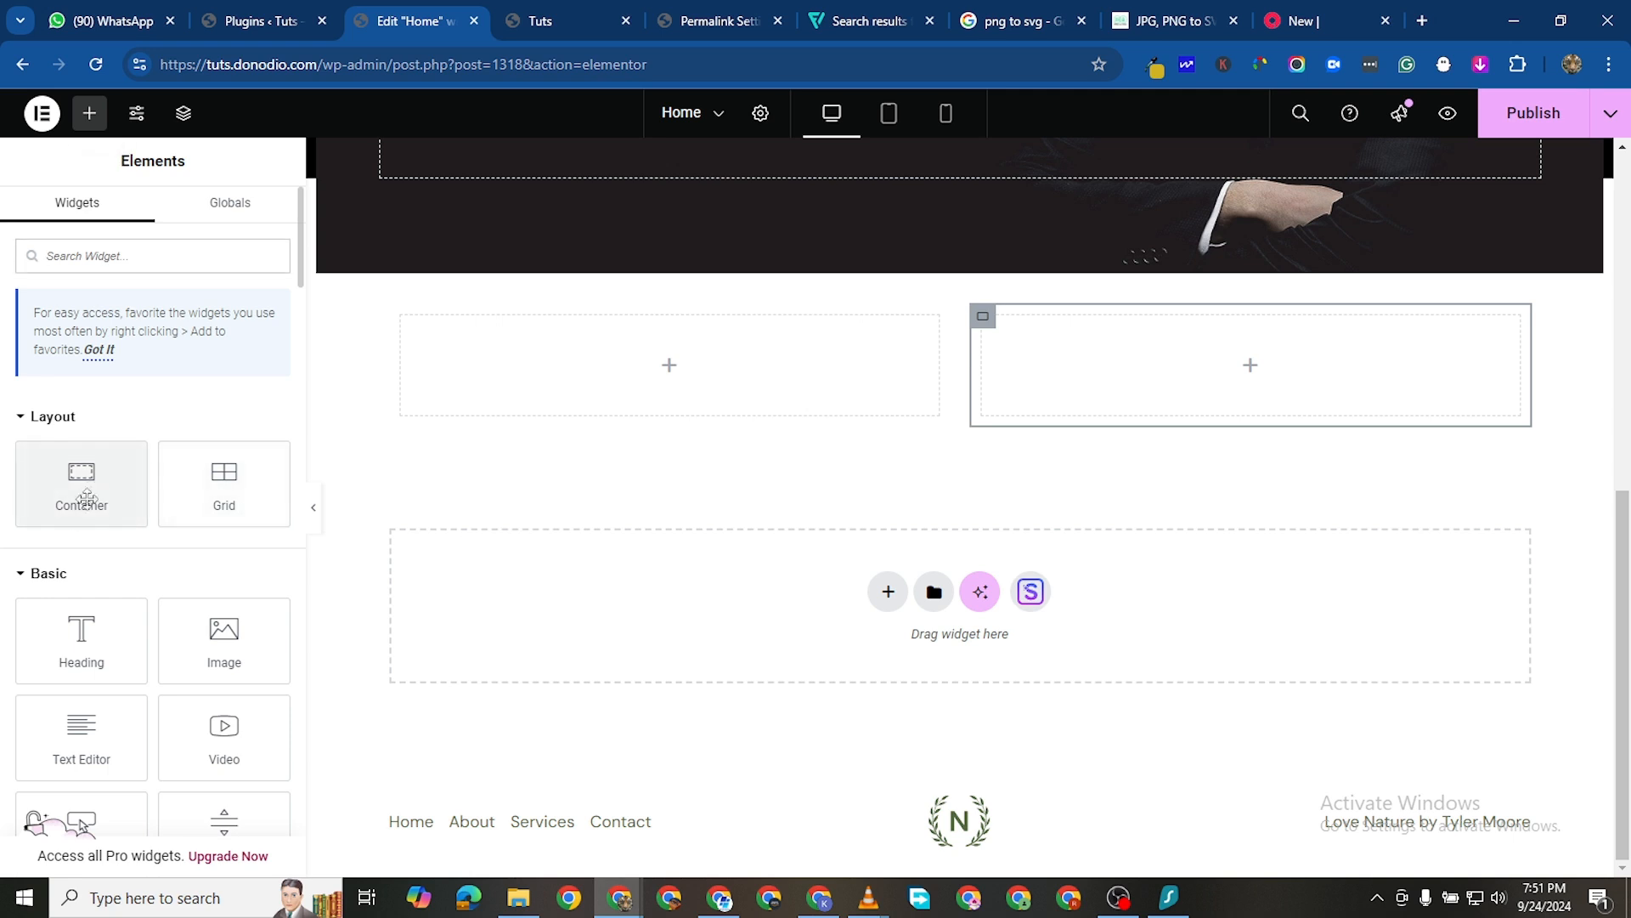
left_click_drag(82, 633, 659, 374)
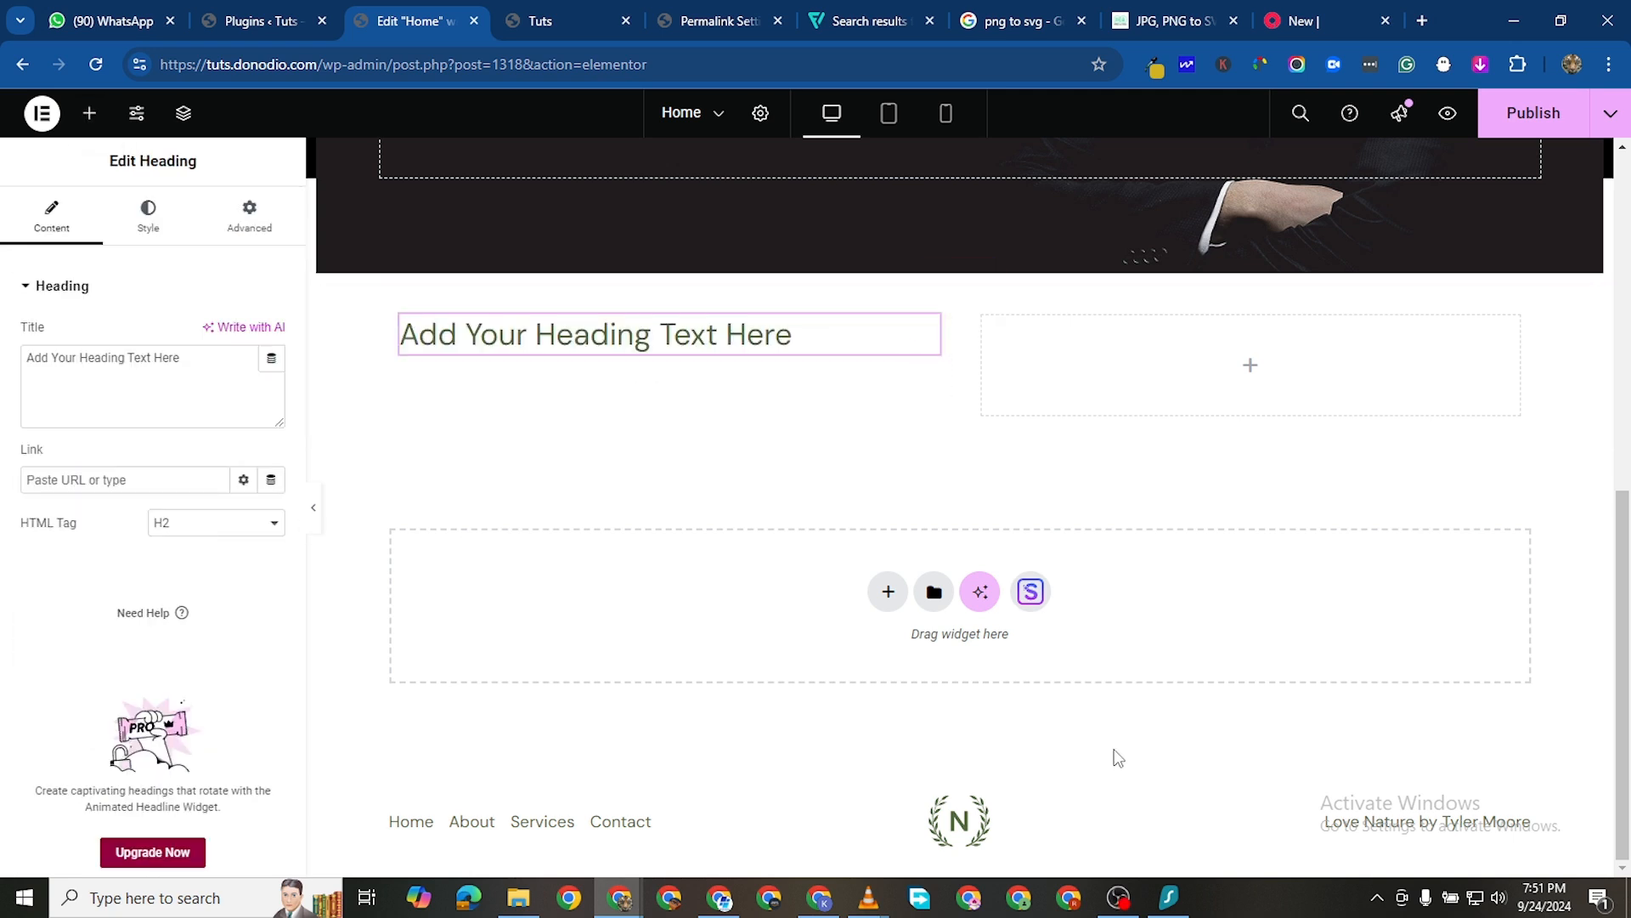
triple_click(115, 351)
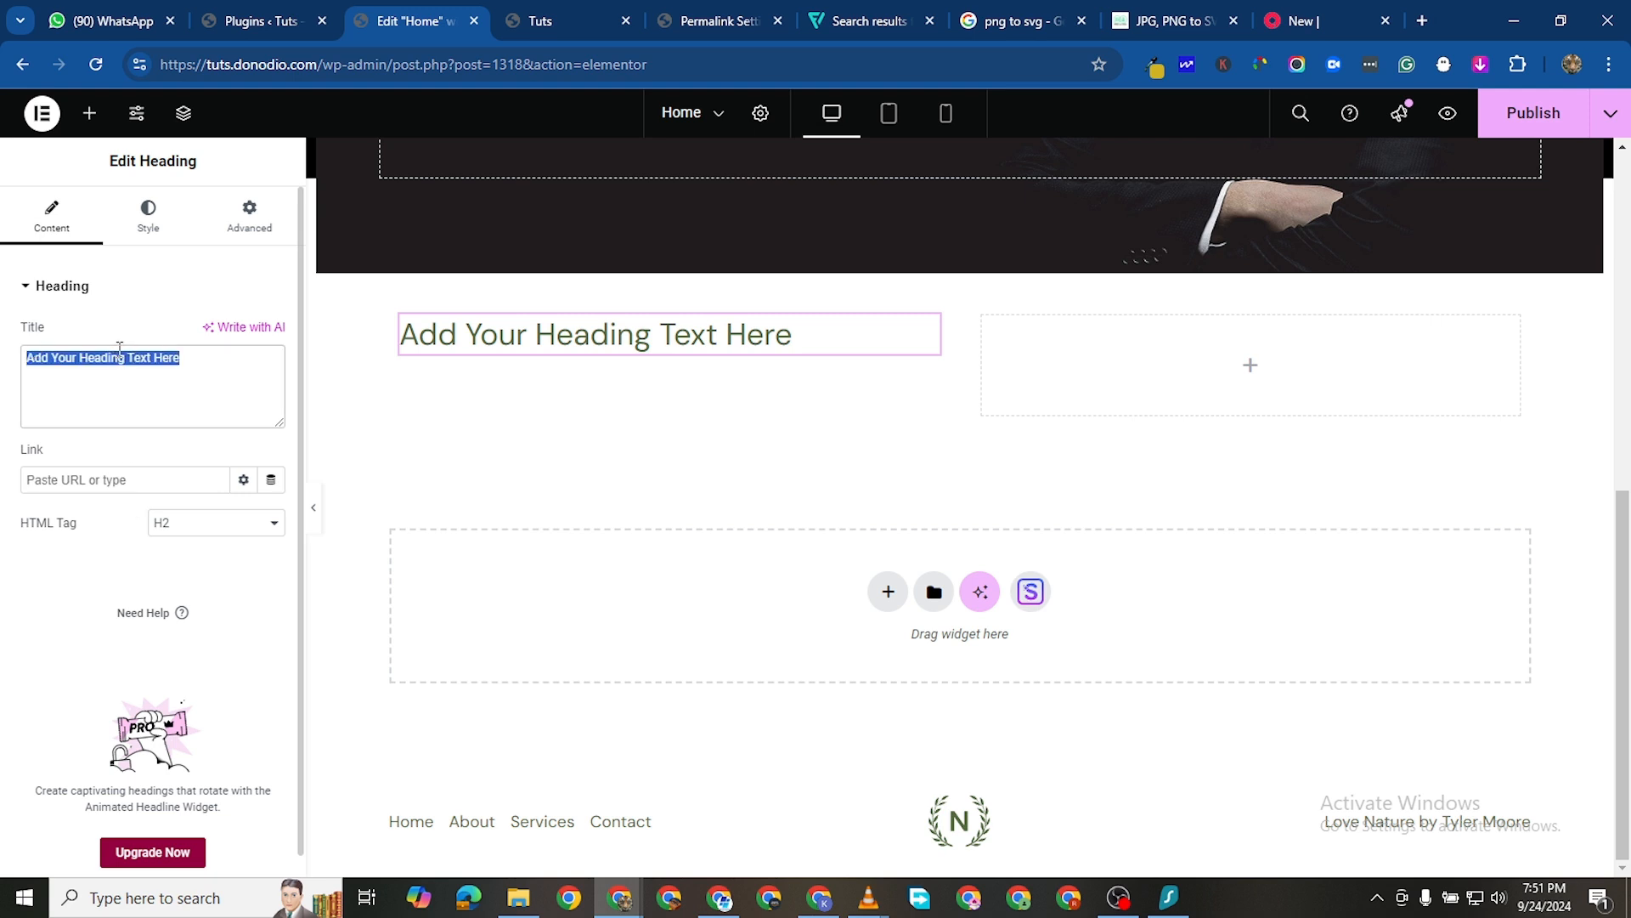
type("Defe")
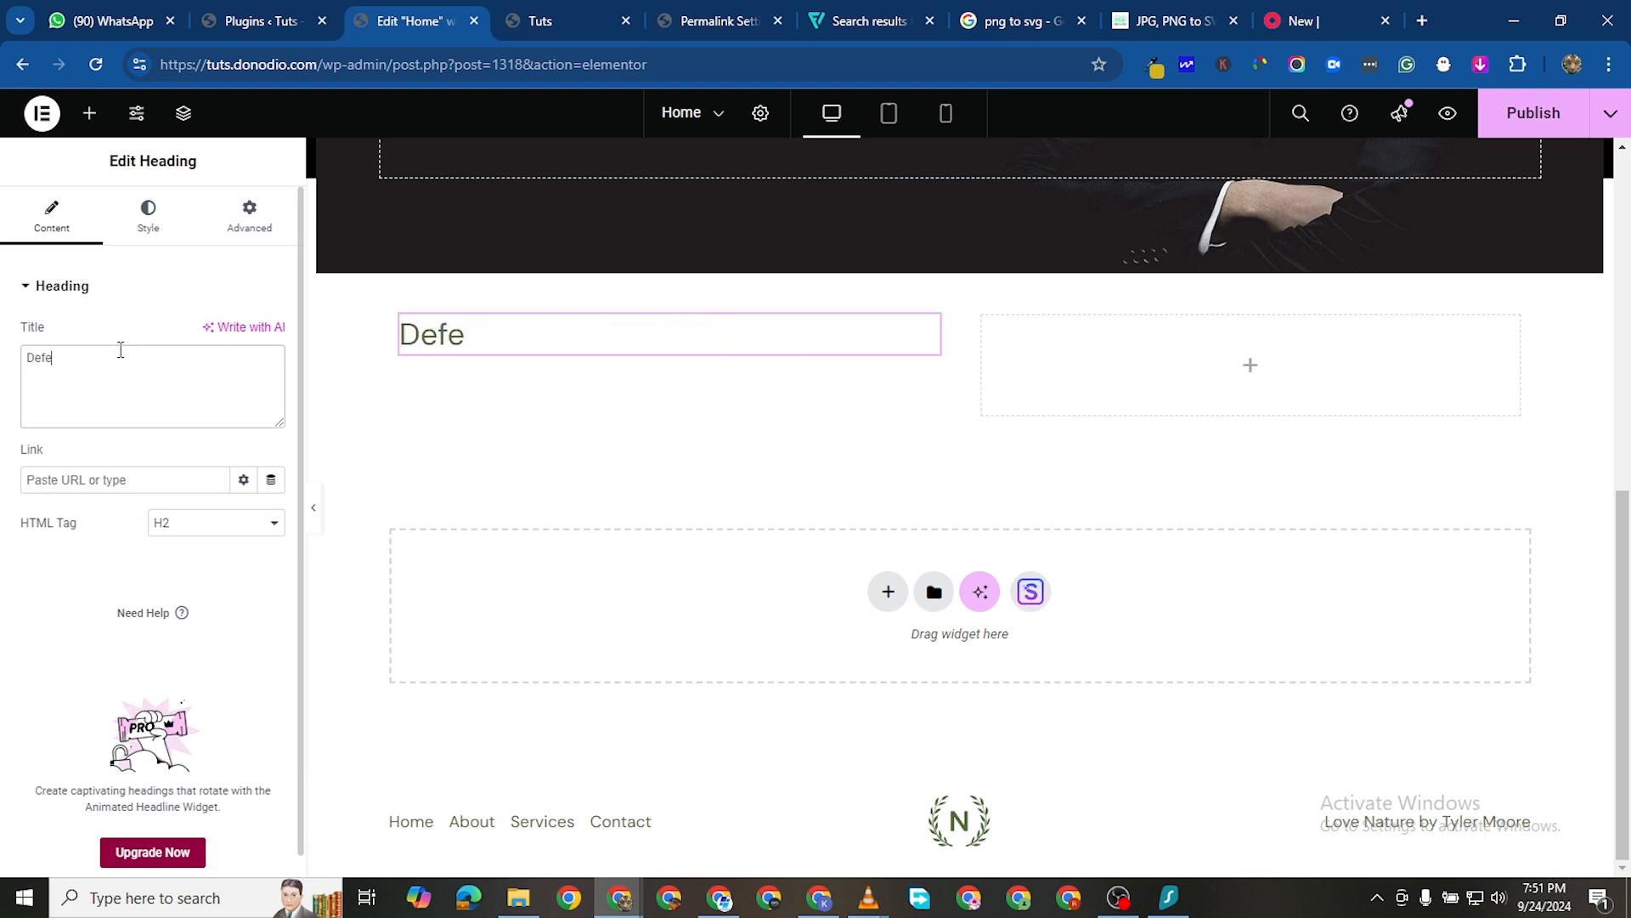
type("nding Your")
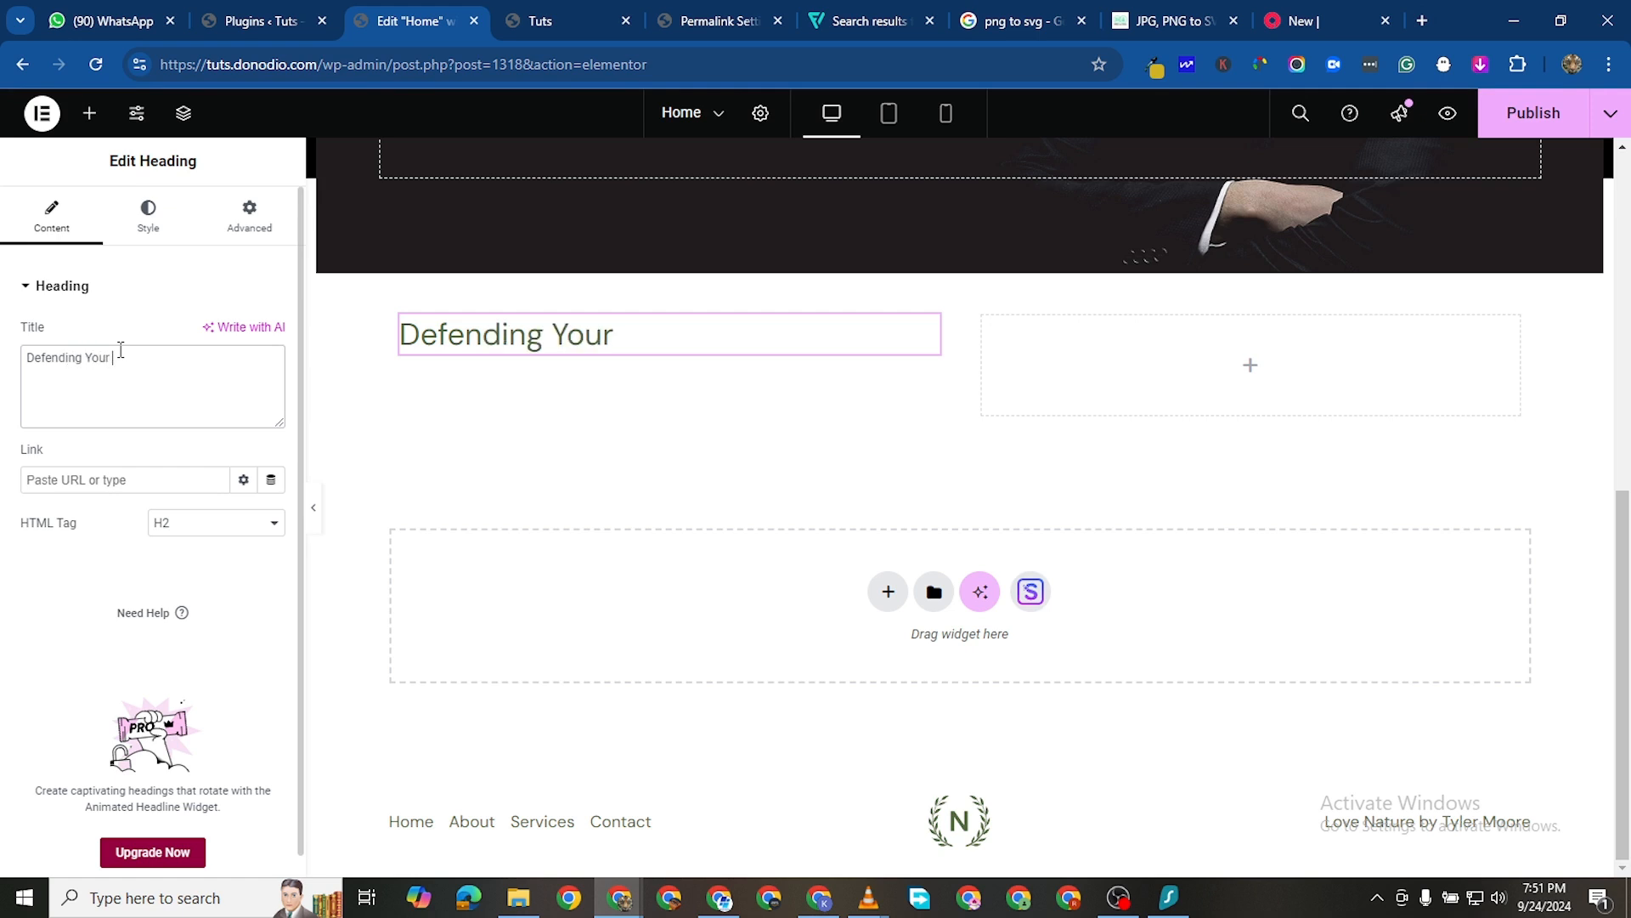
type(" Rights ")
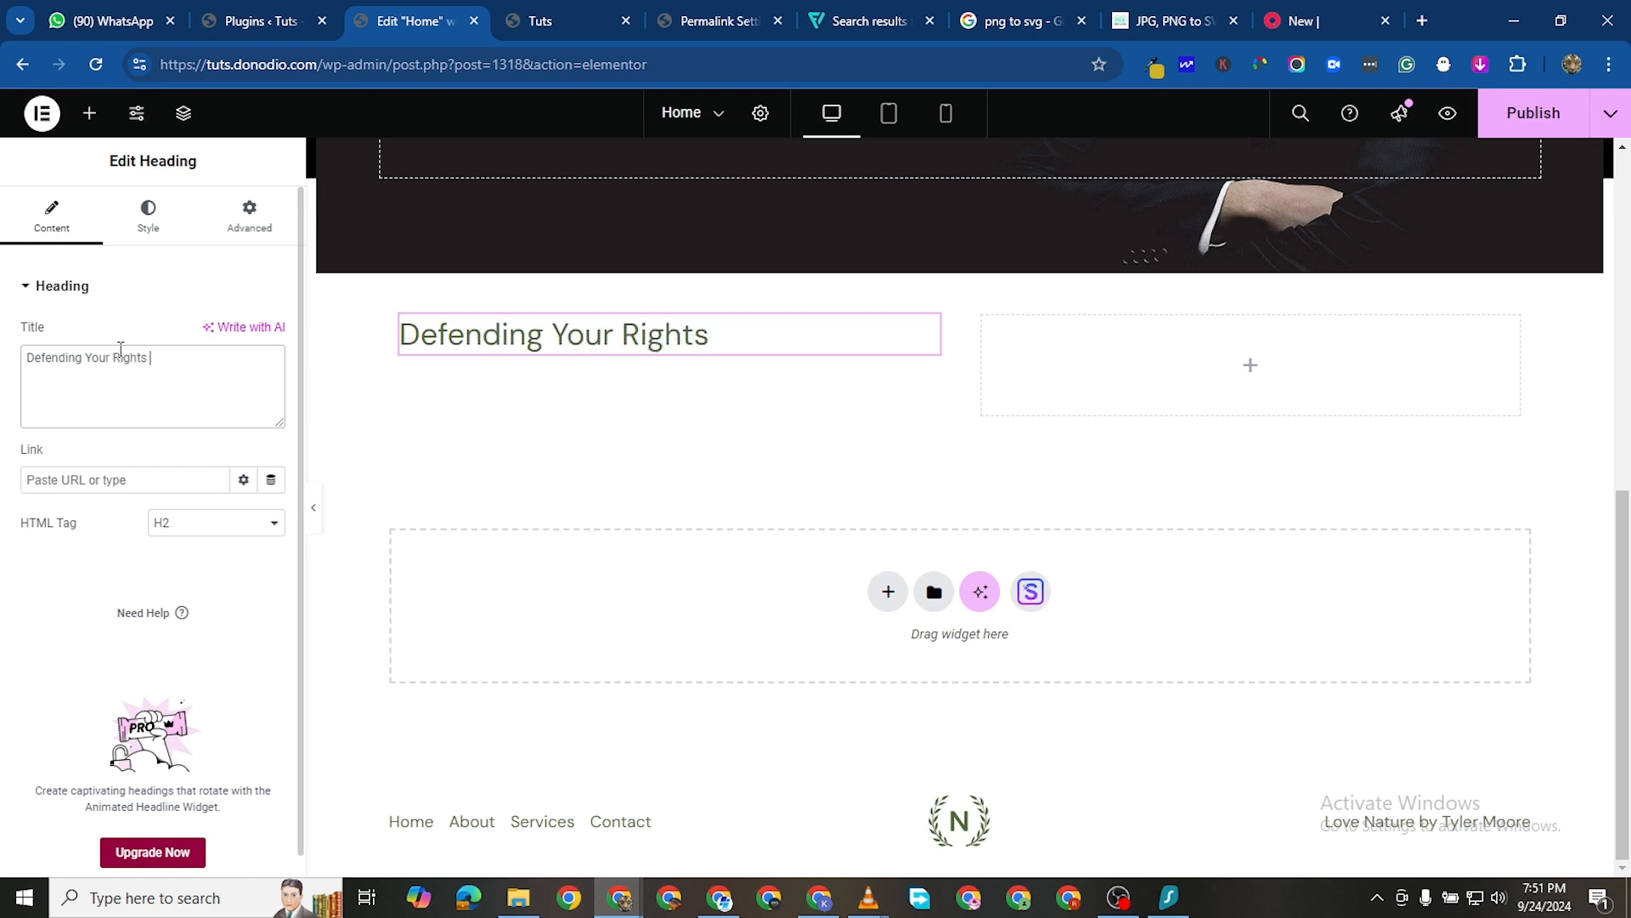
type("In THe Wor")
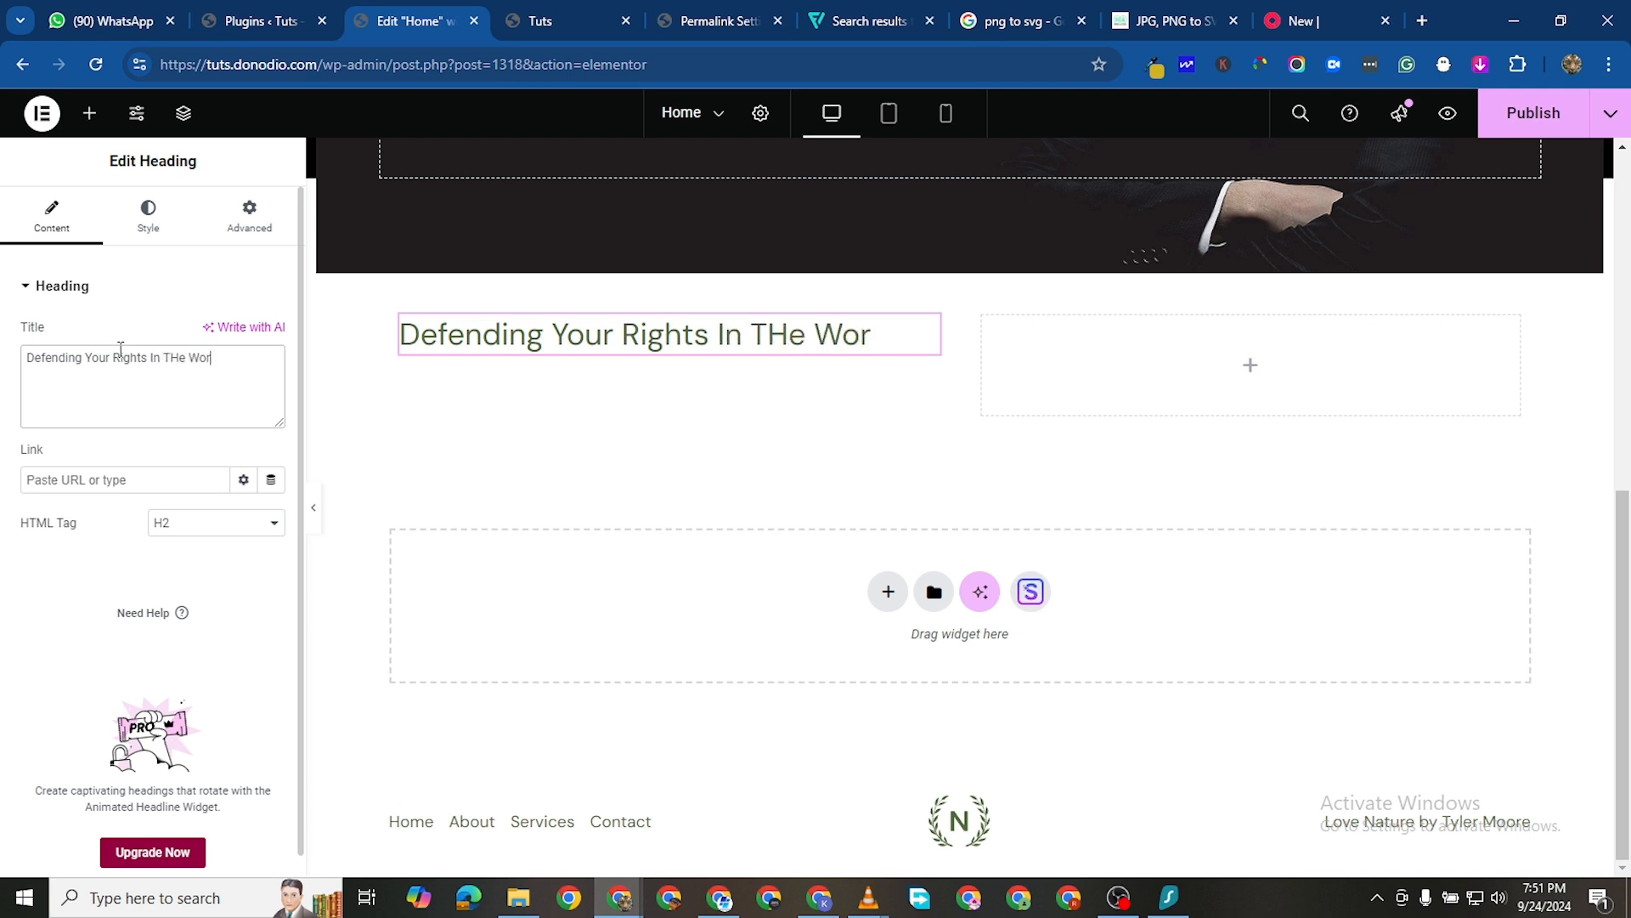
type("ld of Law")
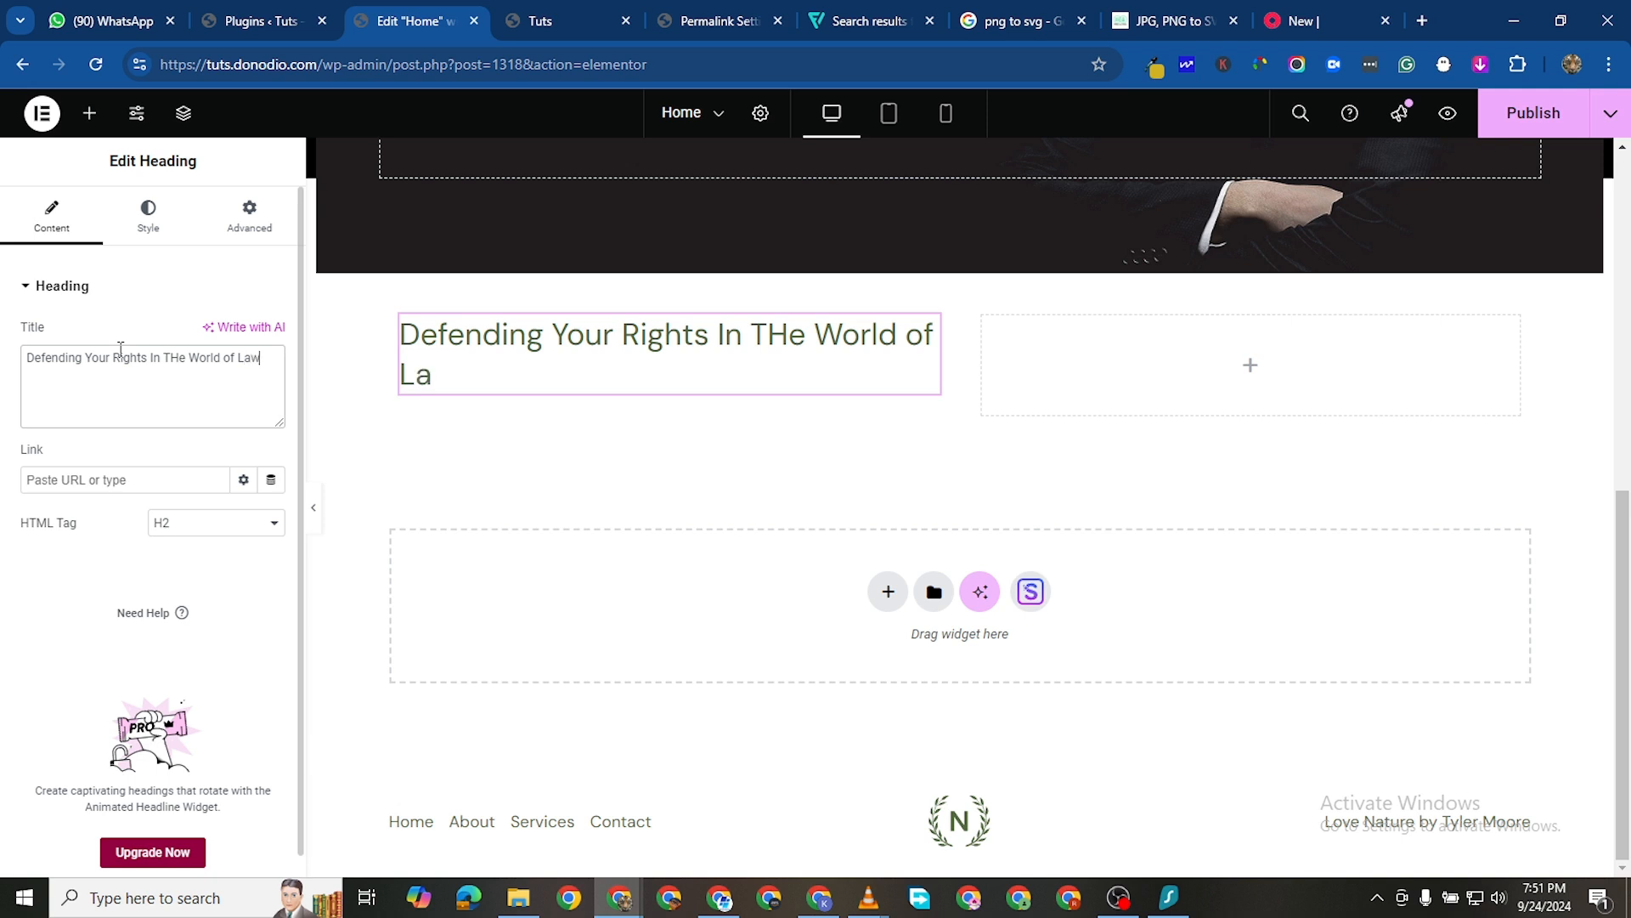
type(" and Order")
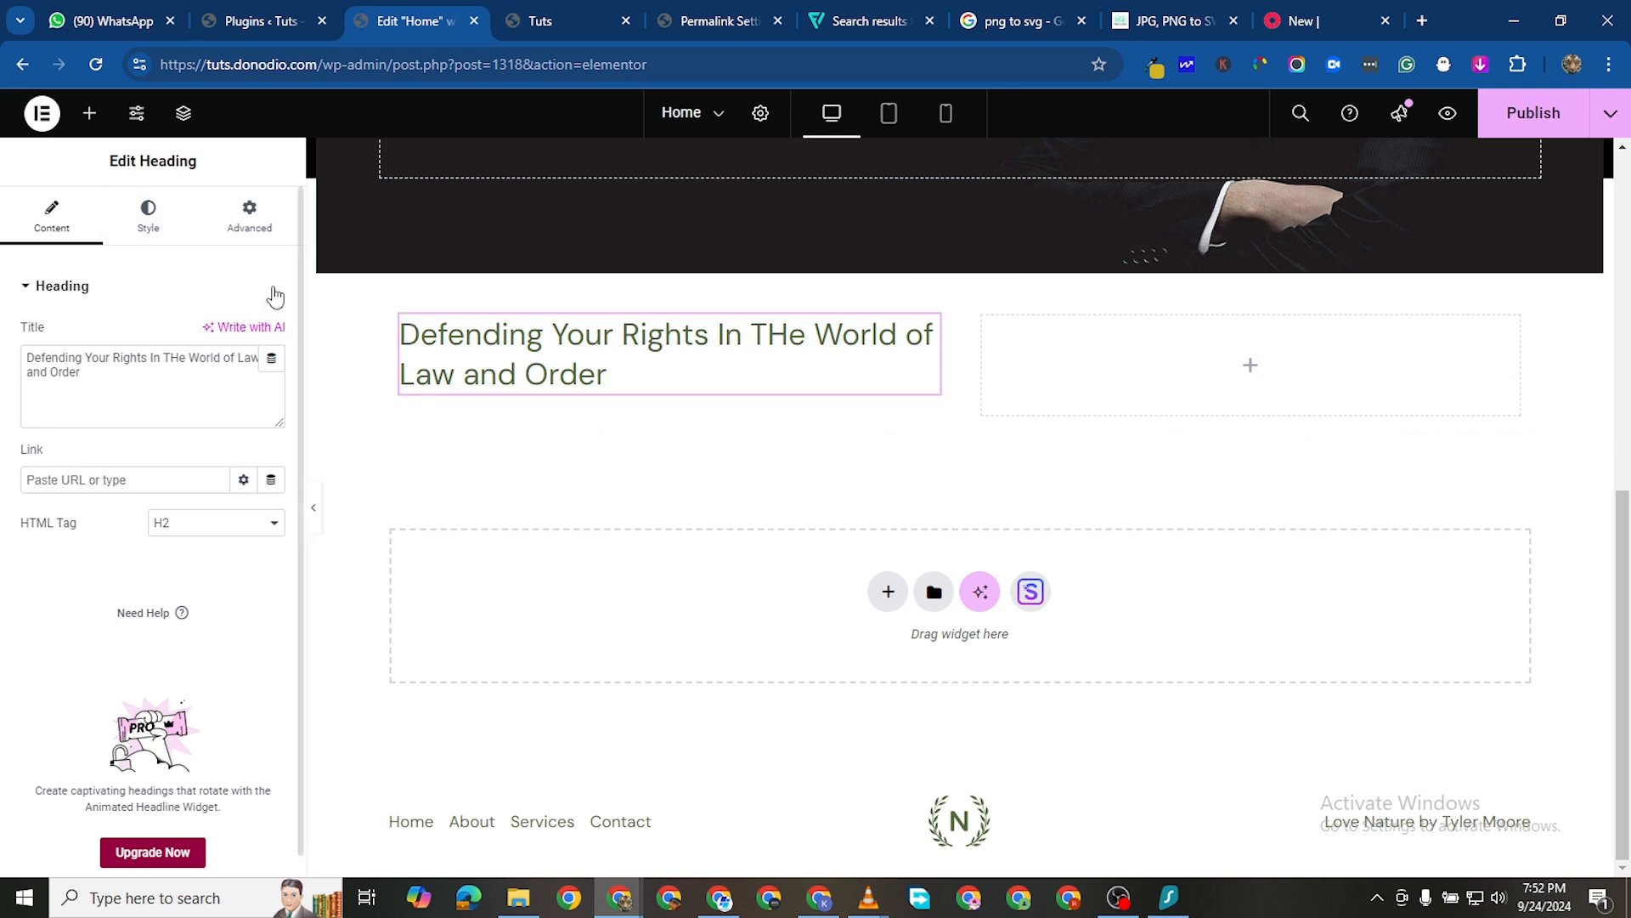
Set the new heading's text color to black
left_click(146, 224)
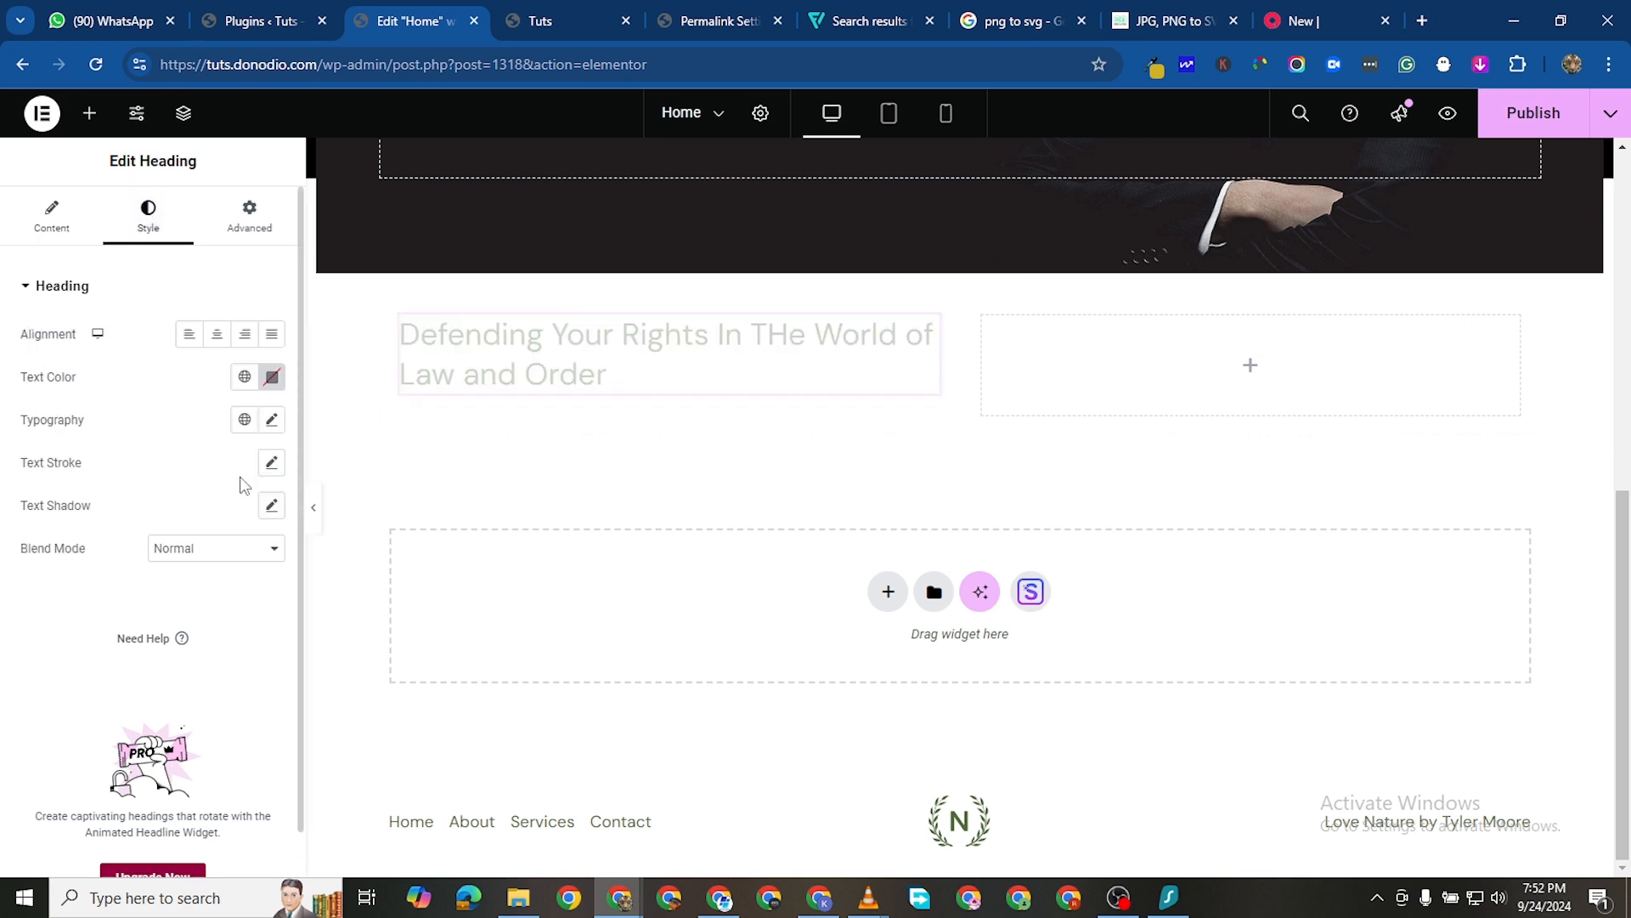
left_click(273, 380)
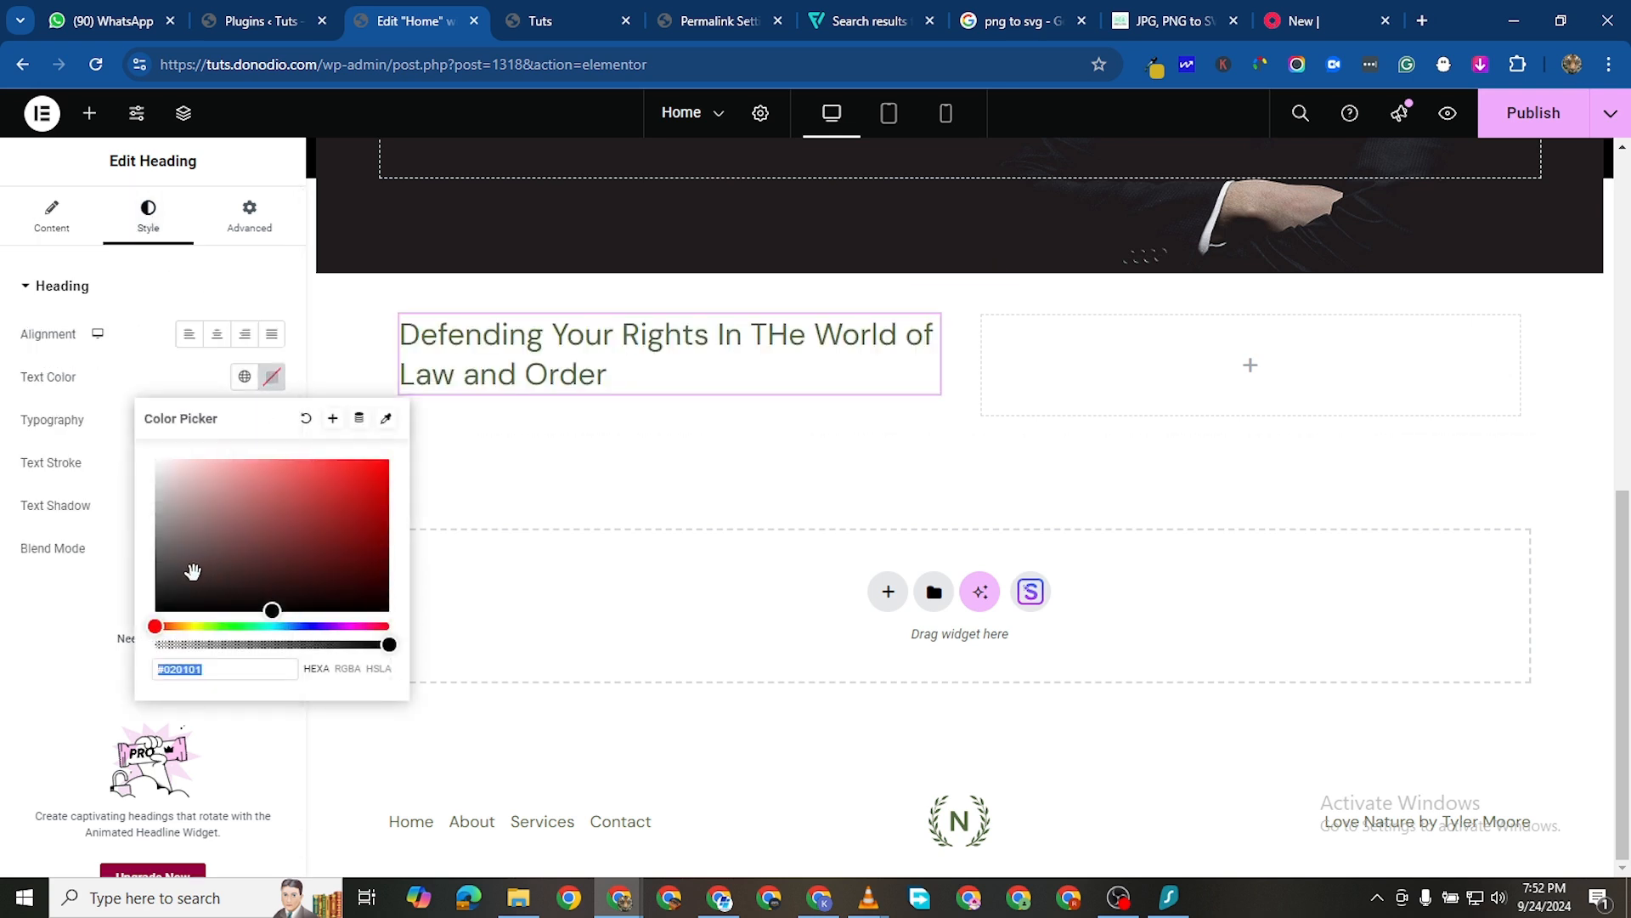
left_click_drag(193, 571, 155, 610)
left_click(112, 629)
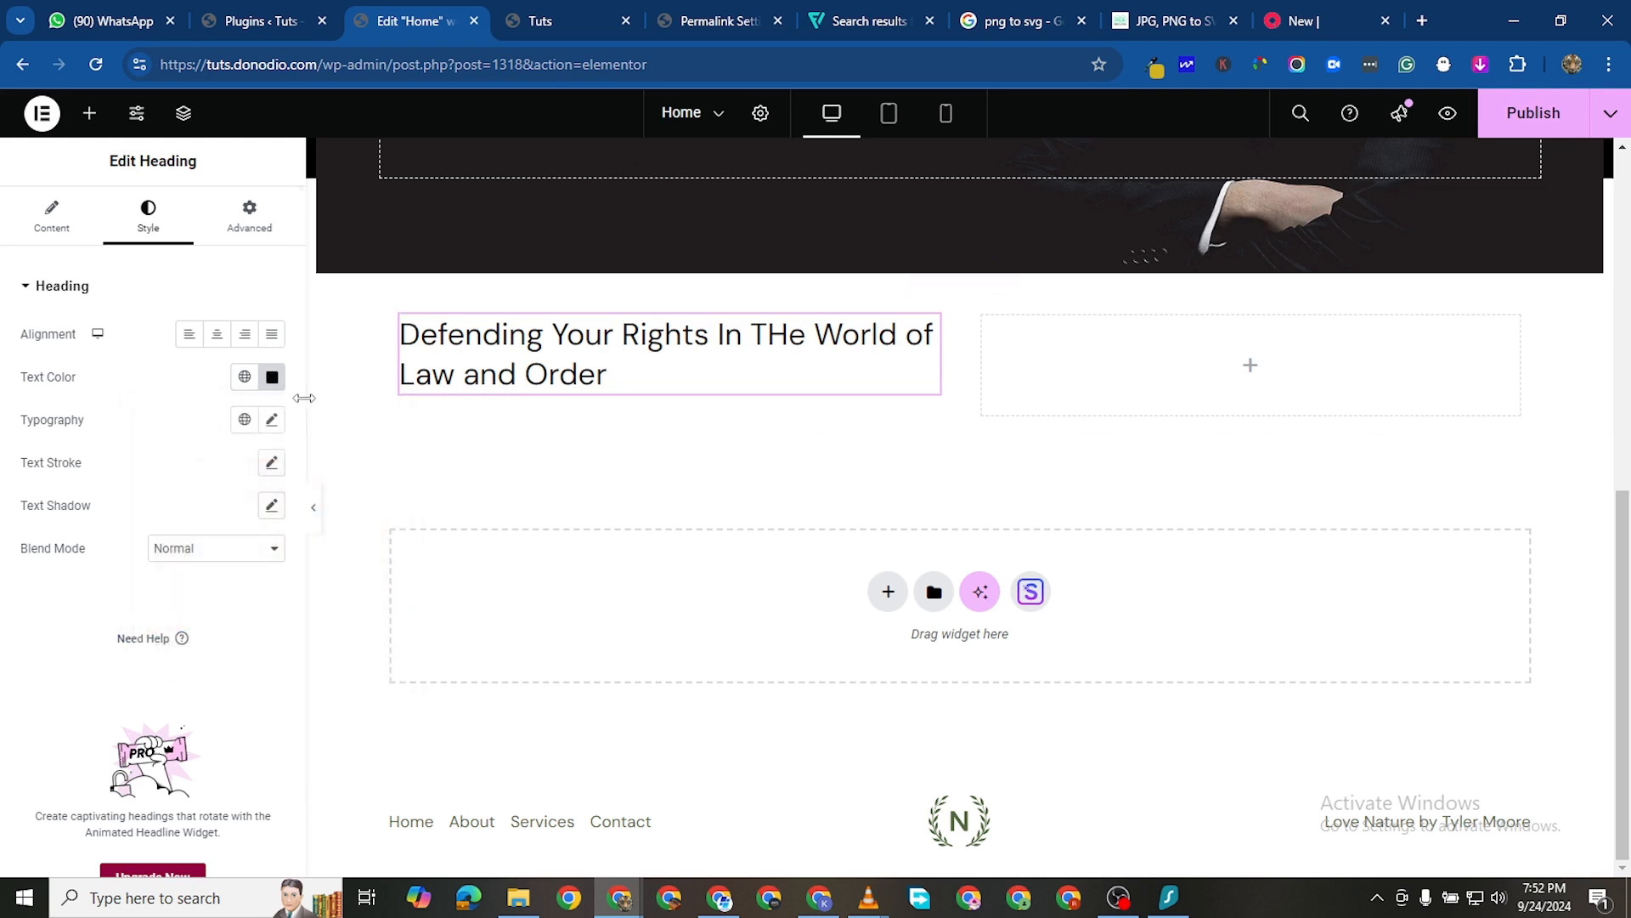
Open the heading's font family choices, and open the theme Customizer in the WordPress admin browser tab
left_click(271, 420)
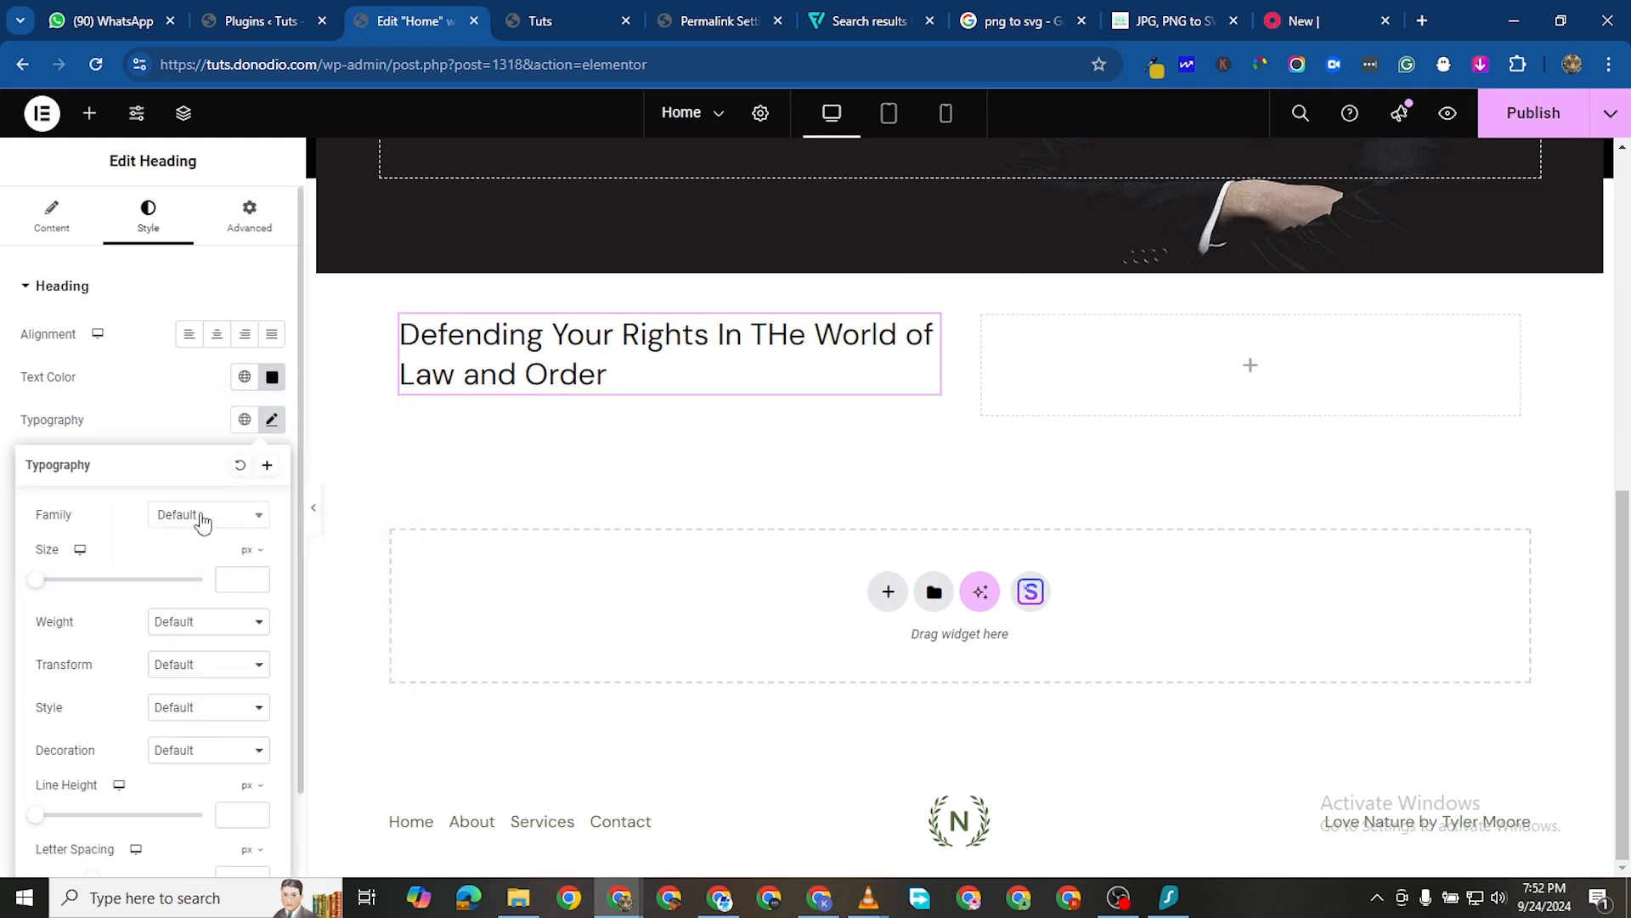
left_click(202, 522)
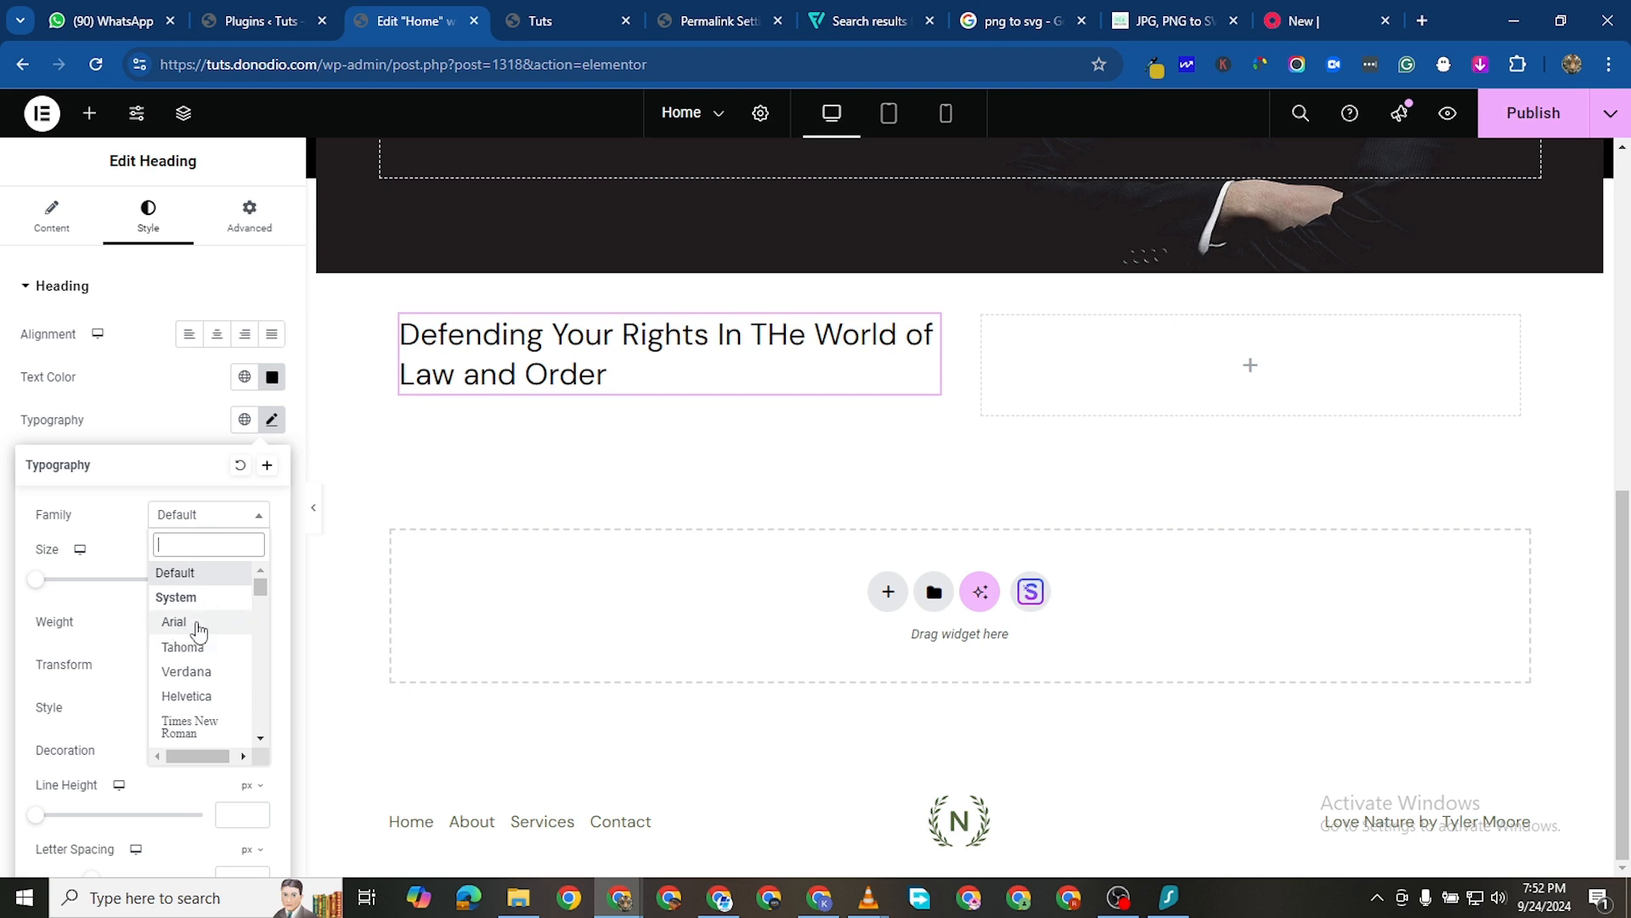
left_click(550, 19)
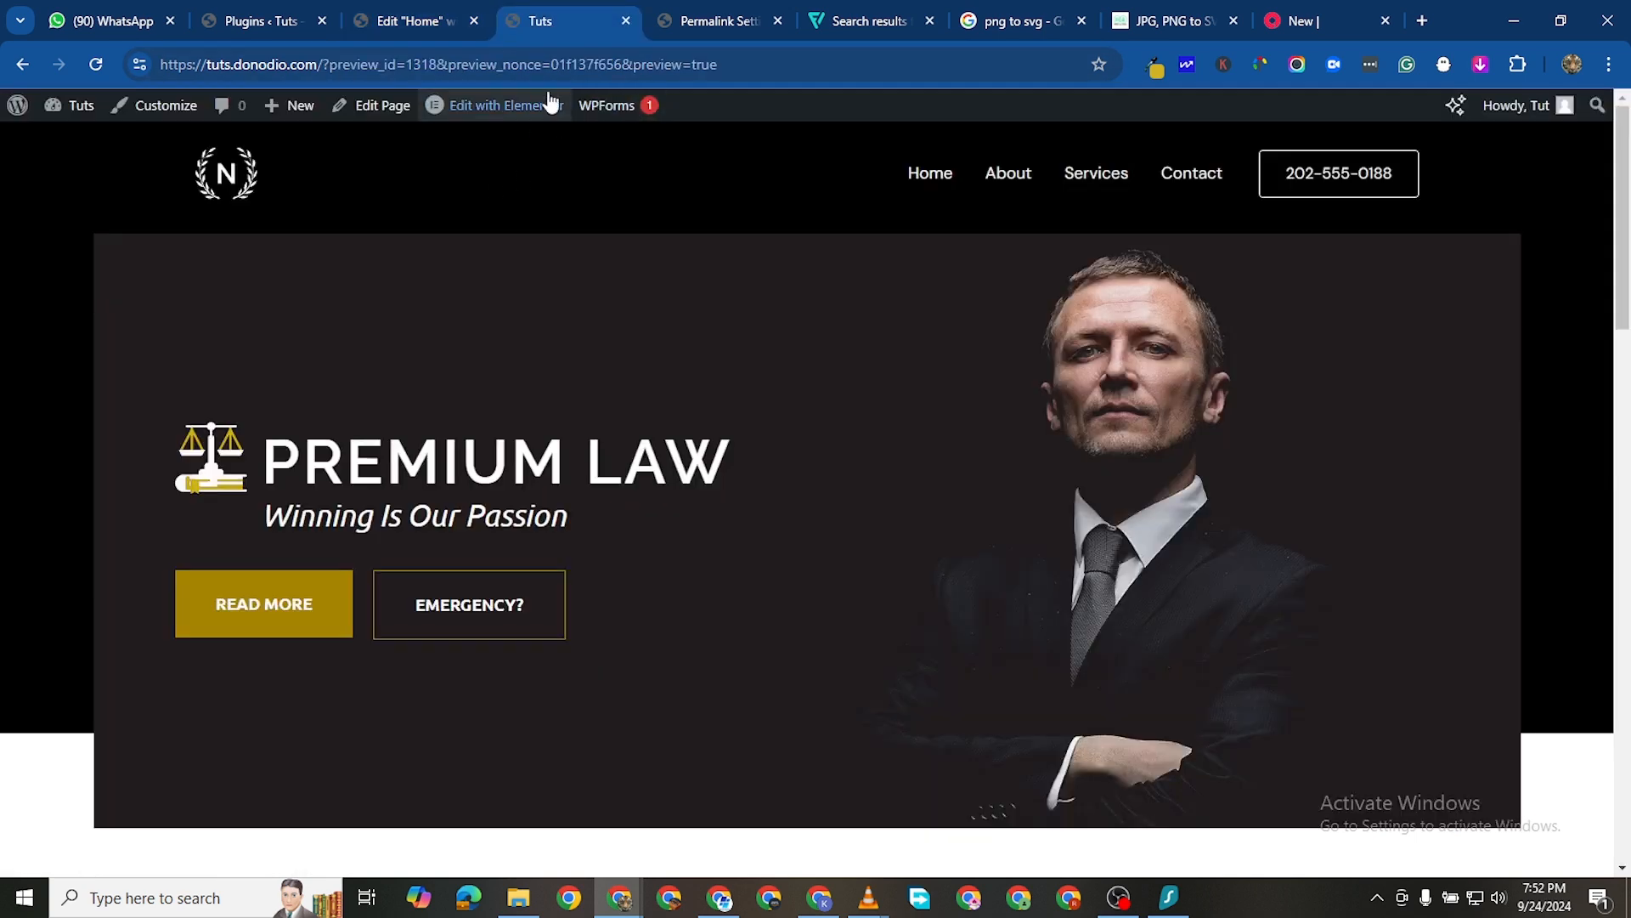
left_click(702, 26)
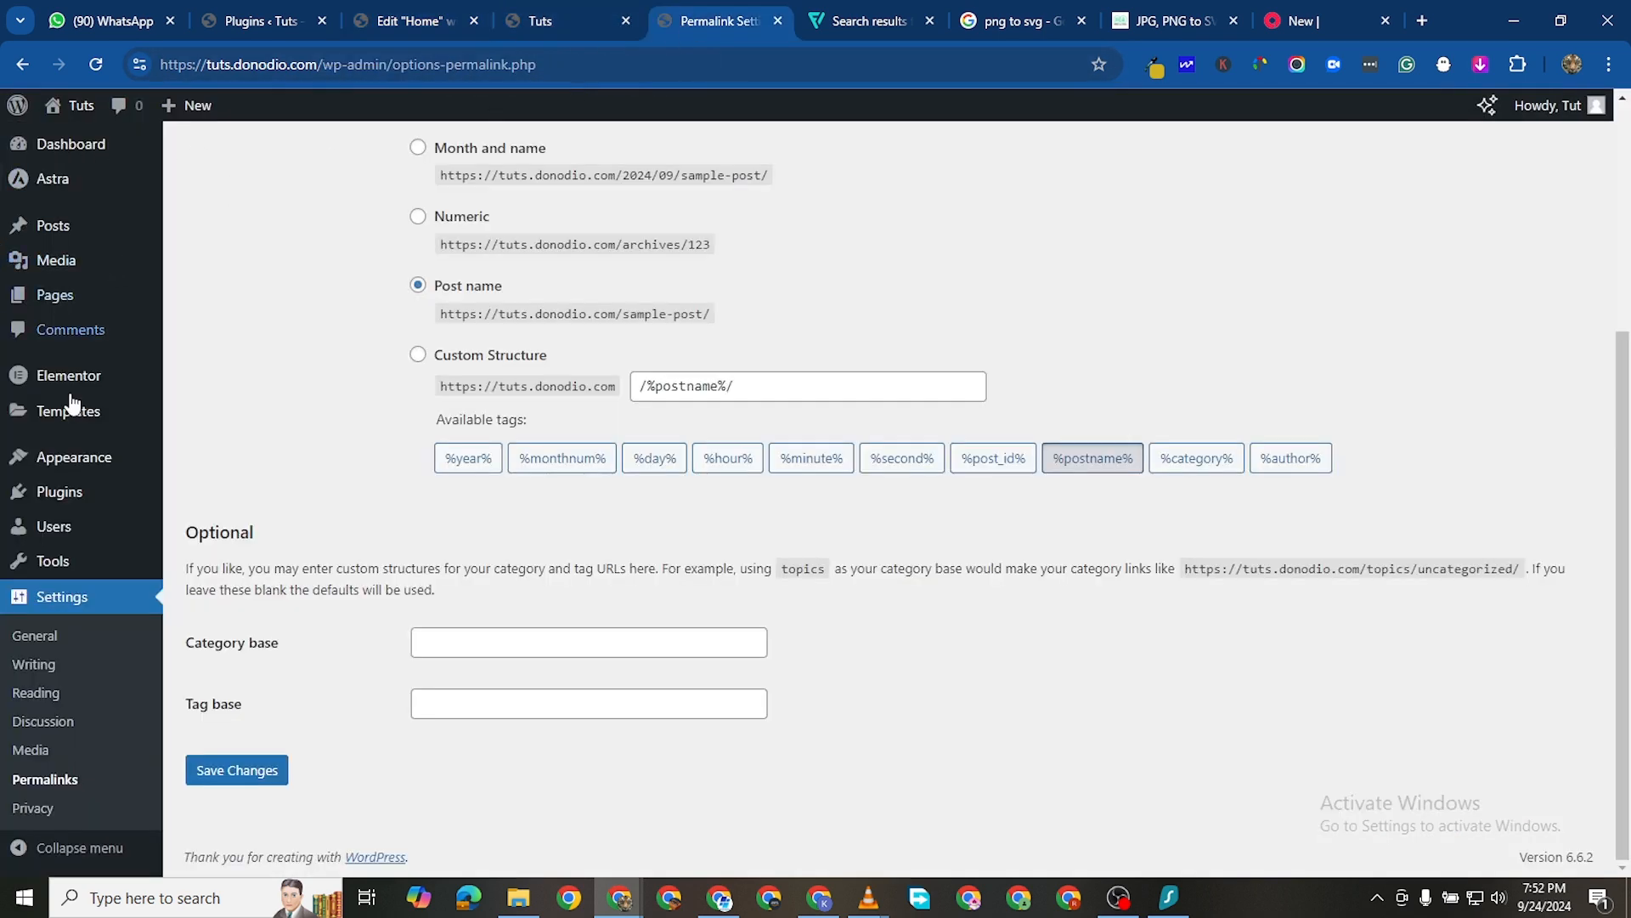
scroll(73, 399, "up", 4)
mouse_move(79, 481)
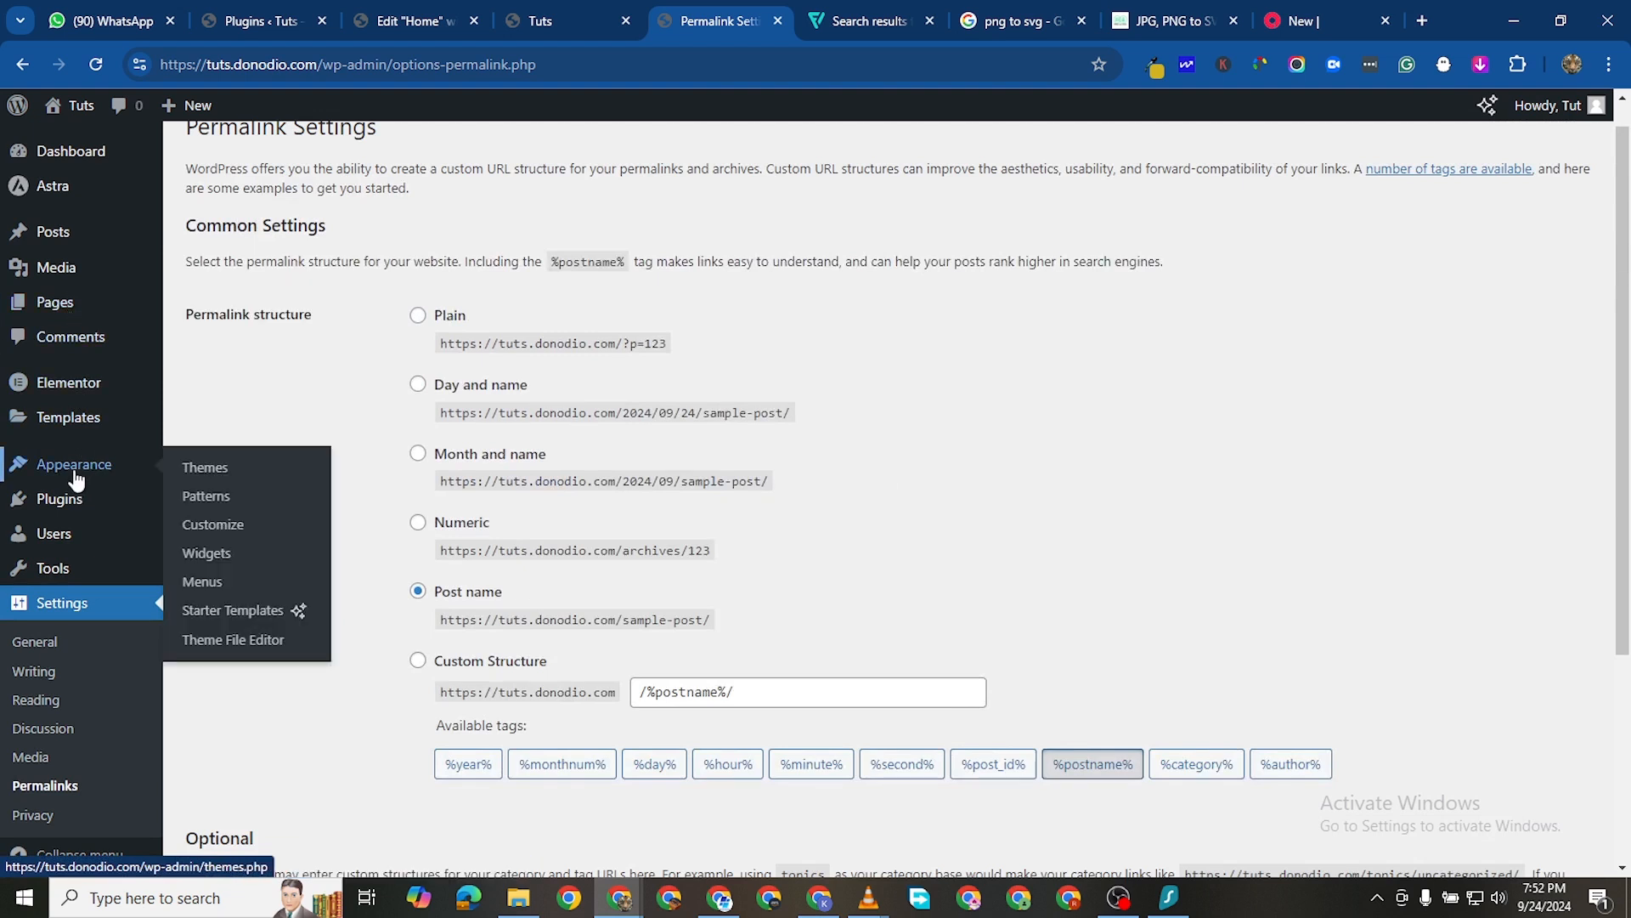
left_click(220, 523)
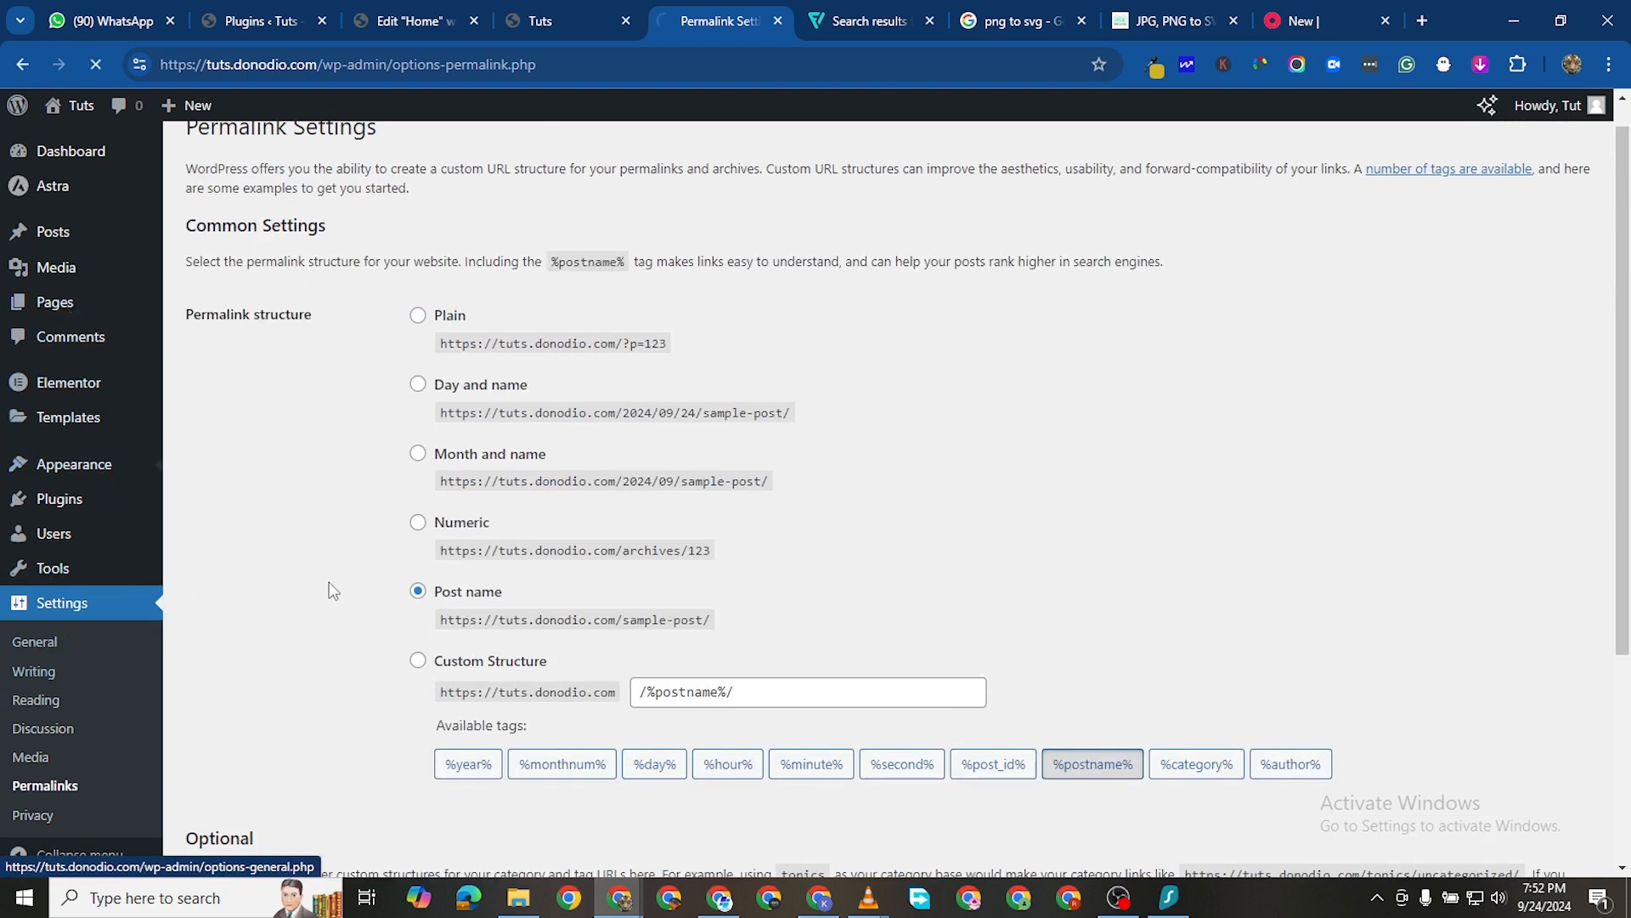
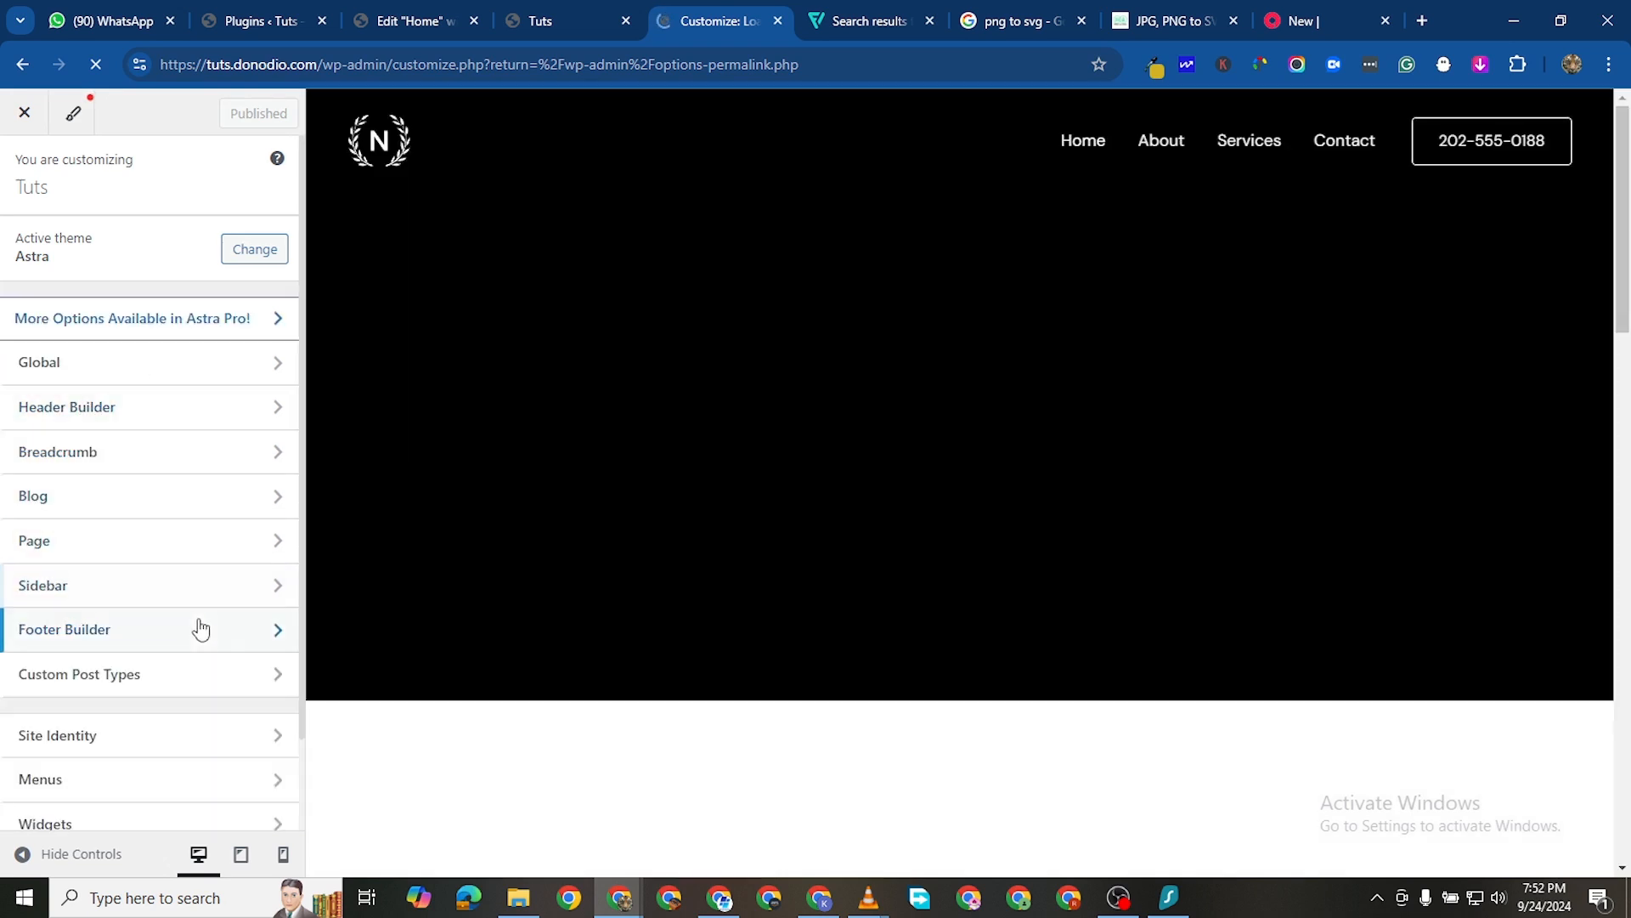
Check the font families set for body and headings in the Customizer's global typography, and look over the page preview
scroll(216, 646, "down", 1)
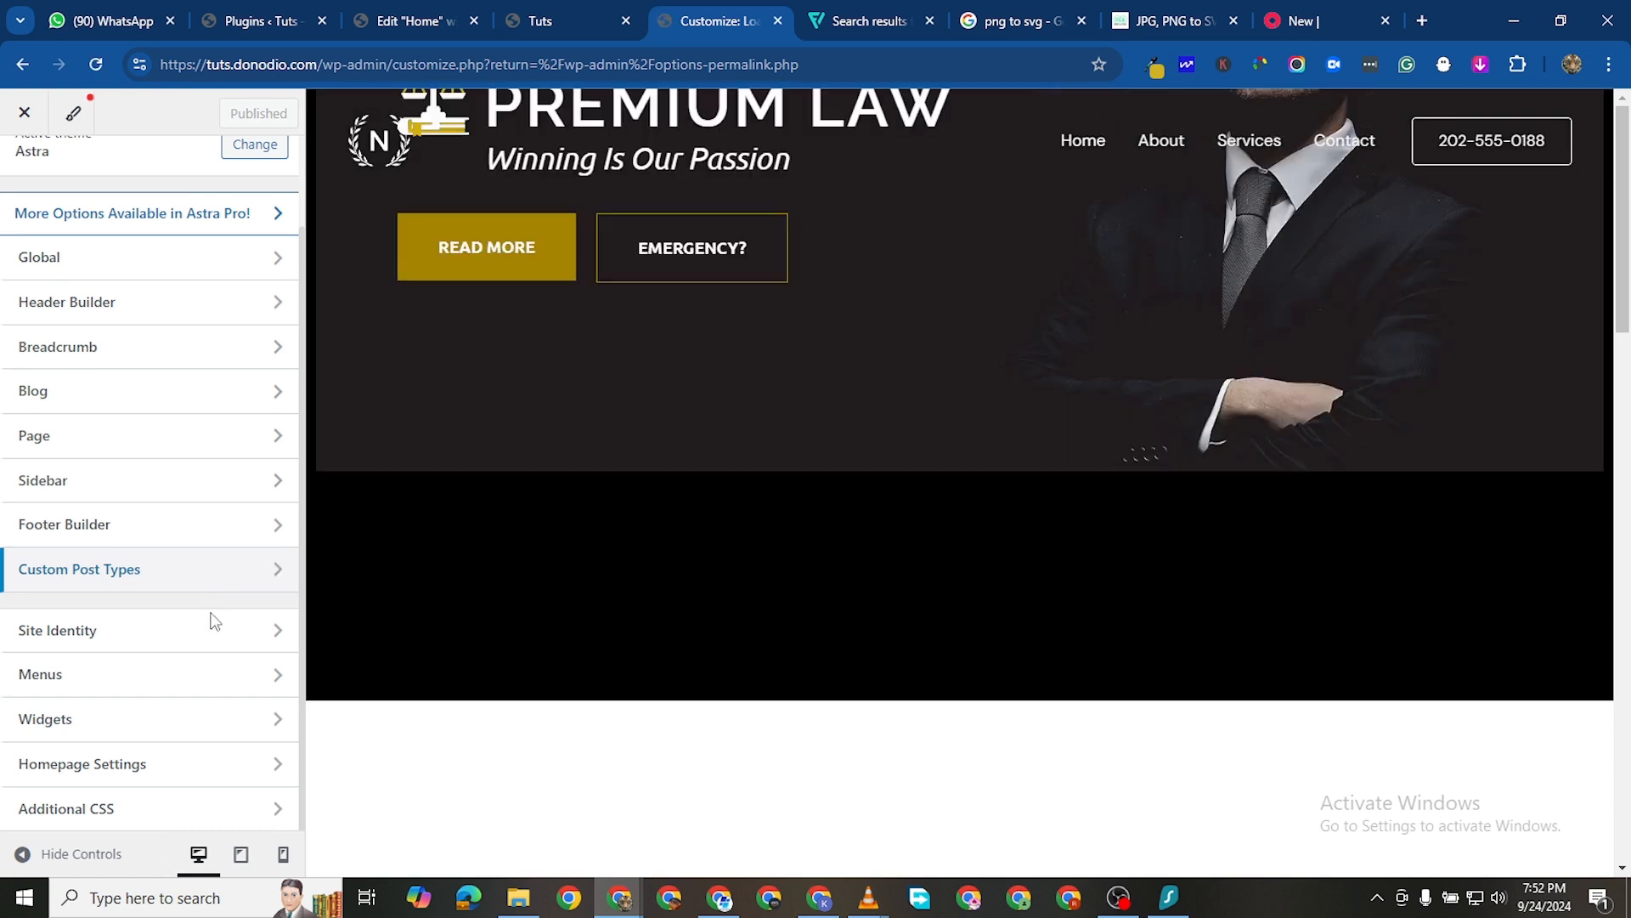
scroll(187, 535, "up", 1)
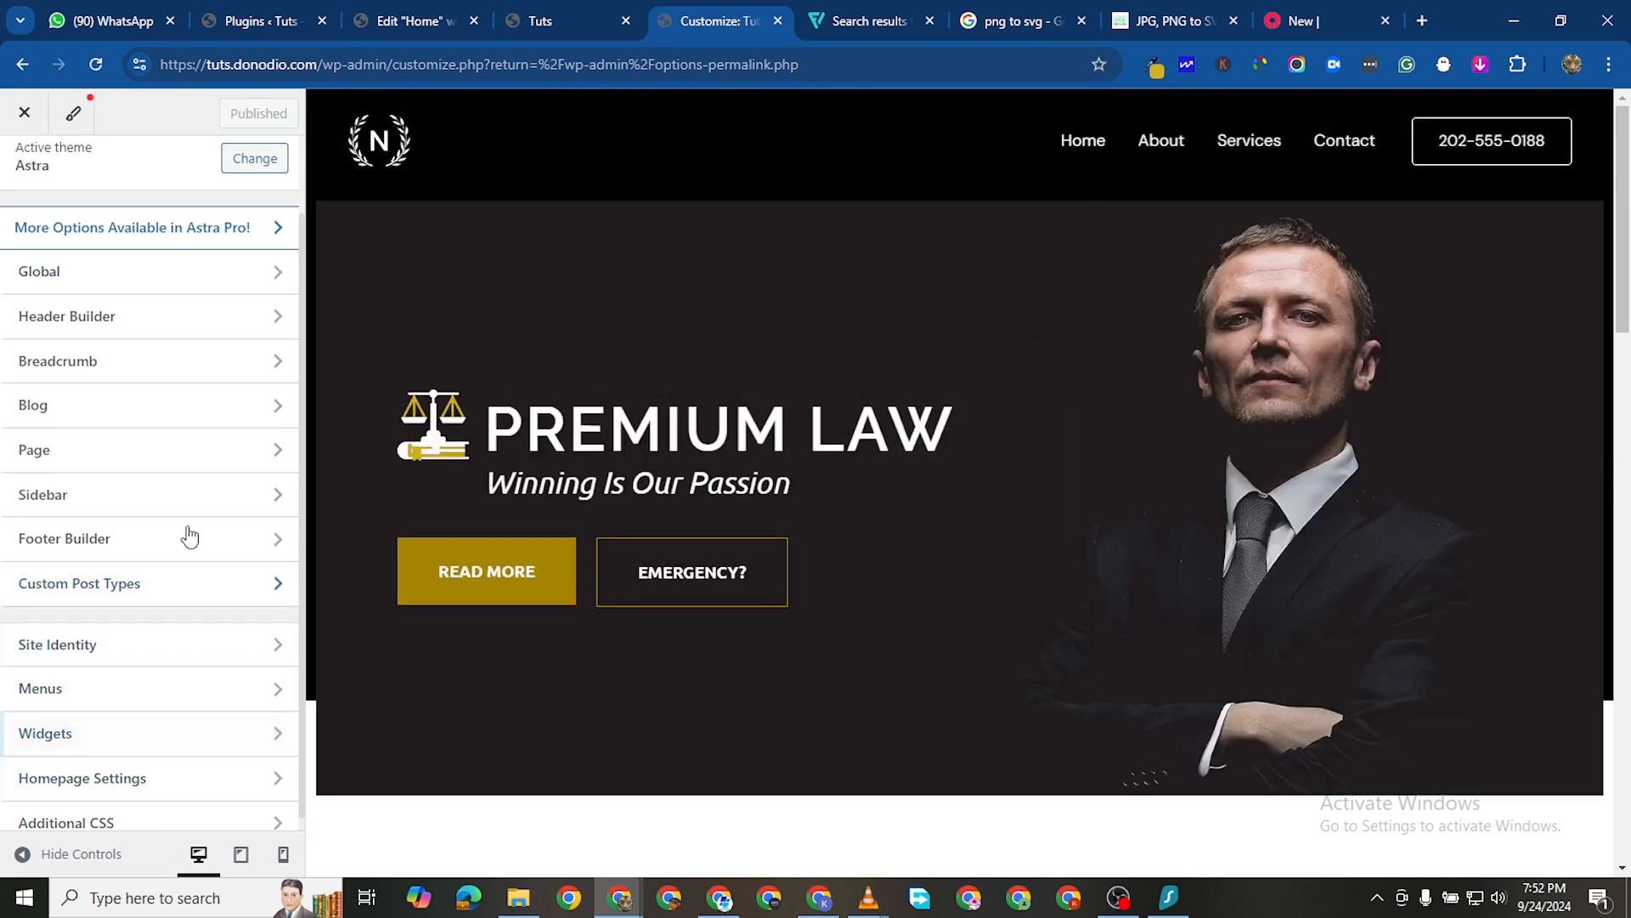
left_click(227, 365)
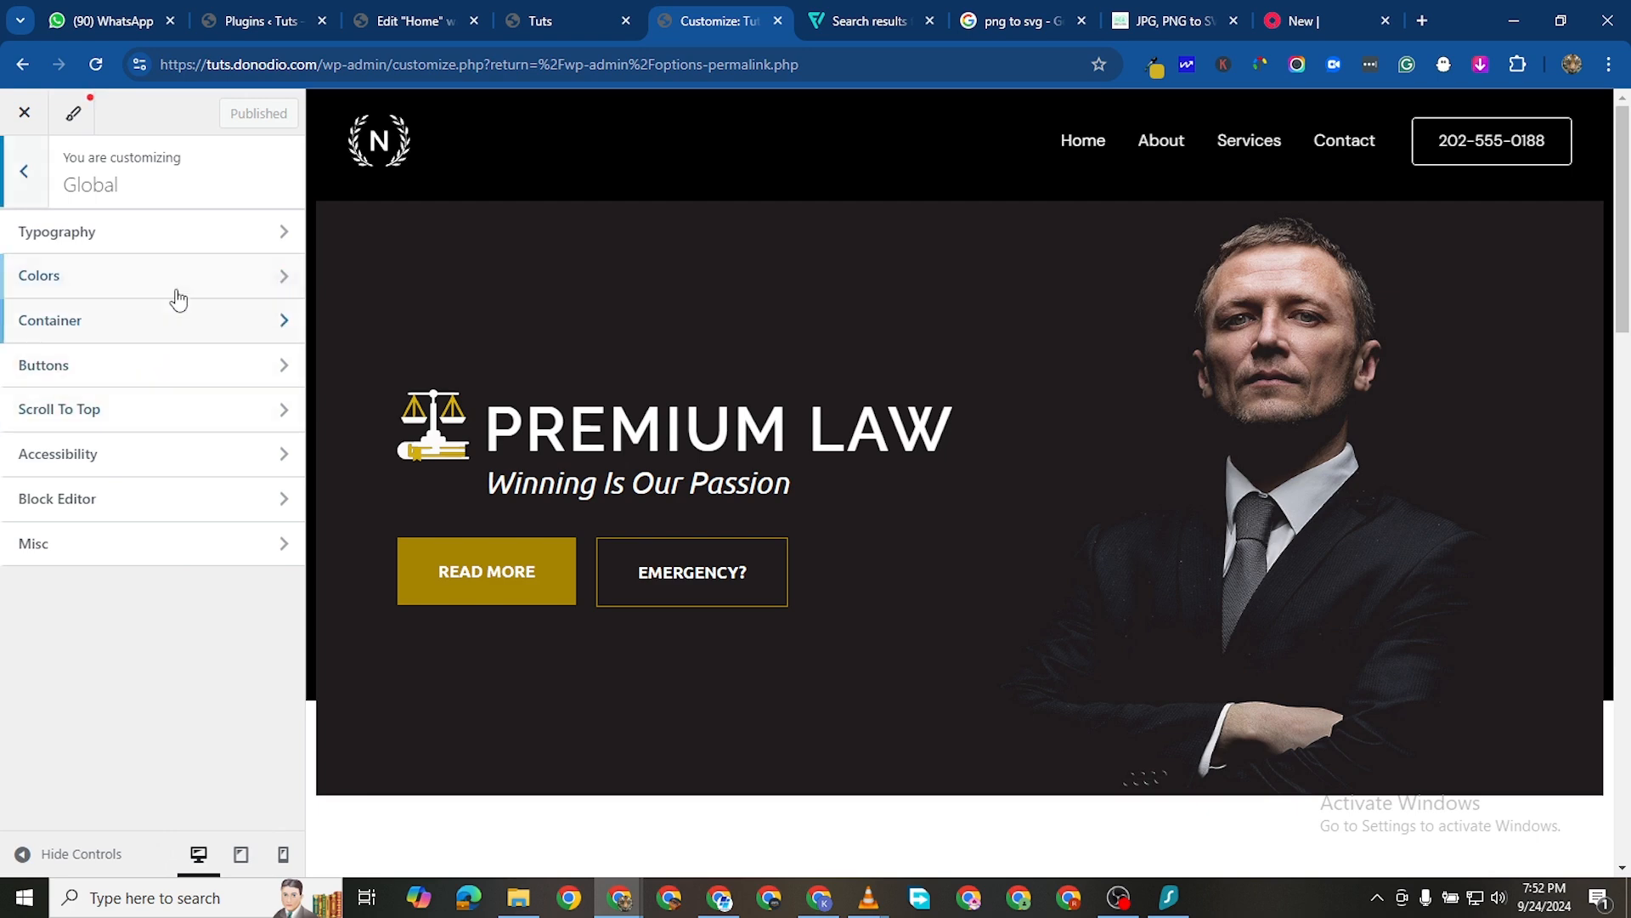
left_click(200, 241)
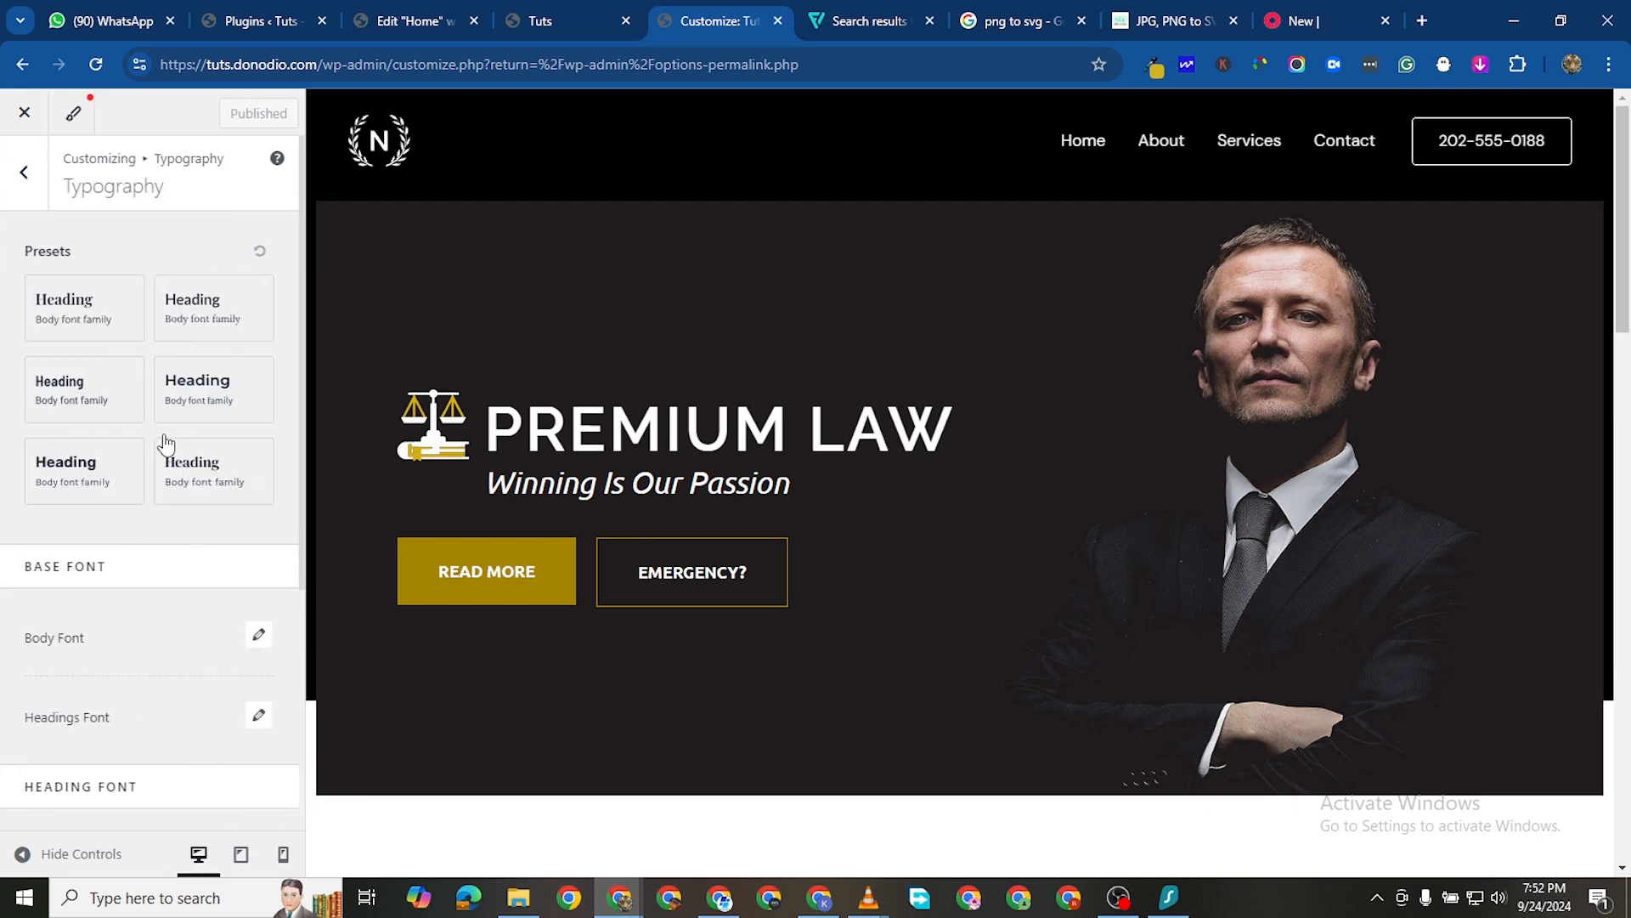
scroll(270, 663, "down", 1)
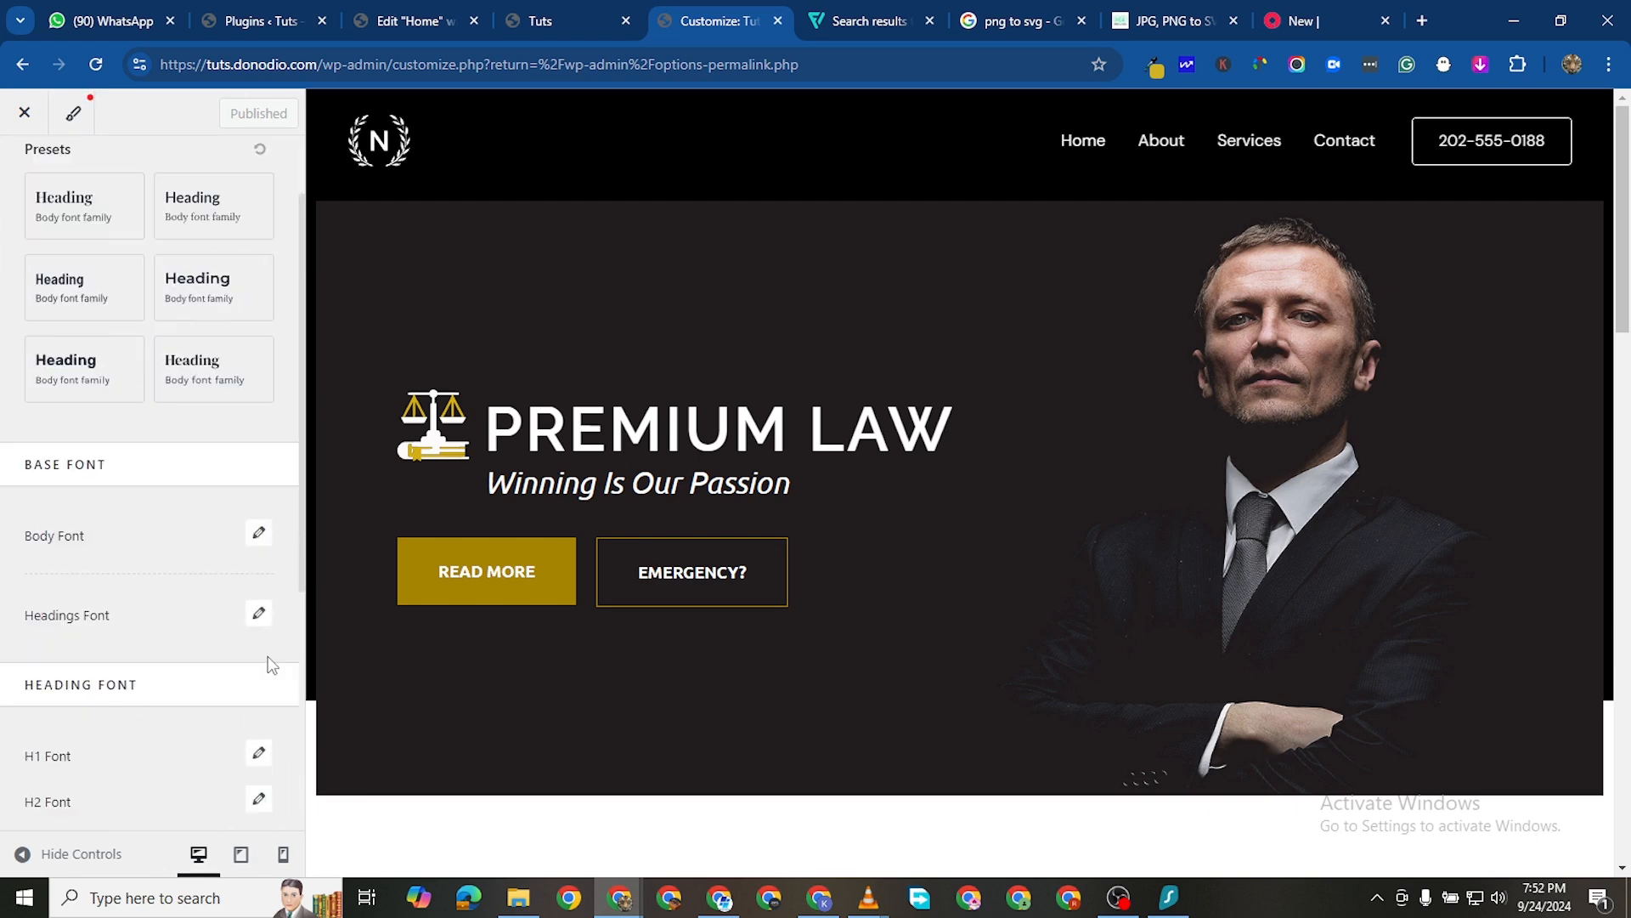
left_click(257, 533)
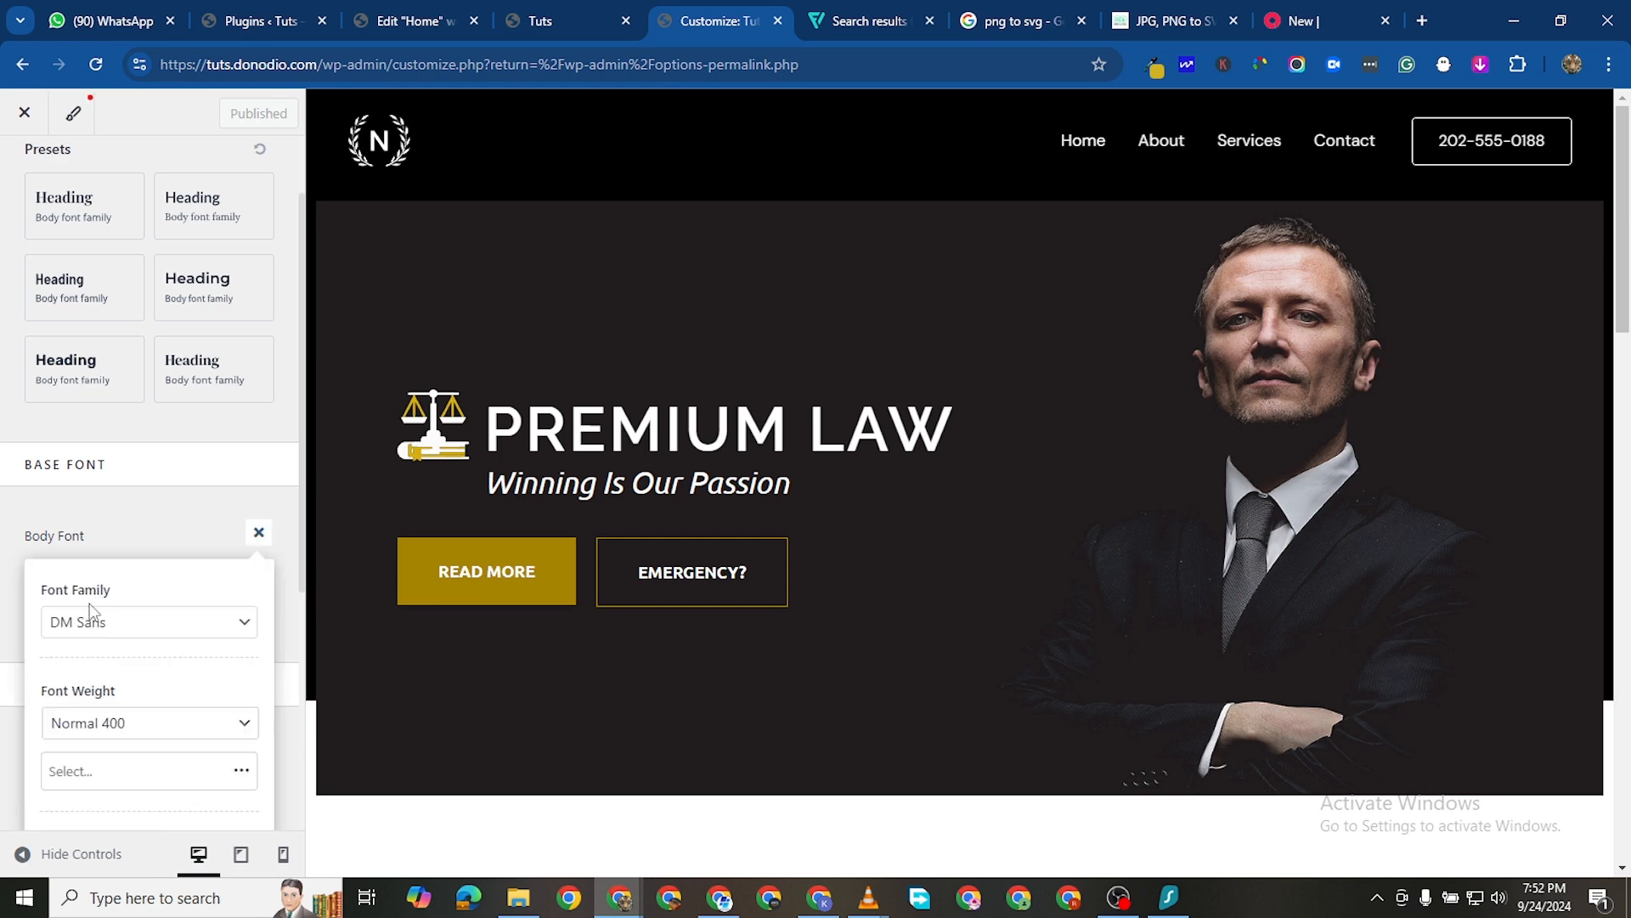
left_click(4, 639)
left_click(260, 615)
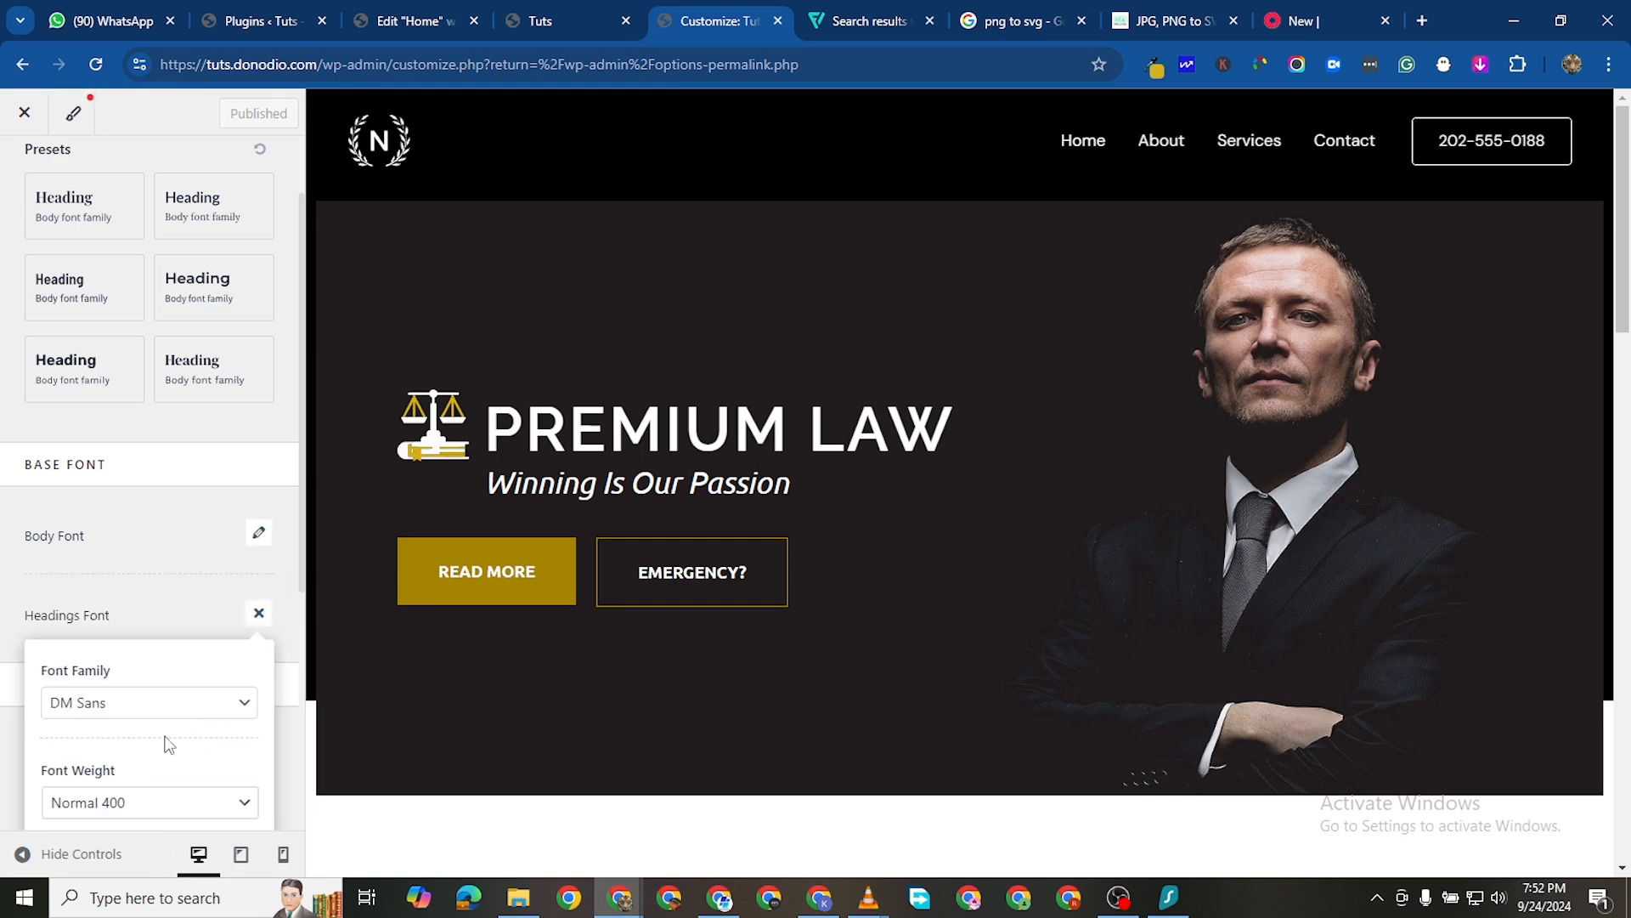
left_click(4, 557)
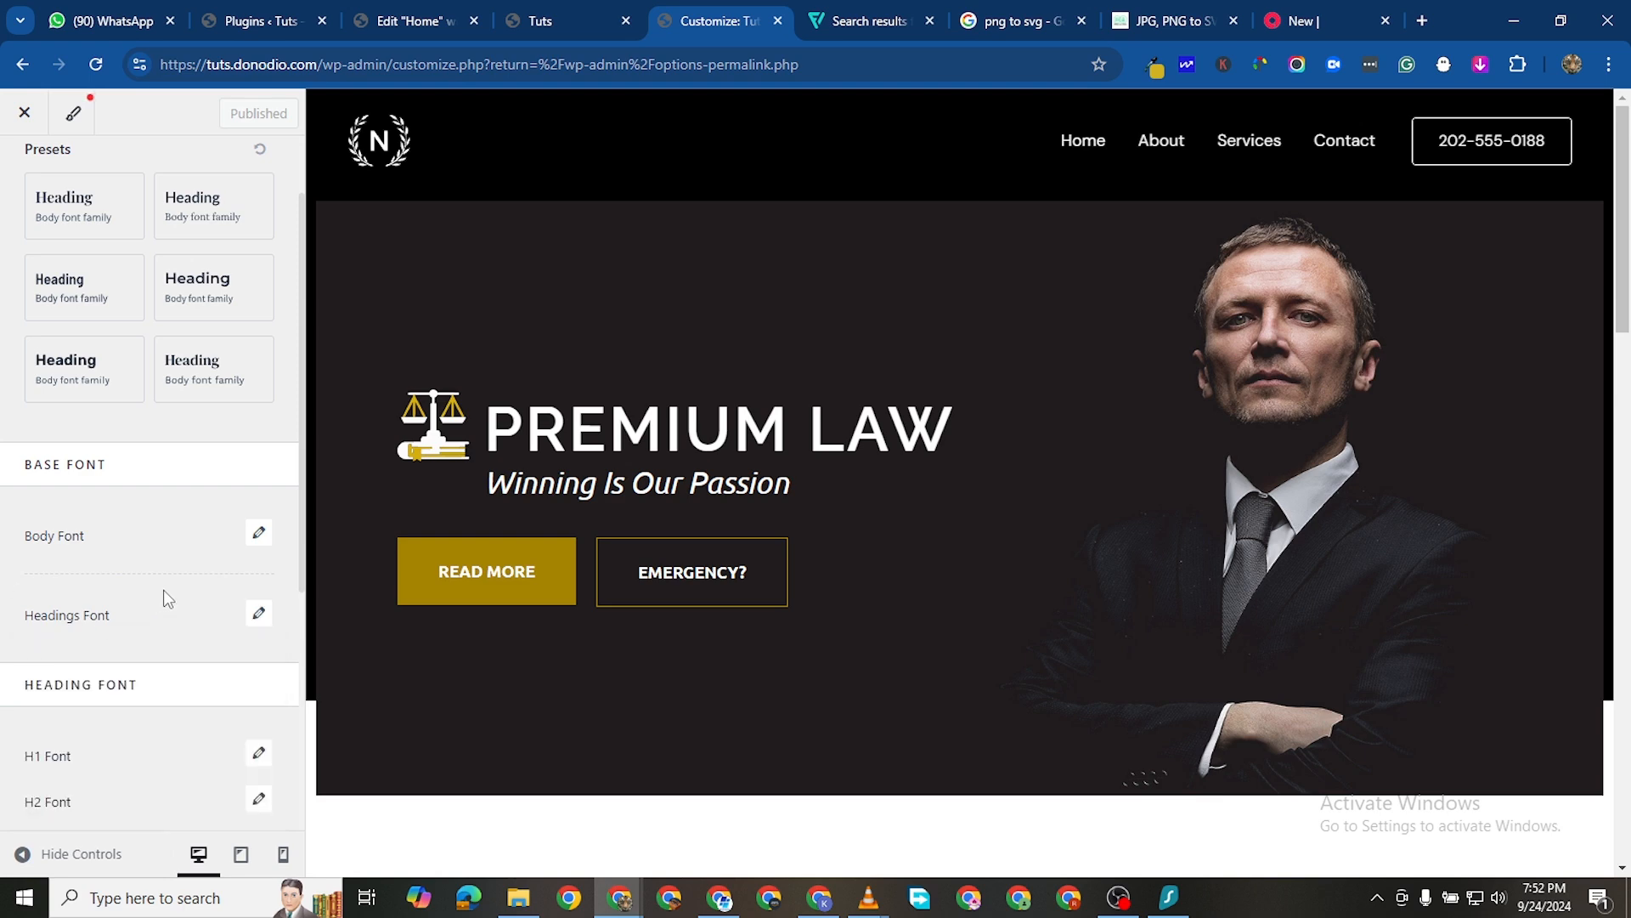
scroll(209, 735, "down", 1)
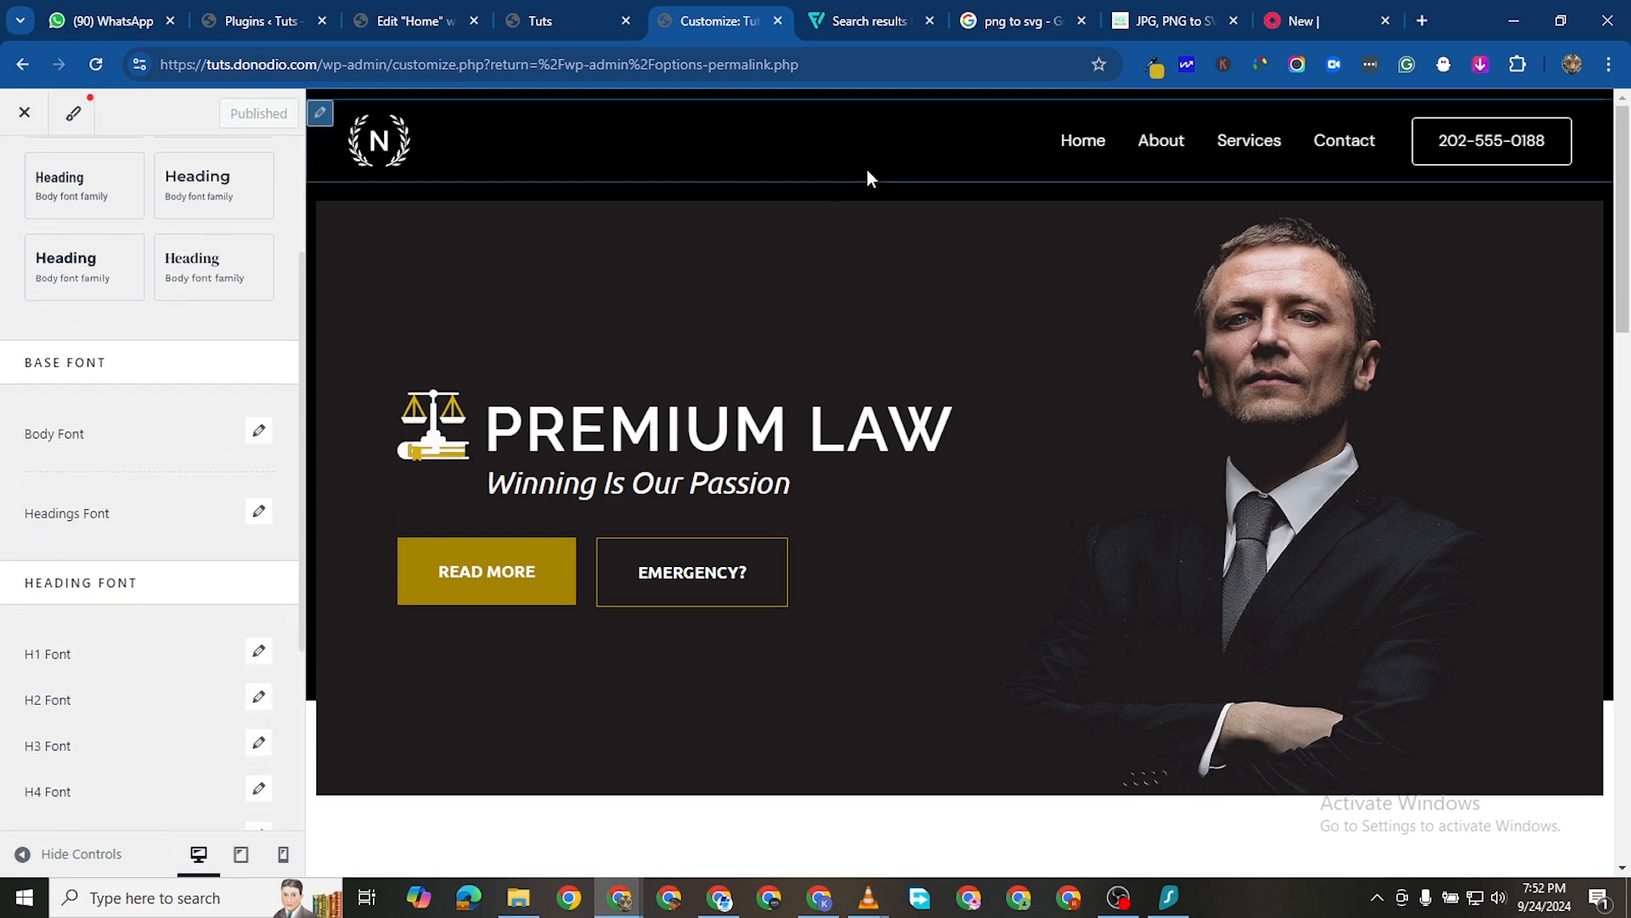
left_click(530, 34)
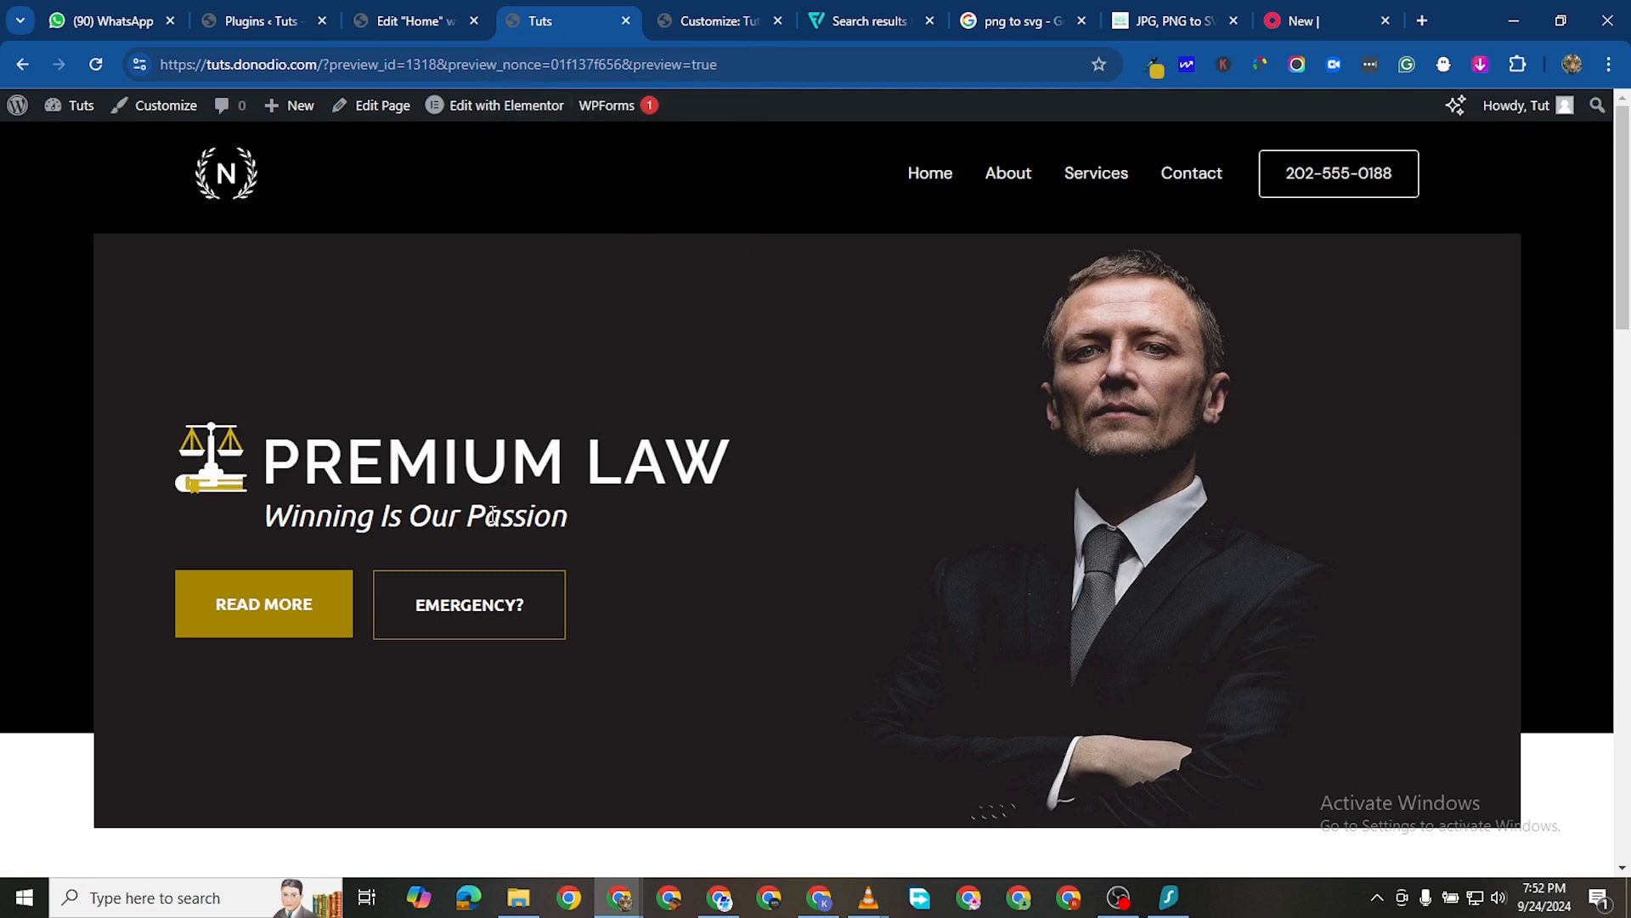
scroll(590, 502, "down", 3)
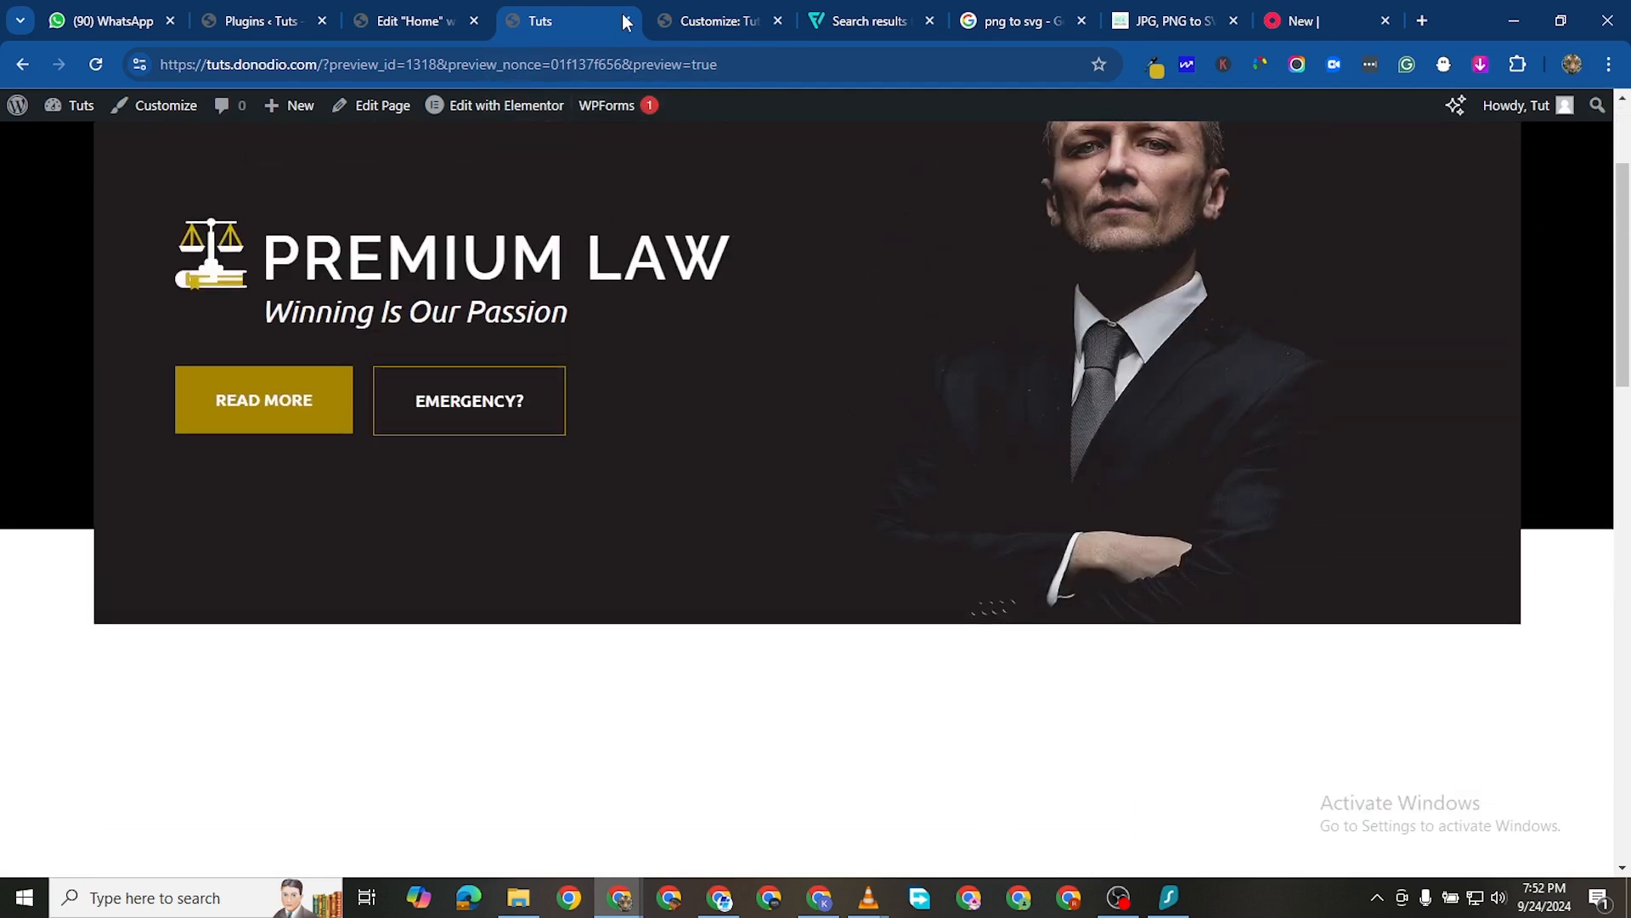
Return to the Elementor editor, keep the heading's default font family and set its font size to 42 px
left_click(438, 21)
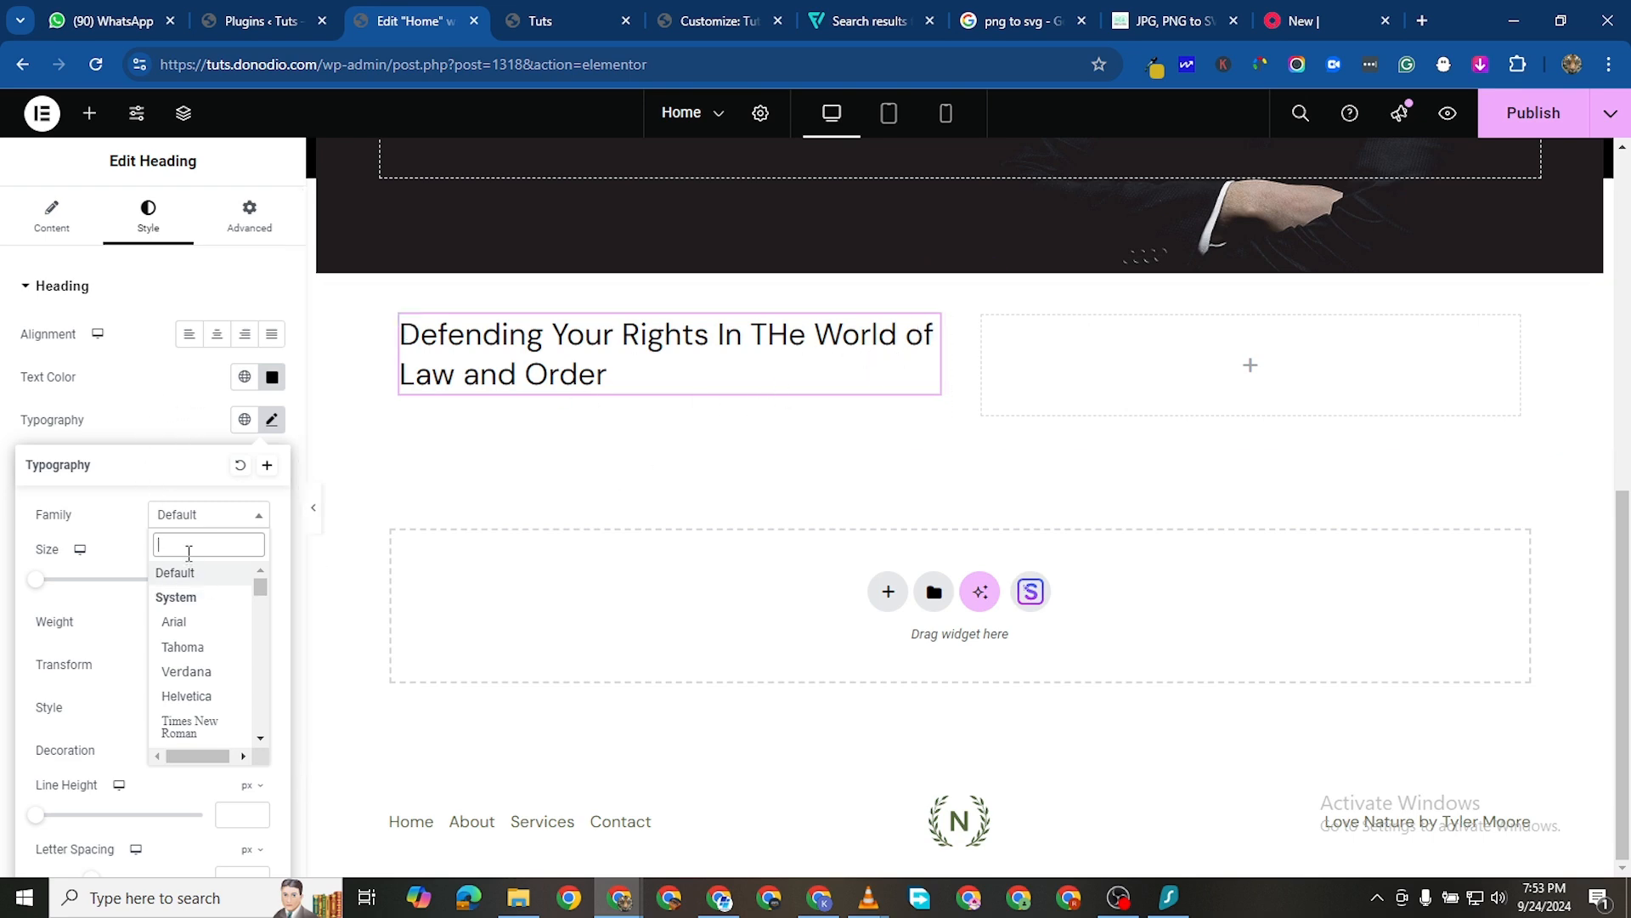
left_click(66, 578)
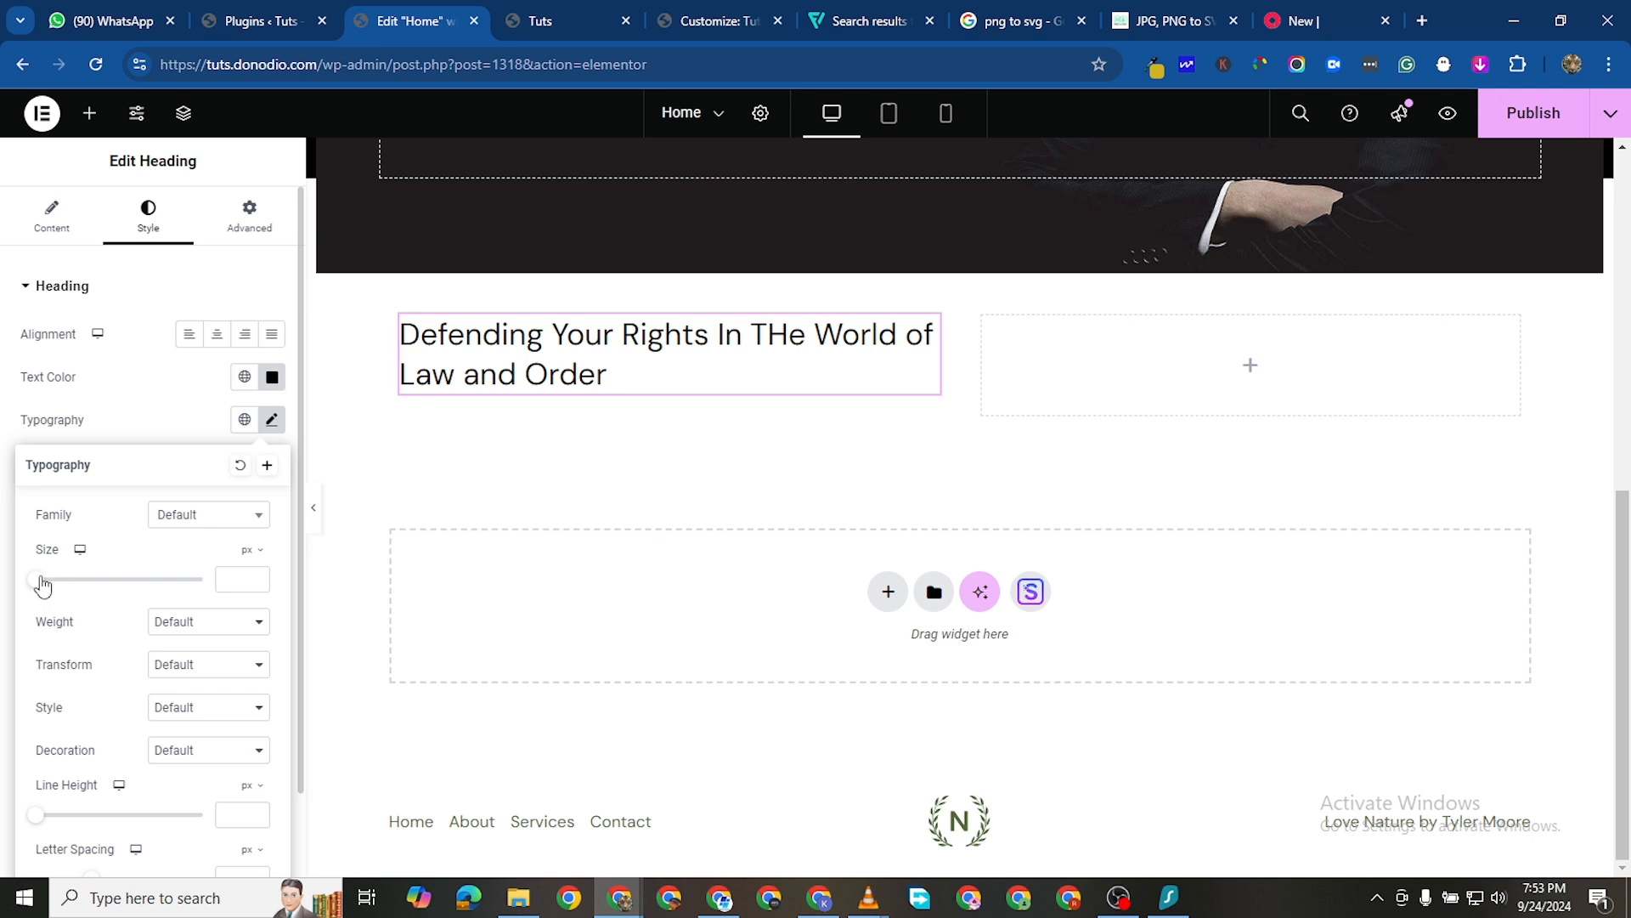
left_click_drag(41, 581, 73, 587)
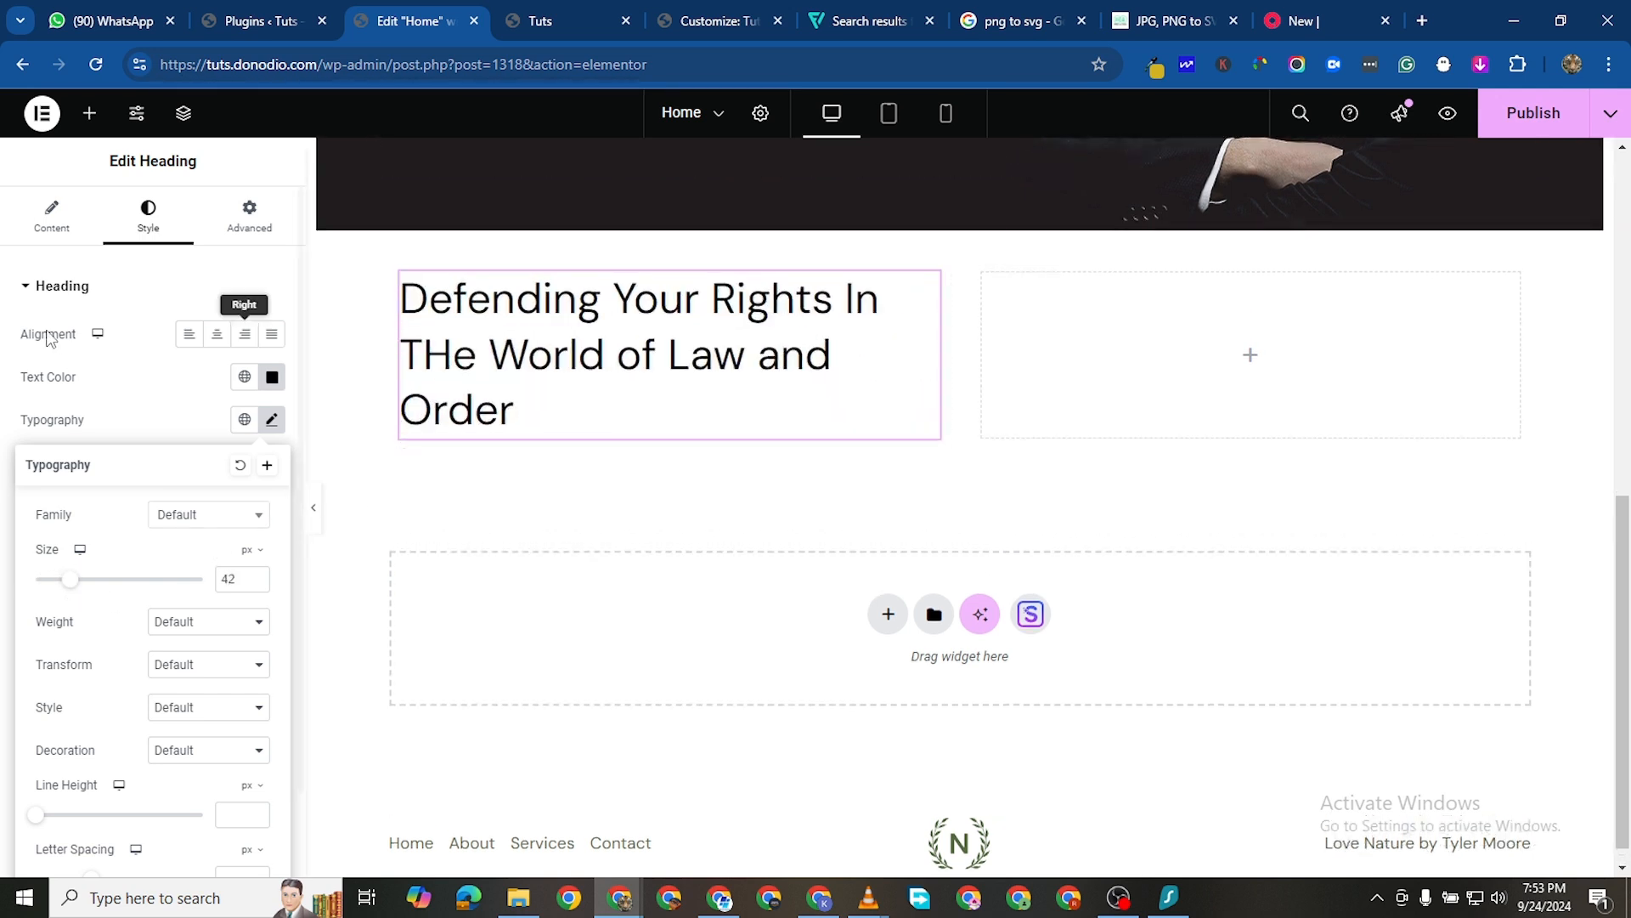
Correct the capitalization in the heading title so that "THe" reads "The"
left_click(38, 252)
left_click(47, 231)
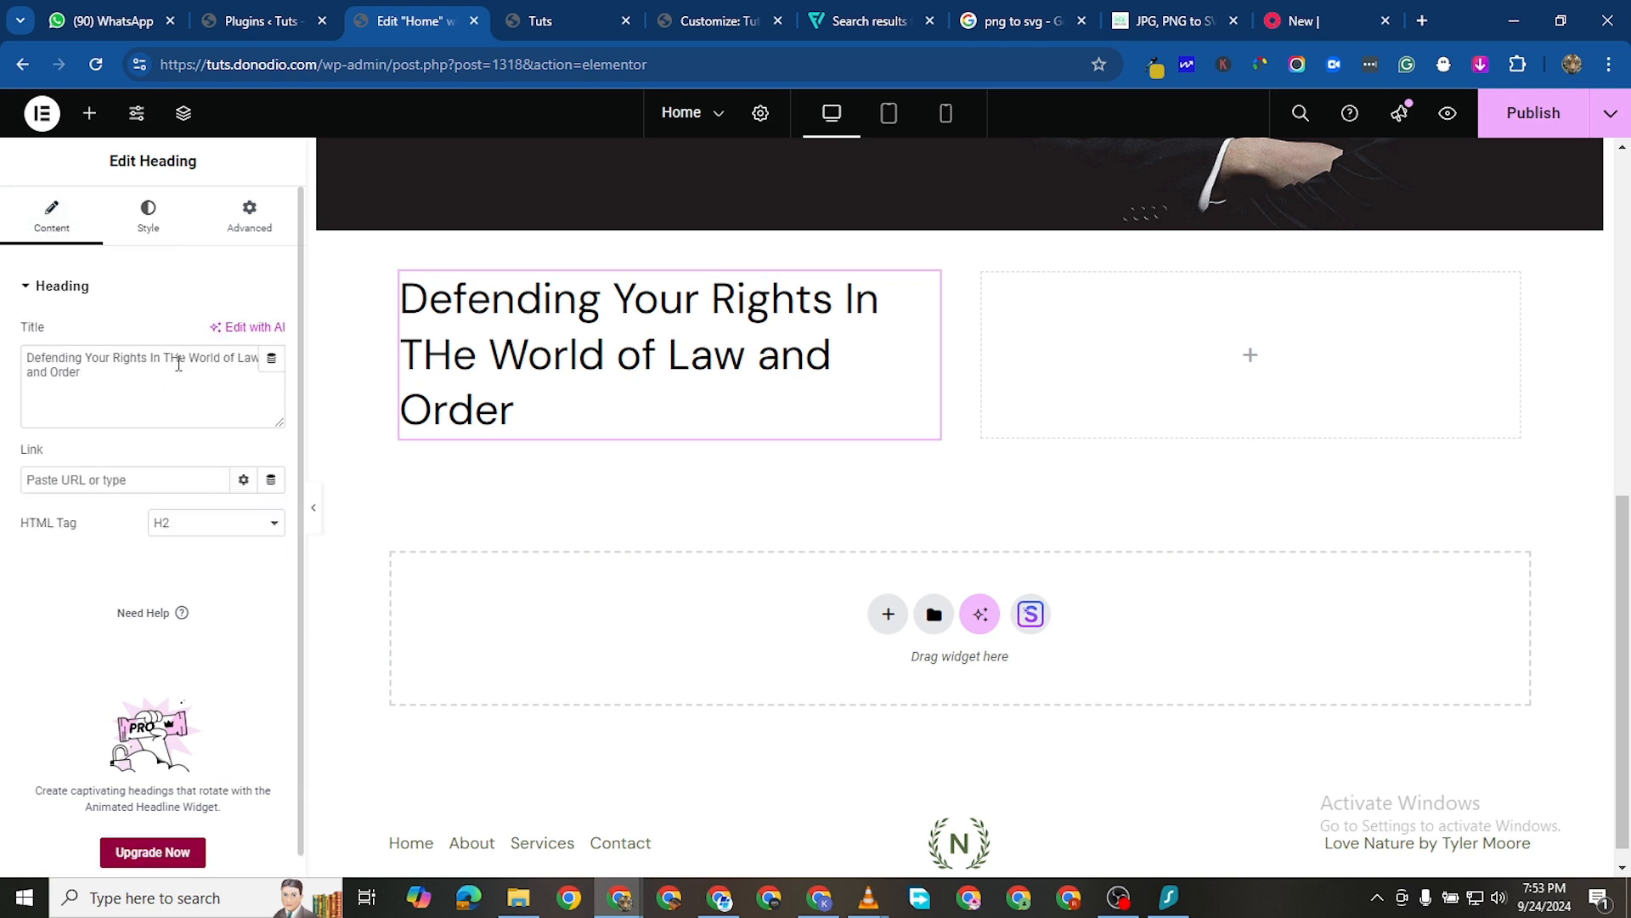
left_click(178, 363)
key("BackSpace")
type("h")
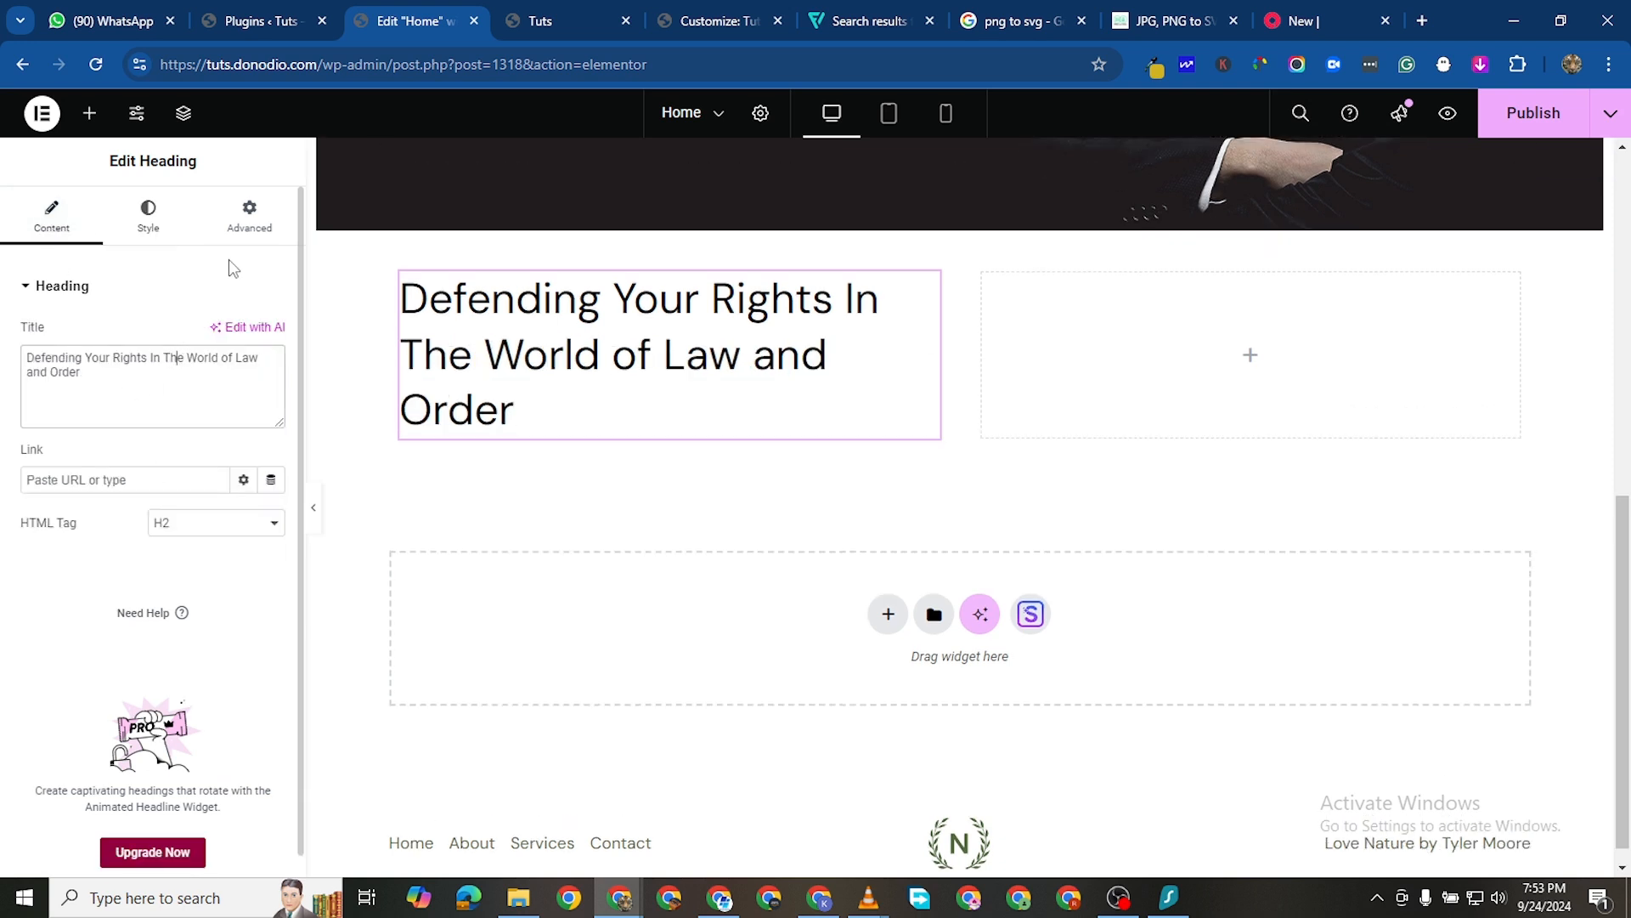
Set the heading's font weight to 800 (Extra Bold) and its font size to 53 px
left_click(146, 227)
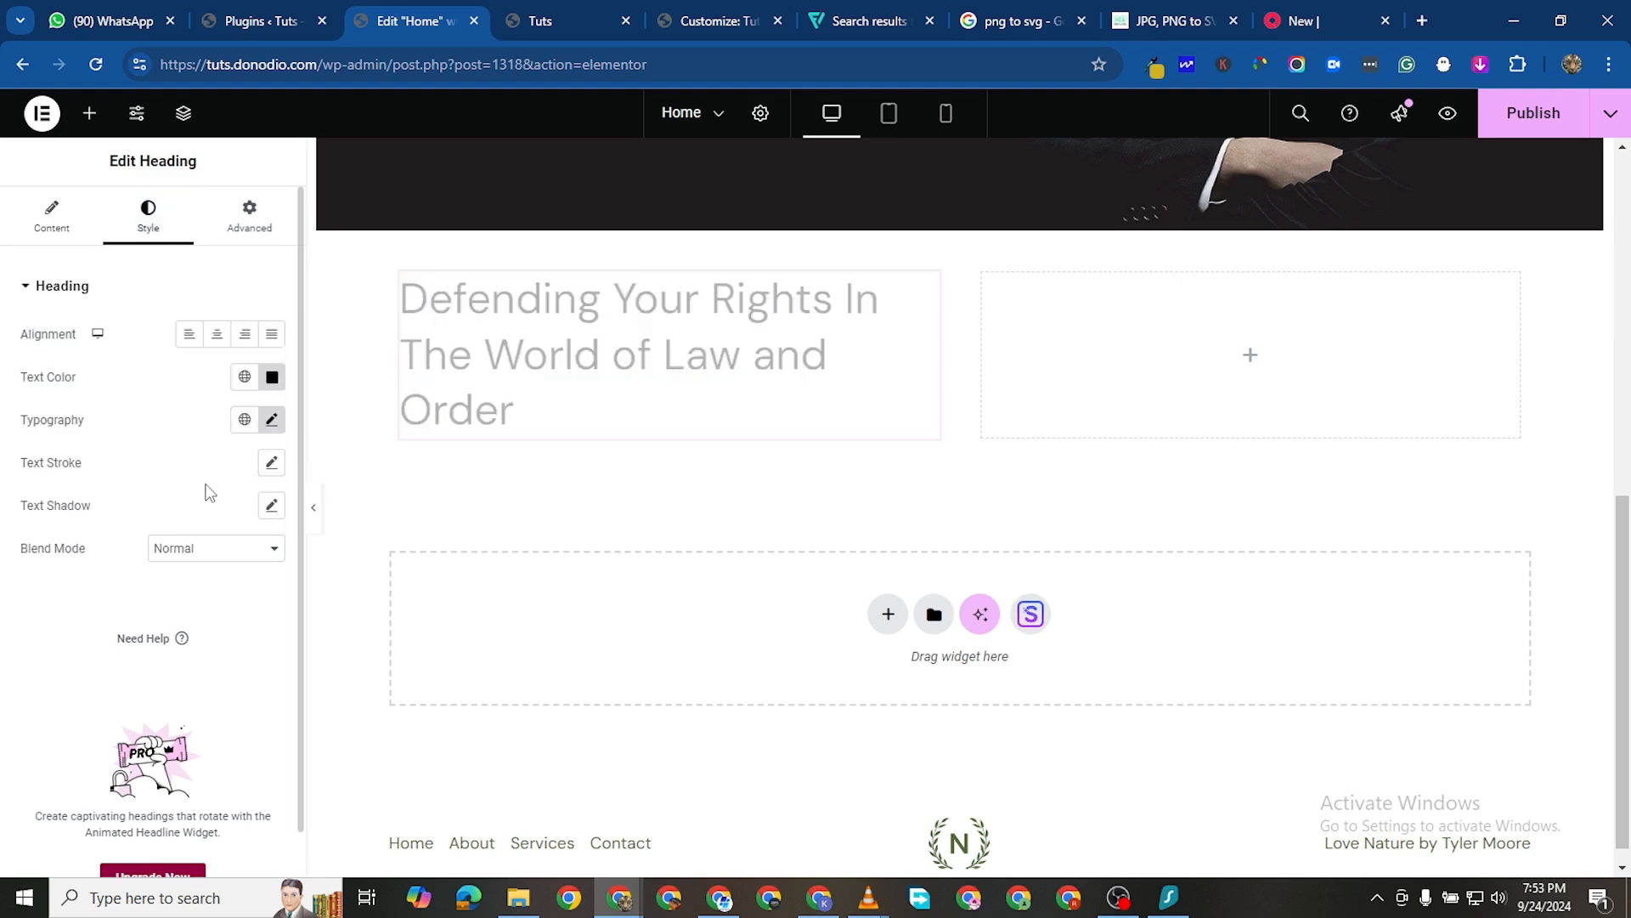
left_click(272, 421)
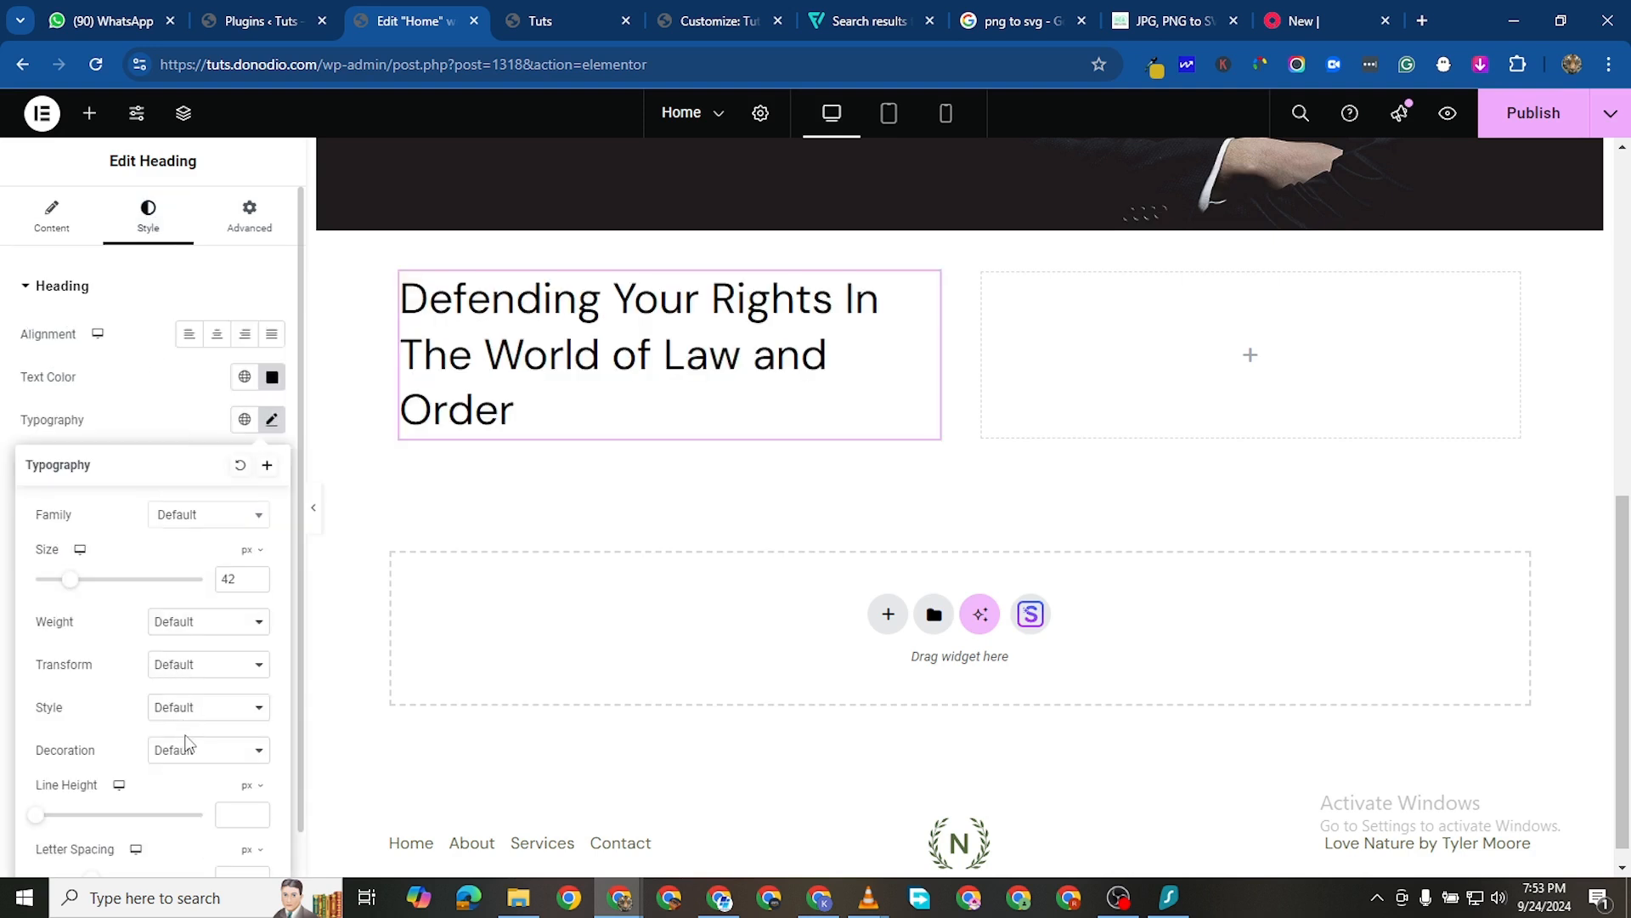
left_click(208, 626)
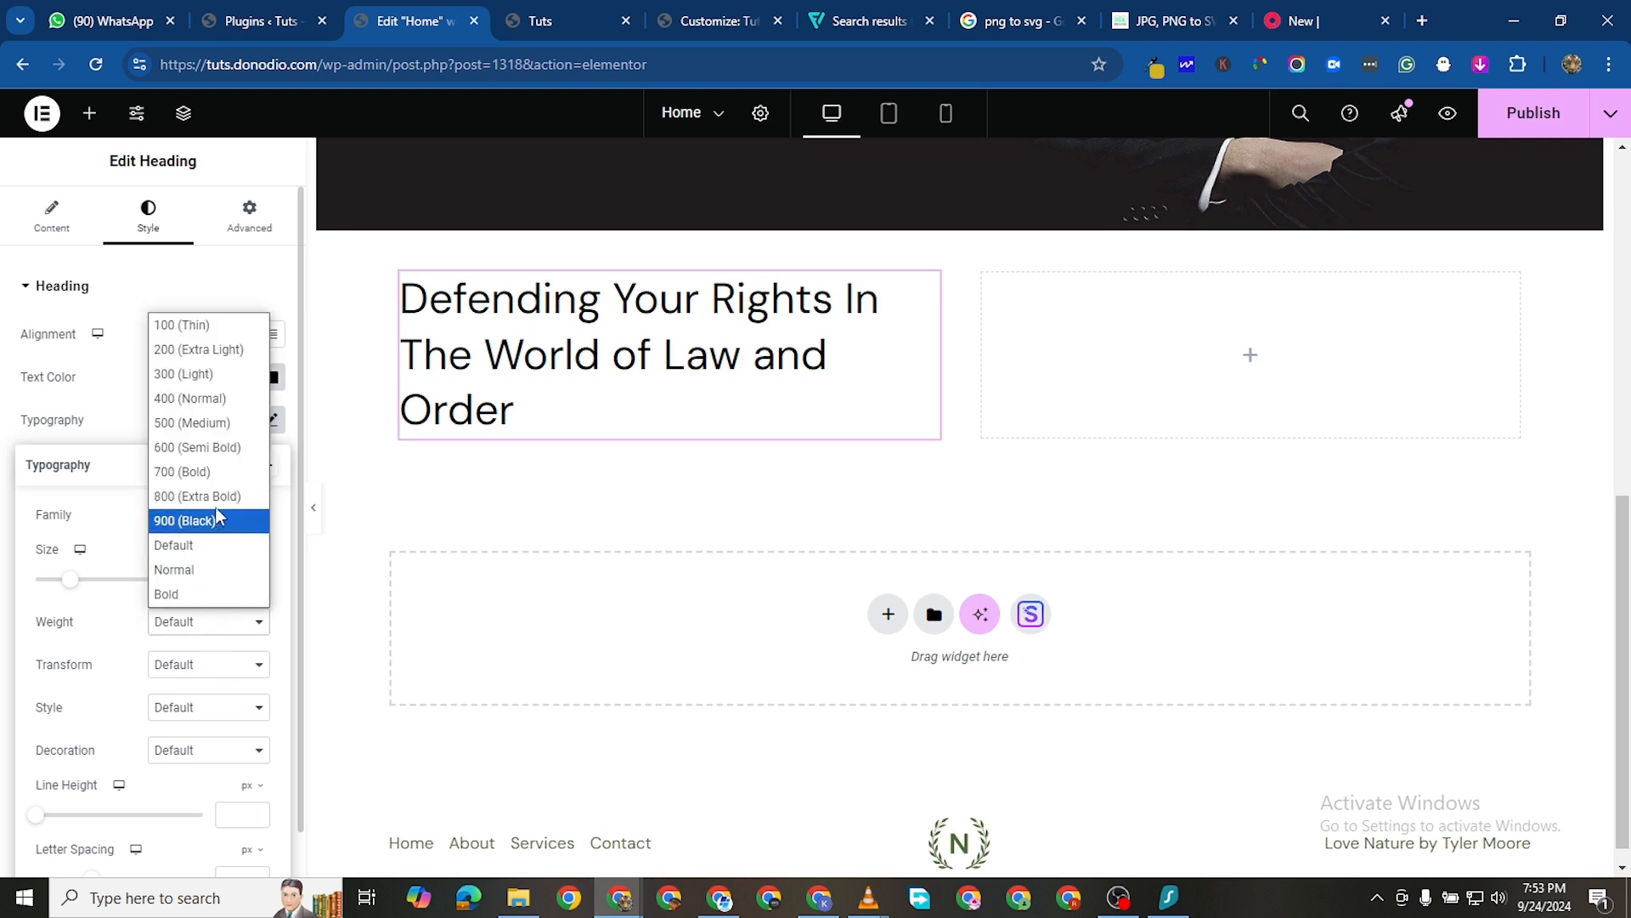
left_click(213, 471)
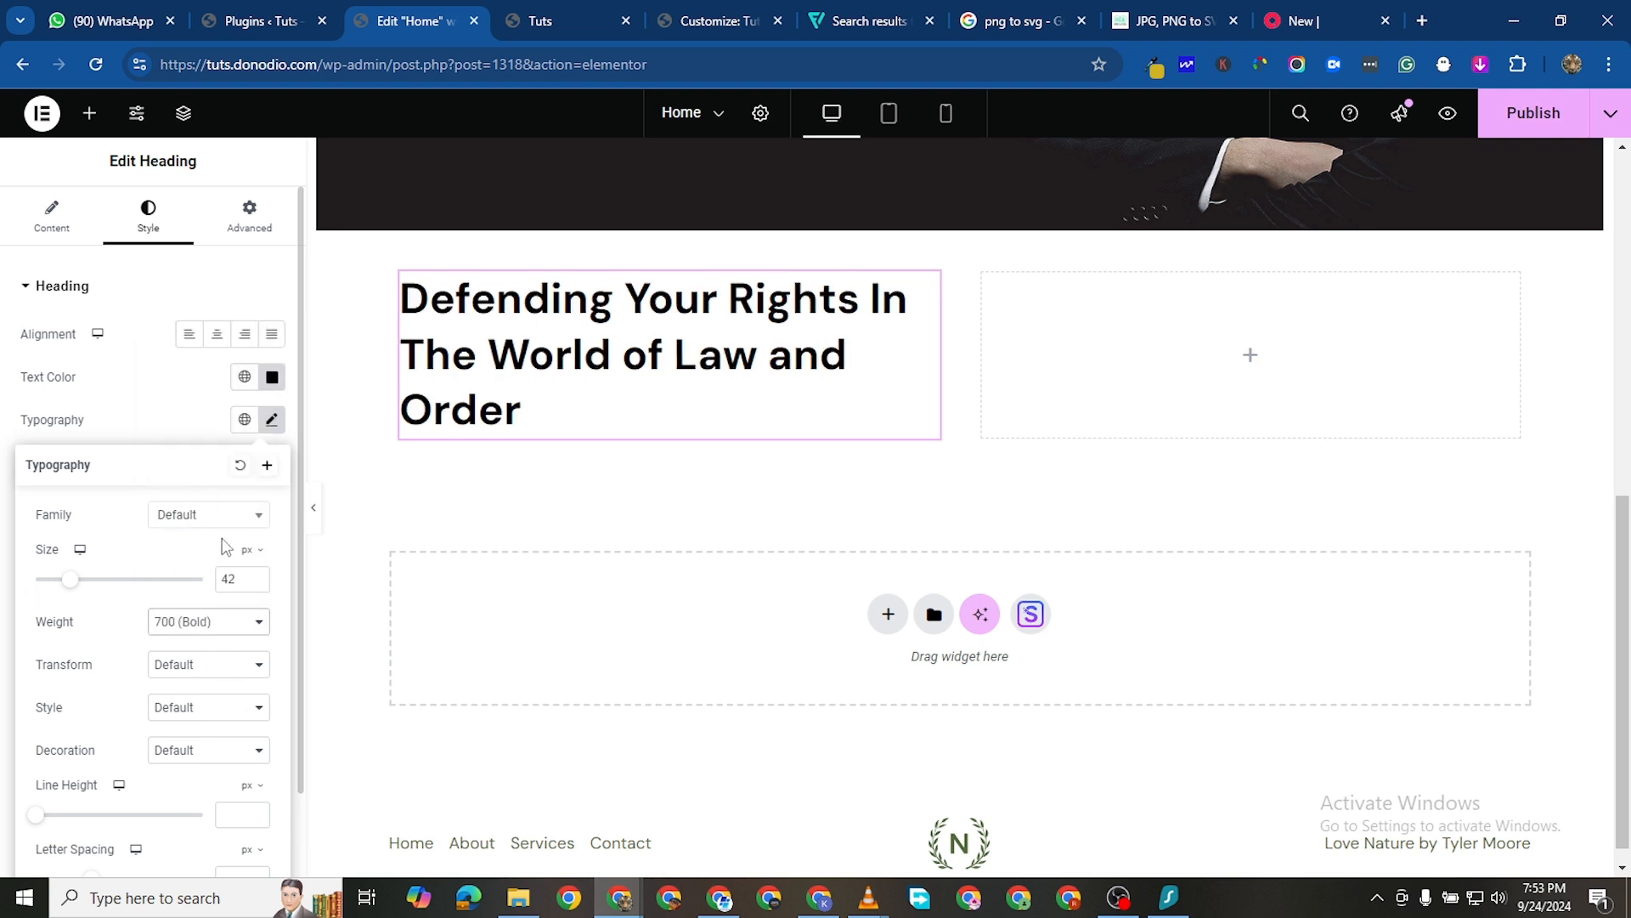
left_click(211, 625)
left_click(223, 497)
left_click_drag(72, 588, 80, 593)
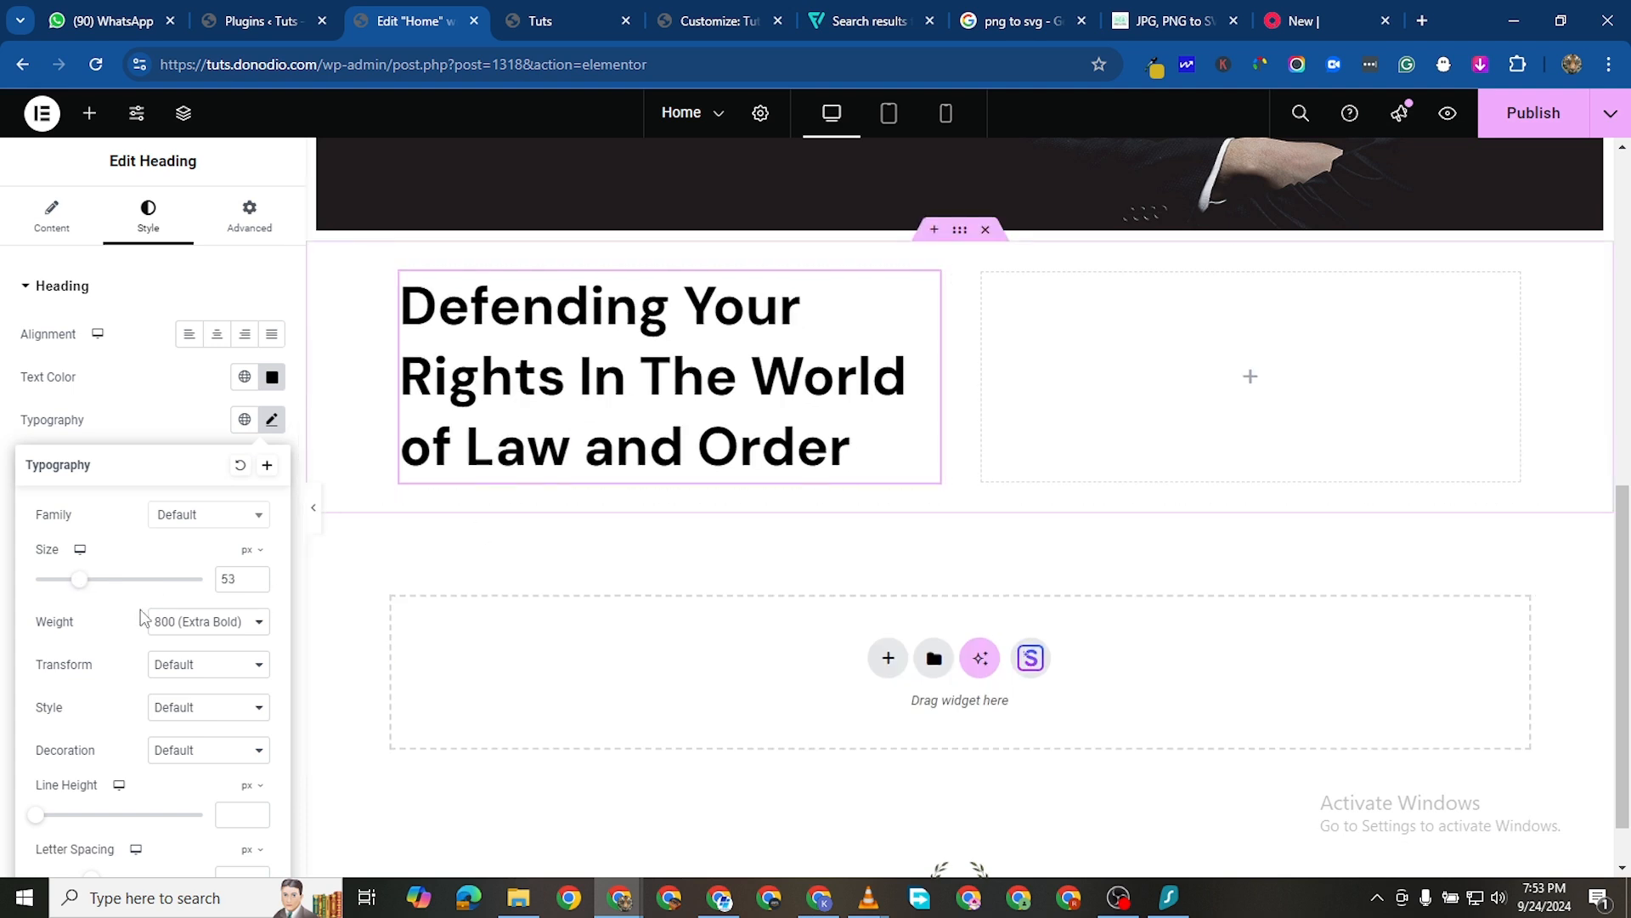
Set the heading's letter spacing to -3 px and its word spacing to 0 px
scroll(80, 782, "down", 1)
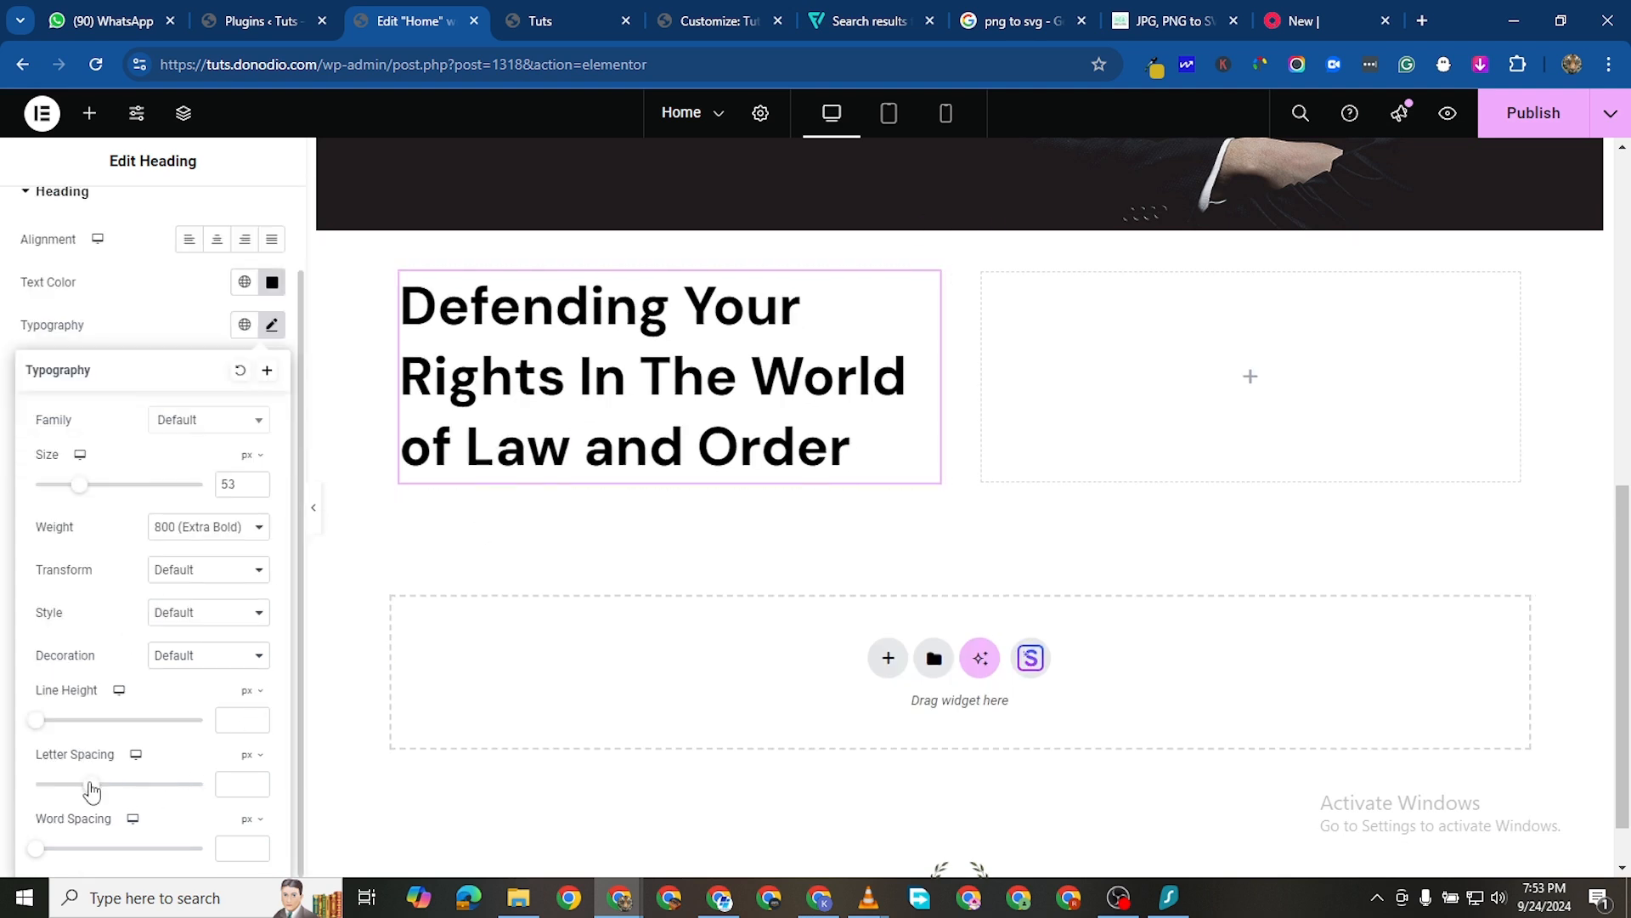
left_click(257, 781)
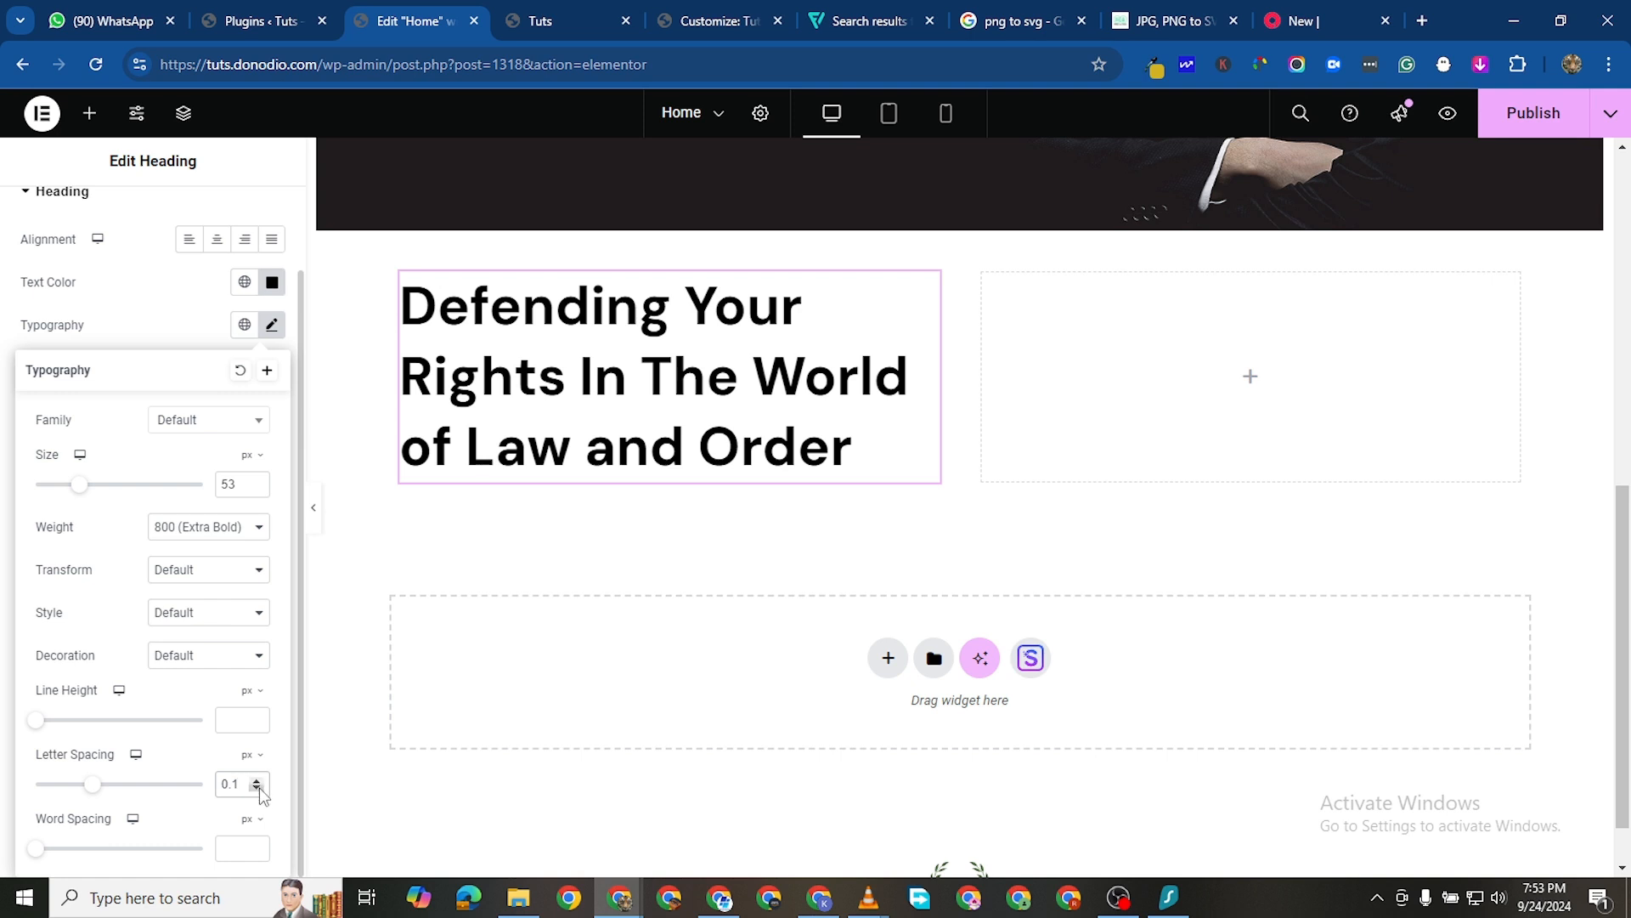
left_click_drag(257, 789, 257, 784)
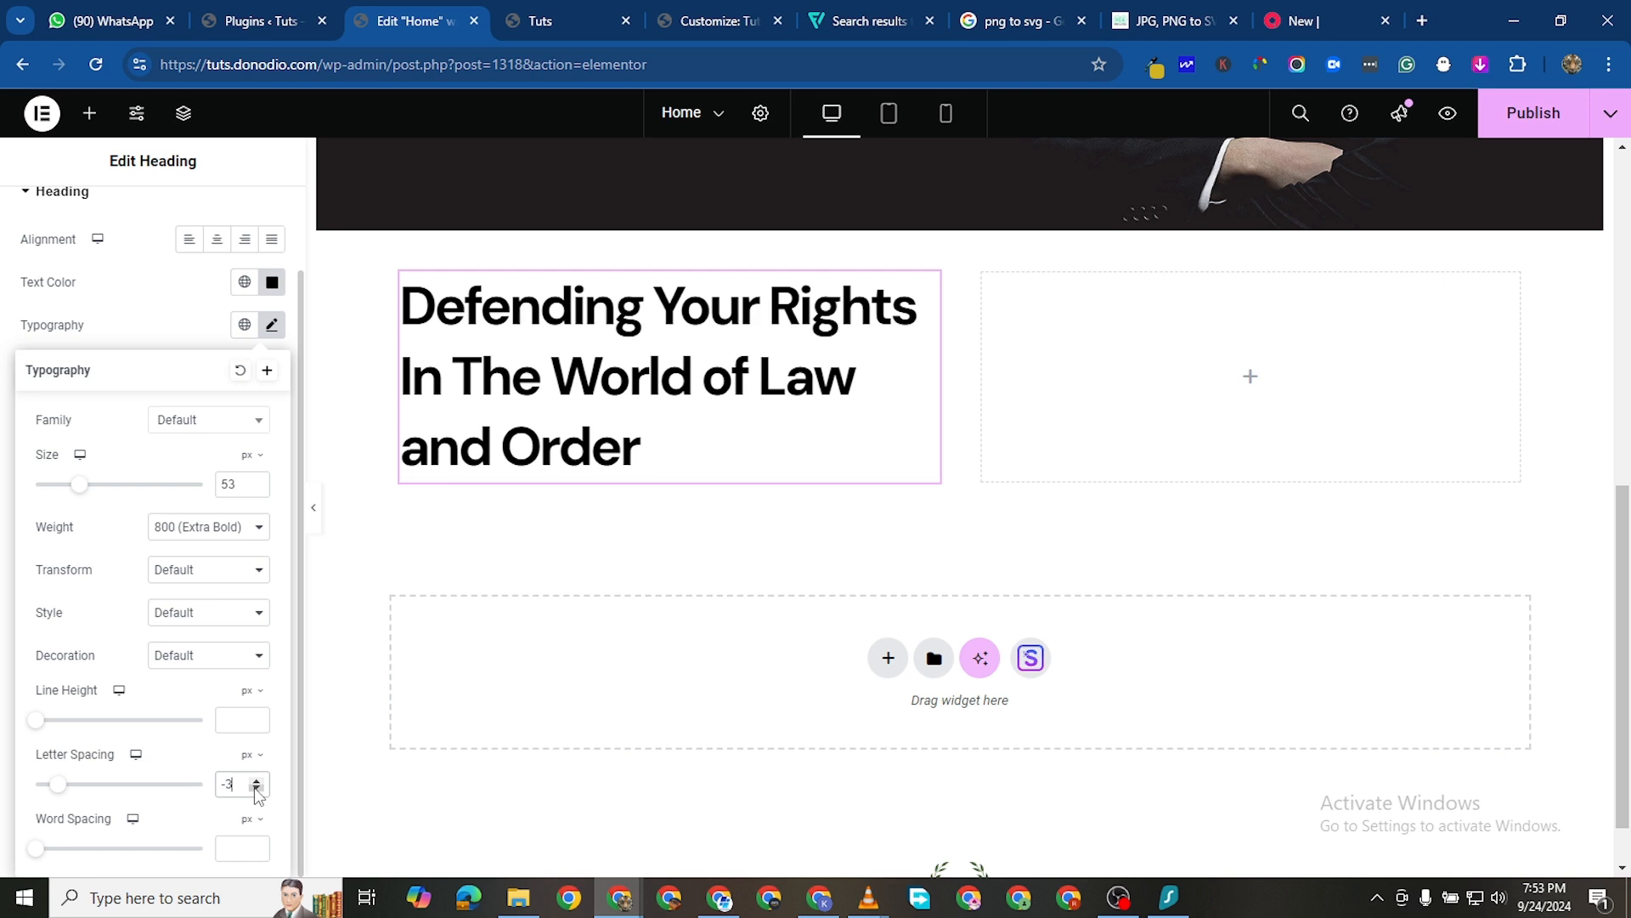
left_click(256, 846)
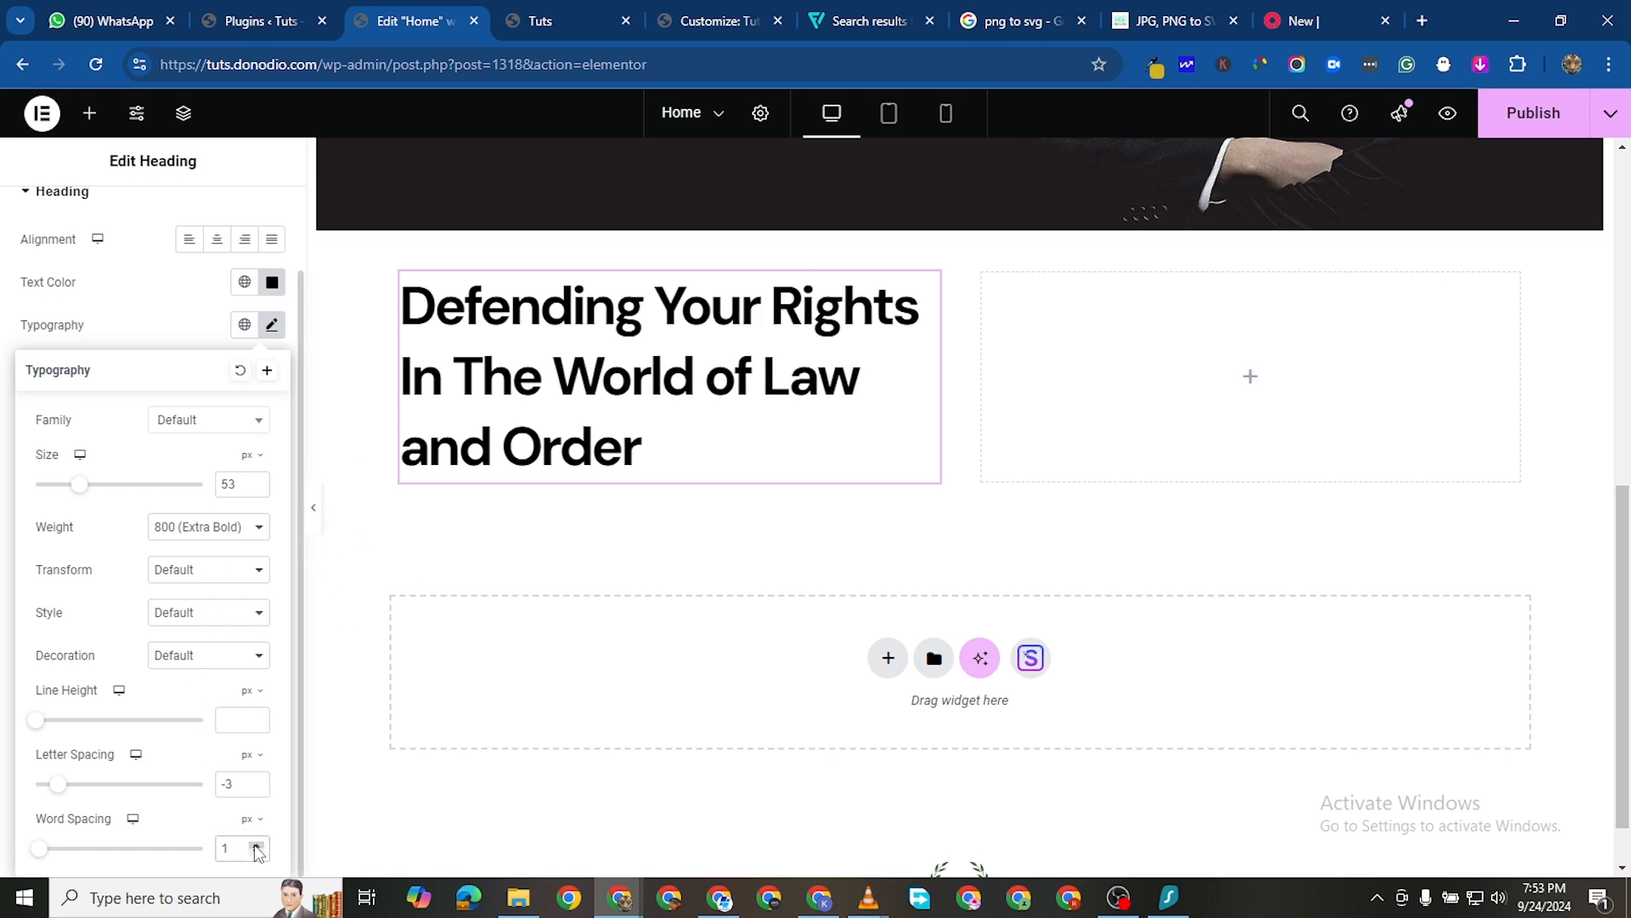
left_click(256, 852)
Set the heading's line height to 40 px
left_click(255, 716)
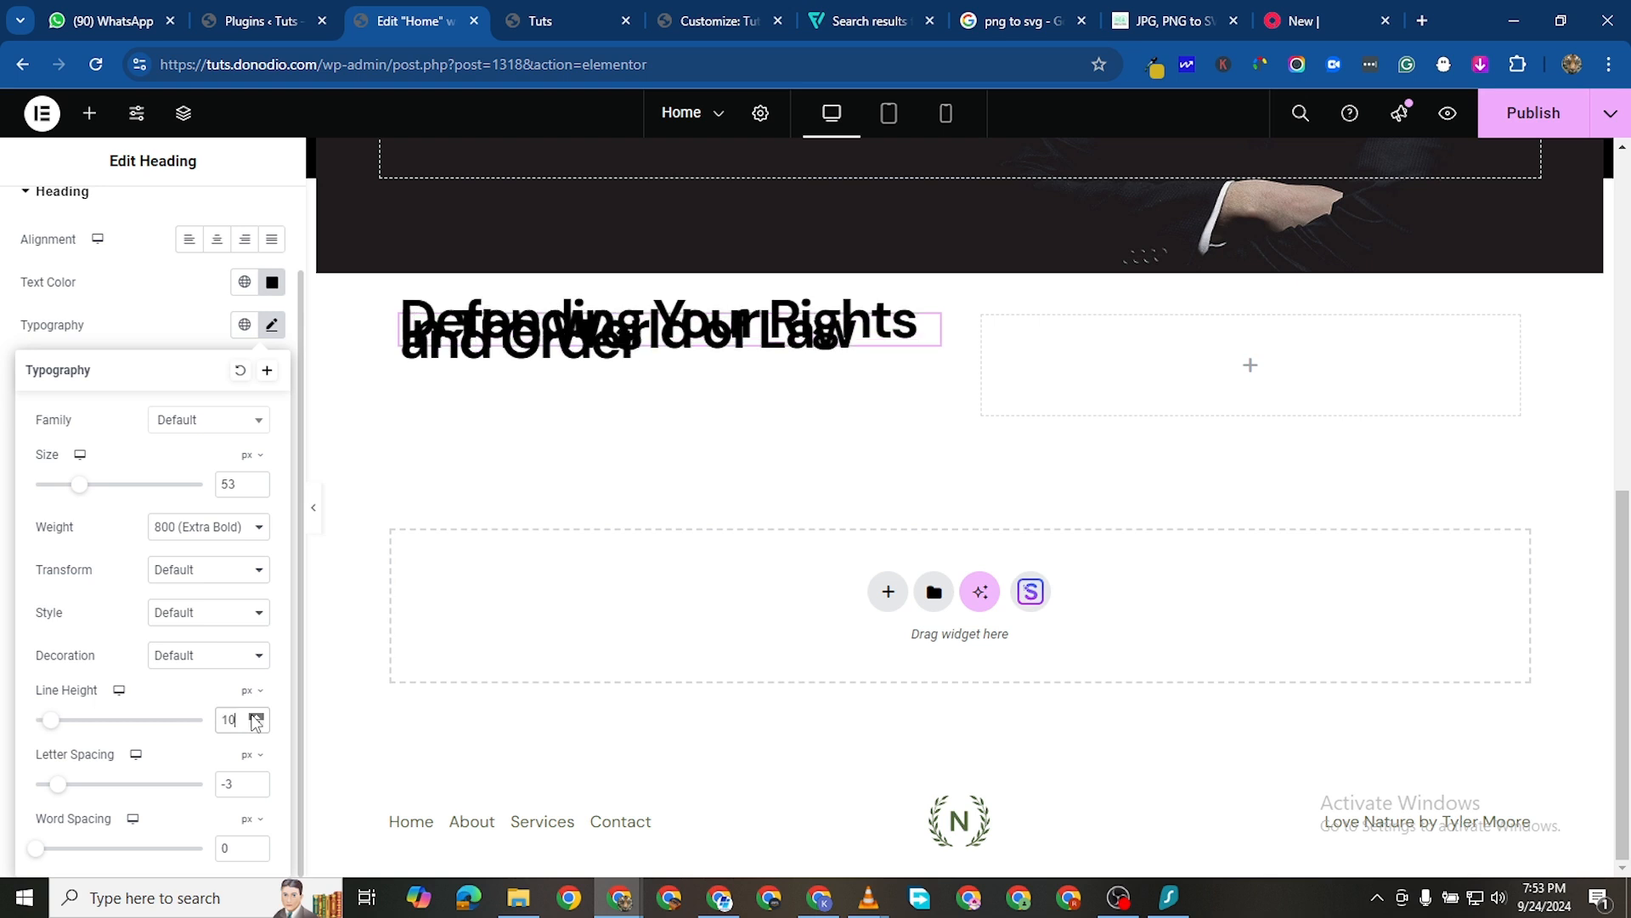
left_click(254, 716)
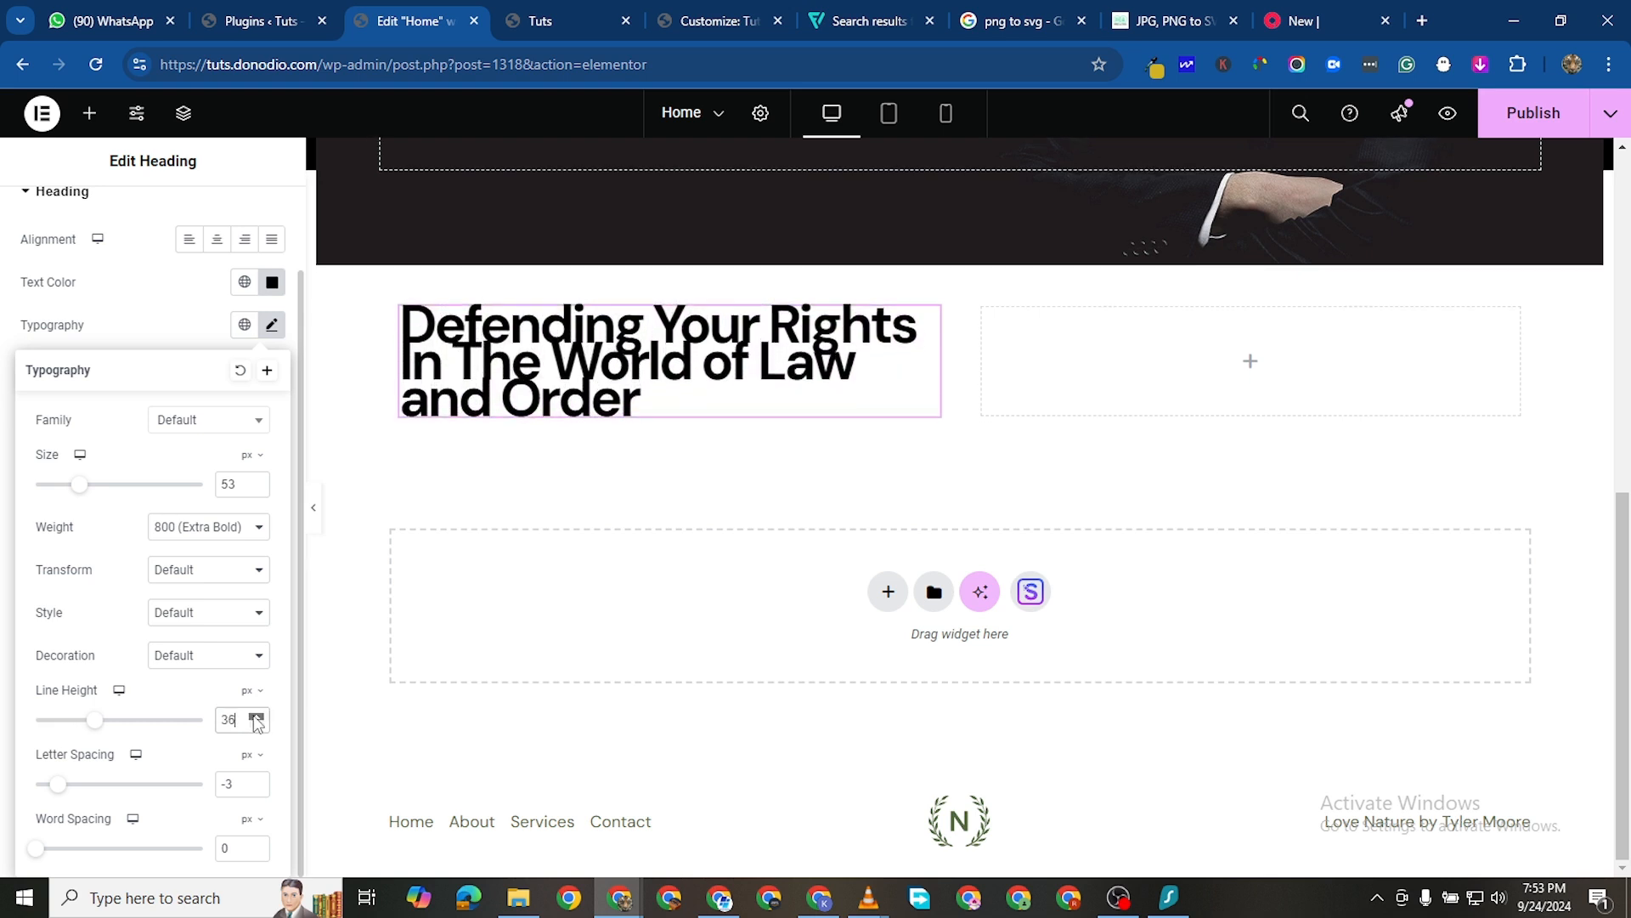
left_click(255, 716)
left_click(256, 717)
left_click(255, 716)
left_click(255, 716)
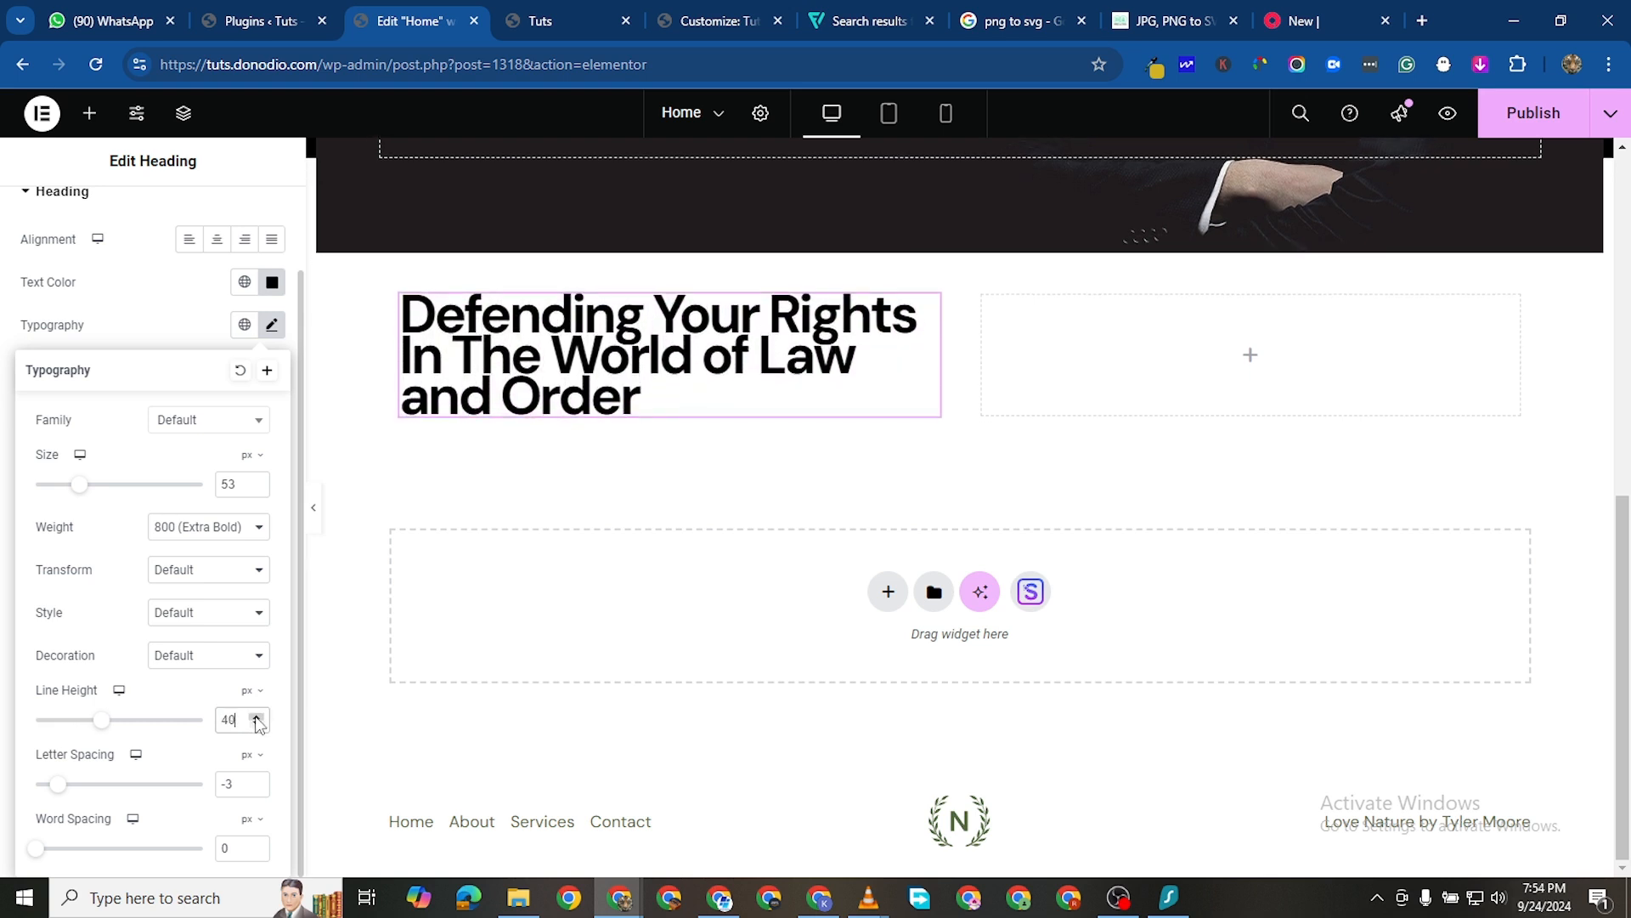
Set the heading's line height to 50 px
left_click(255, 716)
left_click(256, 716)
left_click(256, 716)
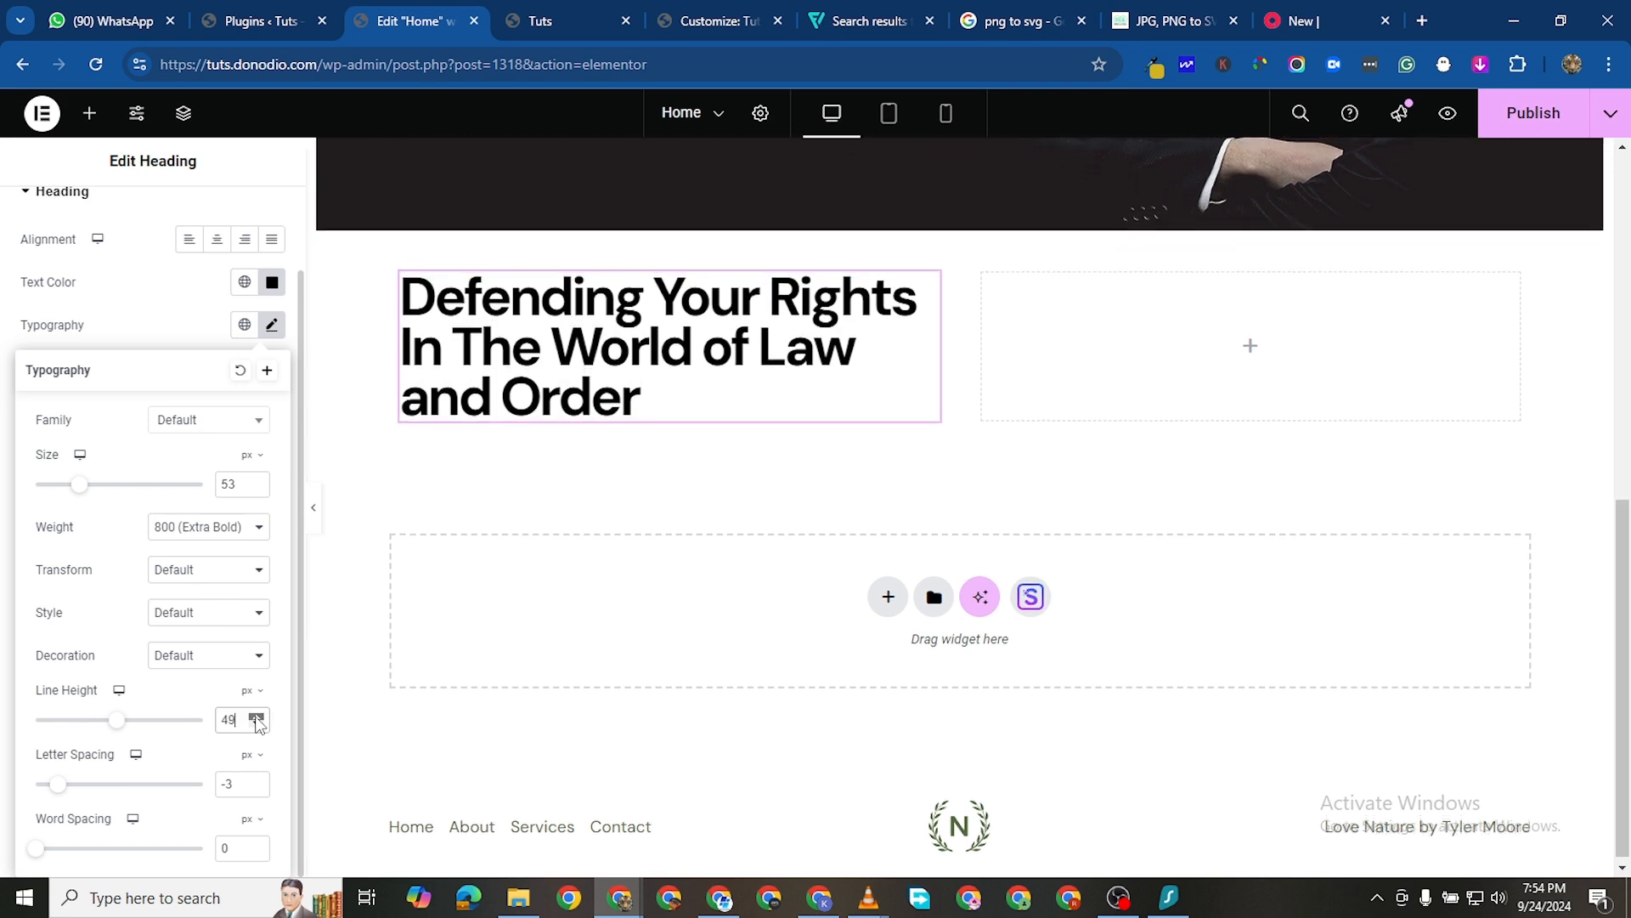
left_click(256, 716)
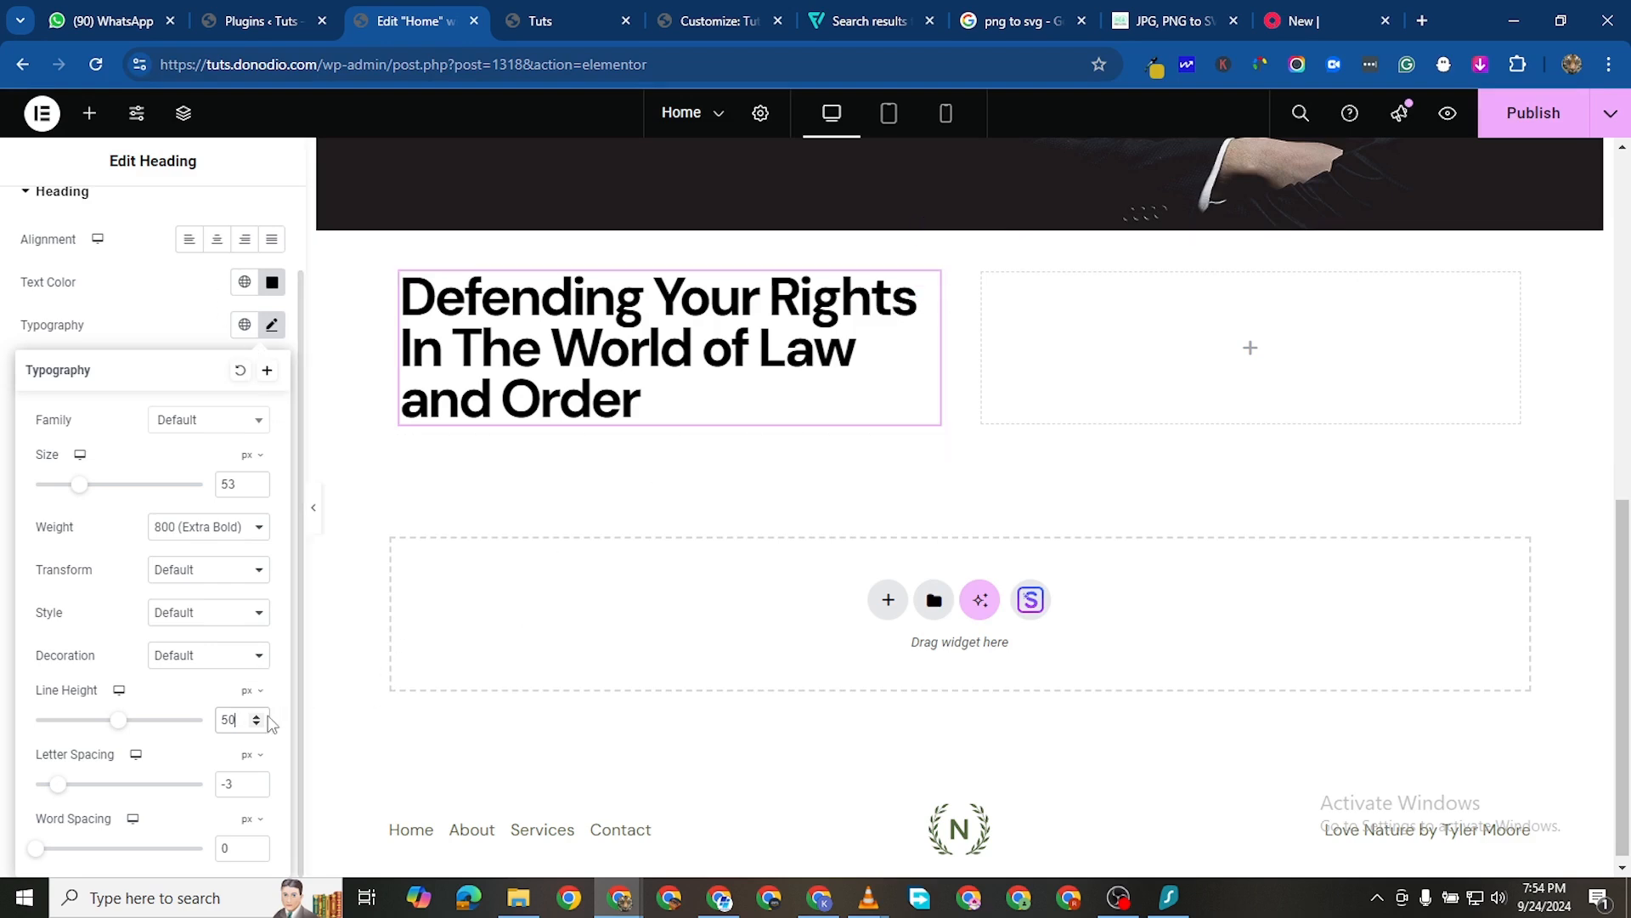
Set the heading's font size to 62 px
left_click(255, 481)
left_click(256, 481)
left_click(256, 481)
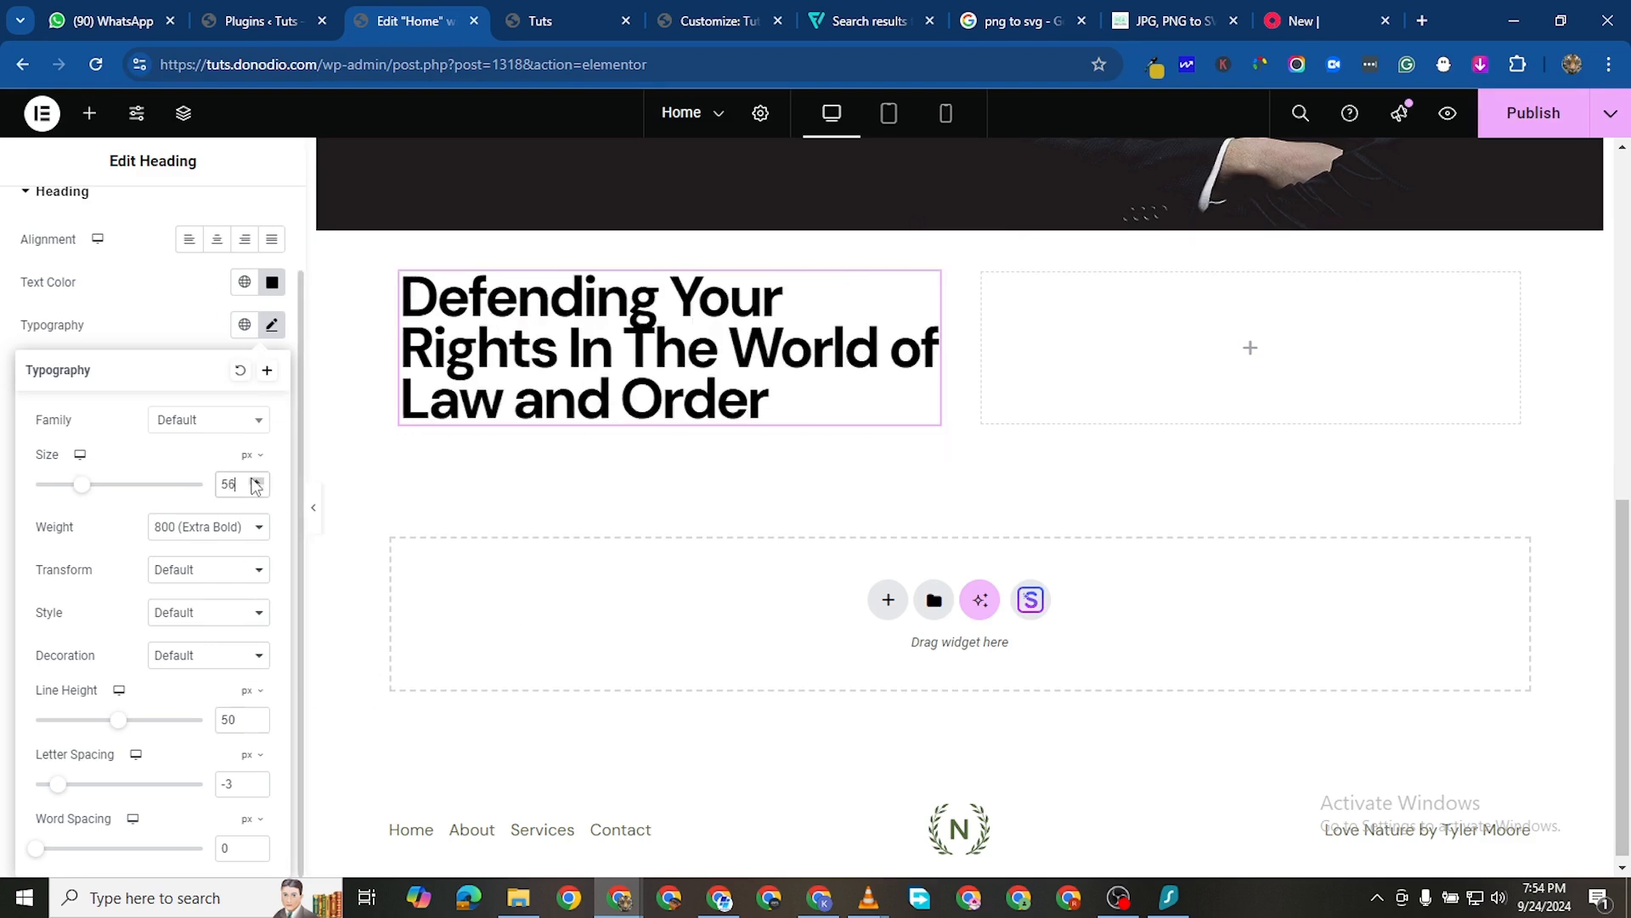
left_click(256, 480)
left_click(256, 481)
left_click(255, 481)
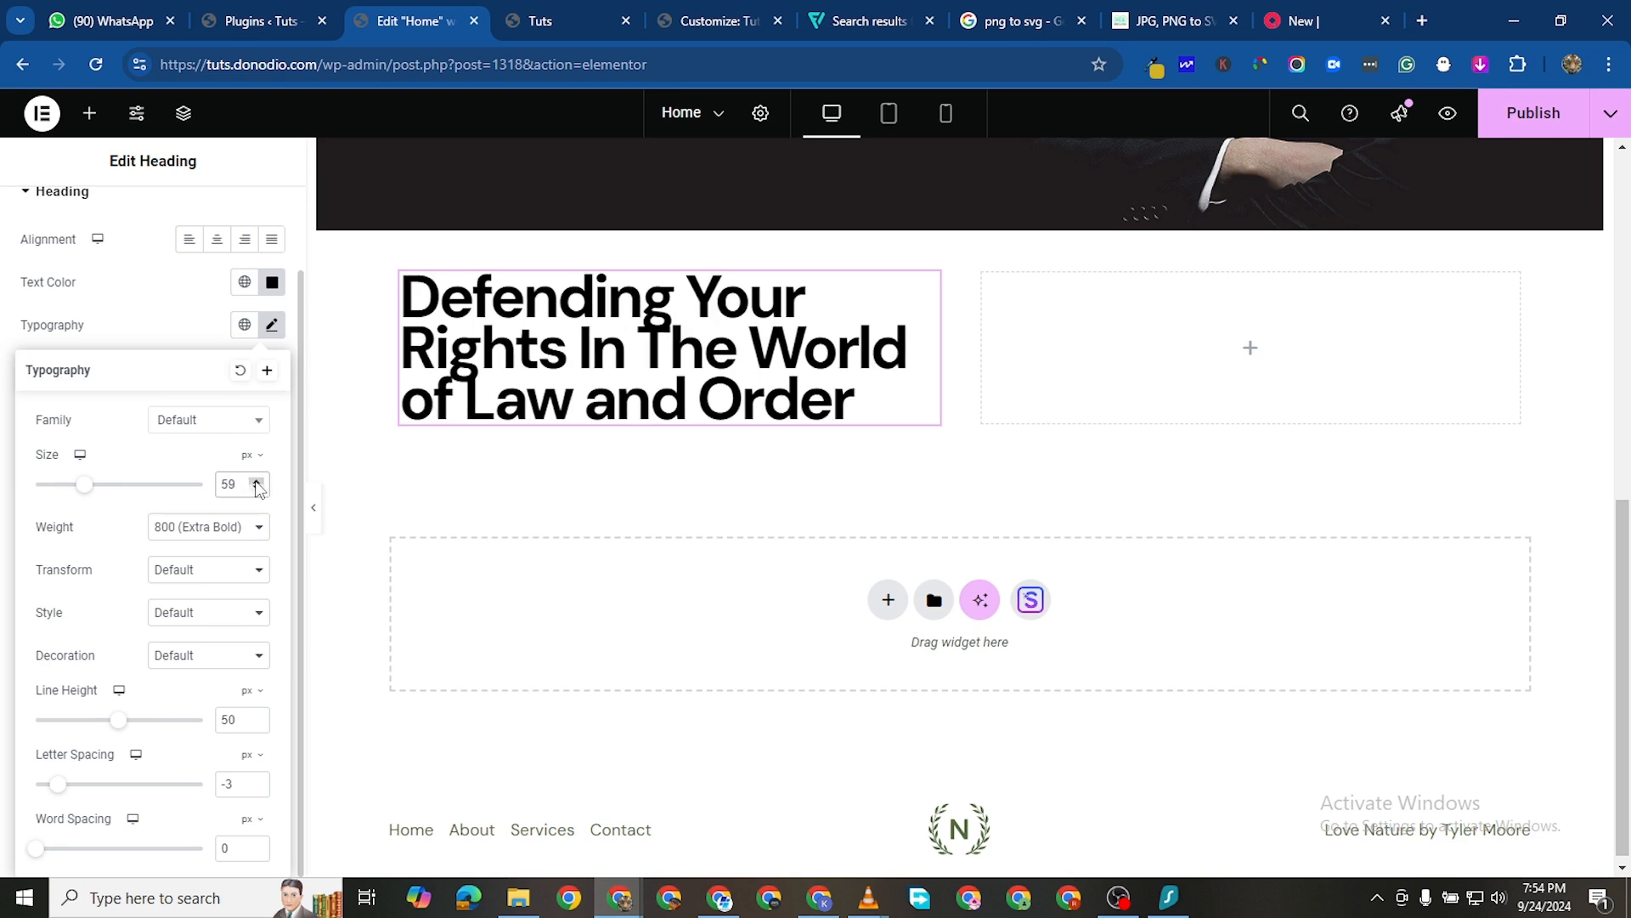
left_click(256, 481)
left_click(255, 481)
left_click(255, 481)
left_click(256, 481)
left_click(255, 481)
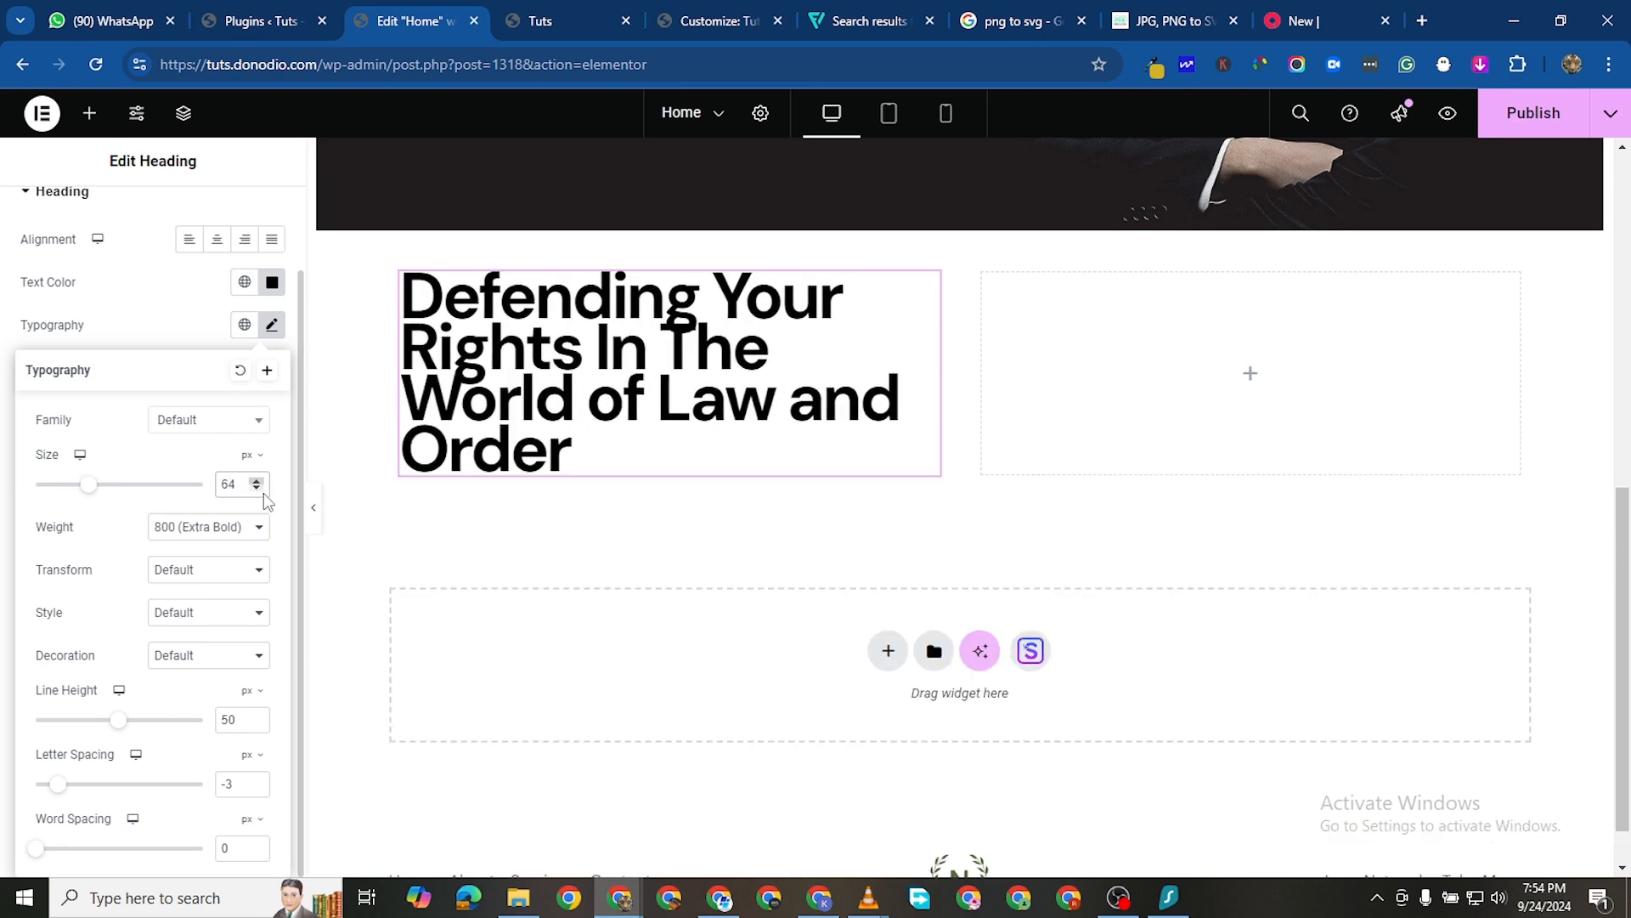
left_click(256, 490)
left_click(256, 489)
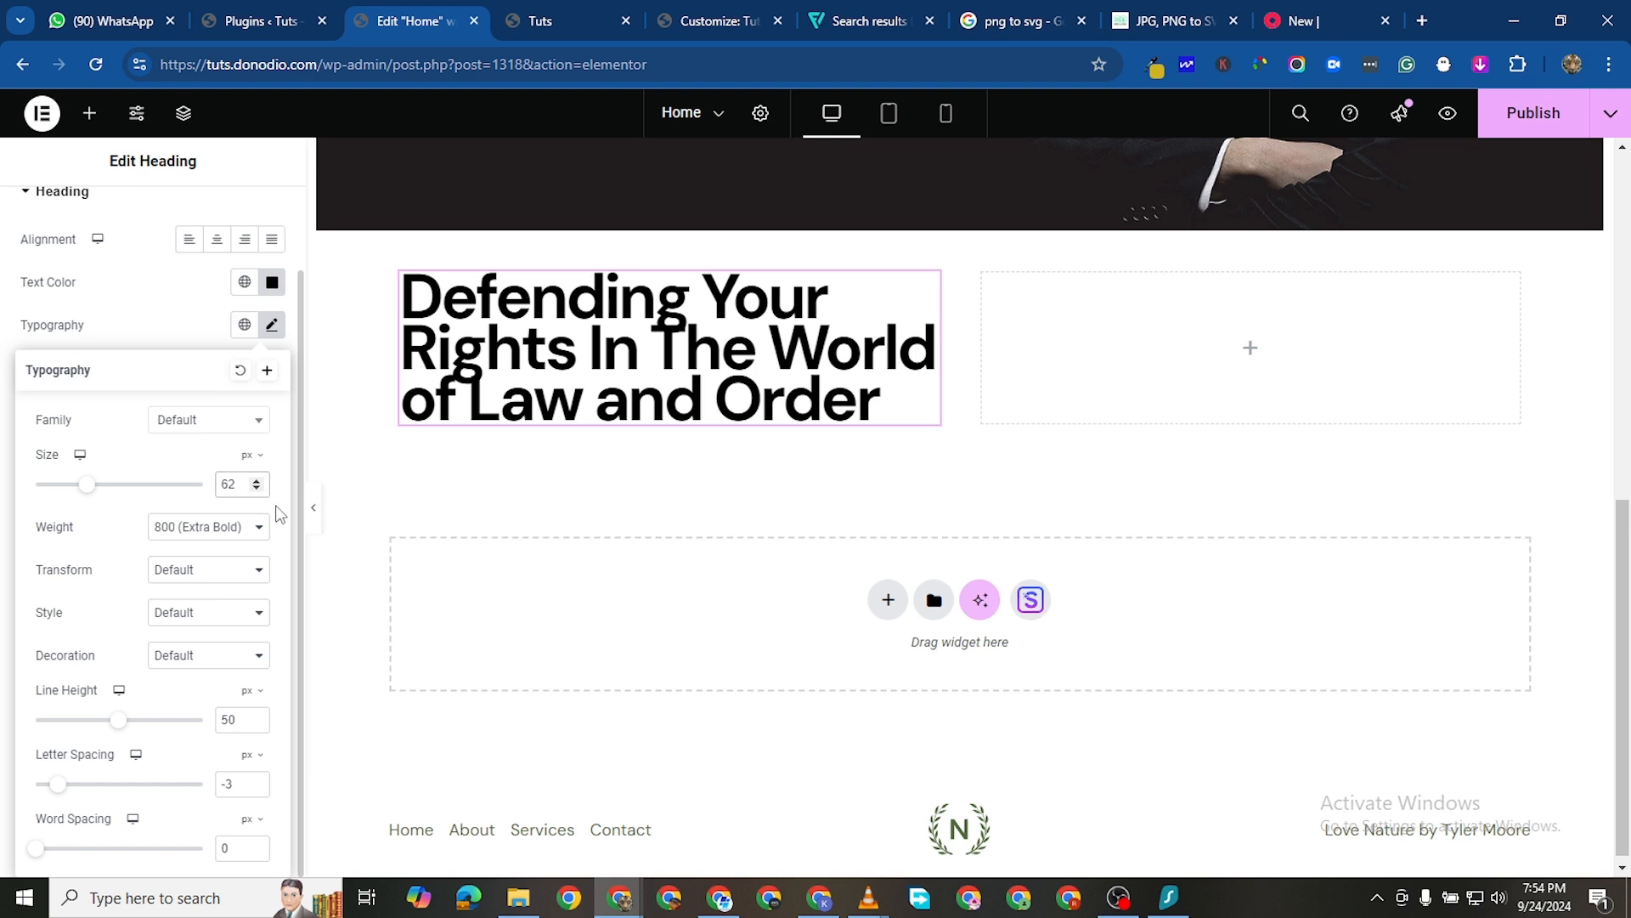
Increase the heading's line height to 65 px to suit the larger text
left_click(257, 717)
left_click(257, 718)
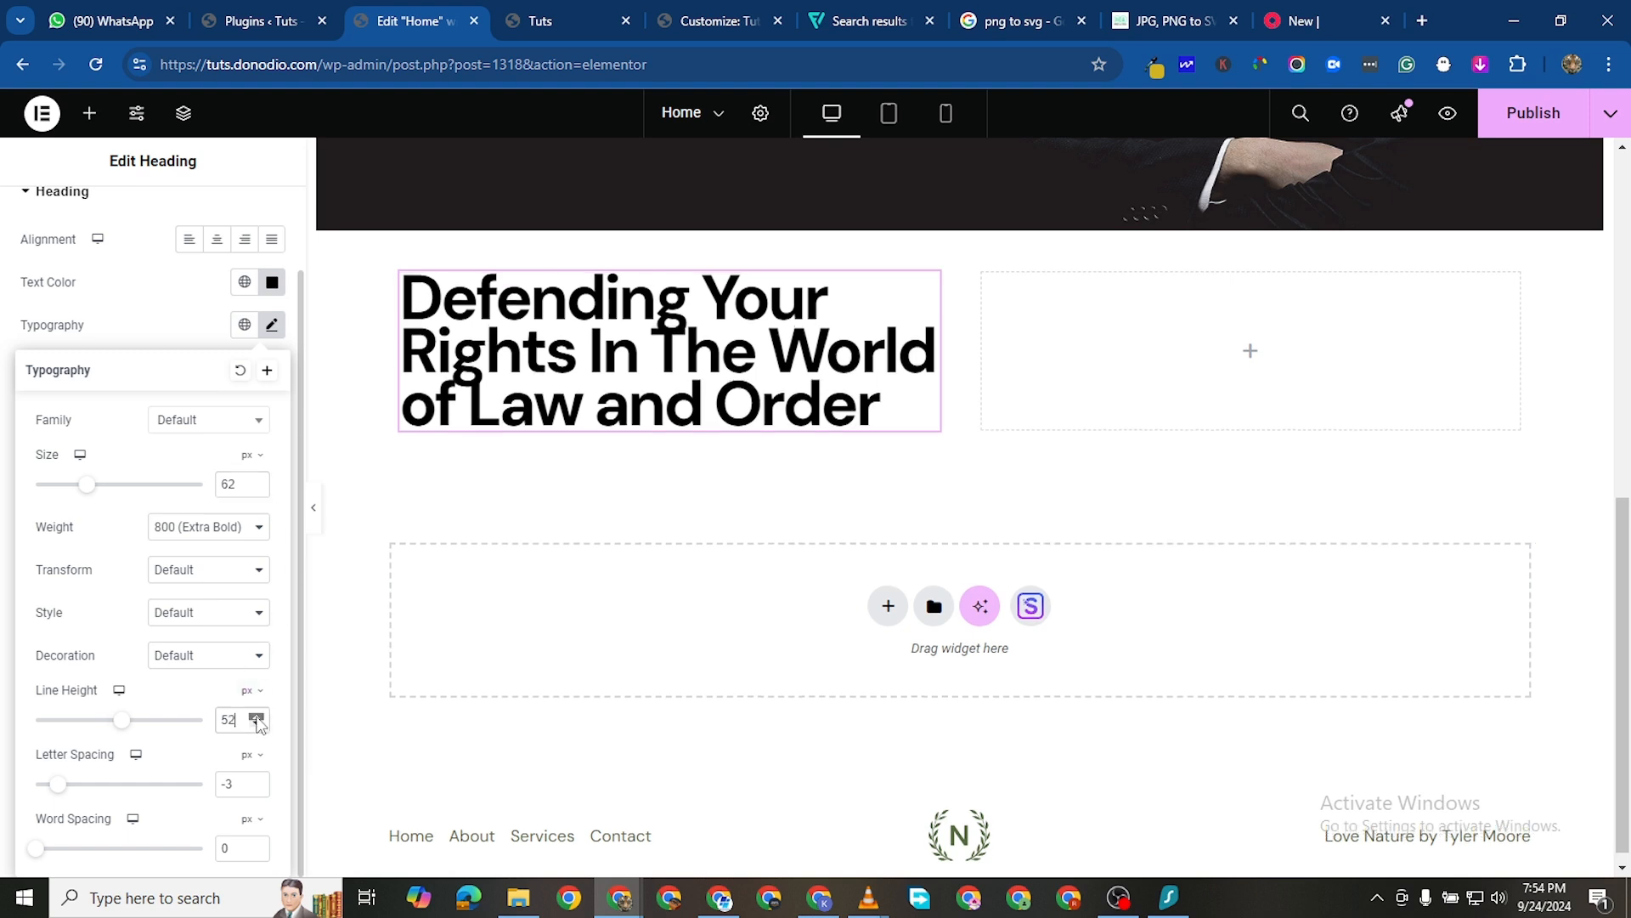
left_click(257, 717)
left_click(257, 718)
left_click(257, 717)
left_click(256, 717)
left_click(257, 717)
left_click(257, 717)
left_click(256, 717)
left_click(256, 717)
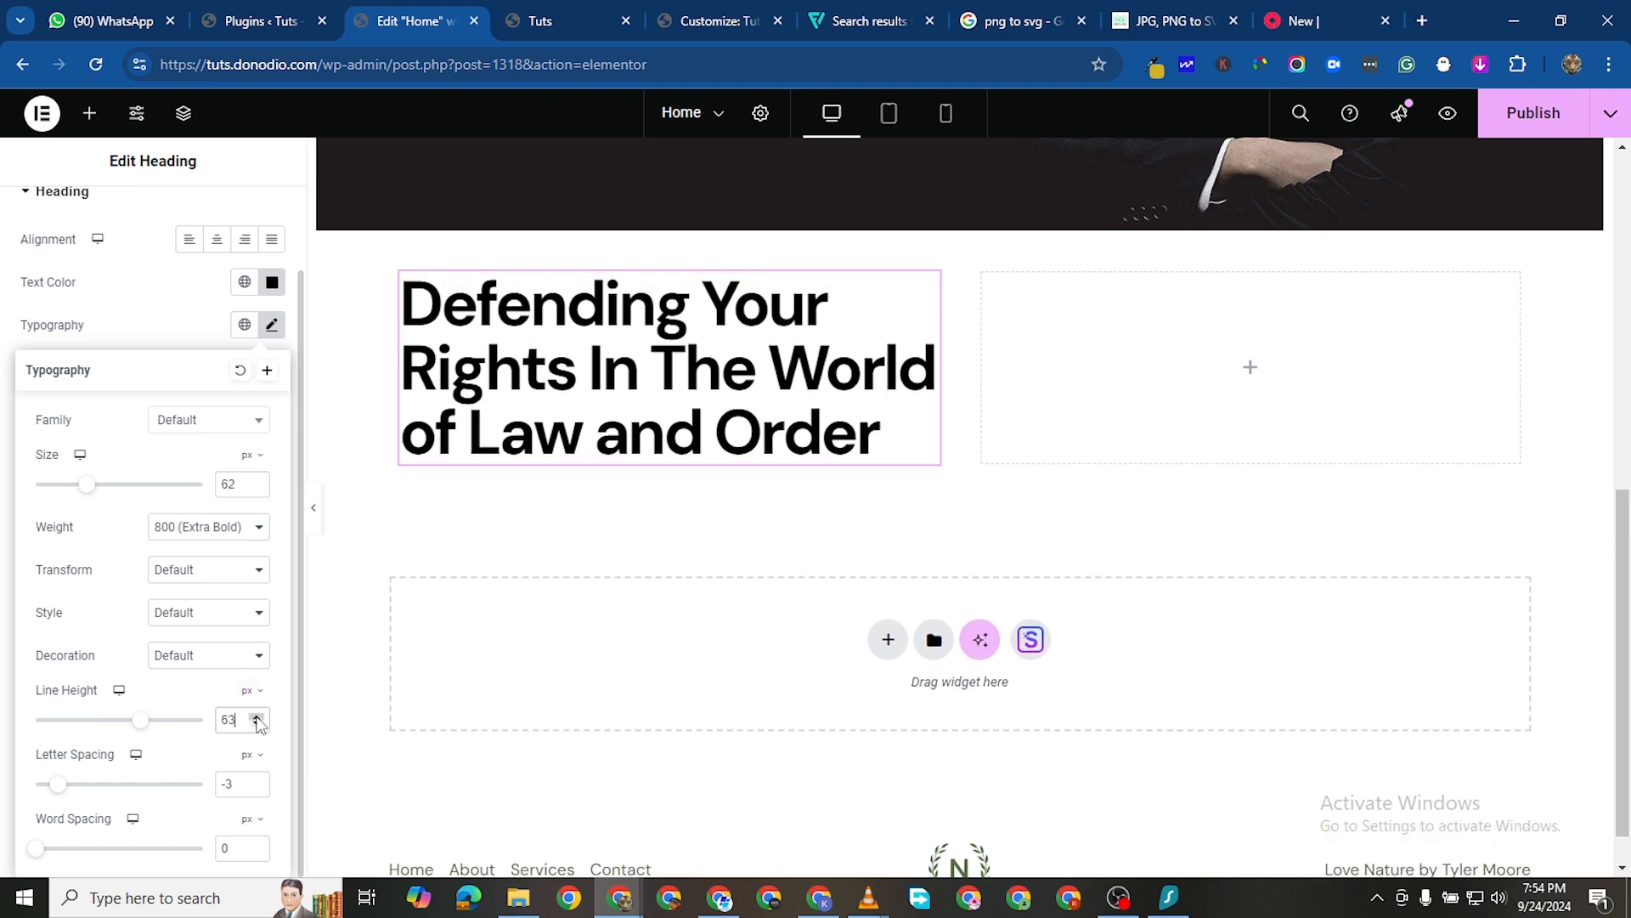
left_click(257, 717)
left_click(256, 717)
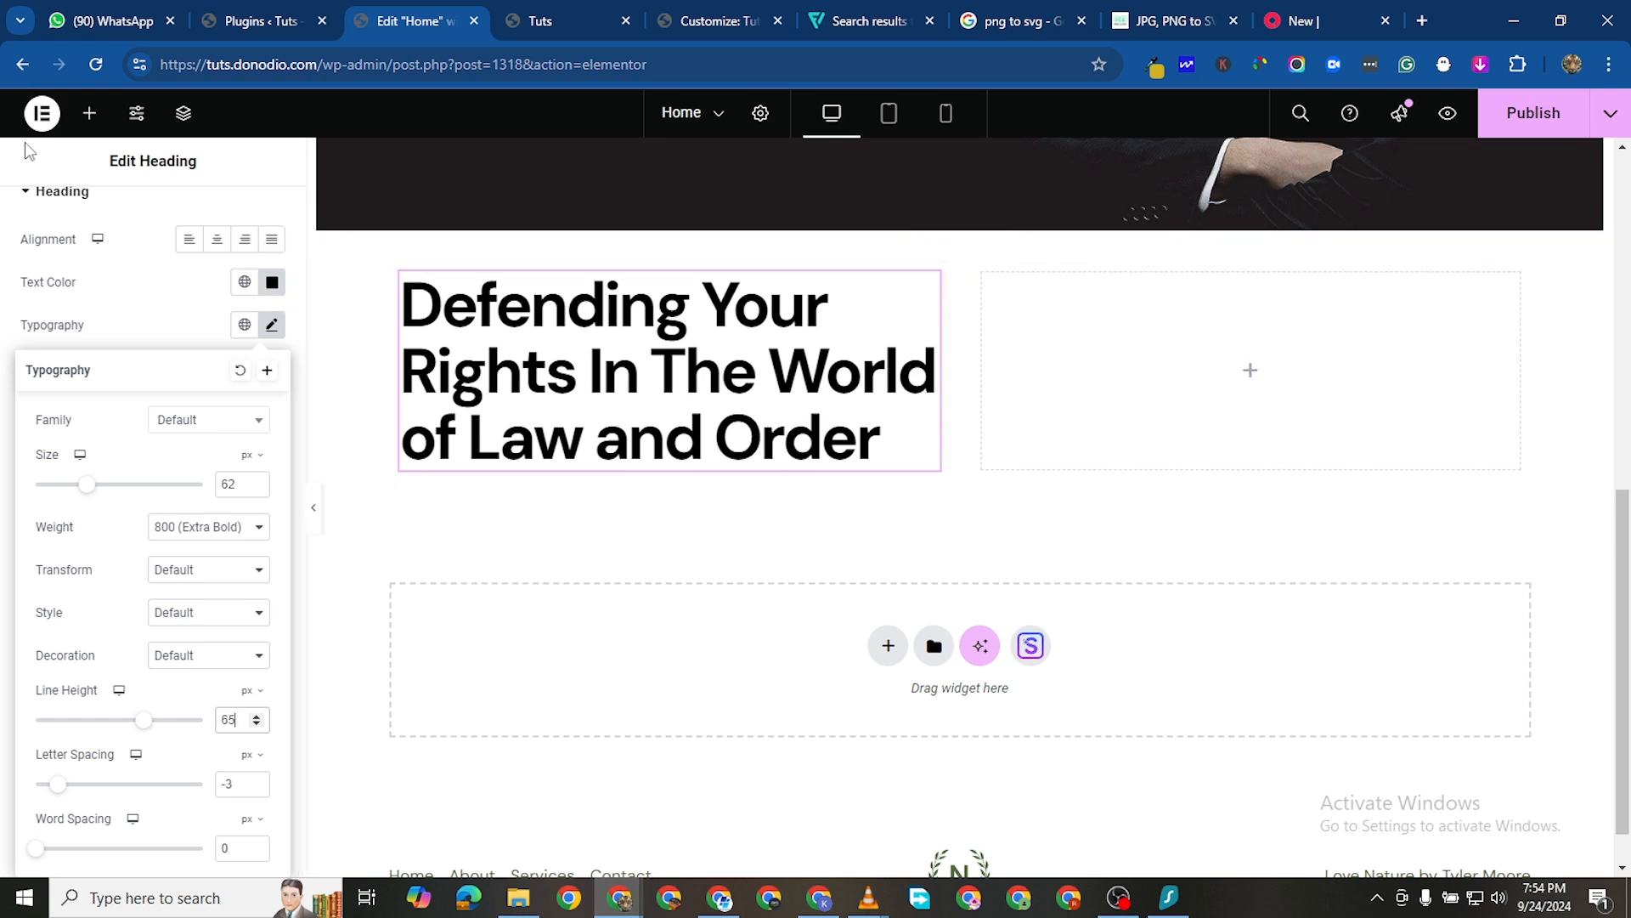
Add a Text Editor widget to the empty column beside the heading and replace its placeholder with the copied "Duis aute irure dolor" paragraph
left_click(85, 119)
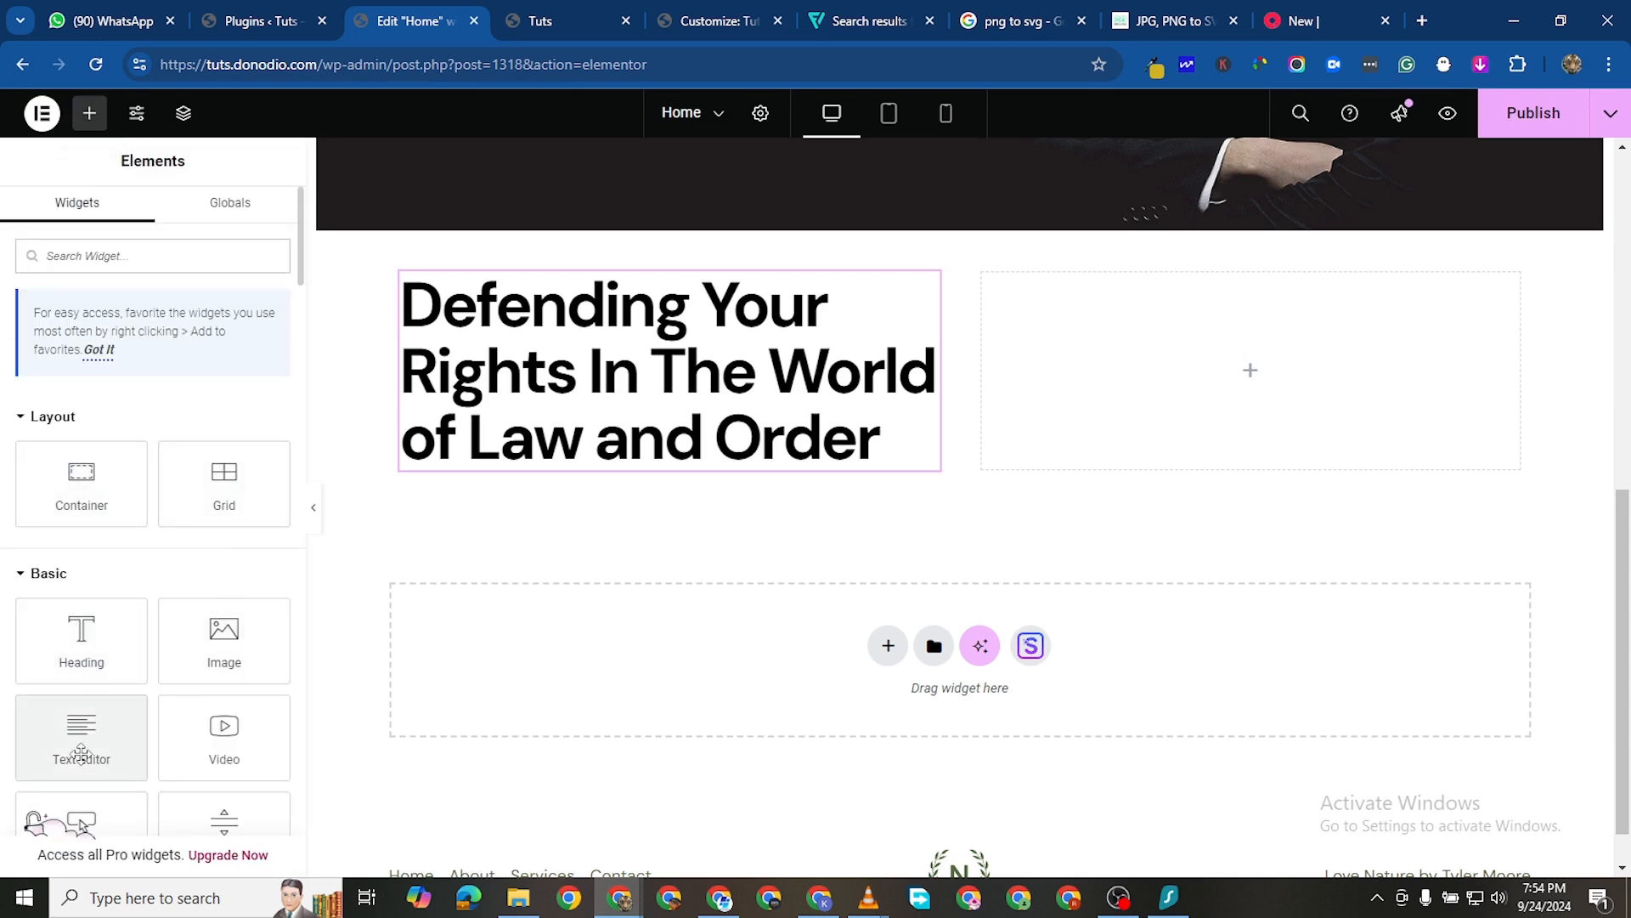
left_click_drag(84, 749, 1213, 387)
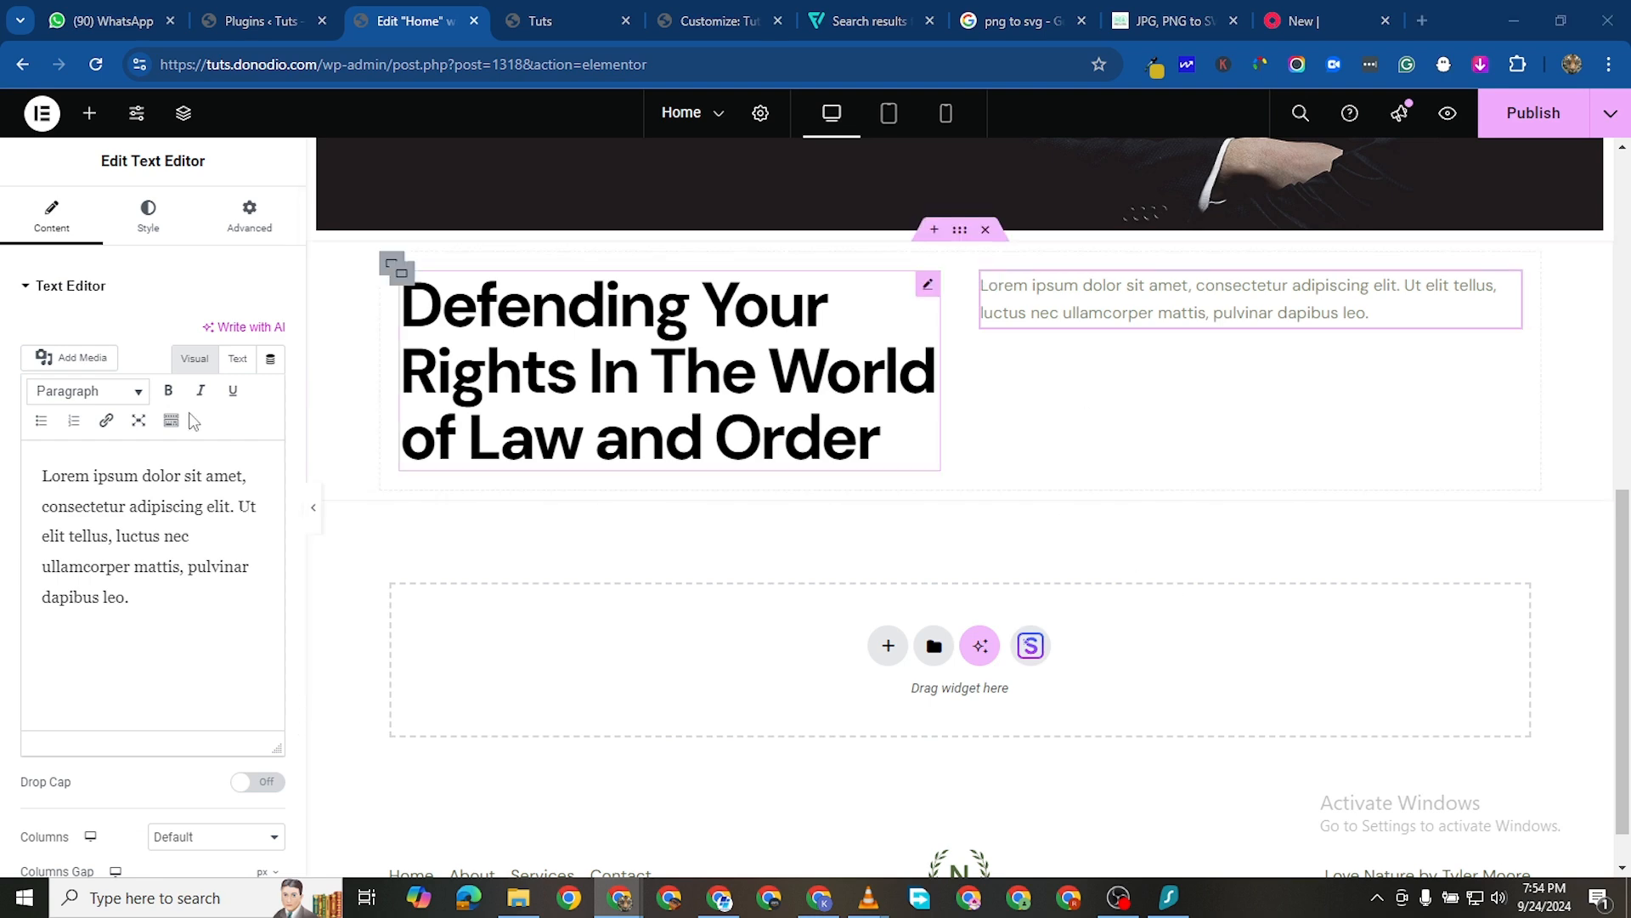
triple_click(126, 553)
right_click(125, 539)
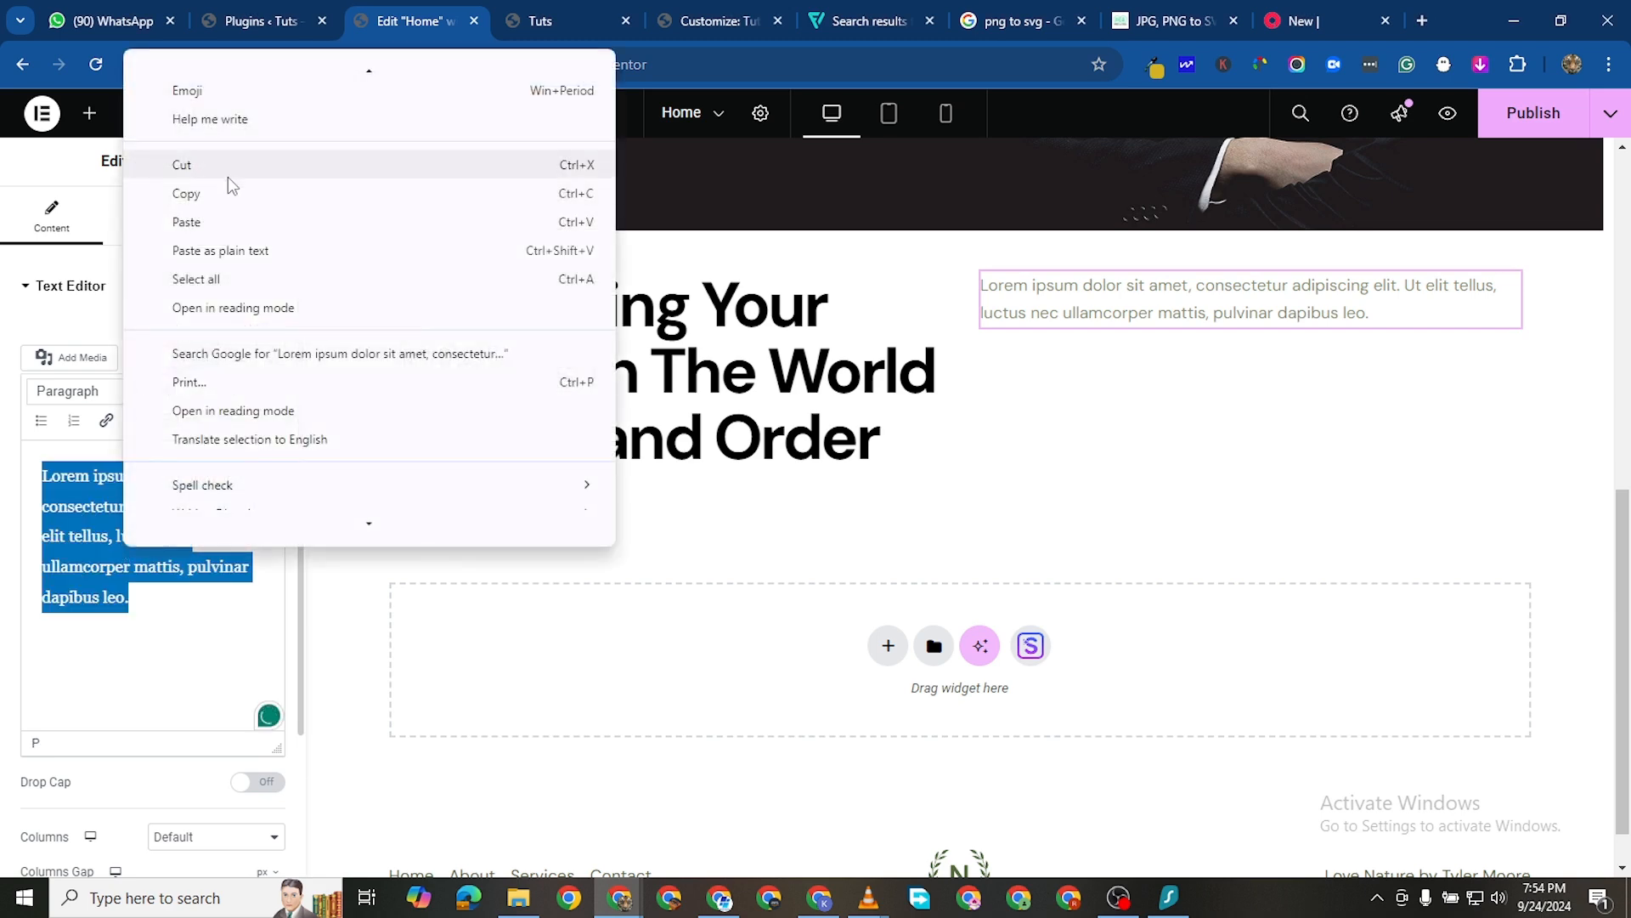
left_click(207, 217)
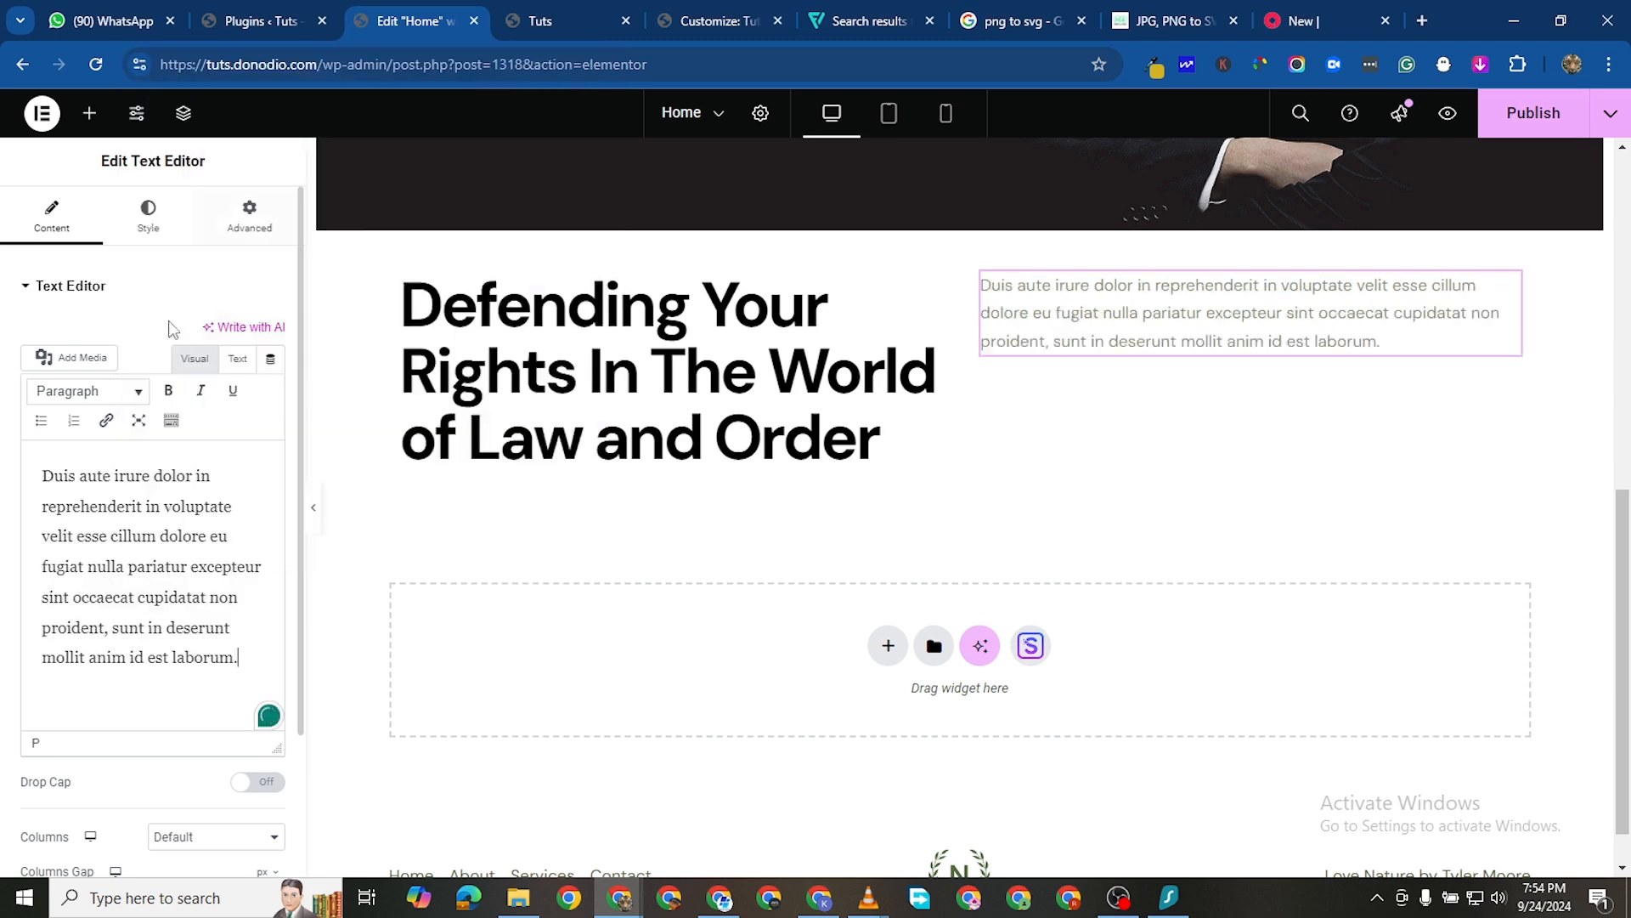
Set the paragraph's text color to dark gray #383838
left_click(150, 236)
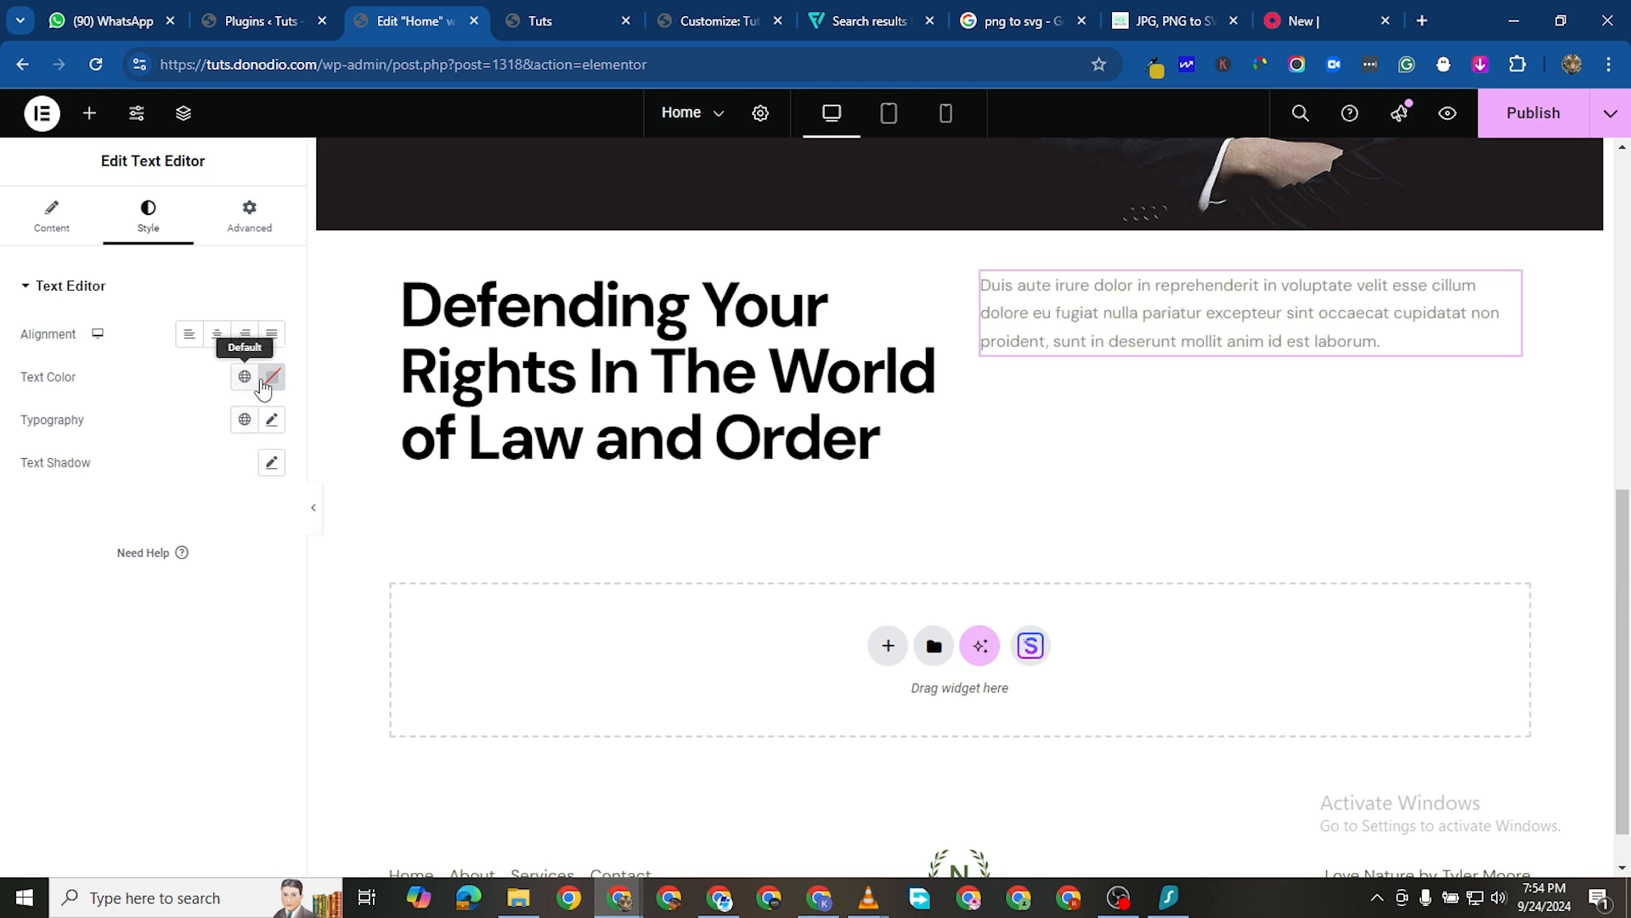
left_click(271, 376)
left_click_drag(179, 552, 146, 581)
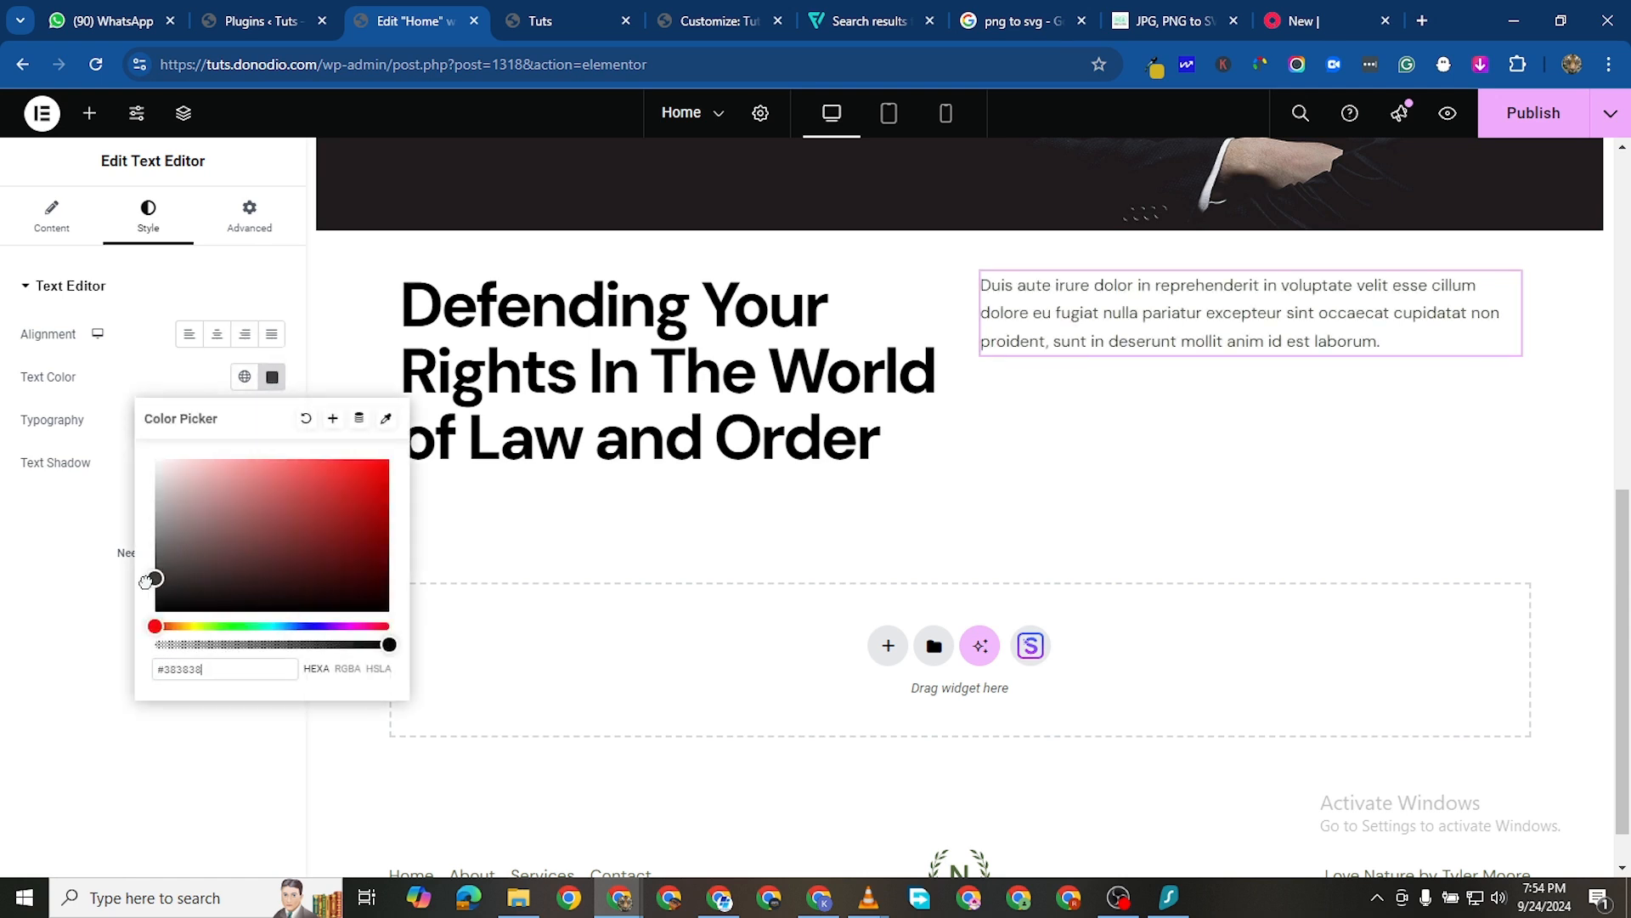
left_click(284, 396)
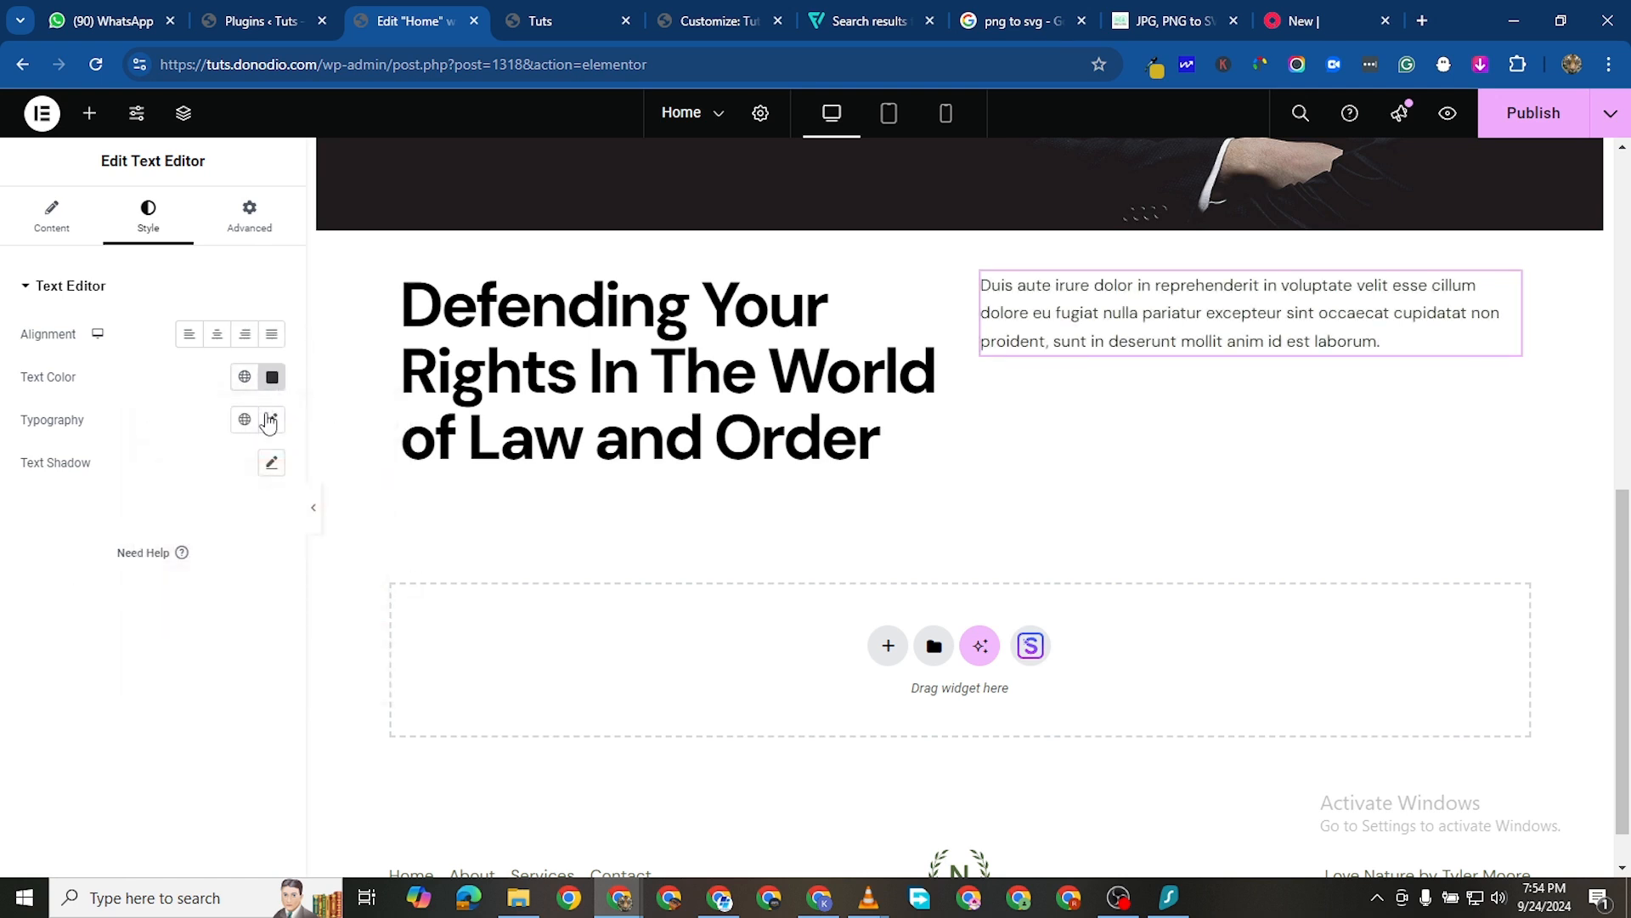
Set the paragraph's font size to 18 px, trying 16 px along the way
left_click(270, 420)
left_click(255, 579)
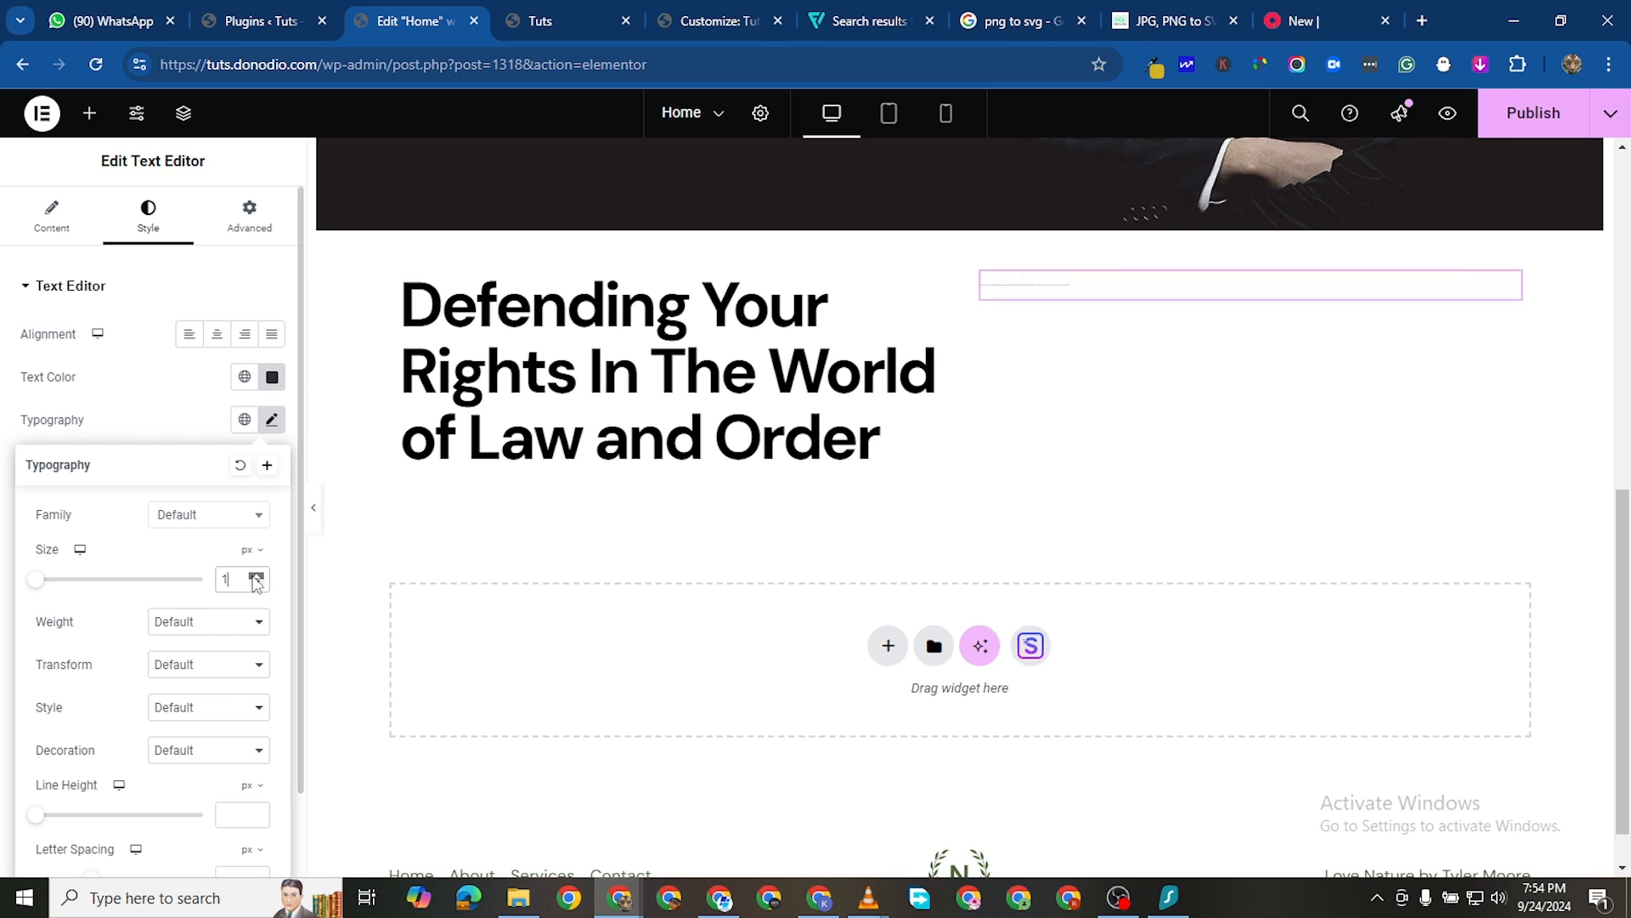
left_click(256, 576)
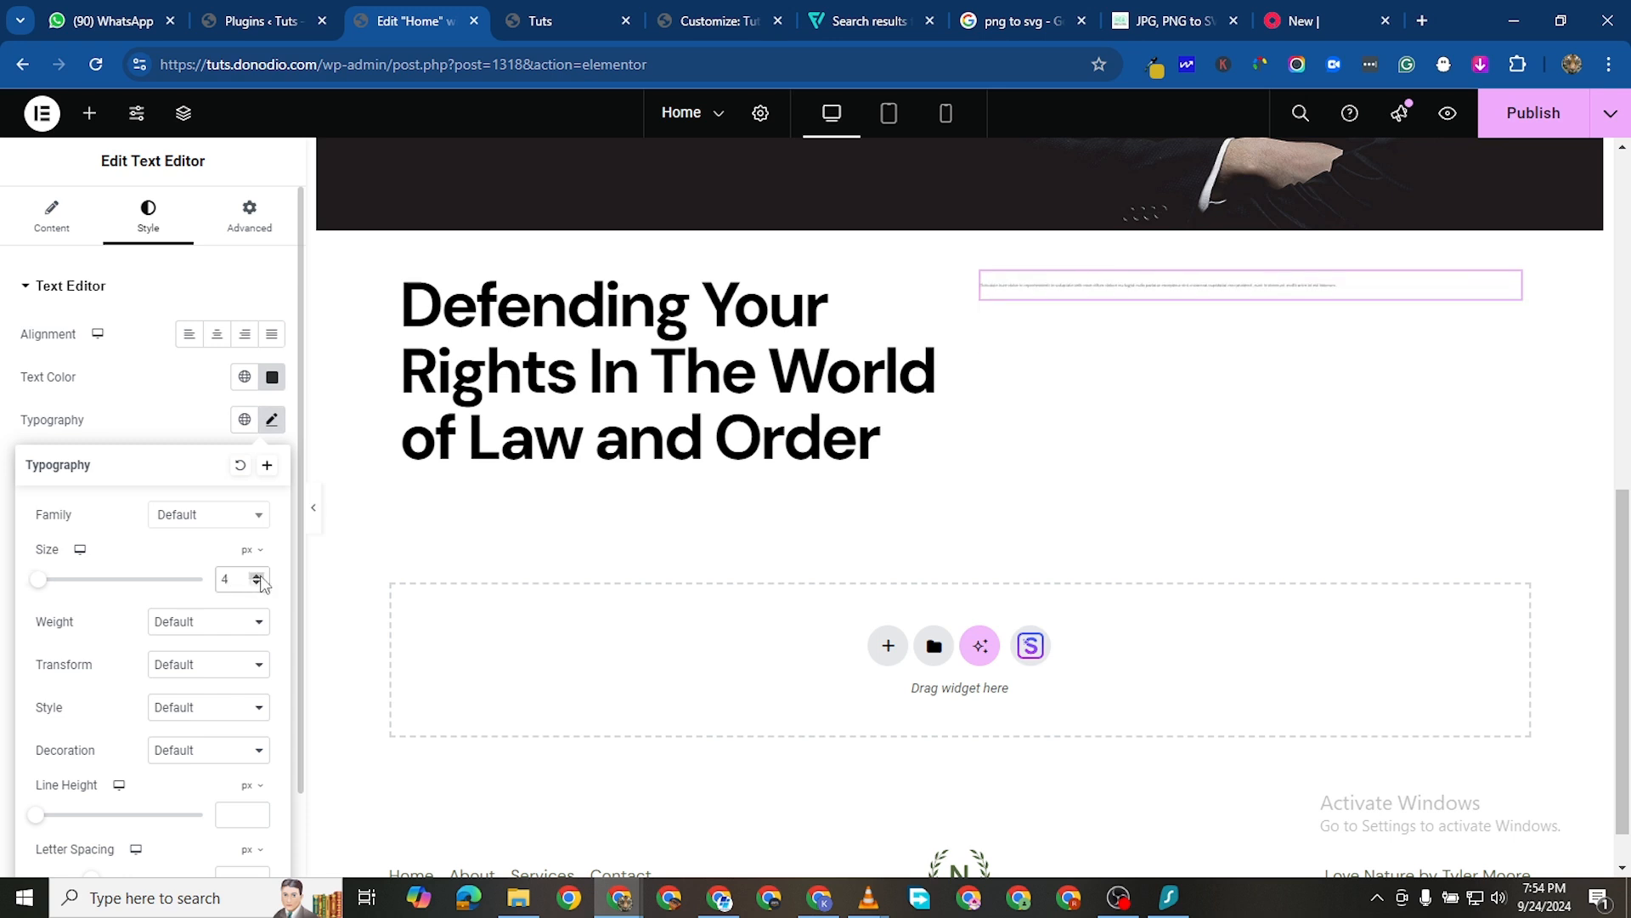
left_click(257, 577)
left_click(257, 577)
left_click(257, 577)
left_click(257, 577)
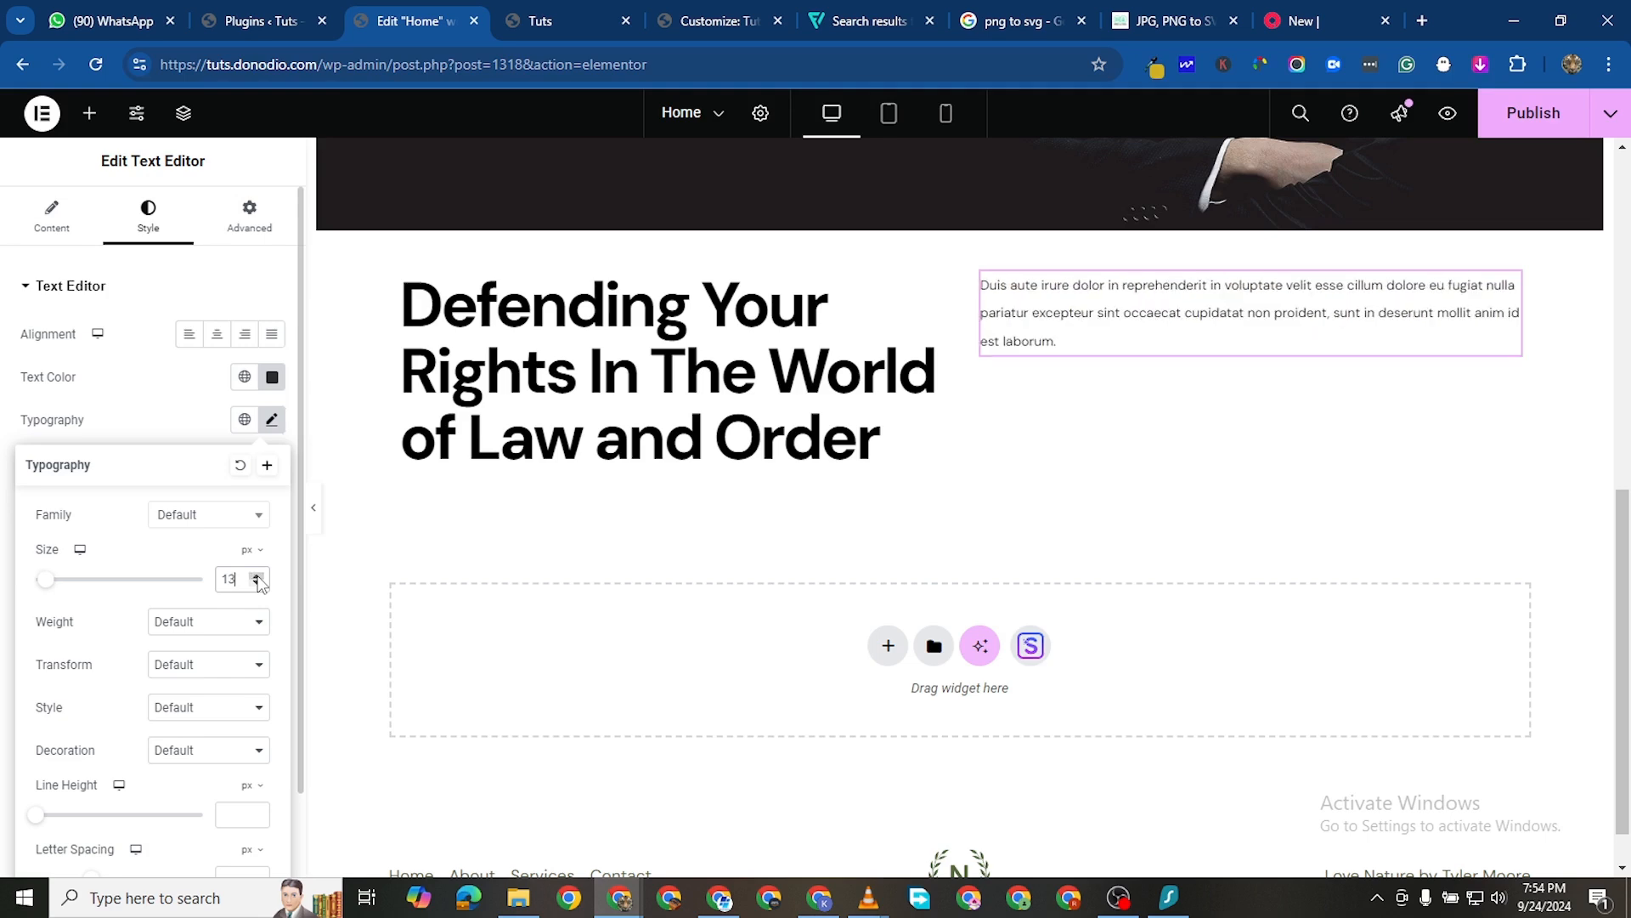
left_click(256, 577)
left_click(257, 577)
left_click(257, 576)
left_click(257, 577)
left_click(257, 577)
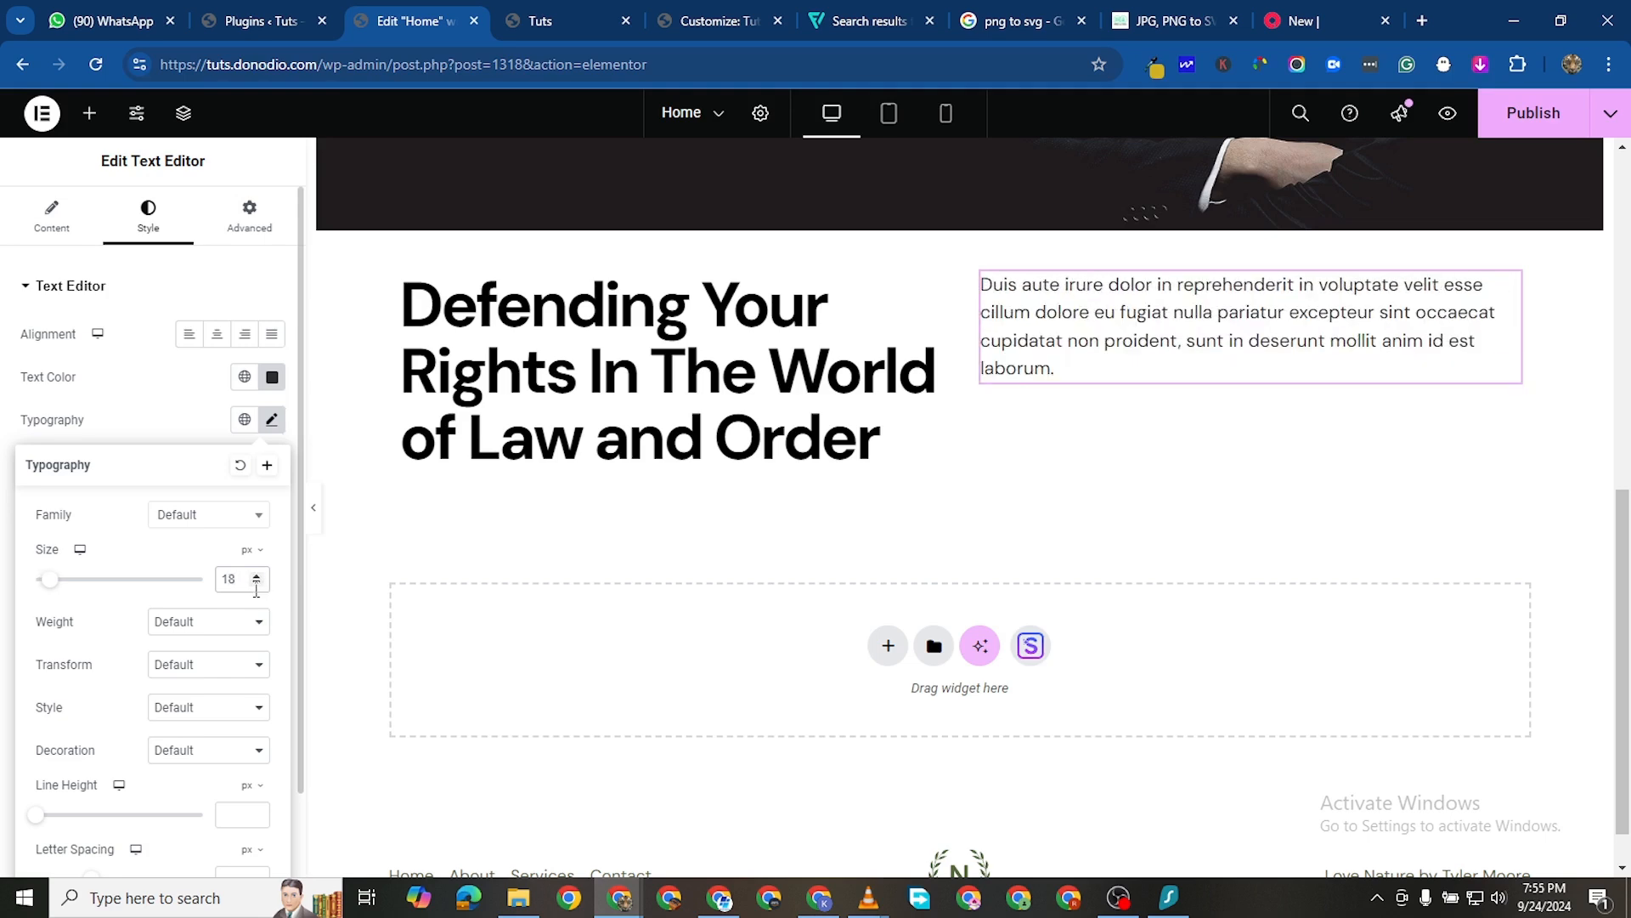
left_click(255, 583)
left_click(256, 584)
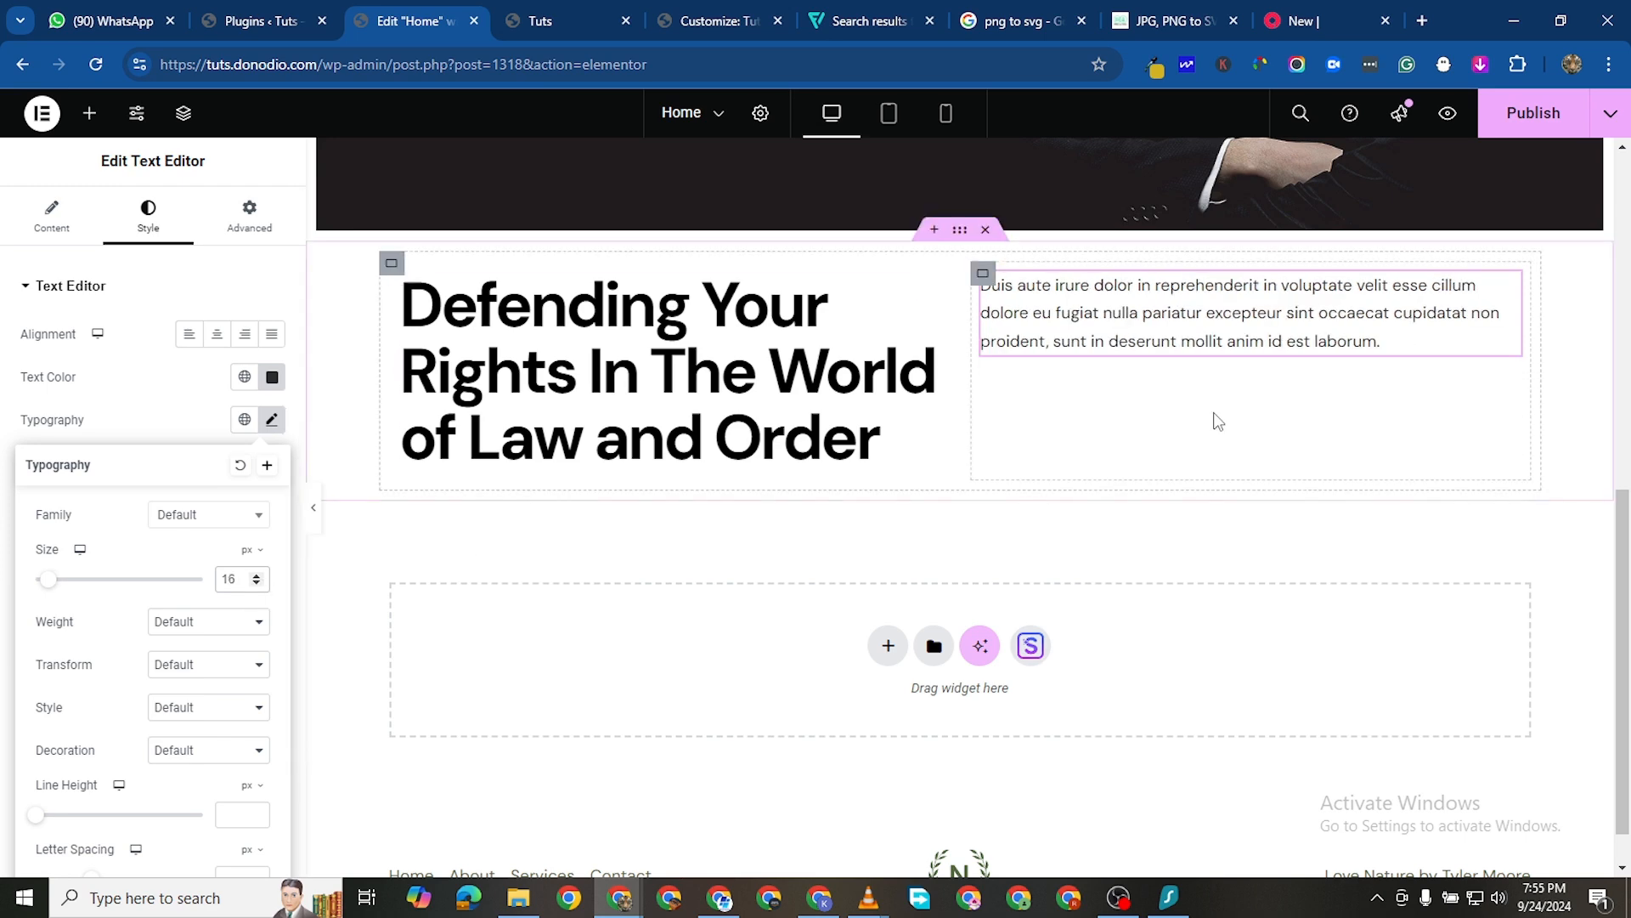
key("Up")
key("Up")
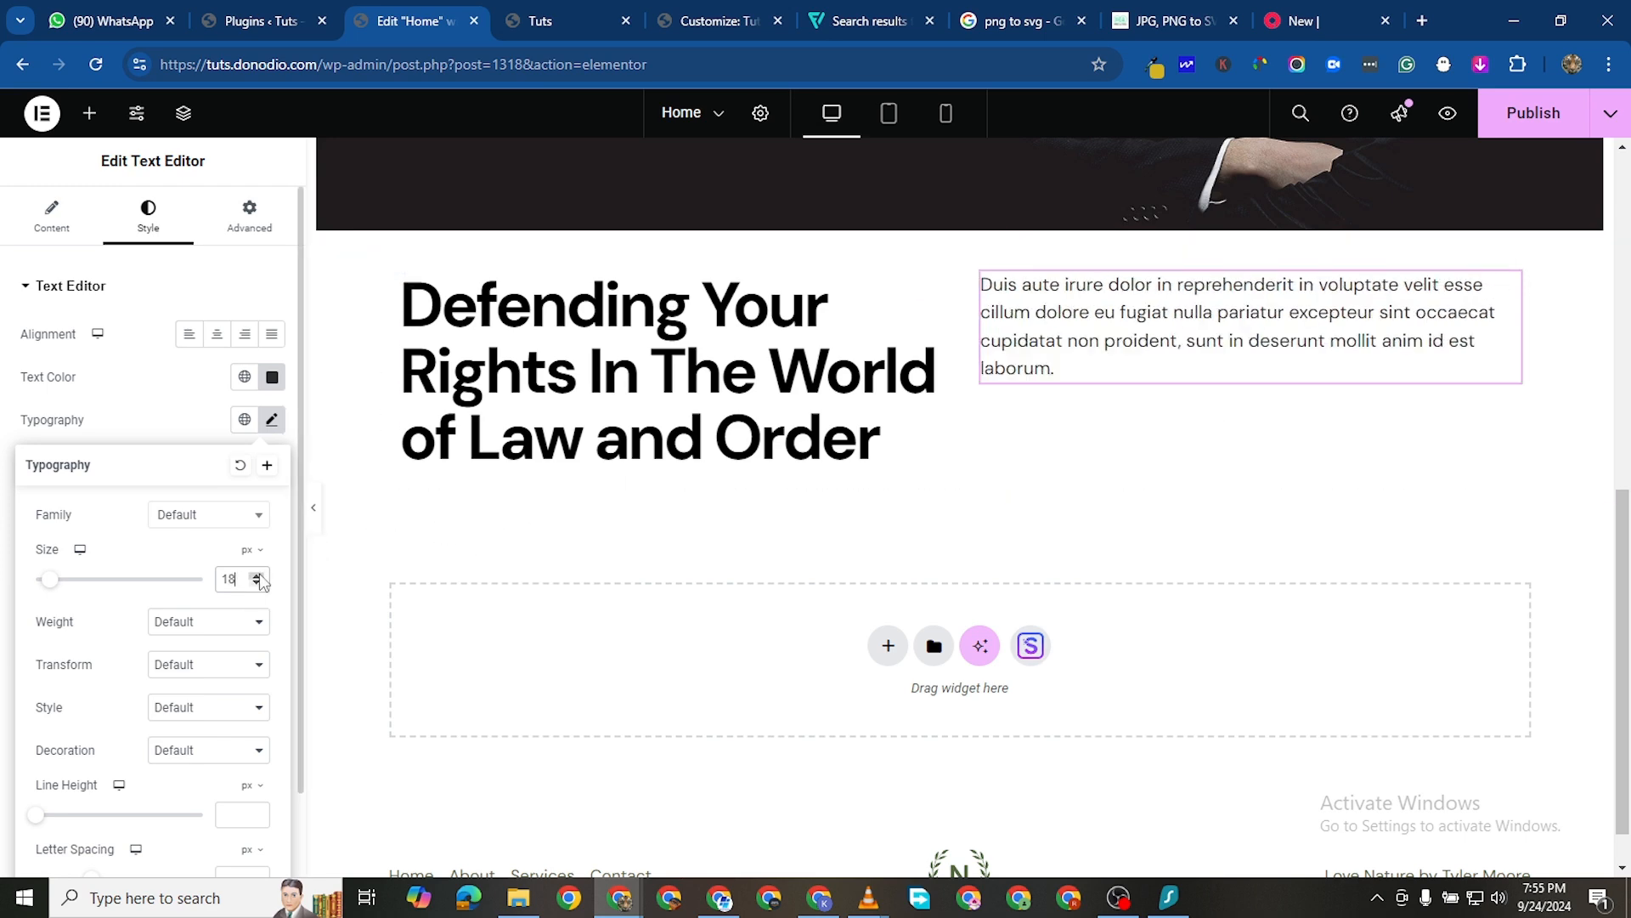
Preview the page without the editing panel and reduce the paragraph's font size to 17 px
left_click(315, 513)
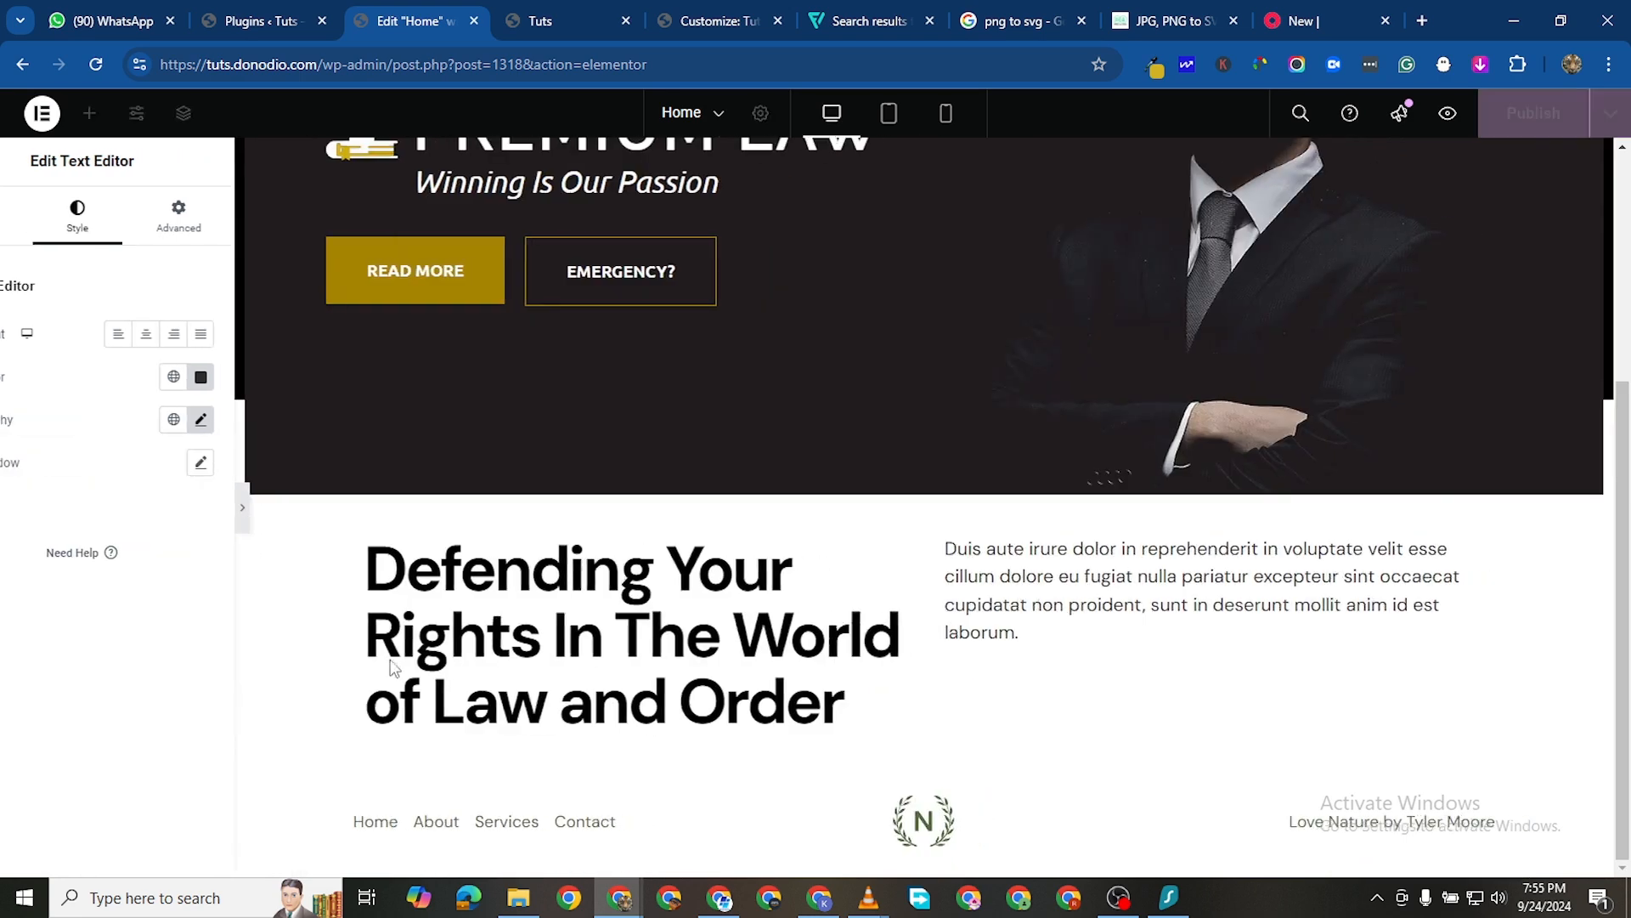
left_click(13, 514)
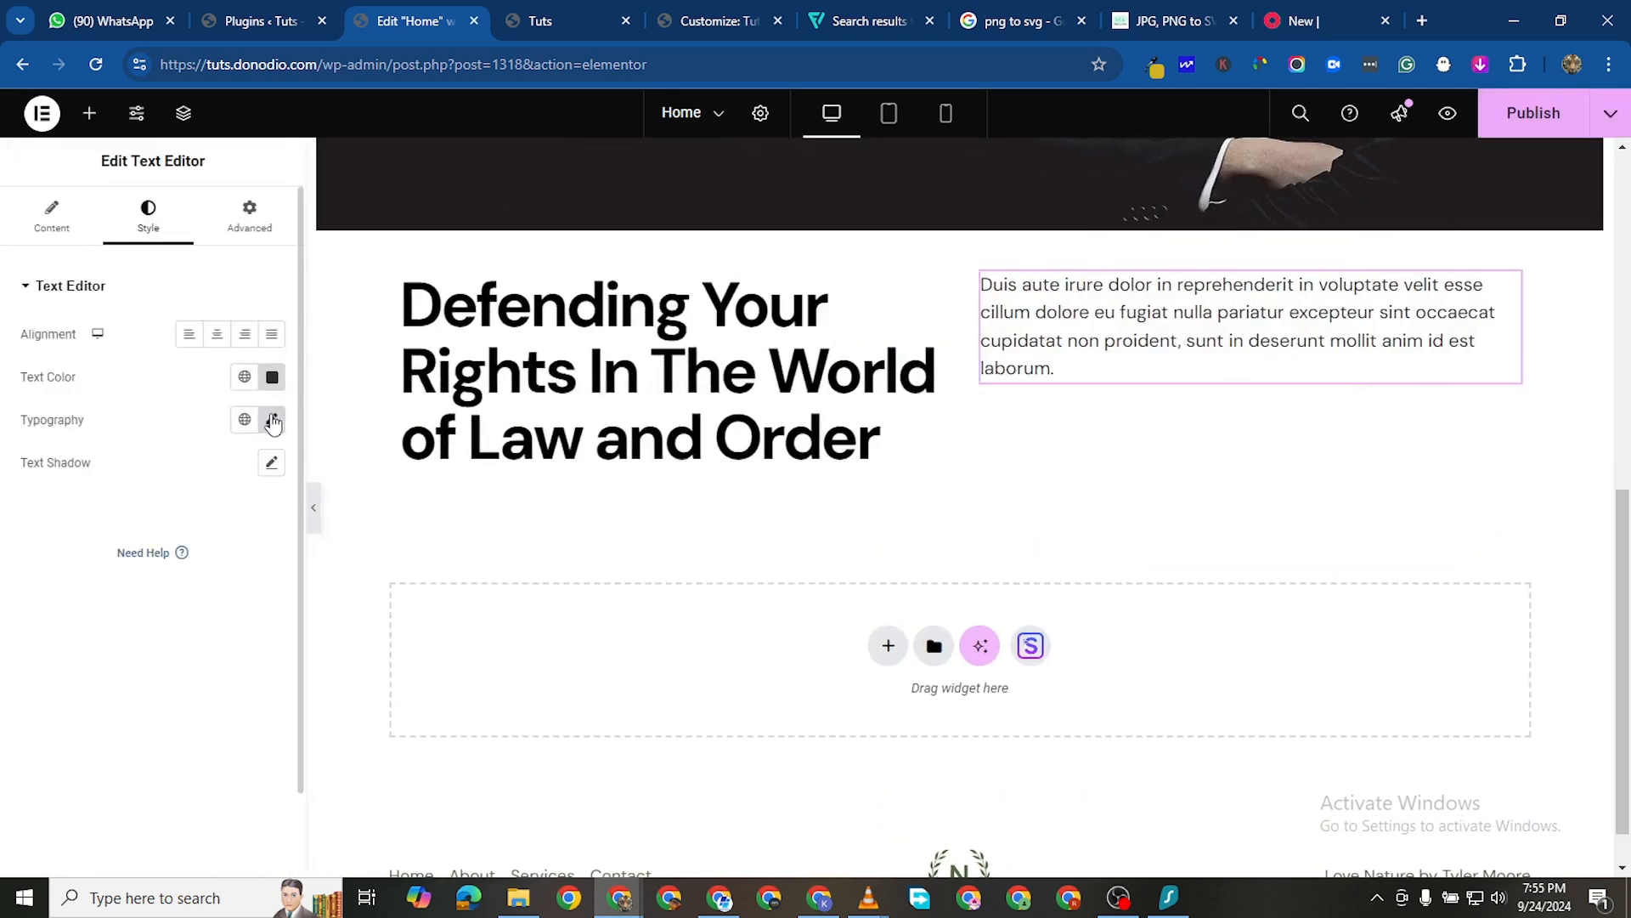
left_click(272, 419)
left_click(256, 583)
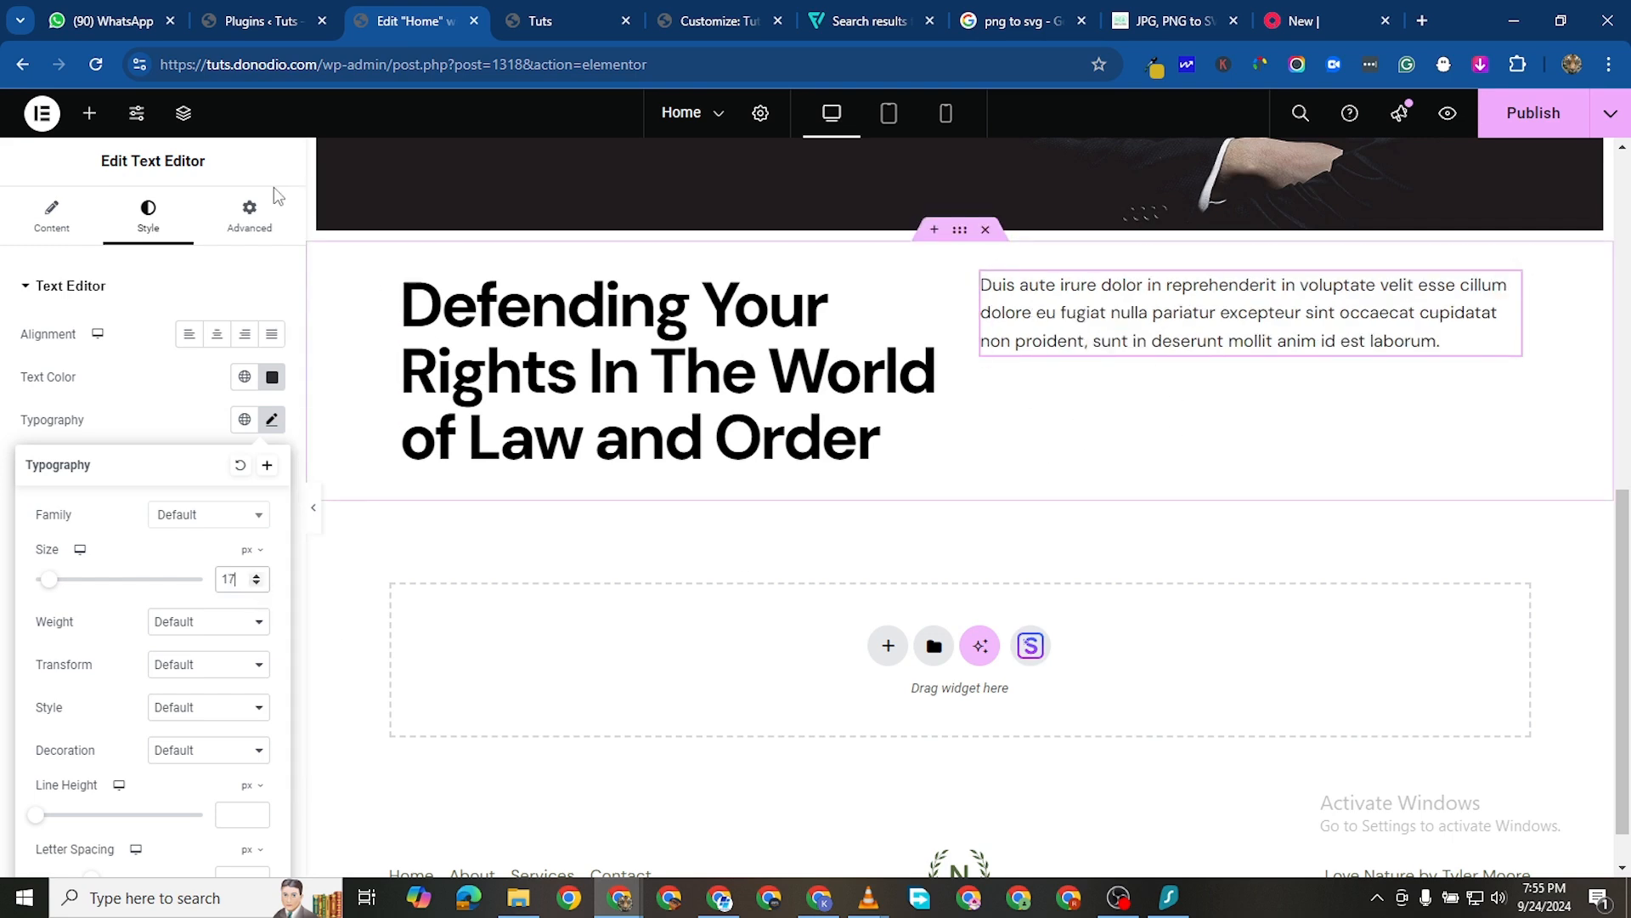
Copy the hero section's READ MORE button and paste it below the paragraph in the column beside the heading
left_click(86, 116)
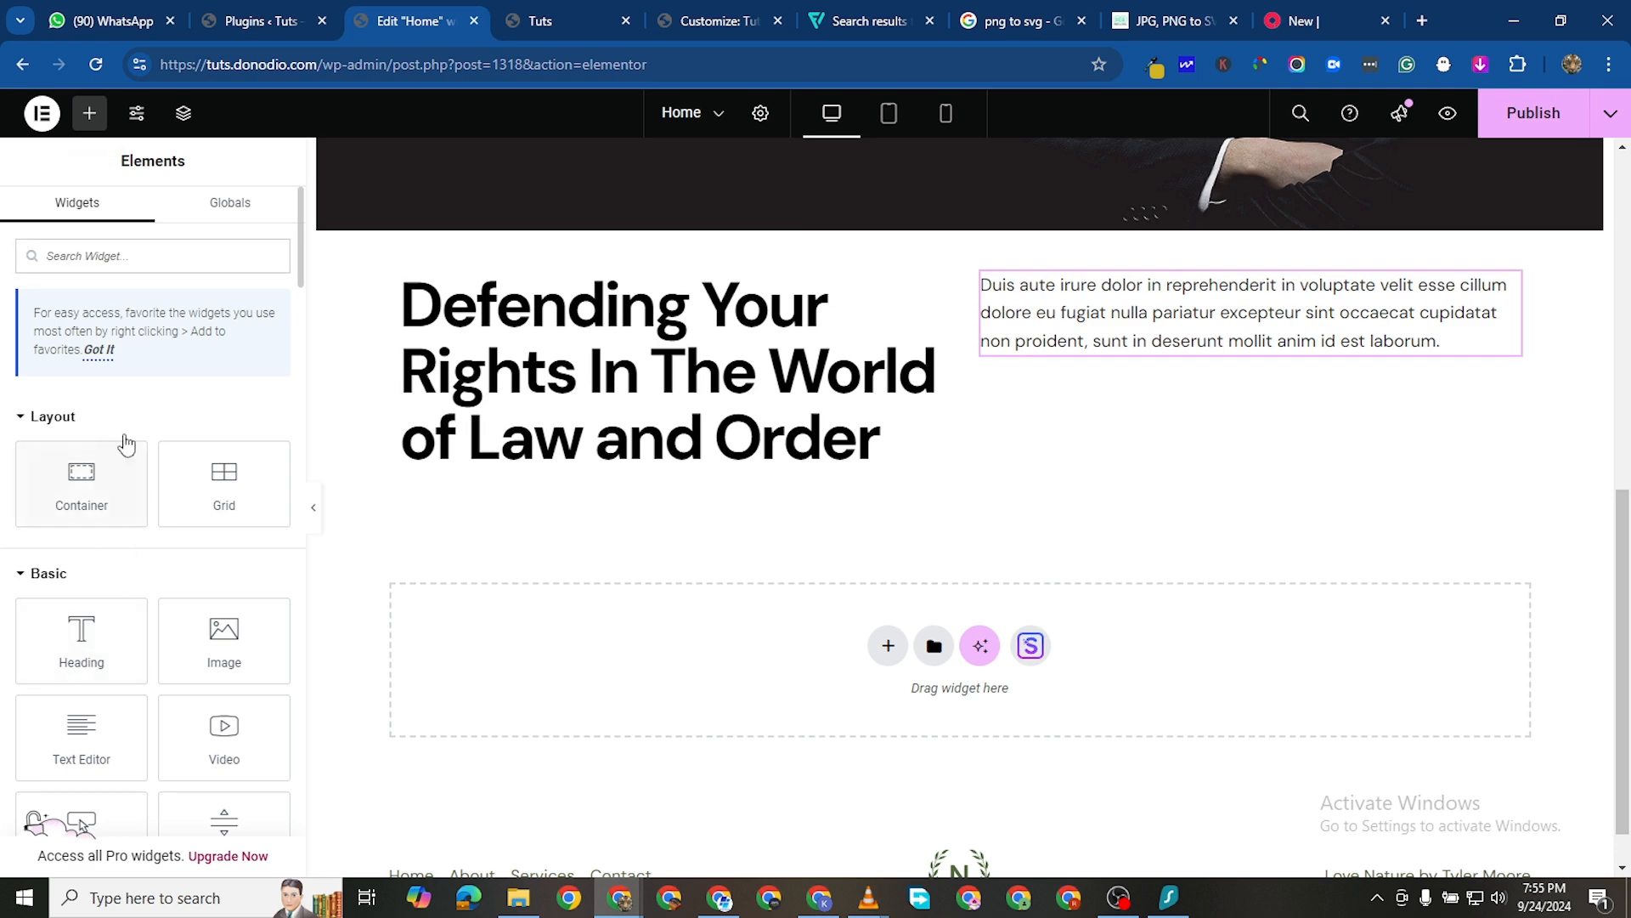
scroll(366, 453, "up", 3)
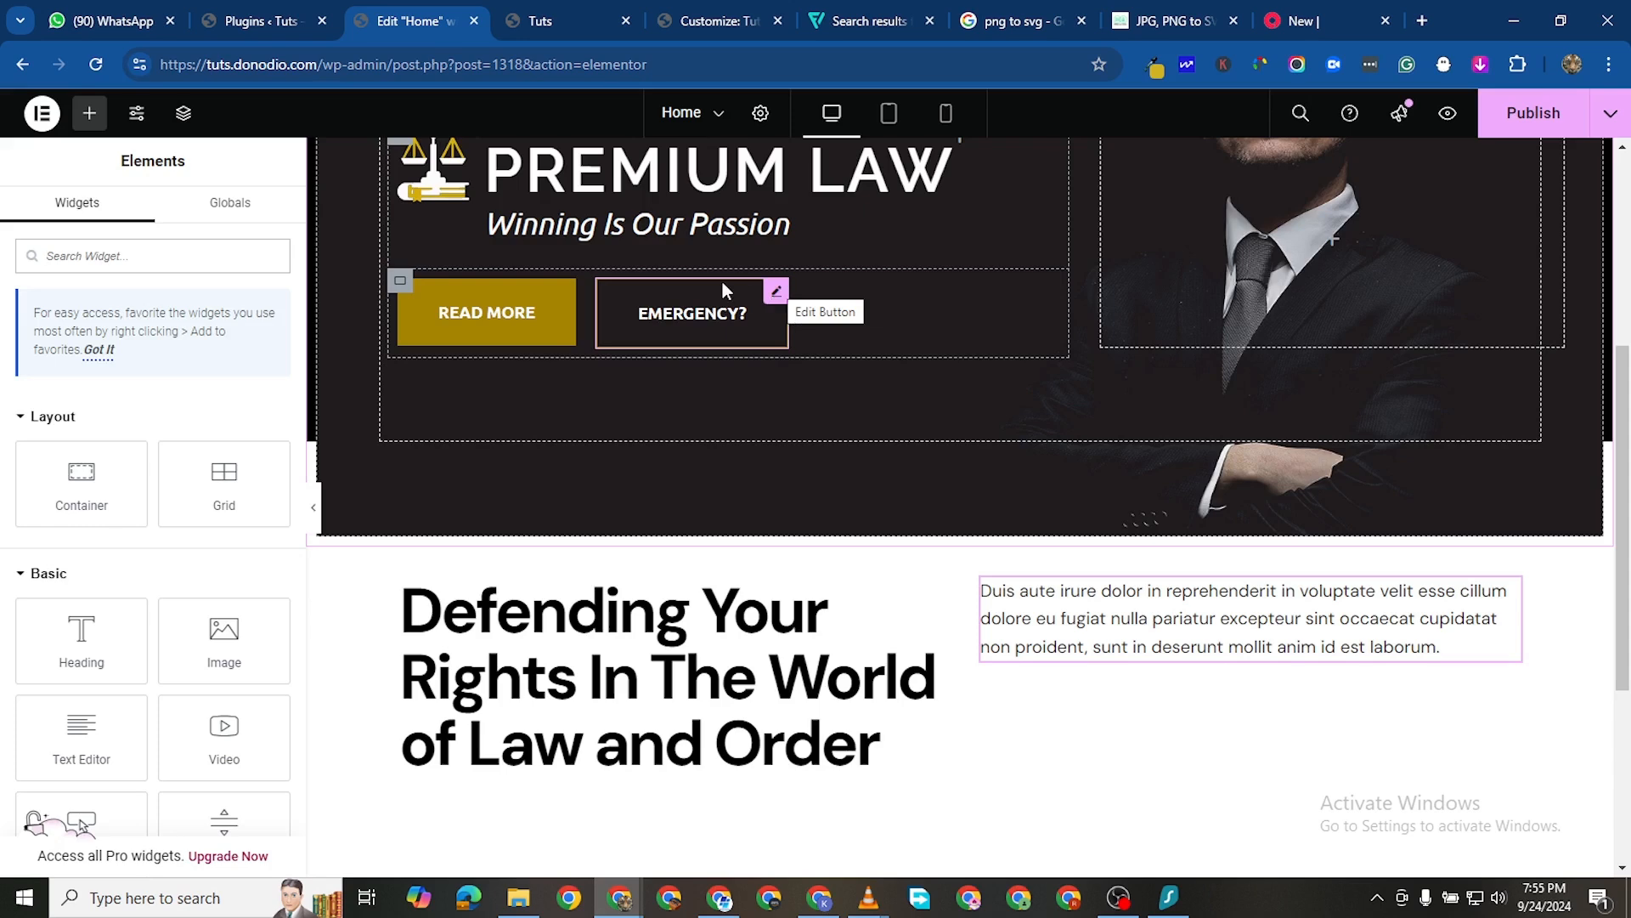
right_click(566, 291)
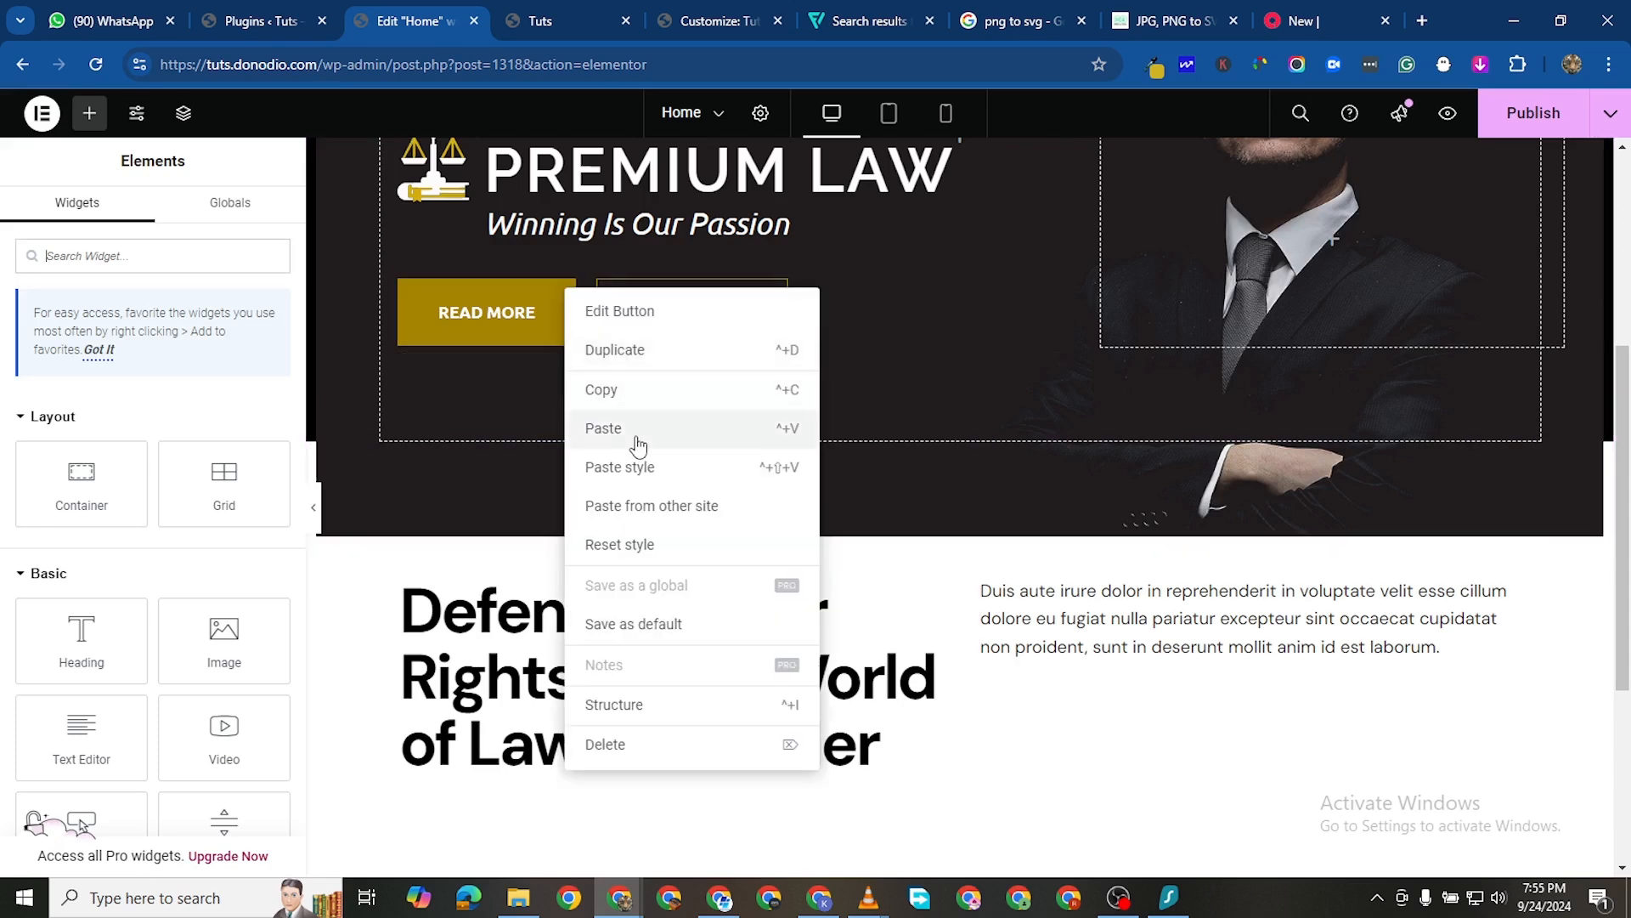
left_click(626, 389)
scroll(1062, 559, "down", 3)
right_click(1064, 418)
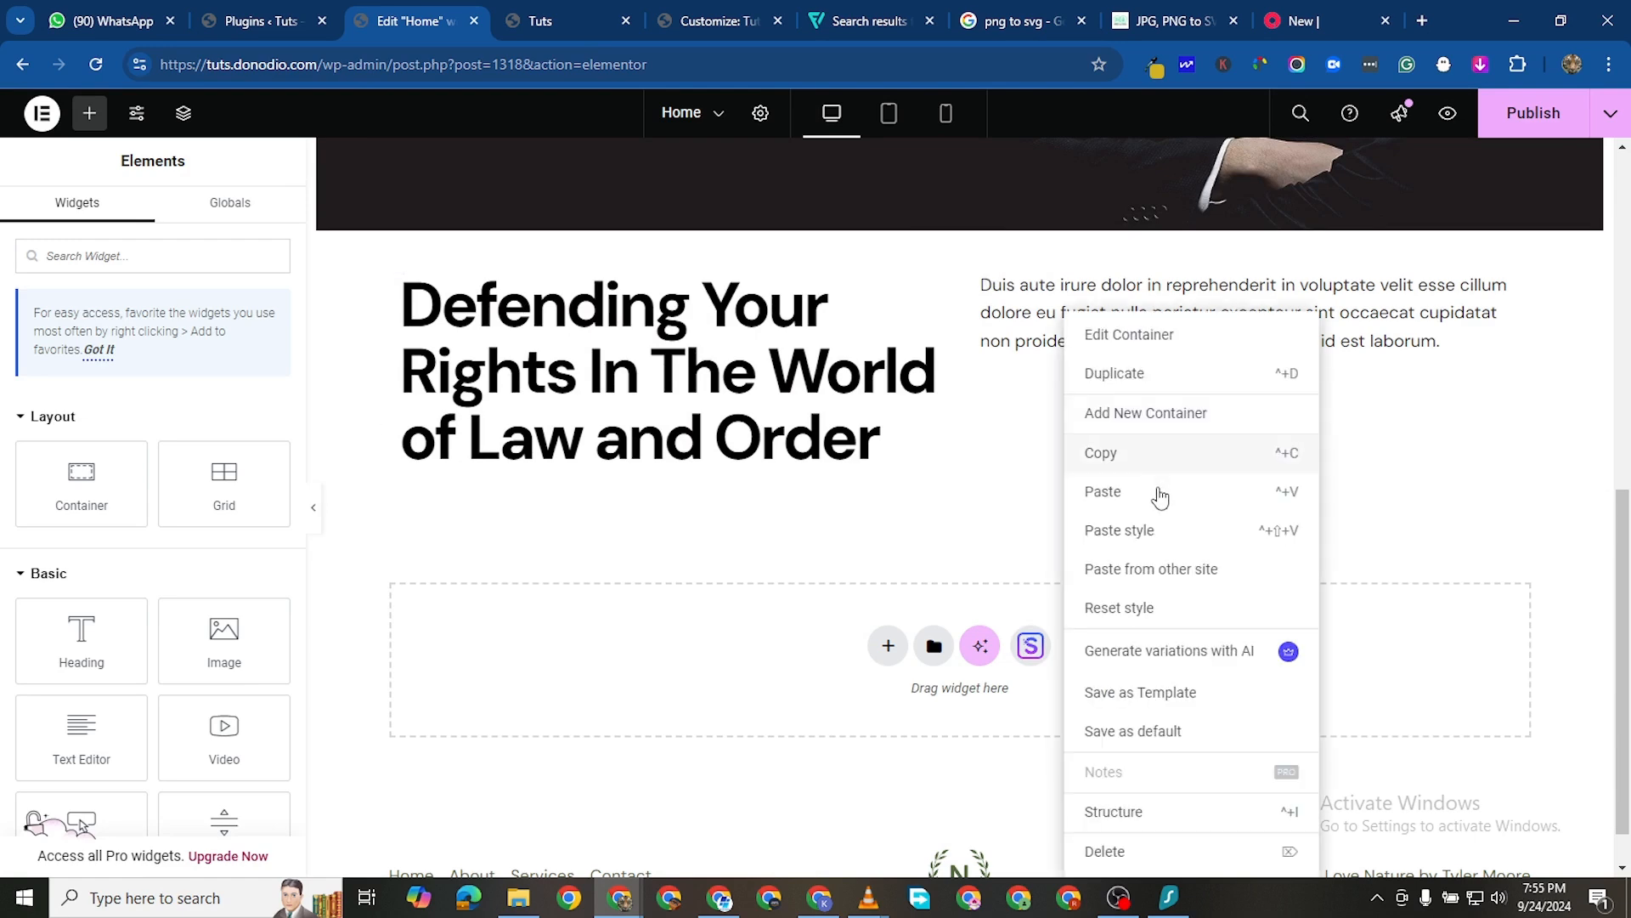
left_click(1122, 496)
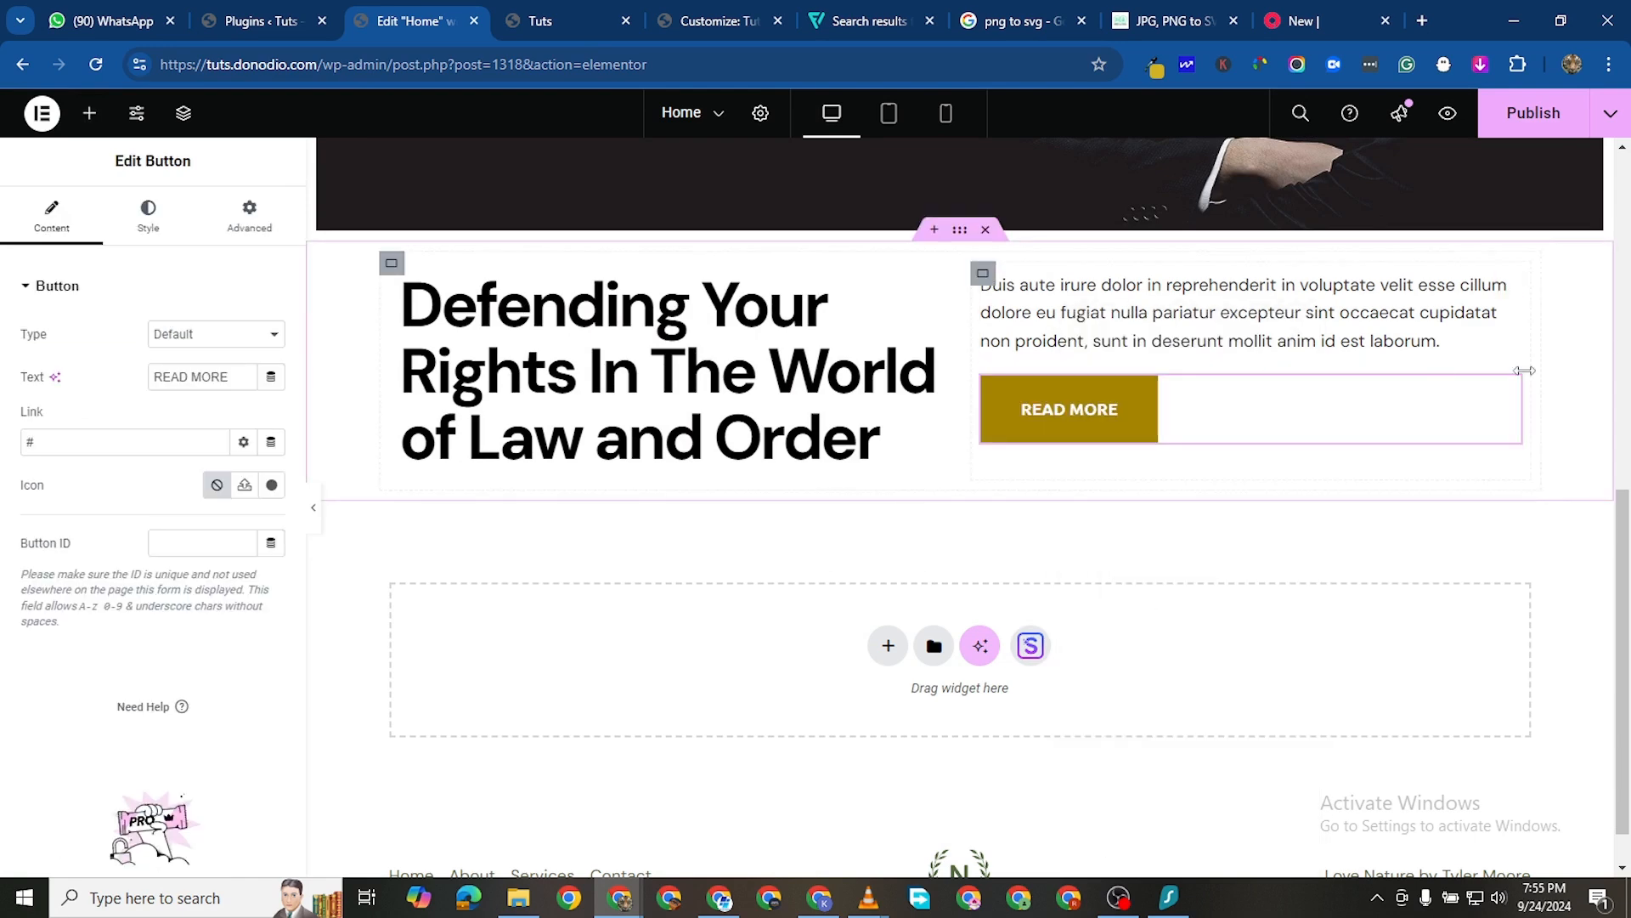
Link the pasted READ MORE button's border radius values and set all four corners to 38 px
left_click(146, 225)
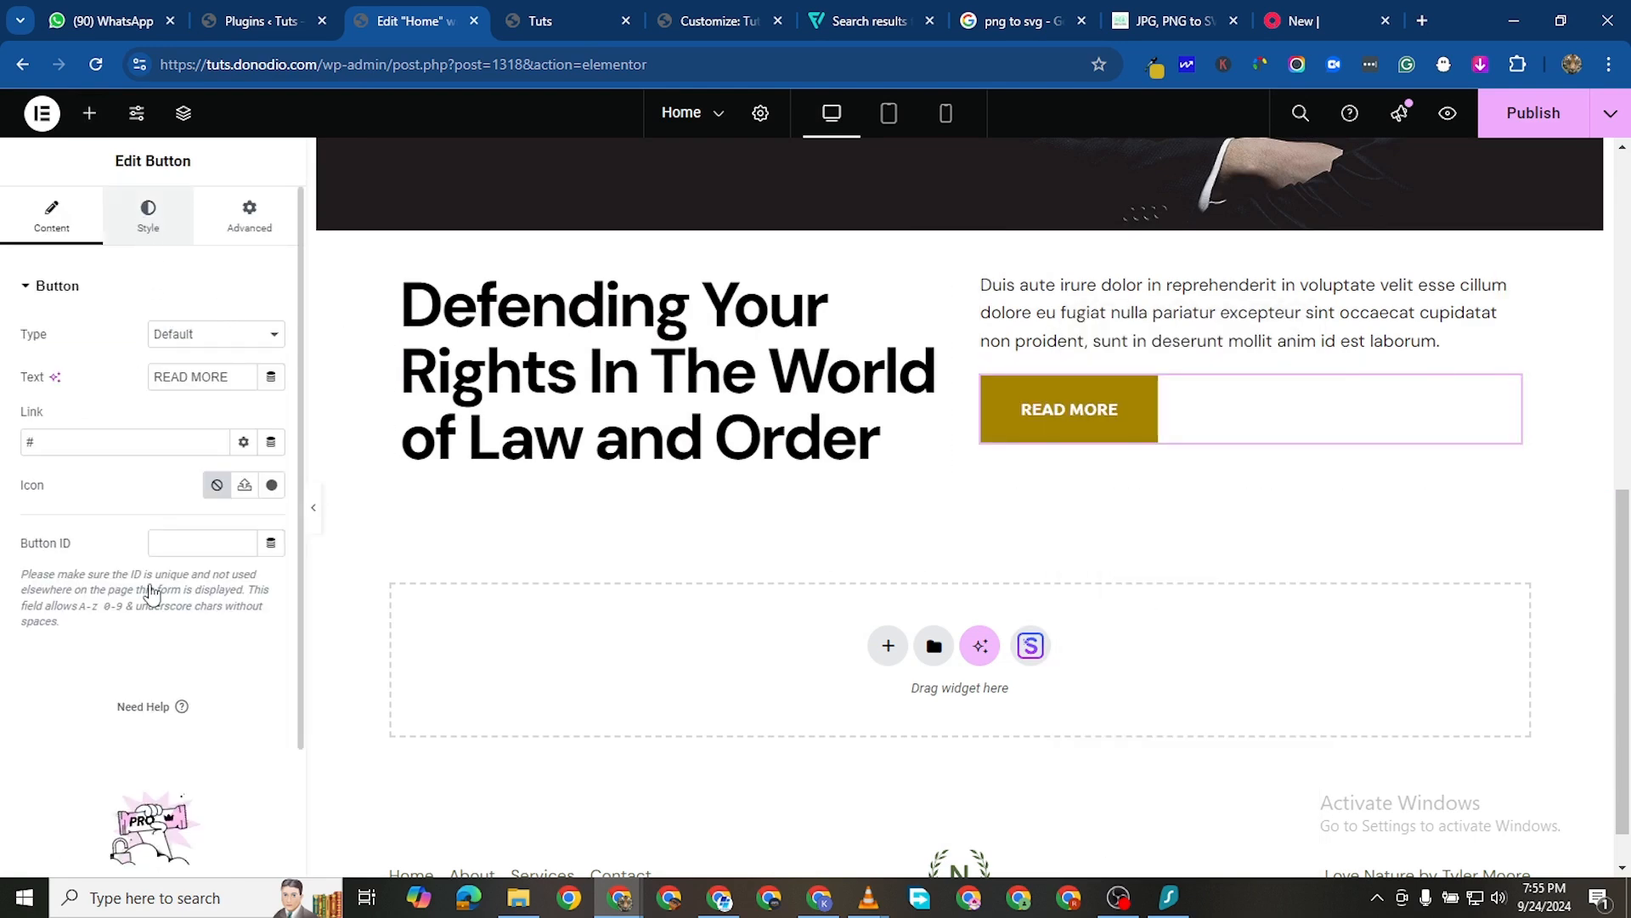
scroll(72, 546, "down", 1)
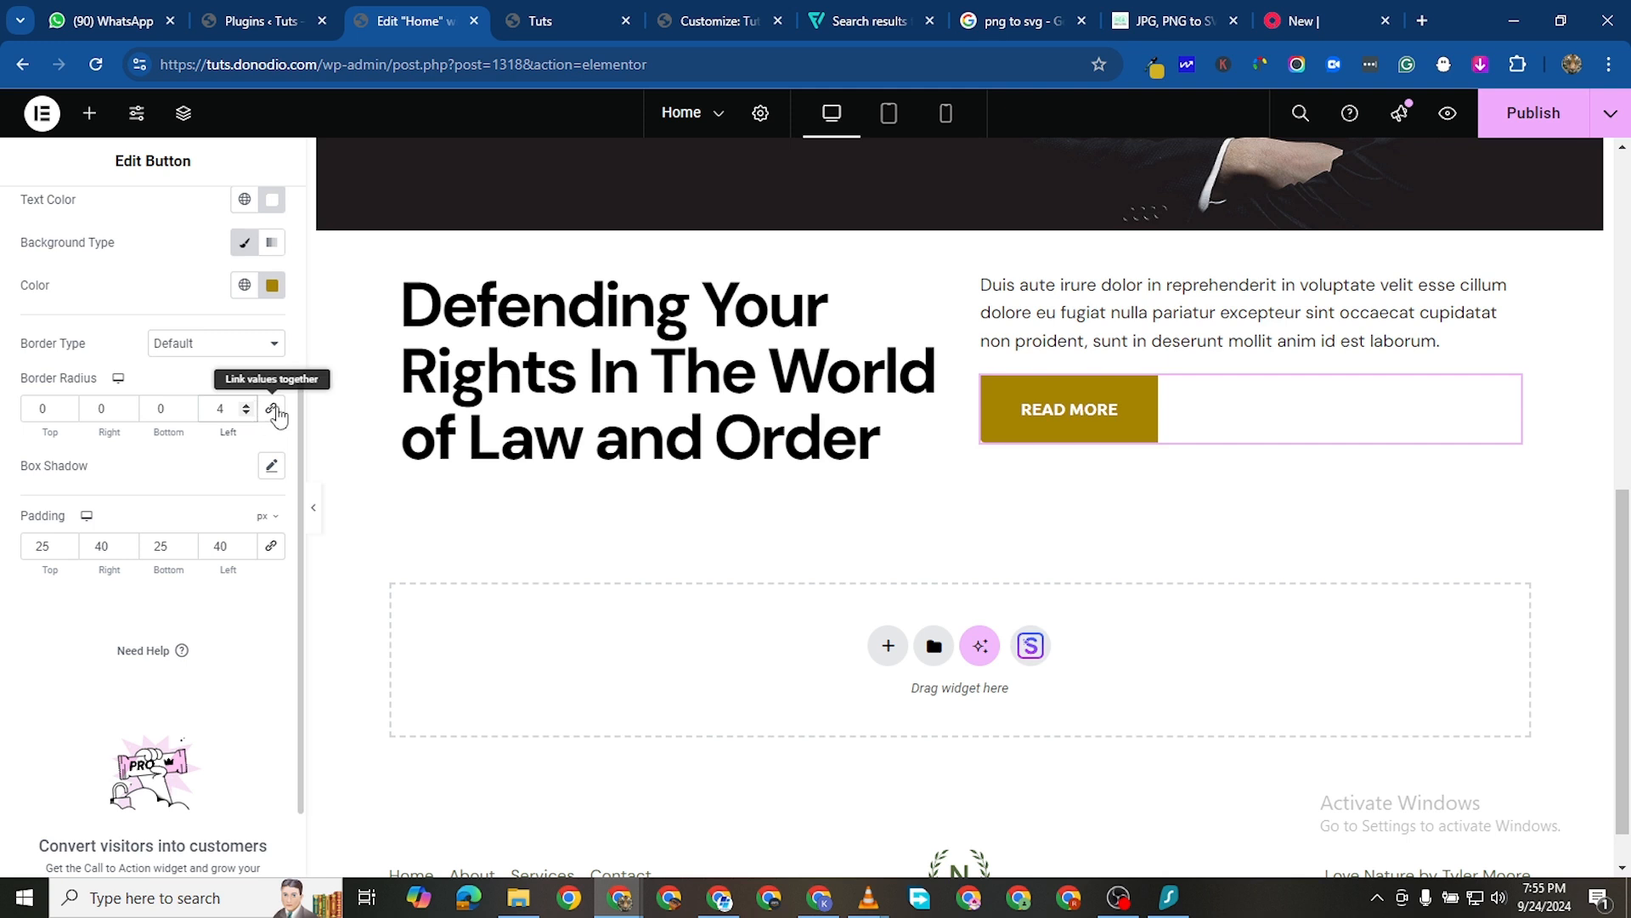
left_click(247, 413)
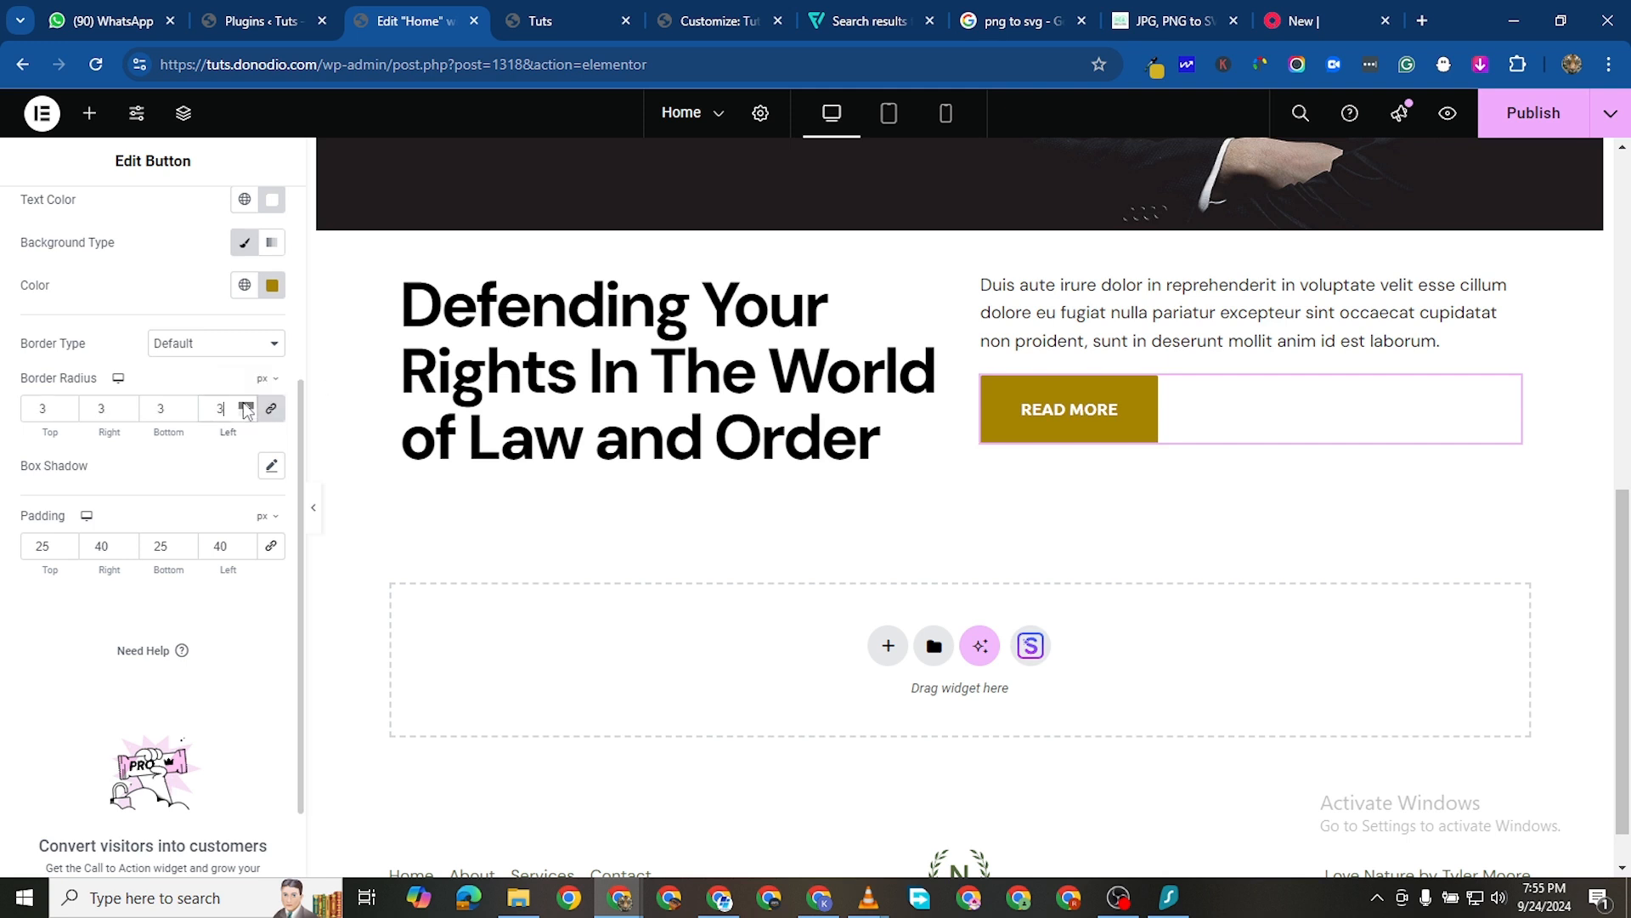
double_click(246, 406)
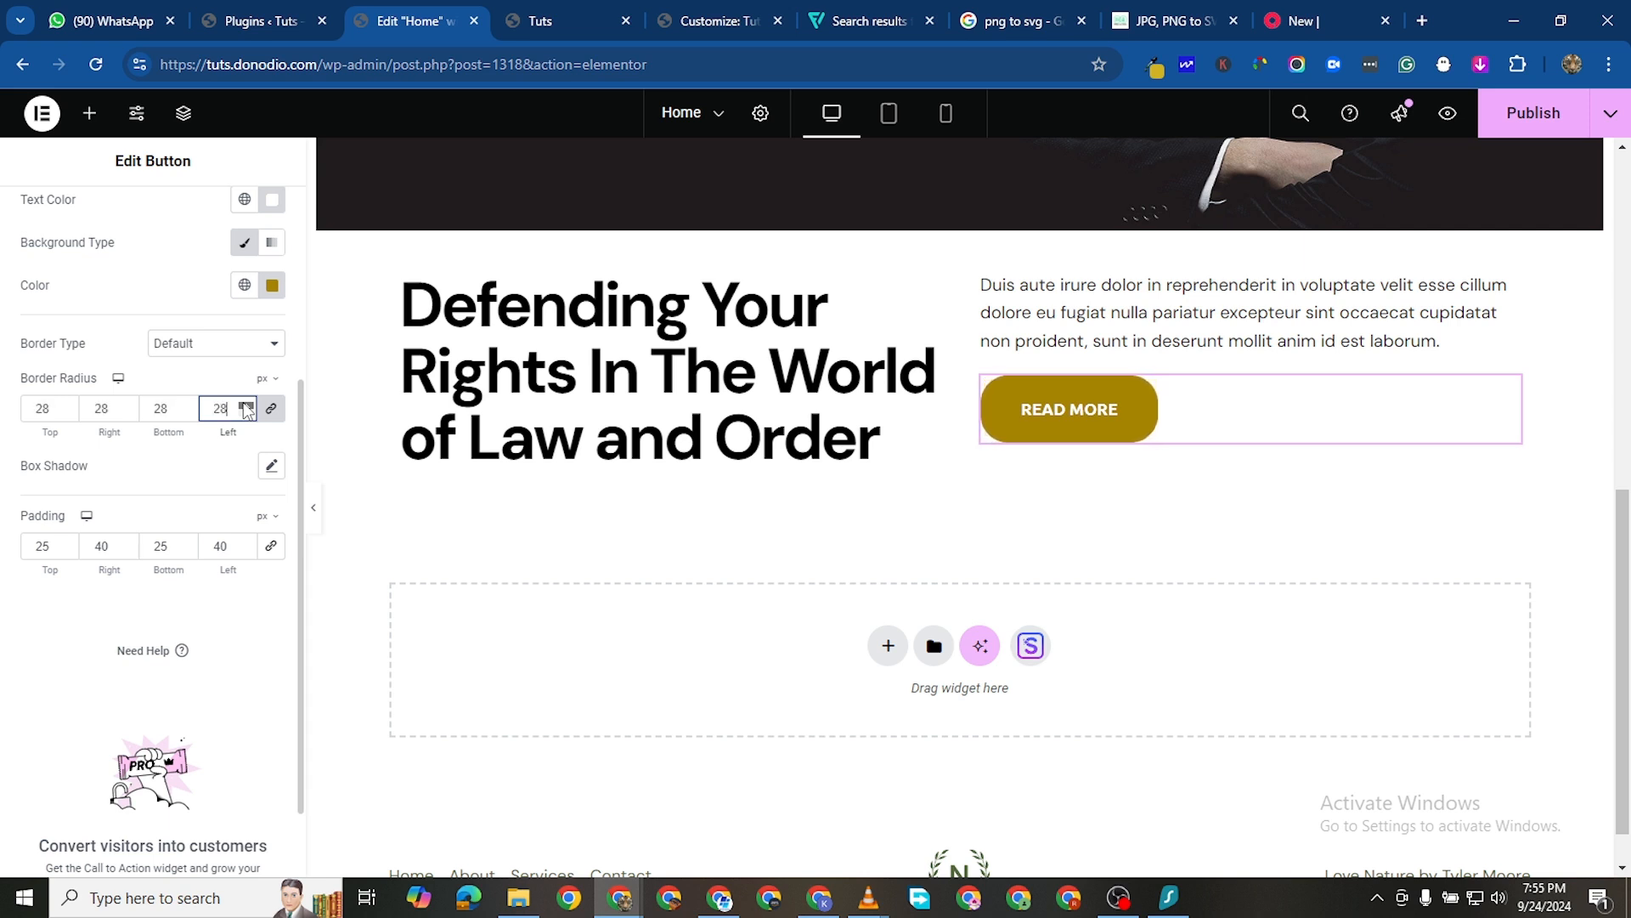
left_click(245, 405)
triple_click(244, 405)
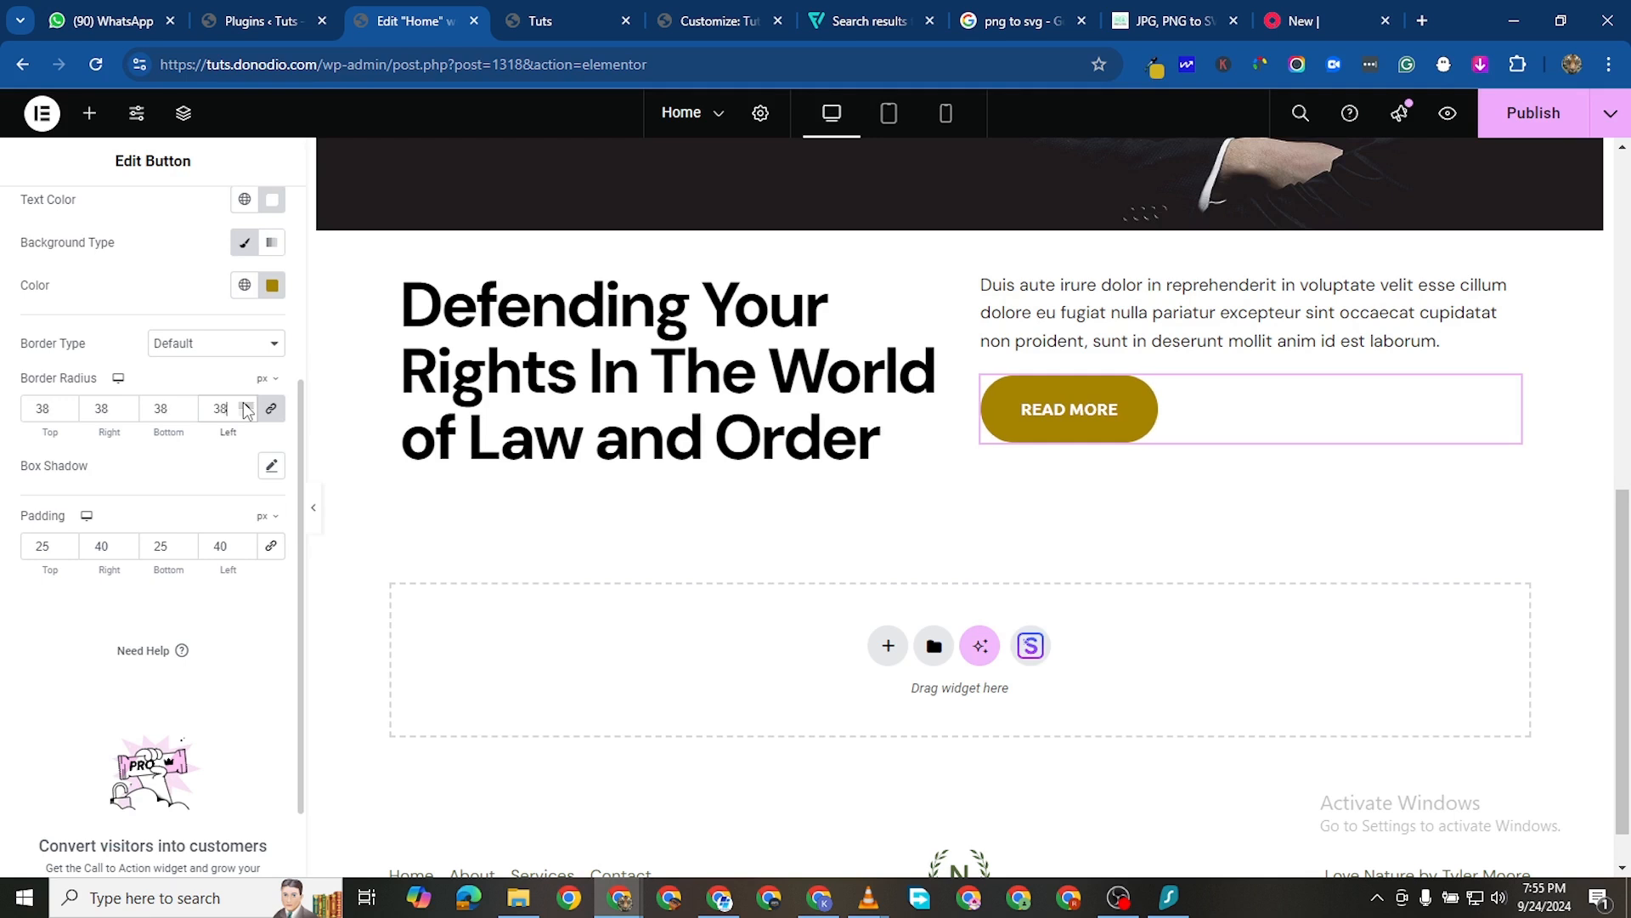
Change the text of the button below the paragraph to "Book Appointment"
left_click(245, 406)
left_click(246, 414)
scroll(93, 255, "up", 3)
left_click(51, 216)
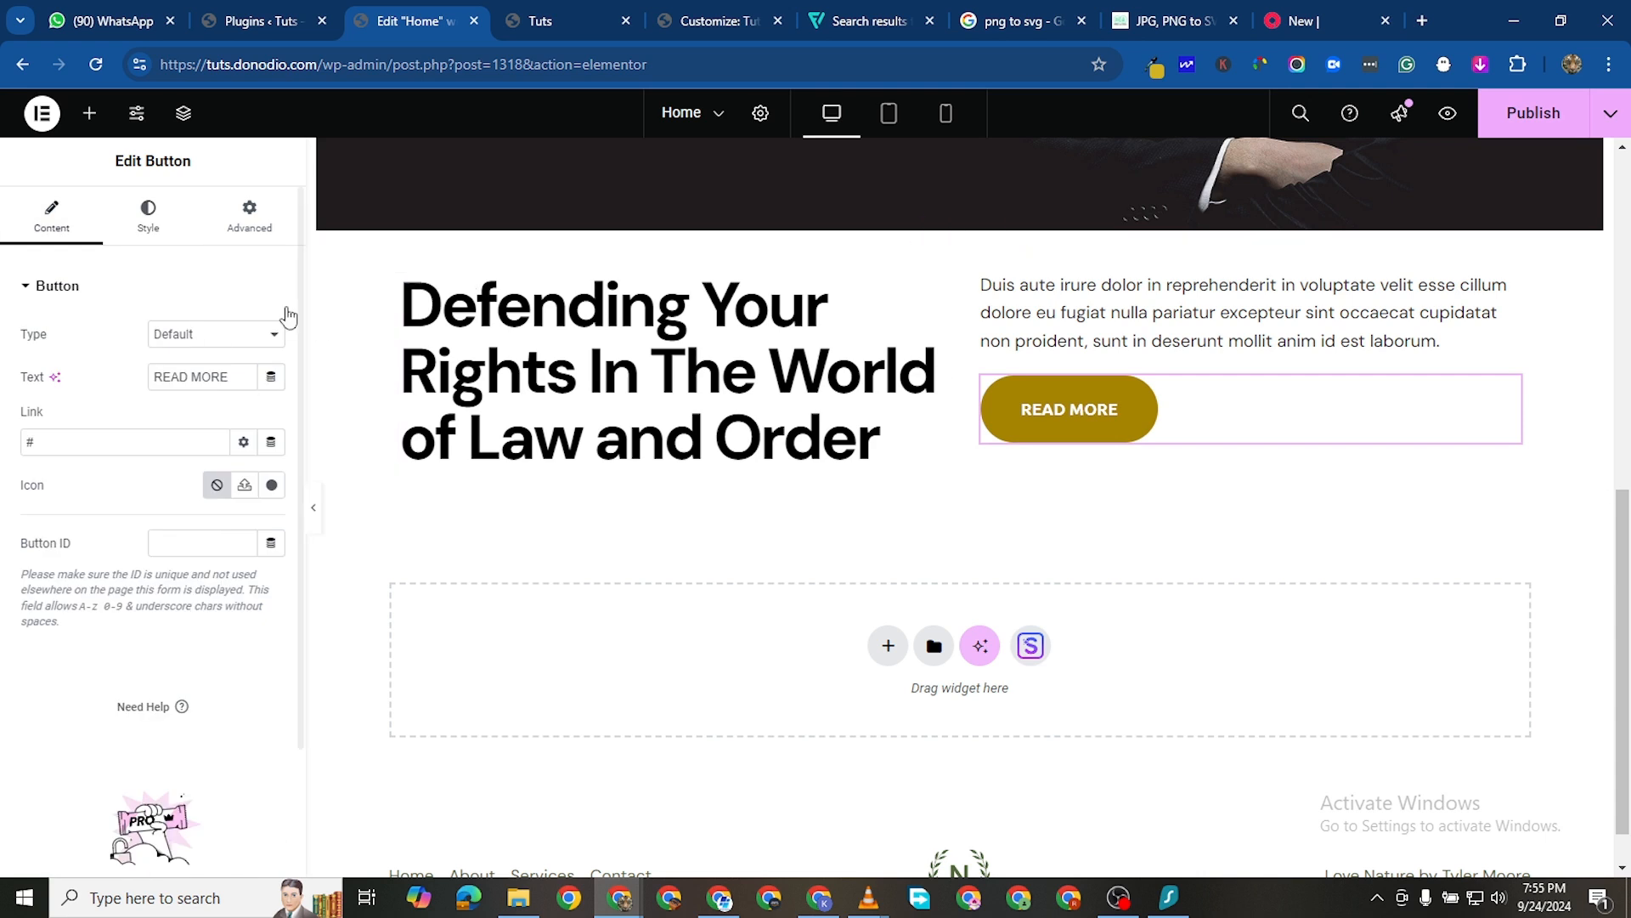
triple_click(195, 378)
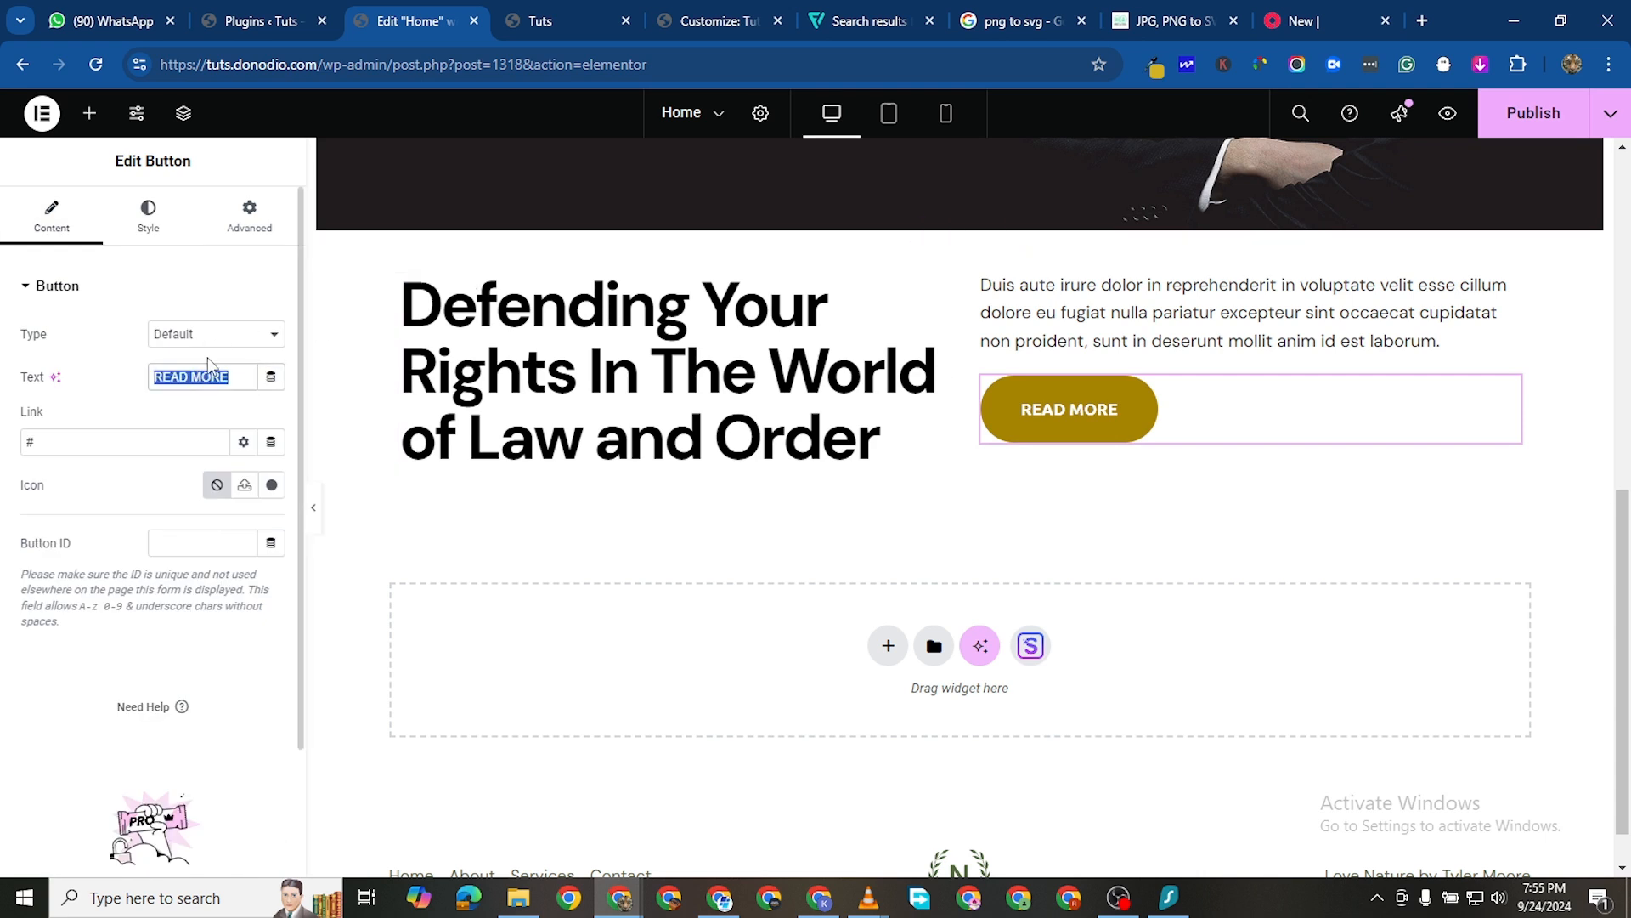
type("Book")
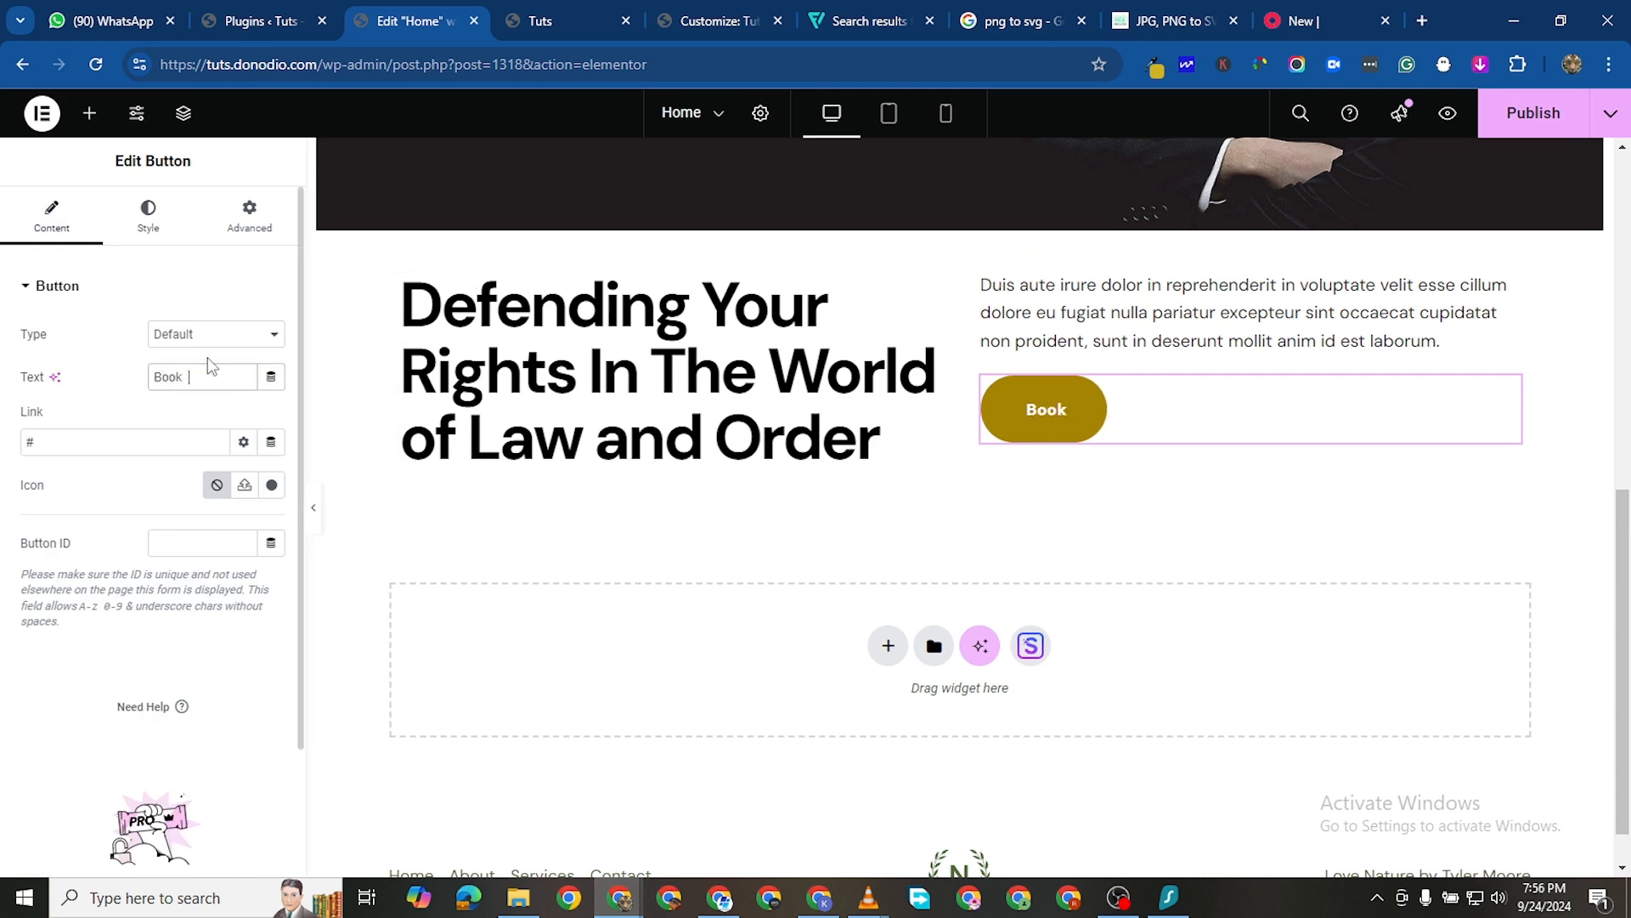
type(" Appoo")
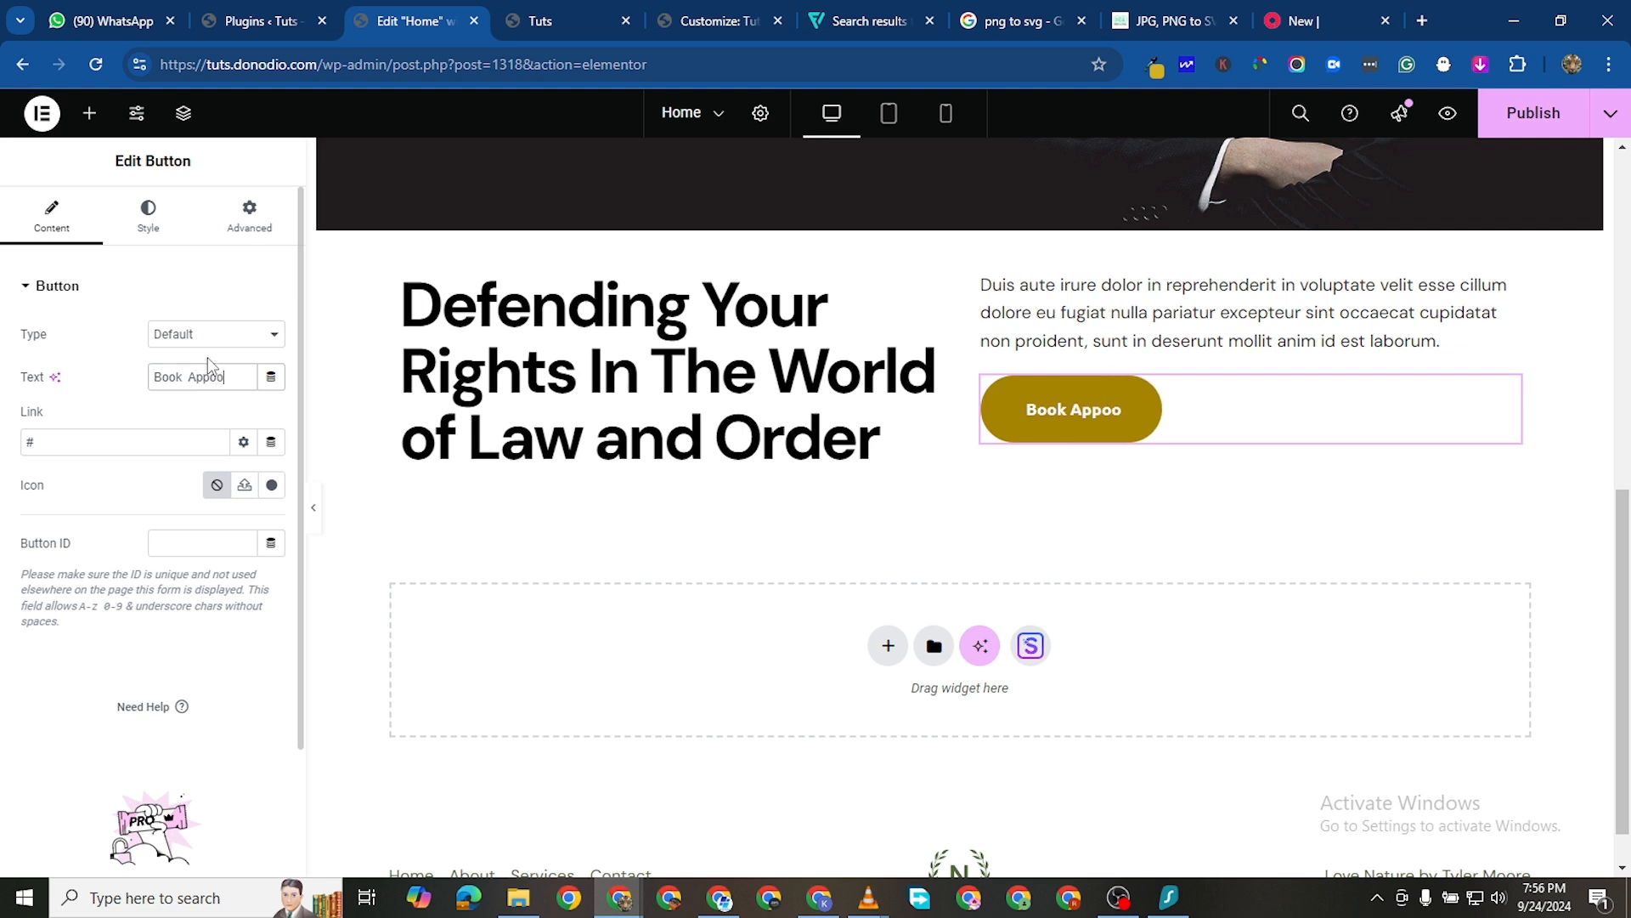
key("BackSpace")
type("intment")
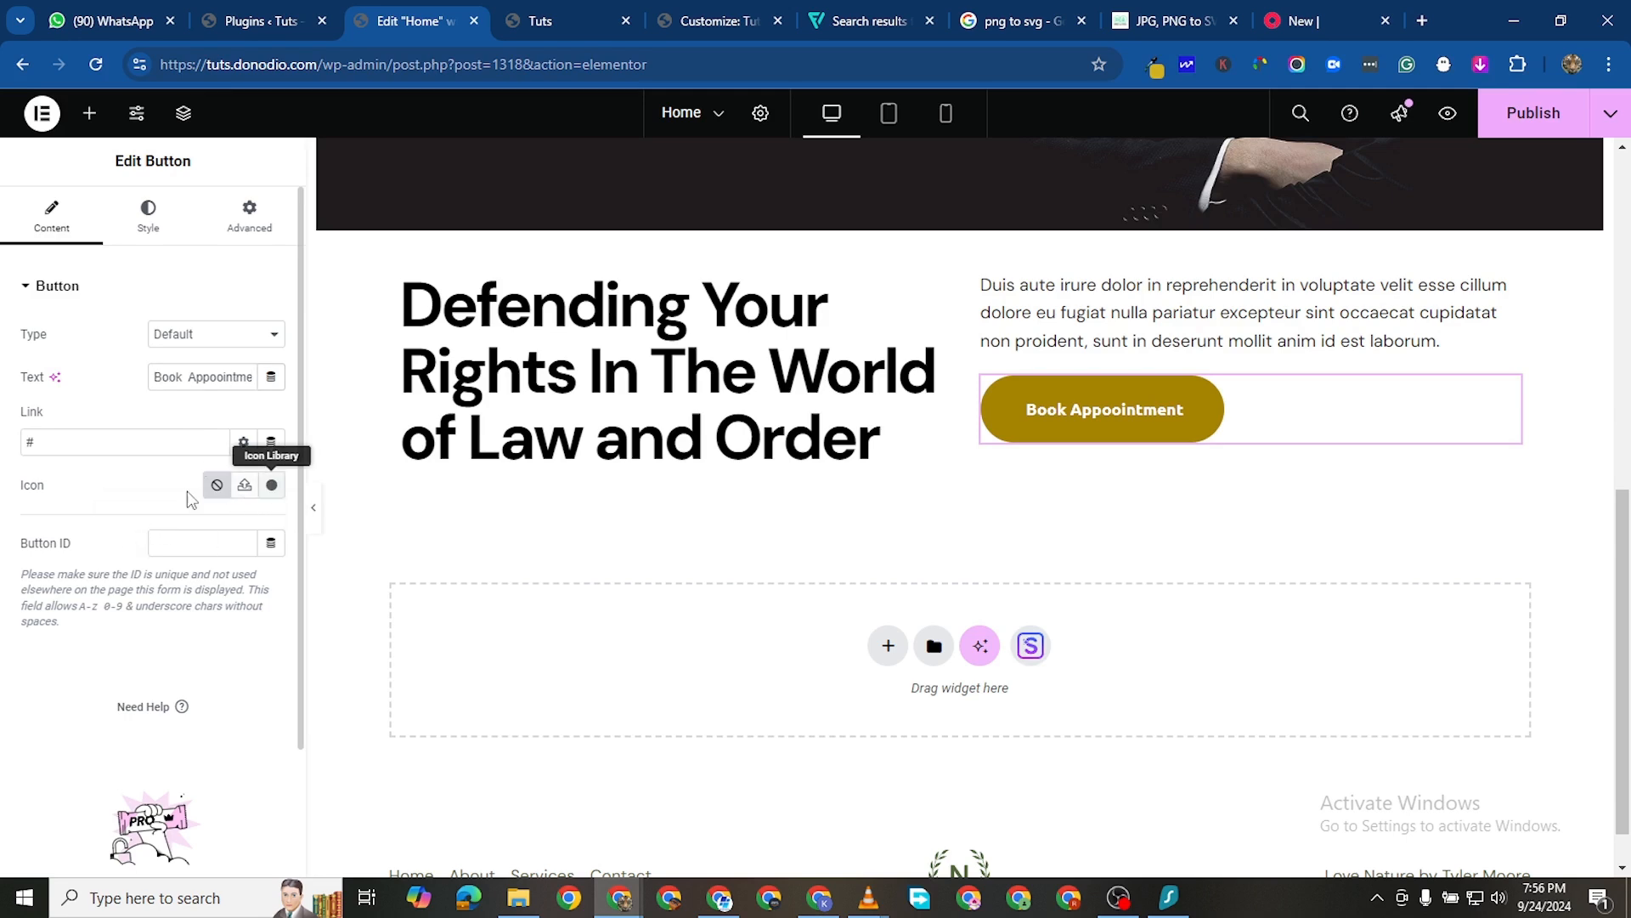
Add the plain right-arrow icon from the icon library to the Book Appointment button and position it after the text
left_click(272, 488)
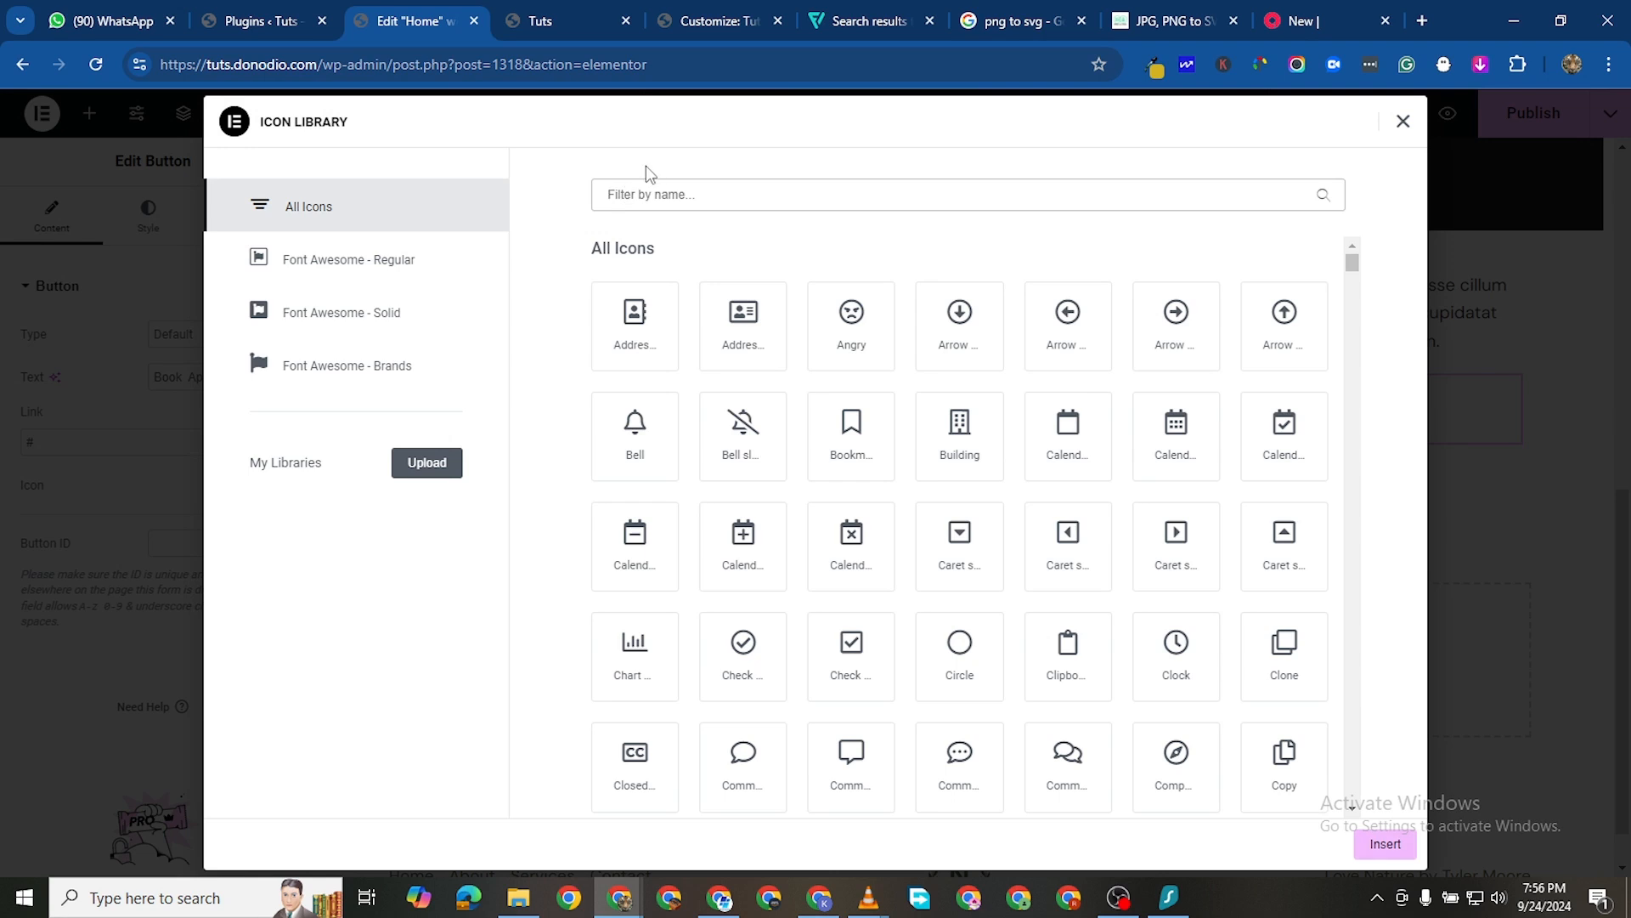
type("arrow")
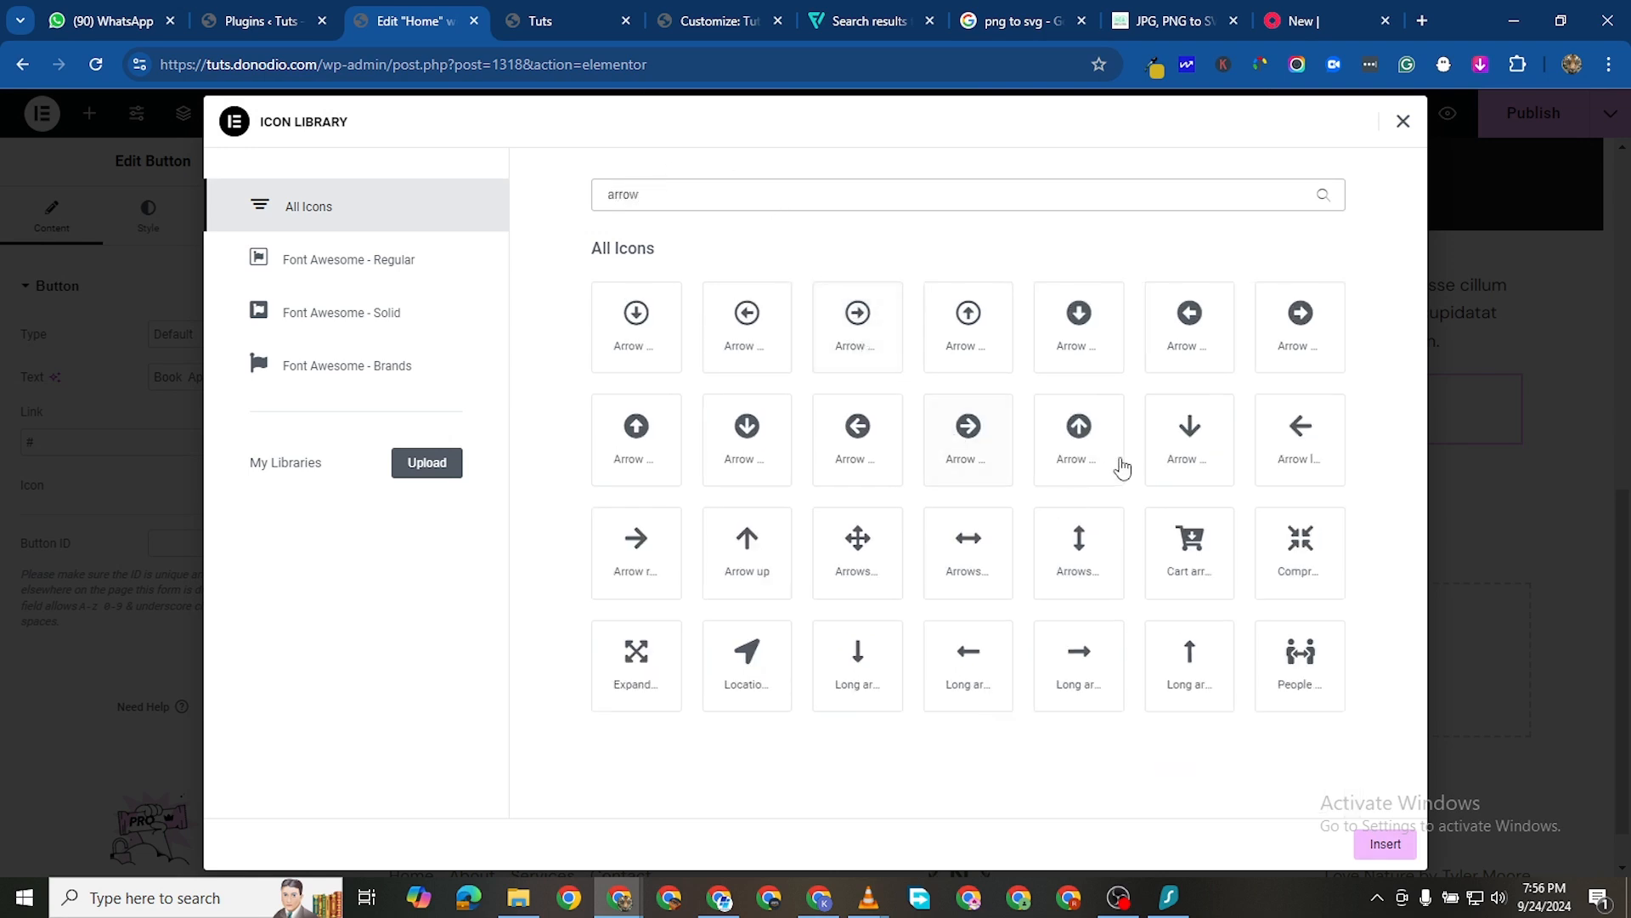
left_click(654, 544)
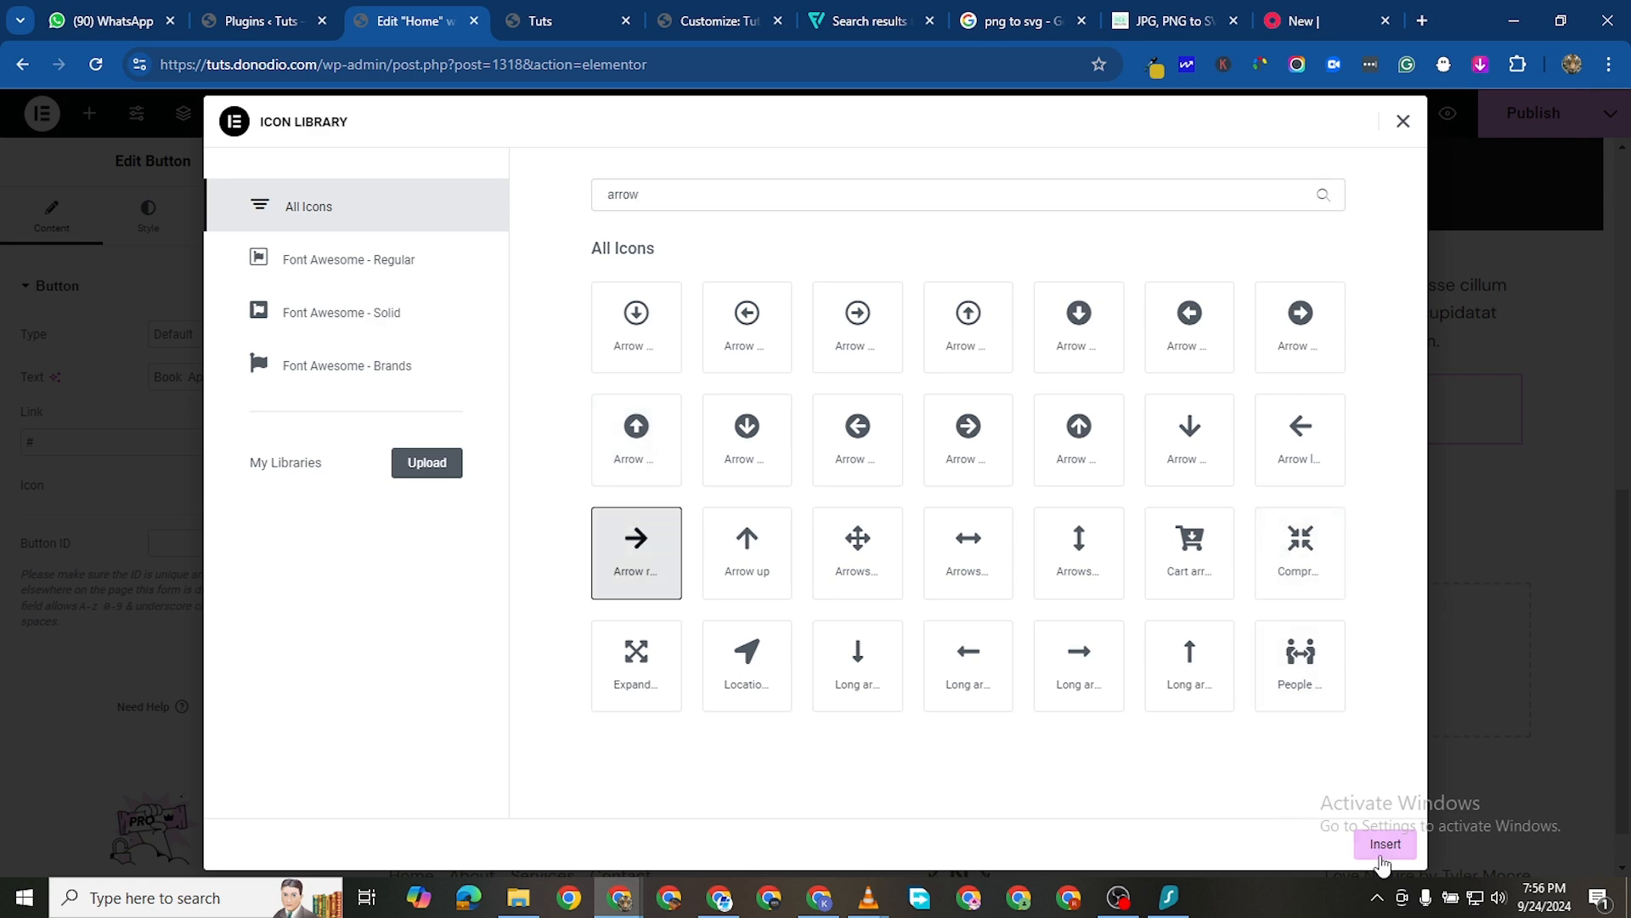
left_click(1385, 844)
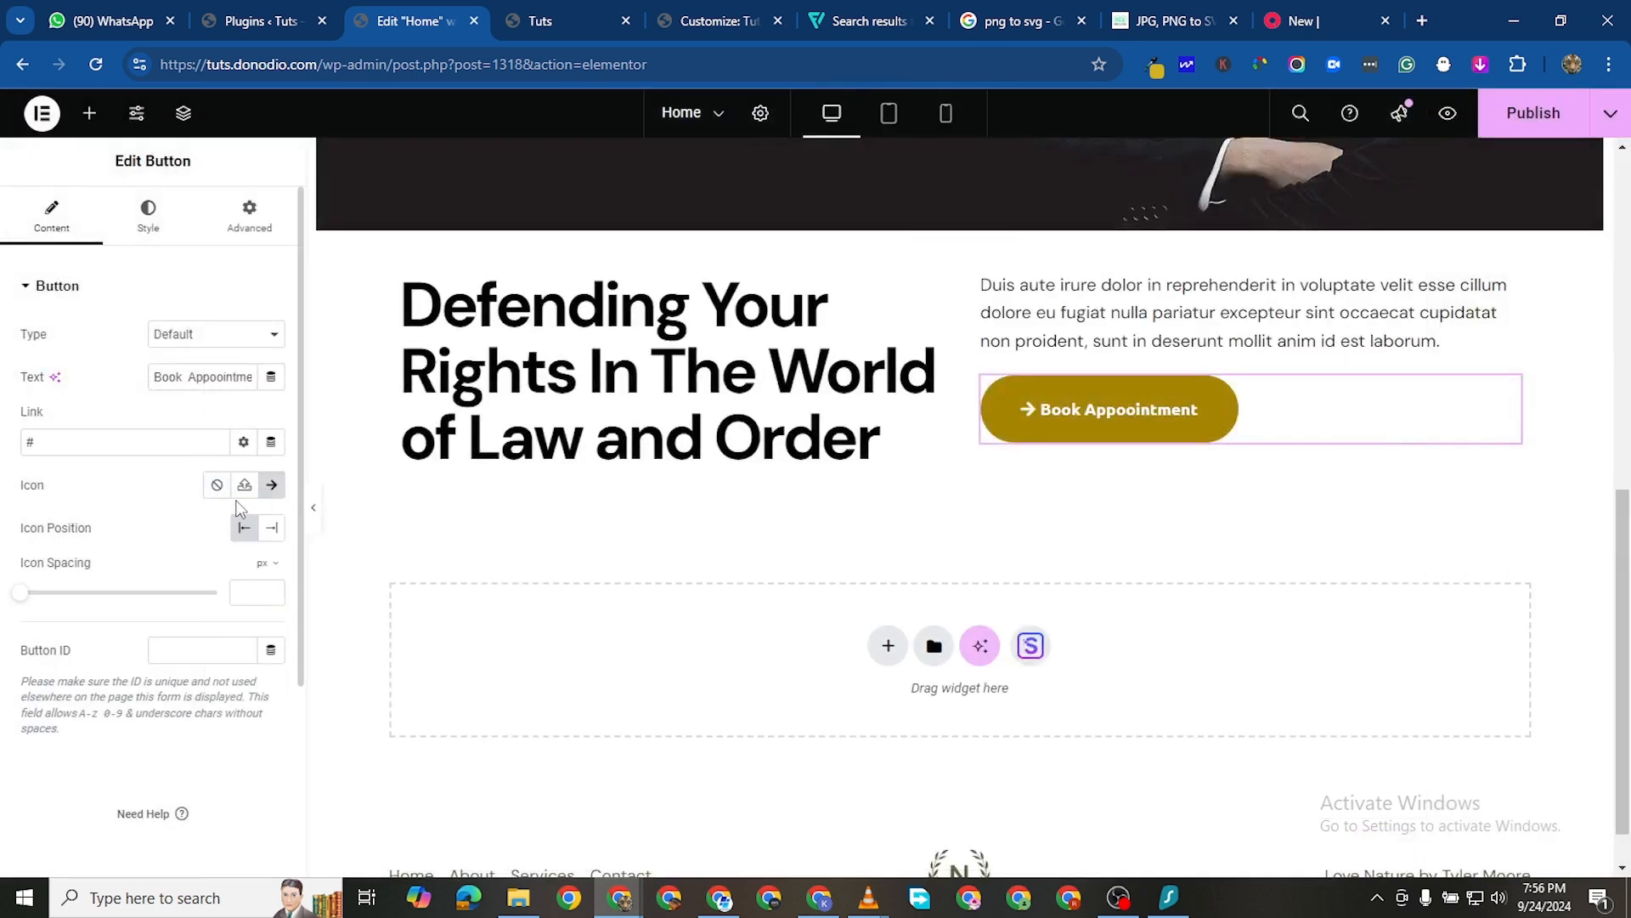
left_click(271, 531)
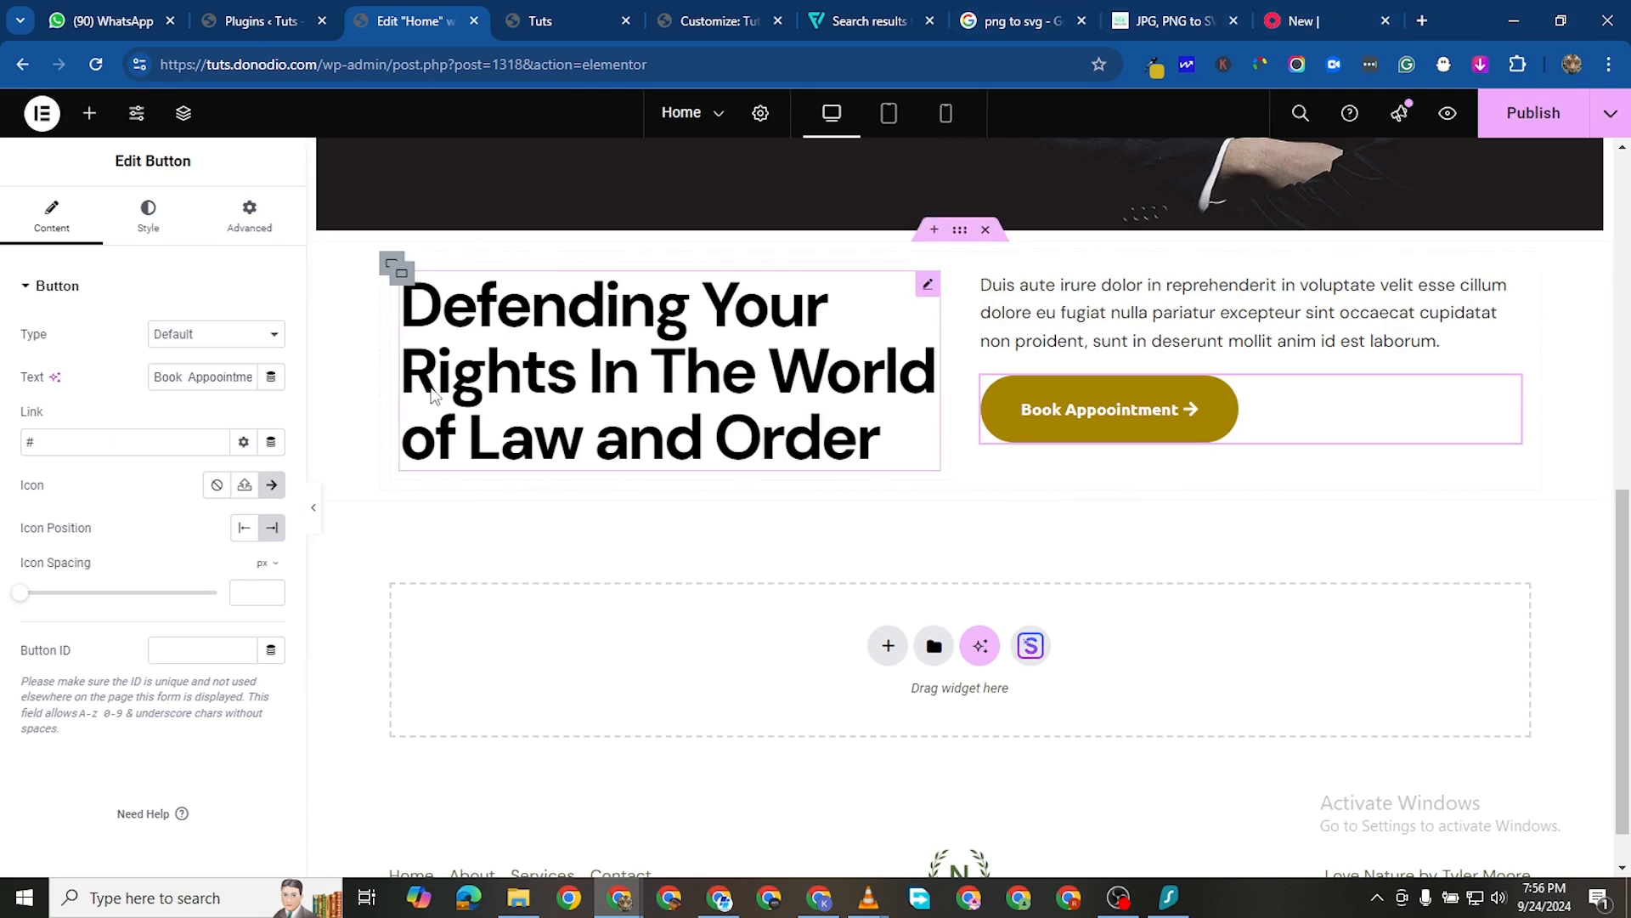
Add a new Direction Column container below the heading and paragraph section
scroll(551, 746, "down", 1)
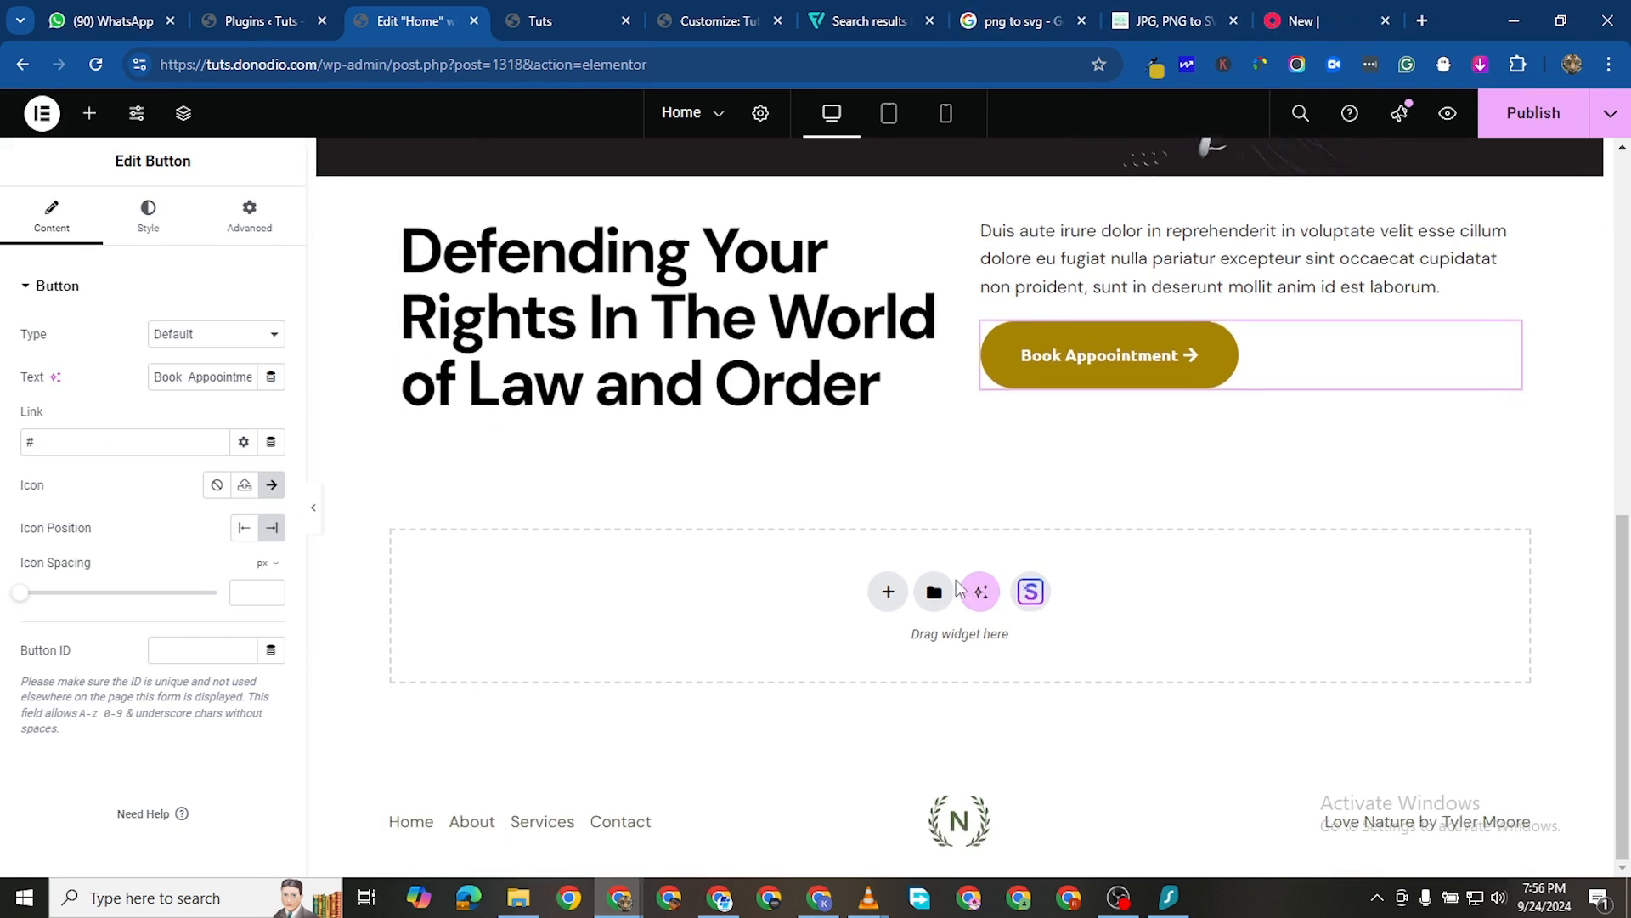
left_click(888, 595)
left_click(893, 670)
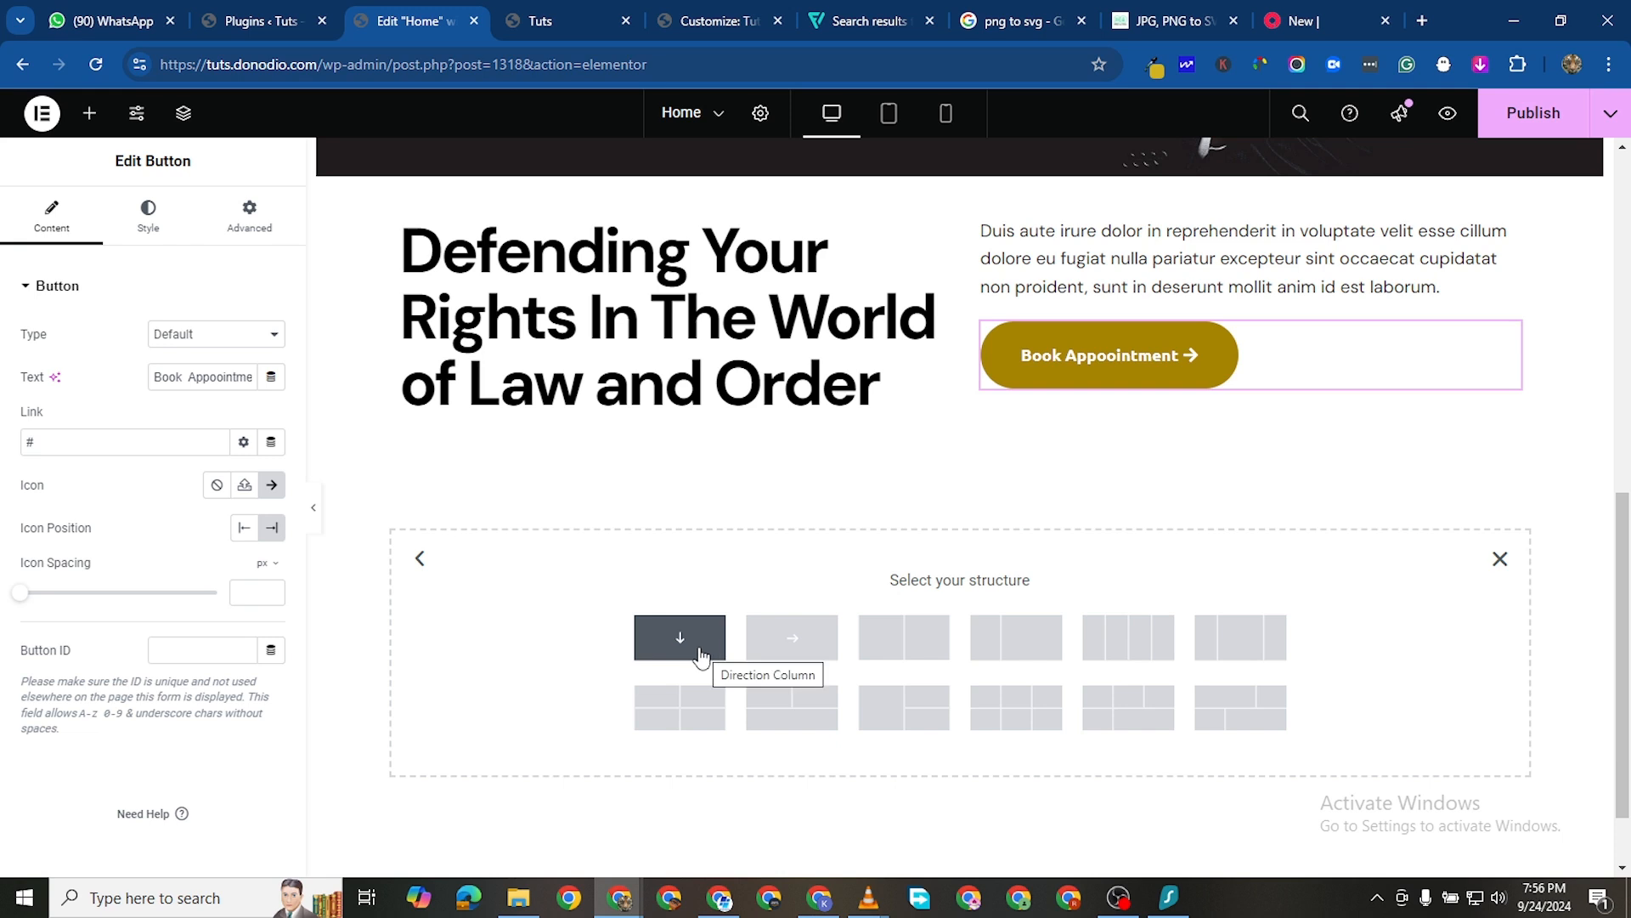
left_click(702, 649)
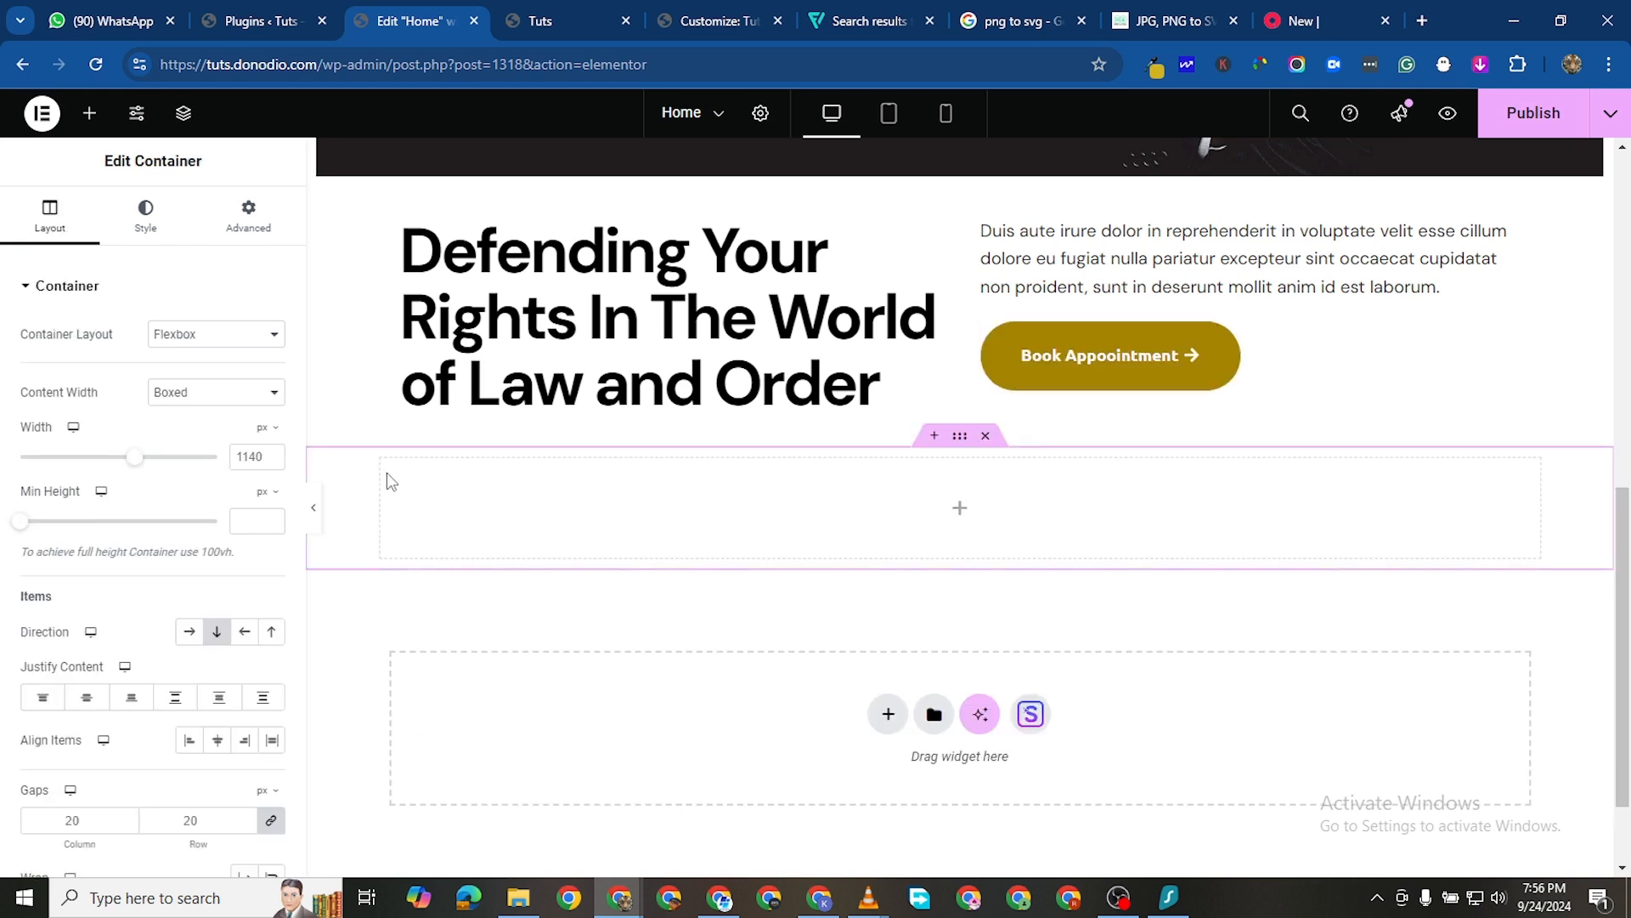
Nest a container inside the new section and place another container inside that one
left_click(89, 113)
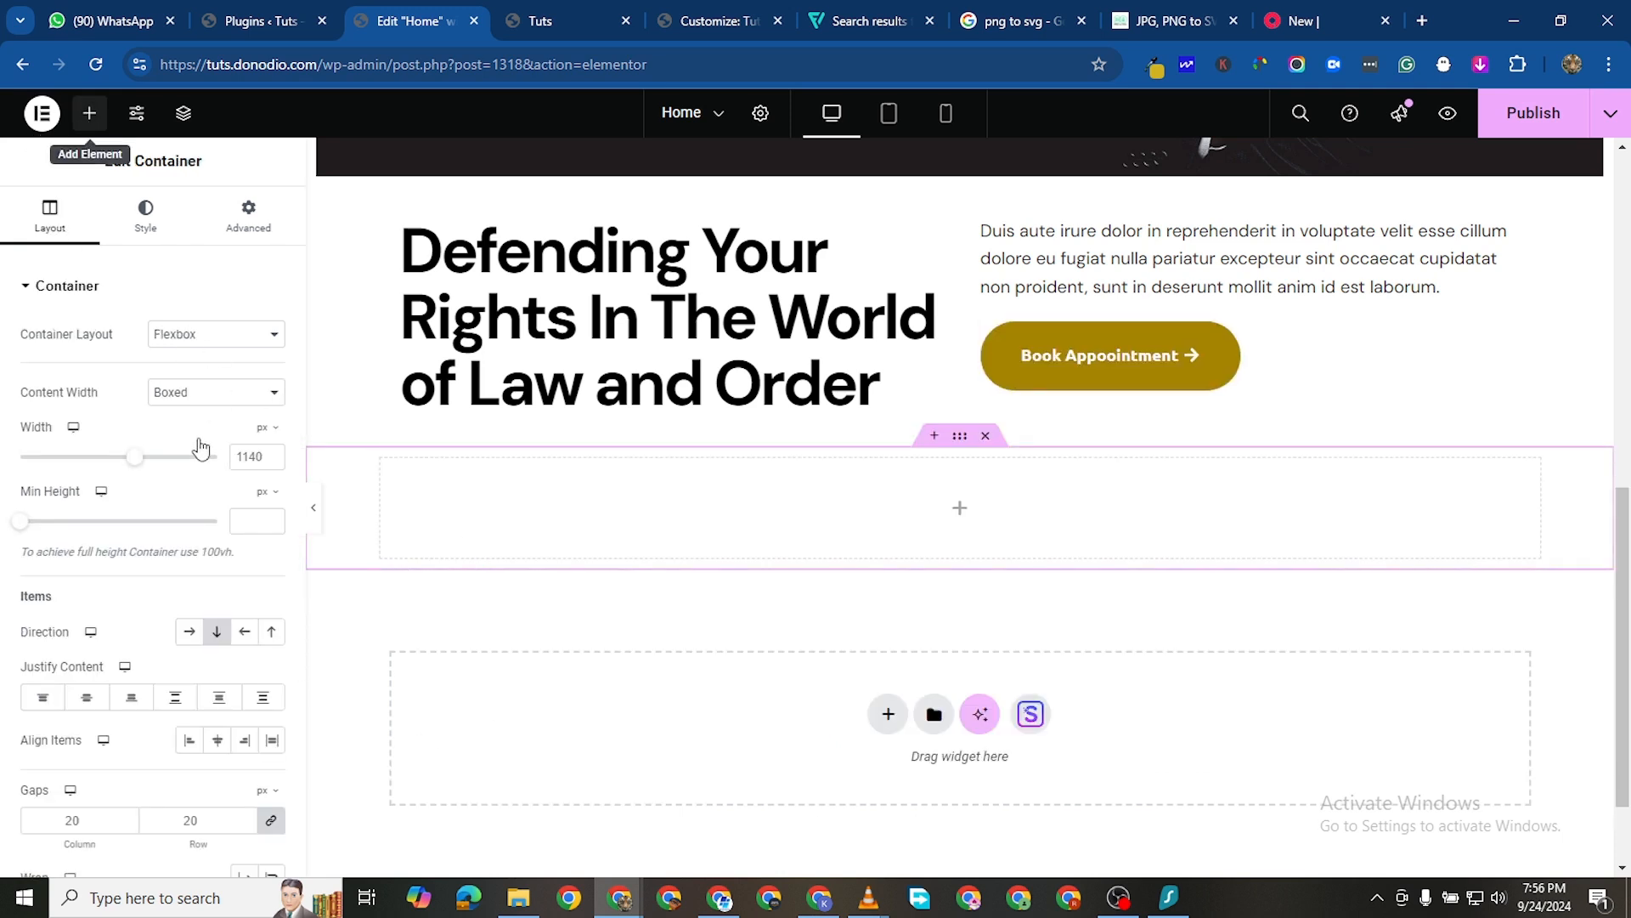
left_click_drag(81, 480, 634, 498)
left_click_drag(299, 631, 320, 532)
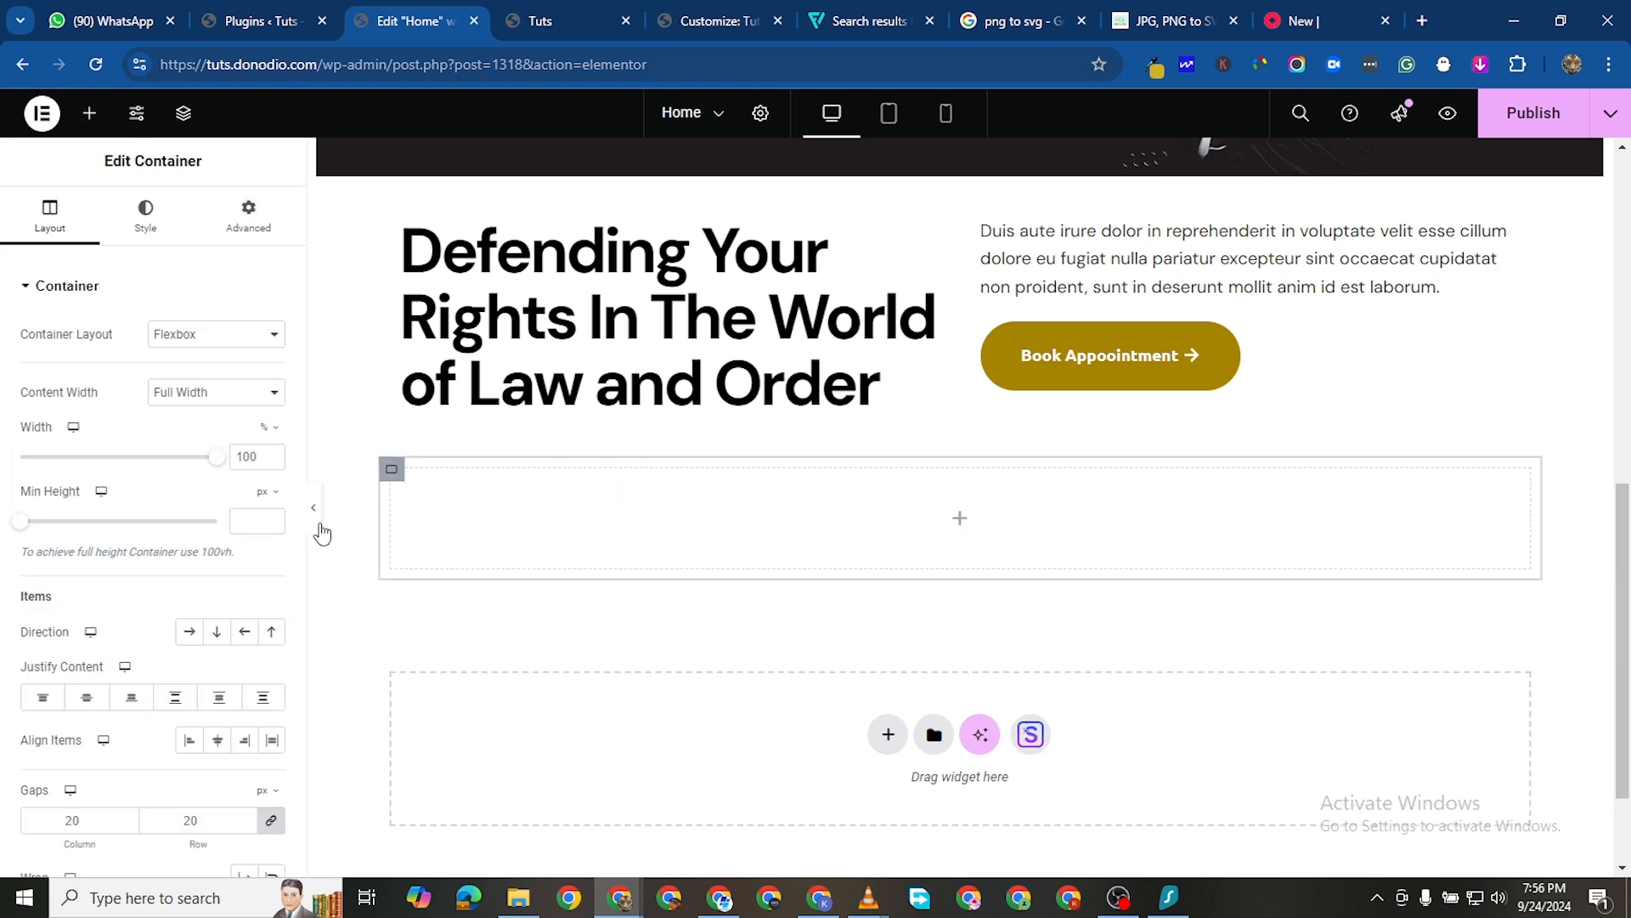
left_click(93, 118)
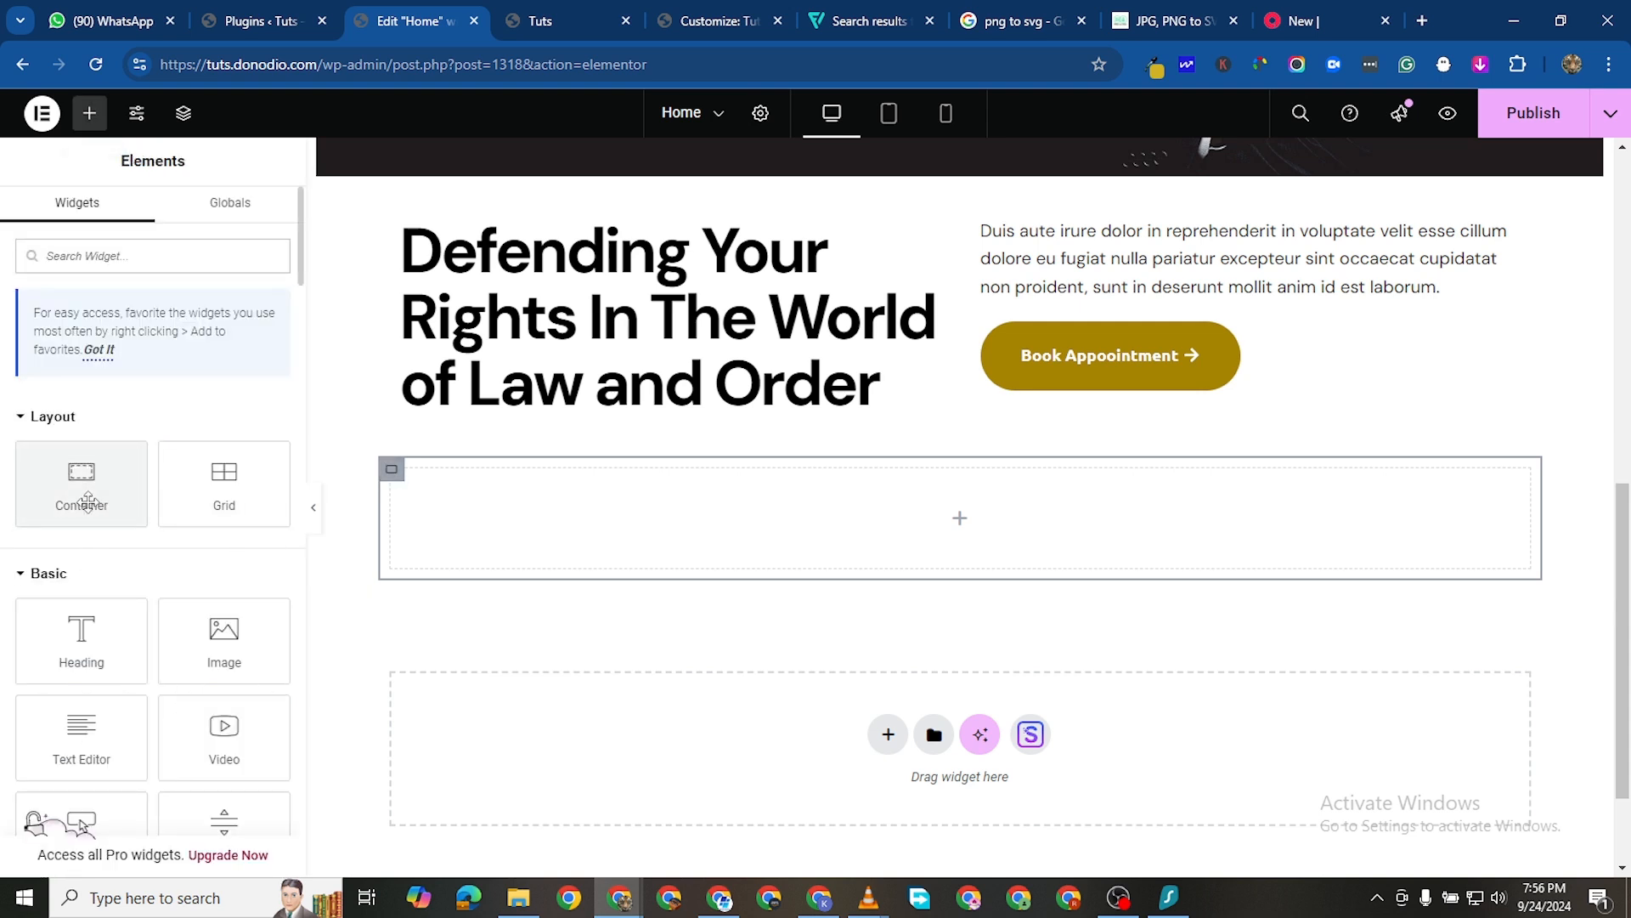
left_click_drag(82, 477, 387, 540)
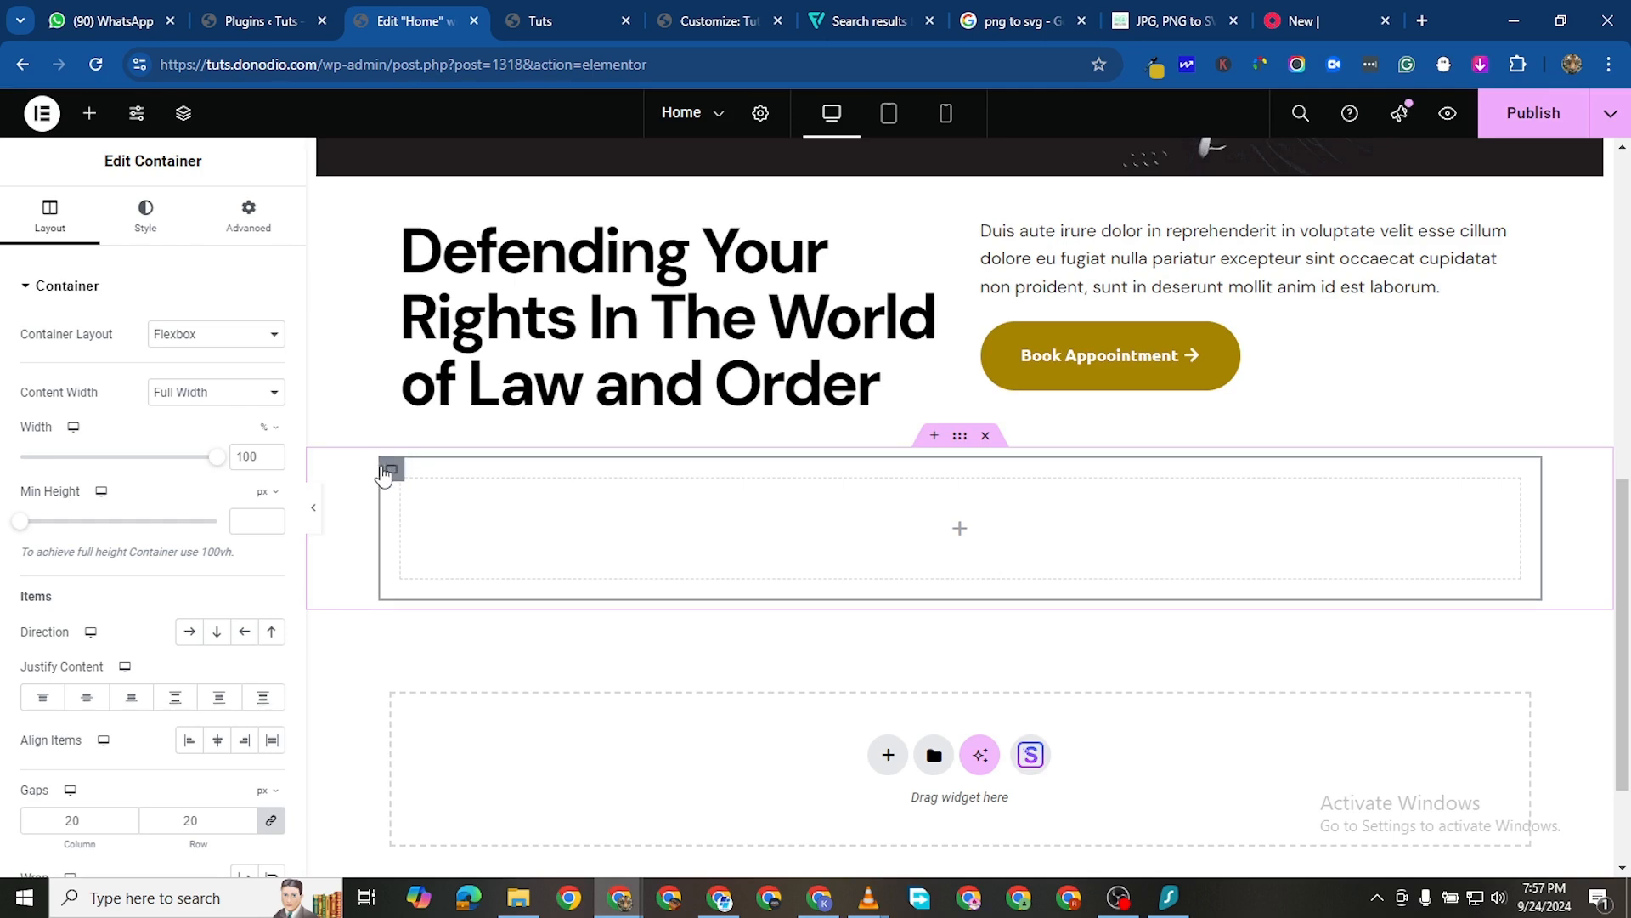
Set the outer nested container's direction to row and duplicate its inner container until four columns sit side by side
left_click(189, 632)
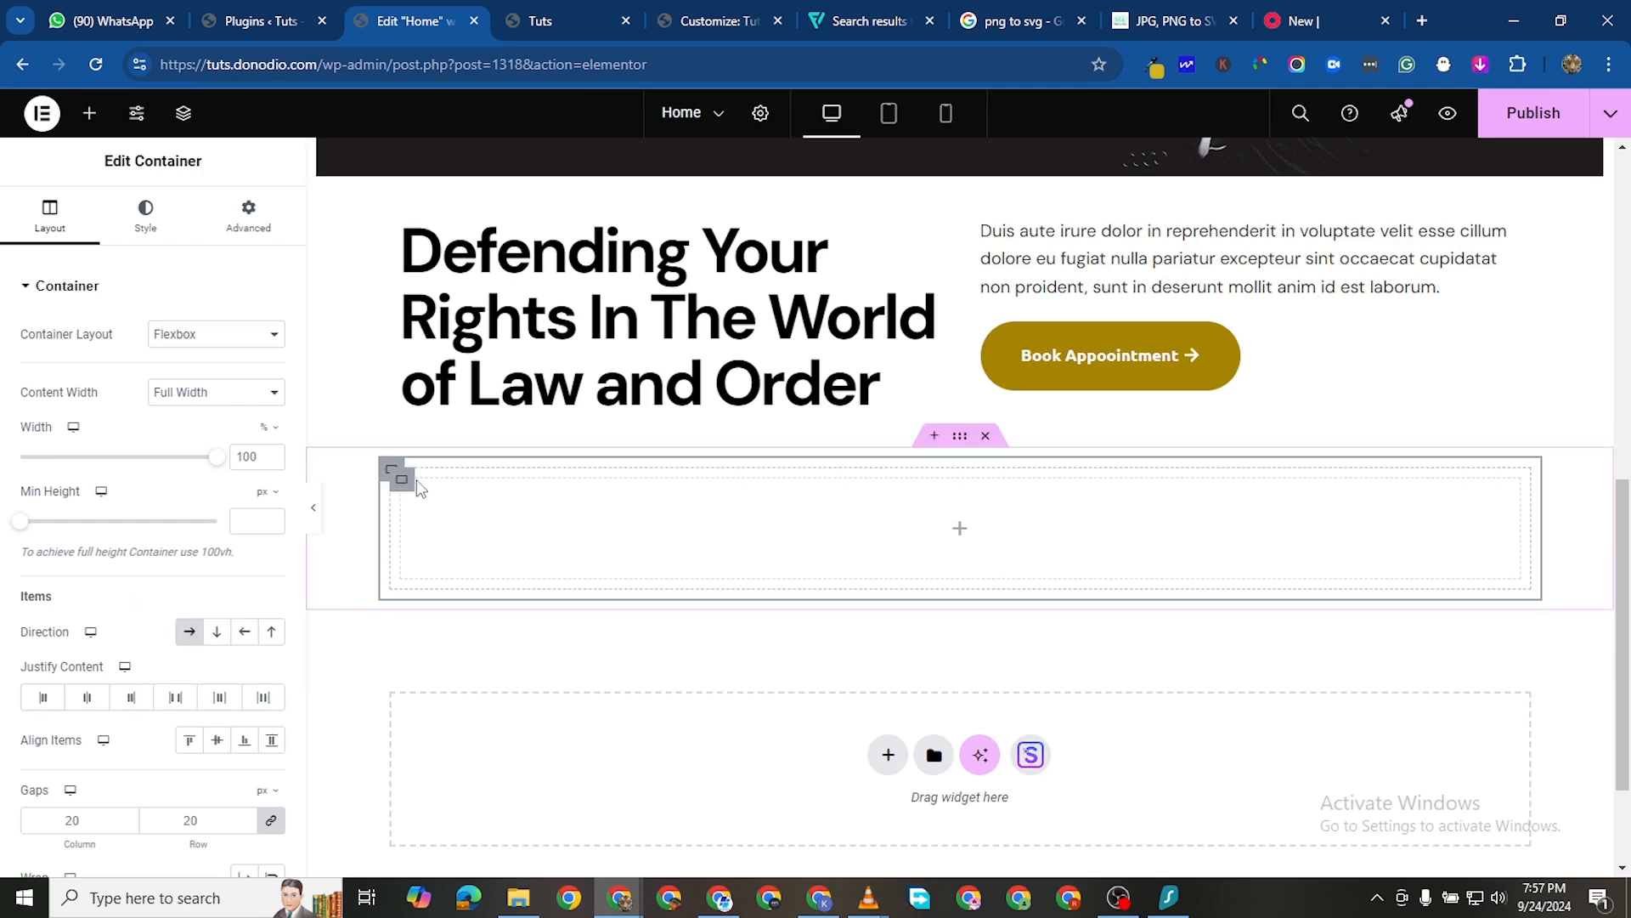
right_click(527, 559)
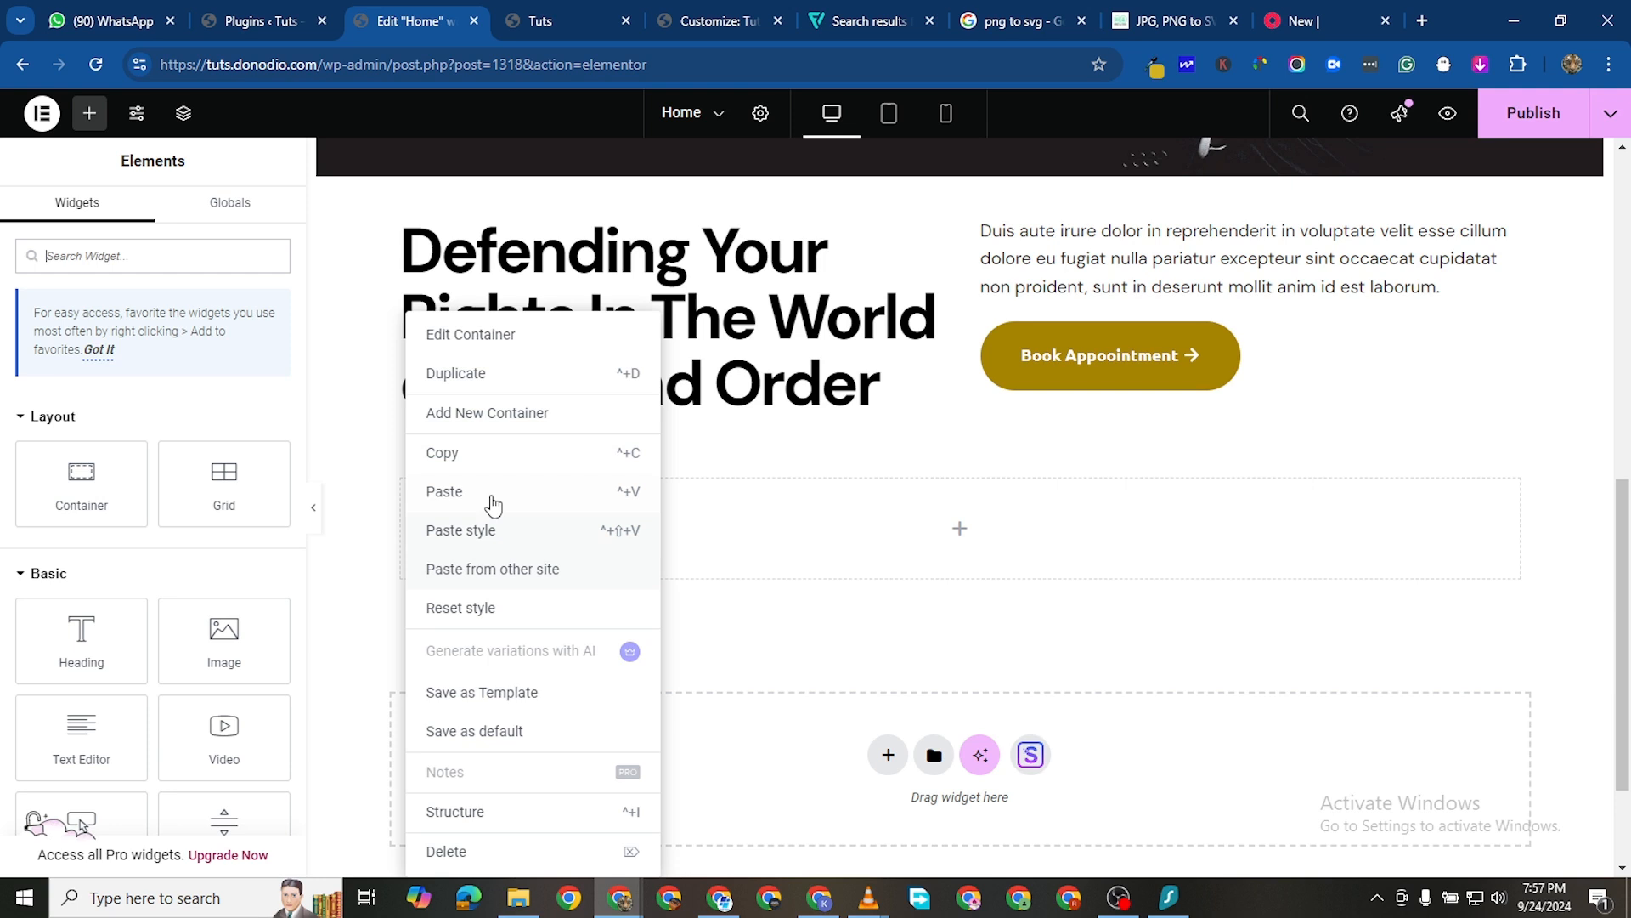
left_click(502, 388)
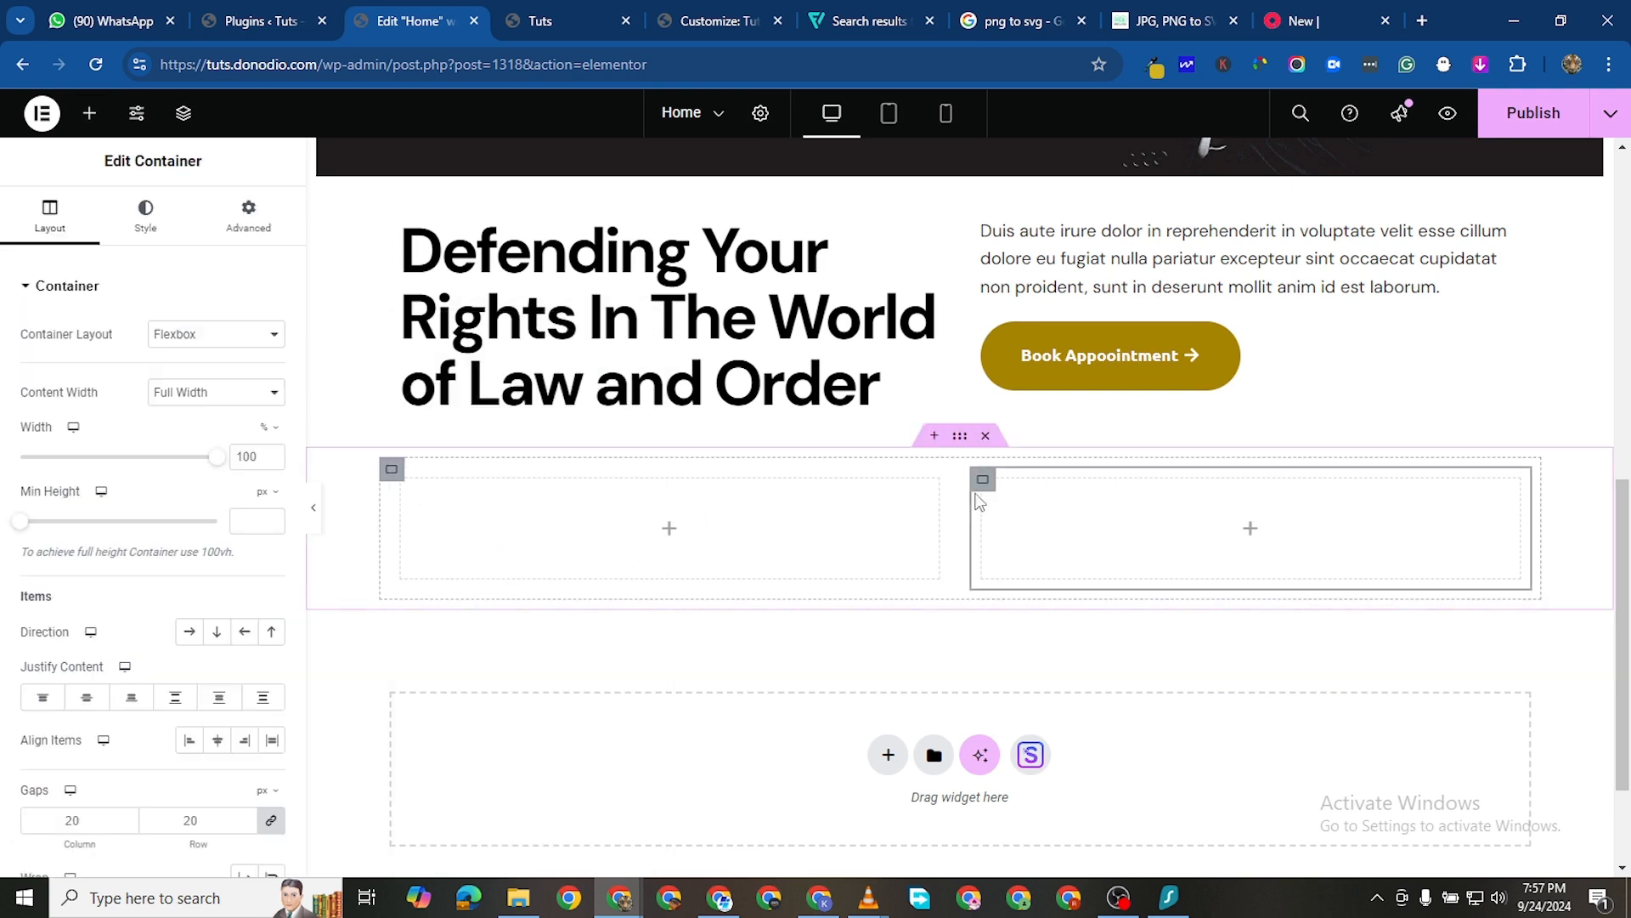
right_click(978, 491)
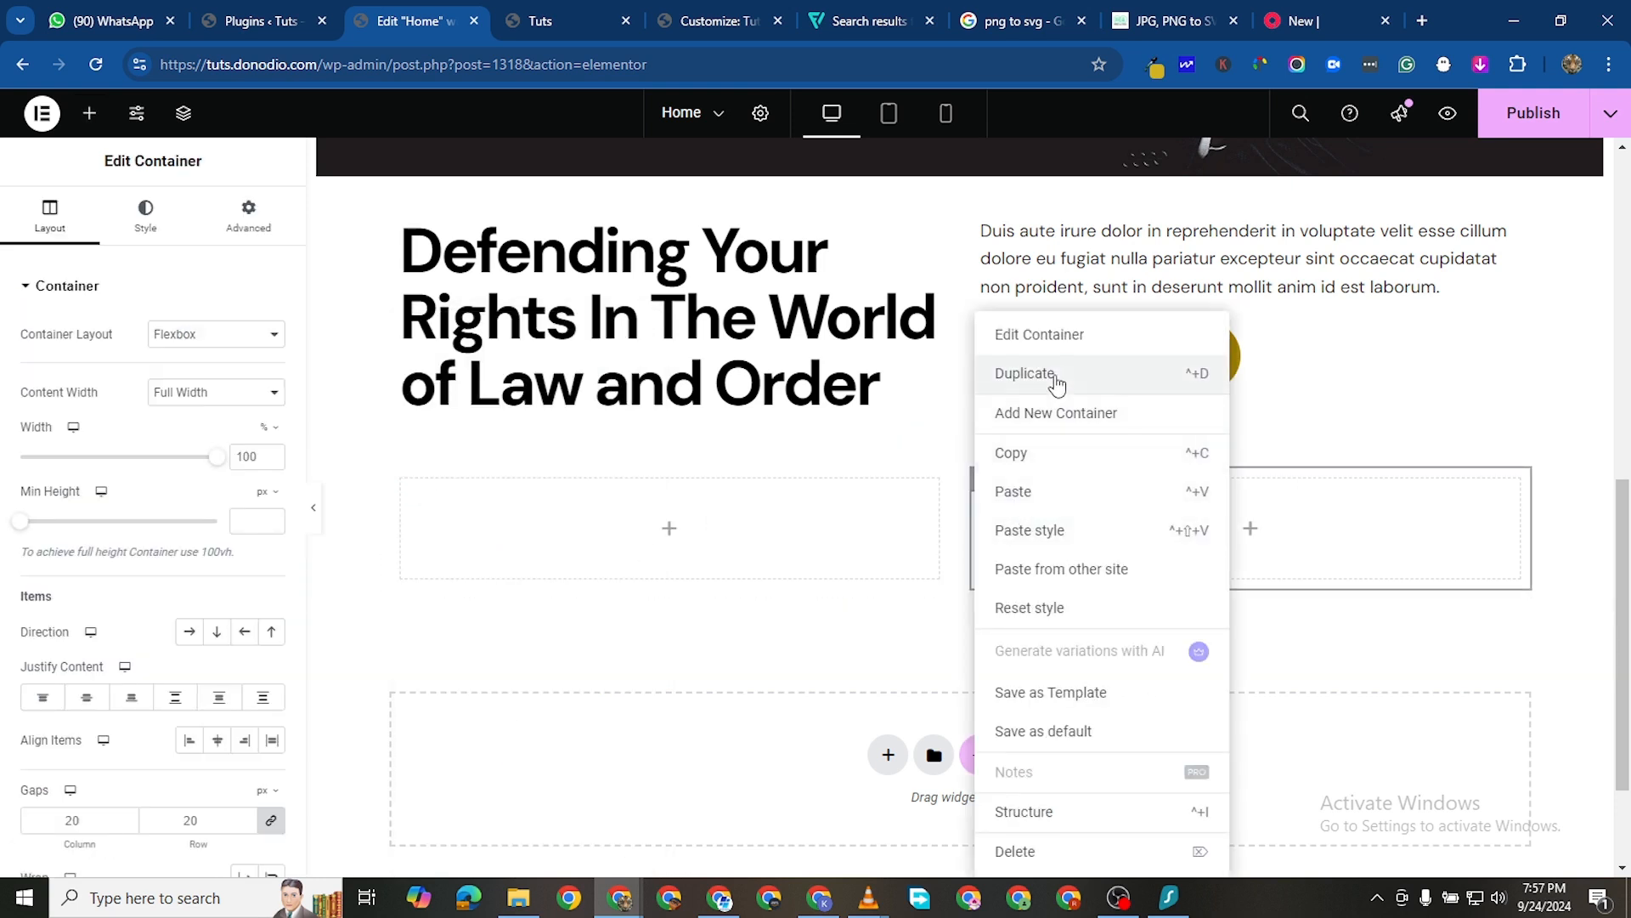
left_click(1025, 373)
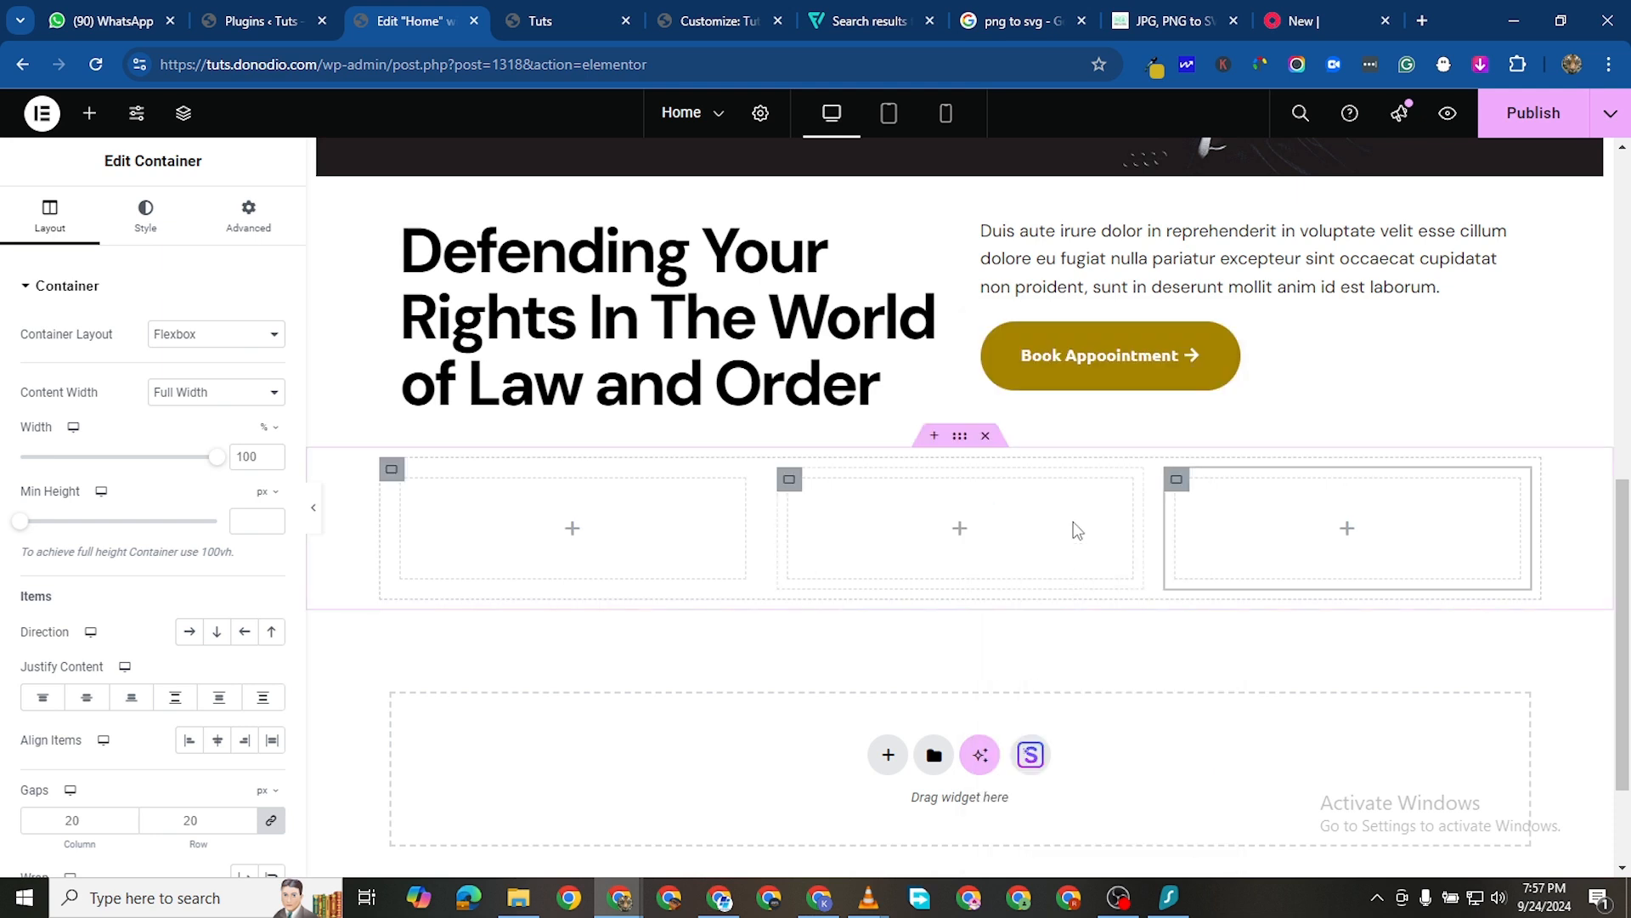
right_click(1177, 481)
left_click(1266, 378)
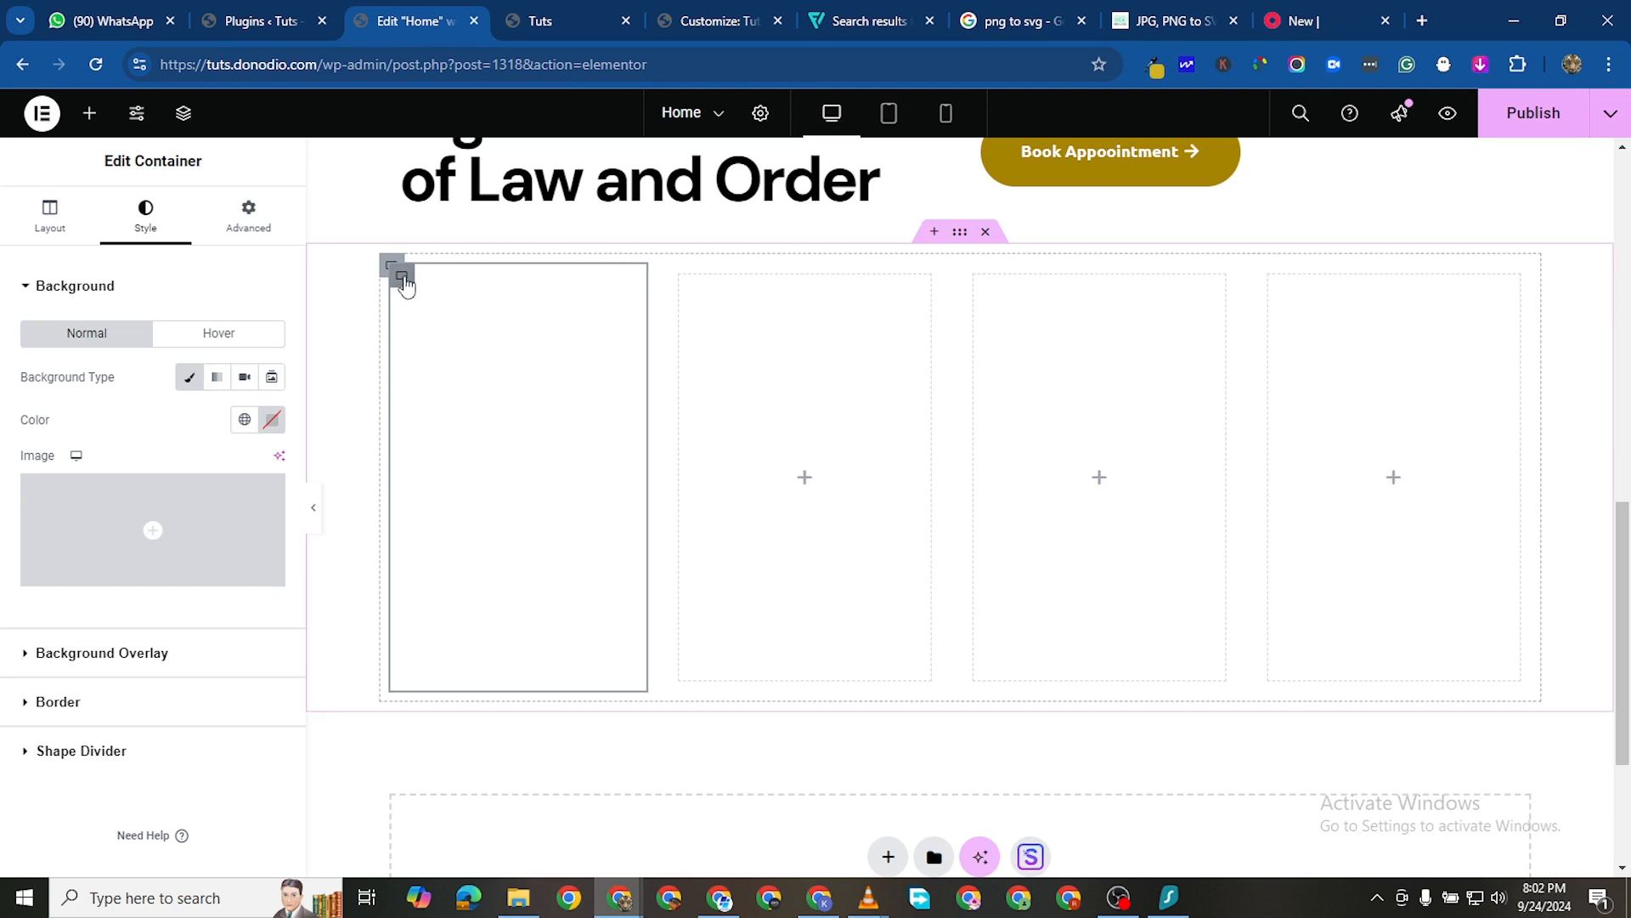
Set banner-1.jpg from the media library as the background image of the first column's container
left_click(150, 491)
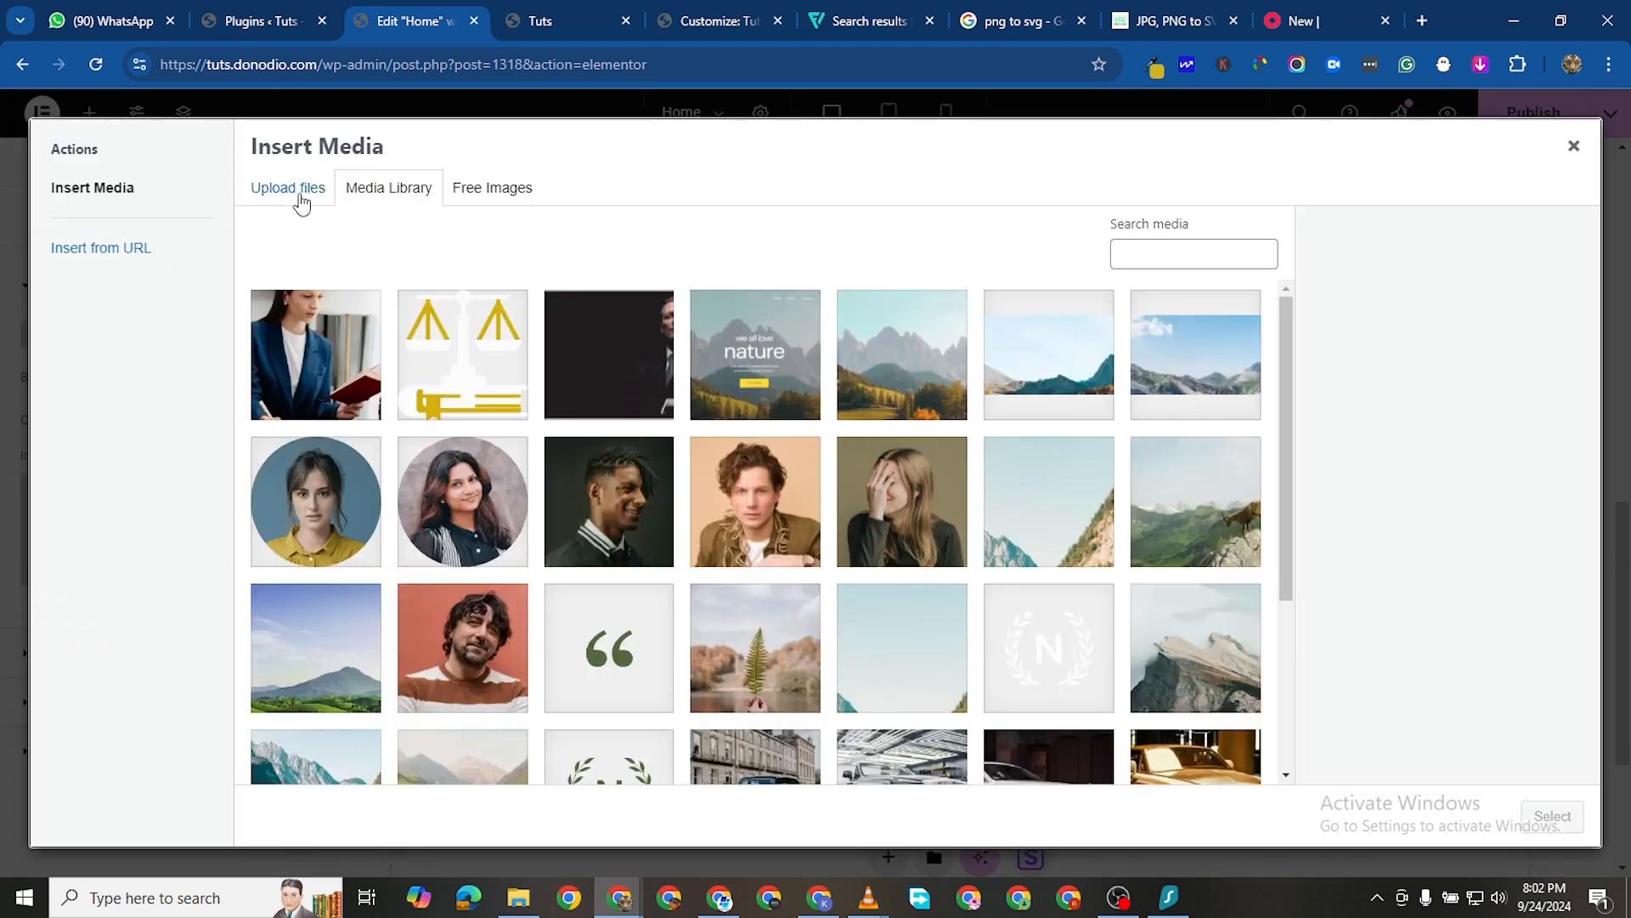
left_click(327, 331)
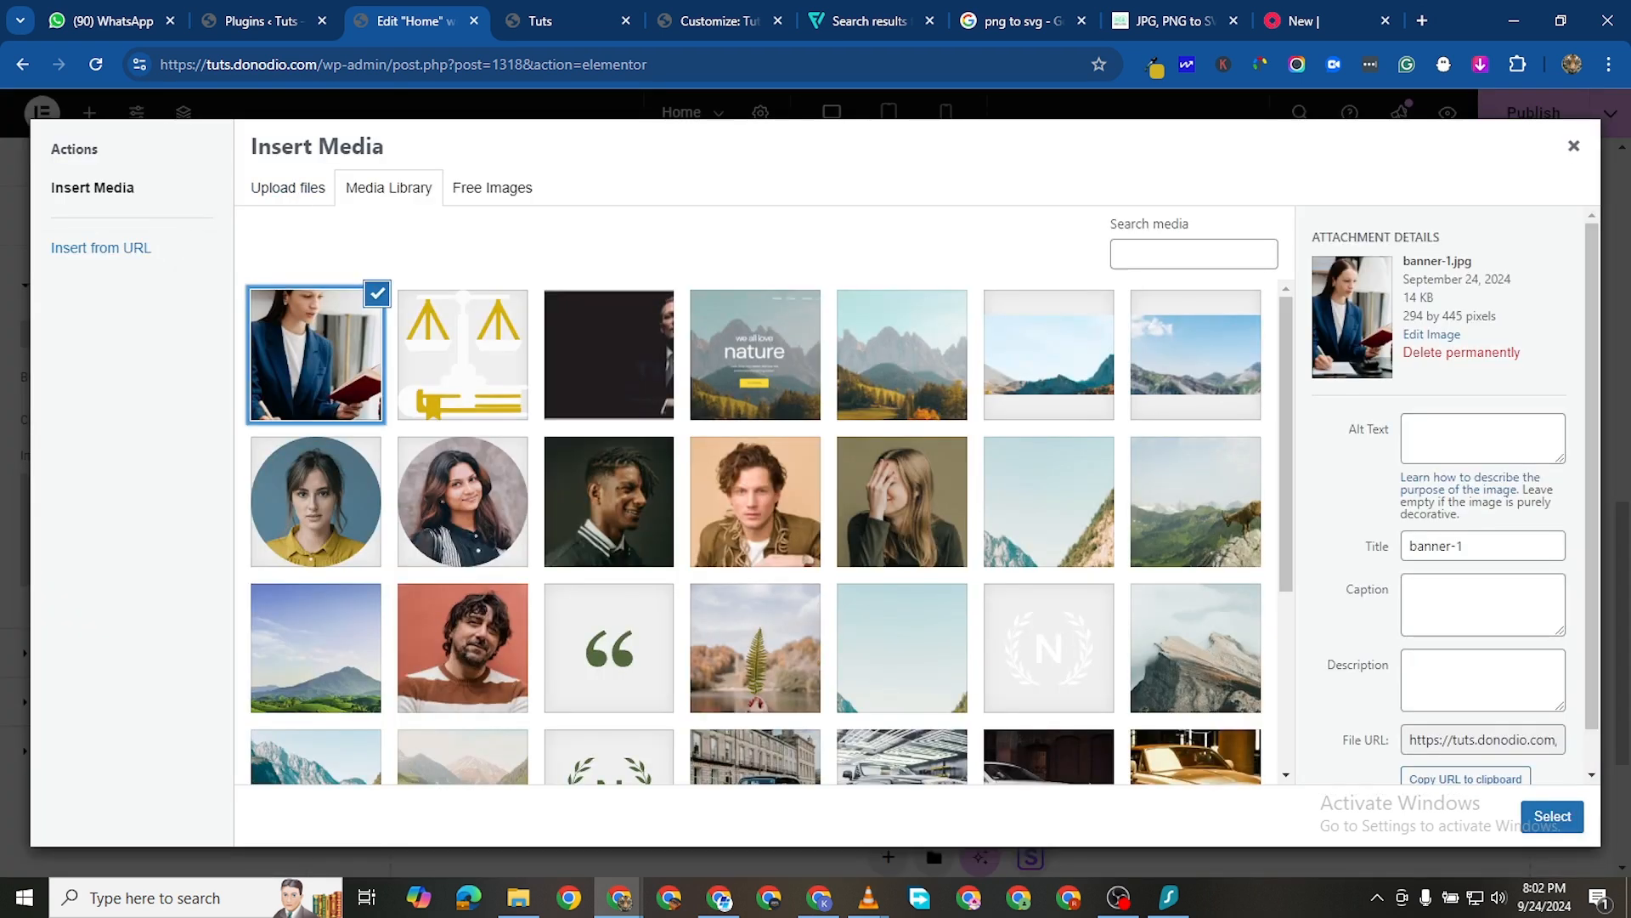
left_click(1549, 817)
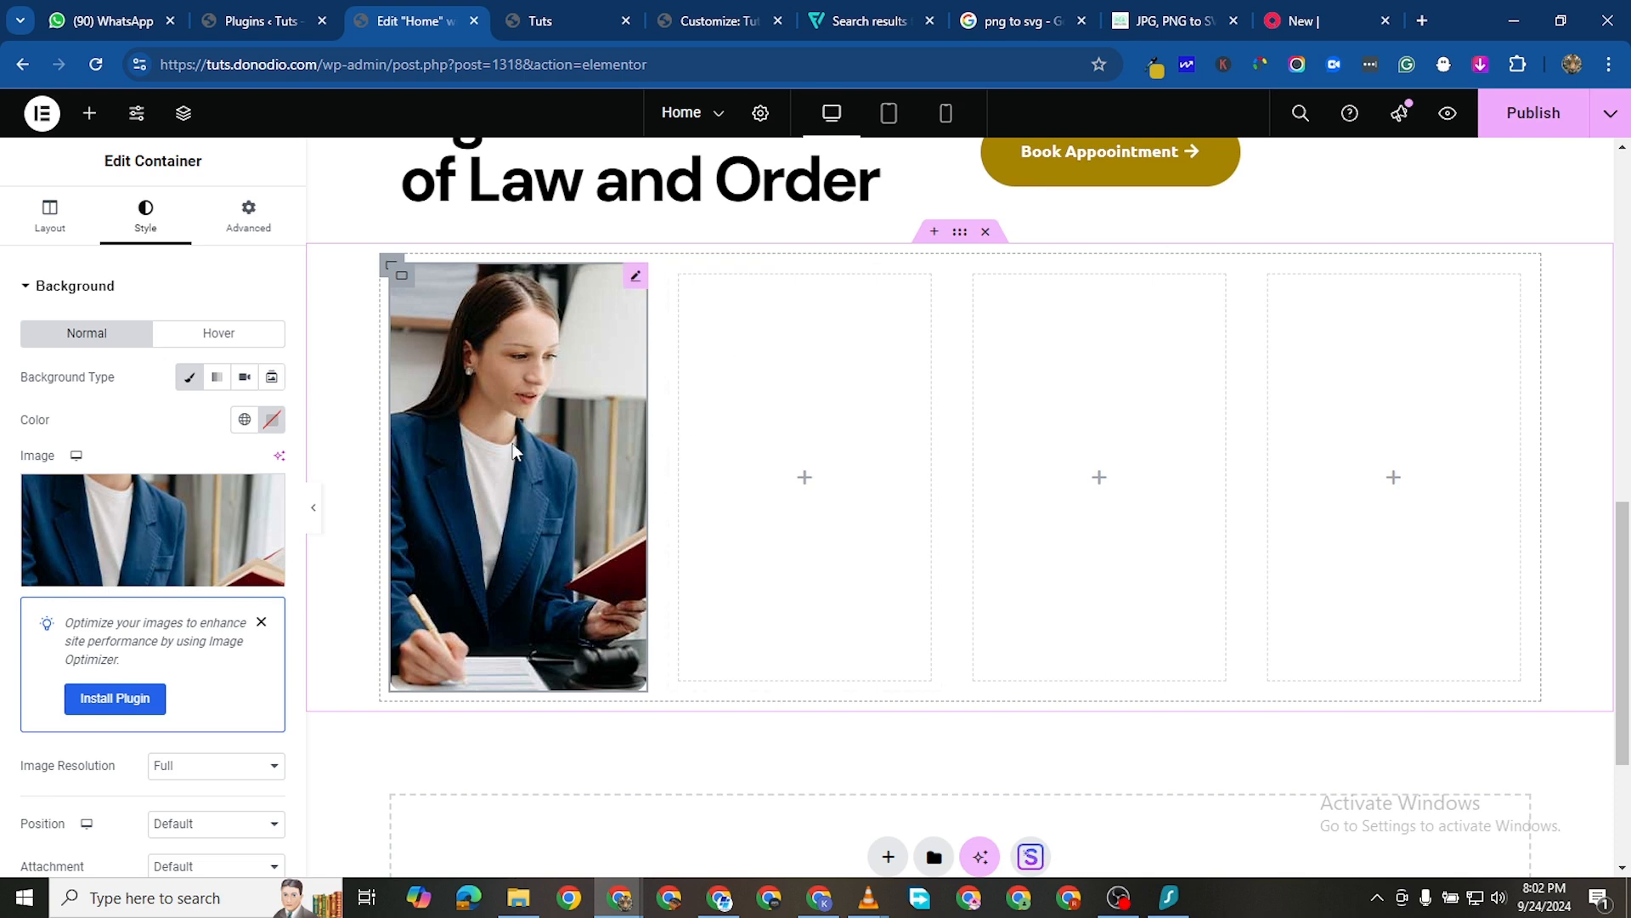
Try a height of 408 px for the first column's spacer, and delete the spacer from the container
left_click(579, 340)
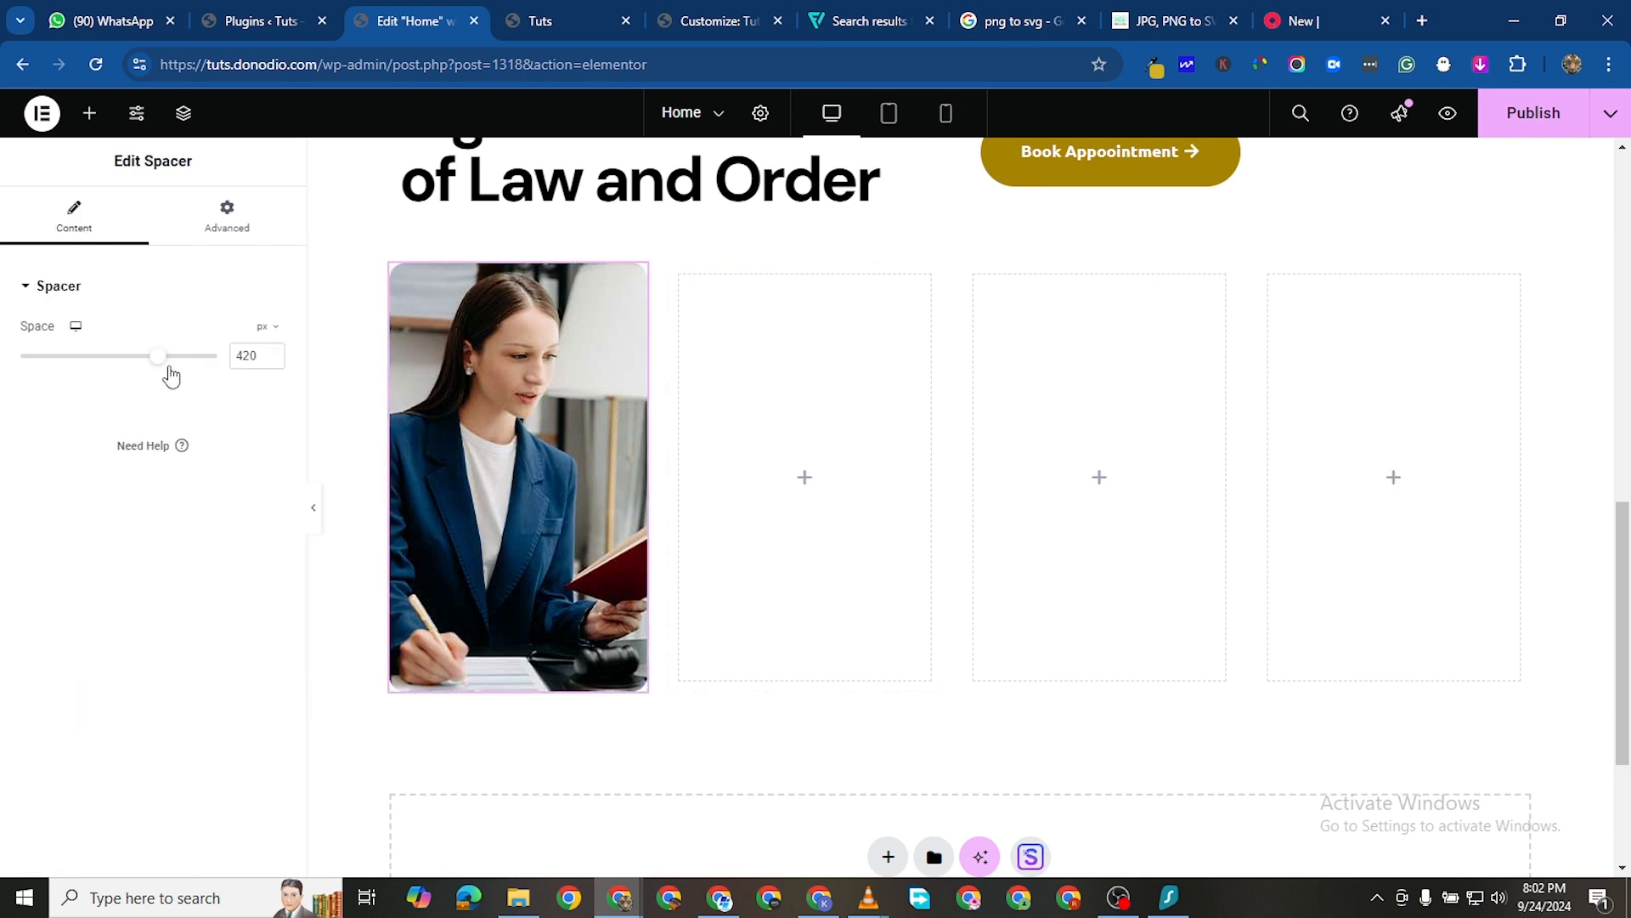
mouse_move(159, 364)
left_mouse_down()
mouse_move(138, 360)
mouse_move(157, 360)
left_mouse_up()
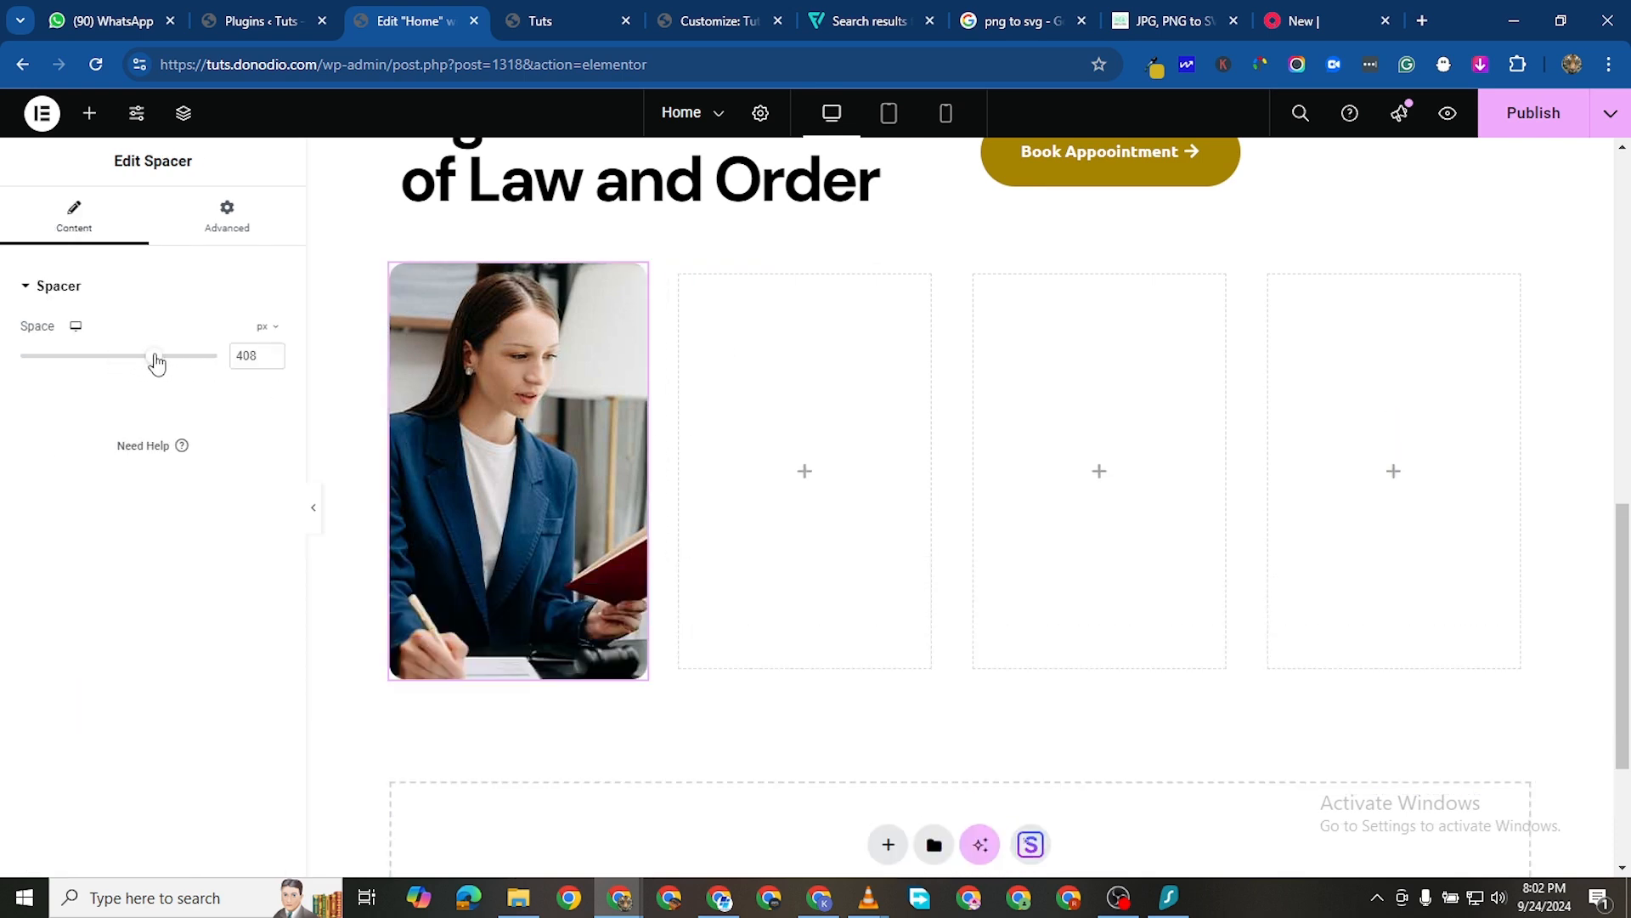
right_click(629, 281)
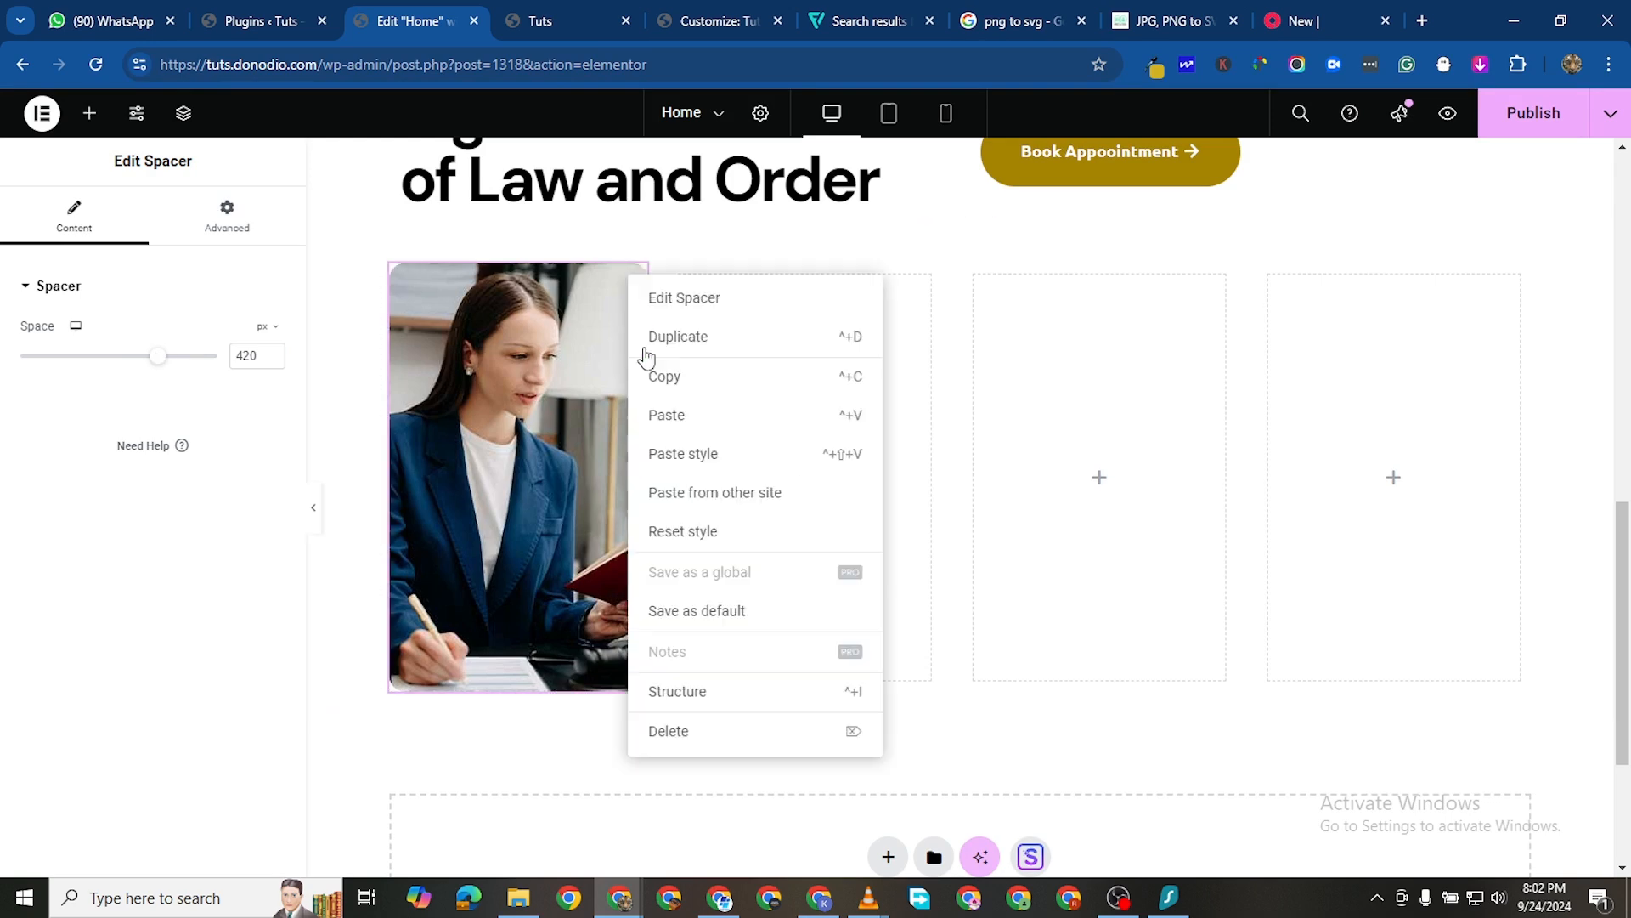
key("Delete")
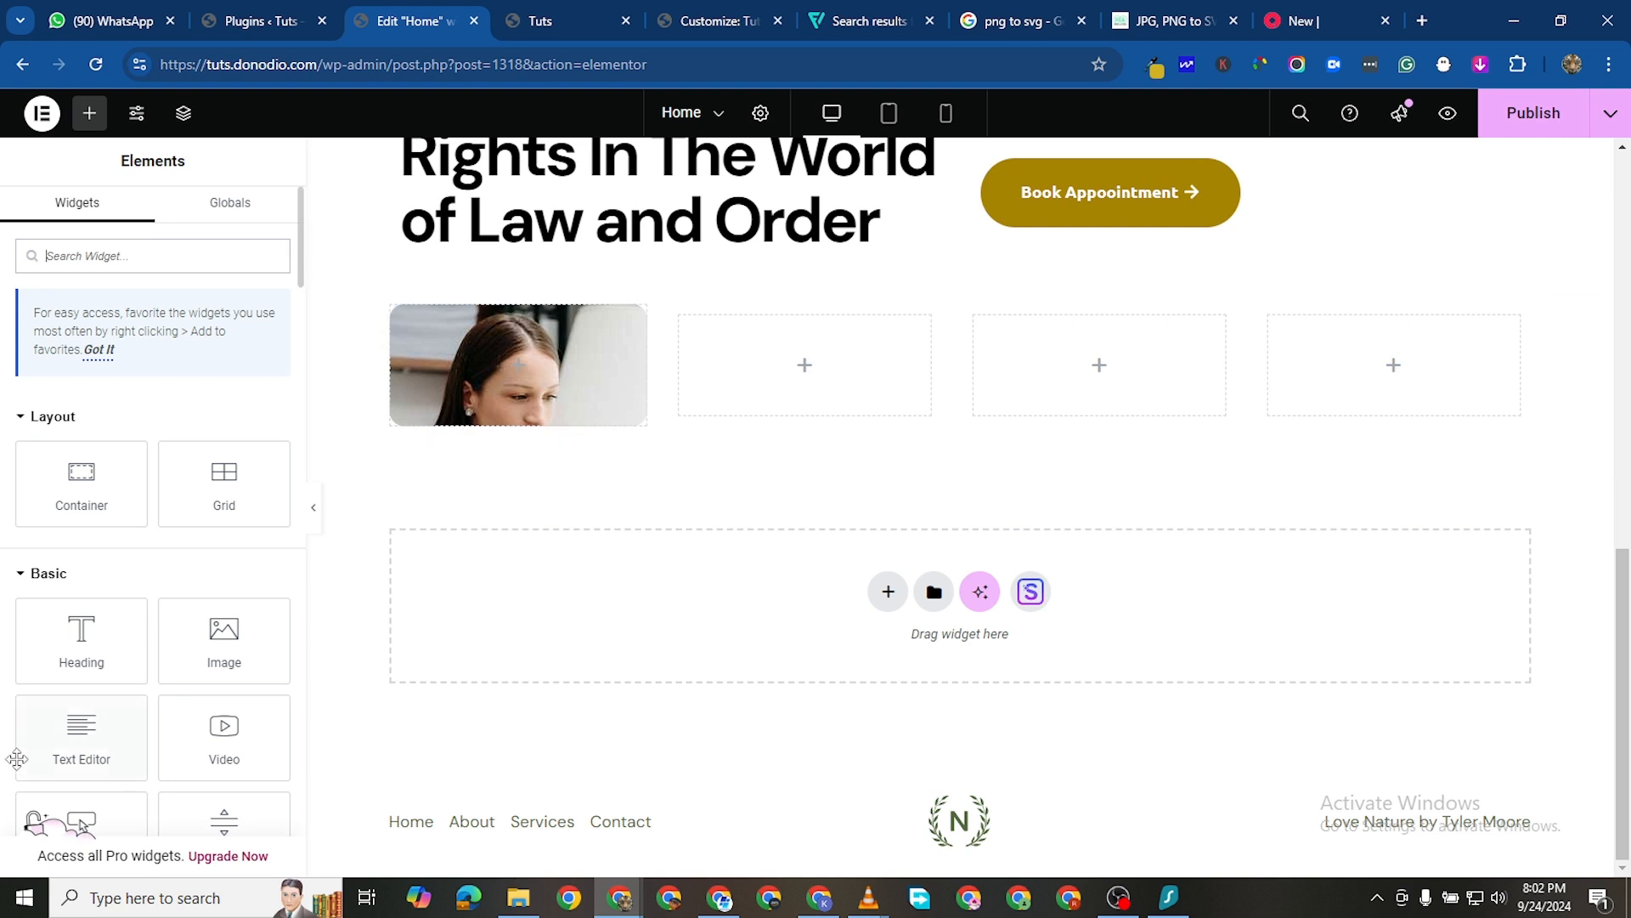
Add a Spacer widget to the first column's image container and set its space to 420 px
scroll(186, 721, "down", 3)
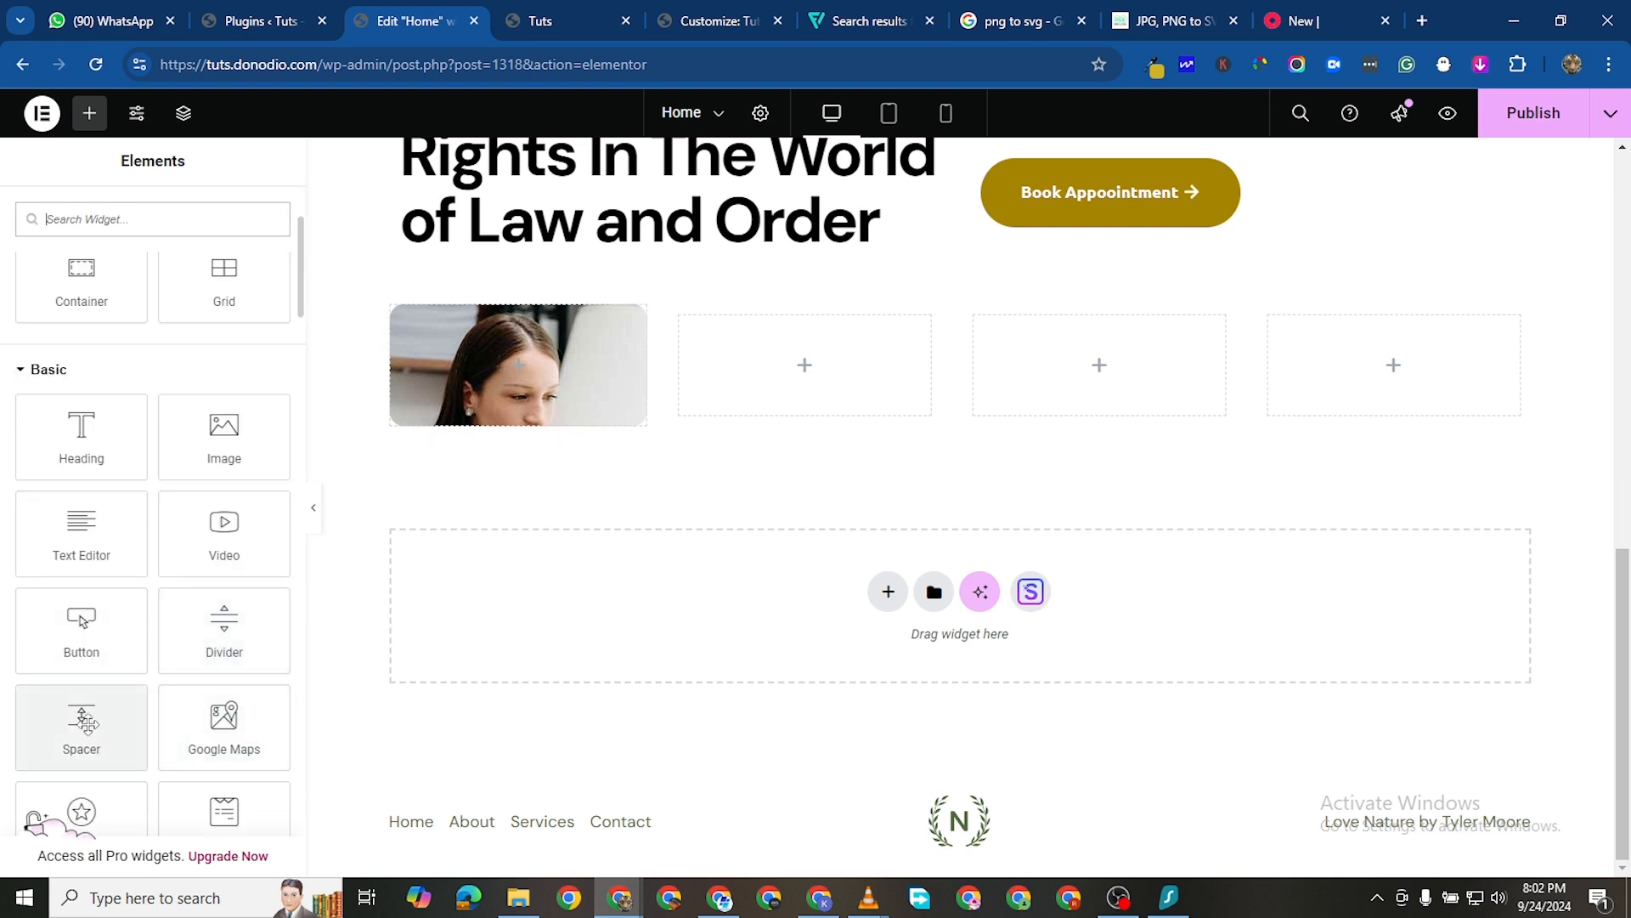
left_click_drag(101, 704, 459, 336)
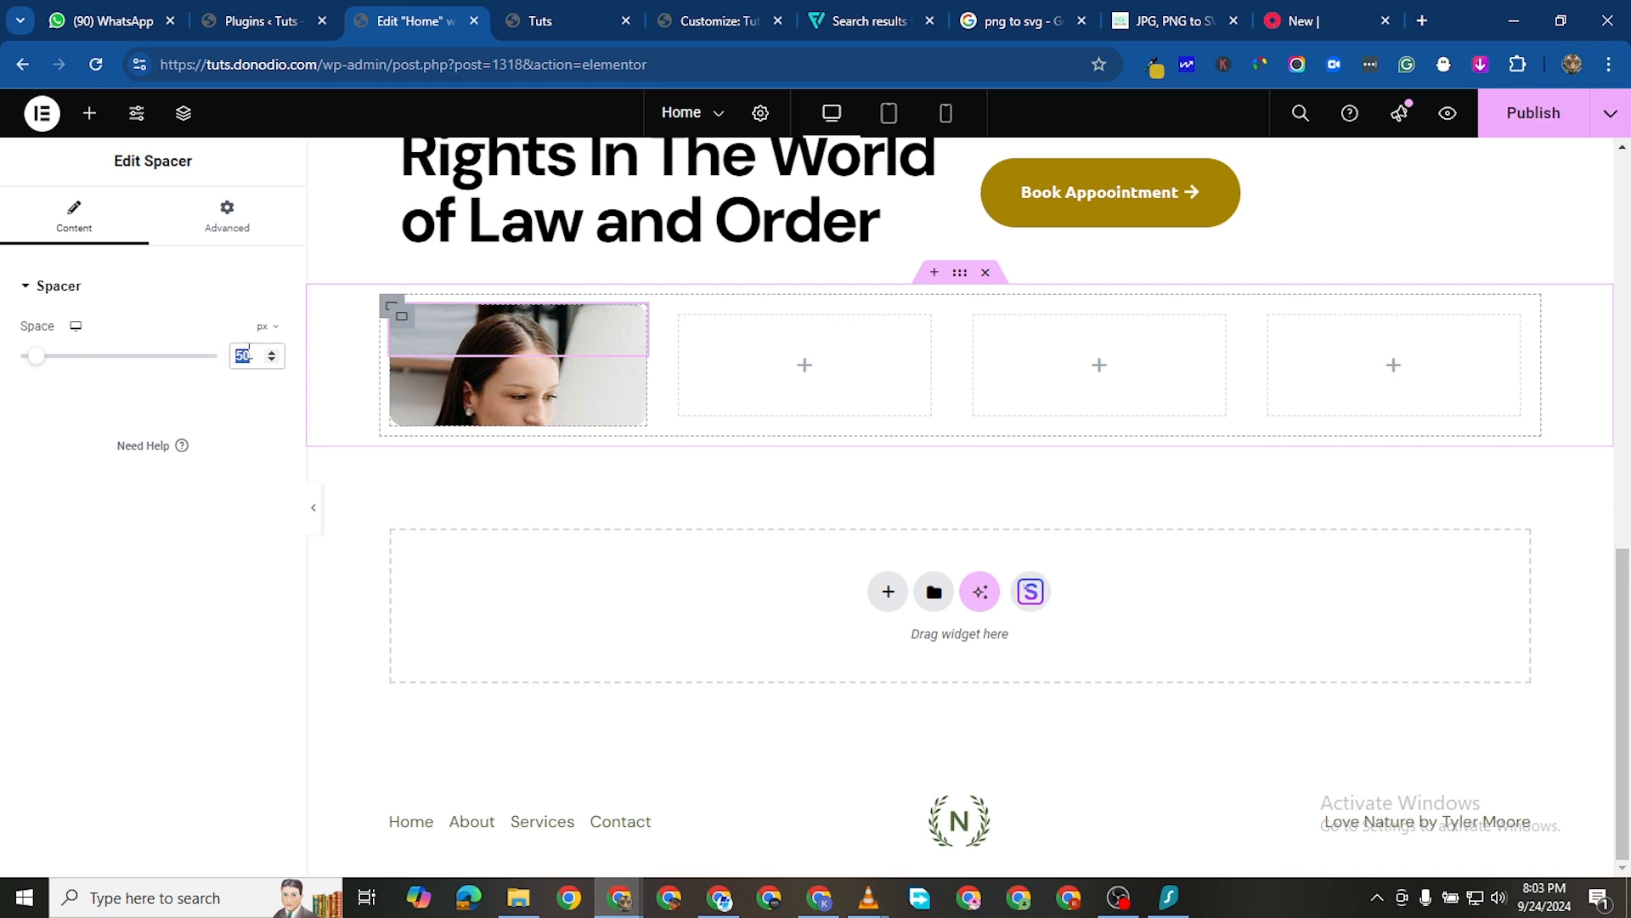
type("420")
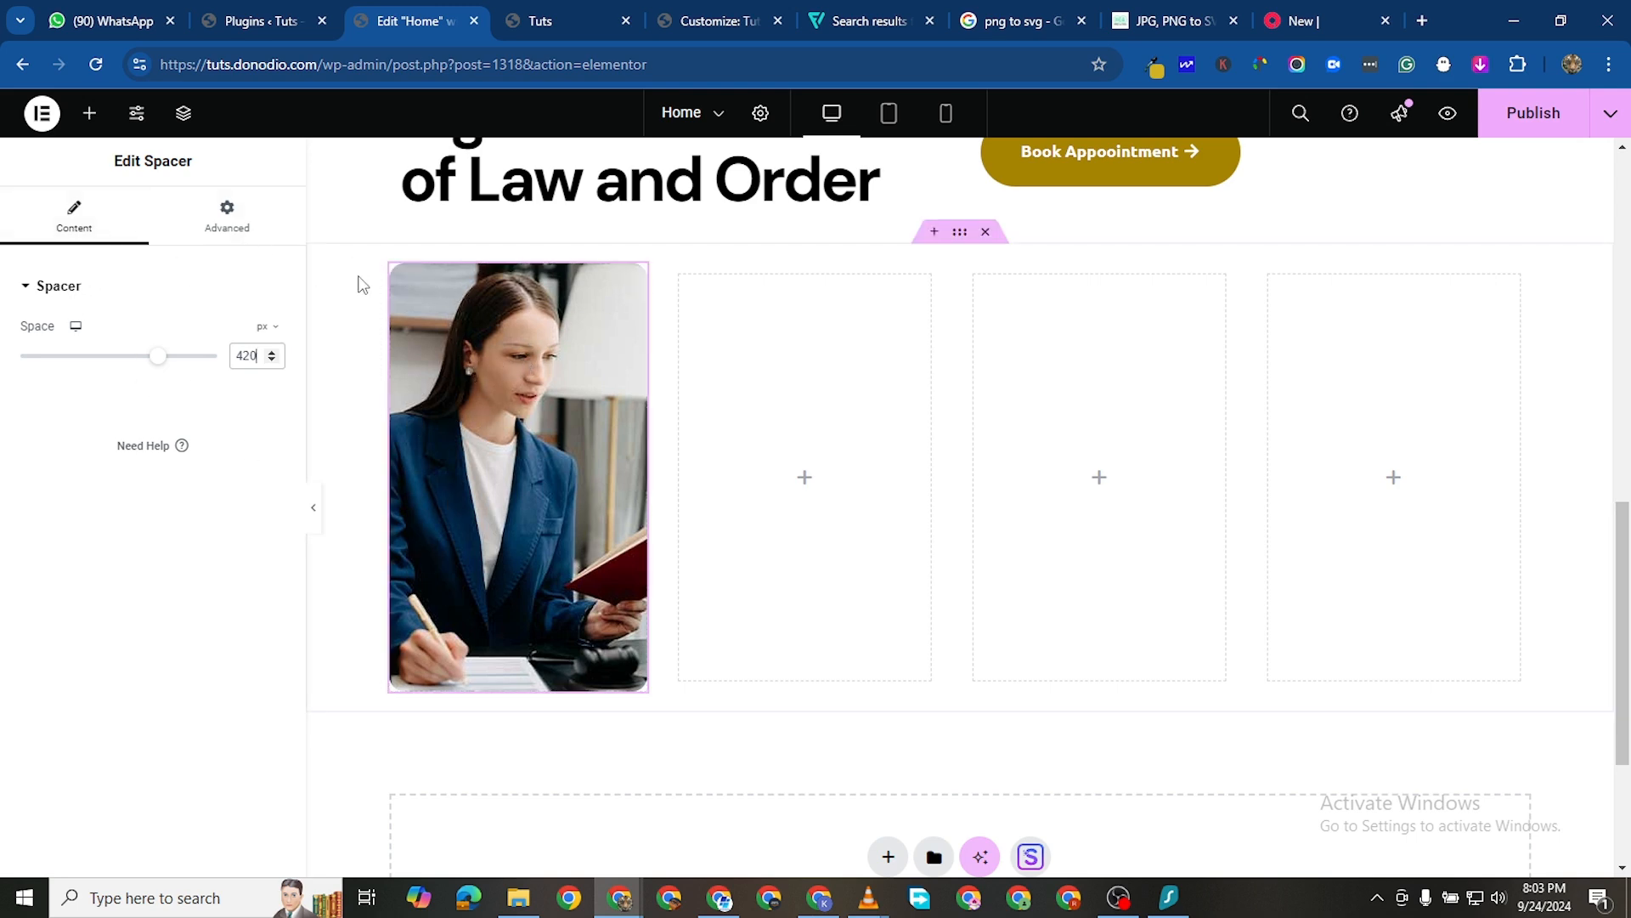
Set the first column container's background image to position Center Center, repeat No-repeat and display size Cover
left_click(403, 285)
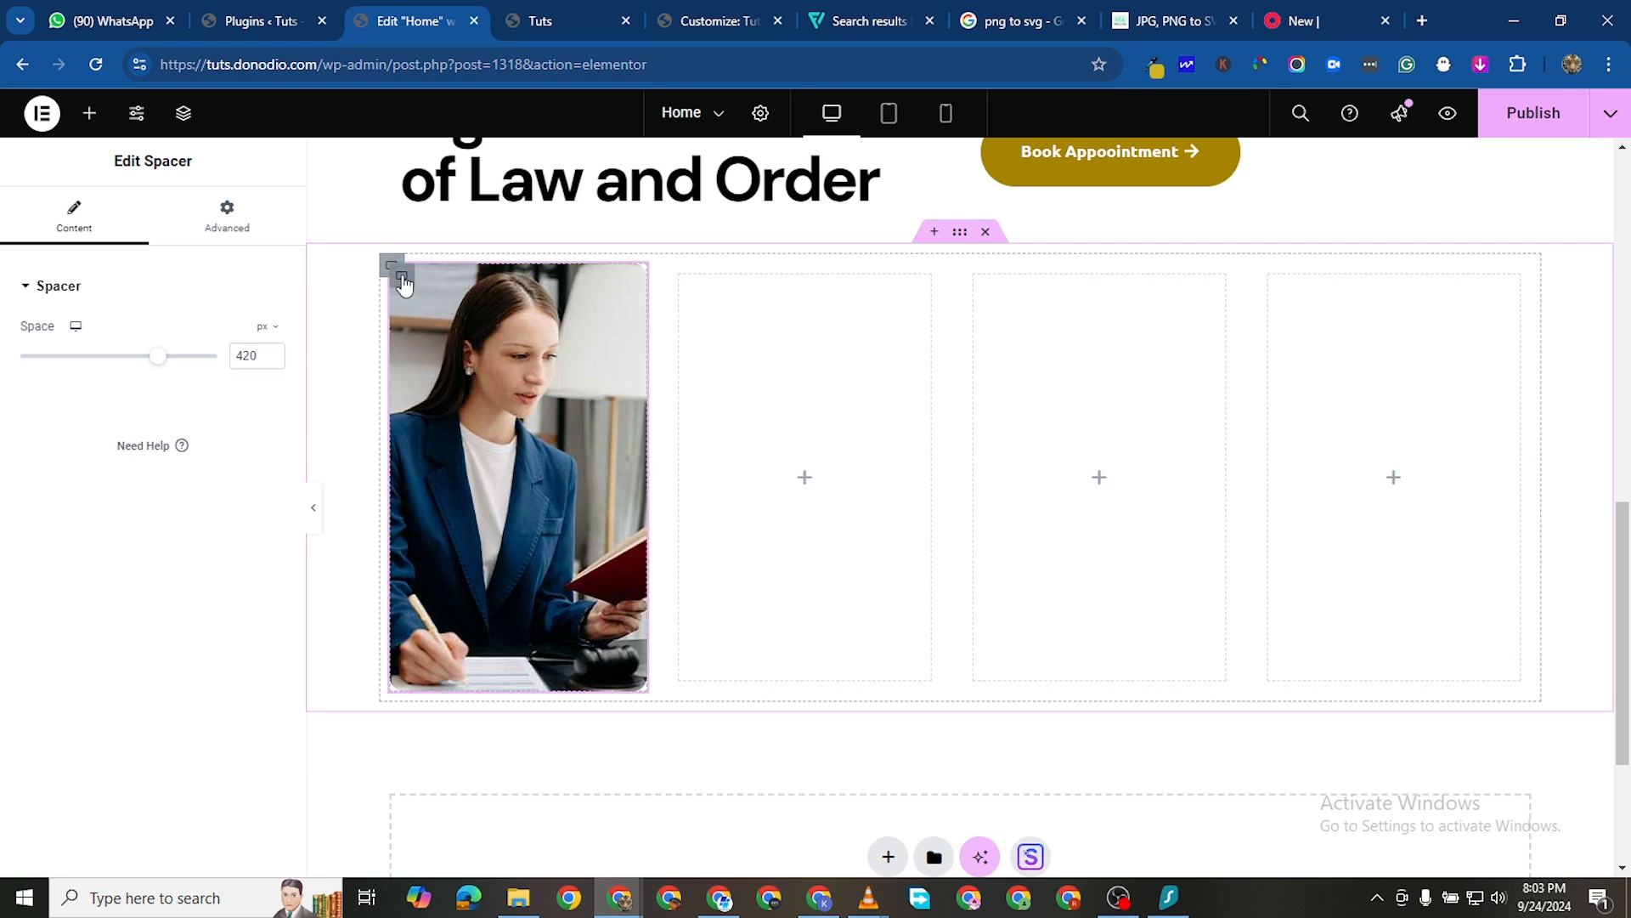
scroll(170, 552, "down", 5)
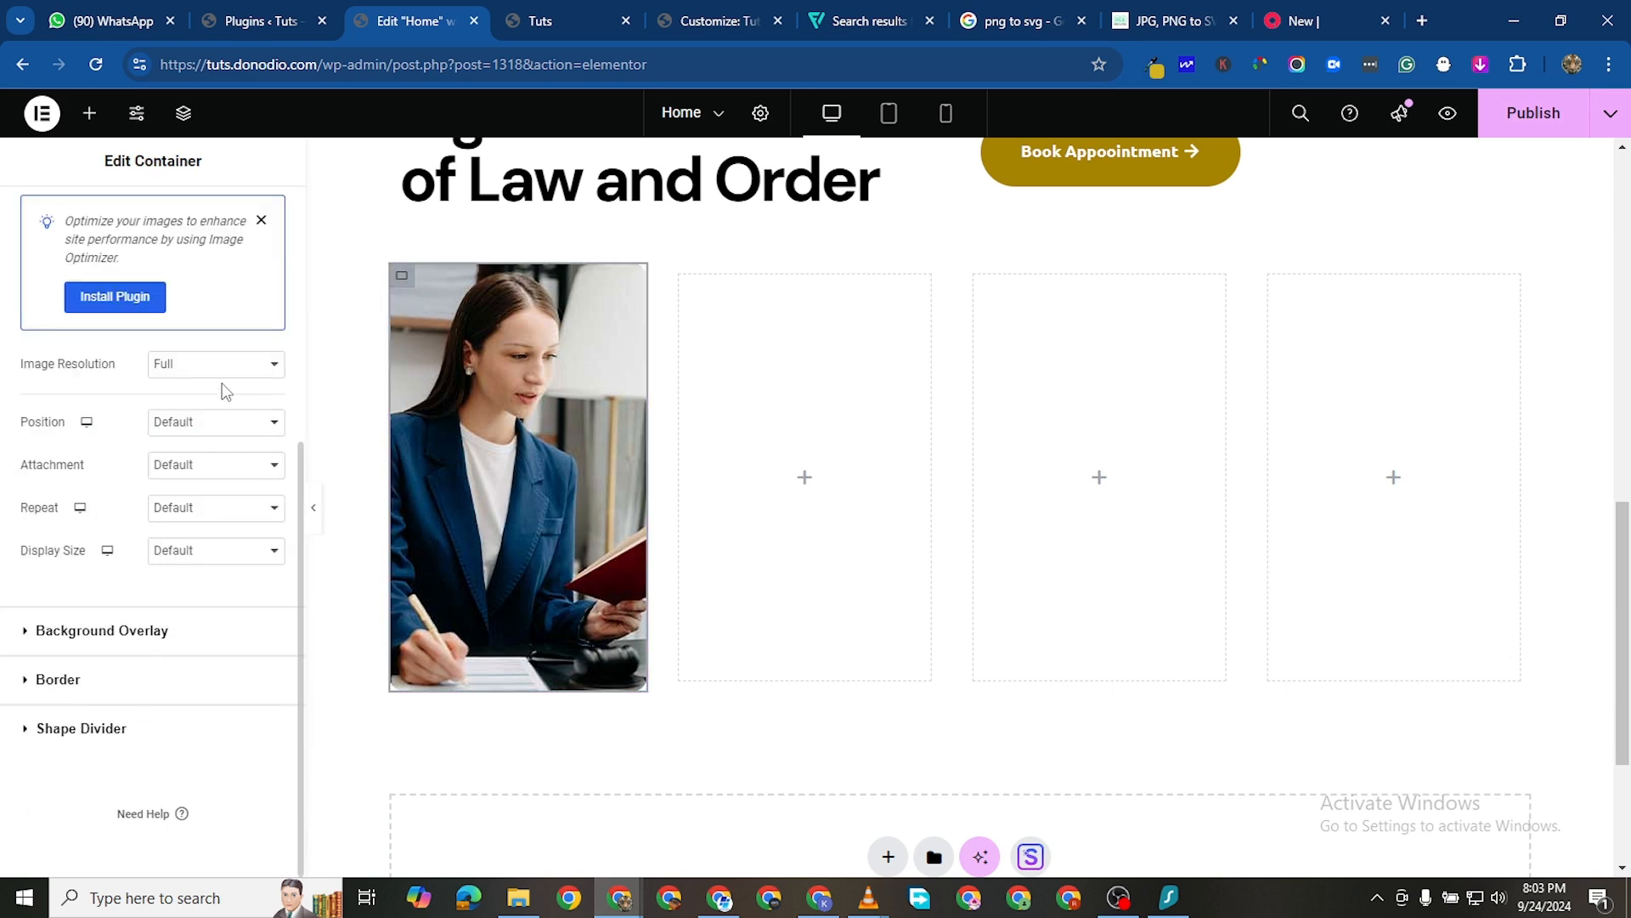
left_click(218, 422)
left_click(222, 471)
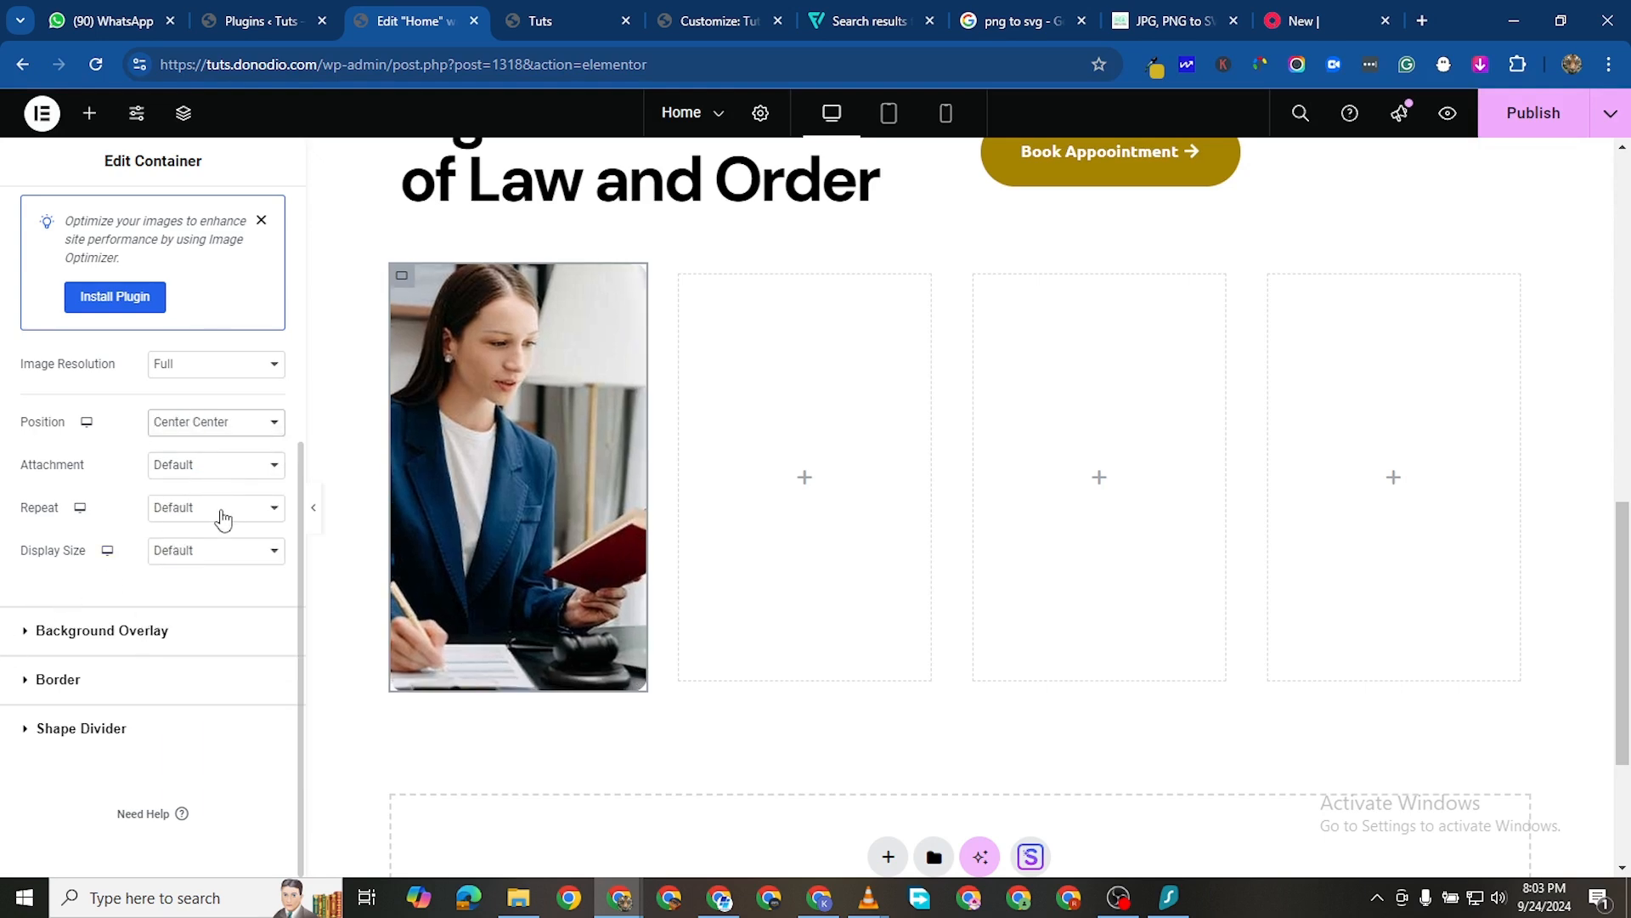
left_click(221, 512)
left_click(230, 559)
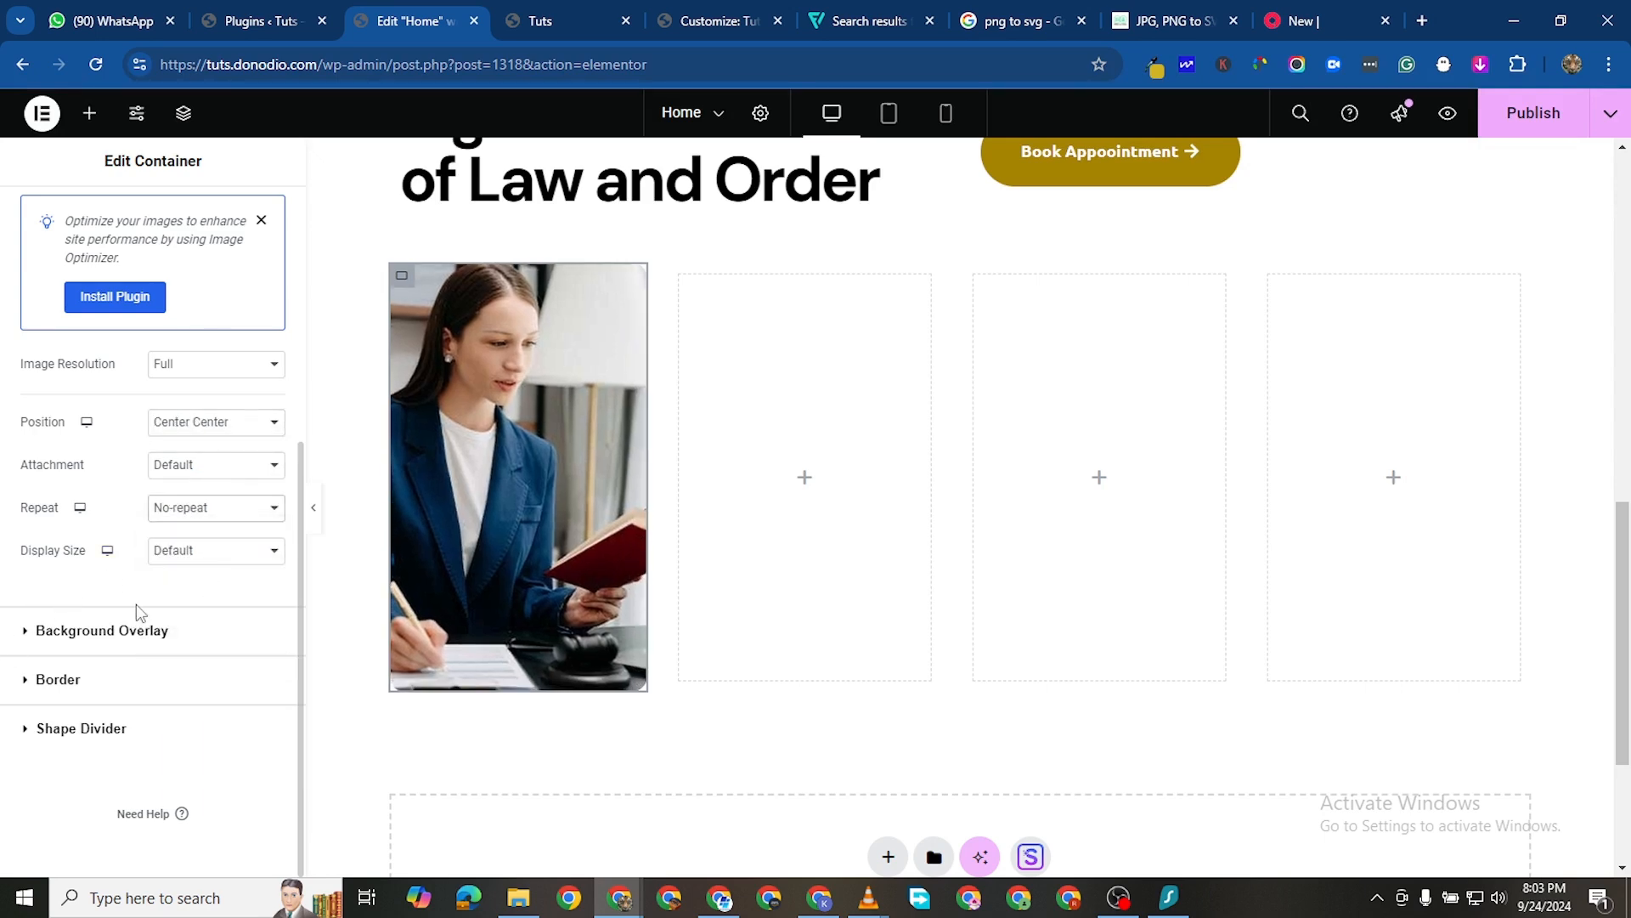
left_click(197, 567)
left_click(208, 625)
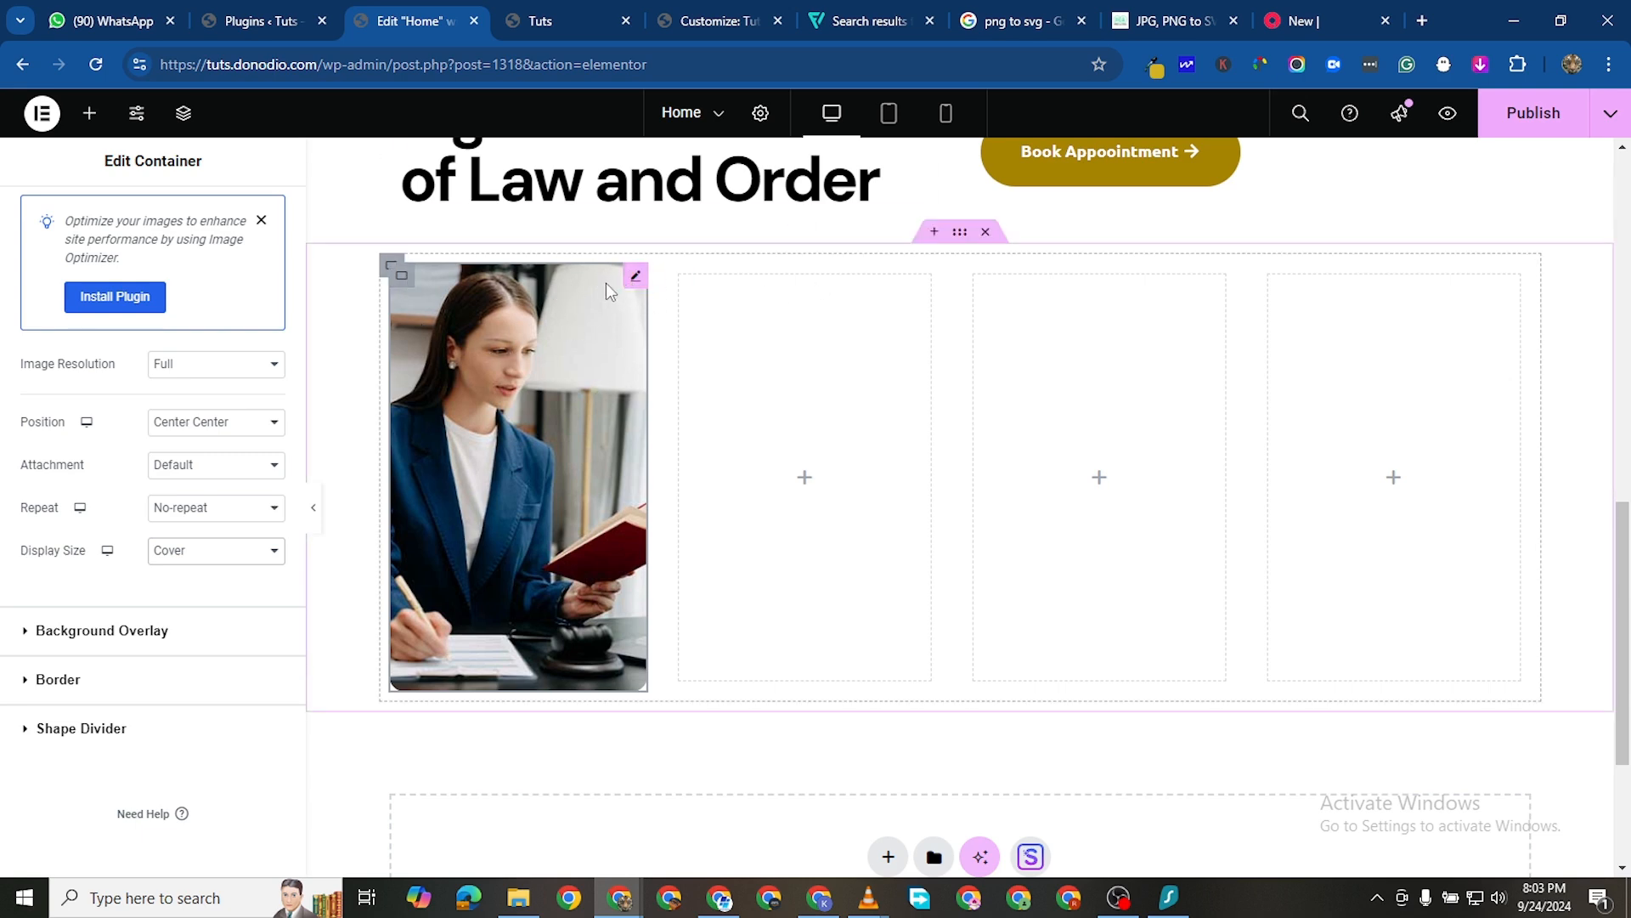
Publish the page and check the first column's image in the Tuts preview
left_click(1527, 114)
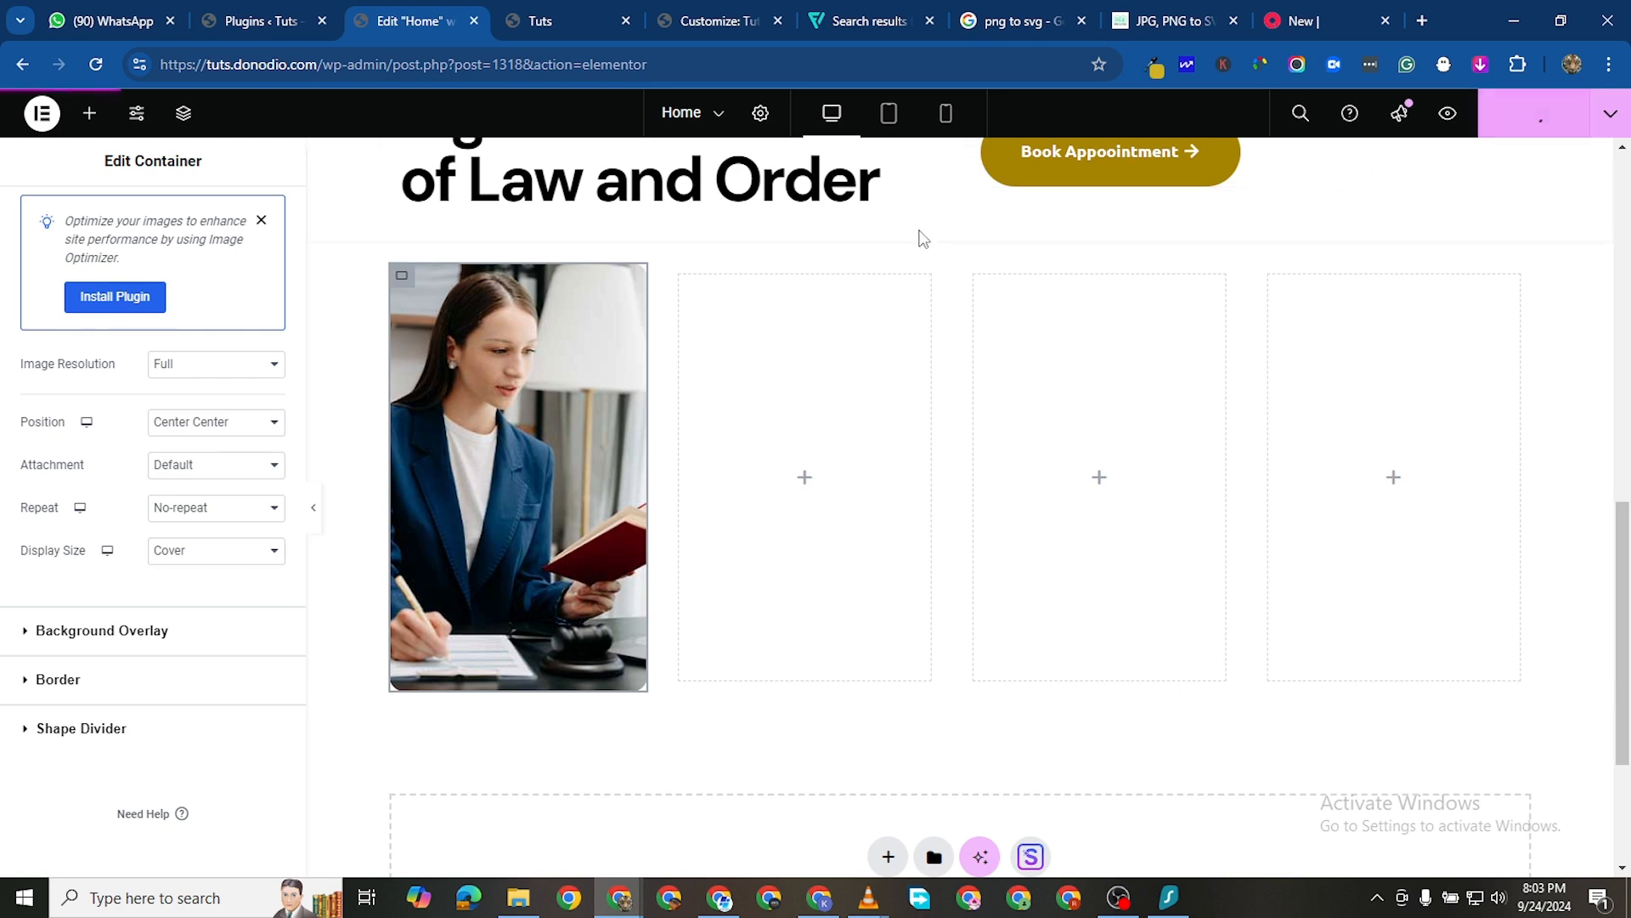
left_click(533, 29)
scroll(492, 472, "down", 10)
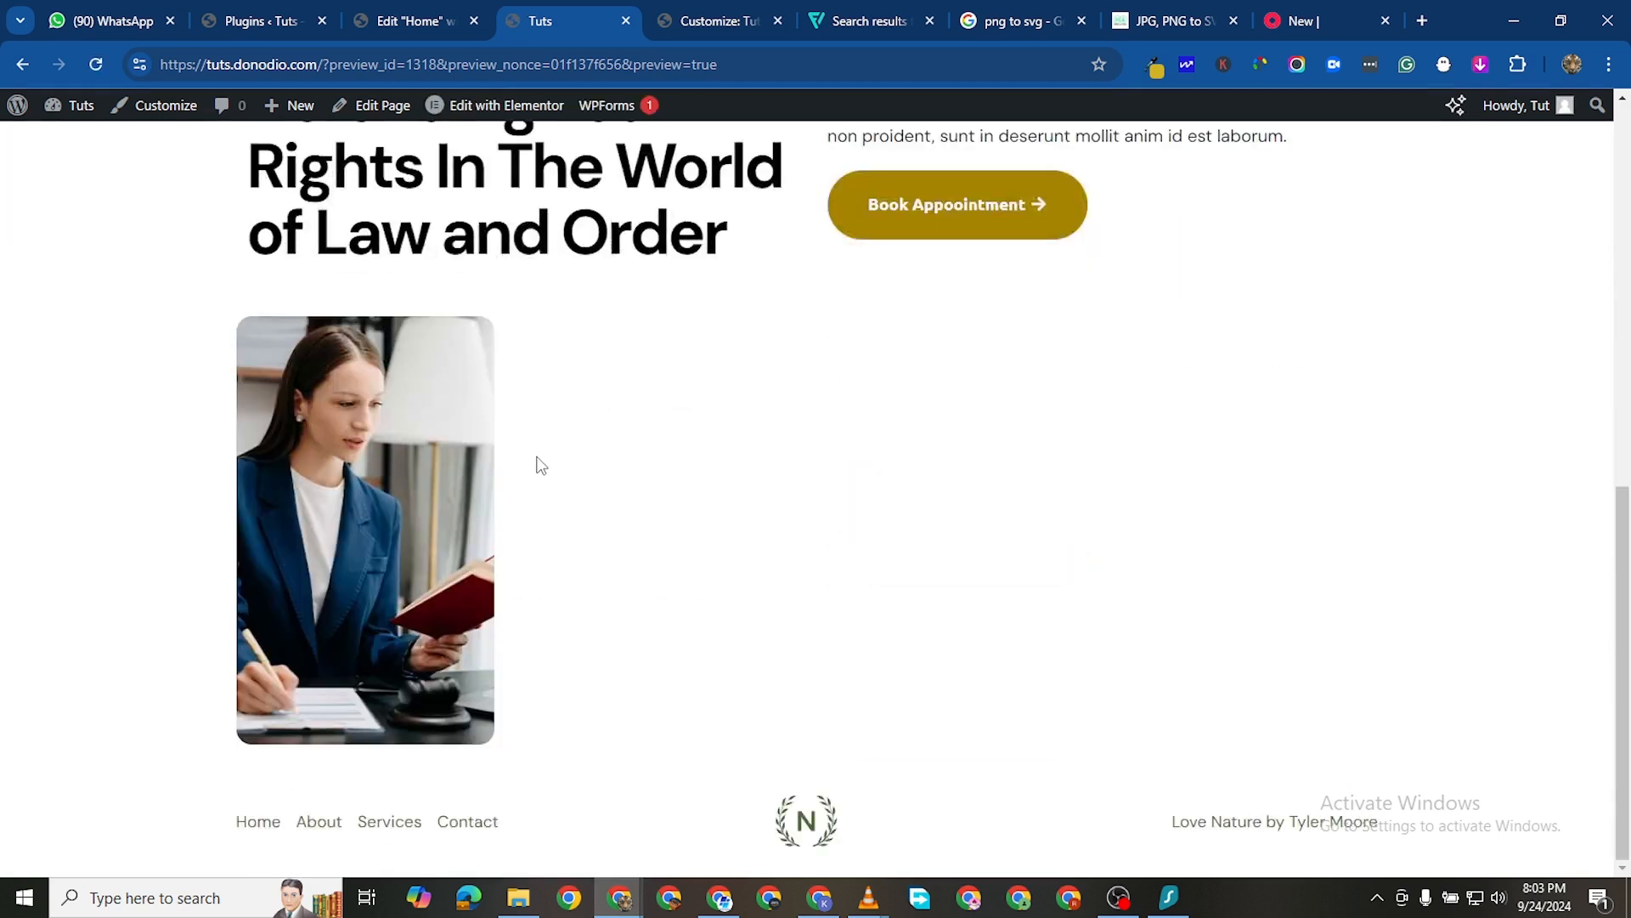
scroll(546, 357, "up", 4)
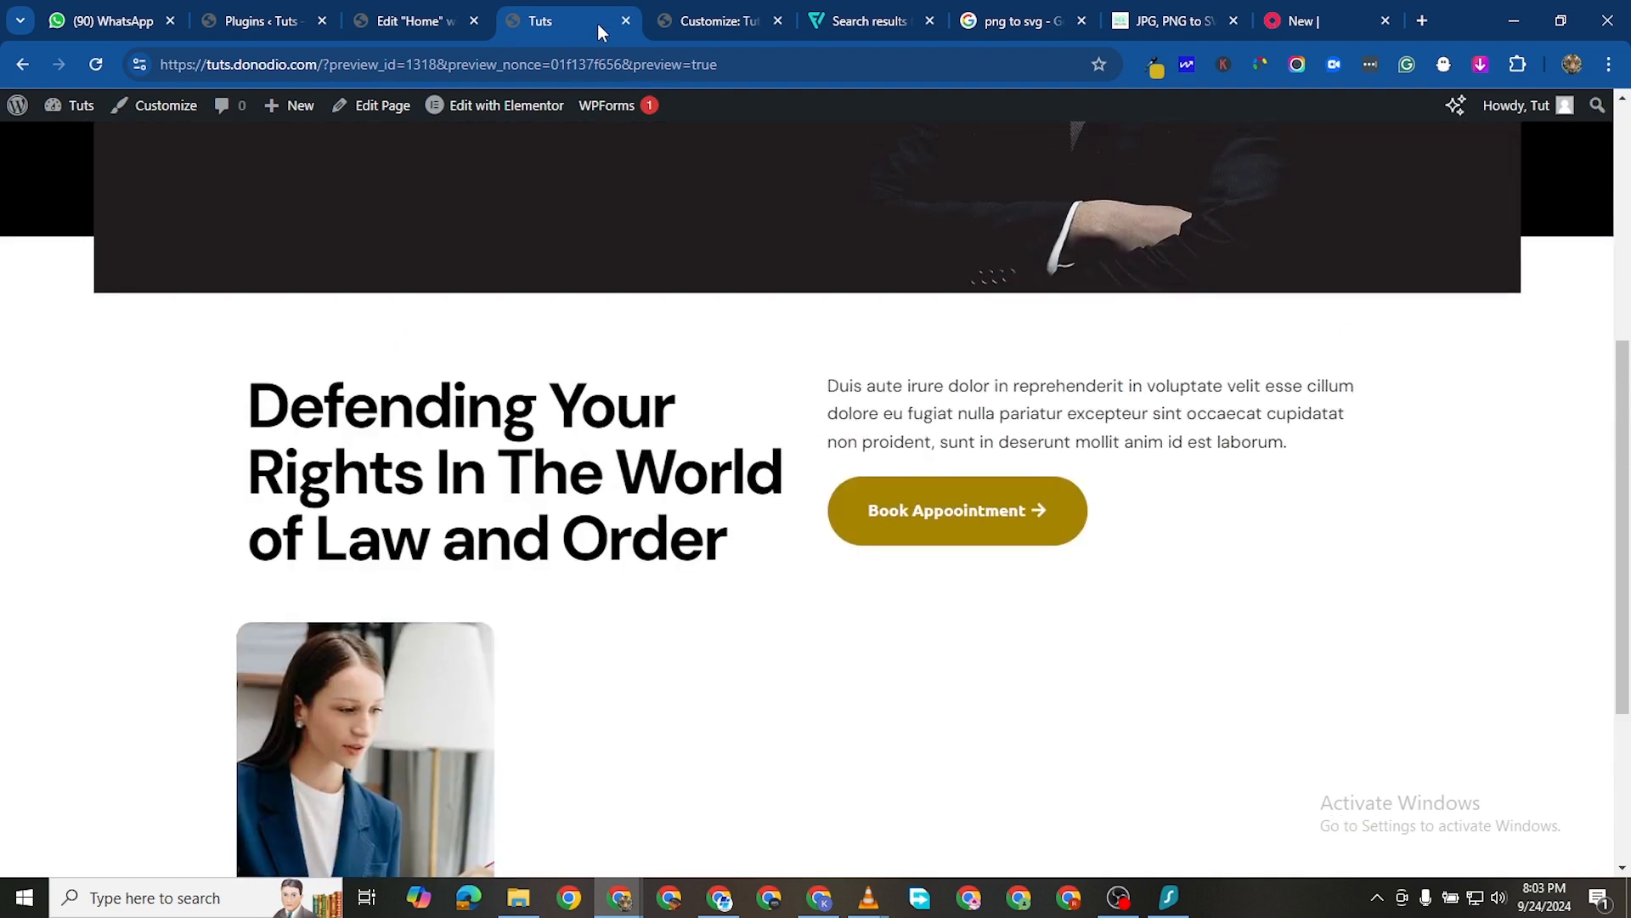
Return to the Home page editor and set the first column's spacer to 450 px
left_click(415, 20)
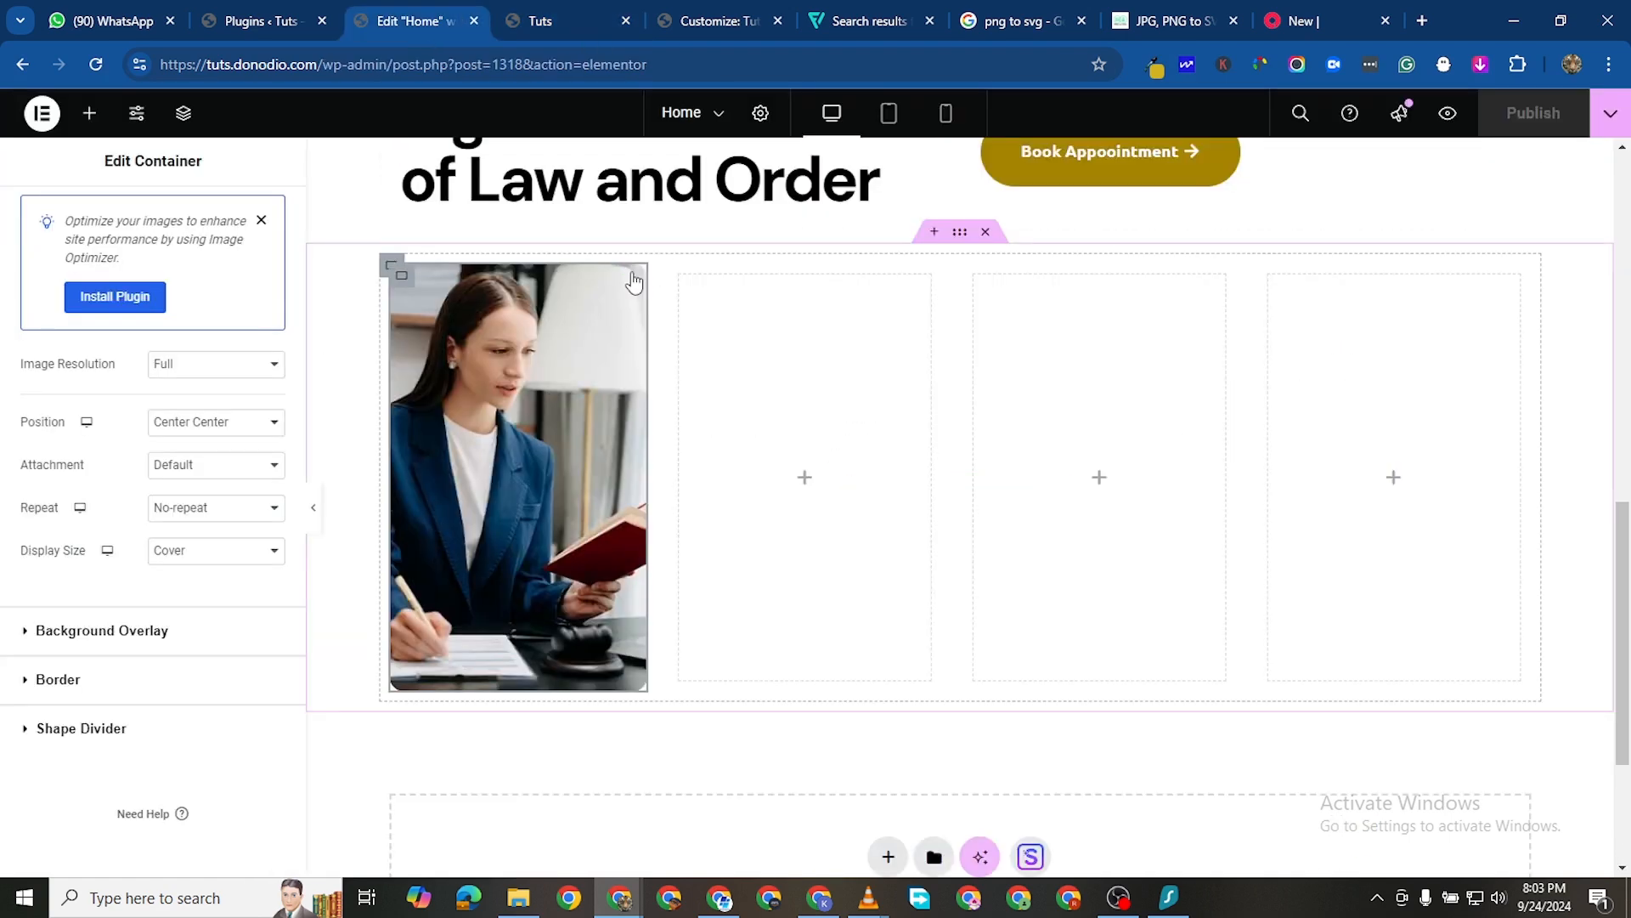
left_click(619, 310)
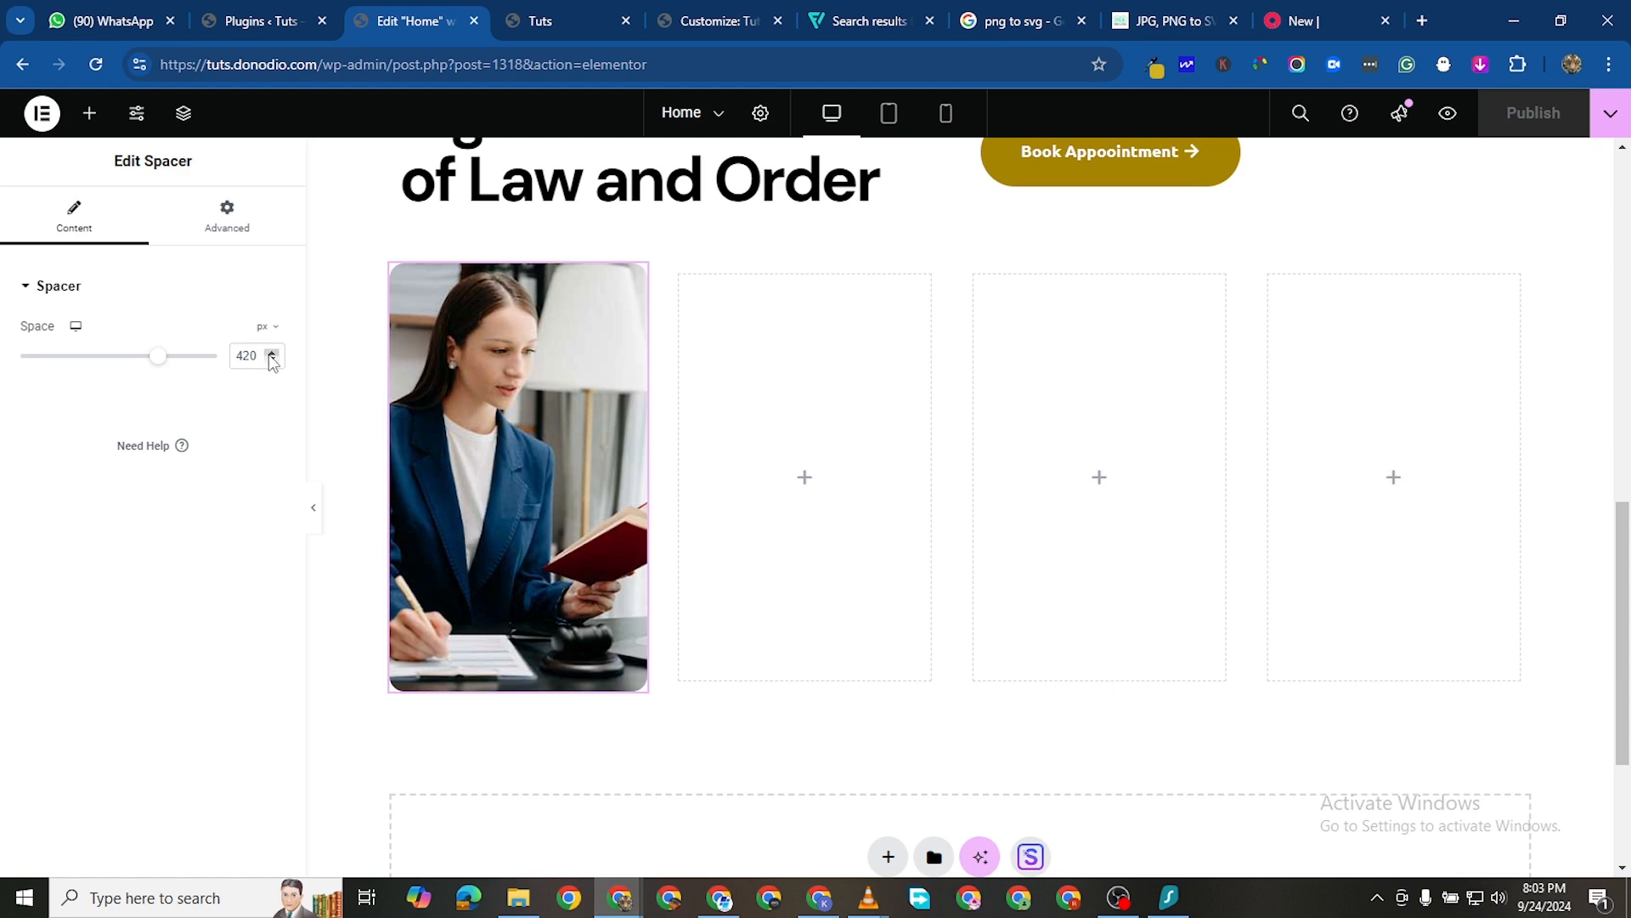
left_click_drag(271, 355, 274, 355)
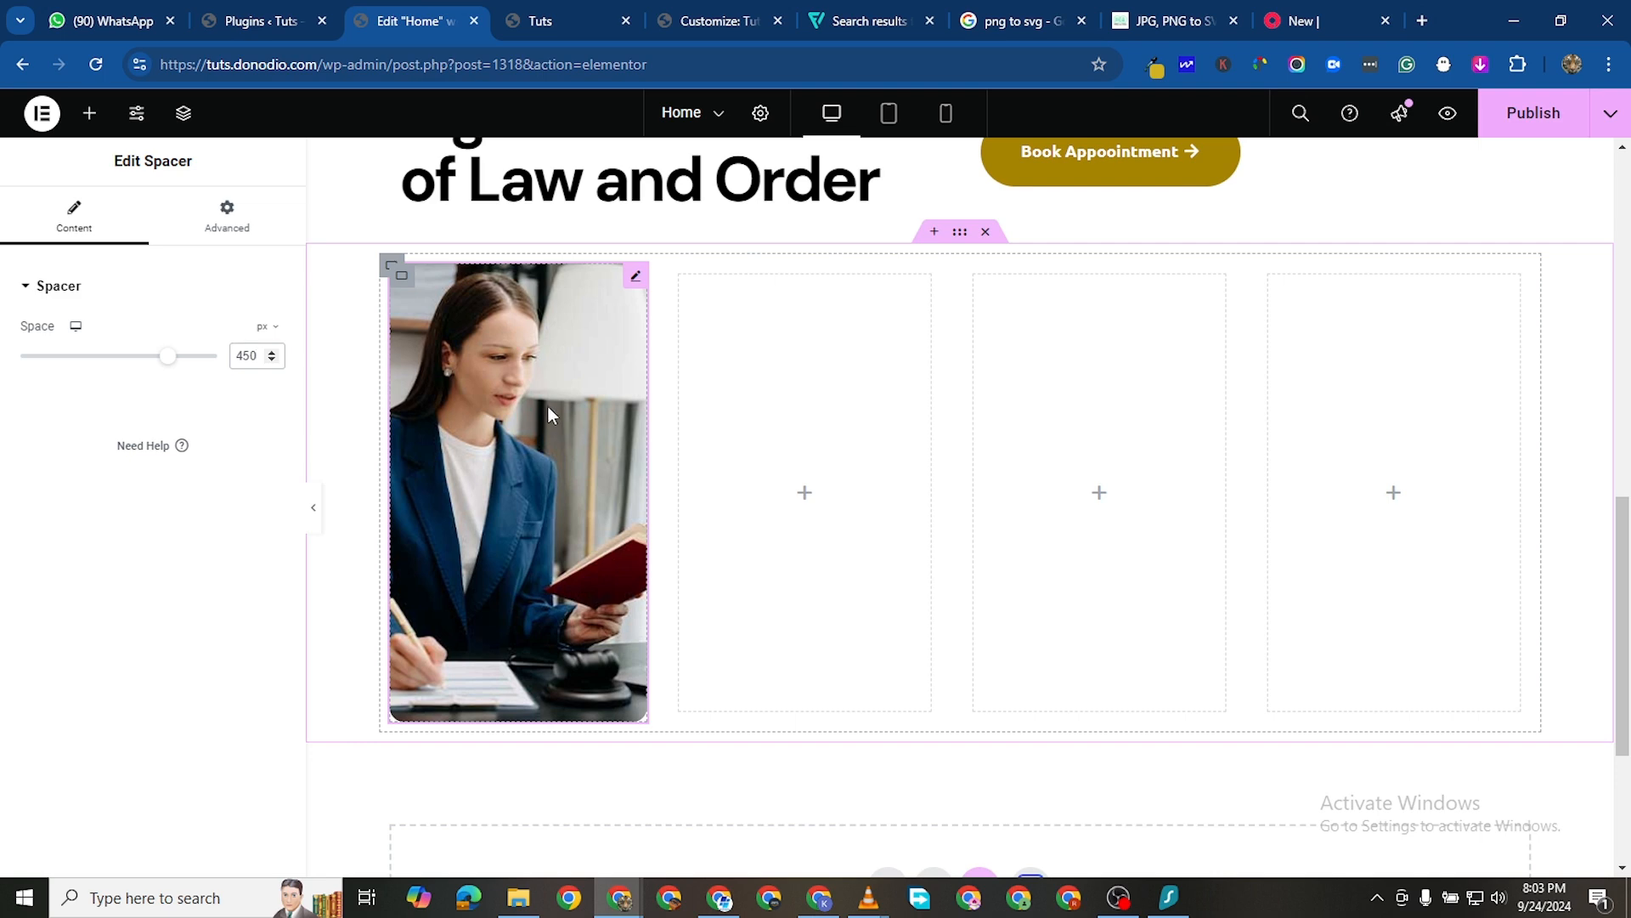
Give the first column's image container a Solid border type, with a 15 px border radius on all corners
left_click(403, 280)
left_click(149, 217)
scroll(172, 576, "down", 5)
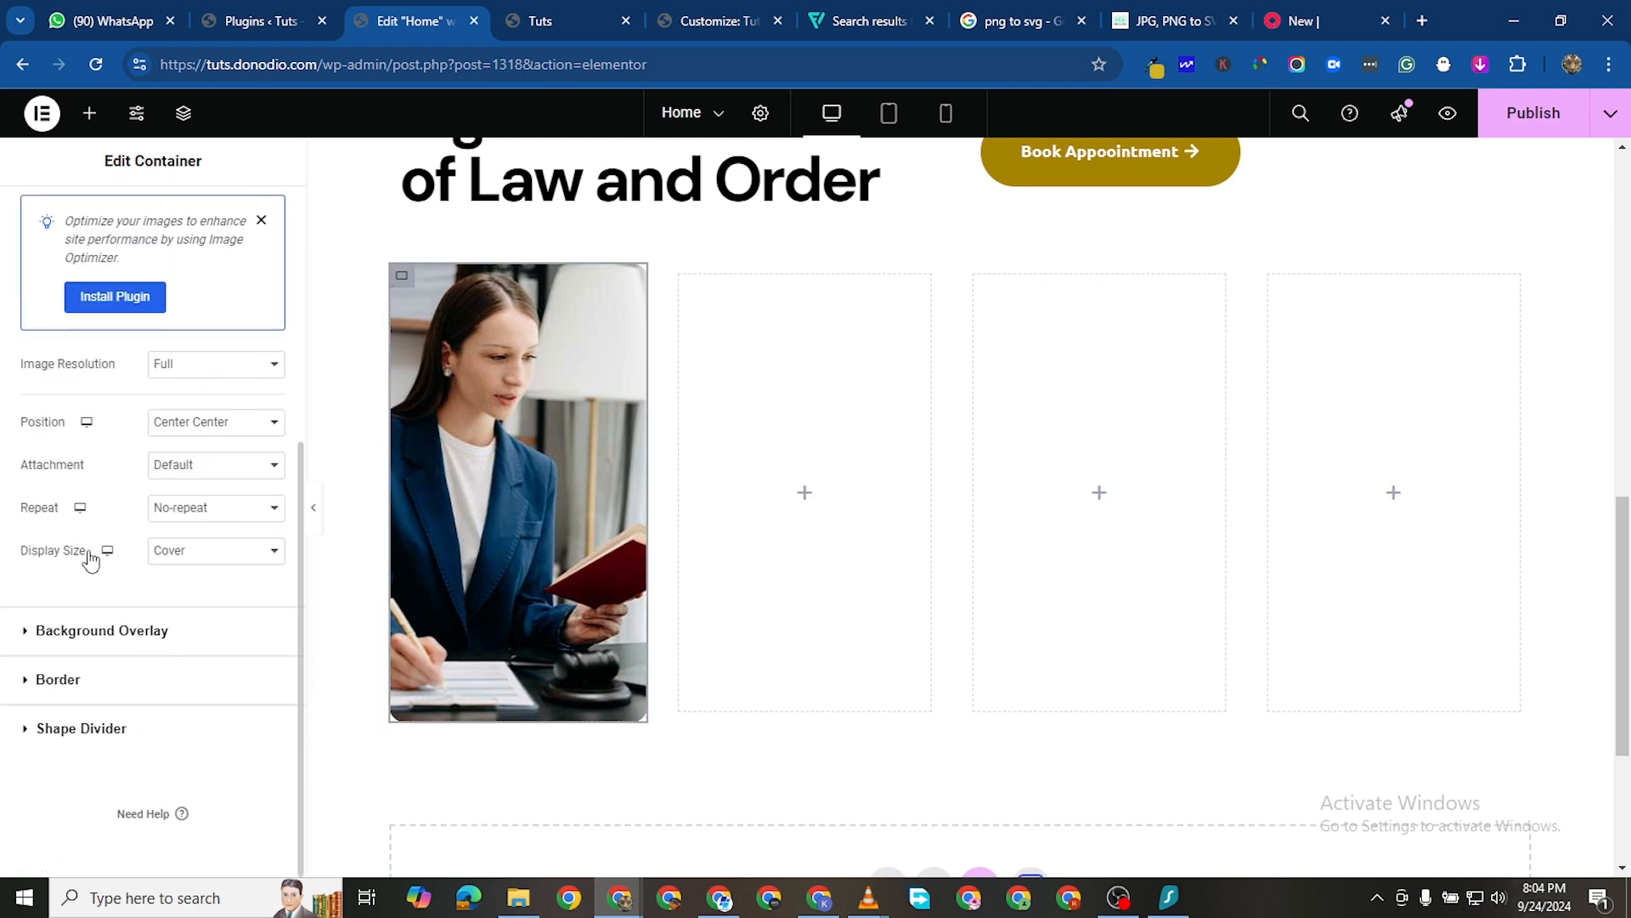
left_click(34, 680)
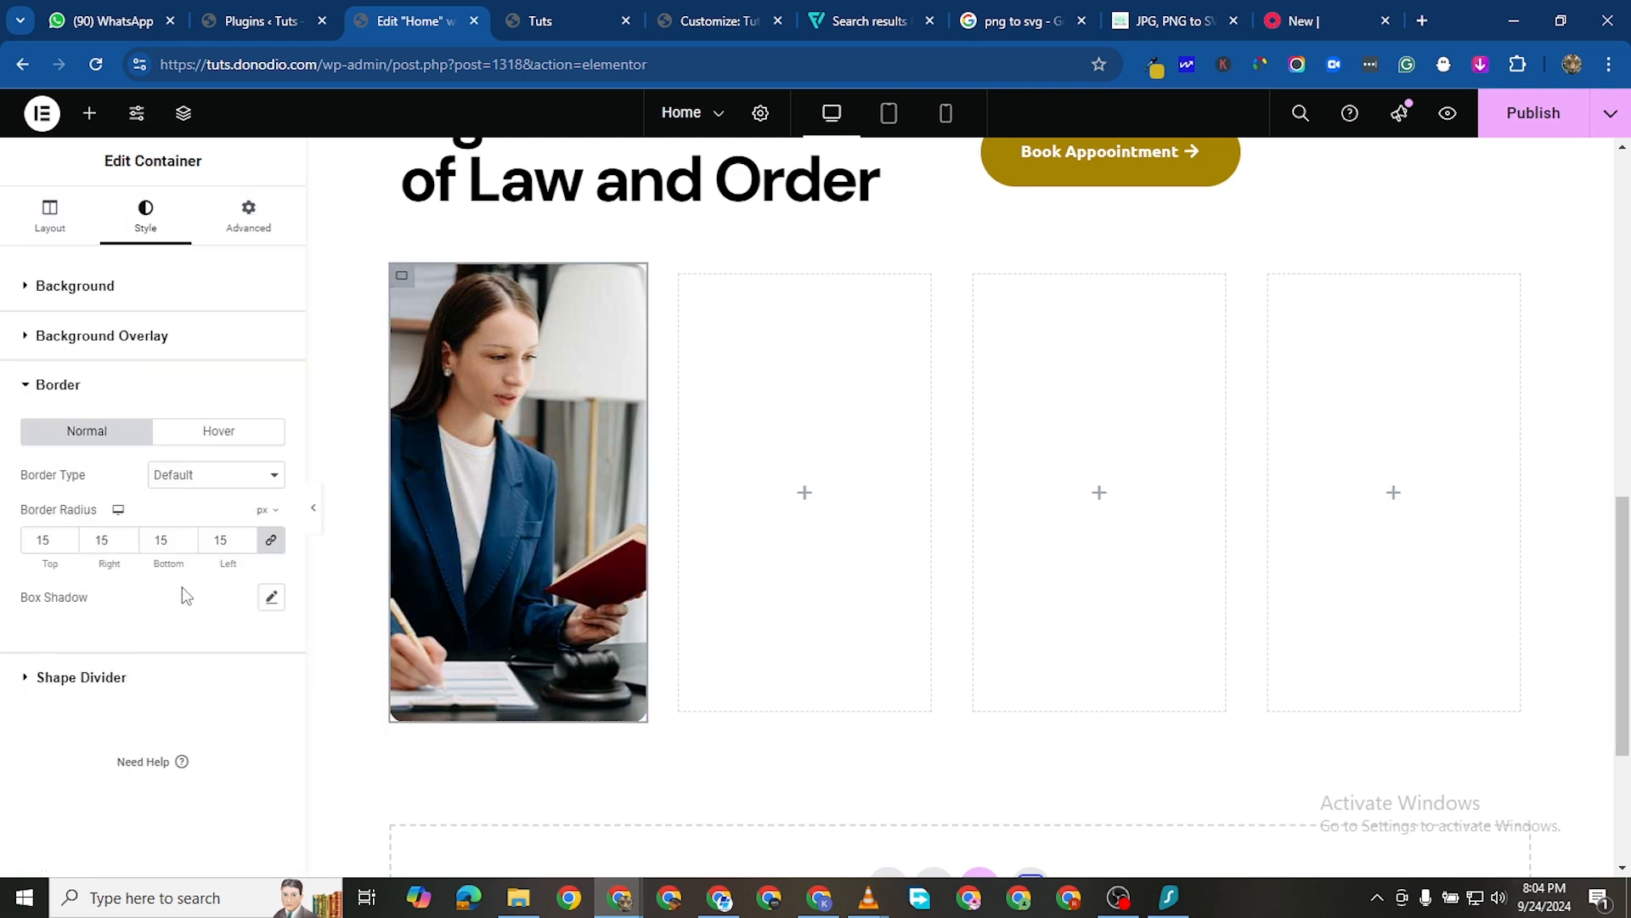
left_click(209, 486)
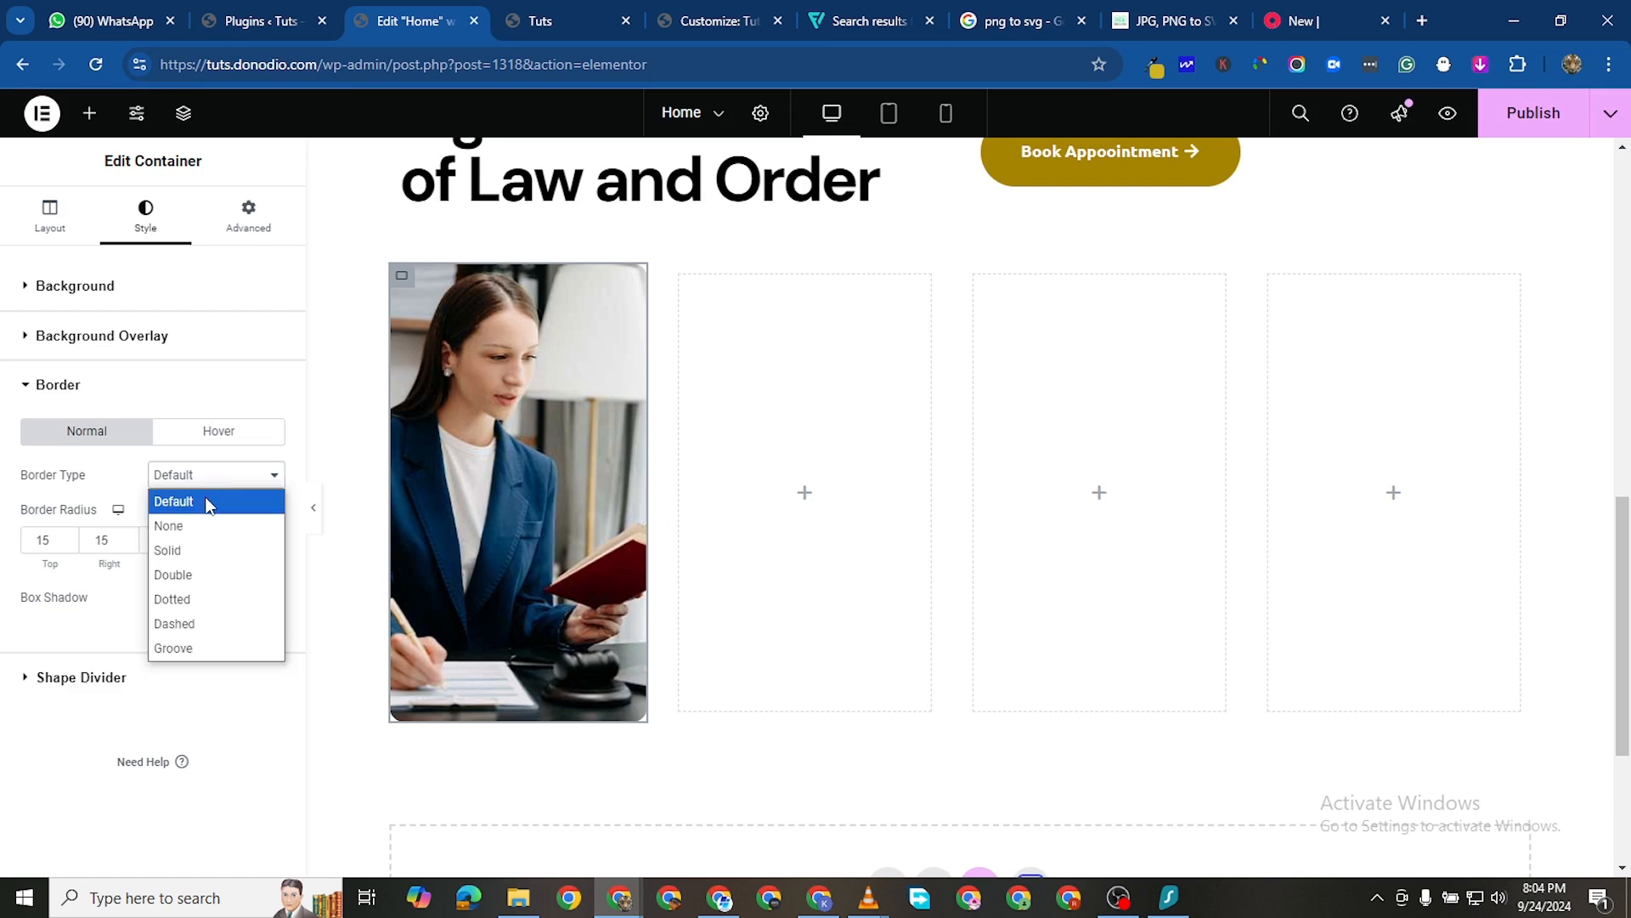
left_click(118, 495)
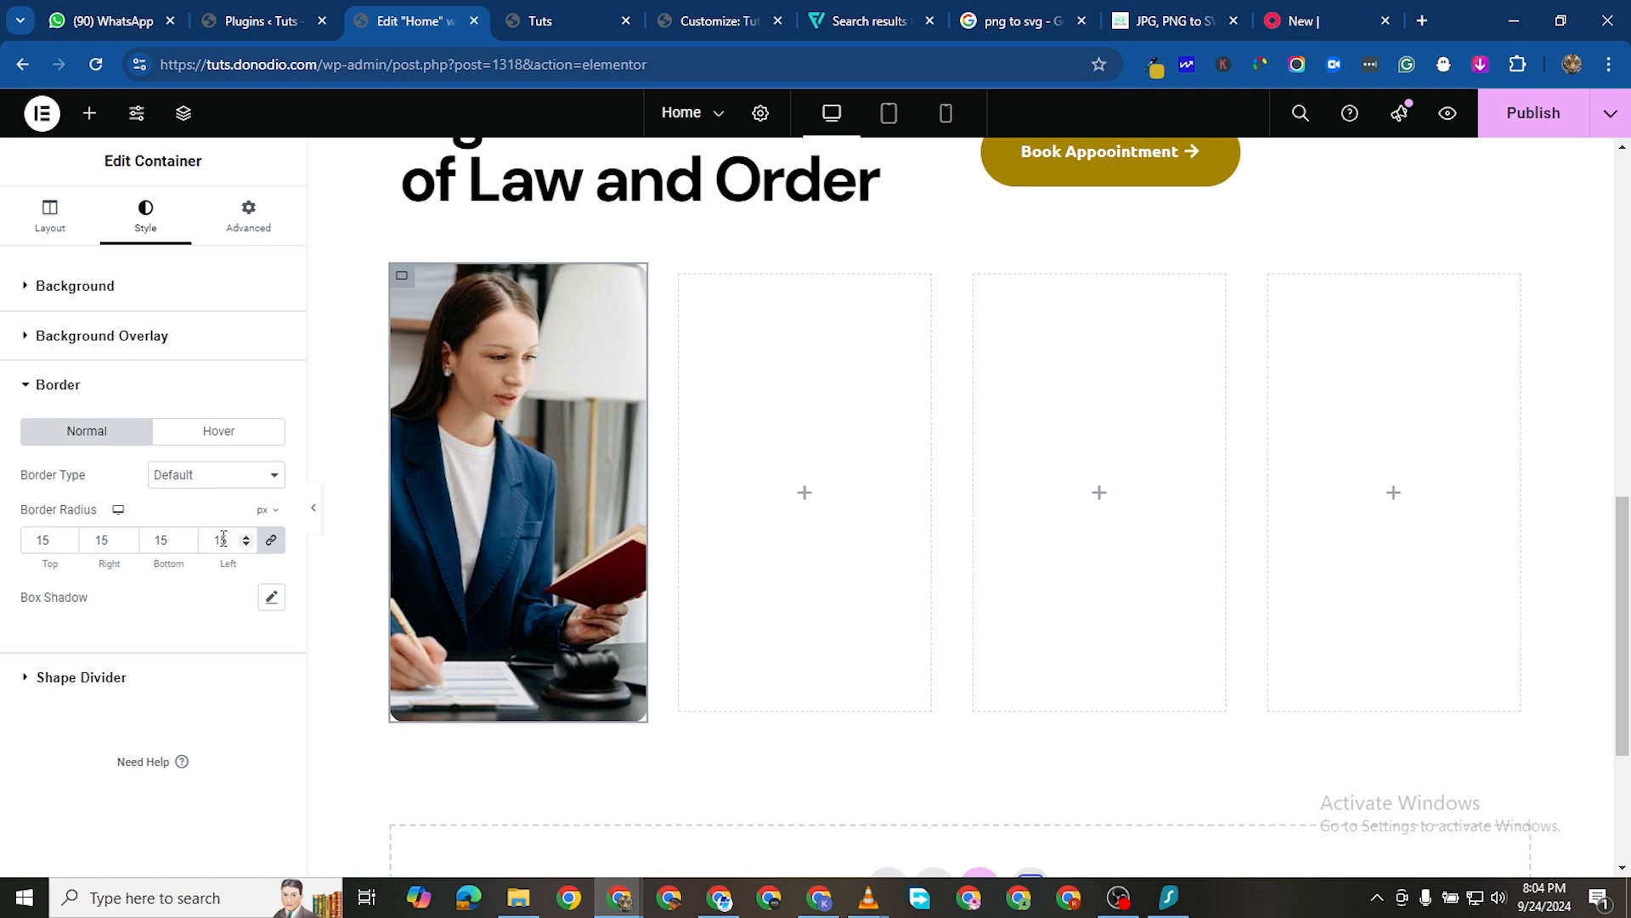
key("BackSpace")
type("15")
left_click(204, 476)
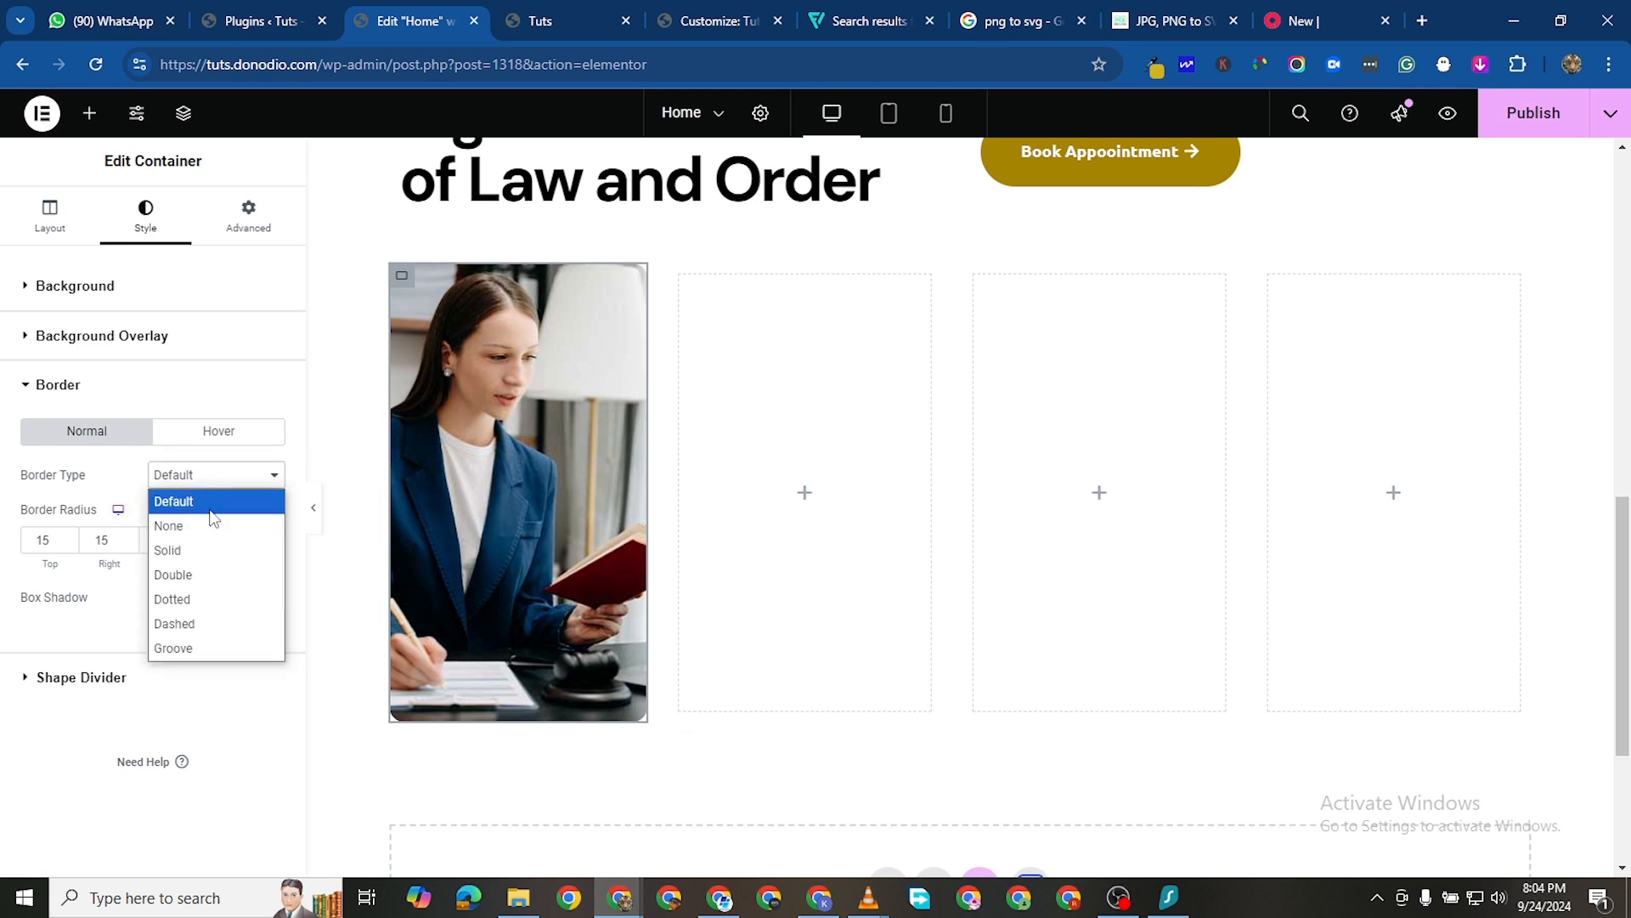
left_click(207, 544)
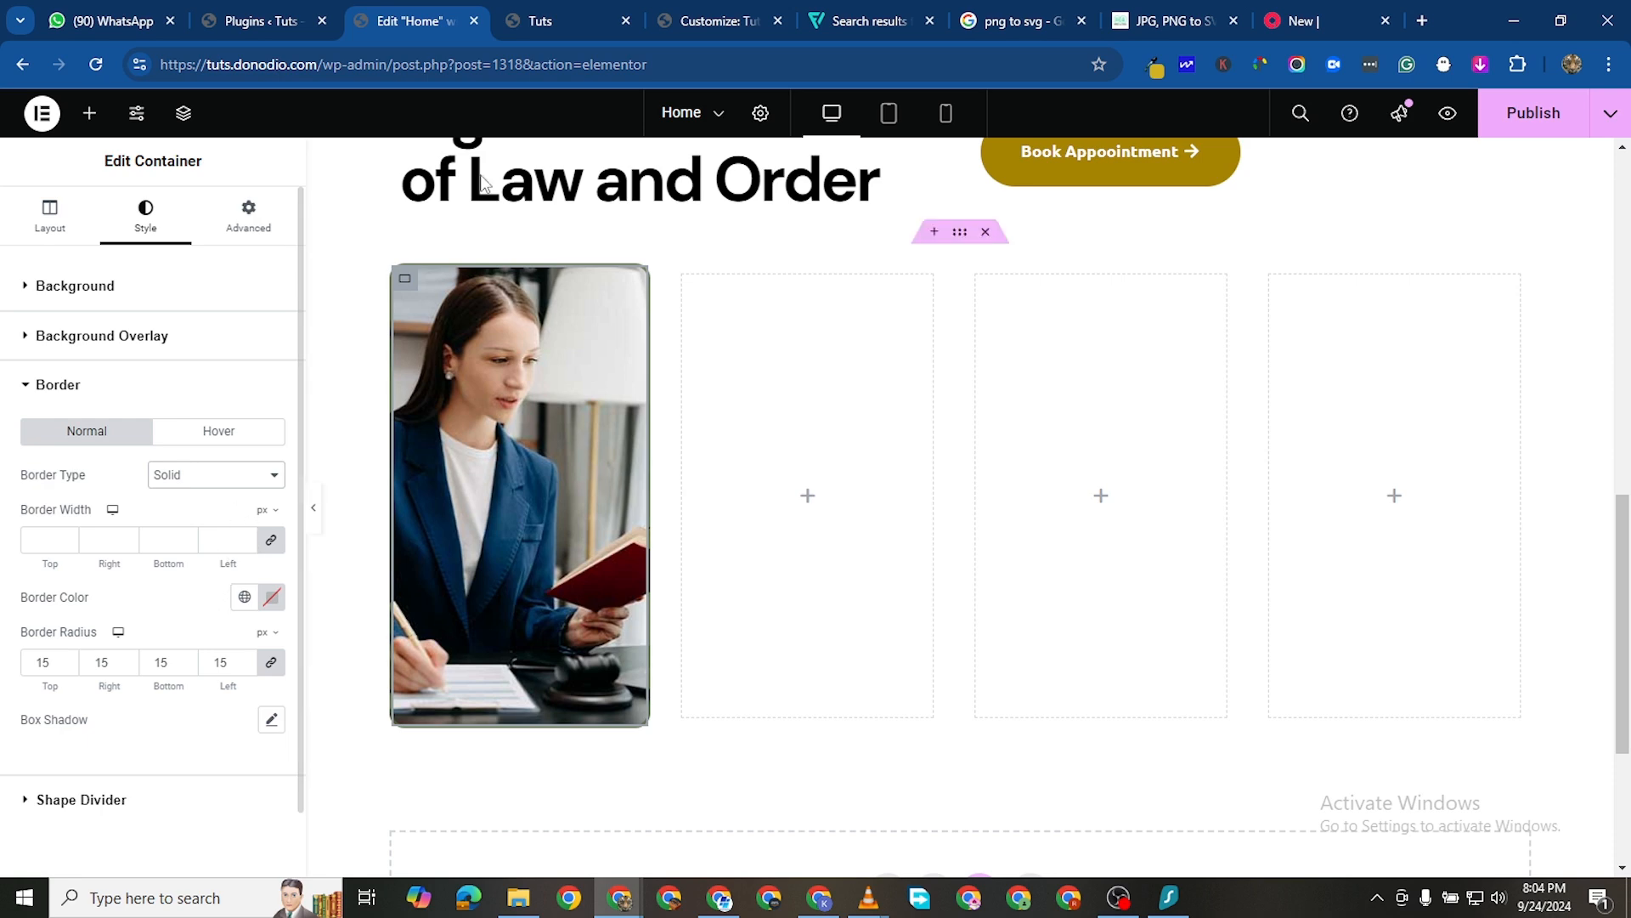
Copy the background color code #A58400 from the button beside the "Defending Your Rights" heading
scroll(1220, 353, "up", 2)
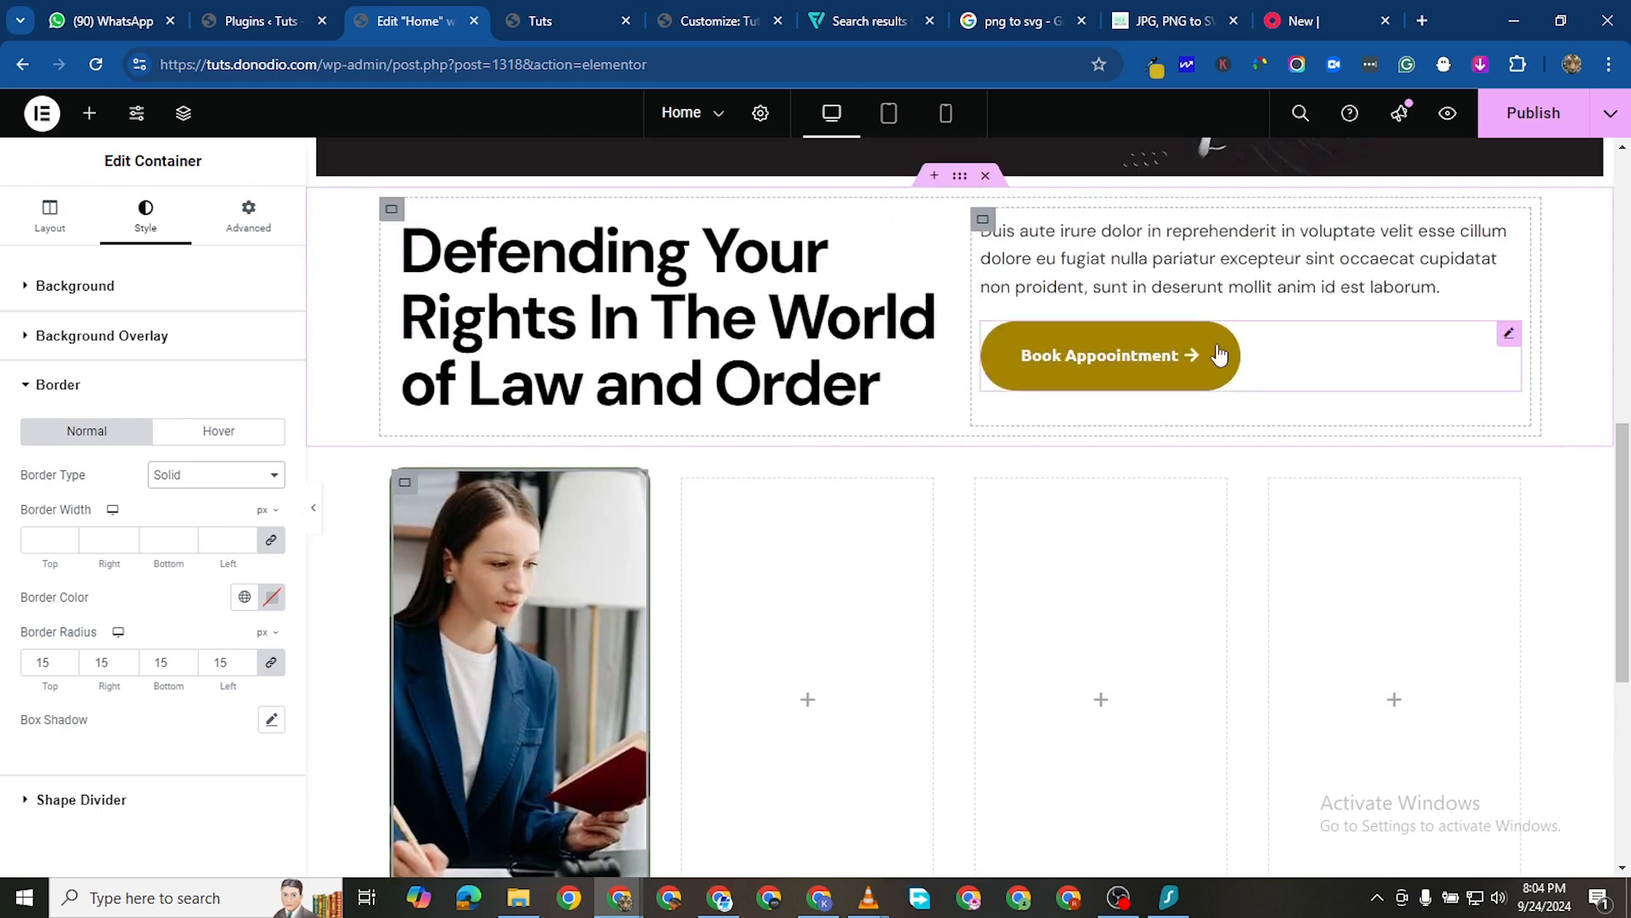
left_click(1511, 336)
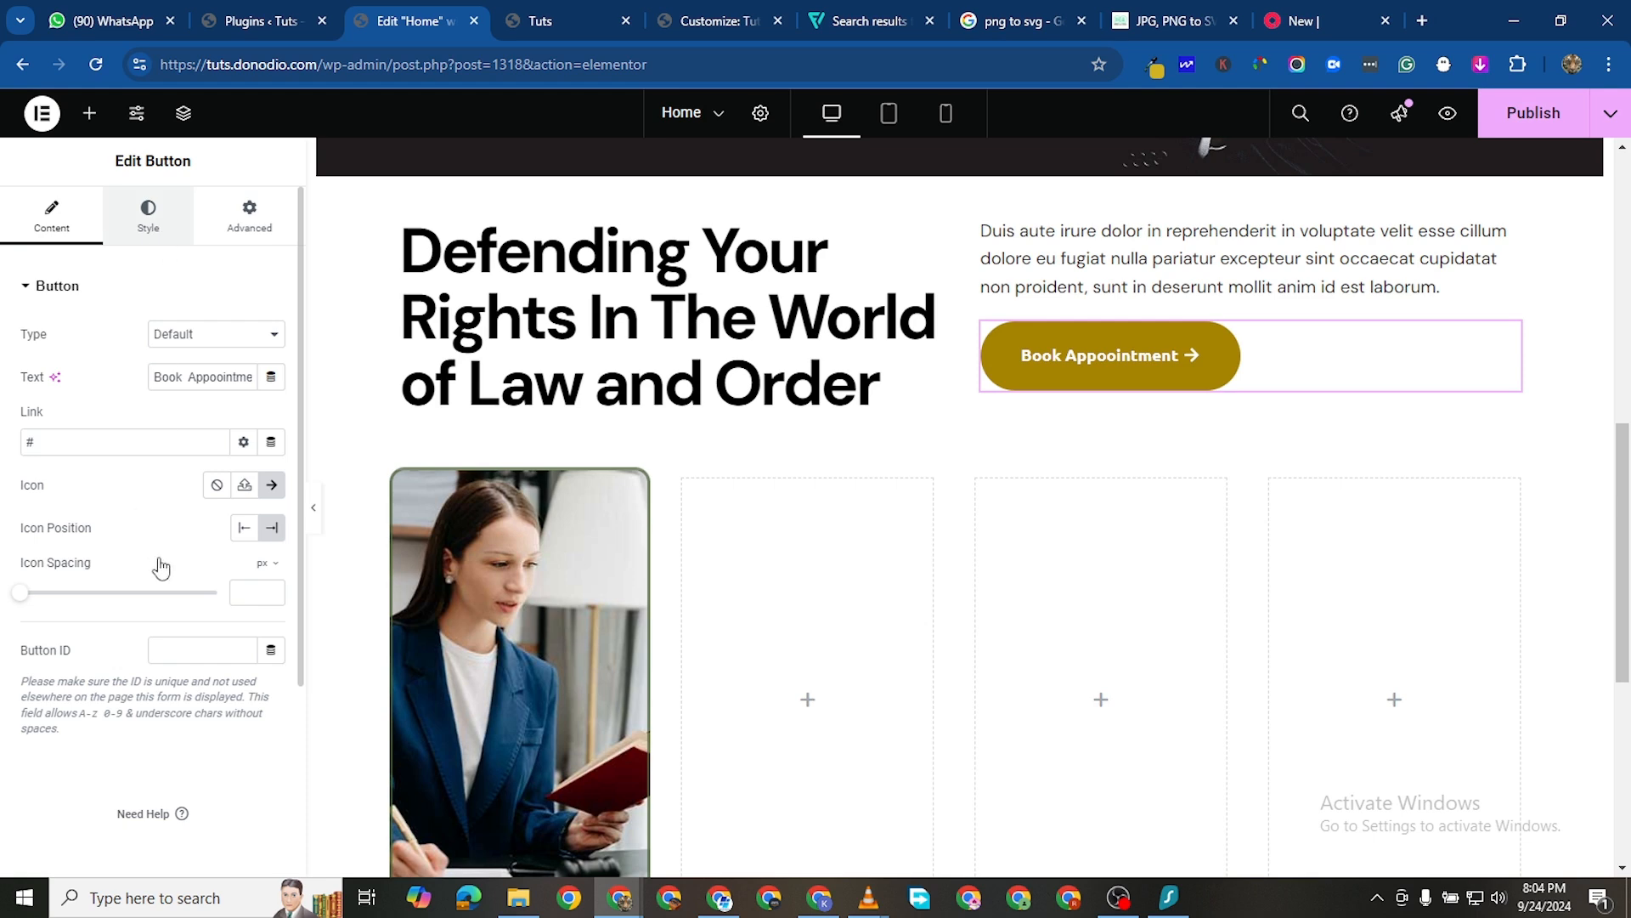
left_click(148, 218)
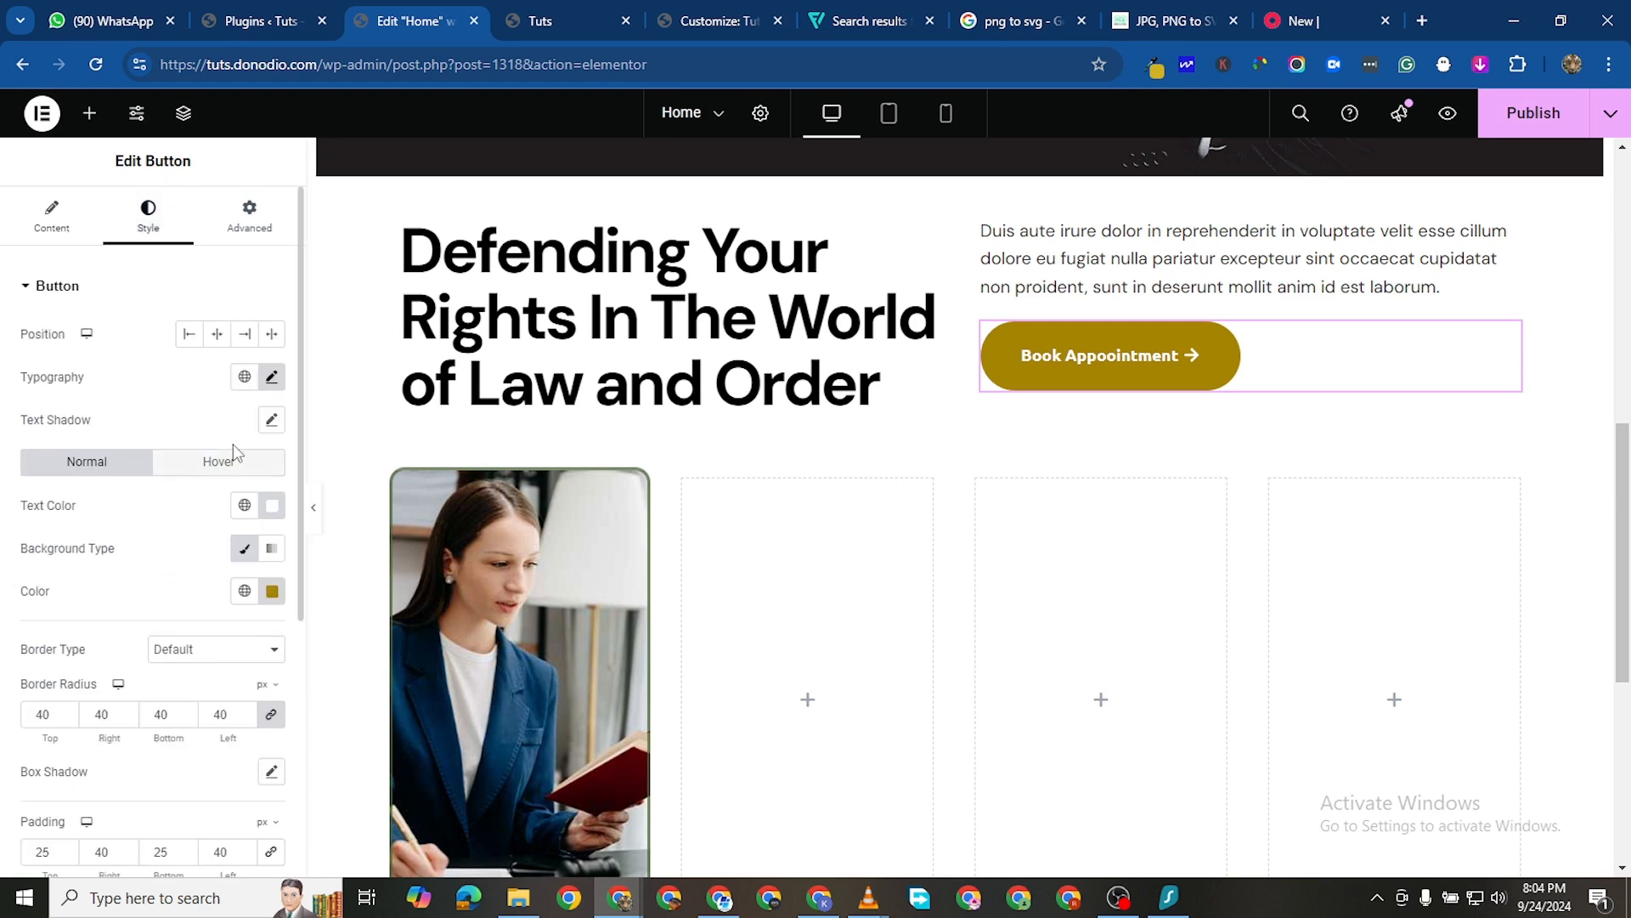
left_click(272, 592)
right_click(182, 542)
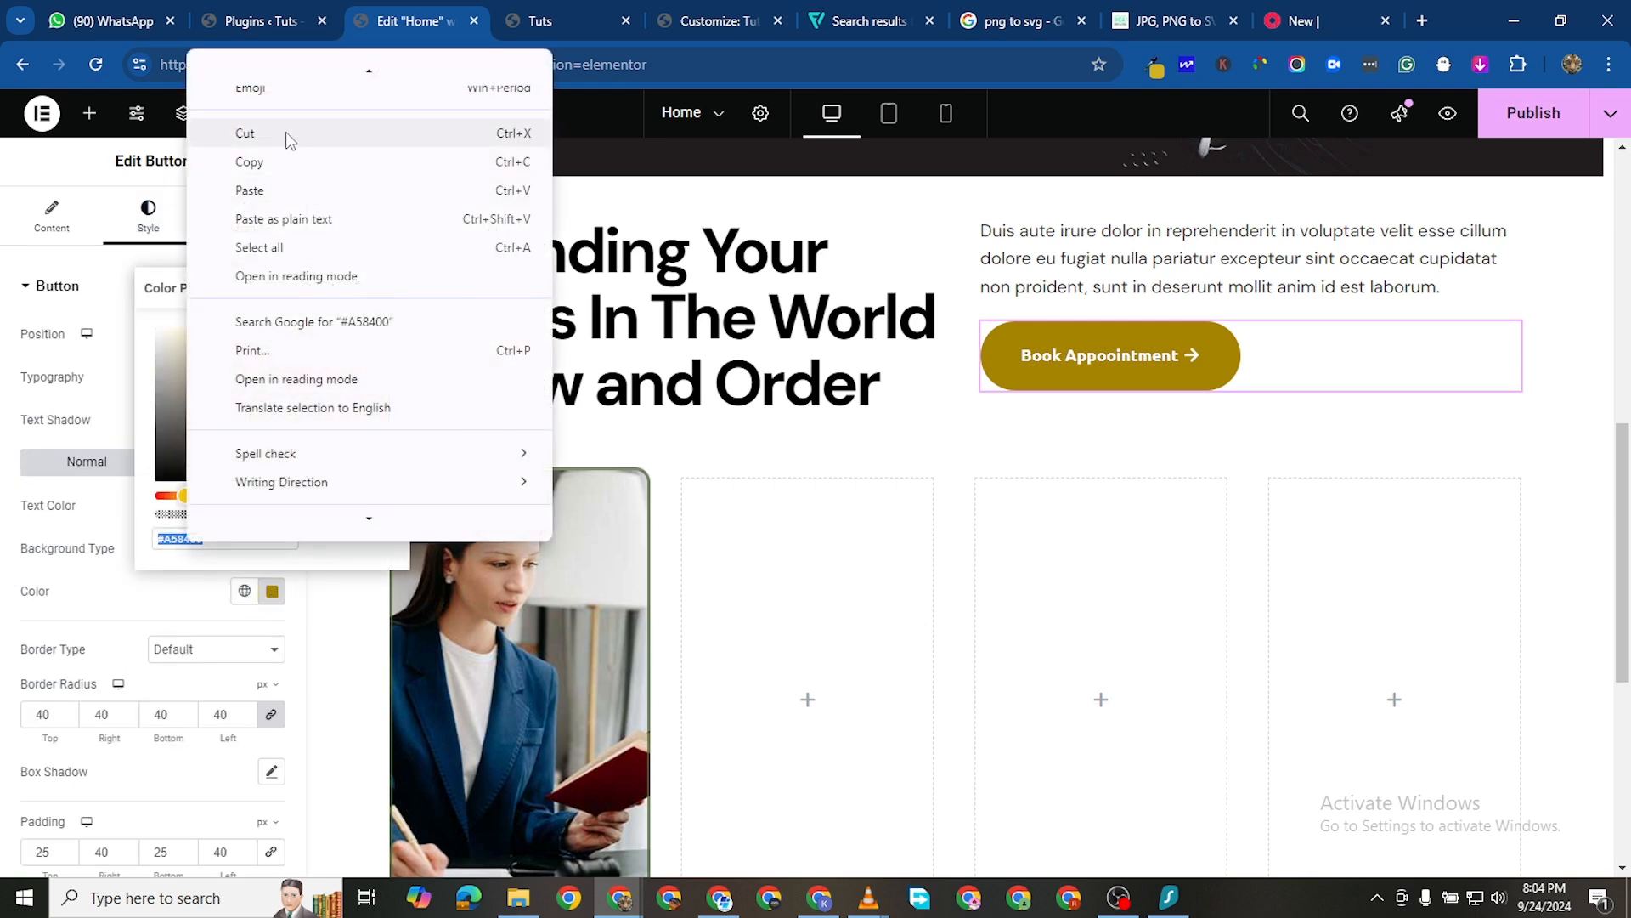
left_click(279, 164)
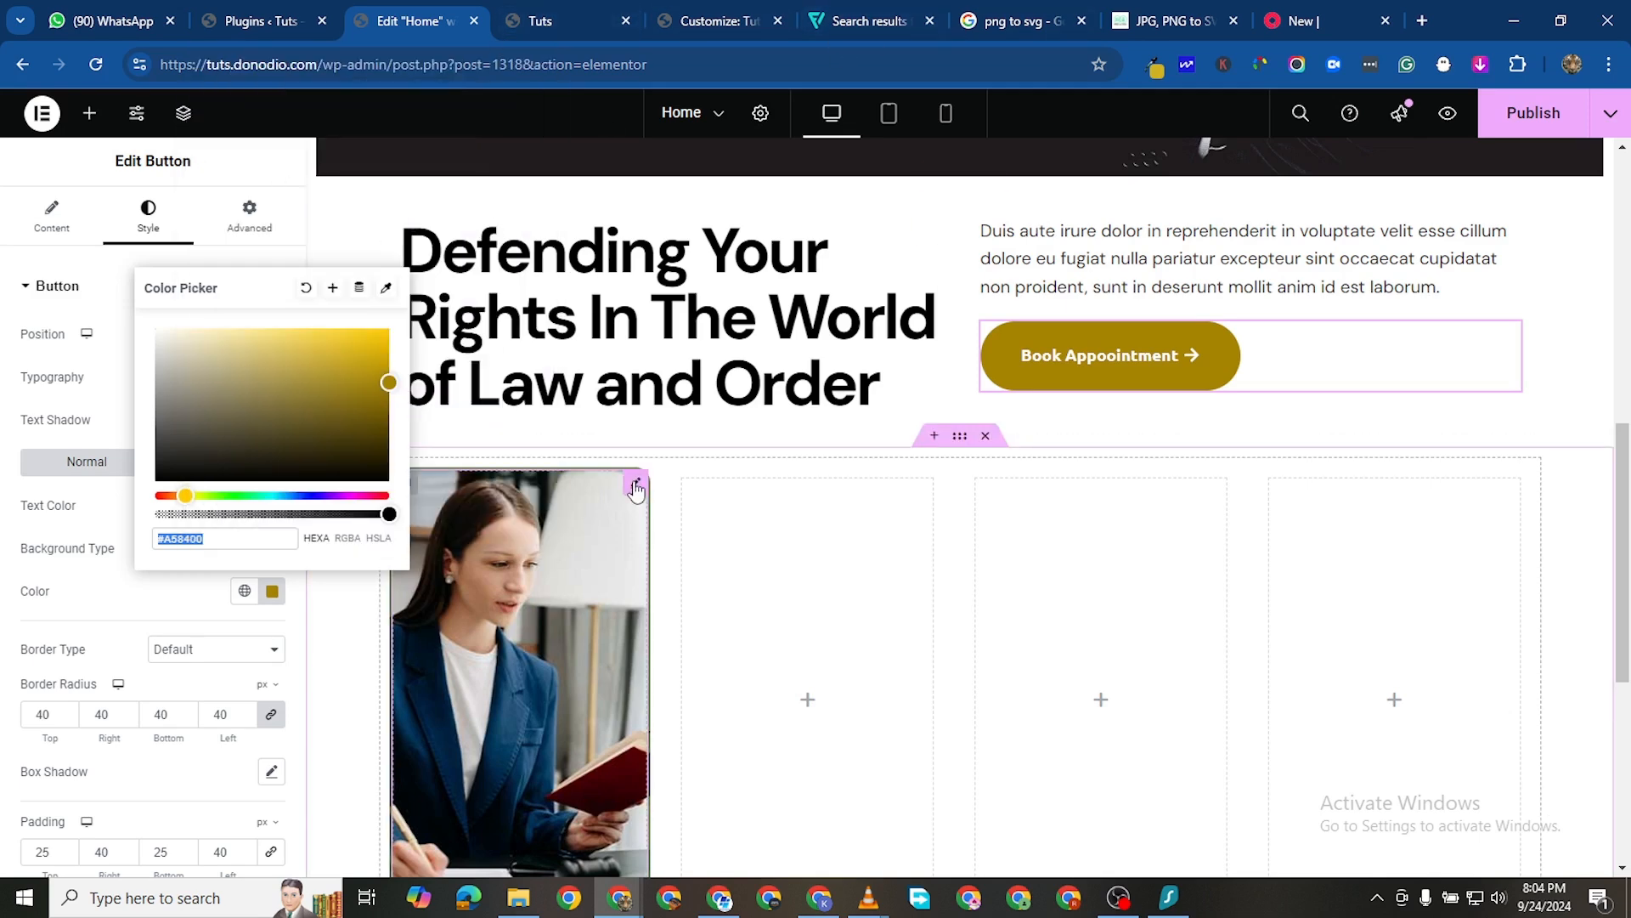
Set the border color of the first column's image container to the copied #A58400
left_click(634, 476)
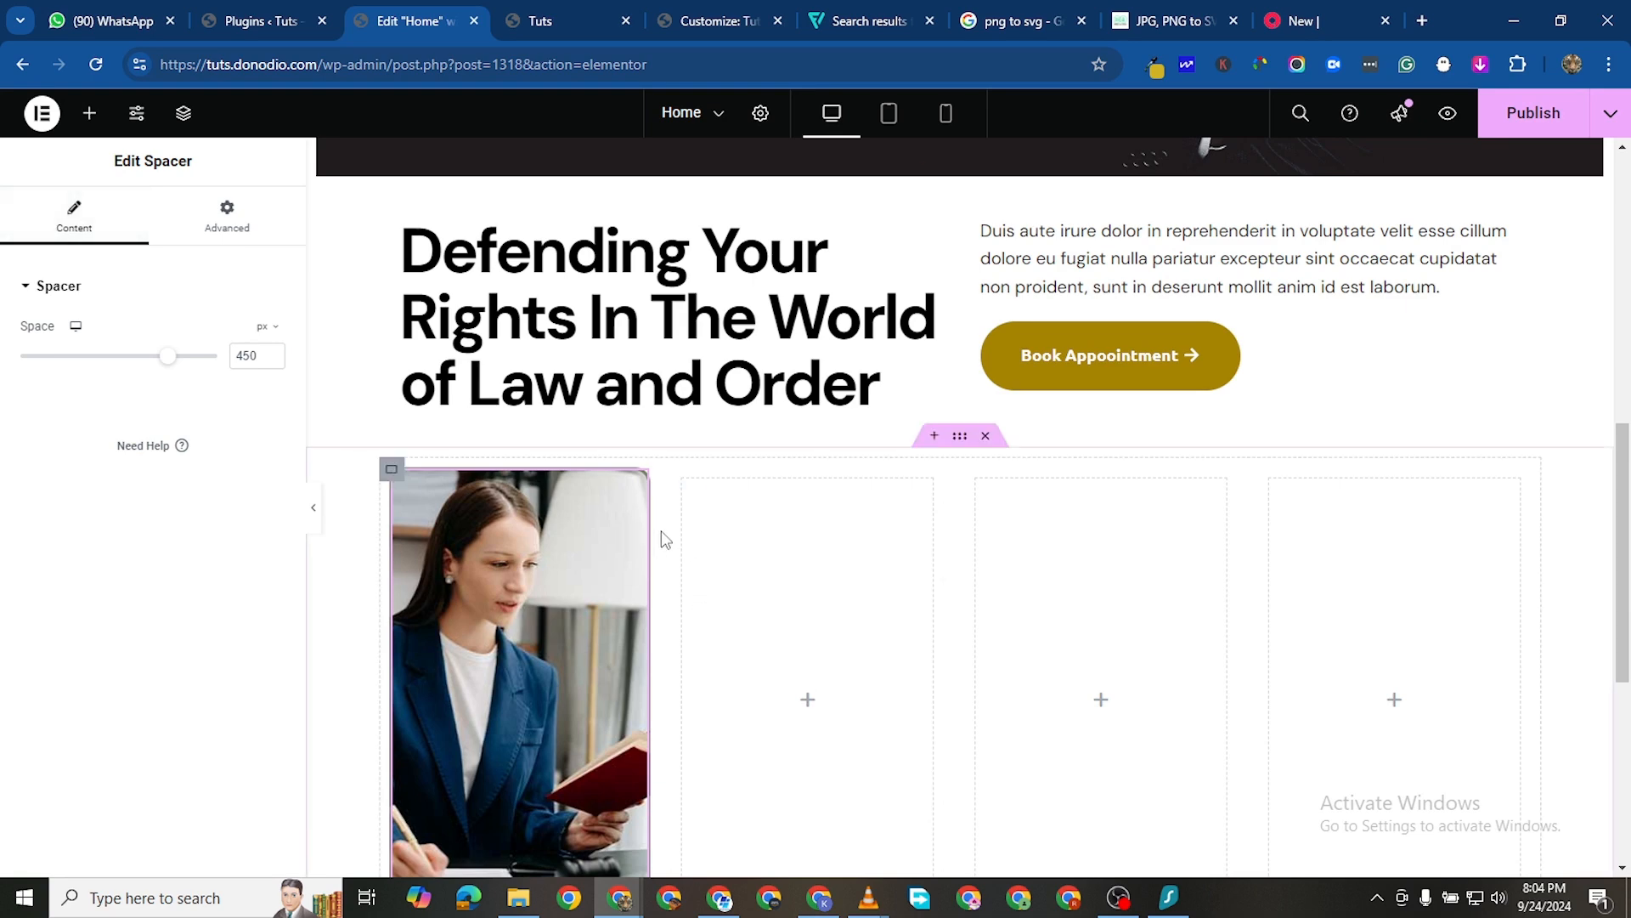
left_click(394, 471)
scroll(182, 637, "down", 5)
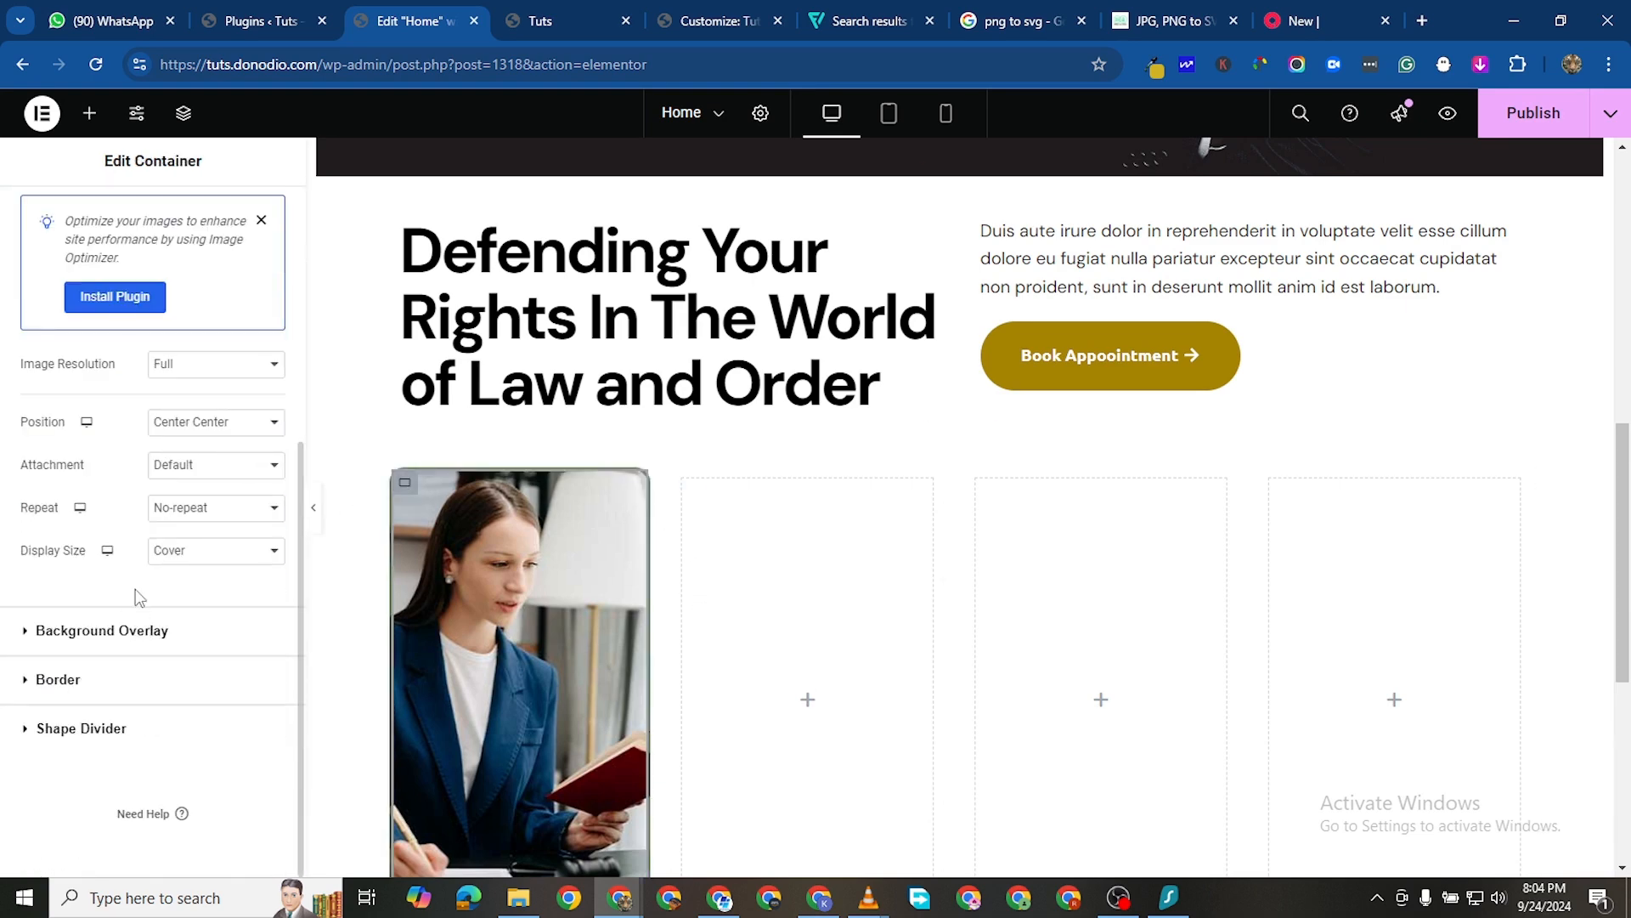
left_click(150, 690)
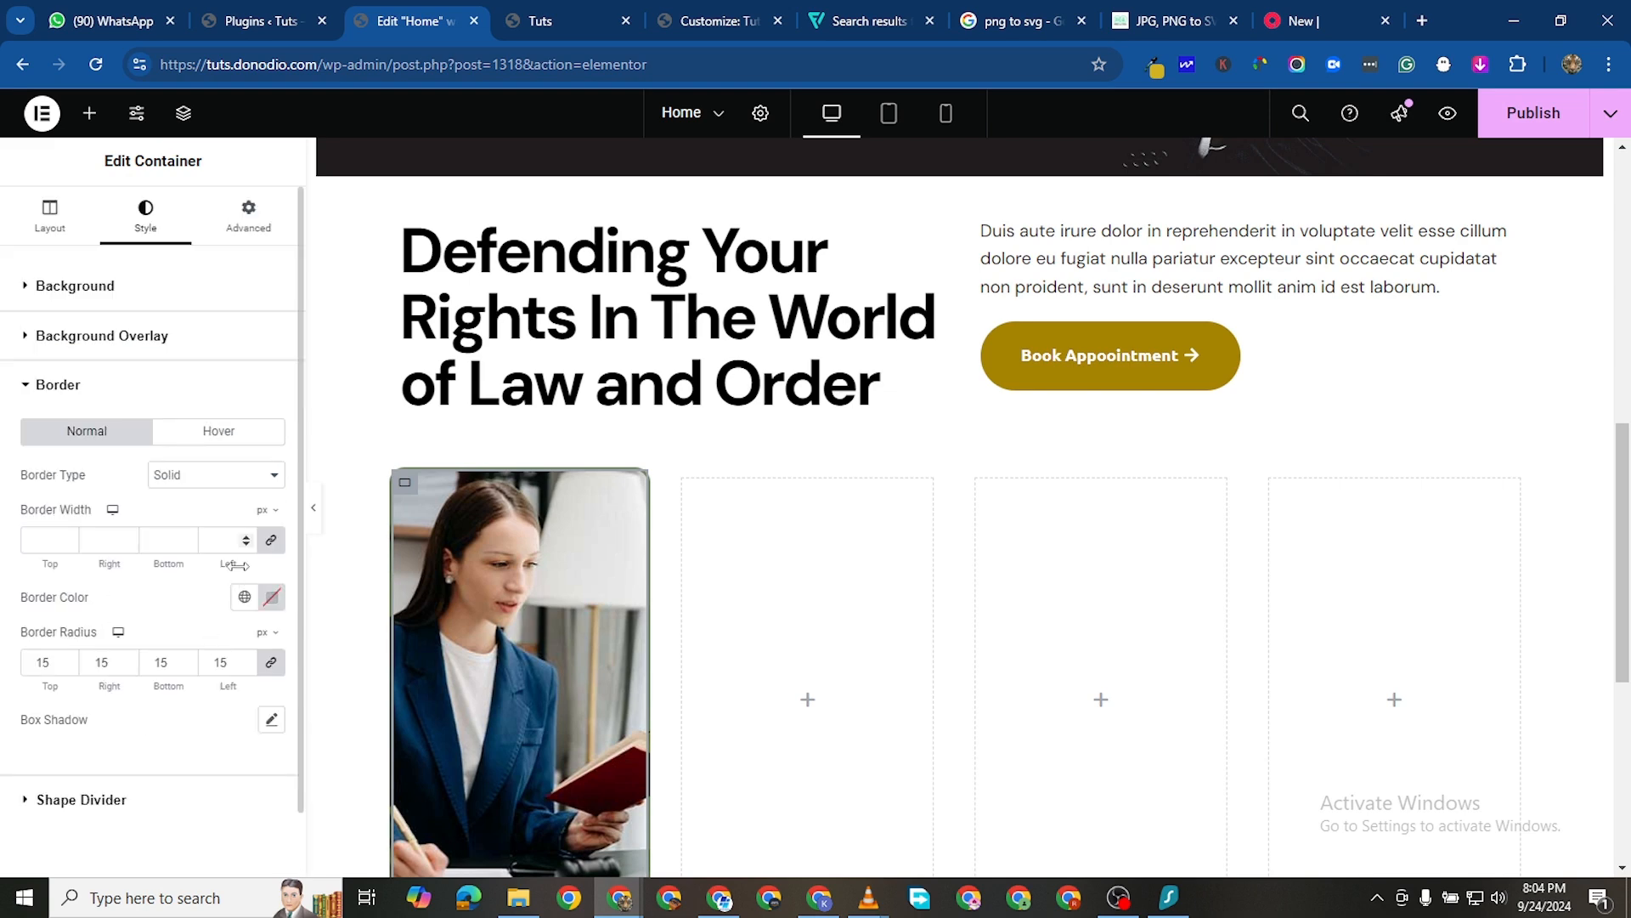
left_click(270, 599)
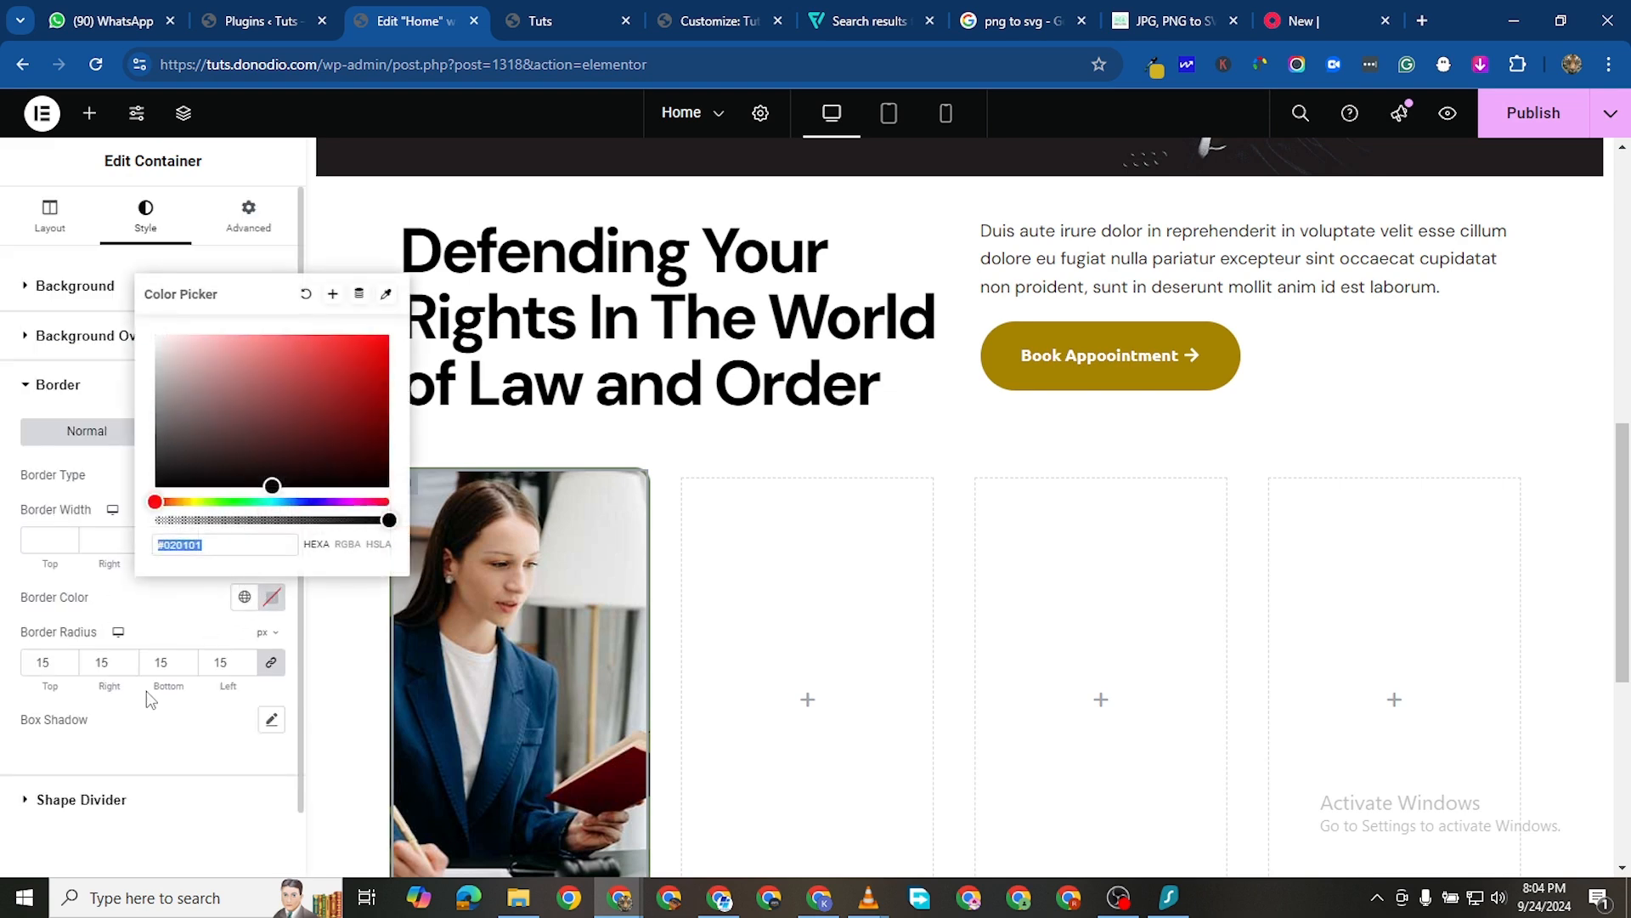
right_click(175, 546)
left_click(263, 192)
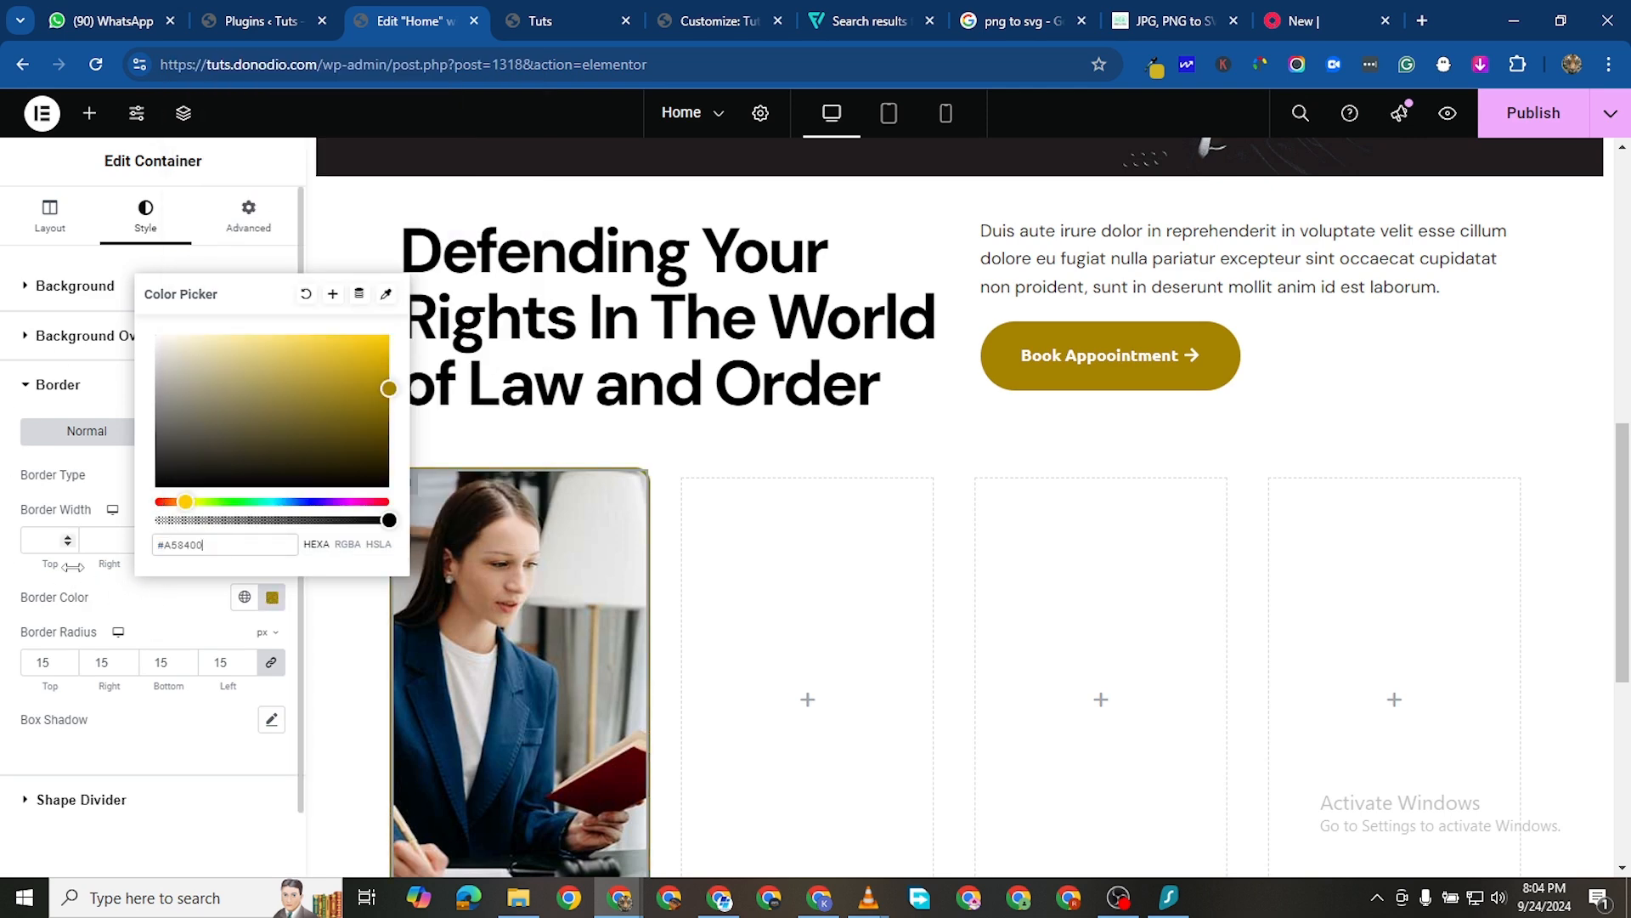
Try a 10 px border width on the first column's image container, and reduce it to 8 px on all sides
left_click(57, 532)
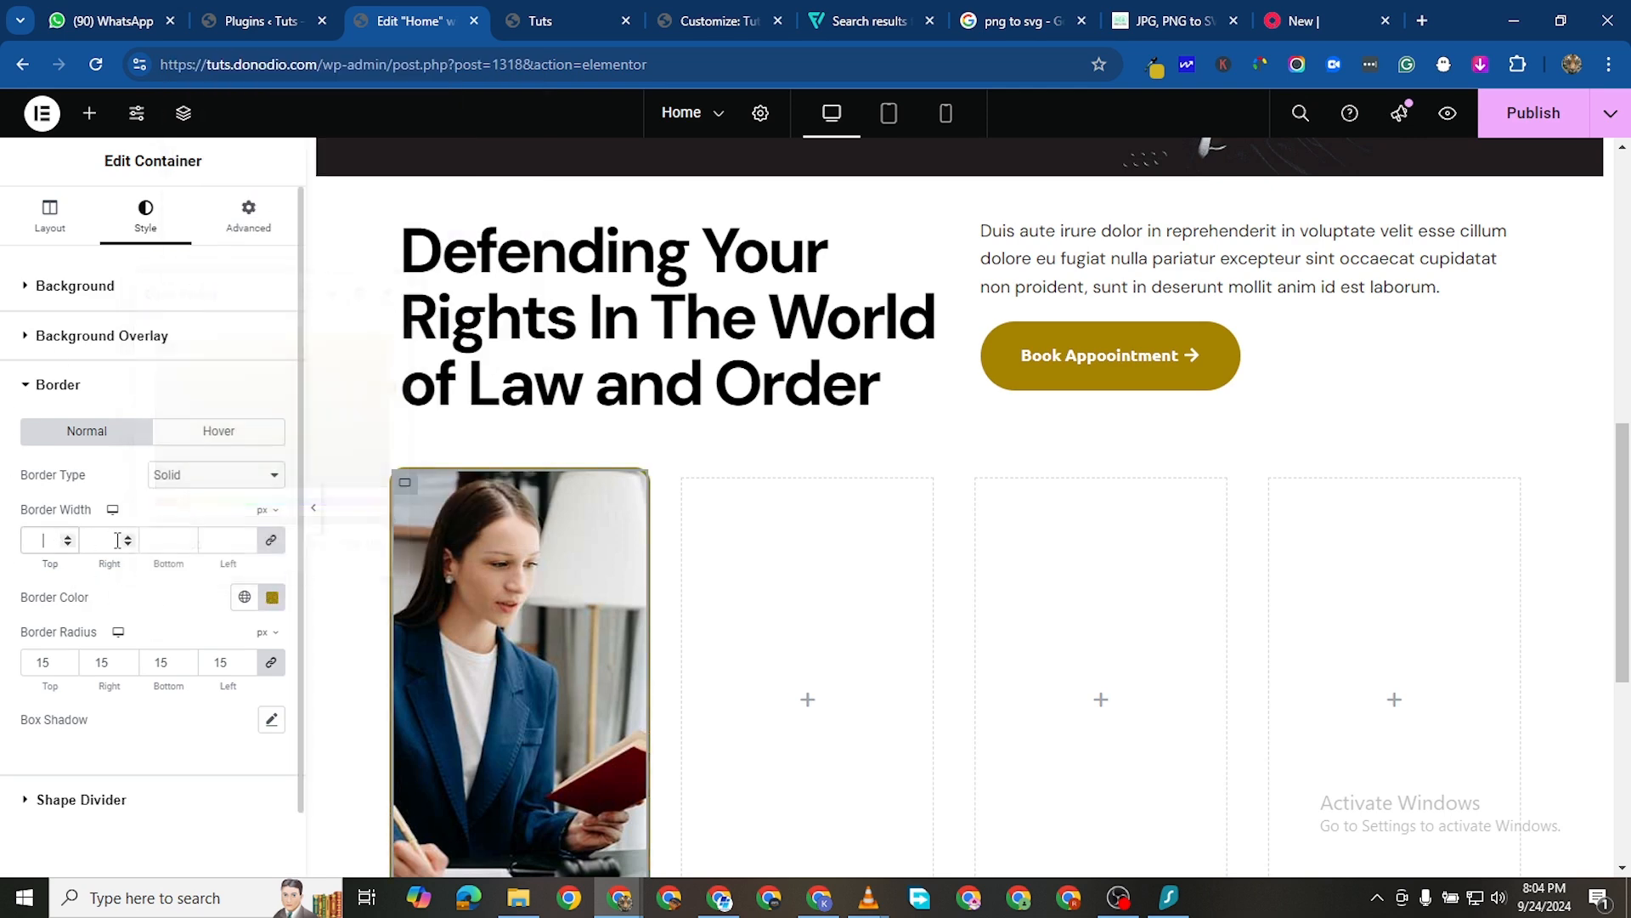
left_click(222, 539)
type("10")
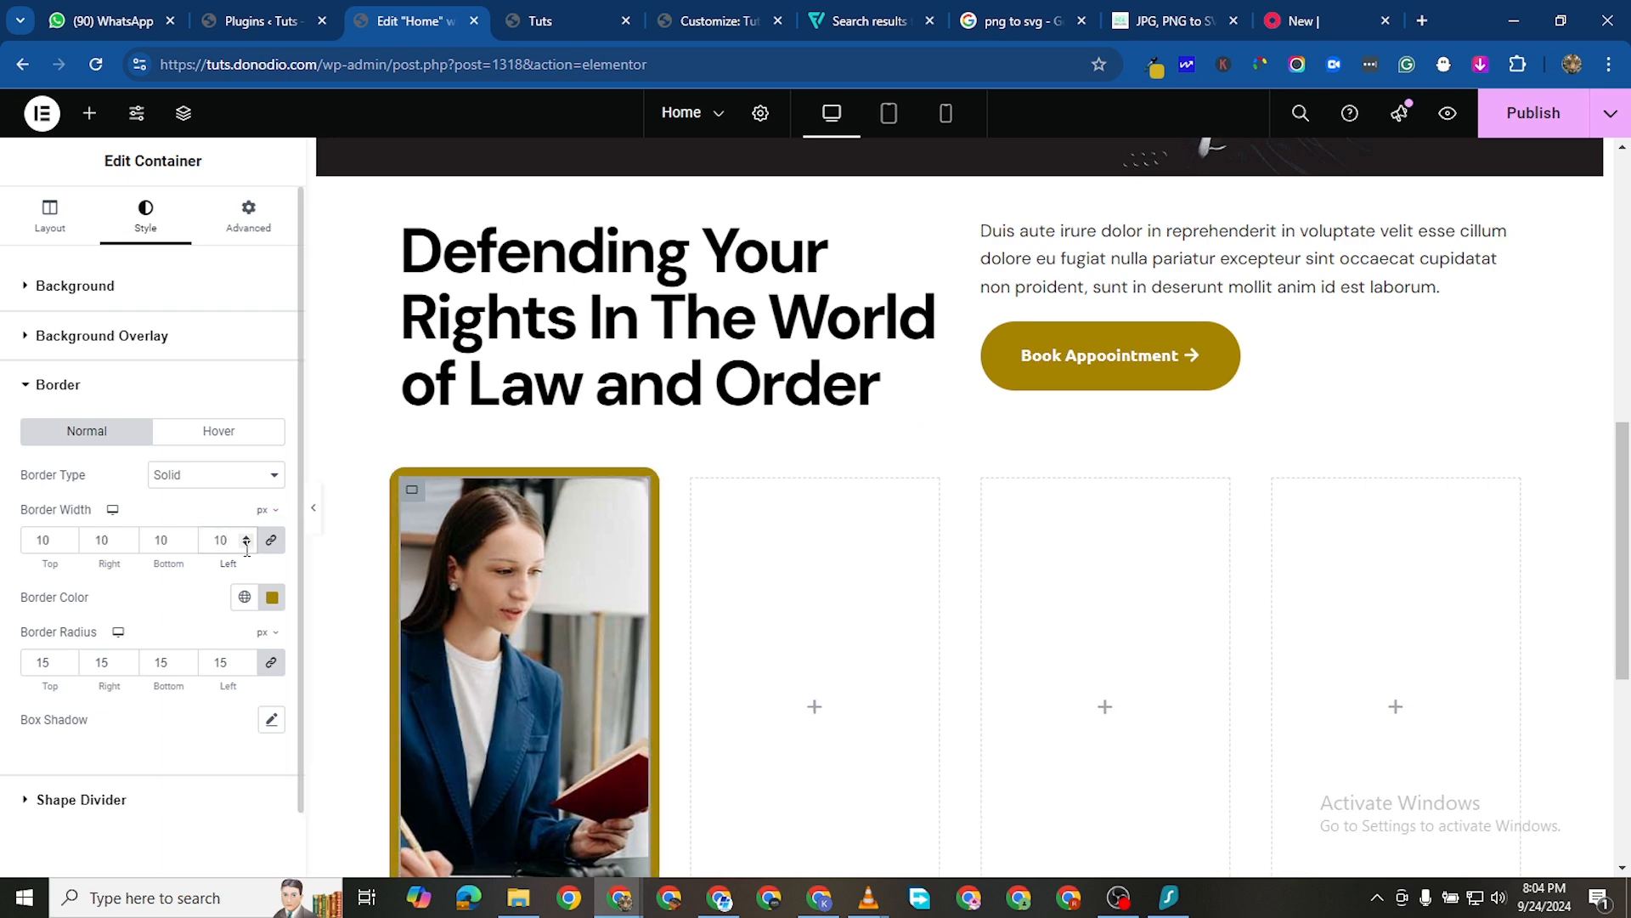
left_click(246, 544)
left_click(246, 545)
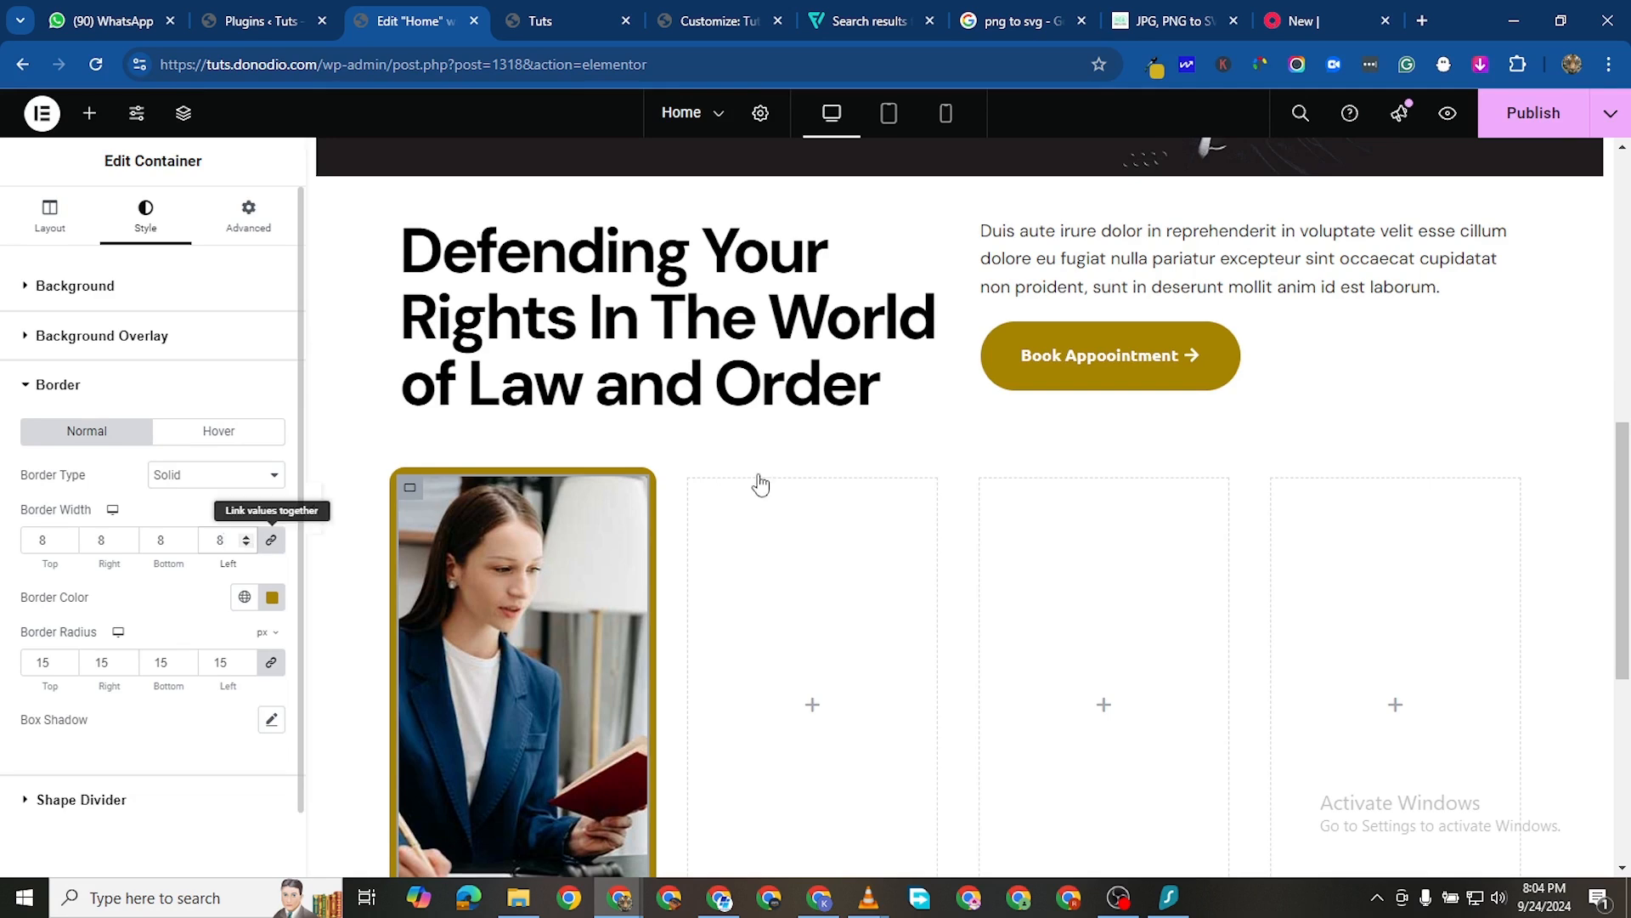
Set the border color of the first column's image container to white, #FFFFFF
scroll(784, 532, "down", 1)
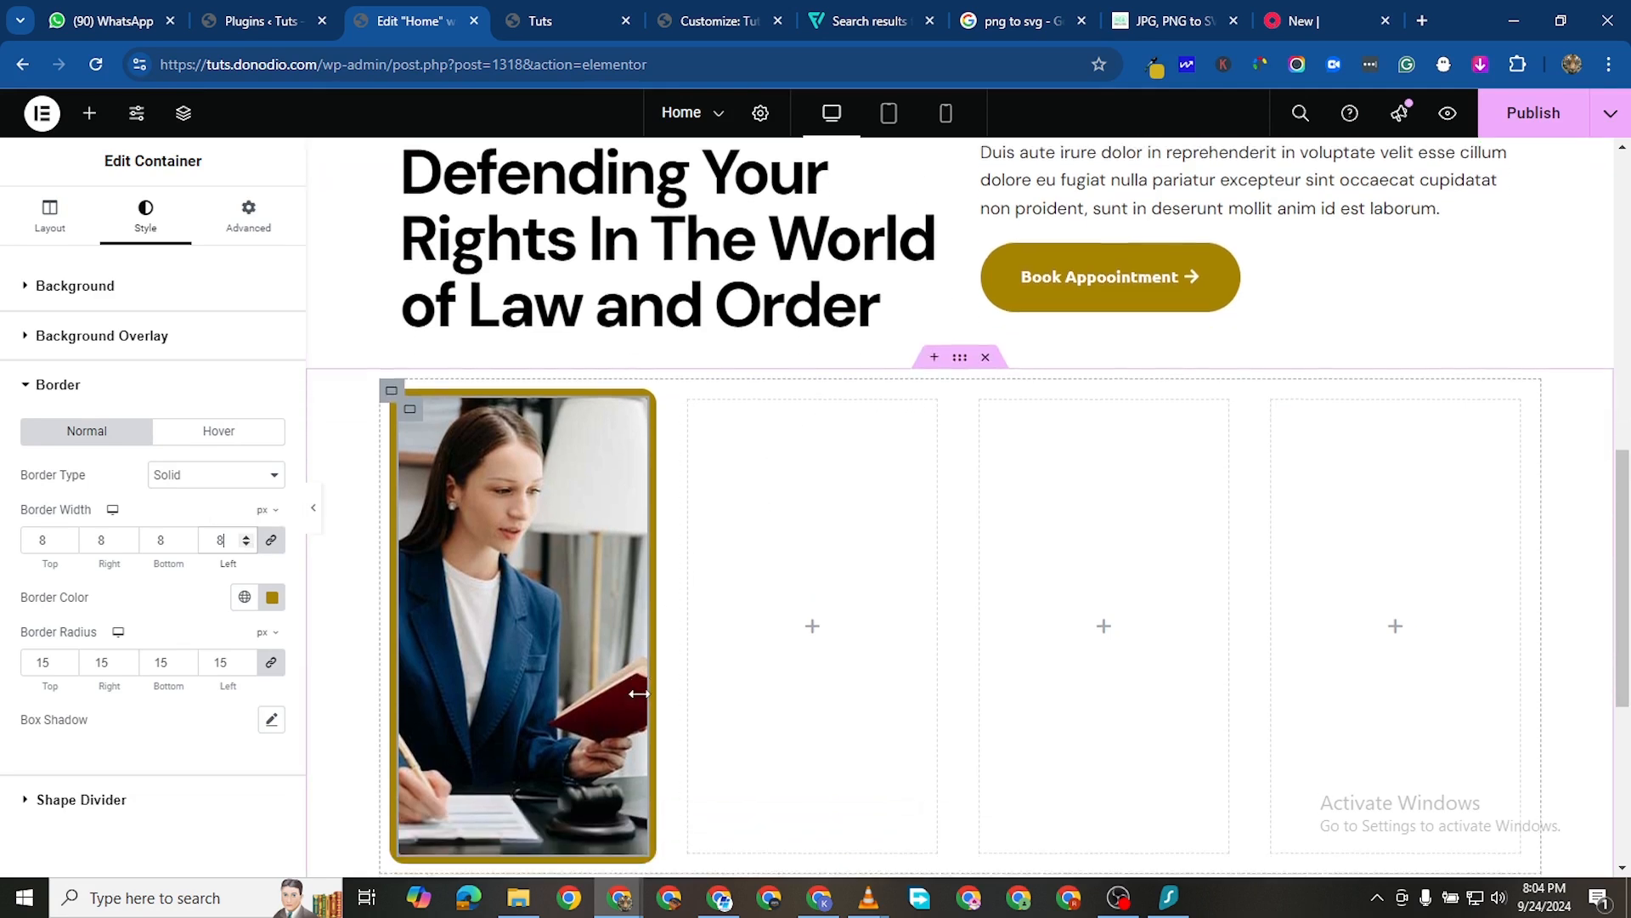
left_click(272, 598)
left_click_drag(153, 347, 152, 333)
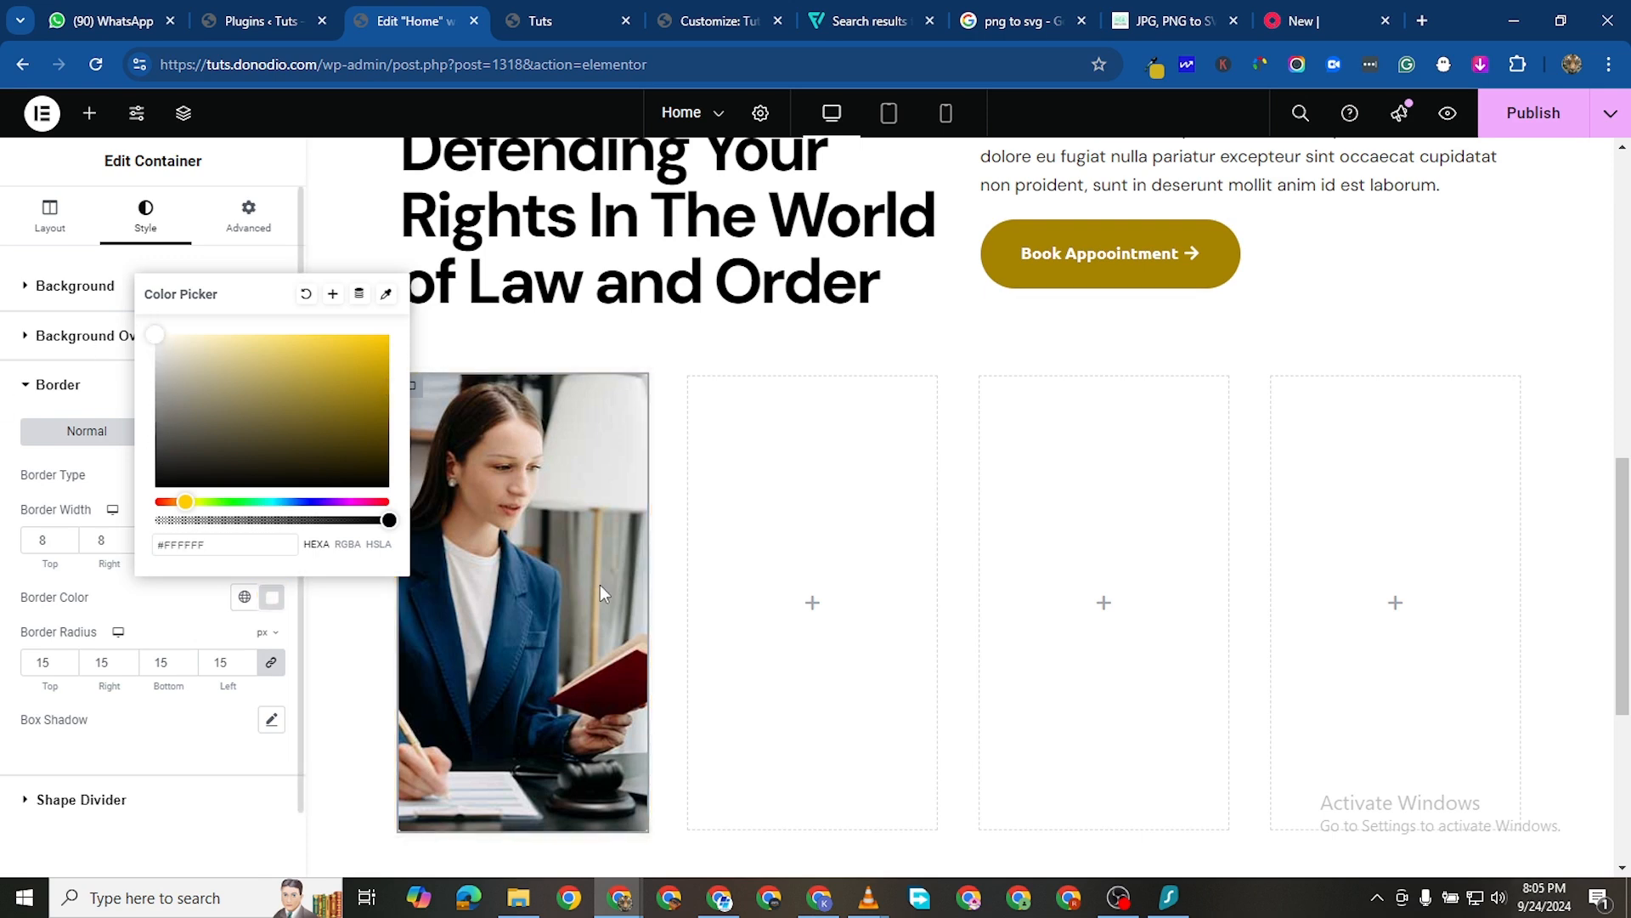
left_click(758, 495)
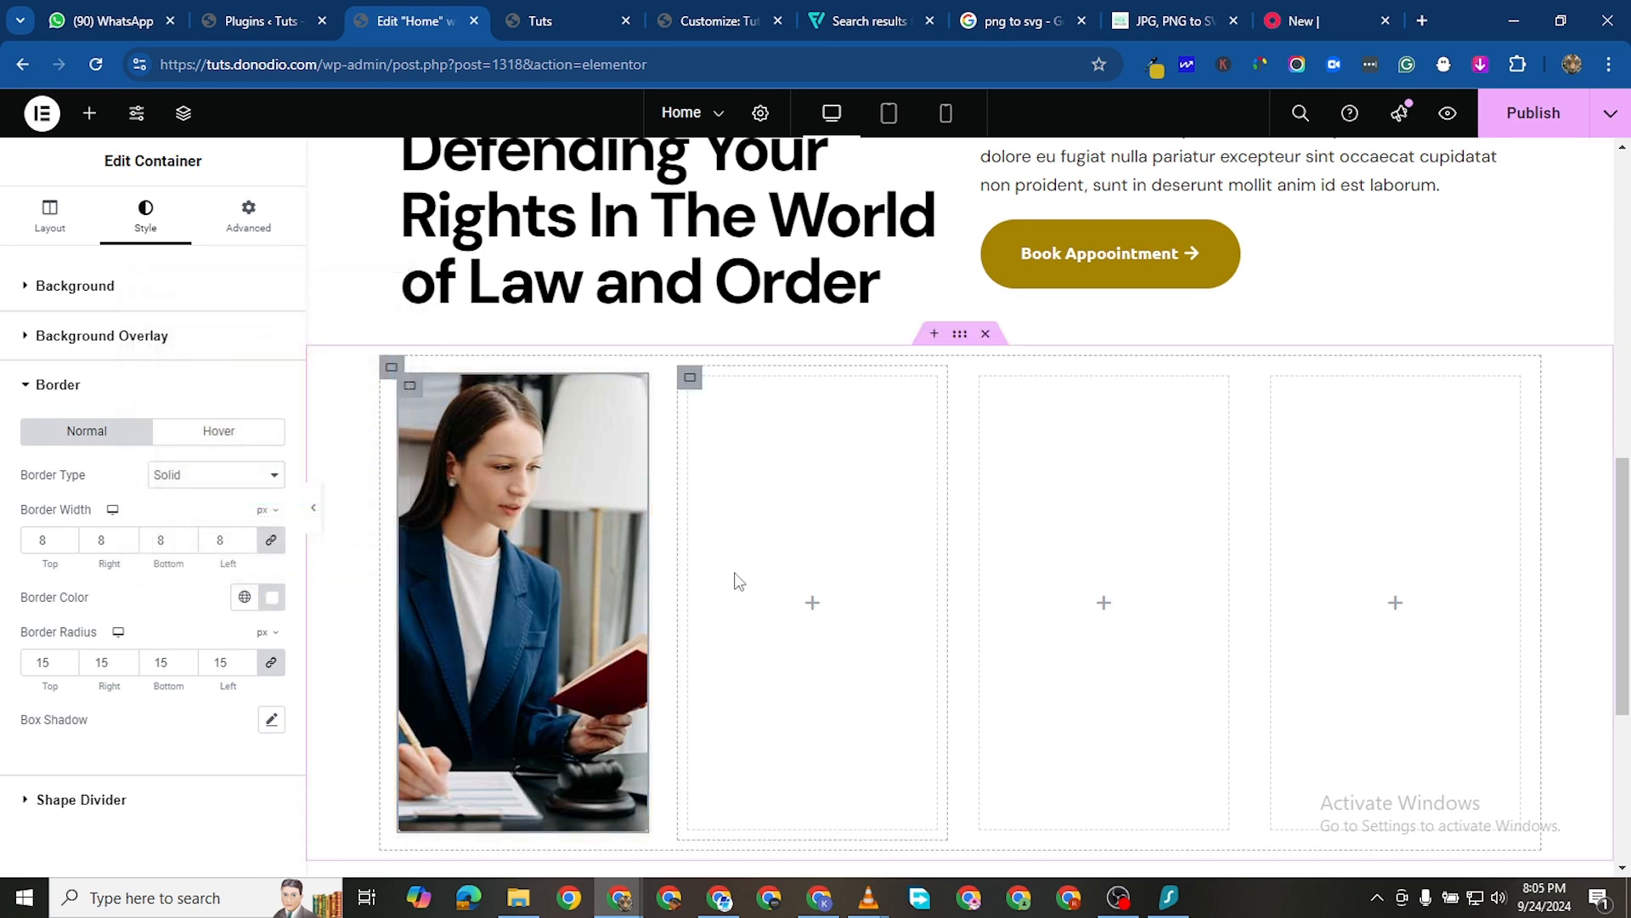
Give the outer container of the four-column row a classic background in black, #000000
left_click(959, 336)
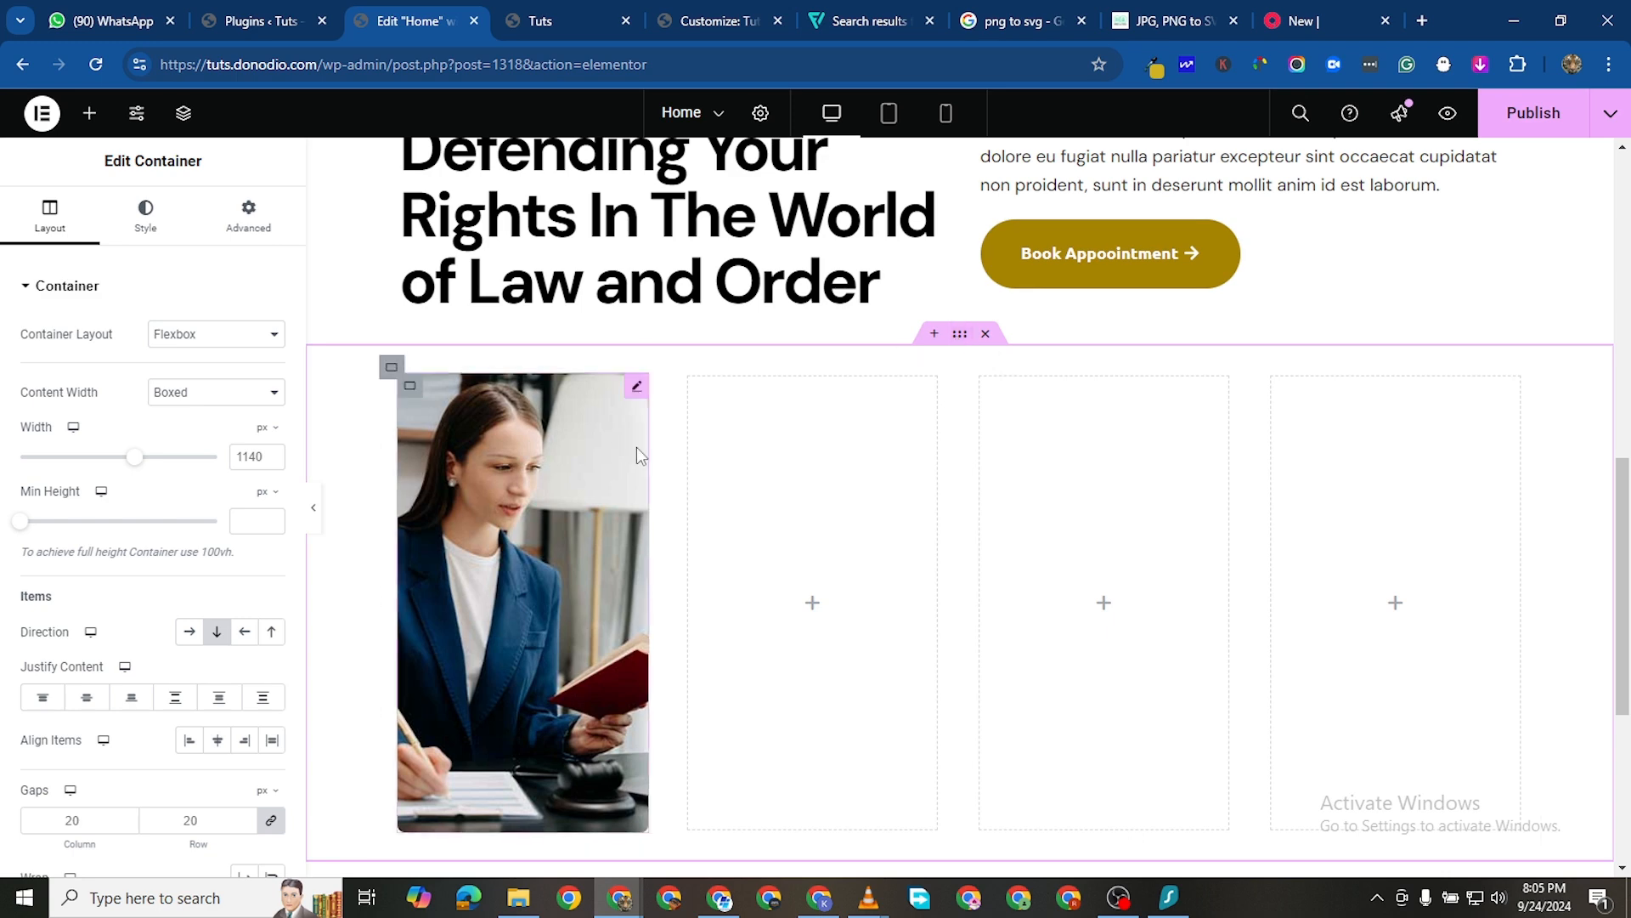
left_click(151, 235)
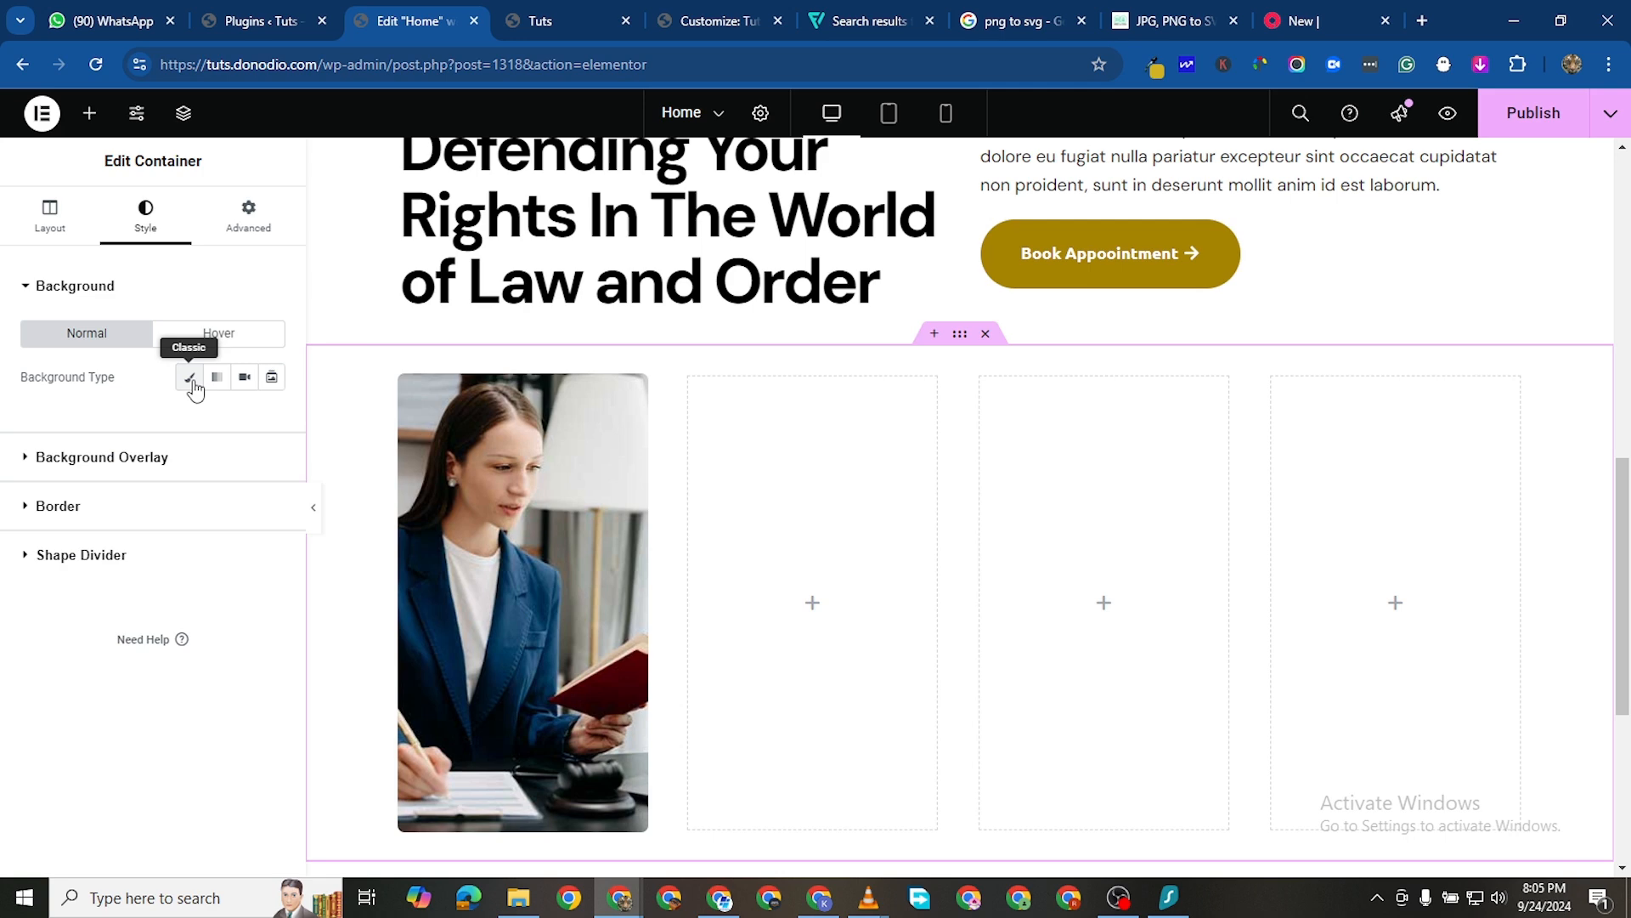
left_click(190, 378)
left_click(271, 421)
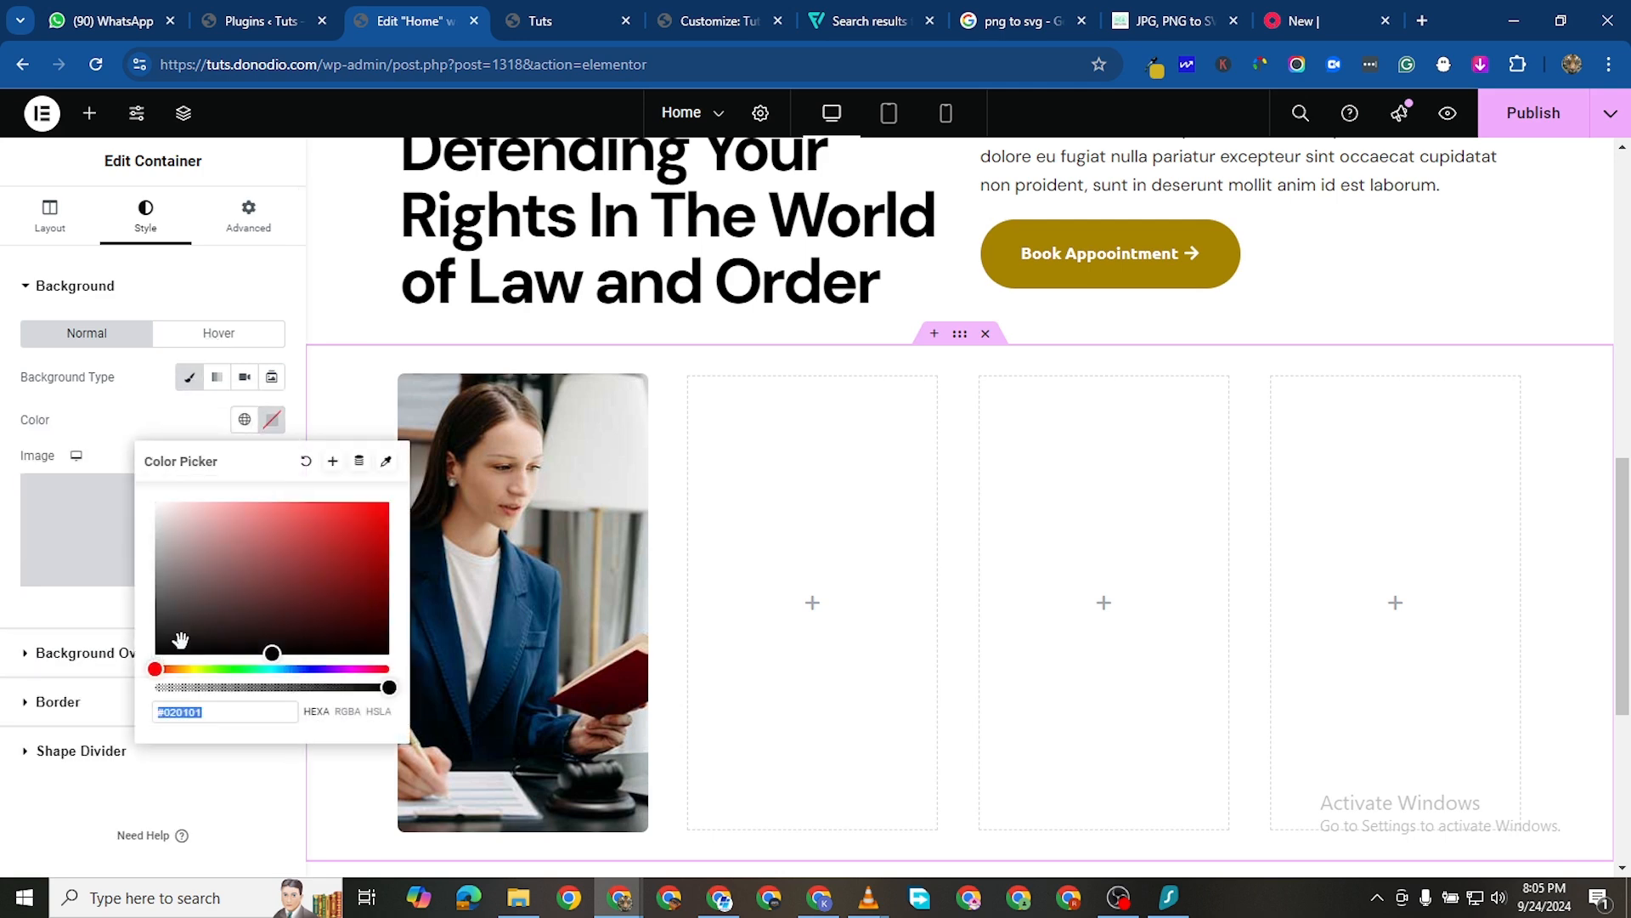
left_click_drag(171, 615, 145, 669)
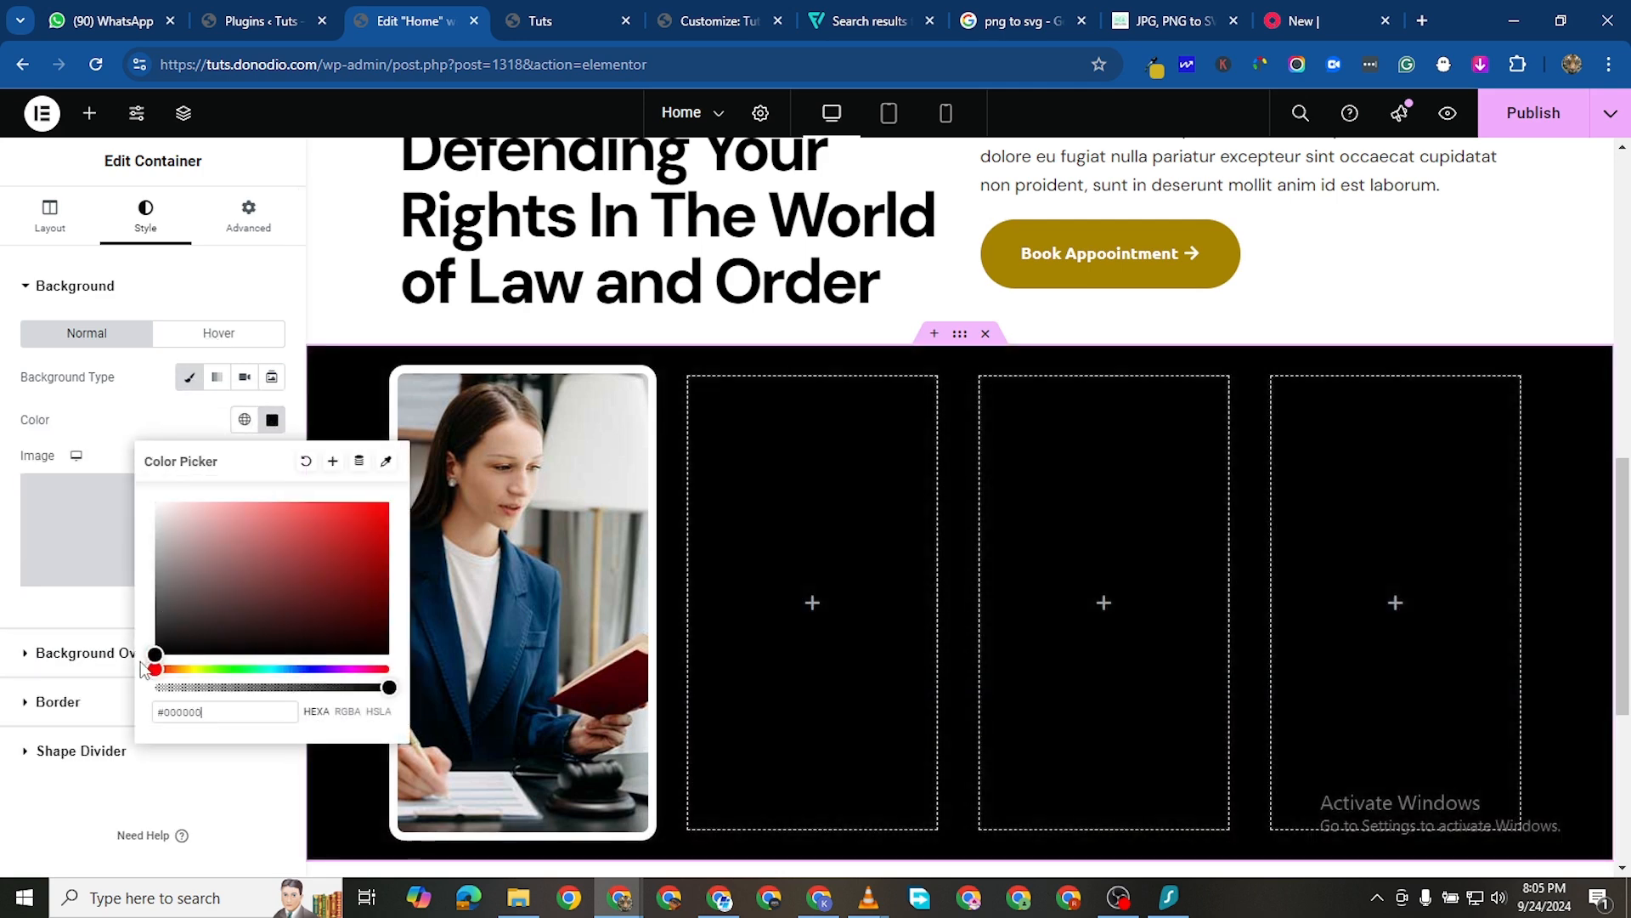
left_click(5, 553)
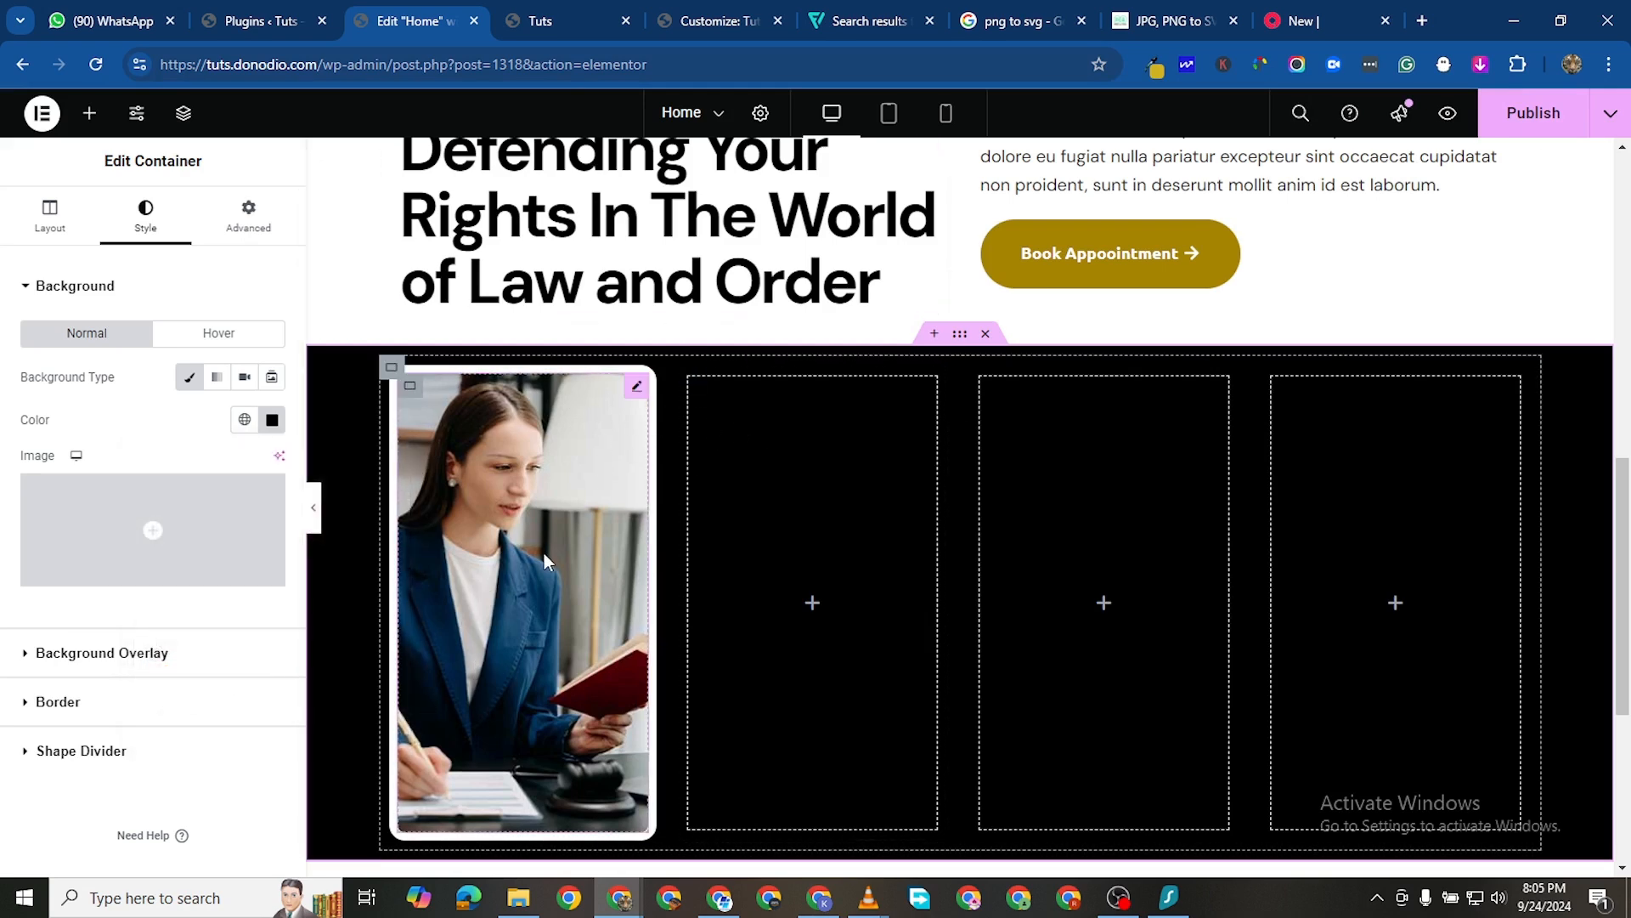
Set the margin of the first column's image container and the padding of the four-column row container to 0 on all sides
left_click(410, 391)
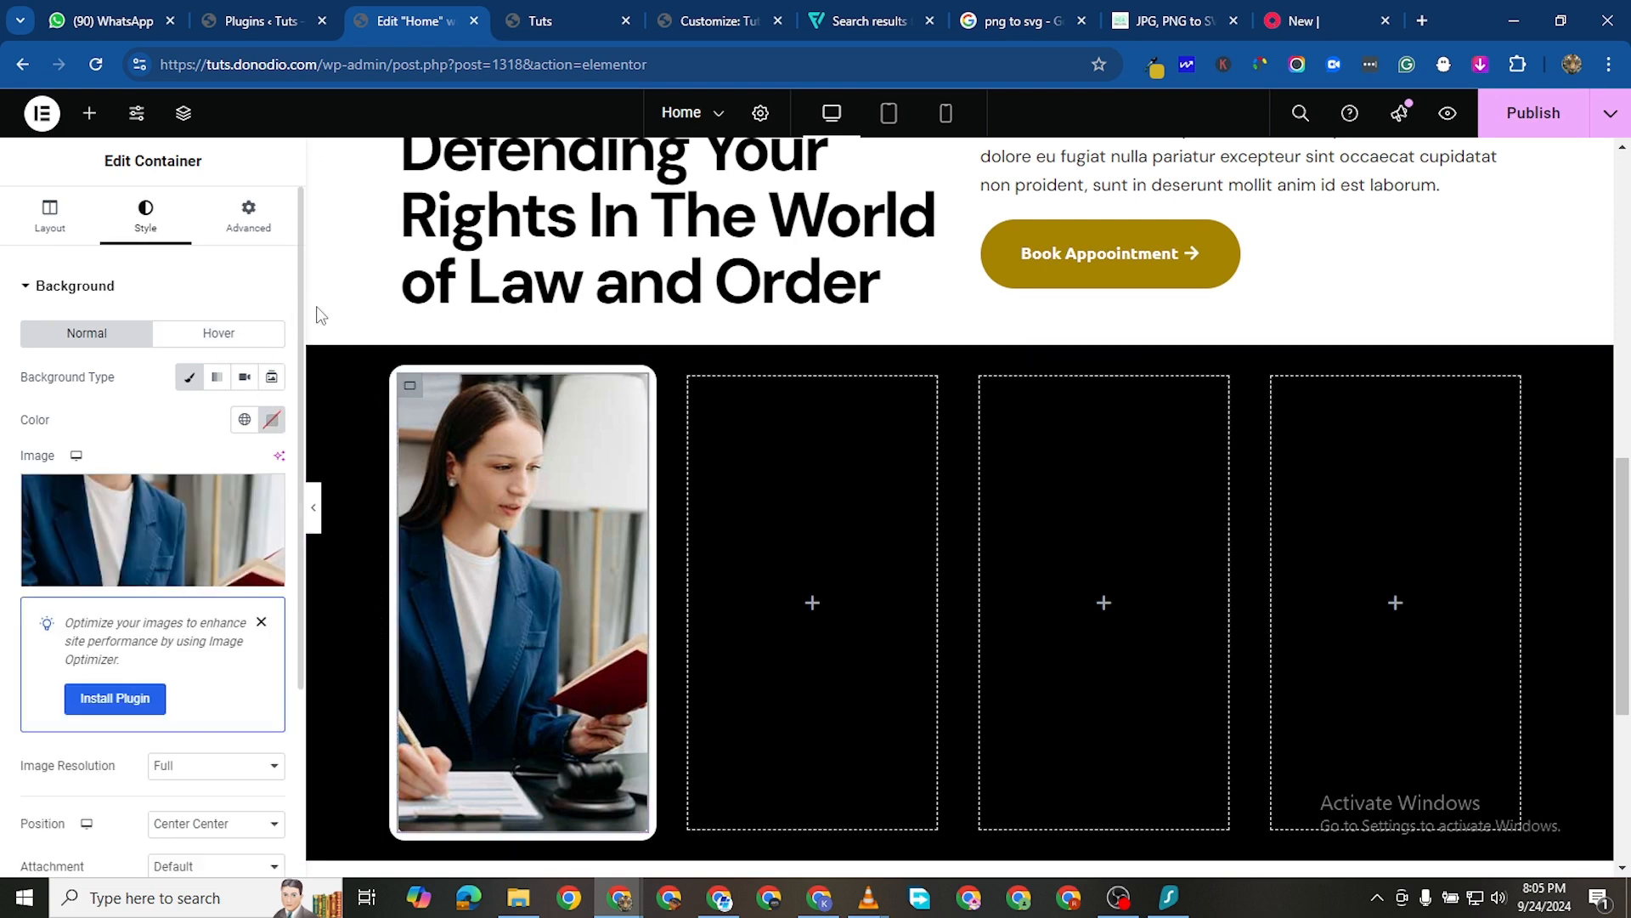
left_click(248, 217)
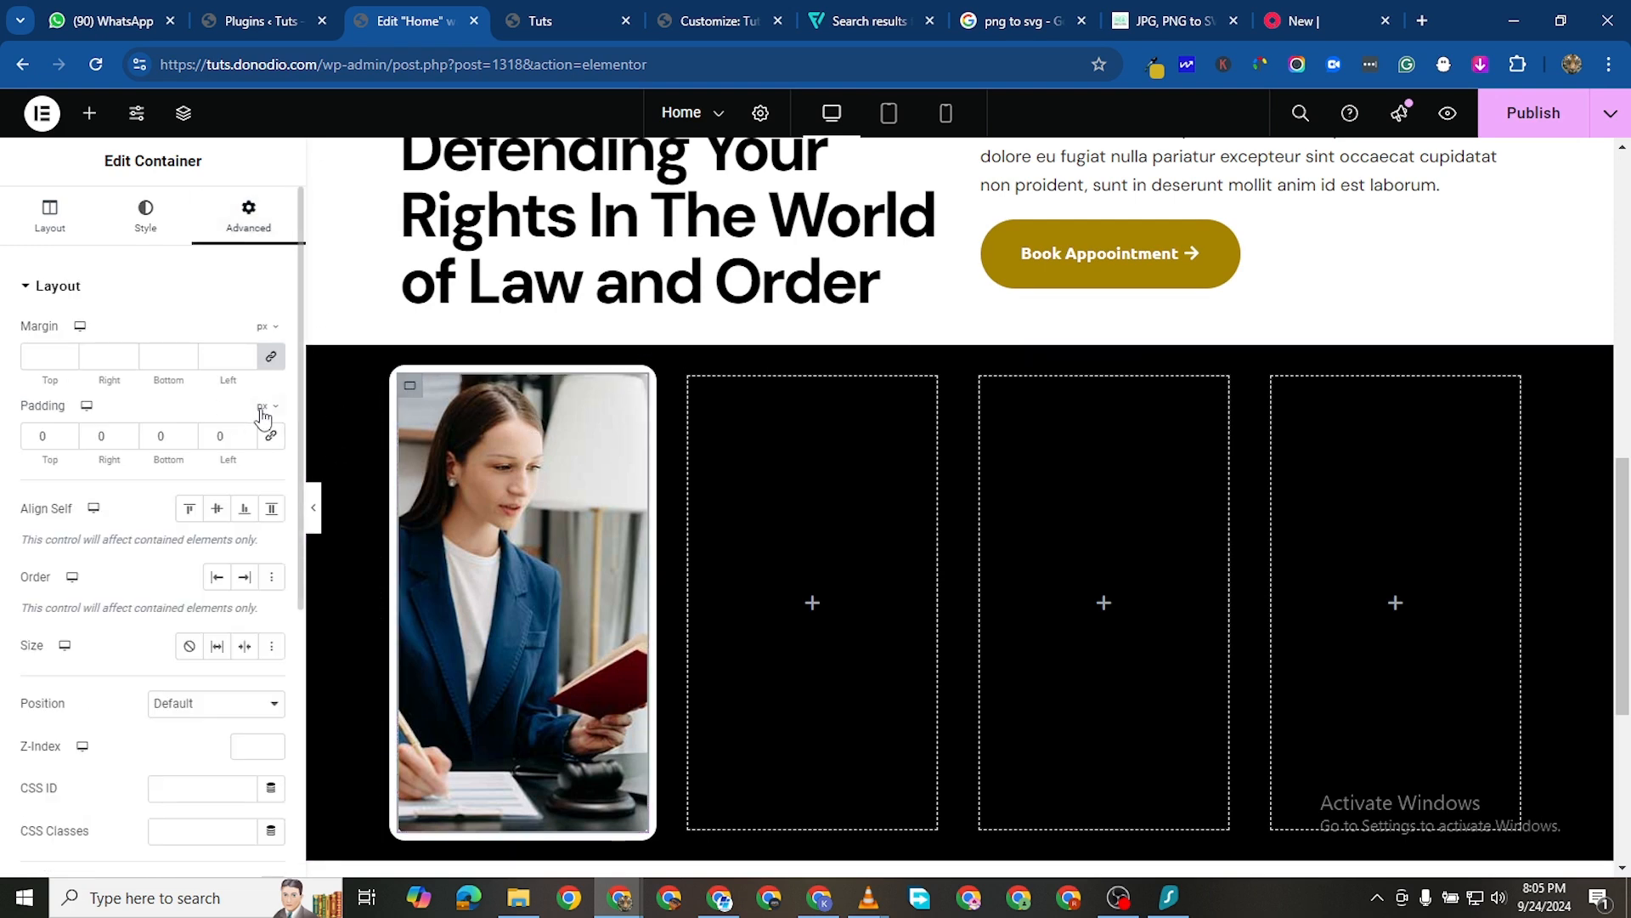
left_click(272, 361)
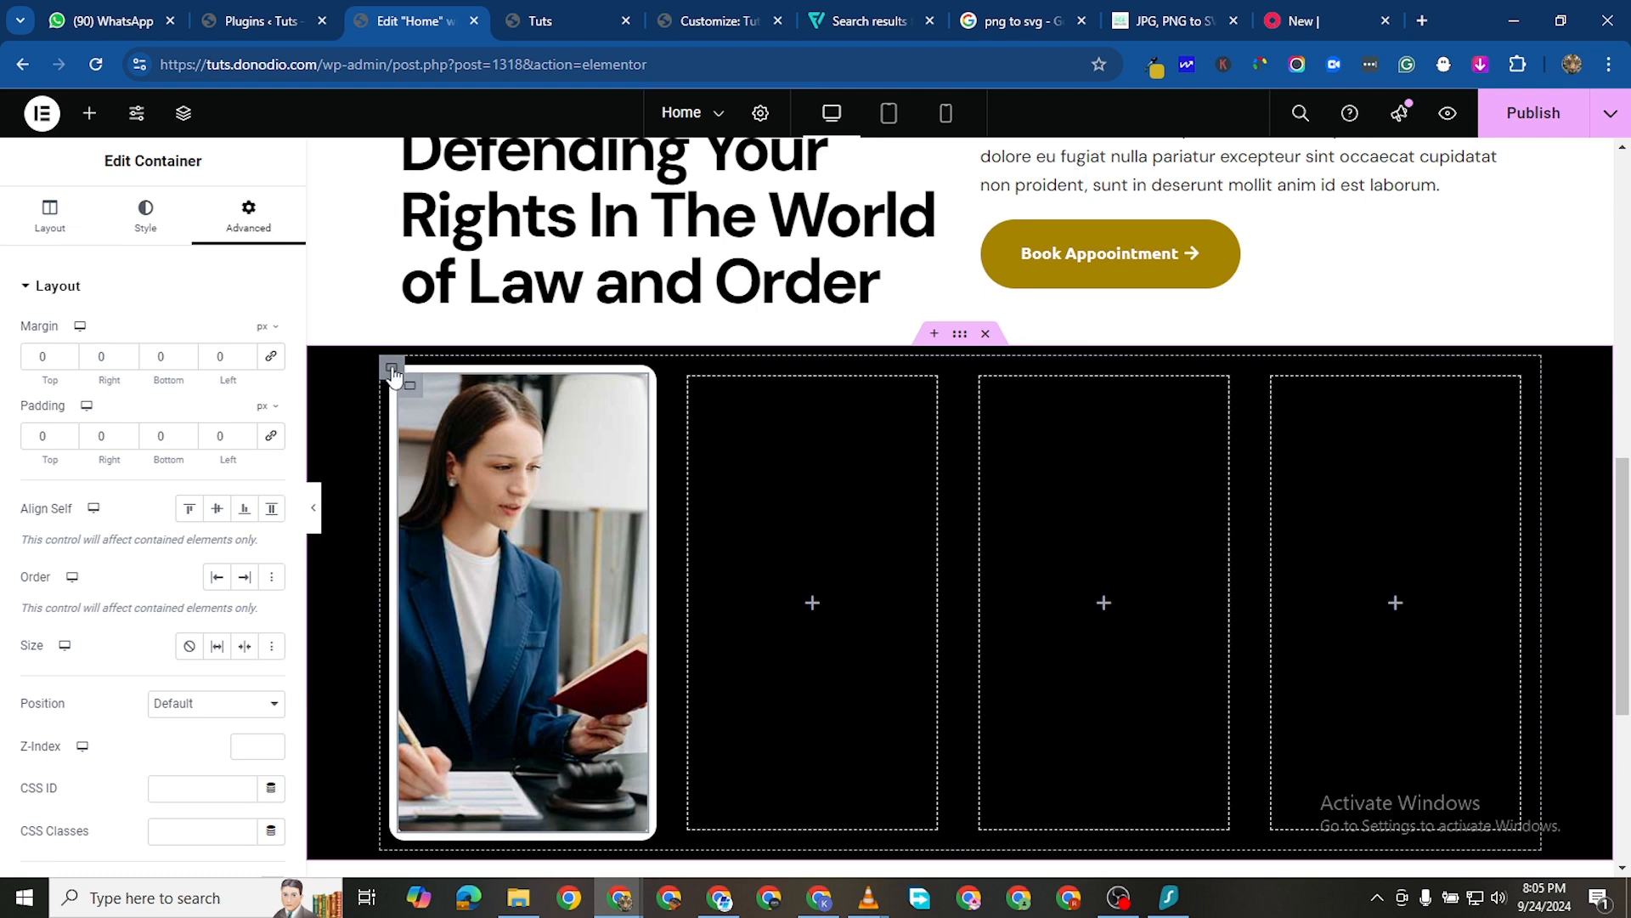
left_click(392, 370)
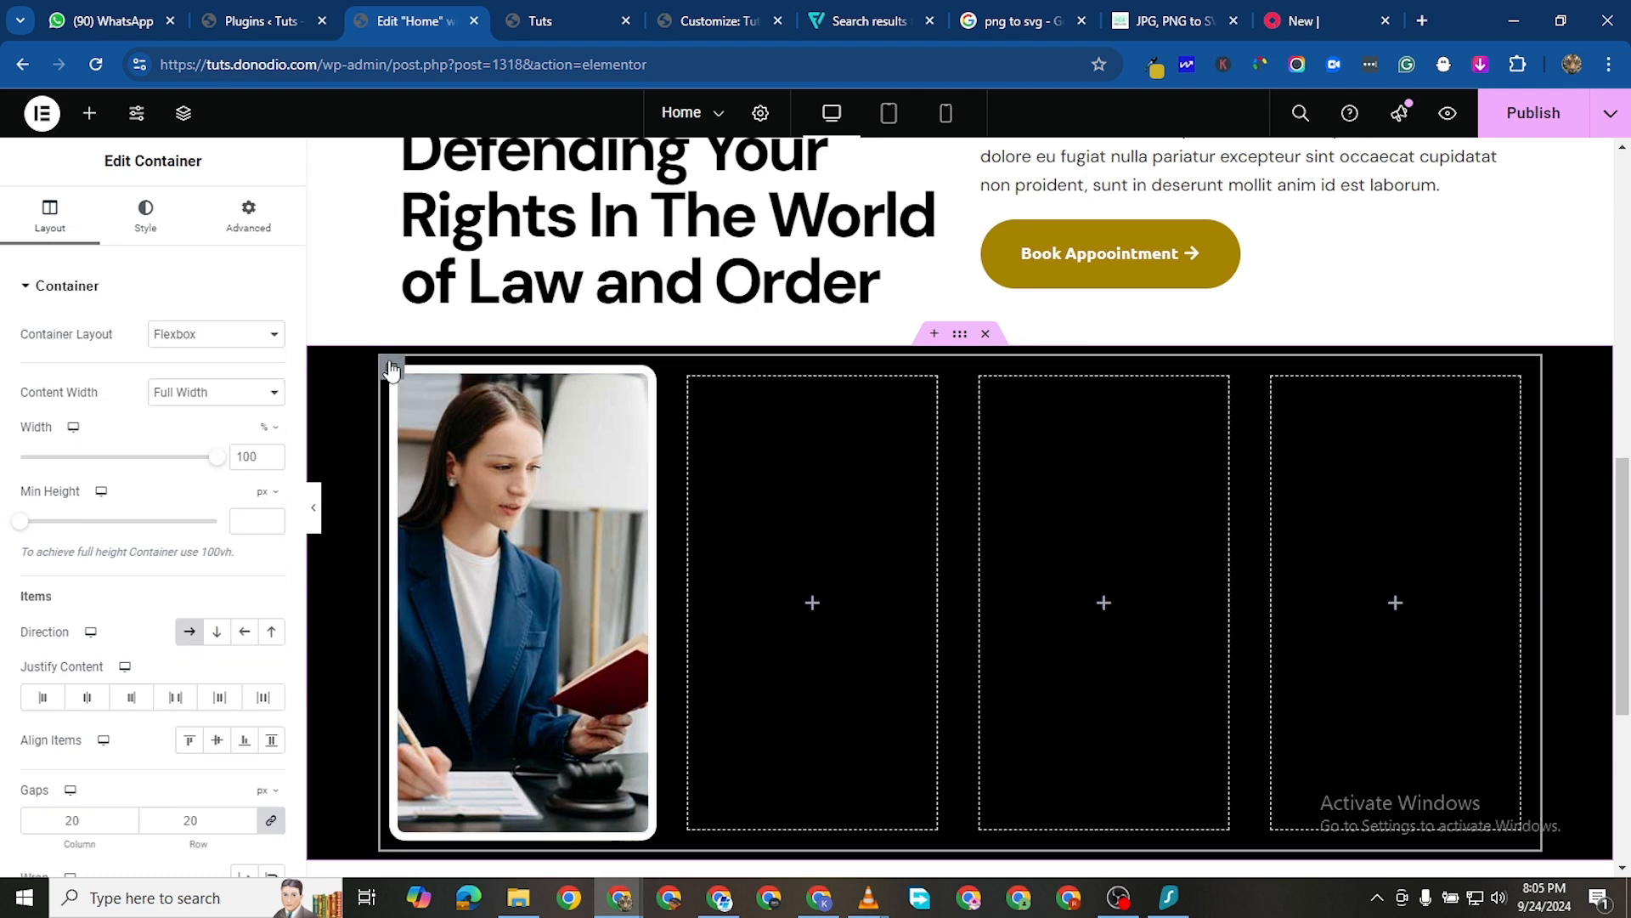
left_click(252, 217)
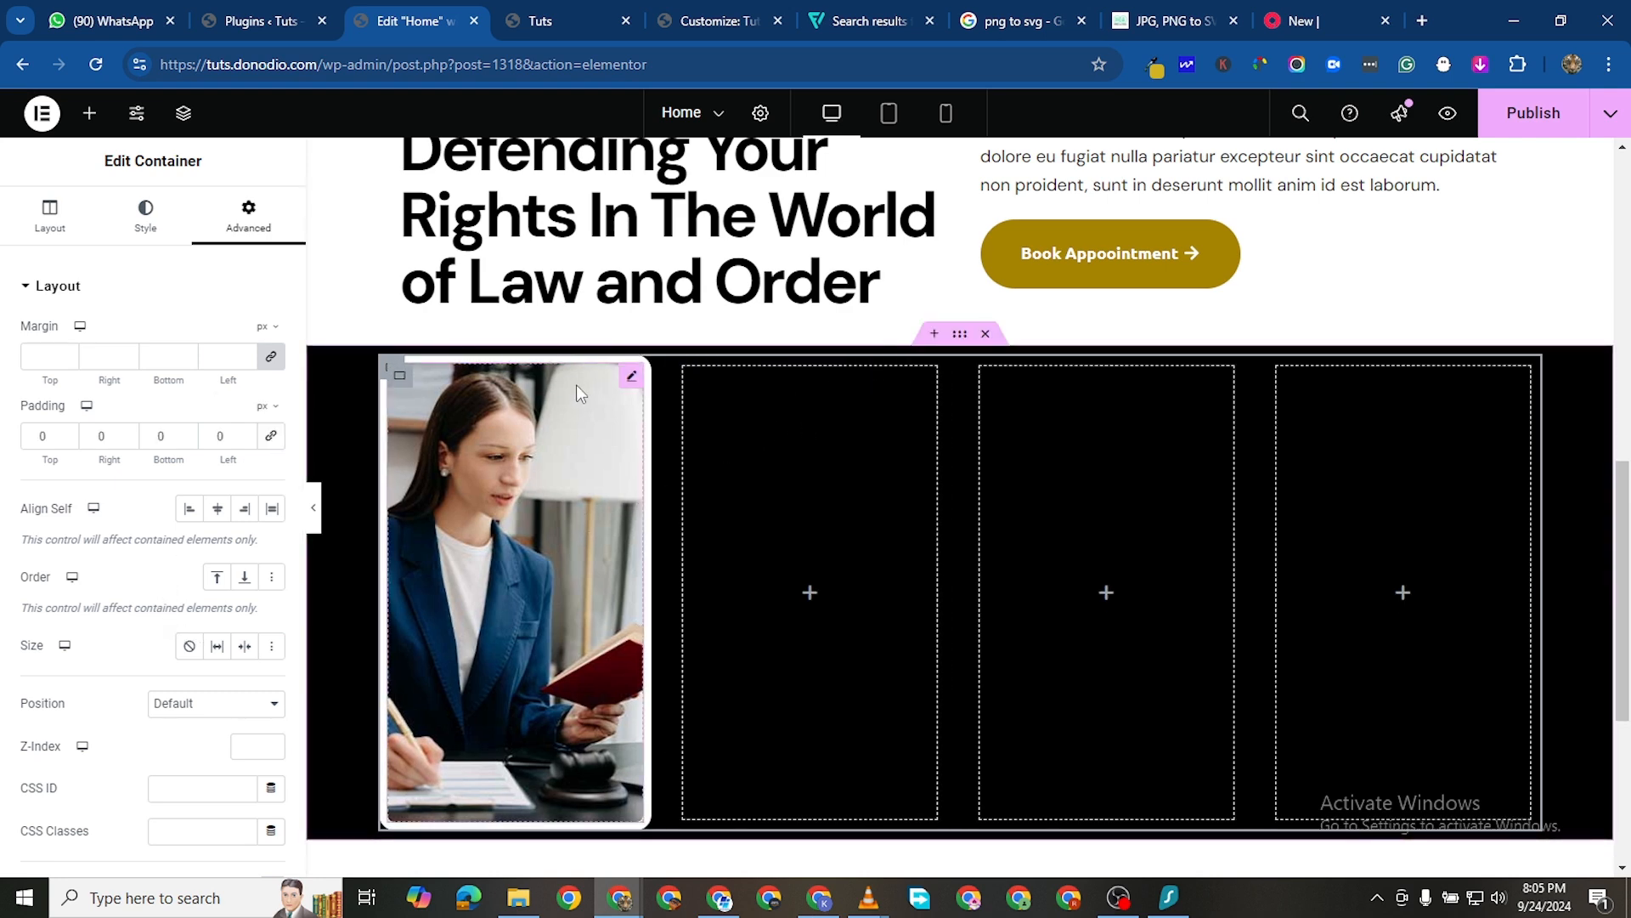
Check the Motion Effects options of the first column's image container
left_click(397, 383)
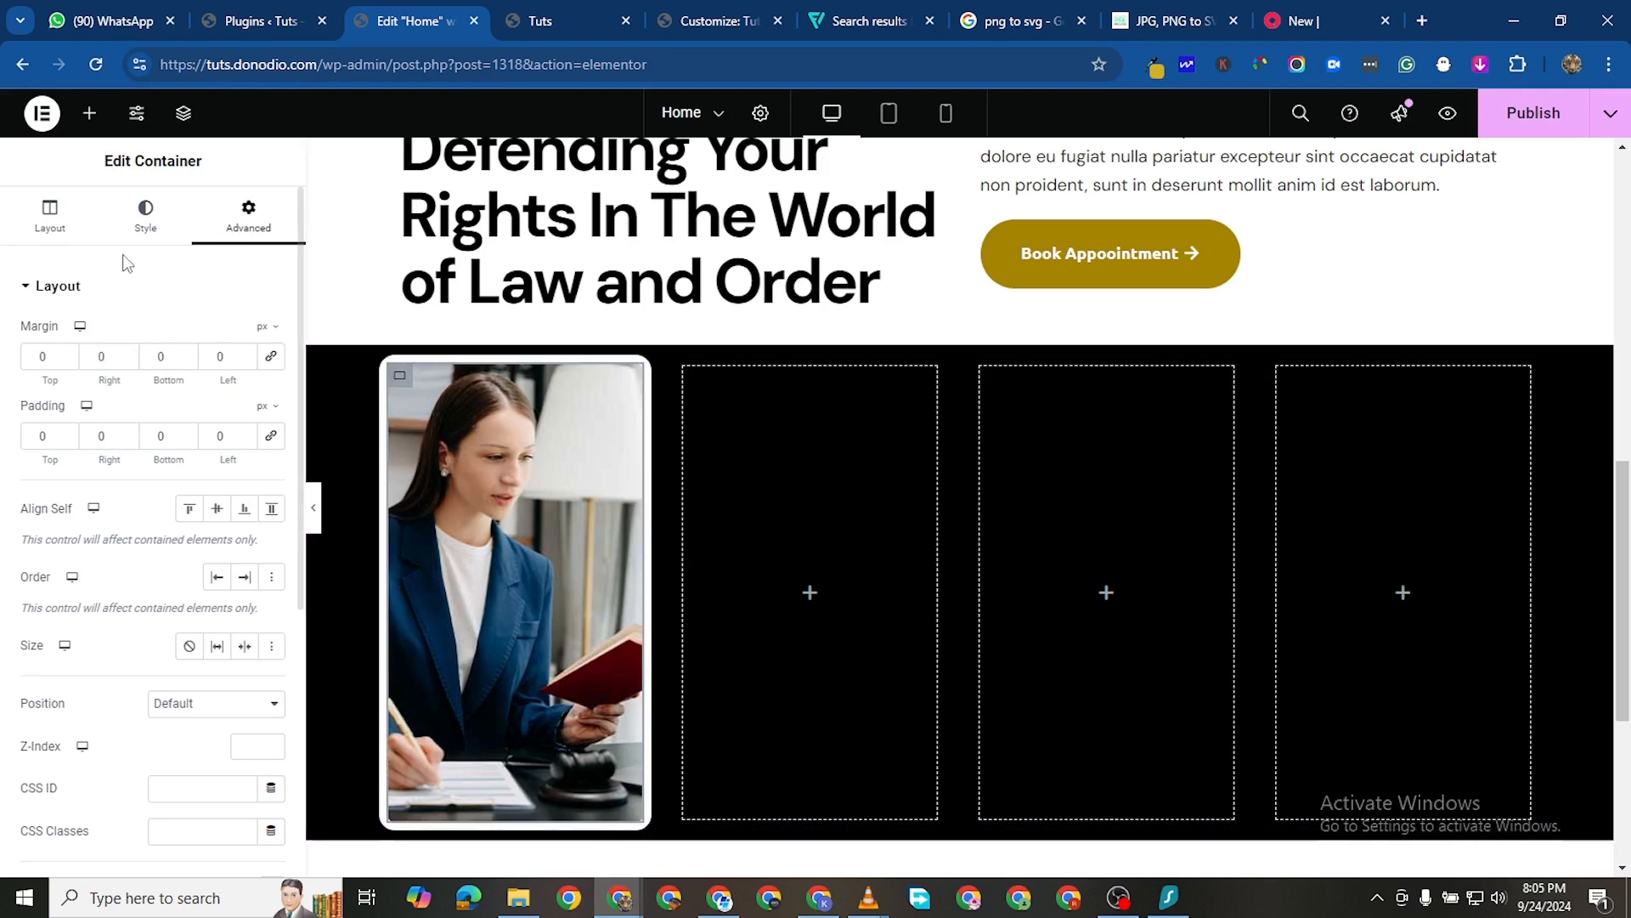
scroll(136, 679, "down", 3)
scroll(127, 672, "down", 2)
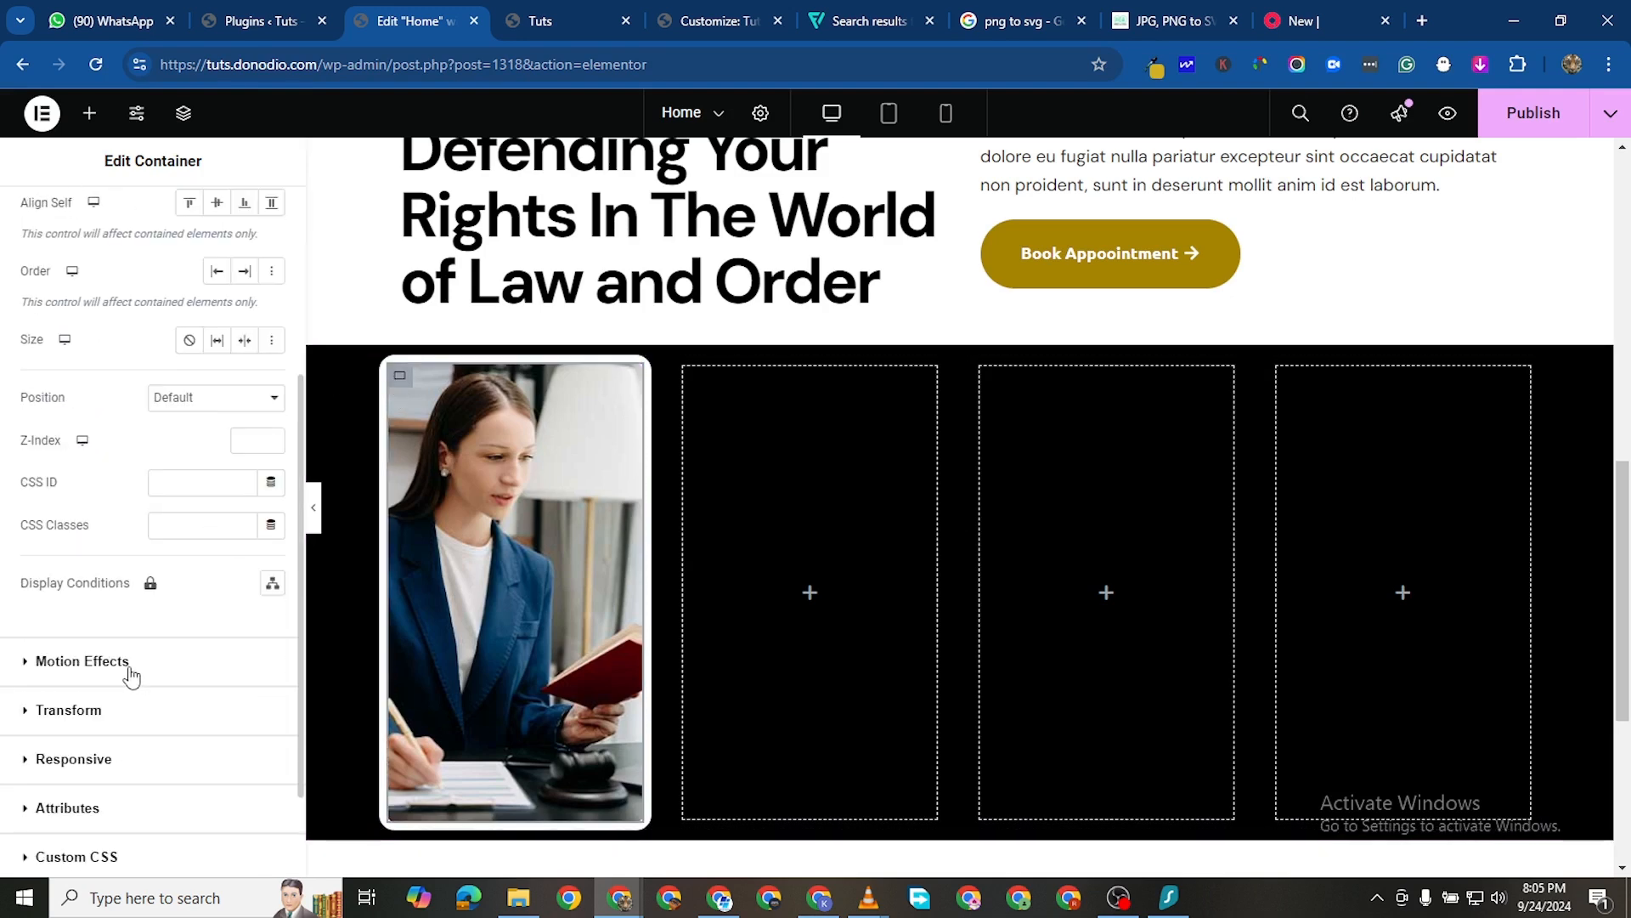
left_click(38, 661)
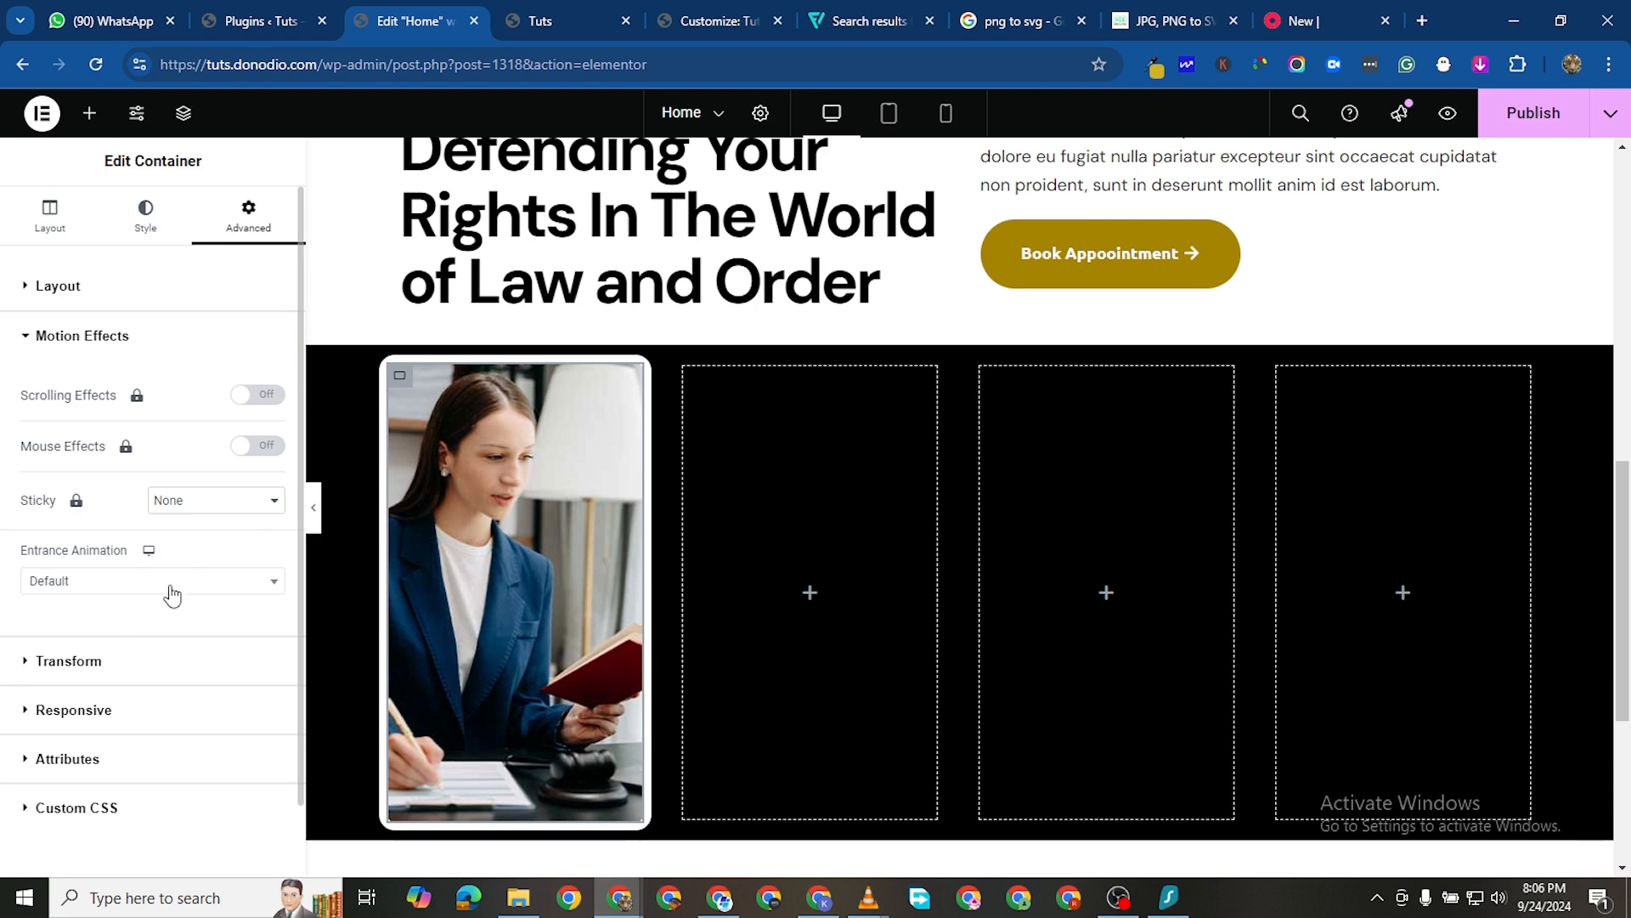
Publish the Home page changes and switch to the page preview
left_click(389, 370)
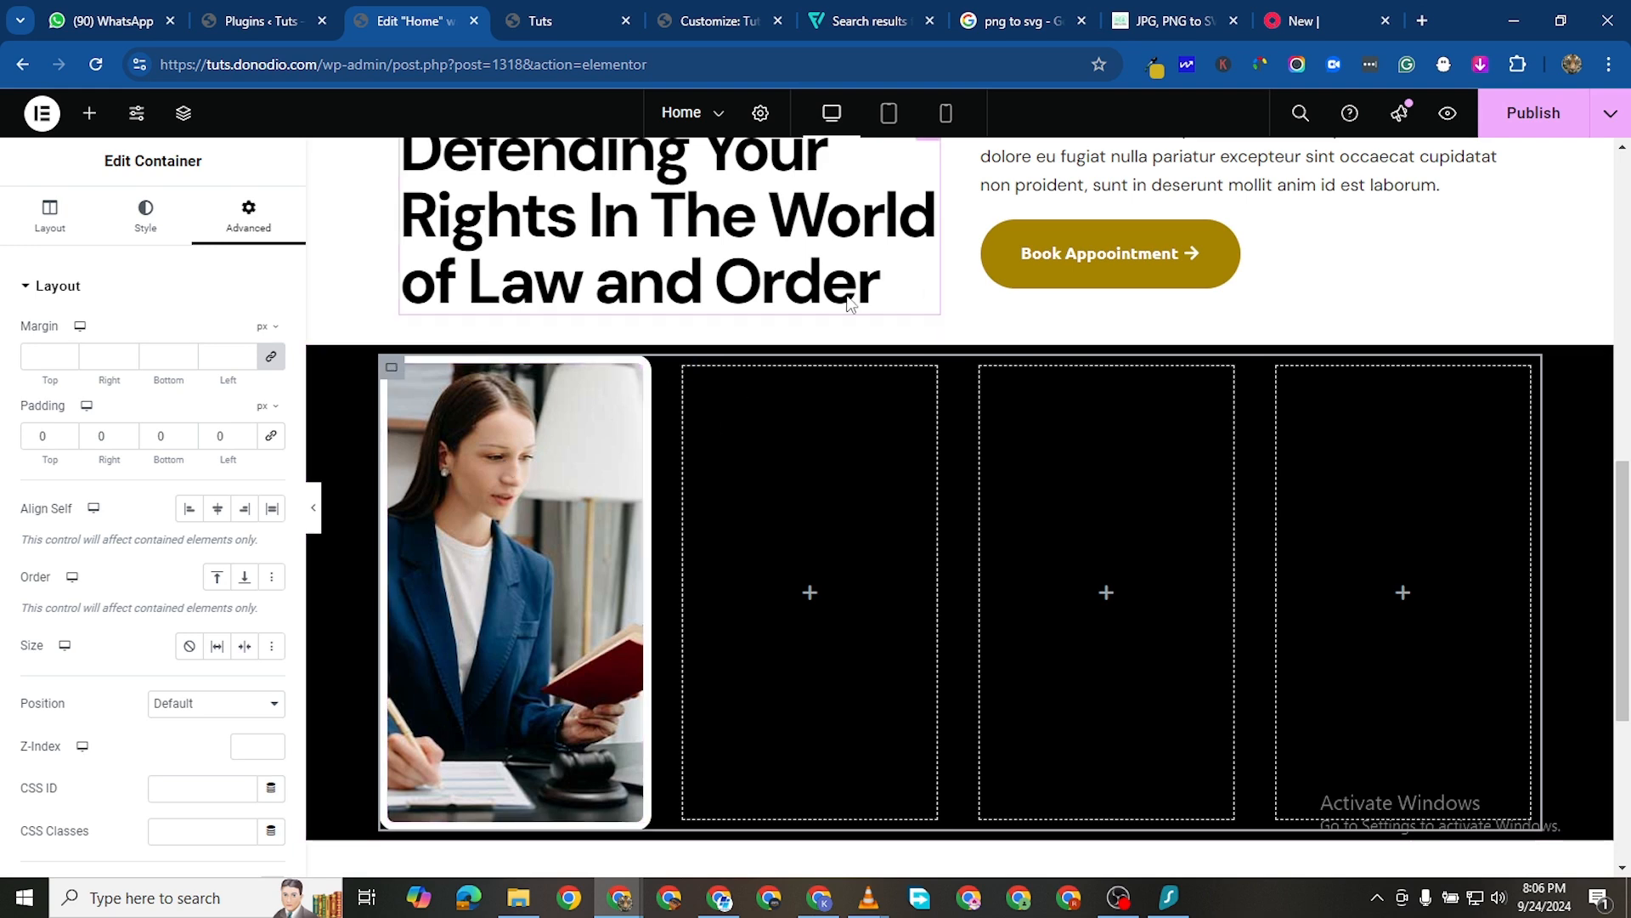
left_click(1530, 121)
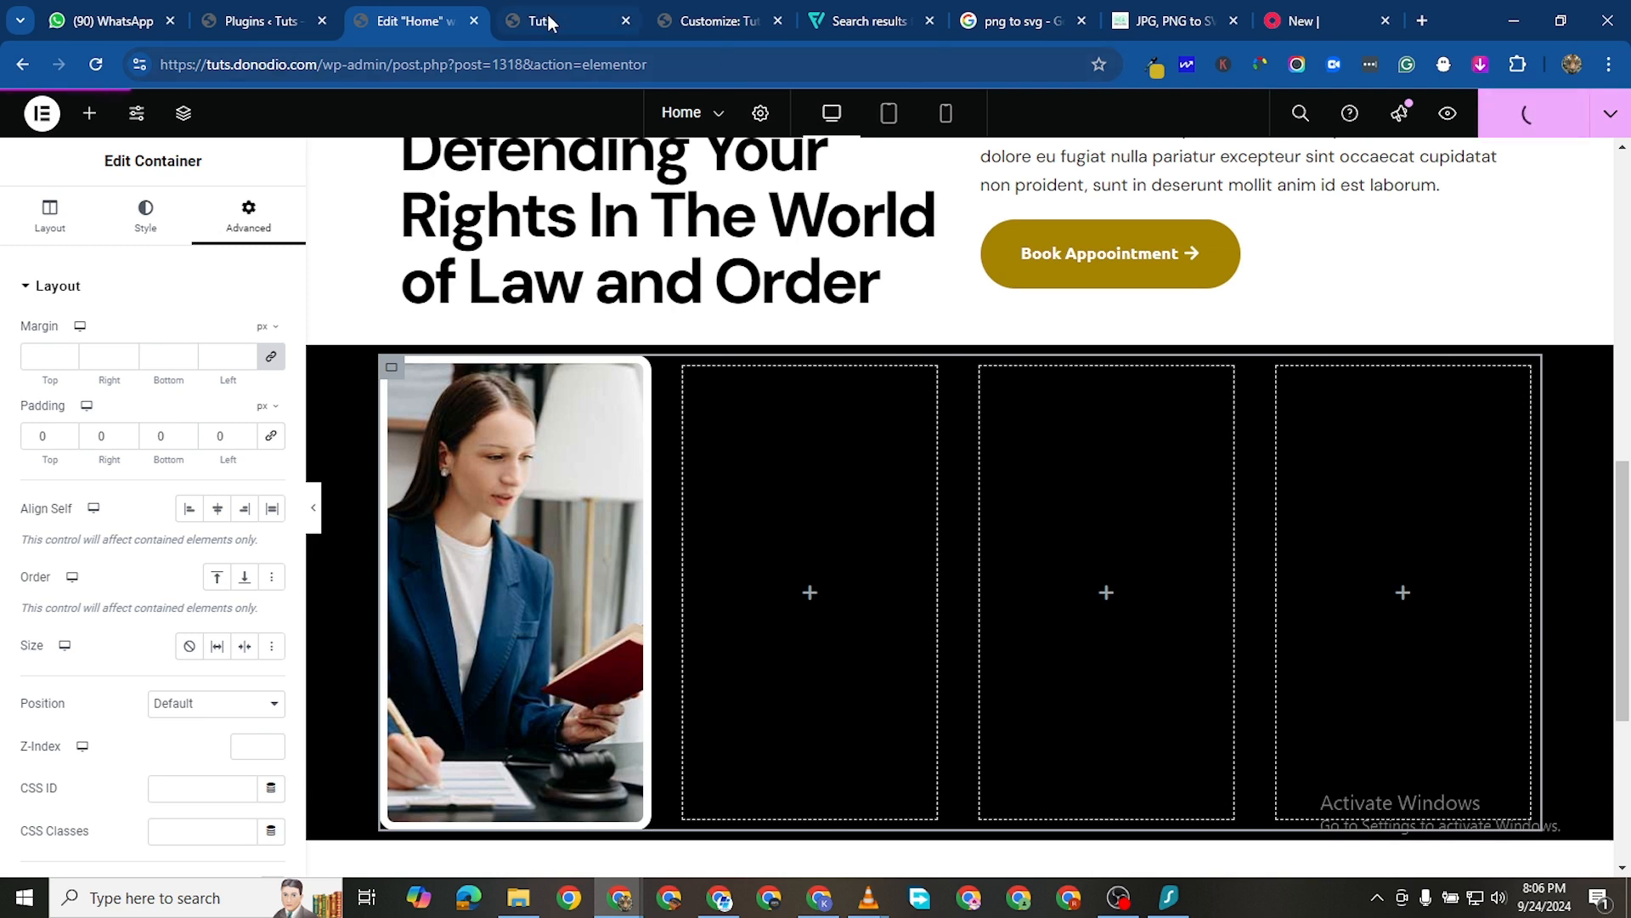
left_click(552, 20)
mouse_move(72, 105)
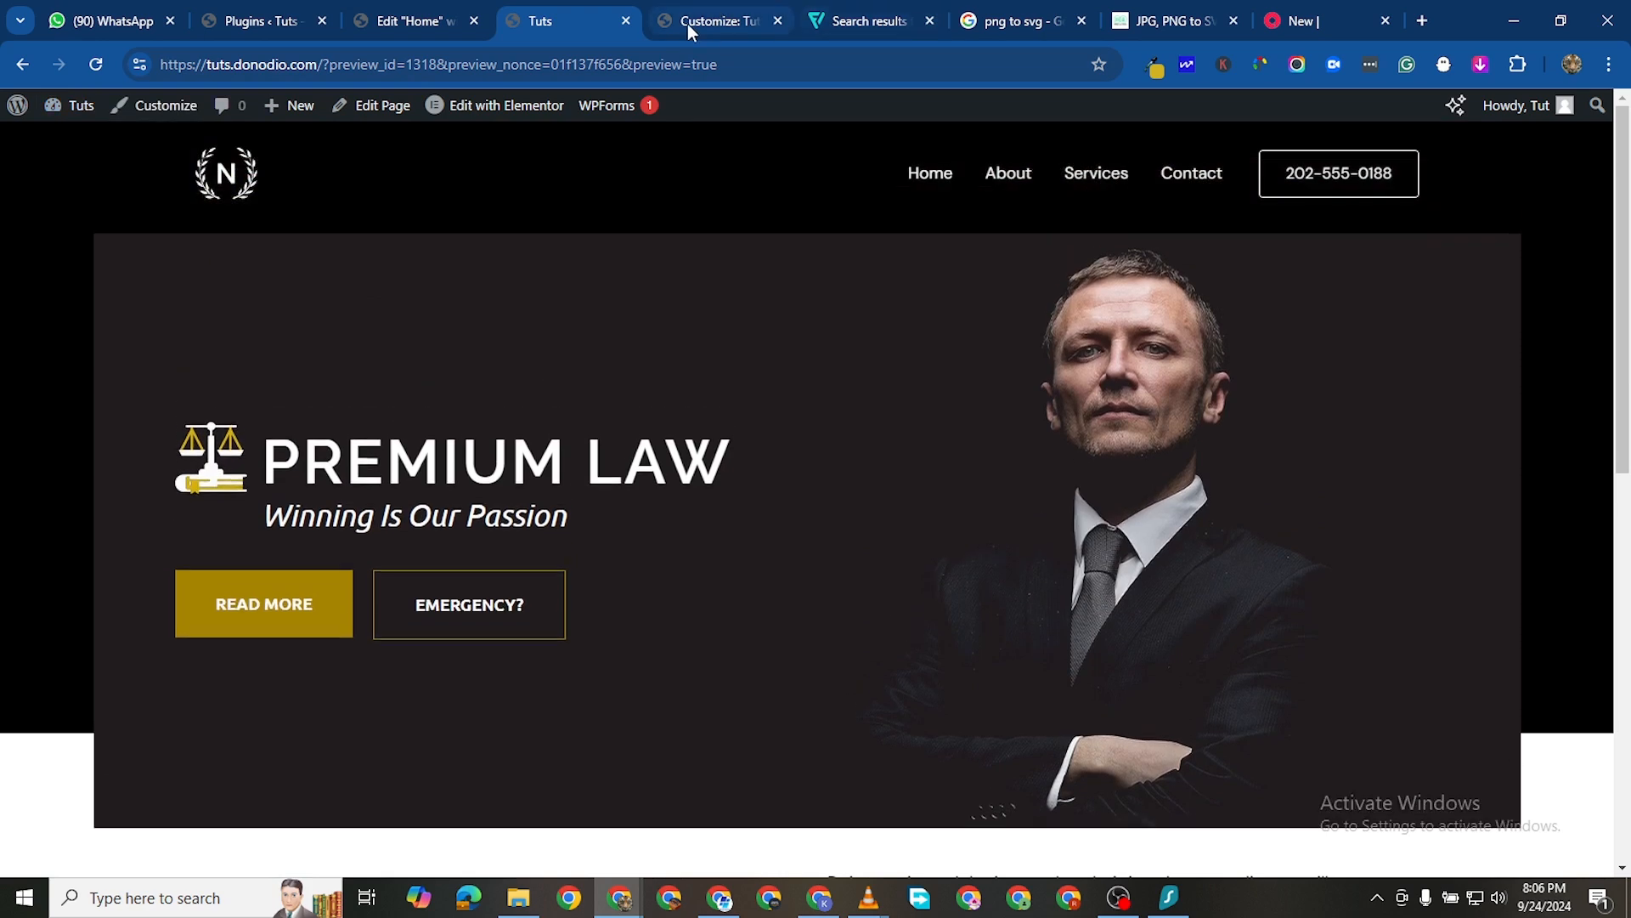
Go from the Customizer page to the WordPress admin dashboard and open the page for adding a new plugin
left_click(688, 22)
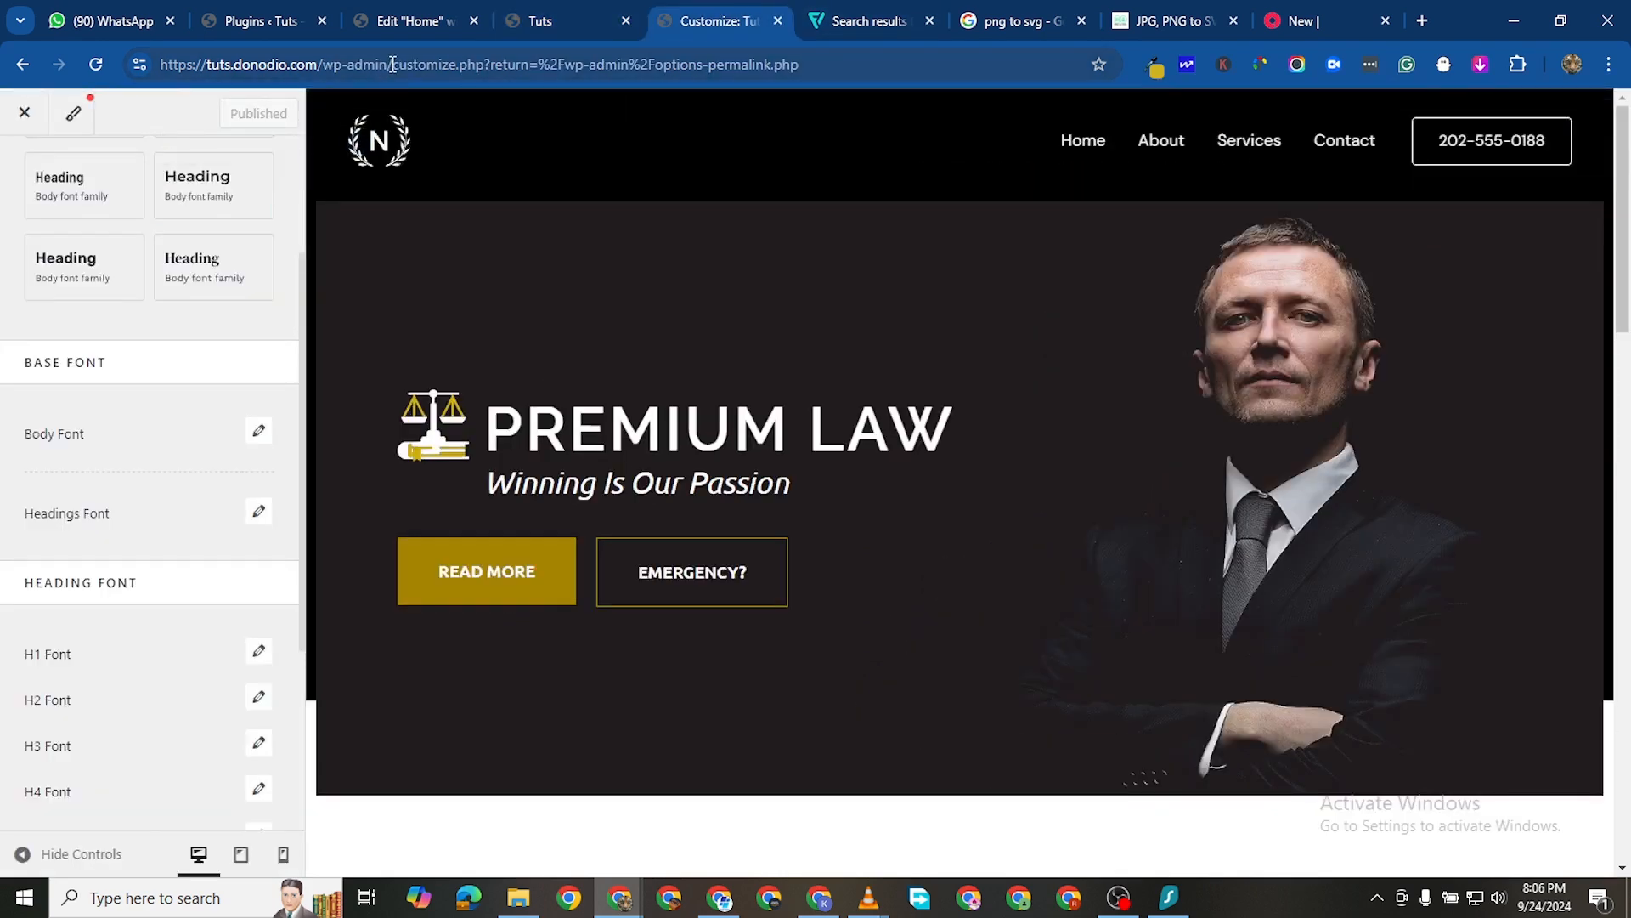
left_click_drag(393, 65, 1494, 101)
key("BackSpace")
key("Return")
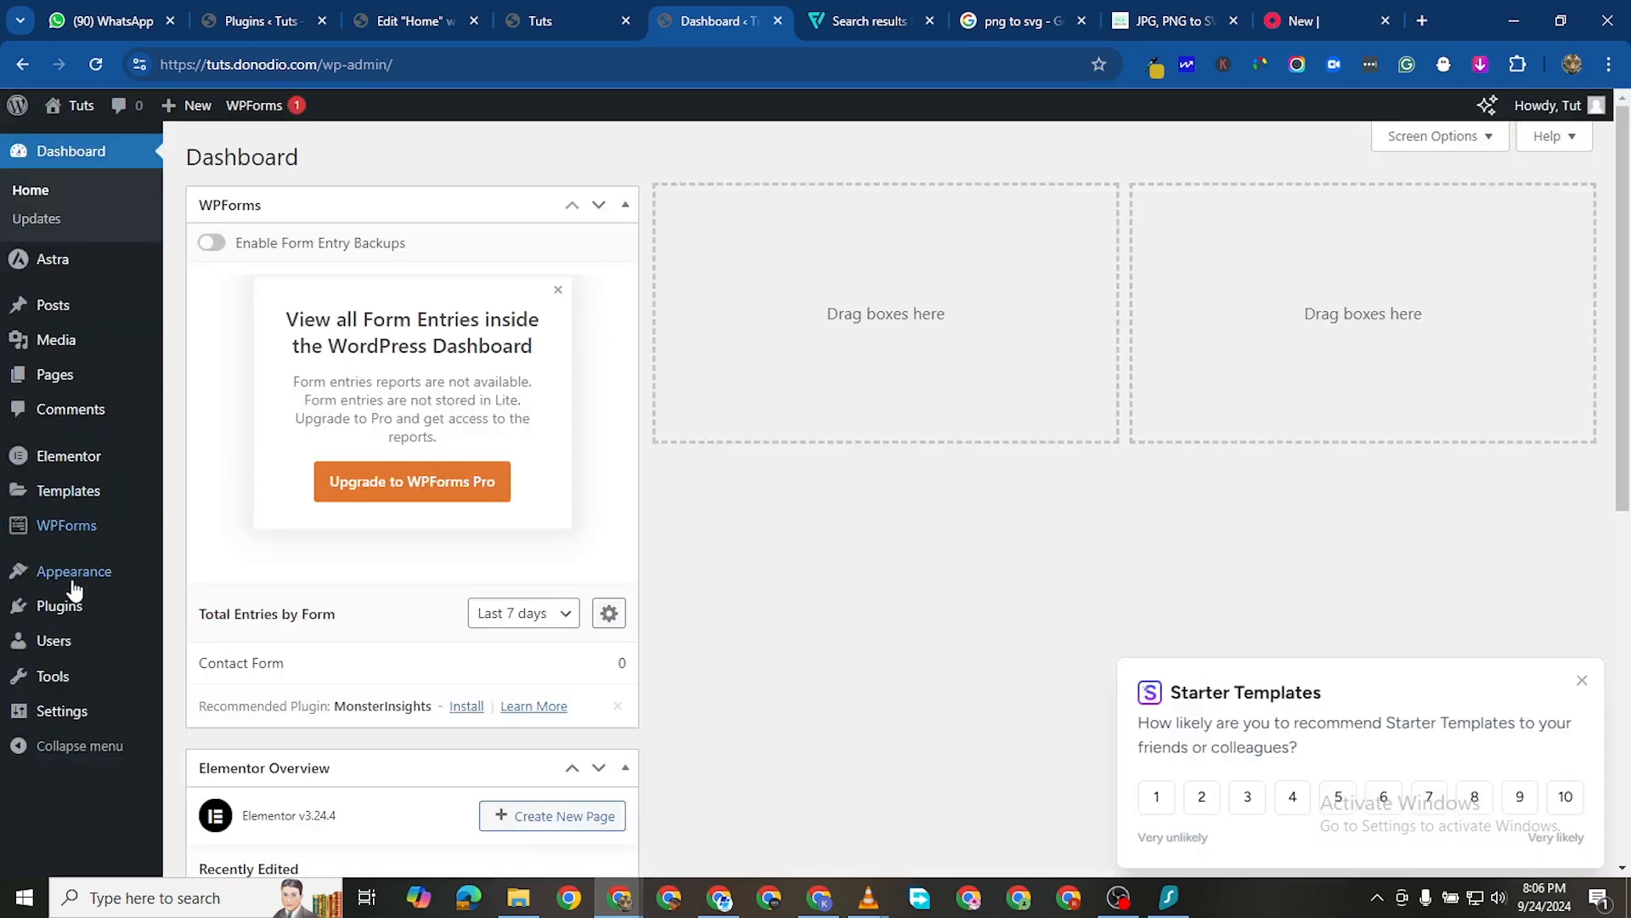
mouse_move(68, 608)
left_click(243, 644)
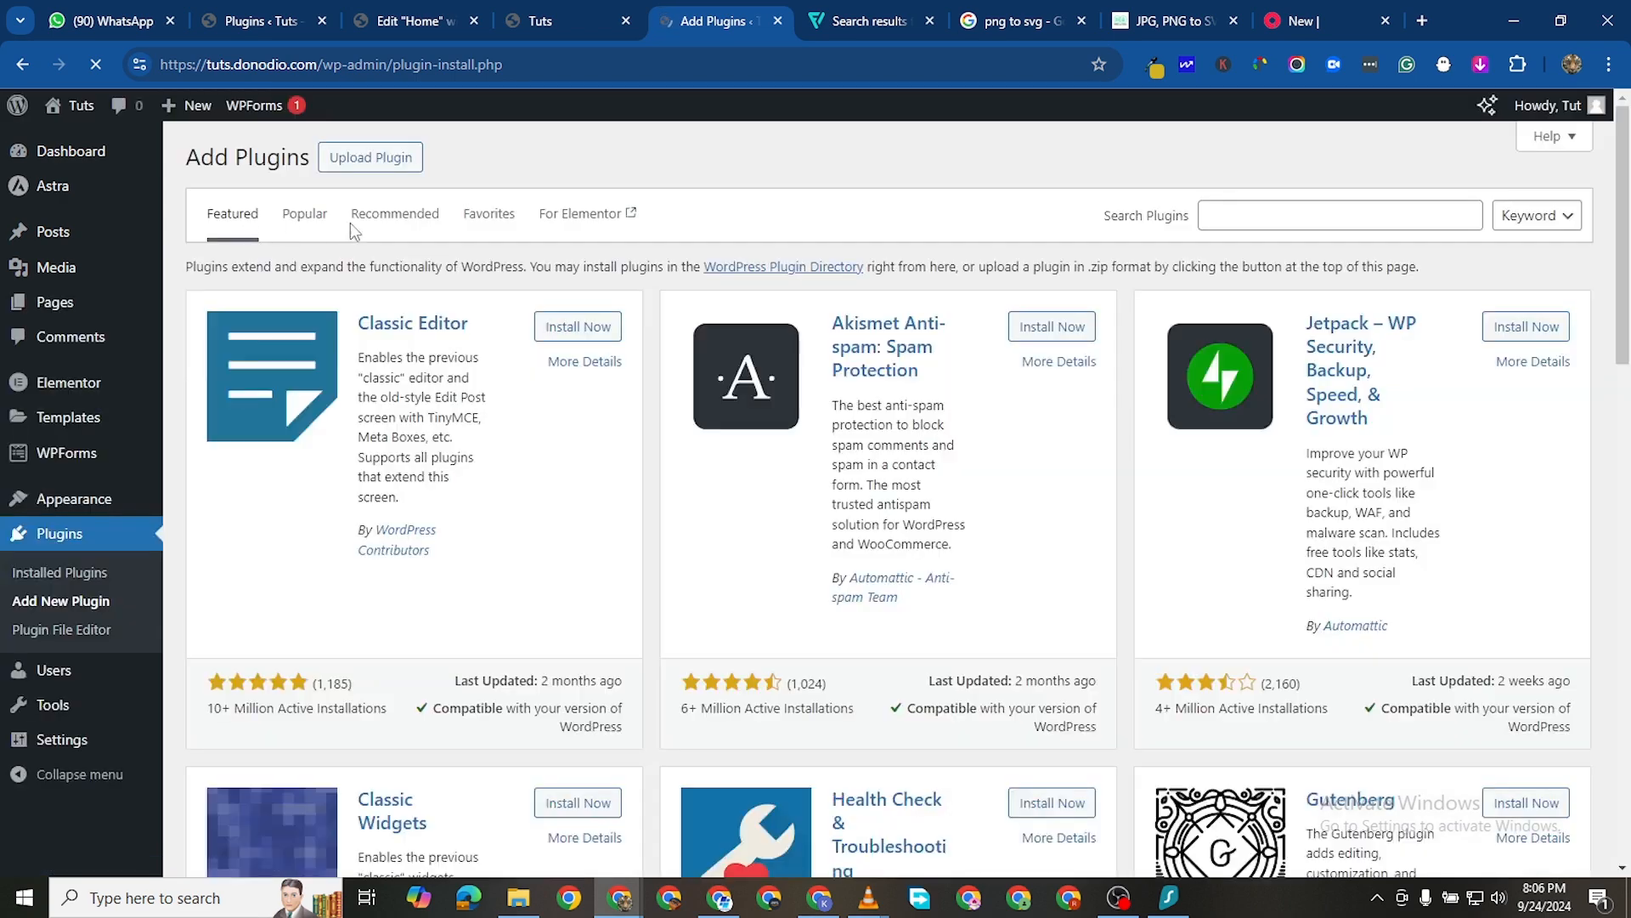
Upload elementor-pro.zip from the Downloads folder, then install and activate the plugin
left_click(370, 157)
left_click(784, 346)
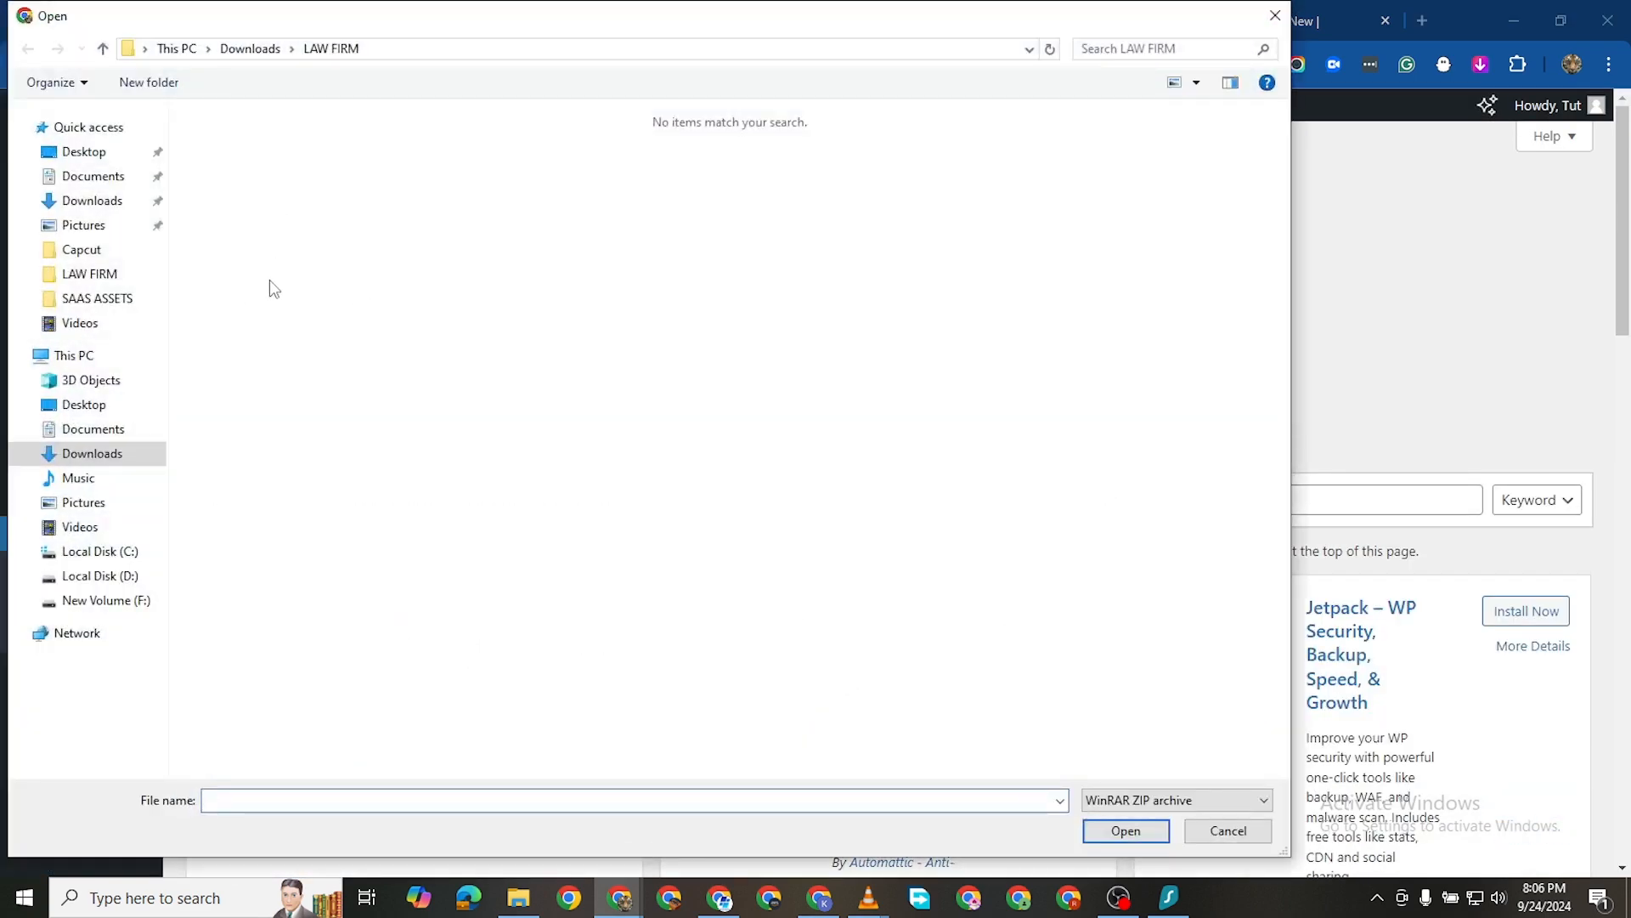
left_click(115, 204)
double_click(238, 518)
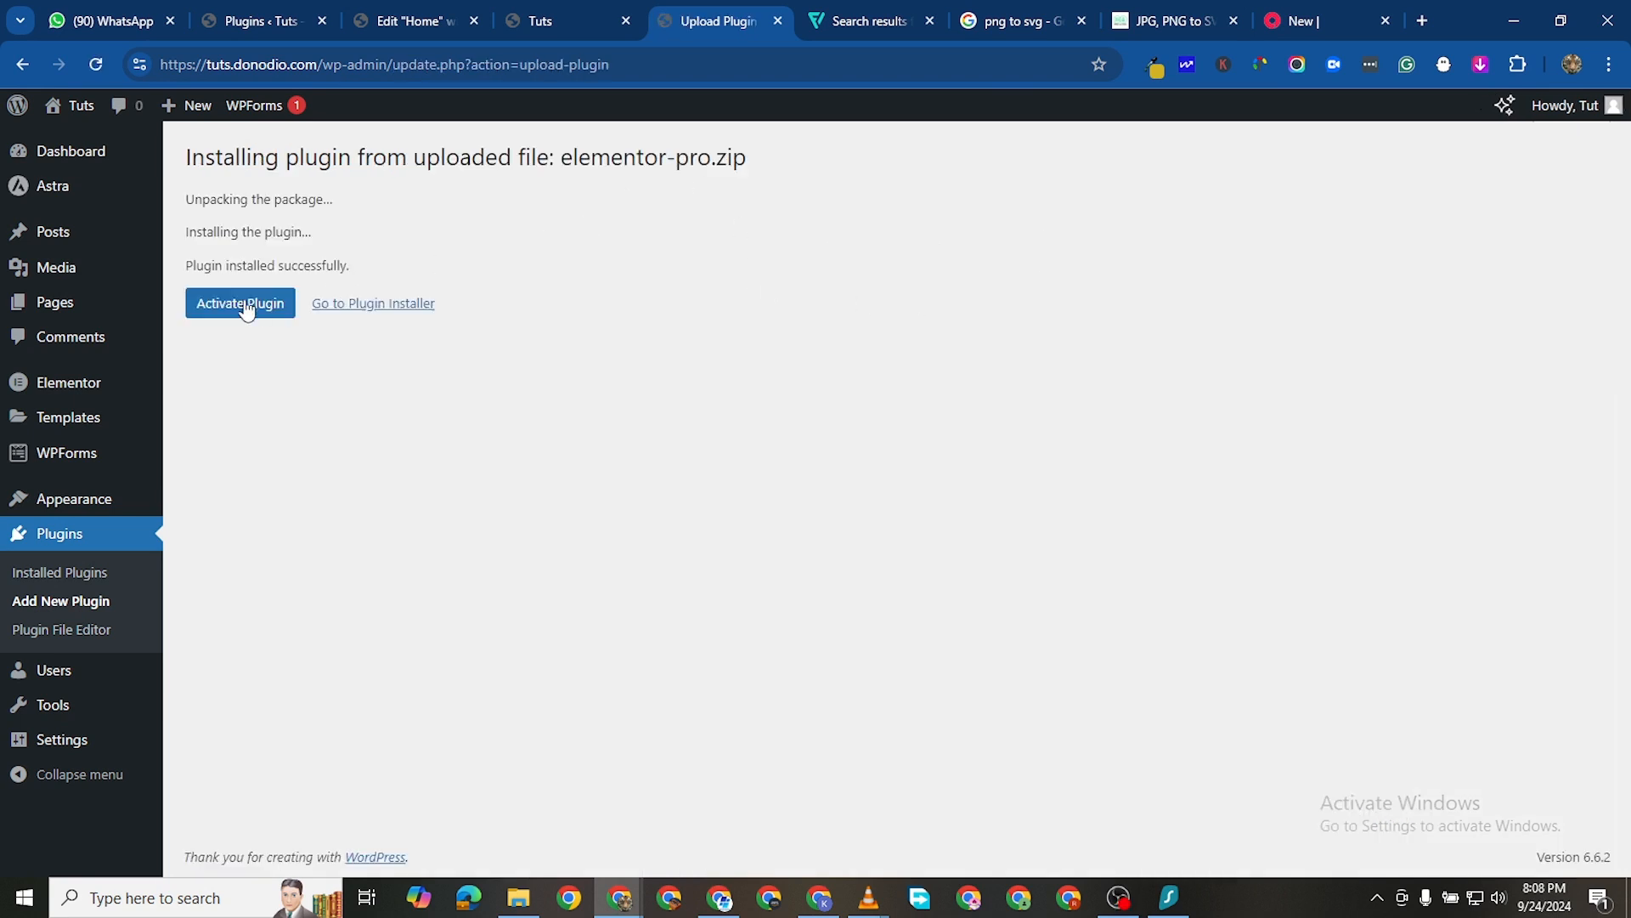
left_click(245, 309)
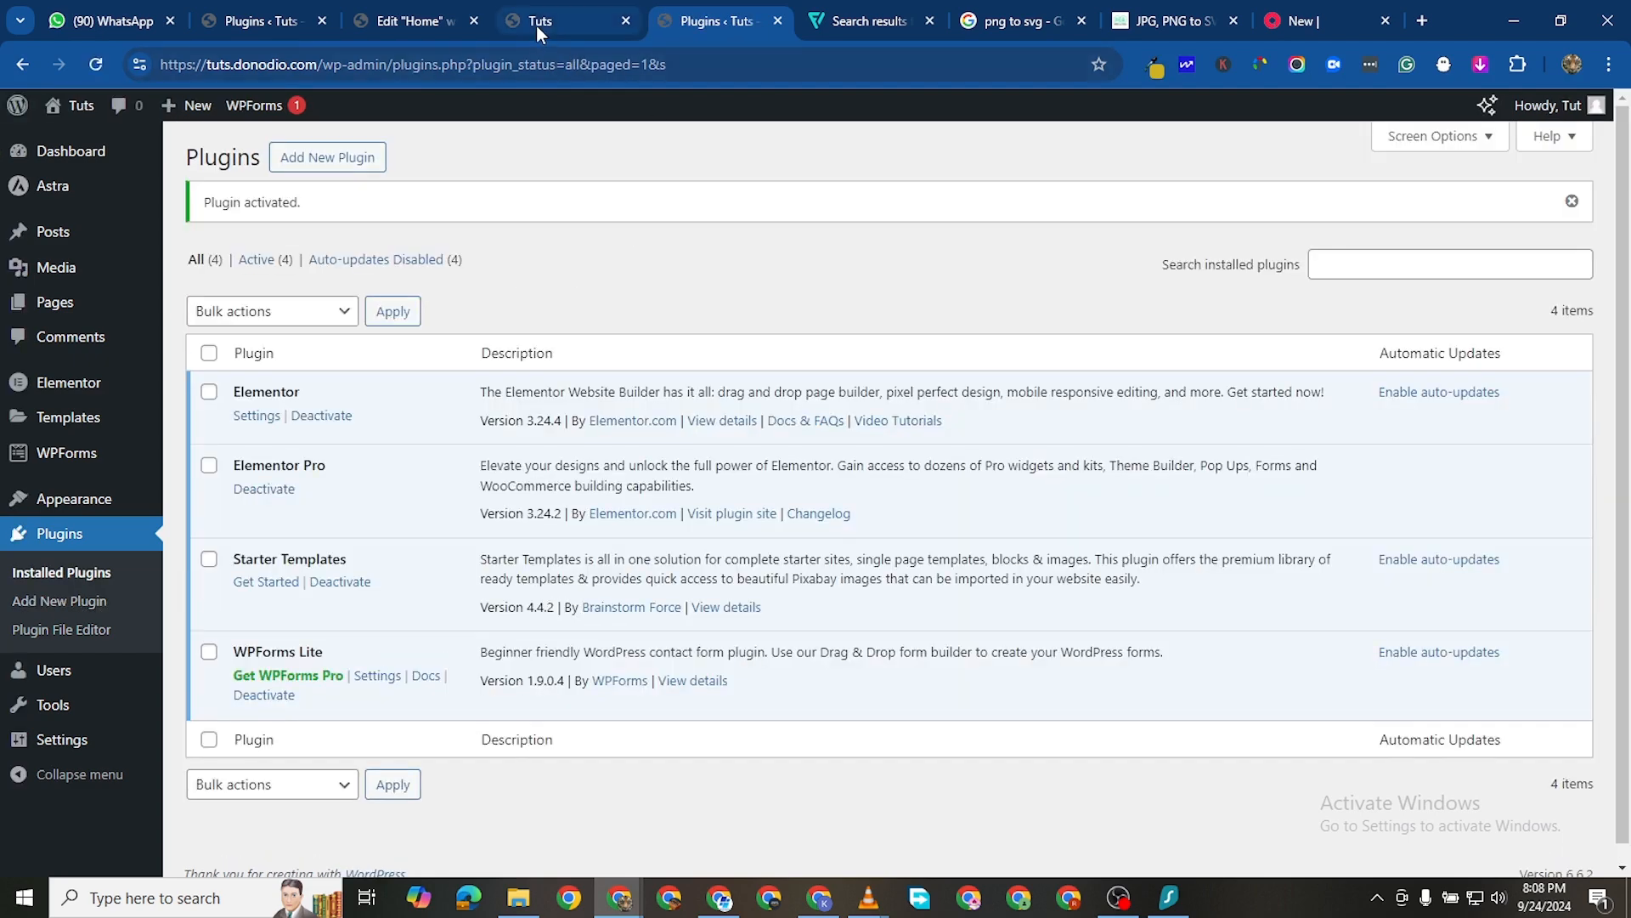
Return to the Elementor editor of the Home page and reload it
left_click(549, 19)
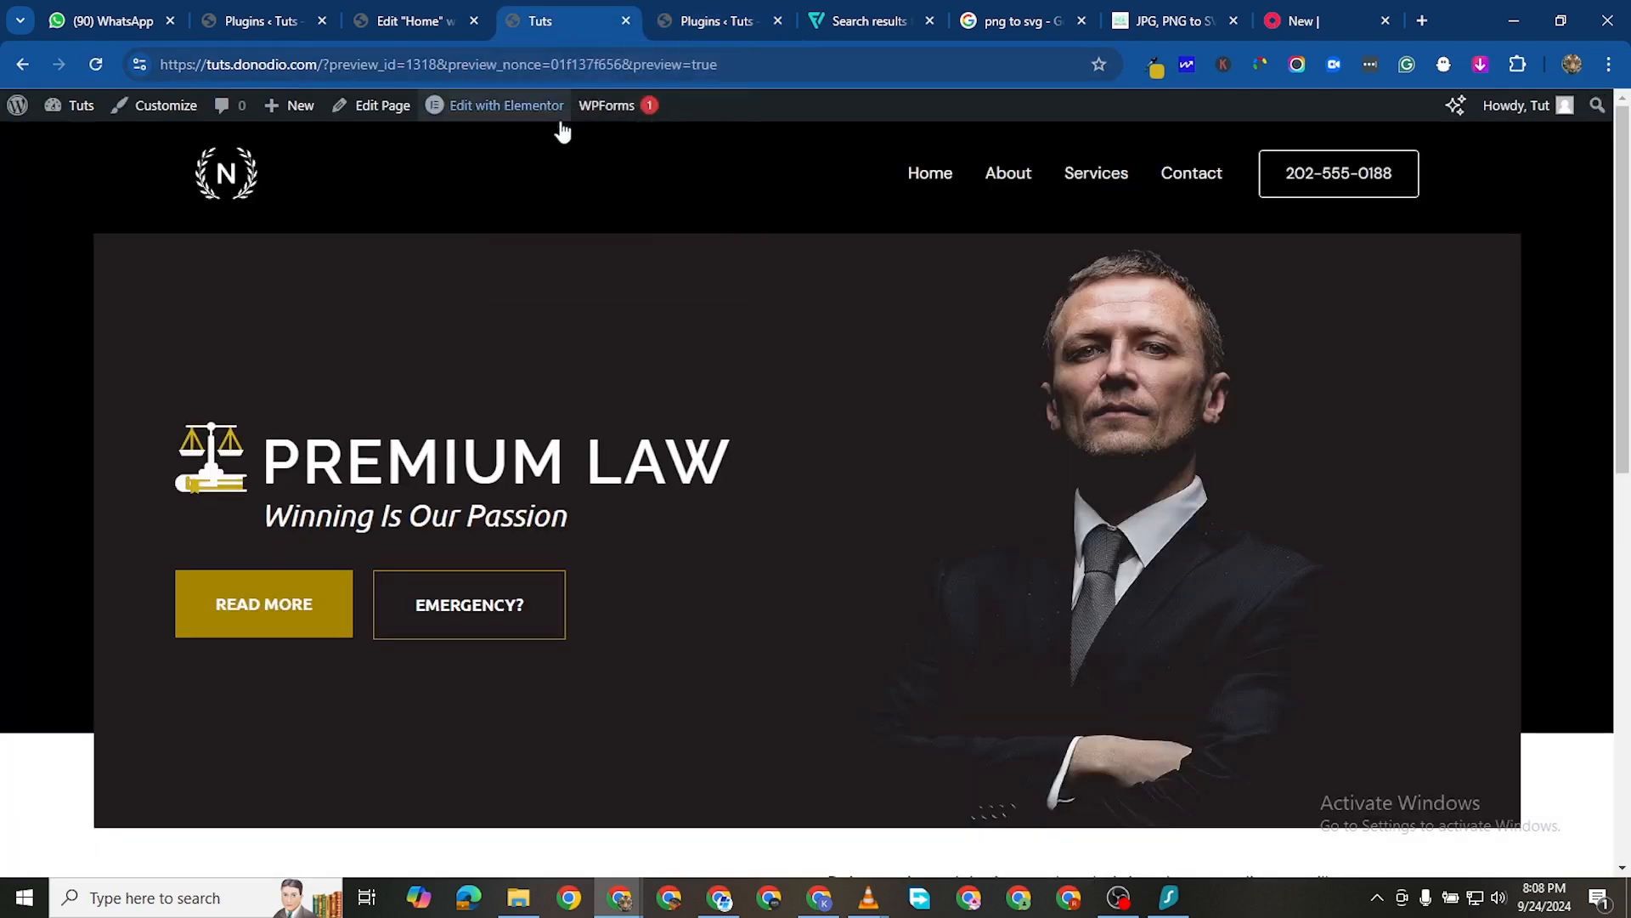
left_click(456, 20)
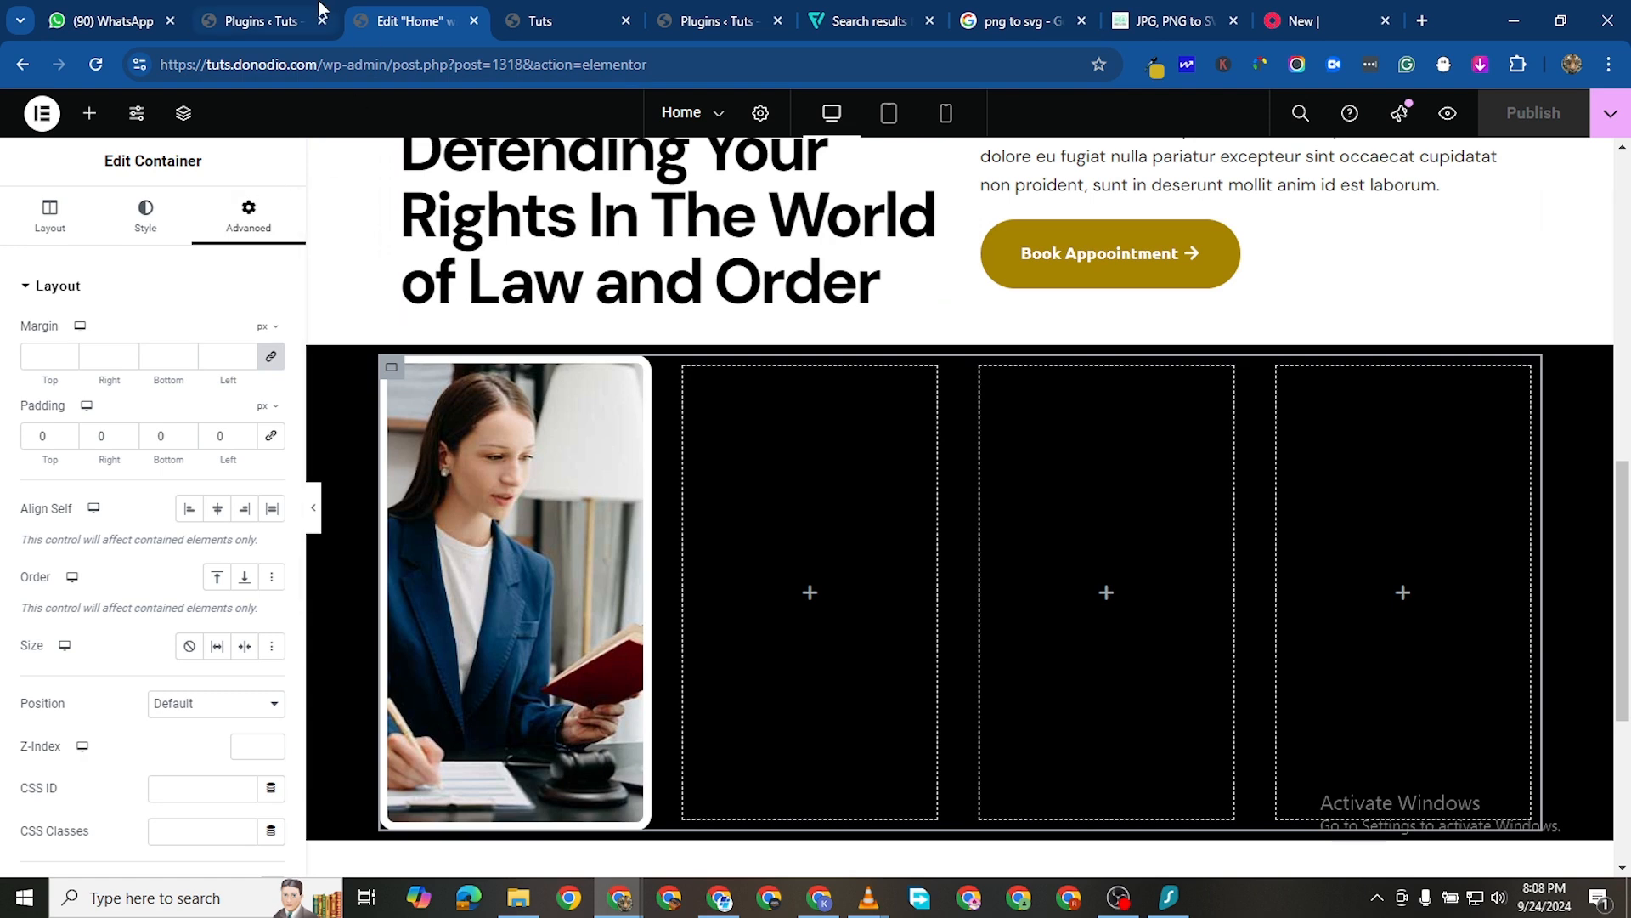
left_click(96, 64)
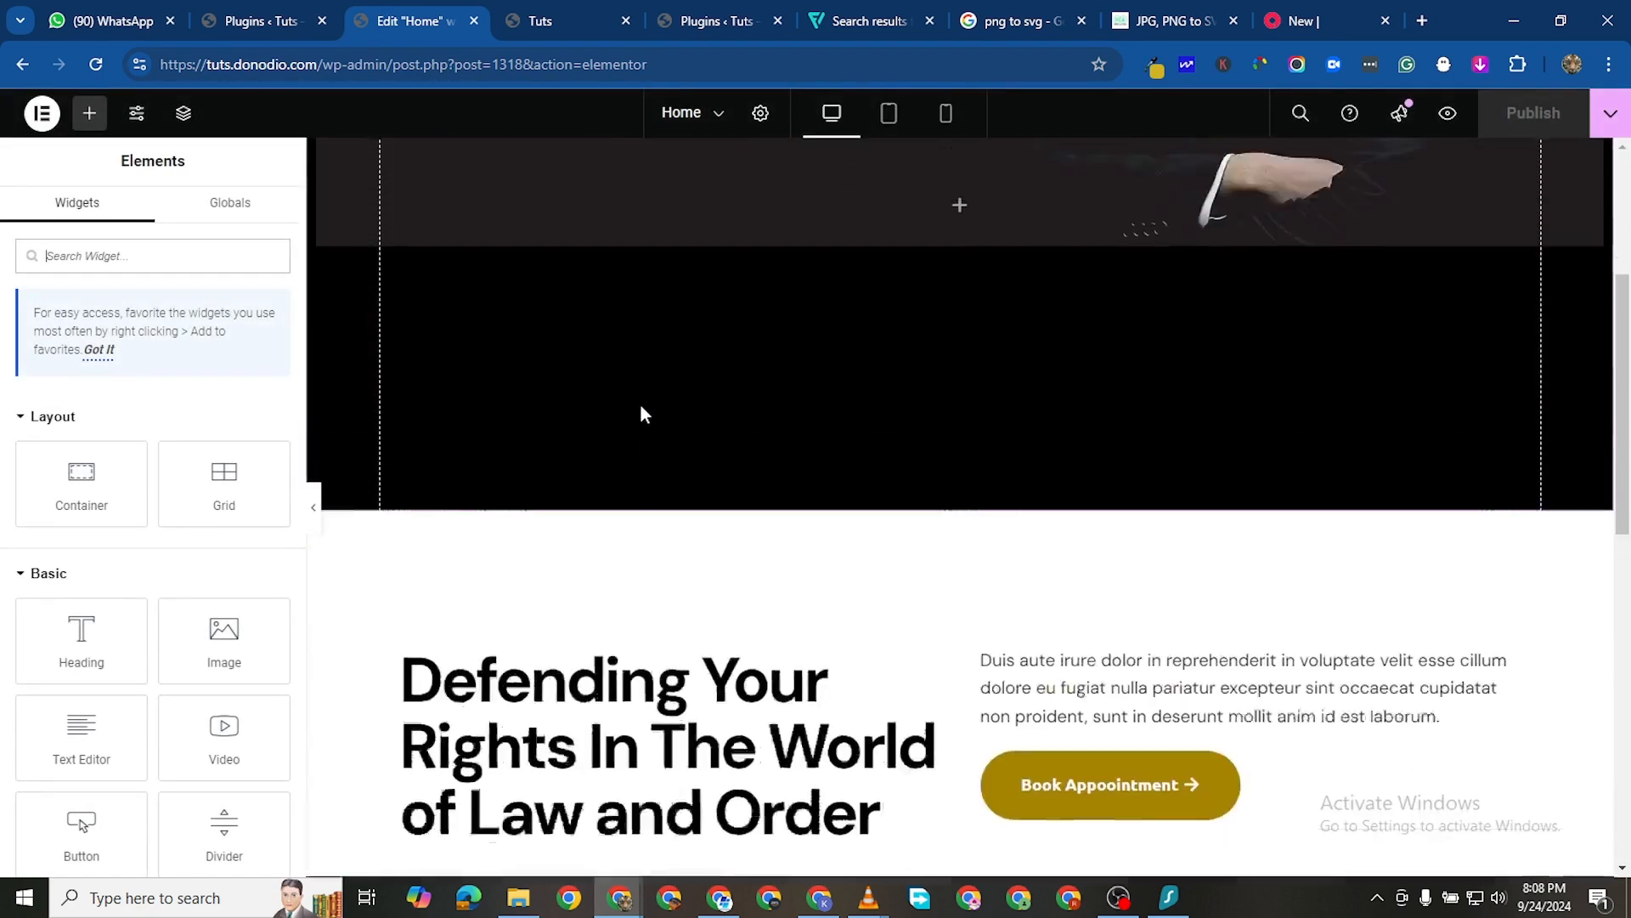
Turn on Mouse Effects for the first column's image container
scroll(666, 448, "down", 8)
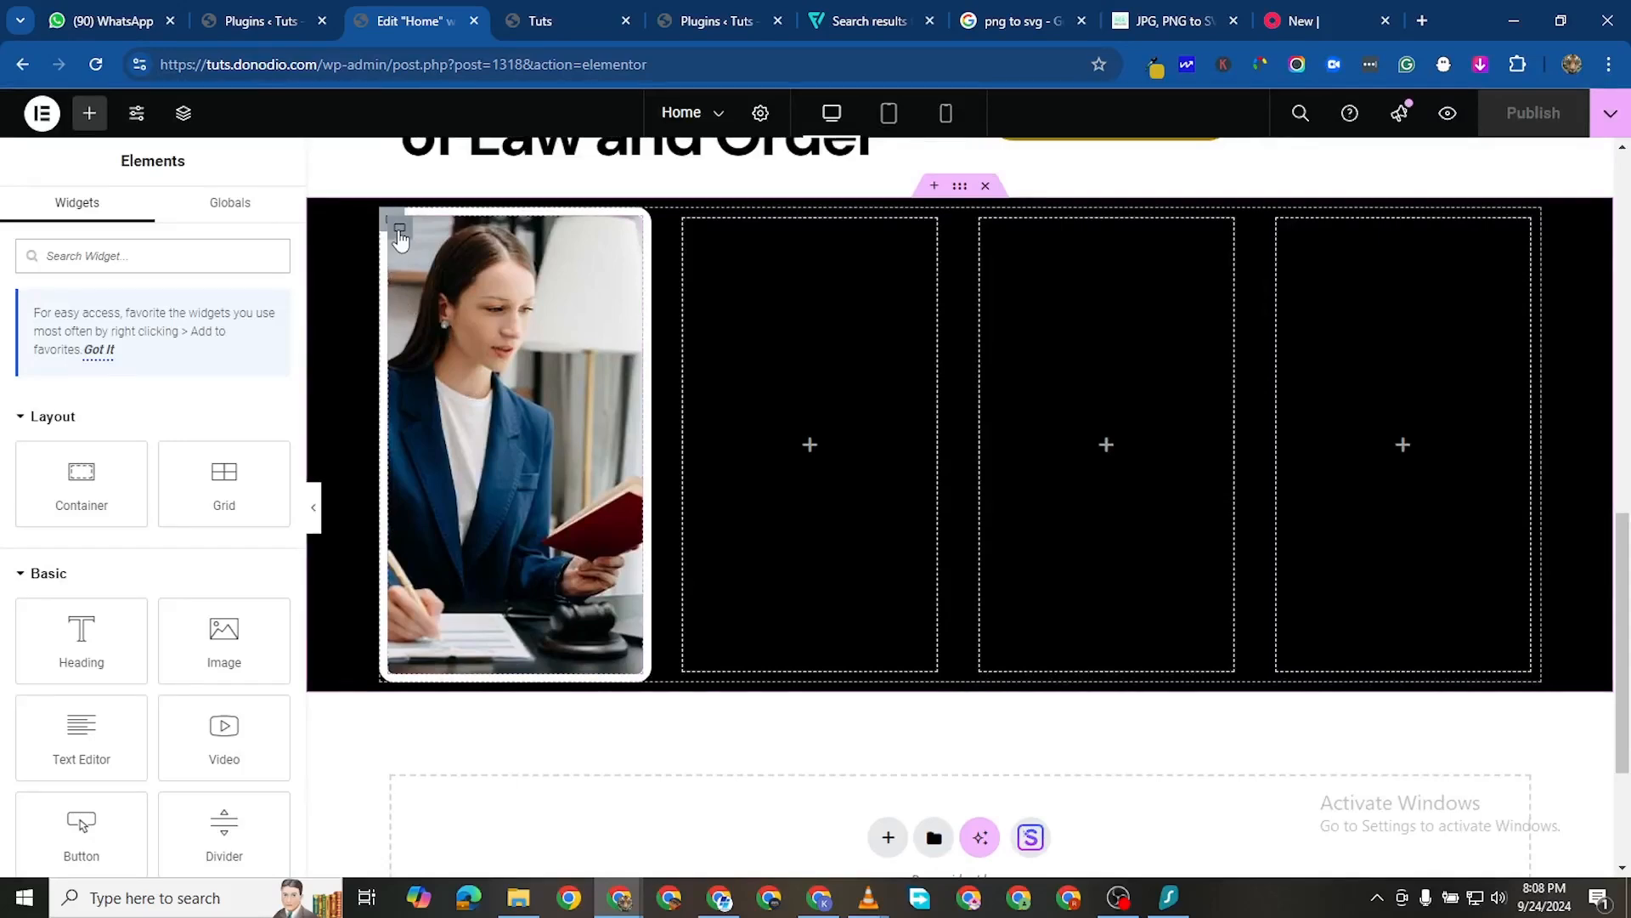
left_click(399, 231)
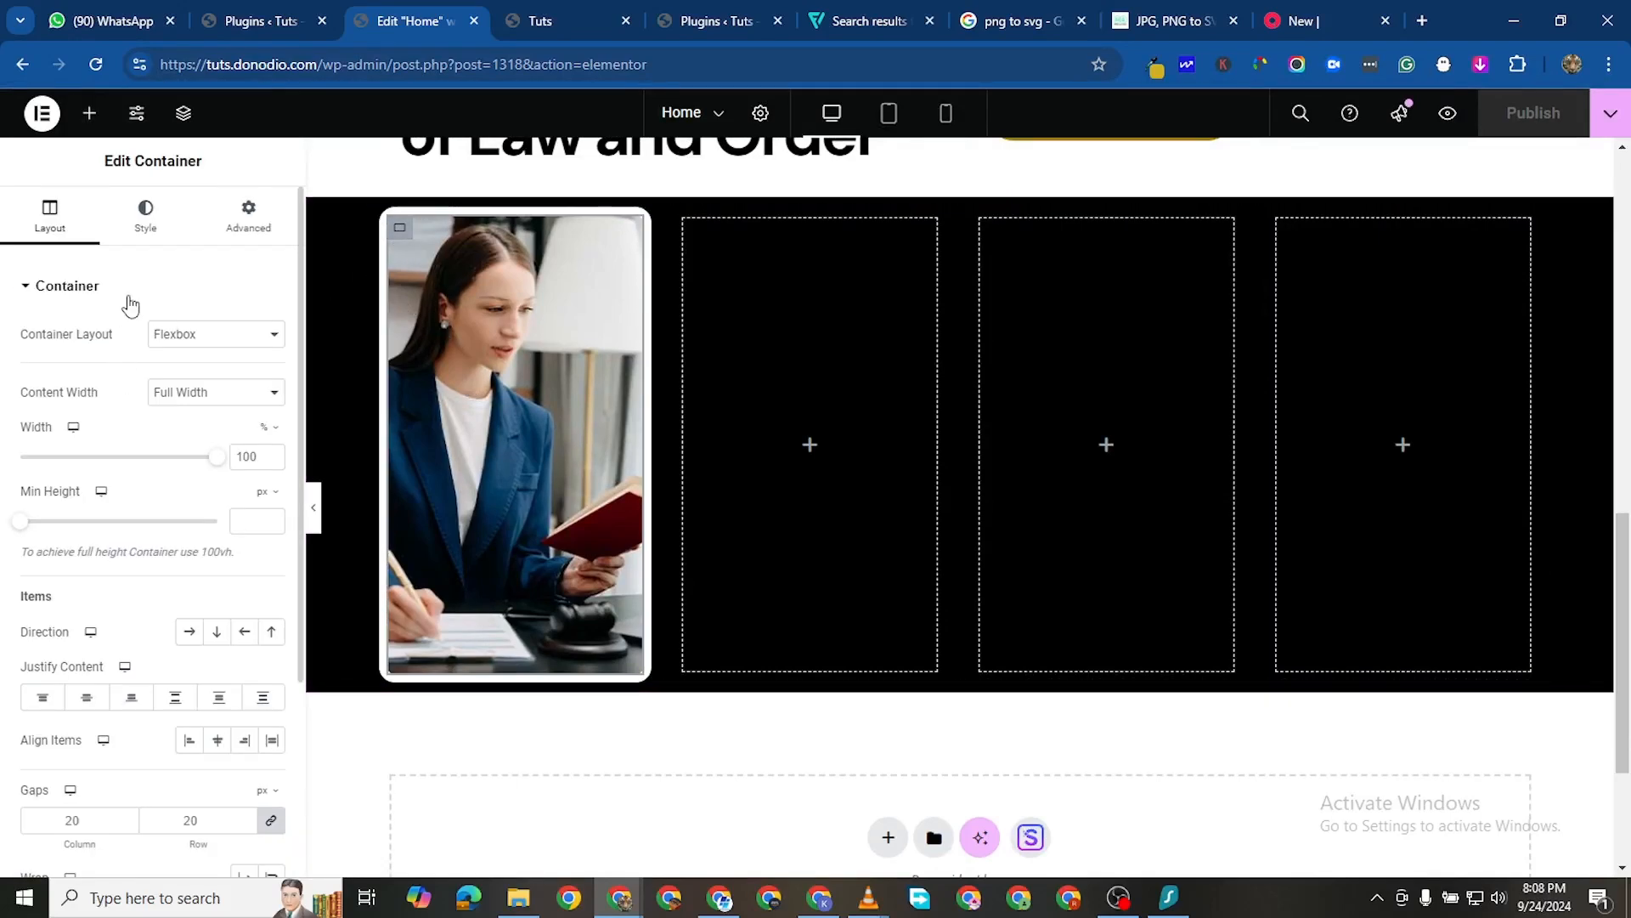
left_click(227, 226)
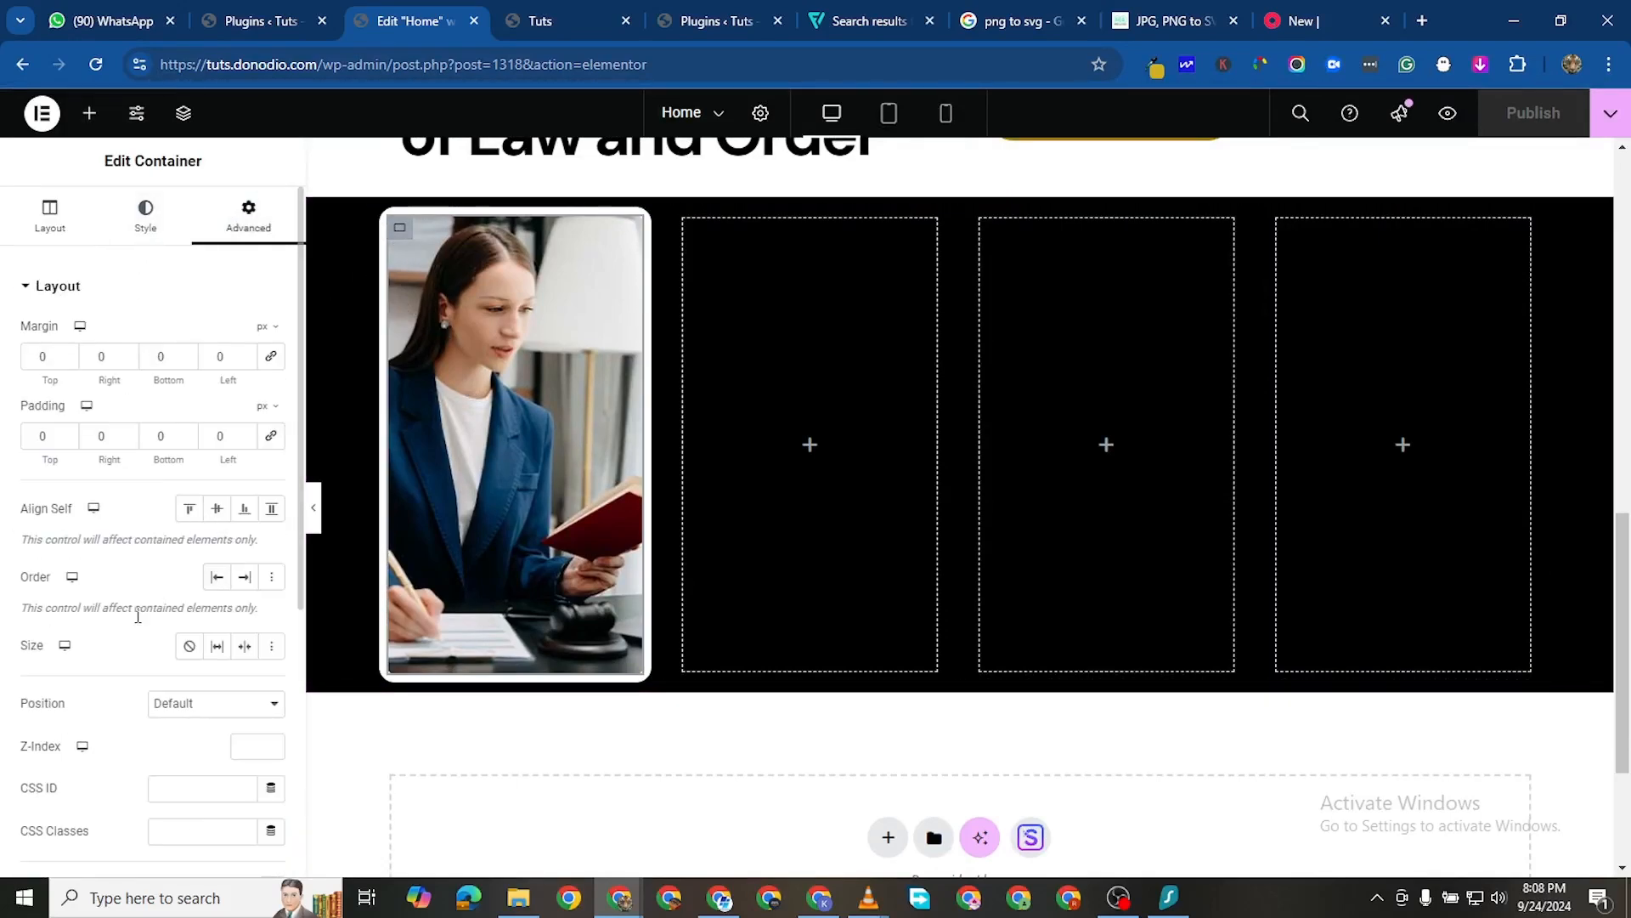
scroll(138, 616, "down", 4)
scroll(102, 582, "down", 2)
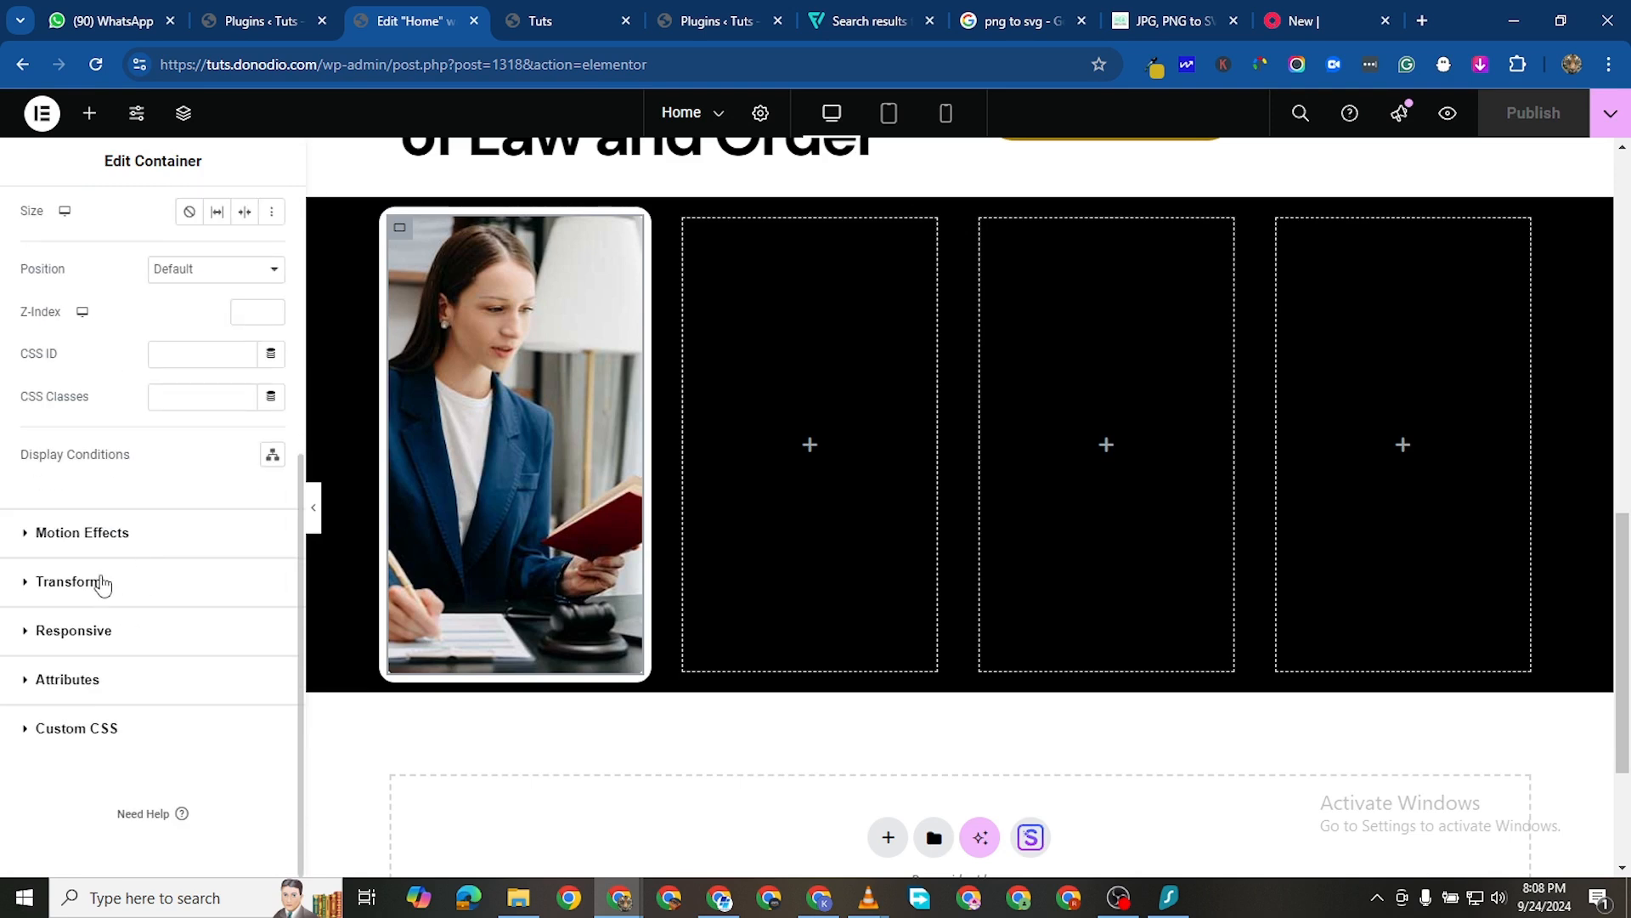
left_click(104, 535)
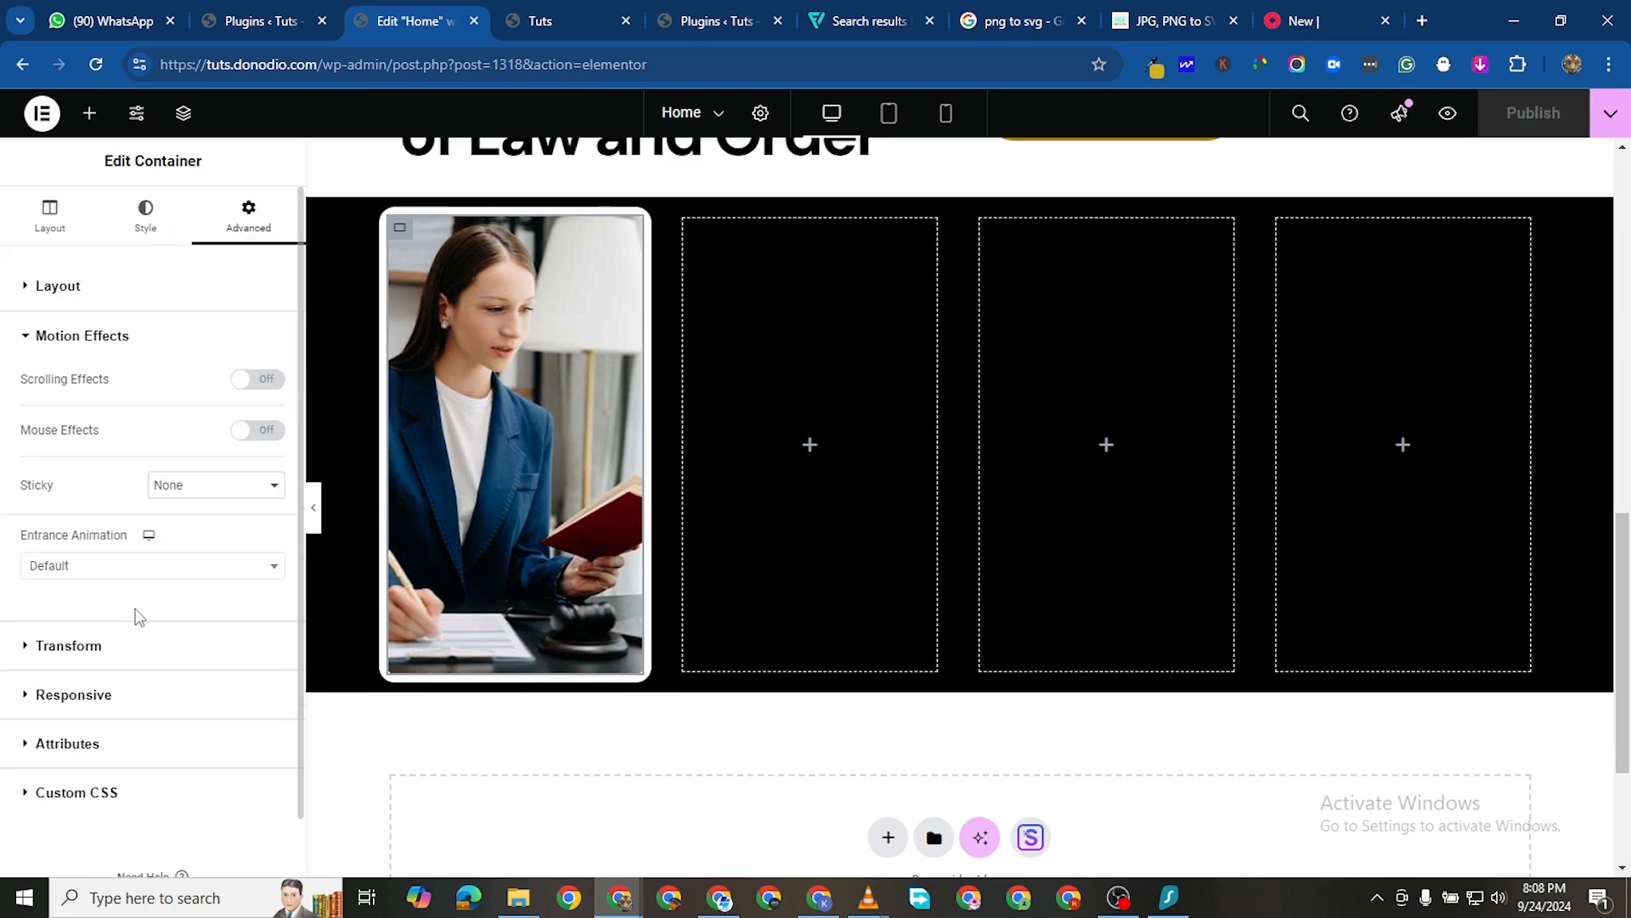
left_click(264, 432)
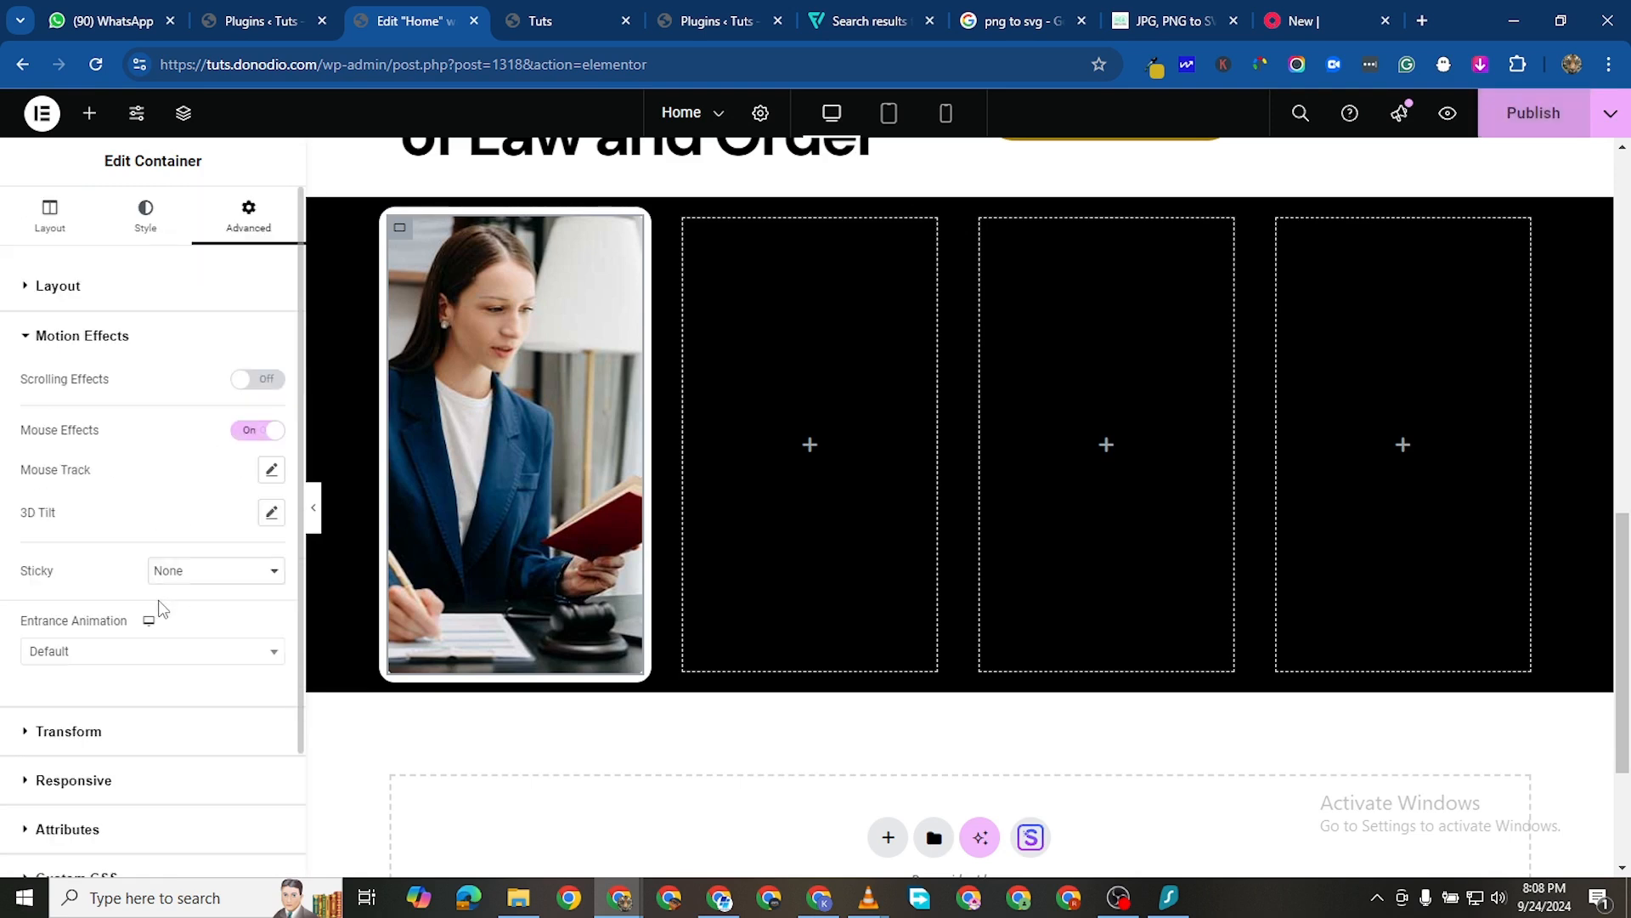
Enable Mouse Track on the first column's image container with speed 0.7 and direction Direct
left_click(270, 473)
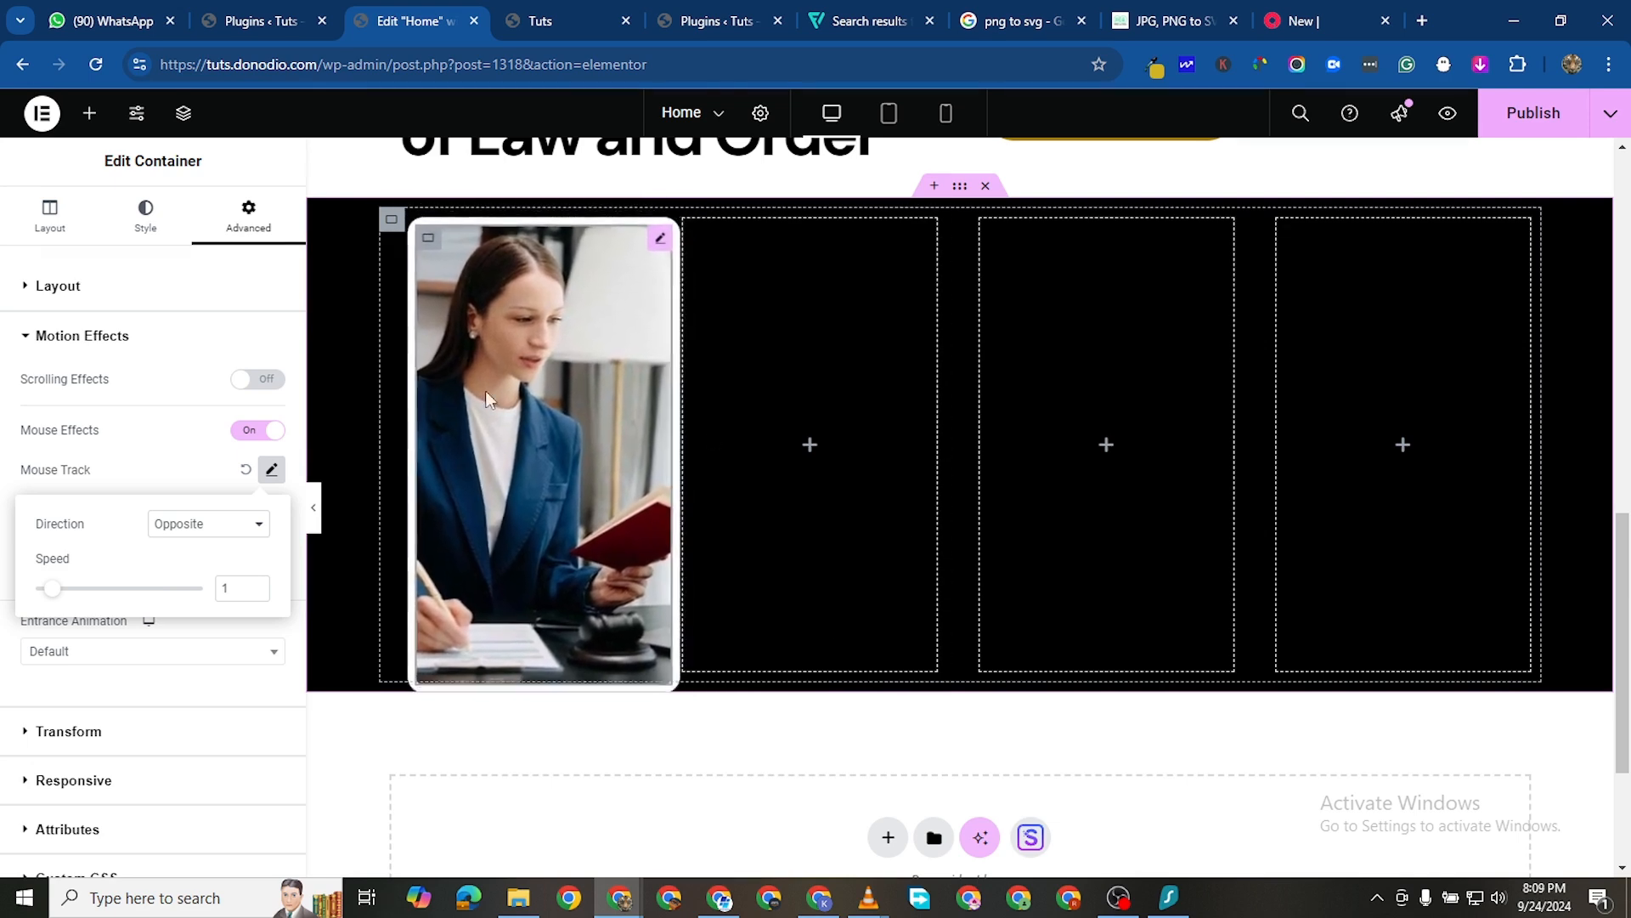
left_click(256, 593)
left_click(256, 593)
left_click(256, 594)
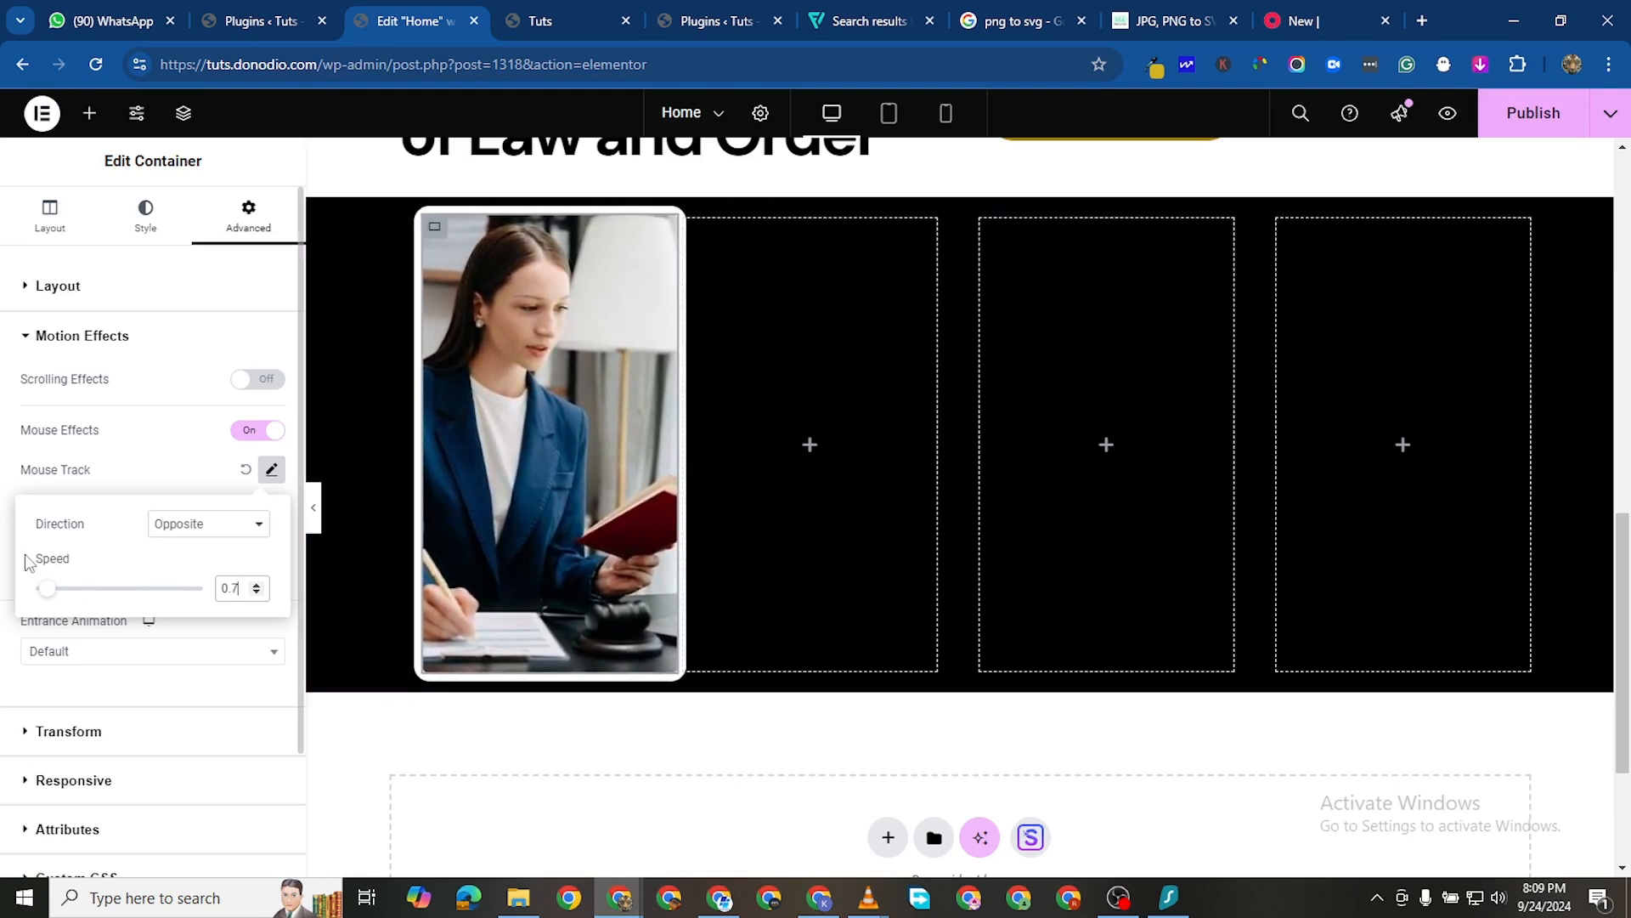
left_click(252, 526)
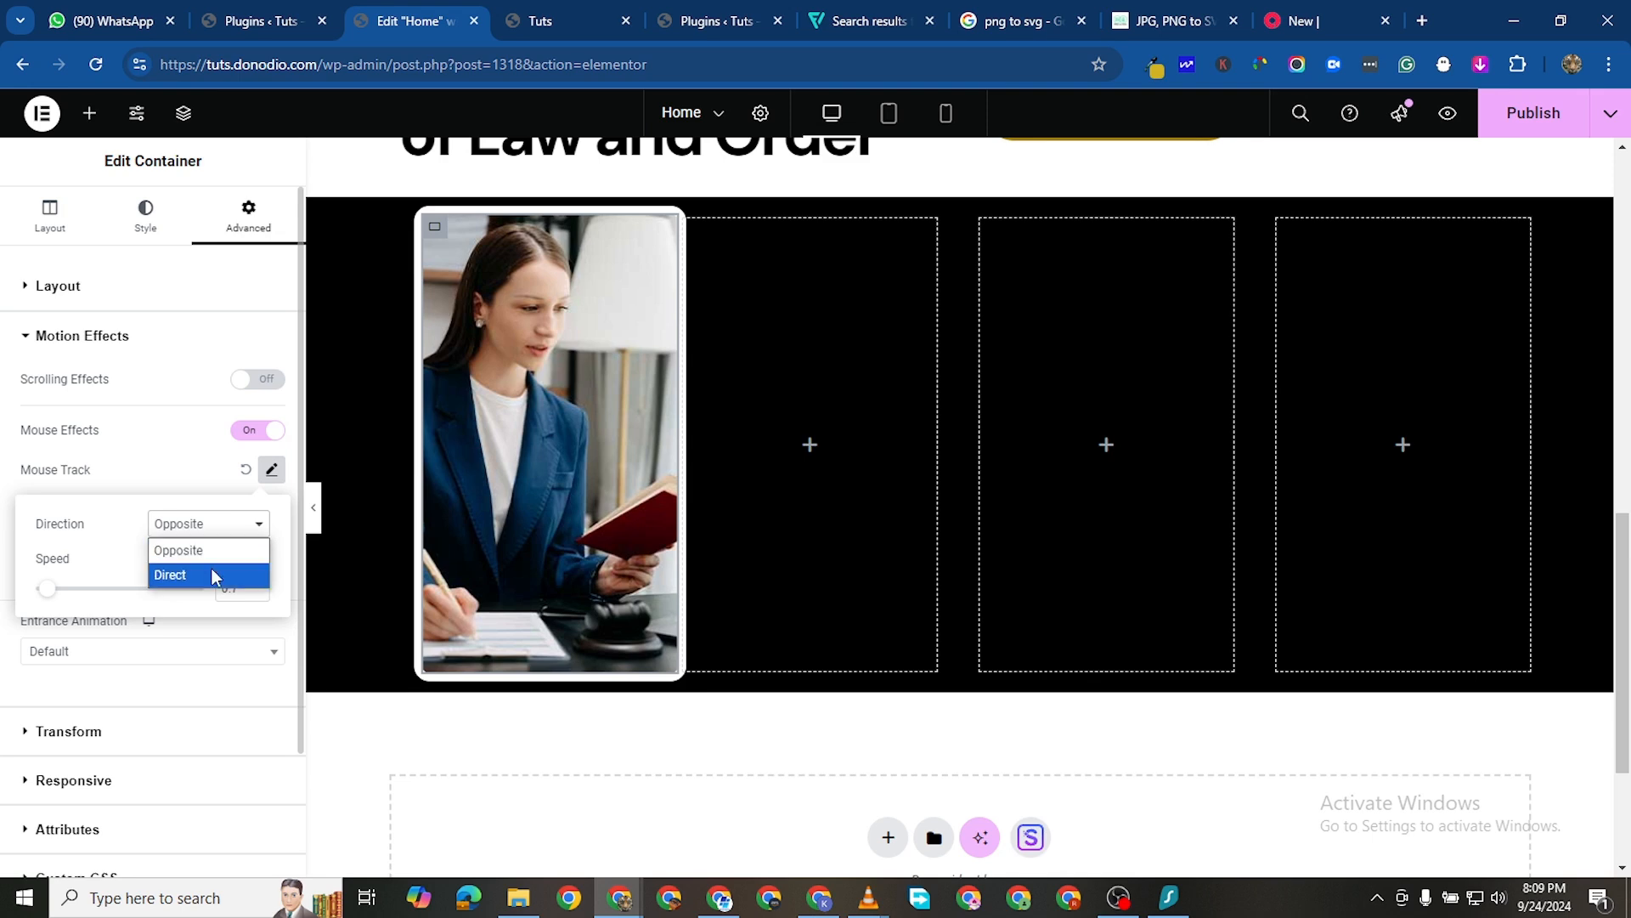
left_click(212, 569)
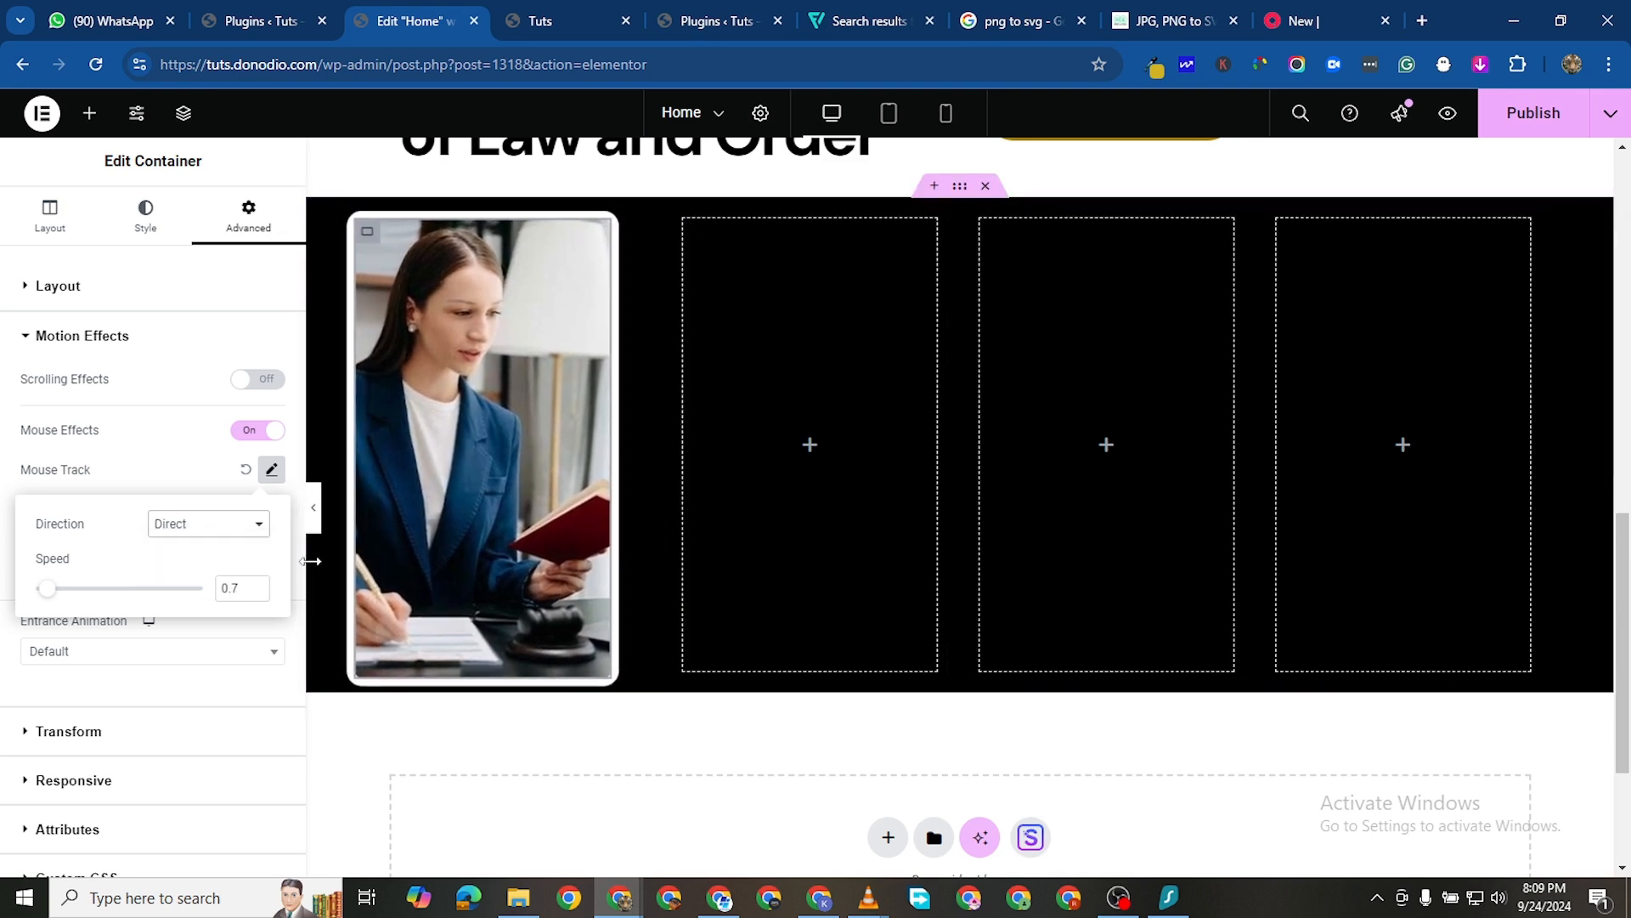
Reset Mouse Track on the first column's image container and try 3D Tilt with direction Direct and speed 4
left_click(245, 473)
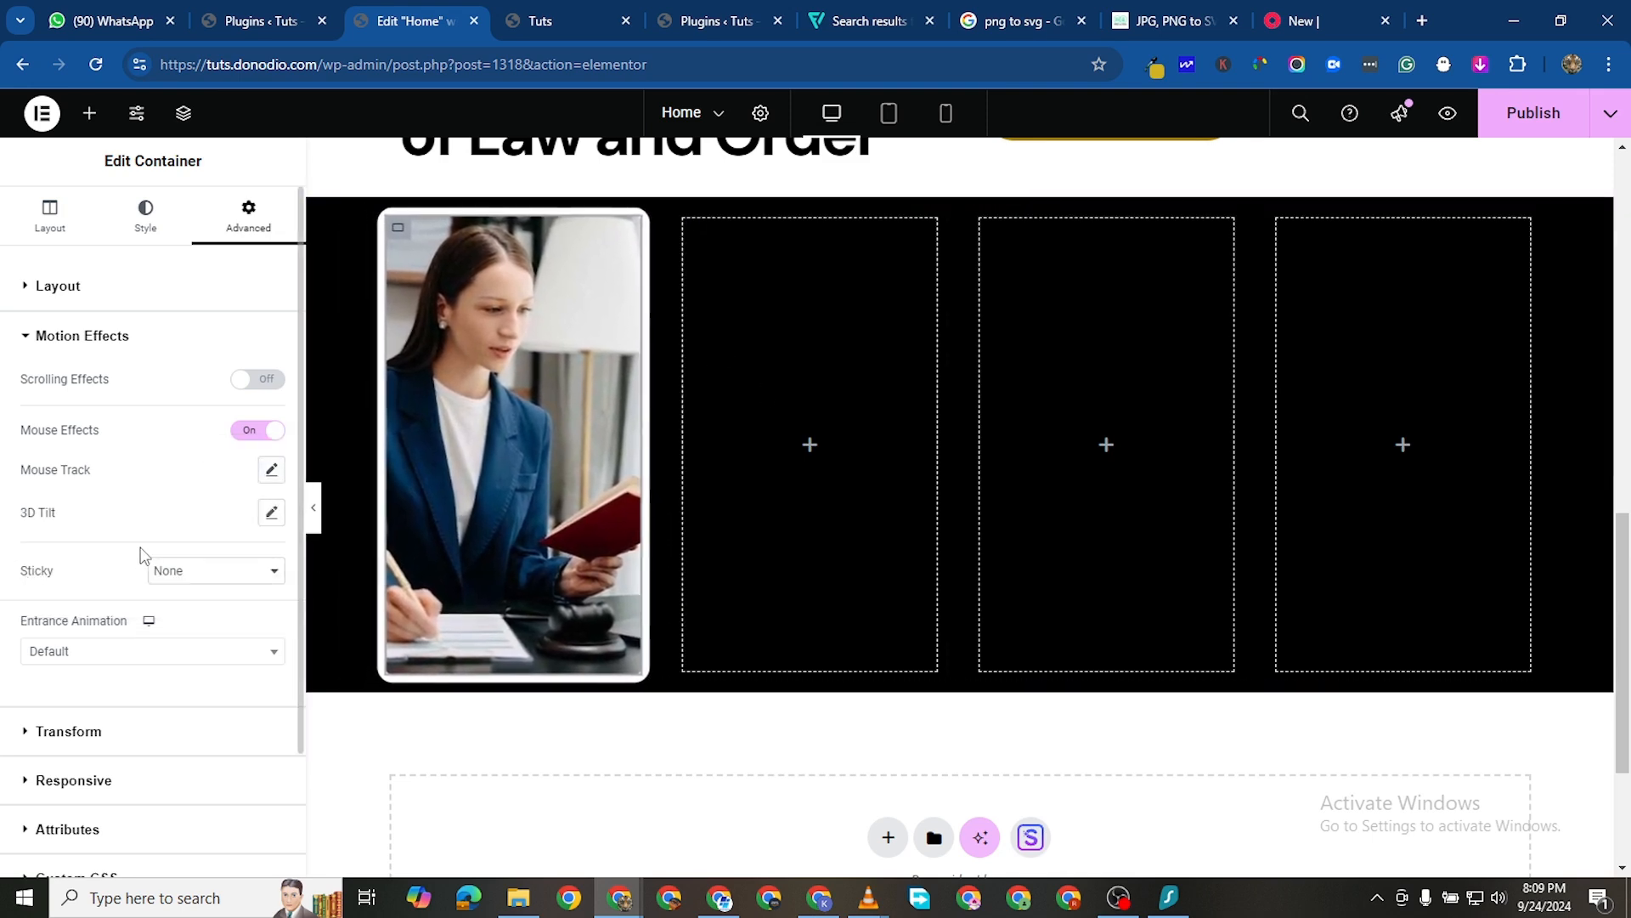
left_click(271, 513)
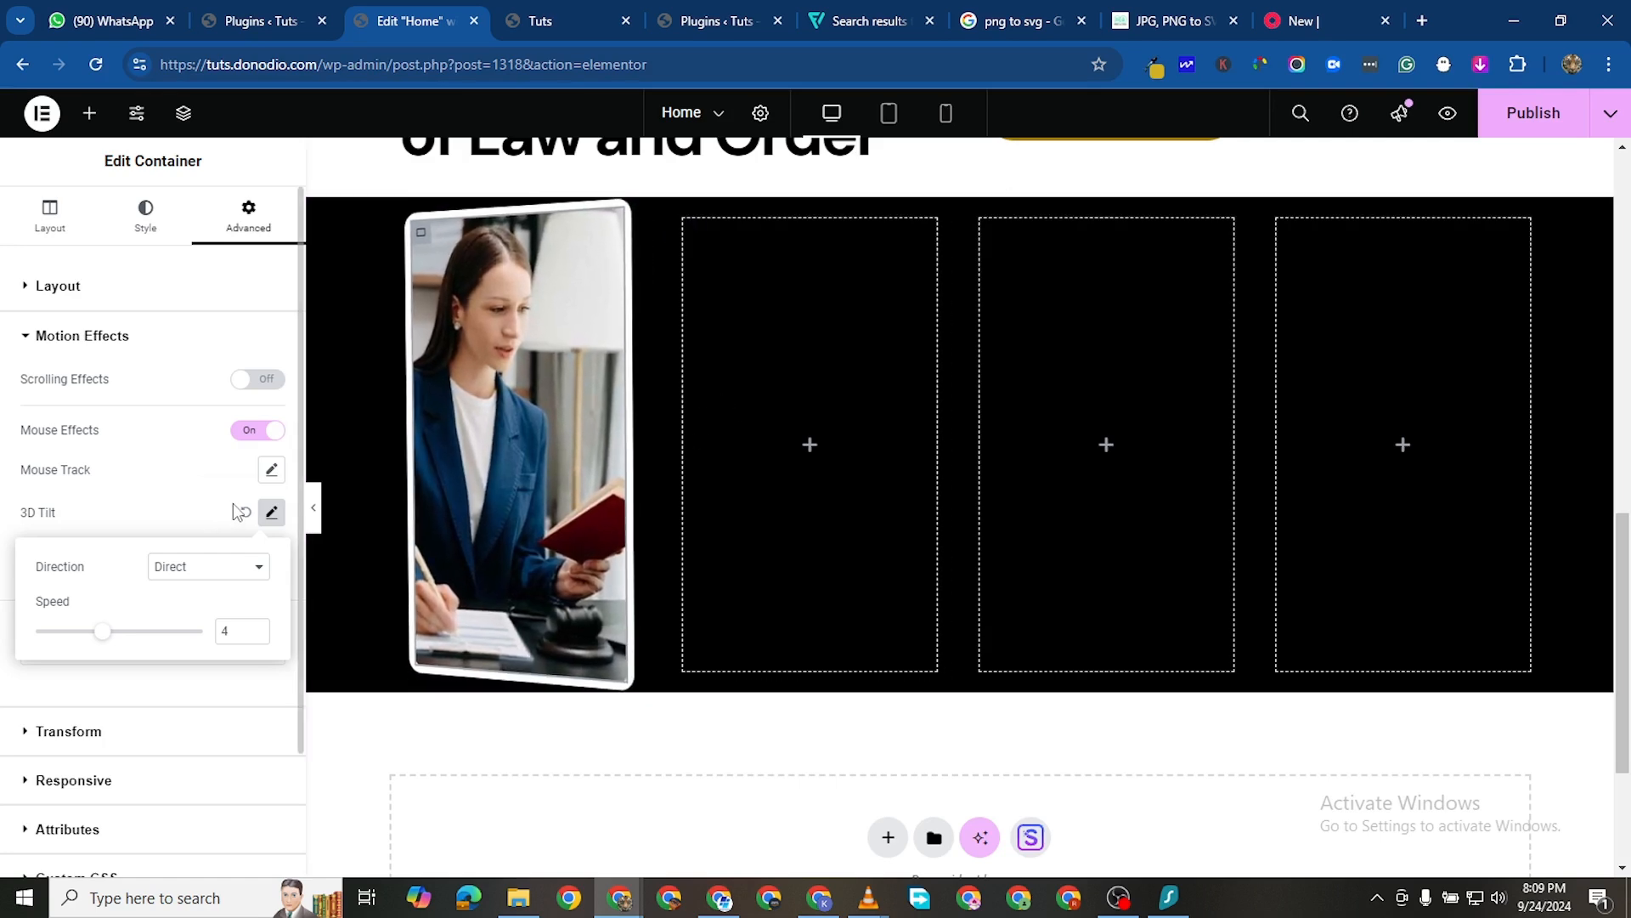
left_click(5, 535)
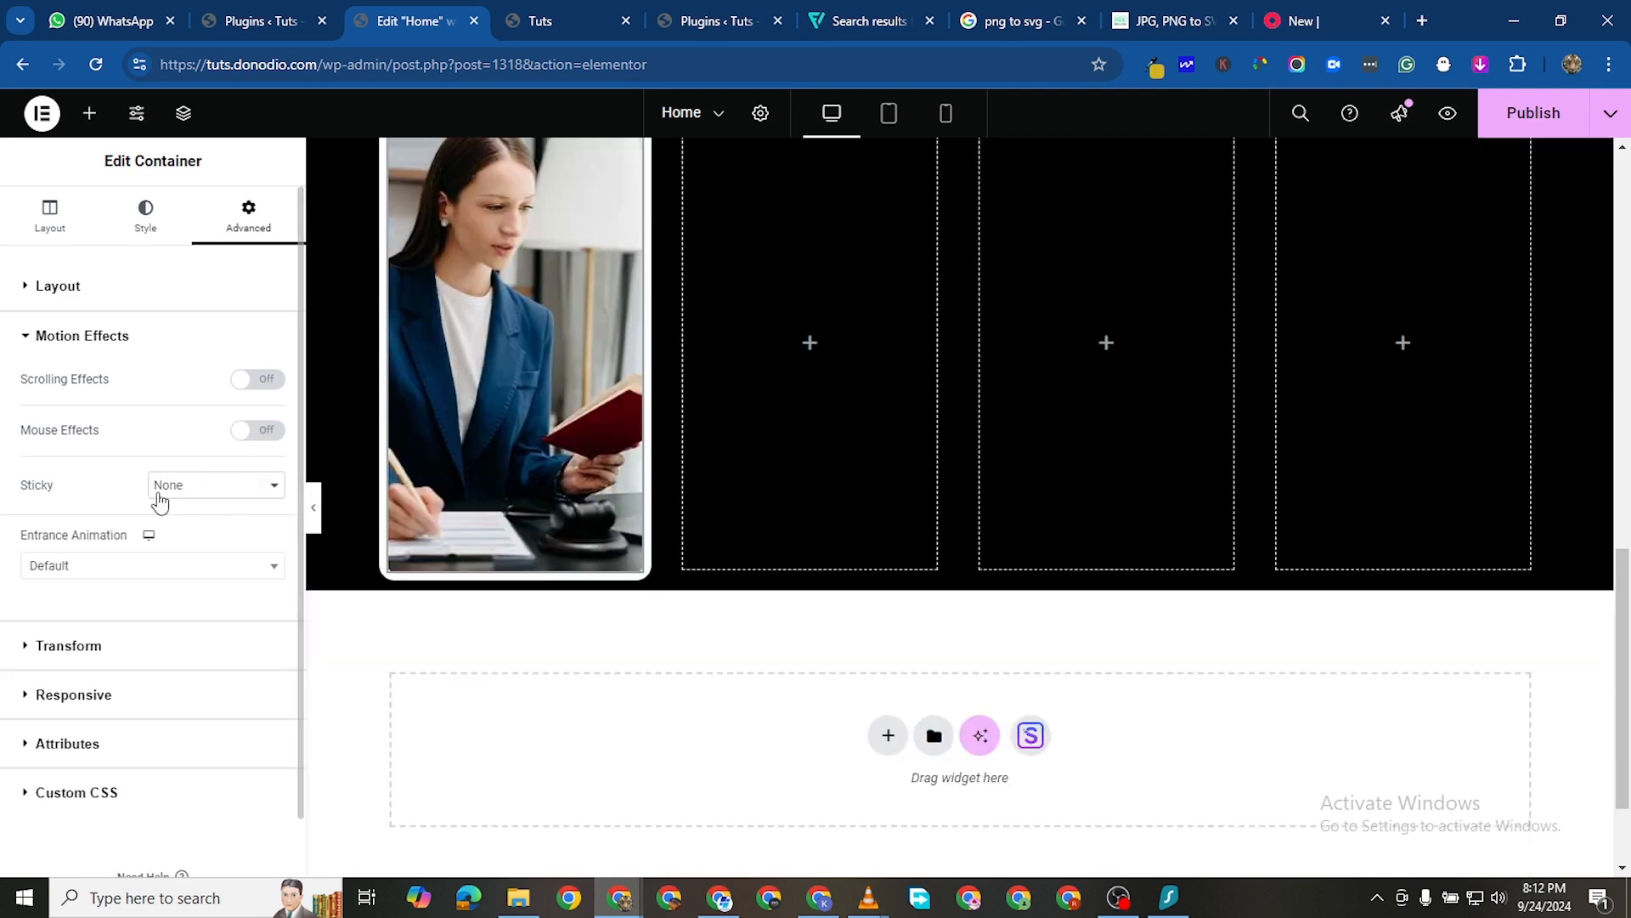
Turn on Scrolling Effects for the first column's image container and enable Vertical Scroll with direction Up and speed 0.9
left_click(265, 382)
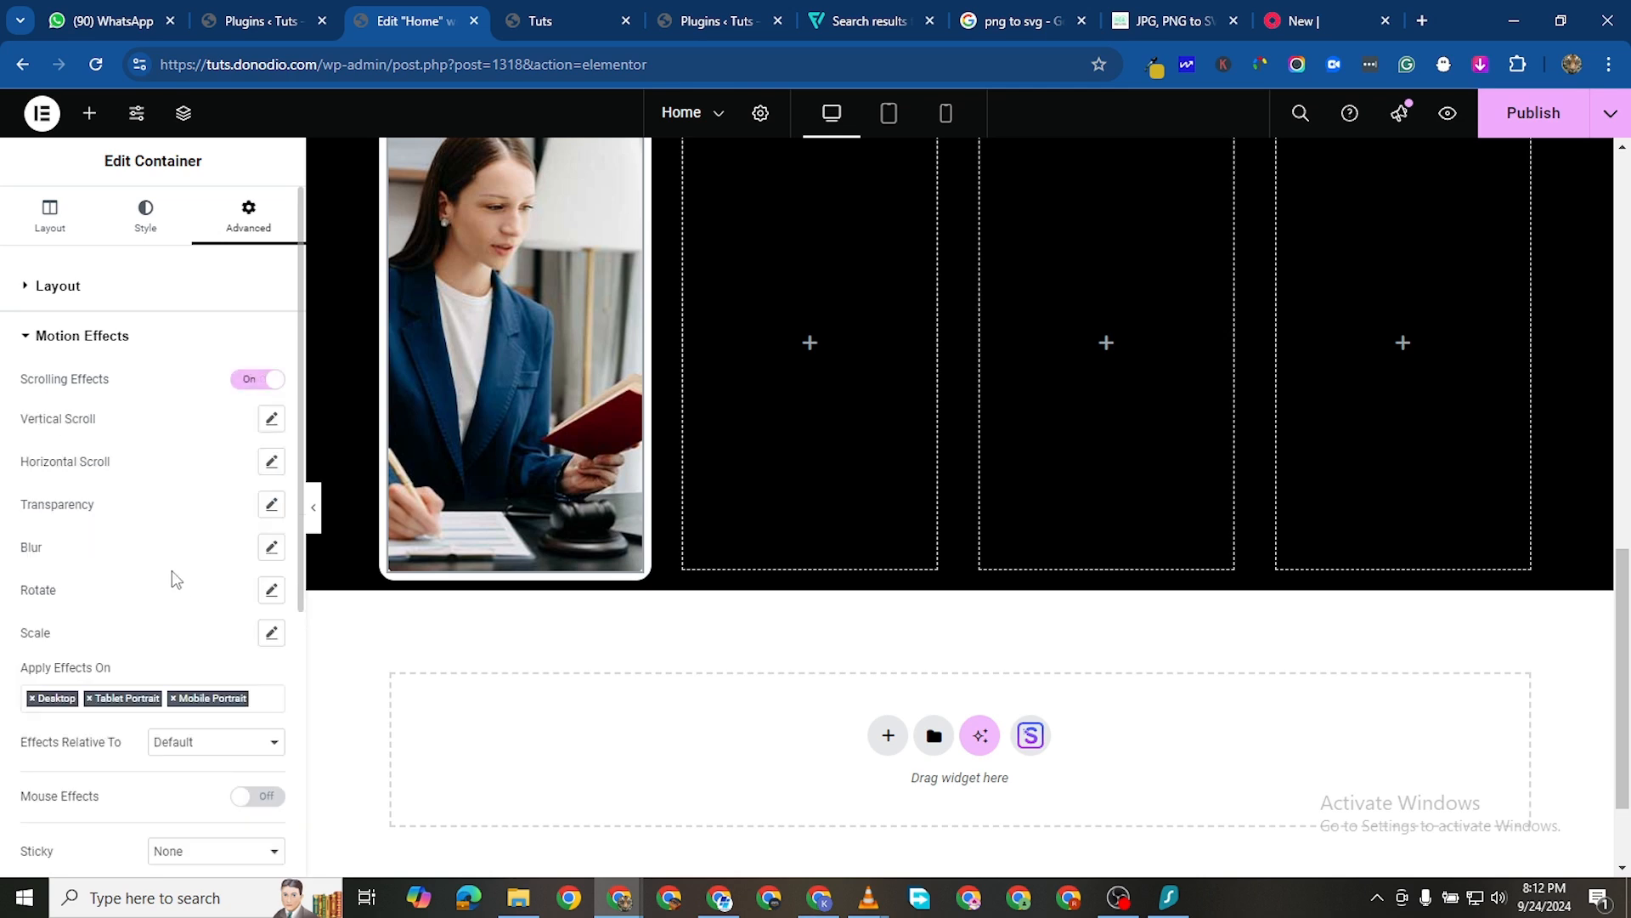
left_click(272, 420)
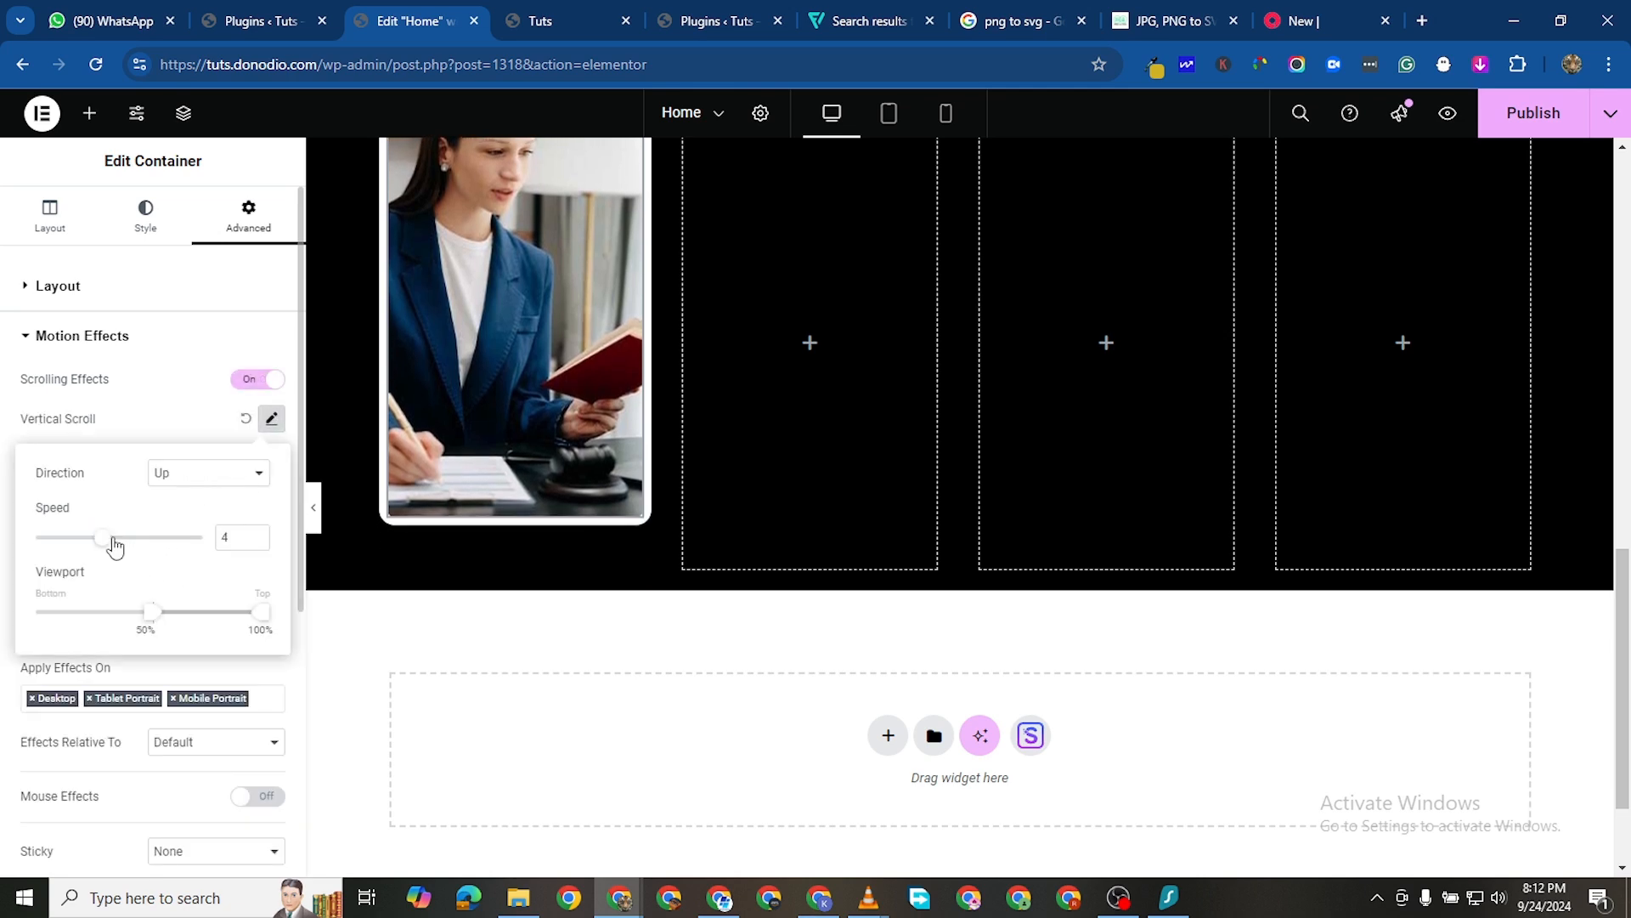
left_click_drag(103, 545, 51, 542)
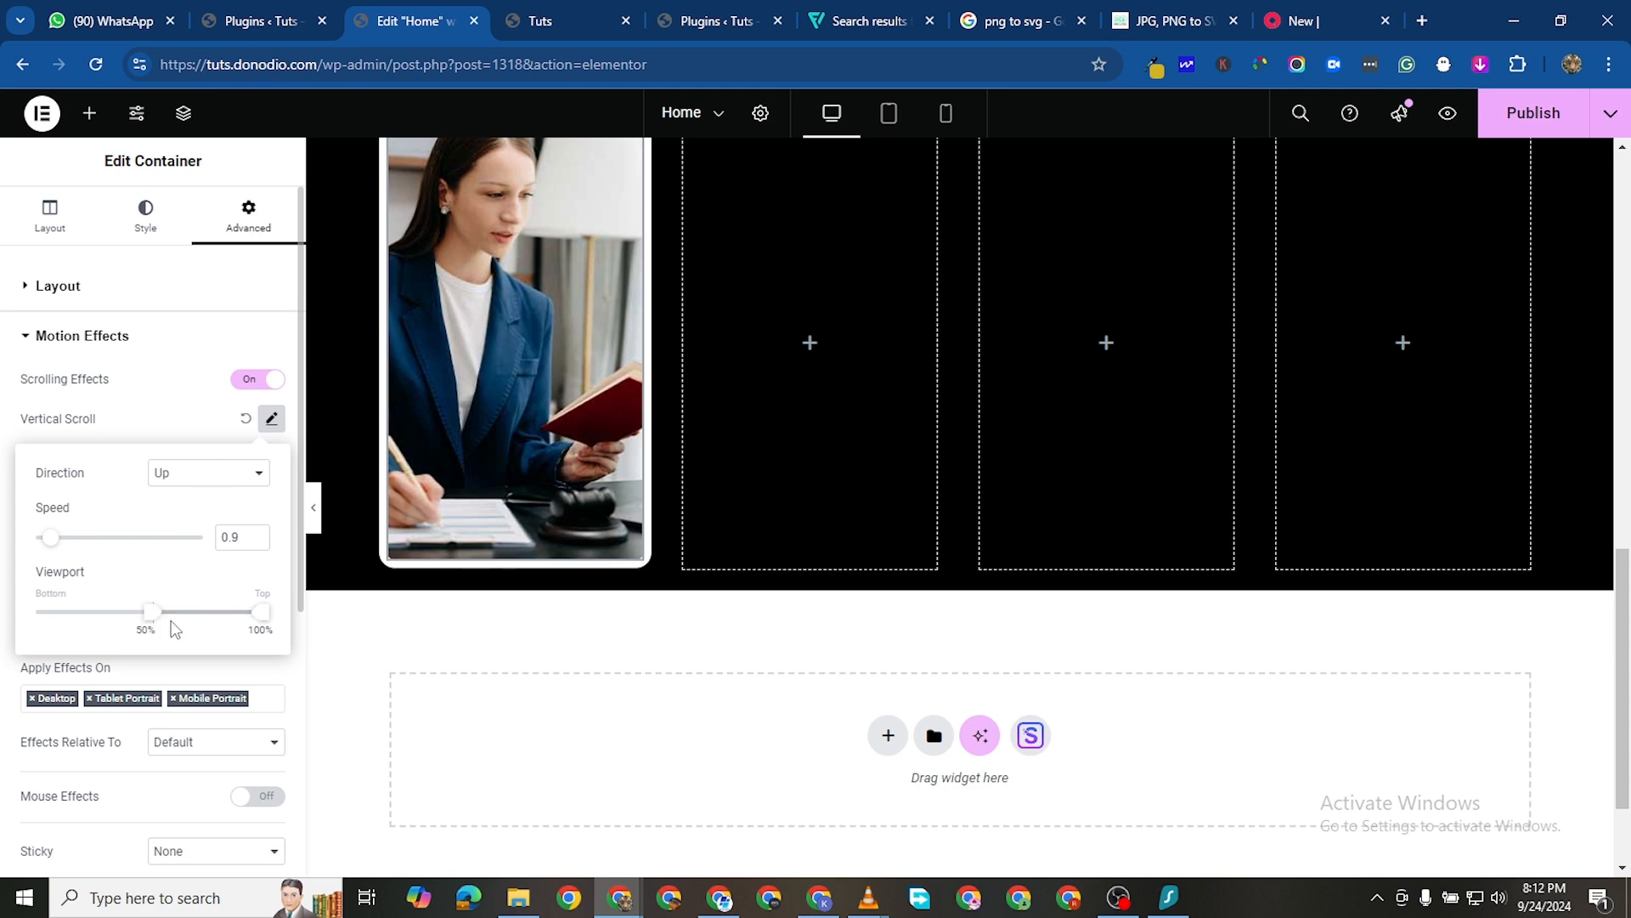
left_click(10, 570)
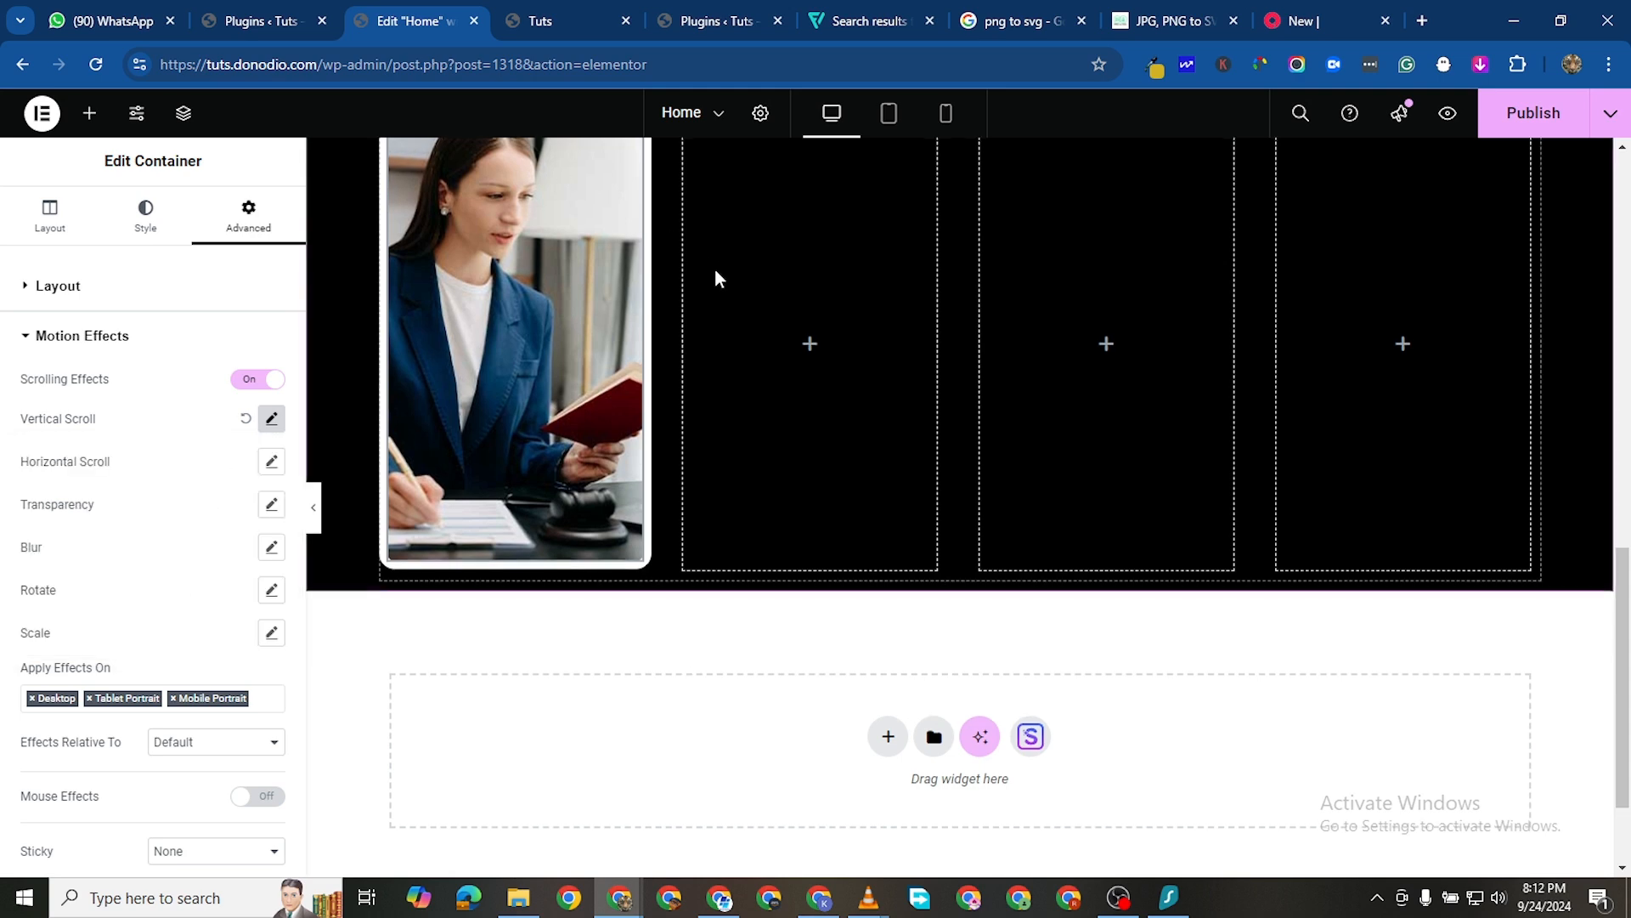
Duplicate the whole four-column image row and delete the duplicated row
scroll(716, 271, "up", 2)
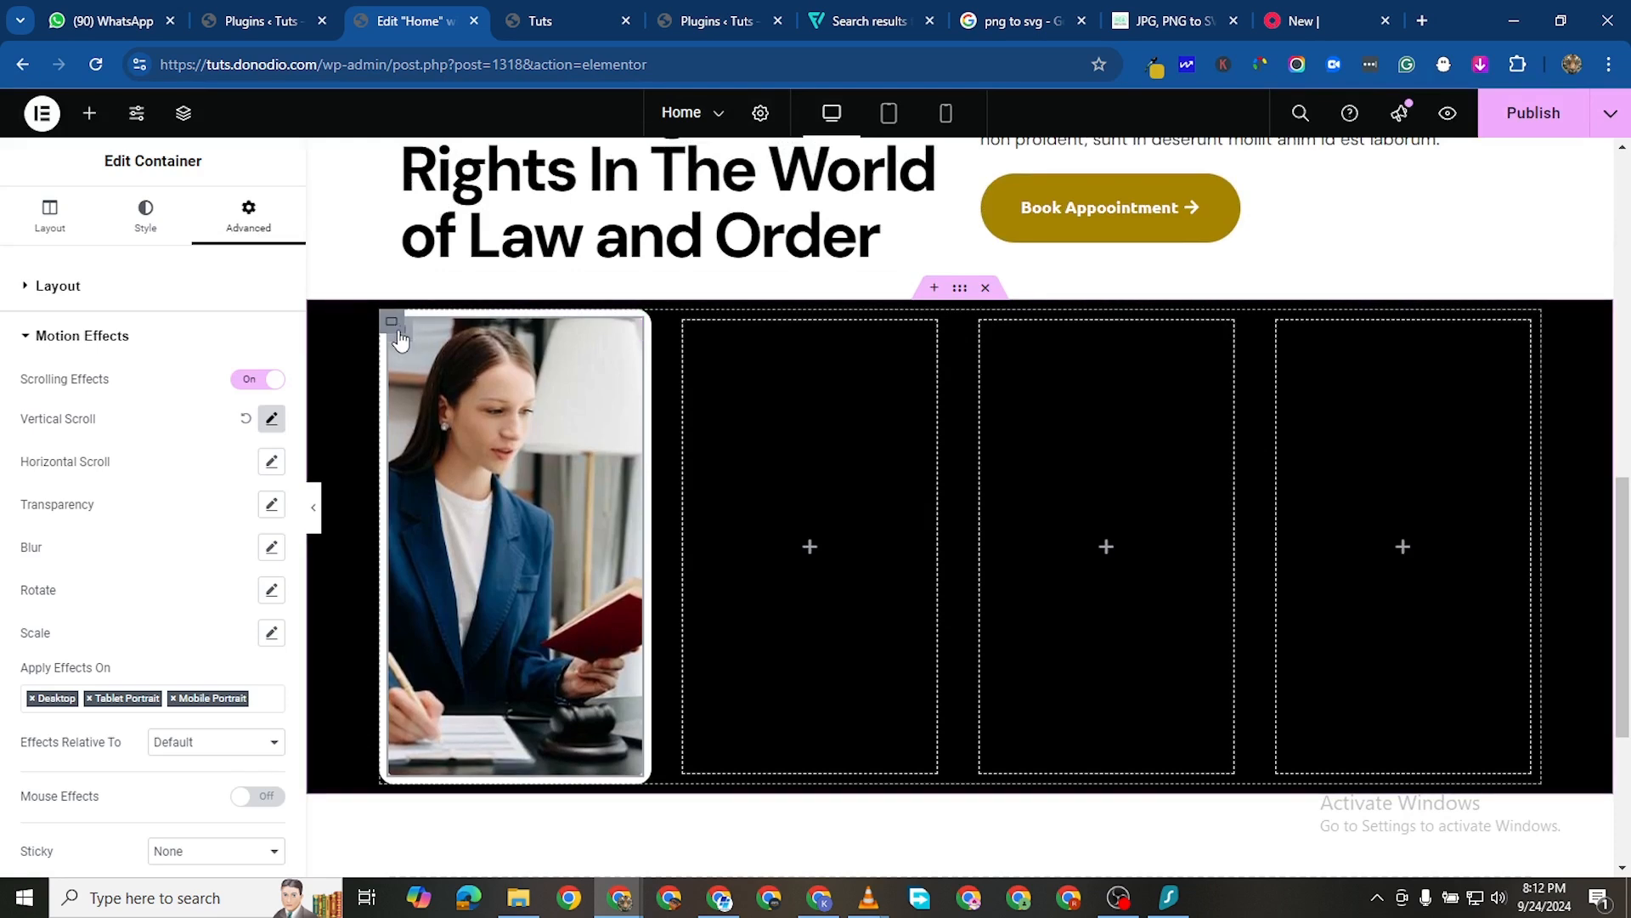
right_click(514, 343)
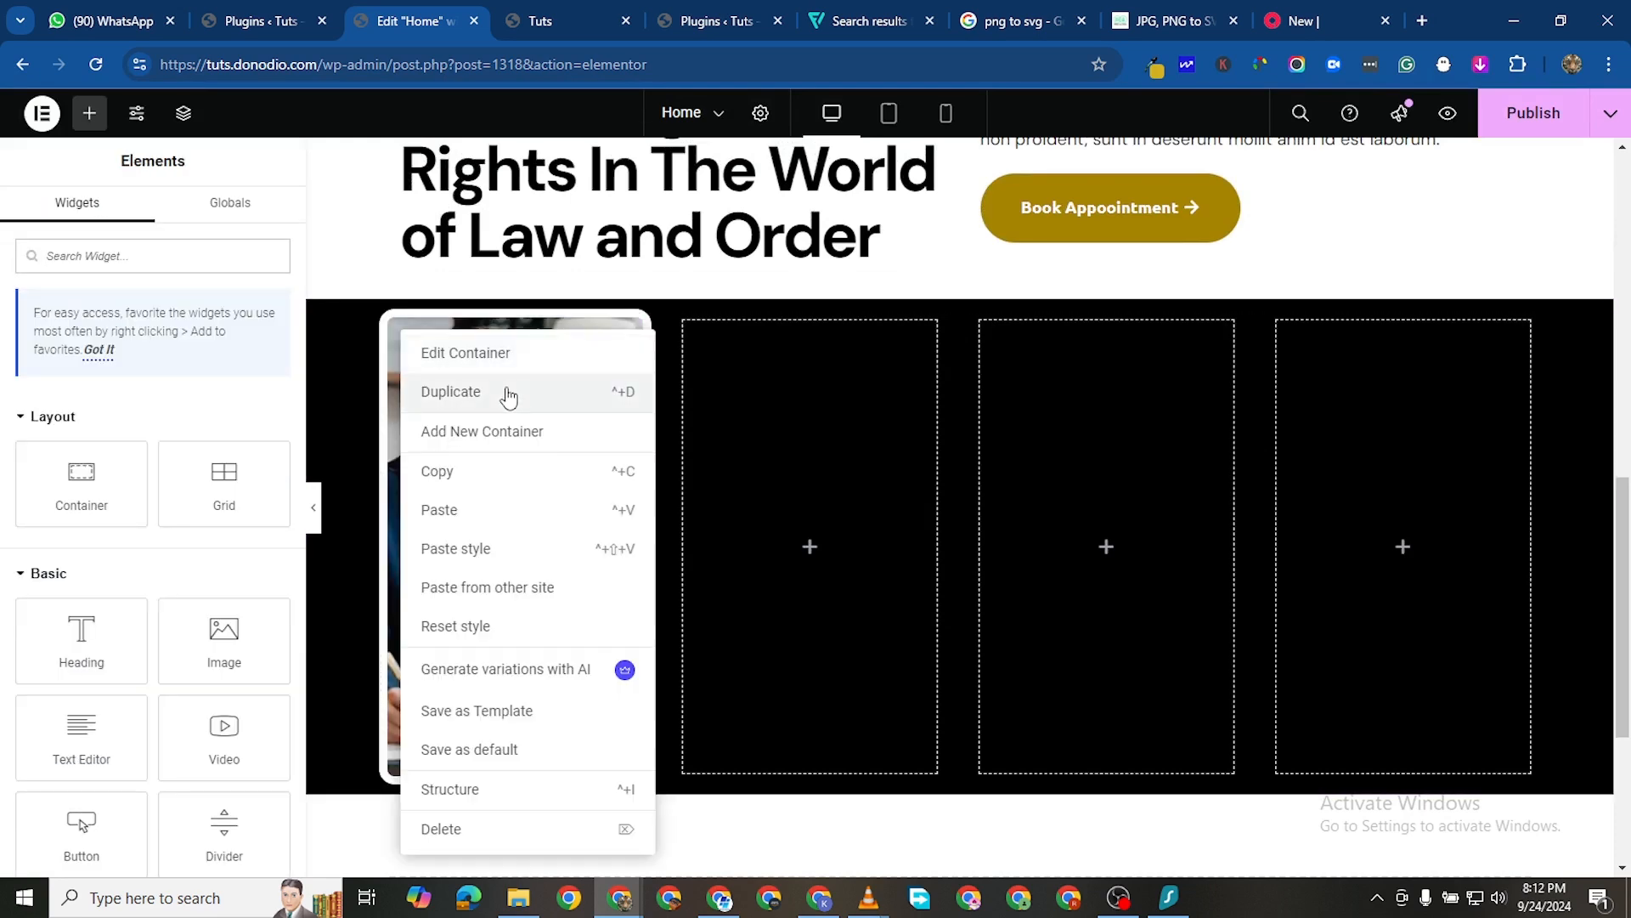
key("ctrl+d")
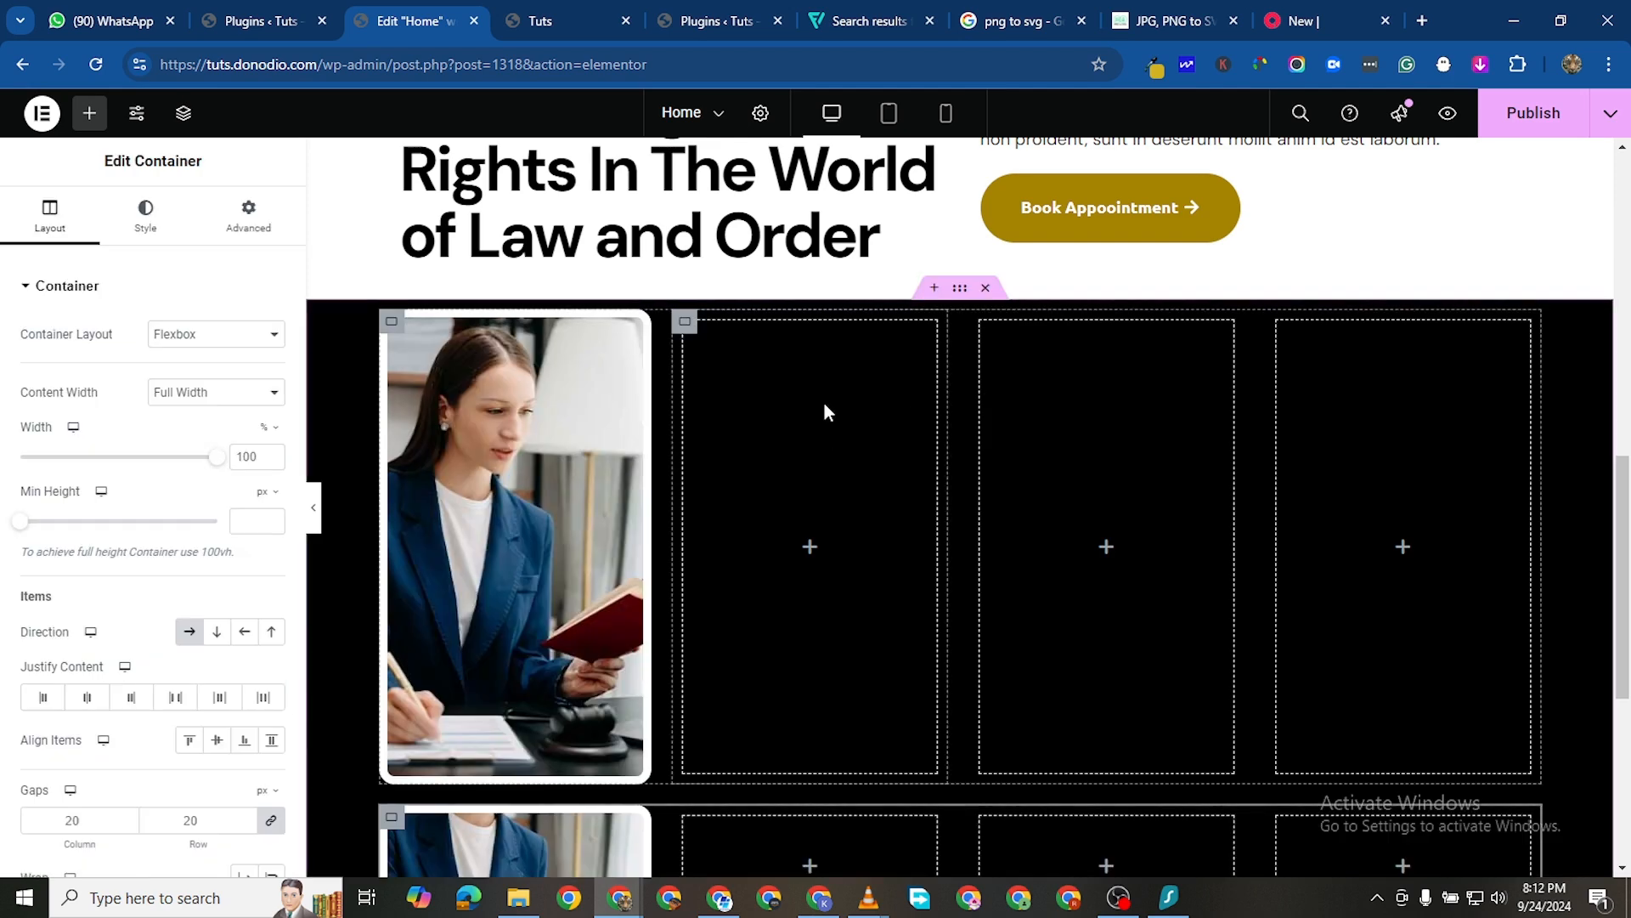
scroll(670, 593, "down", 3)
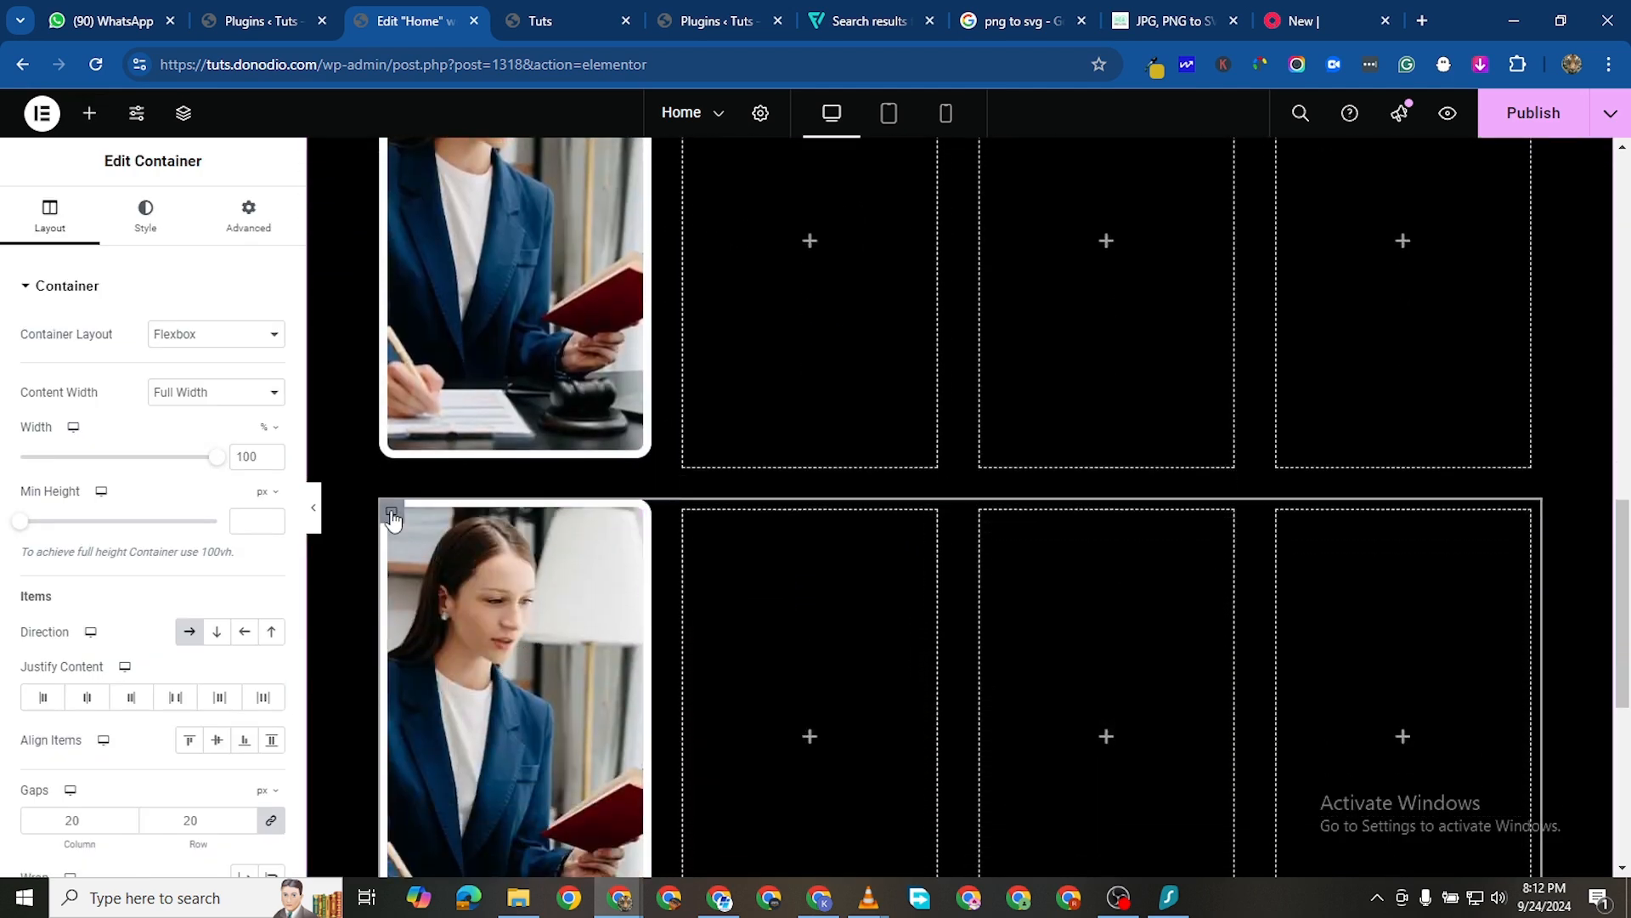
right_click(393, 544)
key("Delete")
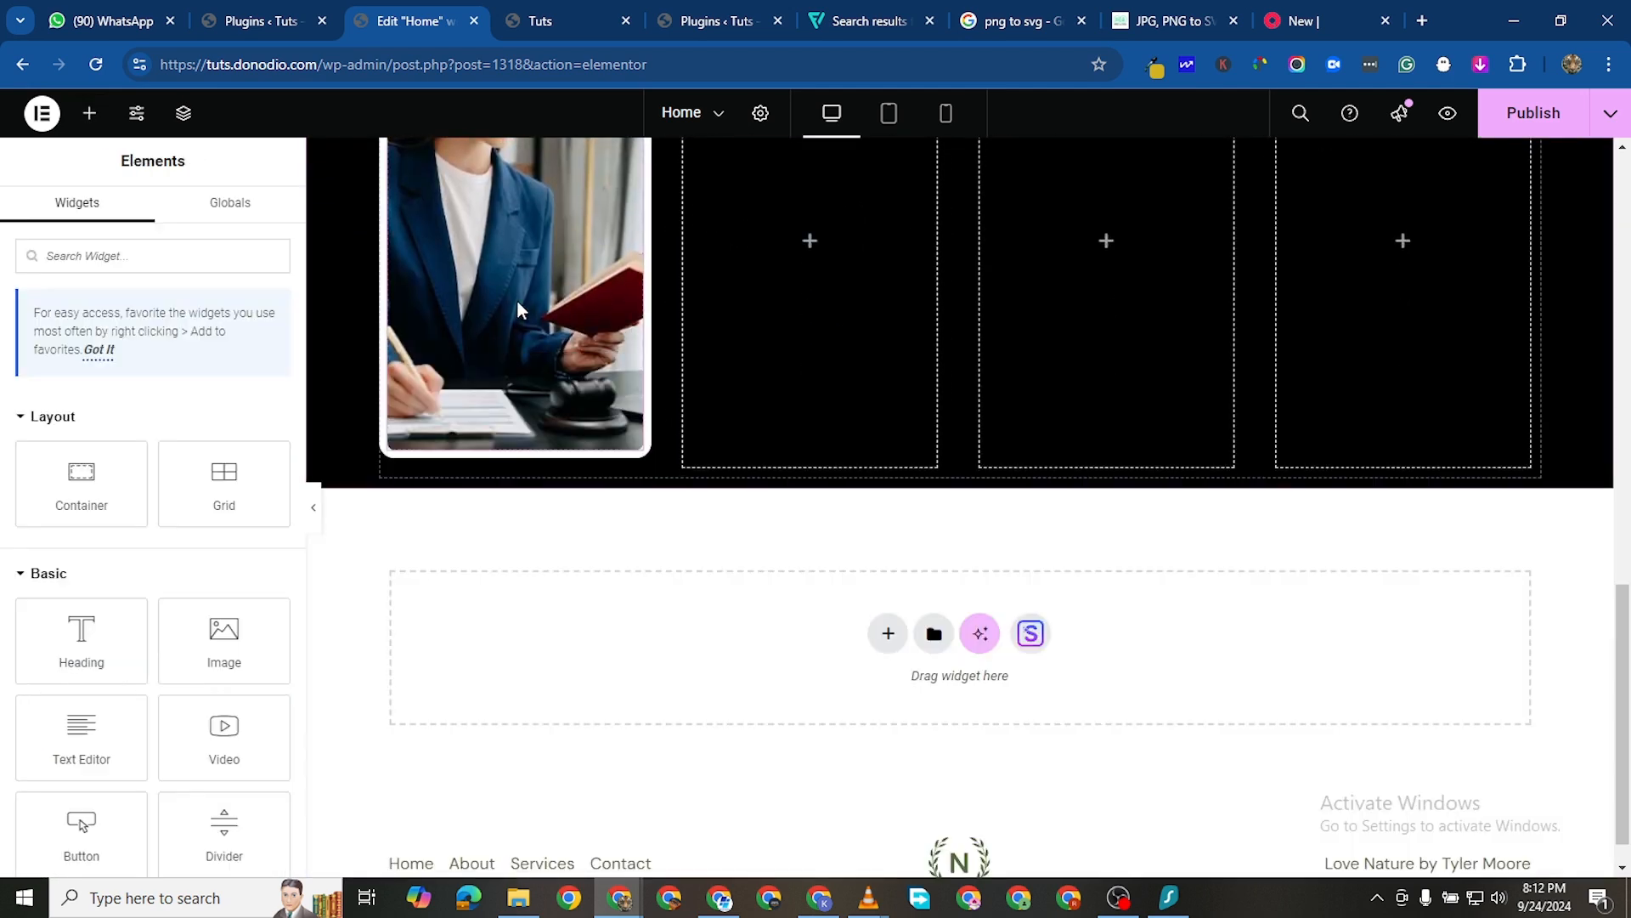
Show the page structure and duplicate the first column's image container within the four-column row
left_click(183, 114)
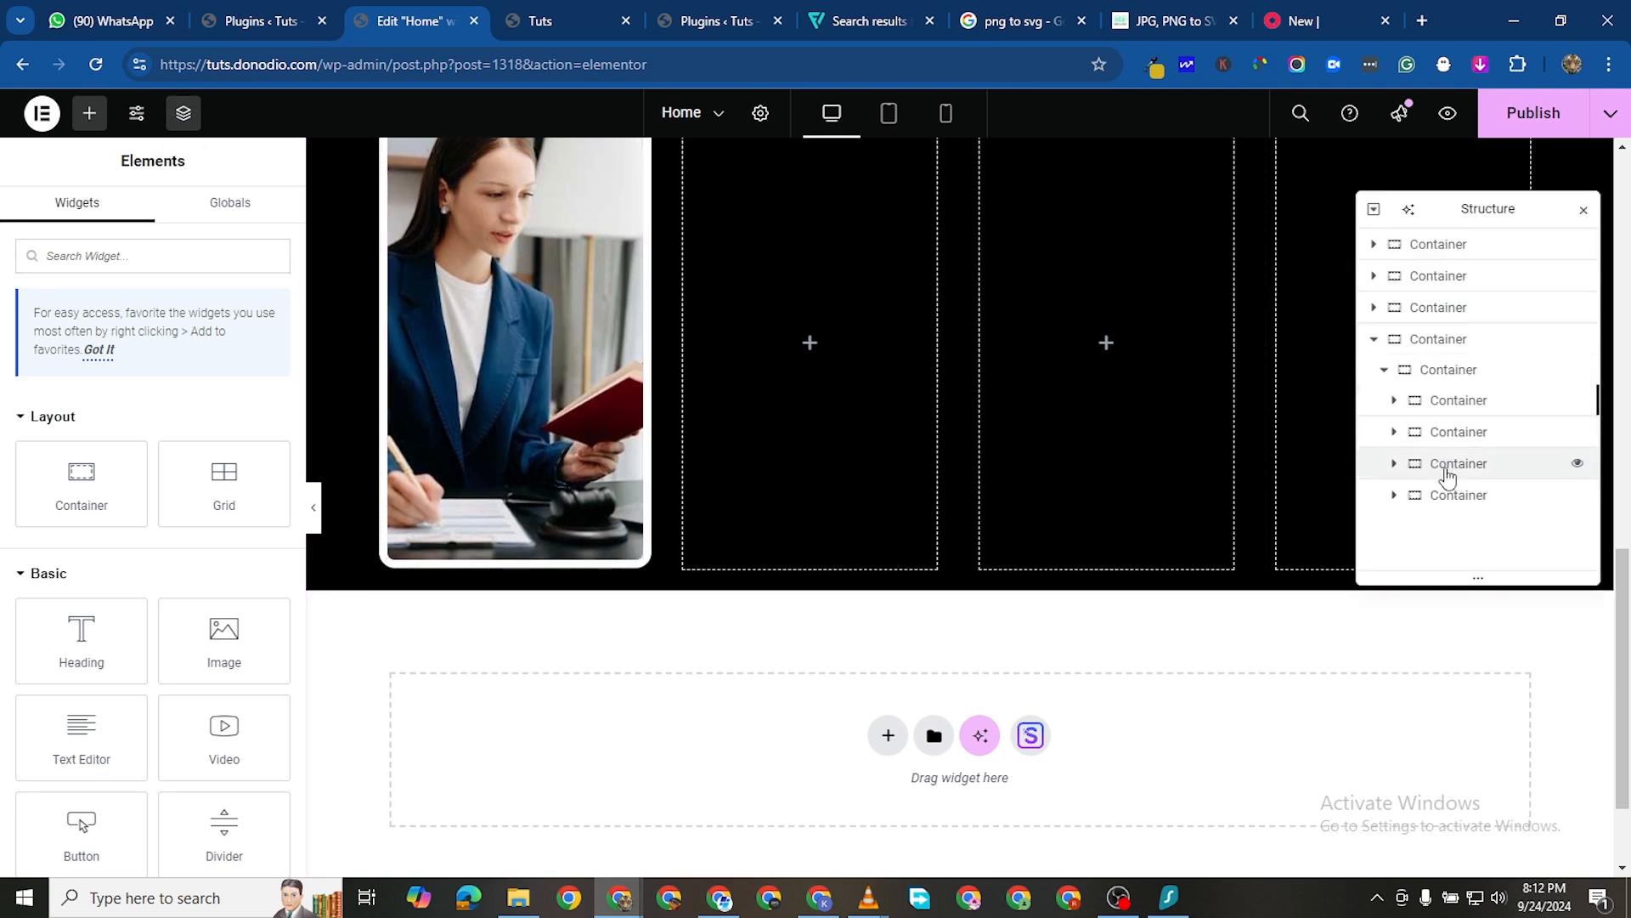
left_click(1459, 401)
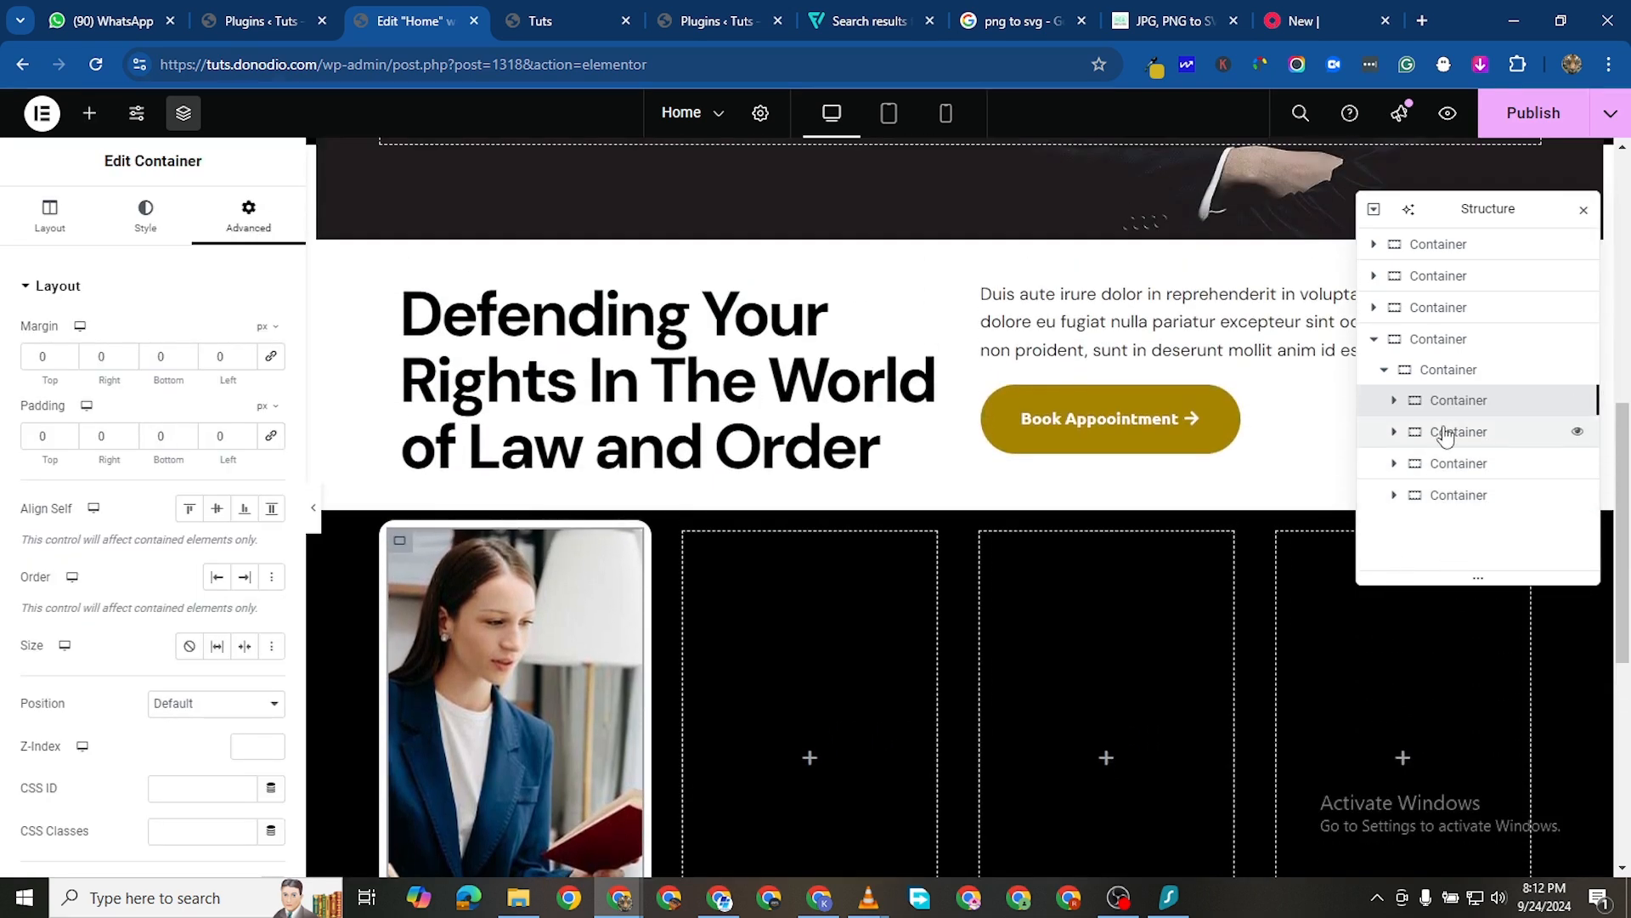
right_click(1458, 407)
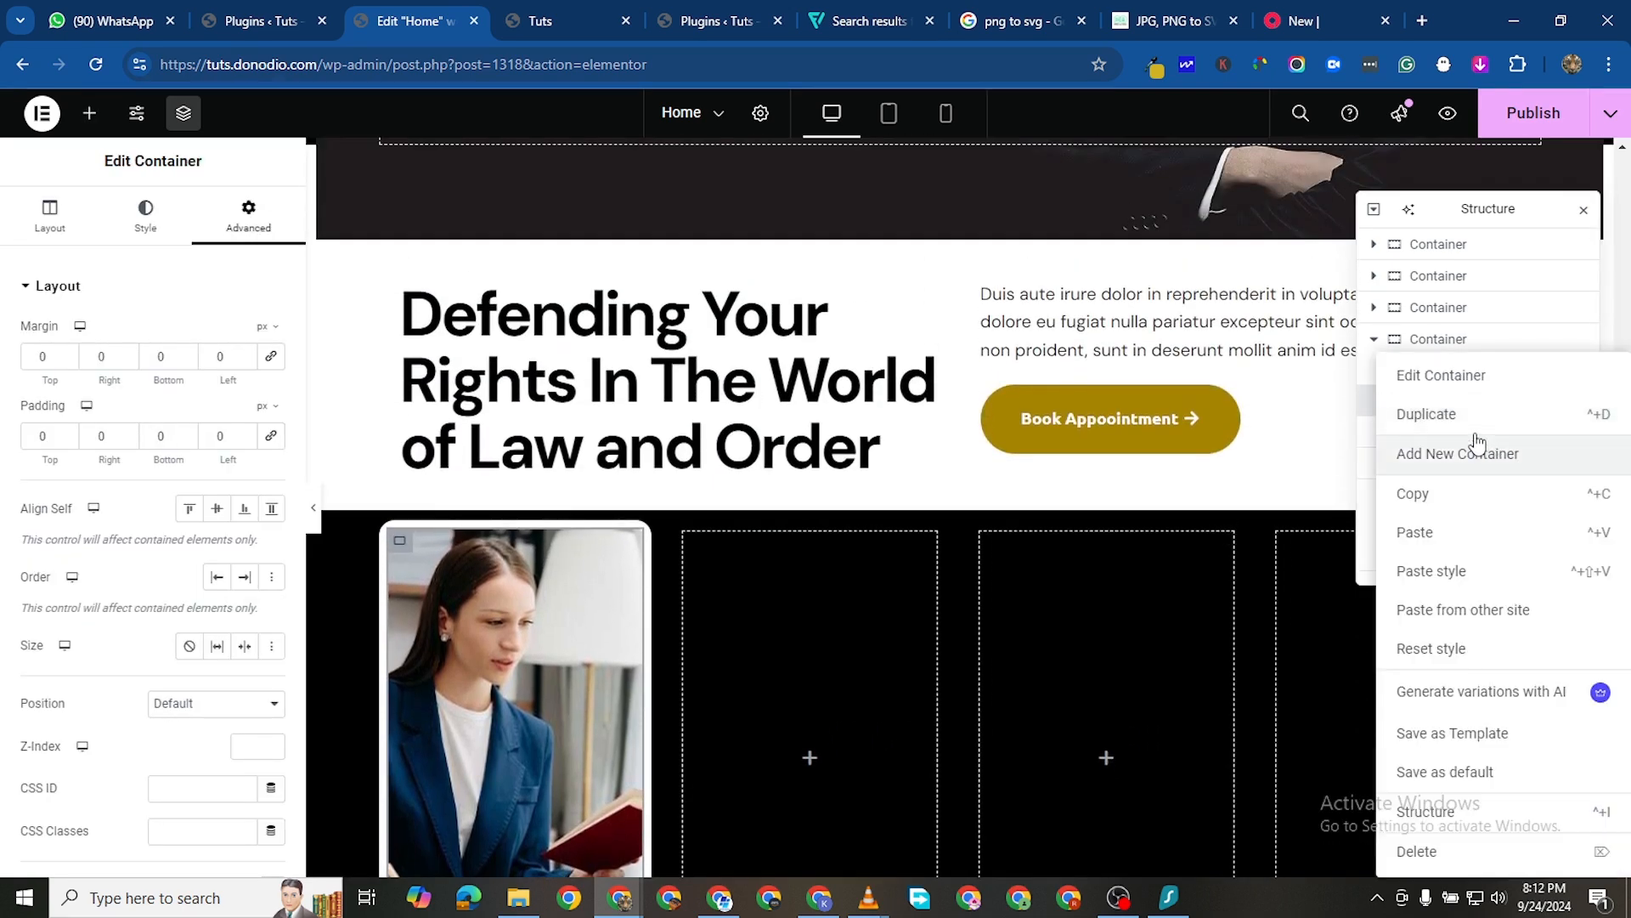
left_click(1427, 414)
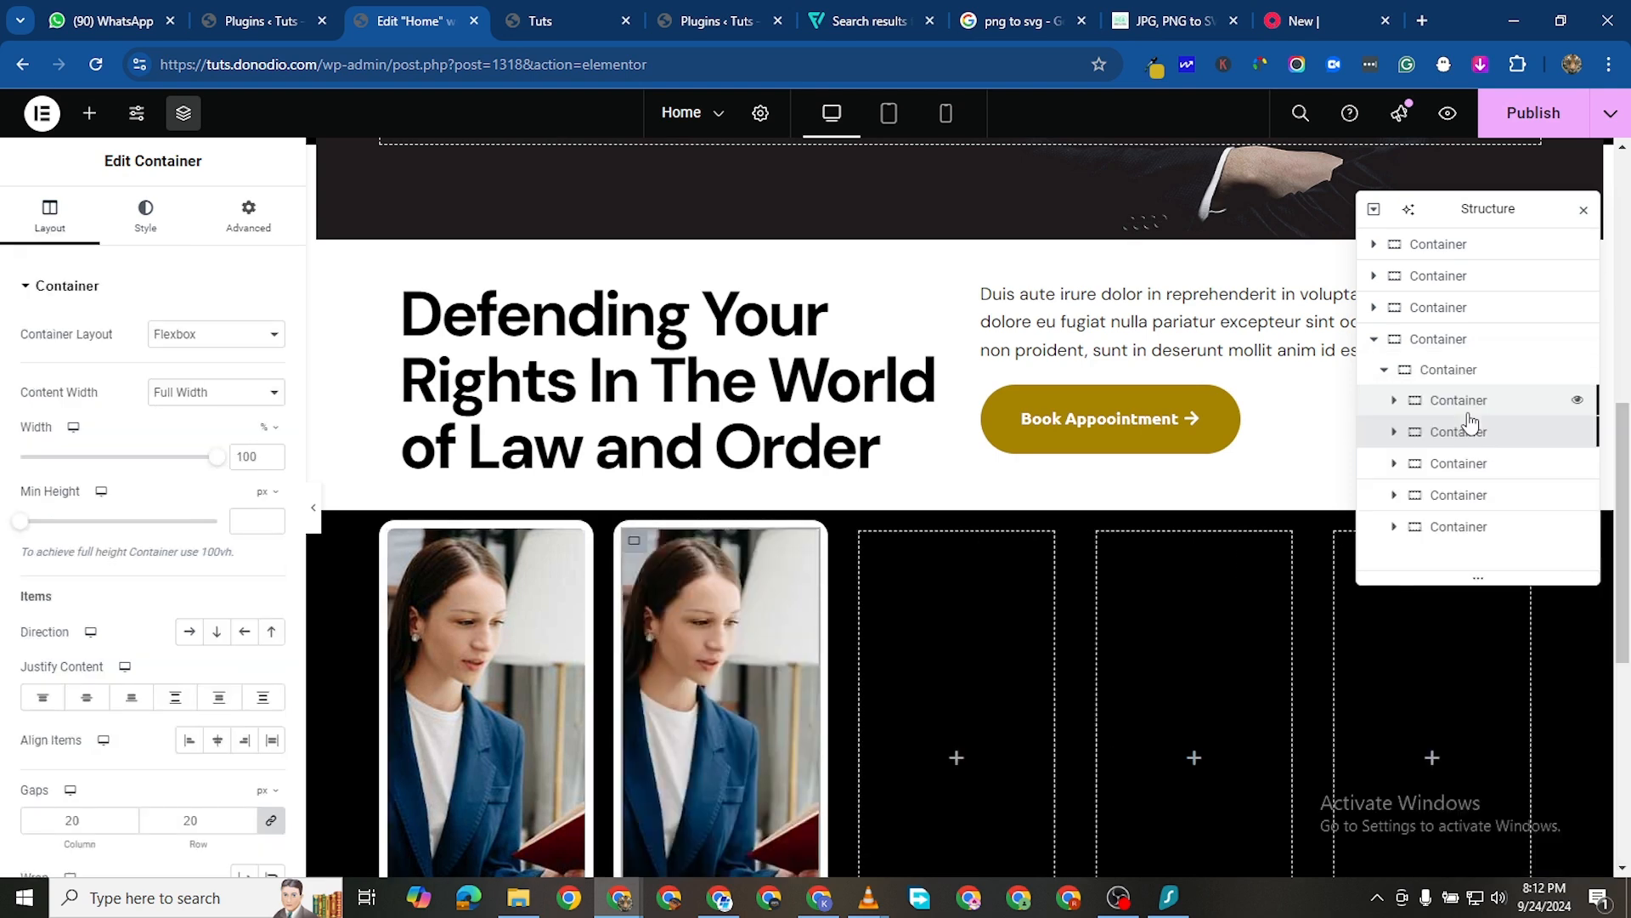
Delete the surplus empty columns at the end of the black image row
scroll(1458, 758, "down", 1)
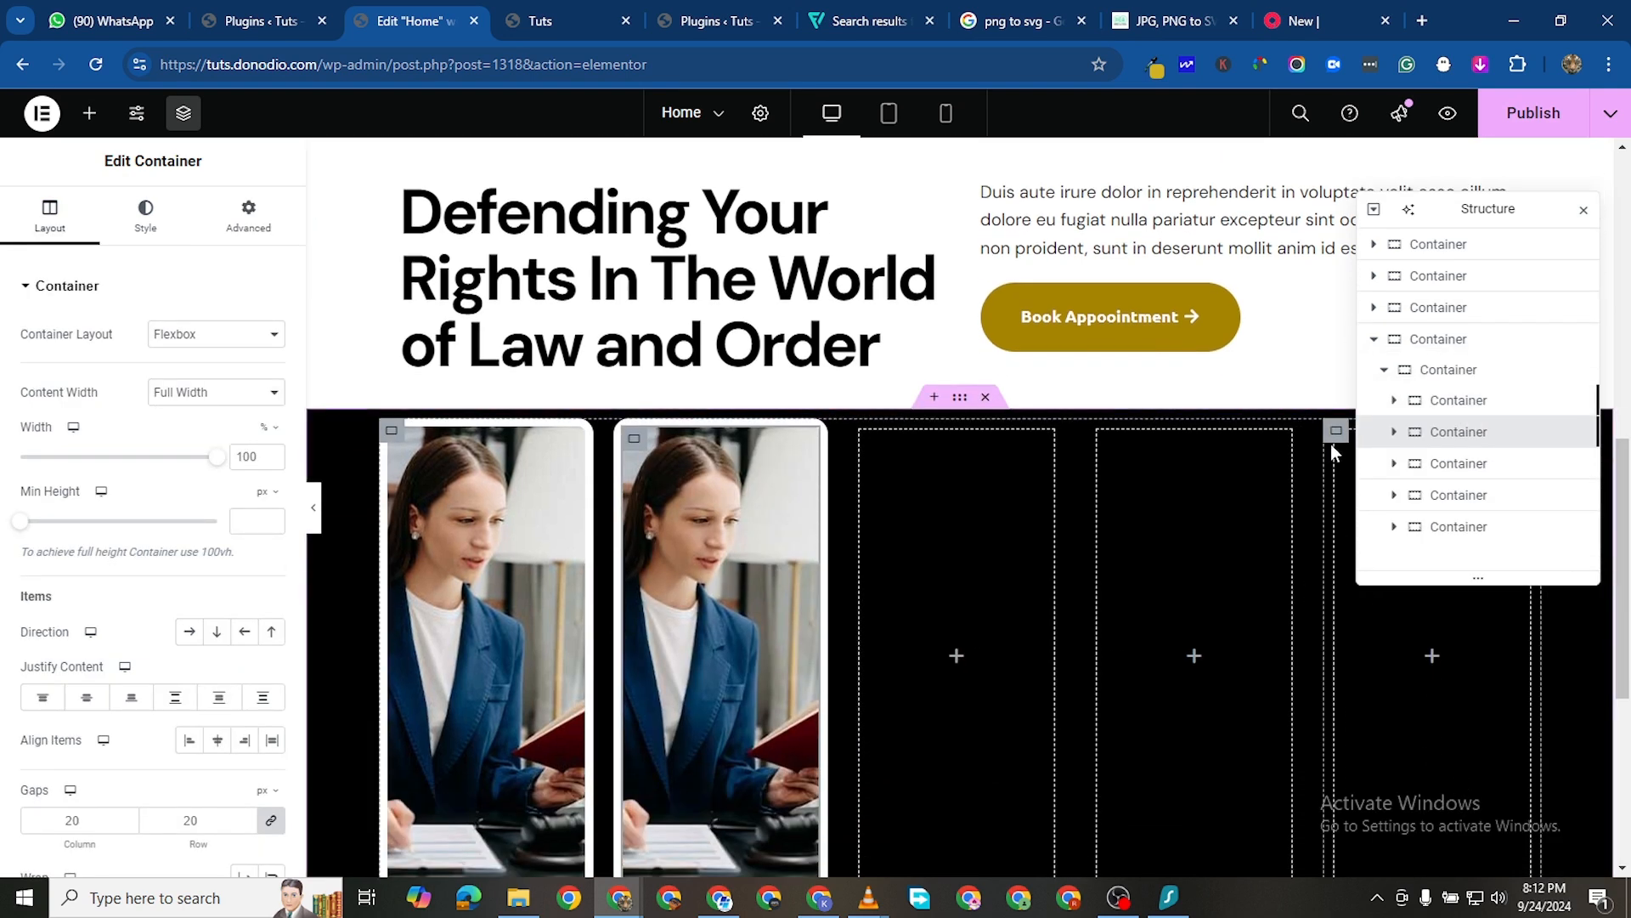
right_click(1329, 533)
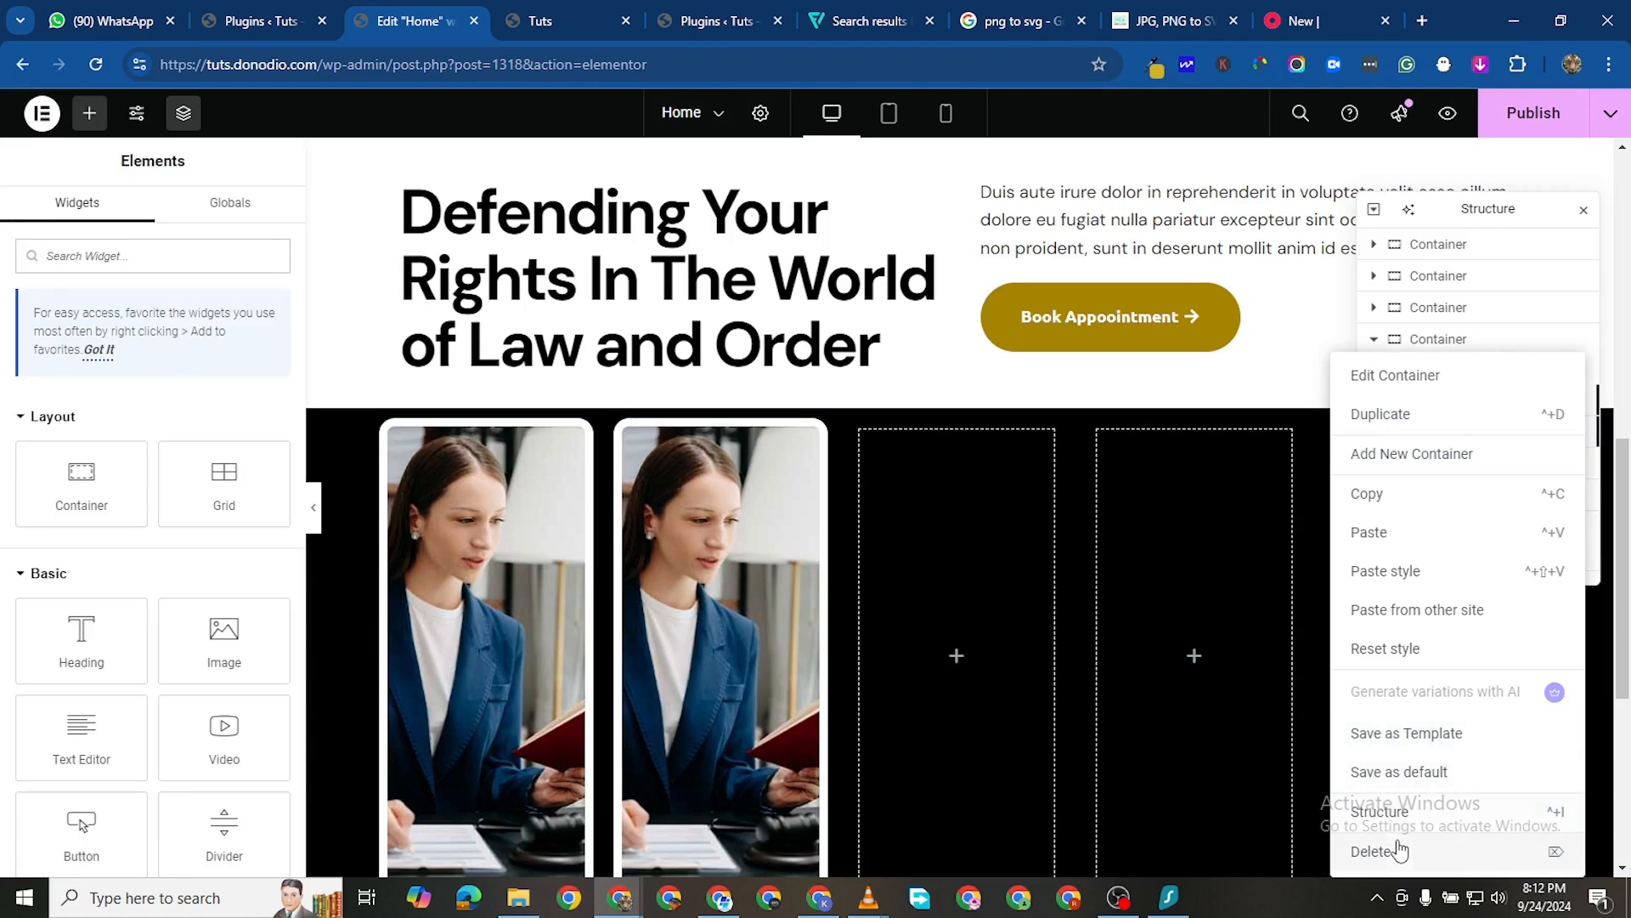
left_click(1400, 851)
right_click(1275, 430)
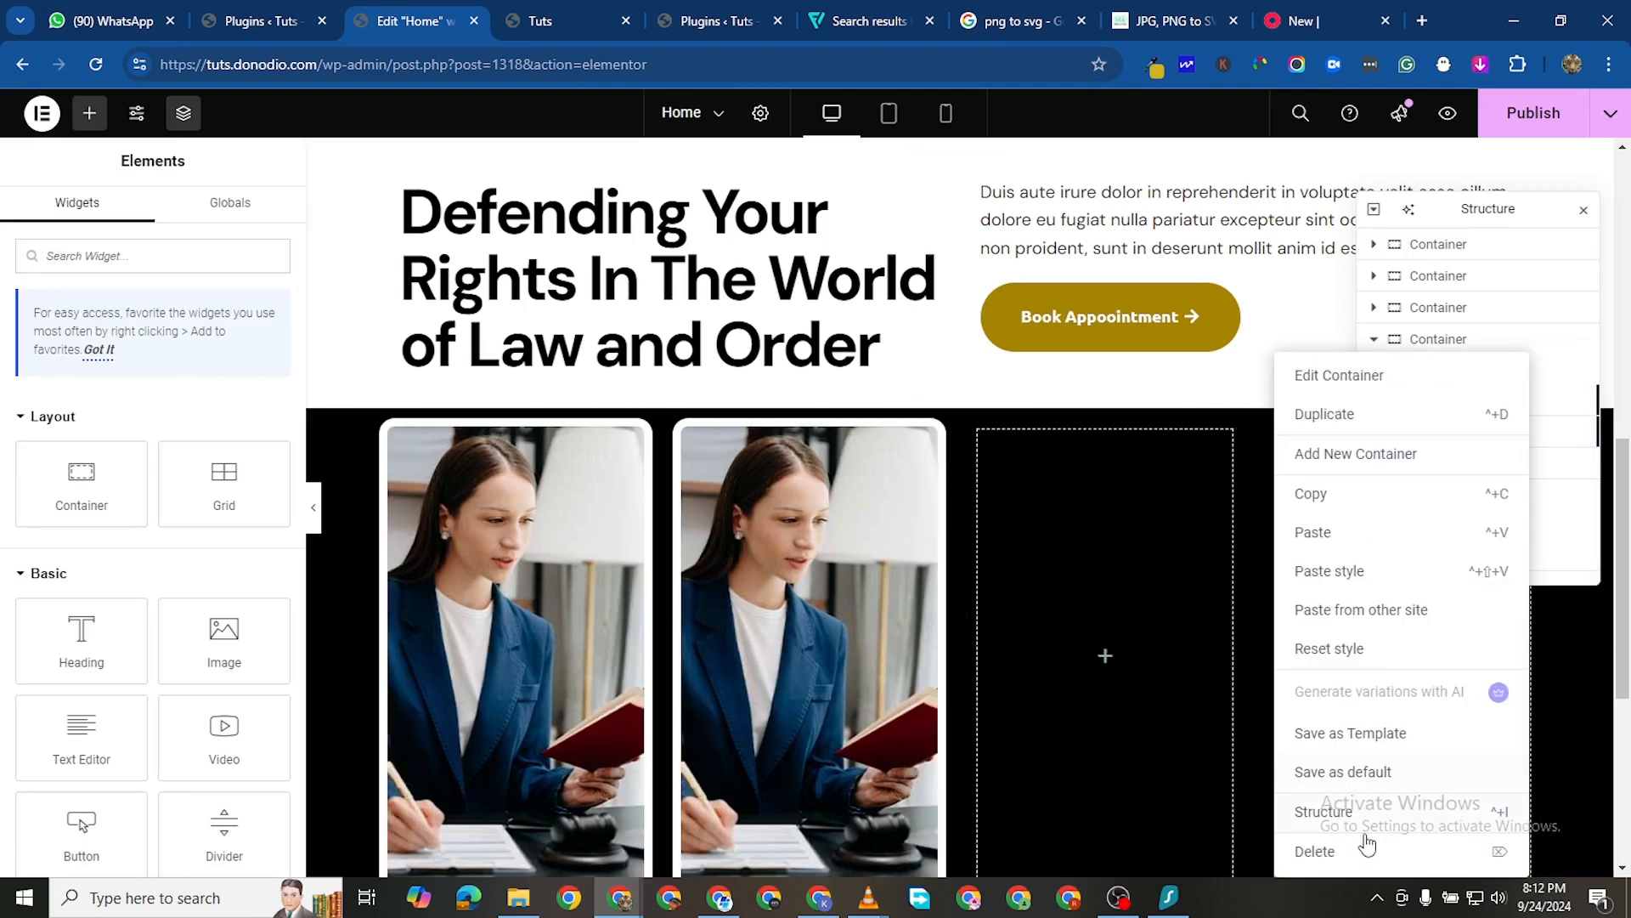
Delete the two empty containers beside the image cards in the black section
left_click(1365, 850)
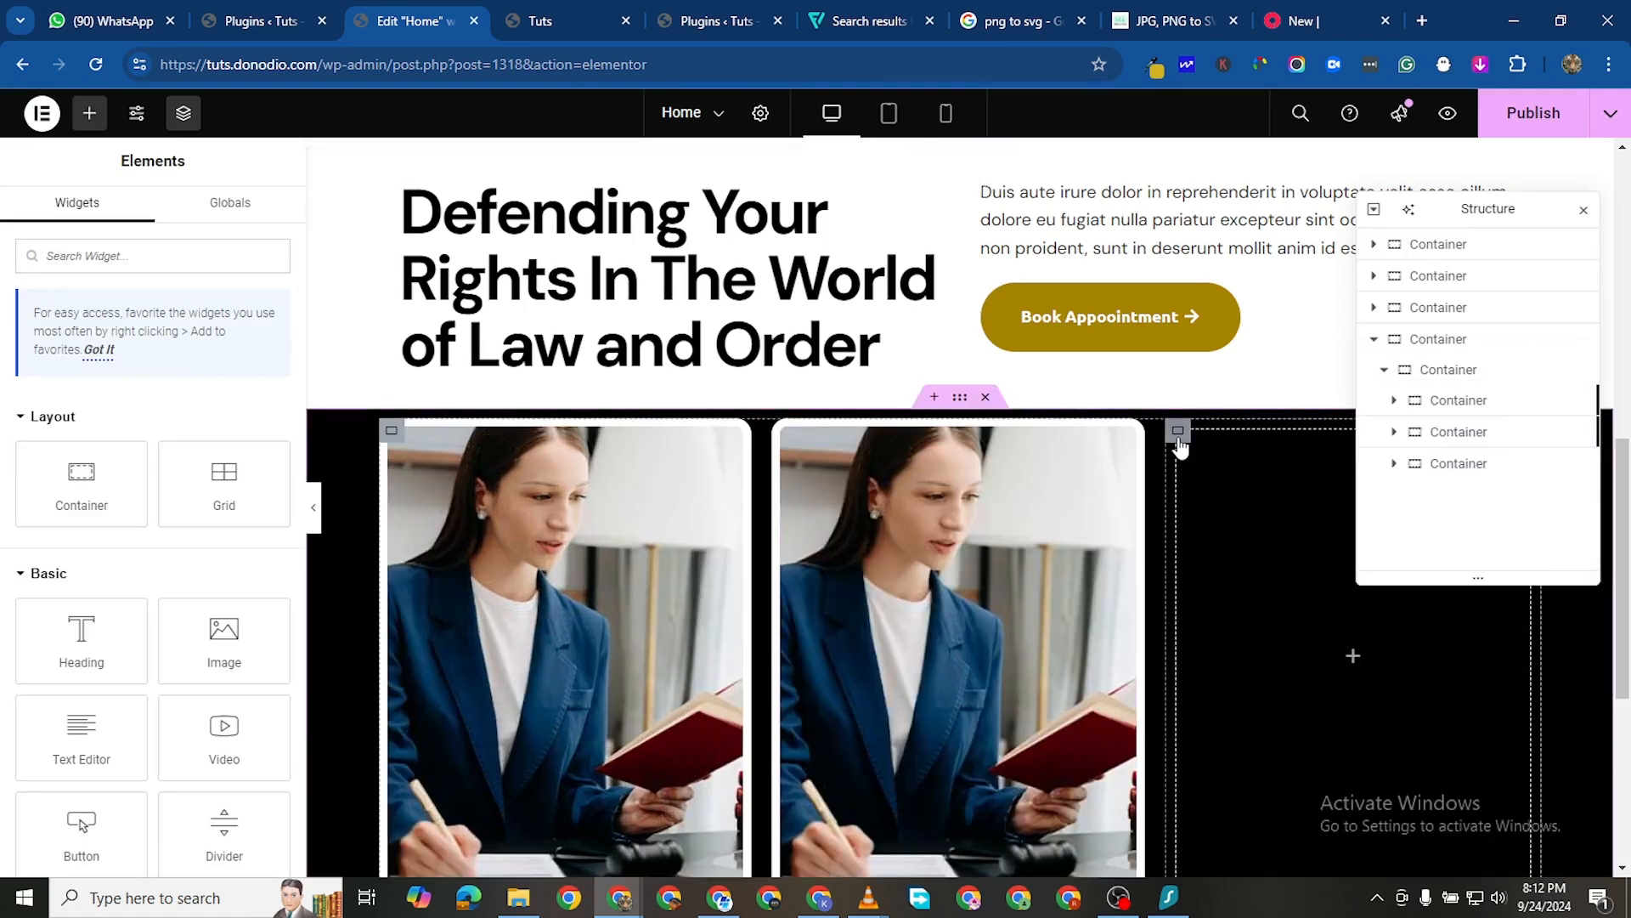
right_click(1178, 431)
left_click(1256, 849)
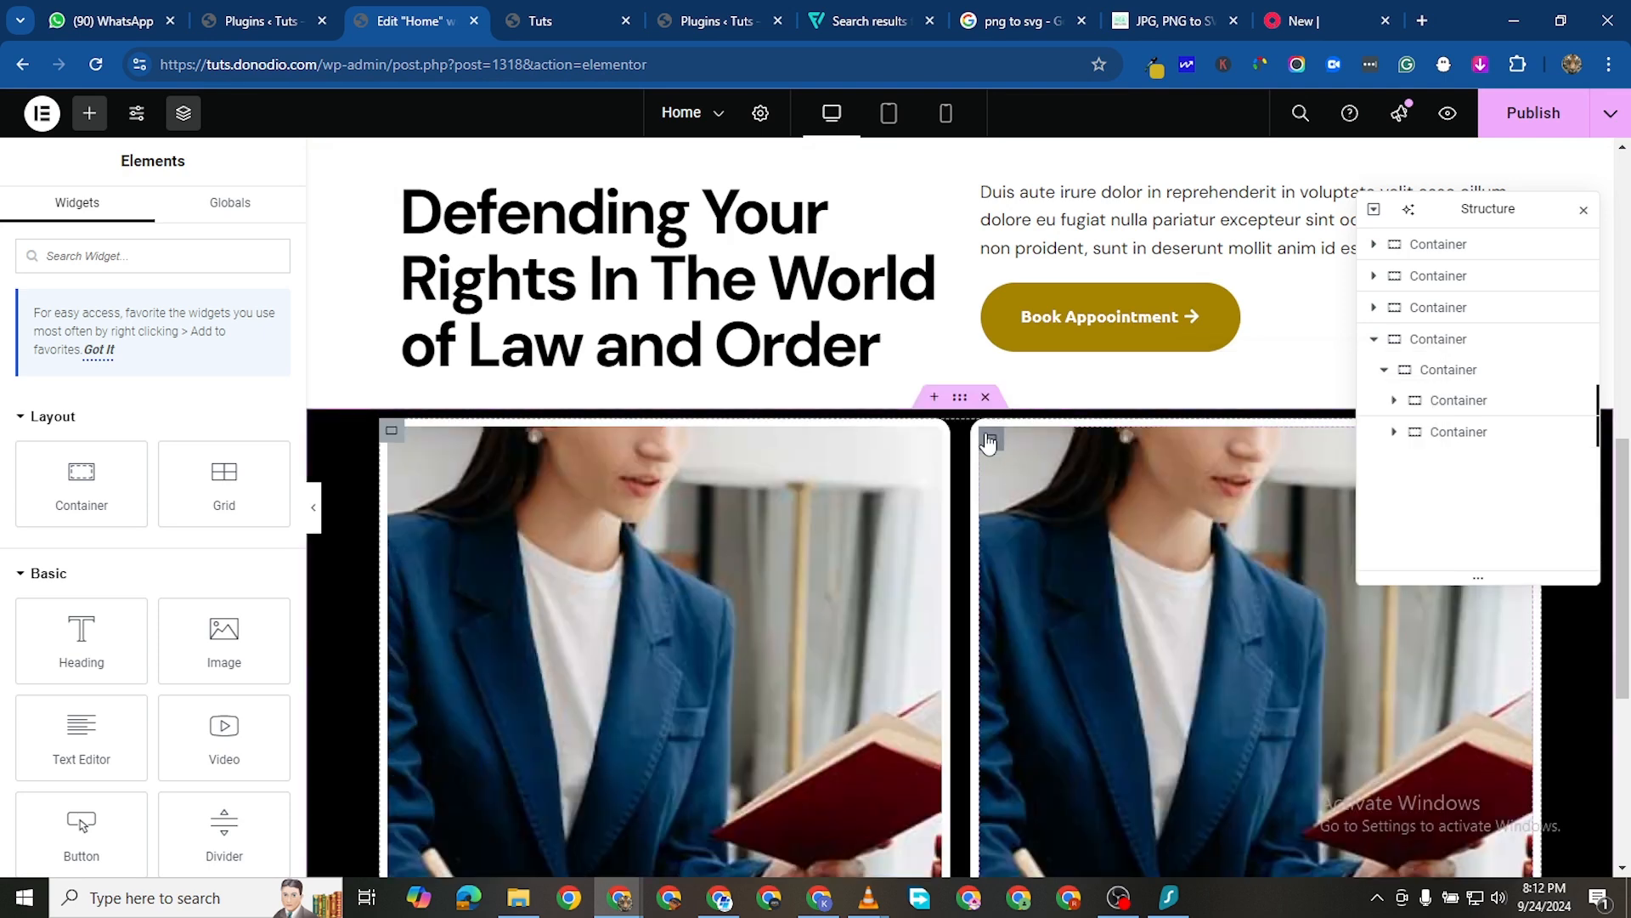
Duplicate the image card container twice to make a row of four cards
right_click(988, 440)
left_click(1198, 529)
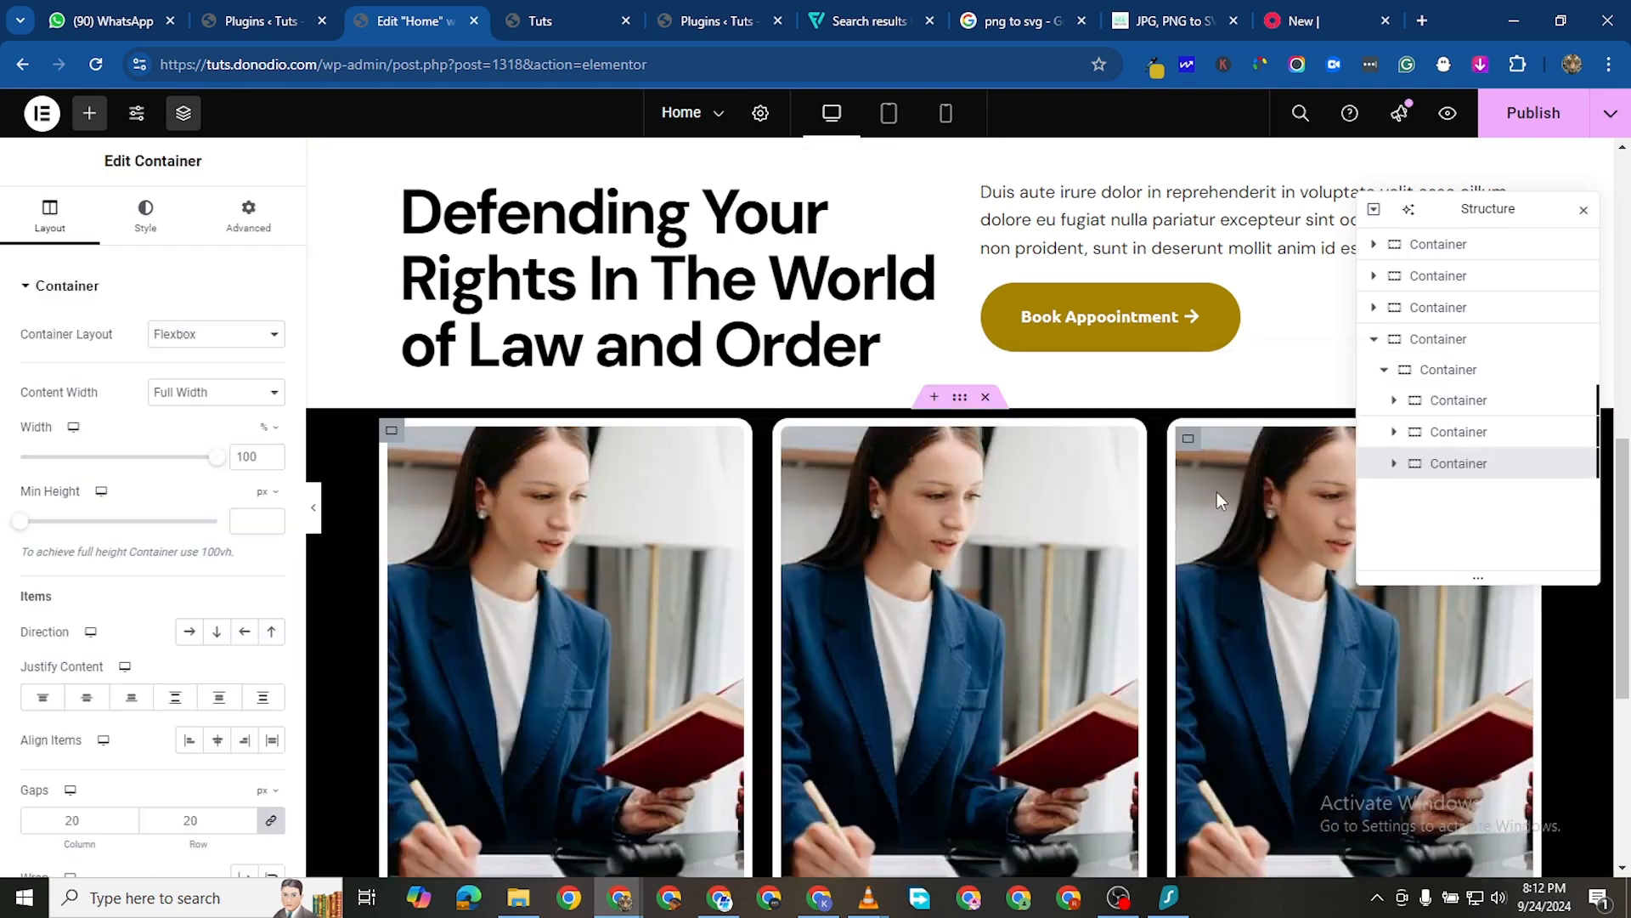
right_click(1190, 443)
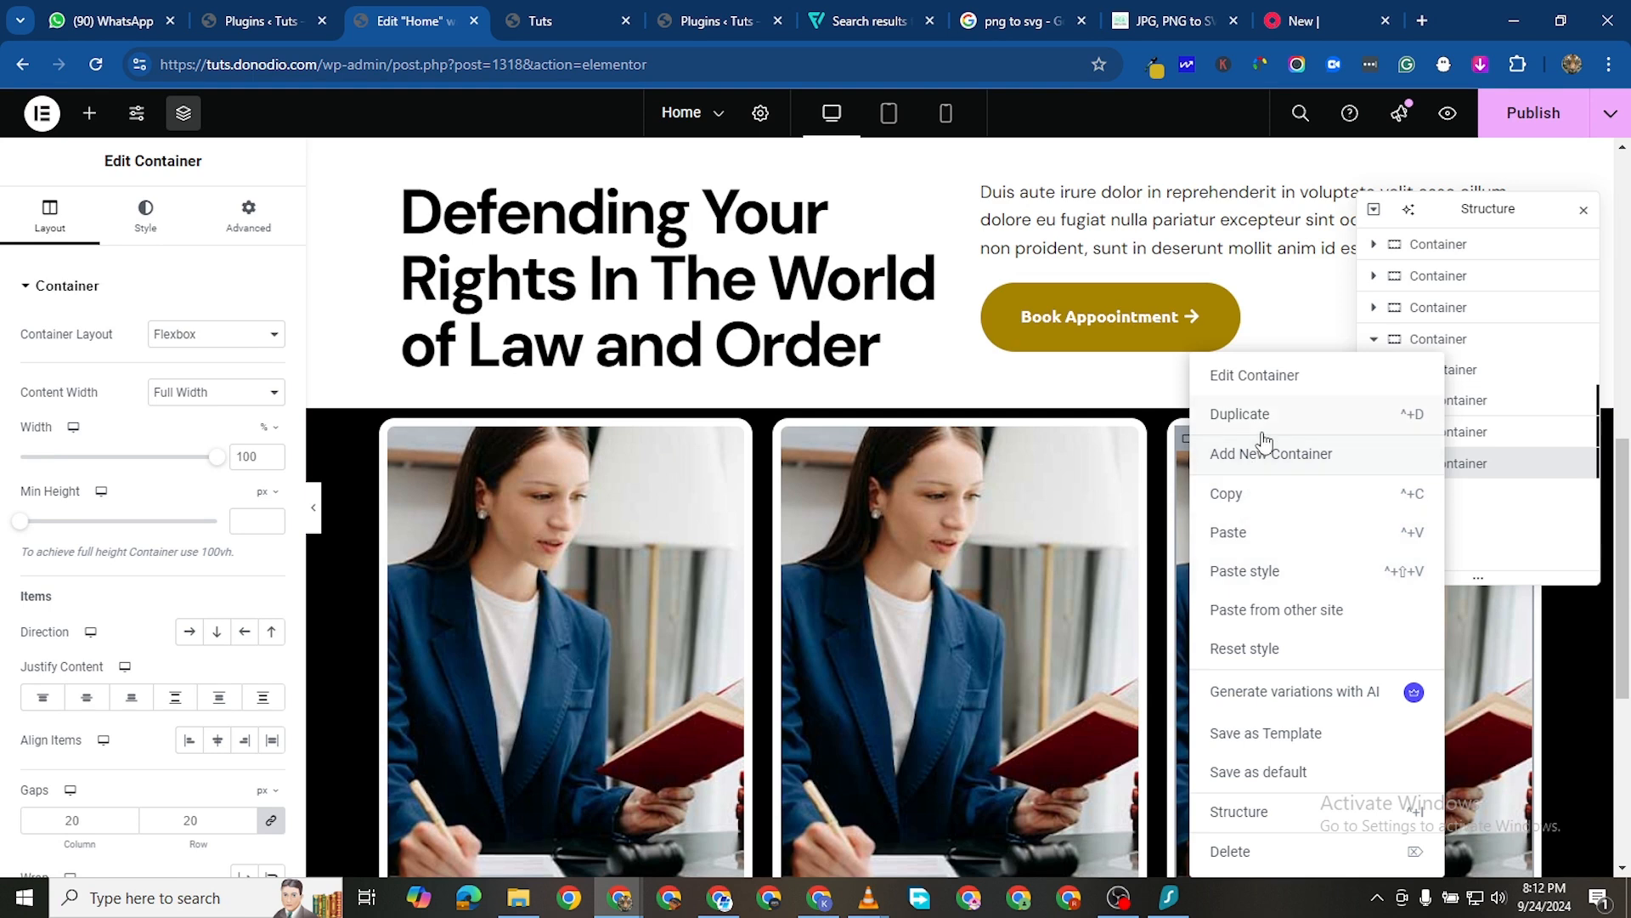
left_click(1240, 414)
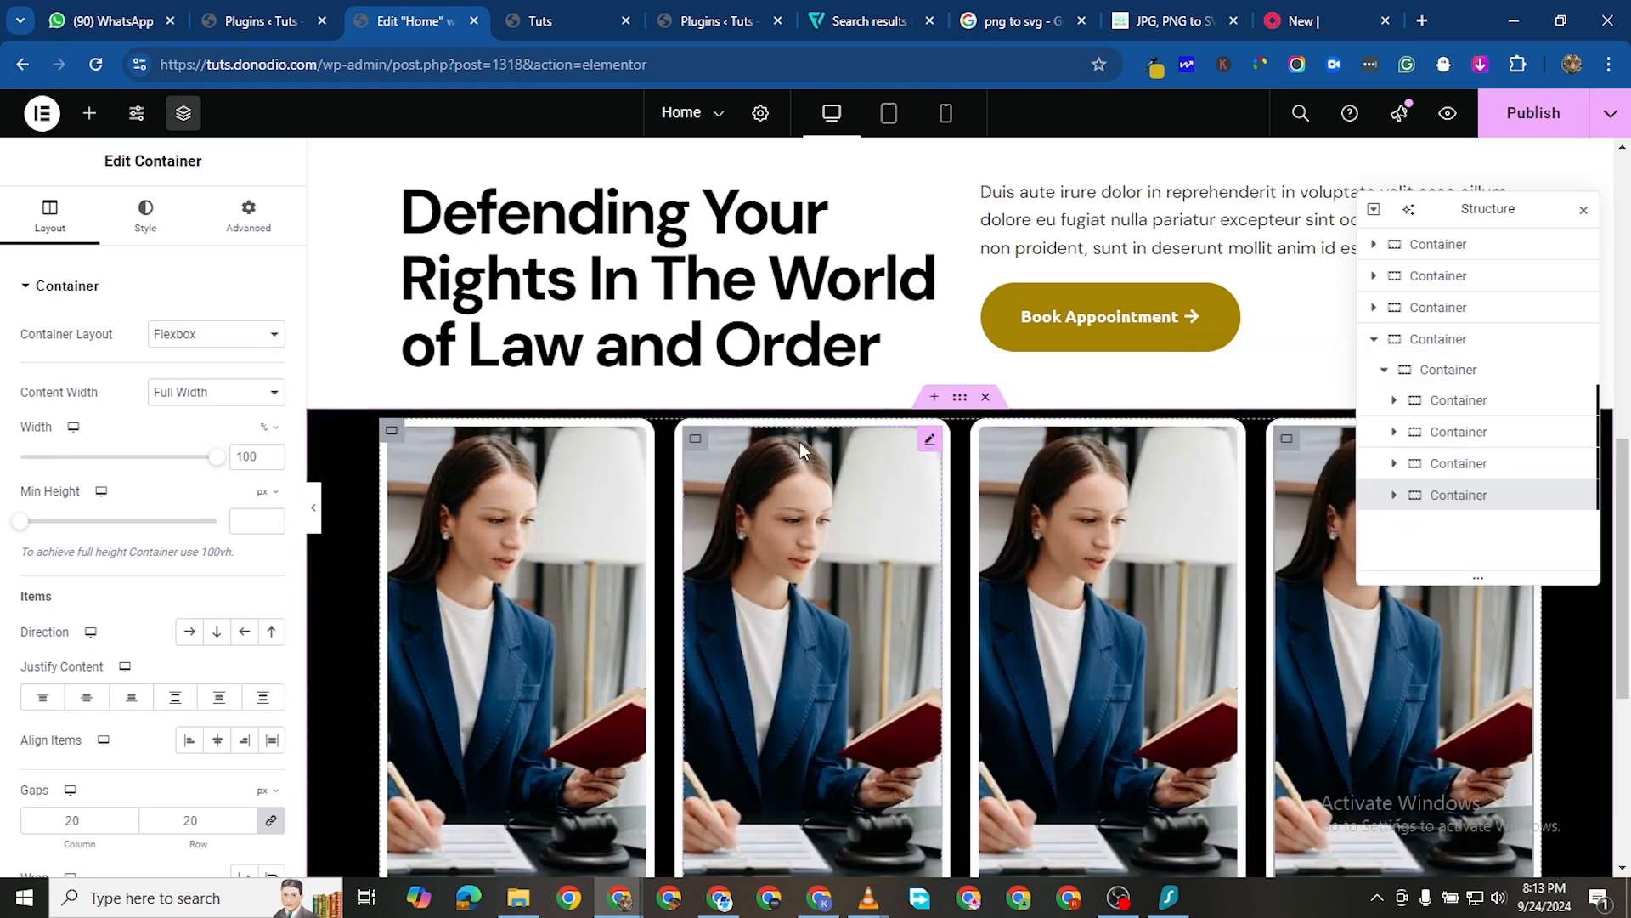
Upload banner-2, banner-3, banner-4, case-2 and case-3 from the LAW FIRM folder and set banner-3 as the second card's background image
left_click(704, 441)
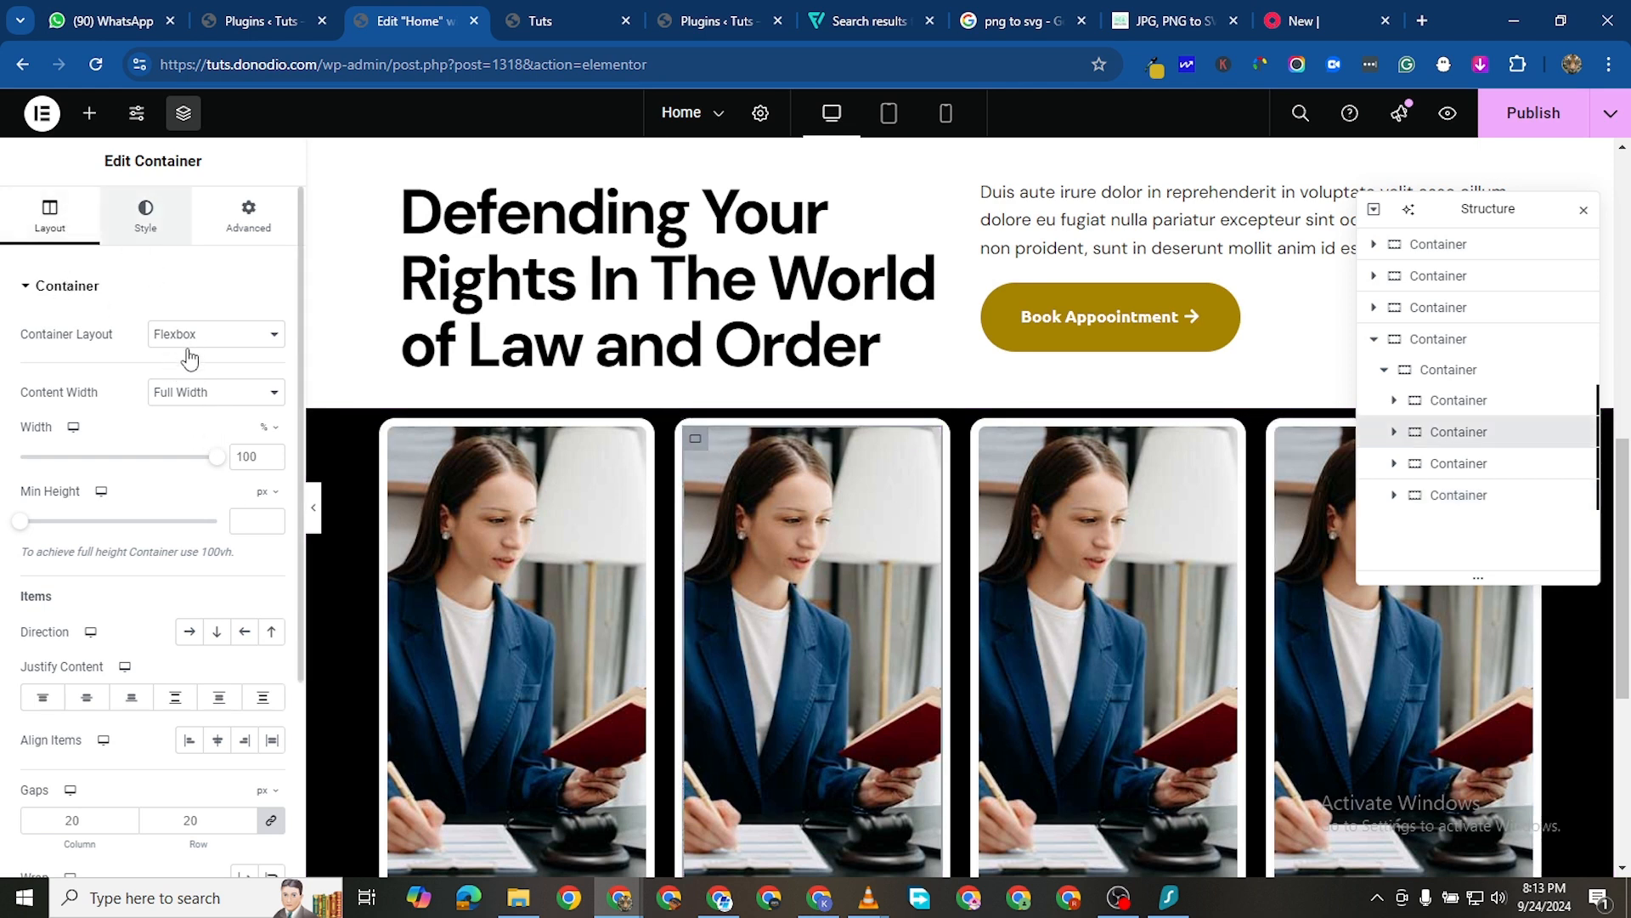
left_click(190, 507)
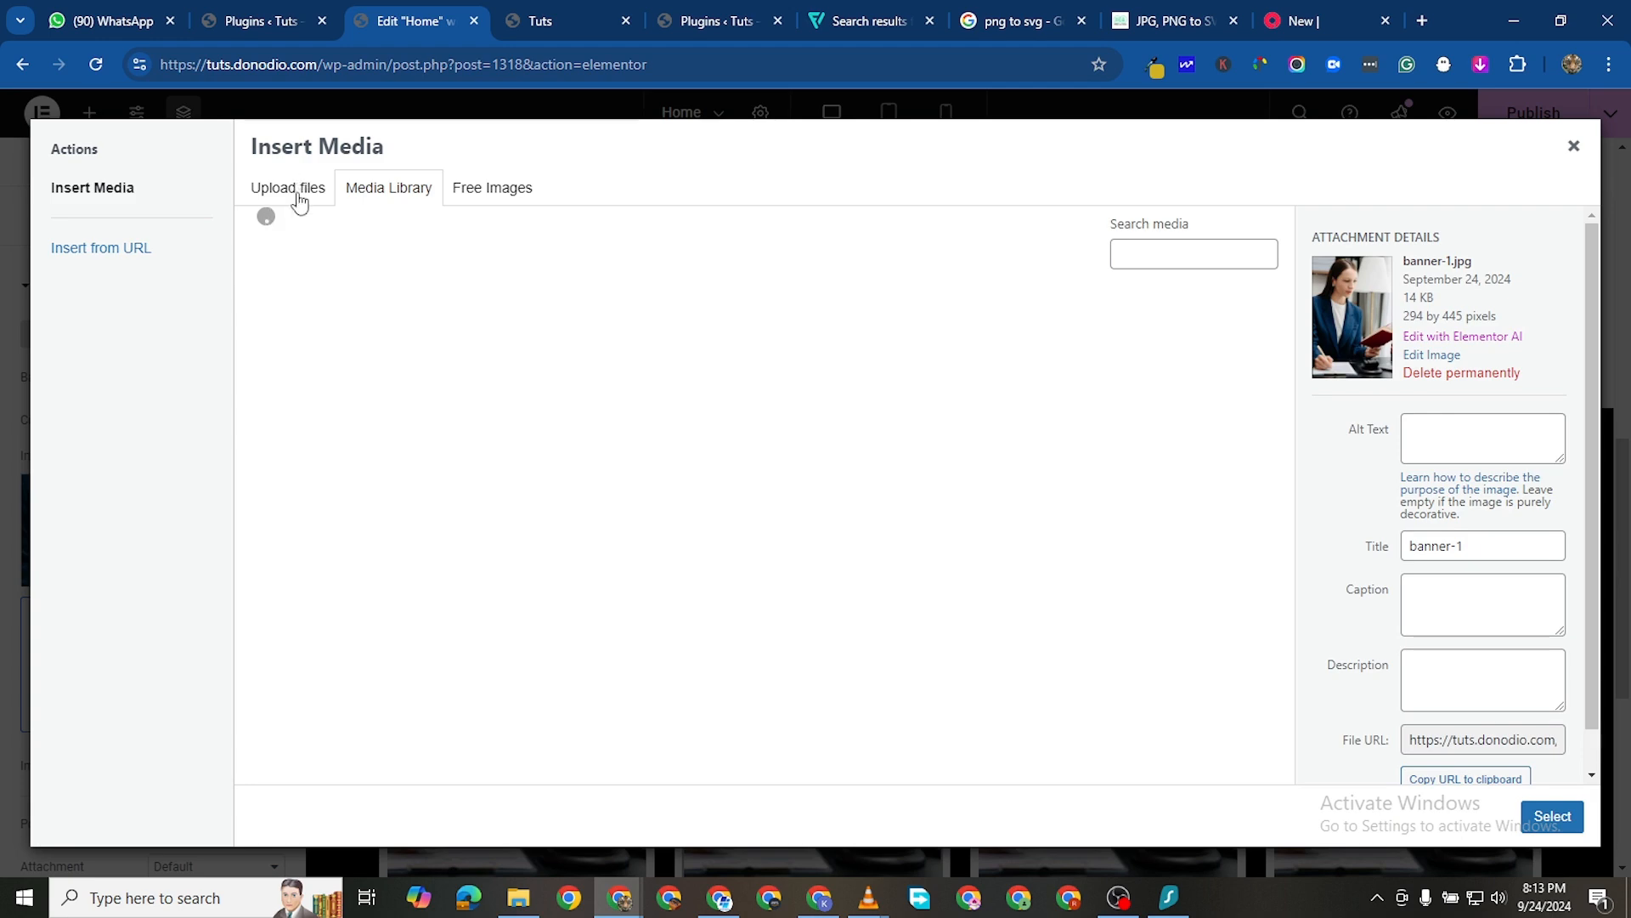
left_click(293, 190)
left_click(943, 479)
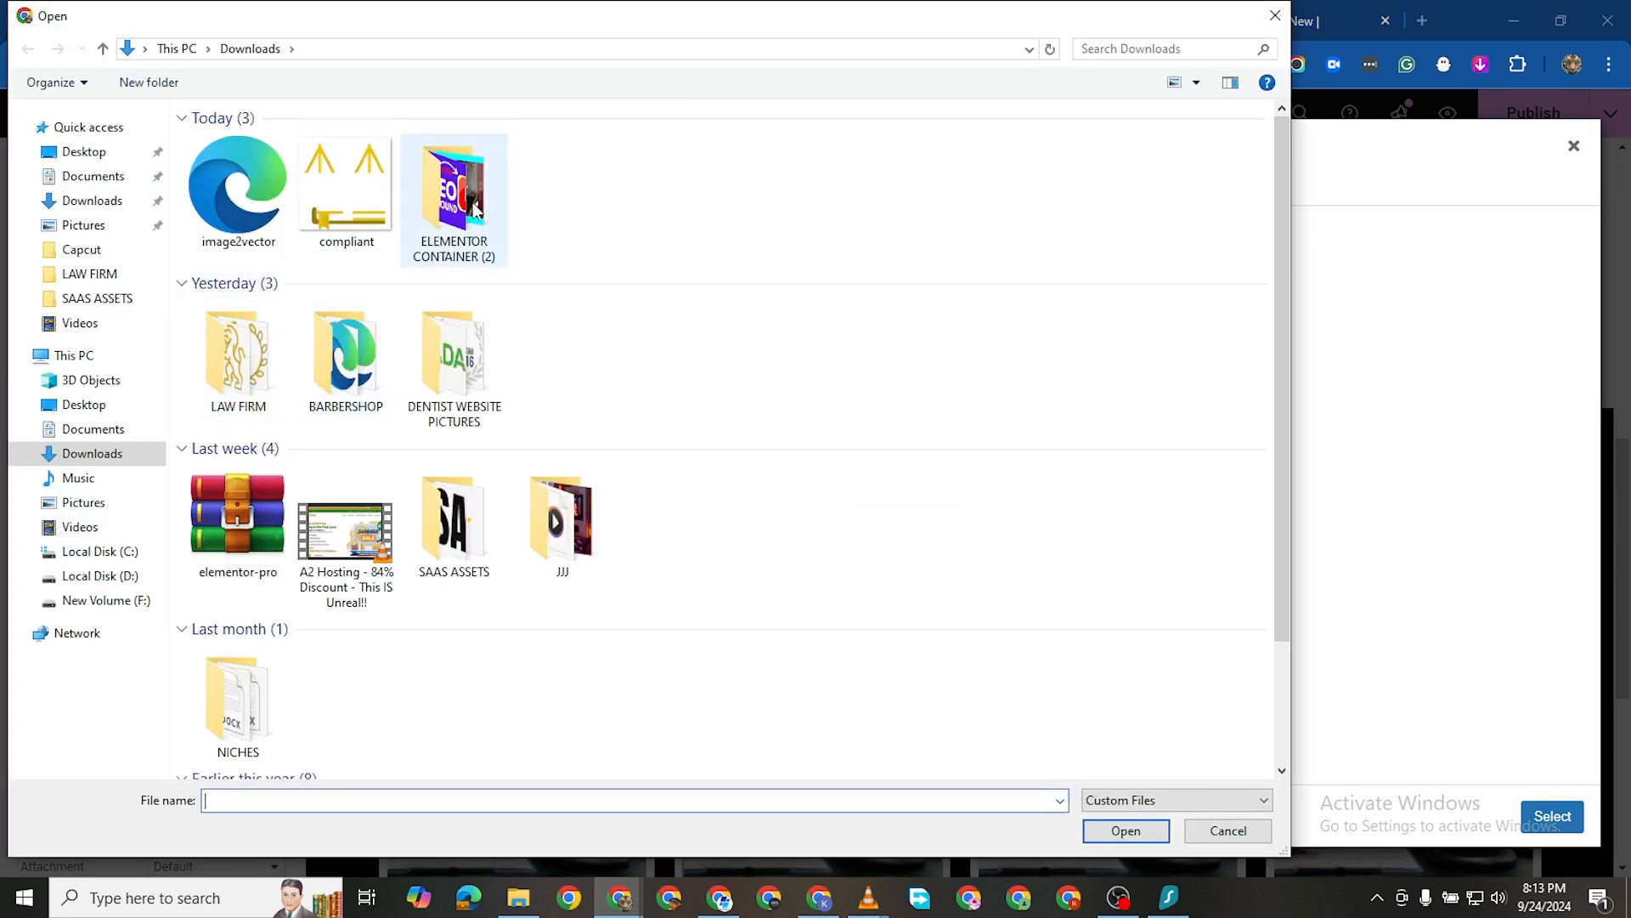
double_click(222, 367)
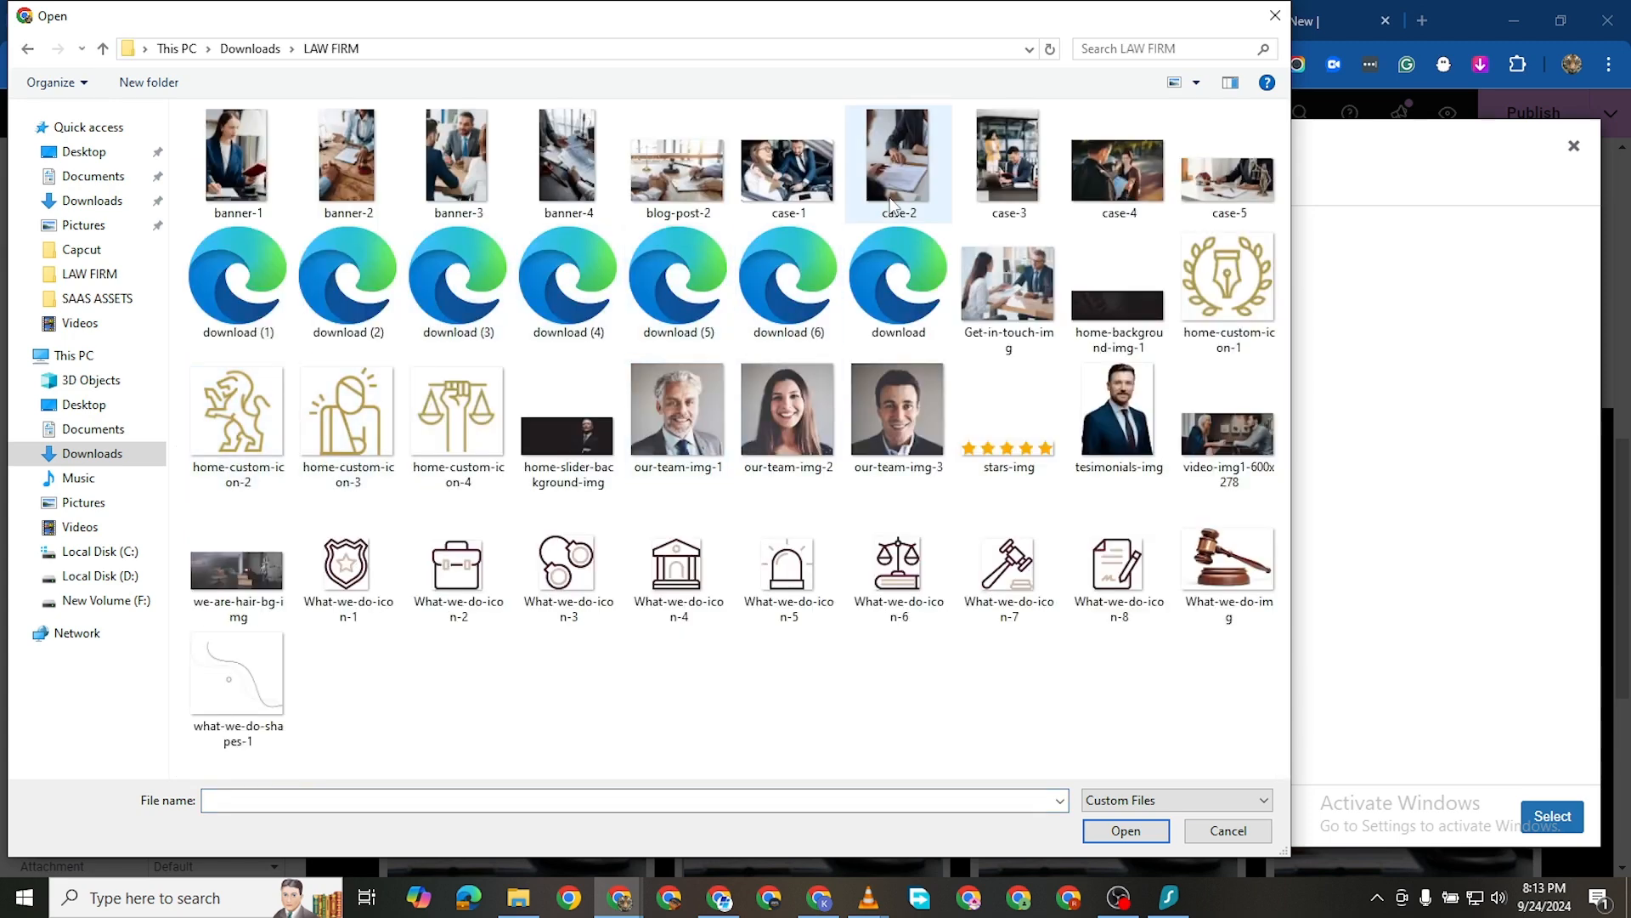
left_click(904, 186)
left_click(1007, 174, "ctrl")
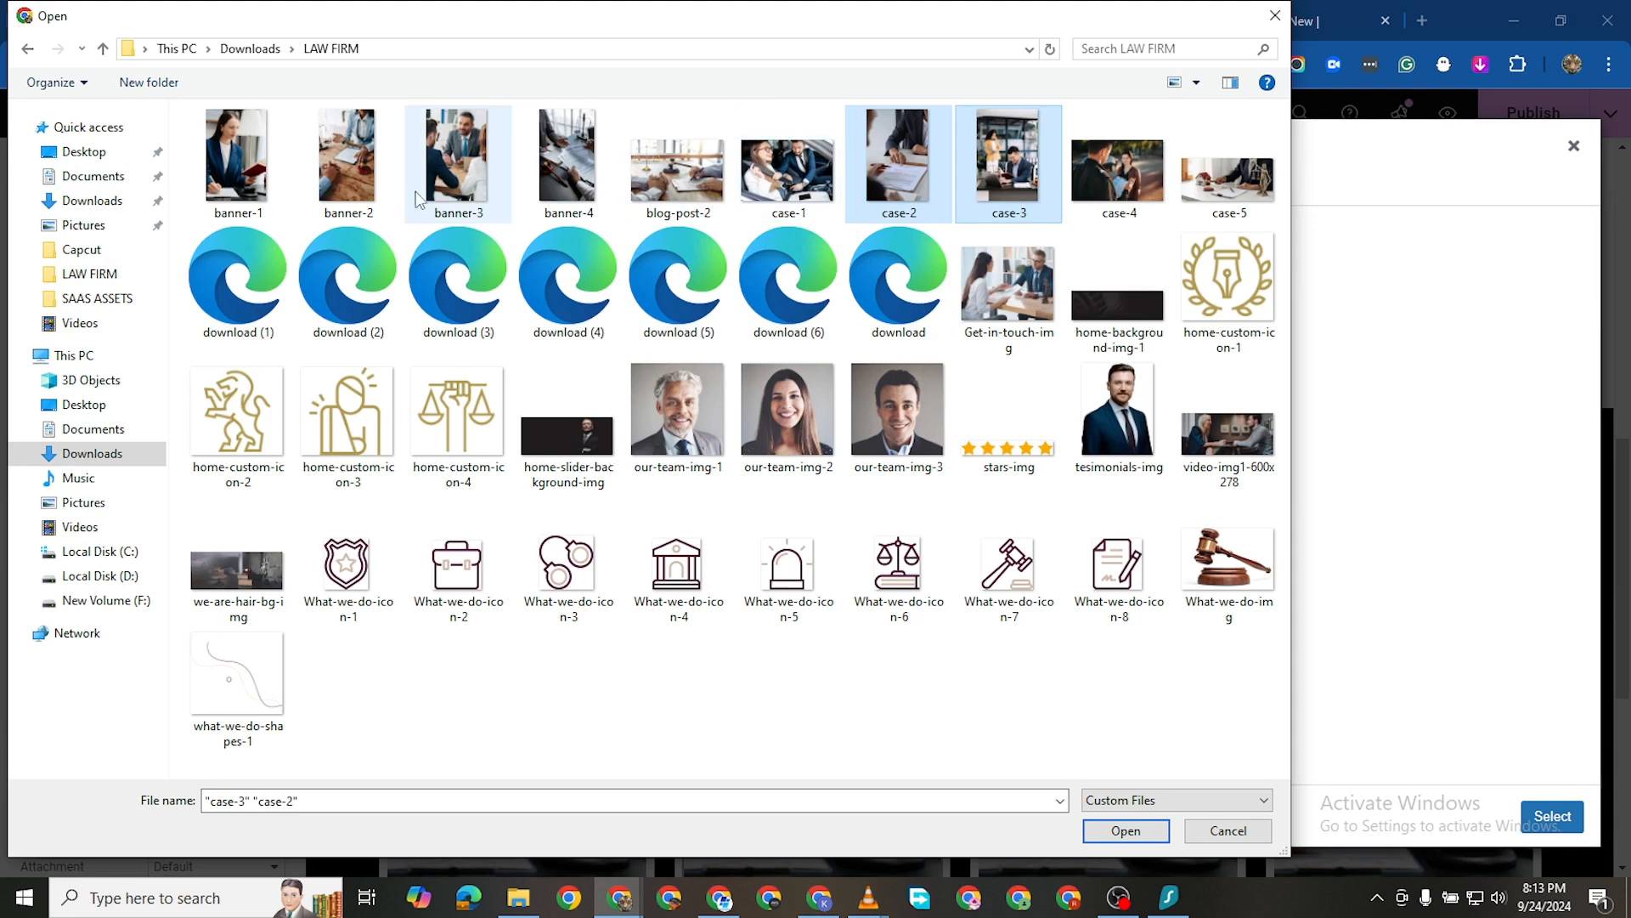
left_click(447, 176, "ctrl")
left_click(376, 194, "ctrl")
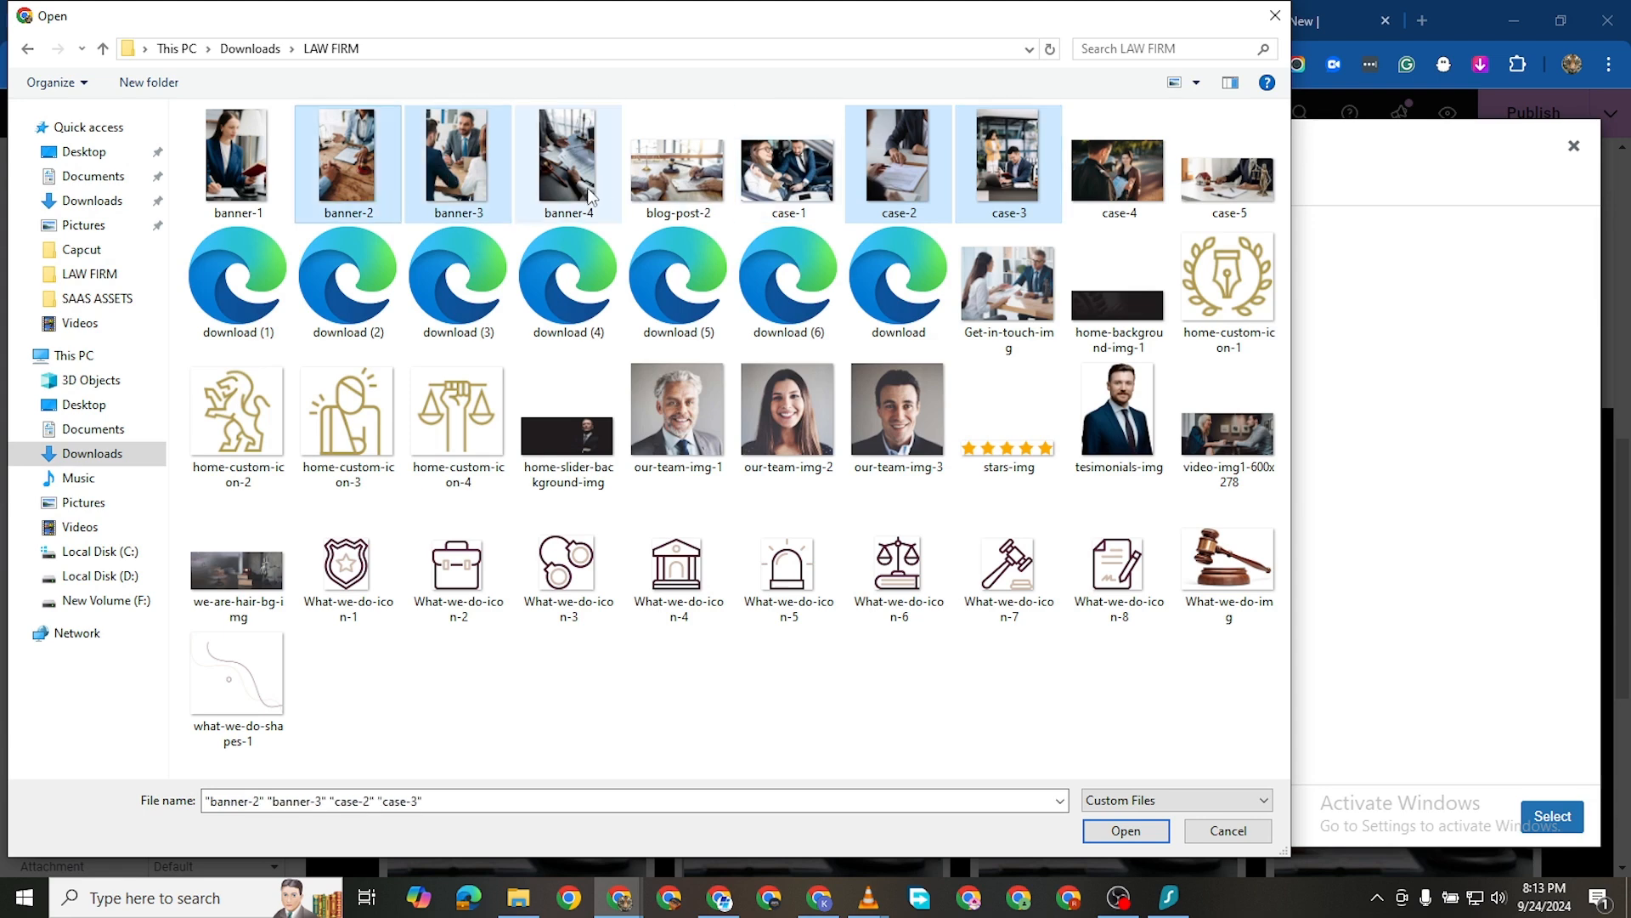
left_click(593, 196, "ctrl")
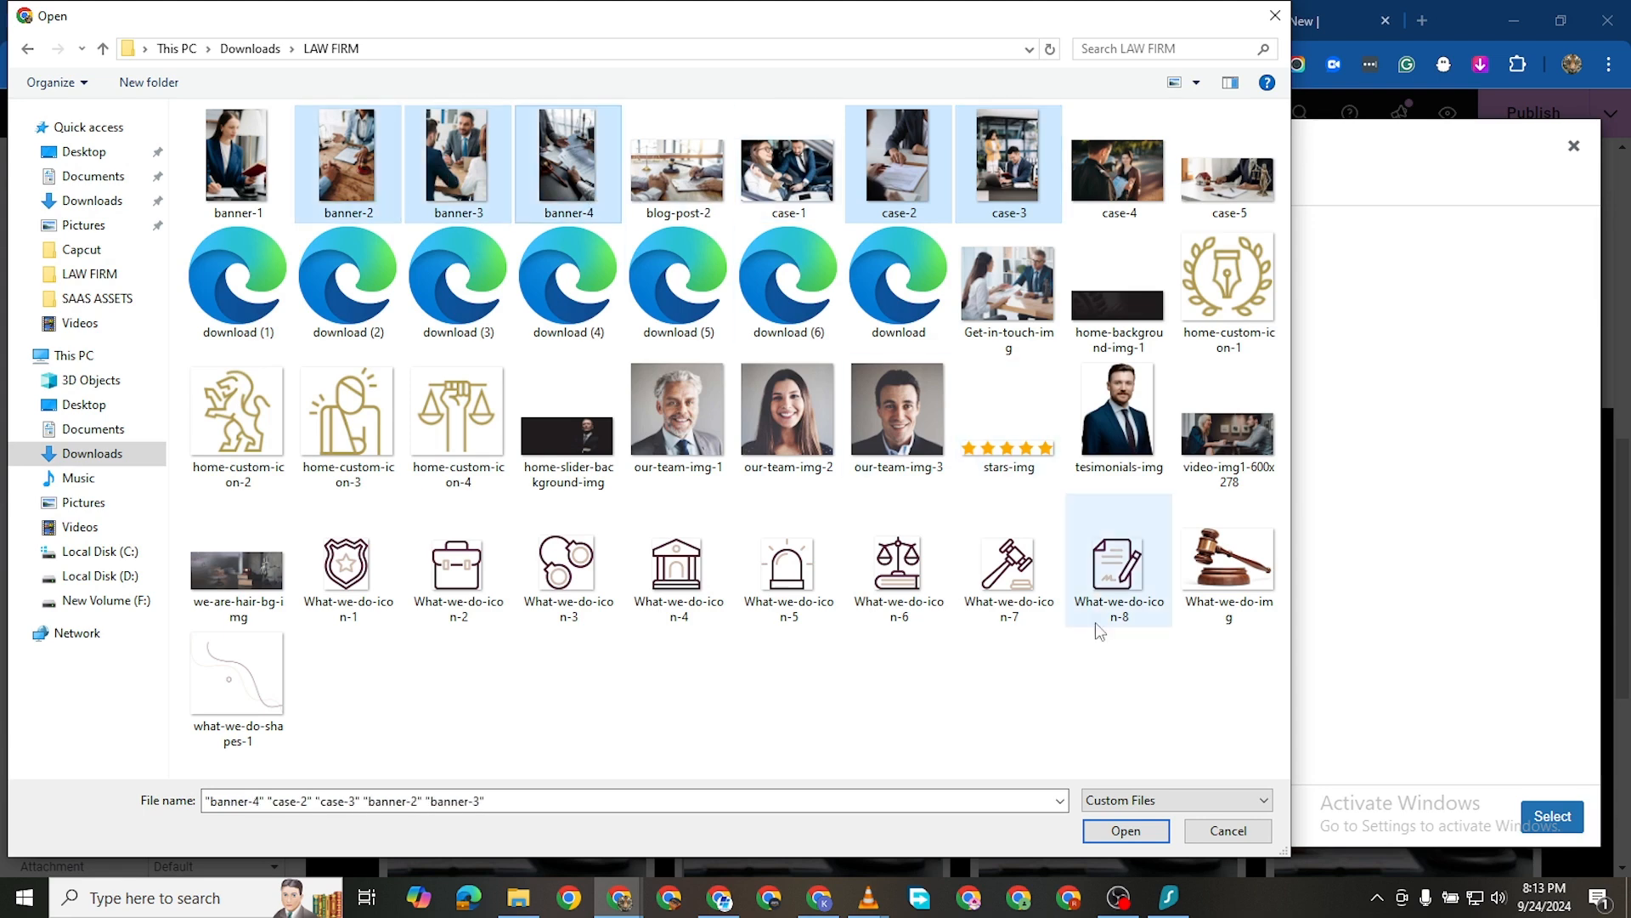
left_click(1126, 831)
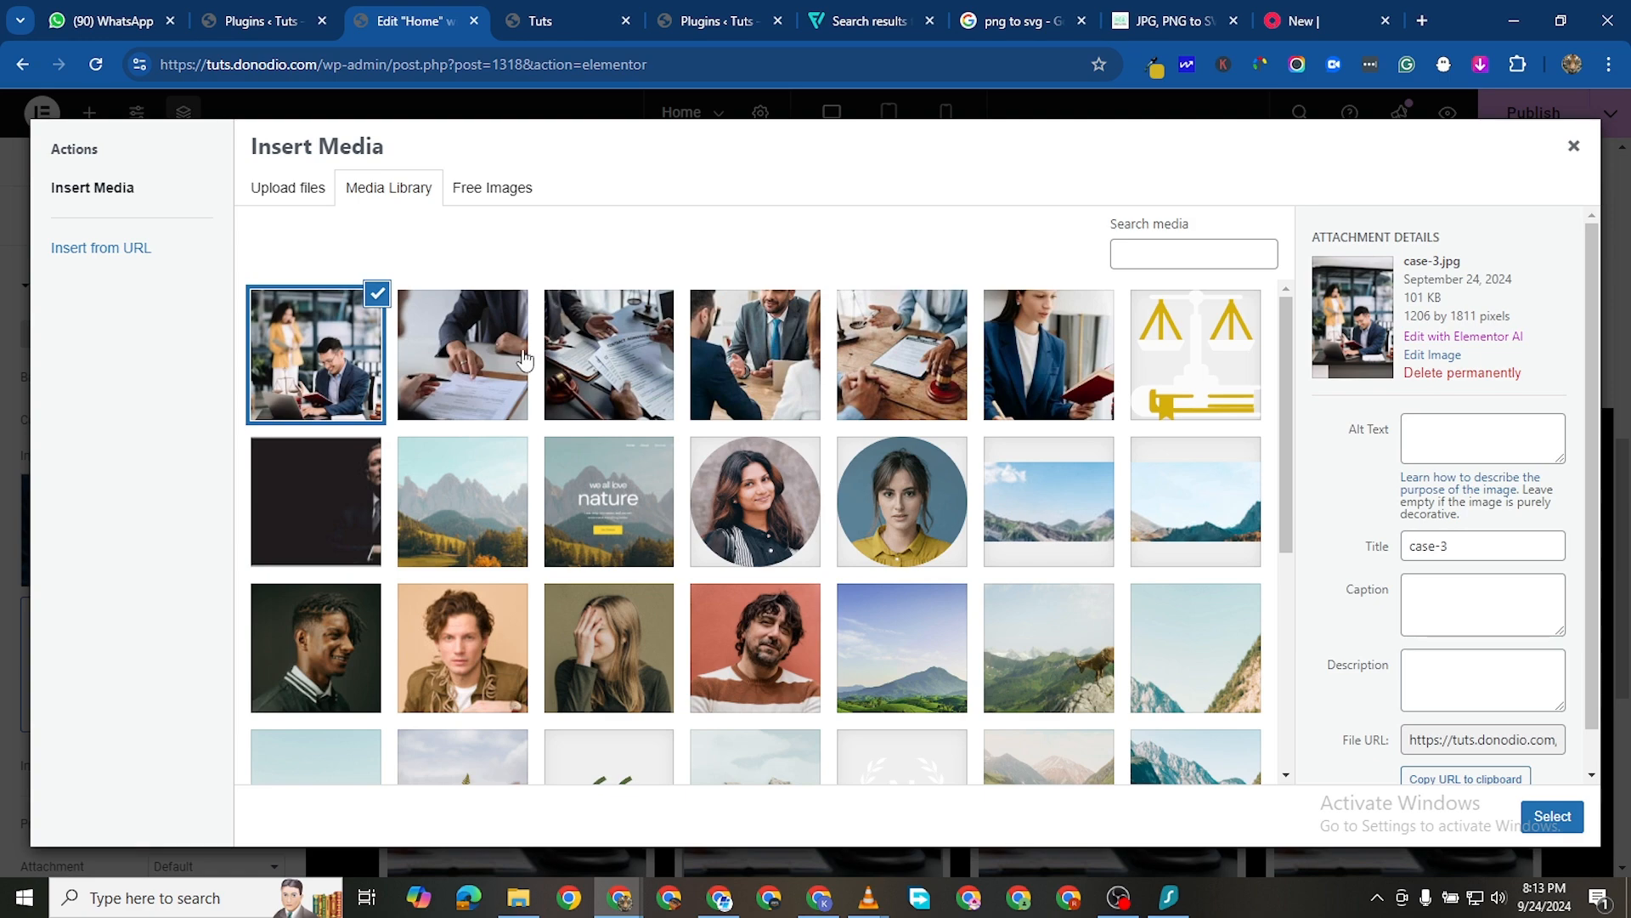
left_click(756, 371)
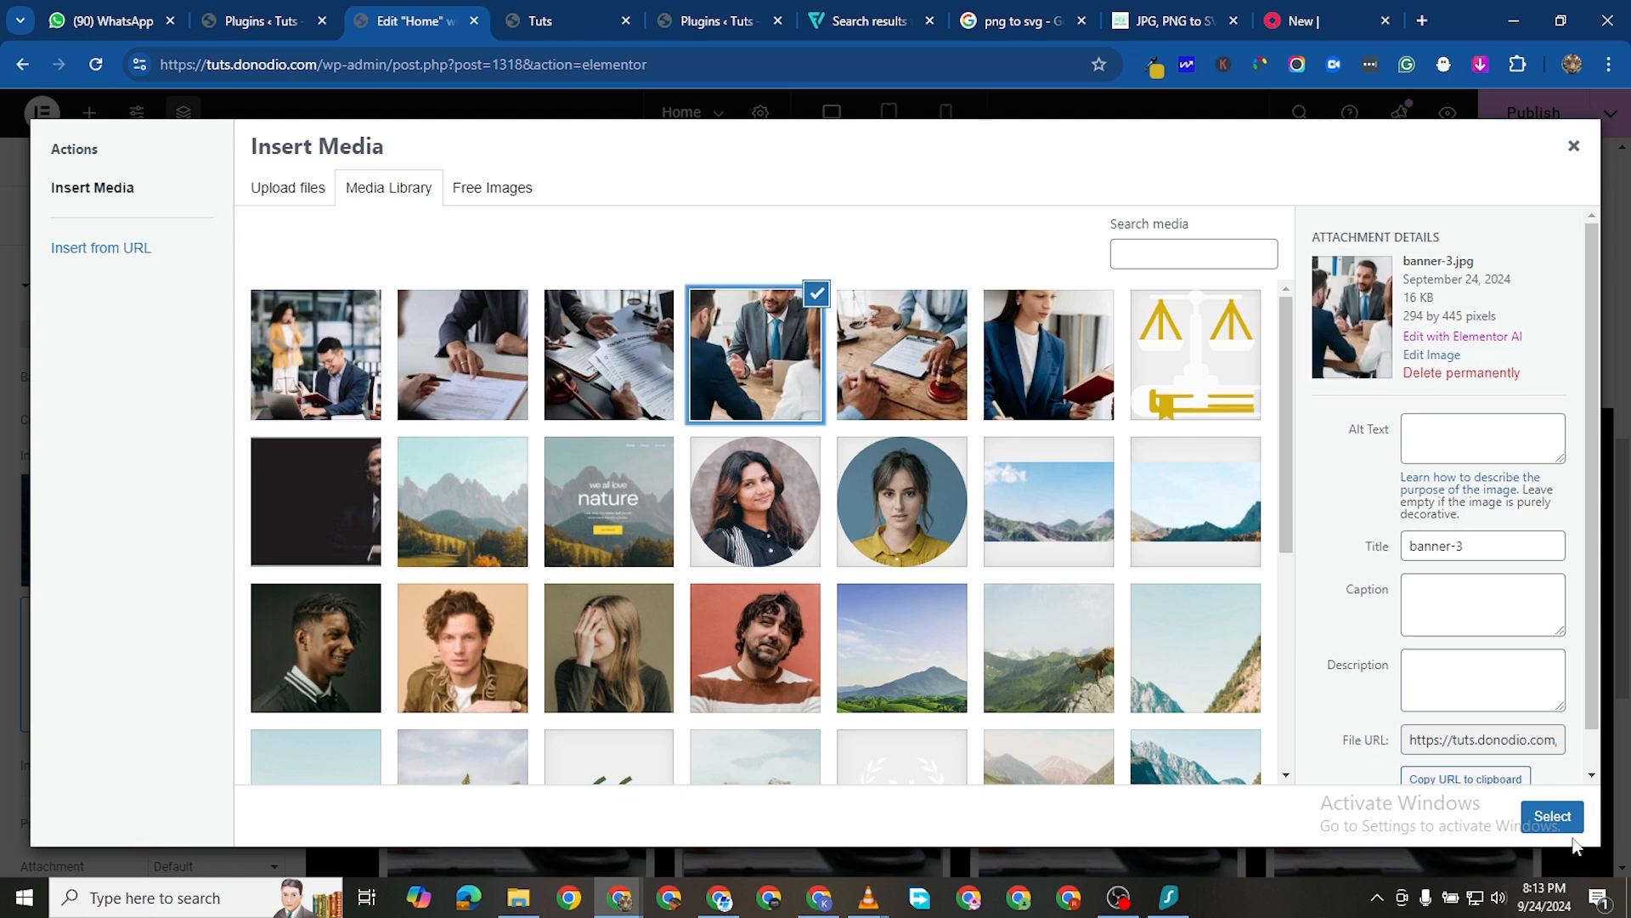
left_click(1553, 816)
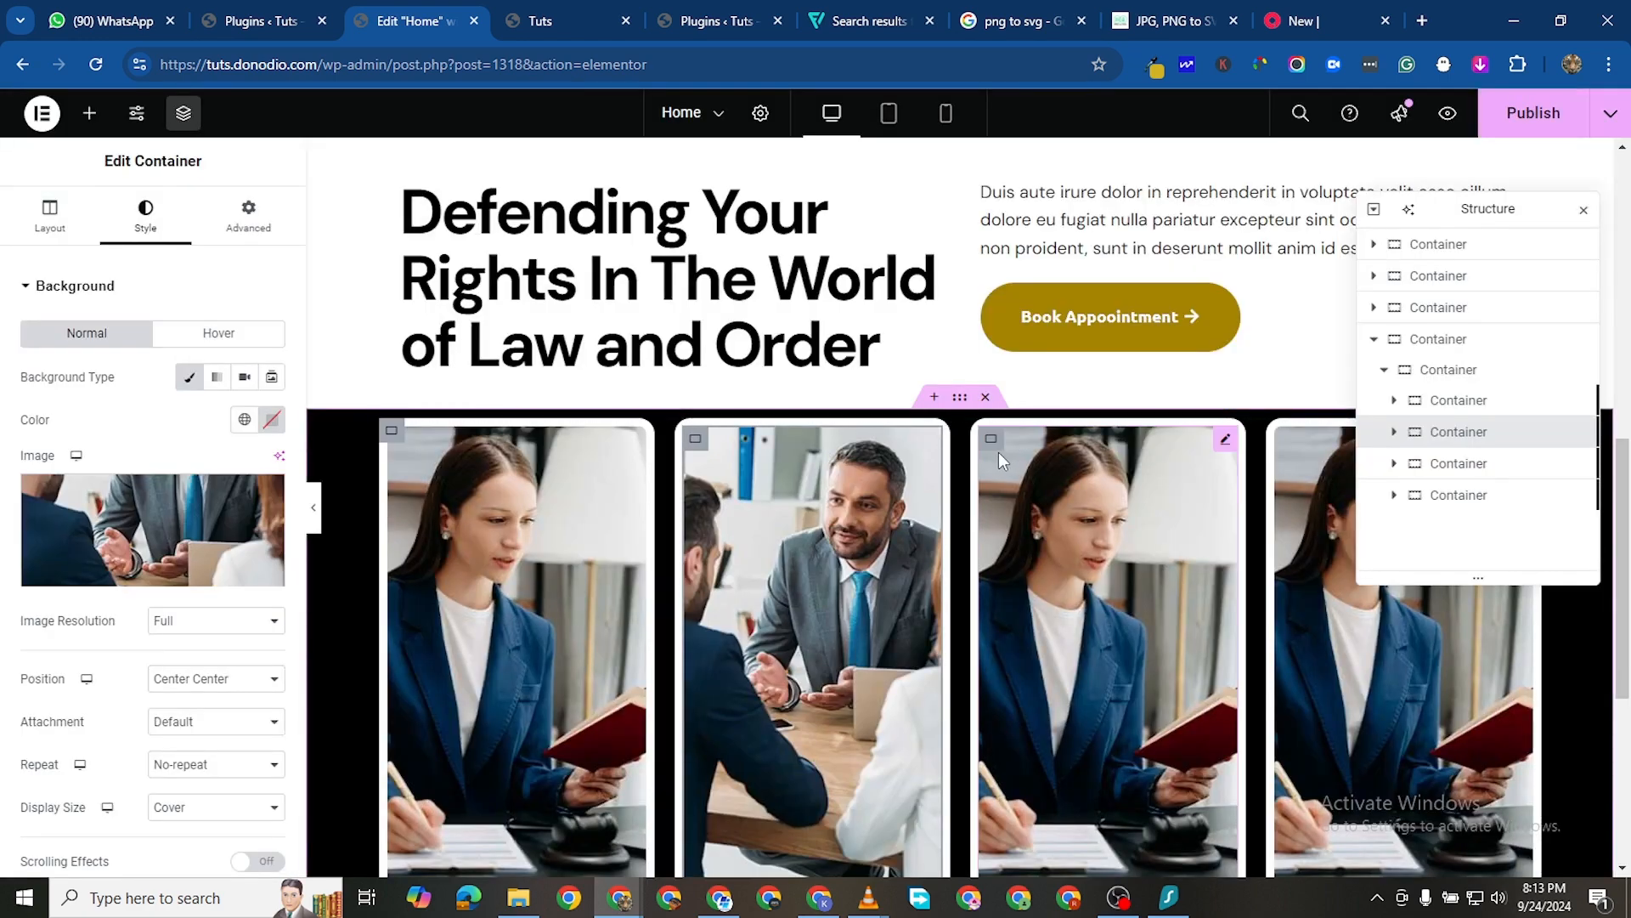
Replace the third card's background image with banner-2 from the media library
left_click(145, 213)
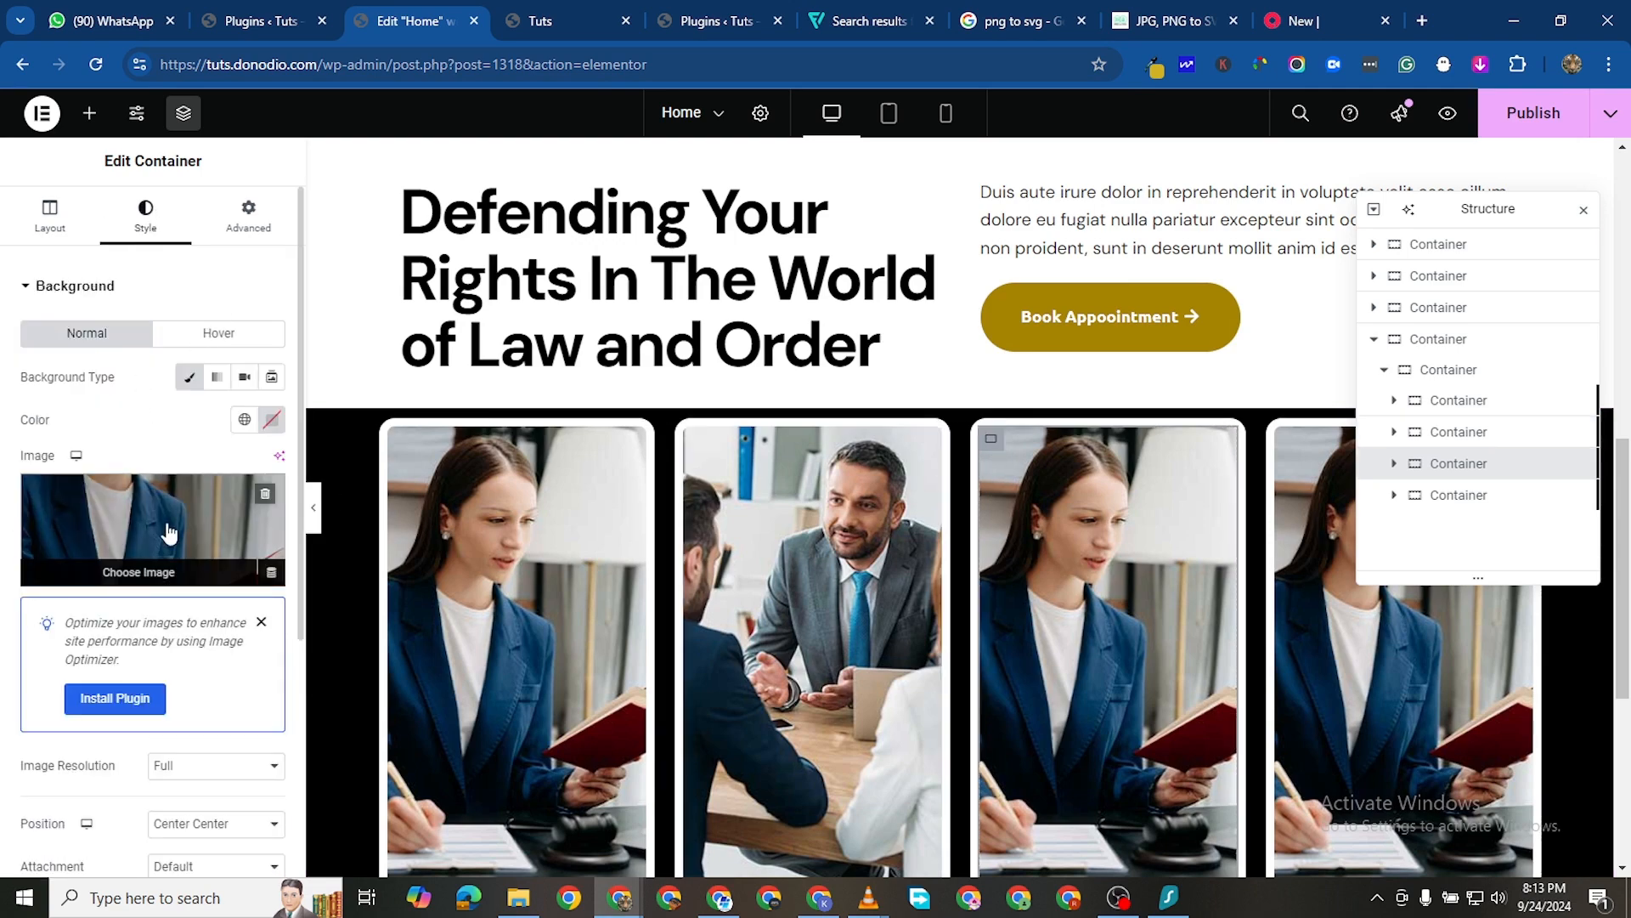
left_click(153, 544)
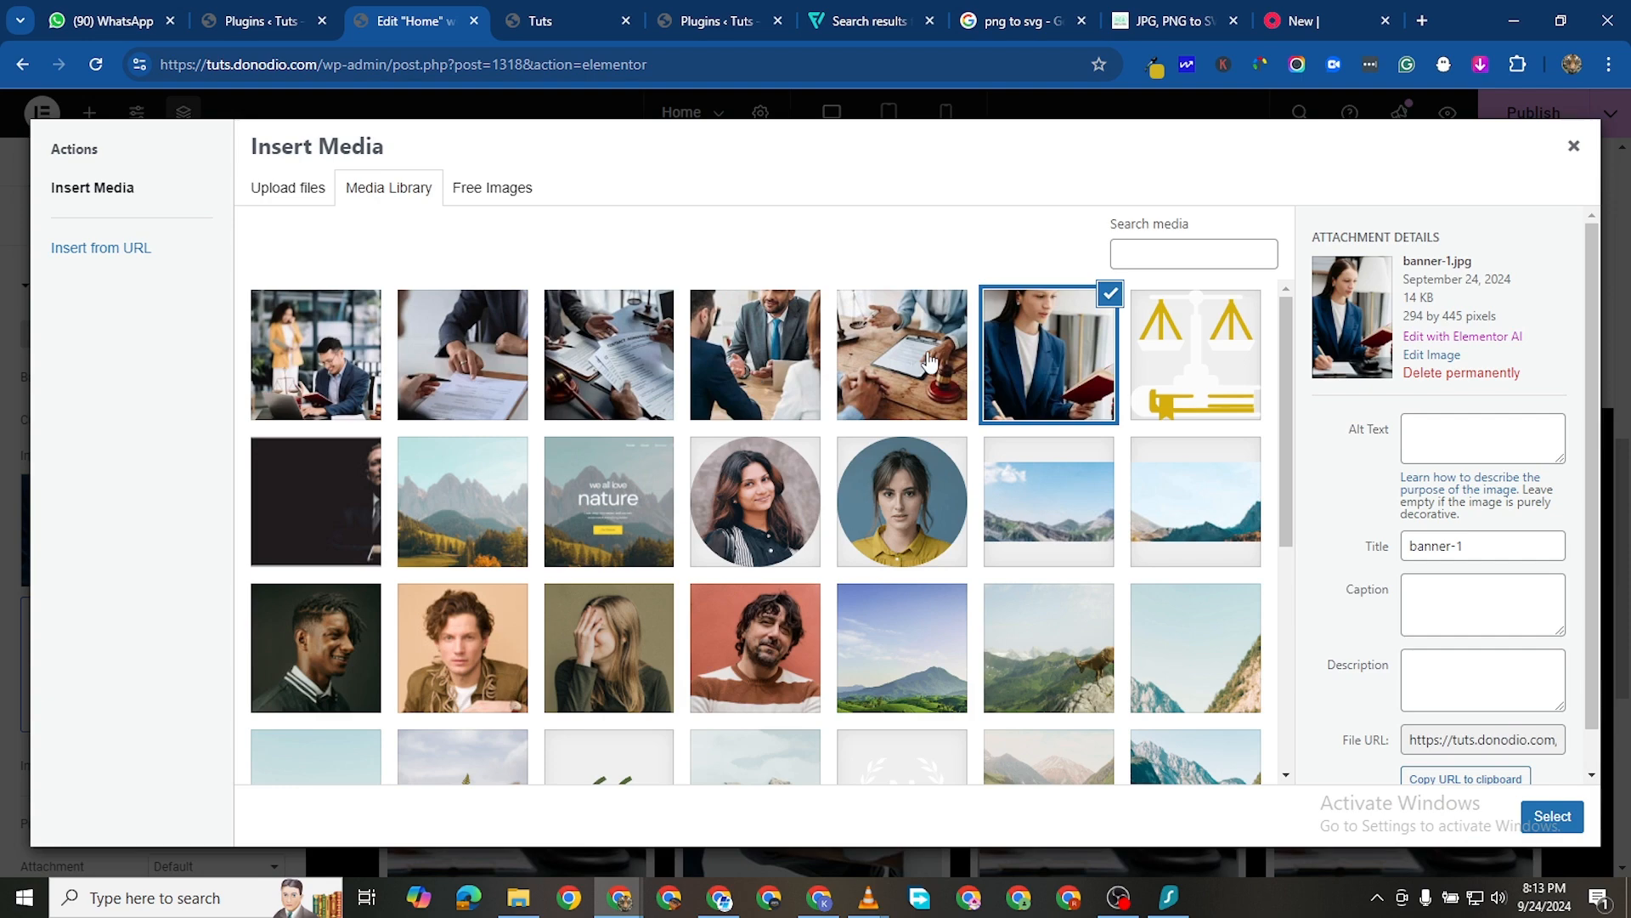
left_click(907, 365)
left_click(1552, 815)
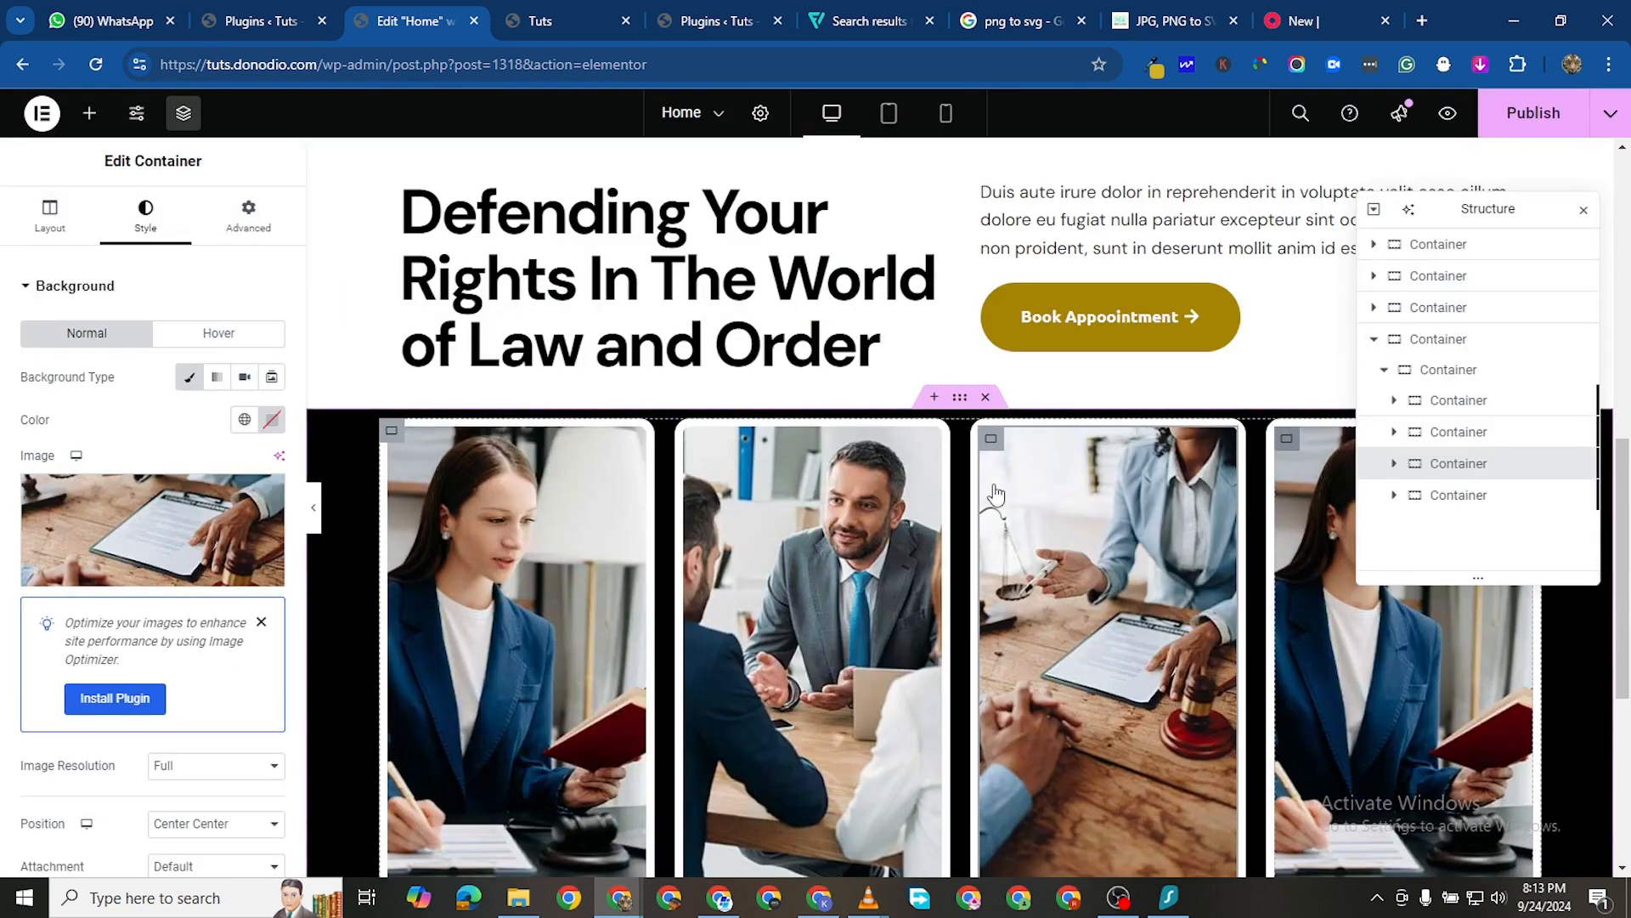
Replace the fourth card's background image with banner-4 from the media library
left_click(1288, 440)
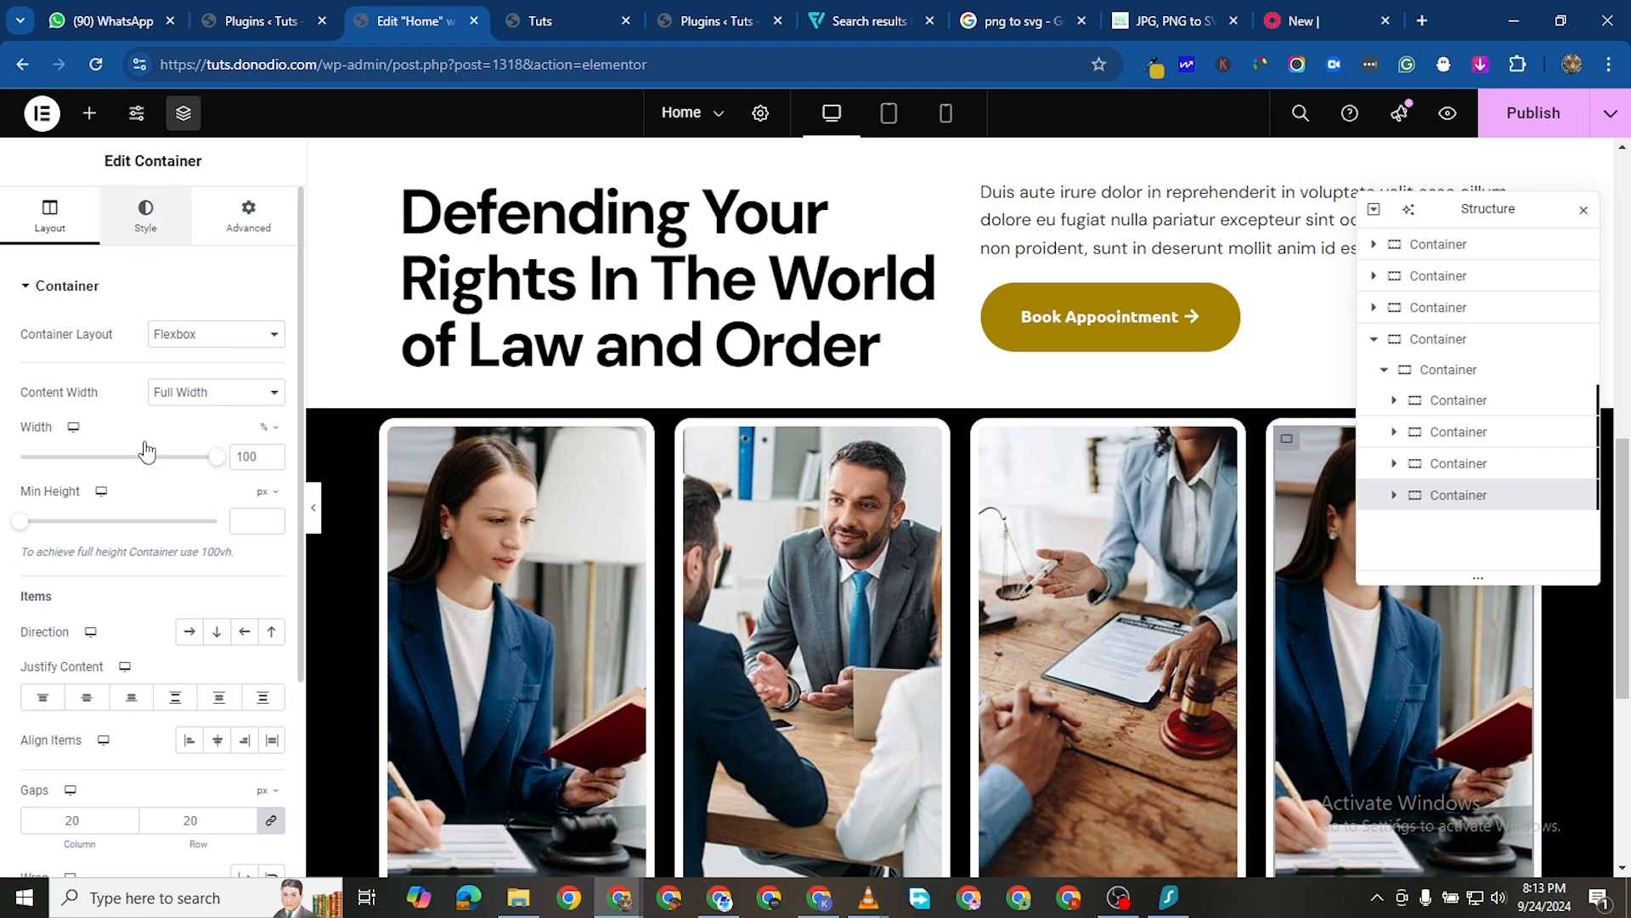
left_click(145, 214)
left_click(155, 516)
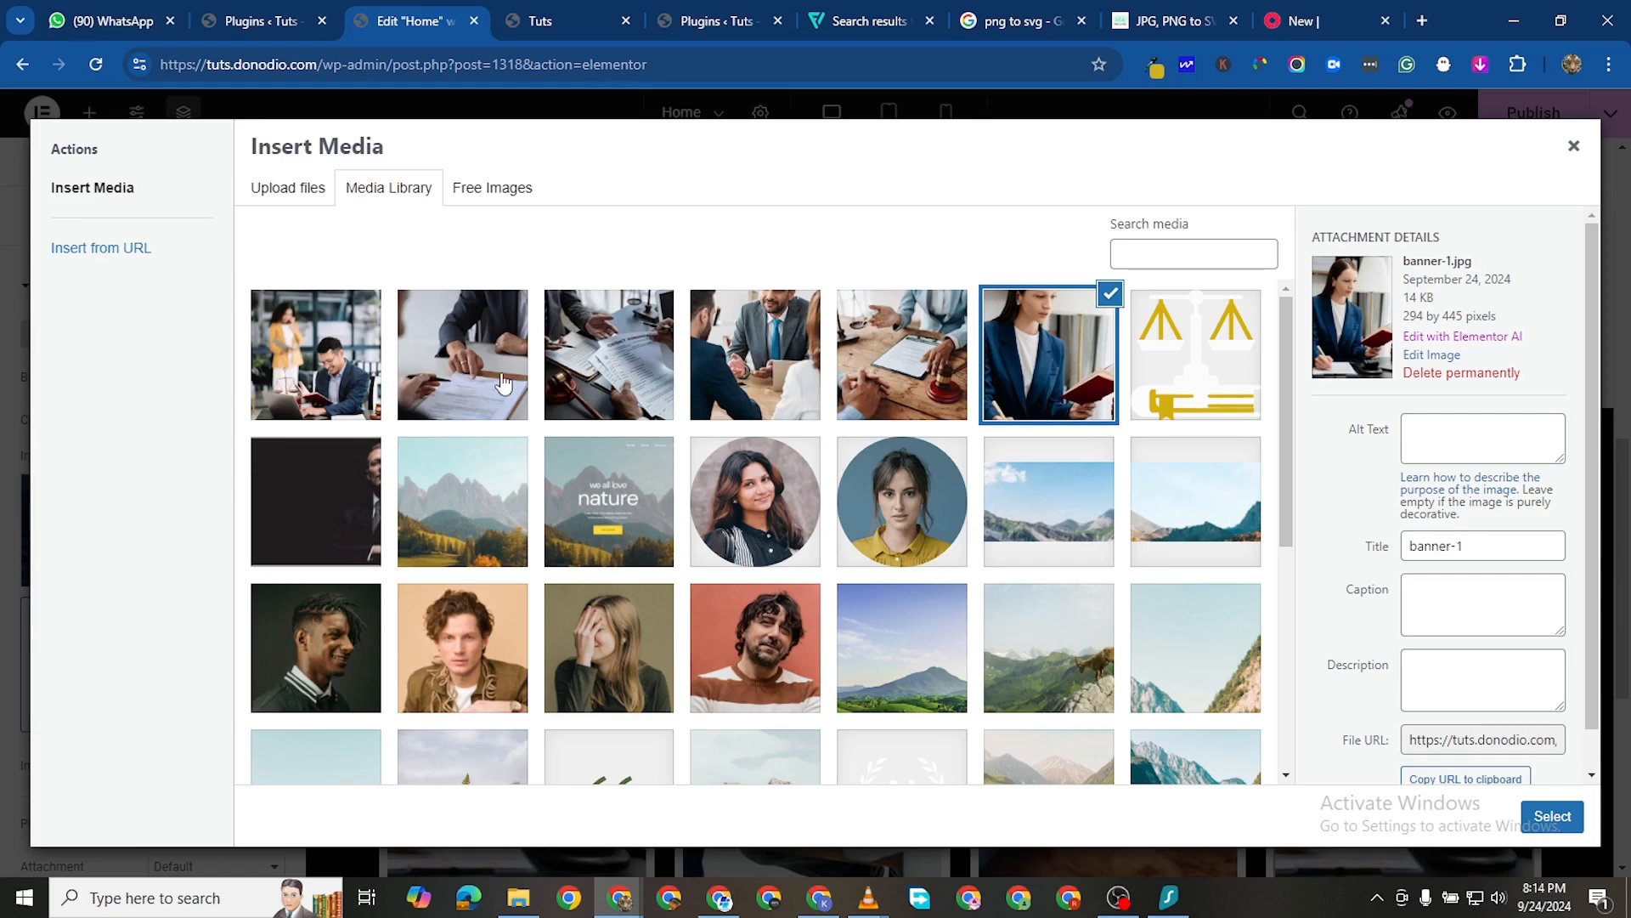
left_click(613, 379)
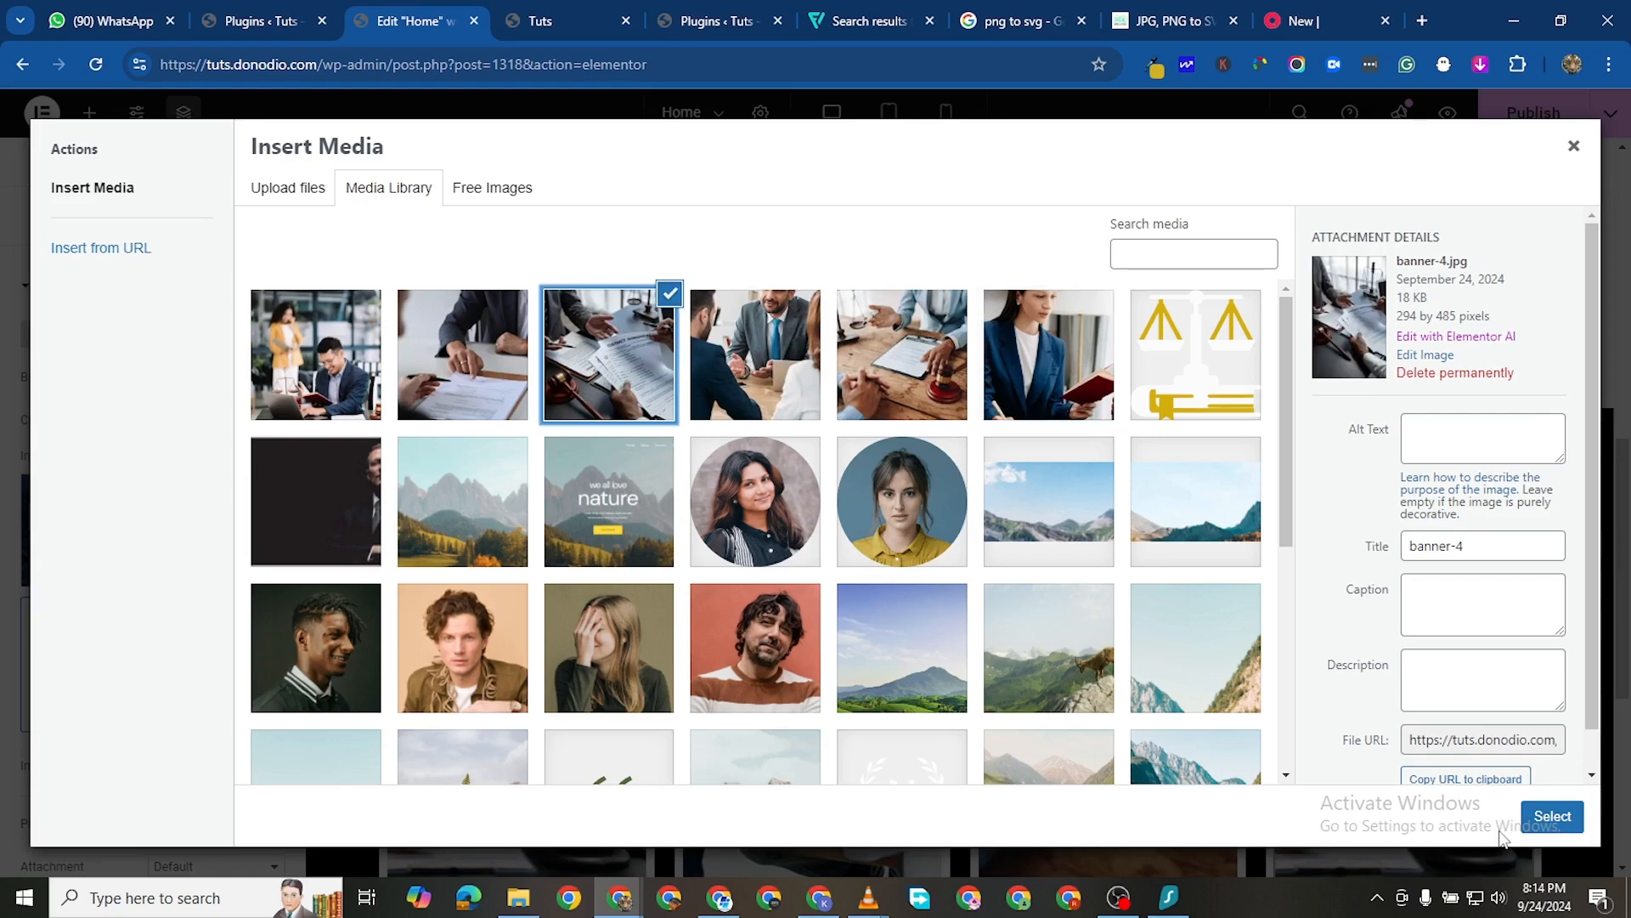
left_click(1549, 813)
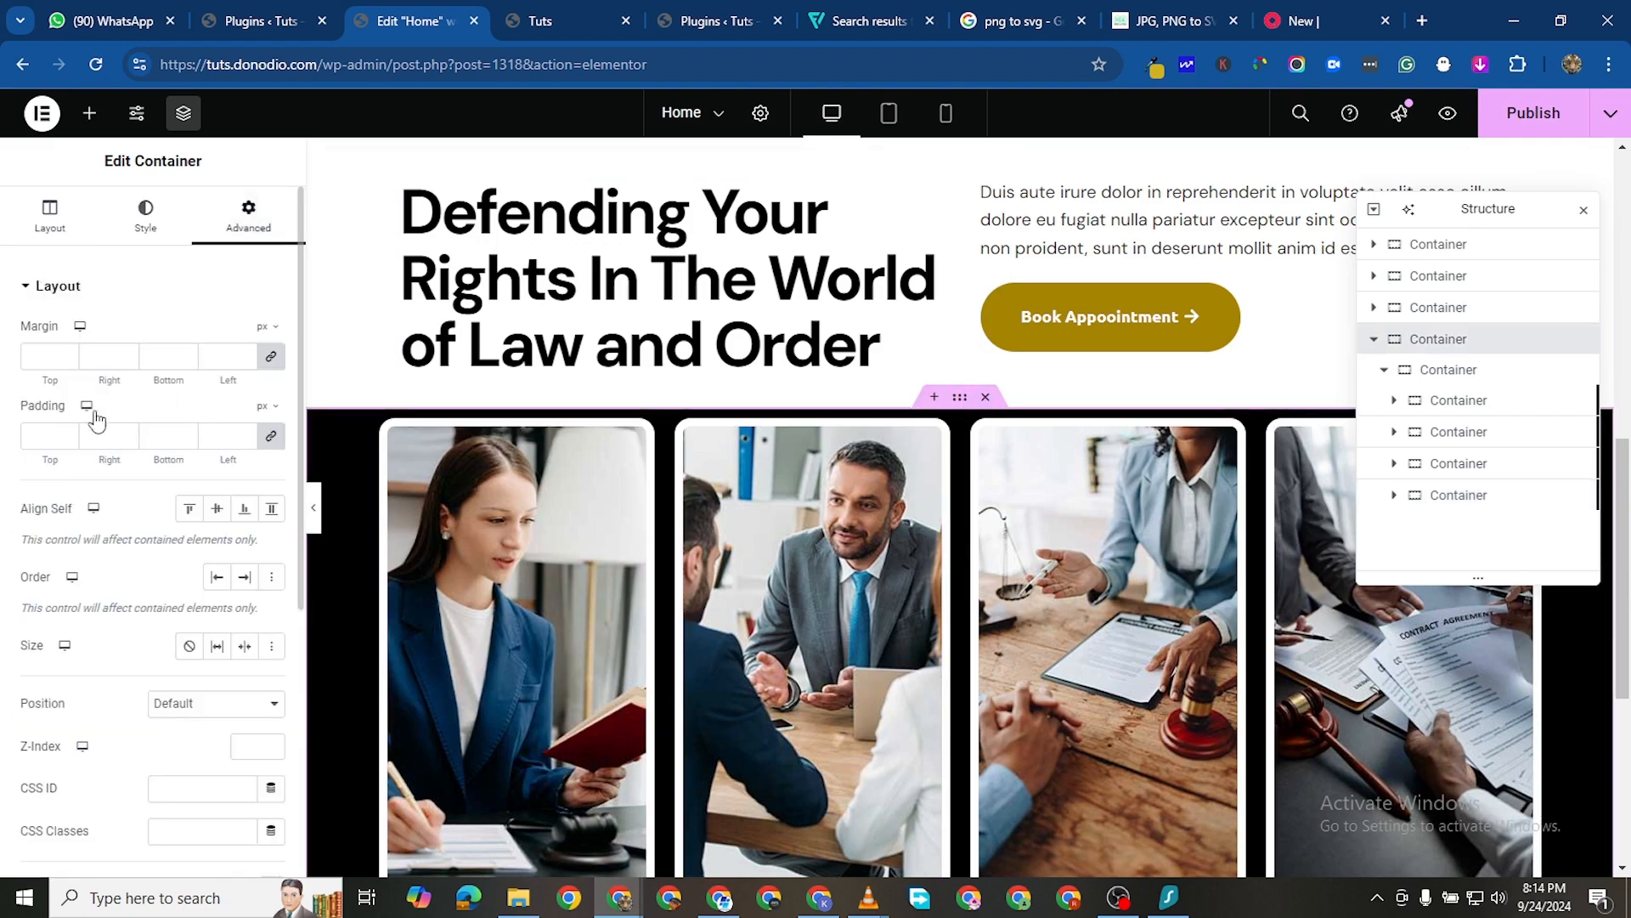
Unlink the black section container's padding and set 100 px on its top and bottom
left_click(272, 442)
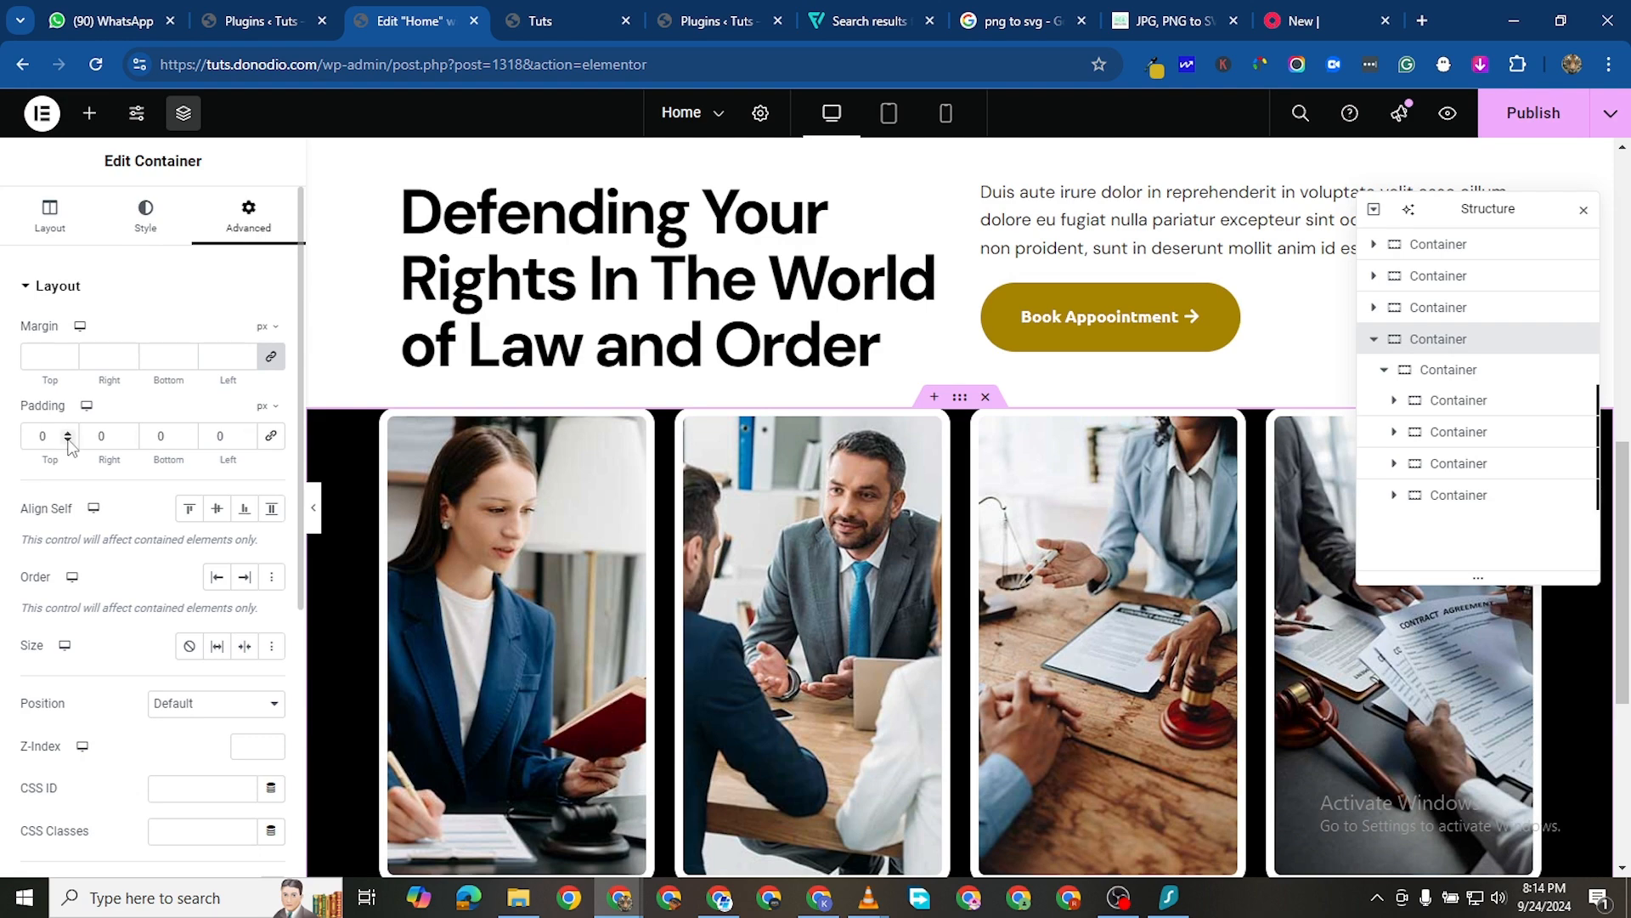
left_click(25, 436)
type("100")
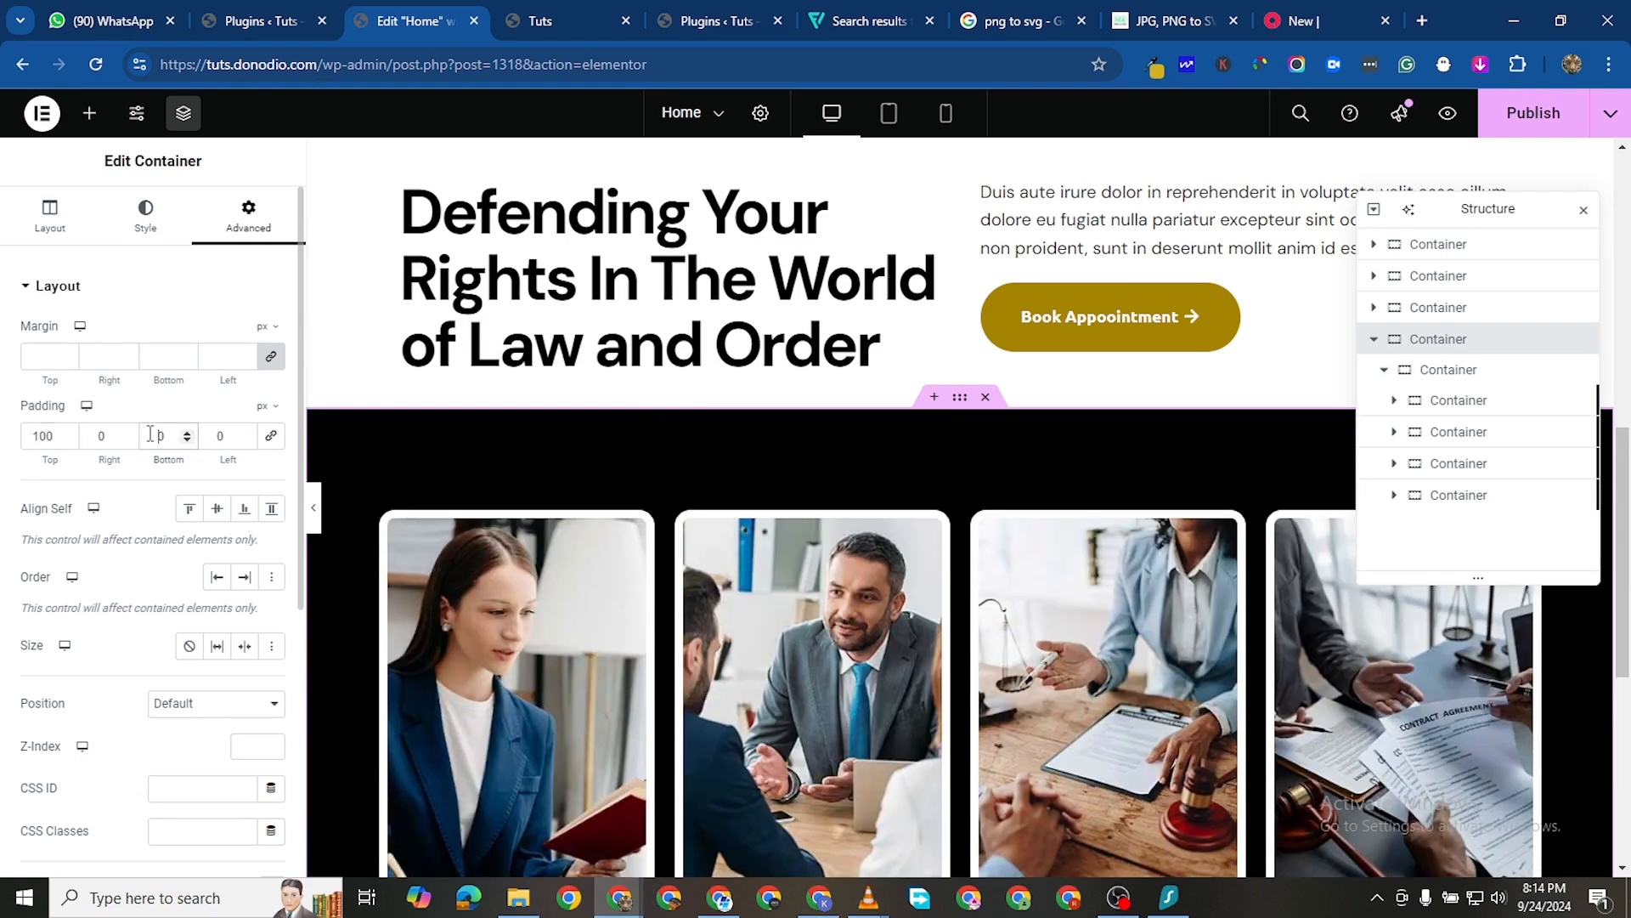
scroll(861, 527, "down", 5)
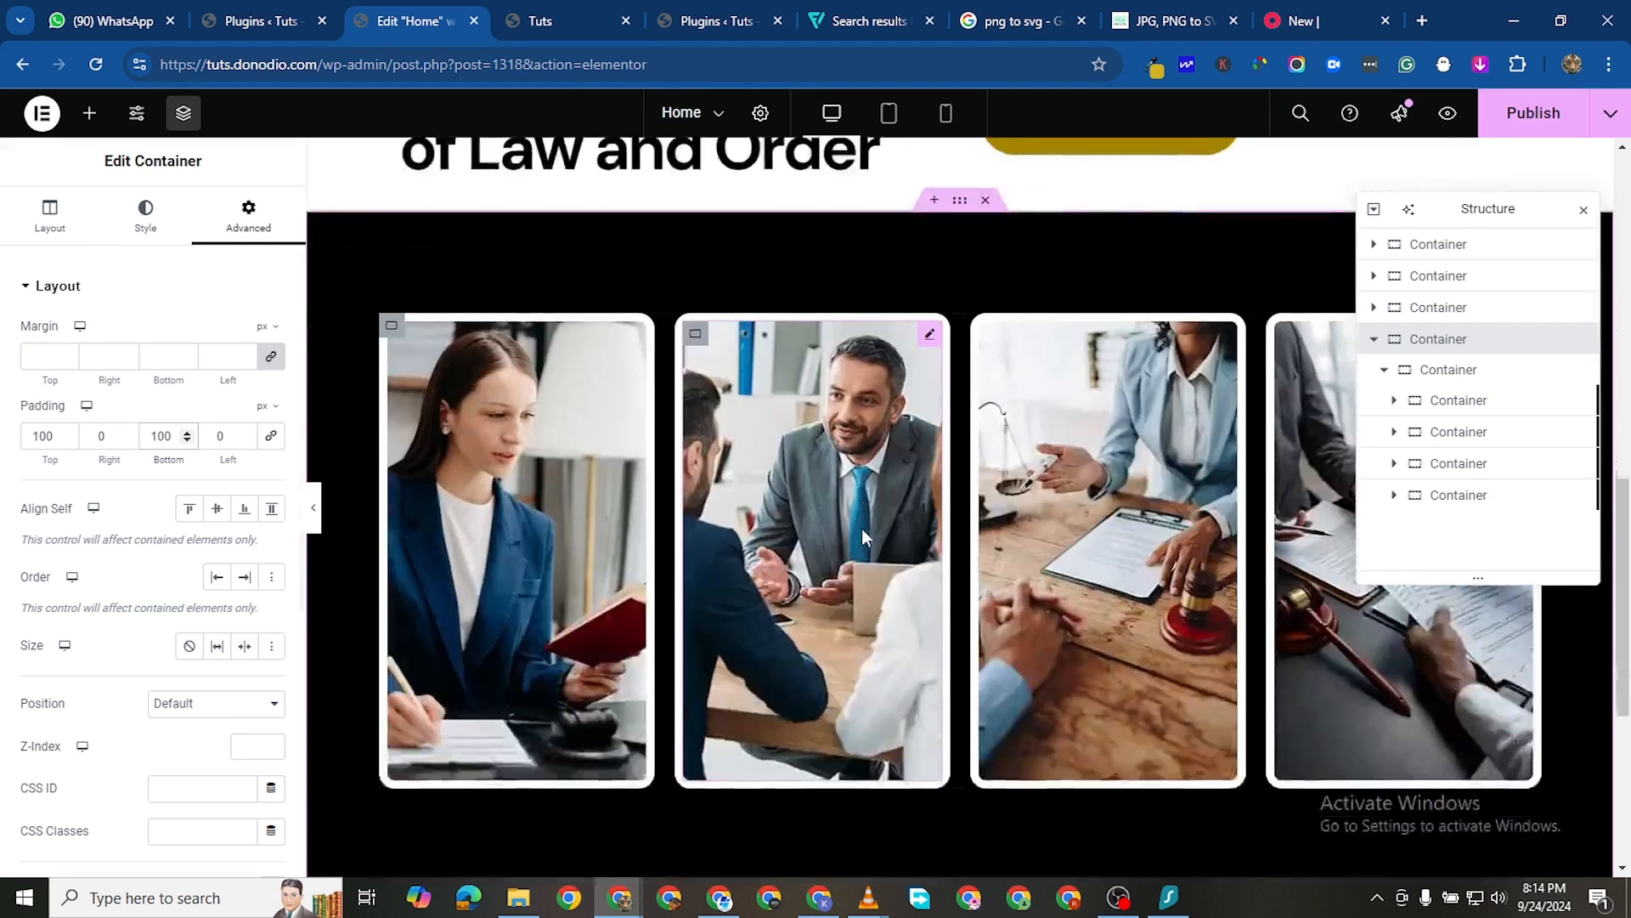
scroll(879, 539, "up", 5)
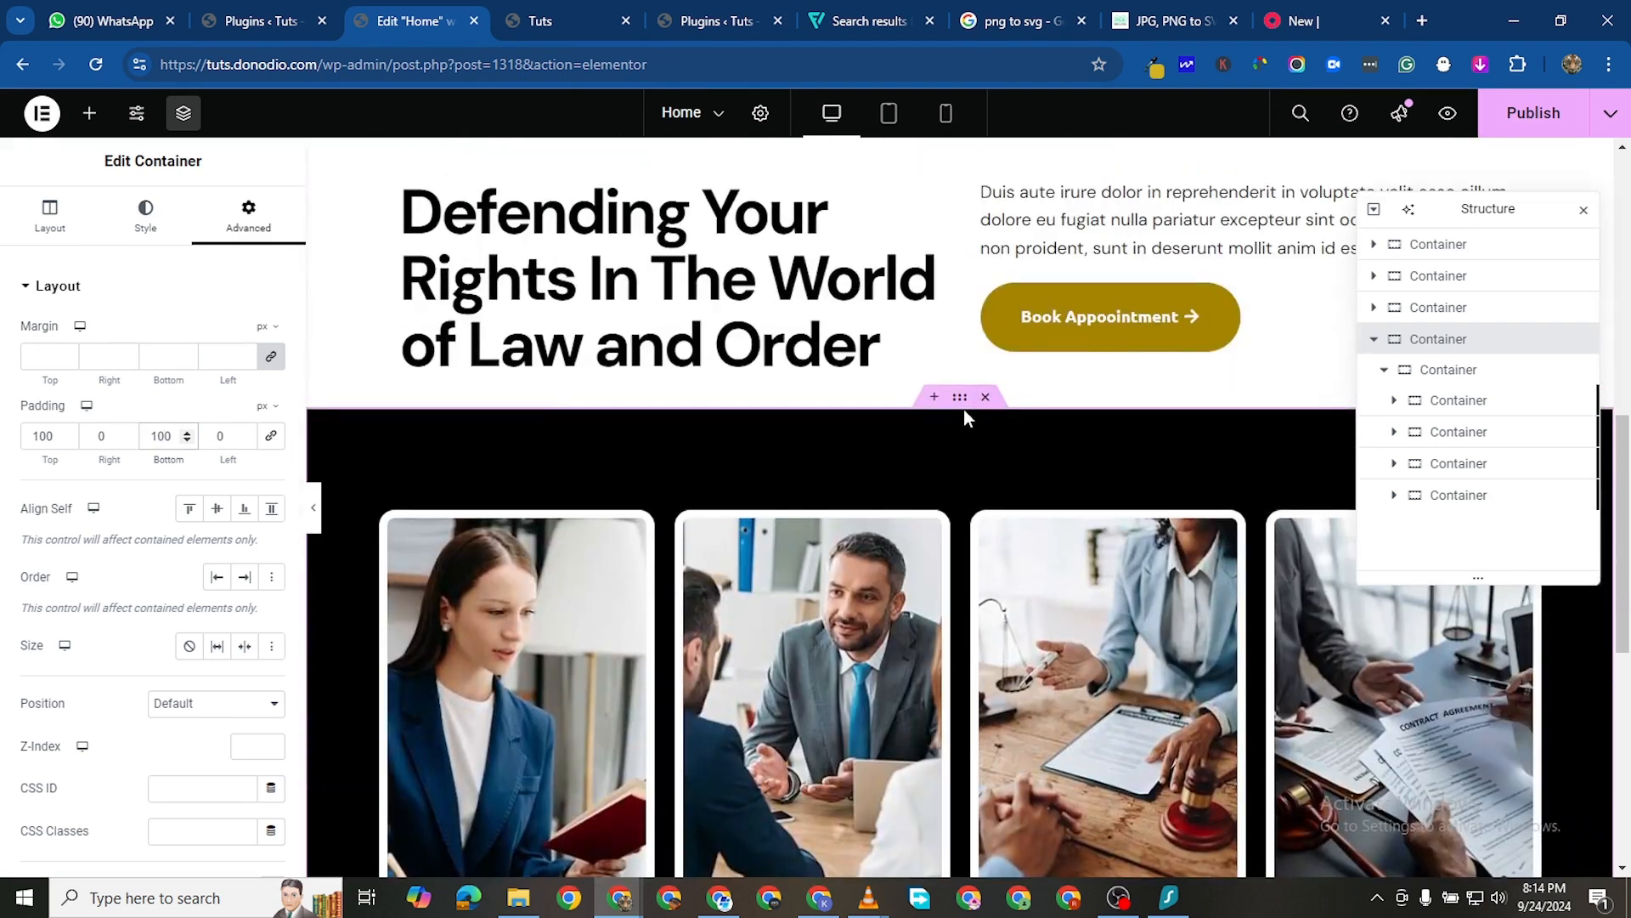
Unlink the black section container's margins and set its top margin to 100 px
left_click(271, 356)
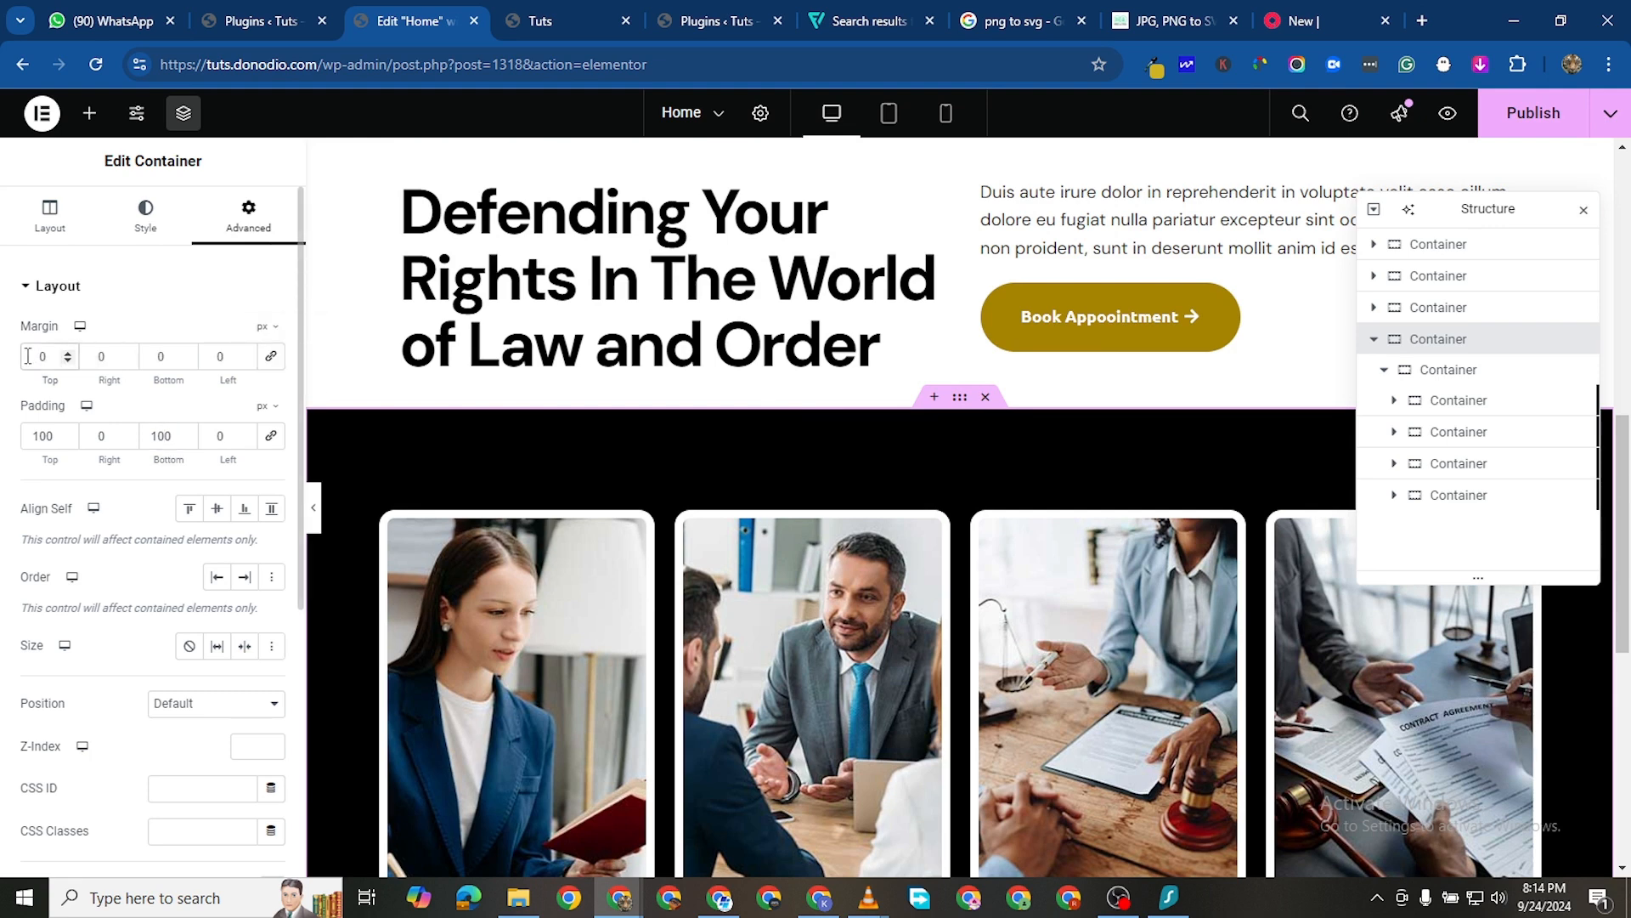
type("800")
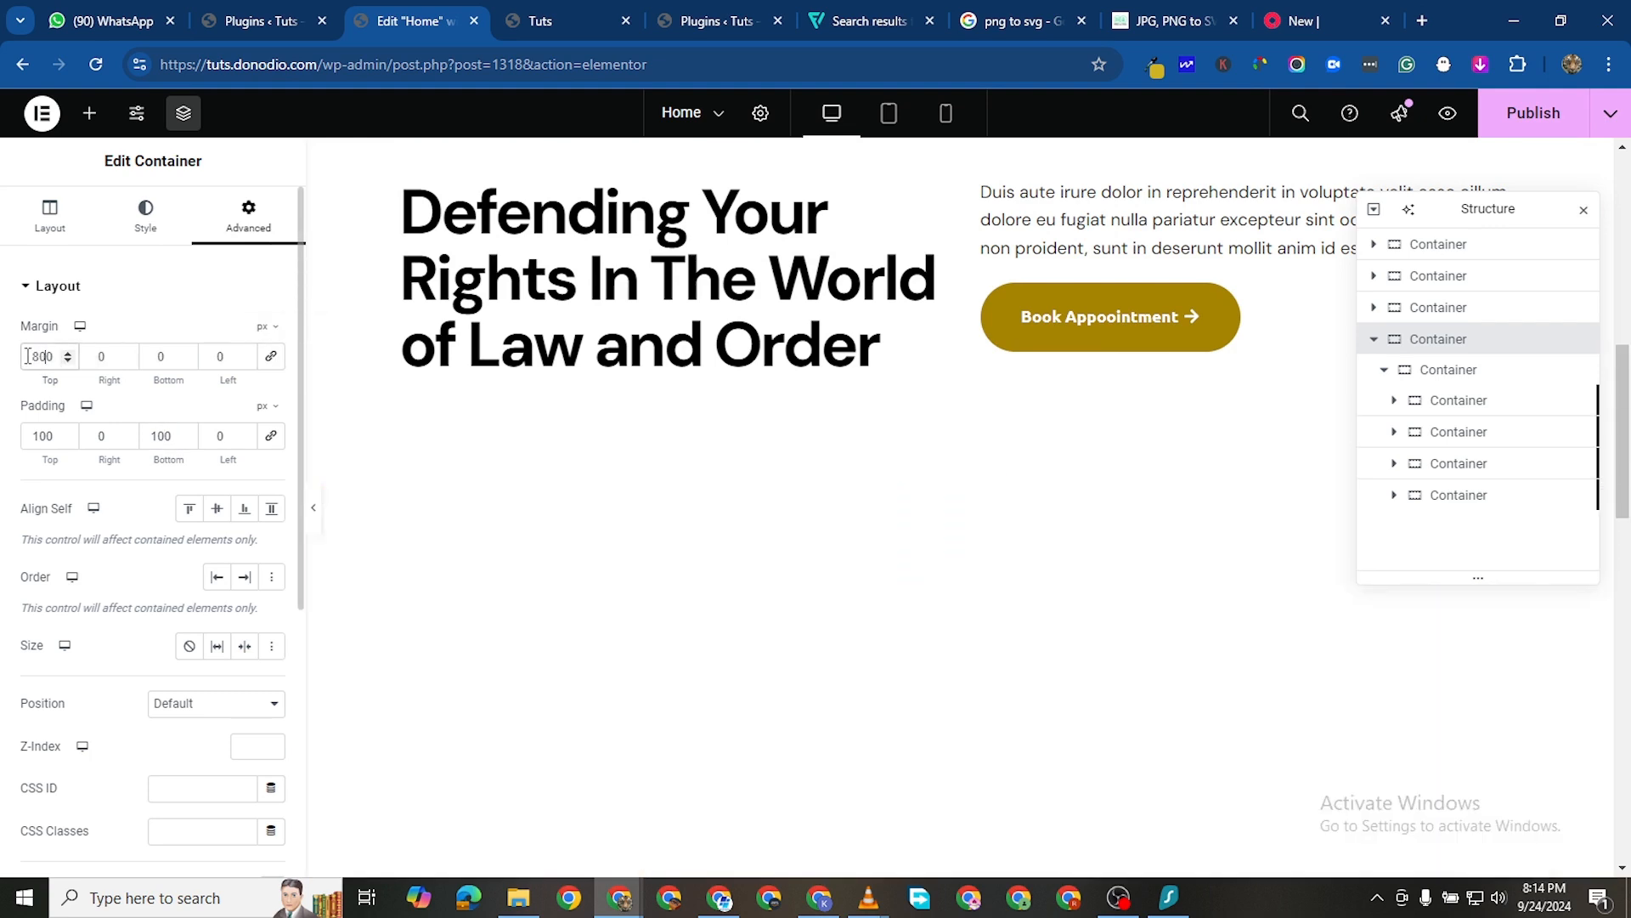
key("BackSpace")
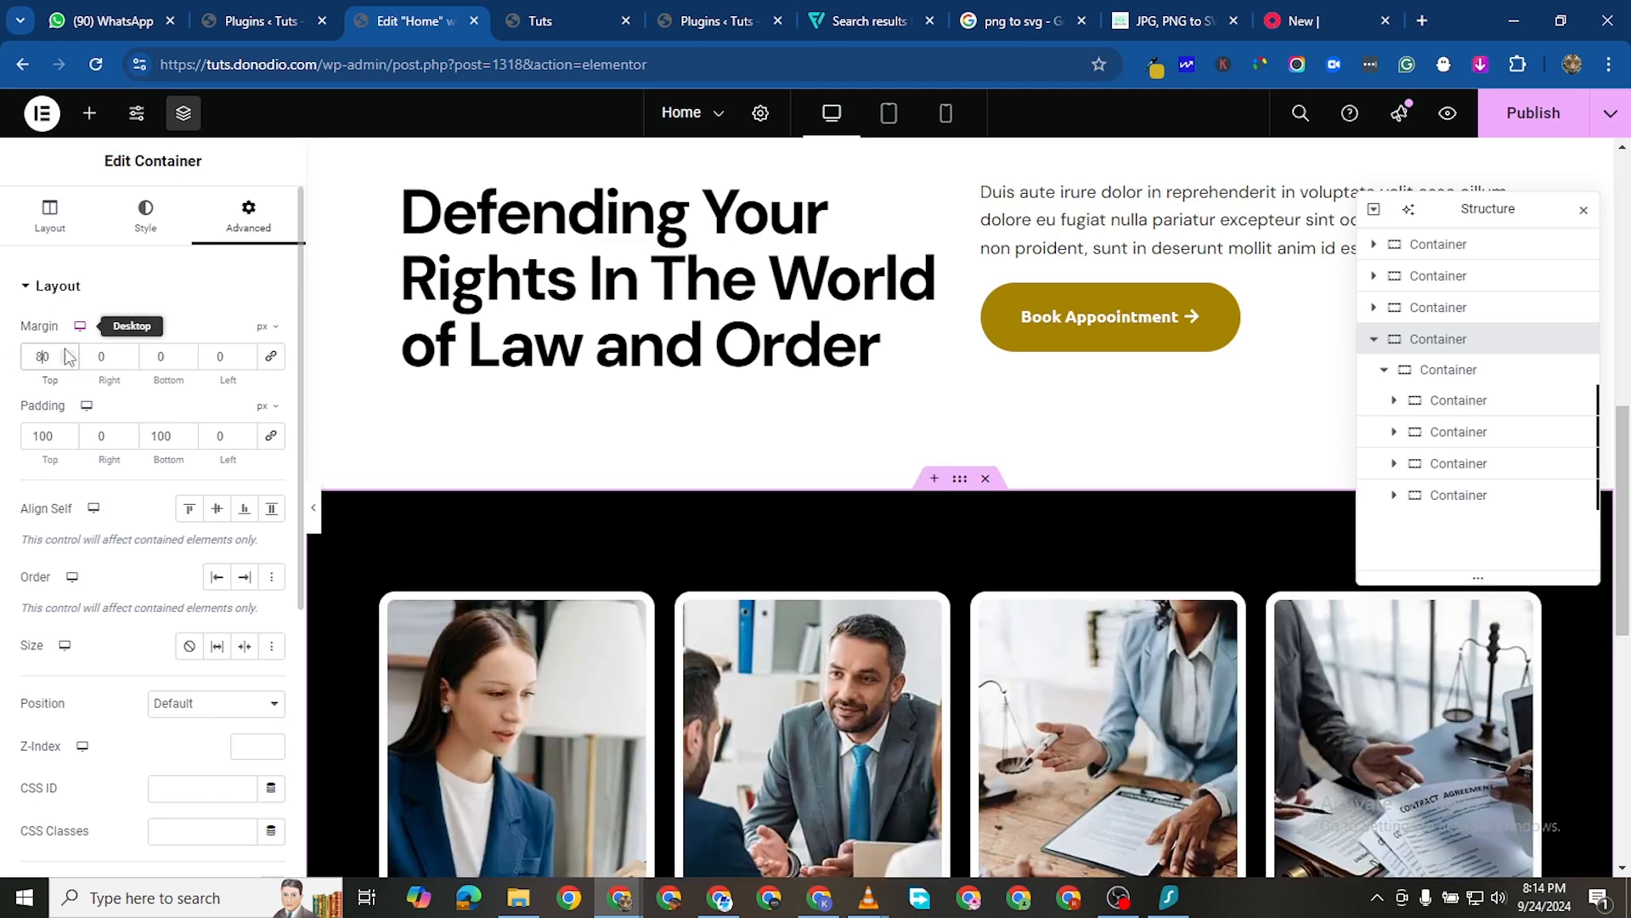
type("100")
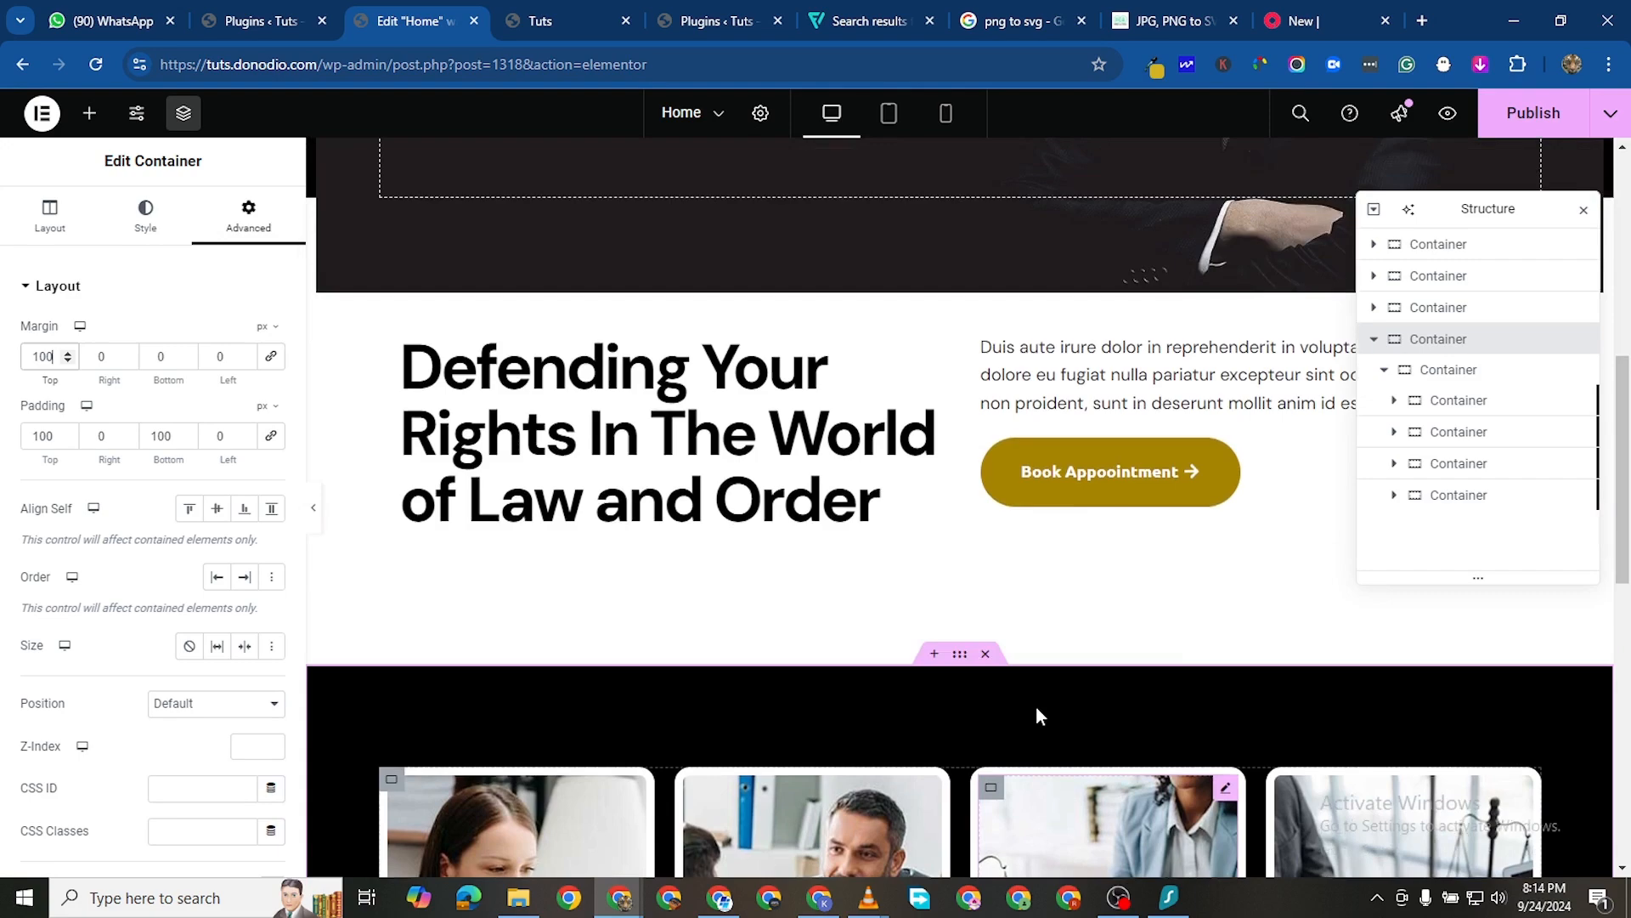
scroll(1038, 715, "down", 5)
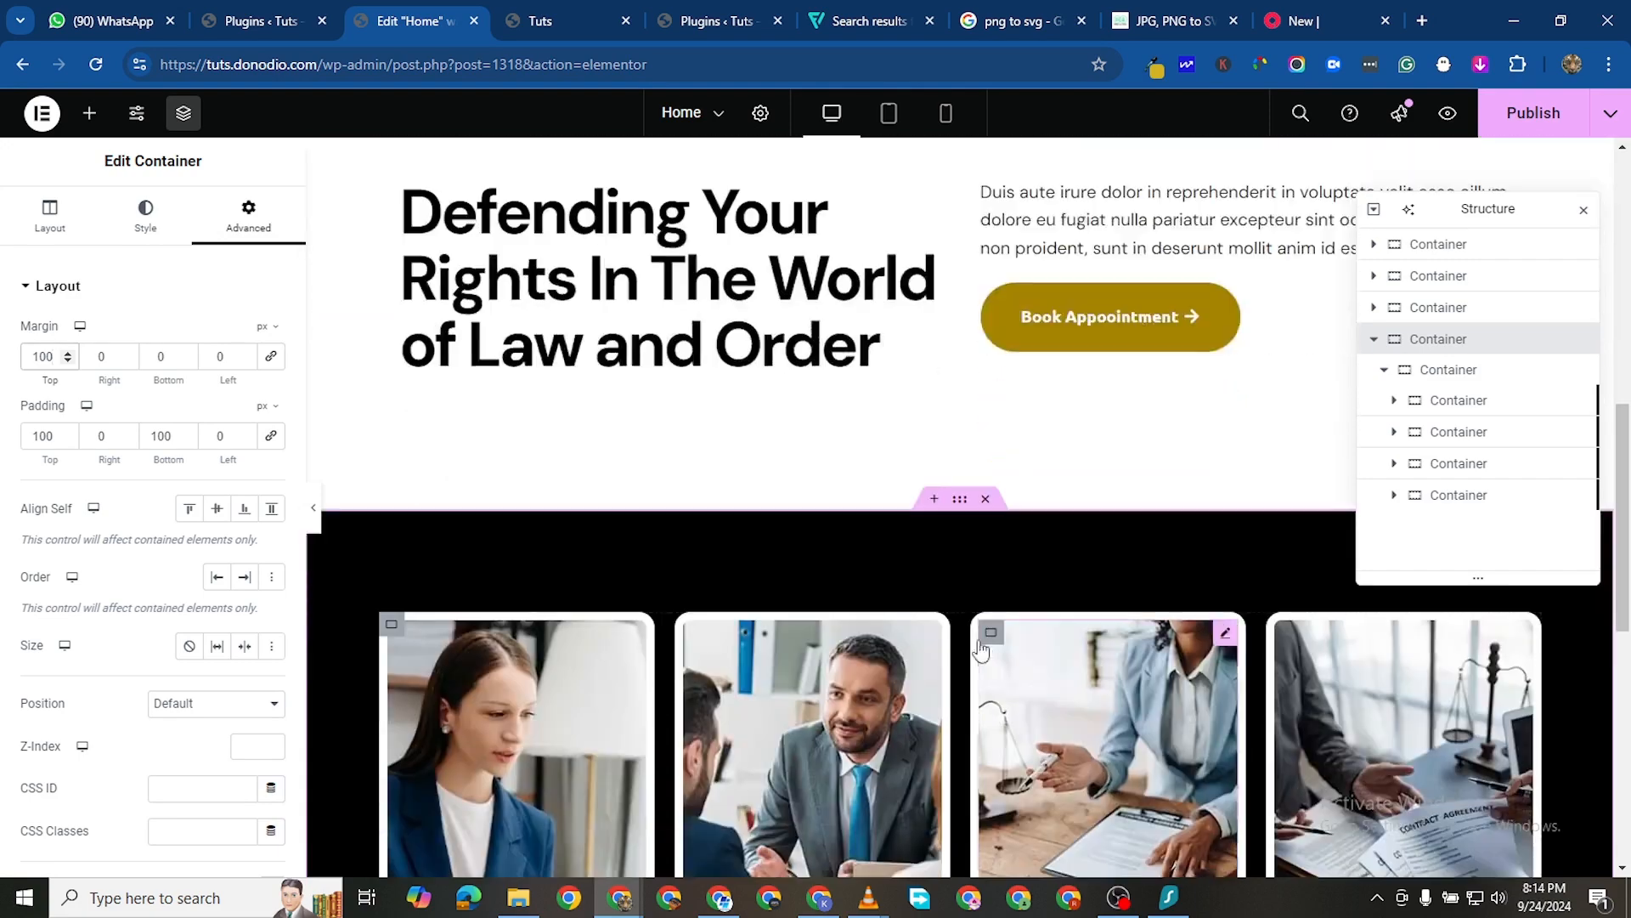
scroll(926, 451, "up", 1)
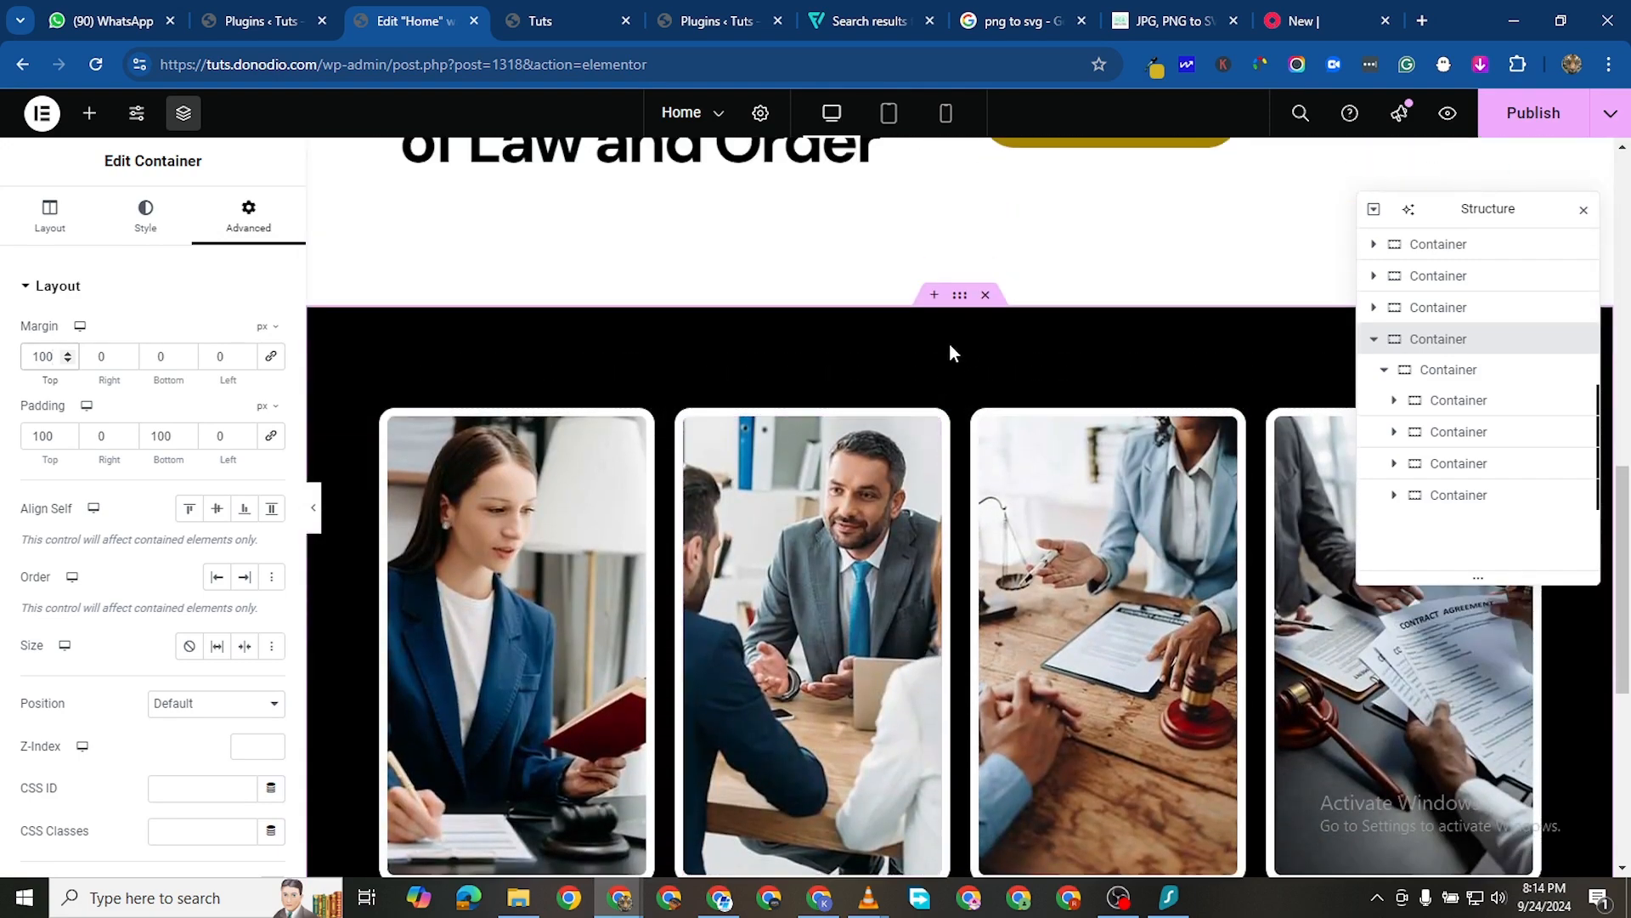
scroll(958, 302, "up", 2)
scroll(783, 417, "down", 2)
scroll(868, 508, "down", 1)
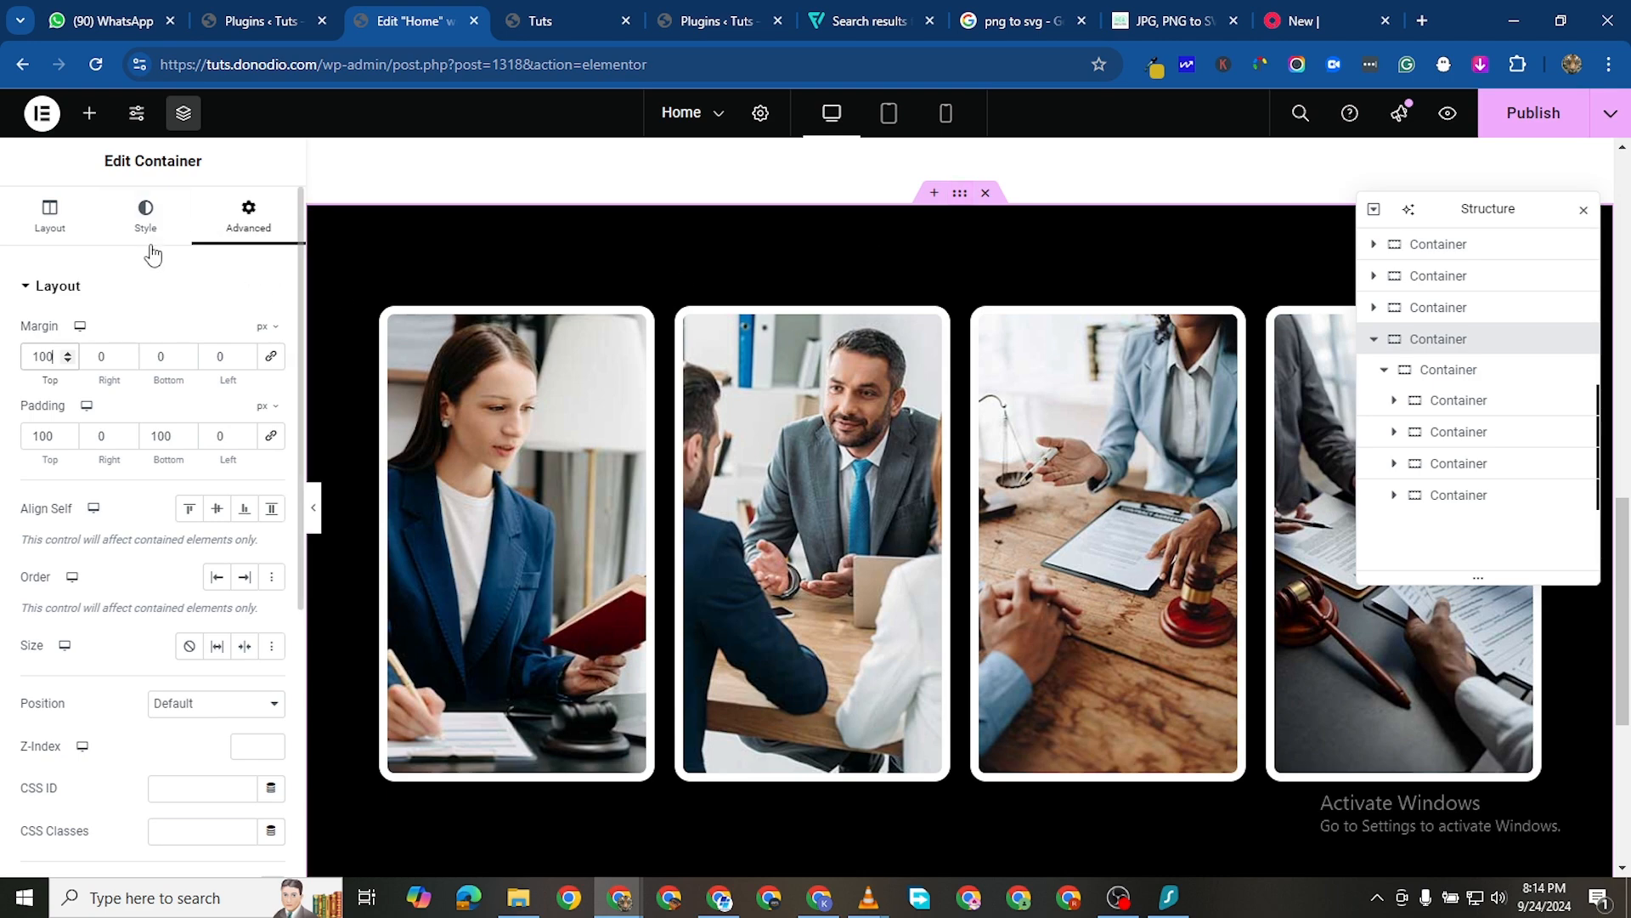
Upload the case-5 image from the LAW FIRM folder and use it as the black section container's background image
left_click(145, 217)
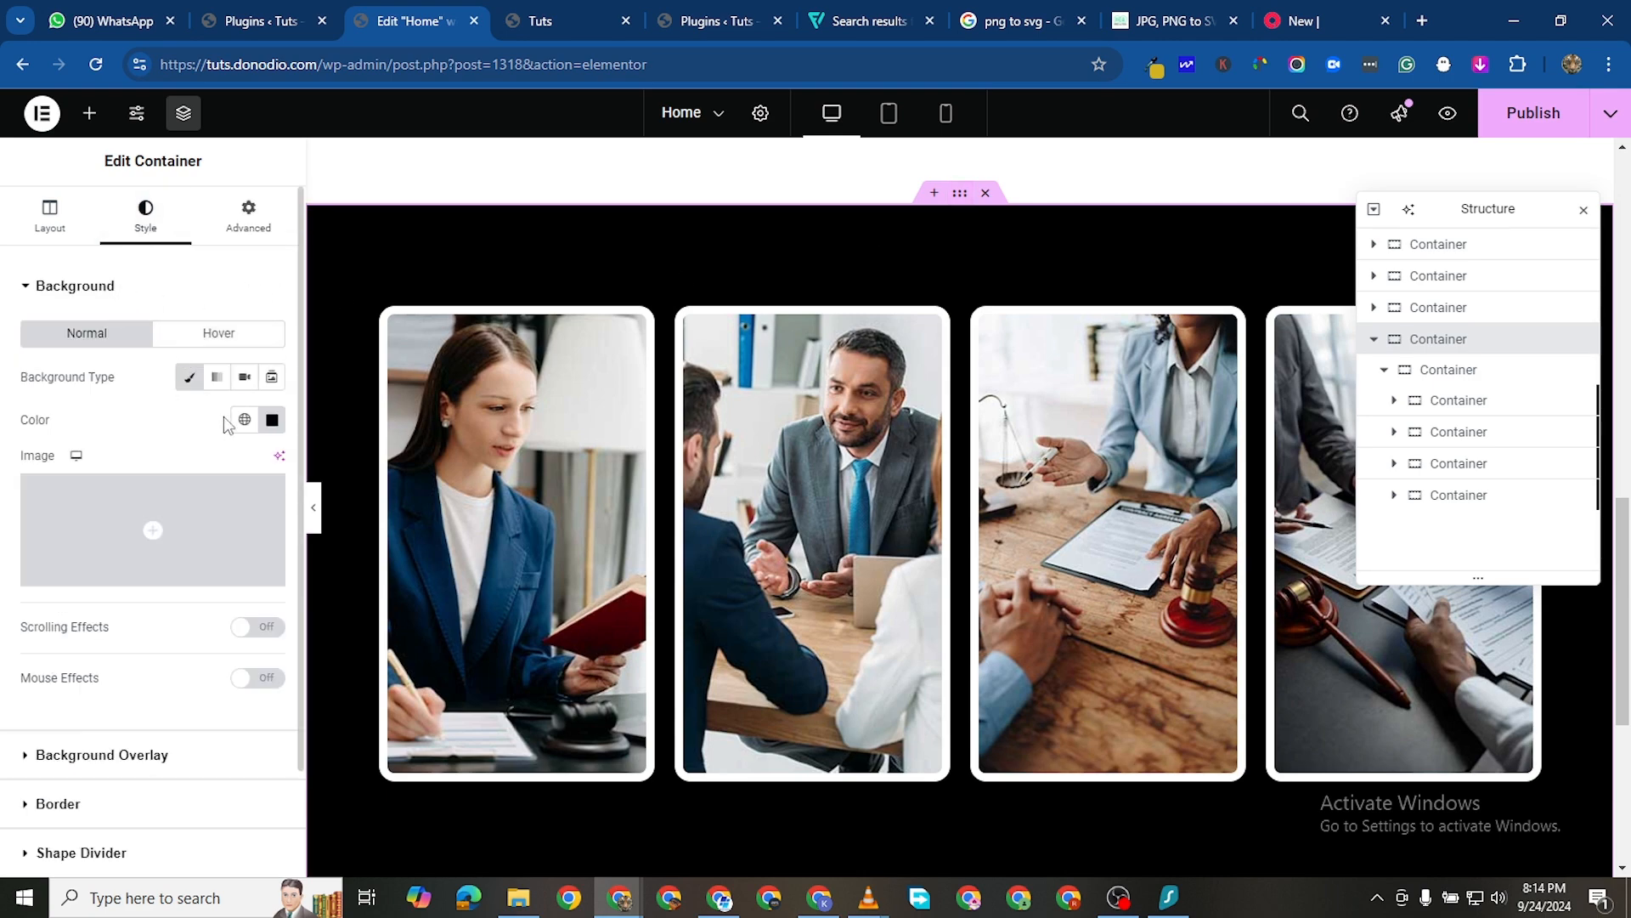
left_click(188, 568)
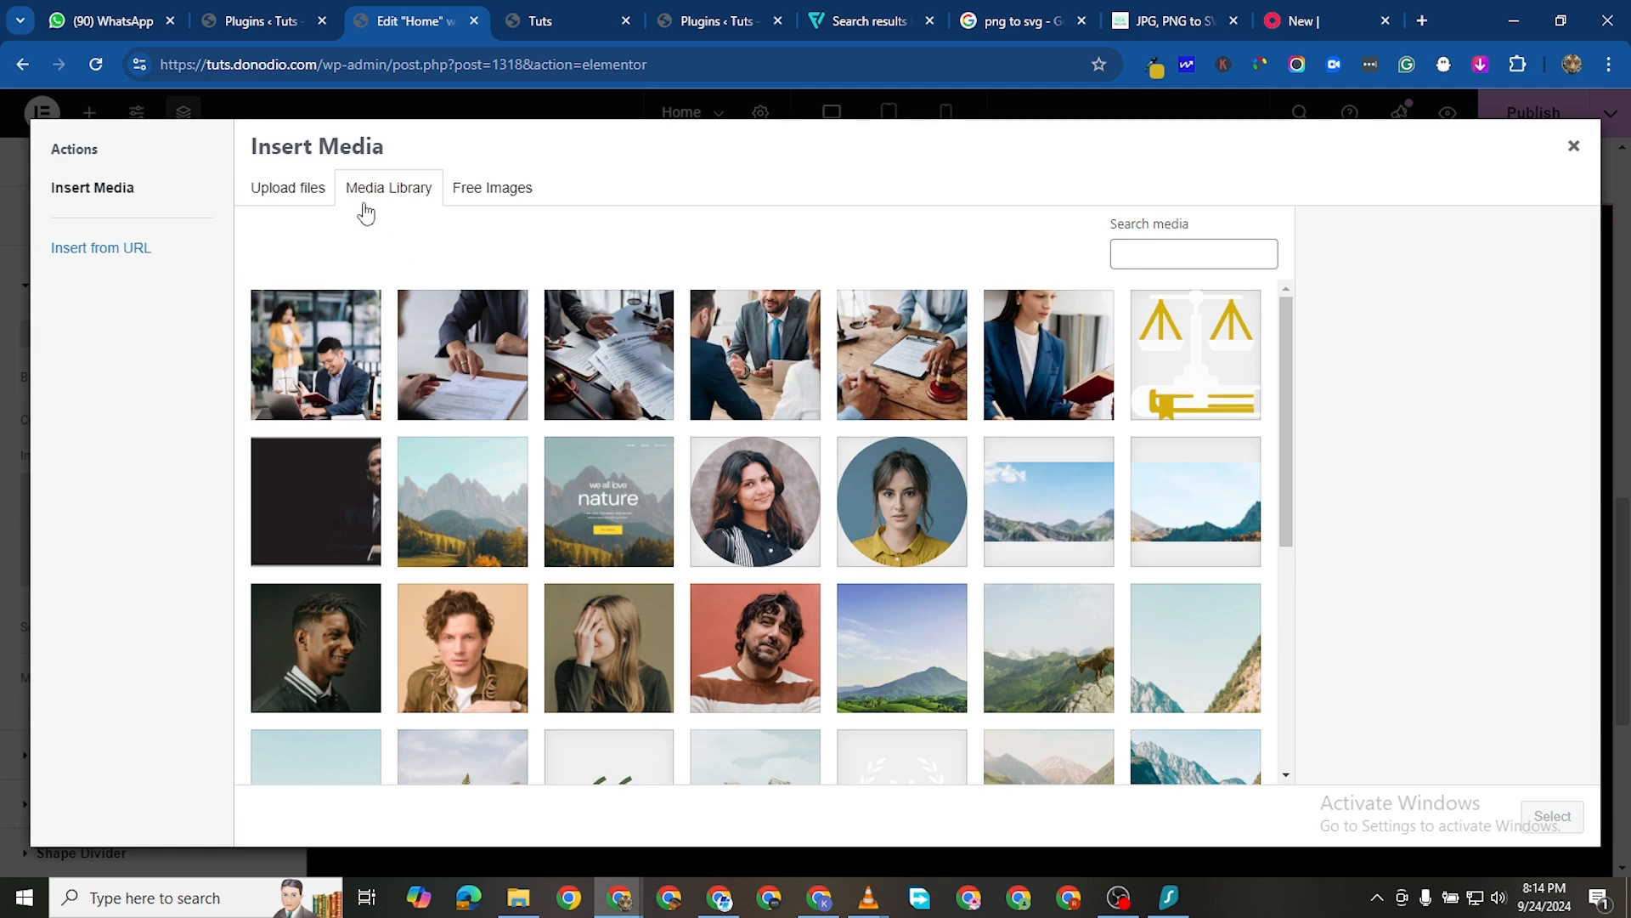
left_click(321, 197)
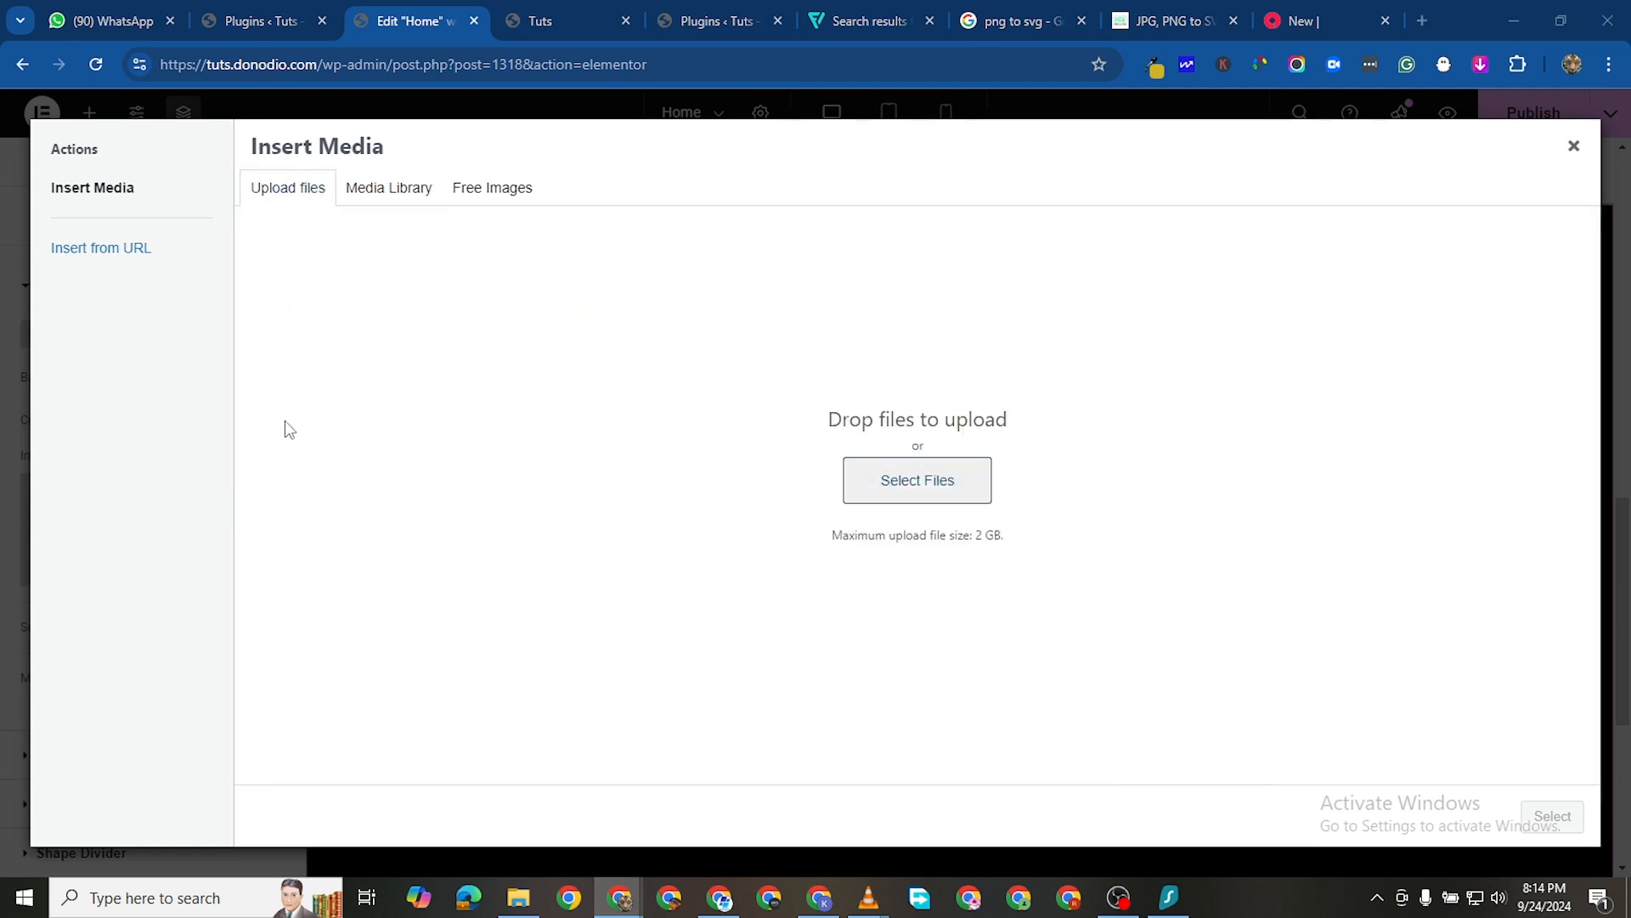
left_click(901, 482)
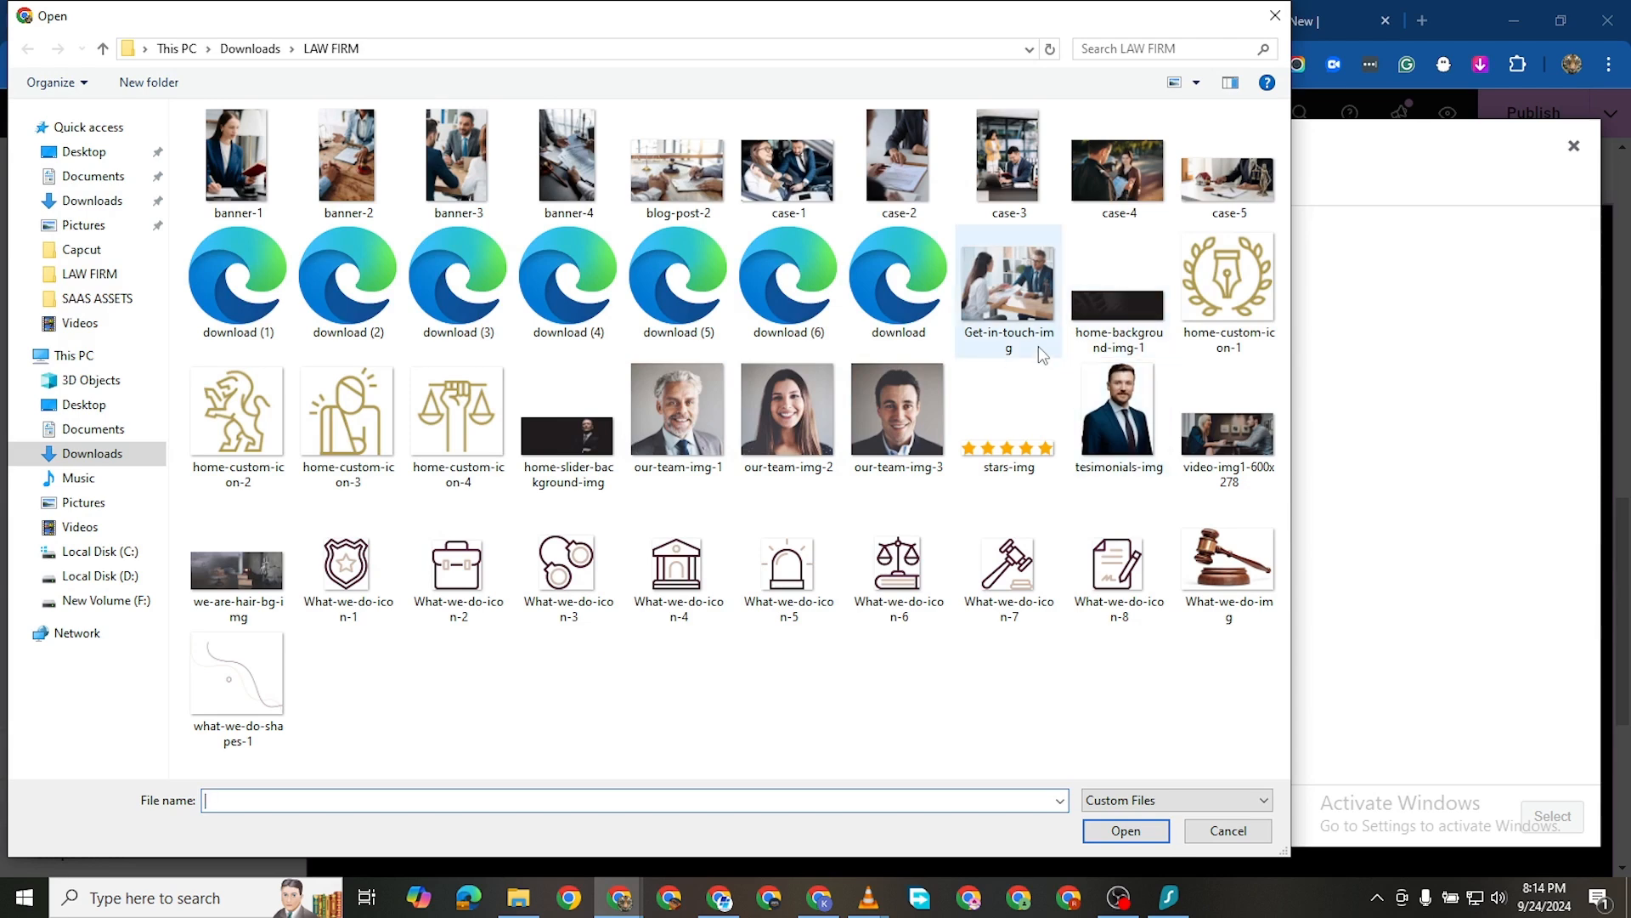
left_click(1210, 207)
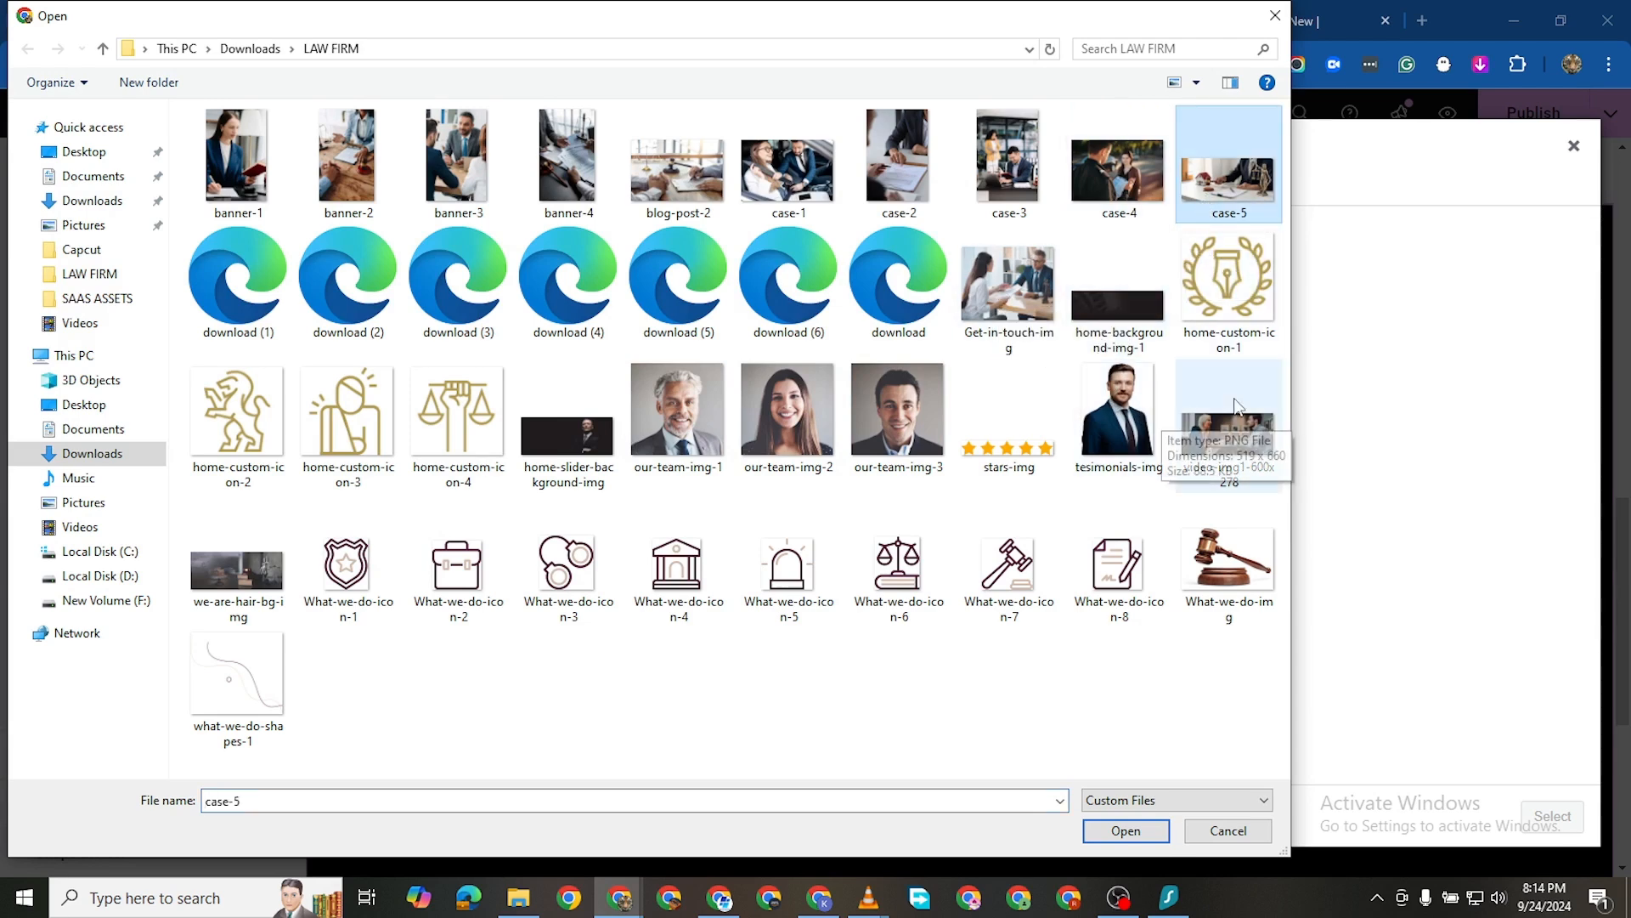
left_click(1161, 830)
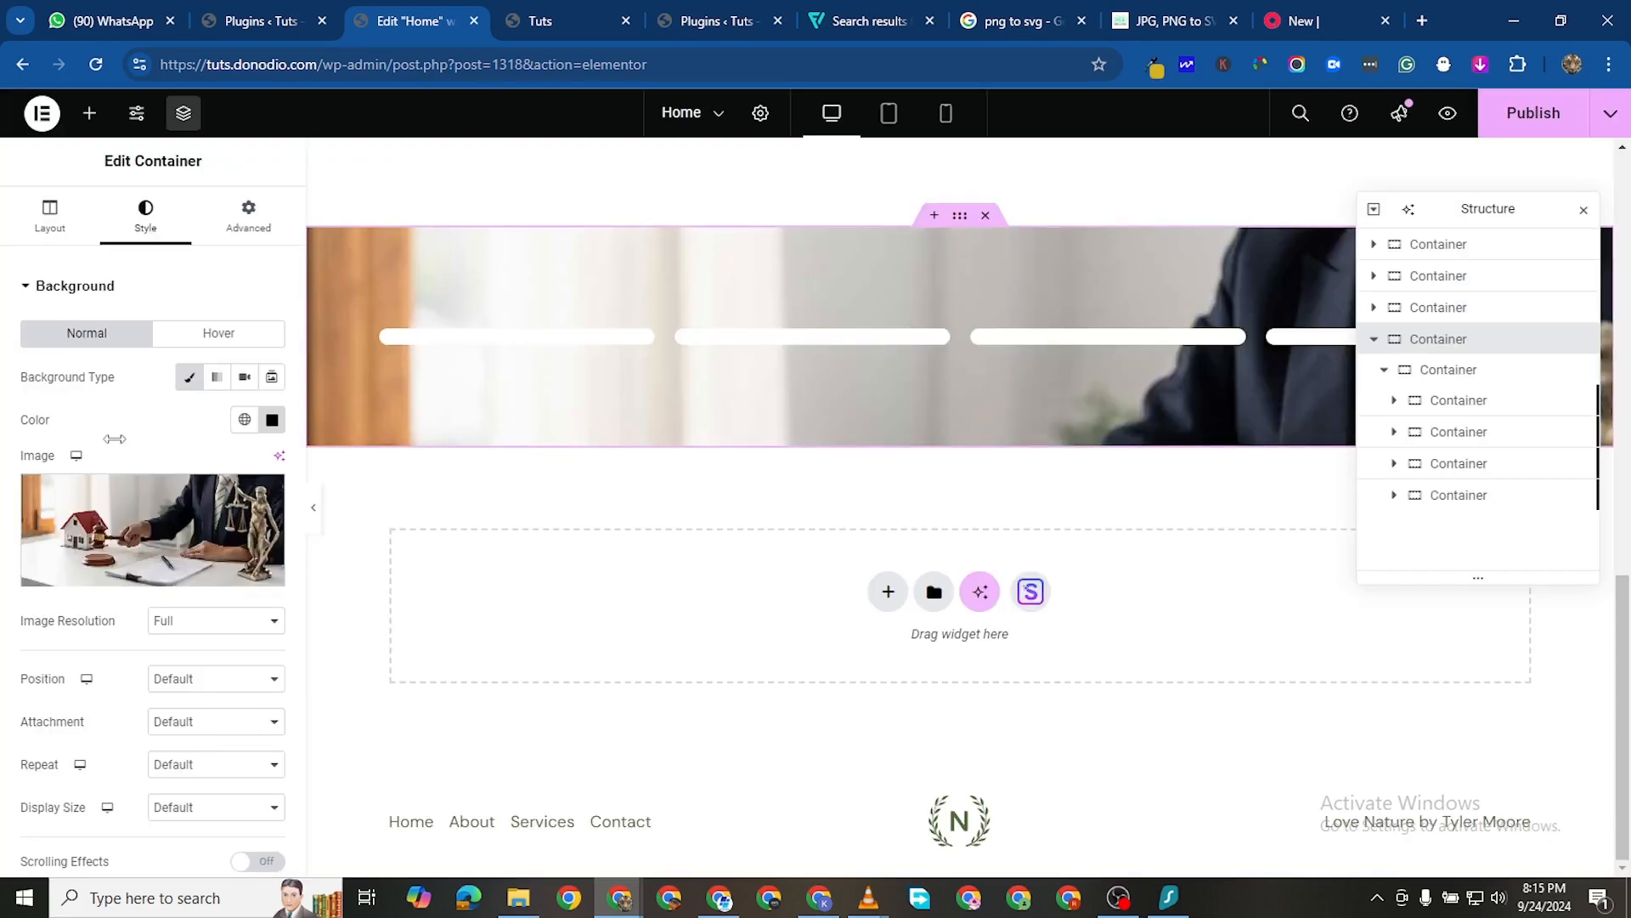
Add a classic black background overlay to the section container and raise its opacity to about 0.89
scroll(201, 544, "down", 3)
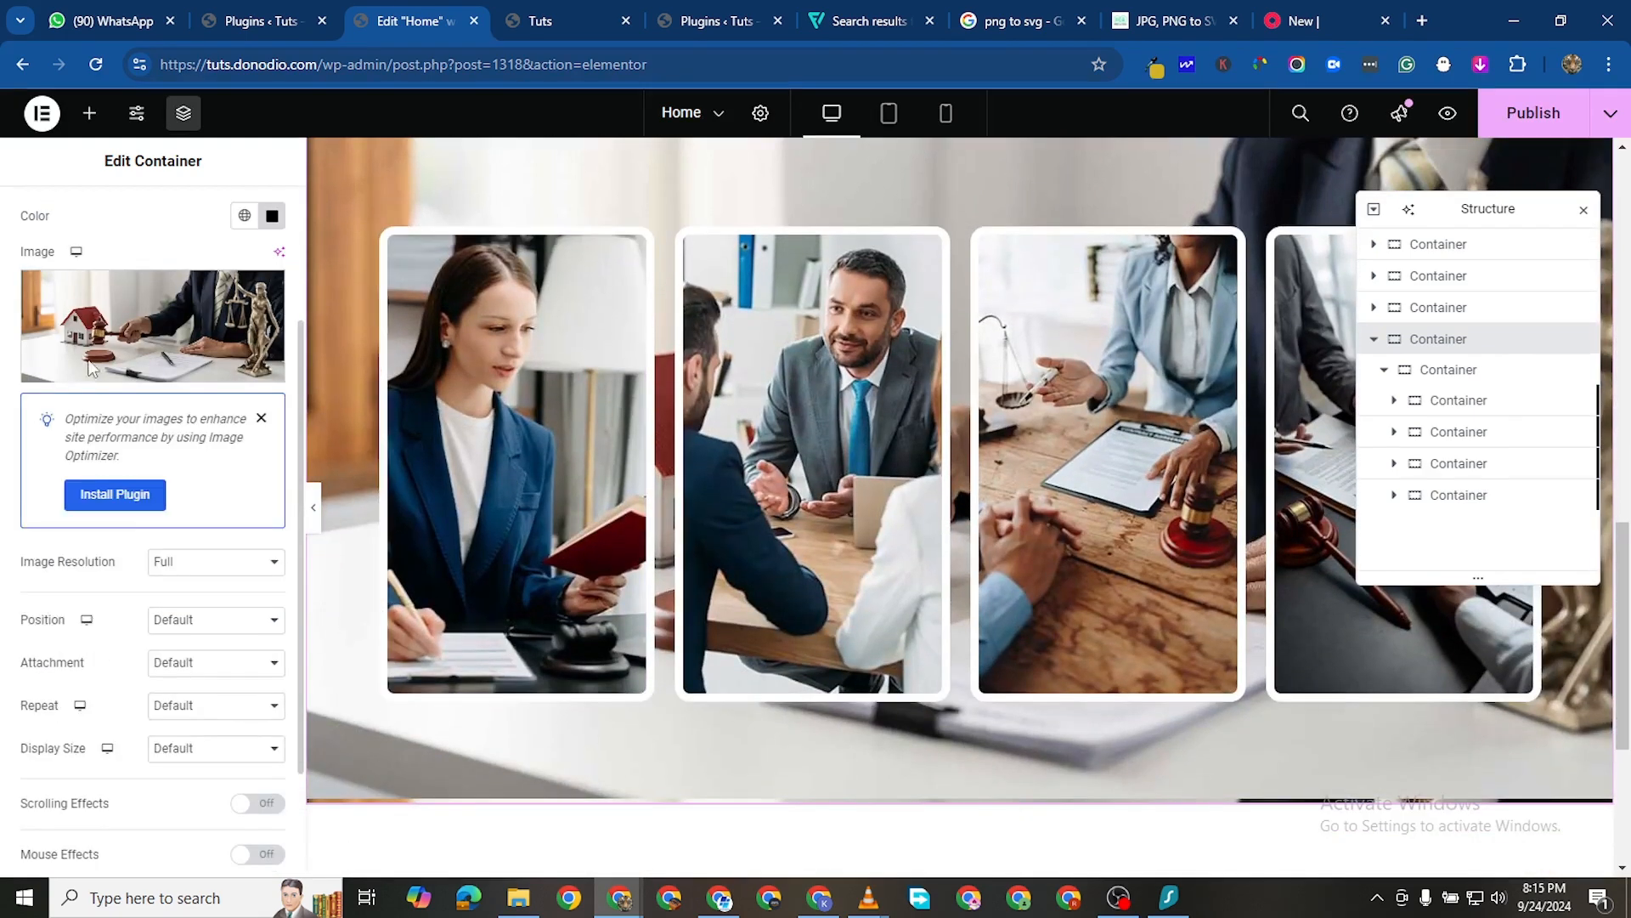
scroll(92, 368, "down", 4)
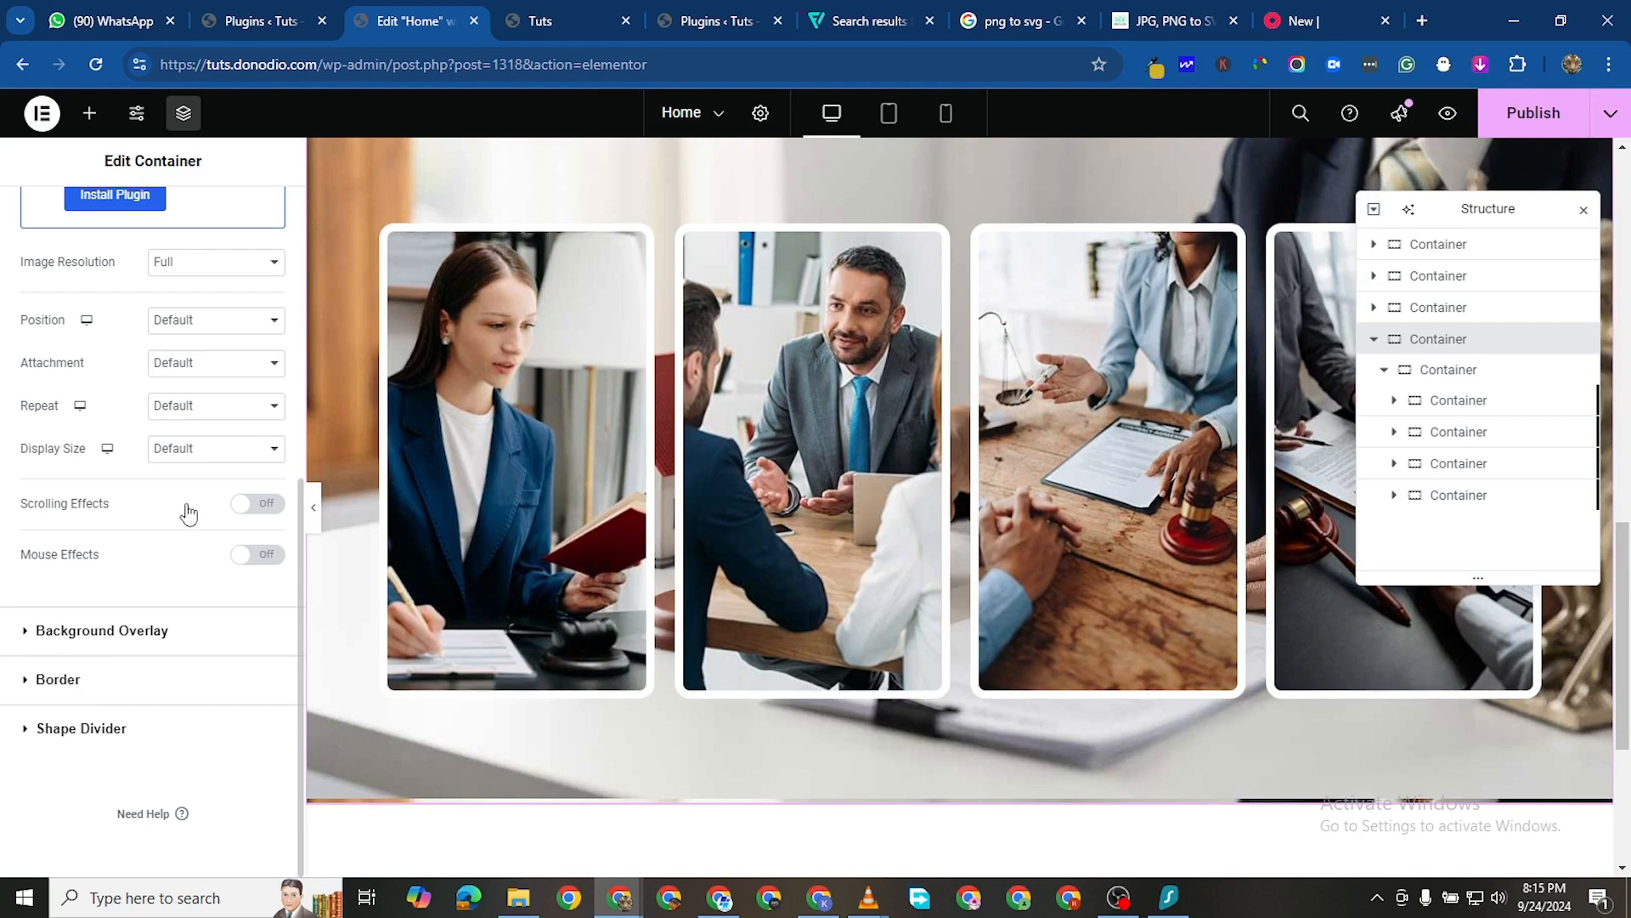
key("ctrl+z")
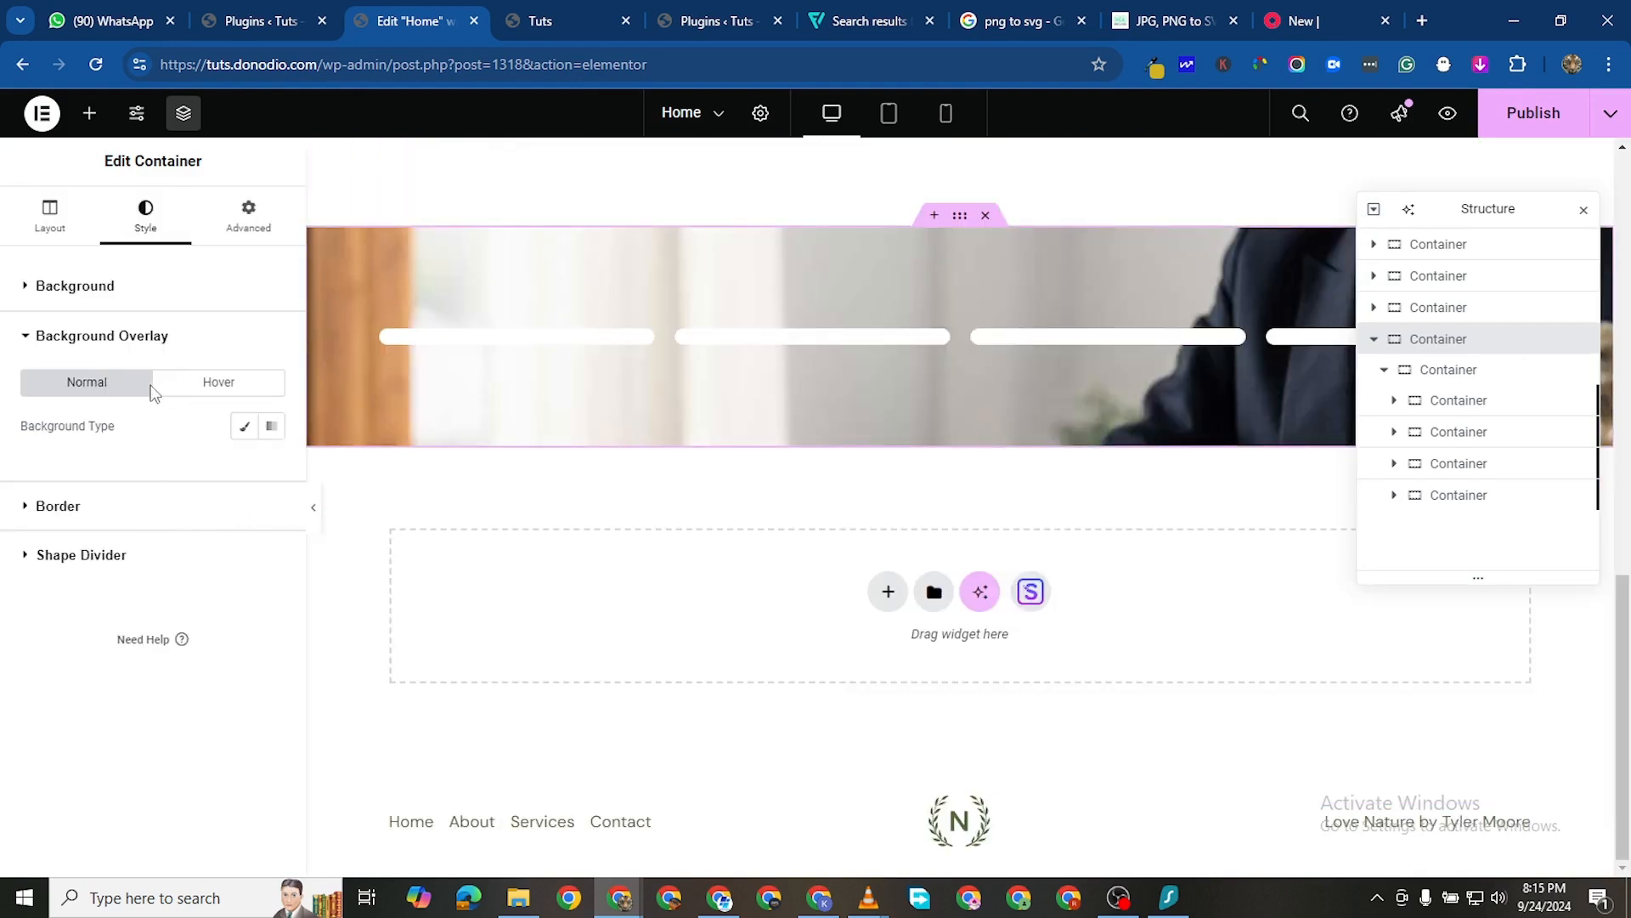
left_click(244, 426)
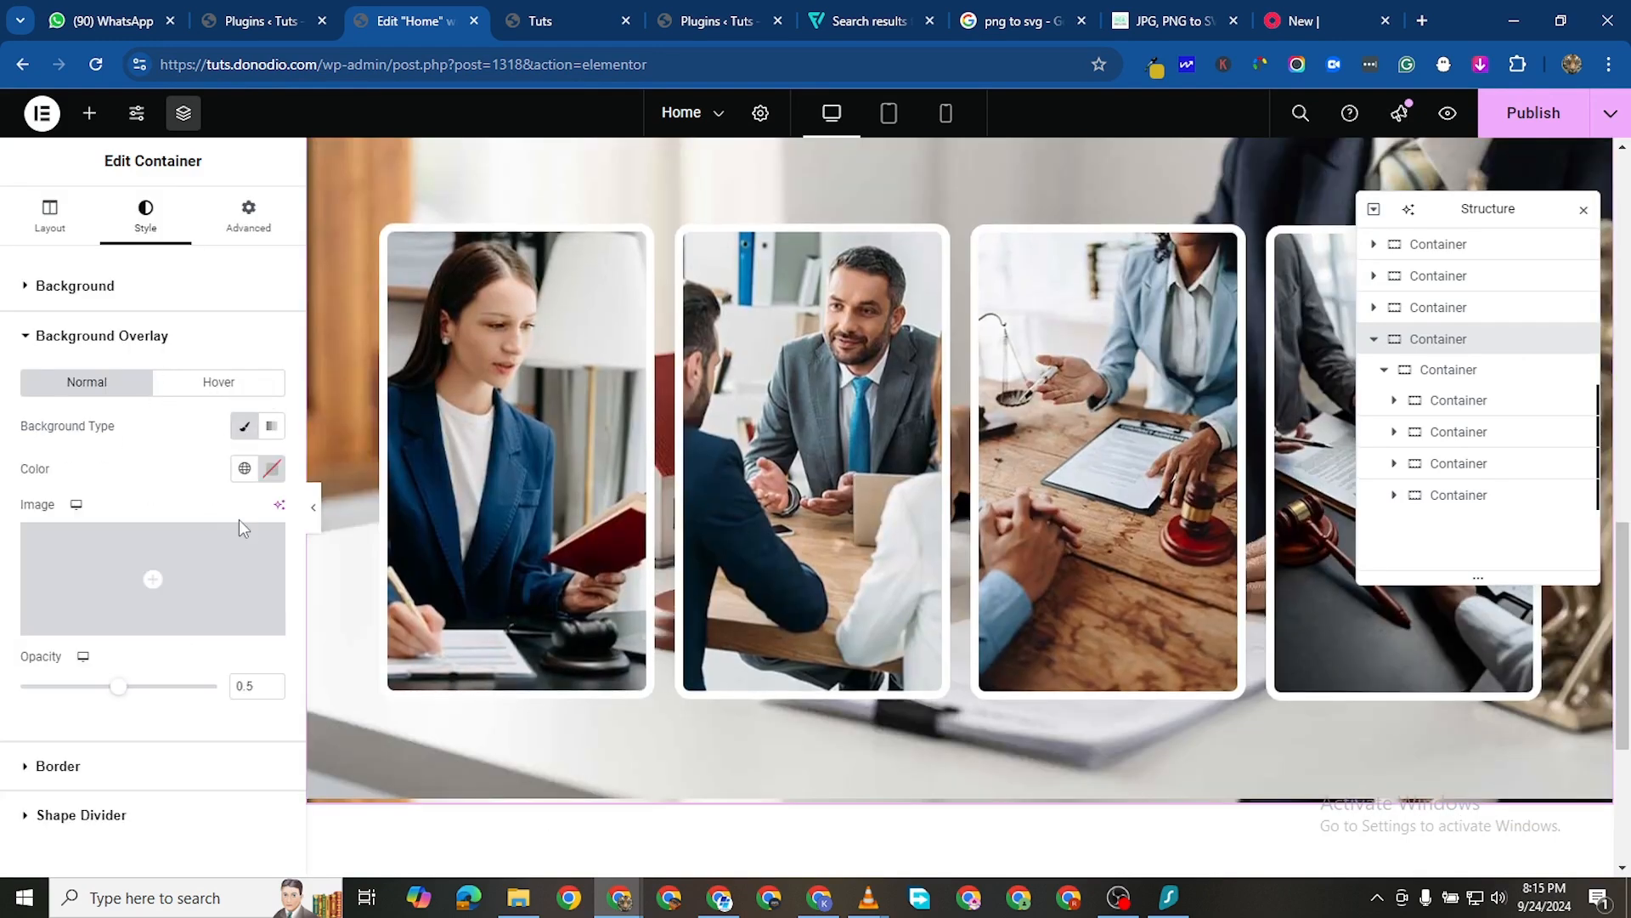
left_click(271, 468)
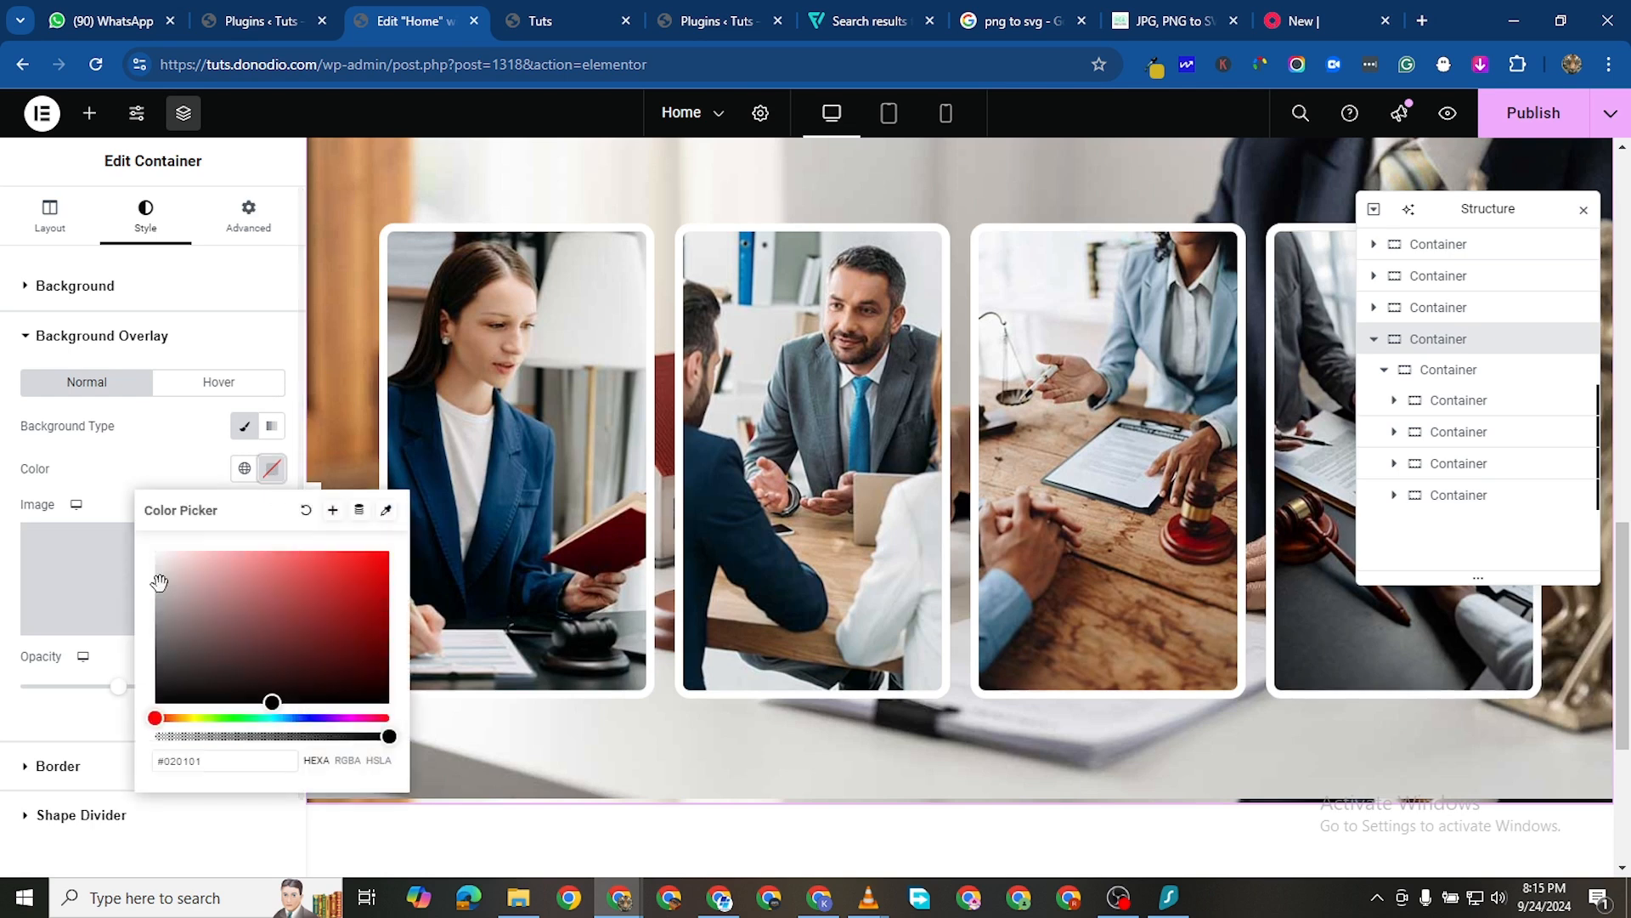
left_click_drag(165, 603, 196, 705)
left_click(129, 702)
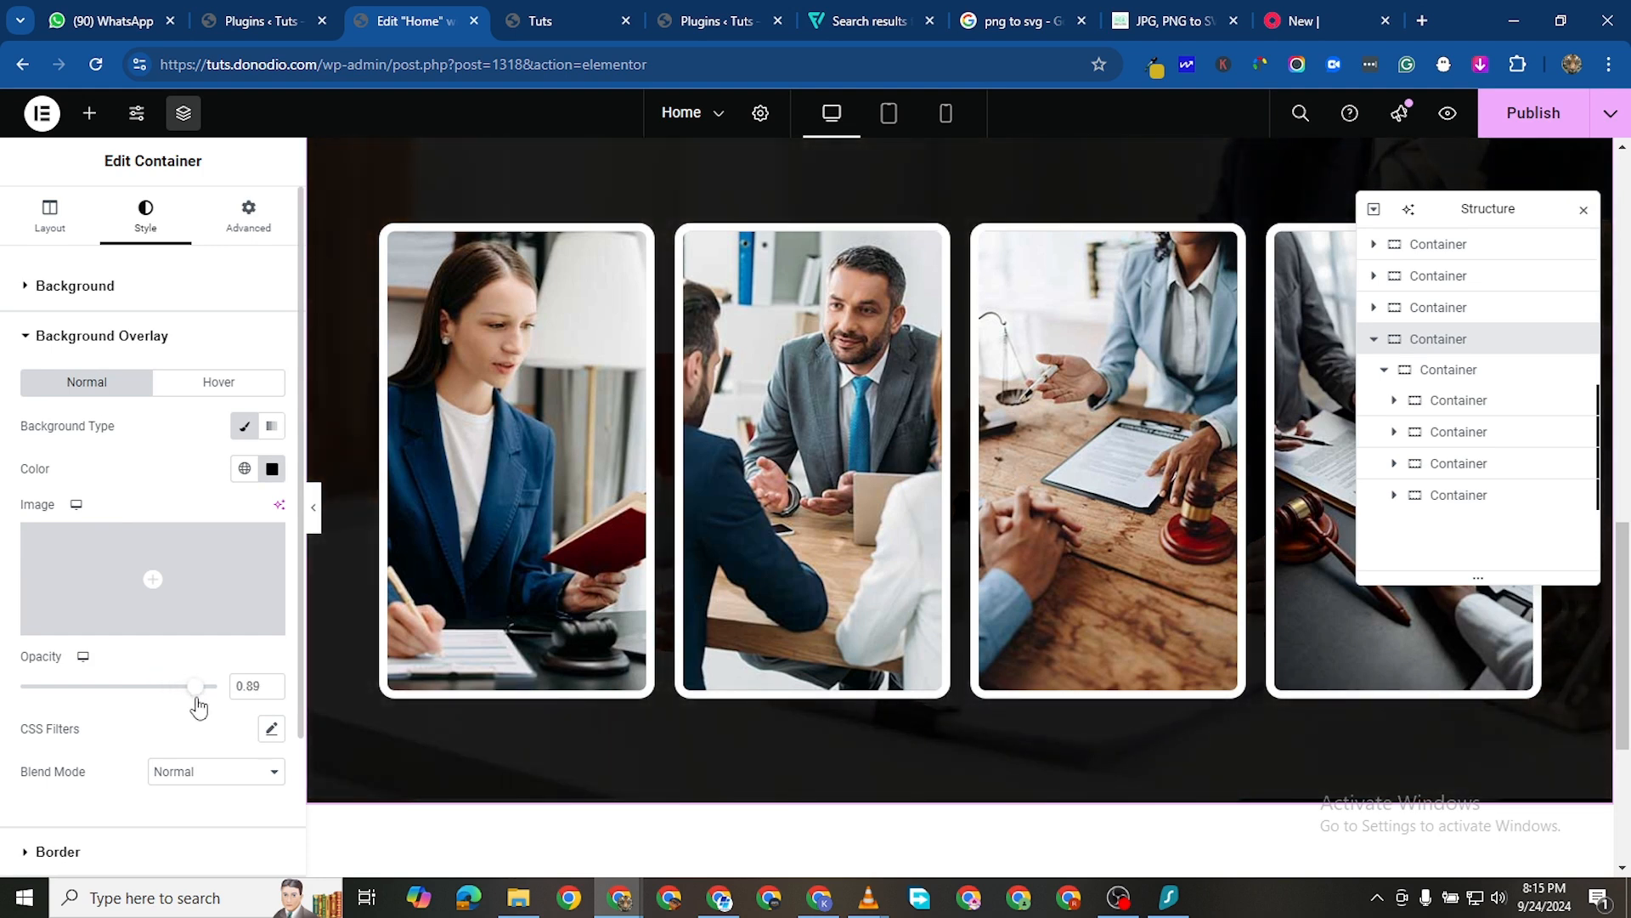
Set the background overlay's opacity to 0.85 and check the section's look on the page
left_click(272, 682)
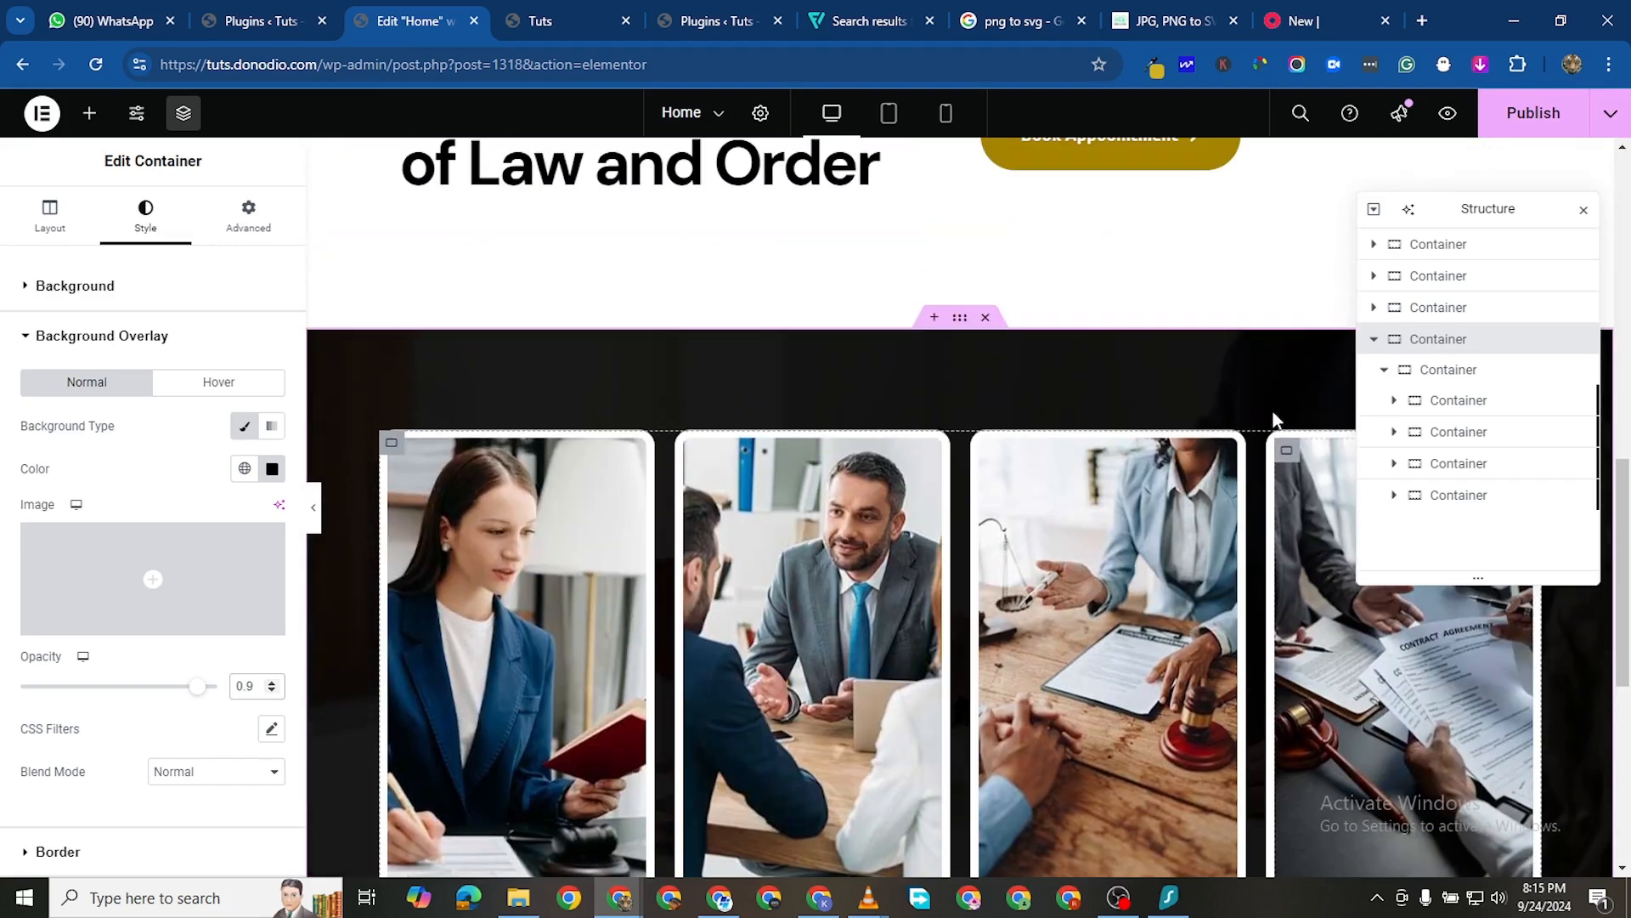
scroll(964, 403, "down", 1)
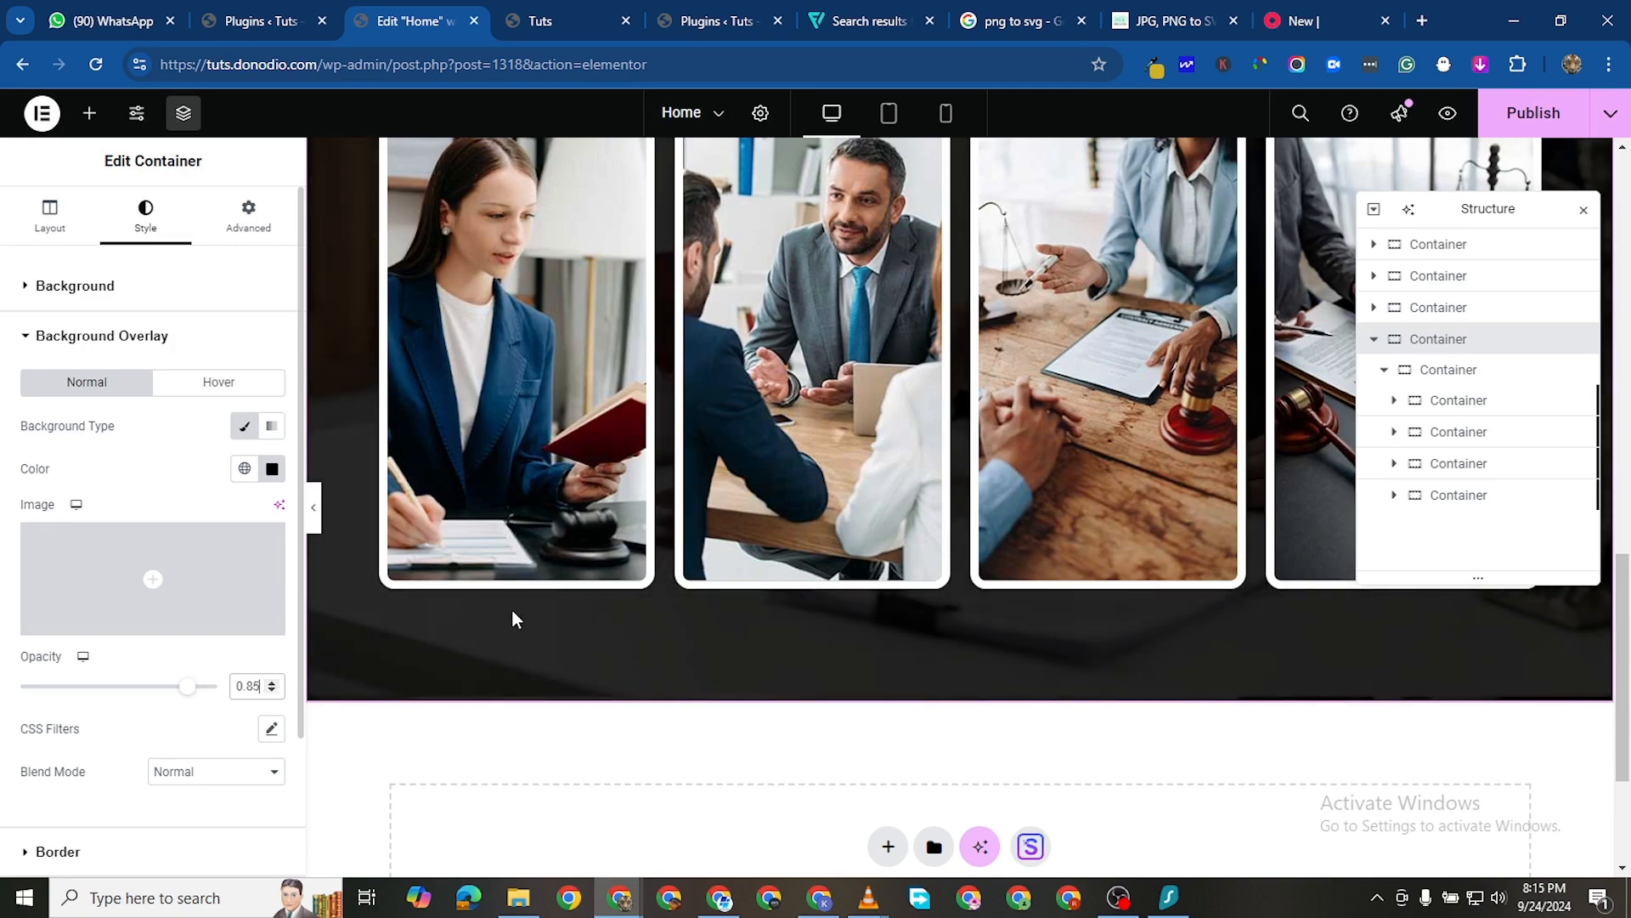
scroll(512, 619, "up", 3)
scroll(884, 425, "down", 1)
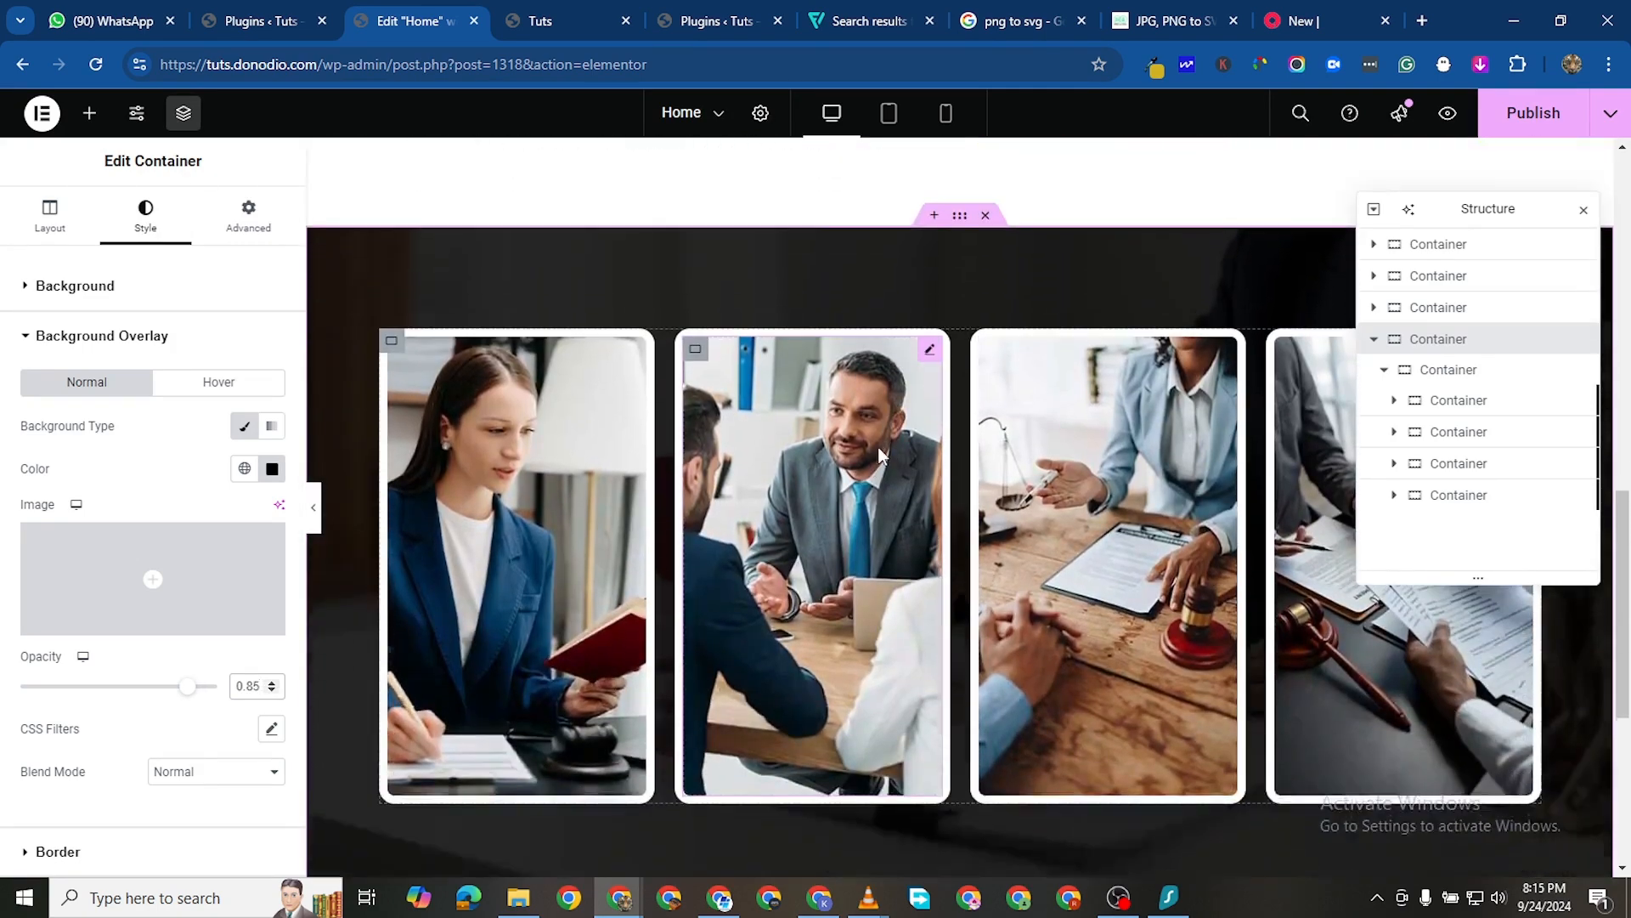
scroll(879, 454, "down", 2)
scroll(956, 317, "up", 3)
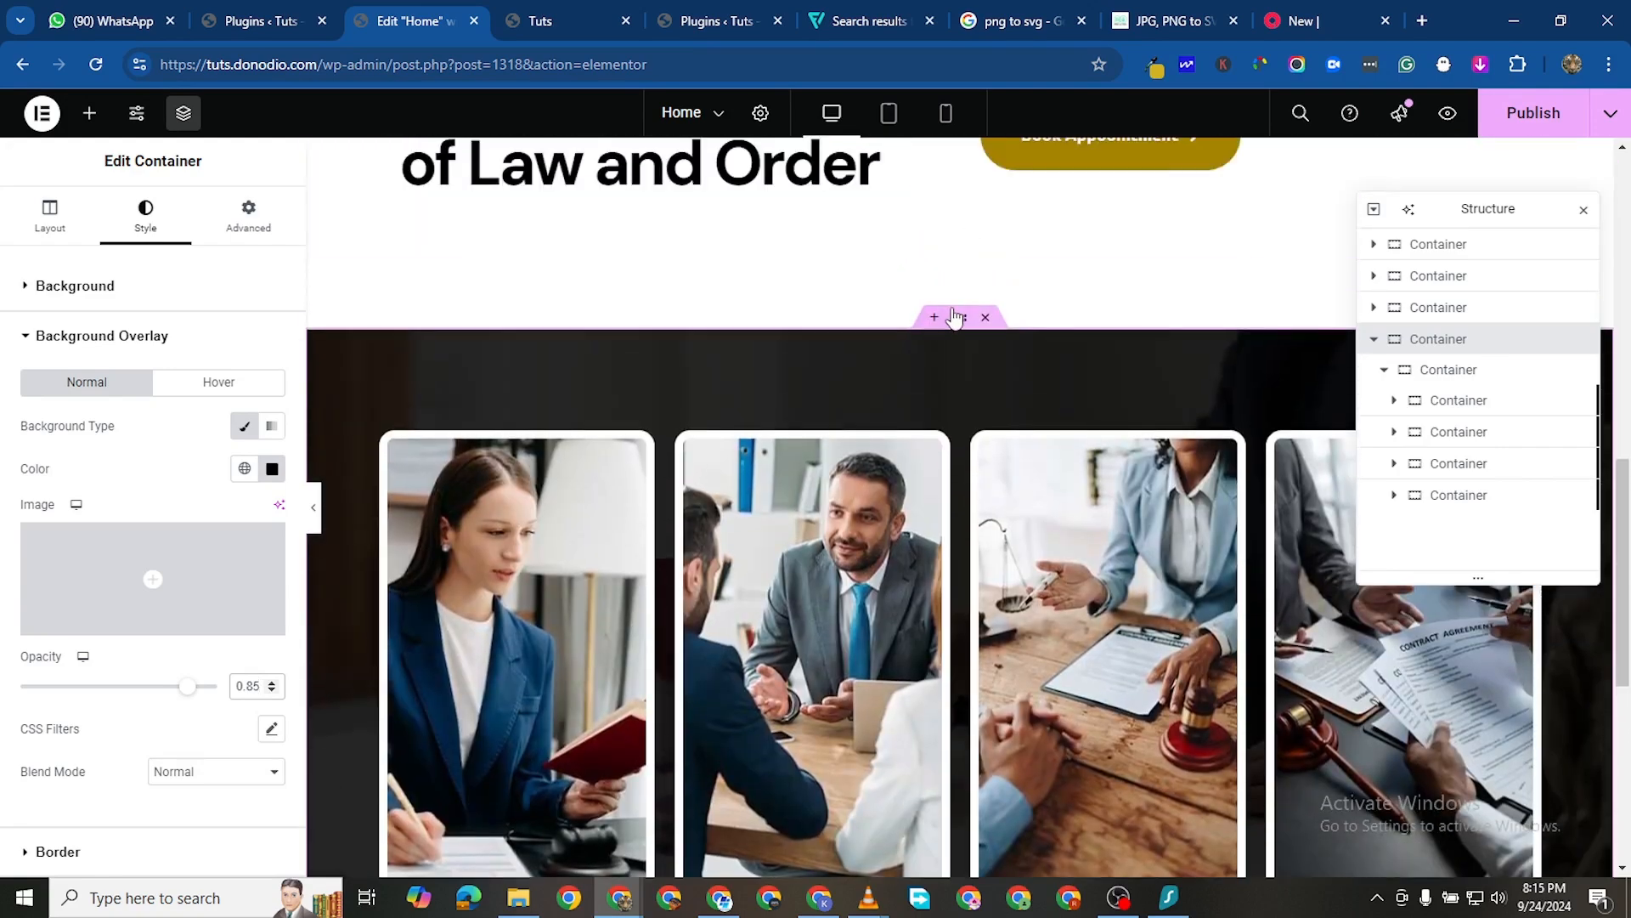
Set the section container's bottom padding to 120 px and save the page
left_click(245, 219)
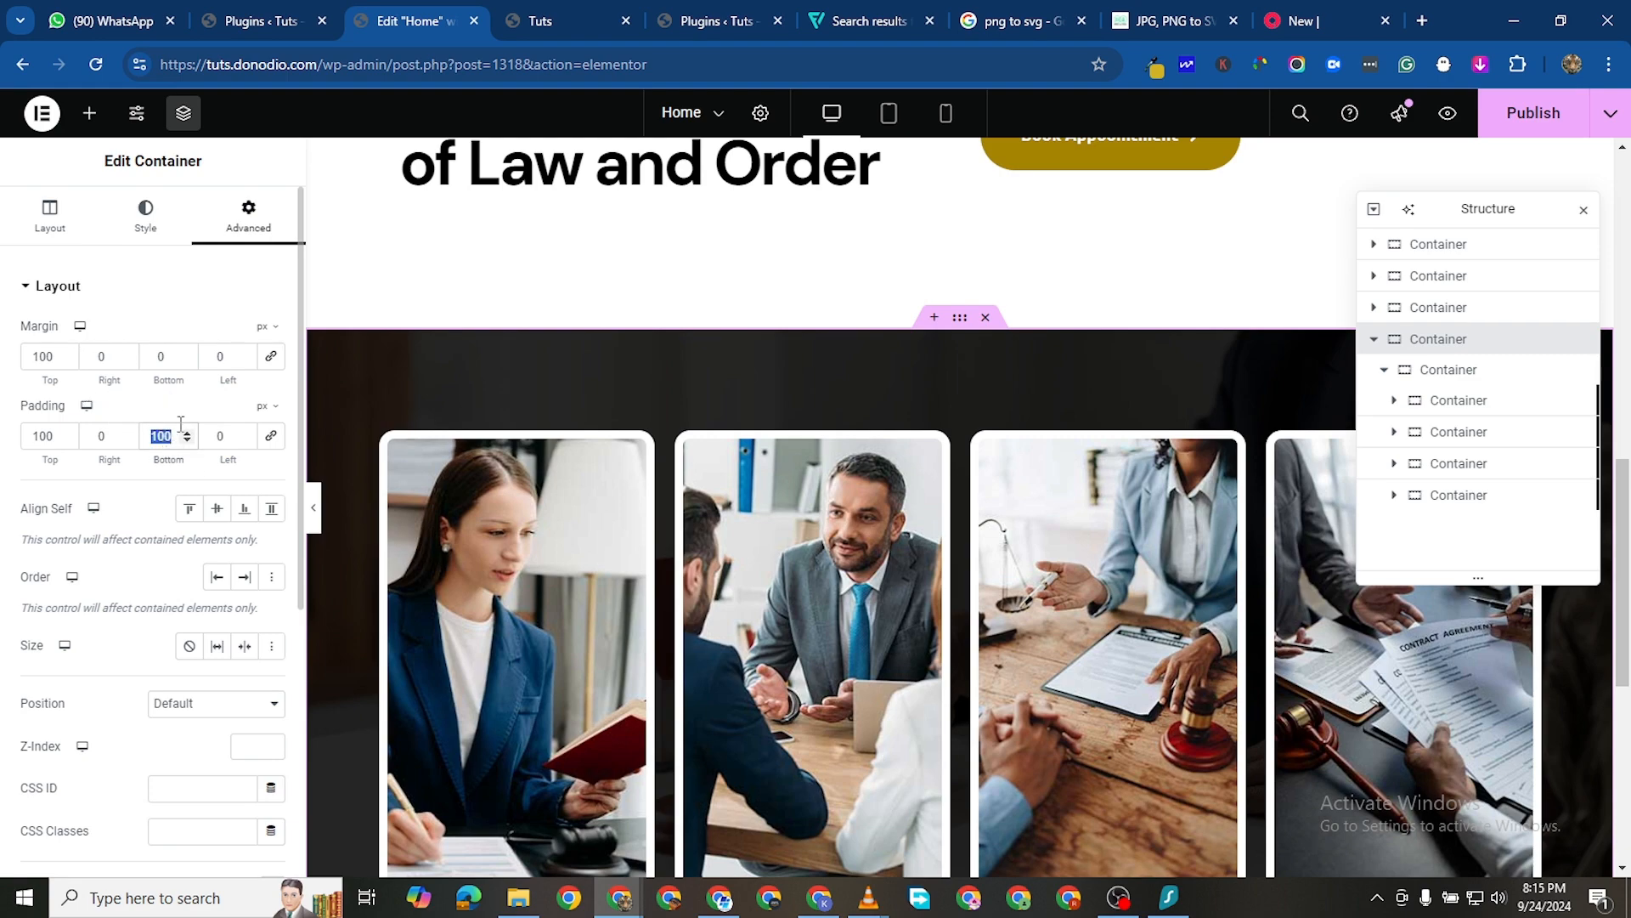
type("120")
scroll(1025, 538, "down", 5)
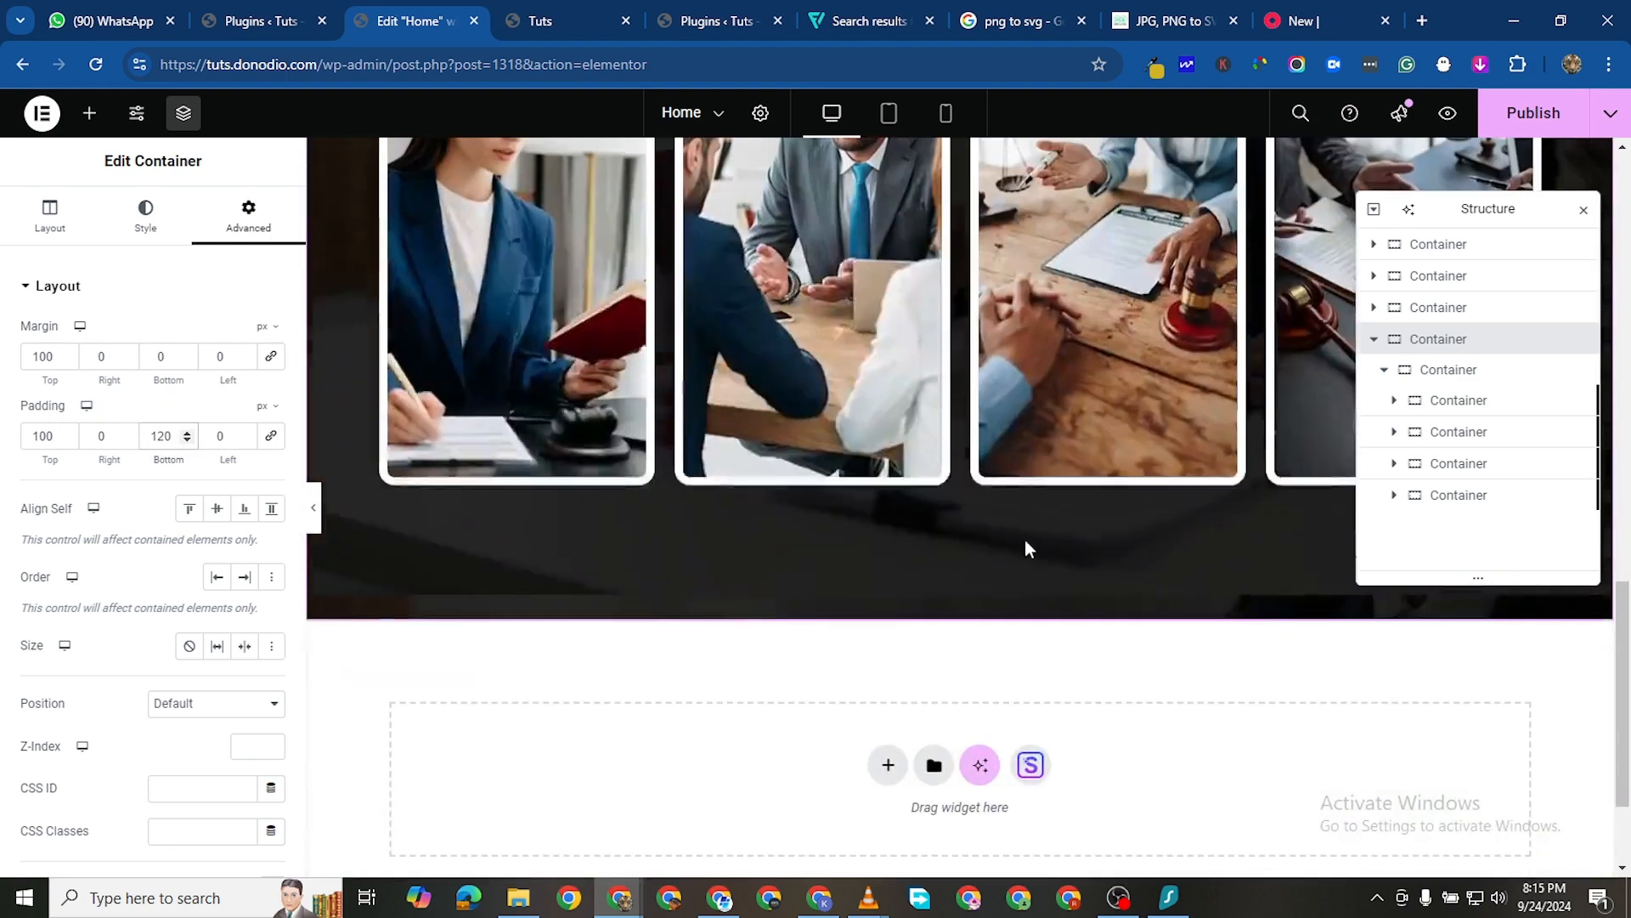
key("ctrl+s")
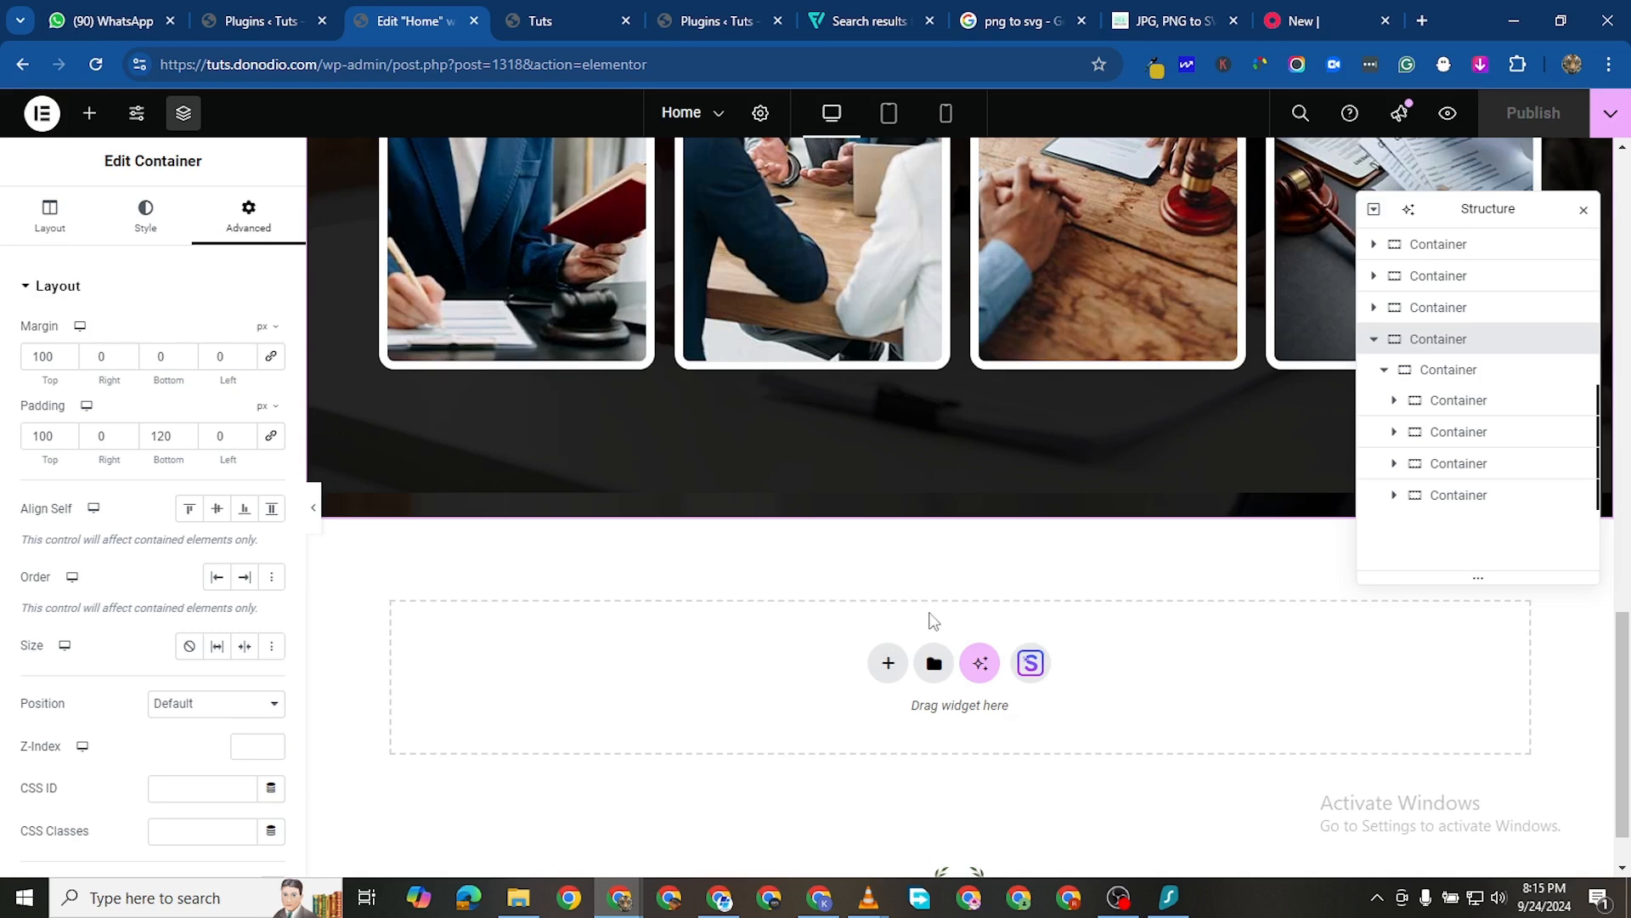
Add a single-column flexbox container with downward direction below the image card section
left_click(888, 662)
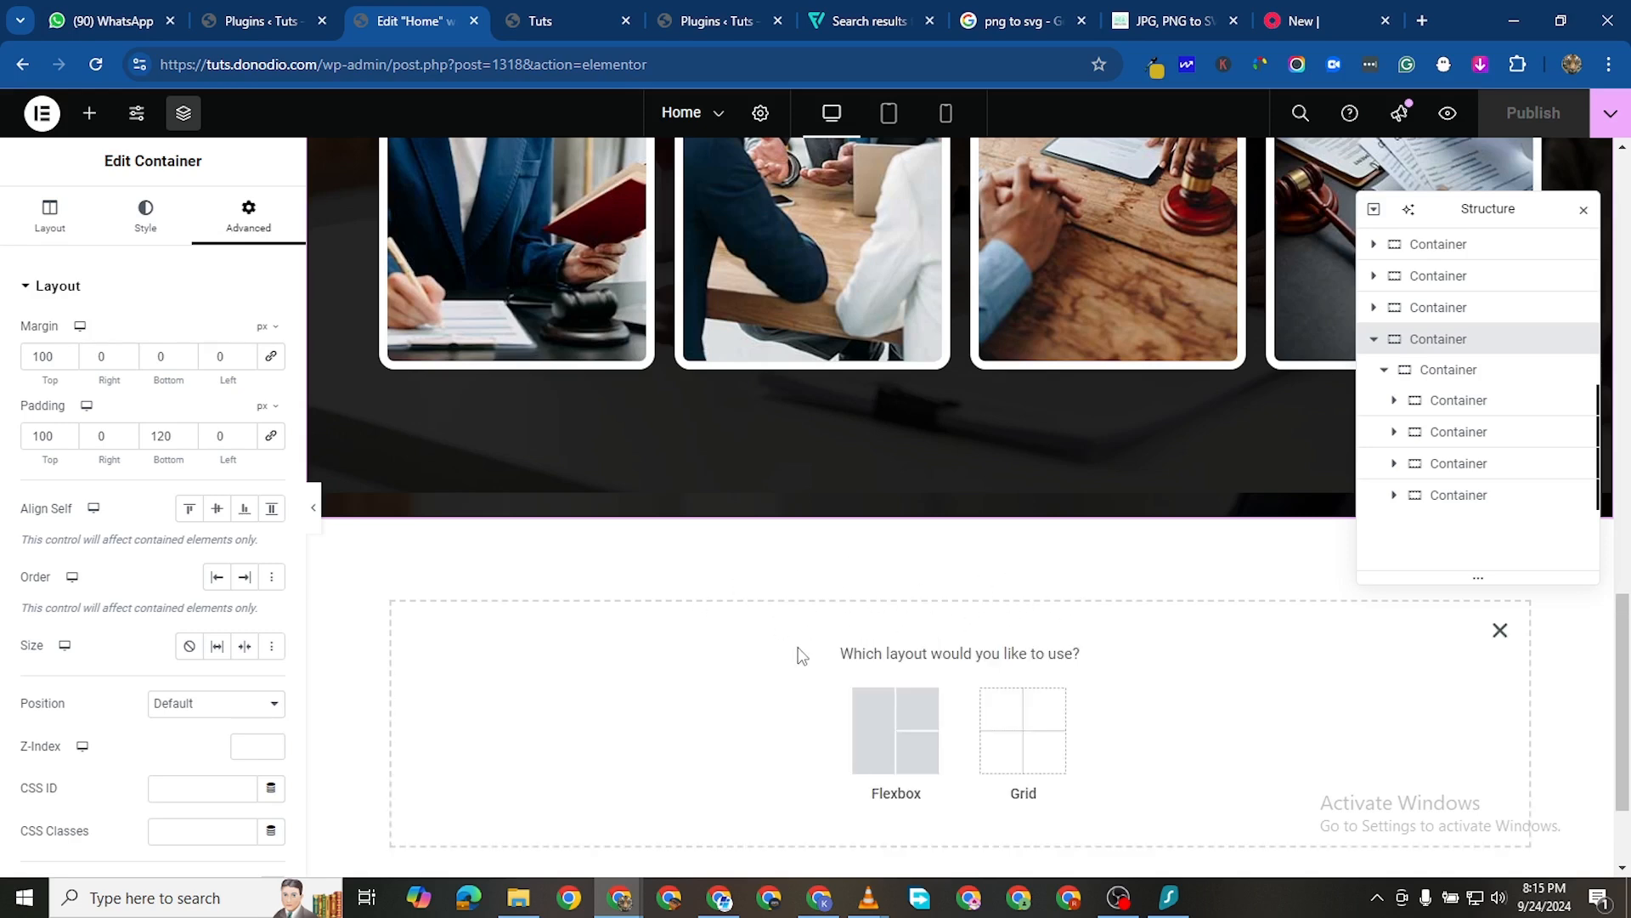
left_click(876, 722)
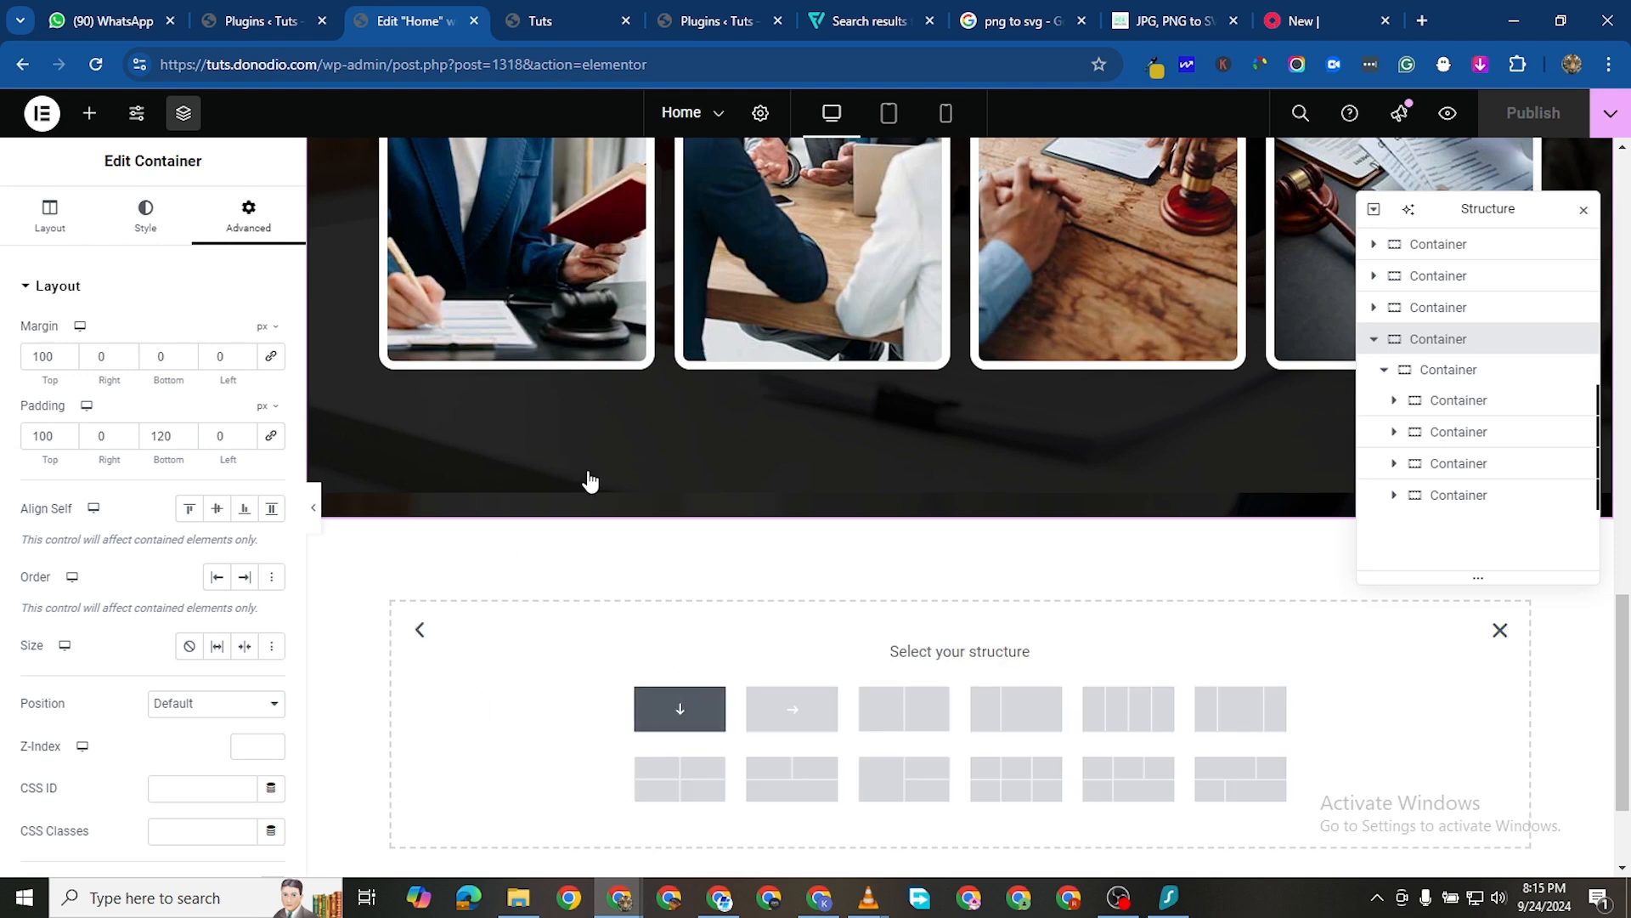
left_click(680, 708)
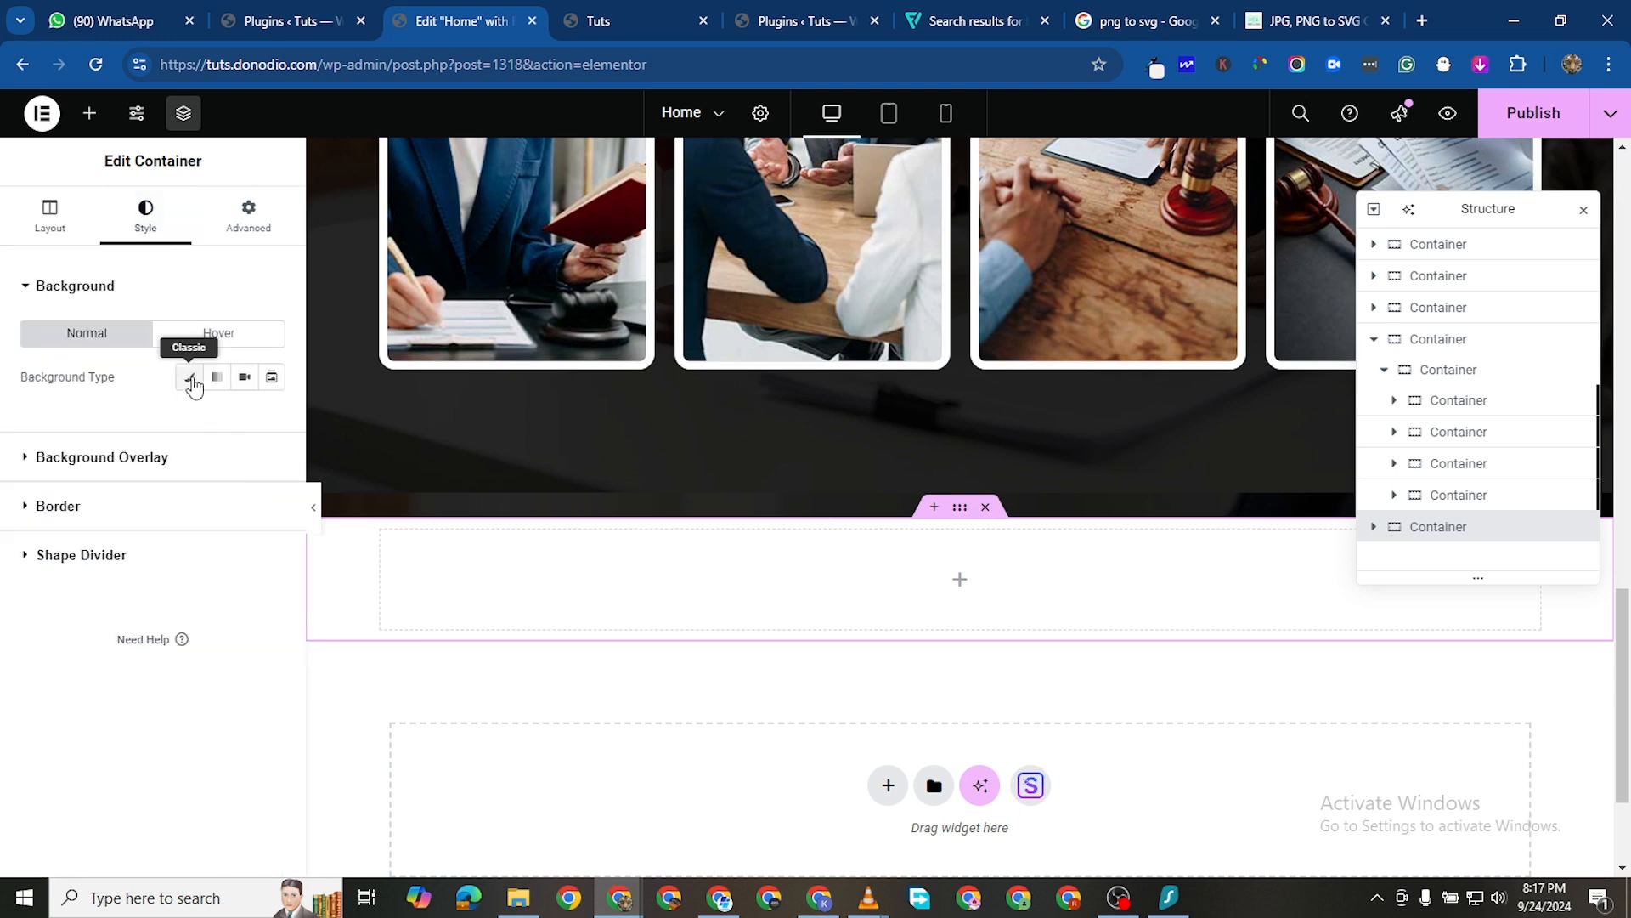
Give the new container a classic background colour by pasting the copied light beige colour code
left_click(188, 376)
left_click(272, 420)
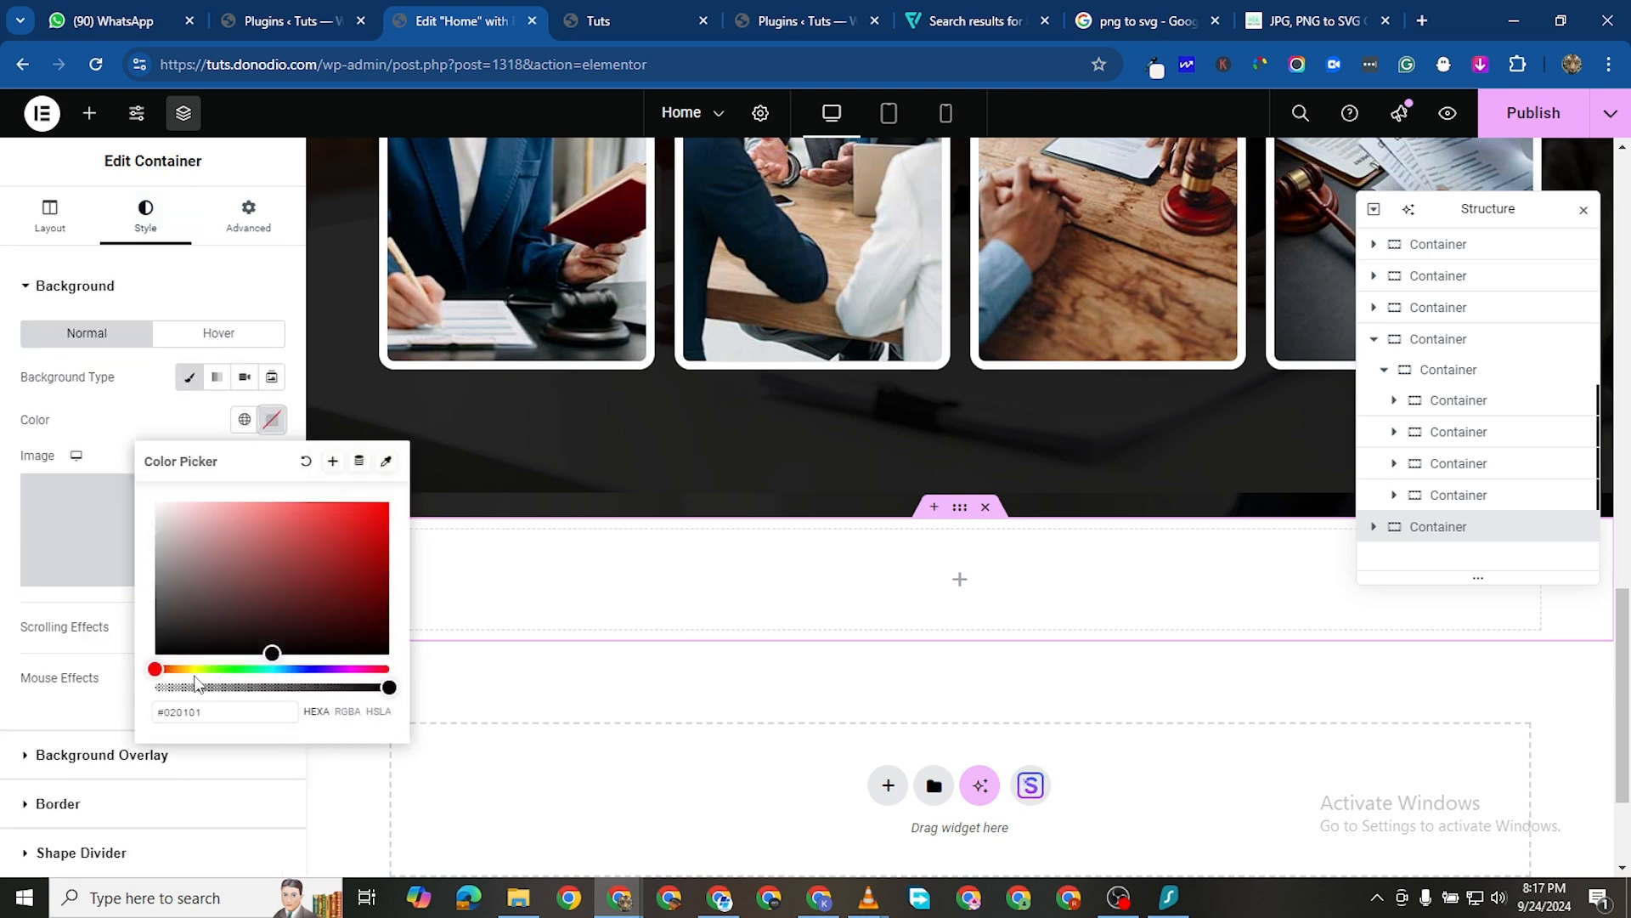
right_click(226, 712)
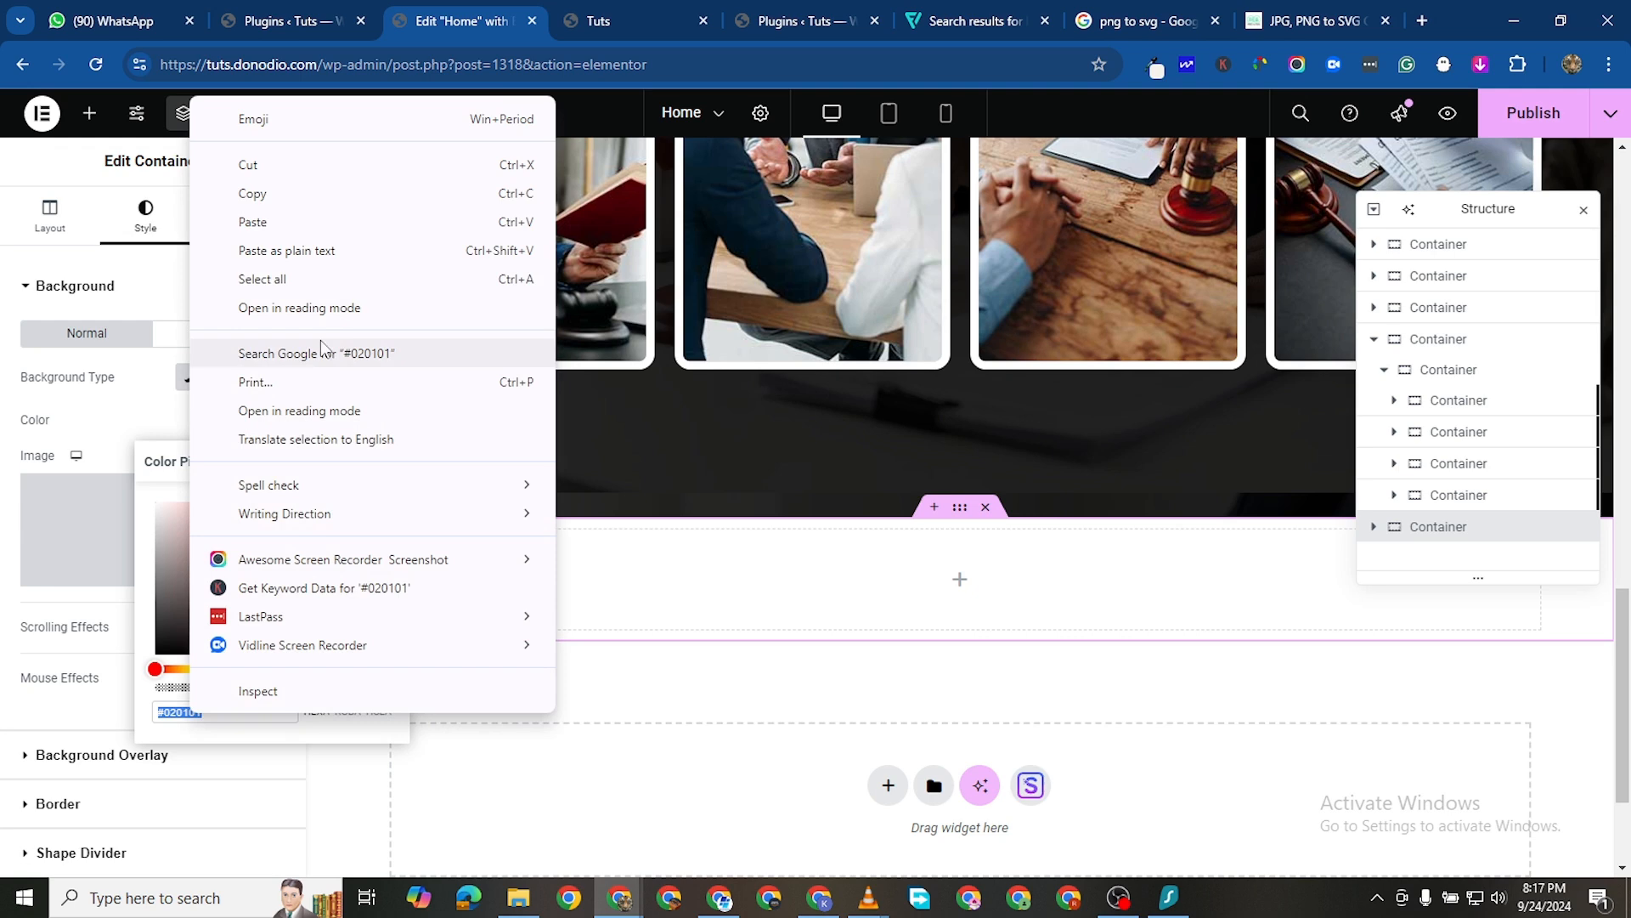
left_click(289, 228)
left_click(901, 694)
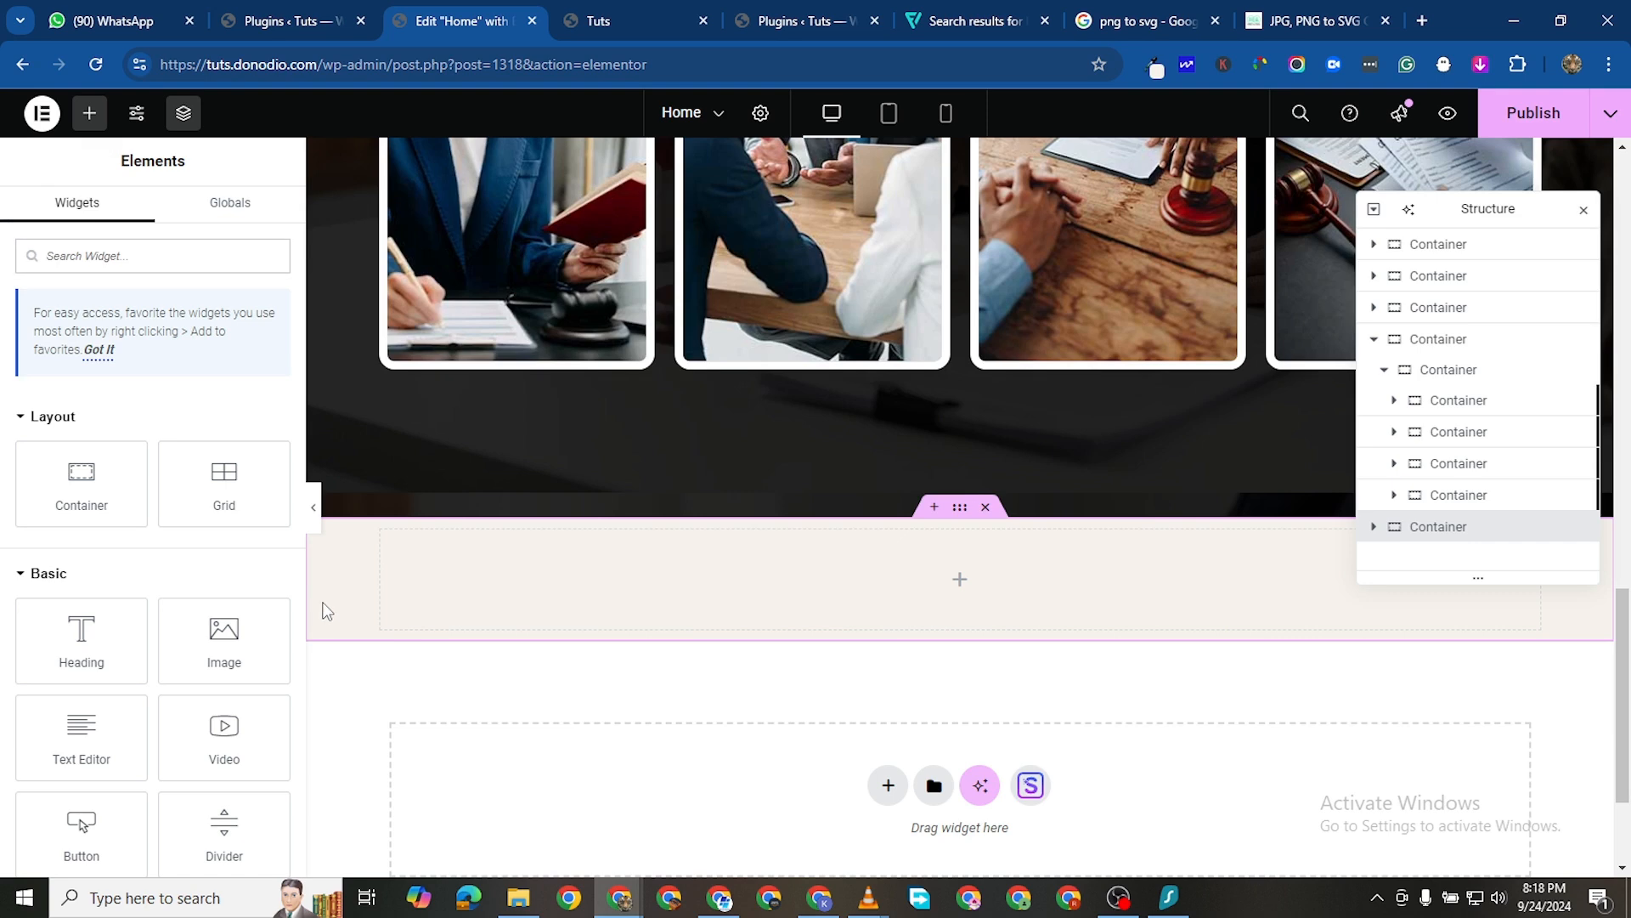
Nest a container inside the beige section and duplicate it to make two inner containers
left_click_drag(54, 517, 887, 584)
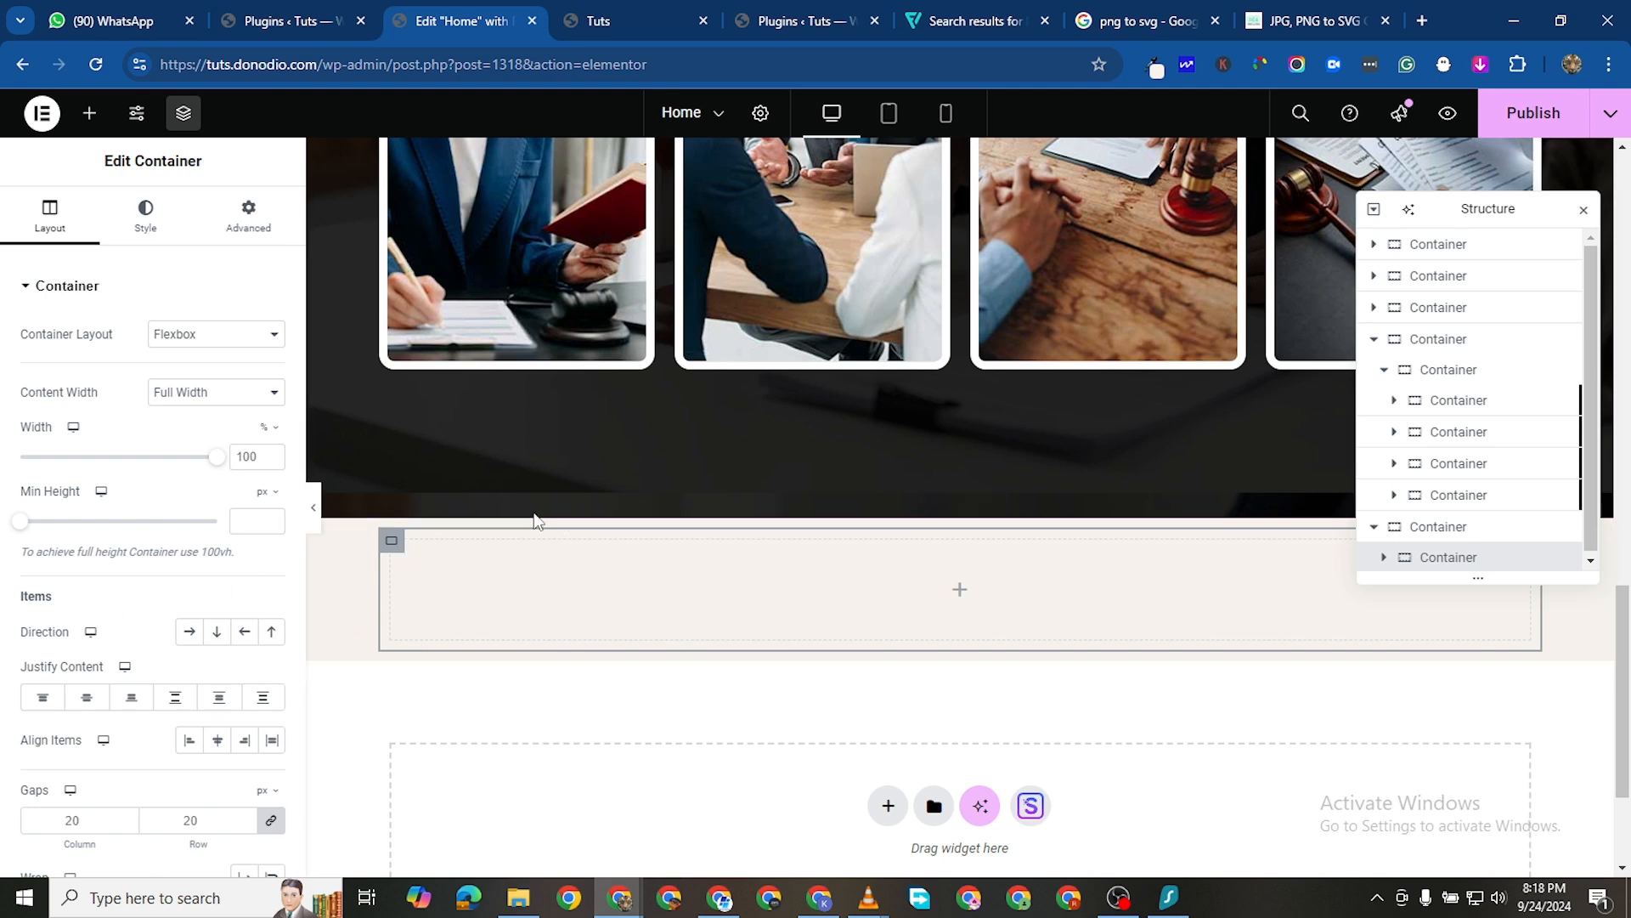
right_click(392, 544)
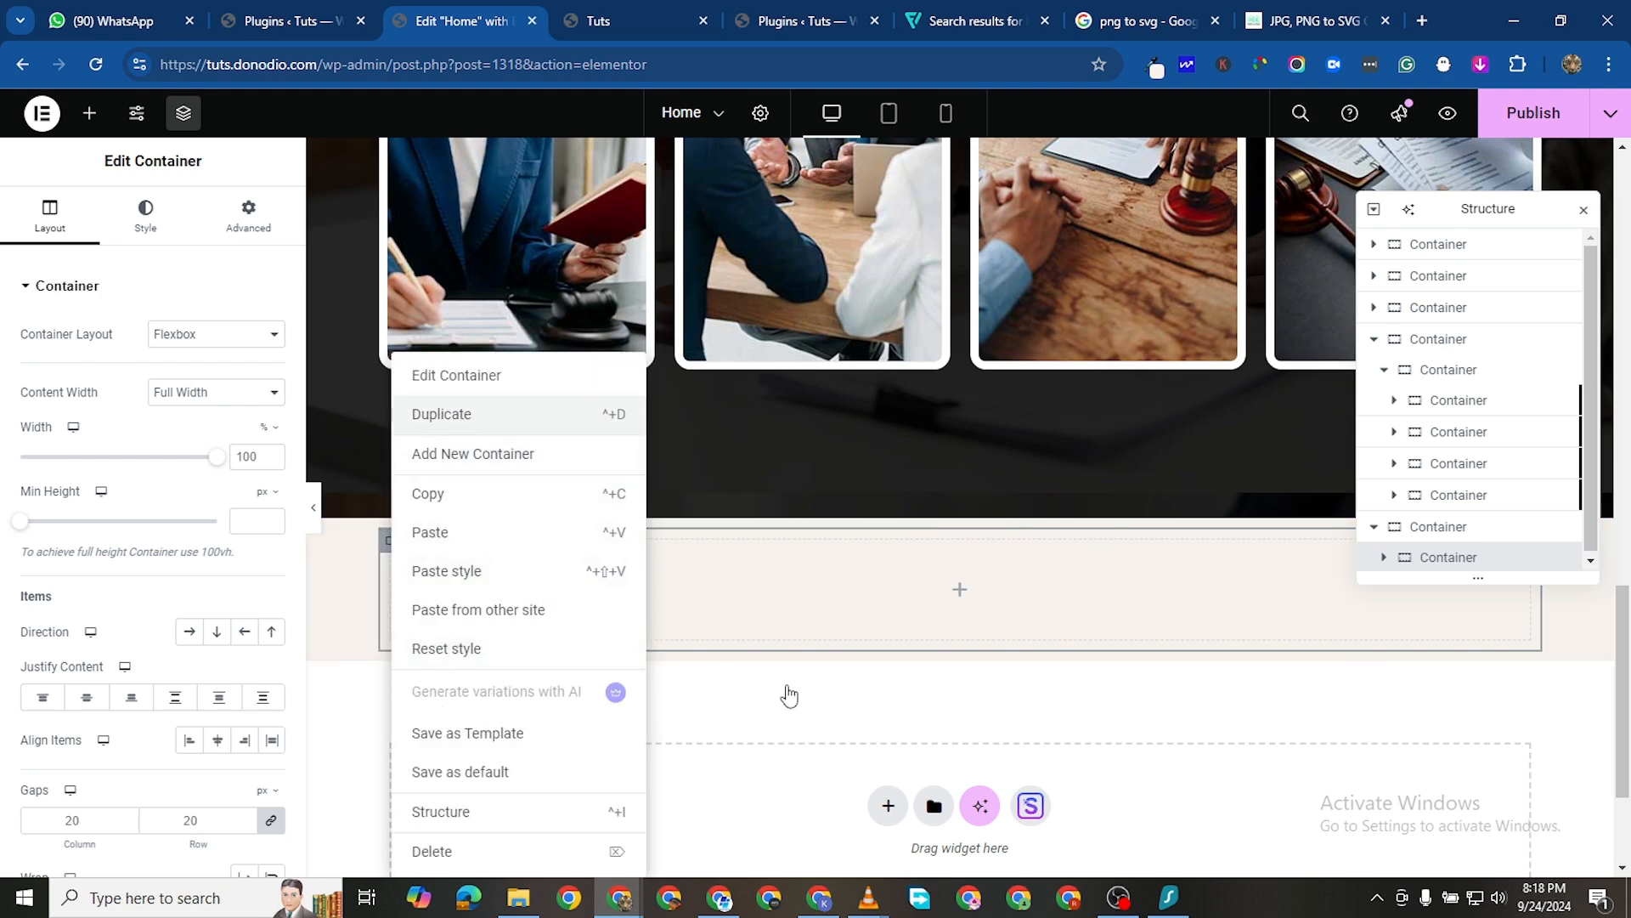
key("ctrl+d")
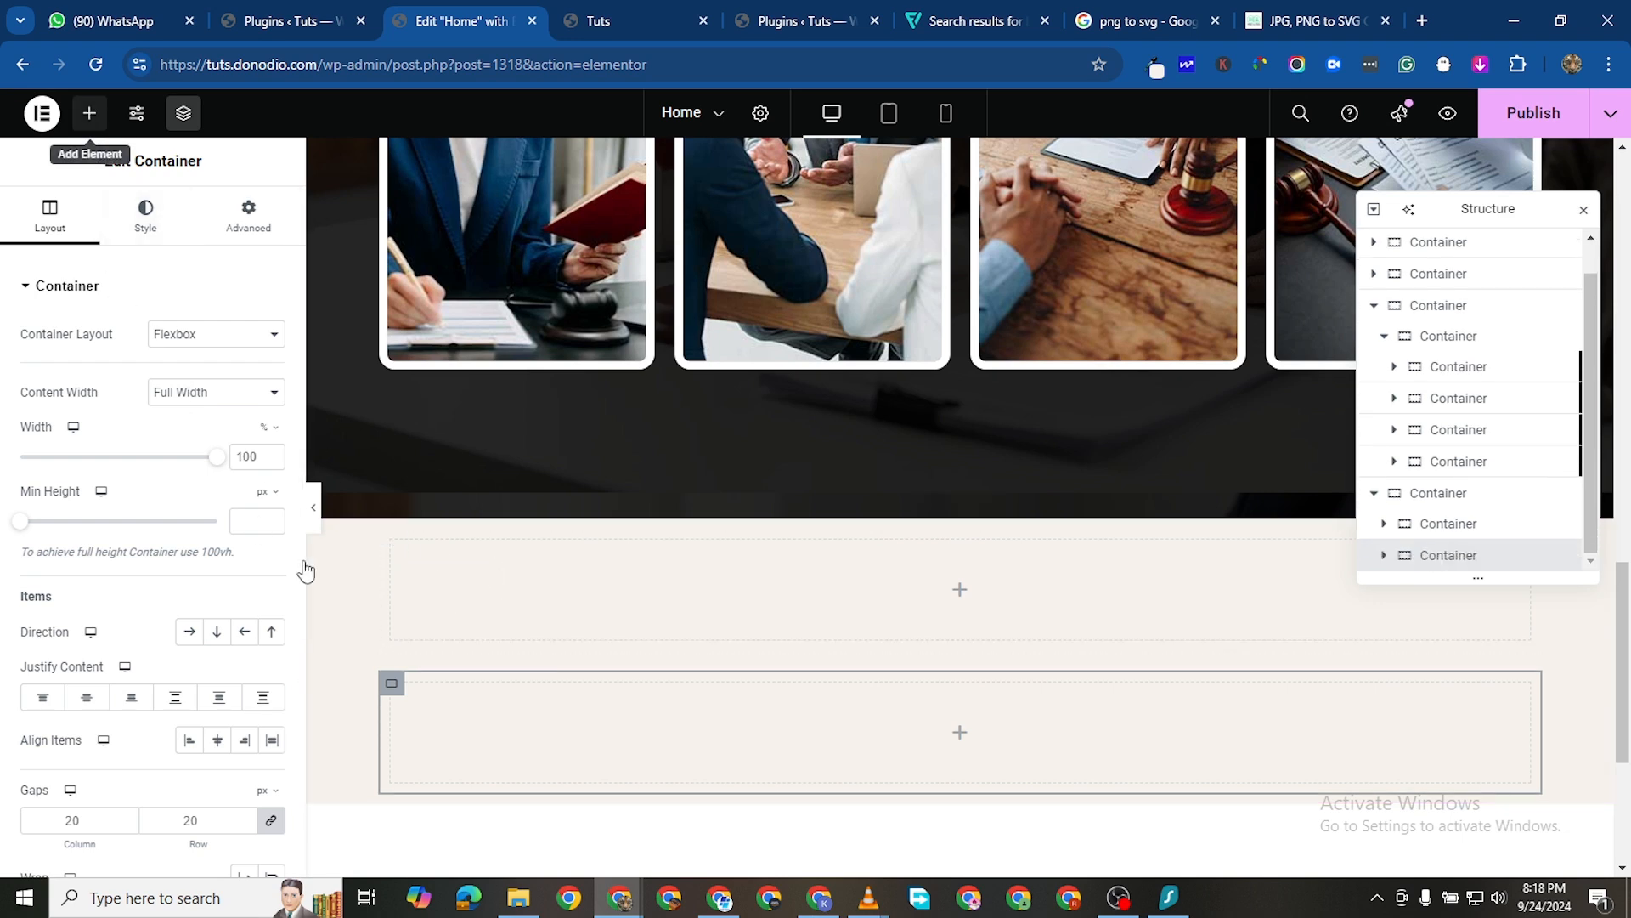
Add a Heading widget to the first inner container and replace its title with the copied text "WHAT WE DO"
left_click_drag(81, 641, 641, 582)
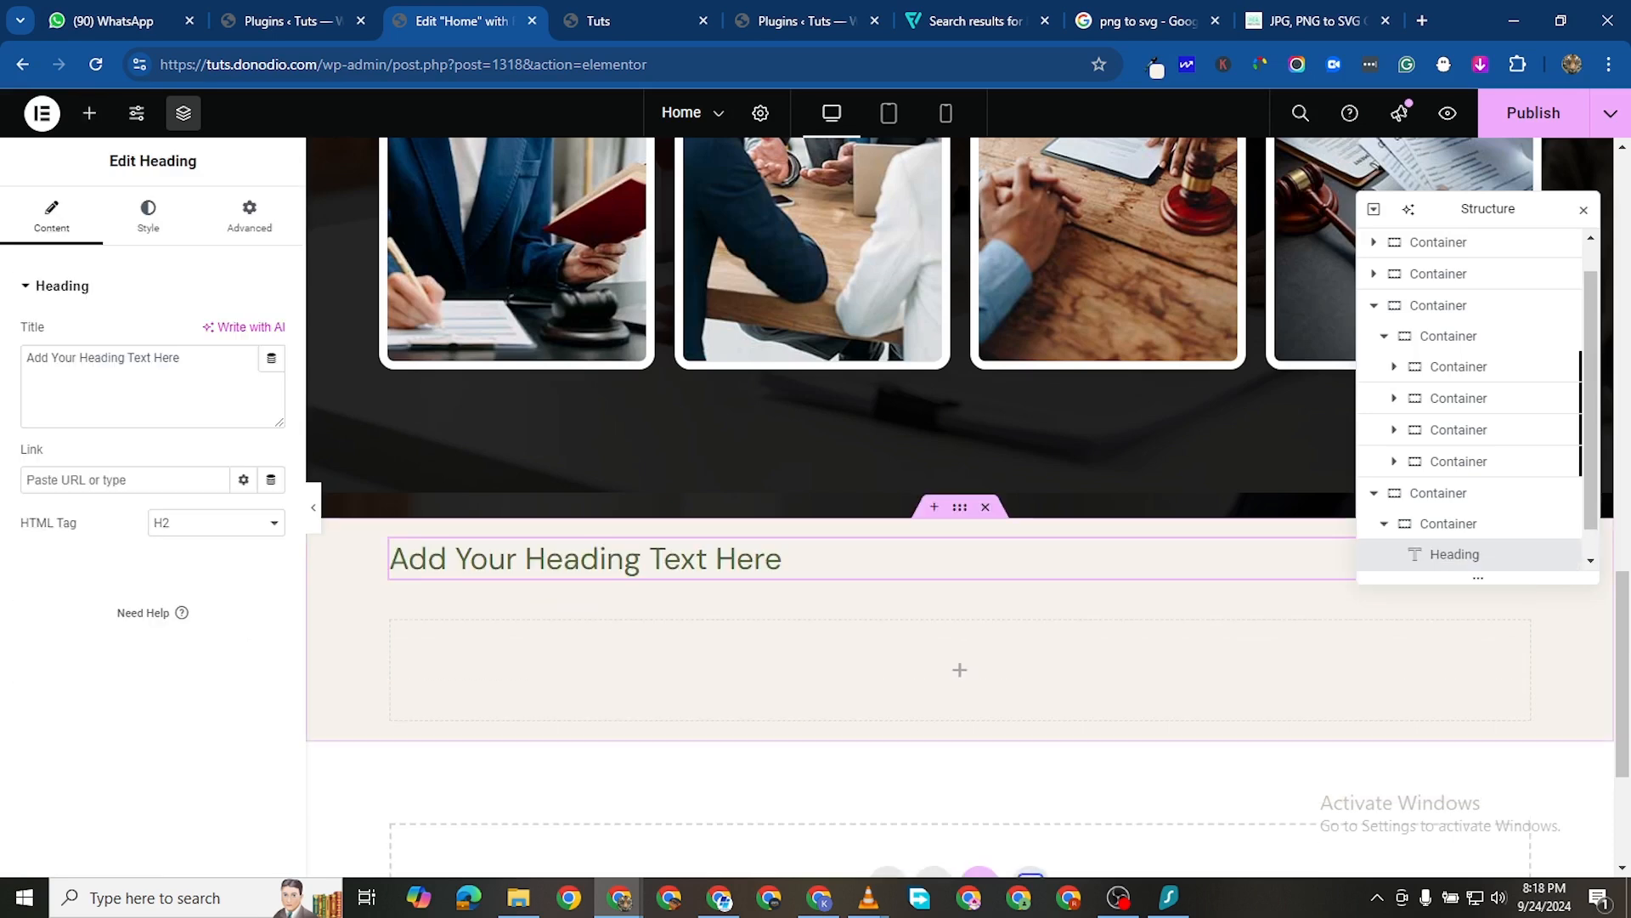
key("alt+Tab")
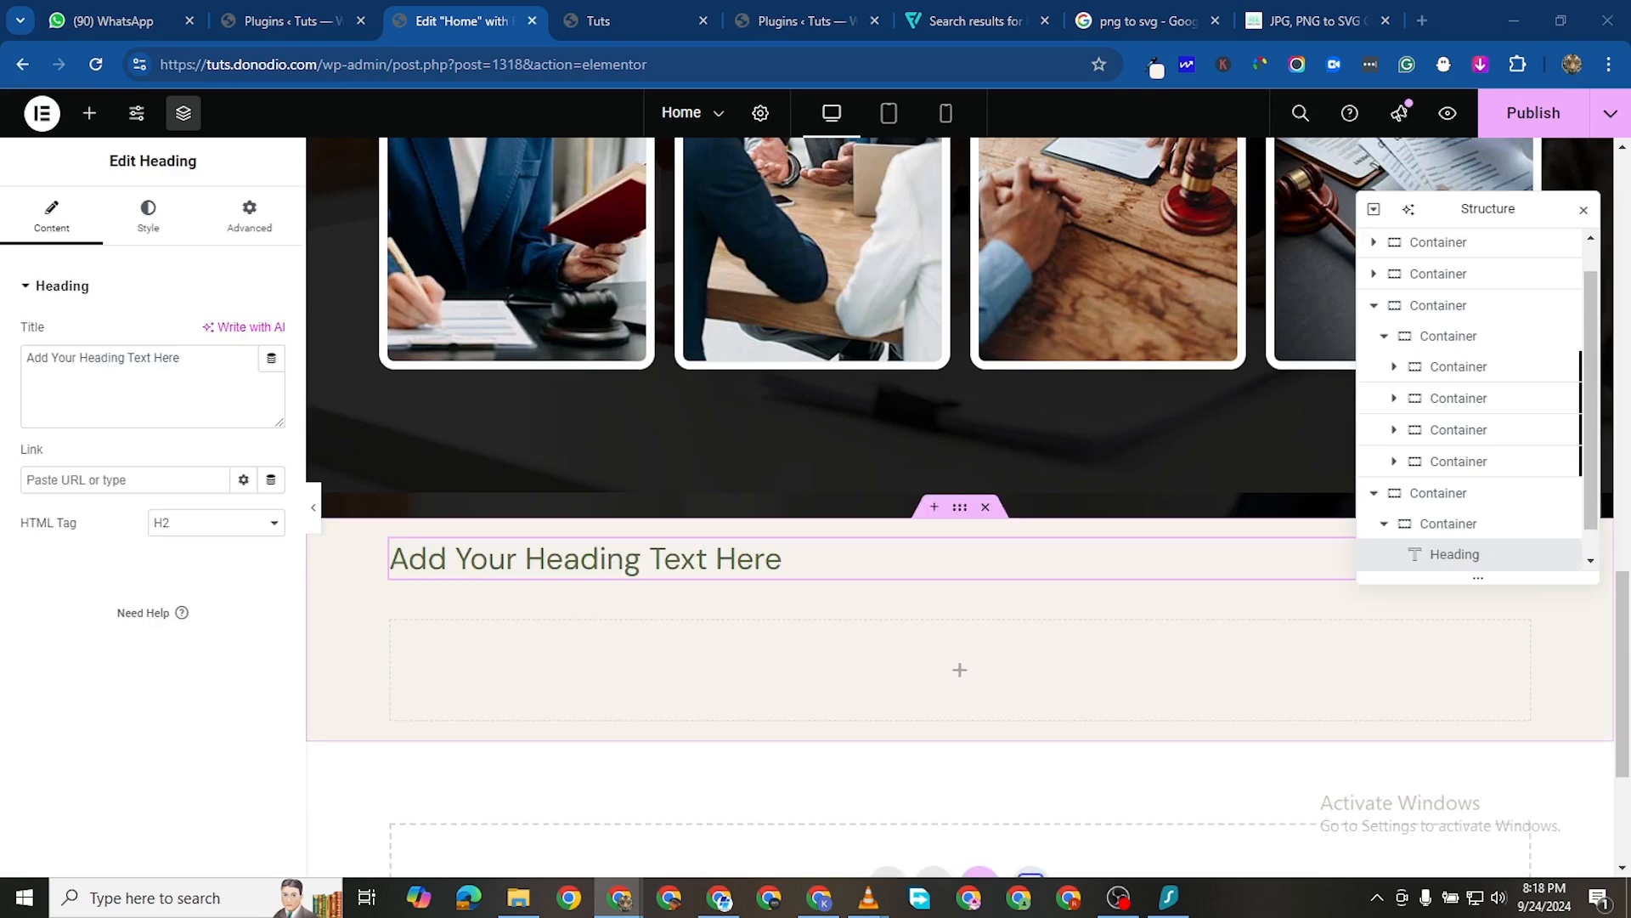
triple_click(94, 358)
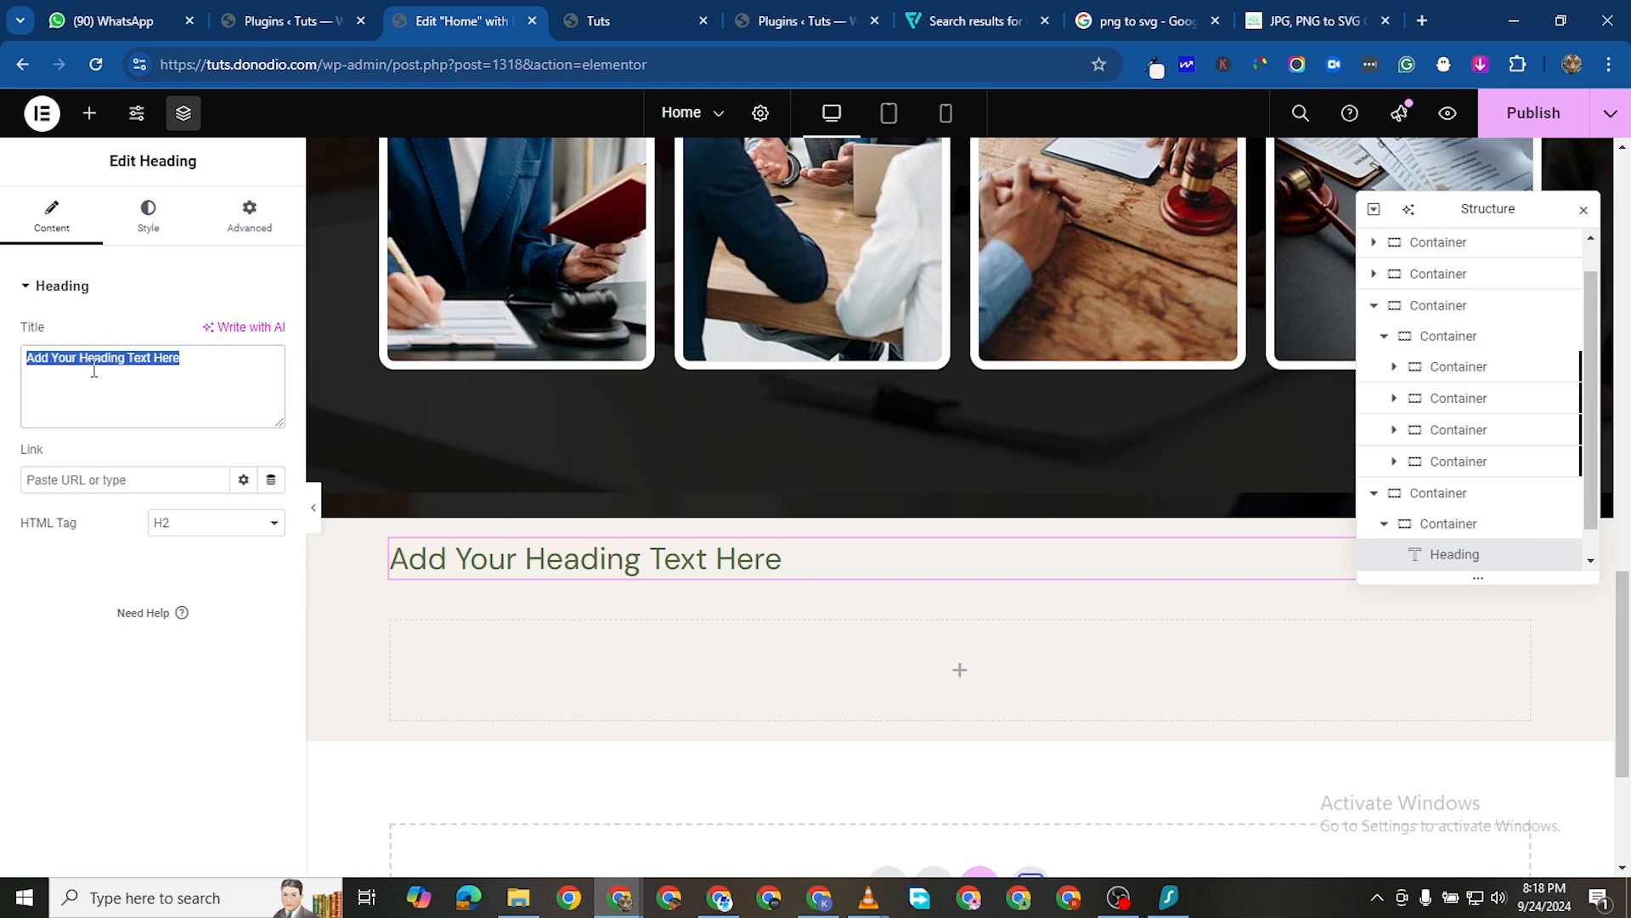
right_click(99, 356)
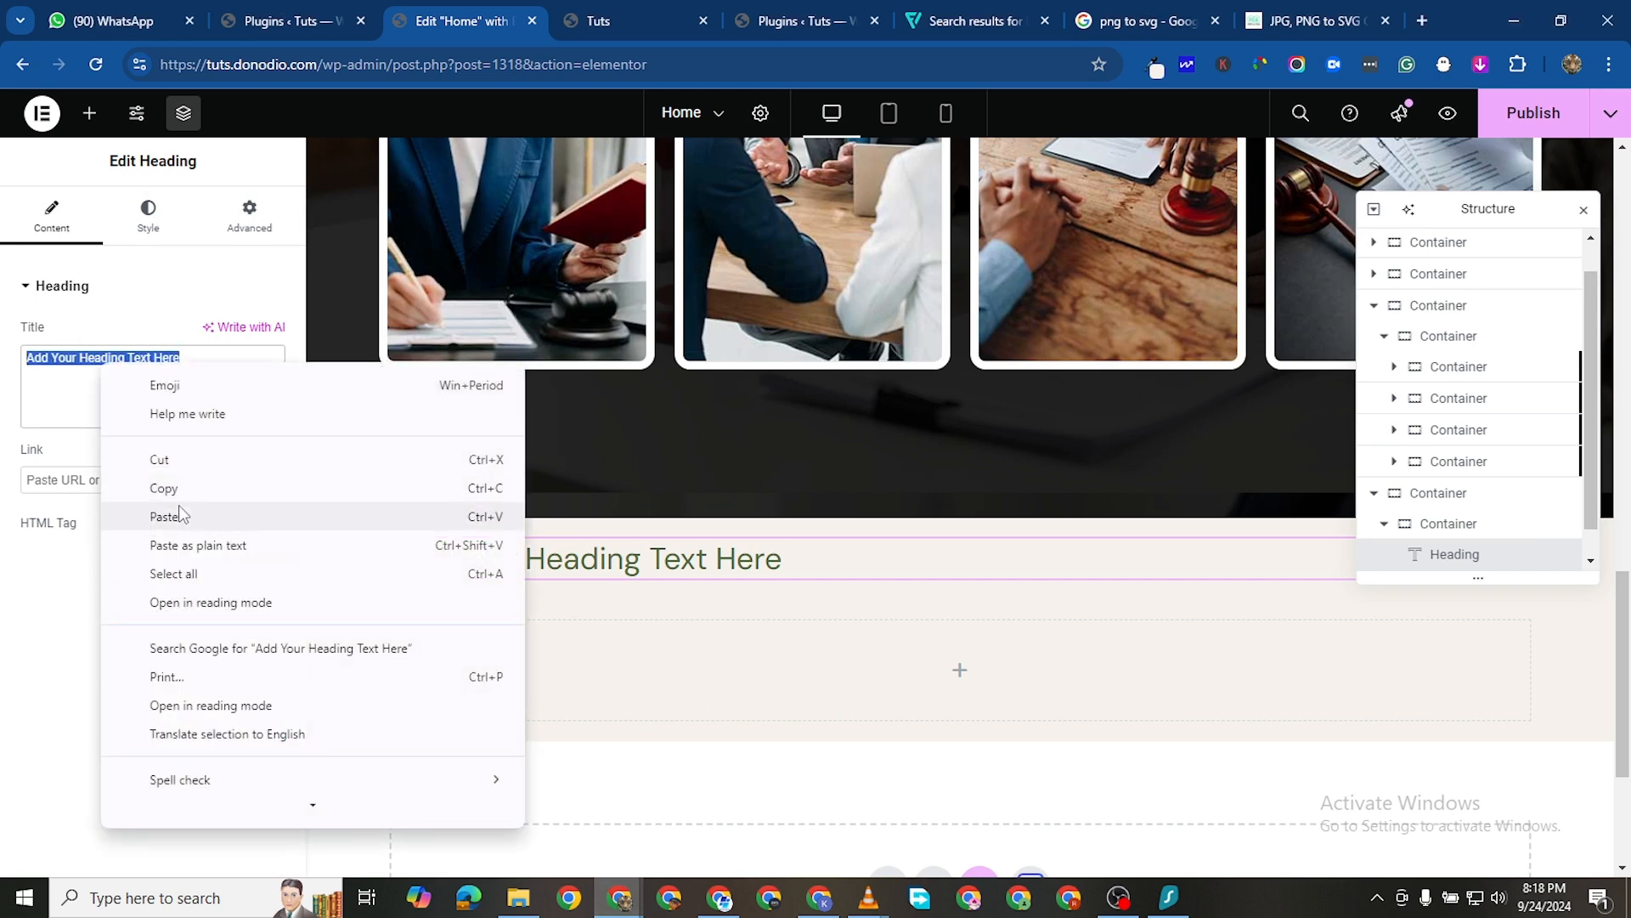
left_click(166, 516)
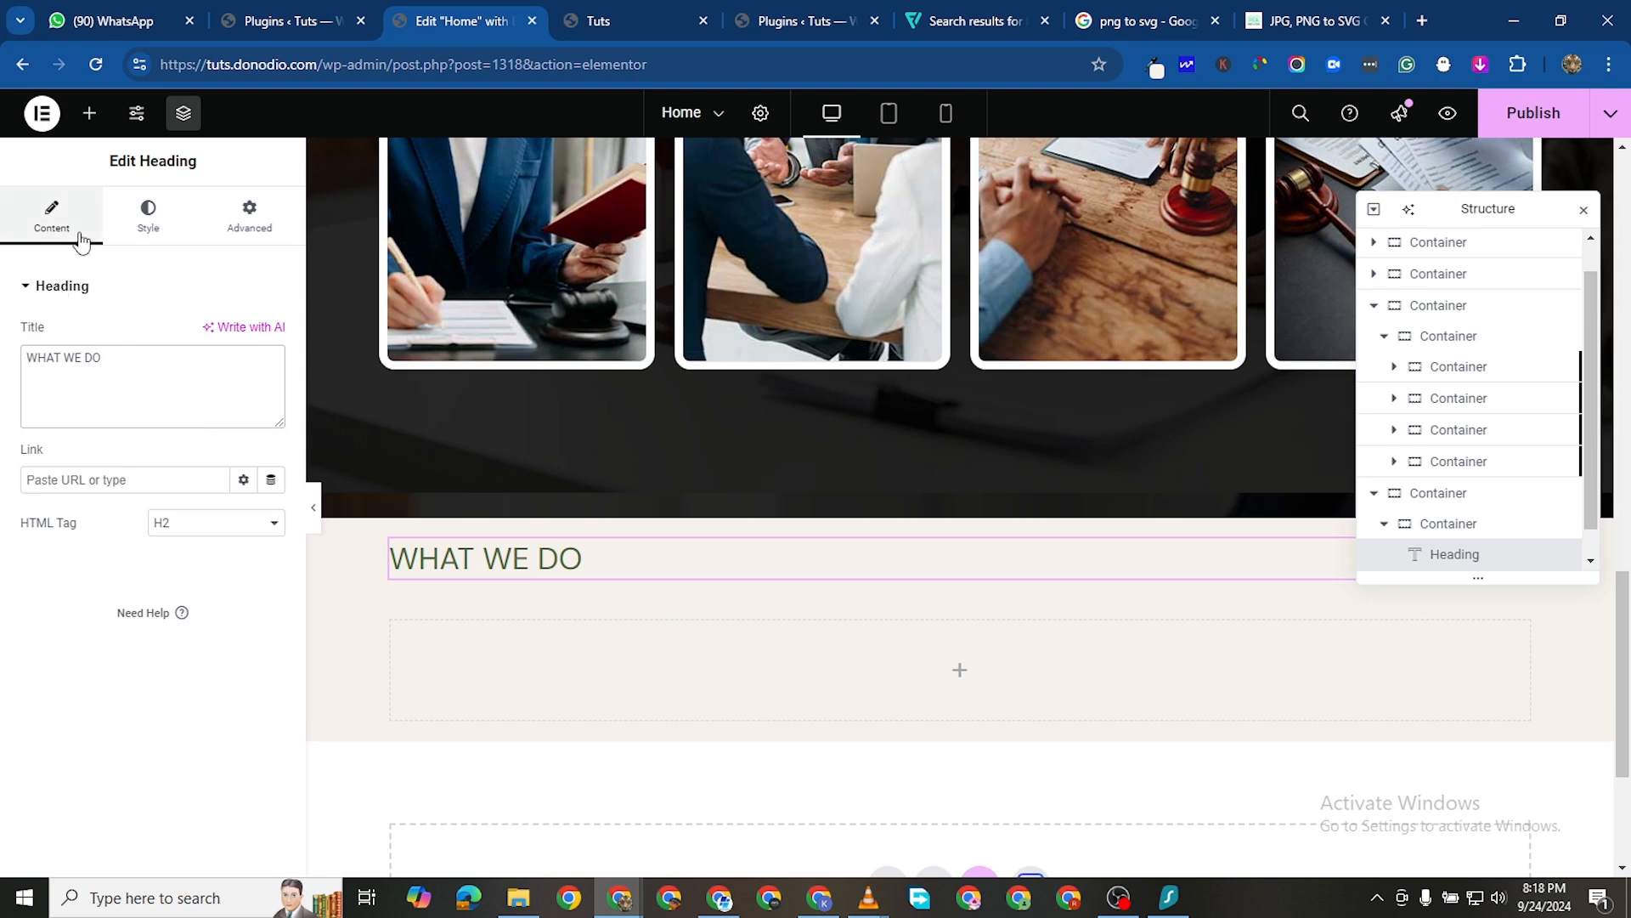
type("___")
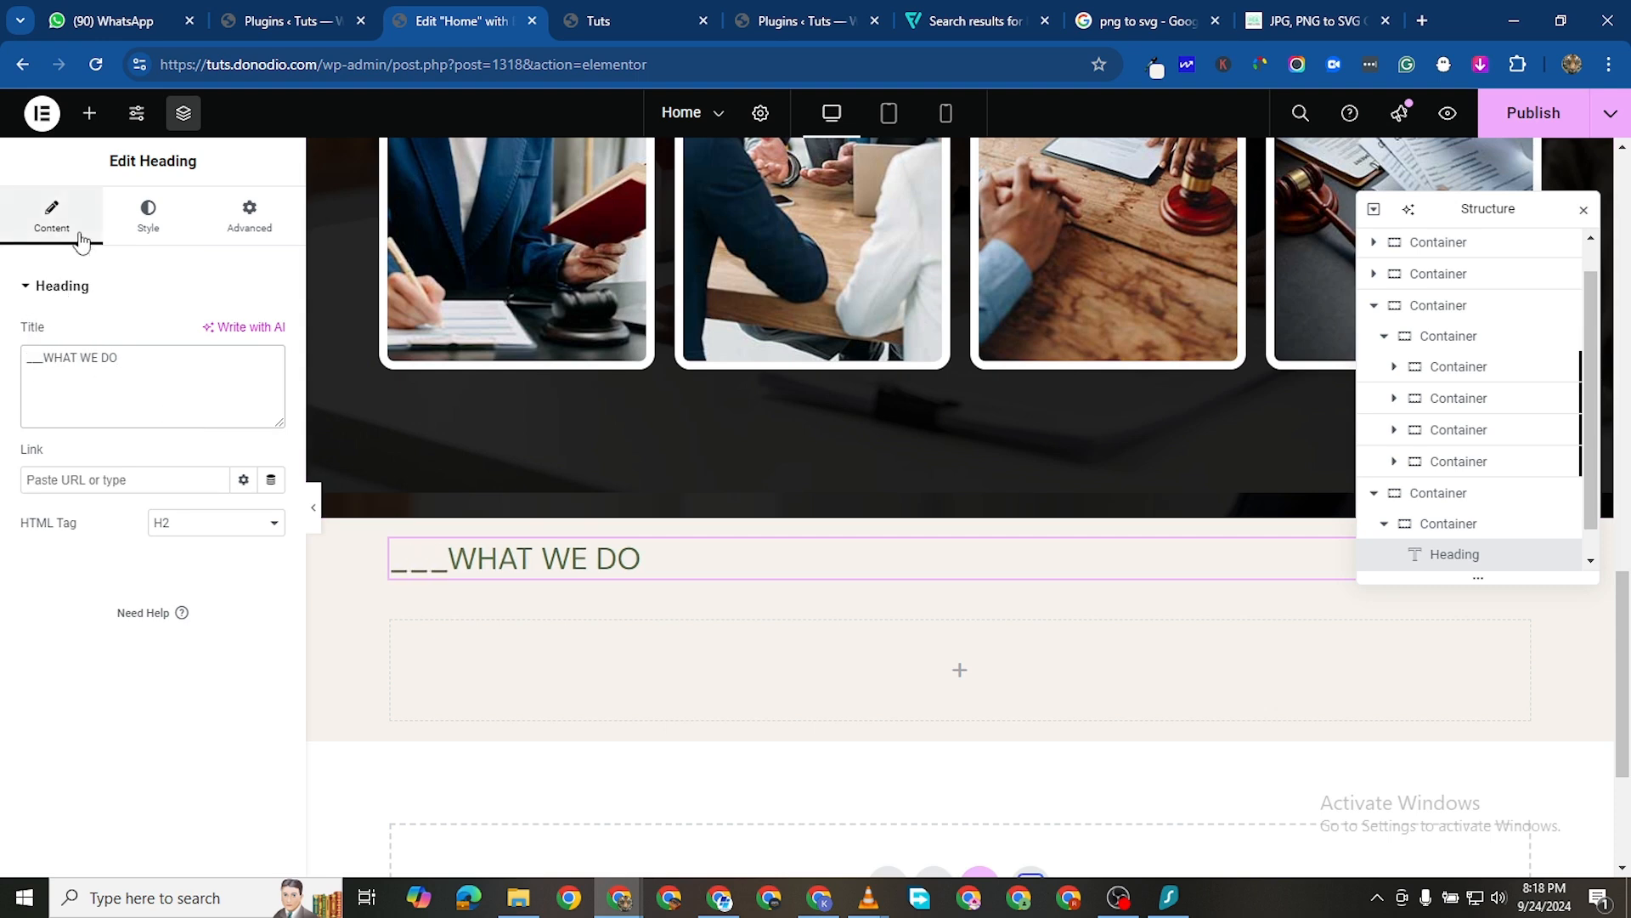
key("BackSpace")
key("BackSpace")
key("BackSpace")
Put three dashes before the heading text so the title reads "--- WHAT WE DO"
type("---")
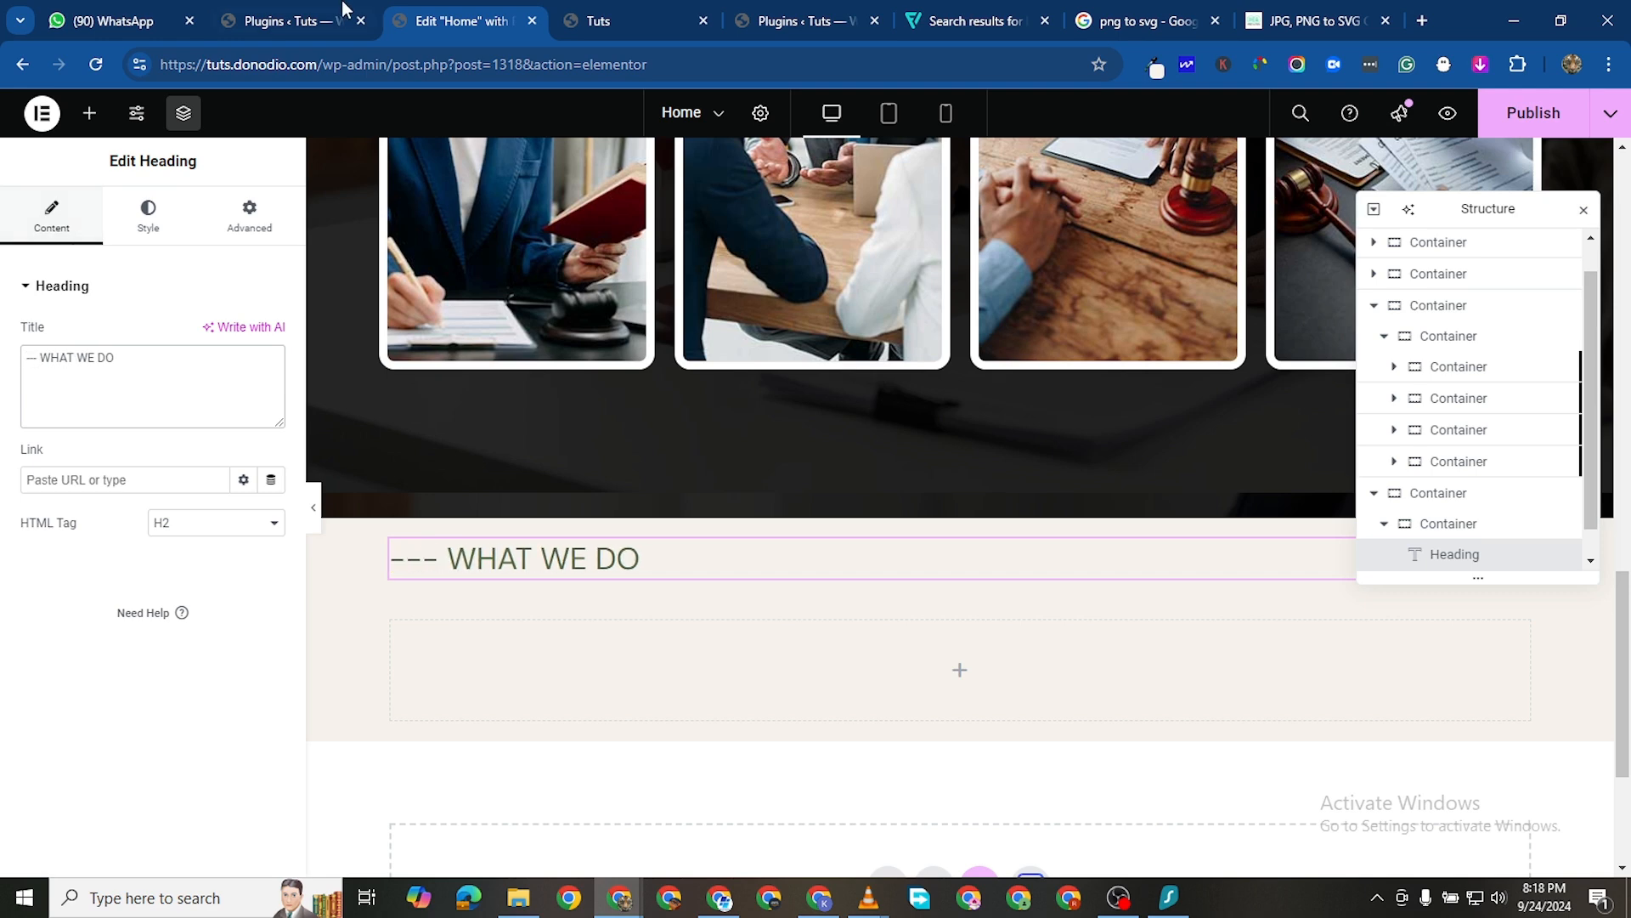
Copy the gold background colour code #A58400 from the "Book Appointment" button's style settings
left_click(150, 219)
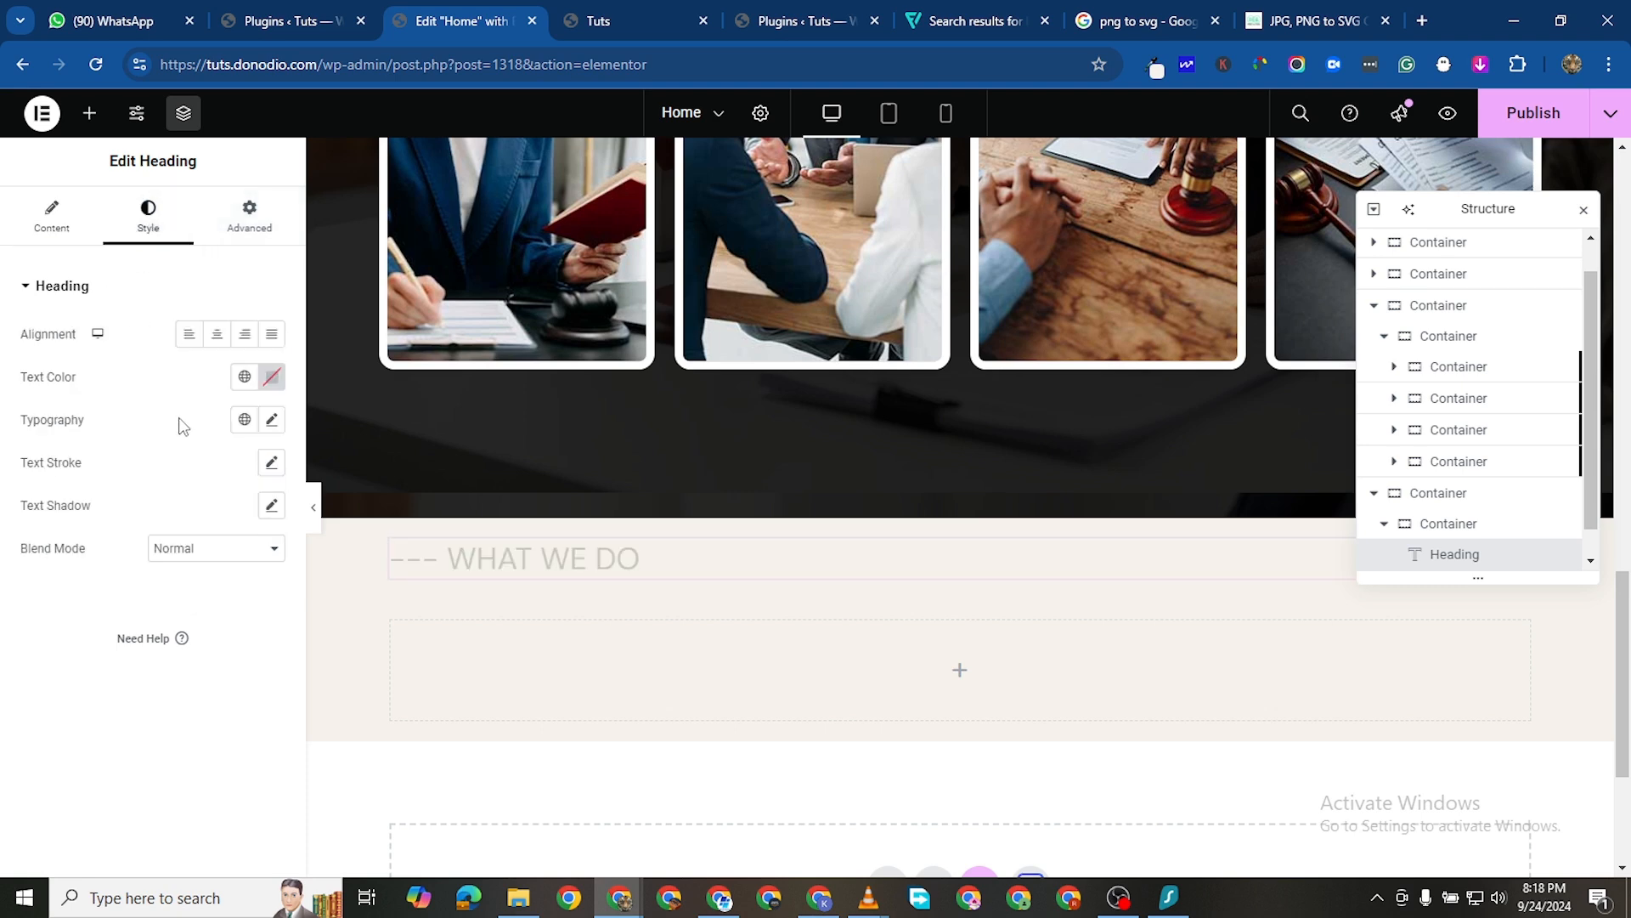
scroll(621, 451, "up", 5)
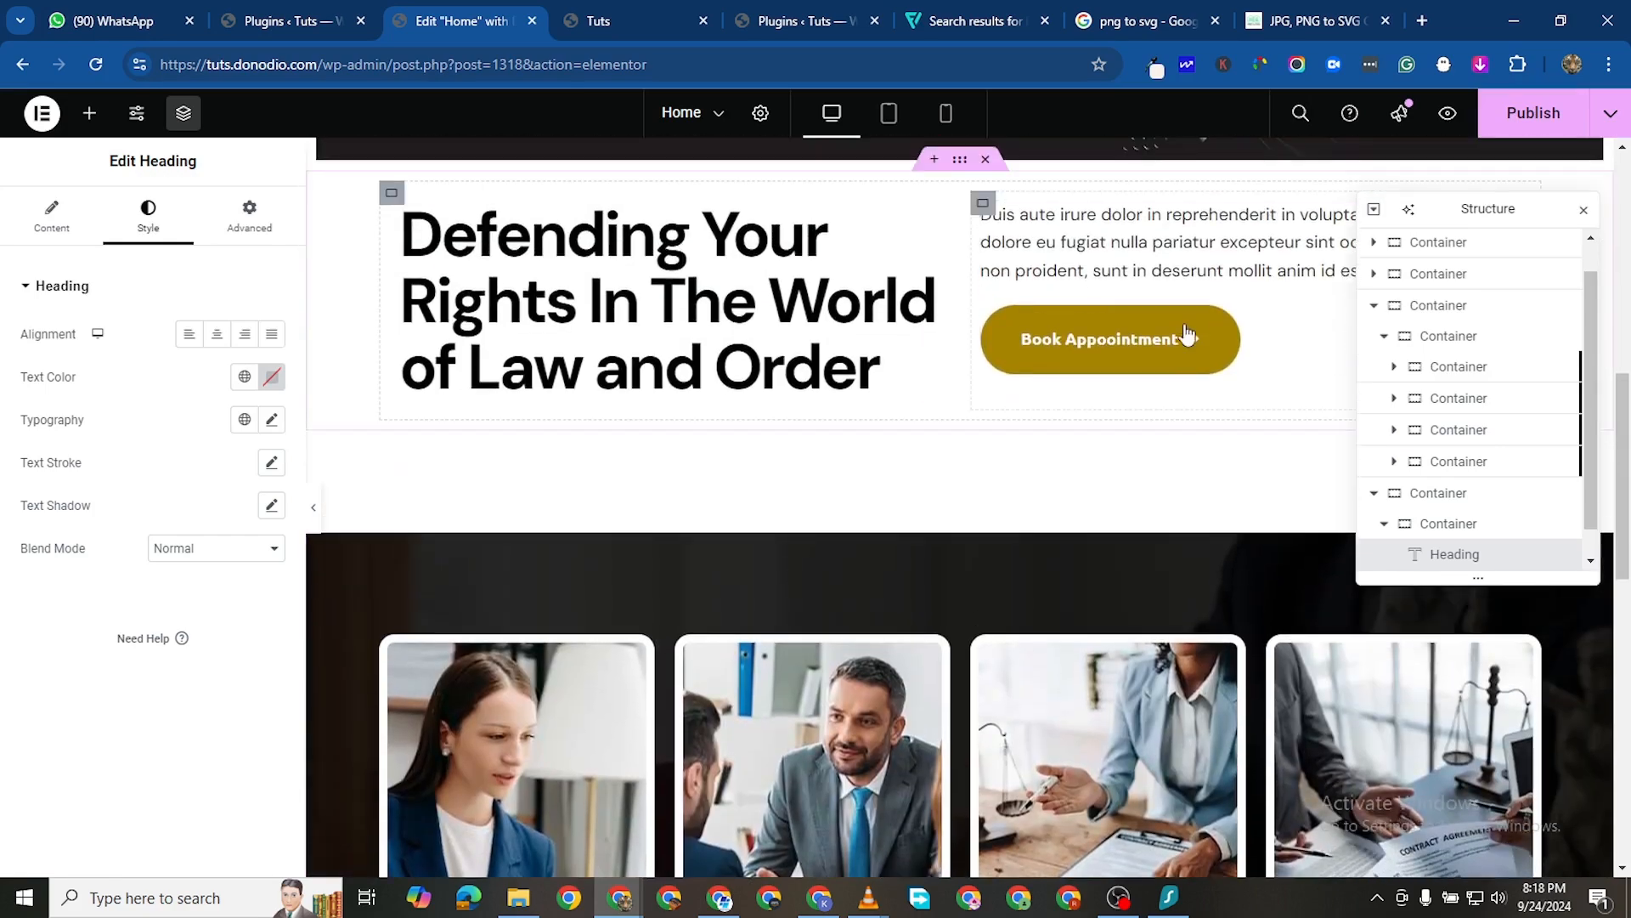
left_click(1277, 332)
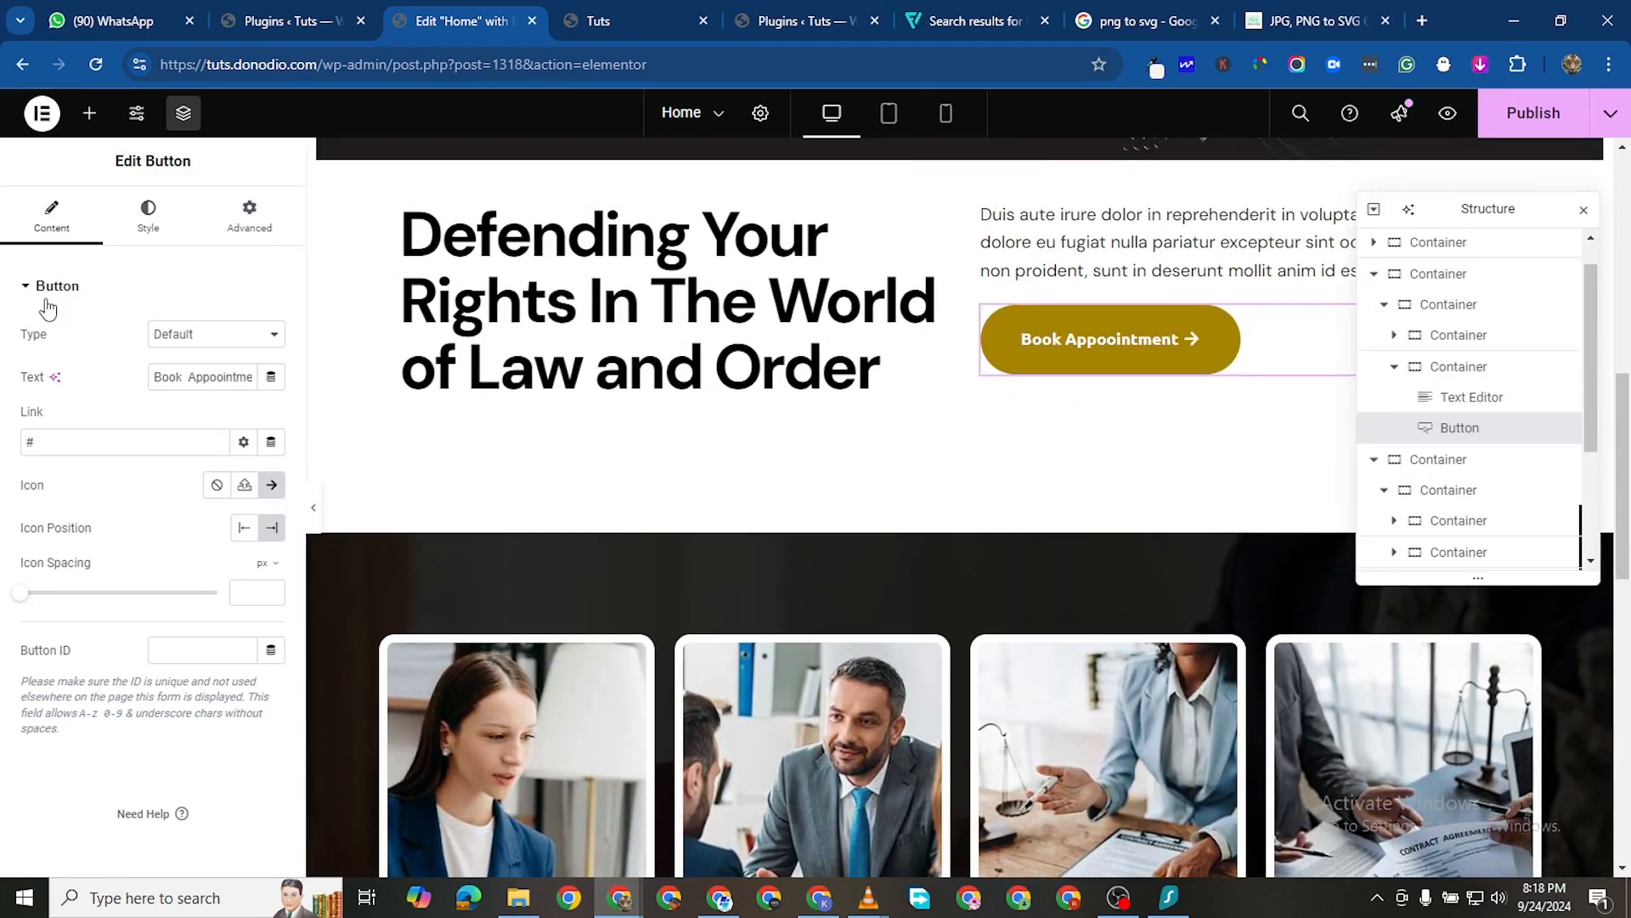
left_click(148, 217)
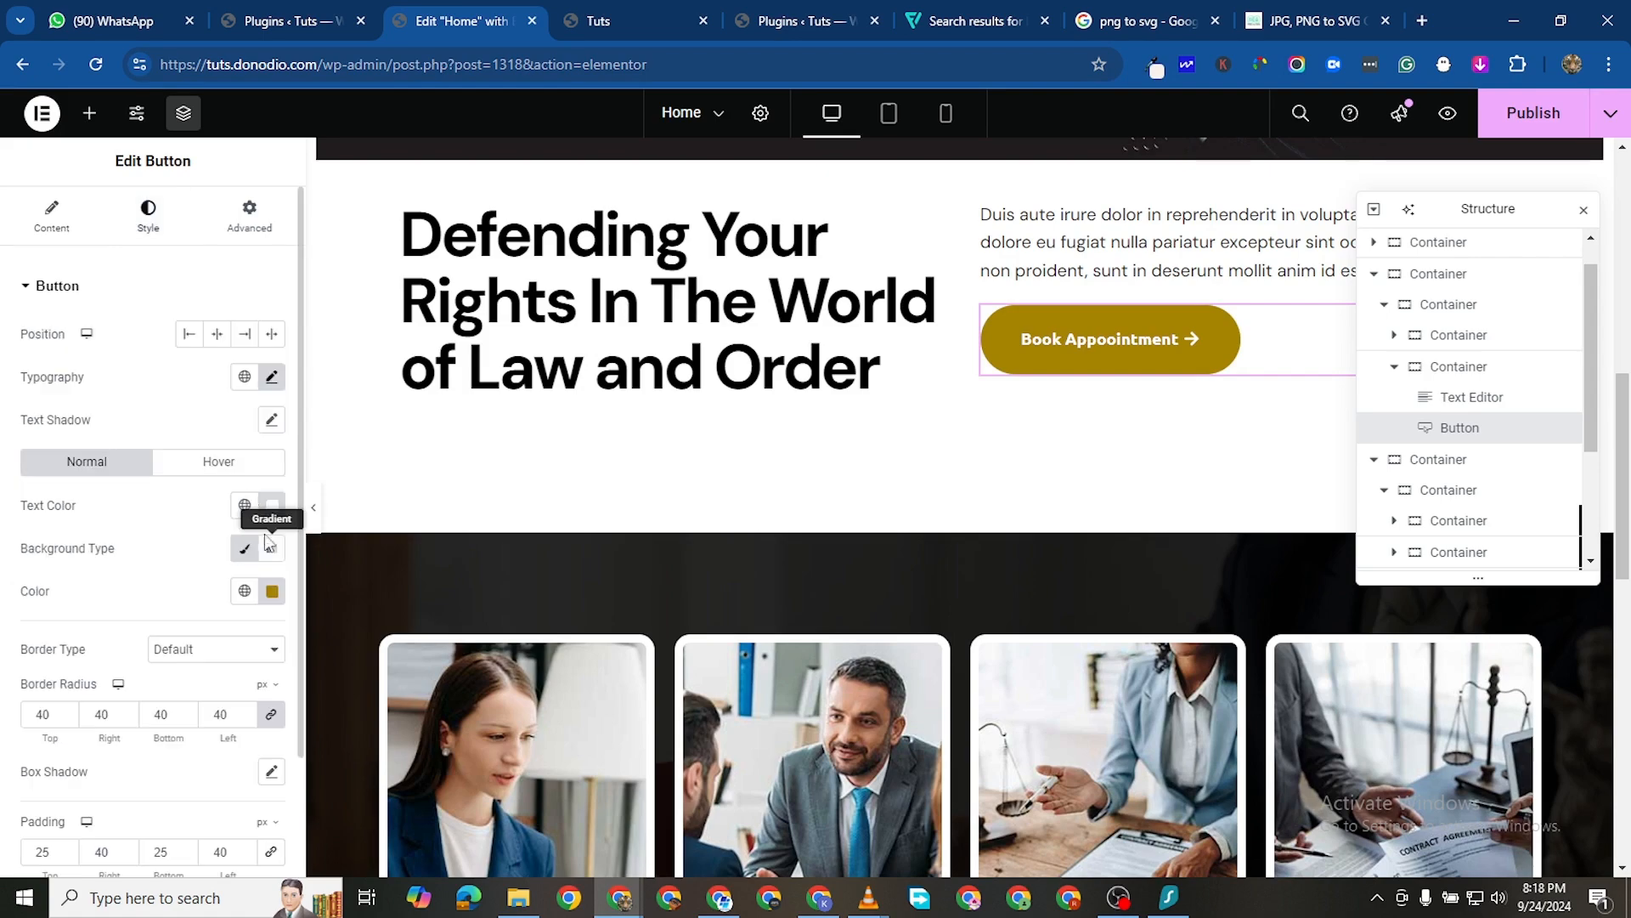
left_click(272, 590)
left_click(188, 544)
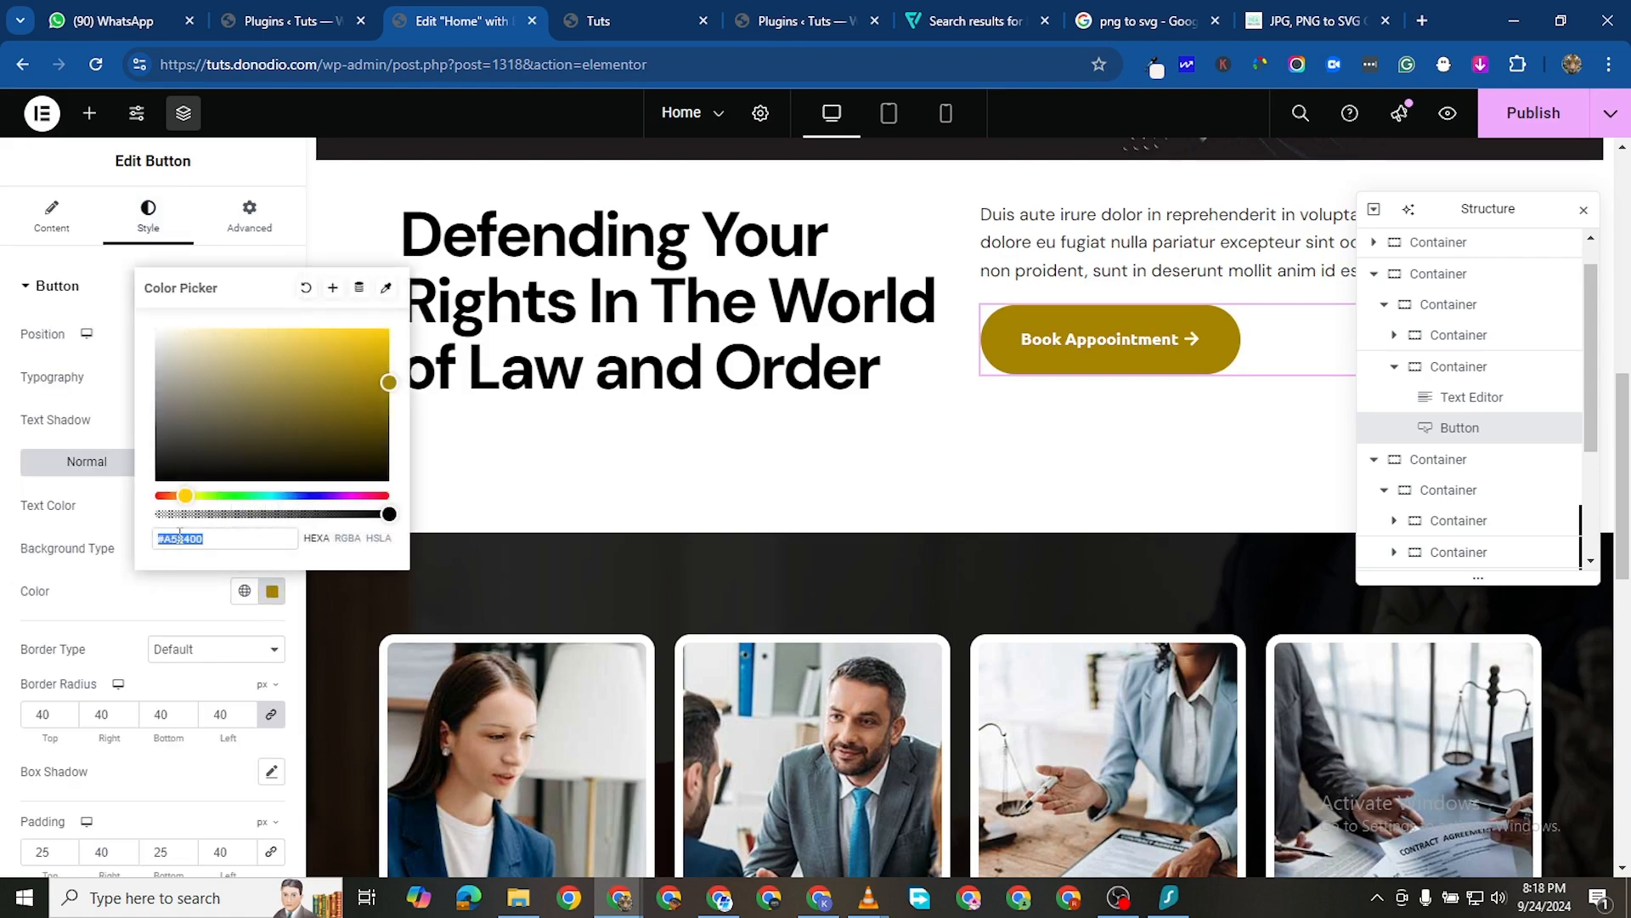
right_click(181, 545)
left_click(289, 164)
Set the text colour of the "--- WHAT WE DO" heading to the copied gold colour code
scroll(778, 733, "down", 10)
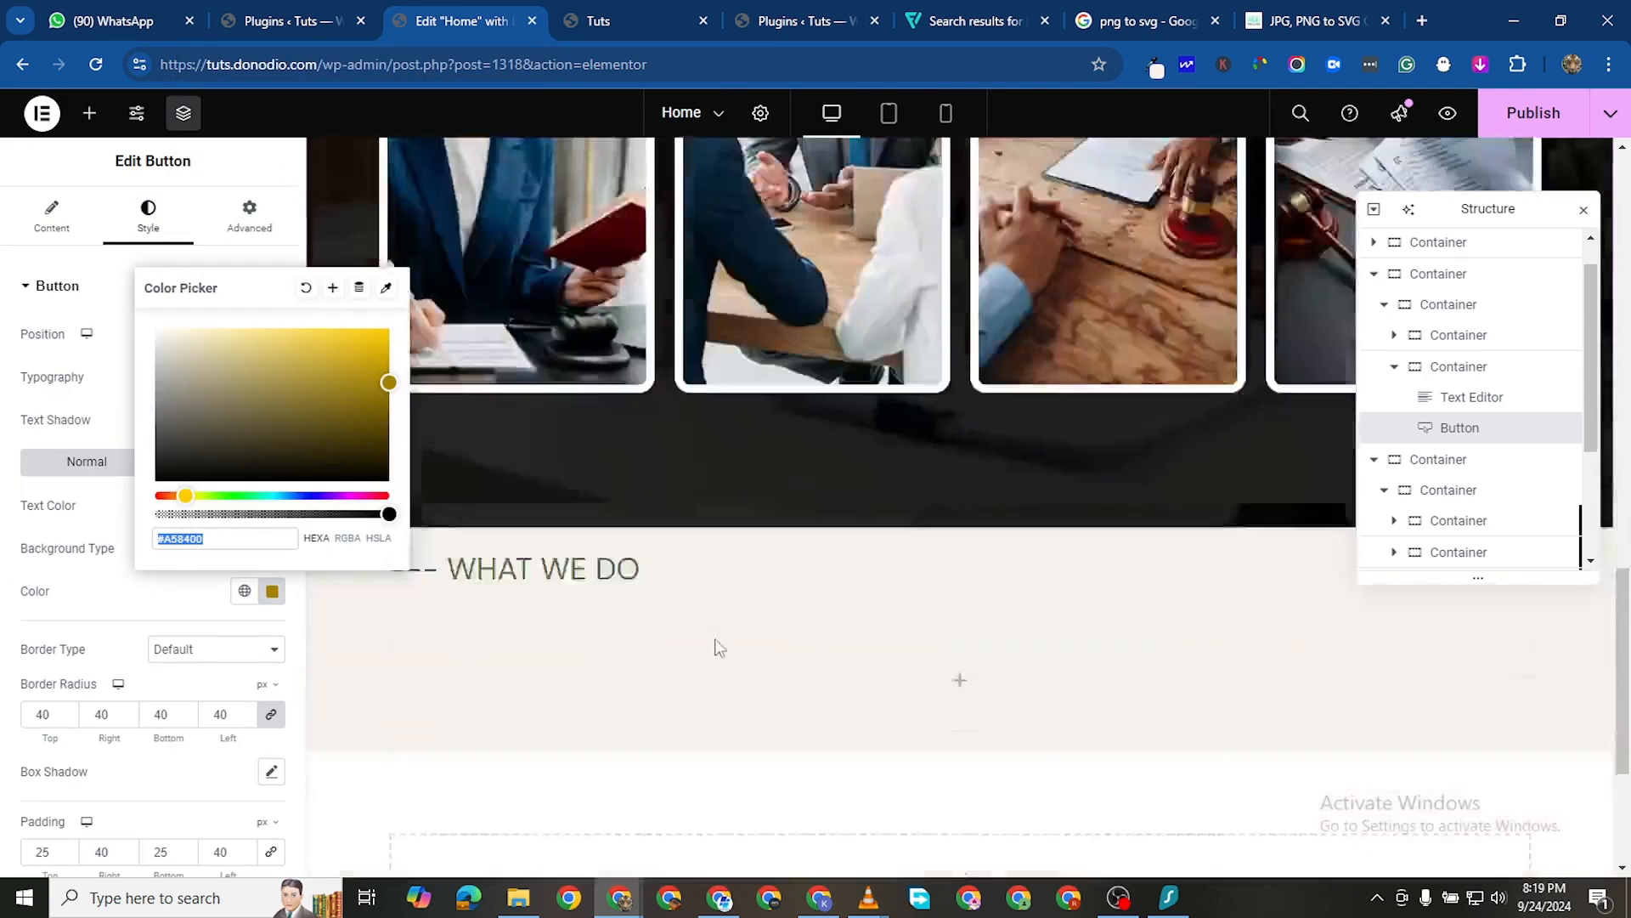
left_click(637, 361)
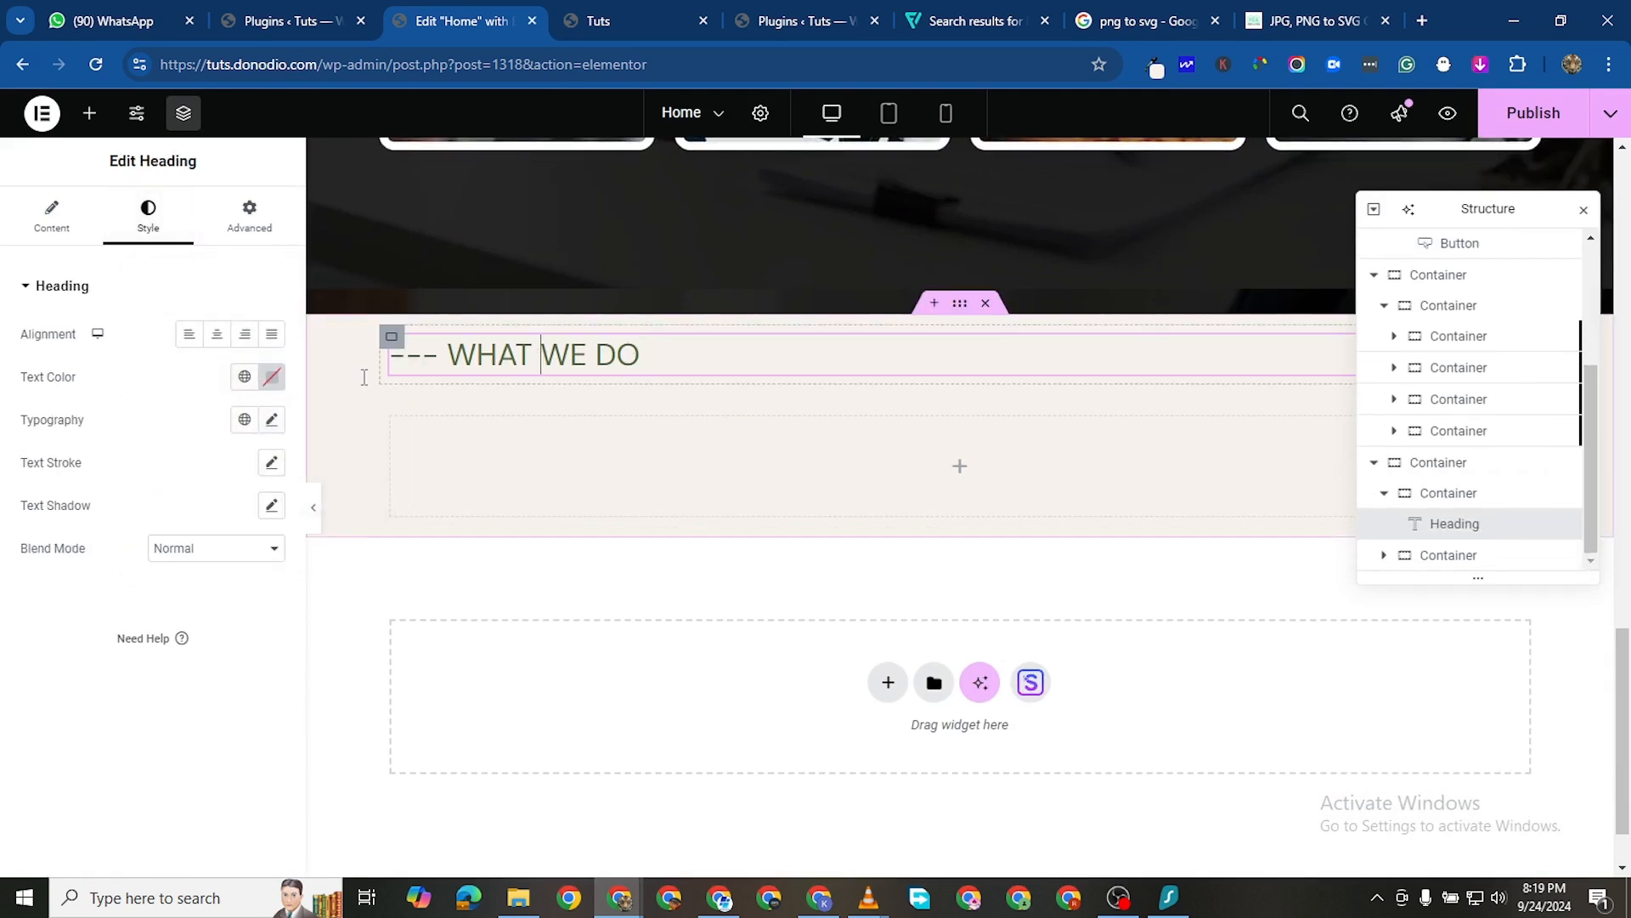
left_click(272, 376)
double_click(187, 668)
right_click(180, 668)
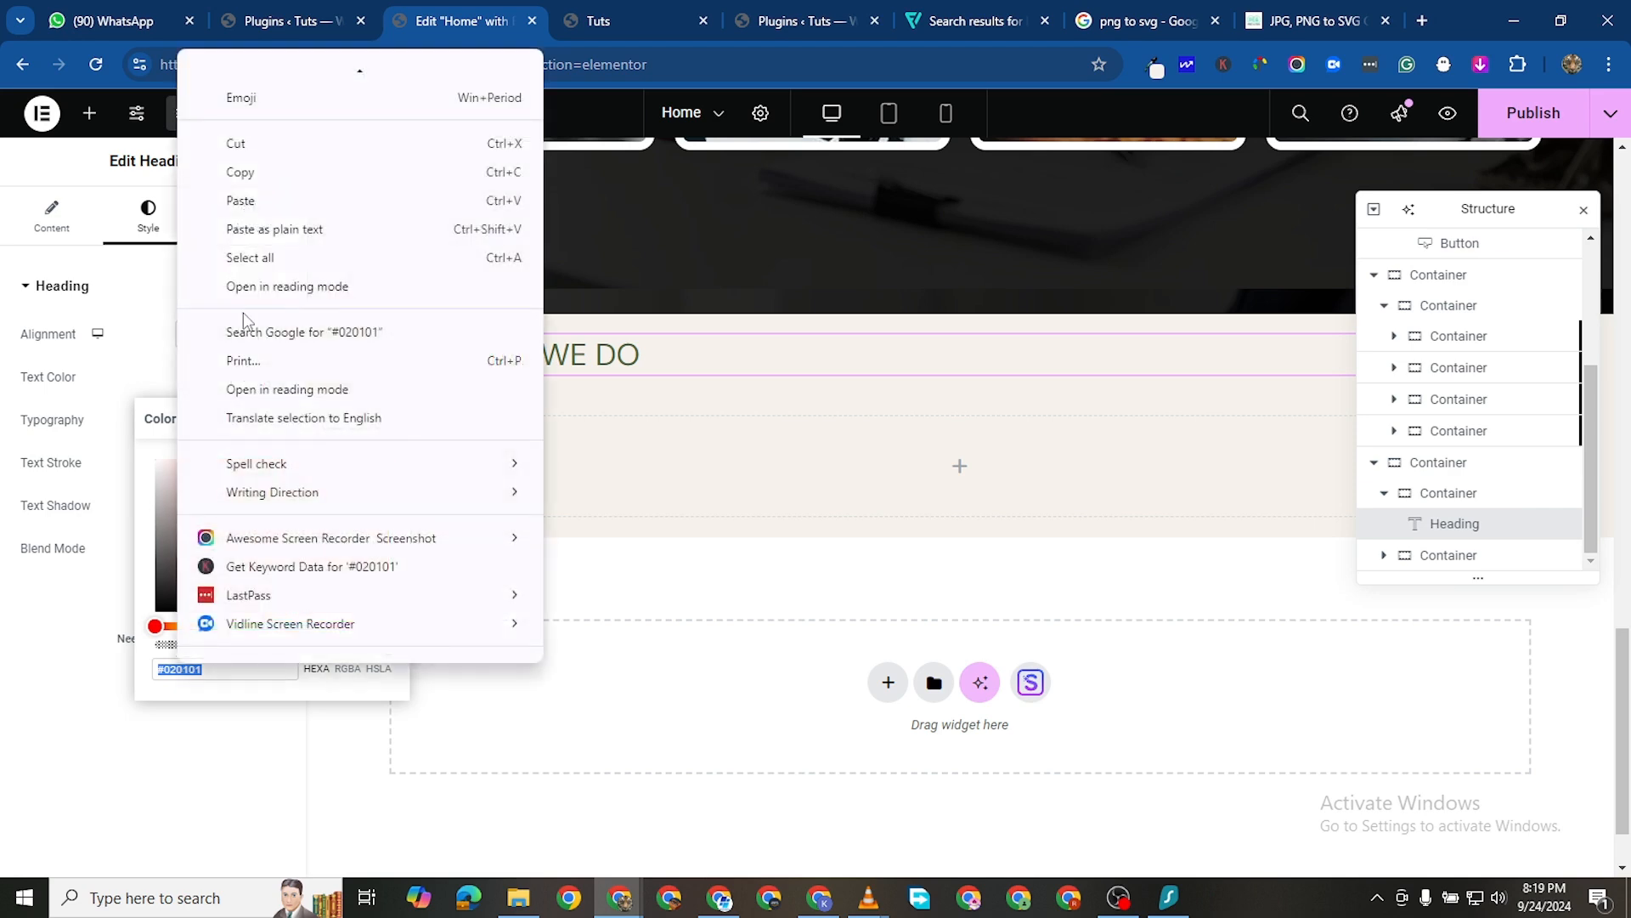
left_click(240, 204)
left_click(109, 675)
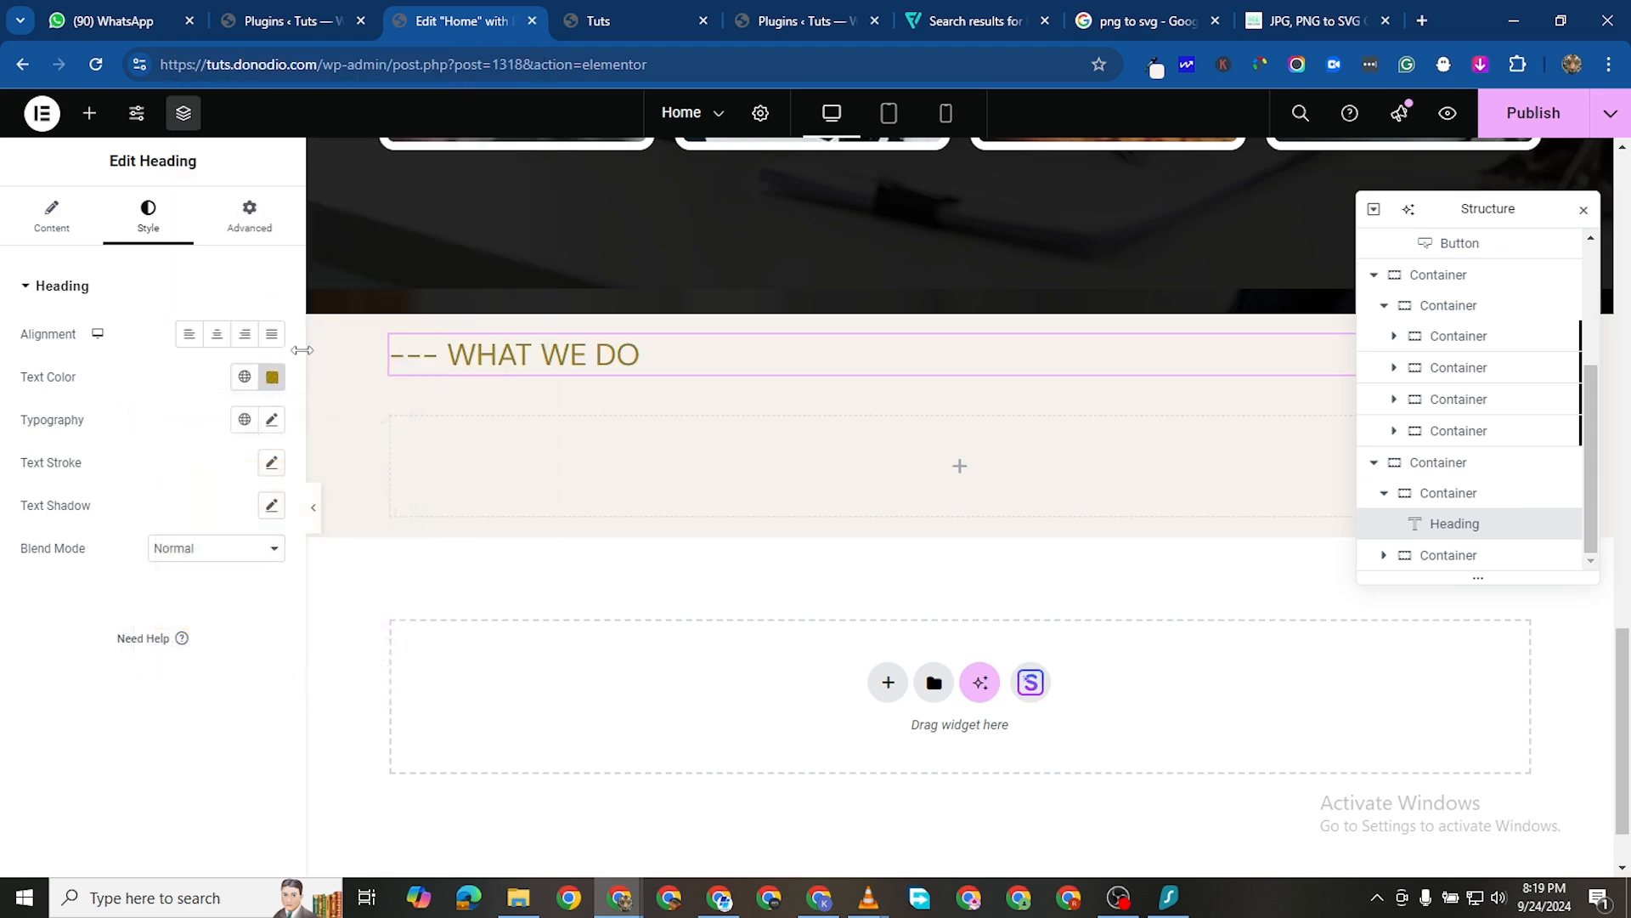
Set the "--- WHAT WE DO" heading's typography to 18 px size and 600 (Semi Bold) weight
left_click(272, 419)
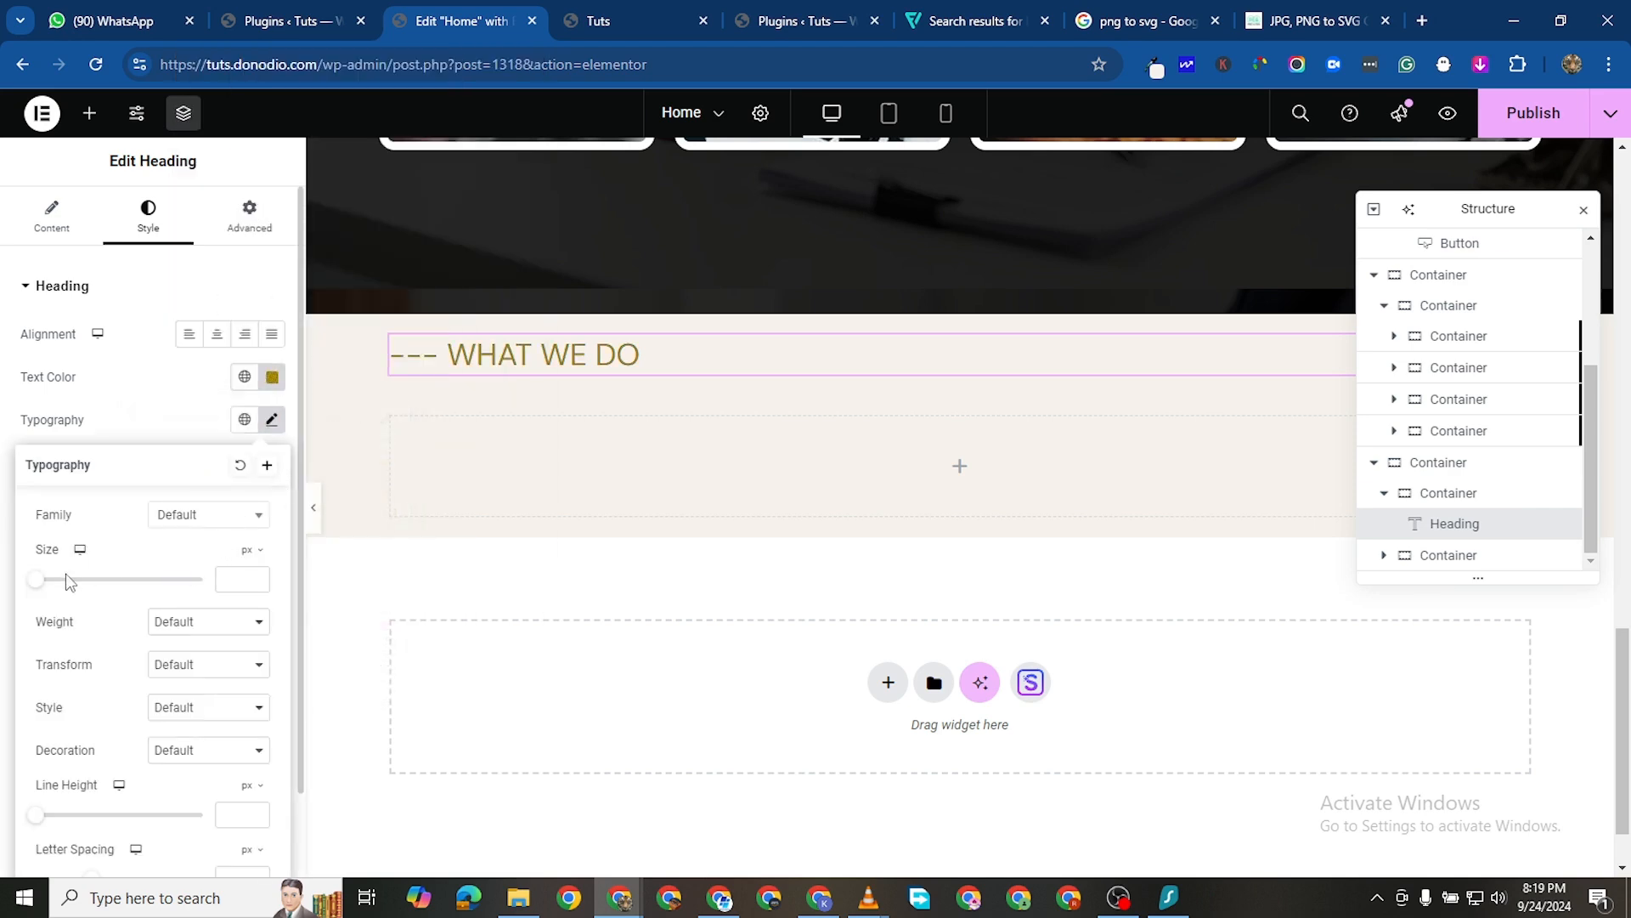
left_click_drag(37, 586, 55, 587)
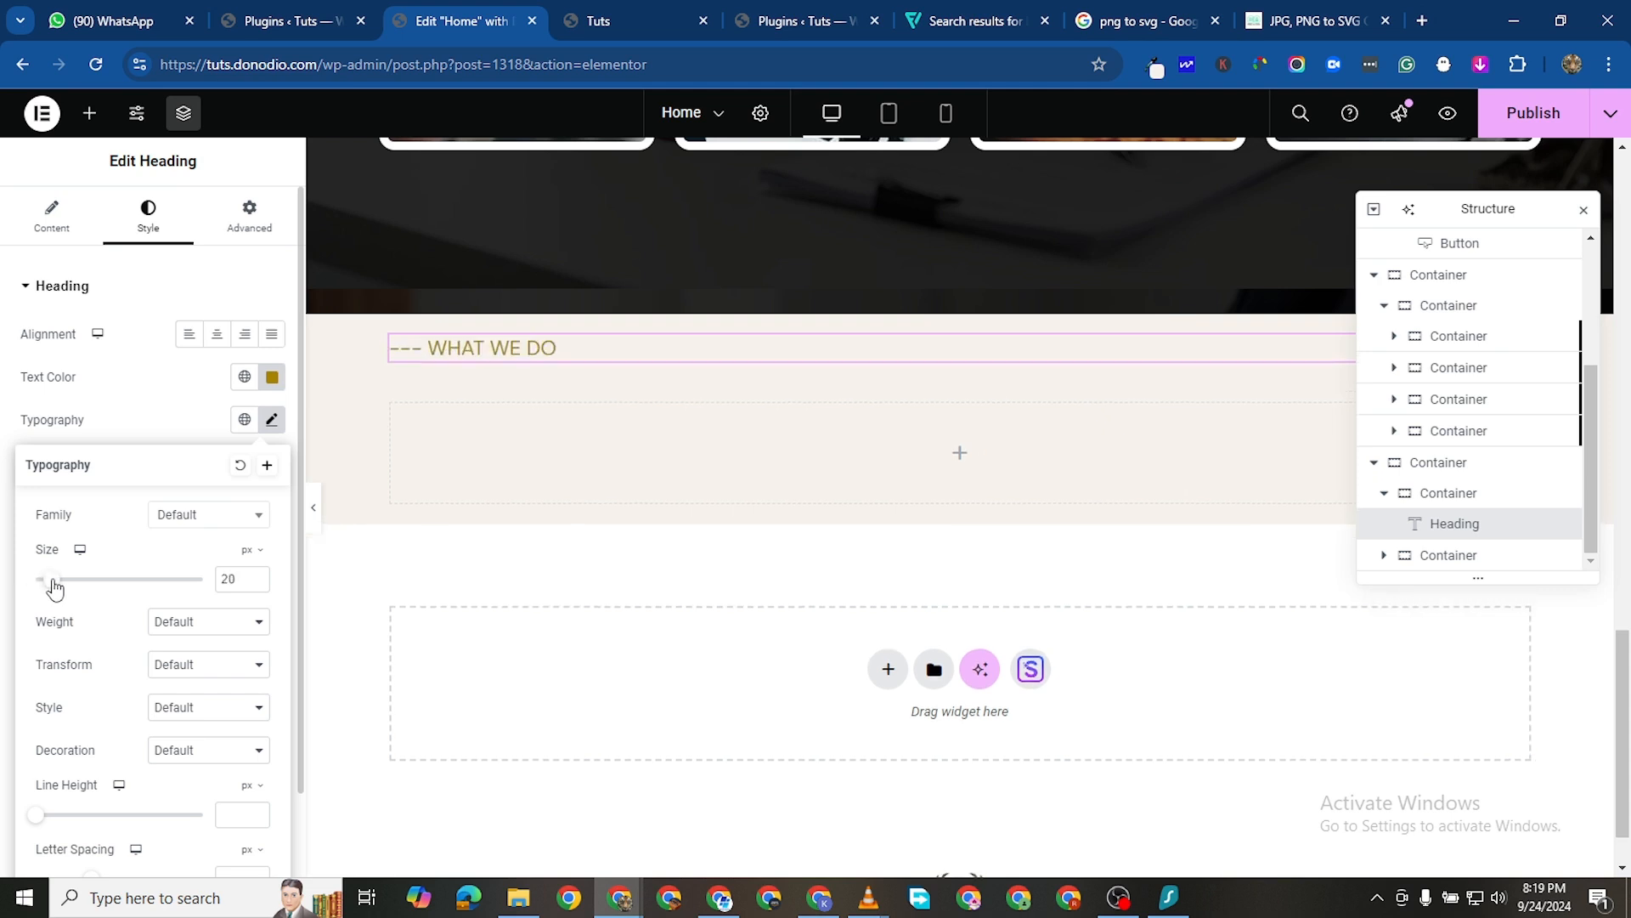
left_click(256, 583)
left_click(257, 584)
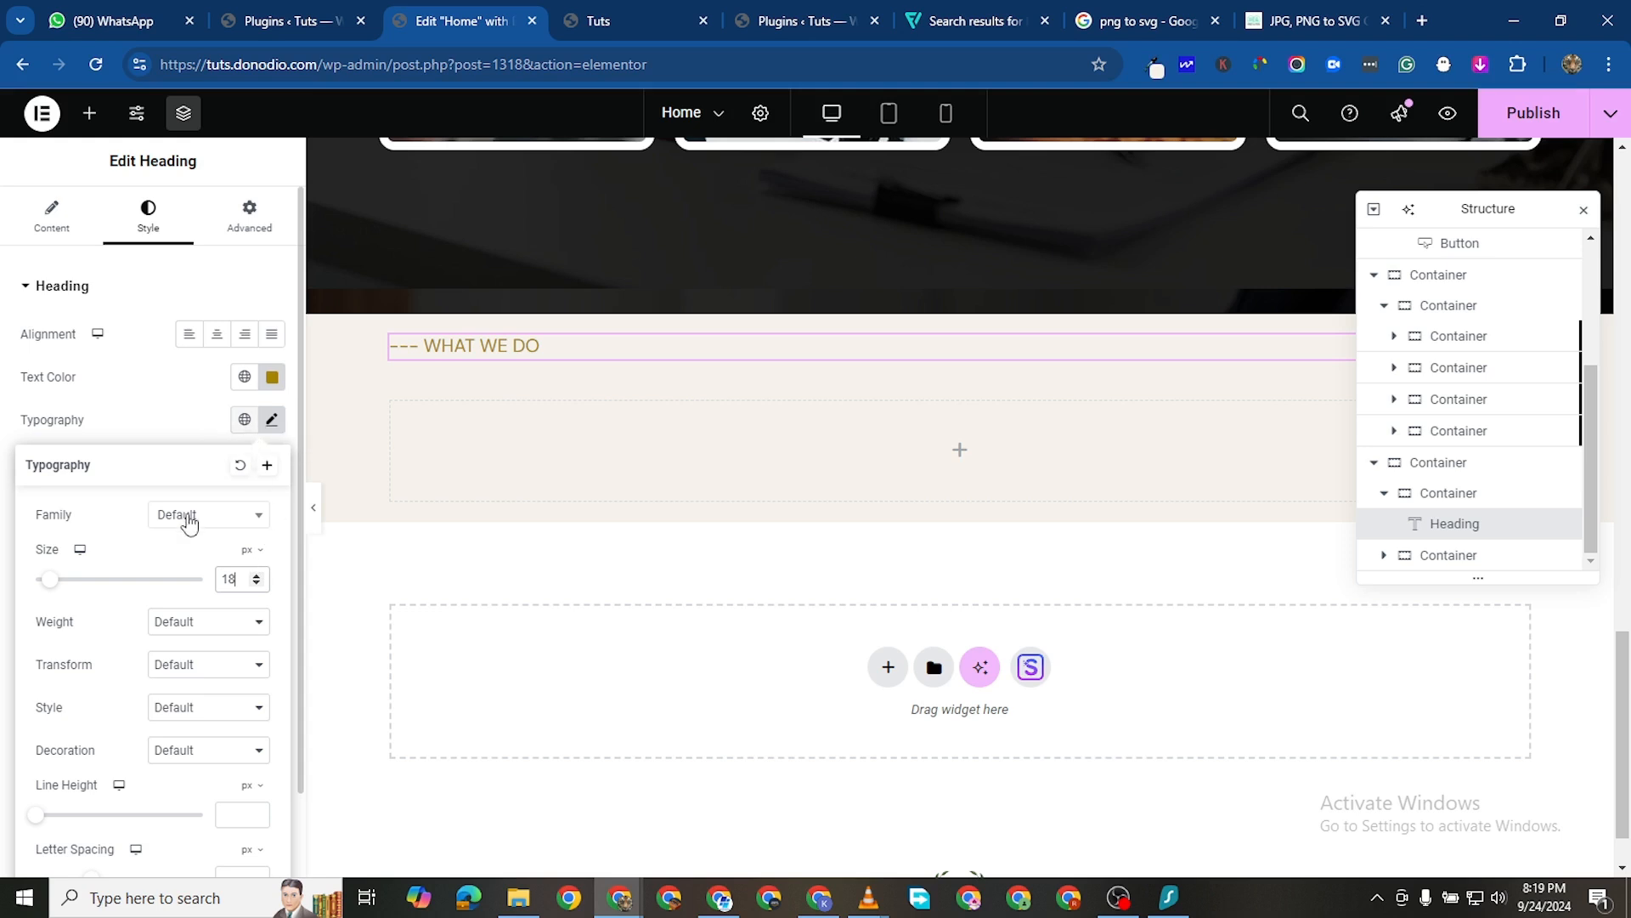
left_click(209, 621)
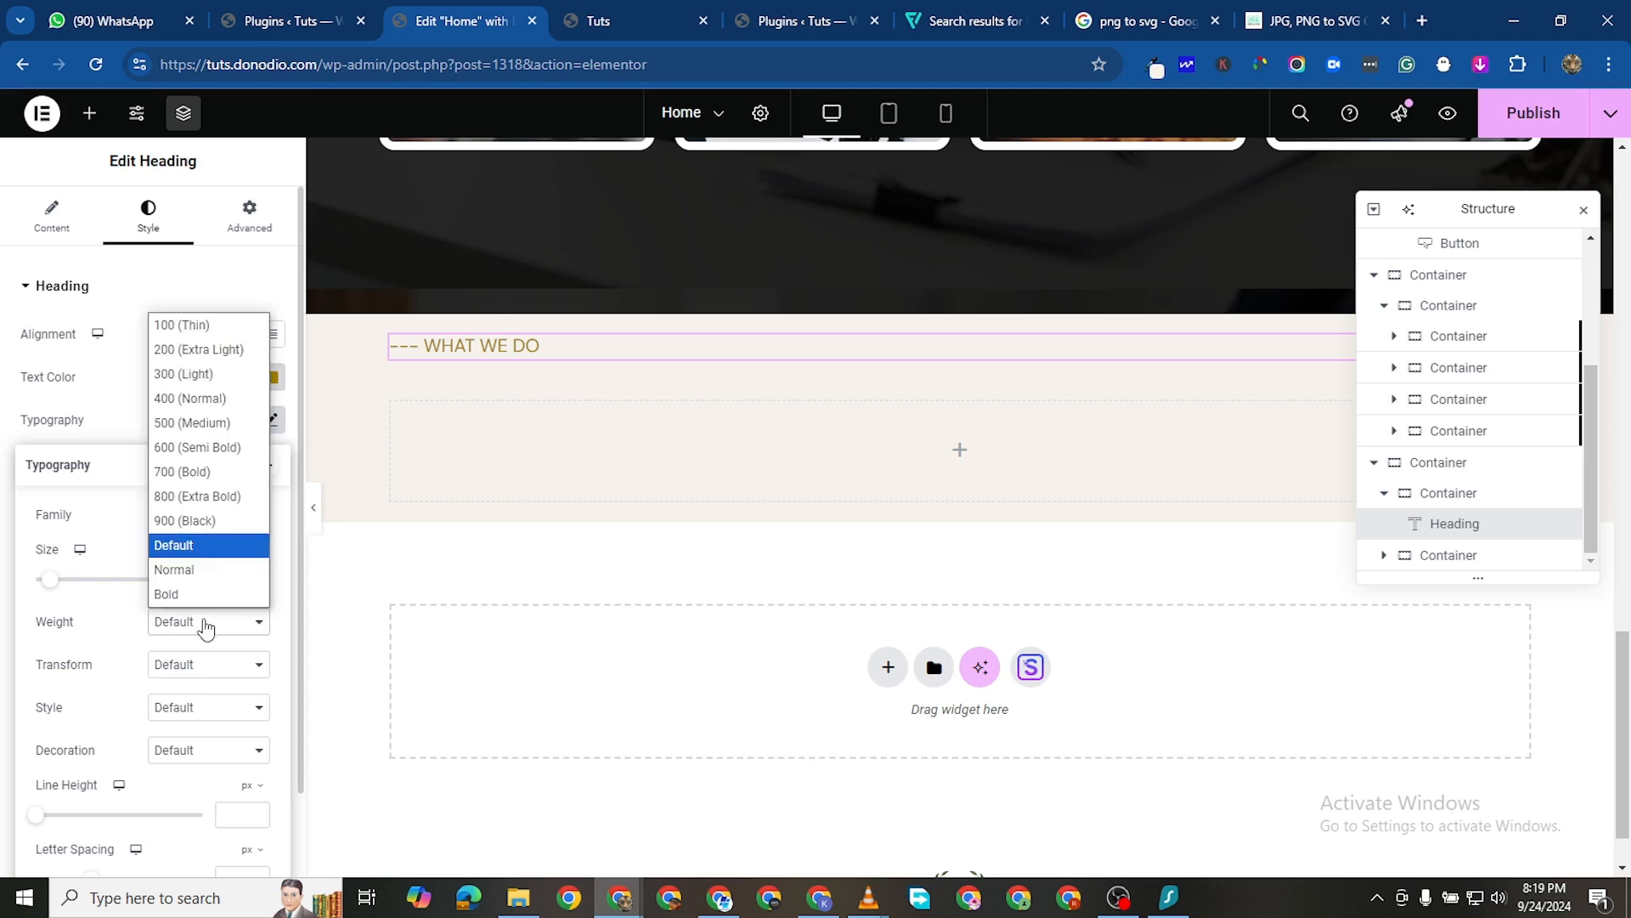
left_click(206, 423)
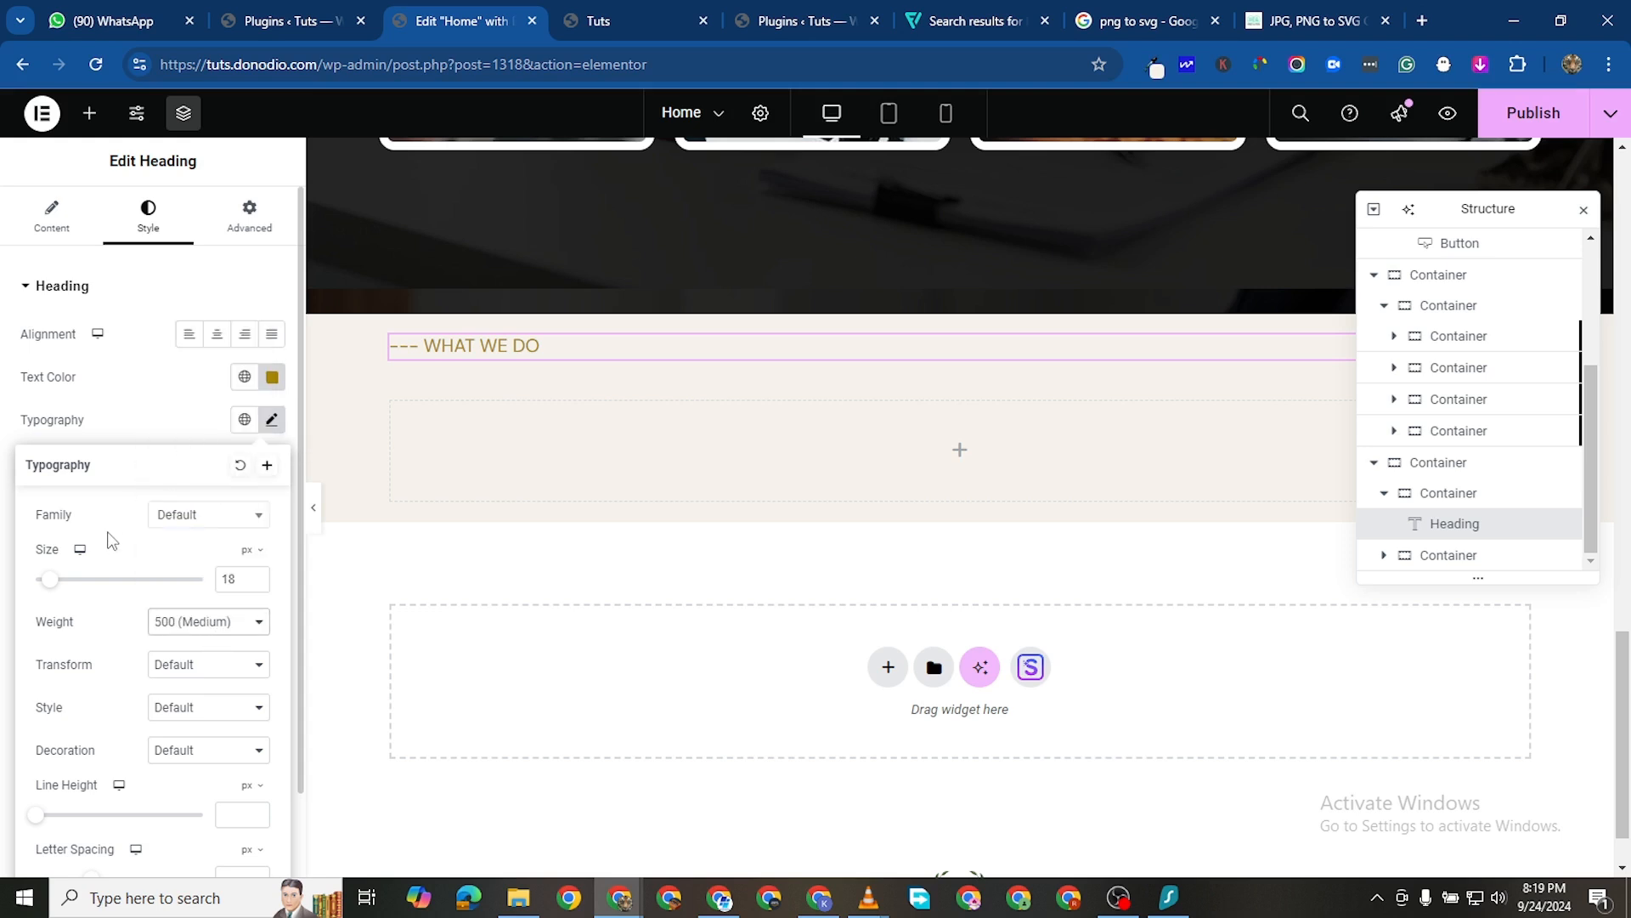
left_click(198, 621)
left_click(210, 448)
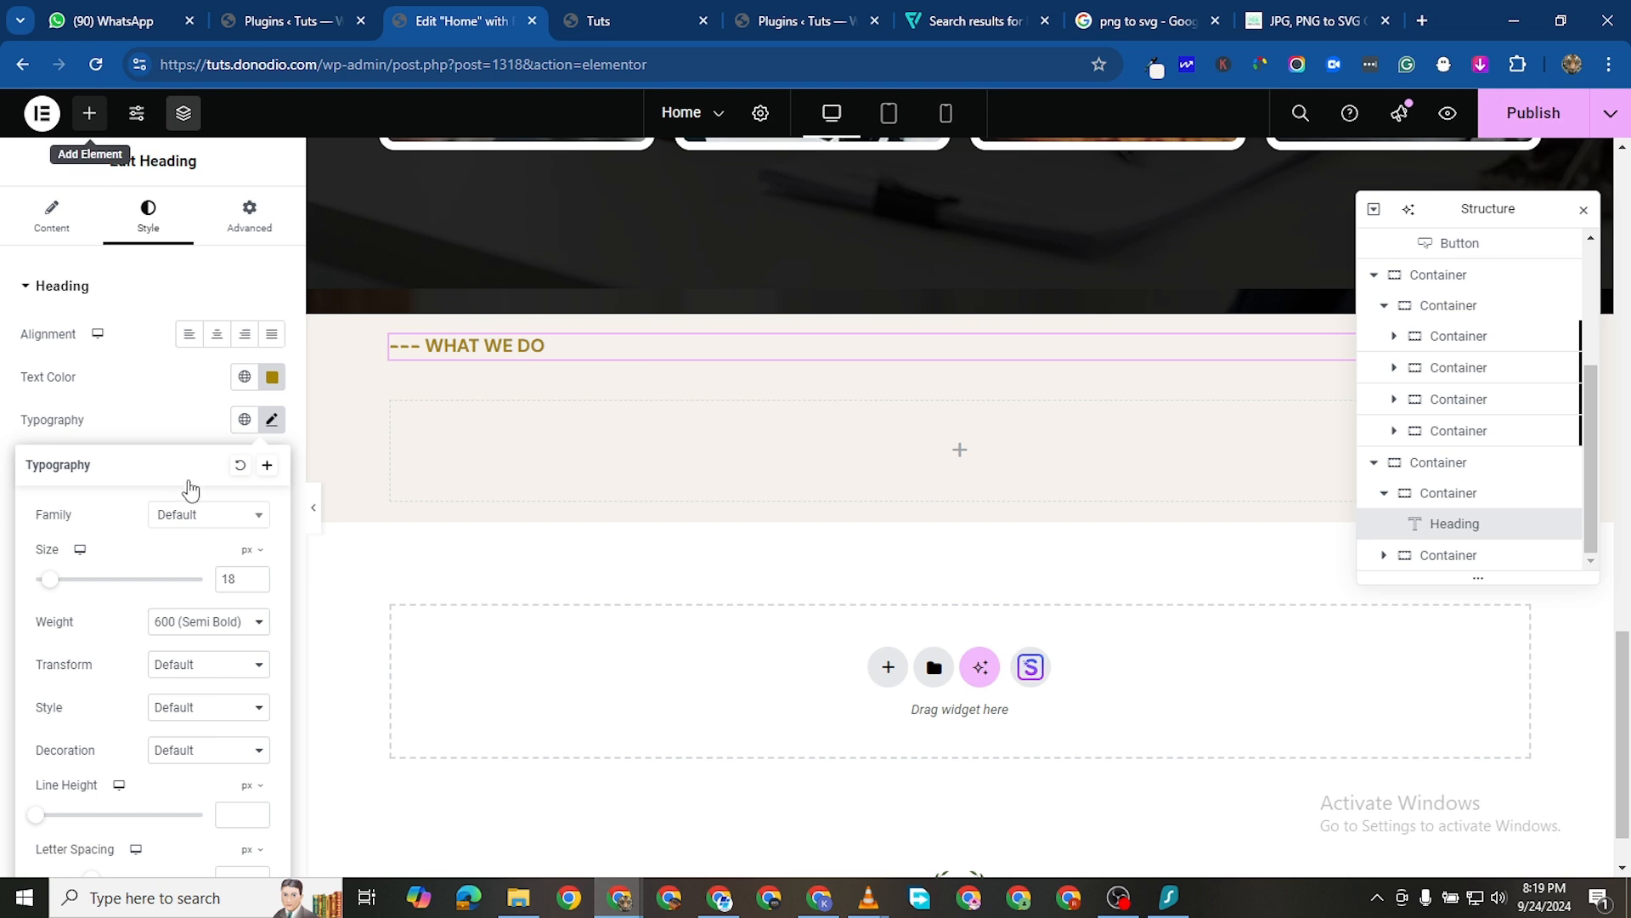
Add a Heading below "--- WHAT WE DO" and paste the title "We are committed to providing top-notch legal representation to individuals, families, and businesses."
left_click_drag(90, 650, 688, 367)
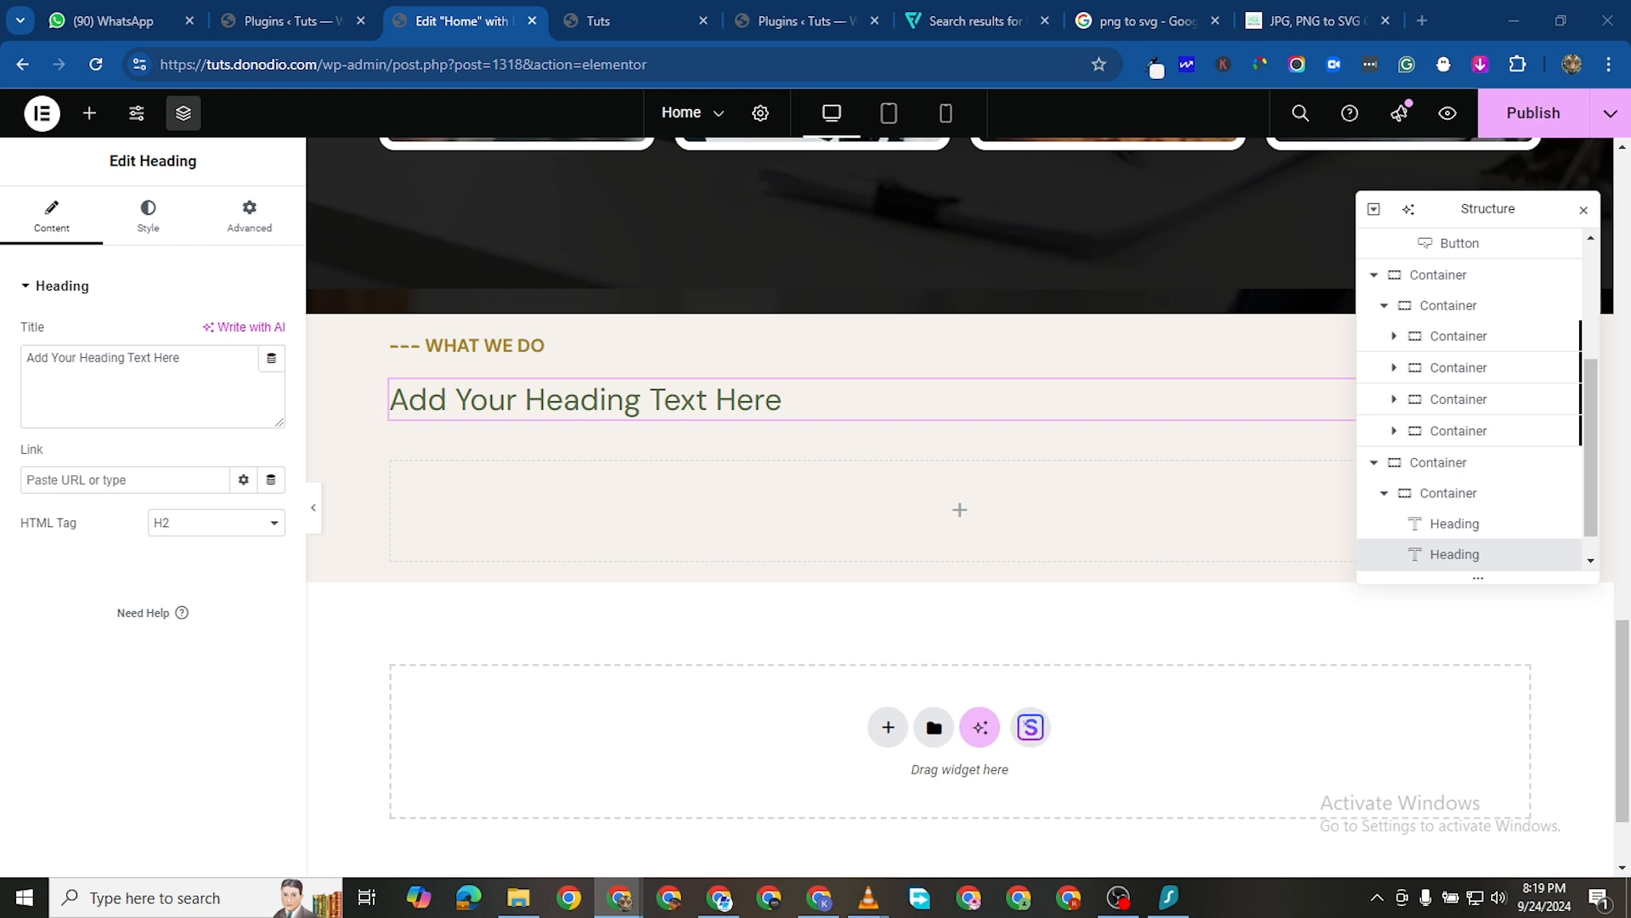
triple_click(115, 360)
right_click(114, 363)
left_click(181, 525)
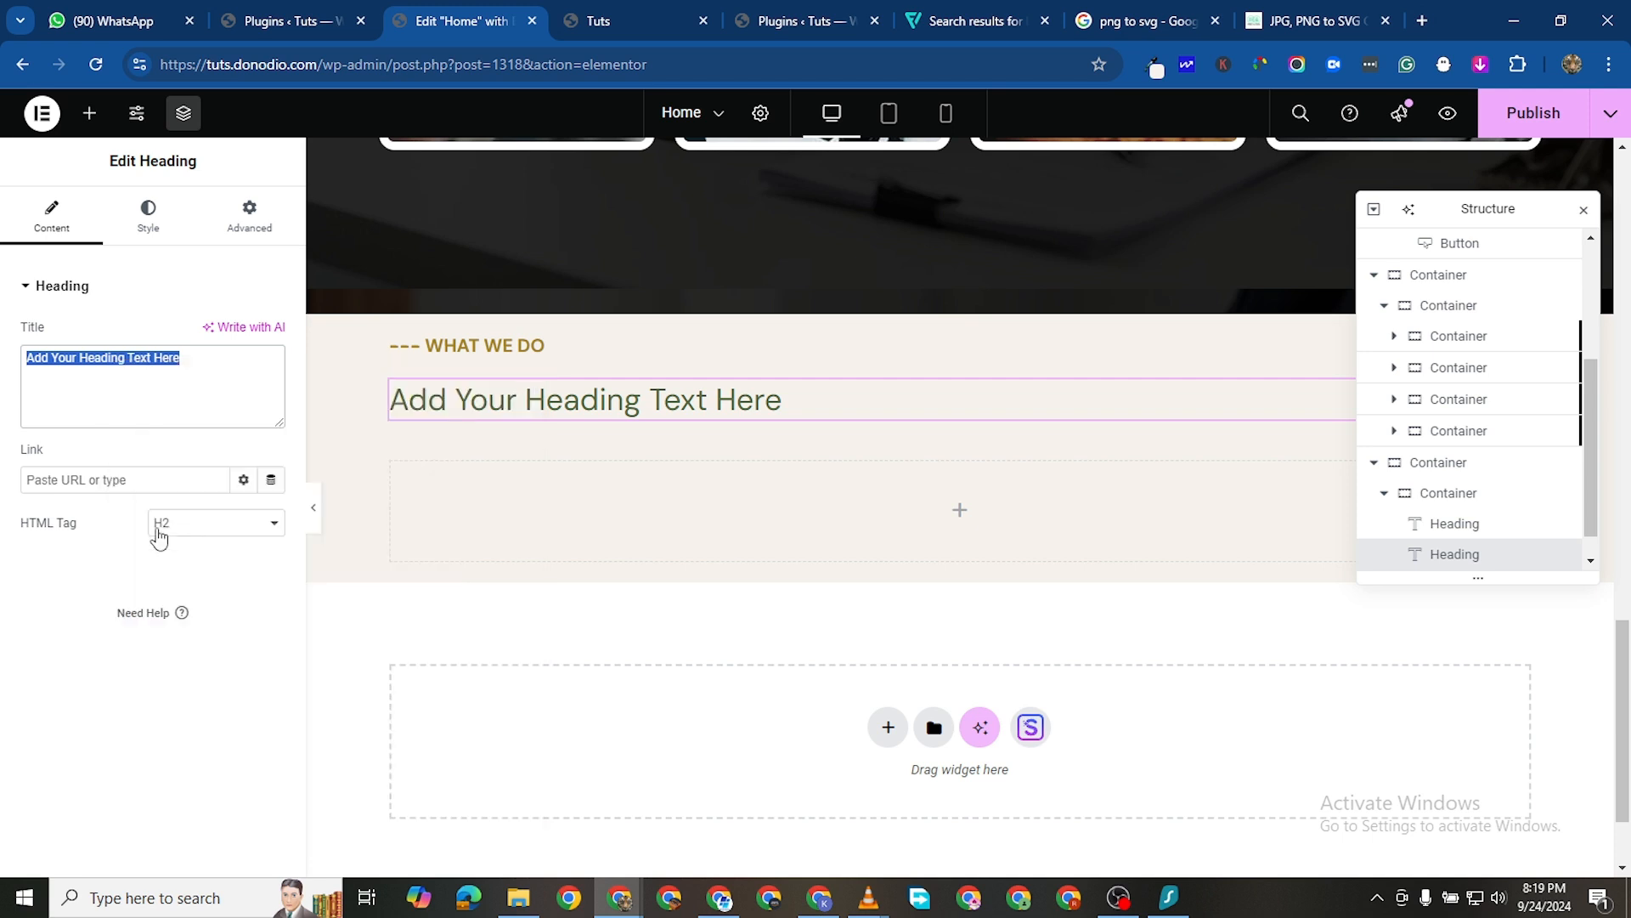
Copy the "Defending Your Rights In The World of Law and Order" heading and paste its style onto the "We are committed" heading
scroll(623, 323, "up", 1)
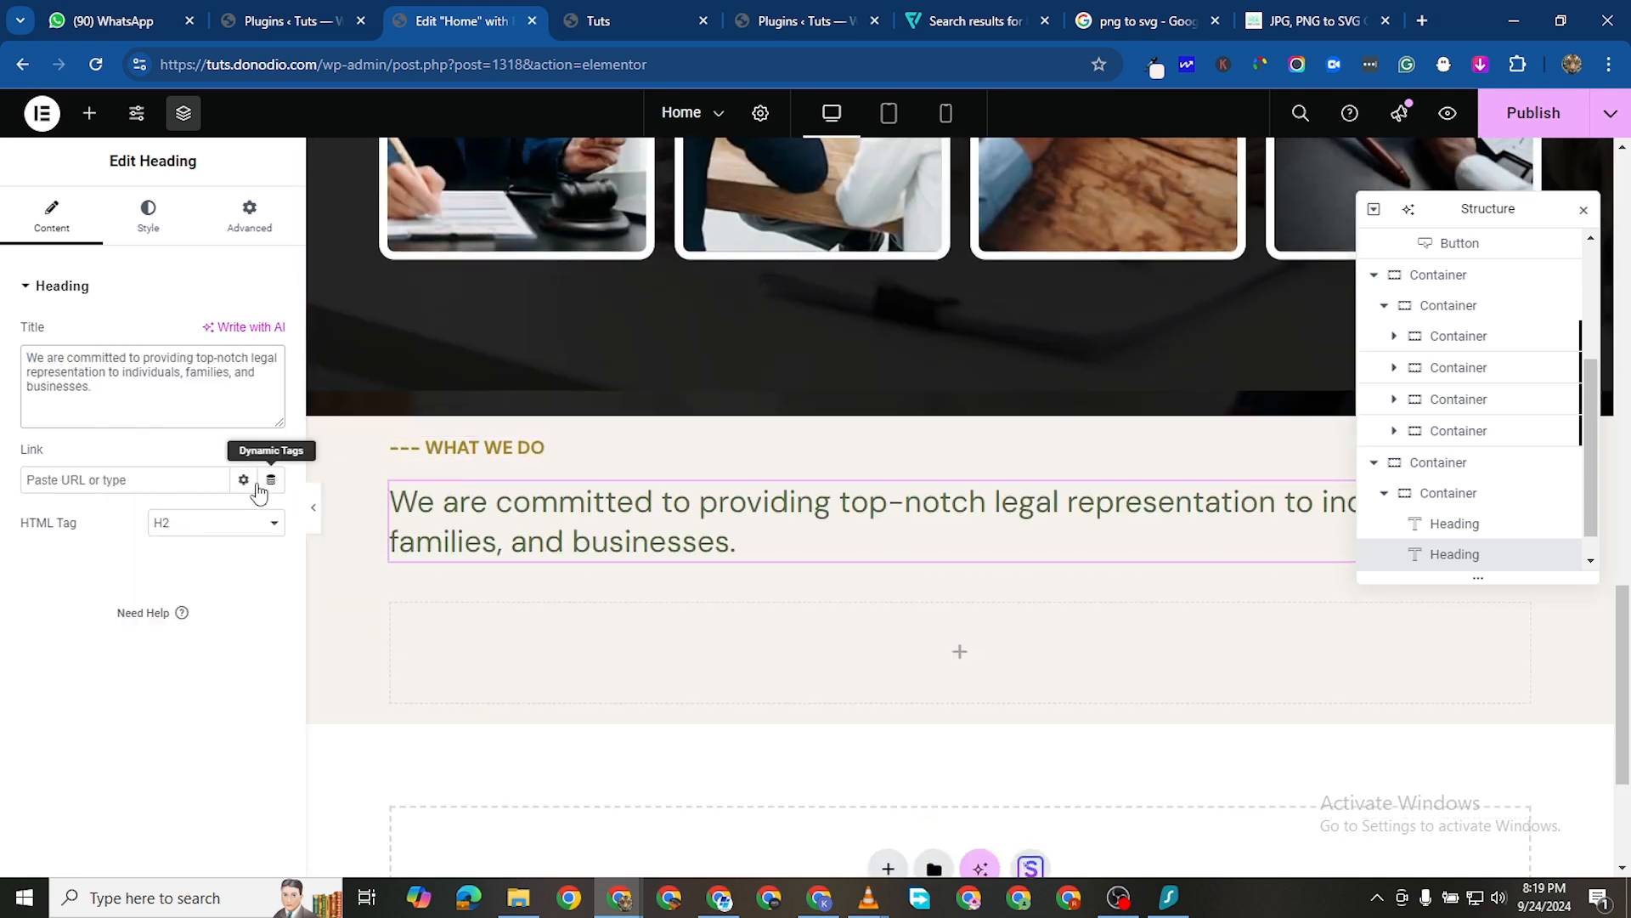
scroll(889, 421, "up", 10)
scroll(910, 459, "down", 2)
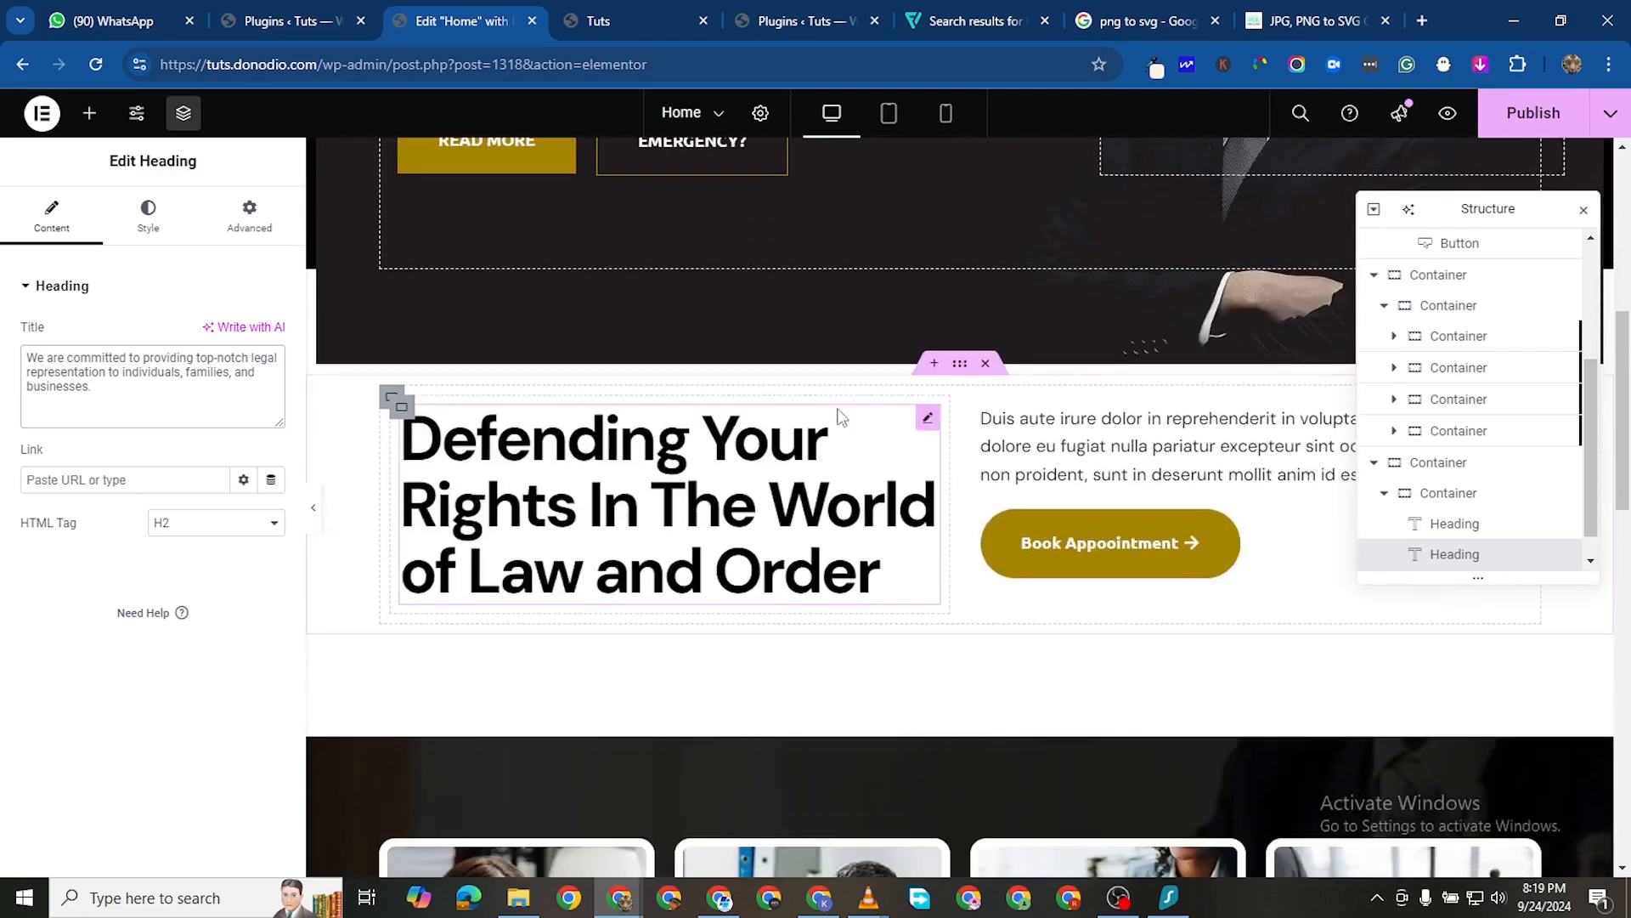
left_click(926, 421)
right_click(922, 560)
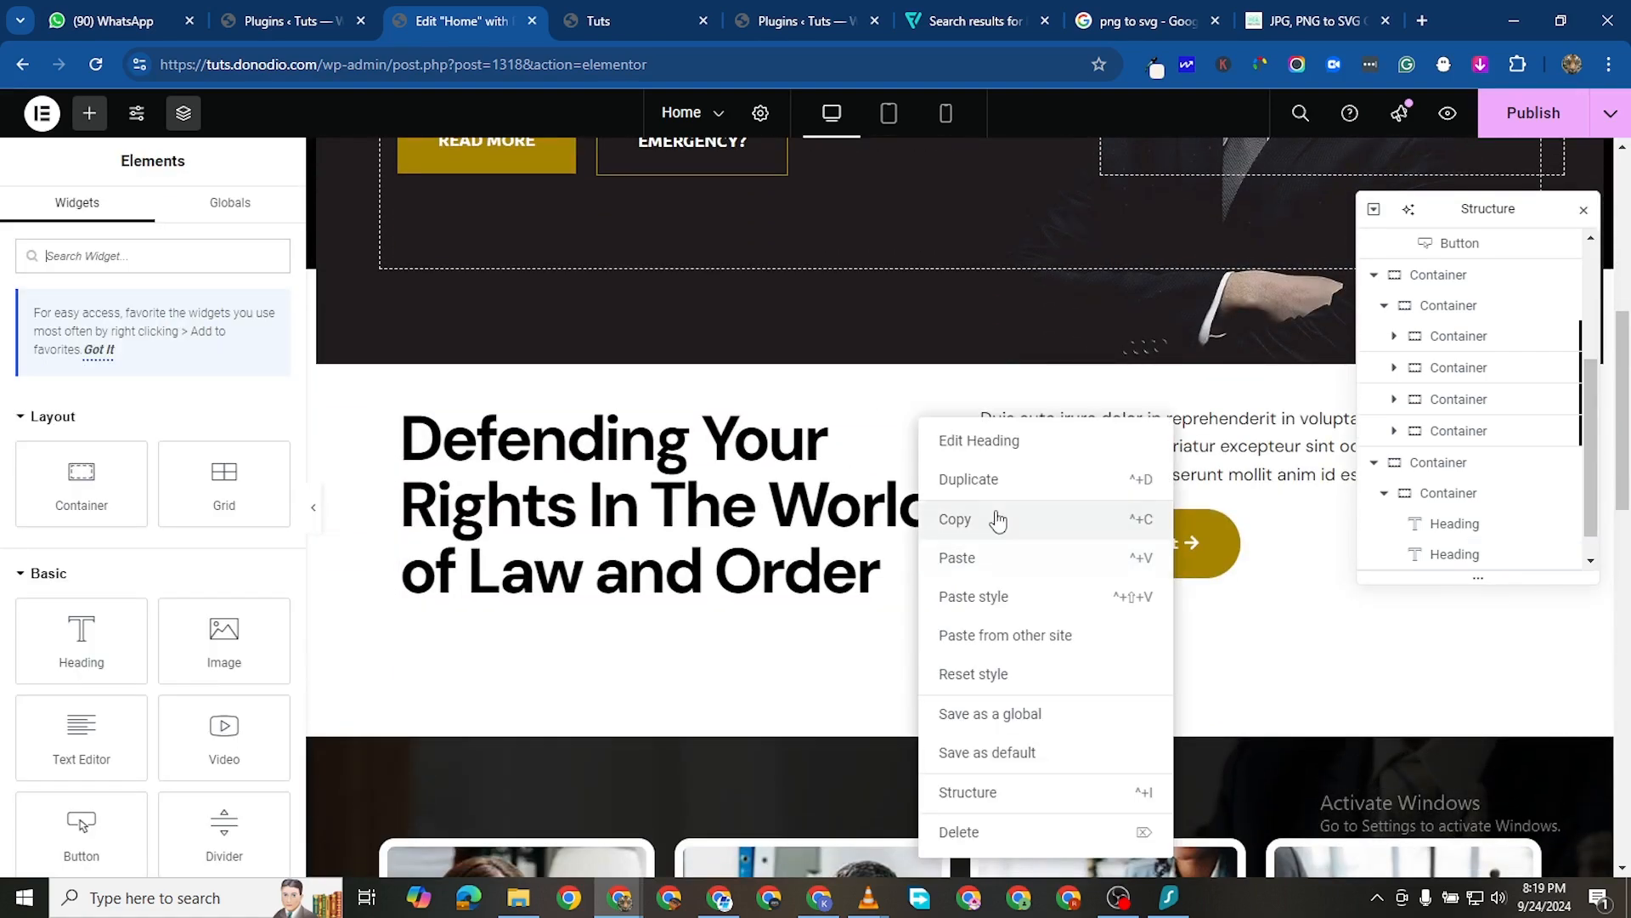
left_click(986, 527)
scroll(836, 575, "down", 12)
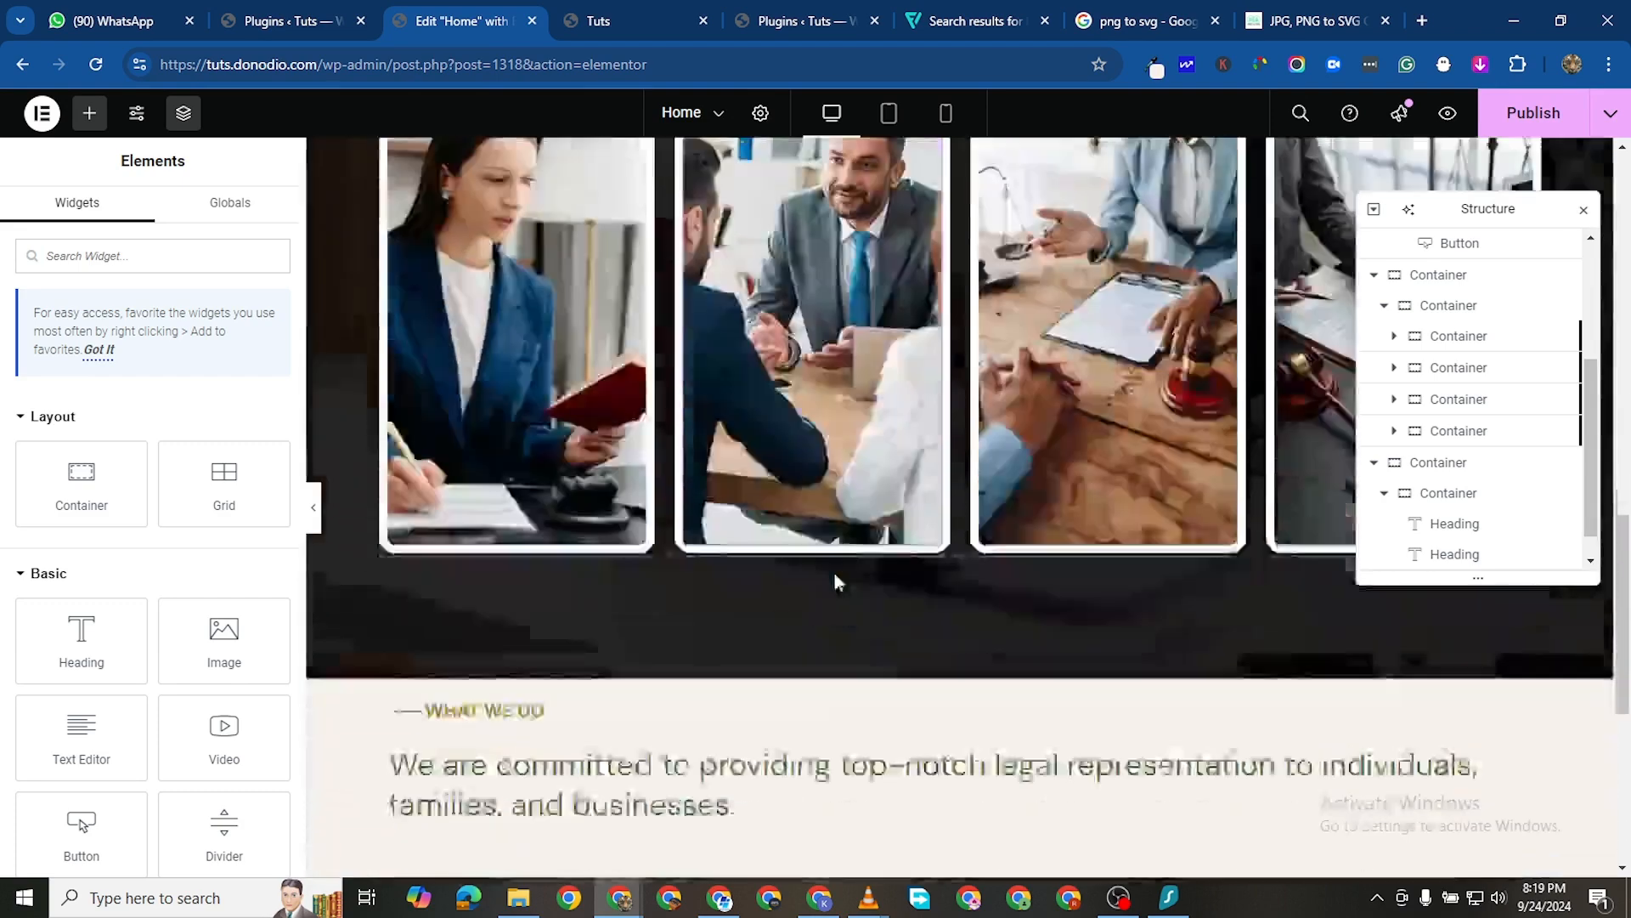
left_click(774, 332)
right_click(774, 333)
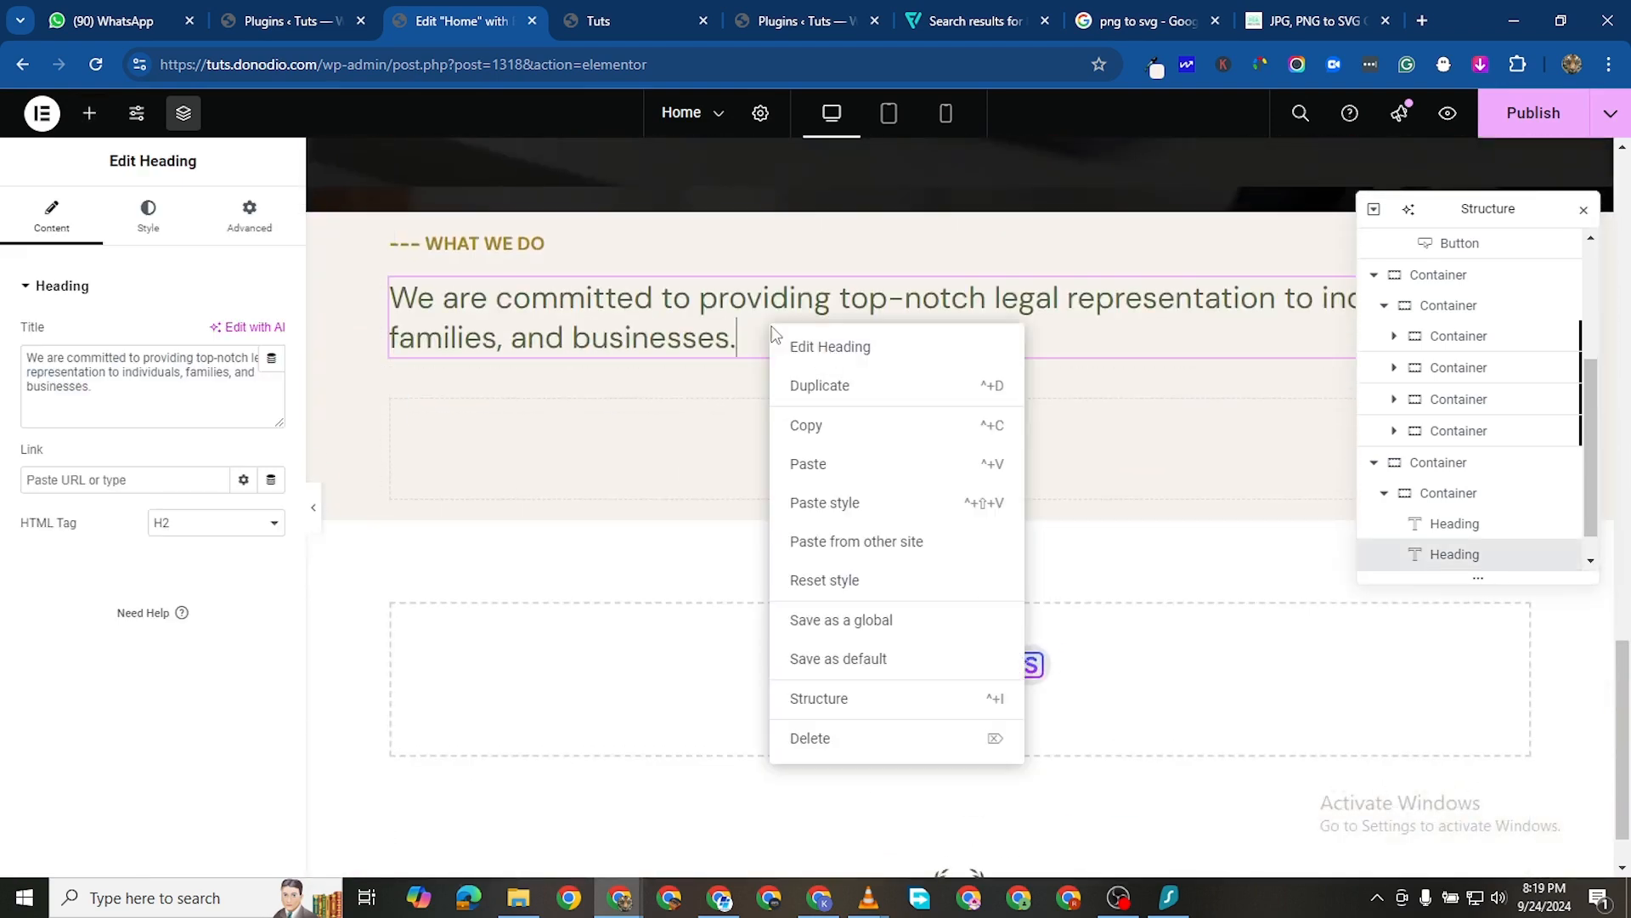
left_click(846, 504)
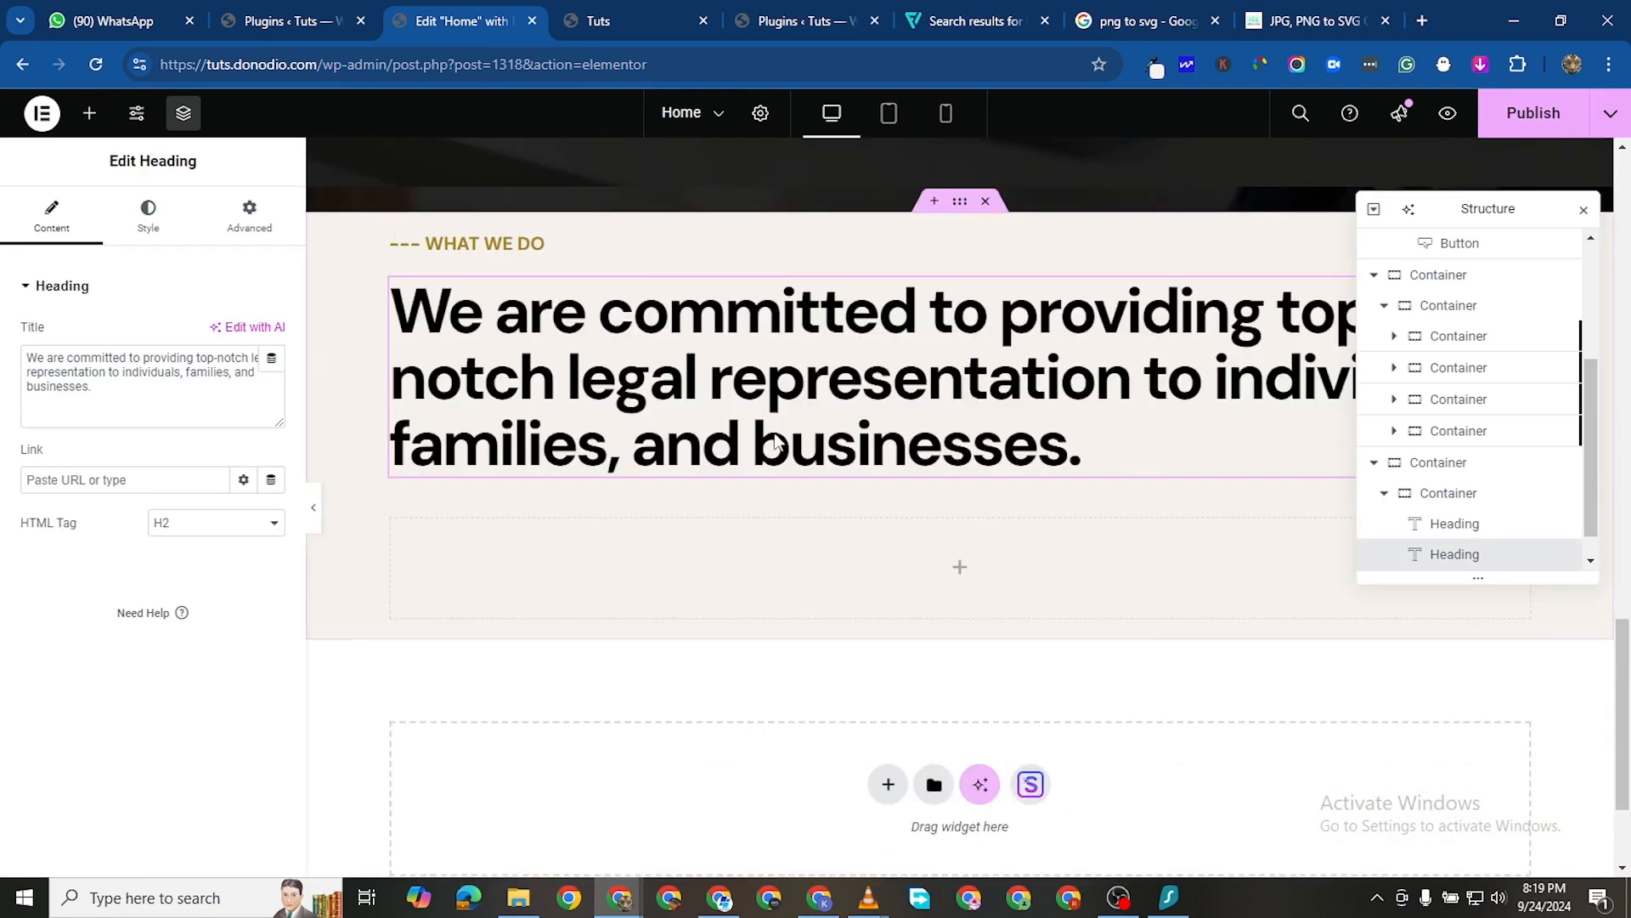
Nest a container inside the empty container below the headings and duplicate it to make two side-by-side columns
scroll(905, 519, "down", 3)
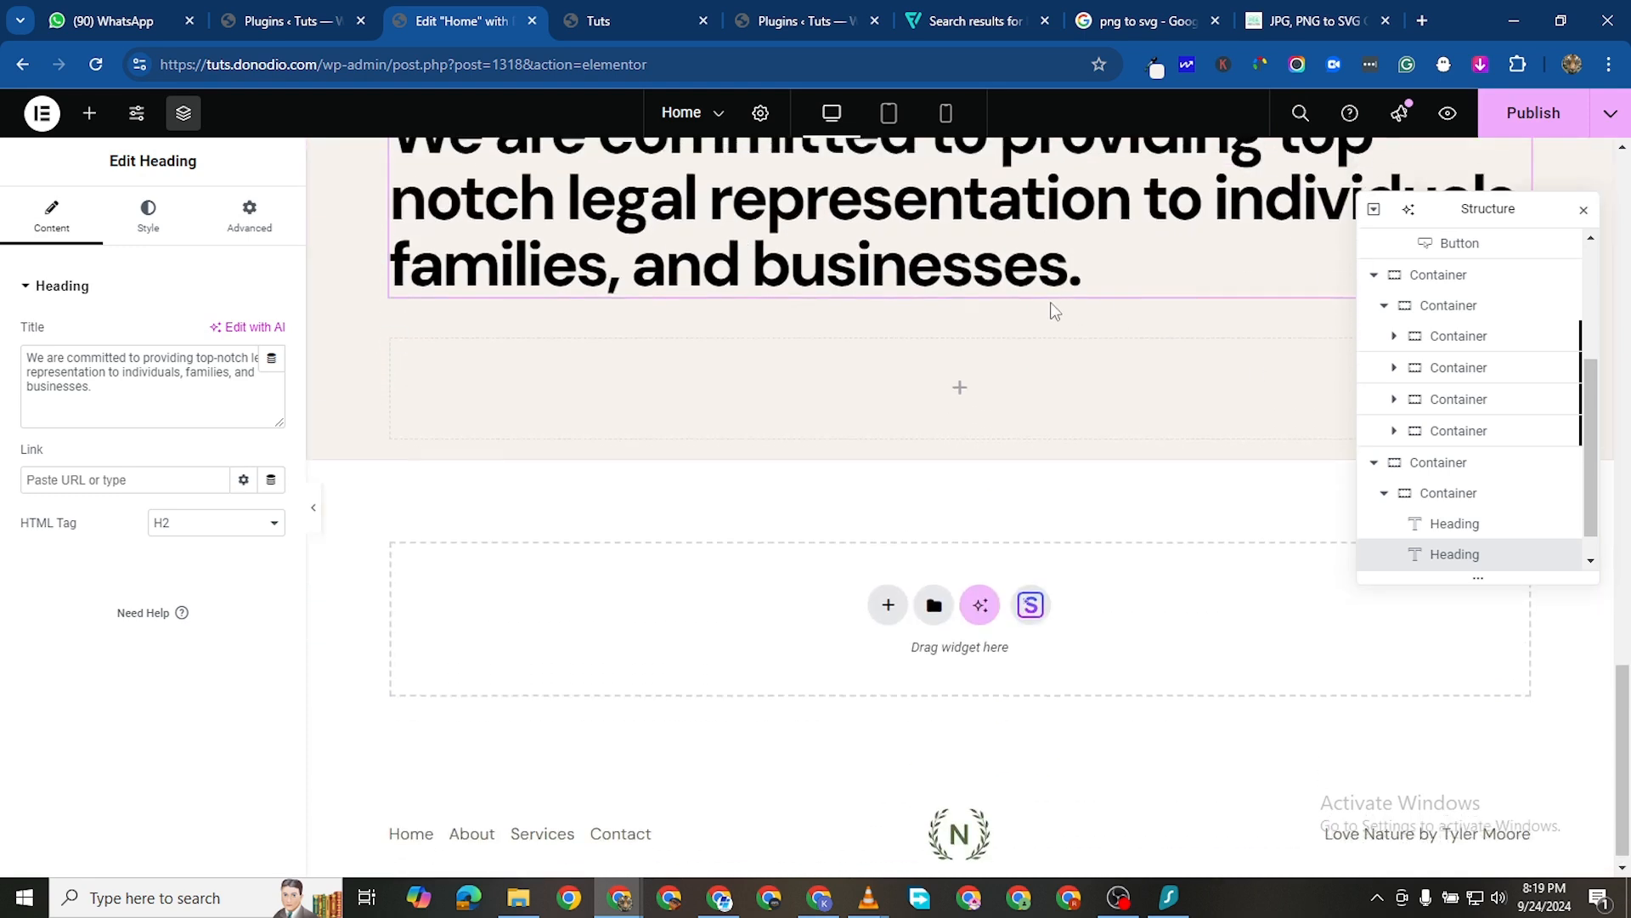
scroll(906, 518, "up", 3)
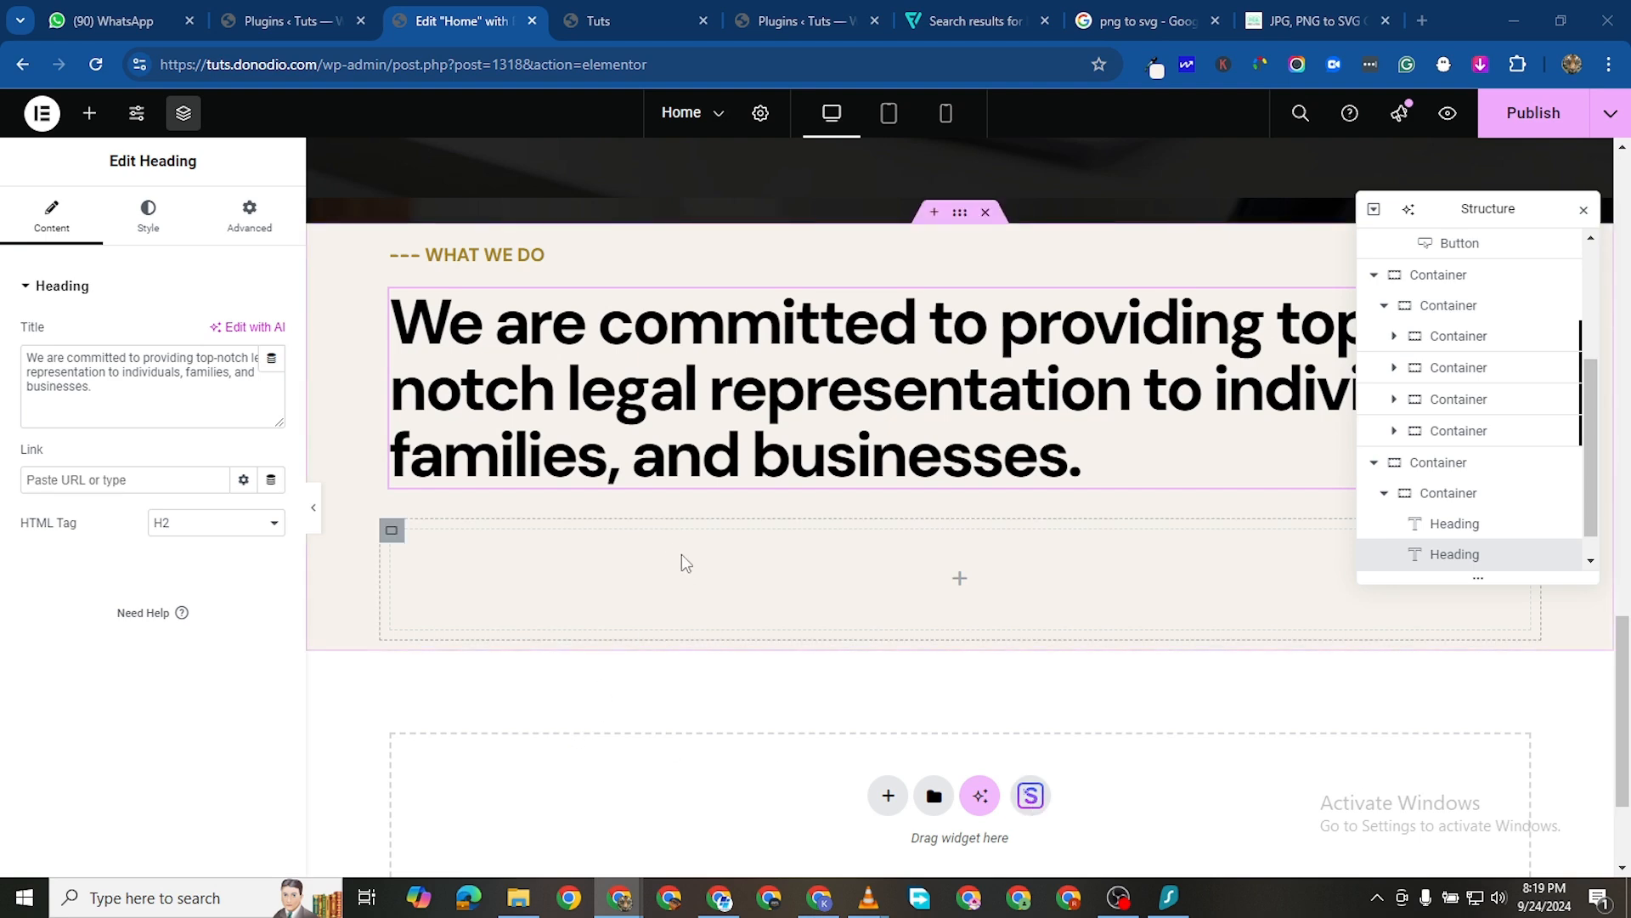
left_click(390, 530)
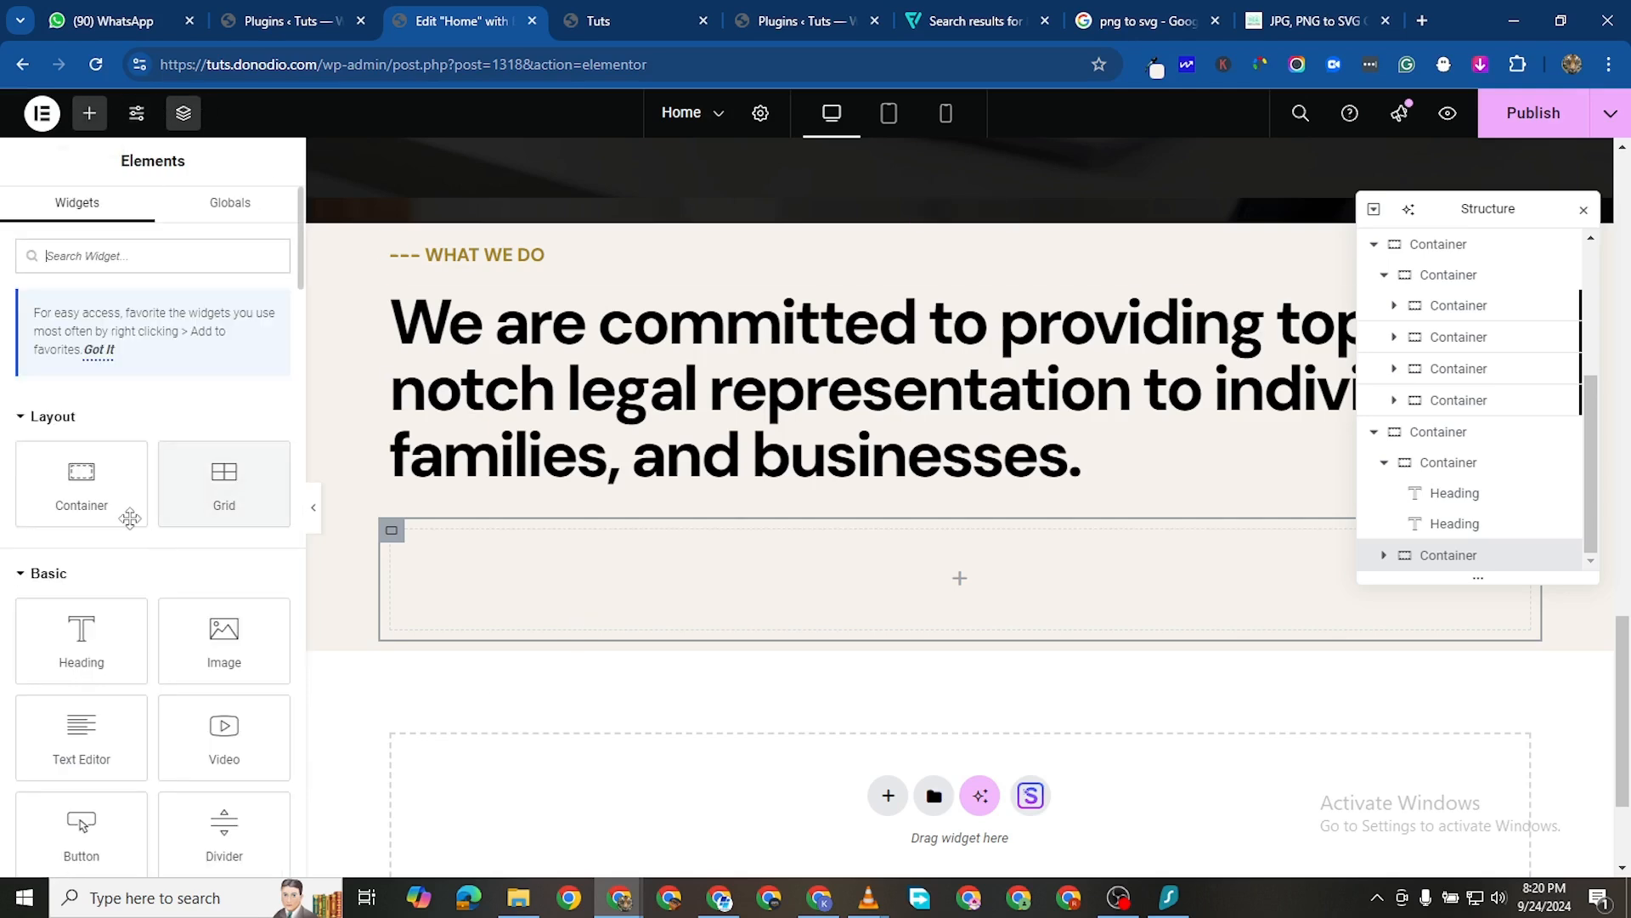
left_click_drag(82, 484, 459, 608)
right_click(405, 544)
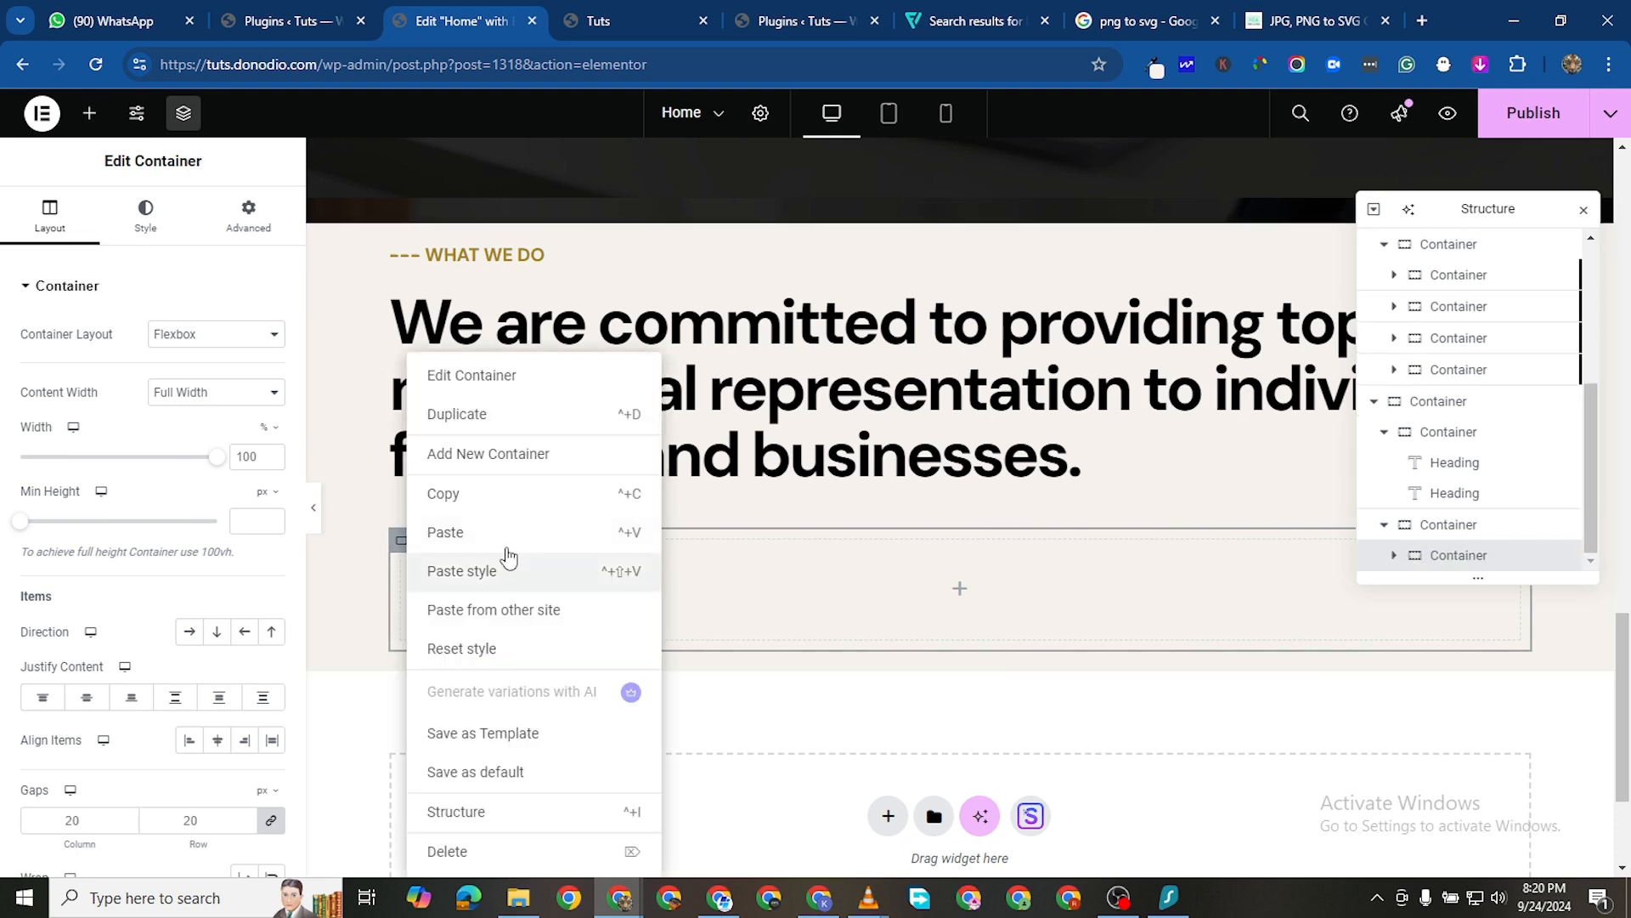
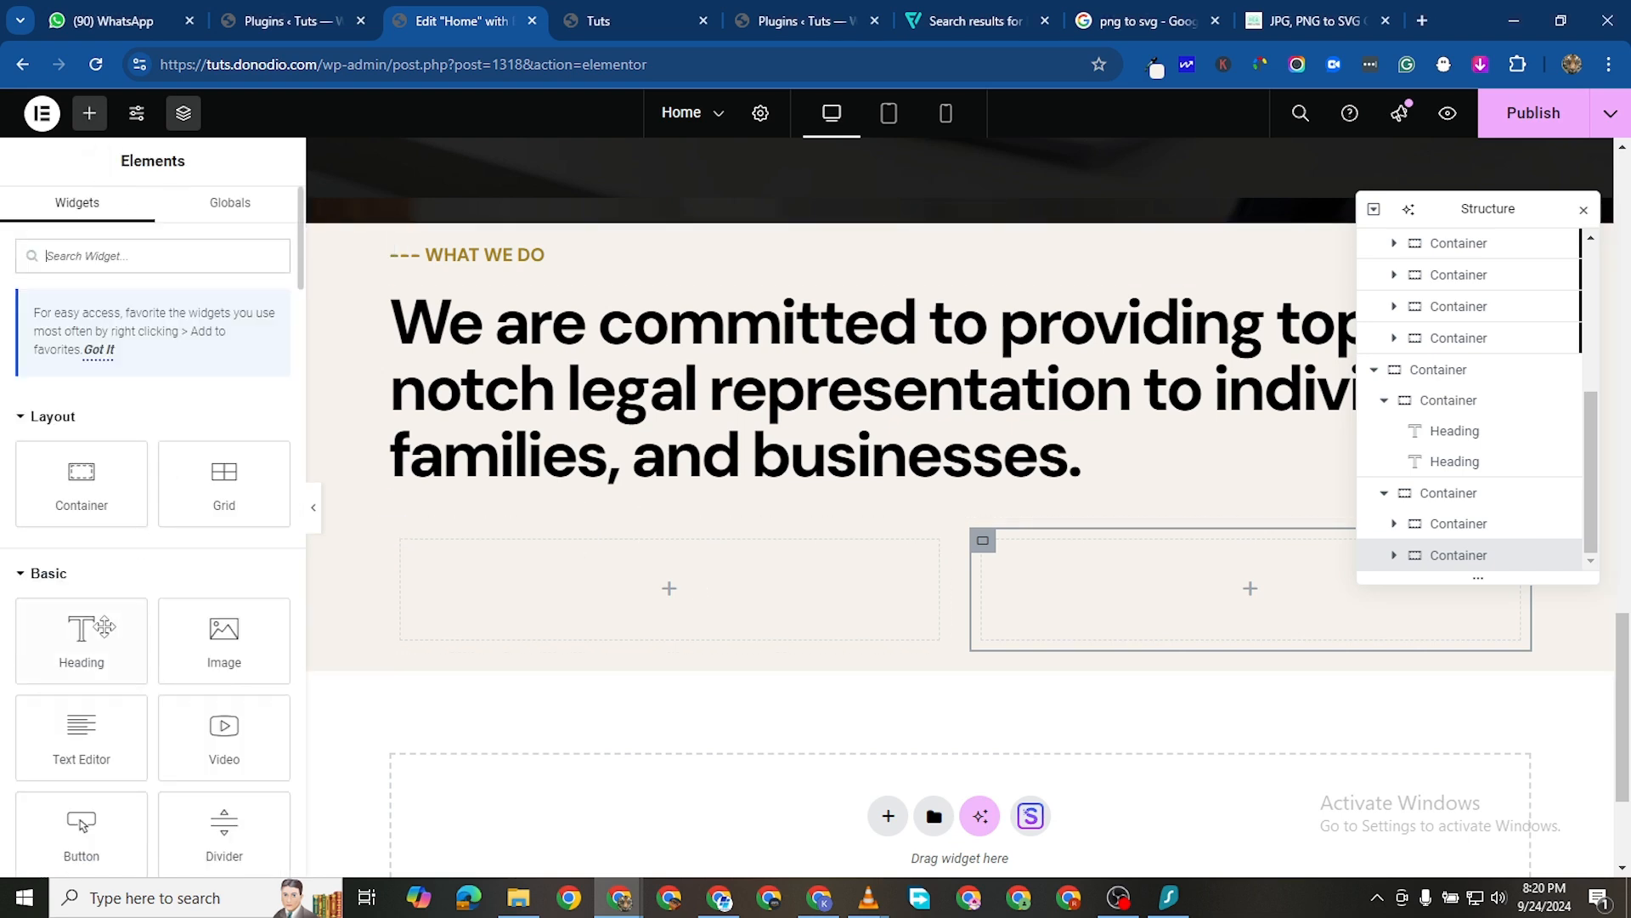
Add a Text Editor widget to the first column and replace its placeholder with the copied two-paragraph text starting "Dignissimos ducimus"
left_click_drag(82, 731, 721, 601)
left_click_drag(136, 605, 36, 460)
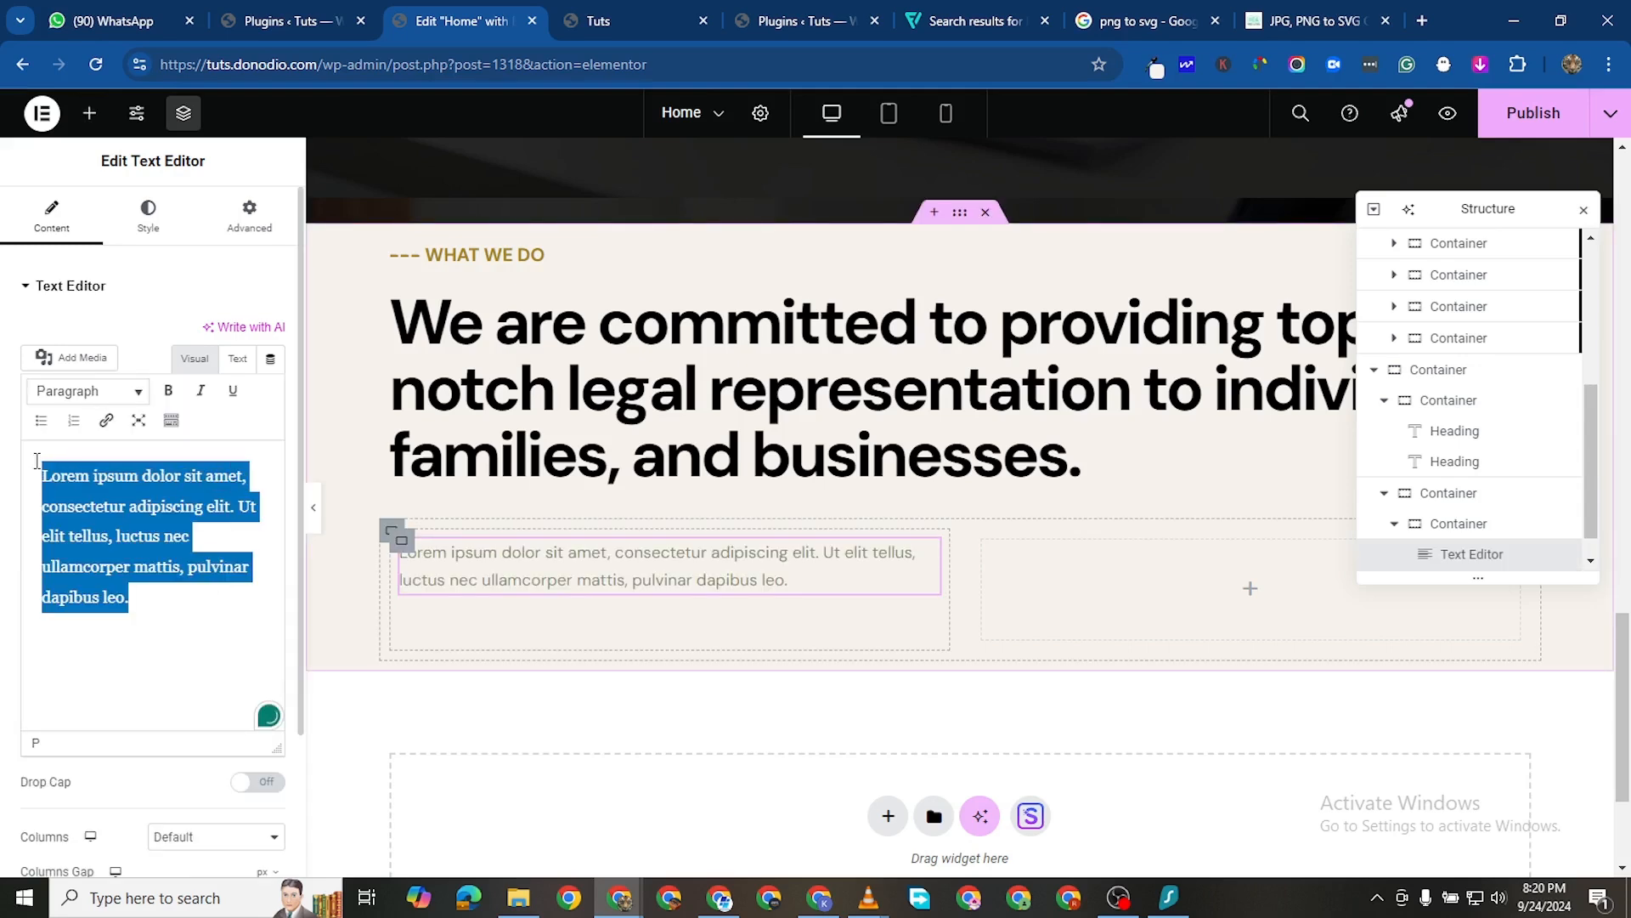
right_click(71, 481)
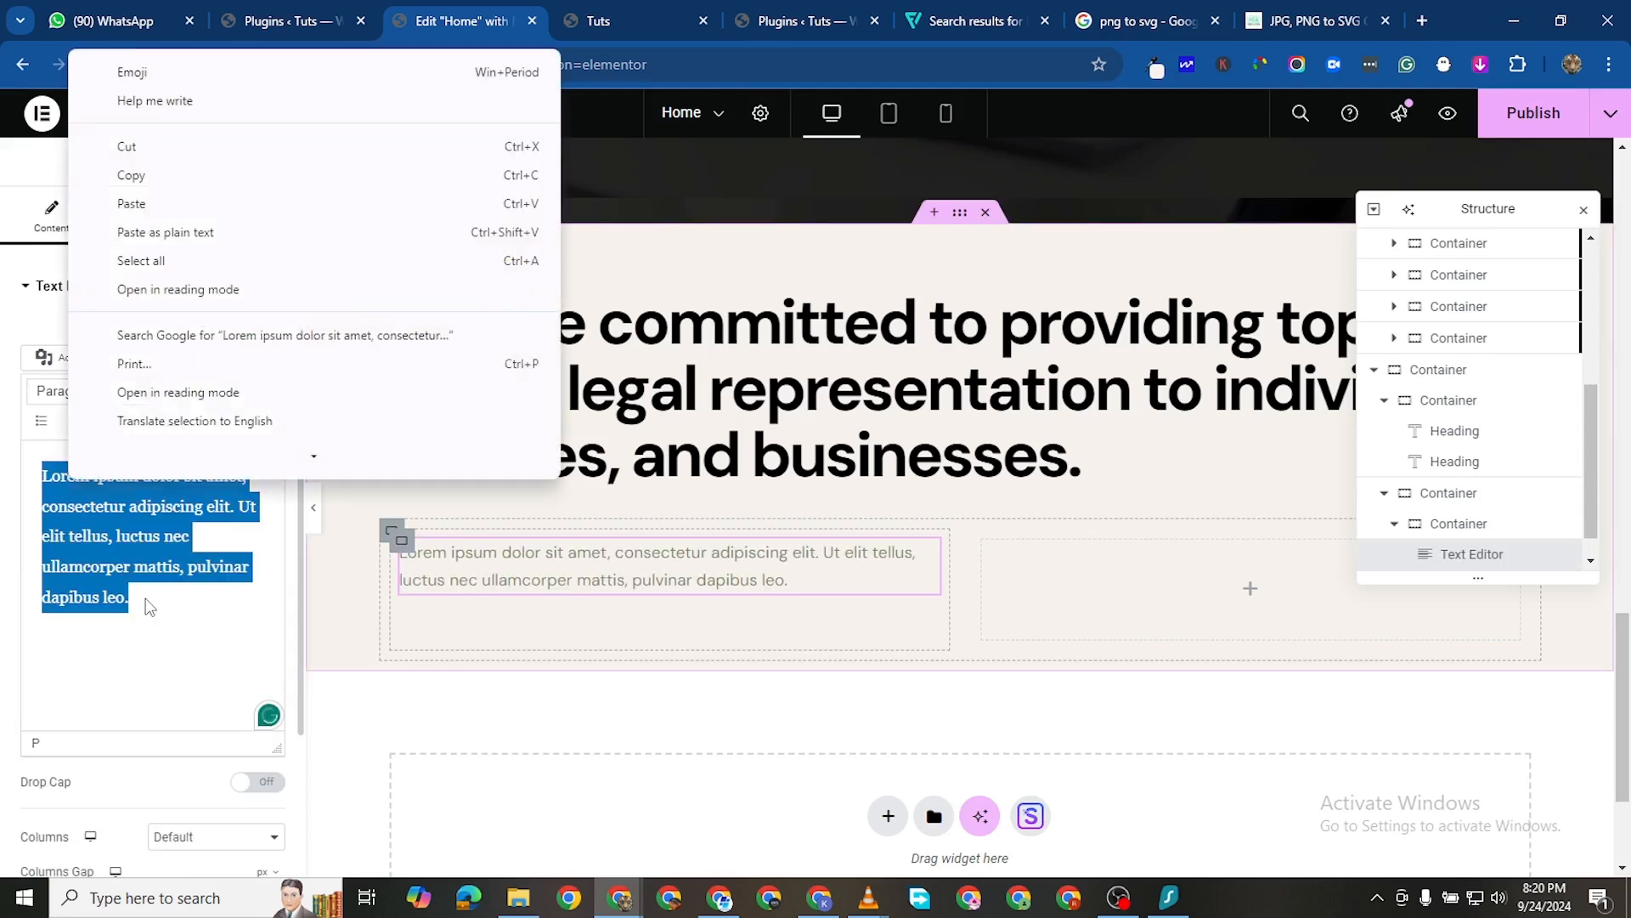
left_click(156, 213)
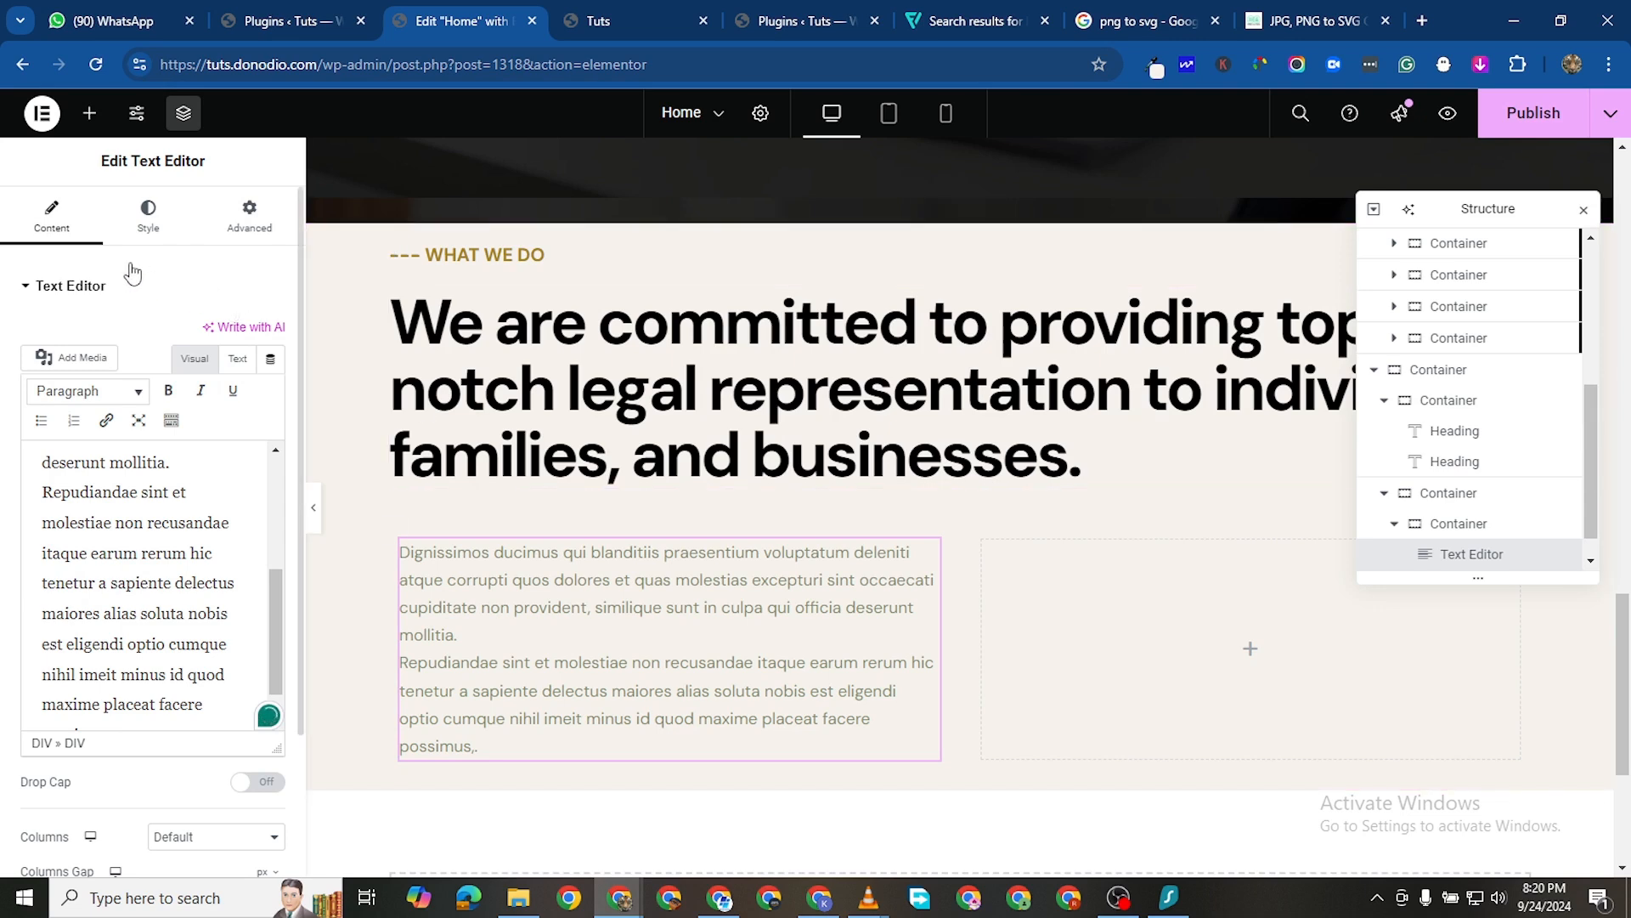
Insert a blank line after "deserunt mollitia." to separate the two paragraphs of the column text
scroll(212, 569, "up", 5)
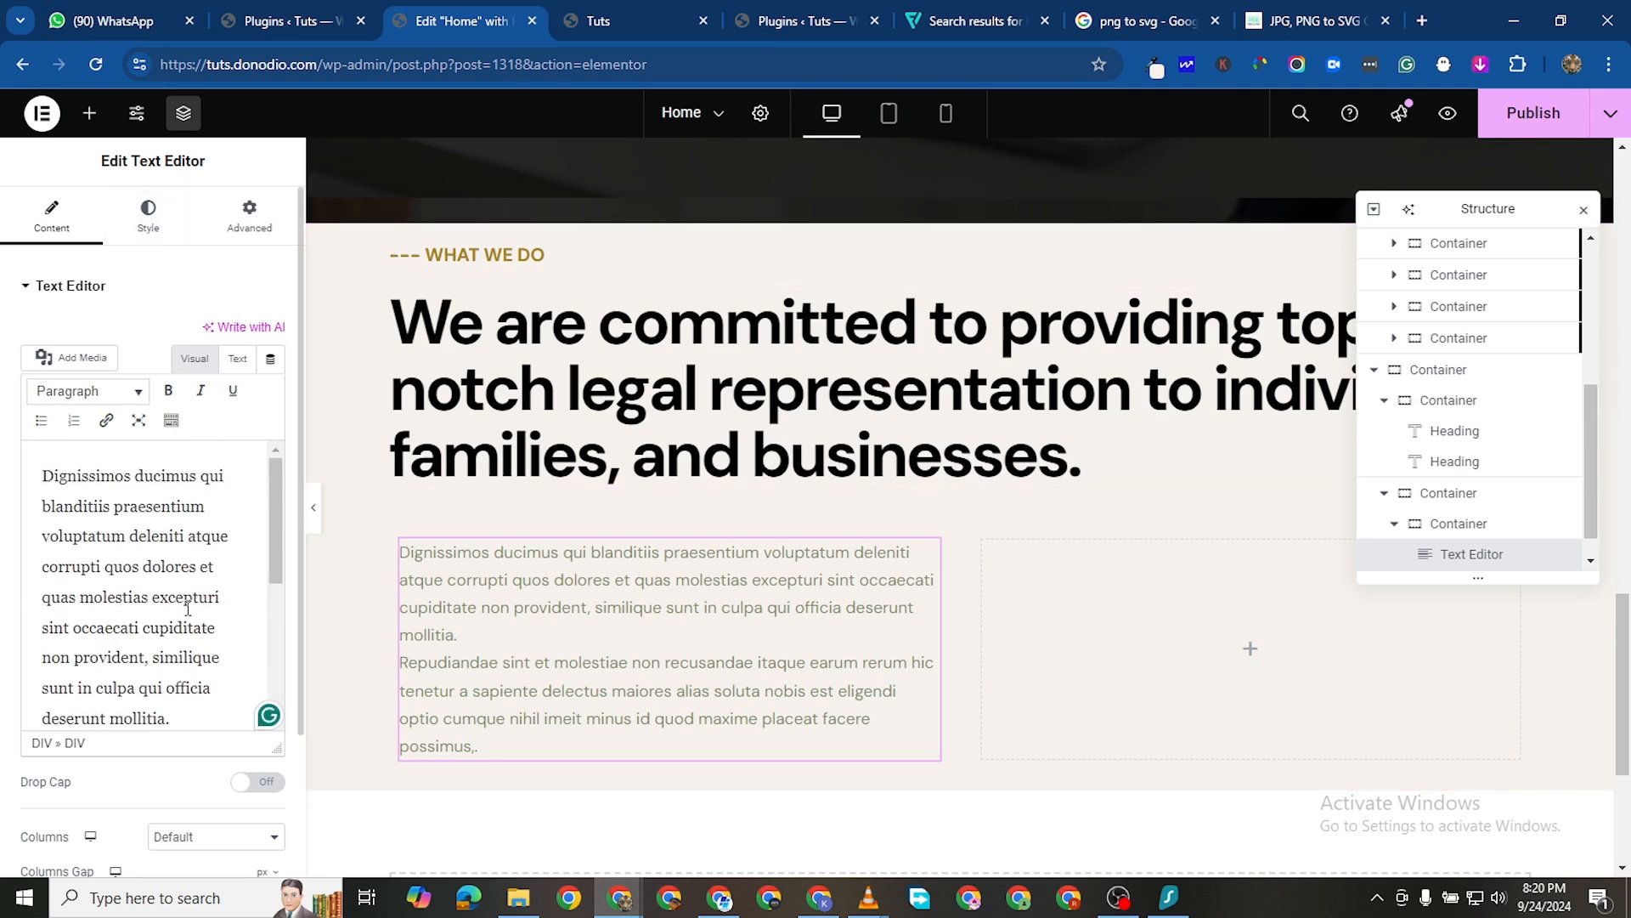
scroll(188, 609, "down", 3)
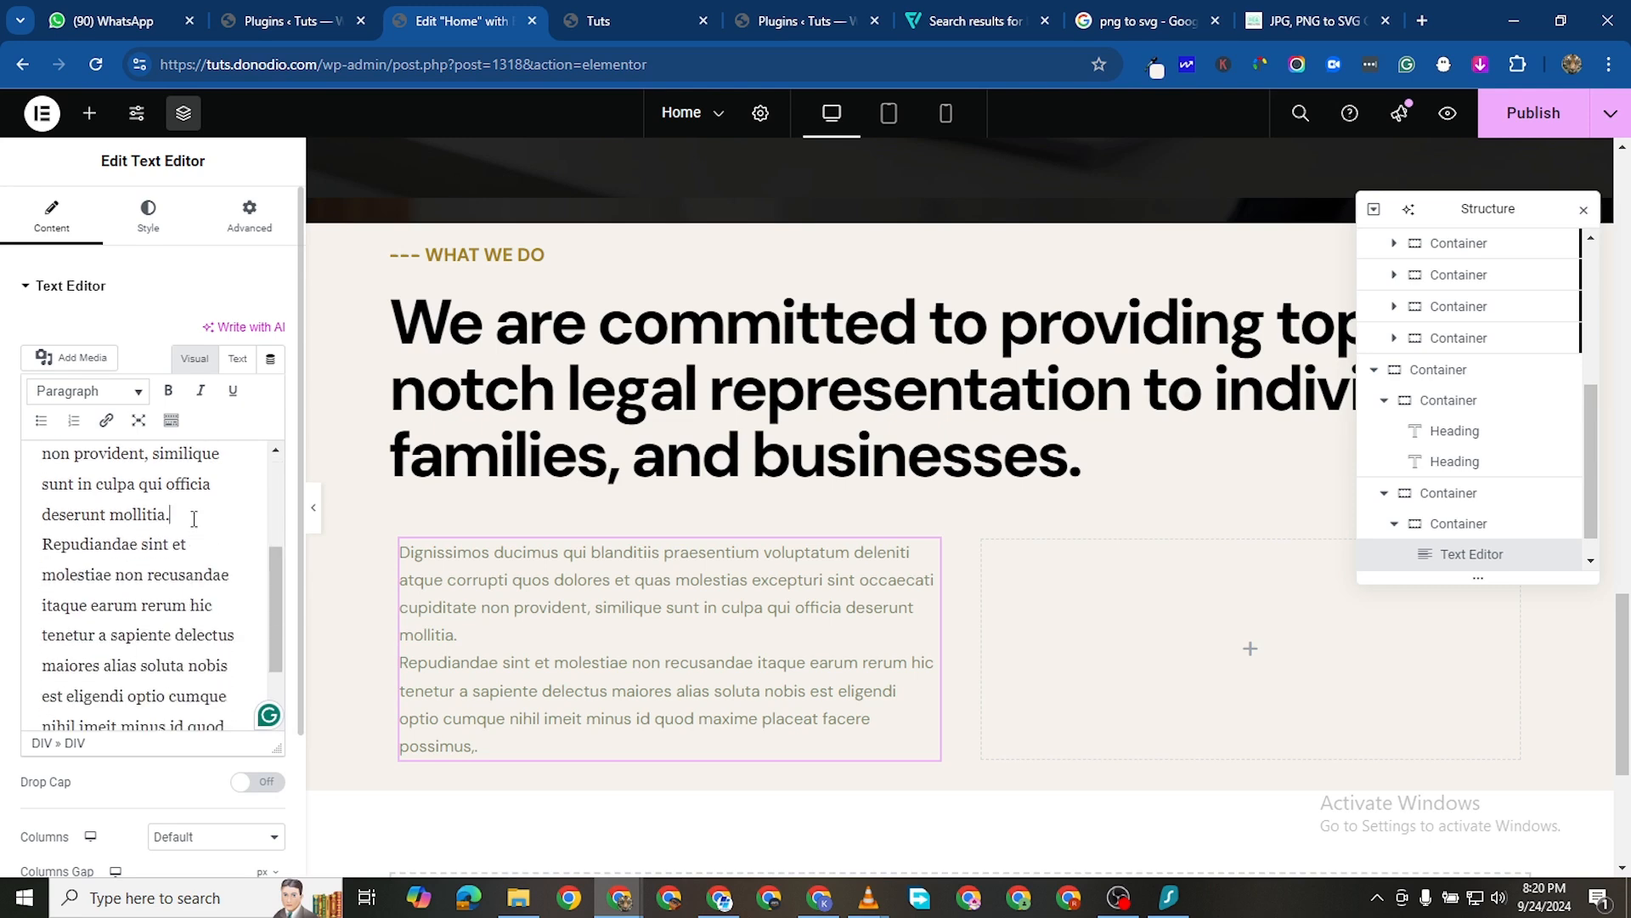
left_click(193, 519)
key("Return")
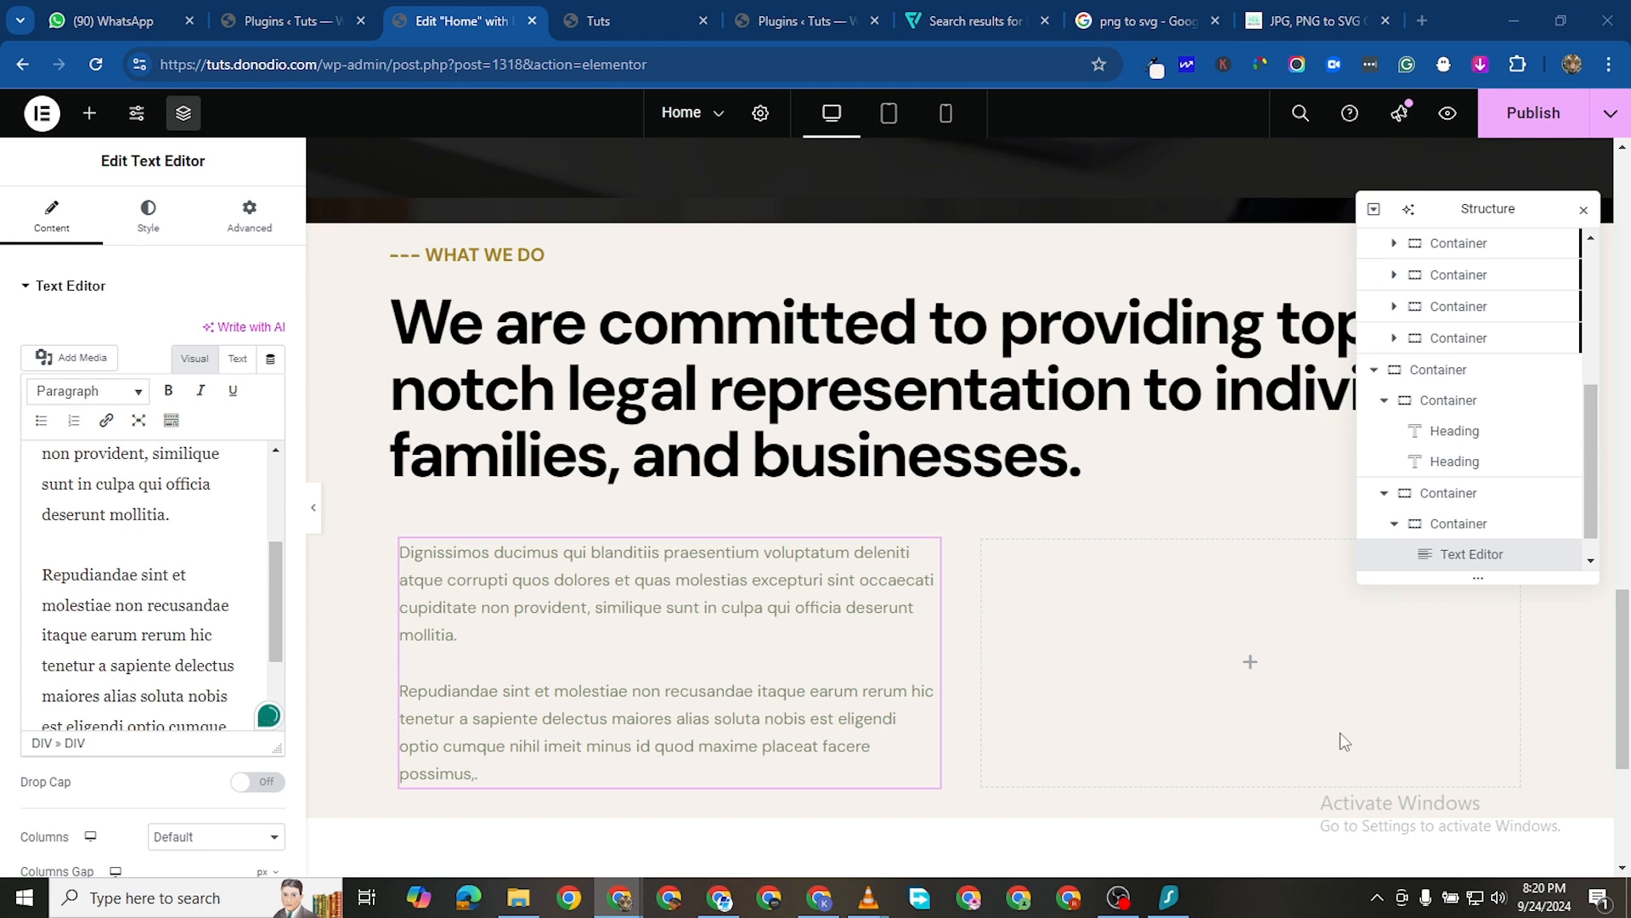
Change the text color of the "We are committed" heading to dark grey #2A2A2A
left_click(952, 459)
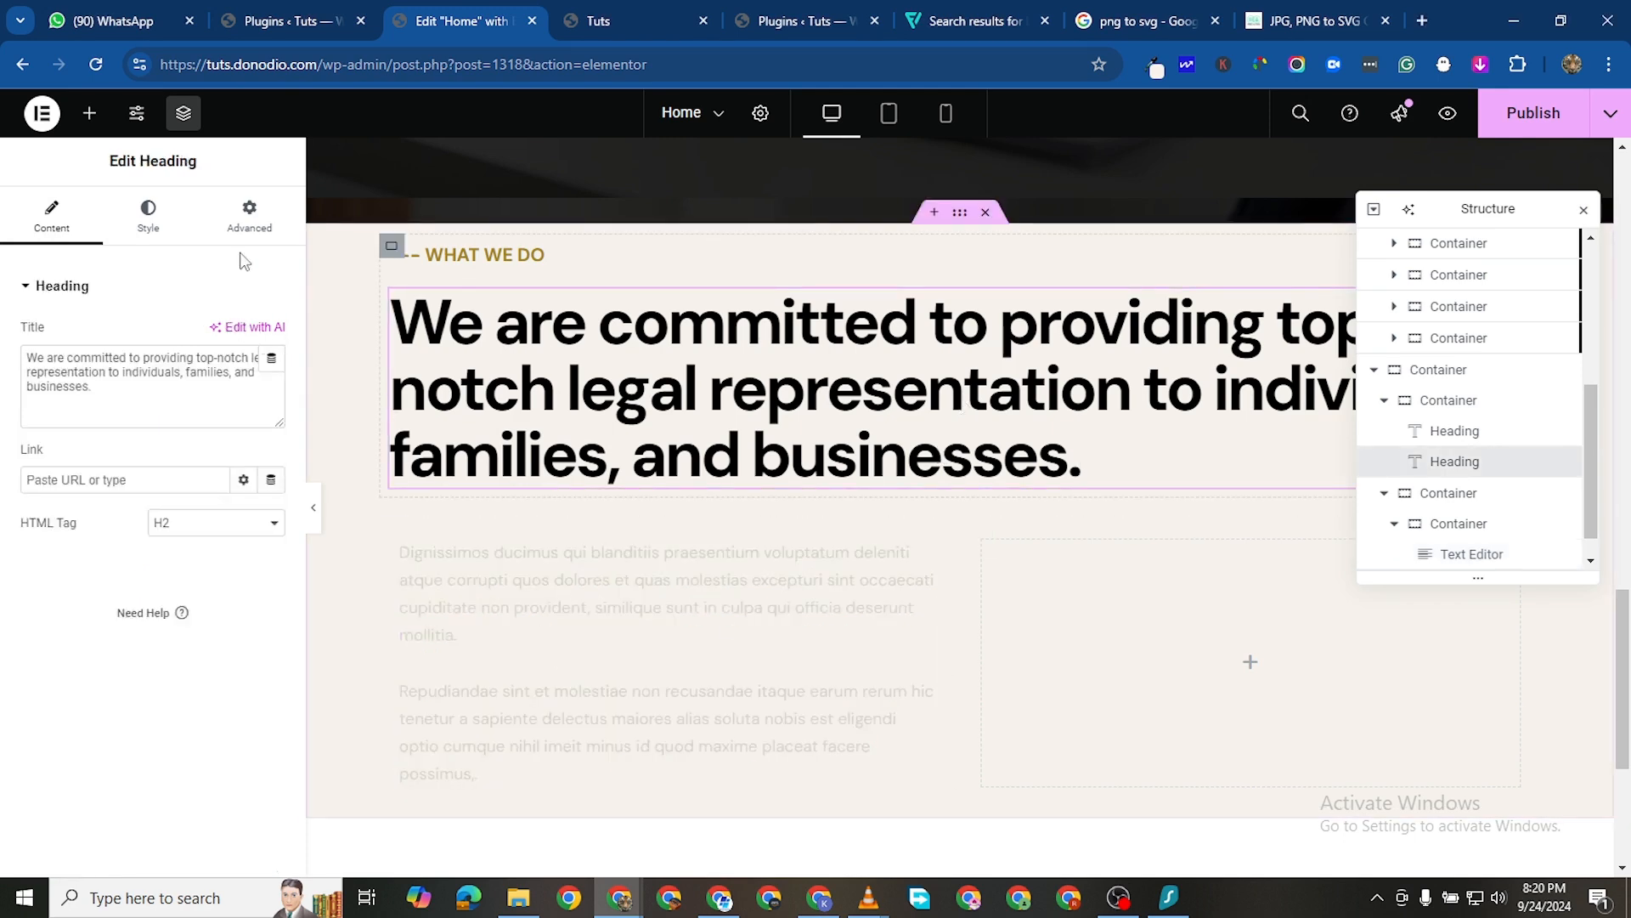
left_click(151, 223)
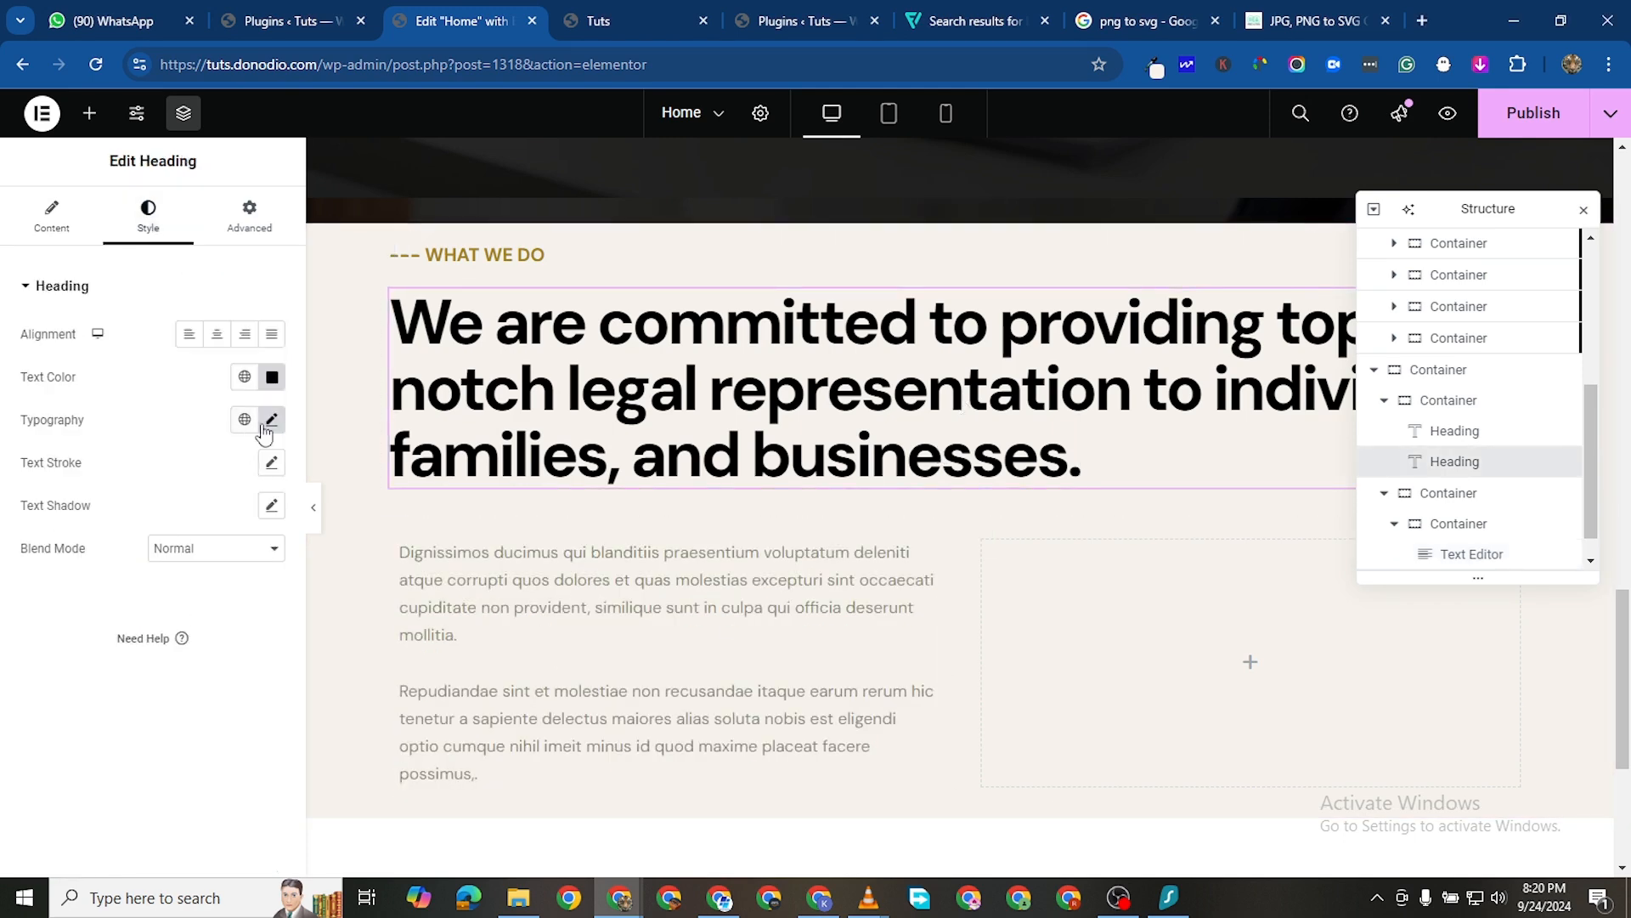
left_click(271, 376)
left_click_drag(169, 569, 149, 585)
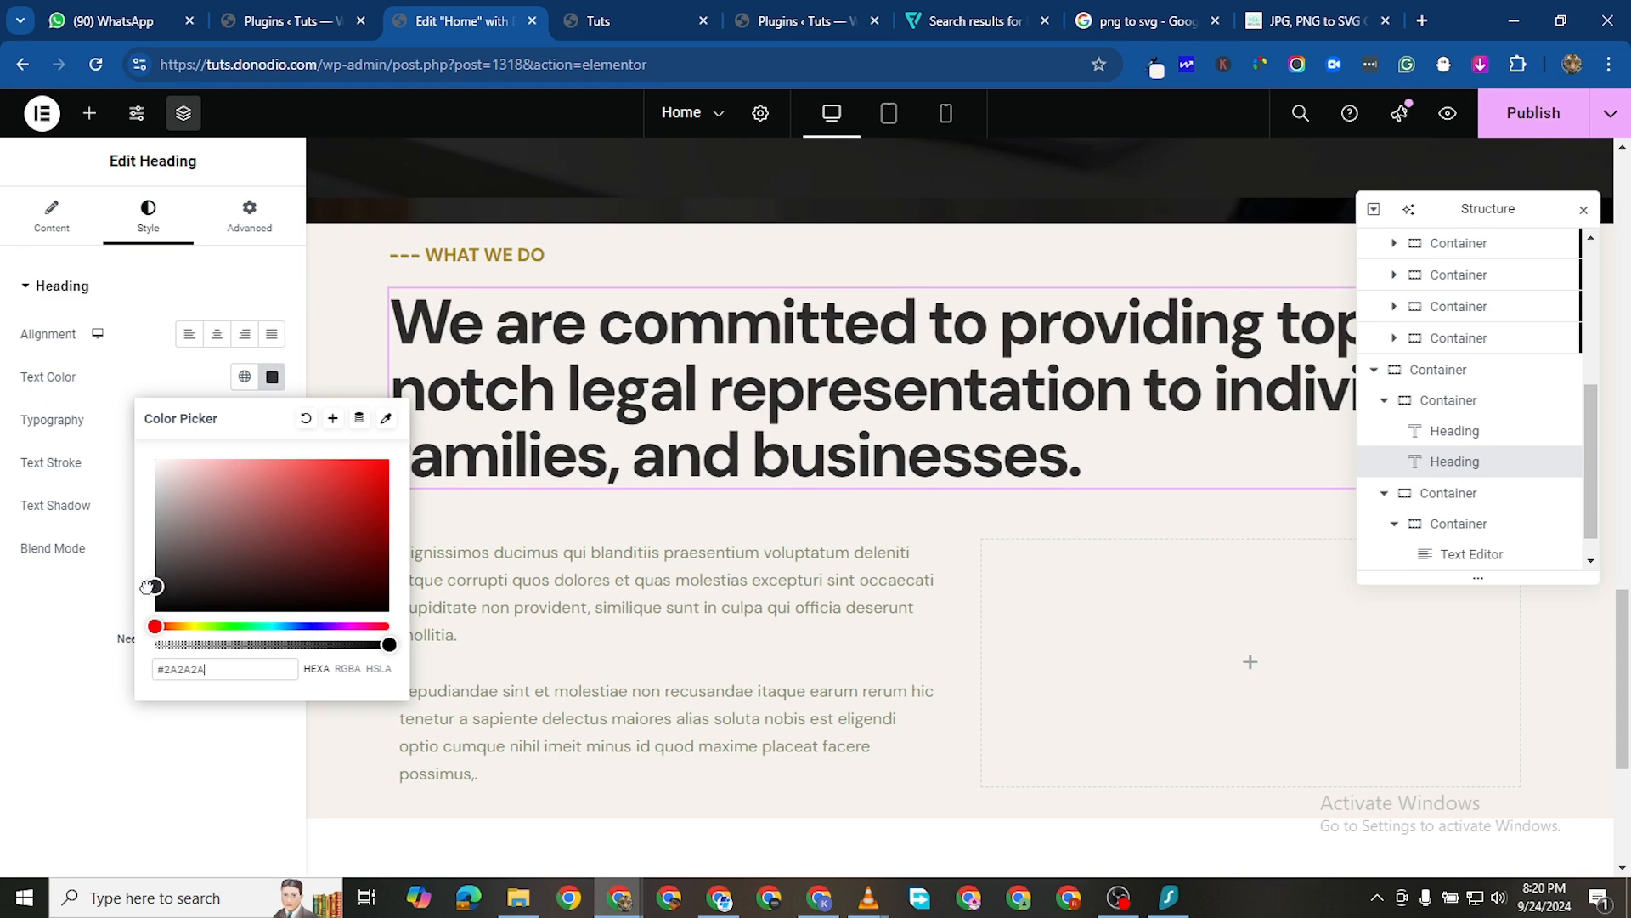
left_click(22, 689)
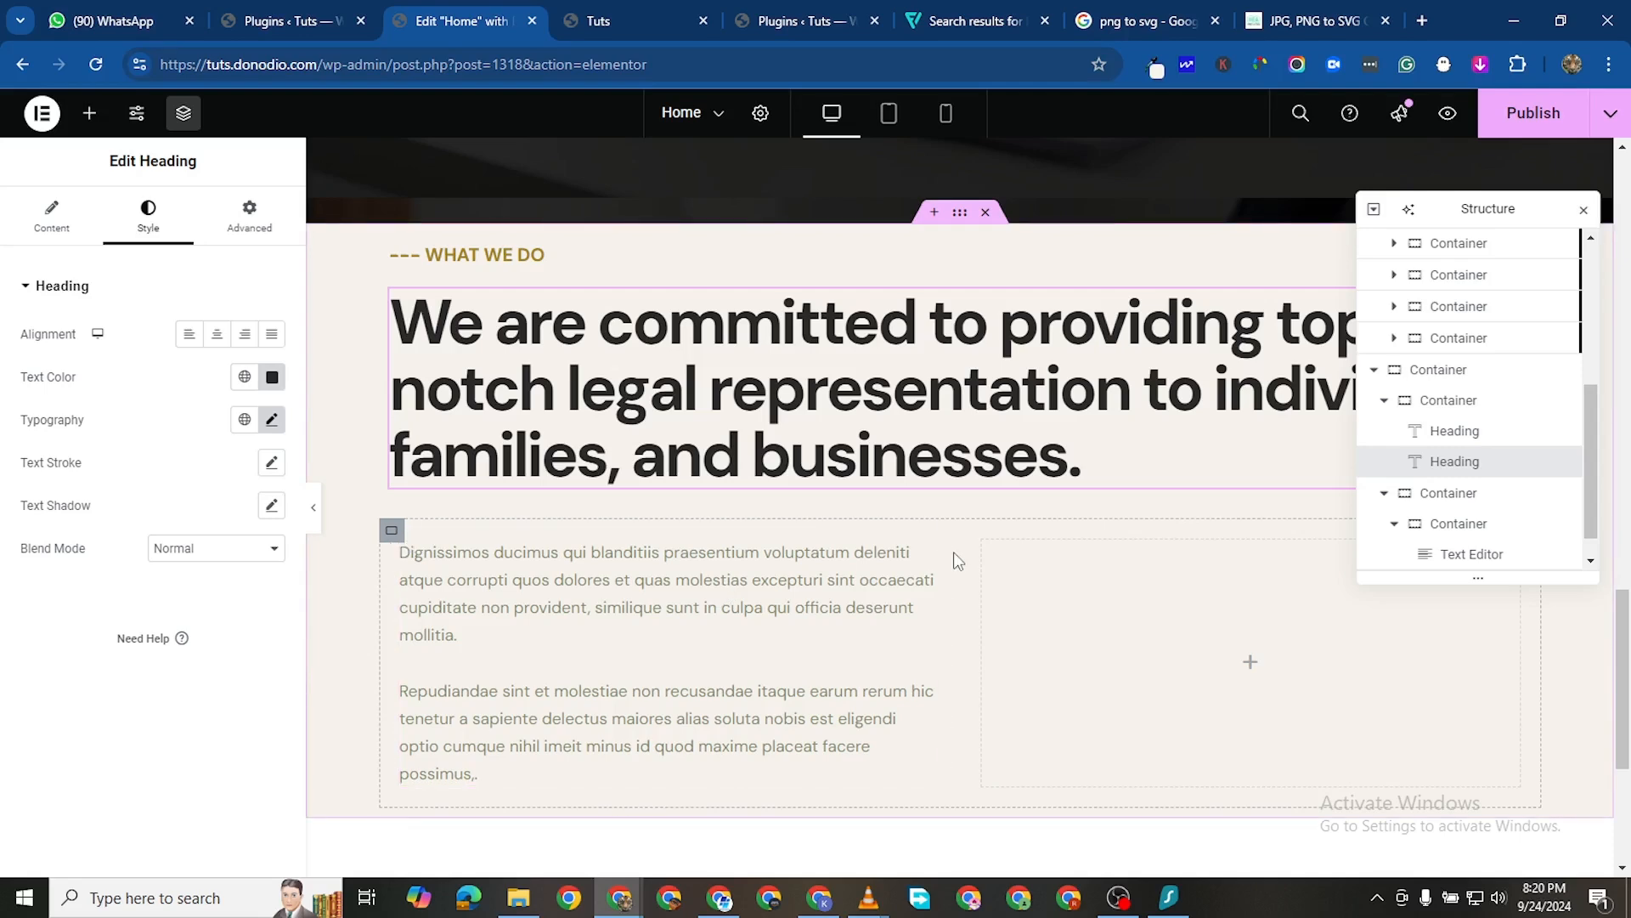
Set the text color of the two-paragraph text in the first column to near-black #070707
left_click(924, 577)
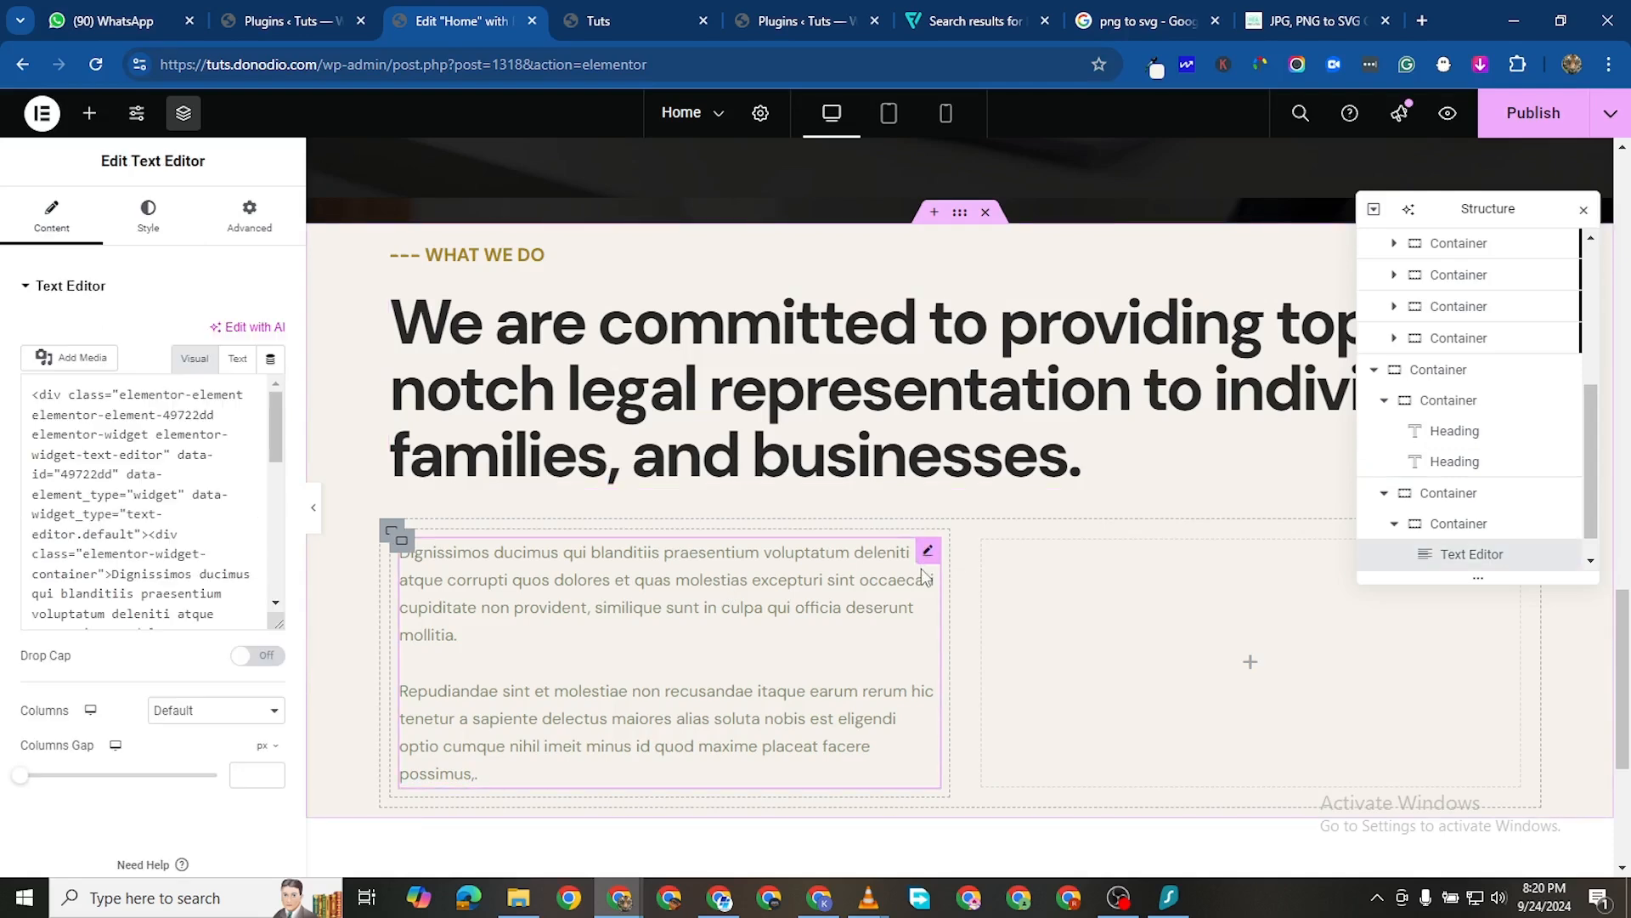
left_click(148, 217)
left_click(274, 378)
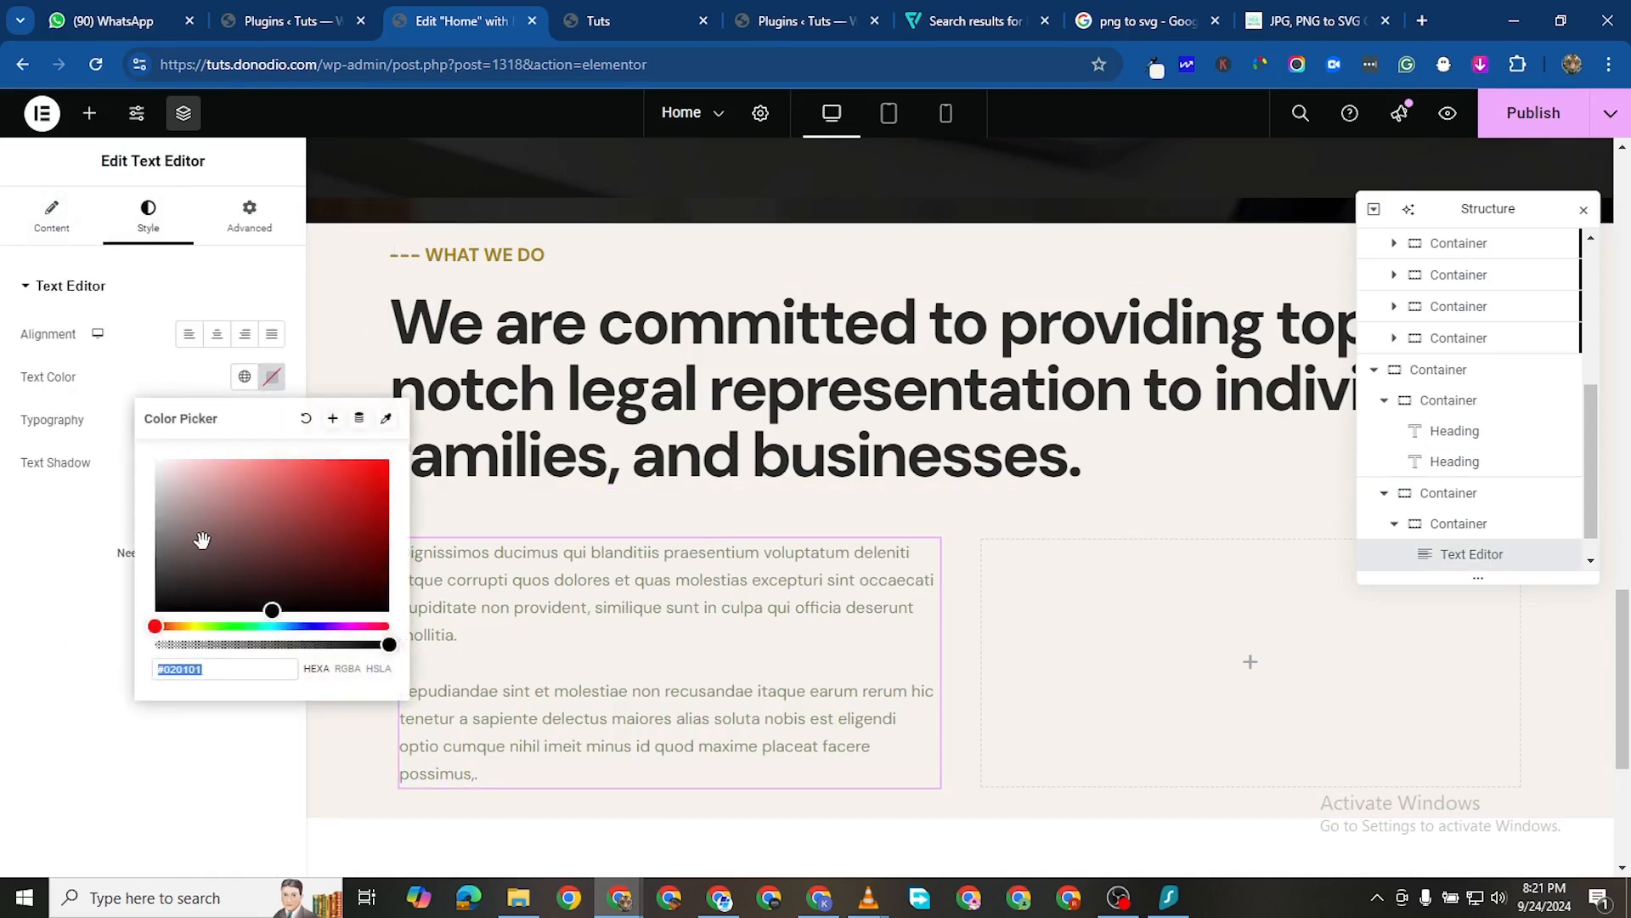
left_click_drag(194, 543, 119, 618)
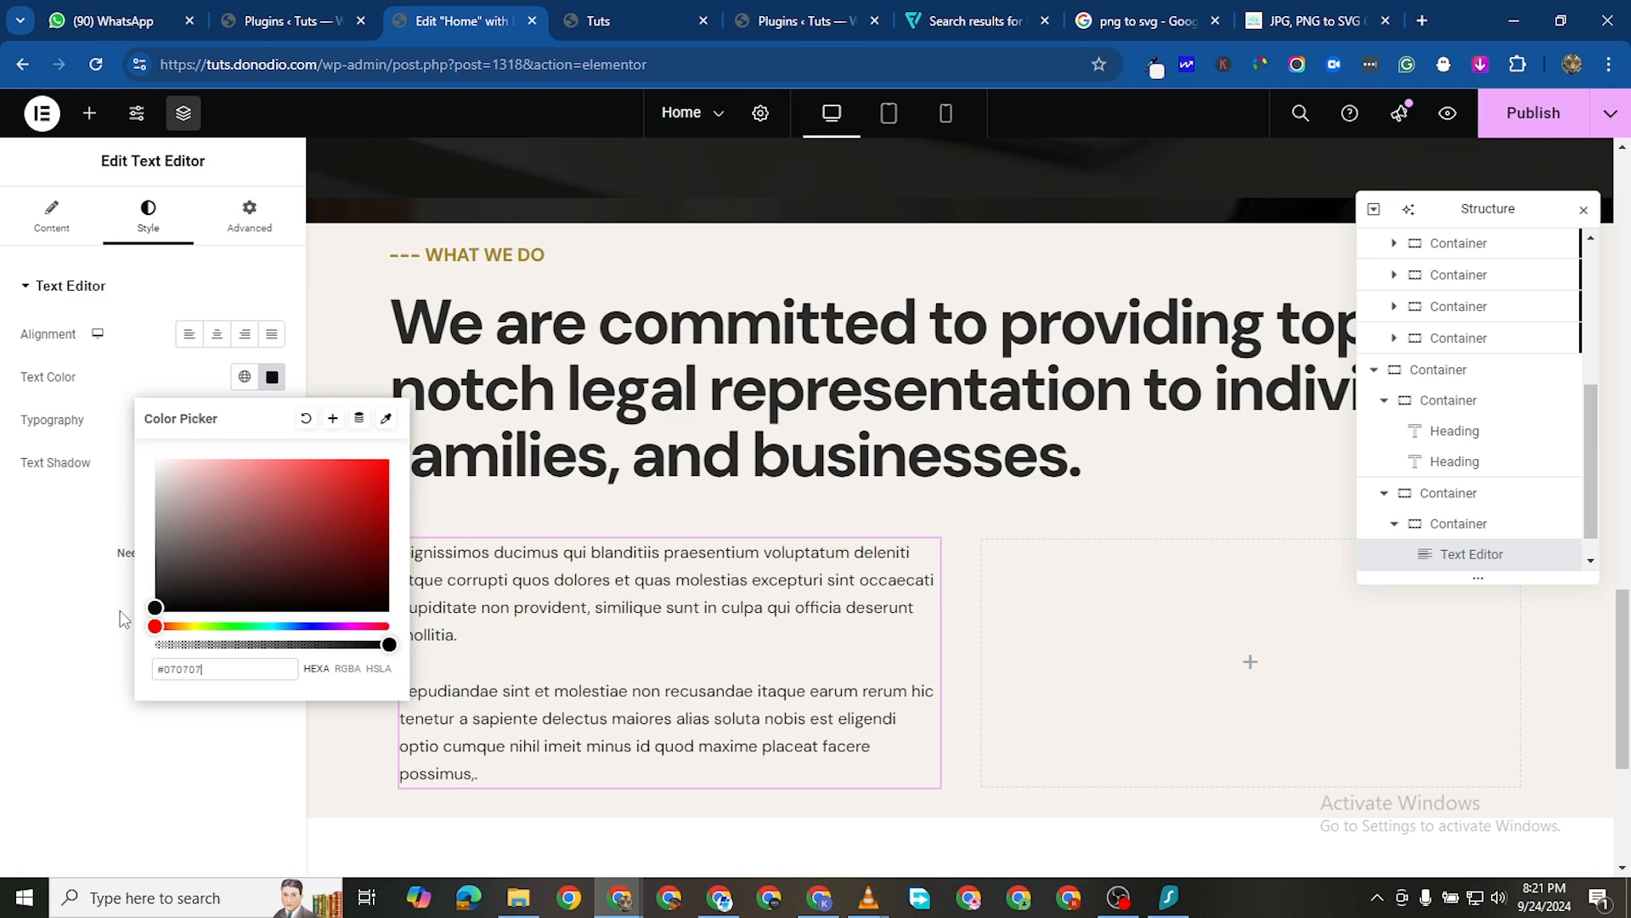
left_click(55, 624)
scroll(958, 481, "down", 1)
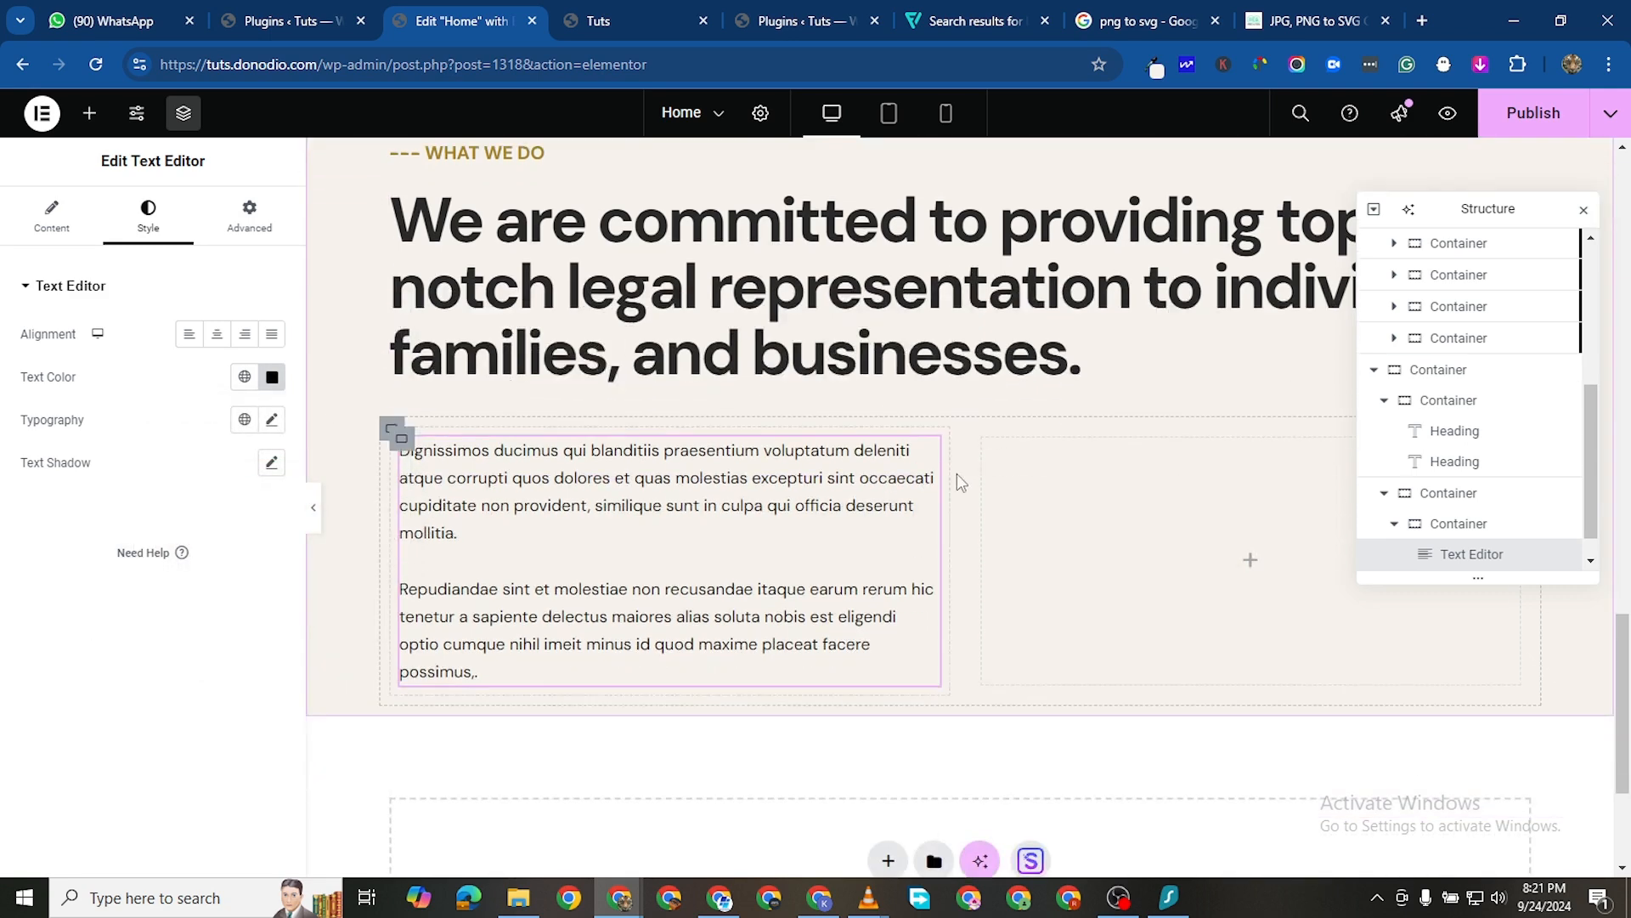
scroll(1003, 501, "up", 1)
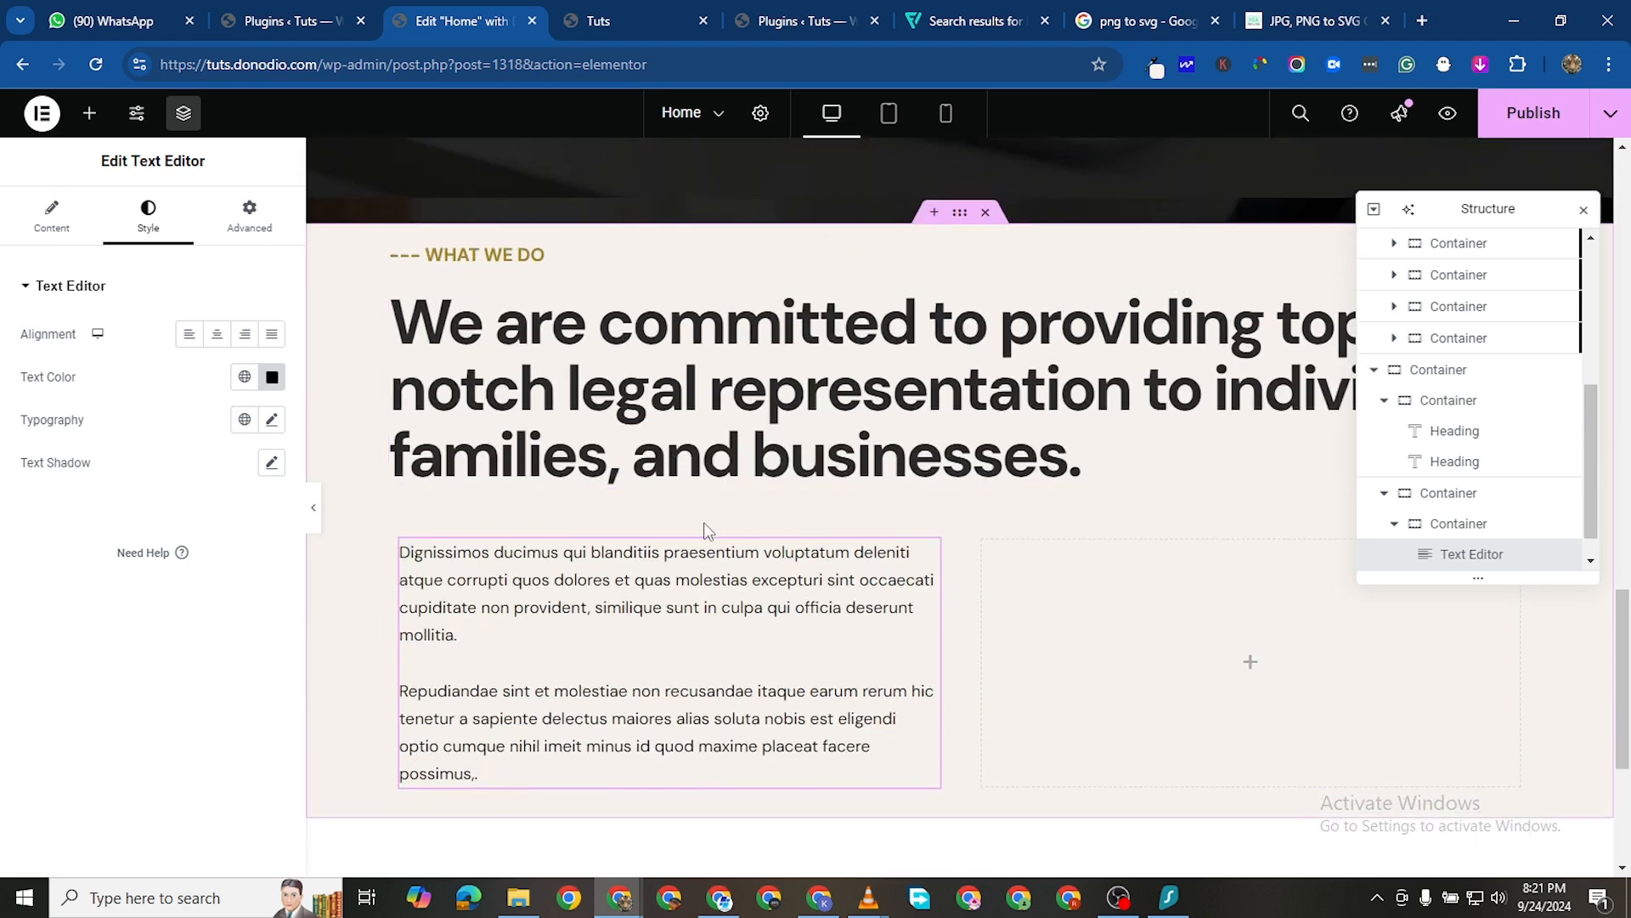
scroll(705, 531, "up", 2)
scroll(921, 619, "down", 2)
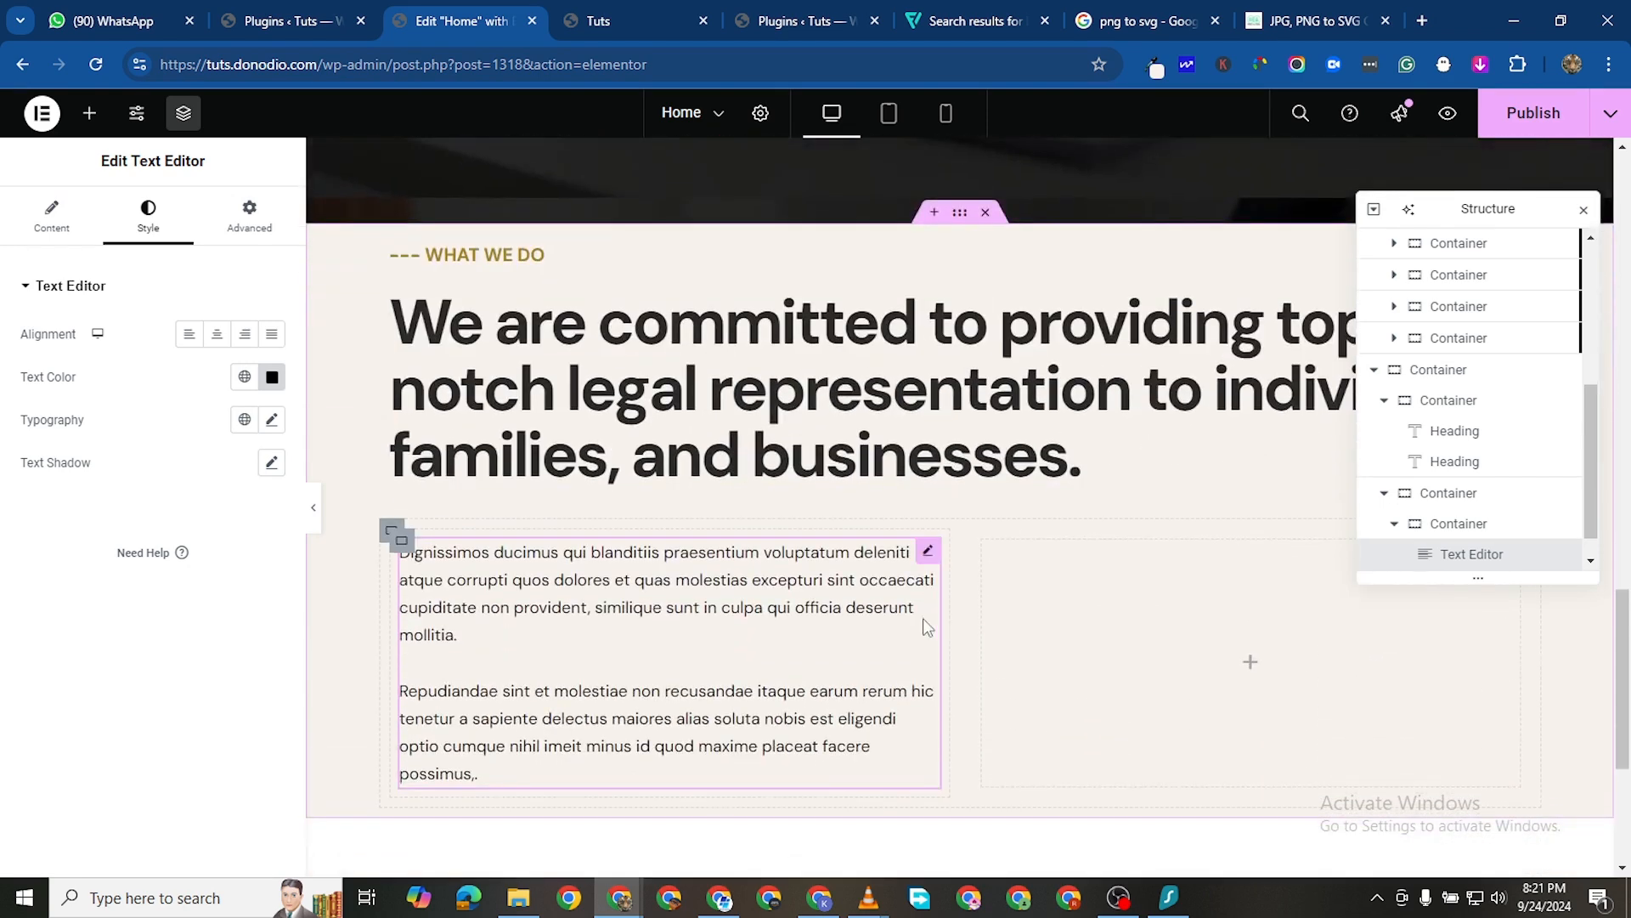
Change the background color of the "What We Do" section container to light cream #FFFAEF
left_click(959, 215)
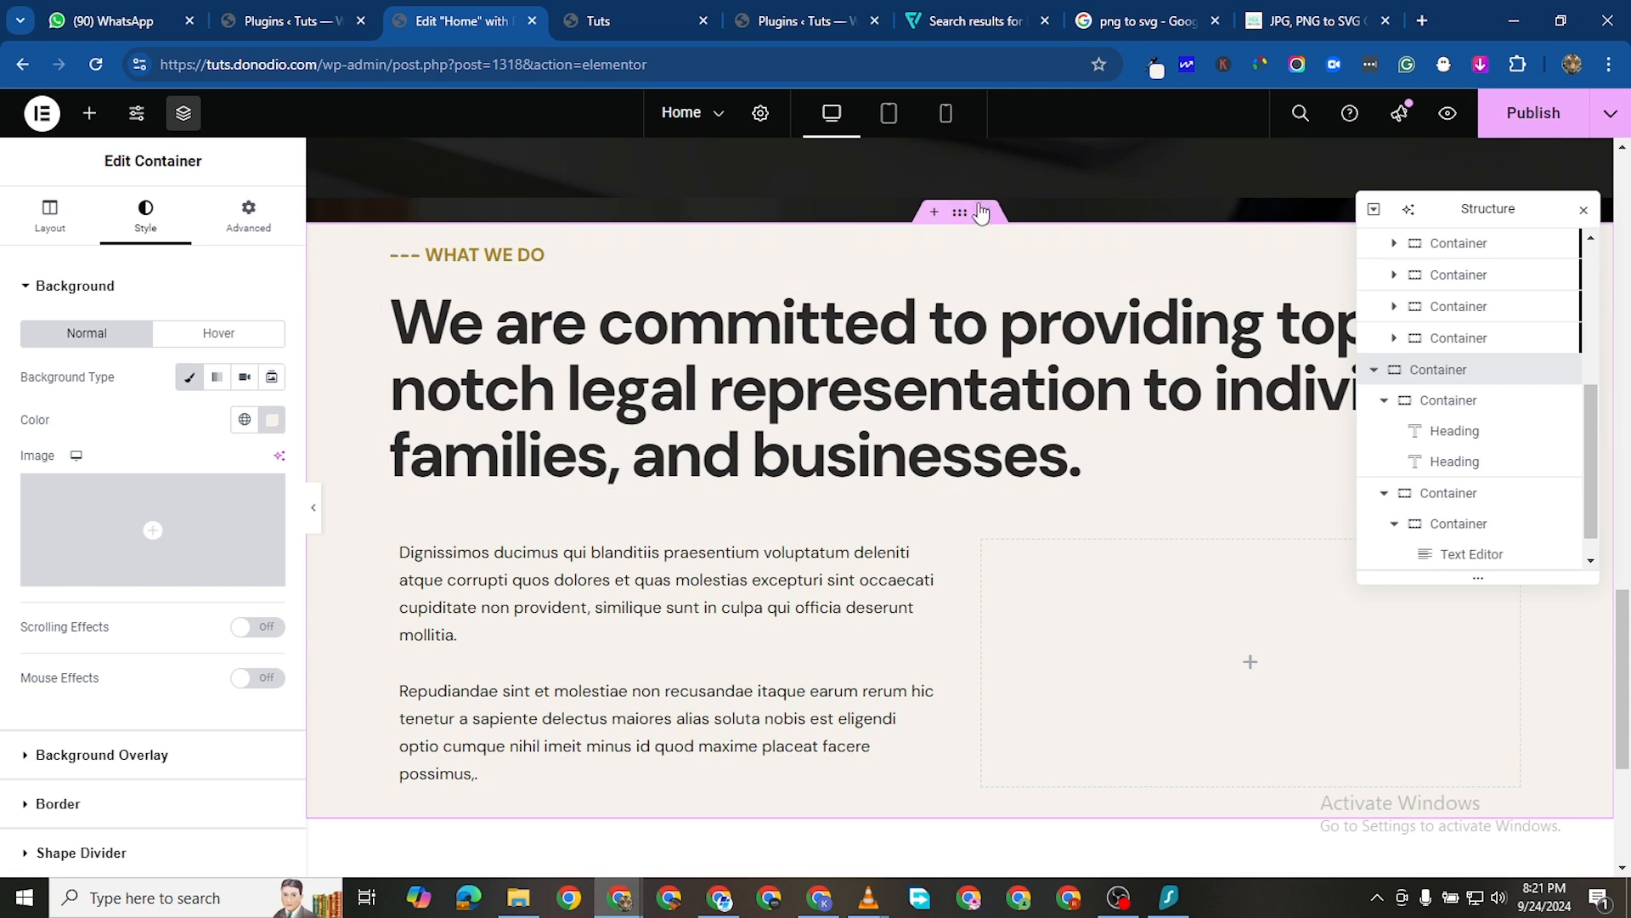
left_click(272, 420)
left_click_drag(182, 638, 166, 476)
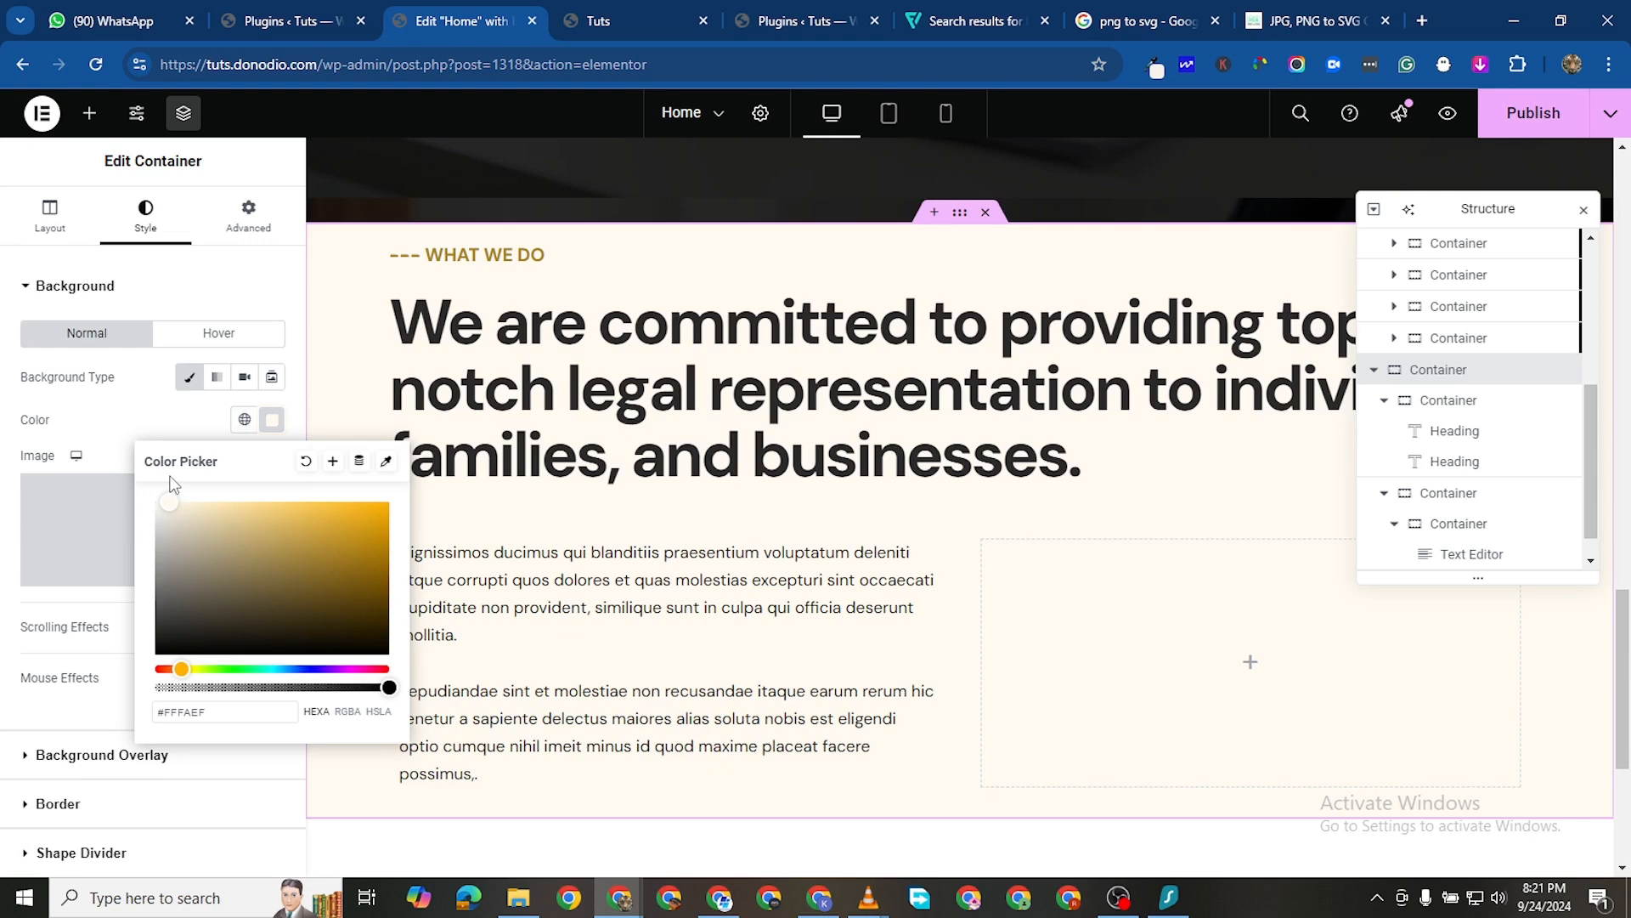
left_click(633, 691)
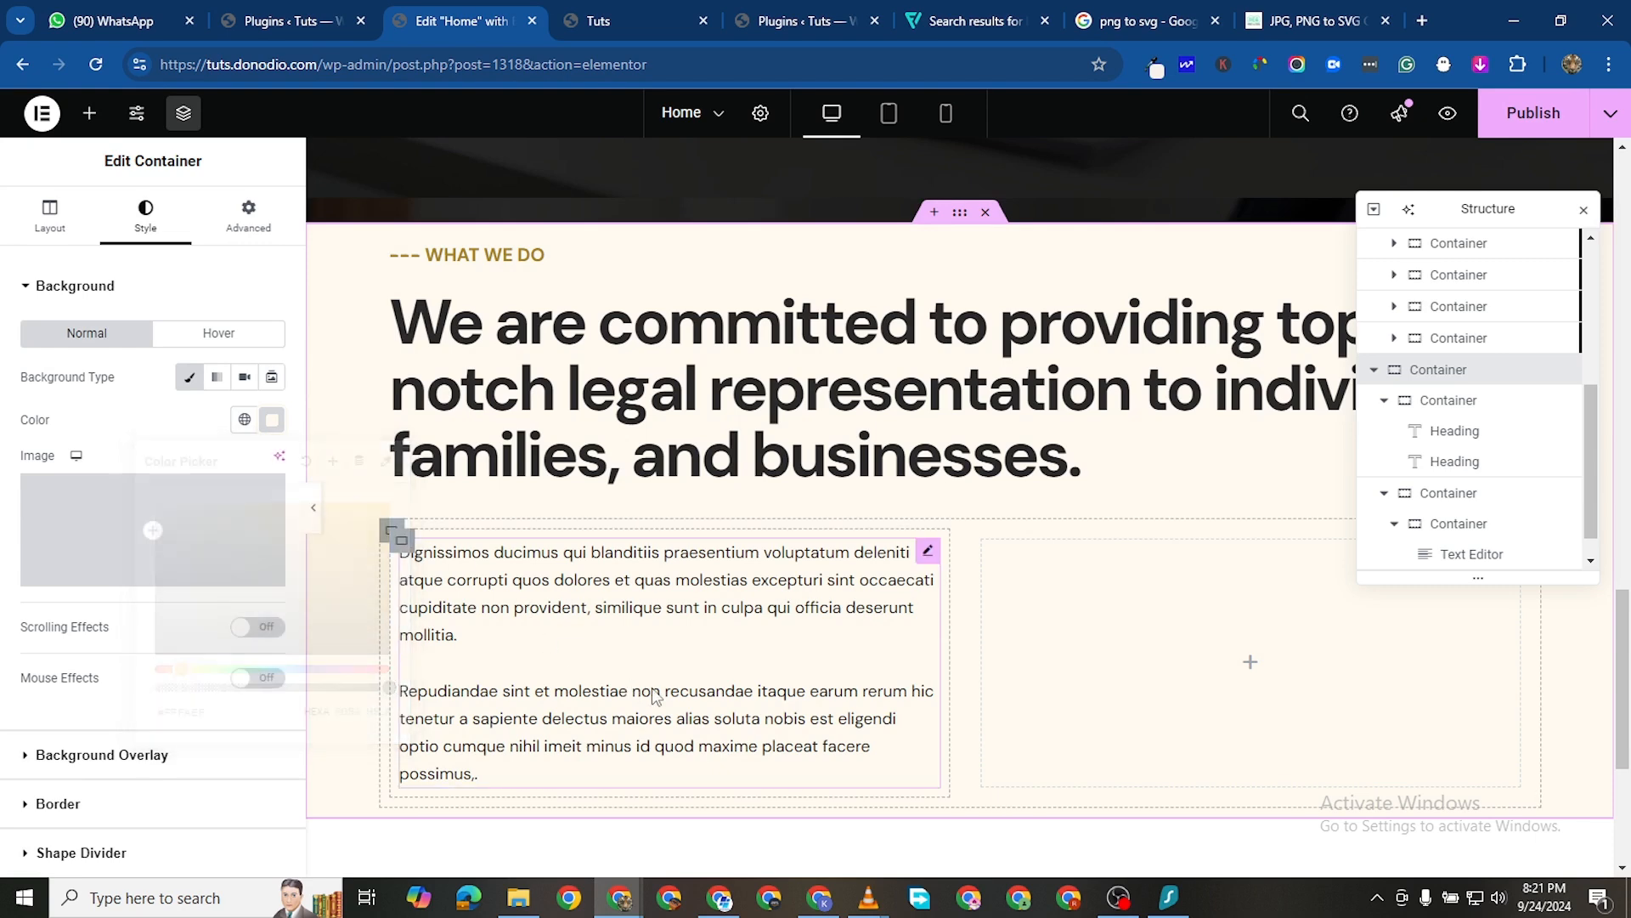
Add a Button widget below the text in the first column
scroll(746, 654, "down", 4)
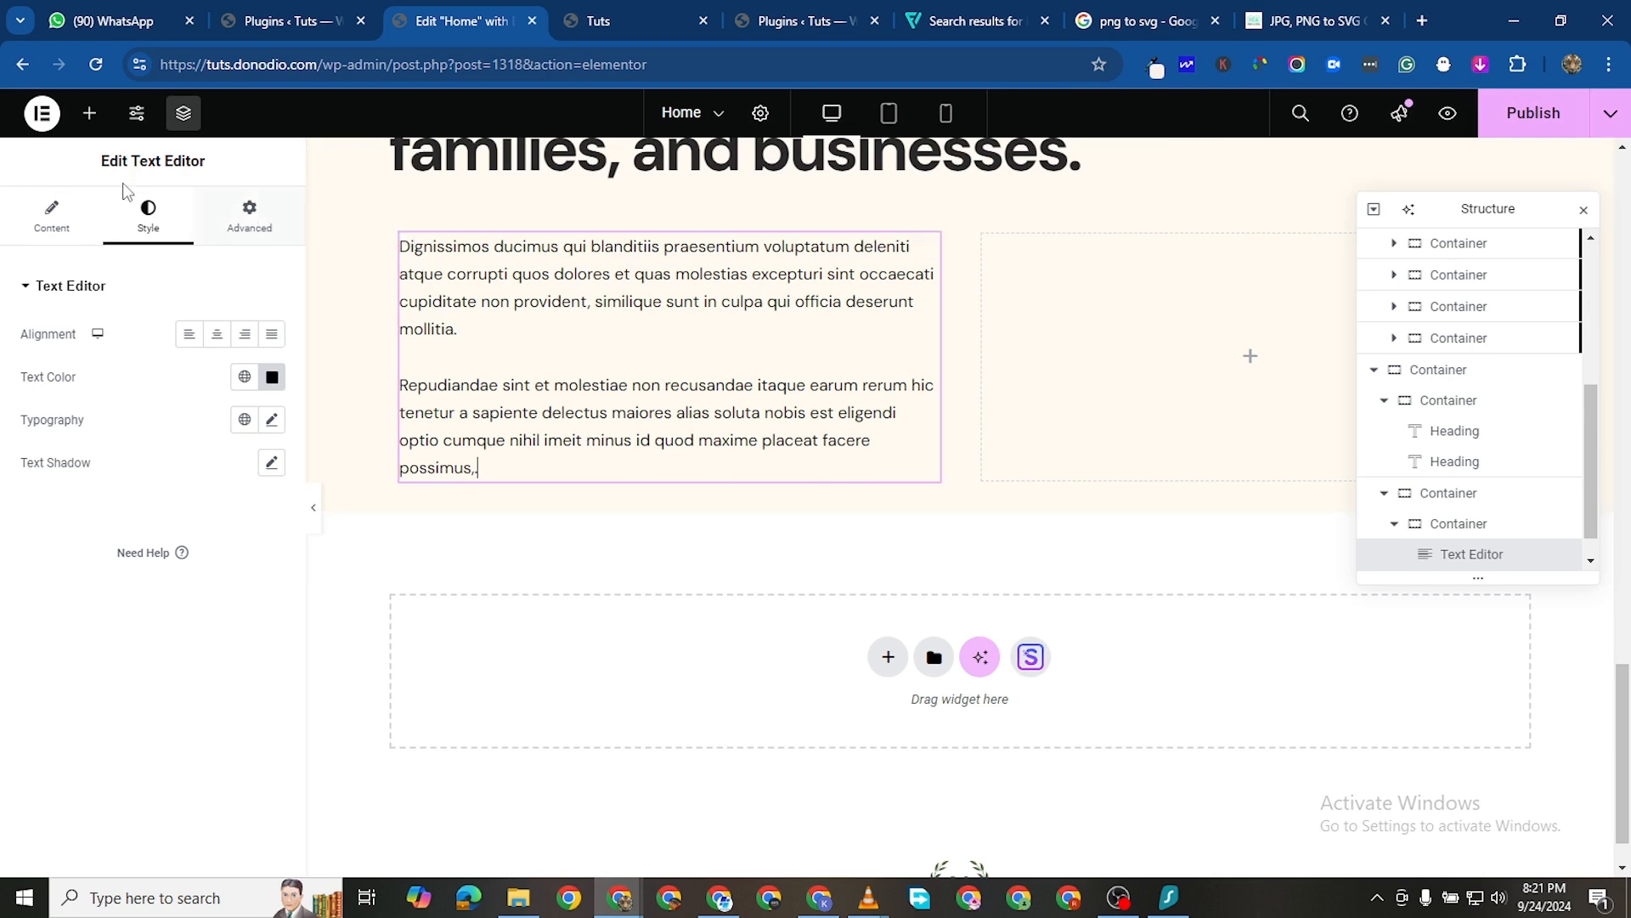
left_click(88, 116)
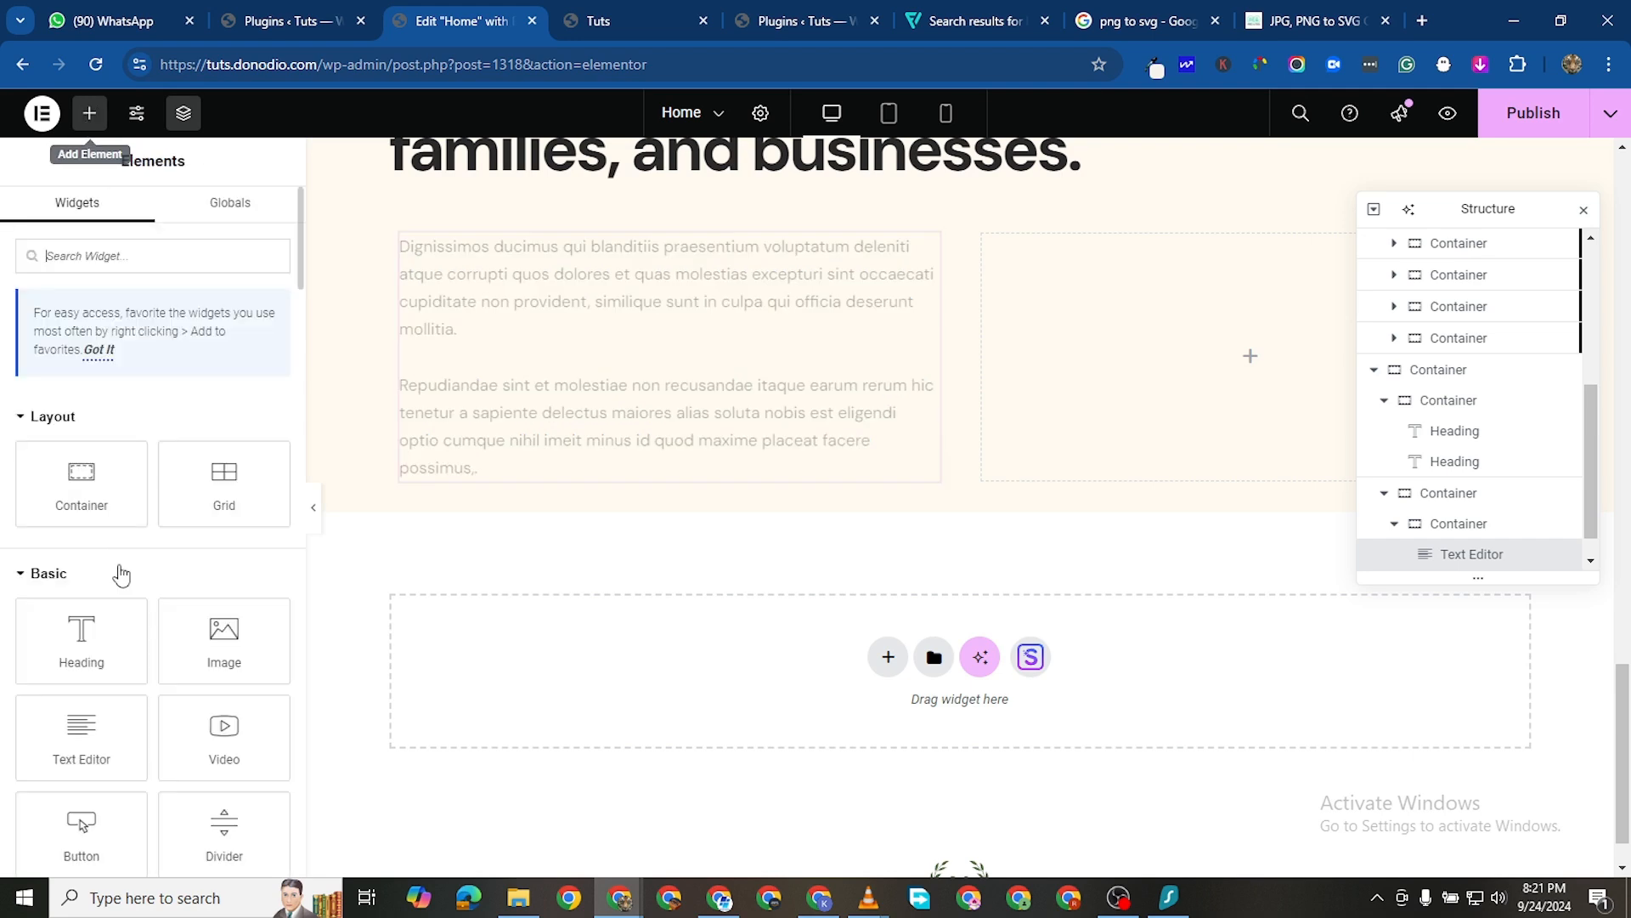
scroll(1016, 284, "up", 5)
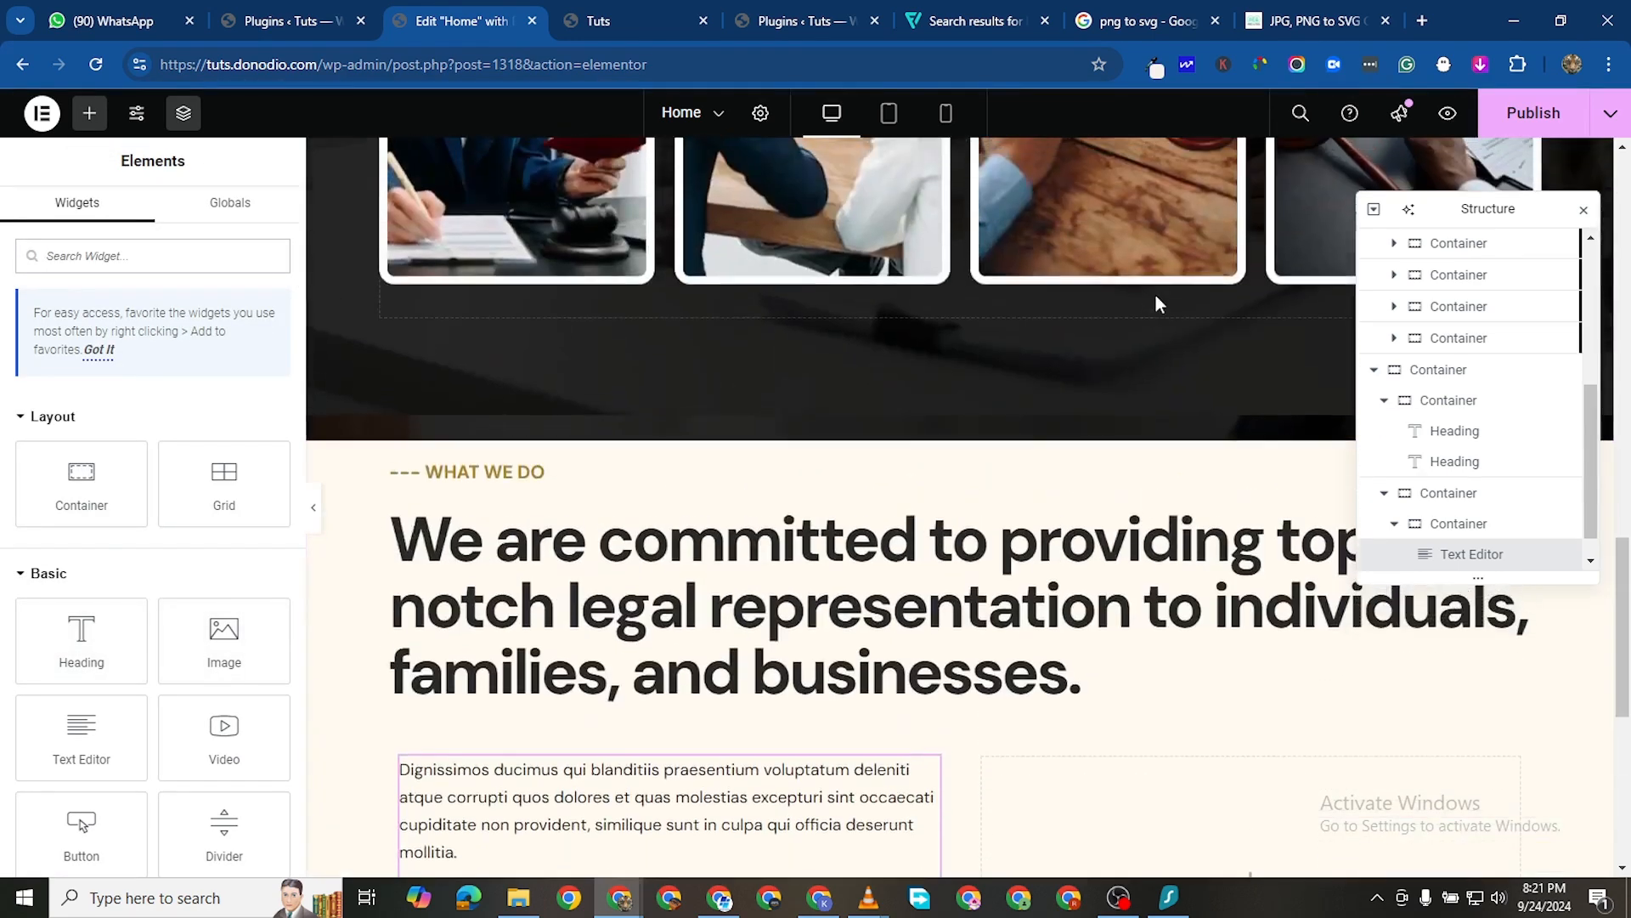
scroll(173, 498, "down", 3)
scroll(83, 340, "down", 4)
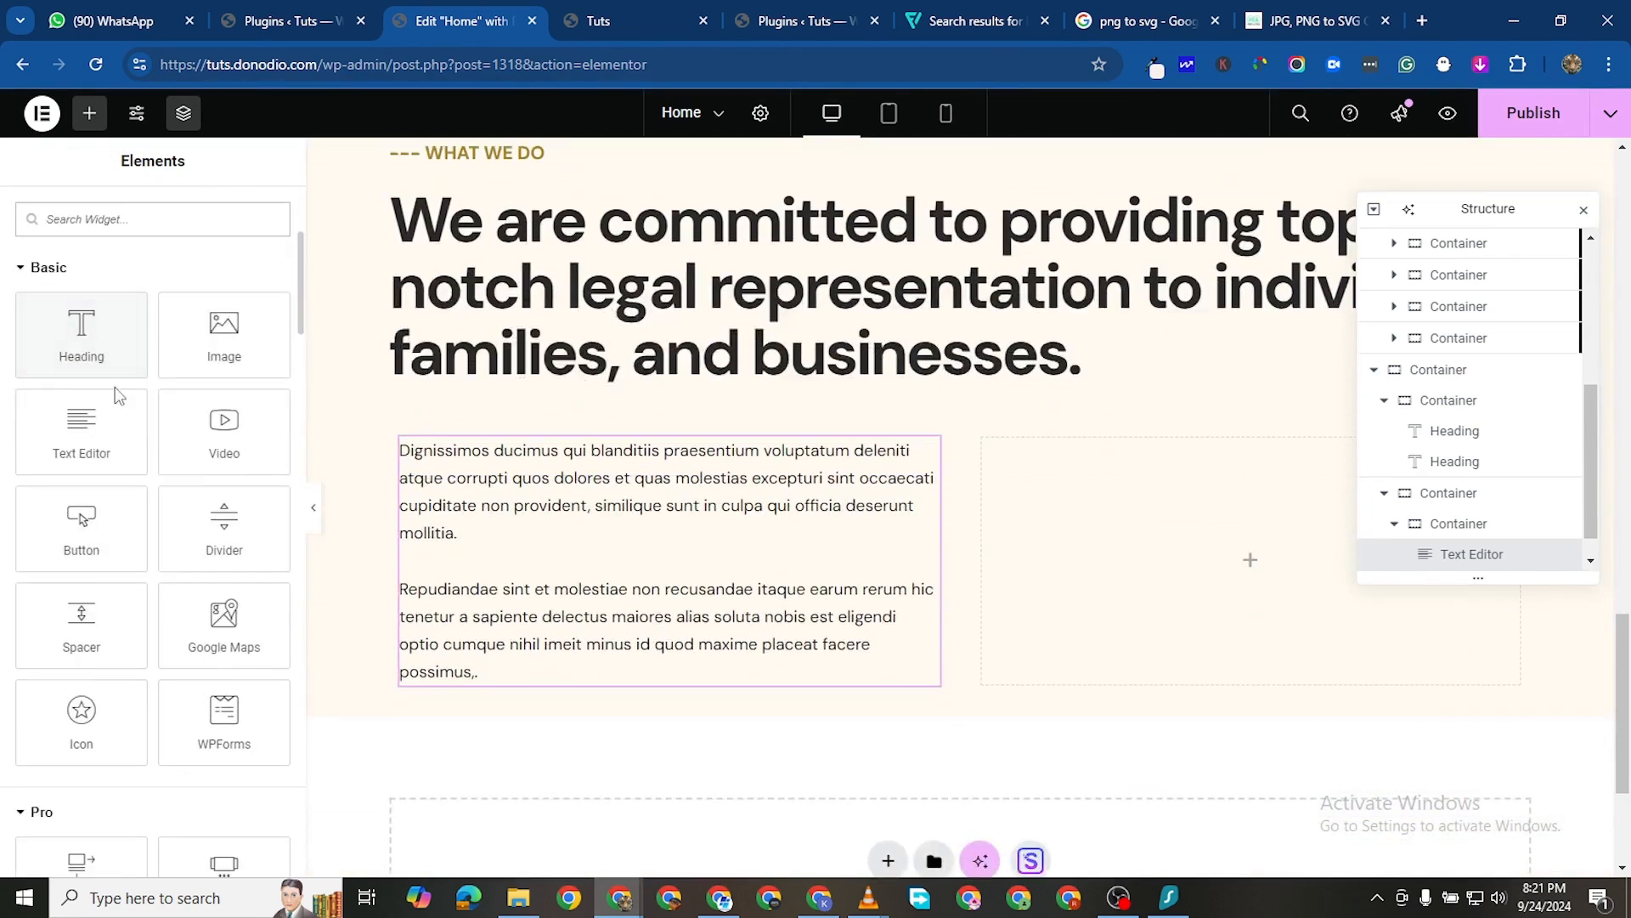
scroll(127, 535, "down", 3)
scroll(82, 425, "up", 1)
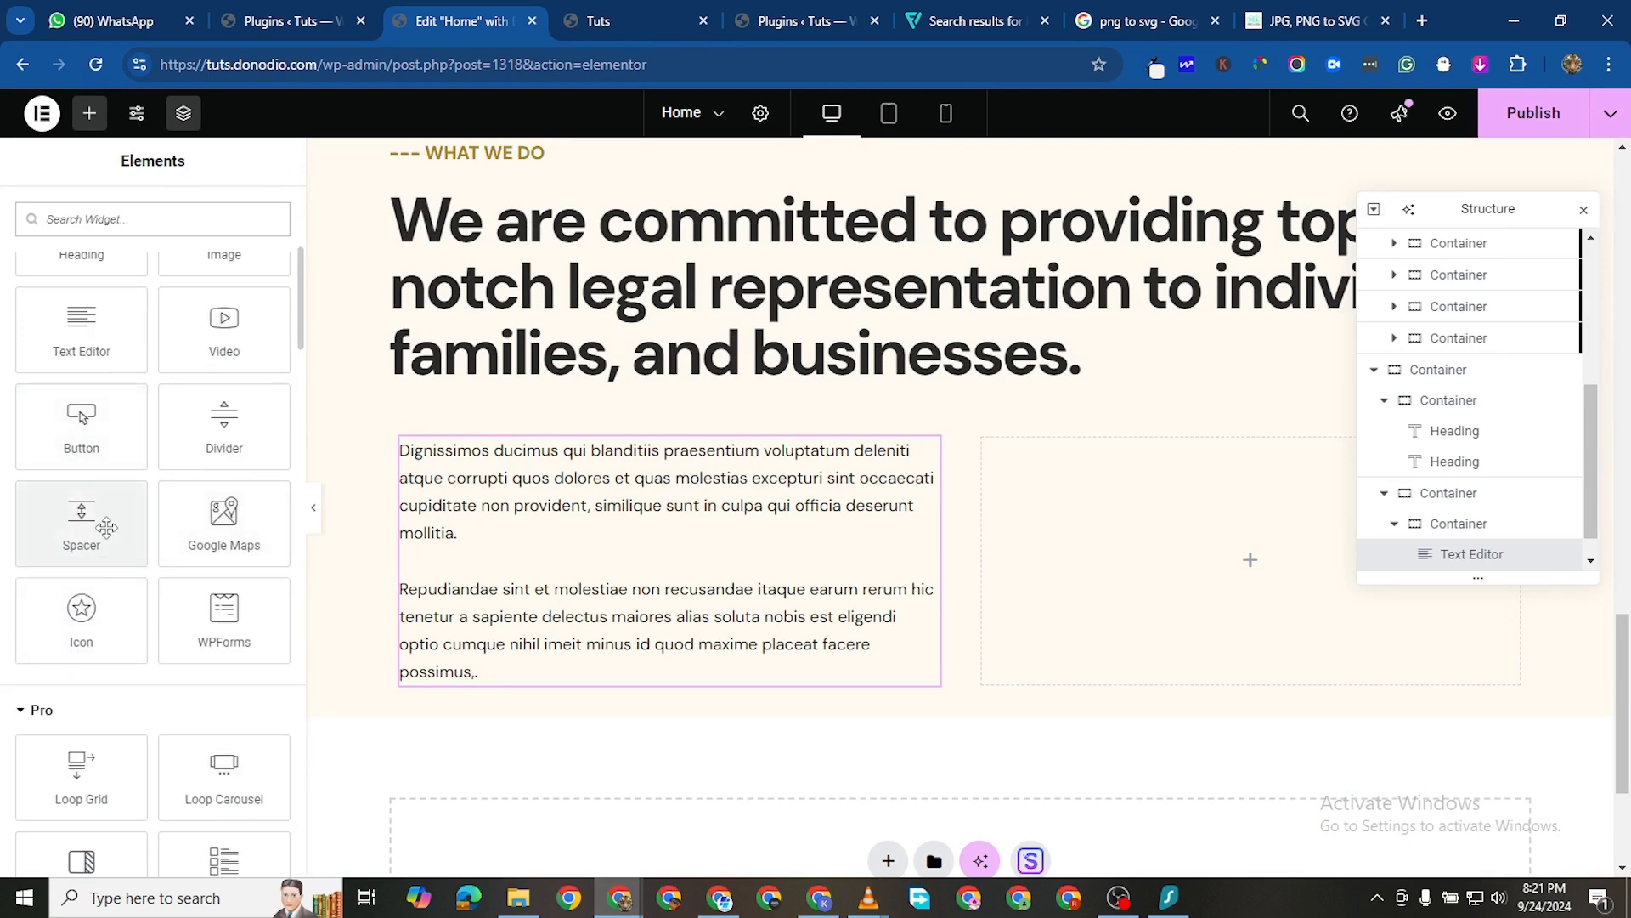
left_click_drag(82, 425, 624, 685)
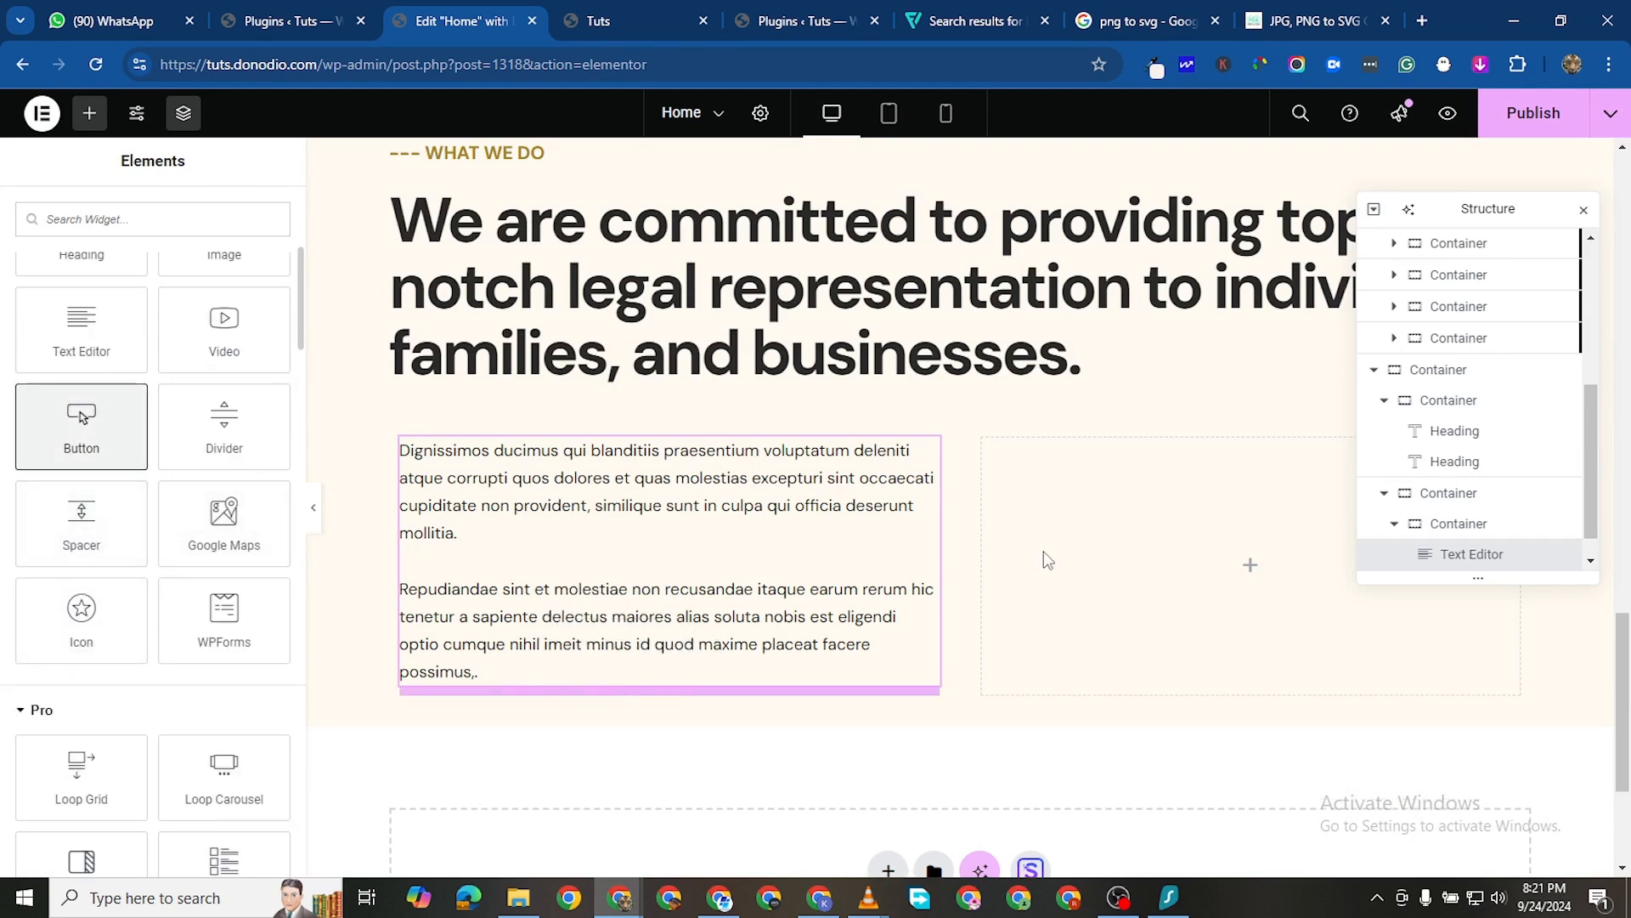
Copy the "Book Appointment" button and paste its style onto the new button in the first column
scroll(983, 516, "up", 10)
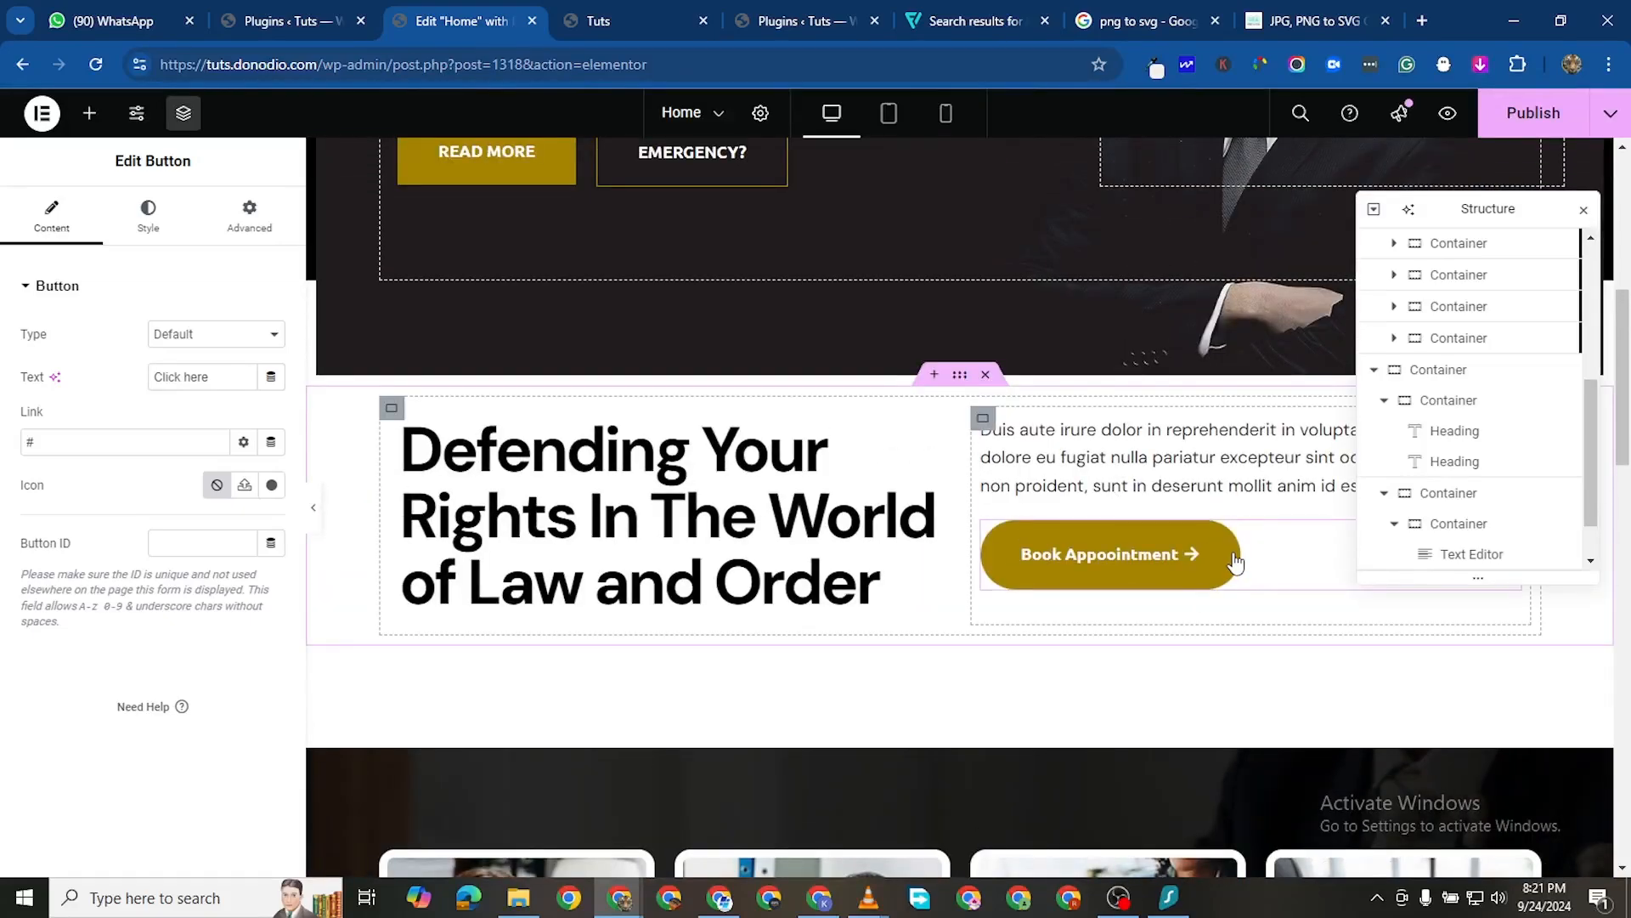
right_click(1304, 579)
left_click(1314, 539)
scroll(918, 714, "down", 10)
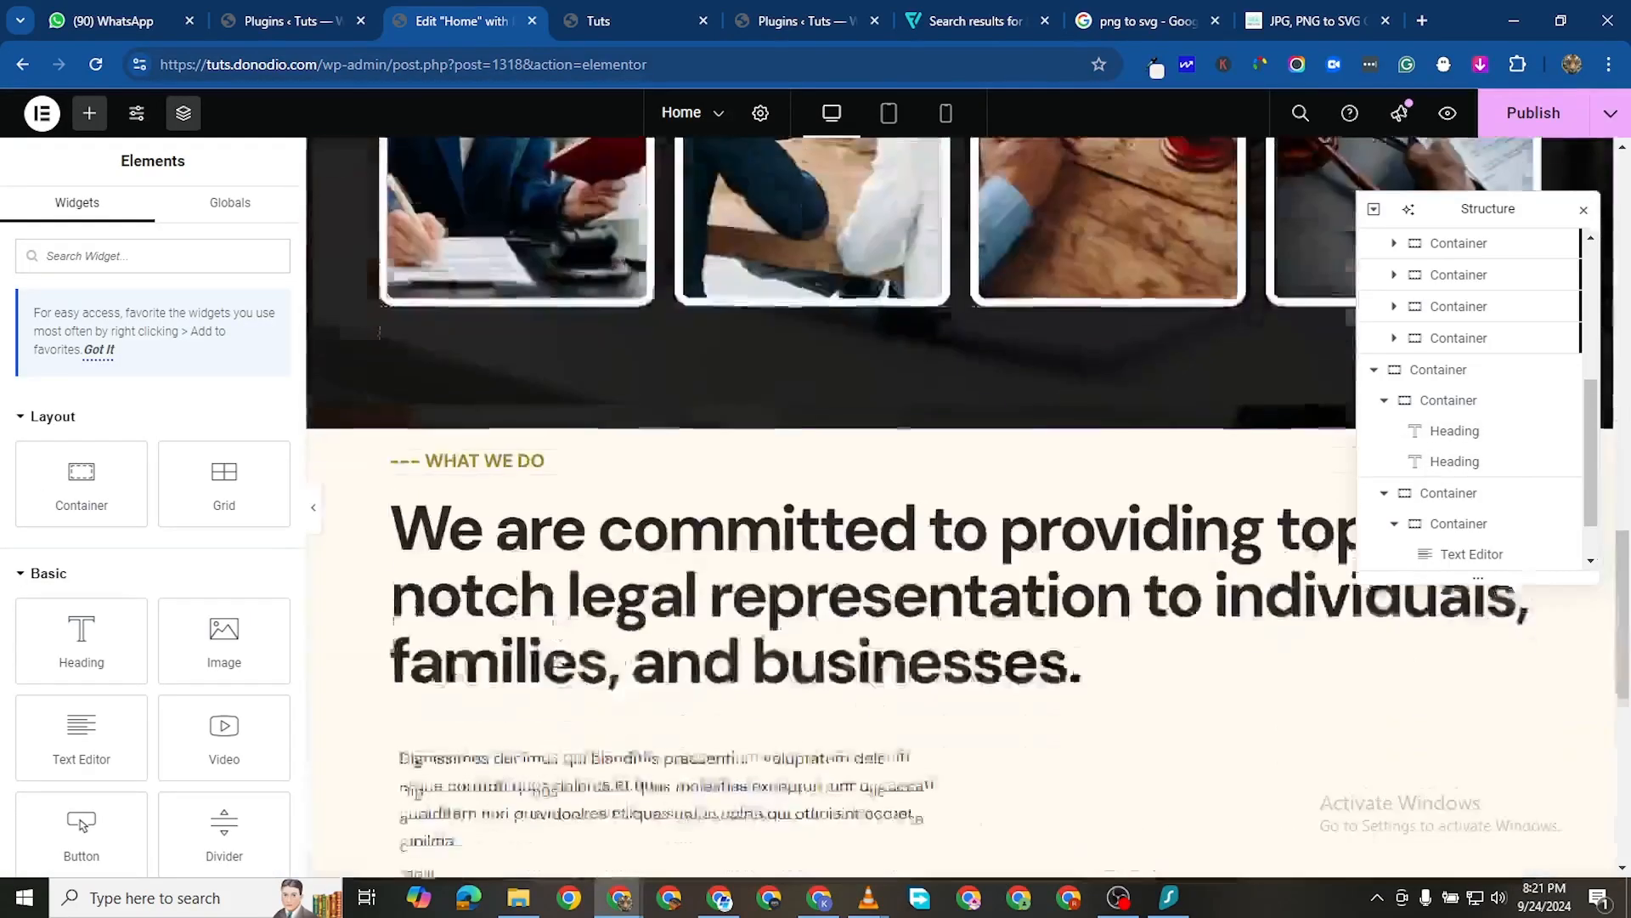
right_click(595, 527)
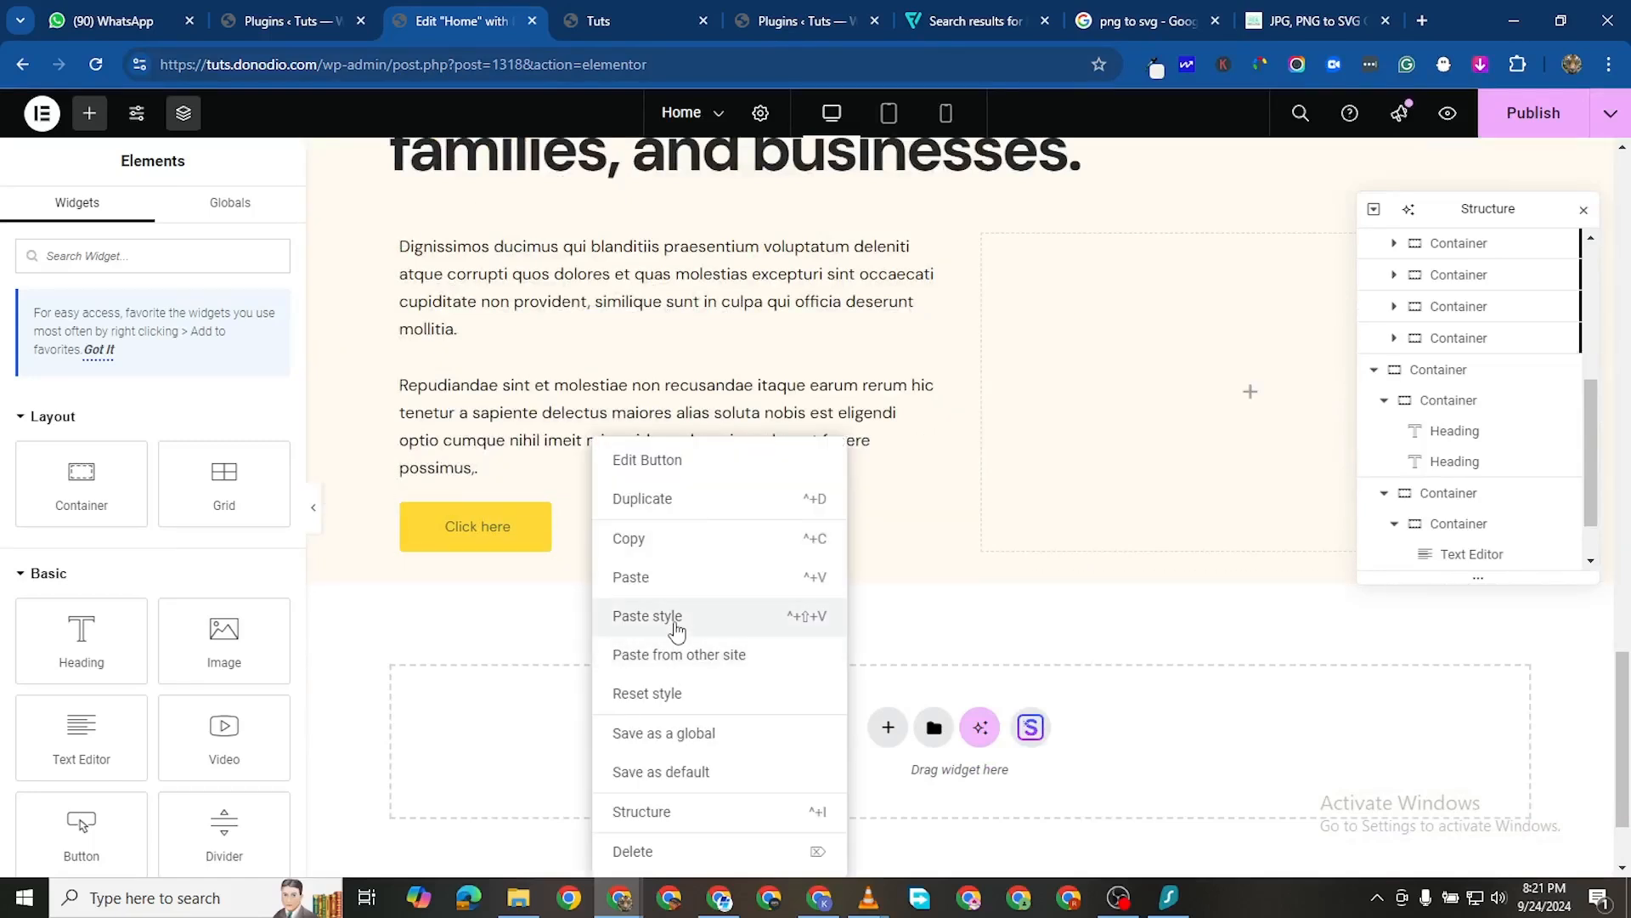
left_click(671, 620)
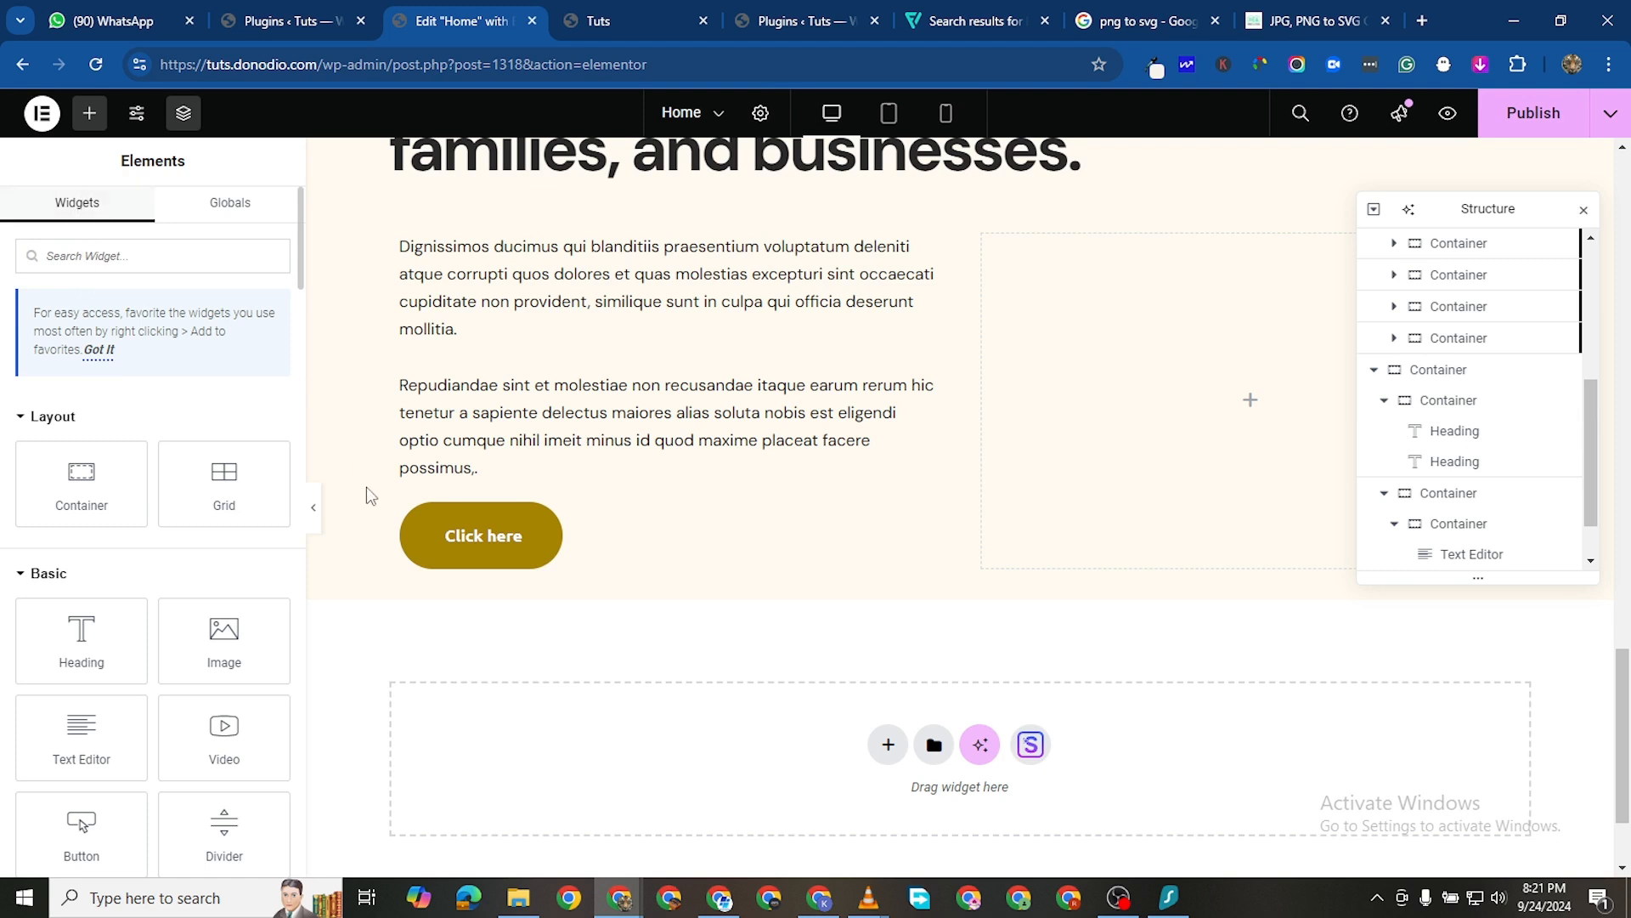
Change the new button's text to "Read More"
left_click(586, 531)
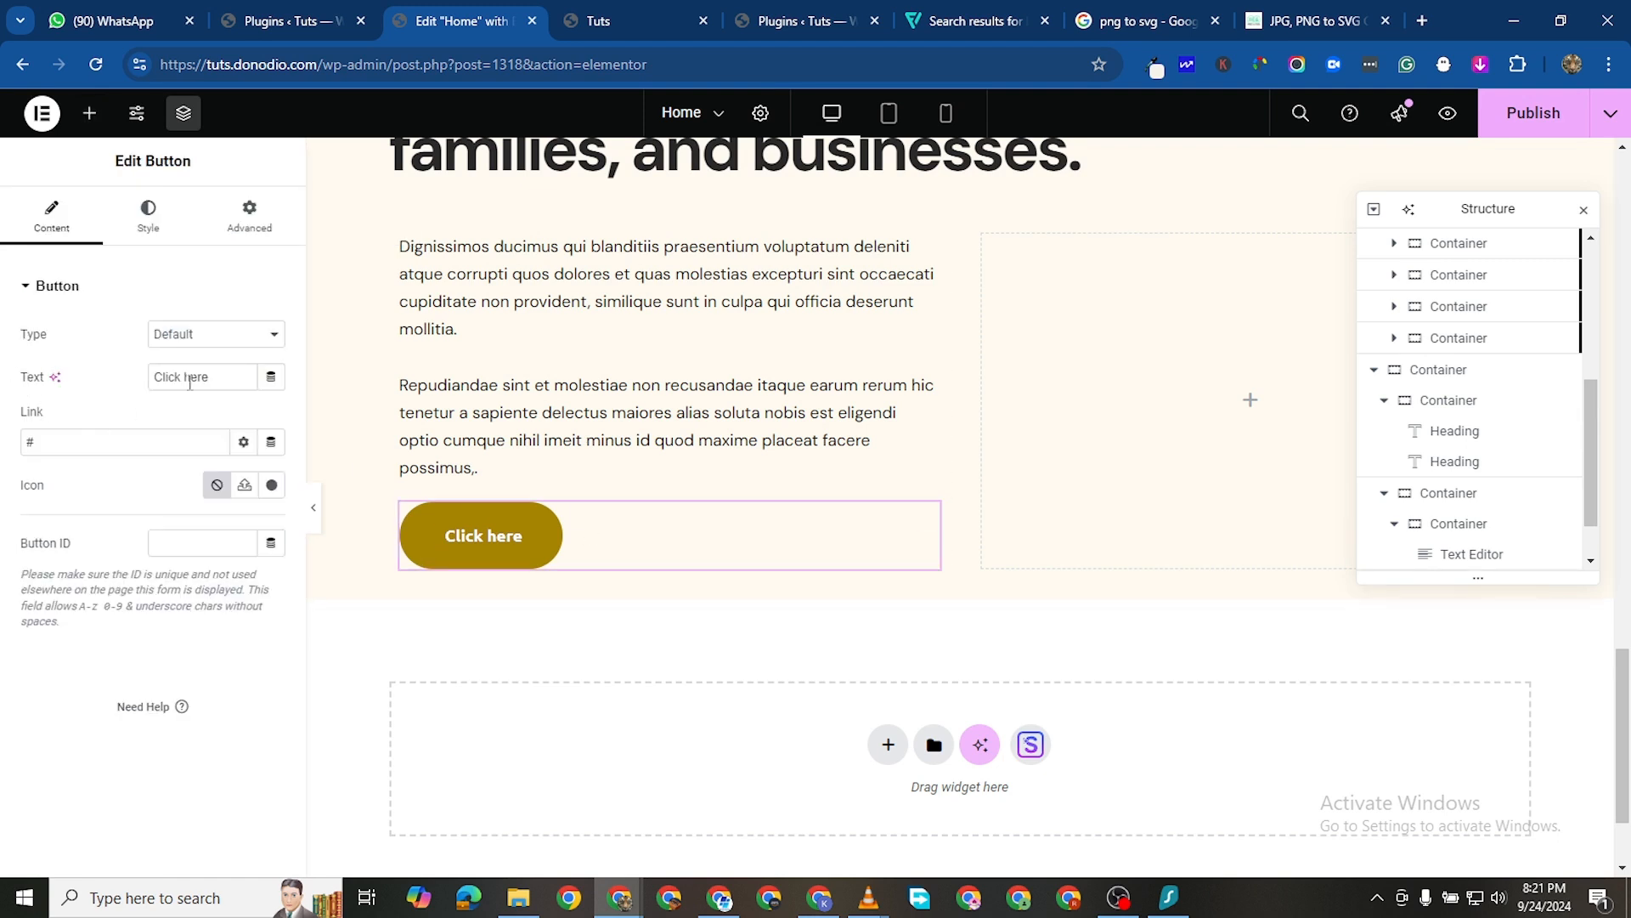
type("Re")
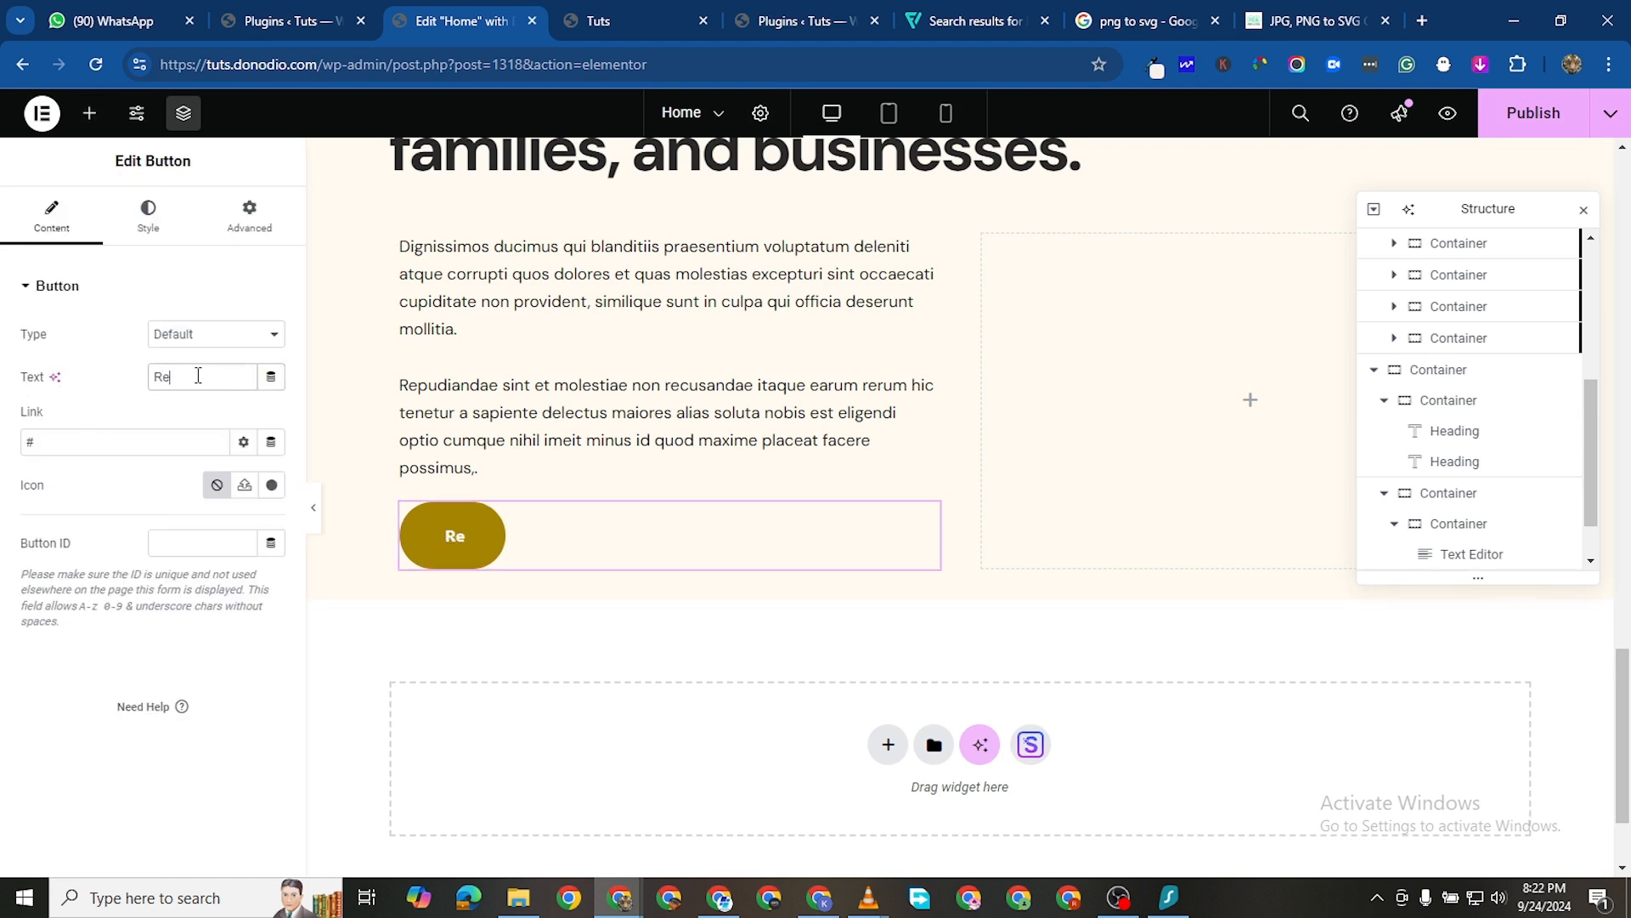
type("ad Mire")
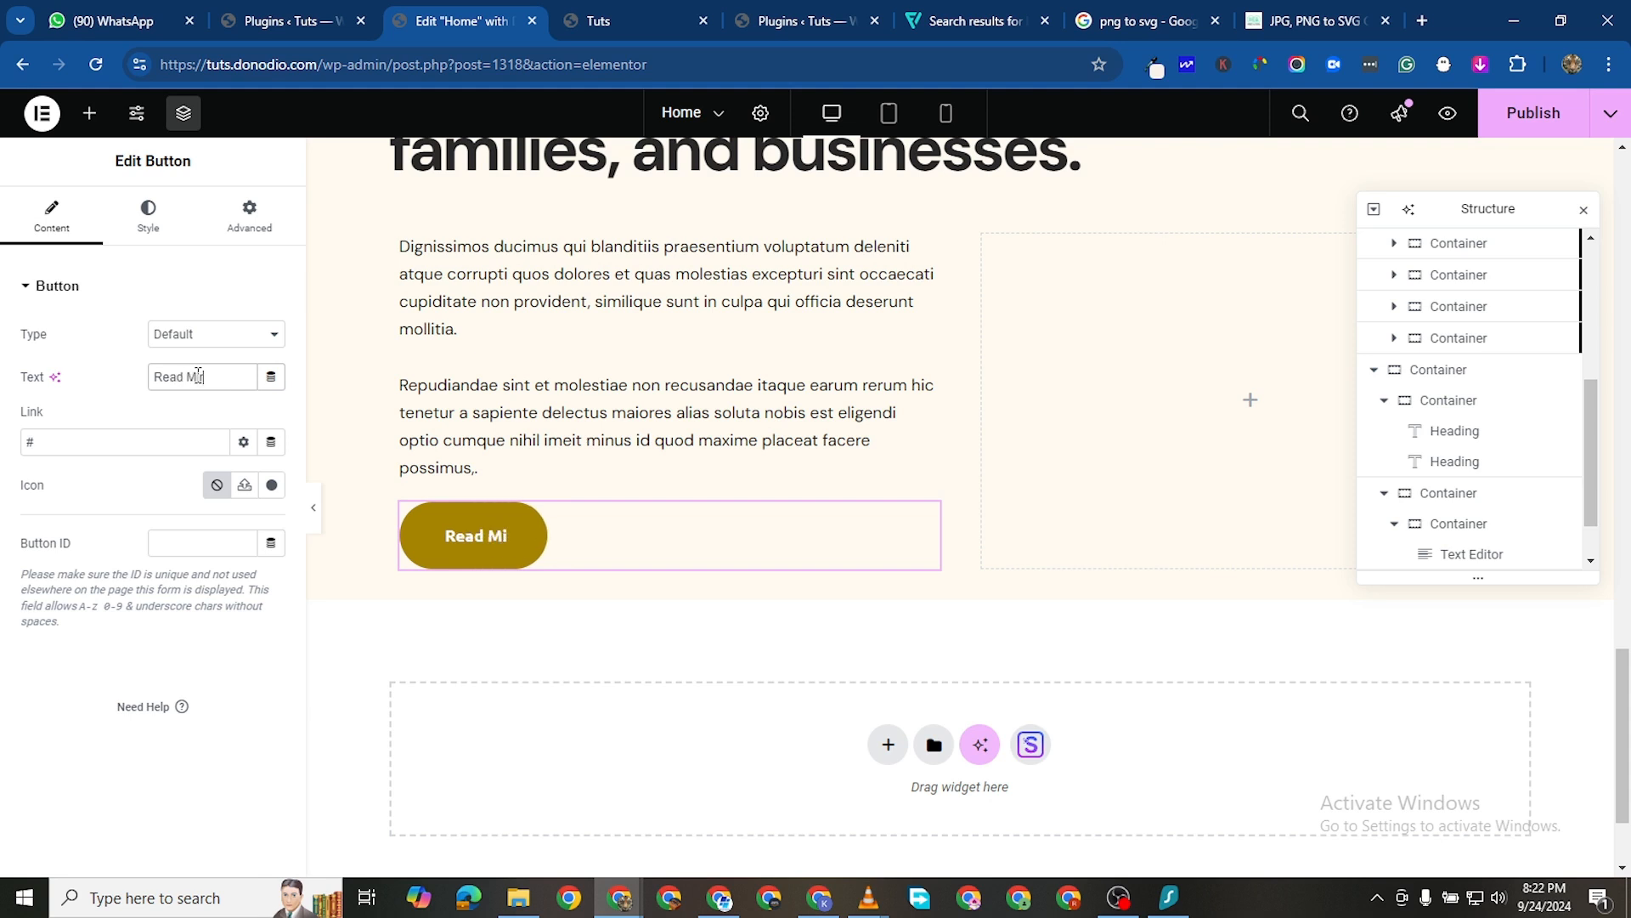
key("BackSpace")
key("BackSpace")
key("BackSpace")
type("ore")
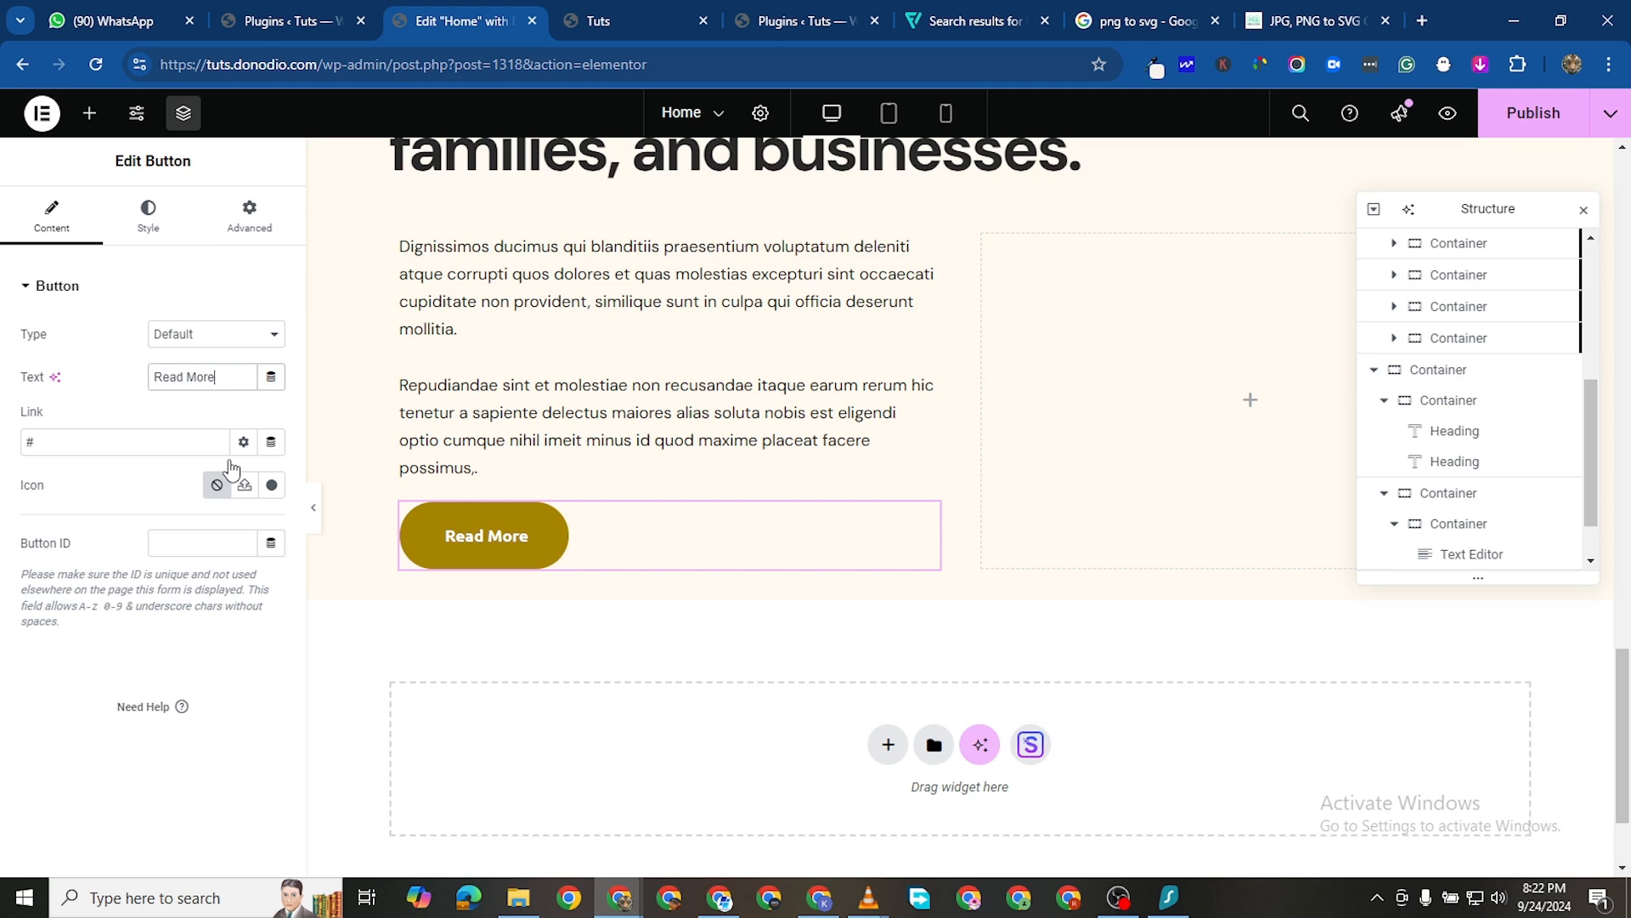
Add the right arrow icon from the icon library to the "Read More" button and set its icon spacing to 20 px
left_click(272, 485)
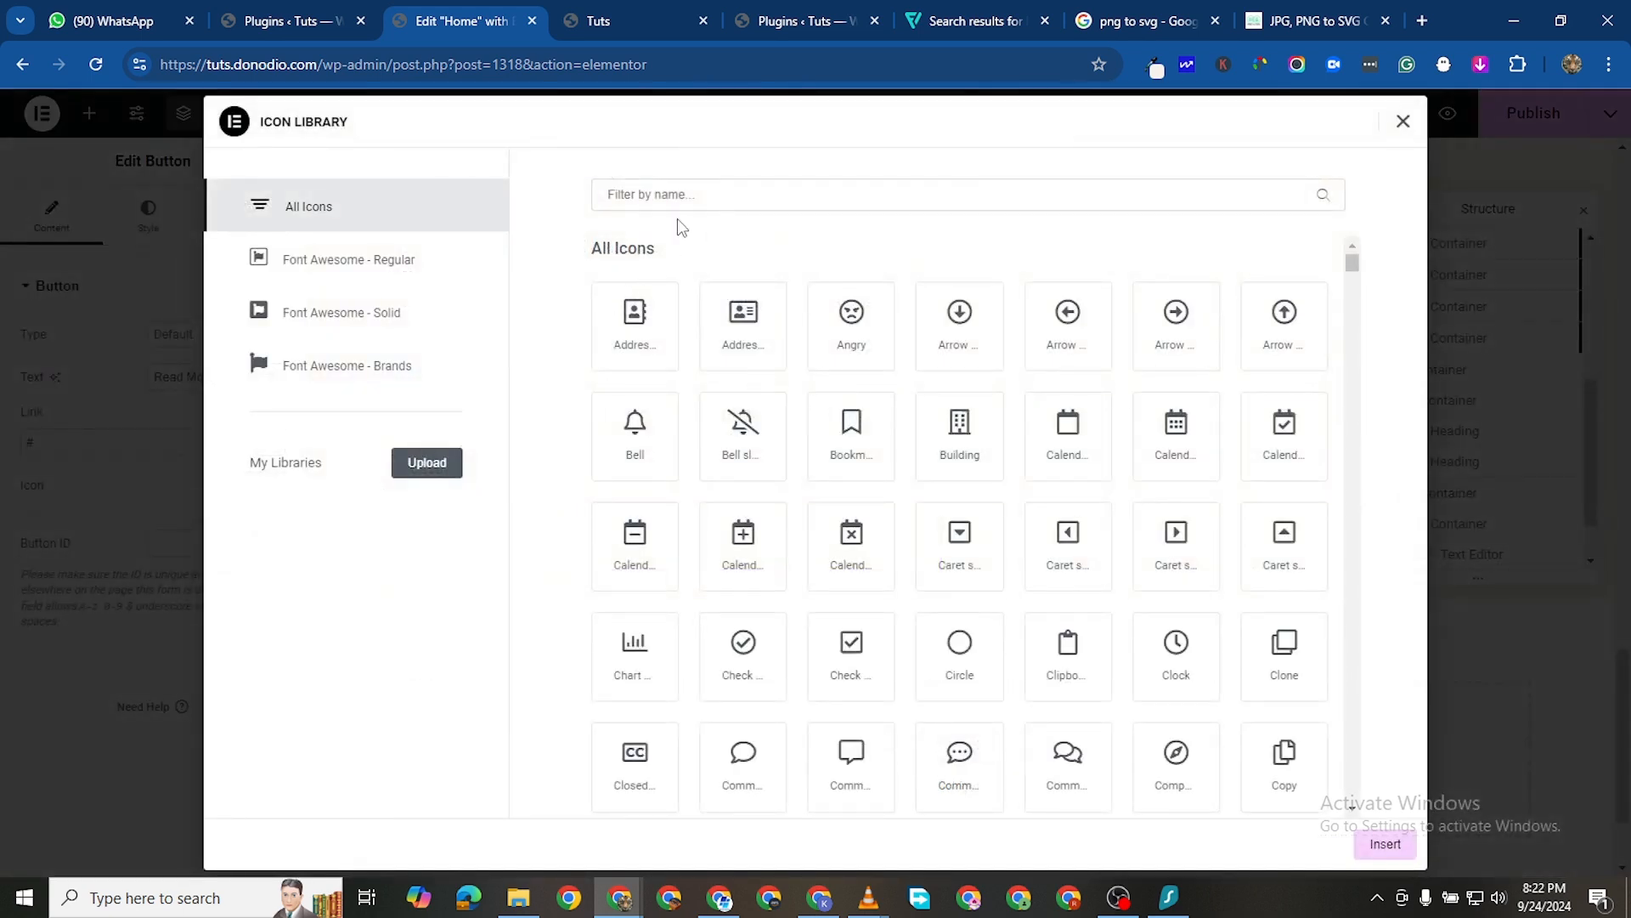
left_click(606, 197)
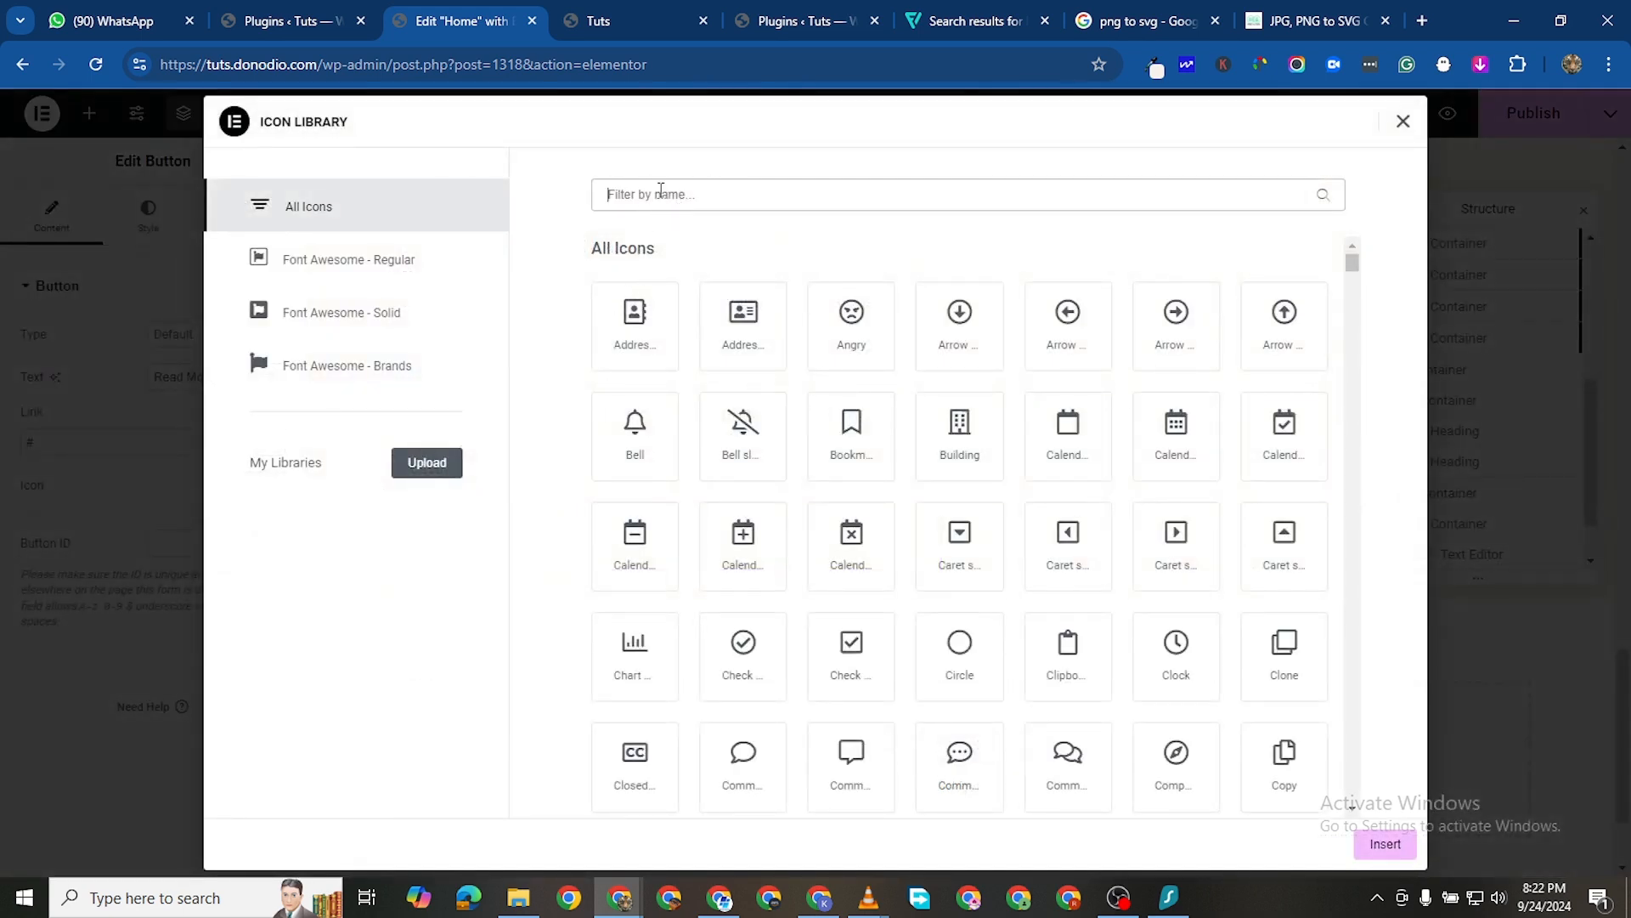
type("arrio")
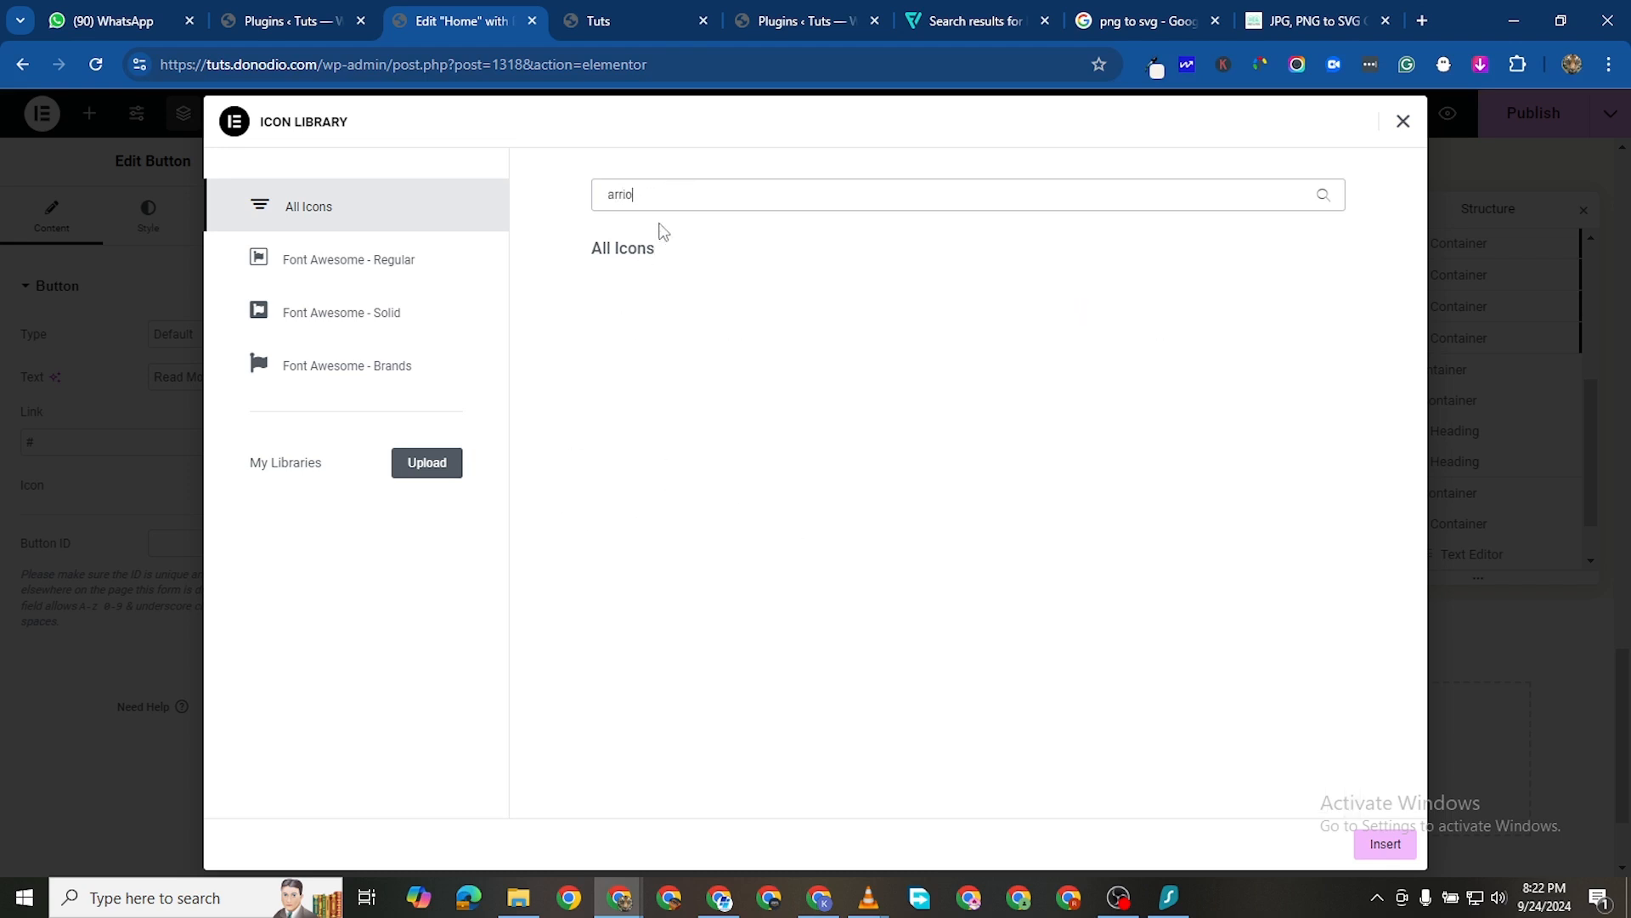
key("BackSpace")
key("BackSpace")
type("ow")
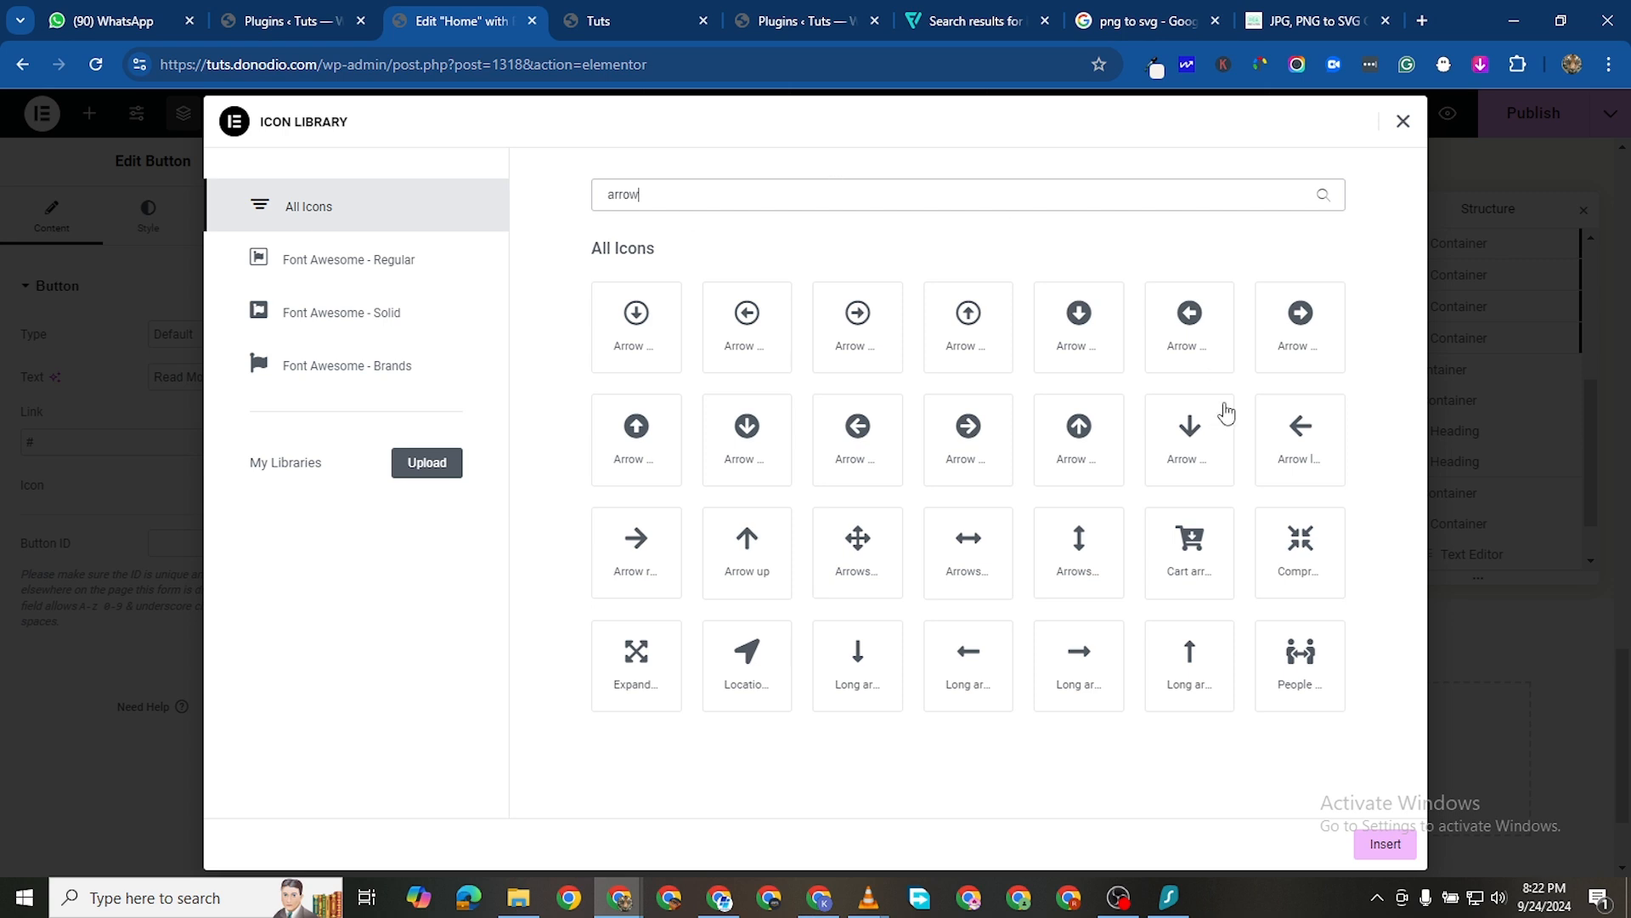
left_click(672, 586)
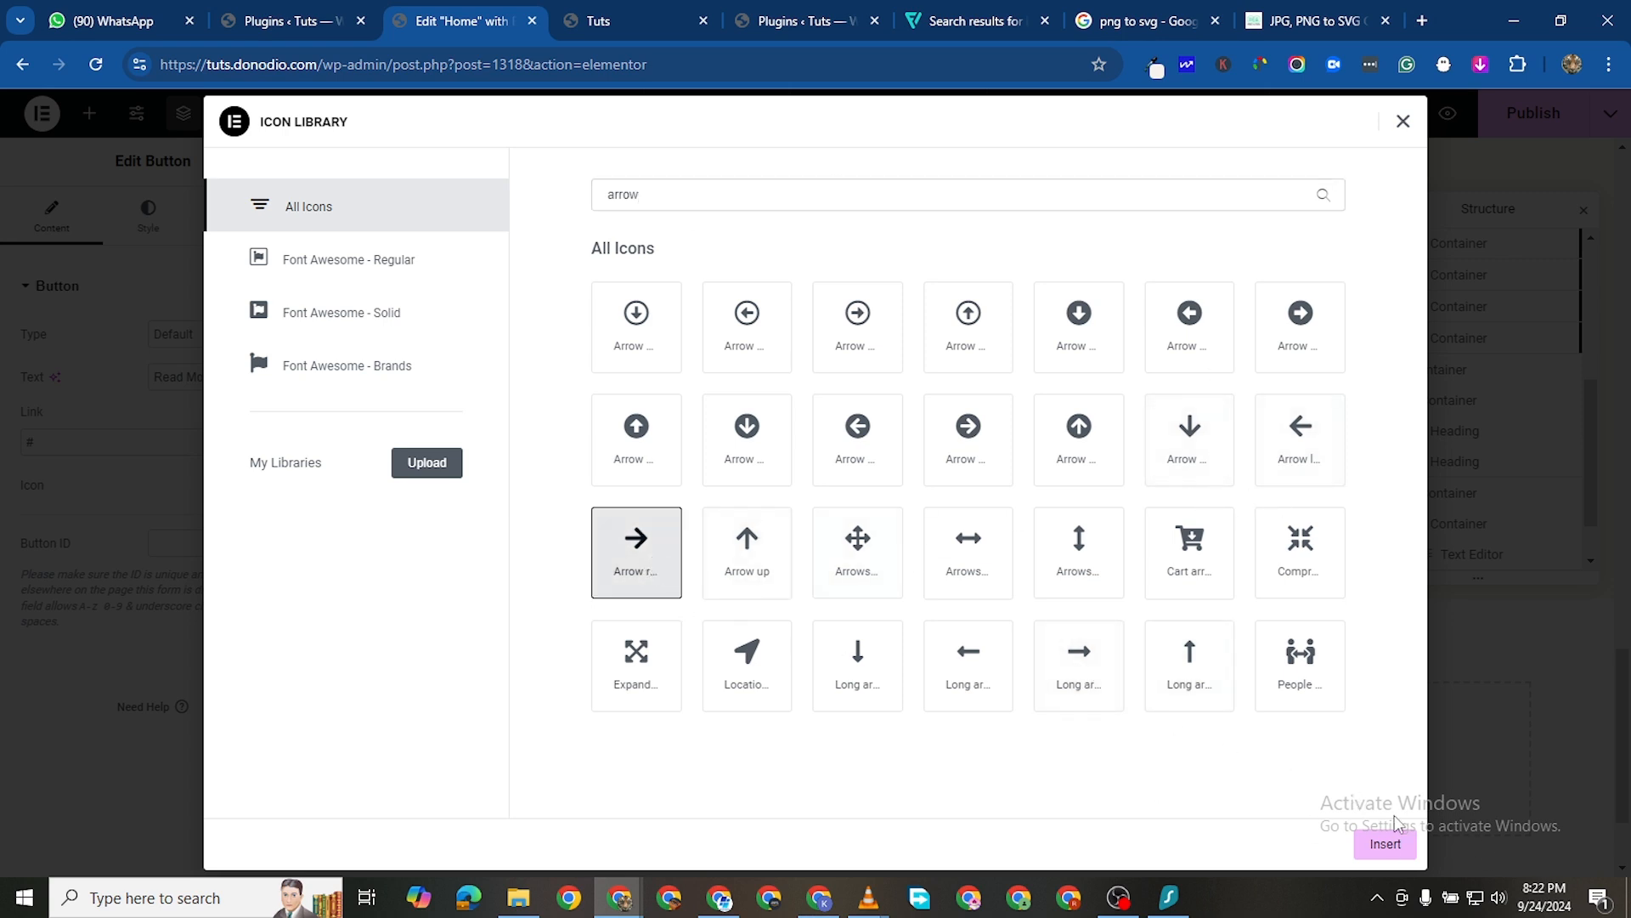
left_click(1390, 848)
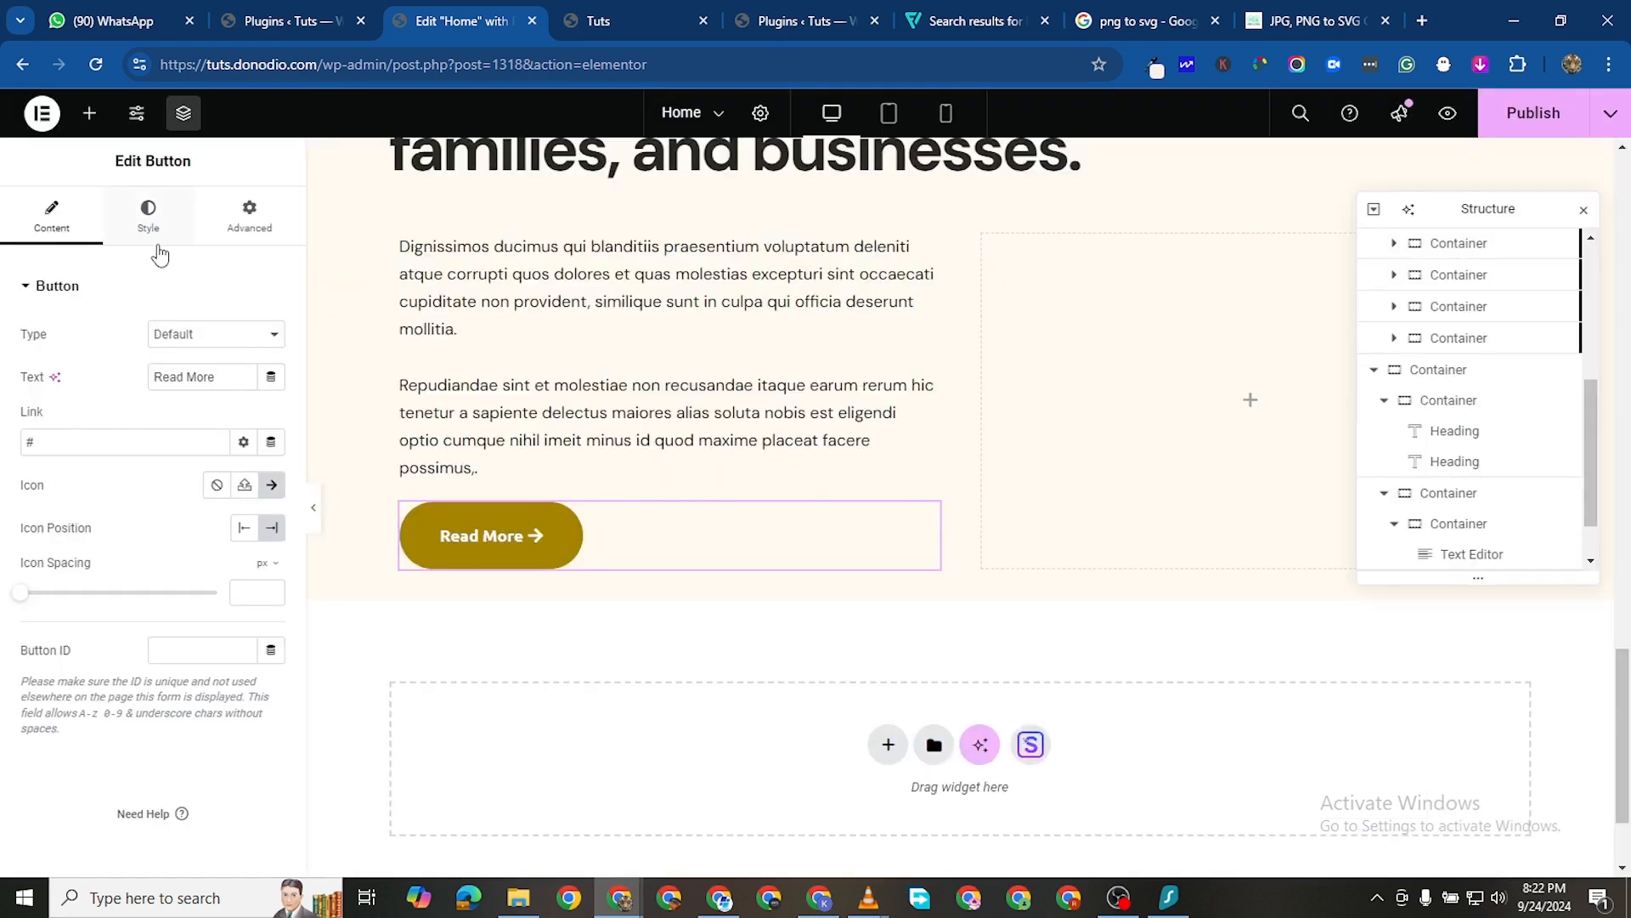
left_click_drag(28, 602, 106, 605)
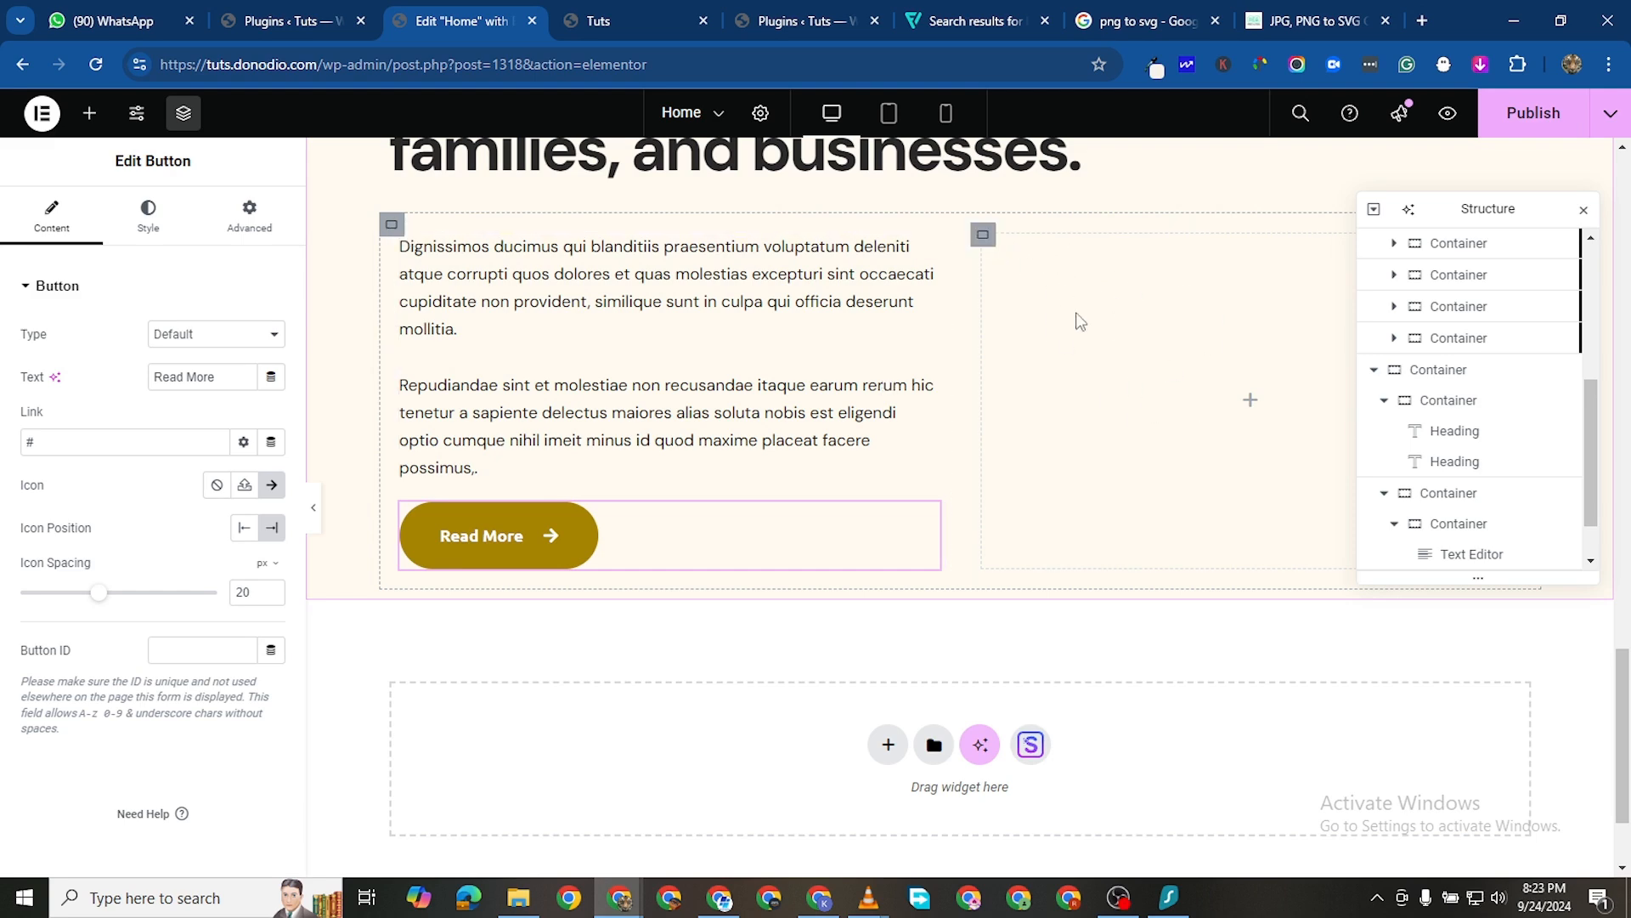
Upload What-we-do-img from the LAW FIRM folder and set it as the background image of the empty second column
left_click(983, 238)
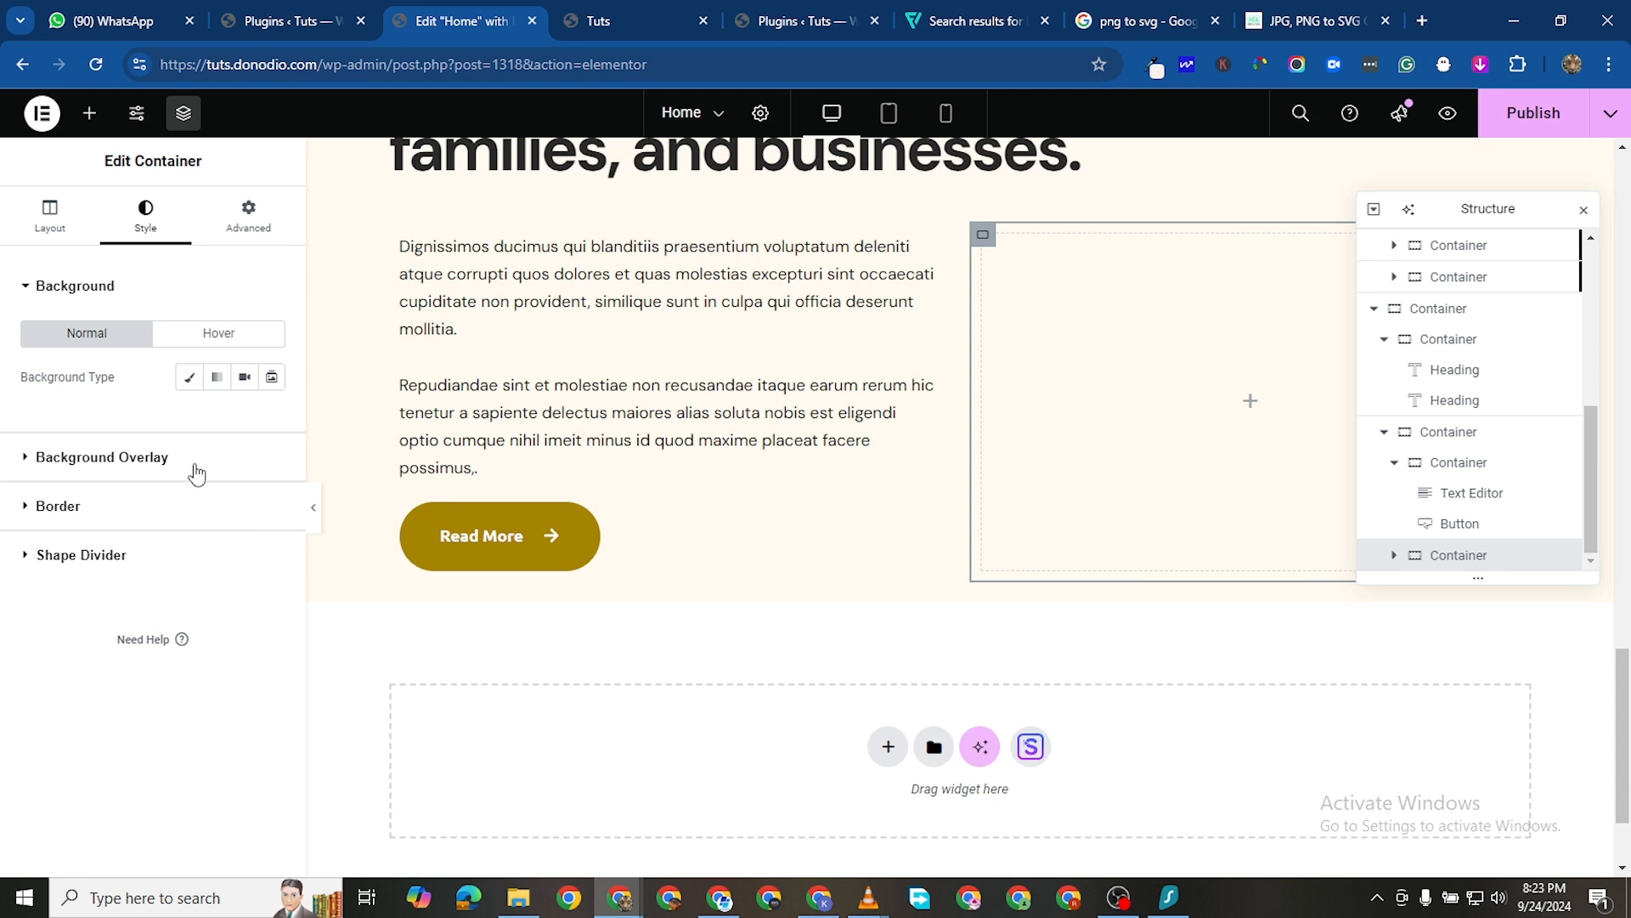
left_click(188, 376)
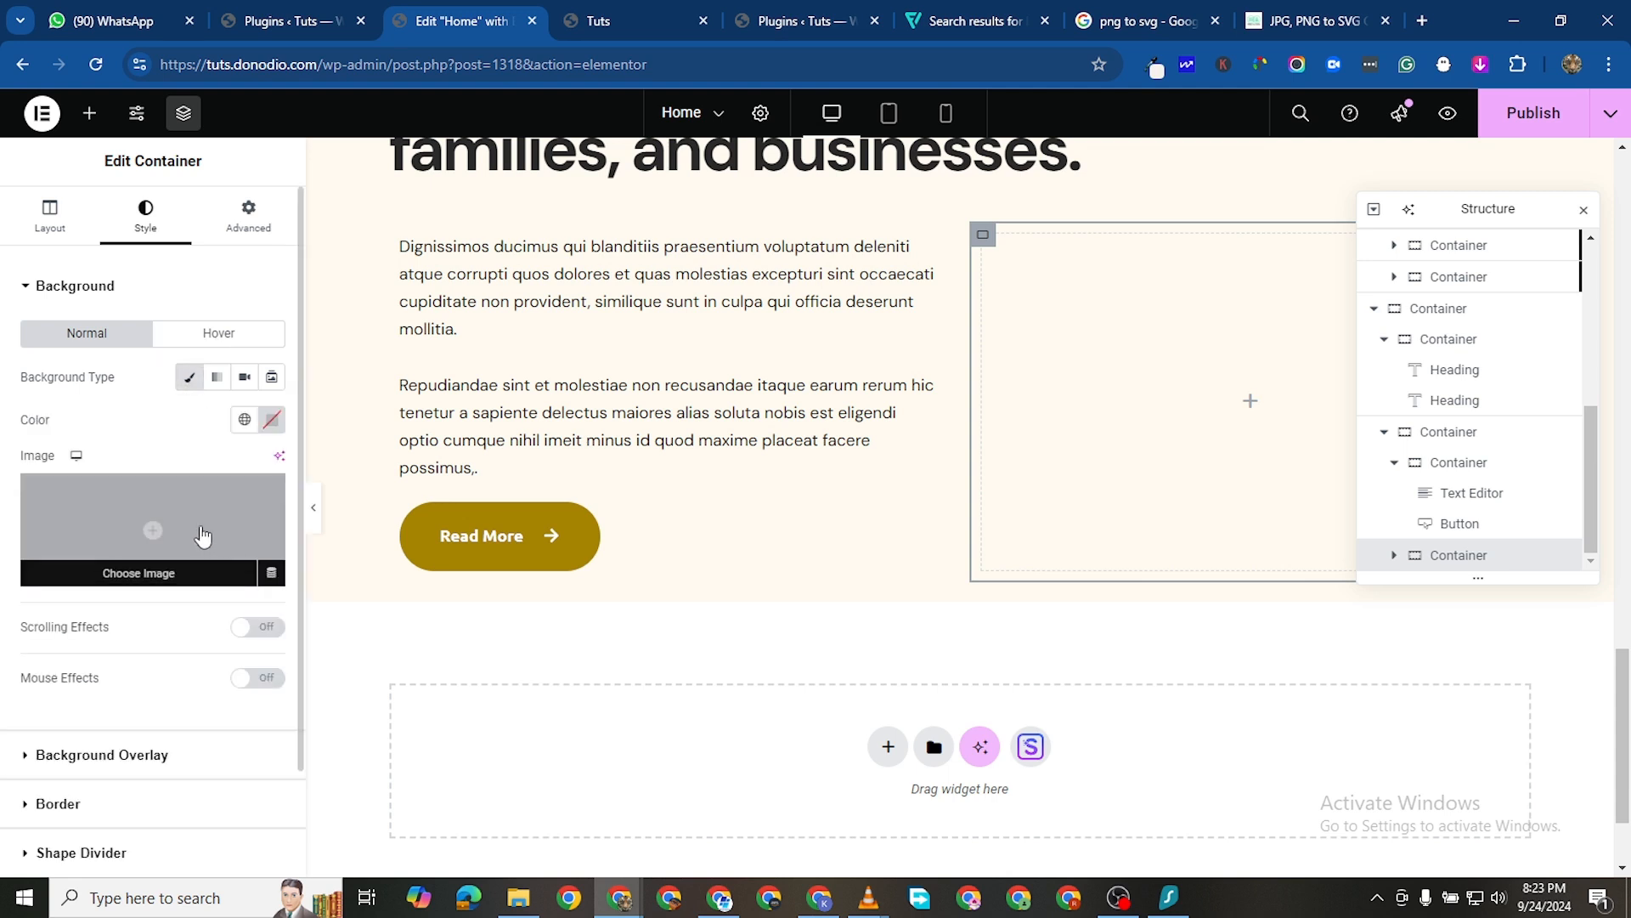
left_click(159, 524)
left_click(289, 193)
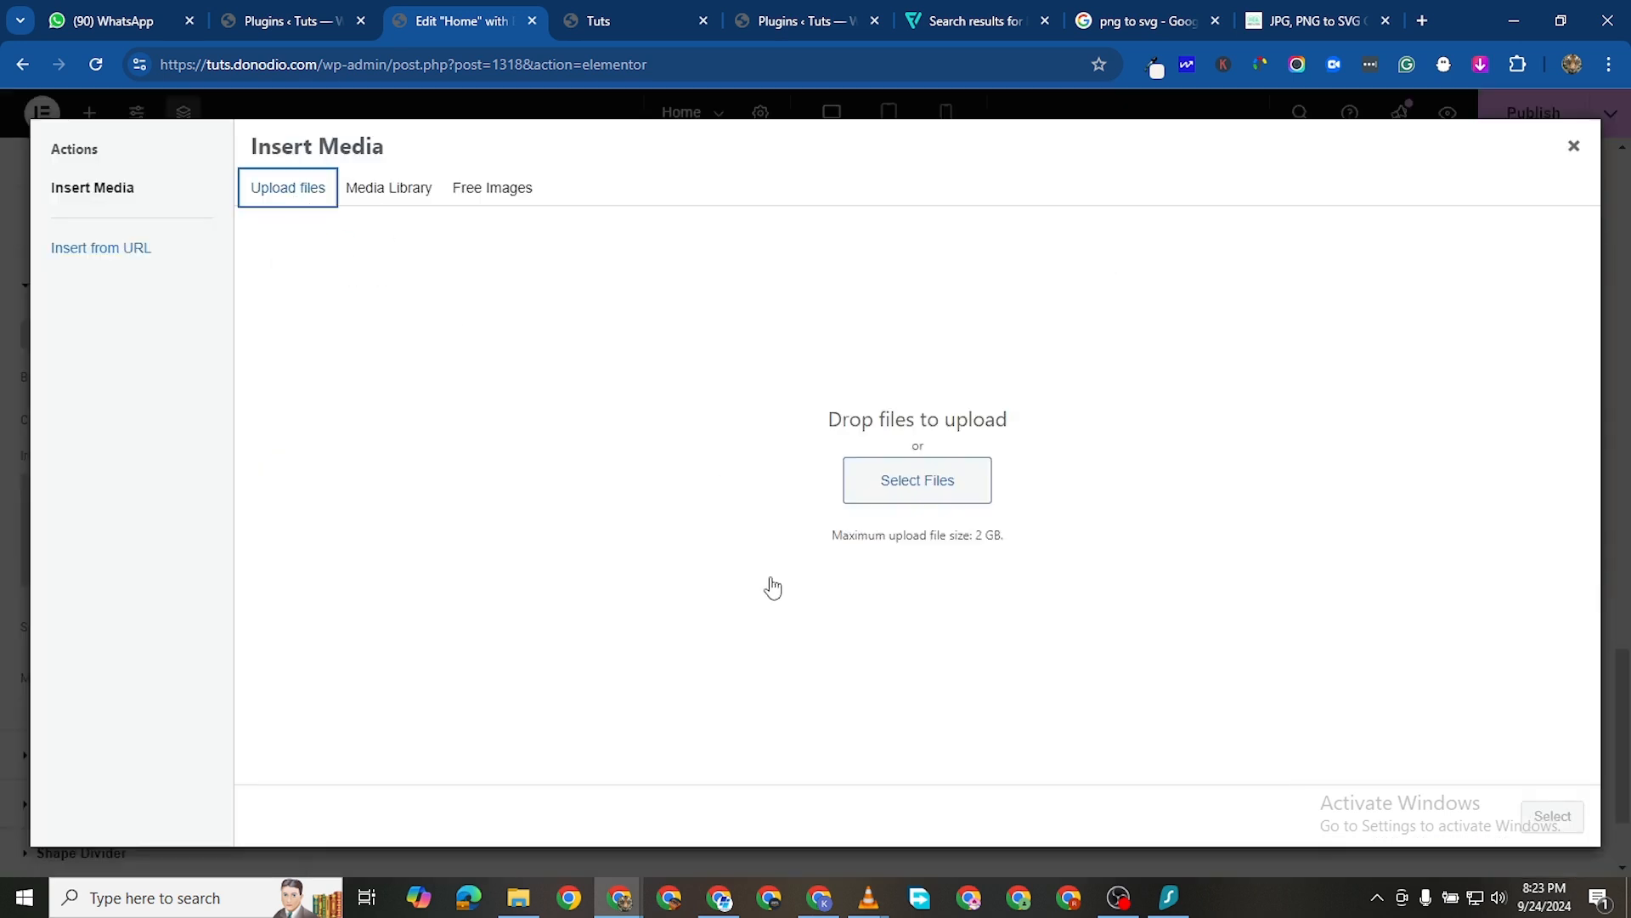
left_click(907, 484)
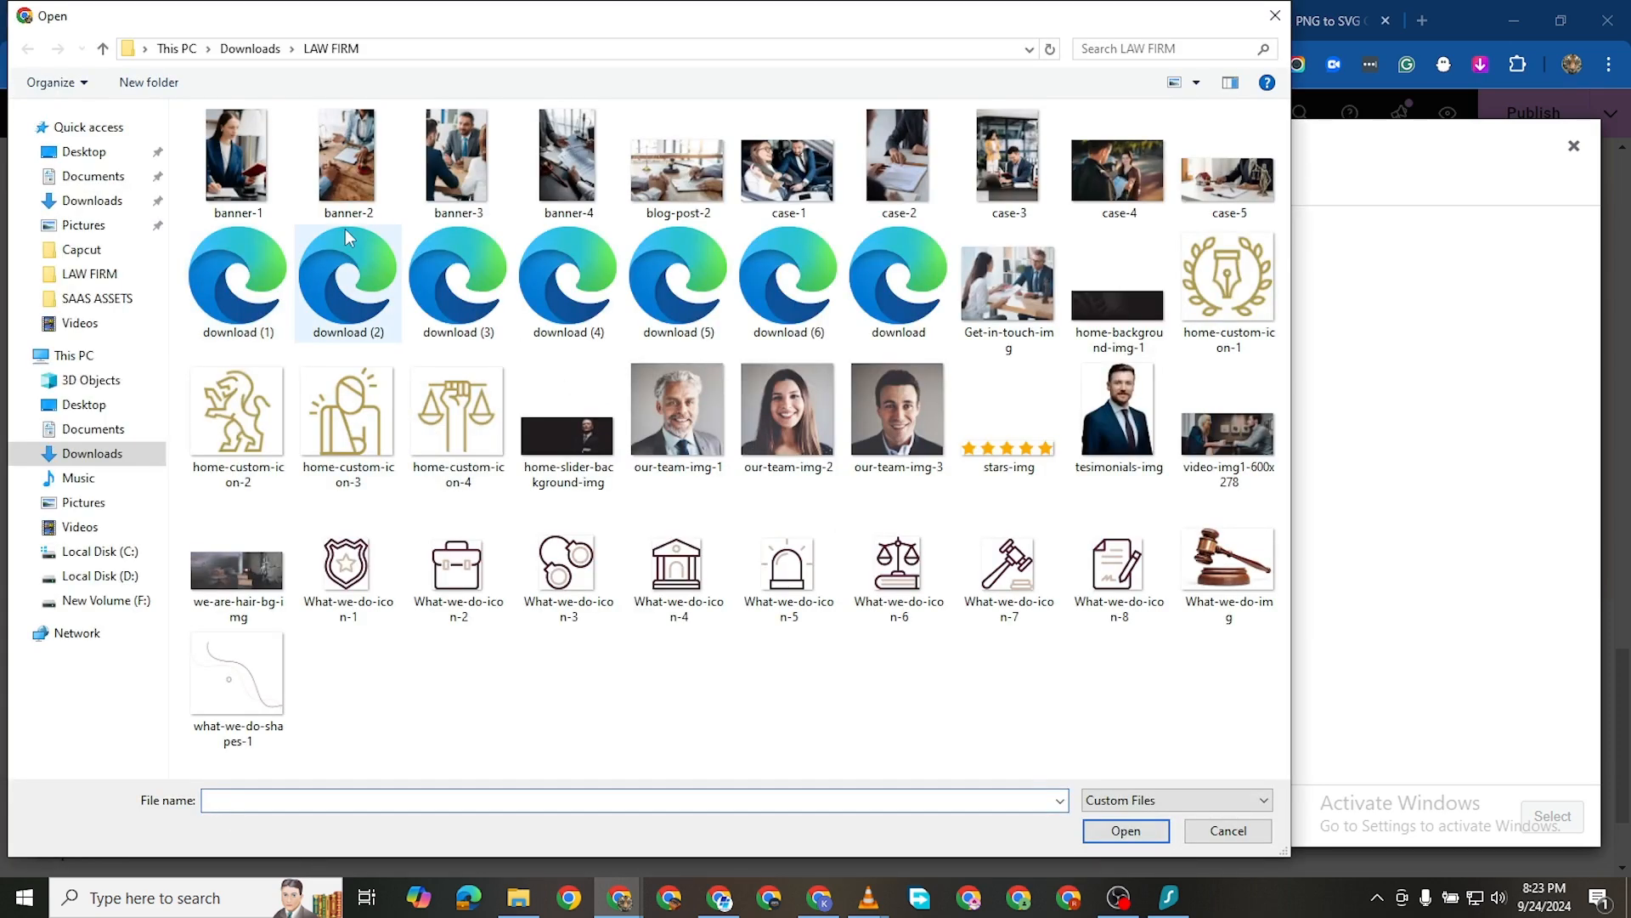
double_click(1228, 563)
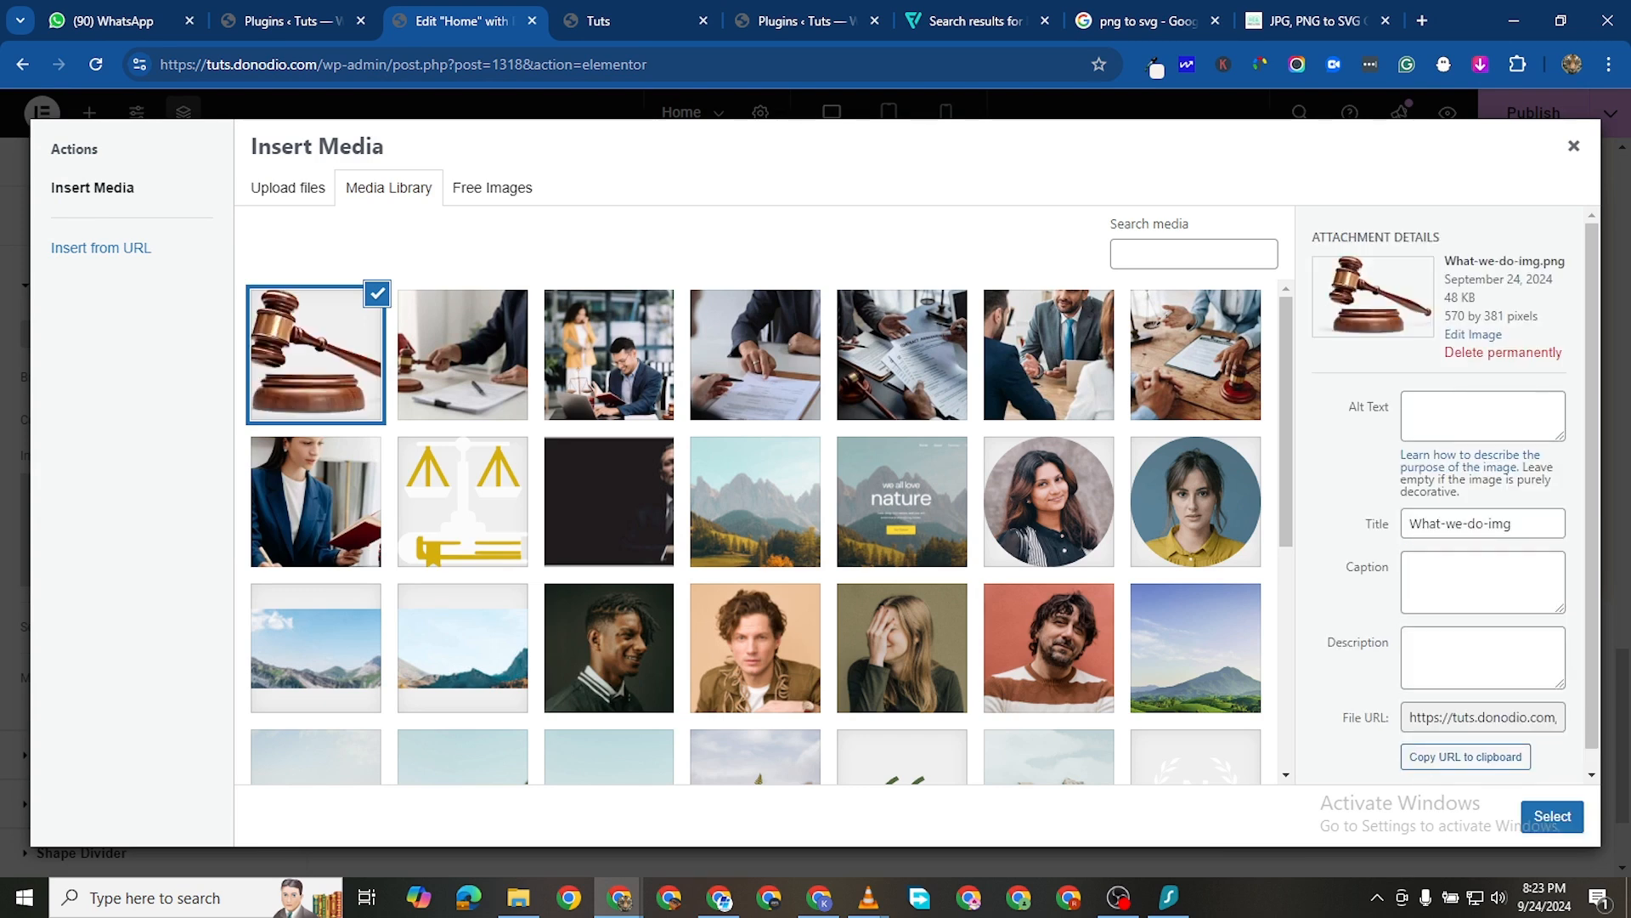
left_click(1561, 815)
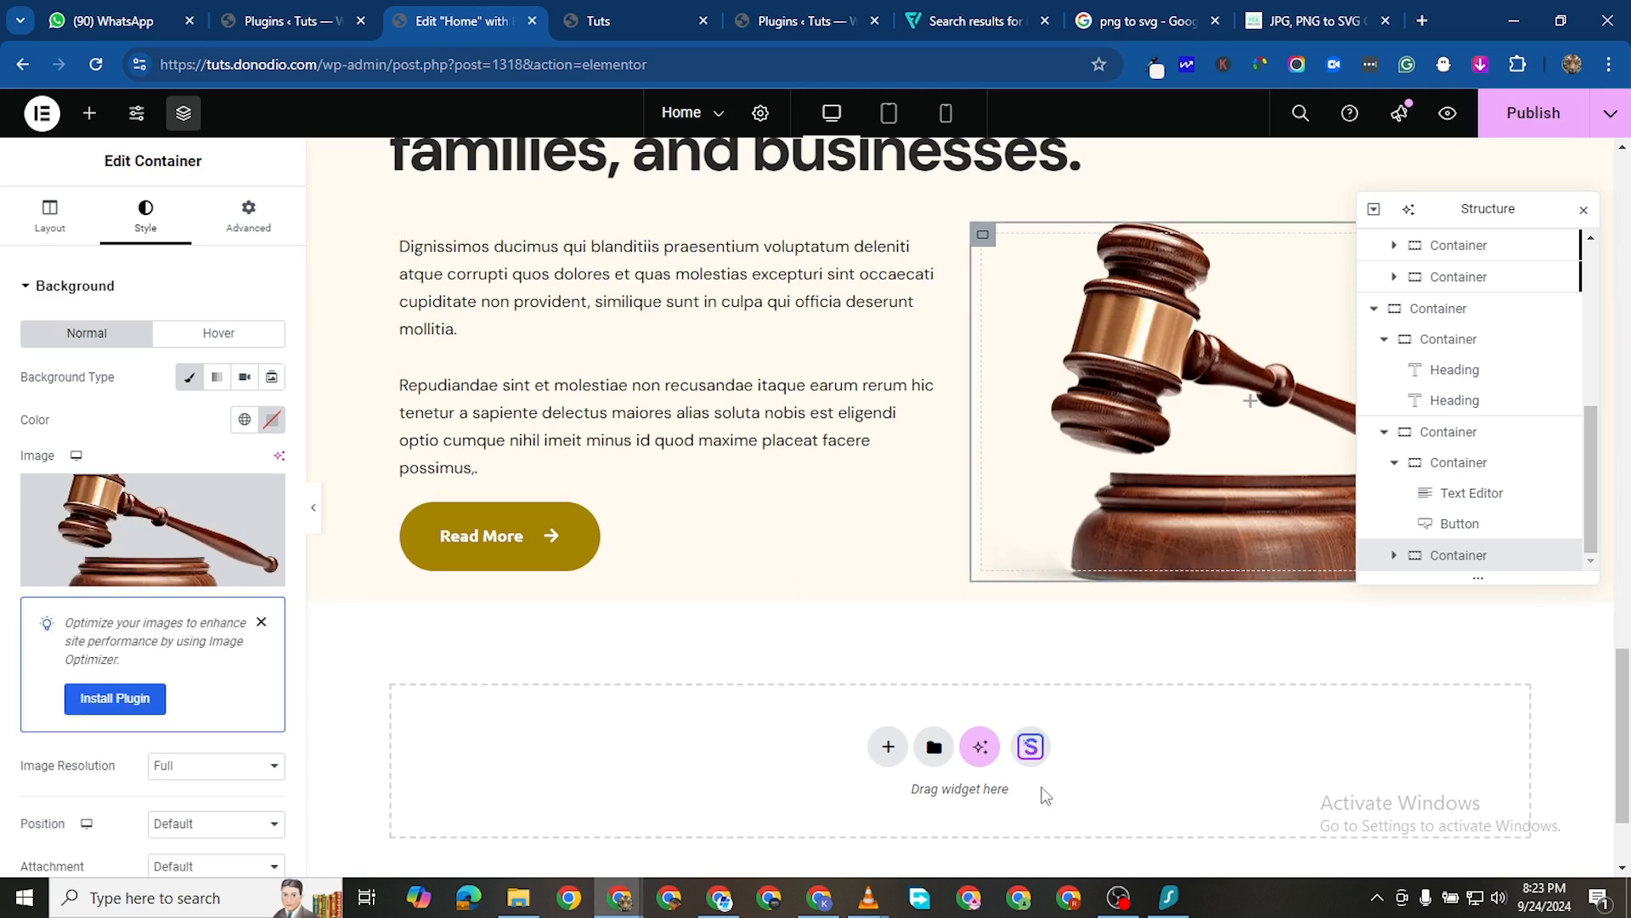
Unlink the padding of the container holding both columns and set its top padding to 20 px
scroll(921, 529, "up", 1)
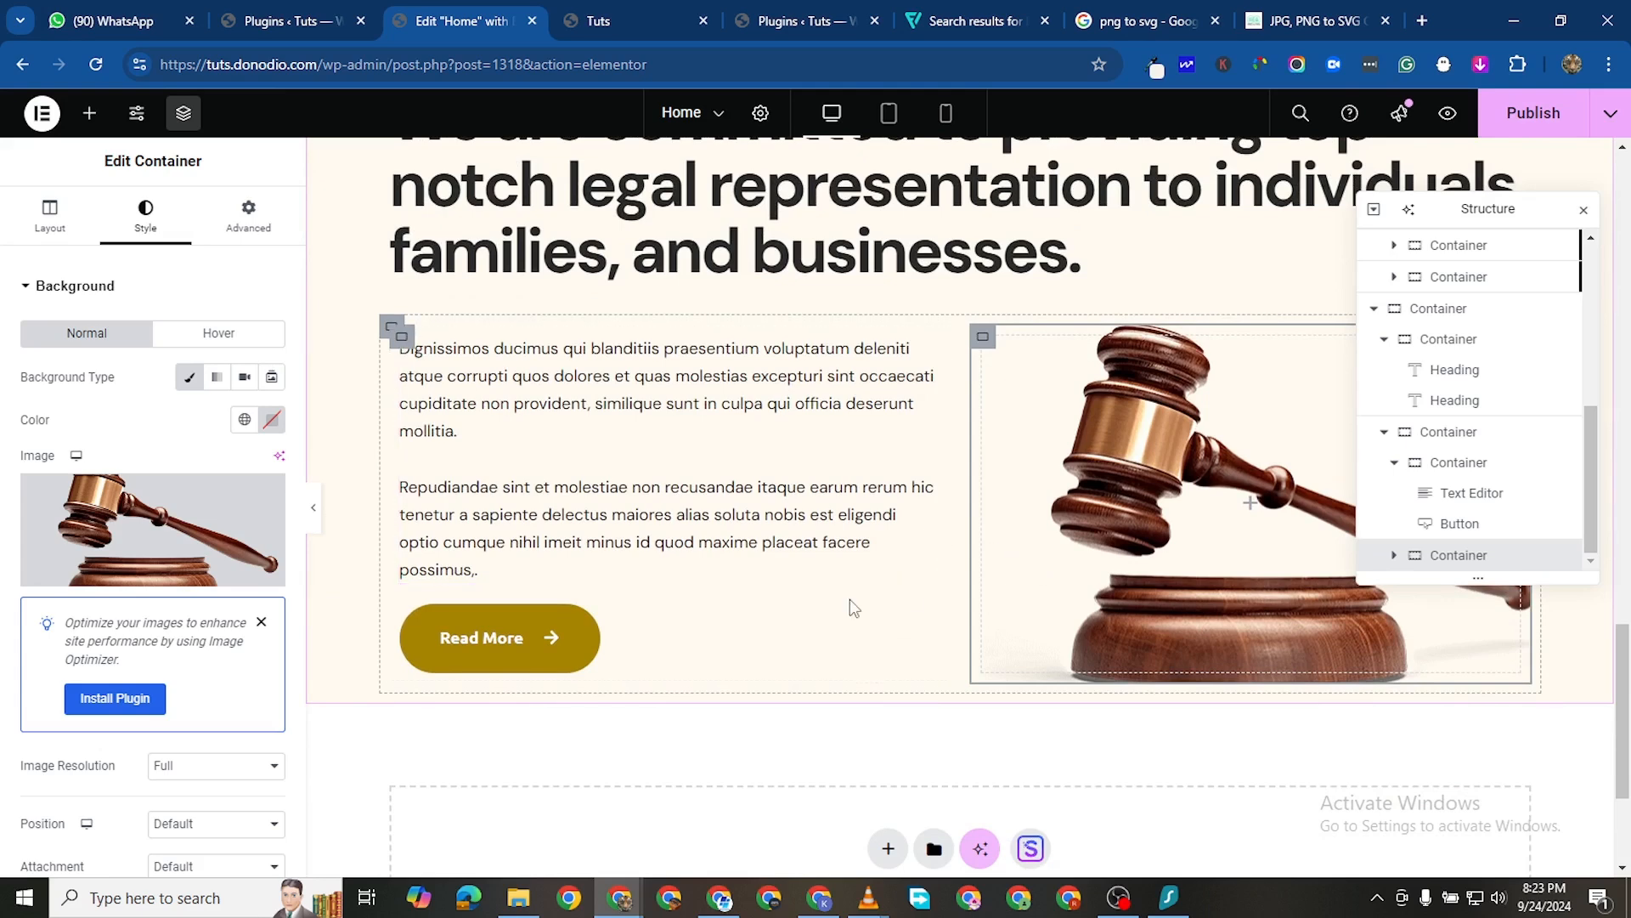
scroll(361, 423, "up", 1)
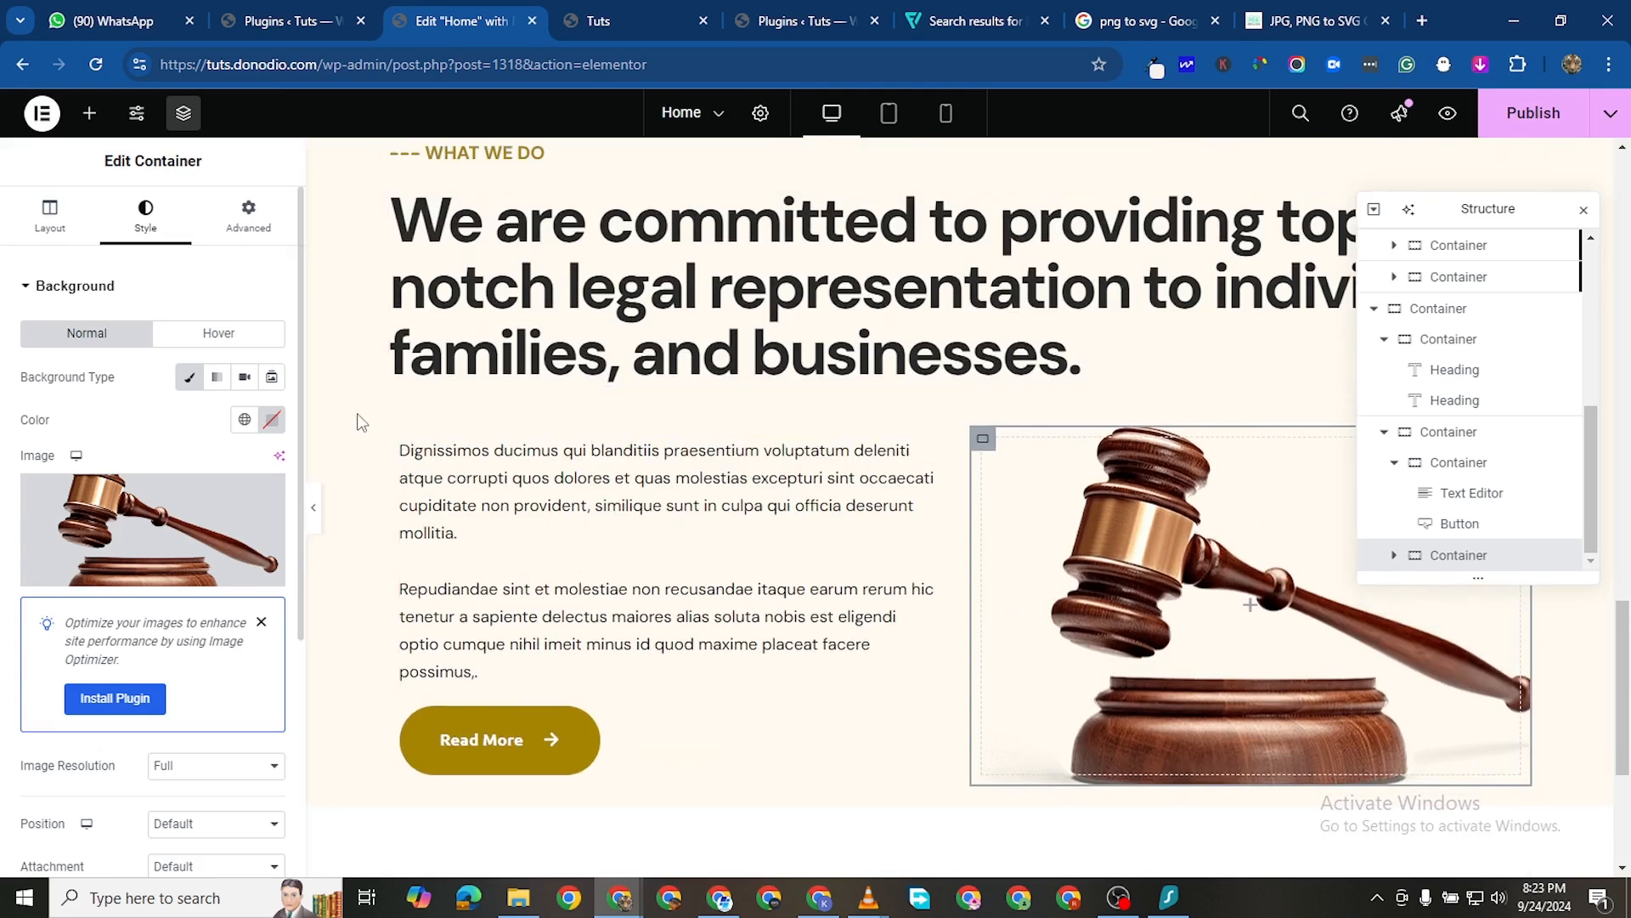
scroll(911, 243, "up", 1)
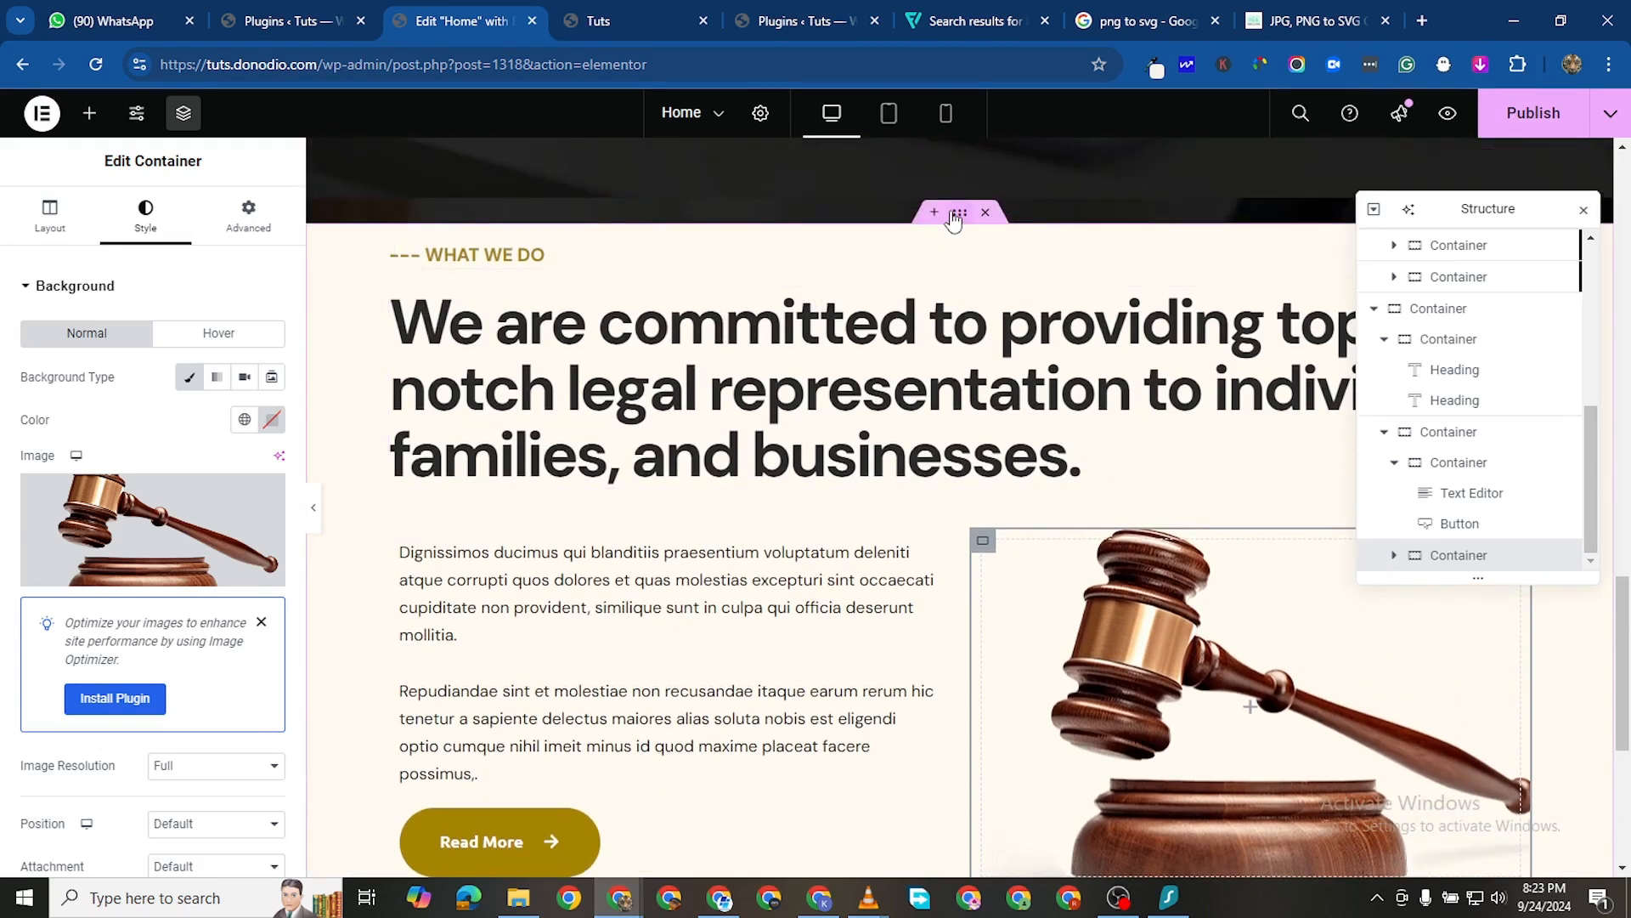
scroll(387, 544, "down", 1)
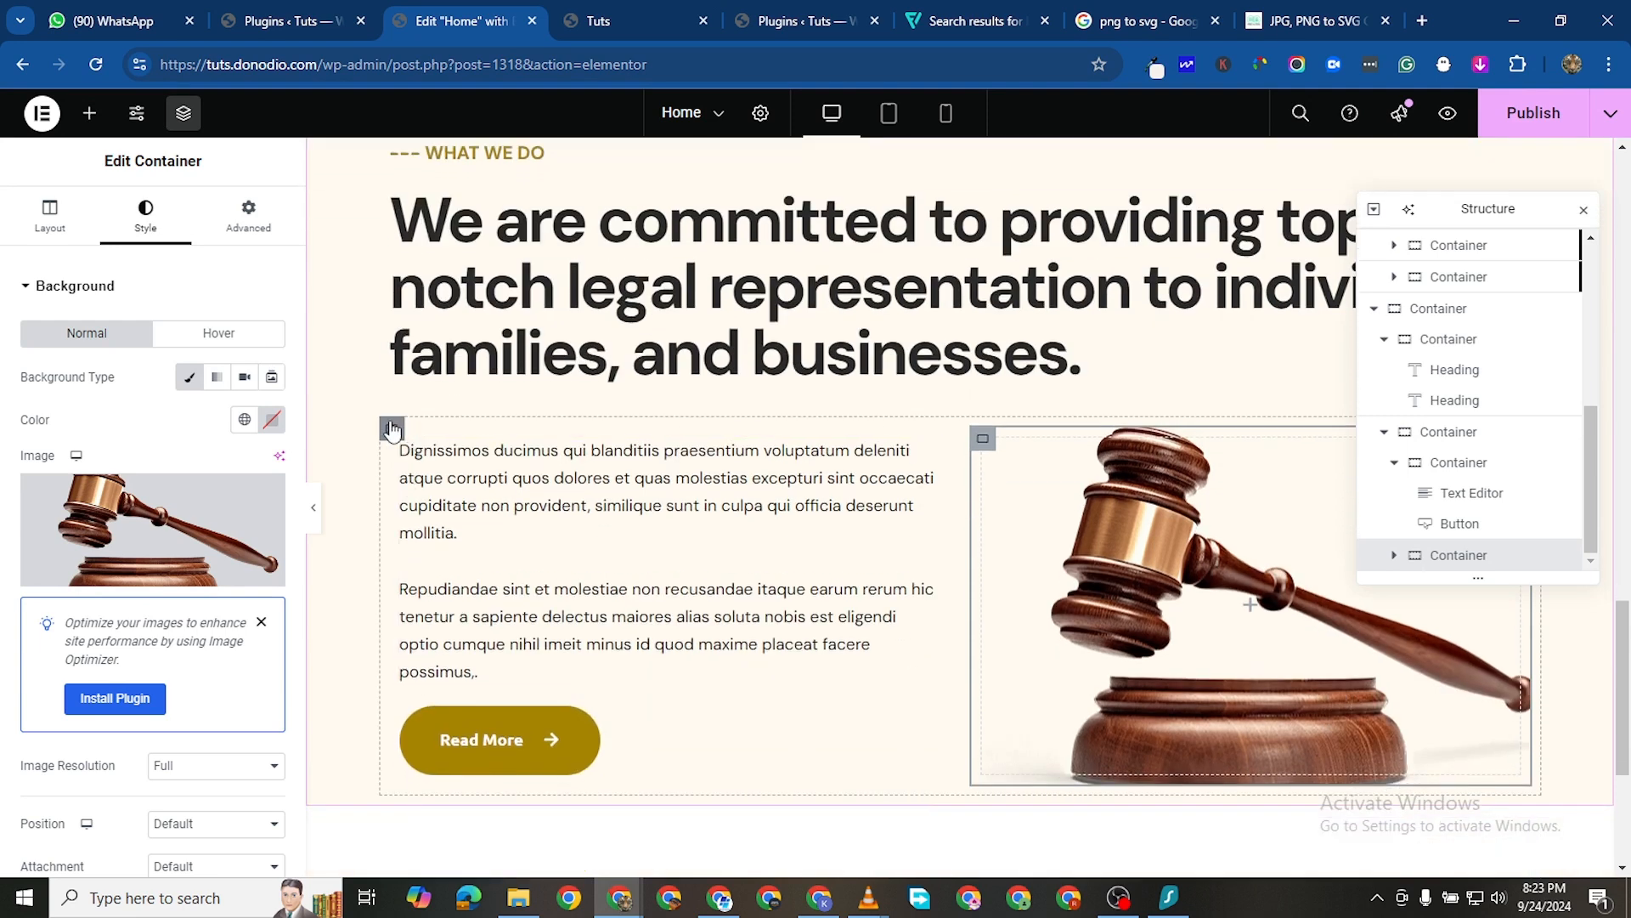
left_click(392, 428)
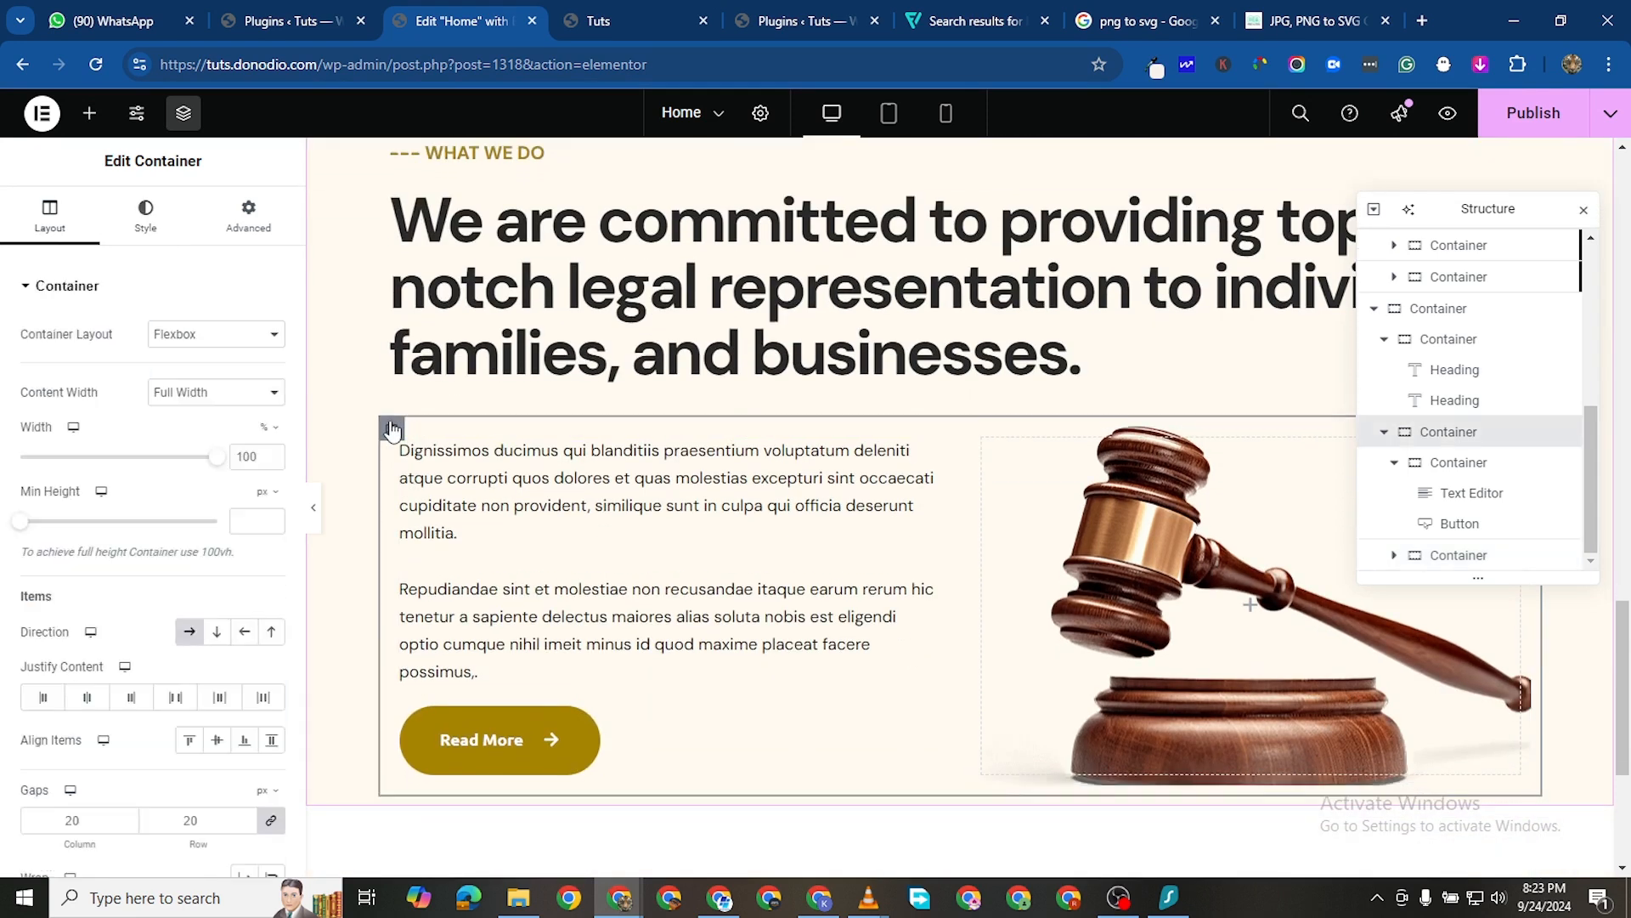
left_click(248, 216)
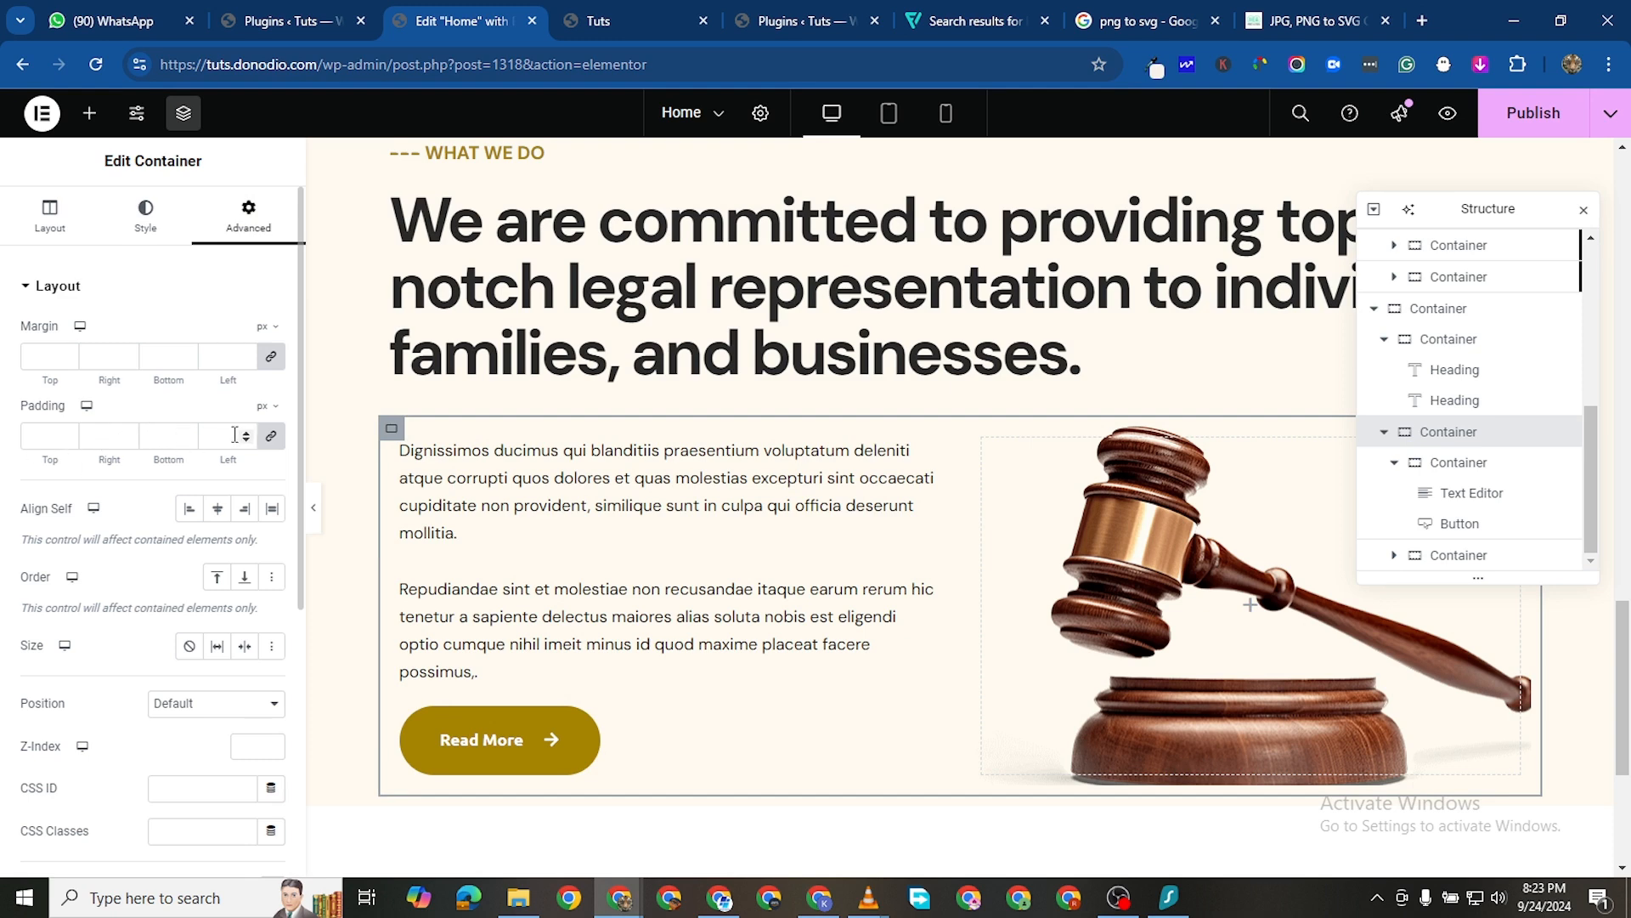
left_click(272, 437)
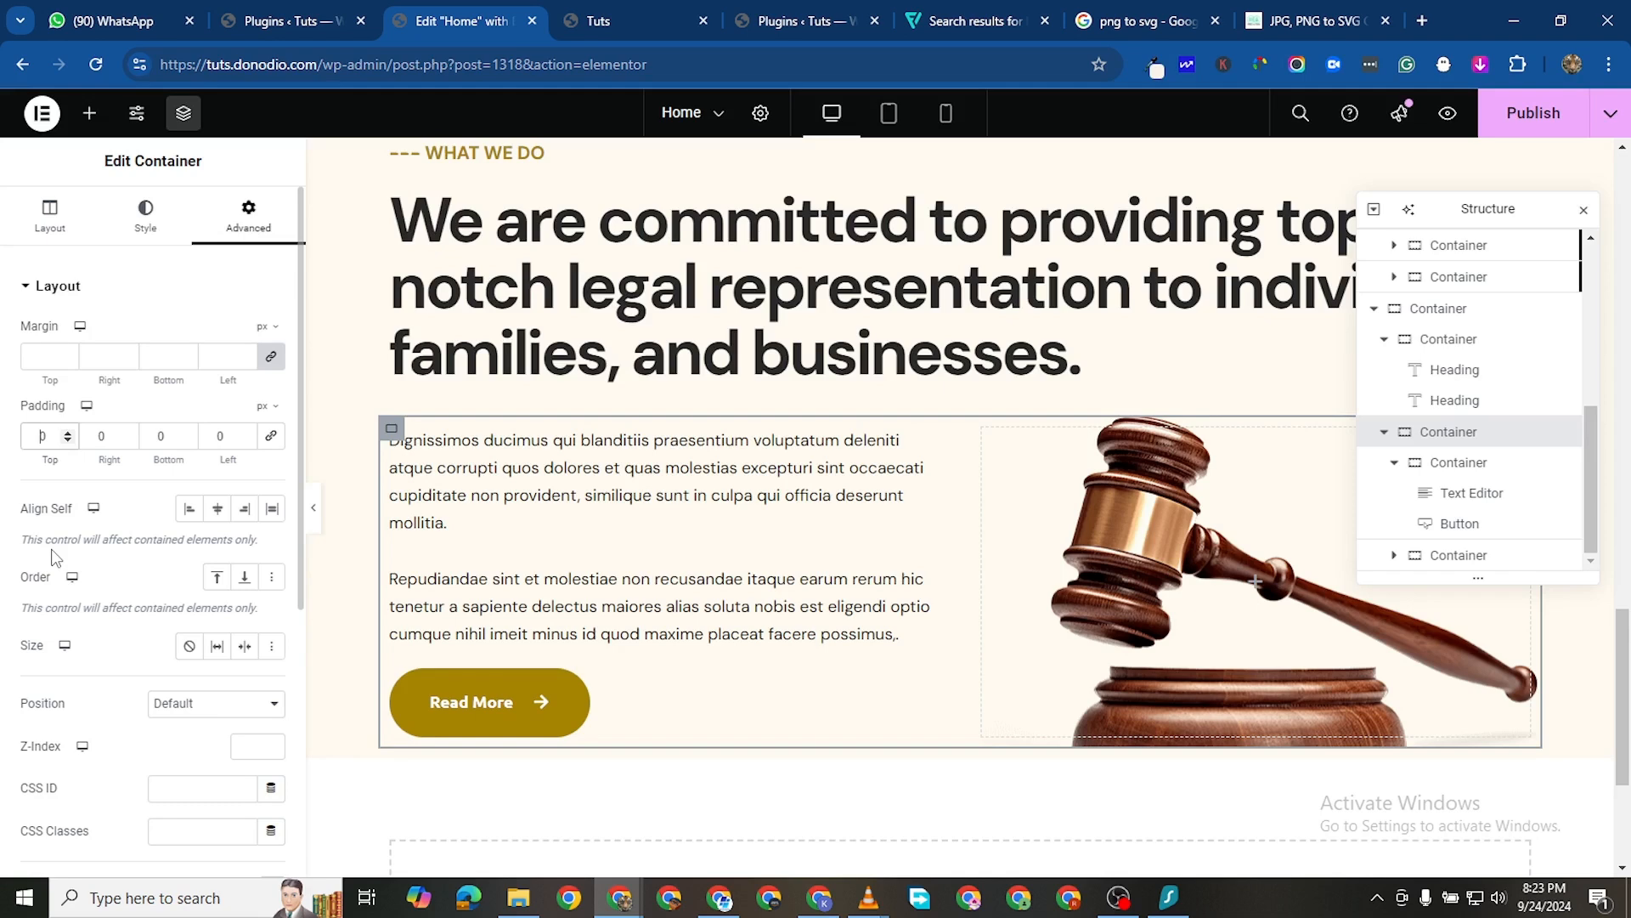
type("200")
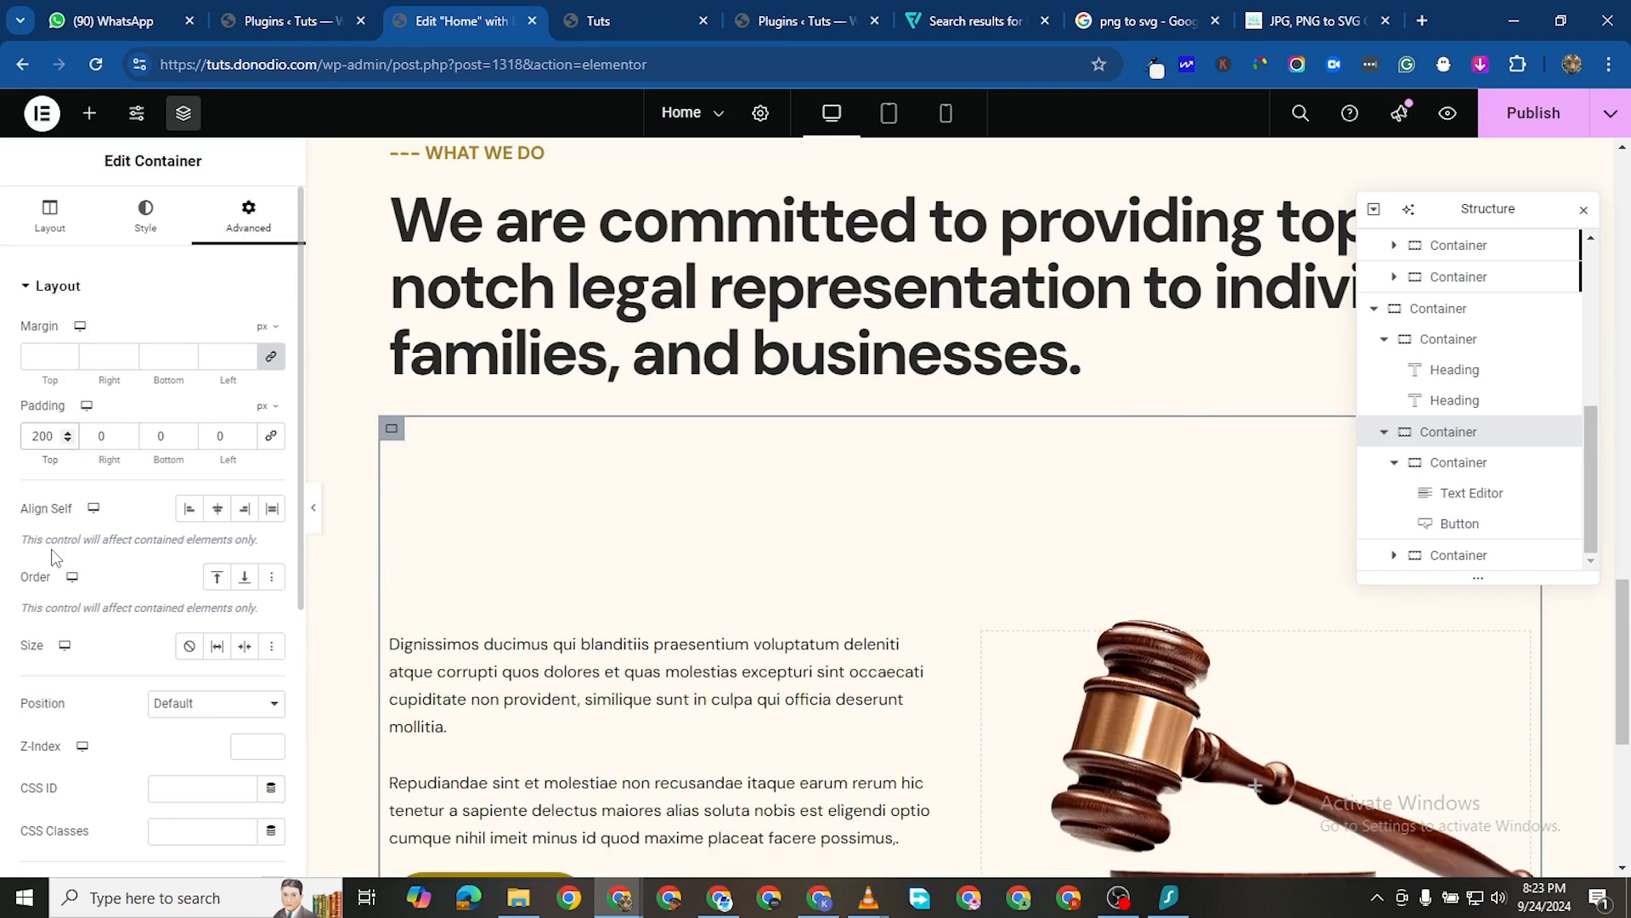
key("Delete")
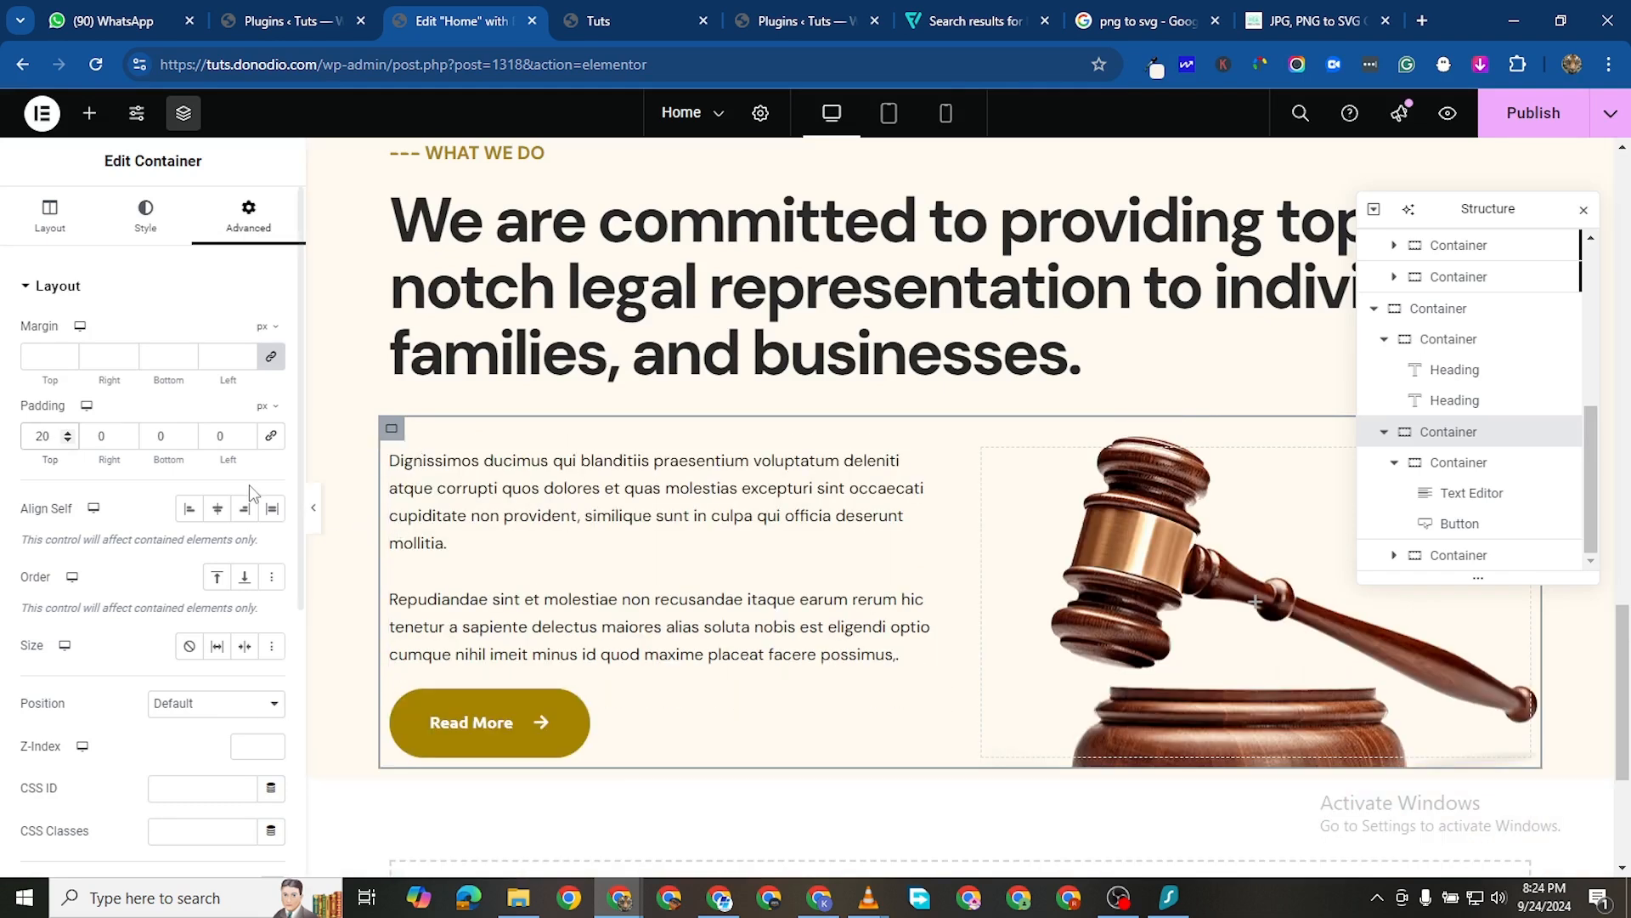
Set the bottom padding of the two-column container to 80 px
left_click(151, 436)
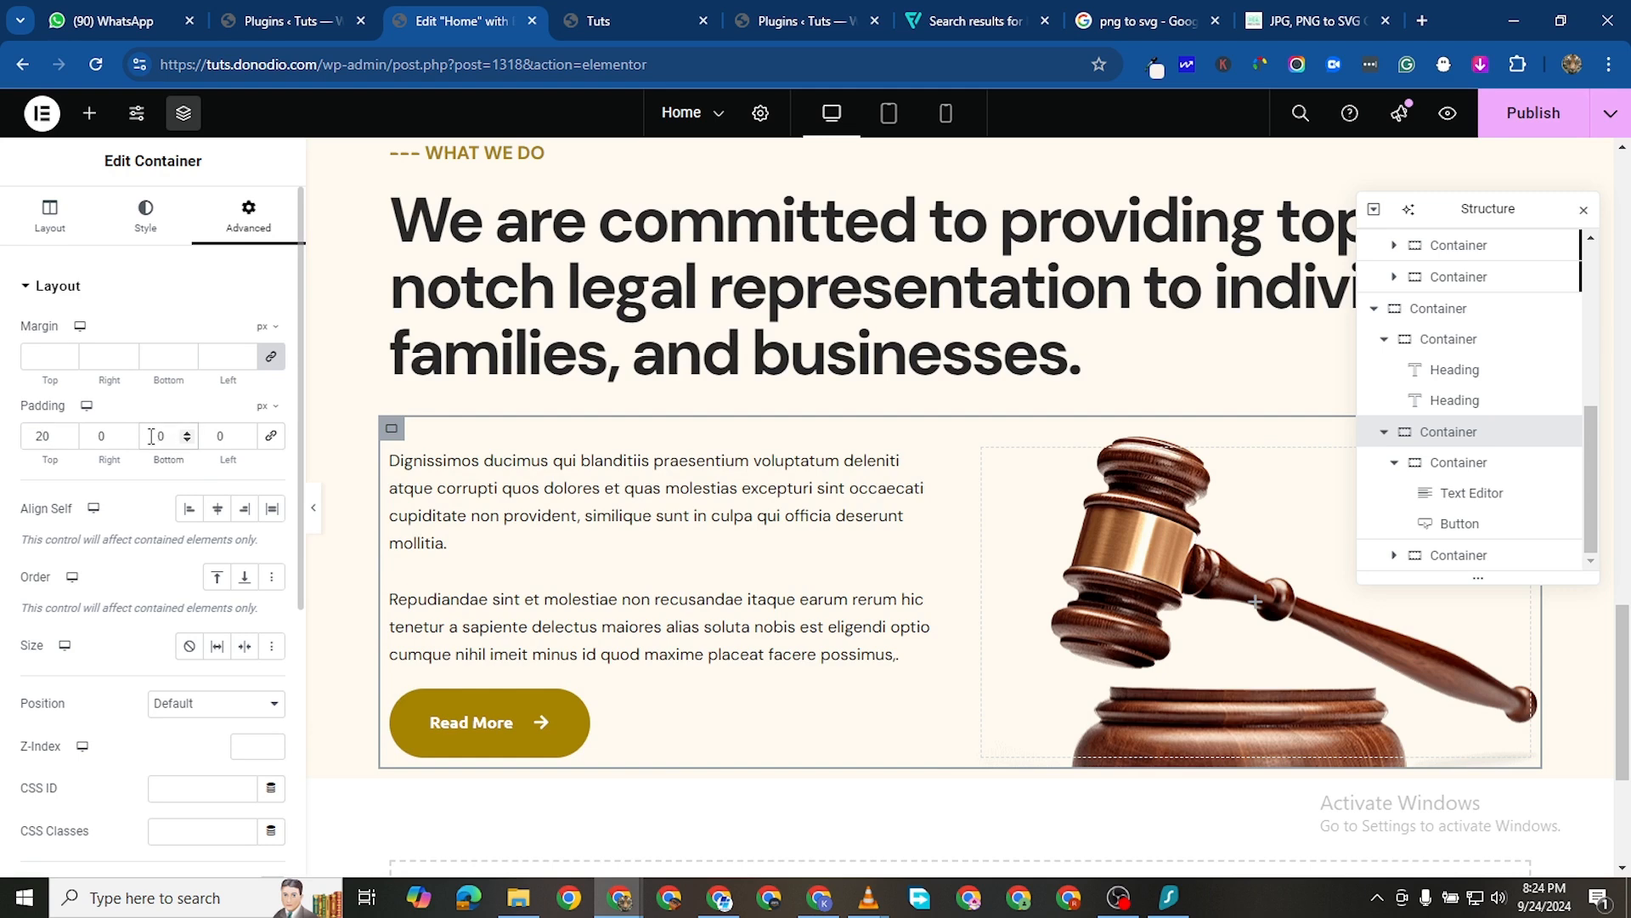
type("800")
scroll(682, 650, "down", 5)
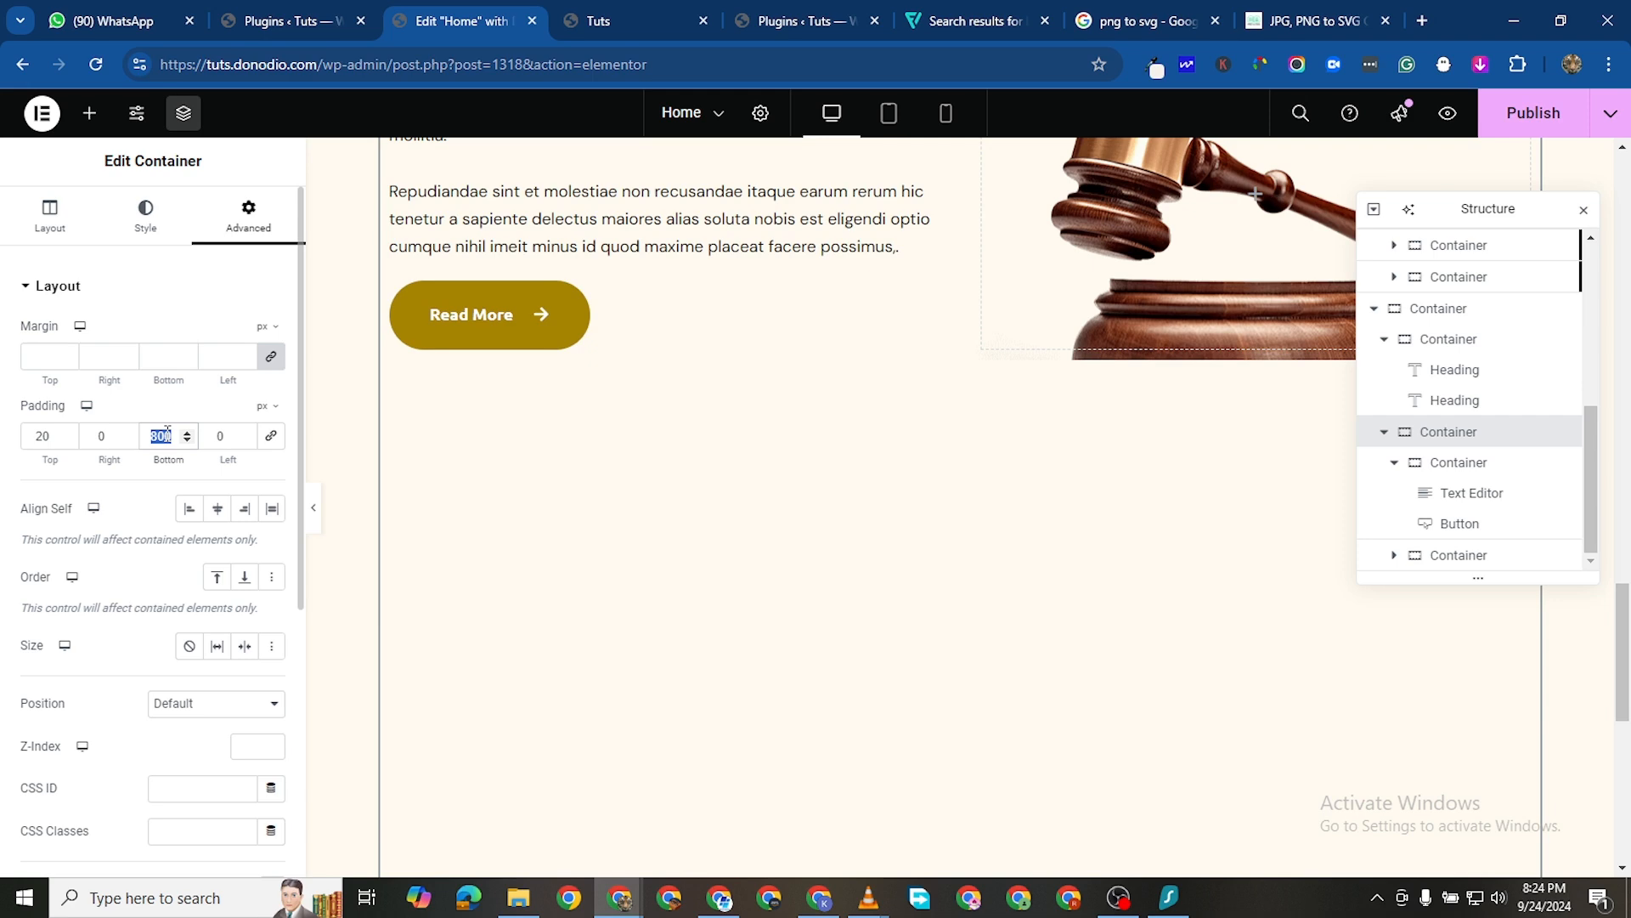
type("80")
scroll(1035, 389, "up", 3)
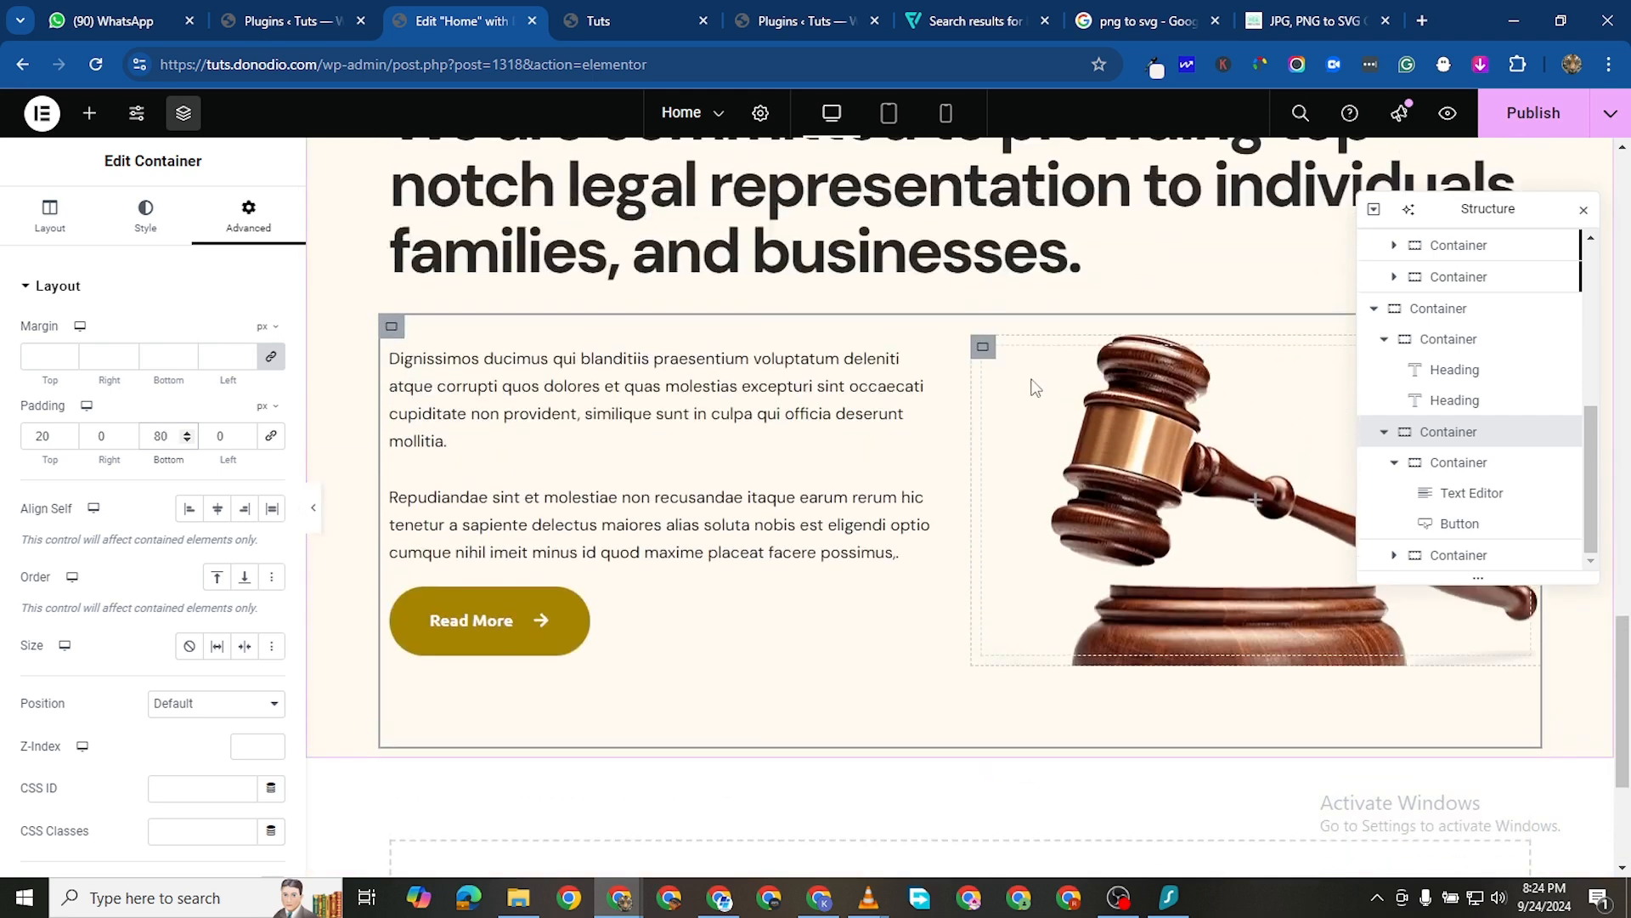
Unlink the padding of the gavel image column and set its bottom padding to 50 px
left_click(1185, 563)
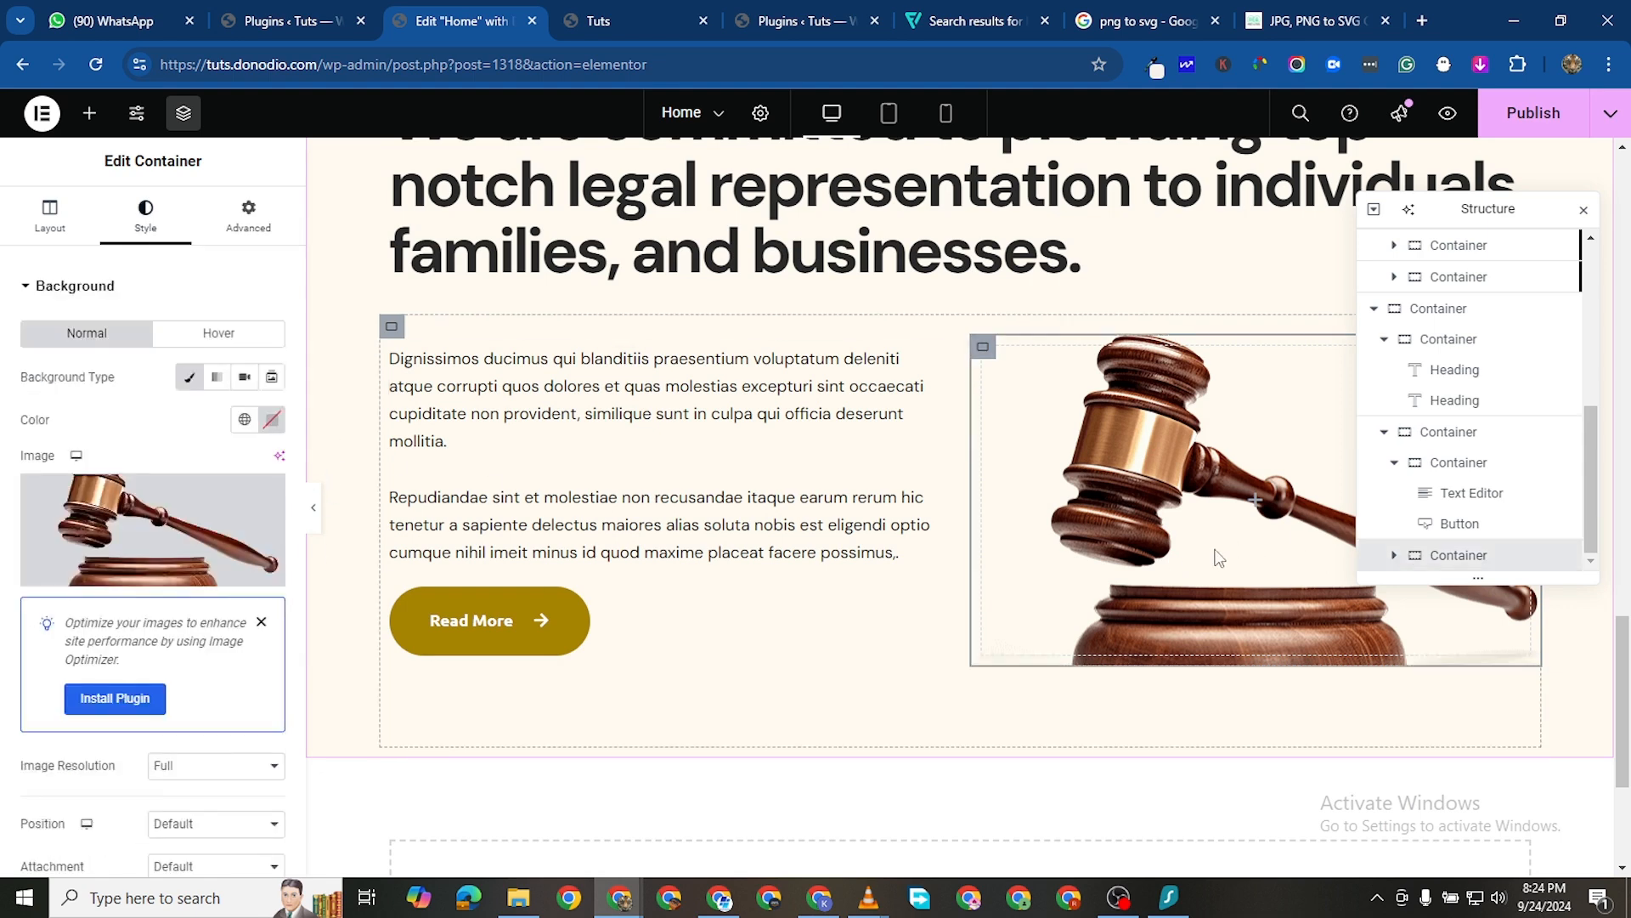
left_click(248, 216)
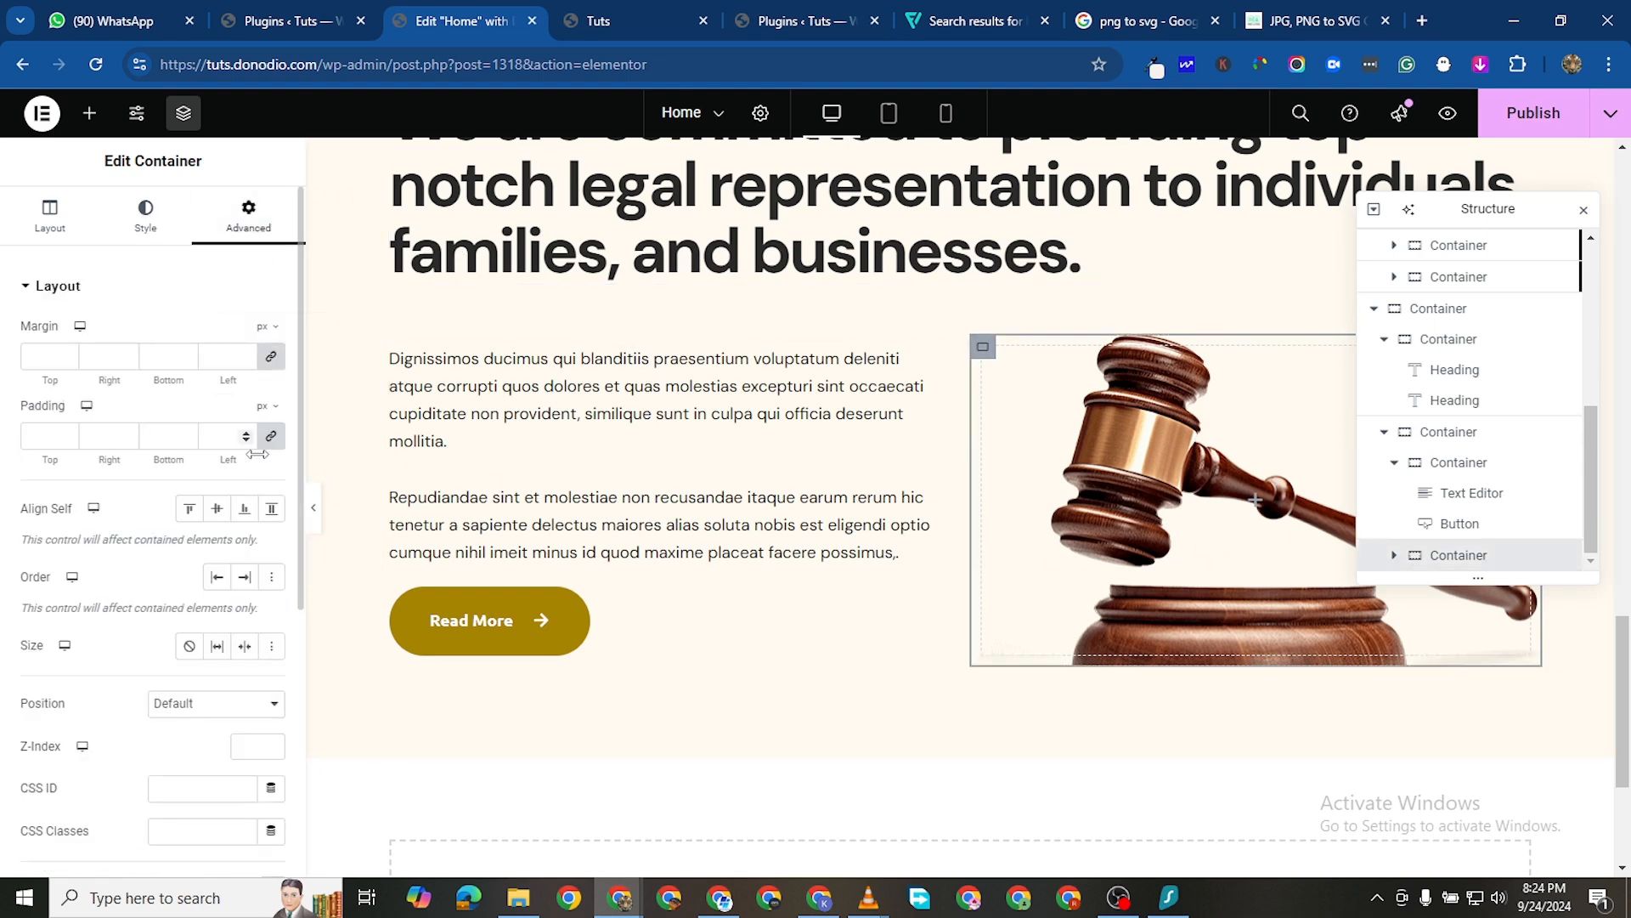
left_click(271, 436)
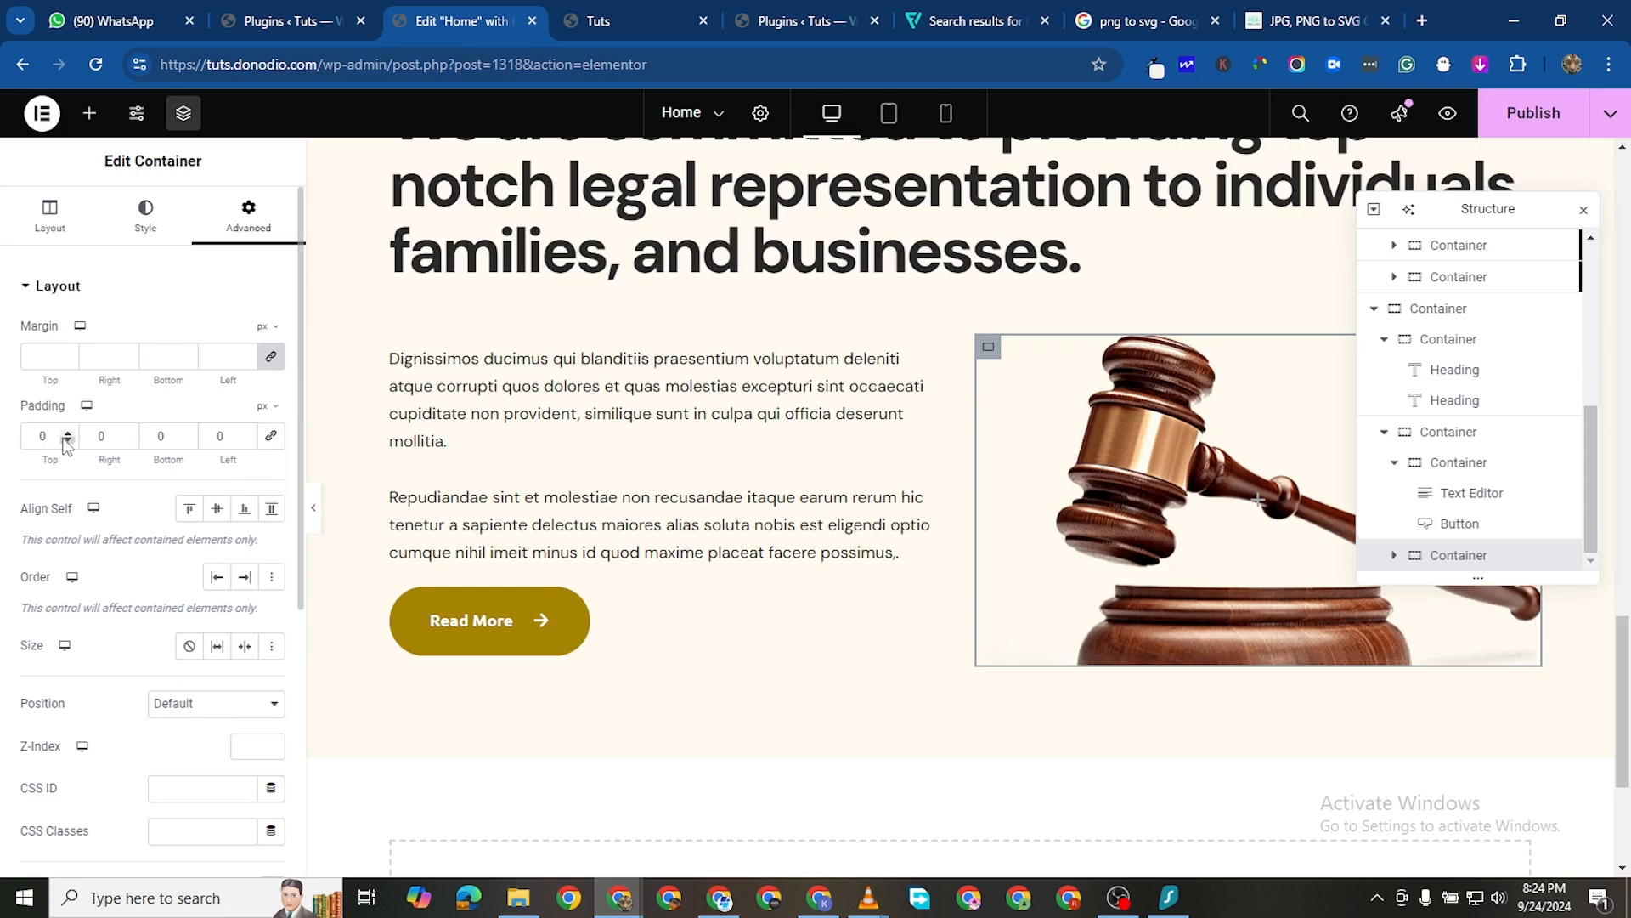
left_click(152, 434)
type("5")
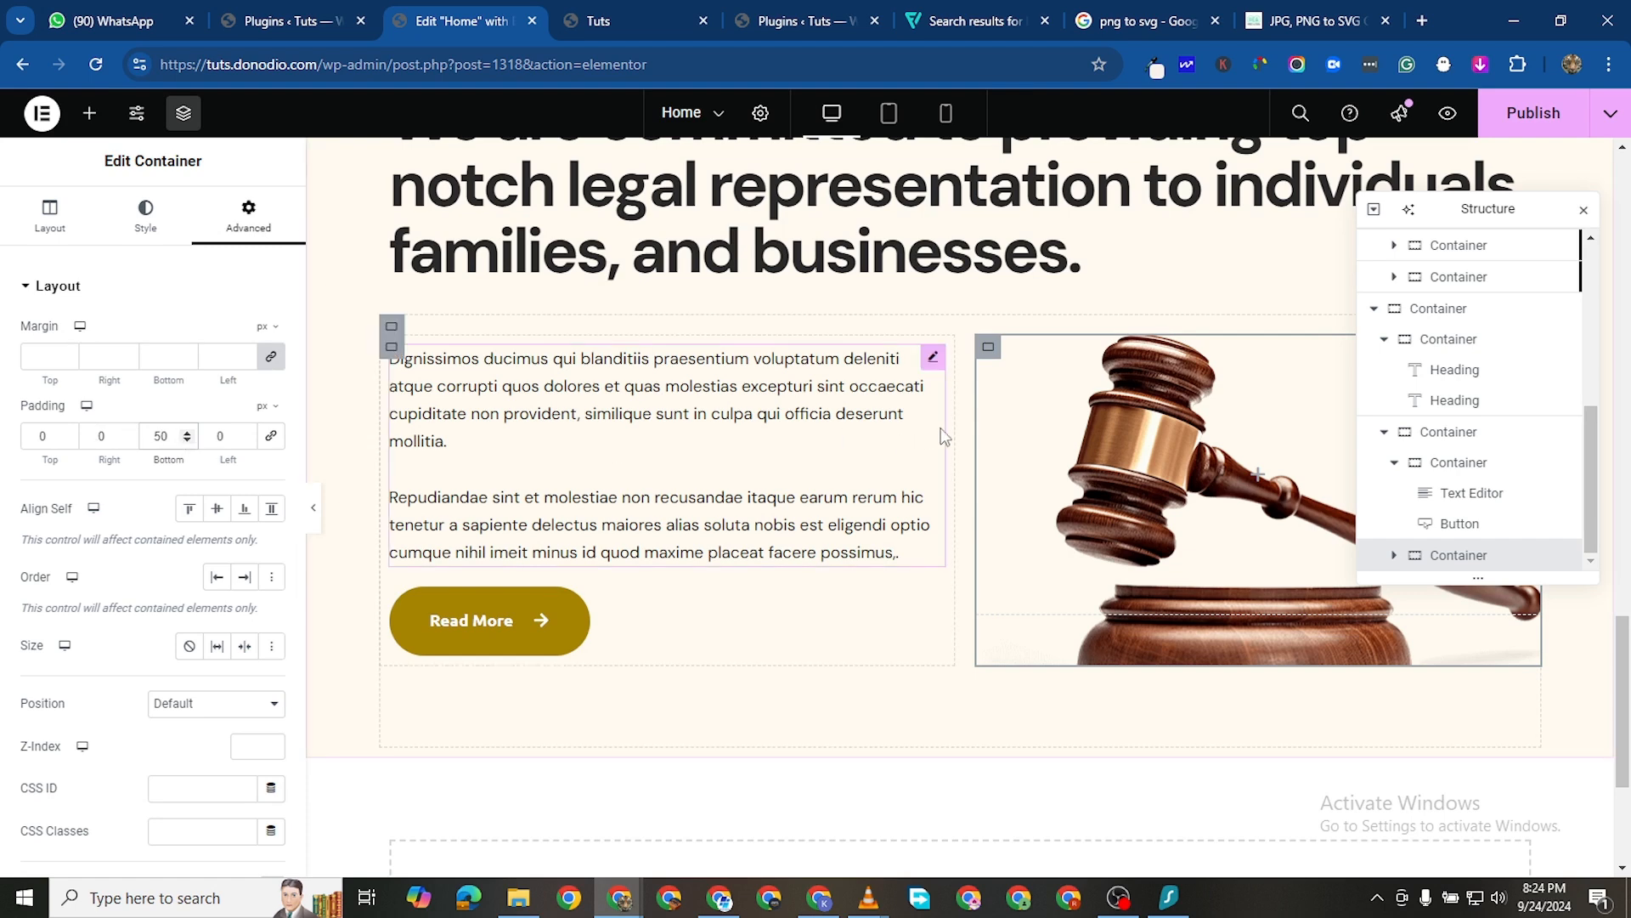
Hide the page structure overview and set the gavel column's bottom padding to 0 px
left_click(1584, 210)
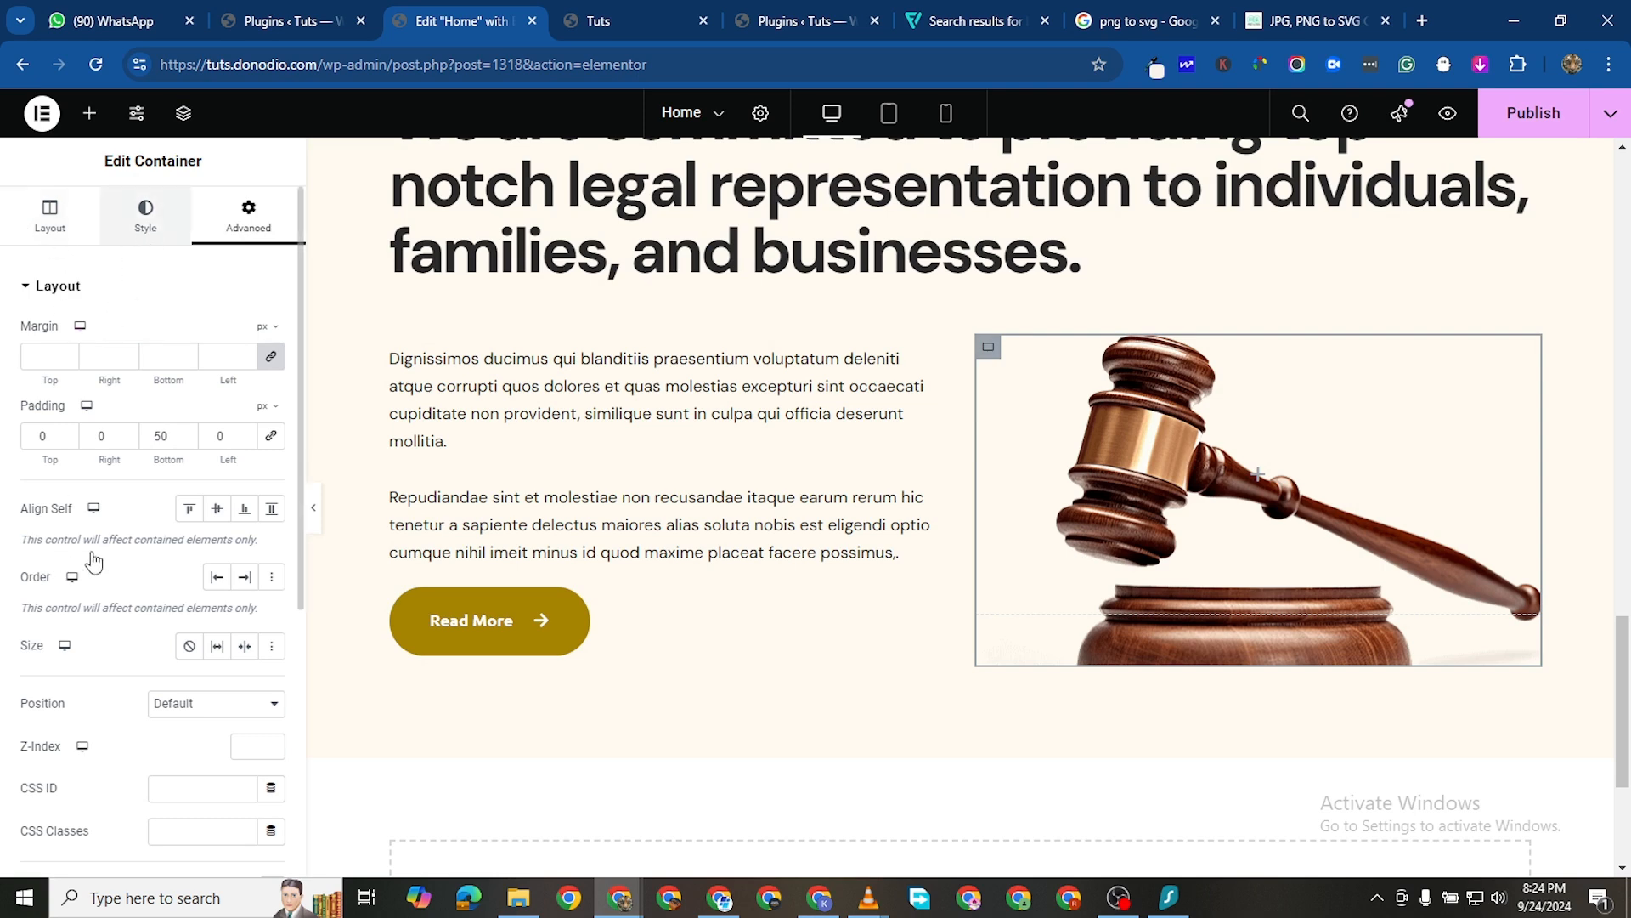
left_click(247, 241)
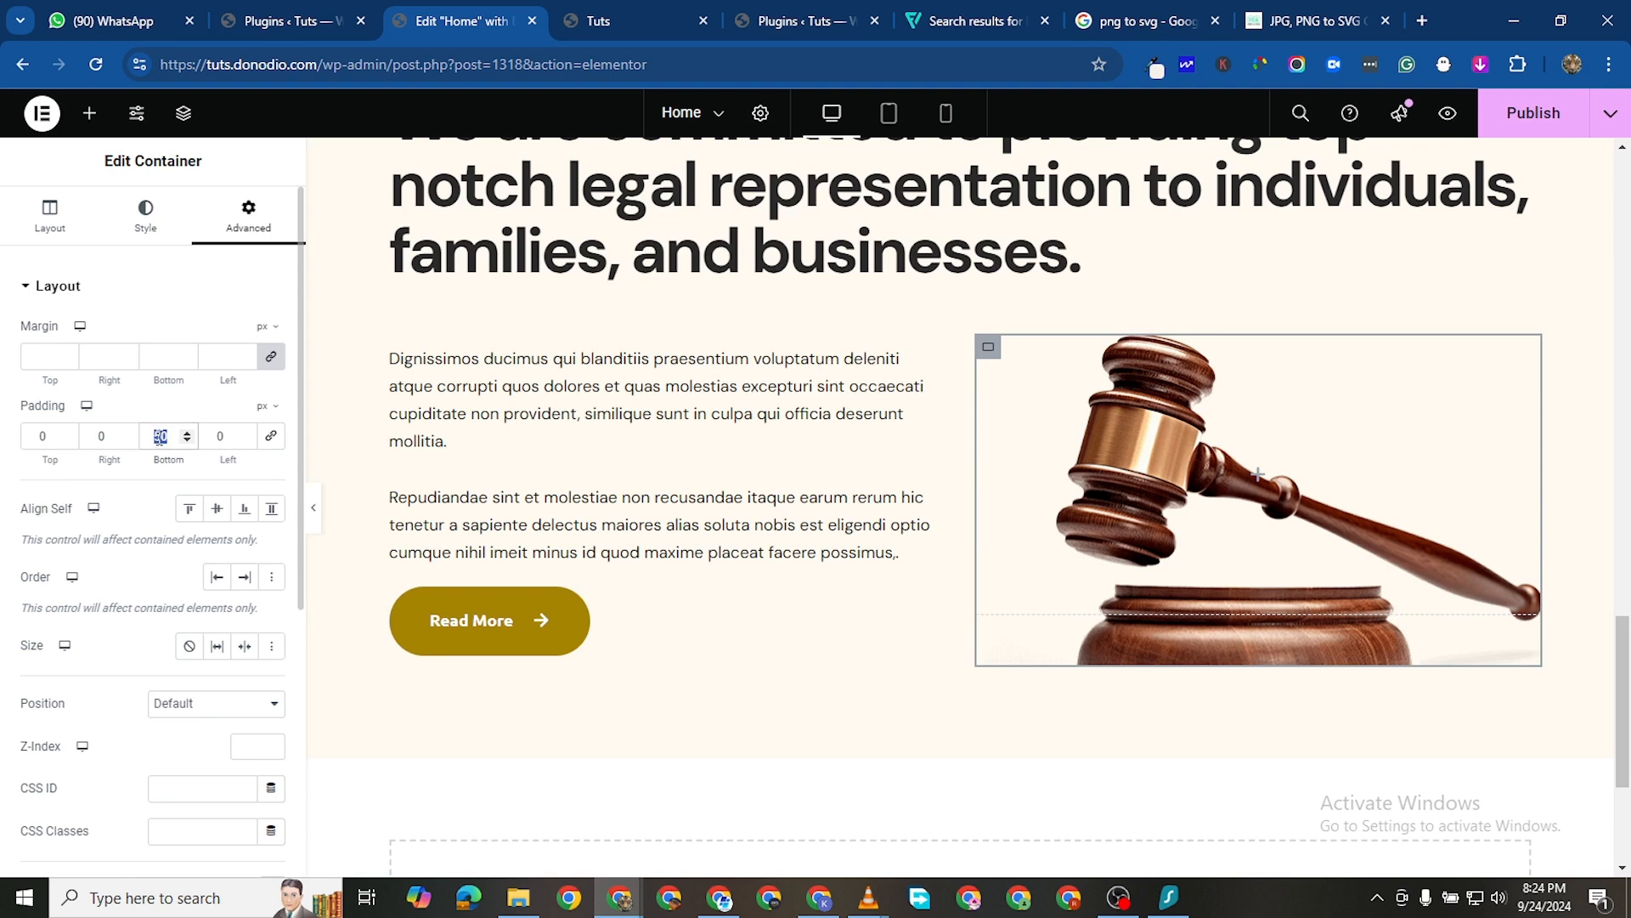
type("0")
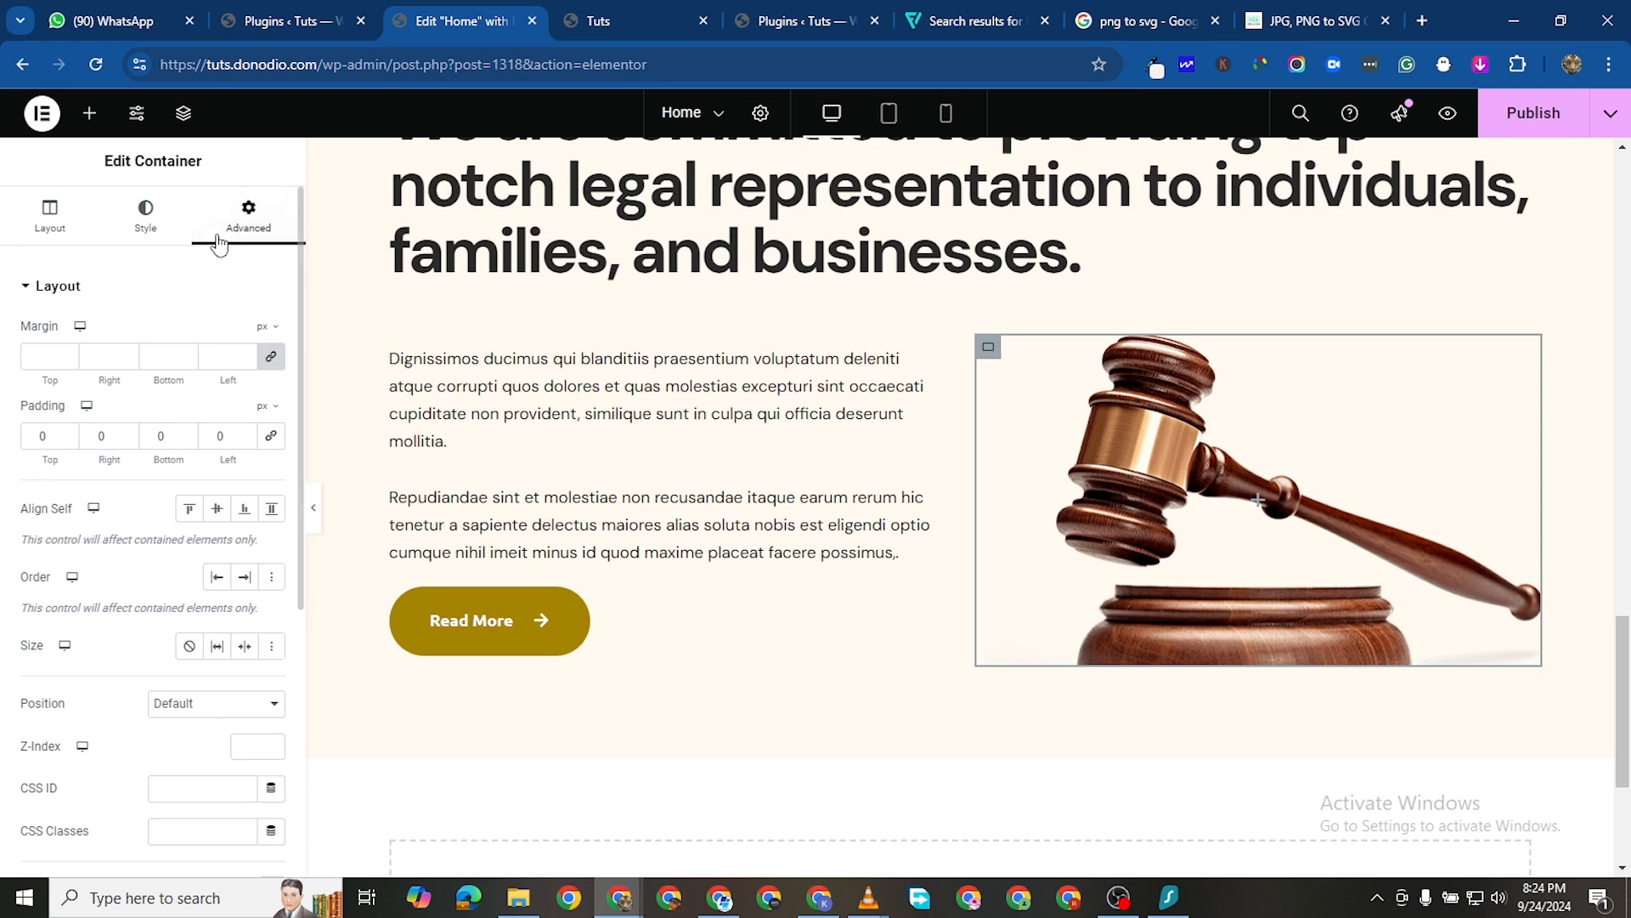
Set the gavel background image's position to Center Center, its repeat to No-repeat and its display size to Cover
left_click(145, 215)
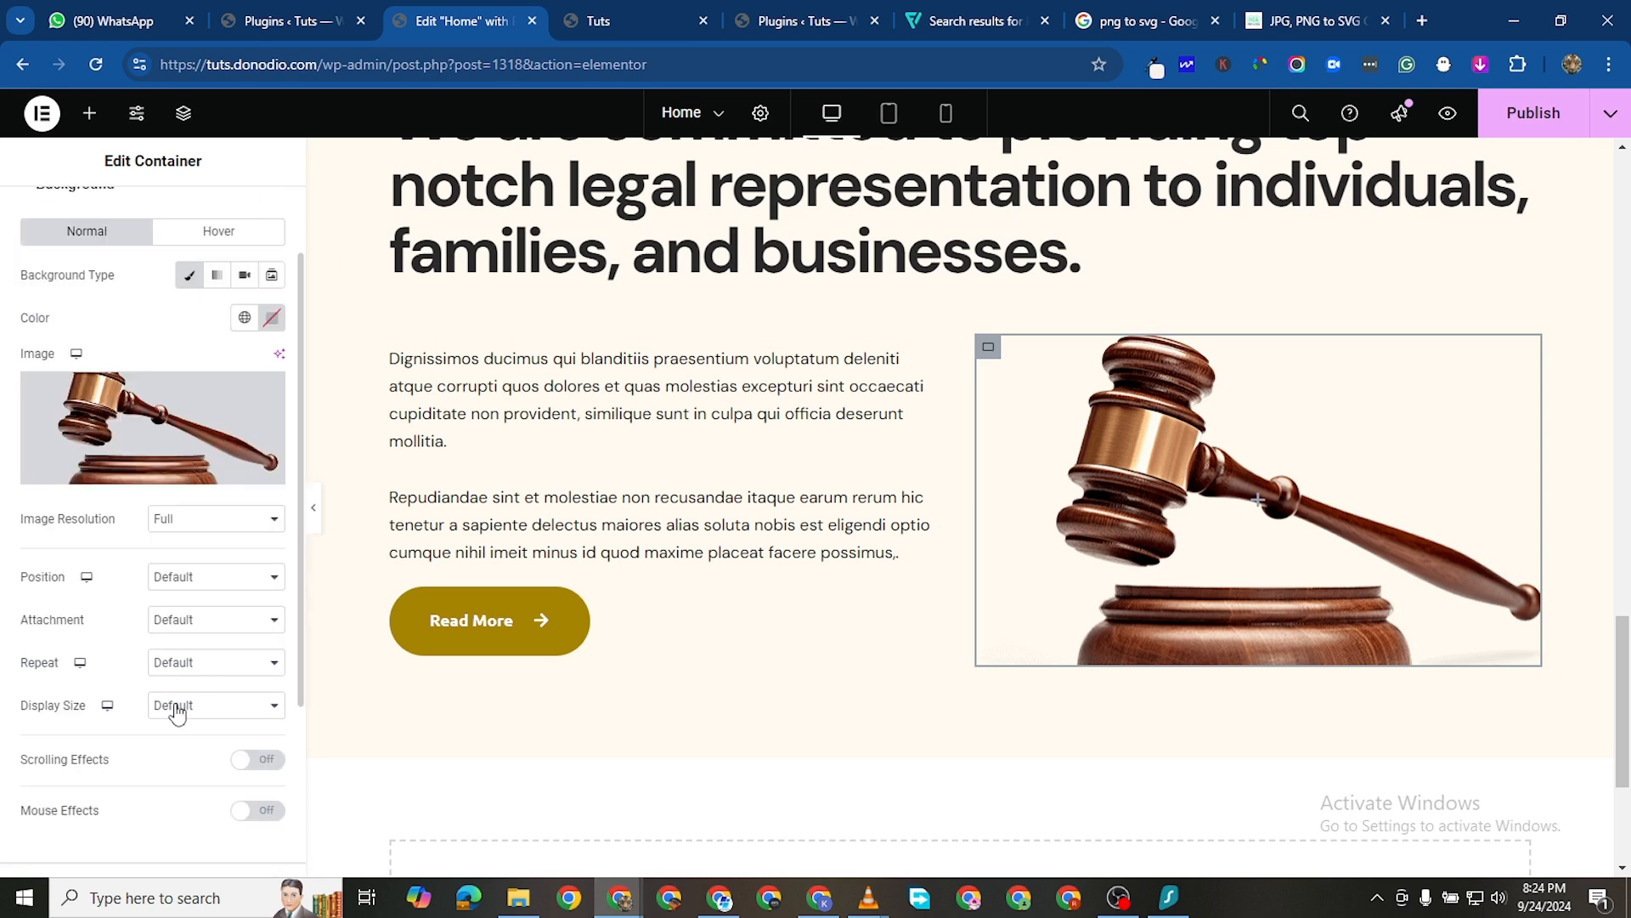
scroll(176, 712, "down", 1)
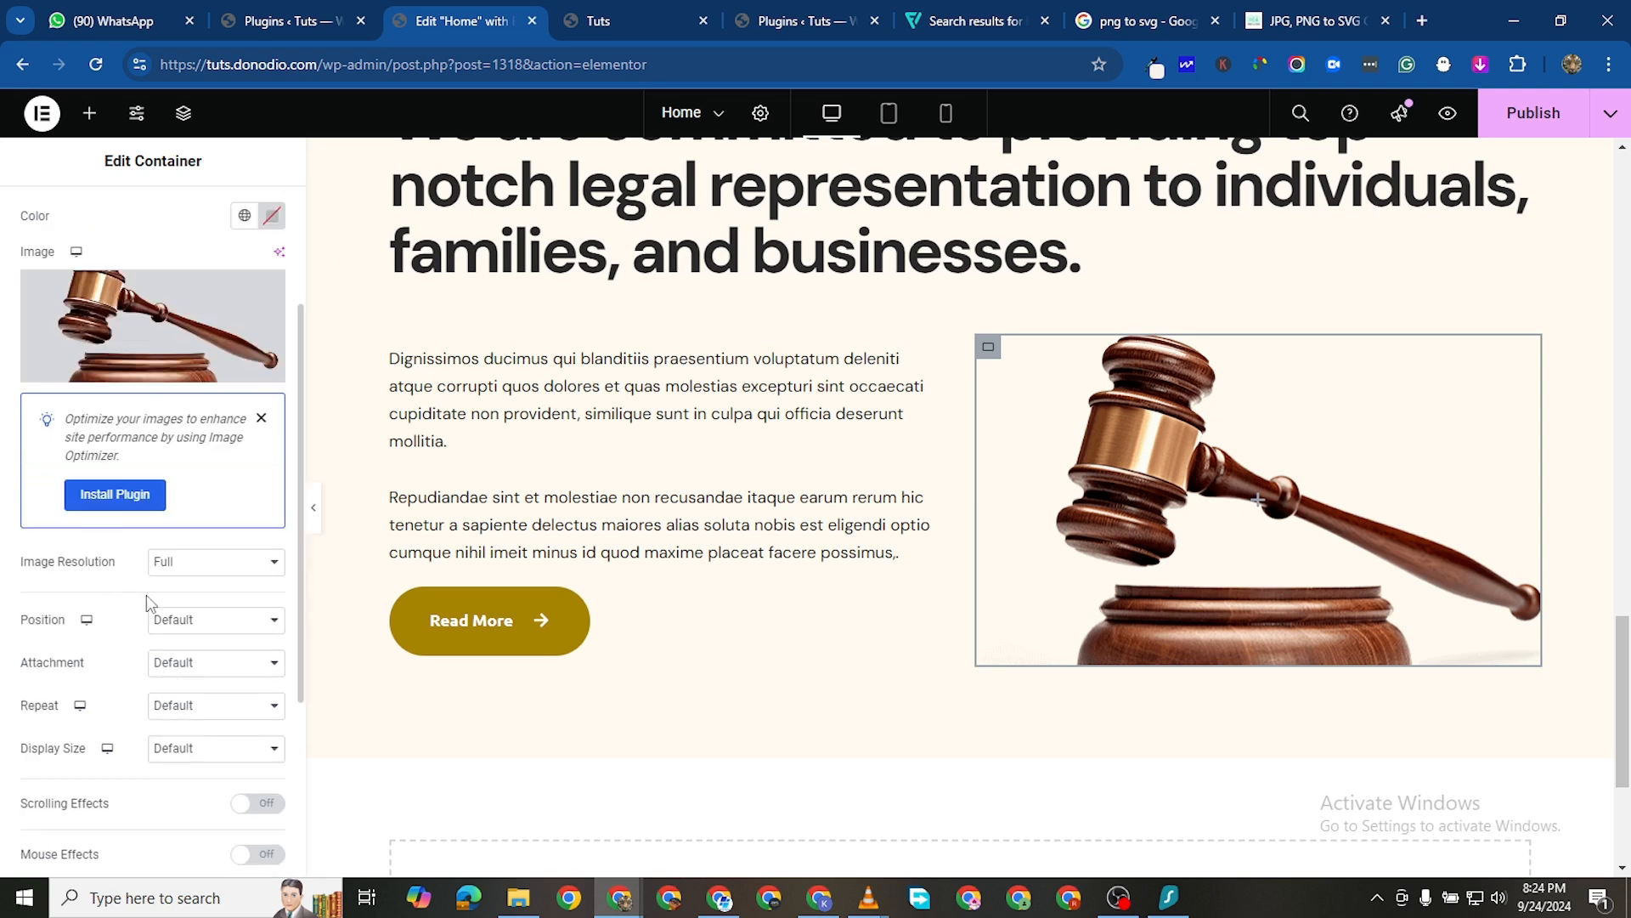
left_click(208, 621)
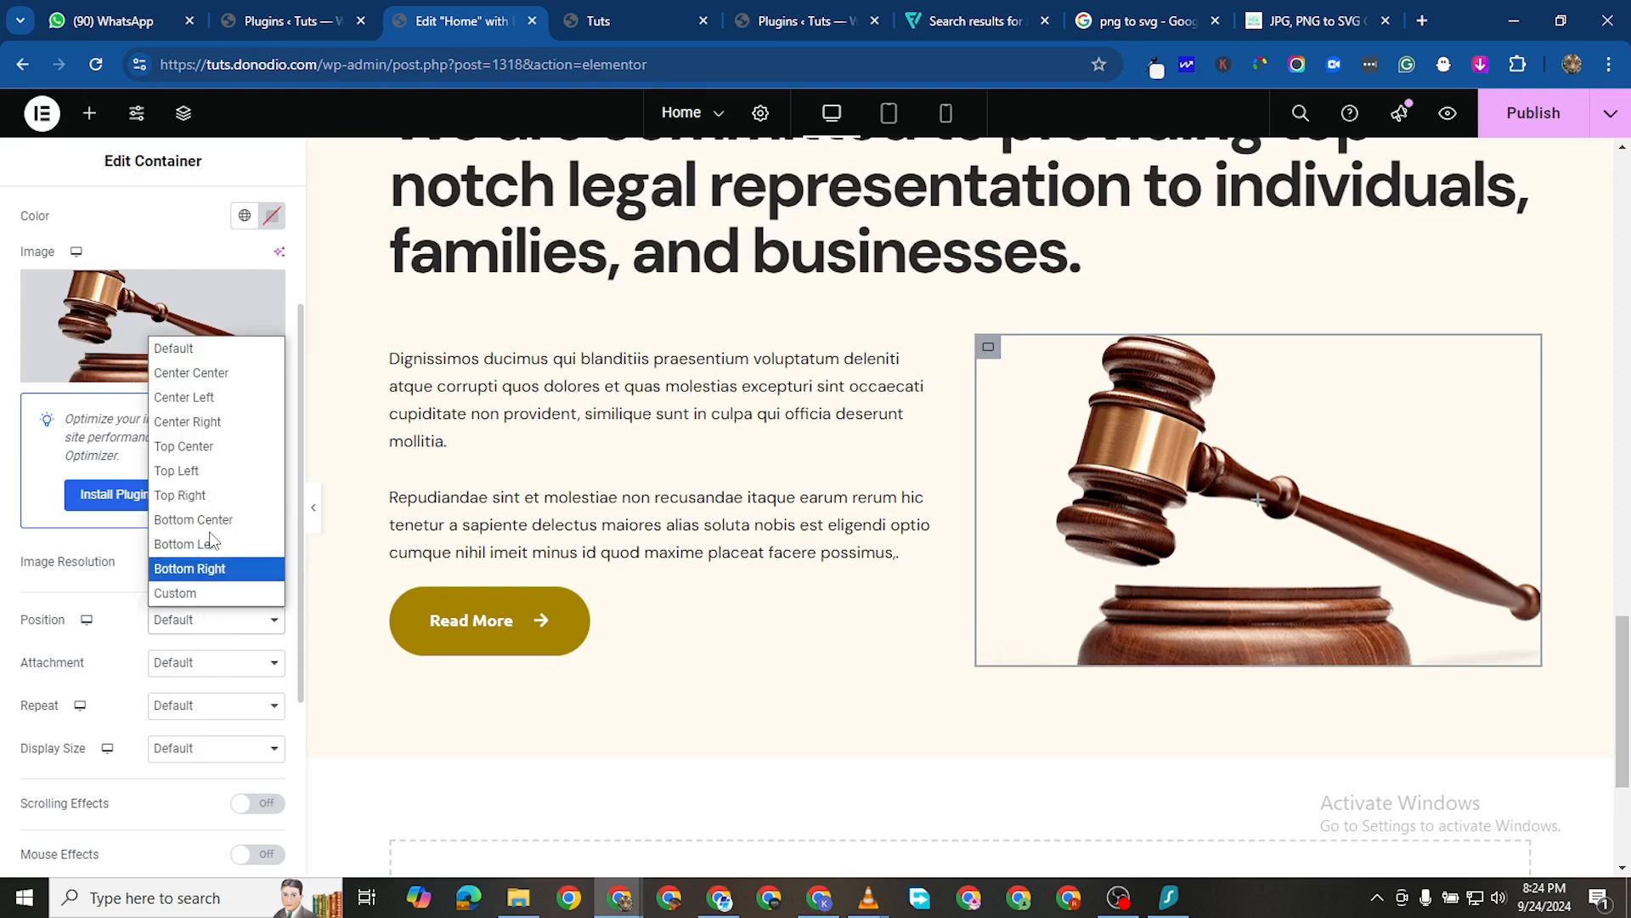
left_click(220, 383)
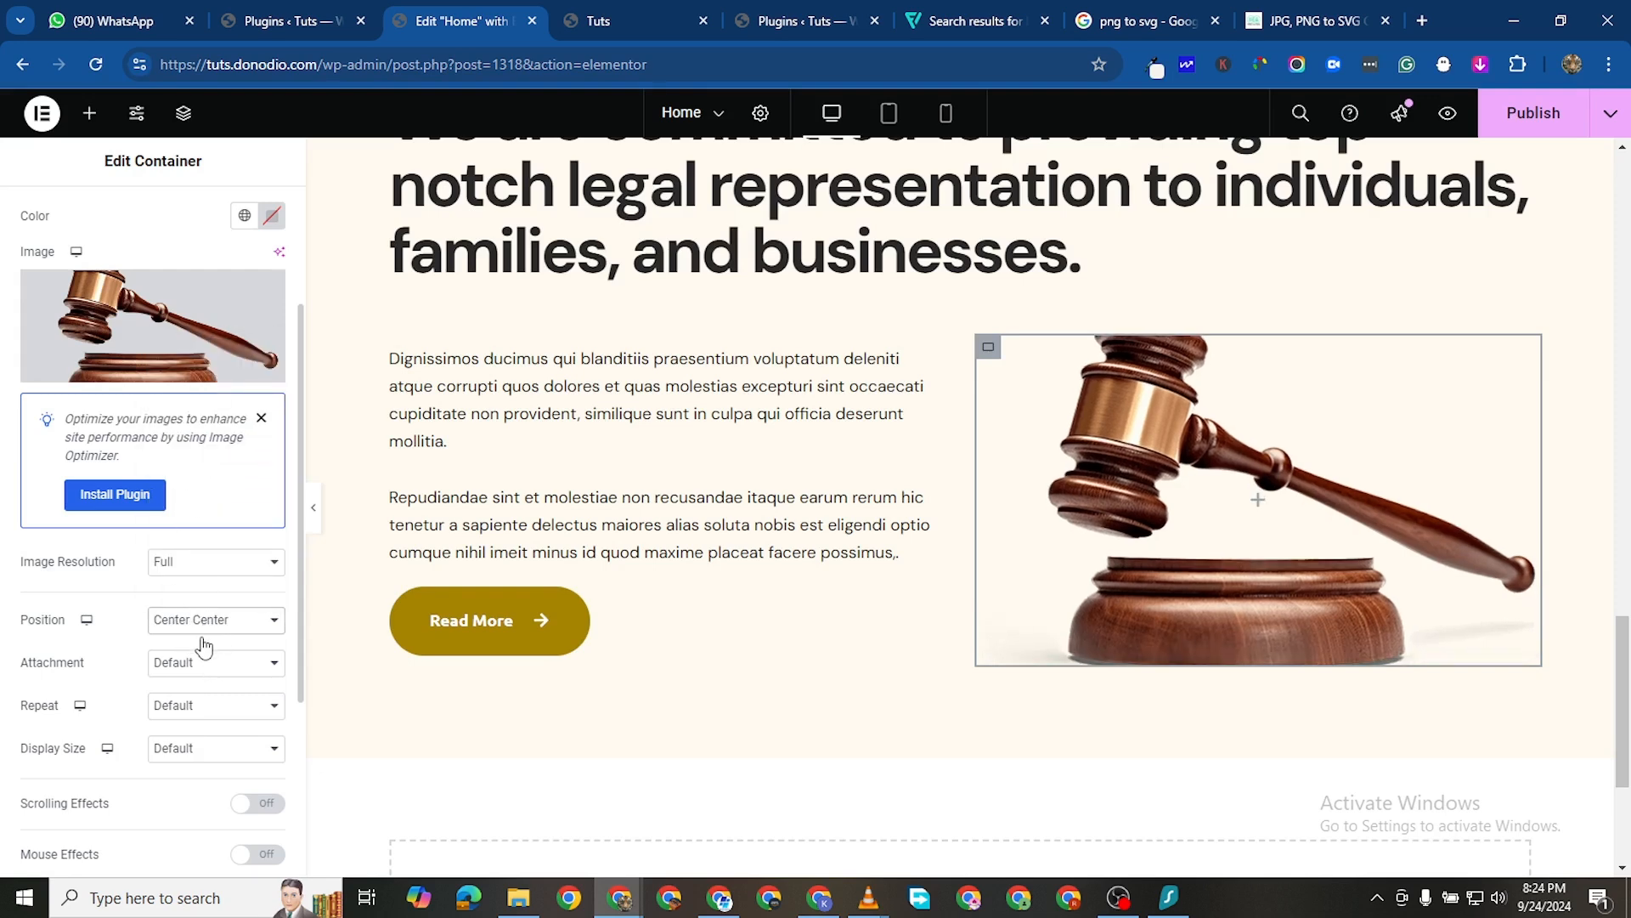
left_click(213, 706)
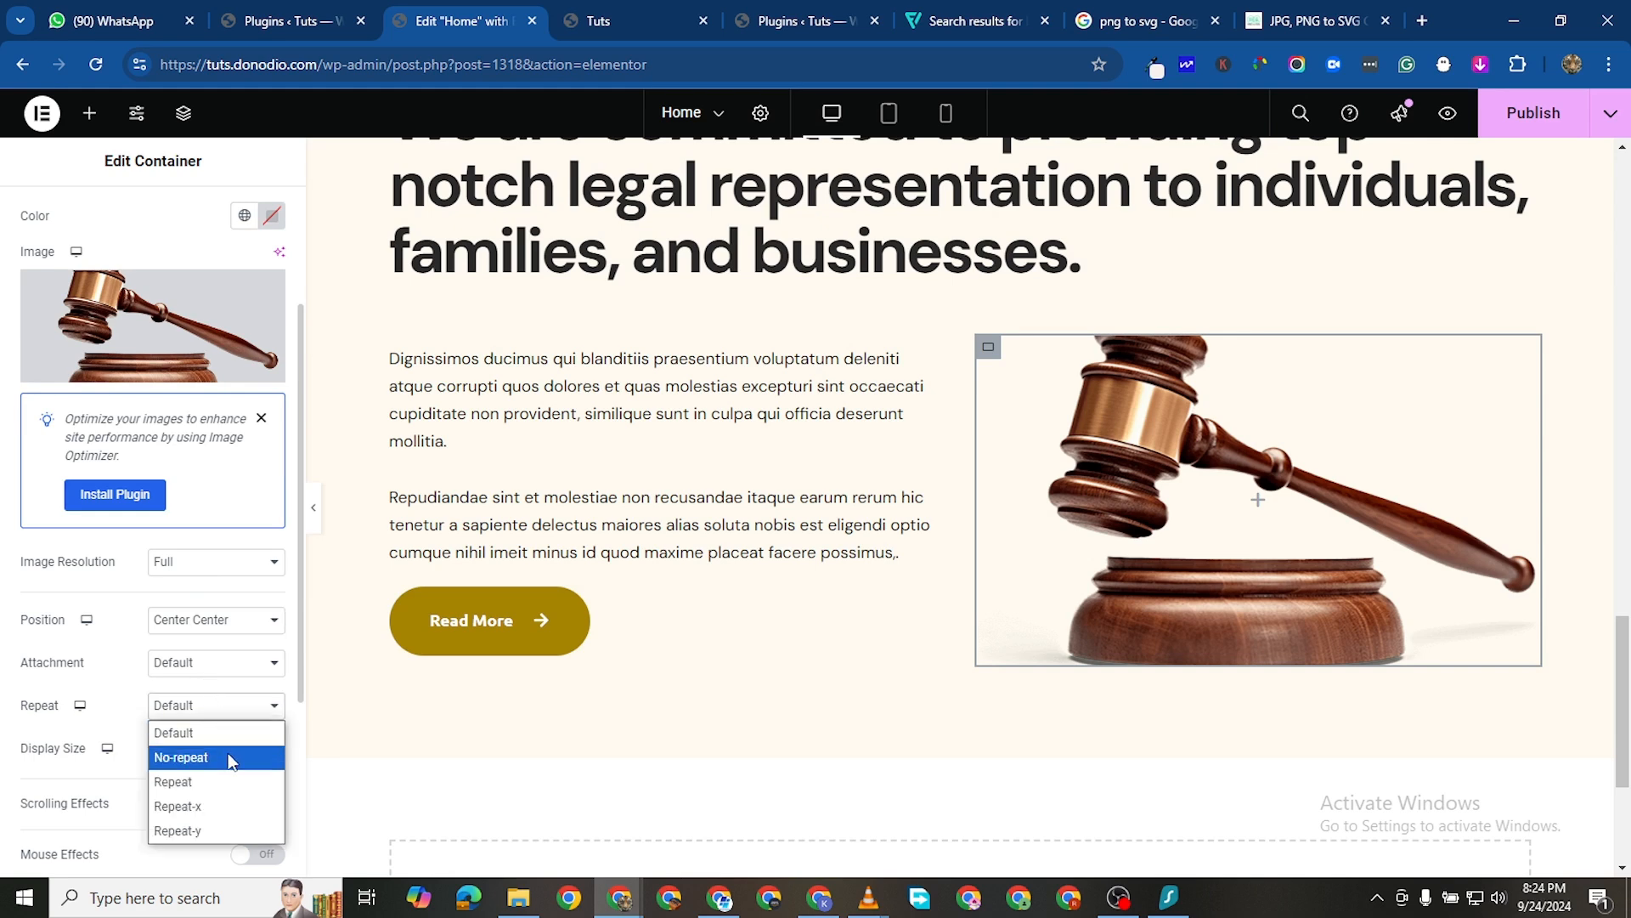
left_click(237, 773)
left_click(179, 750)
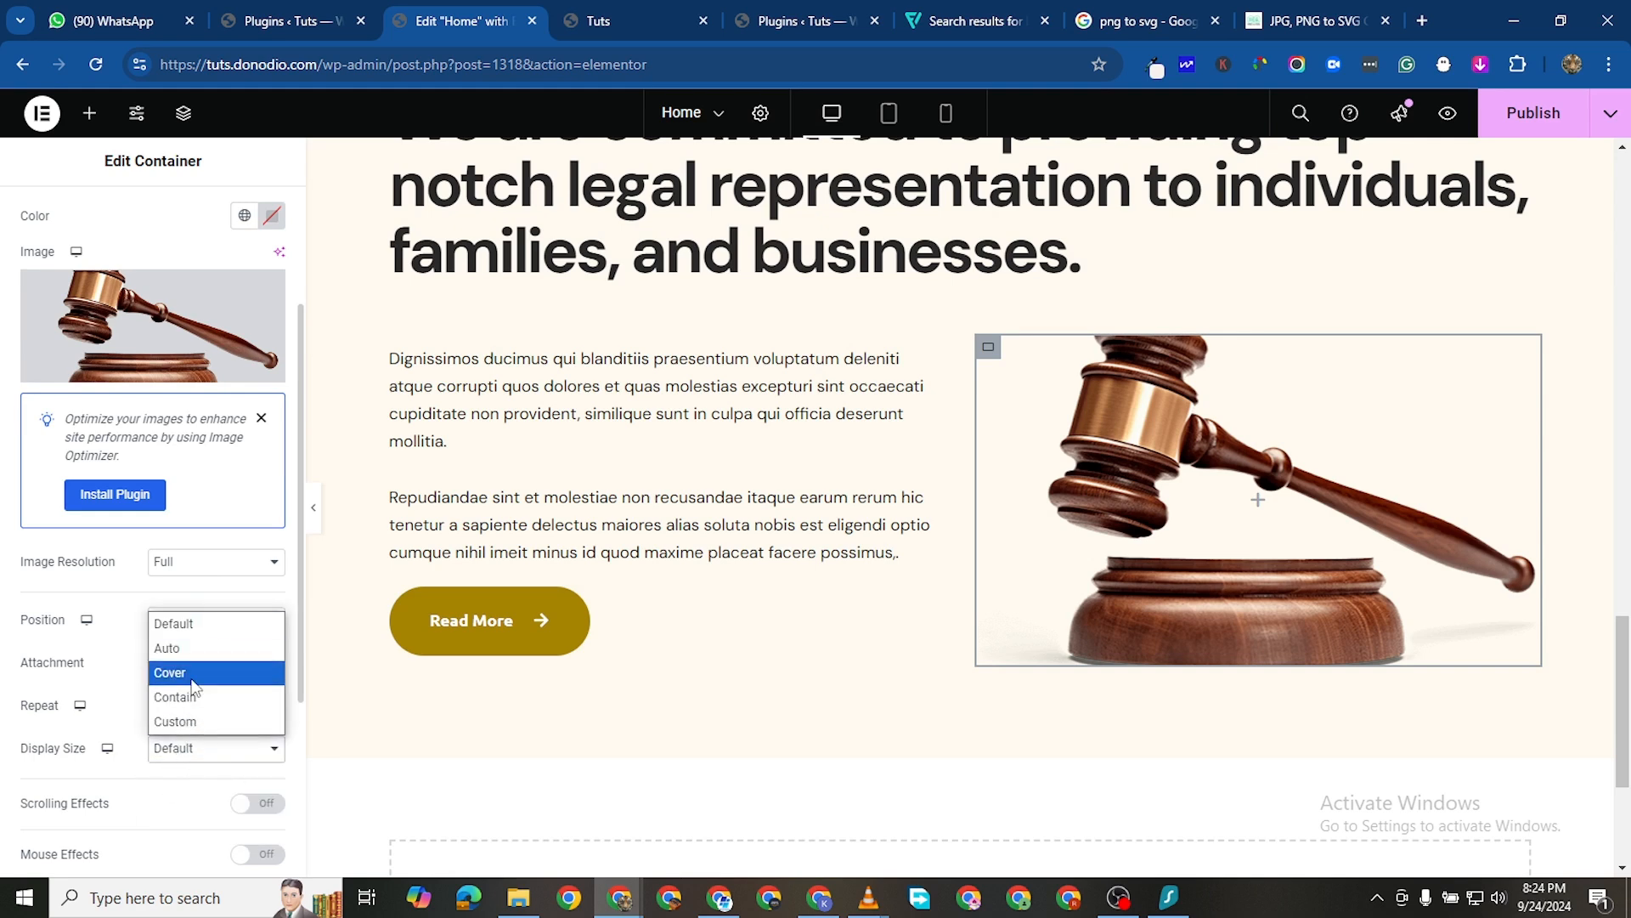
left_click(113, 741)
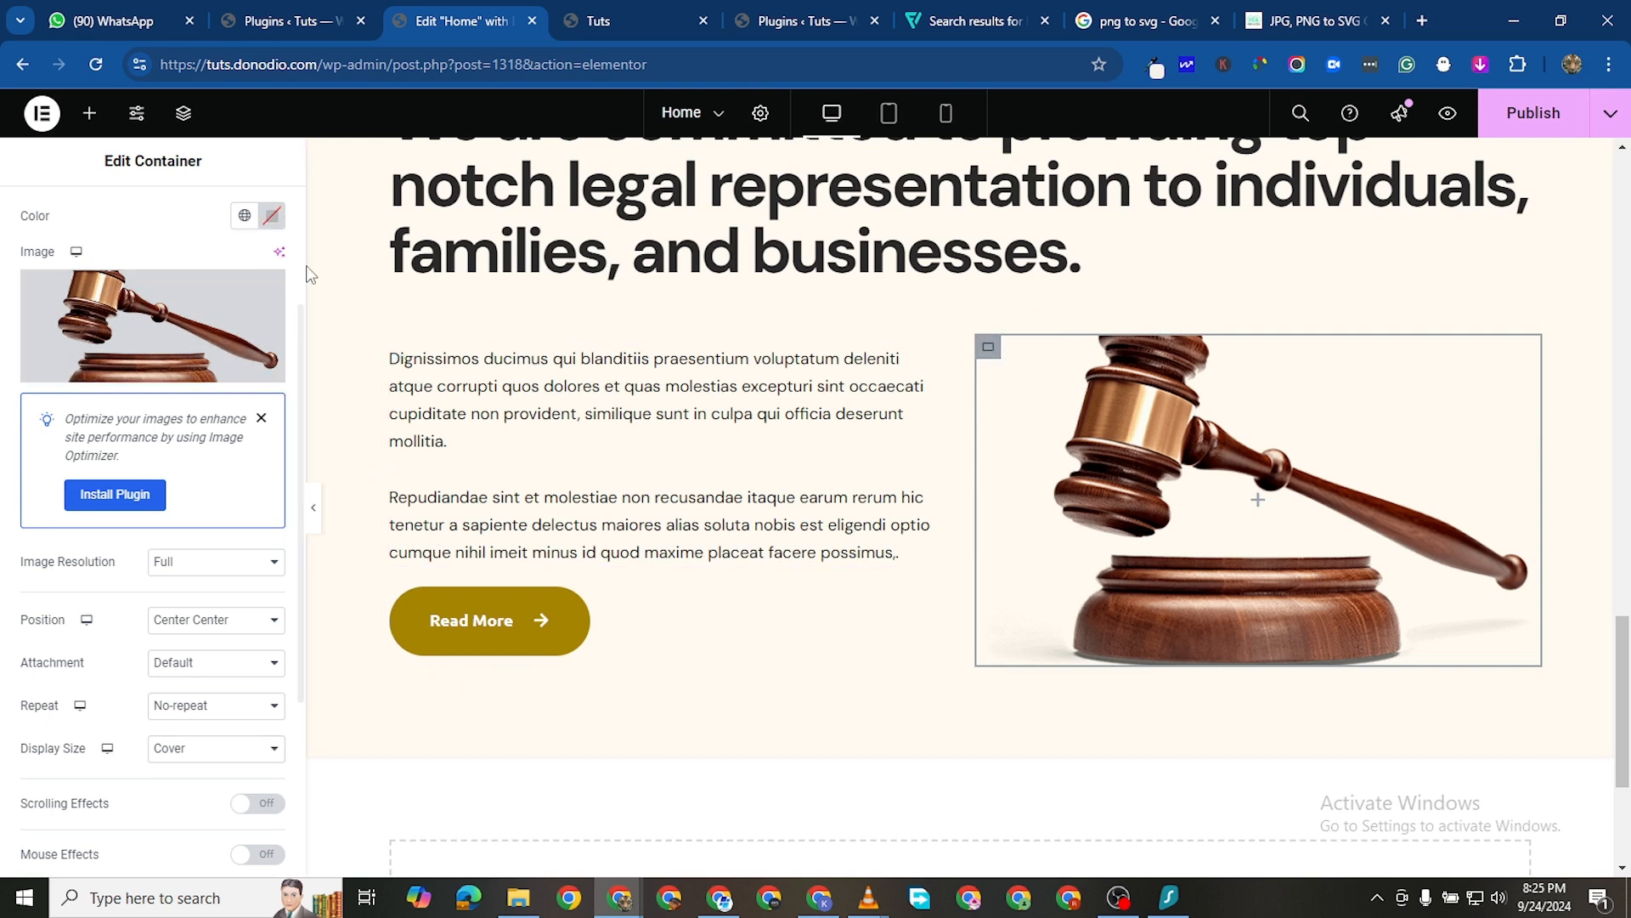
Link the gavel image column's padding values, try 17 px on all sides, and clear the padding
scroll(238, 196, "up", 3)
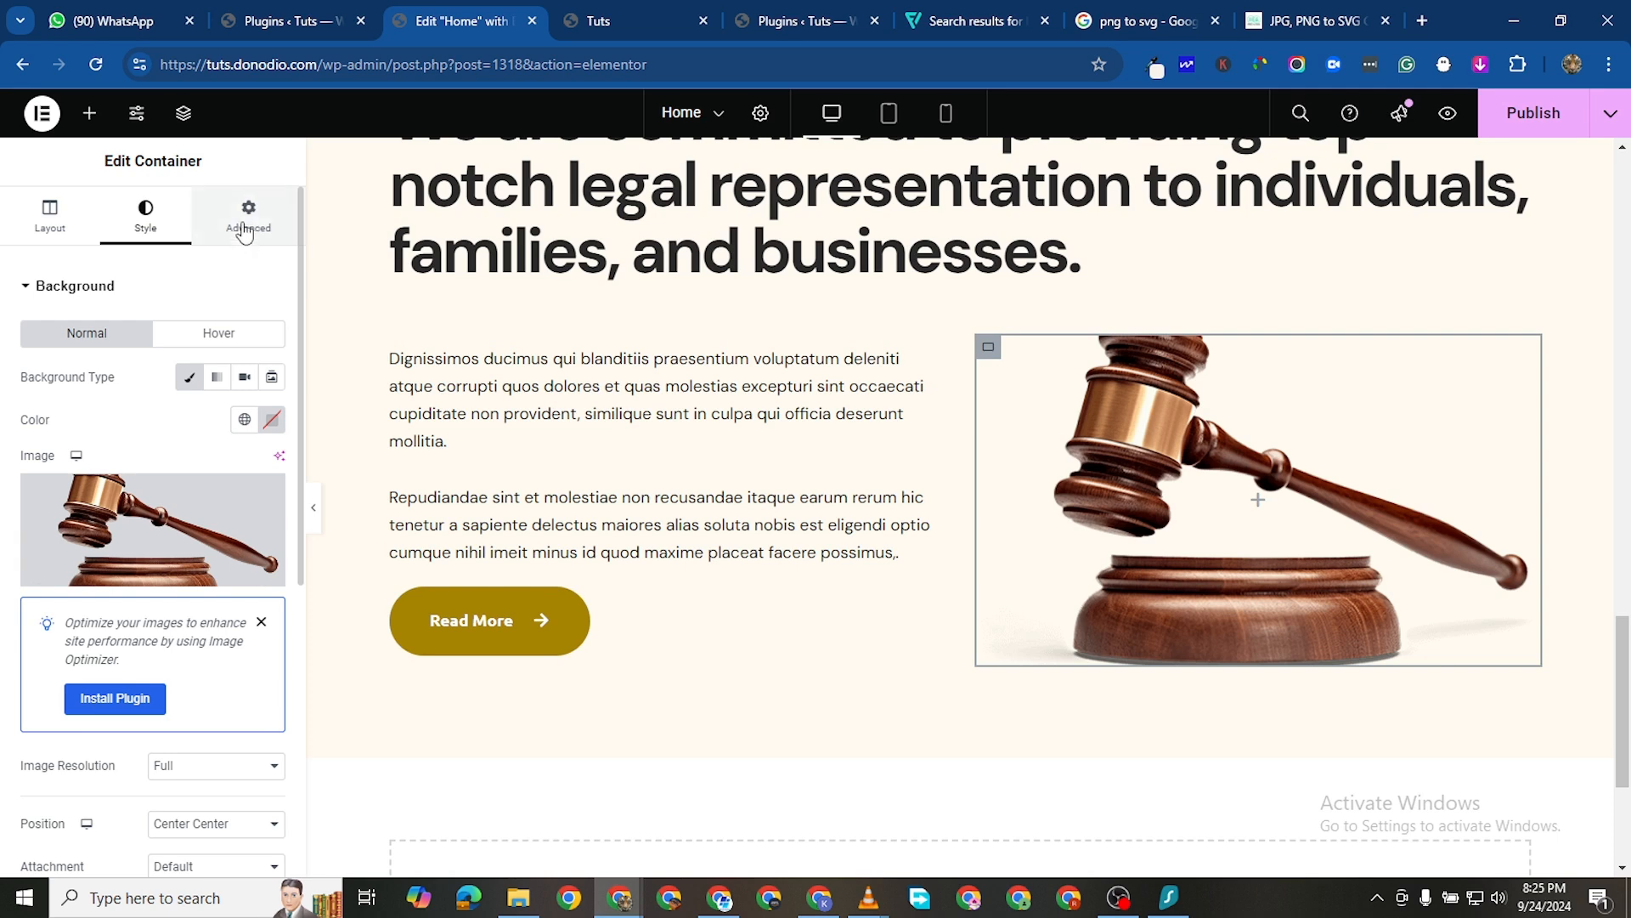
left_click(245, 228)
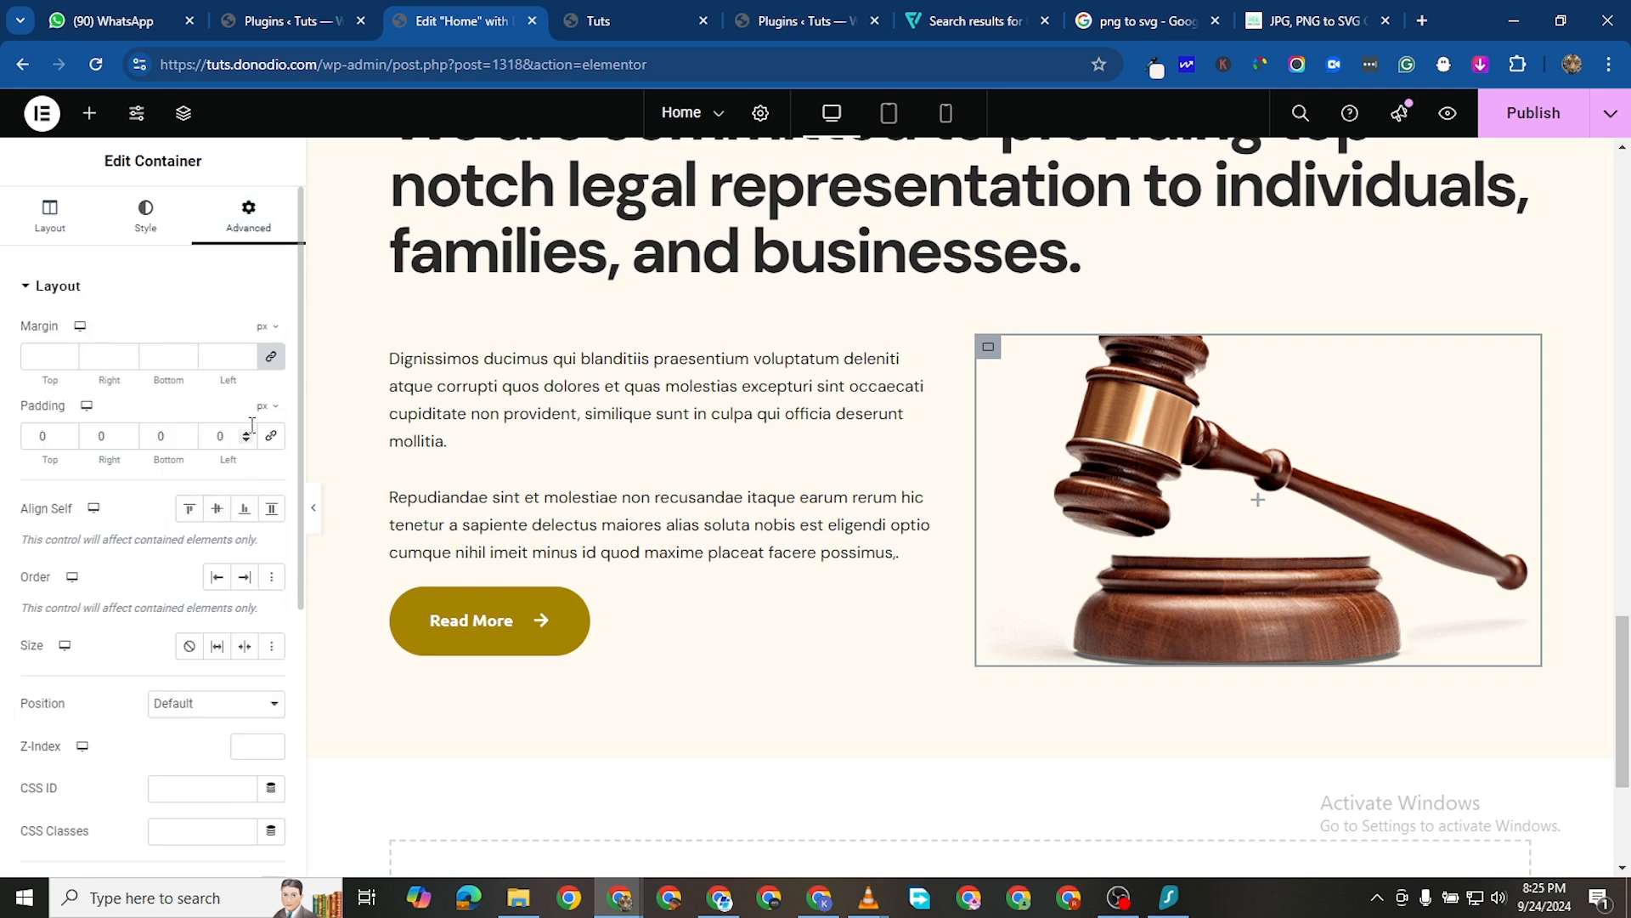
left_click(271, 436)
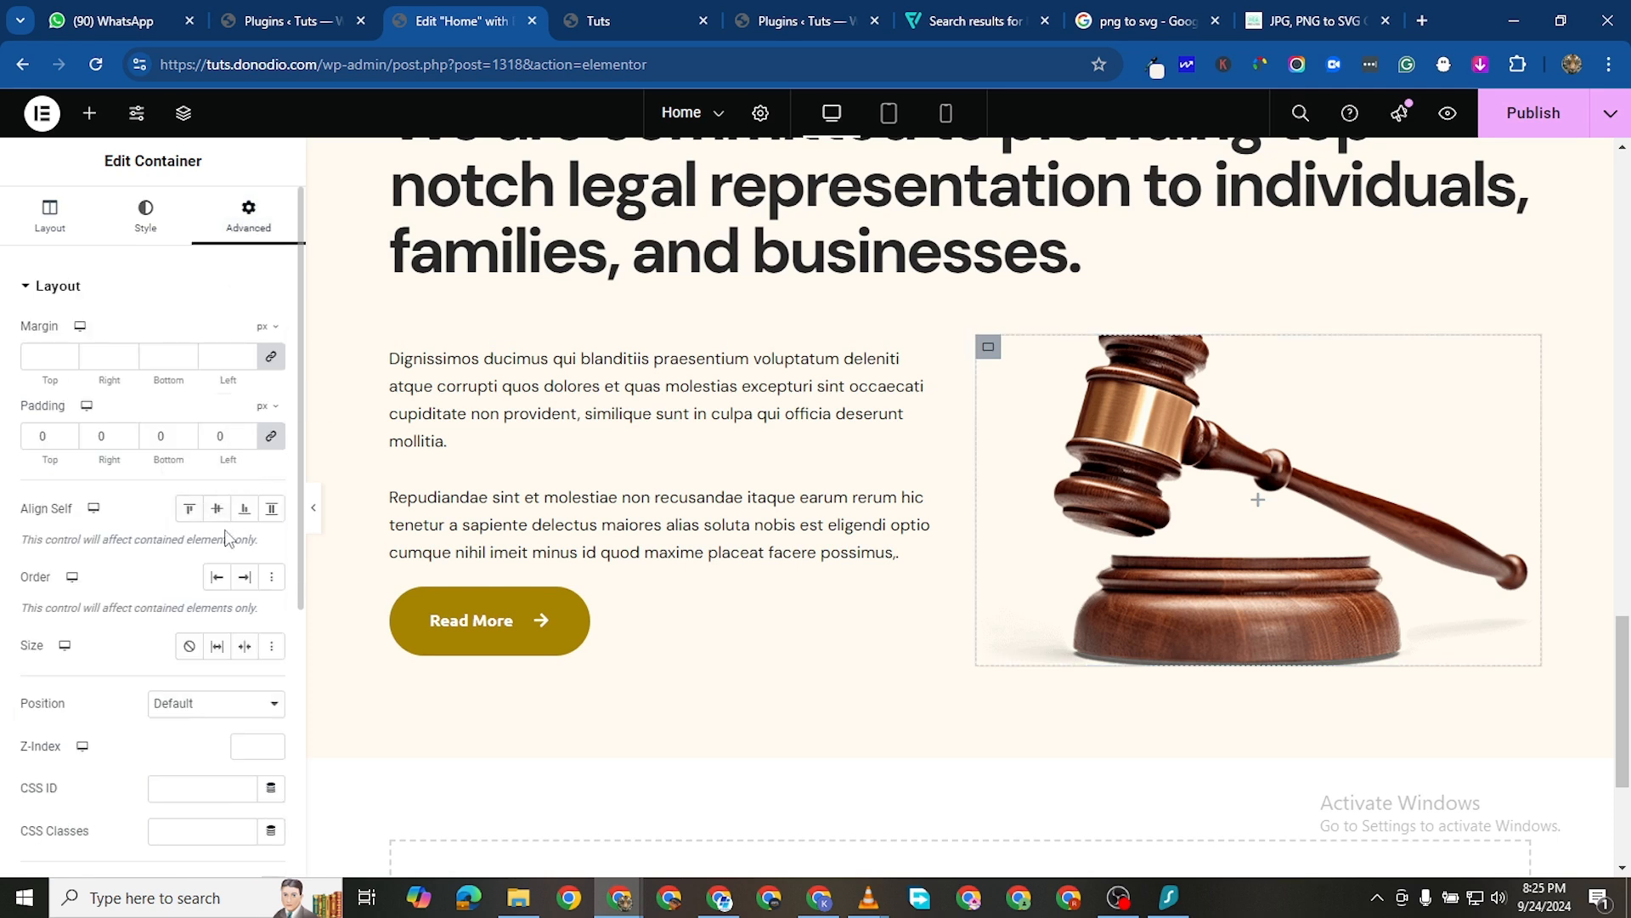
left_click(247, 432)
left_click(247, 433)
left_click(247, 432)
left_click(247, 432)
left_click(247, 432)
left_click(247, 432)
left_click(247, 432)
left_click(247, 432)
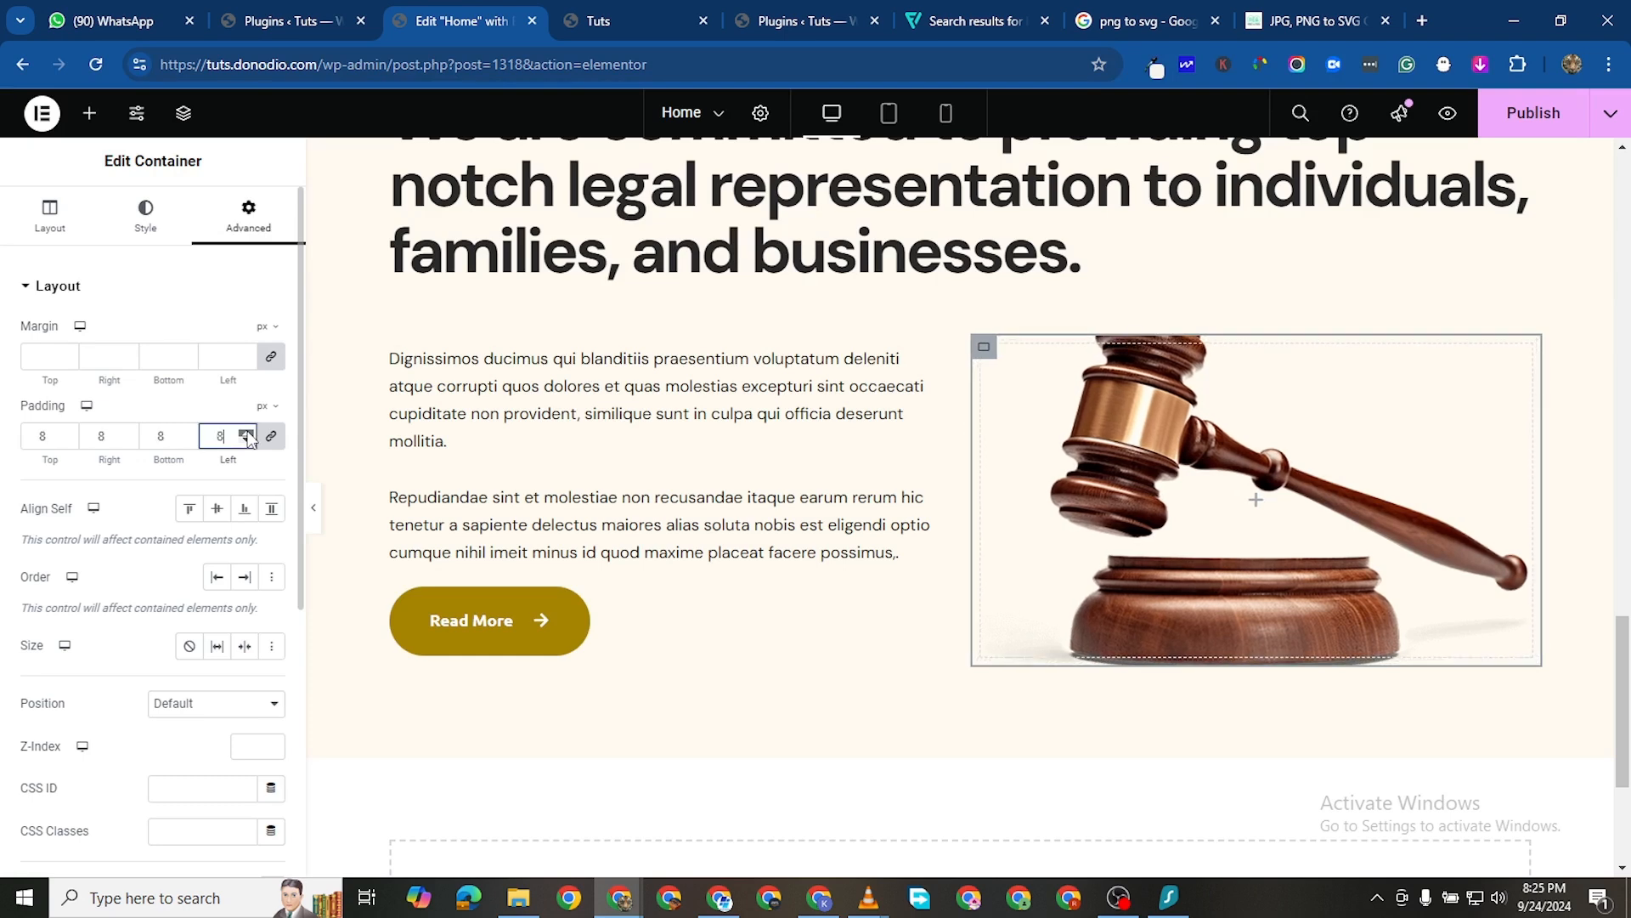
left_click(247, 433)
left_click(247, 433)
left_click(247, 432)
left_click(247, 433)
left_click(247, 434)
left_click(246, 433)
left_click(247, 433)
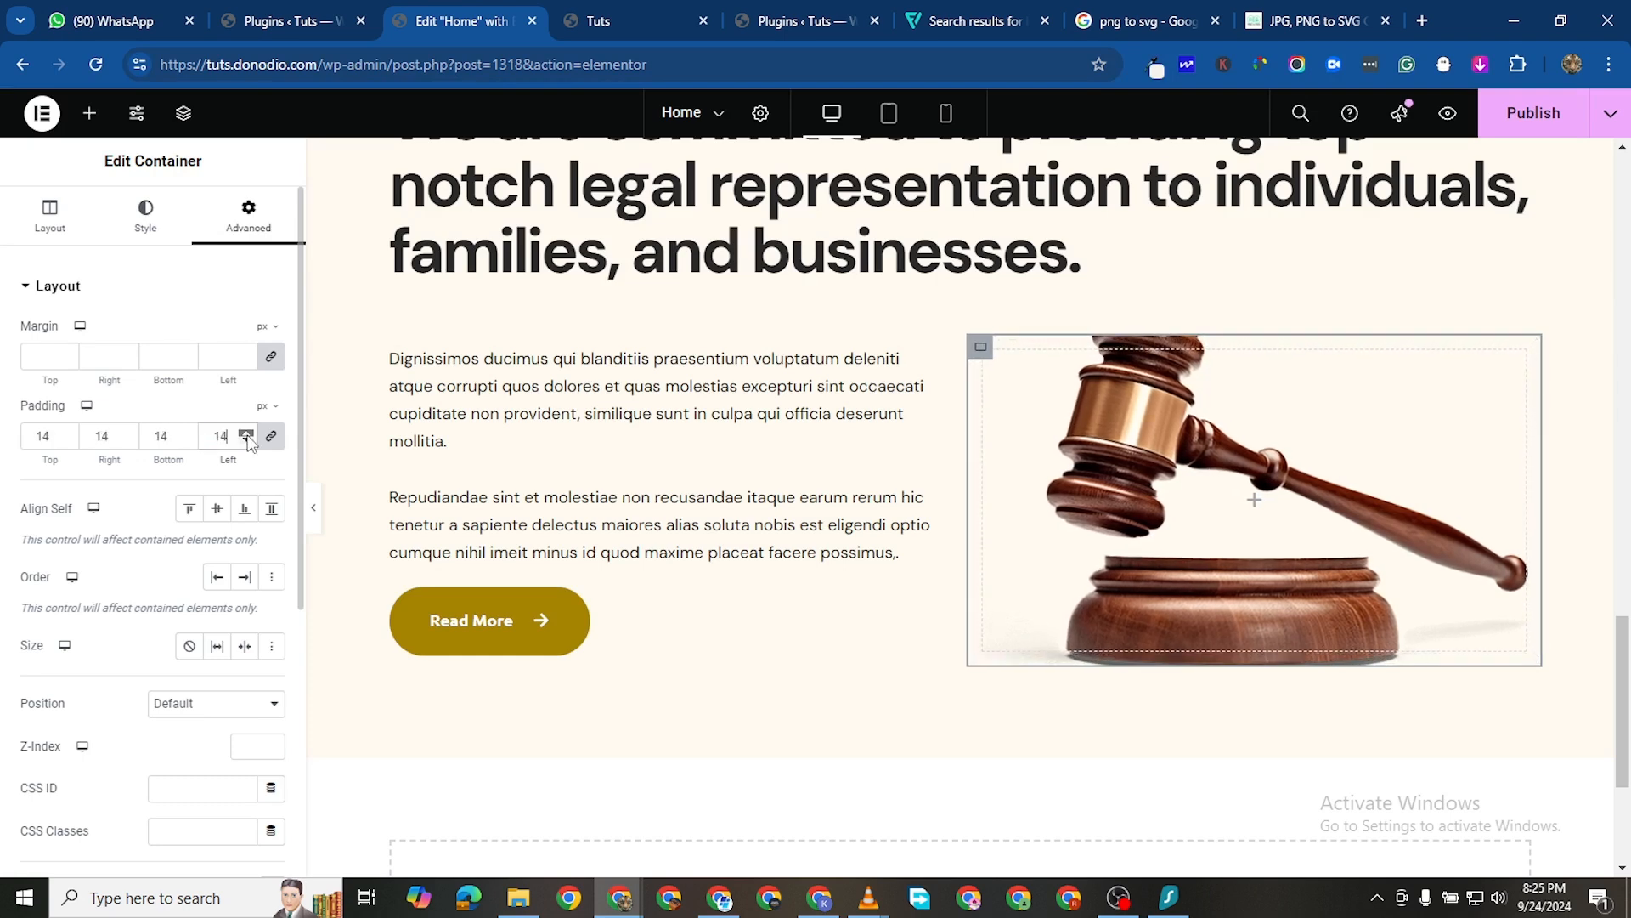
left_click(246, 433)
left_click(246, 433)
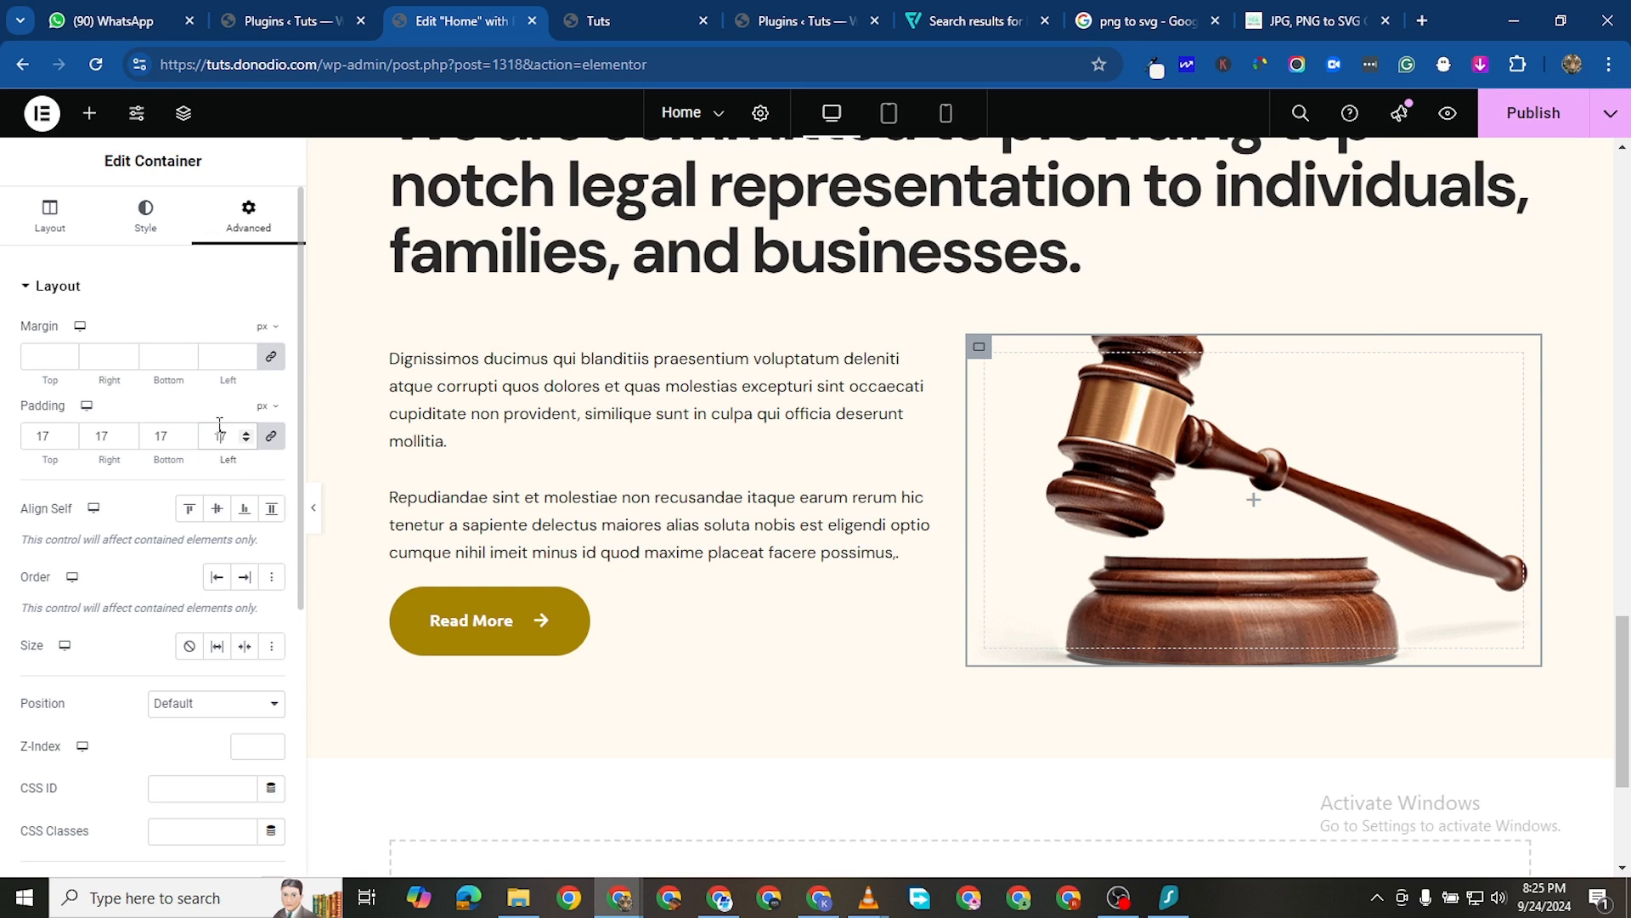
key("BackSpace")
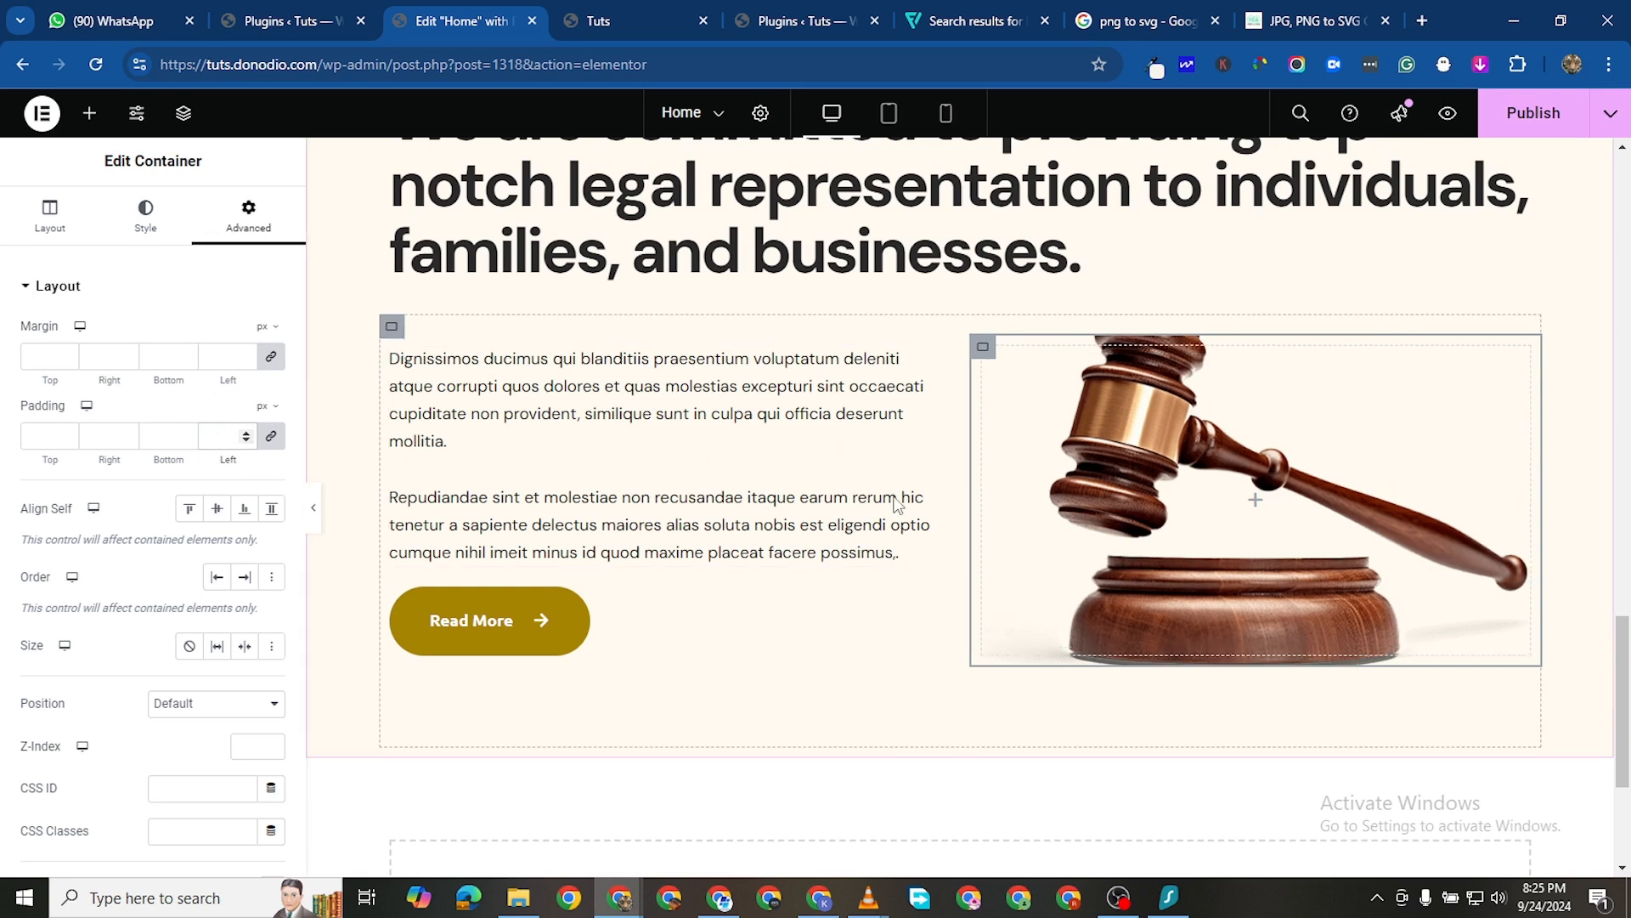
Set the top and bottom padding of the two-column container to 40 px each
left_click(939, 586)
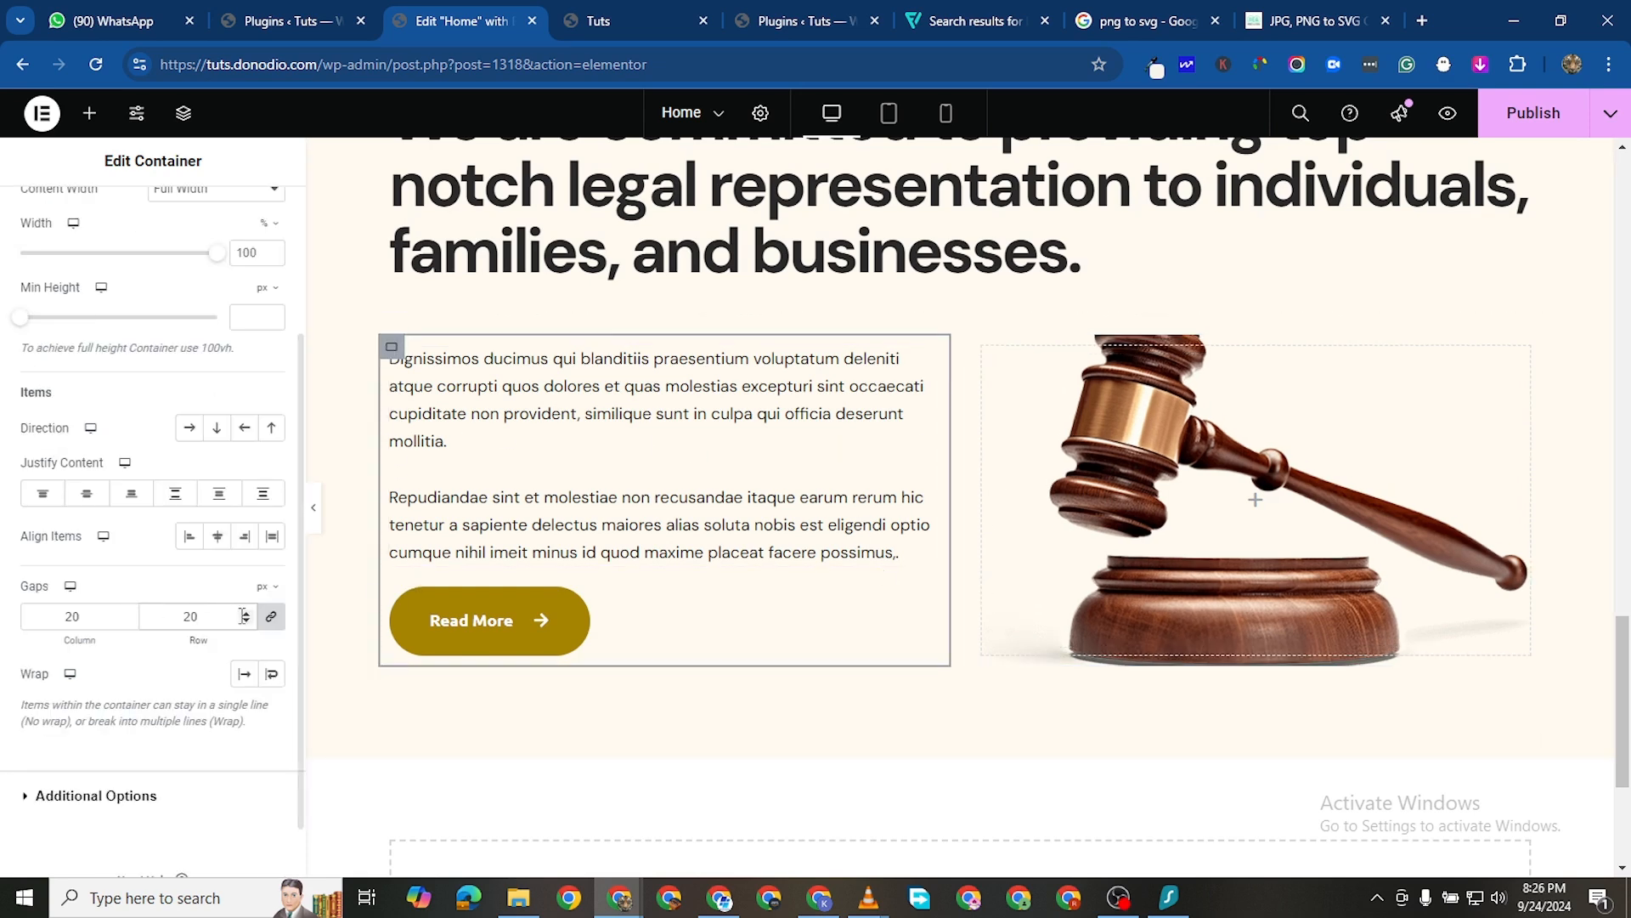
scroll(200, 310, "up", 4)
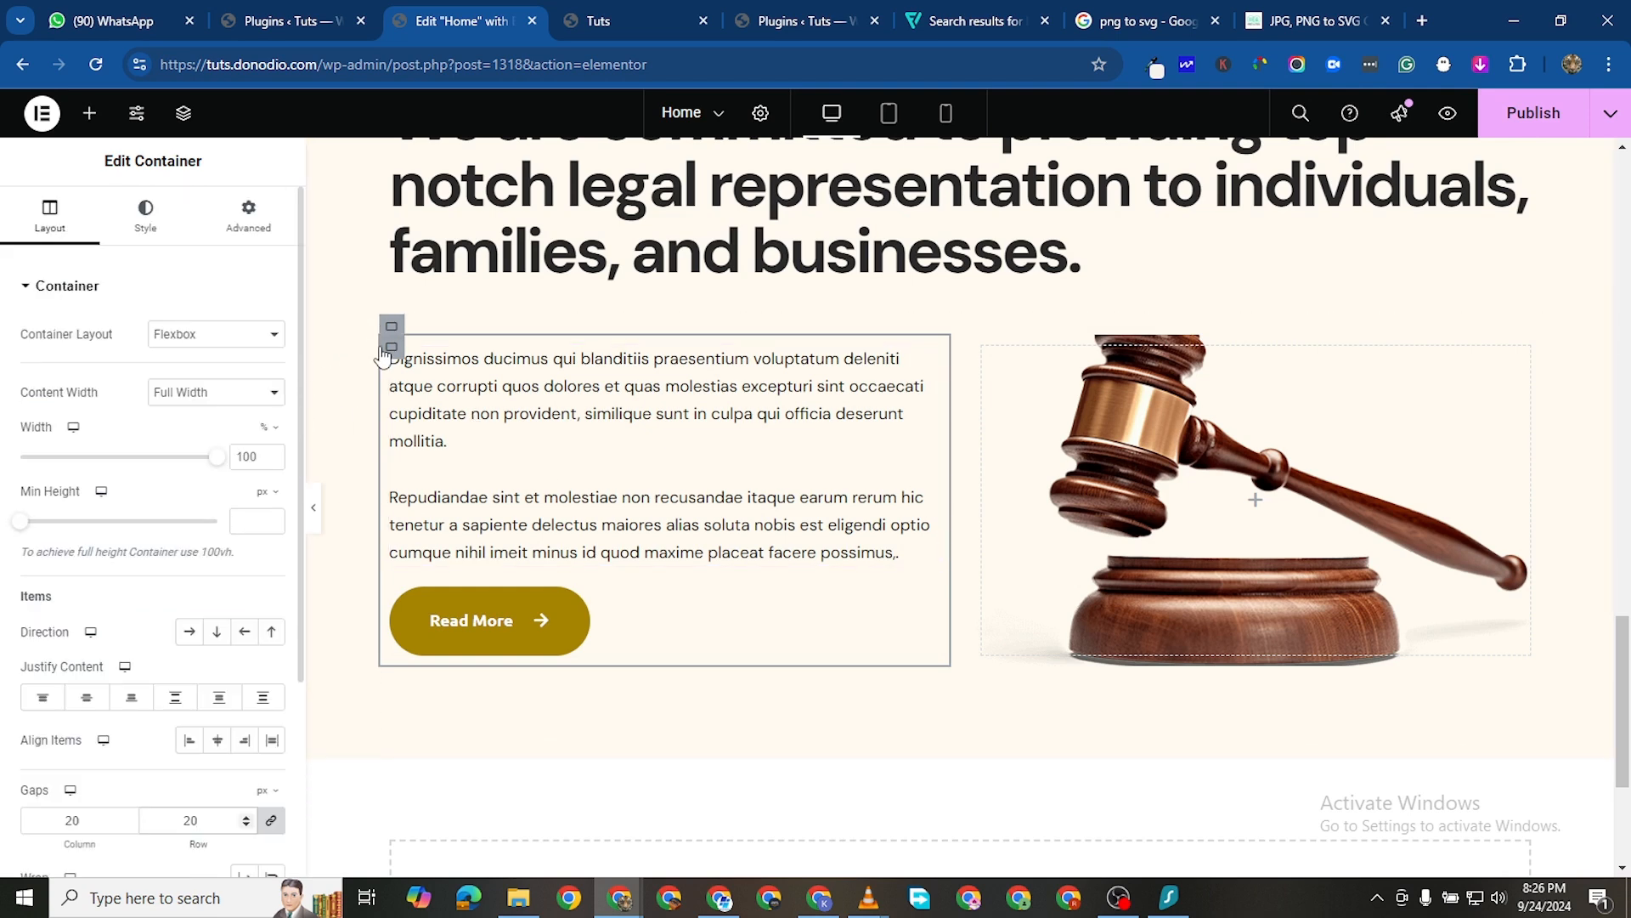
left_click(392, 330)
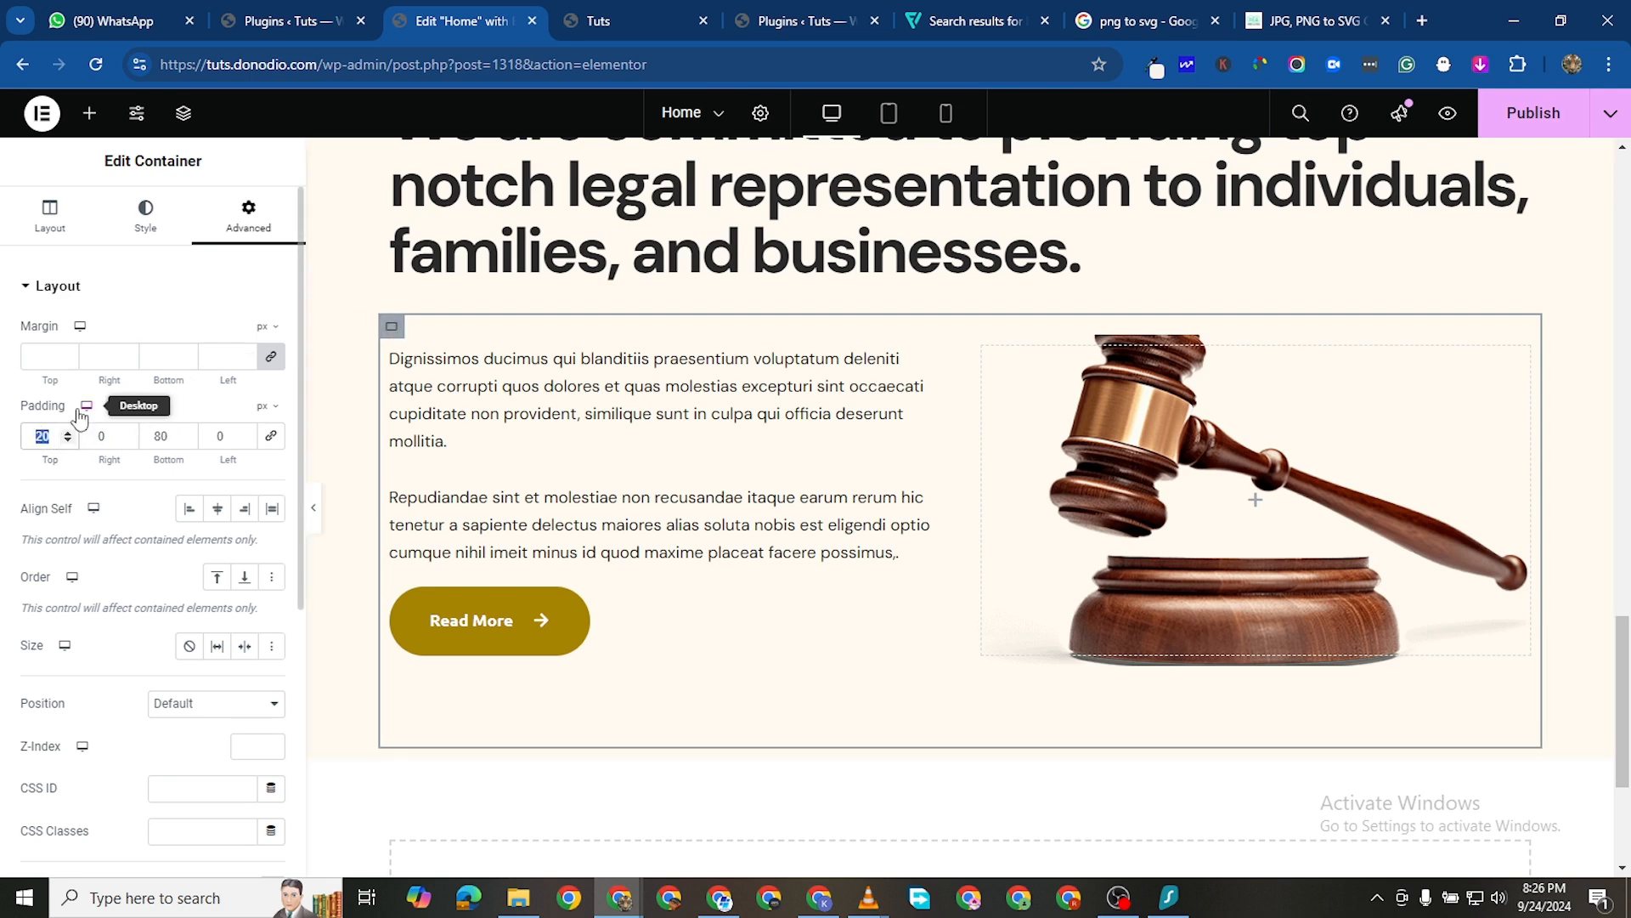
type("40")
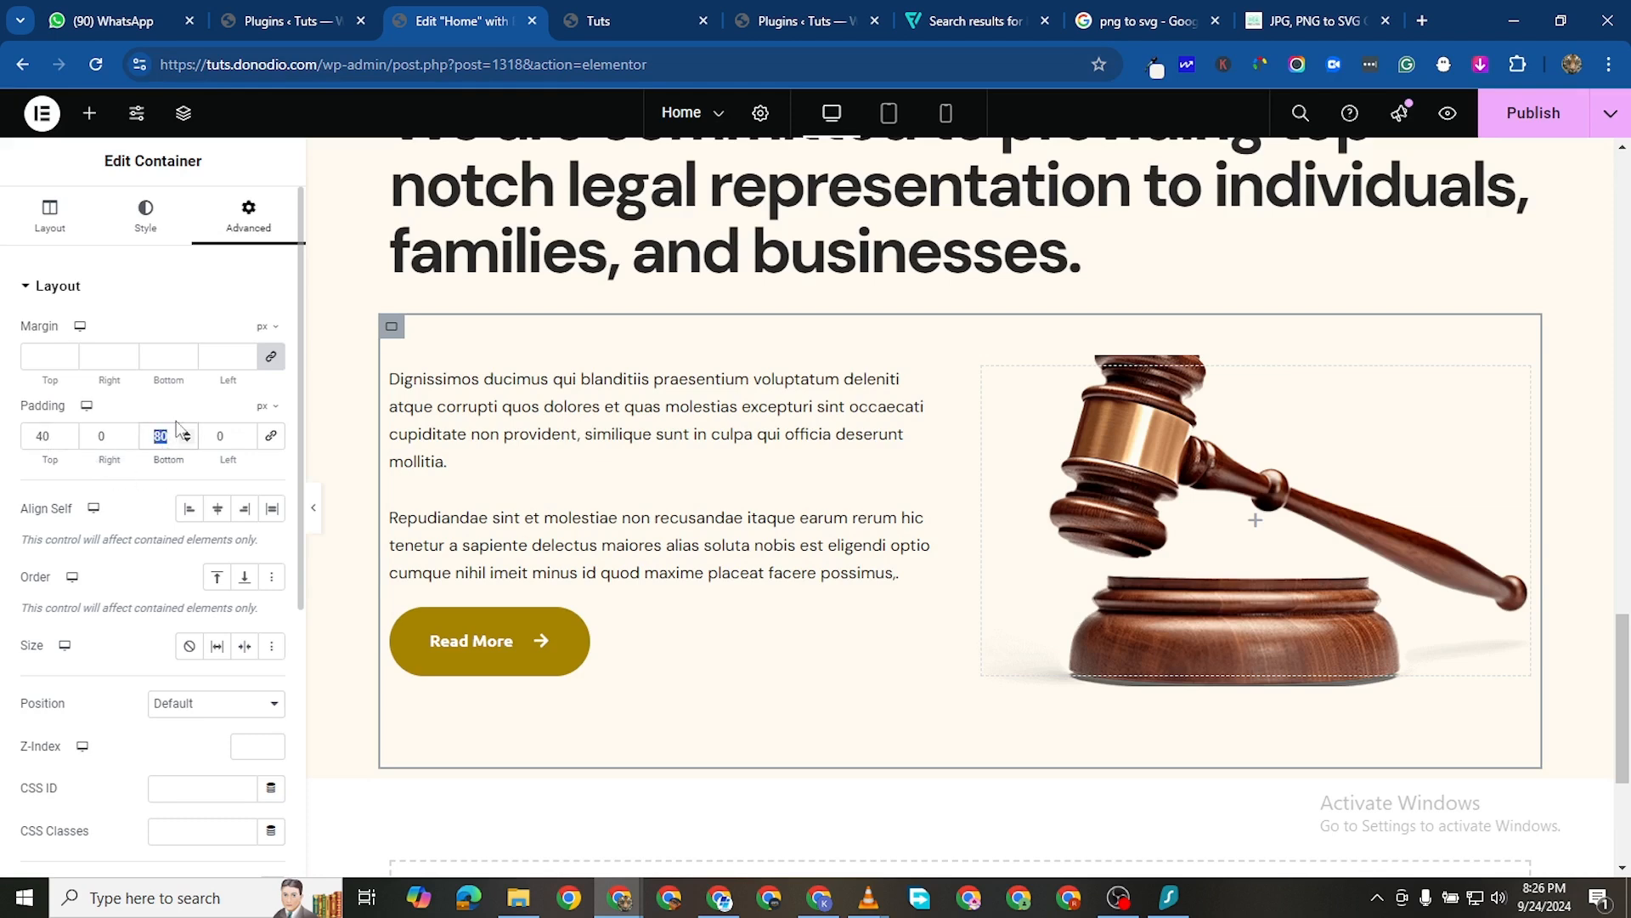
type("40")
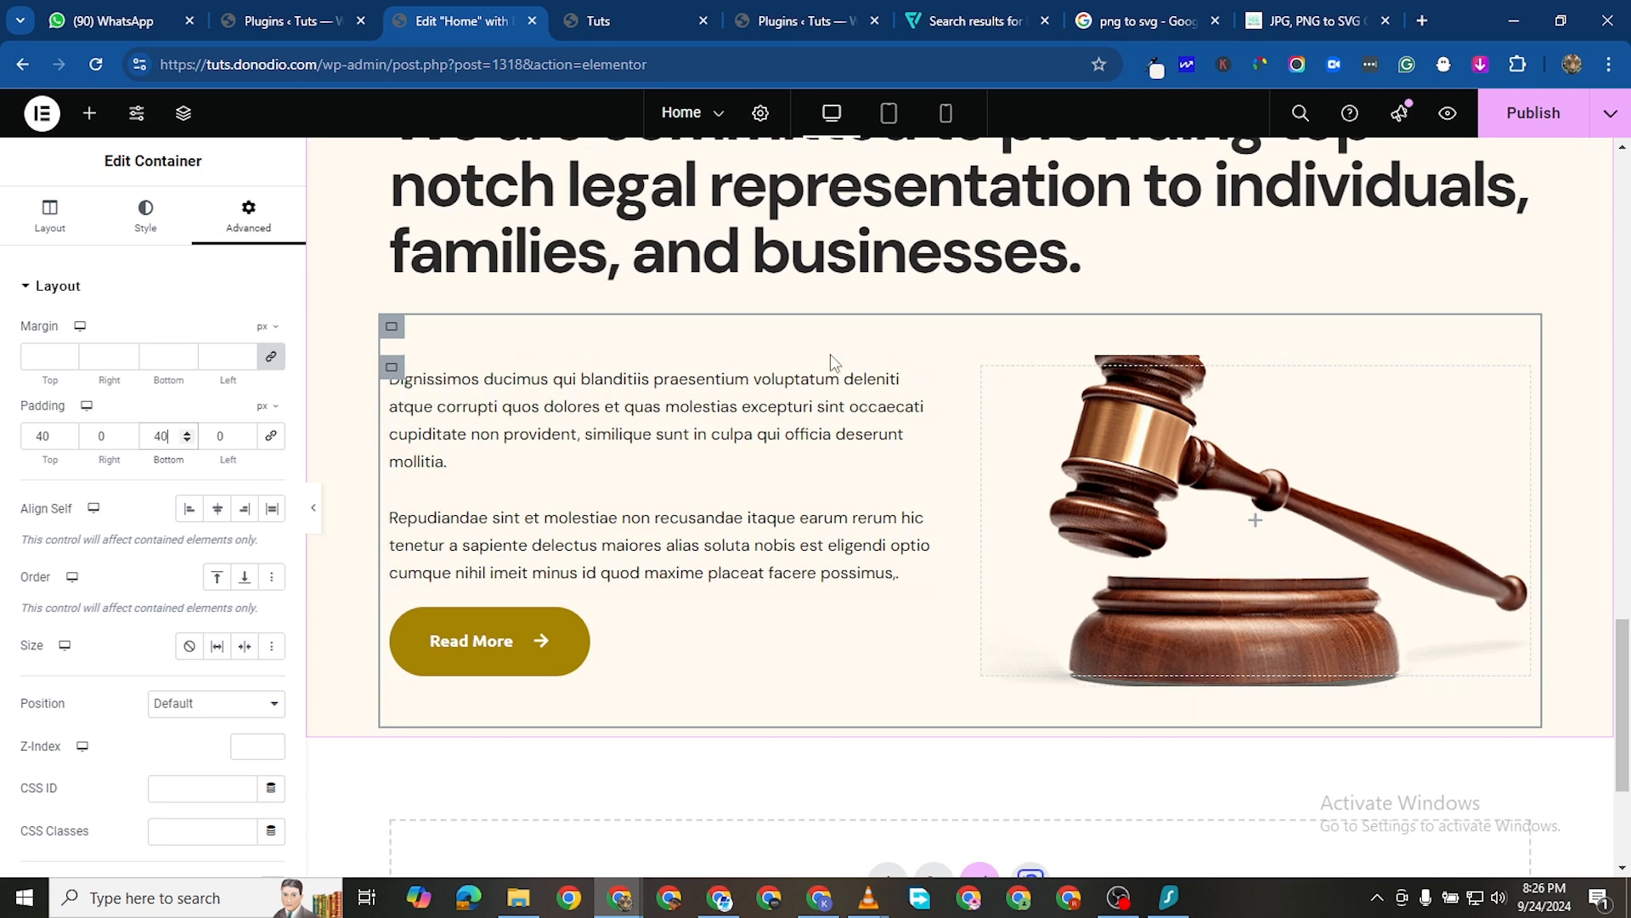
Unlink the text column's gaps and set its row gap to 70 px, trying 50 and 60 px first
left_click(393, 368)
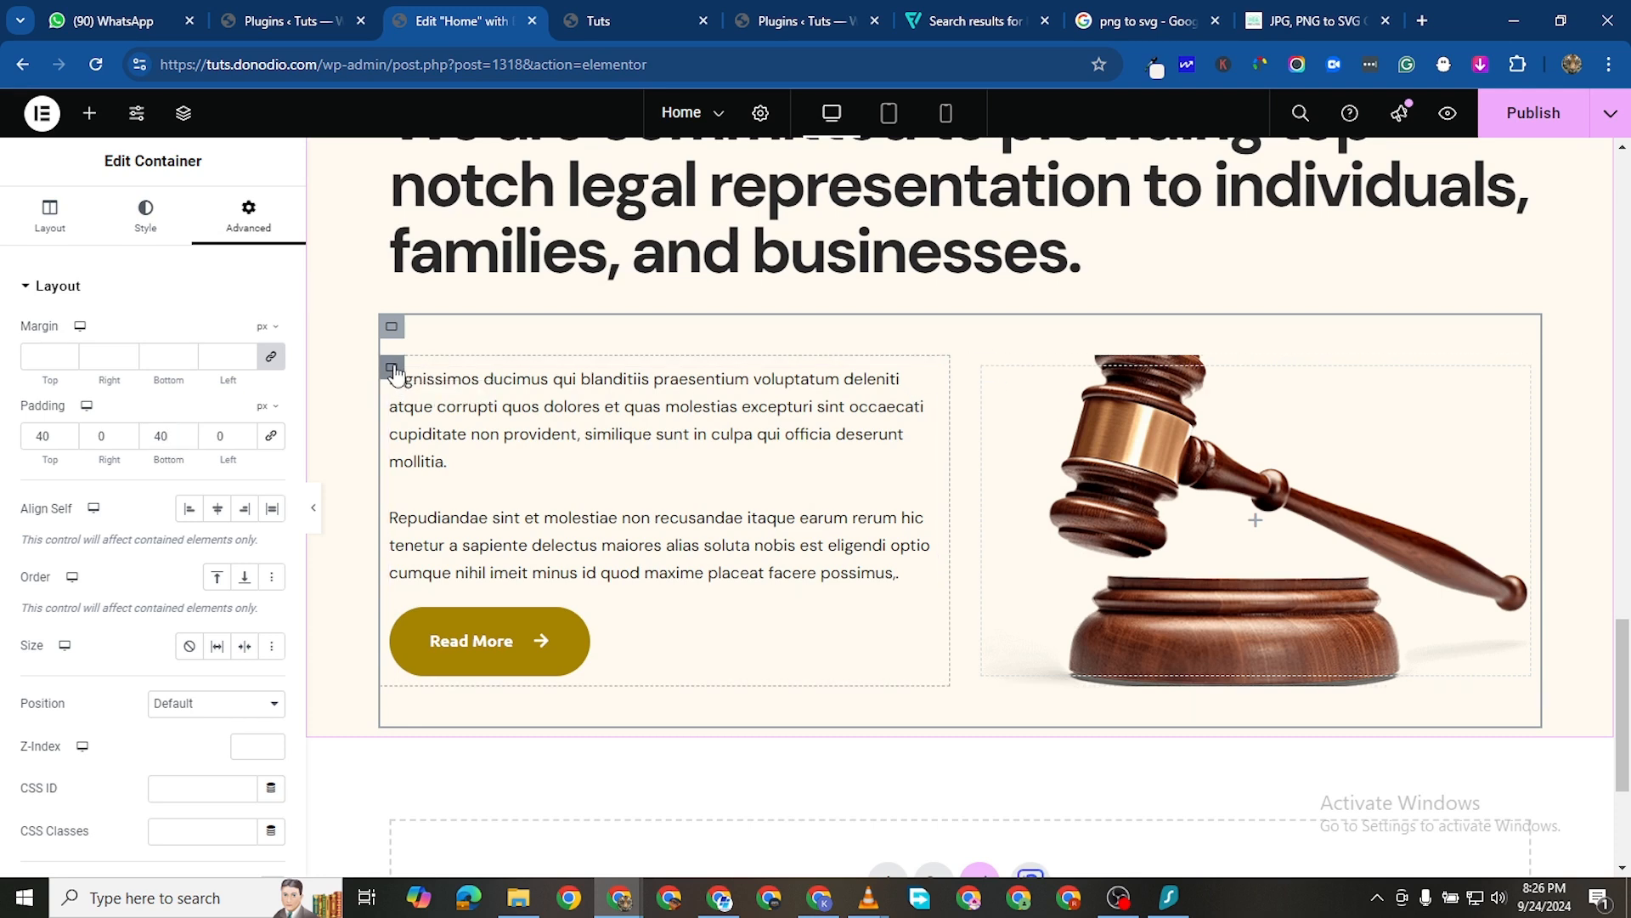
scroll(165, 577, "down", 3)
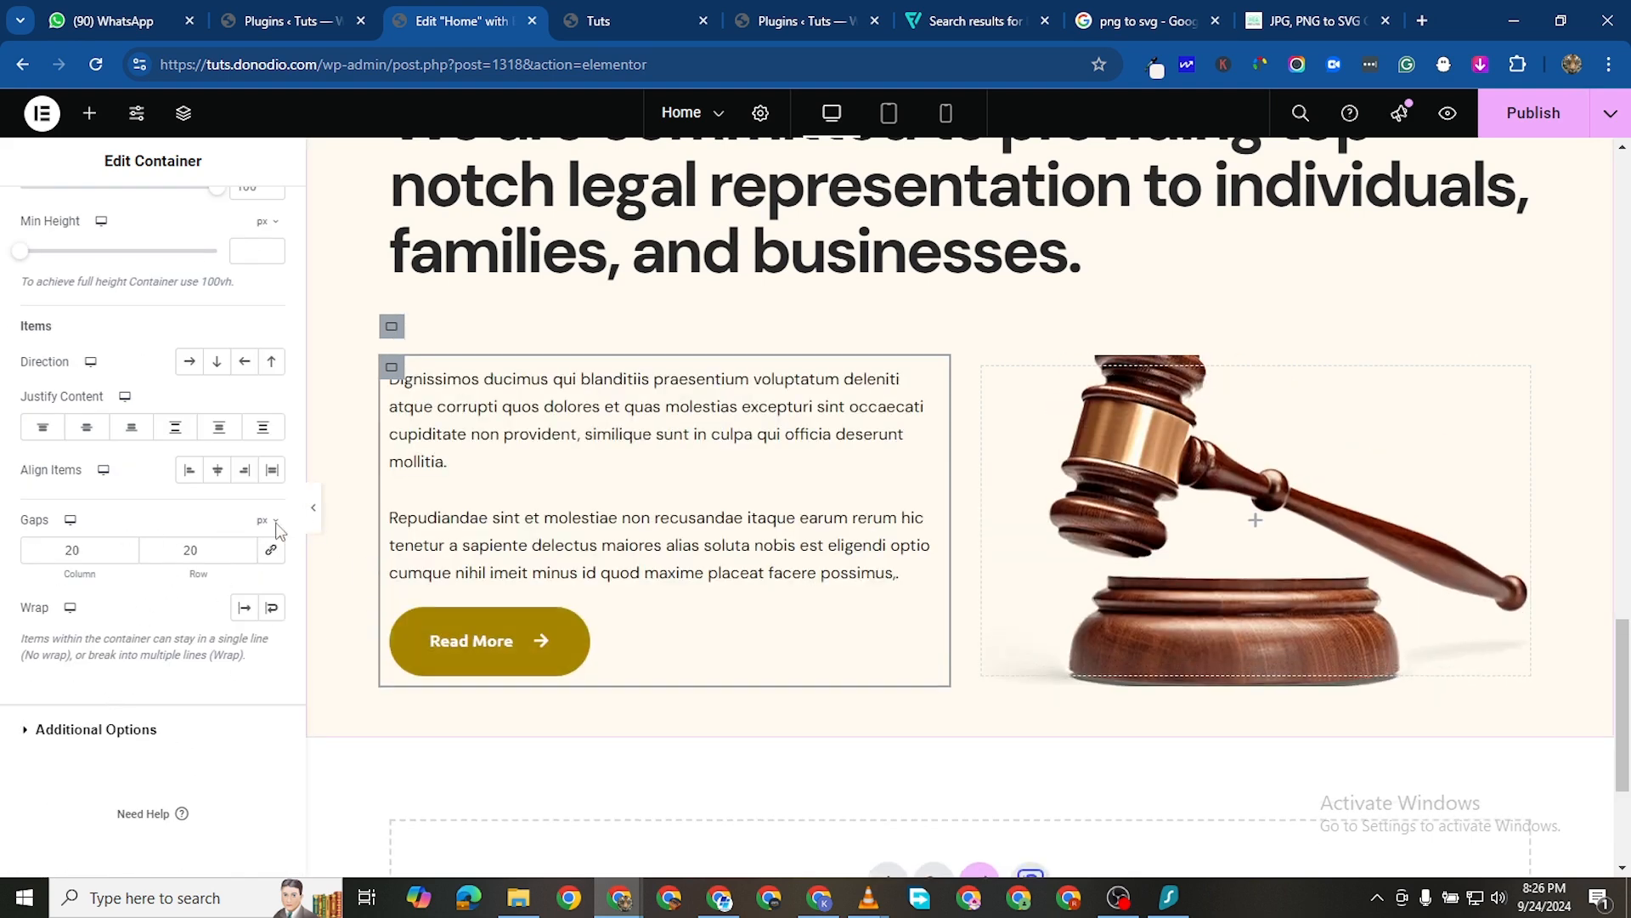
double_click(127, 548)
triple_click(126, 546)
double_click(126, 547)
left_click(192, 554)
type("50")
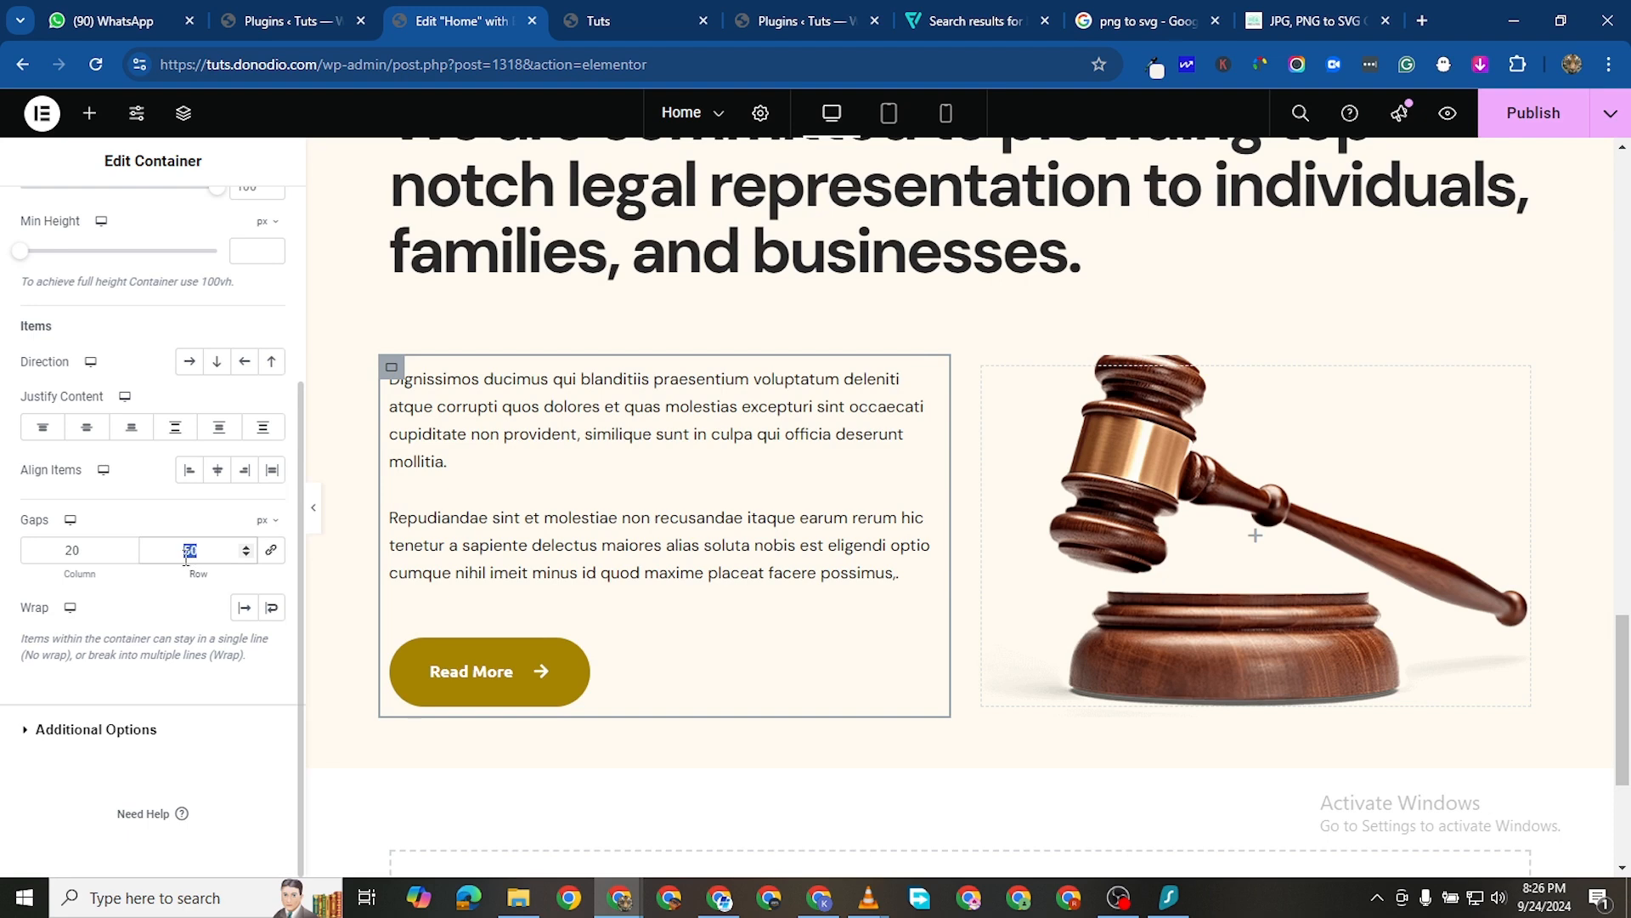
type("60")
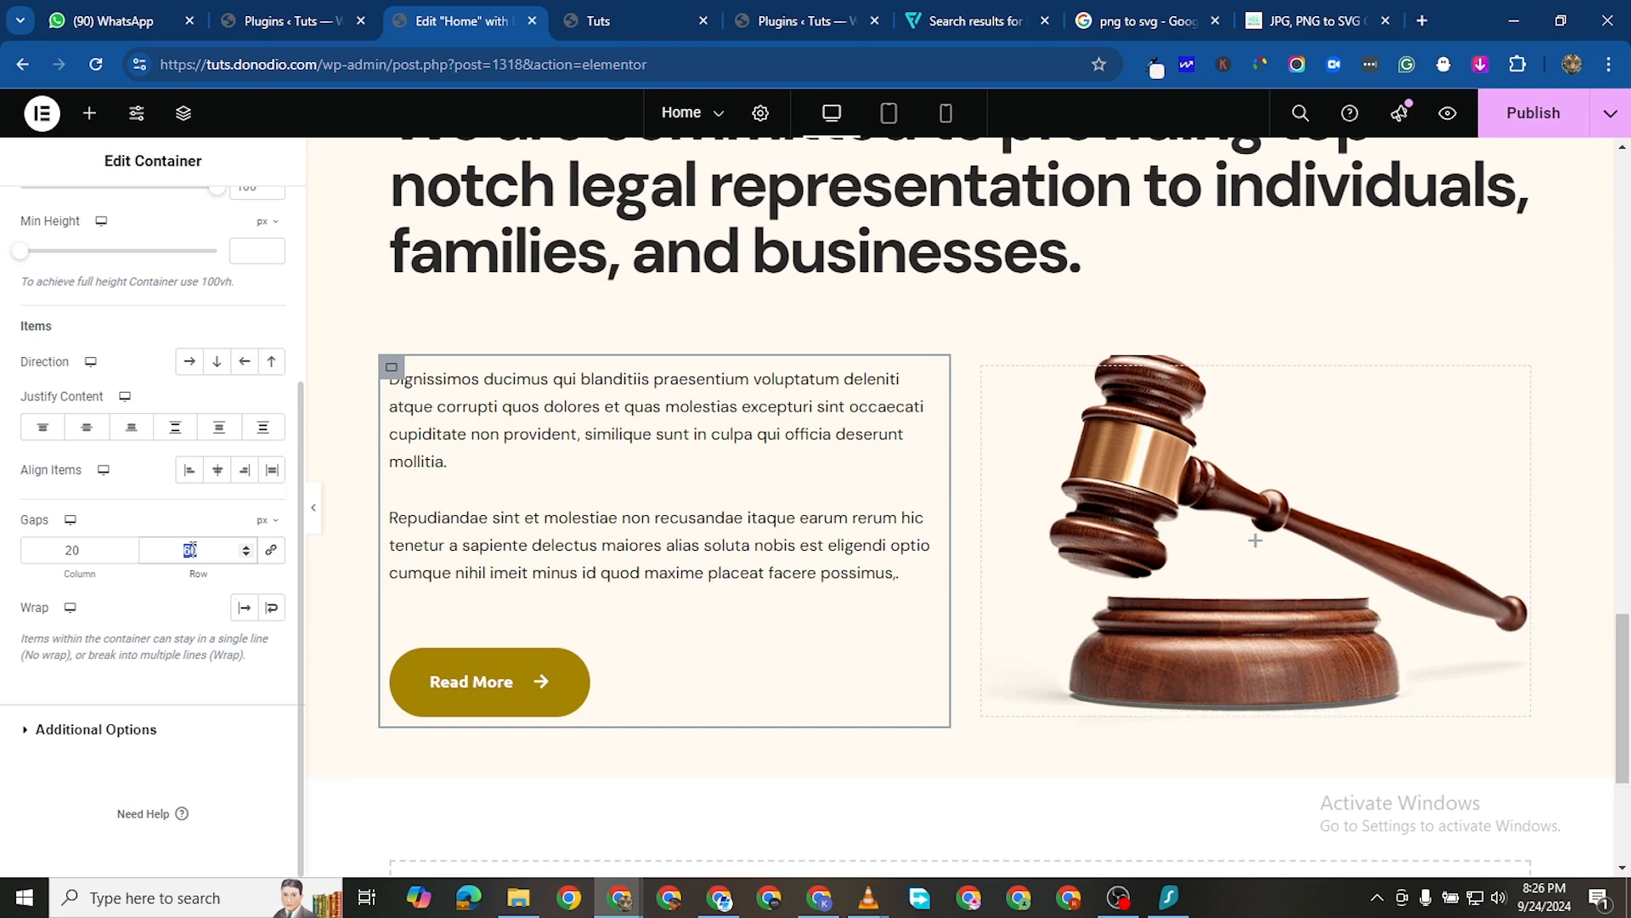
type("70")
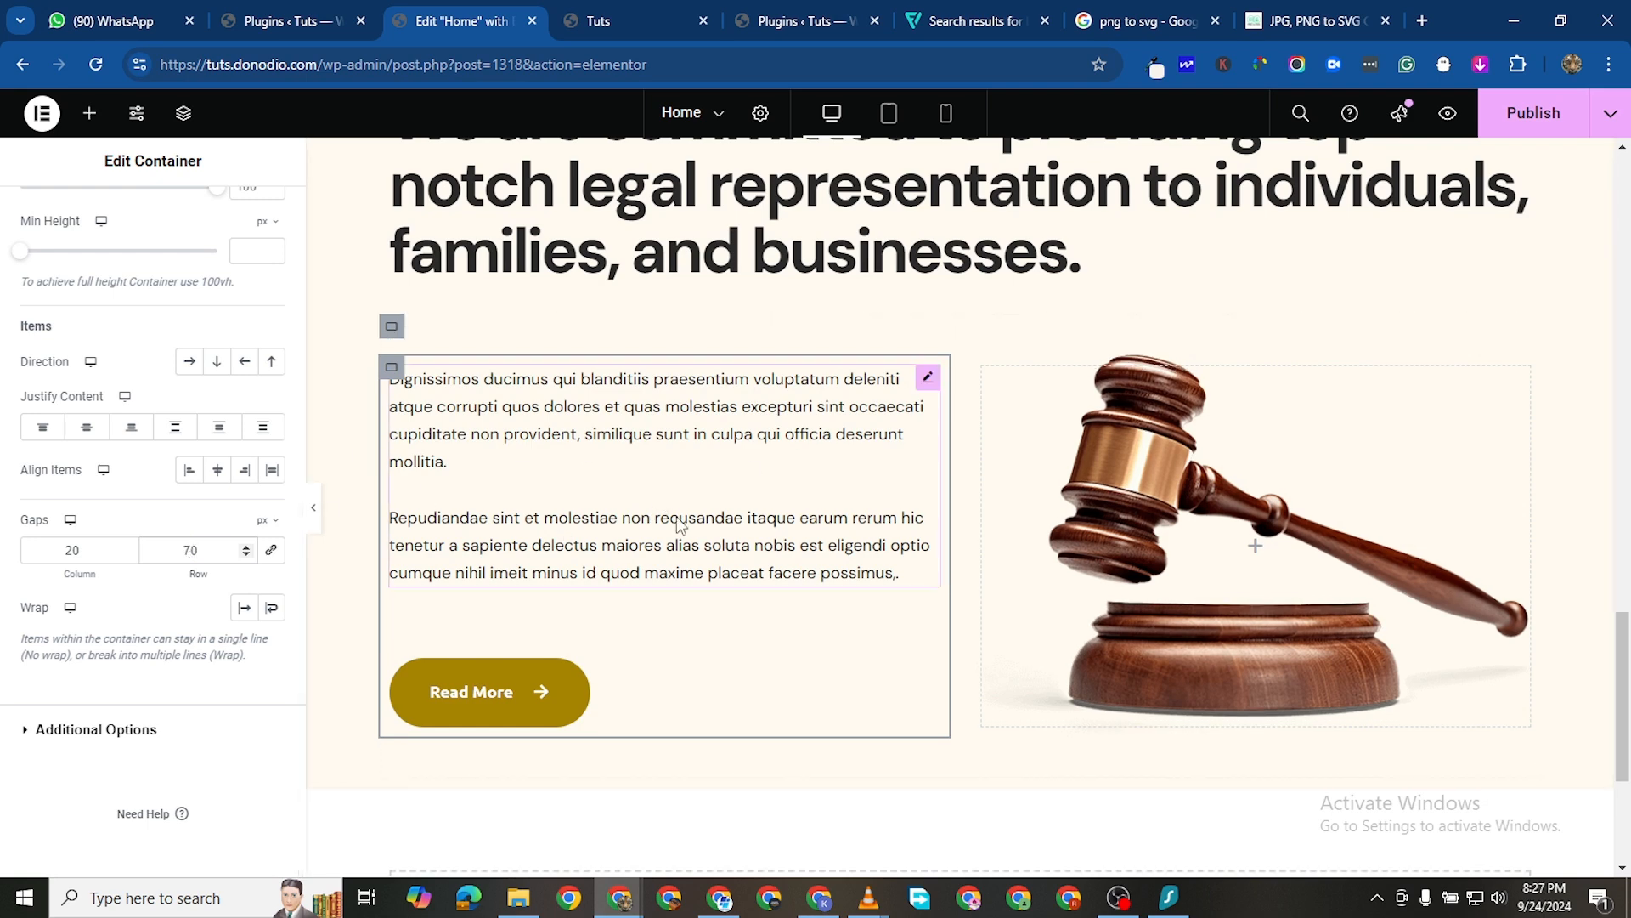
Publish the updated home page
scroll(680, 569, "down", 1)
scroll(680, 569, "down", 5)
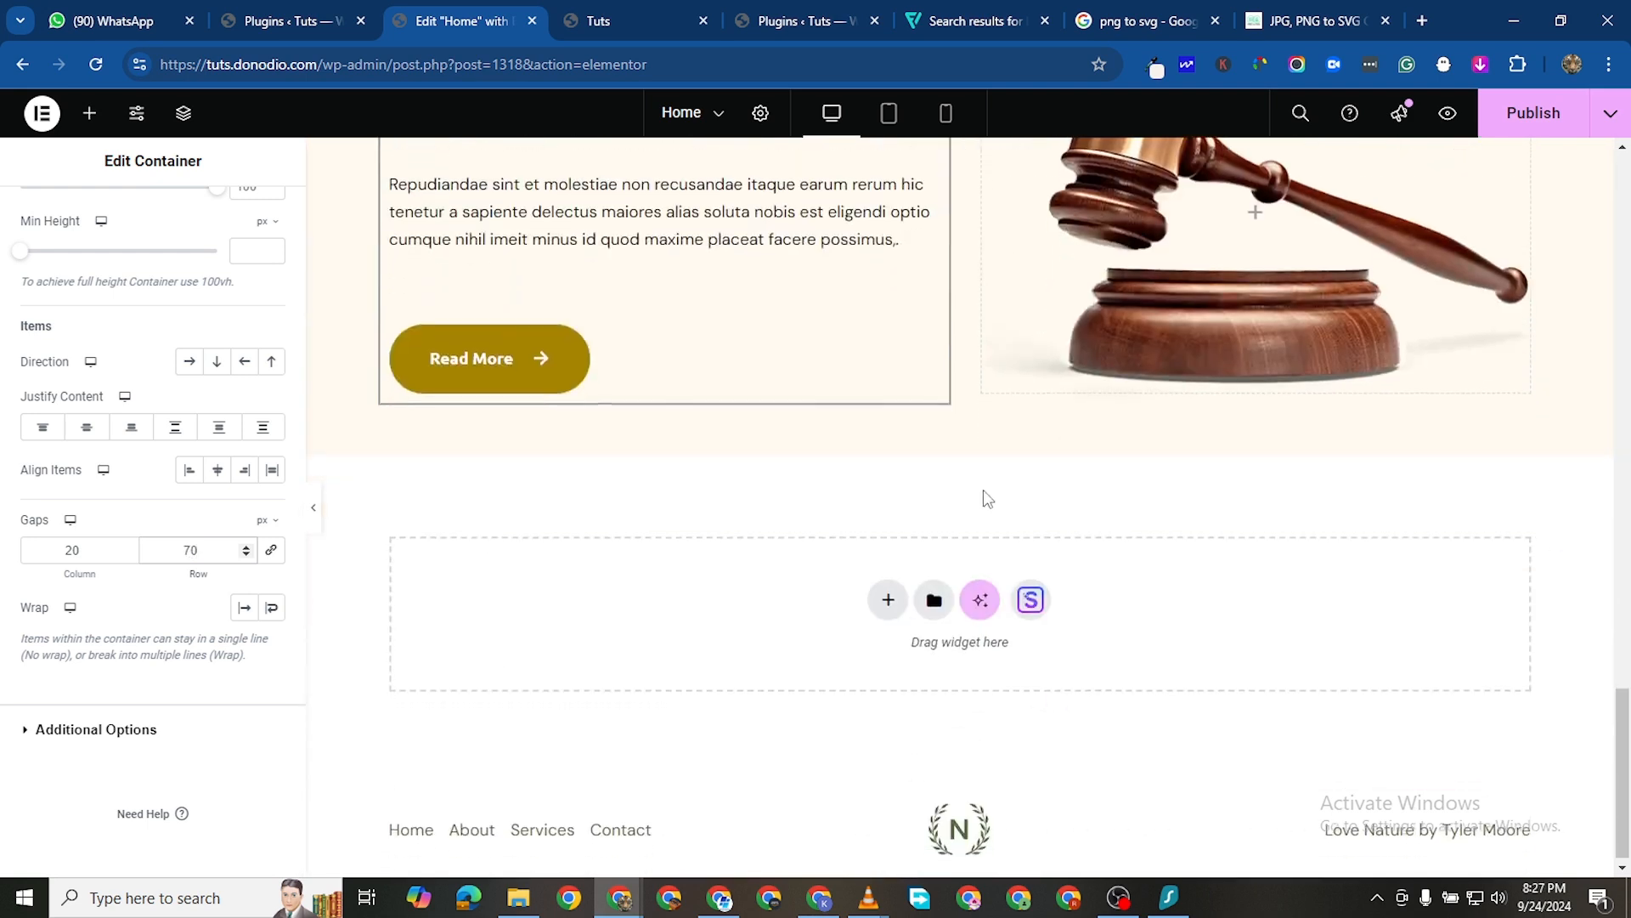
left_click(1530, 119)
Unlink the padding of the whole "What We Do" section and set its top padding to 150 px, trying 80 and 120 px first
scroll(778, 372, "up", 15)
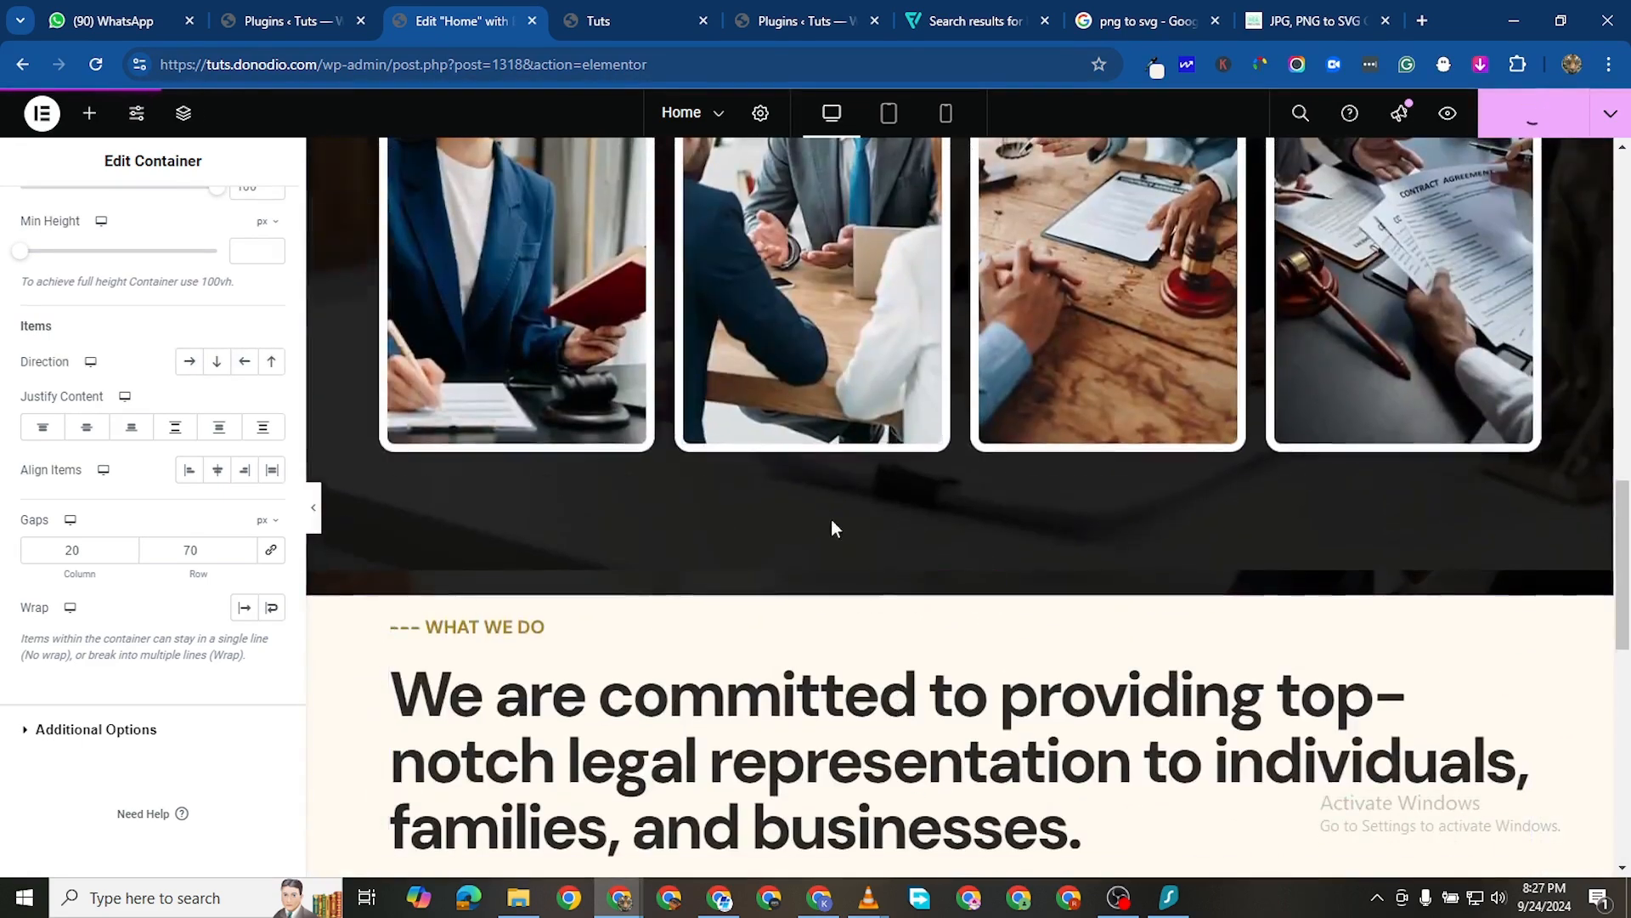
scroll(637, 674, "down", 4)
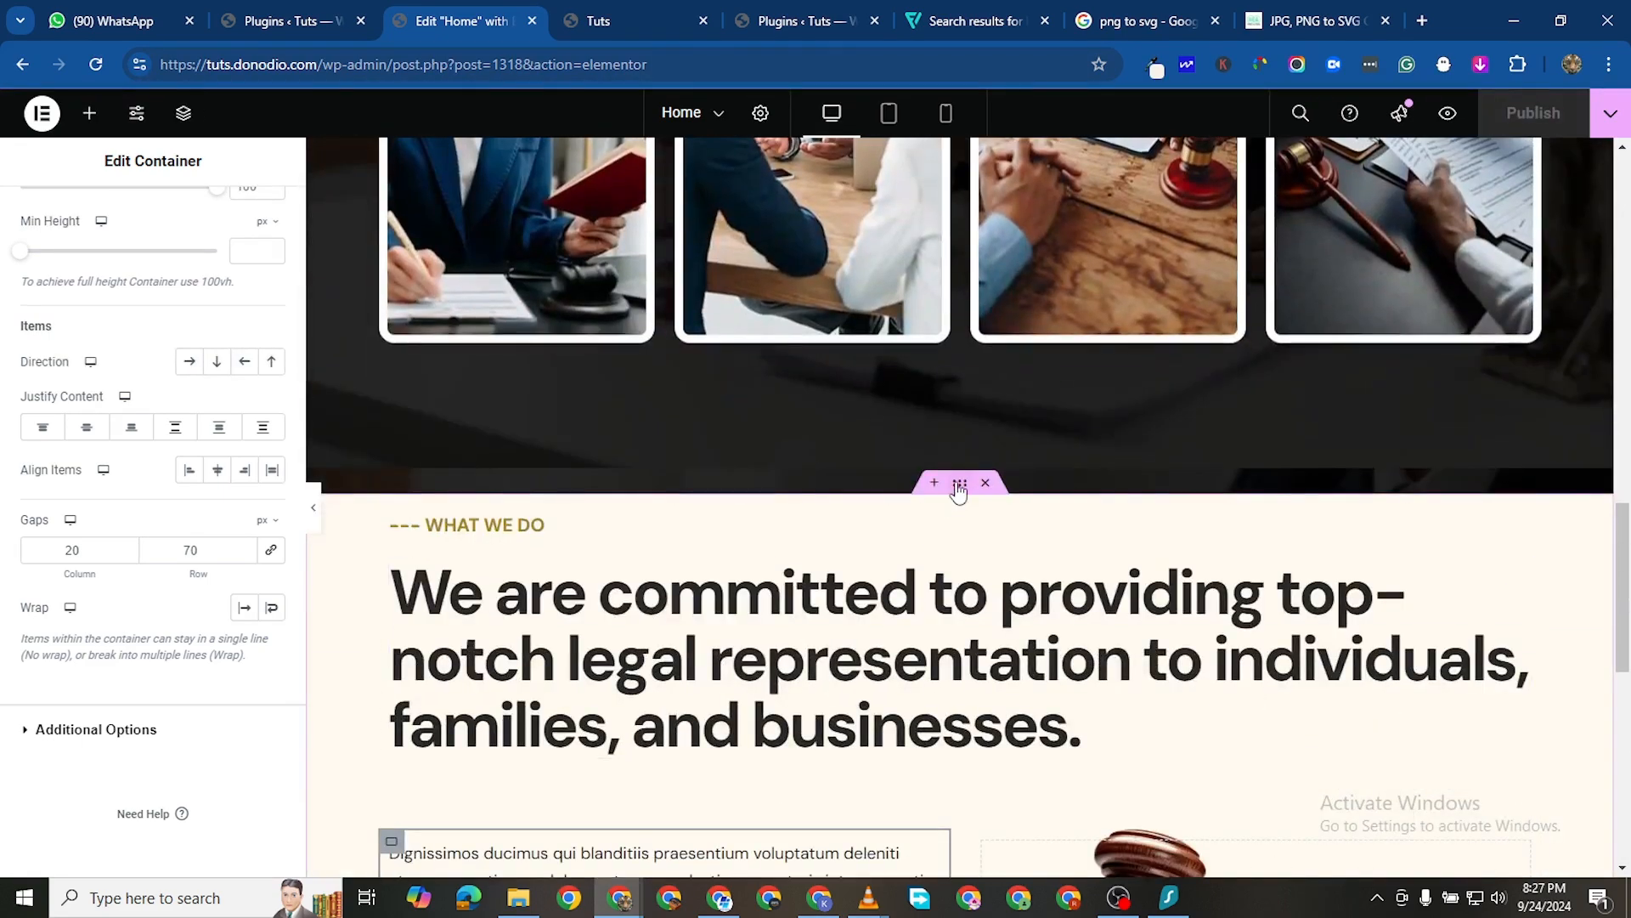
left_click(959, 484)
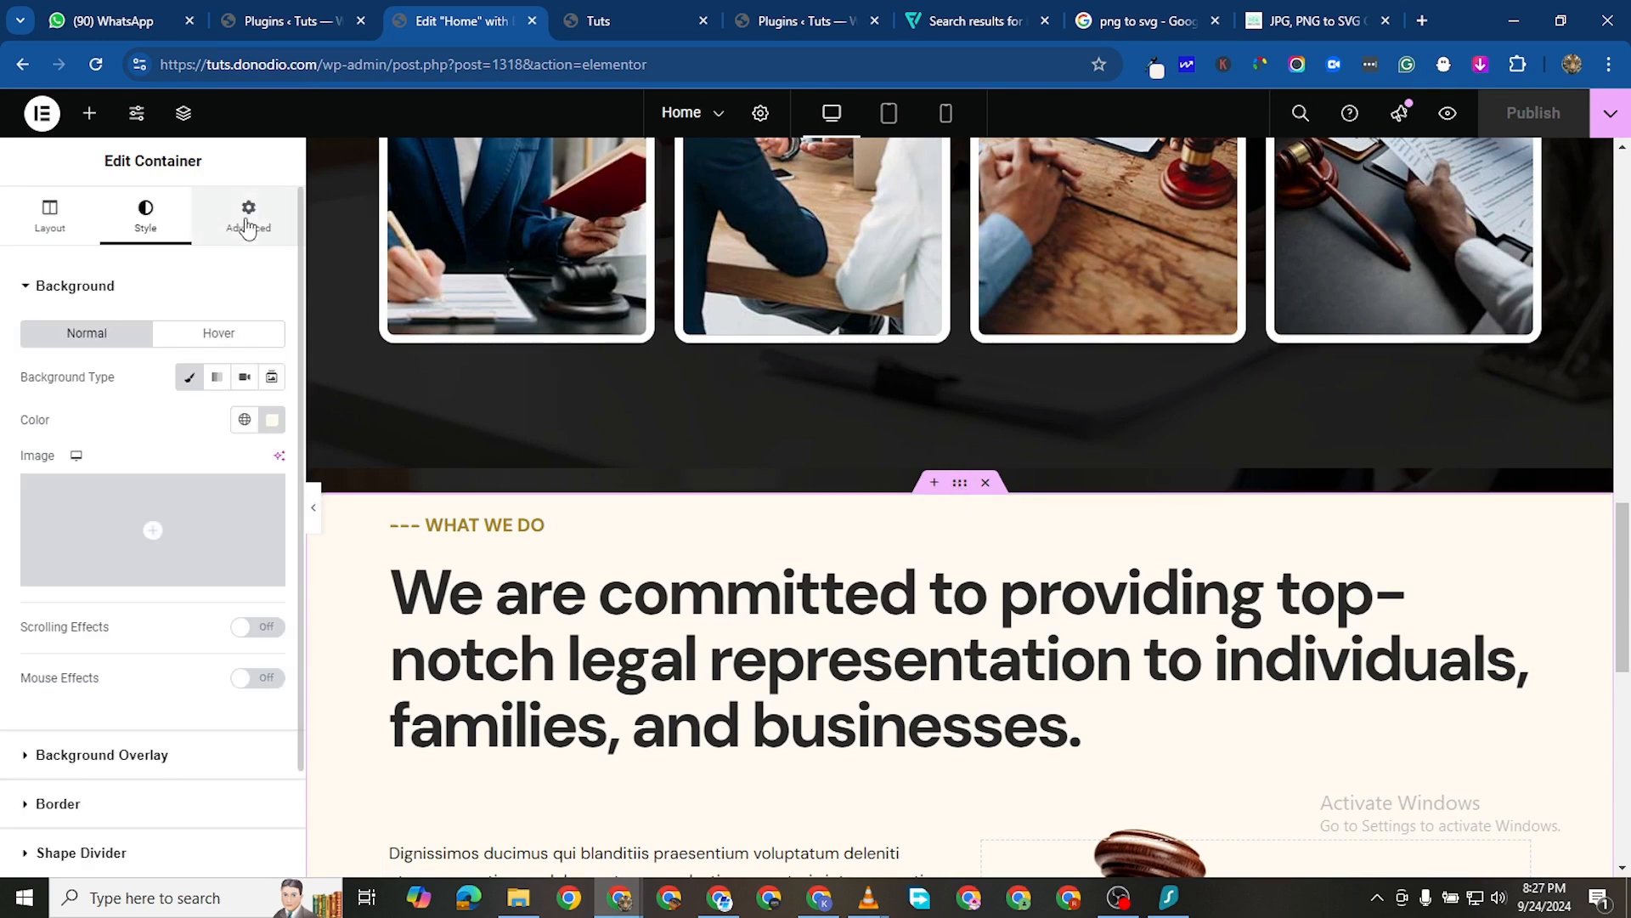
left_click(248, 216)
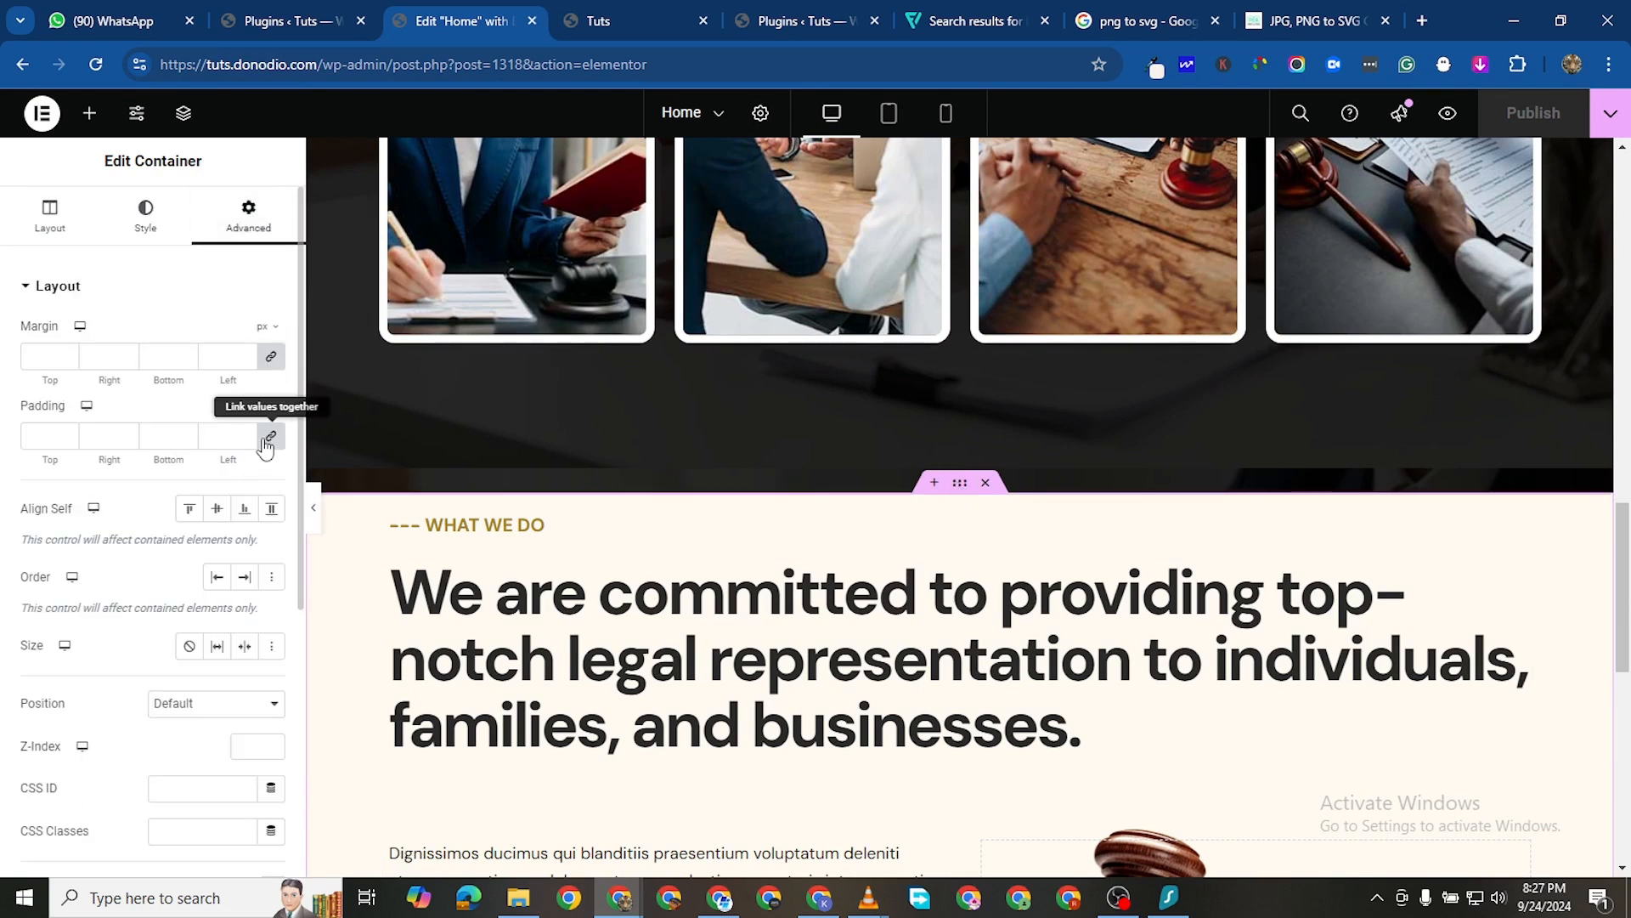
left_click(268, 439)
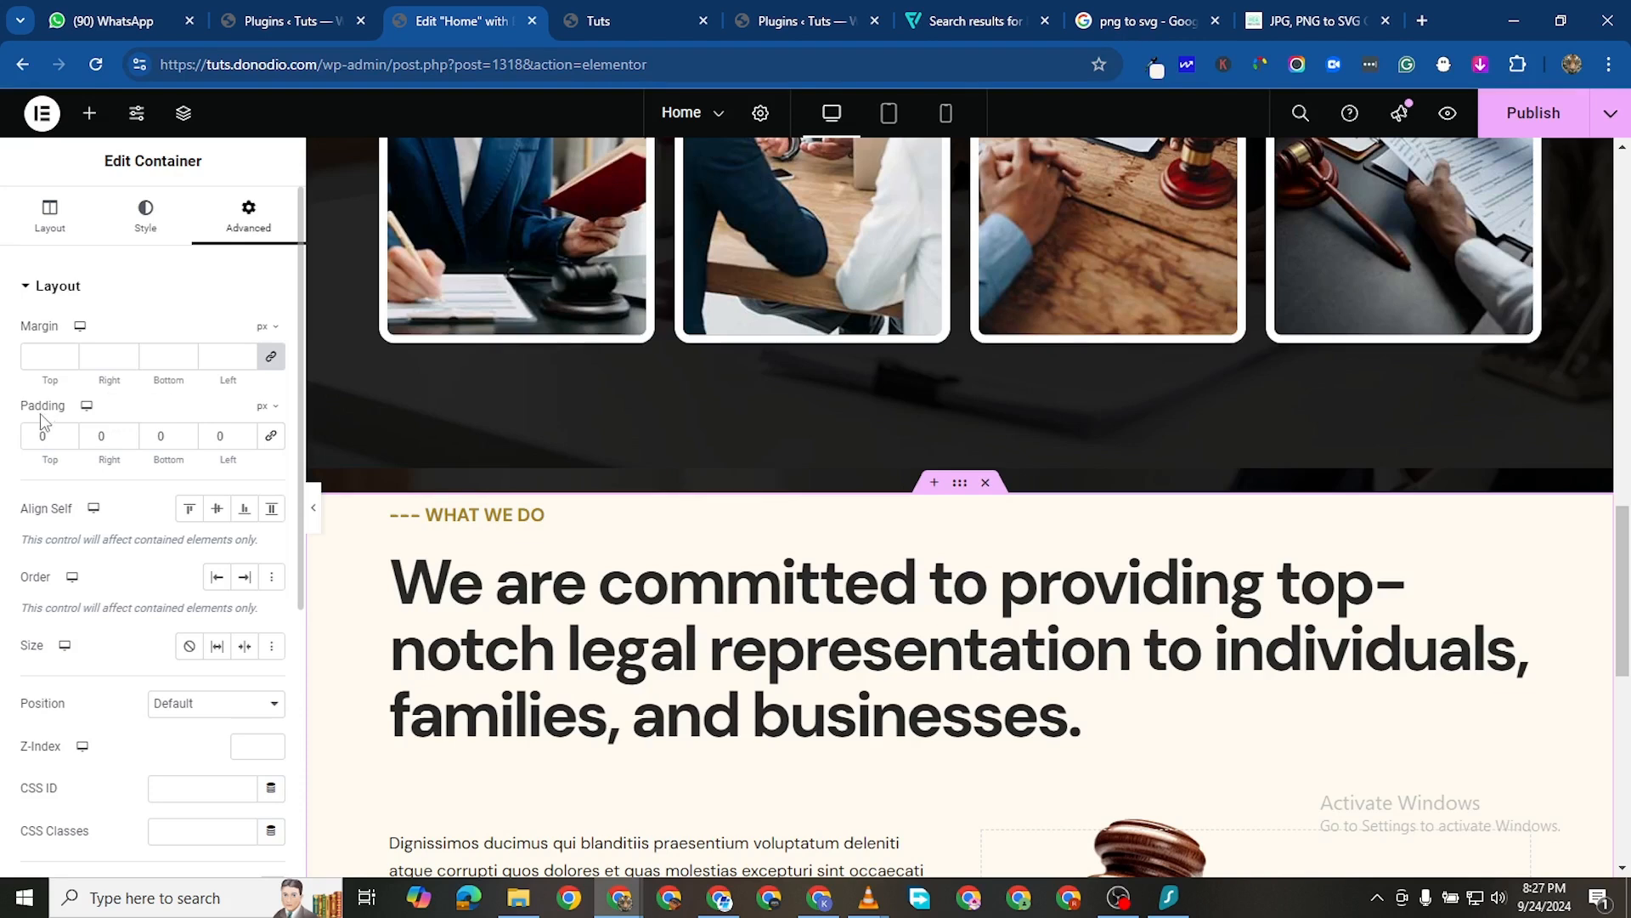
type("8")
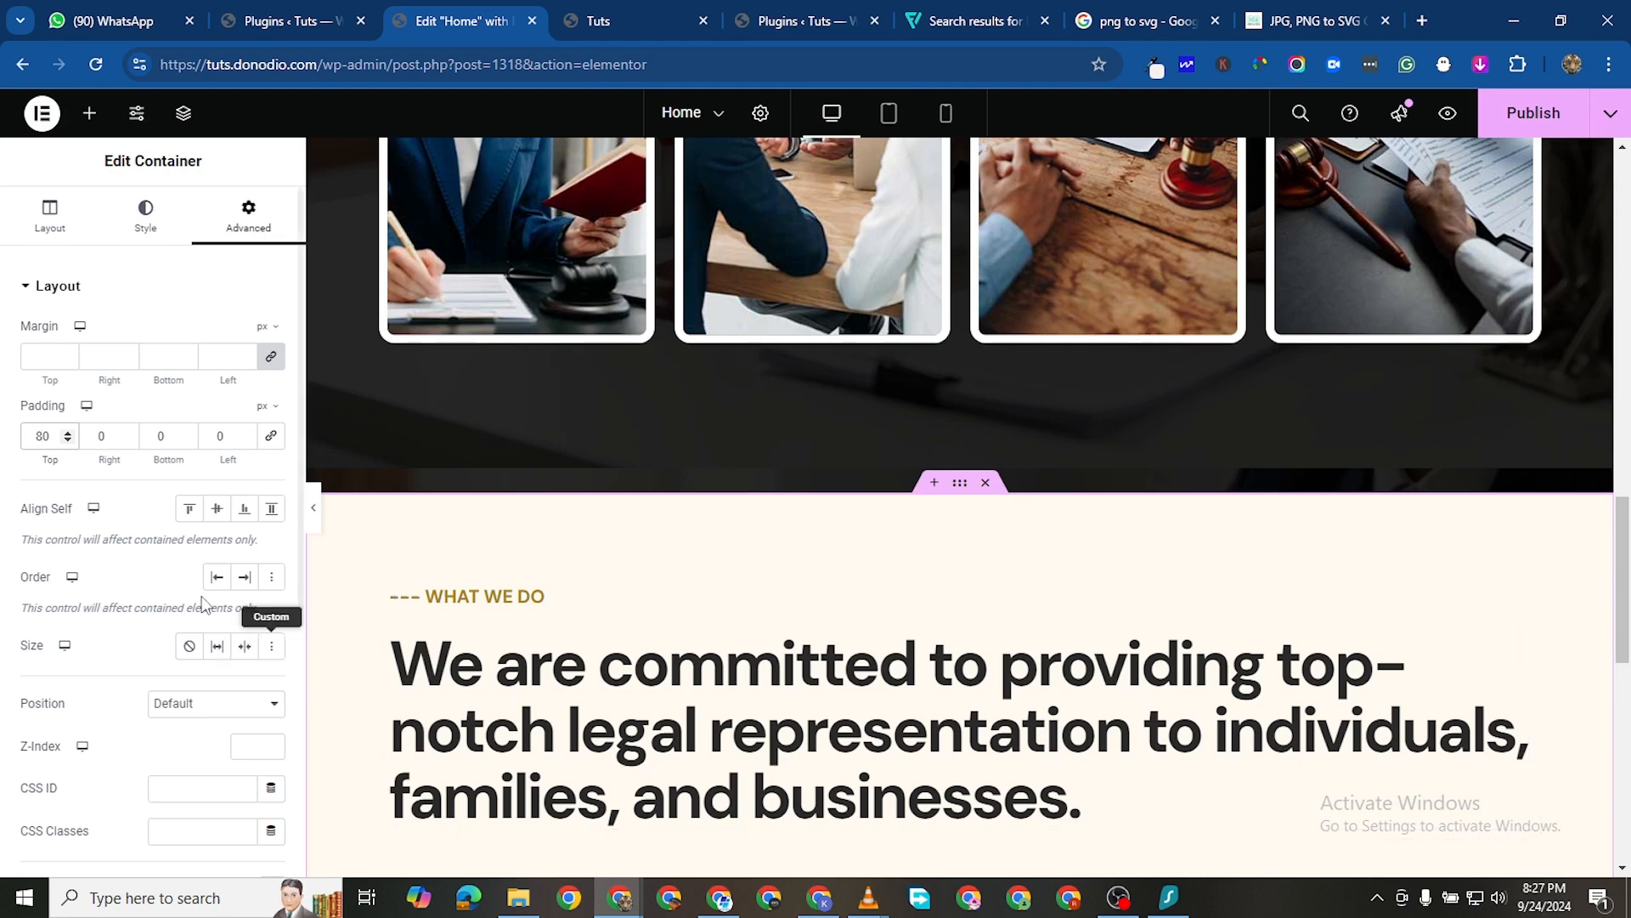
type("12")
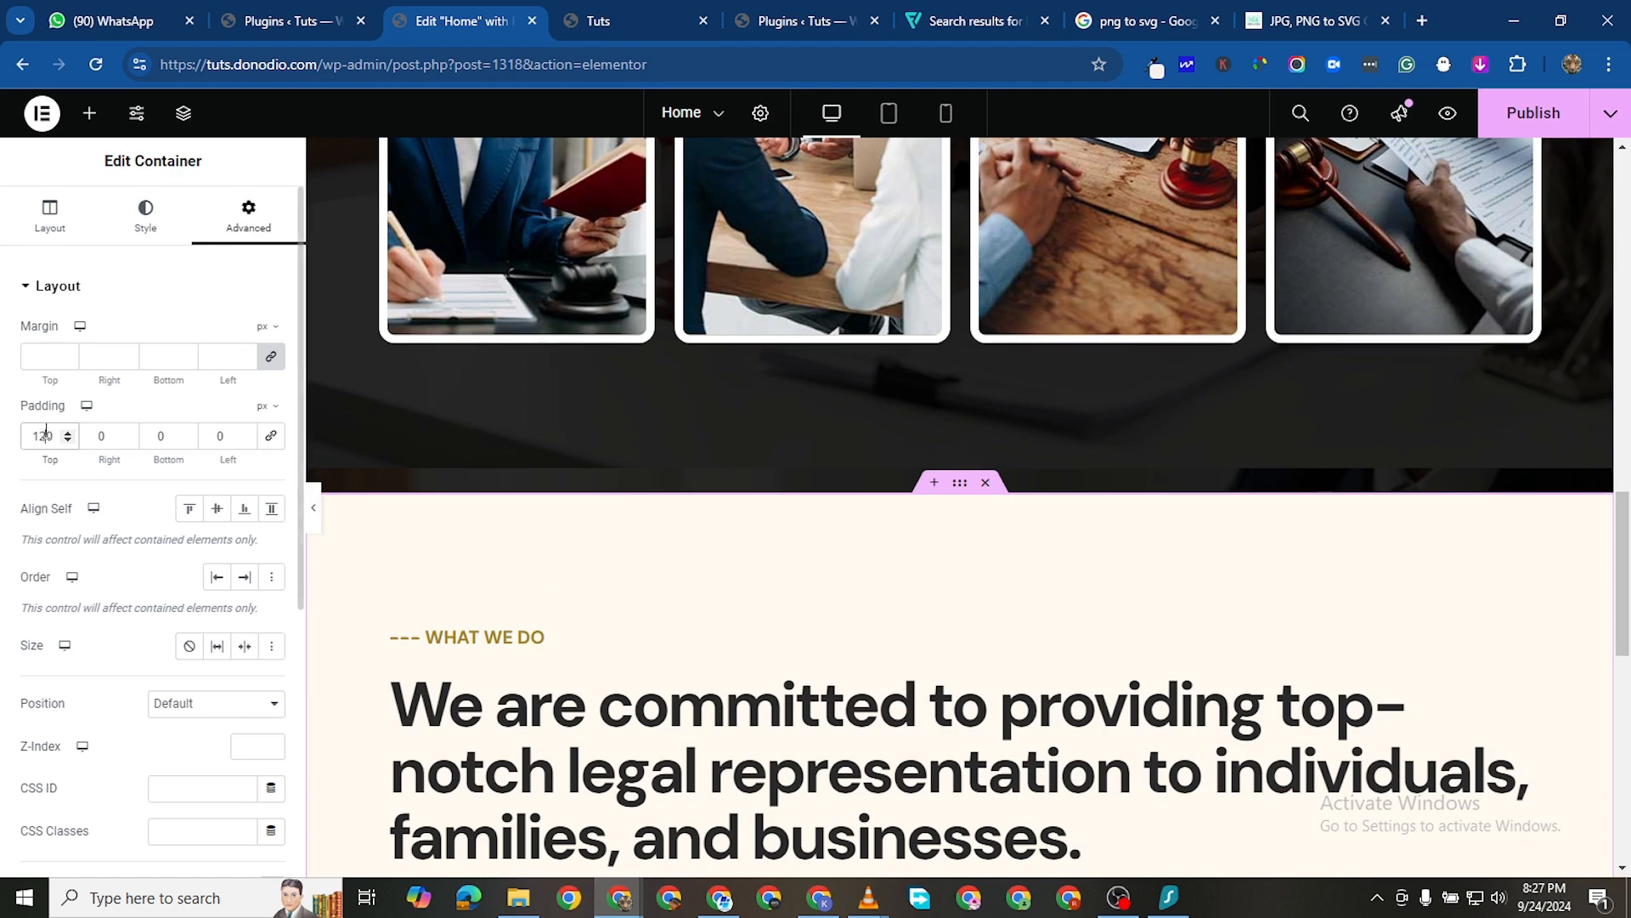
type("150")
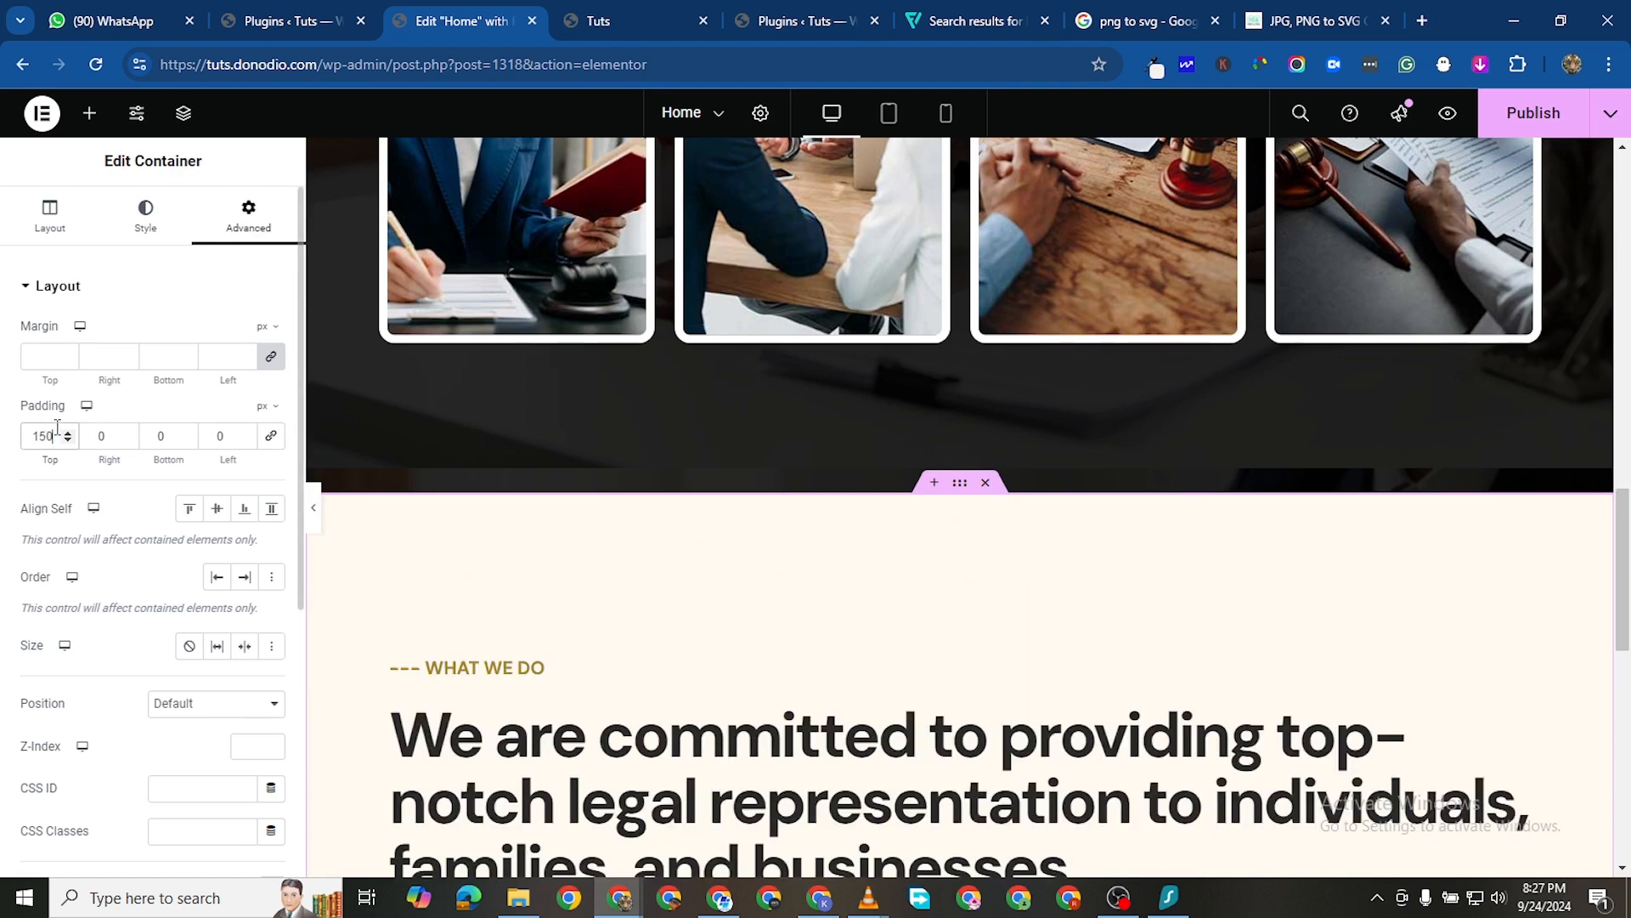
Set the bottom padding of the "What We Do" section to 80 px
scroll(848, 604, "down", 10)
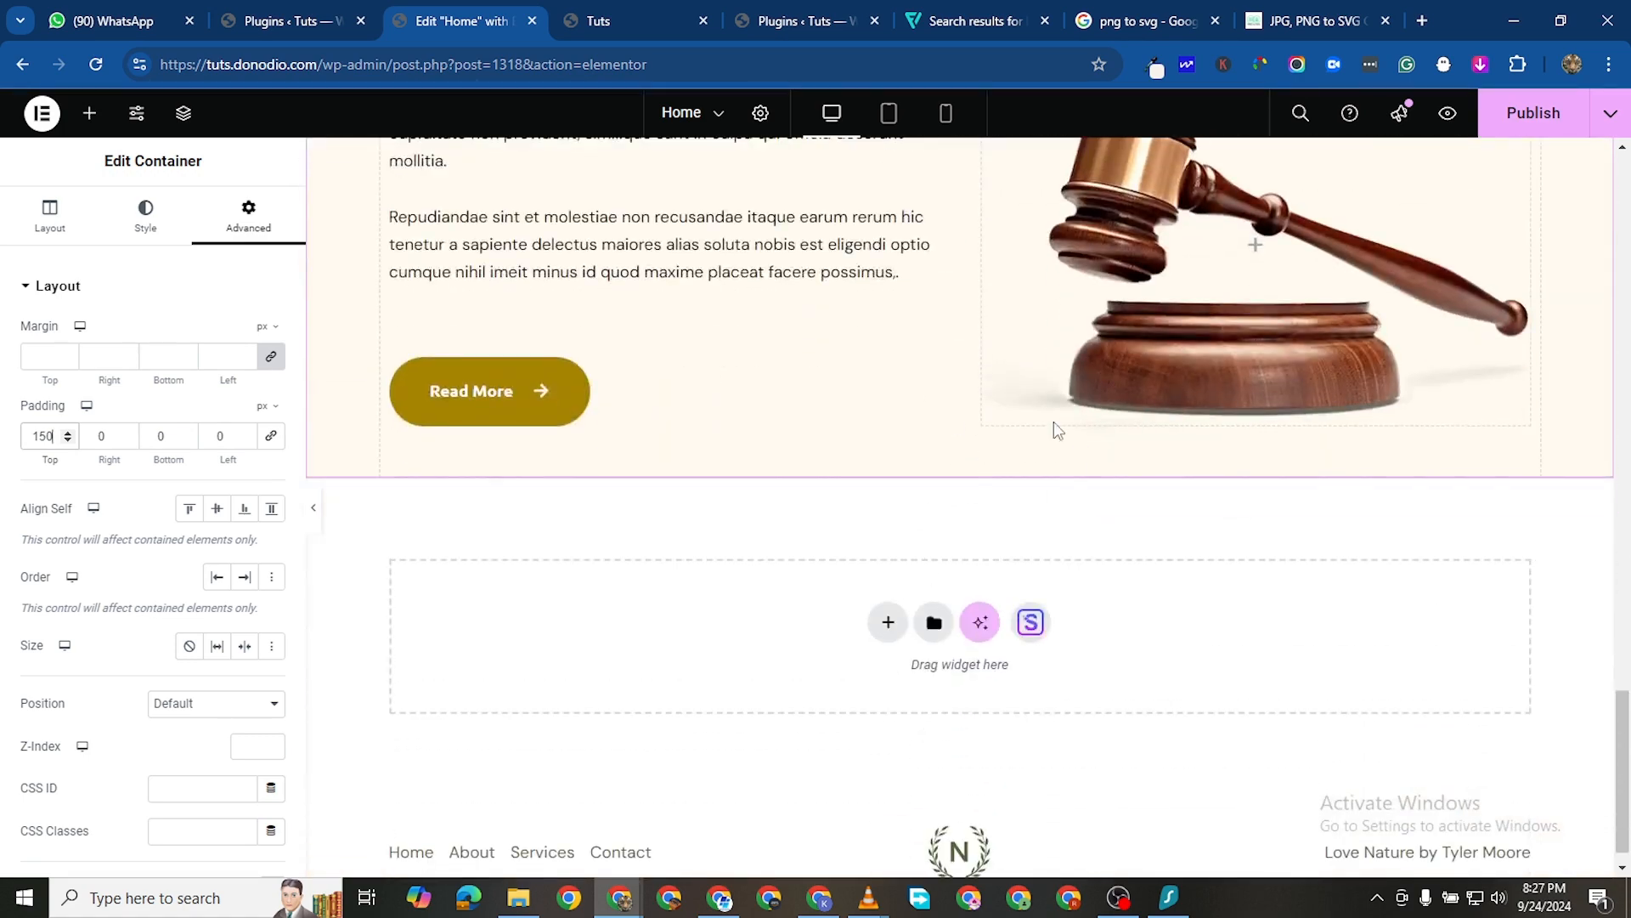
scroll(1012, 469, "down", 1)
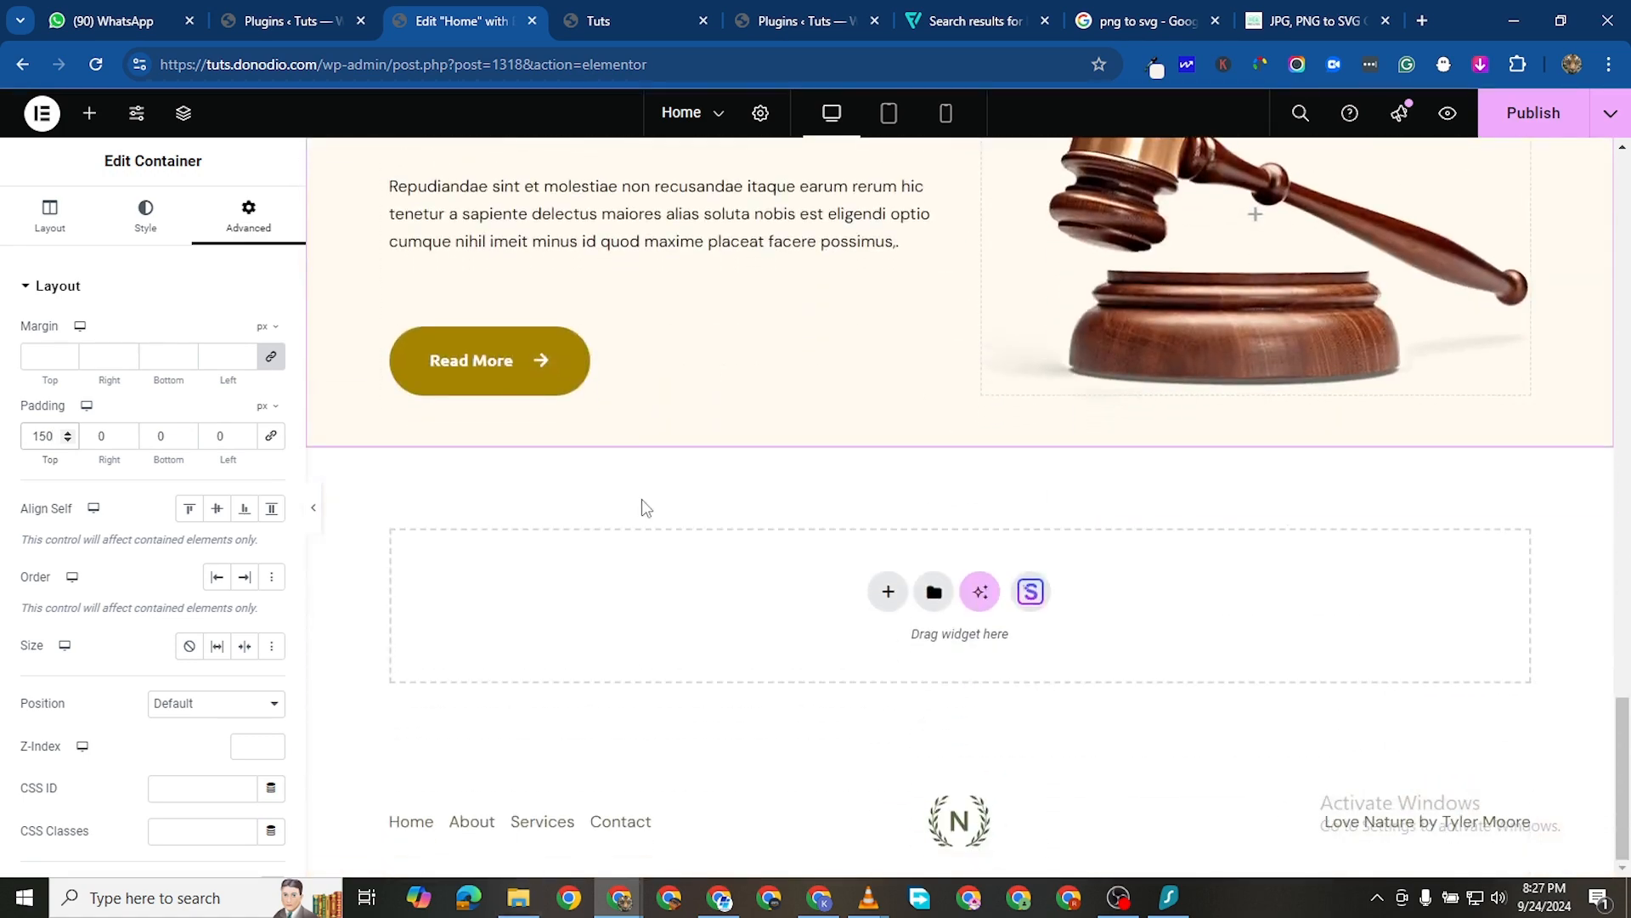
scroll(595, 518, "up", 1)
left_click(147, 429)
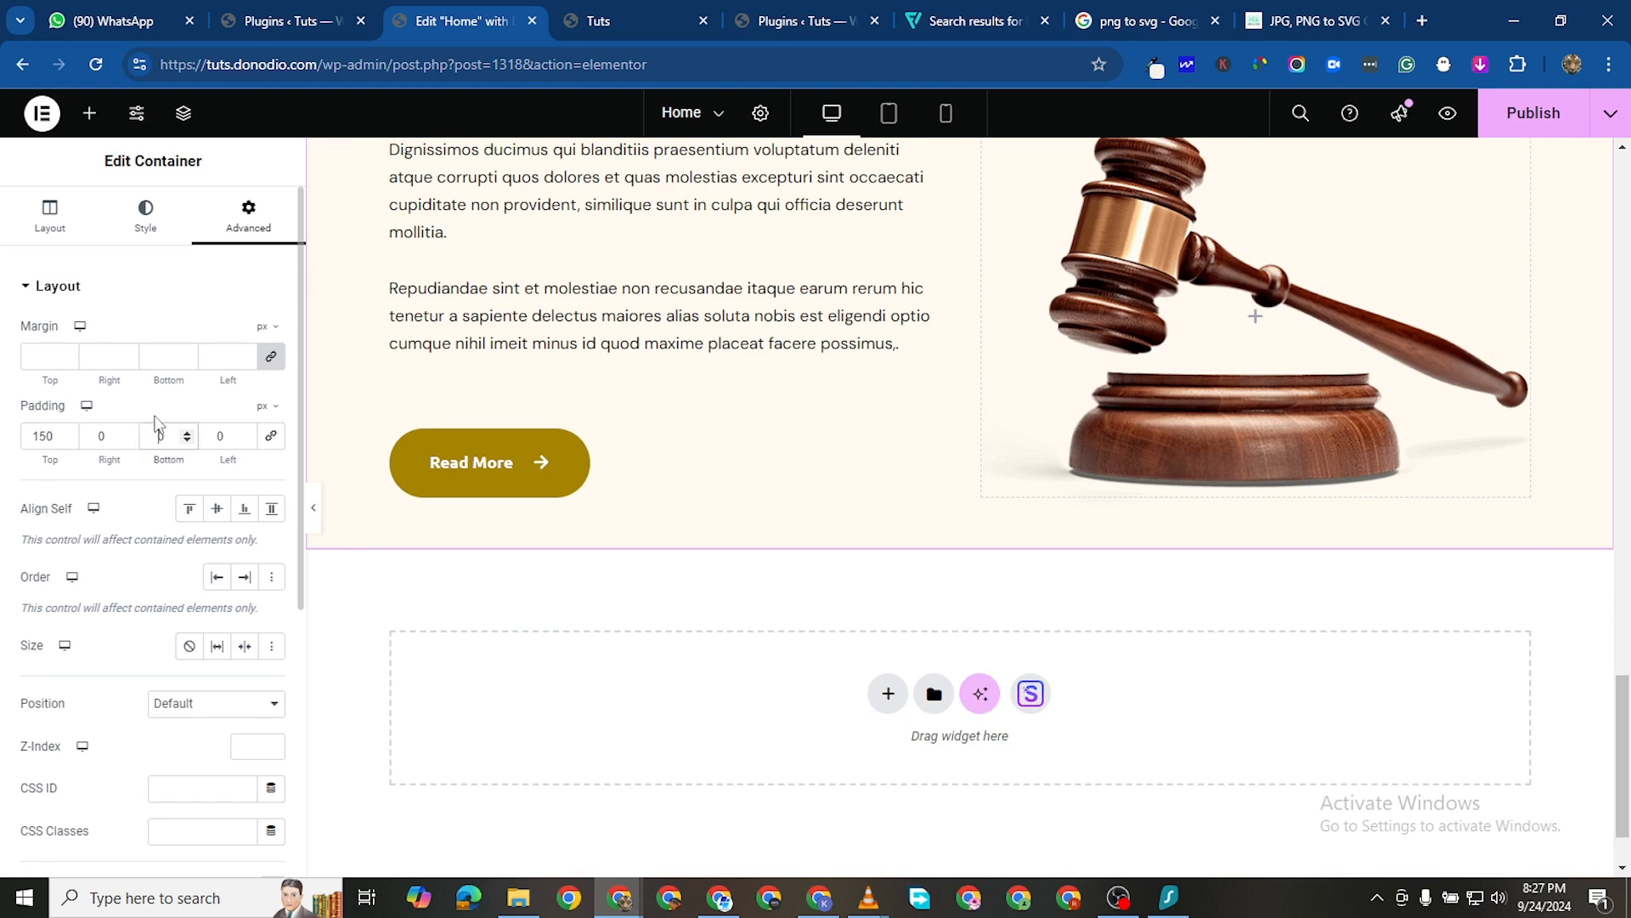
type("8")
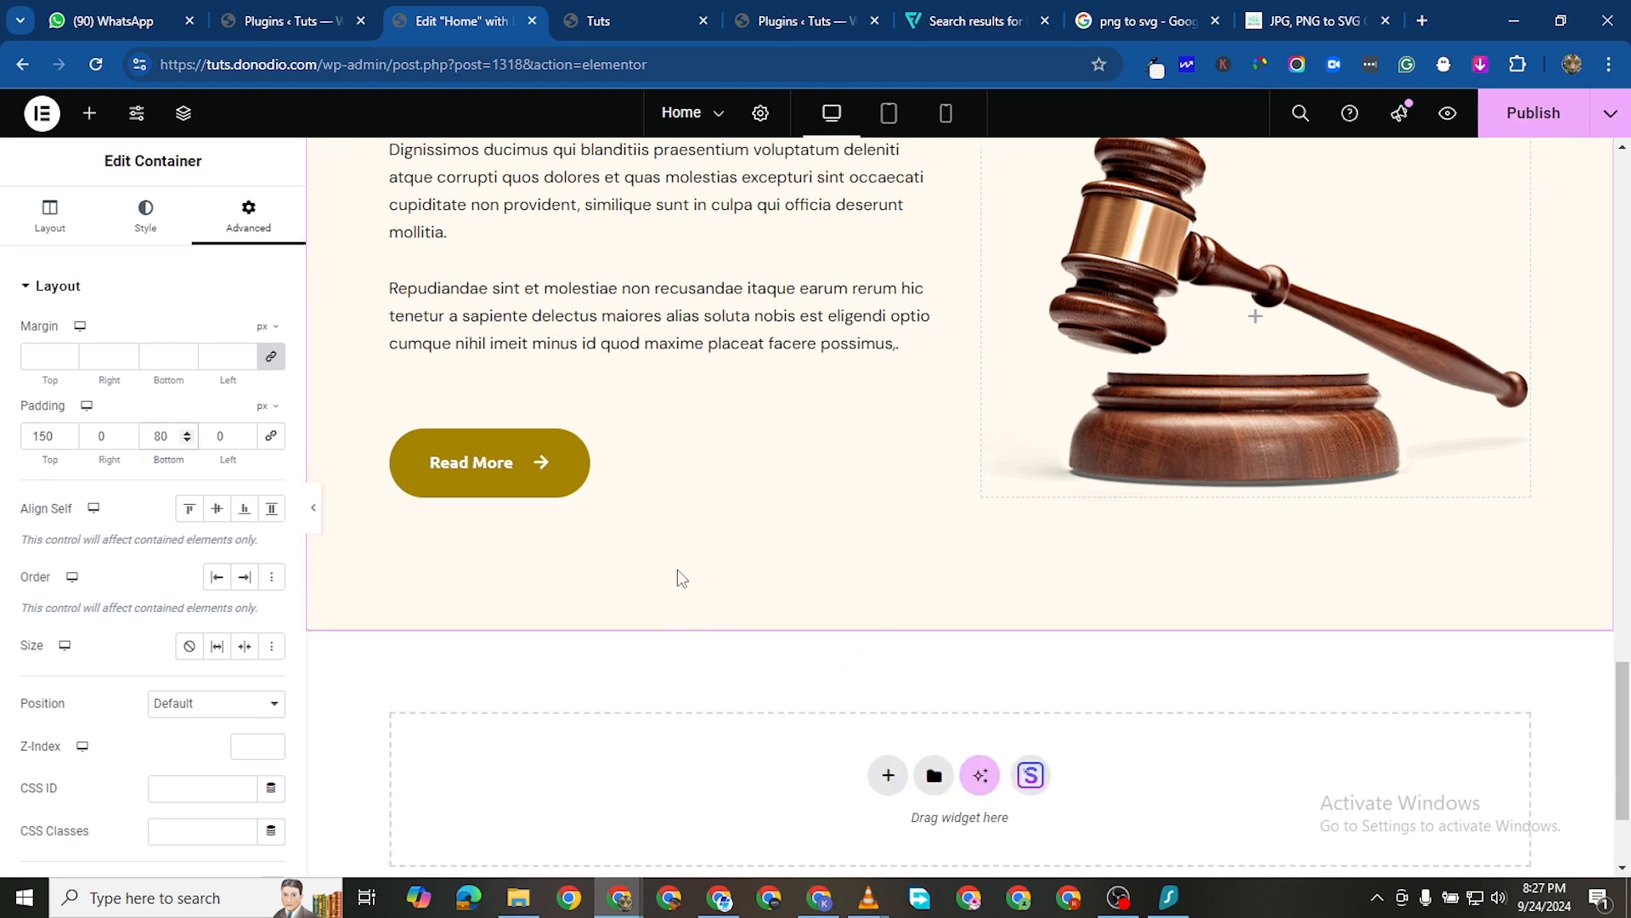
Lower the opacity of the "What We Do" section's cream background color to #FFFAEF8C
scroll(779, 527, "down", 1)
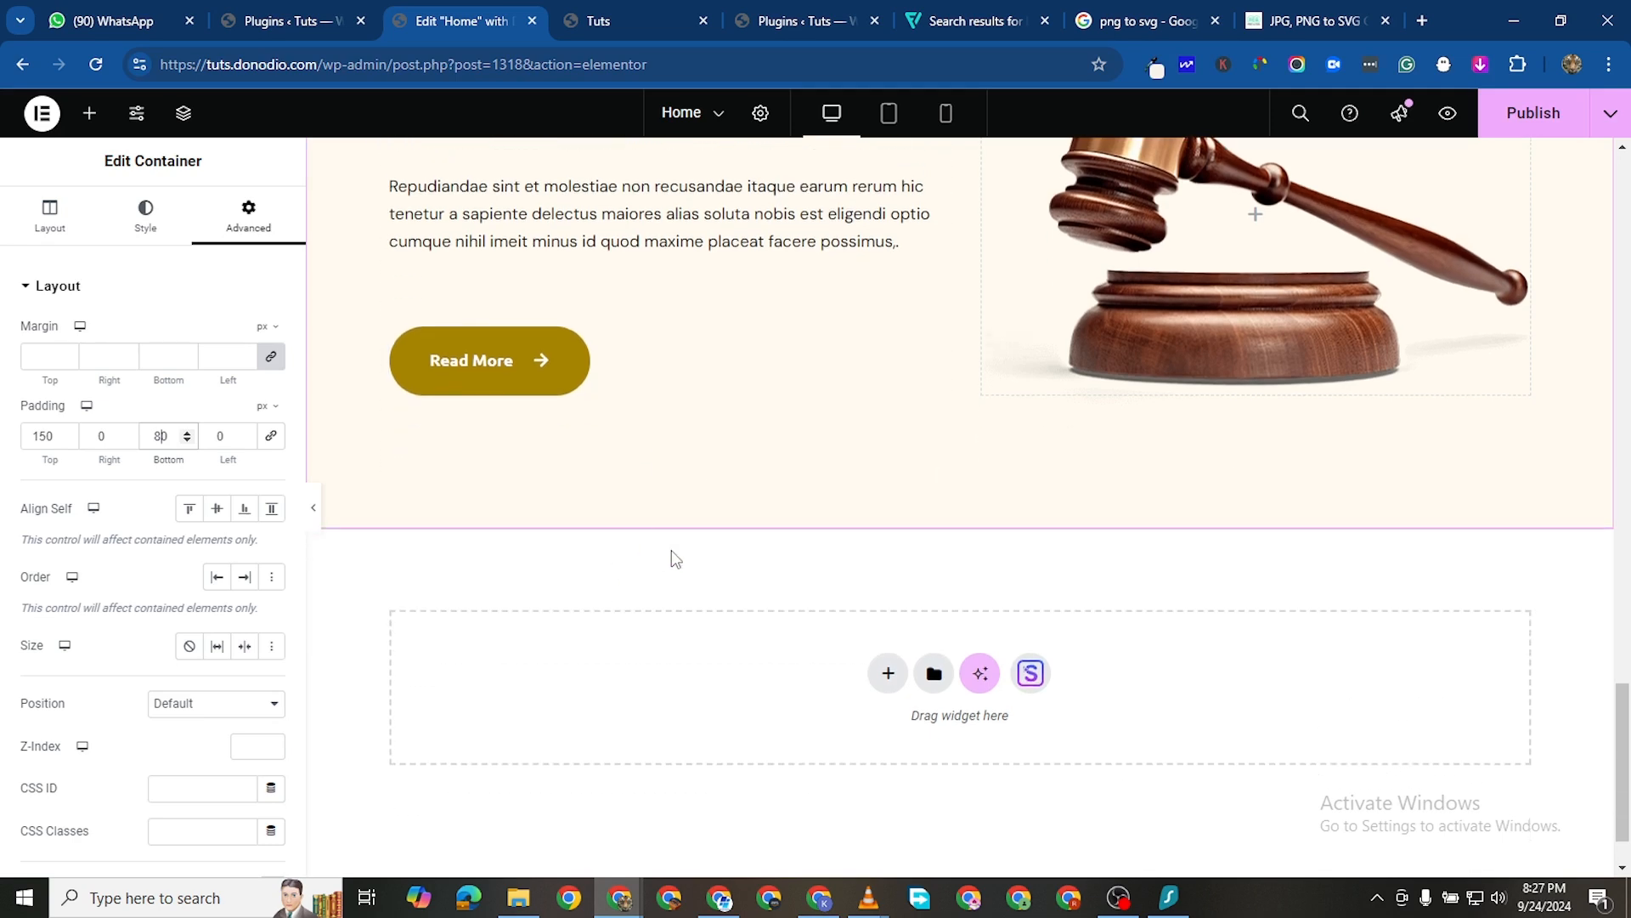
scroll(671, 549, "up", 5)
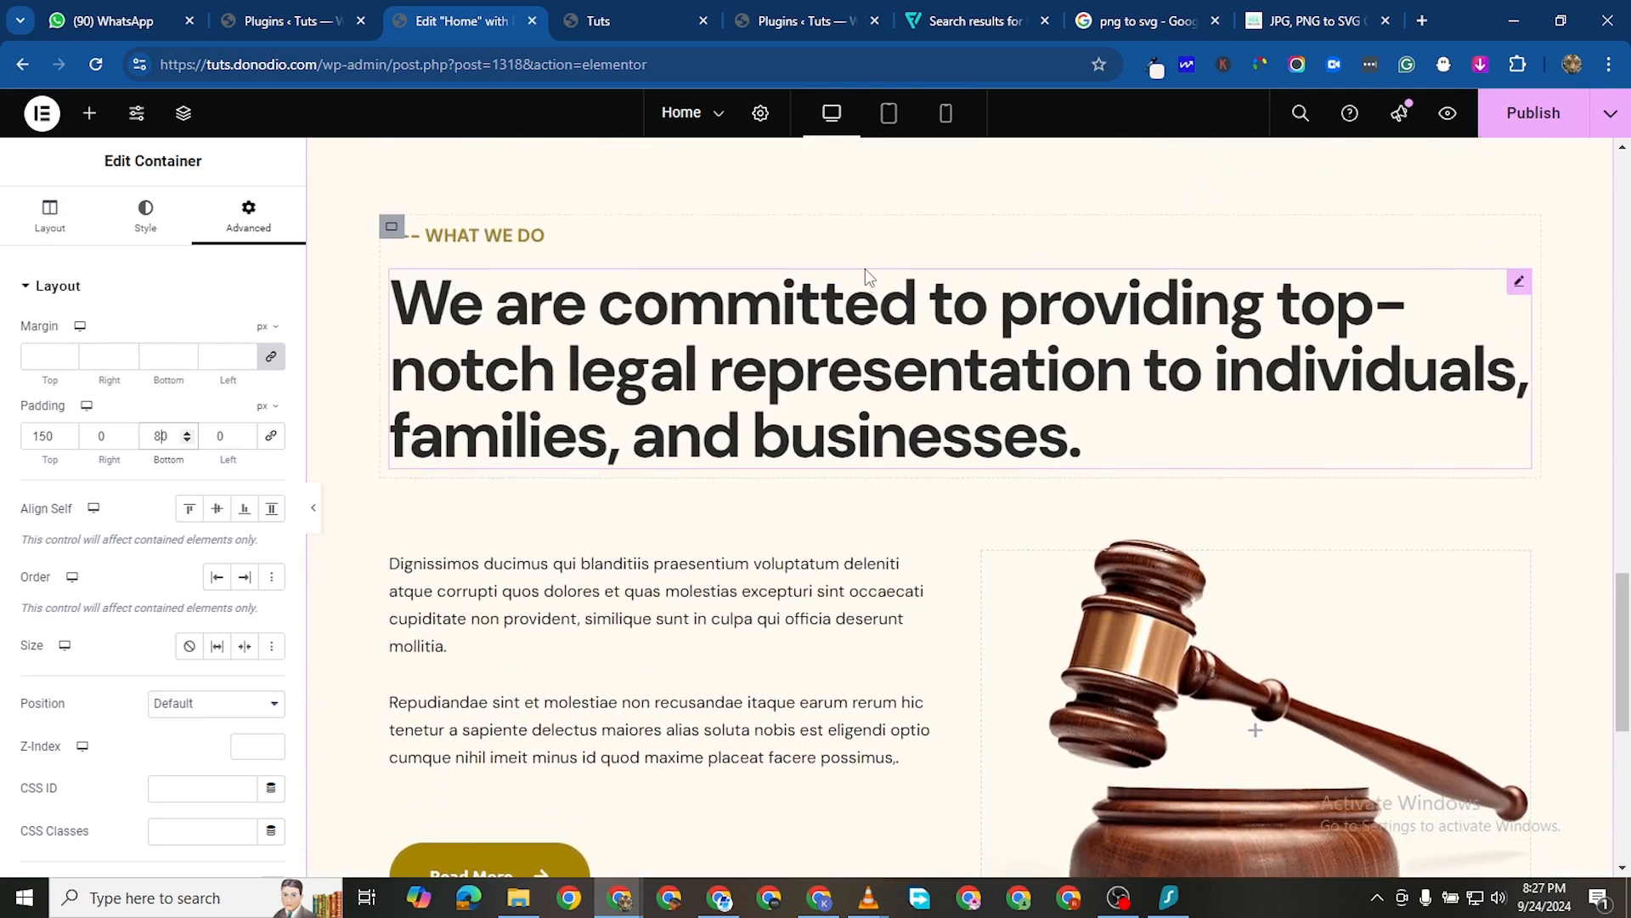
scroll(865, 268, "up", 1)
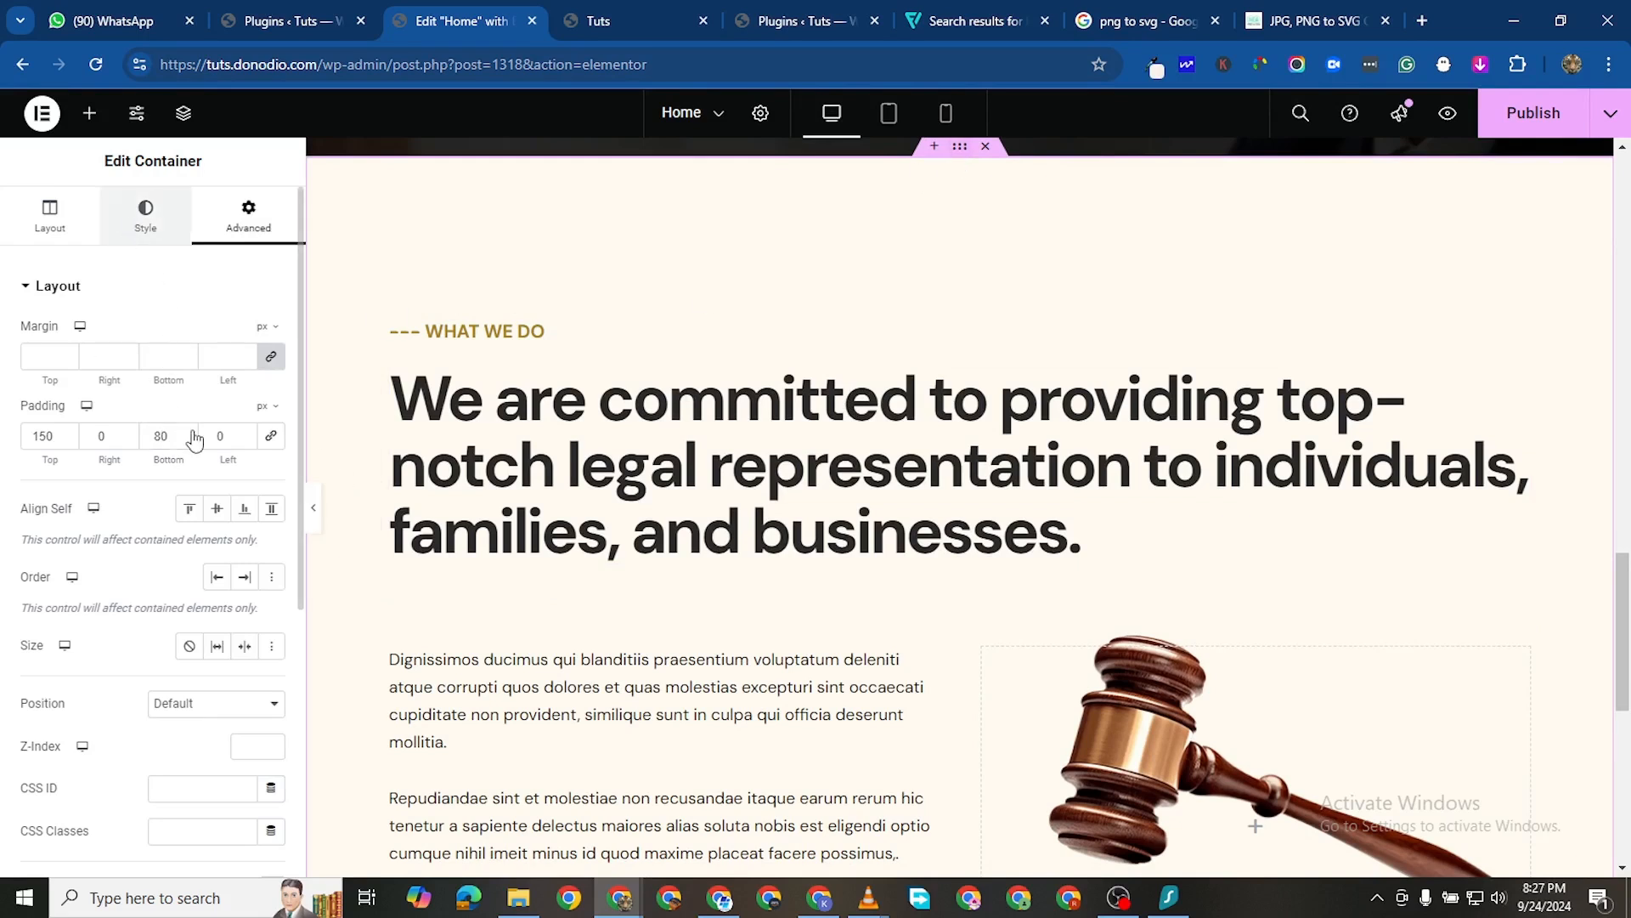
left_click(145, 213)
left_click(272, 419)
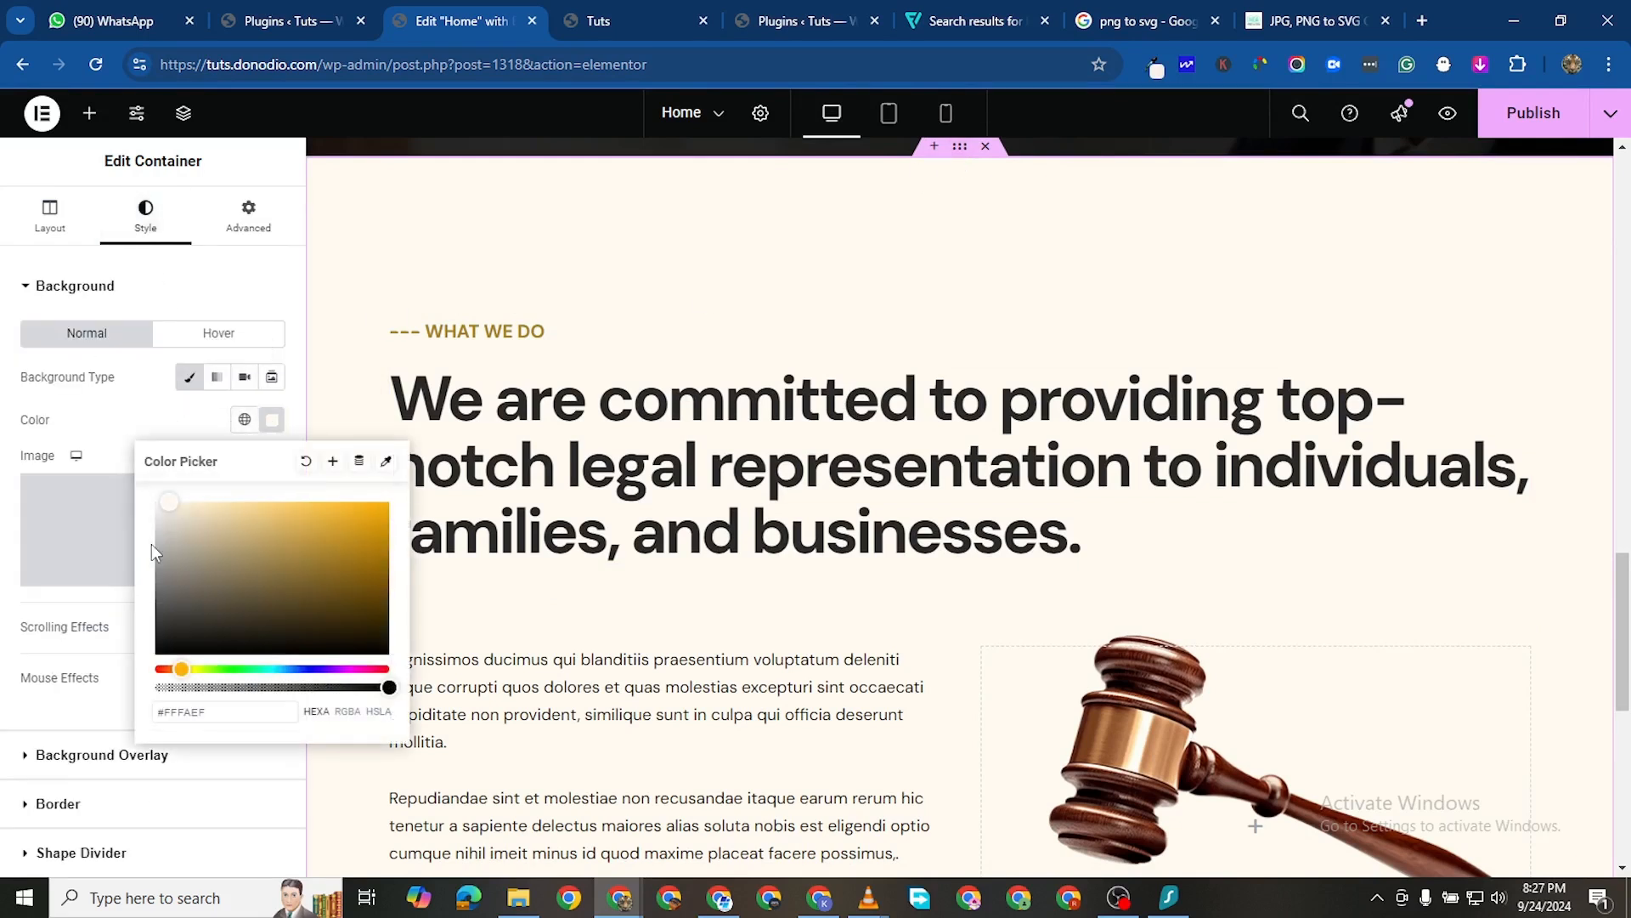
left_click_drag(380, 686, 289, 682)
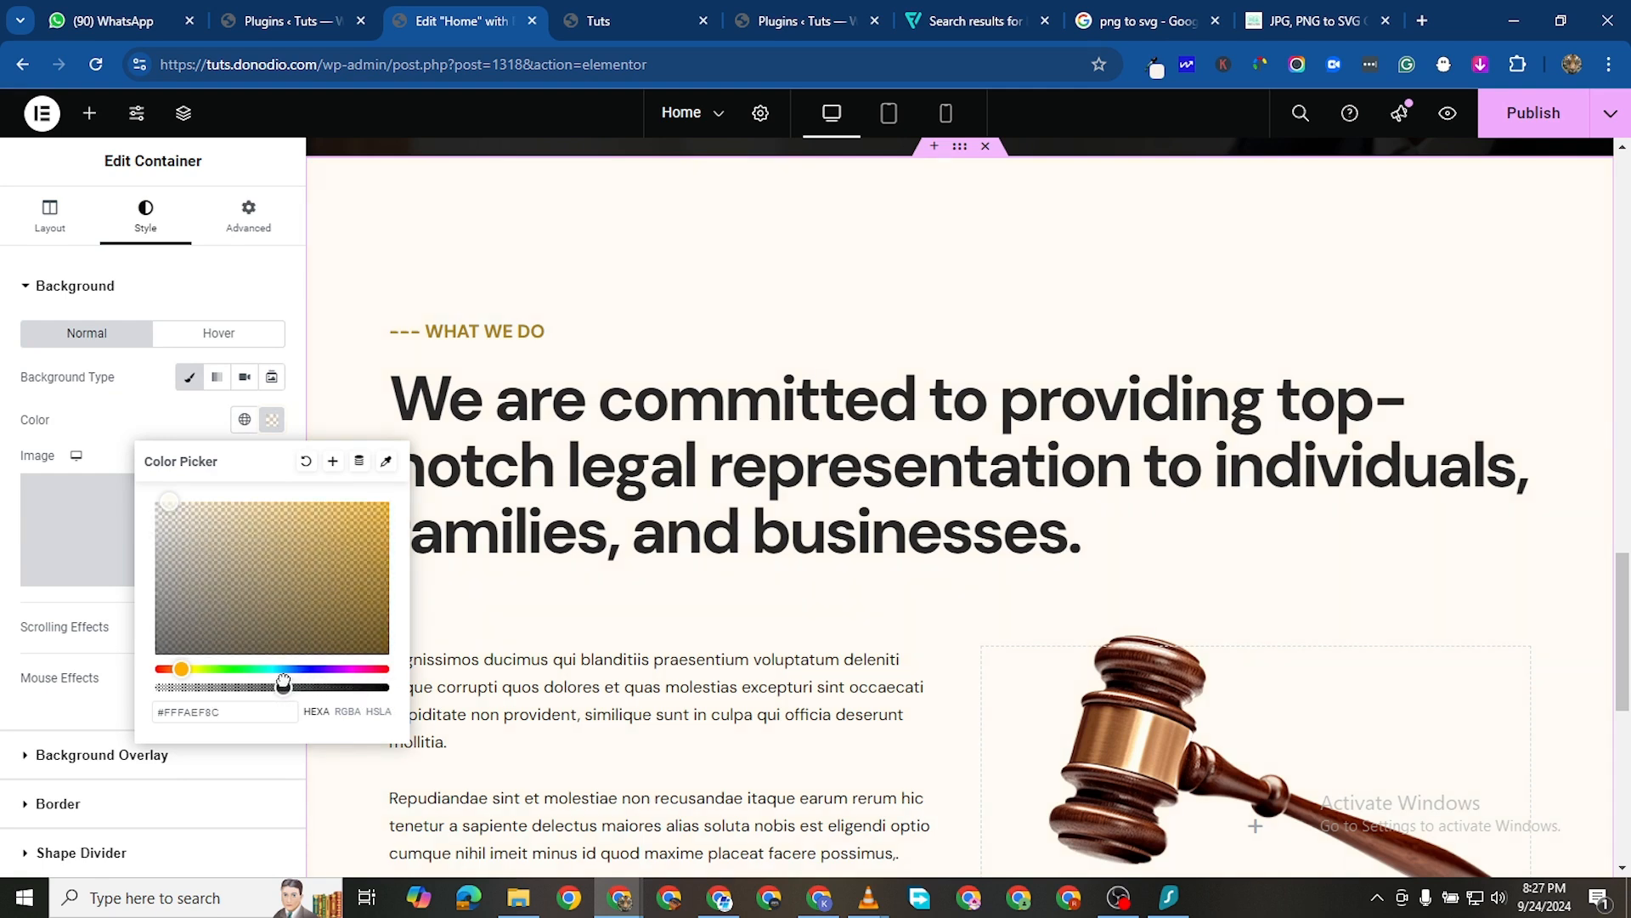
Copy the hex code of the "What We Do" section's cream background color
double_click(212, 712)
right_click(209, 710)
left_click(283, 190)
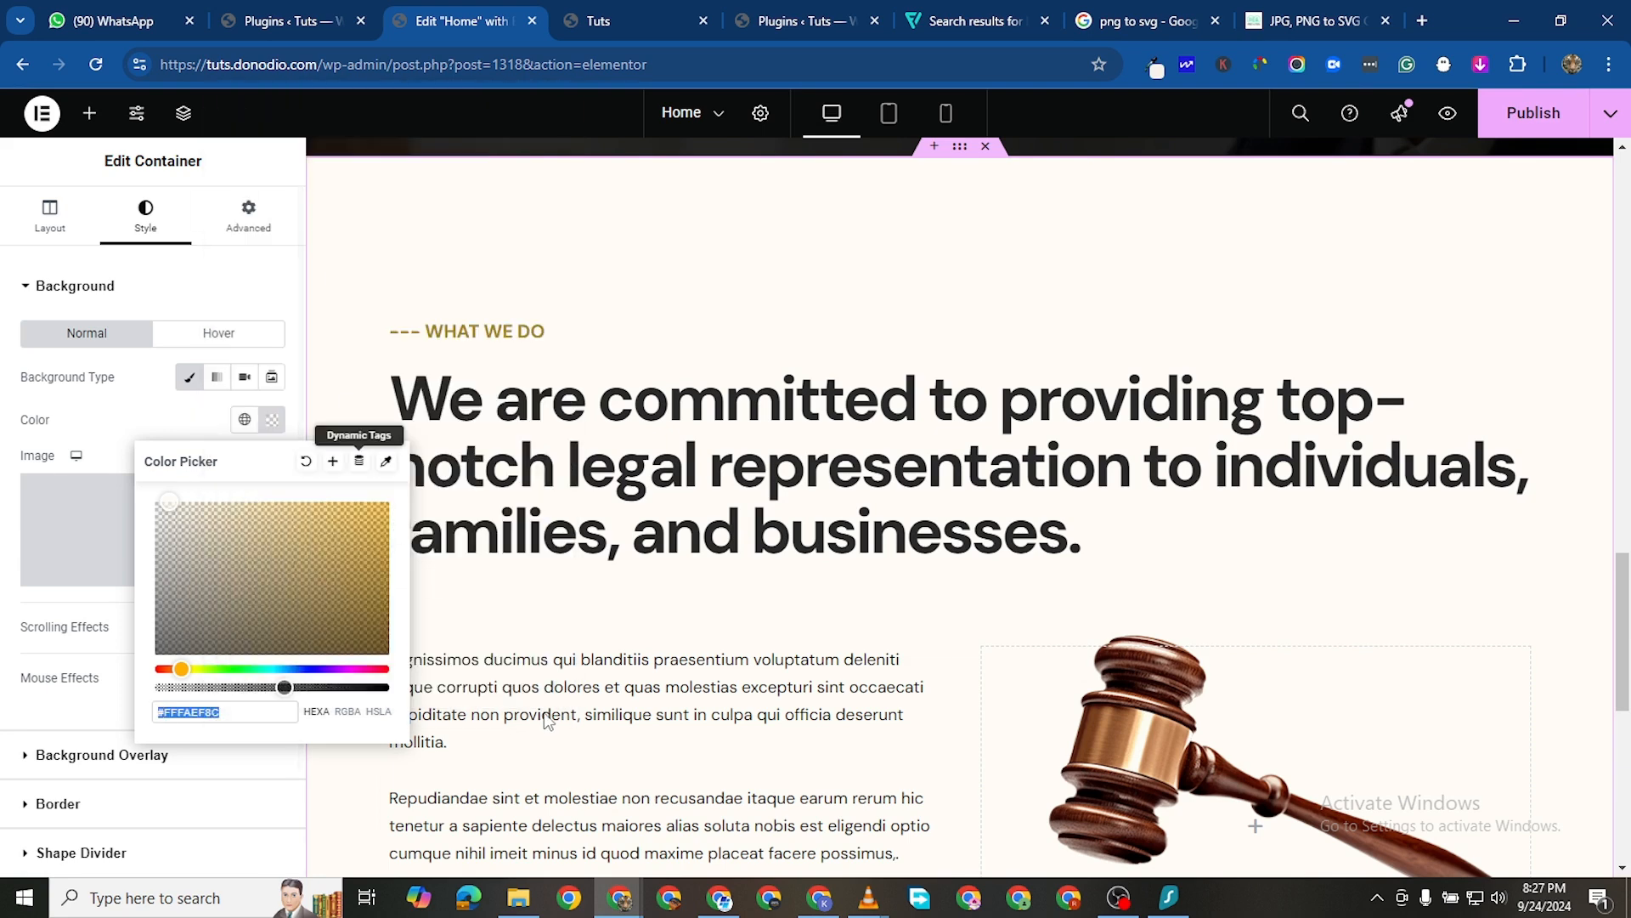
Add a new single-column flexbox container below the "What We Do" section
scroll(554, 731, "down", 3)
scroll(853, 746, "down", 4)
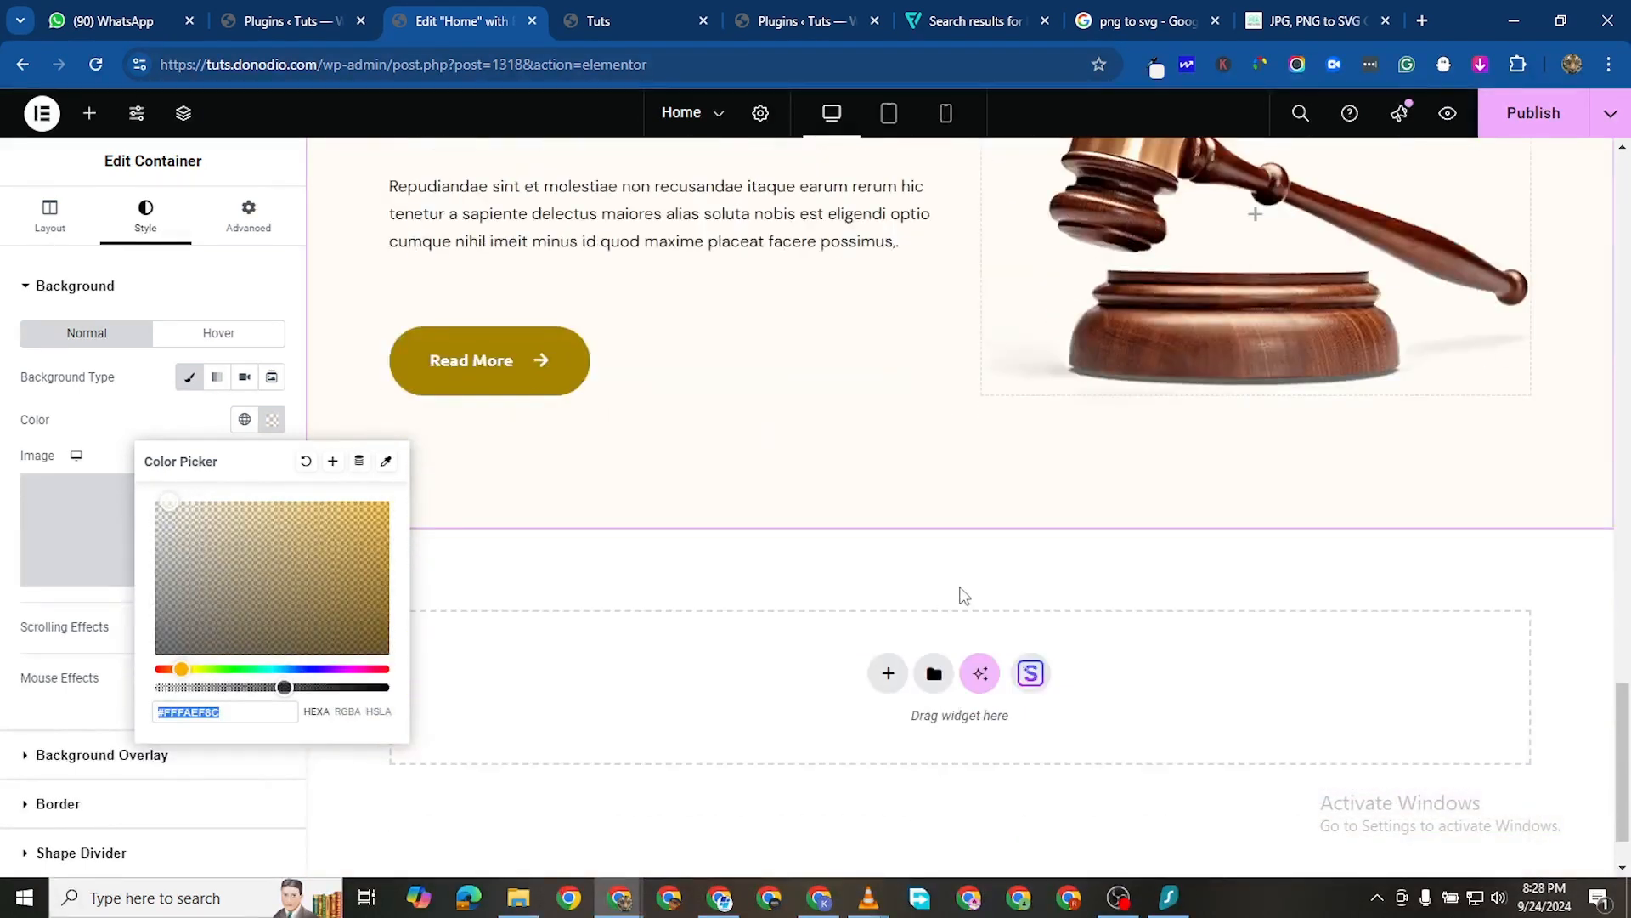
left_click(918, 551)
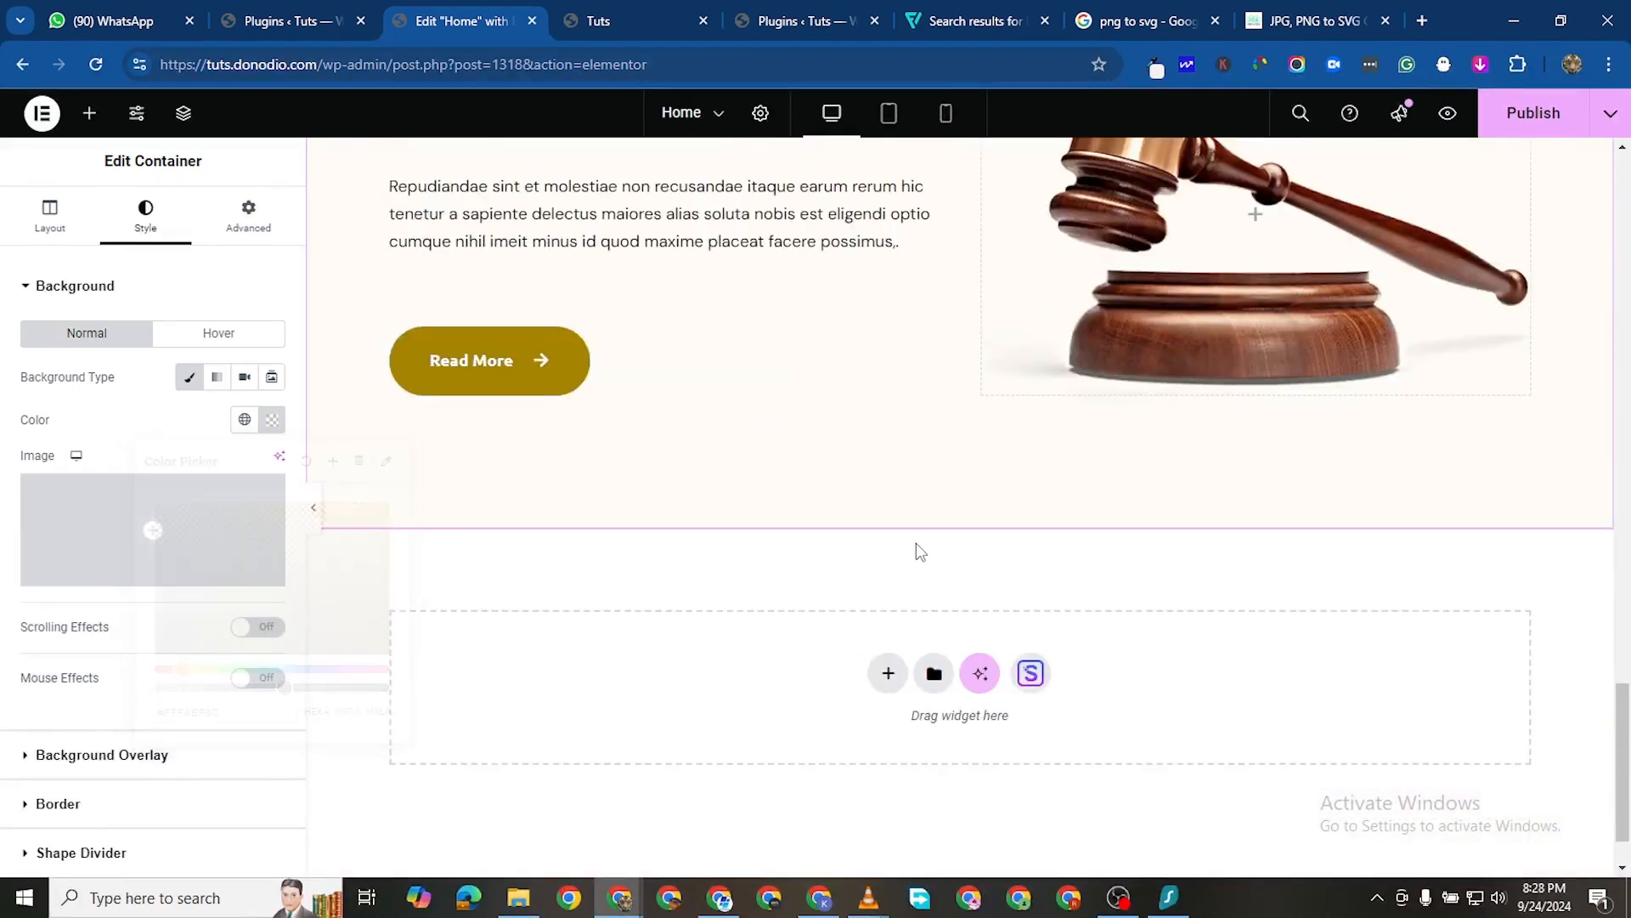
left_click(888, 673)
left_click(896, 740)
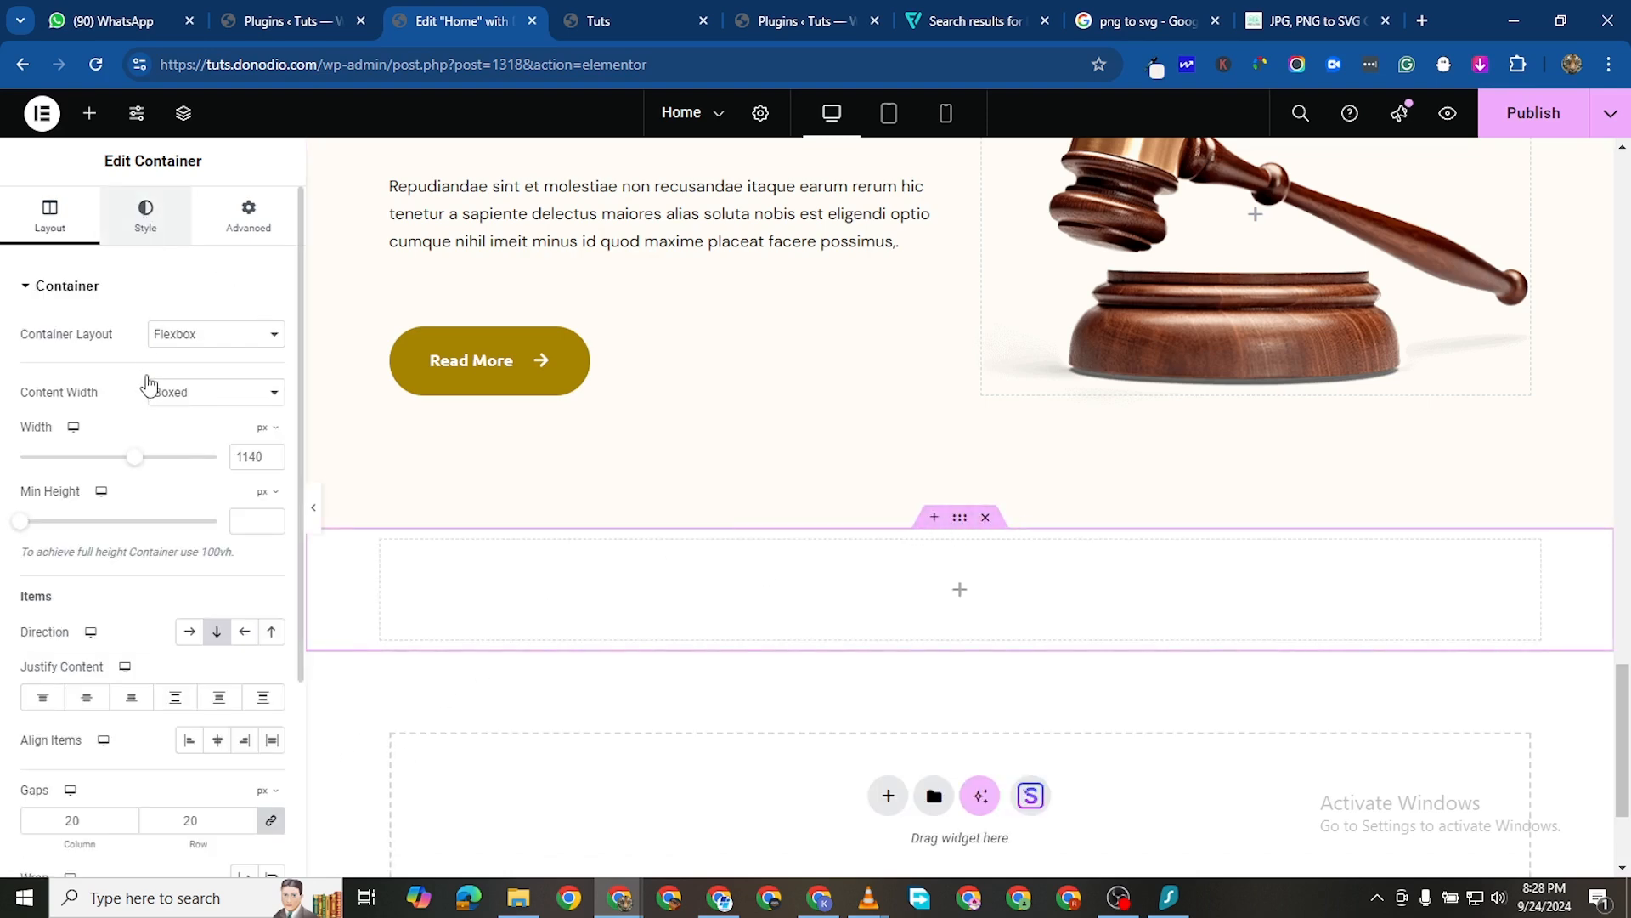
Give the new container a classic background with the copied color #FFFAEF8C
left_click(189, 377)
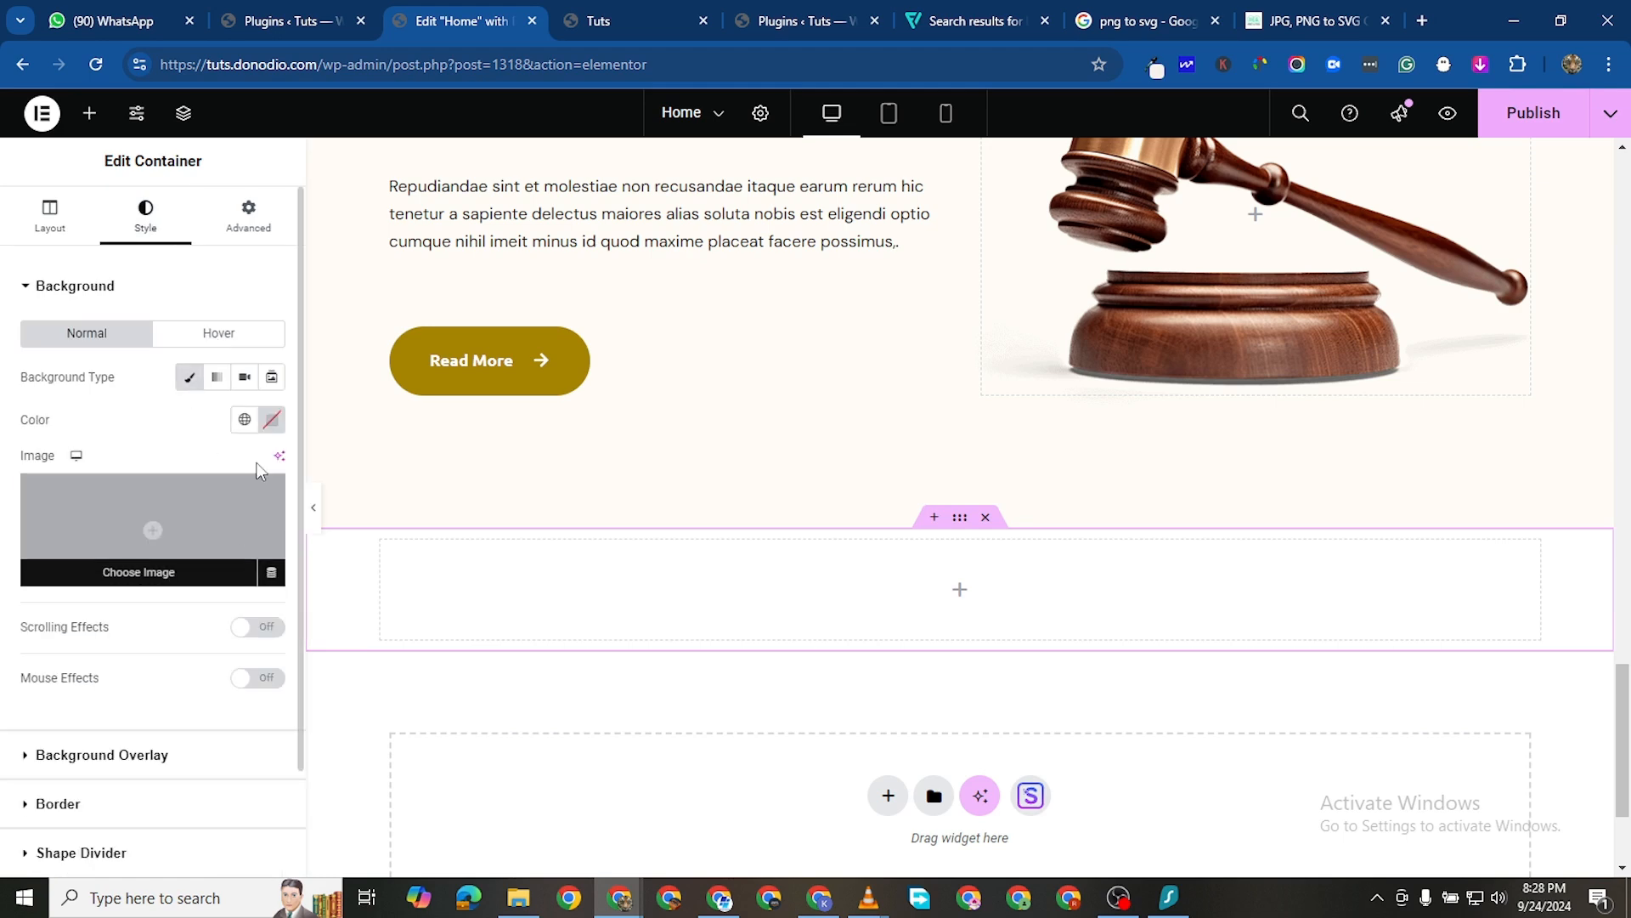
left_click(273, 423)
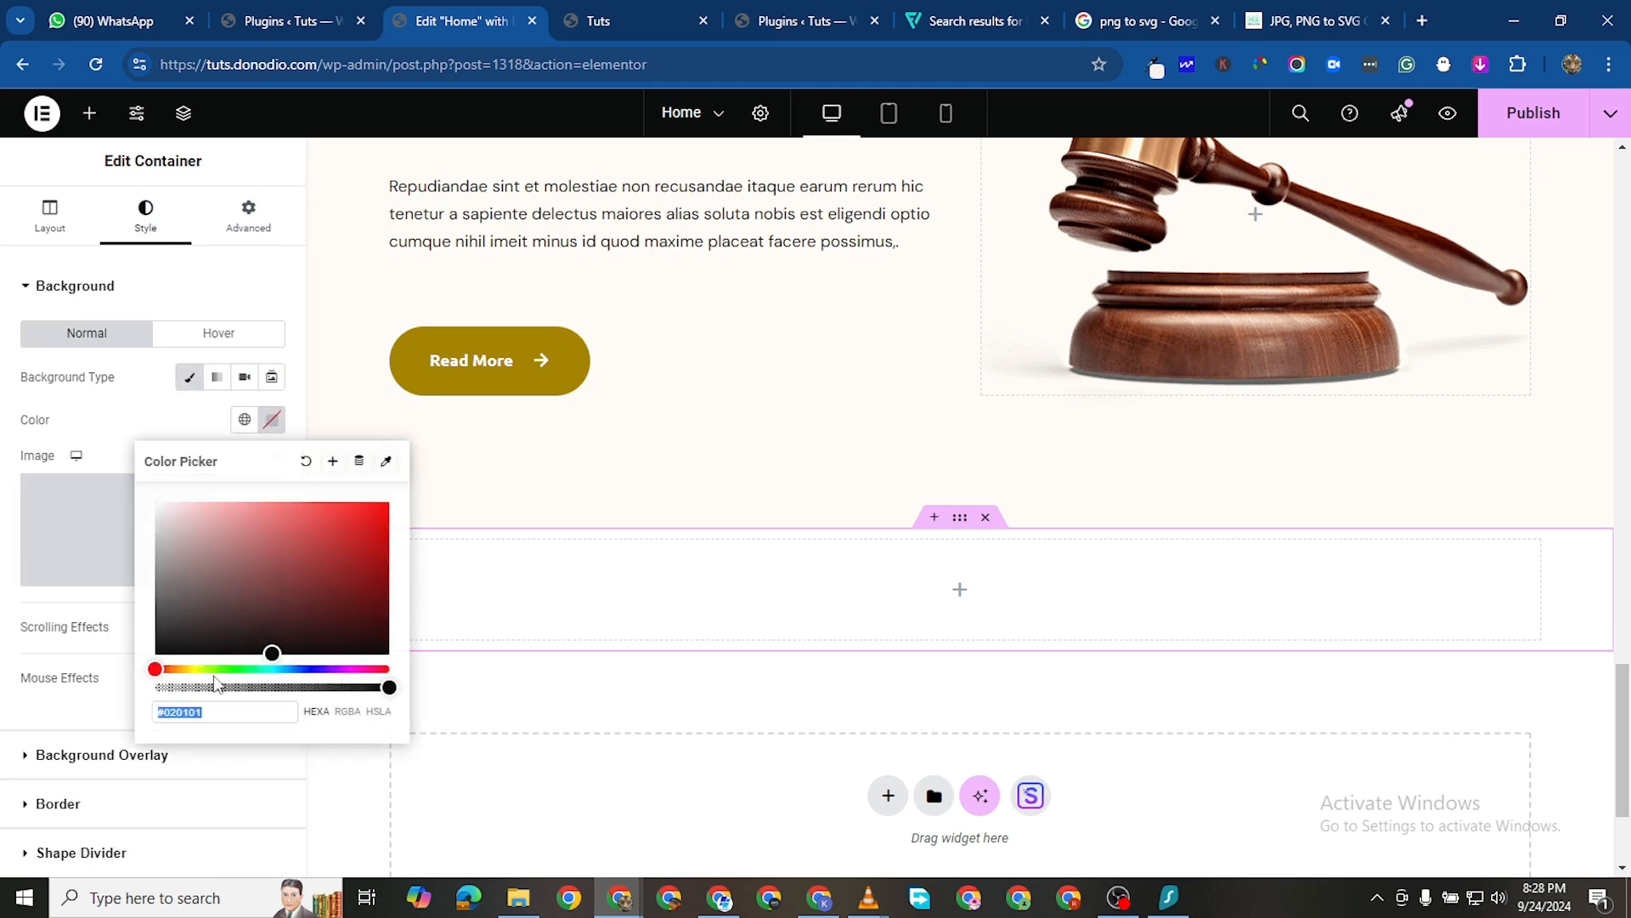
right_click(187, 708)
left_click(255, 215)
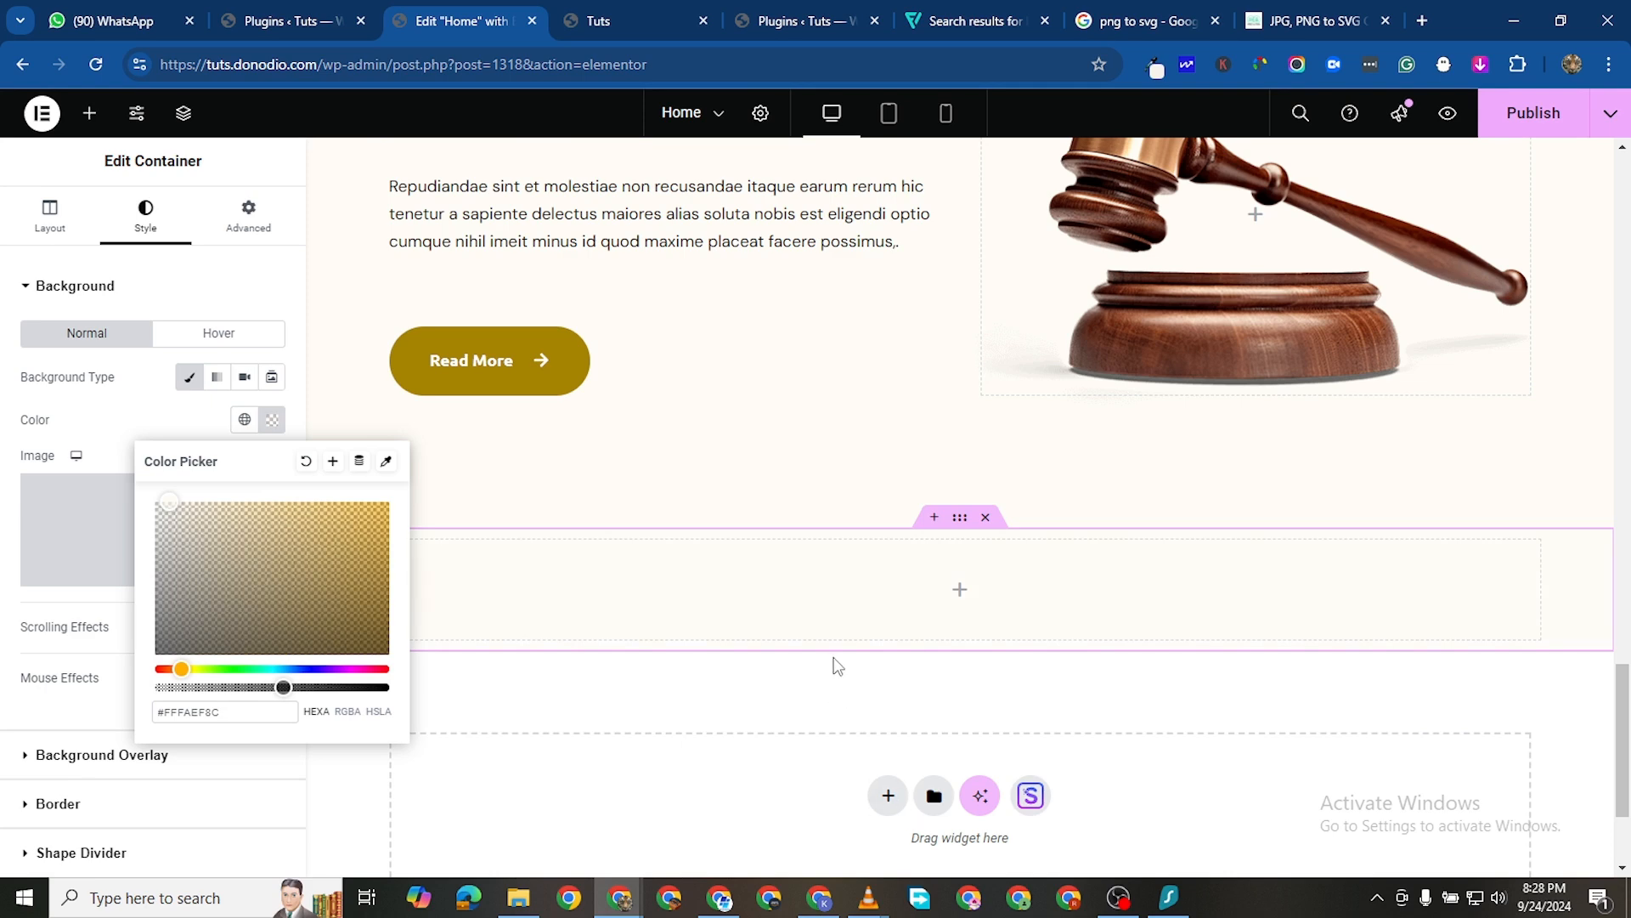
left_click(828, 717)
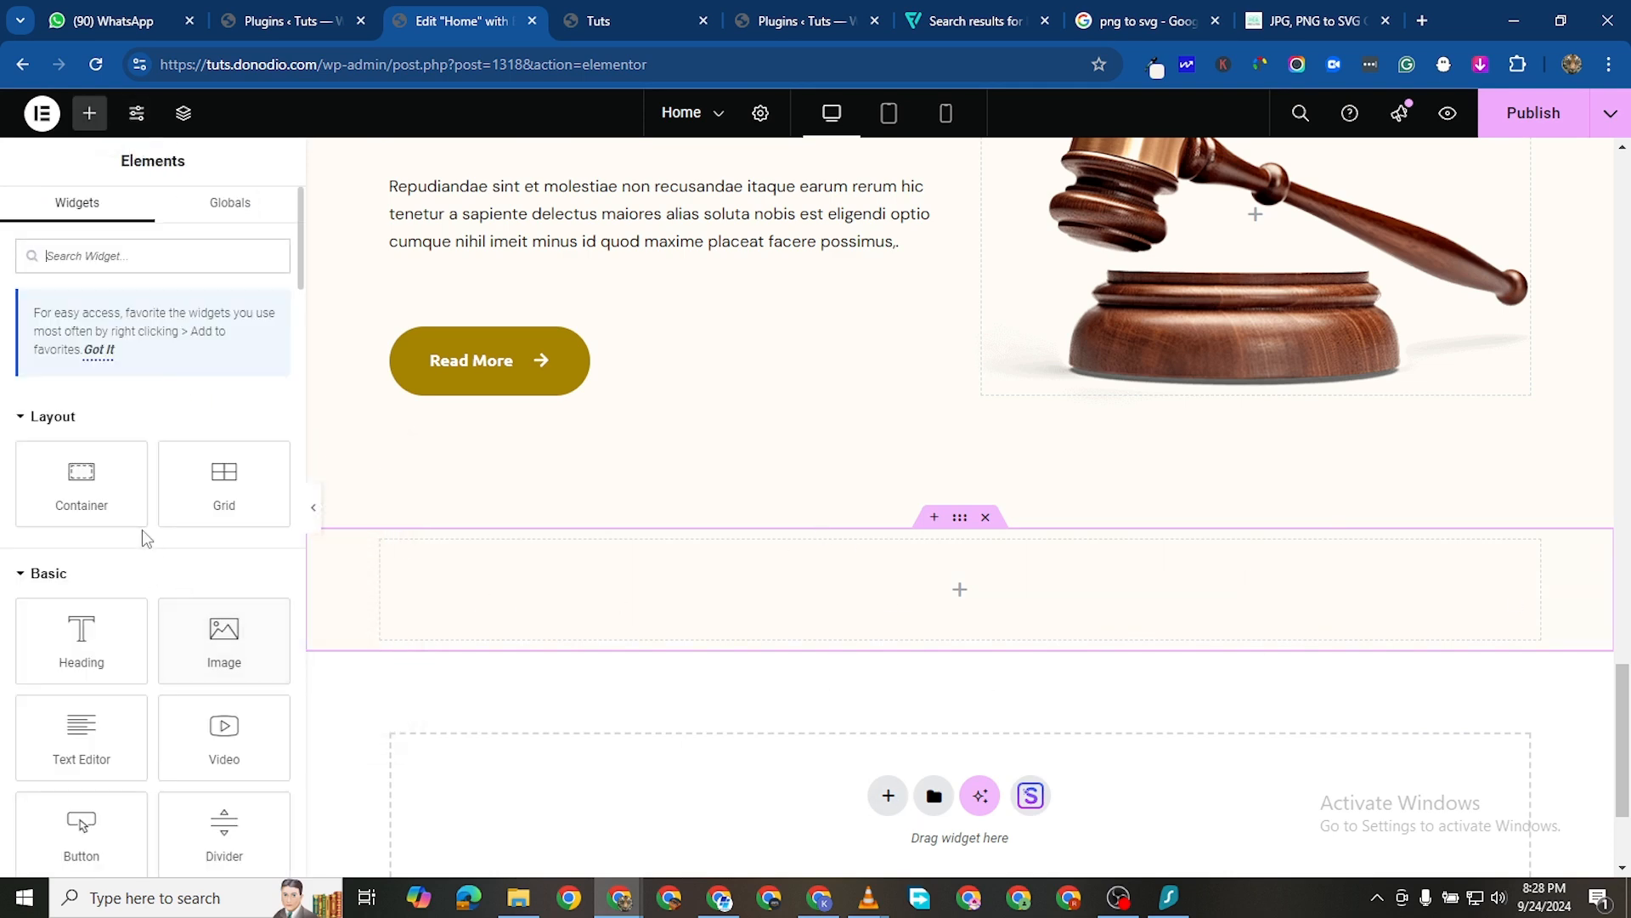
Nest a container with horizontal row direction in the new section and place another container inside it
left_click_drag(136, 514, 1011, 693)
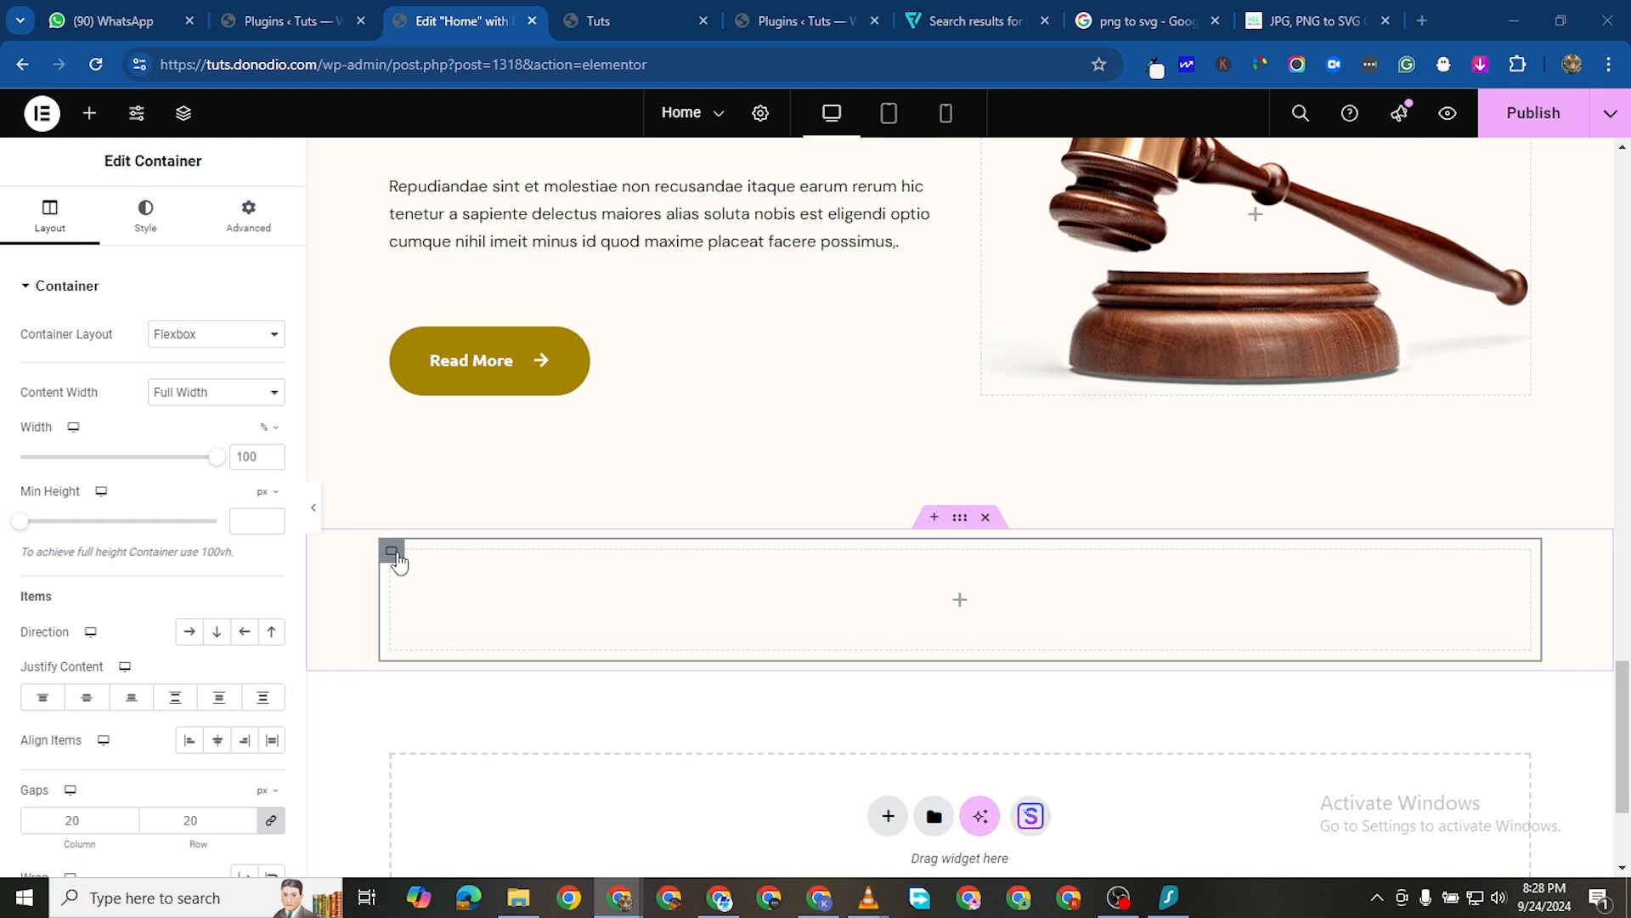
left_click(190, 632)
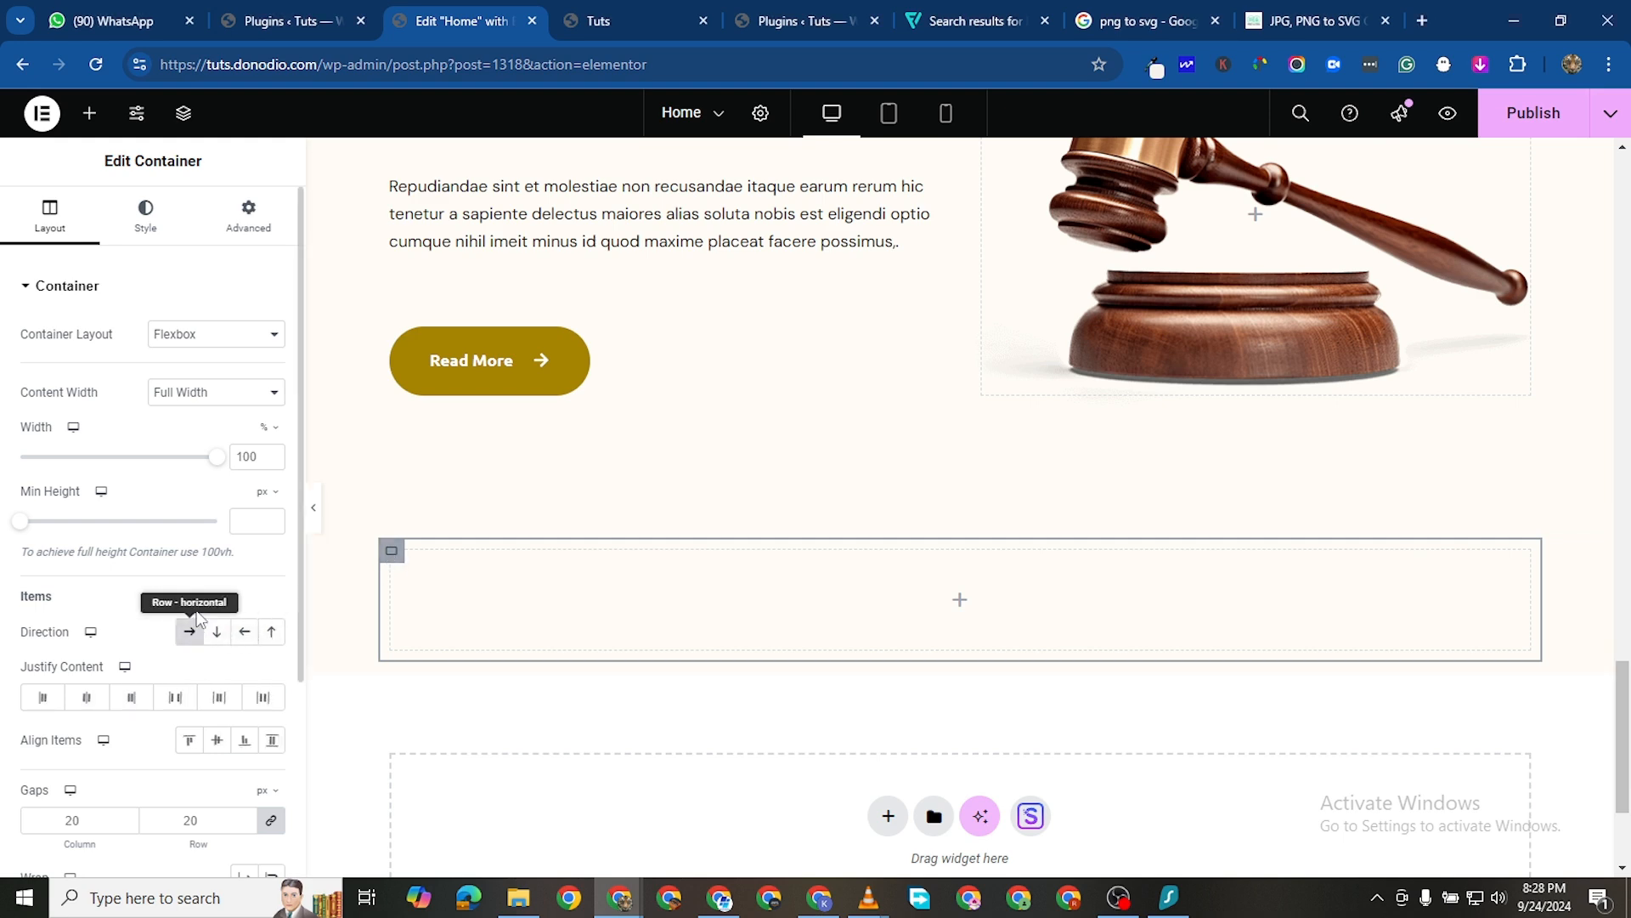
left_click(94, 113)
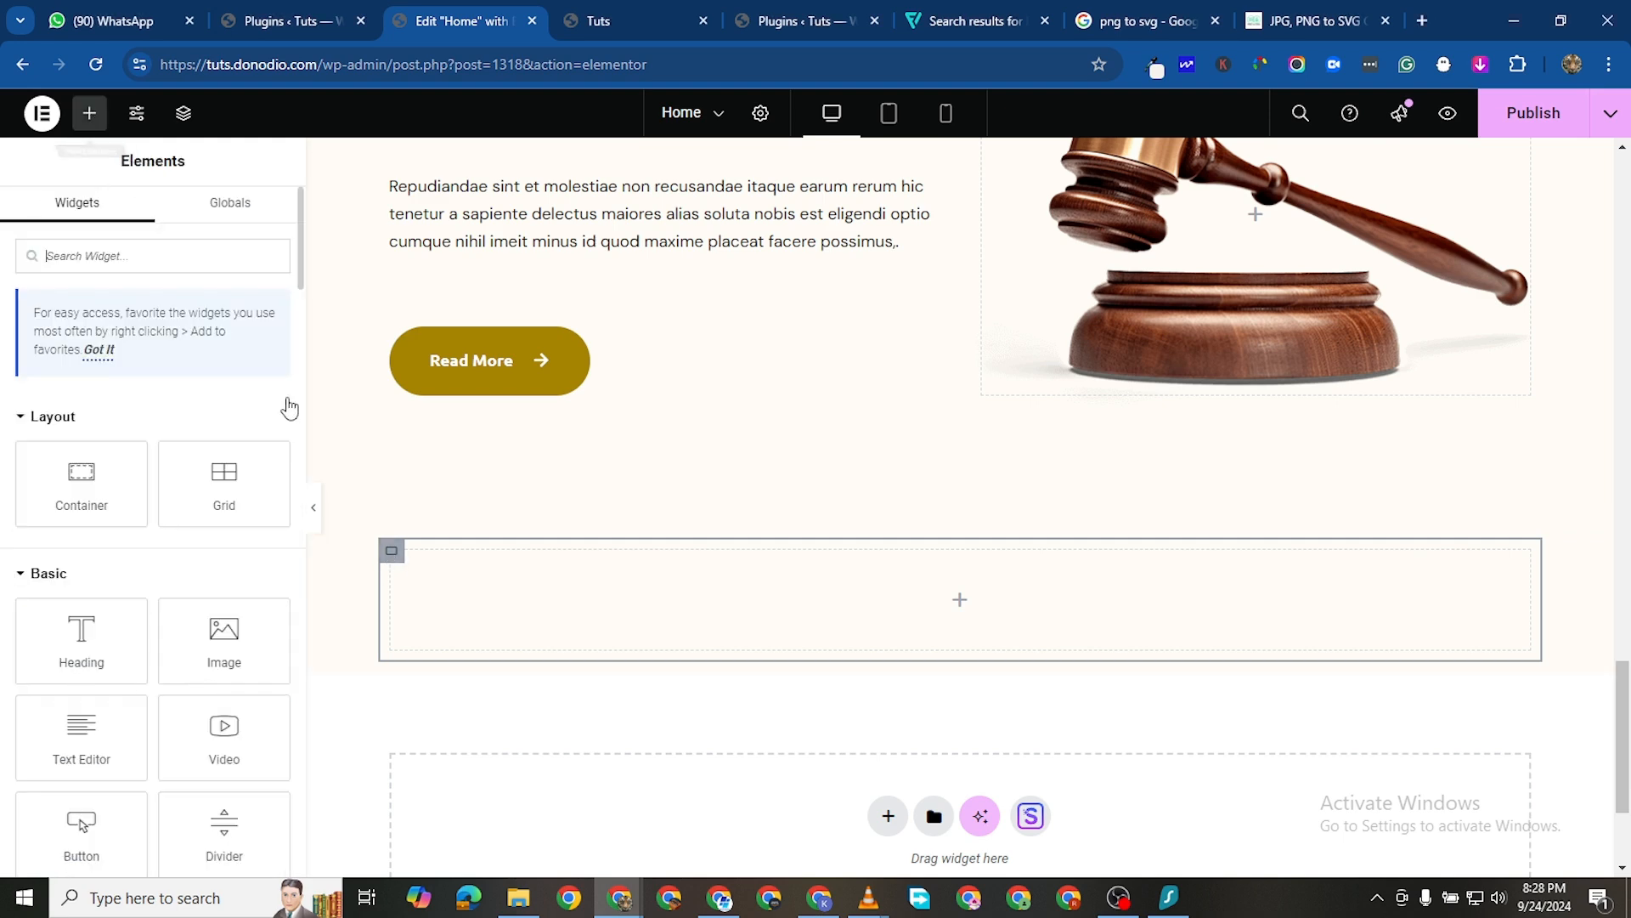
left_click_drag(55, 468, 444, 629)
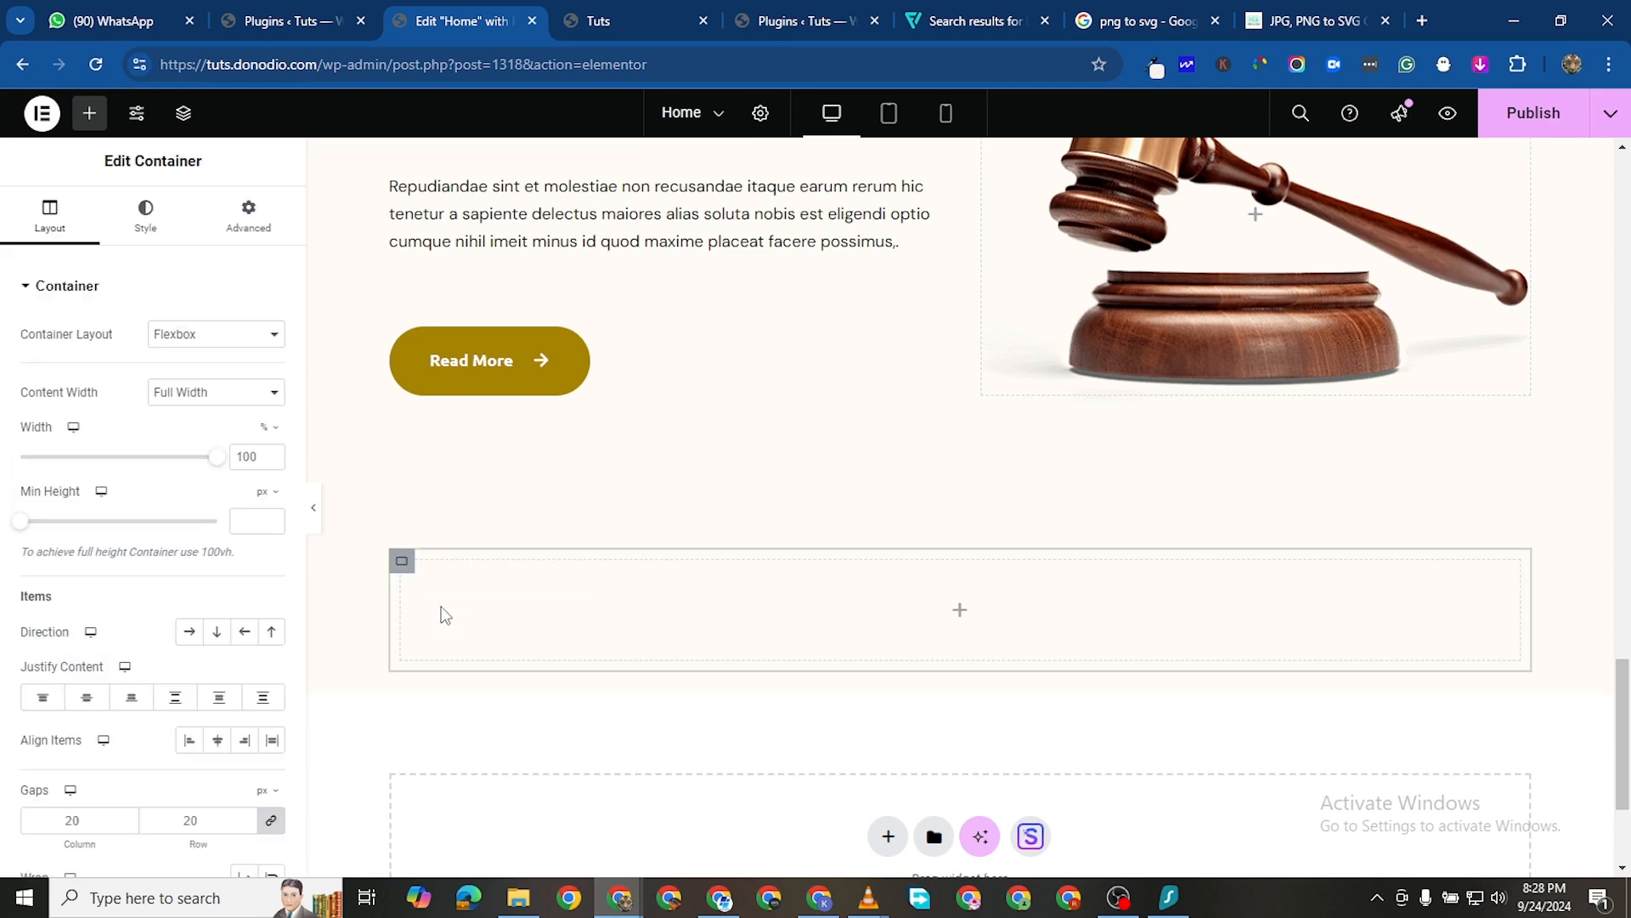
Duplicate the innermost container until the row holds four equal columns
right_click(405, 569)
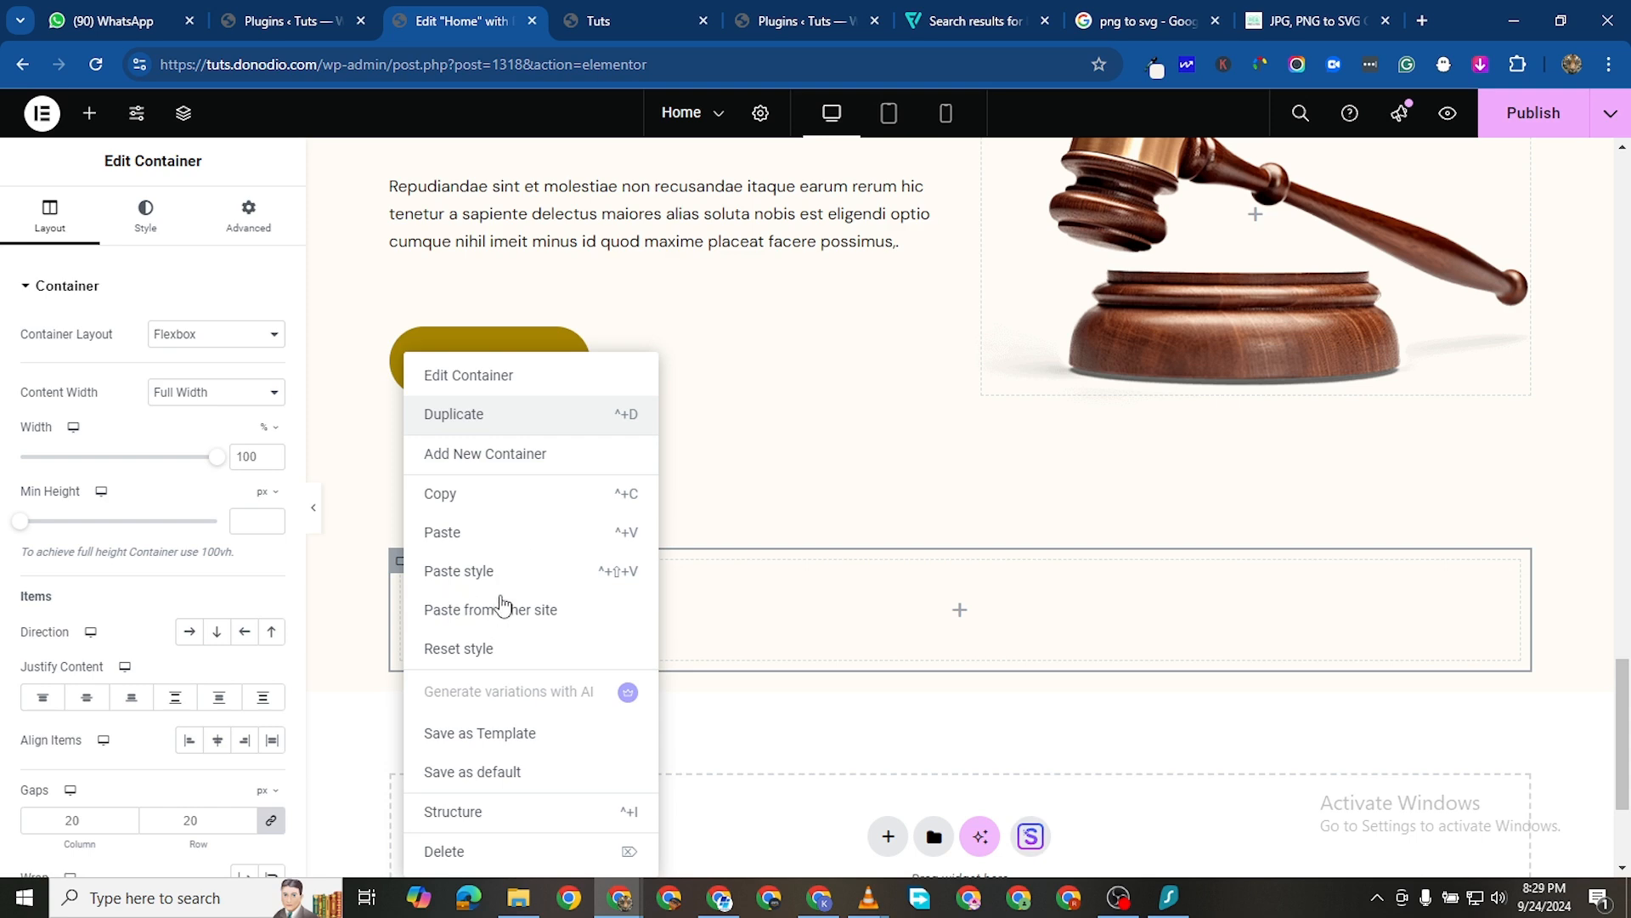
left_click(501, 605)
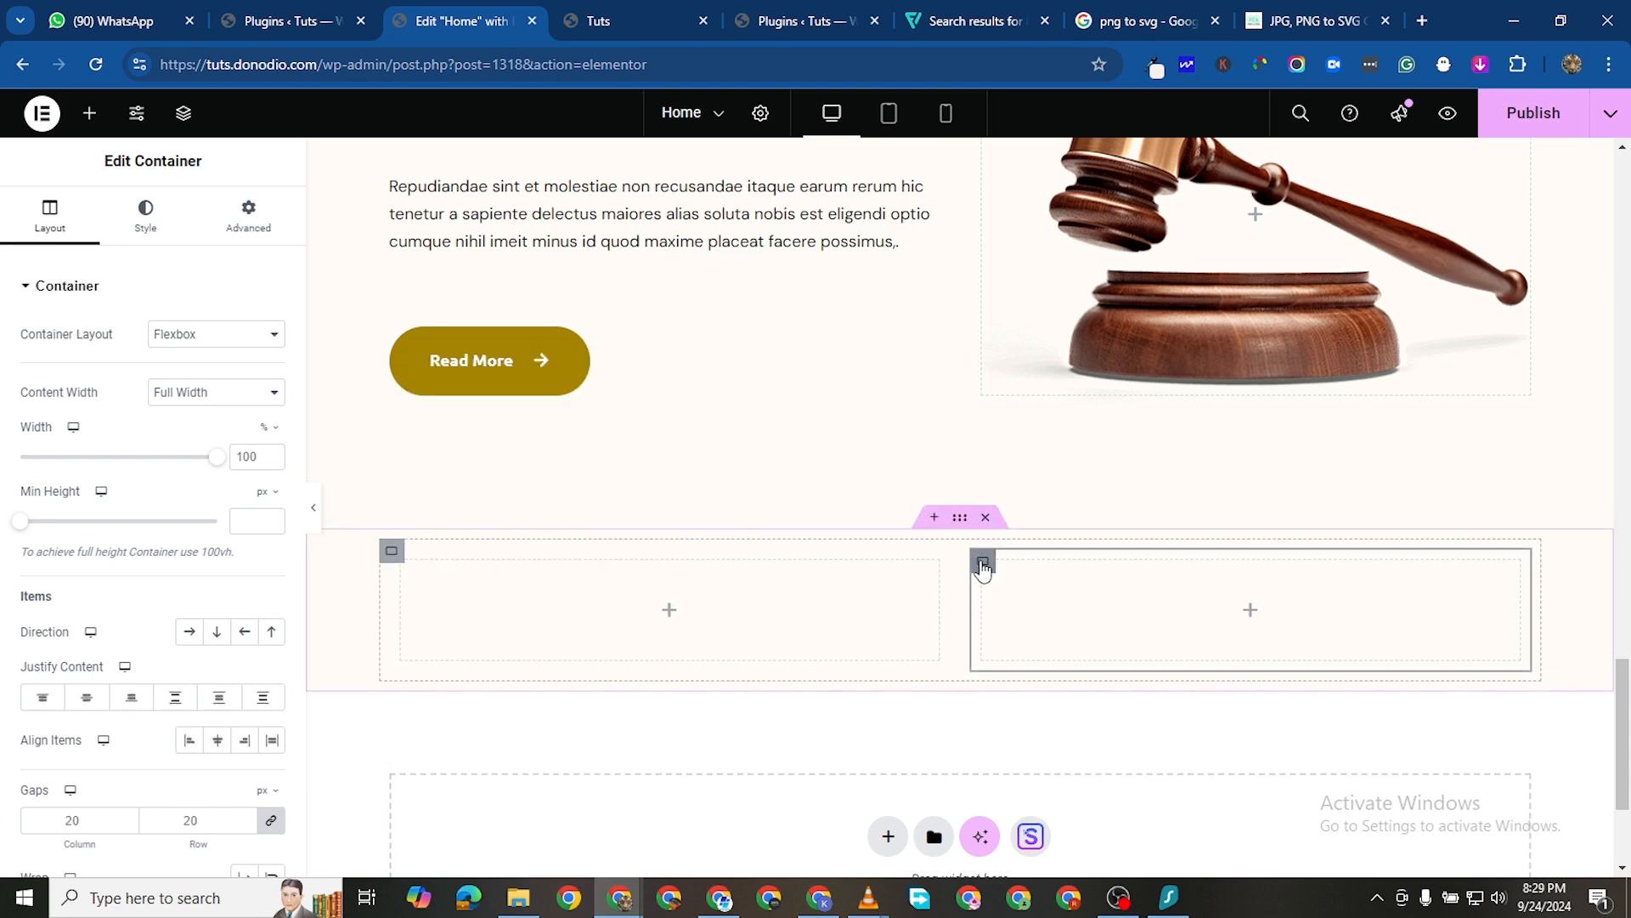
right_click(983, 567)
left_click(1030, 414)
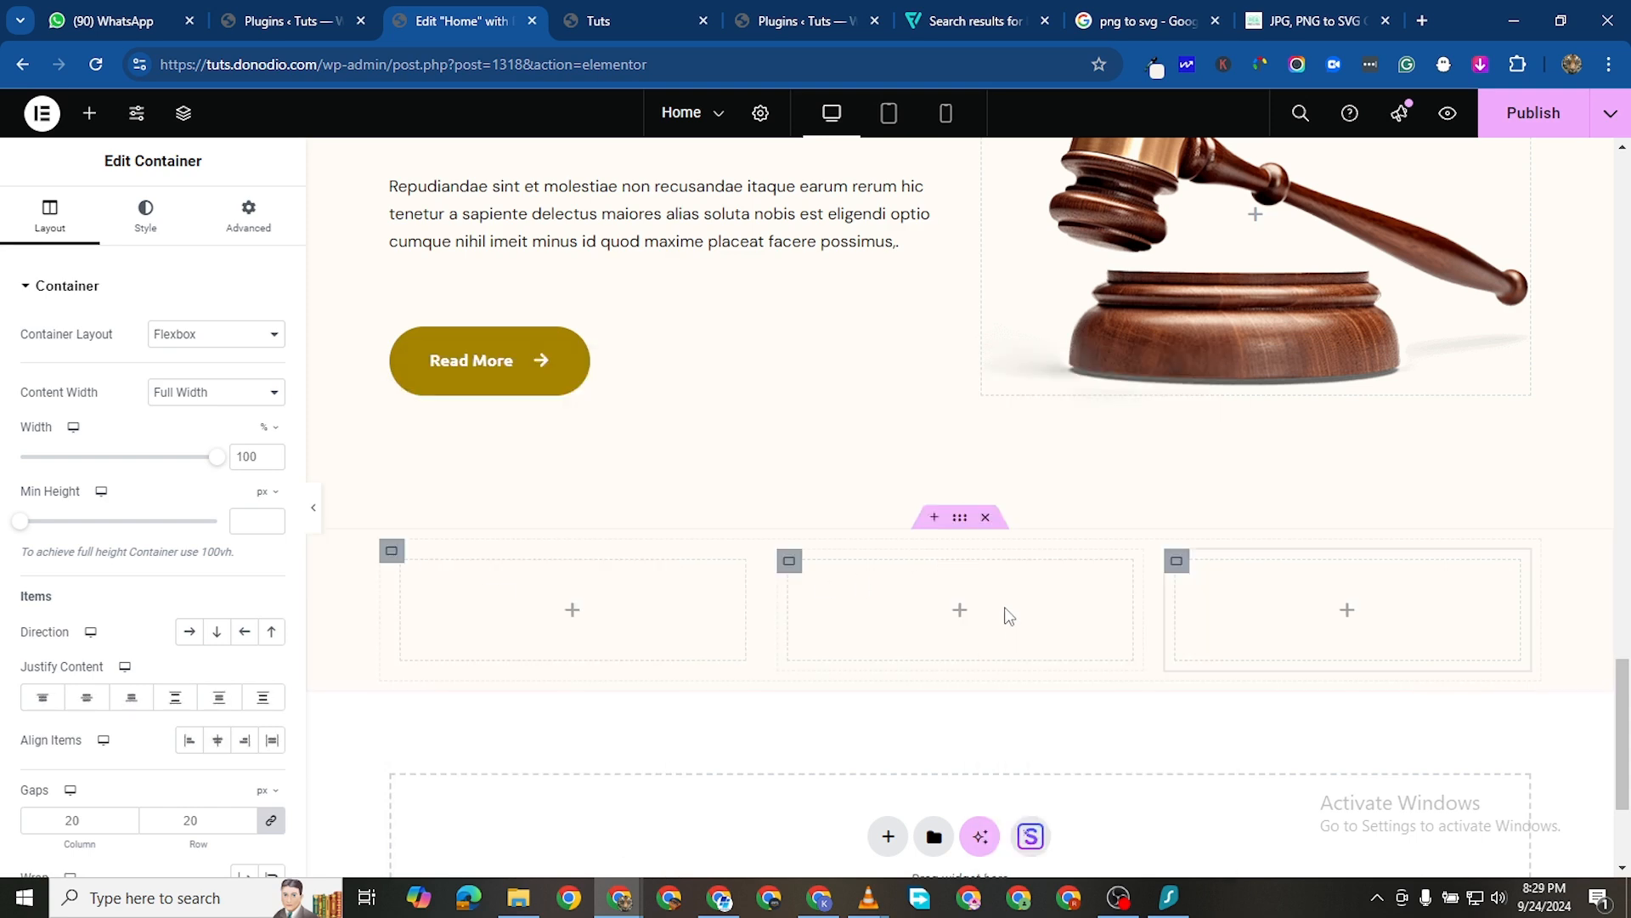
right_click(1171, 566)
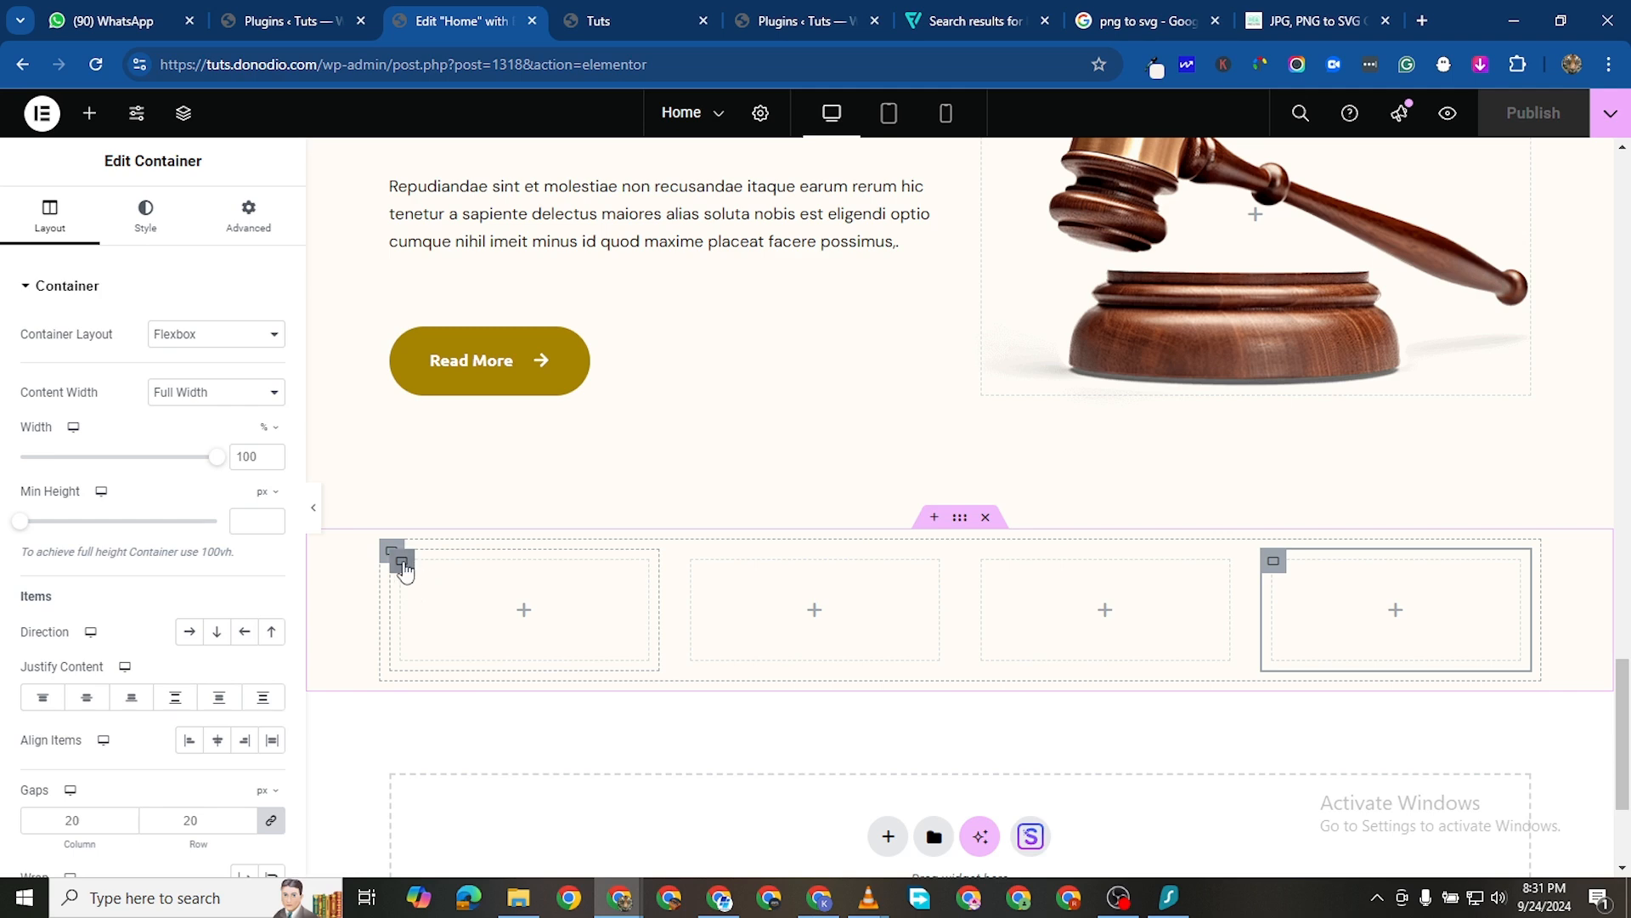
Set the first column's classic background color to white, #FFFFFF
left_click(403, 563)
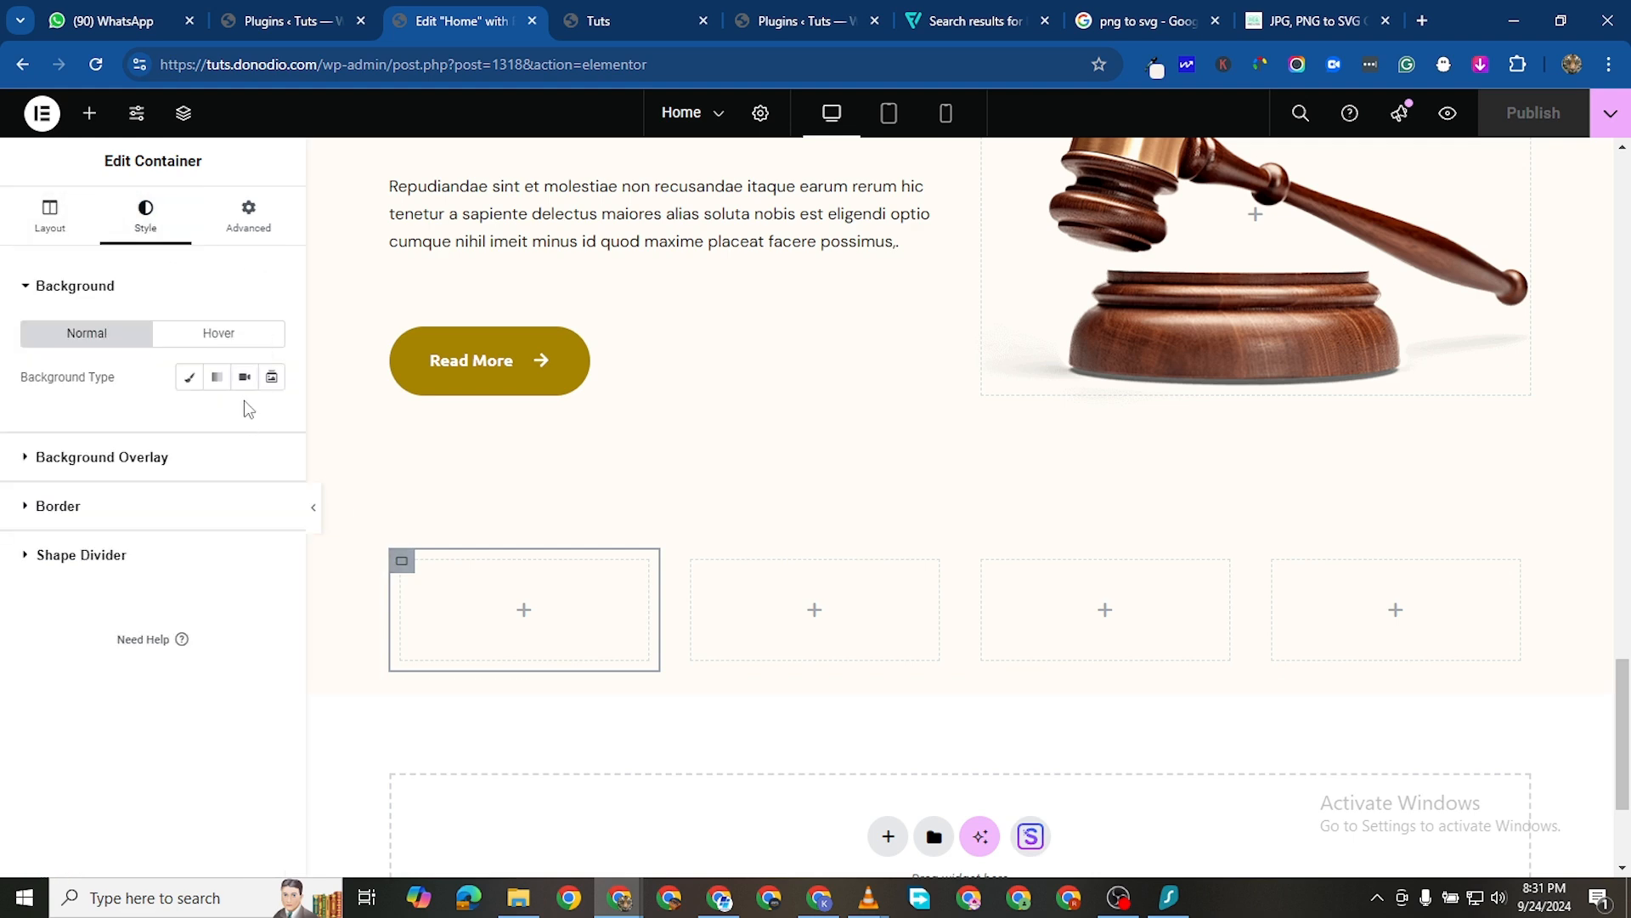
left_click(189, 377)
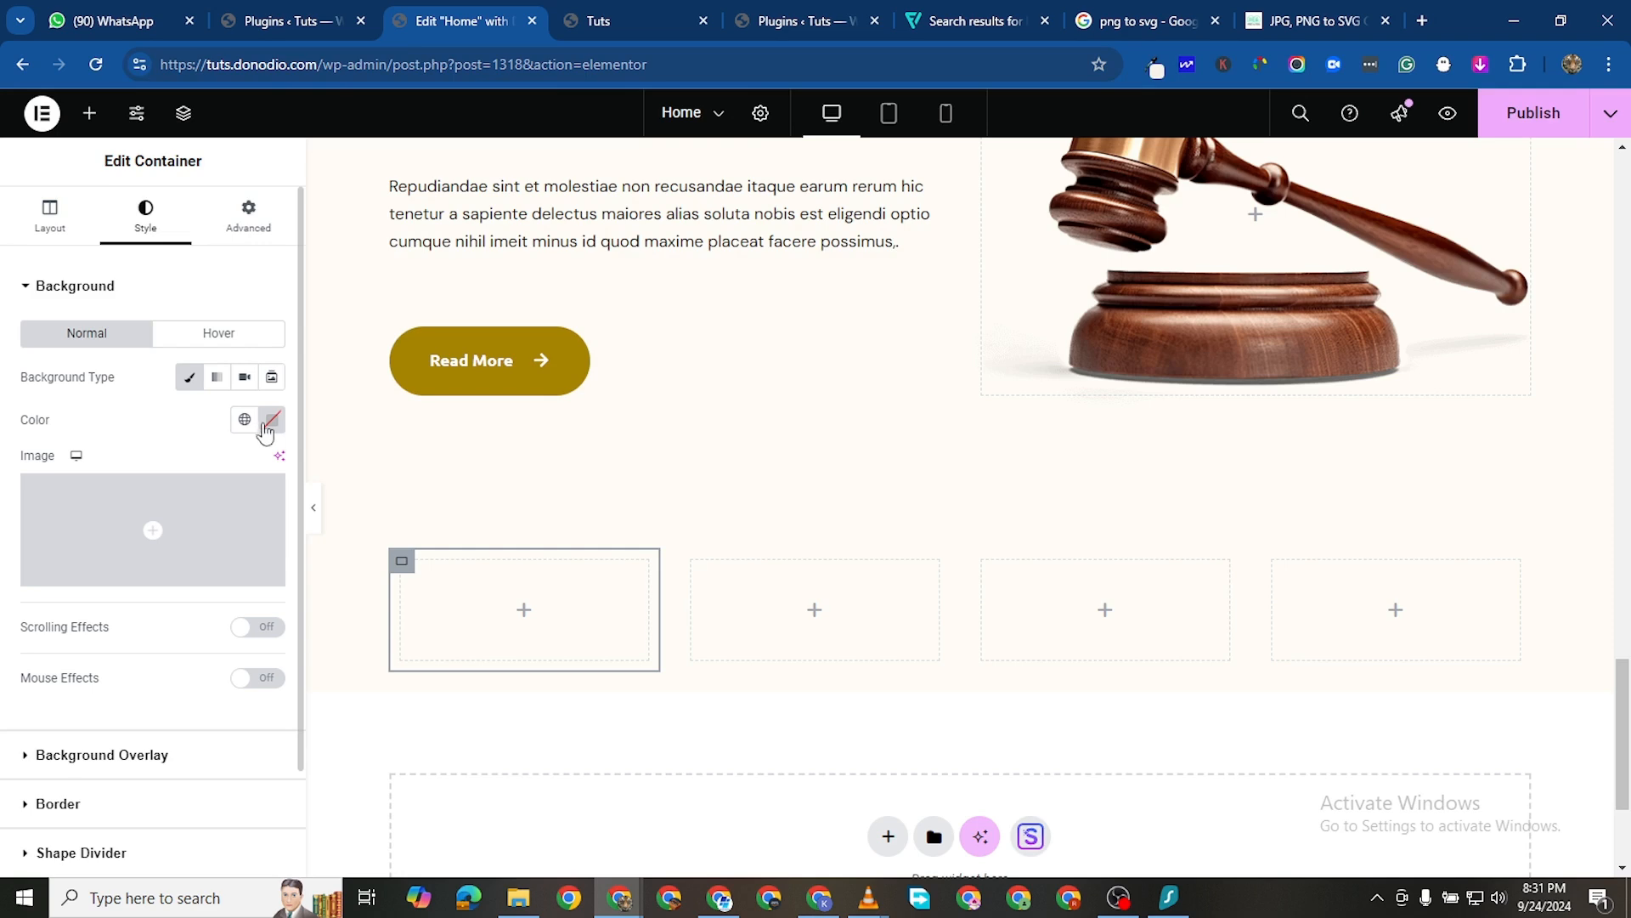
left_click(272, 423)
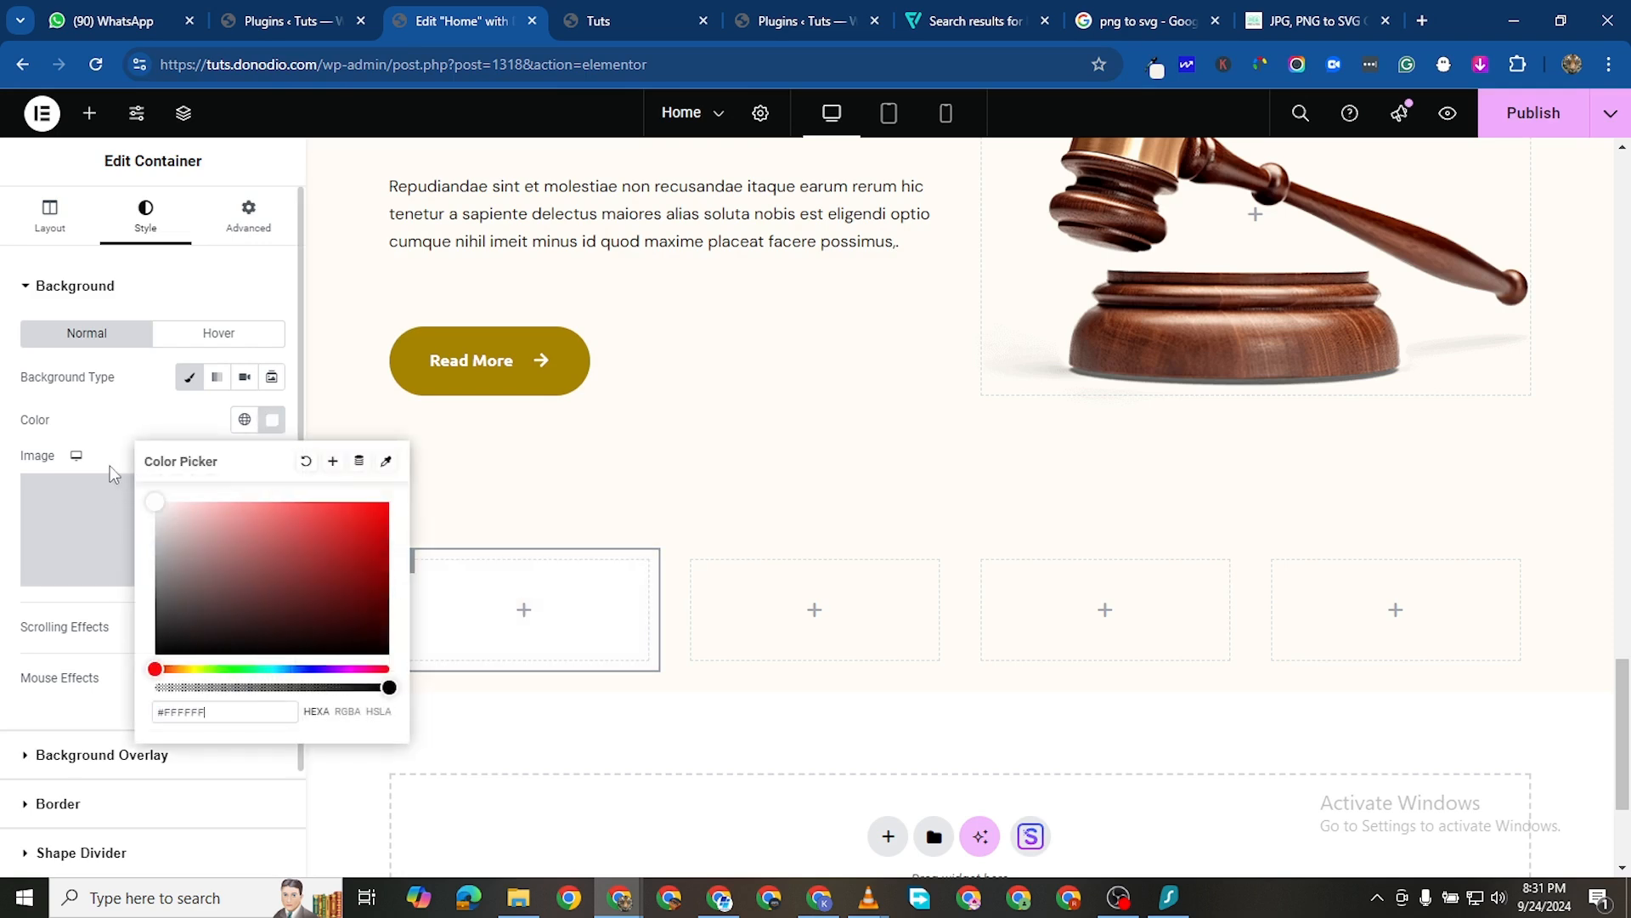
left_click(7, 466)
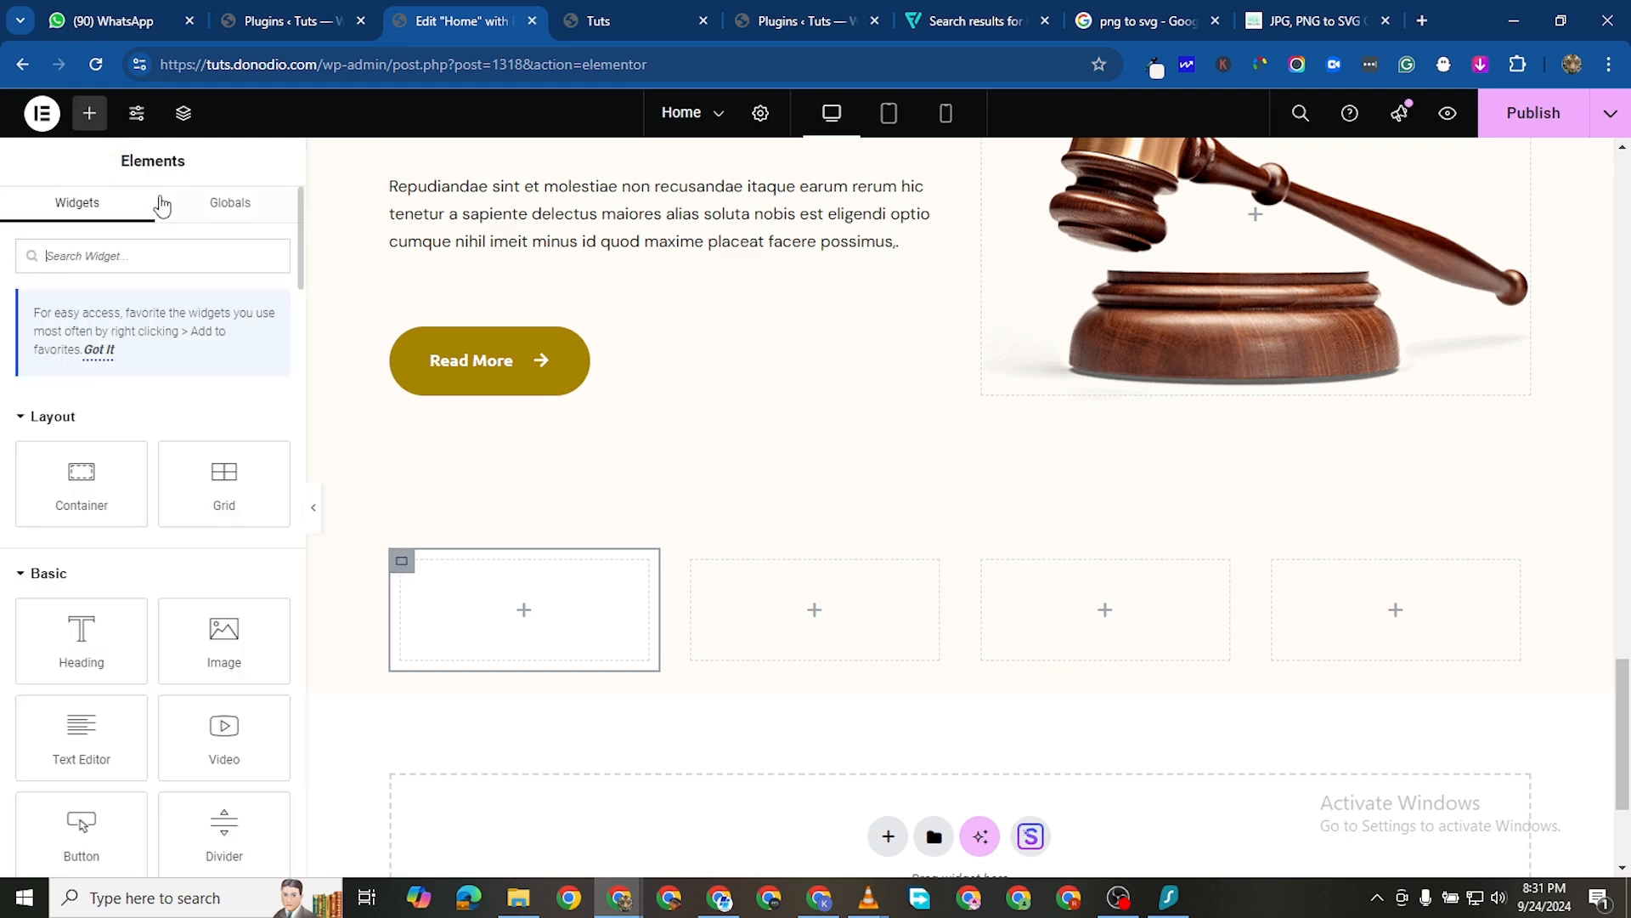
Find the Icon Box widget and place it in the white first column
type("icon")
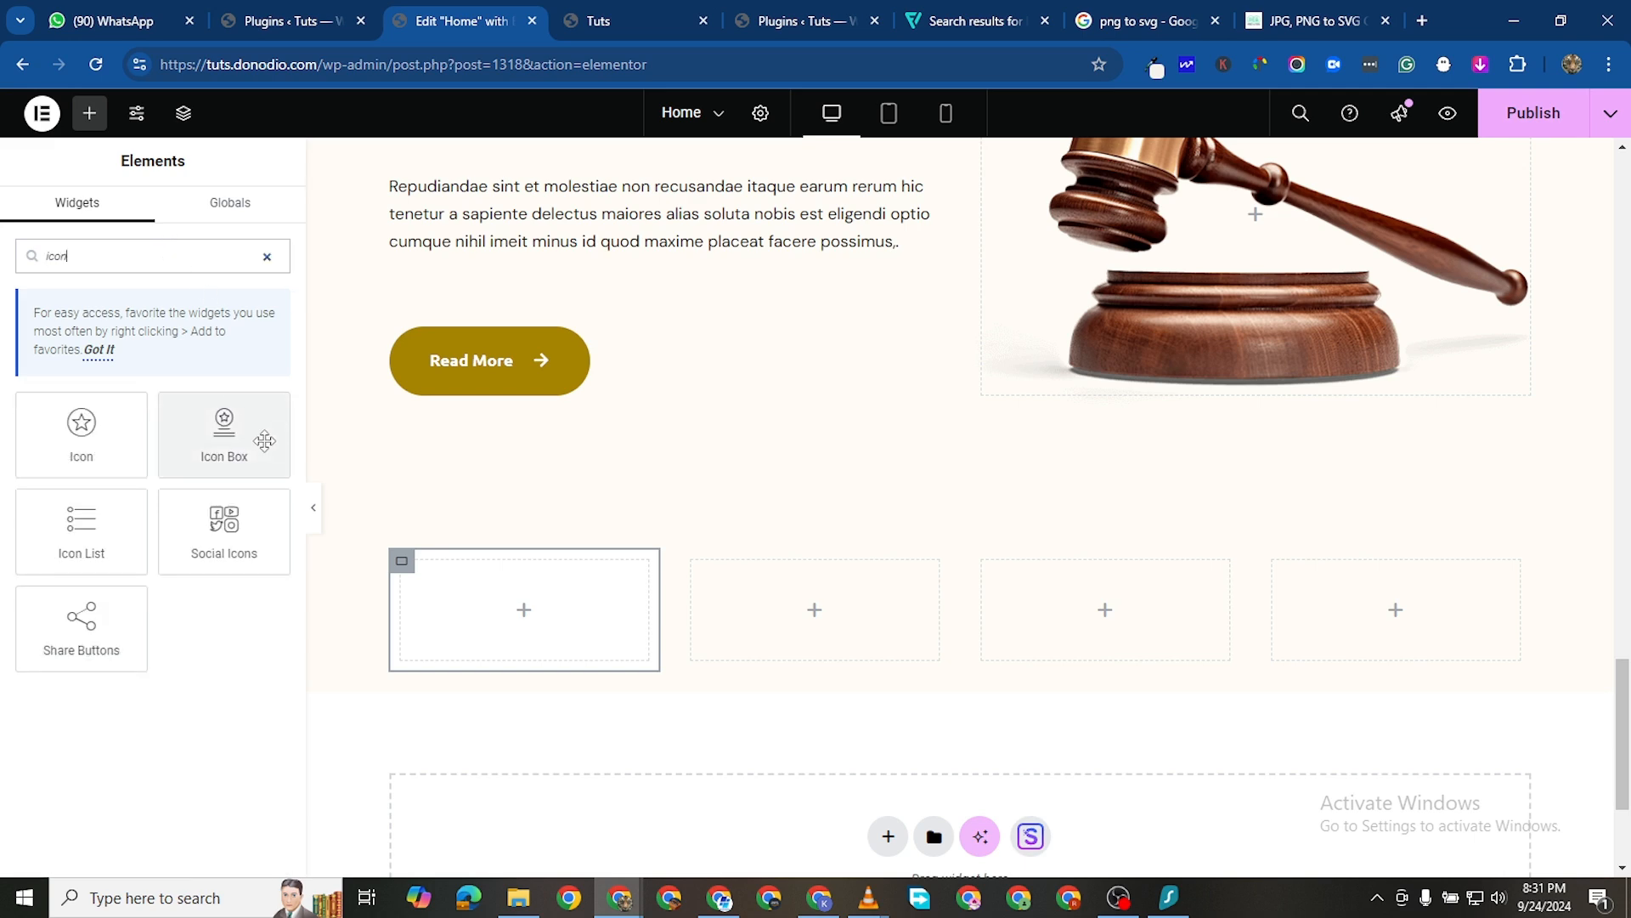
left_click_drag(257, 440, 528, 578)
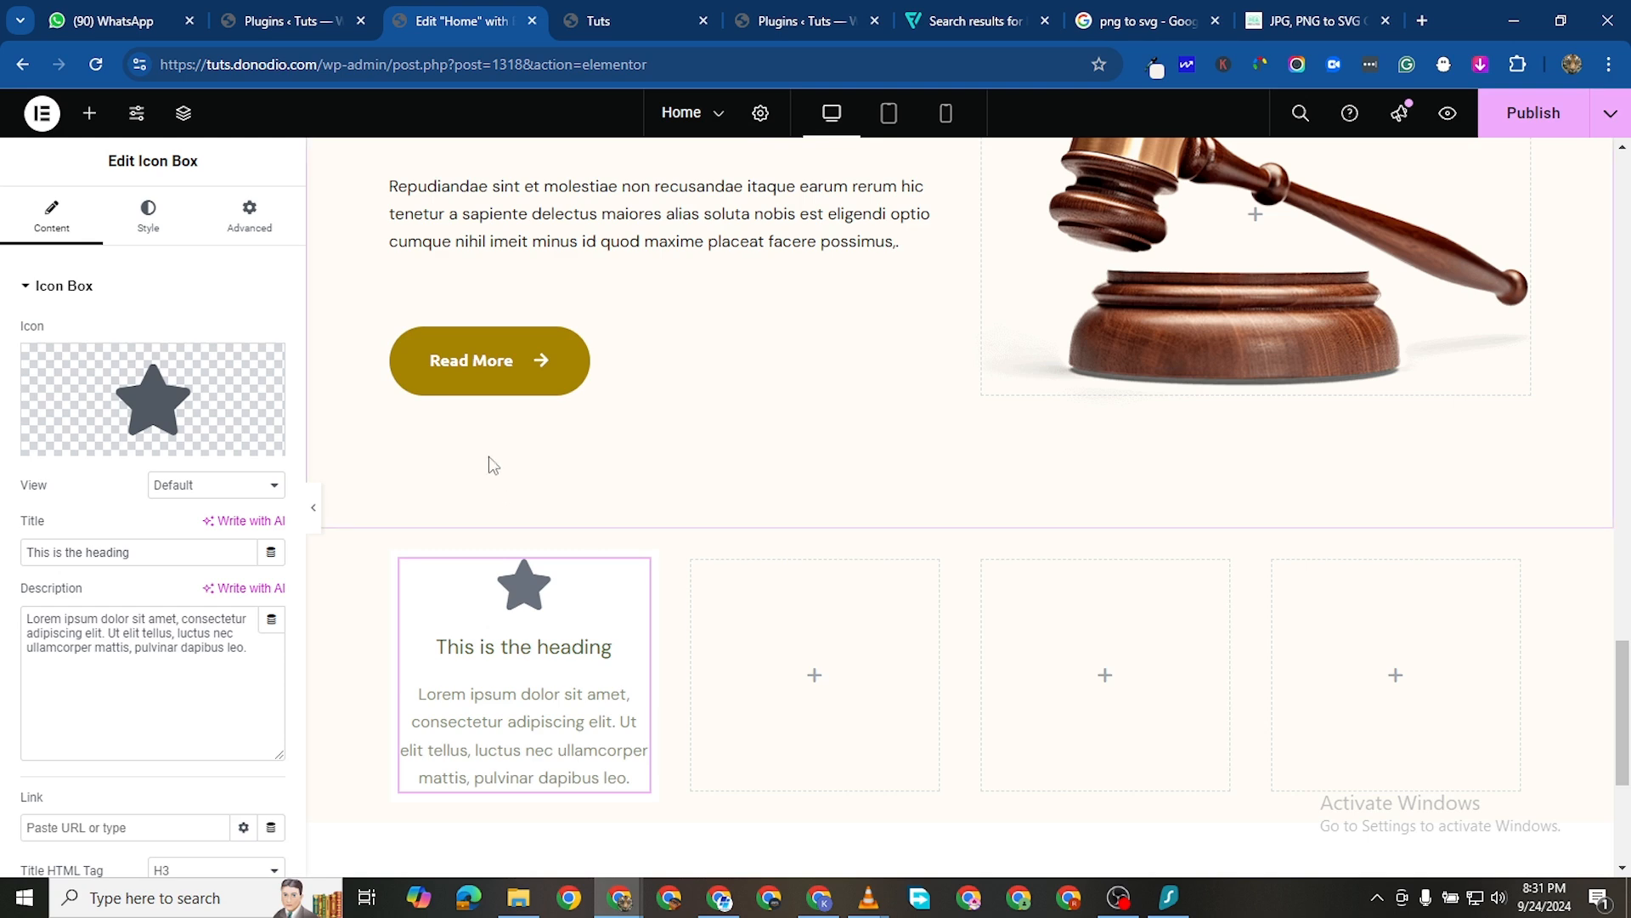
mouse_move(158, 417)
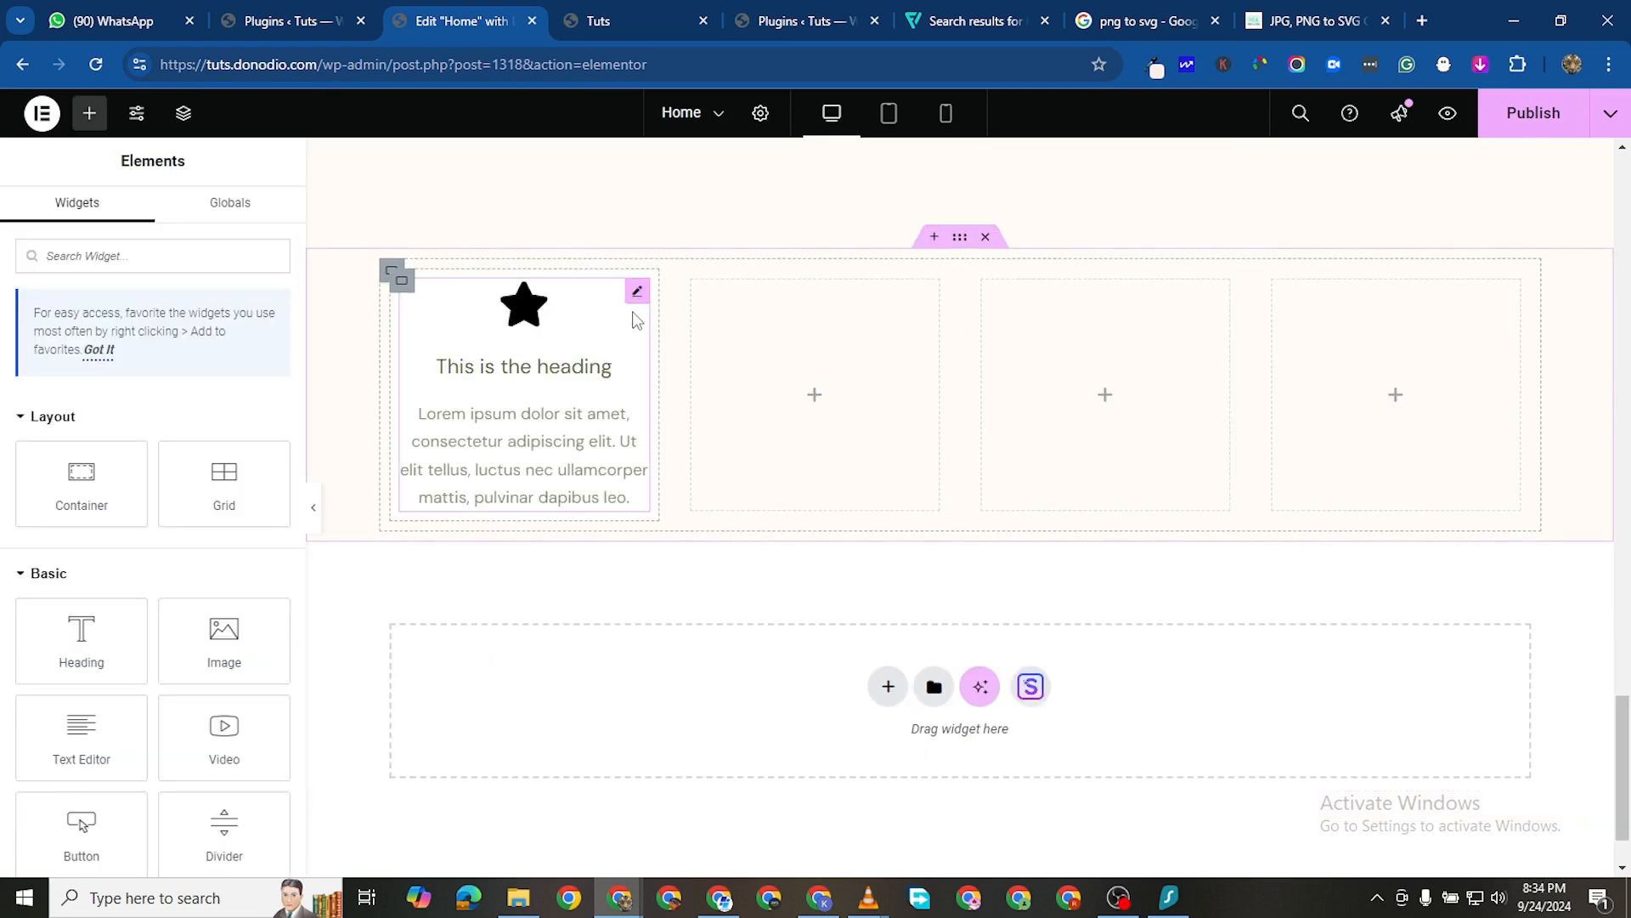
Replace the Icon Box in the first column with an Image Box widget
right_click(639, 295)
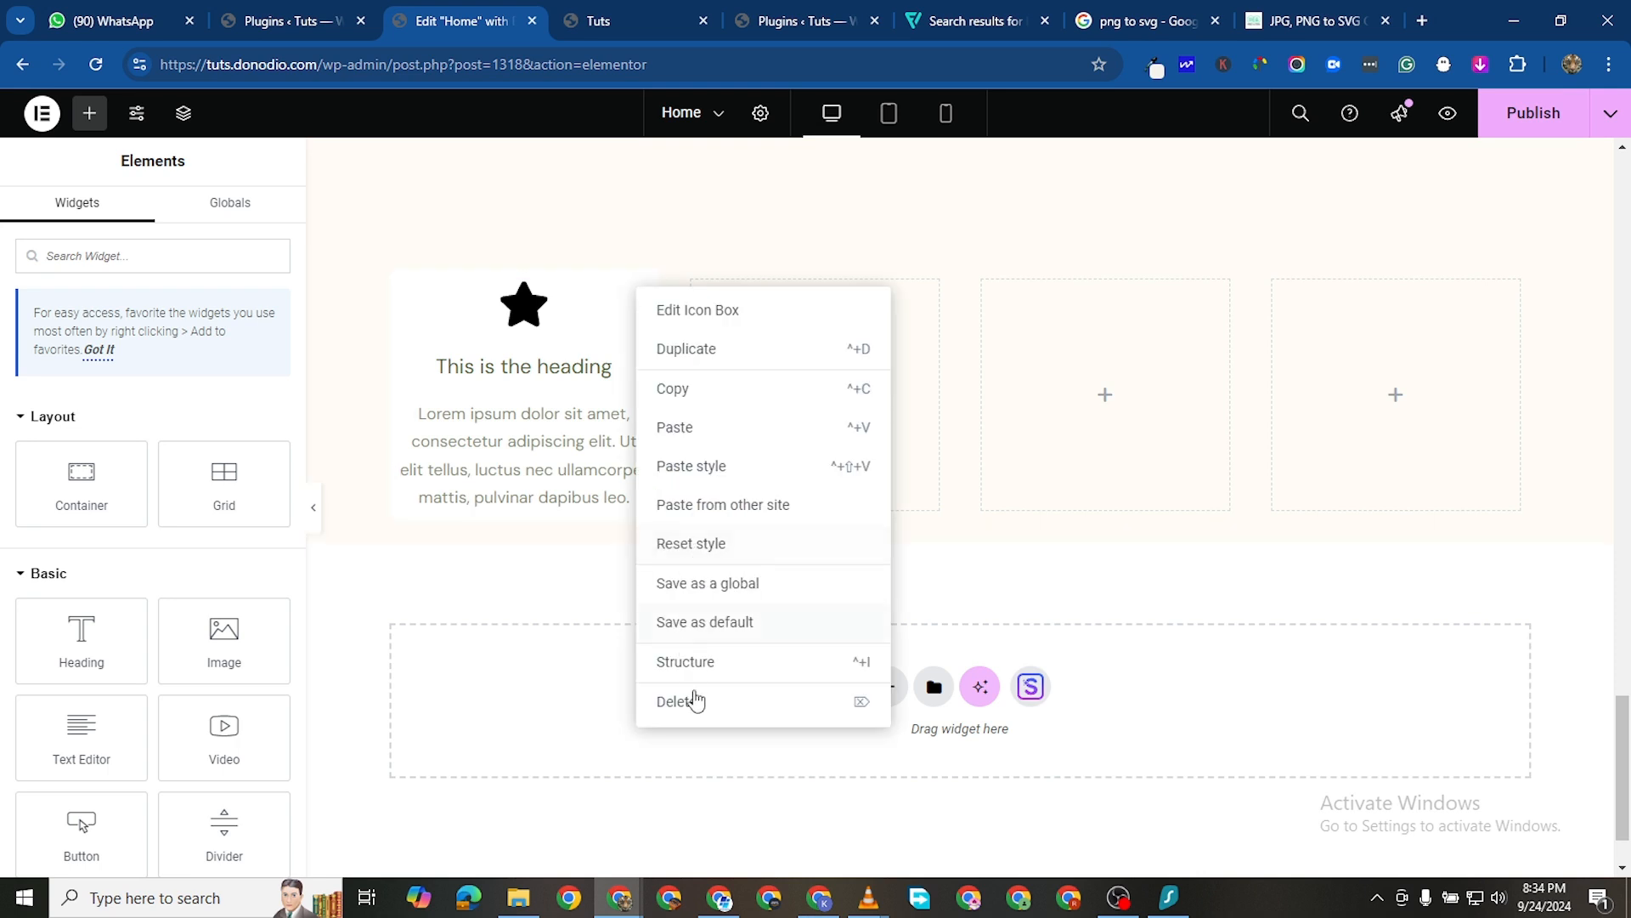
left_click(690, 695)
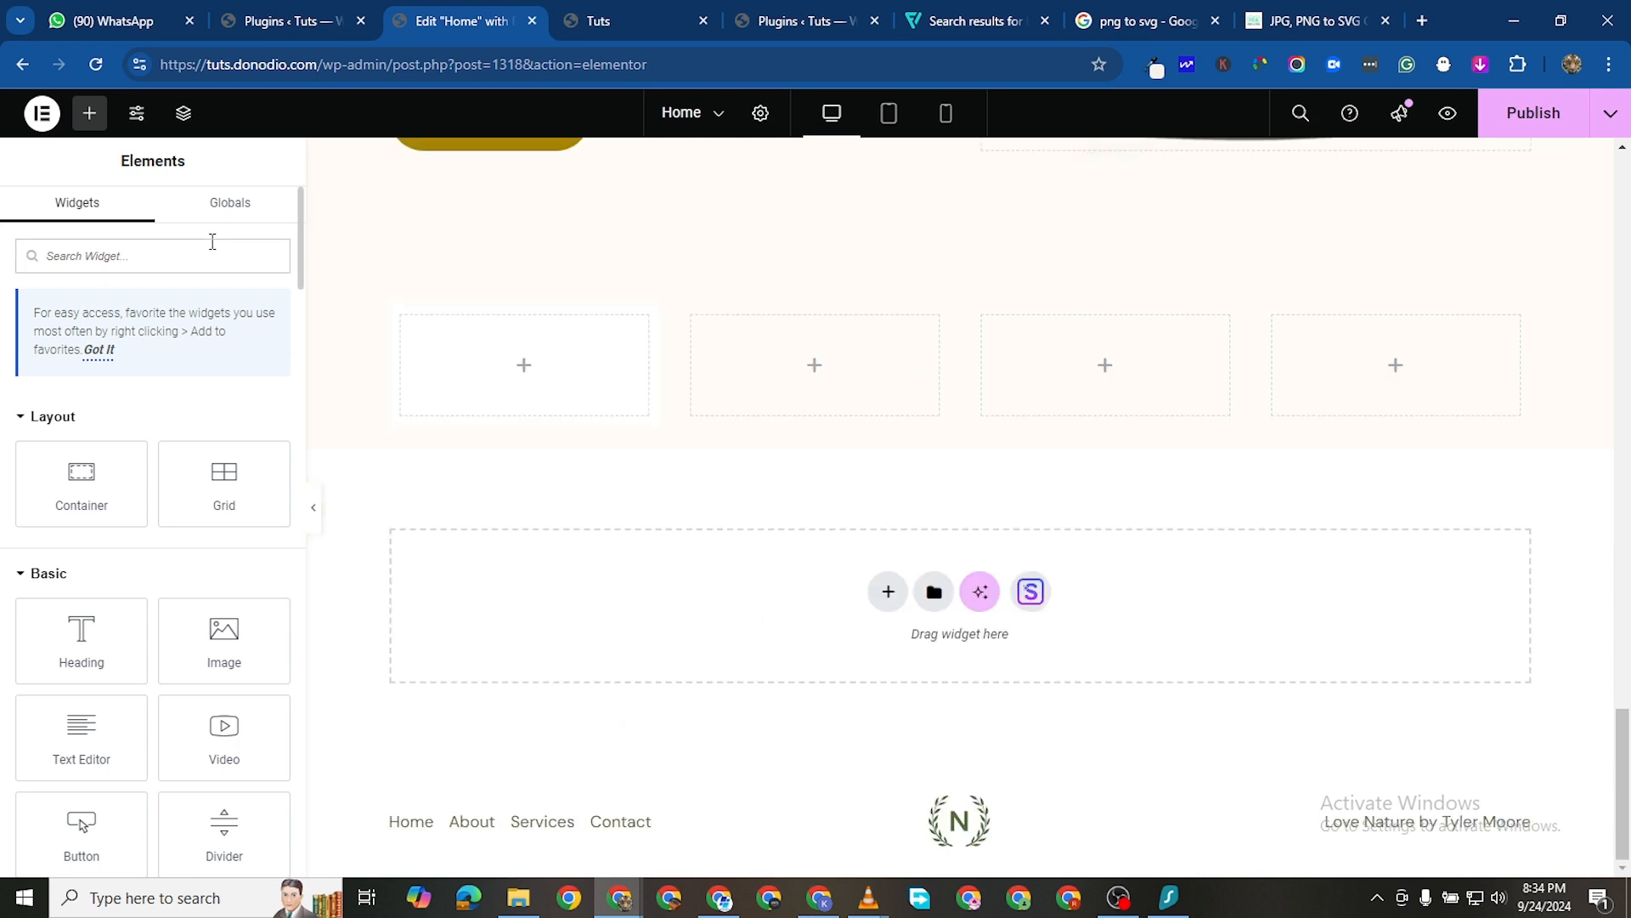
left_click(212, 256)
type("image")
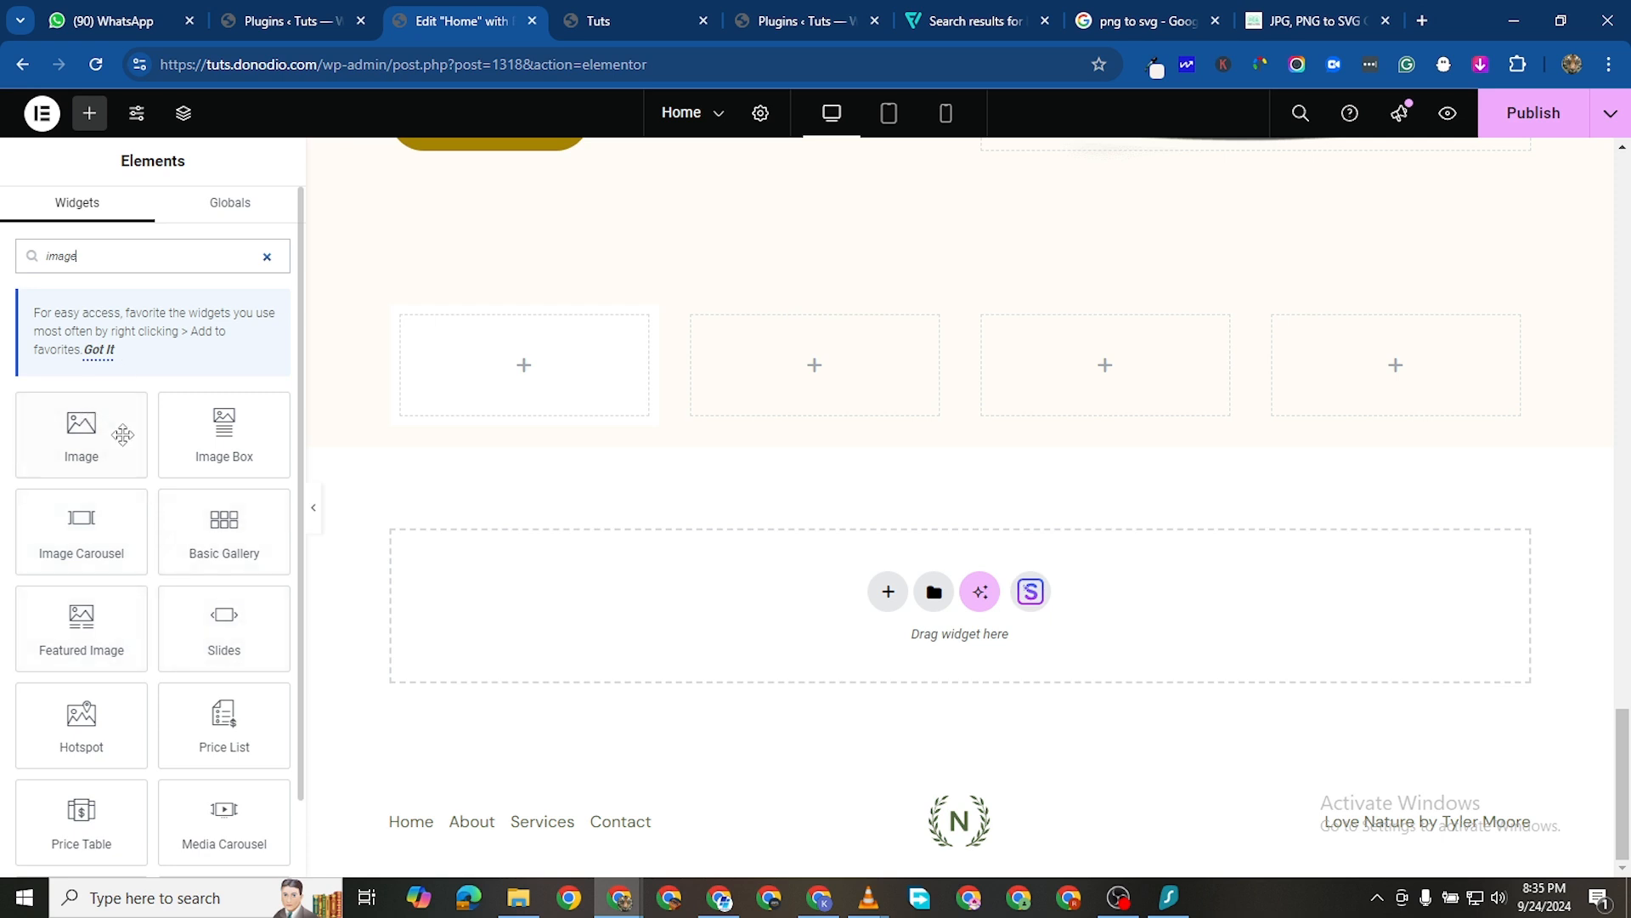
scroll(119, 430, "down", 1)
scroll(125, 739, "up", 1)
left_click_drag(225, 444, 535, 369)
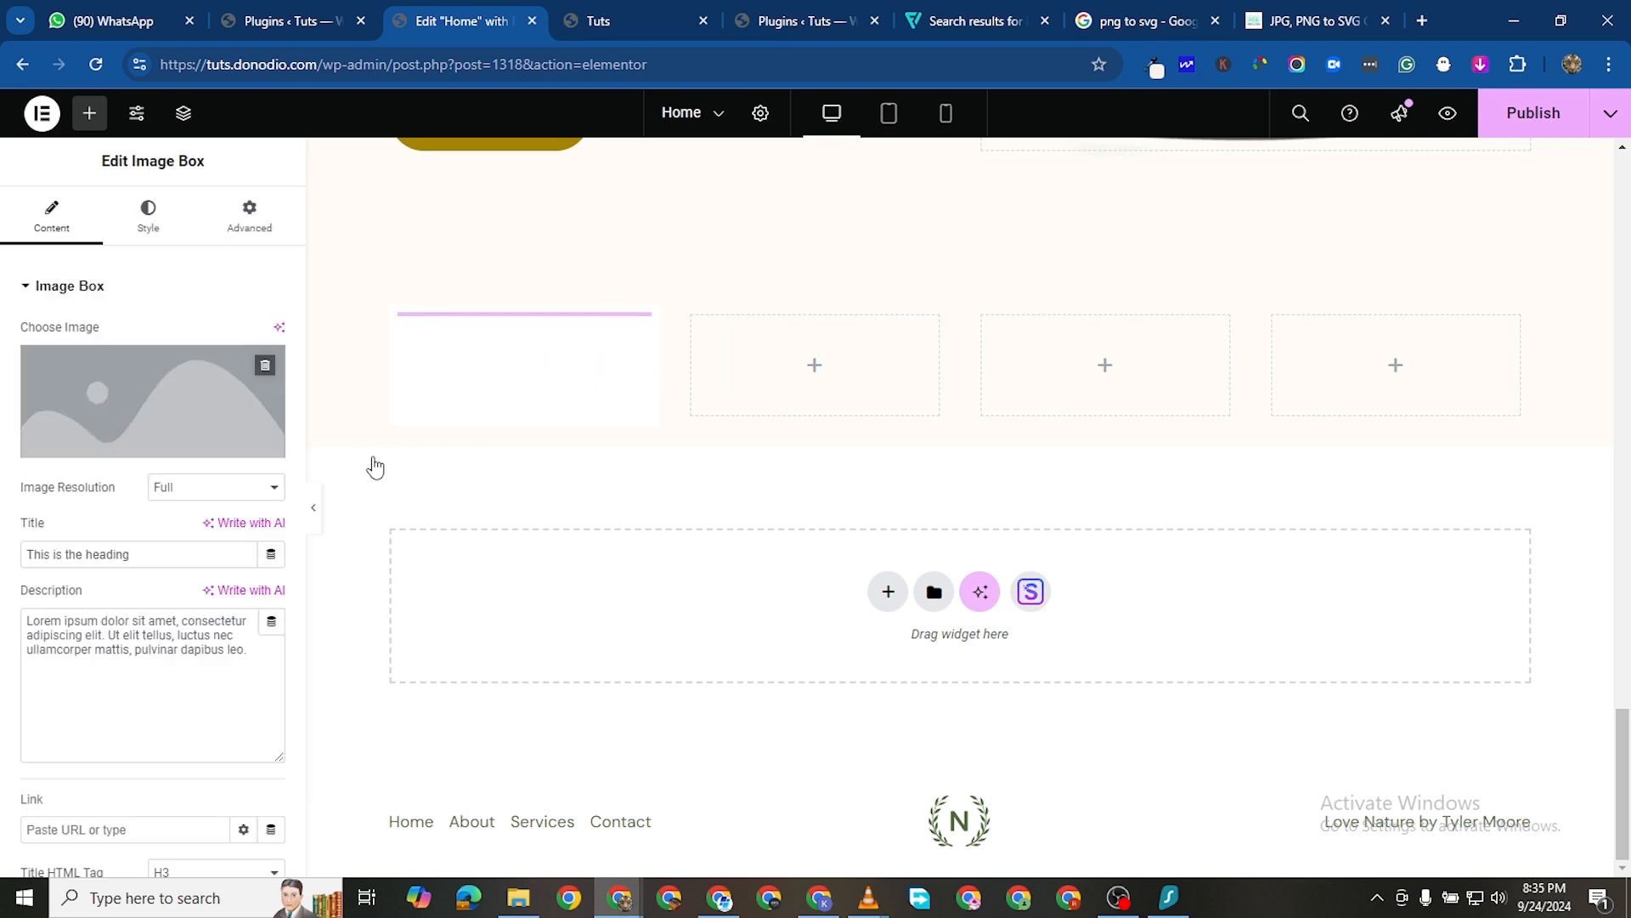
Set the image box's picture to the badge icon What-we-do-icon-1.png from the media library
left_click(176, 394)
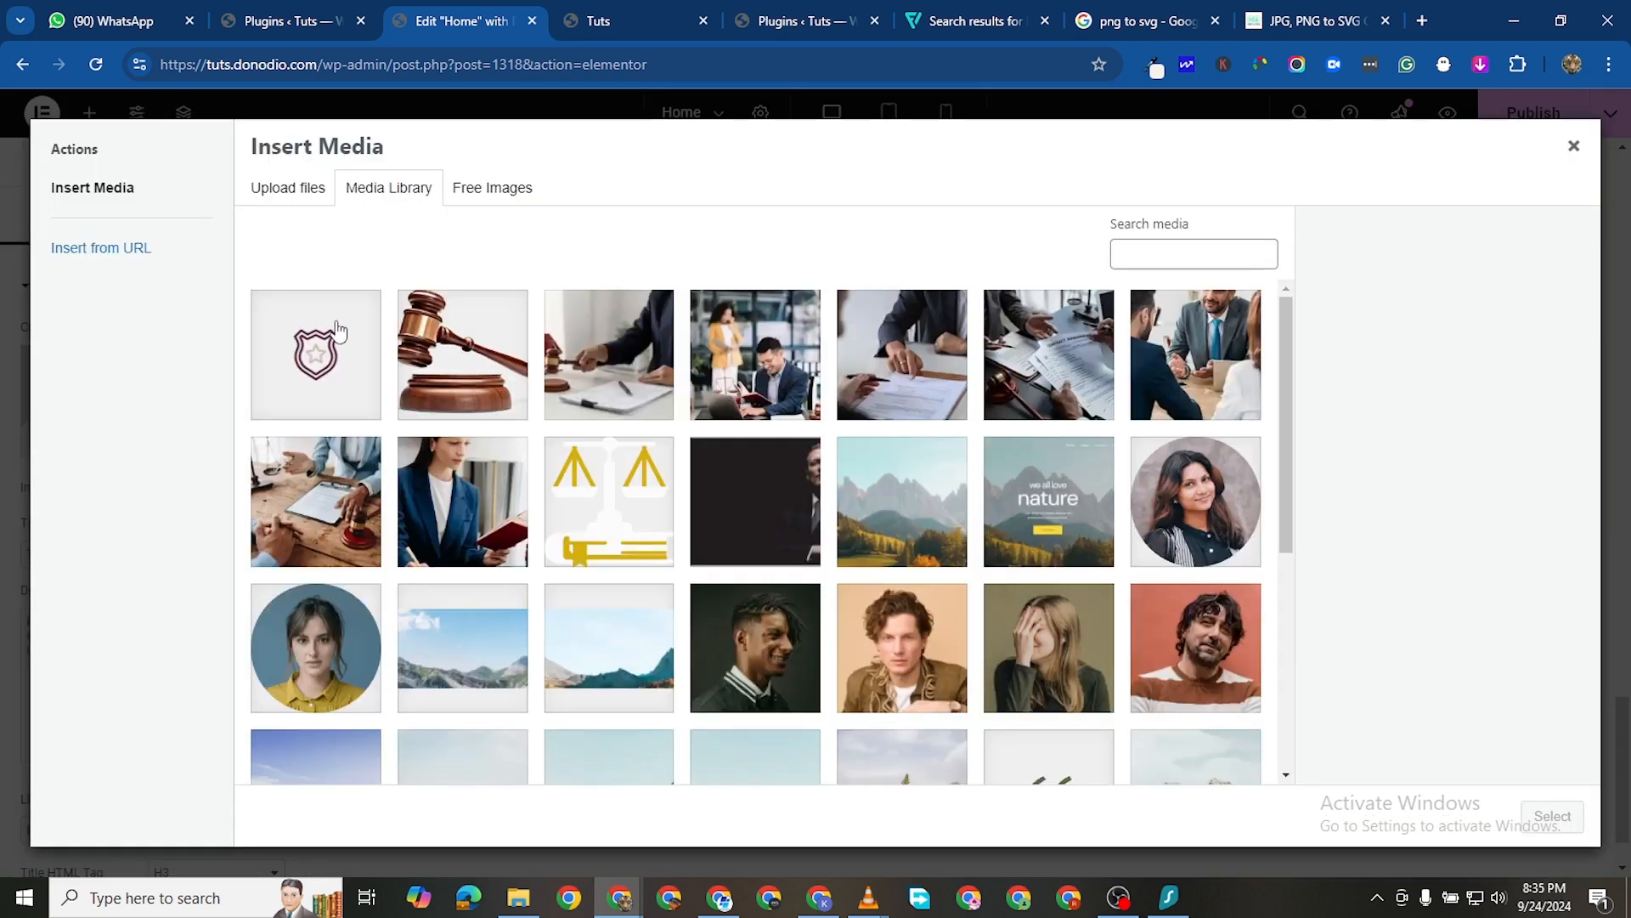
left_click(327, 339)
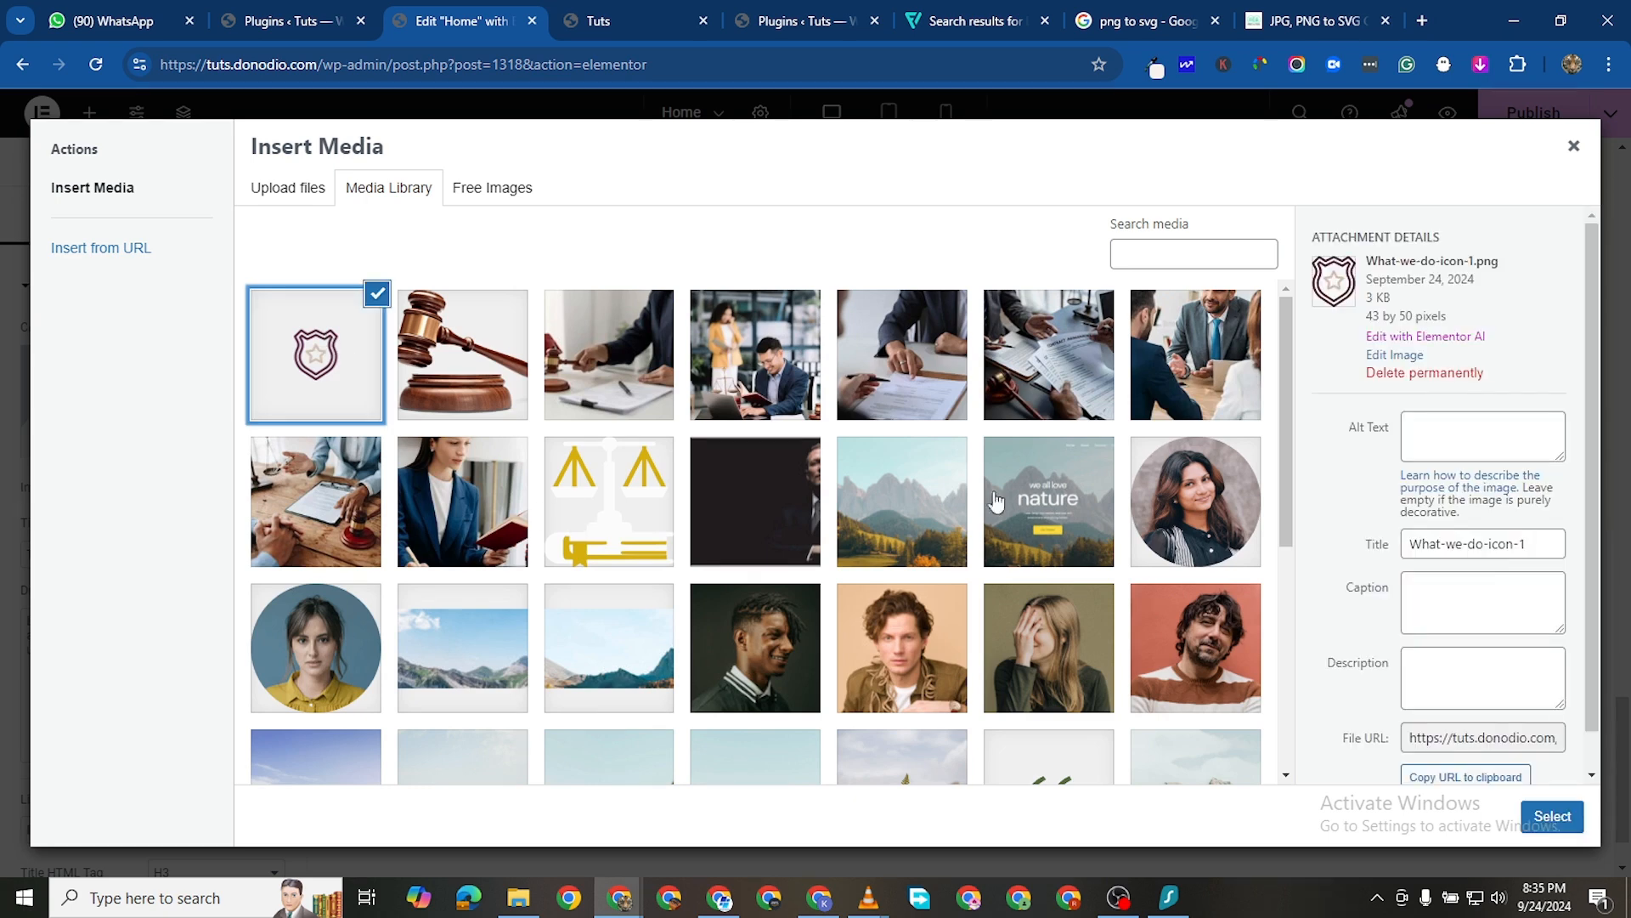
left_click(1553, 815)
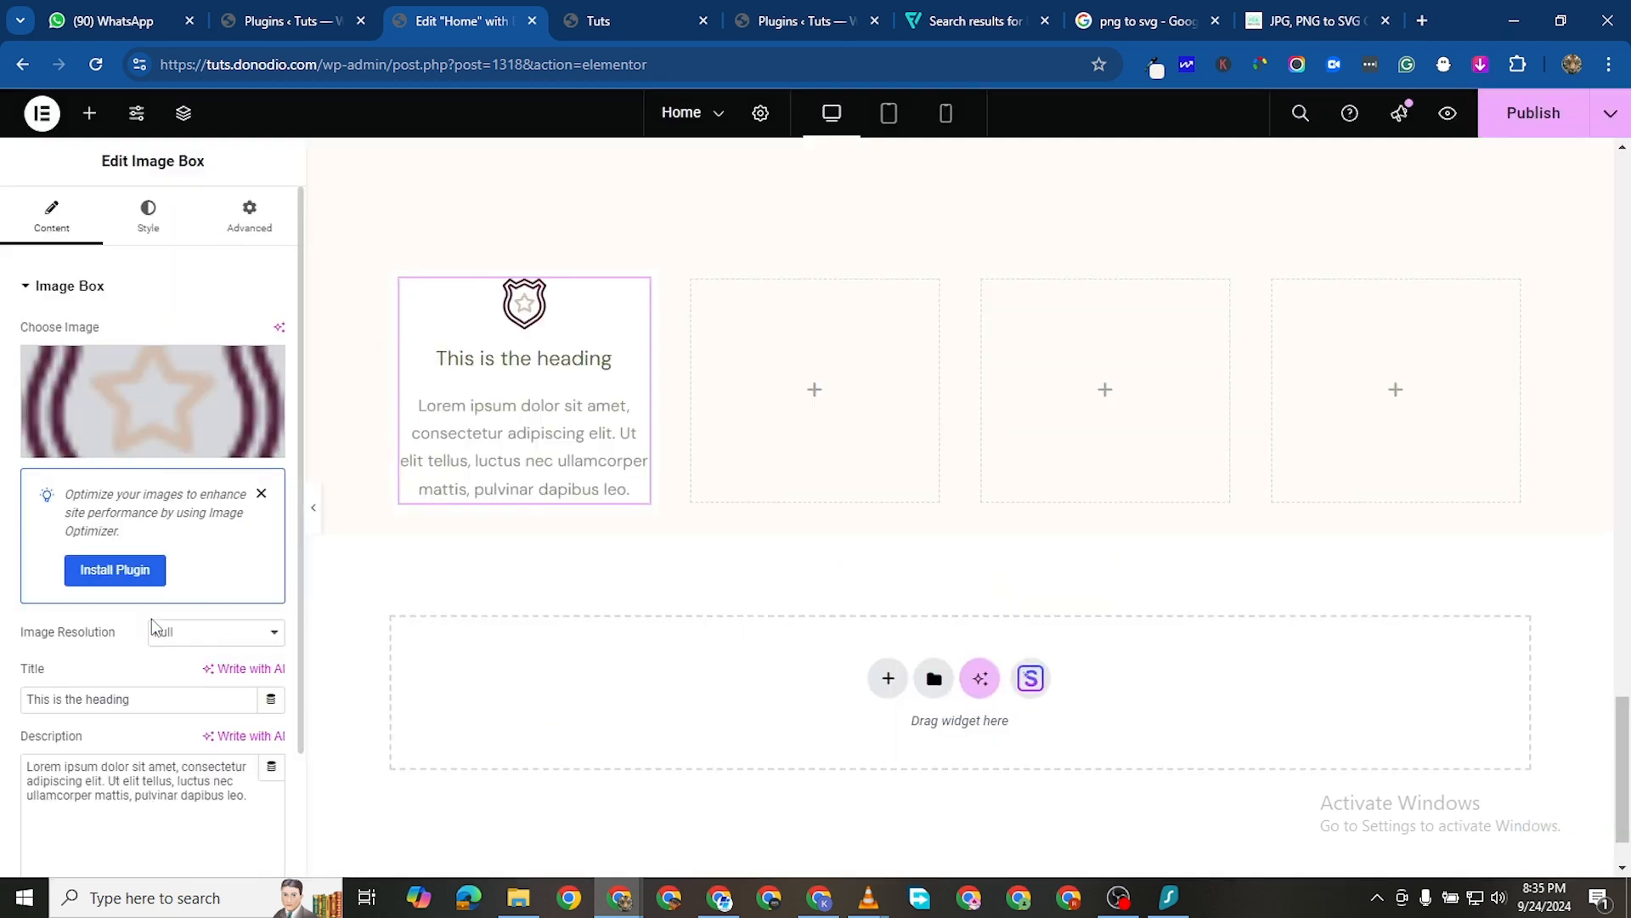
Title the image box "Immigration Law" and remove its placeholder description
triple_click(121, 701)
type("I")
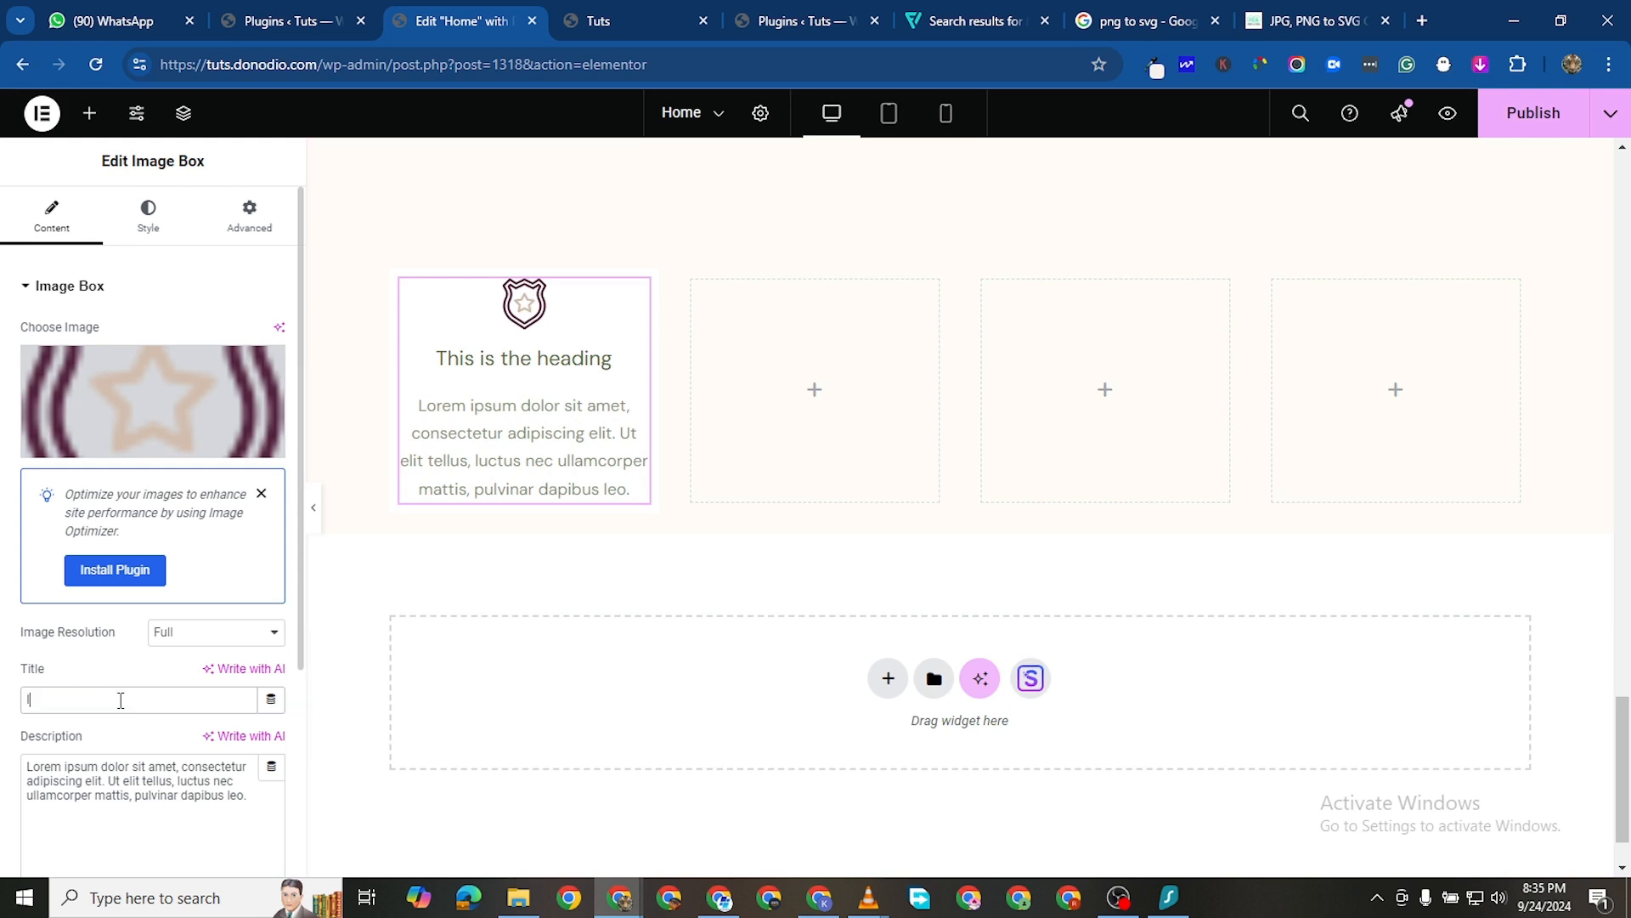
type("mmigratio")
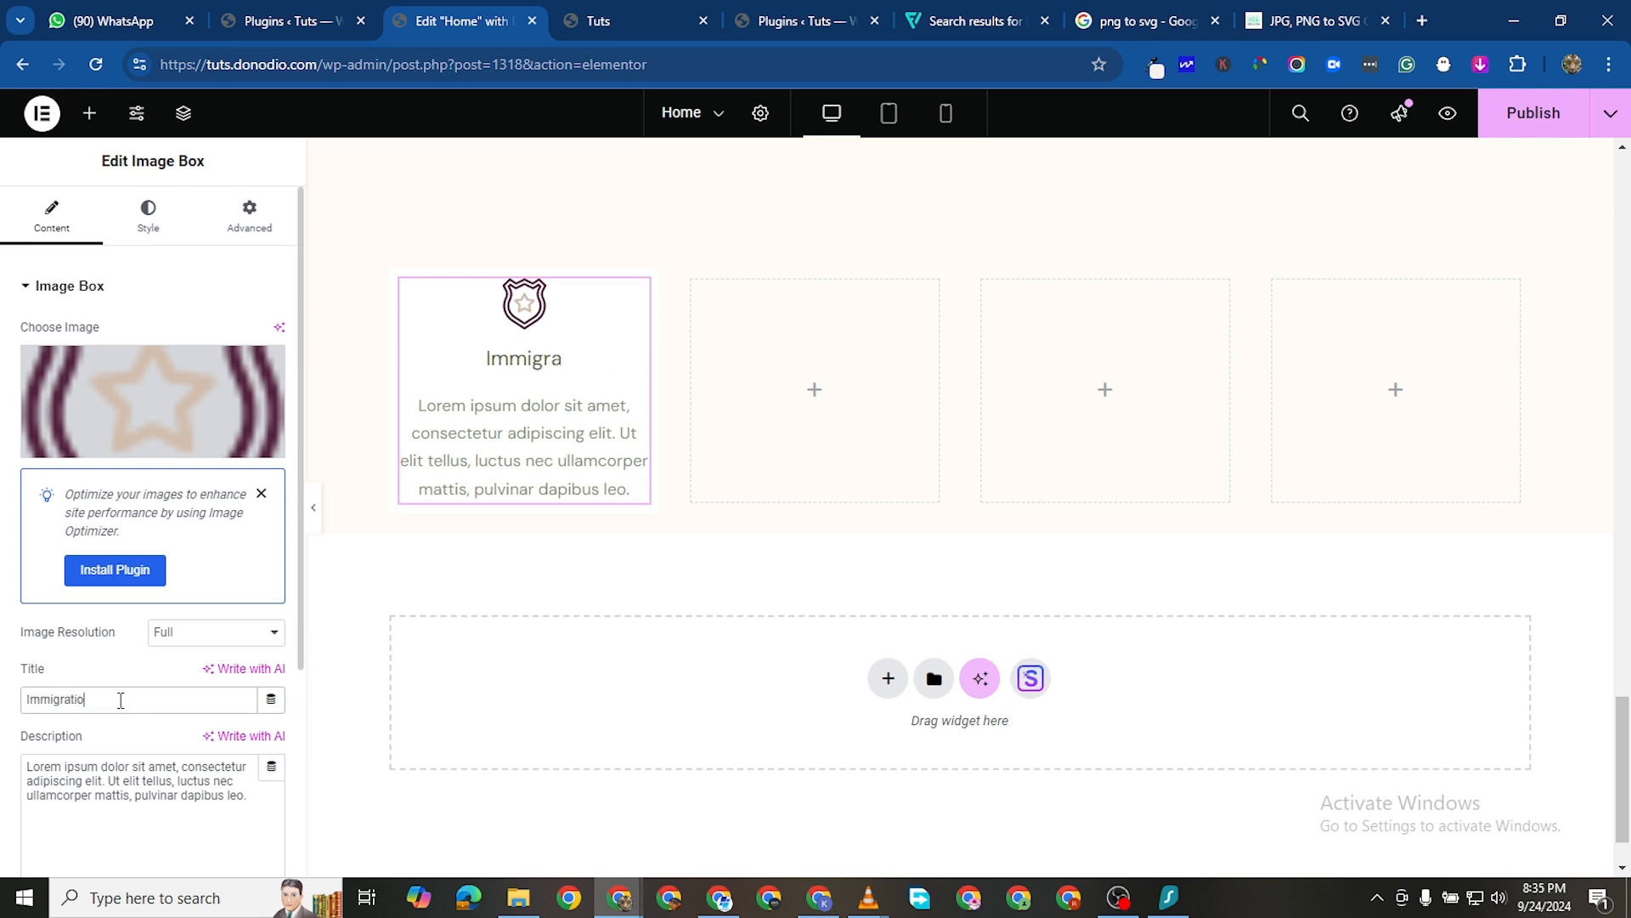
type("n Law")
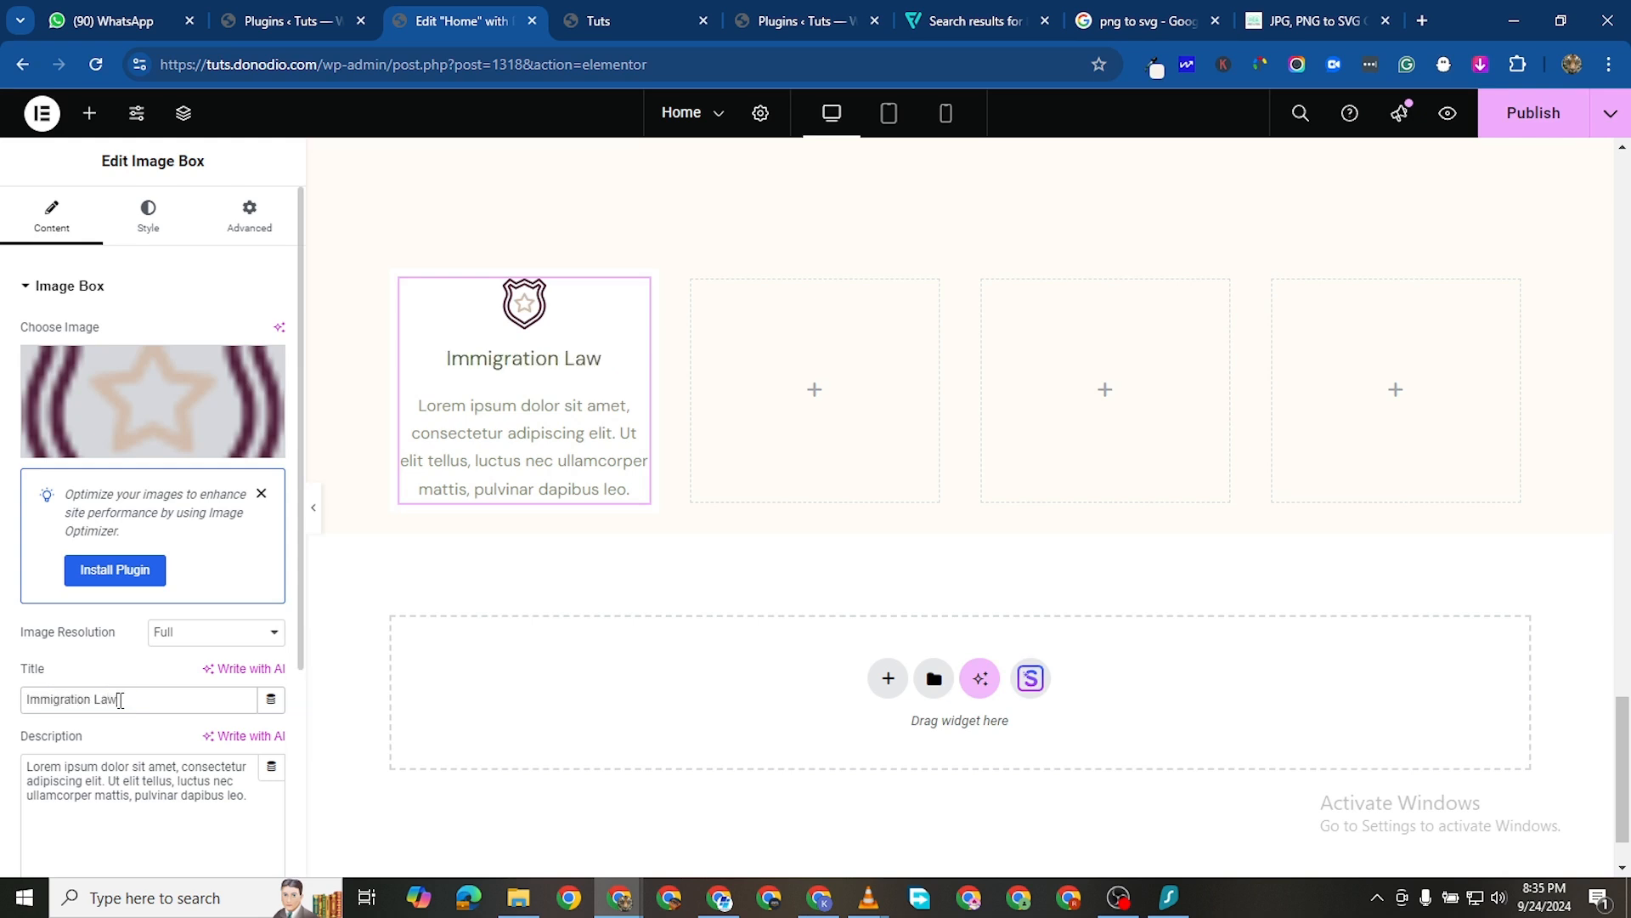
left_click(205, 780)
key("ctrl+a")
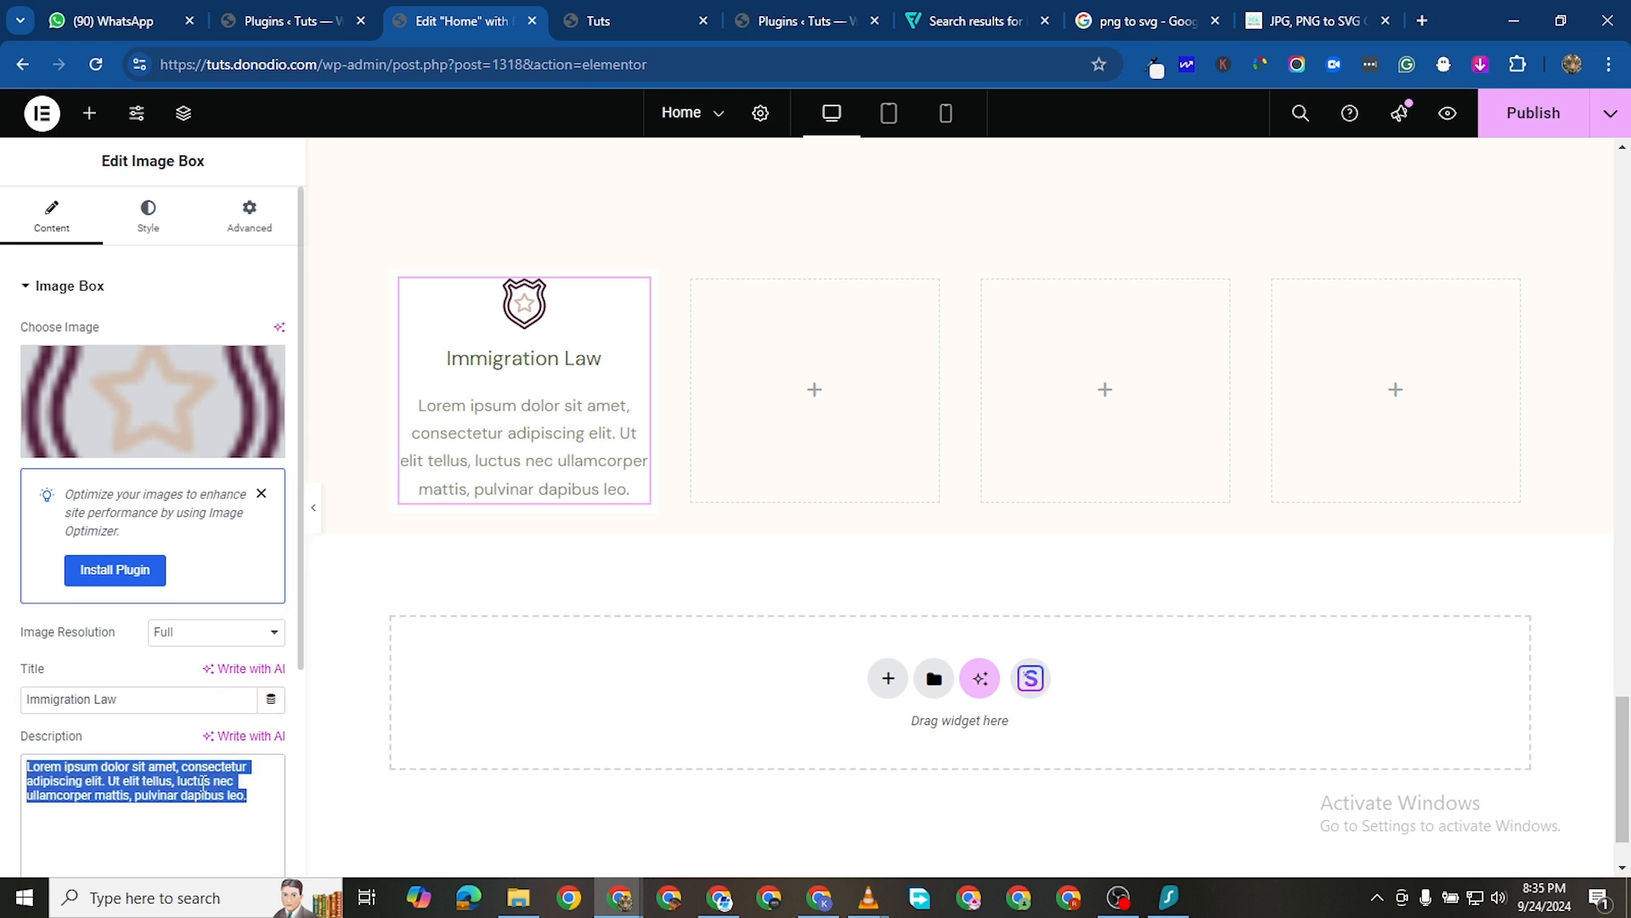
key("BackSpace")
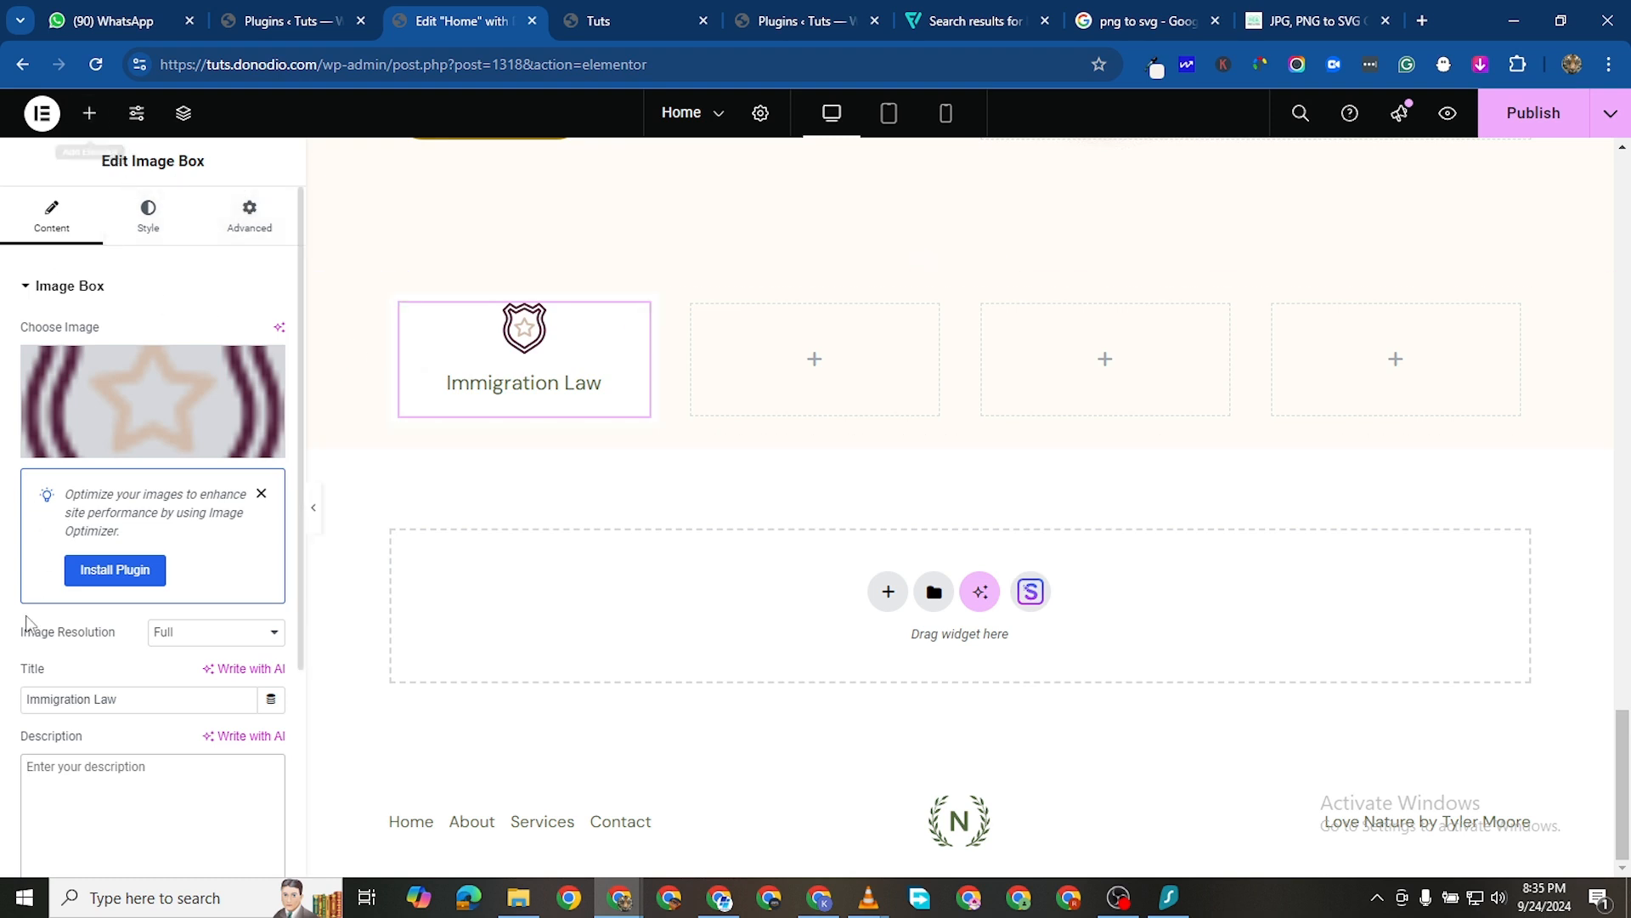
Find the Icon widget and place it below the "Immigration Law" image box in the first column
left_click(94, 124)
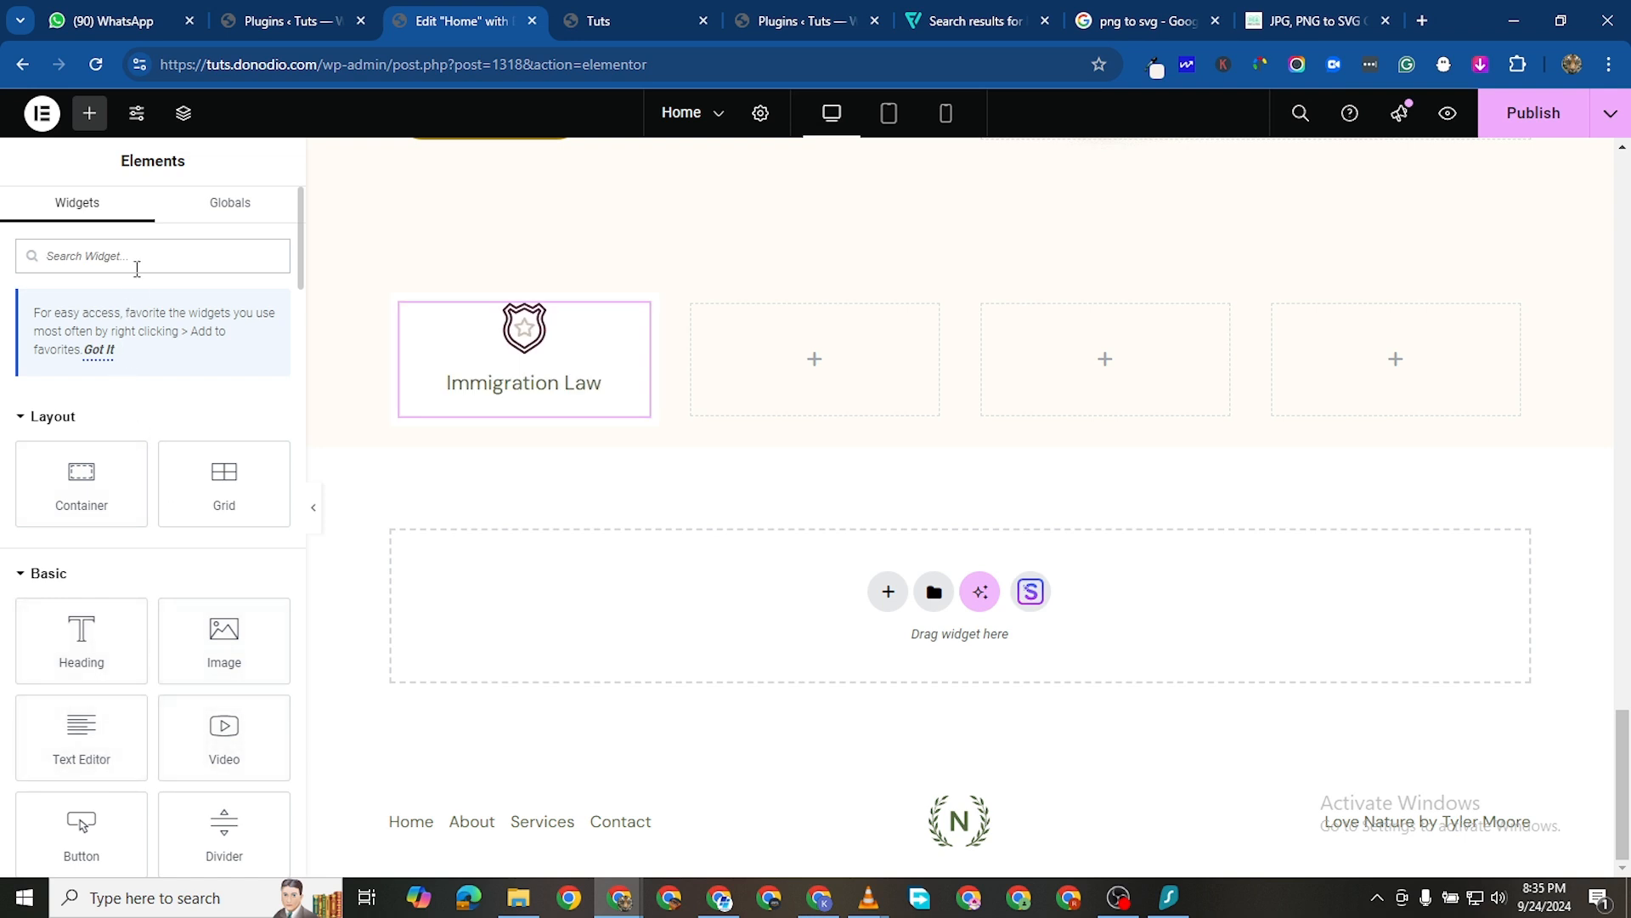
type("icon")
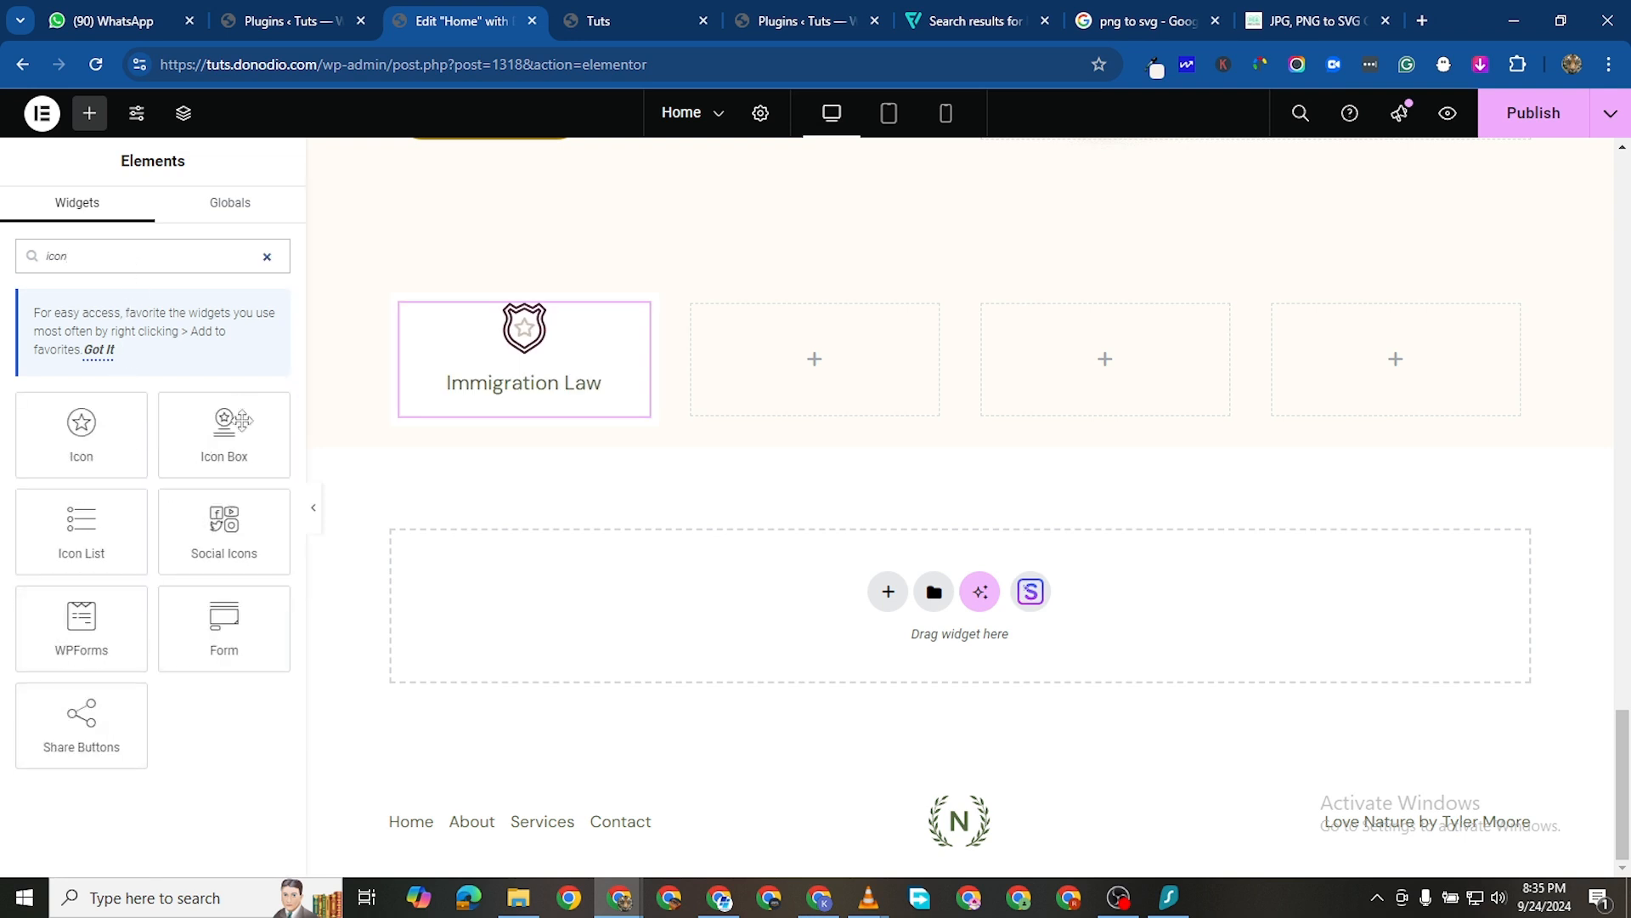
left_click_drag(80, 430, 382, 590)
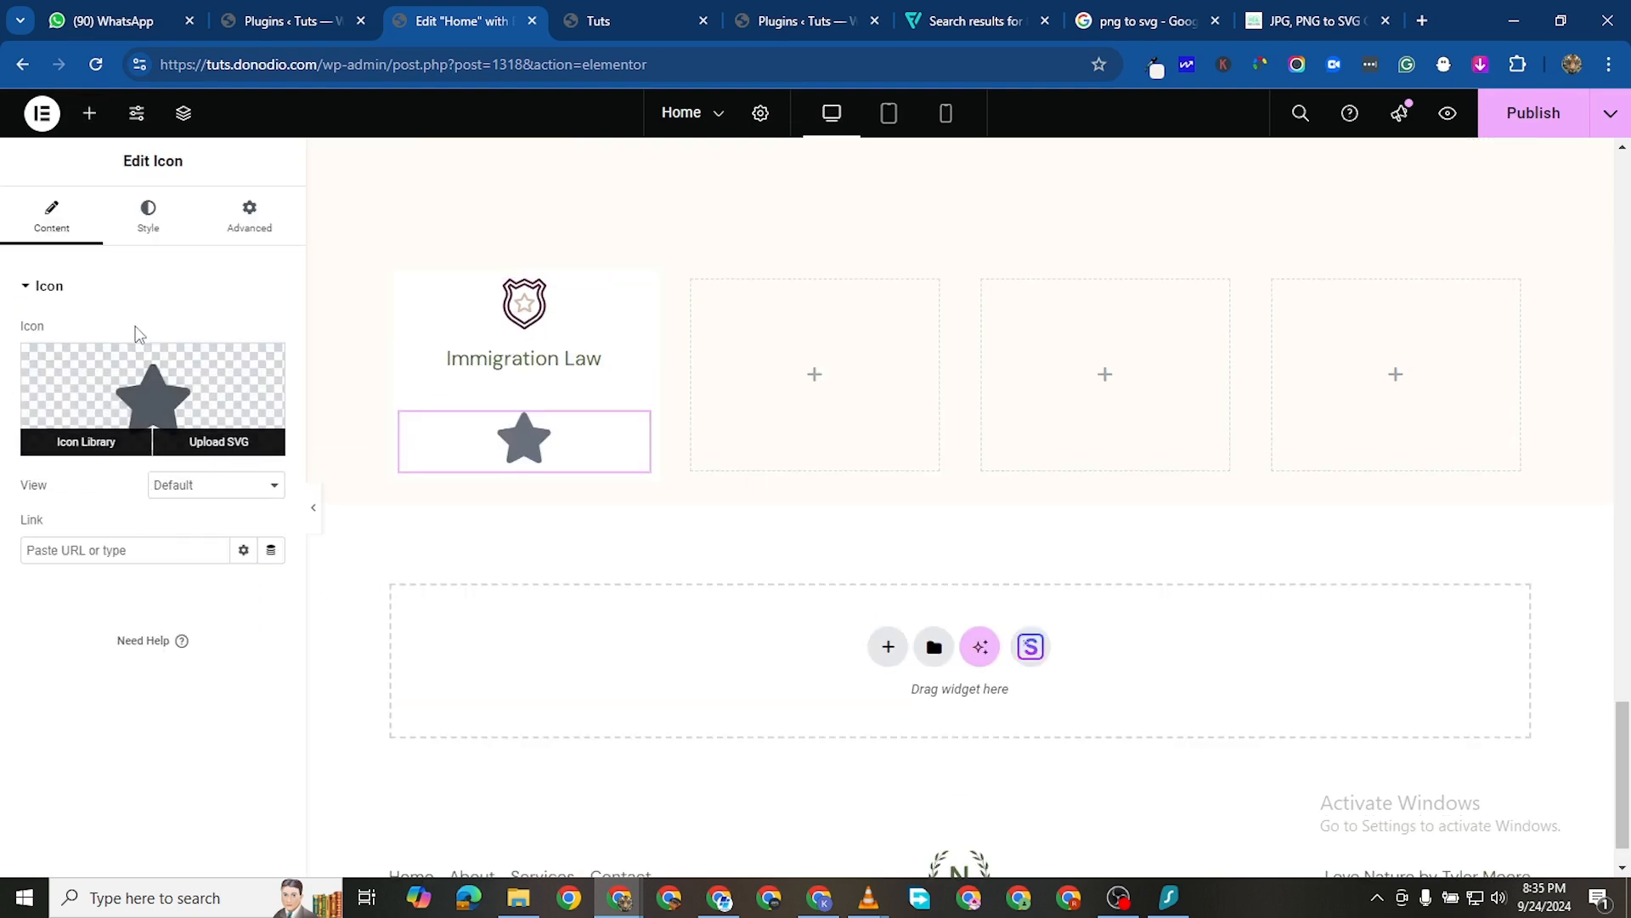
Replace the star with the right arrow from the icon library and color the arrow black
left_click(199, 404)
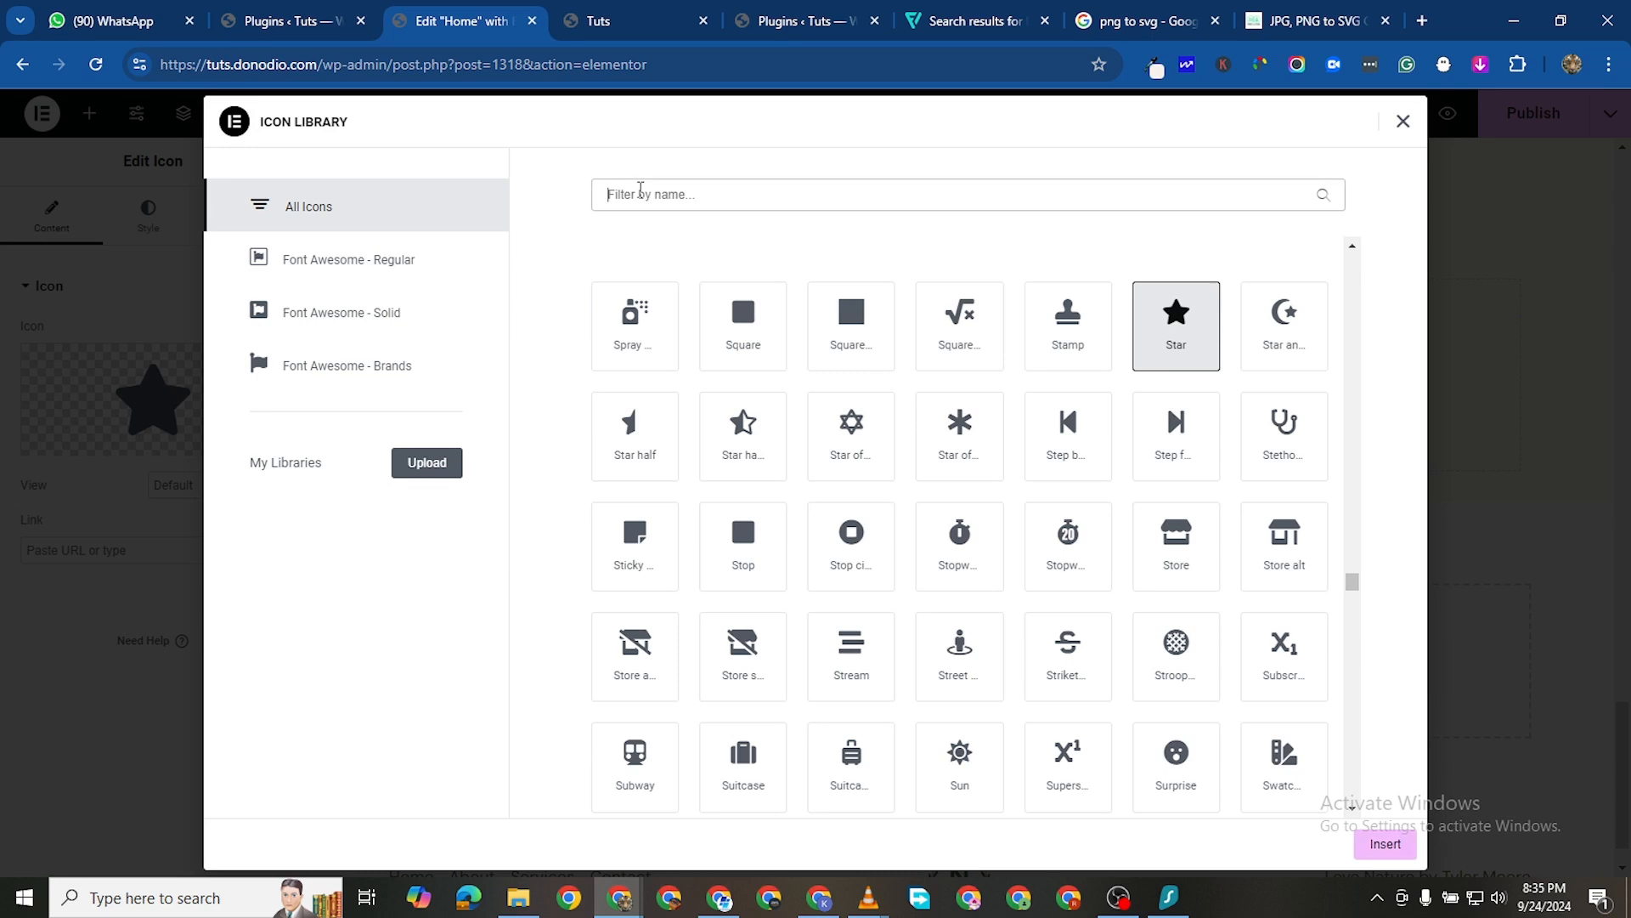
left_click(640, 194)
type("arrow")
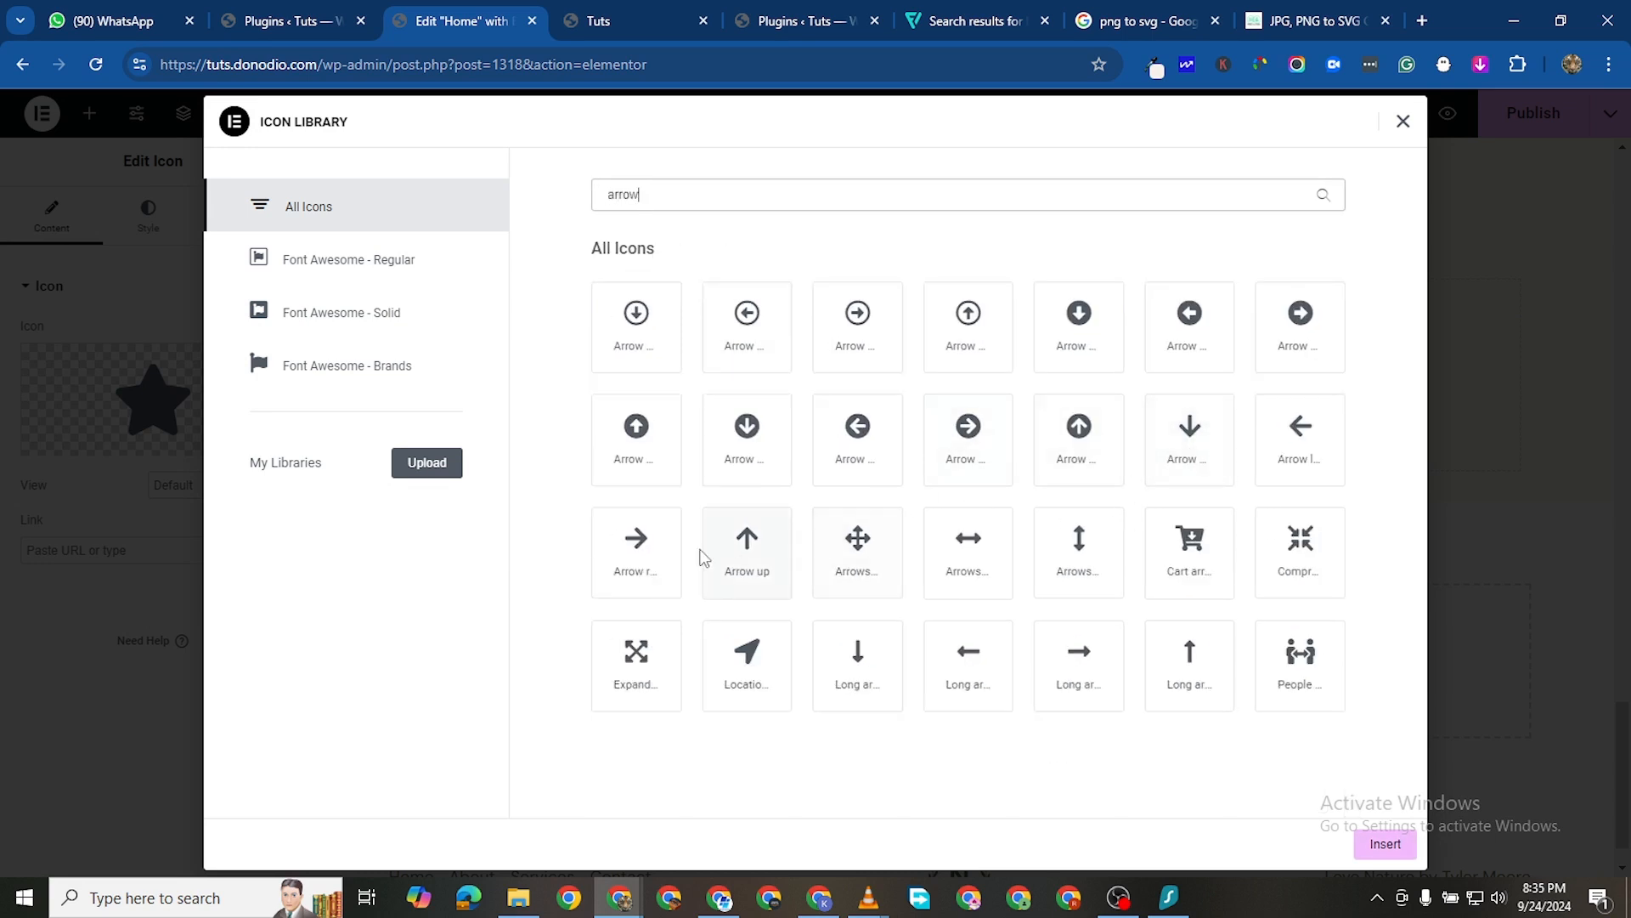
left_click(673, 569)
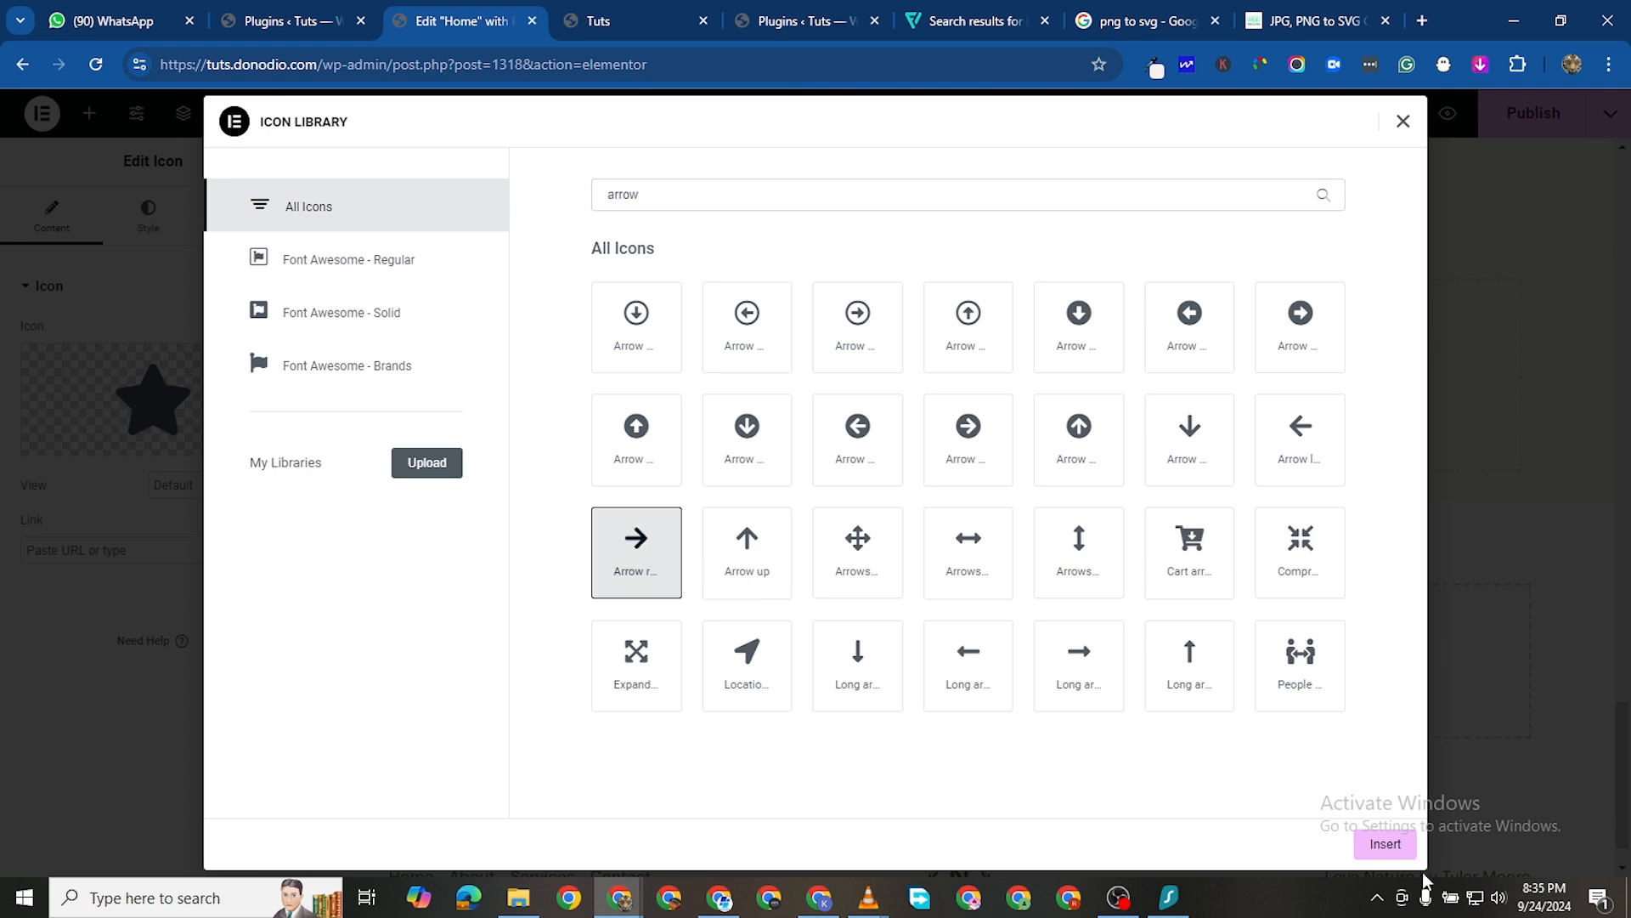
left_click(1383, 844)
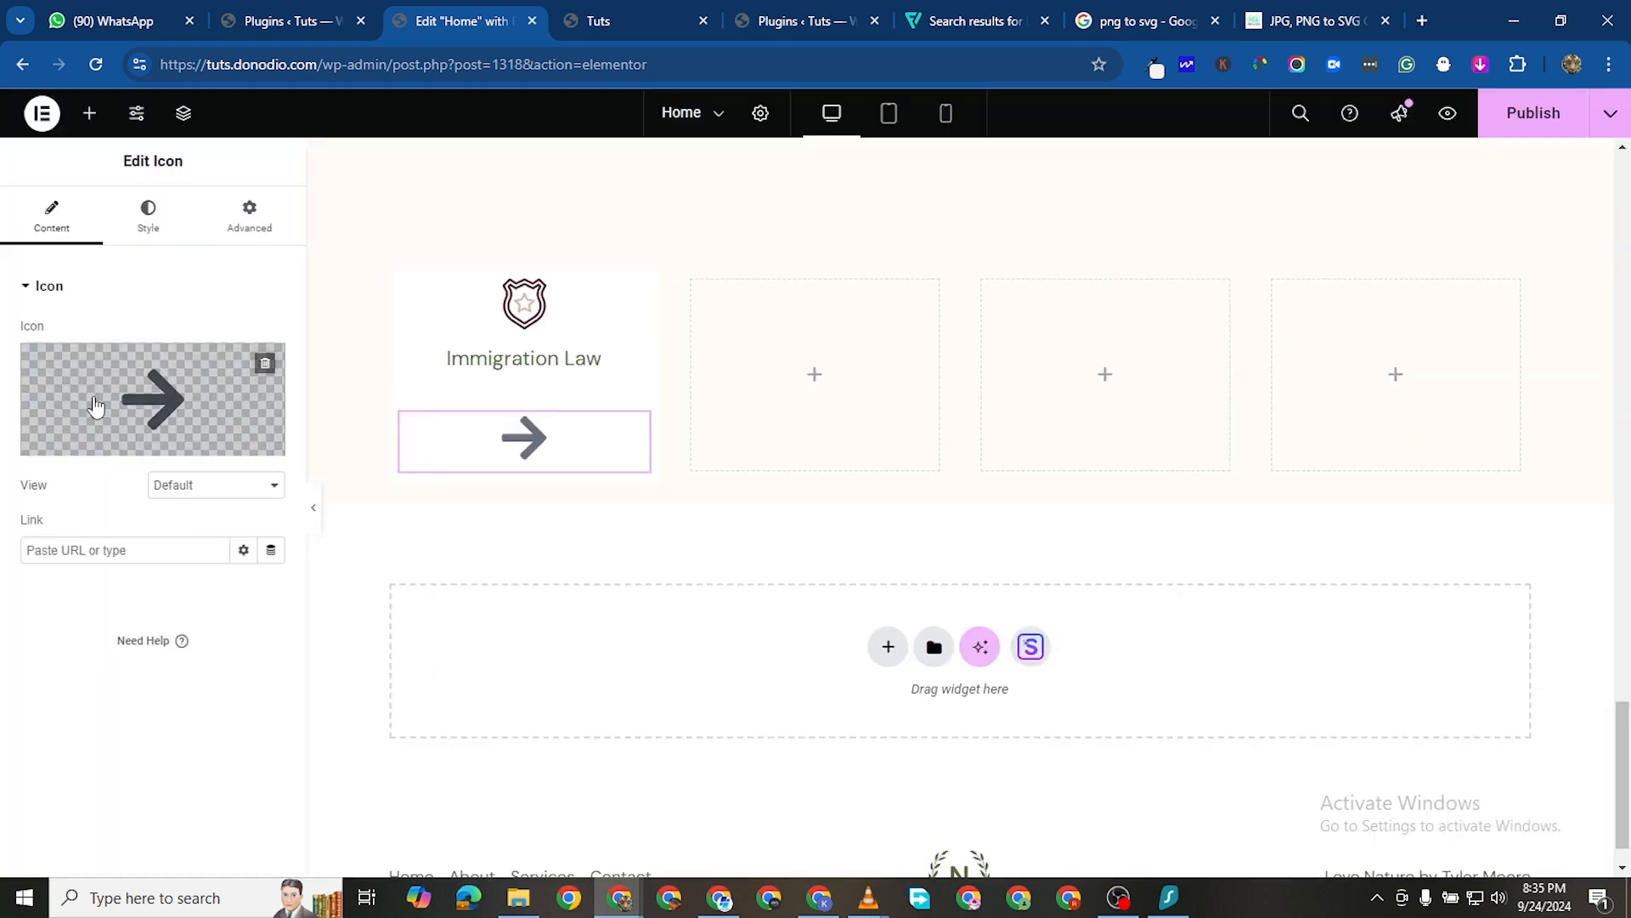
left_click(146, 231)
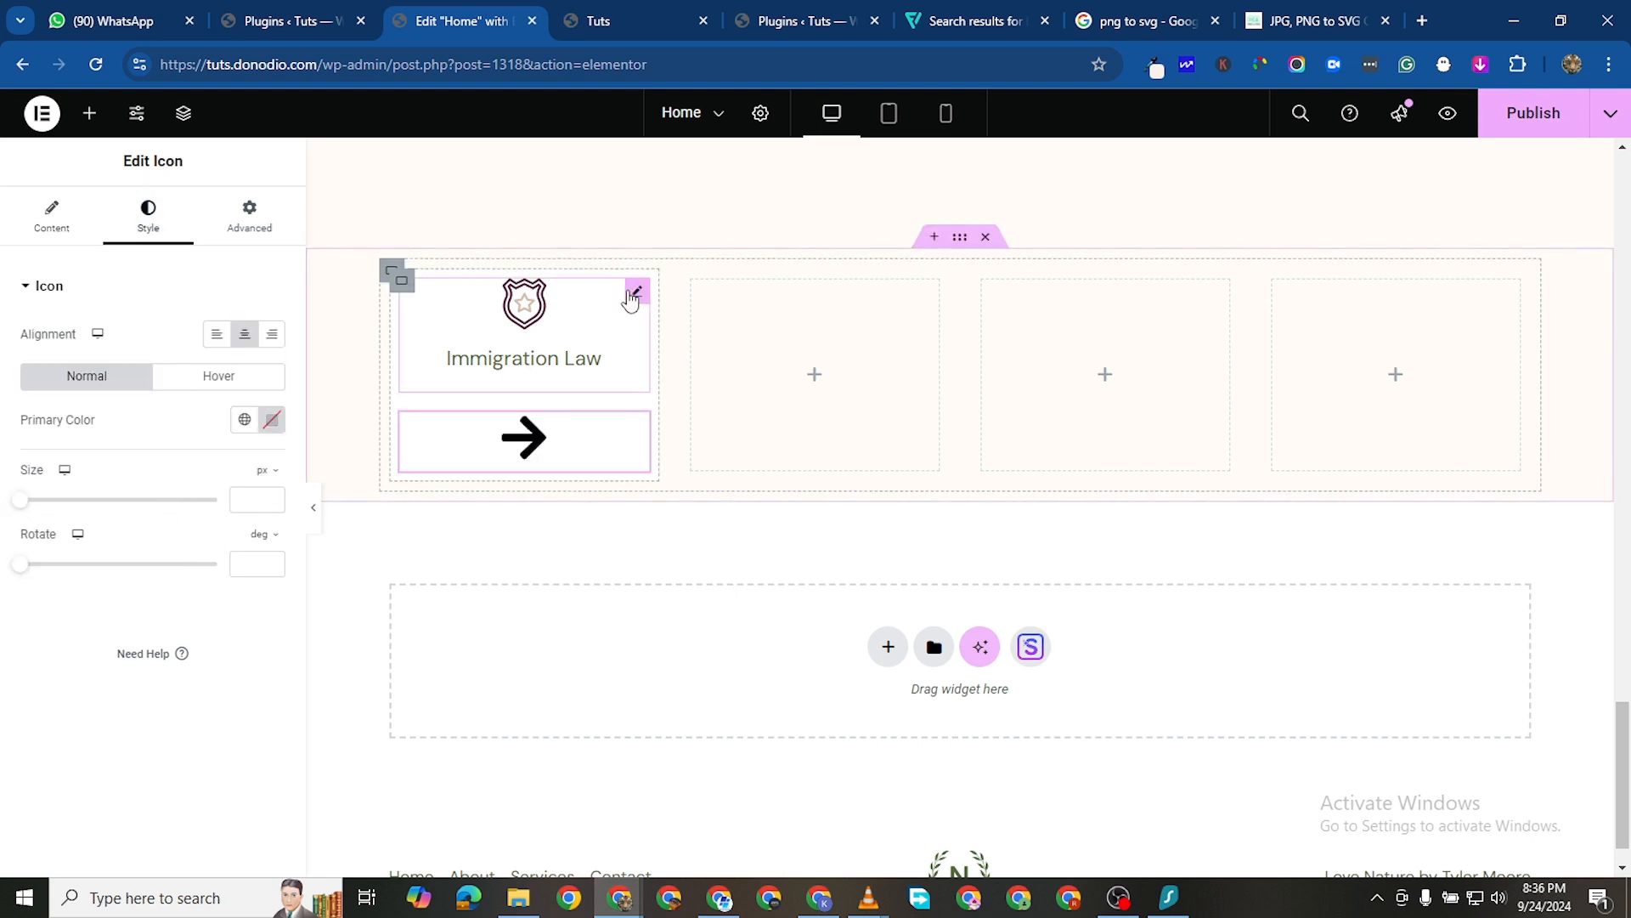
Set the "Immigration Law" image box's content spacing to 0 px
left_click(634, 288)
left_click(148, 217)
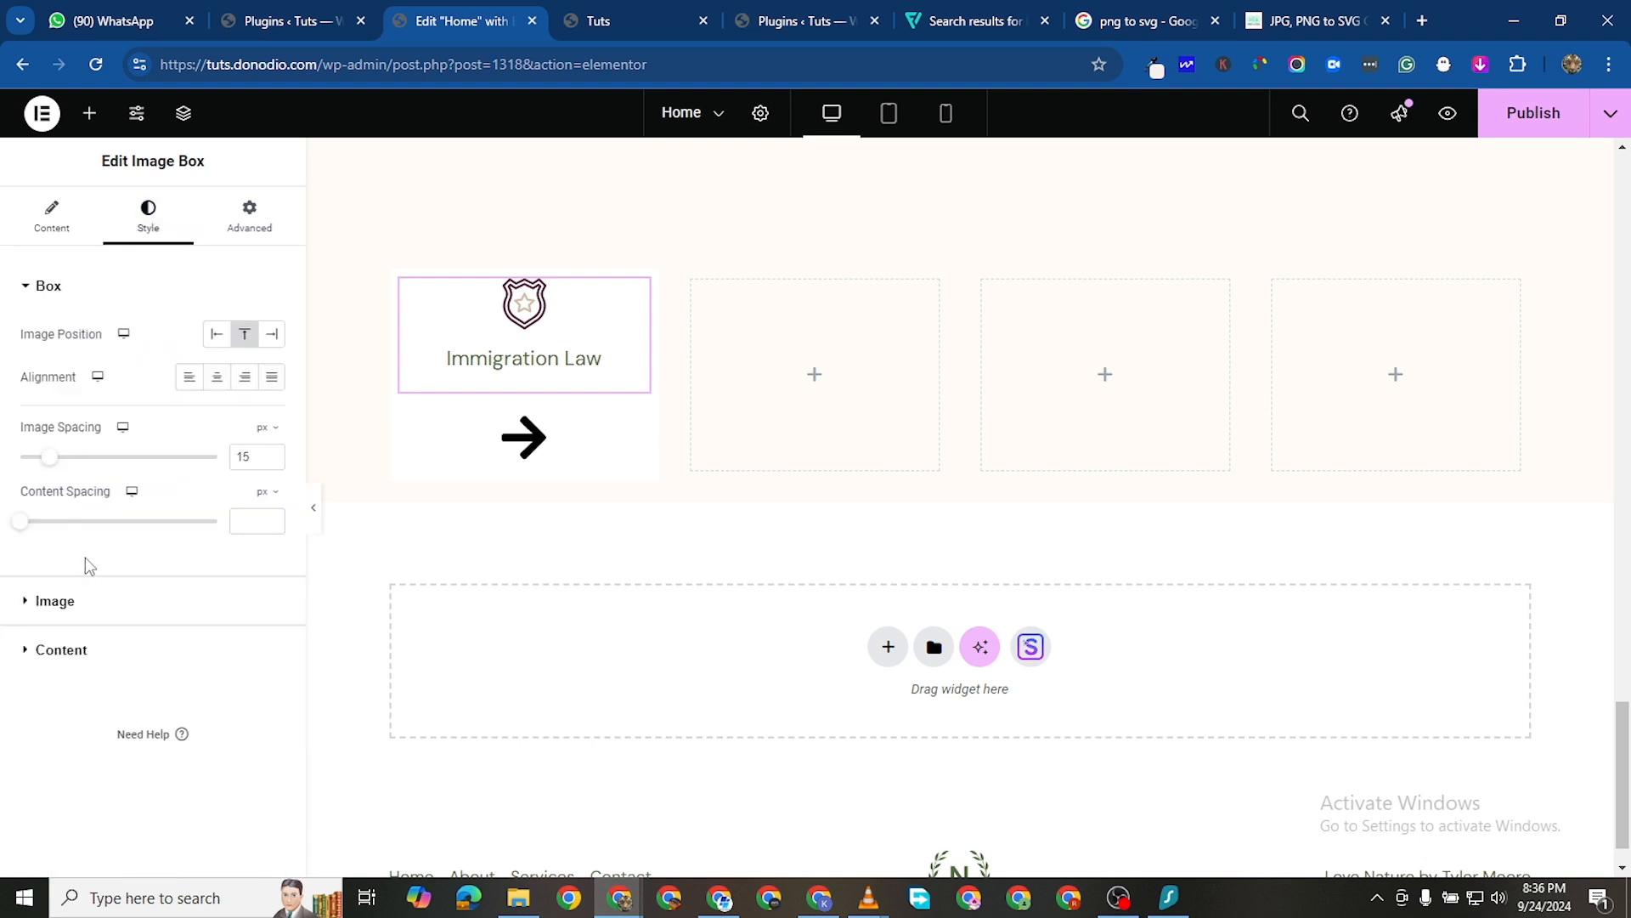
left_click_drag(22, 529, 13, 520)
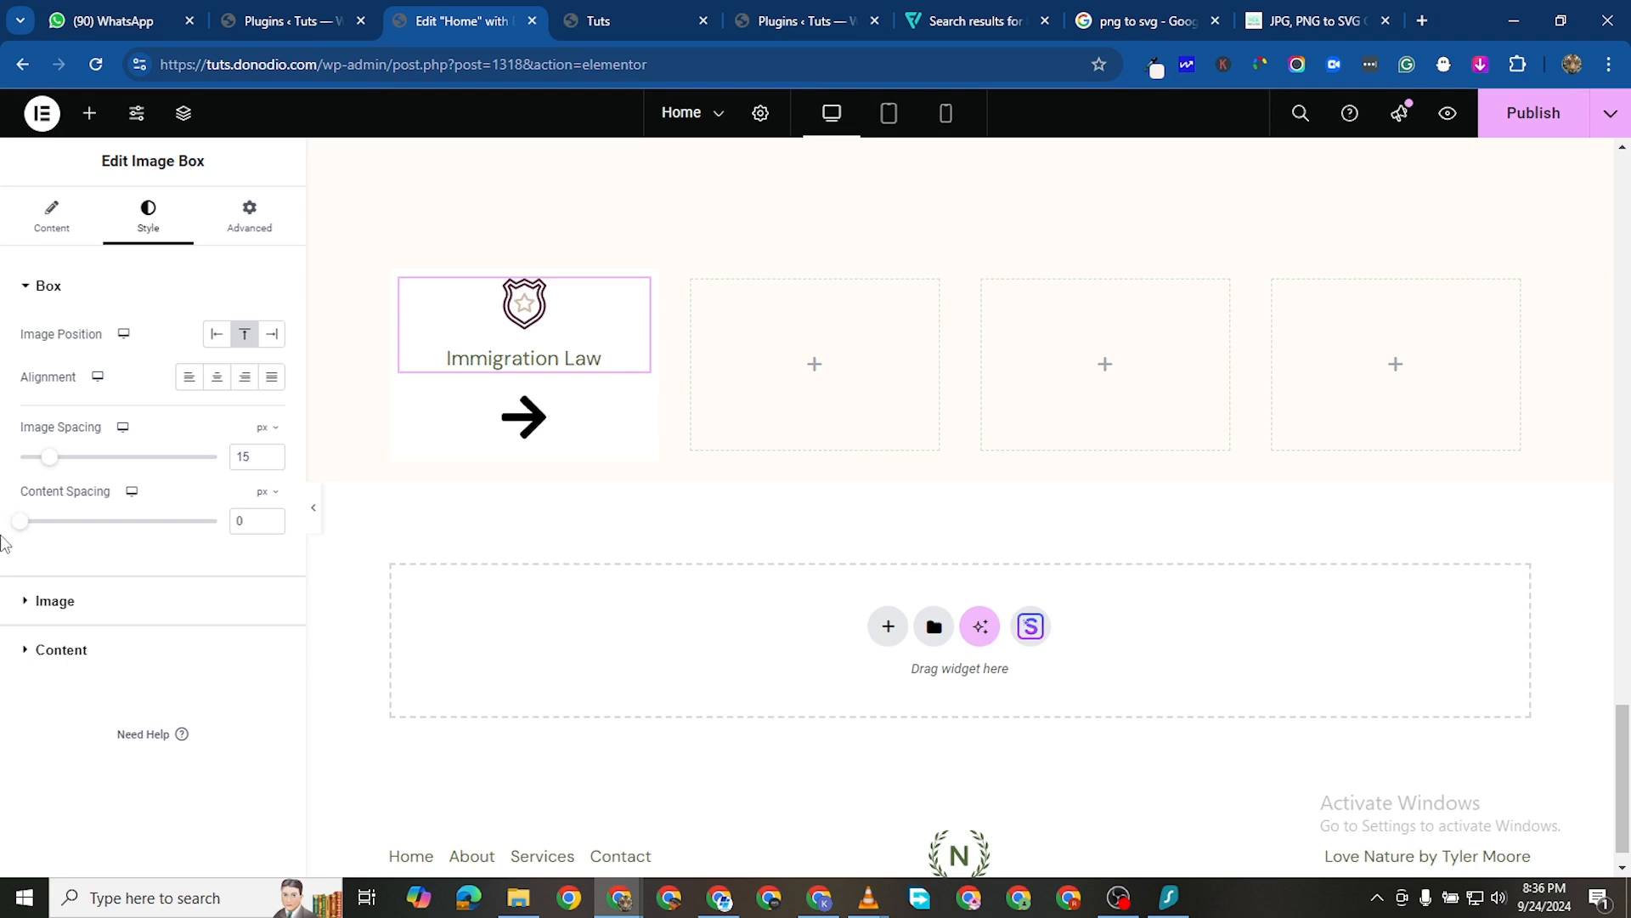
Set the size of the arrow icon below the image box to 15 px
left_click(626, 407)
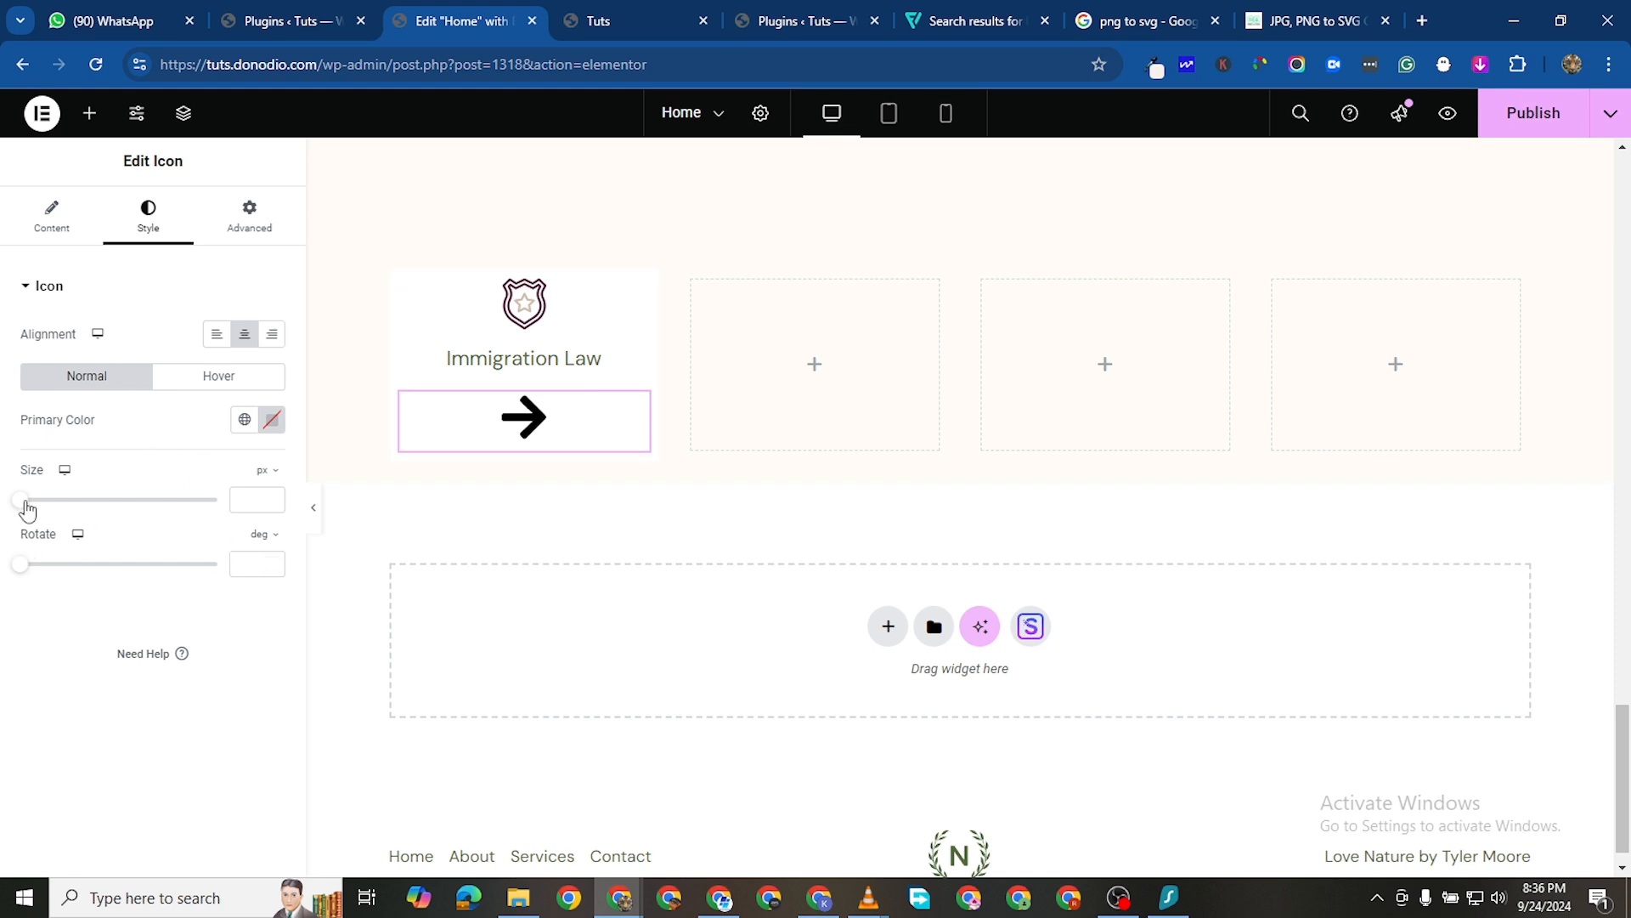
left_click_drag(16, 510, 30, 512)
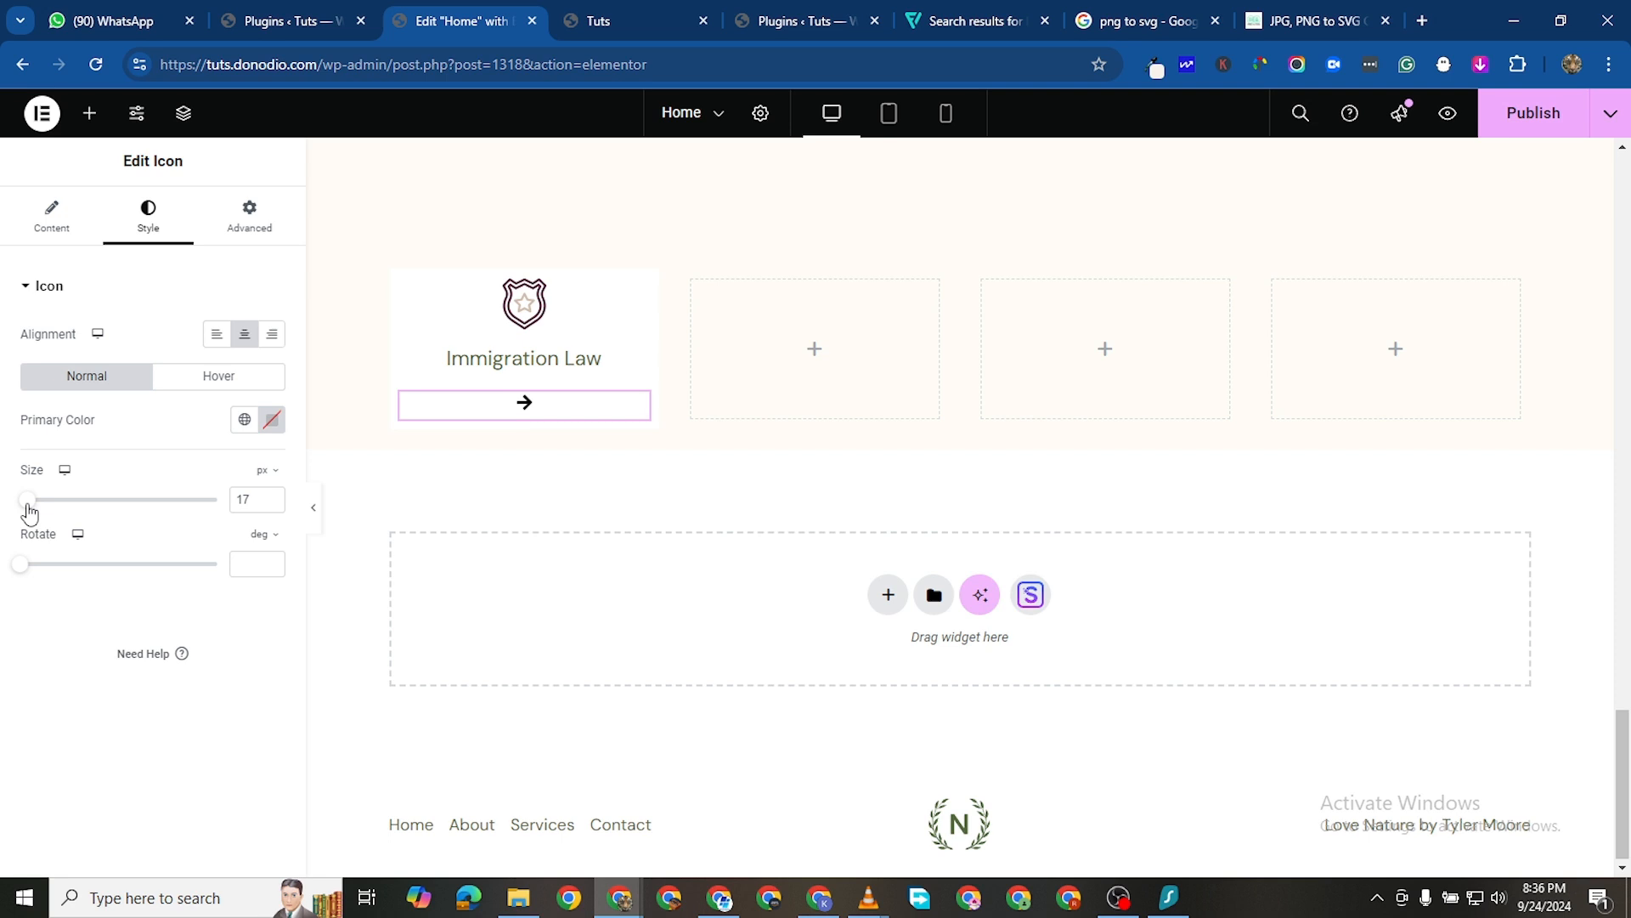
left_click(271, 505)
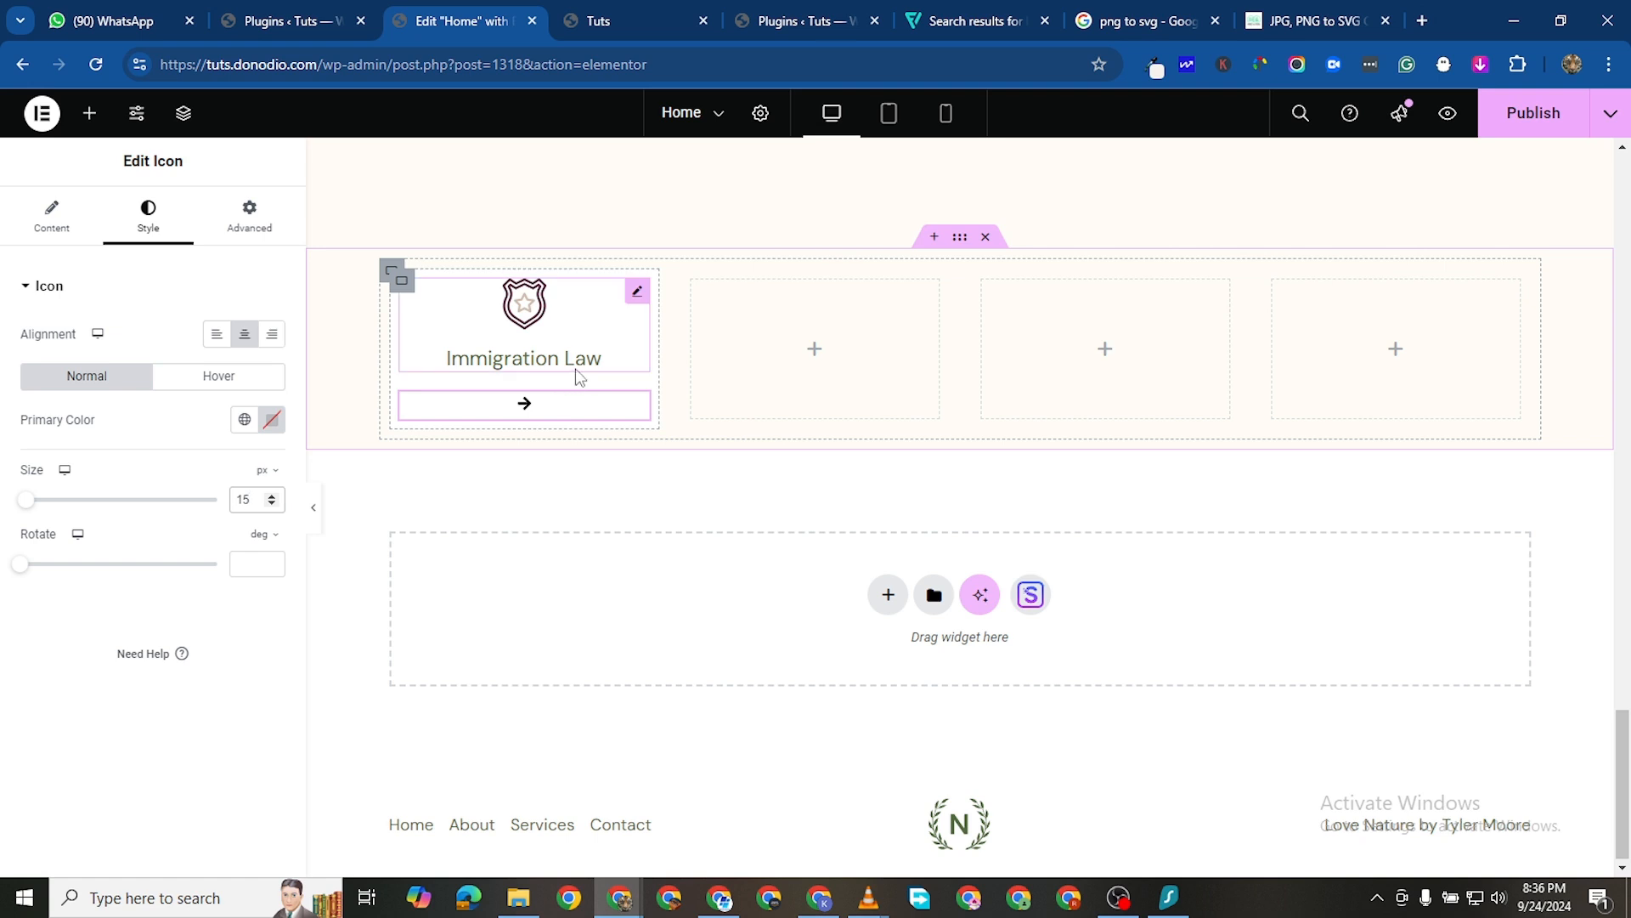
Set the title color of the "Immigration Law" image box to black
left_click(638, 291)
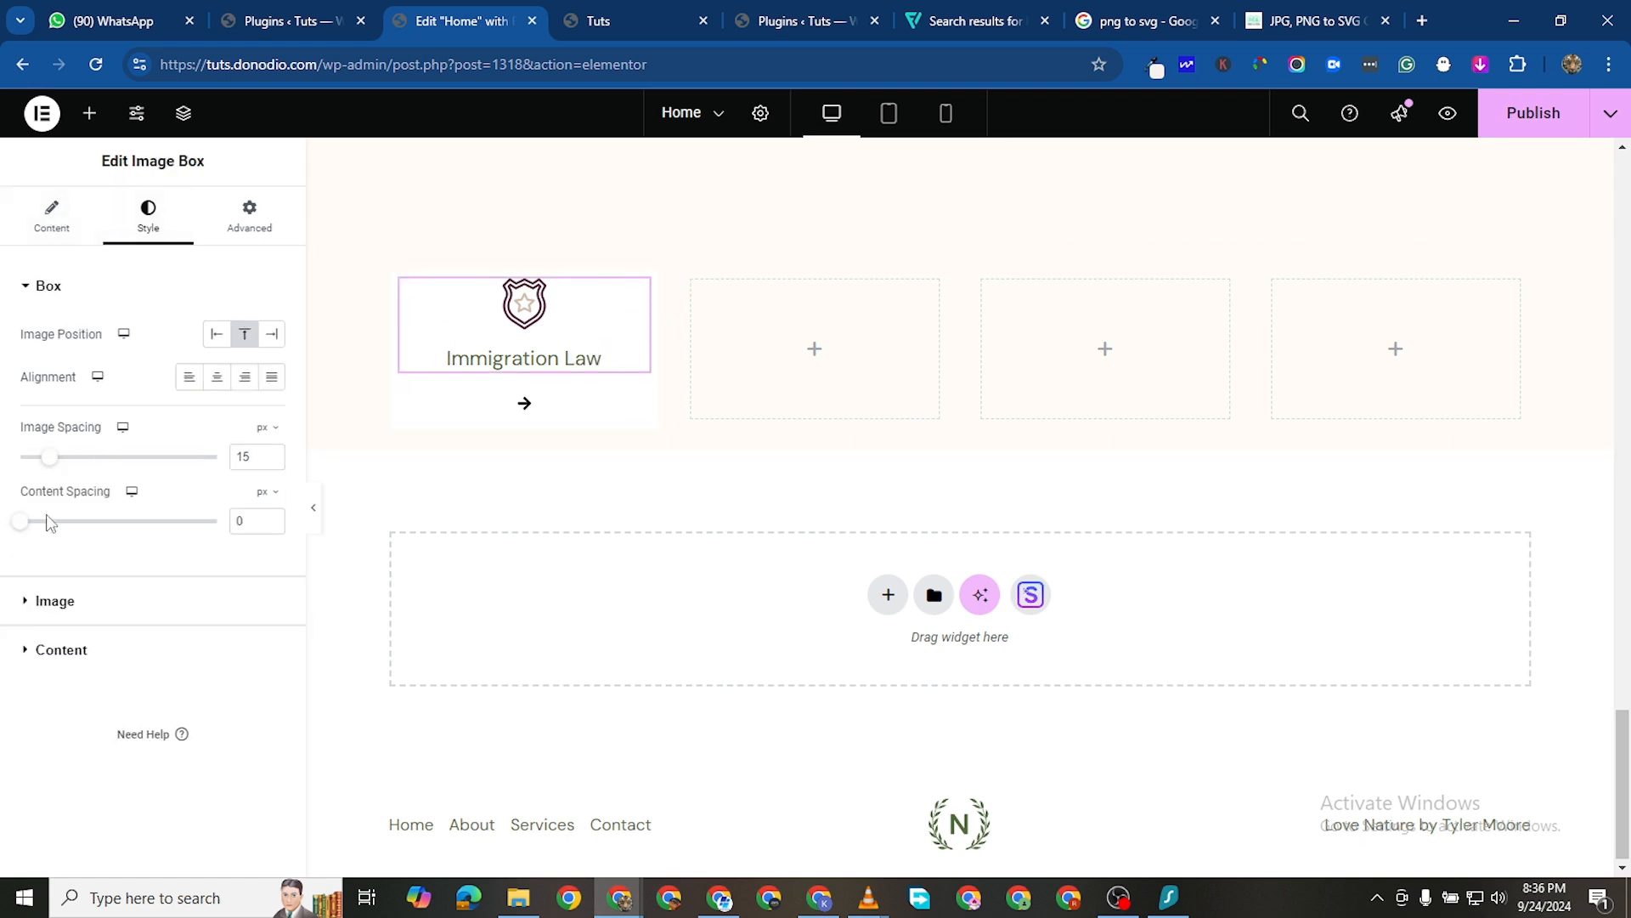
left_click(209, 673)
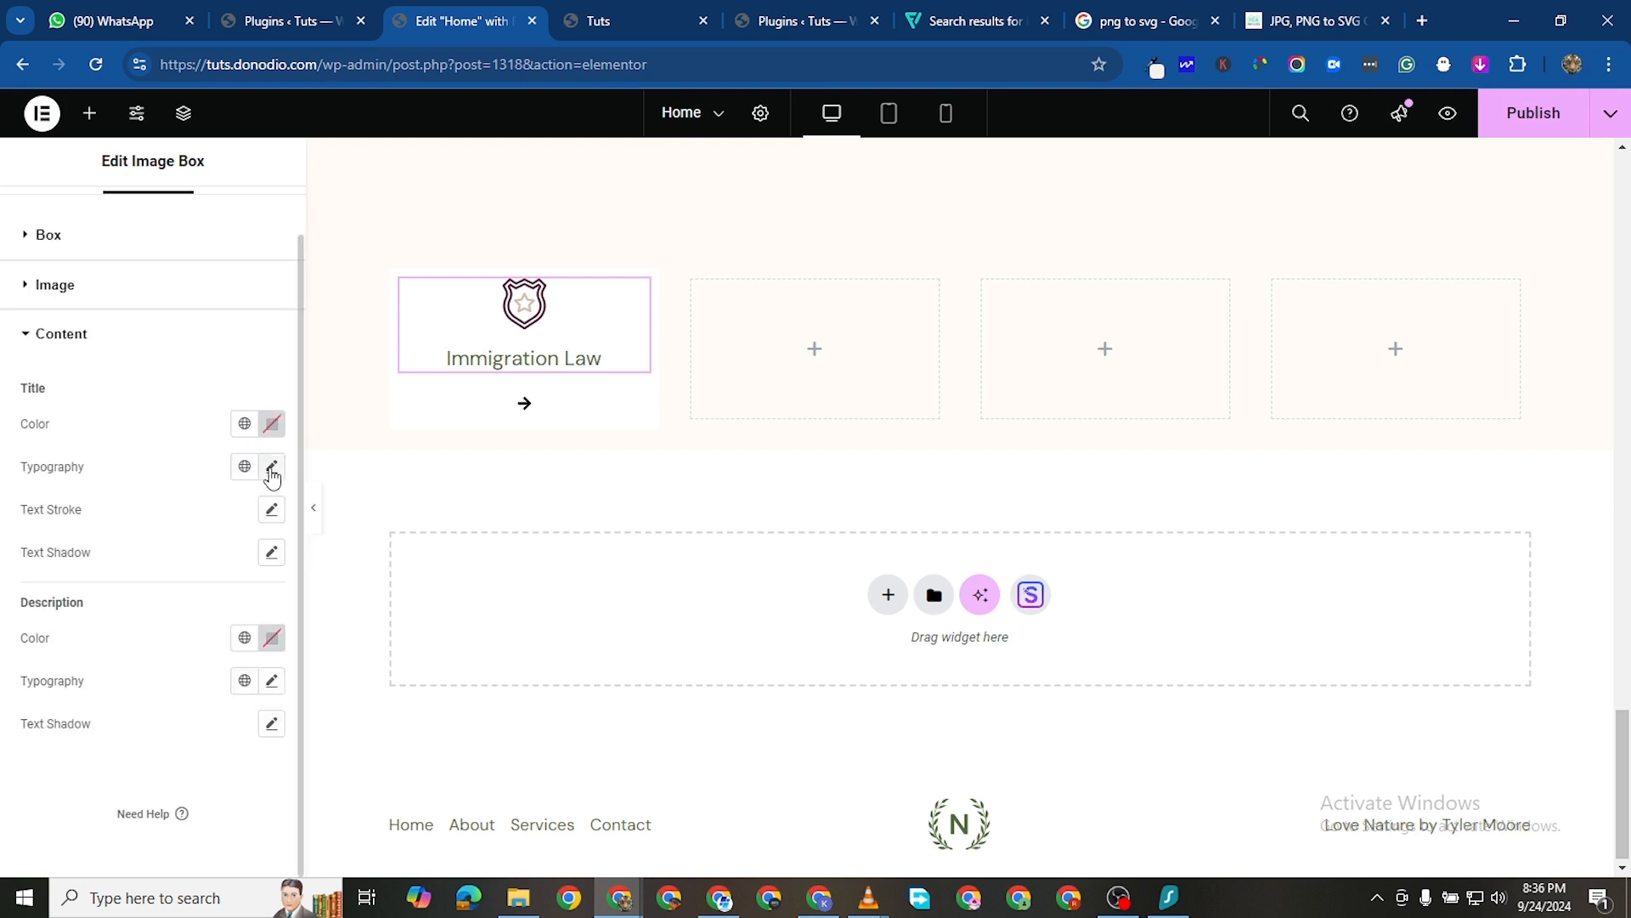
left_click(272, 425)
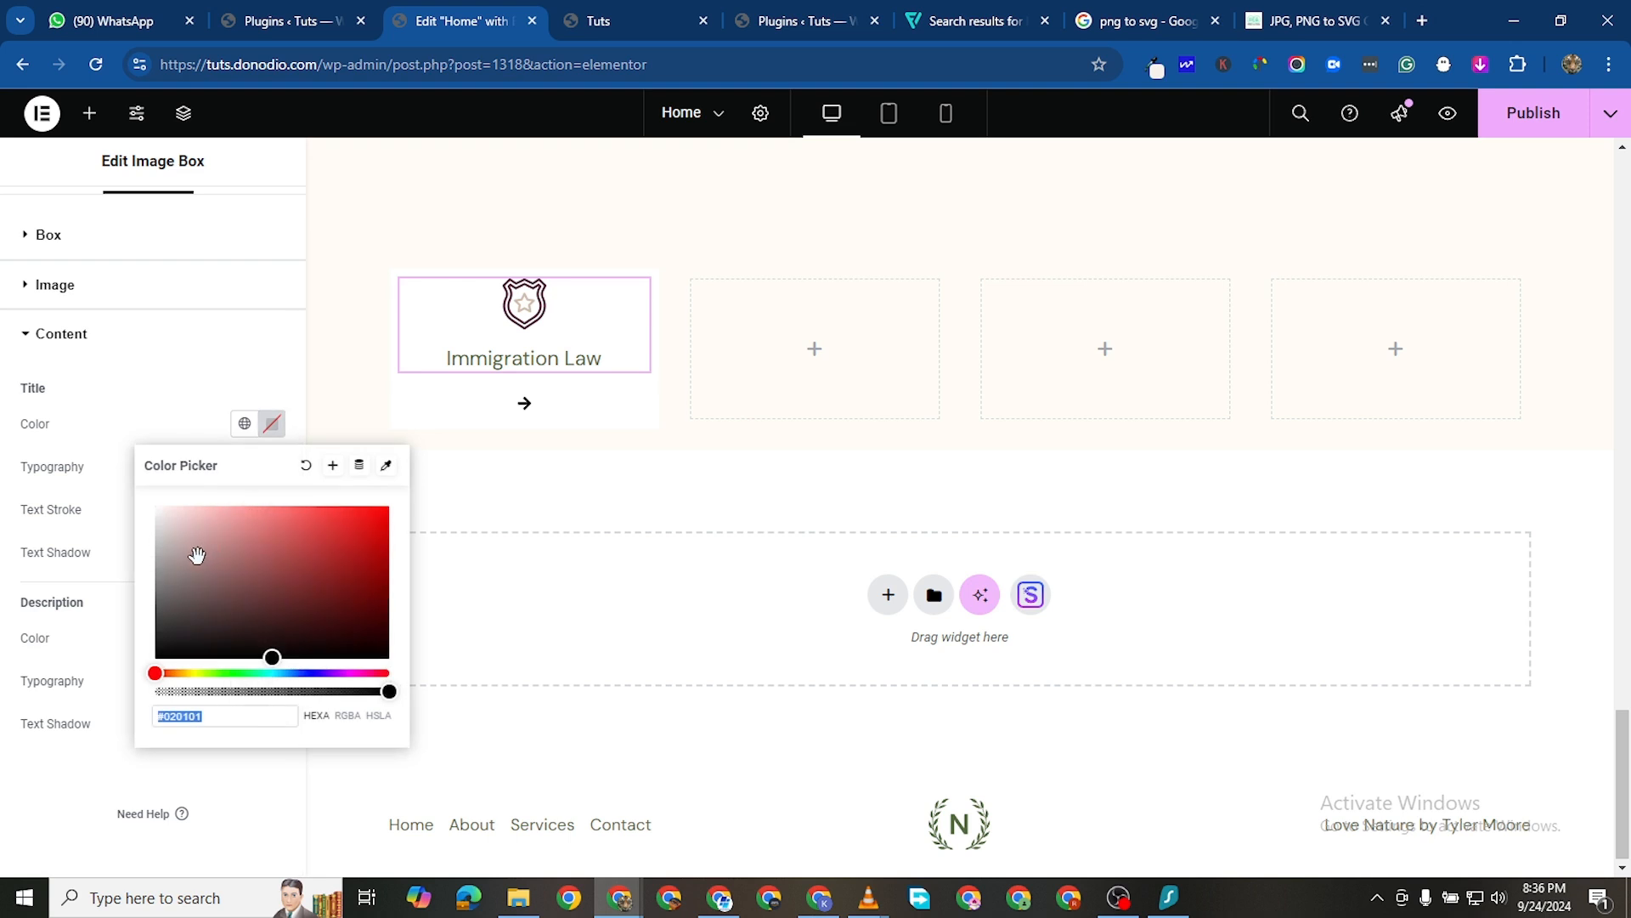
left_click(155, 638)
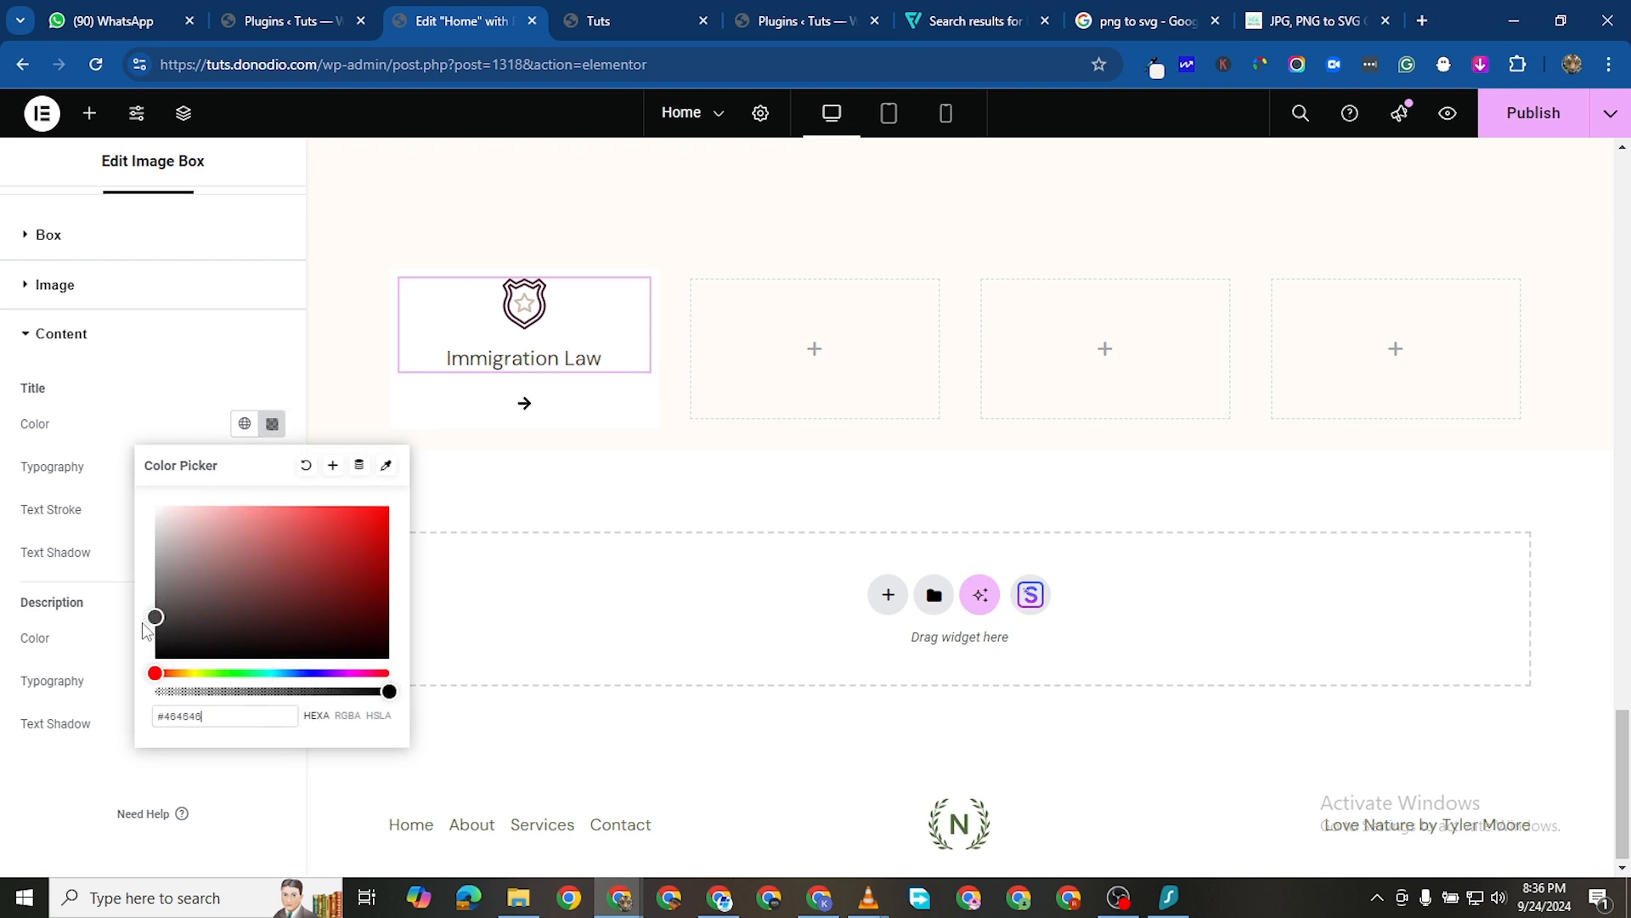
left_click(6, 588)
Set the image box title's typography to weight 700 (Bold) and size 18 px
left_click(270, 468)
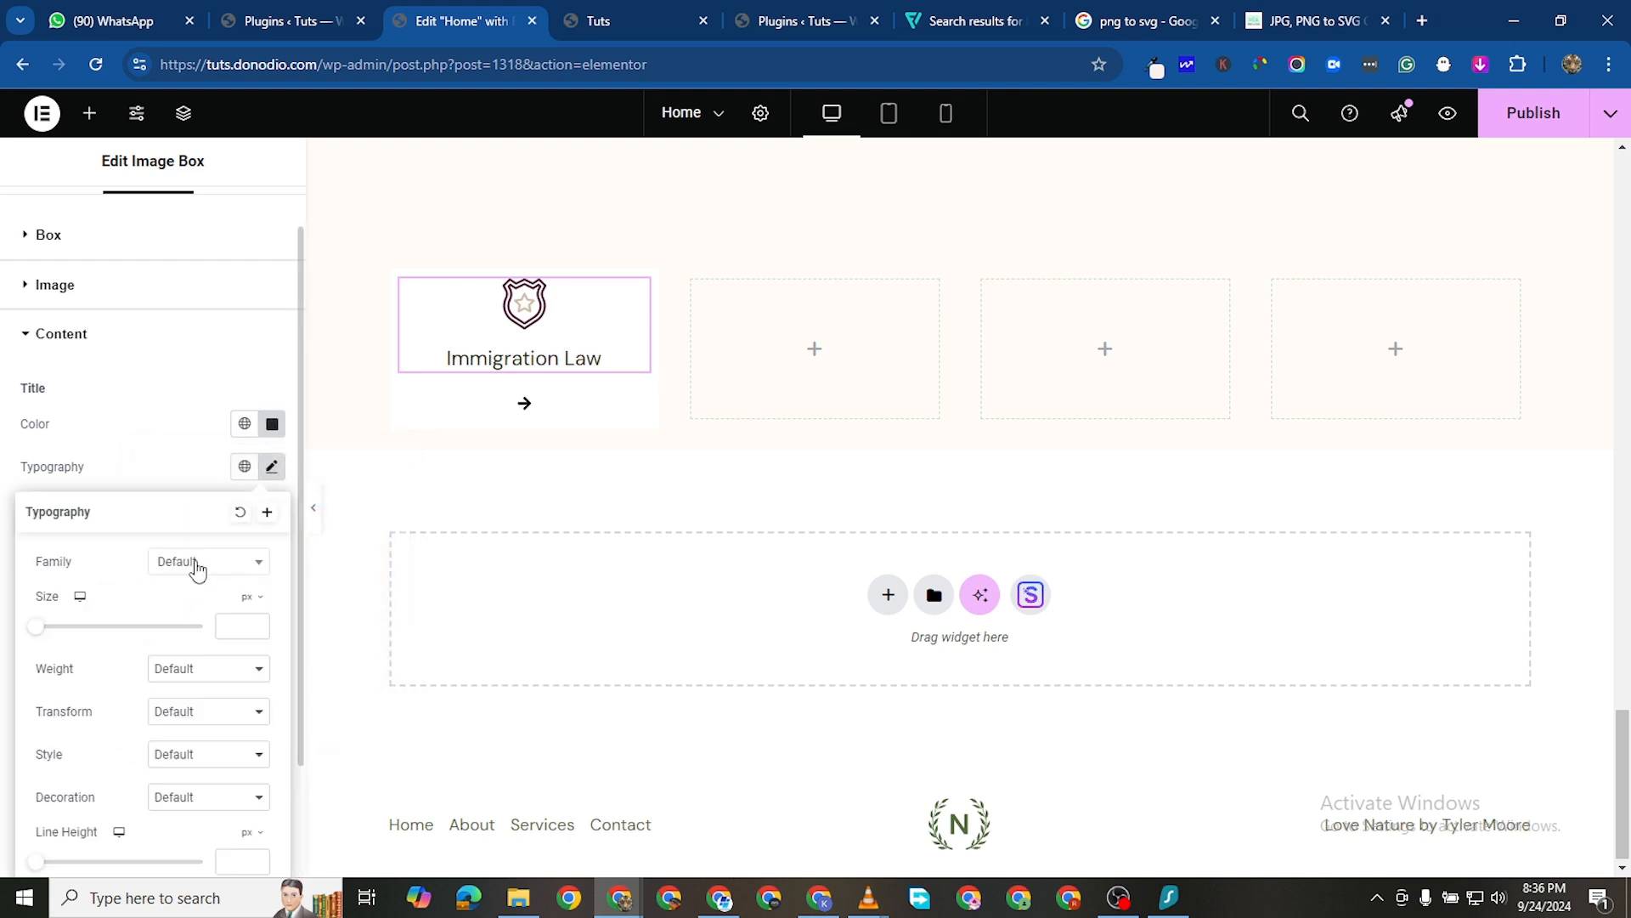
left_click(187, 677)
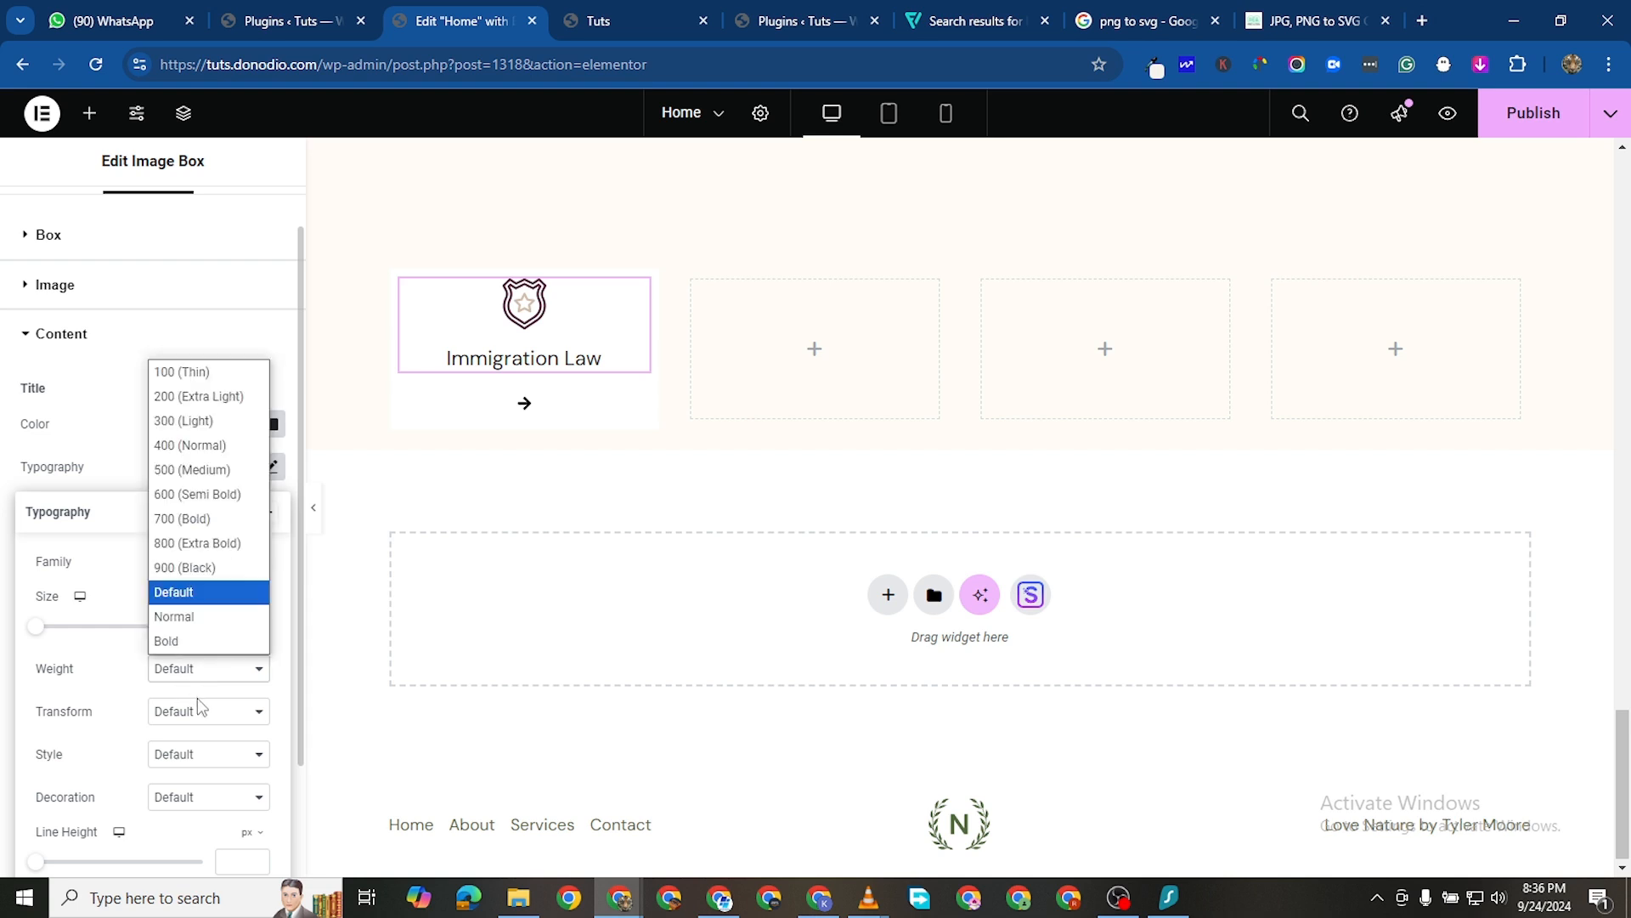
left_click(212, 520)
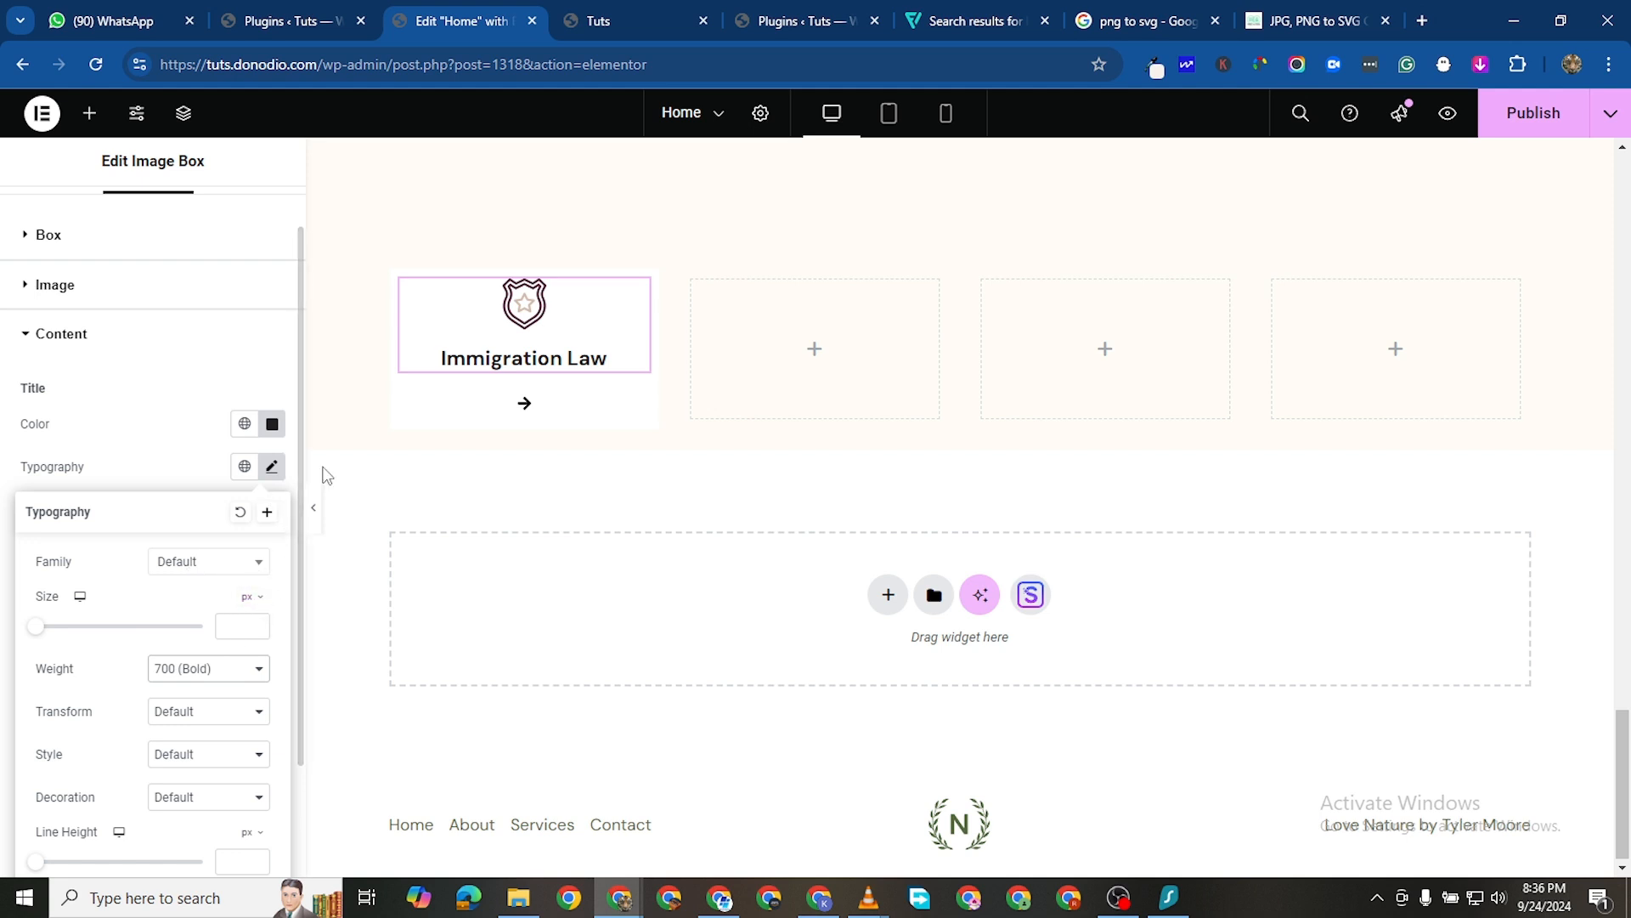
left_click(238, 627)
type("14")
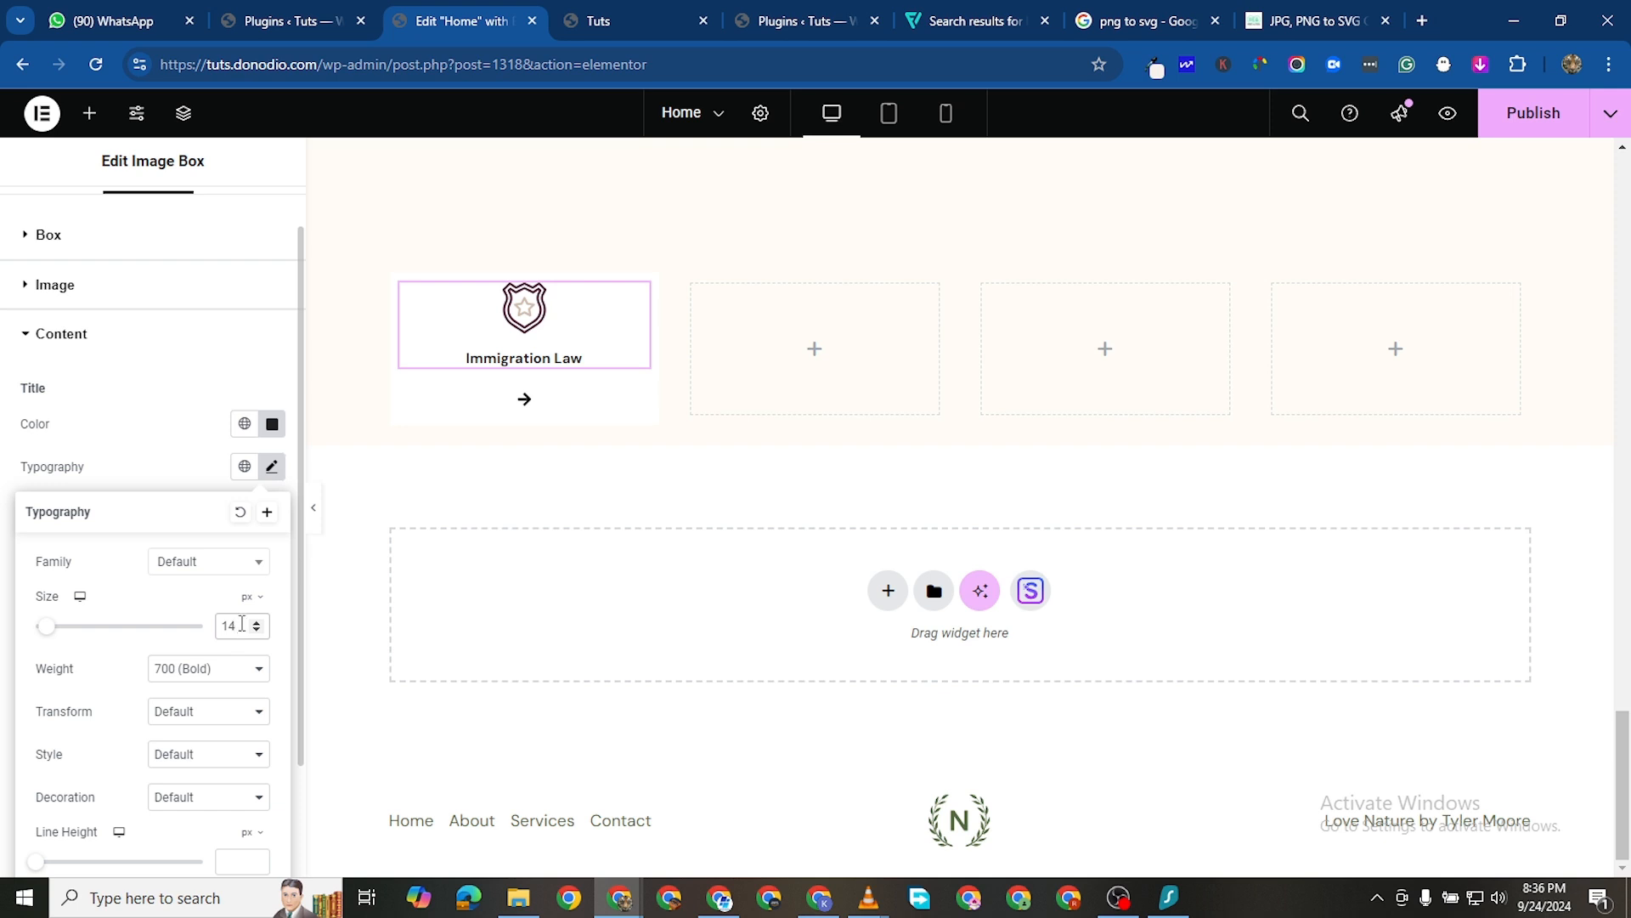
key("BackSpace")
type("6")
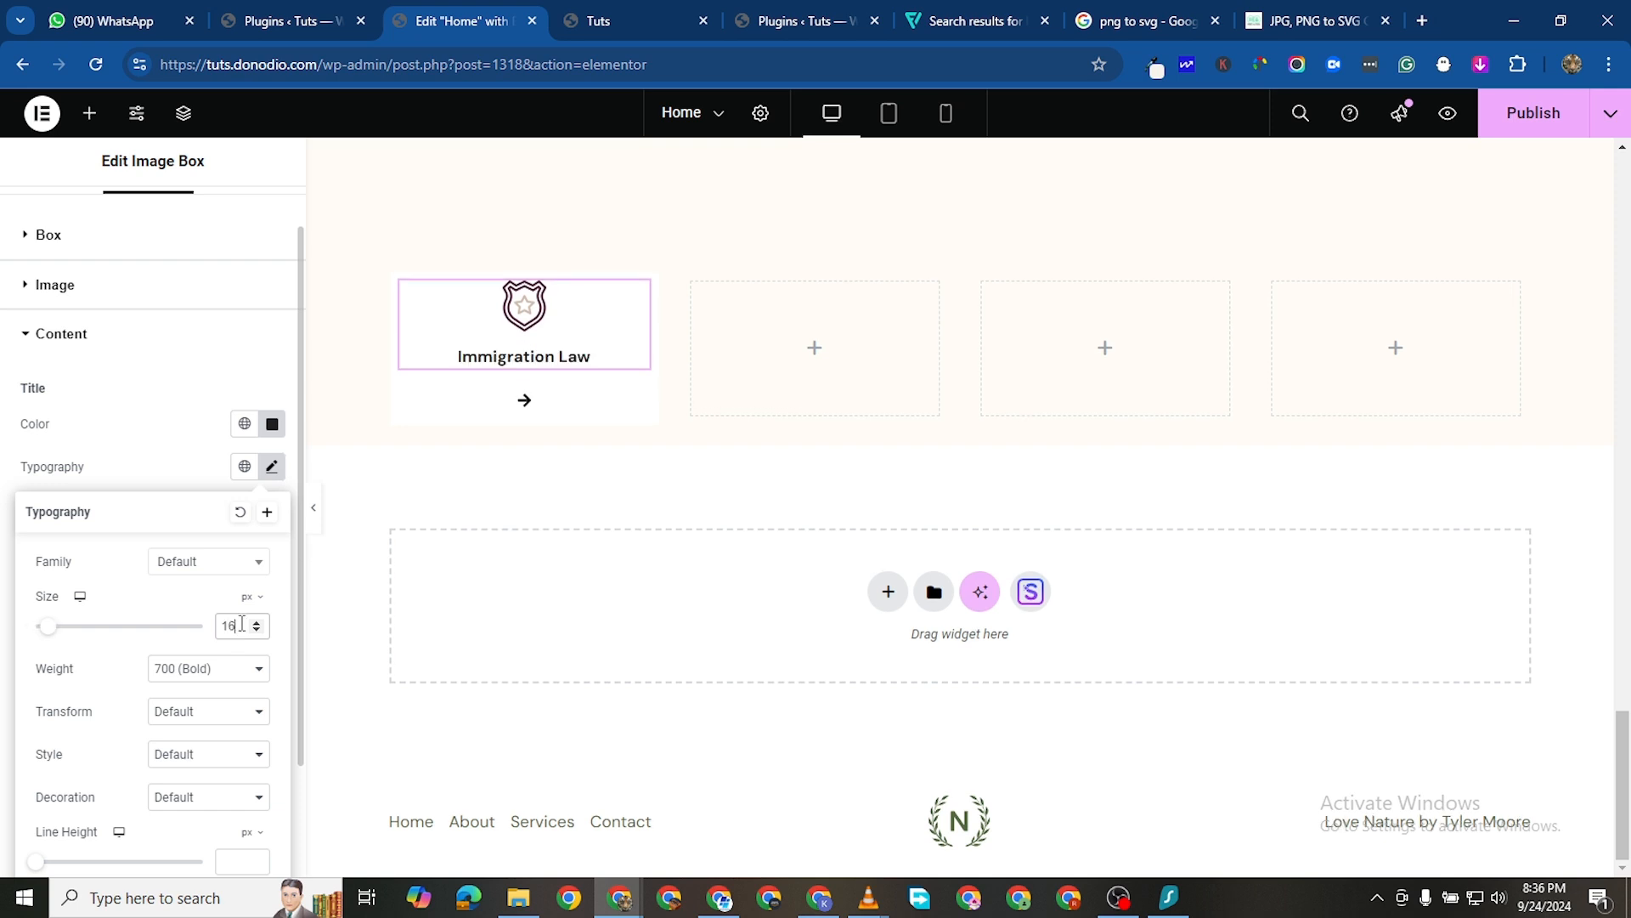
key("BackSpace")
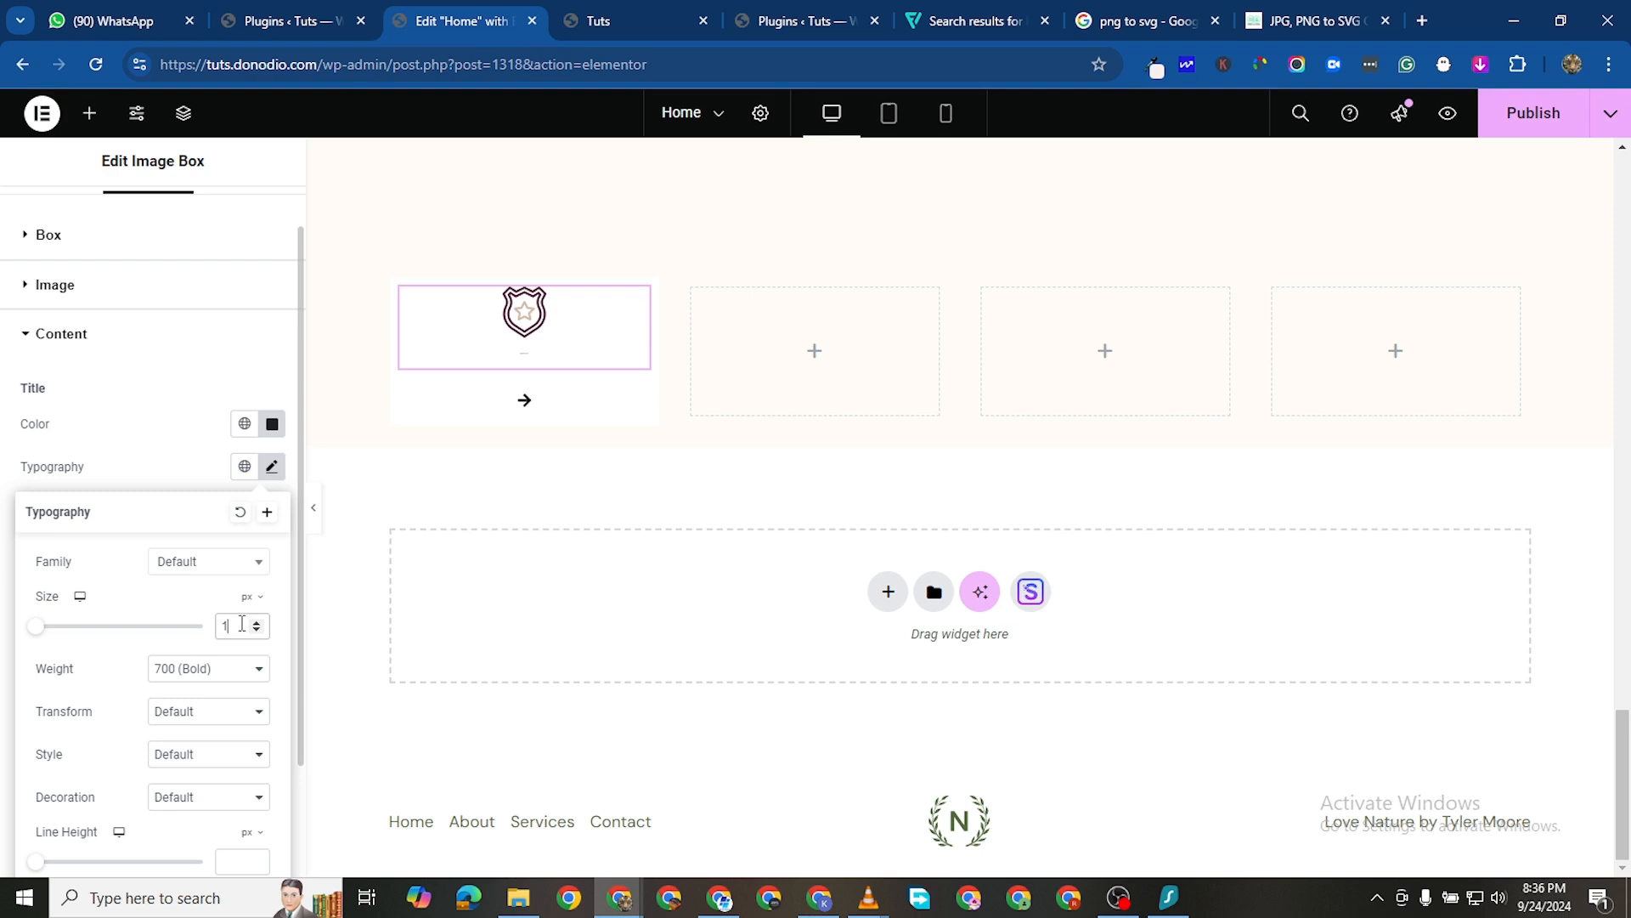
type("8")
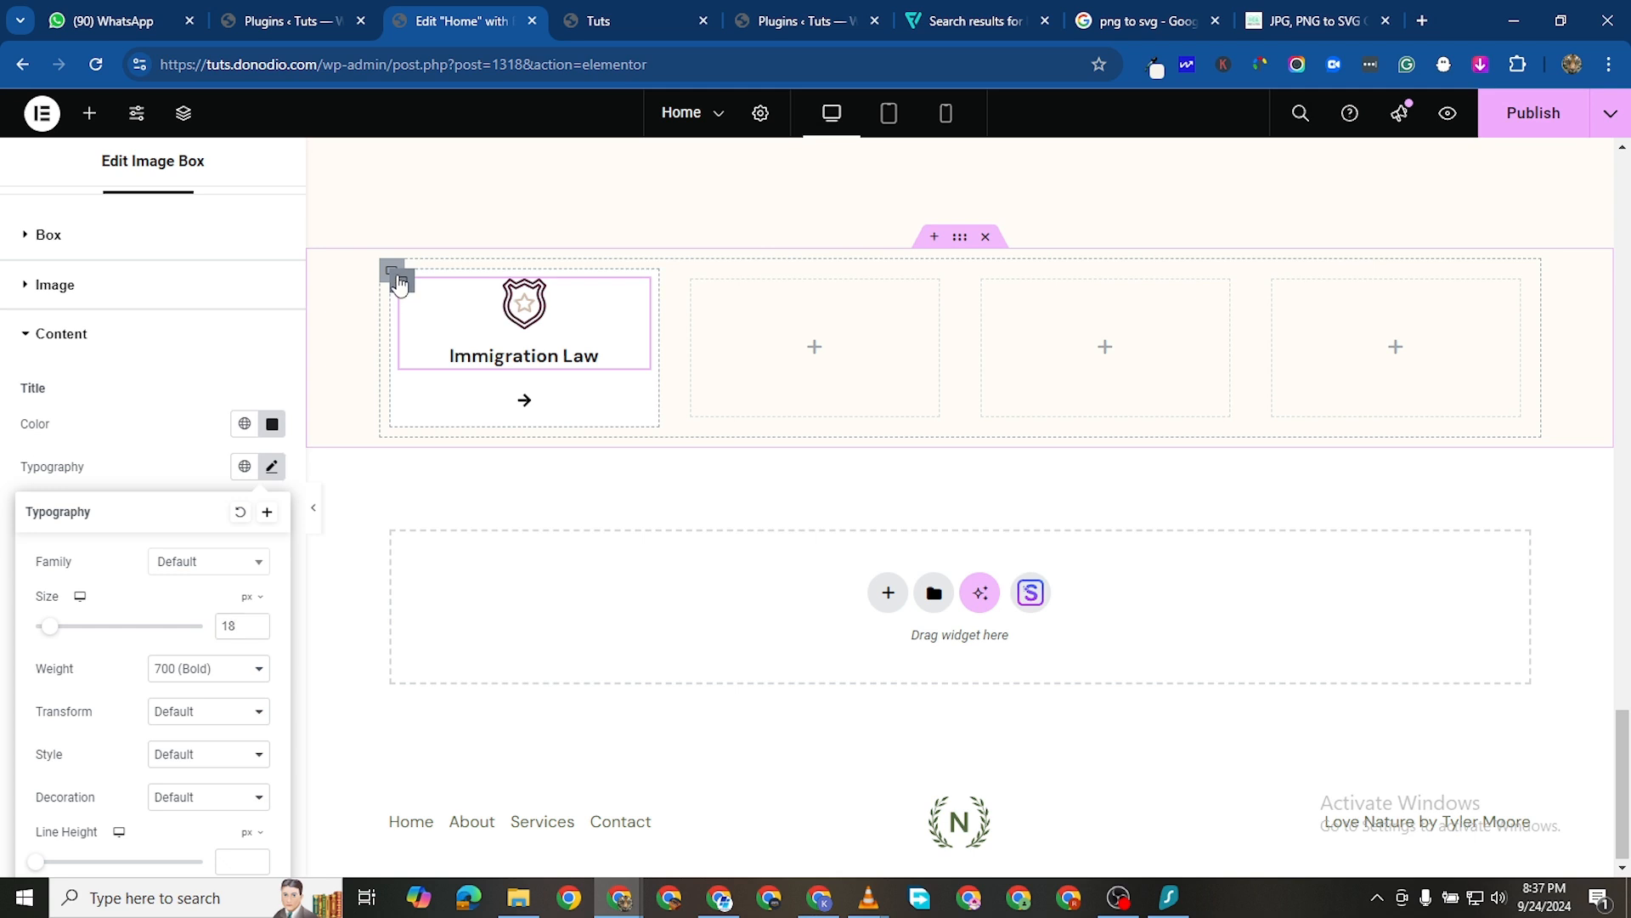
Set the padding of the first column's container to 20 px on all sides
left_click(399, 278)
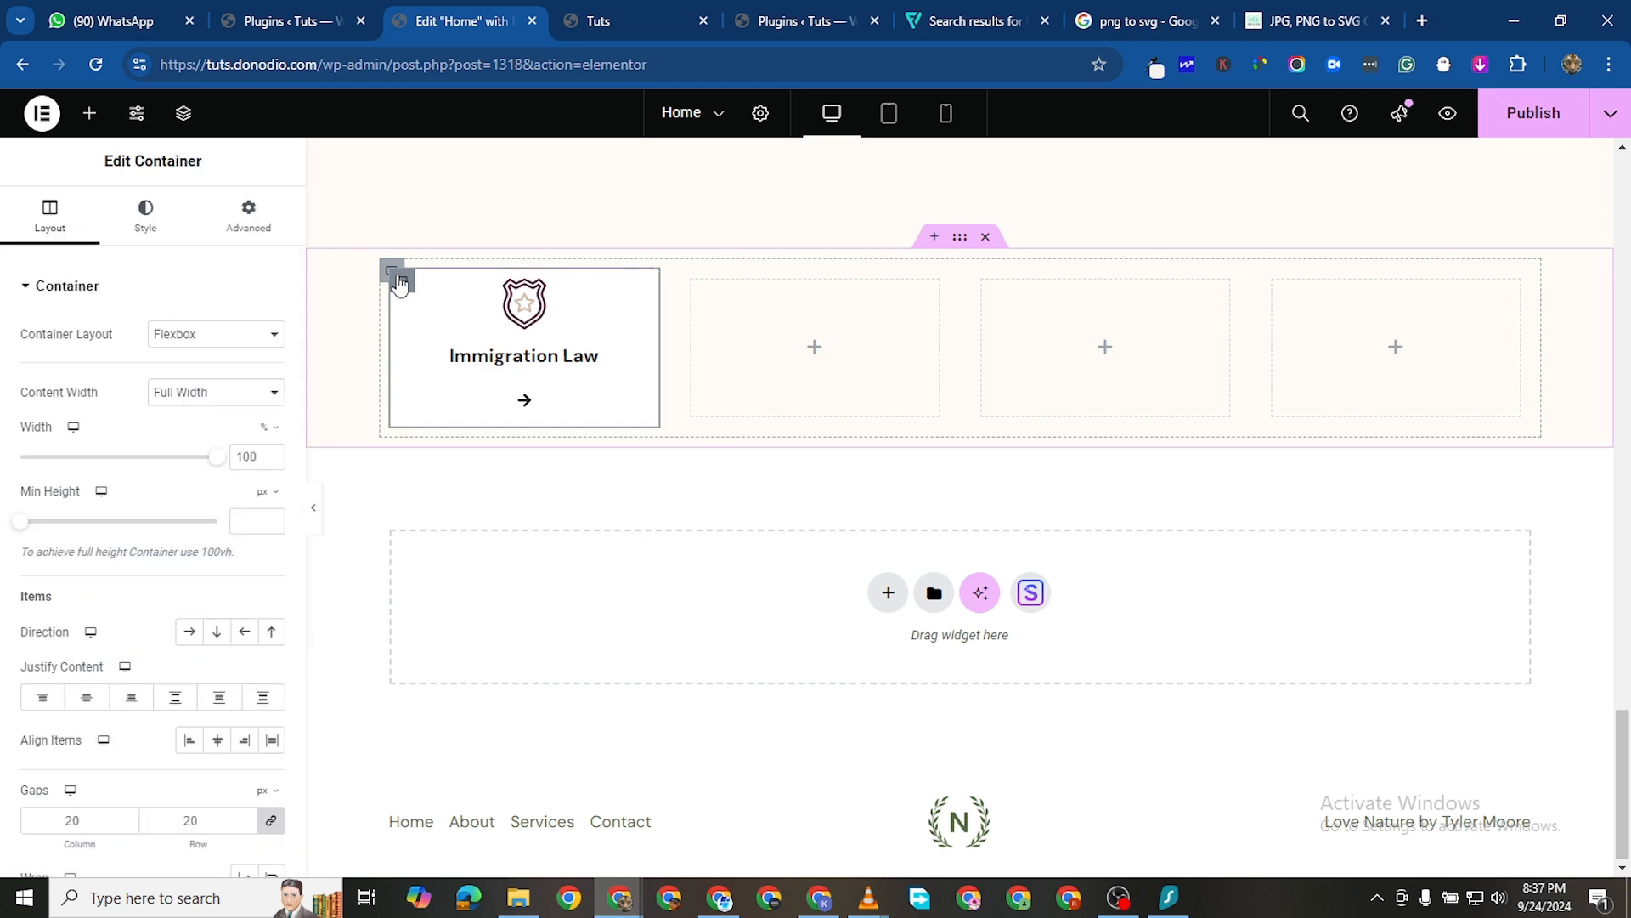
left_click(245, 223)
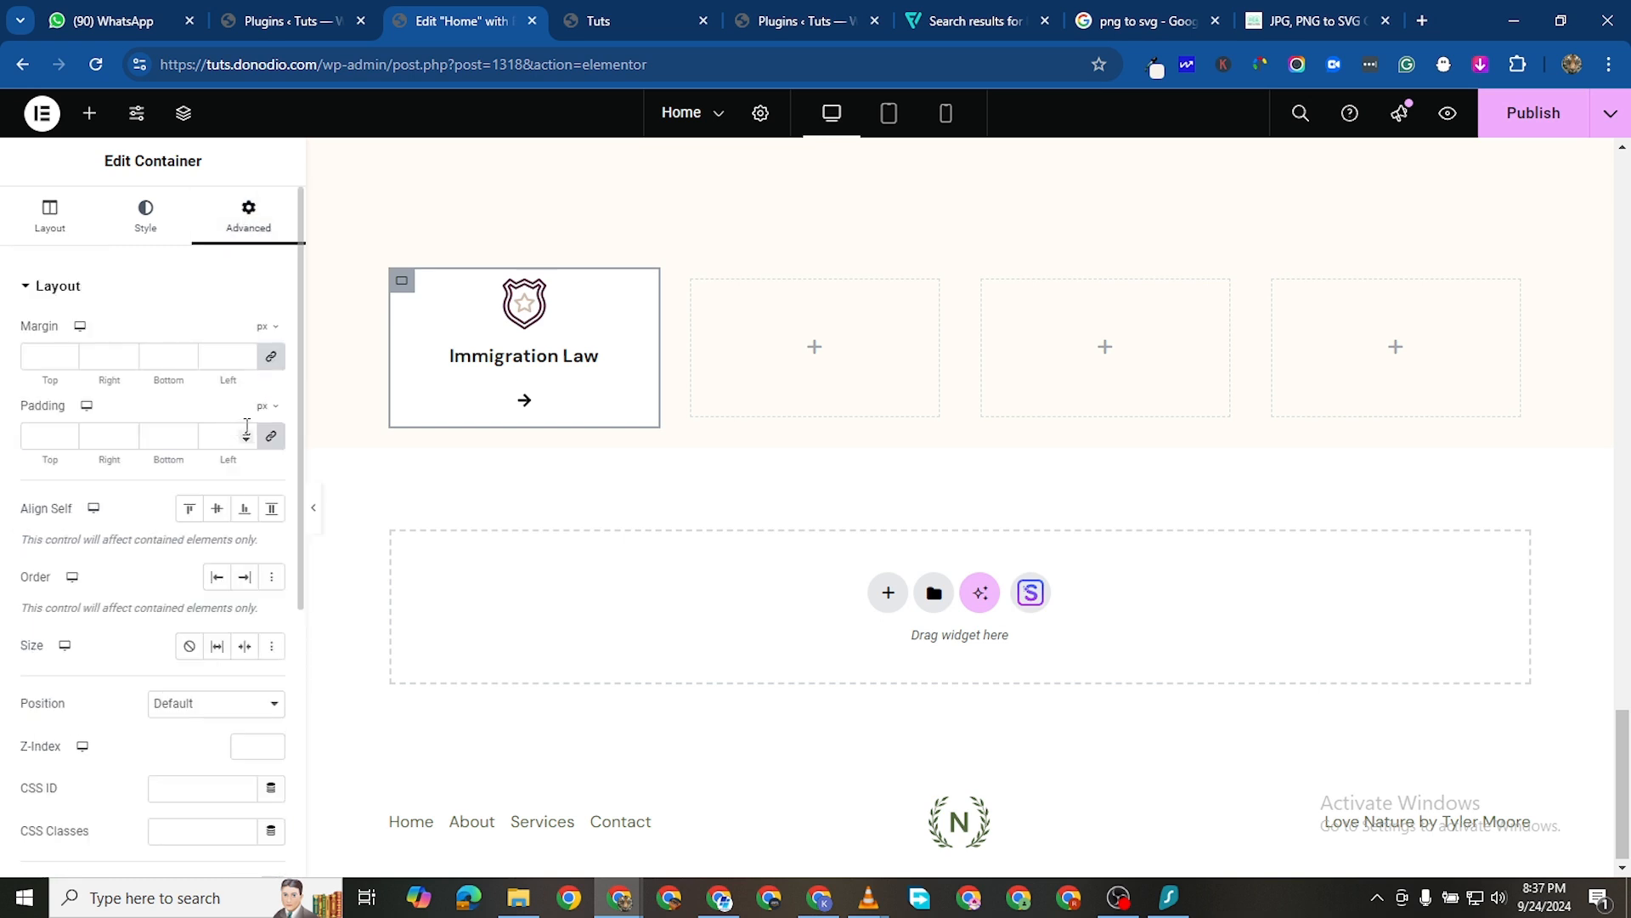
left_click(246, 433)
left_click(246, 434)
left_click(246, 433)
left_click(246, 434)
left_click(246, 434)
left_click(245, 434)
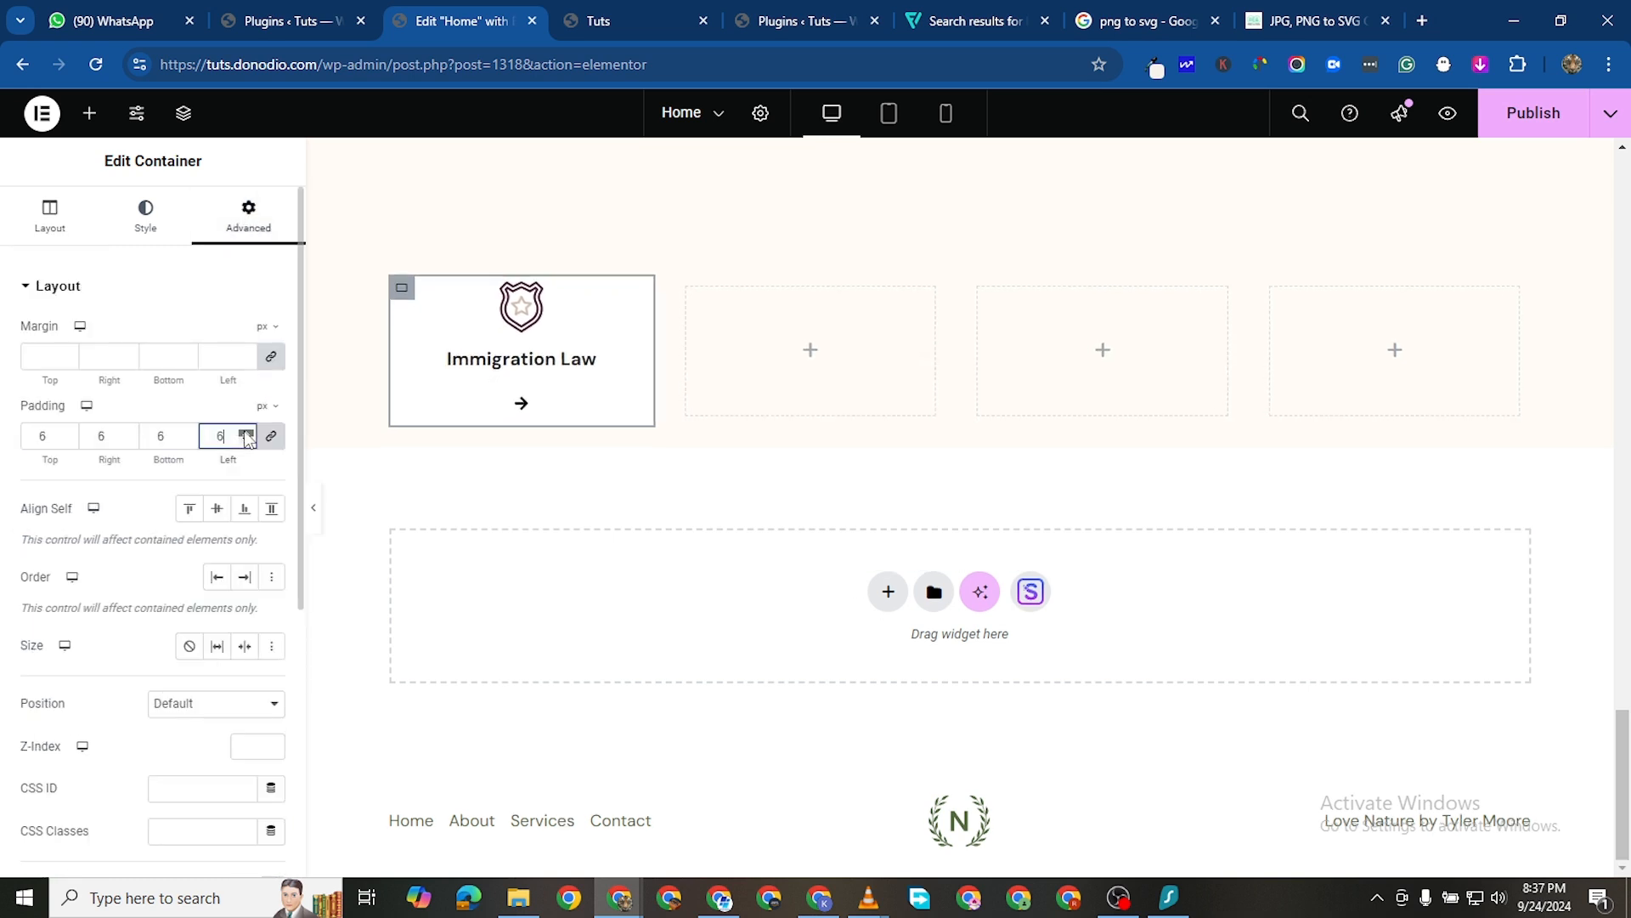
left_click(246, 433)
double_click(245, 433)
double_click(246, 433)
double_click(246, 434)
double_click(246, 433)
left_click(245, 433)
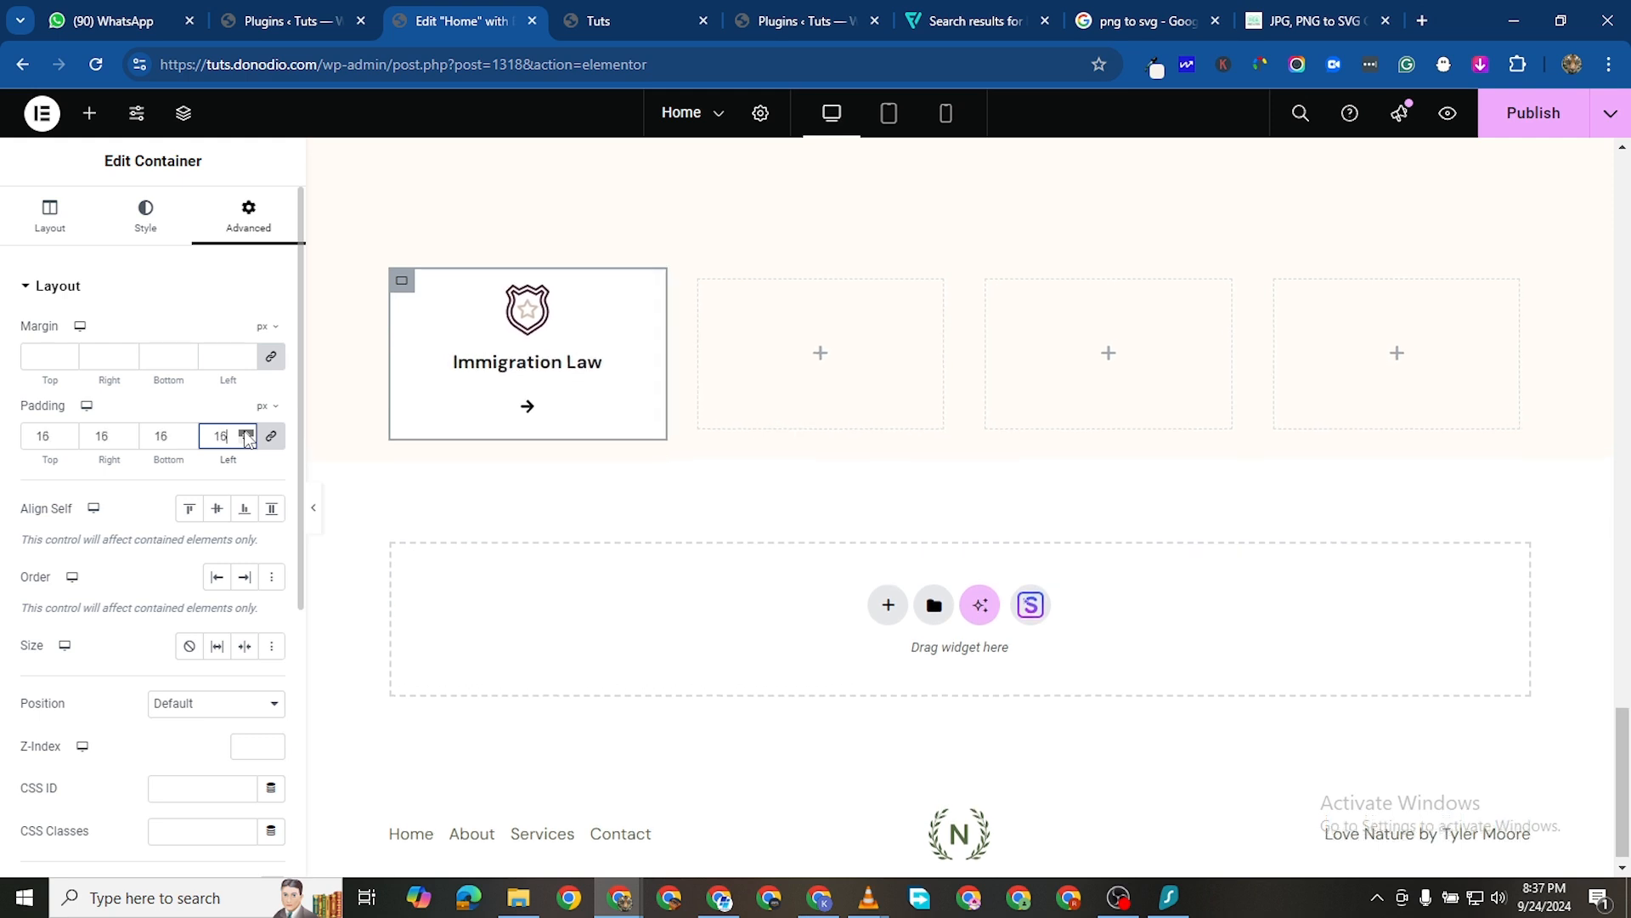
double_click(245, 433)
double_click(246, 434)
left_click(246, 433)
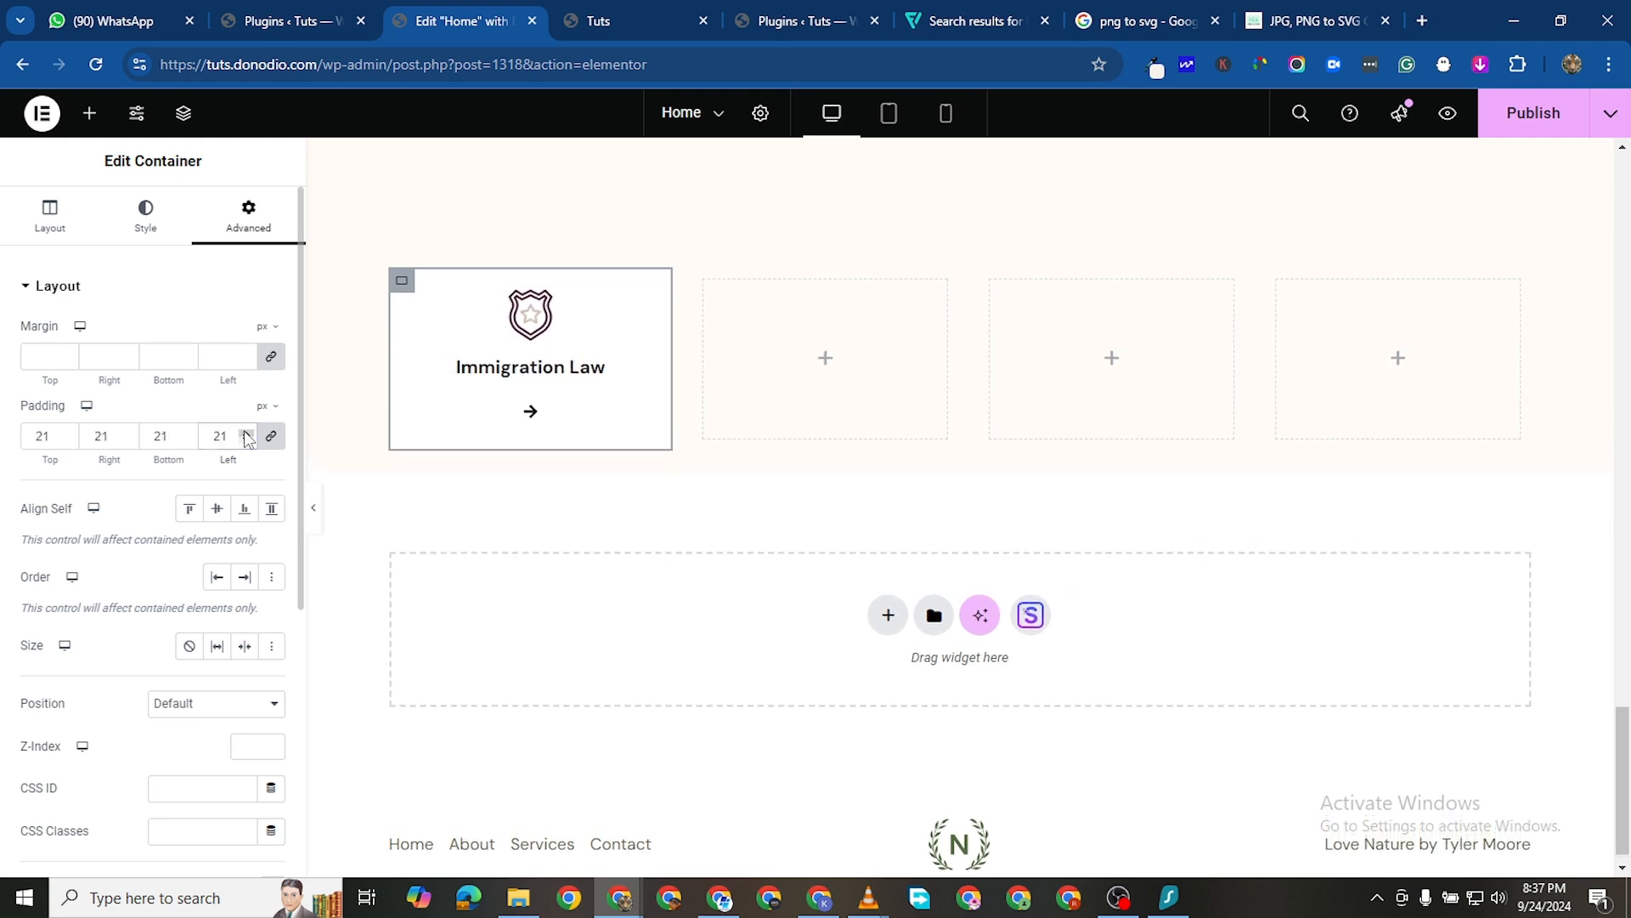
double_click(245, 433)
double_click(246, 433)
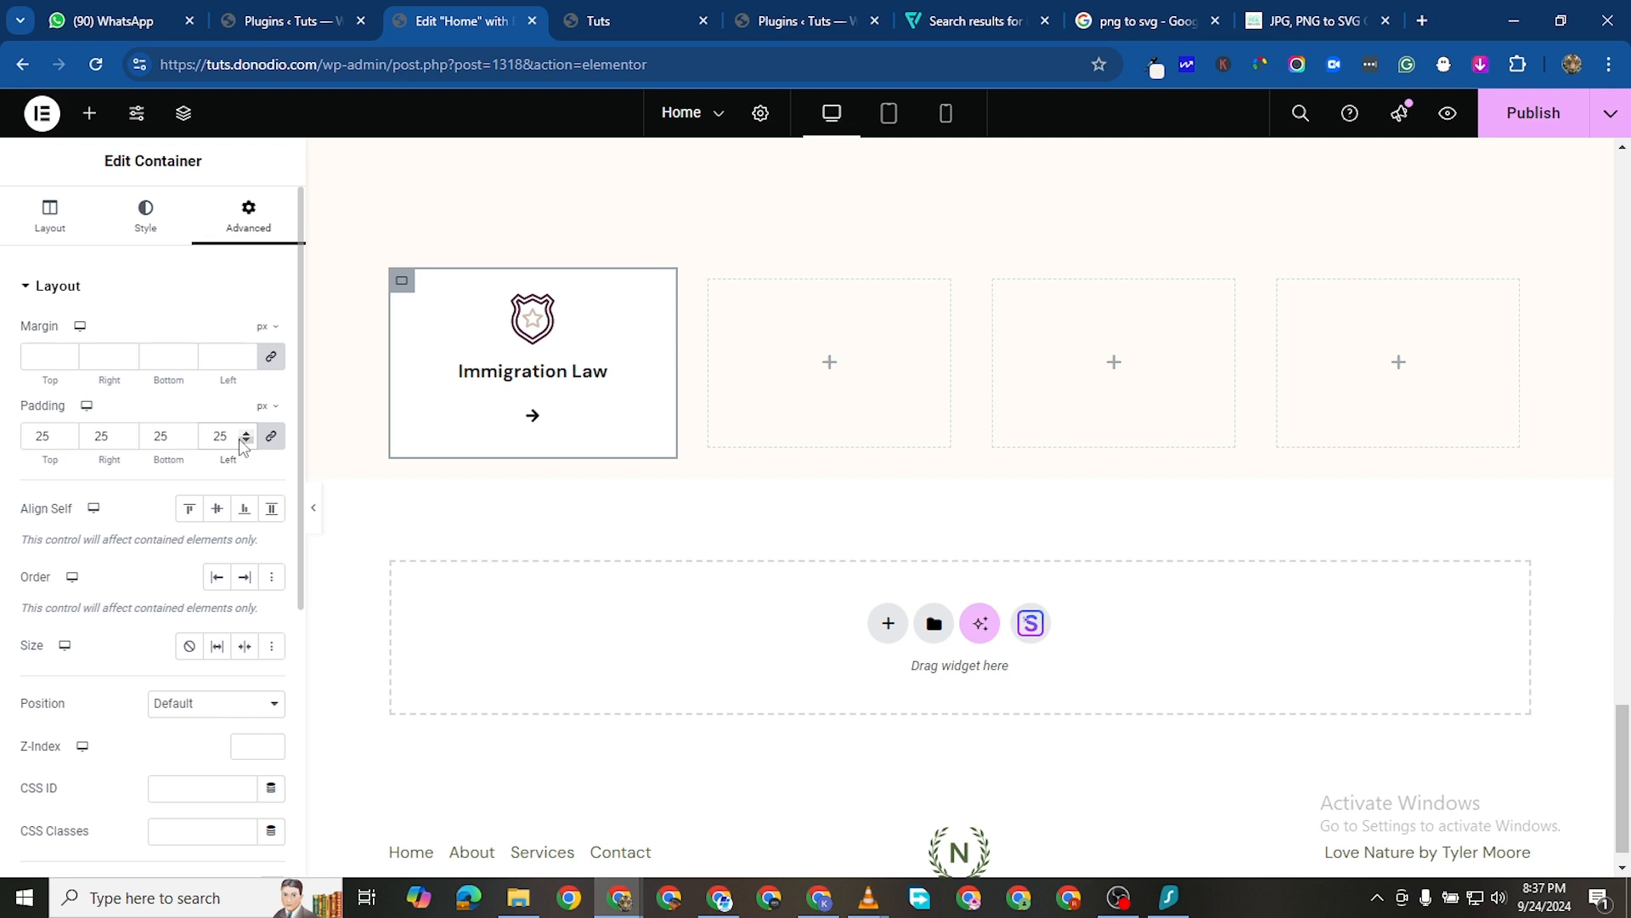
triple_click(245, 441)
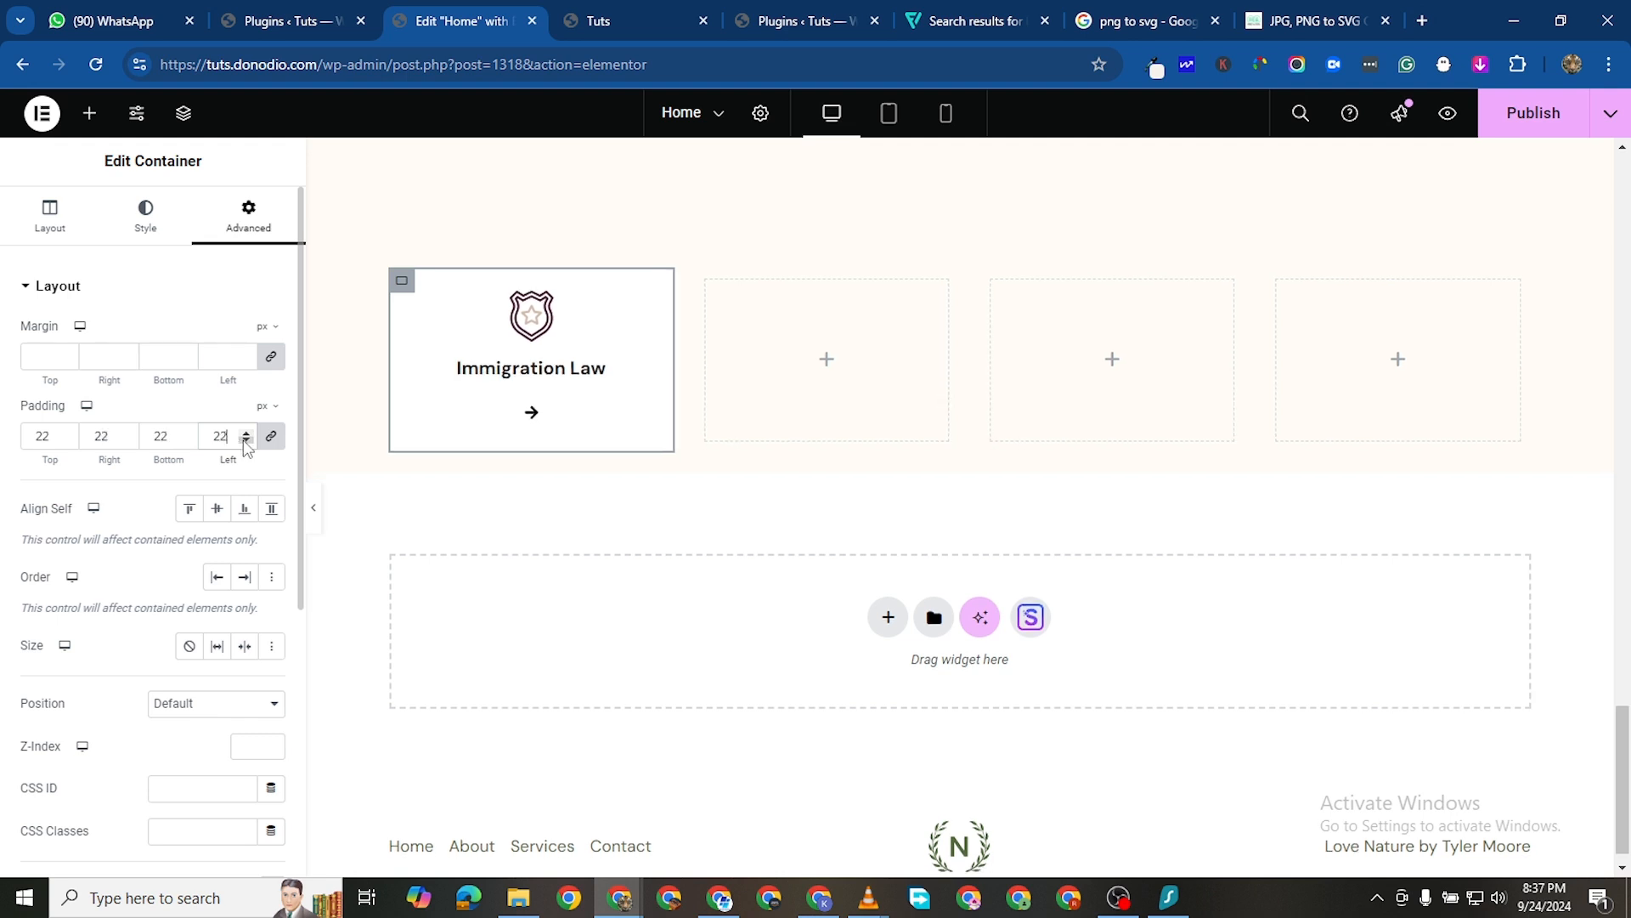
left_click(245, 441)
left_click(246, 440)
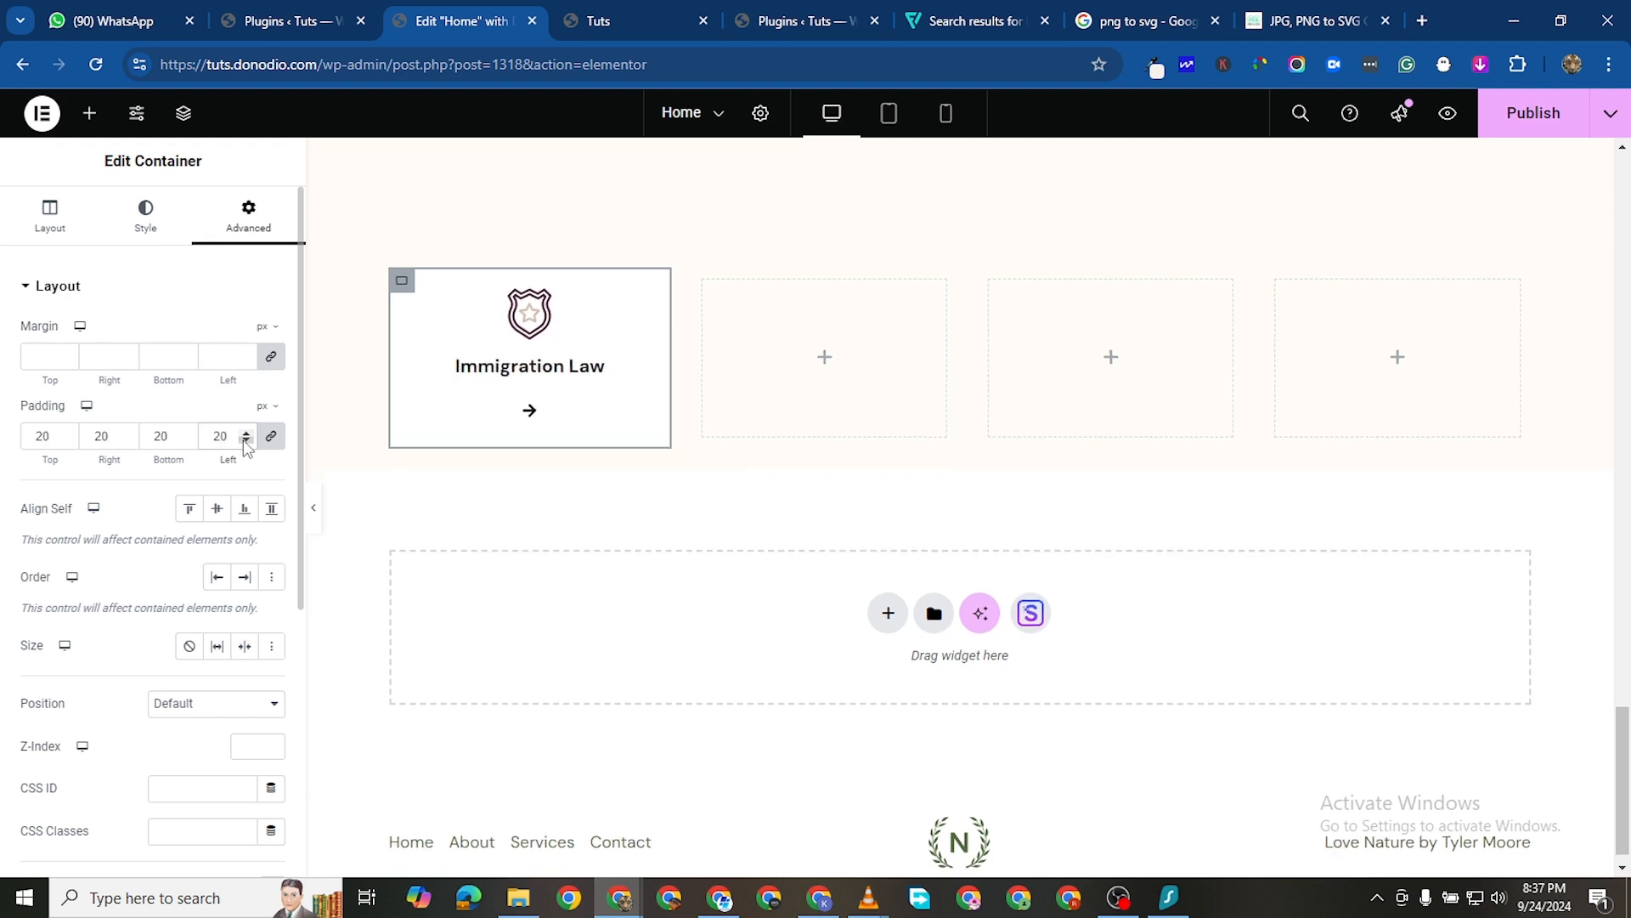
Unlink the first column container's padding values and set its top padding to 30 px
left_click(271, 436)
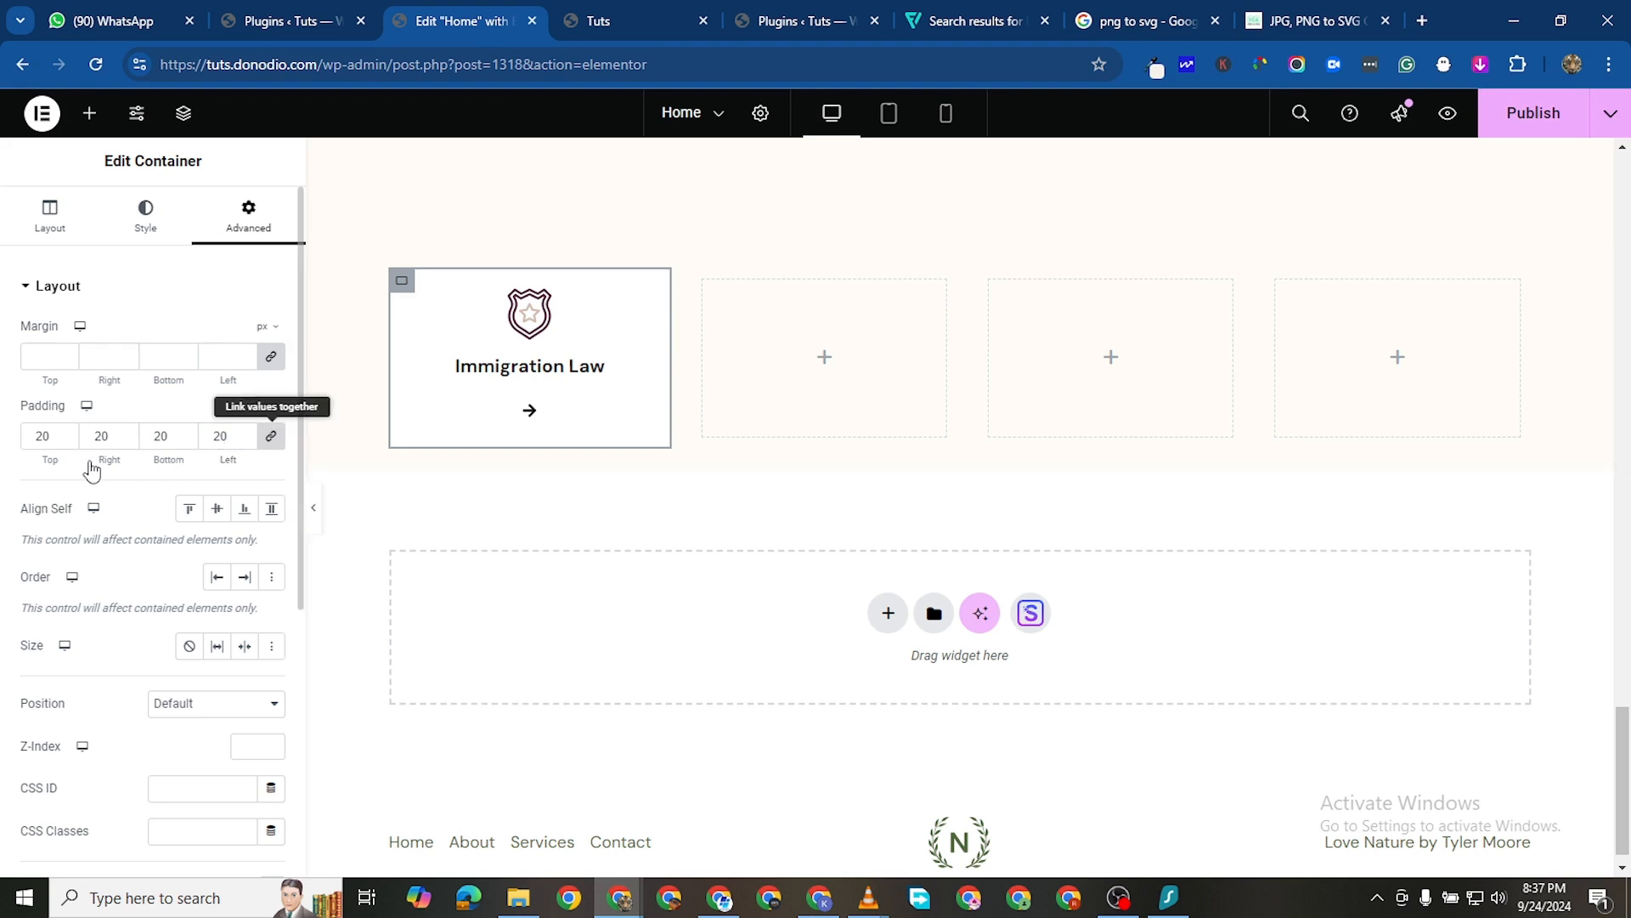
double_click(41, 435)
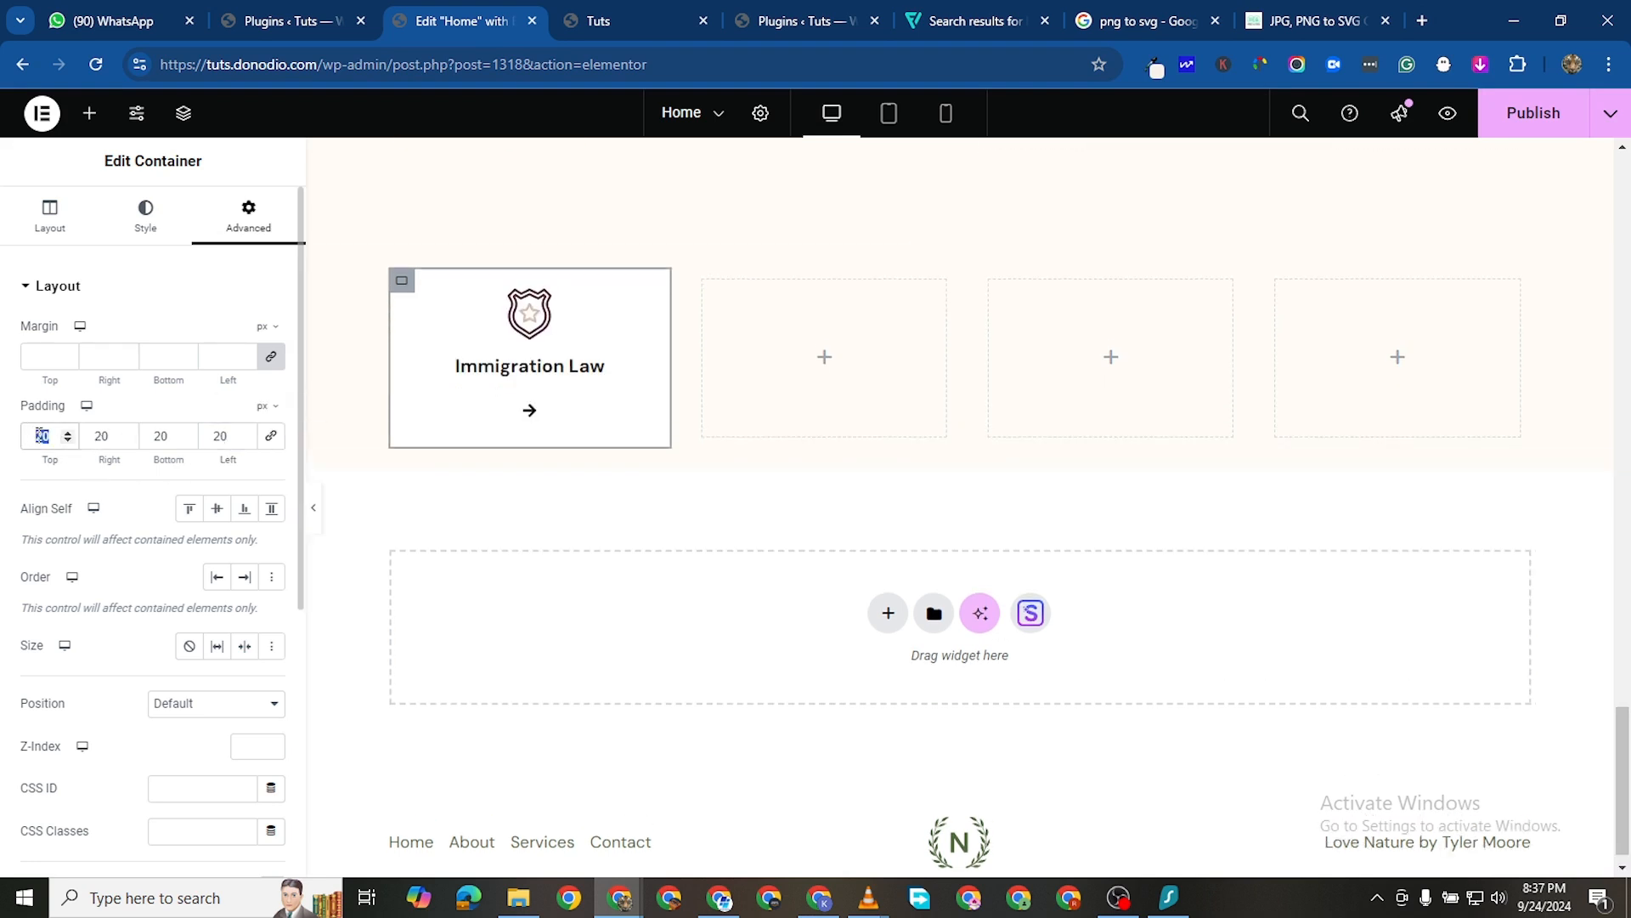
type("30")
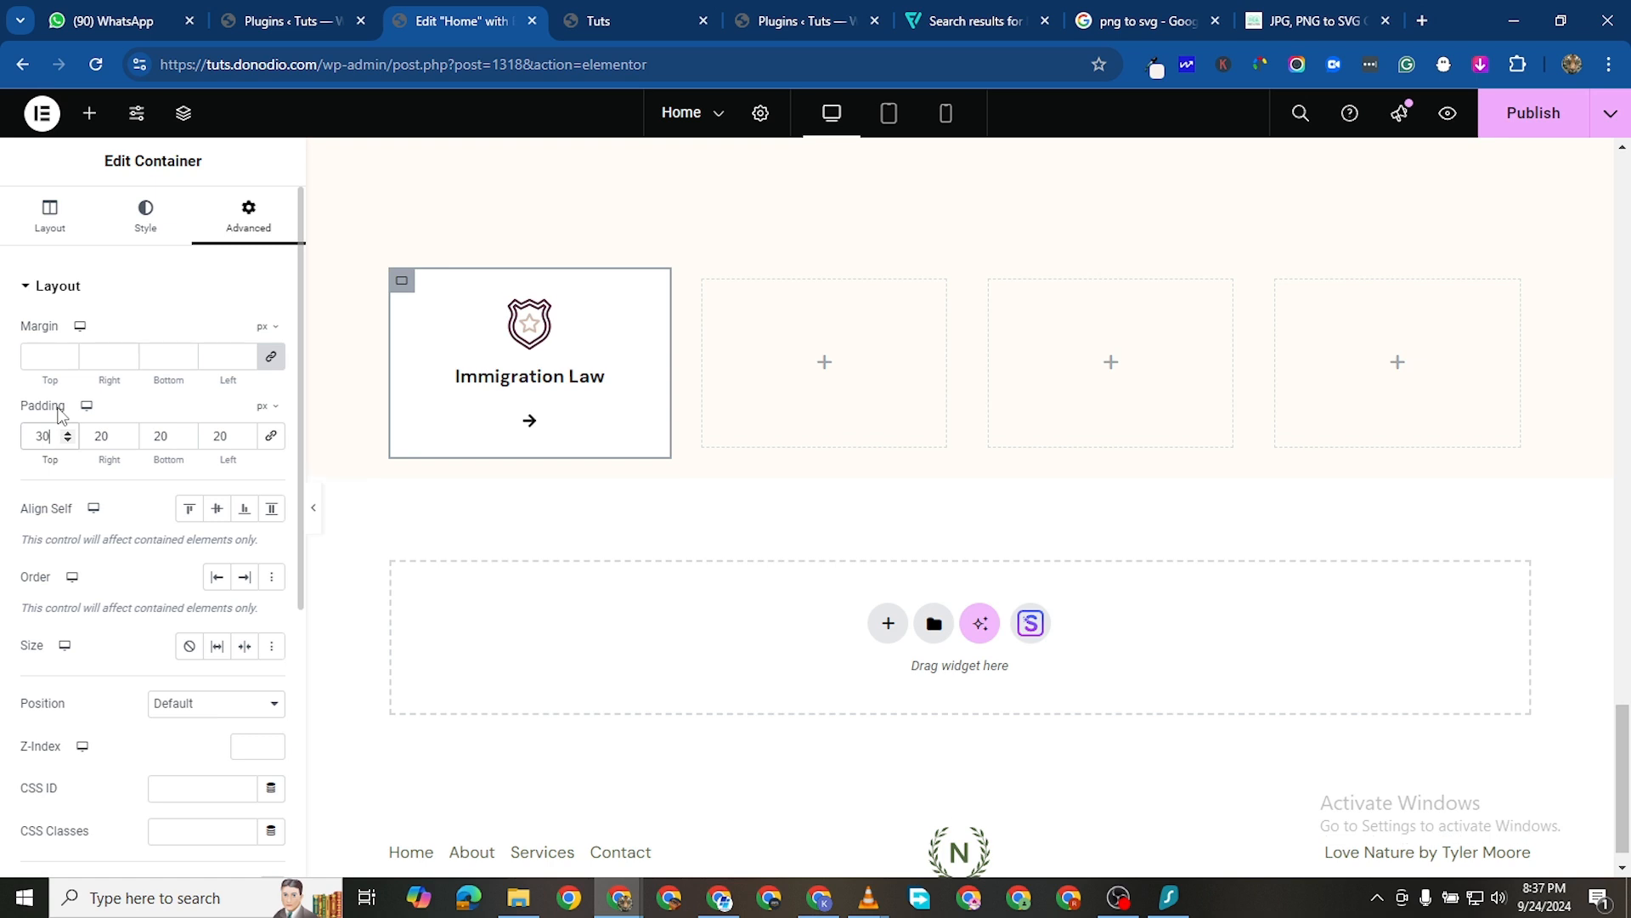
Set the first card container's top and bottom padding to 50 px
double_click(162, 436)
type("30")
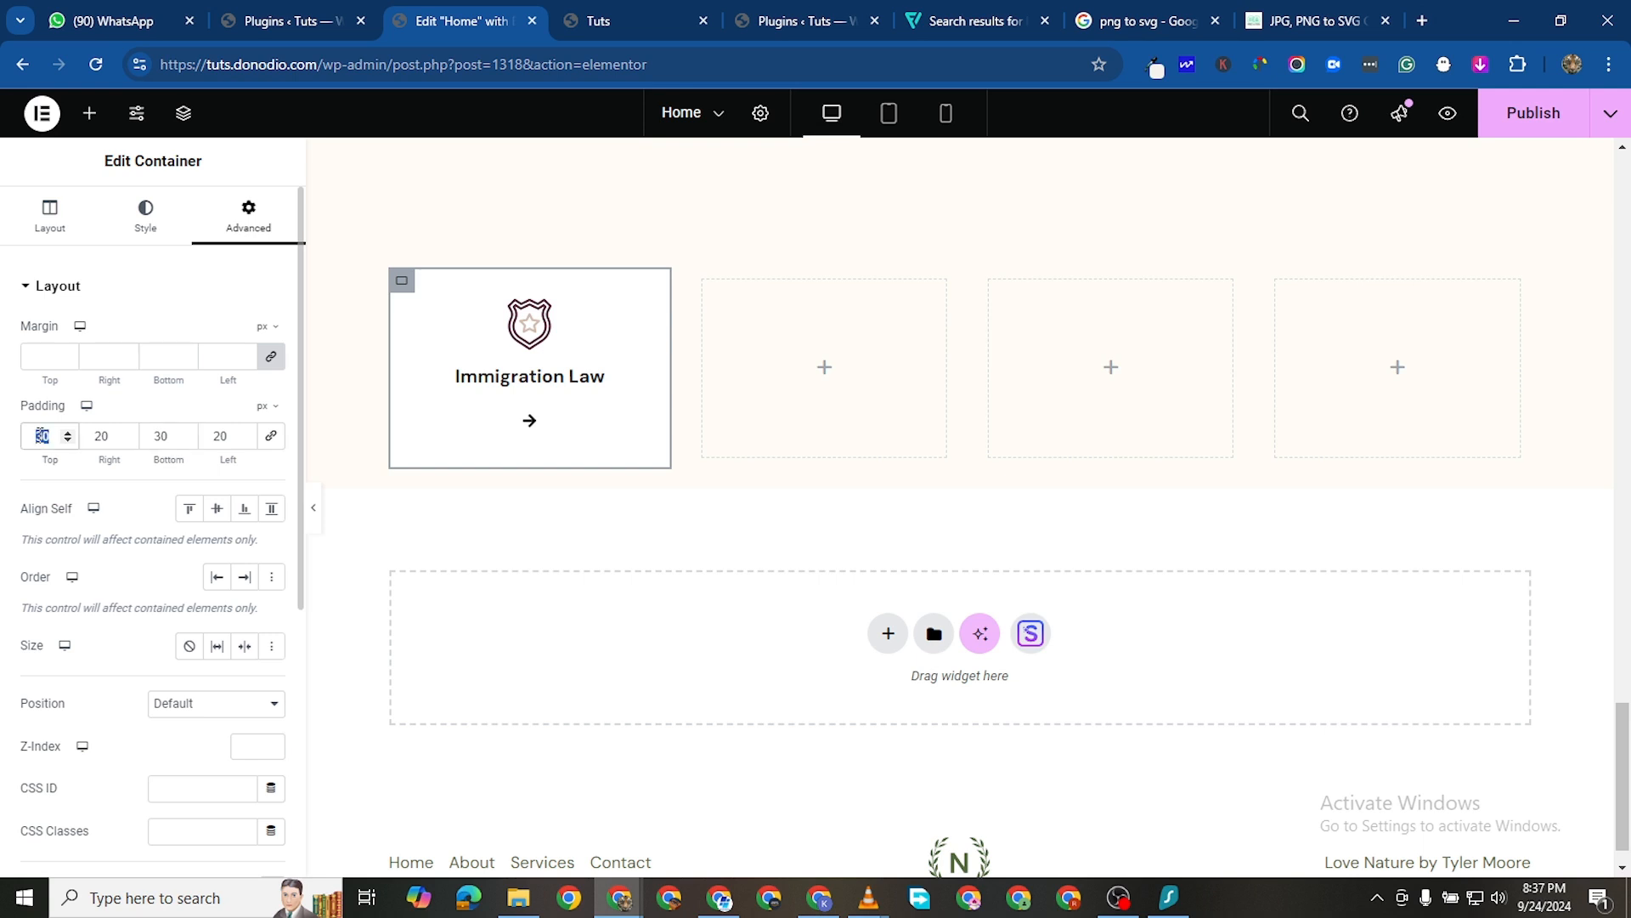
type("50")
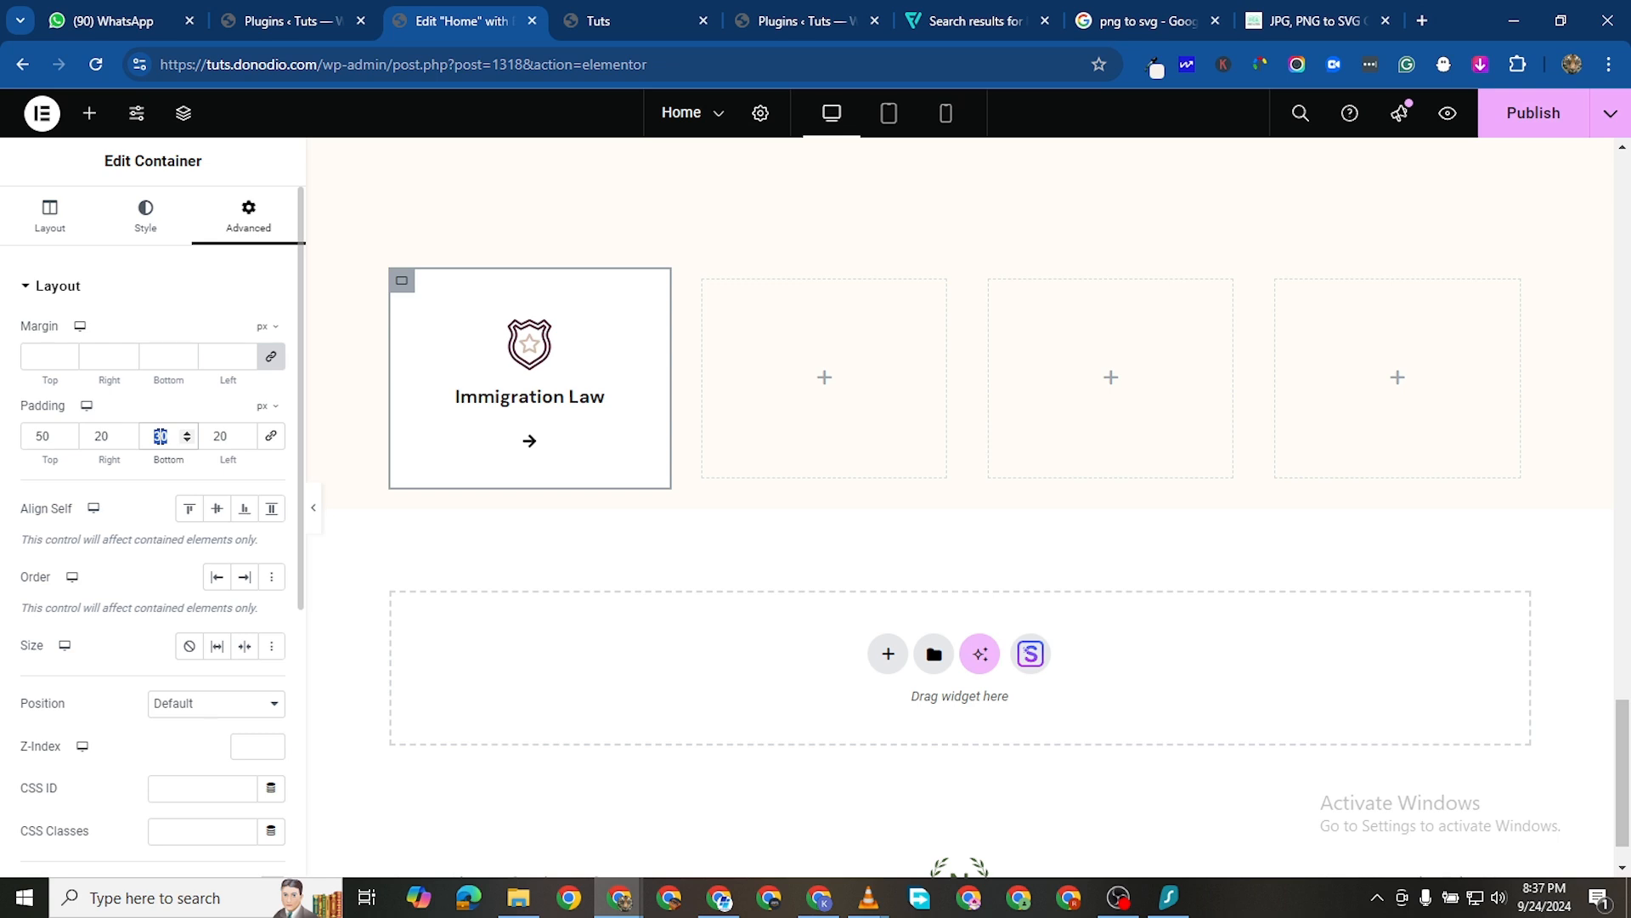
type("50")
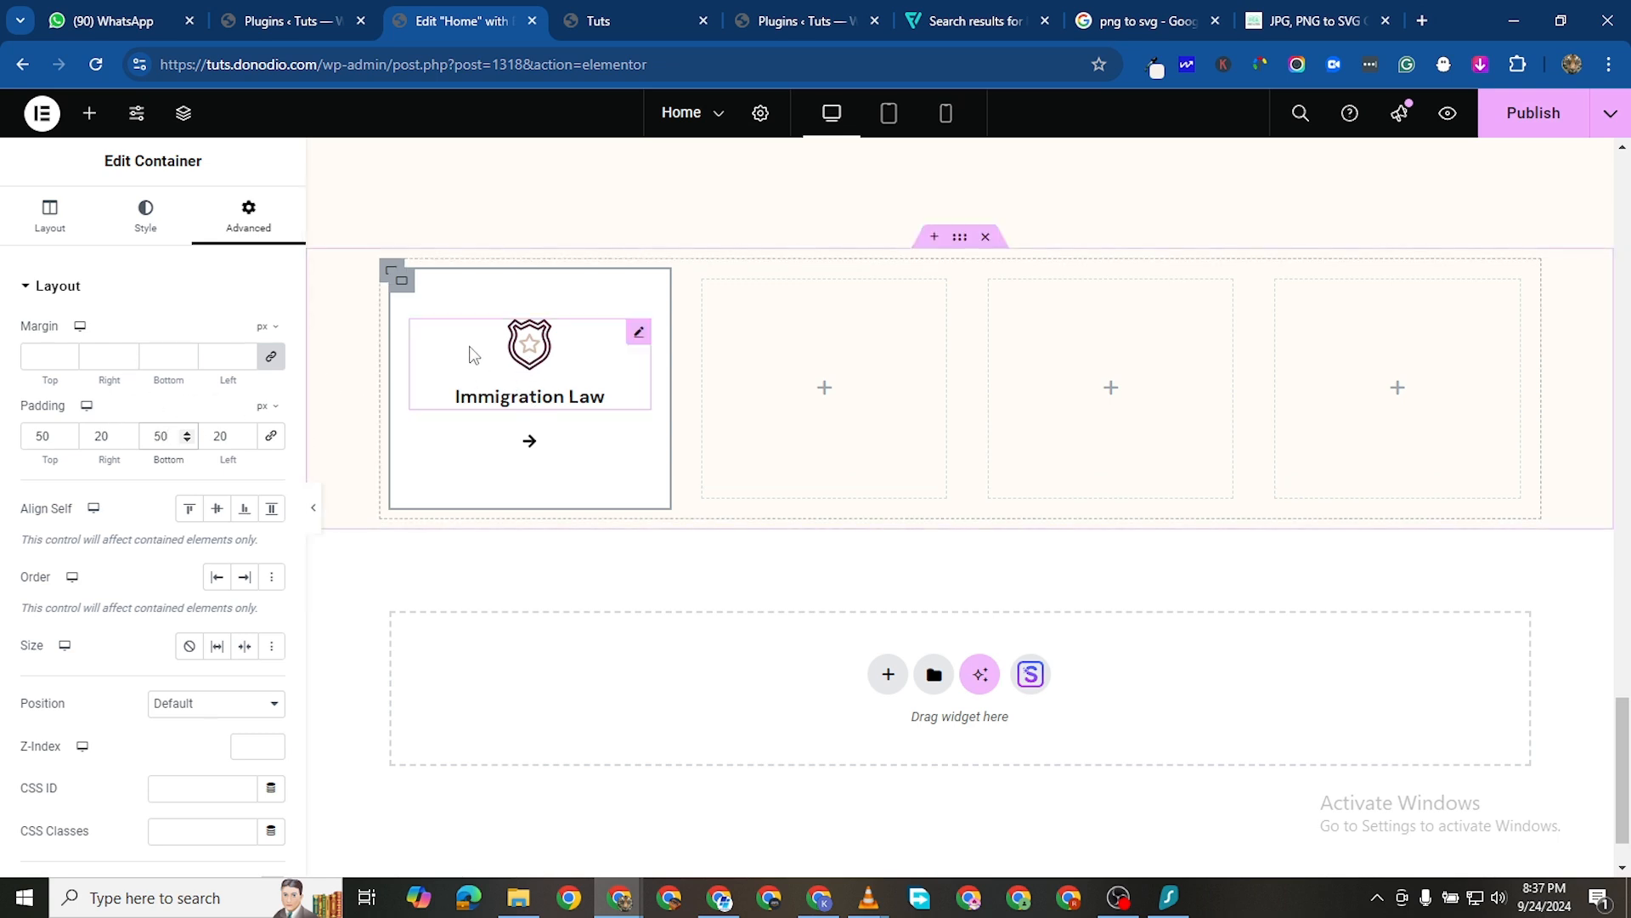
Round the first card container's corners with a linked border radius of 25 px on all sides
left_click(404, 283)
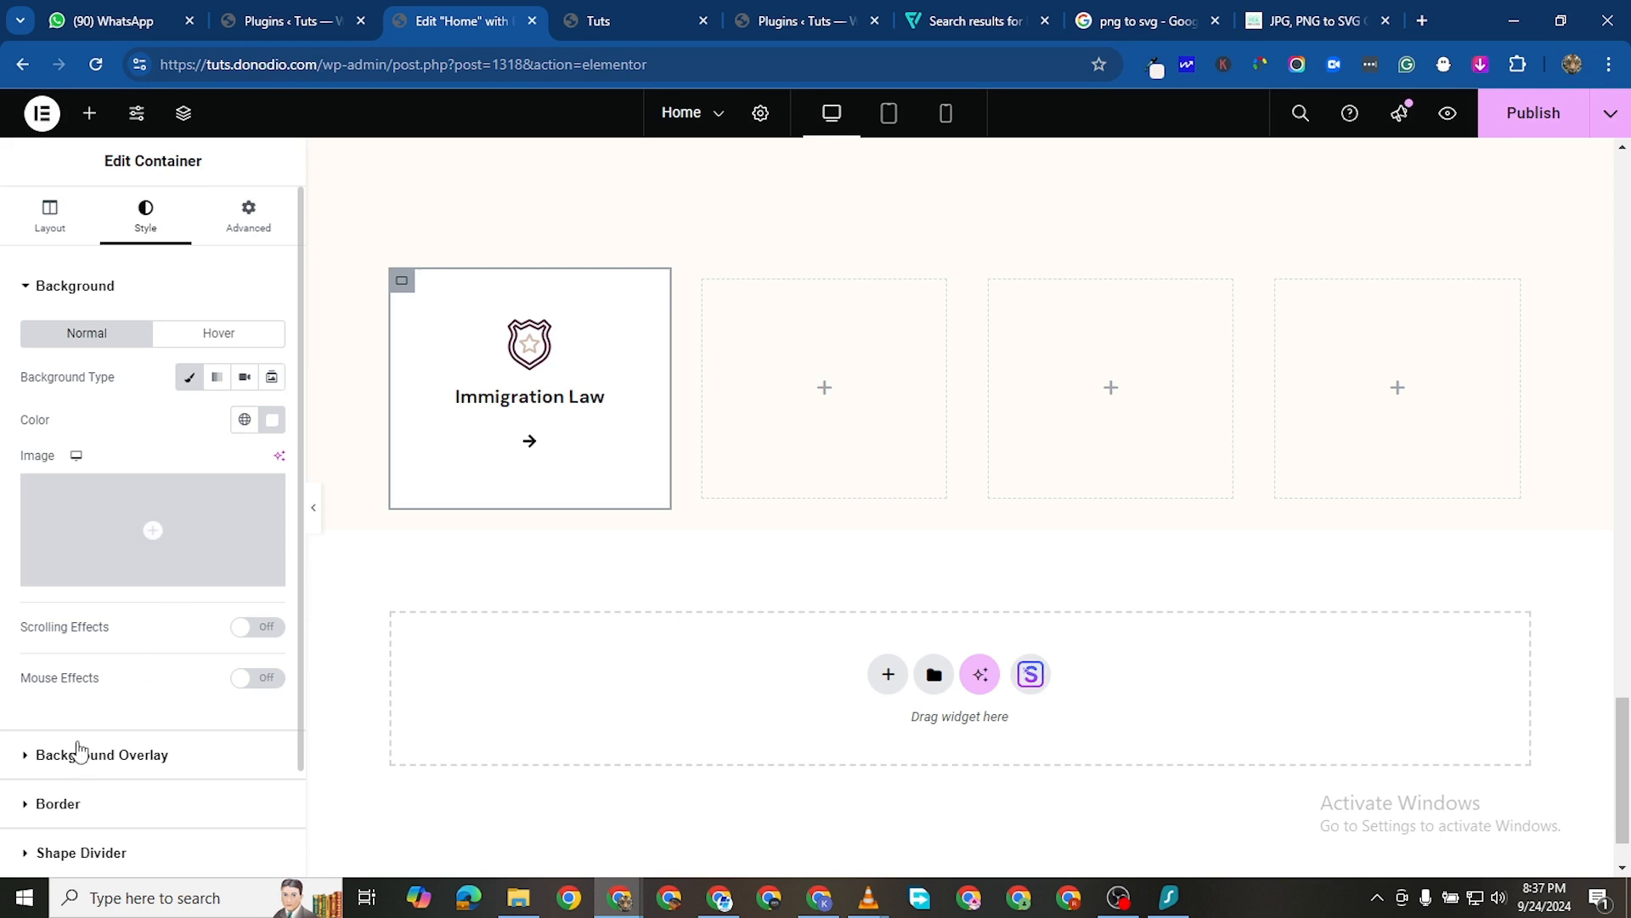
scroll(81, 722, "down", 2)
left_click(127, 680)
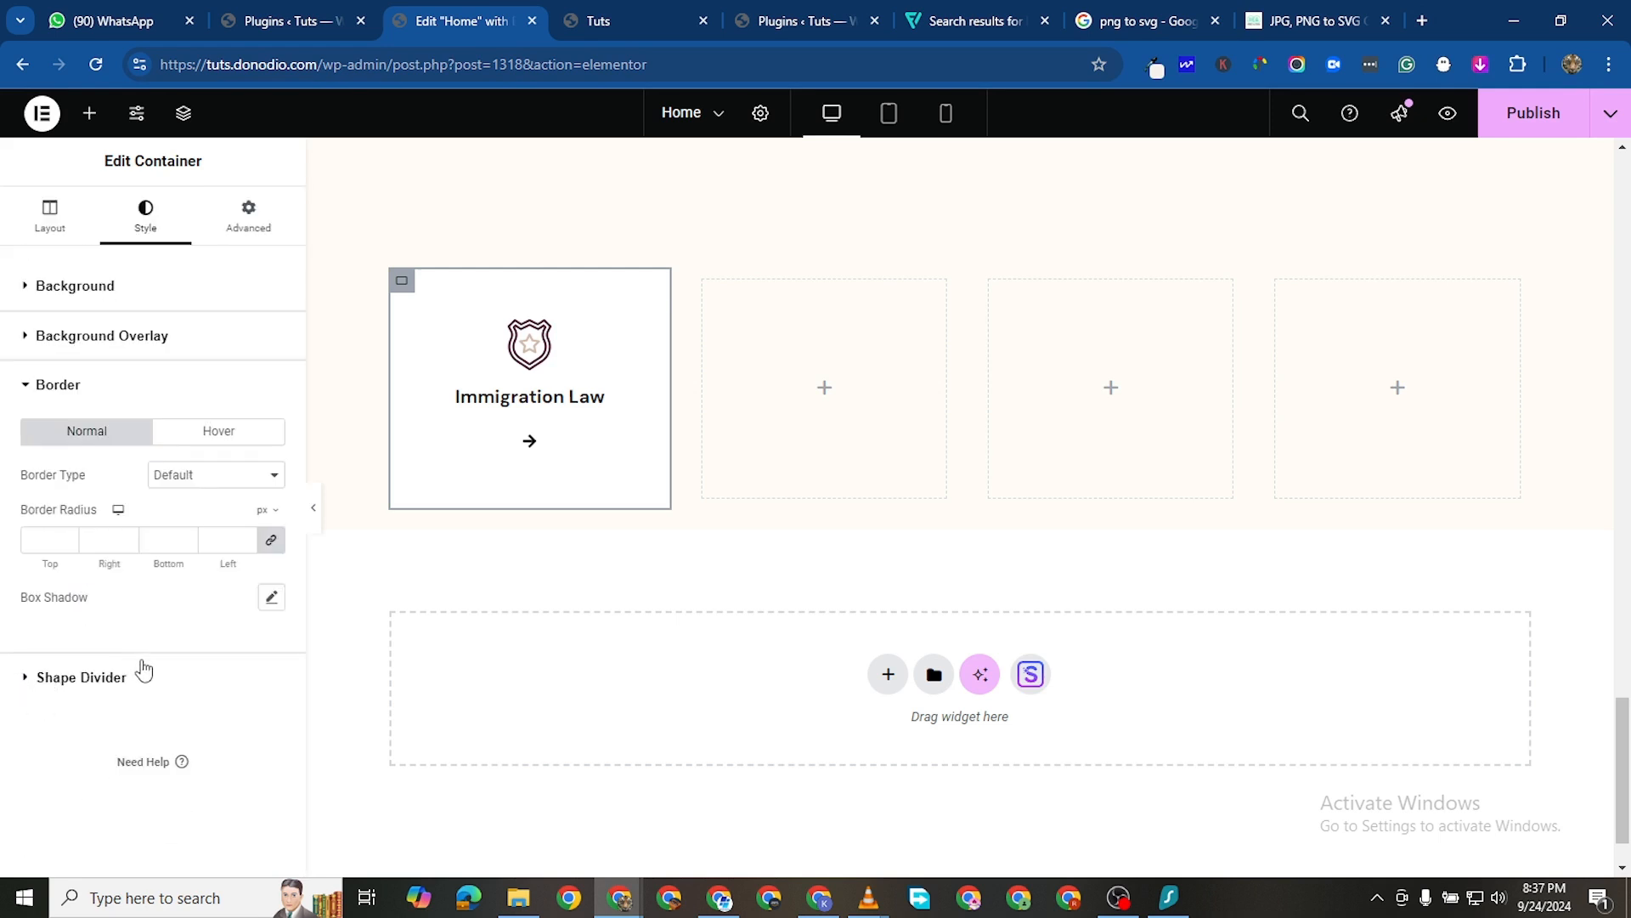
left_click(248, 538)
left_click(248, 538)
left_click(248, 537)
left_click(246, 538)
left_click(247, 538)
left_click(246, 545)
mouse_move(571, 365)
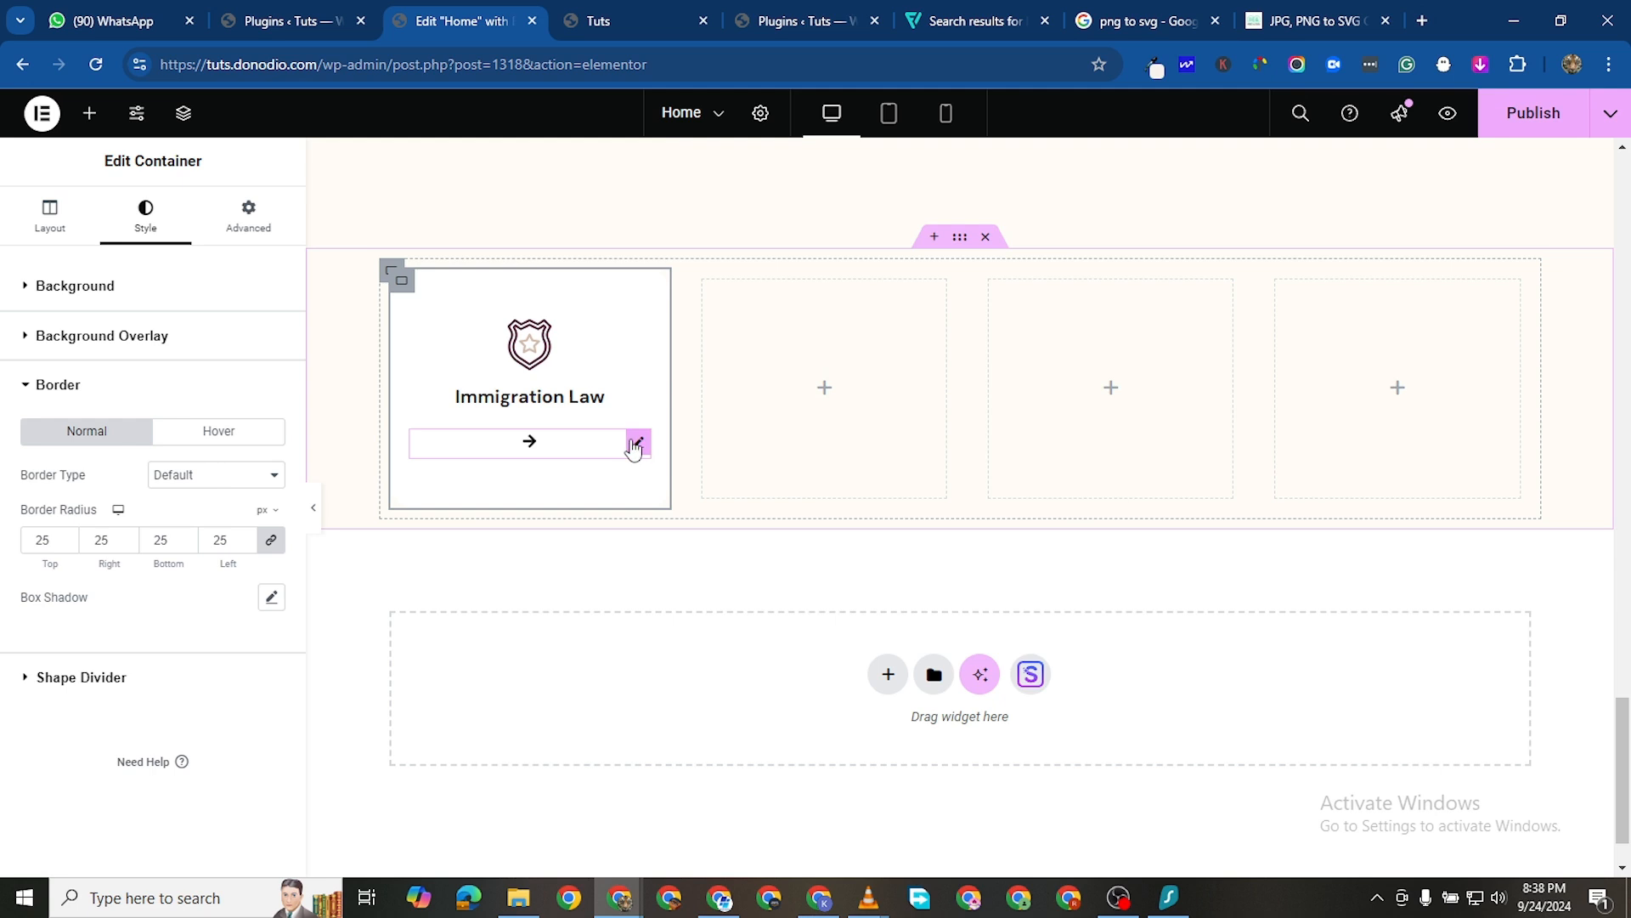
Set the arrow icon's top margin to -15 px, with the other sides at 0, to pull it closer to the title
left_click(636, 443)
left_click(251, 216)
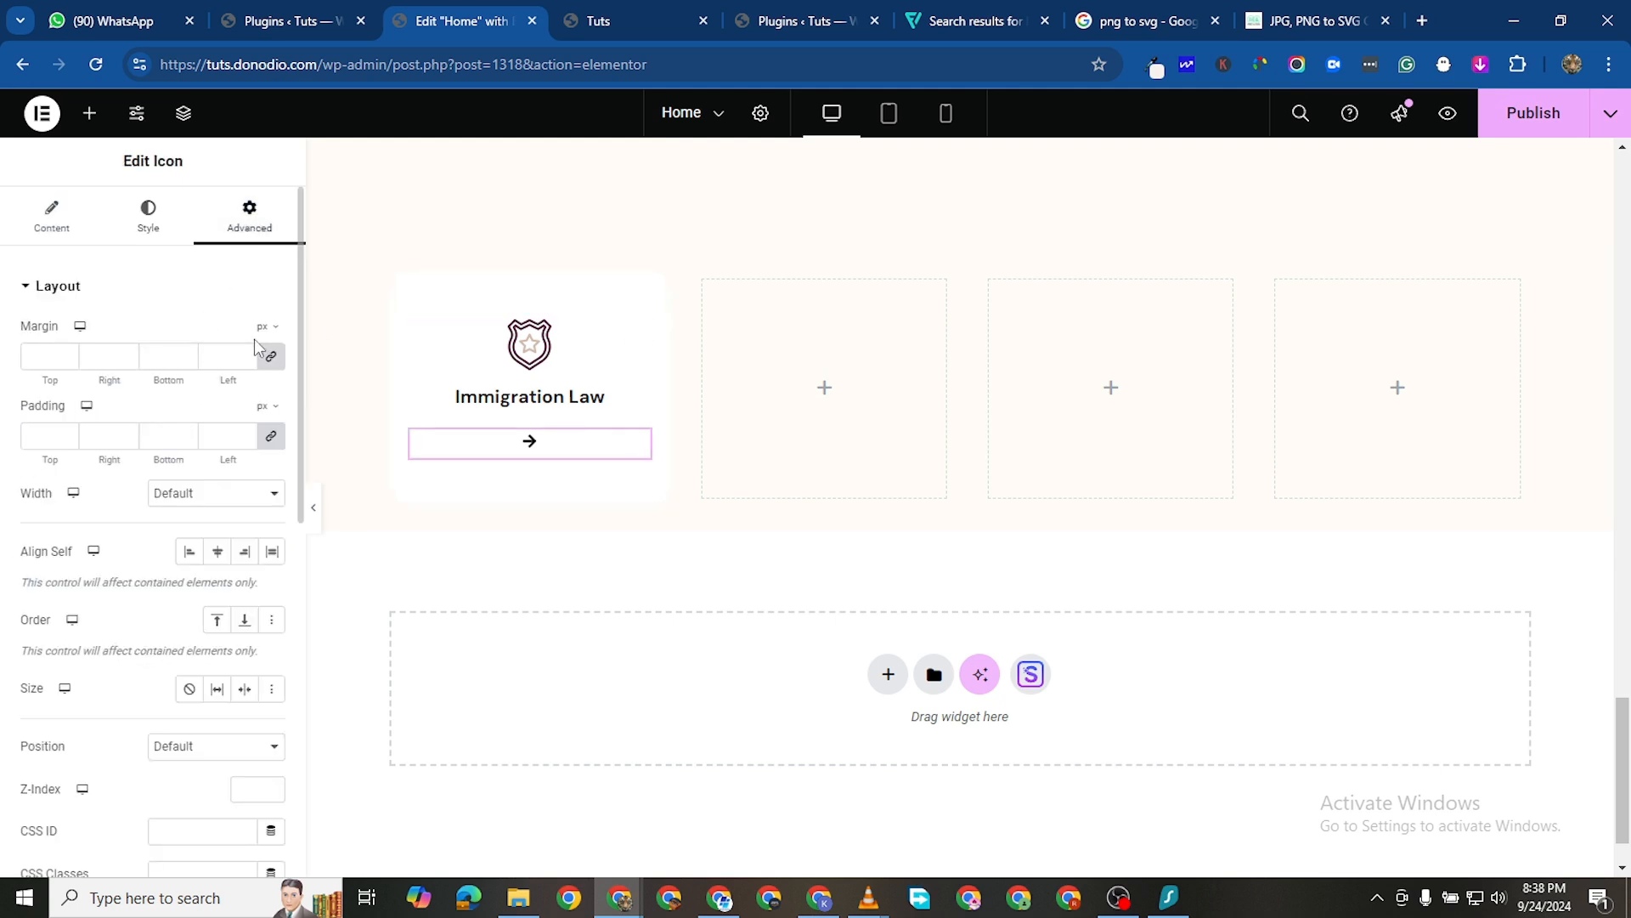
left_click(69, 357)
left_click(70, 359)
left_click(69, 360)
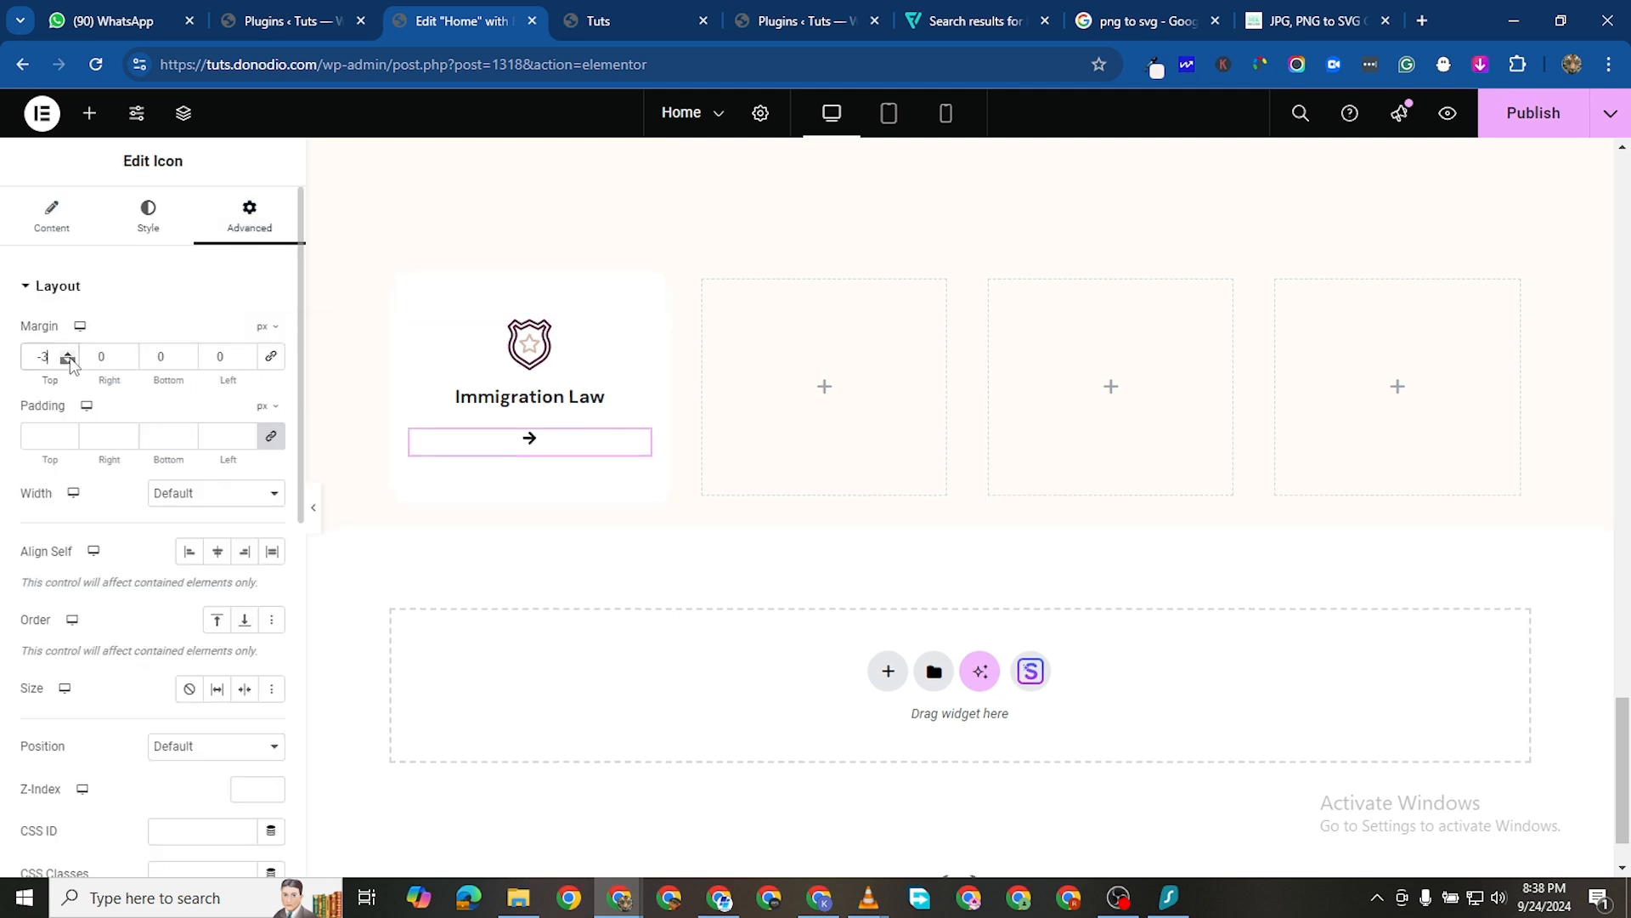
left_click(69, 359)
left_click(70, 360)
left_click(70, 360)
left_click(70, 359)
left_click(70, 359)
left_click(69, 359)
left_click(70, 359)
left_click(69, 359)
left_click(70, 360)
left_click(70, 360)
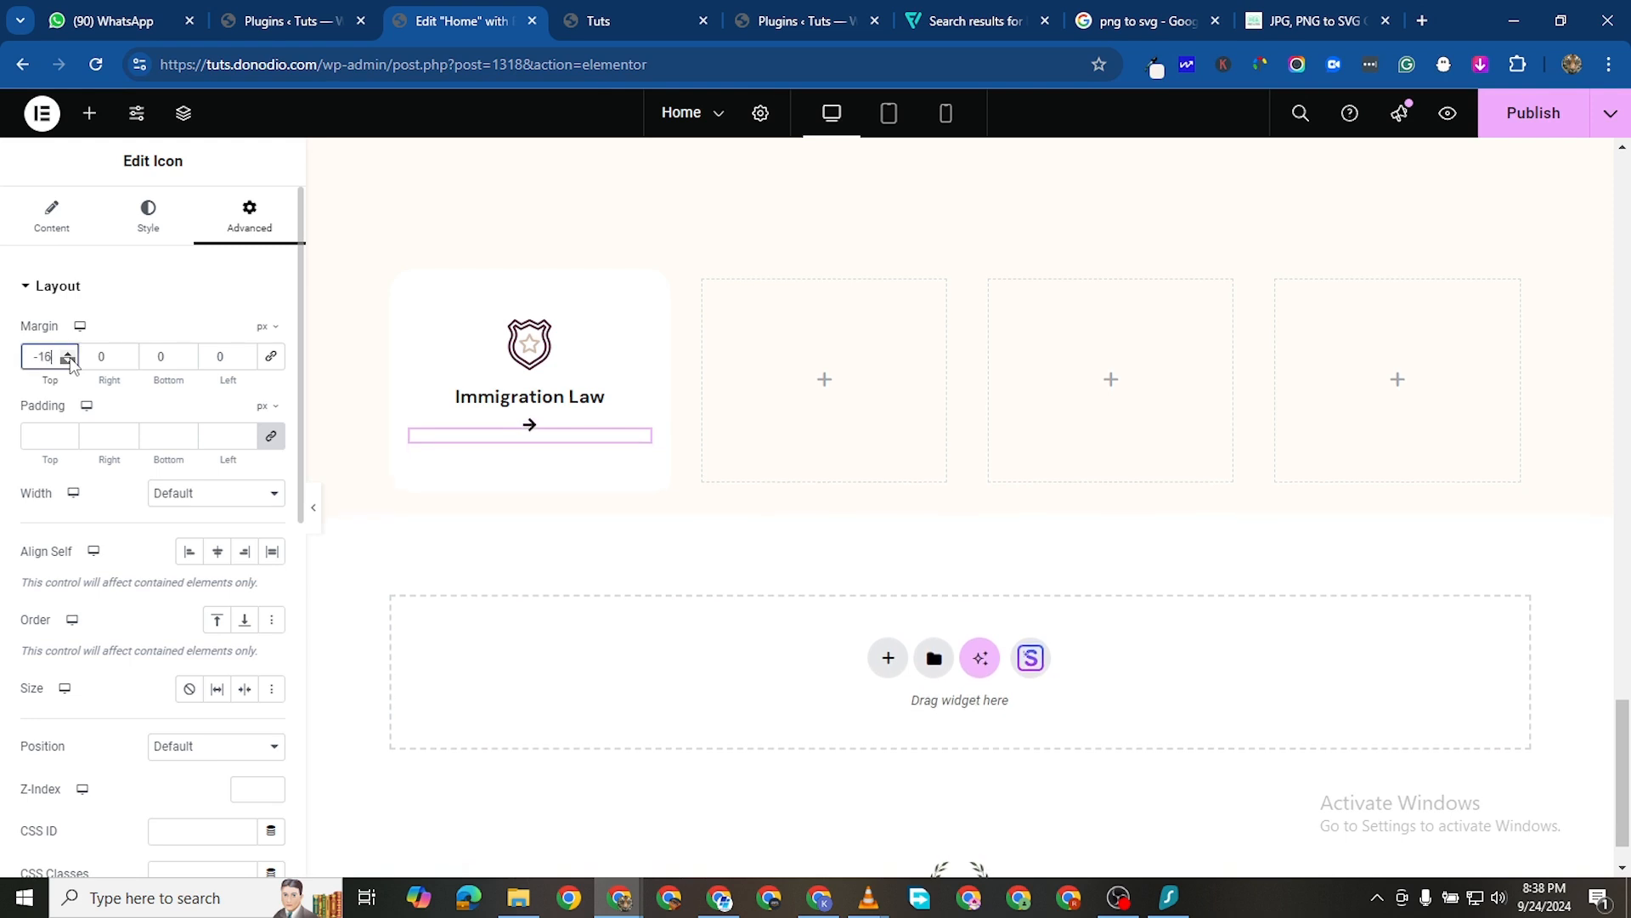
left_click(70, 360)
left_click(70, 359)
left_click(69, 360)
left_click(69, 359)
left_click(70, 354)
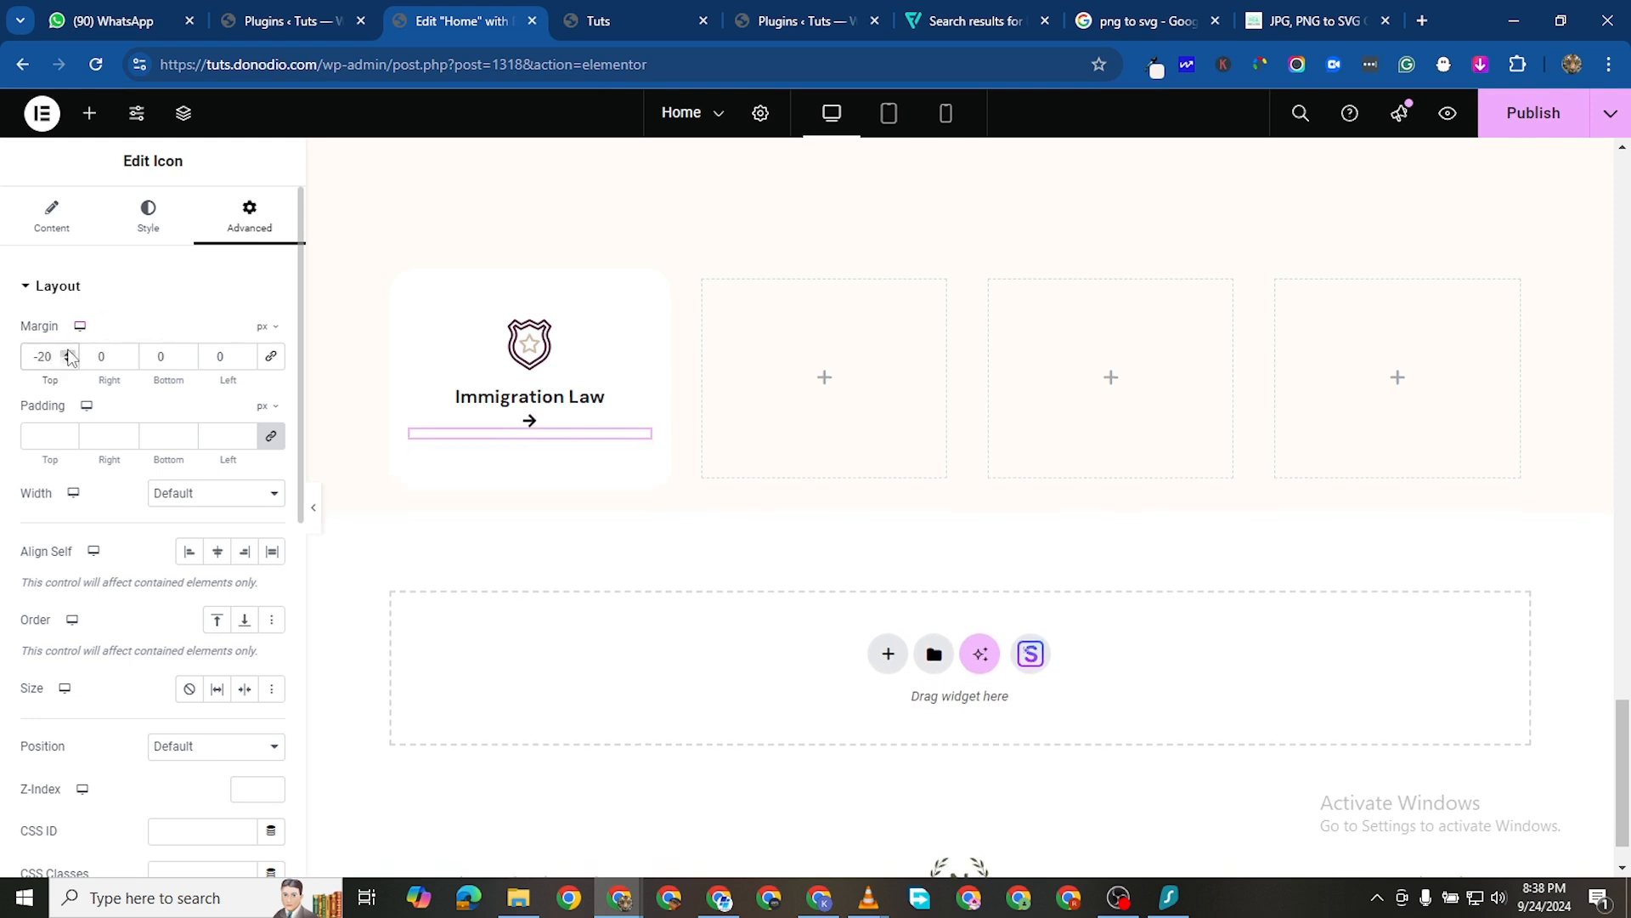
left_click(69, 354)
left_click(70, 354)
left_click(70, 354)
left_click(70, 353)
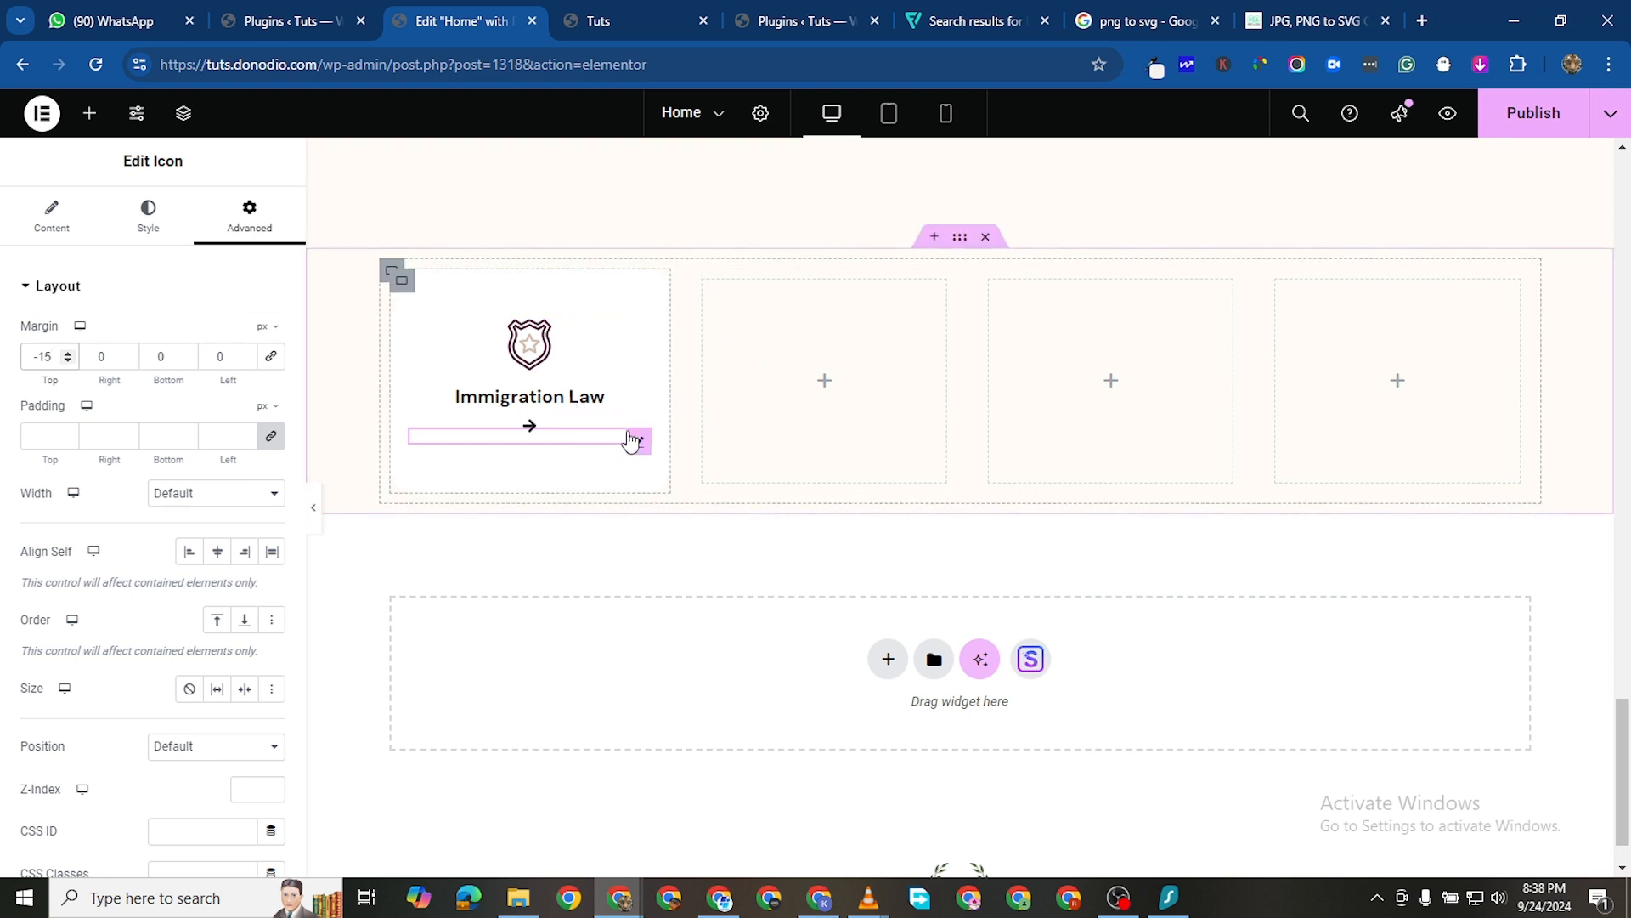
Slightly increase the size of the arrow icon in the first card
left_click(149, 234)
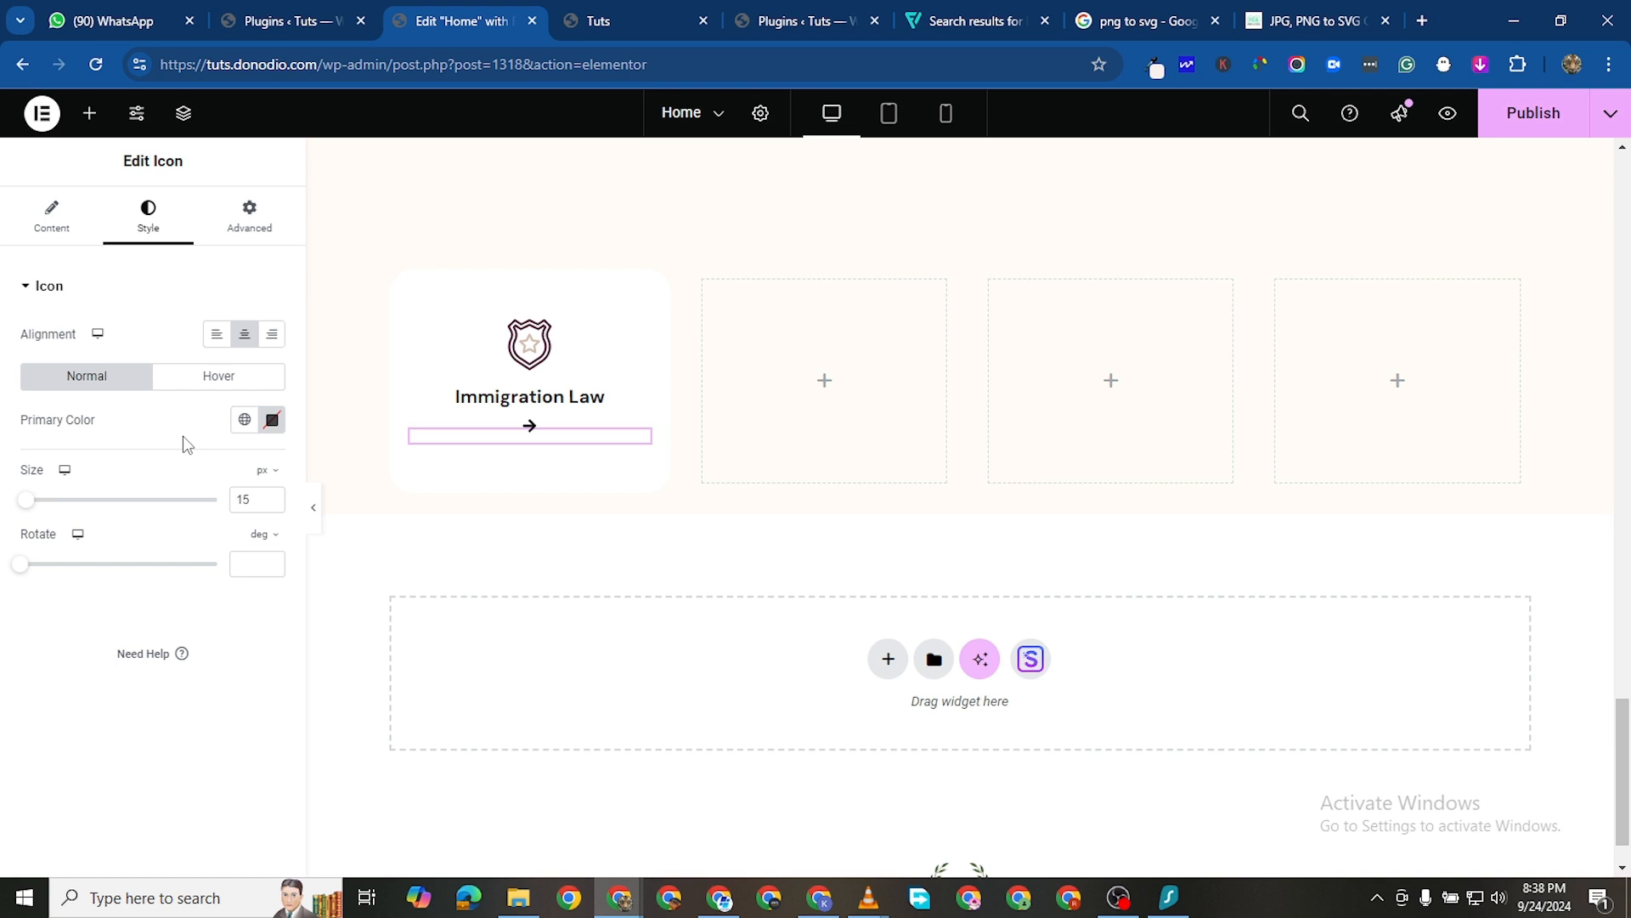
left_click(272, 497)
left_click(272, 497)
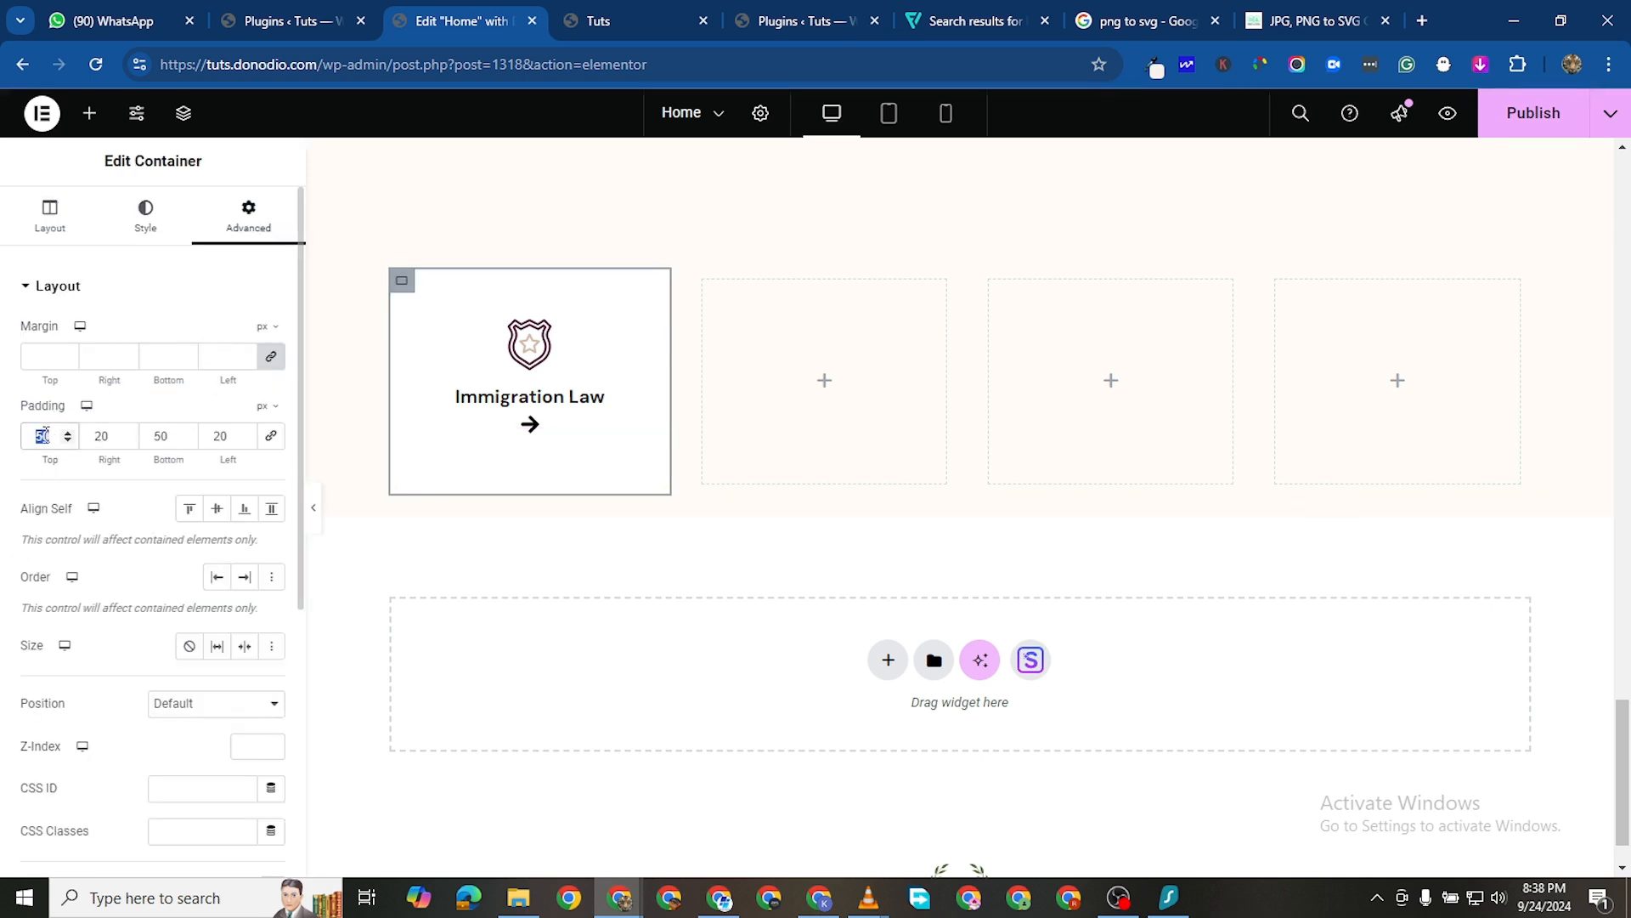
Set the first card container's top and bottom padding to 40 px
type("40")
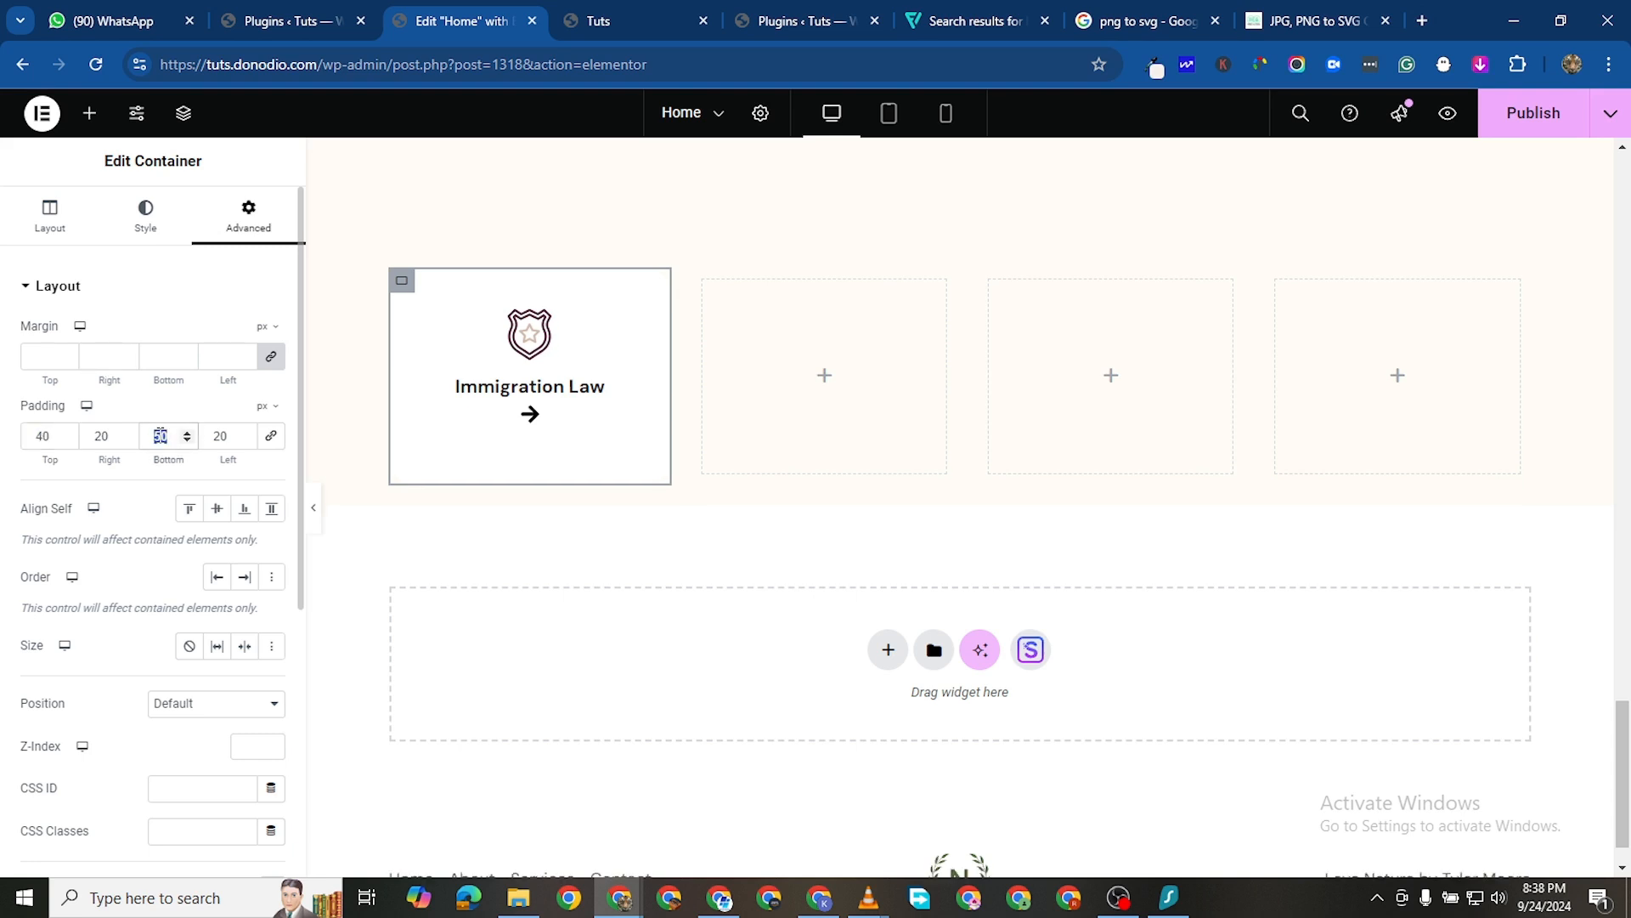
type("40")
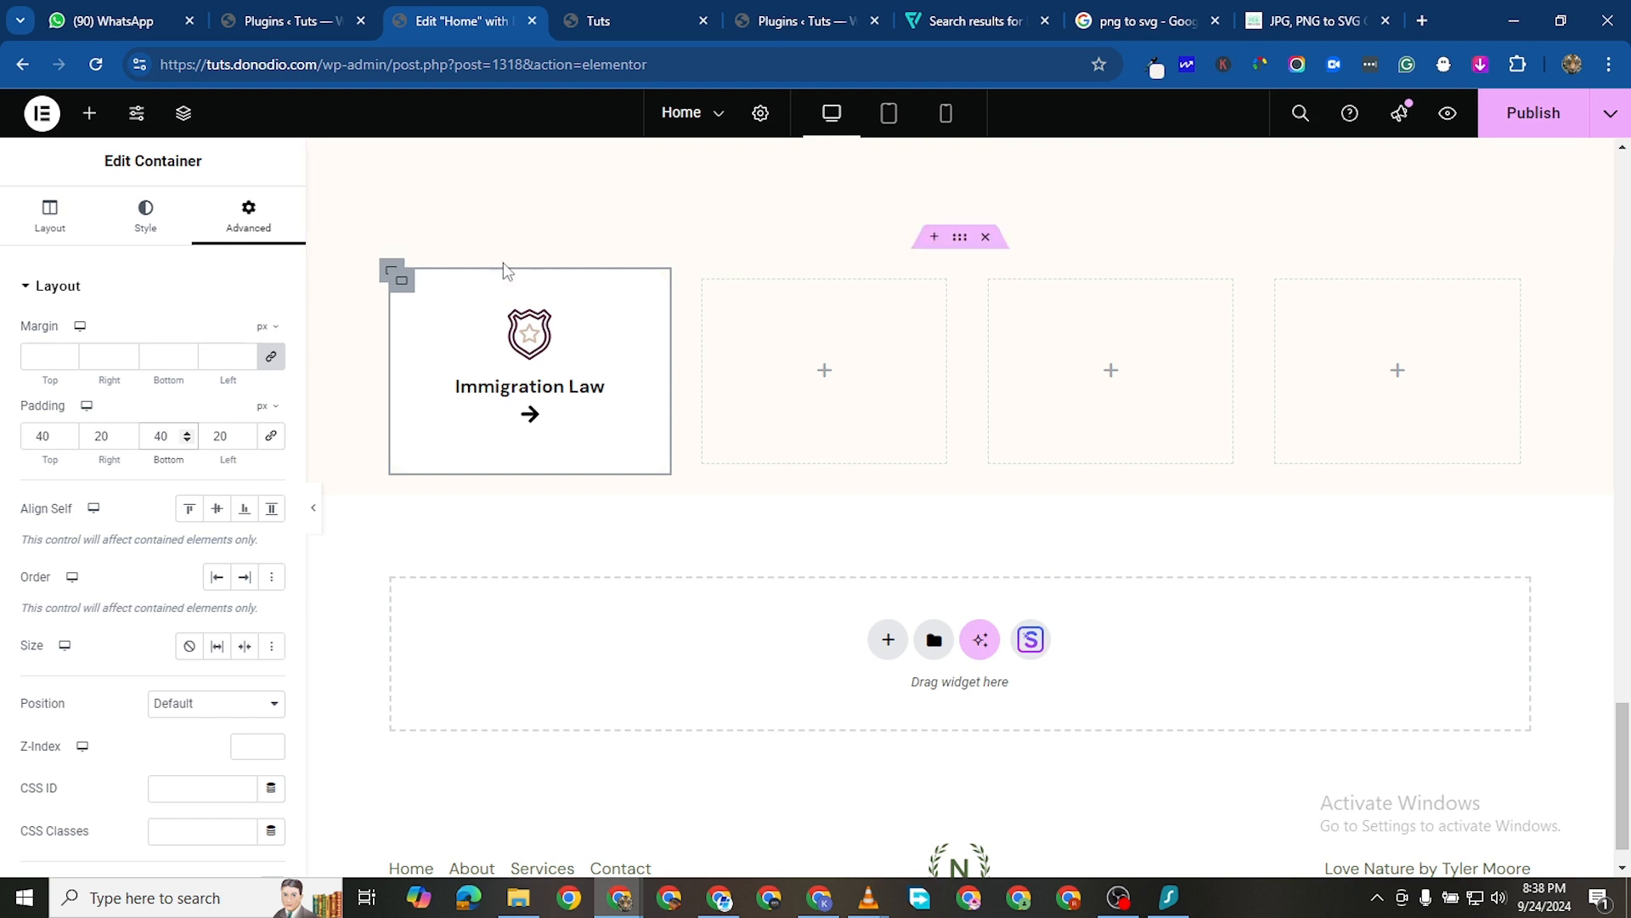
Duplicate the "Immigration Law" card container and delete the last two empty containers in the row
right_click(401, 281)
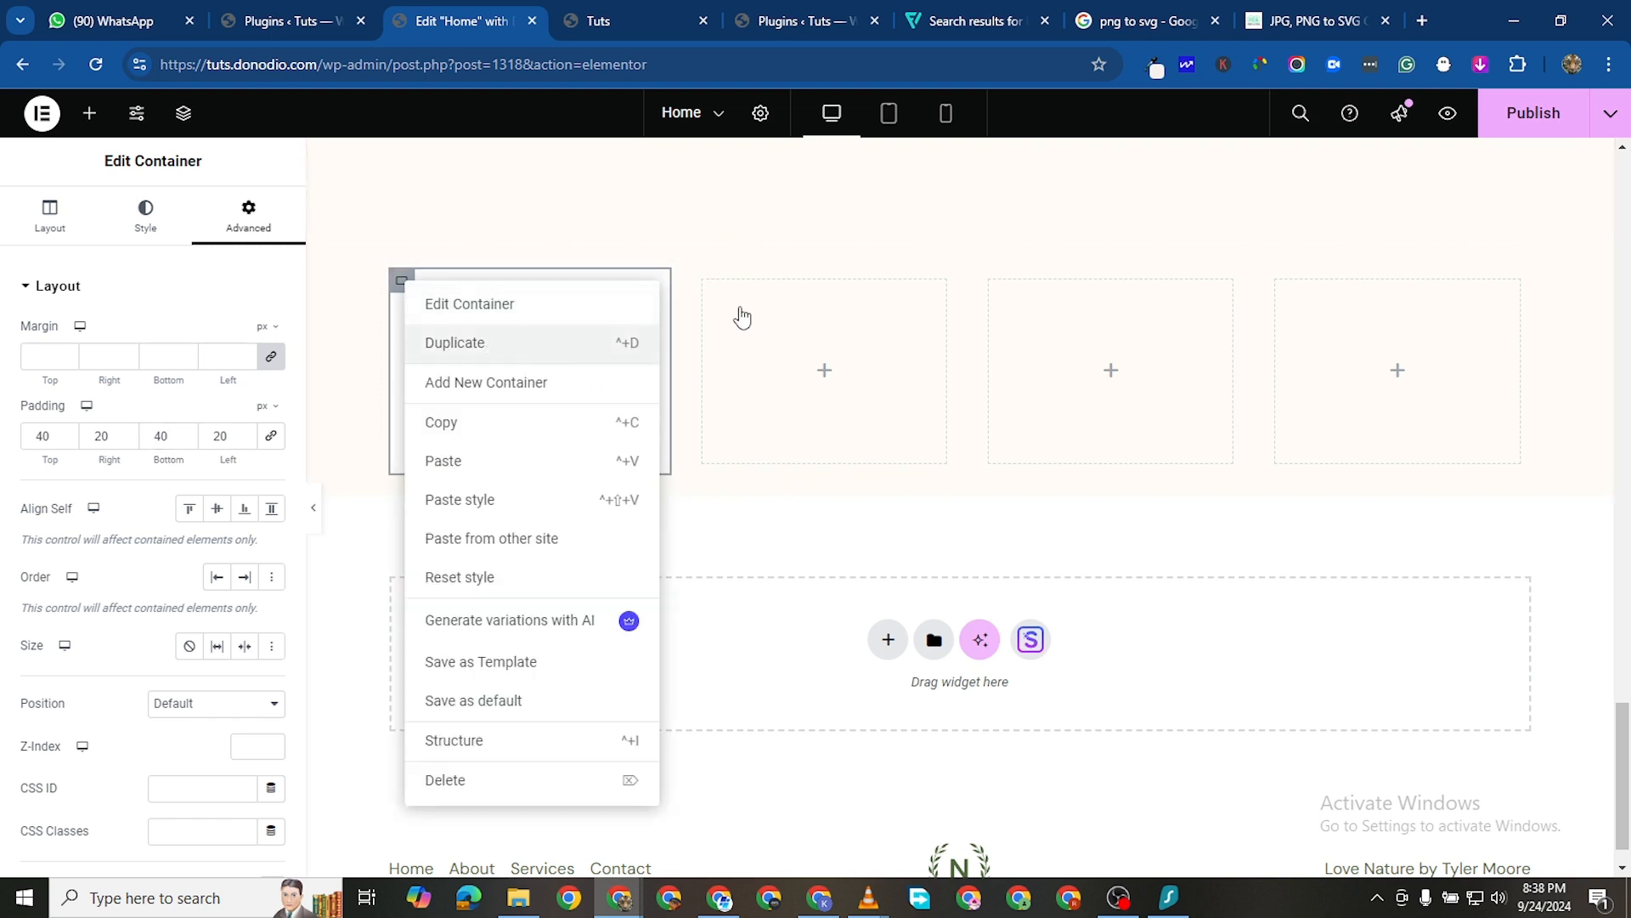
key("ctrl+d")
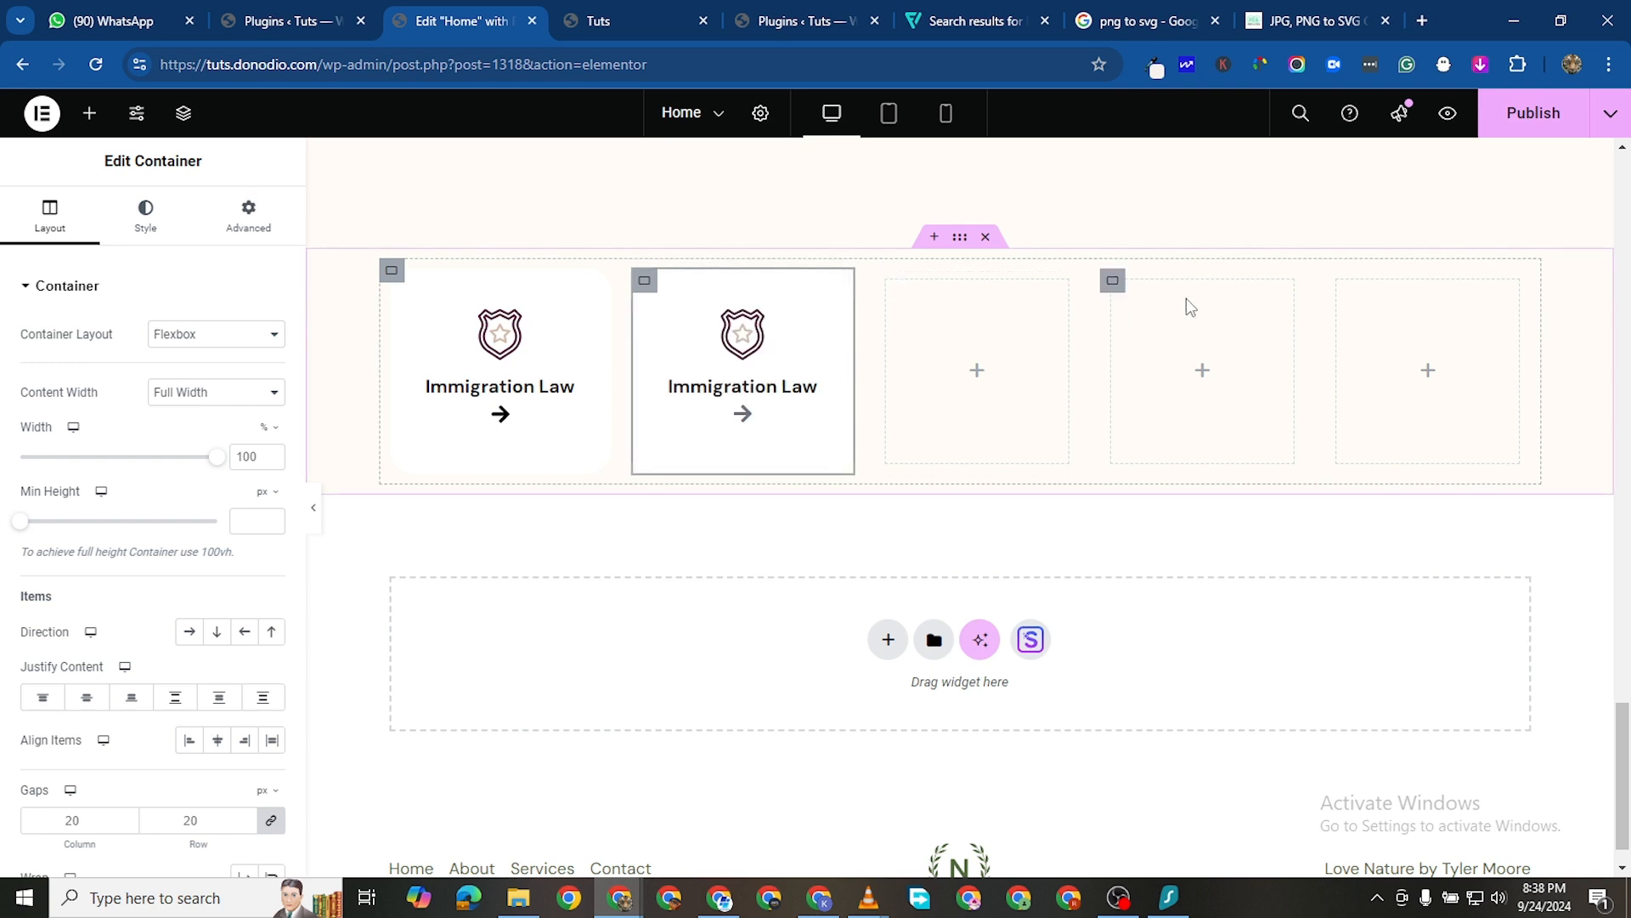
right_click(1361, 647)
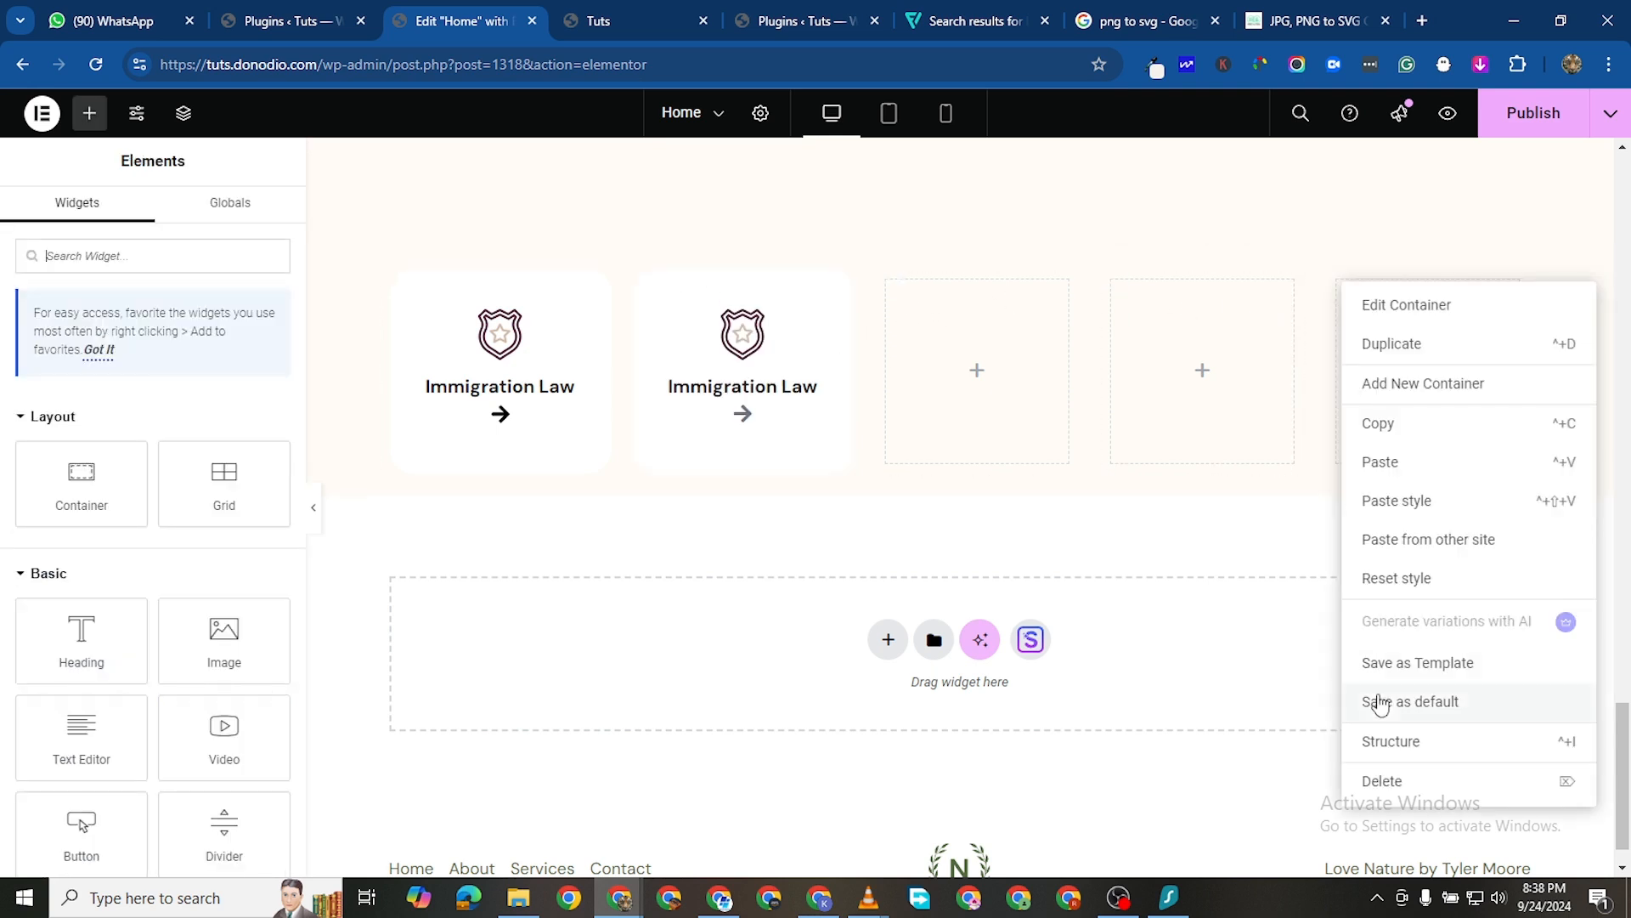
left_click(1396, 780)
right_click(1283, 312)
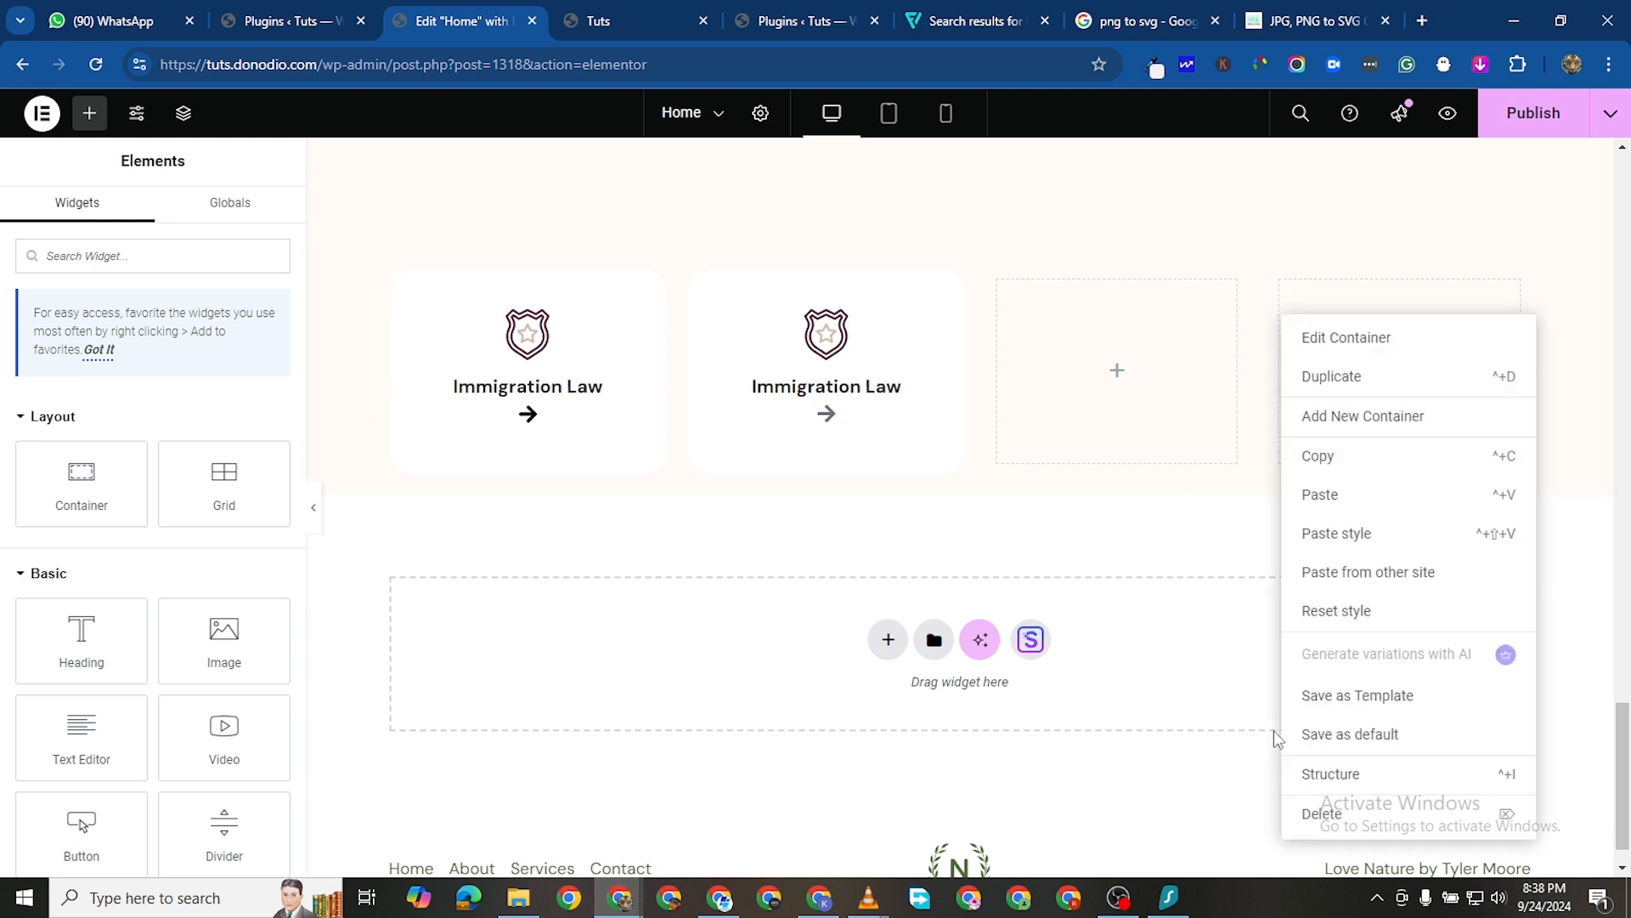
left_click(1326, 814)
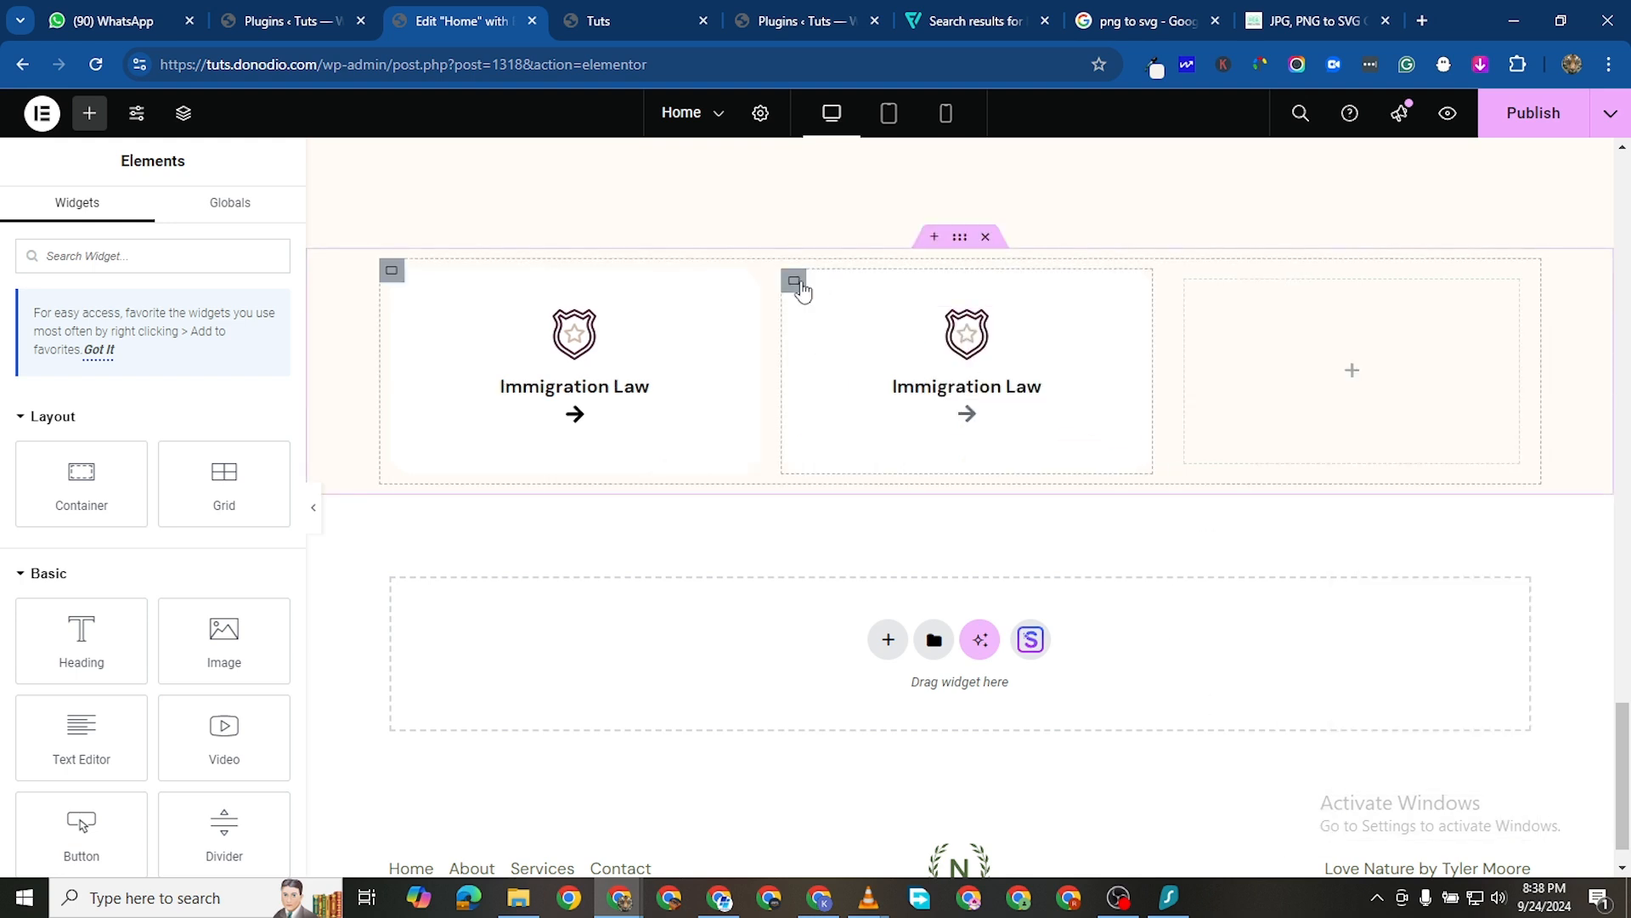
Duplicate the card twice more to make four cards and delete the remaining empty container
right_click(795, 283)
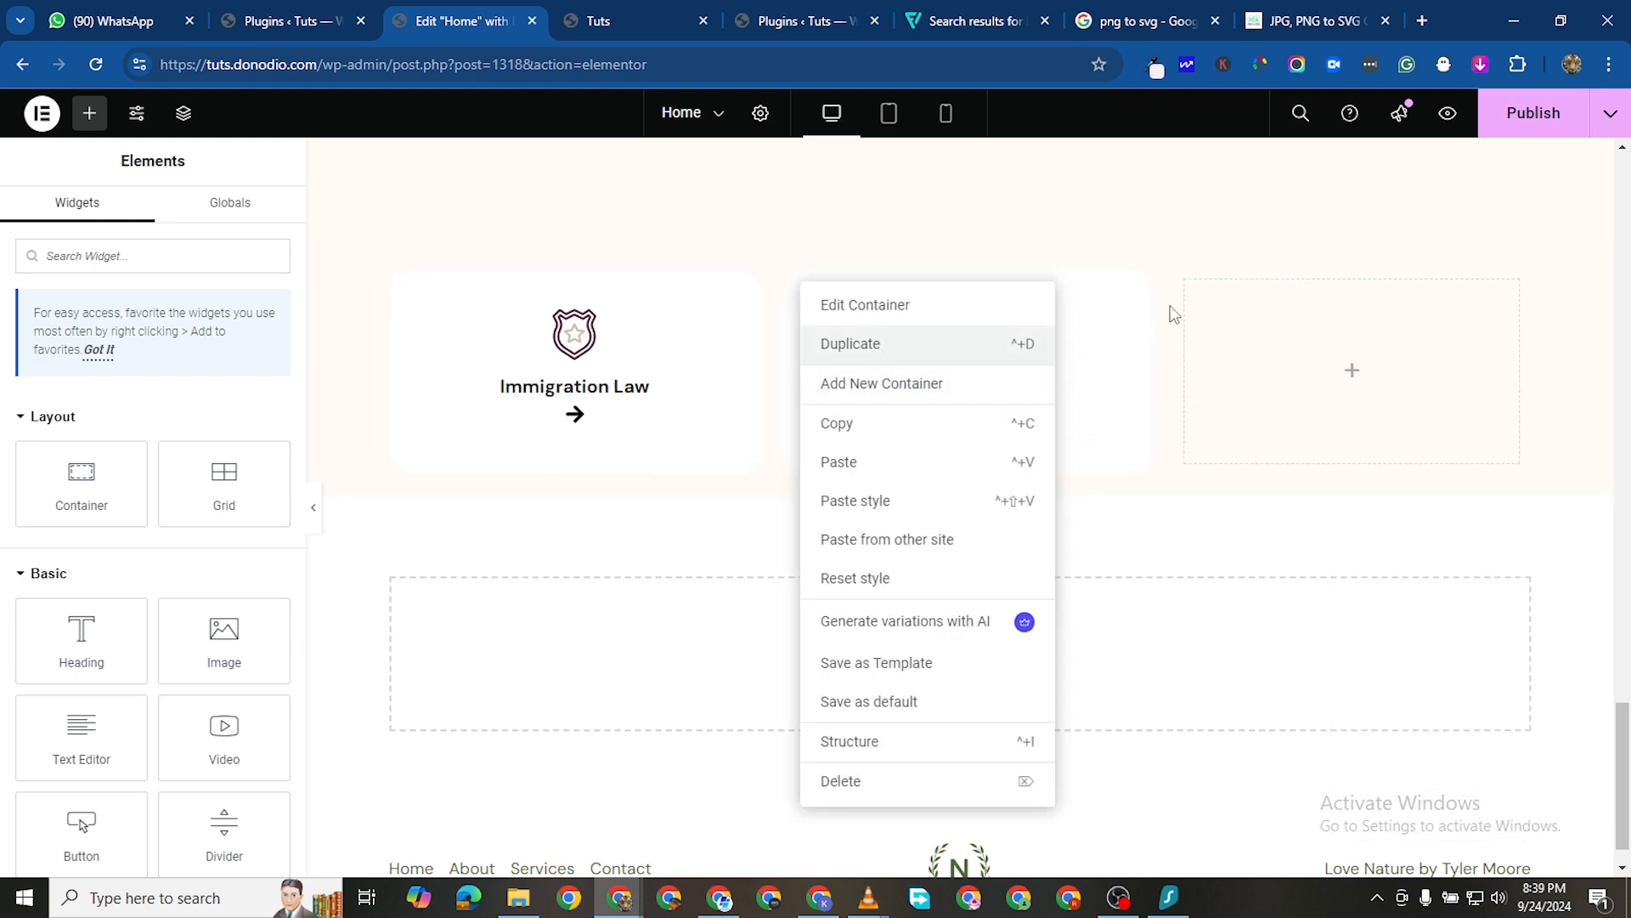
key("ctrl+d")
right_click(991, 281)
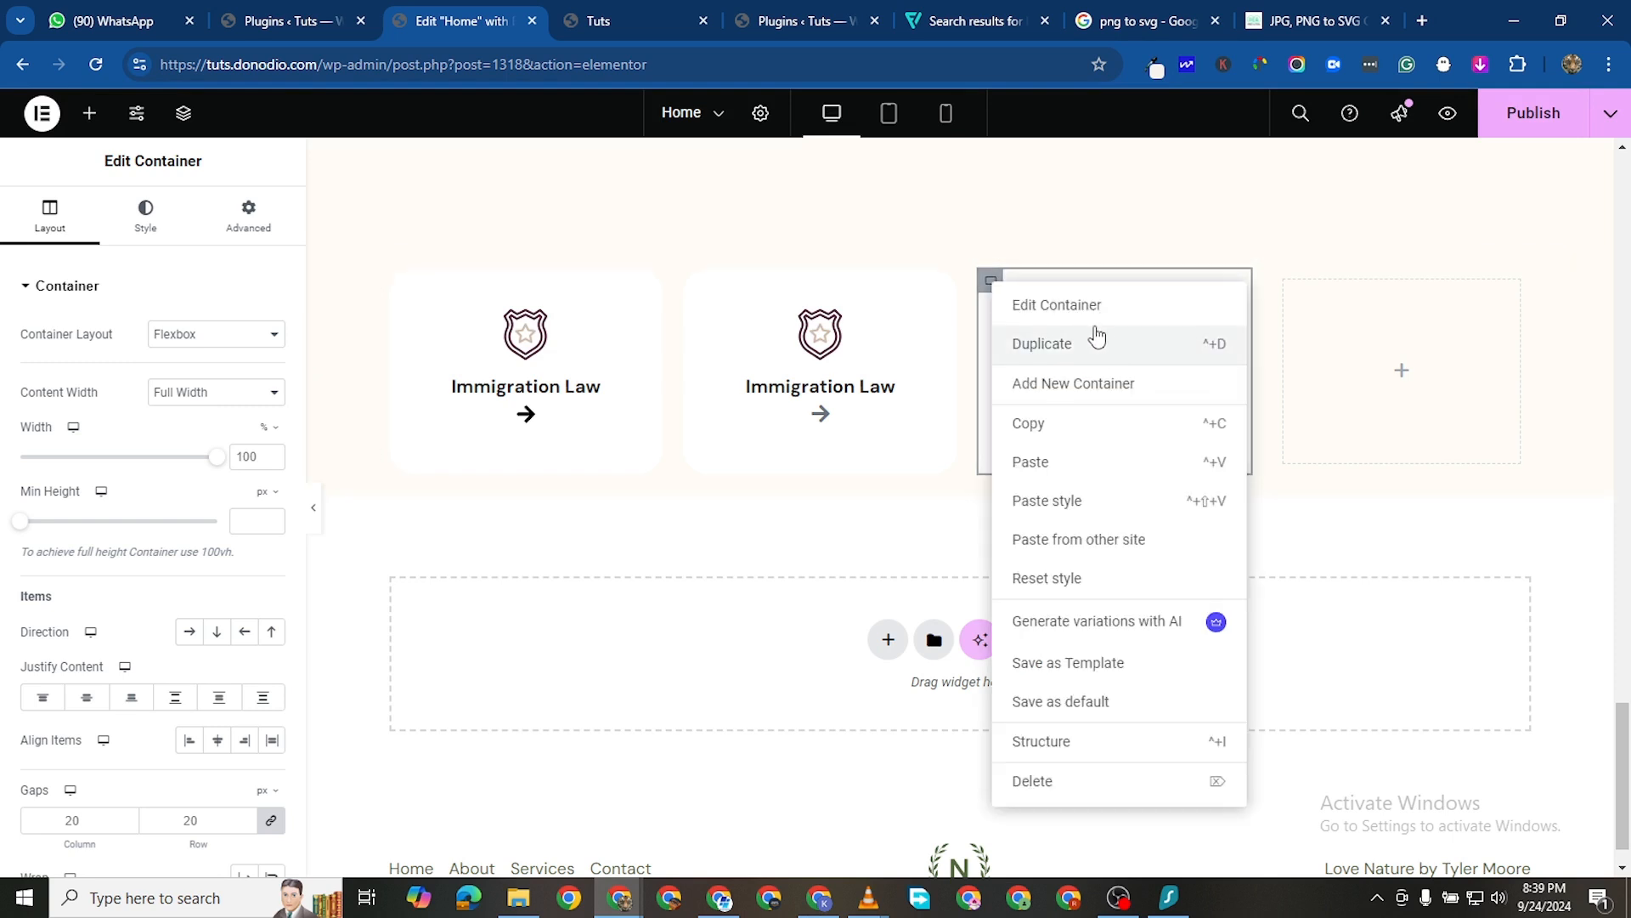
key("ctrl+d")
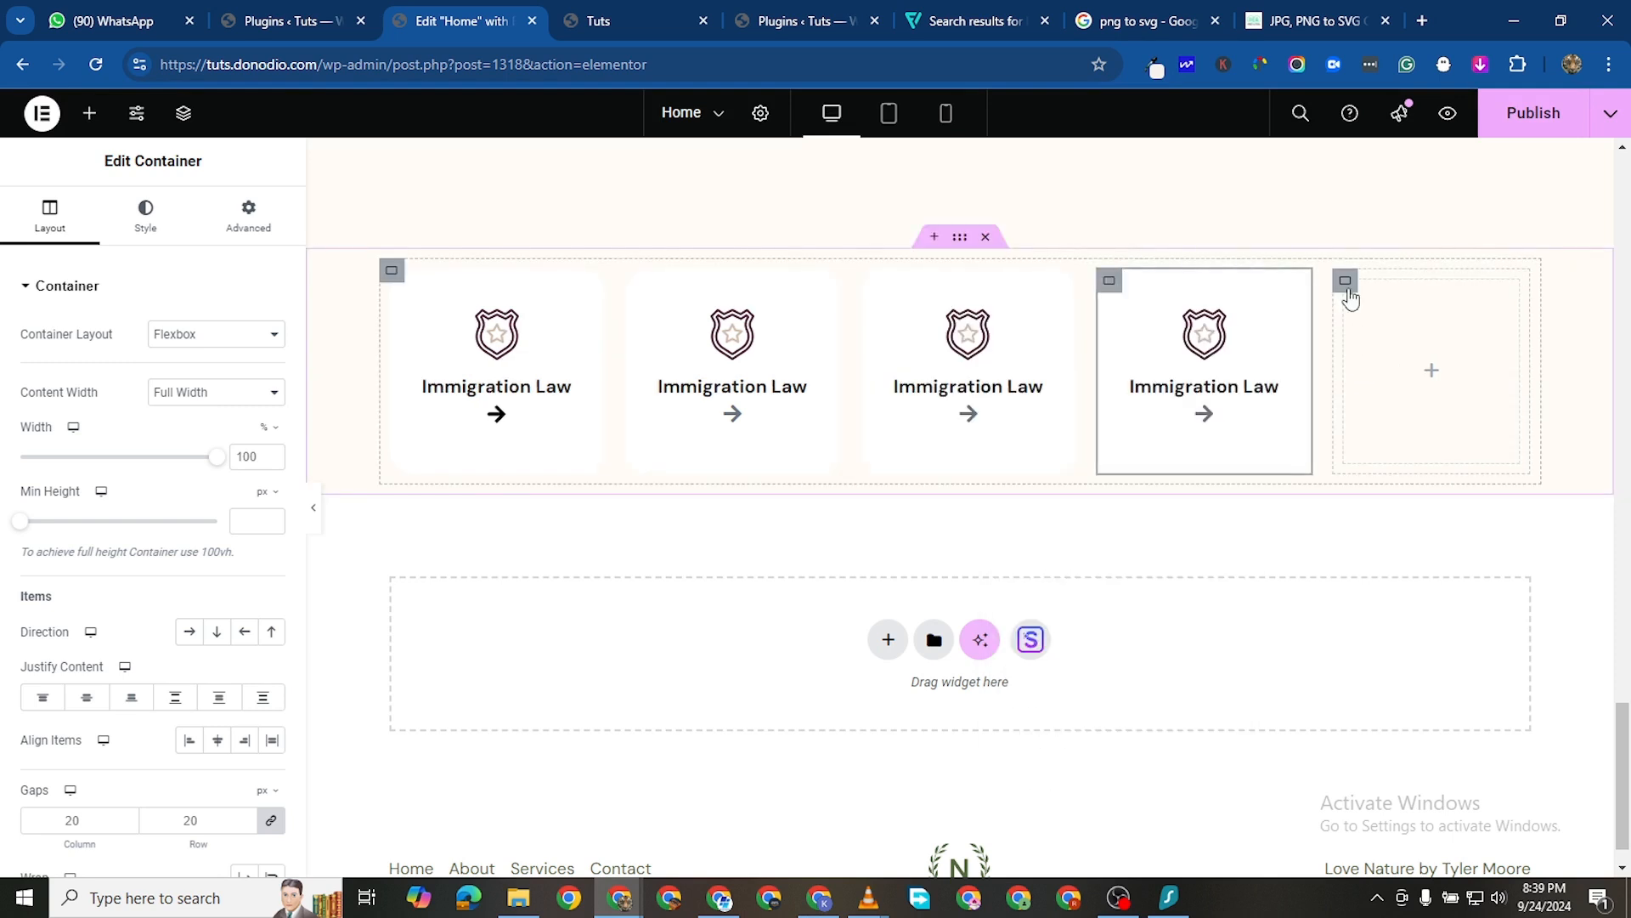
right_click(1374, 403)
left_click(1394, 782)
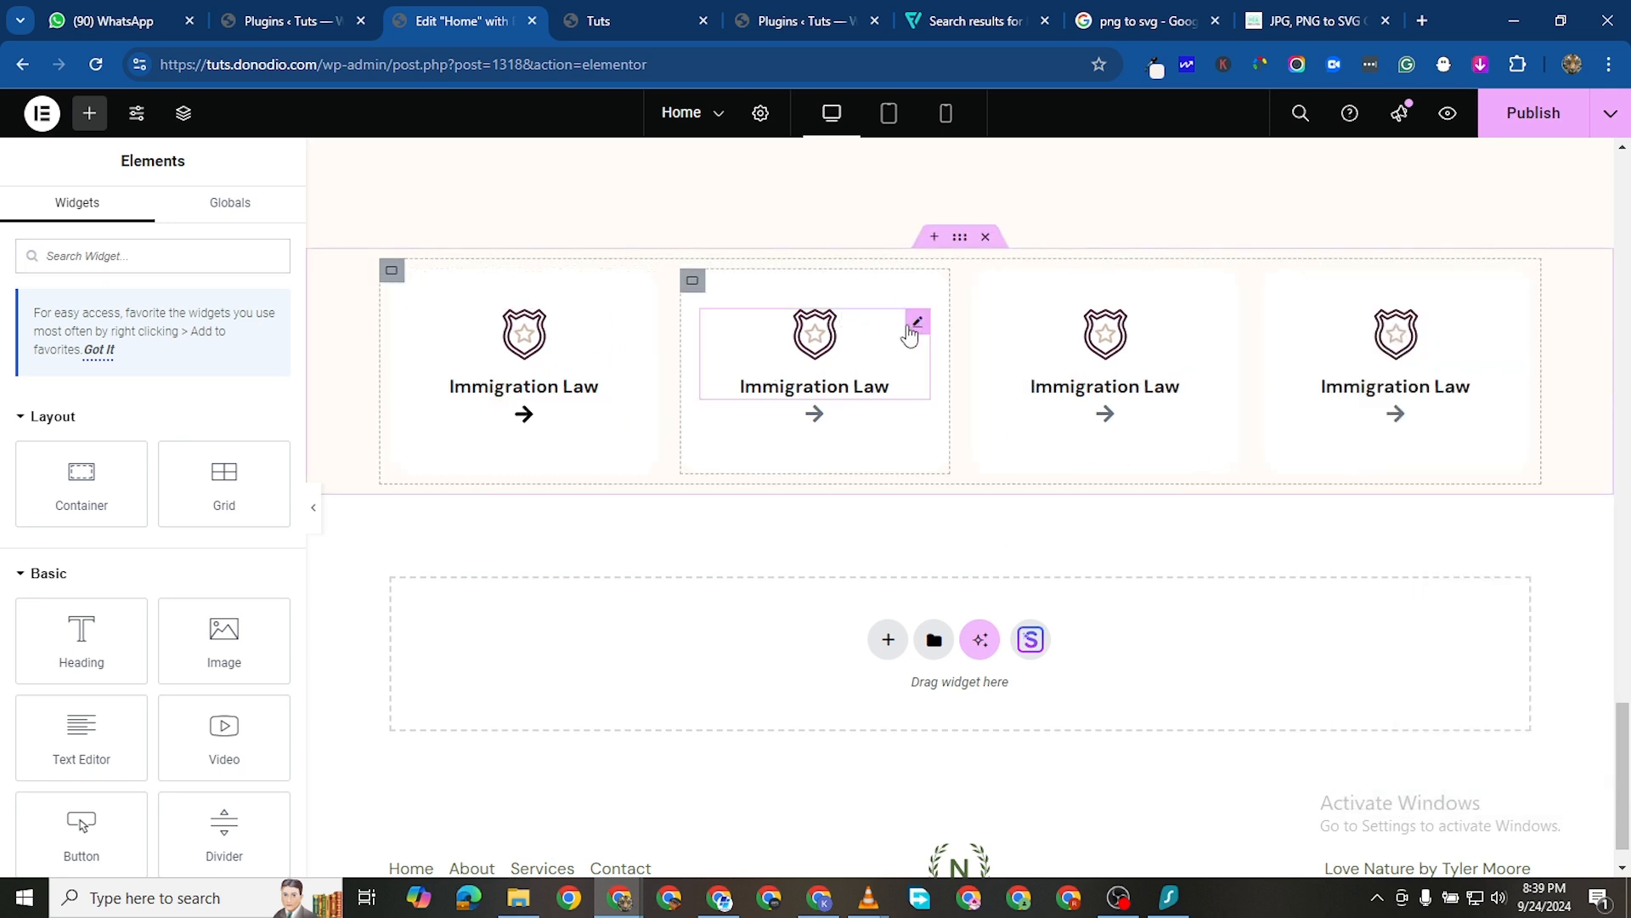
Upload What-we-do-icon-2 through What-we-do-icon-8 from the LAW FIRM folder and use the briefcase icon as the second card's image
left_click(917, 323)
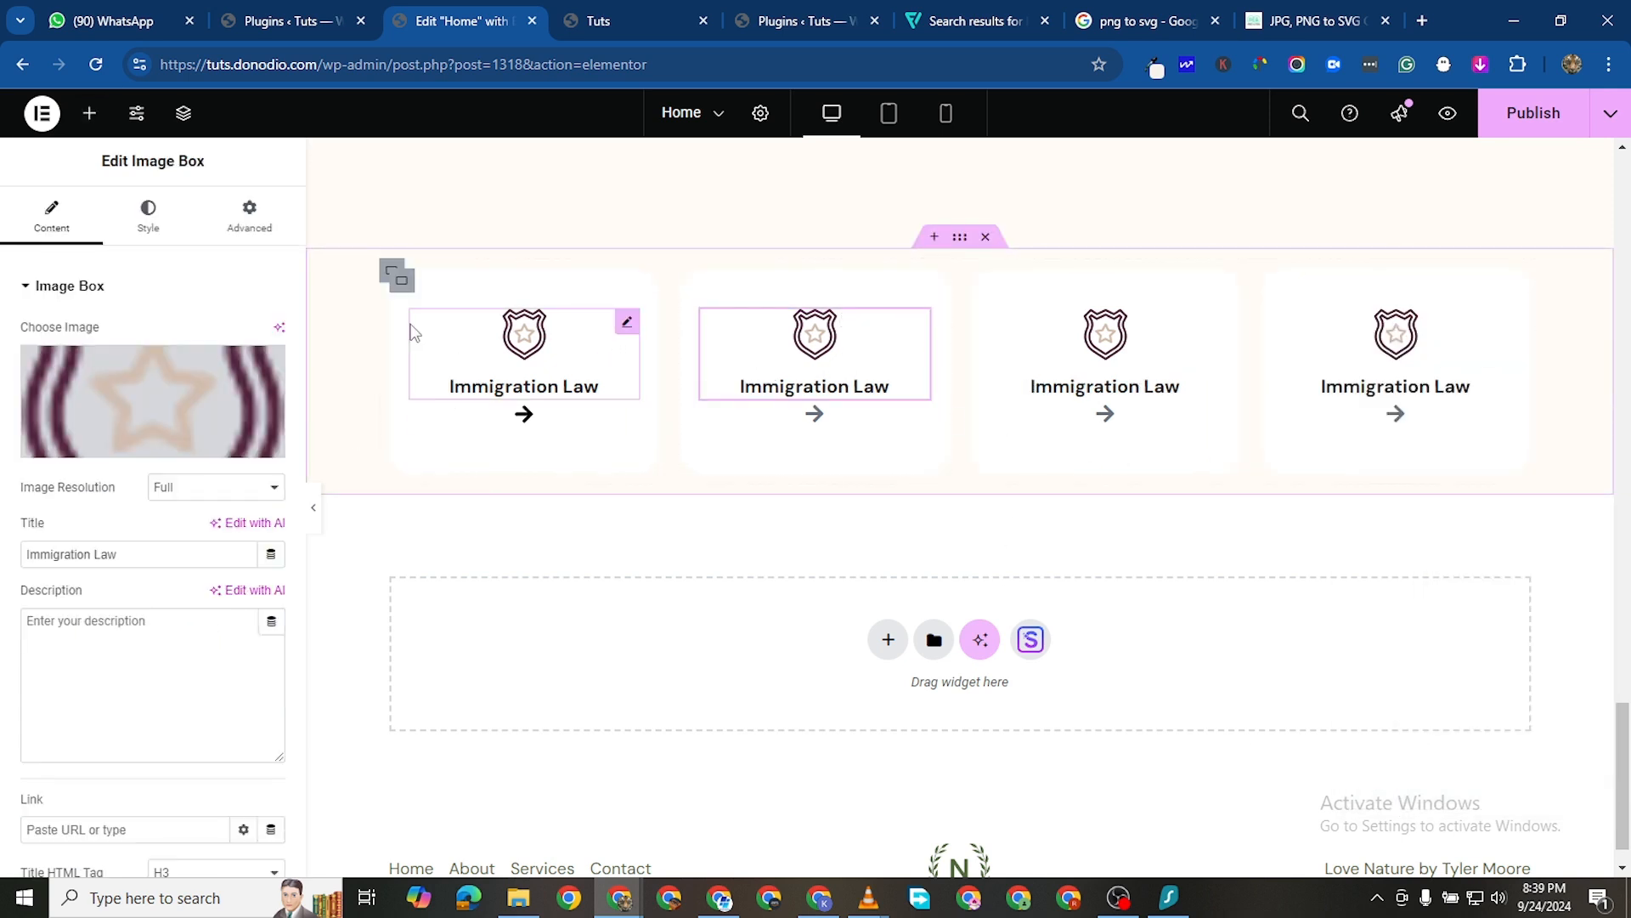
left_click(152, 396)
left_click(315, 191)
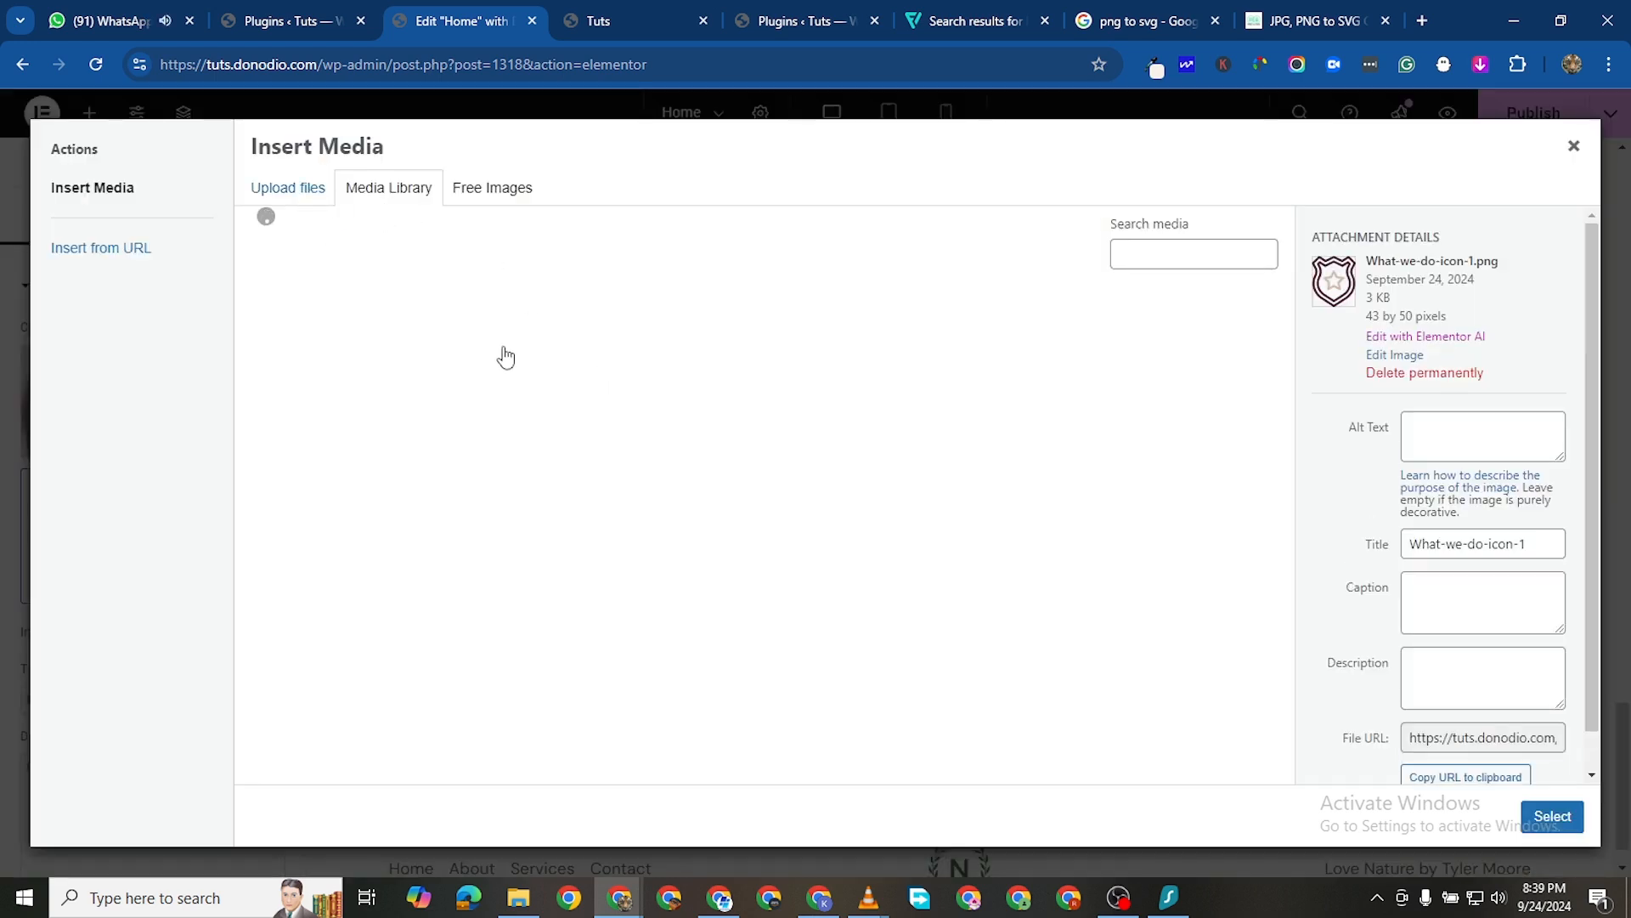
left_click(963, 481)
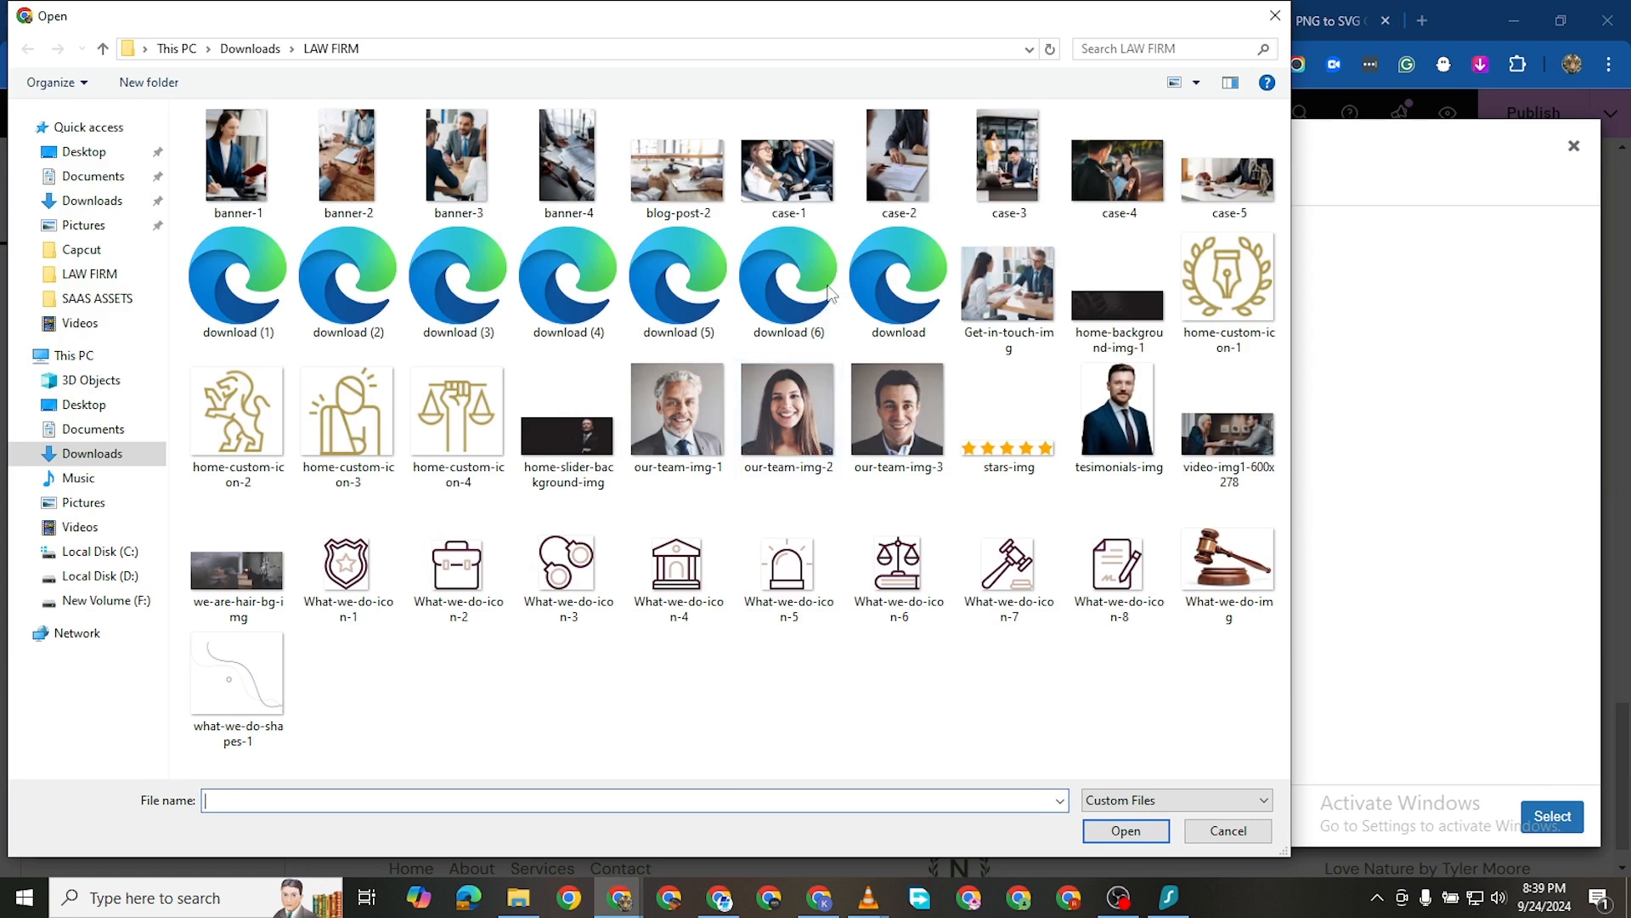
left_click(727, 595)
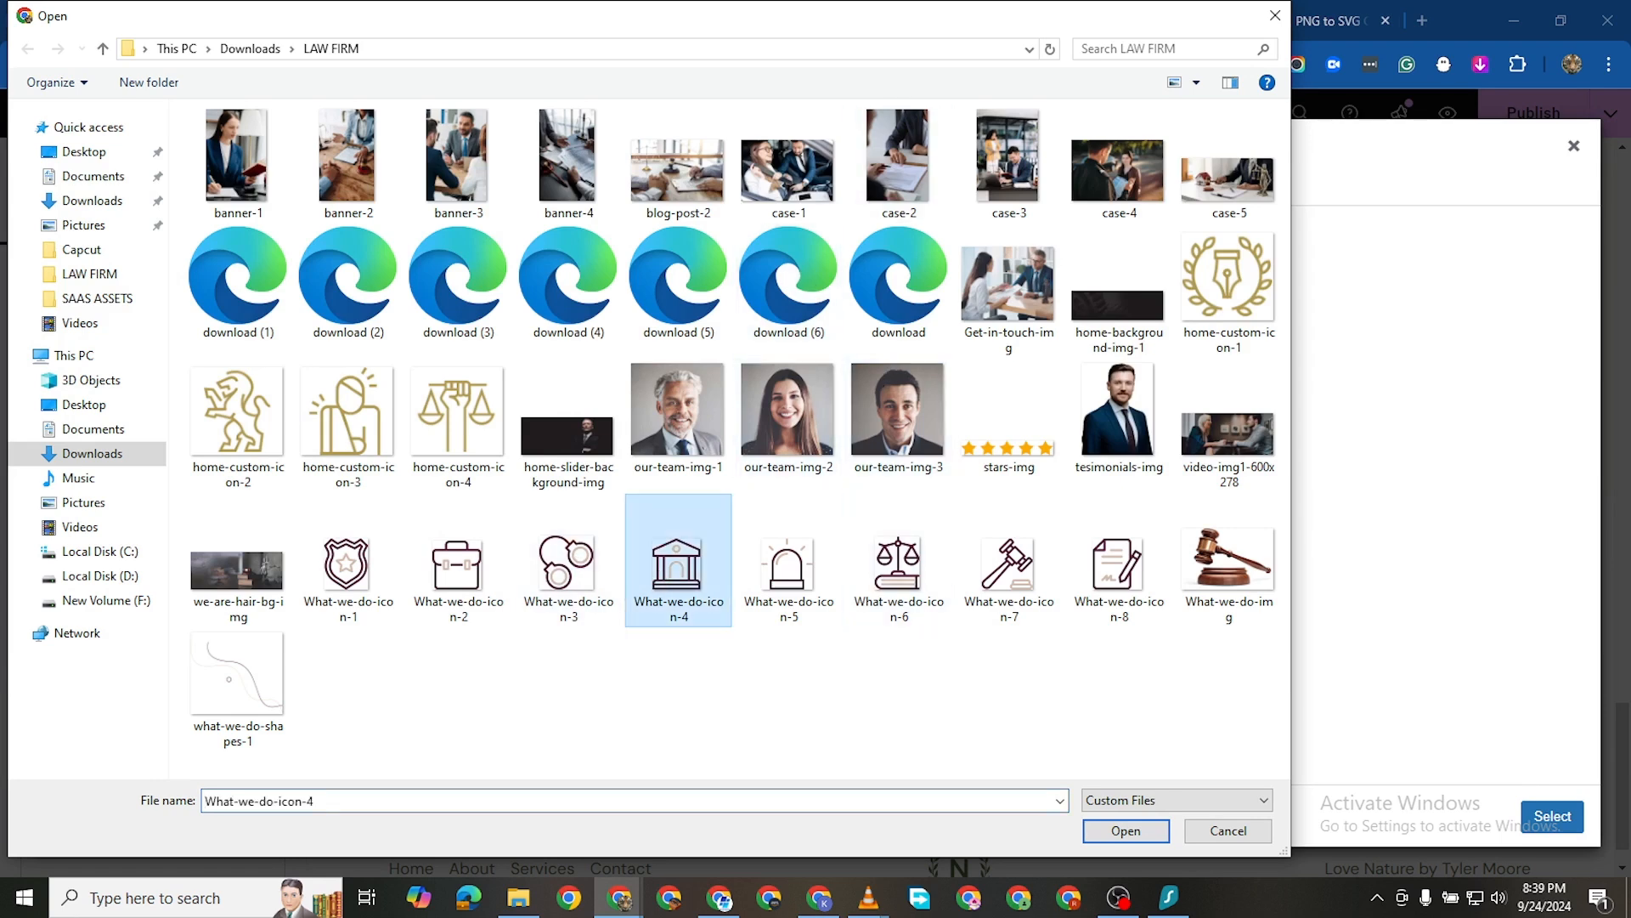
left_click(464, 574)
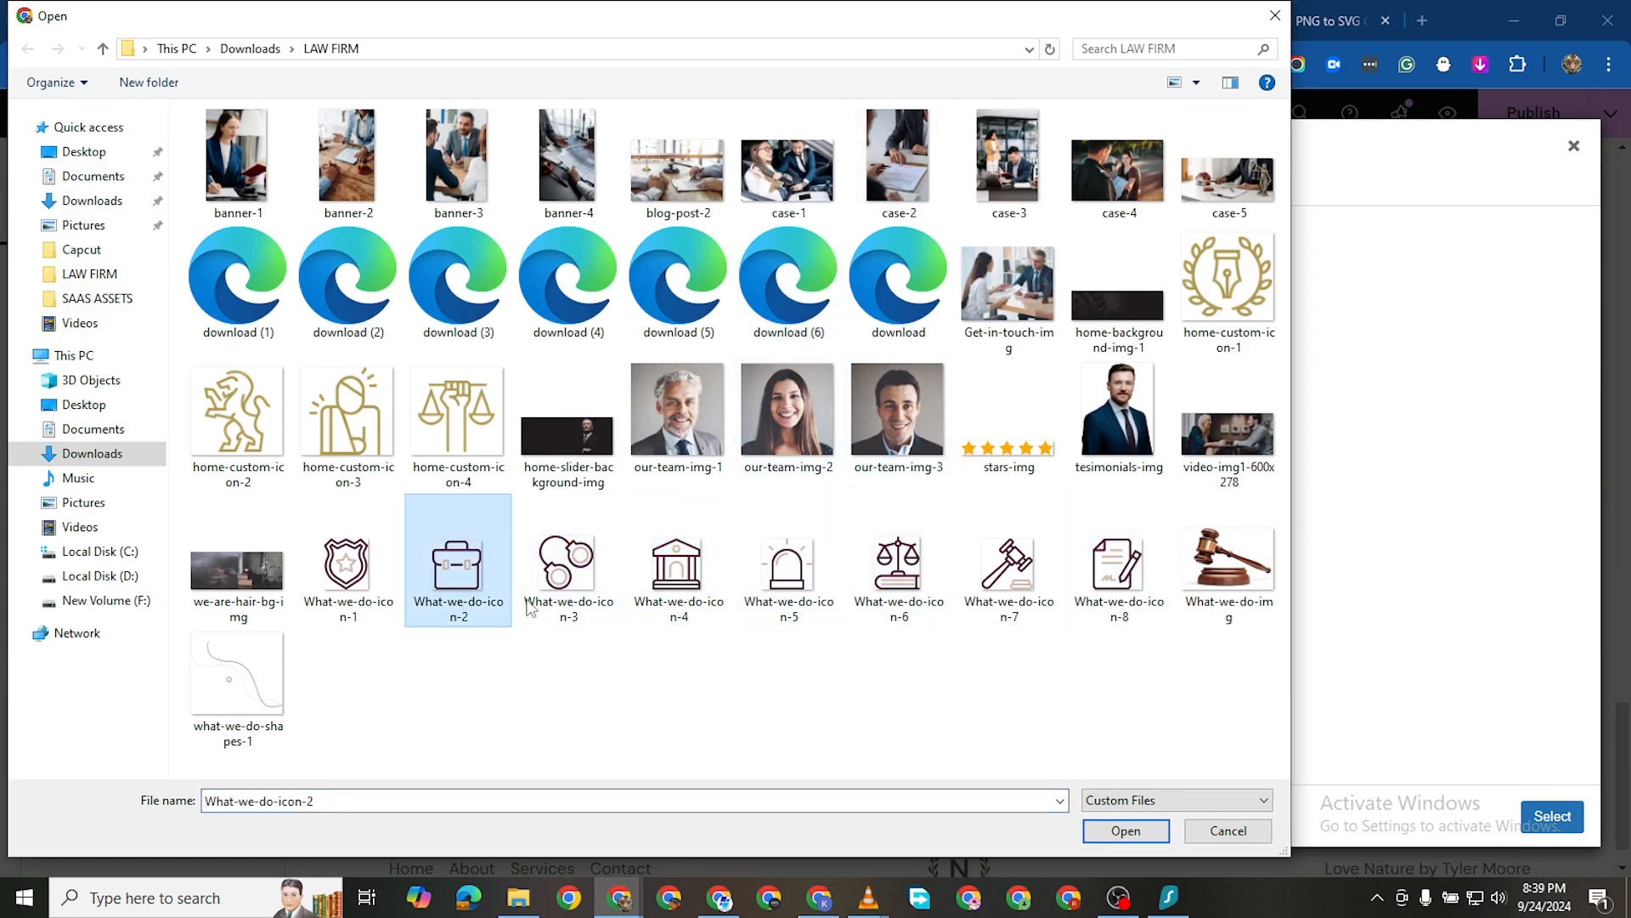
left_click_drag(451, 658, 1096, 541)
left_click(1126, 830)
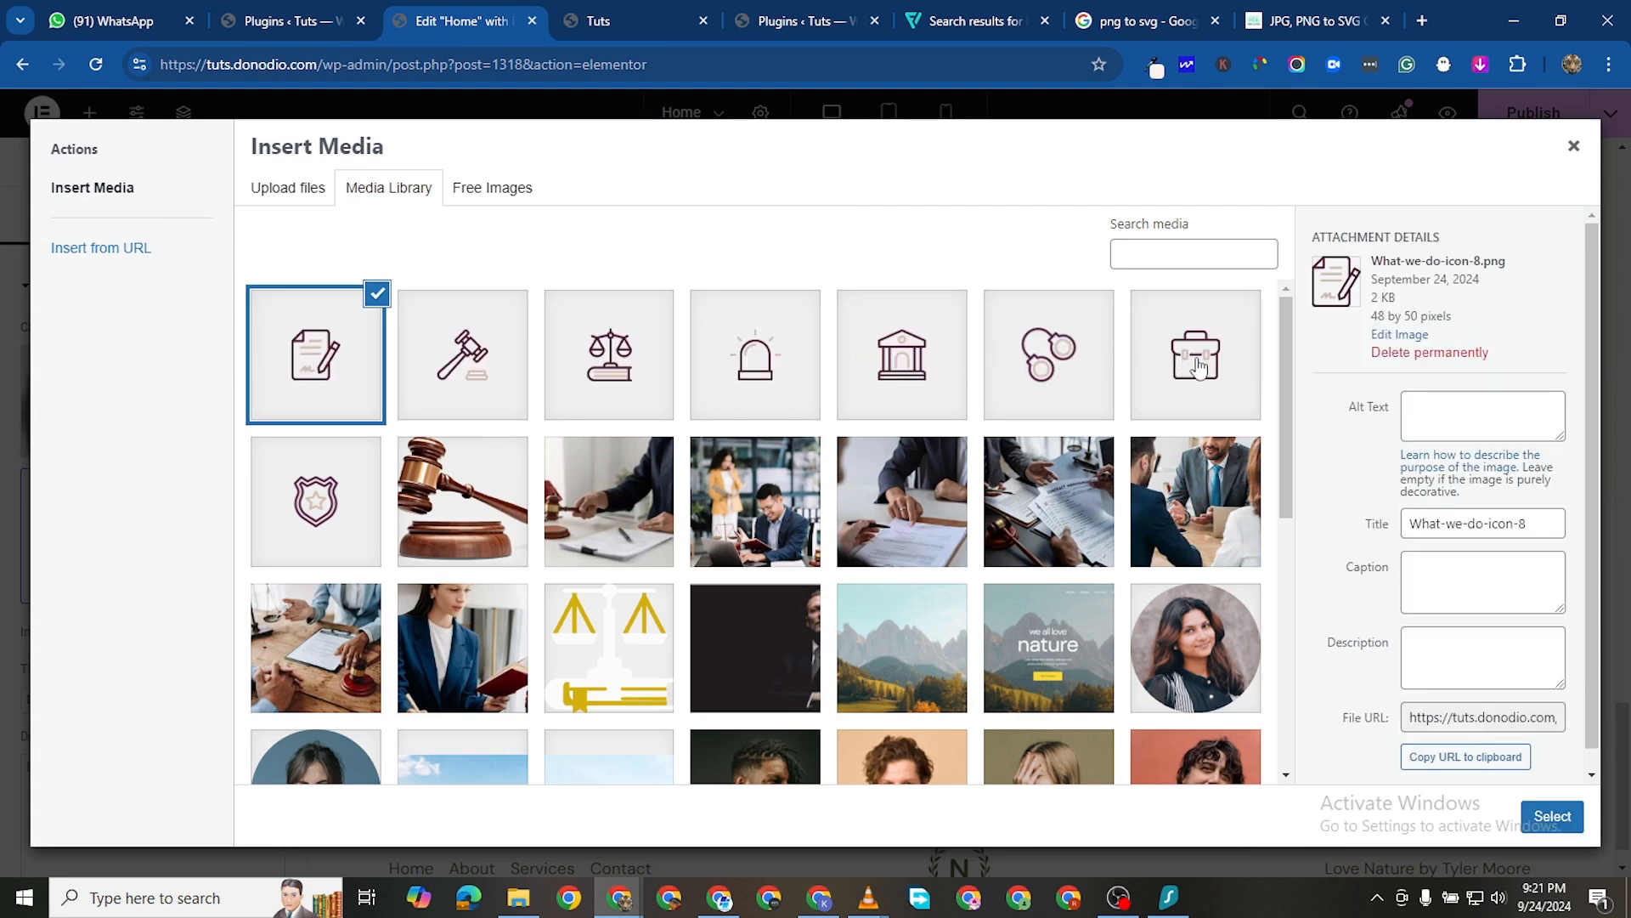
left_click(1196, 372)
left_click(1530, 824)
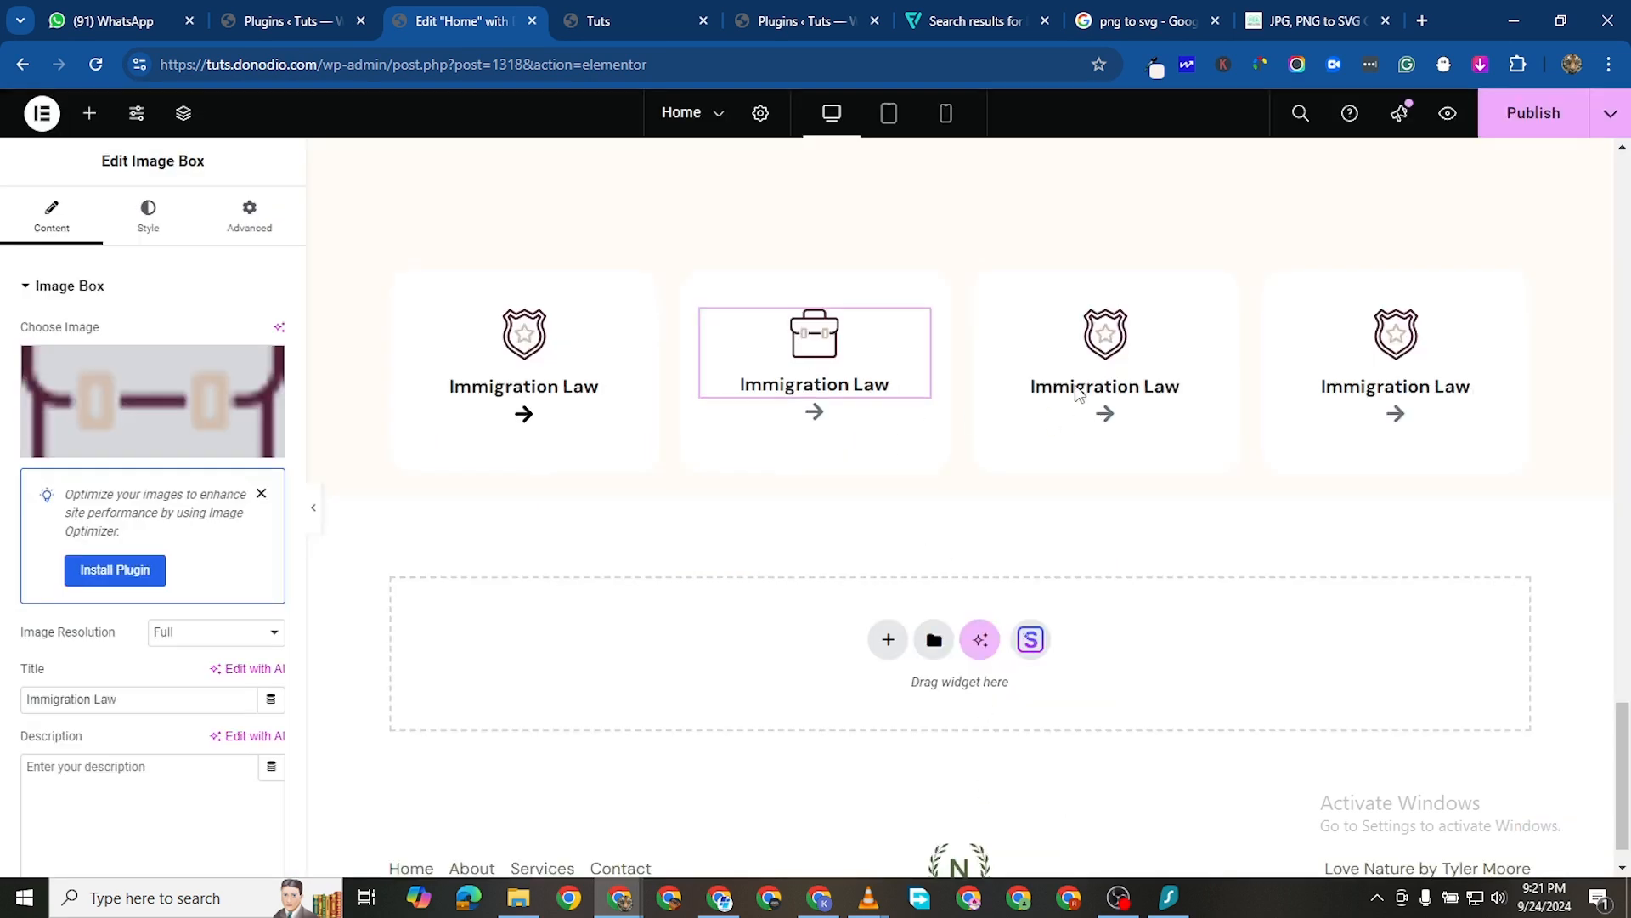
Replace the third card's badge image with the handcuffs icon from the media library
left_click(1210, 323)
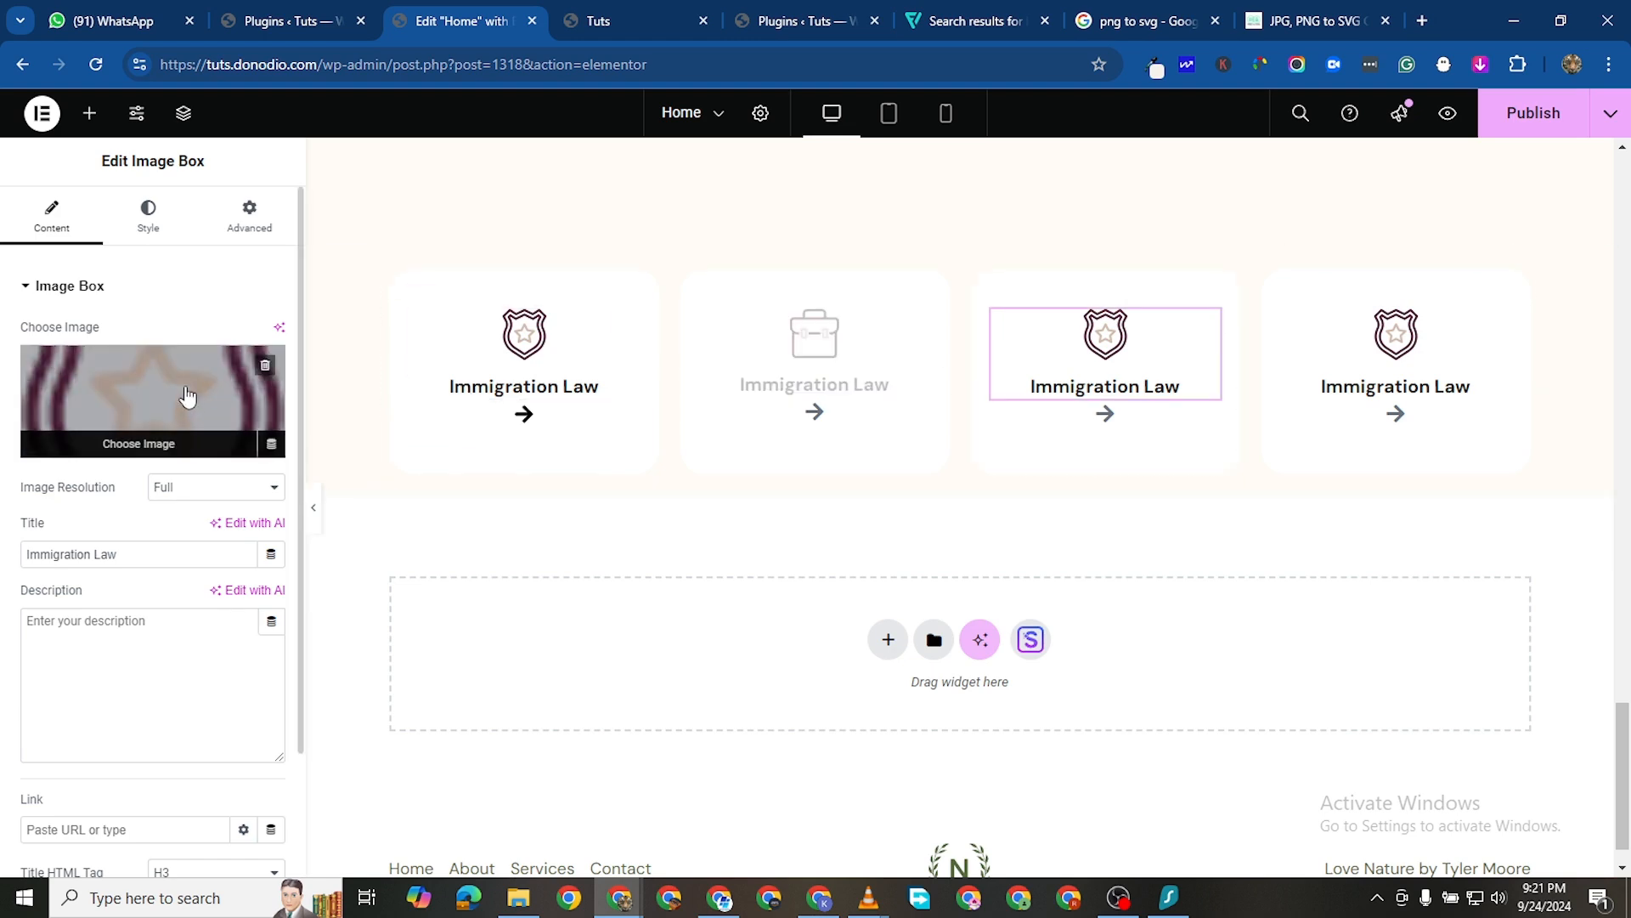
left_click(153, 407)
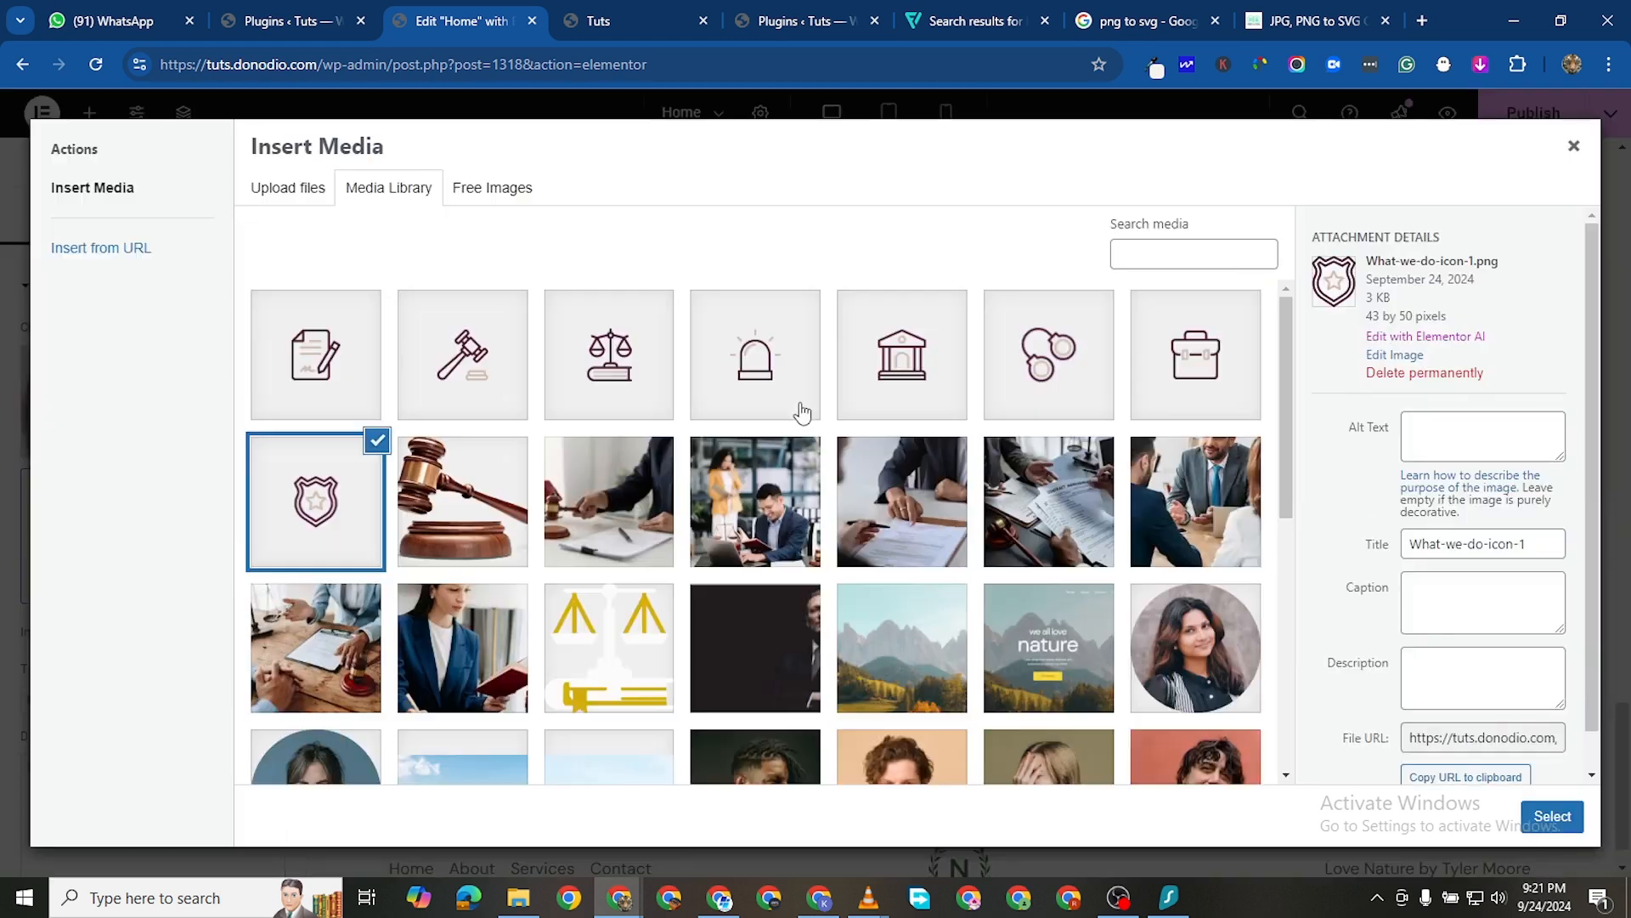
left_click(1552, 816)
Replace the fourth card's image with the courthouse icon What-we-do-icon-4 from the media library
left_click(1504, 321)
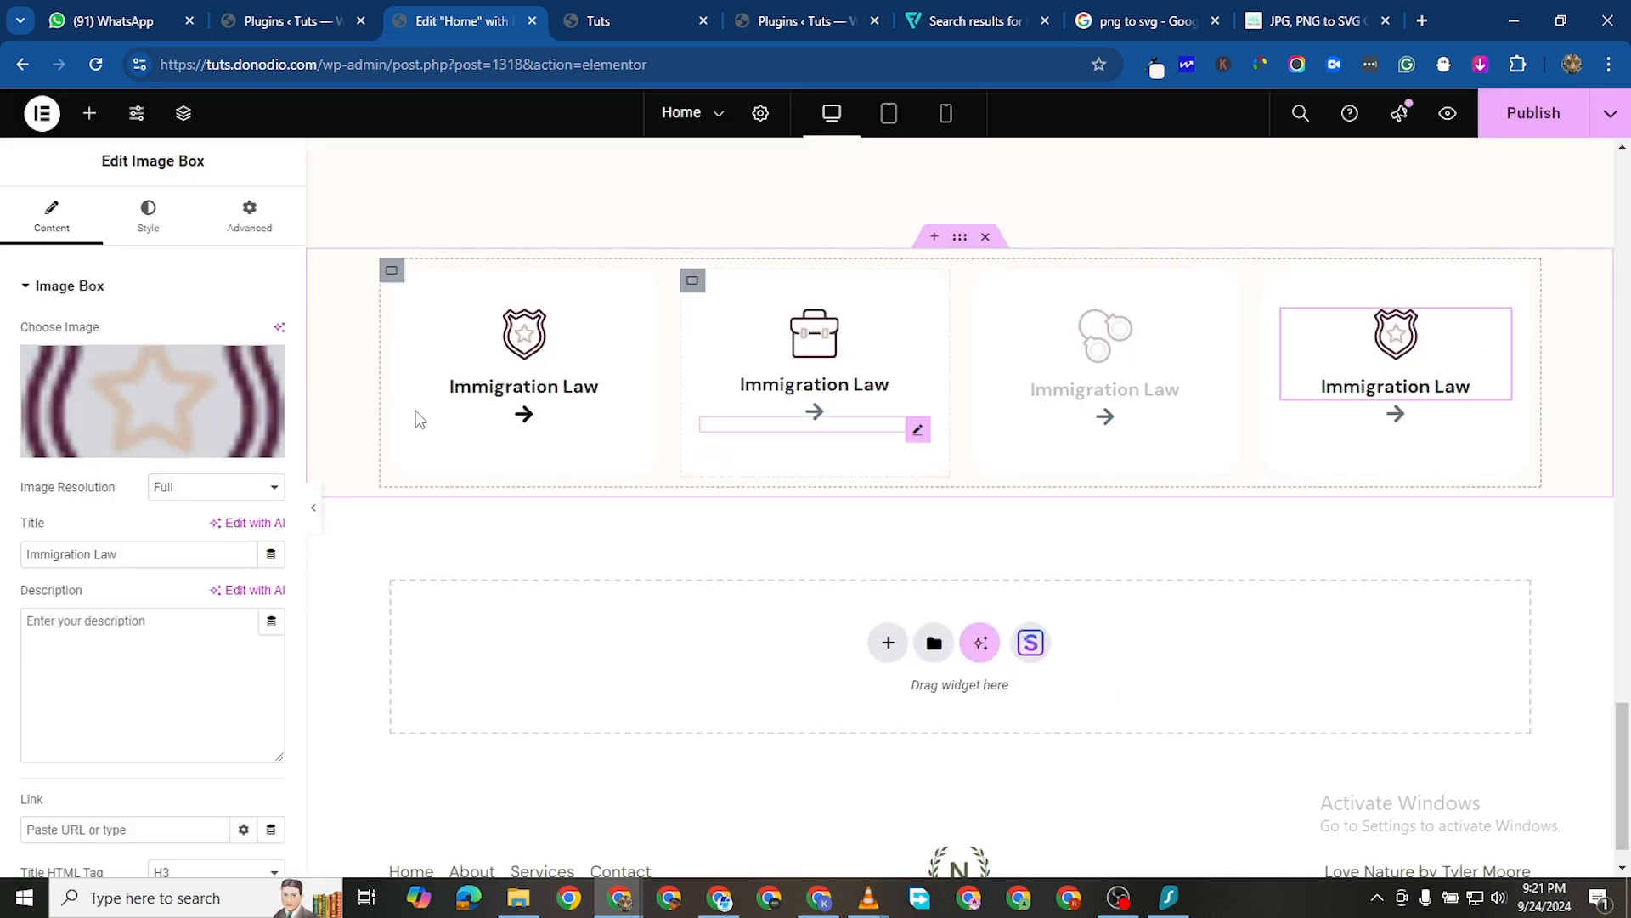
left_click(160, 385)
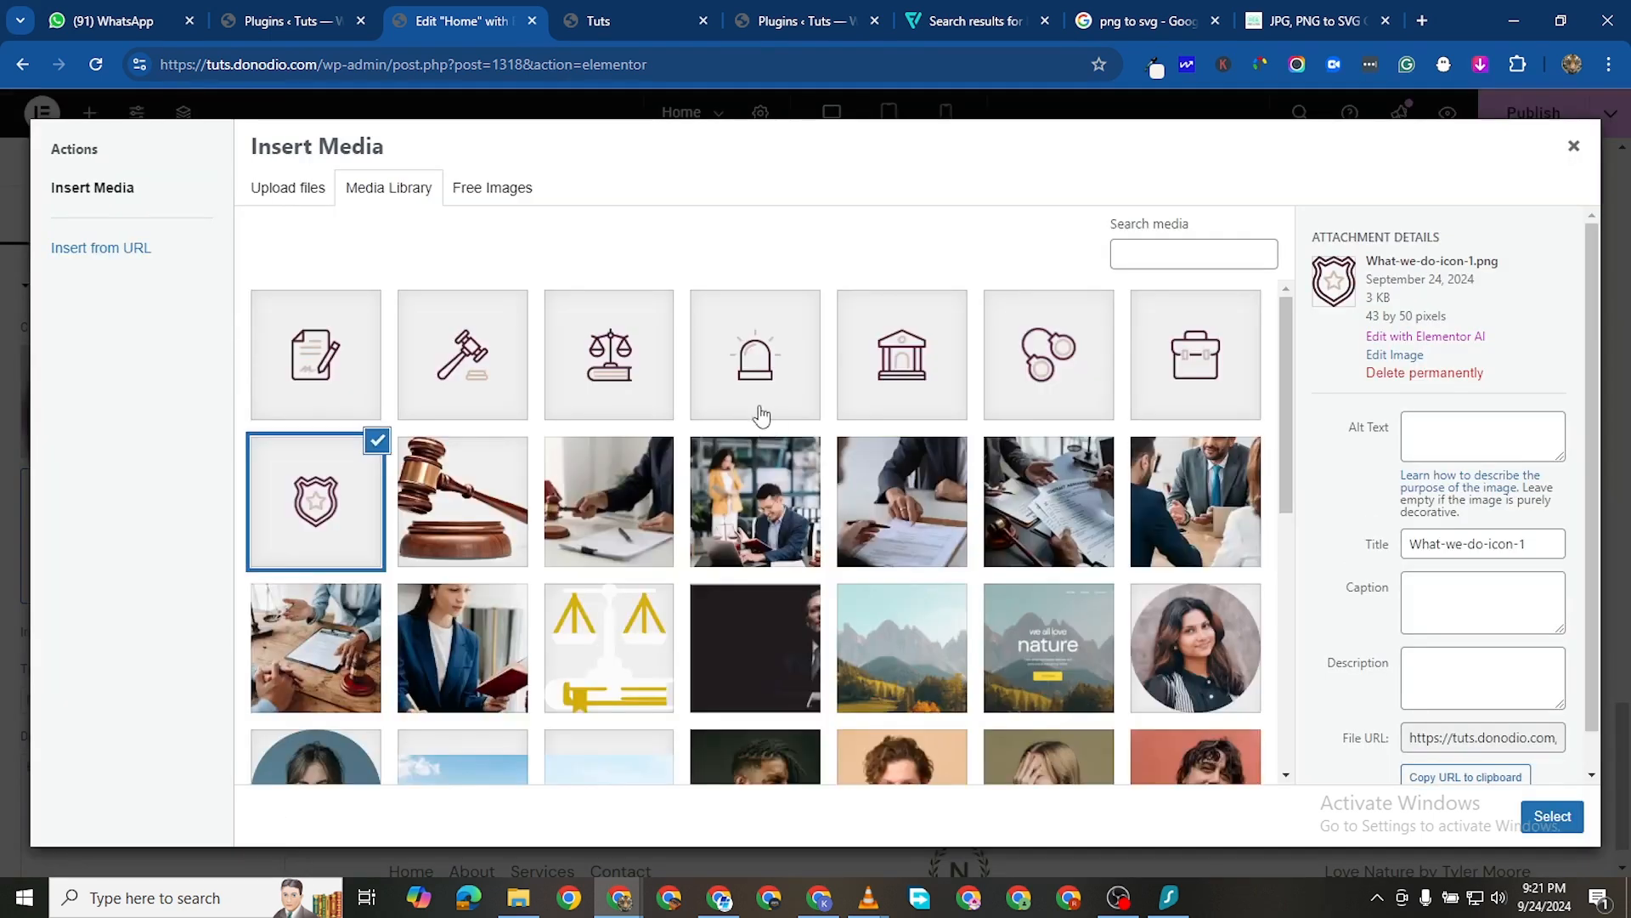
left_click(914, 408)
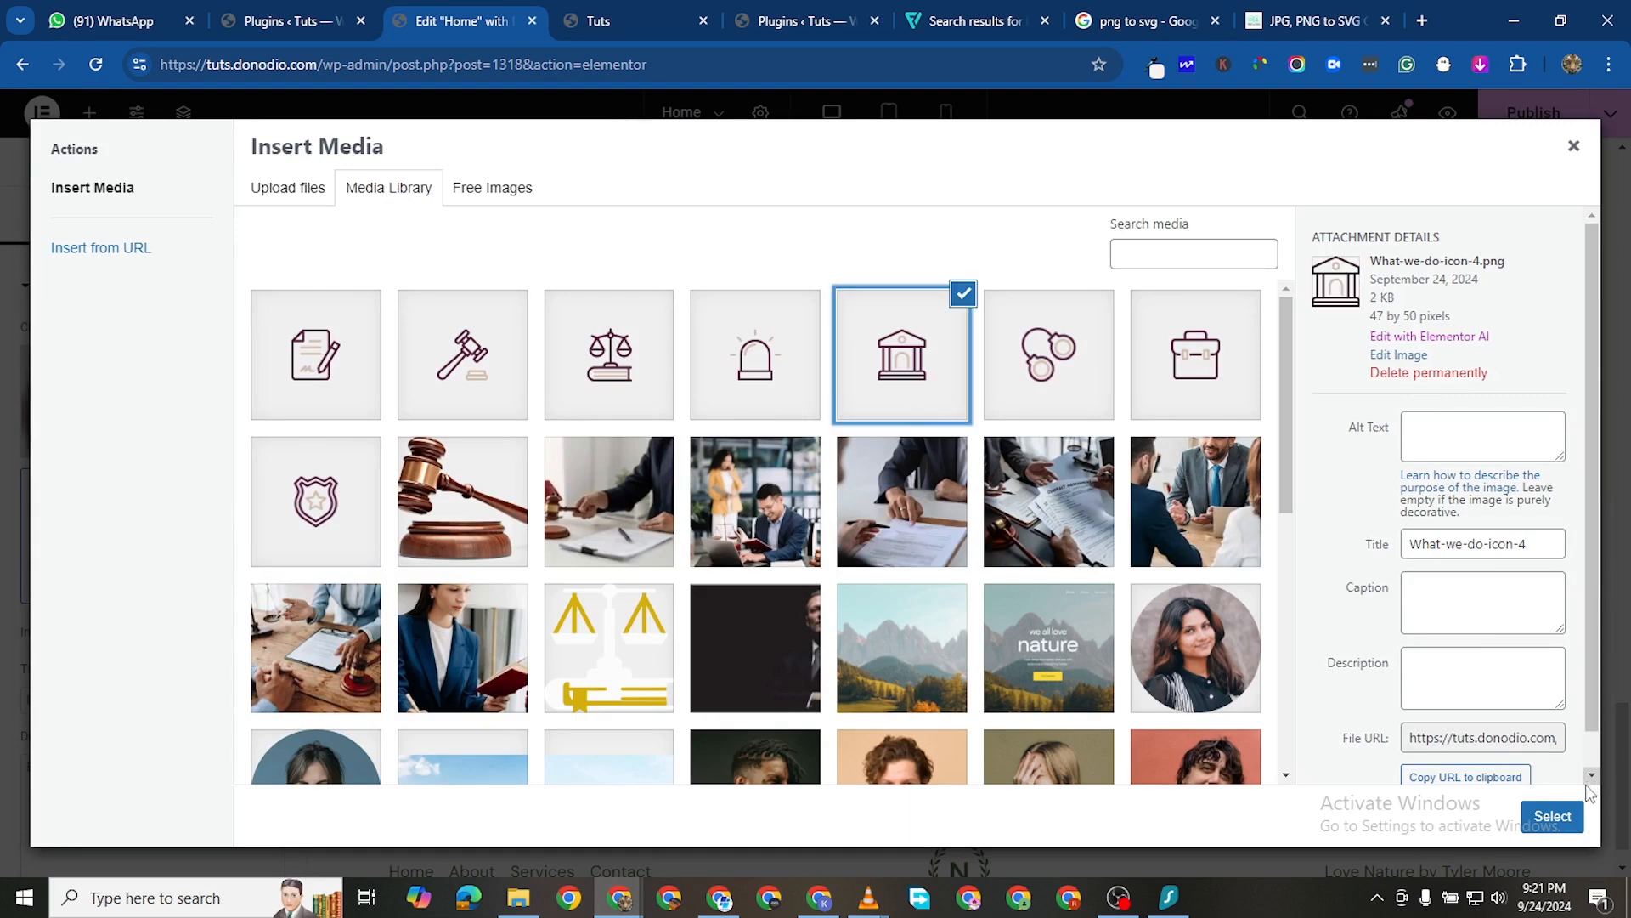
left_click(1552, 815)
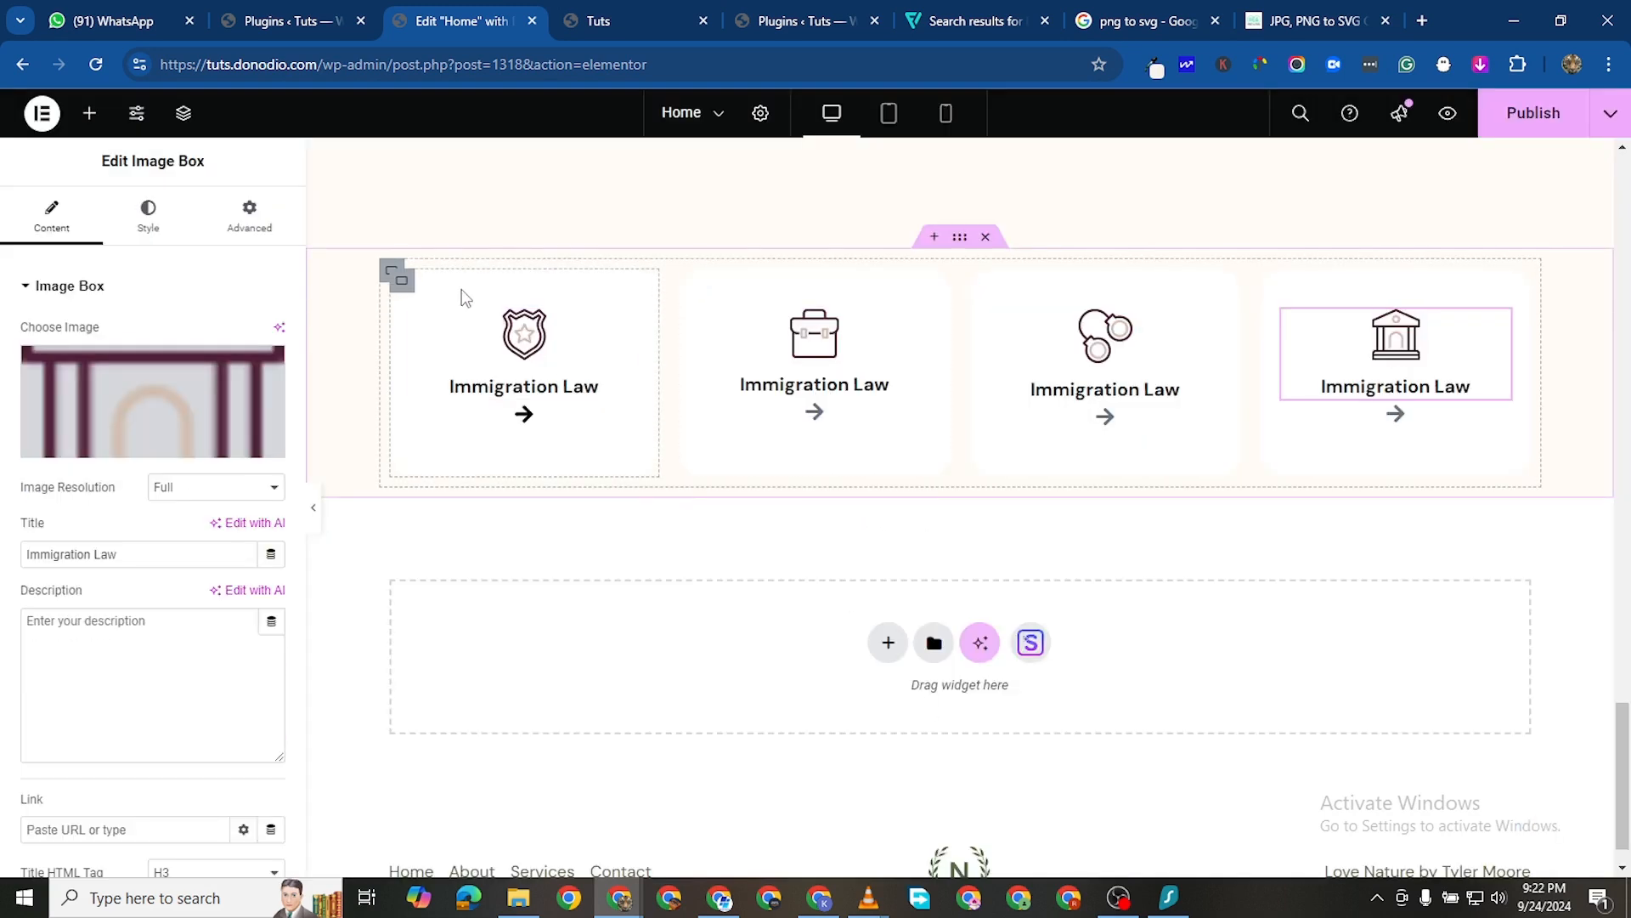
Duplicate the row of four cards and set the new row's first card image to the siren icon, What-we-do-icon-5
right_click(404, 277)
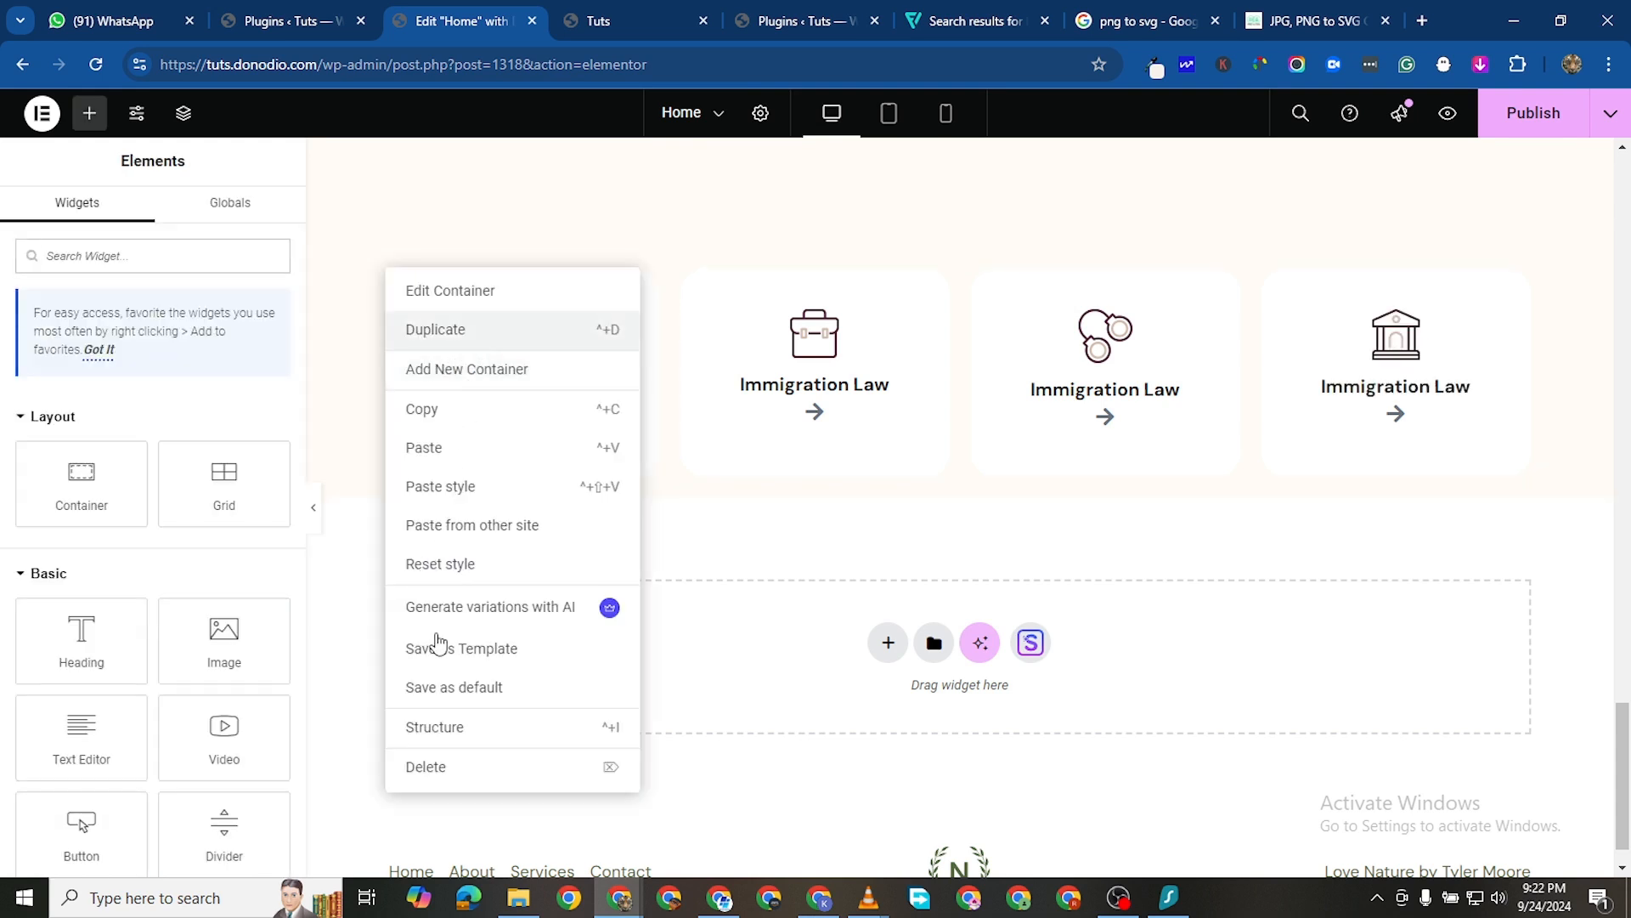
left_click(465, 383)
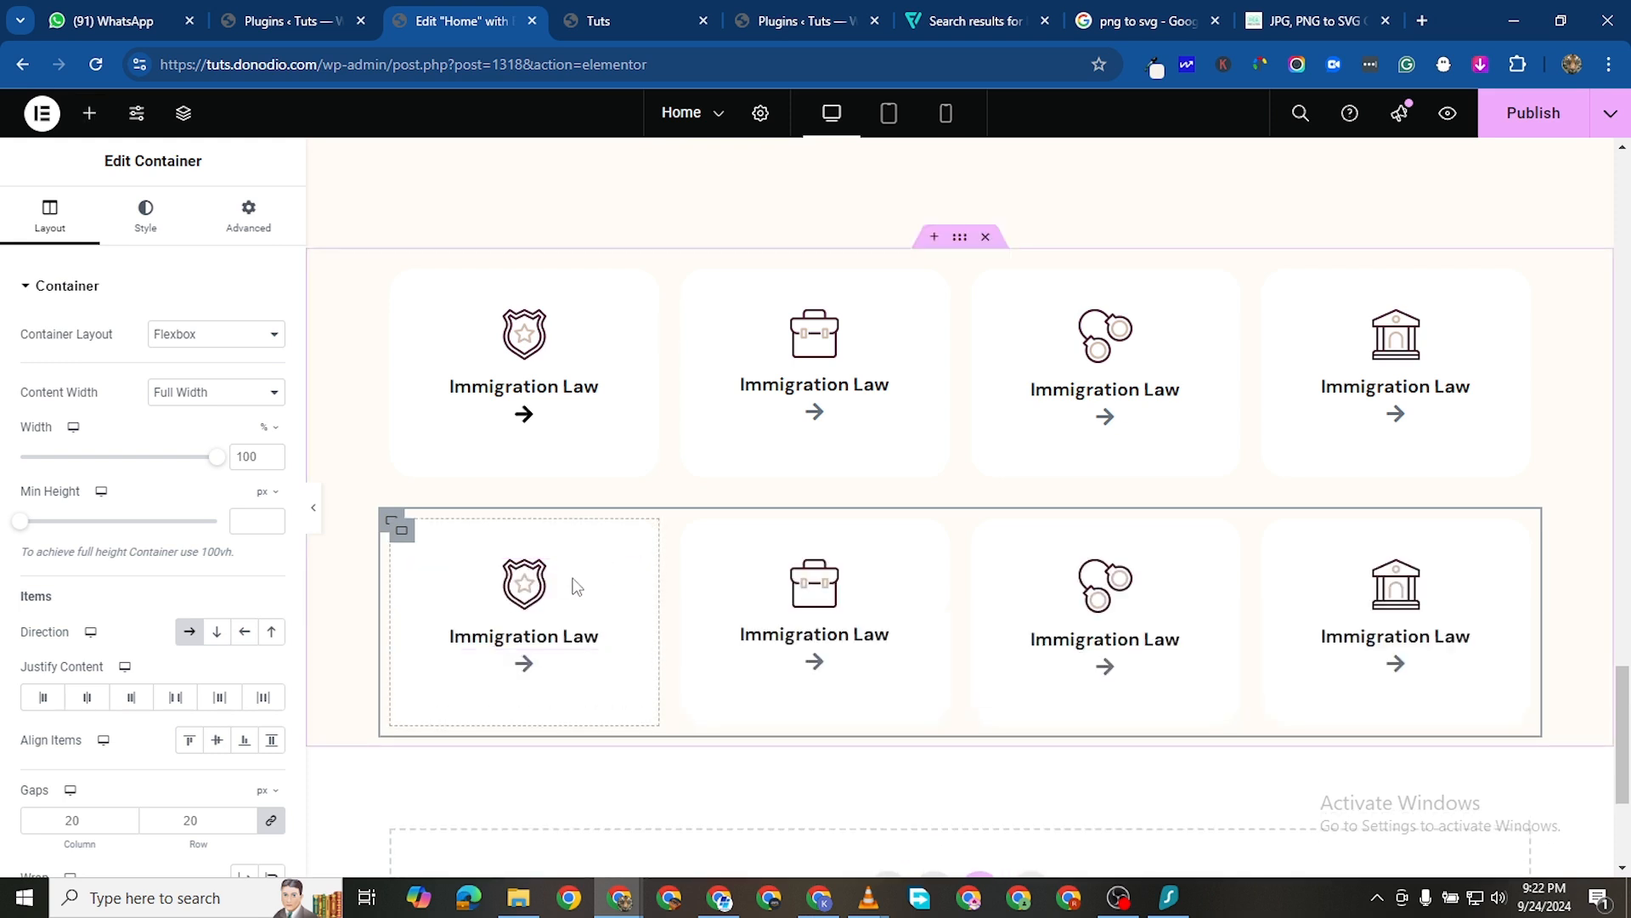
left_click(633, 575)
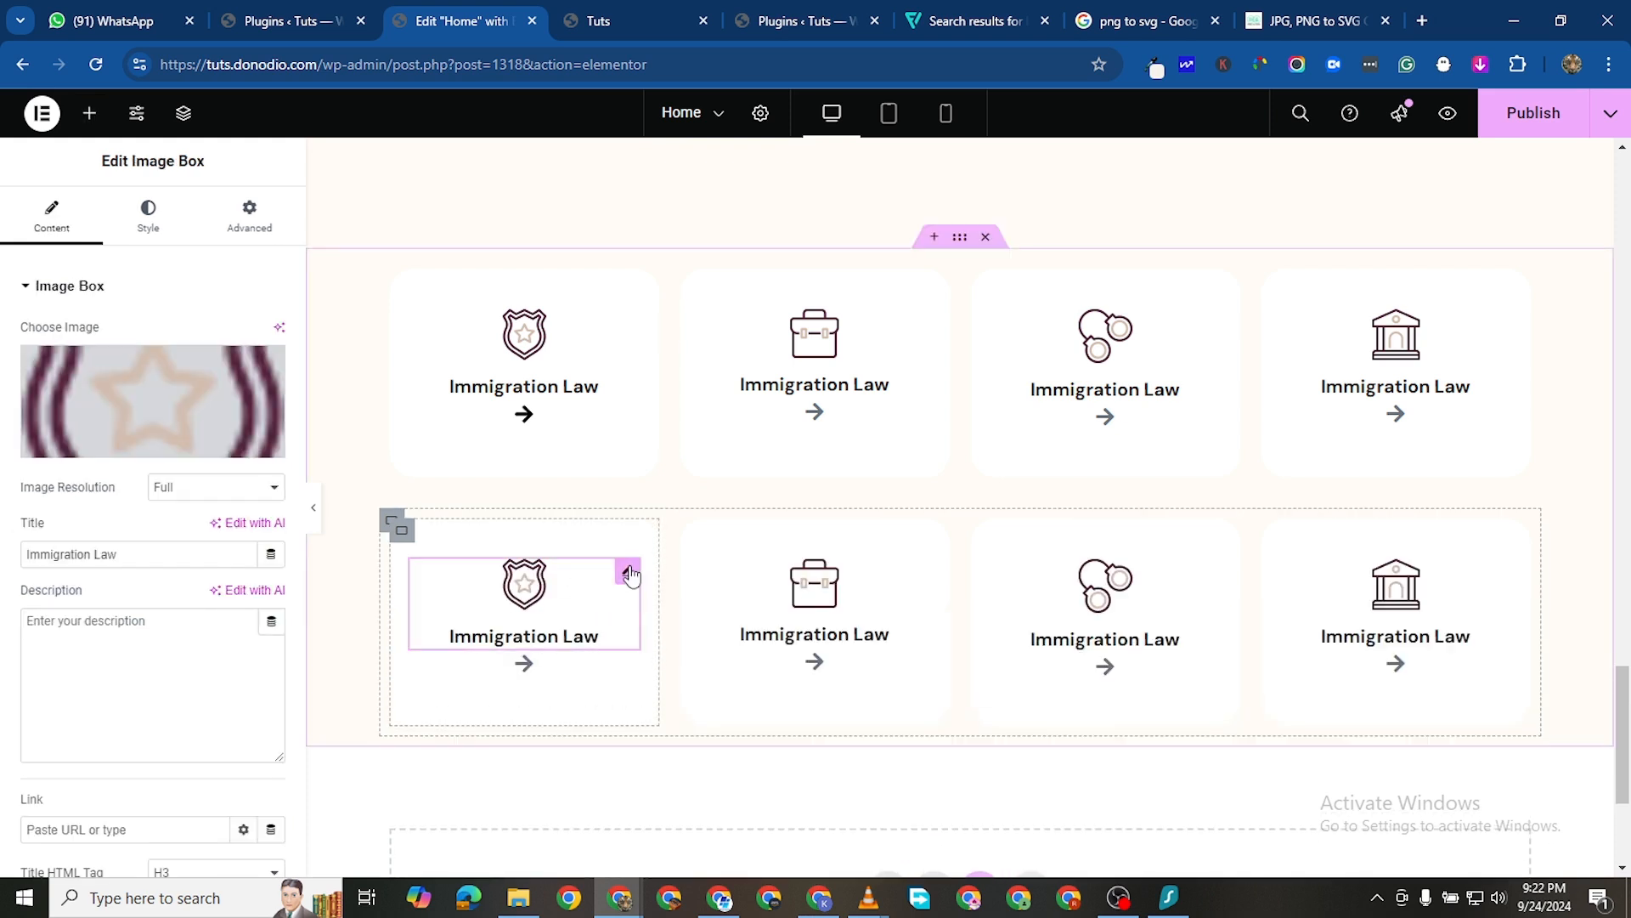
left_click(231, 421)
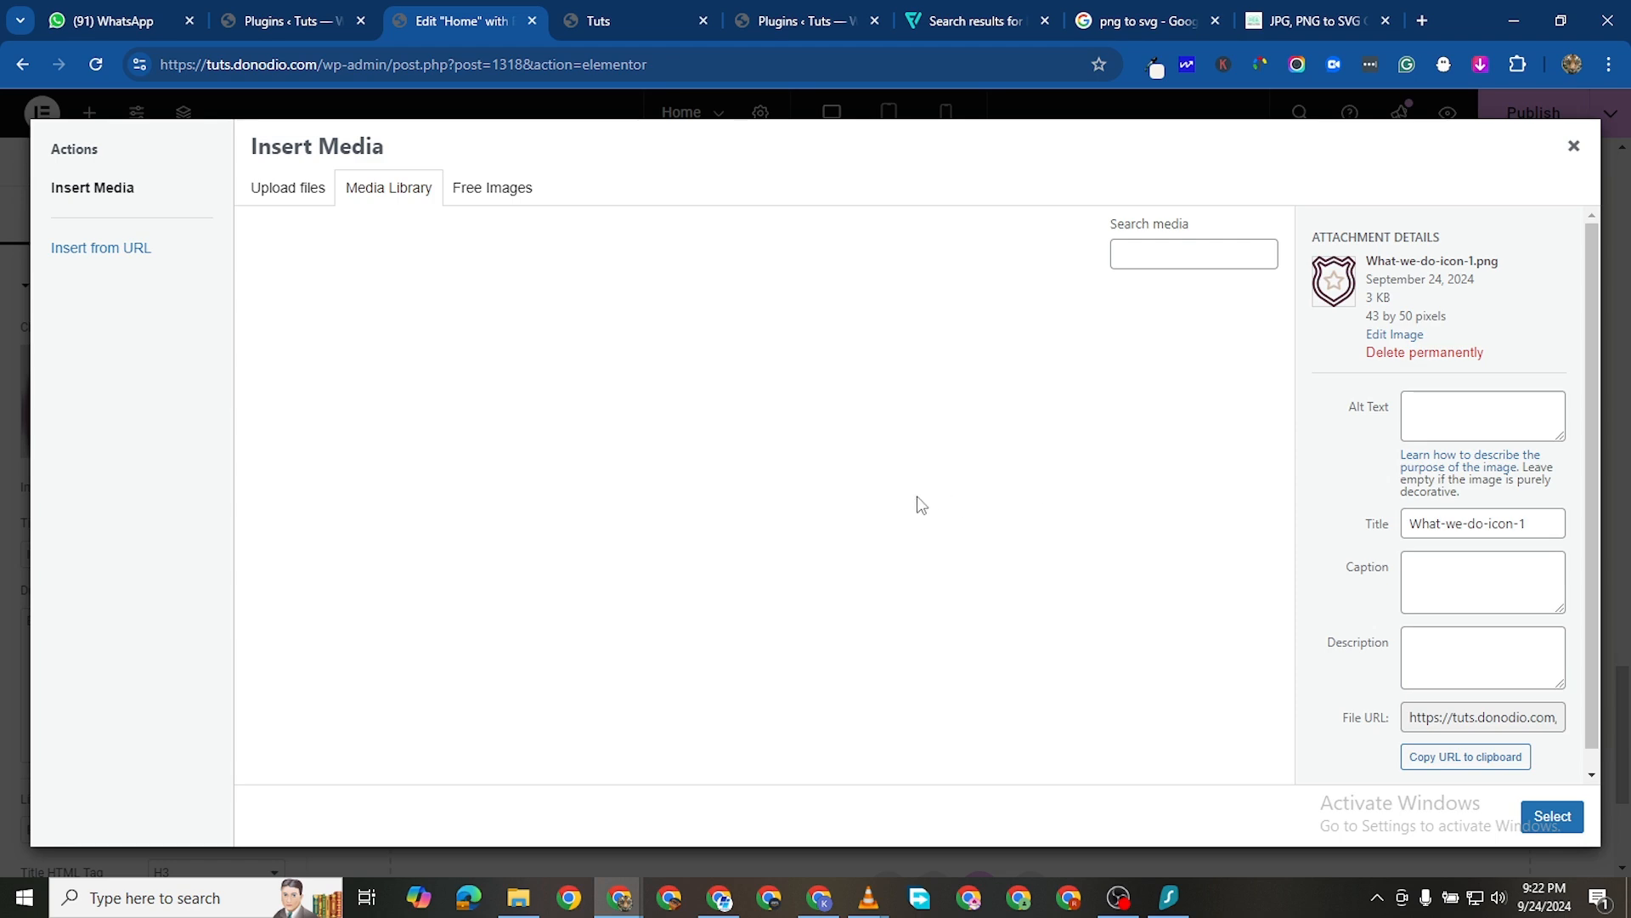
left_click(790, 381)
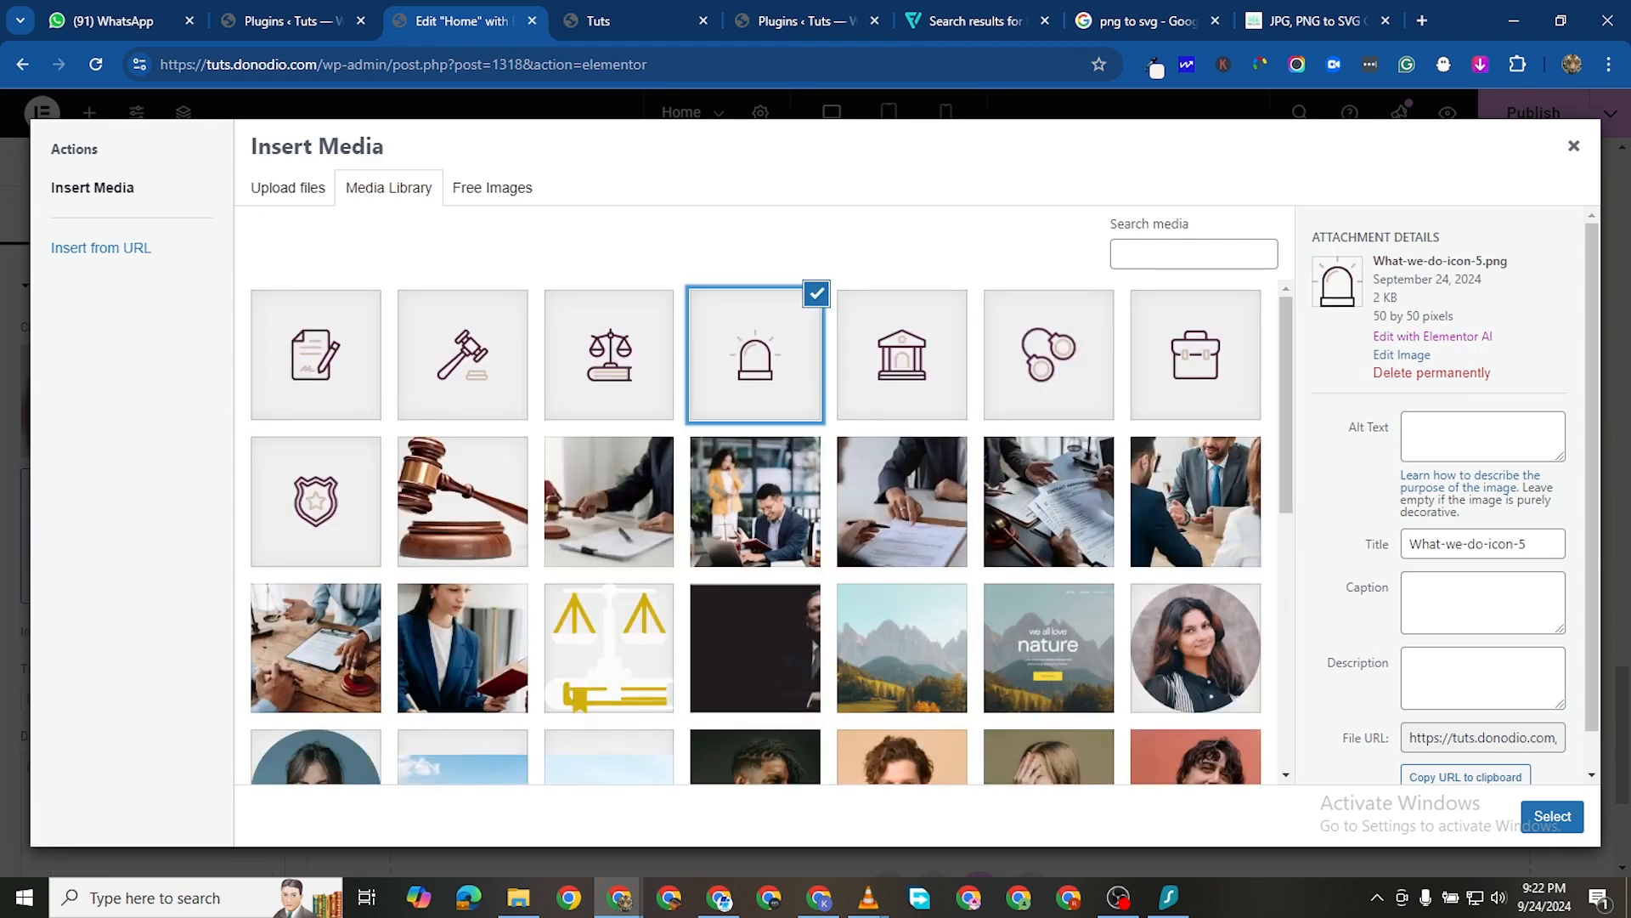
left_click(1553, 816)
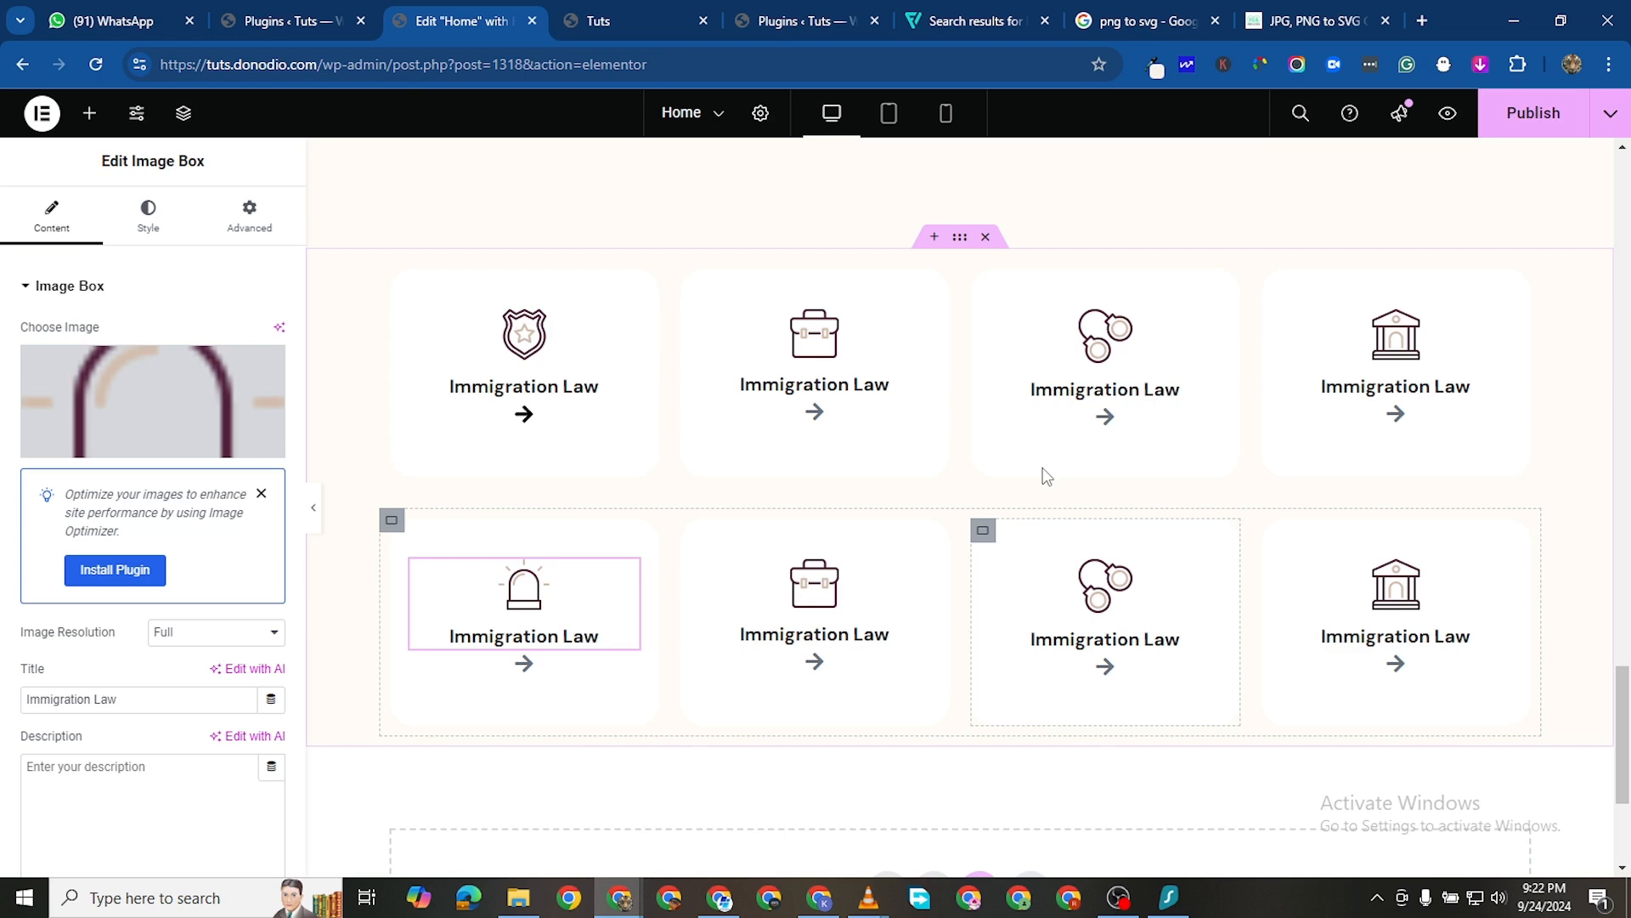
Replace the briefcase image on the second row's second card with the scales icon, What-we-do-icon-6
left_click(917, 571)
left_click(146, 426)
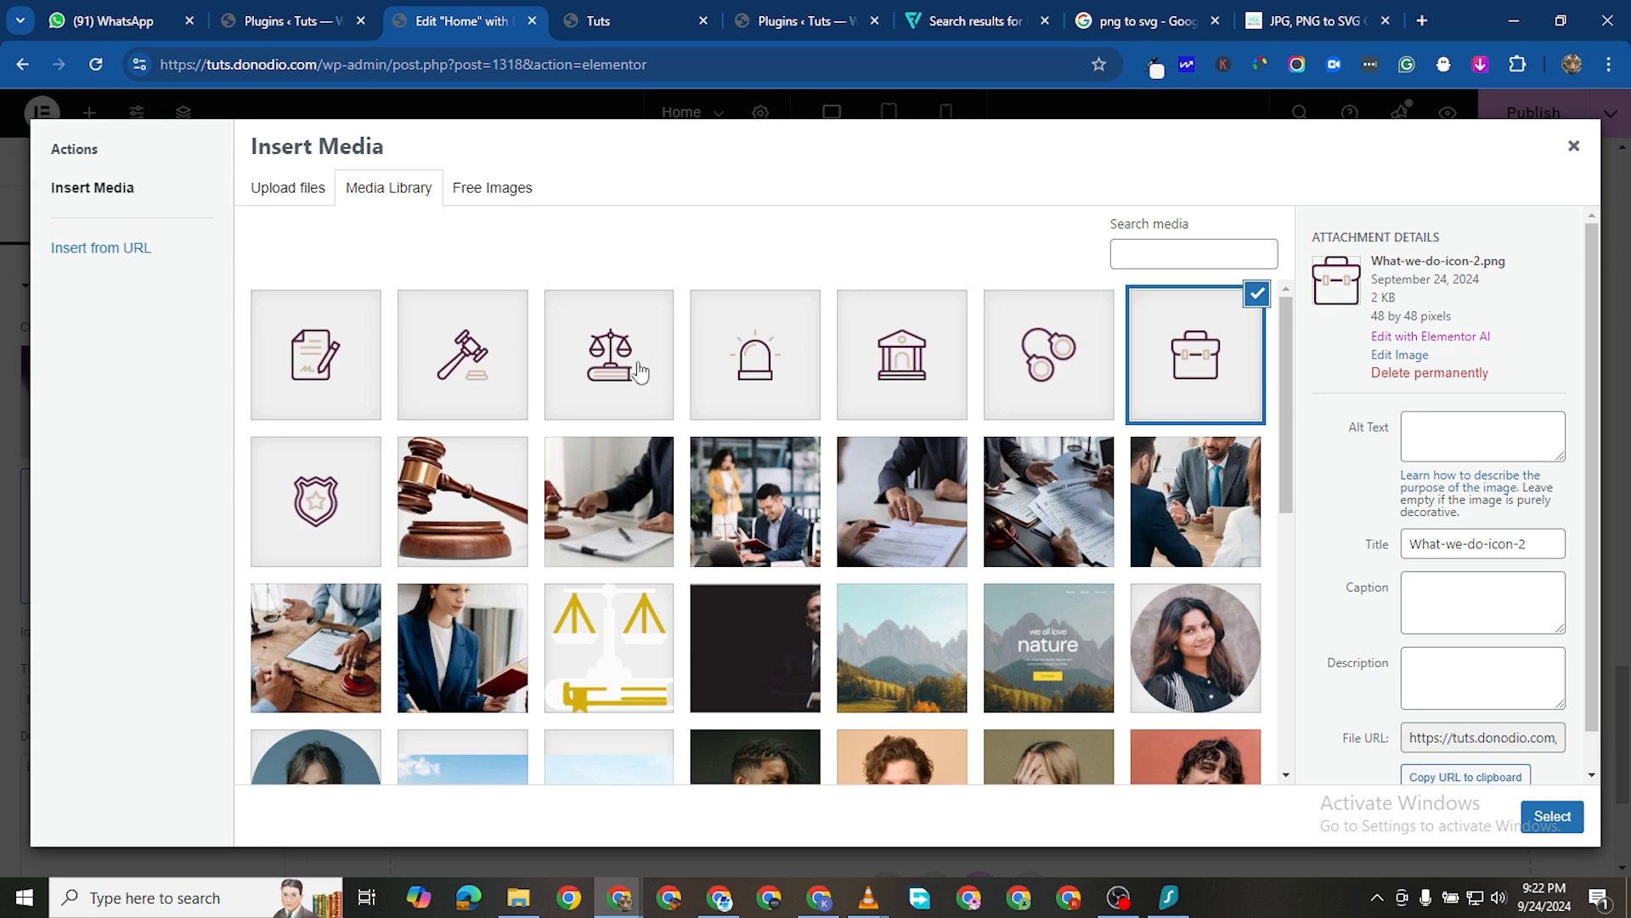
left_click(635, 369)
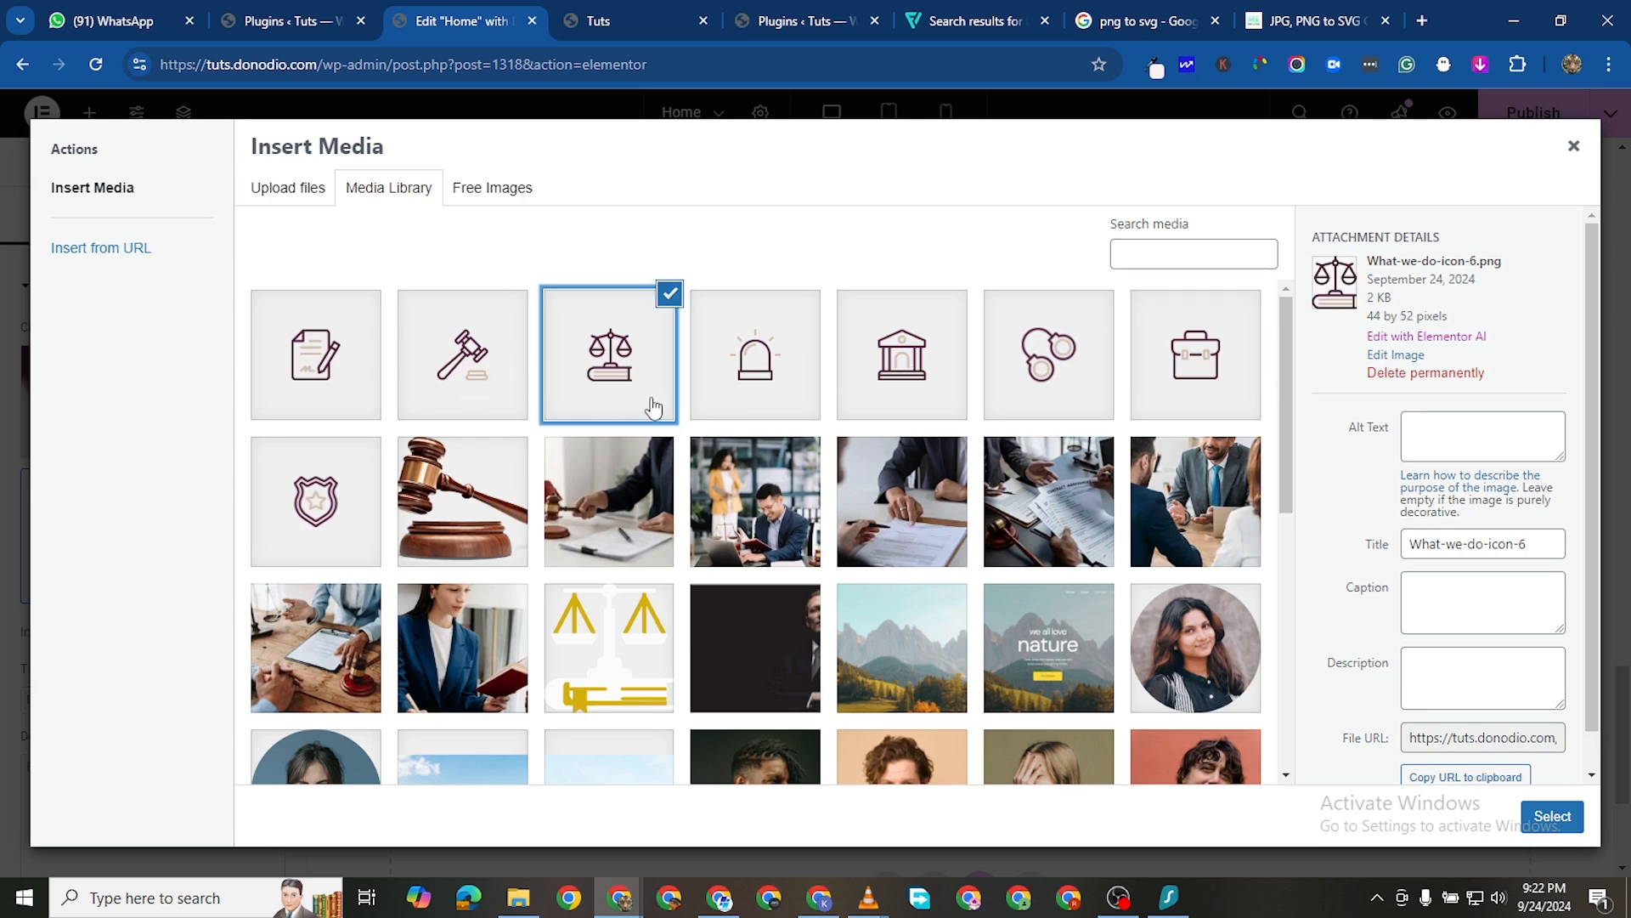
left_click(1552, 817)
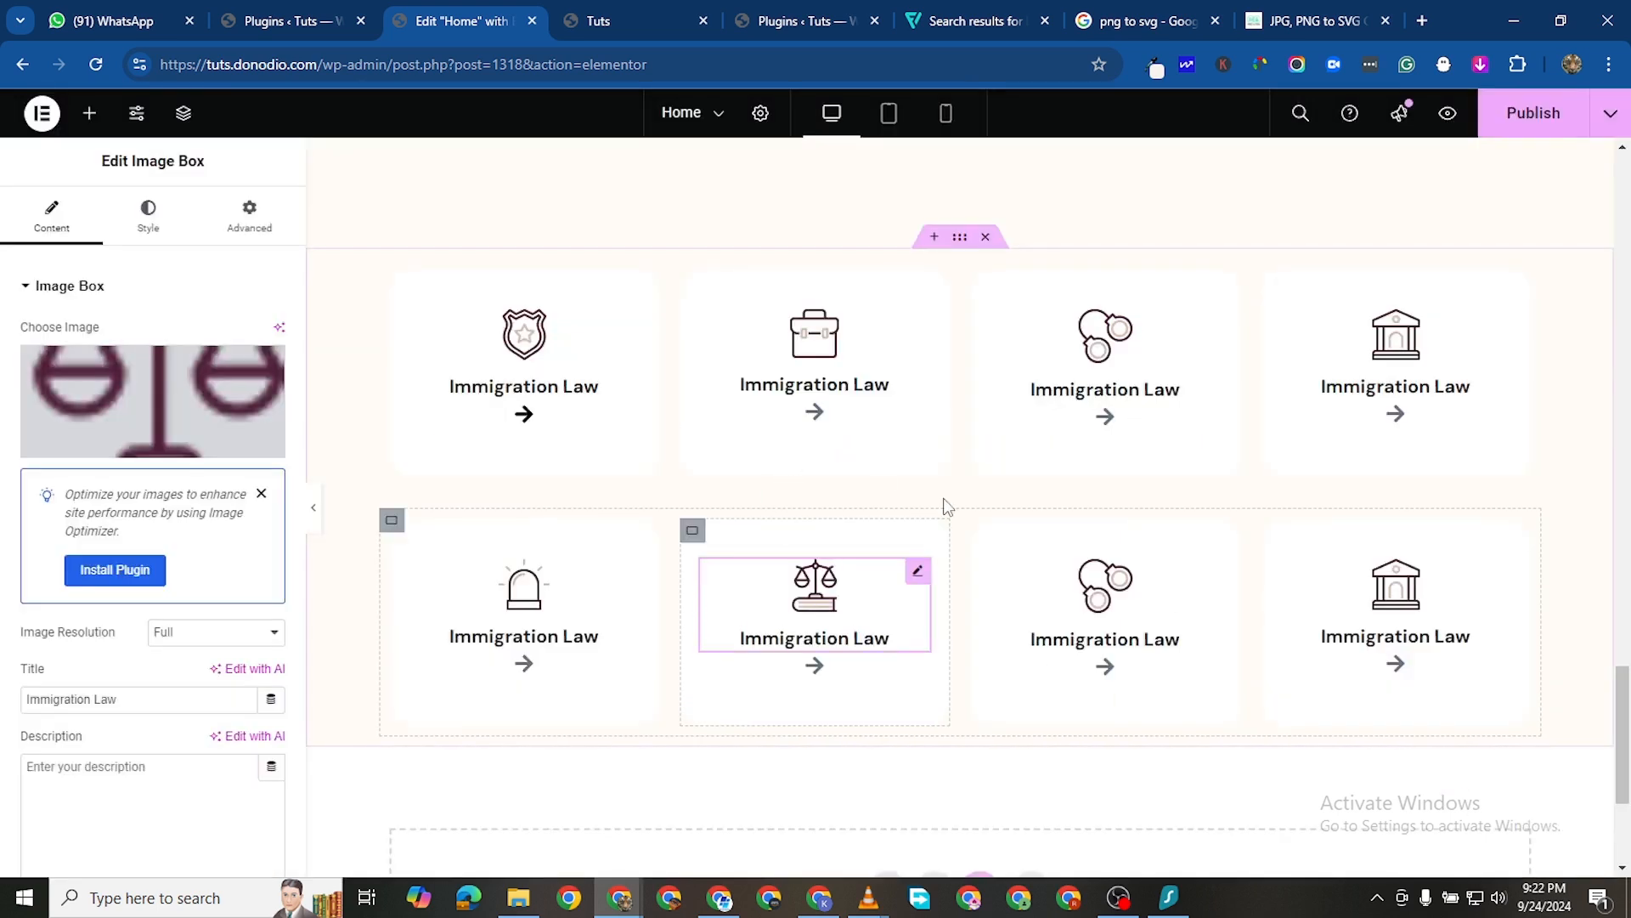
Replace the handcuffs image on the second row's third card with the gavel icon, What-we-do-icon-7
left_click(1206, 572)
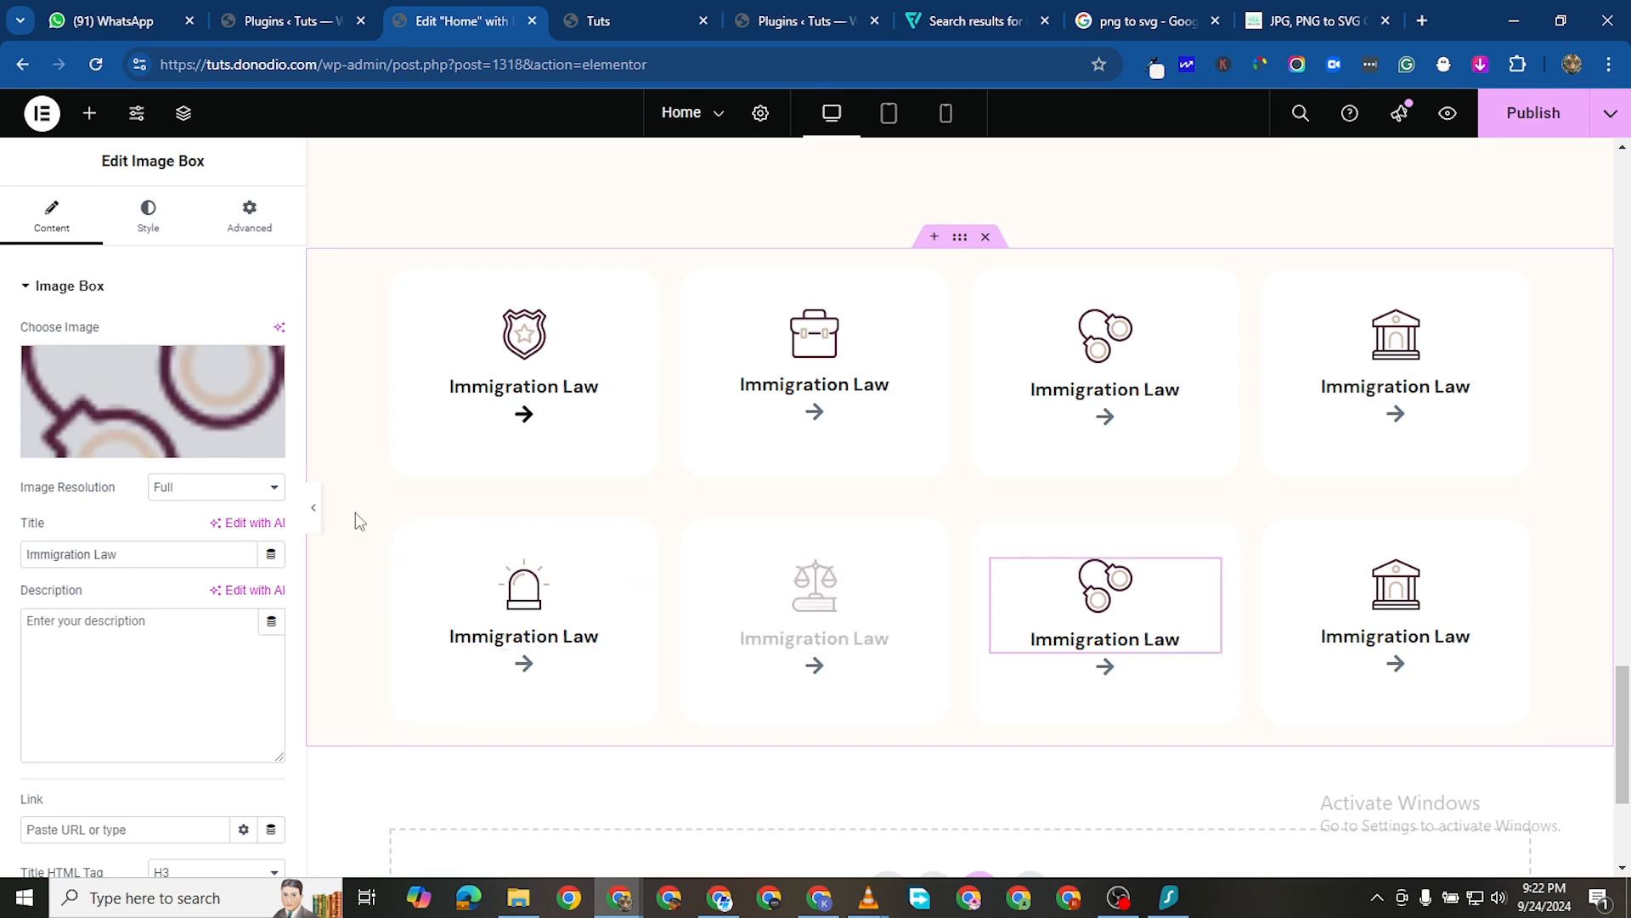
left_click(153, 399)
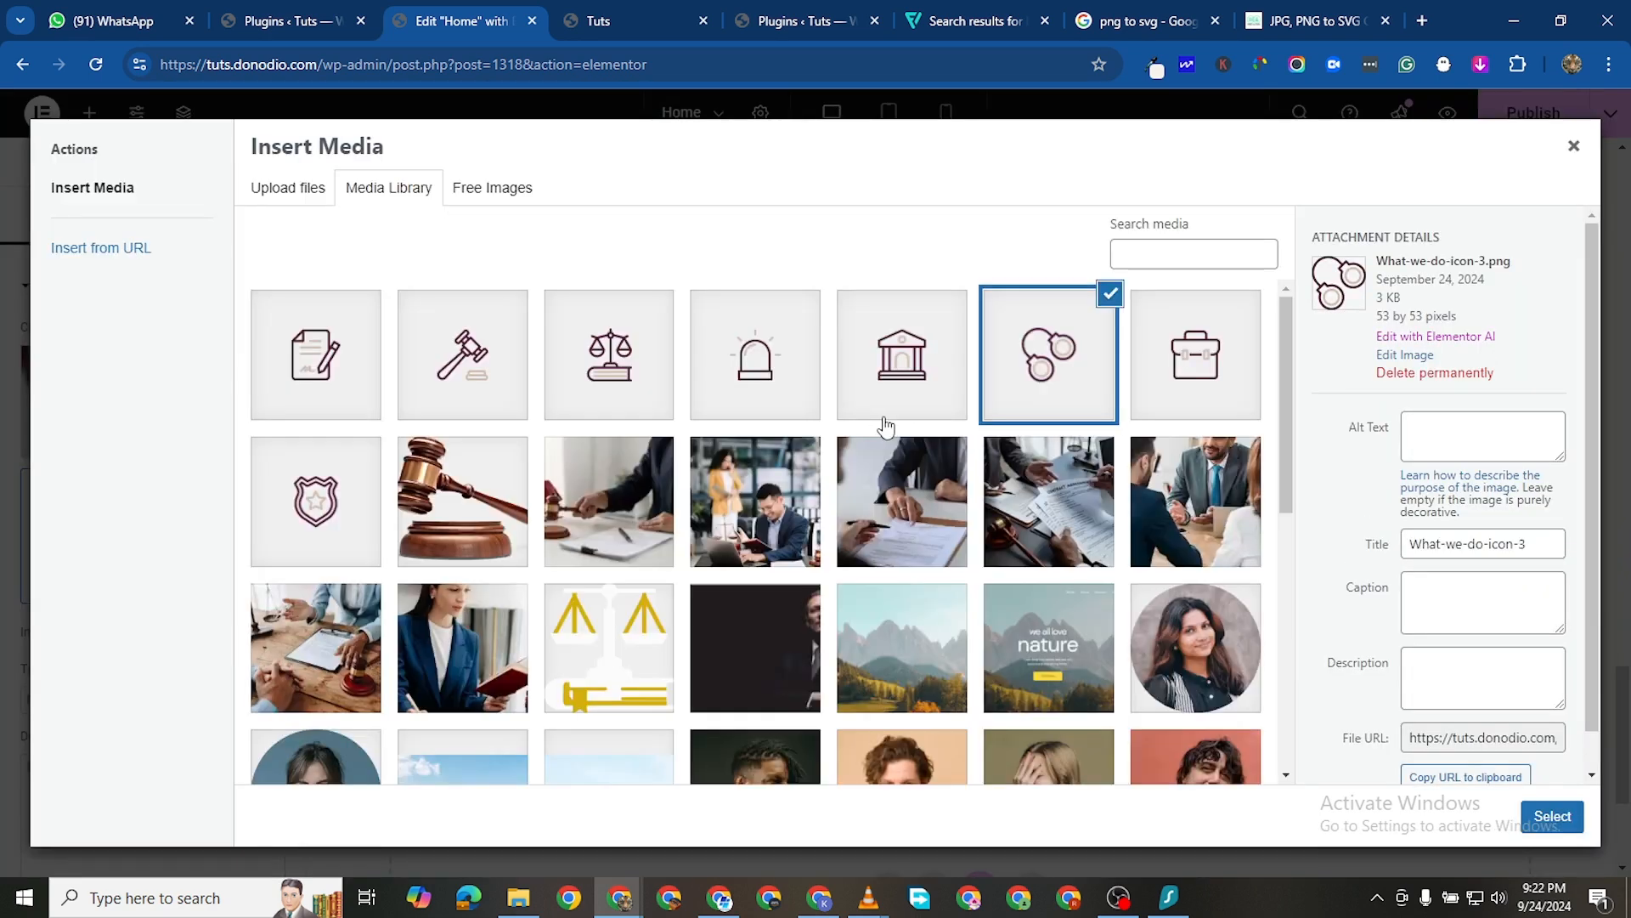
left_click(432, 374)
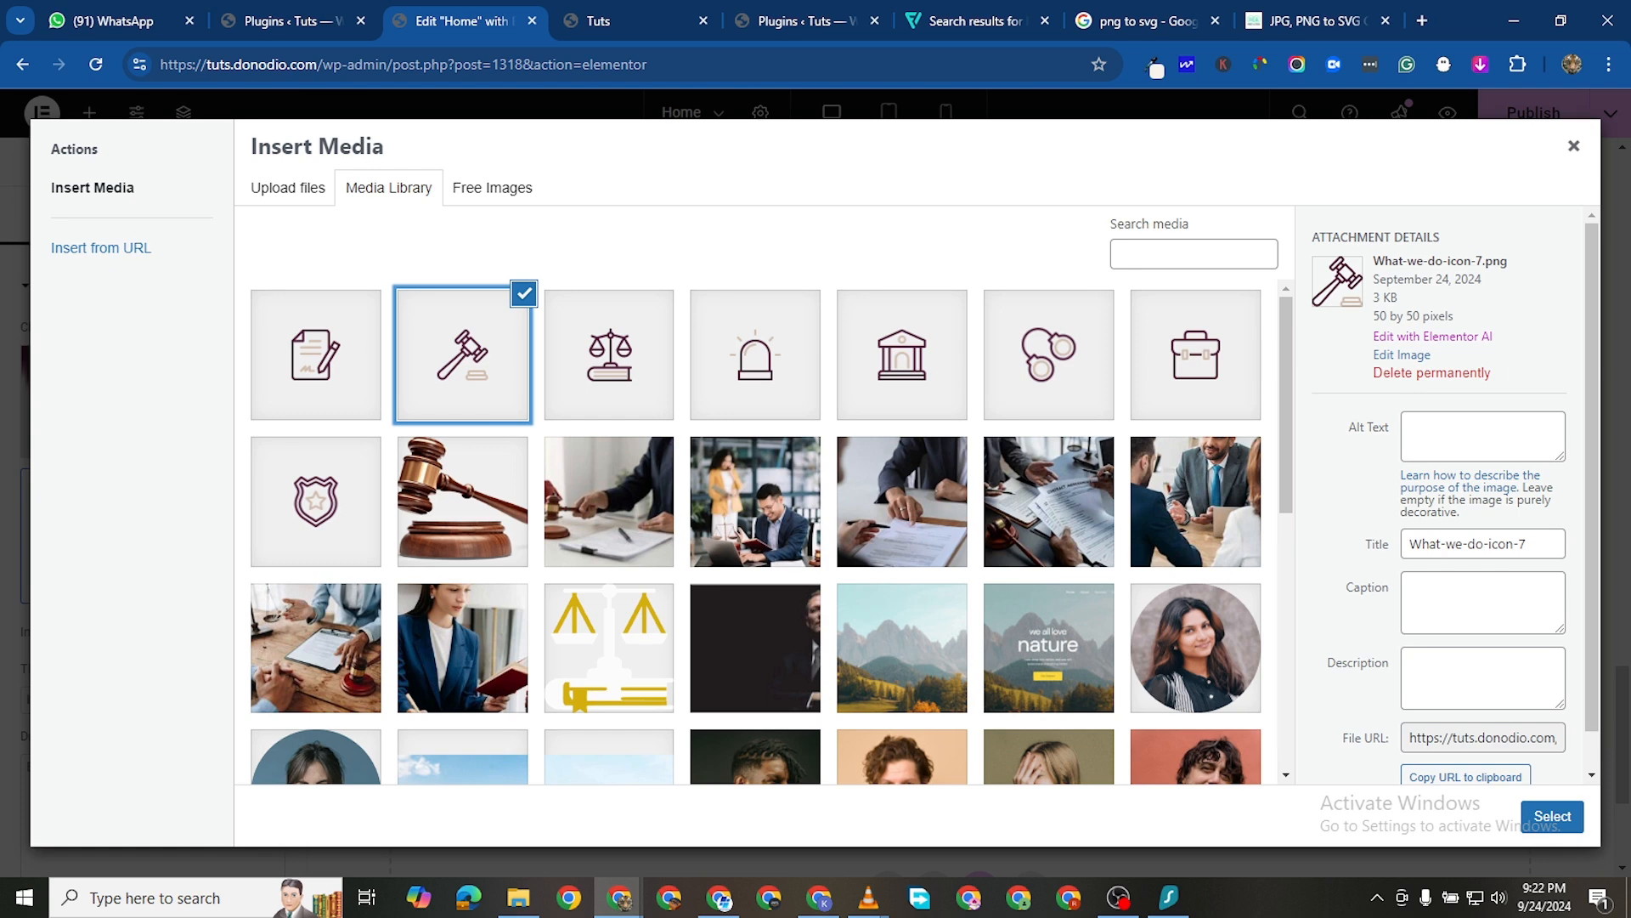
left_click(1551, 817)
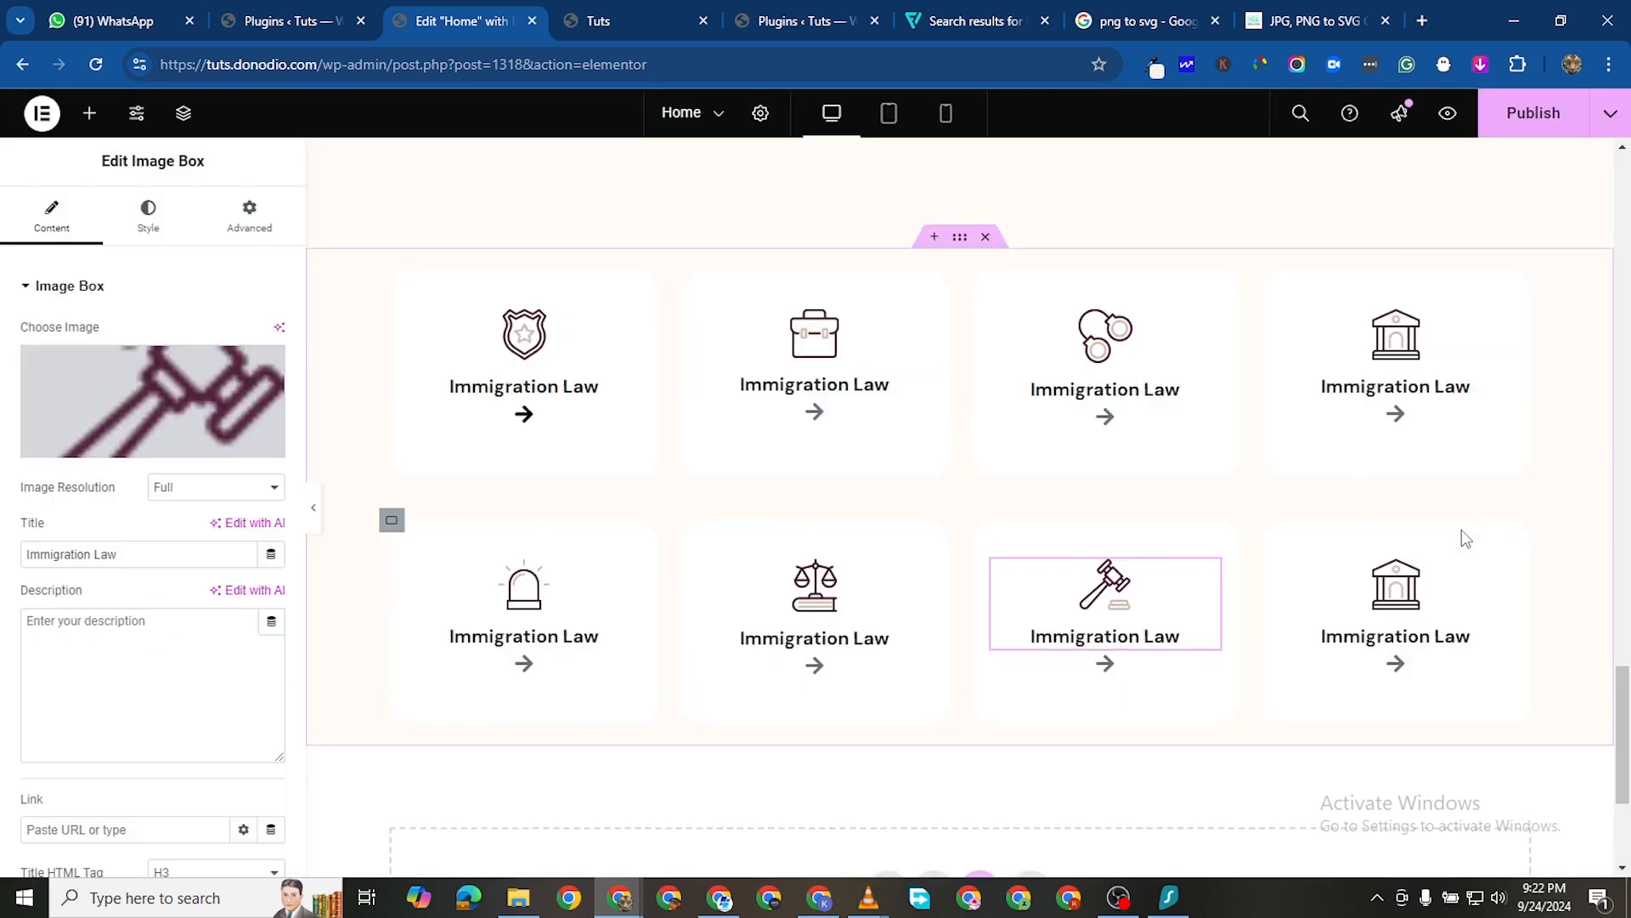
Give the second row's fourth card the document-and-pen icon and change its title to "Tax Law"
left_click(1502, 572)
left_click(187, 395)
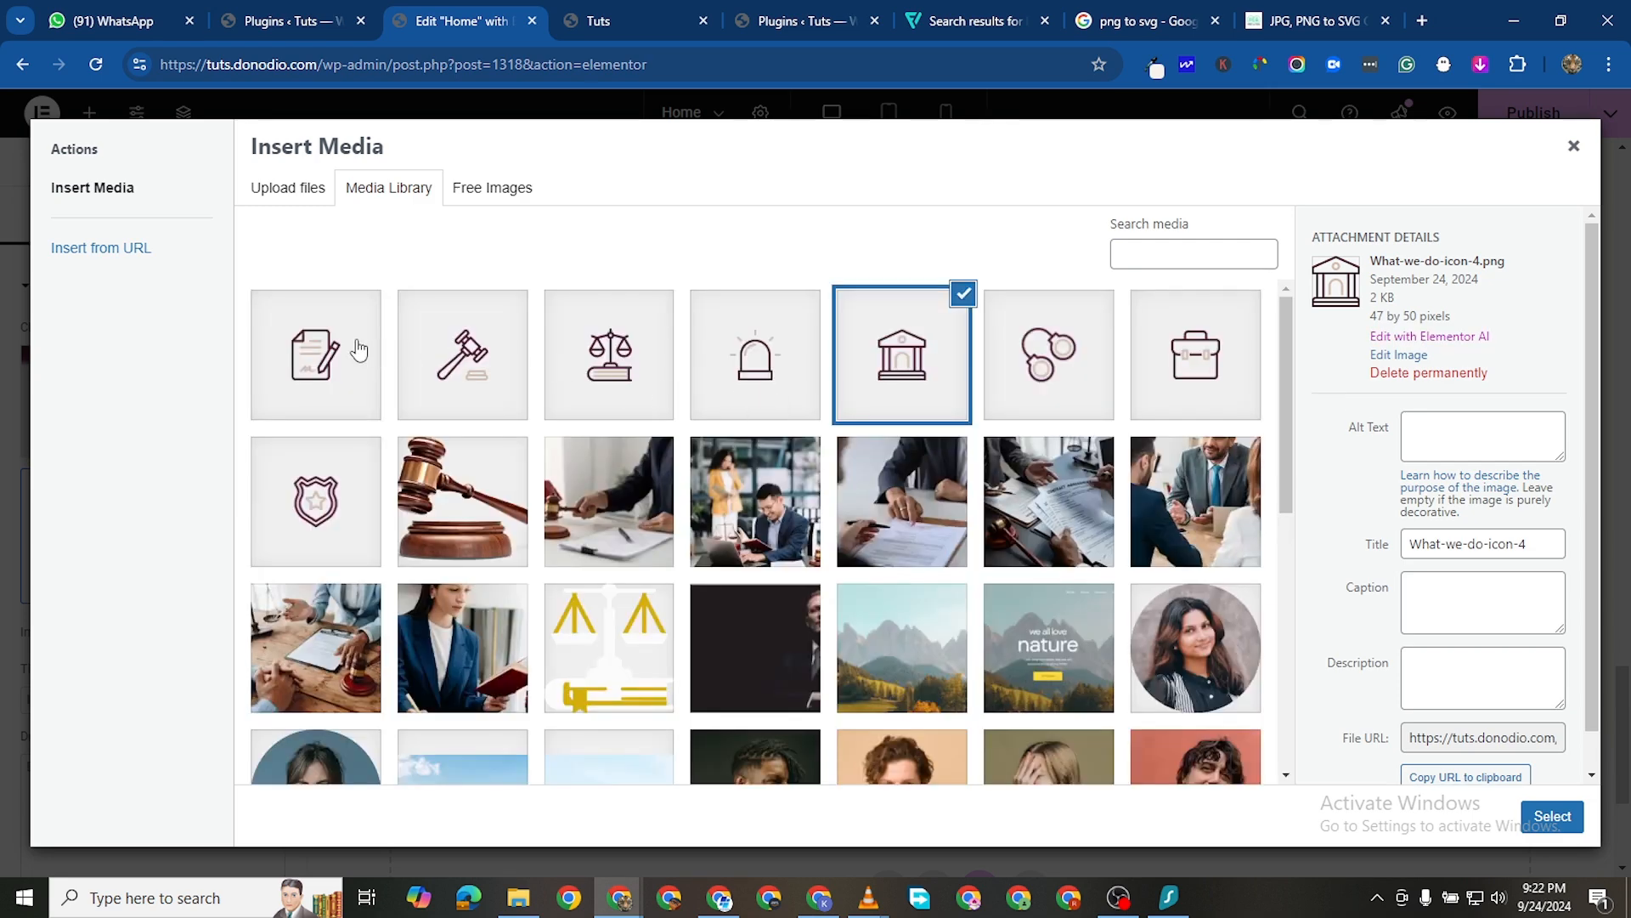
left_click(357, 350)
left_click(1553, 817)
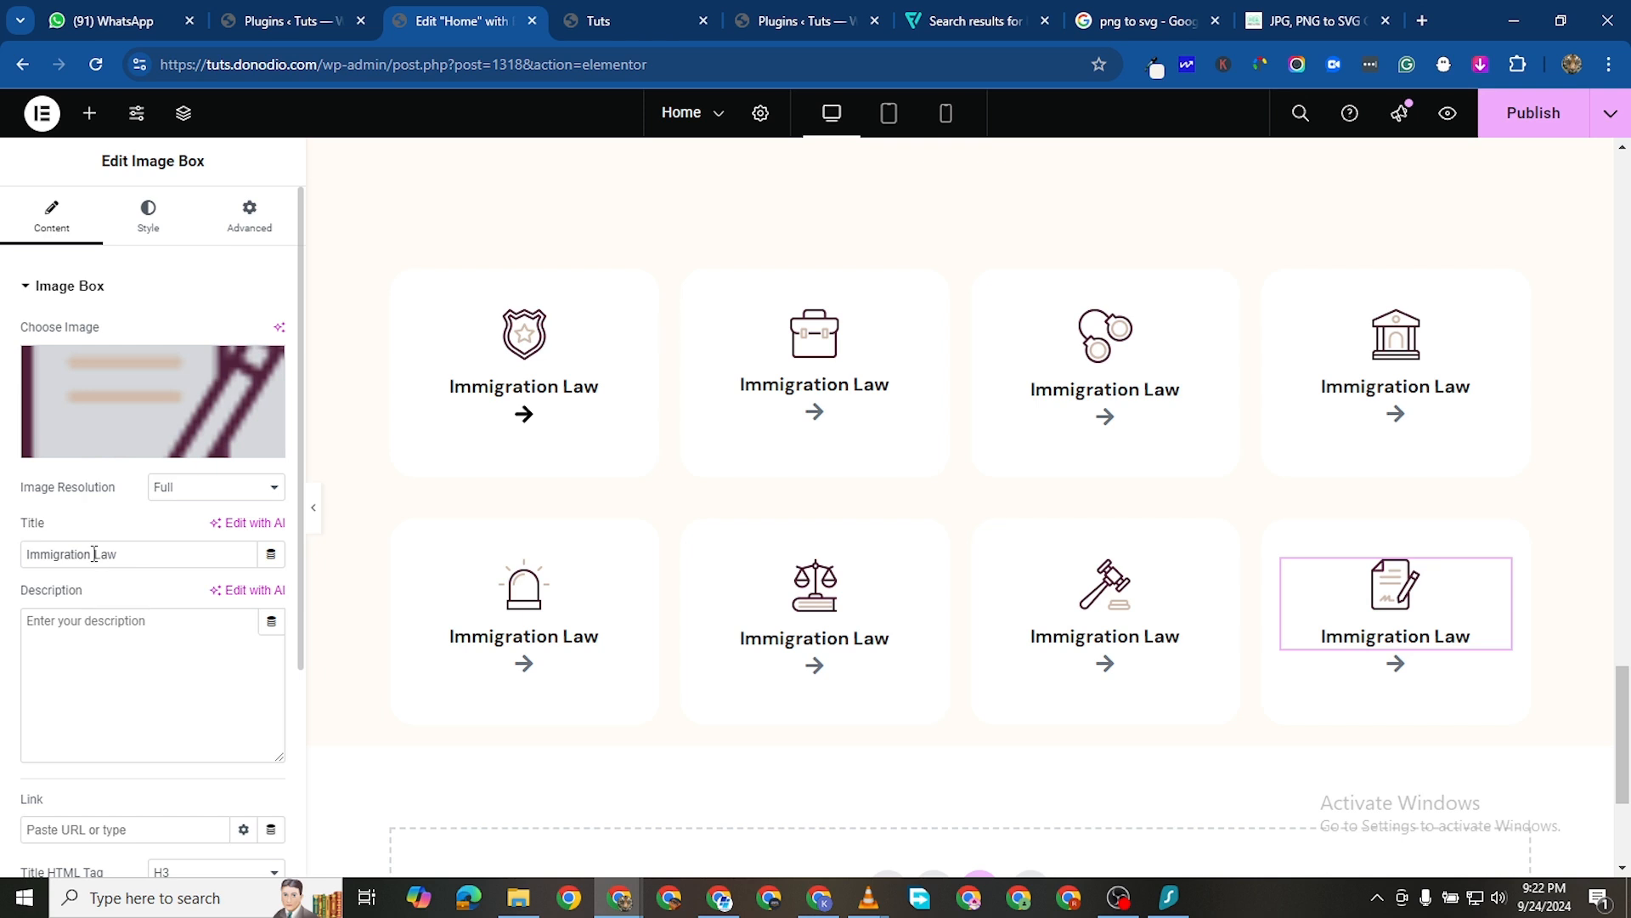
left_click_drag(95, 553, 7, 553)
type("Tav")
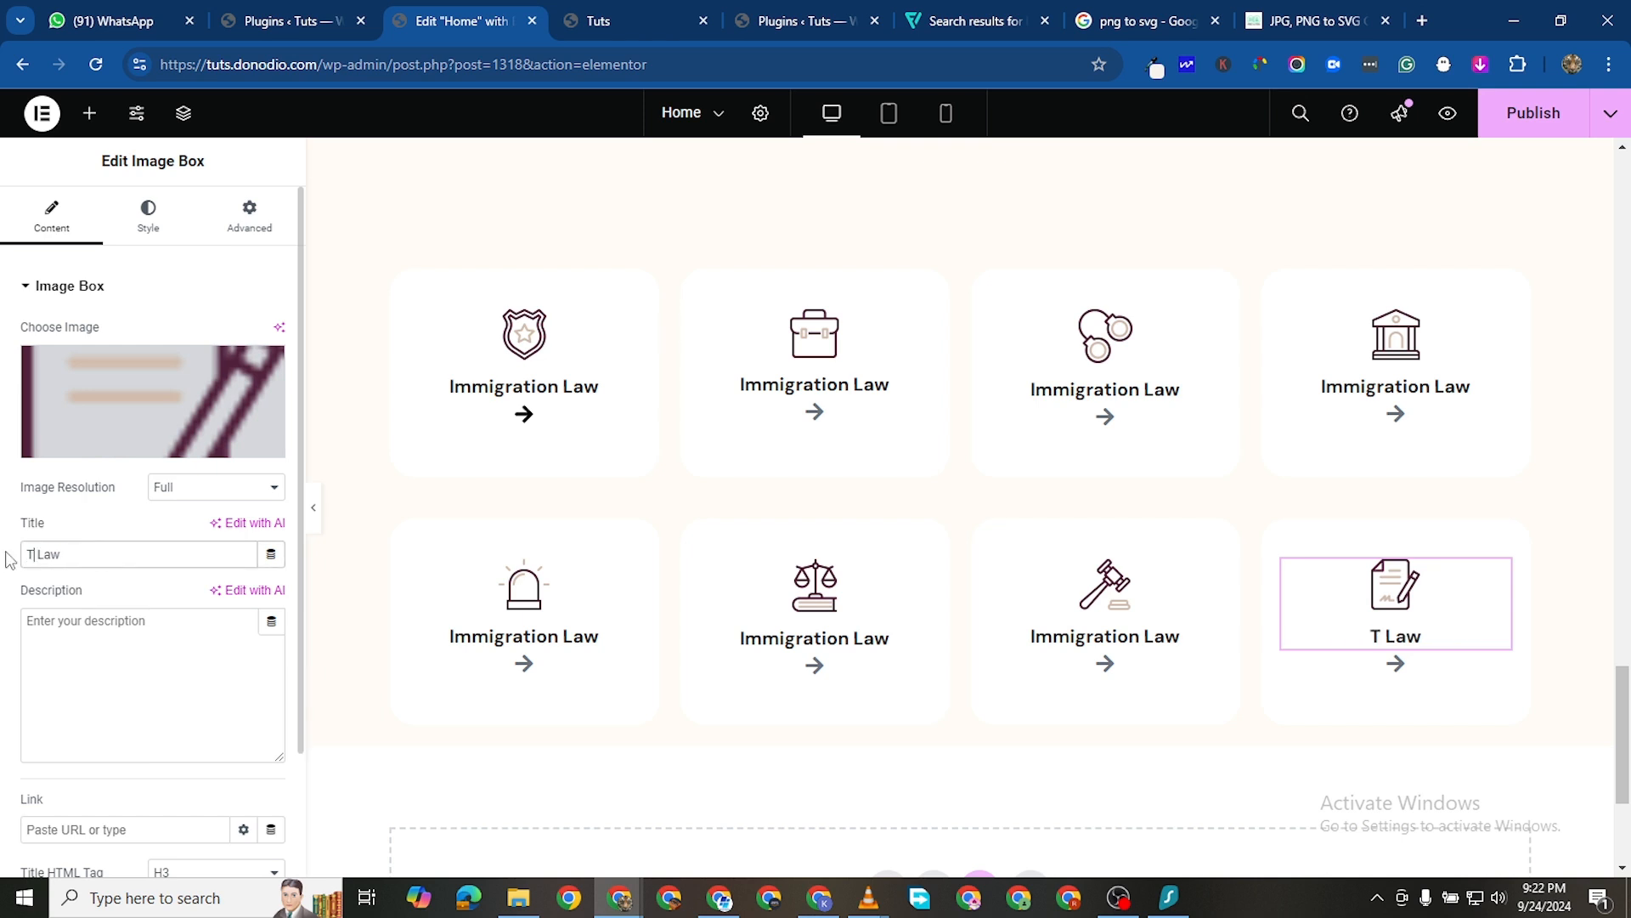
key("BackSpace")
type("x")
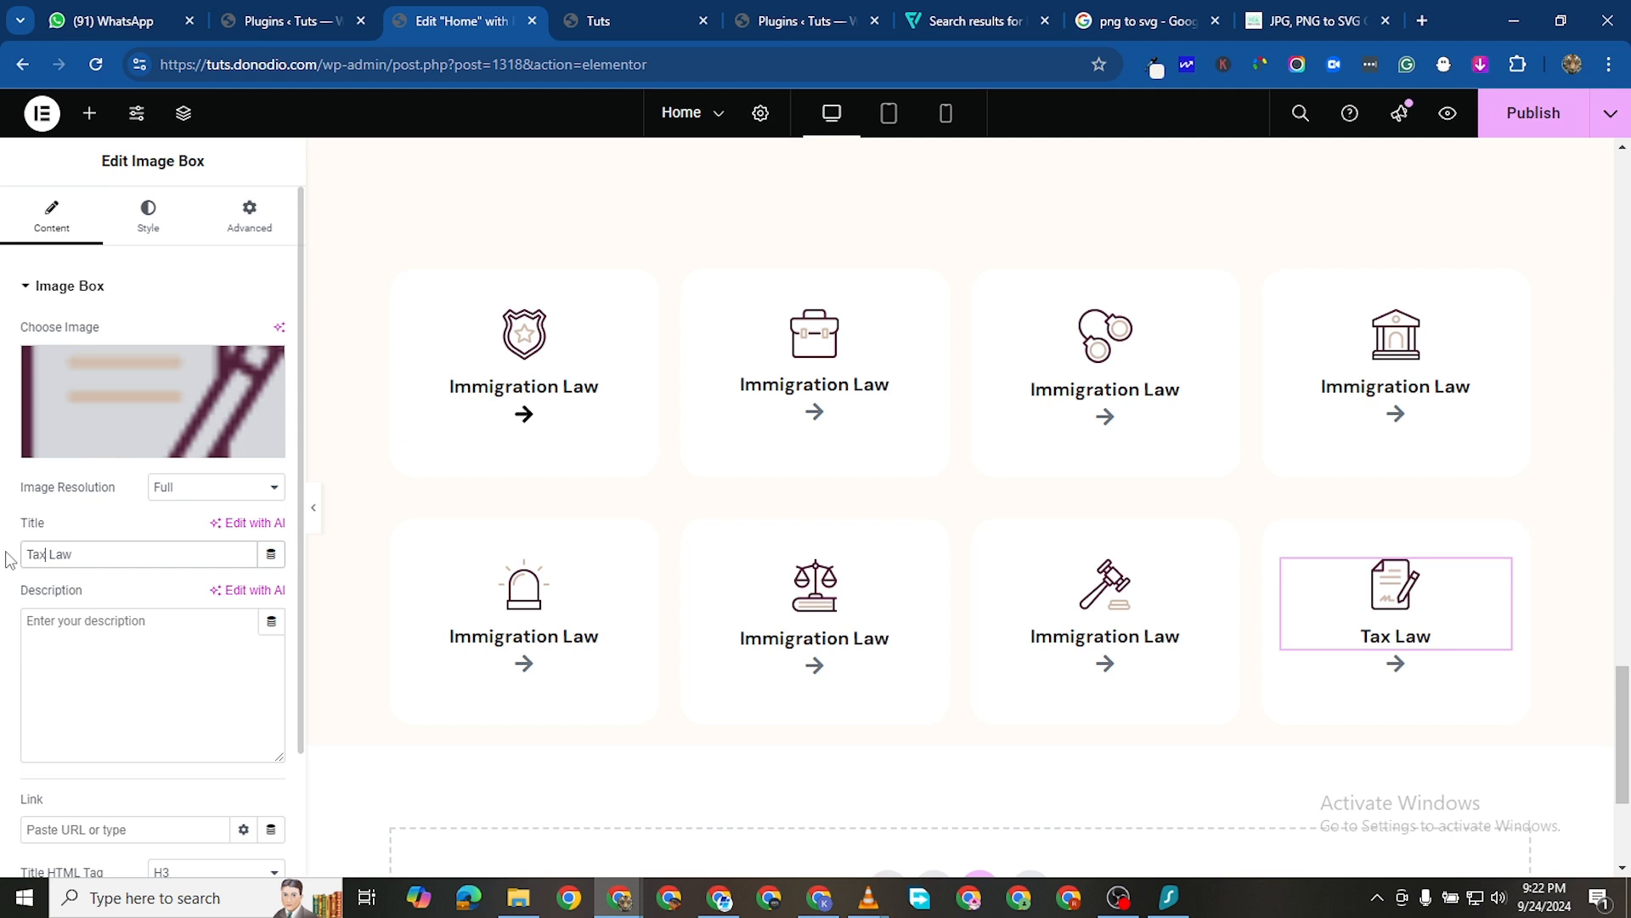
Change the title of the gavel card to "Family Crimes"
left_click(1190, 562)
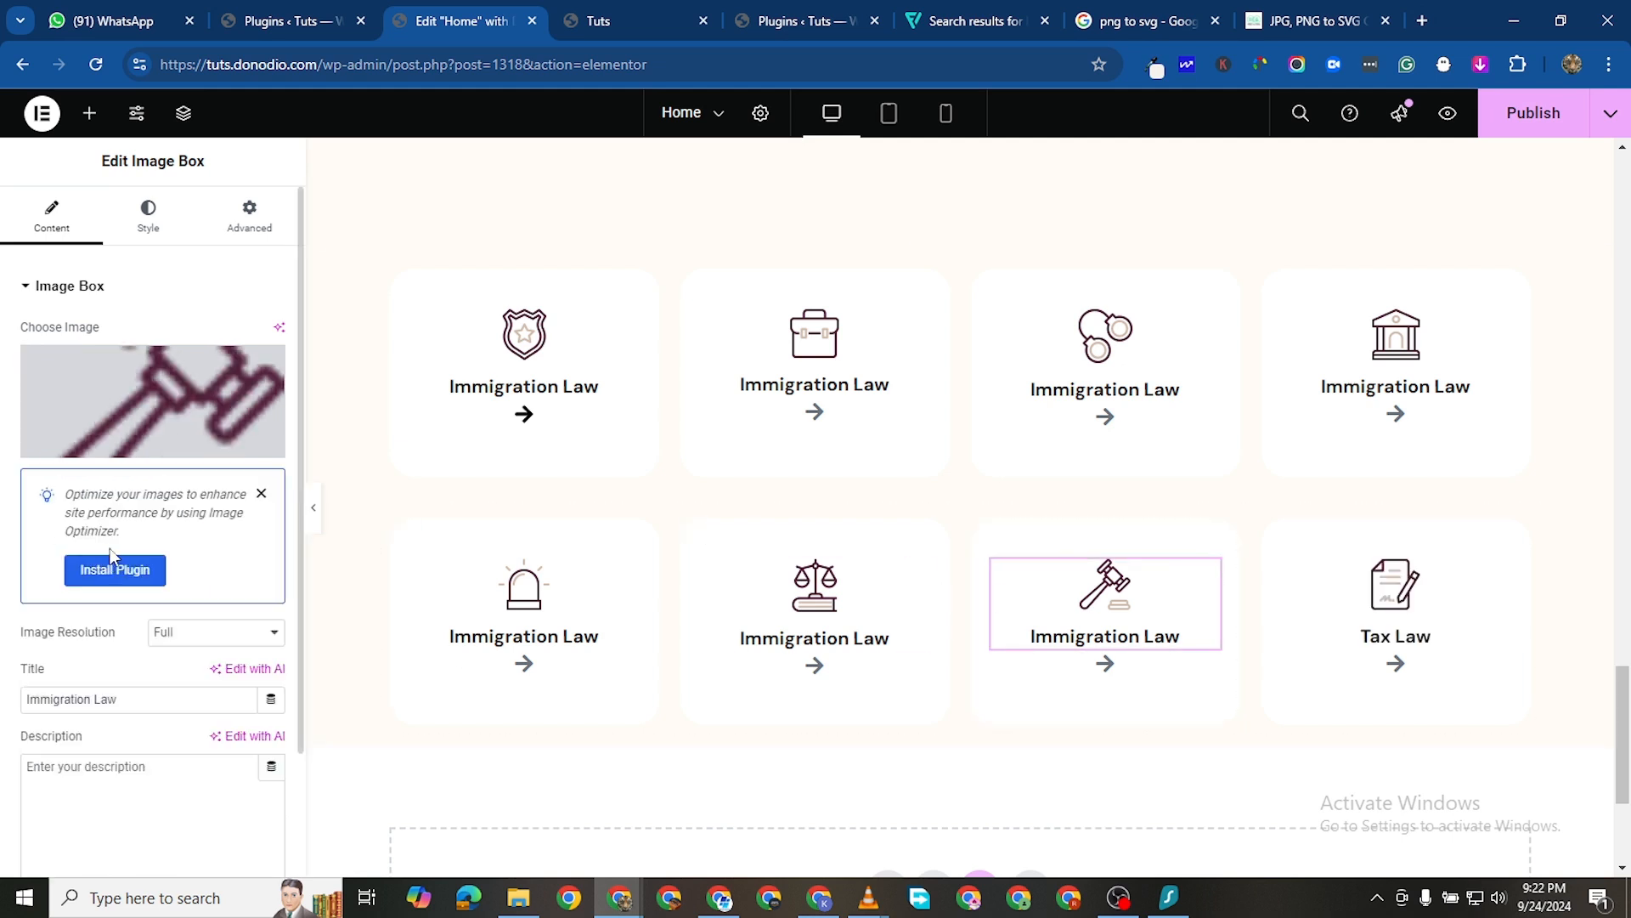
triple_click(105, 699)
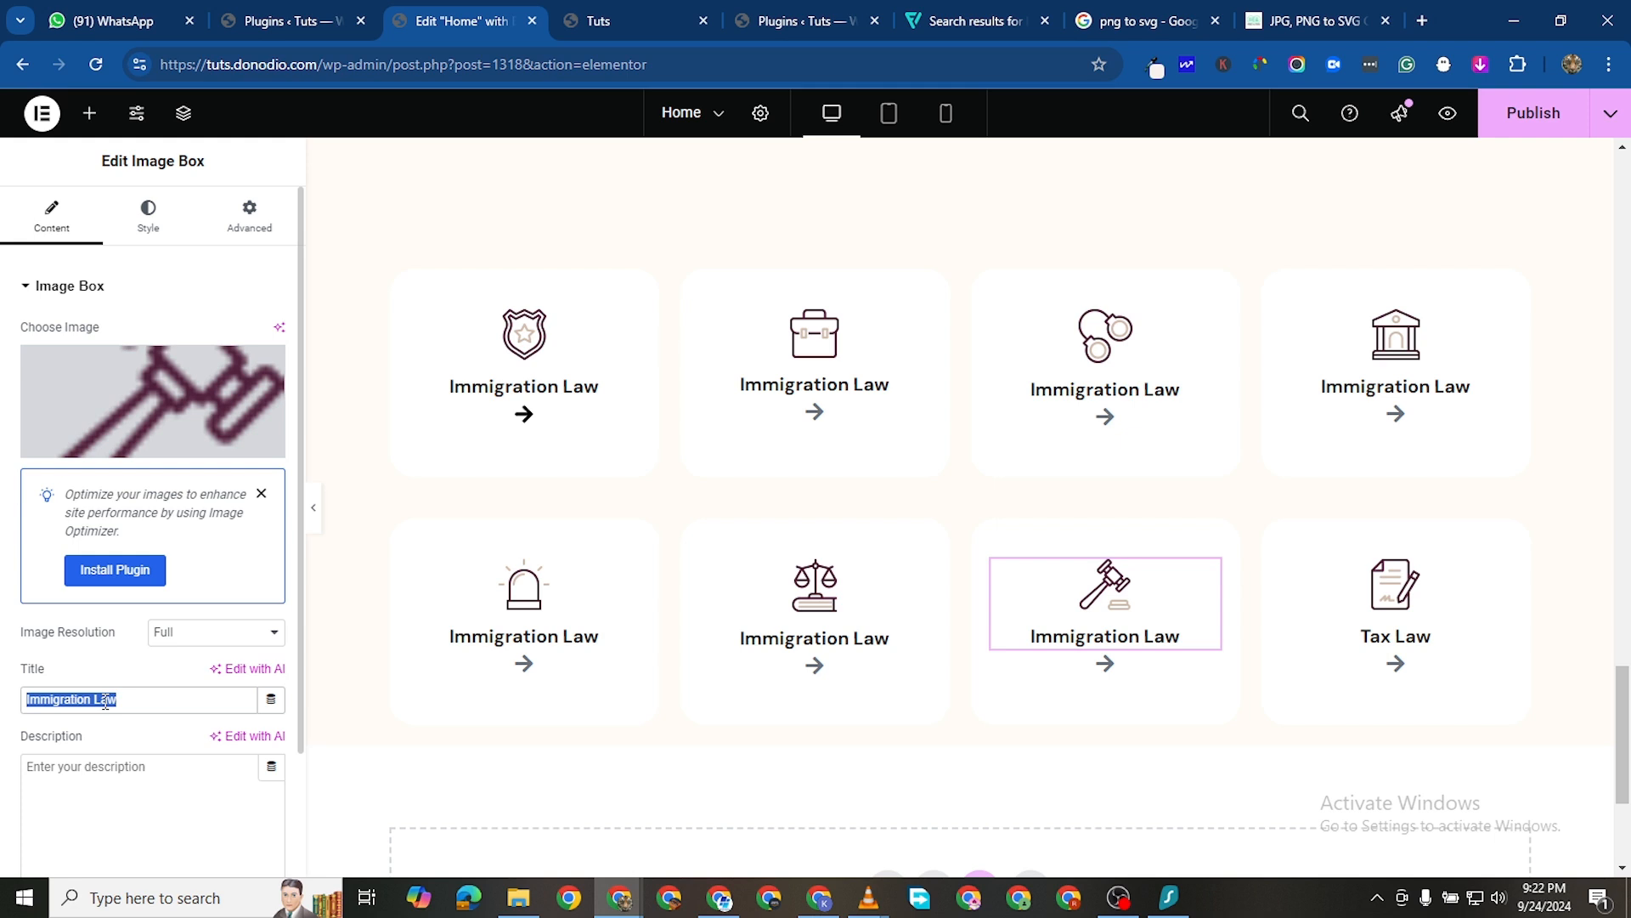
type("Family Crim")
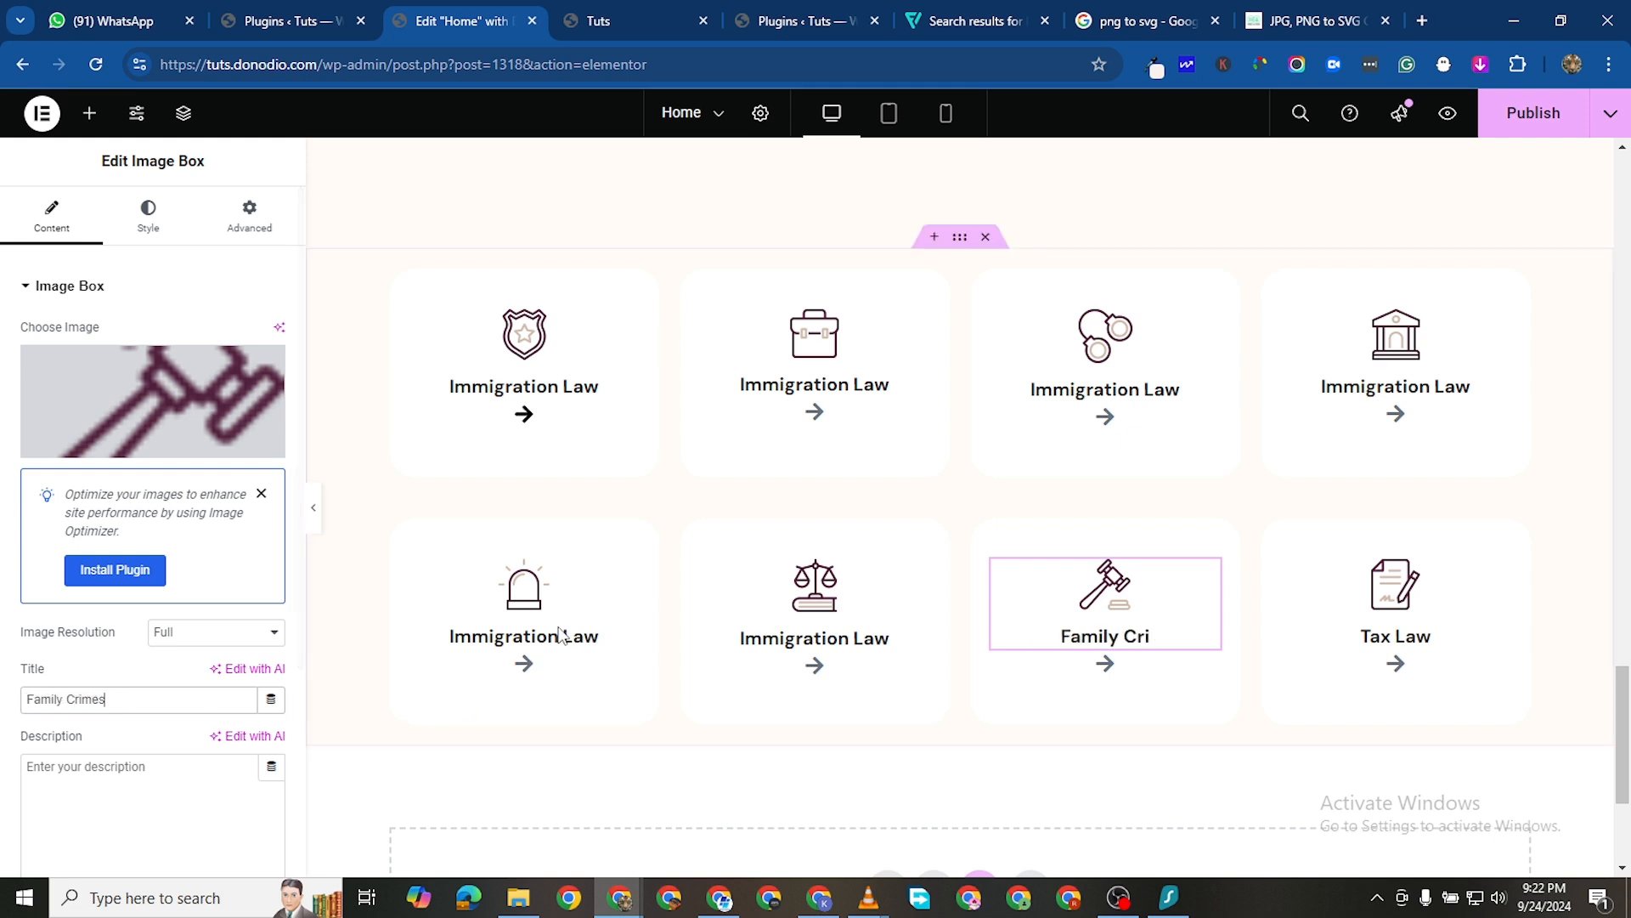
type("es")
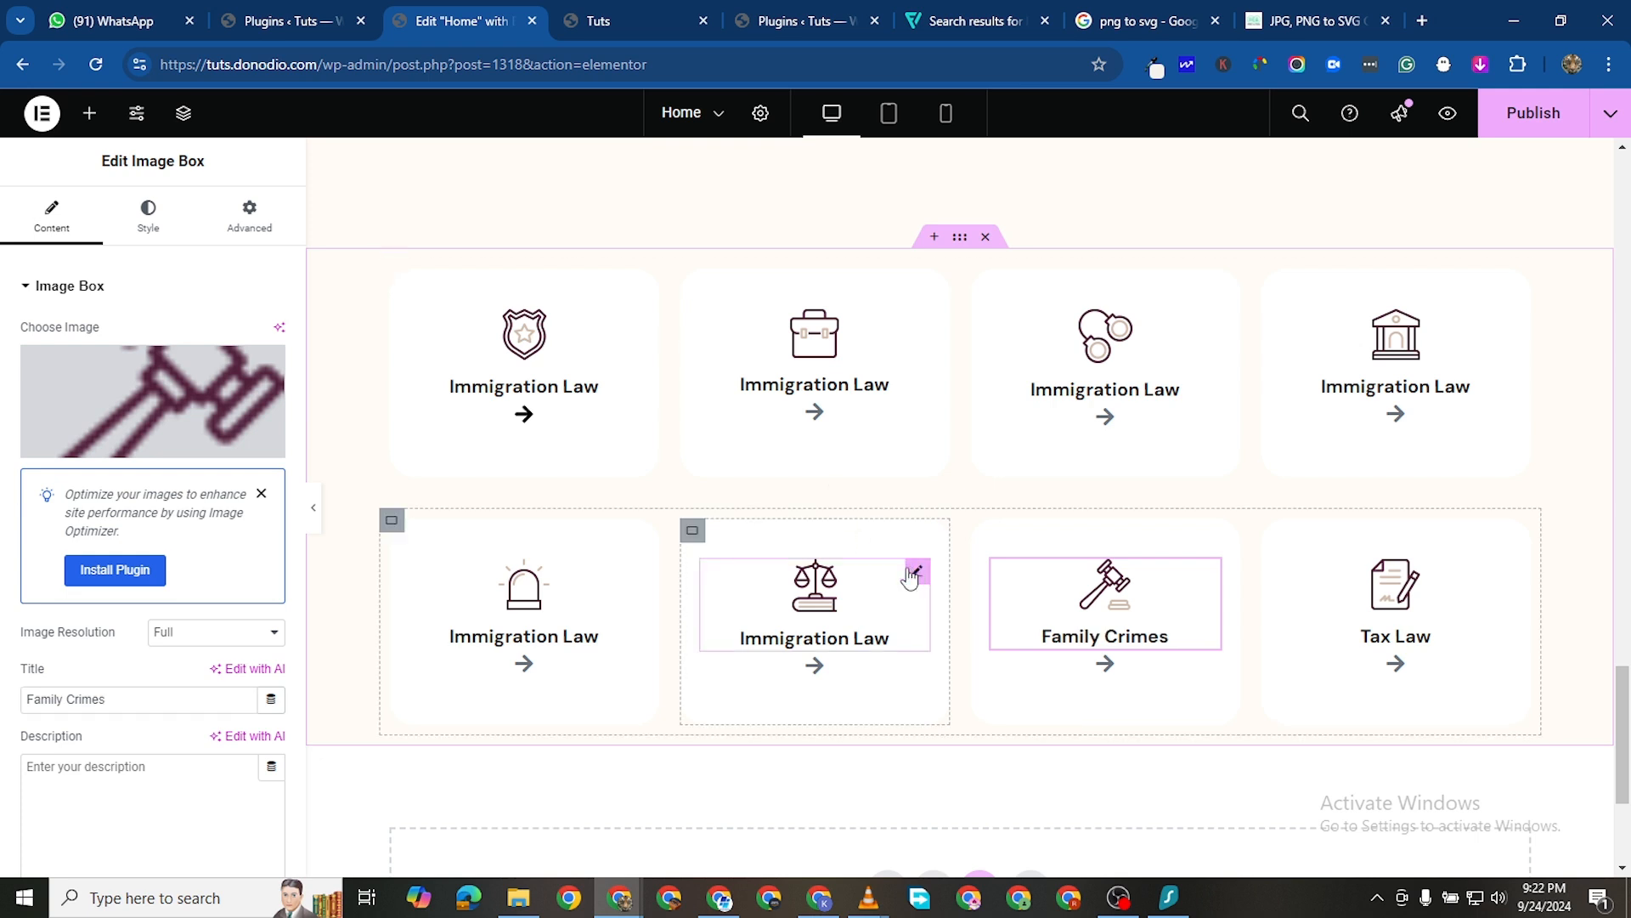
Dismiss the Image Optimizer suggestion and change the scales card's title to "Education Law"
left_click(915, 569)
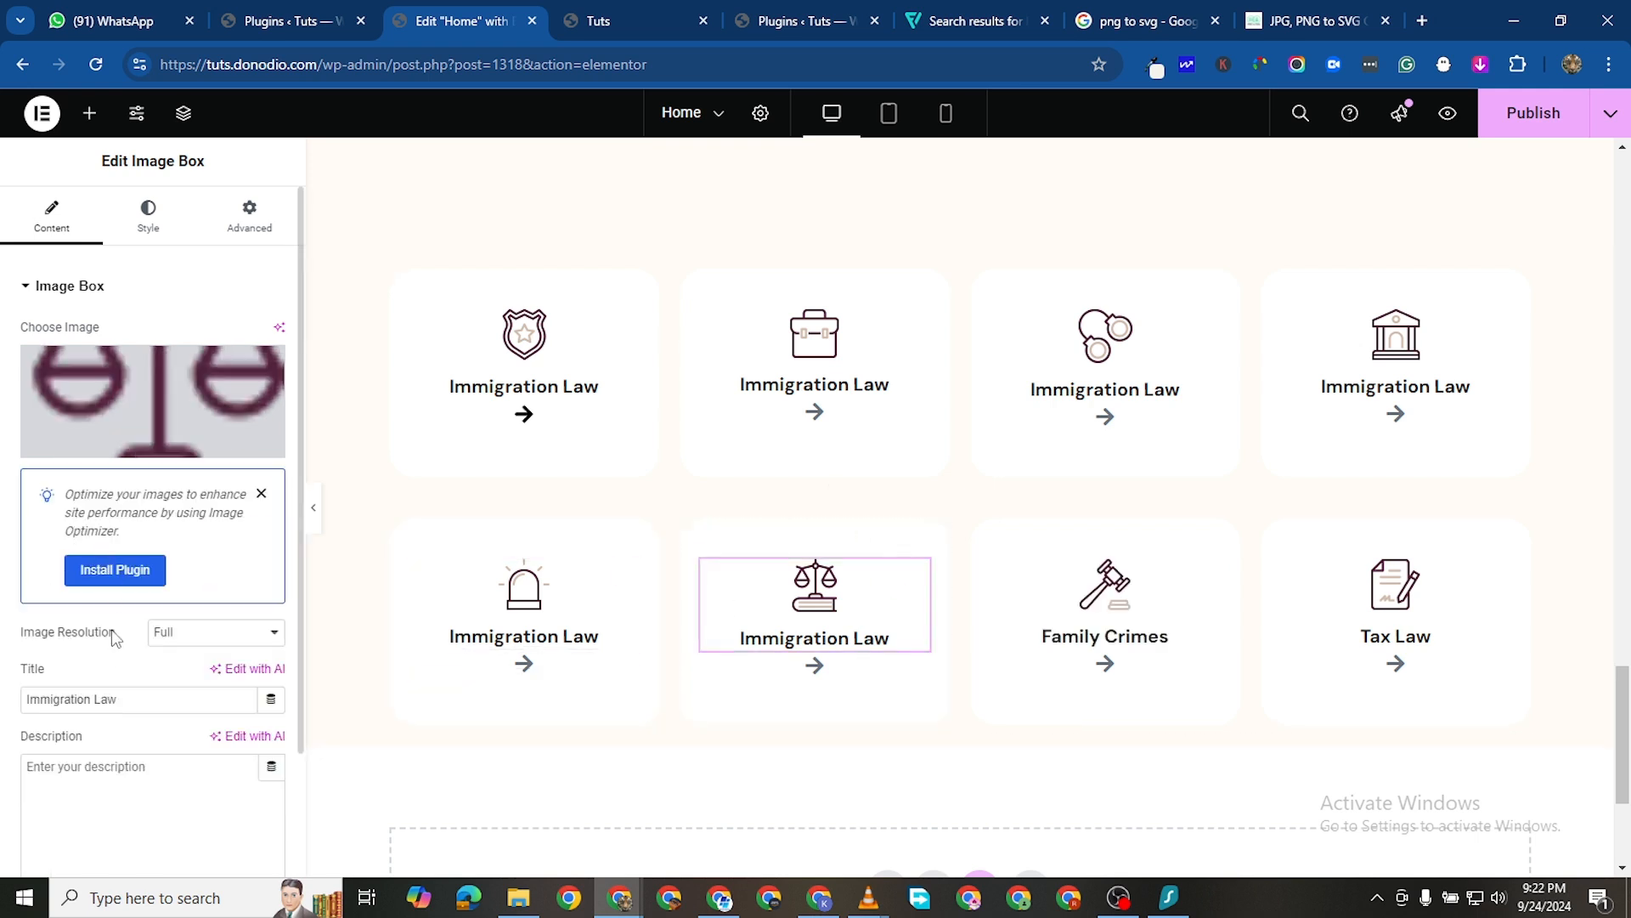
left_click_drag(94, 697, 10, 696)
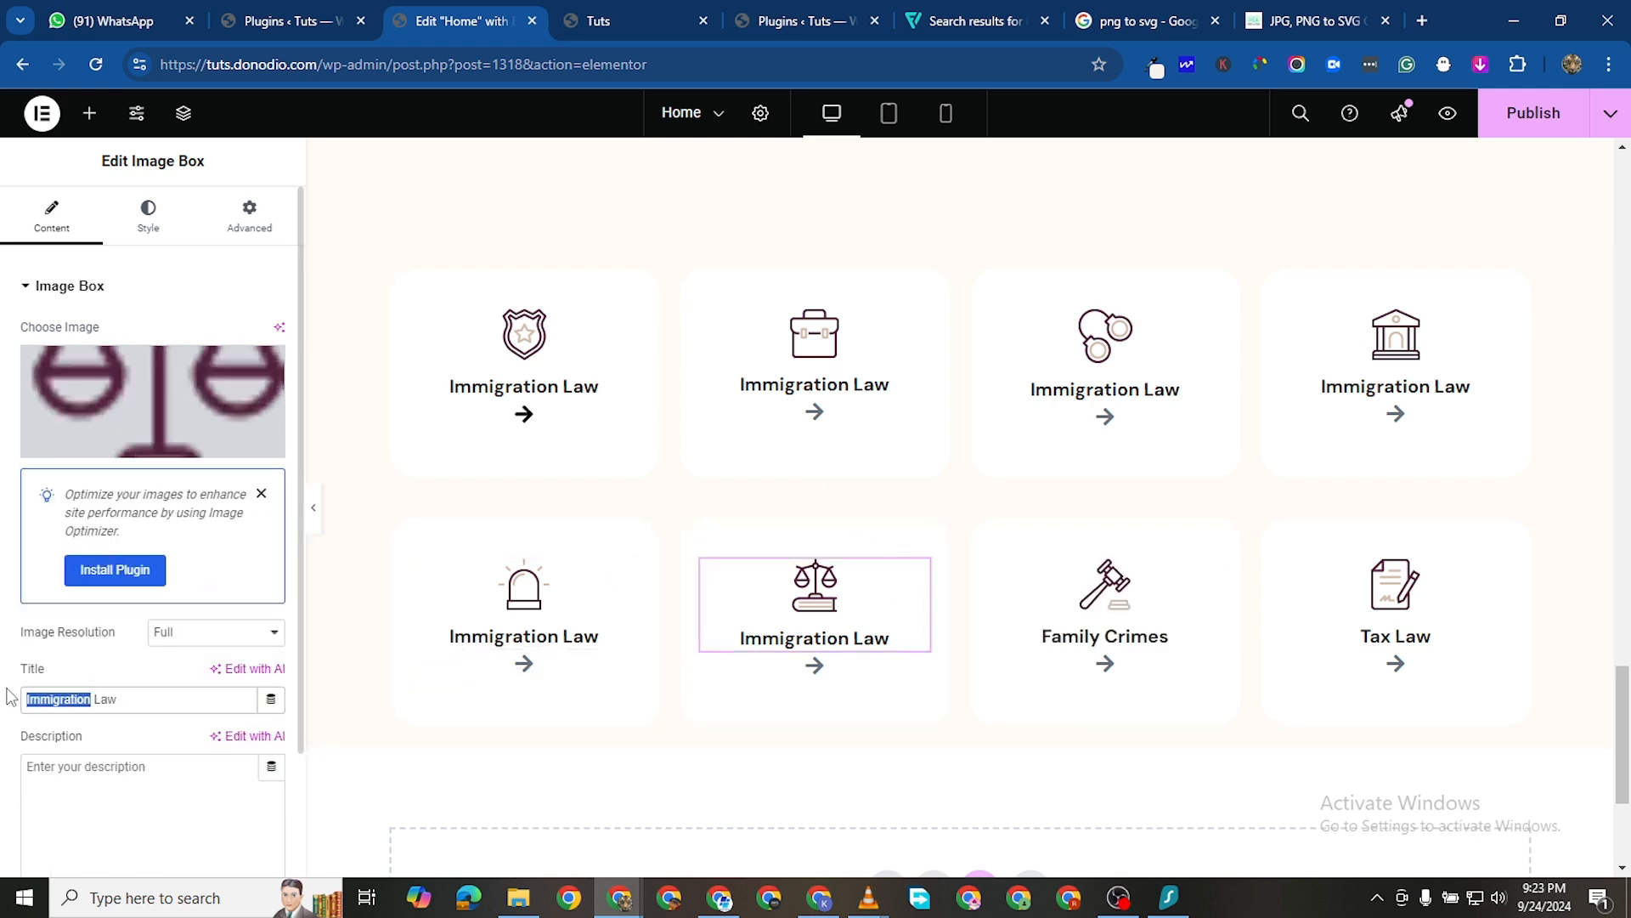
left_click(261, 494)
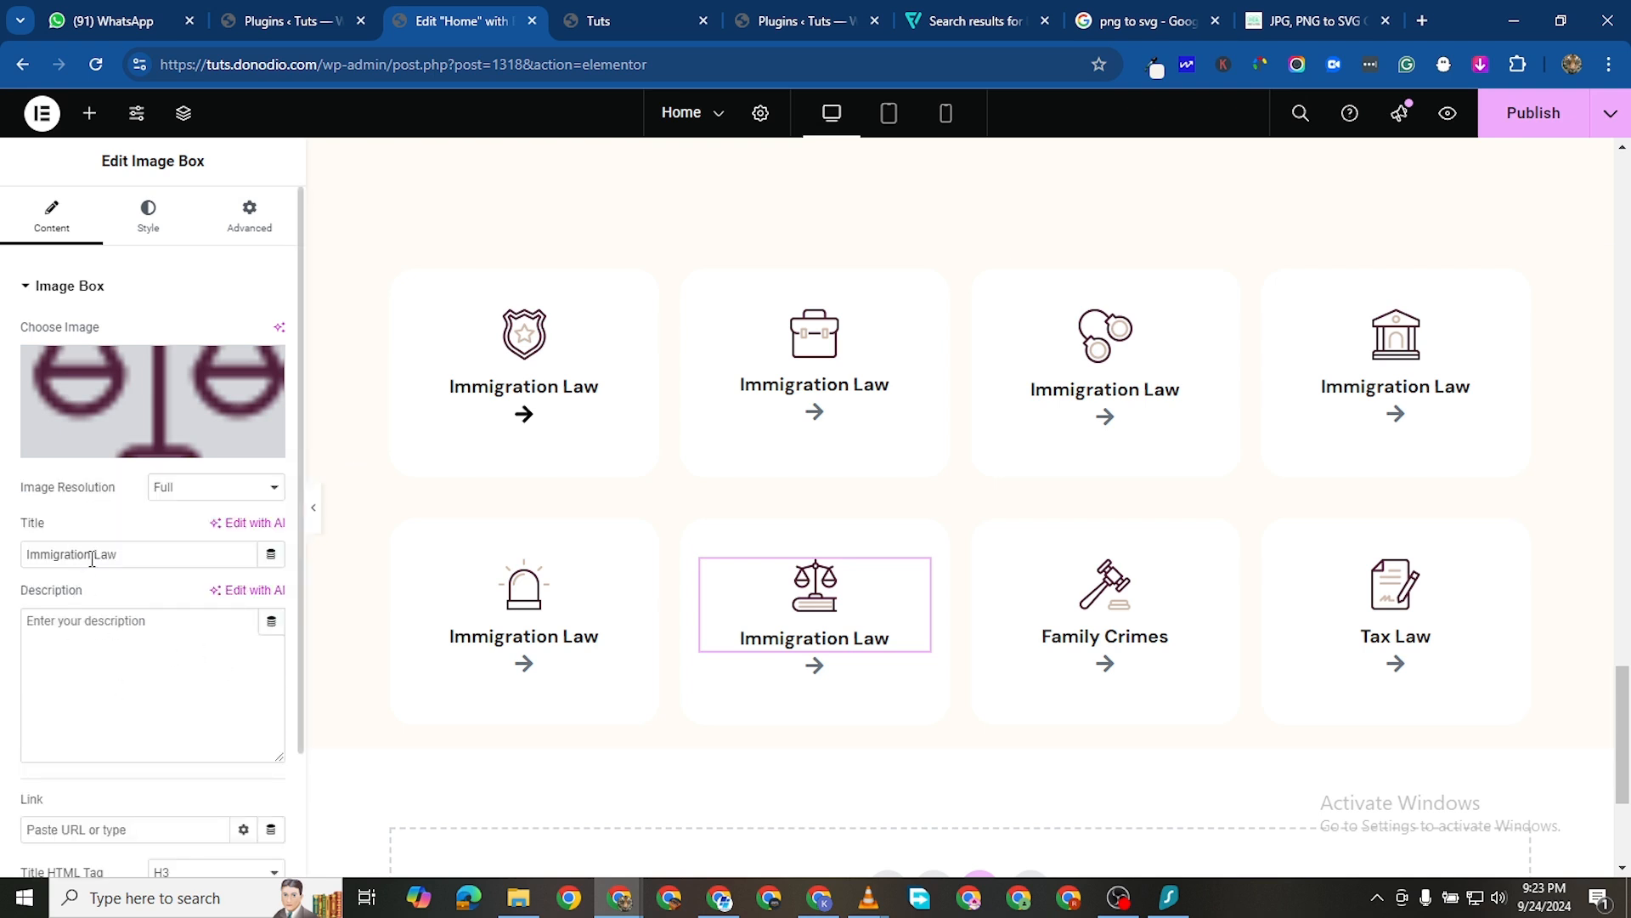
left_click_drag(92, 560, 3, 557)
type("Ed")
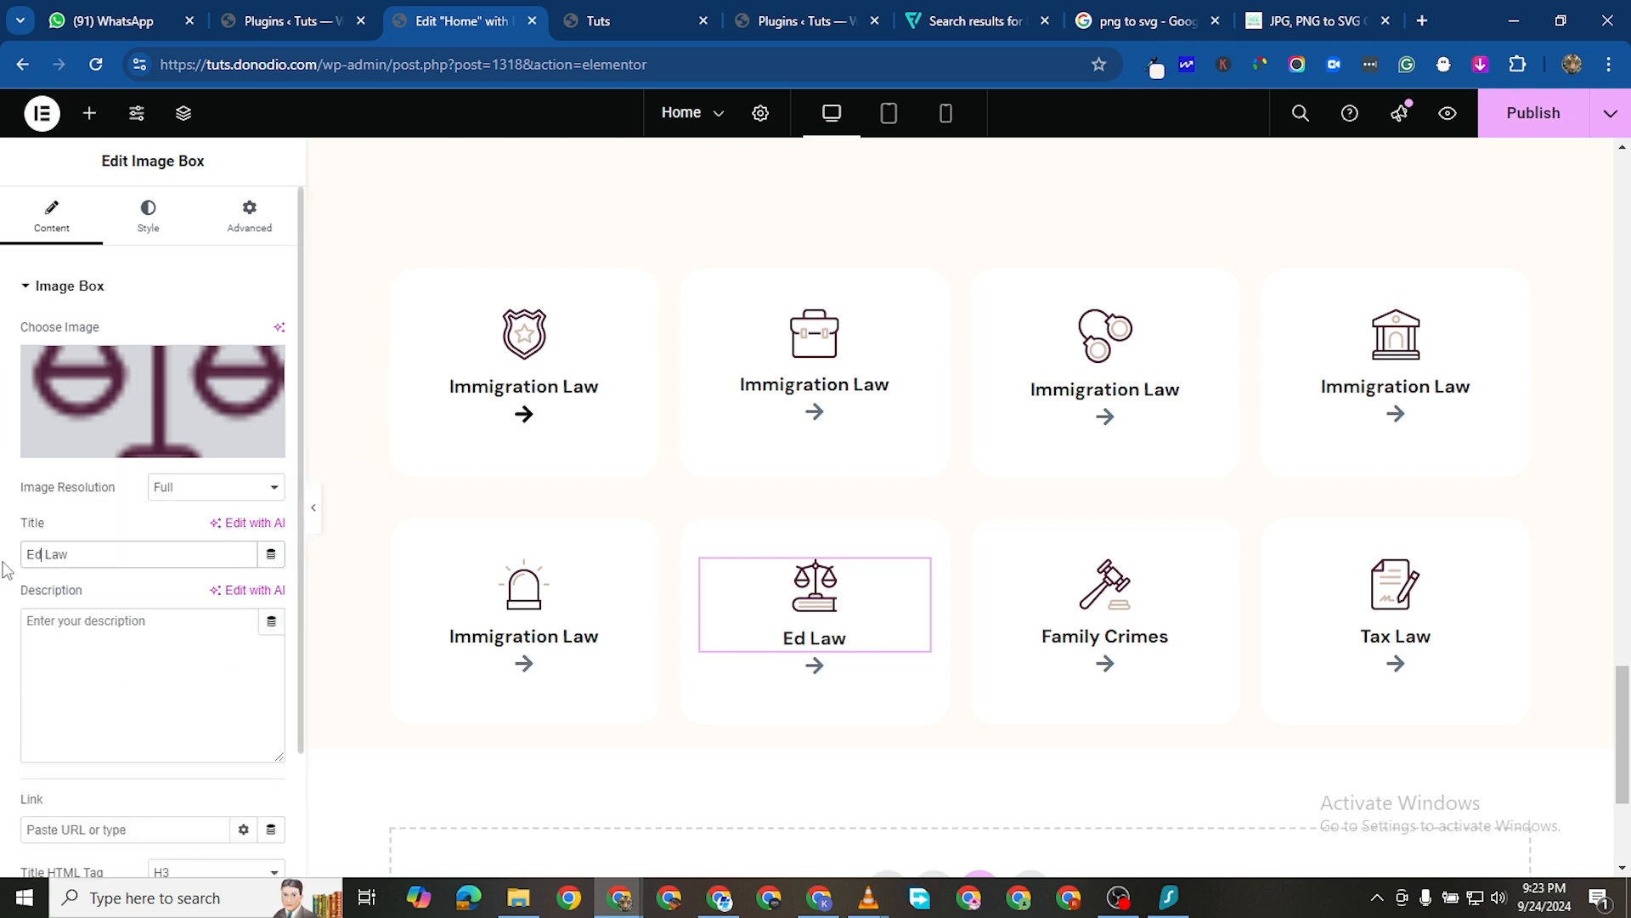
type("iucation")
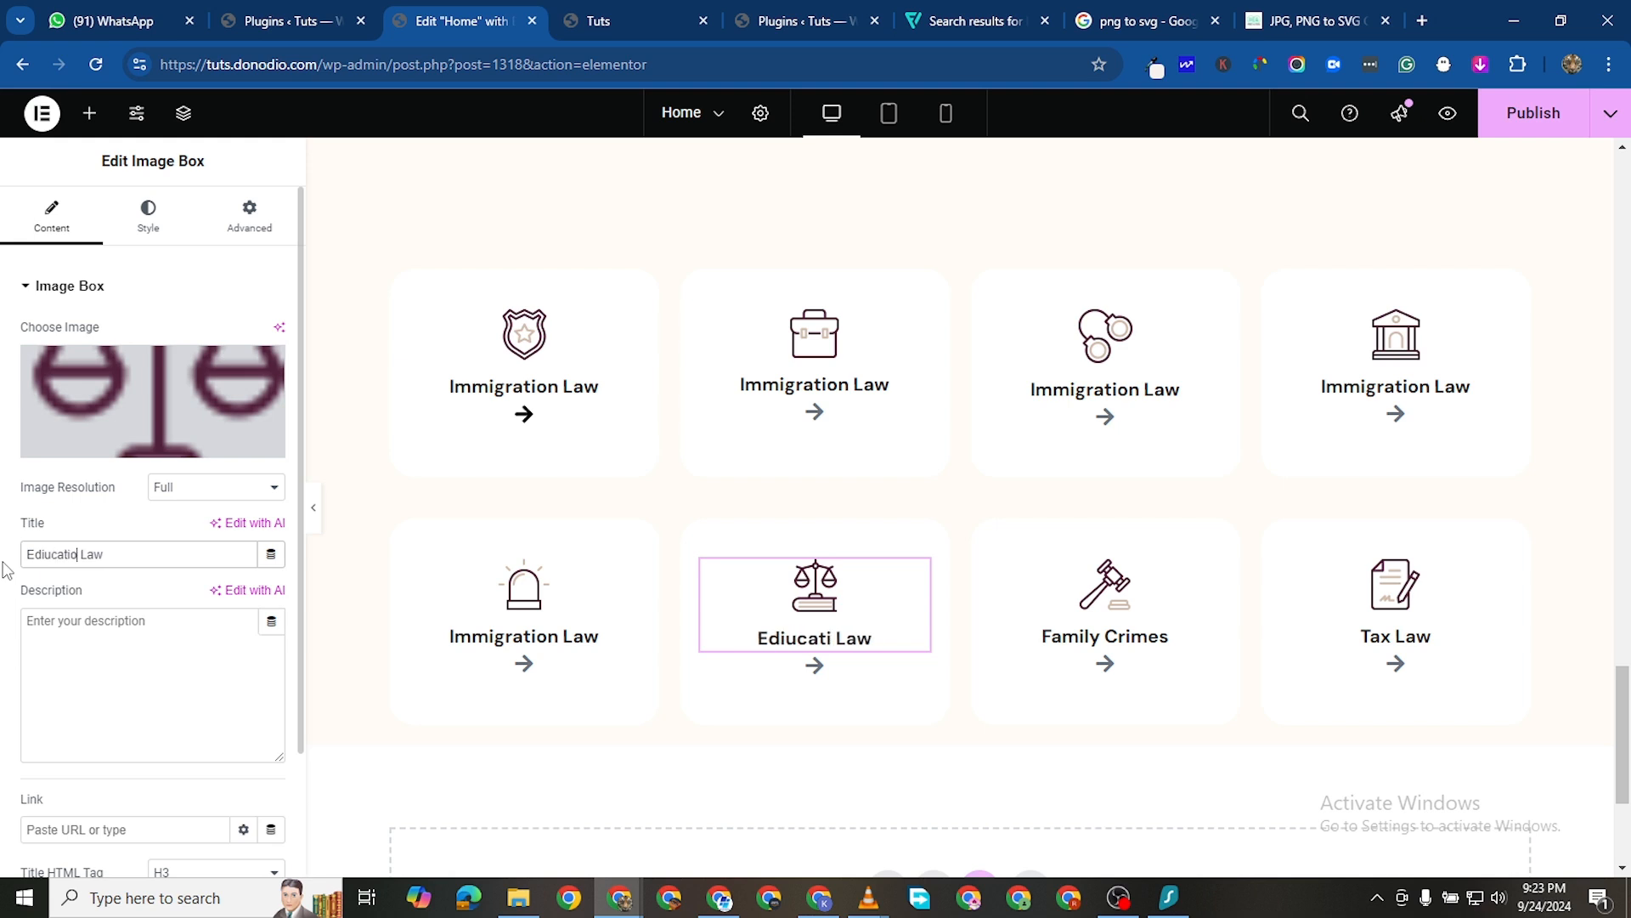
left_click(47, 554)
key("BackSpace")
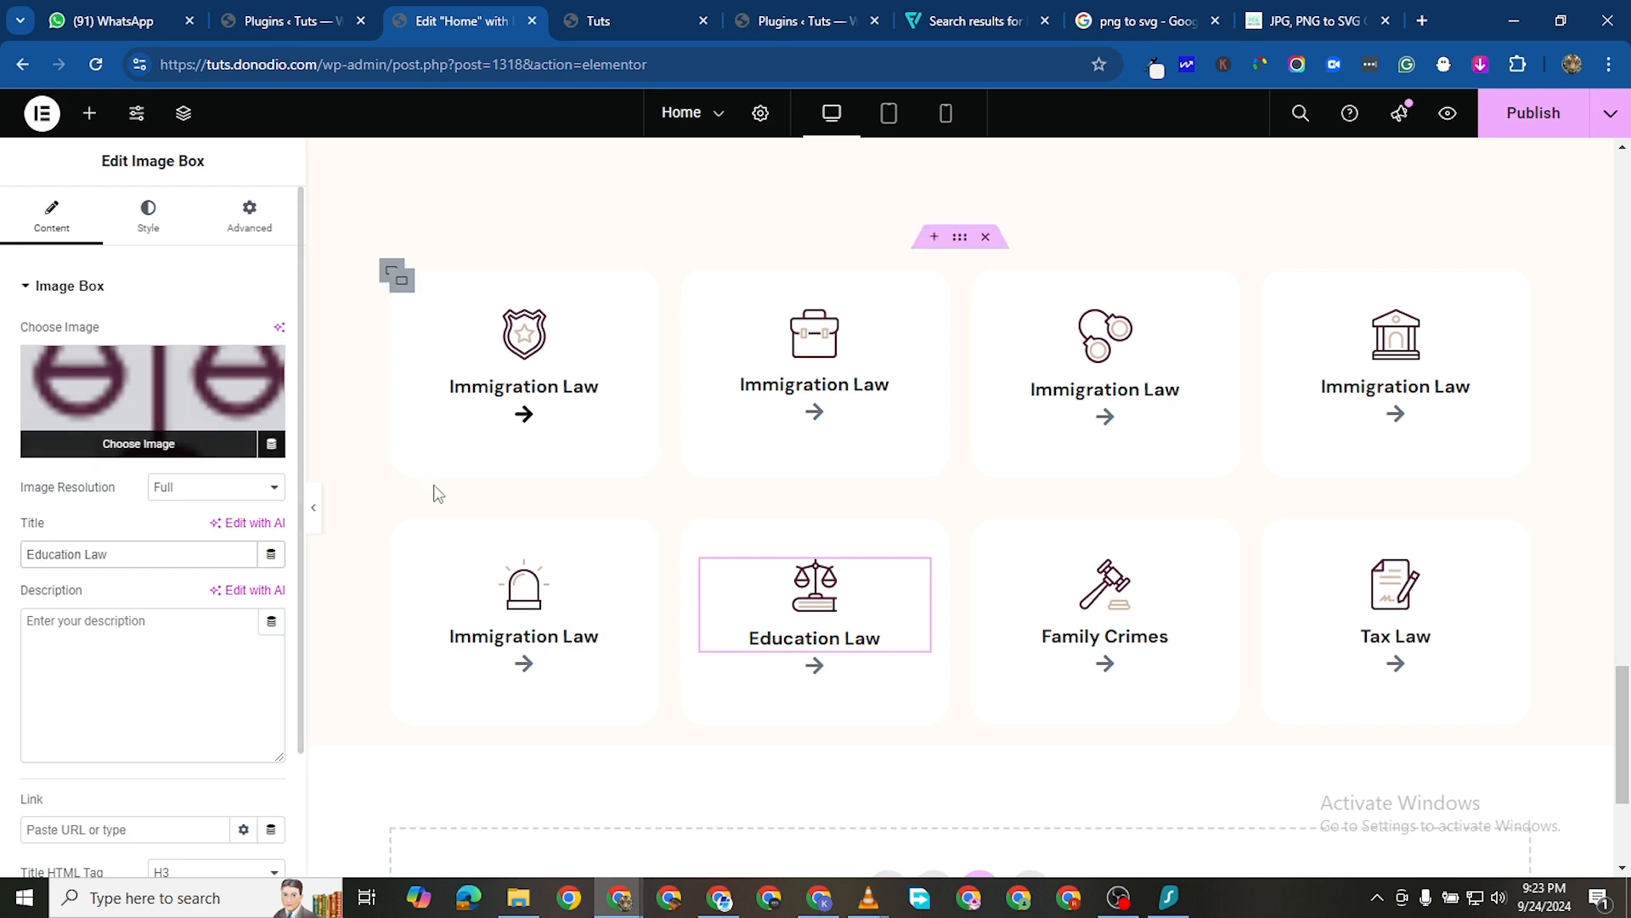
Change the title of the siren card to "Traffic Violence"
left_click(628, 571)
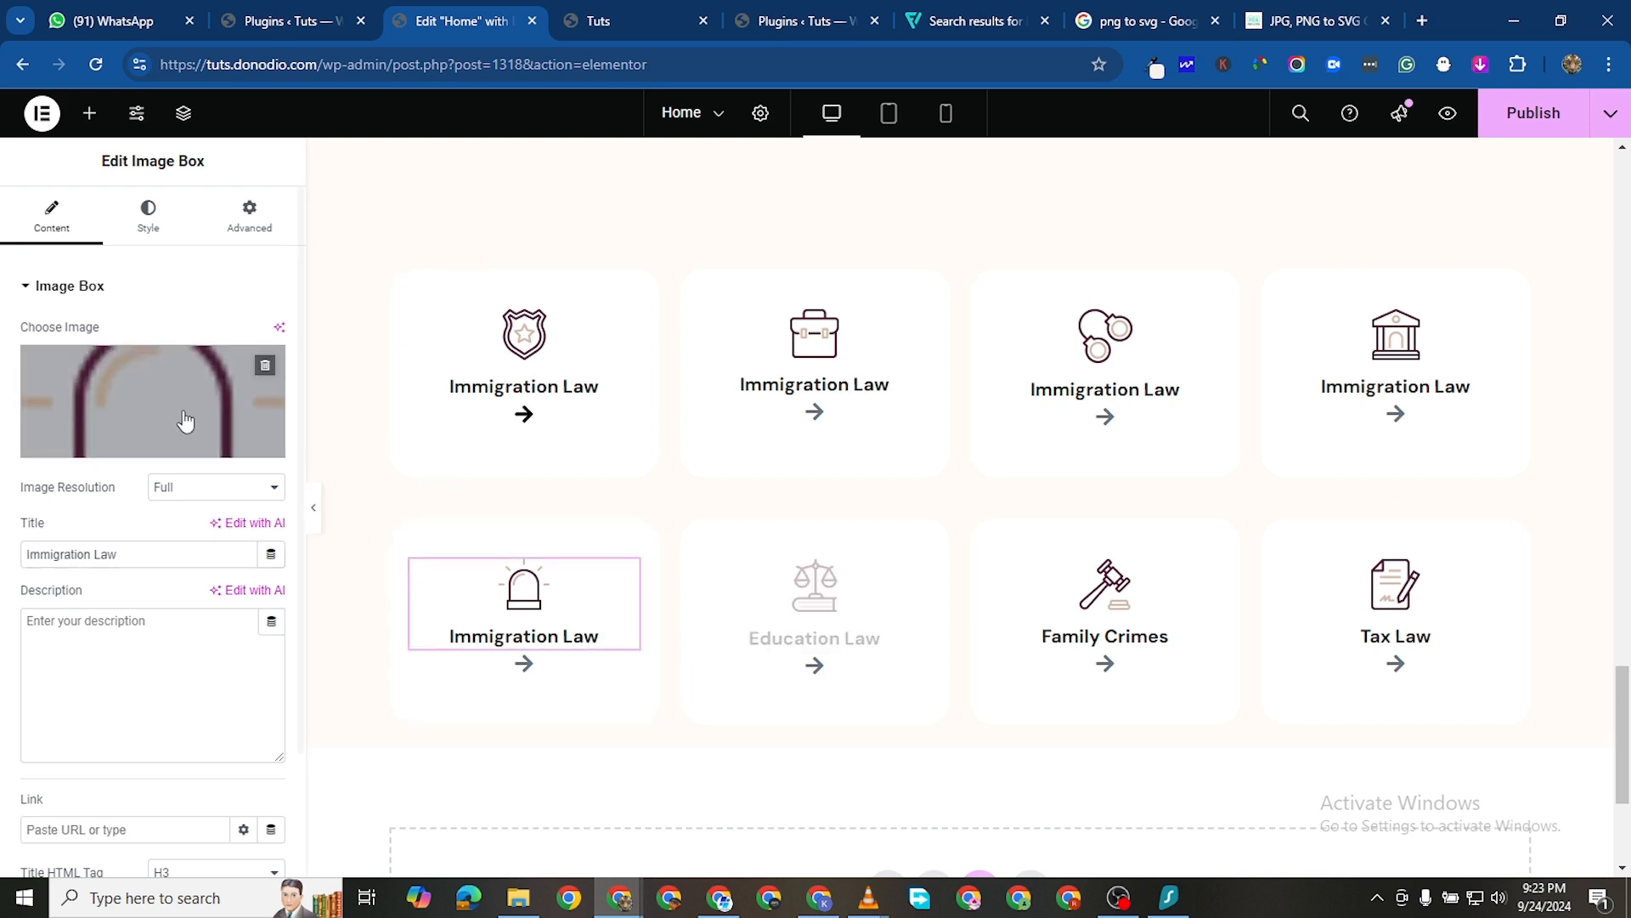
triple_click(82, 554)
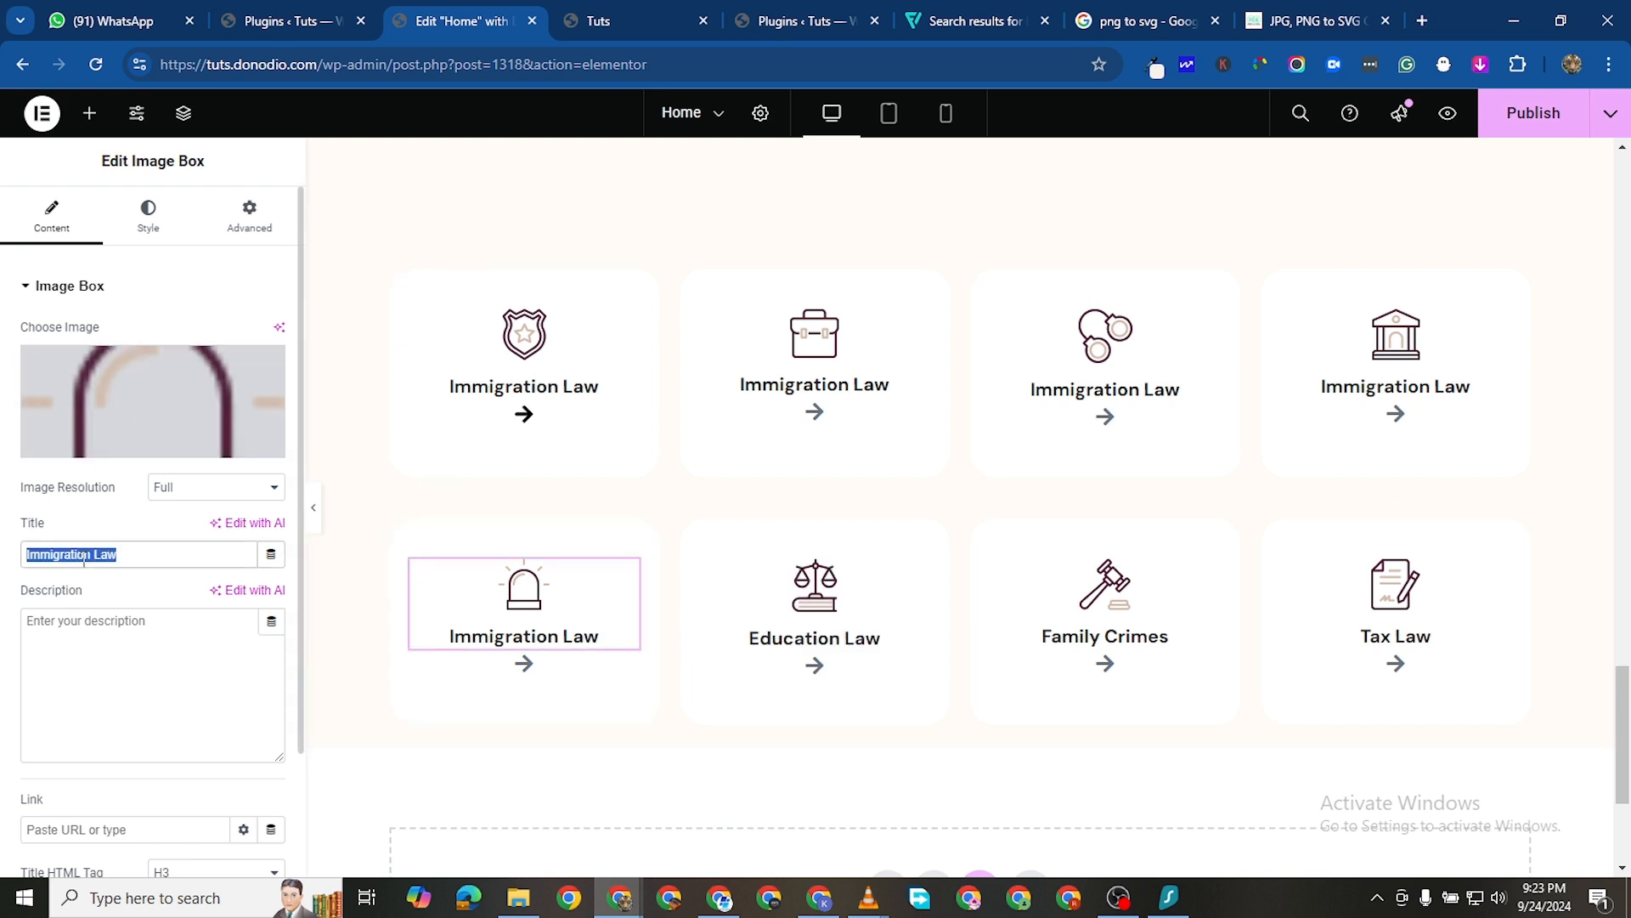
type("Traffic ")
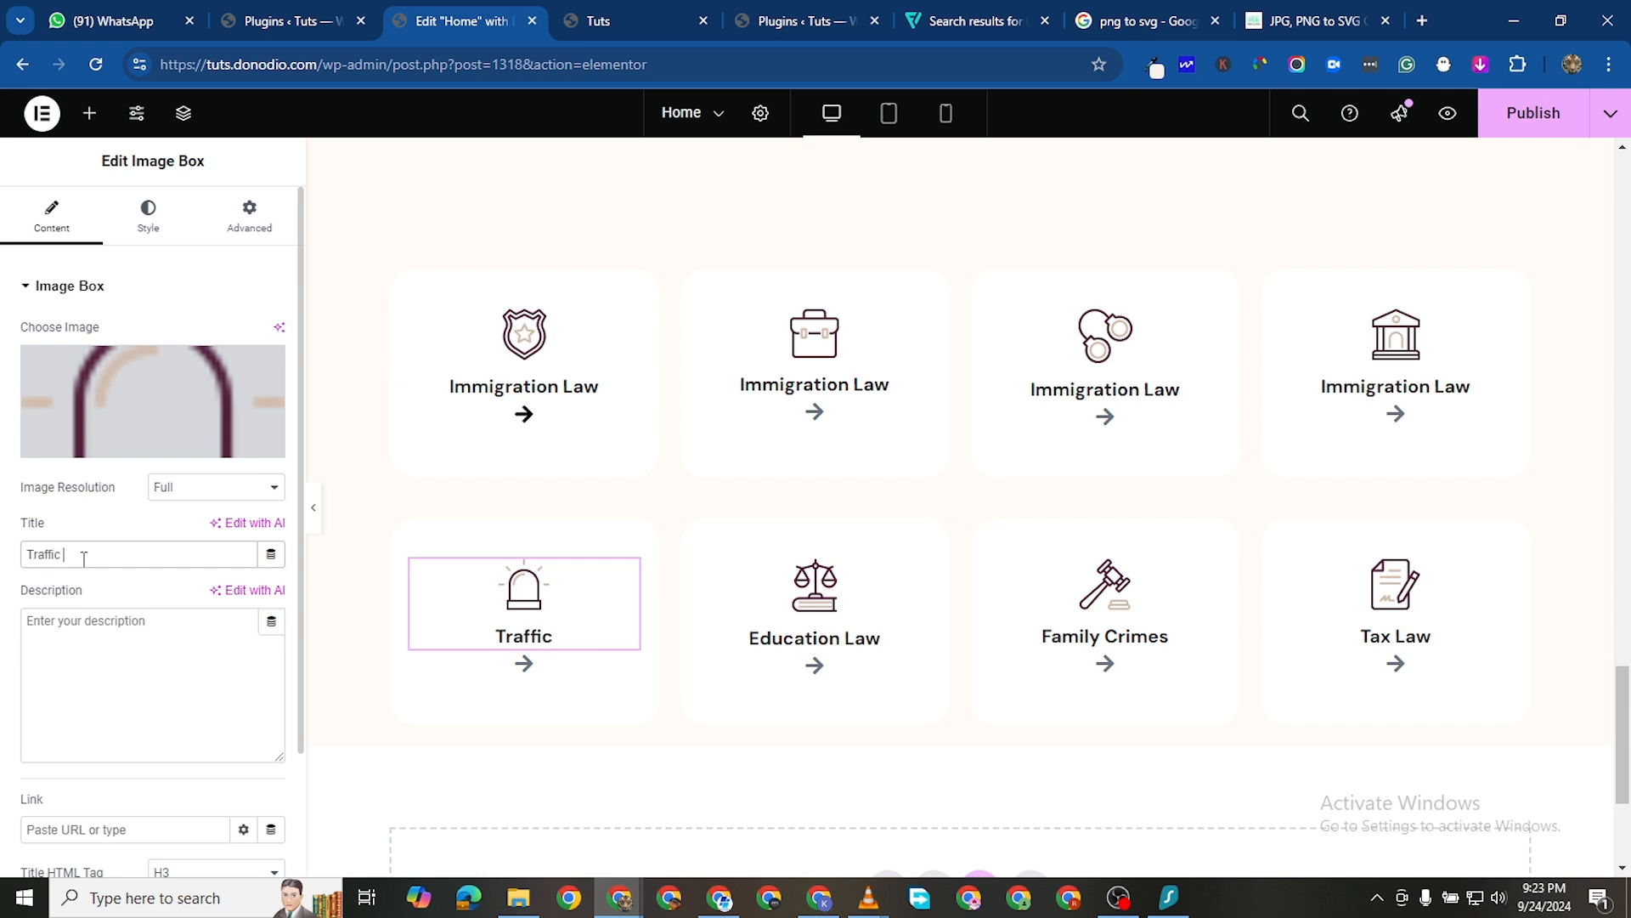
type("Violence")
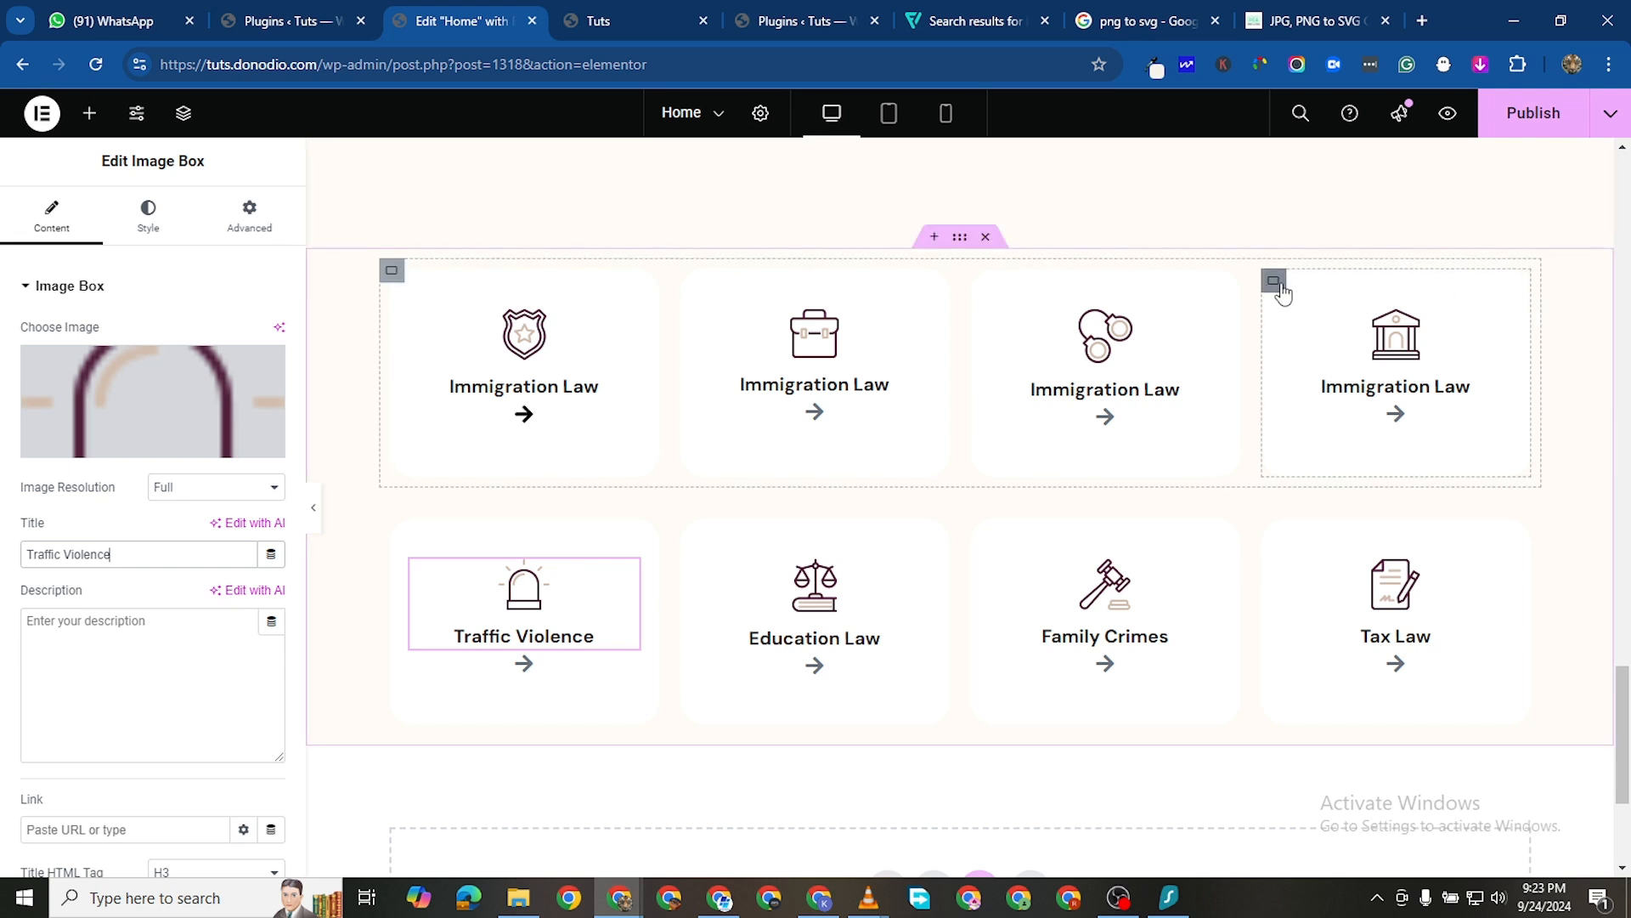
Change the title of the card with the columned building icon to "Real Estate Law"
left_click(1502, 323)
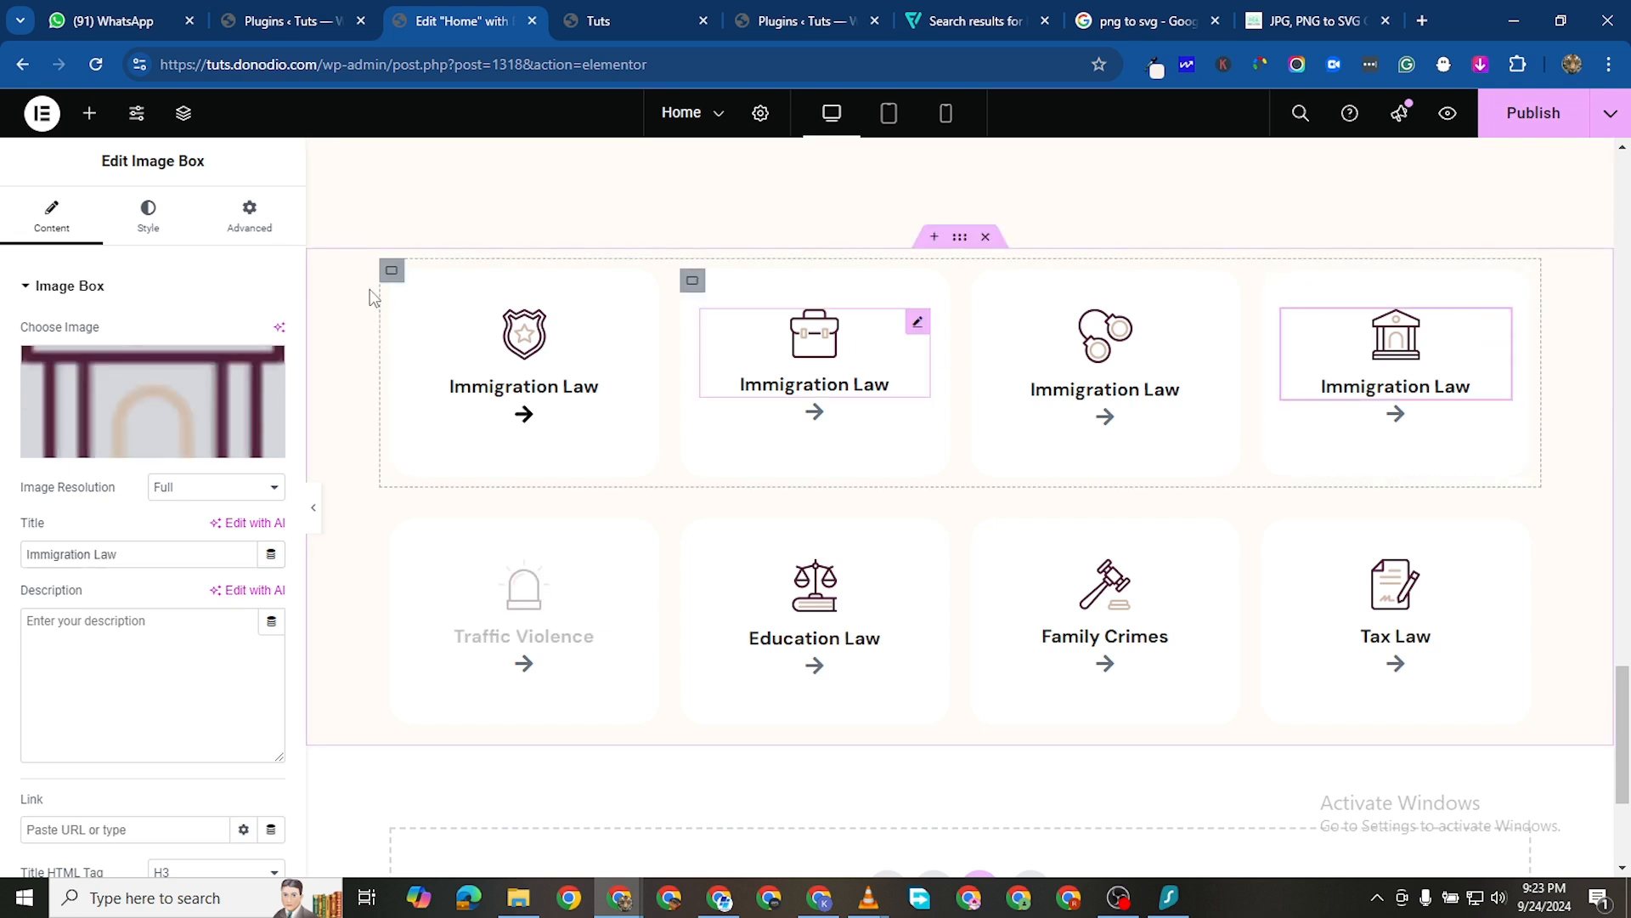
triple_click(79, 555)
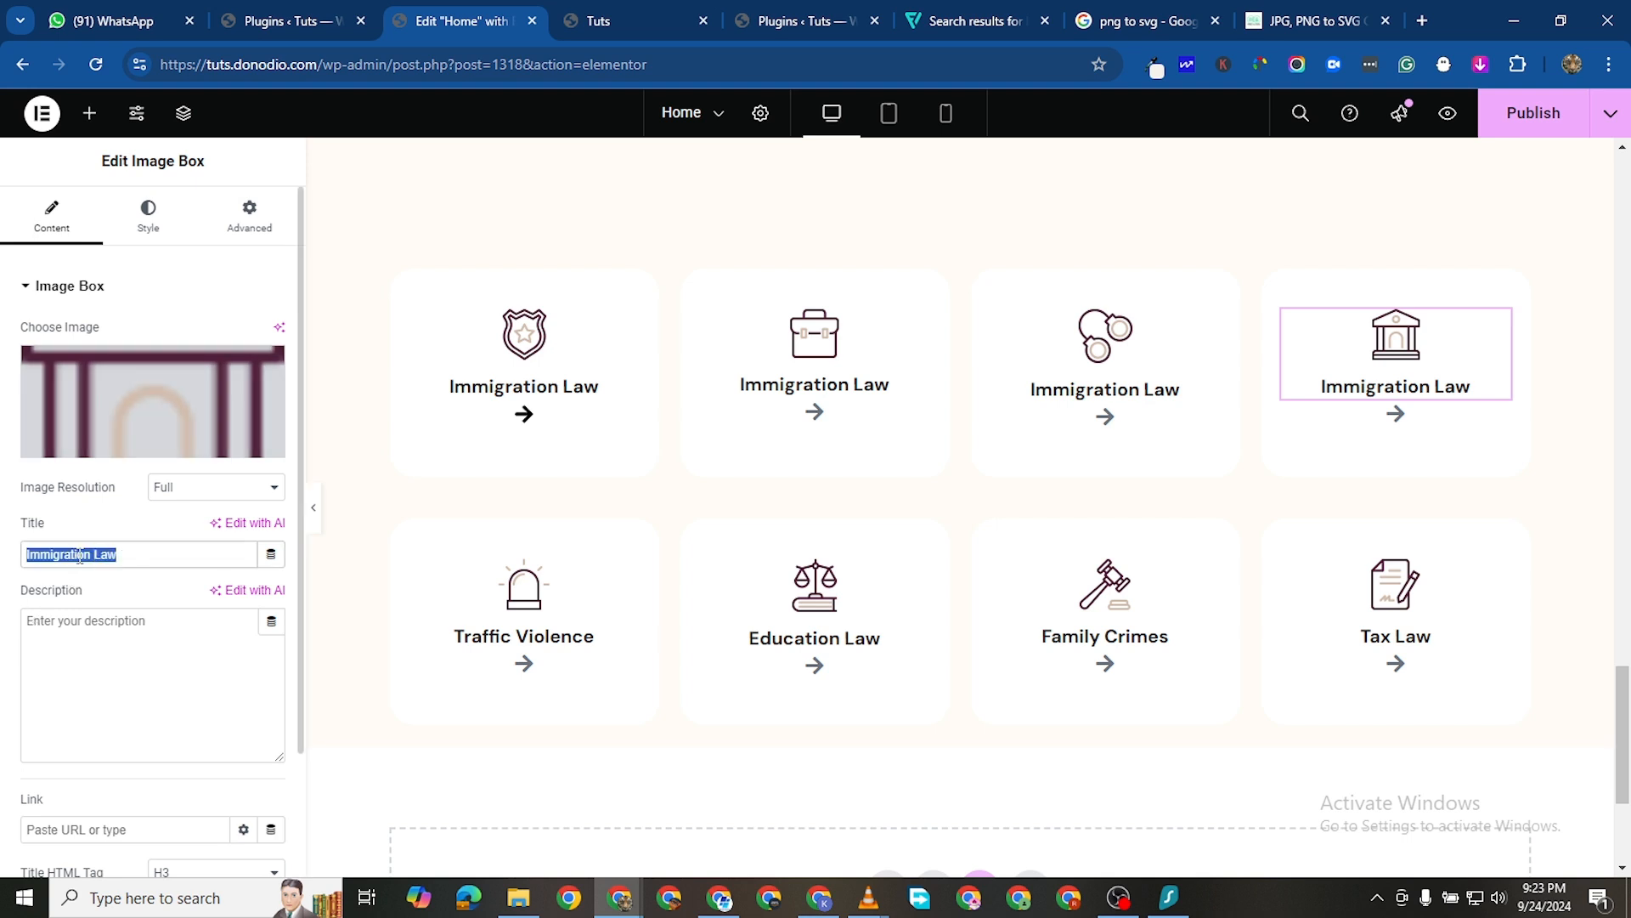
type("Real ")
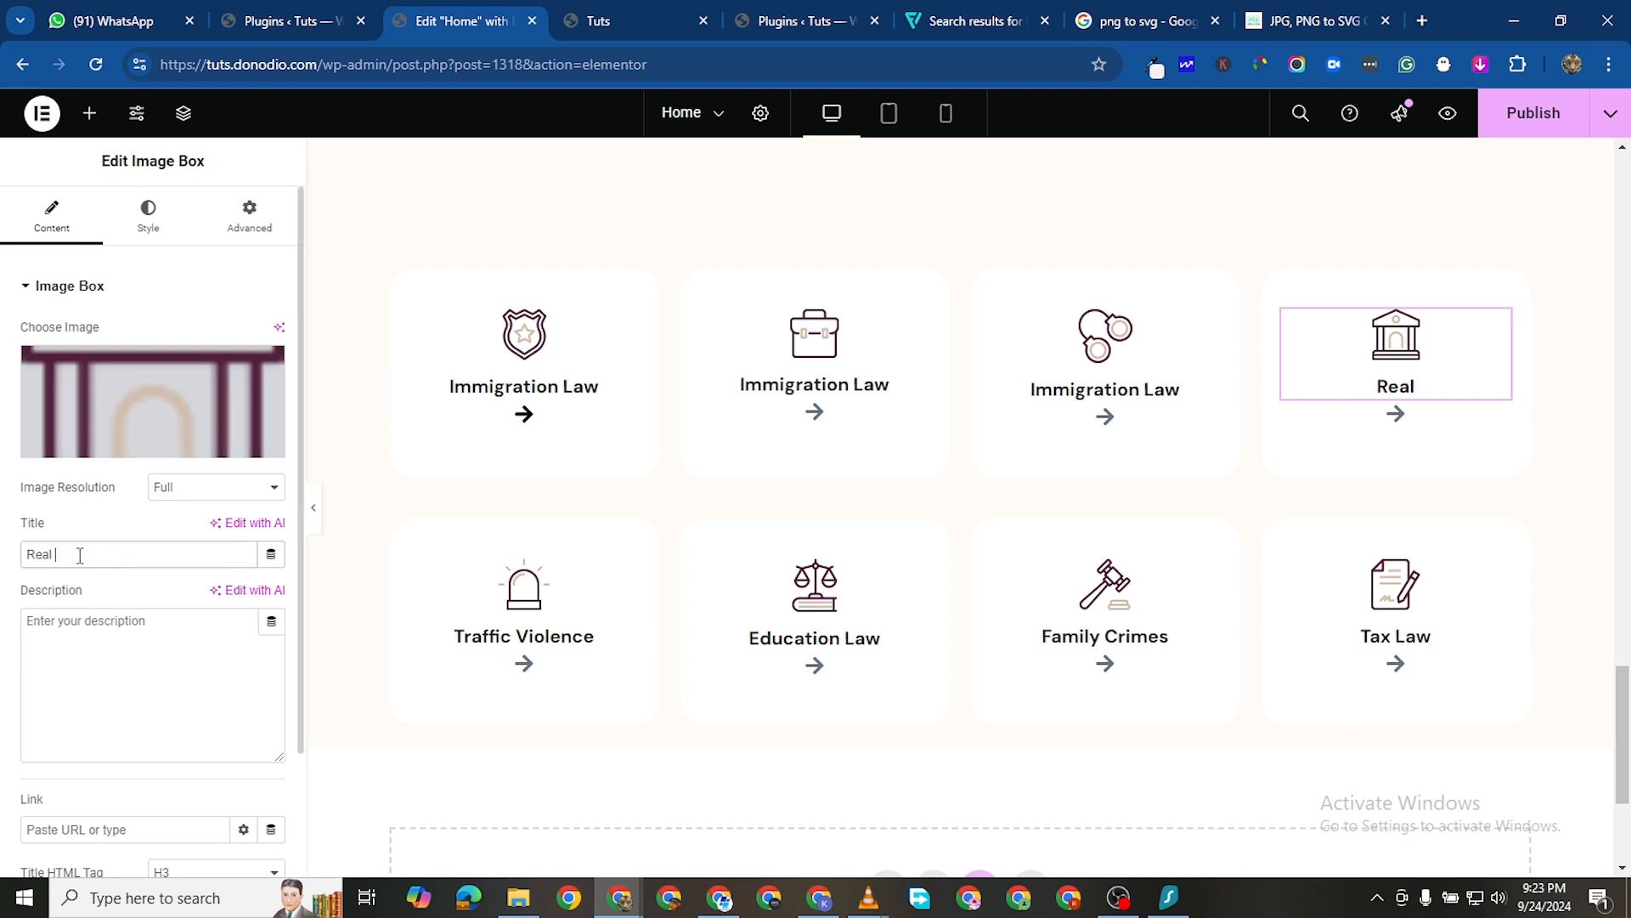
type("Estate Law")
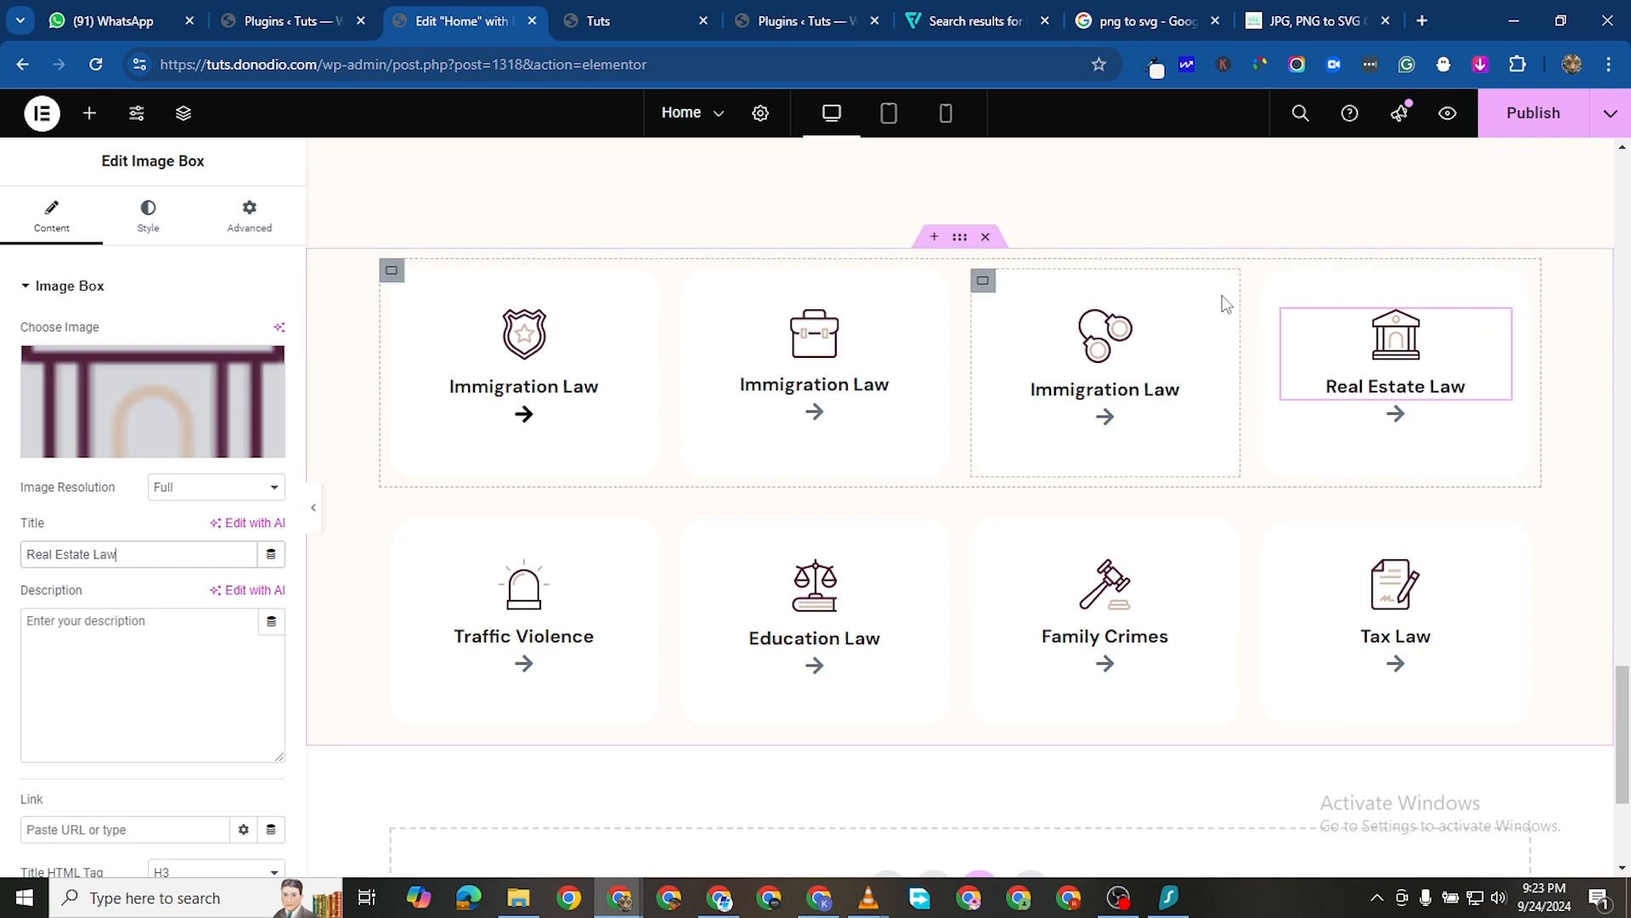
Change the title of the handcuffs card to "Criminal Law"
left_click(1206, 324)
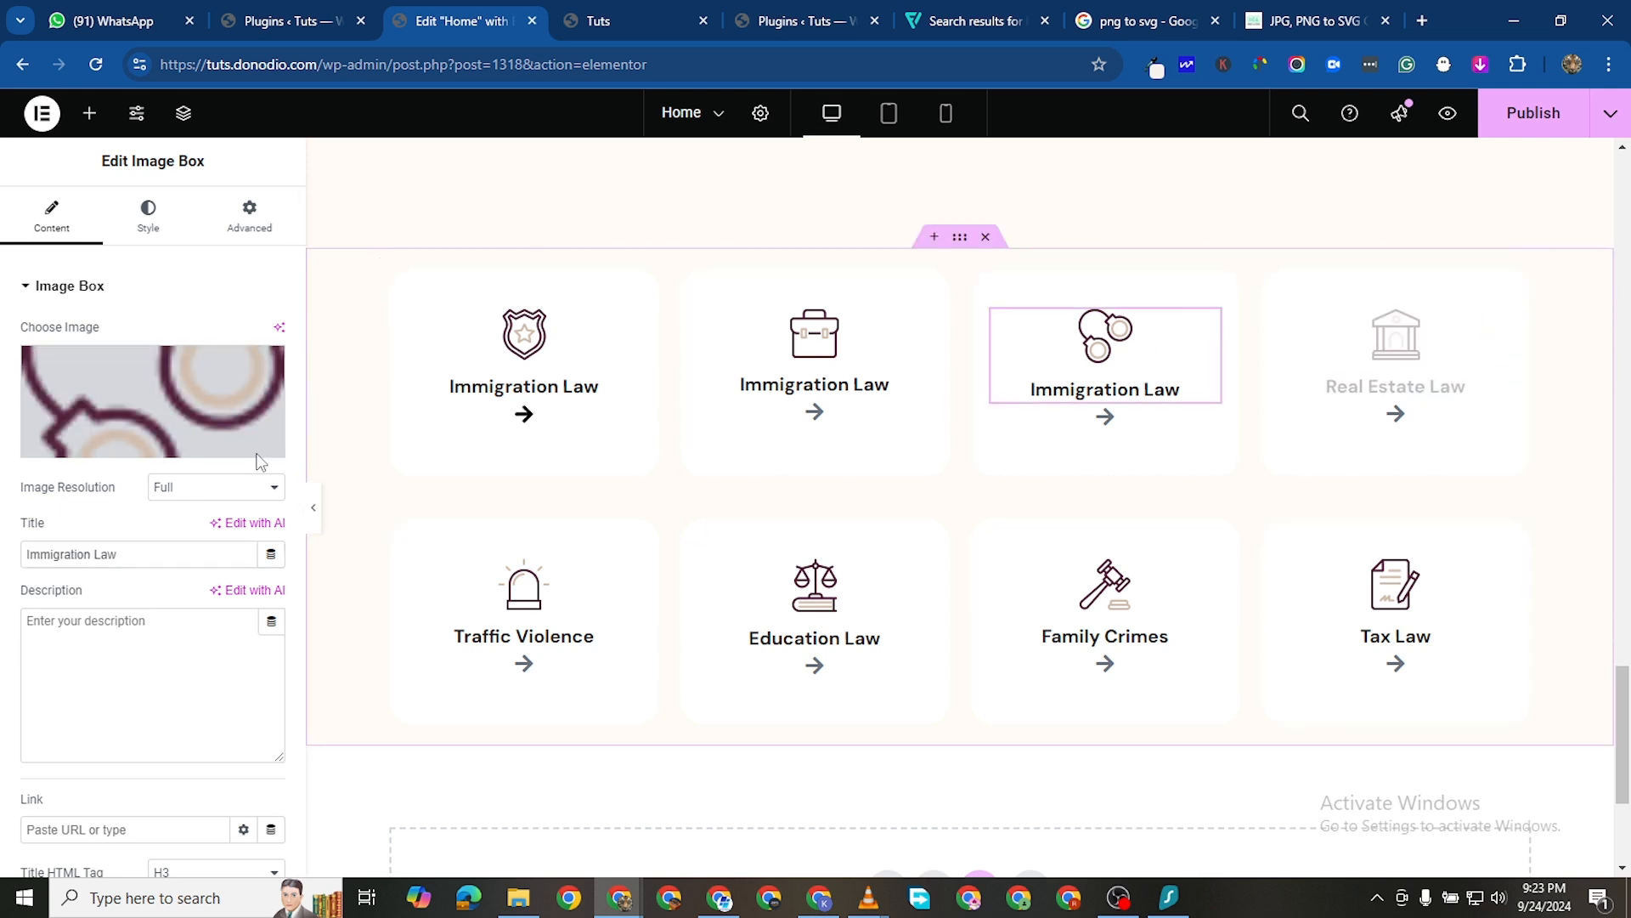
left_click_drag(89, 557, 4, 564)
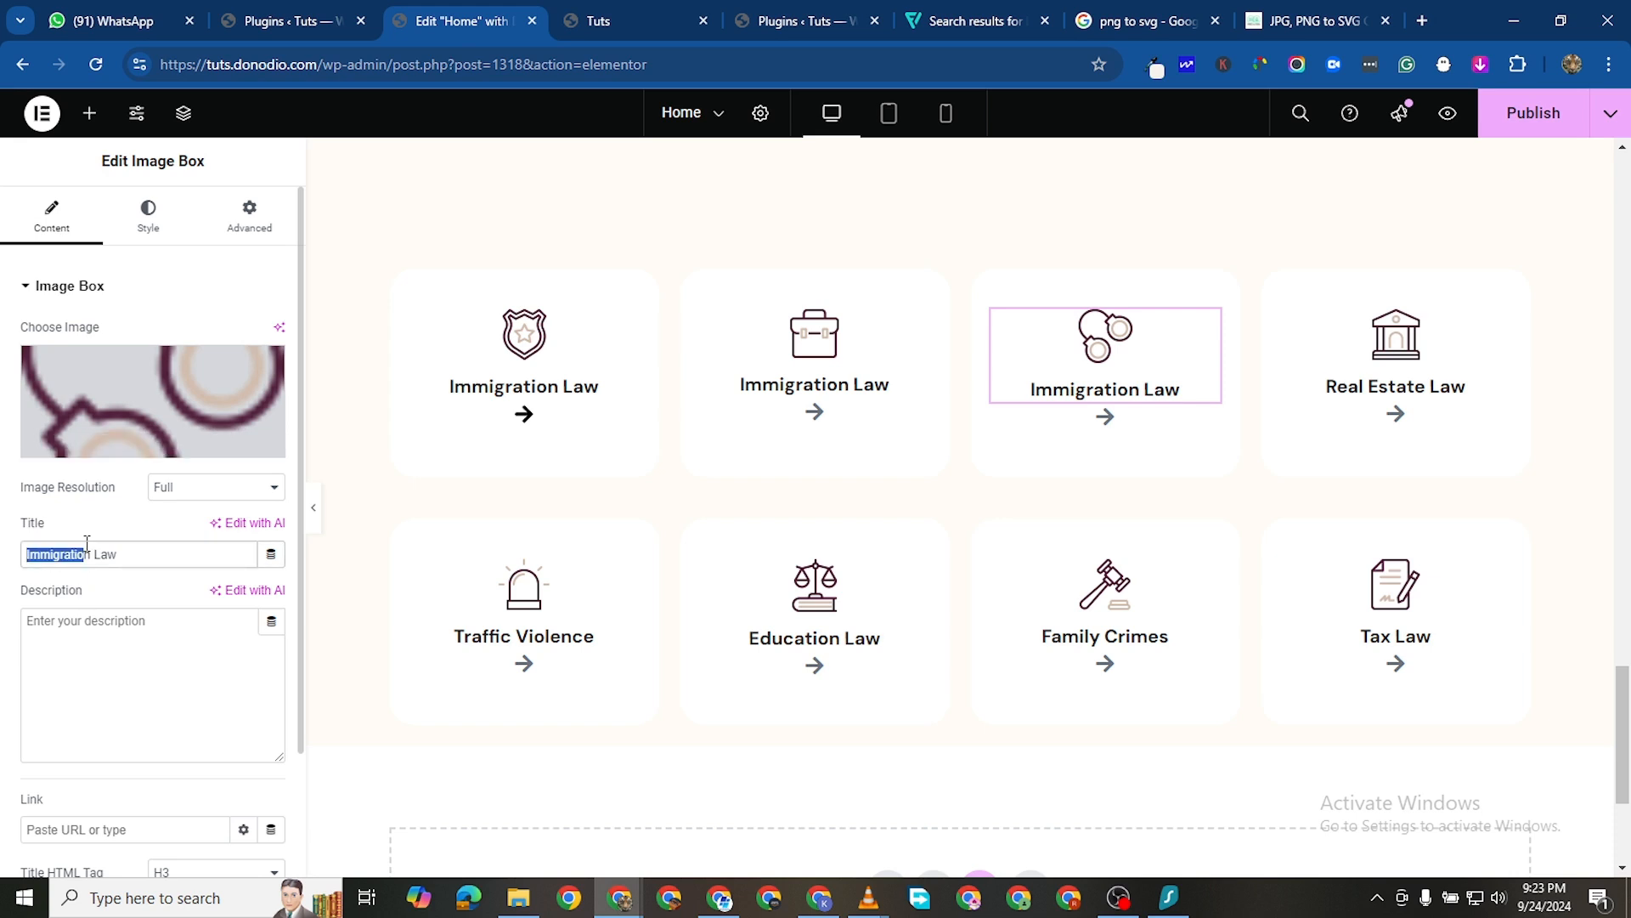
key("BackSpace")
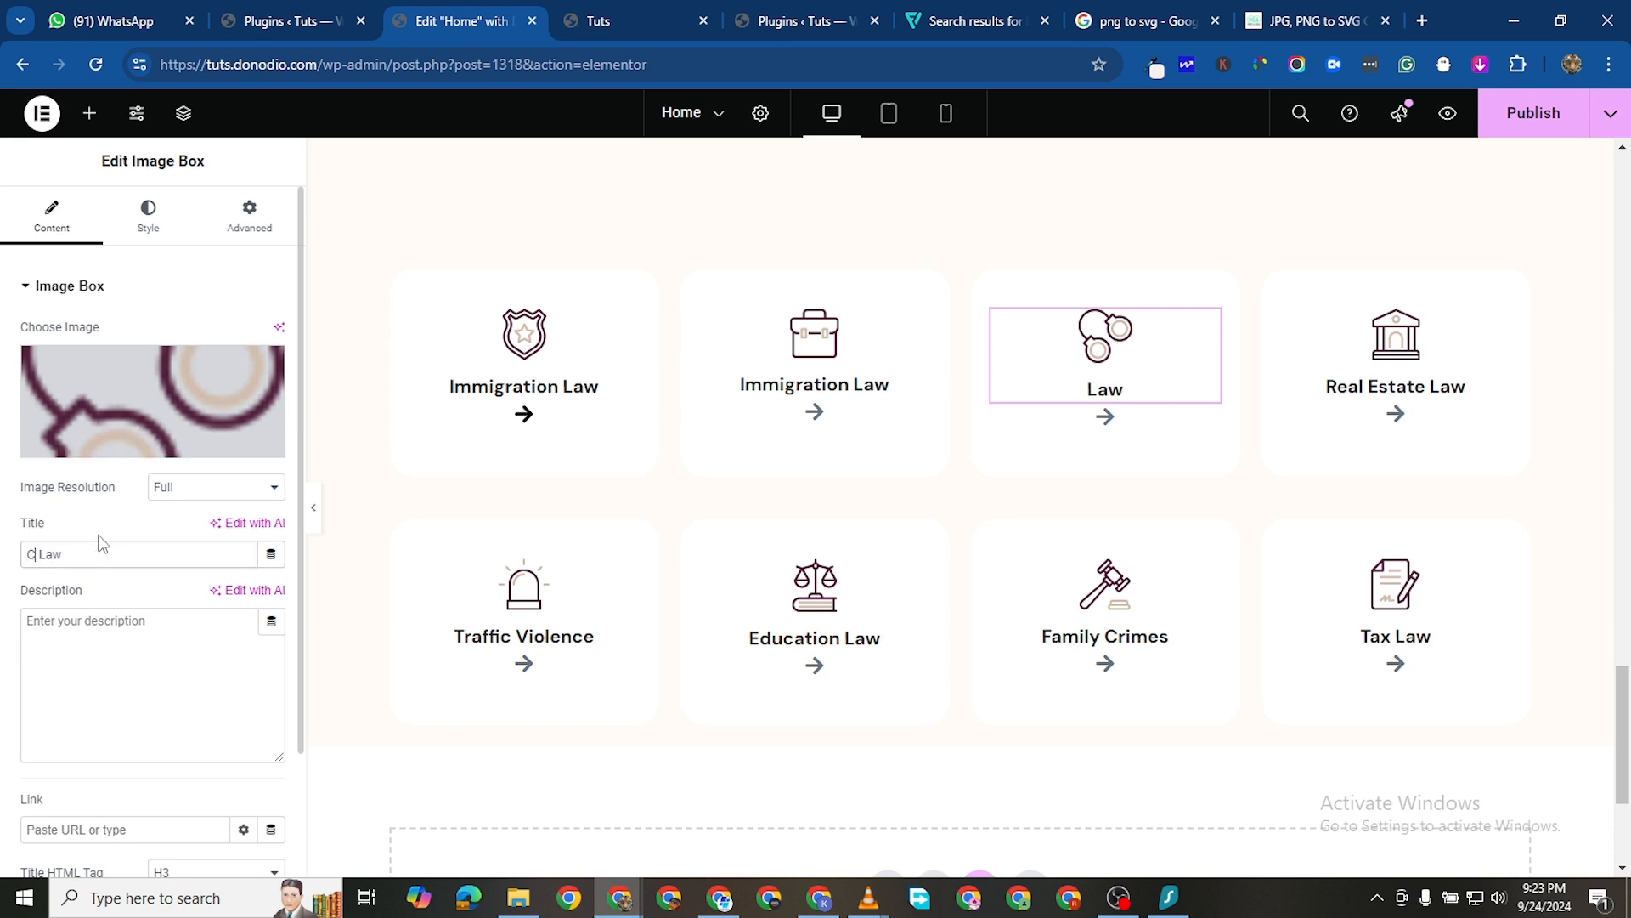
type("Criminal")
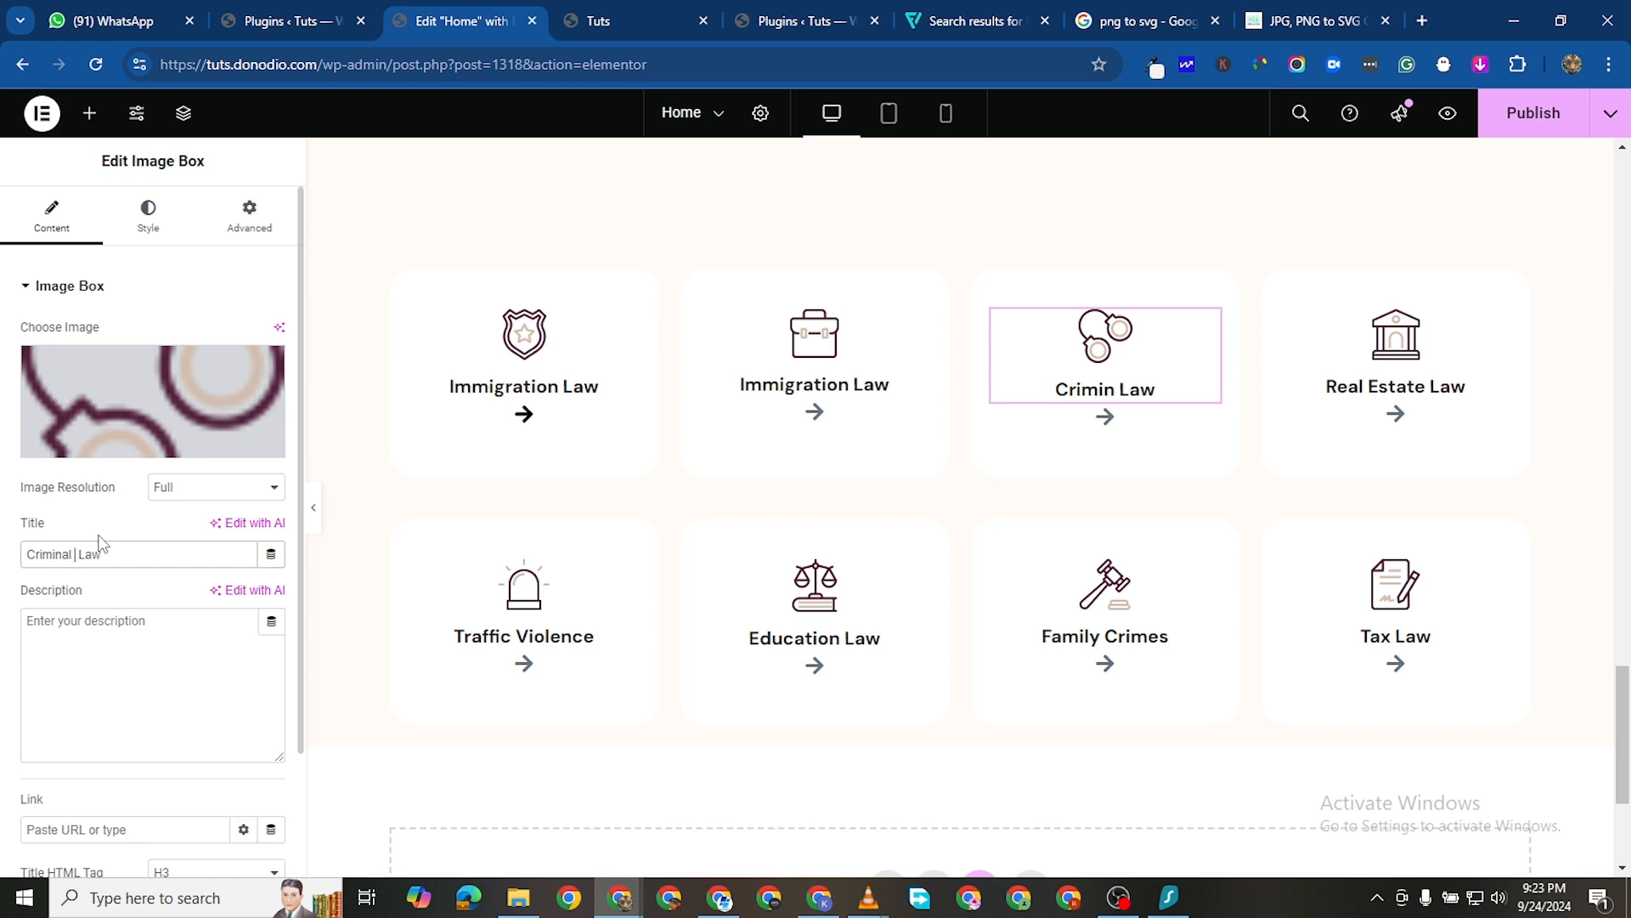
type(" Law")
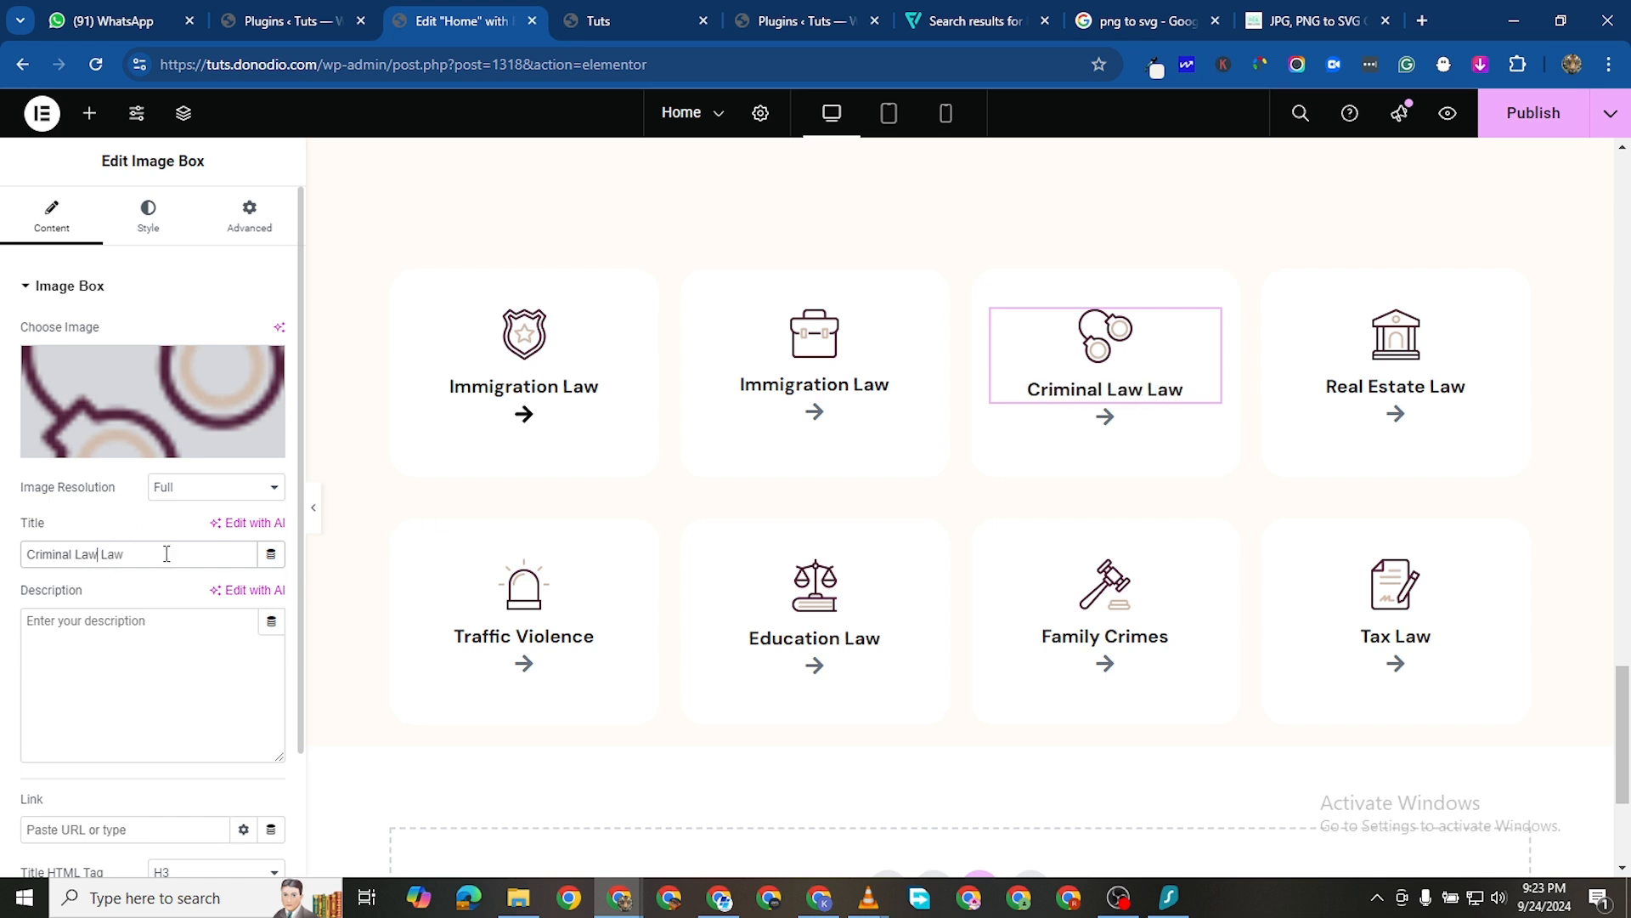
key("BackSpace")
key("BackSpace")
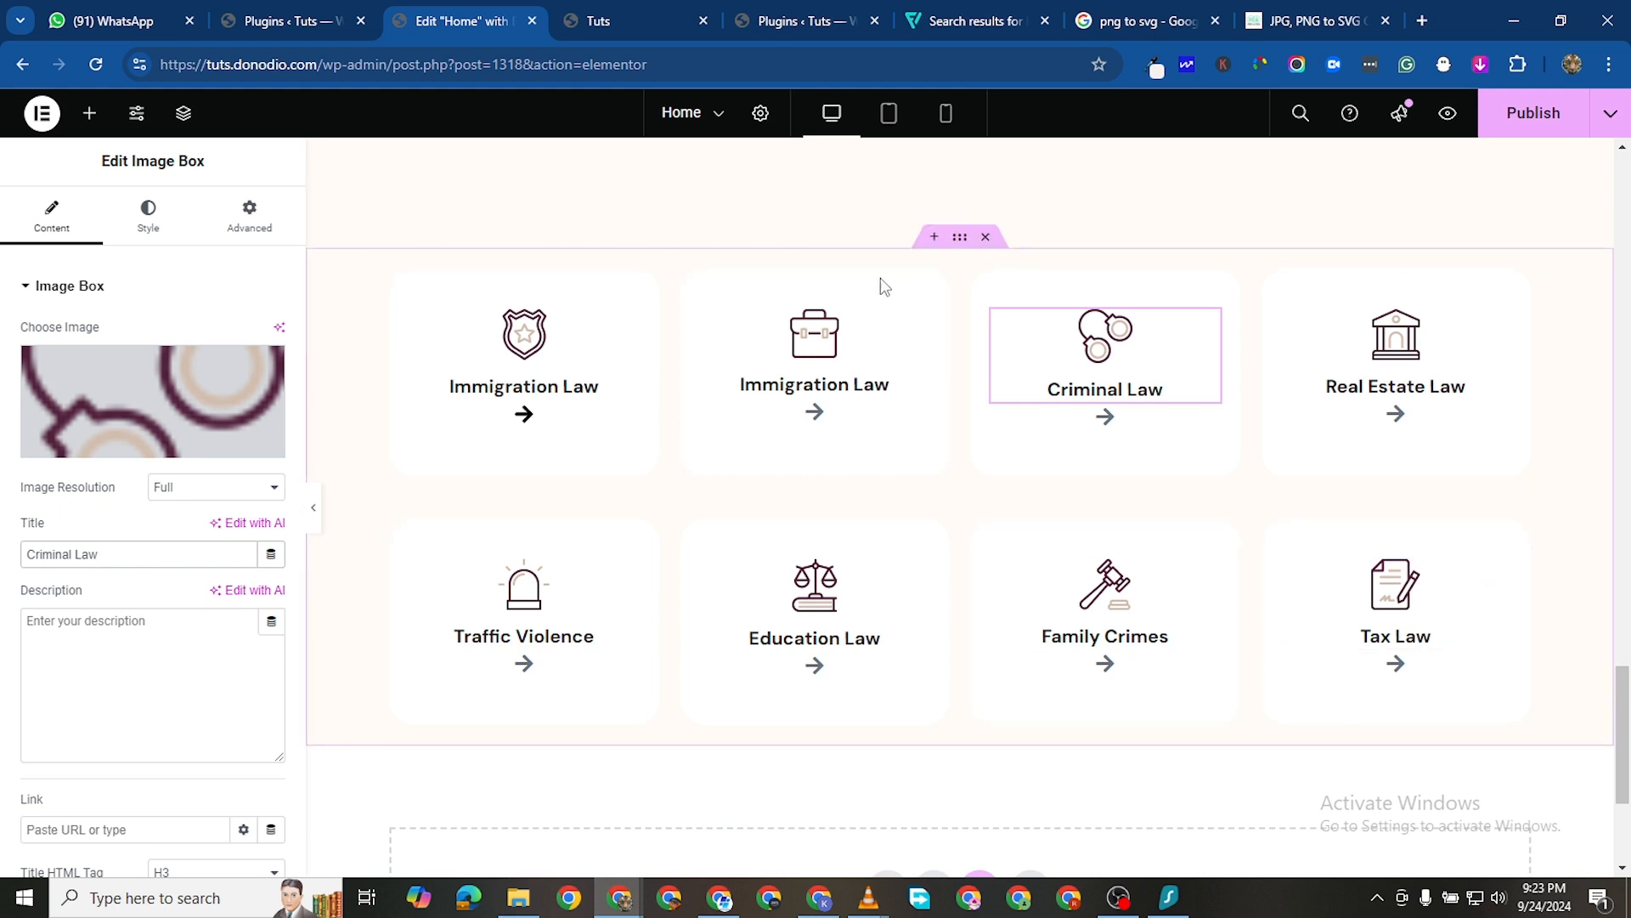
Change the title of the briefcase card to "Business Law" and review both rows of practice-area cards
left_click(918, 328)
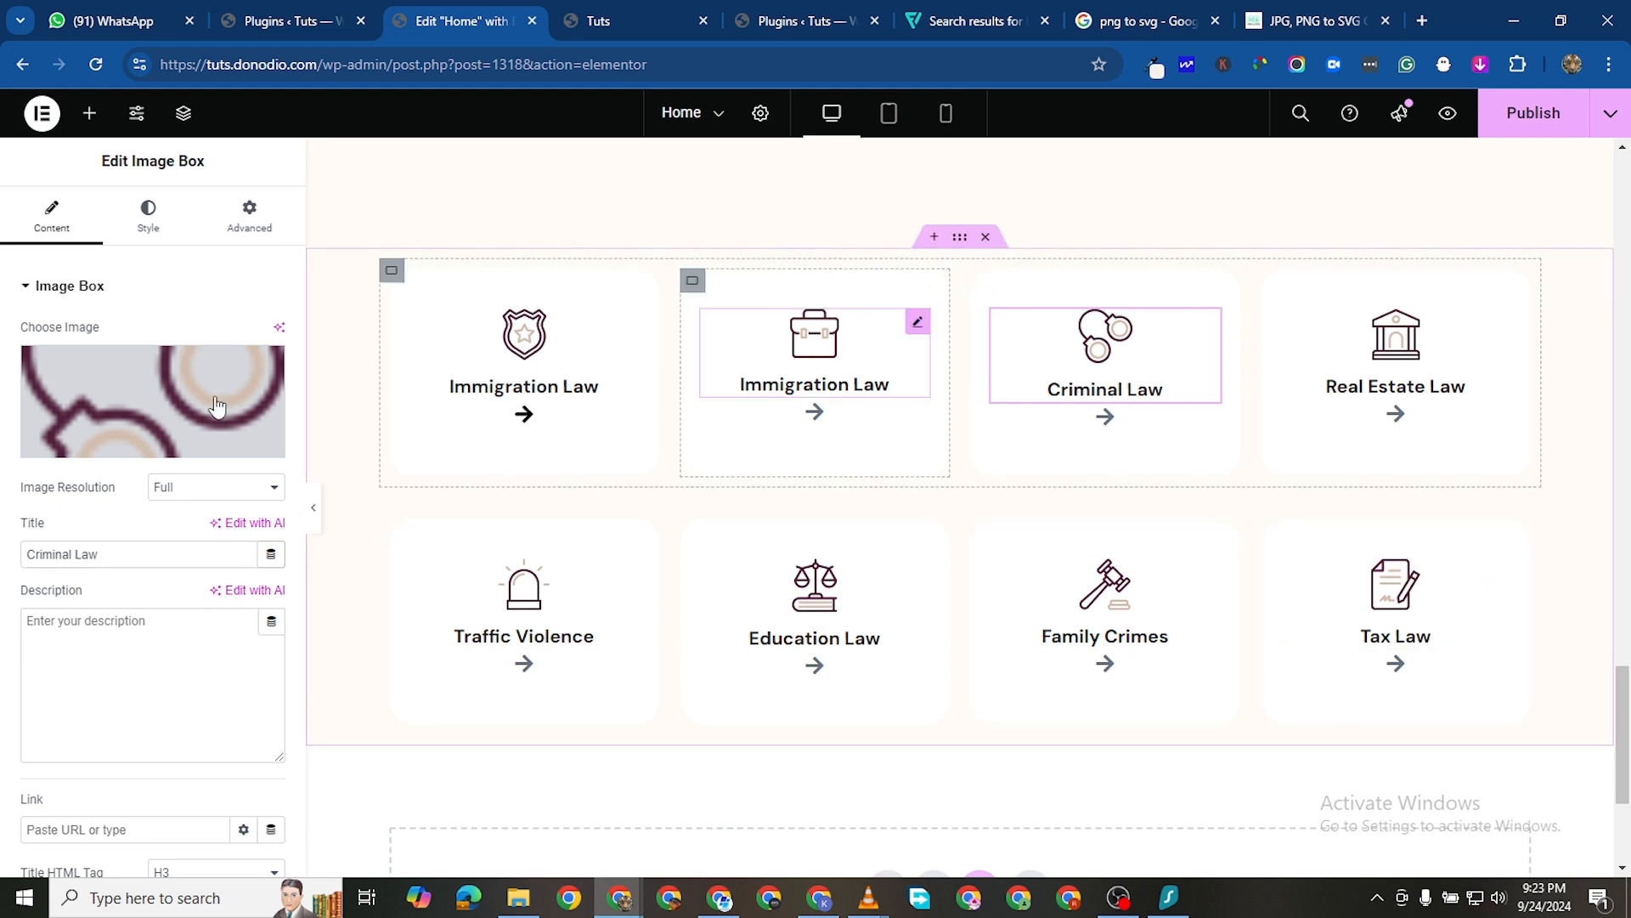
double_click(91, 558)
type("Business")
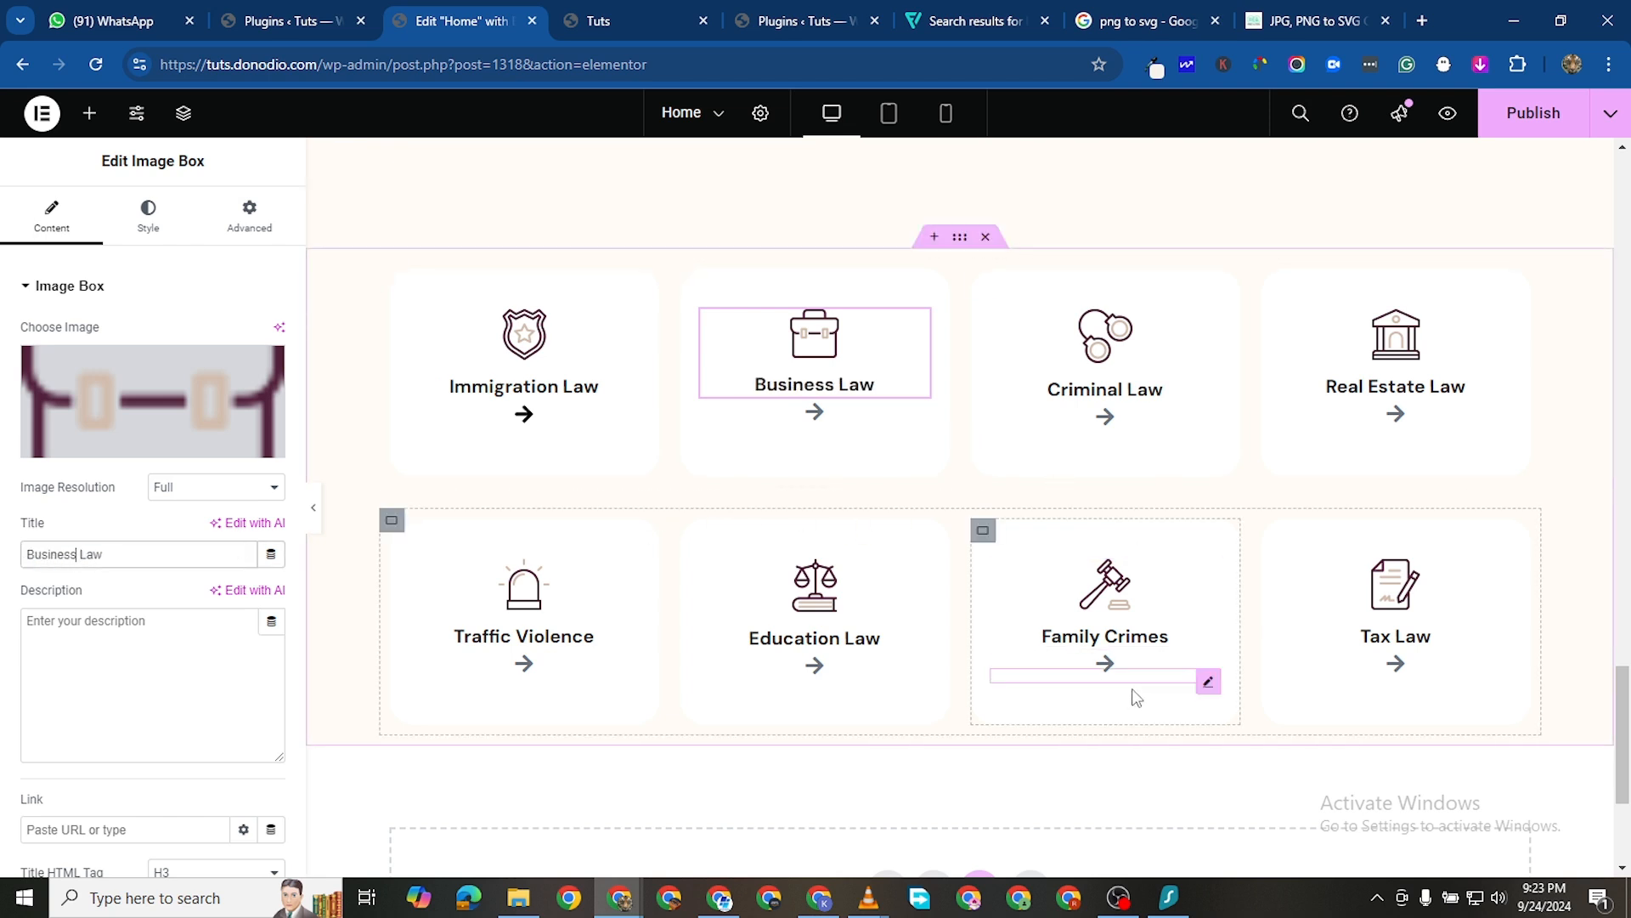
scroll(1077, 678, "down", 1)
scroll(932, 601, "down", 1)
scroll(947, 535, "up", 7)
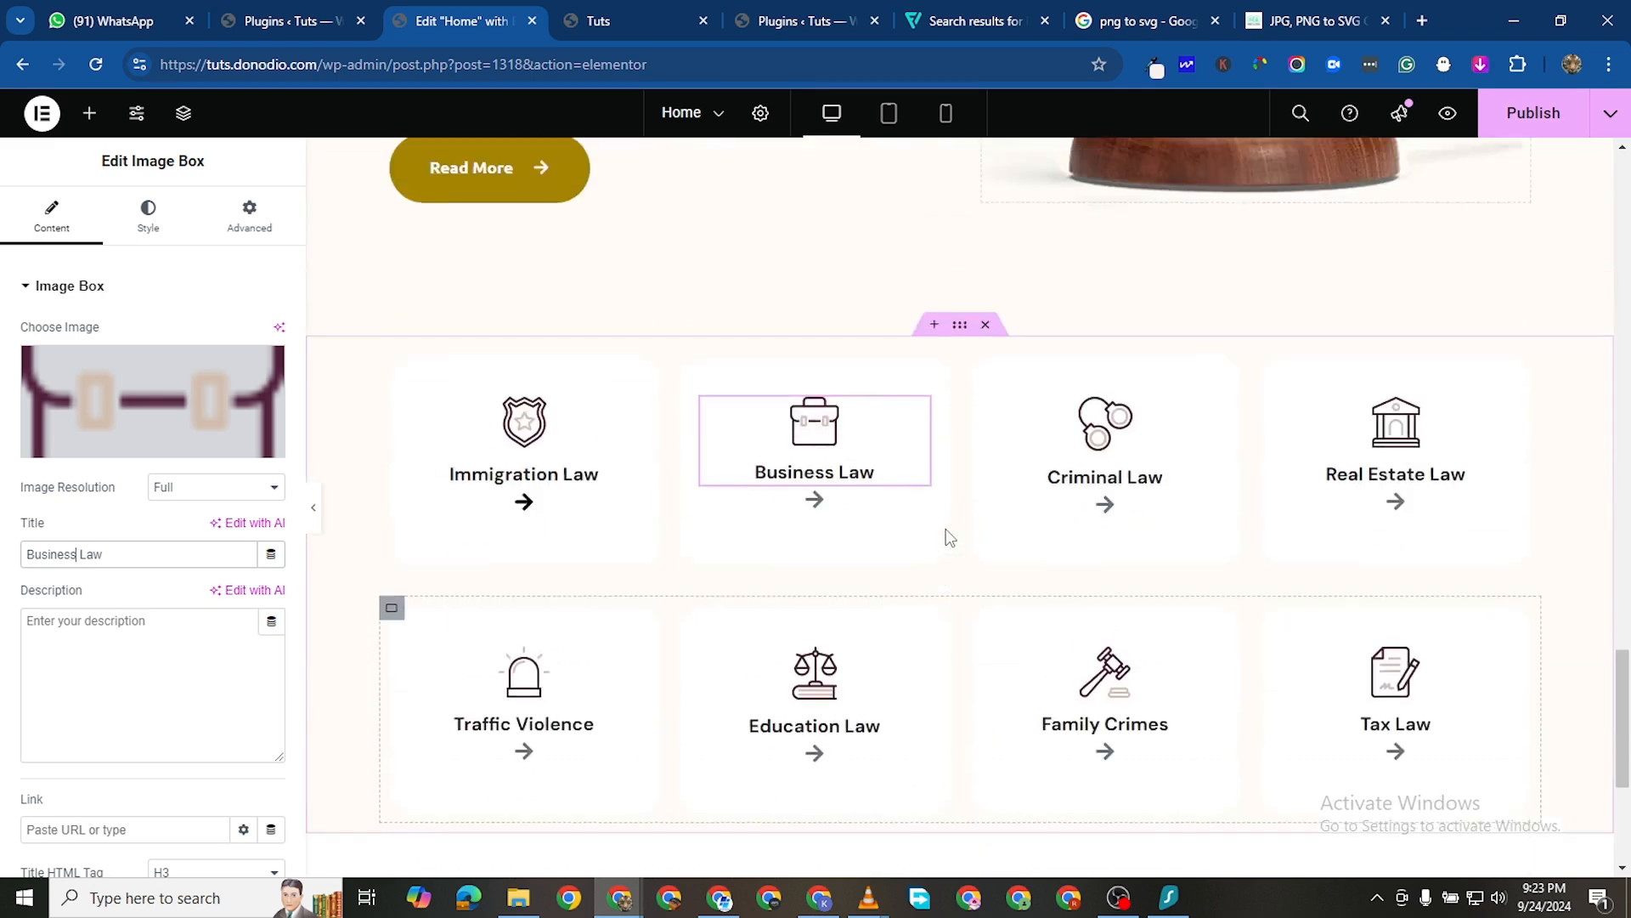
scroll(834, 816, "down", 2)
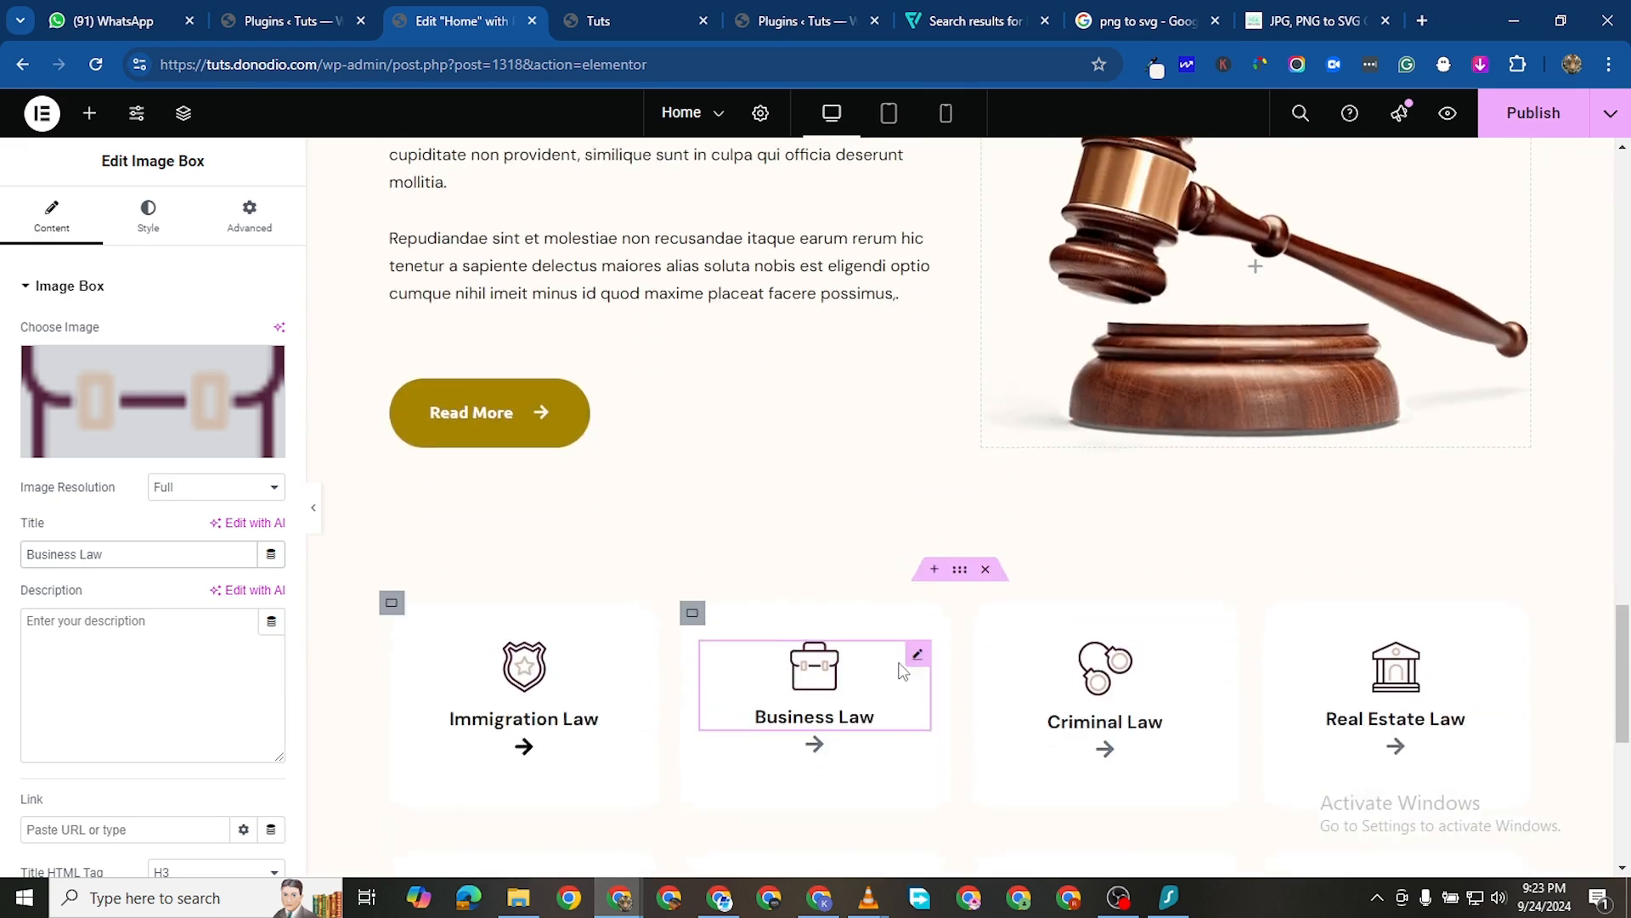
scroll(1104, 518, "down", 3)
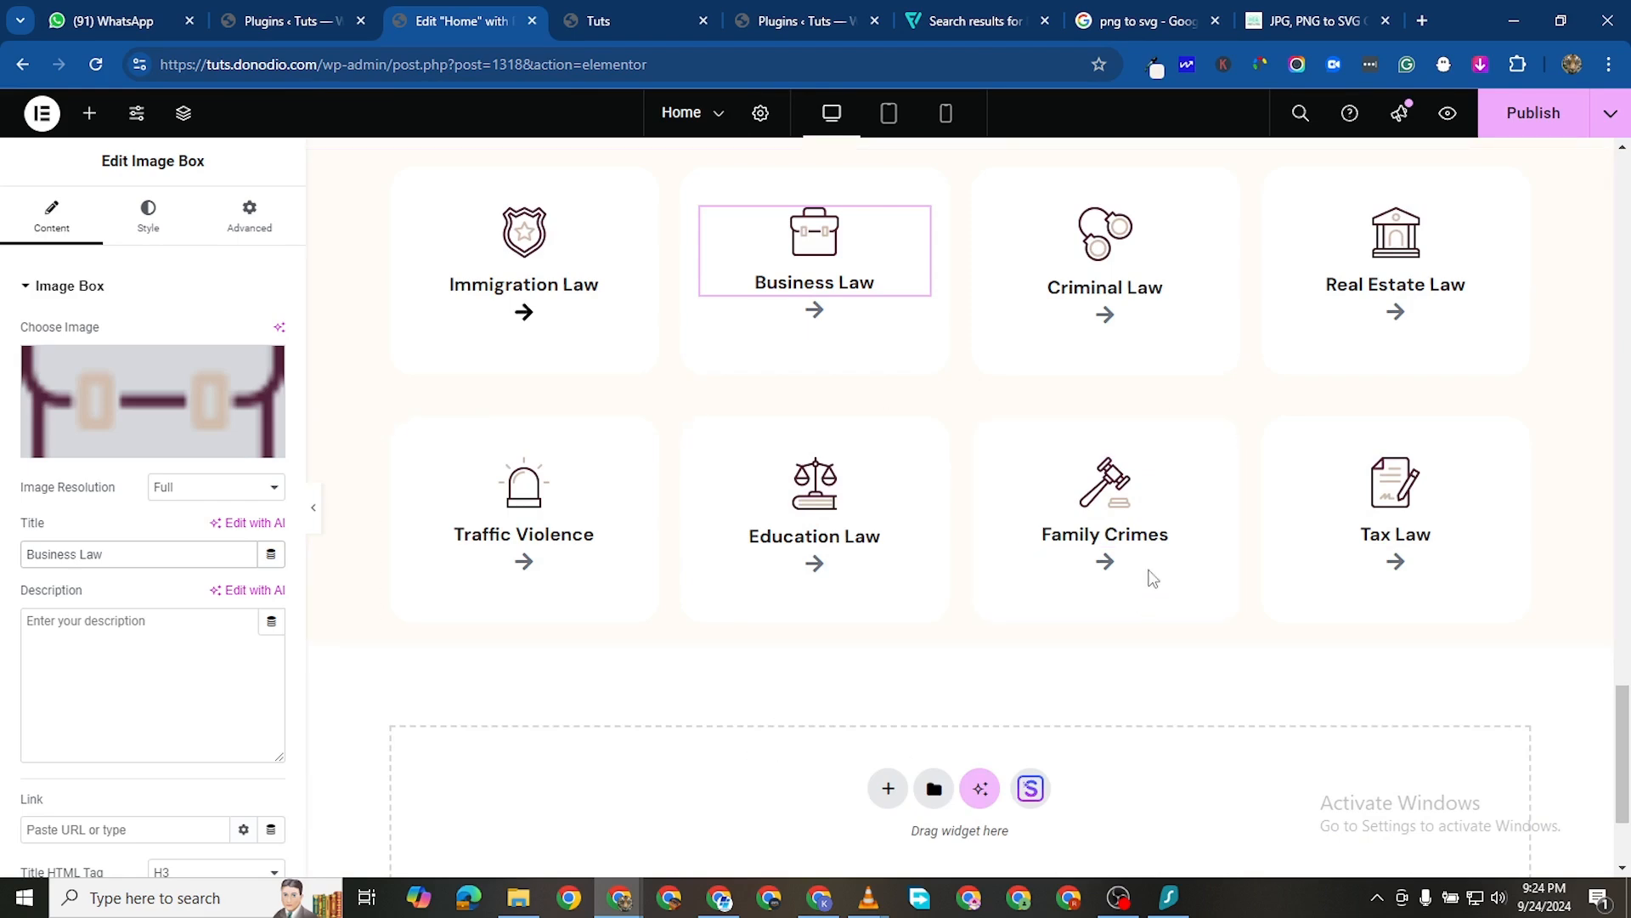
Raise the opacity of the "What We Do" section's background colour to reach #FFFAEFED
scroll(977, 385, "down", 1)
scroll(965, 346, "up", 10)
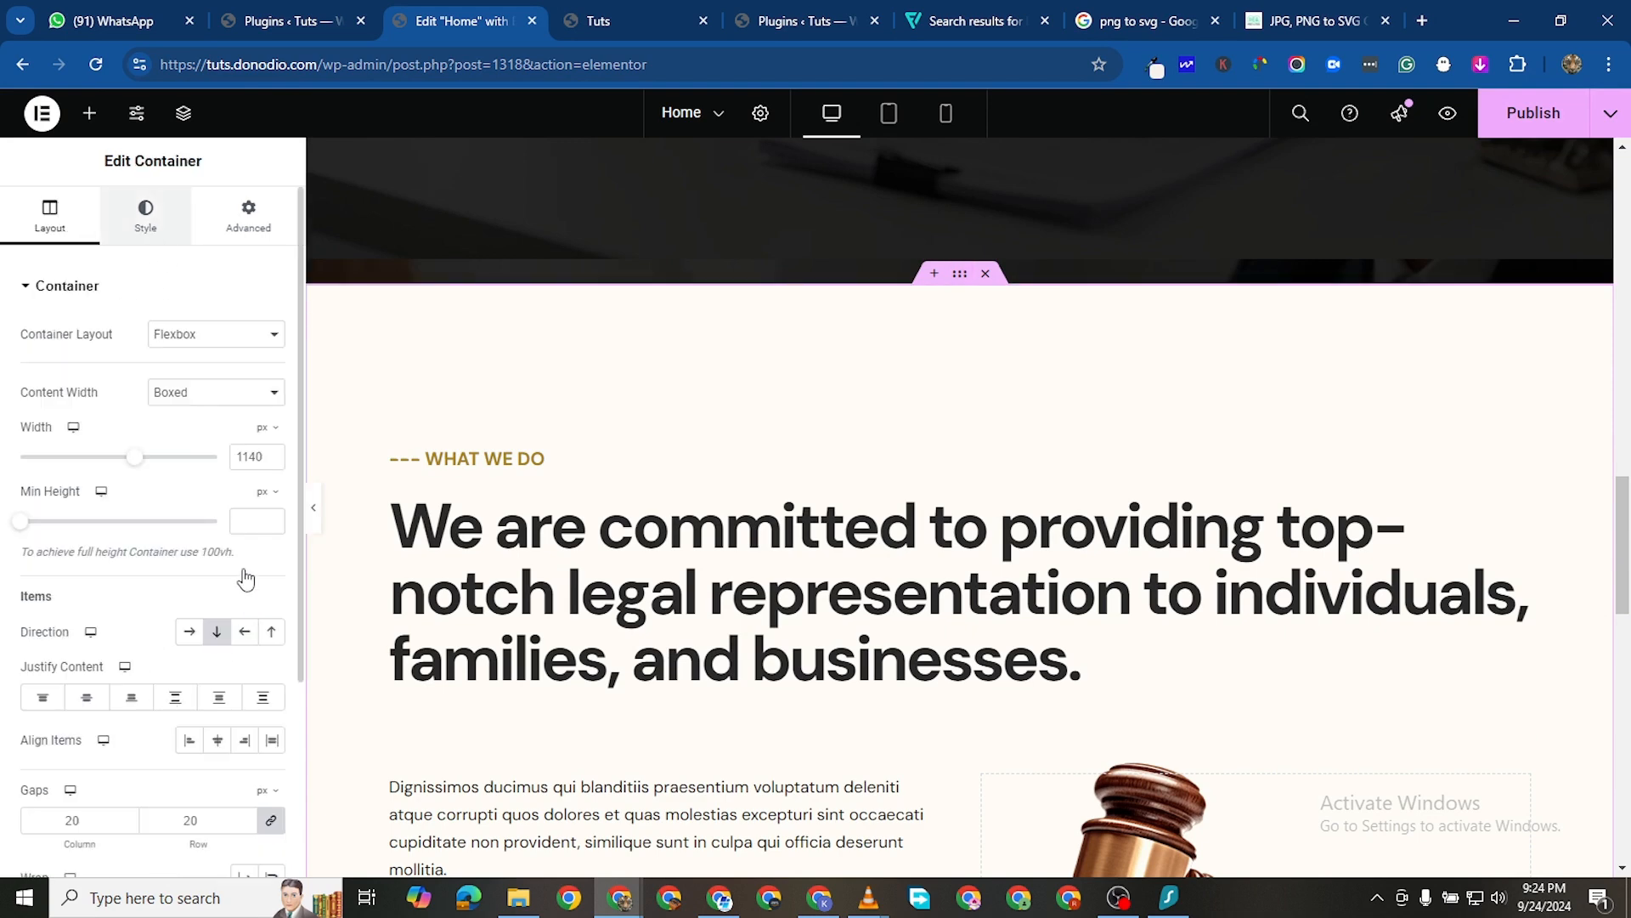
left_click(145, 217)
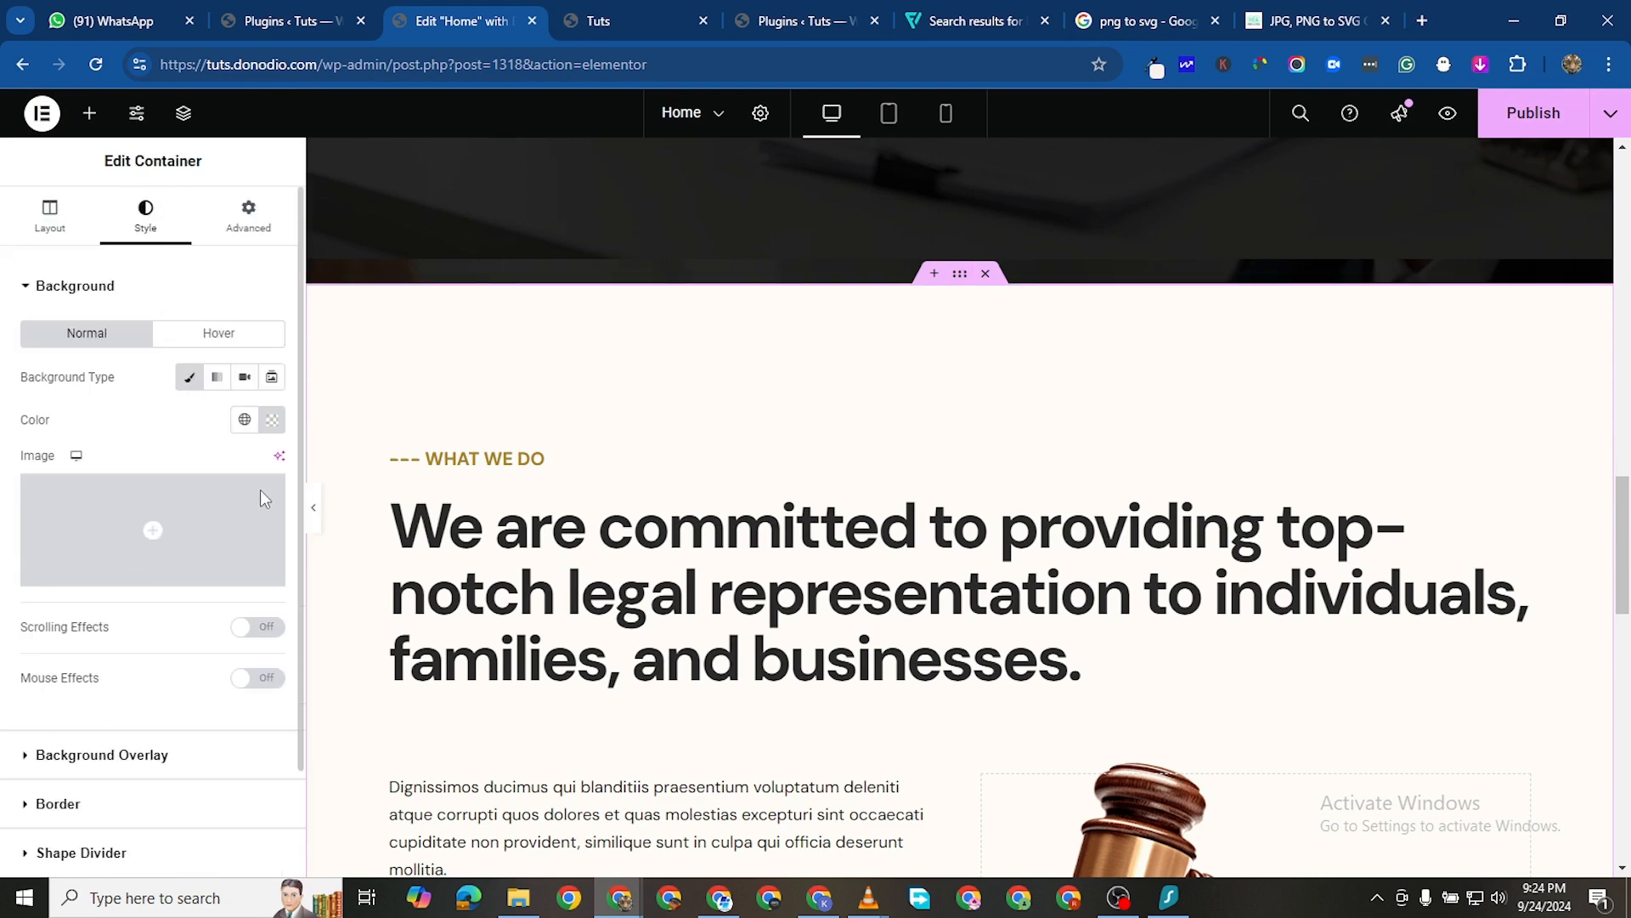
left_click(272, 419)
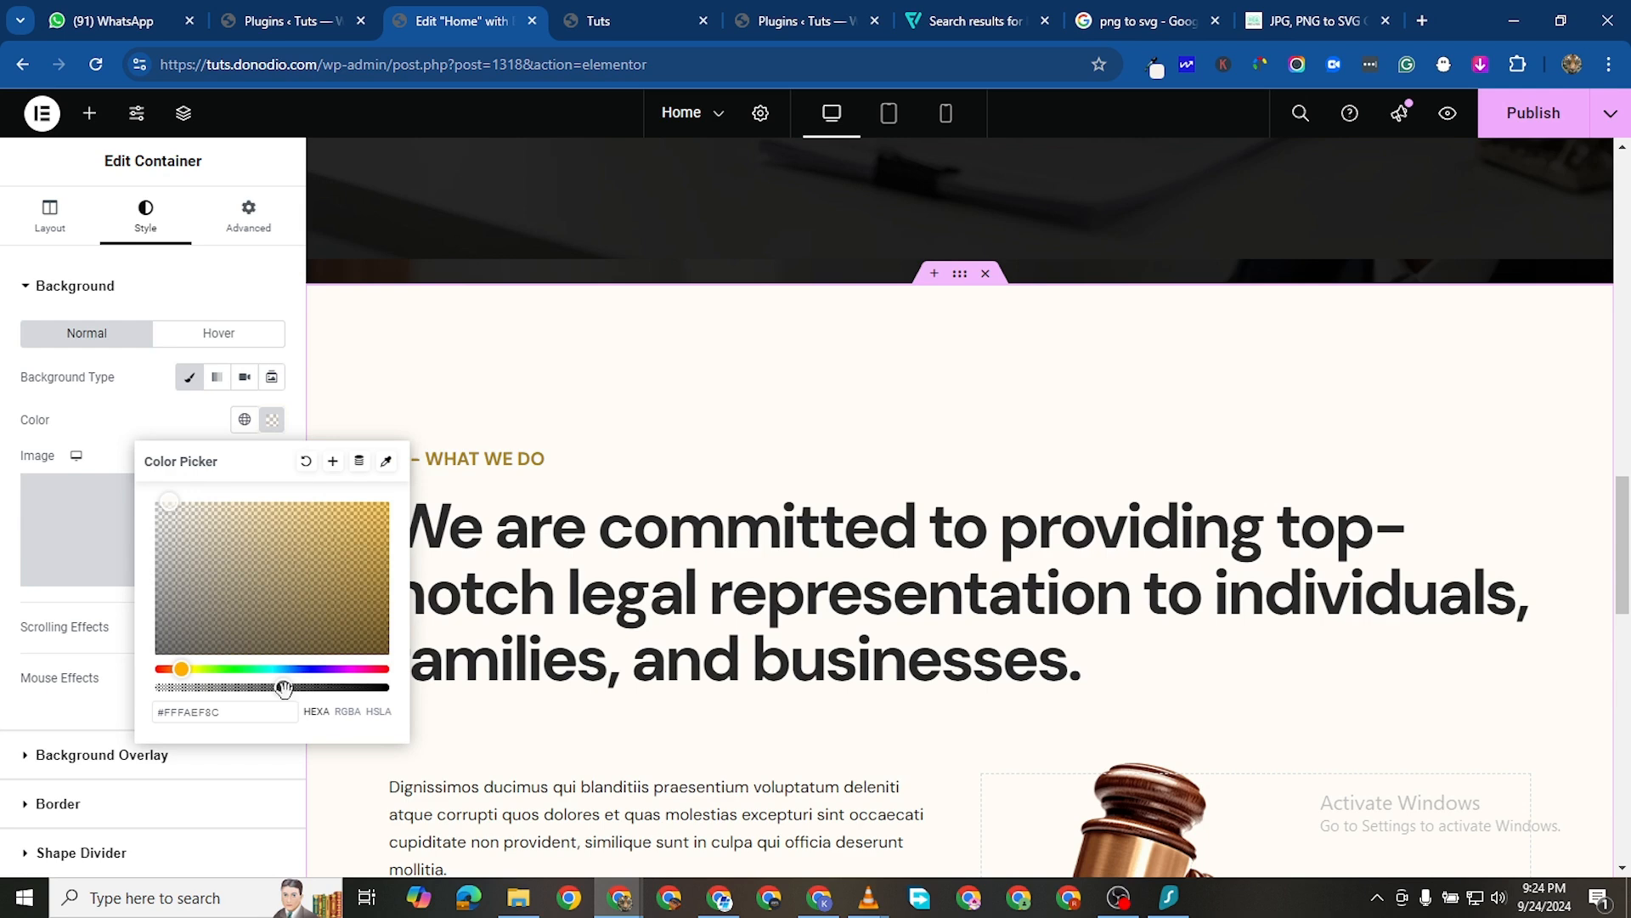
left_click_drag(298, 688, 329, 690)
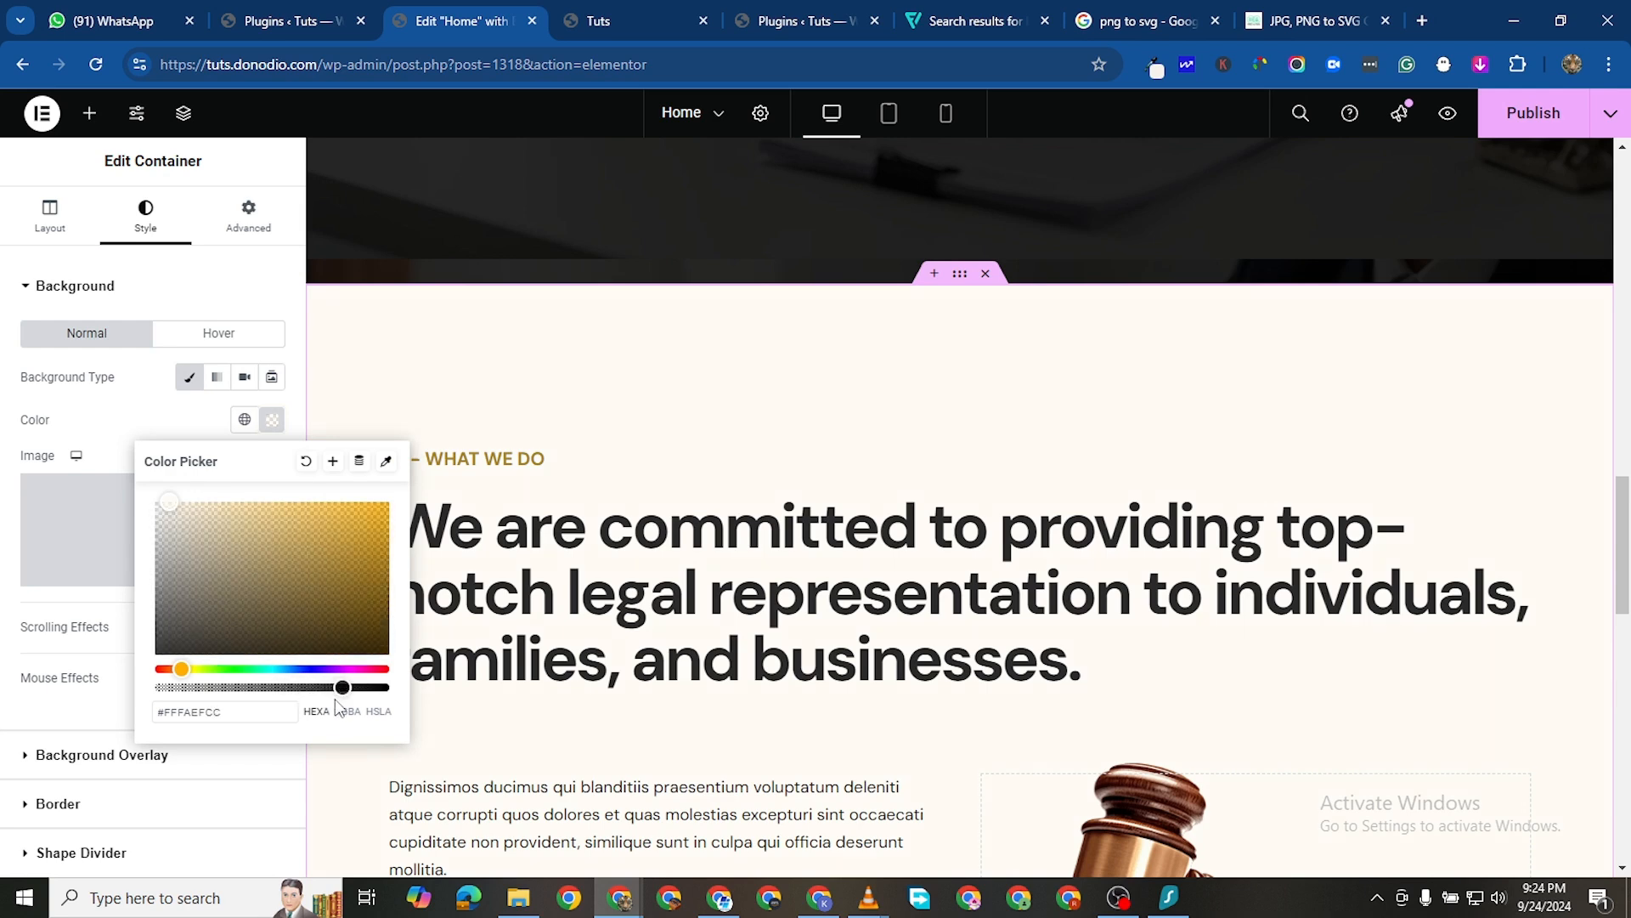
scroll(895, 746, "down", 8)
scroll(1340, 711, "down", 3)
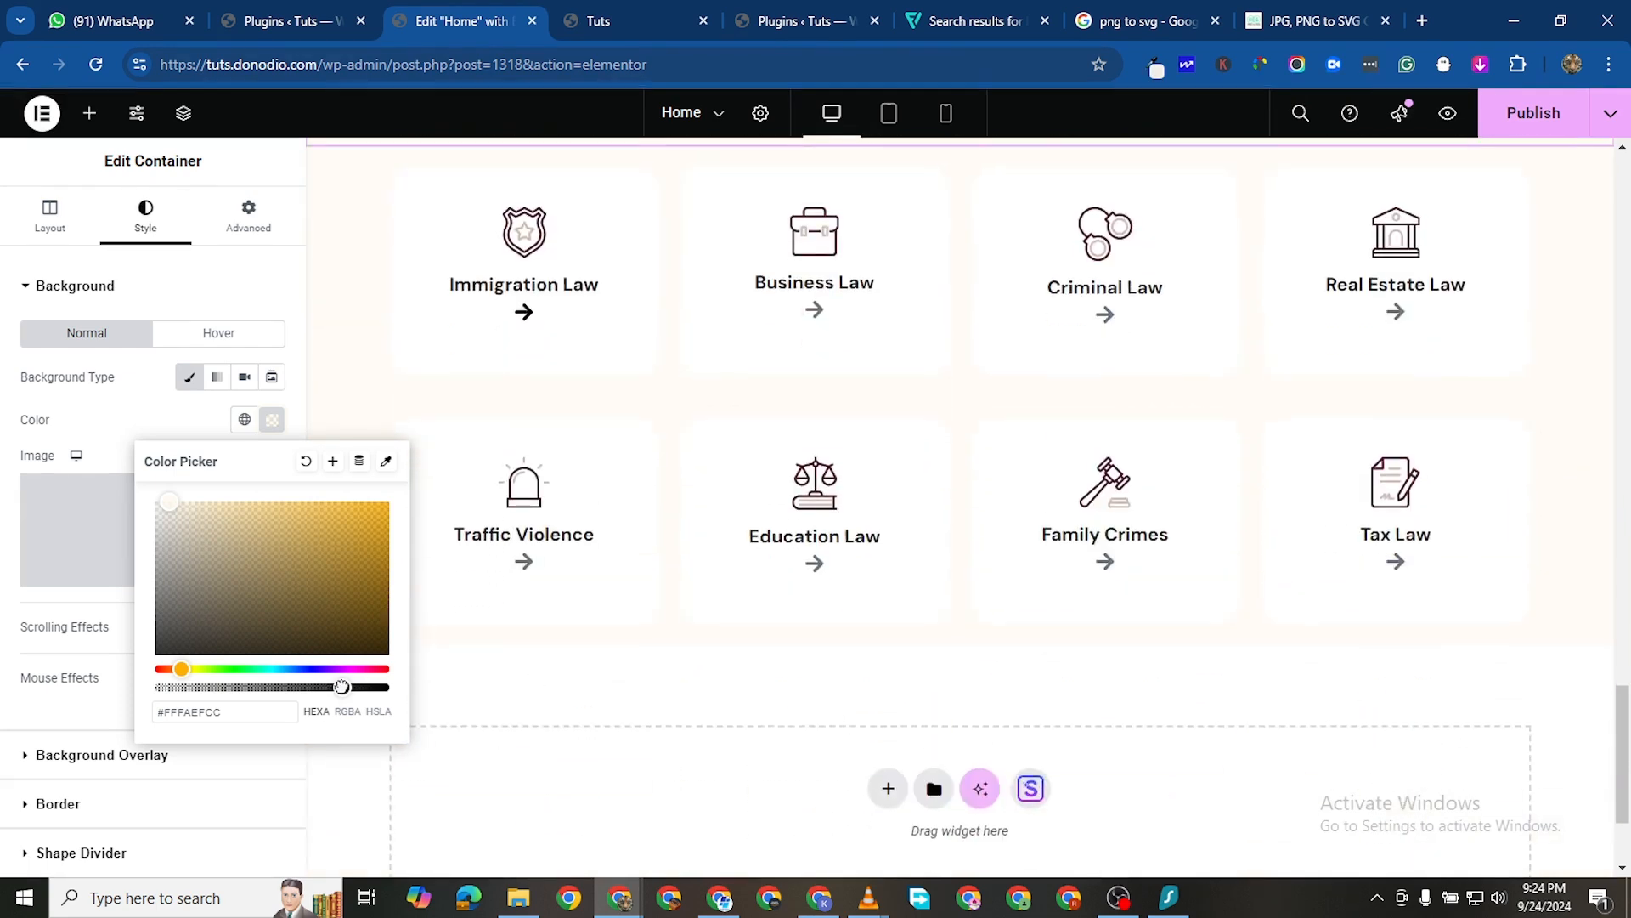
left_click_drag(342, 688, 369, 692)
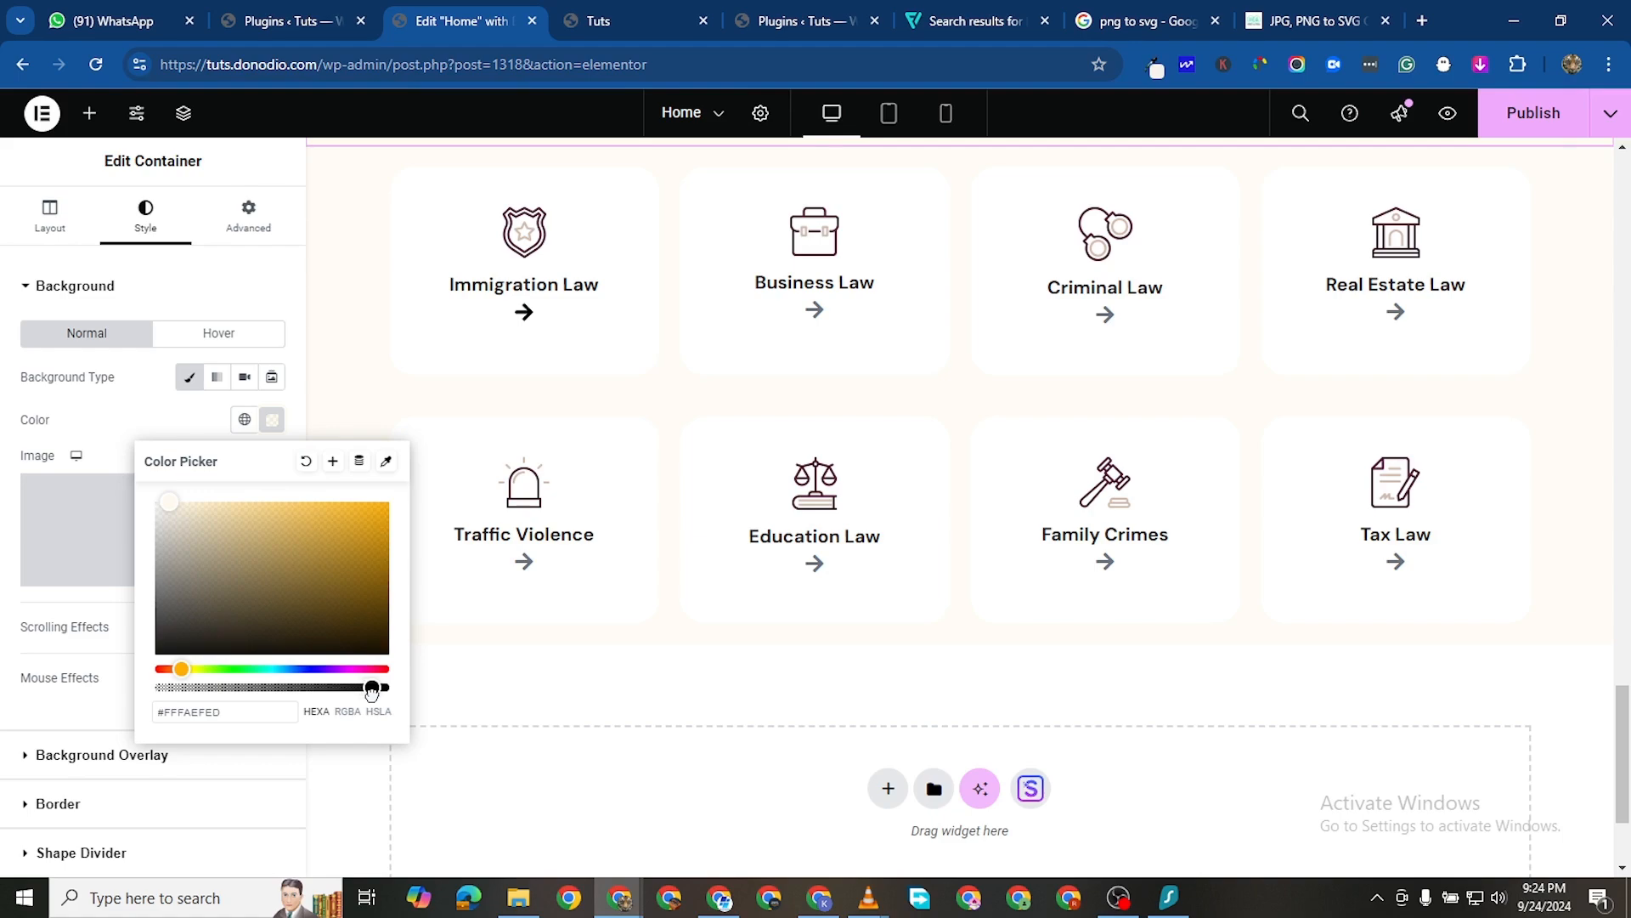
scroll(1493, 532, "up", 2)
scroll(1213, 688, "down", 3)
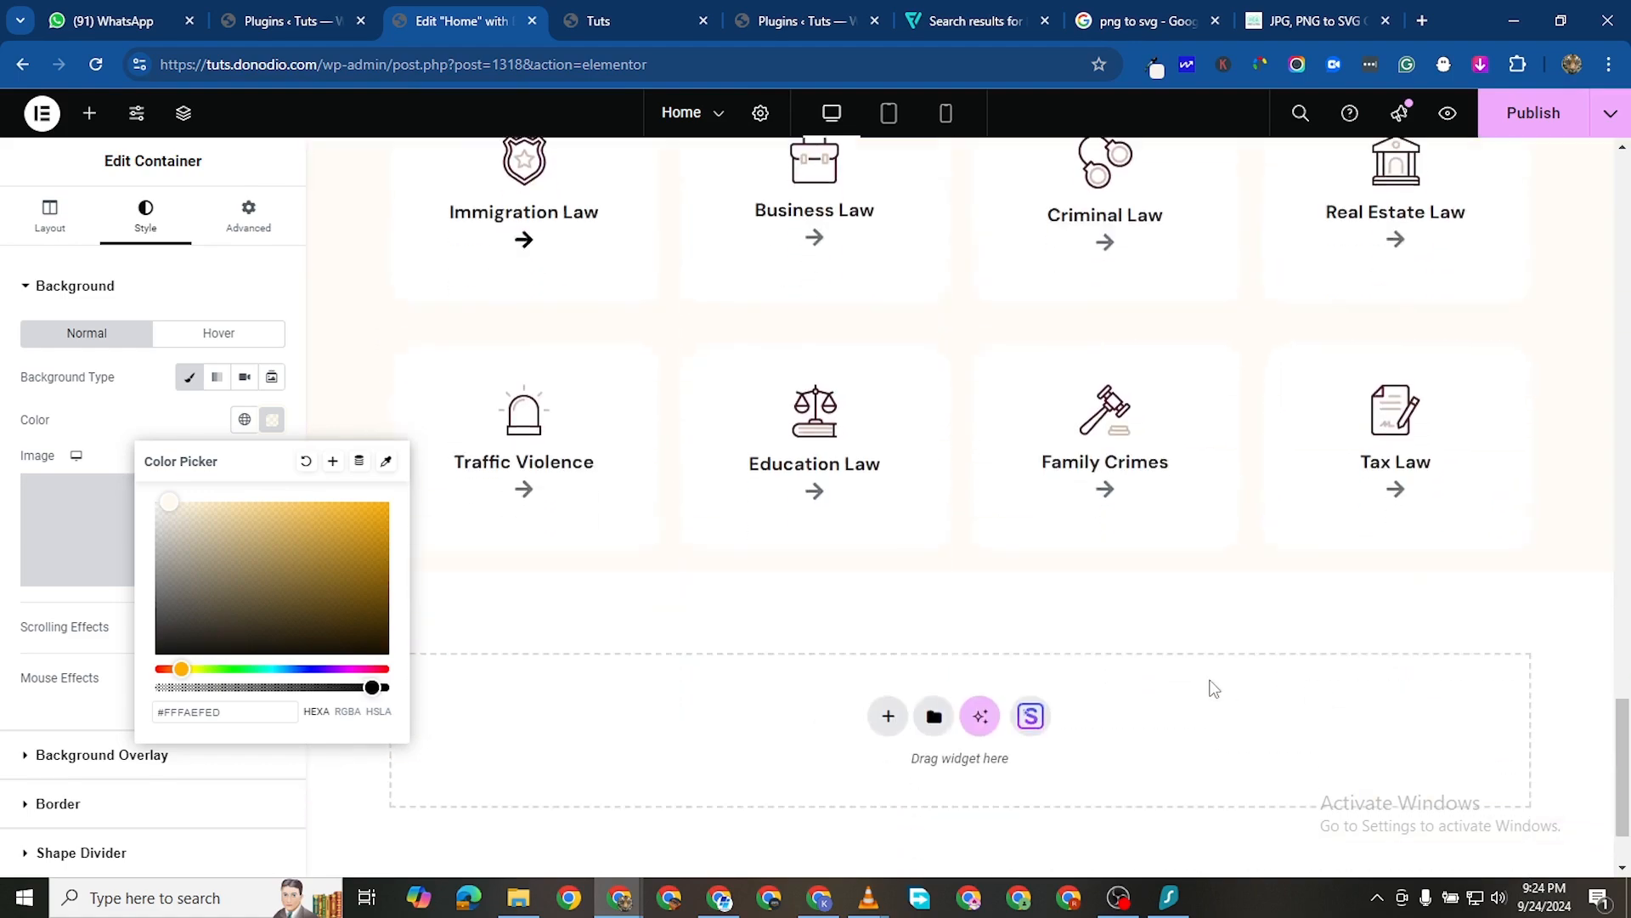
scroll(702, 620, "down", 1)
left_click(691, 594)
Unlink the padding values of the practice-area cards section and set its bottom padding to 120 px
scroll(740, 619, "up", 10)
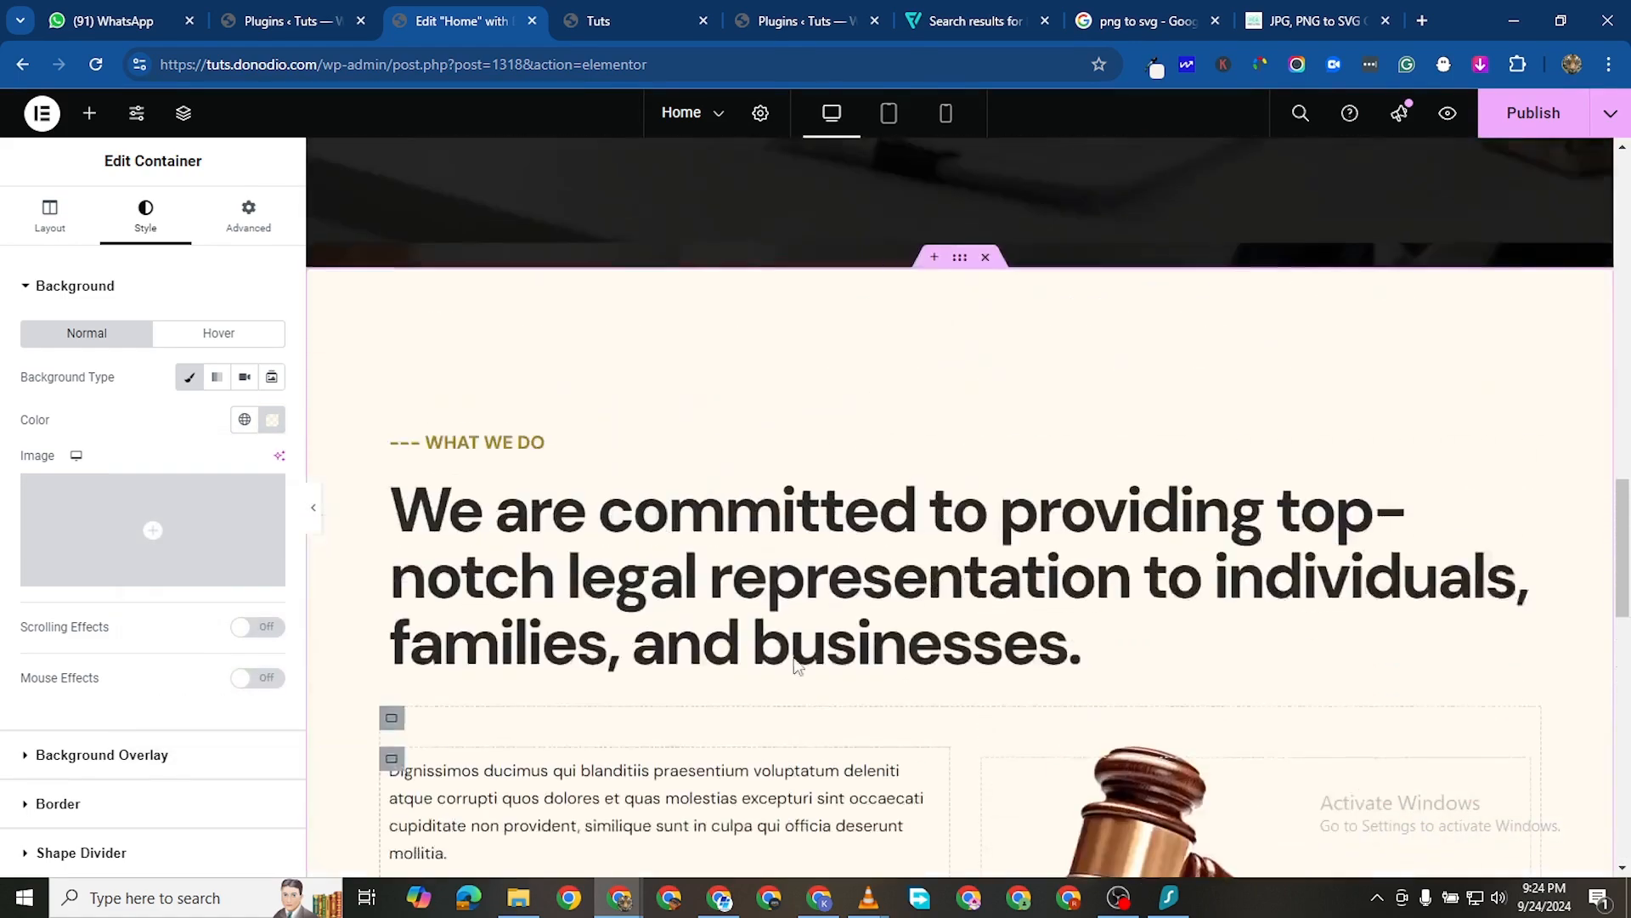
scroll(798, 667, "up", 3)
scroll(852, 666, "down", 10)
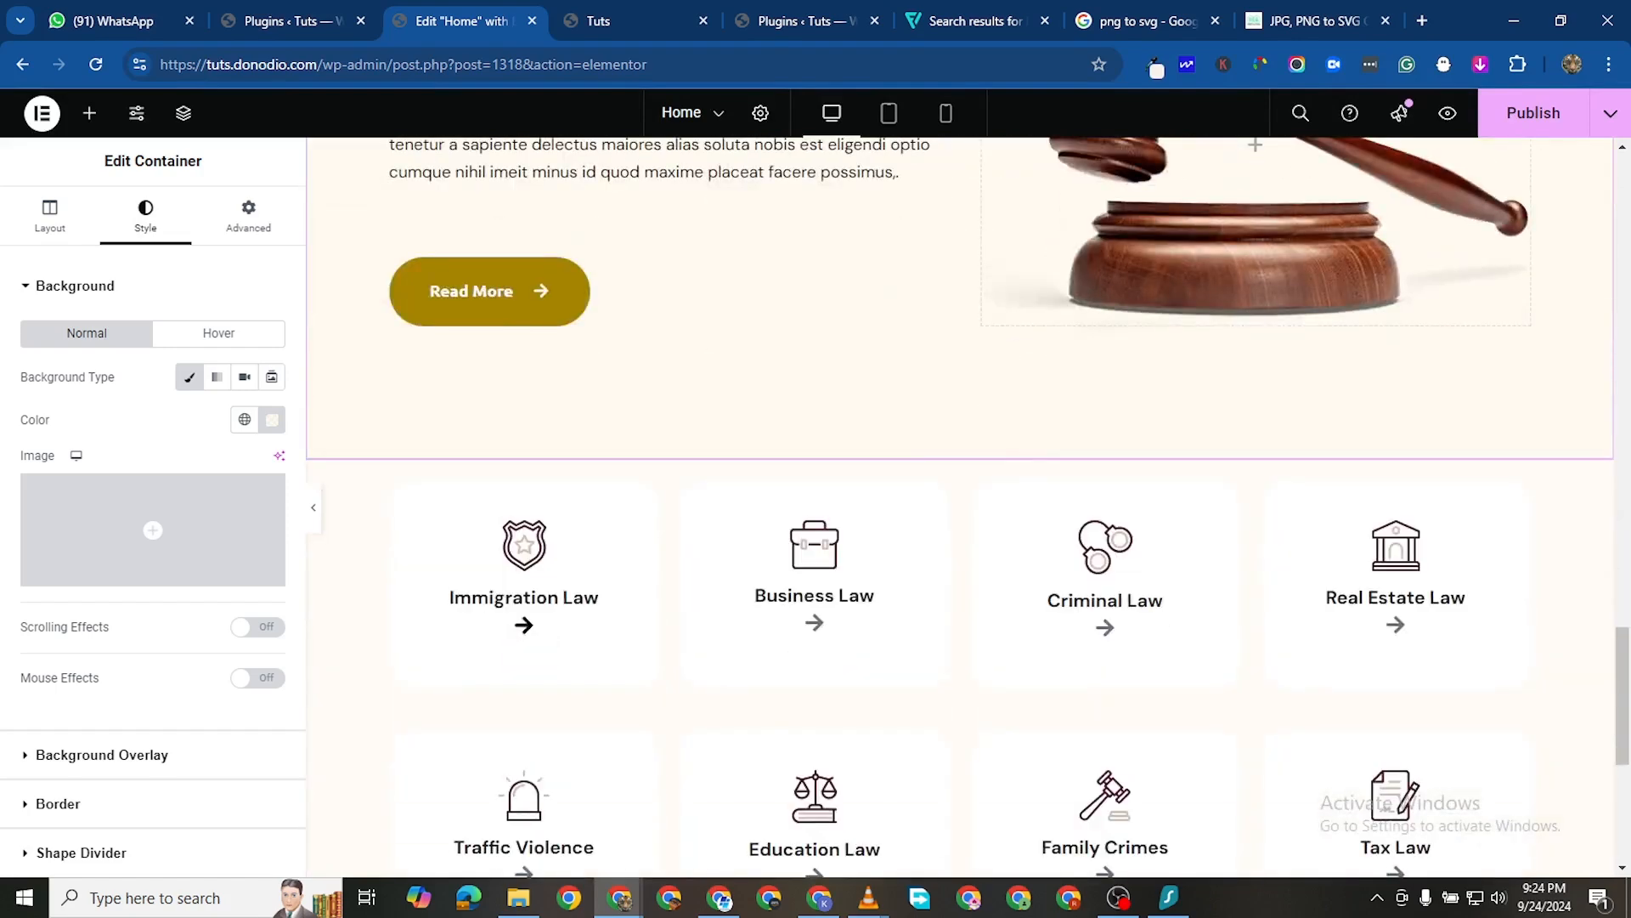
scroll(1329, 626, "down", 5)
scroll(1477, 612, "up", 2)
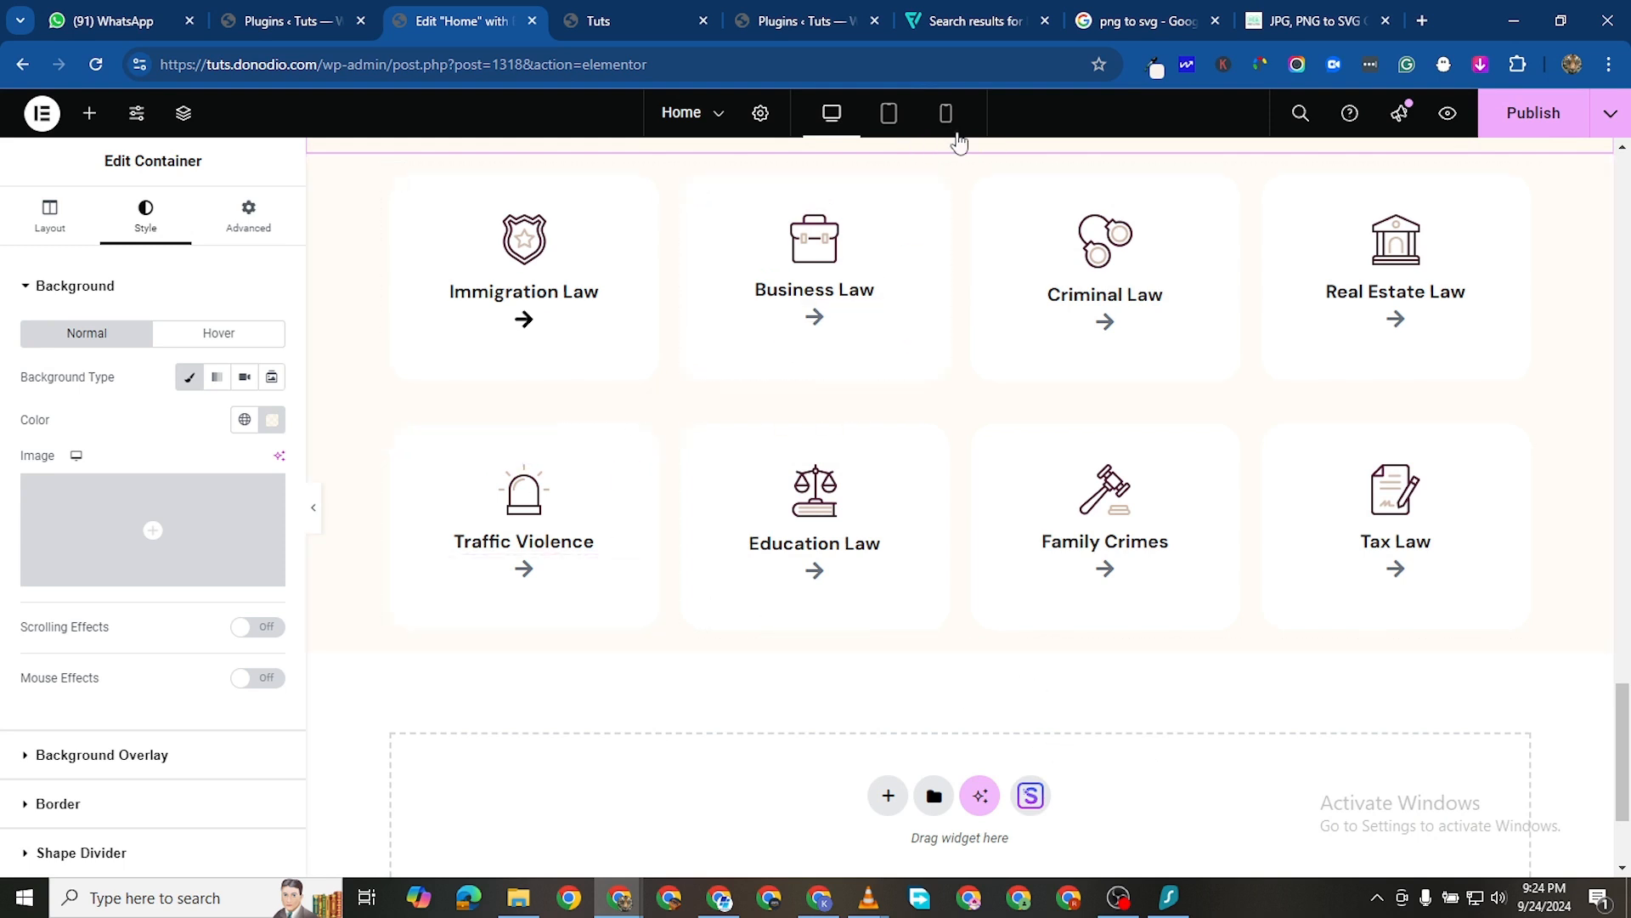
scroll(943, 230, "up", 1)
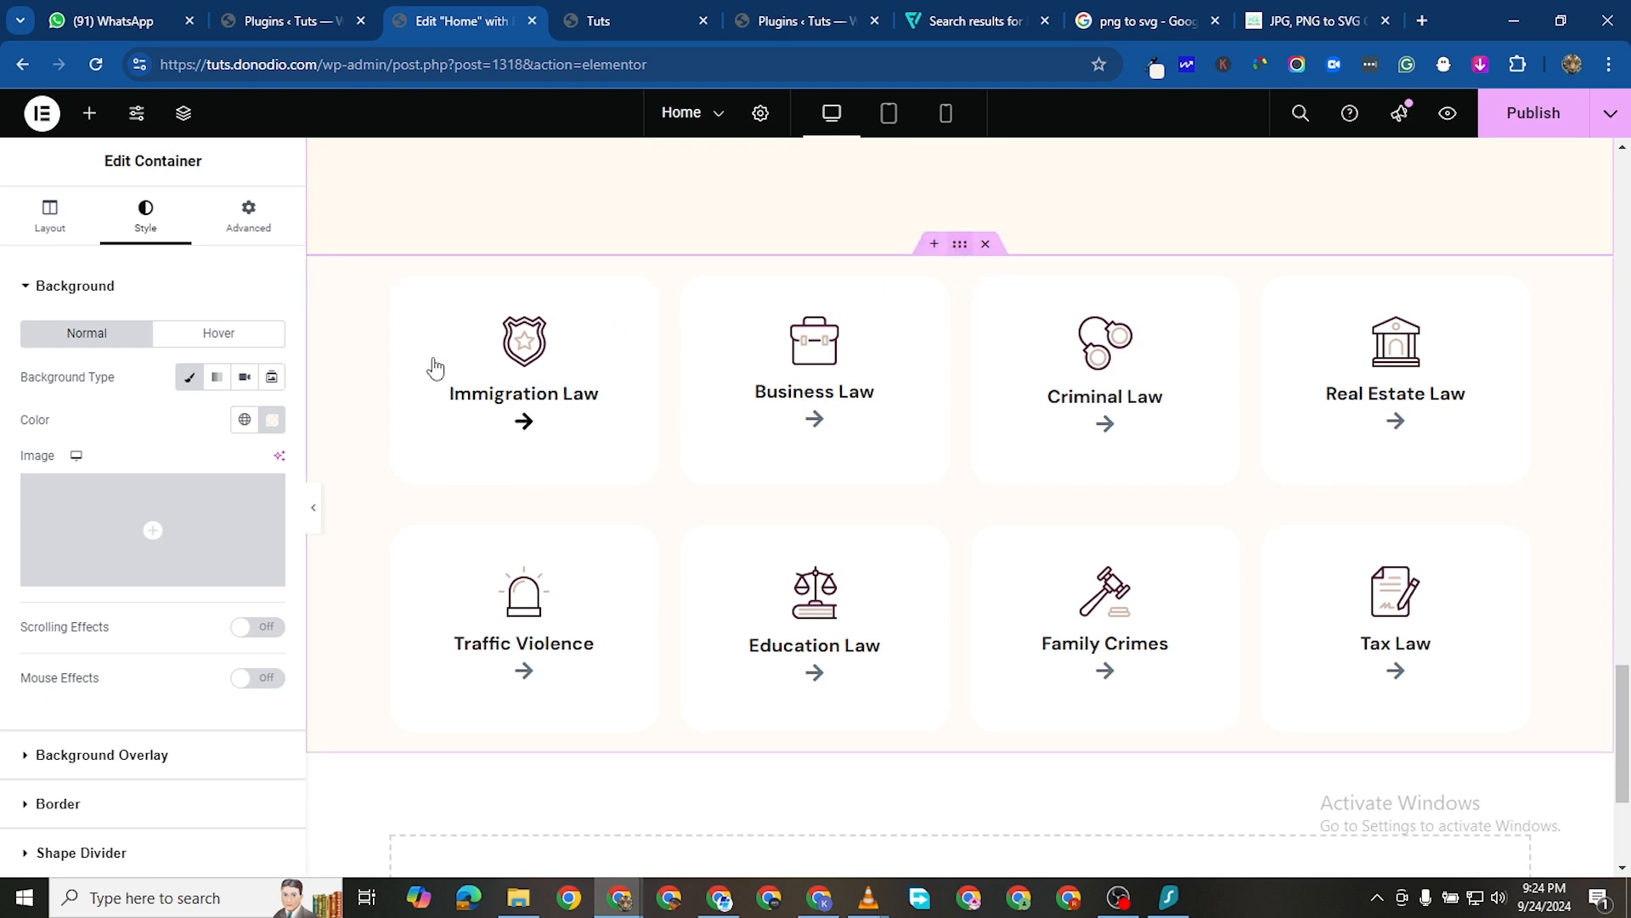
left_click(338, 328)
left_click(236, 228)
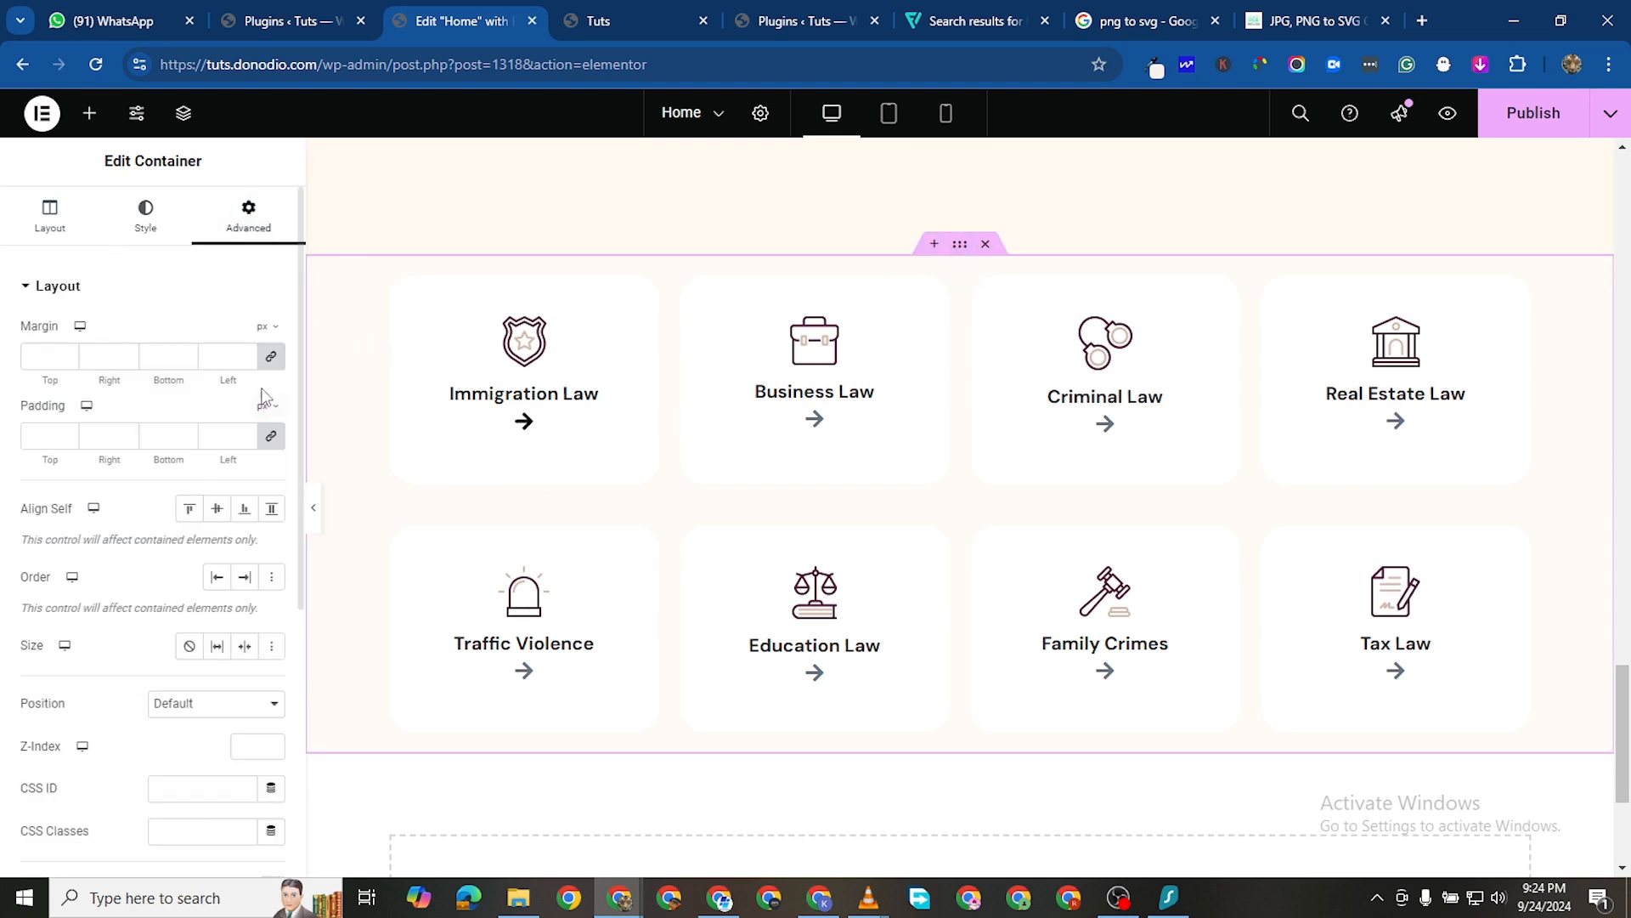
left_click(272, 435)
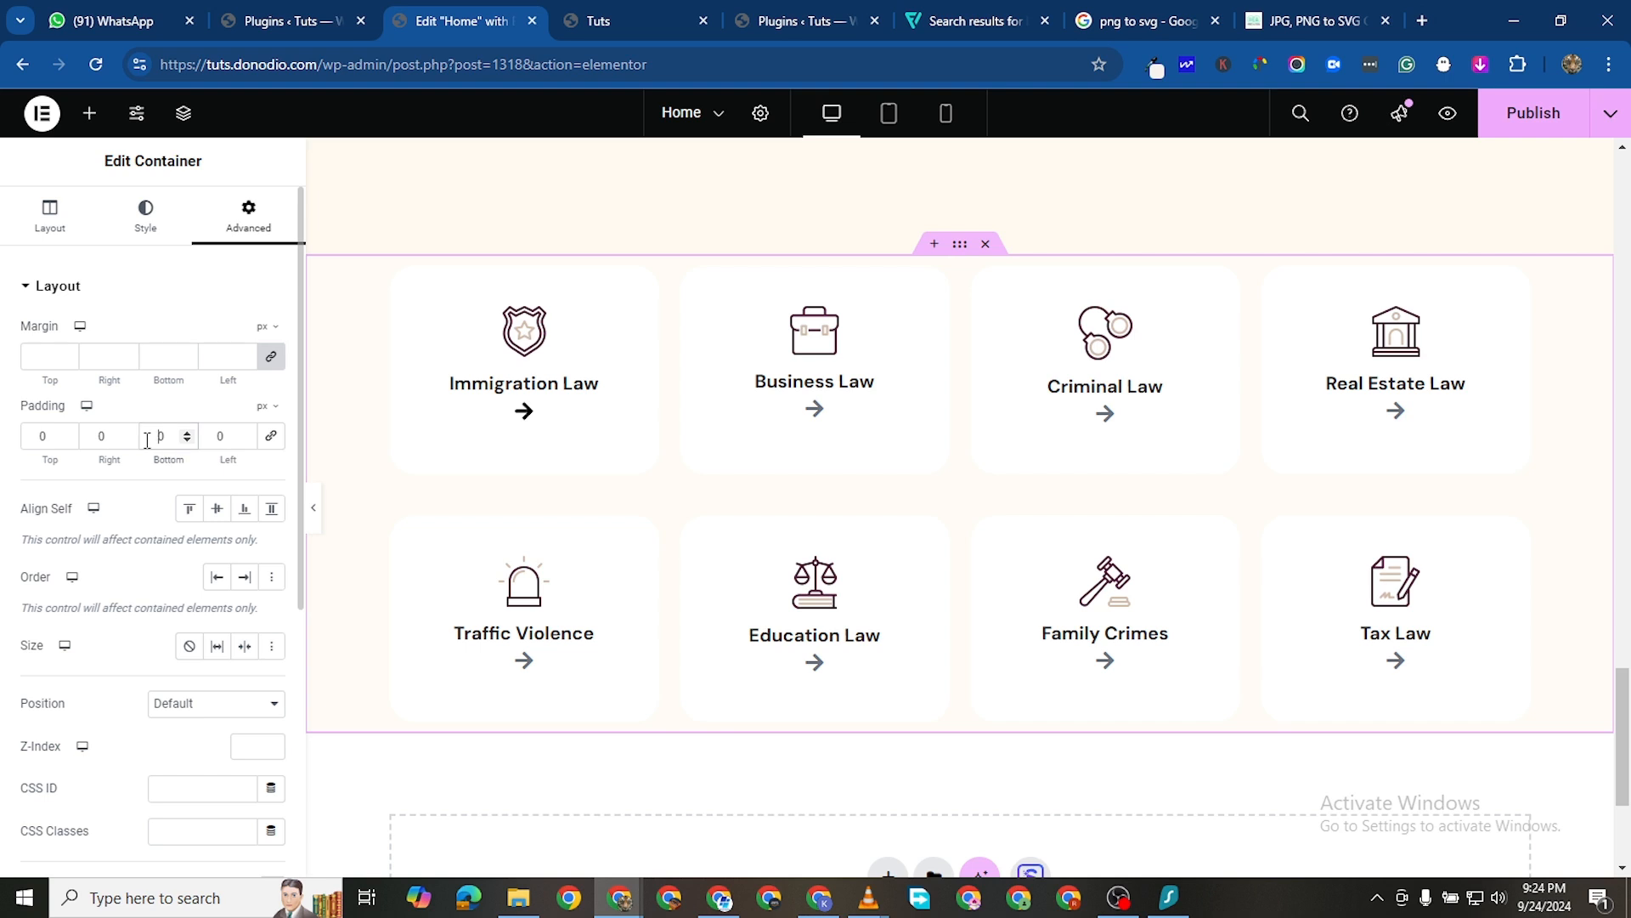
type("120")
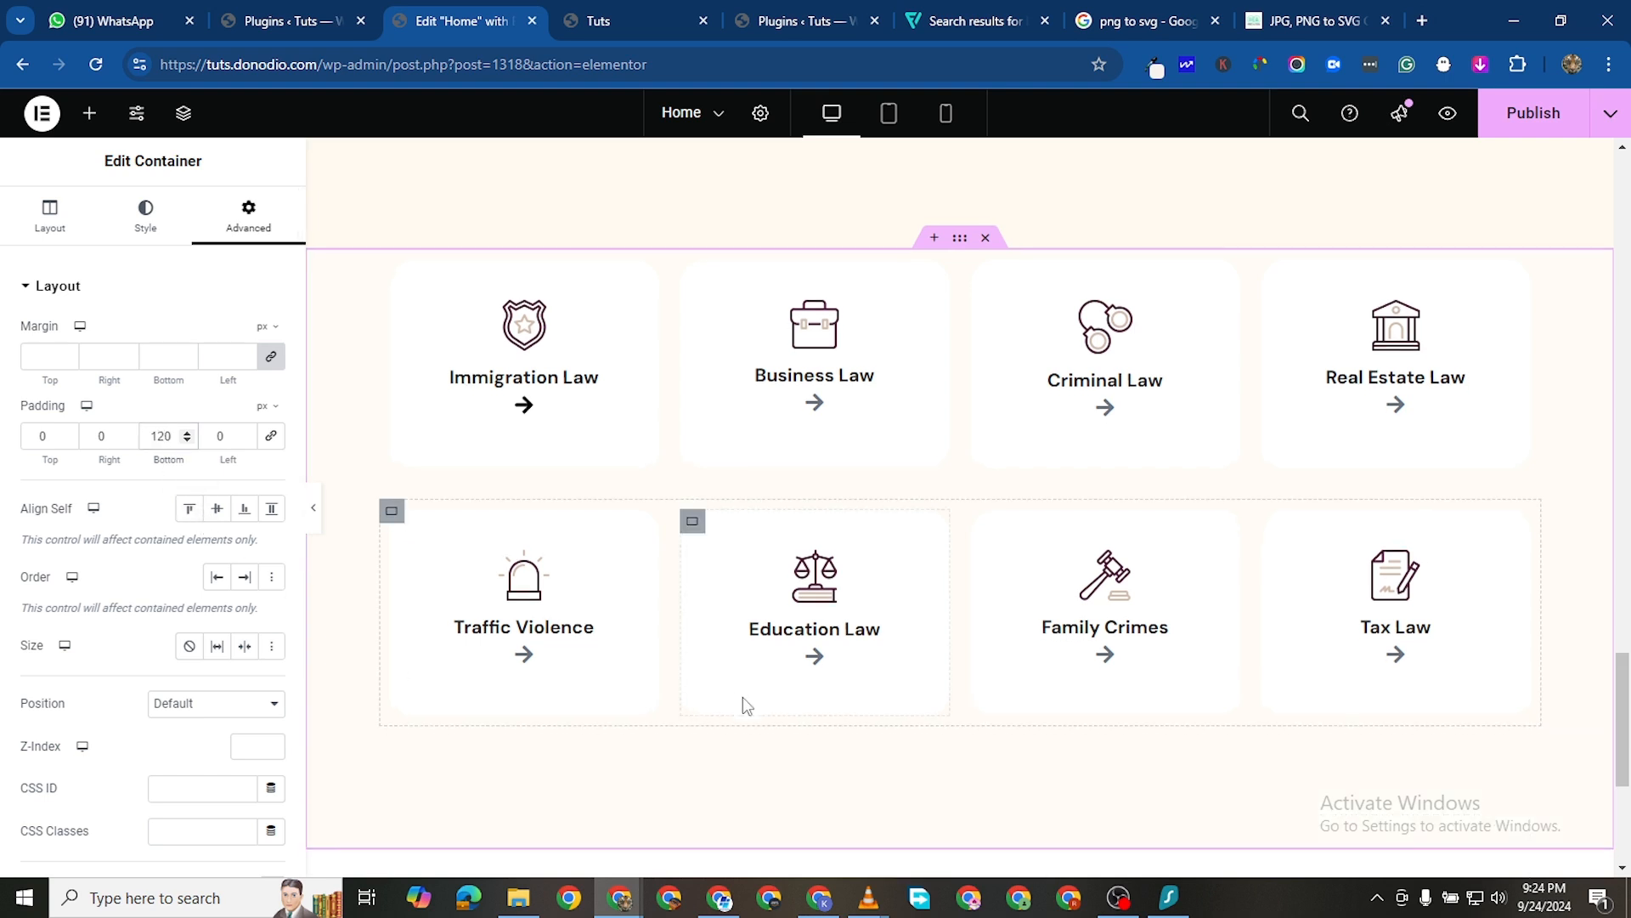
scroll(1014, 586, "down", 2)
scroll(1014, 586, "down", 1)
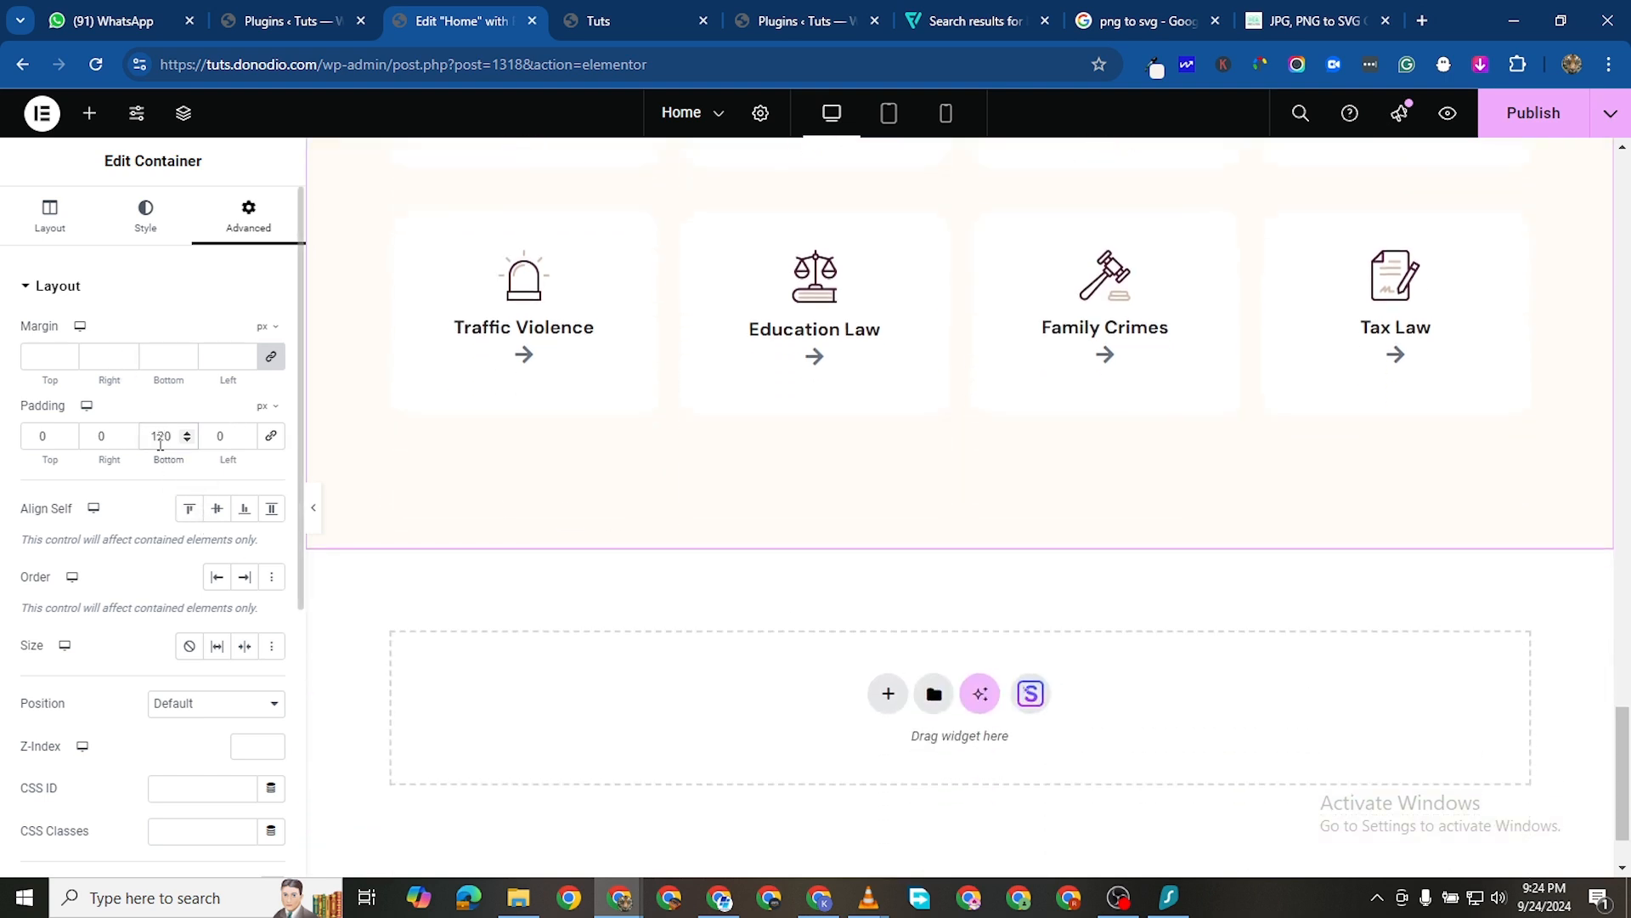
Increase the practice-area cards section's bottom padding to 150 px
type("150")
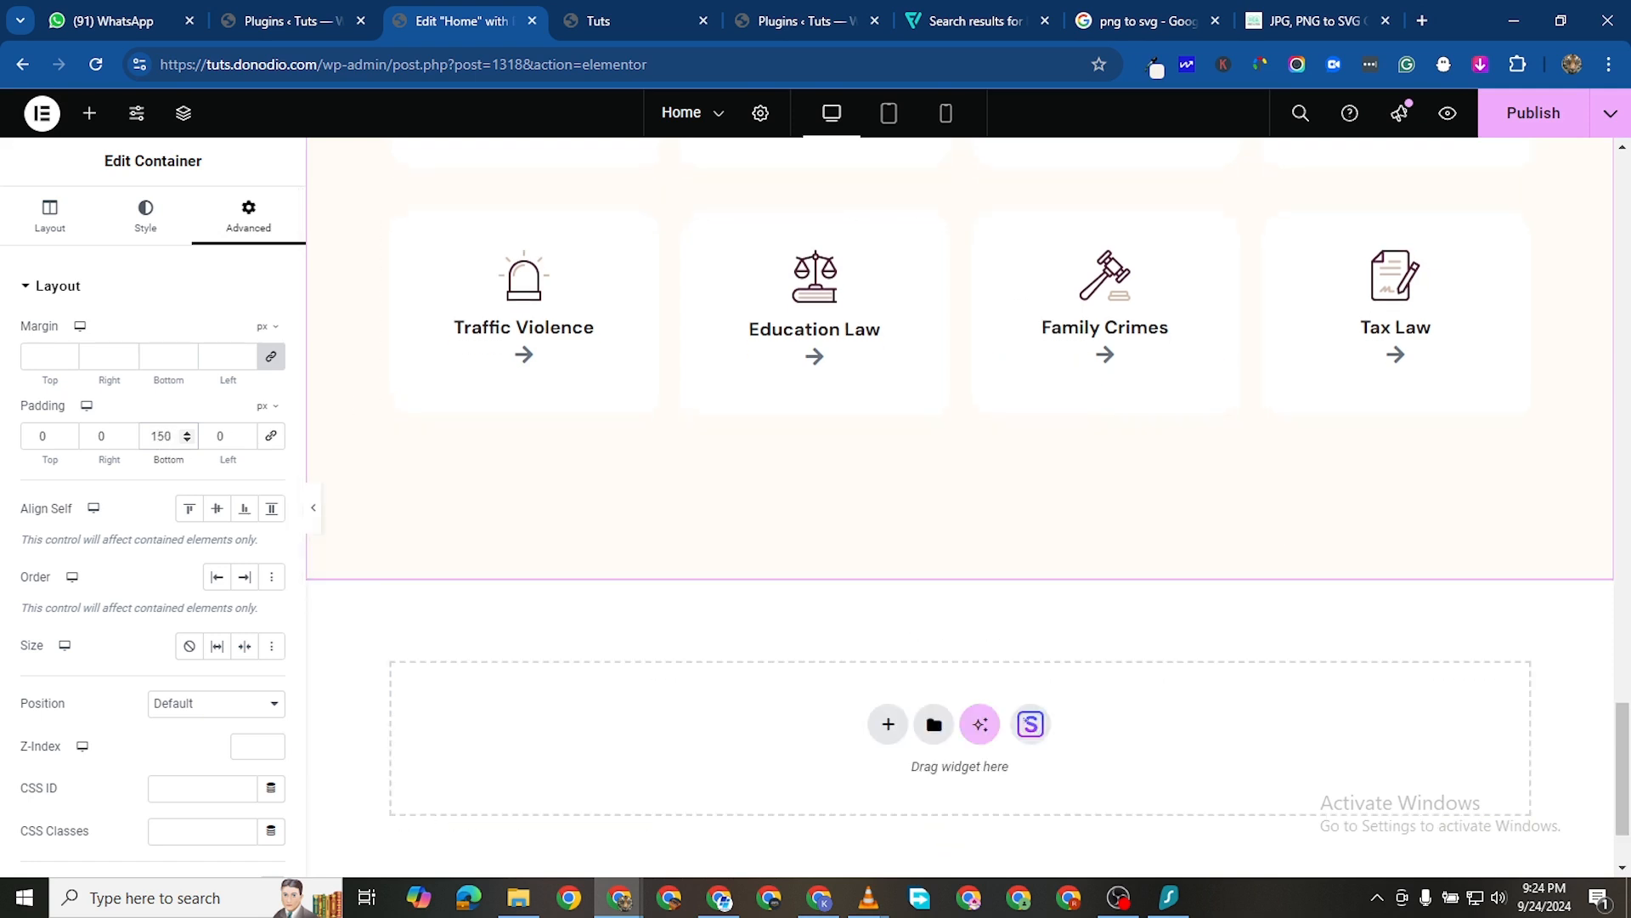
scroll(1056, 750, "up", 3)
scroll(1056, 750, "down", 5)
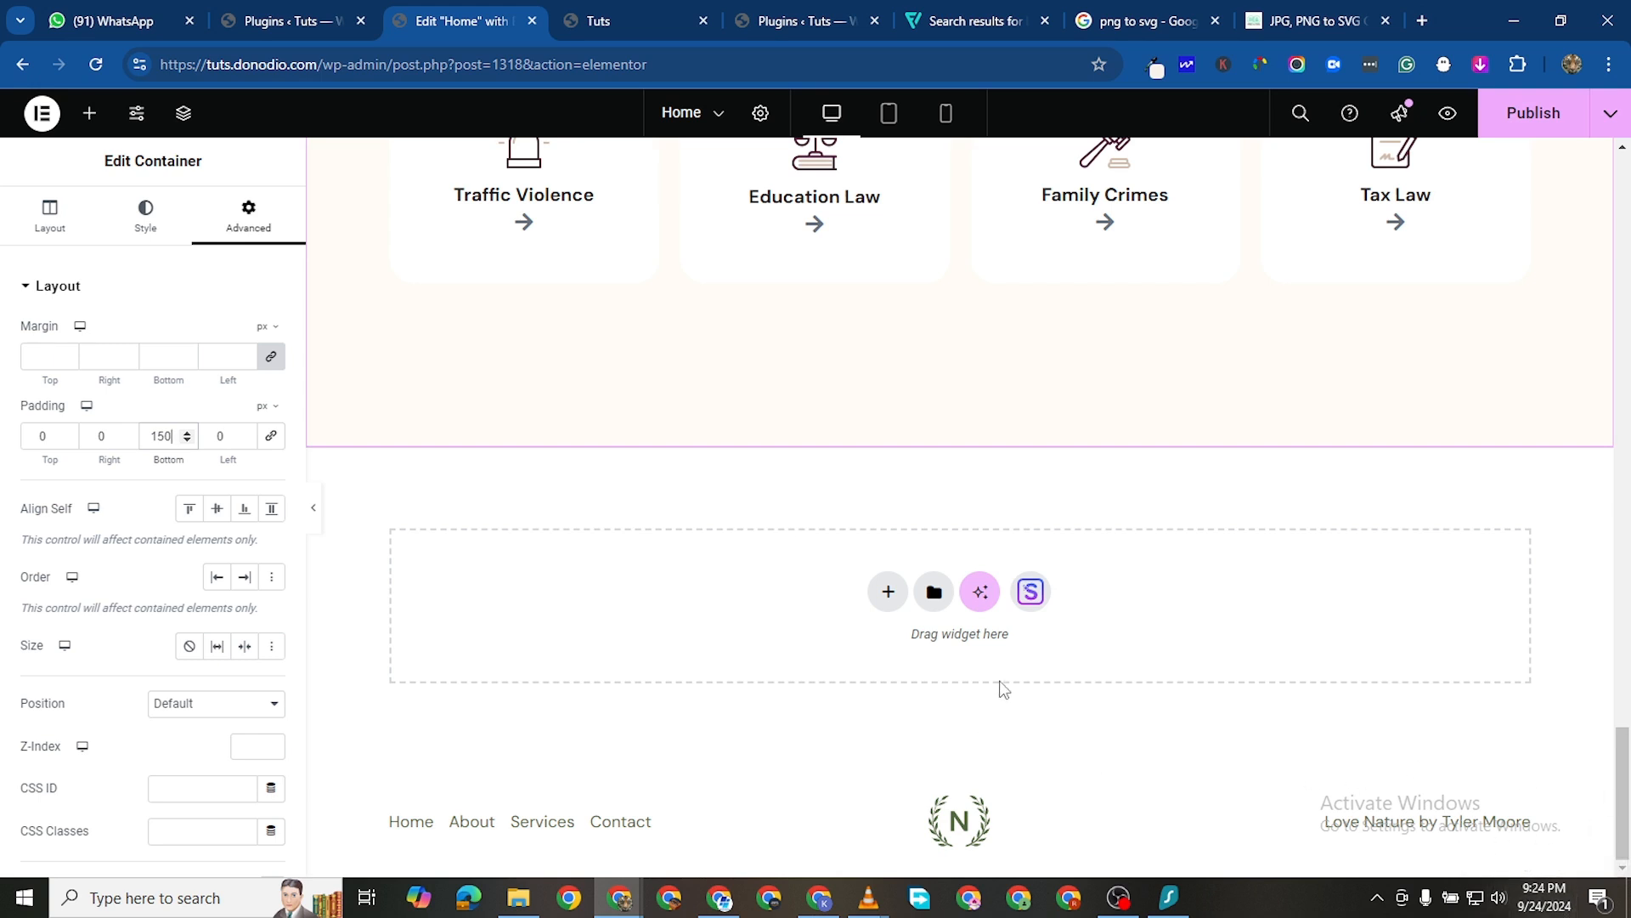
Add a single-column Flexbox section below the practice-area cards and nest a container inside it
left_click(888, 593)
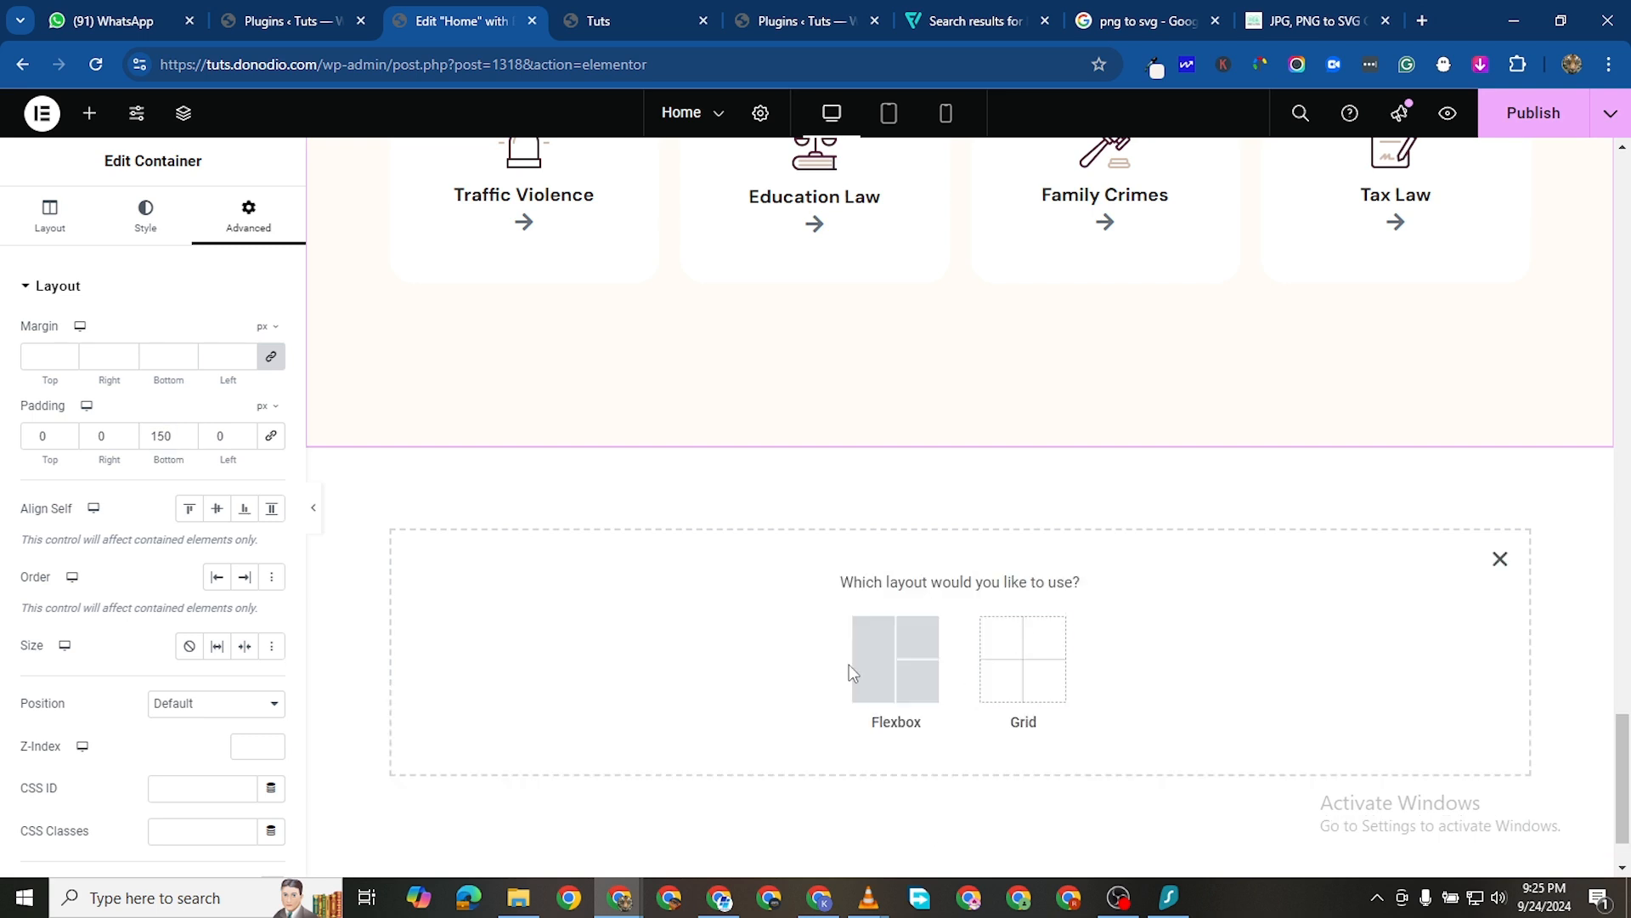
left_click(877, 668)
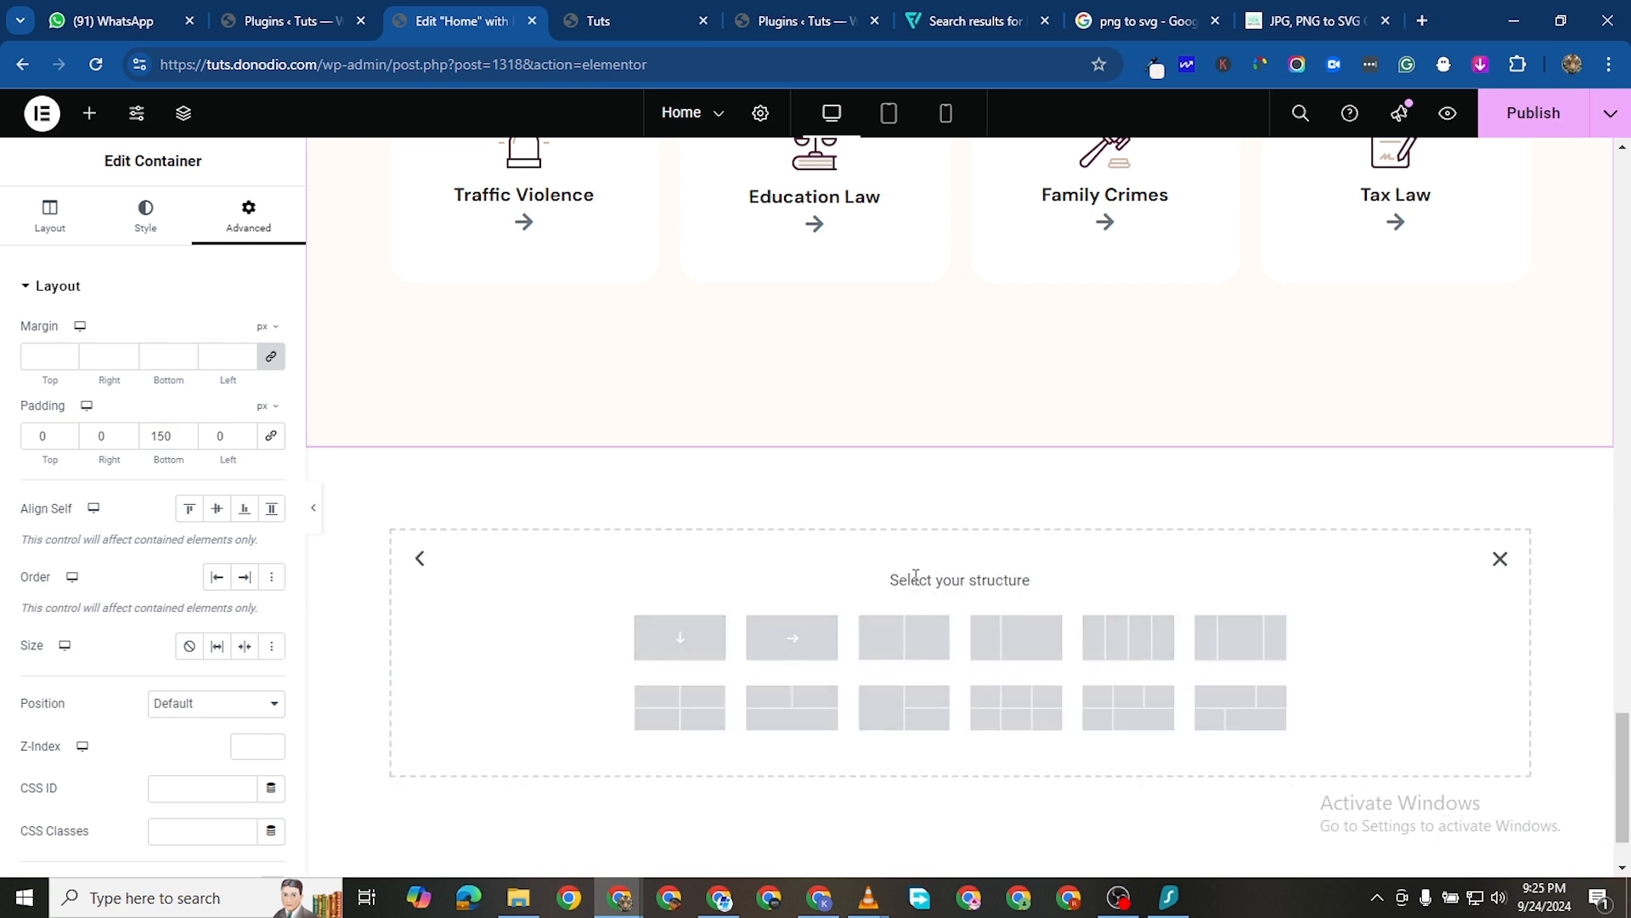
left_click(681, 643)
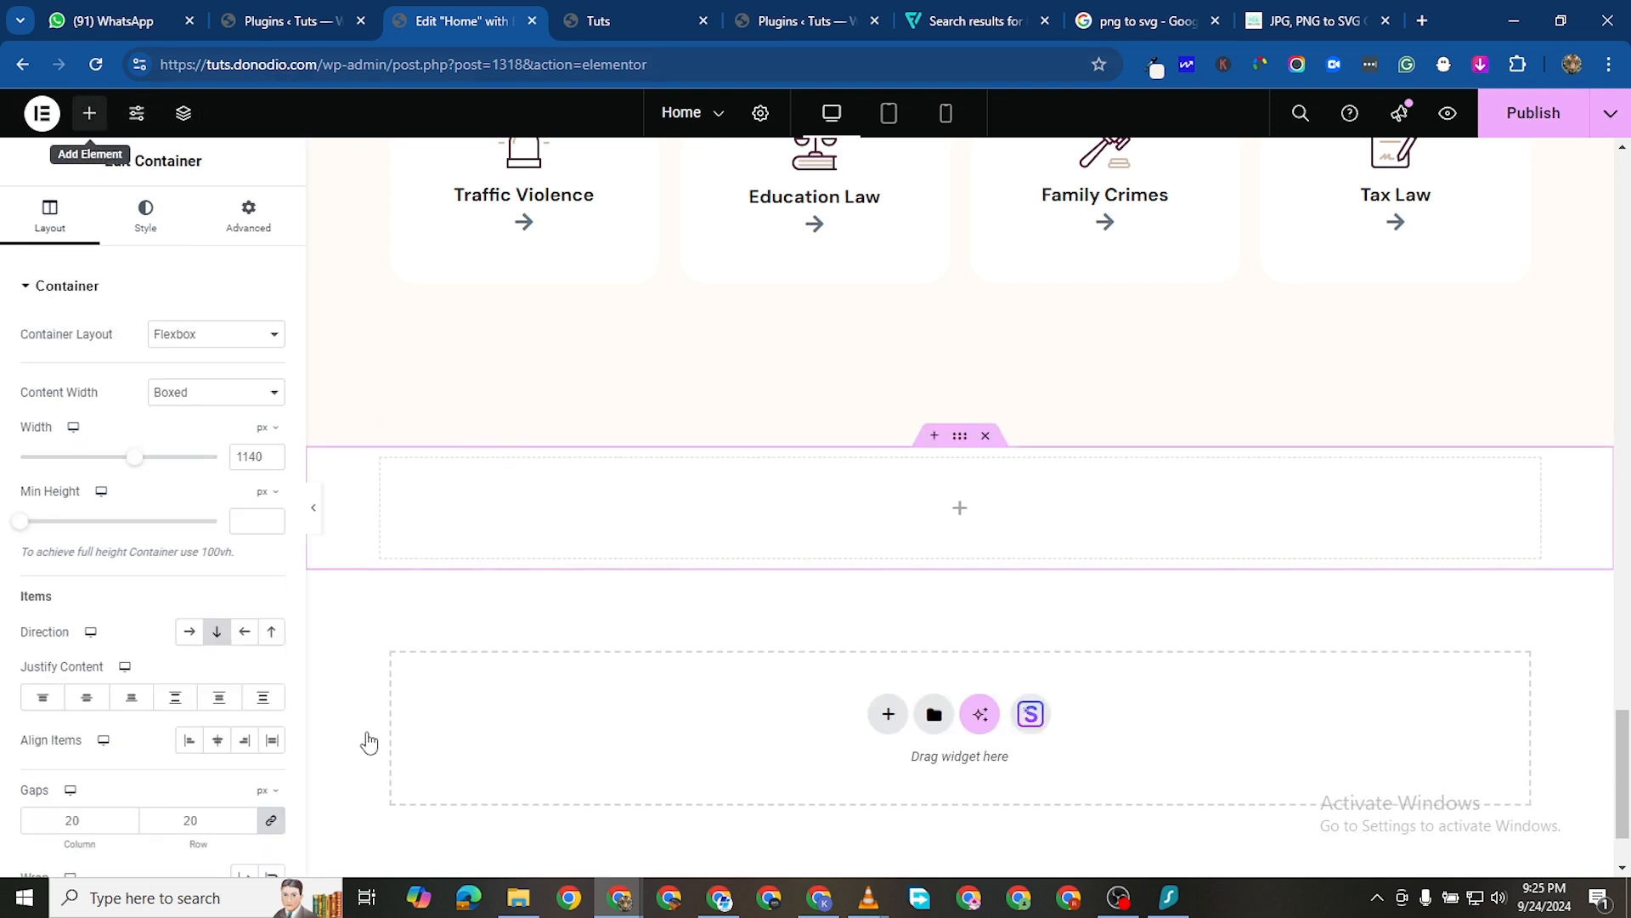
left_click_drag(837, 486, 82, 524)
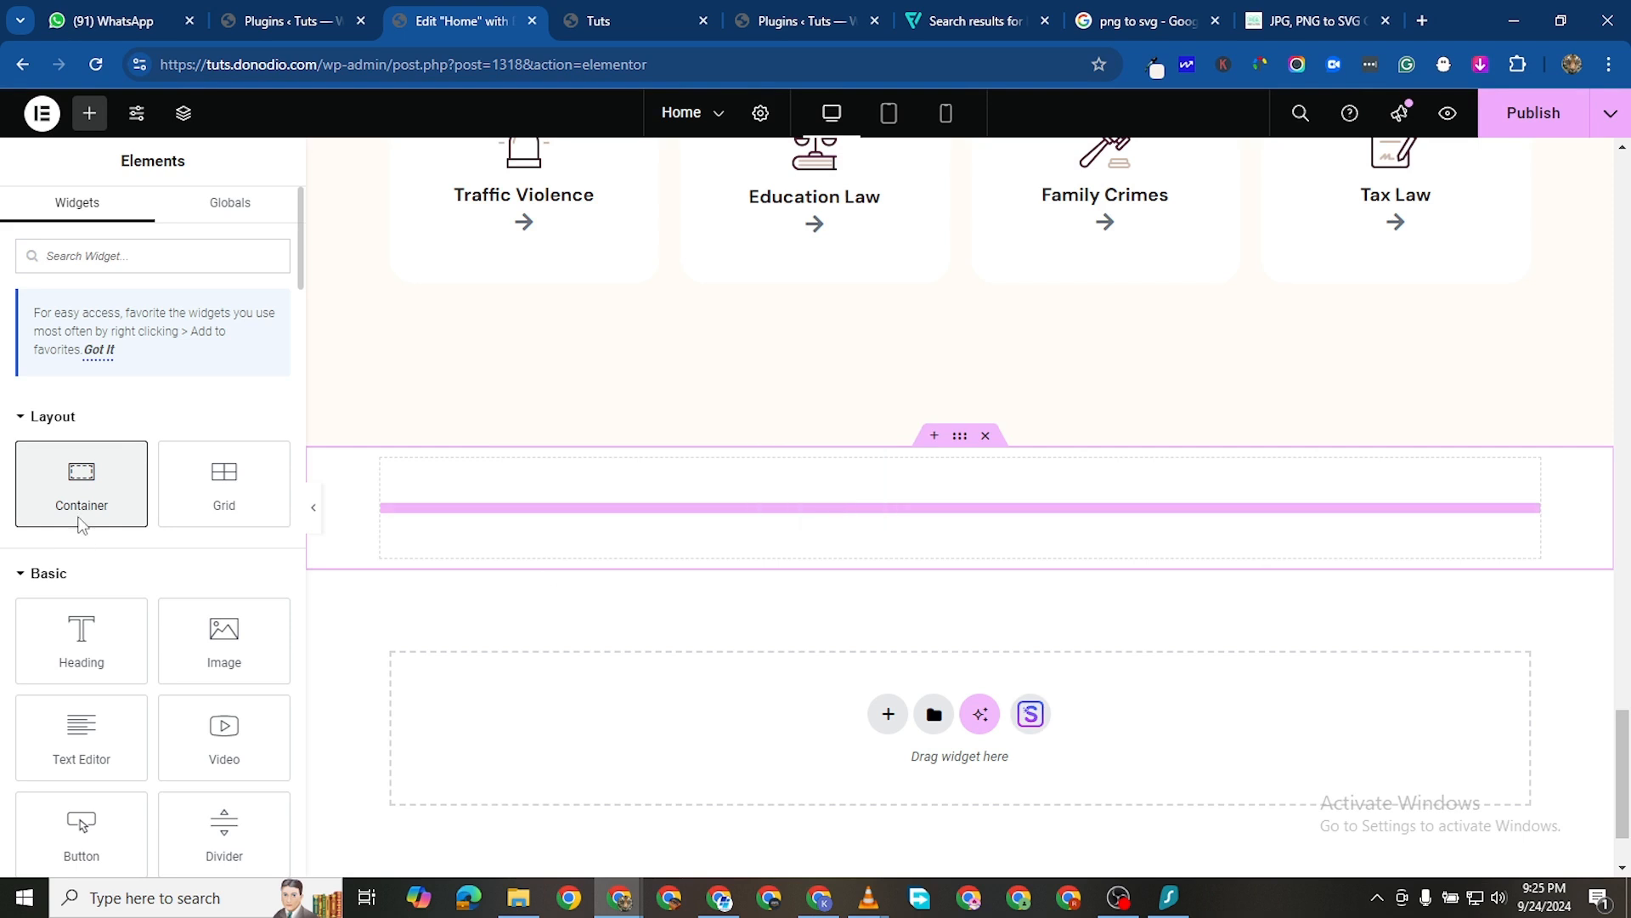
left_click_drag(567, 520, 567, 520)
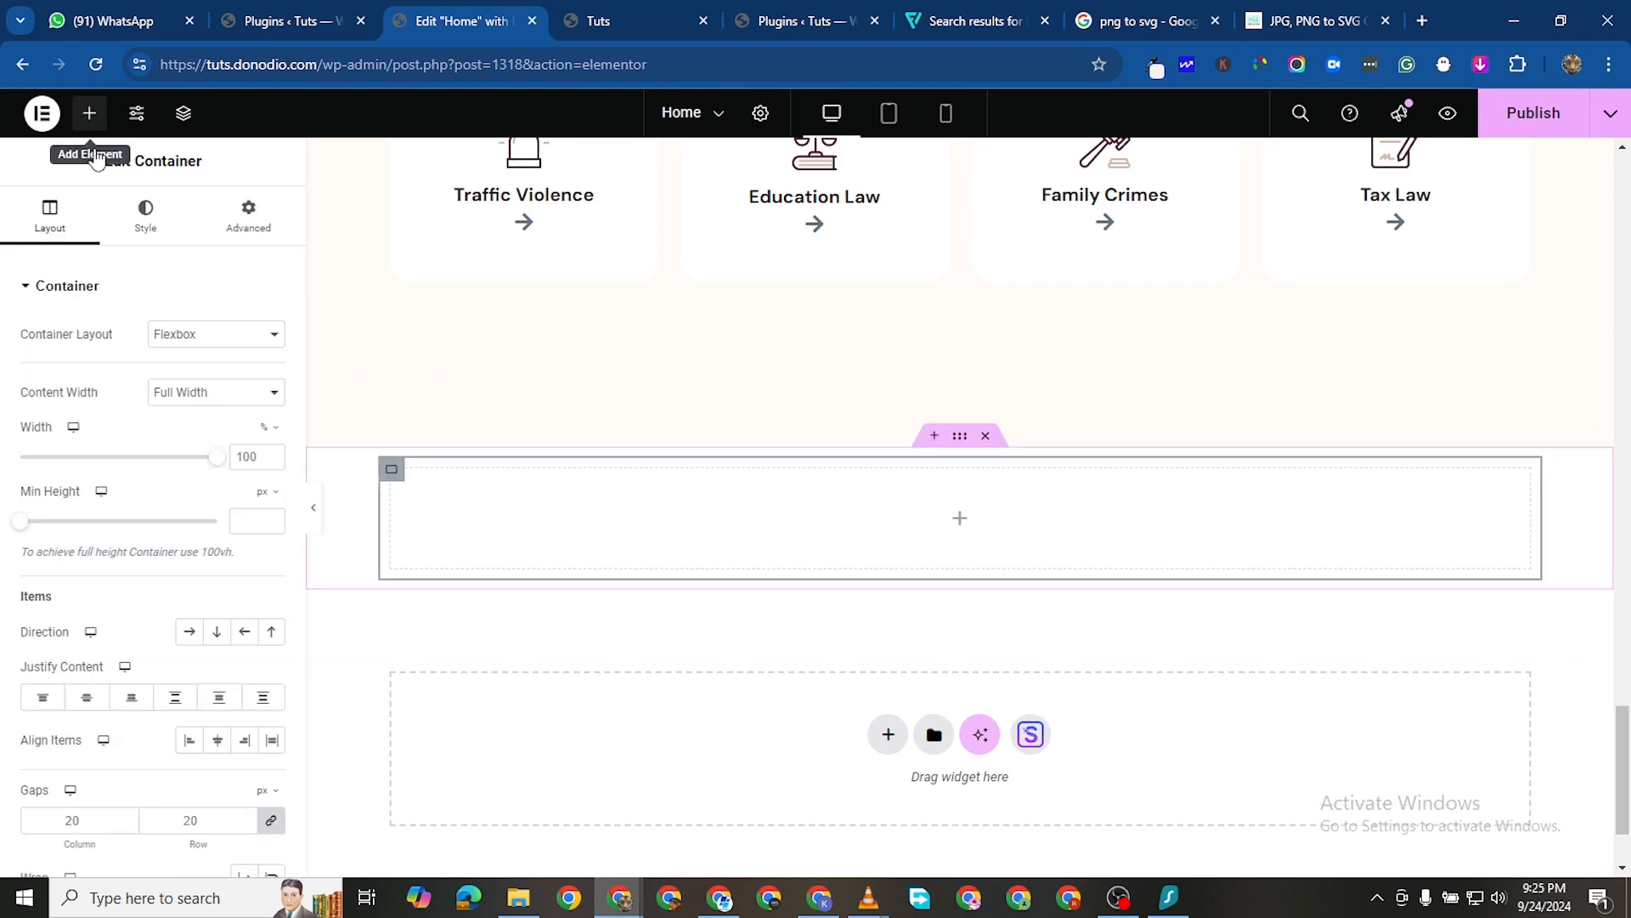
Nest another container inside the new inner container and set the parent inner container's direction to row
left_click(90, 113)
left_click_drag(85, 510, 415, 483)
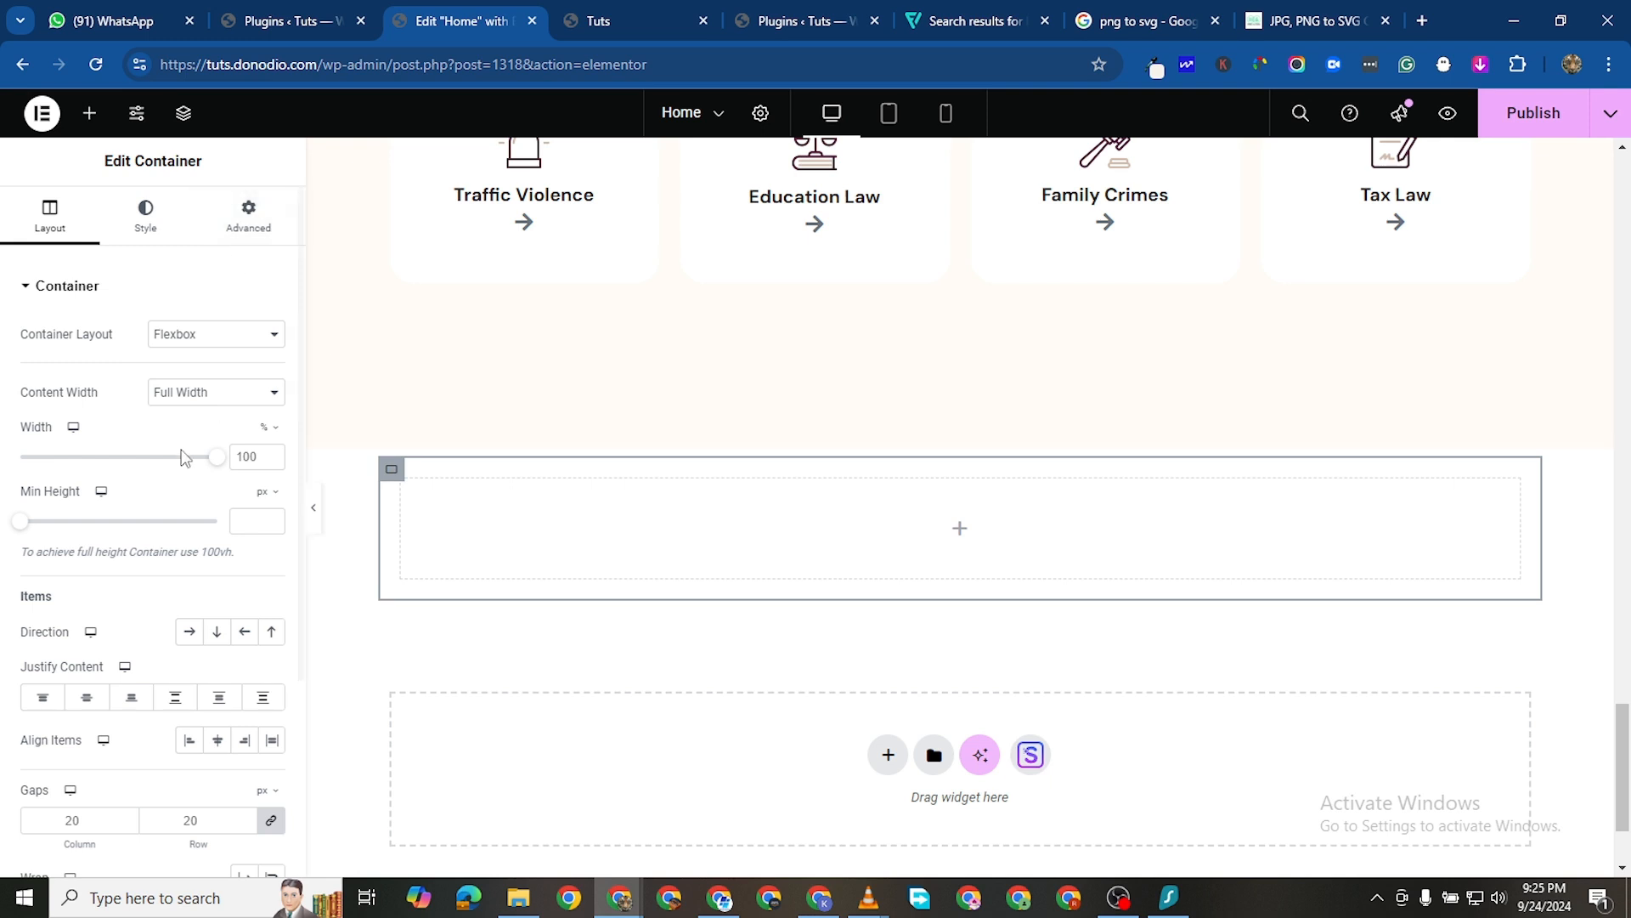
left_click(189, 633)
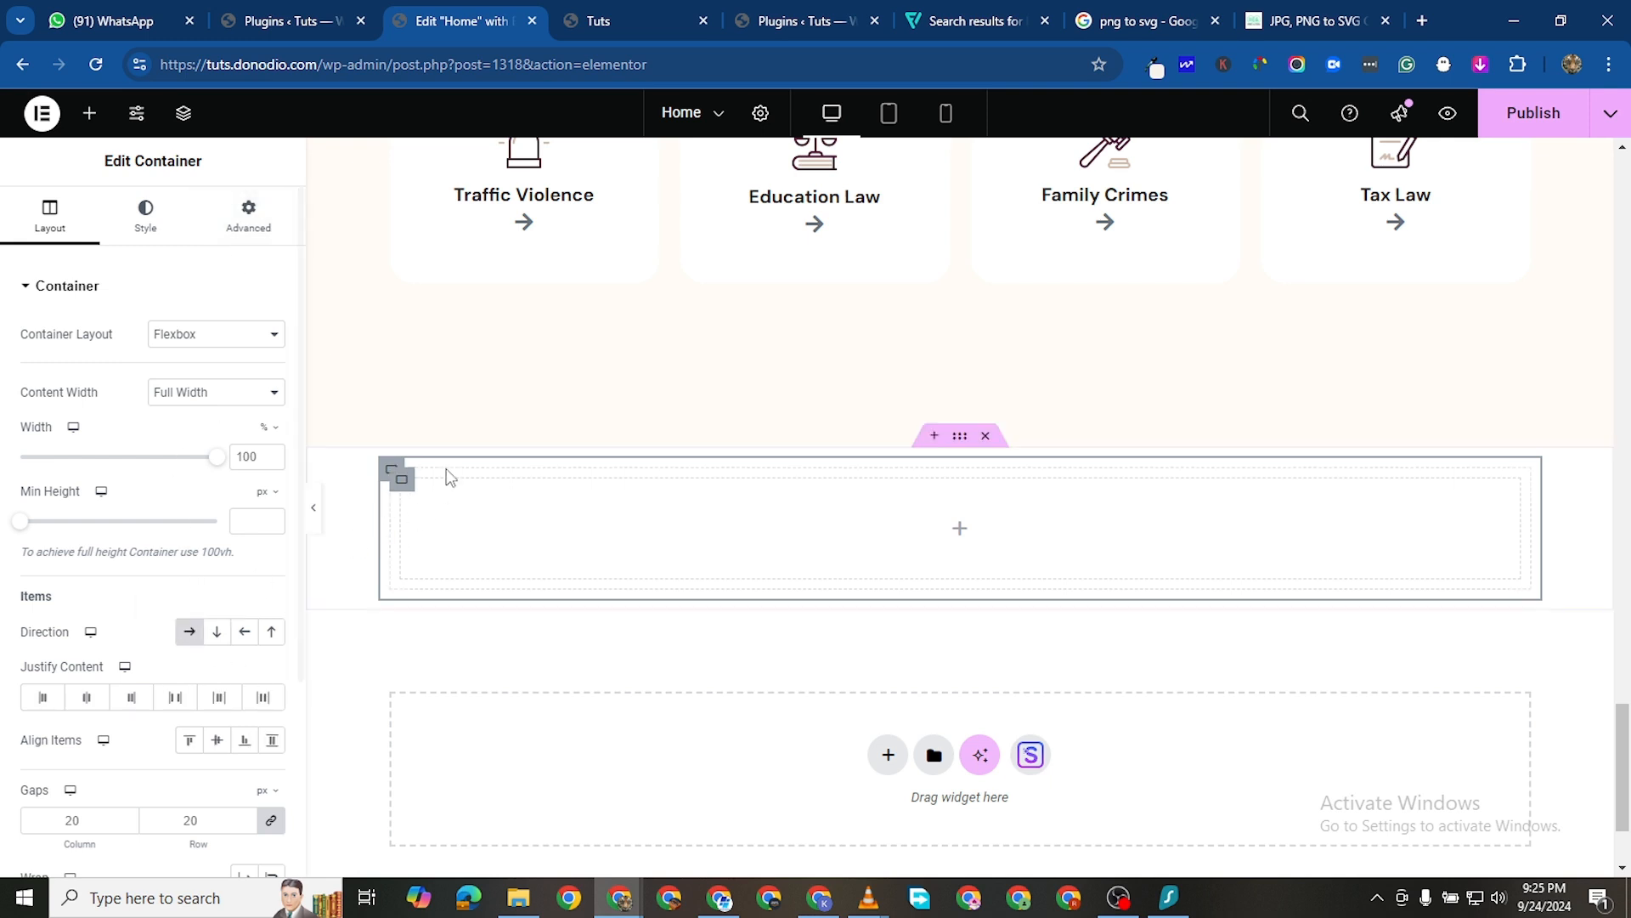
Duplicate the innermost container to make two side-by-side columns in the new section
right_click(585, 531)
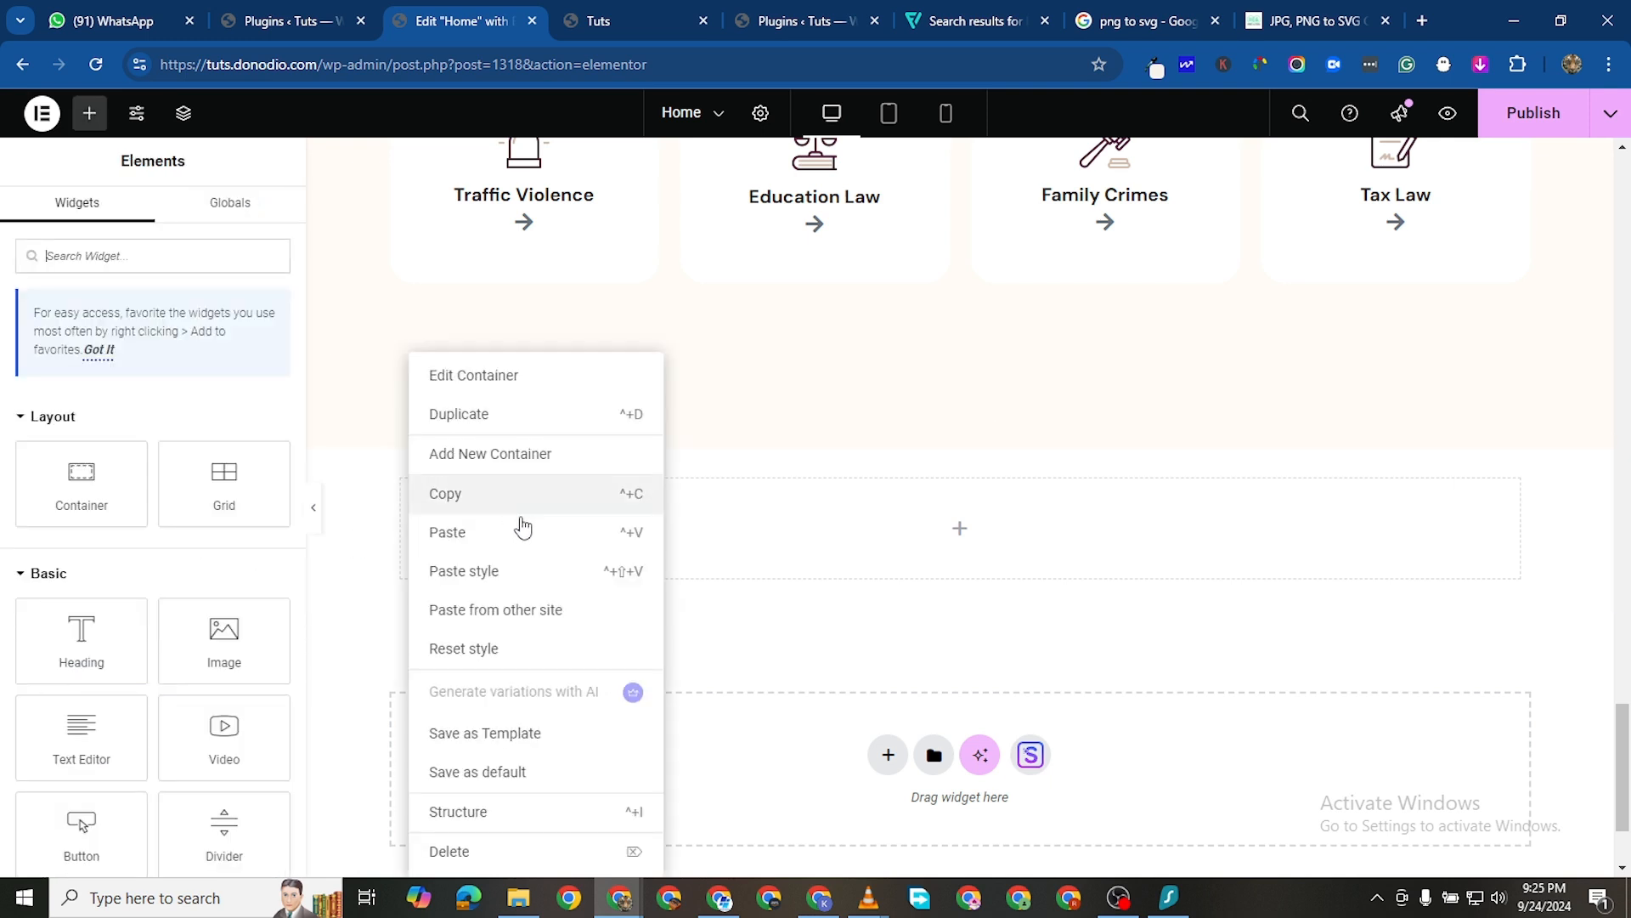
key("ctrl+d")
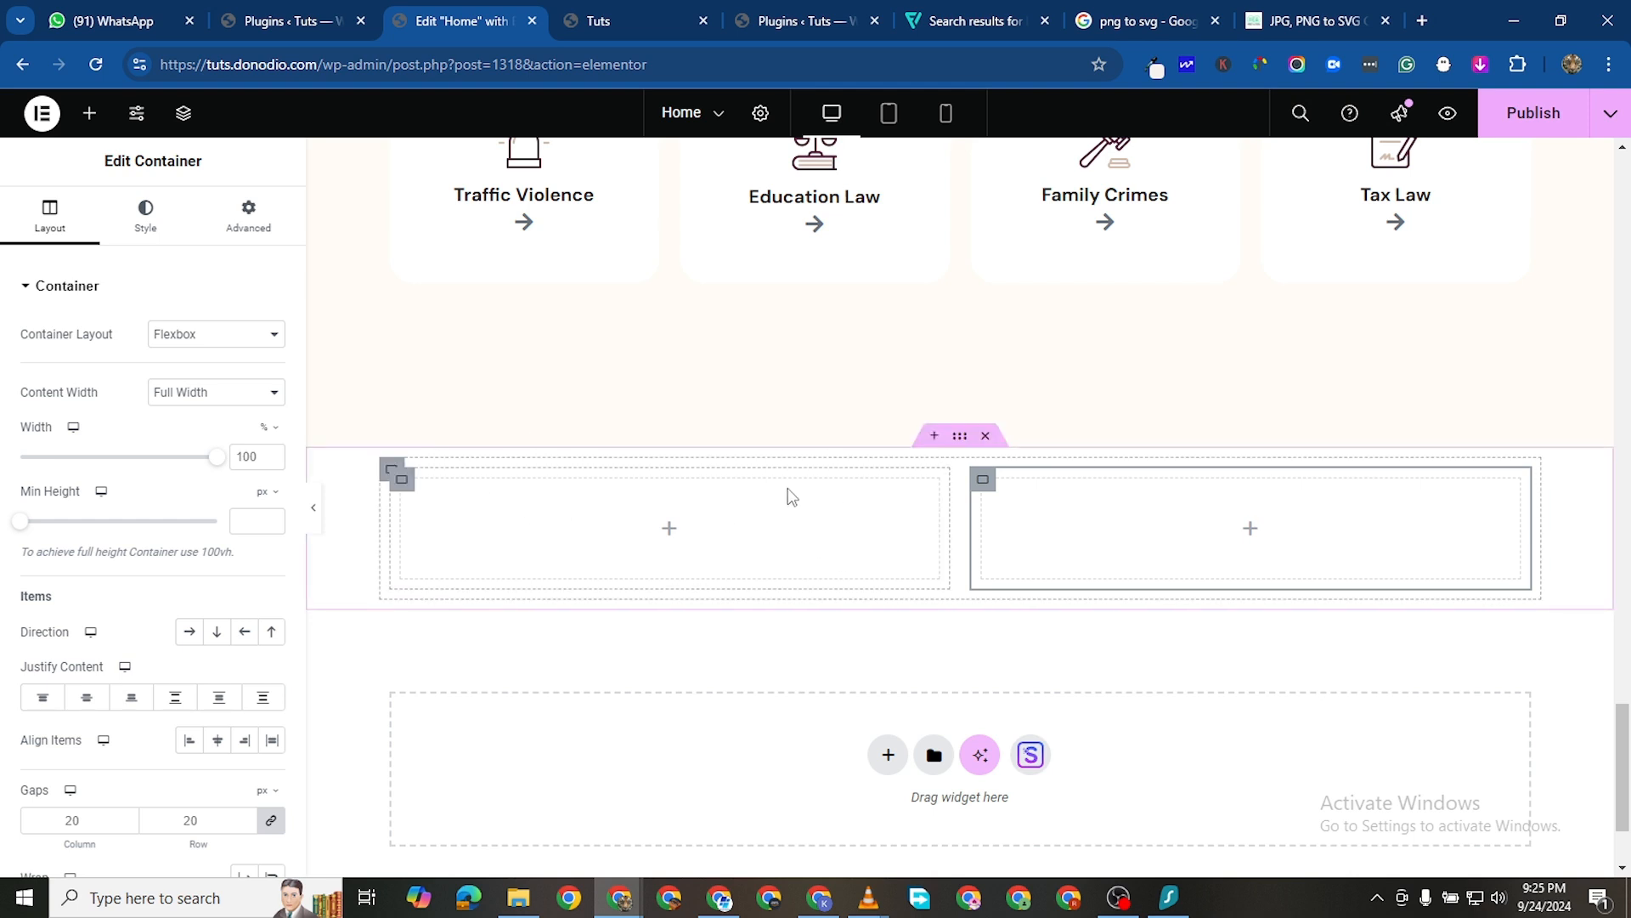
scroll(816, 510, "up", 1)
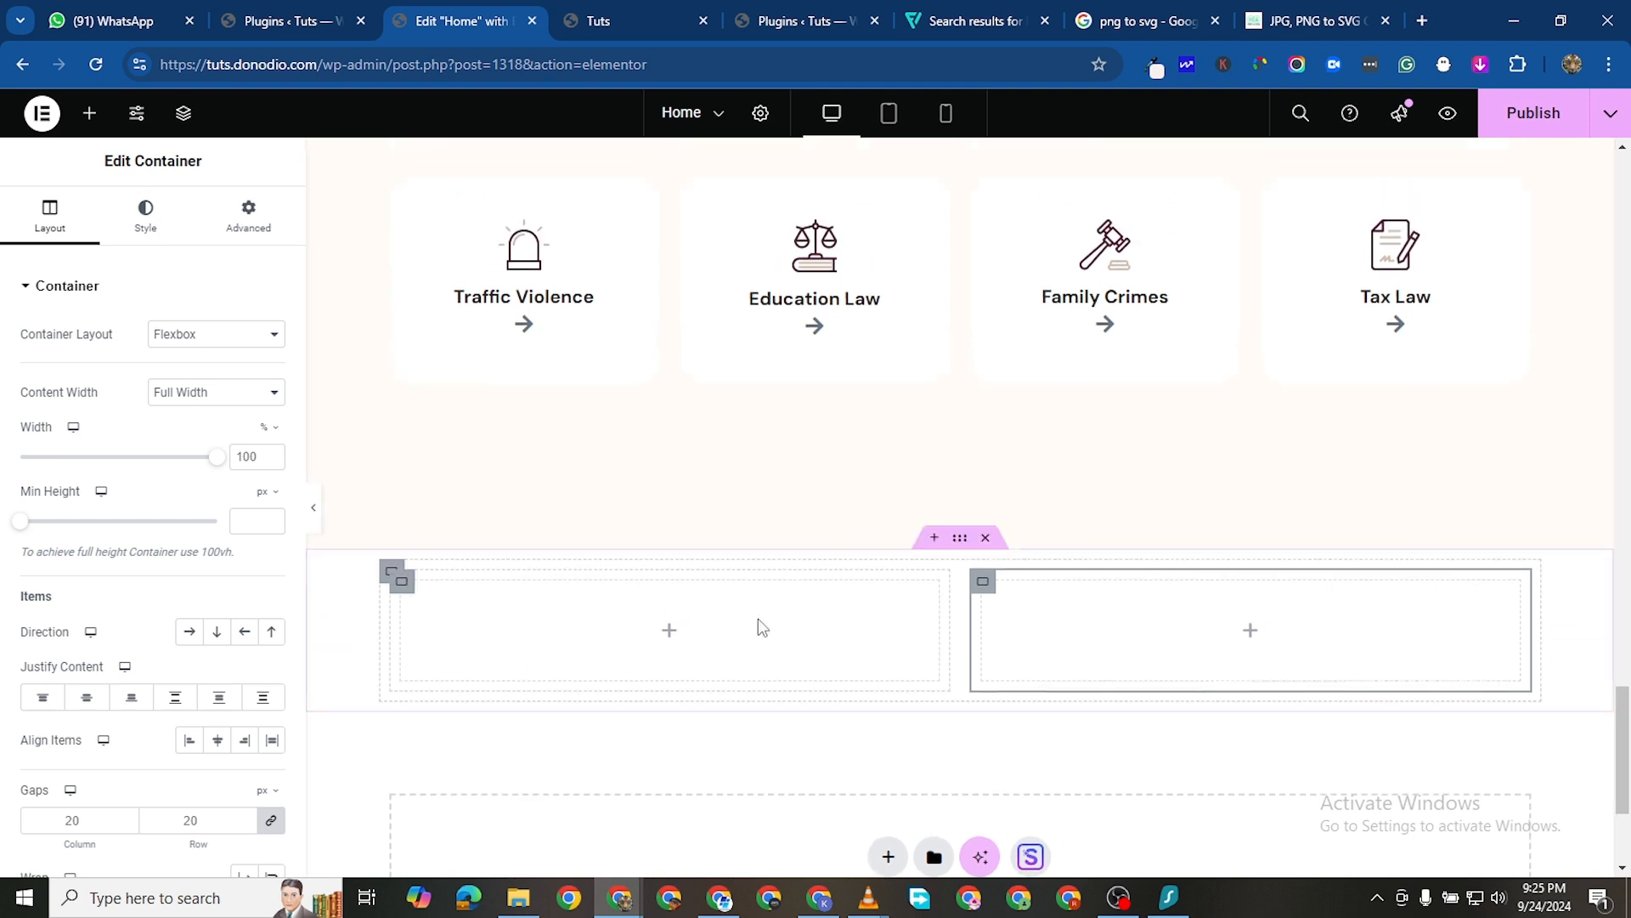
scroll(757, 626, "down", 1)
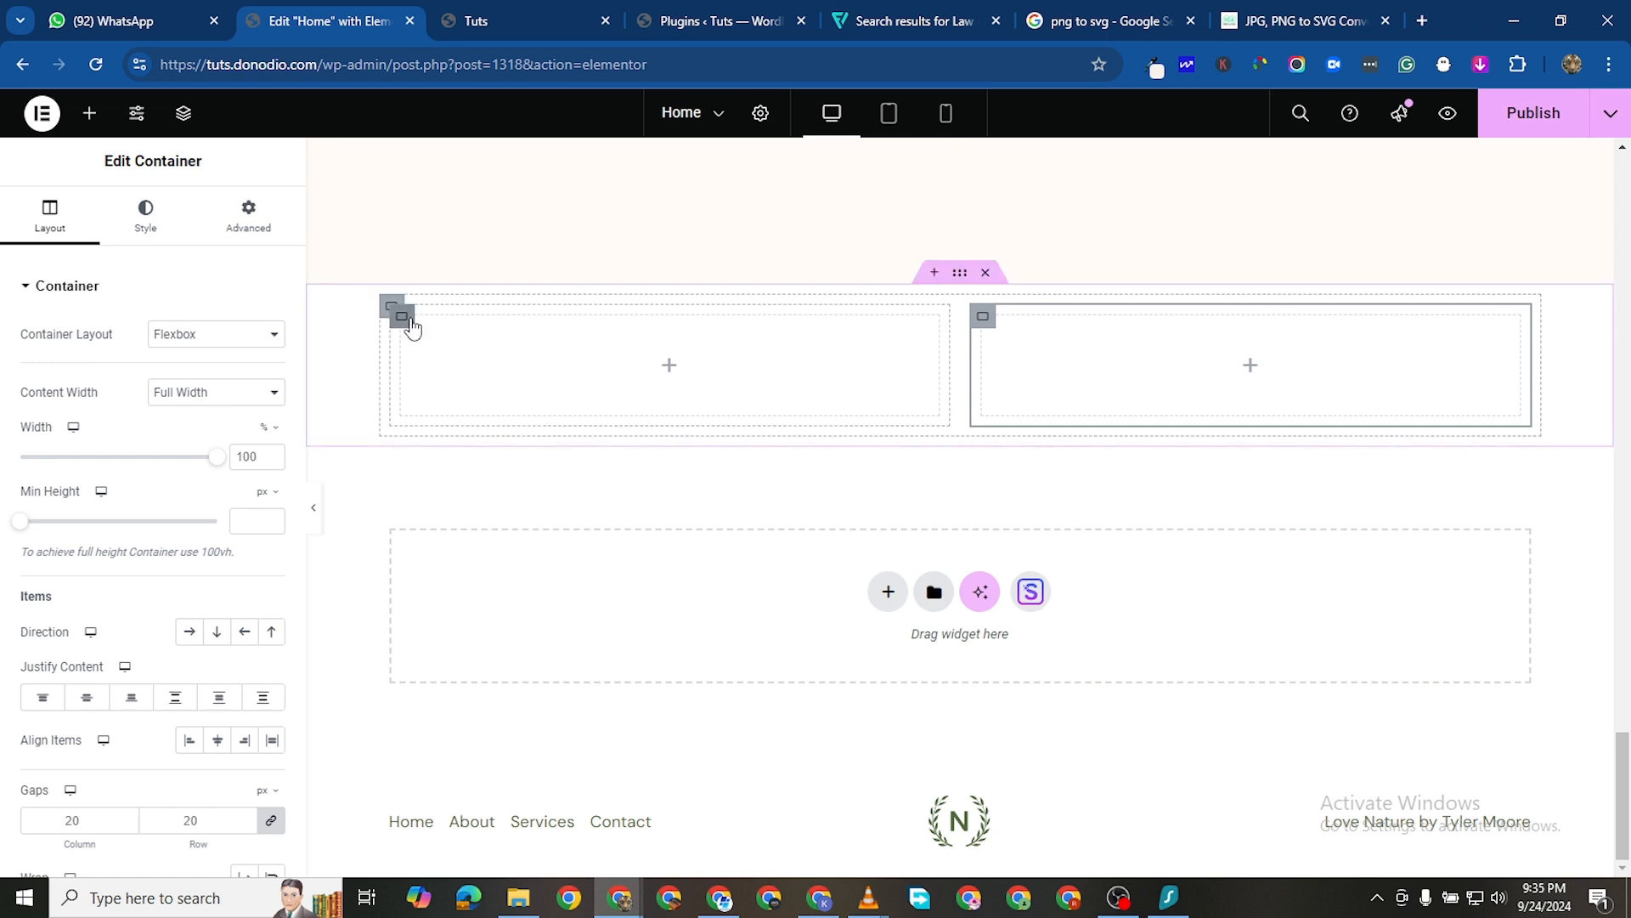
Set the width of the first column's container in the new section to 70%
left_click(402, 317)
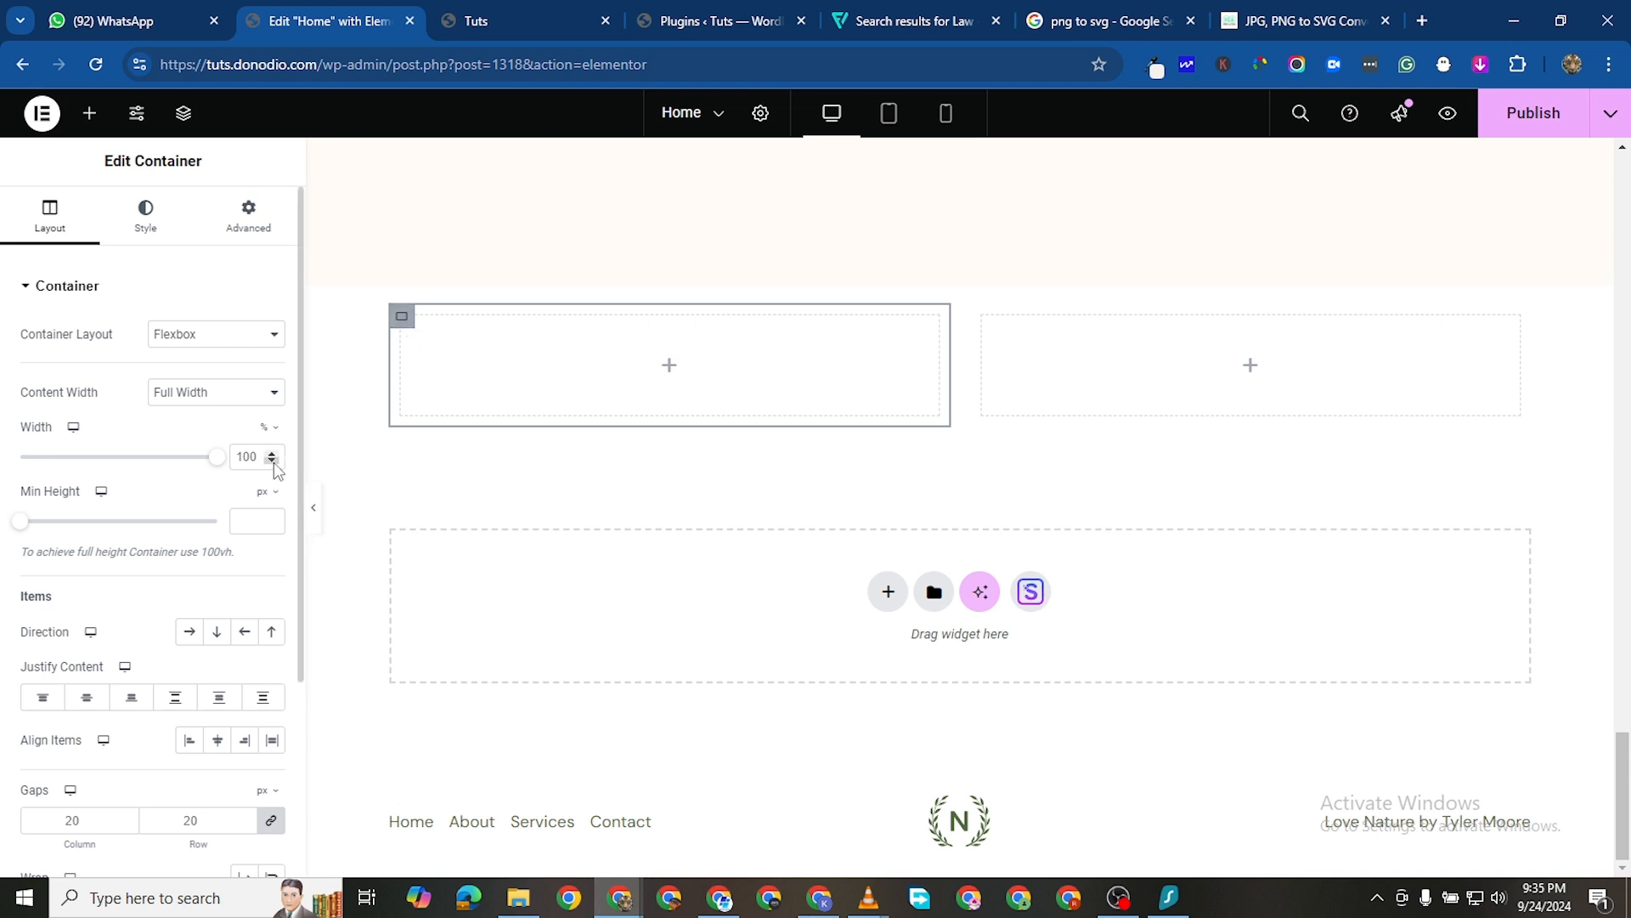
key("ctrl+a")
type("0")
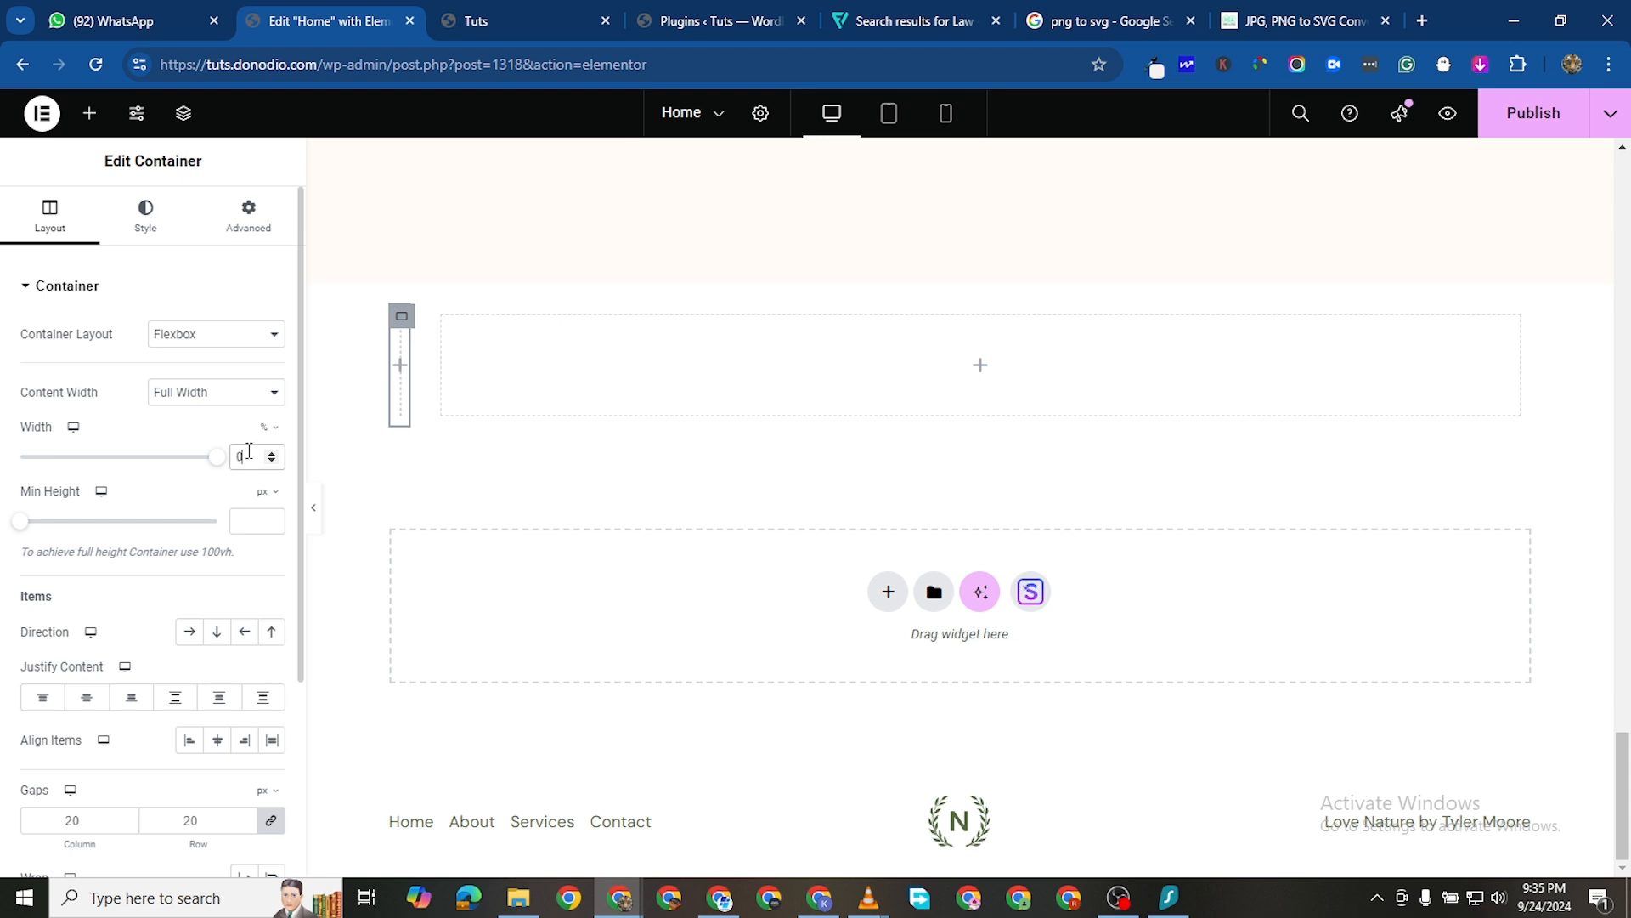
key("ctrl+a")
type("70")
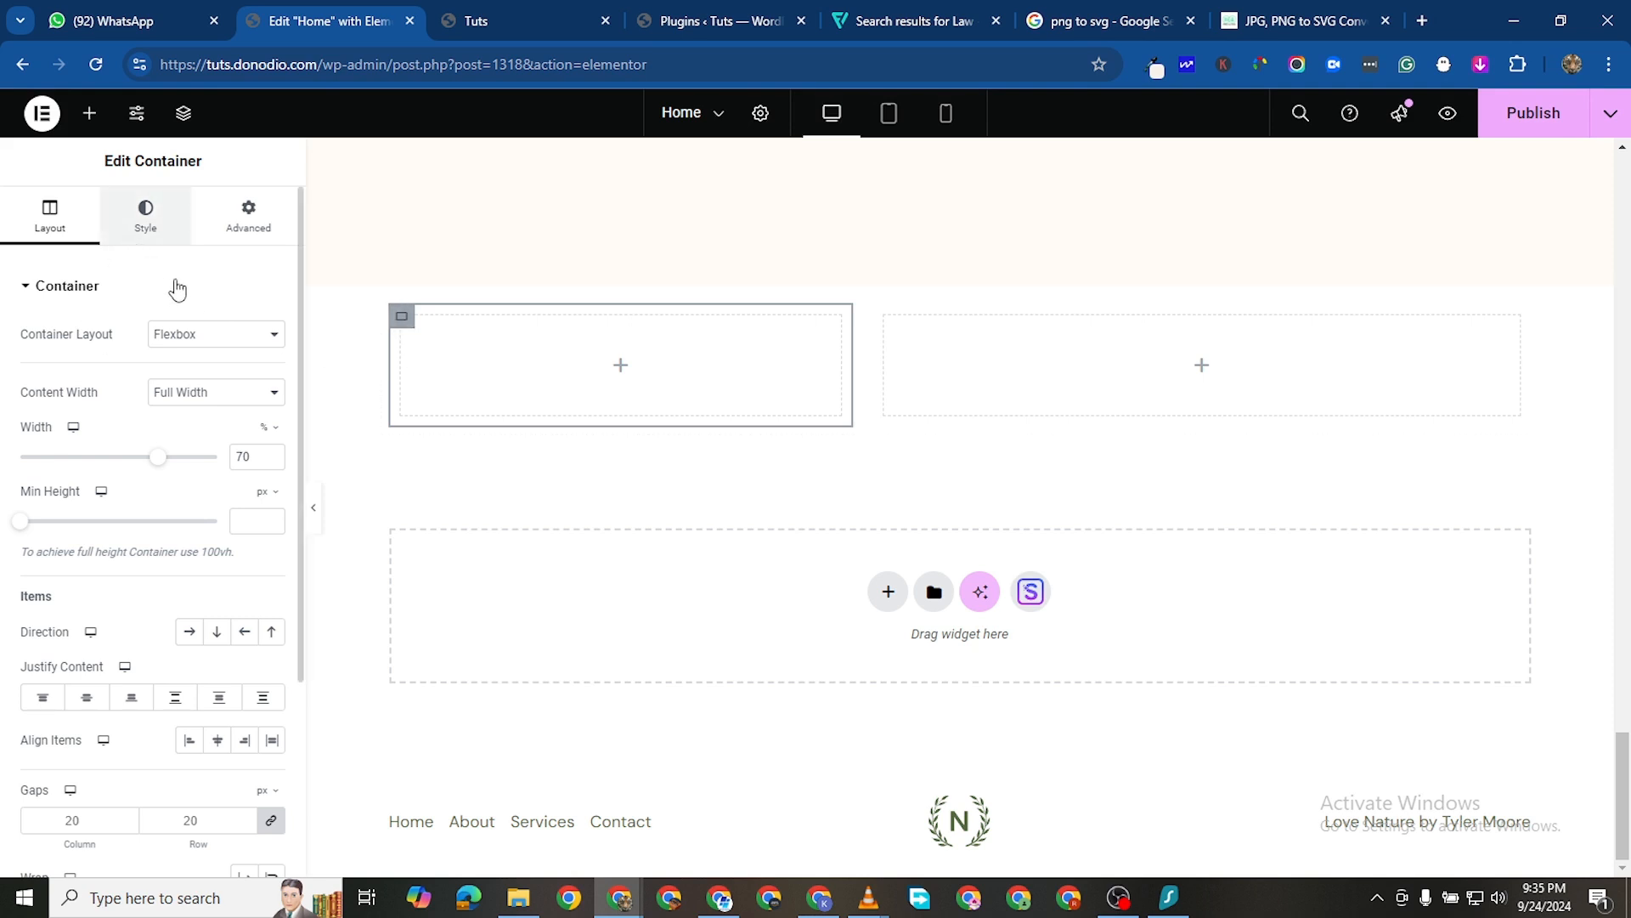
Give the first column a classic background using the image tesimonials-img.png from the media library
left_click(146, 217)
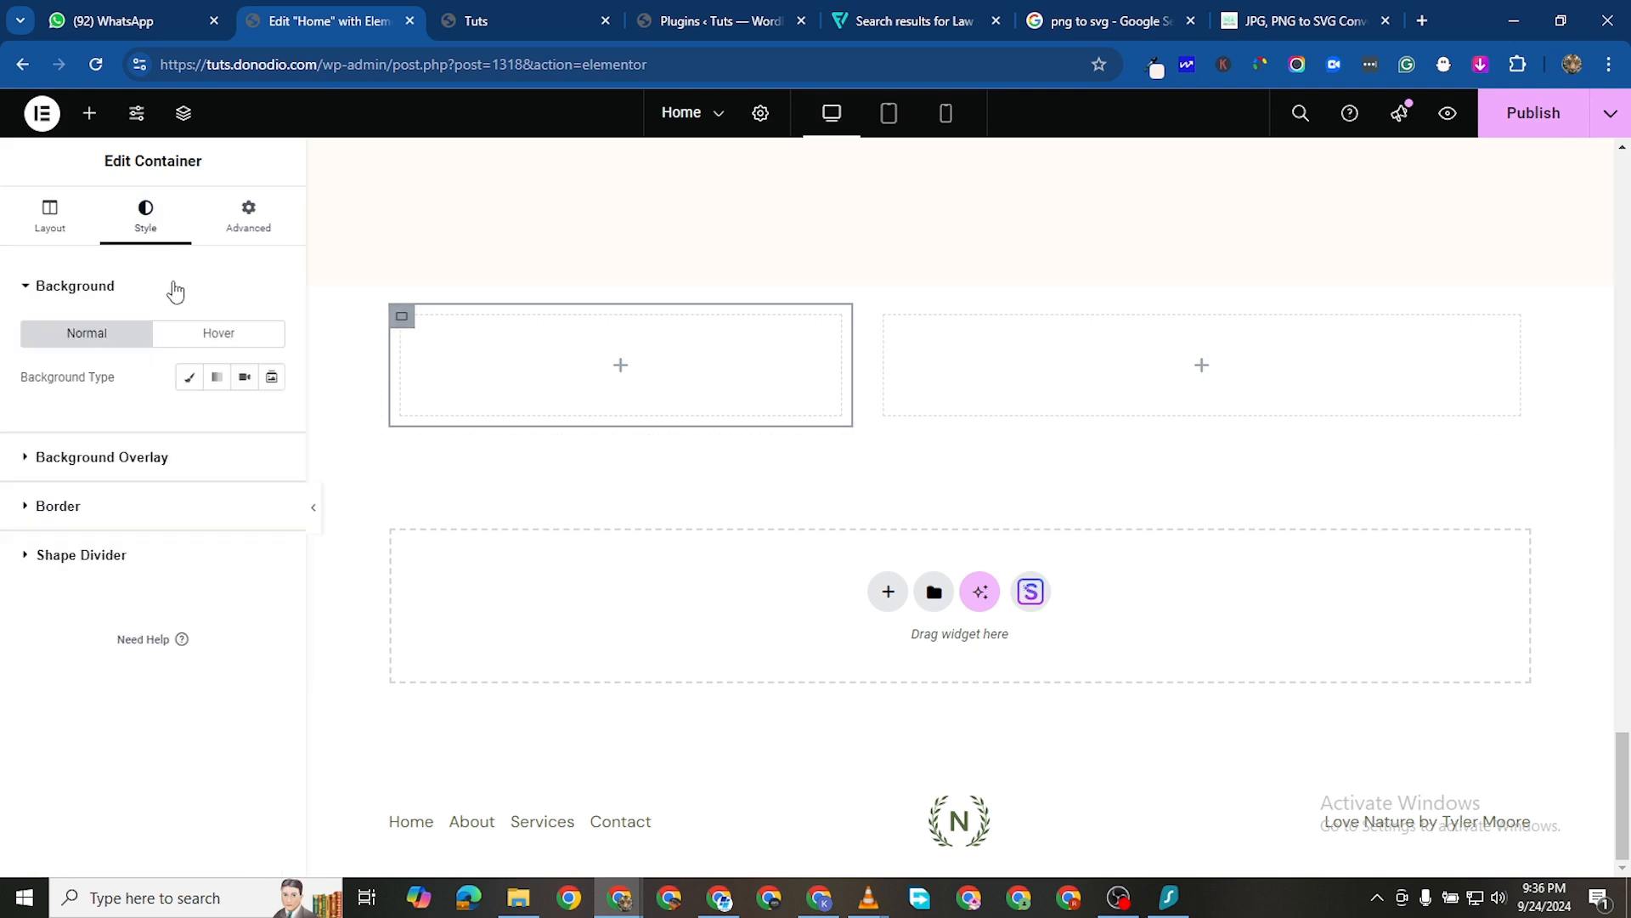
left_click(189, 379)
left_click(242, 509)
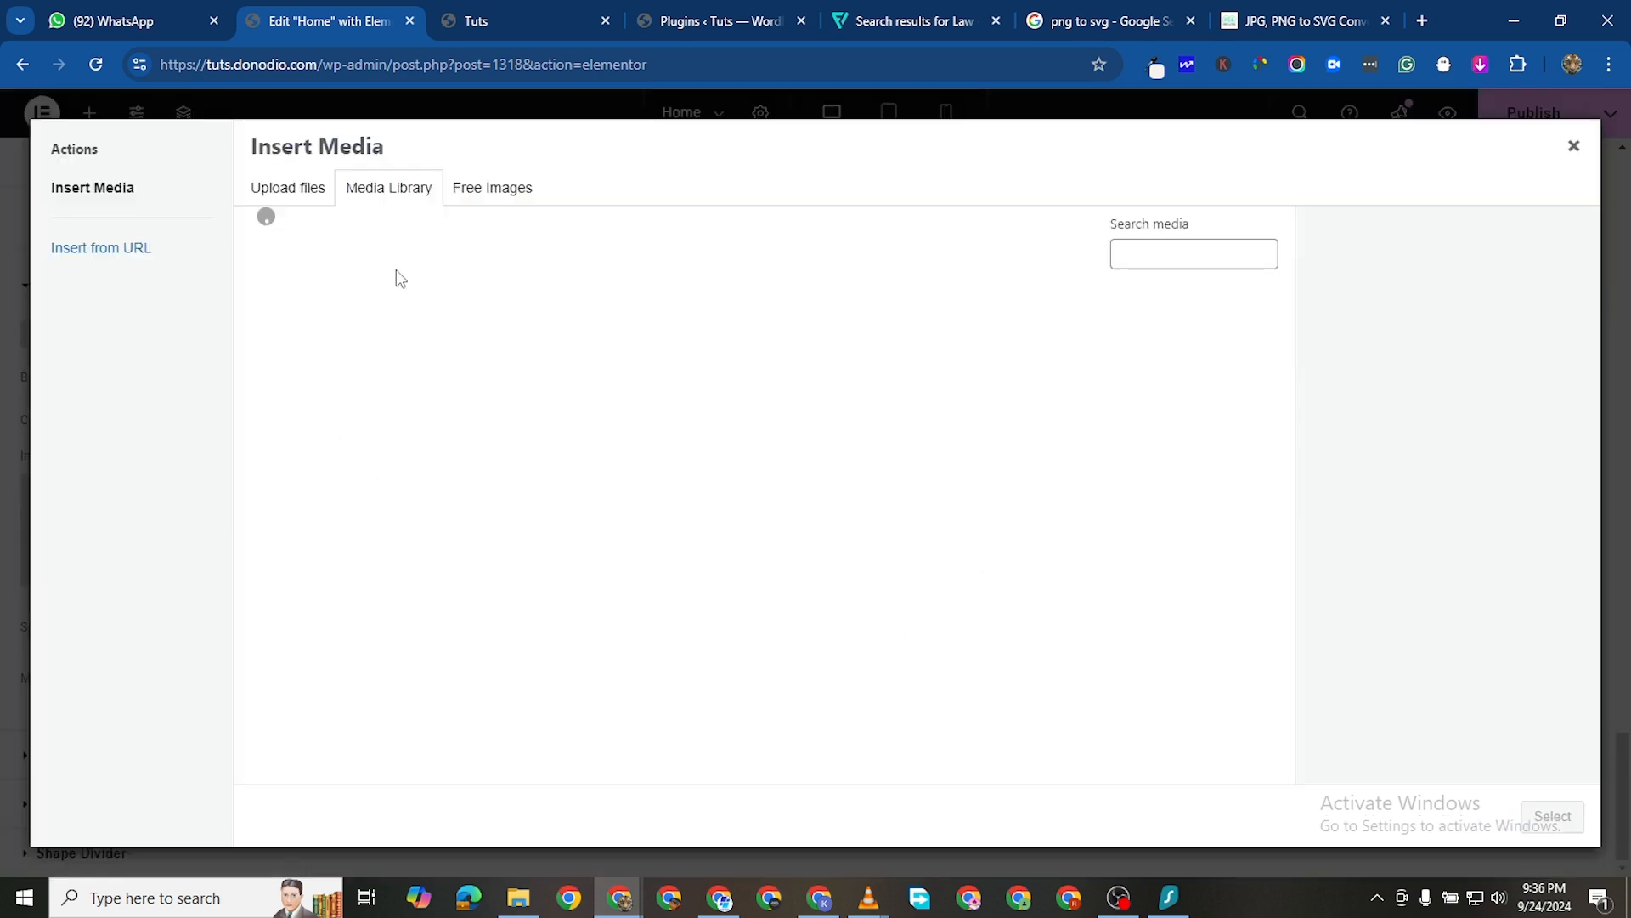
left_click(323, 348)
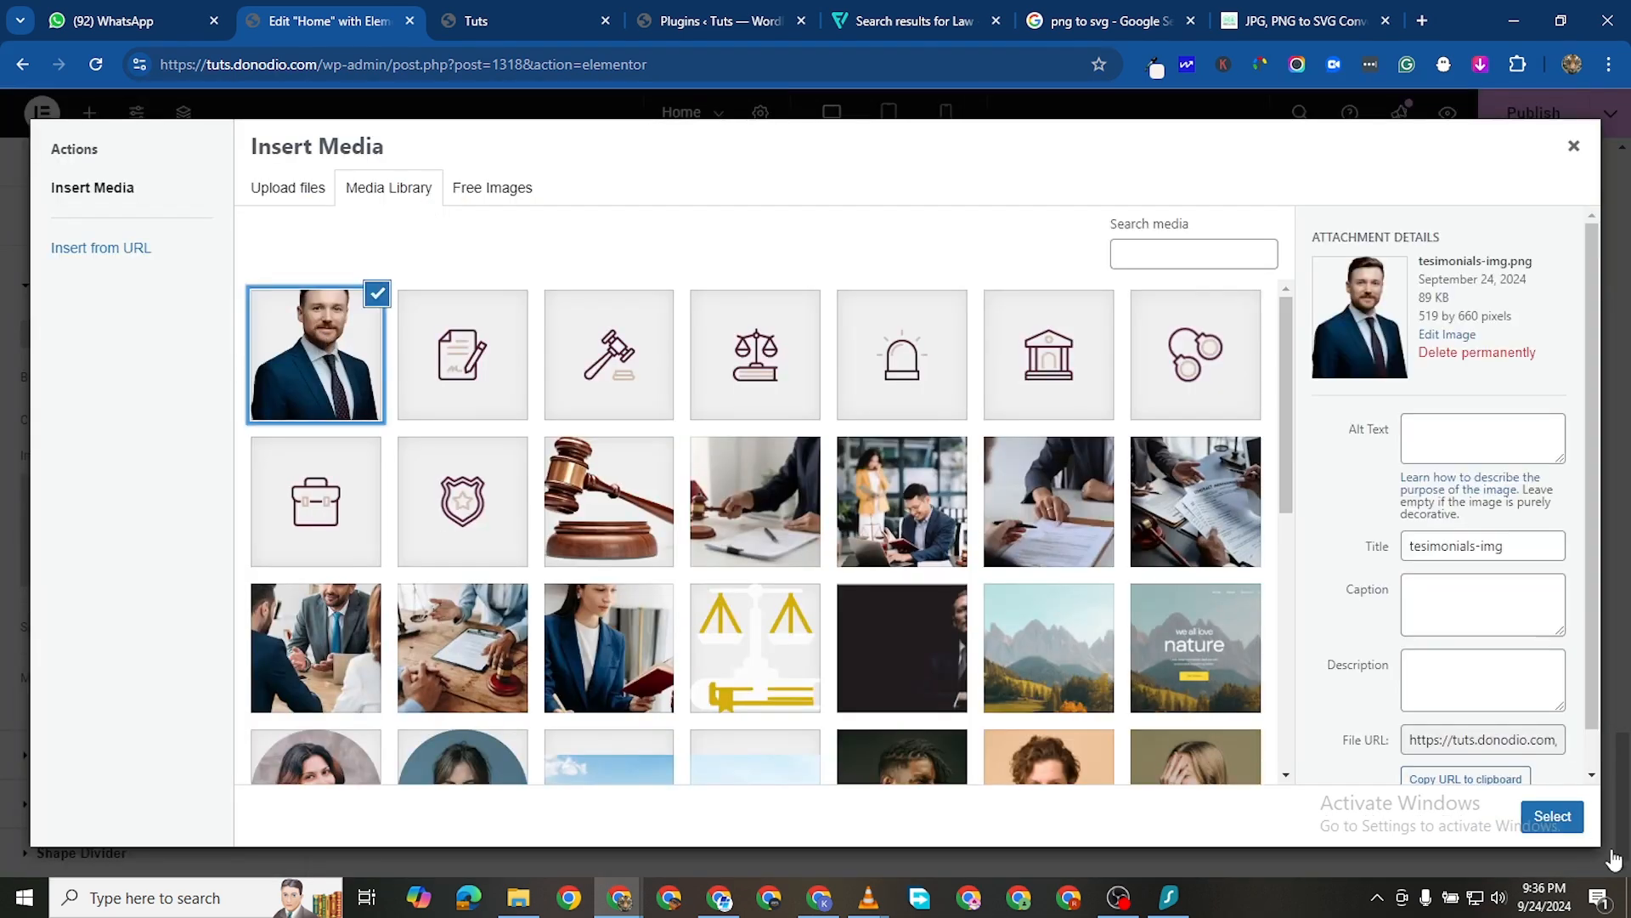
left_click(1570, 821)
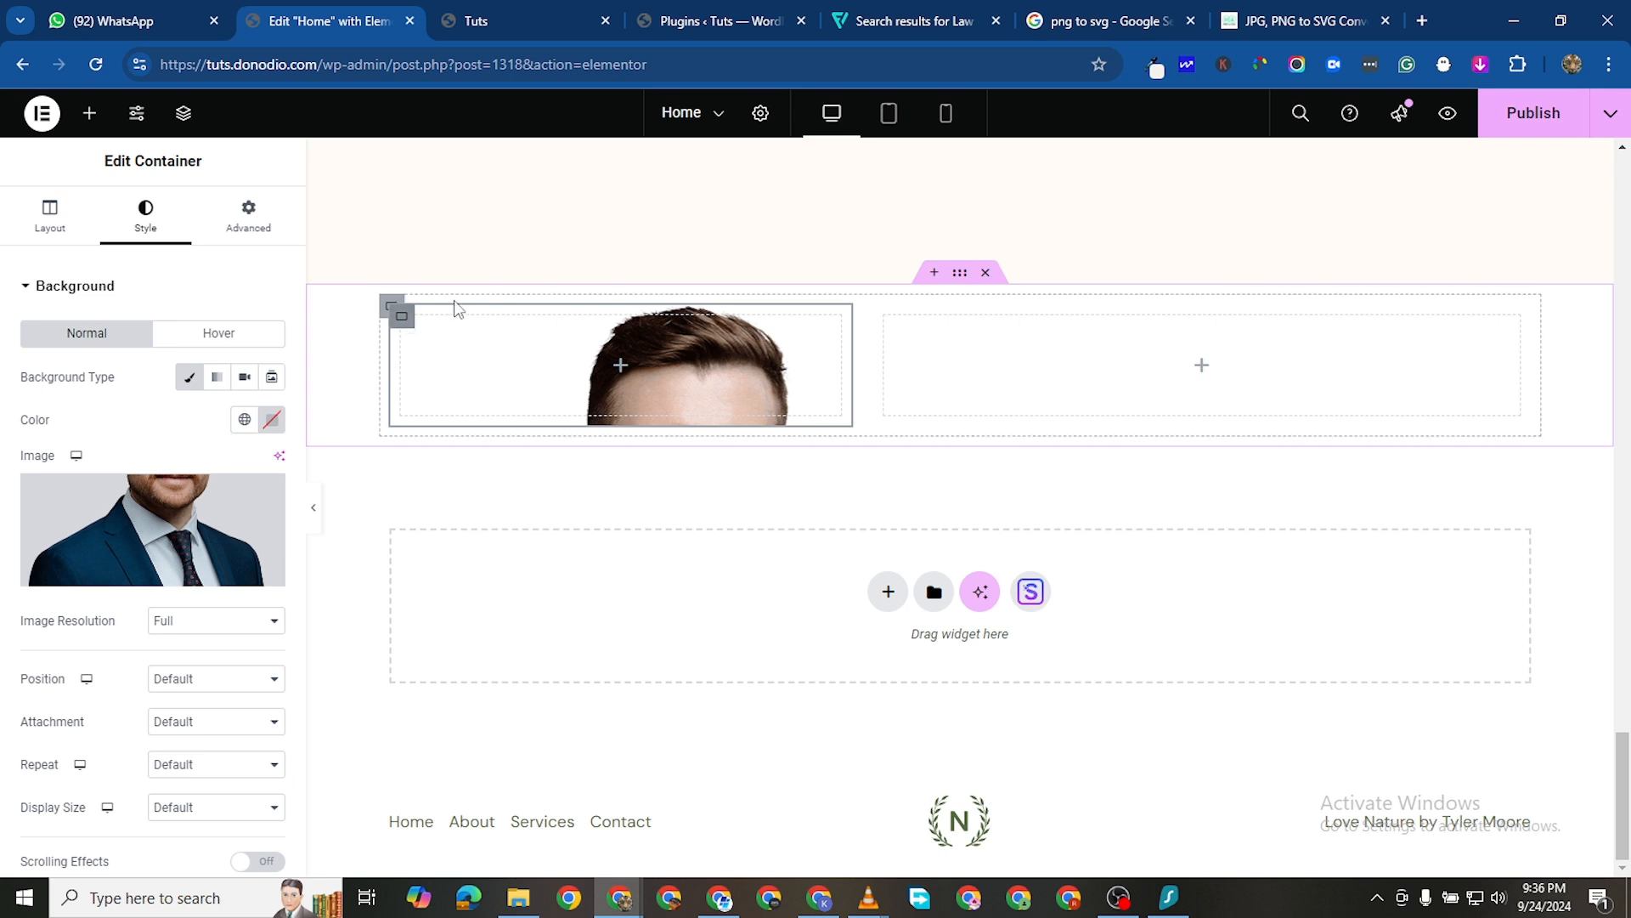
Set the minimum height of the new section's outer container to 400 px
left_click(959, 273)
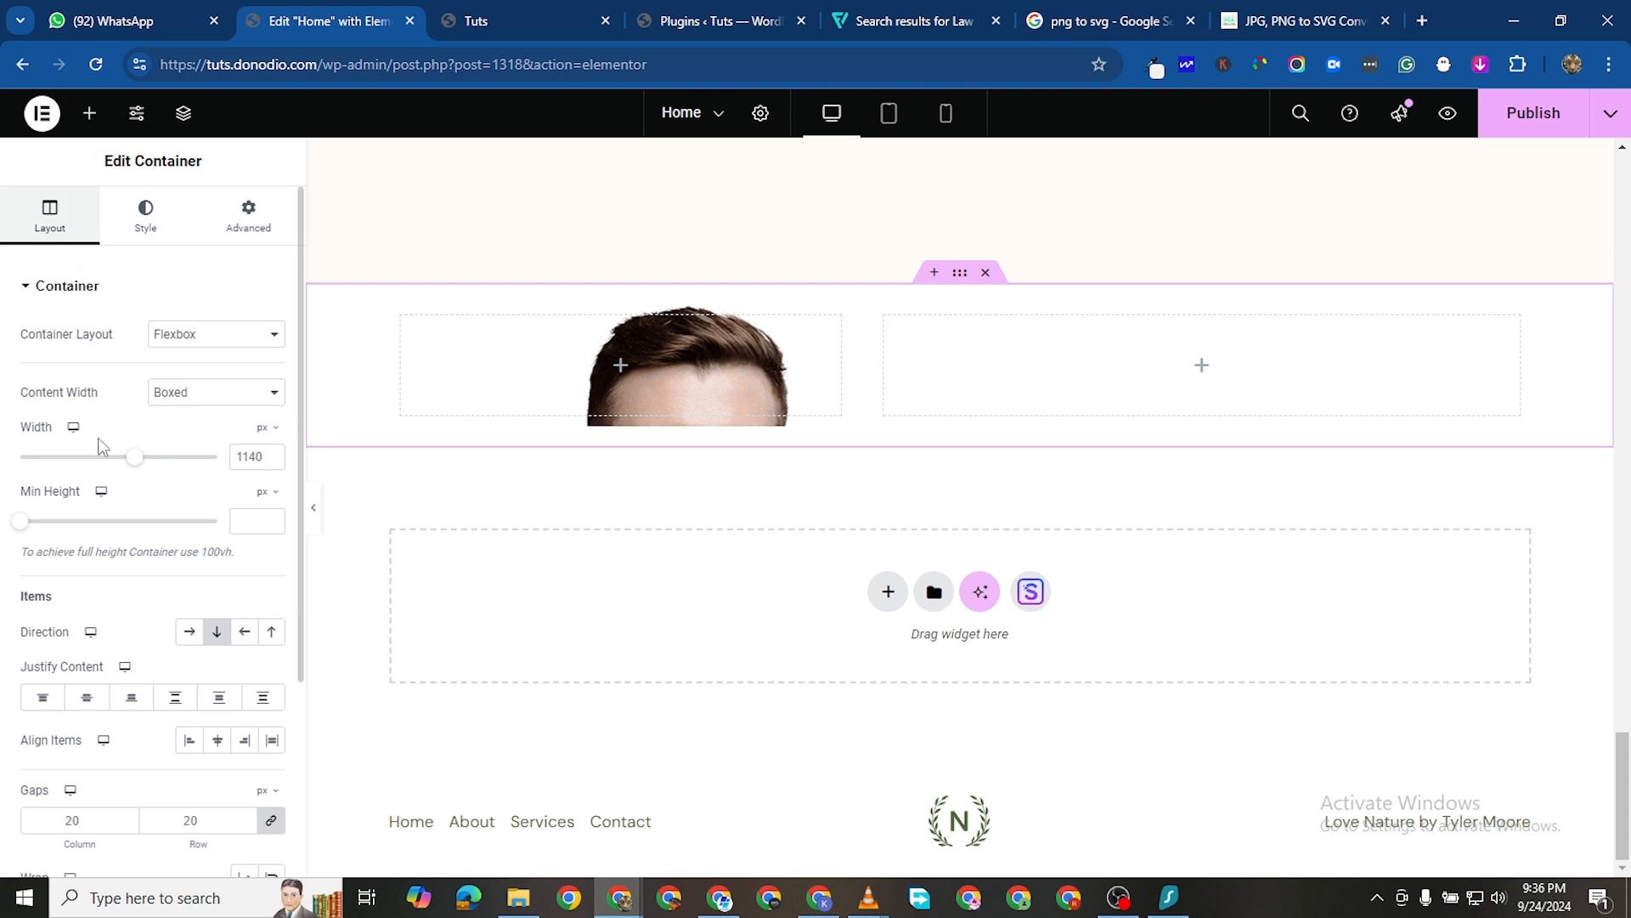
left_click_drag(19, 521, 79, 532)
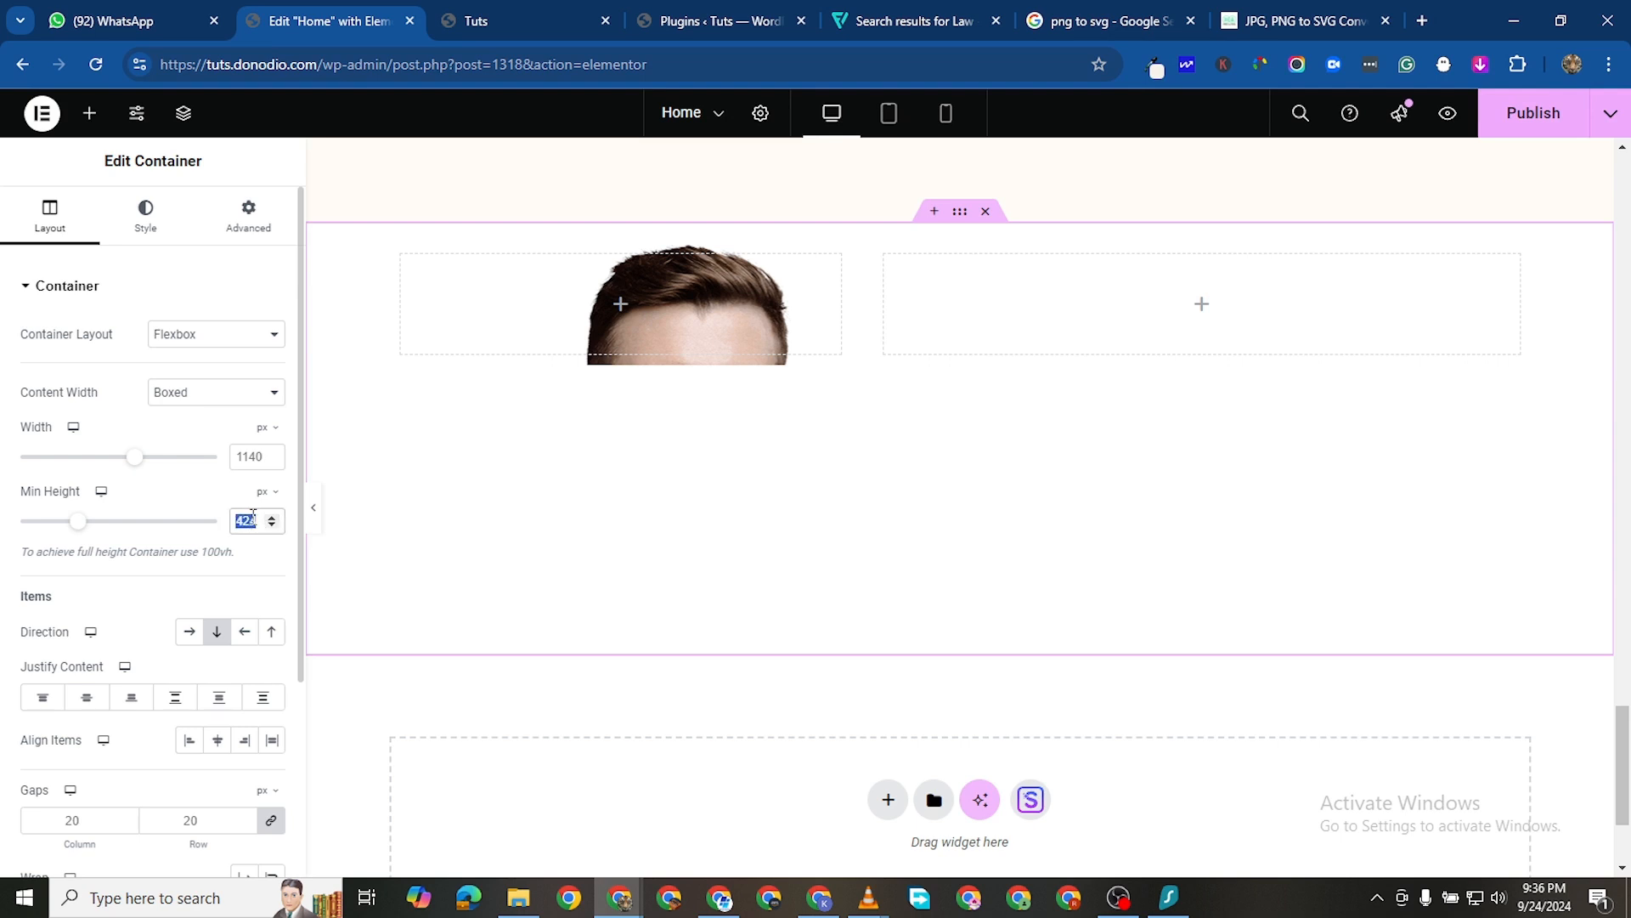
type("400")
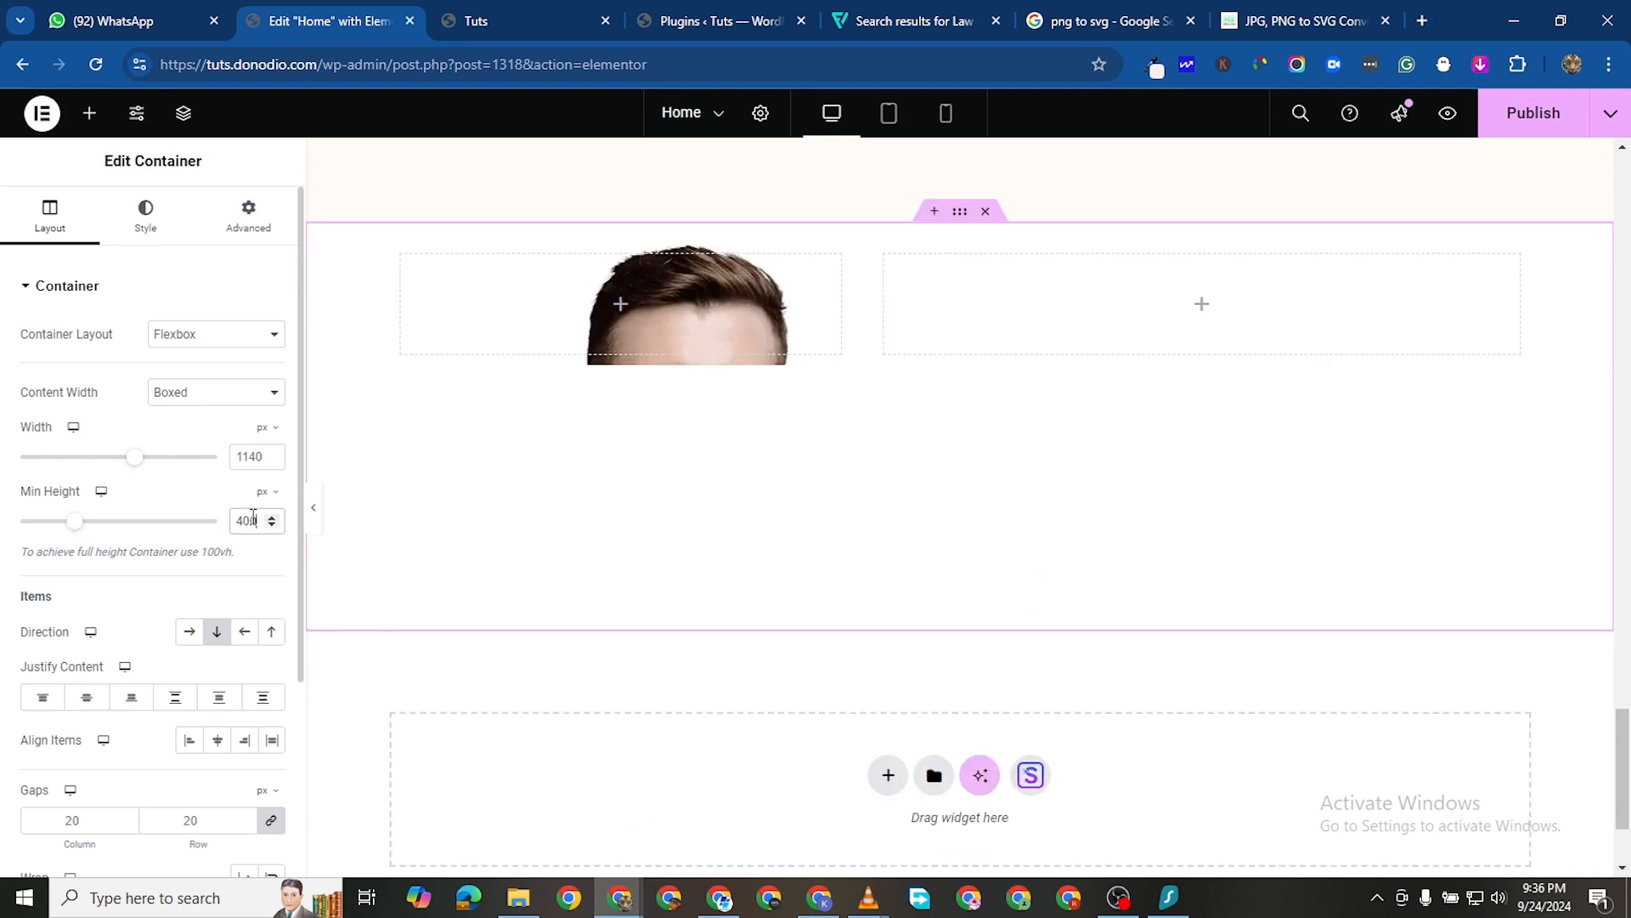
Set the minimum height of the inner row container that holds both columns to 600 px
mouse_move(391, 268)
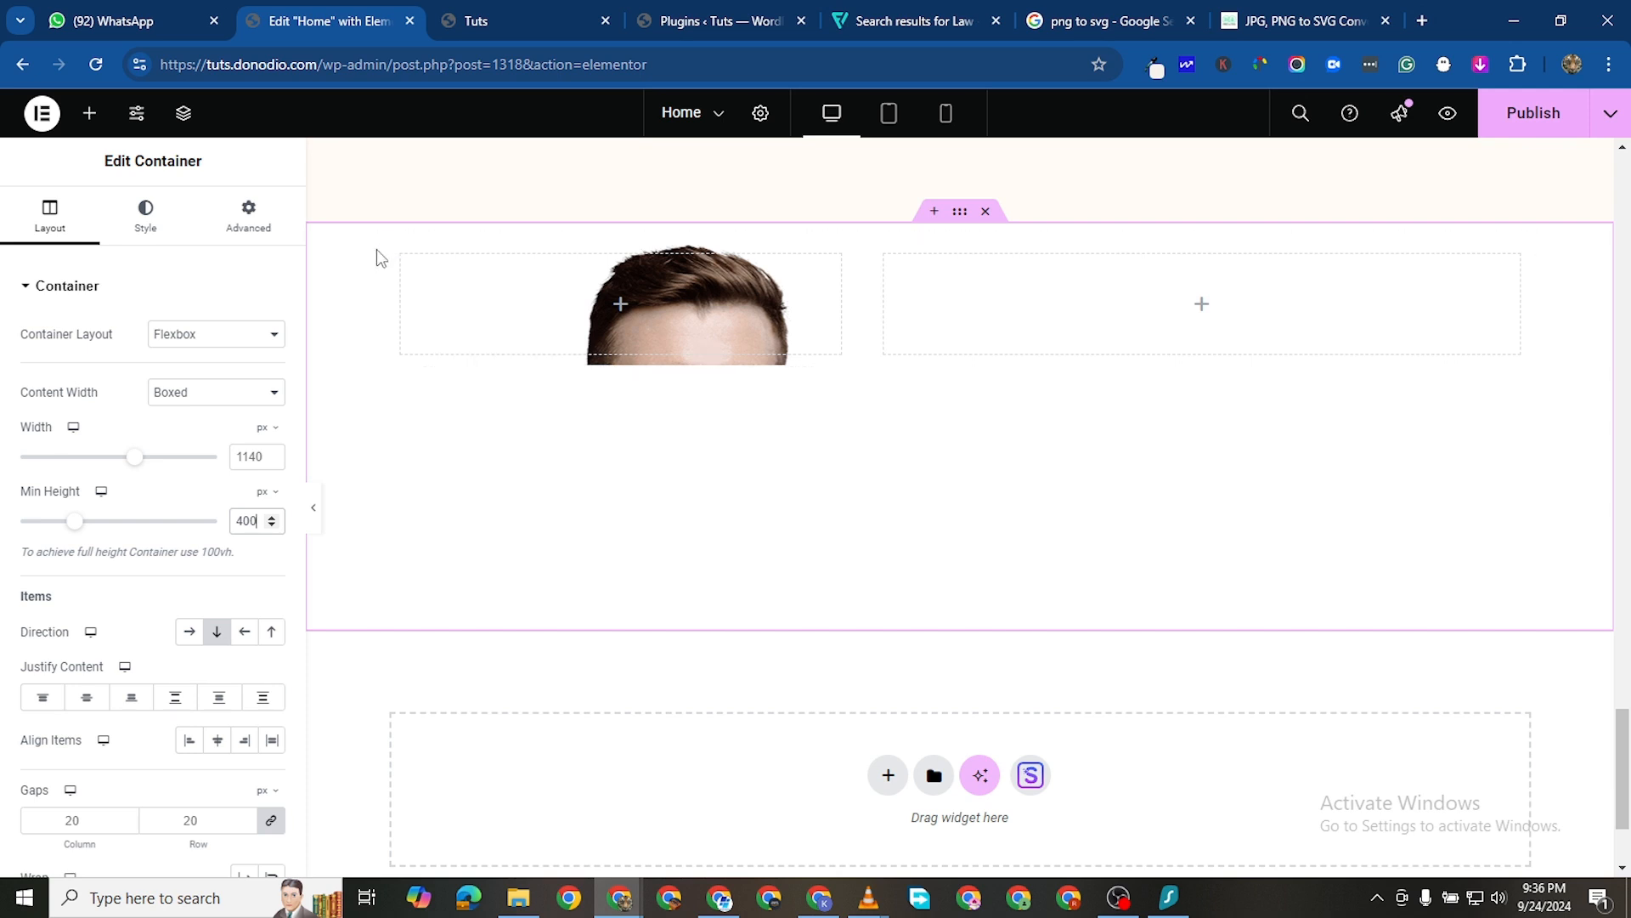
left_click(391, 252)
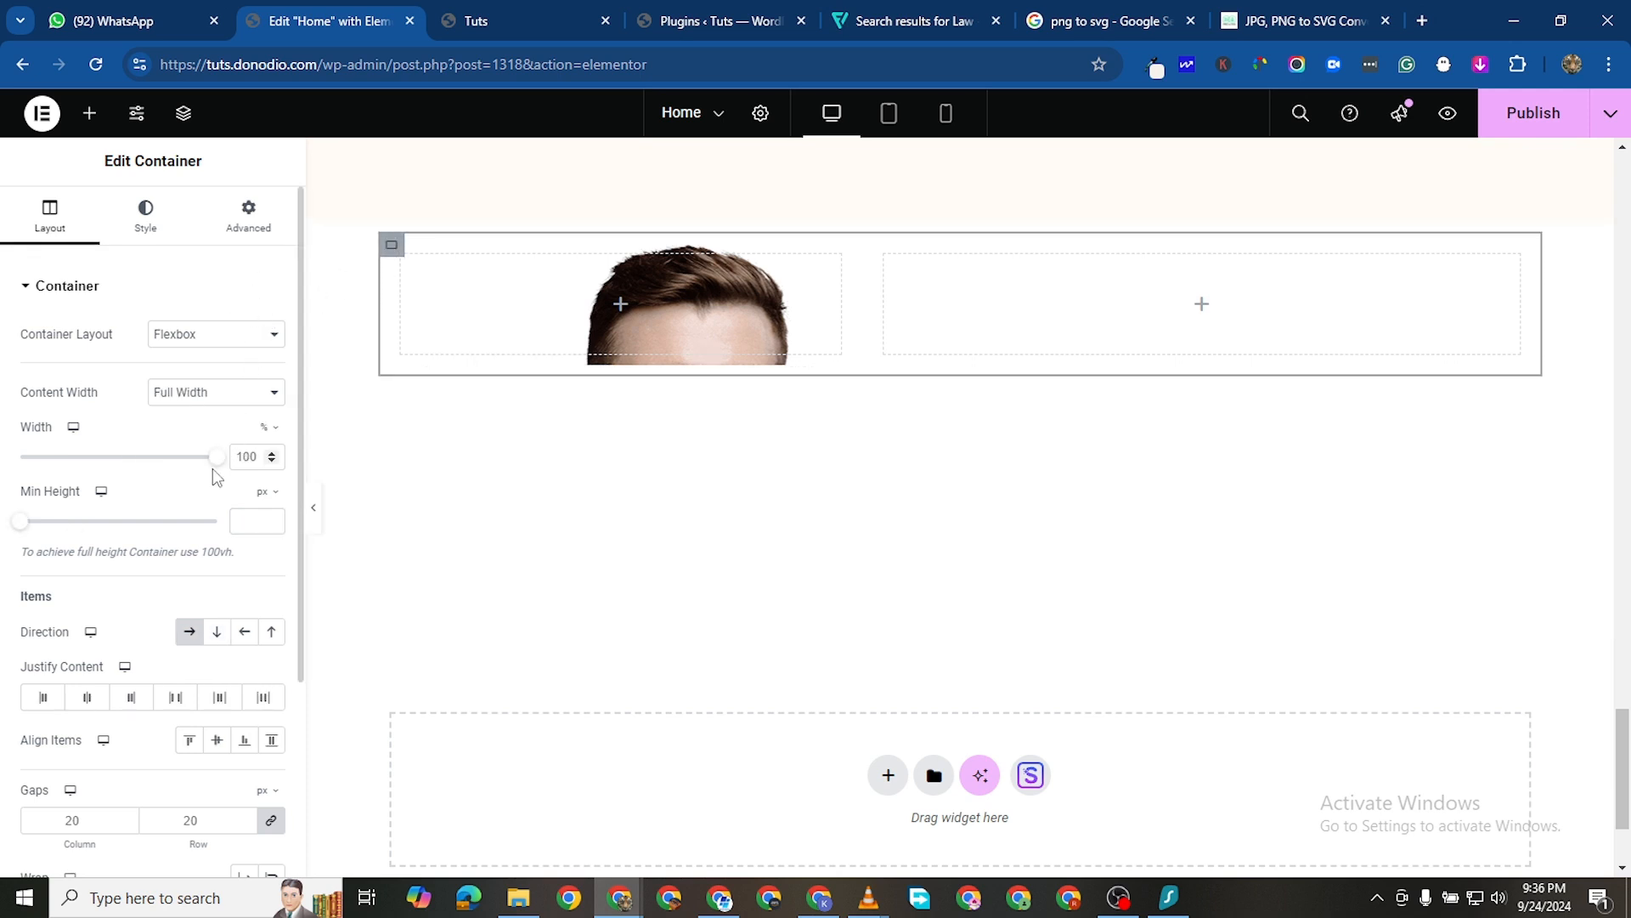
left_click_drag(22, 521, 78, 522)
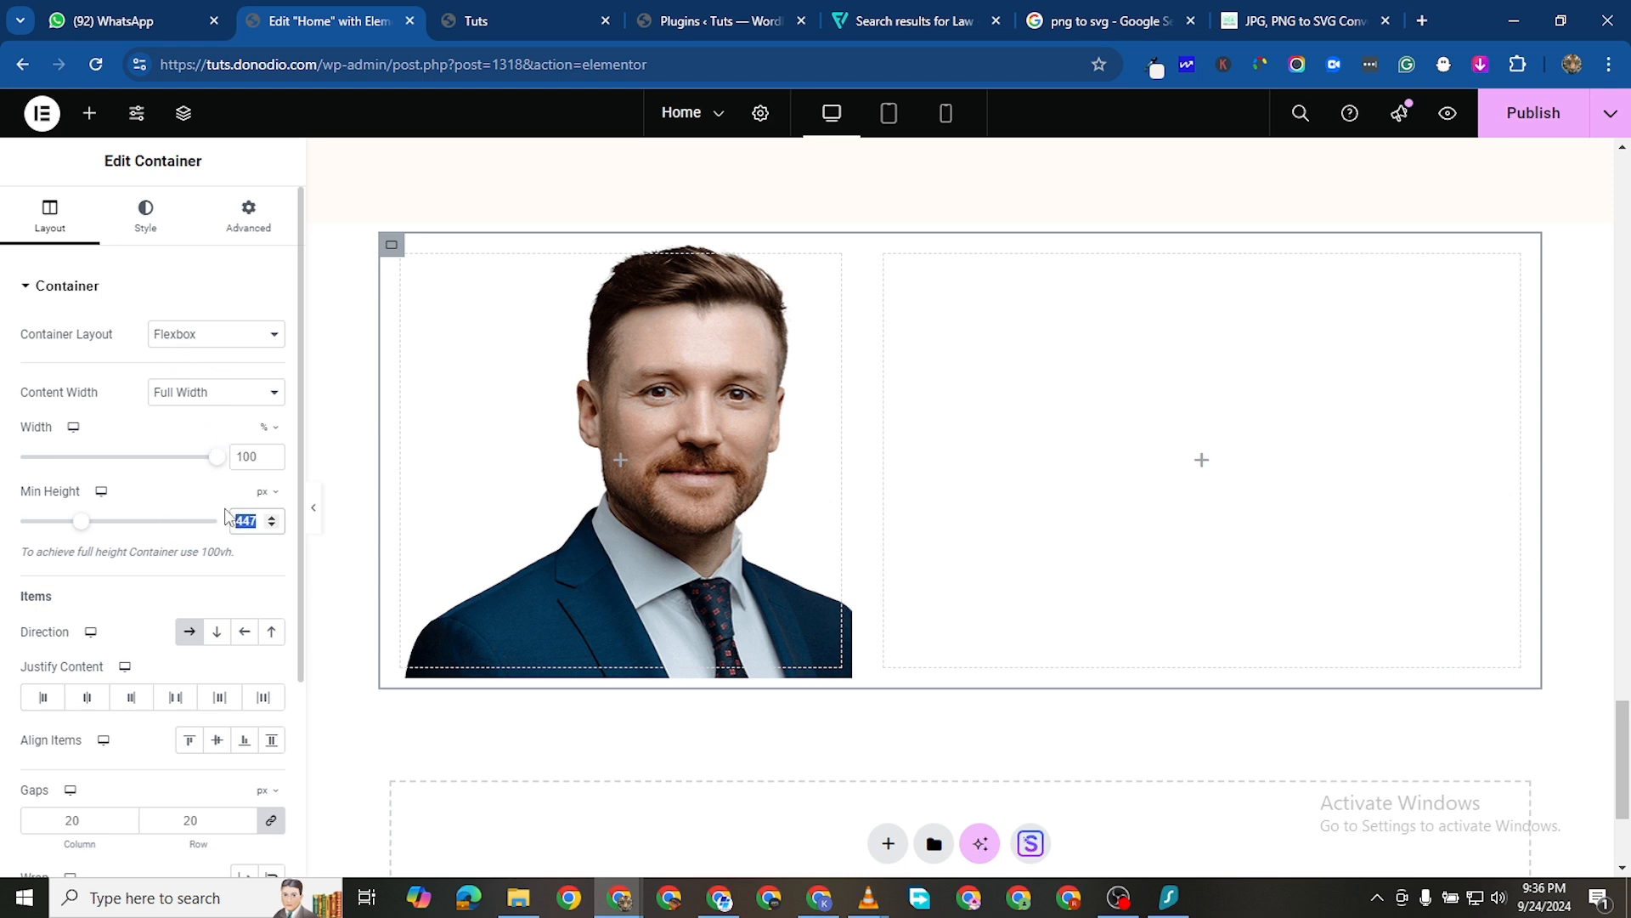
type("500")
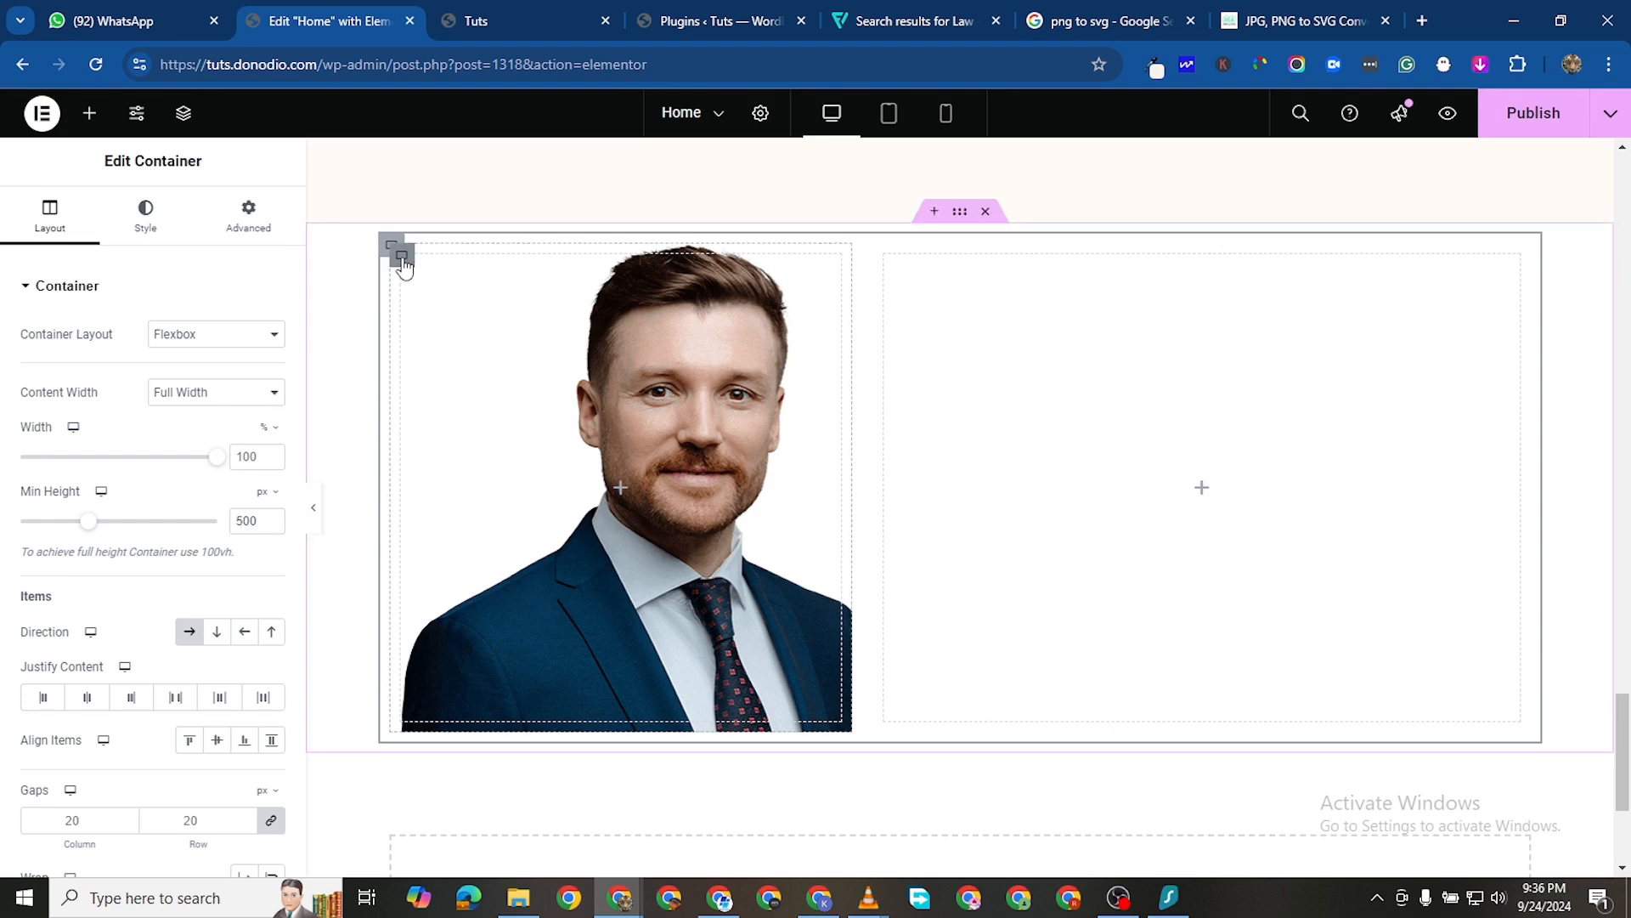
left_click(403, 259)
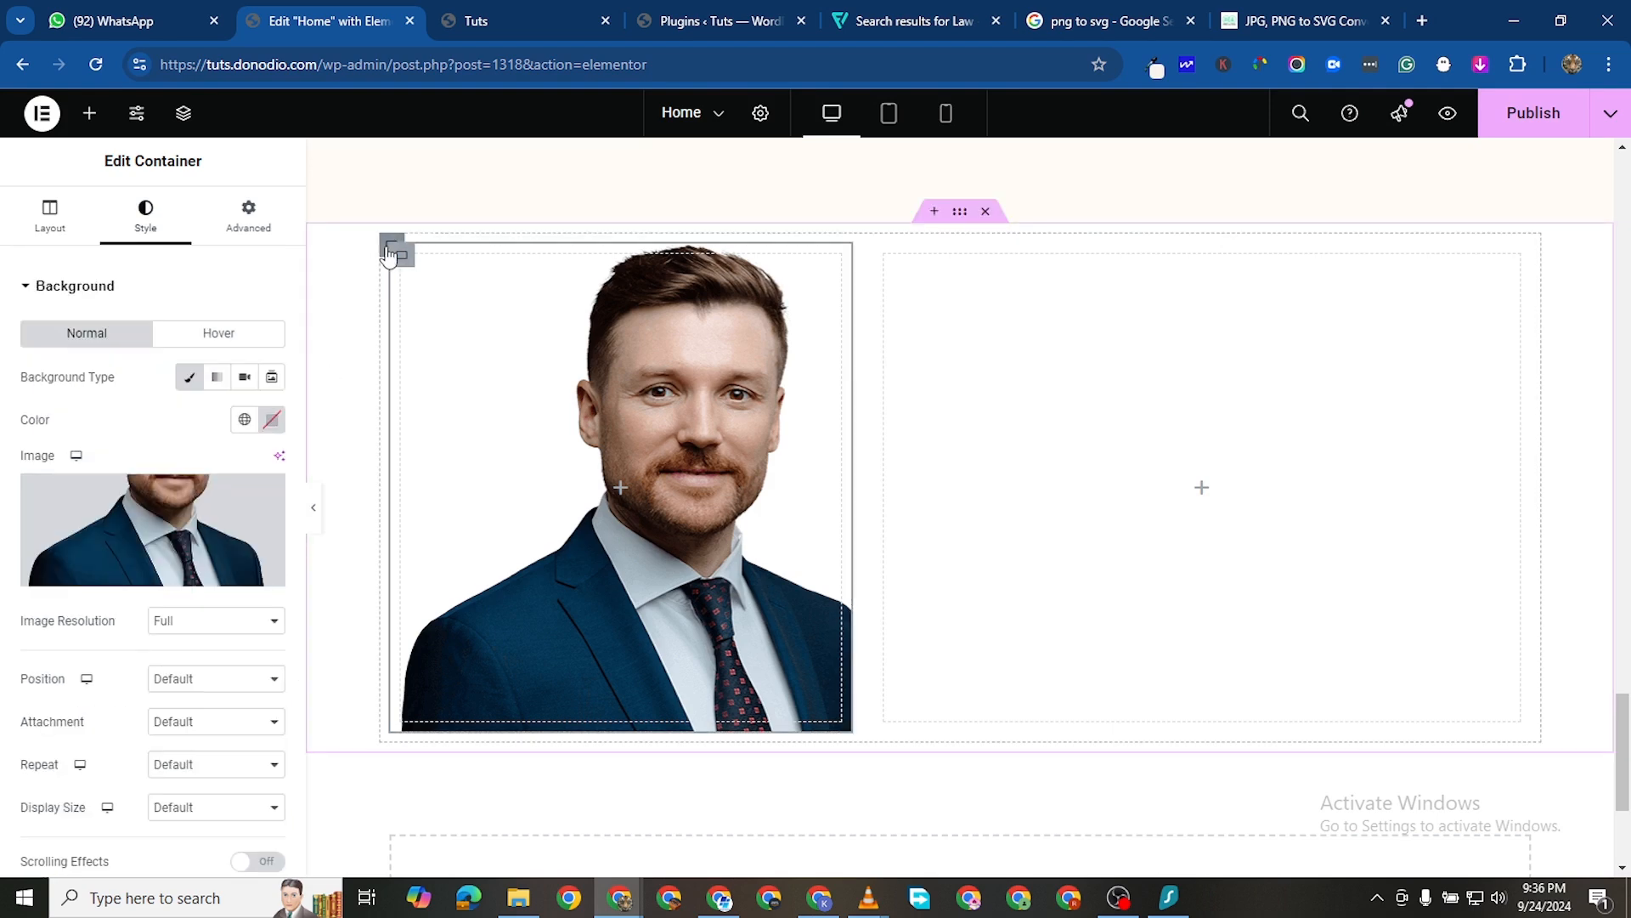
left_click(390, 248)
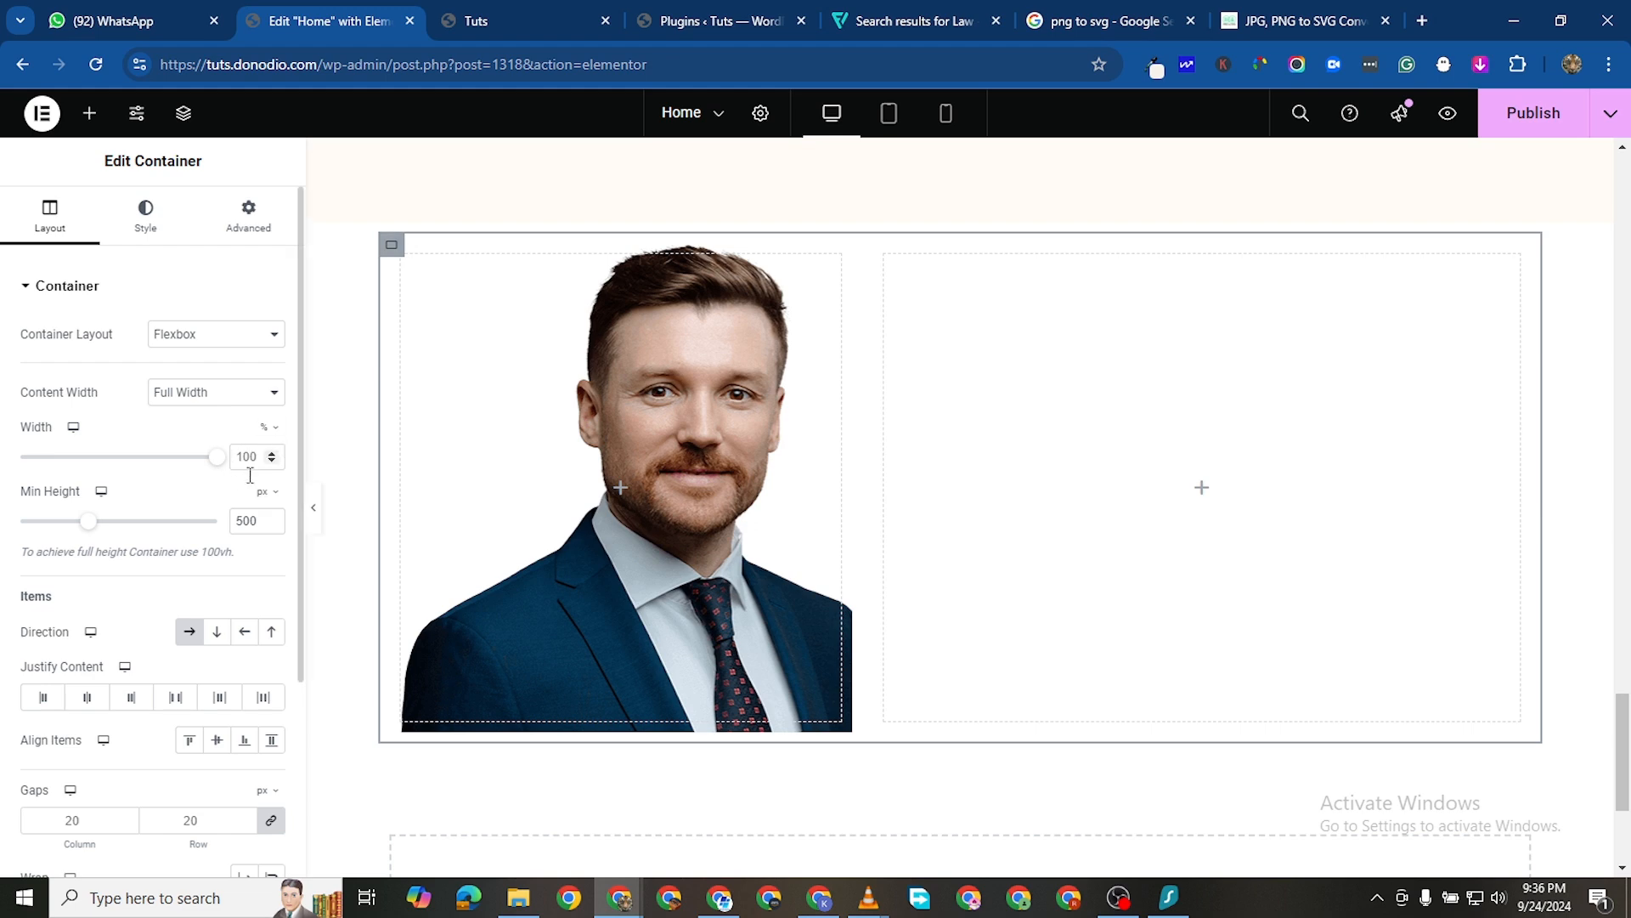
double_click(247, 513)
type("600")
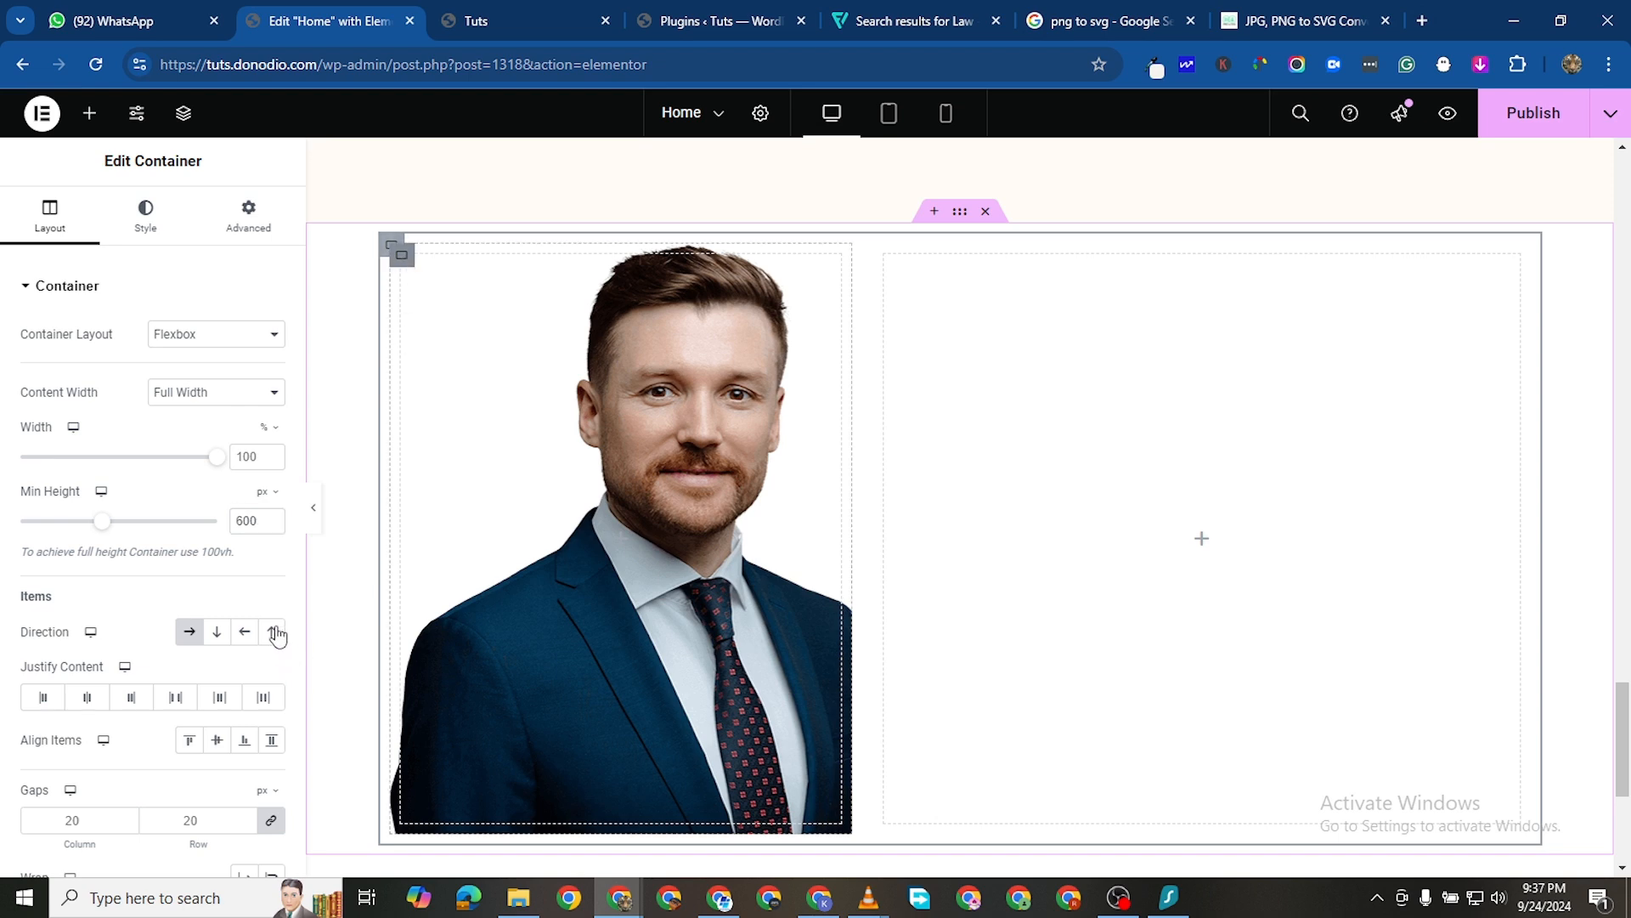
Look over the practice-area cards above the new section and the first column's background image options
left_click(449, 489)
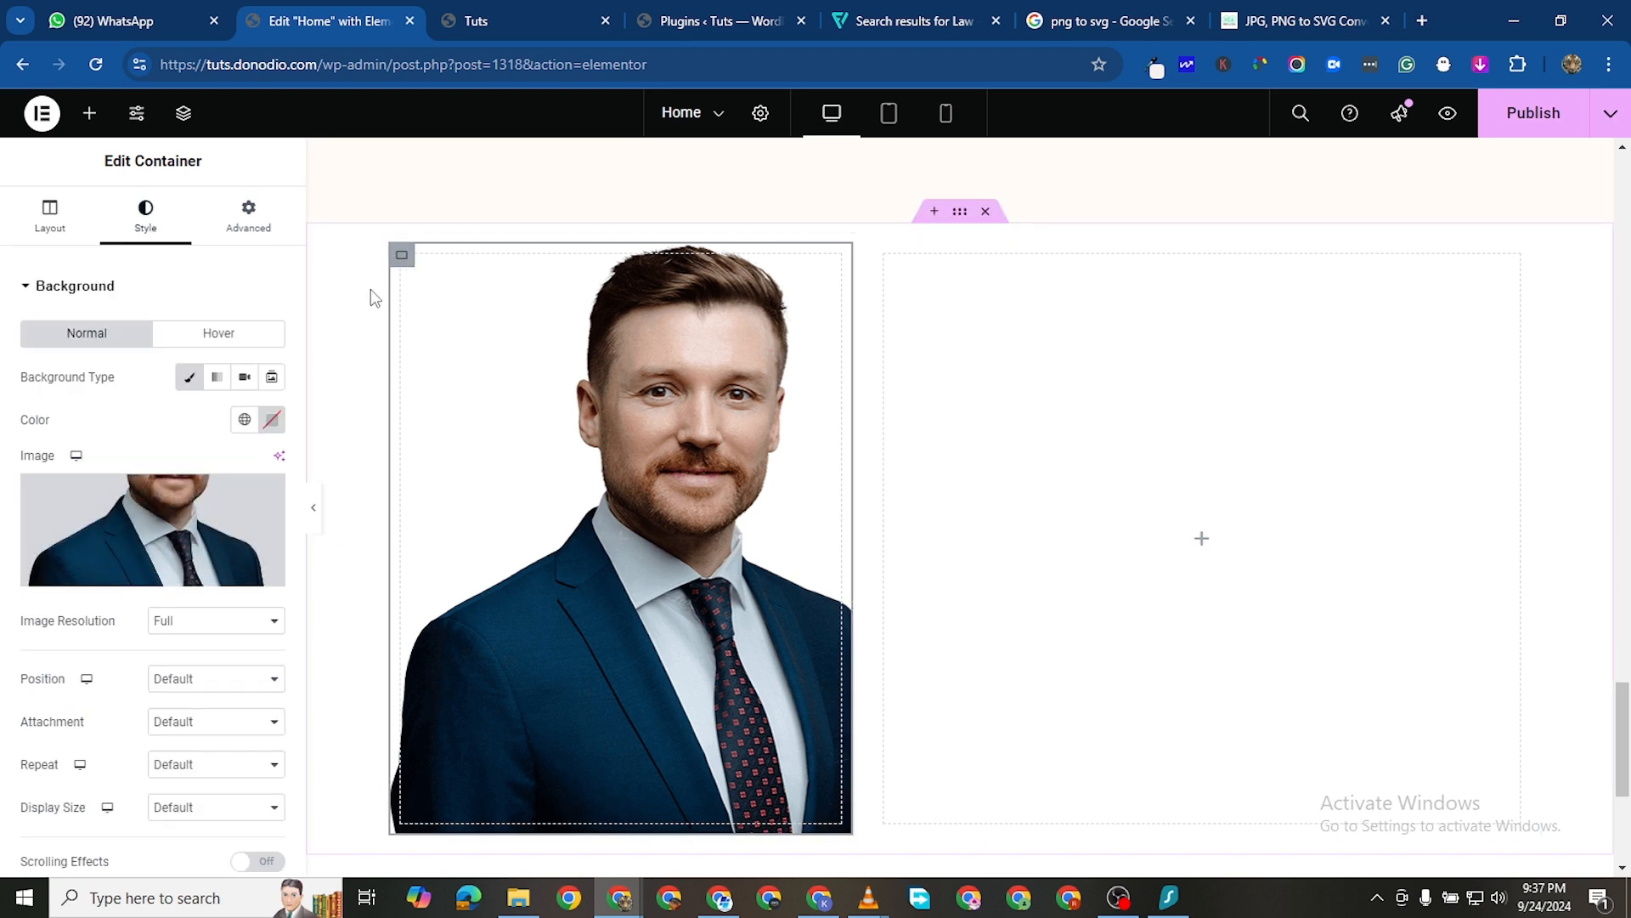
scroll(371, 288, "up", 3)
scroll(218, 353, "down", 3)
scroll(456, 581, "up", 3)
scroll(456, 581, "up", 3)
scroll(142, 553, "down", 2)
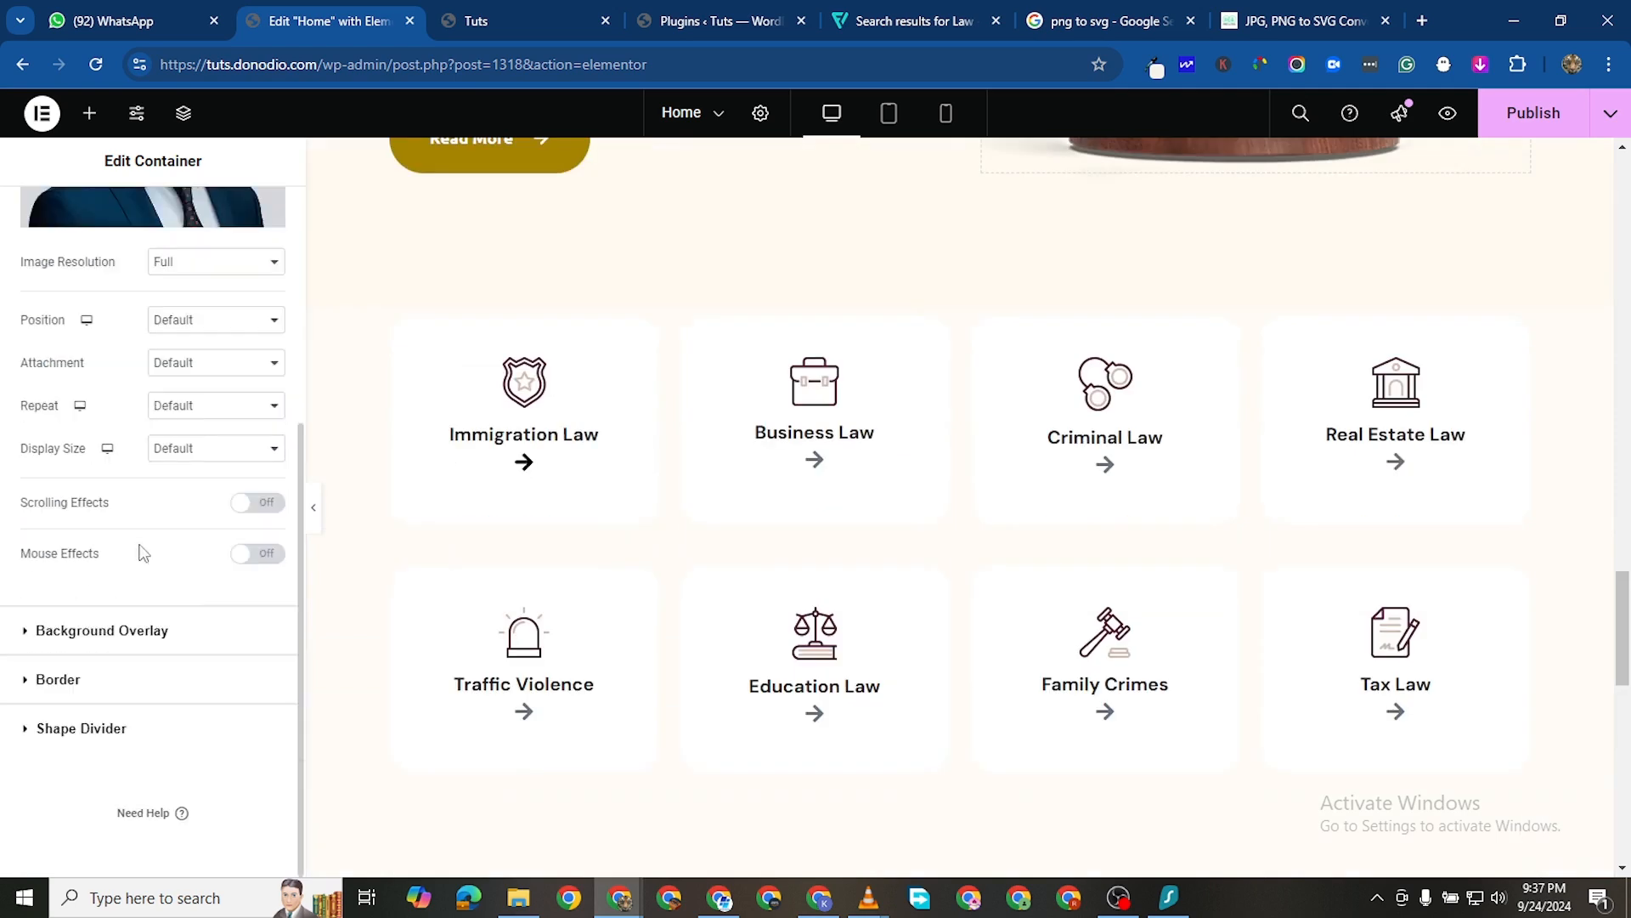
scroll(323, 524, "up", 5)
scroll(559, 614, "down", 9)
scroll(565, 603, "down", 3)
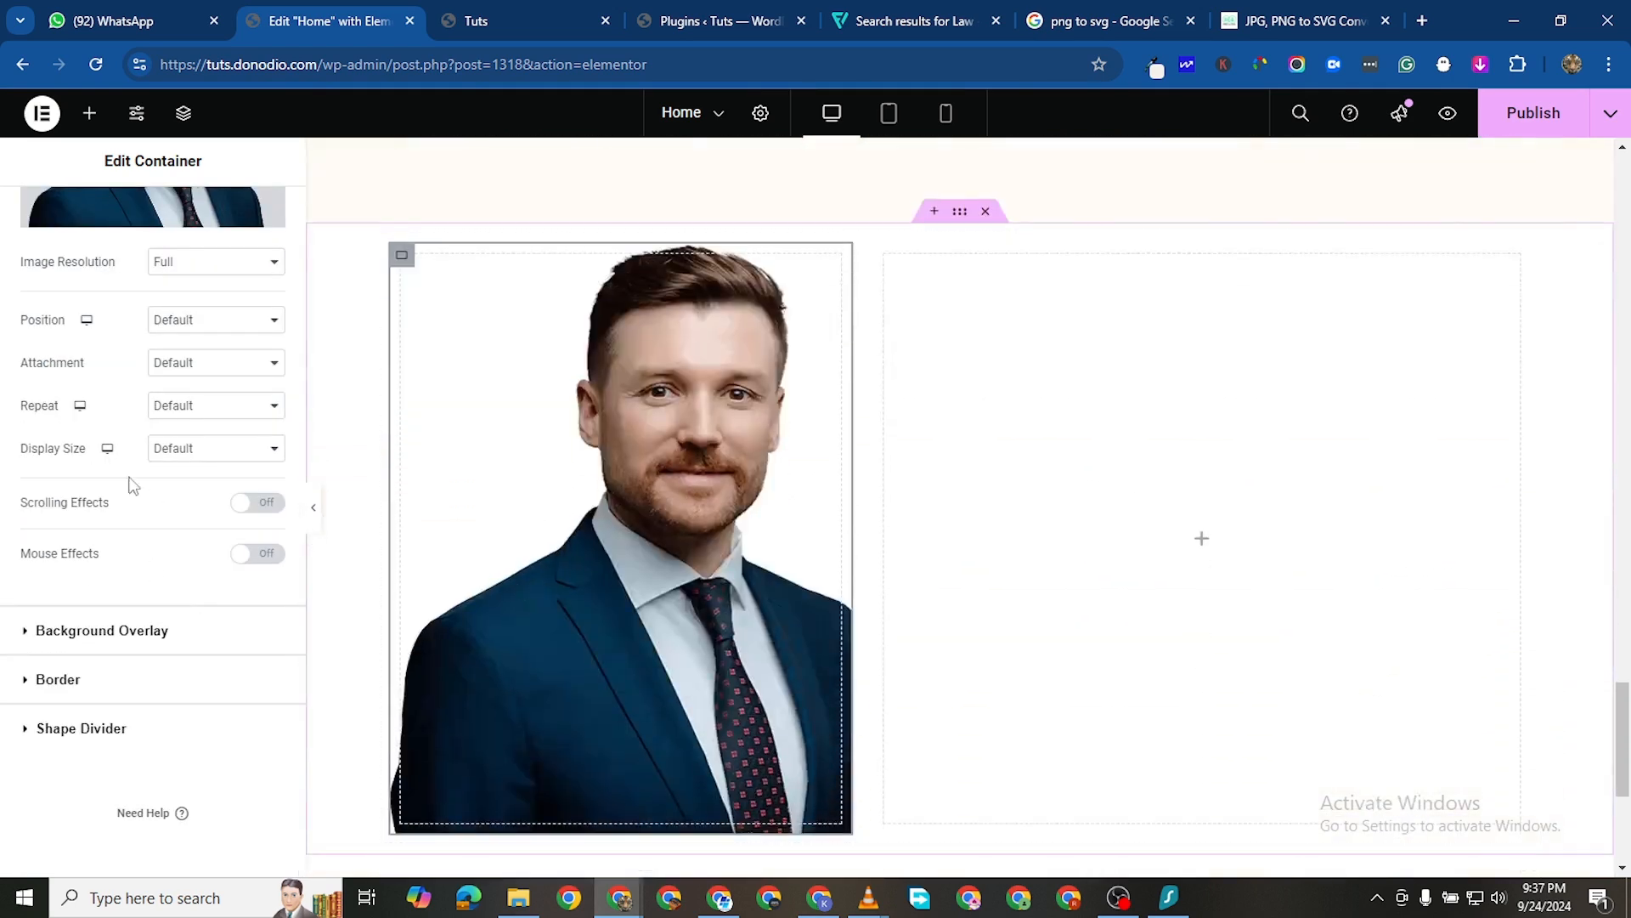
scroll(80, 503, "up", 4)
Set the minimum height of the first column's container to 601 px
left_click(71, 230)
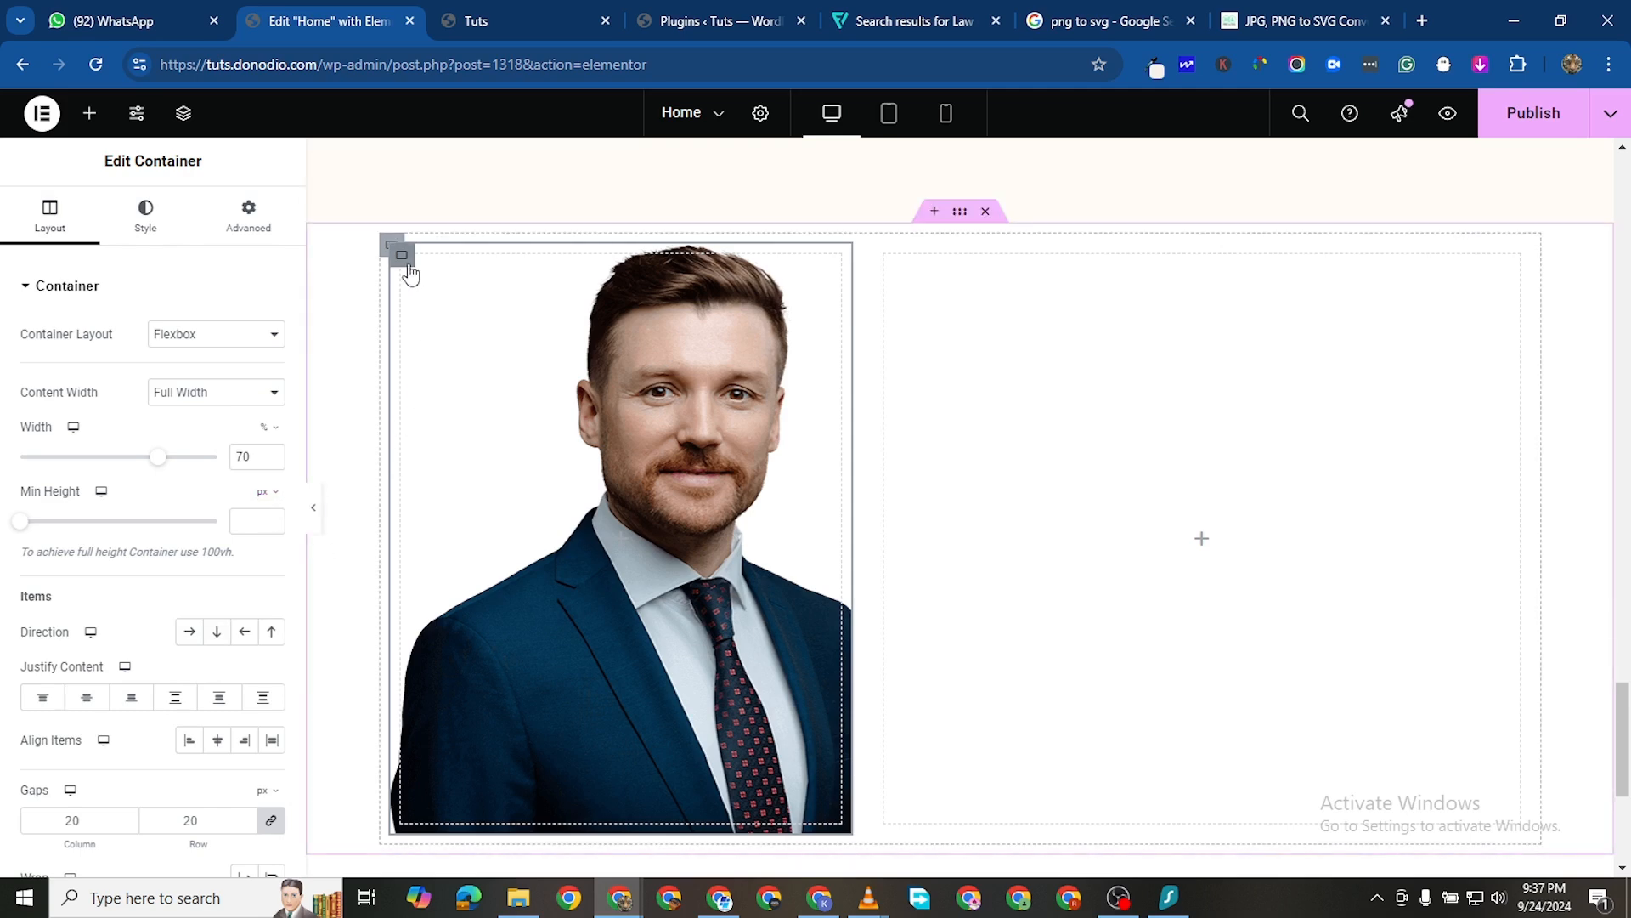
left_click(244, 518)
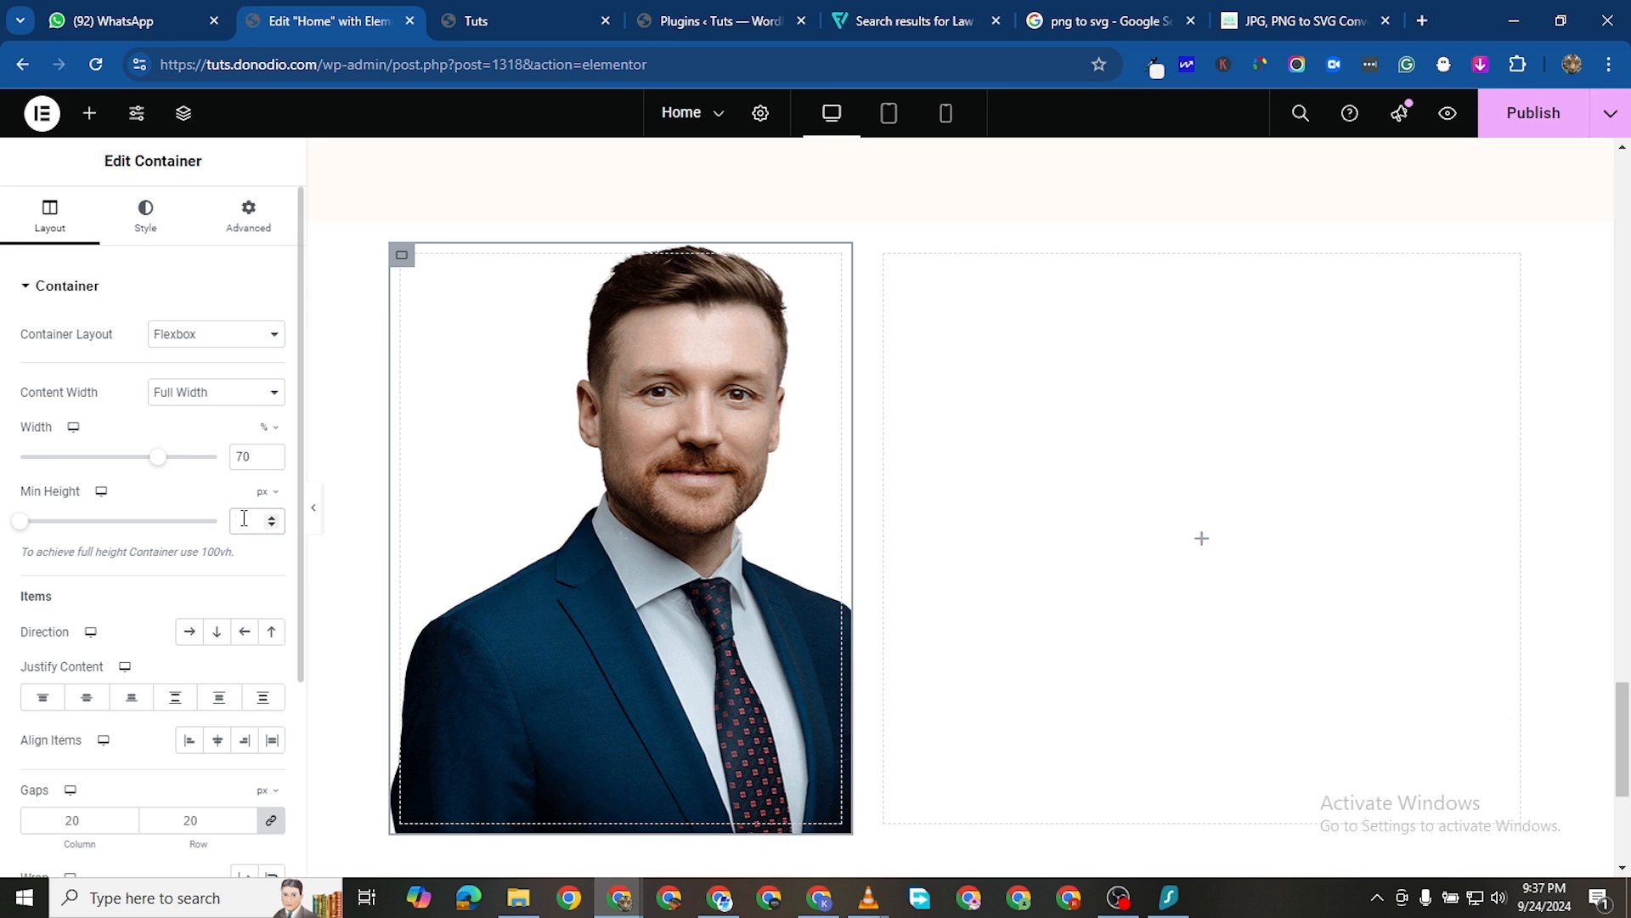
type("600")
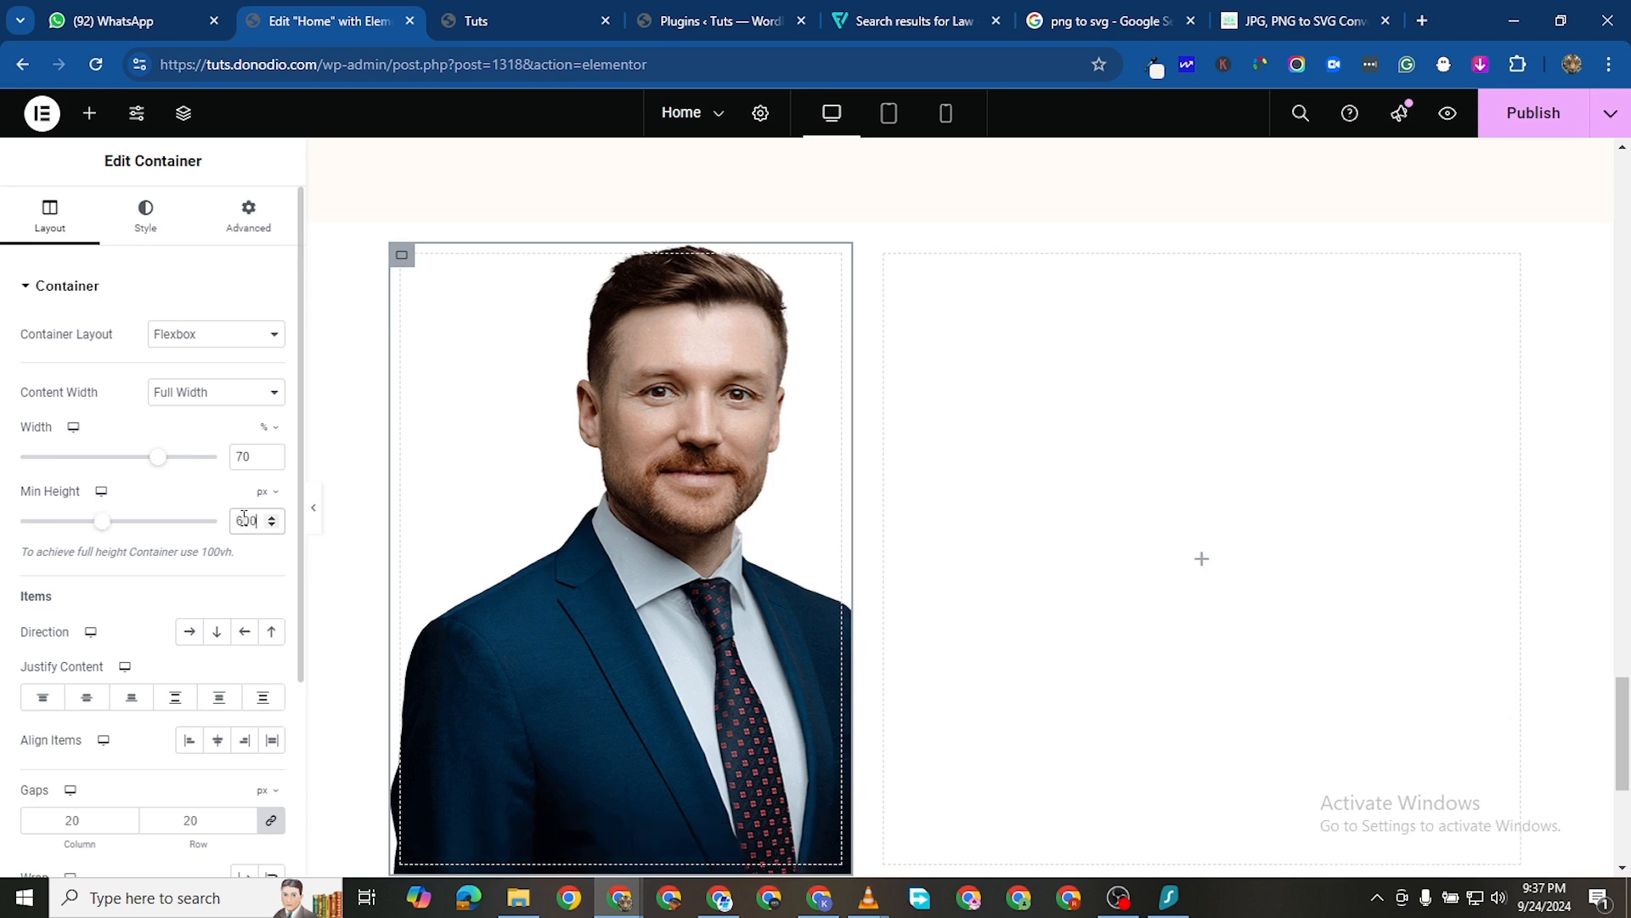
key("Up")
Set the first column's background image to position Center Center, No-repeat and display size Cover, and check it on the page
left_click(171, 219)
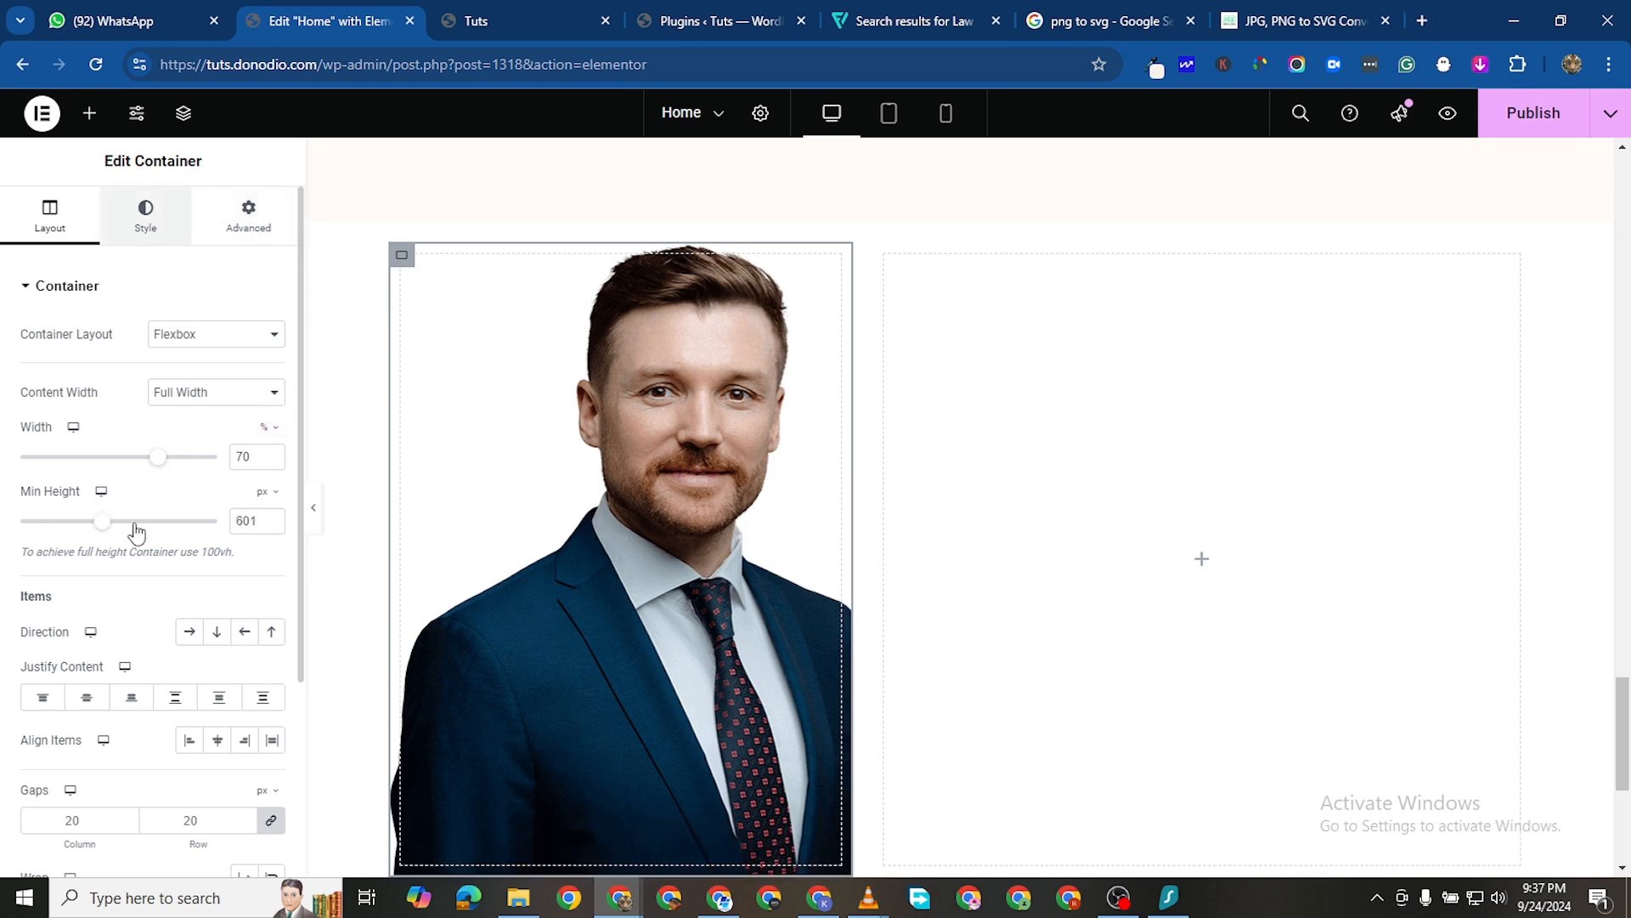
scroll(182, 697, "down", 5)
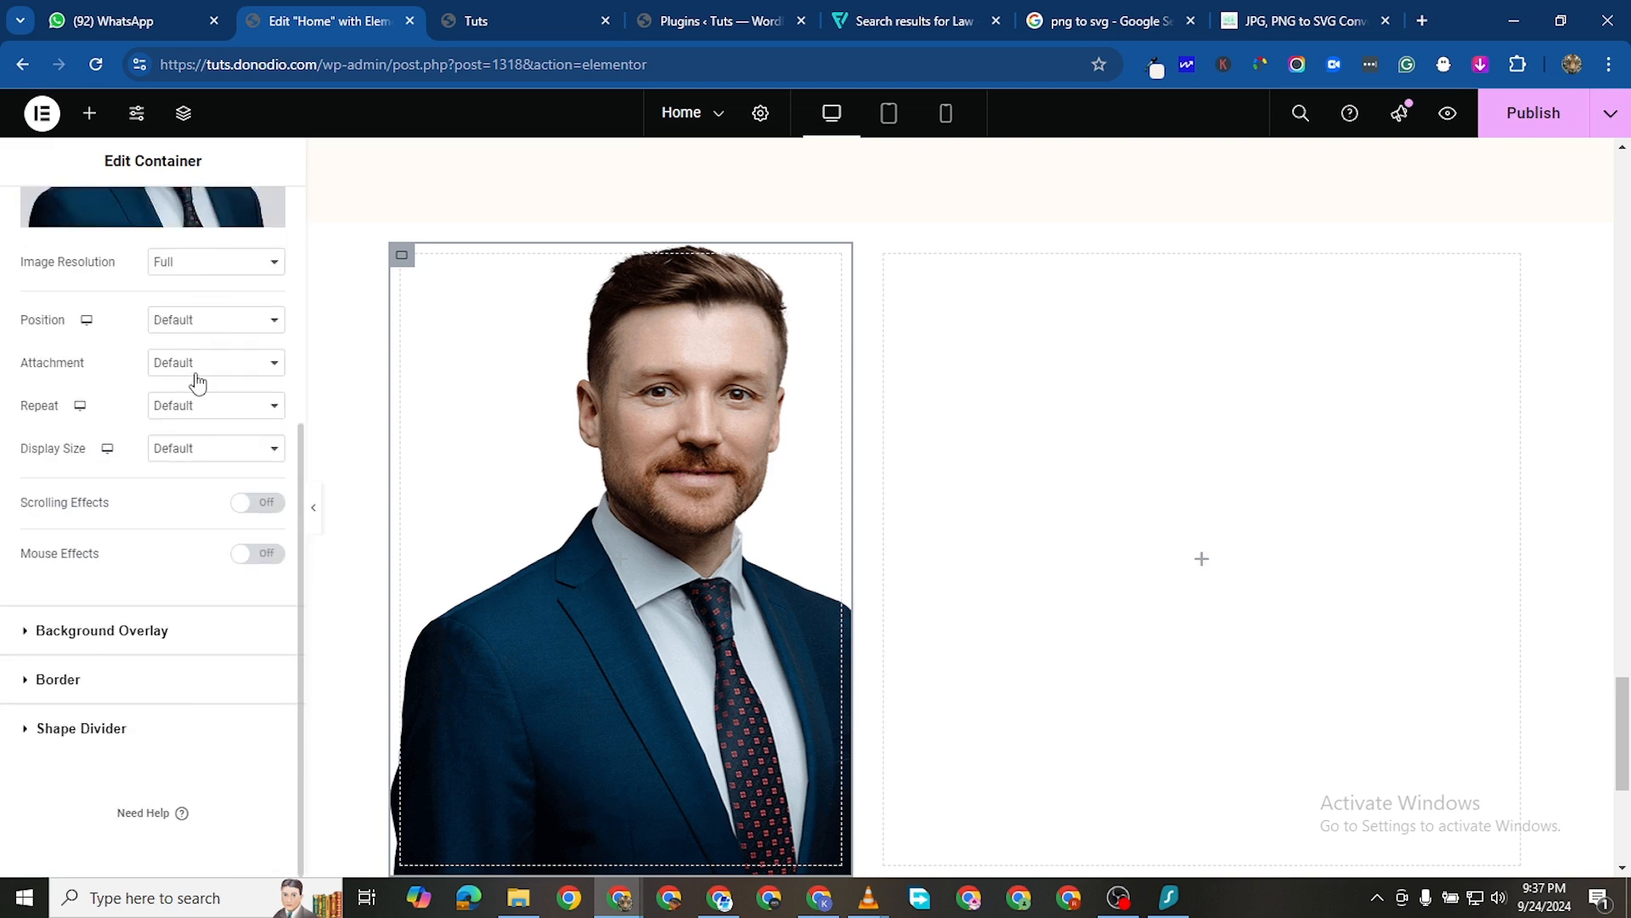
left_click(218, 324)
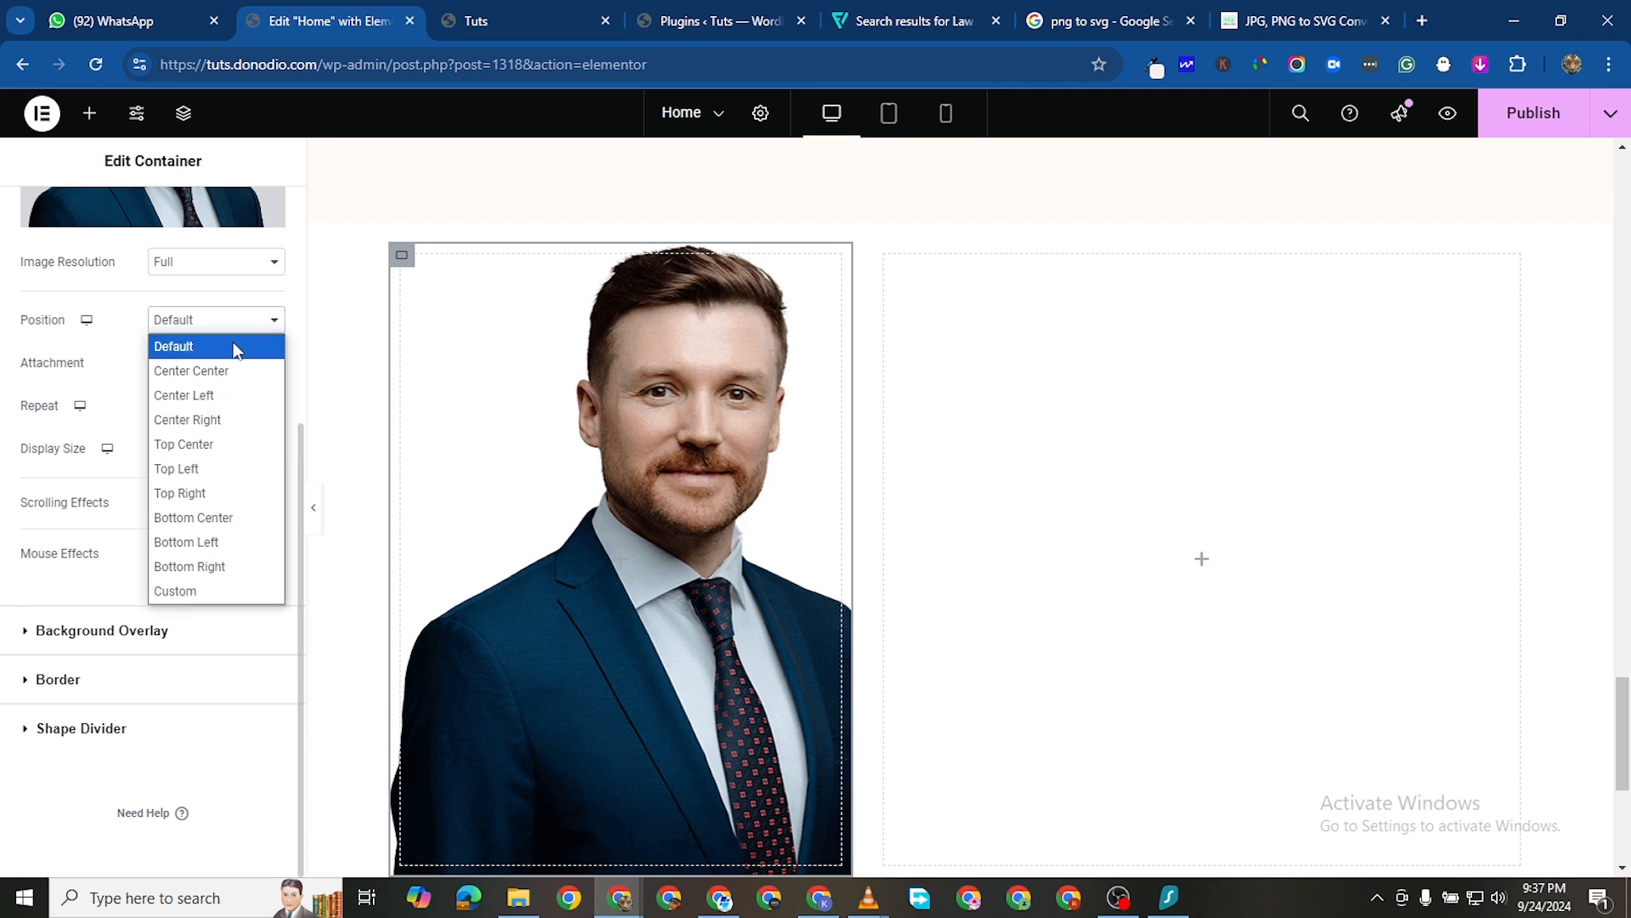
left_click(234, 365)
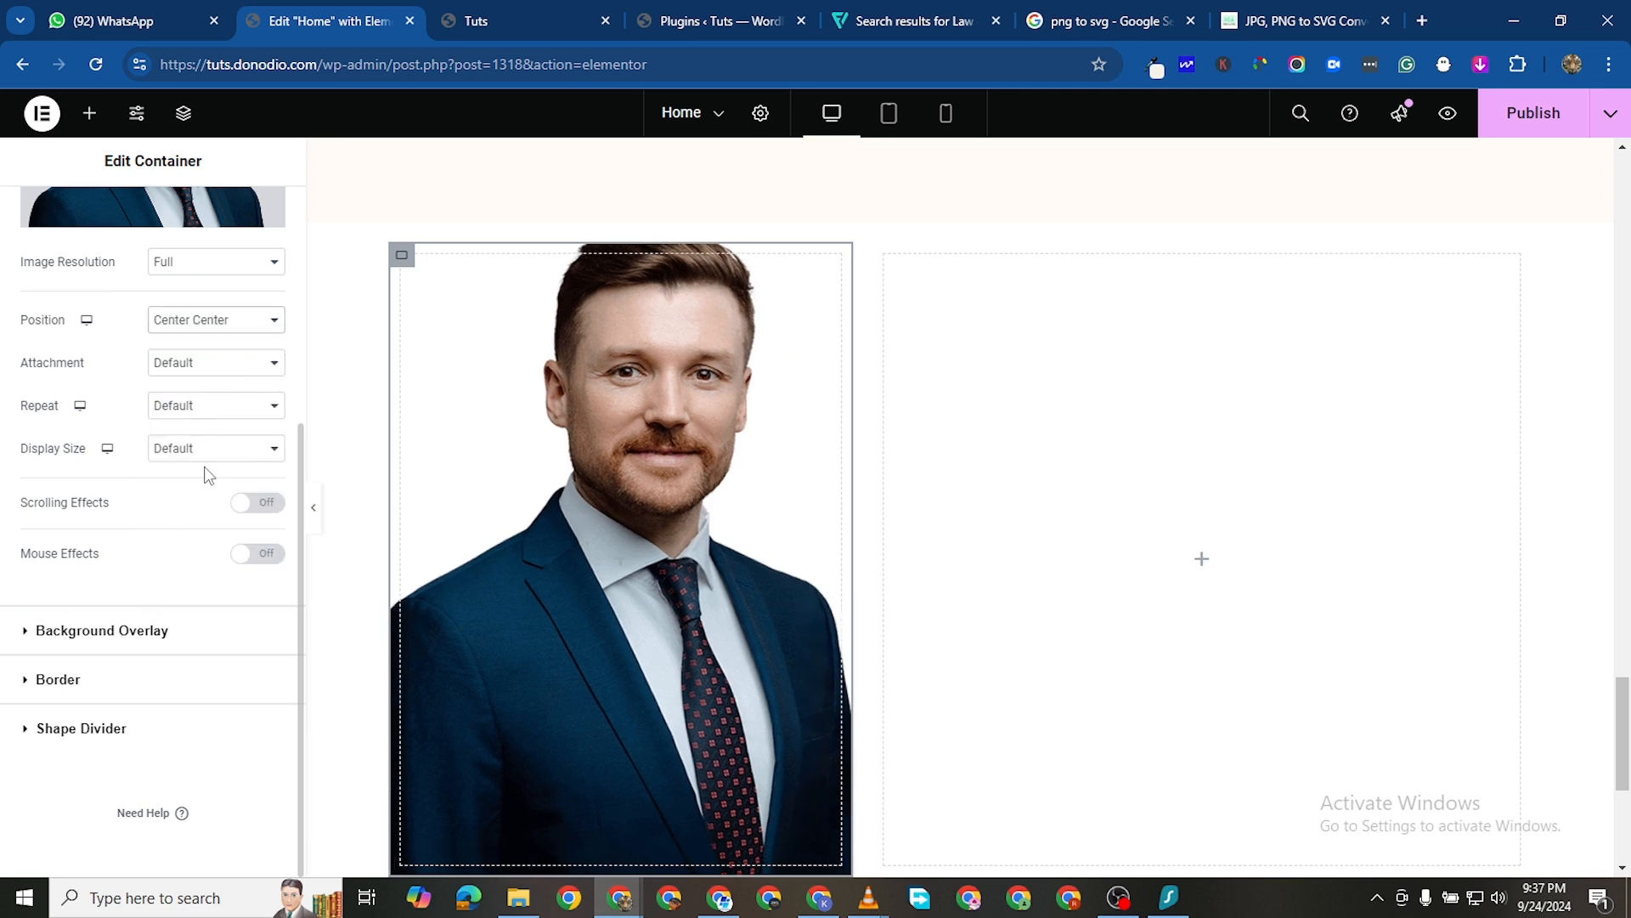
left_click(237, 366)
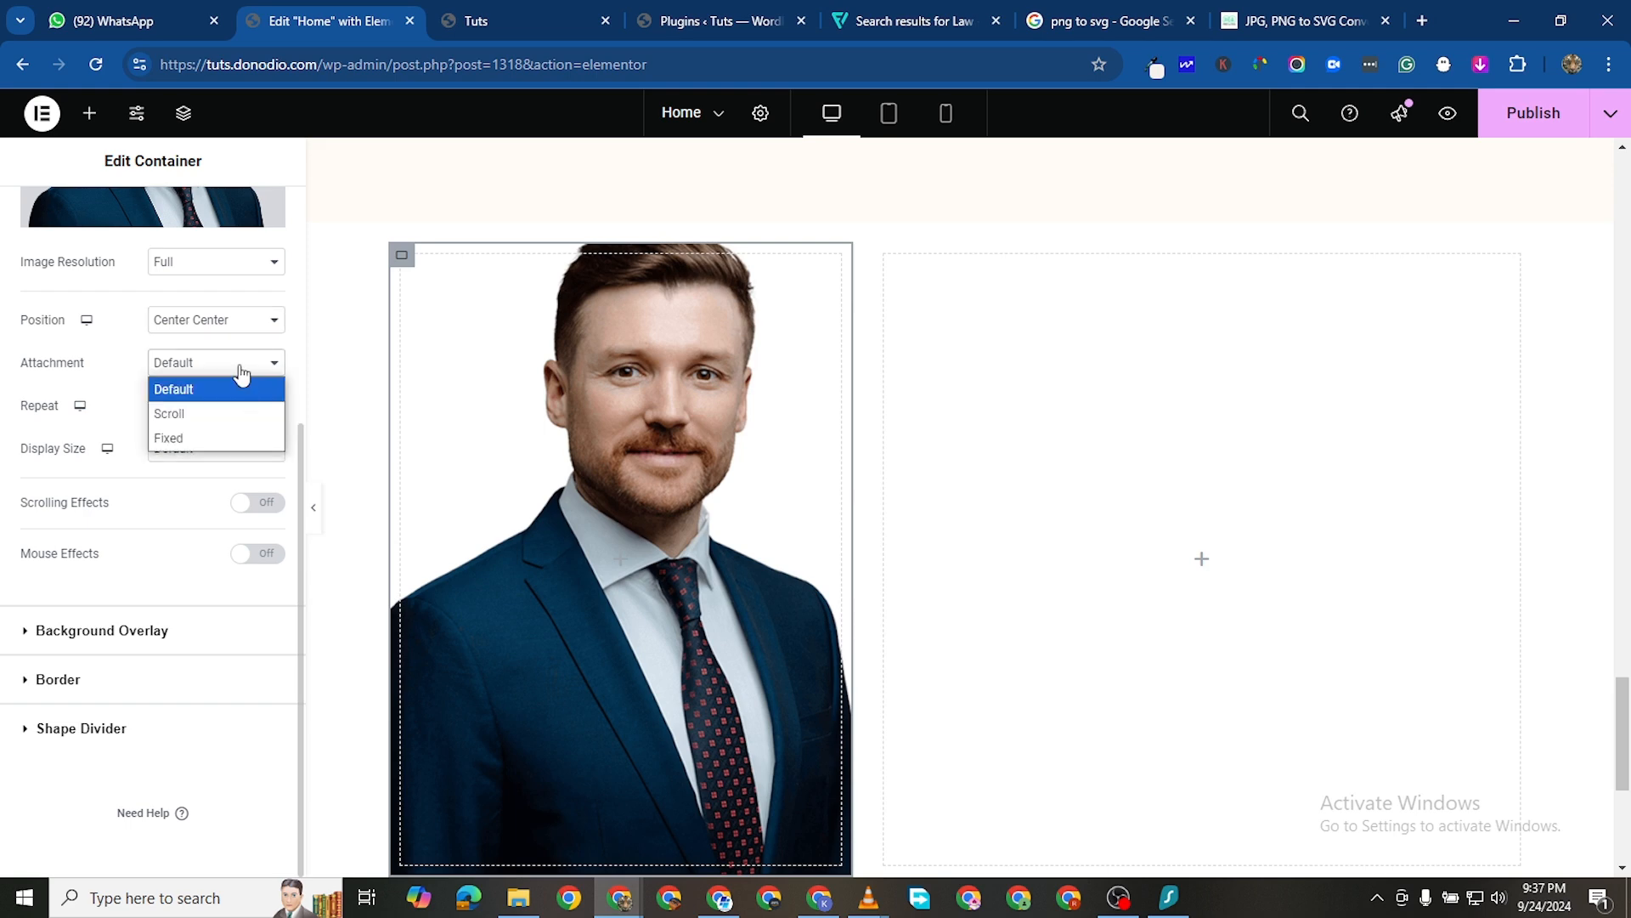
left_click(241, 366)
left_click(241, 406)
left_click(242, 458)
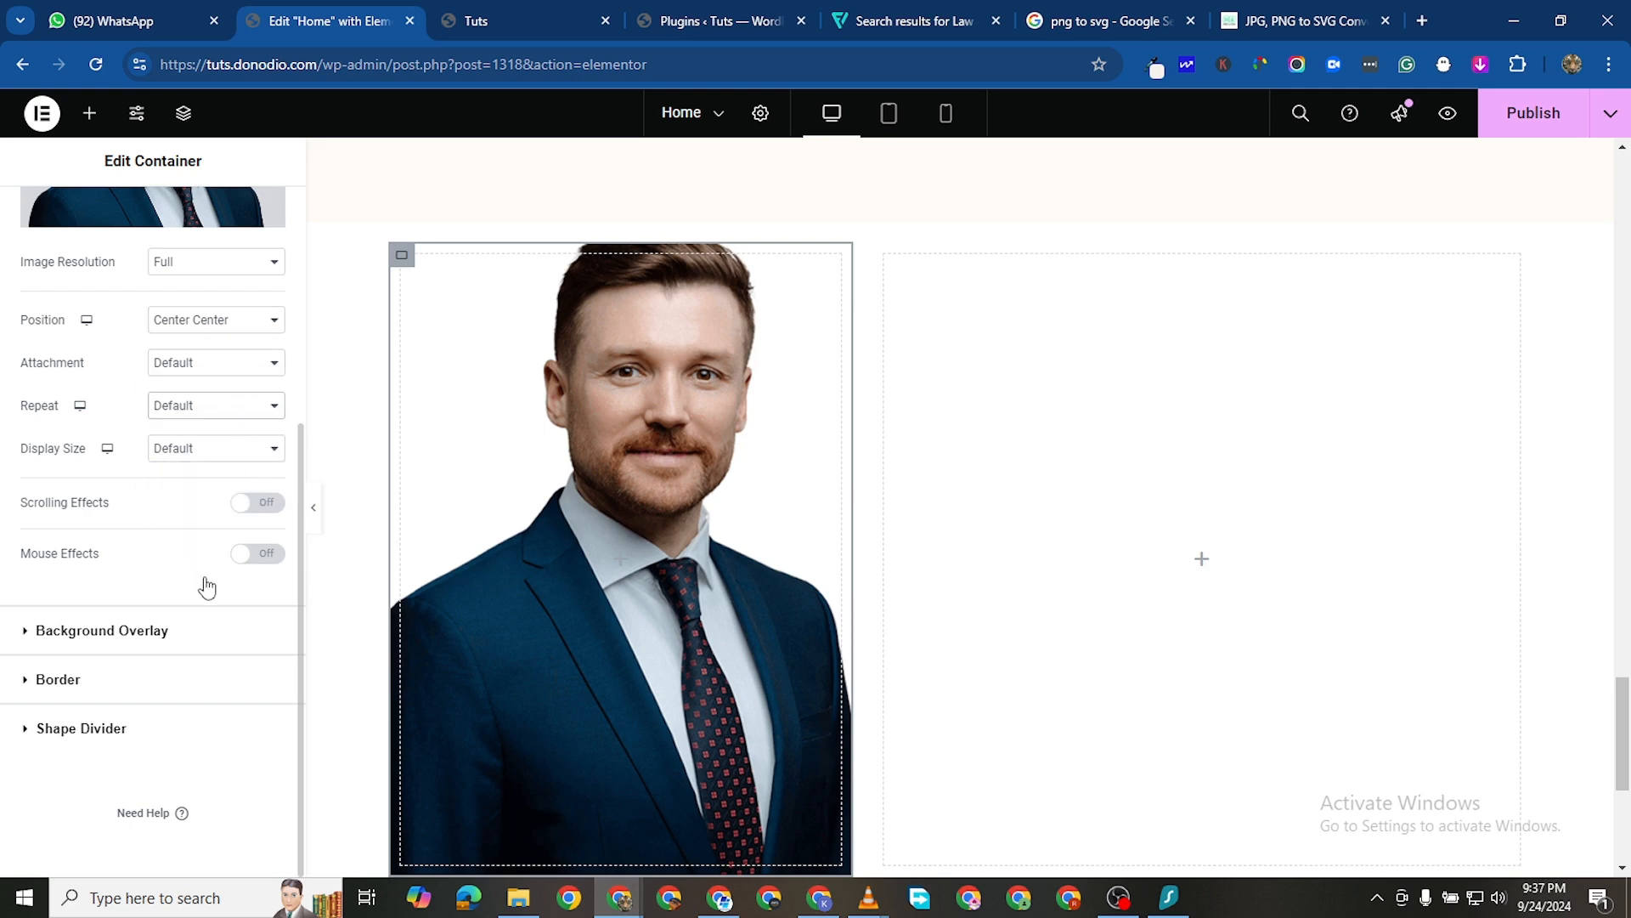
left_click(228, 459)
left_click(170, 520)
scroll(787, 418, "down", 1)
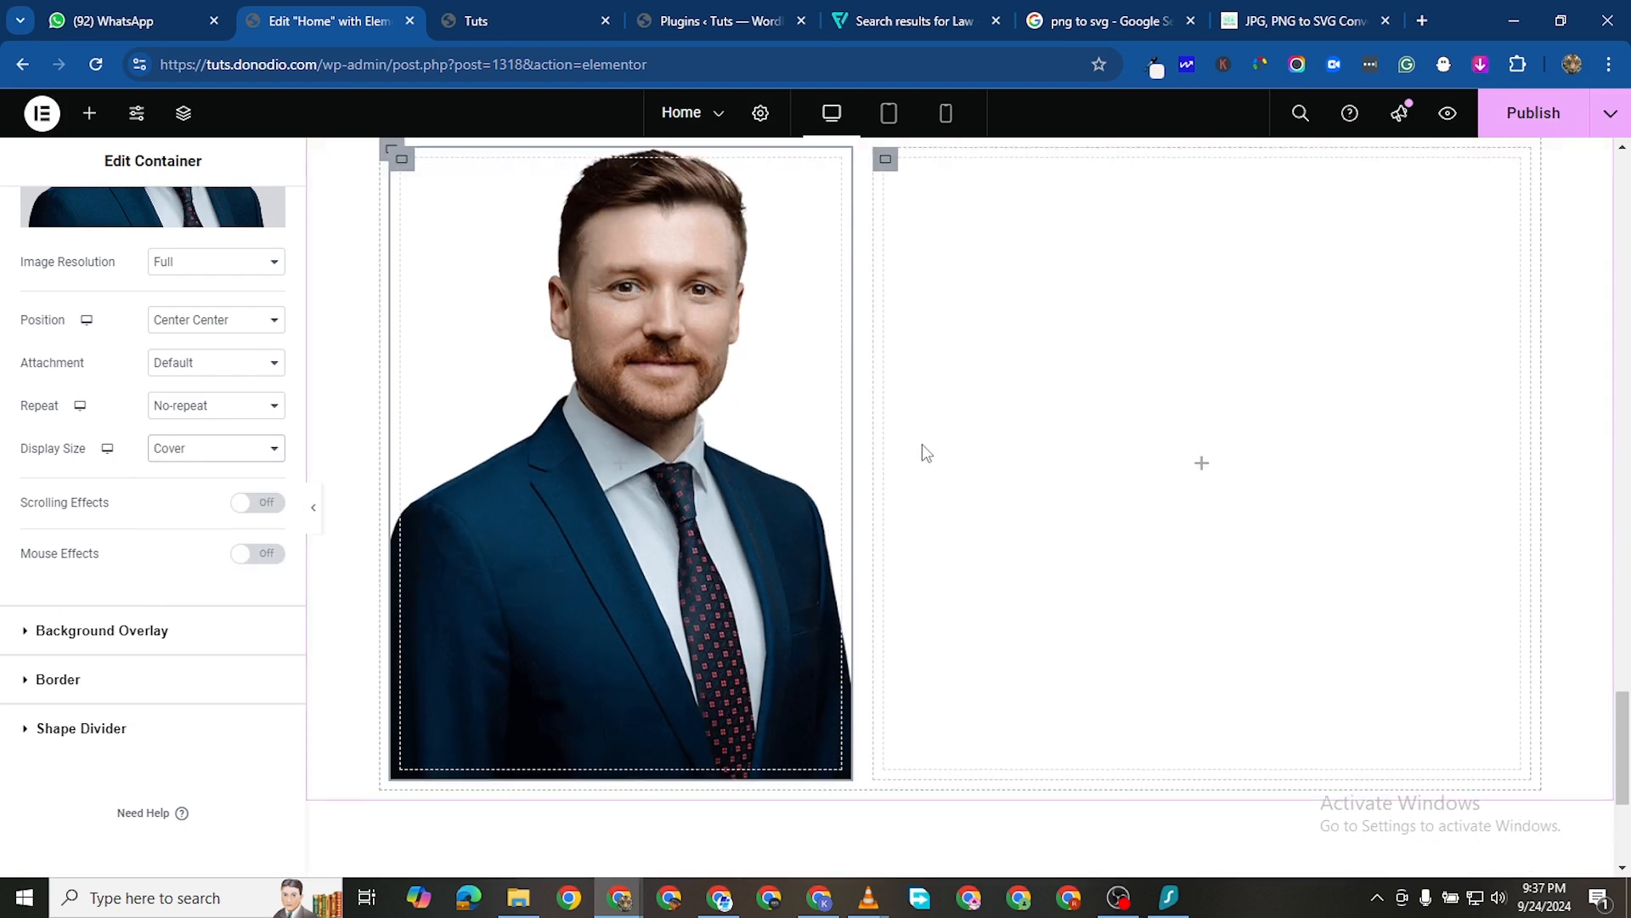
scroll(915, 459, "up", 2)
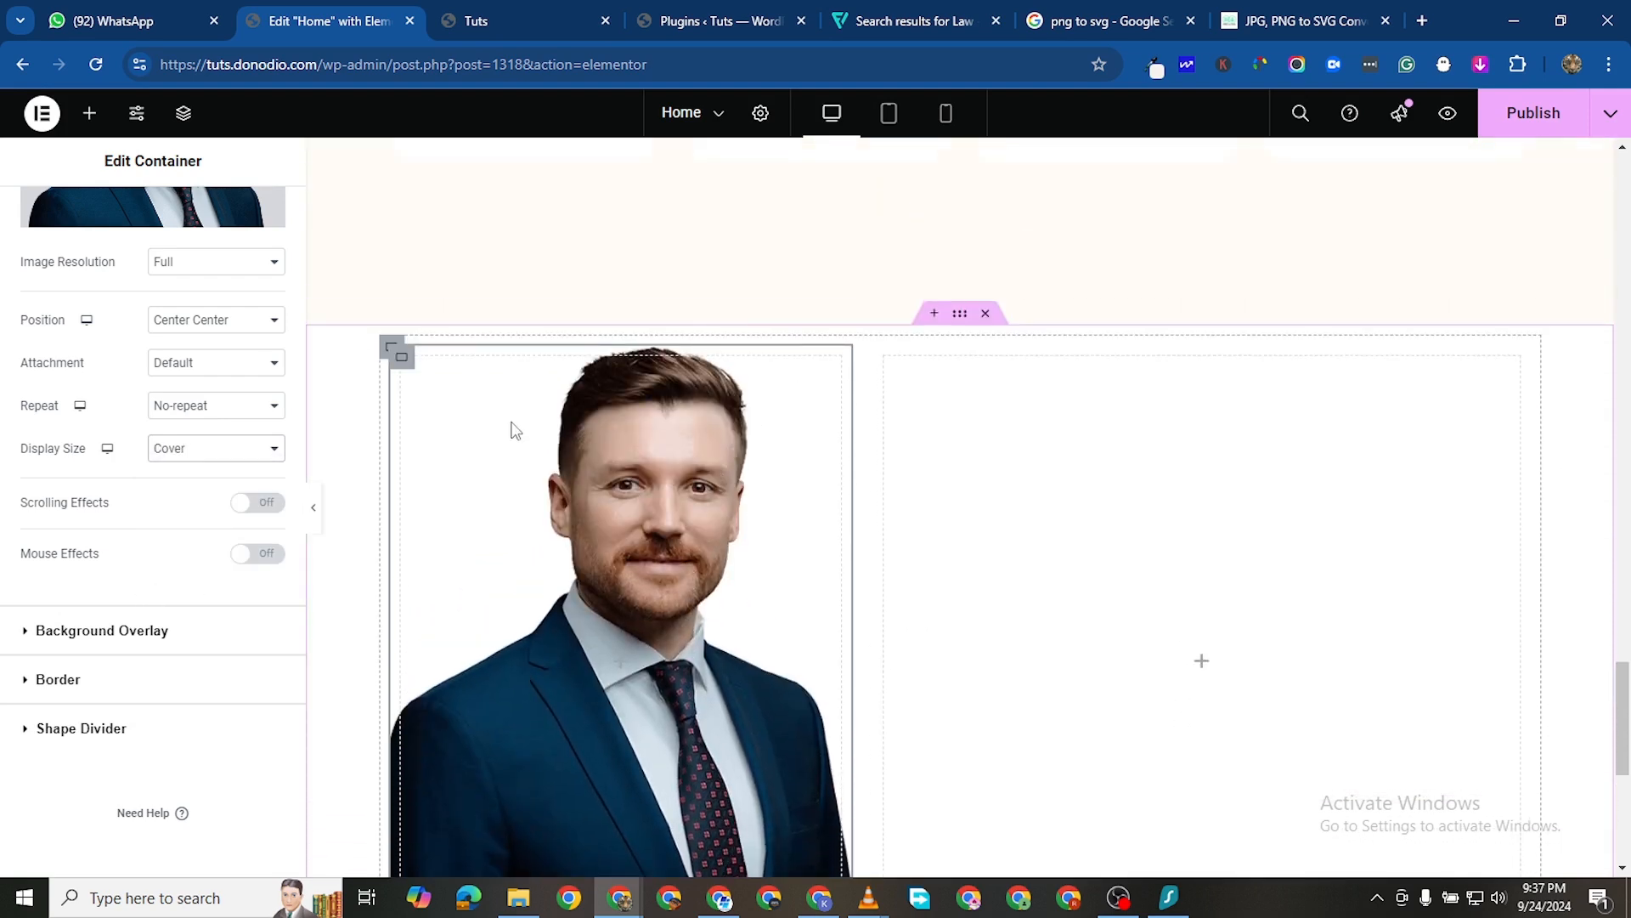
scroll(723, 452, "down", 2)
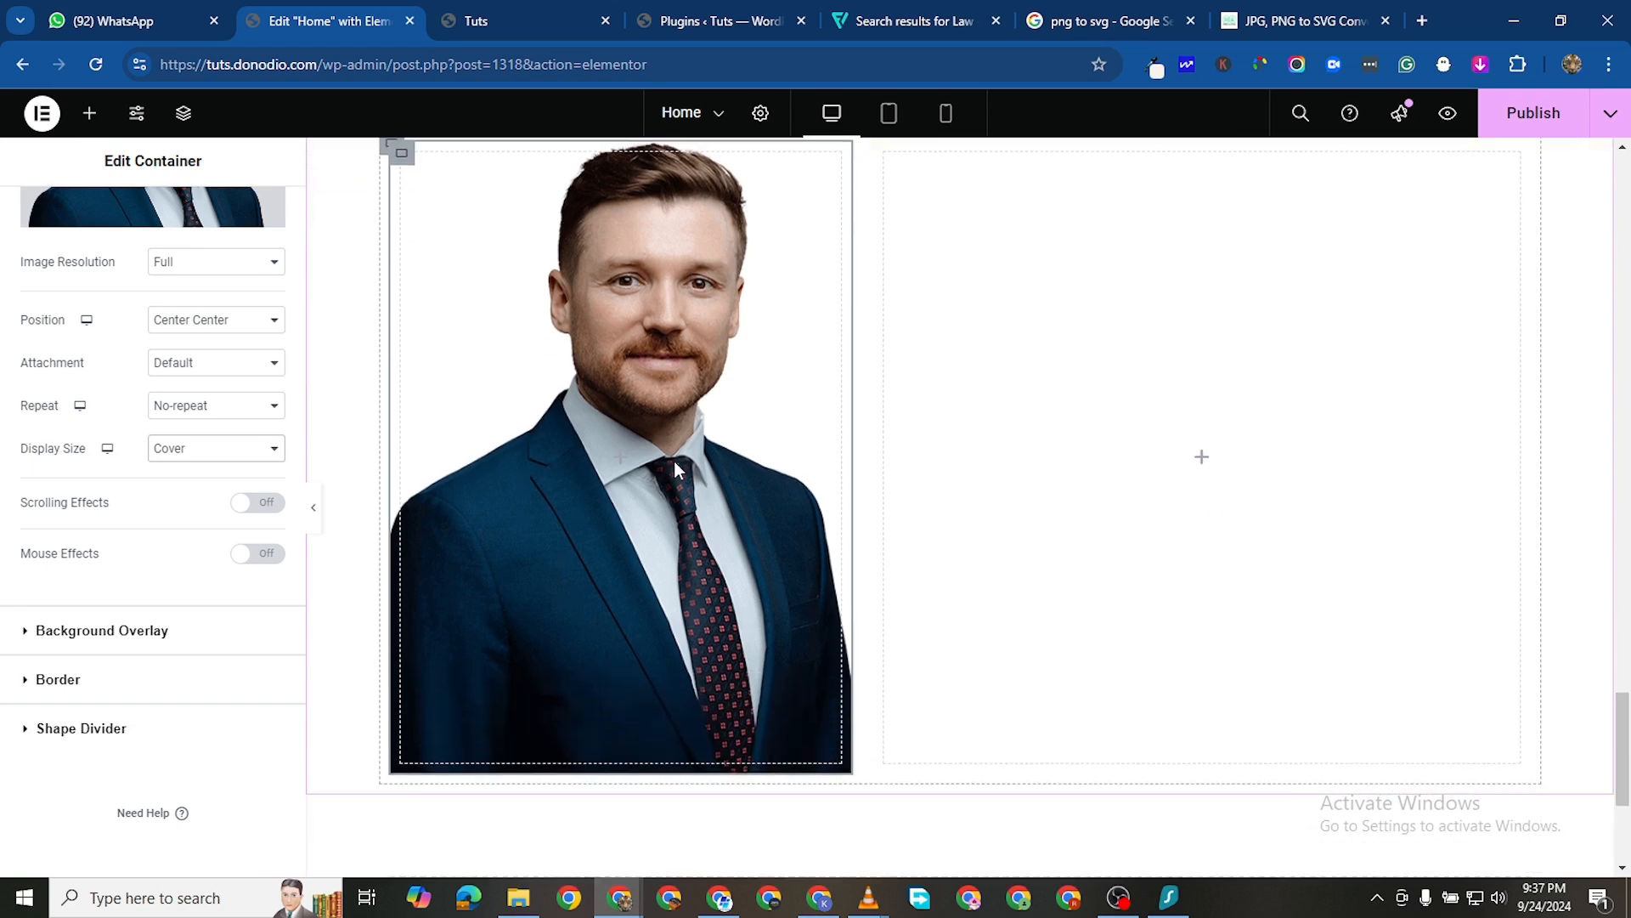
scroll(609, 534, "down", 1)
scroll(802, 506, "up", 1)
scroll(653, 533, "up", 1)
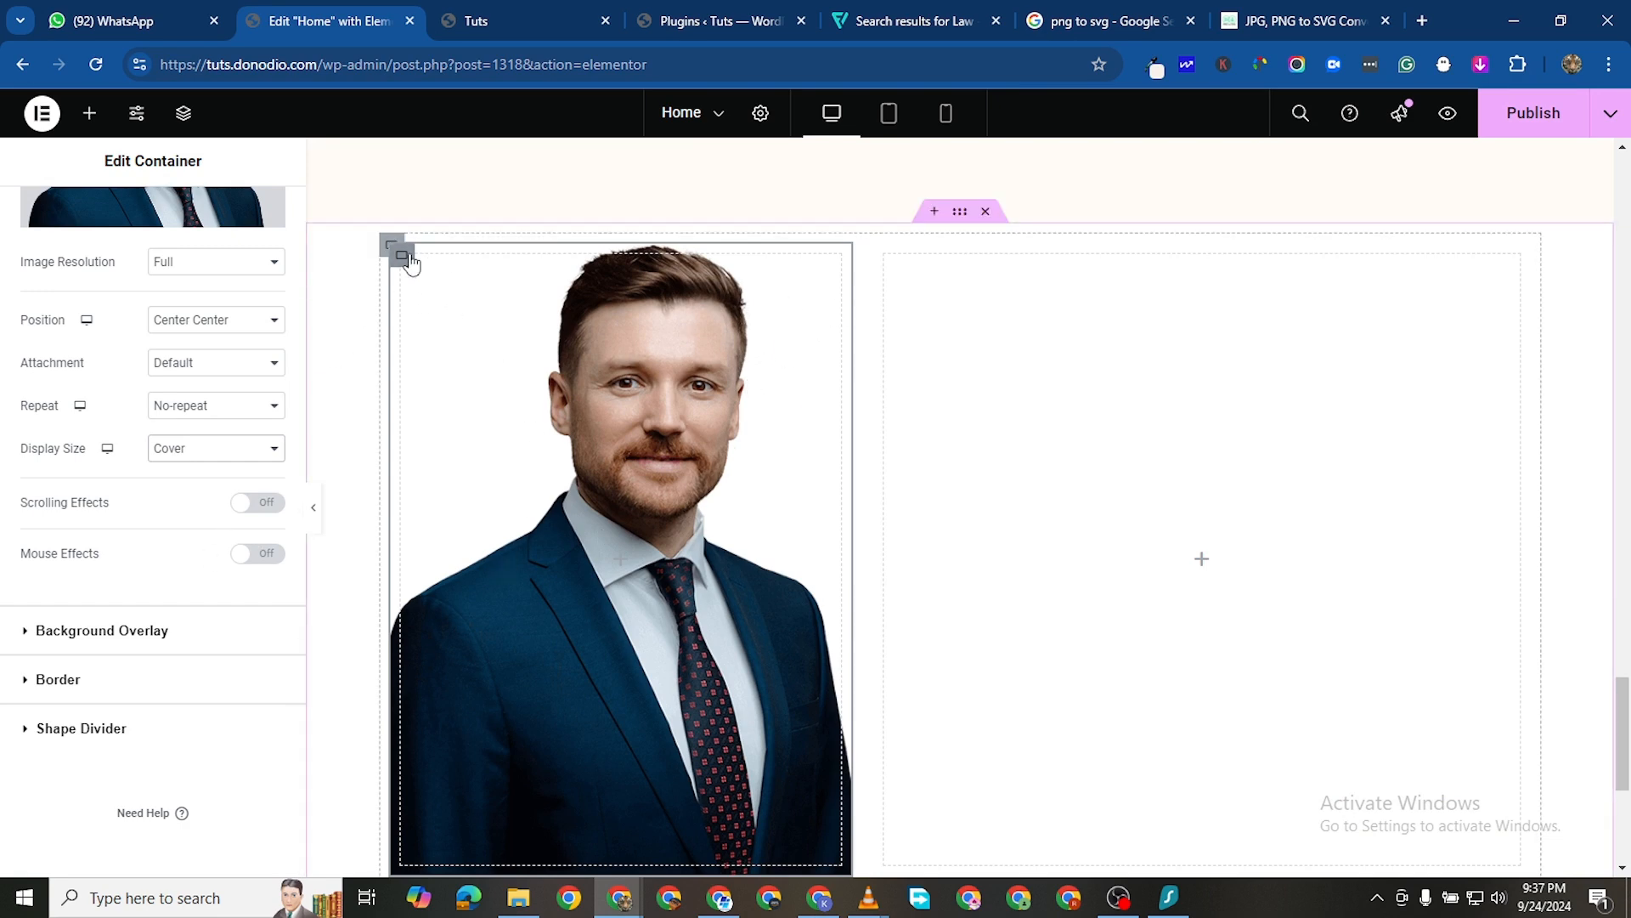
Try a padding of 22 px on all sides of the first column's container and clear it again
scroll(241, 261, "up", 4)
left_click(246, 216)
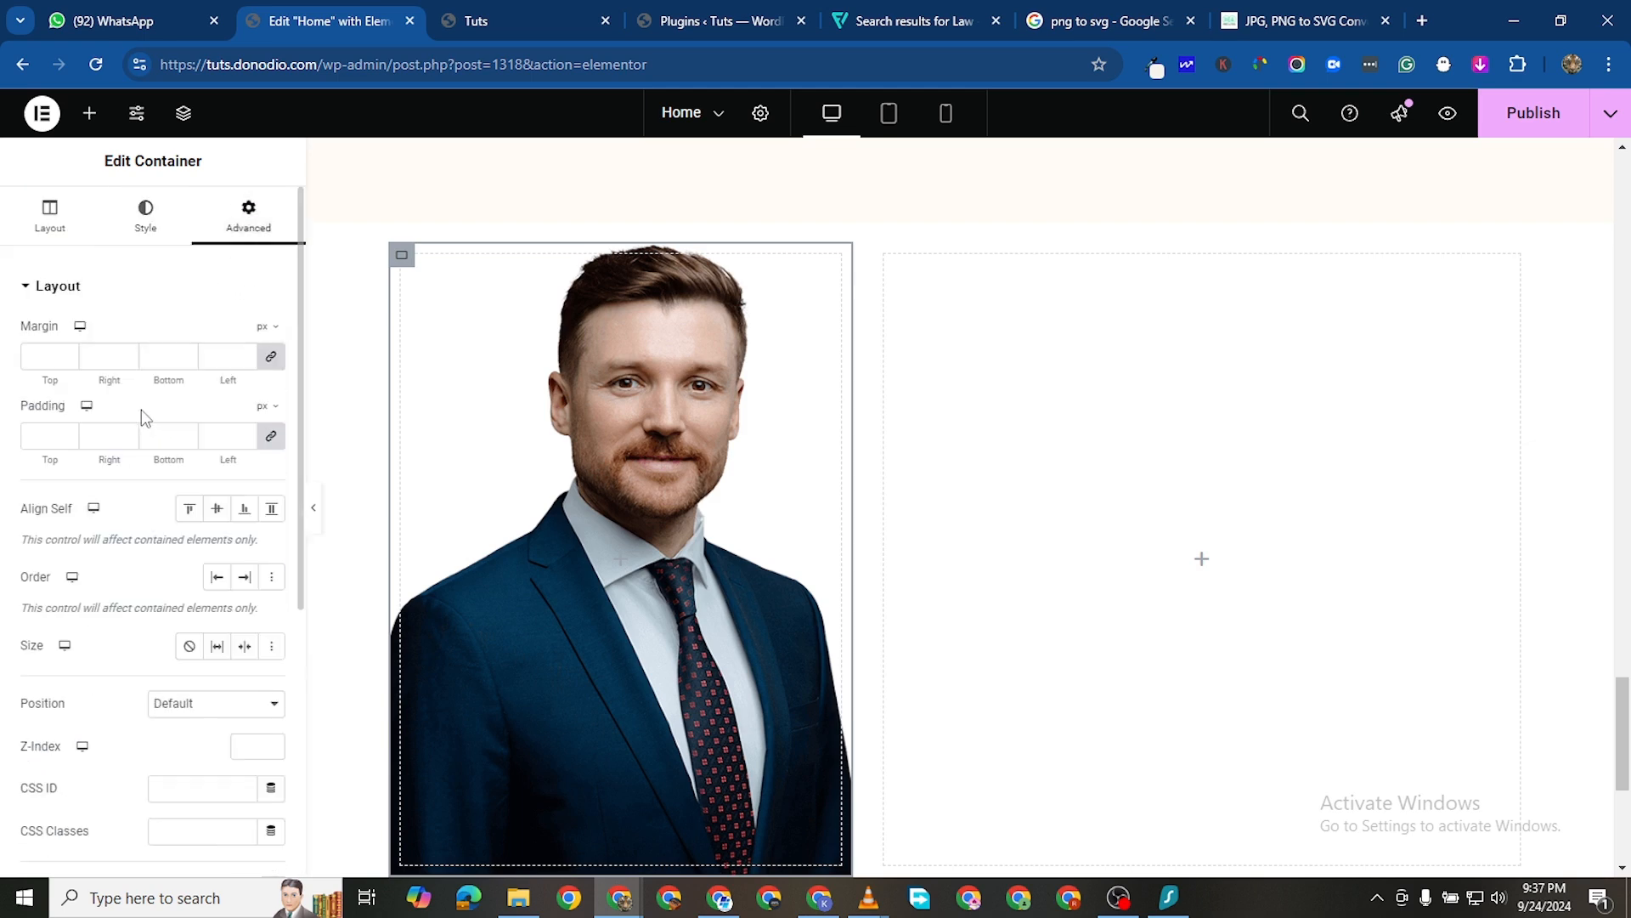
left_click(245, 432)
left_click(246, 432)
left_click(245, 433)
left_click(246, 433)
left_click(246, 432)
left_click(246, 433)
left_click(246, 432)
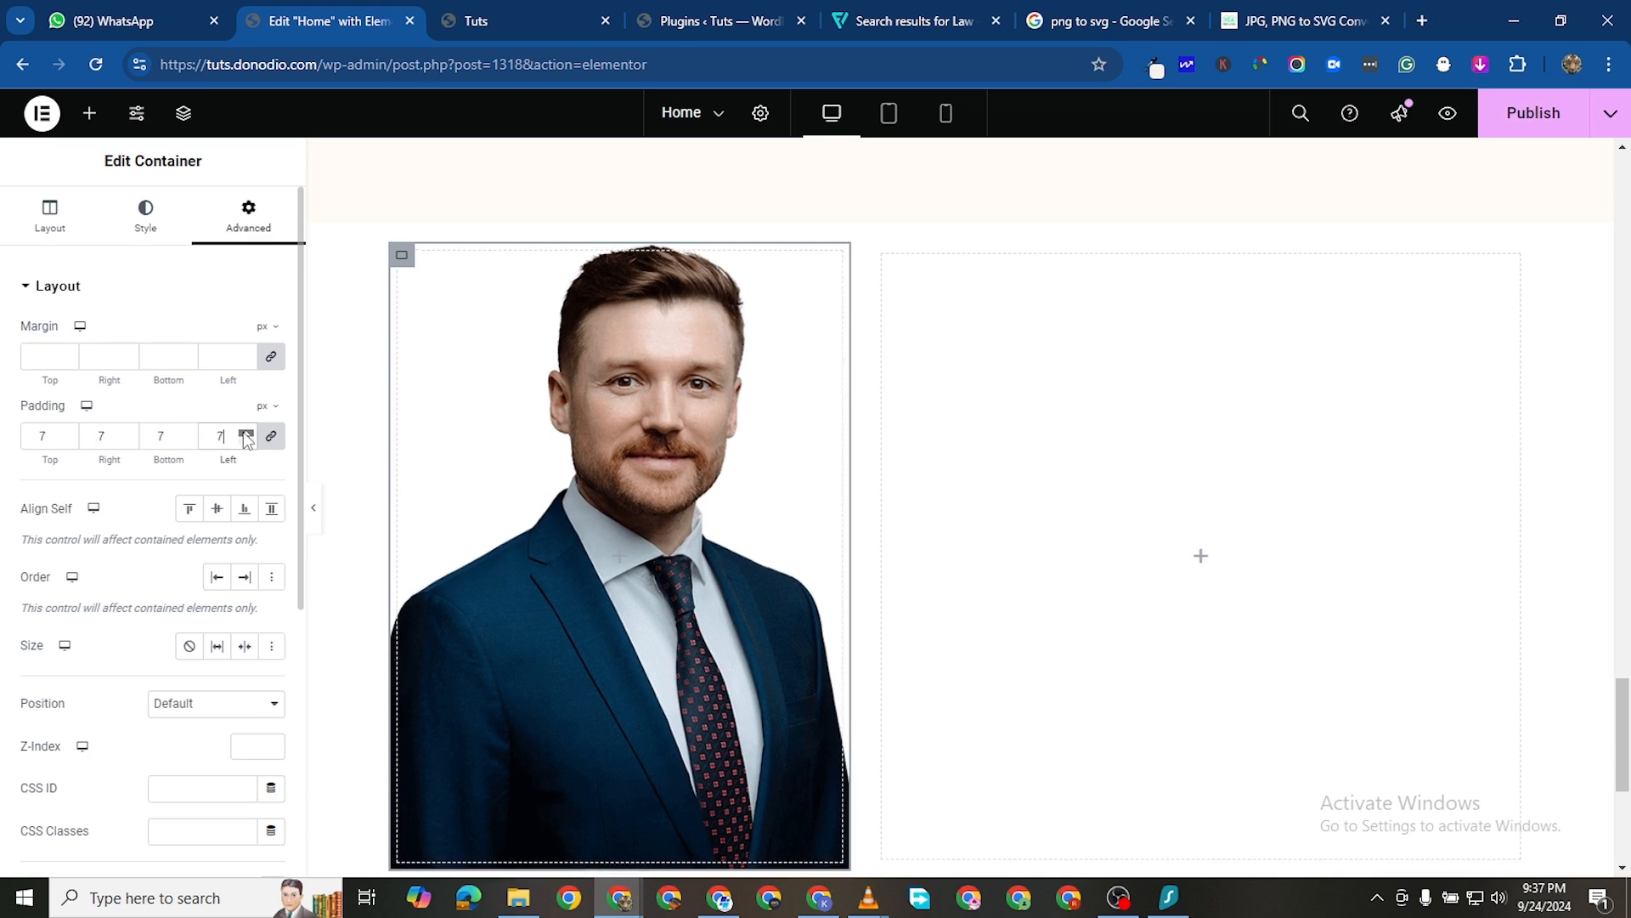
left_click(245, 433)
left_click(246, 433)
left_click(246, 432)
left_click(246, 433)
left_click(246, 432)
left_click(246, 433)
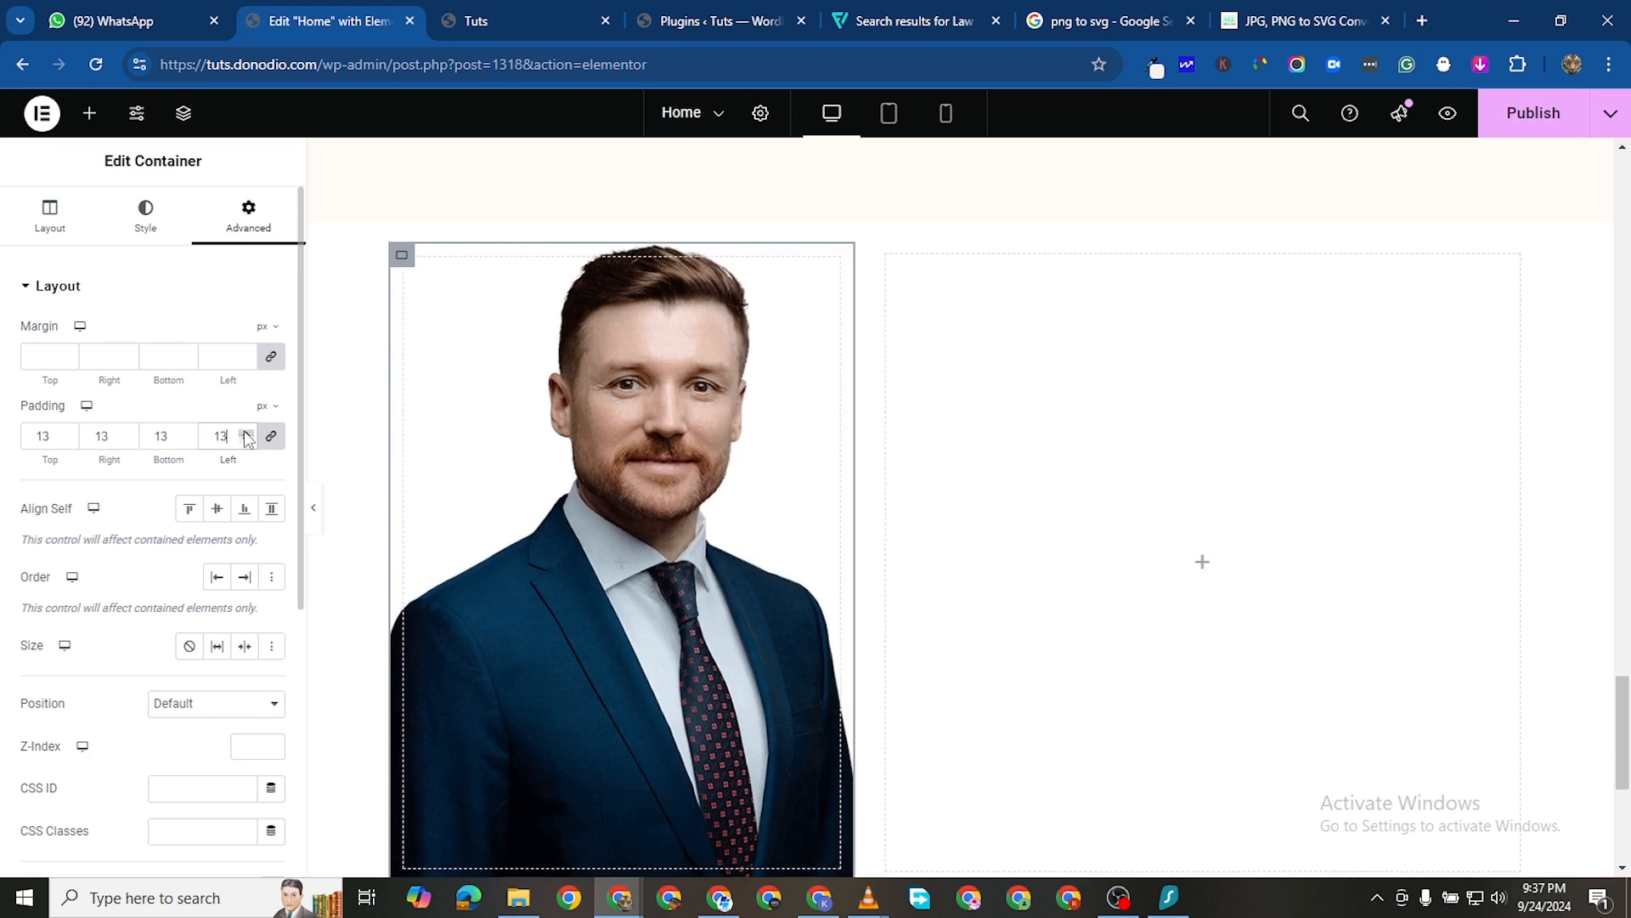
left_click(246, 433)
double_click(246, 433)
double_click(245, 433)
double_click(245, 433)
double_click(245, 433)
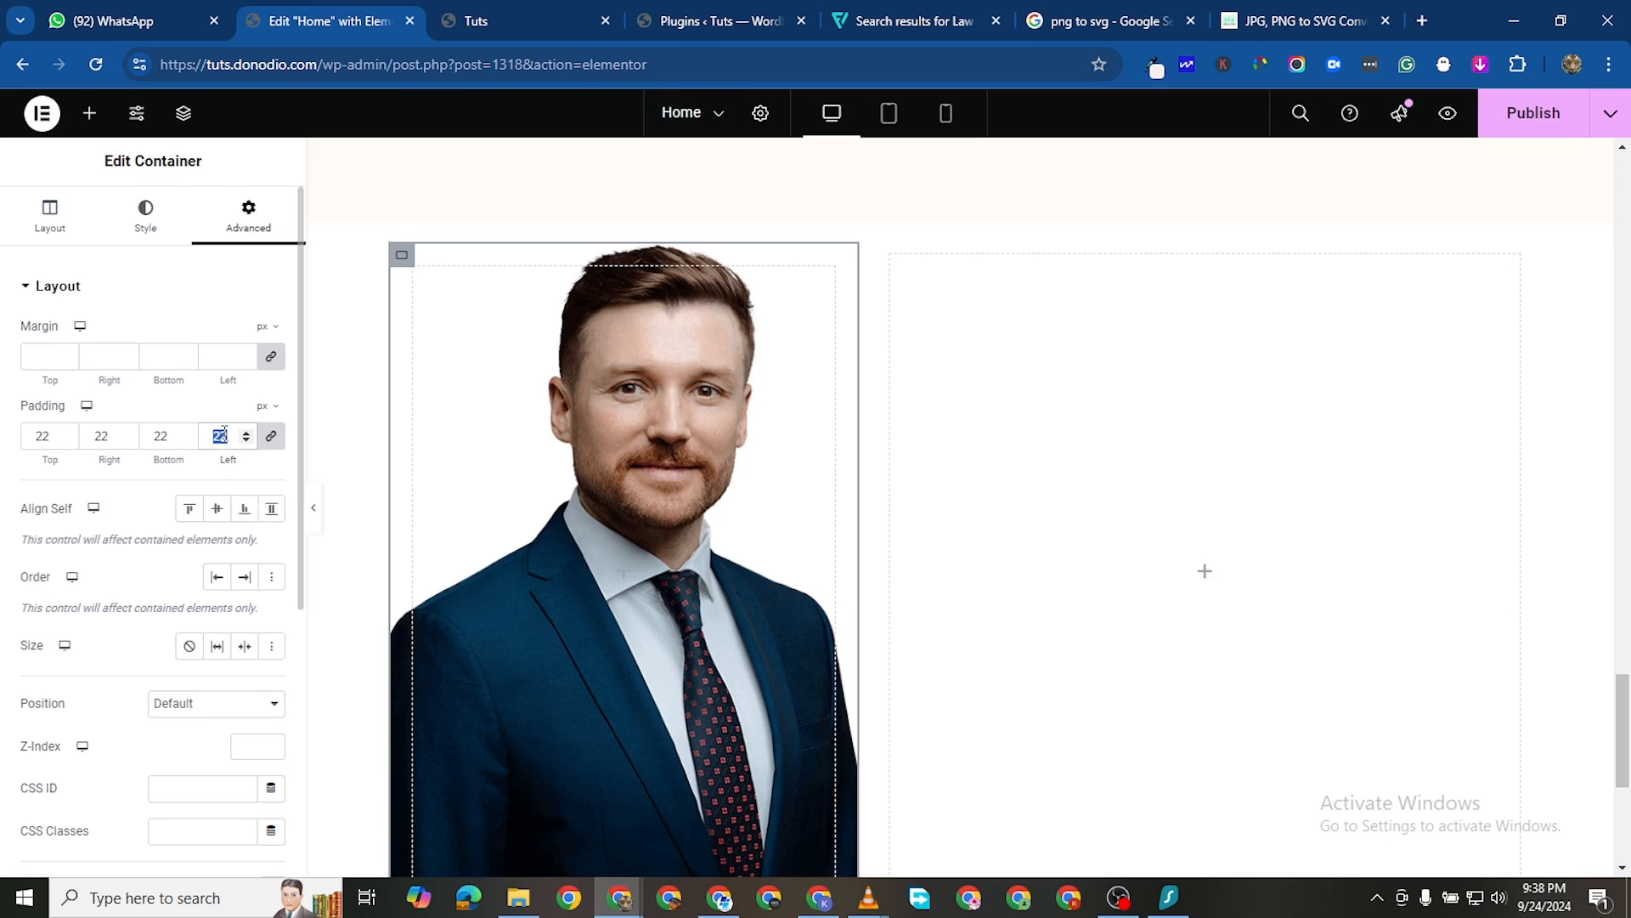
key("BackSpace")
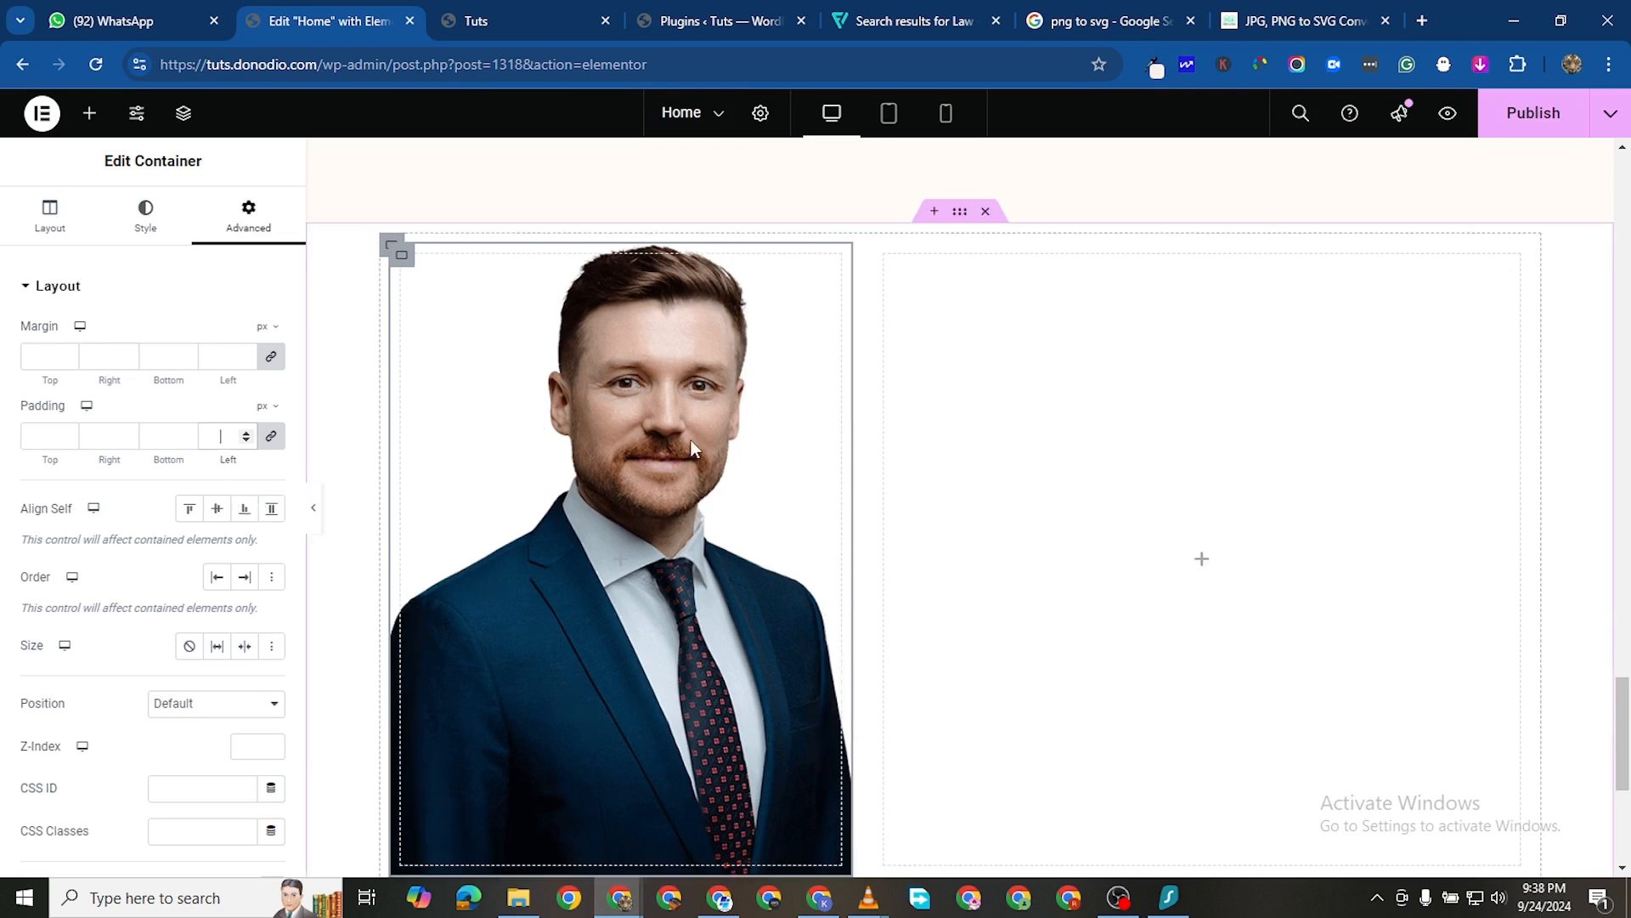
Increase the width of the first column's container to 83%
left_click(408, 257)
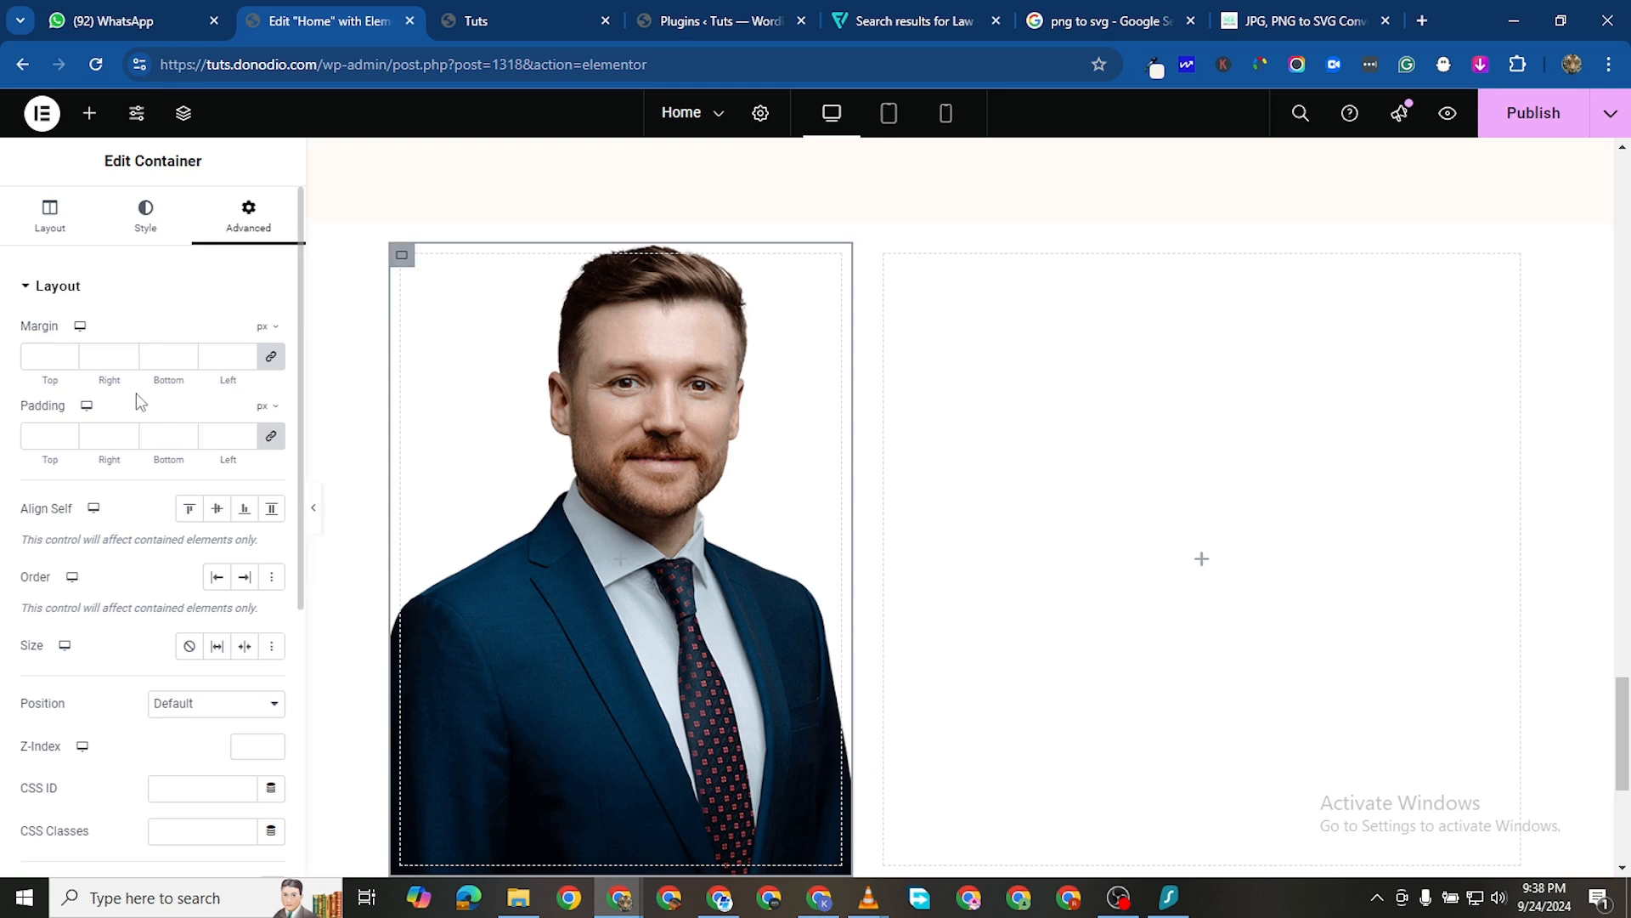
left_click(53, 220)
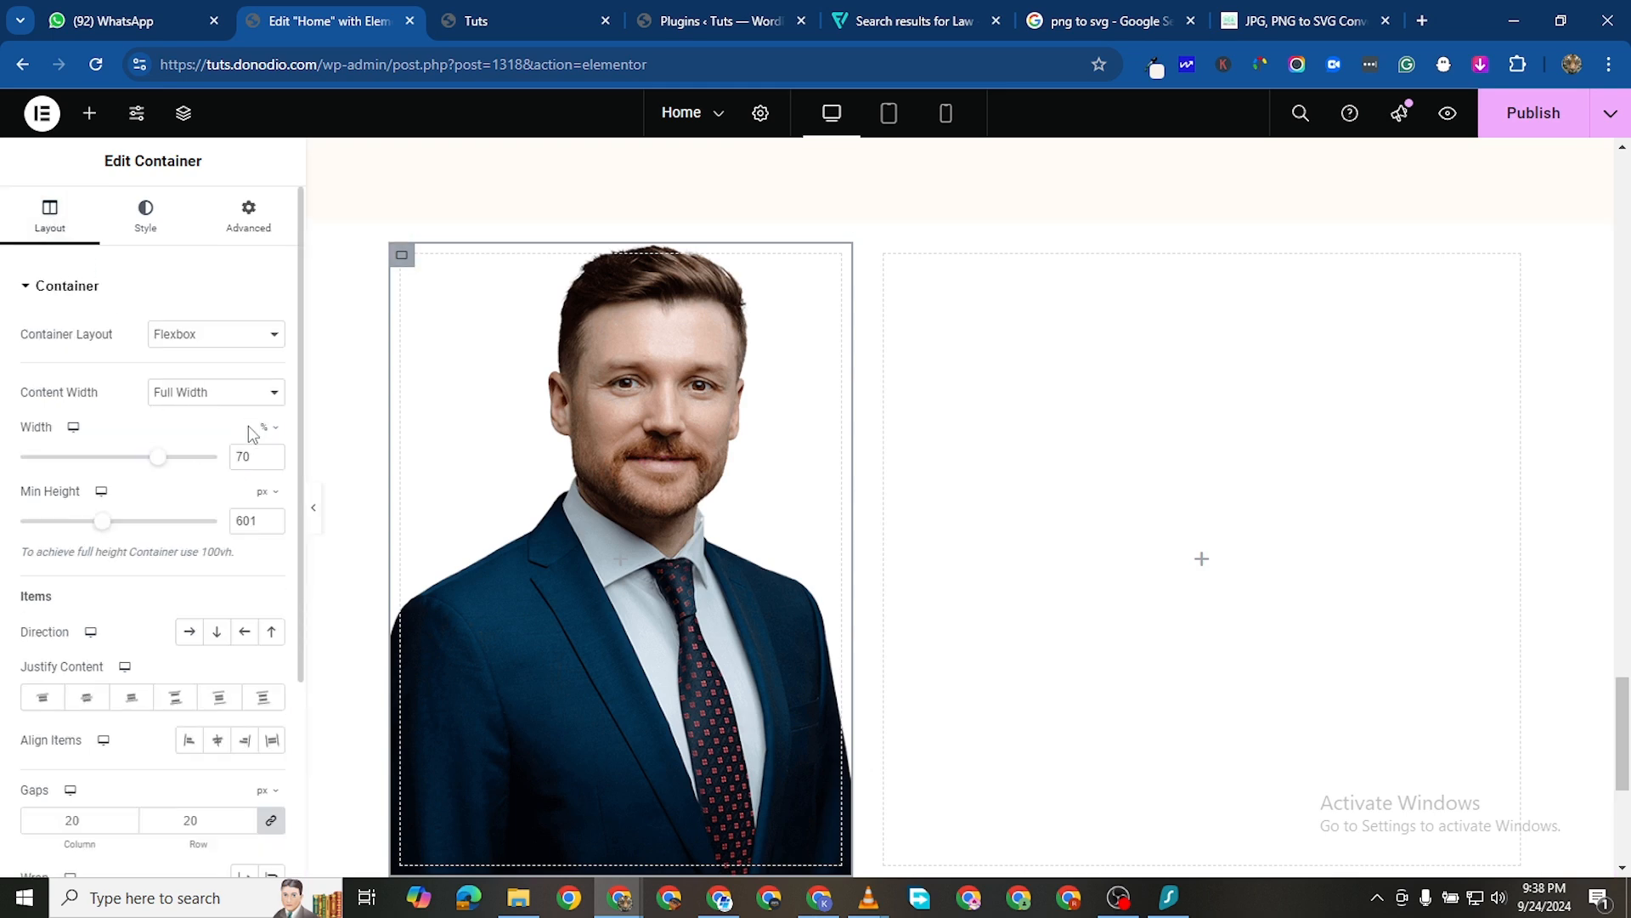
left_click(272, 454)
left_click(272, 454)
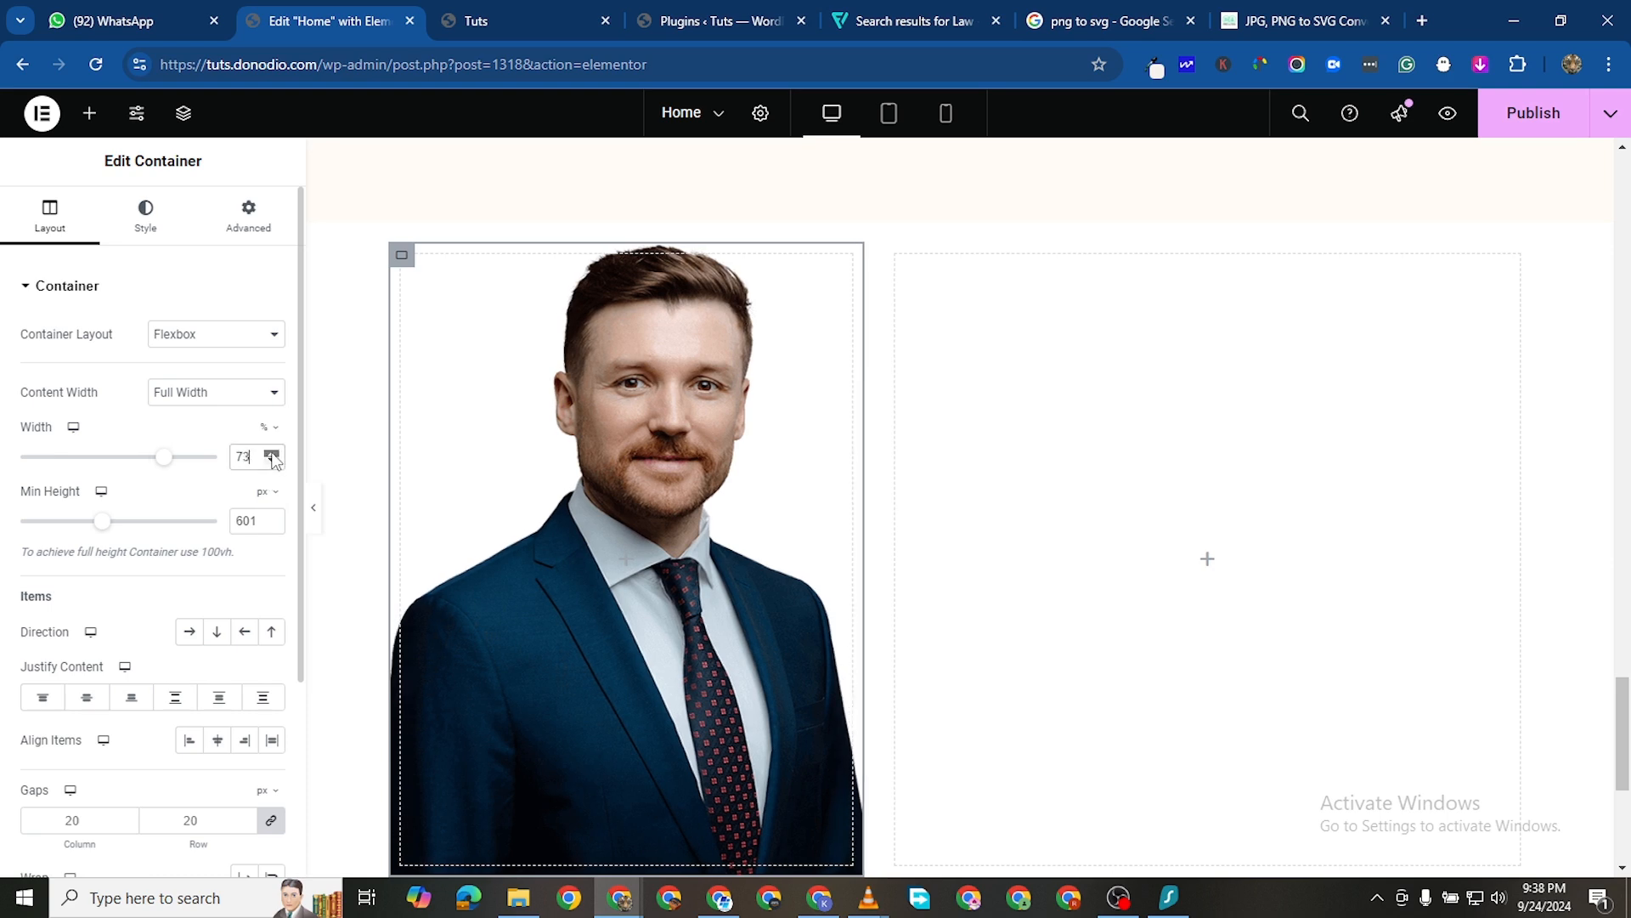
left_click(272, 454)
left_click(272, 453)
left_click(272, 453)
left_click(272, 454)
left_click(272, 454)
left_click(272, 454)
left_click(272, 454)
left_click(272, 453)
left_click(272, 453)
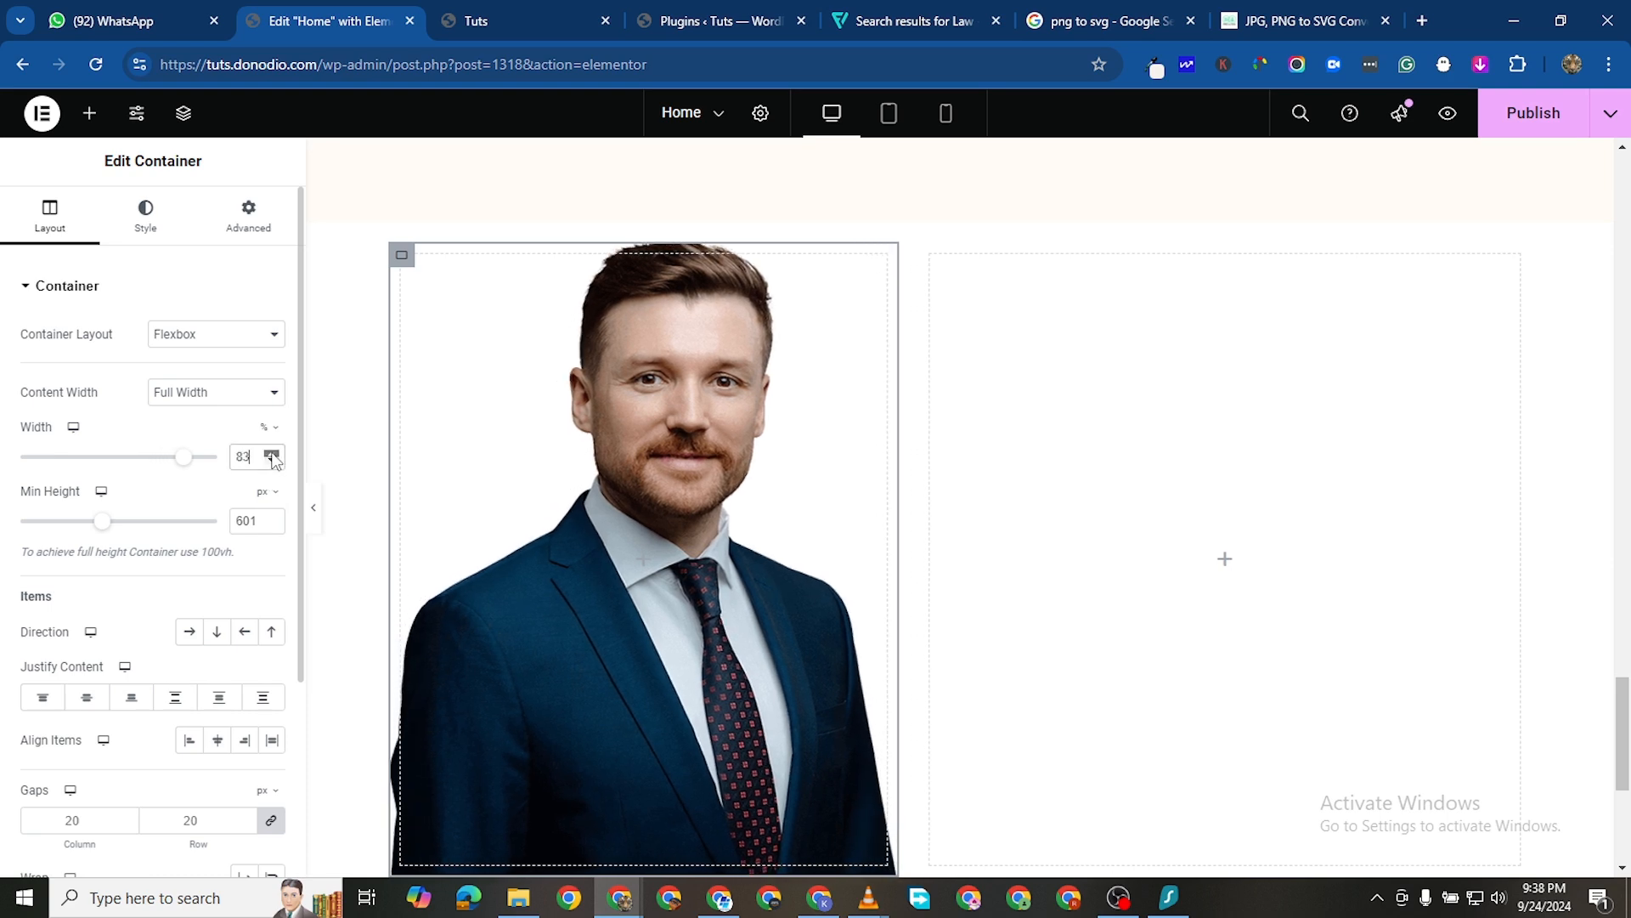
Try a width of 86% for the first column's container and check it on the page
left_click(272, 454)
left_click(272, 454)
left_click(272, 454)
left_click(272, 455)
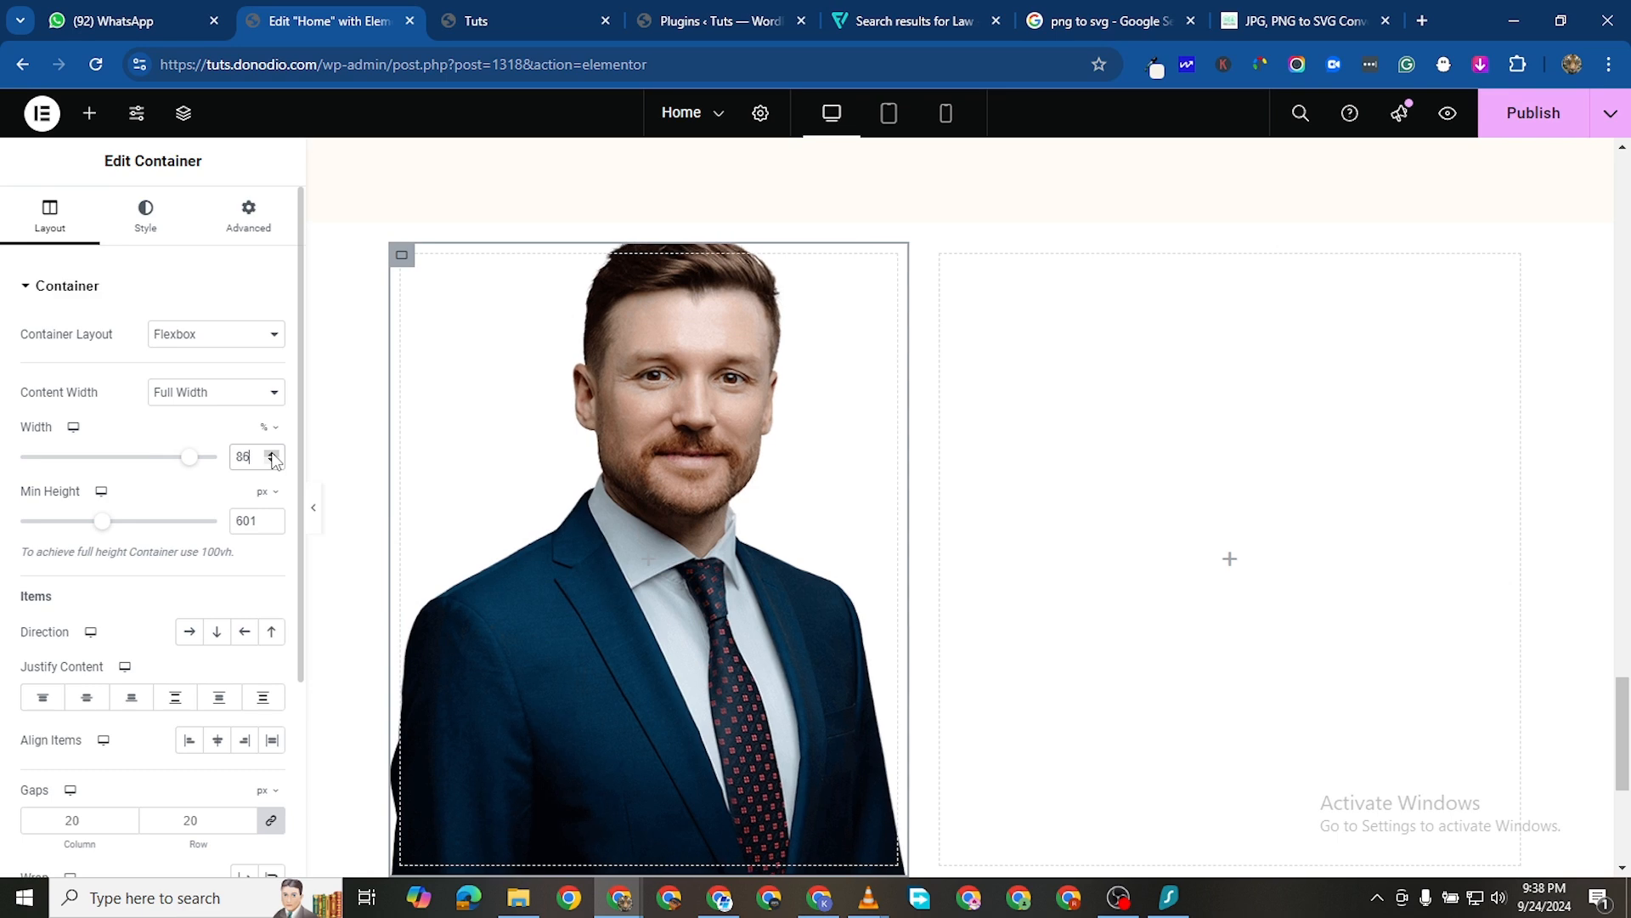
scroll(838, 583, "down", 3)
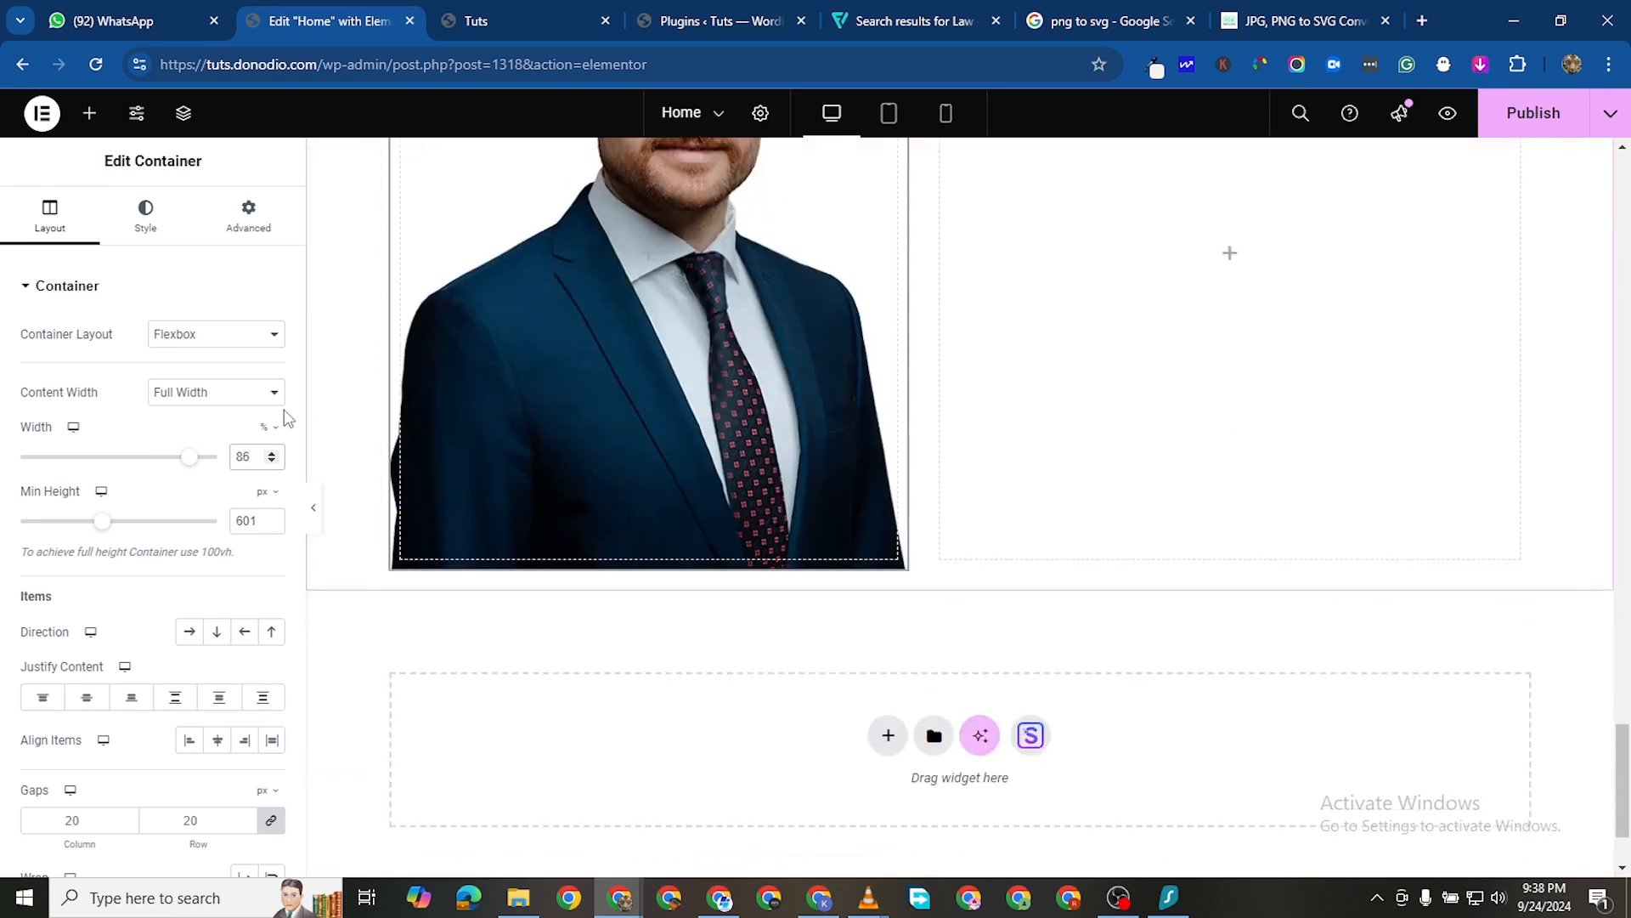
Reduce the width of the first column's container to 80%
left_click(272, 461)
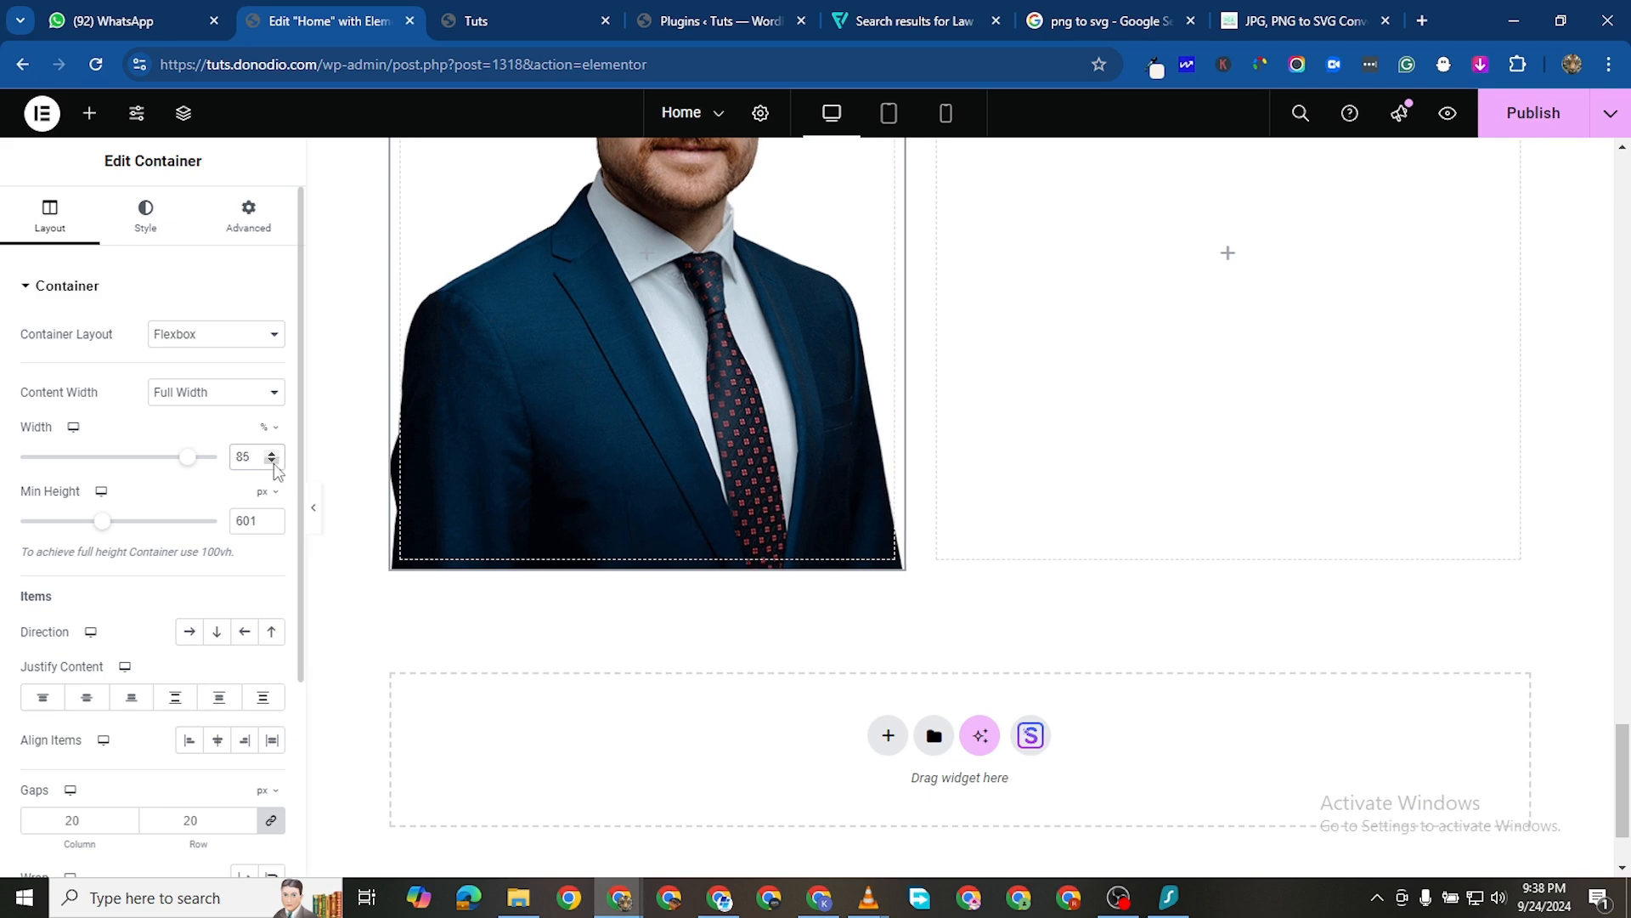
left_click(273, 462)
left_click(273, 463)
left_click(273, 462)
left_click(272, 462)
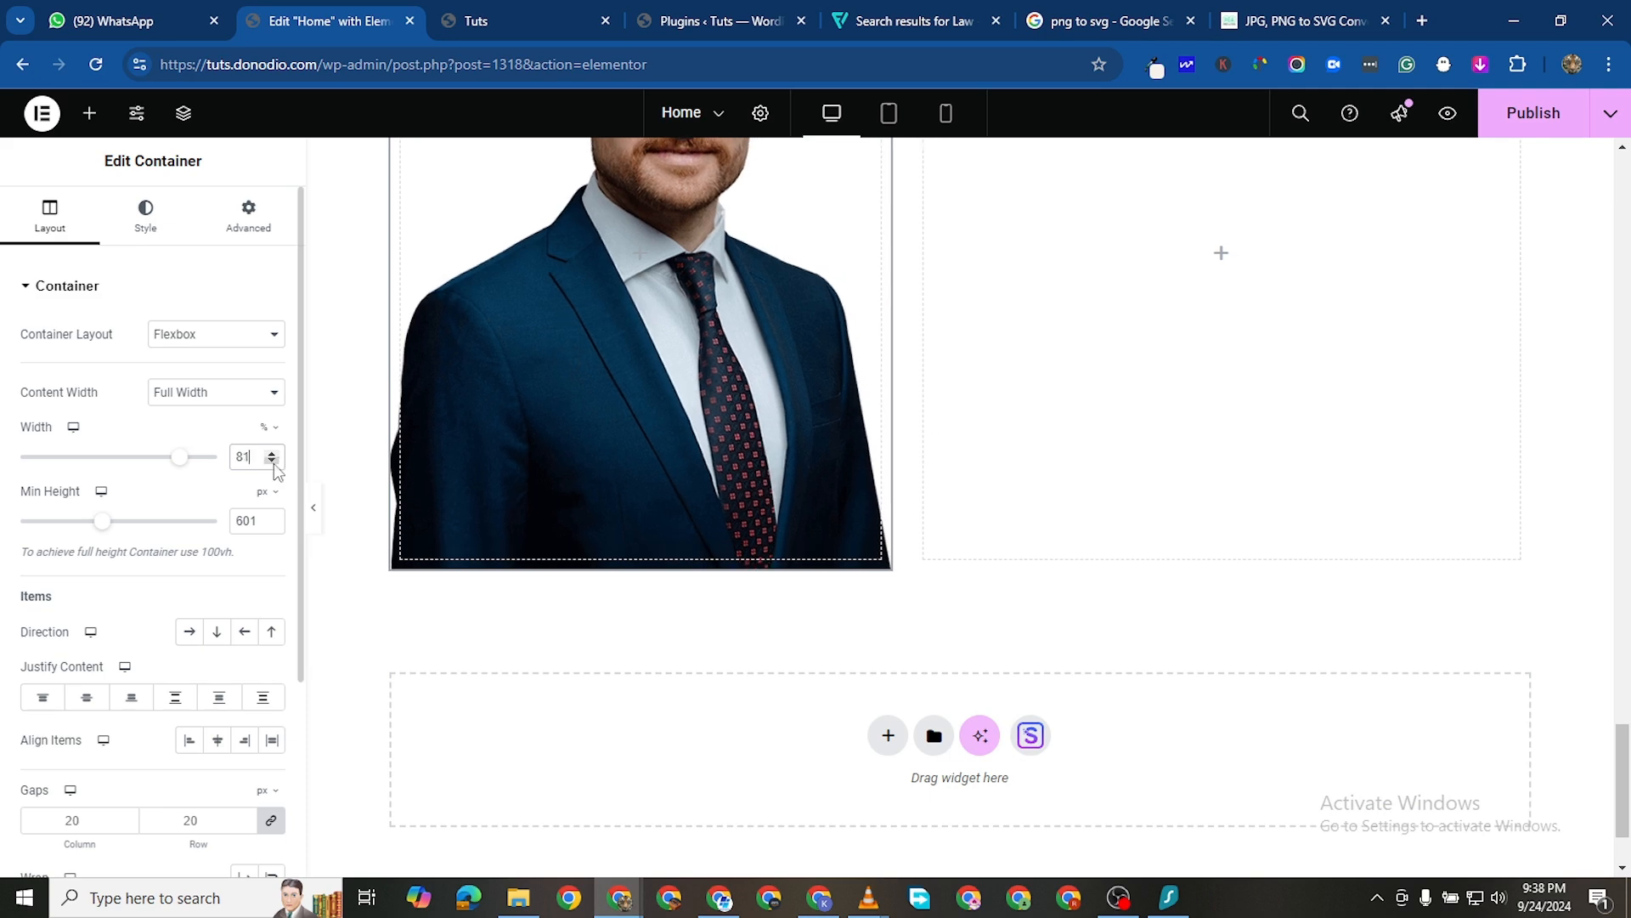
left_click(273, 462)
scroll(642, 456, "up", 4)
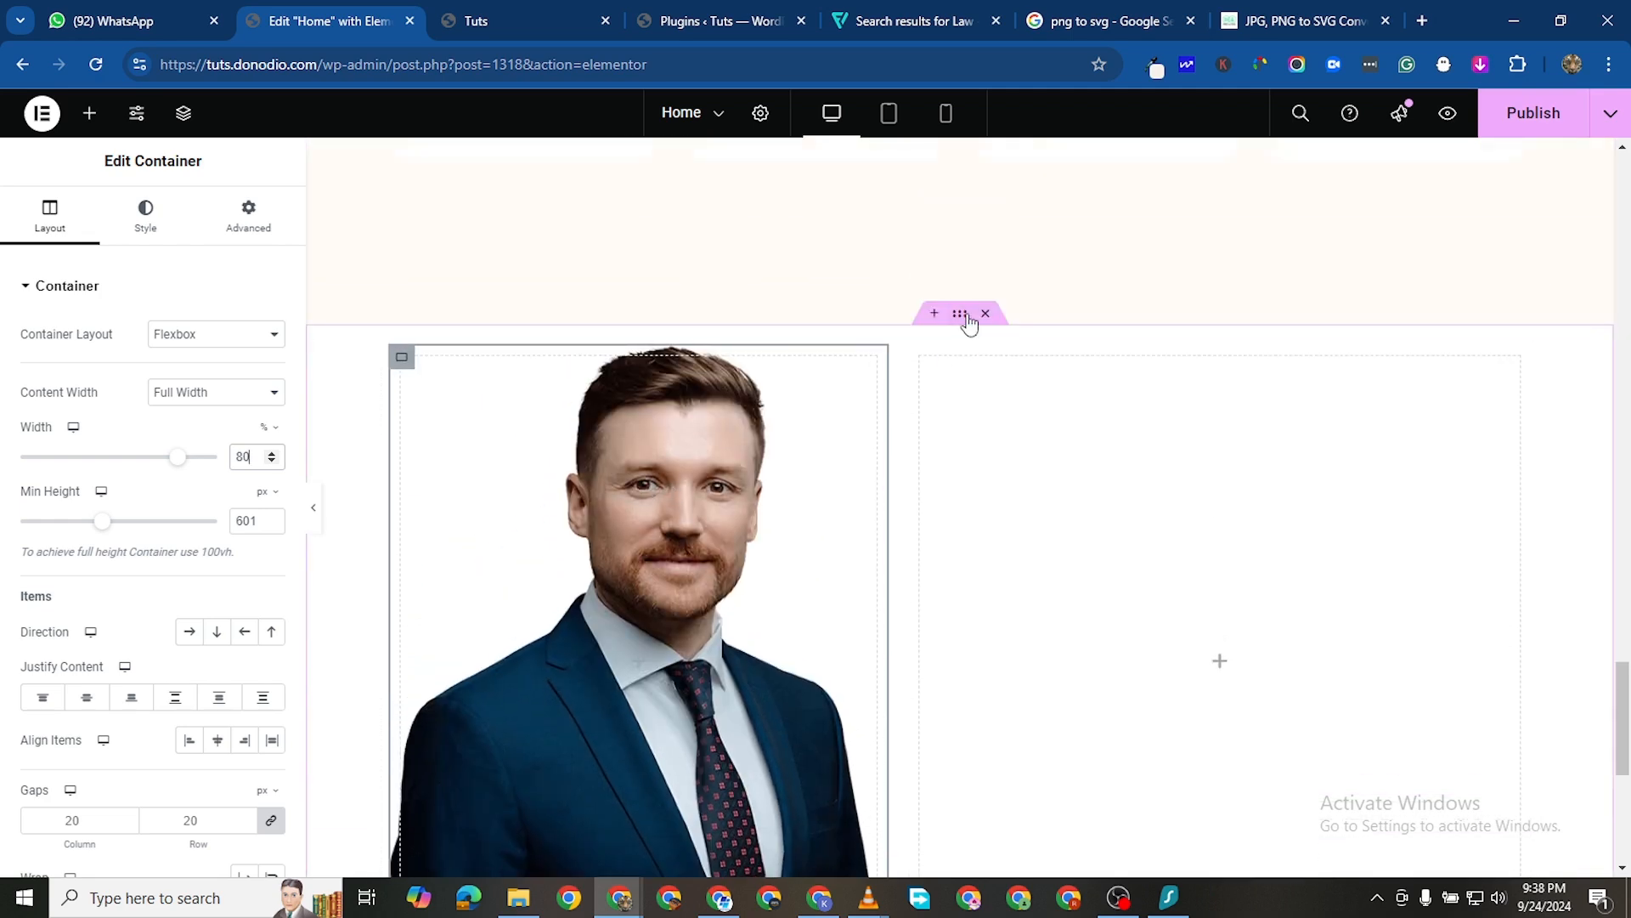
Set the top padding of the section's outer container to 100 px and check the spacing on the page
scroll(850, 408, "down", 3)
scroll(892, 365, "up", 2)
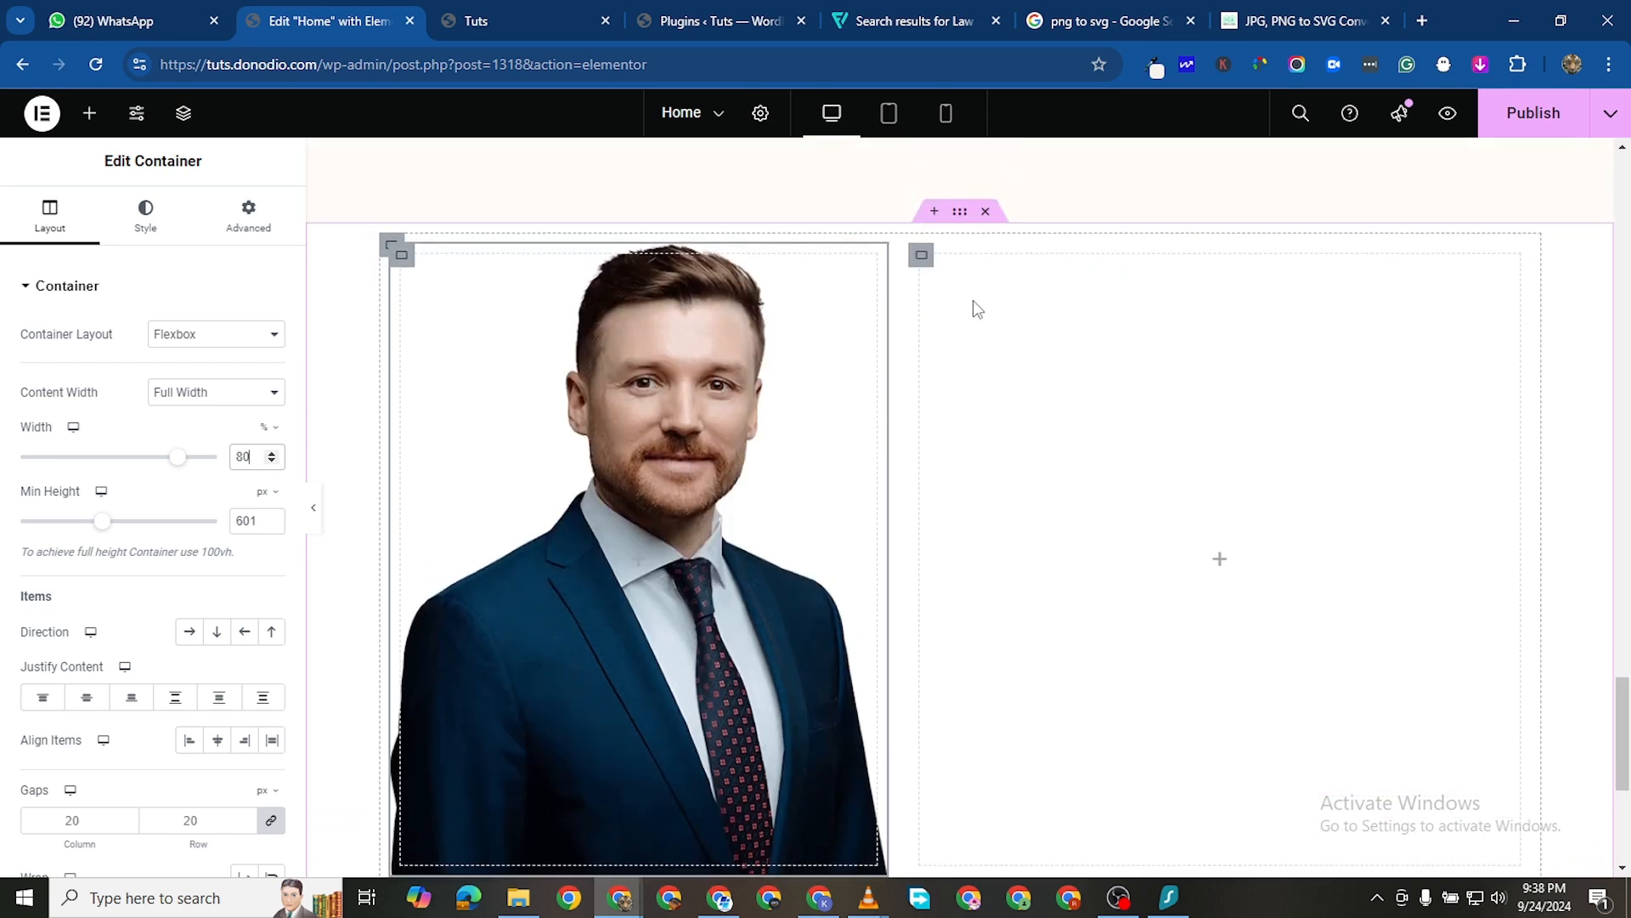
left_click(962, 214)
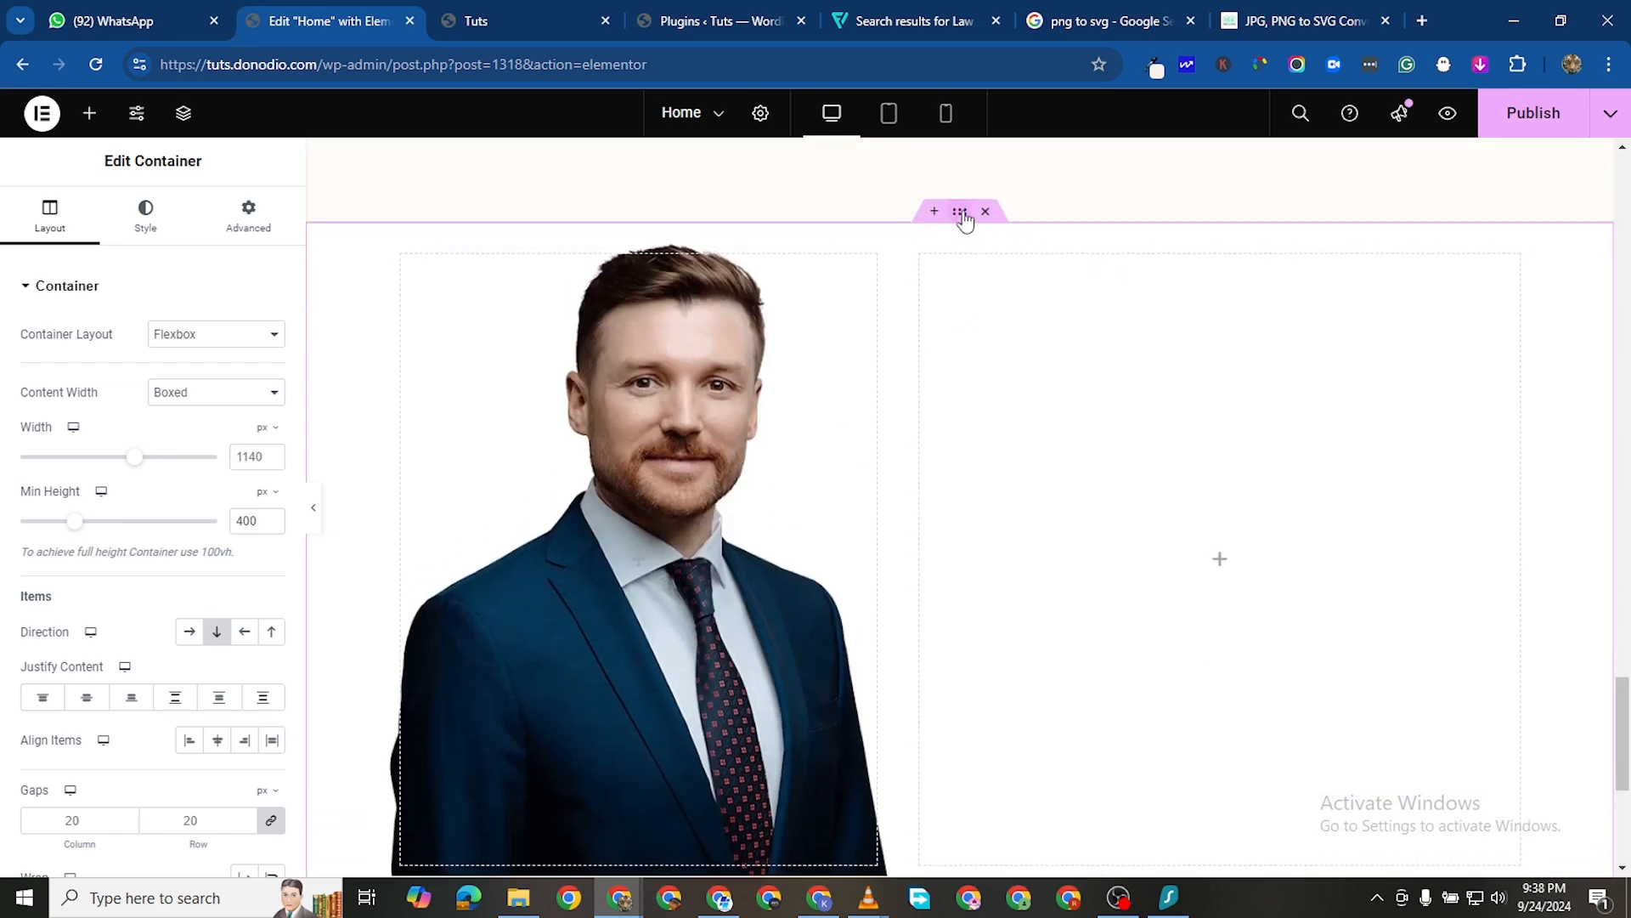
left_click(250, 223)
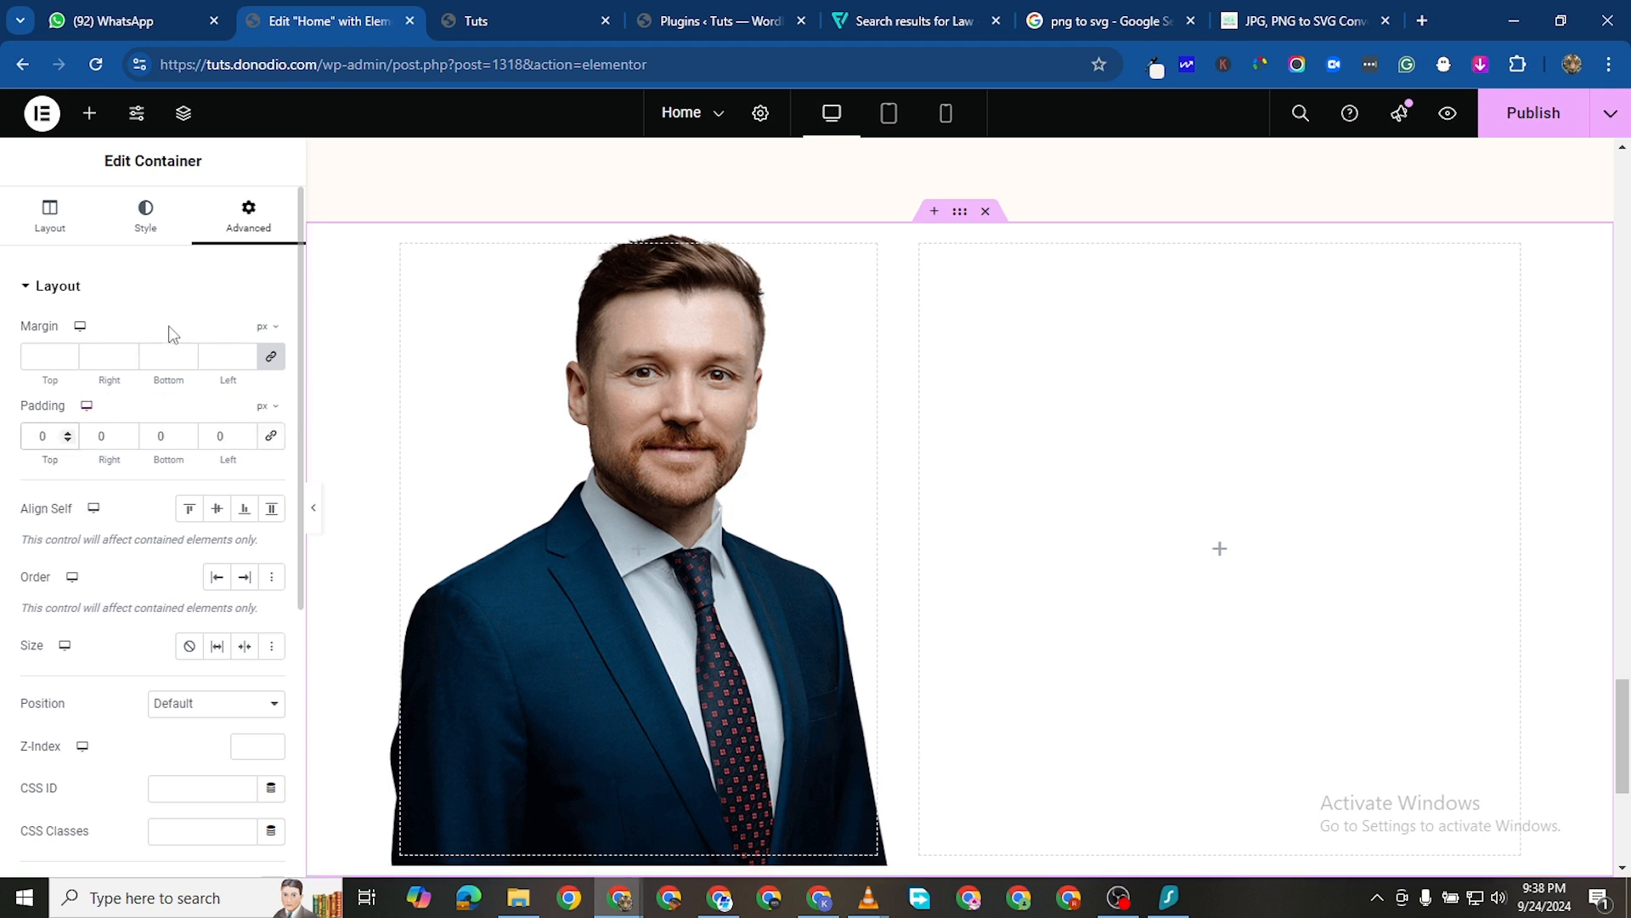
type("100")
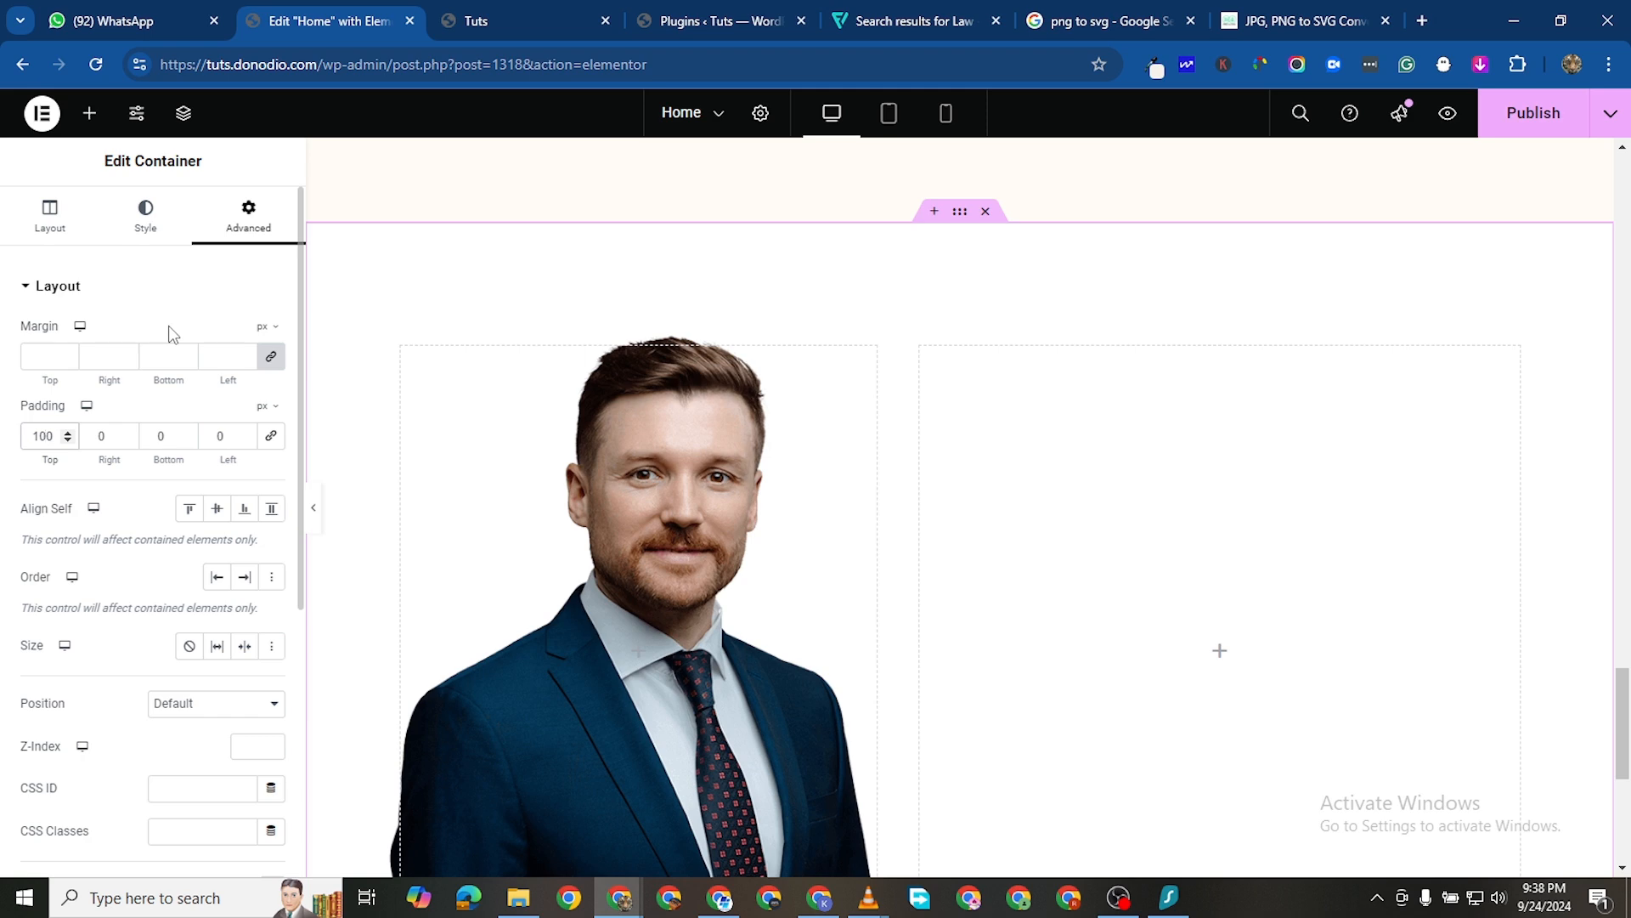
scroll(635, 585, "down", 4)
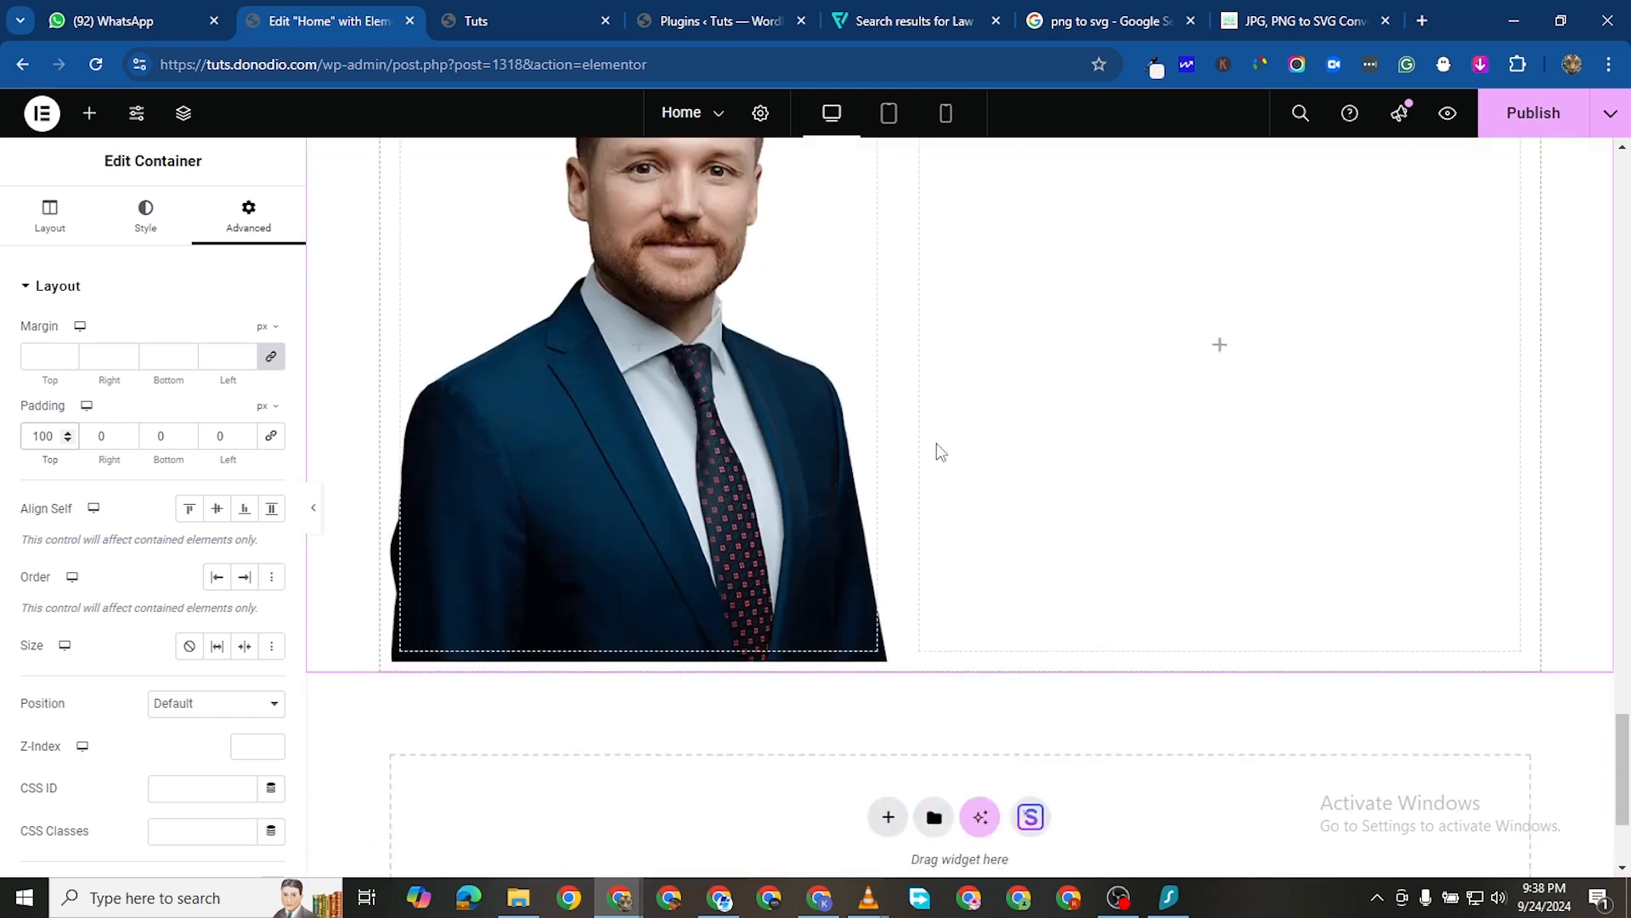
scroll(940, 450, "down", 2)
scroll(732, 782, "up", 6)
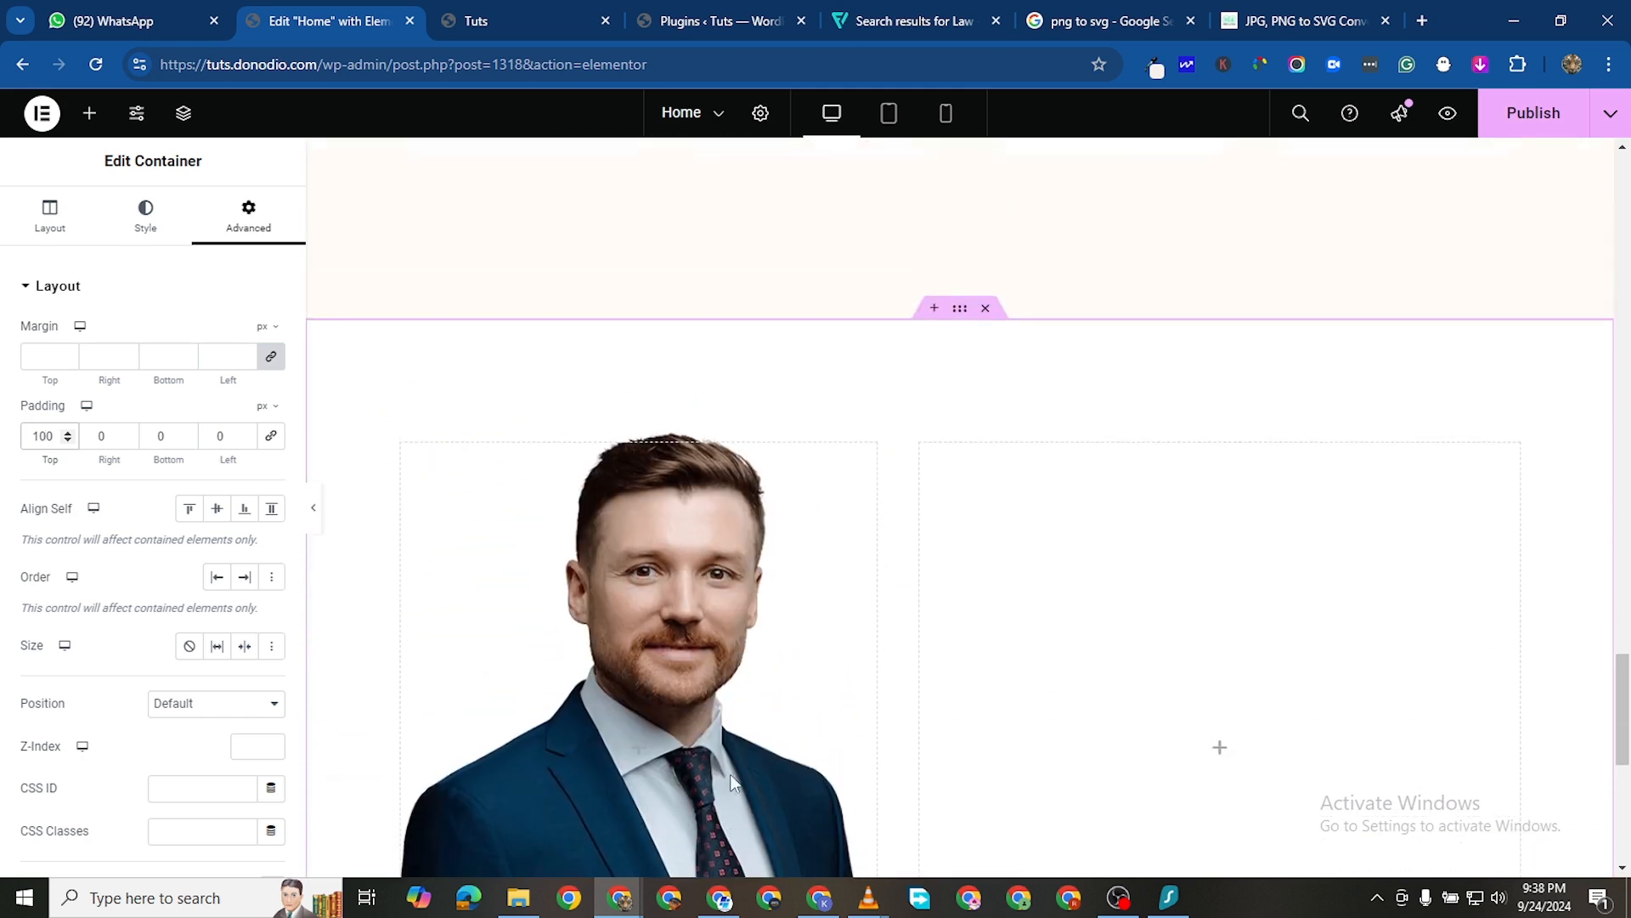
scroll(775, 559, "down", 3)
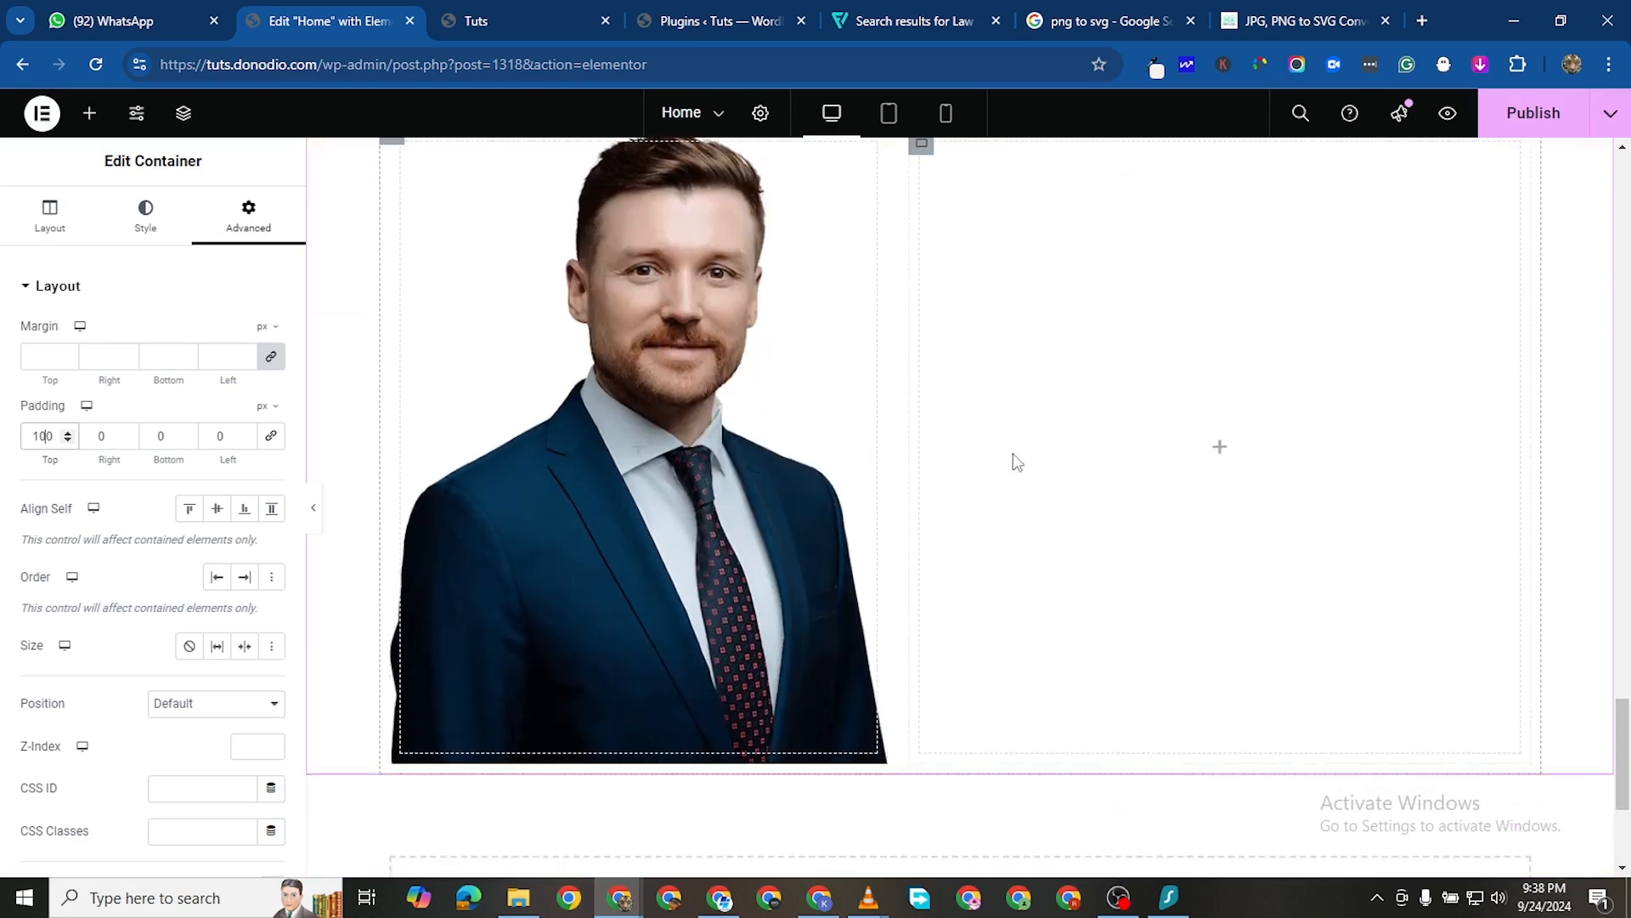
scroll(776, 497, "up", 1)
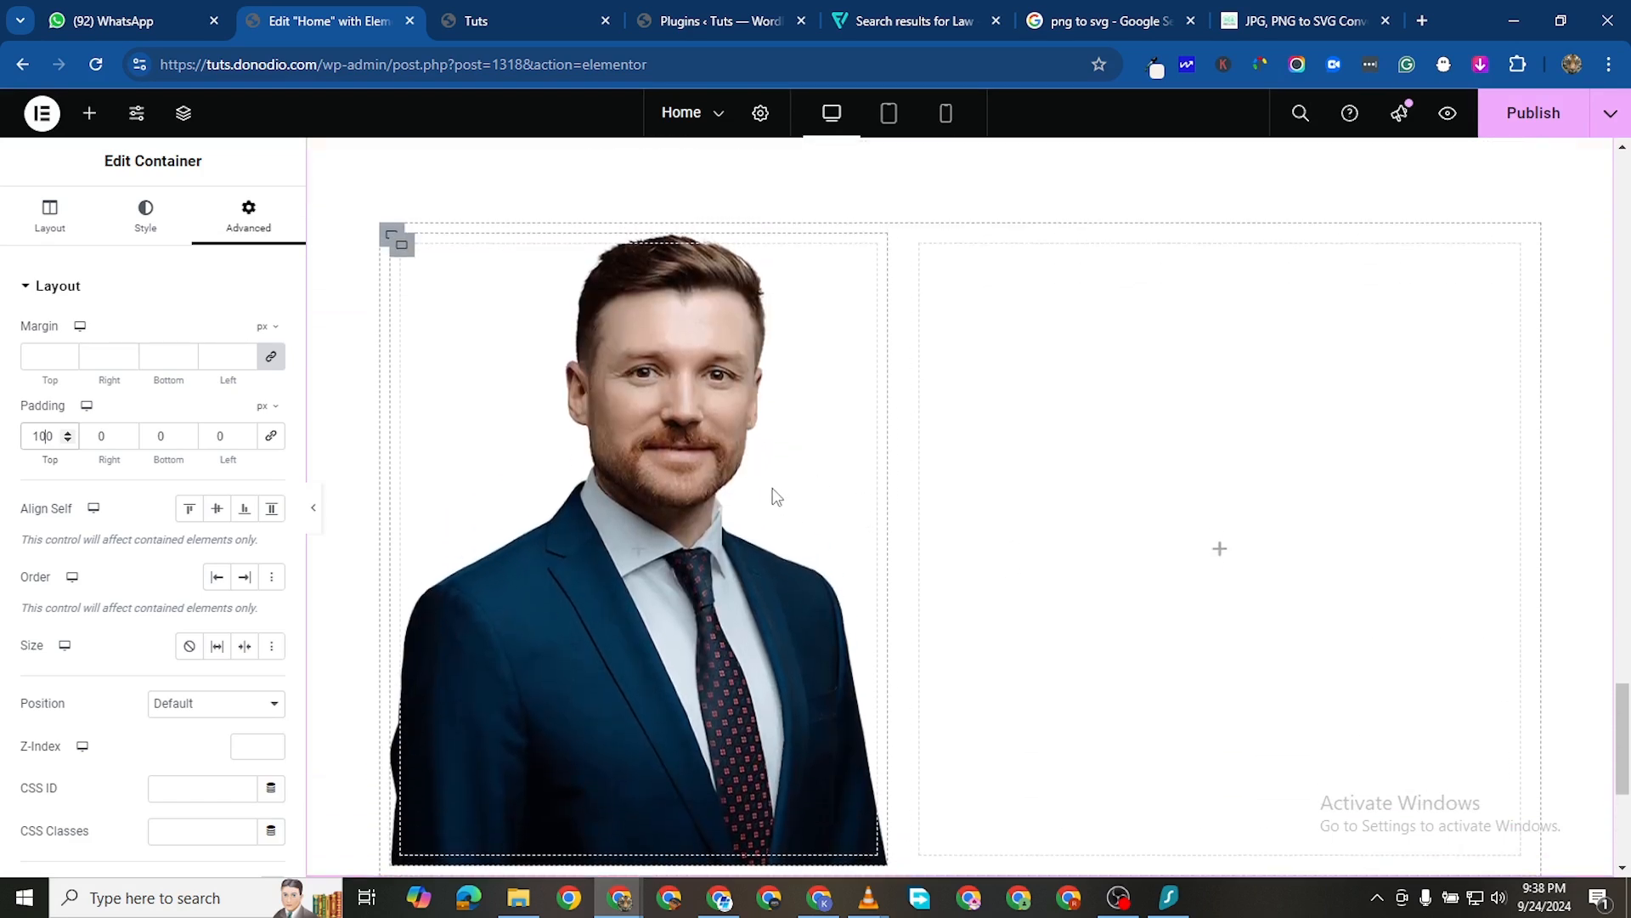
scroll(775, 497, "down", 1)
Switch the outer container's background type to Gradient
scroll(710, 317, "up", 2)
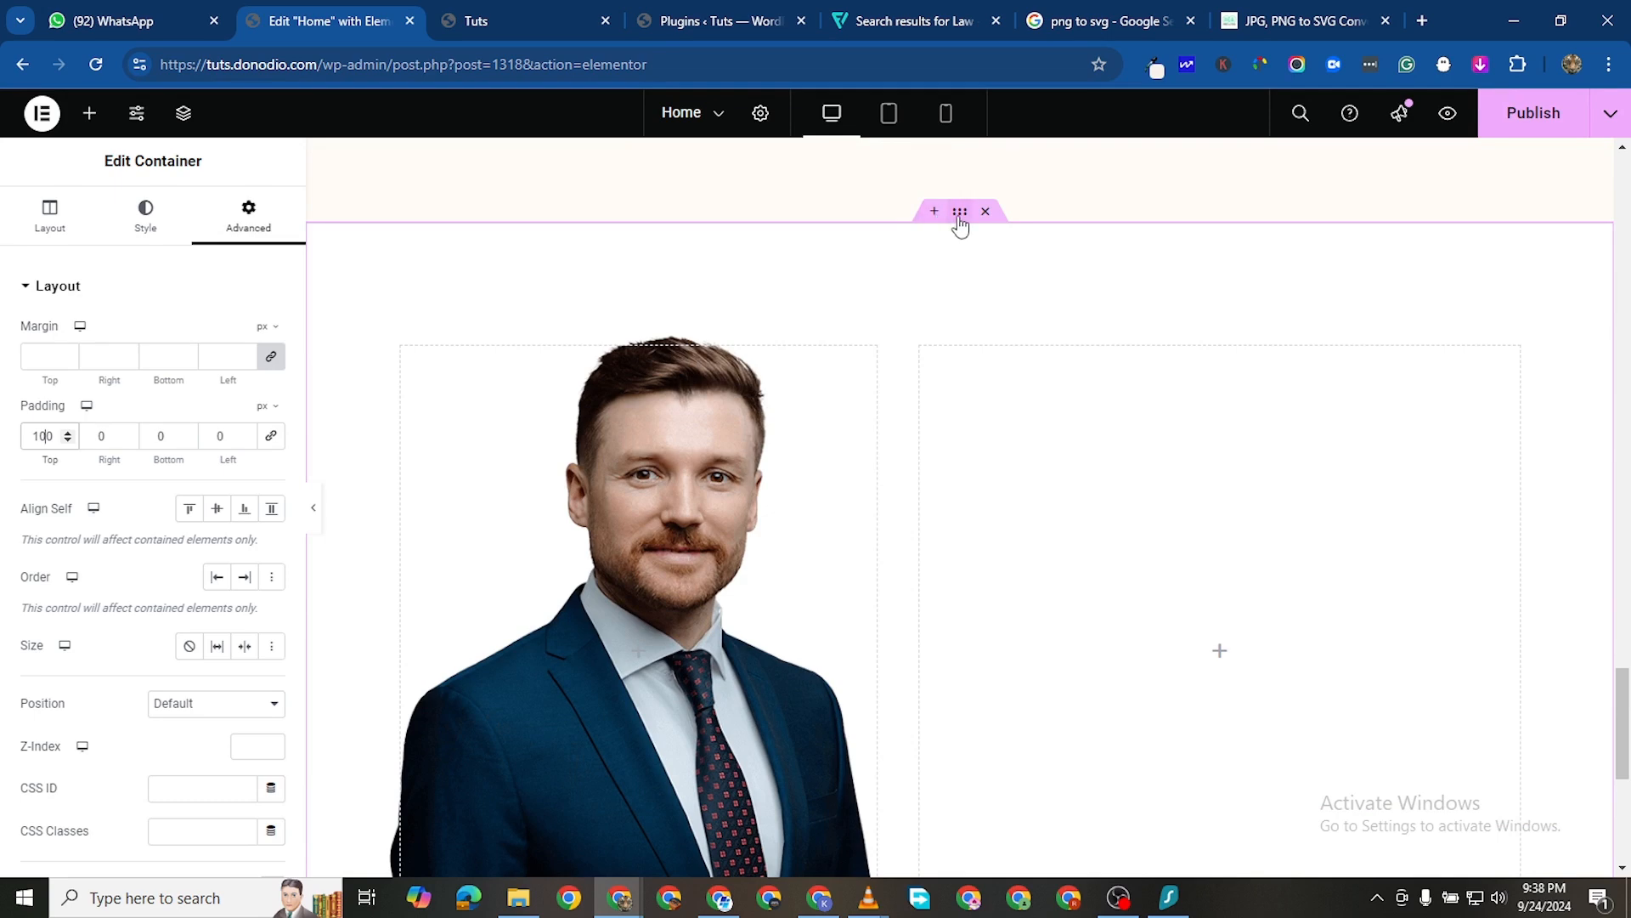
left_click_drag(960, 224, 952, 219)
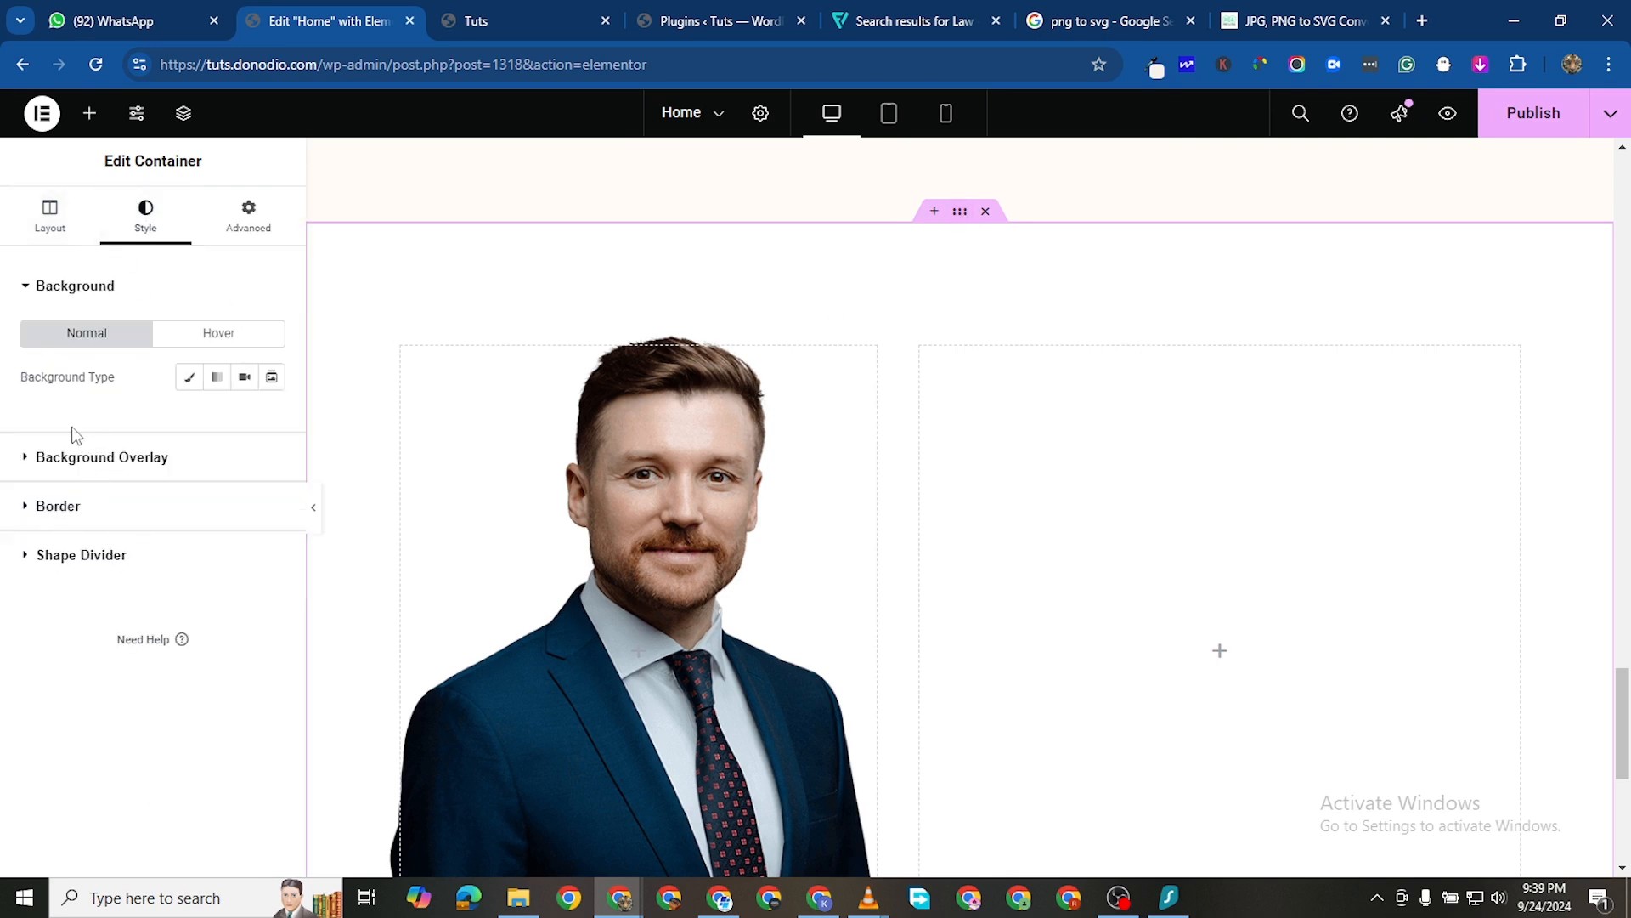
left_click(210, 380)
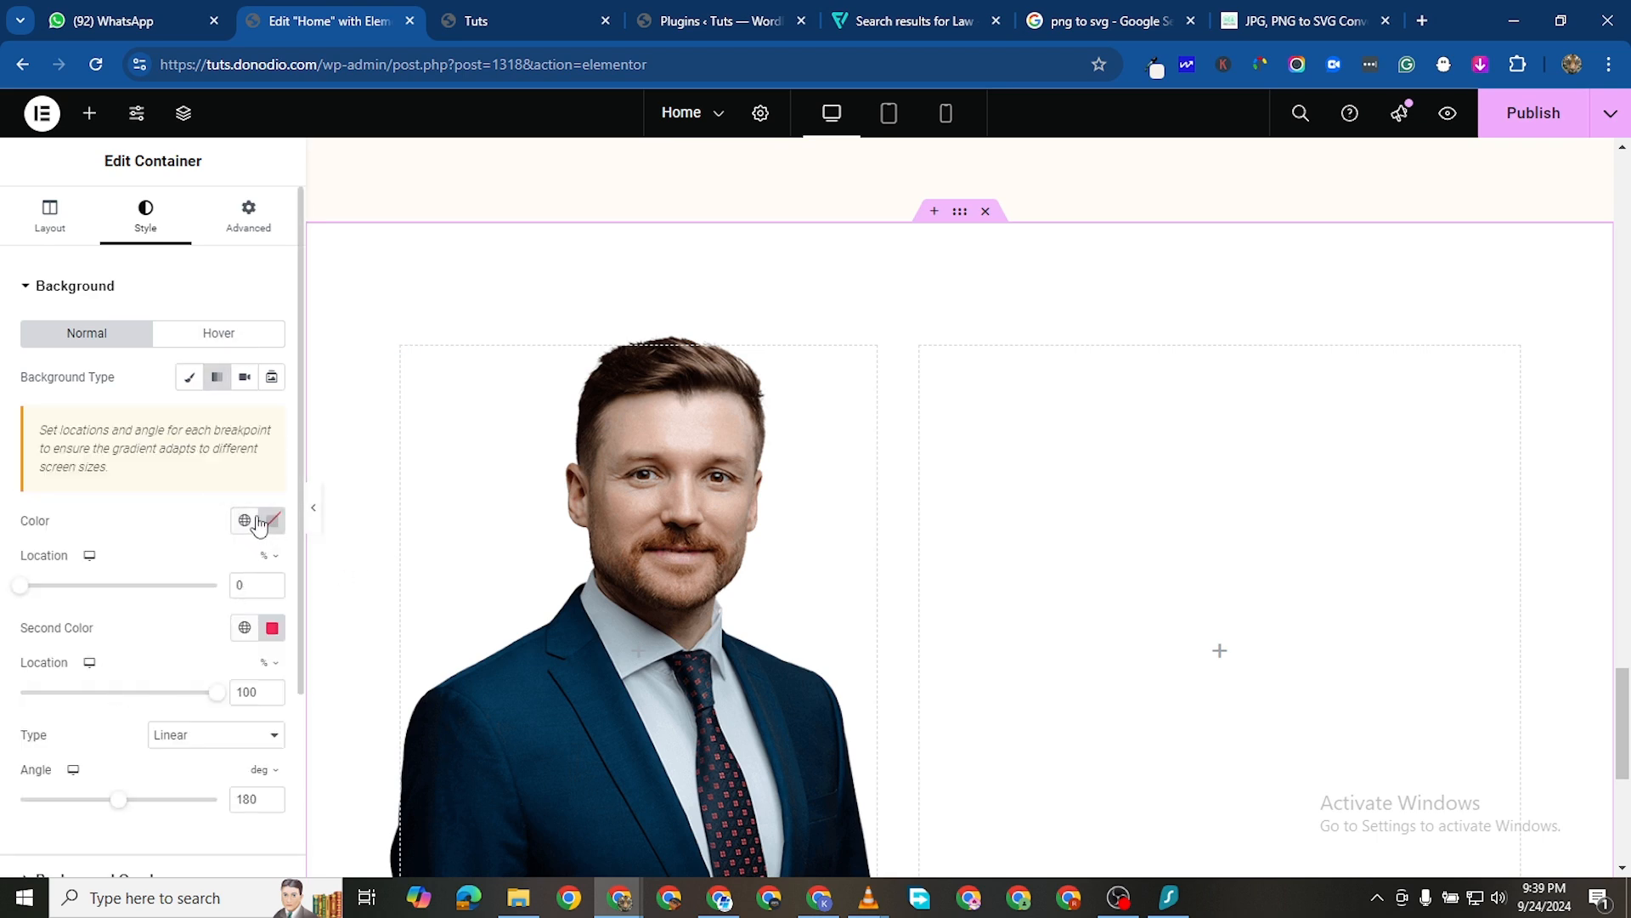
Copy the background color code #FFFAEFED from the "What We Do" section's container
scroll(980, 298, "up", 10)
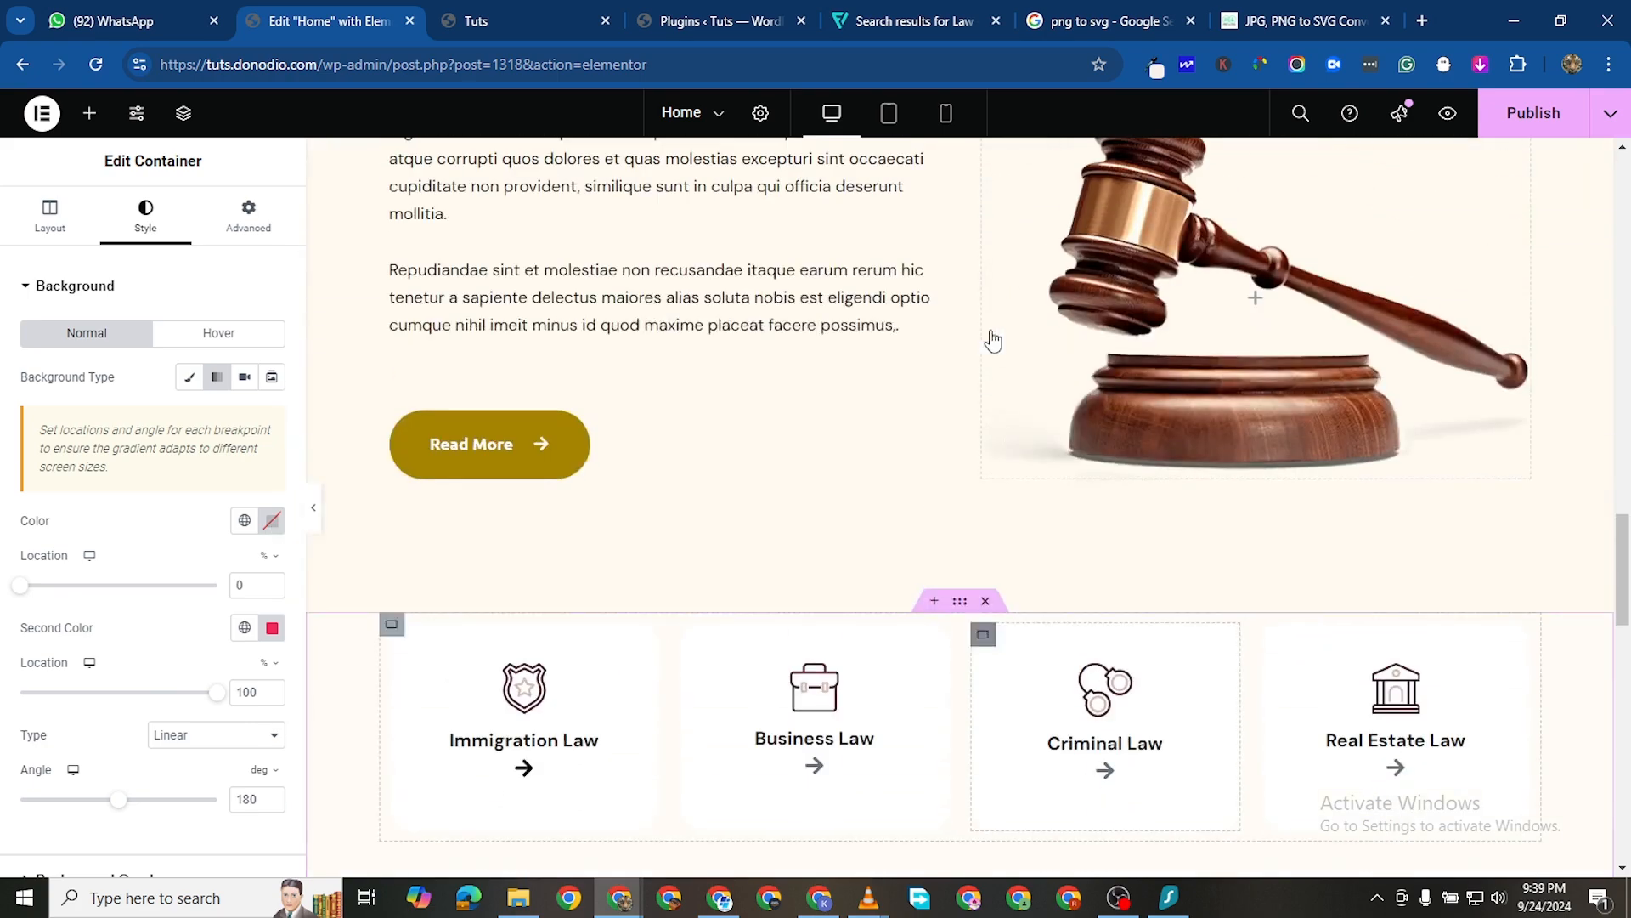
scroll(879, 422, "up", 4)
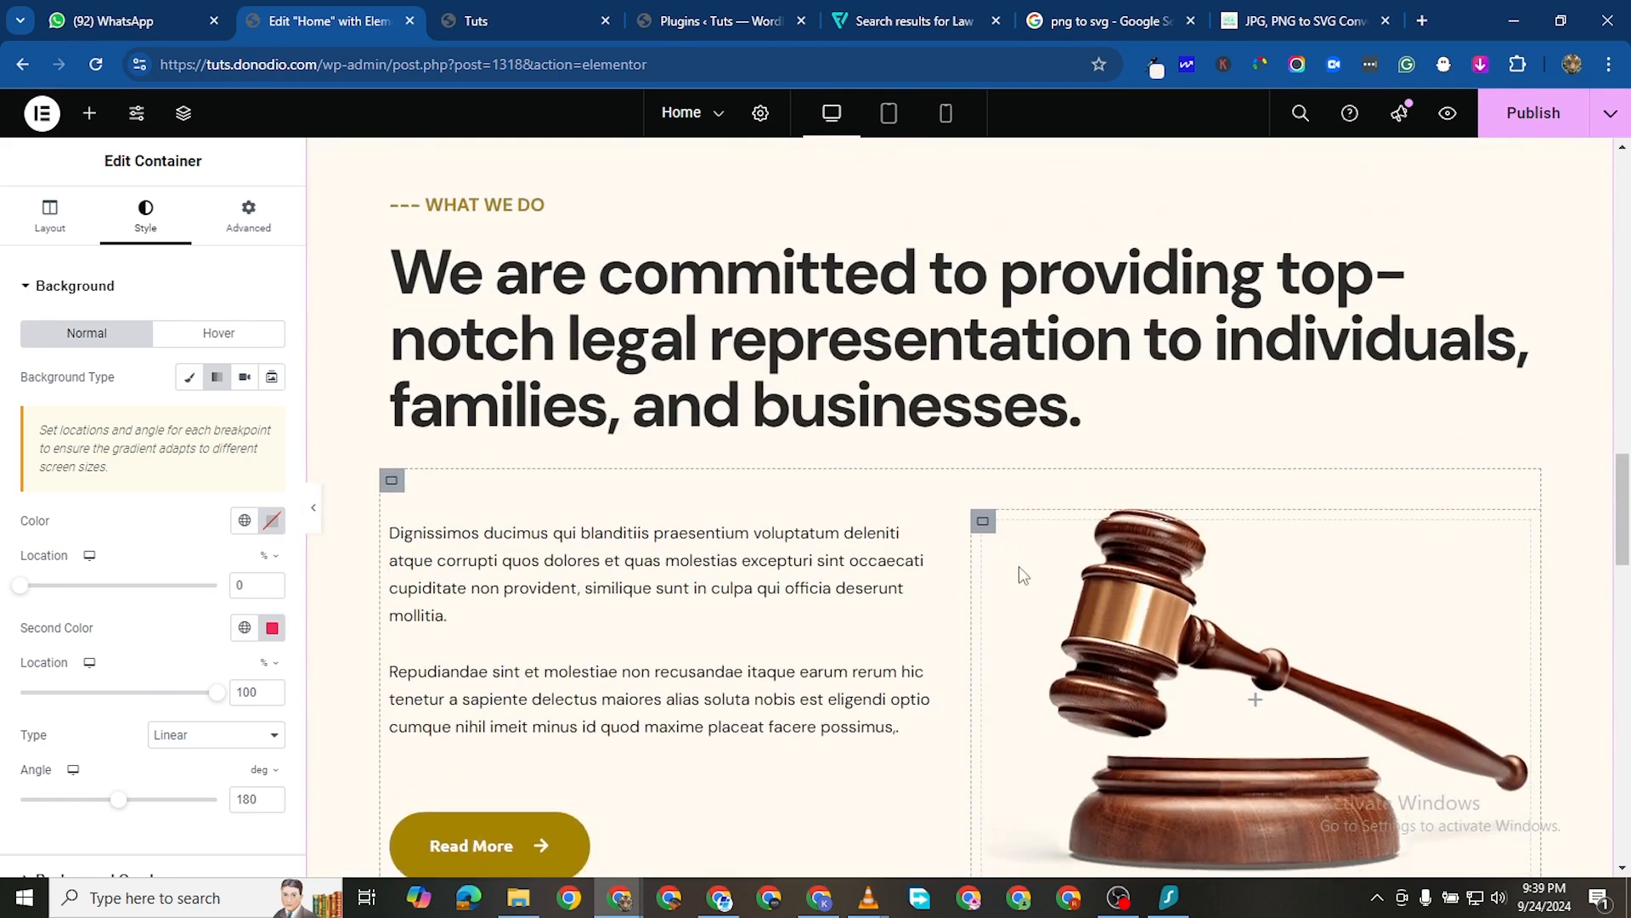
scroll(1017, 566, "down", 2)
scroll(841, 237, "down", 9)
scroll(834, 247, "up", 6)
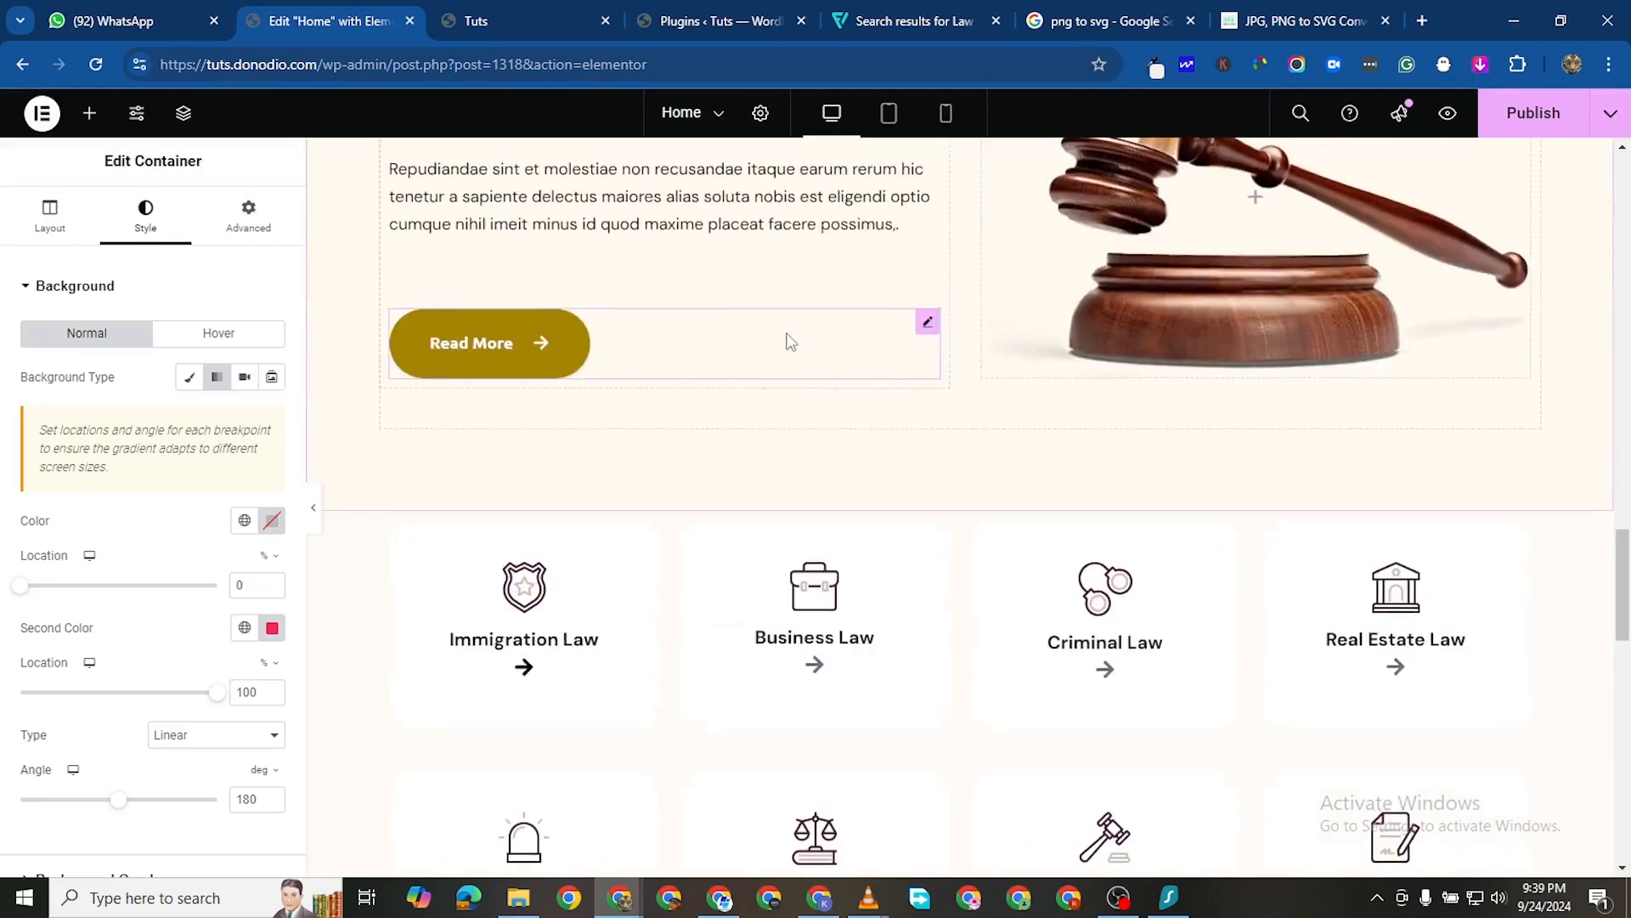
scroll(816, 391, "down", 4)
scroll(840, 442, "up", 5)
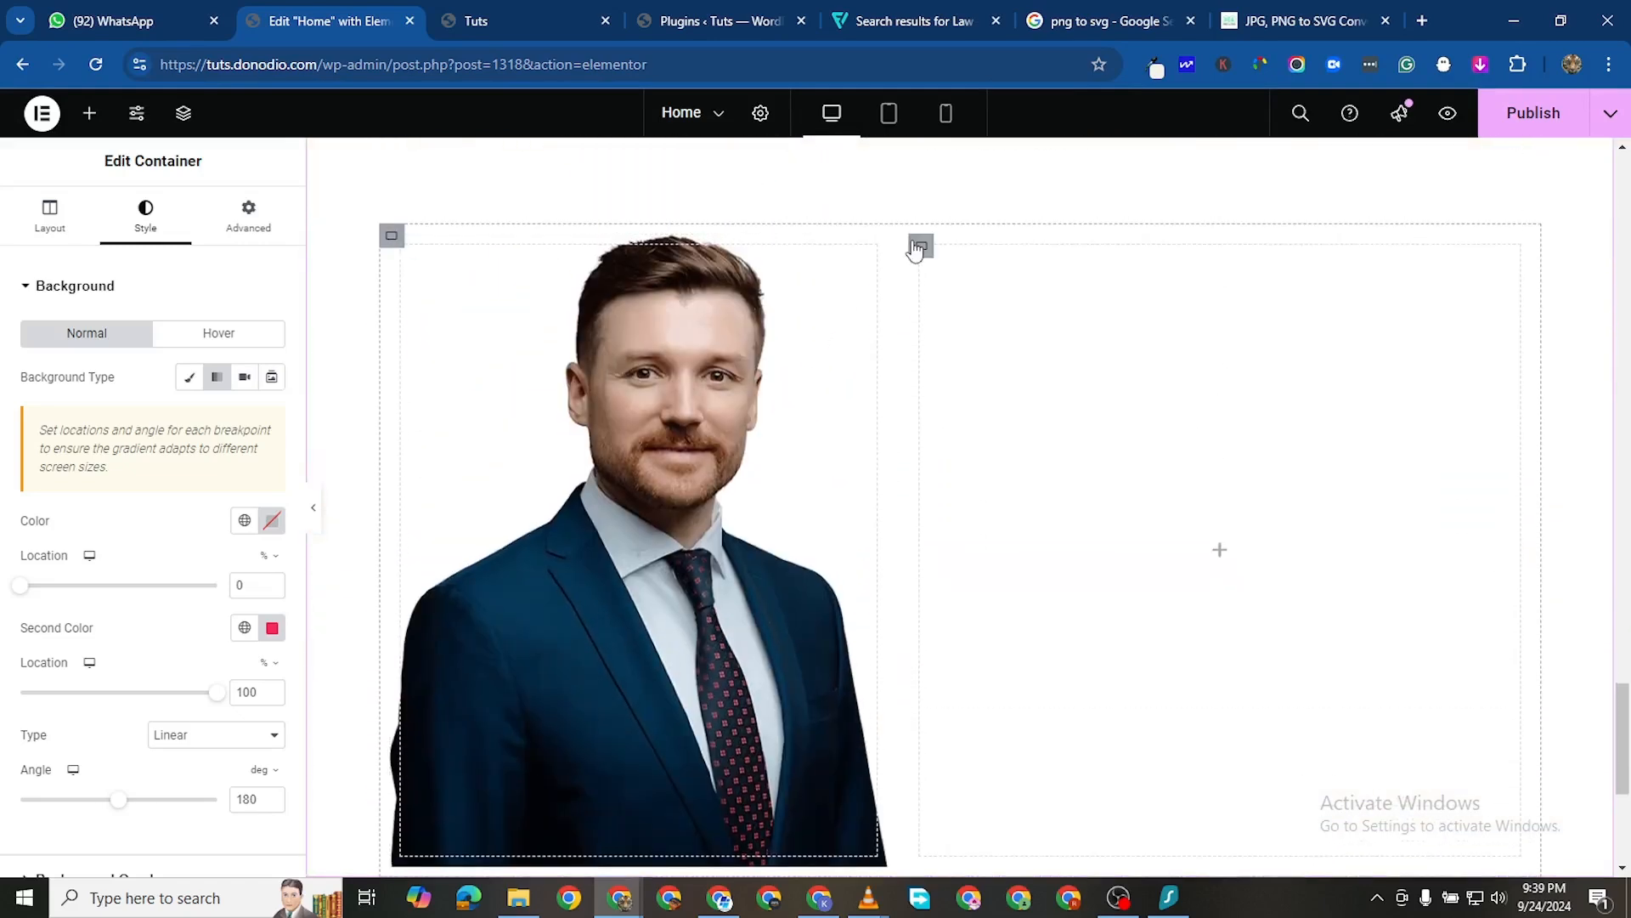
scroll(930, 280, "down", 5)
scroll(931, 280, "up", 10)
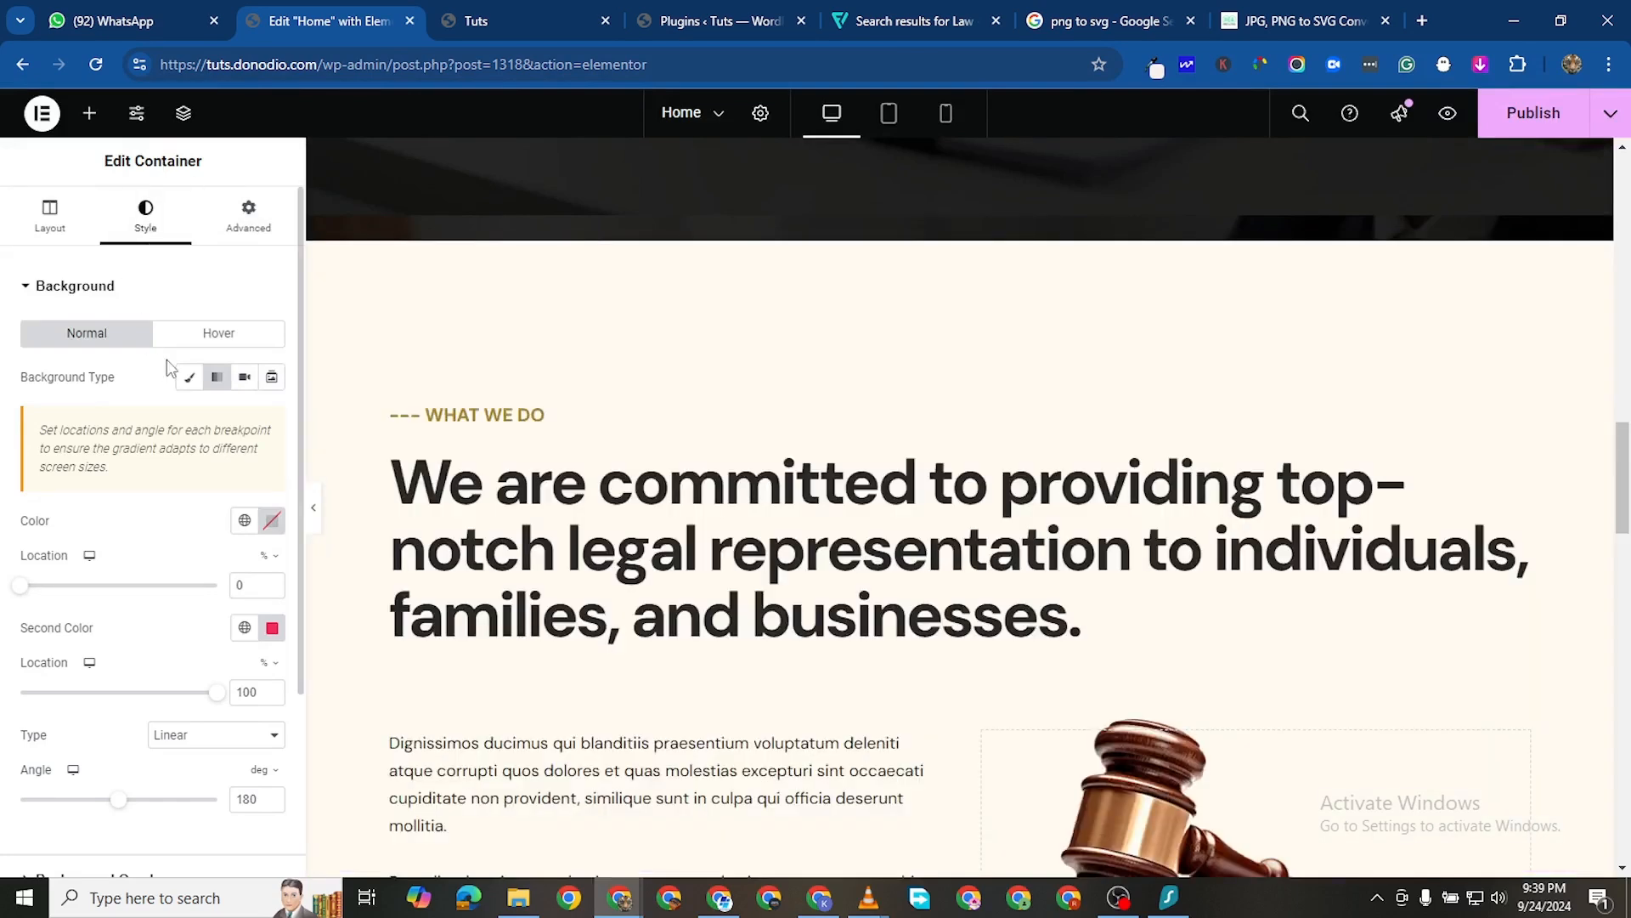
scroll(161, 408, "down", 1)
scroll(219, 371, "up", 1)
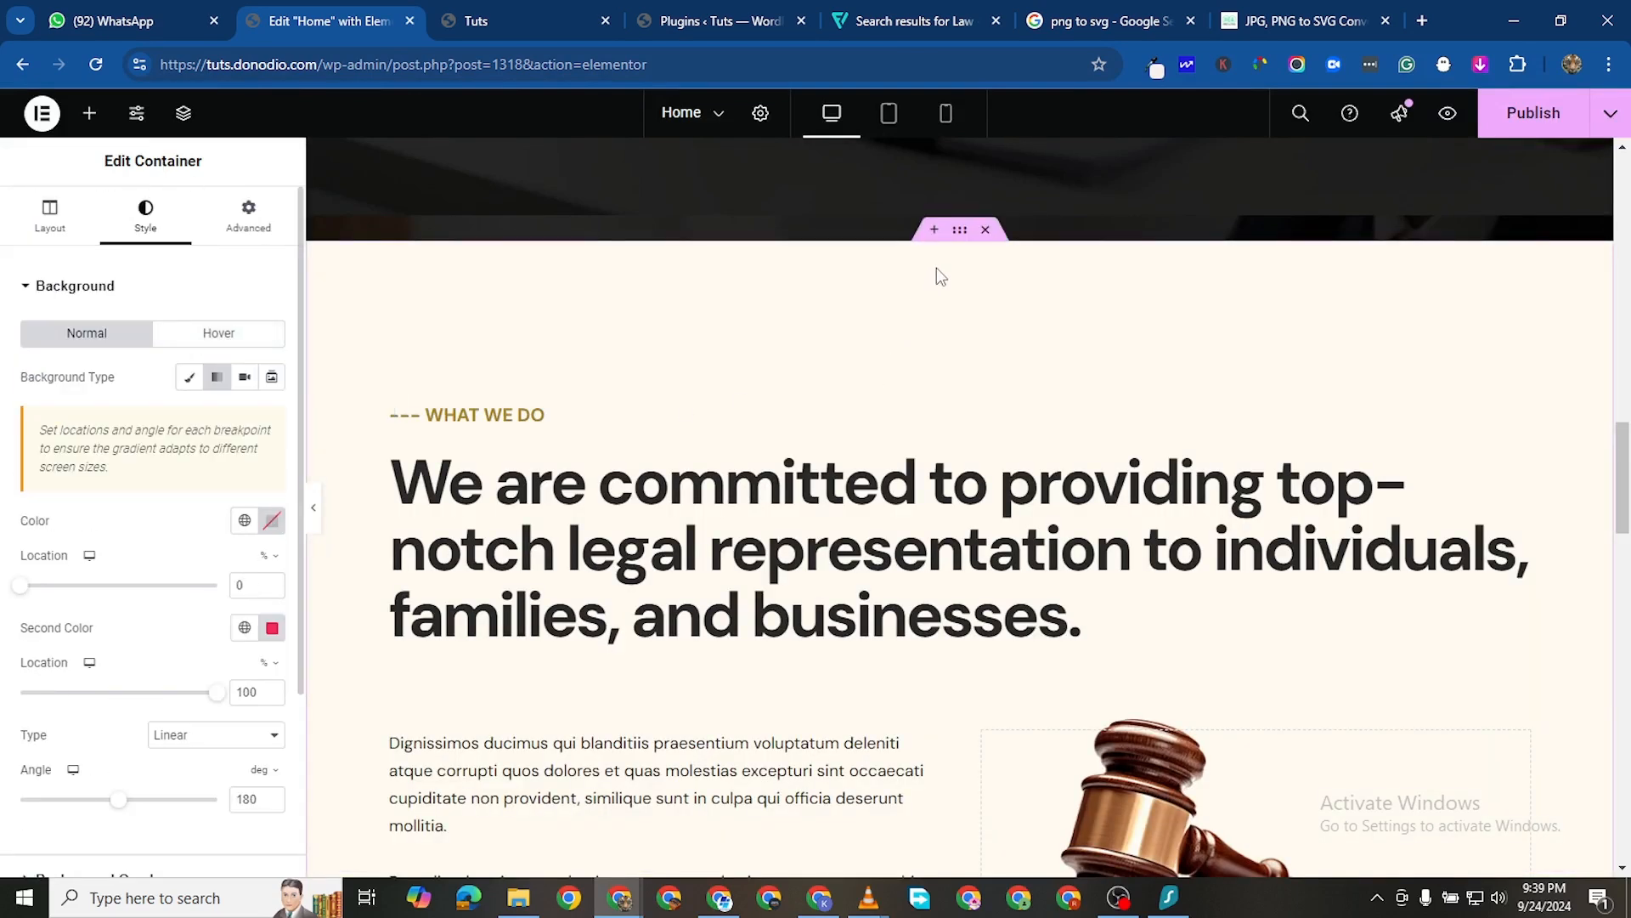
left_click(189, 376)
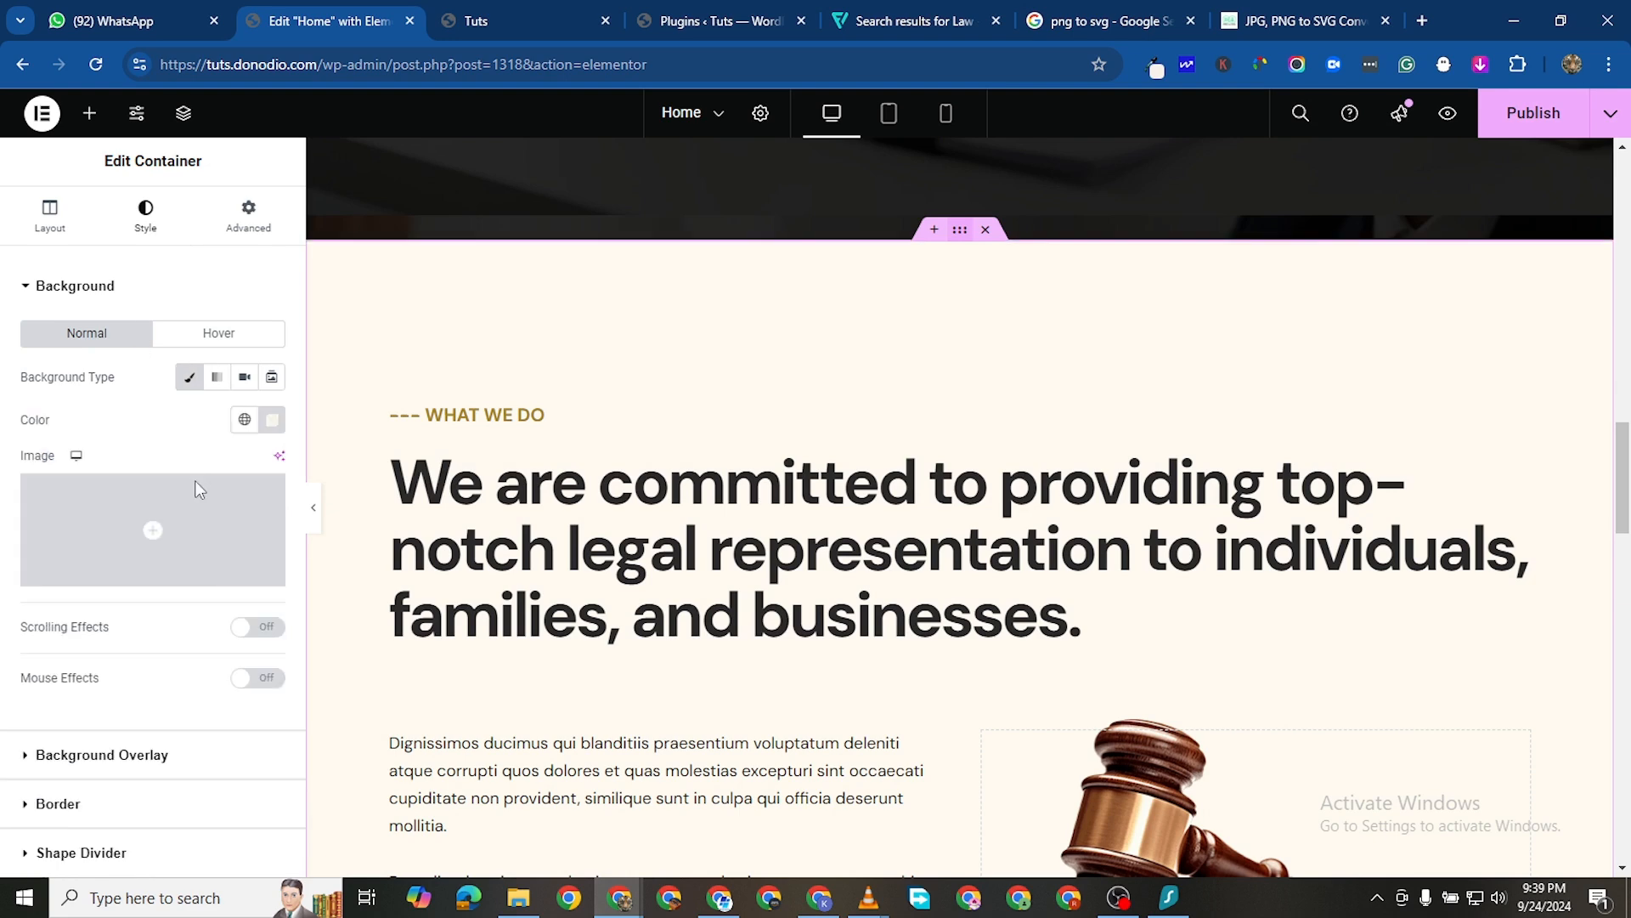
left_click(270, 420)
key("ctrl+c")
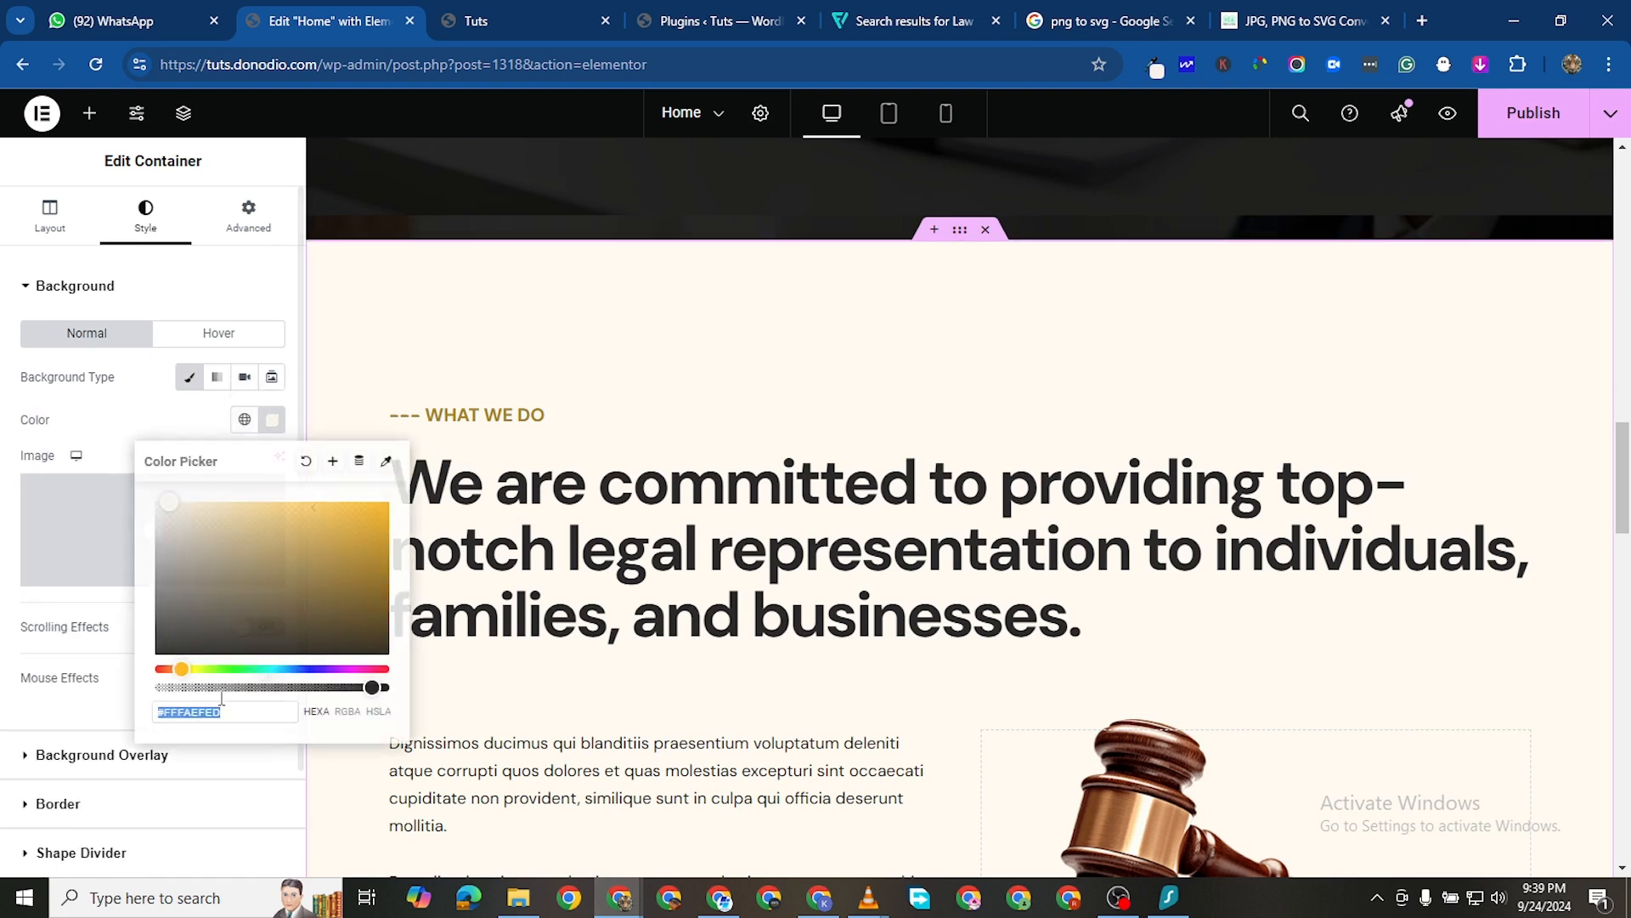
right_click(196, 704)
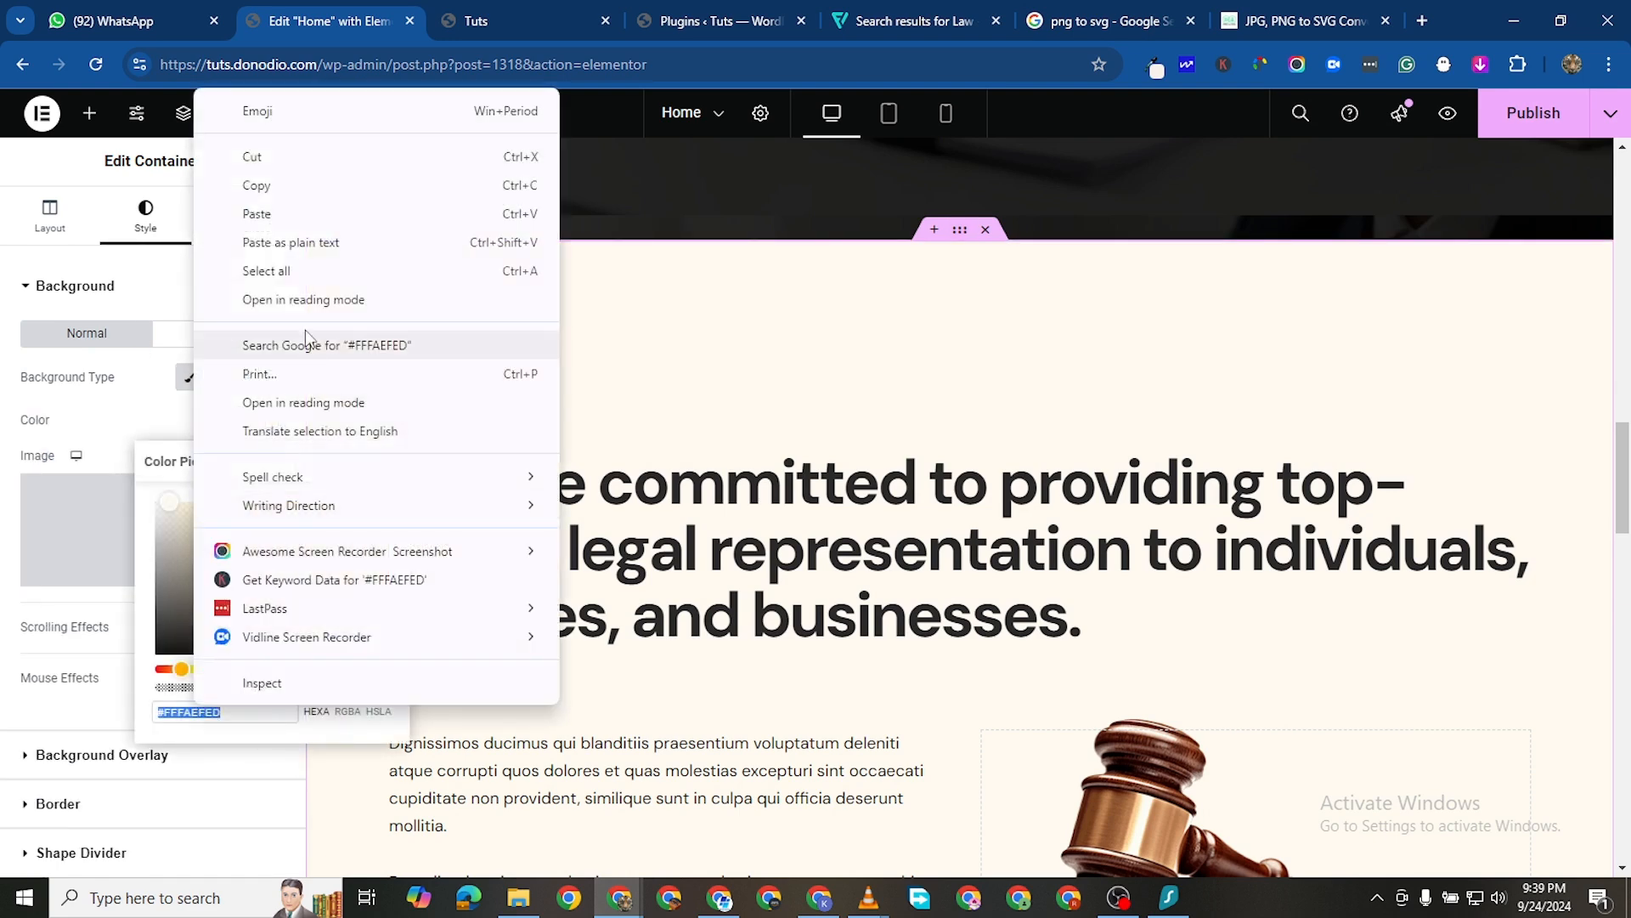
left_click(281, 190)
Set the first gradient color of the portrait section's outer container to the copied #FFFAEFED
scroll(606, 321, "down", 15)
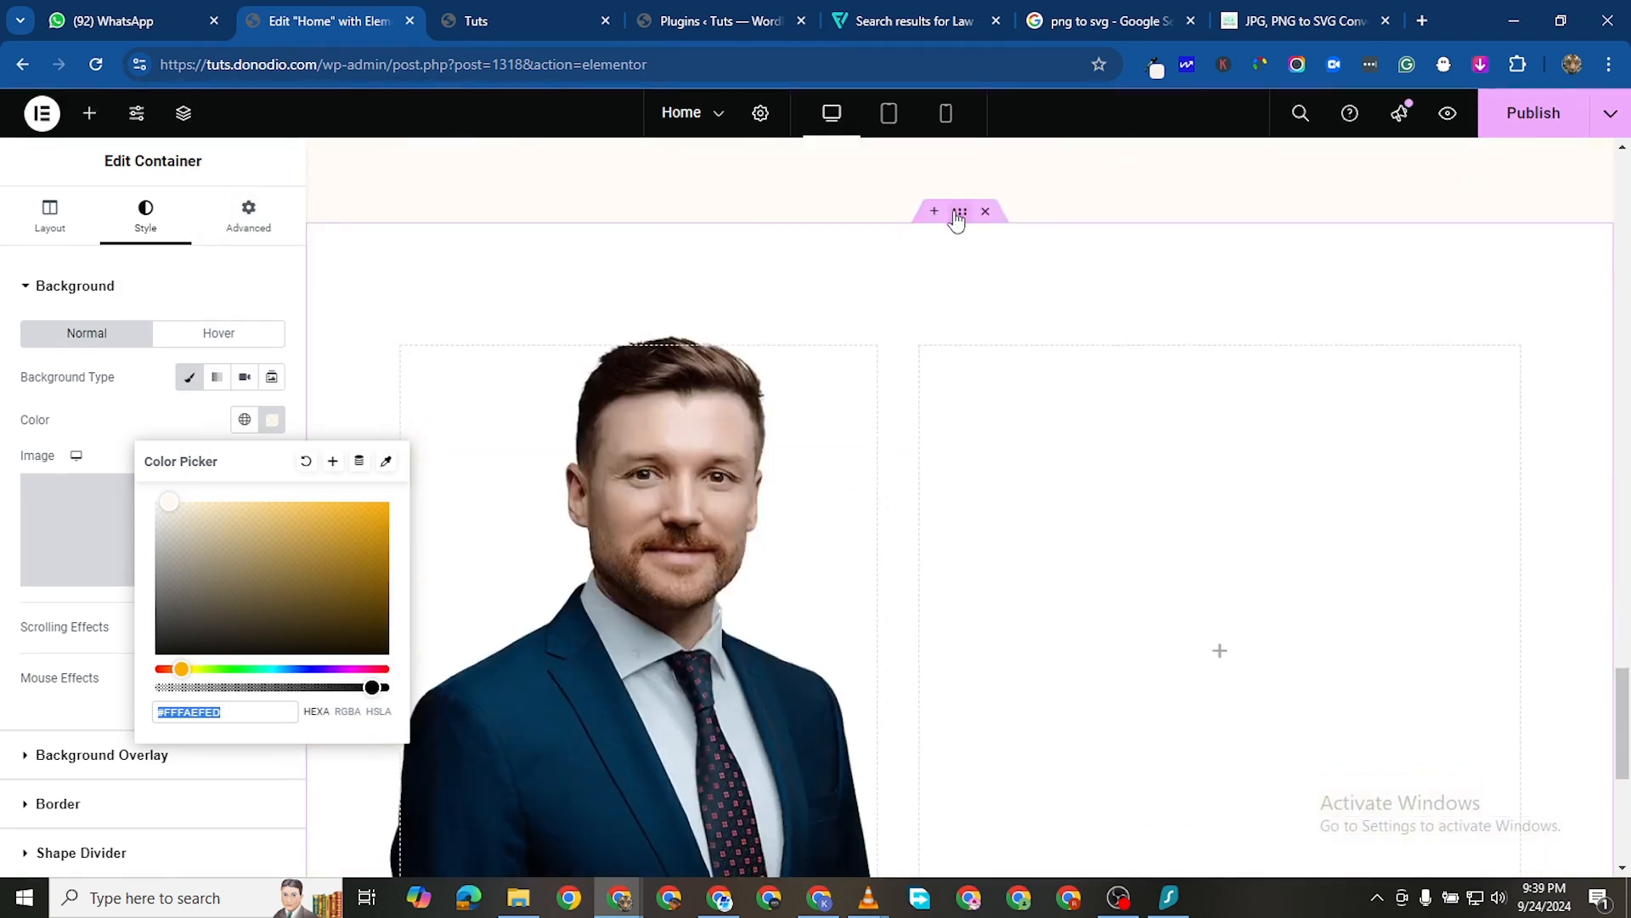
left_click(957, 219)
left_click(217, 377)
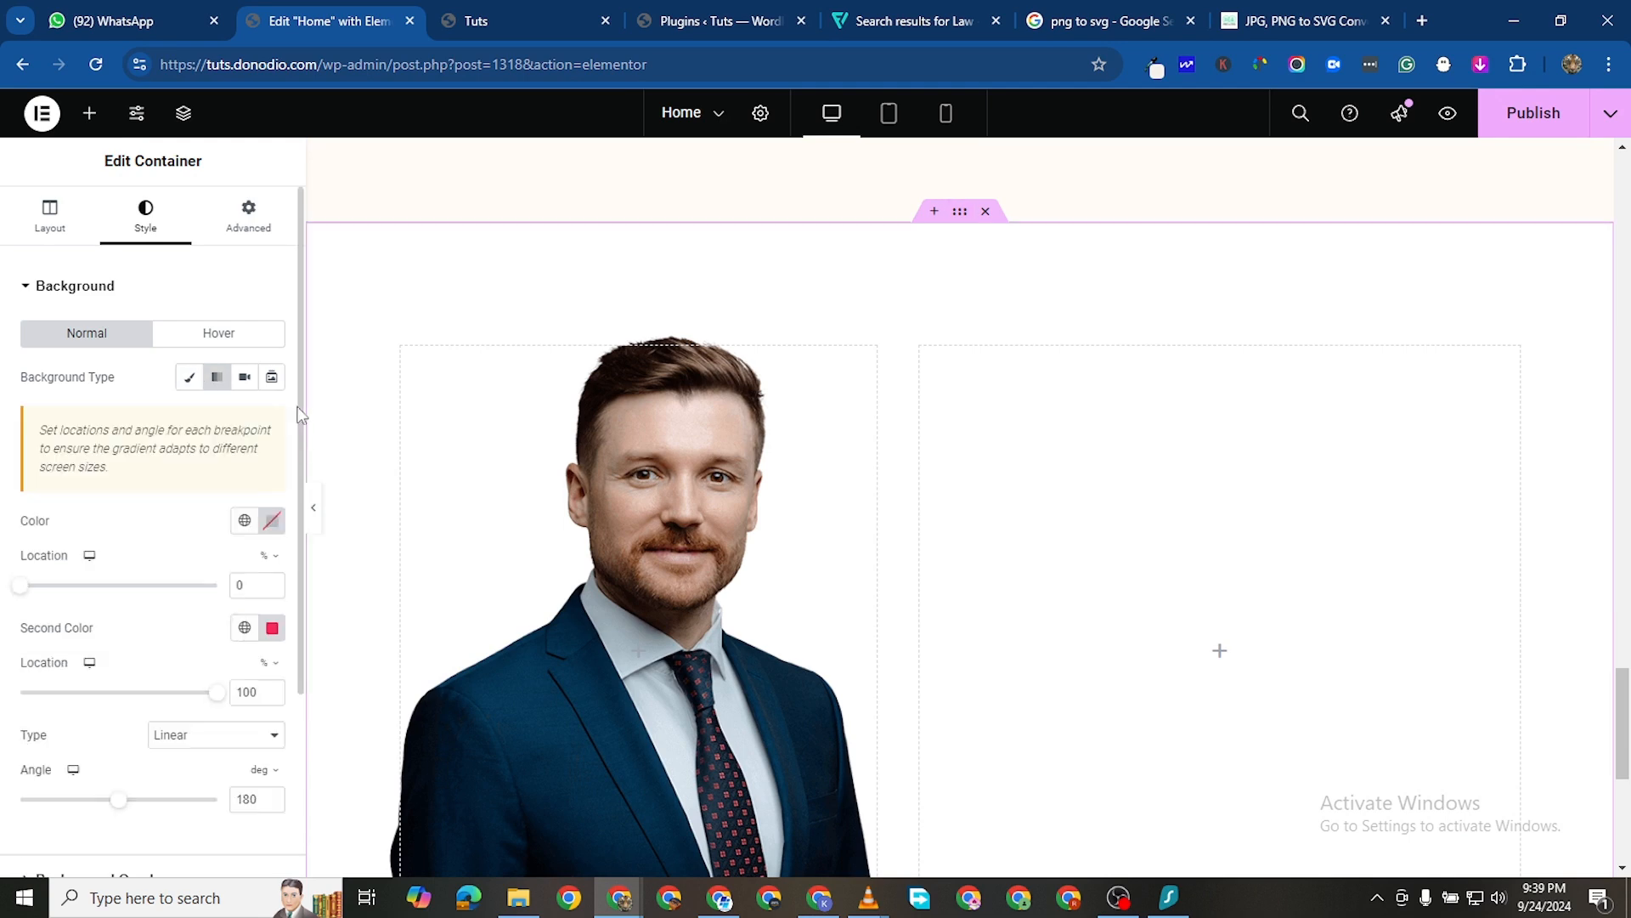
left_click(270, 522)
right_click(191, 810)
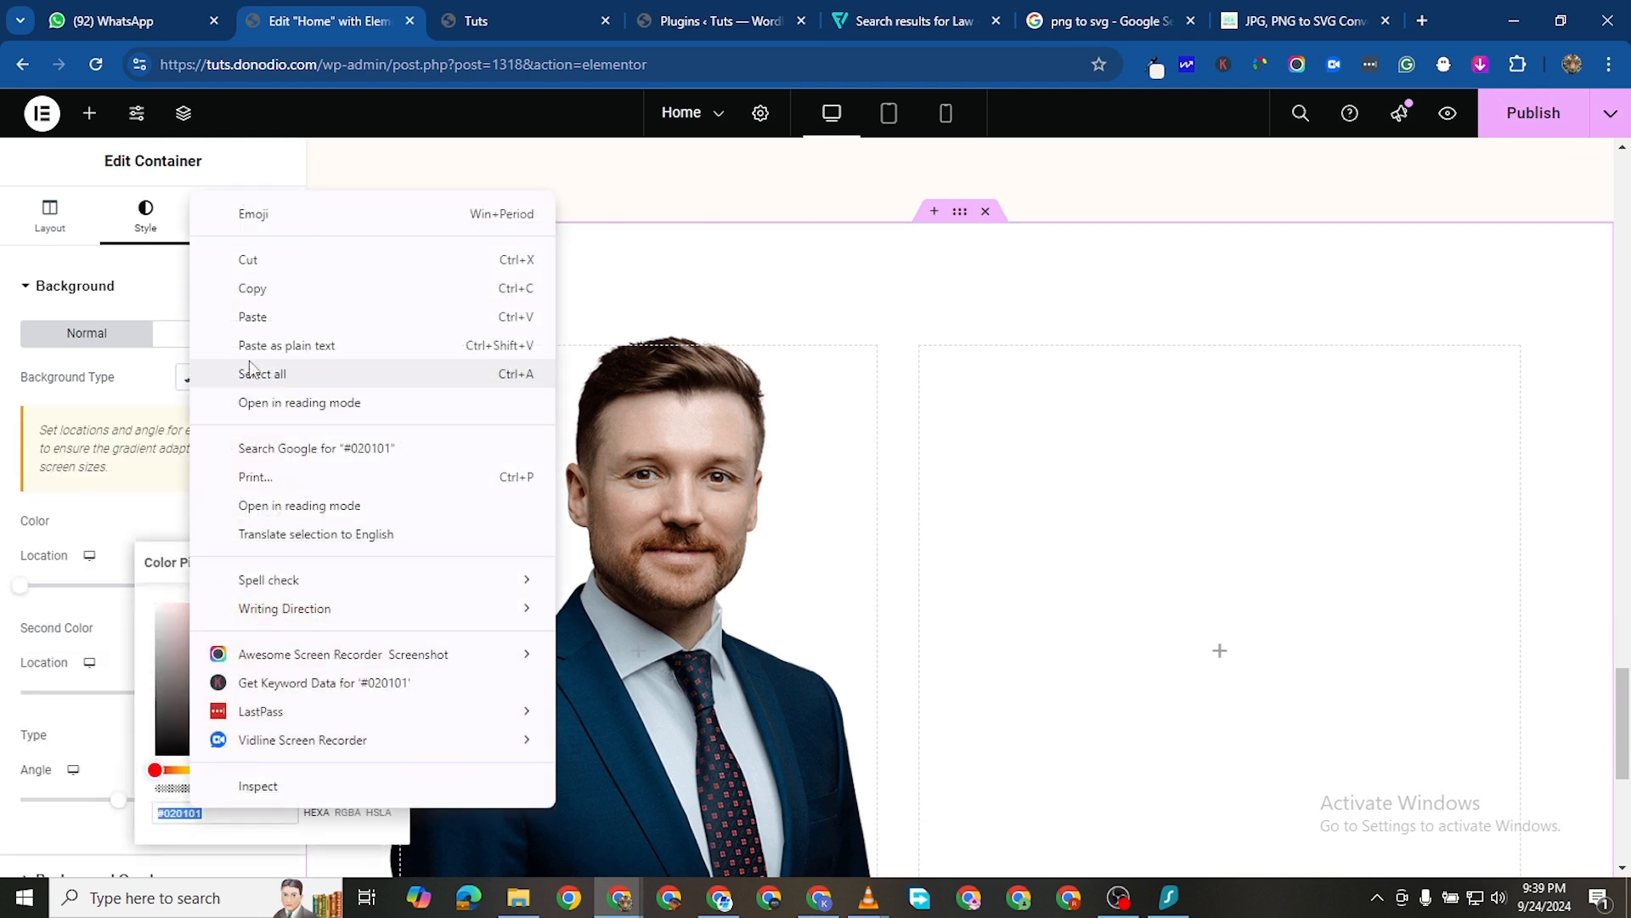
left_click(253, 317)
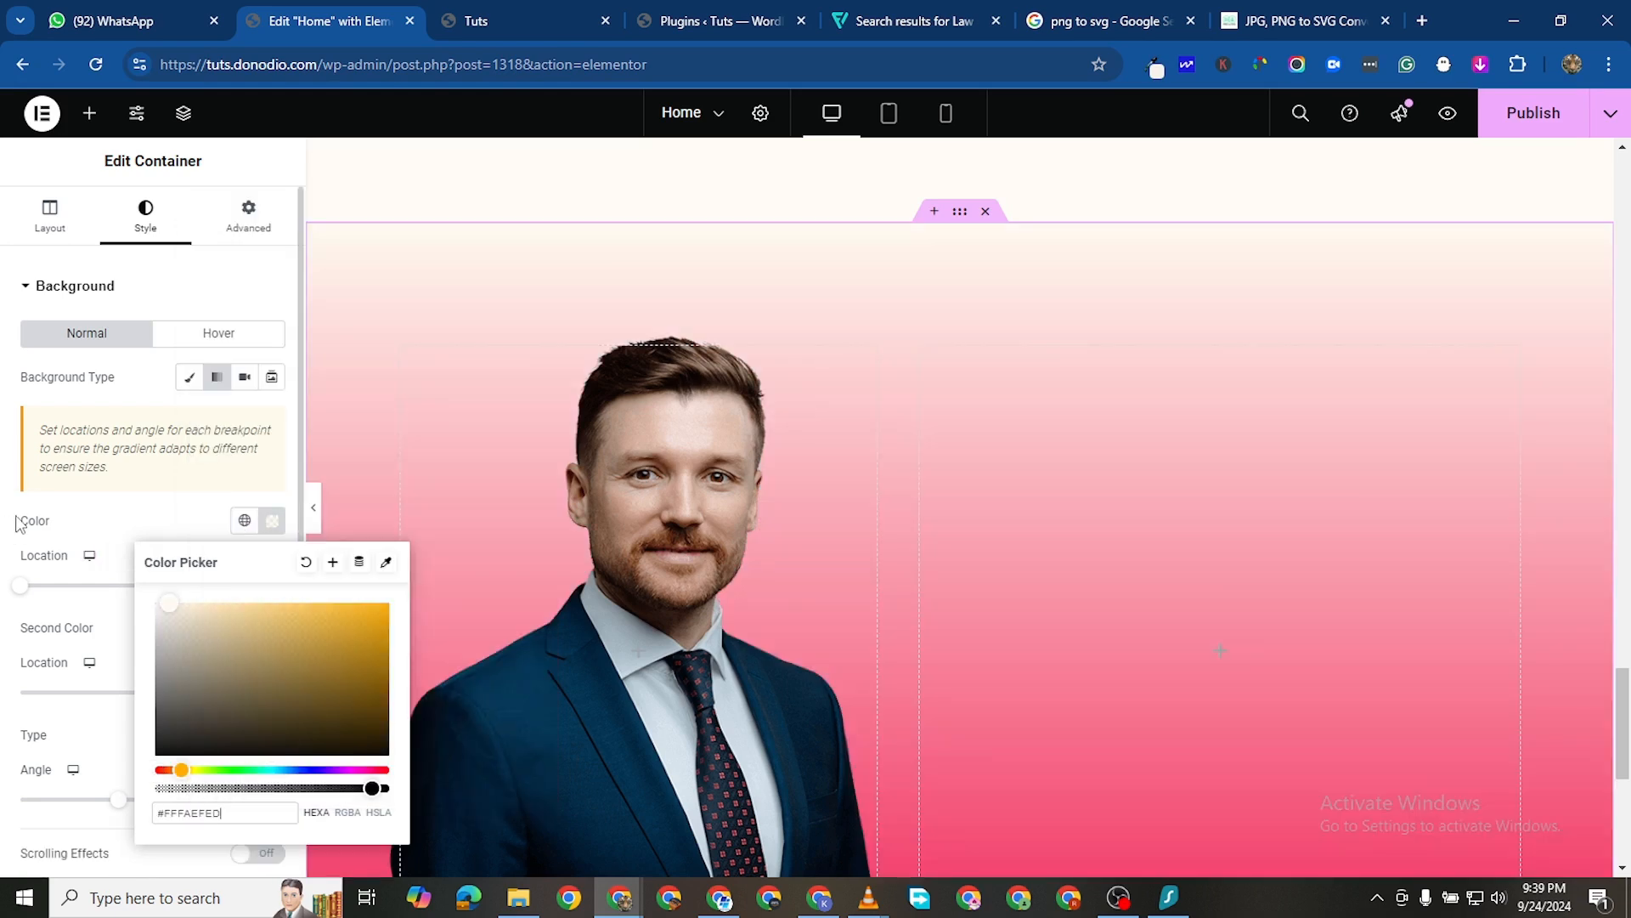
left_click(120, 599)
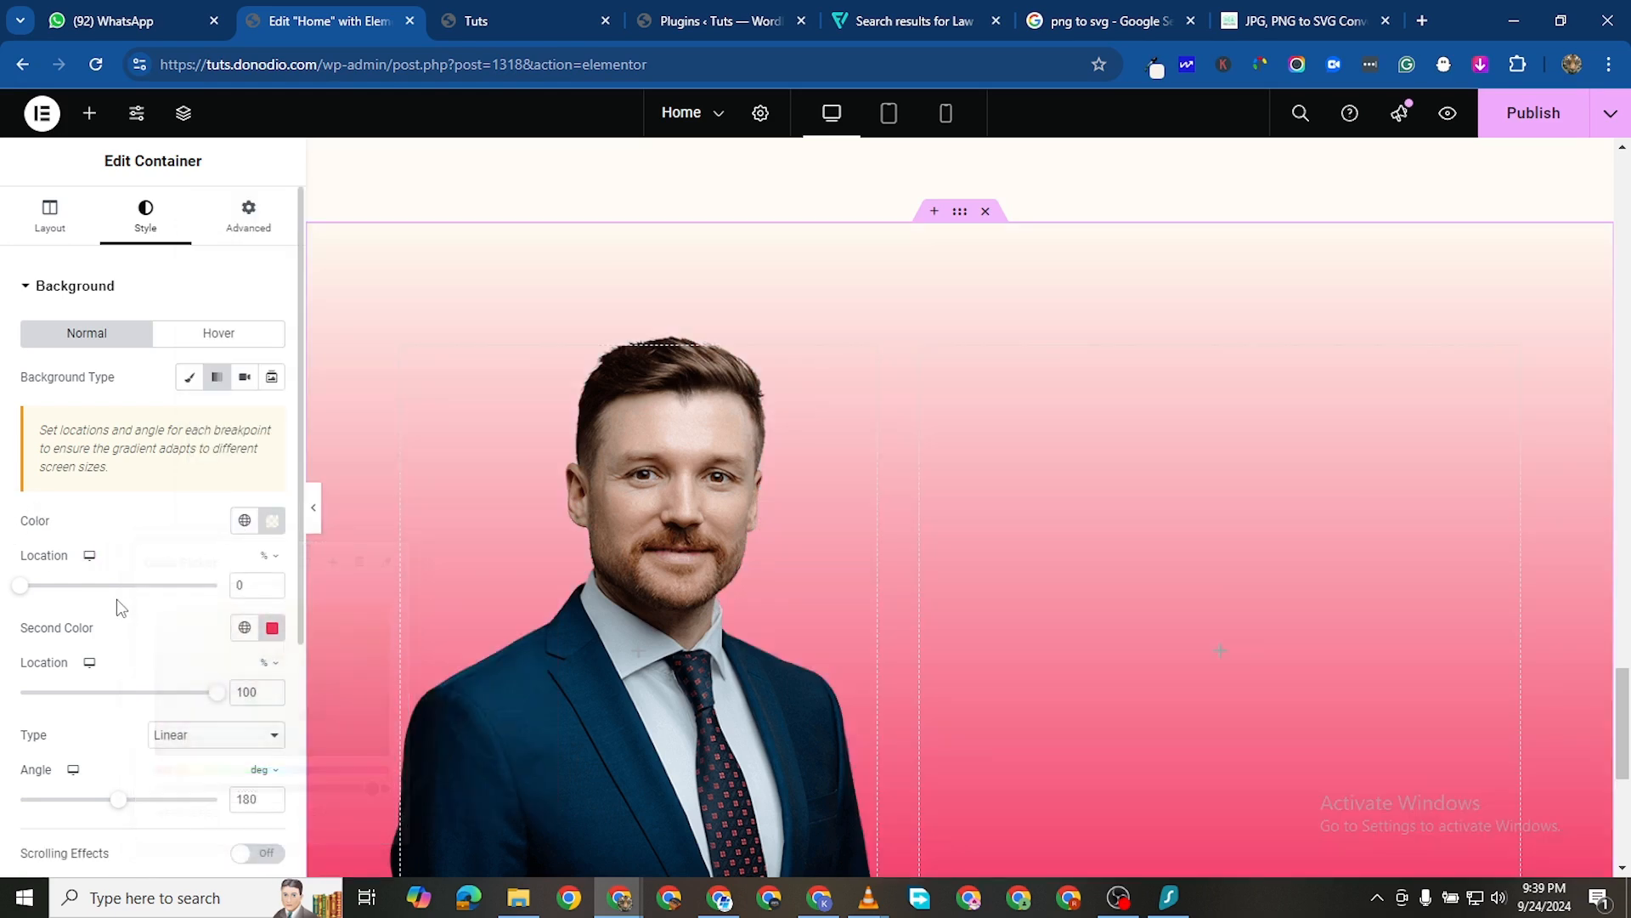
Try white (#FFFFFF) as the second color of the portrait section's background gradient
left_click(272, 627)
left_click_drag(159, 400, 141, 362)
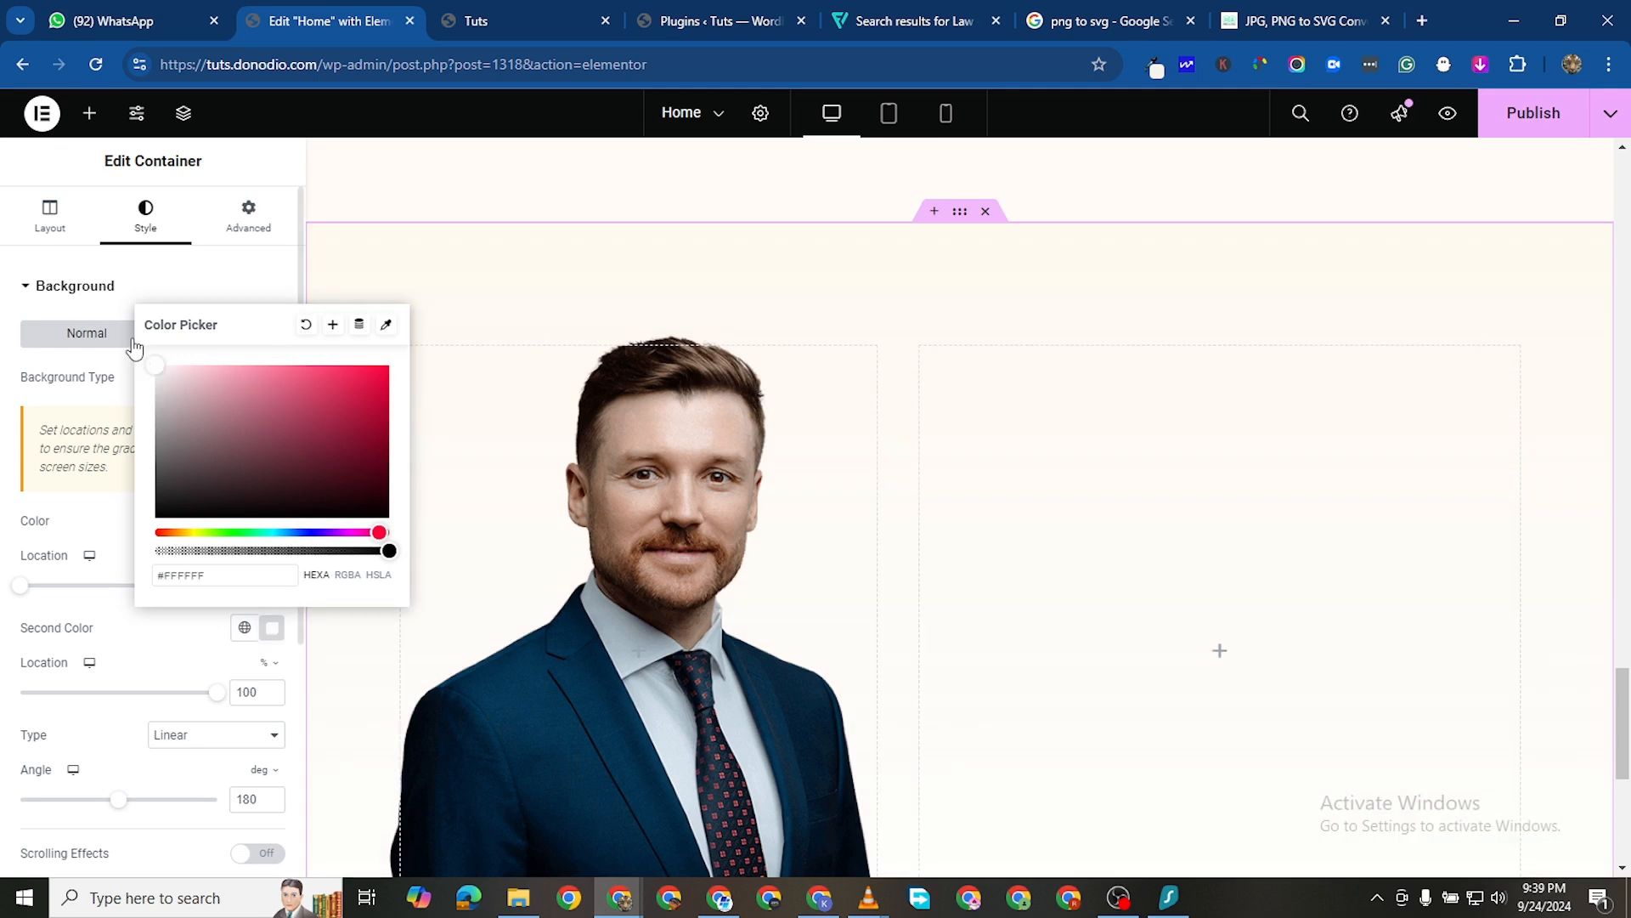
left_click(3, 517)
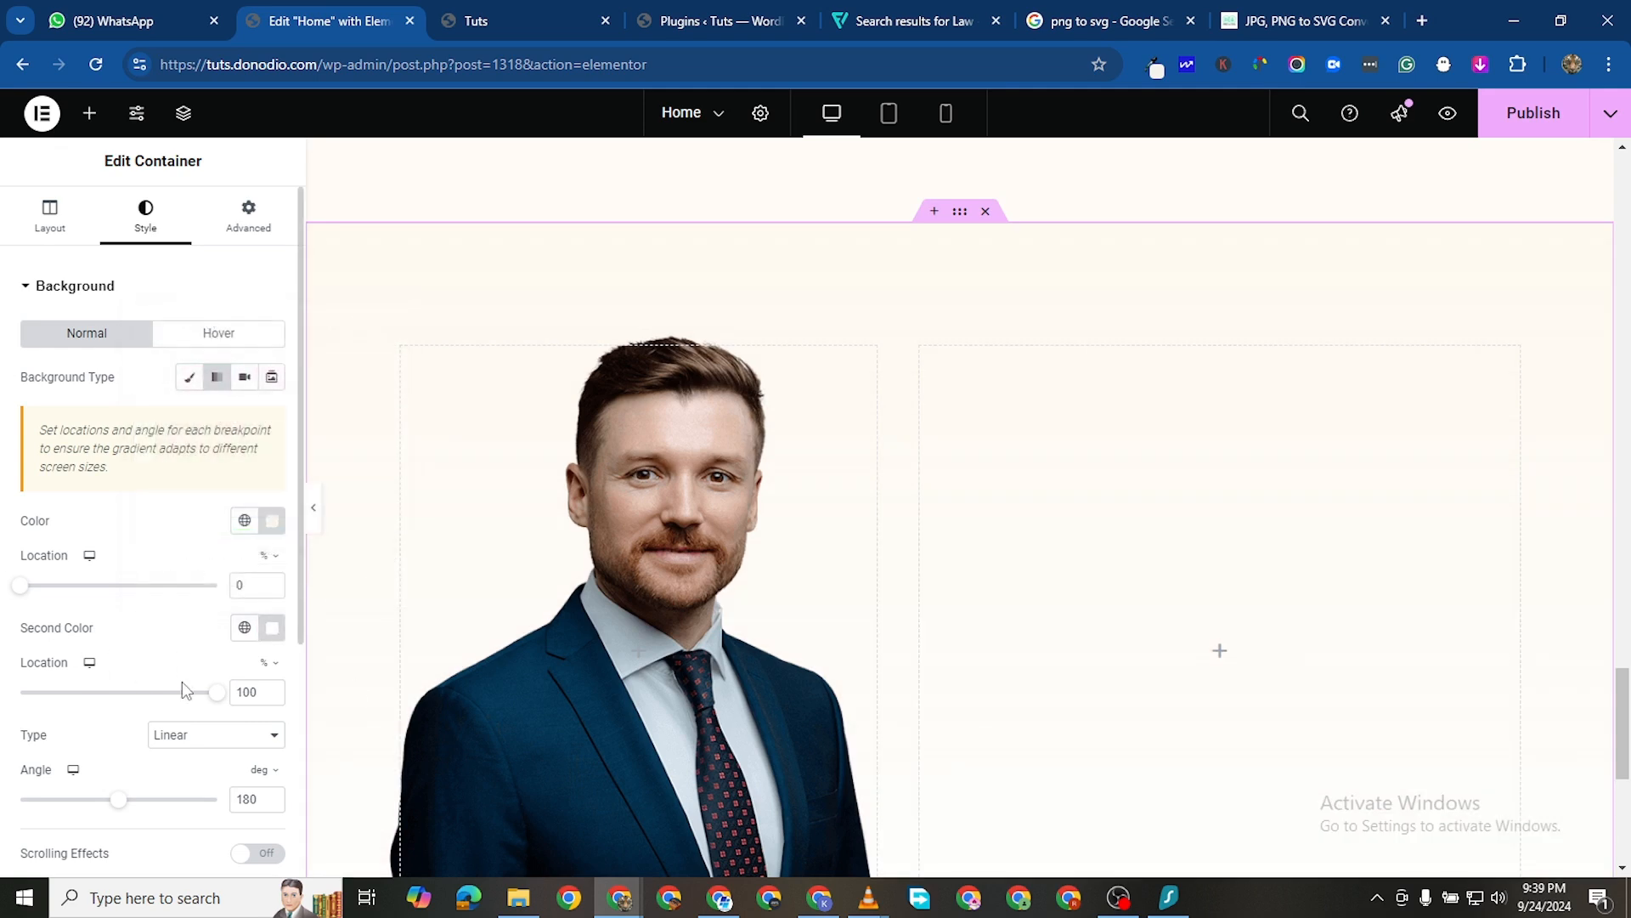
Change the second color of the portrait section's background gradient to dark gray (#525151)
left_click(272, 627)
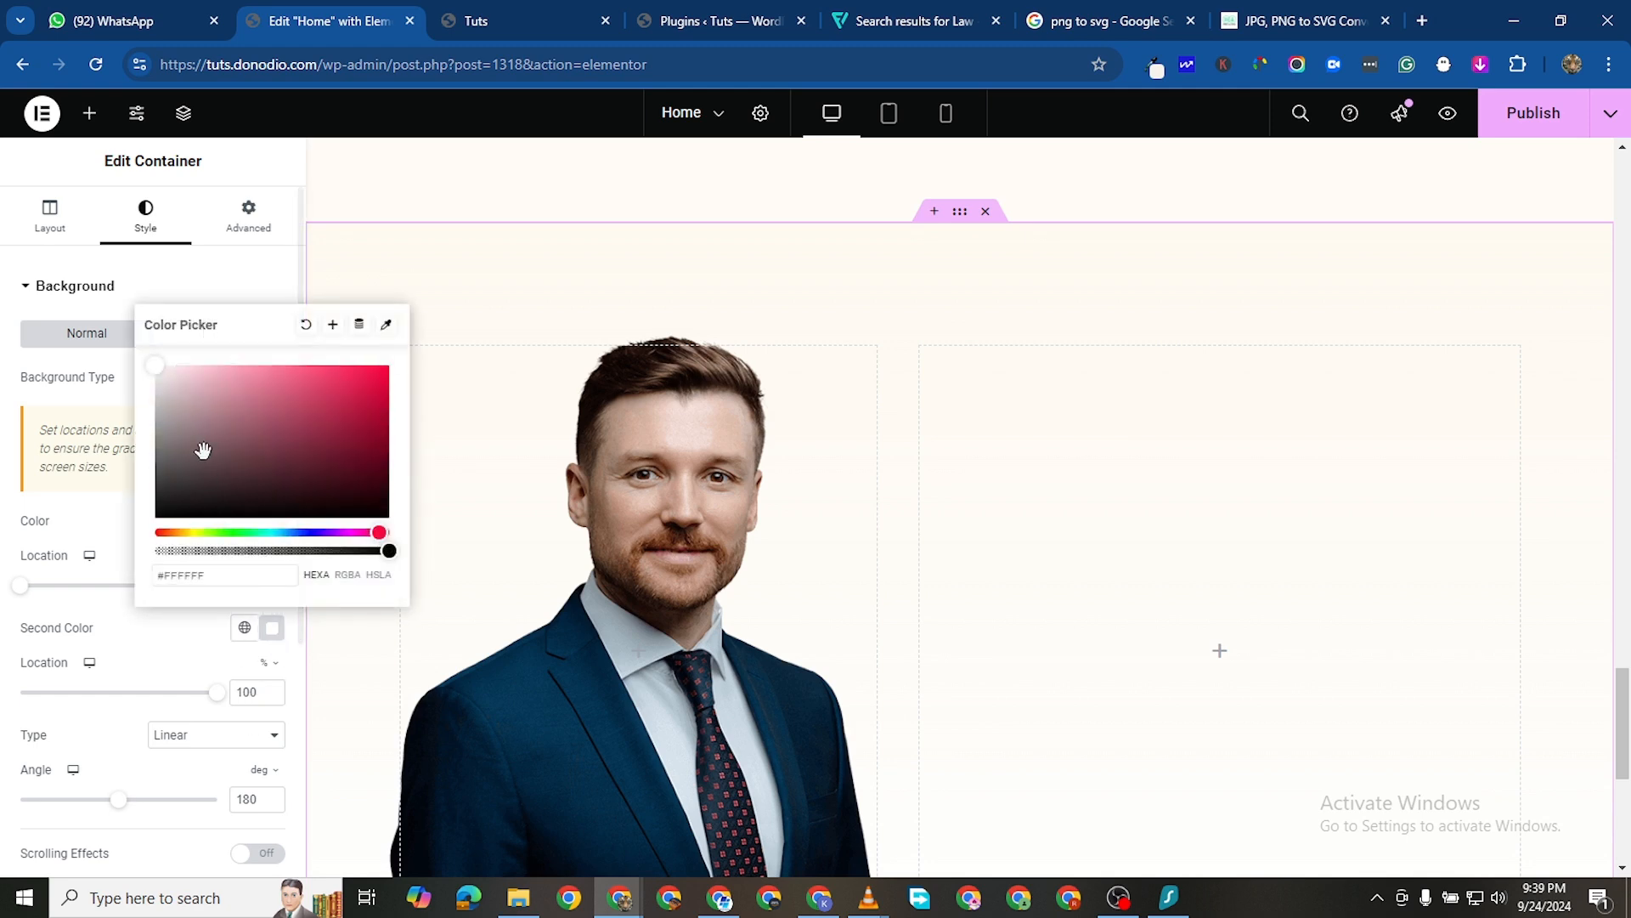
left_click_drag(171, 462, 156, 470)
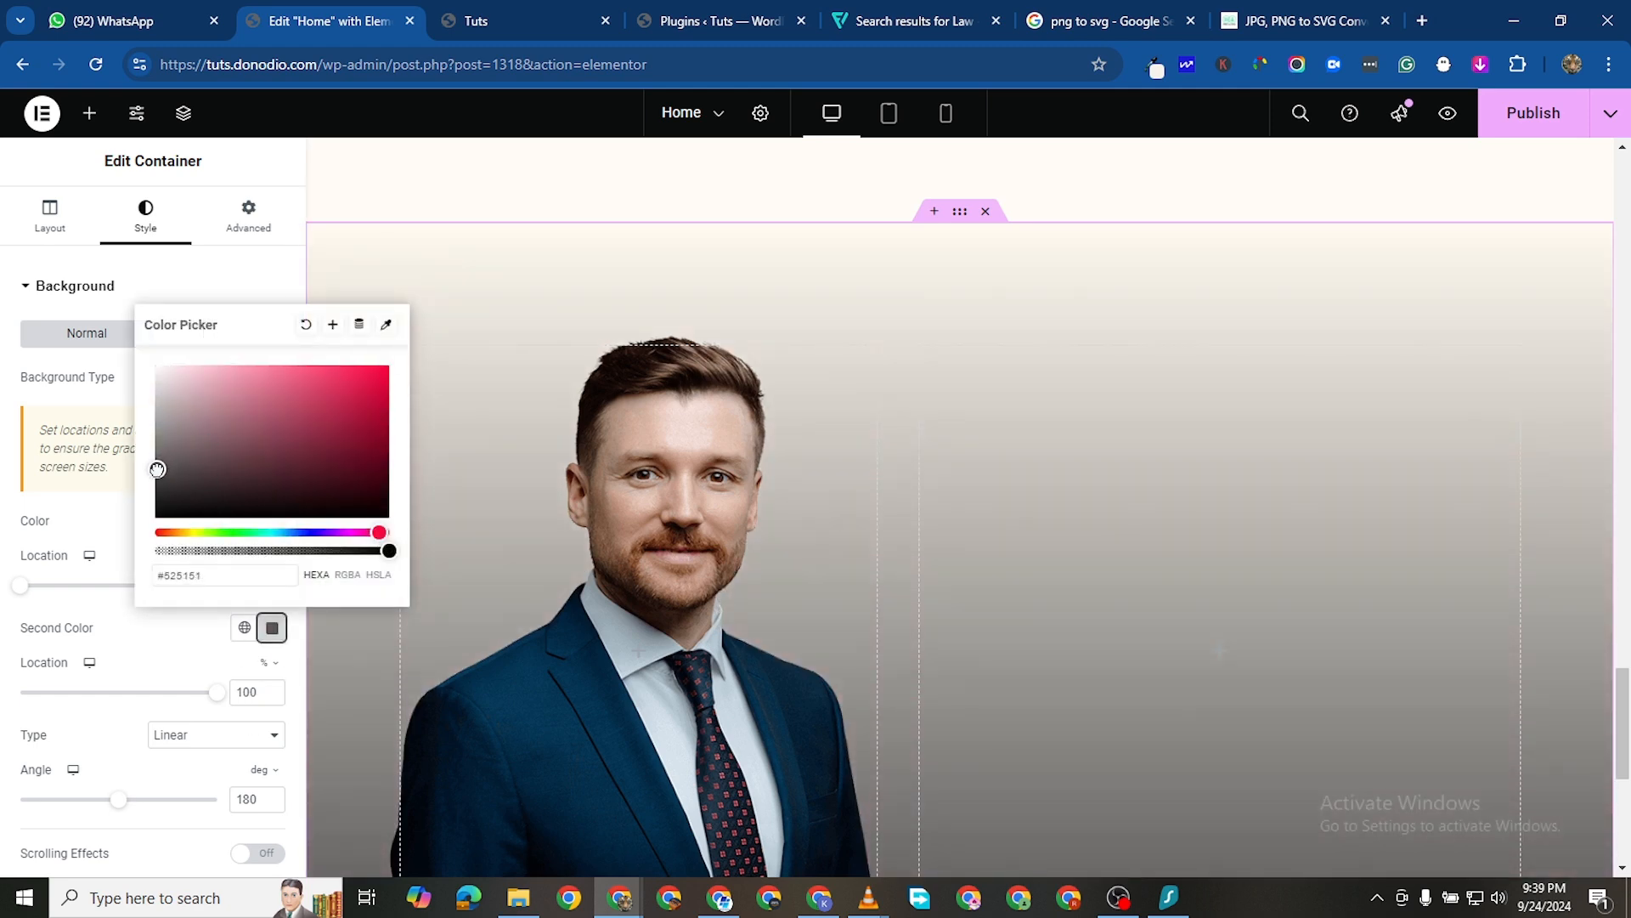
left_click(2, 537)
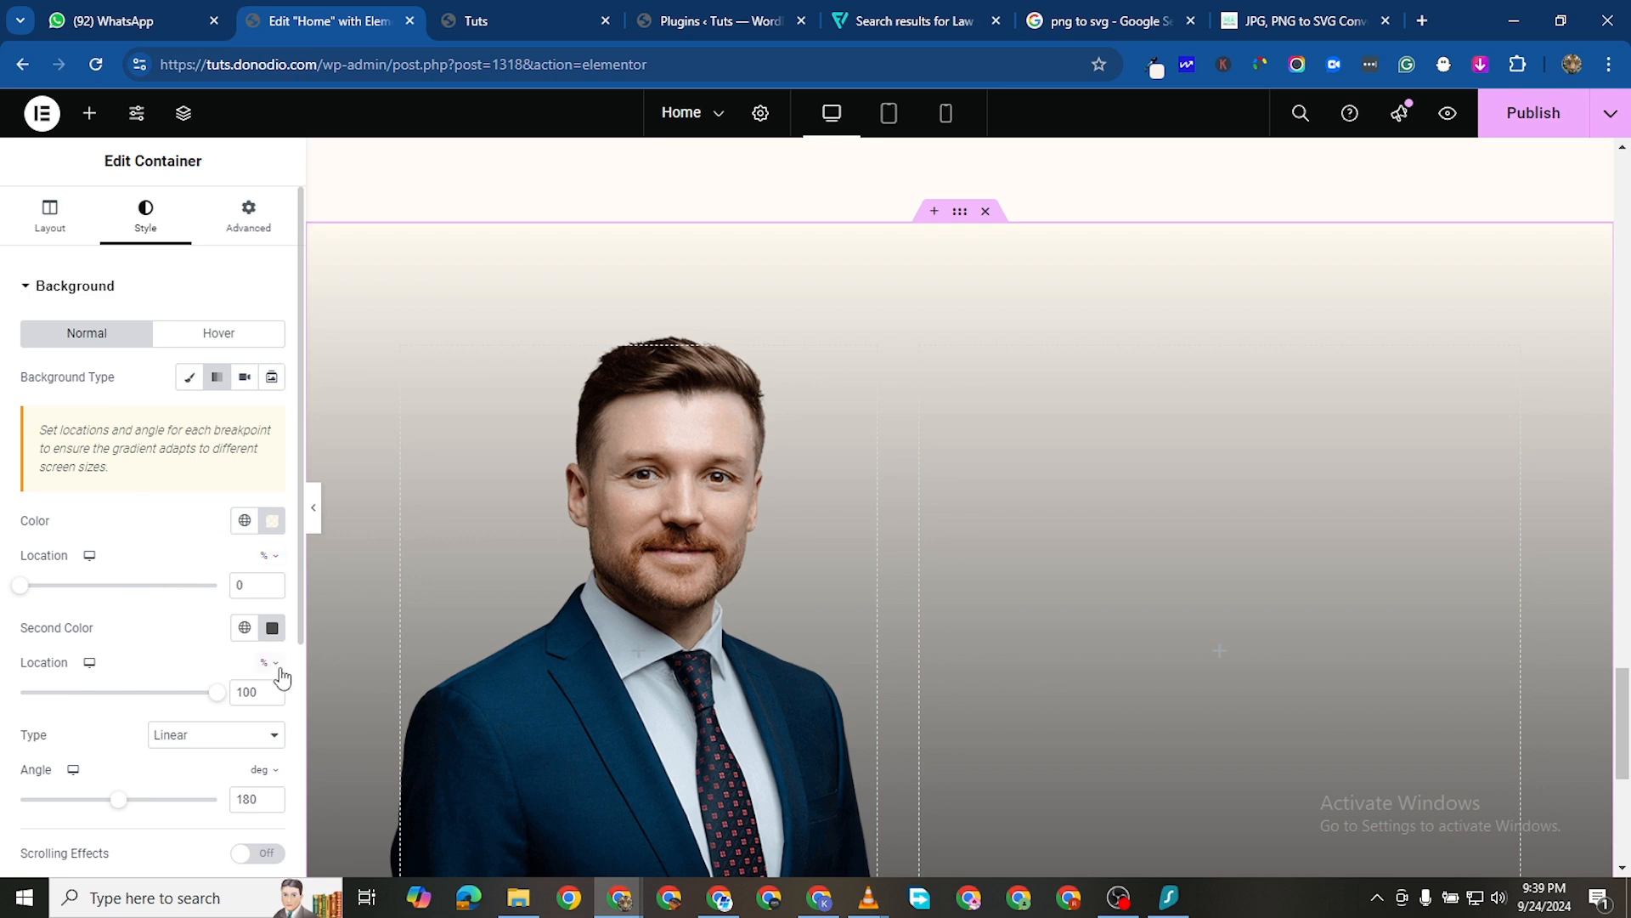
Darken the second color of the portrait section's background gradient to #202020
left_click(272, 627)
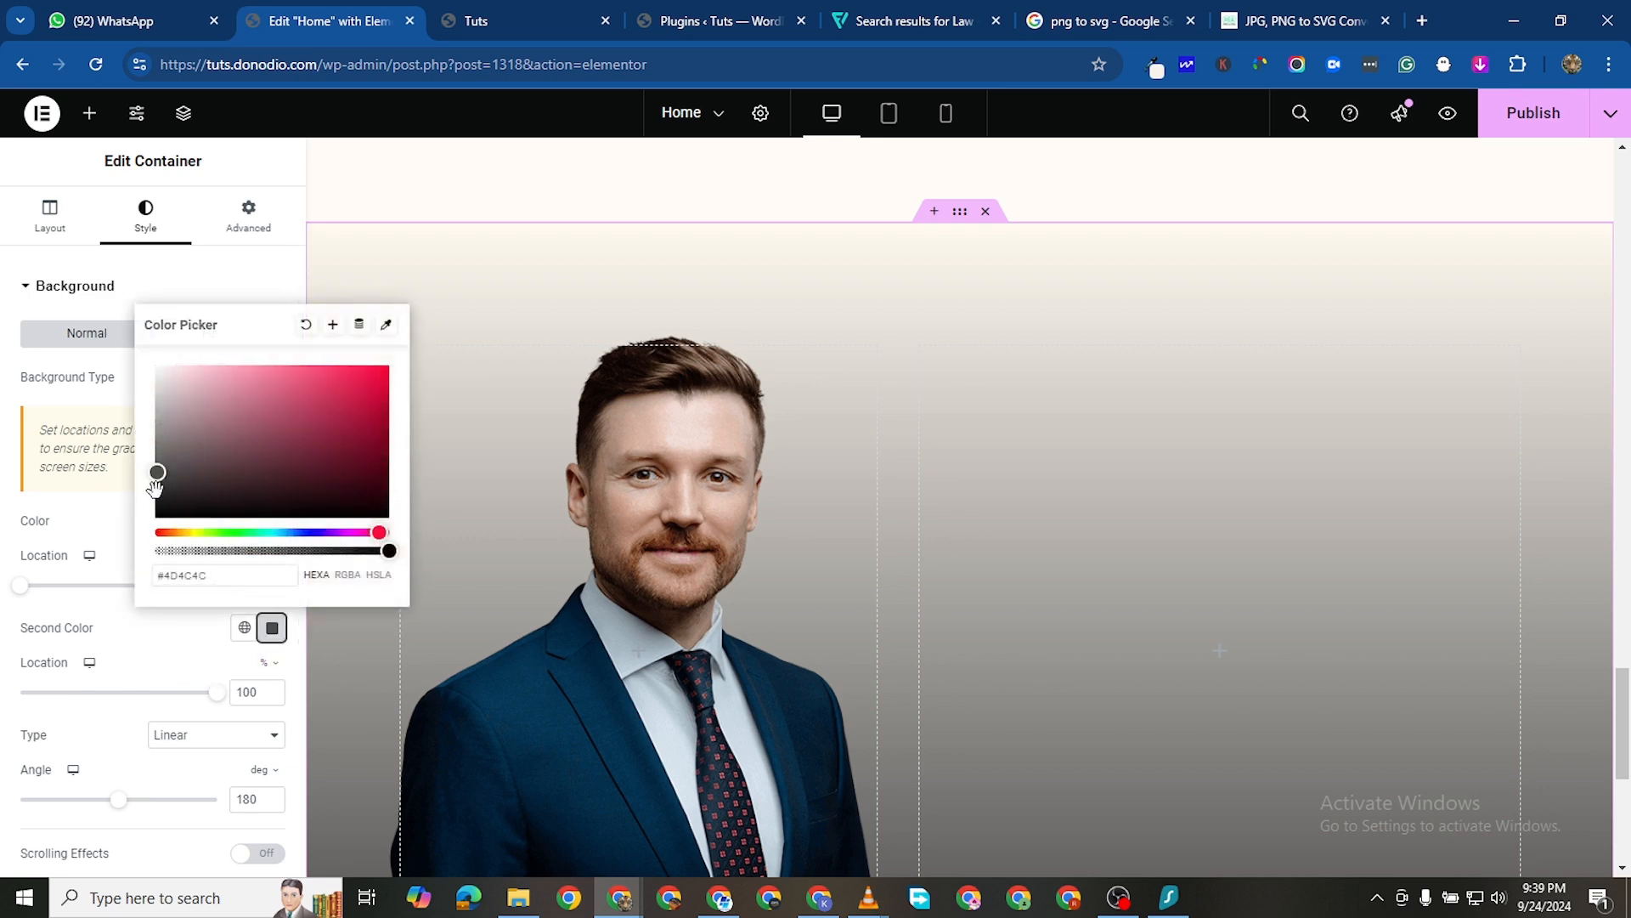
left_click_drag(155, 485, 154, 504)
left_click(138, 730)
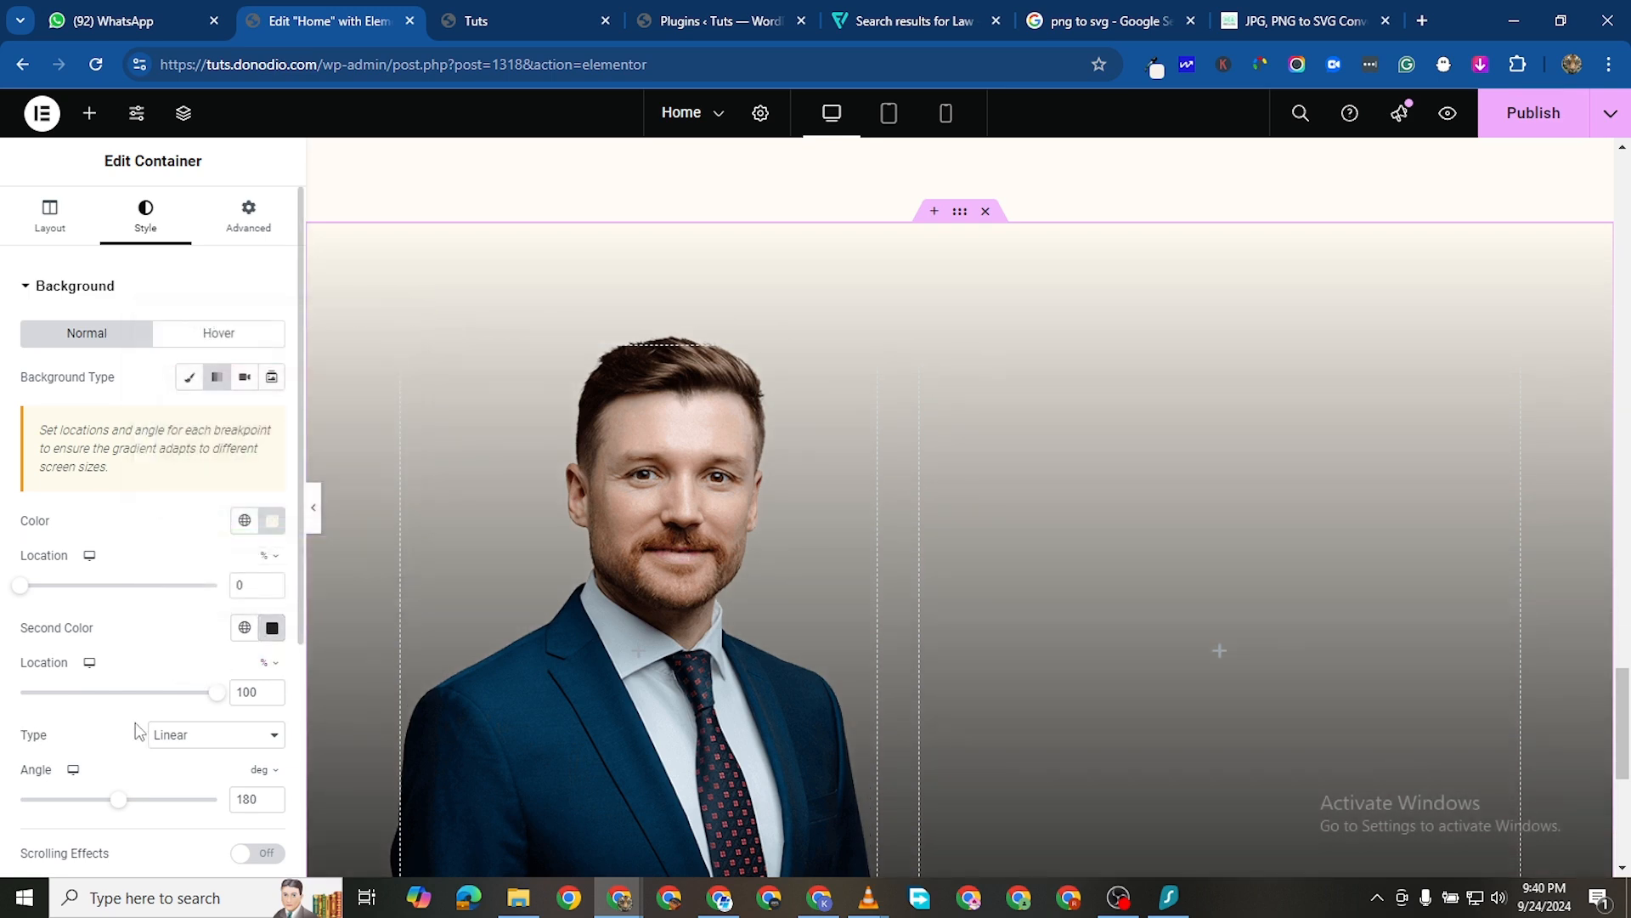
Set the angle of the portrait section's background gradient to 90 degrees
scroll(239, 742, "down", 1)
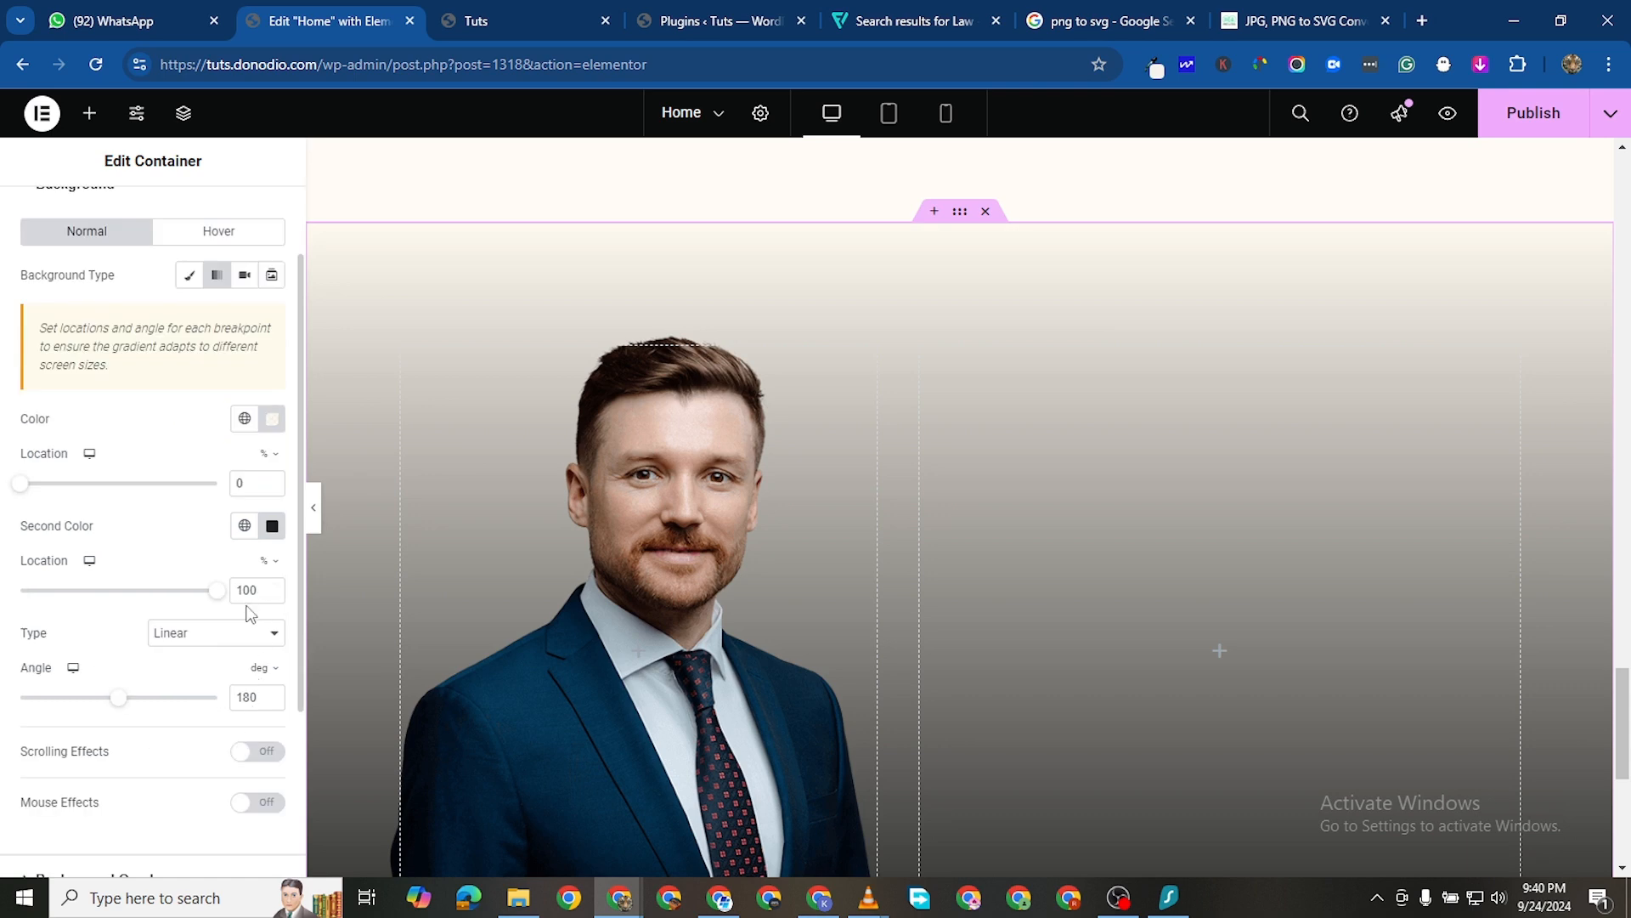
scroll(249, 613, "down", 1)
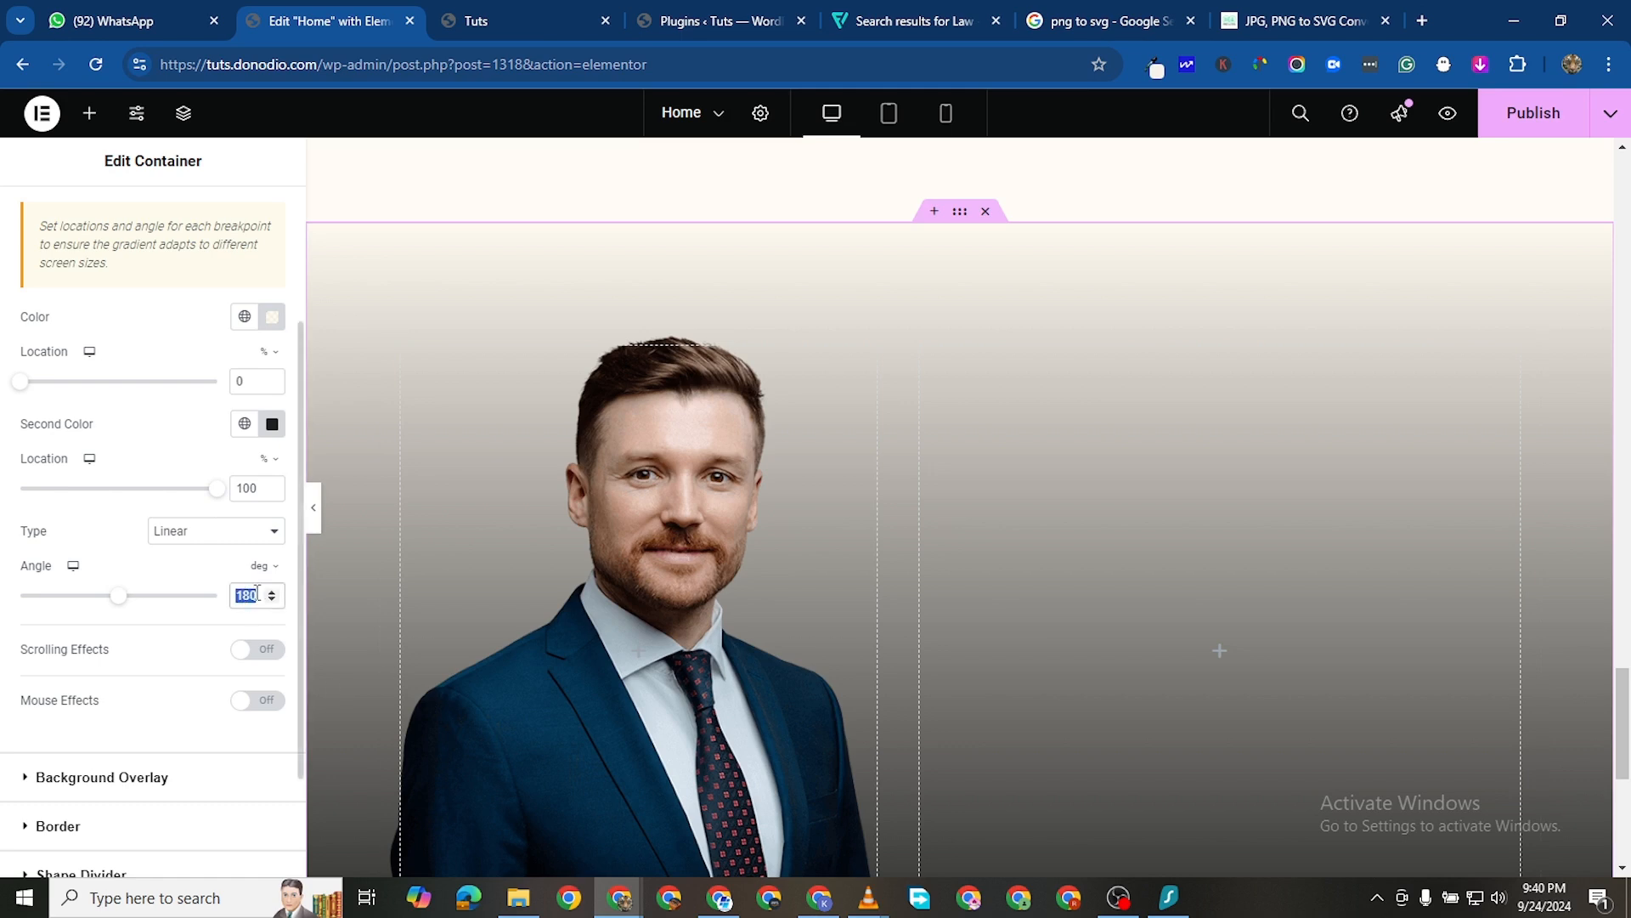
type("90")
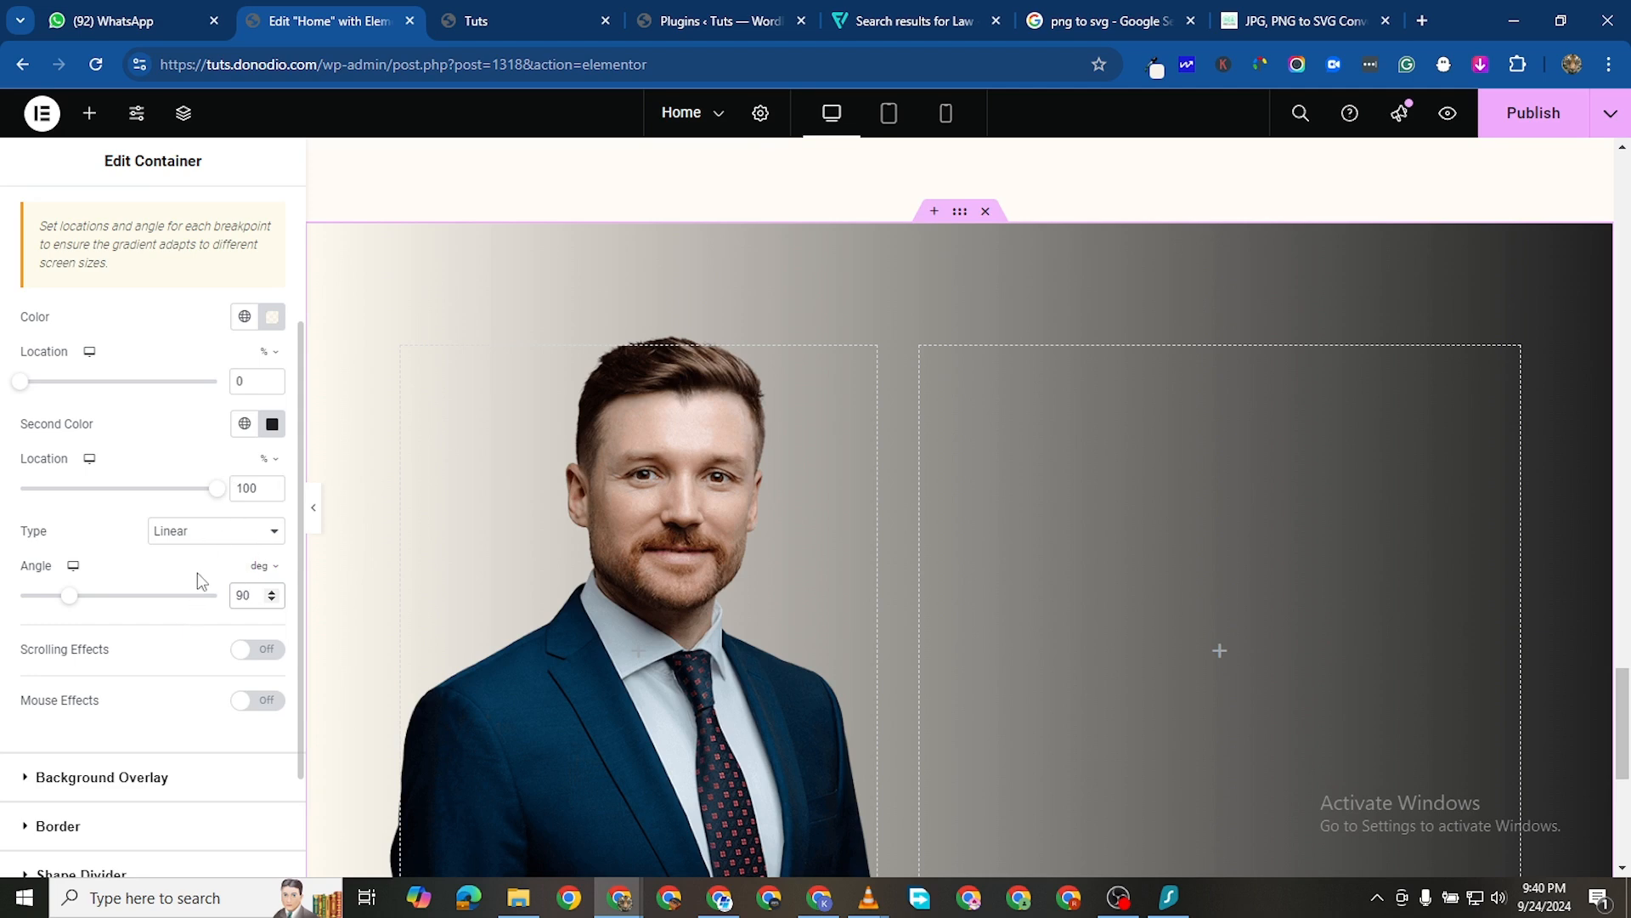
Try the Radial type for the portrait section's background gradient and return it to Linear
left_click(220, 531)
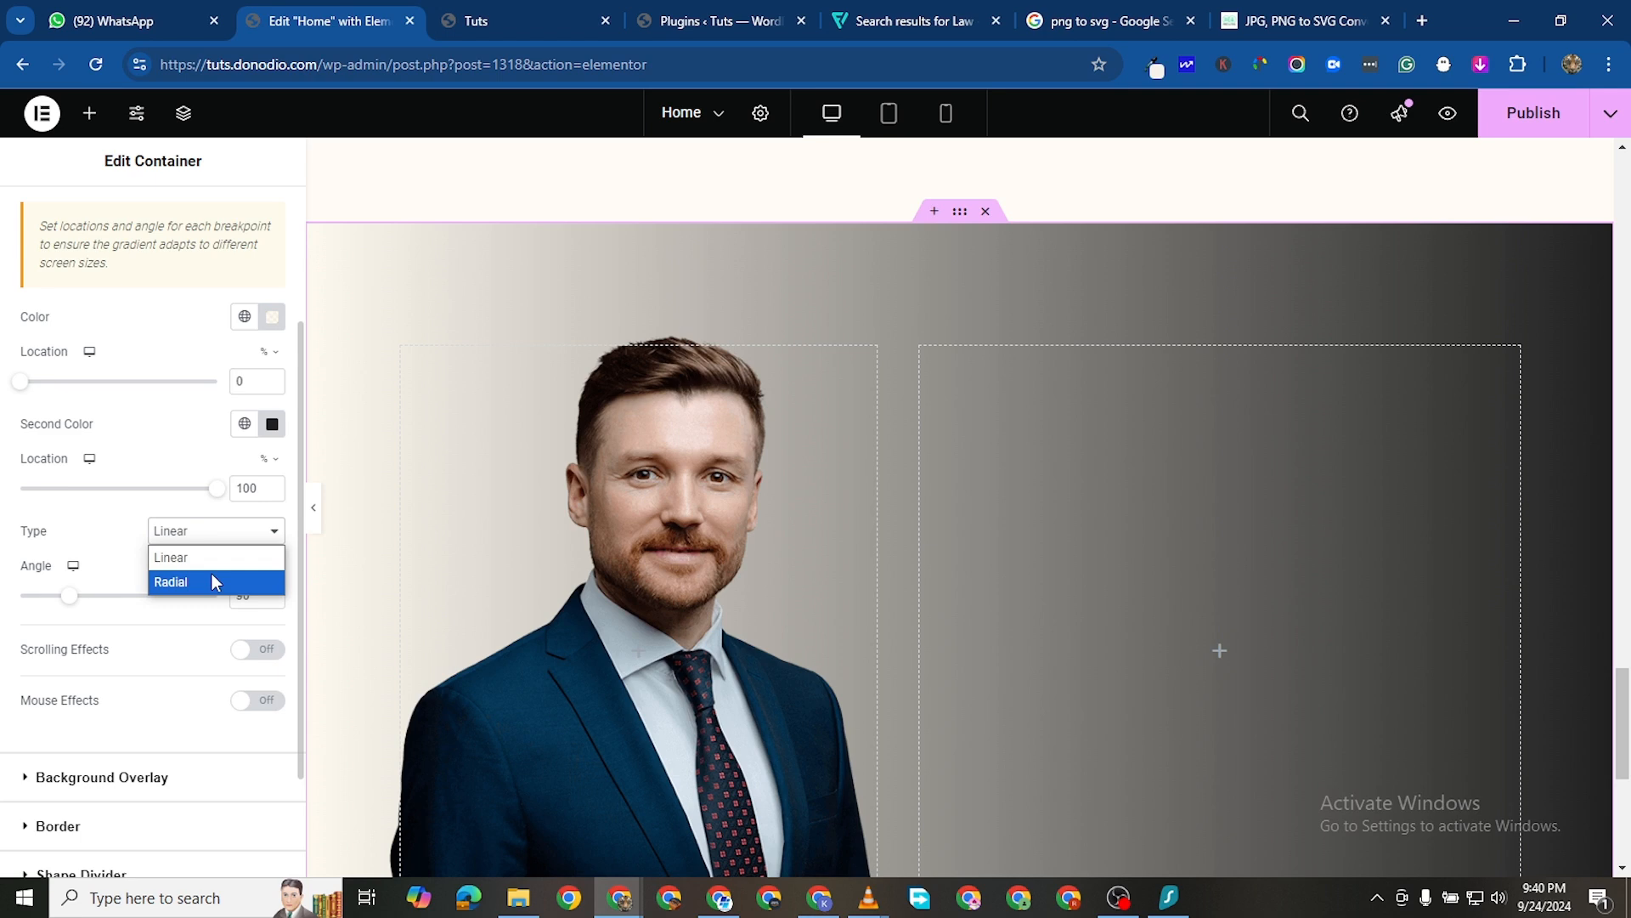
left_click(211, 582)
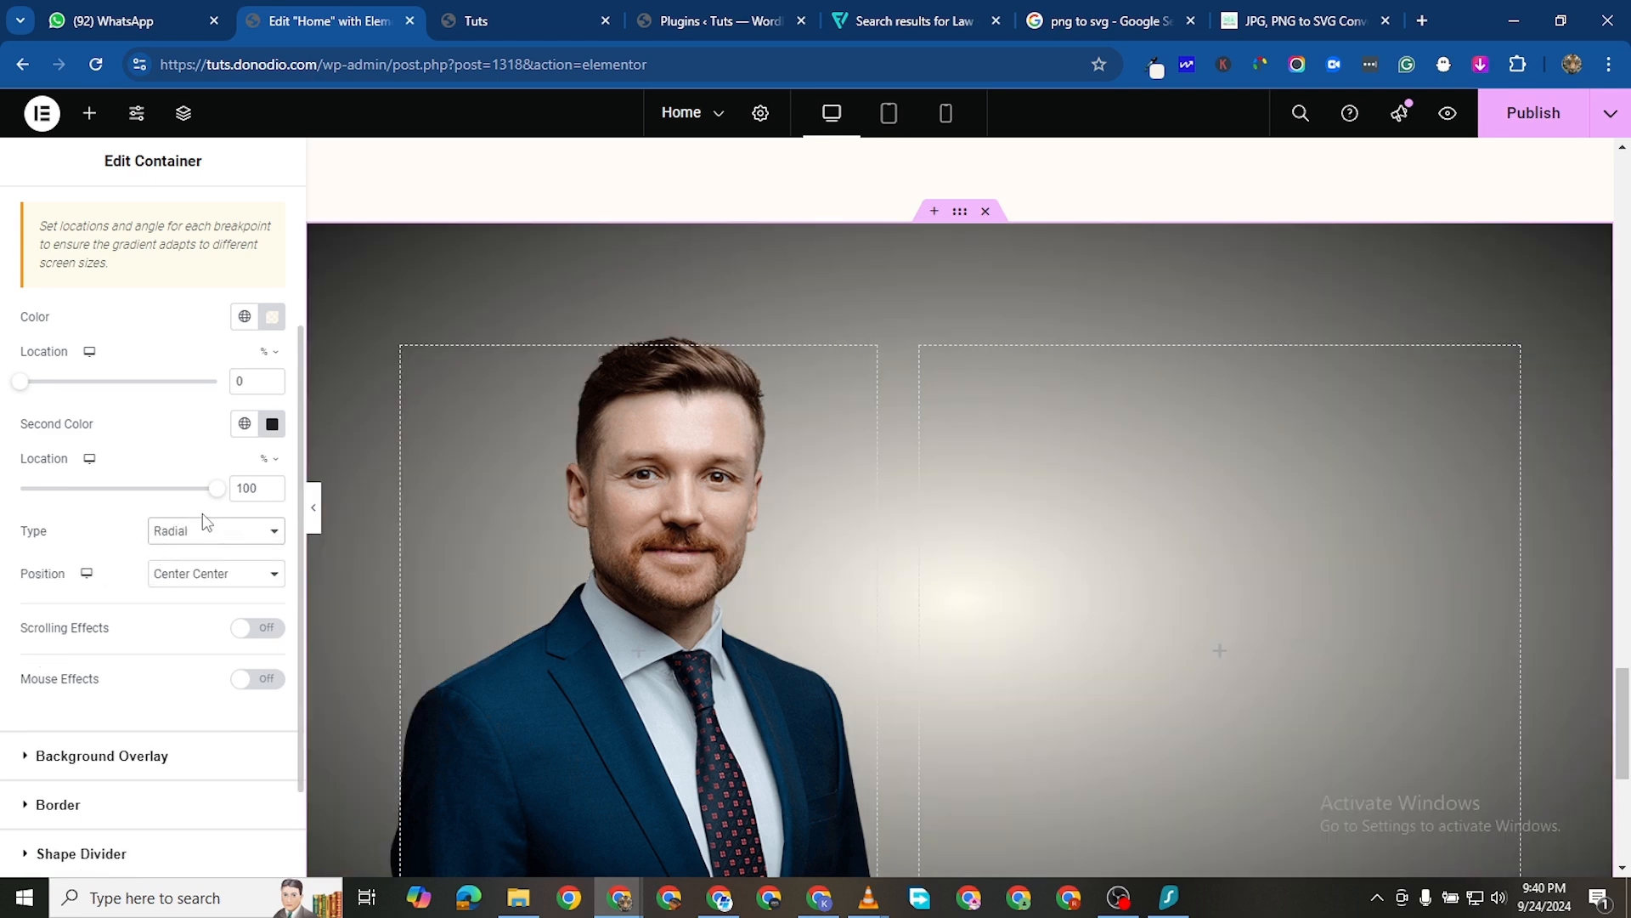
left_click(209, 532)
left_click(212, 554)
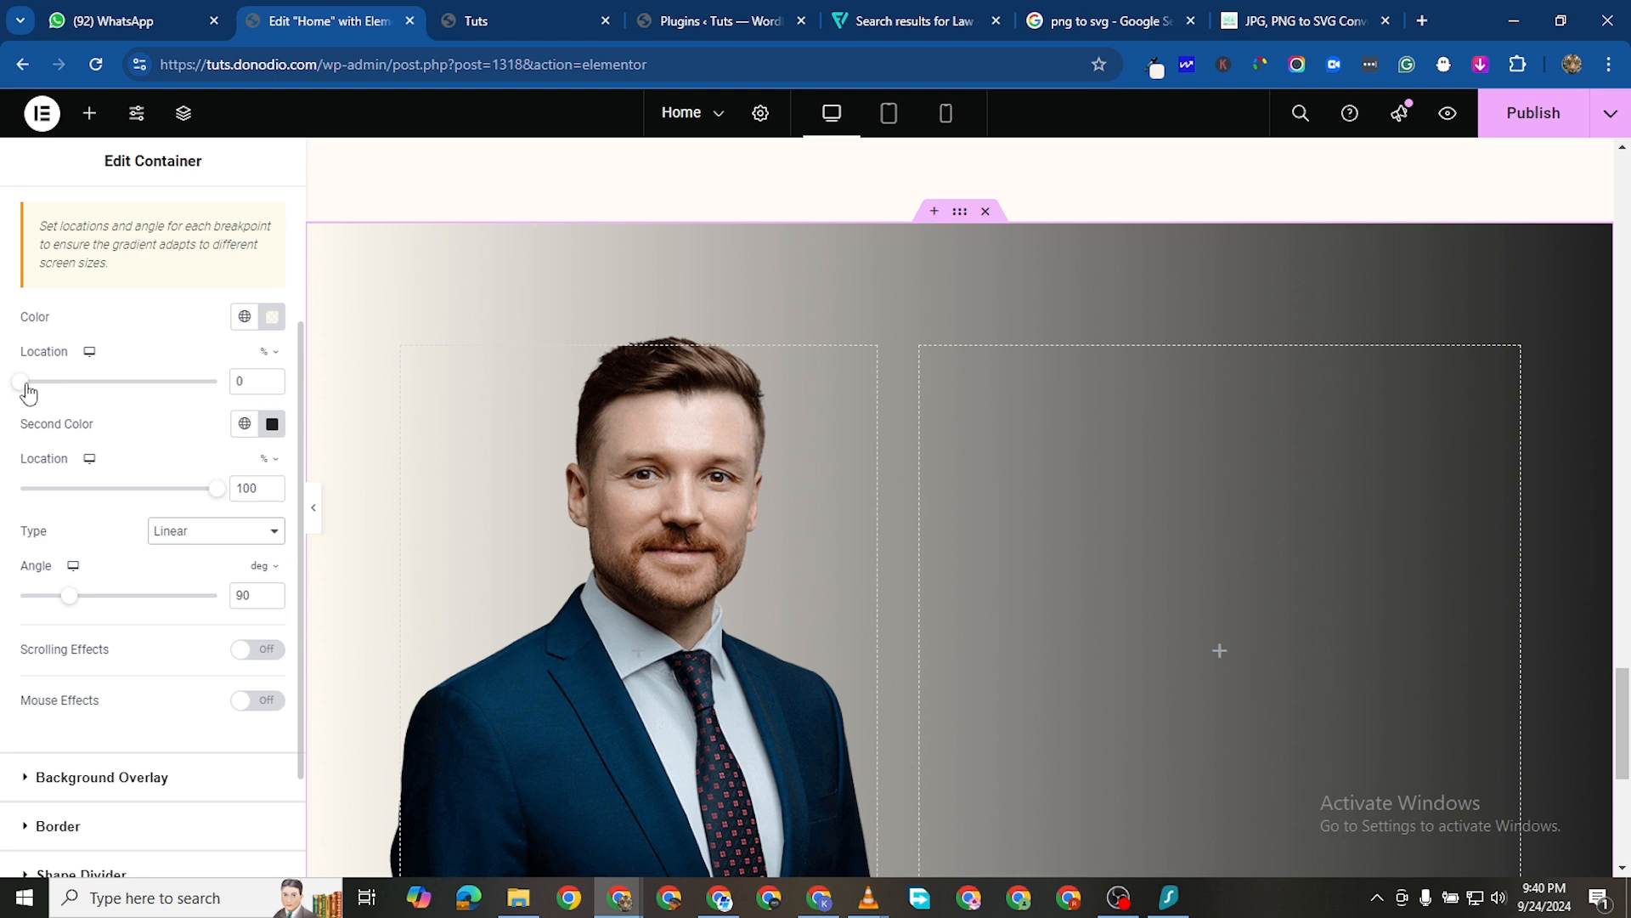
Set the locations of both gradient colors to 28% to create a hard vertical split behind the portrait
left_click_drag(208, 498, 71, 499)
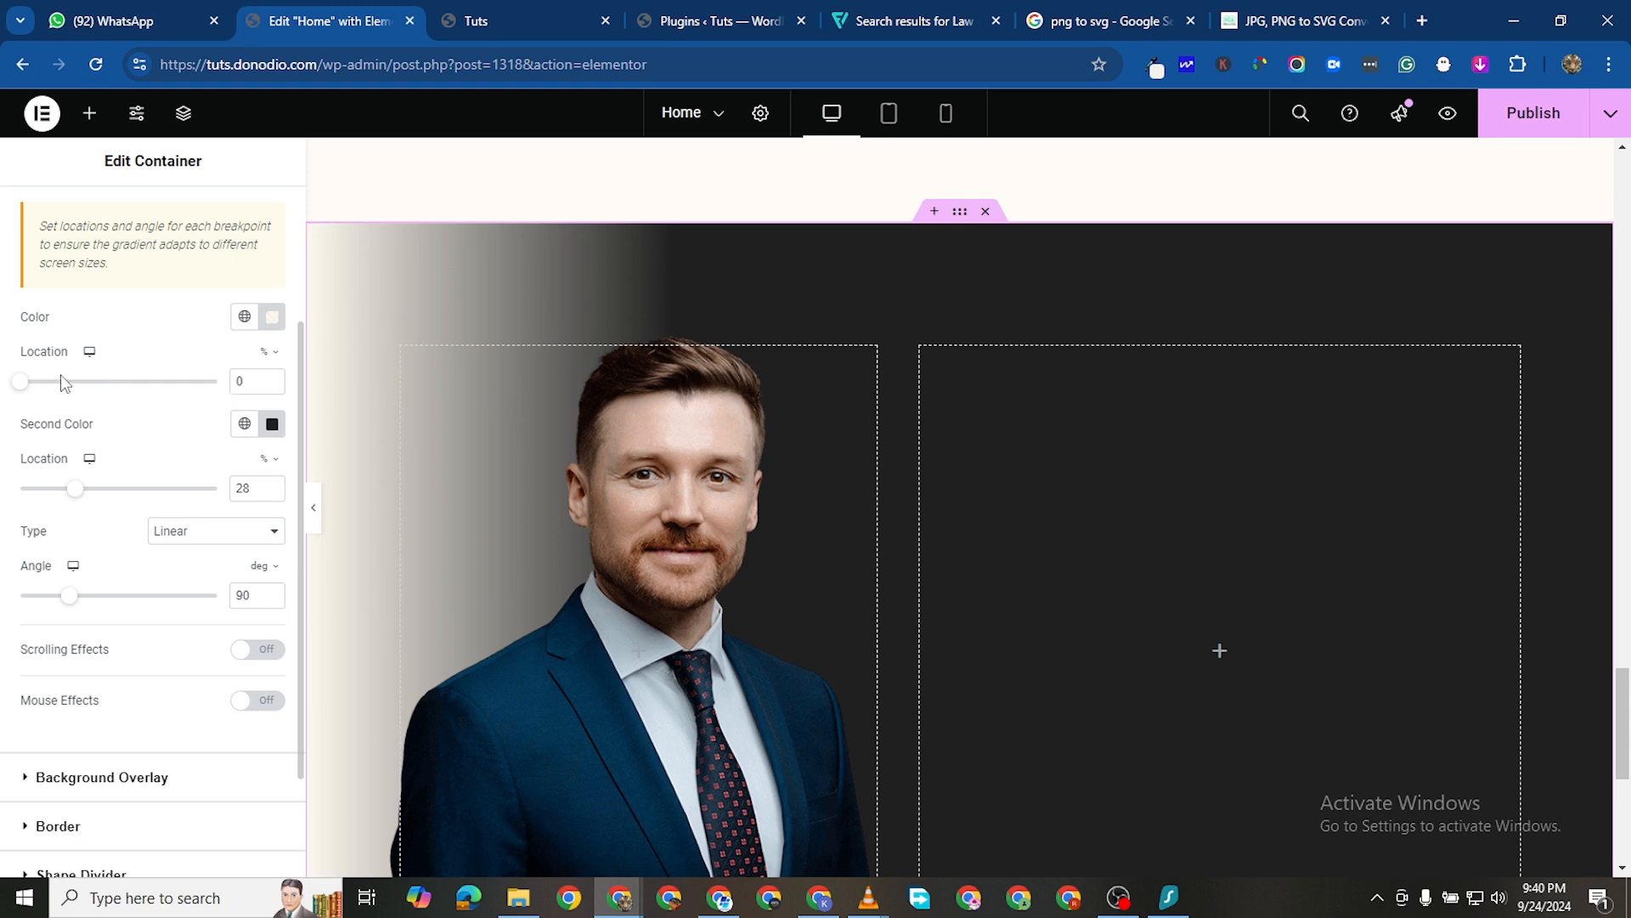
left_click_drag(26, 384, 81, 401)
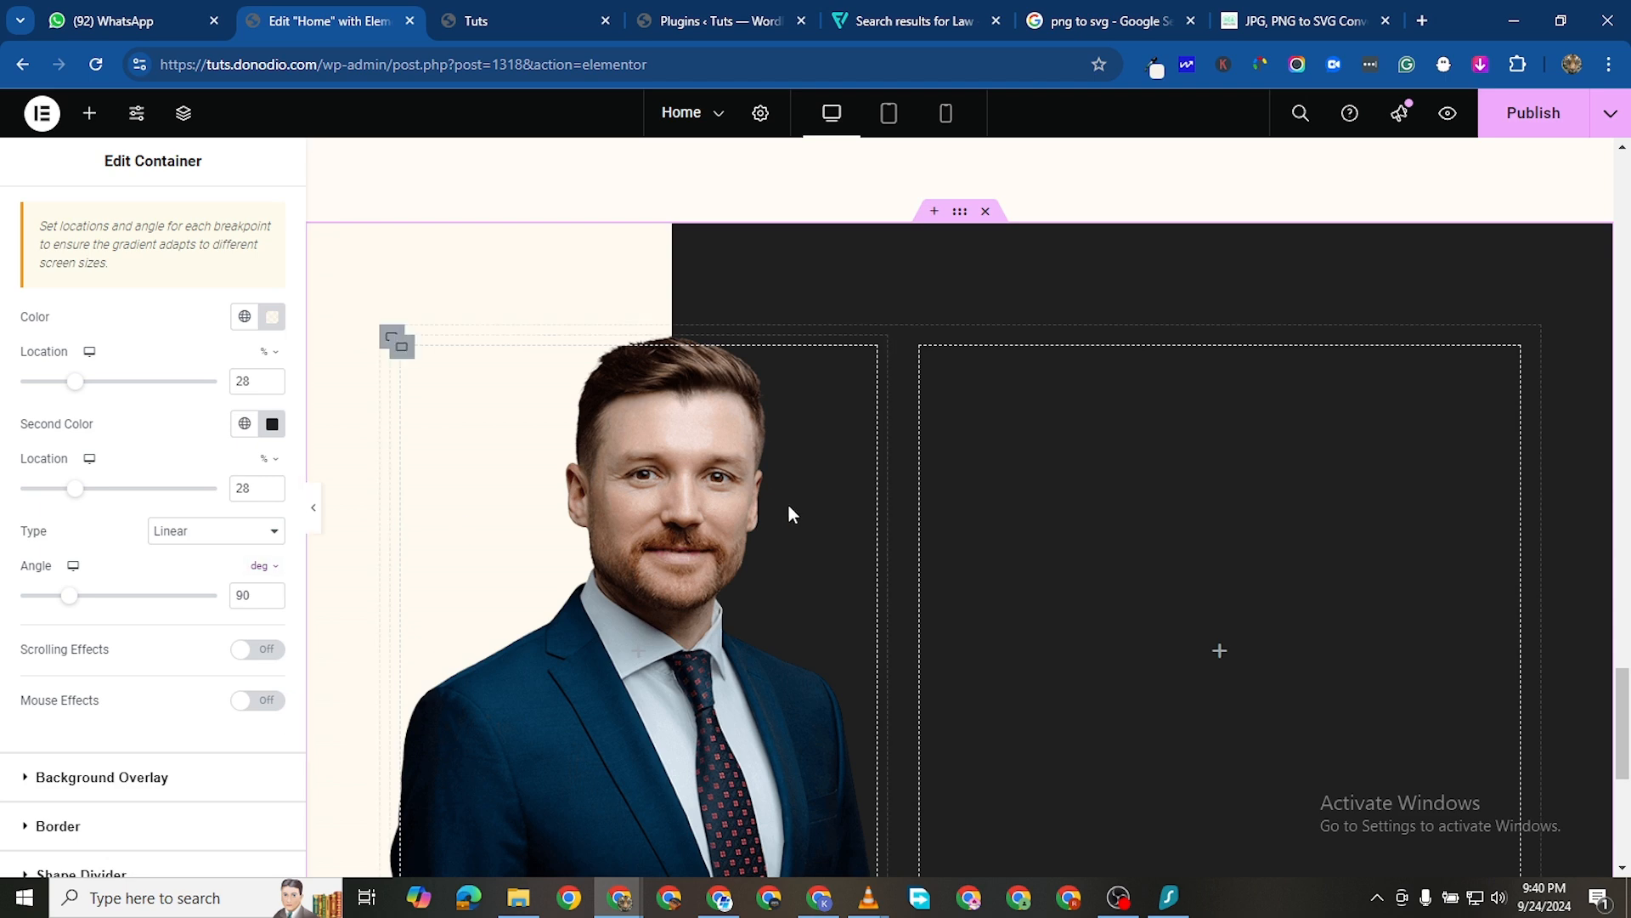
scroll(790, 510, "down", 2)
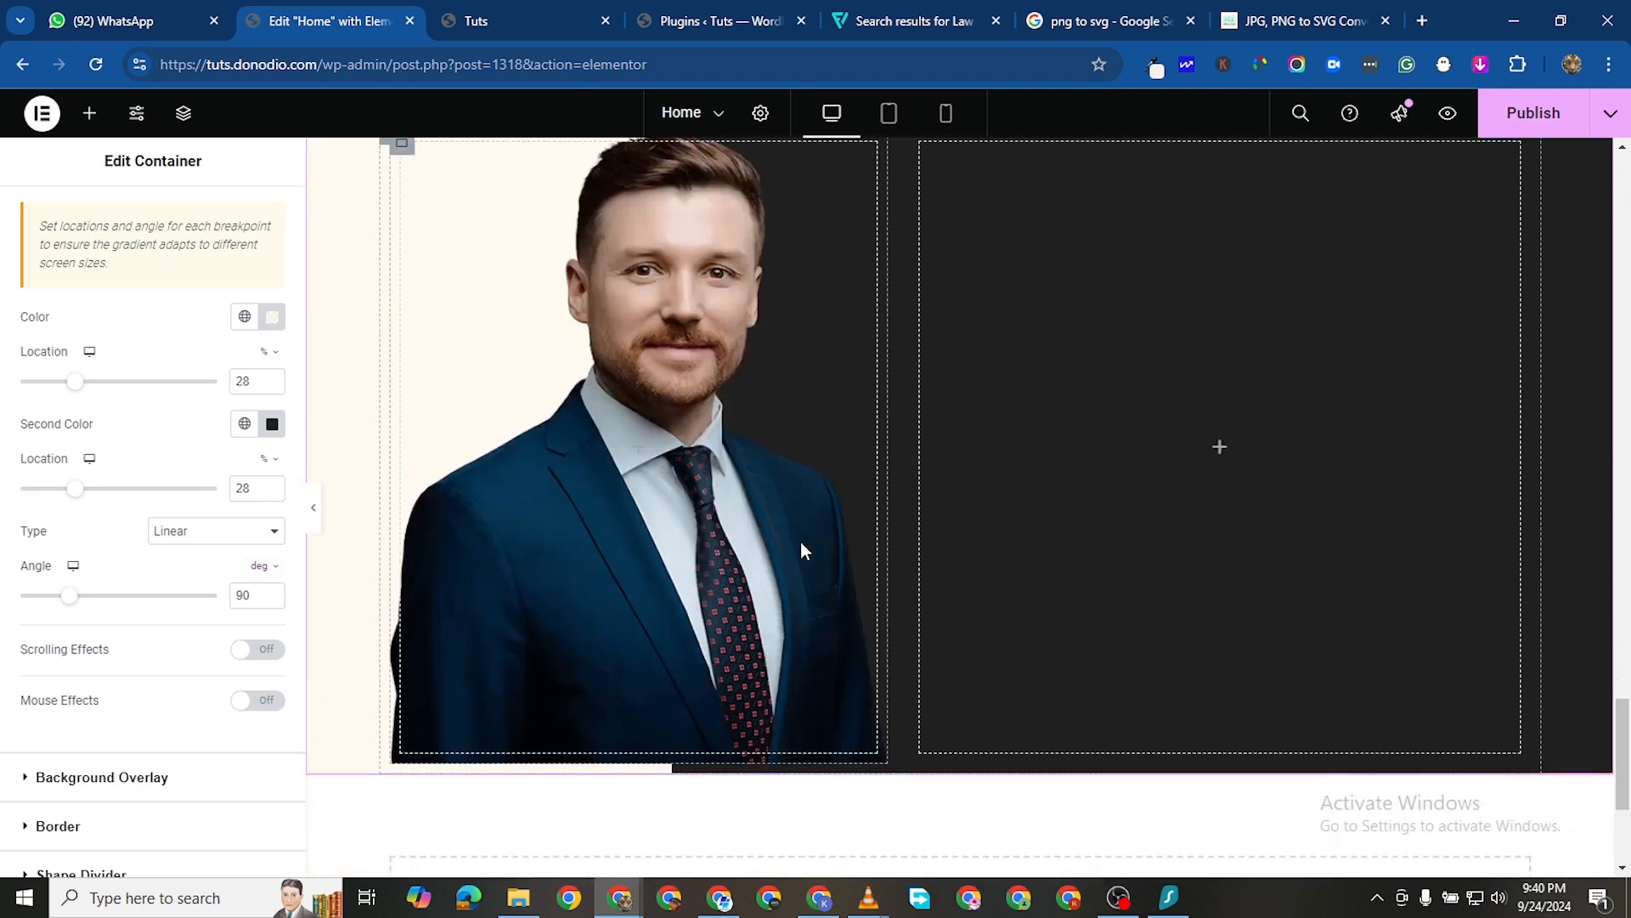
Change the second color of the portrait section's background gradient to white (#FFFFFF)
left_click(272, 424)
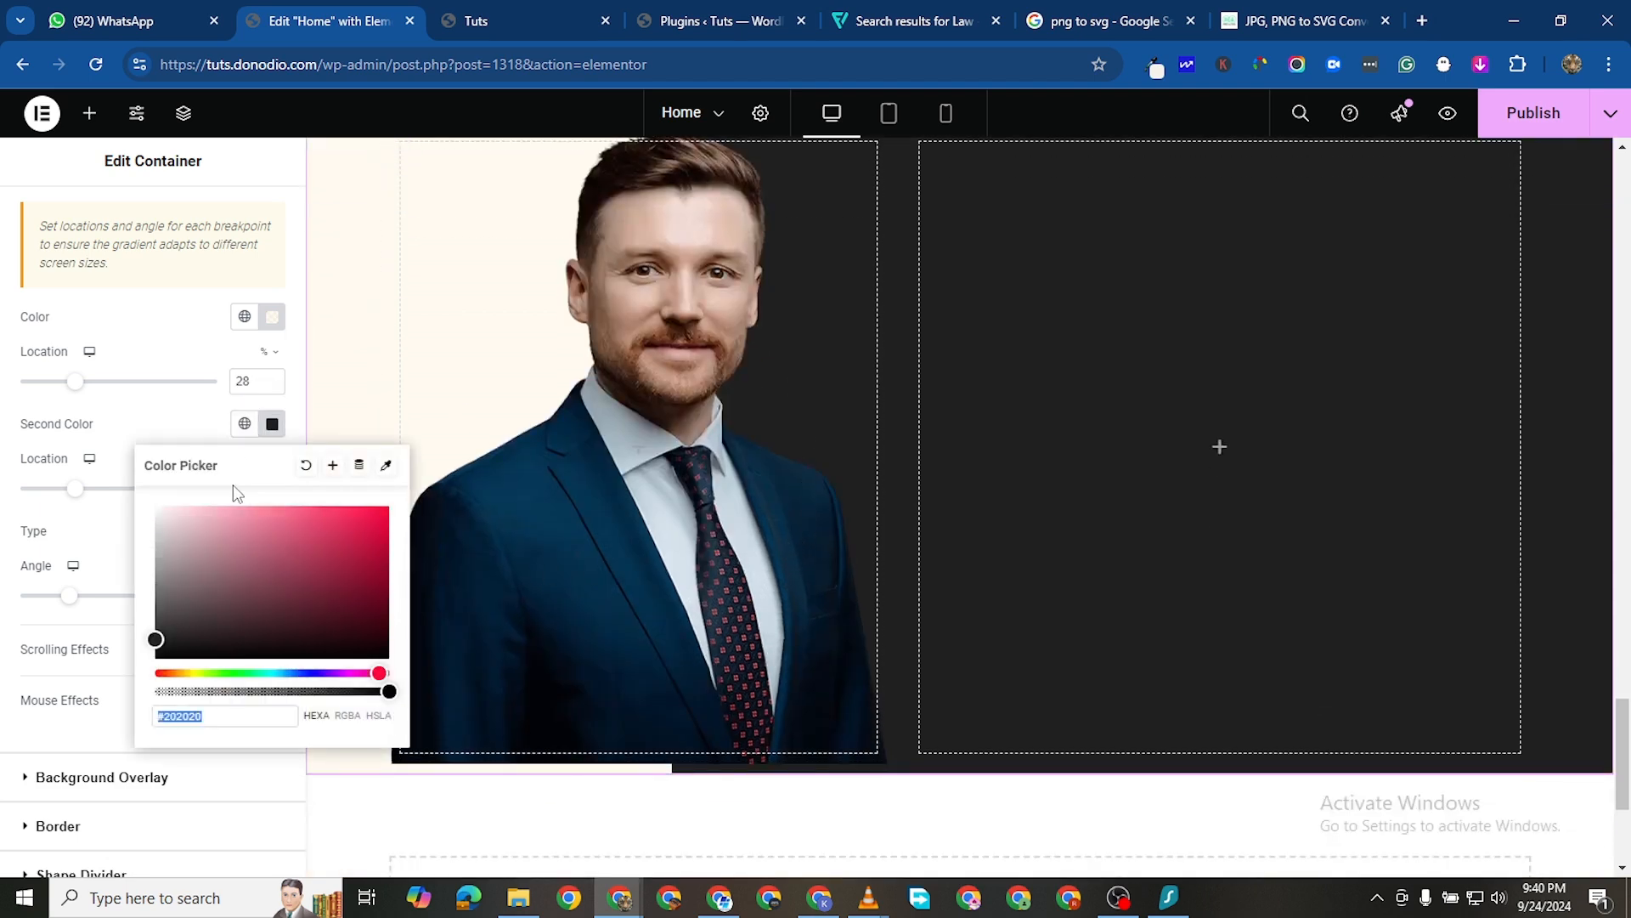
left_click_drag(175, 520, 154, 506)
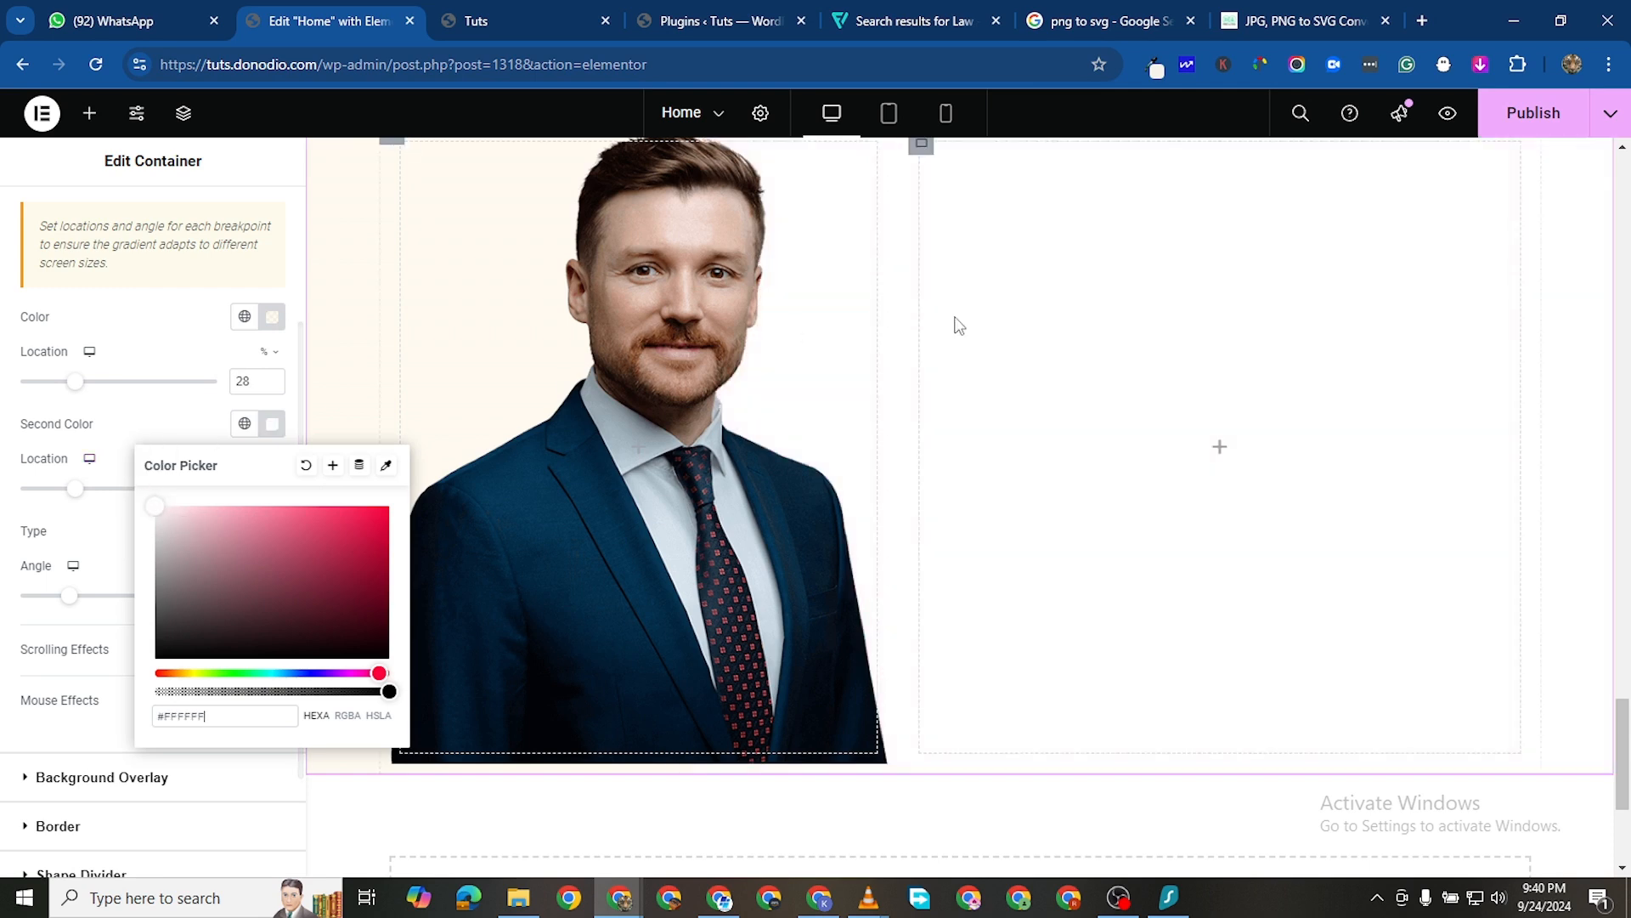
scroll(753, 391, "up", 3)
scroll(544, 357, "down", 2)
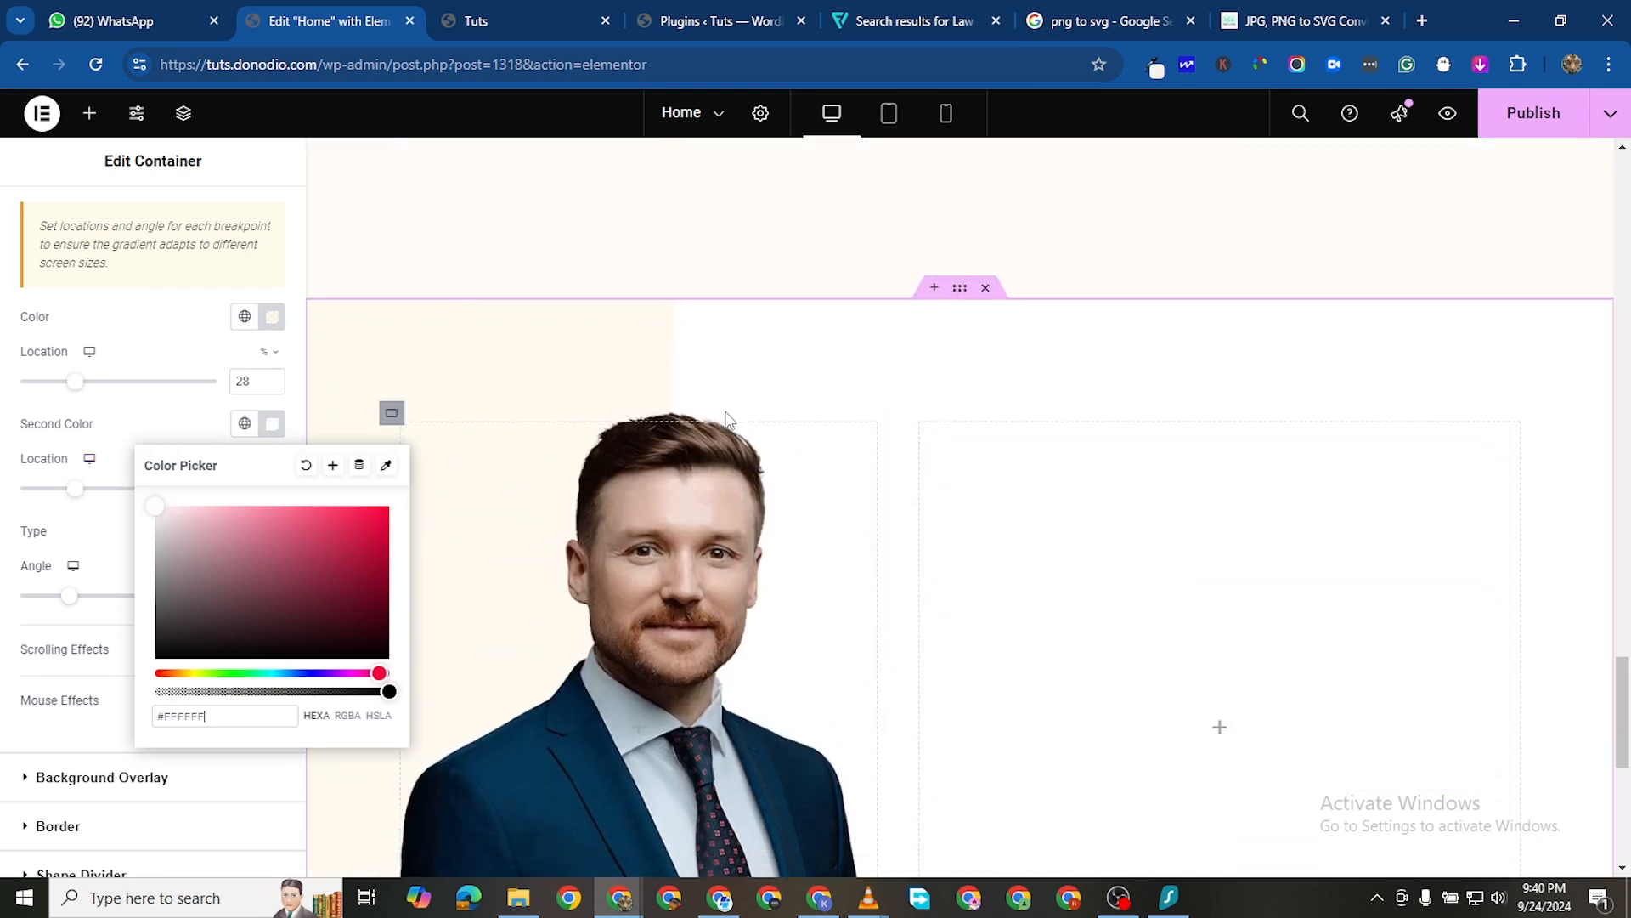
scroll(459, 255, "up", 2)
Change the first color of the portrait section's background gradient to a deeper golden beige
left_click(283, 310)
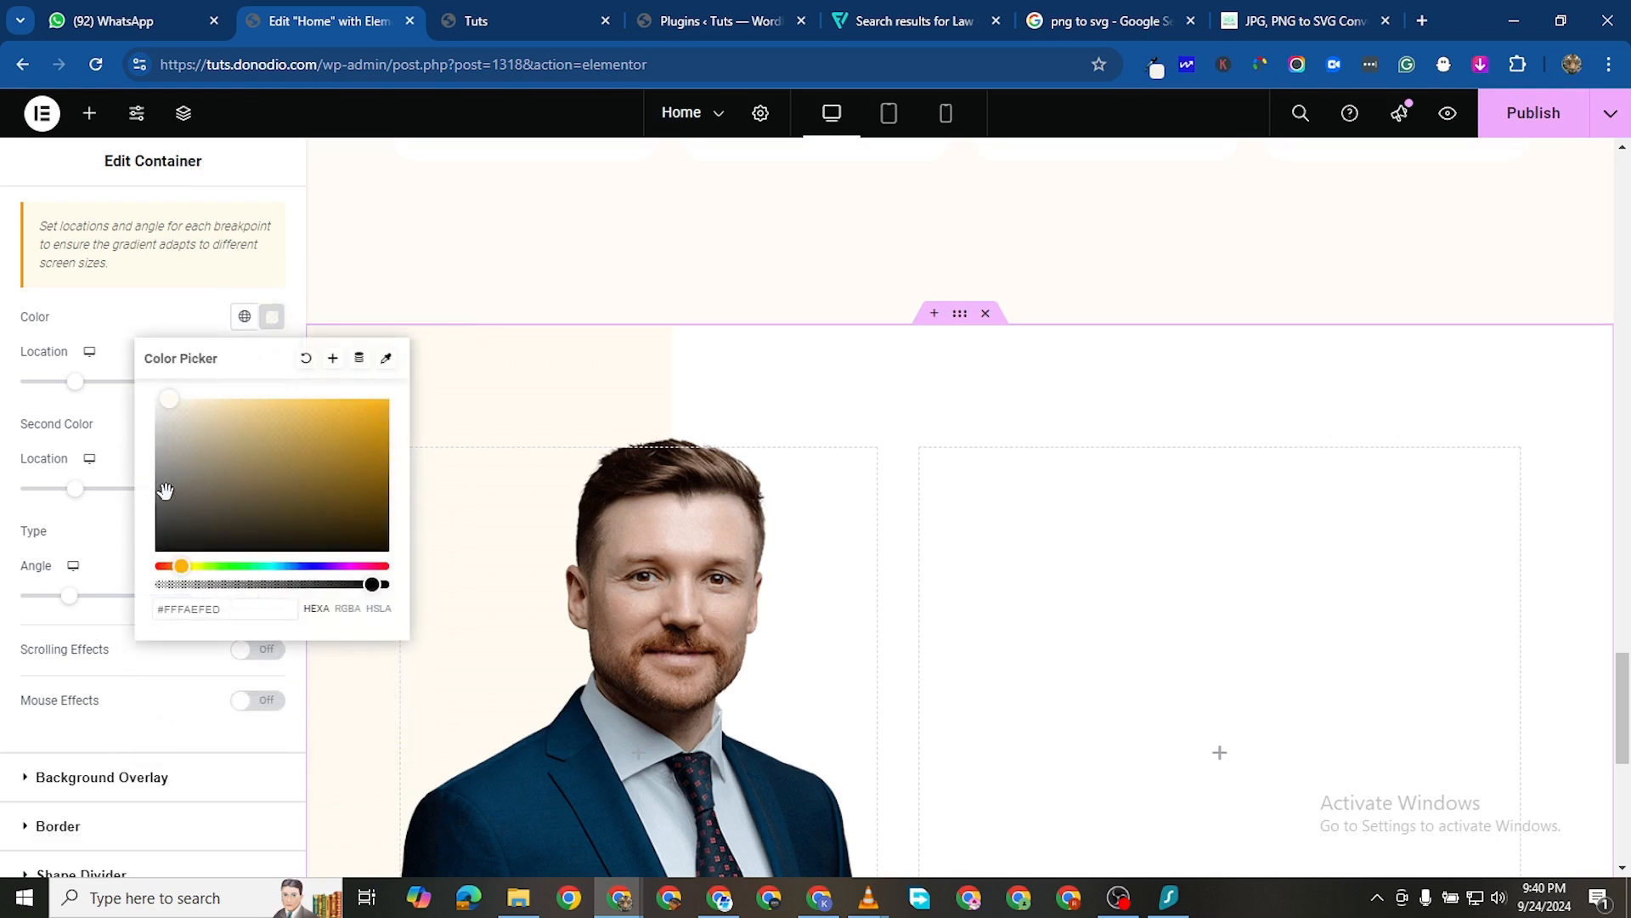
left_click(211, 408)
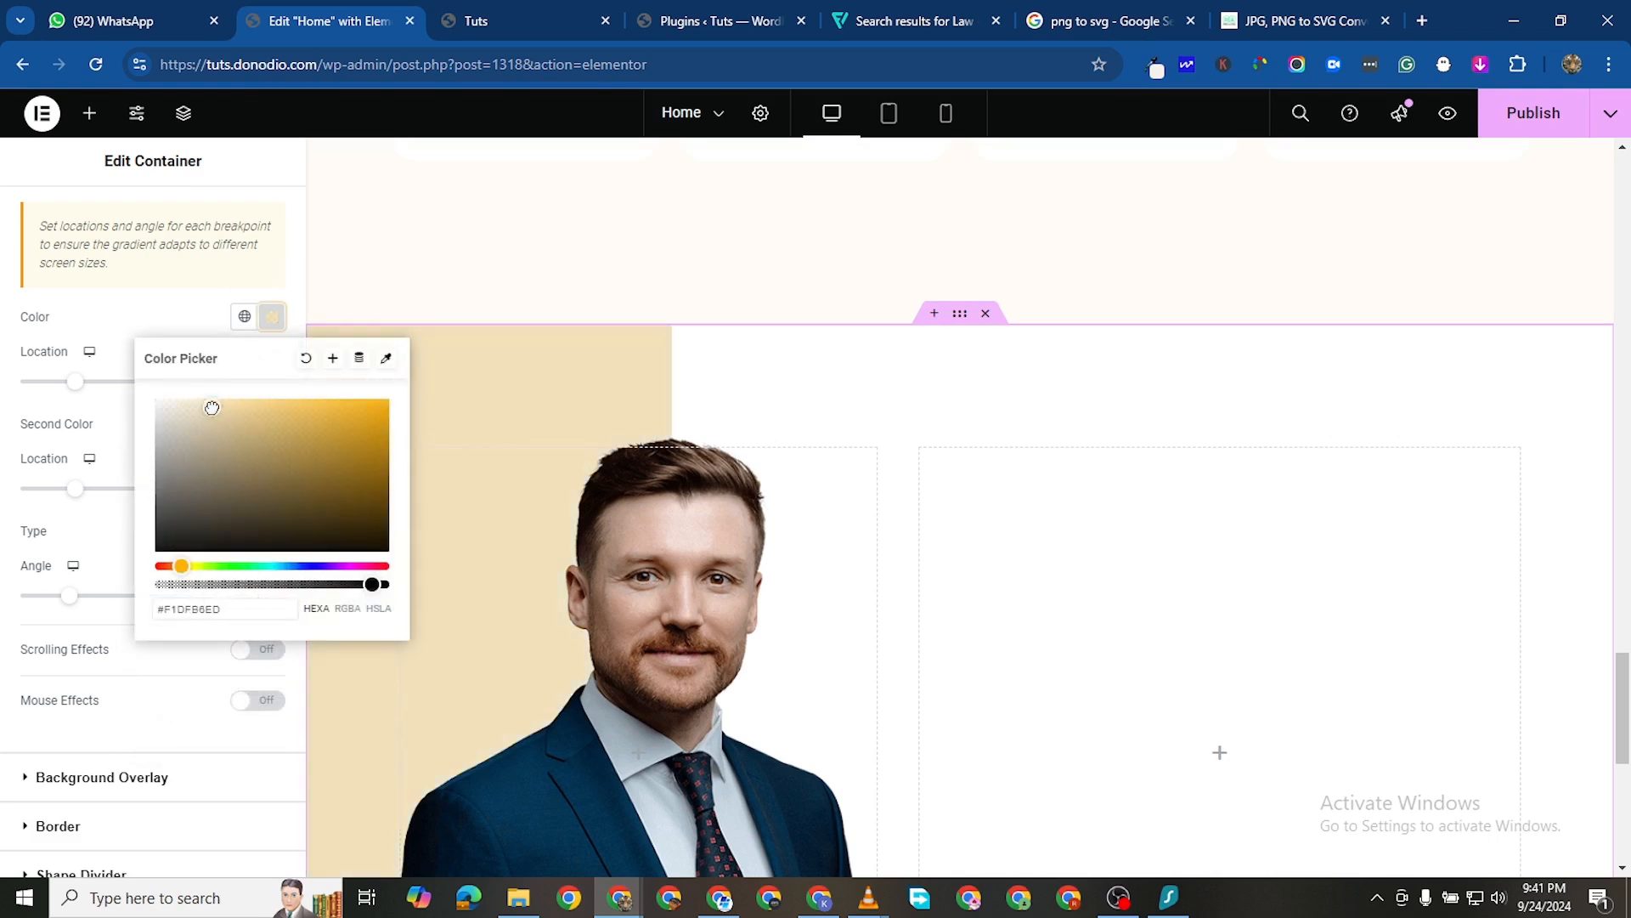
left_click_drag(211, 408, 222, 408)
left_click(1102, 538)
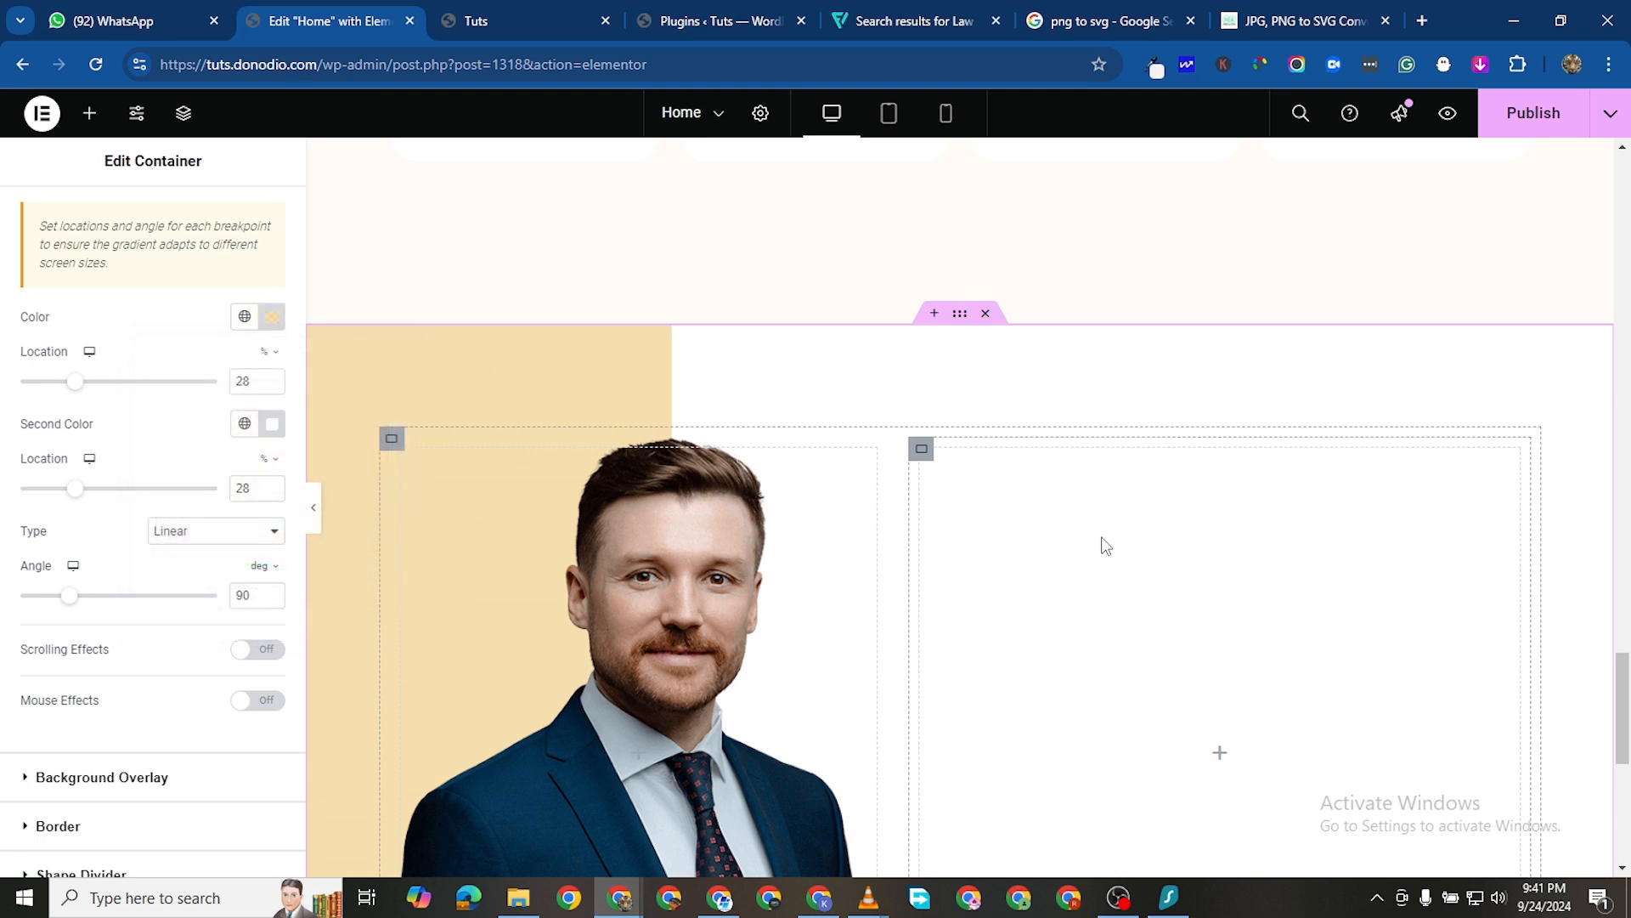
scroll(1203, 616, "down", 4)
scroll(1199, 616, "up", 3)
scroll(803, 586, "down", 1)
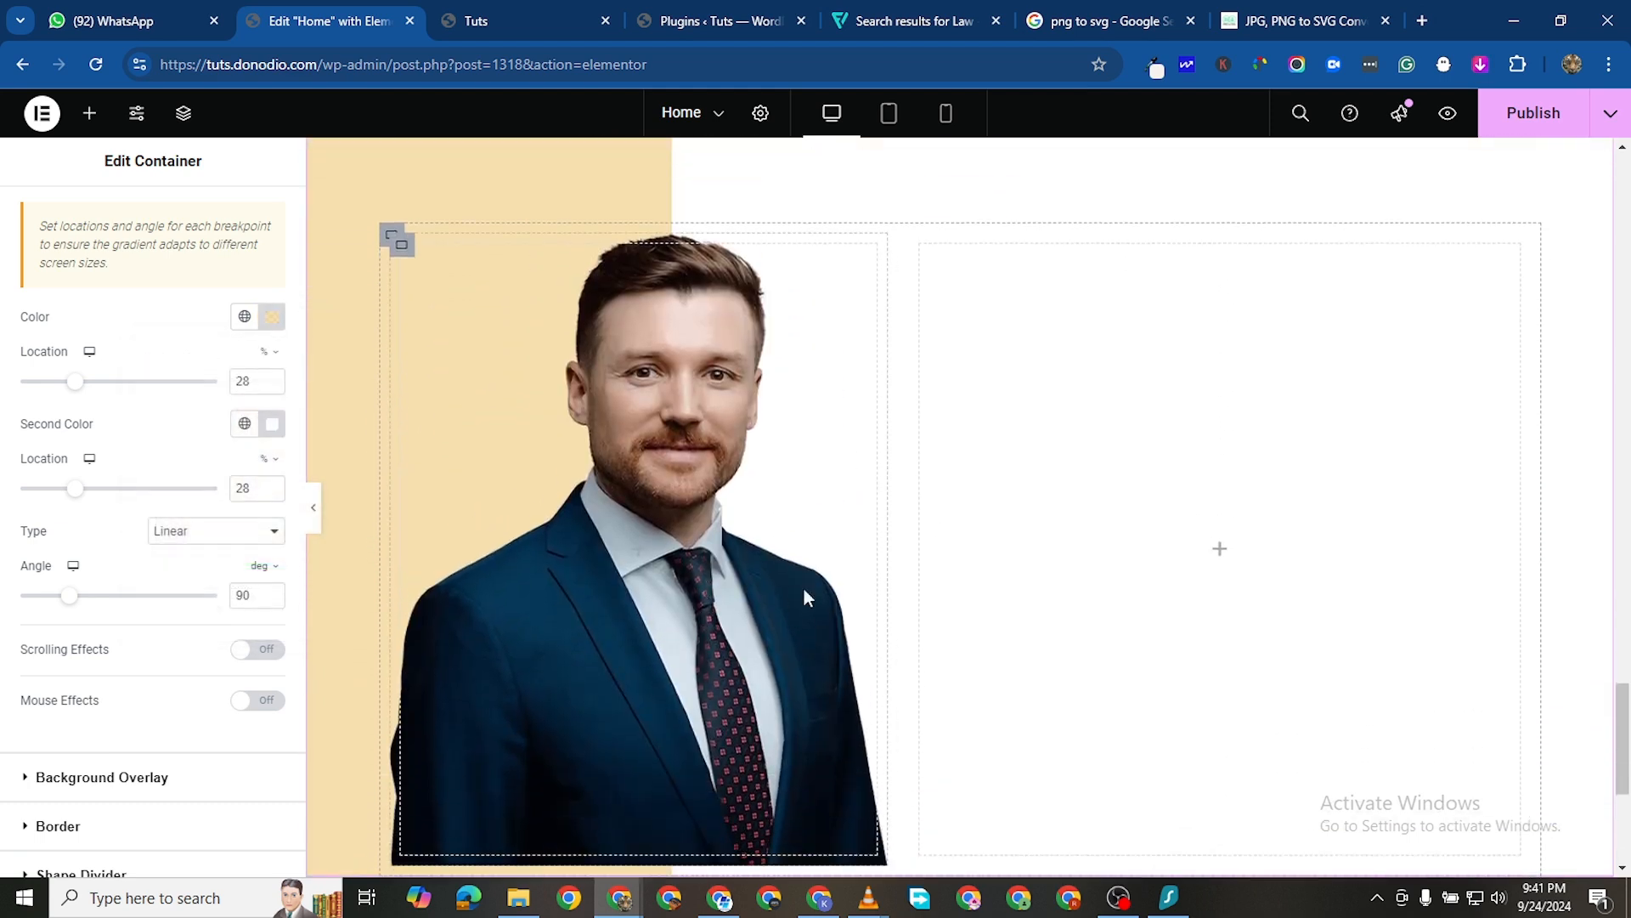
scroll(816, 371, "up", 1)
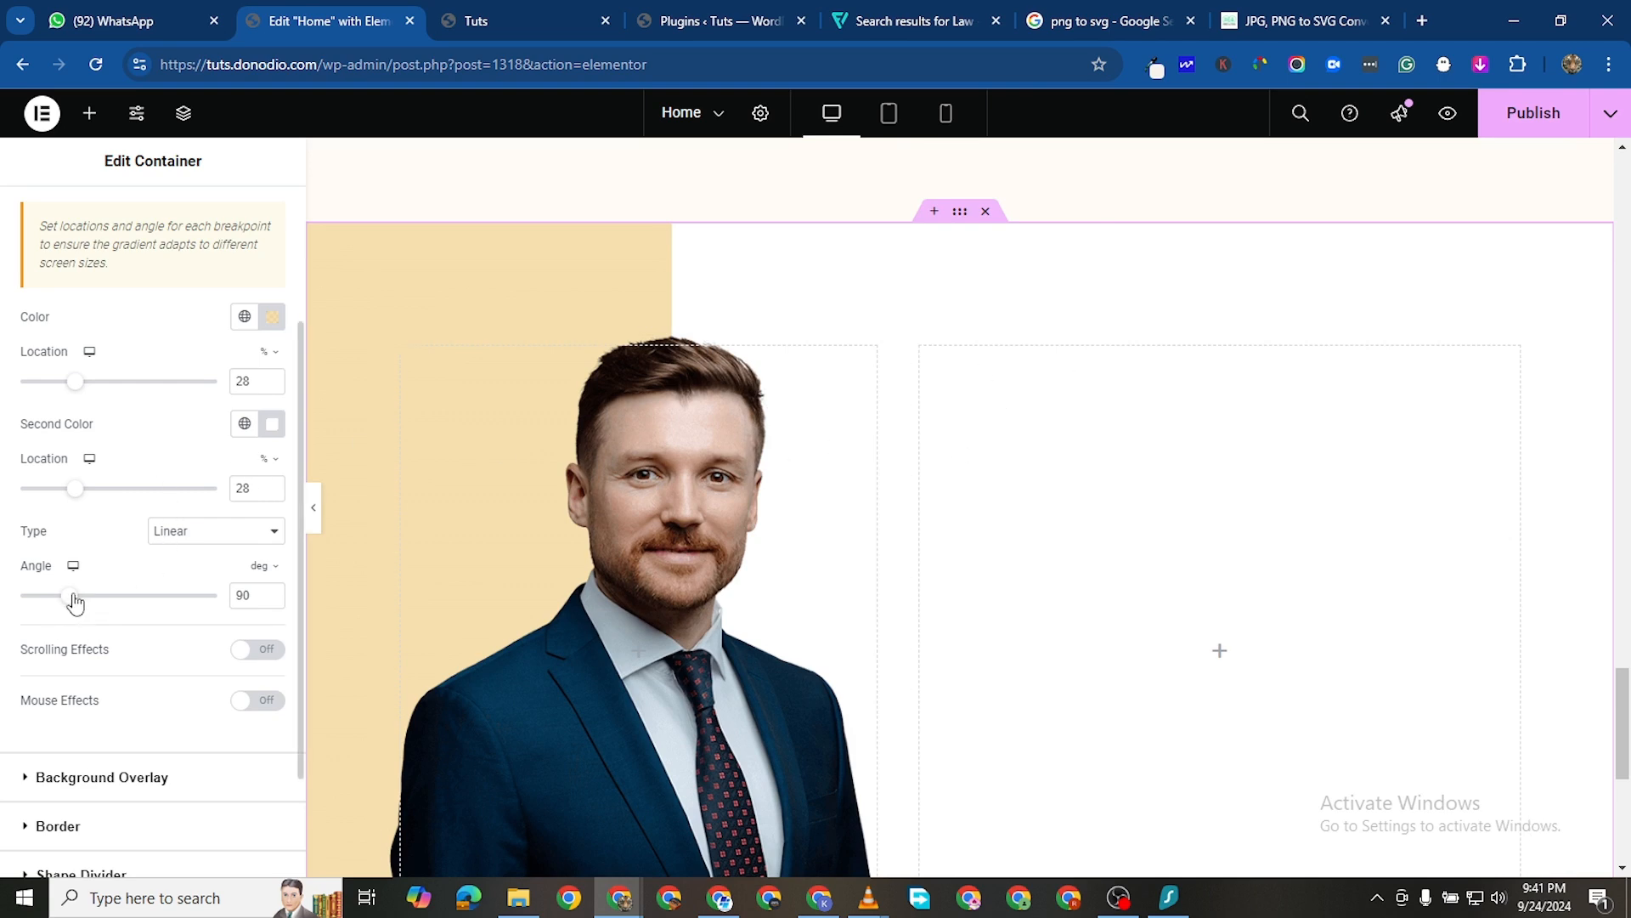
Try gradient angles of 148 and 270 degrees on the portrait section's background
mouse_move(75, 600)
left_mouse_down()
mouse_move(128, 601)
mouse_move(100, 601)
left_mouse_up()
double_click(246, 596)
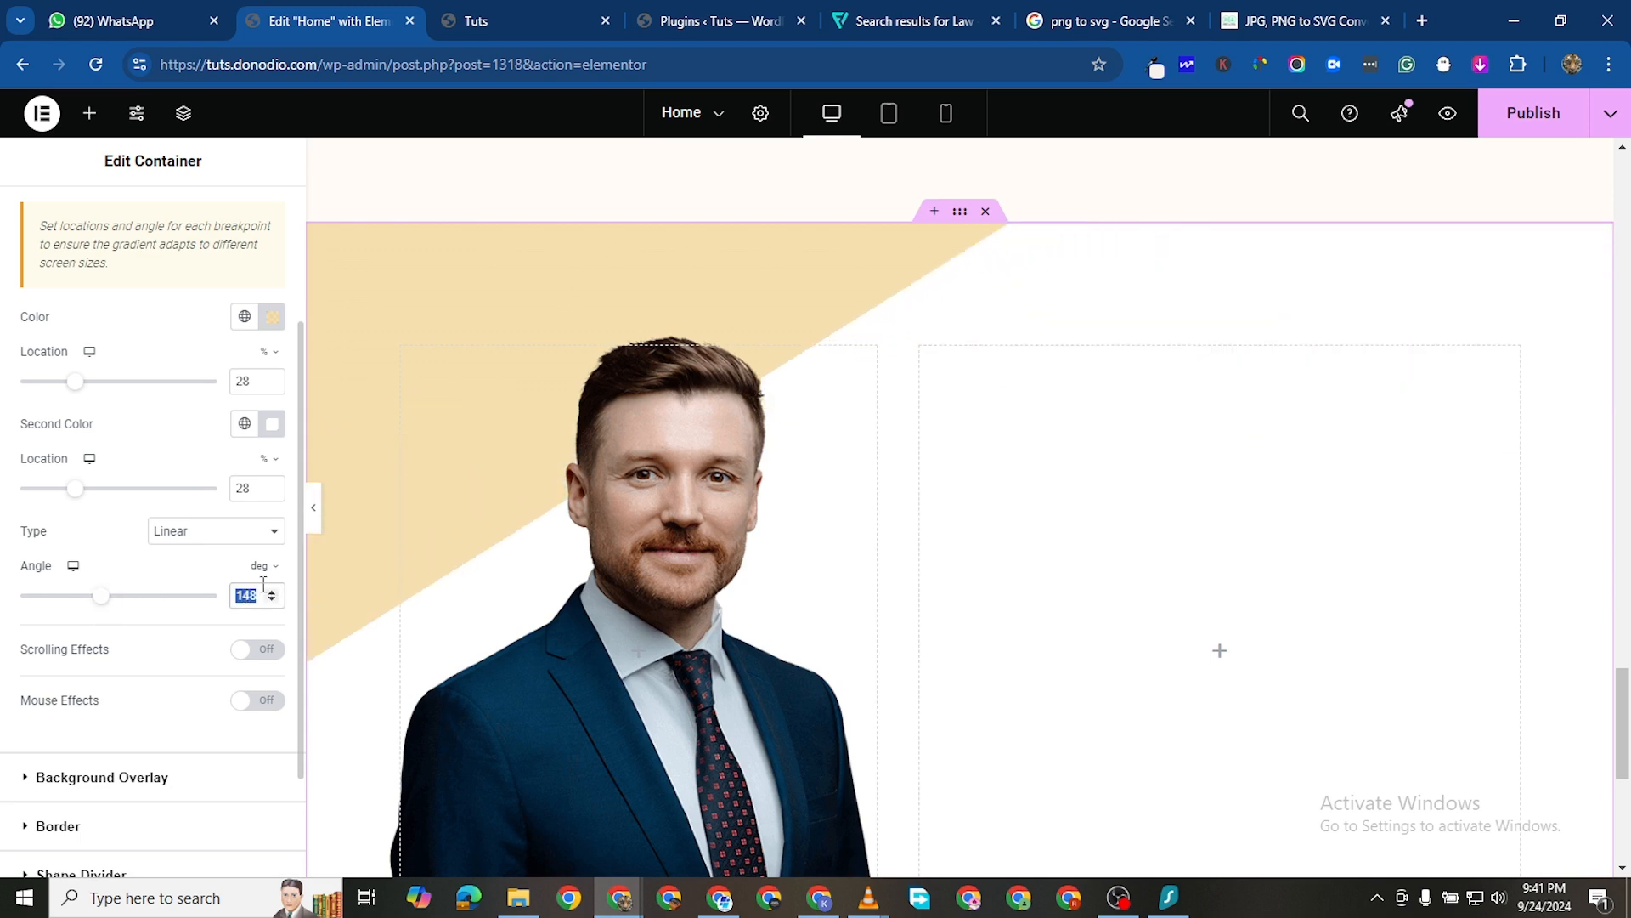
type("270")
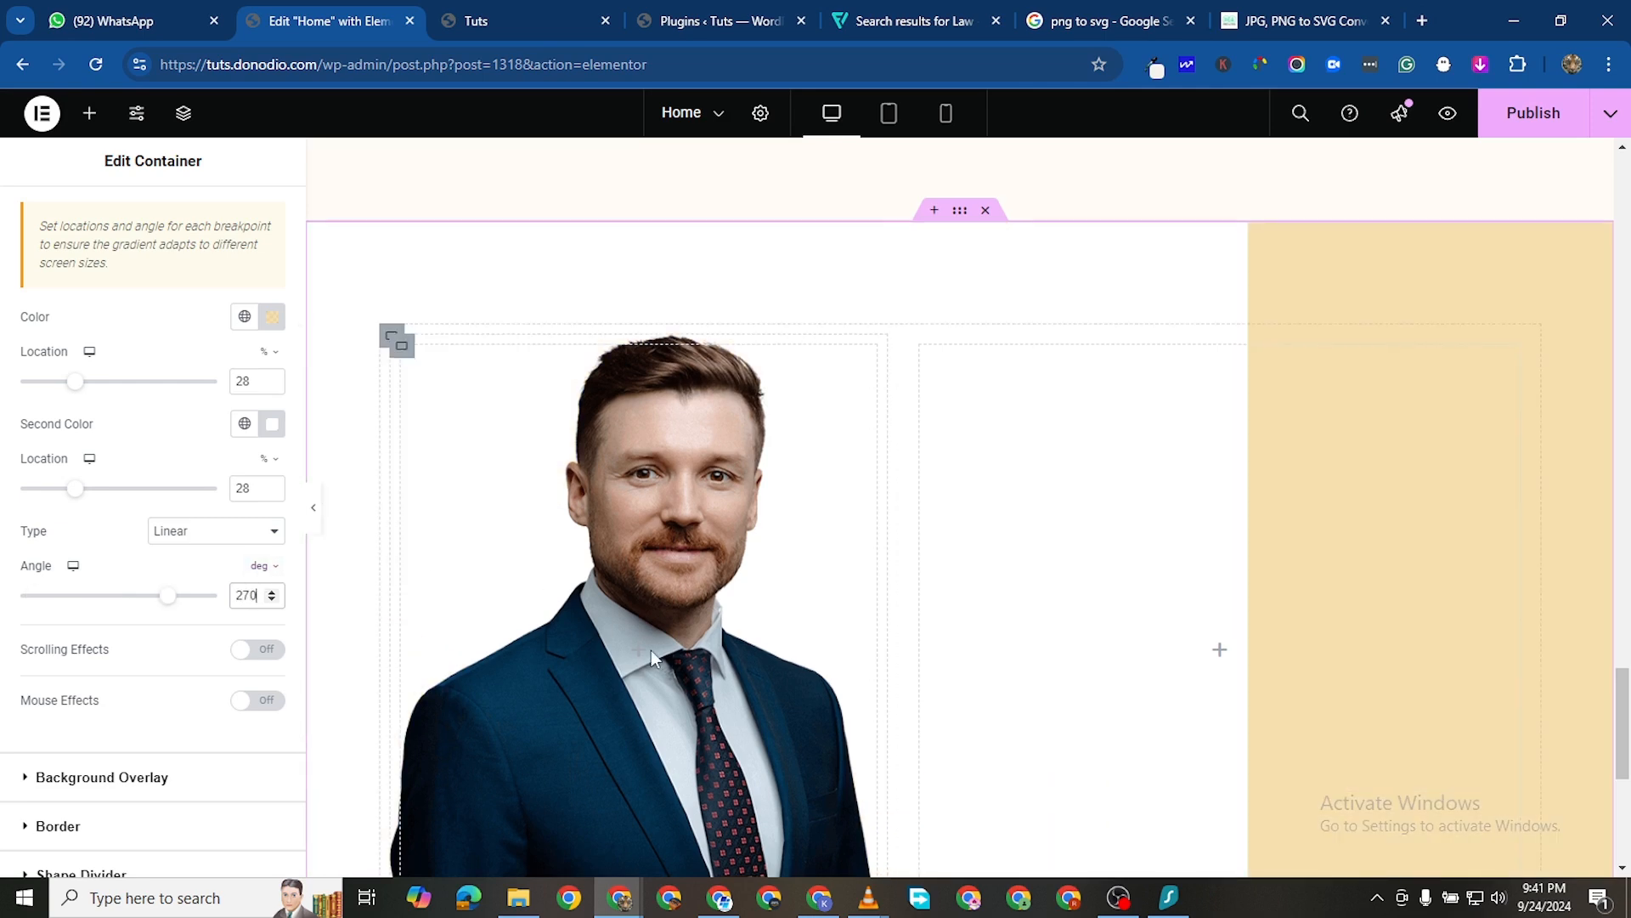
scroll(652, 653, "down", 3)
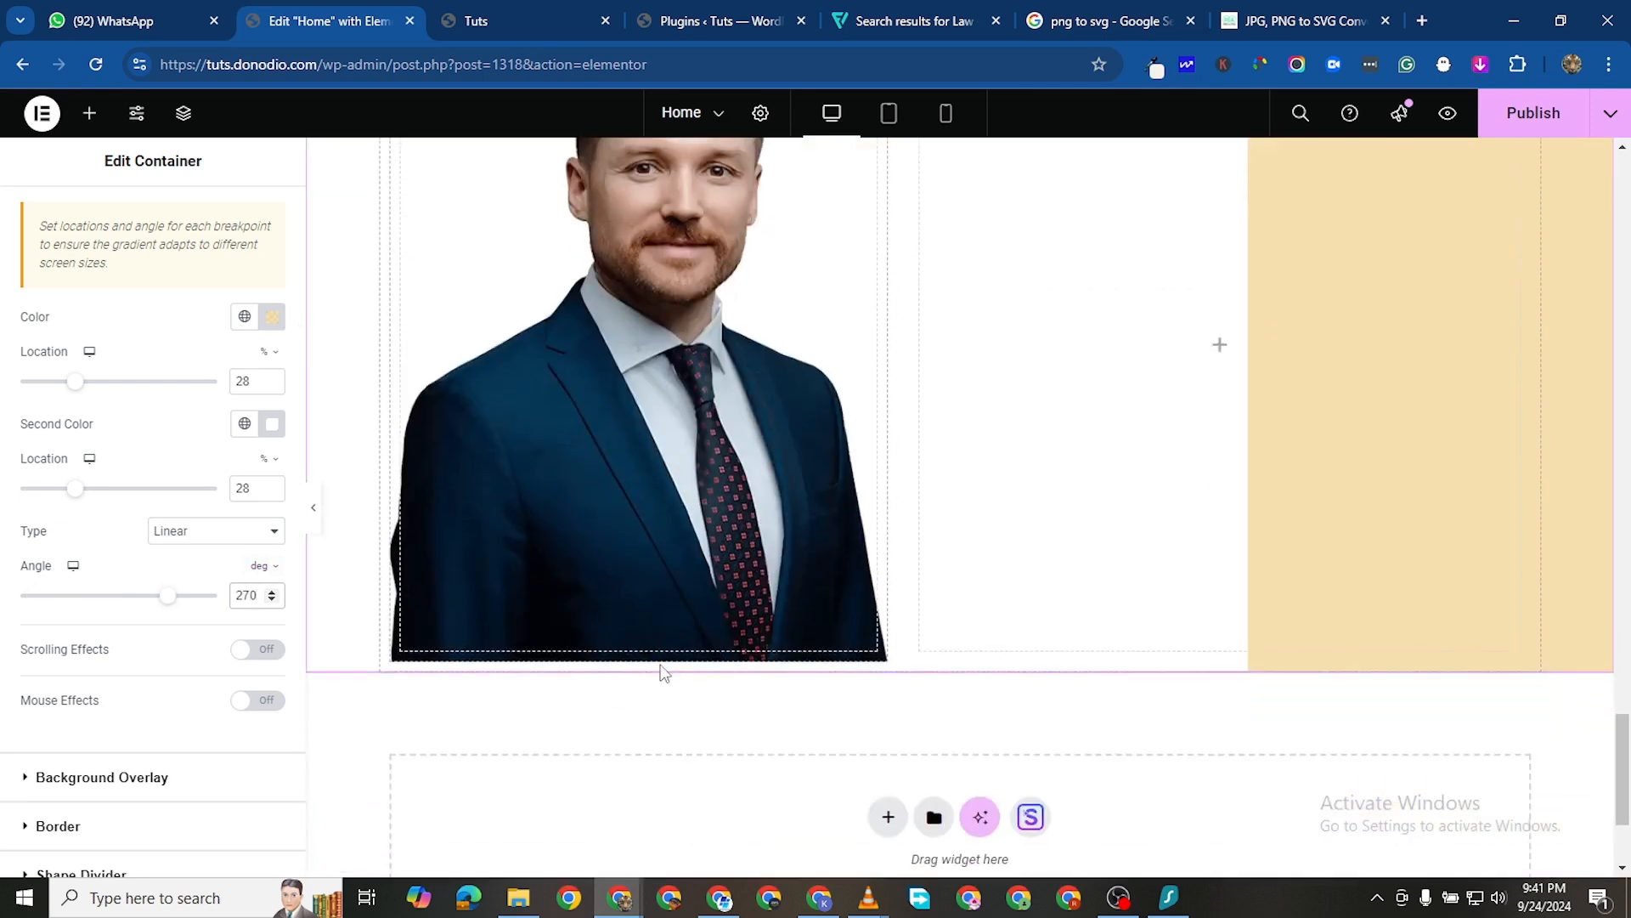
scroll(663, 670, "up", 2)
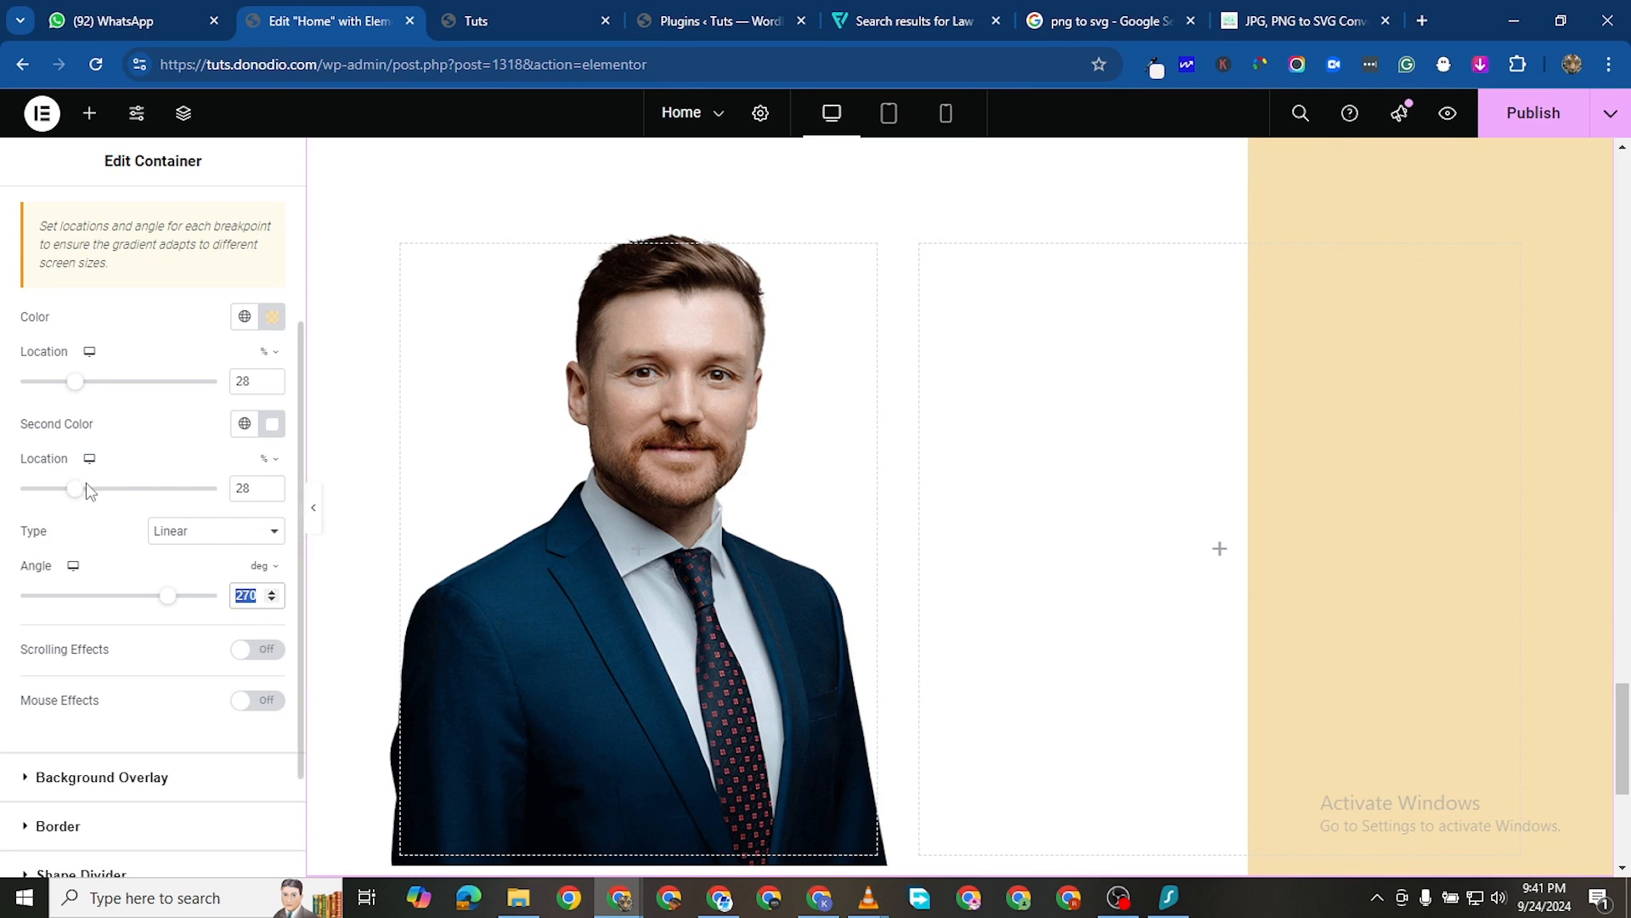
Try a soft gradient blend with the second color's location at 62% and a 150-degree angle, returning the location to 28%
left_click_drag(75, 489, 148, 504)
left_click_drag(166, 603, 99, 588)
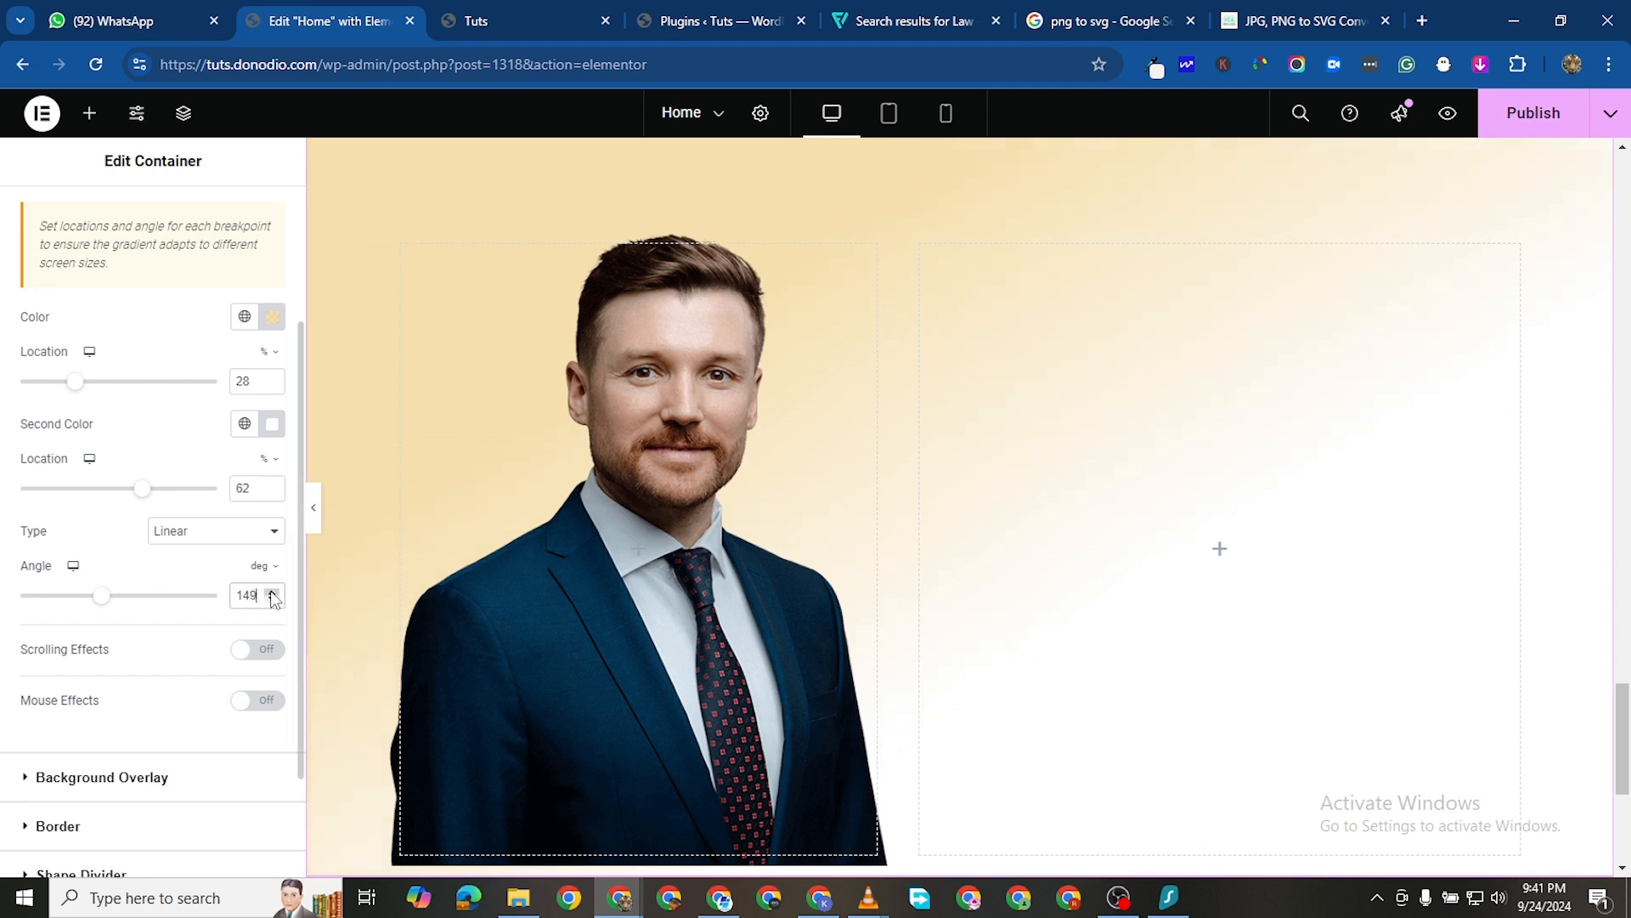
left_click(272, 594)
mouse_move(142, 489)
left_mouse_down()
mouse_move(104, 499)
mouse_move(123, 502)
left_mouse_up()
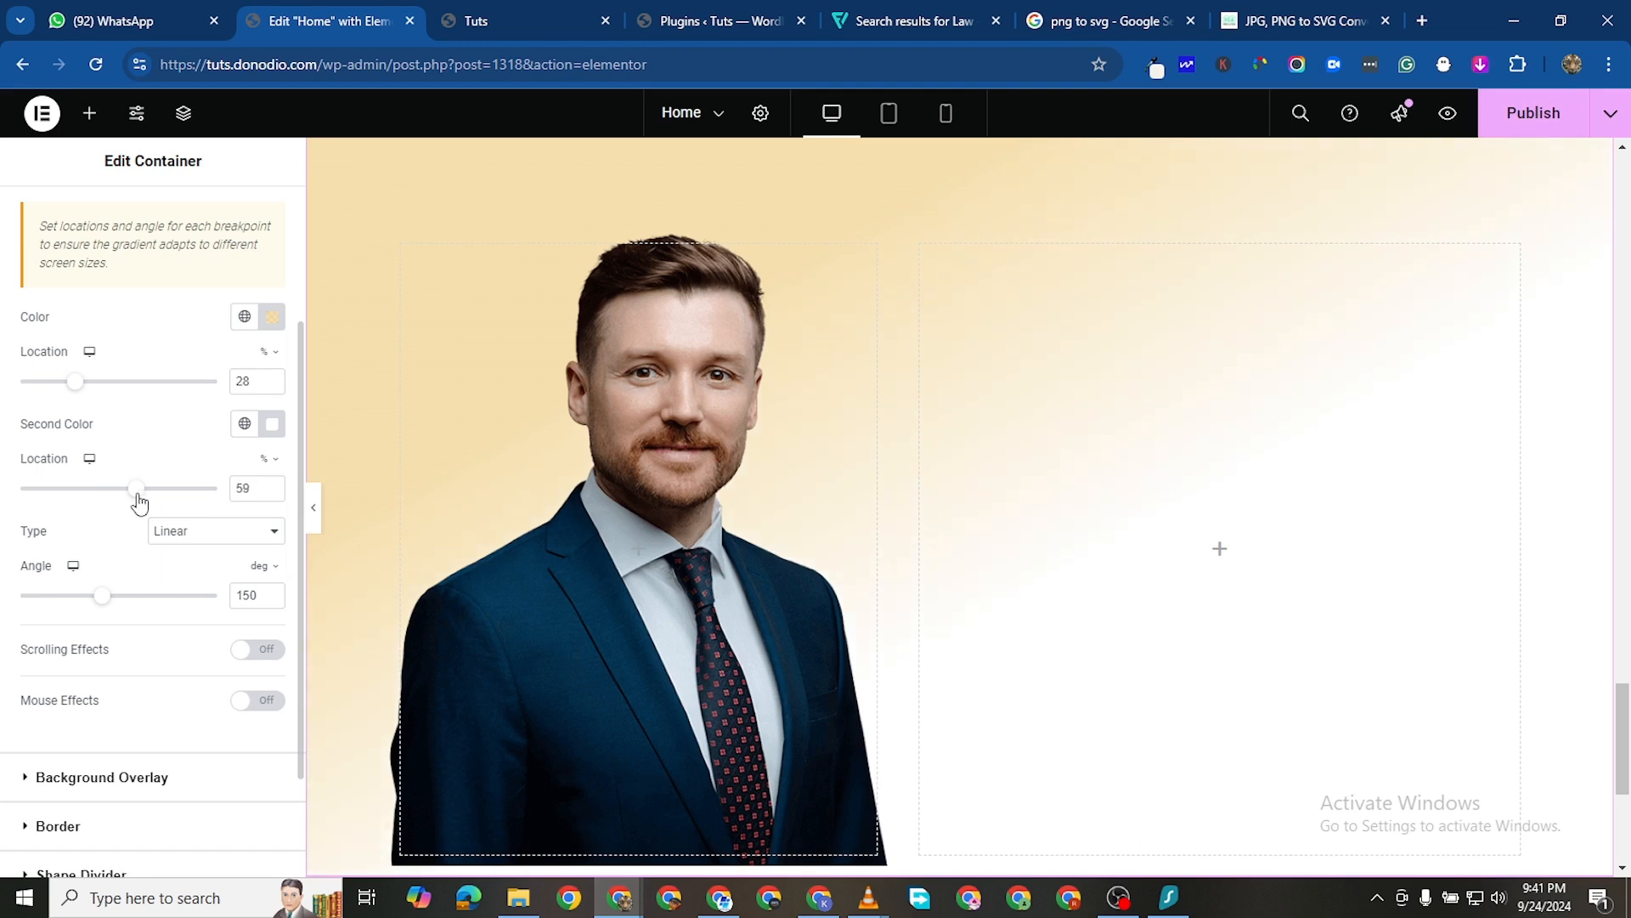
left_click_drag(117, 499, 75, 498)
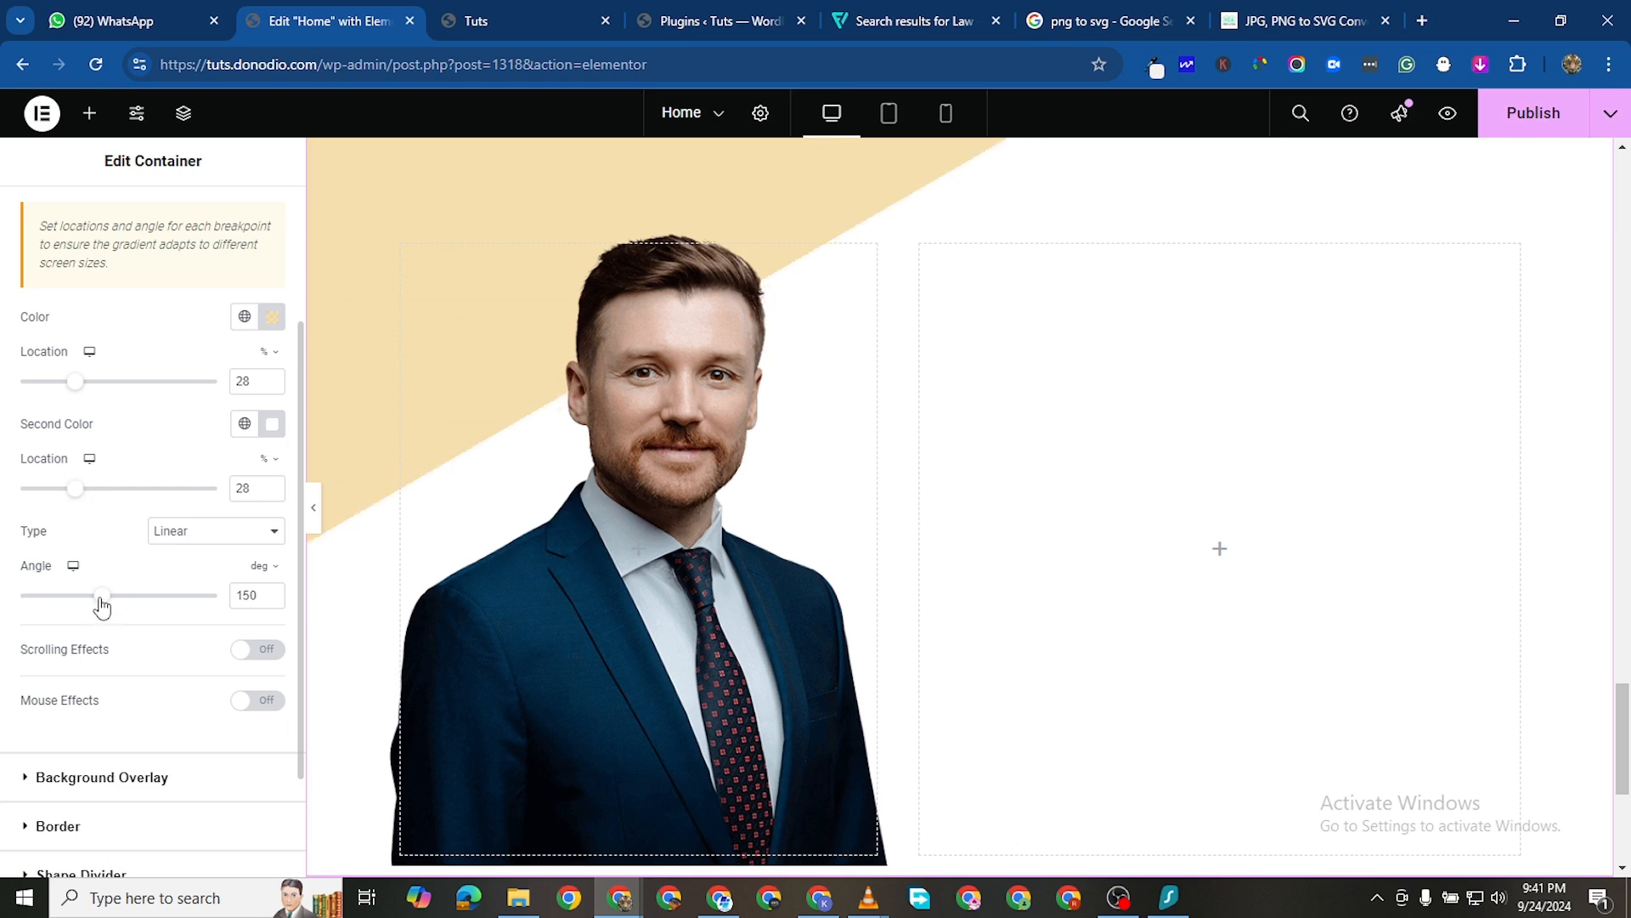
Try a larger diagonal color area with a 154-degree gradient angle and the first color's location at 49%
mouse_move(101, 596)
left_mouse_down()
mouse_move(118, 604)
mouse_move(103, 604)
left_mouse_up()
left_click_drag(79, 393, 127, 400)
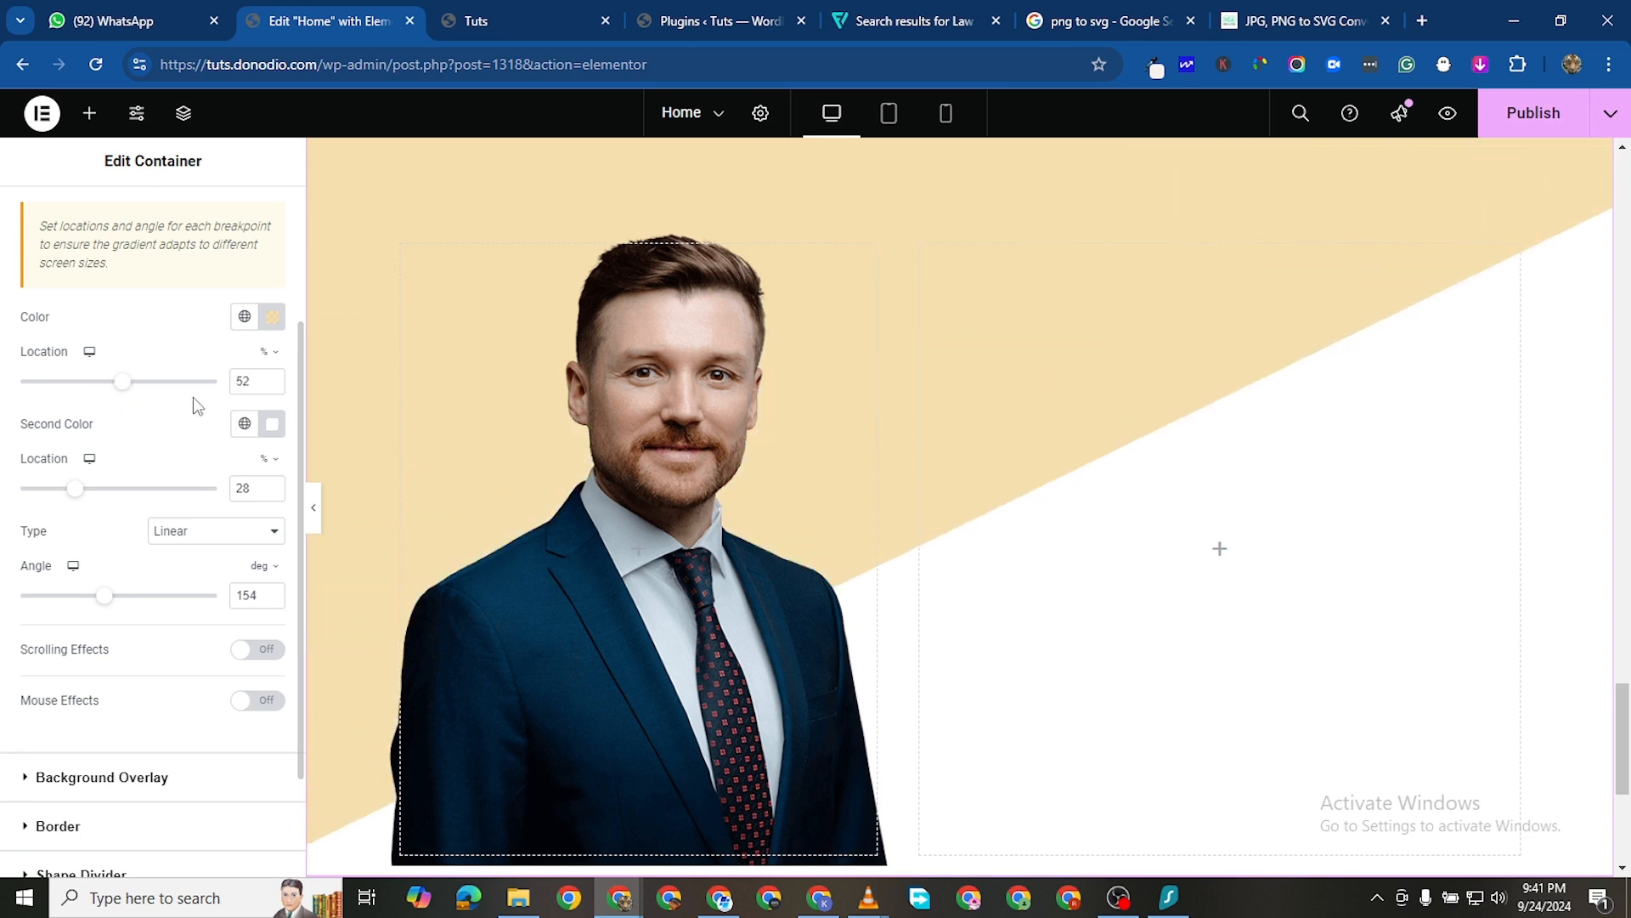
left_click(273, 388)
left_click(273, 387)
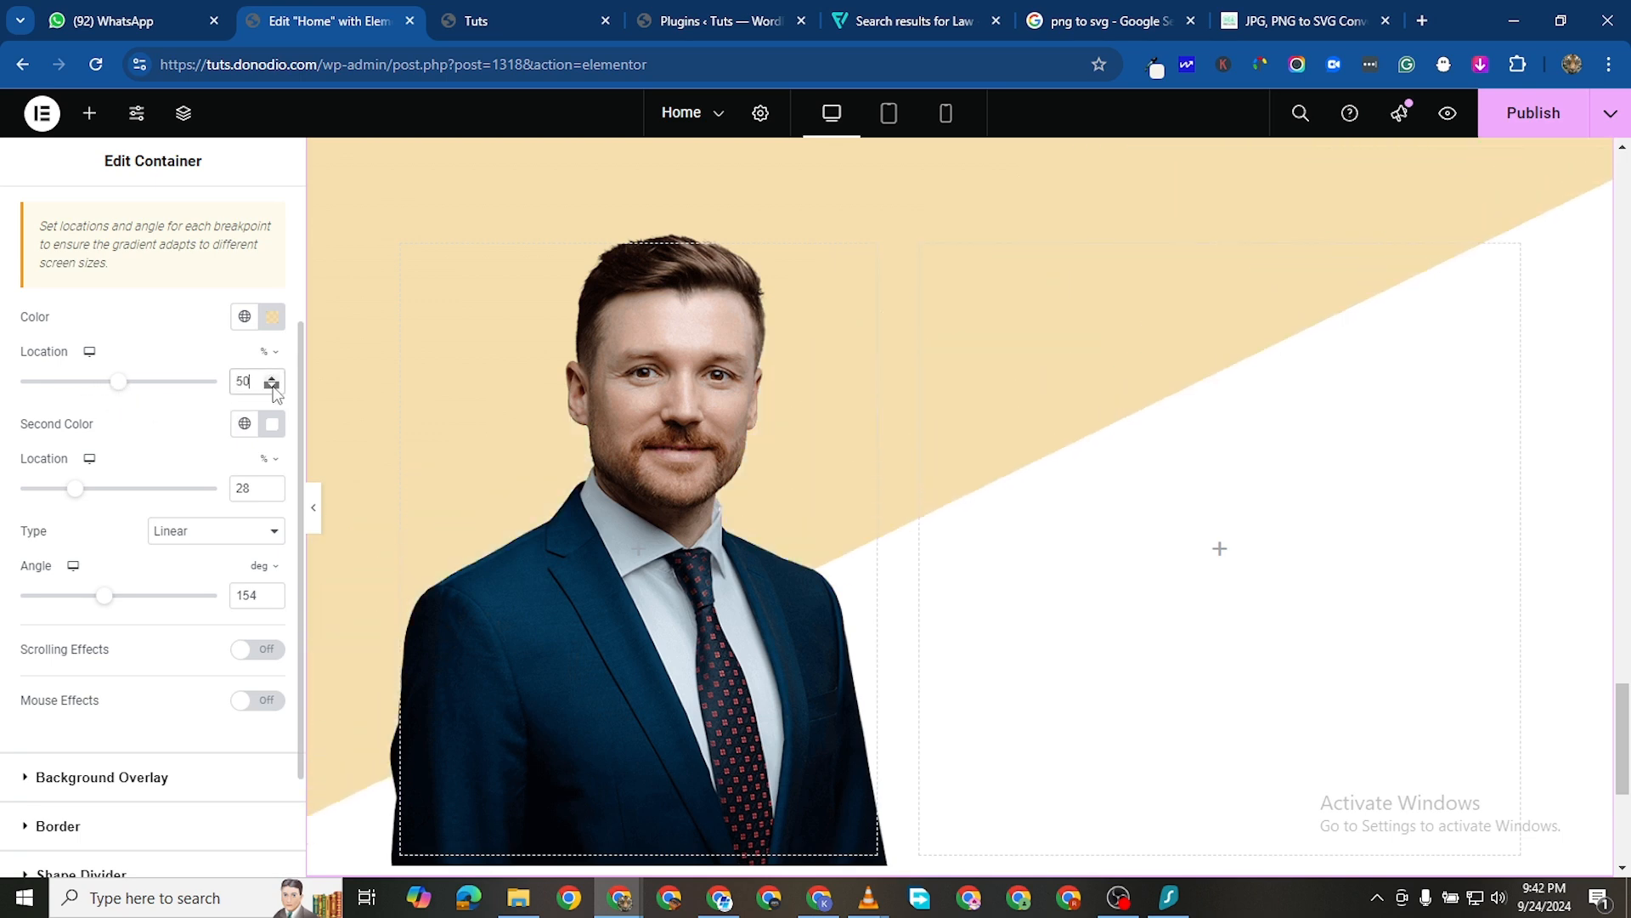
left_click(273, 387)
left_click(272, 388)
left_click(273, 379)
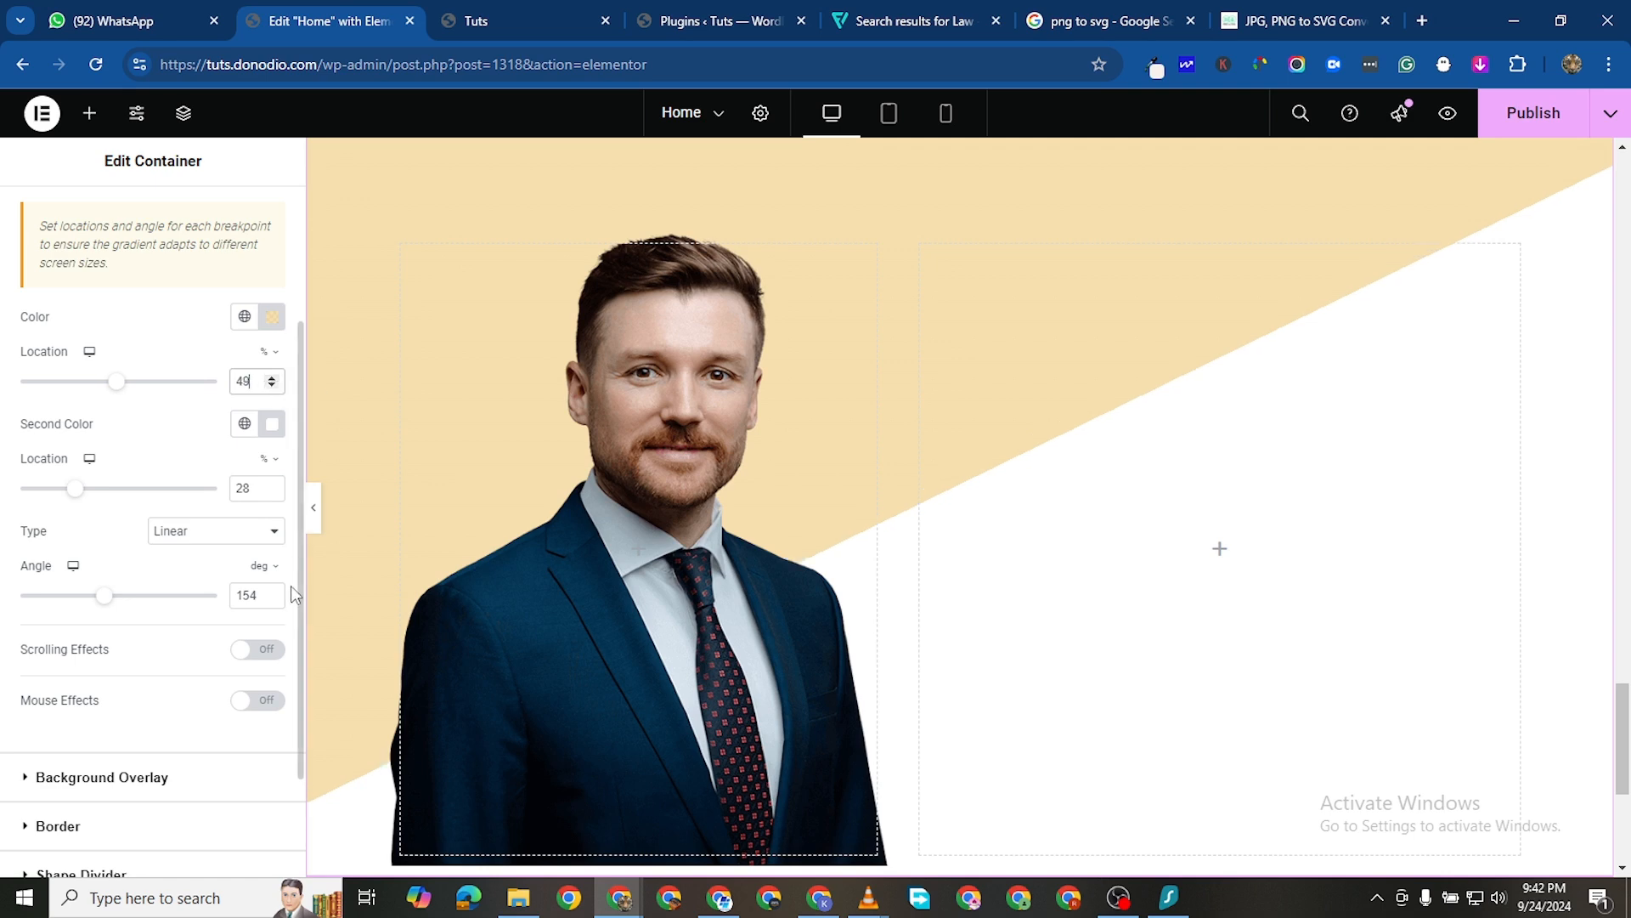
Fine-tune the diagonal gradient's angle to 152 degrees and check it across the portrait section
left_click(271, 599)
left_click(272, 600)
left_click(272, 600)
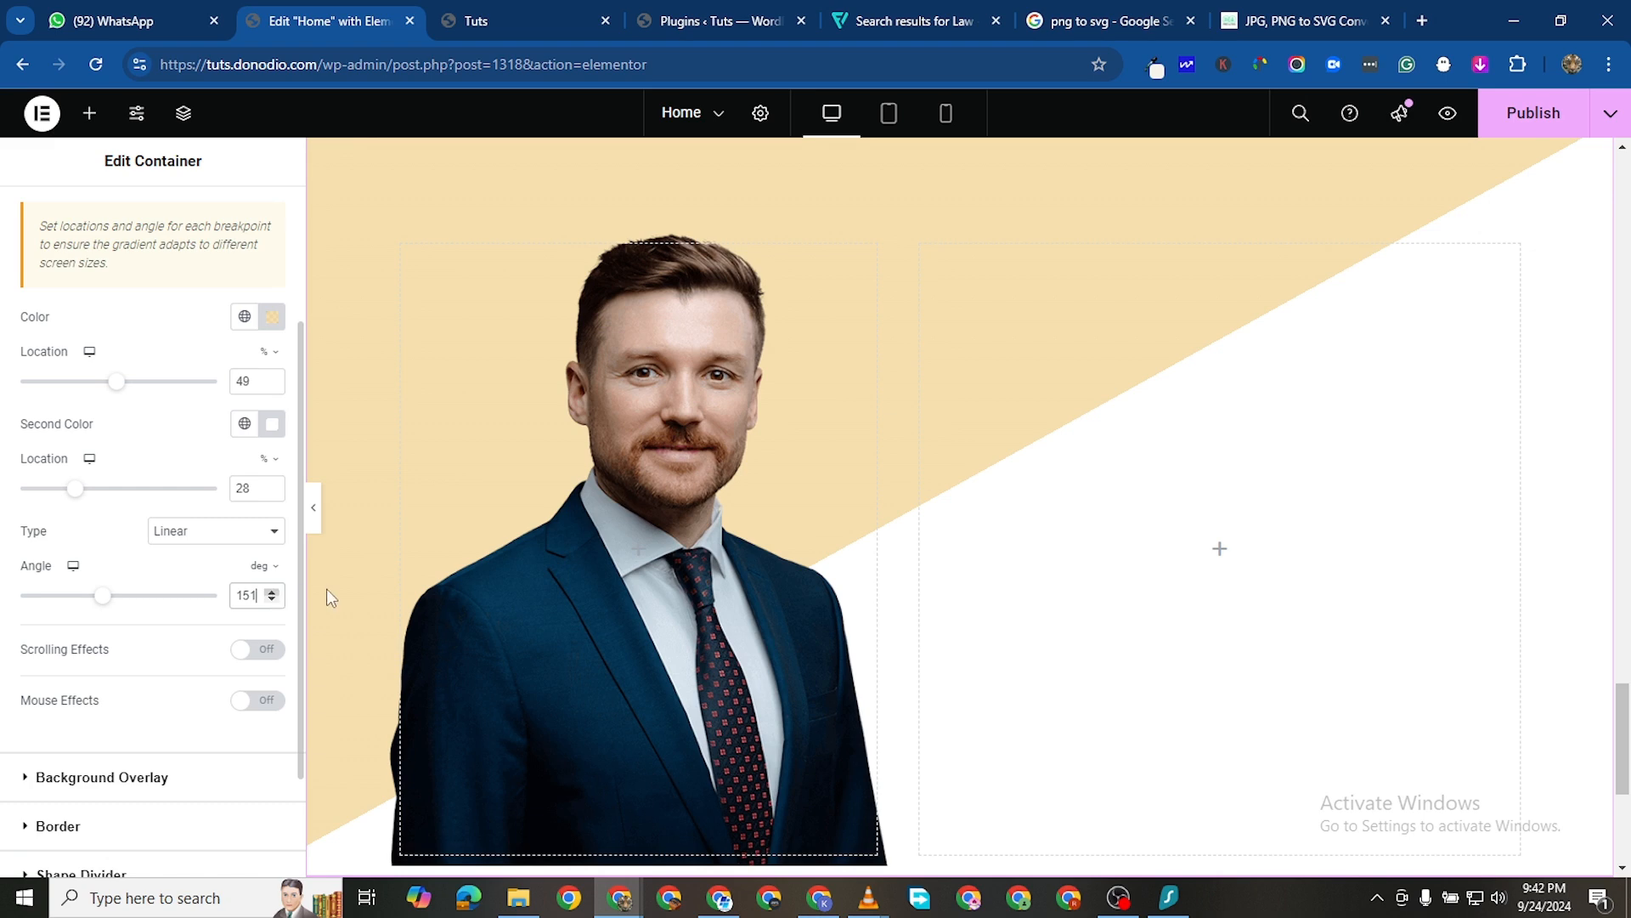
key("Up")
scroll(1135, 518, "down", 1)
scroll(1162, 568, "up", 2)
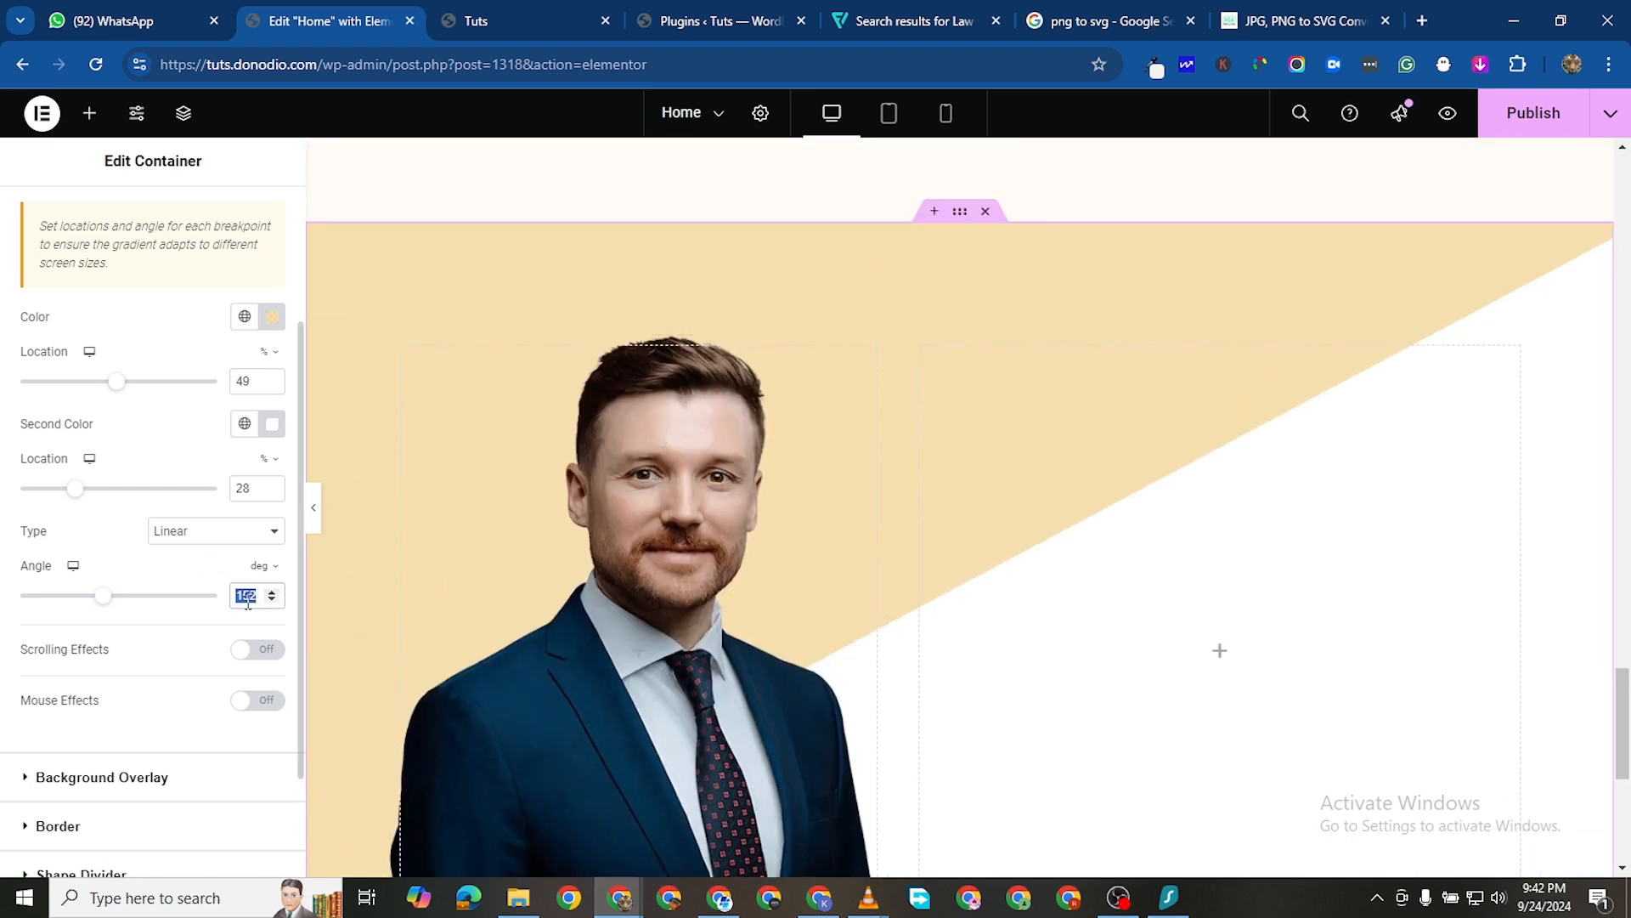
Set the portrait section's gradient angle to 90 degrees and the locations of both colors to 30%
type("90")
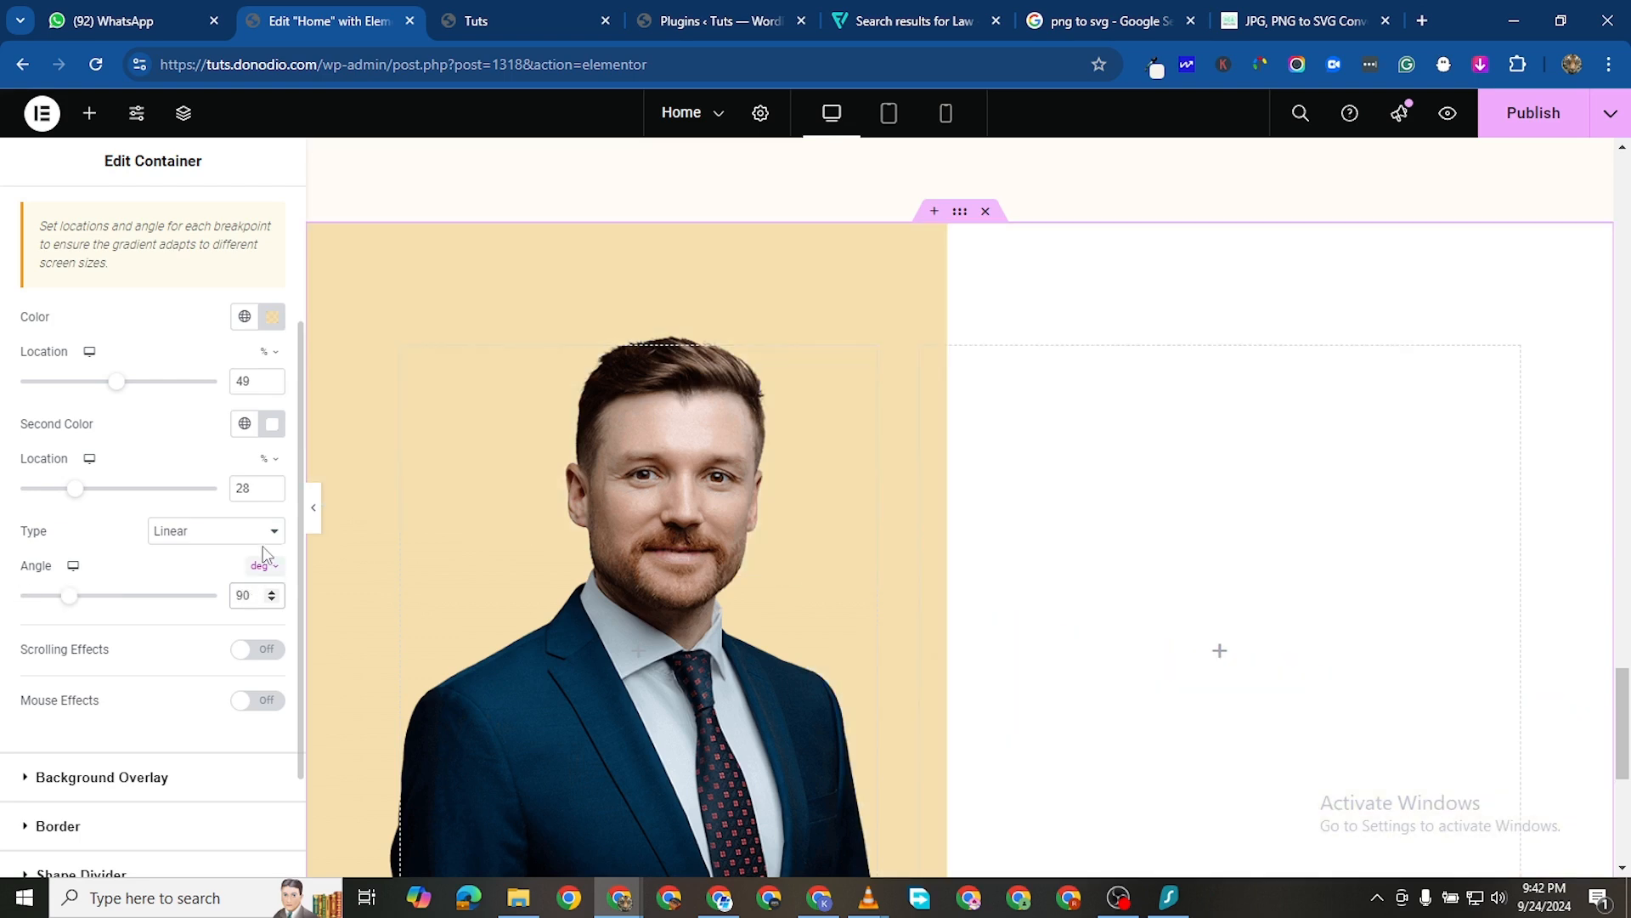
left_click_drag(113, 387, 79, 388)
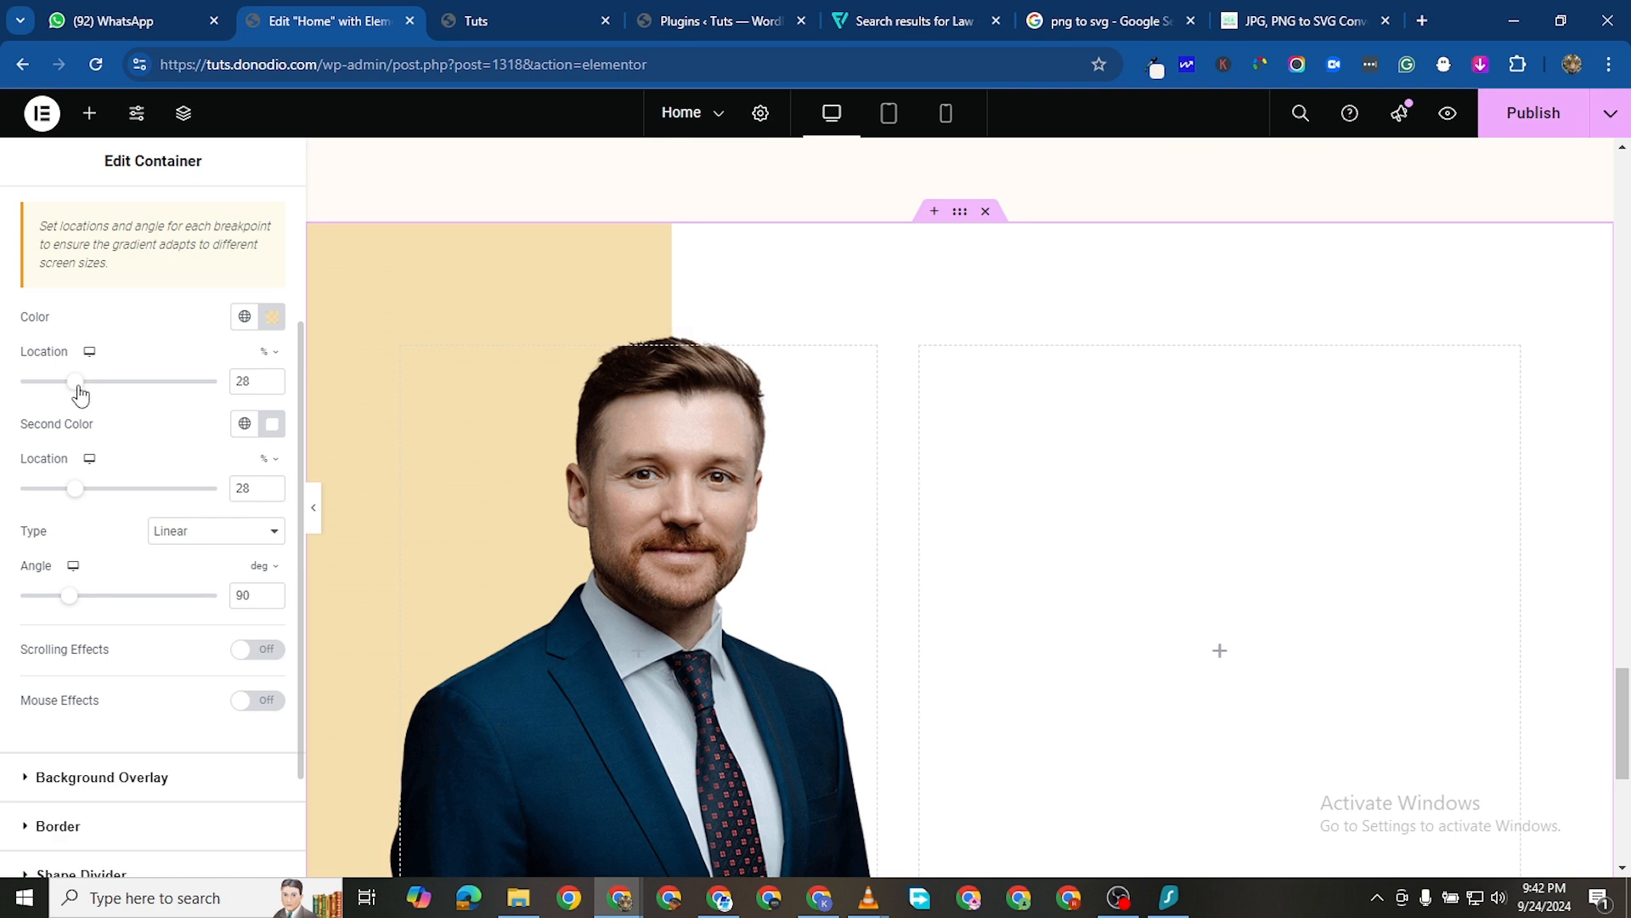
left_click(271, 488)
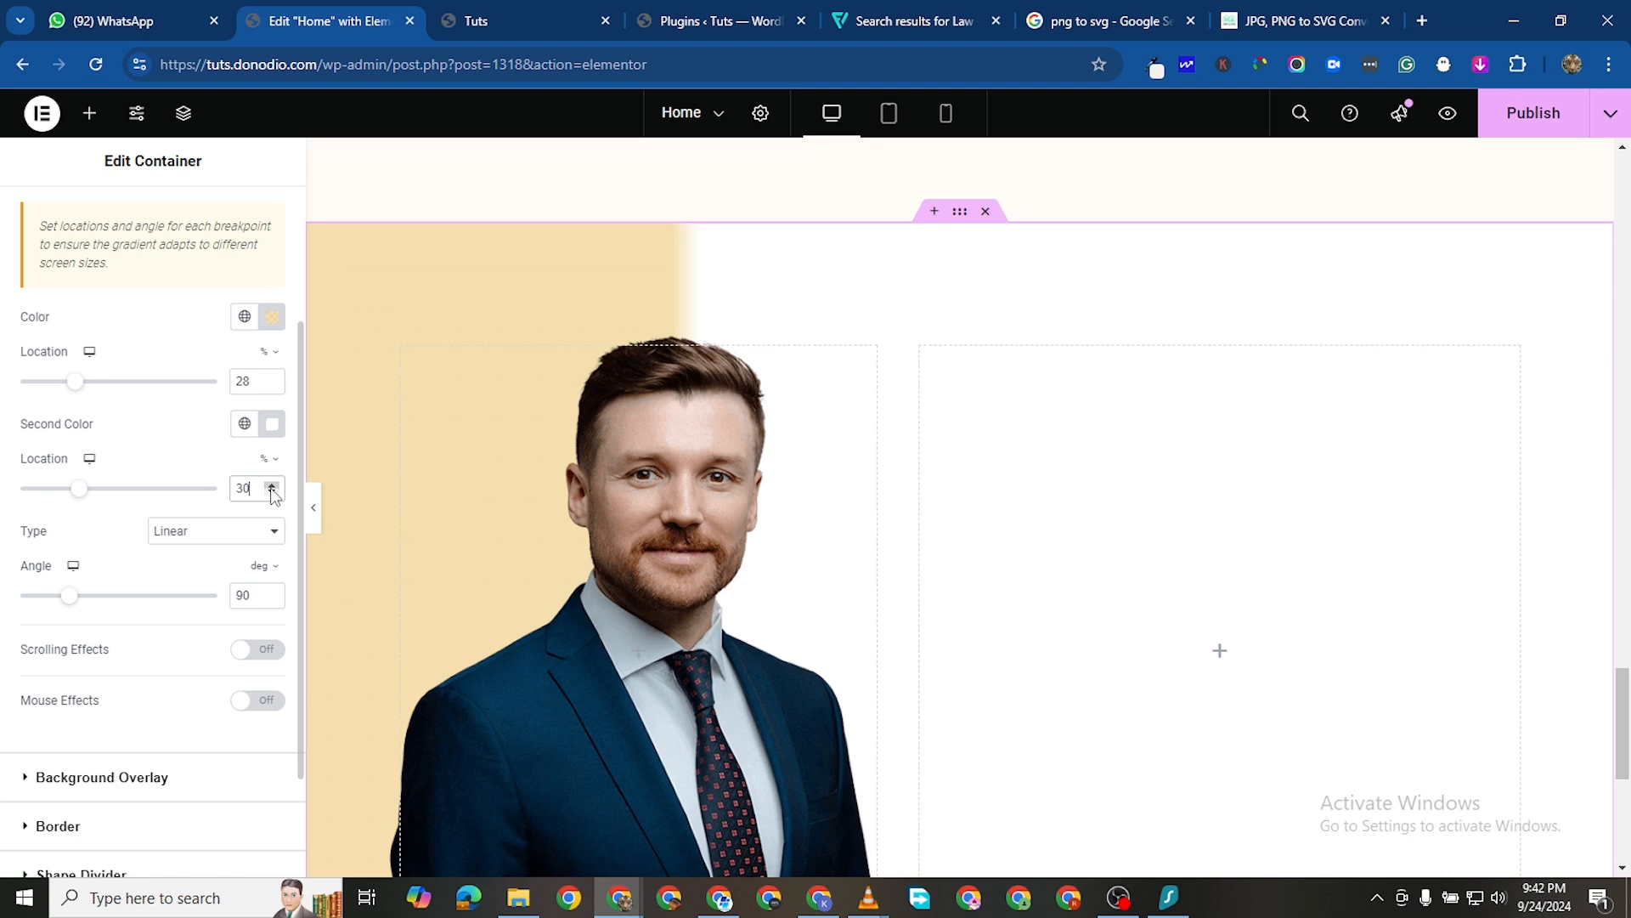
left_click(273, 378)
left_click(273, 378)
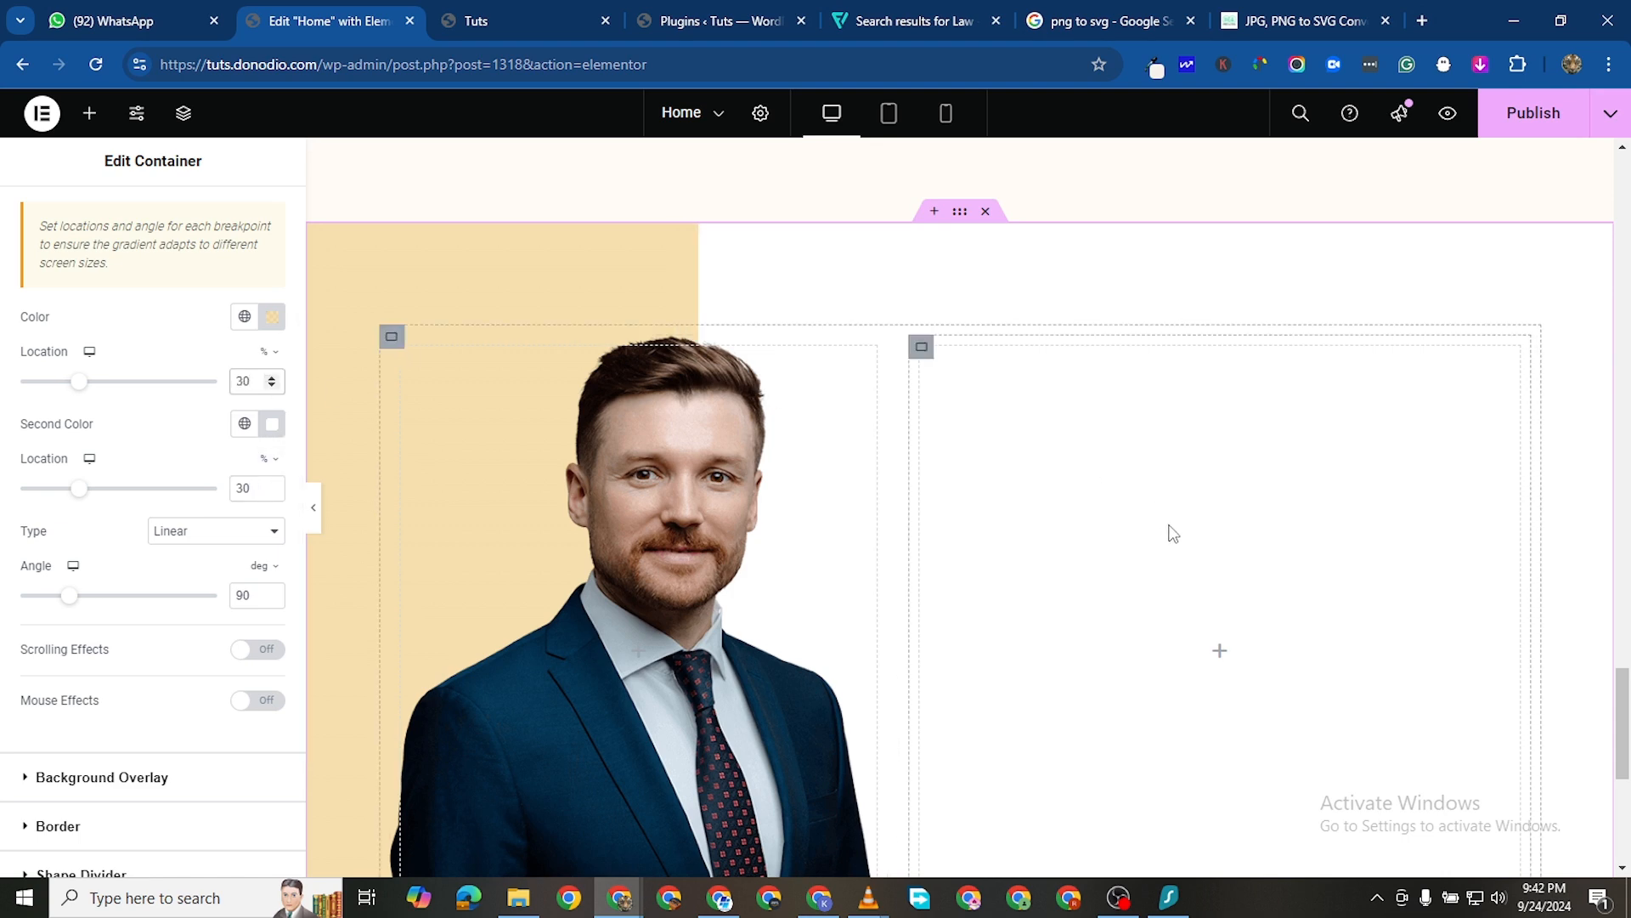
Set the locations of both gradient colors of the portrait section to 28%
scroll(1161, 557, "down", 1)
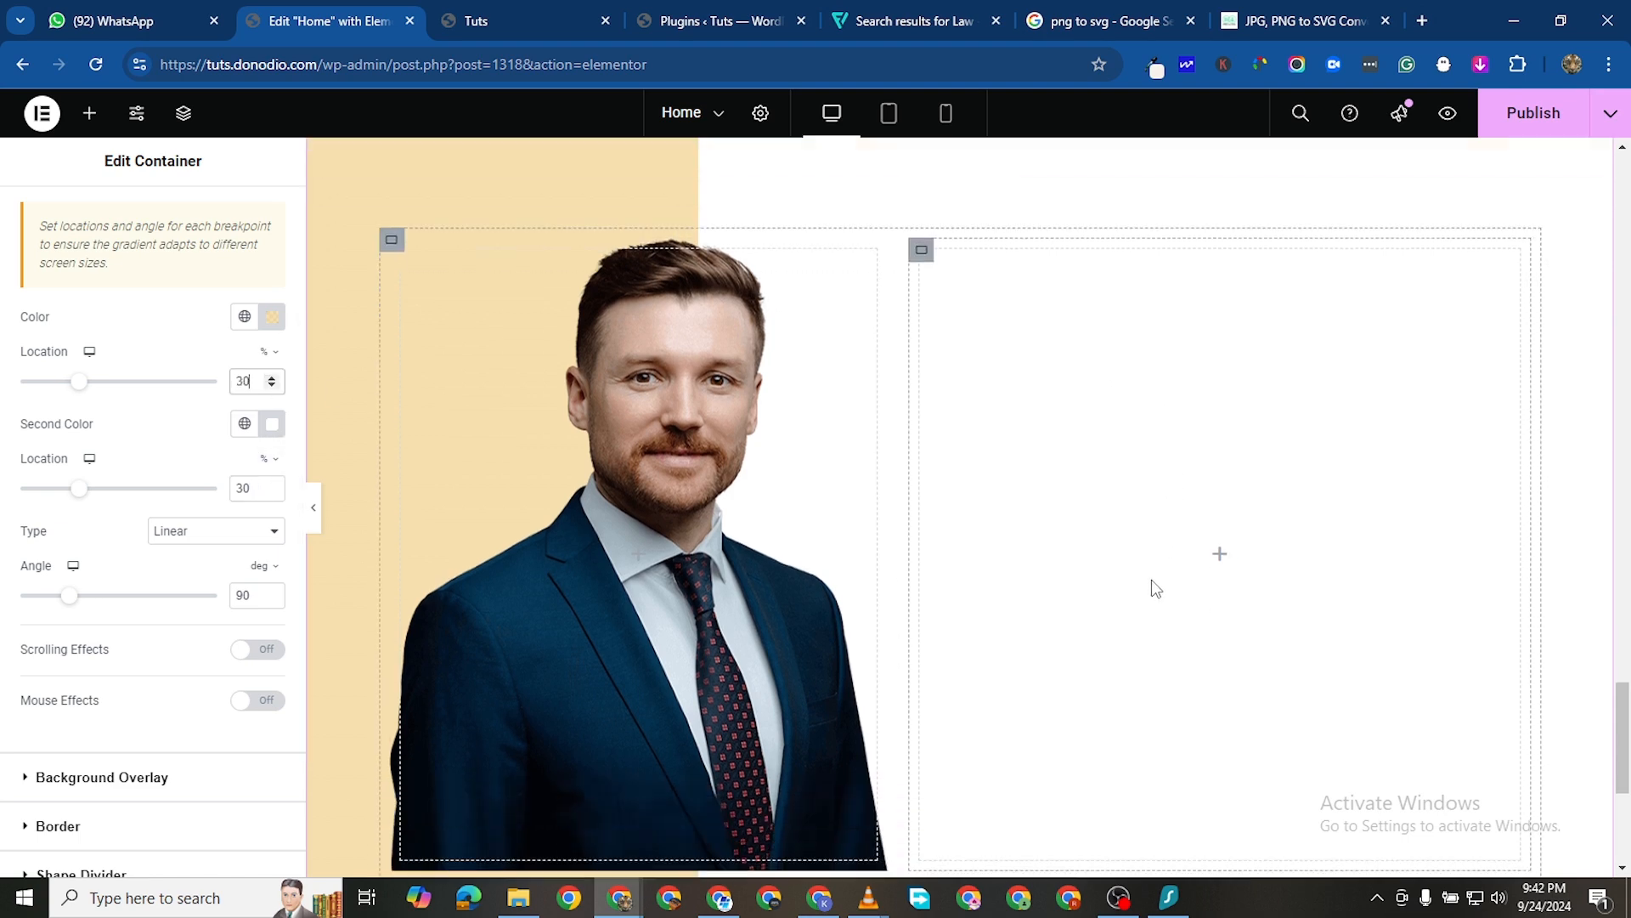
left_click(273, 385)
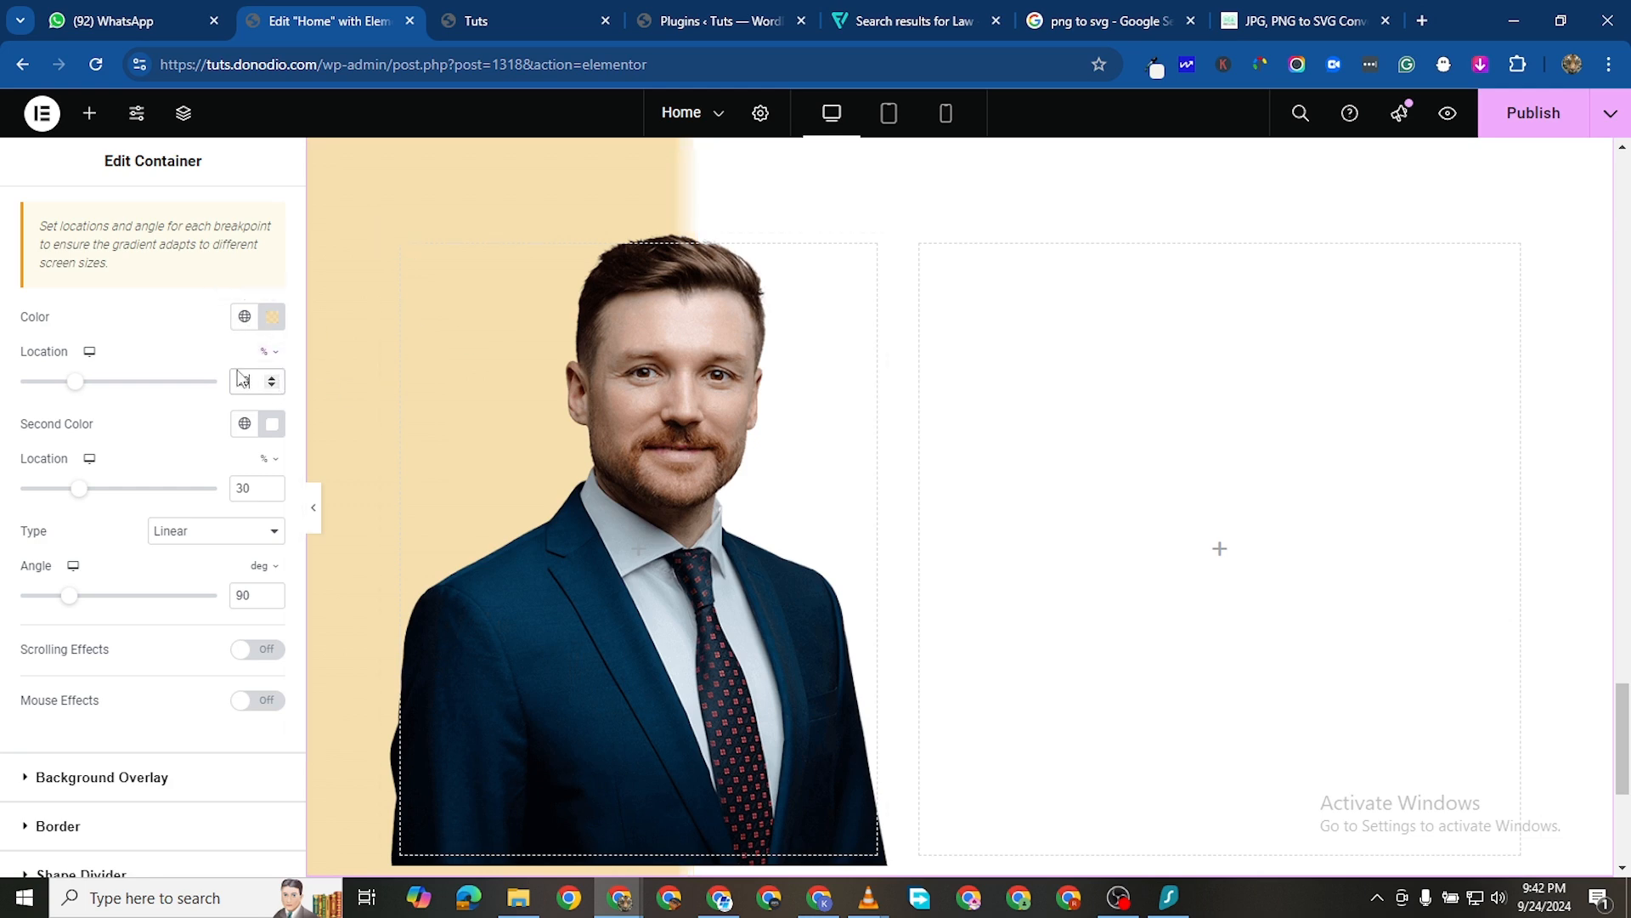
left_click(272, 493)
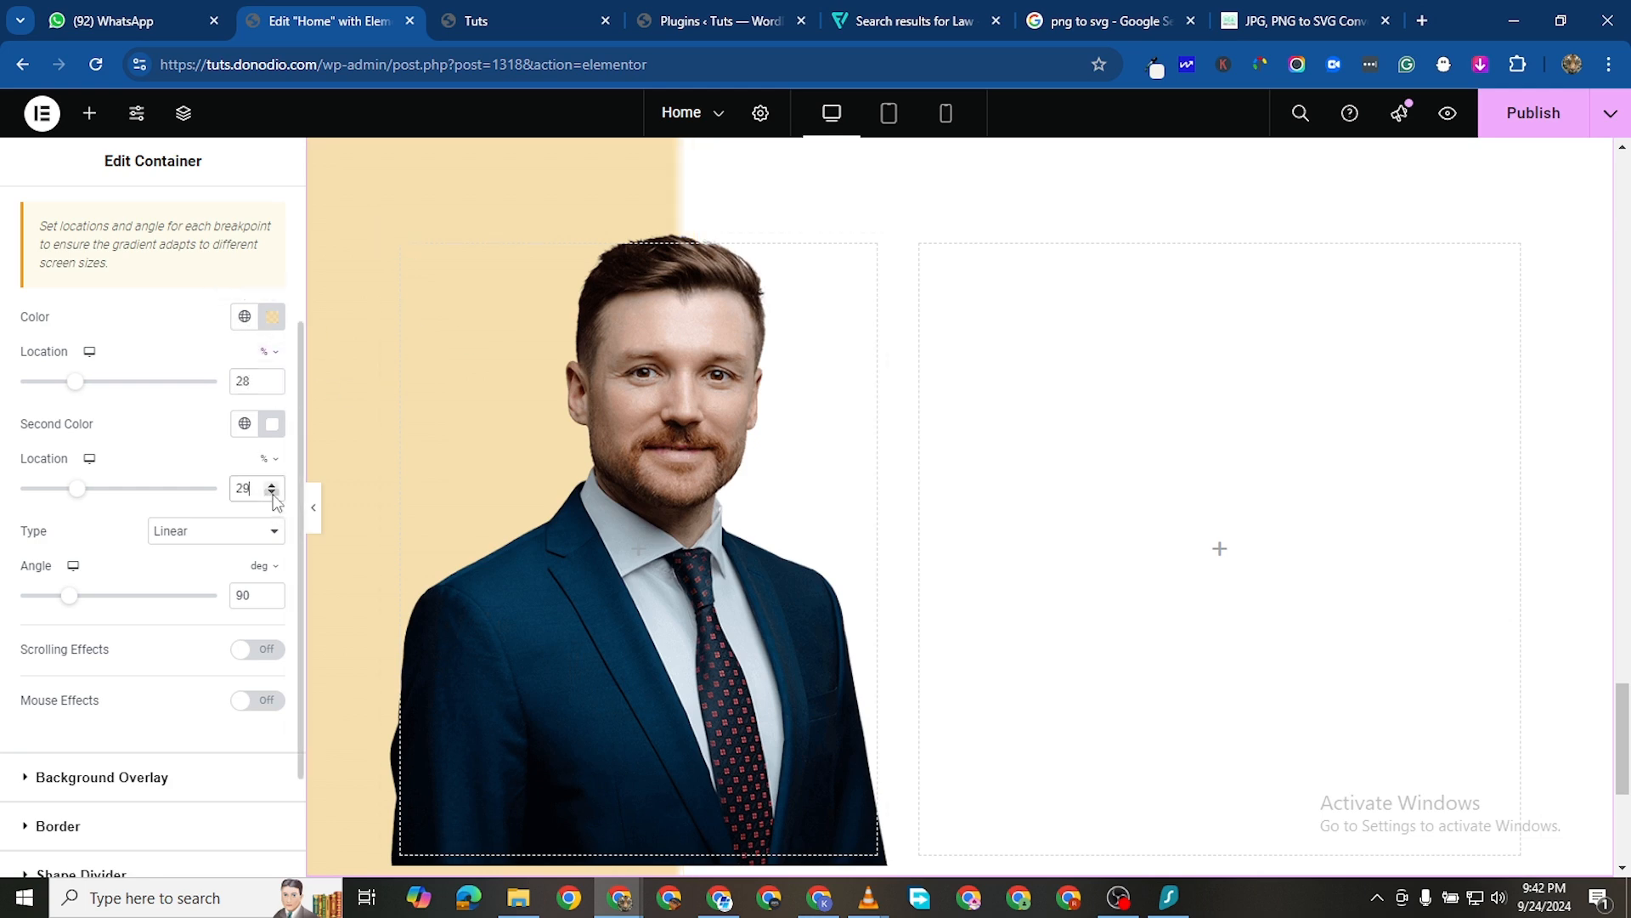
left_click(272, 493)
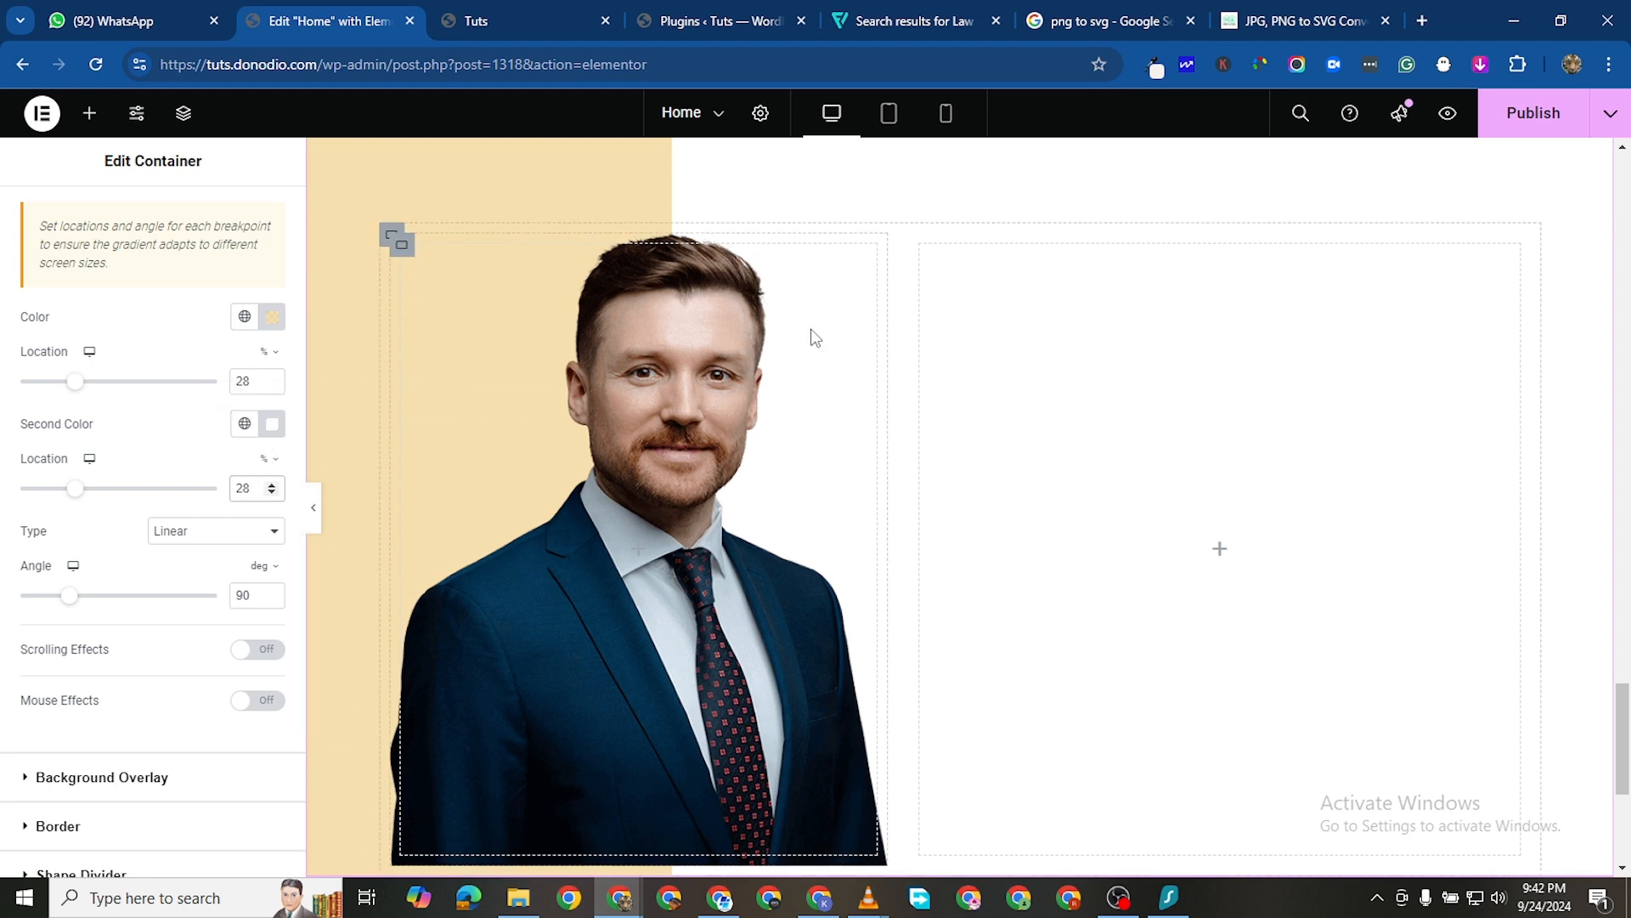
scroll(1103, 414, "down", 3)
scroll(1147, 446, "up", 3)
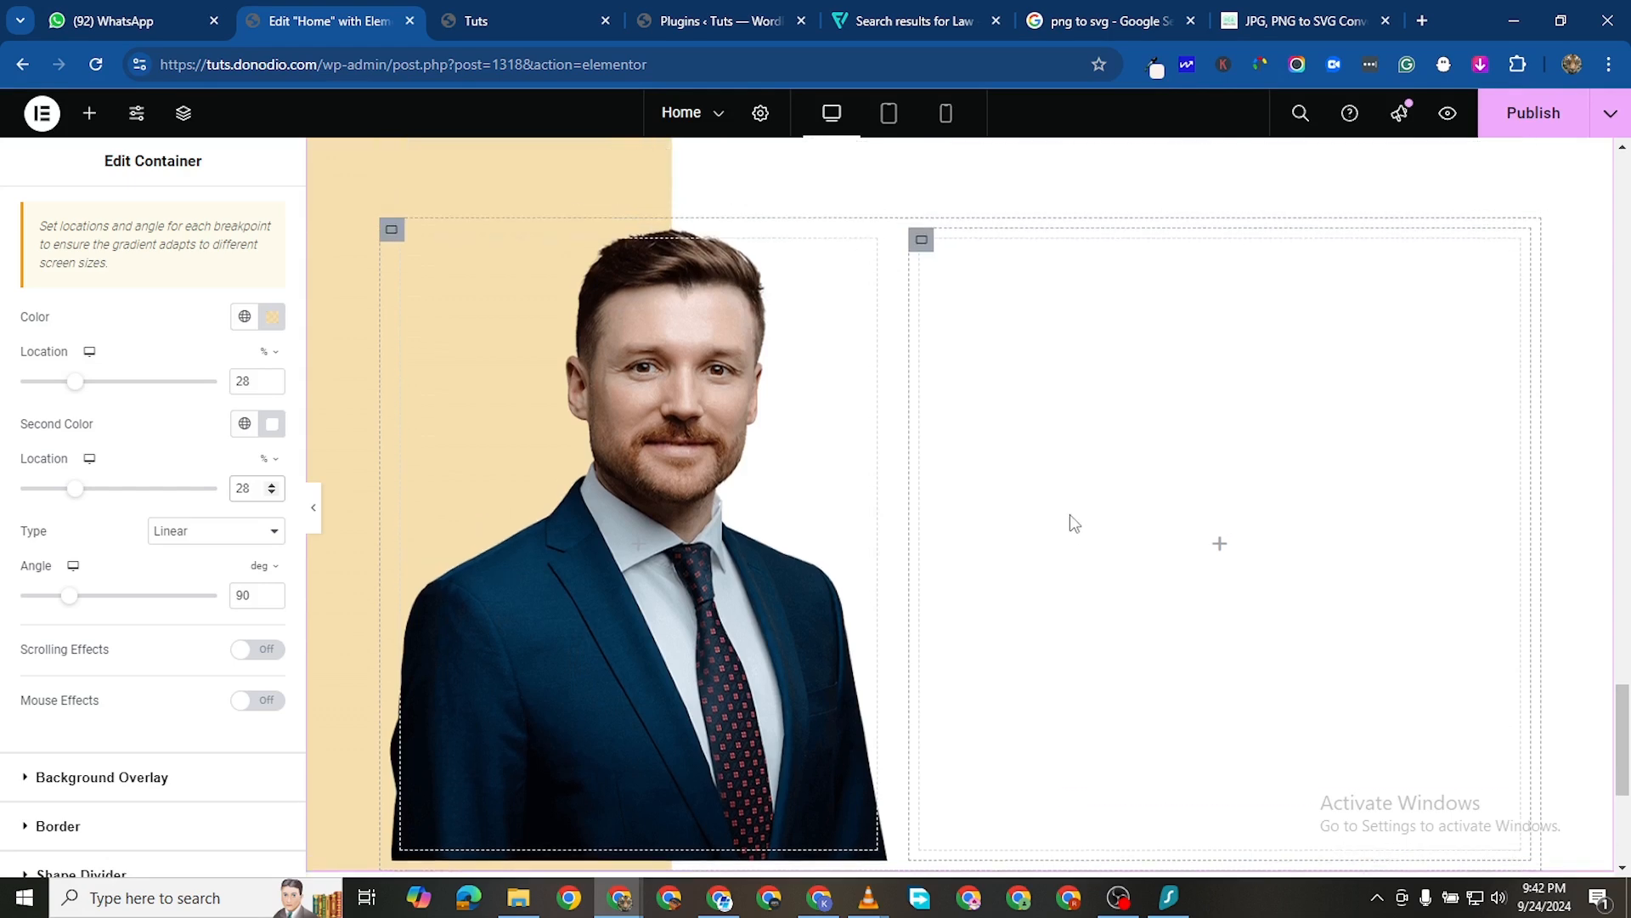
Move the portrait section up the page to sit directly below the "Defending Your Rights In The World of Law and Order" section
scroll(824, 263, "up", 4)
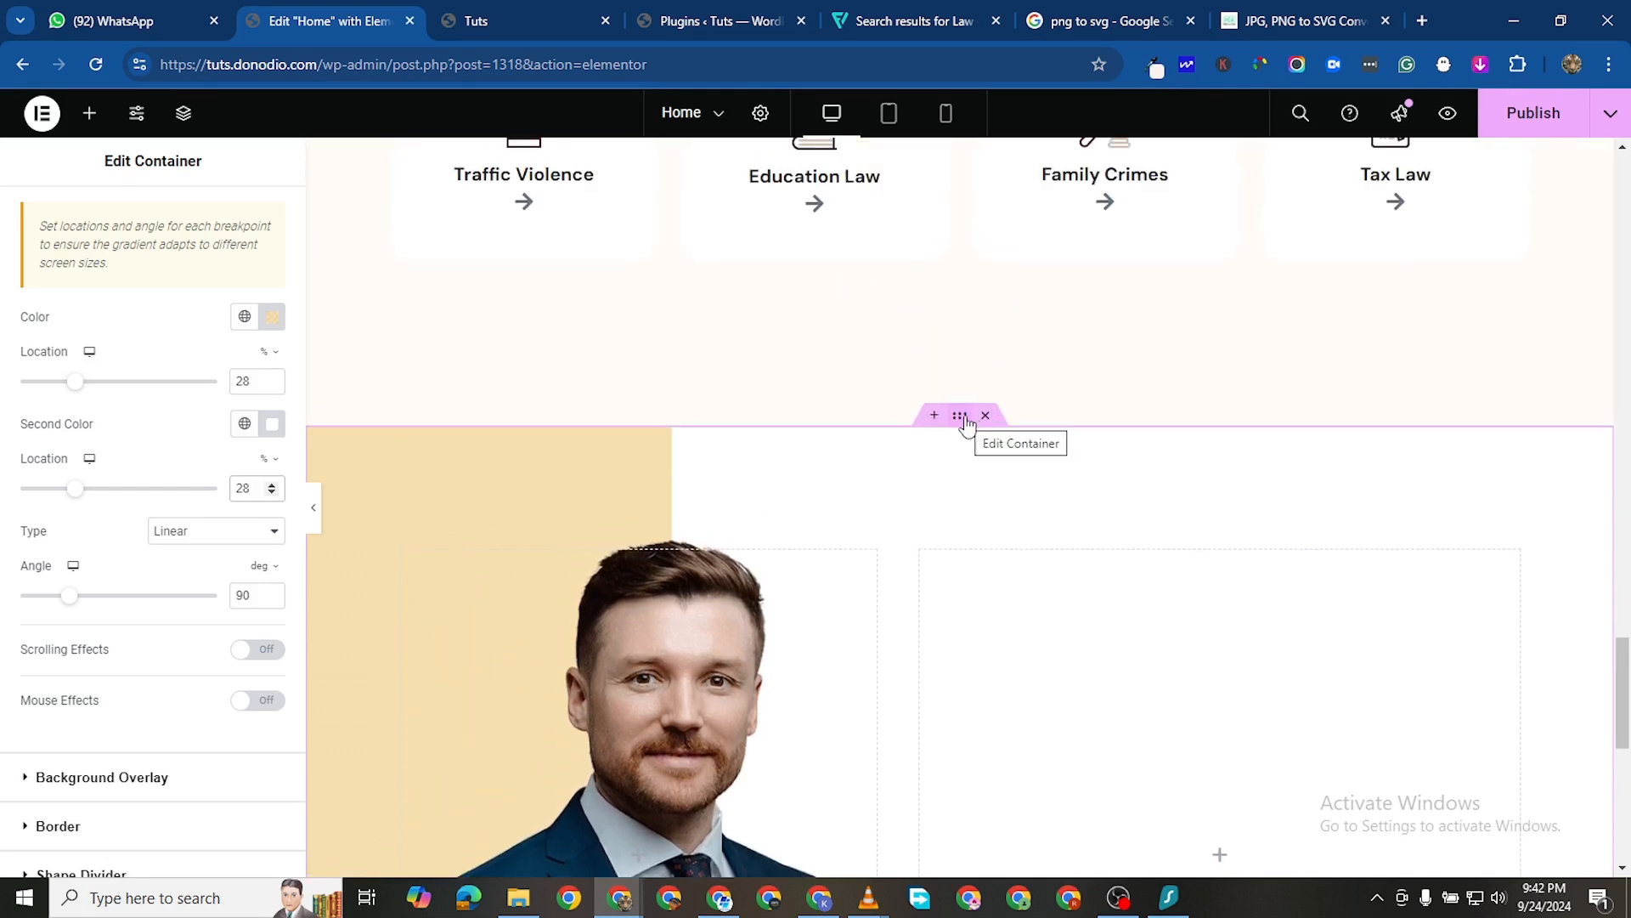
scroll(1071, 565, "down", 2)
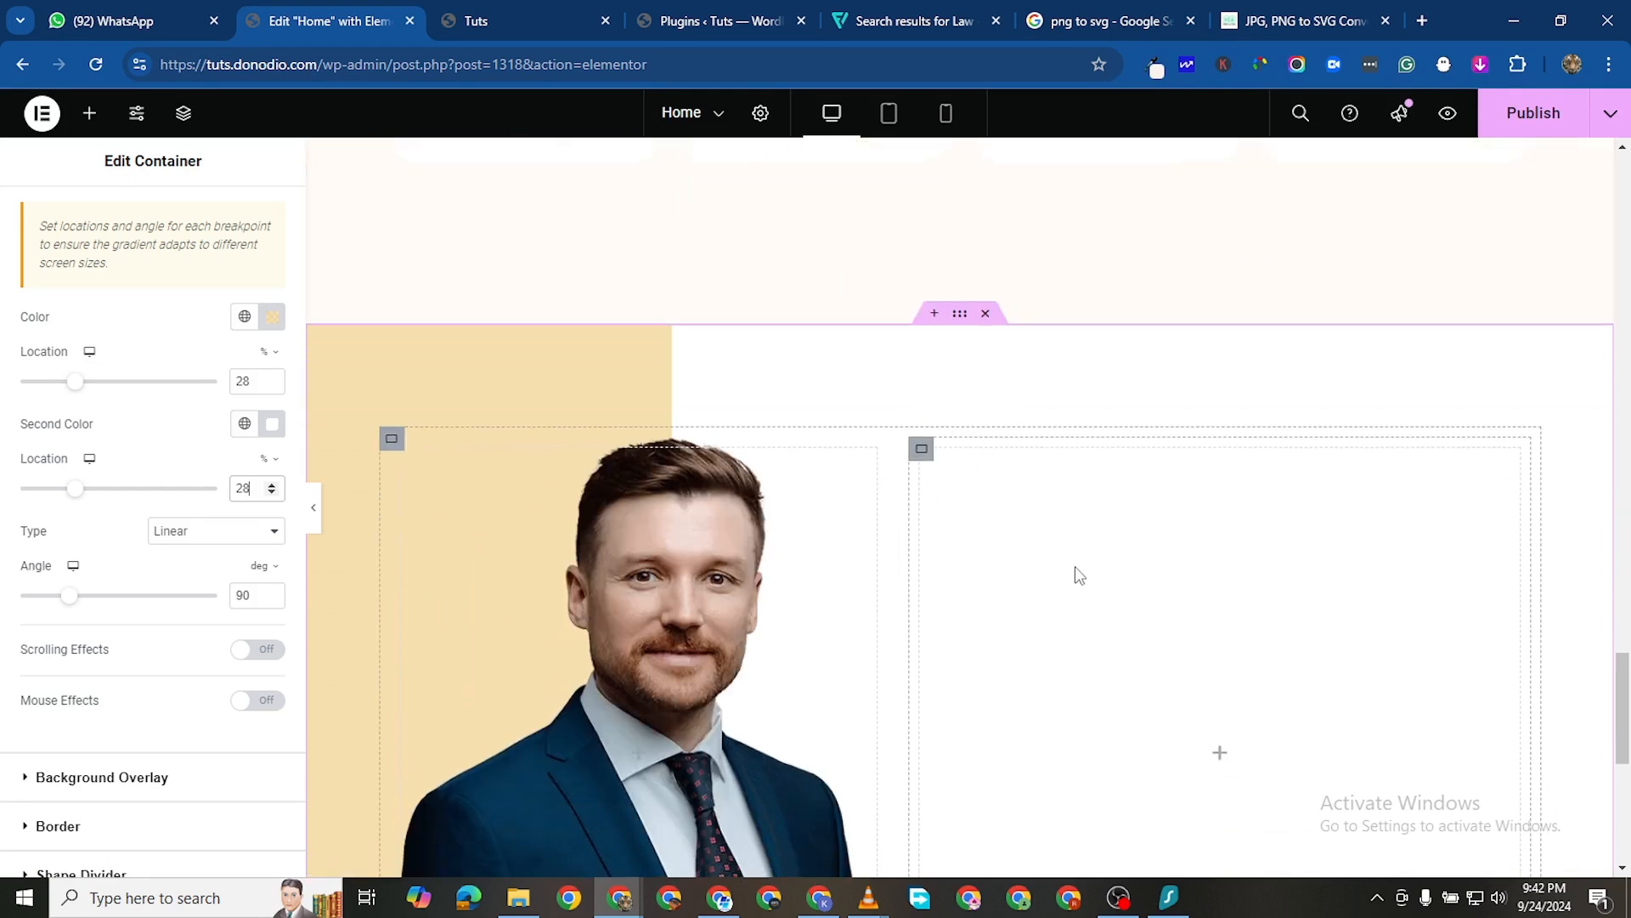
scroll(918, 514, "down", 2)
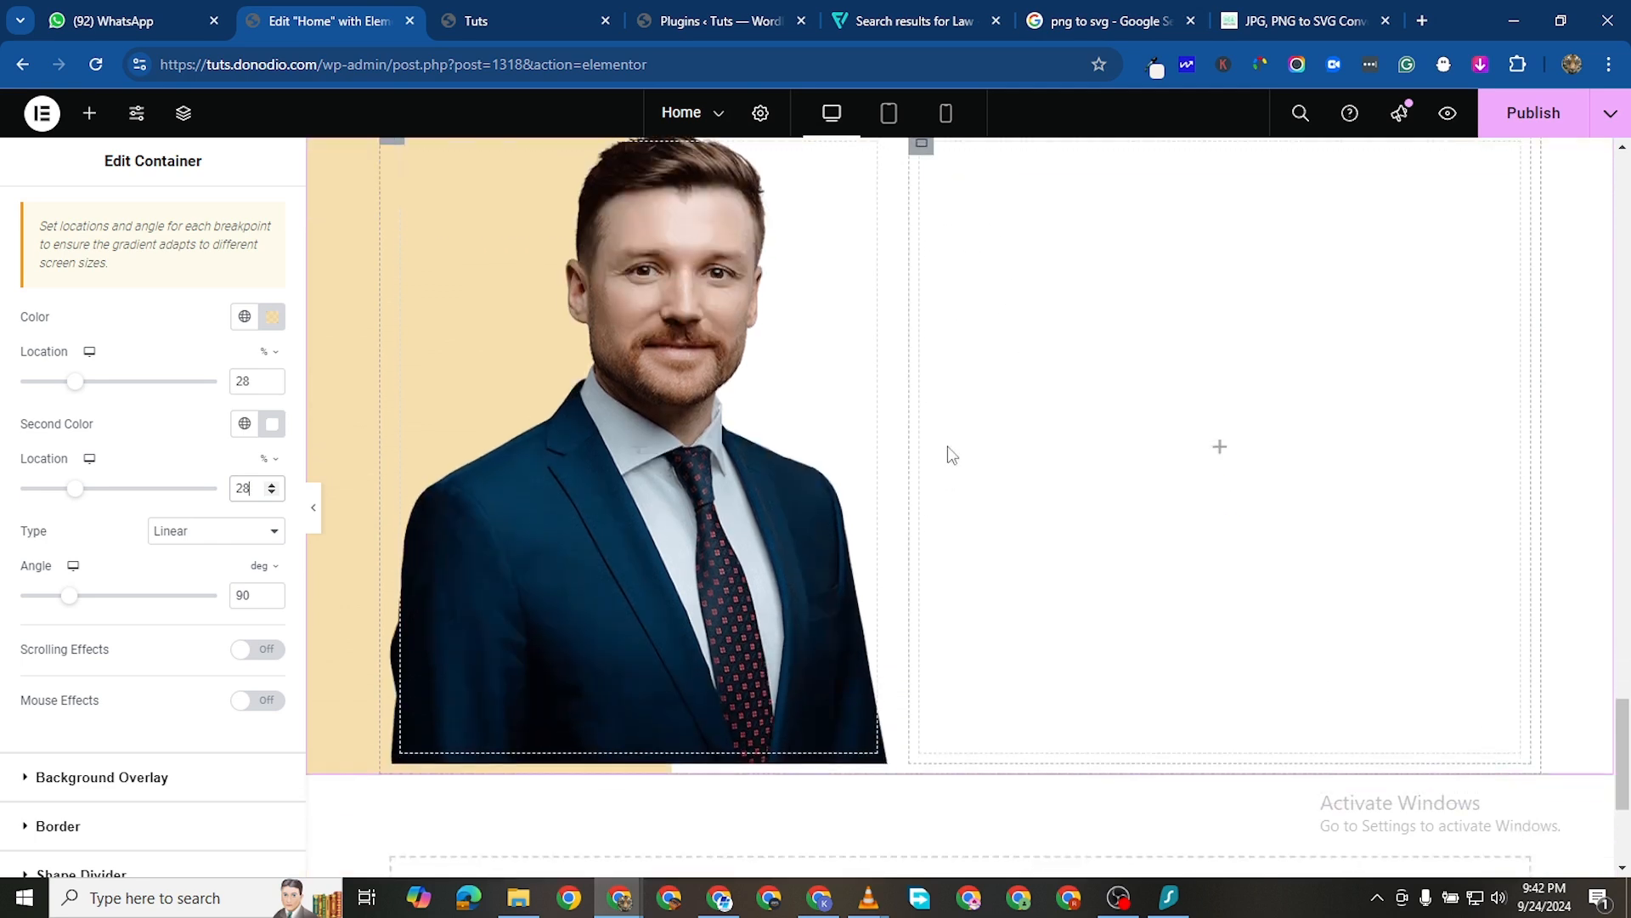
scroll(1232, 357, "up", 1)
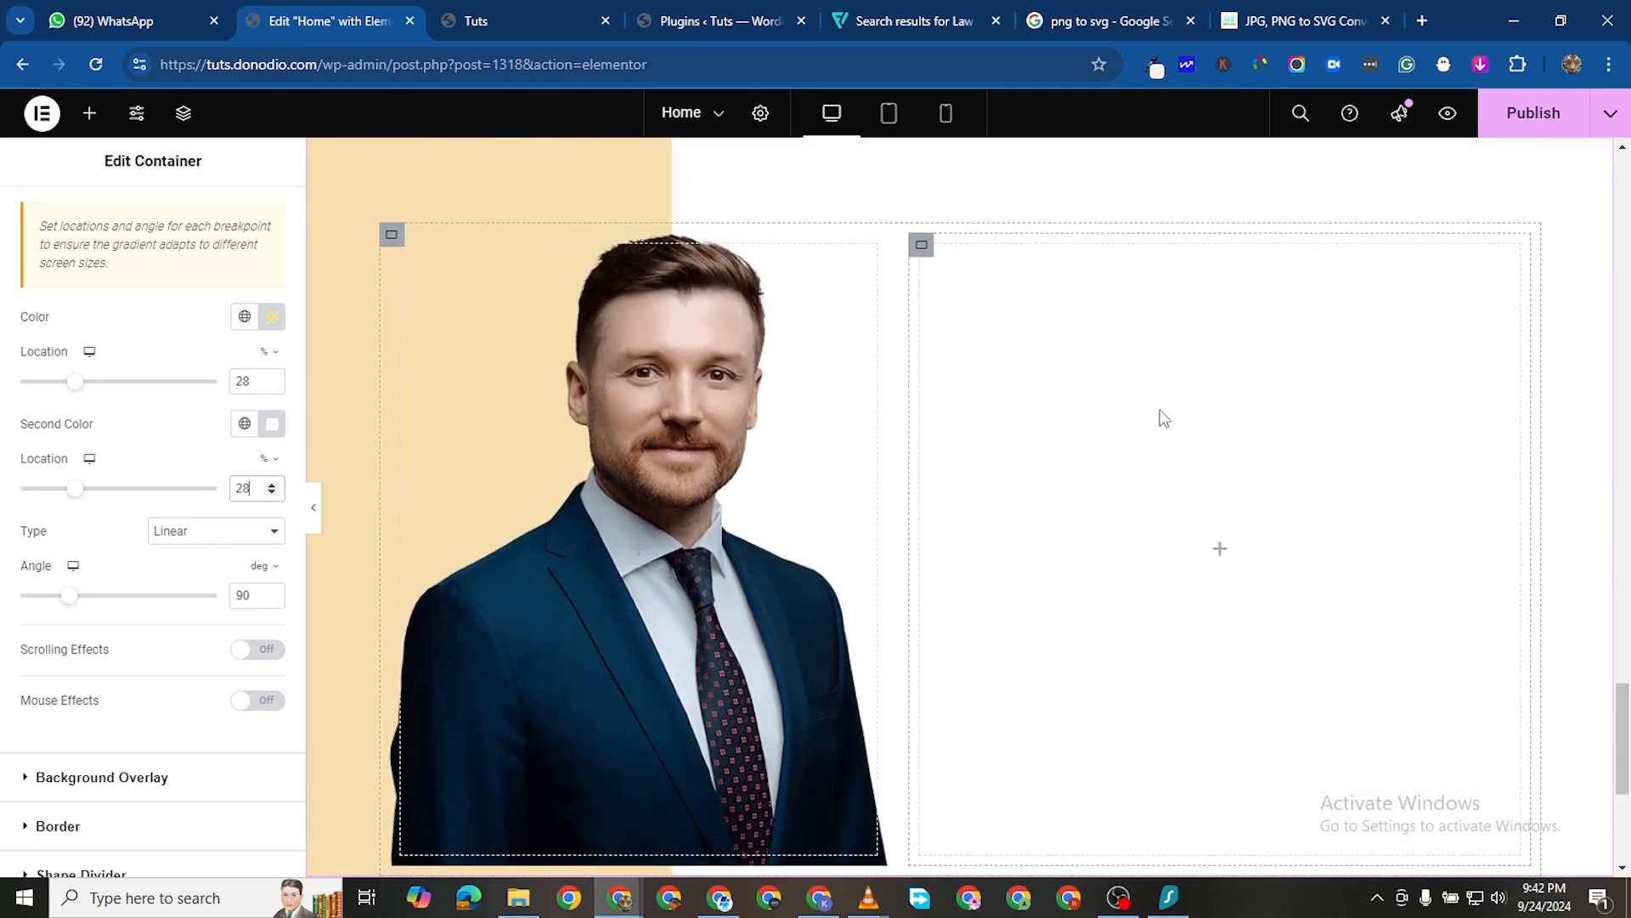
scroll(1194, 442, "down", 1)
scroll(1003, 357, "up", 3)
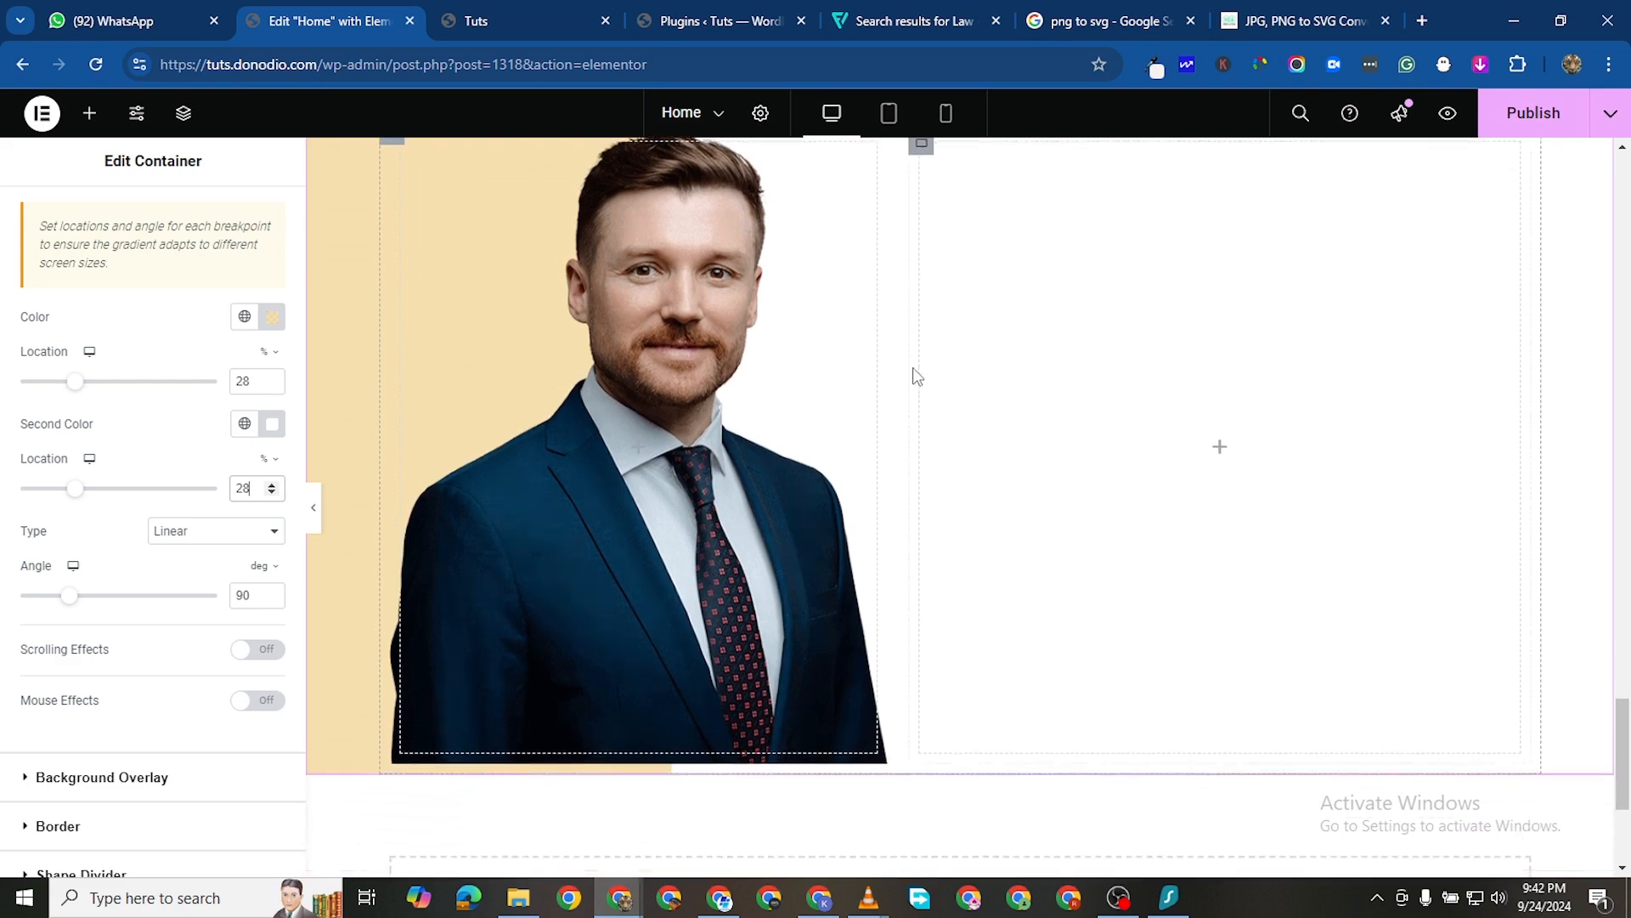
left_click_drag(960, 317, 972, 663)
scroll(1011, 379, "up", 20)
scroll(1032, 552, "up", 1)
scroll(1003, 612, "down", 2)
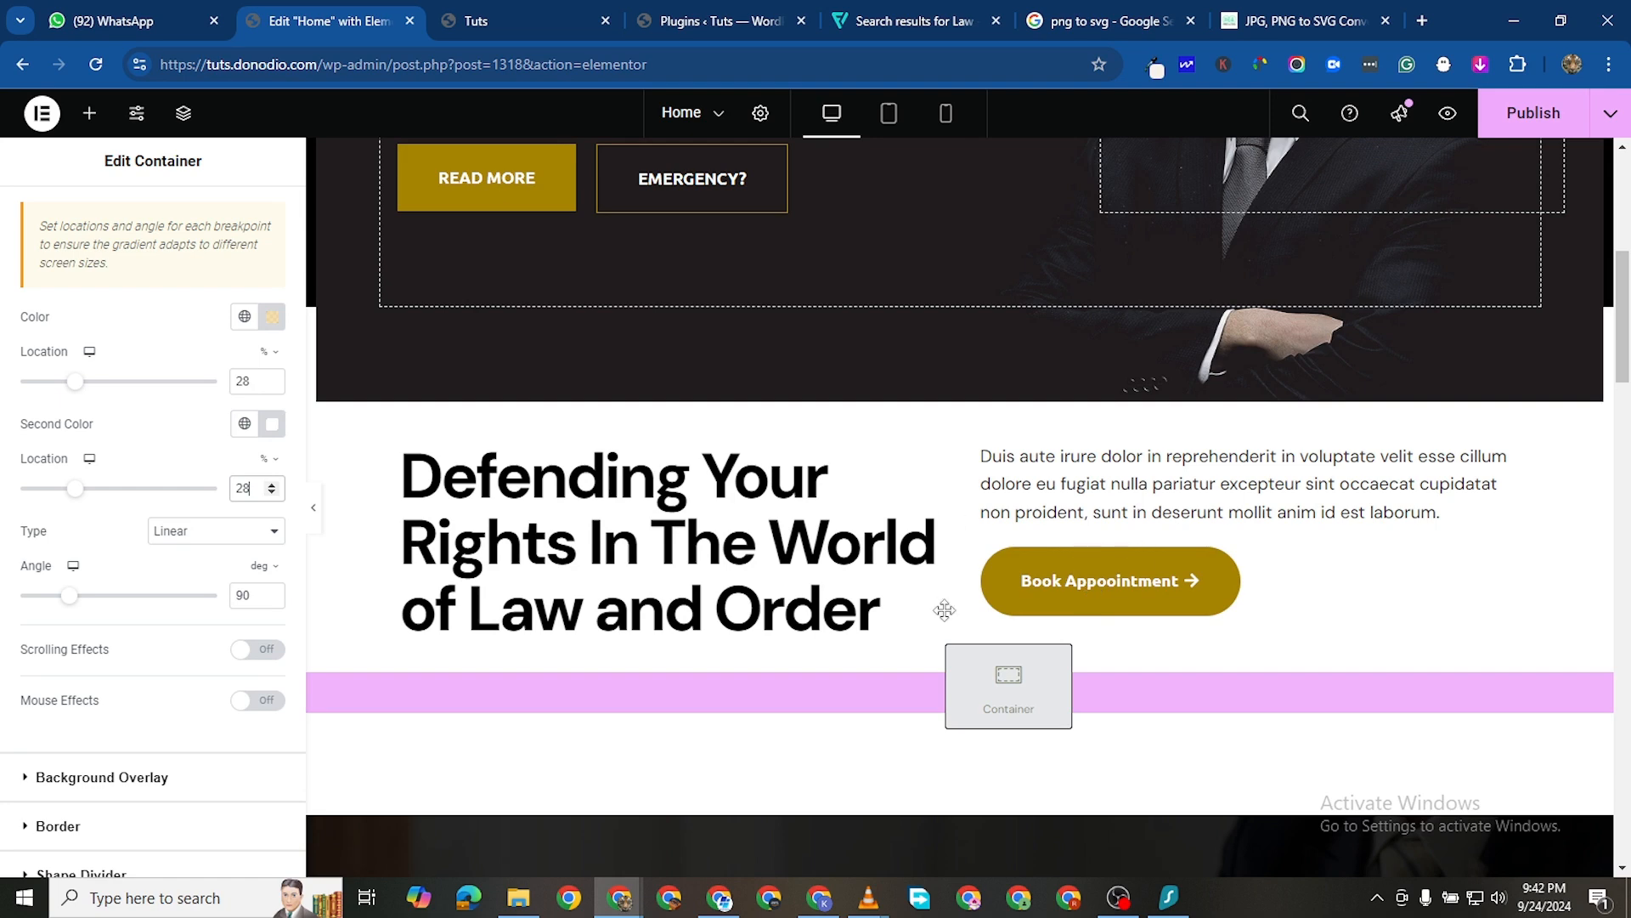
left_click_drag(947, 643, 946, 645)
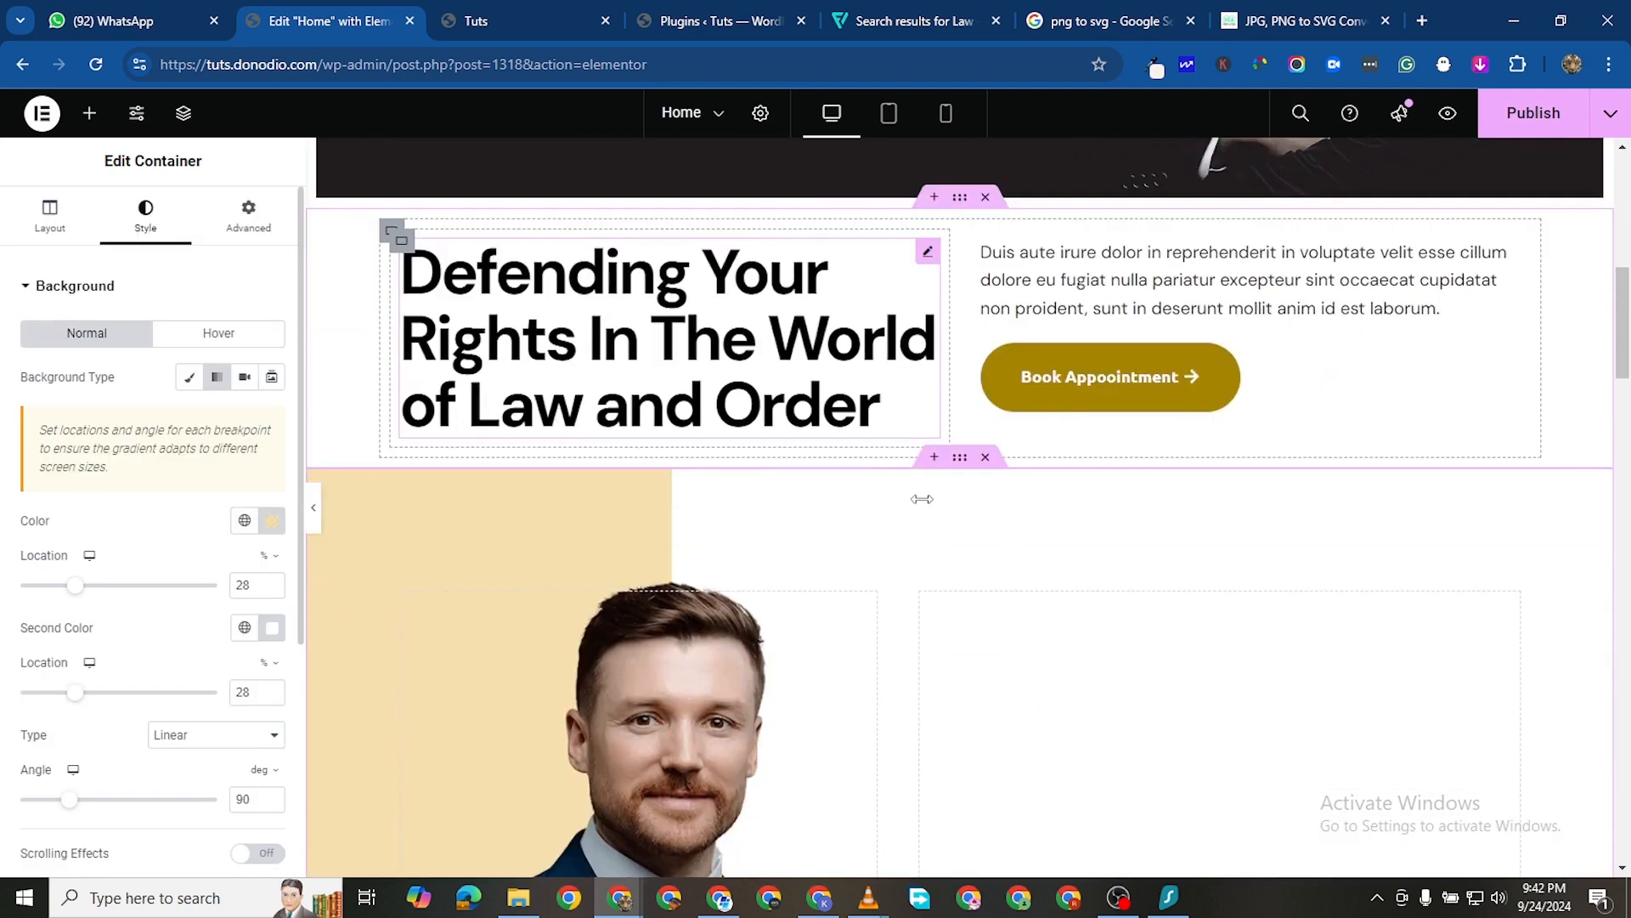
Give the "Defending Your Rights" section a top margin of 80 px and a bottom margin of 60 px
left_click(958, 210)
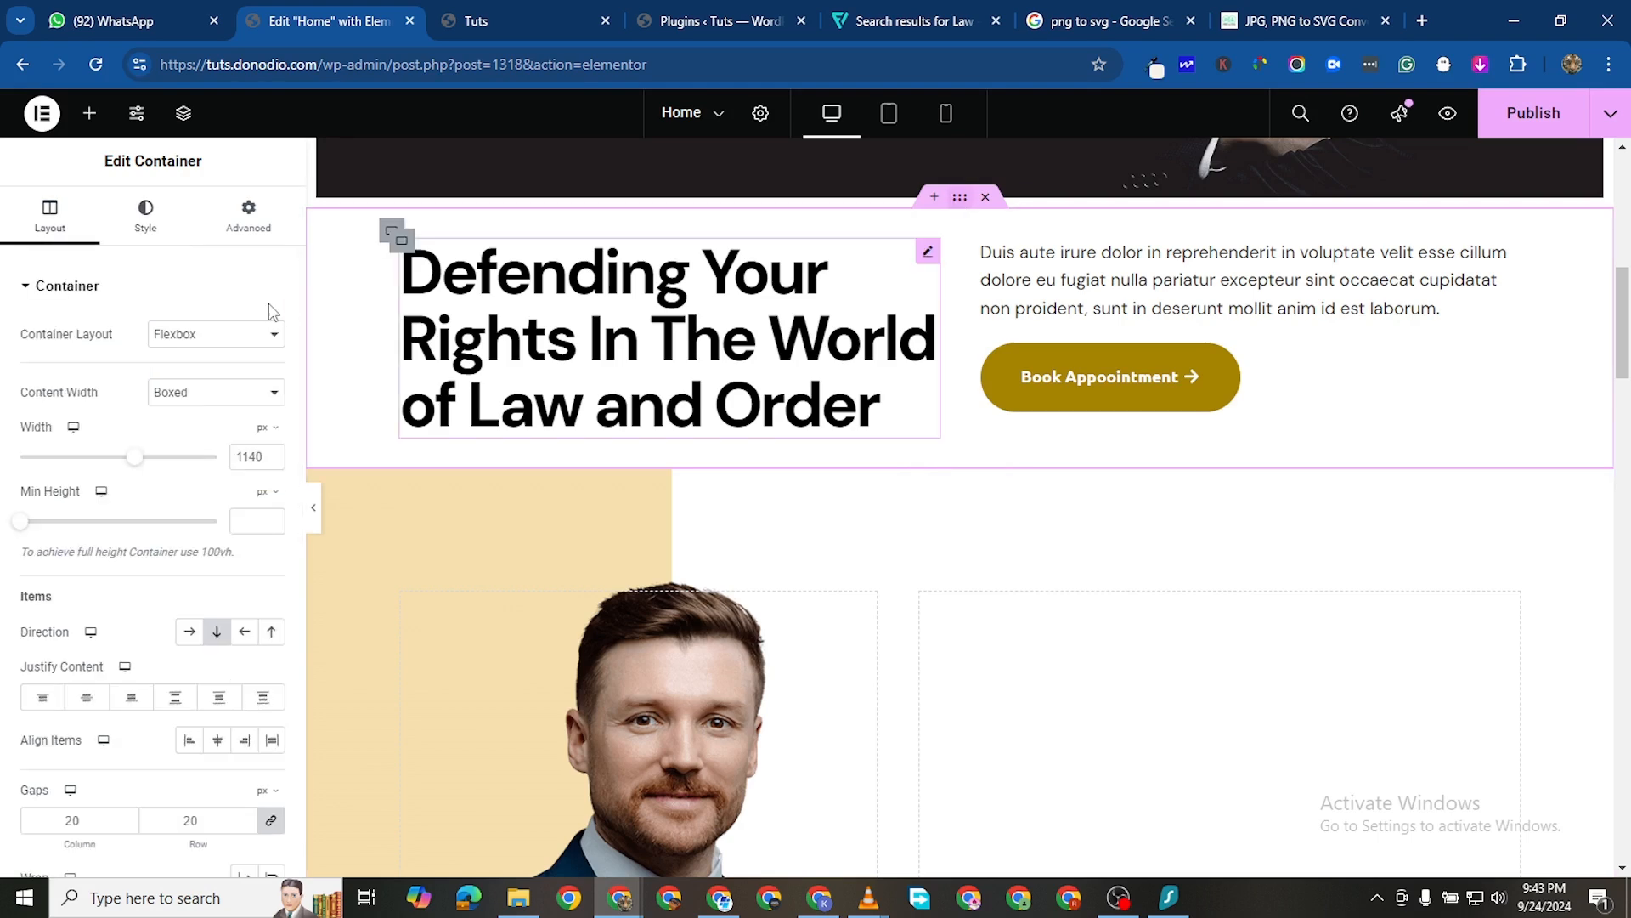
left_click(248, 217)
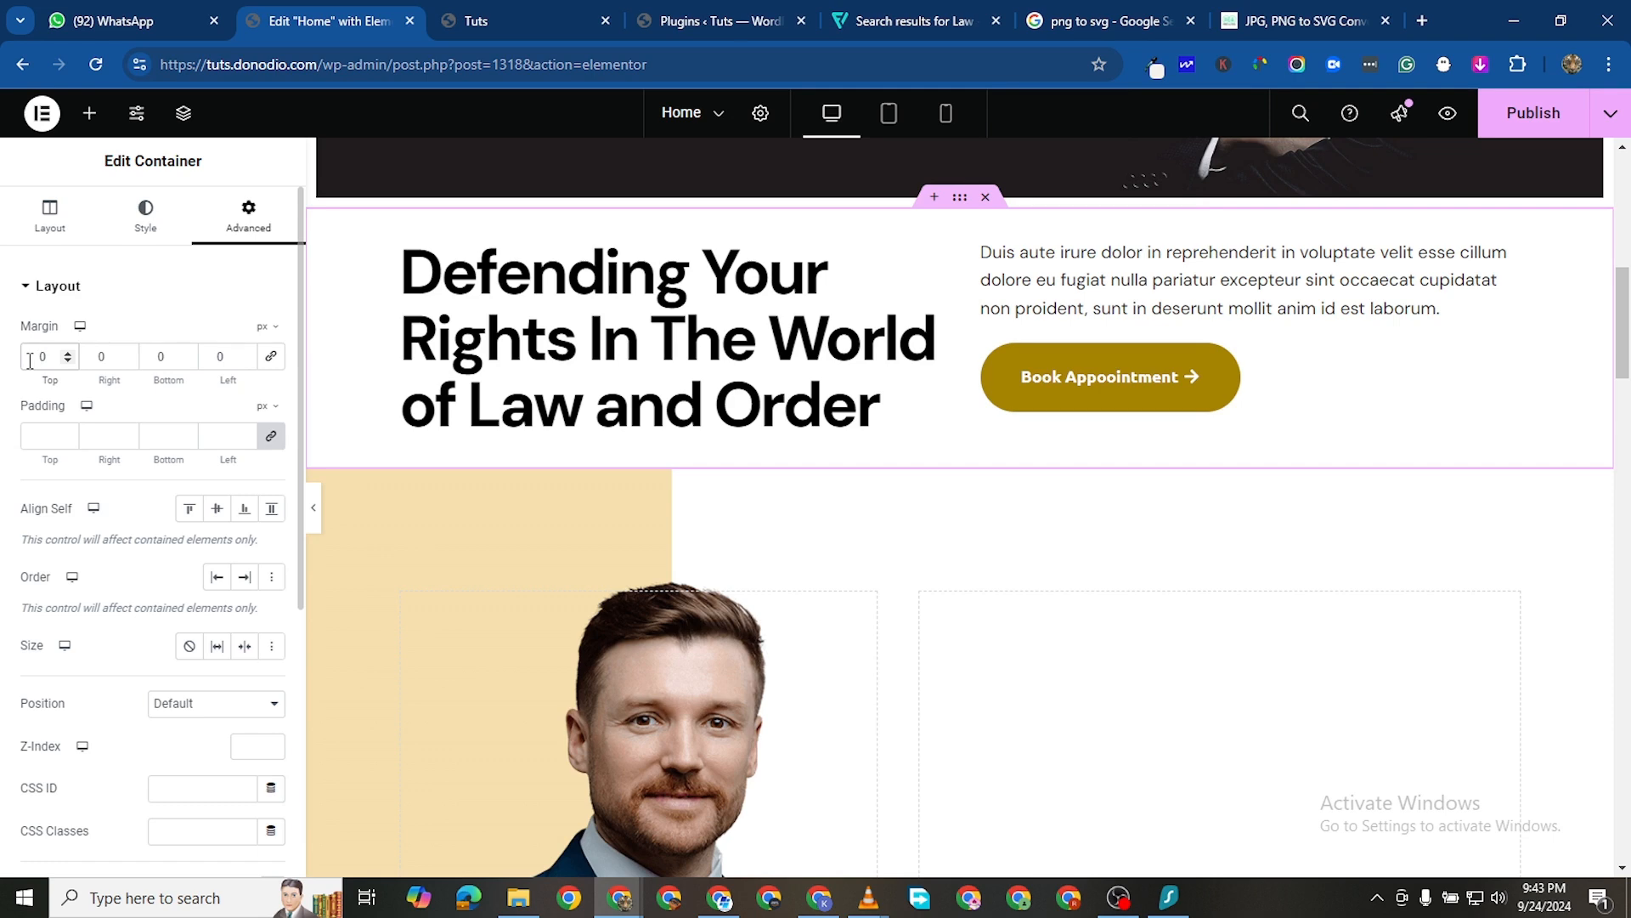
type("100")
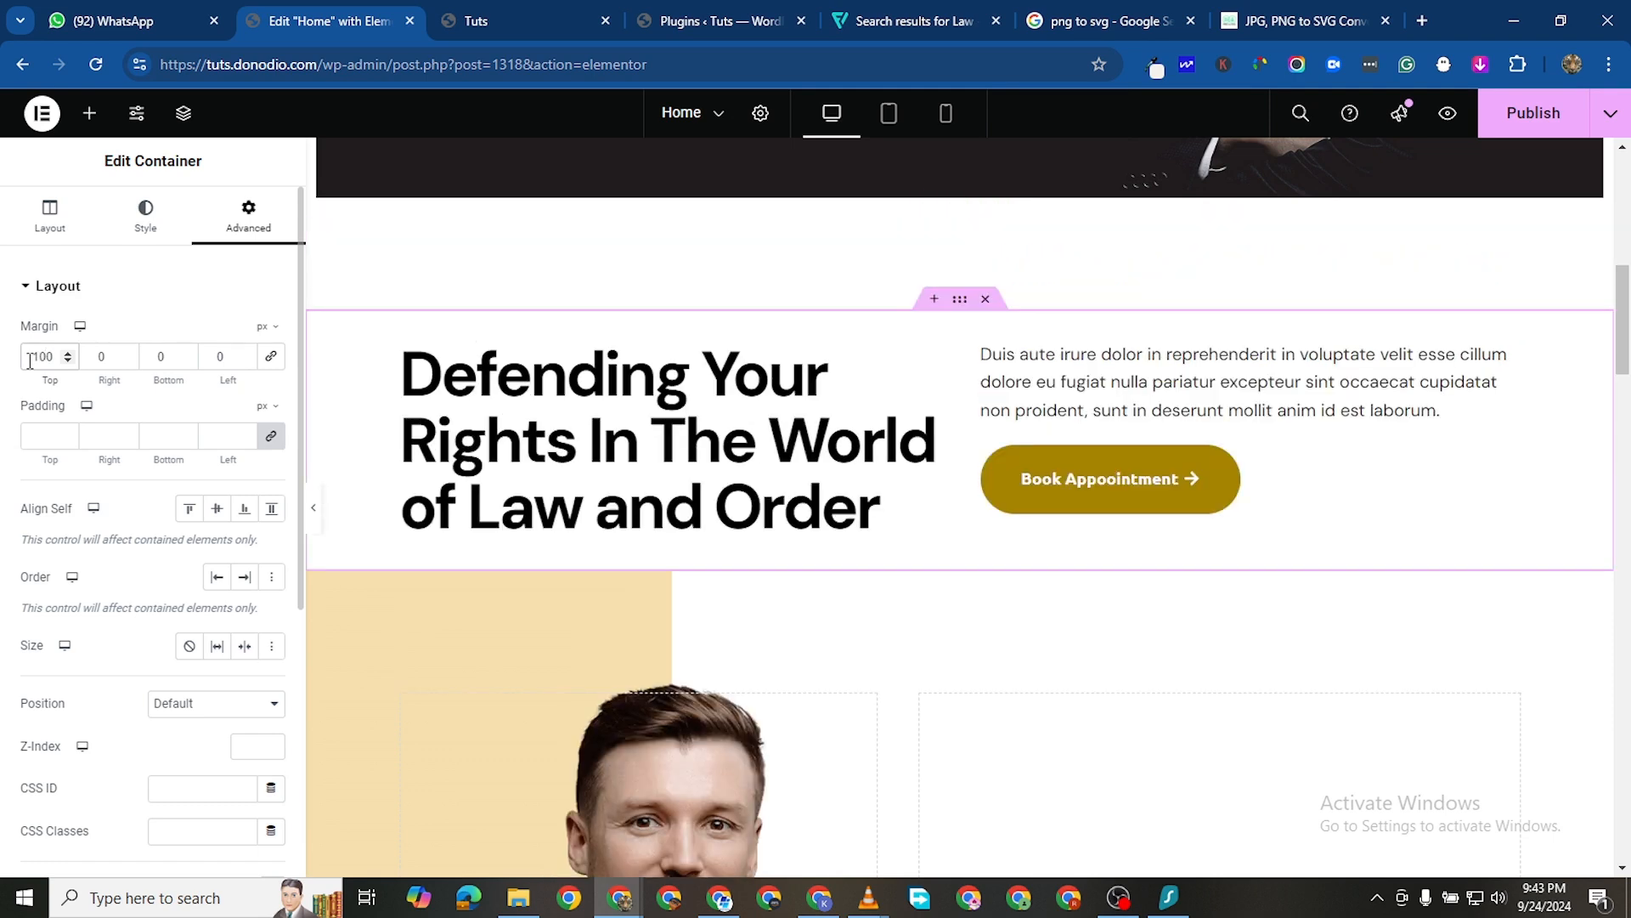
key("BackSpace")
key("BackSpace")
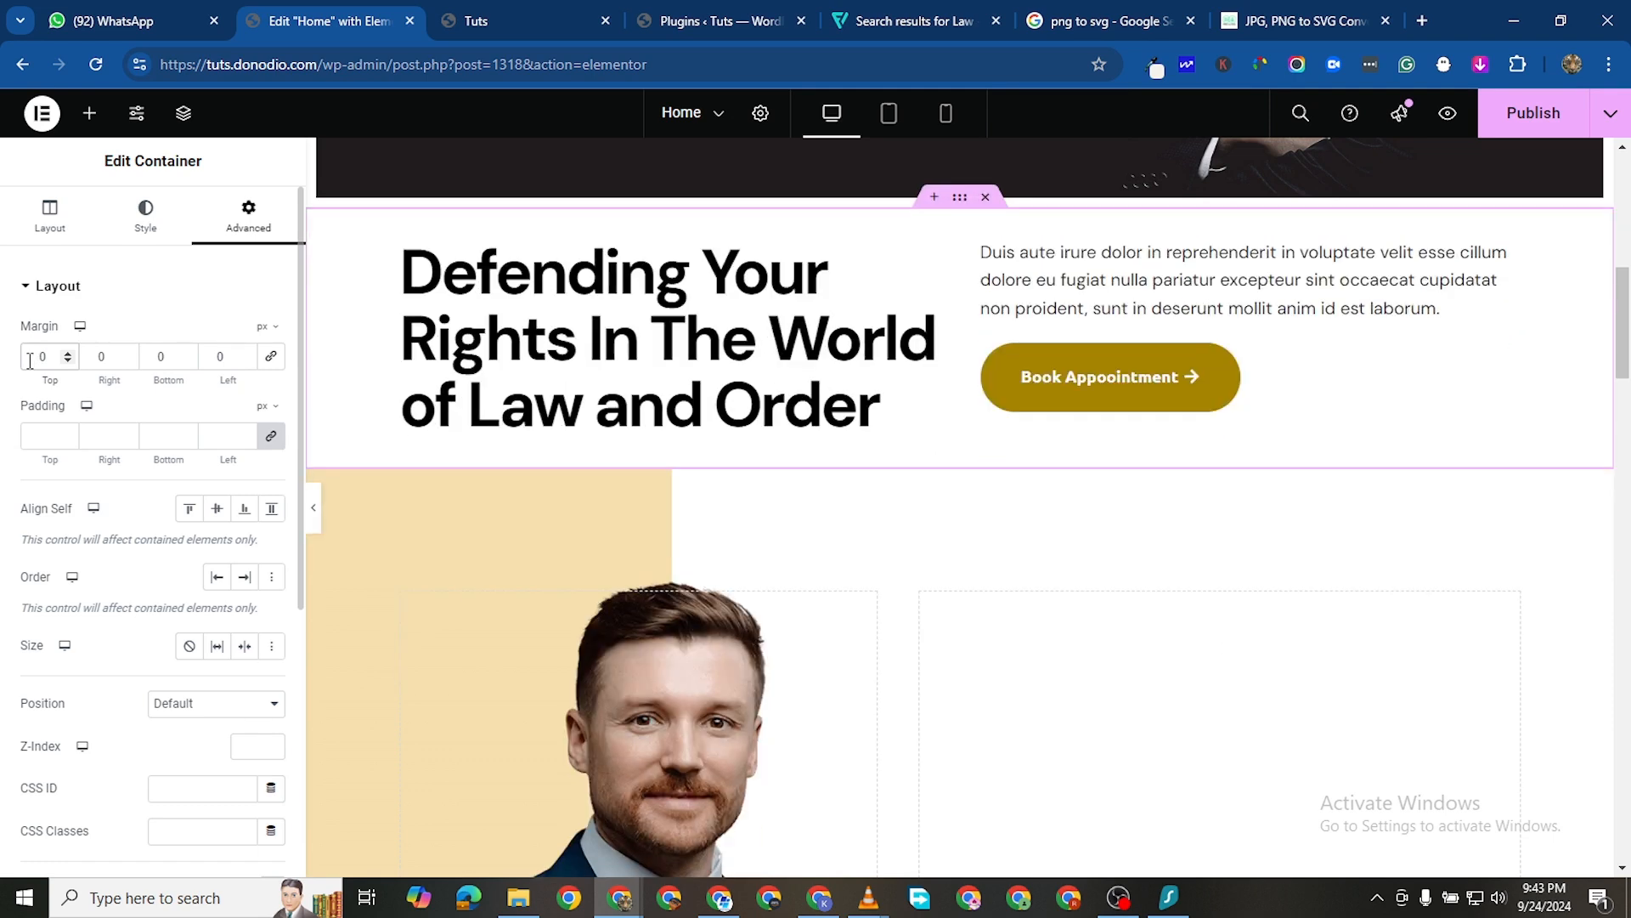
type("8")
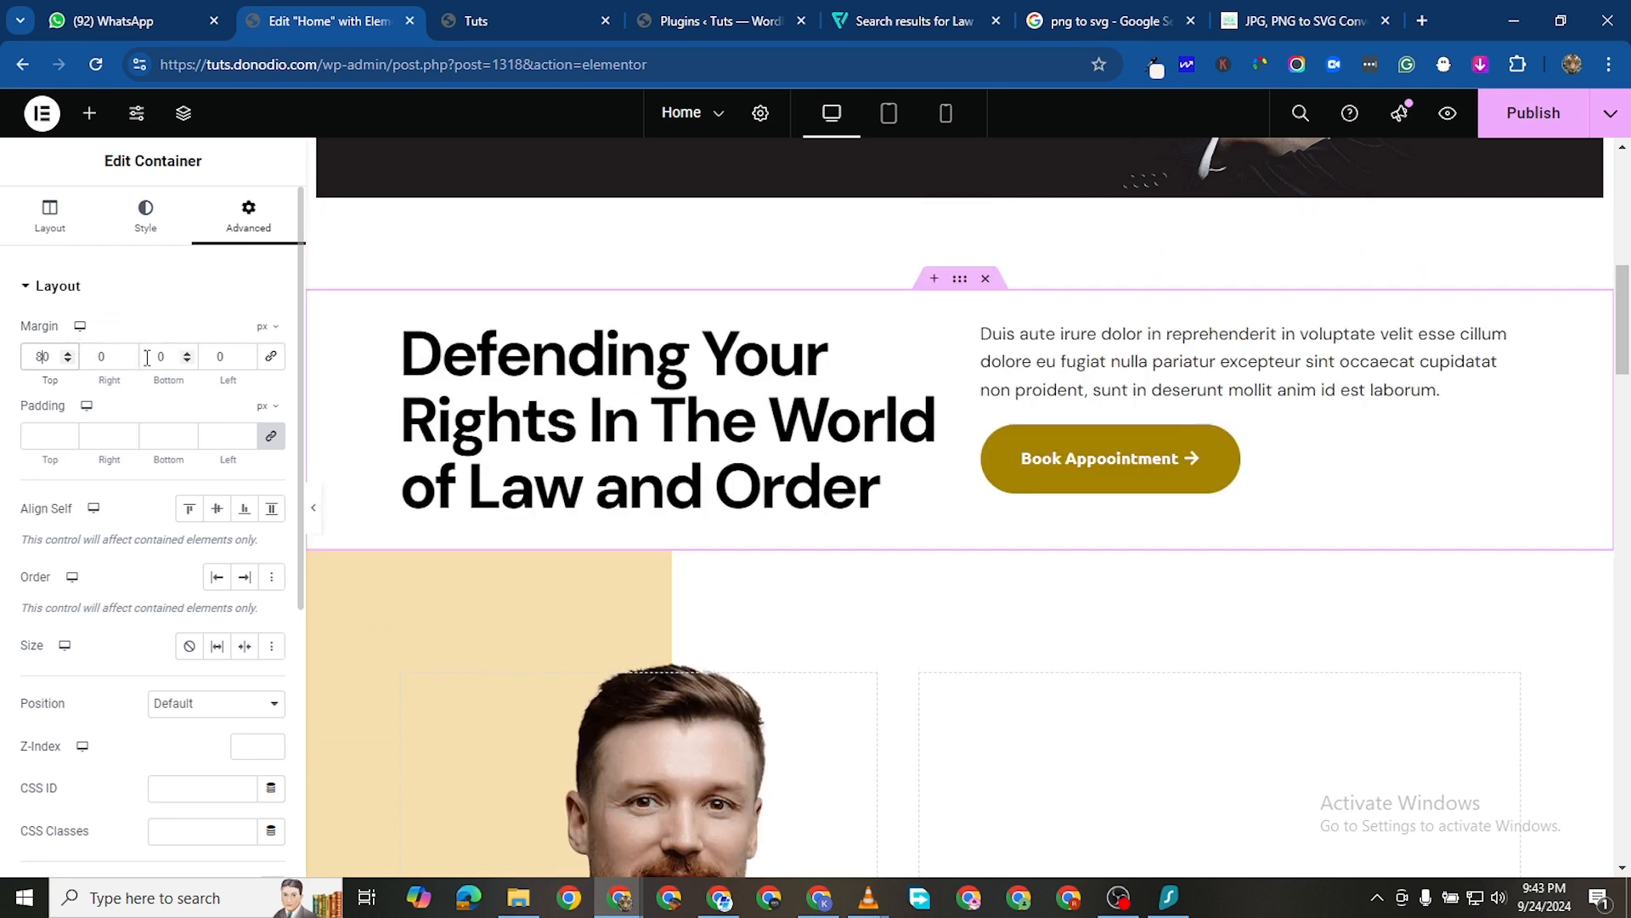
type("6")
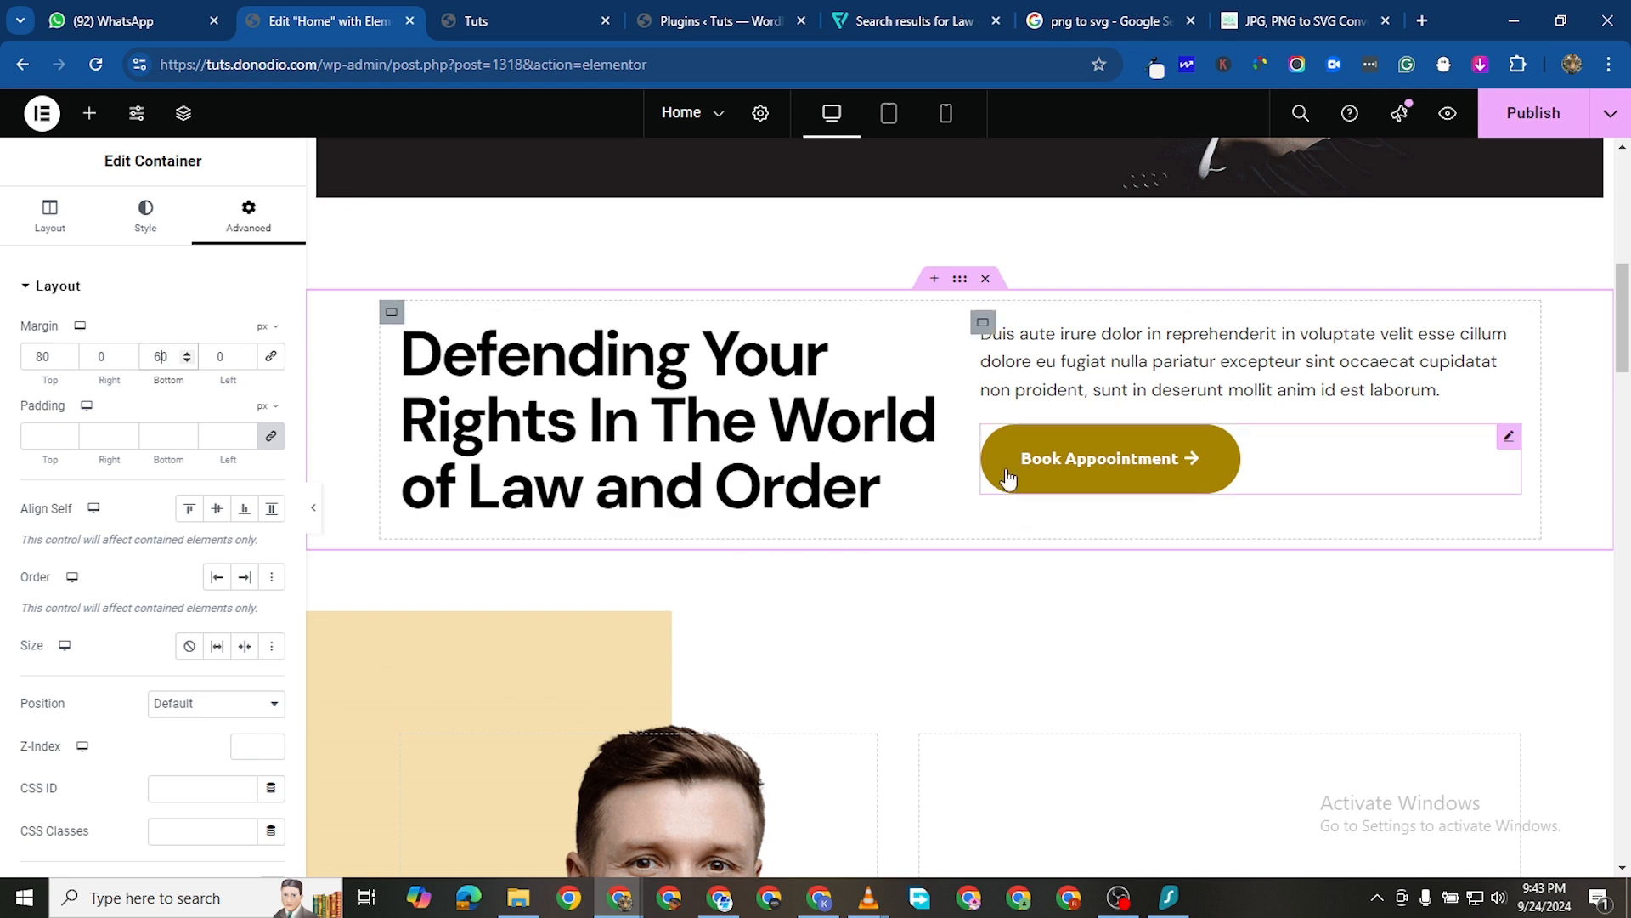
Examine the spacing between the hero, heading, portrait and photo card sections
scroll(1109, 668, "down", 10)
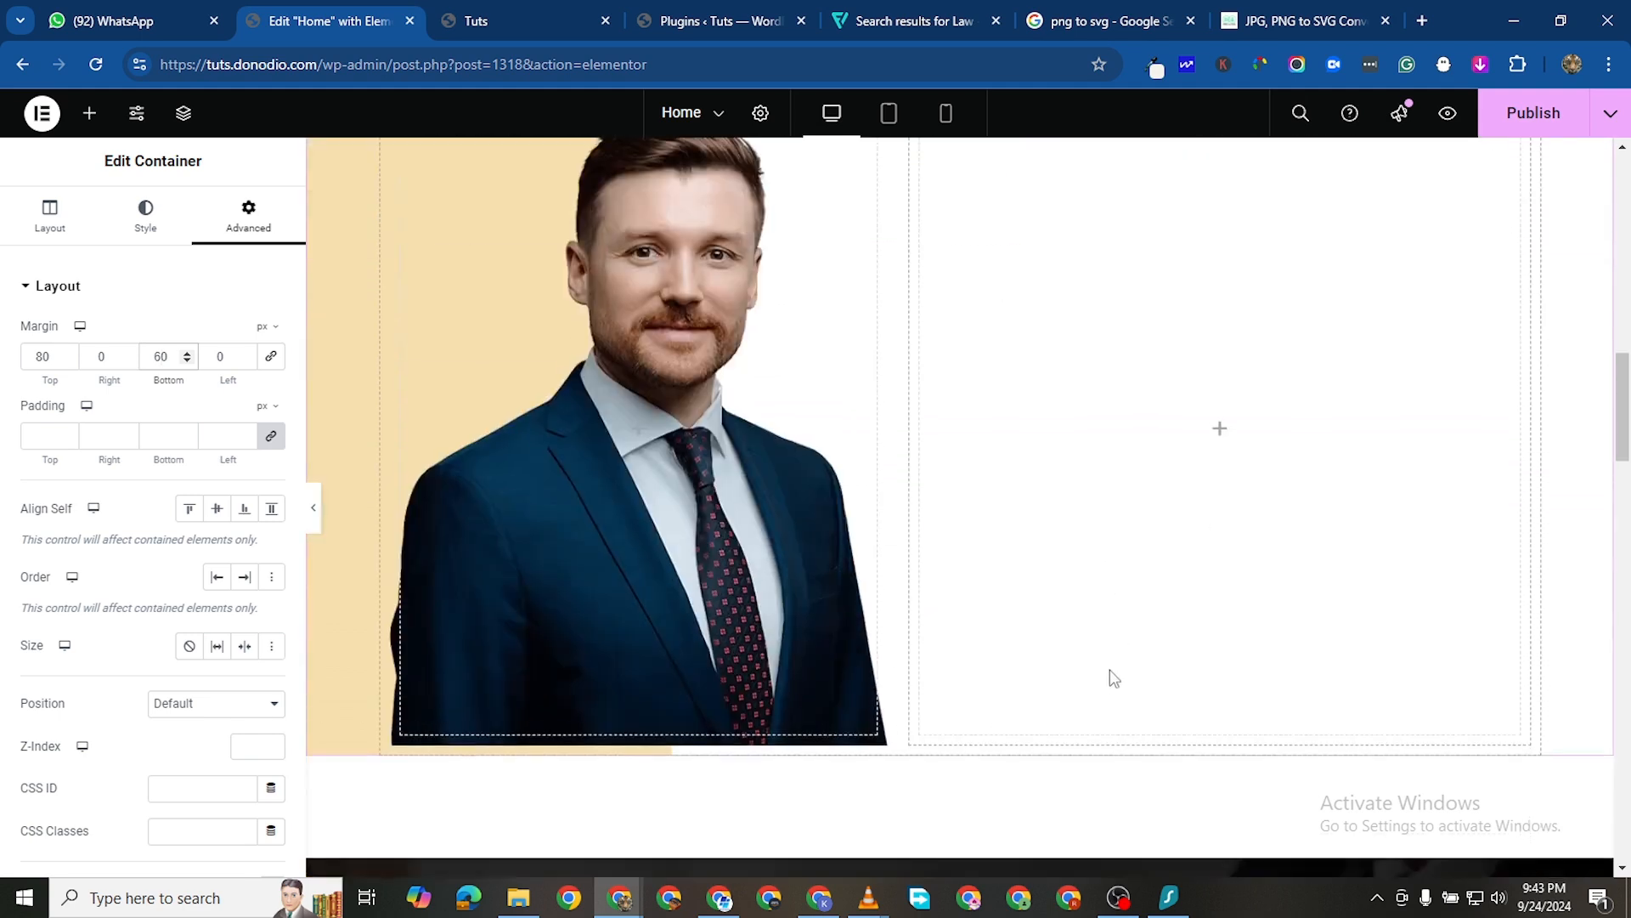
scroll(978, 624, "up", 5)
scroll(956, 600, "up", 5)
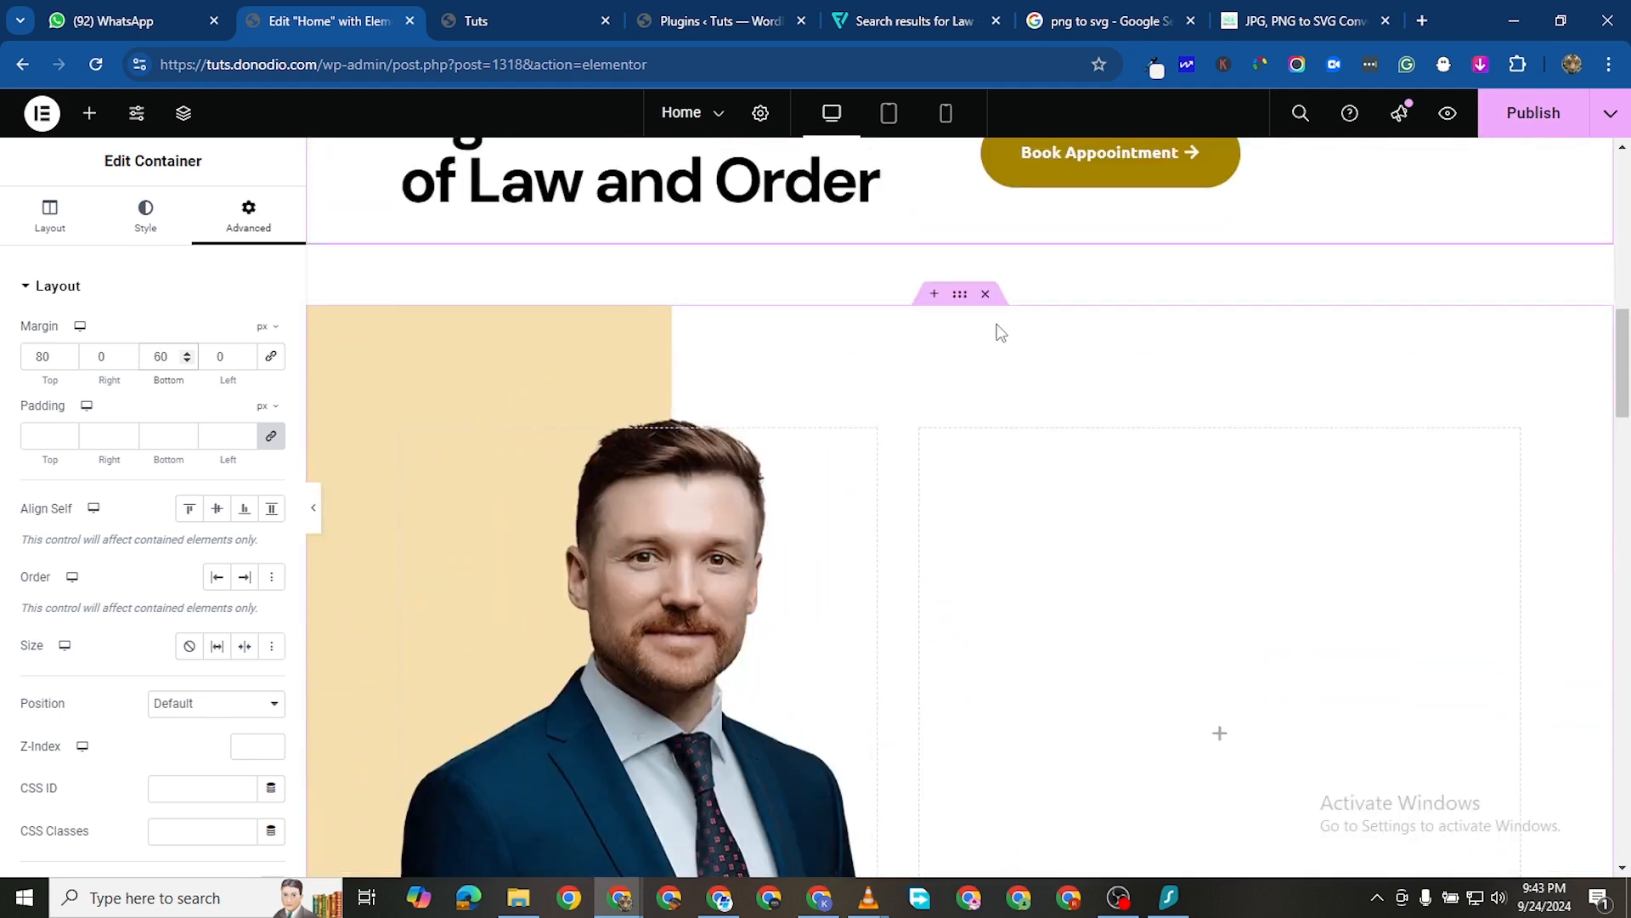
scroll(940, 485, "down", 5)
scroll(916, 584, "down", 5)
scroll(913, 586, "up", 15)
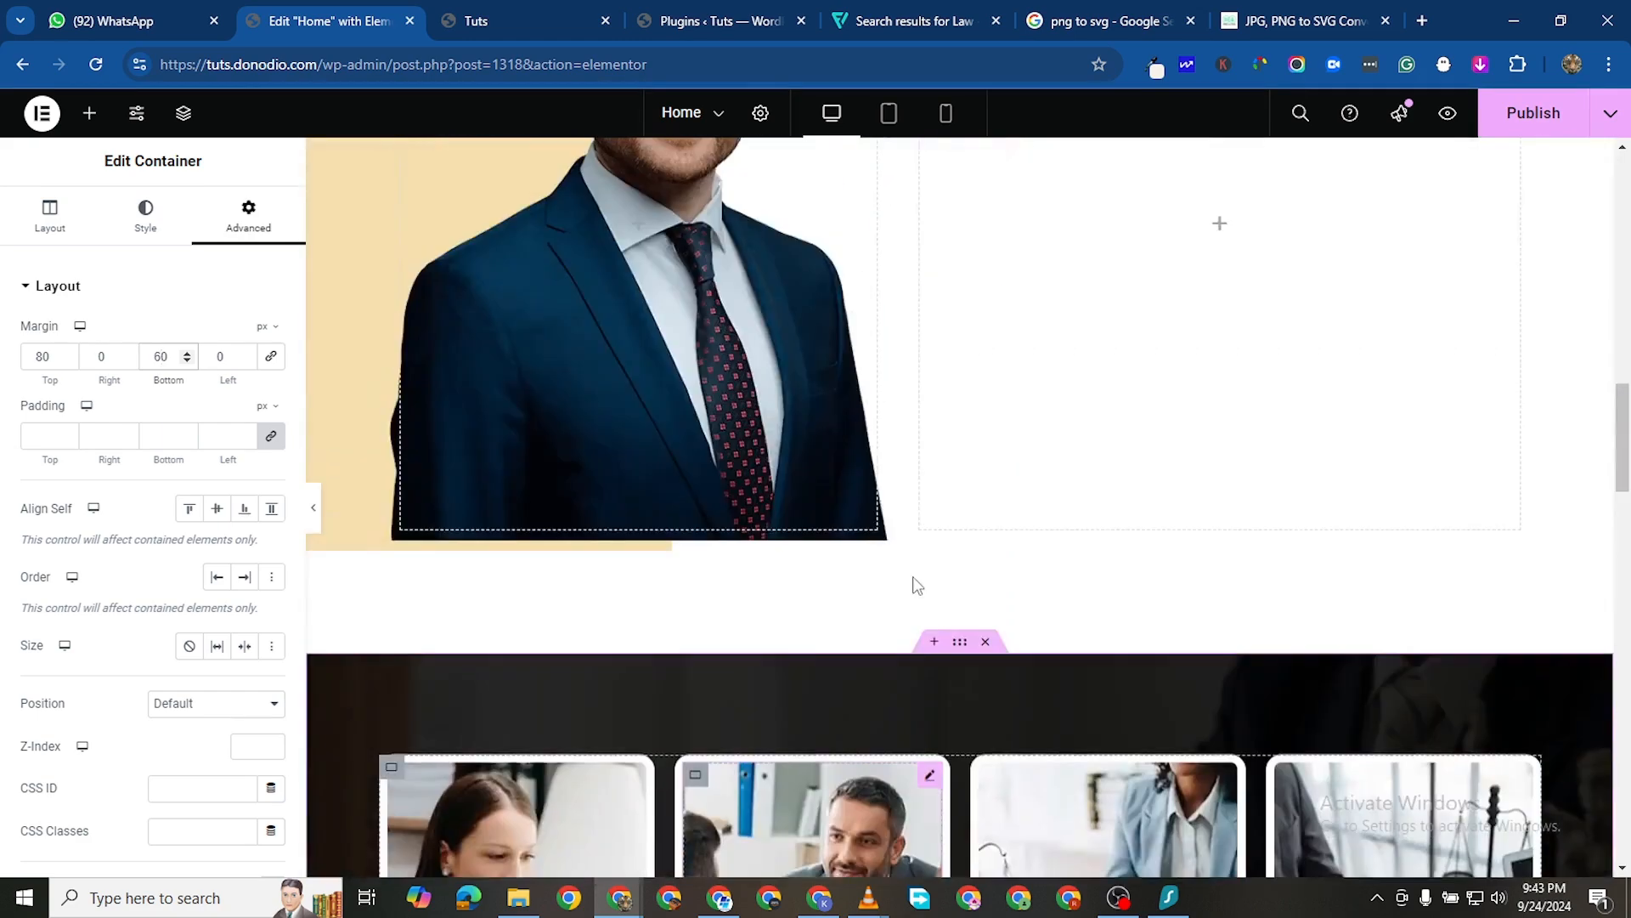
scroll(910, 619, "down", 5)
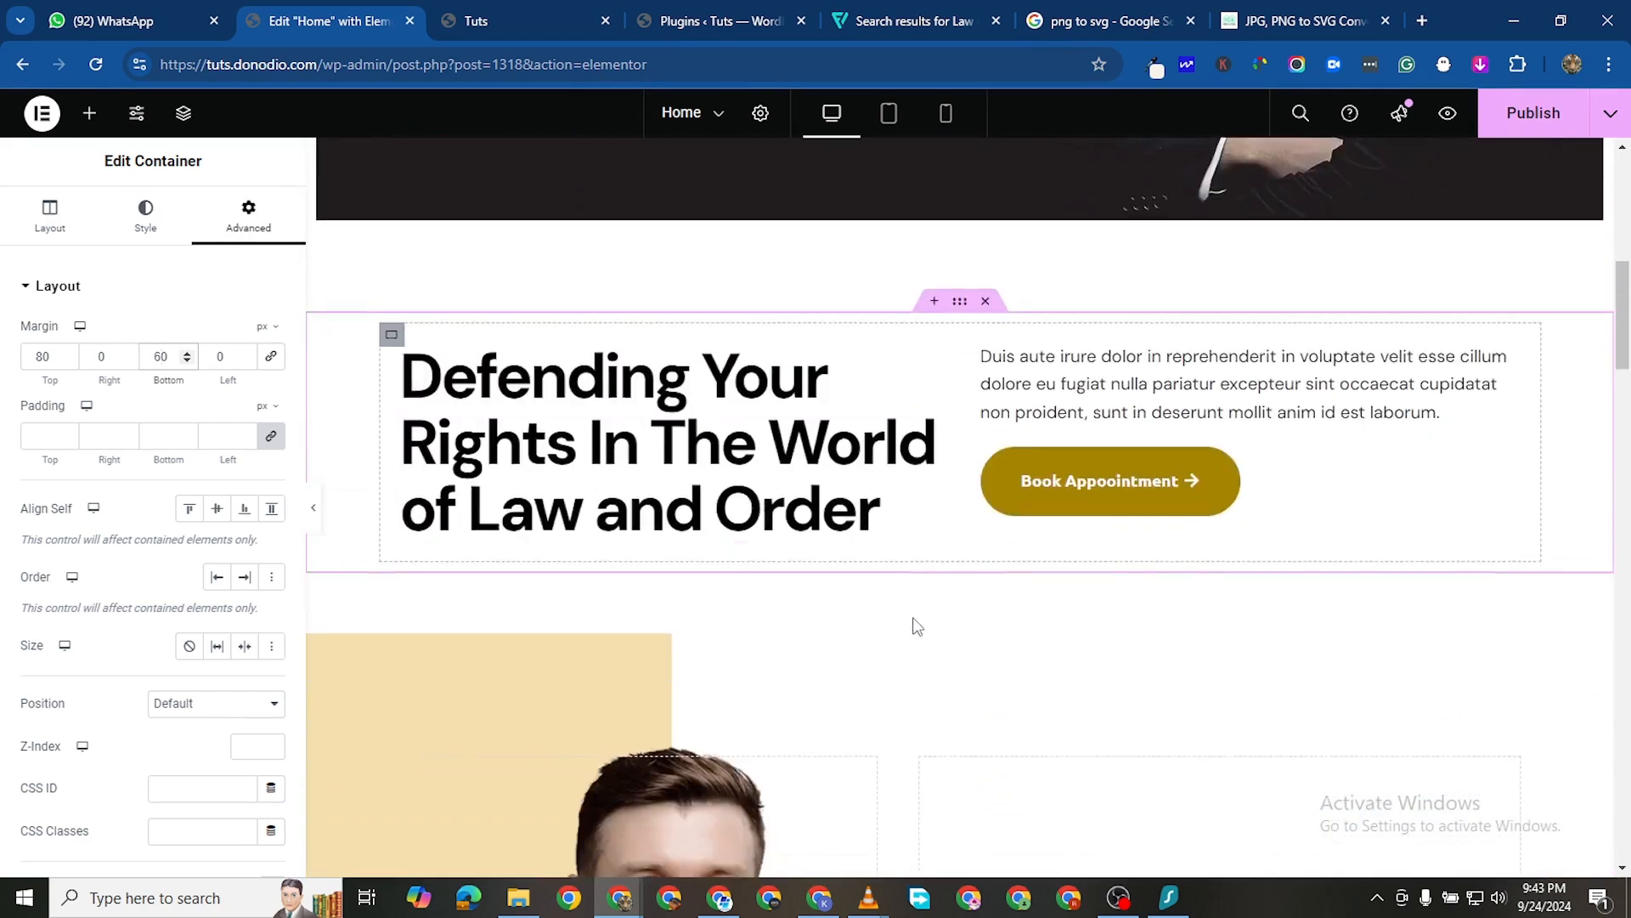
scroll(910, 627, "up", 5)
scroll(902, 645, "down", 5)
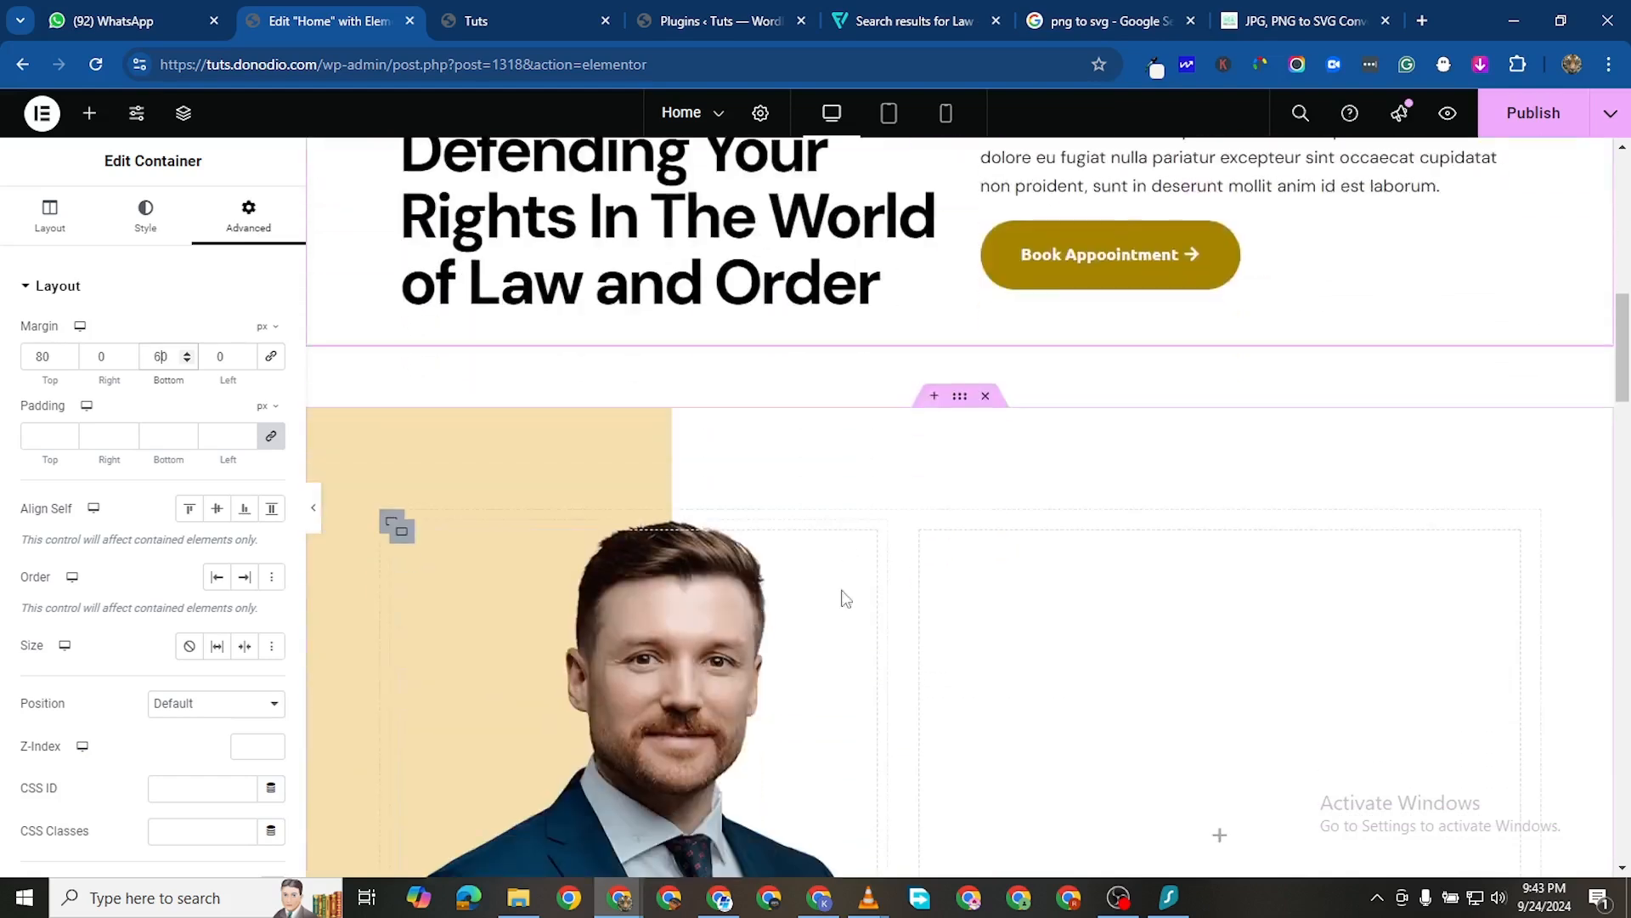
Move the portrait section above the "Defending Your Rights" section, directly below the hero banner
left_click_drag(960, 413, 795, 684)
scroll(953, 385, "up", 3)
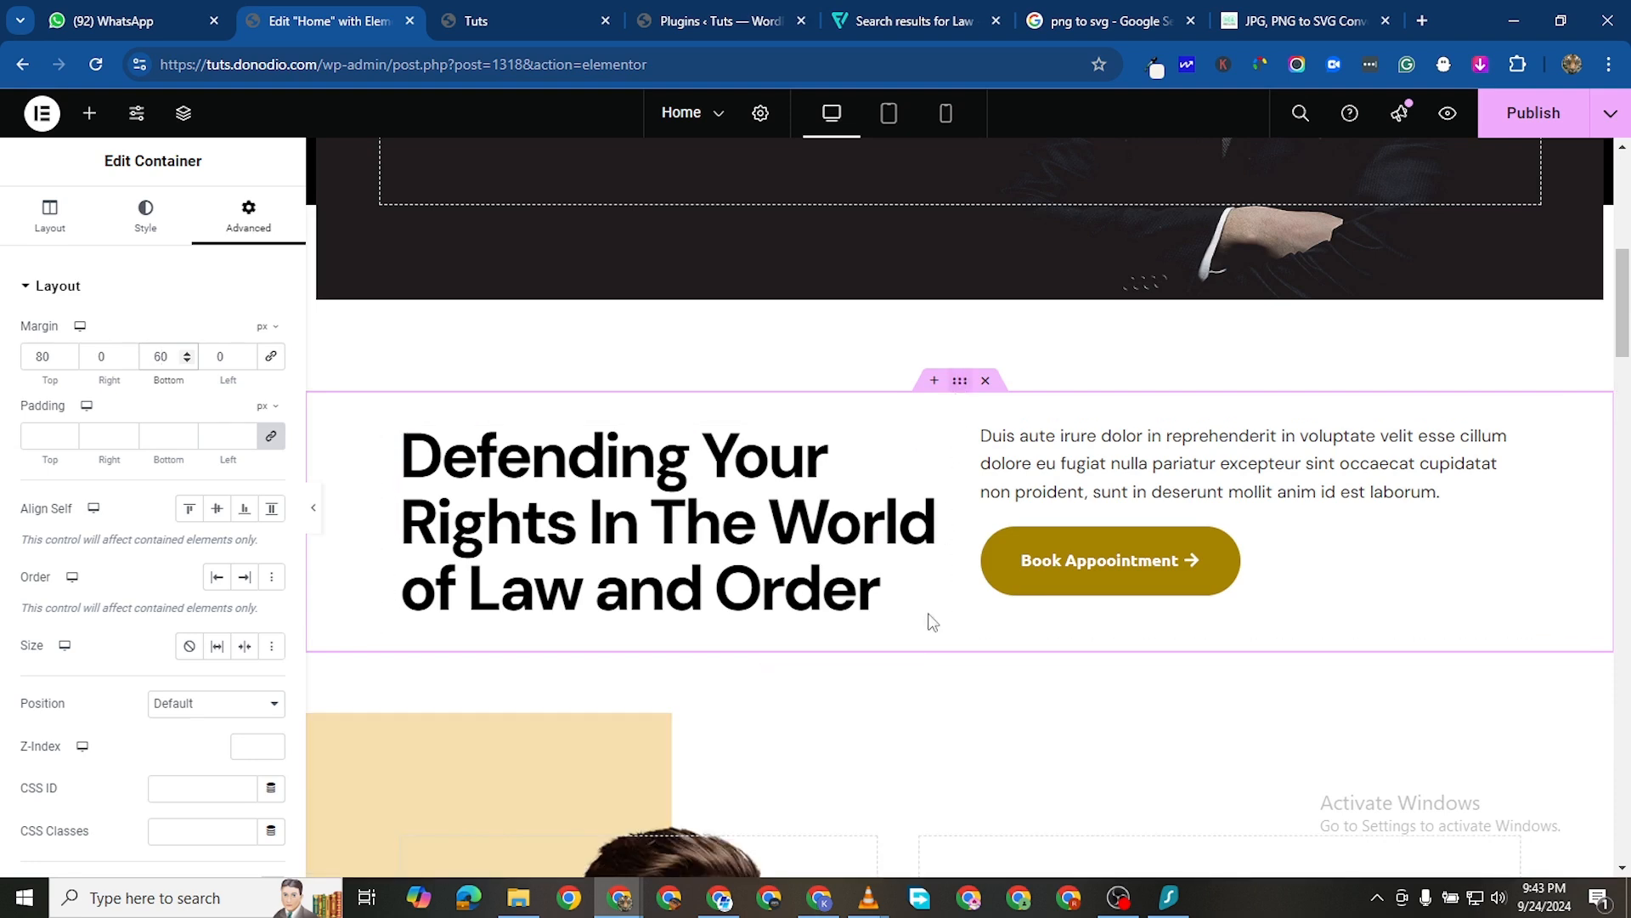
left_click_drag(932, 622, 986, 741)
scroll(1181, 633, "up", 2)
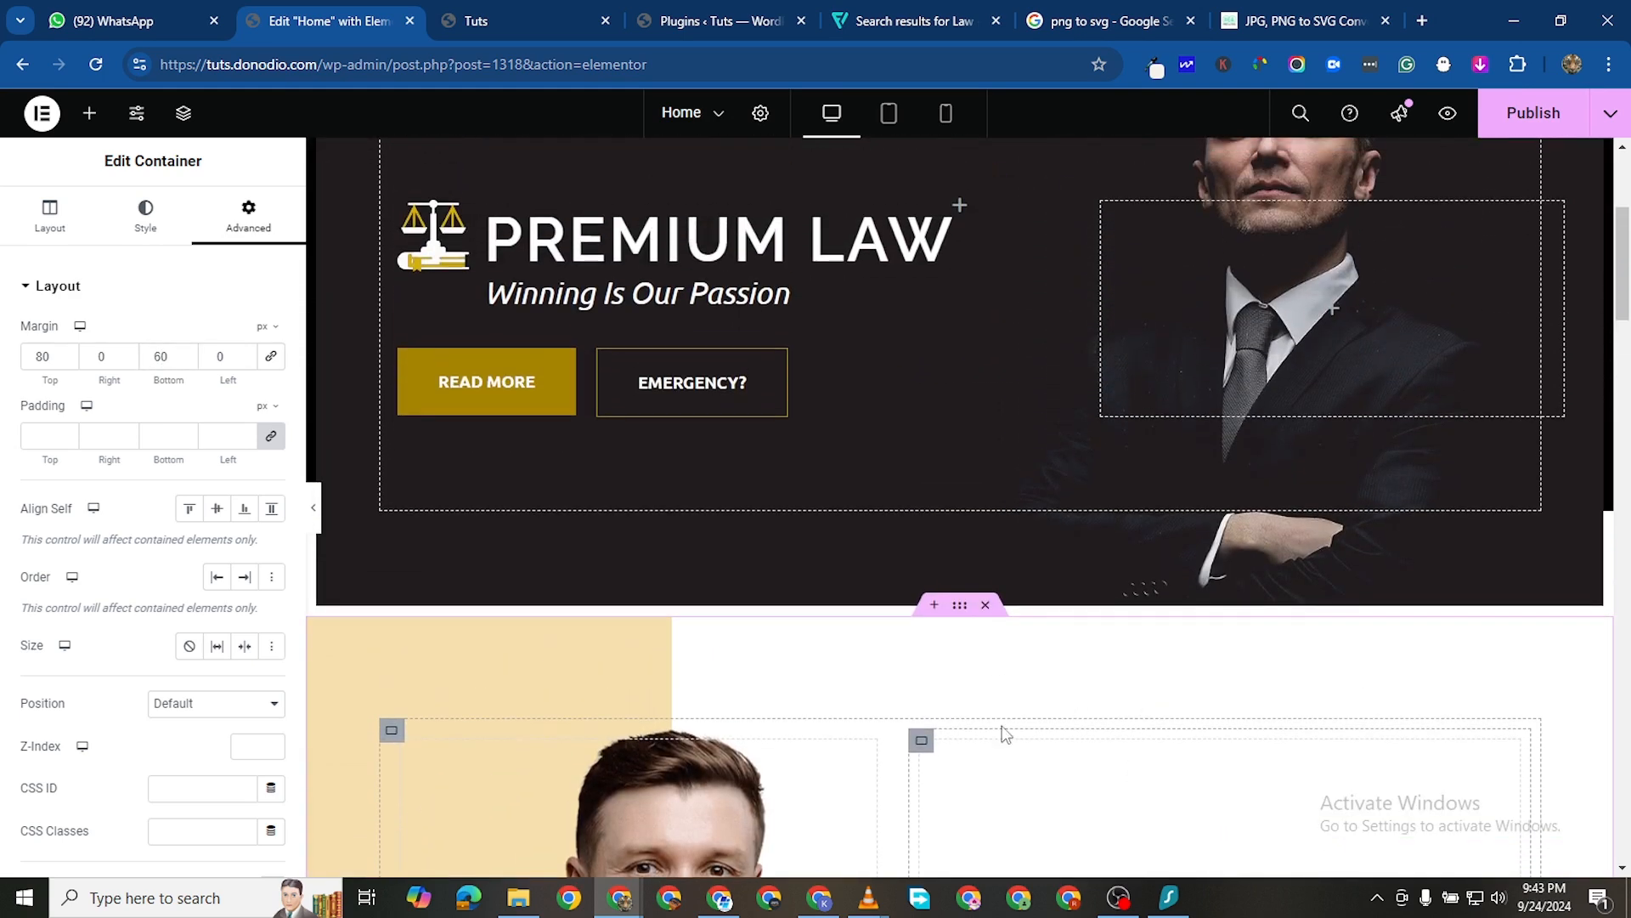
Review the new section order from the hero banner down to the "What We Do" section
scroll(725, 749, "down", 4)
scroll(941, 724, "down", 5)
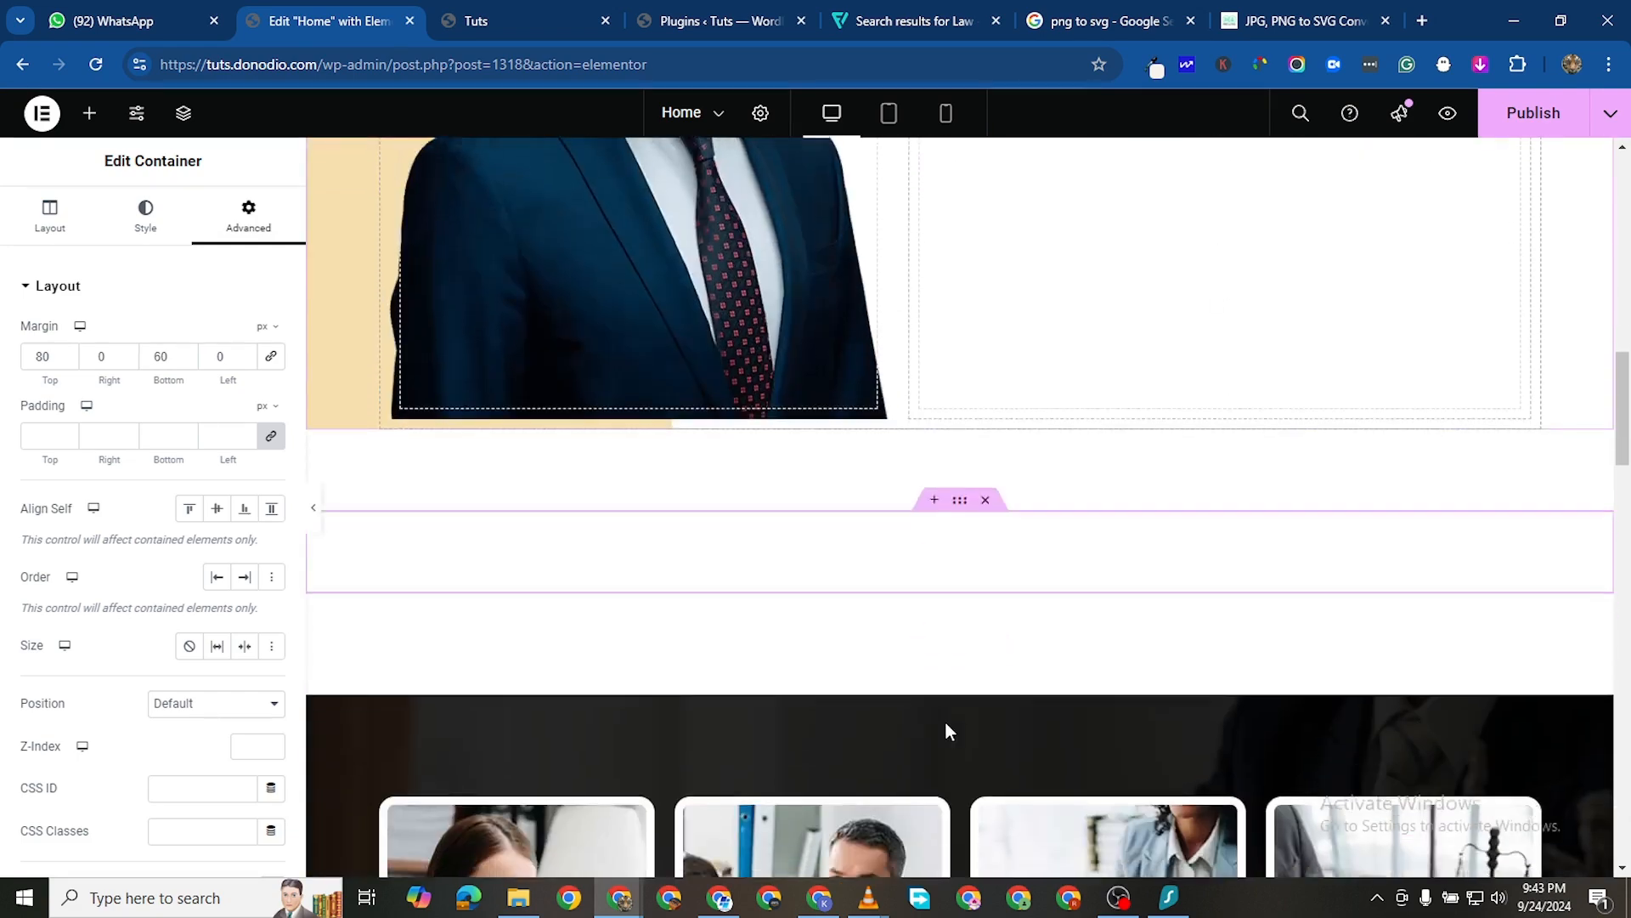
scroll(953, 553, "up", 1)
scroll(955, 555, "down", 4)
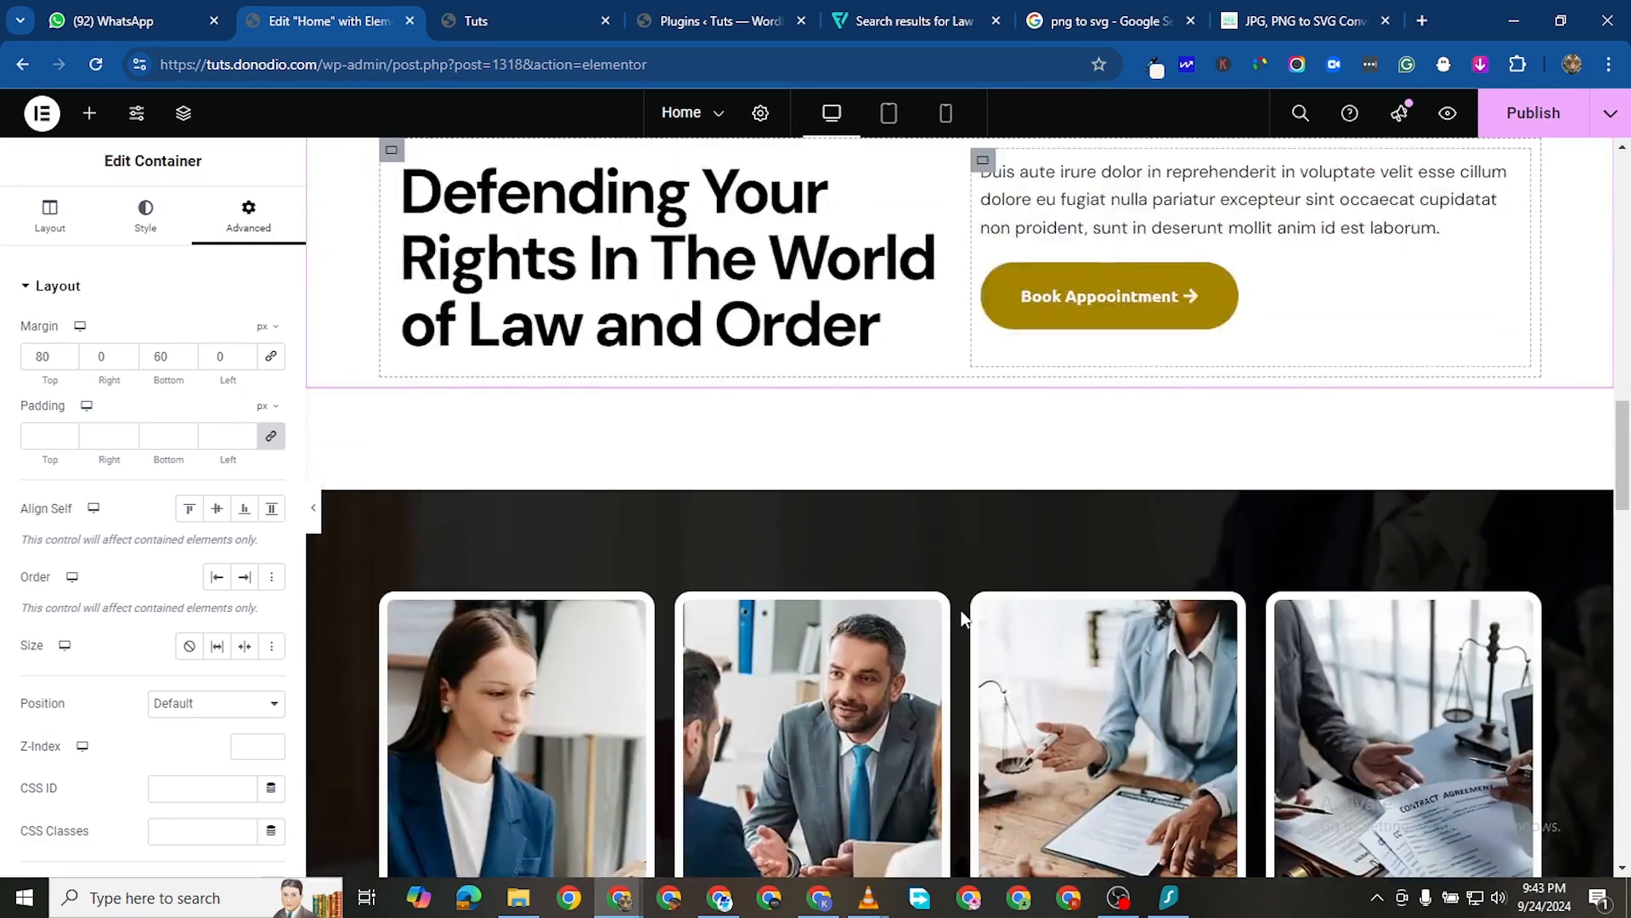
scroll(1011, 595, "up", 3)
scroll(1023, 638, "down", 4)
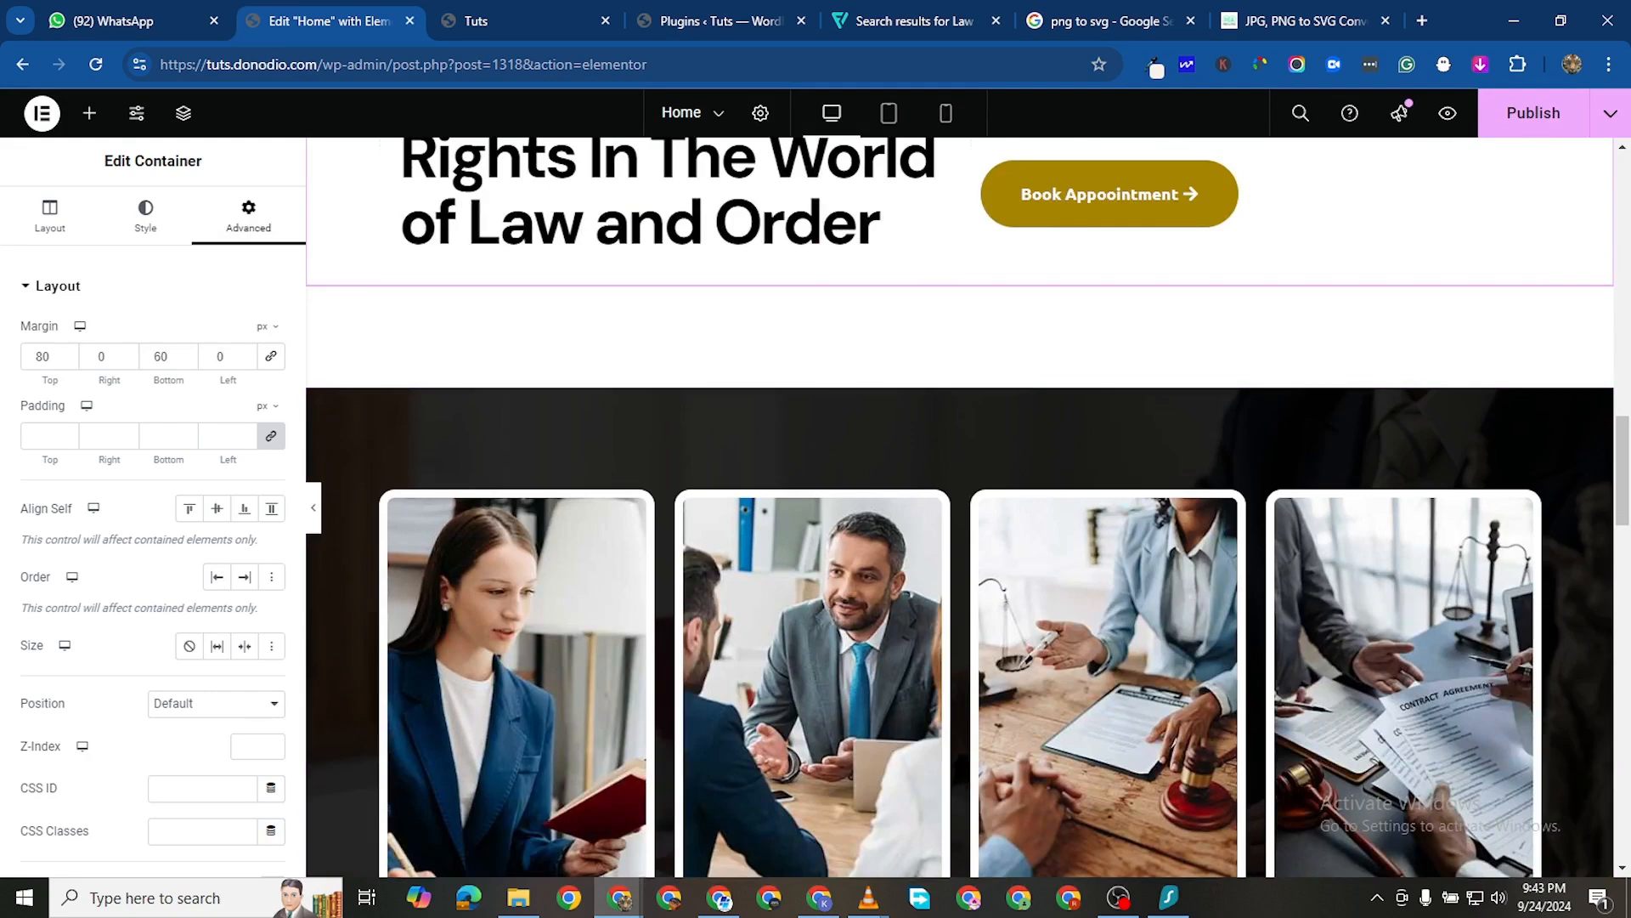
scroll(830, 787, "up", 1)
scroll(830, 788, "down", 10)
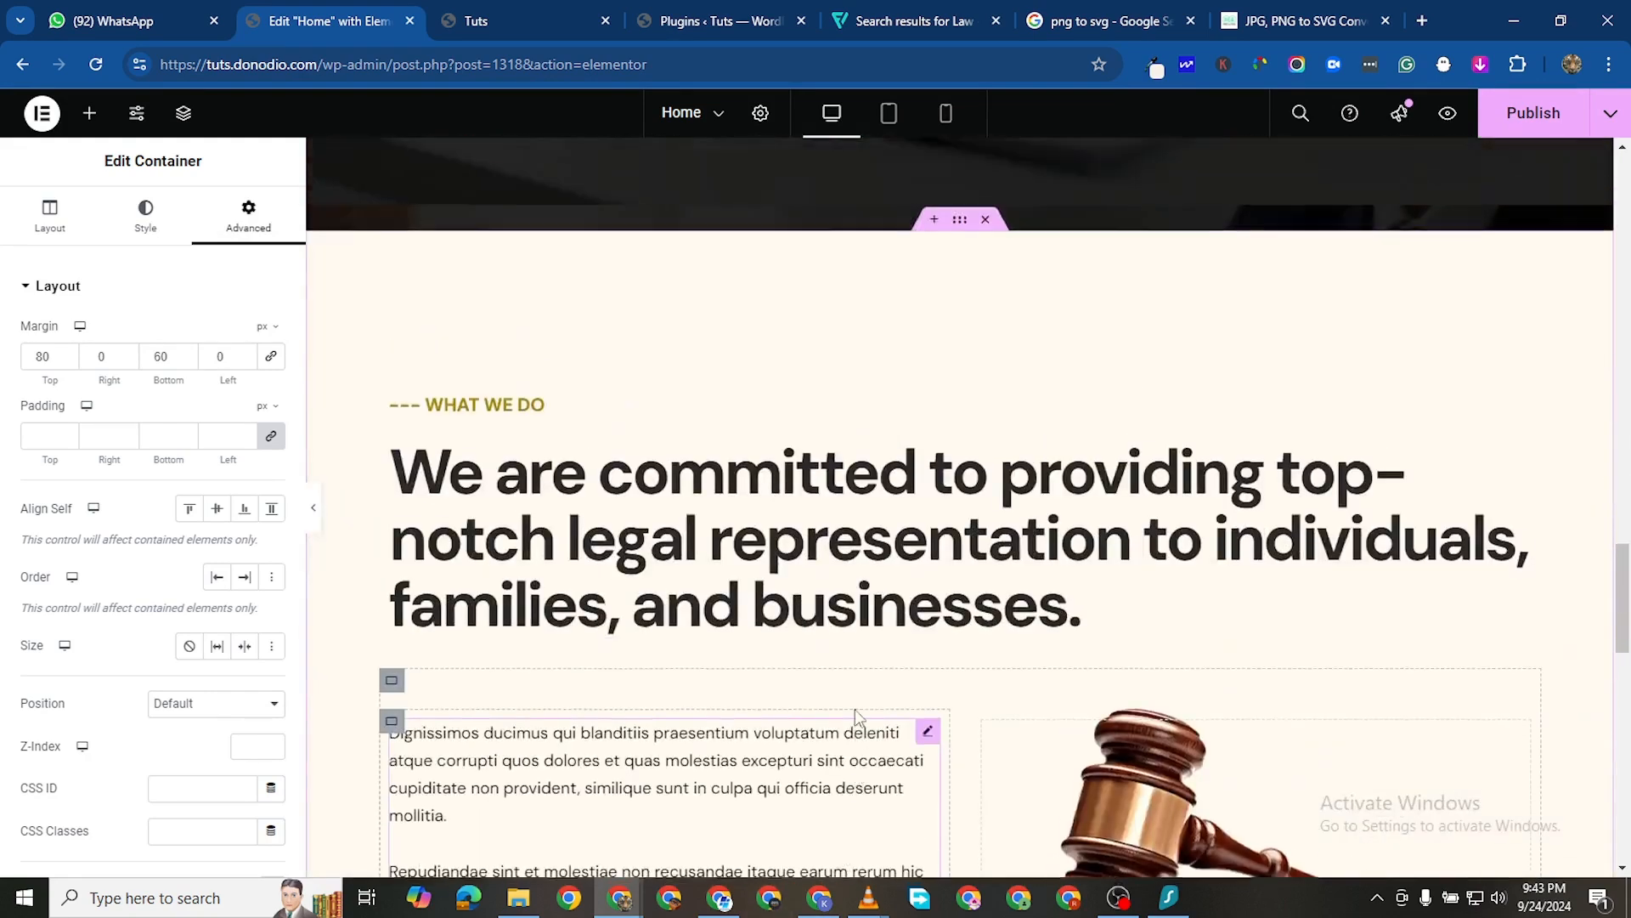
scroll(855, 708, "up", 13)
scroll(894, 786, "up", 10)
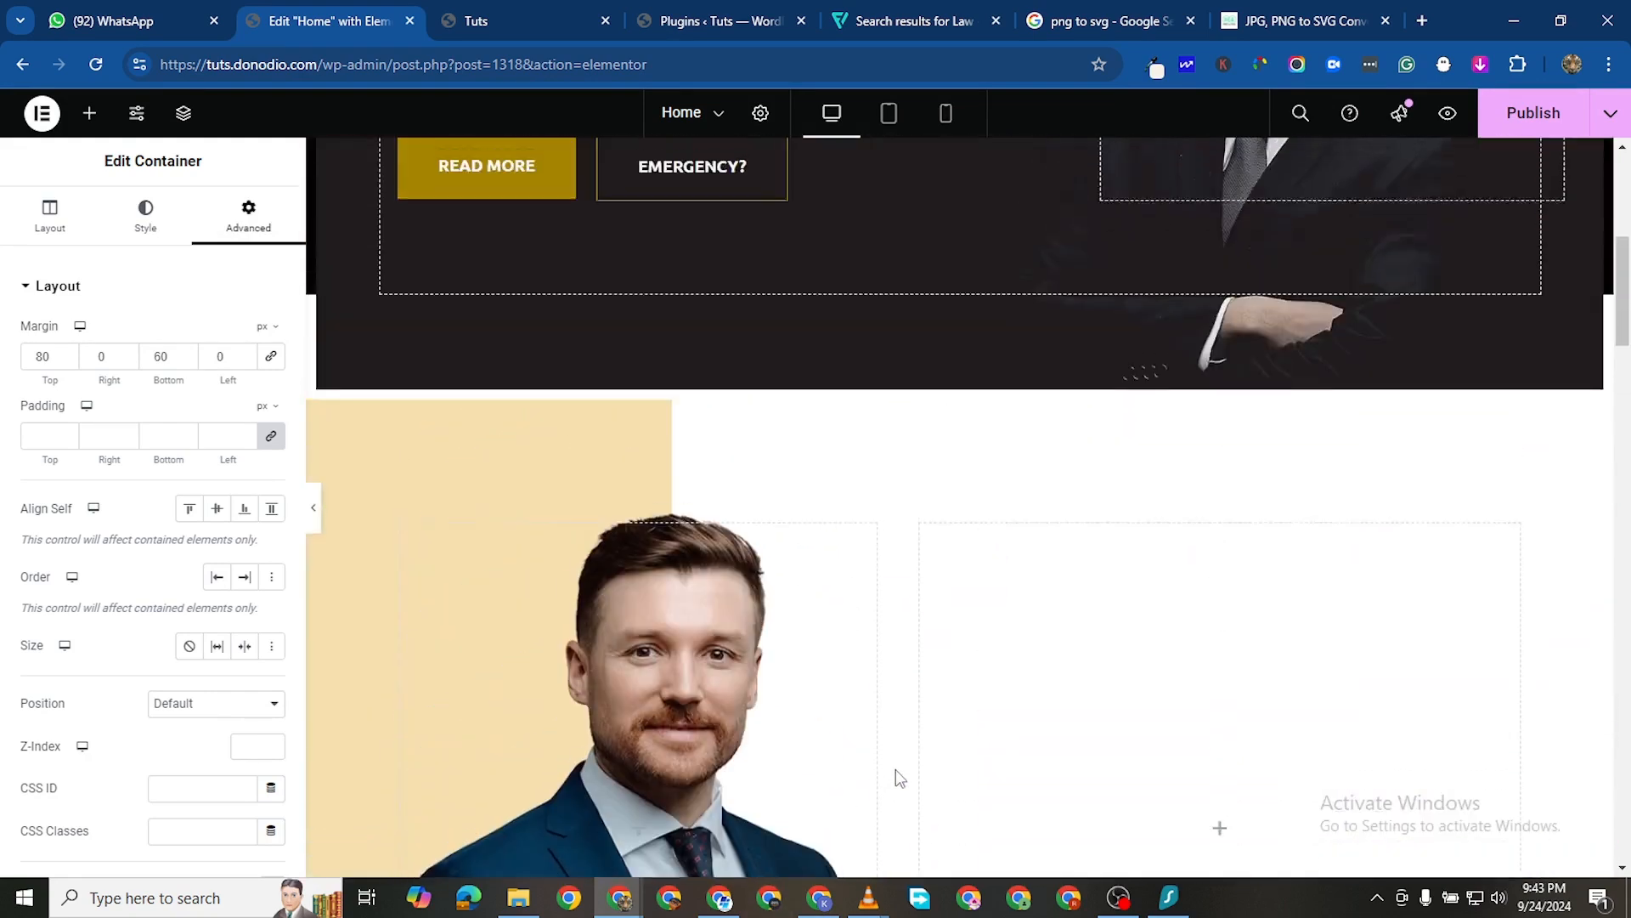
Unlink the portrait section's margin values and set its top margin to -10 px
scroll(894, 786, "down", 5)
scroll(809, 462, "up", 2)
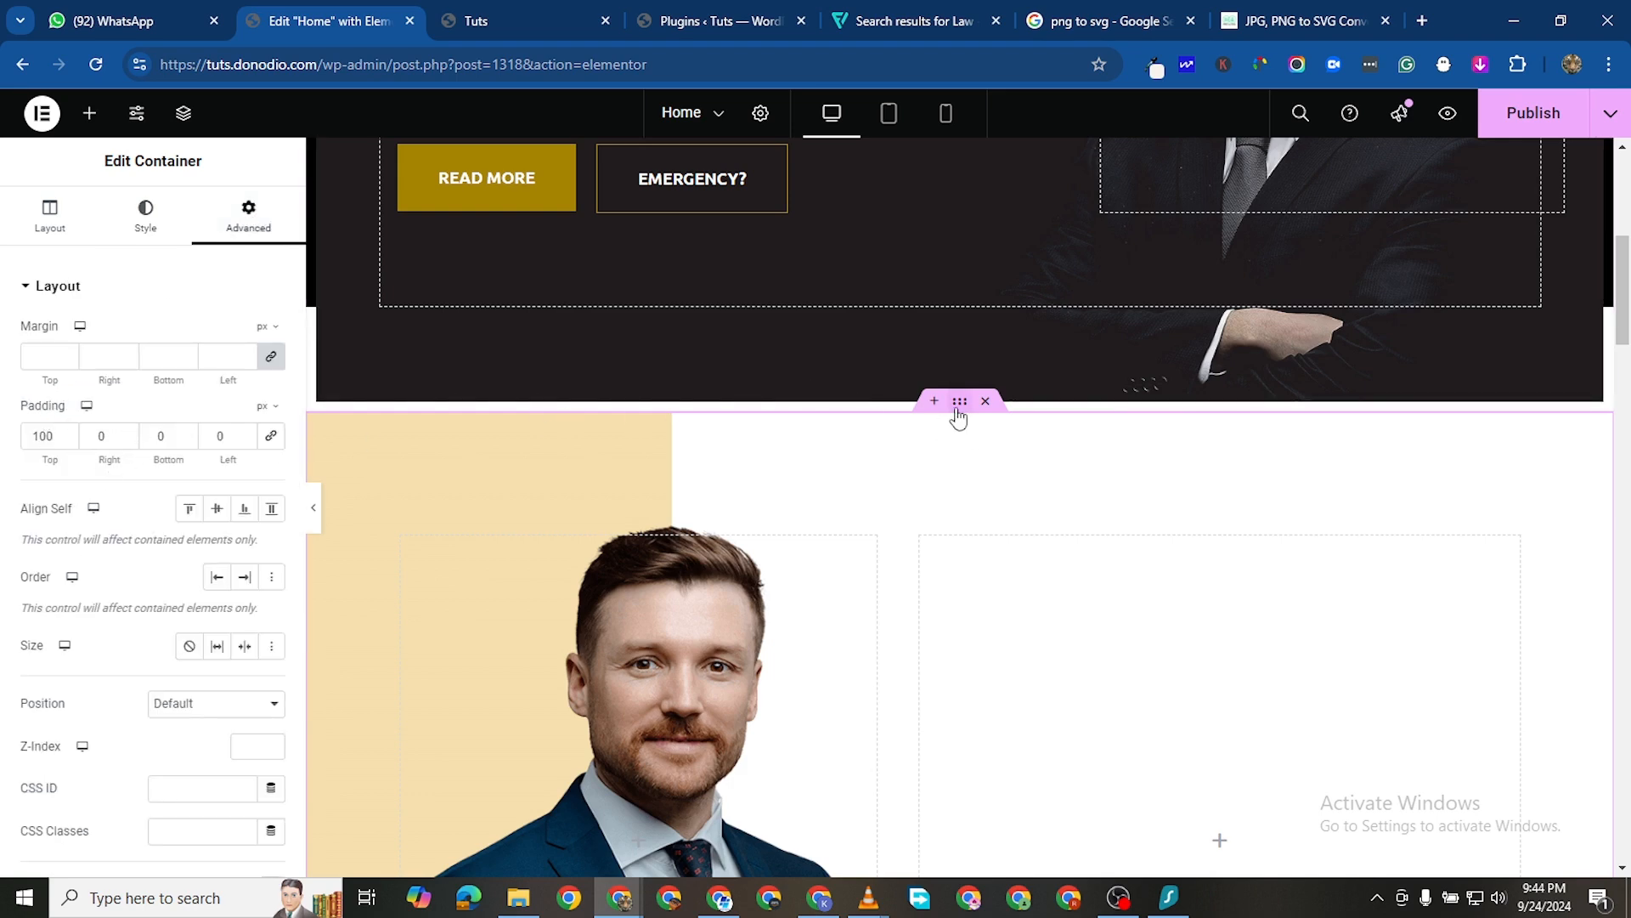
left_click(271, 356)
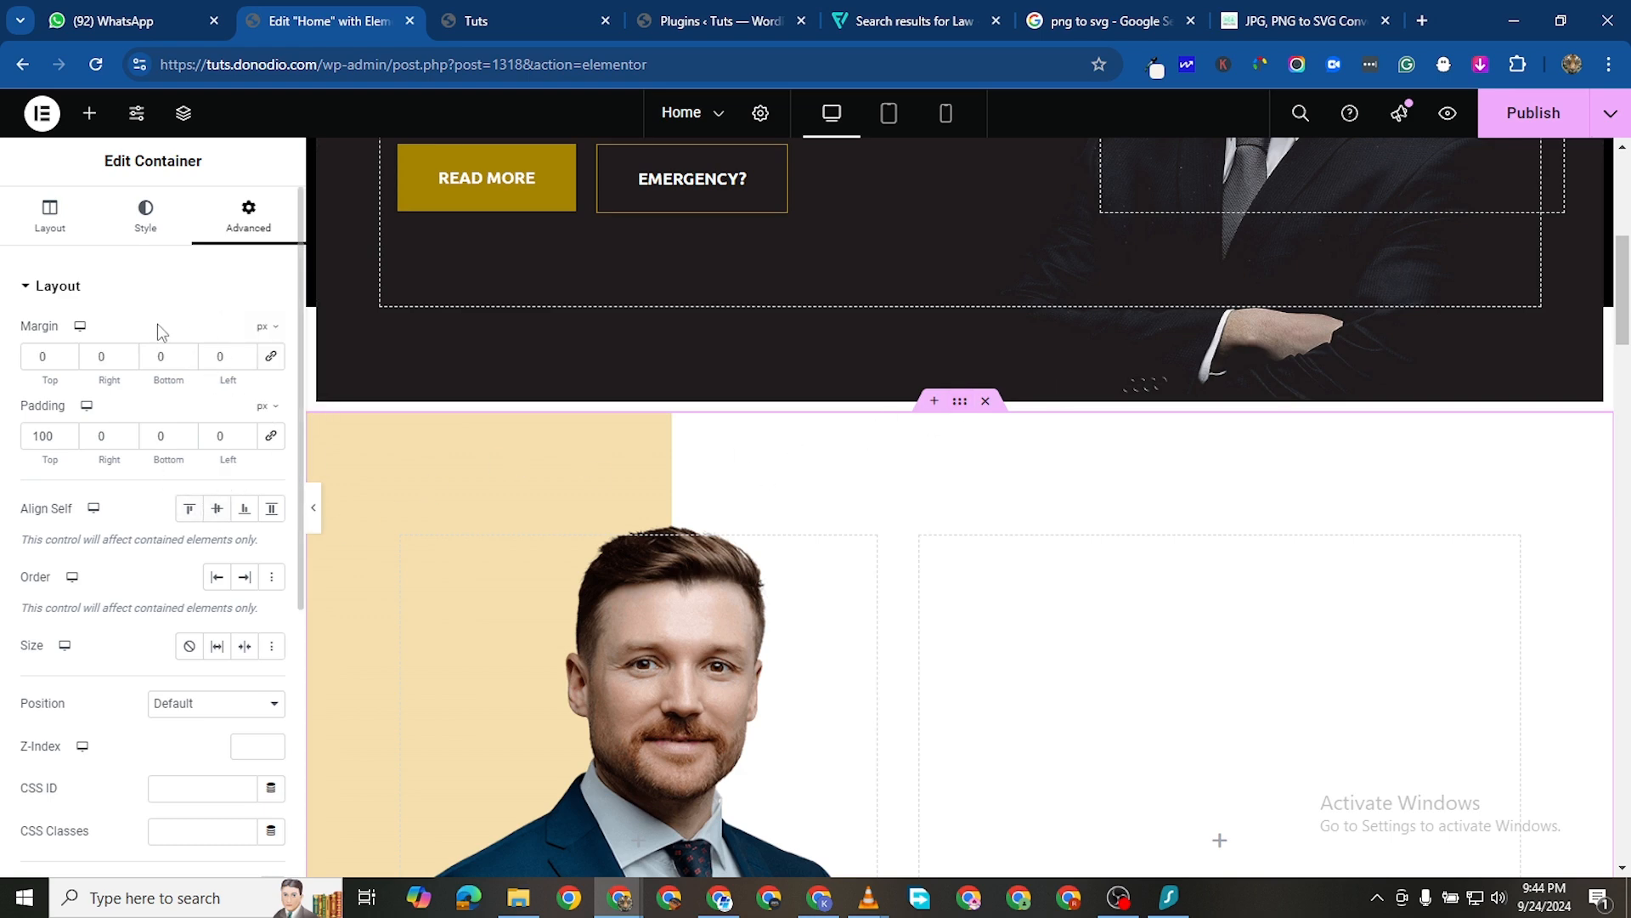
left_click(68, 361)
left_click(68, 361)
left_click(68, 361)
left_click(68, 361)
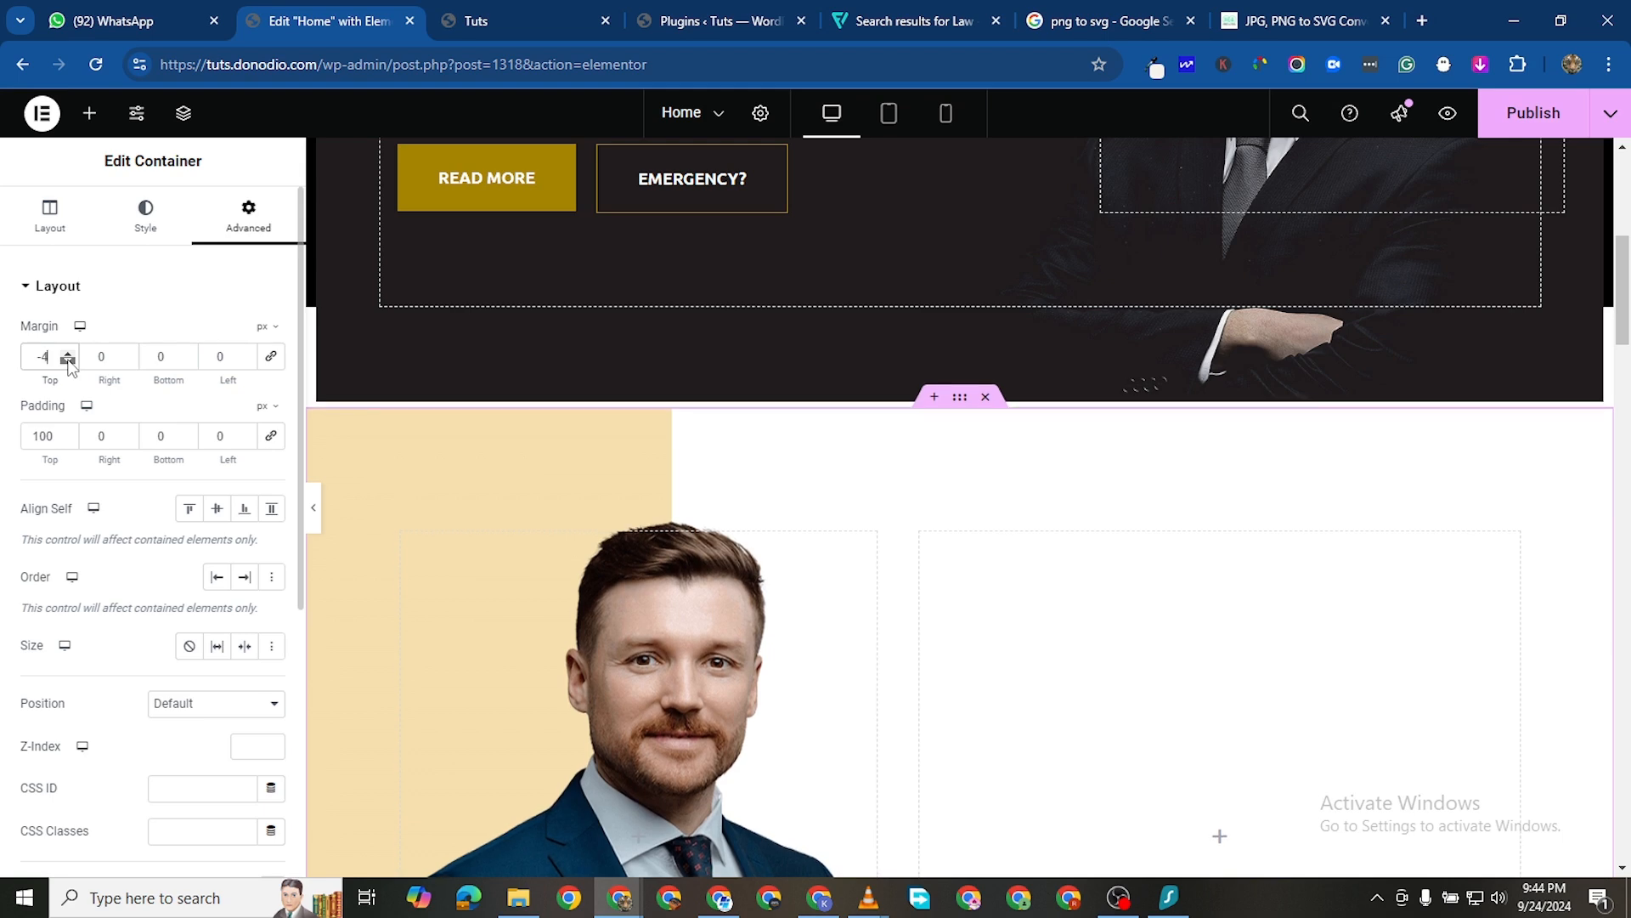
left_click(68, 361)
double_click(68, 362)
left_click(68, 361)
left_click(68, 361)
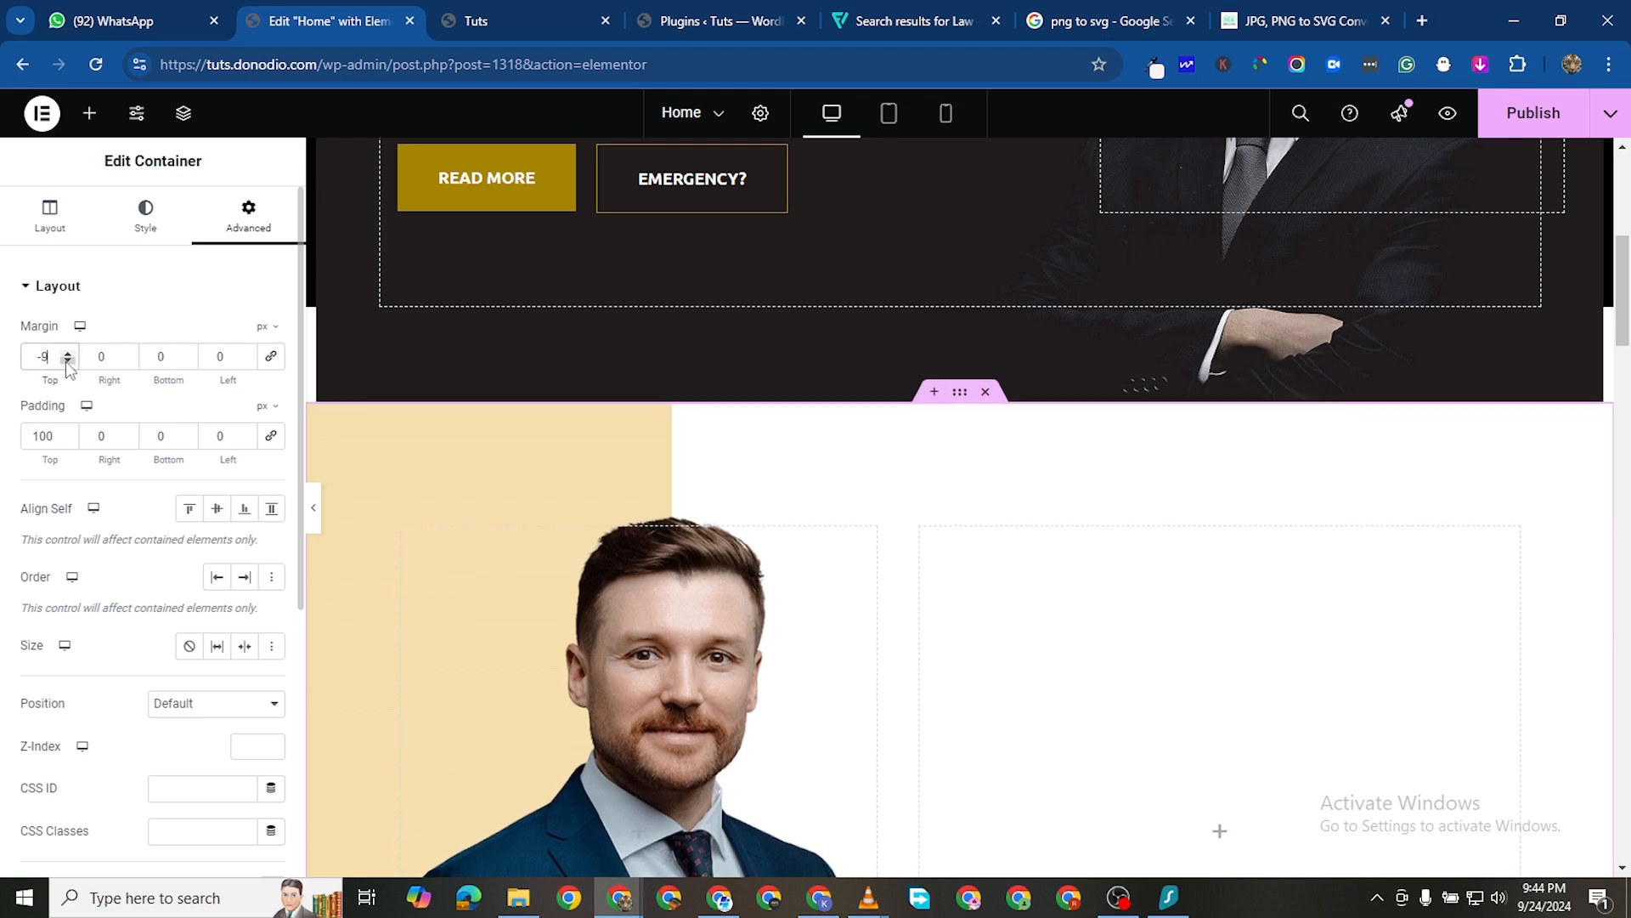
left_click(68, 361)
scroll(966, 602, "down", 4)
scroll(1189, 633, "up", 2)
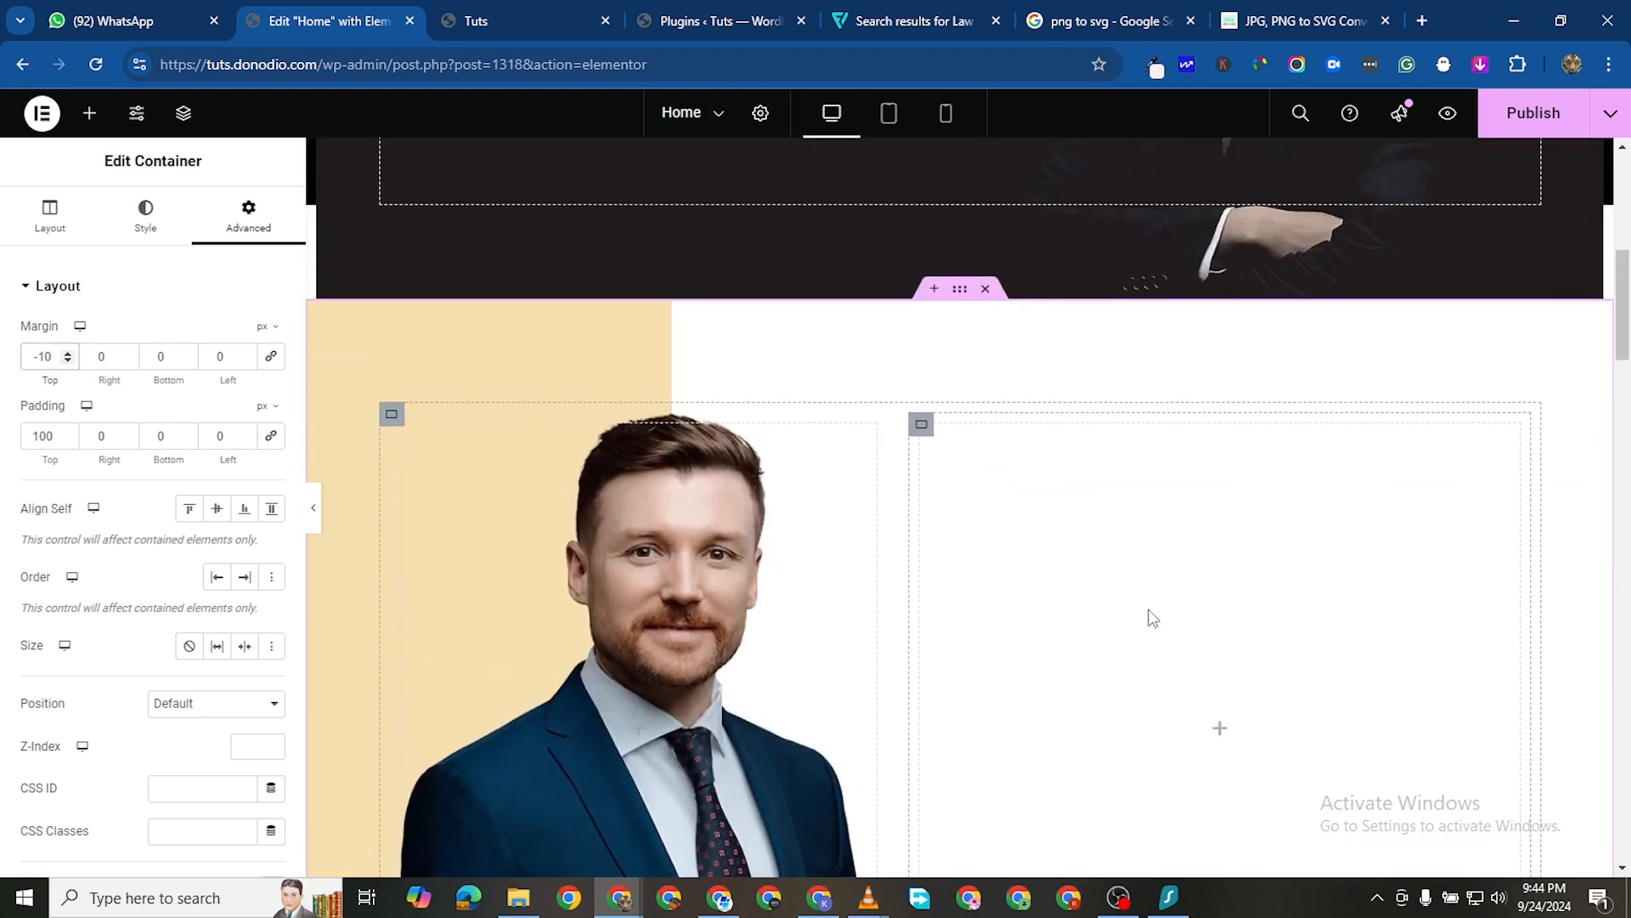
Add a nested container inside the empty column beside the portrait
scroll(1152, 614, "down", 7)
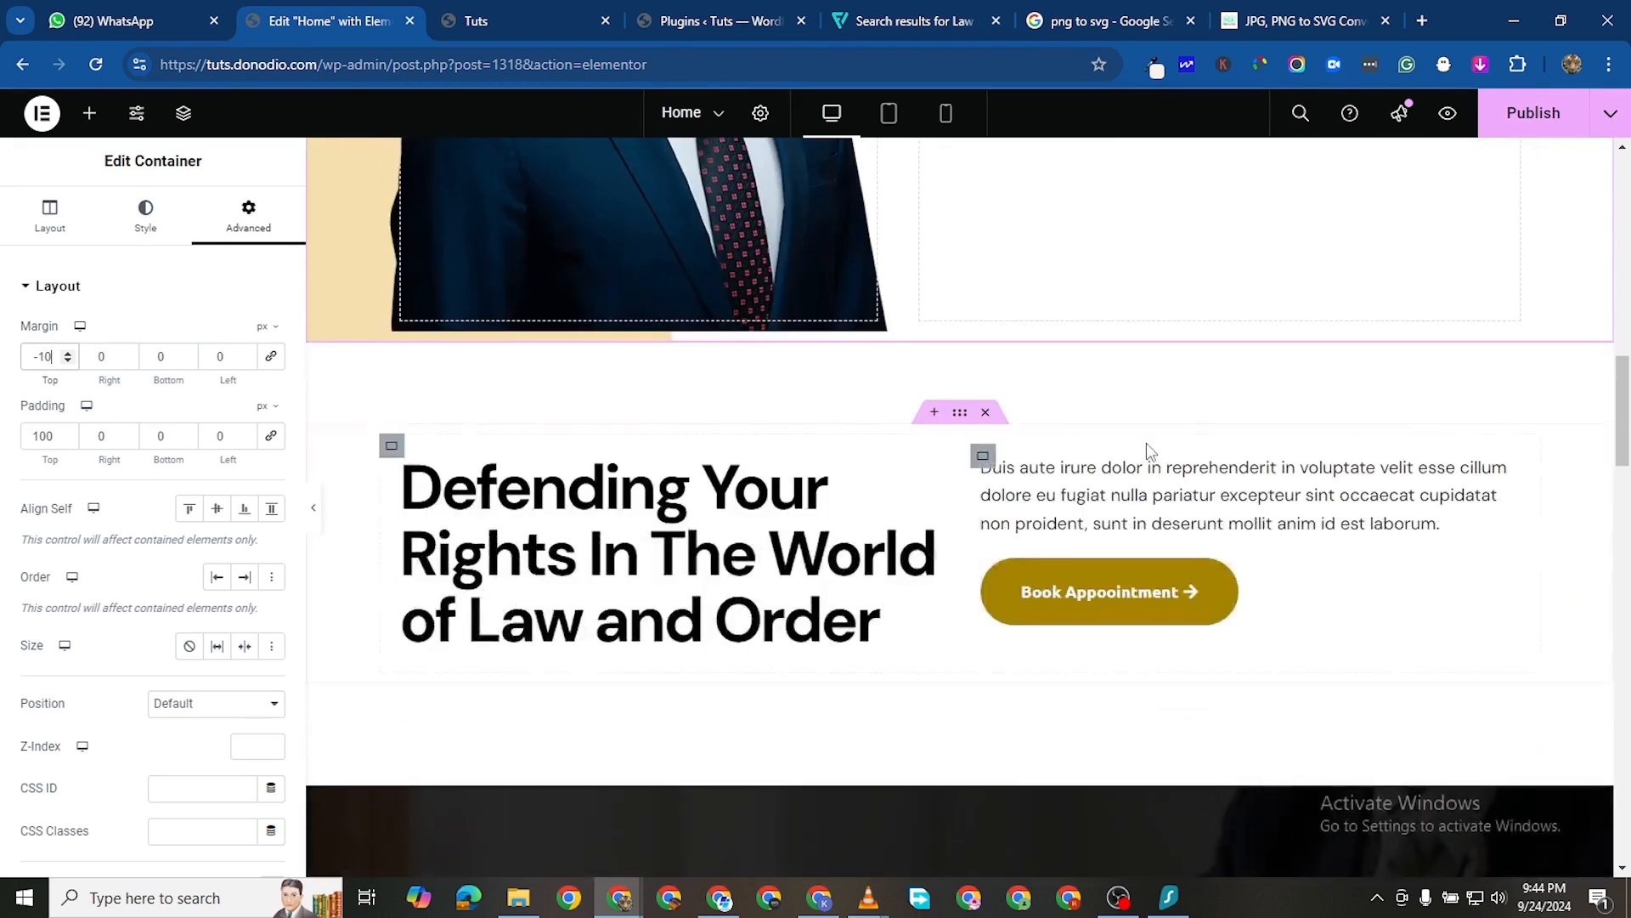
scroll(991, 437, "up", 6)
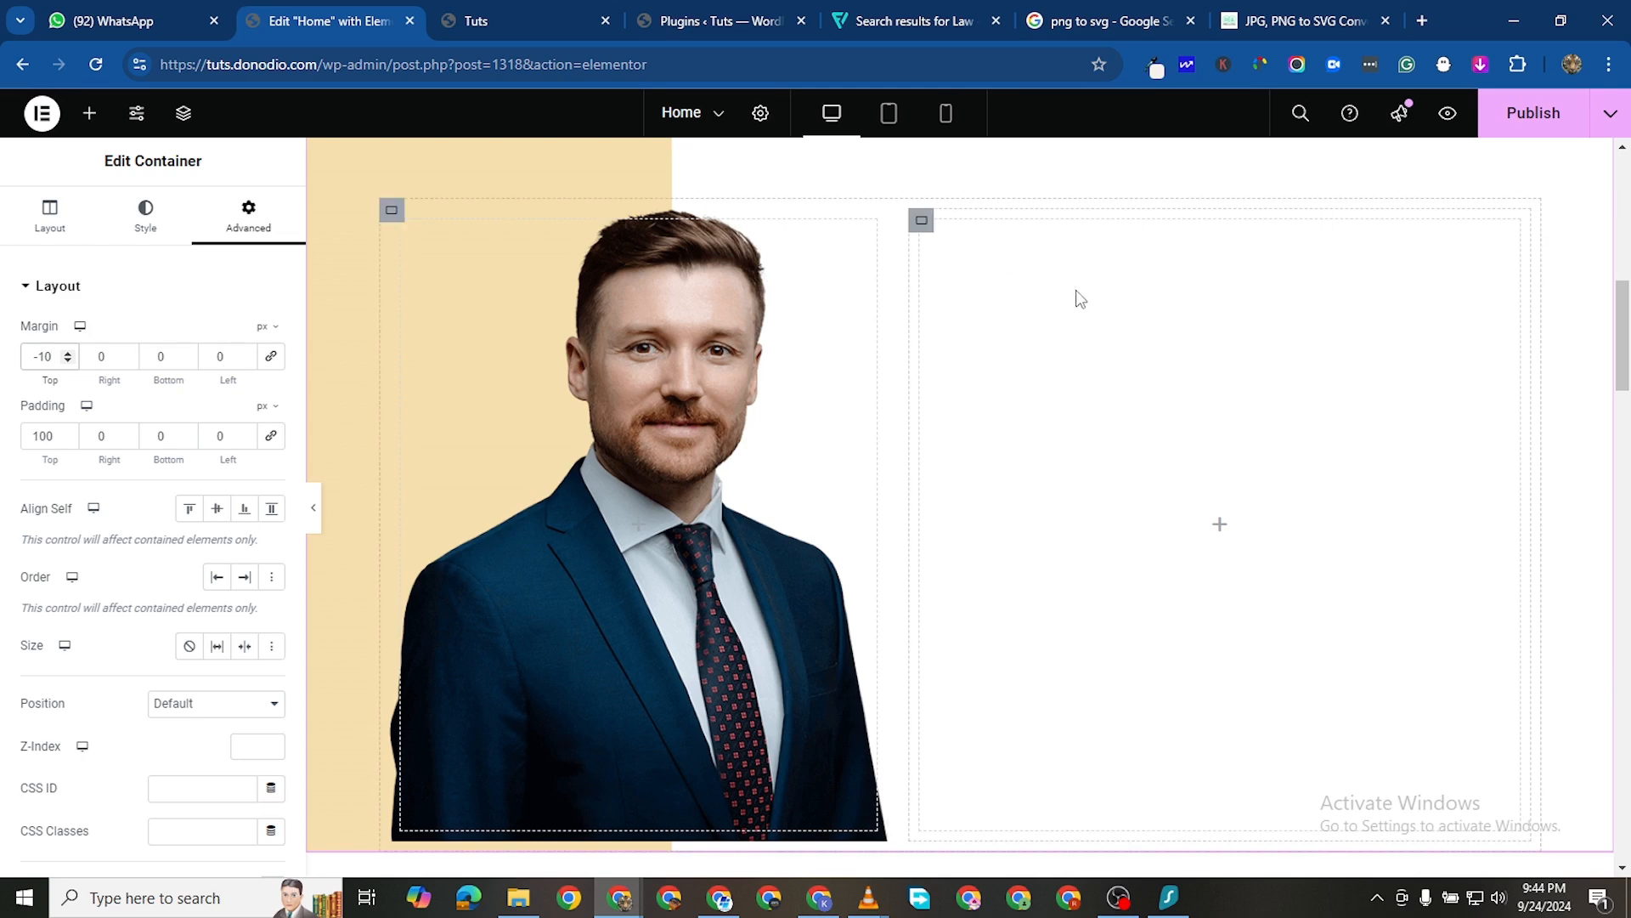
left_click(89, 115)
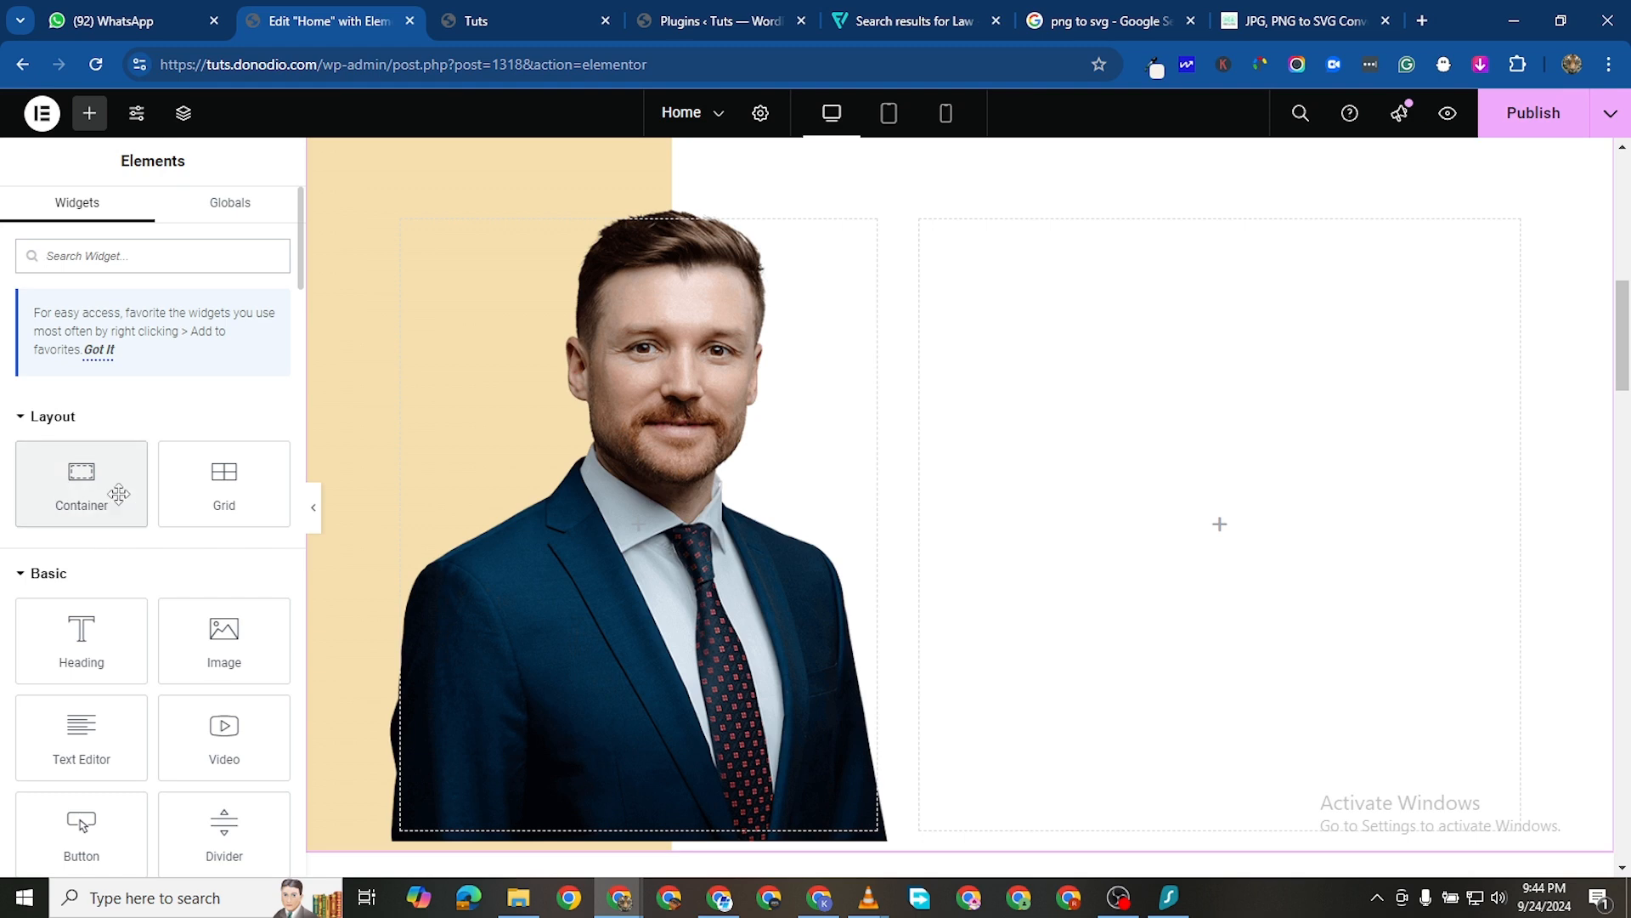
left_click_drag(119, 493, 1169, 379)
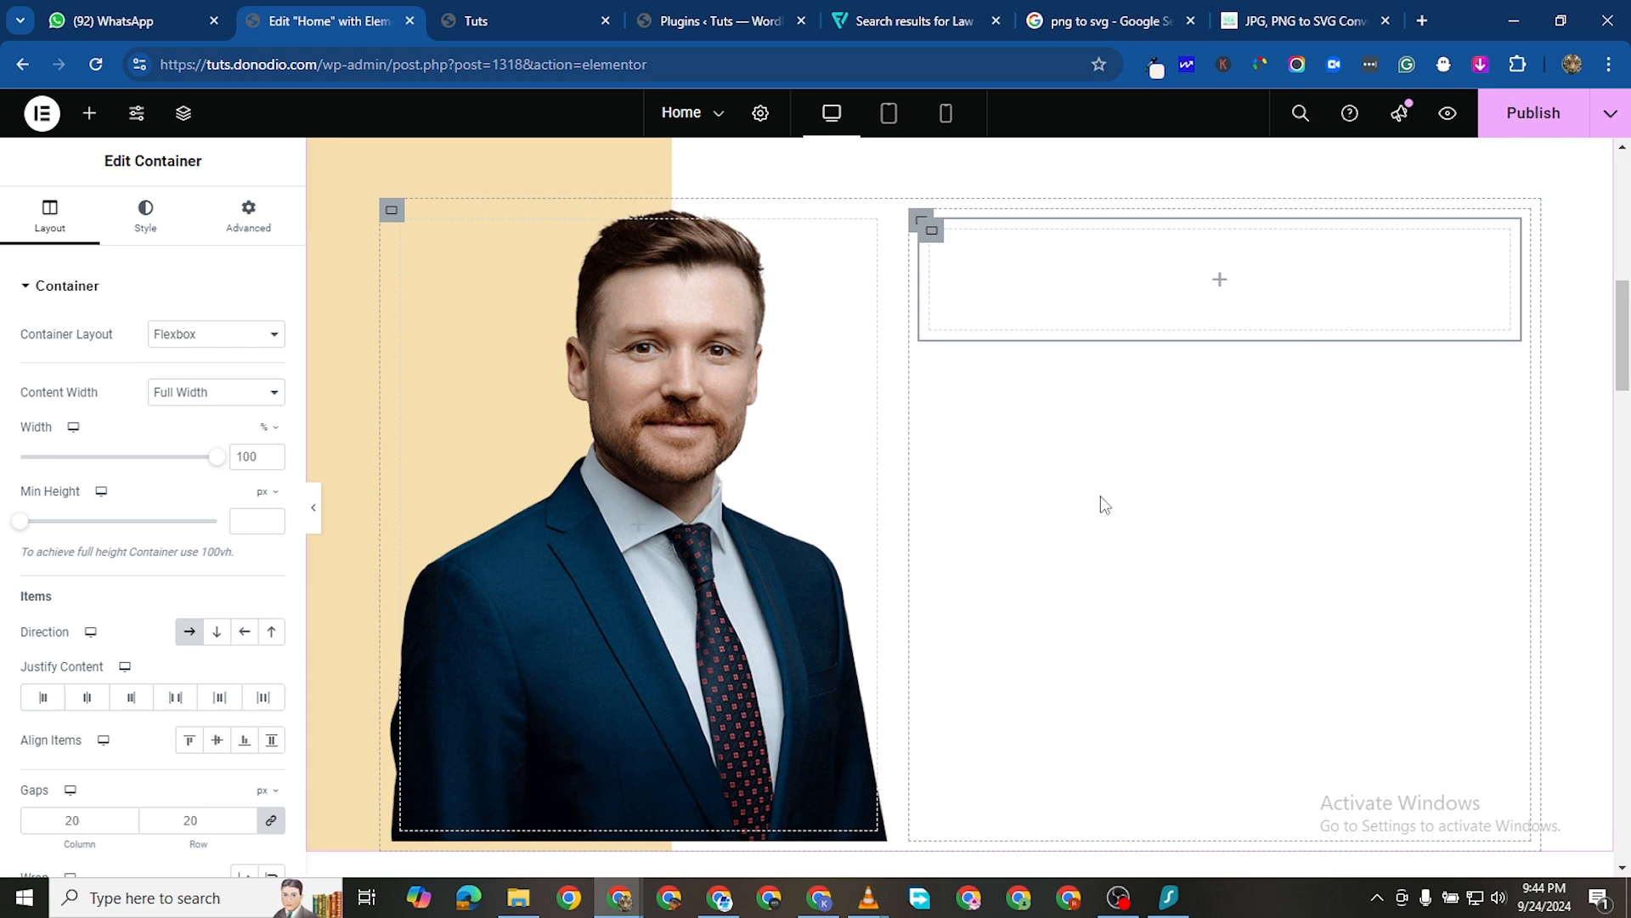
Move the portrait section below the "Defending Your Rights" section
scroll(1068, 494, "up", 2)
scroll(791, 340, "down", 1)
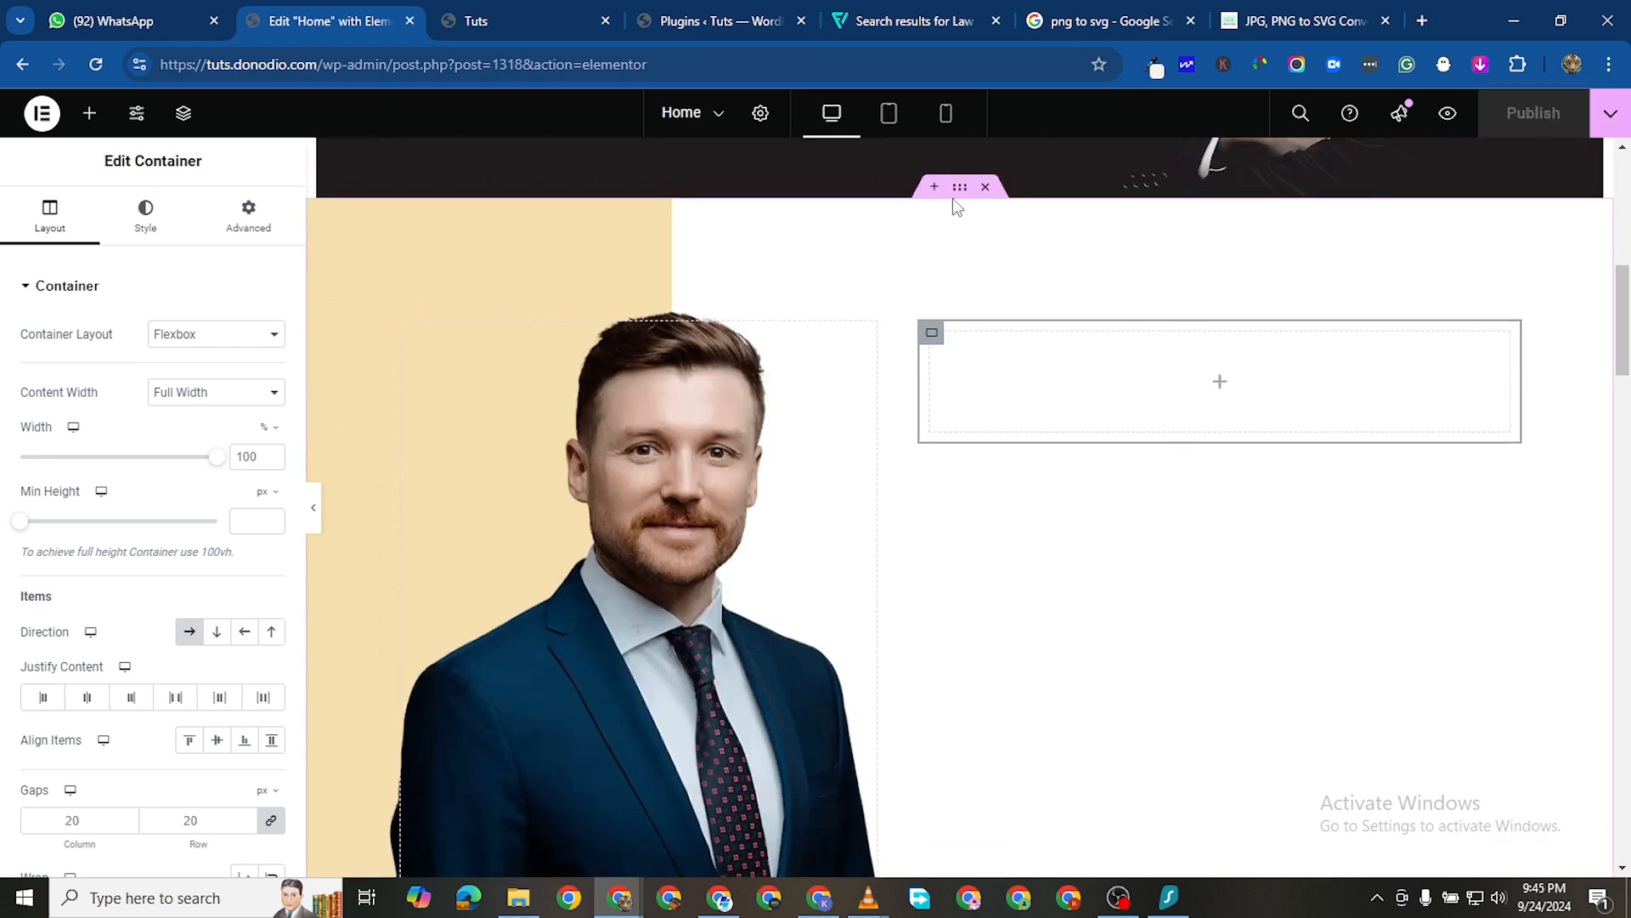
left_click_drag(956, 197, 910, 567)
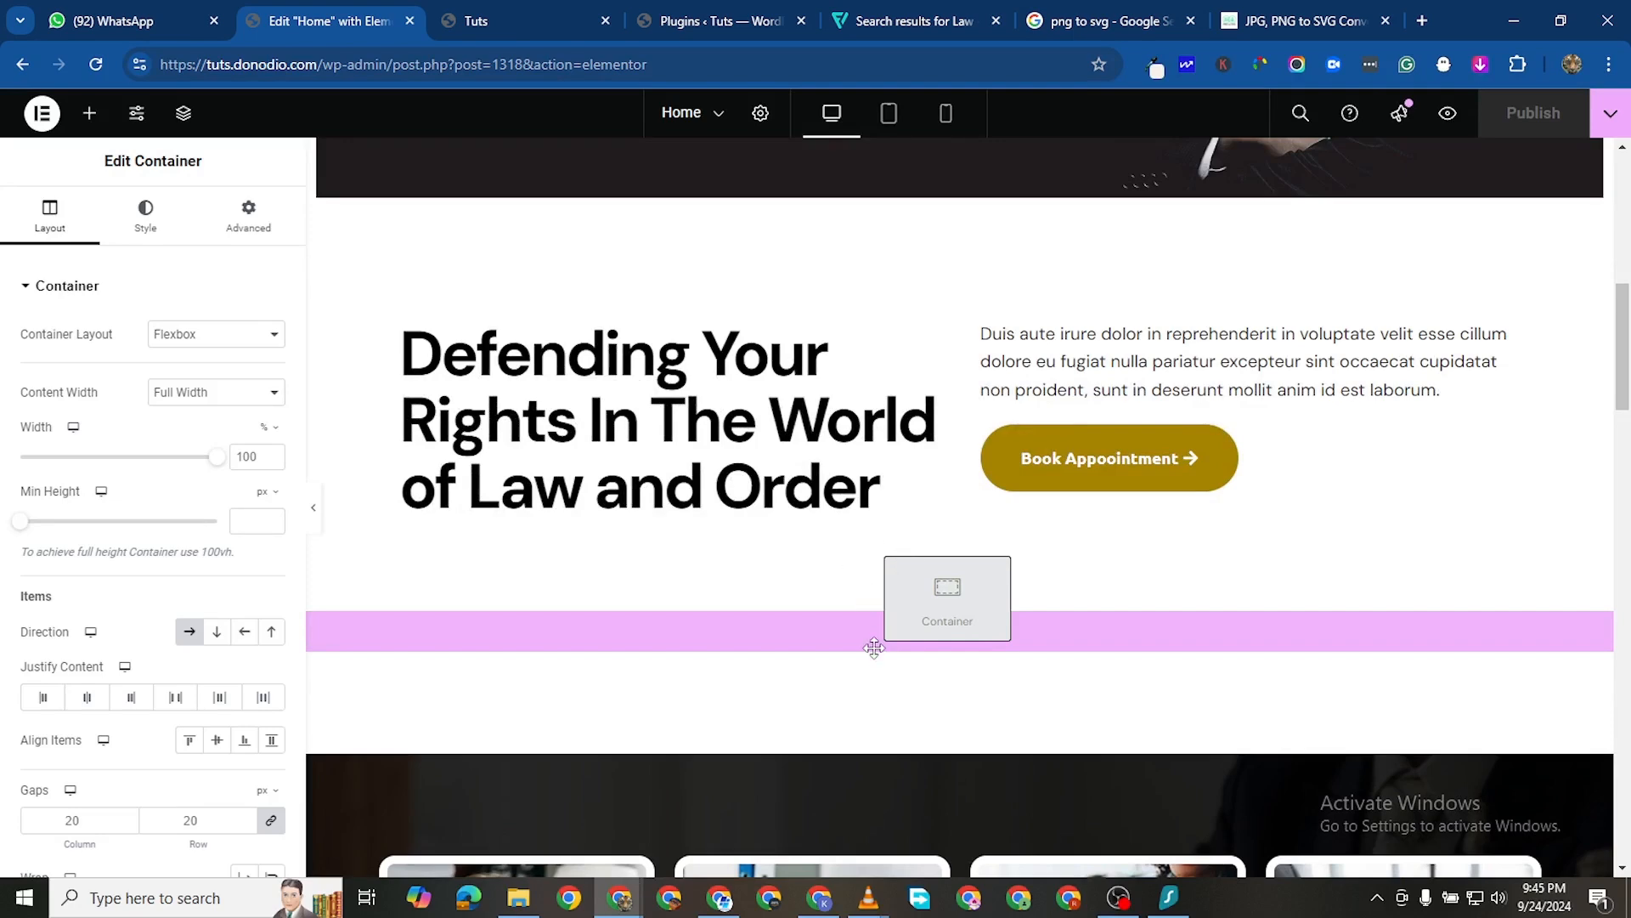
left_click_drag(910, 660, 849, 674)
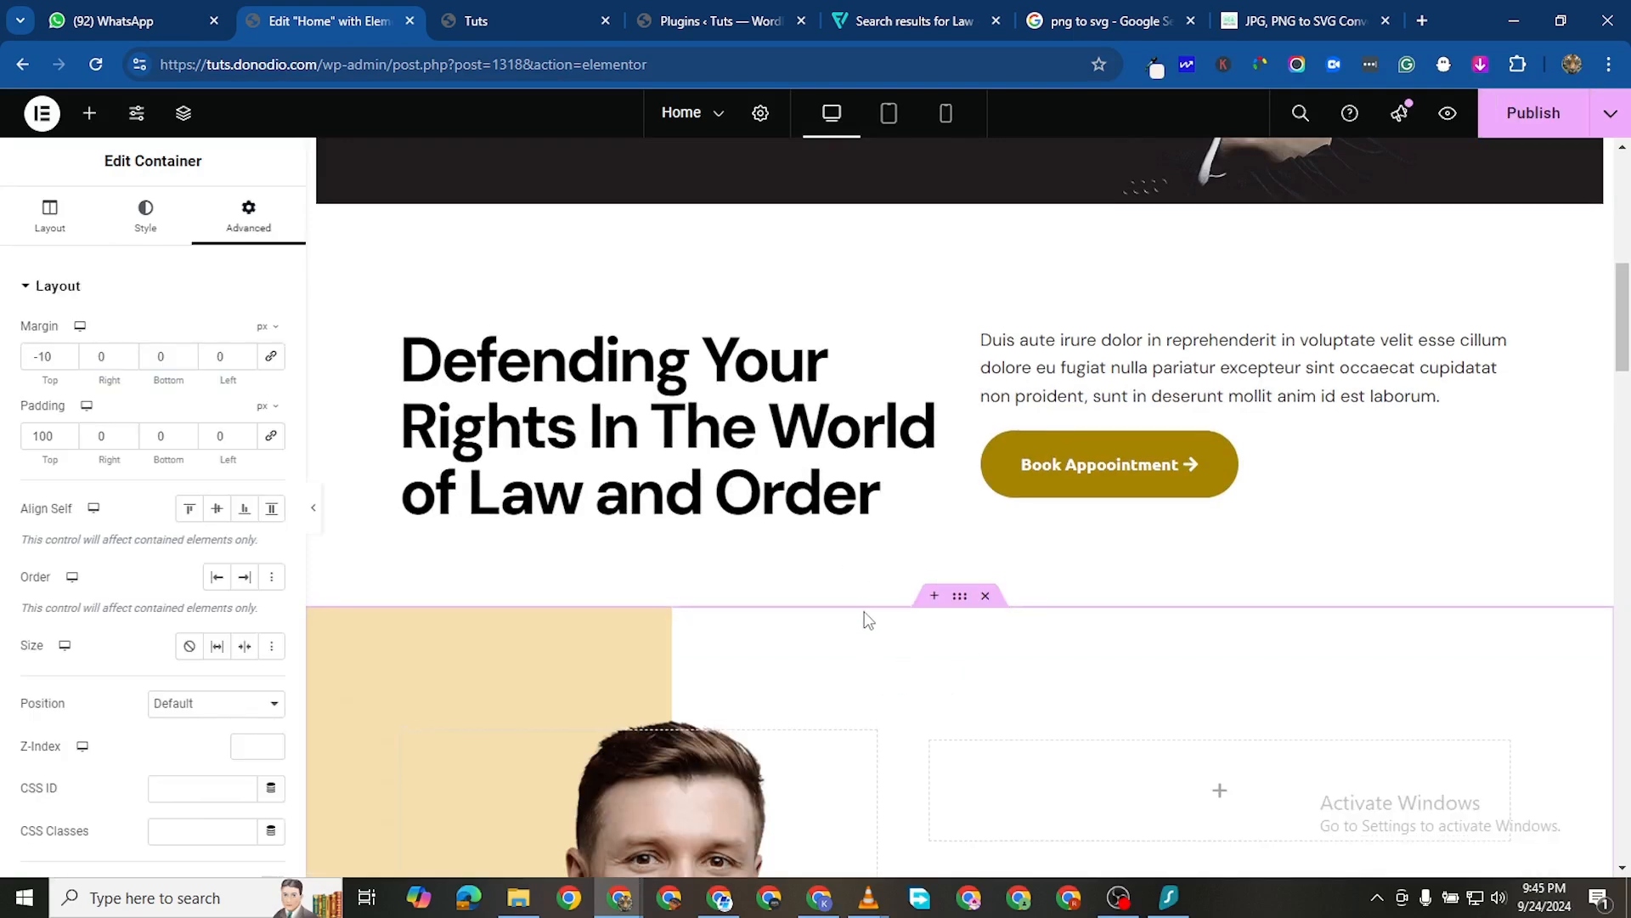
Review the section order and spacing from the "Defending Your Rights" heading through the portrait to the photo cards
scroll(867, 619, "up", 1)
scroll(935, 717, "down", 2)
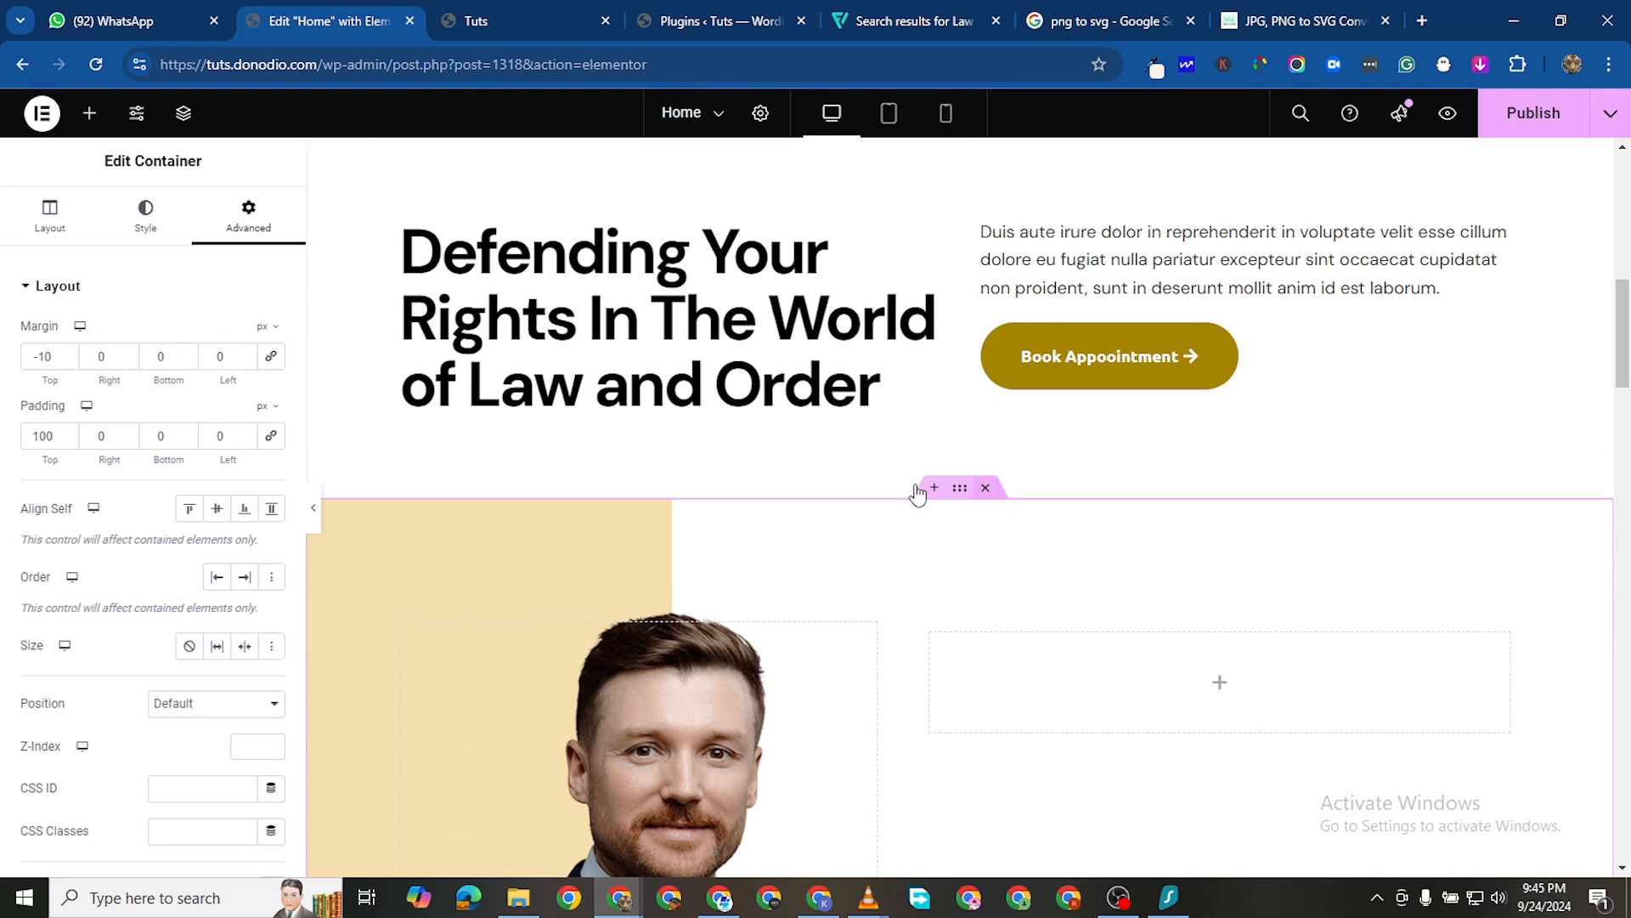
scroll(919, 466, "up", 3)
scroll(865, 568, "down", 4)
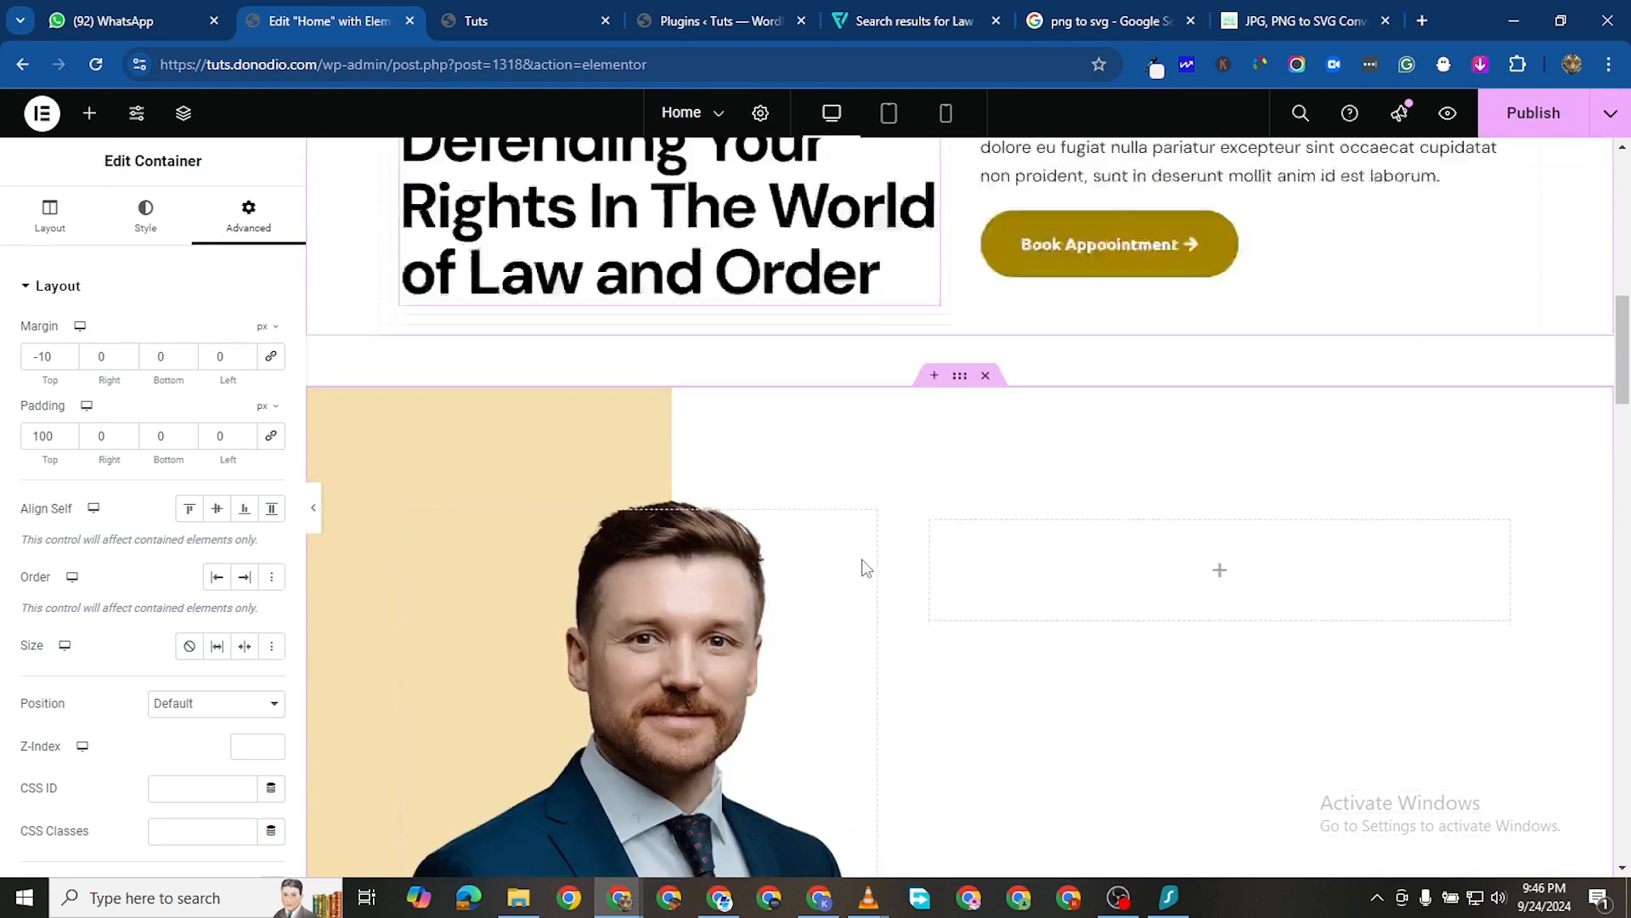
scroll(865, 568, "down", 1)
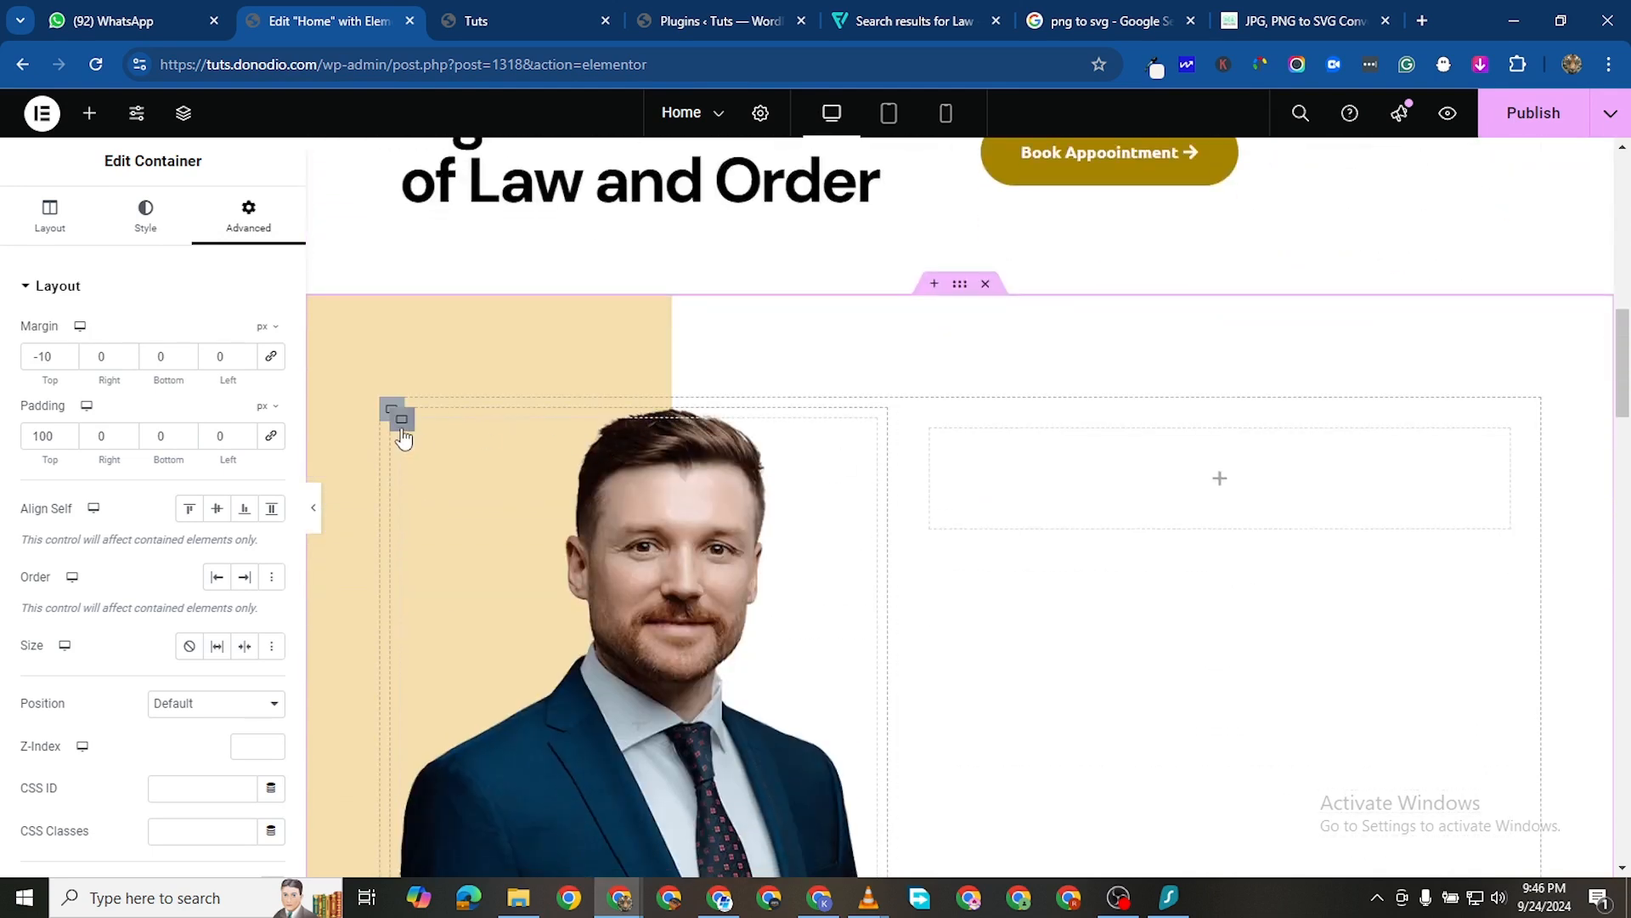
left_click(530, 455)
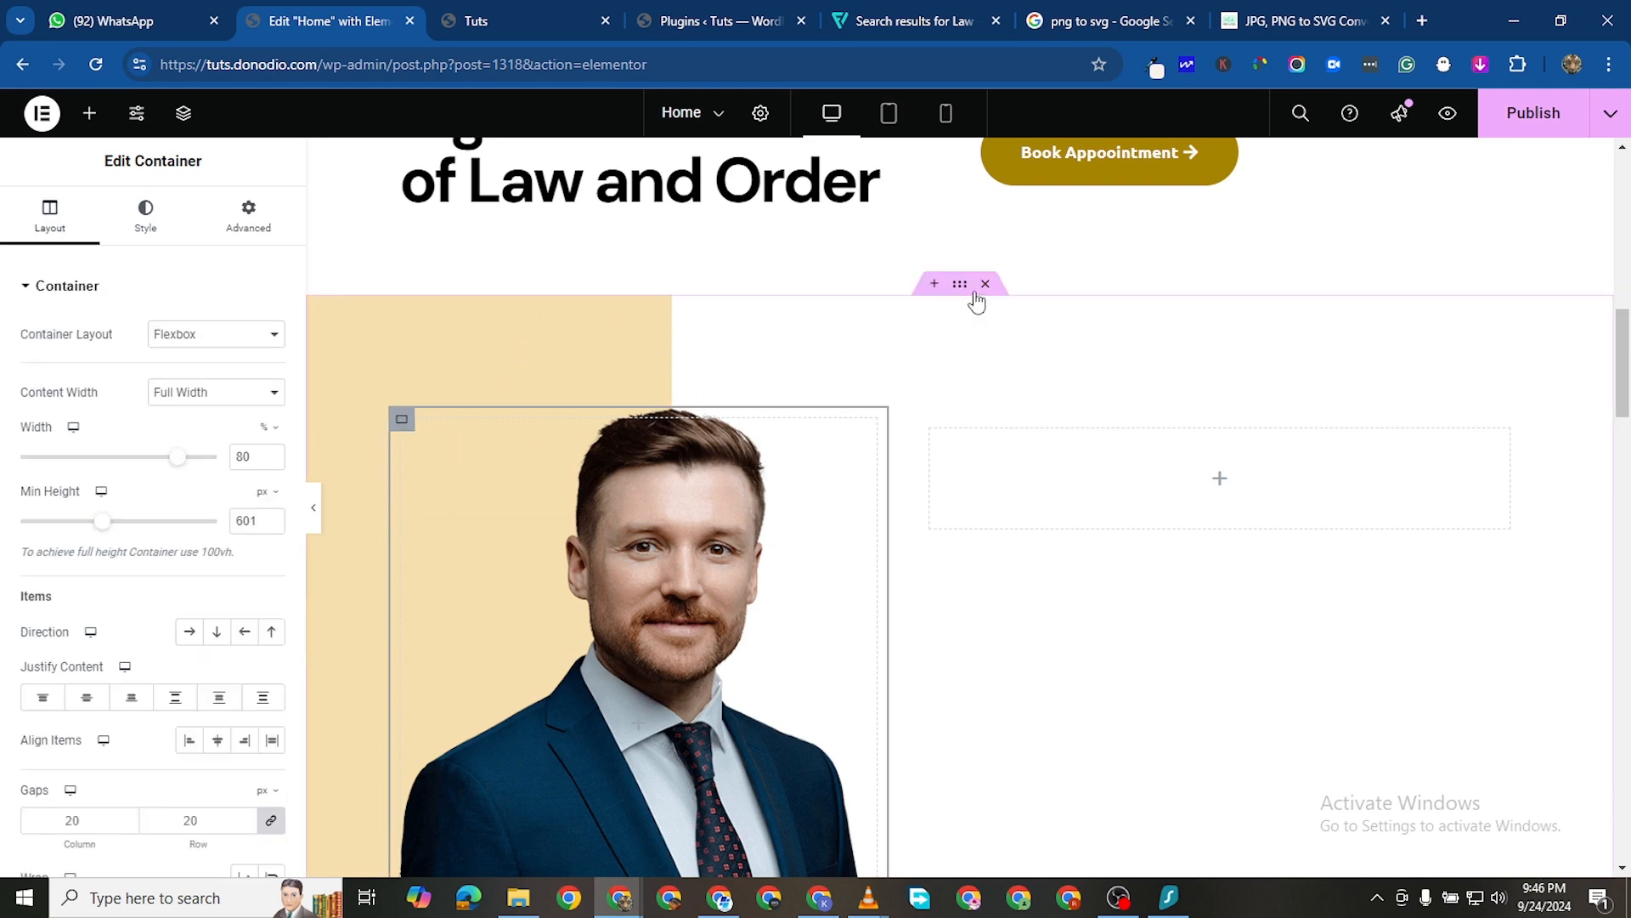
left_click(890, 327)
scroll(661, 492, "down", 10)
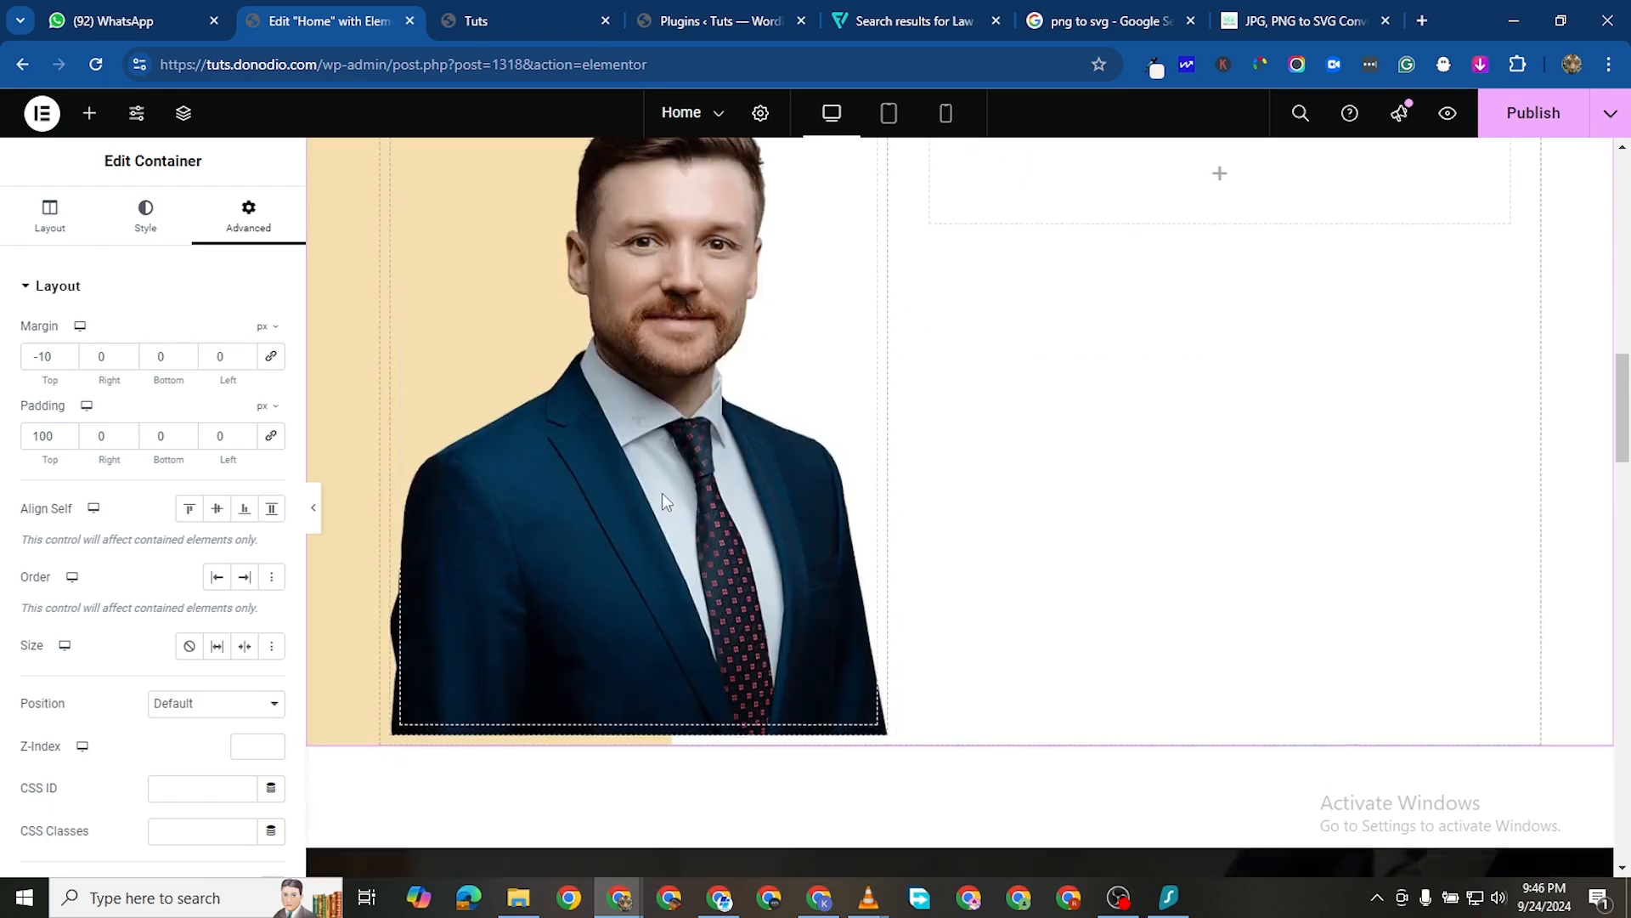
scroll(667, 497, "down", 5)
scroll(680, 501, "up", 15)
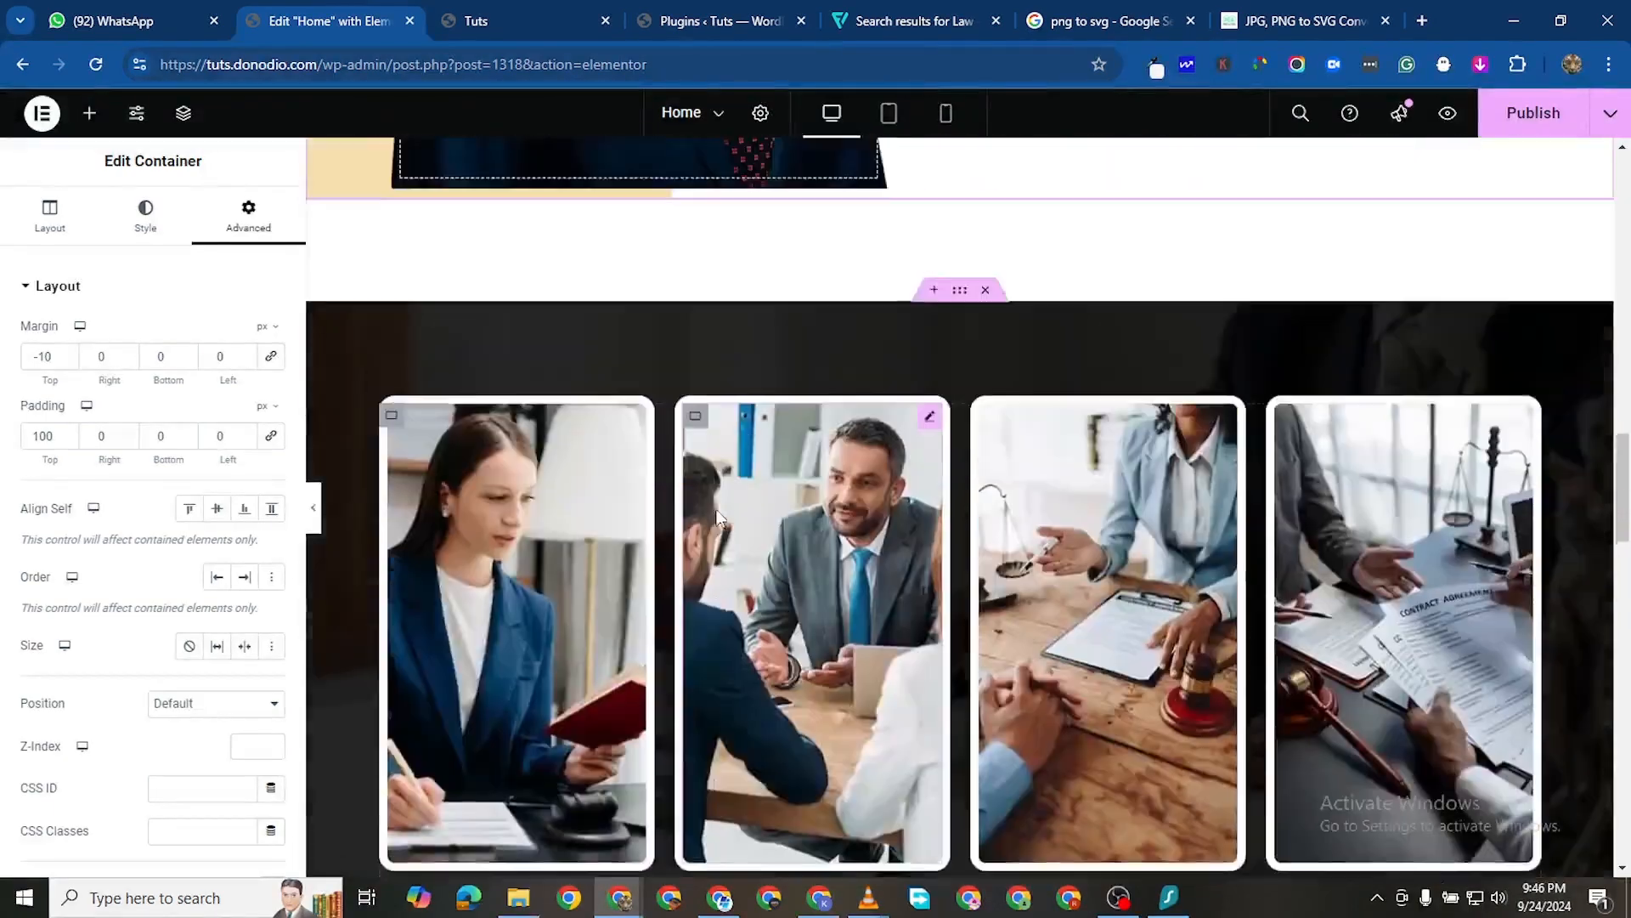
scroll(717, 514, "up", 2)
scroll(683, 503, "down", 12)
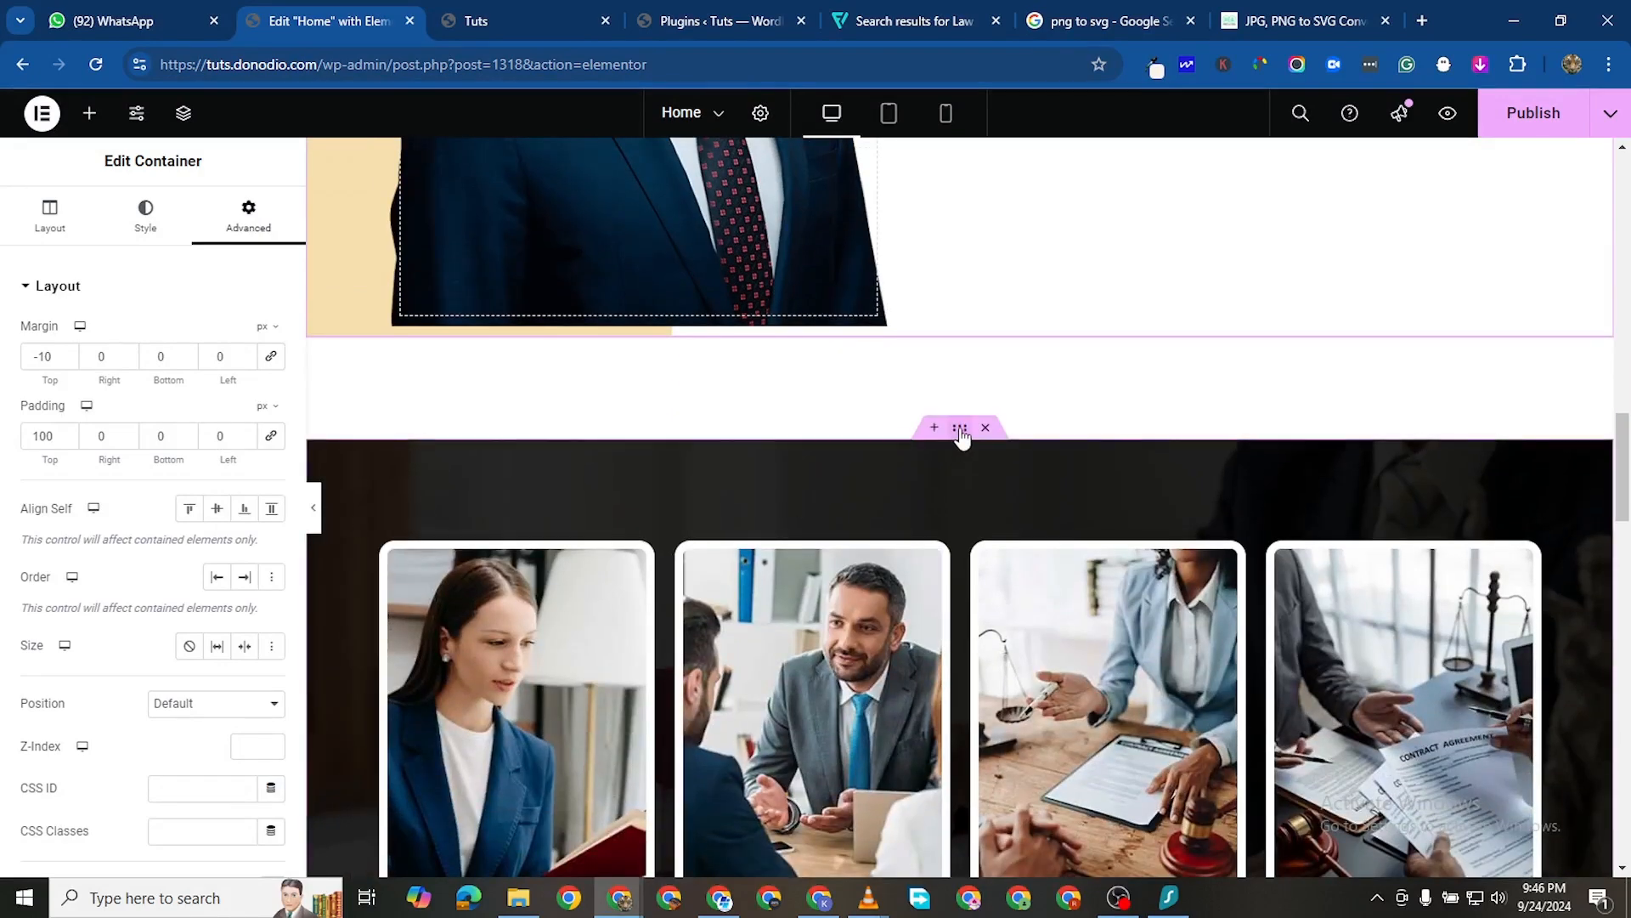
Move the photo card section above the portrait section, directly below "Defending Your Rights", and check the new order
left_click_drag(947, 438, 889, 272)
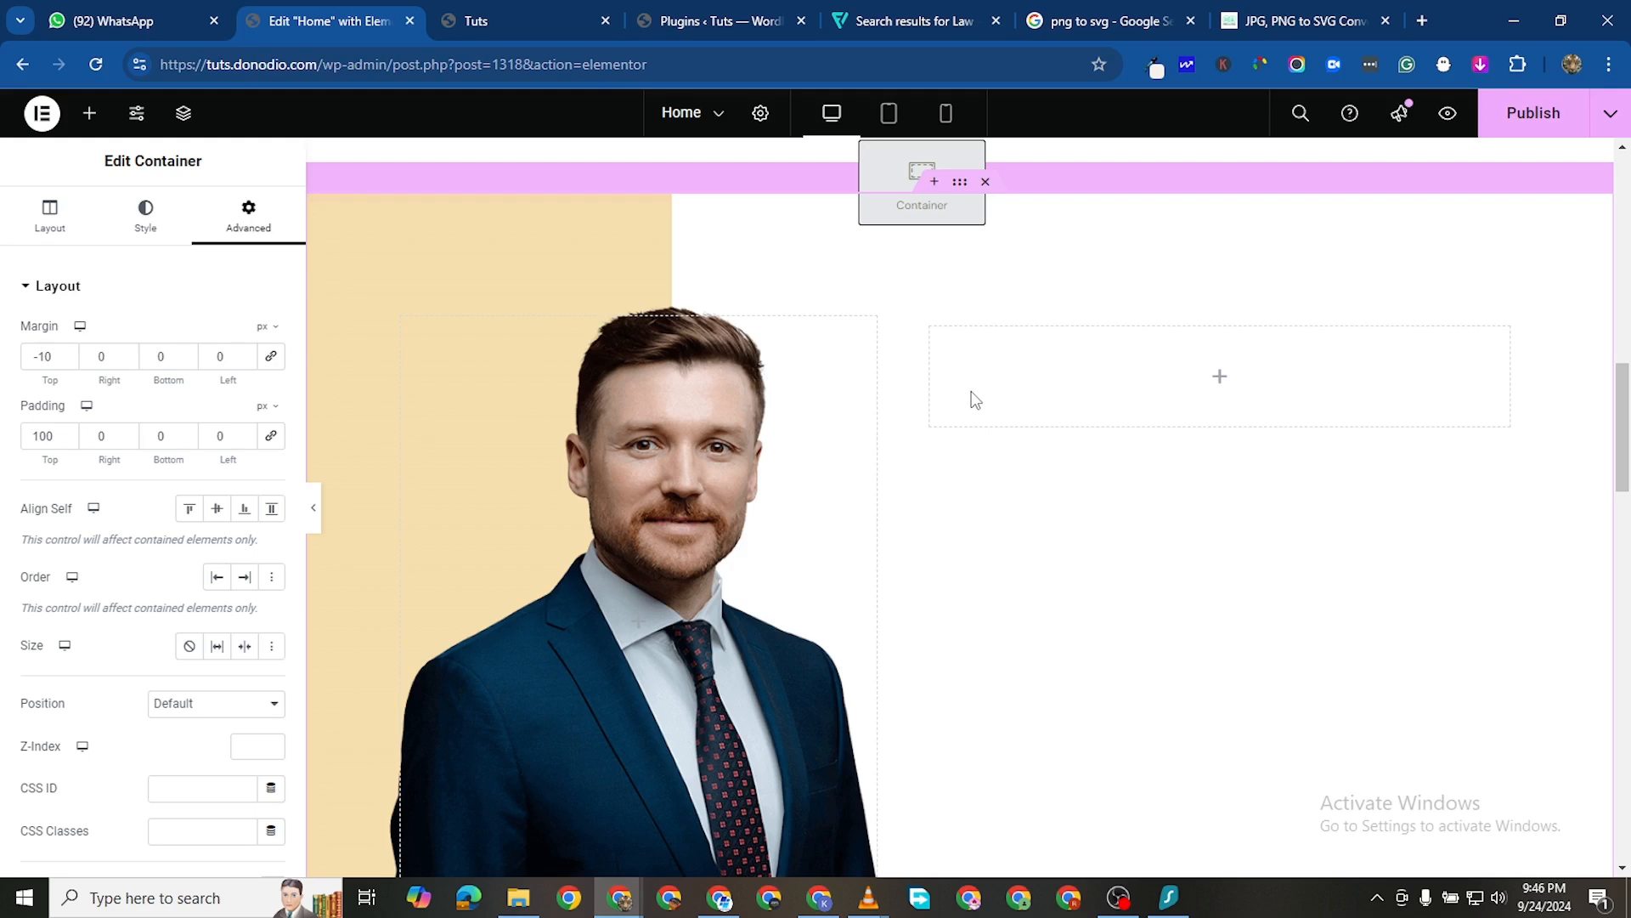
left_click(1096, 433)
scroll(1138, 365, "up", 3)
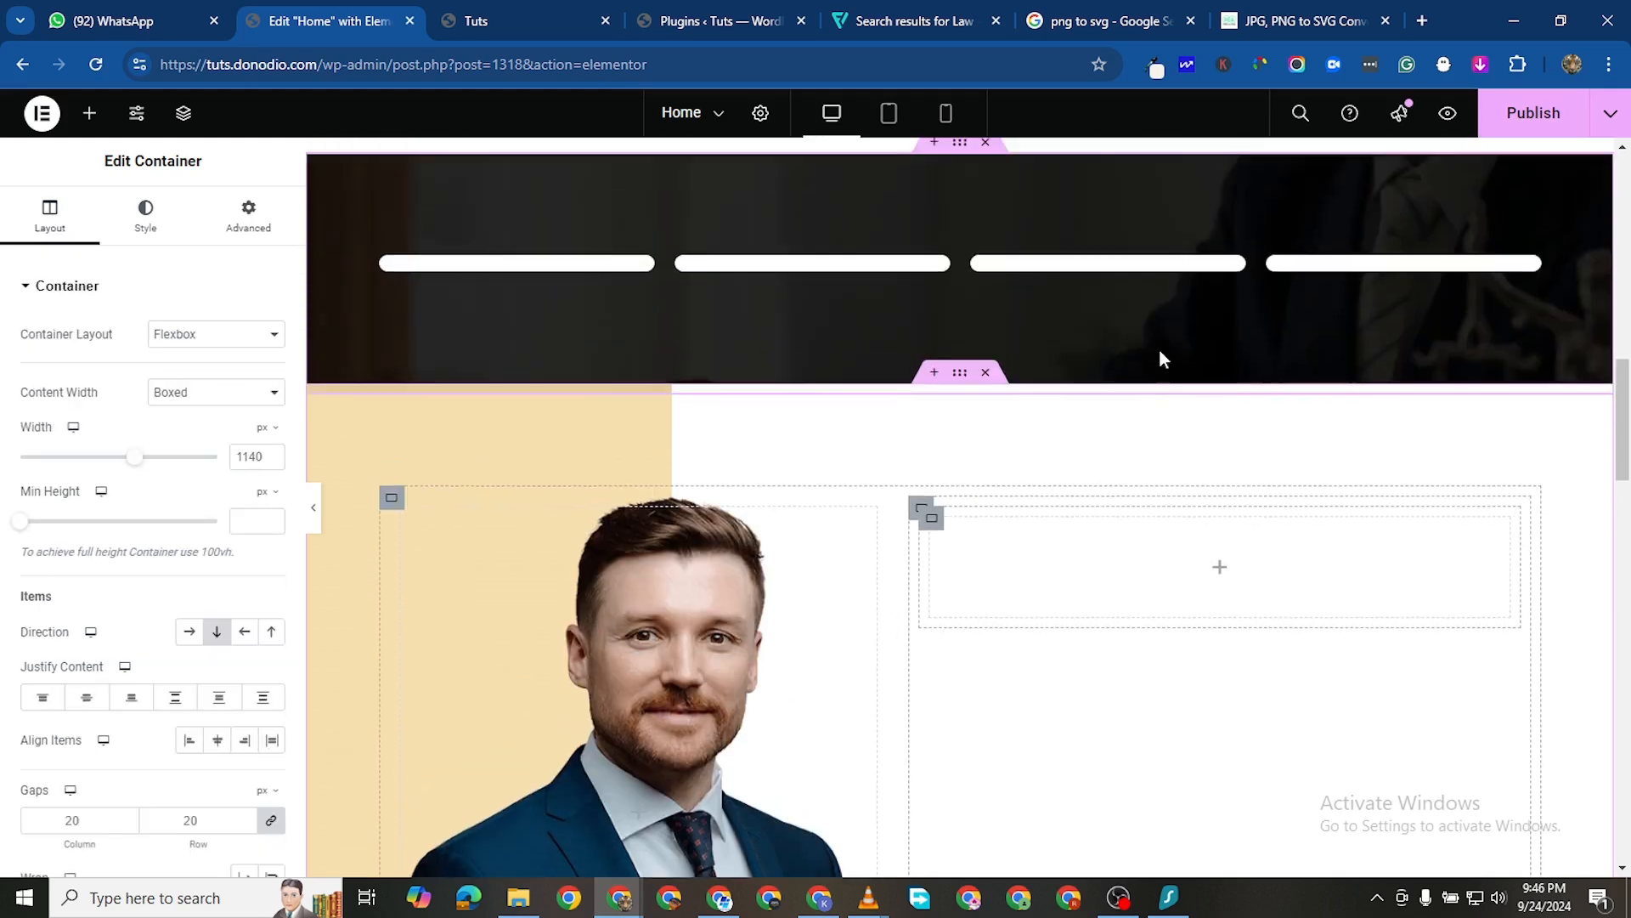
scroll(943, 426, "up", 1)
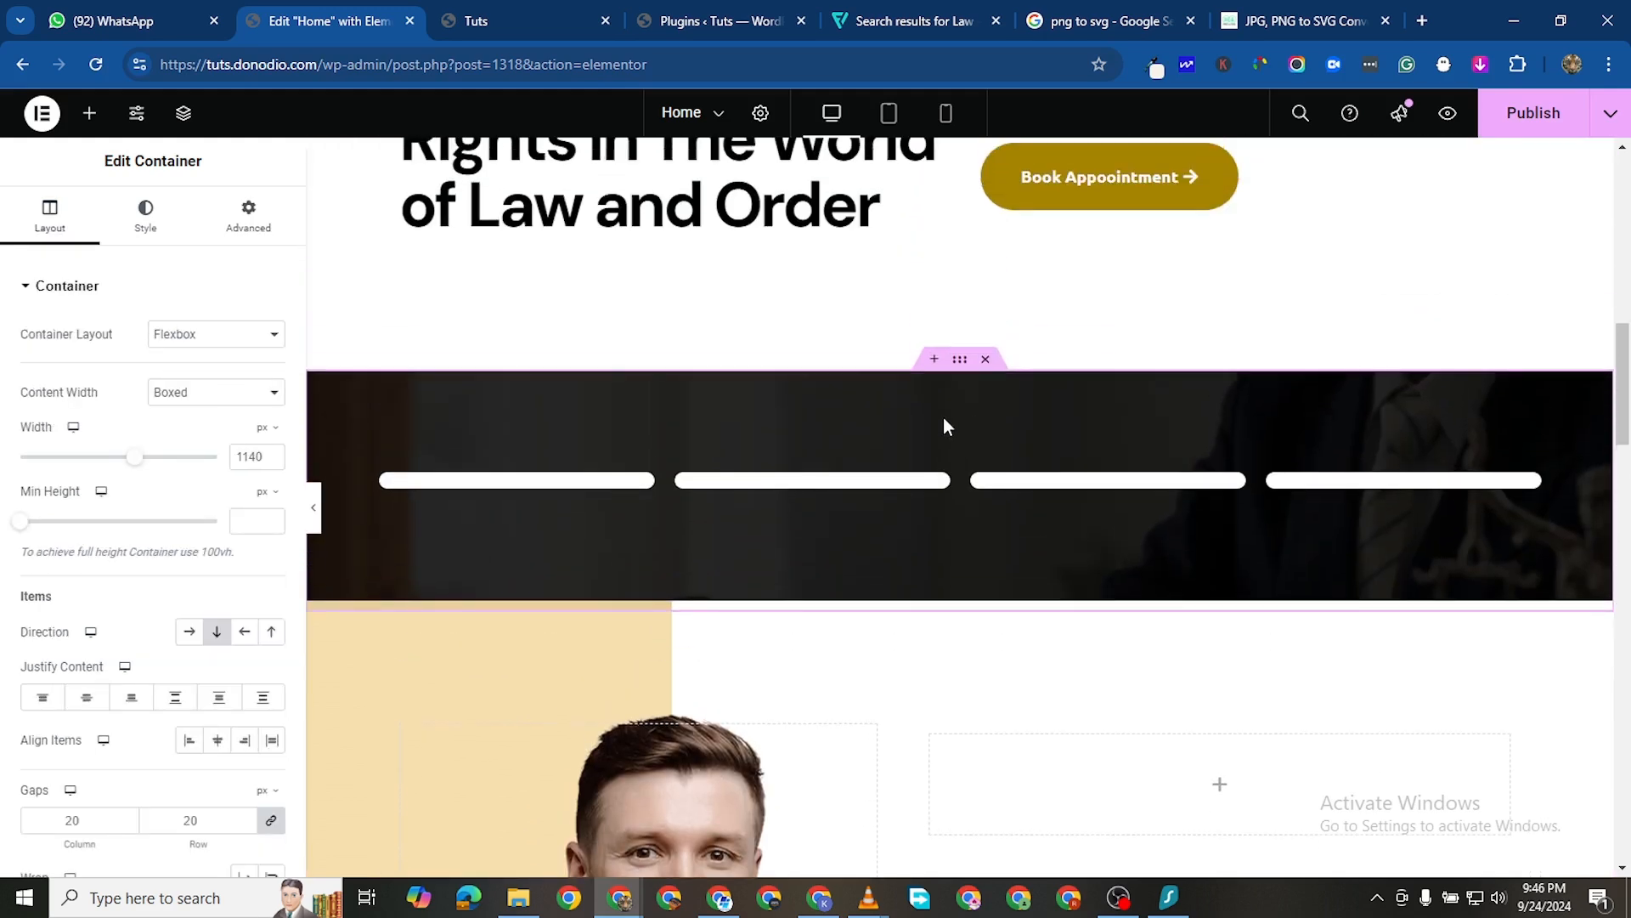
scroll(855, 513, "down", 5)
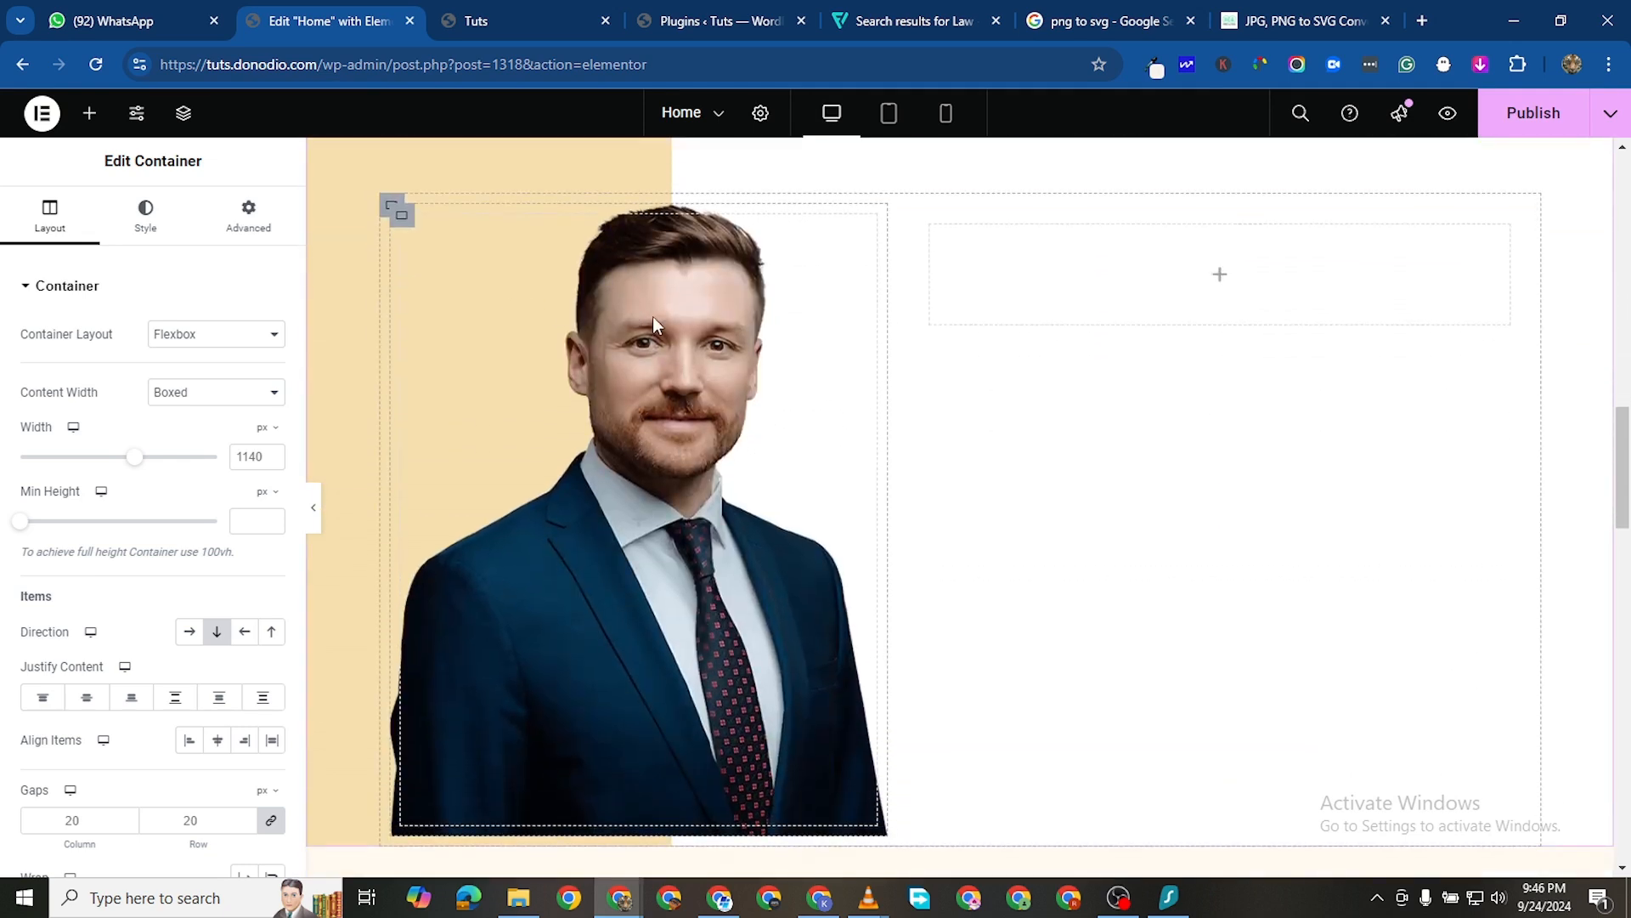
scroll(652, 323, "up", 5)
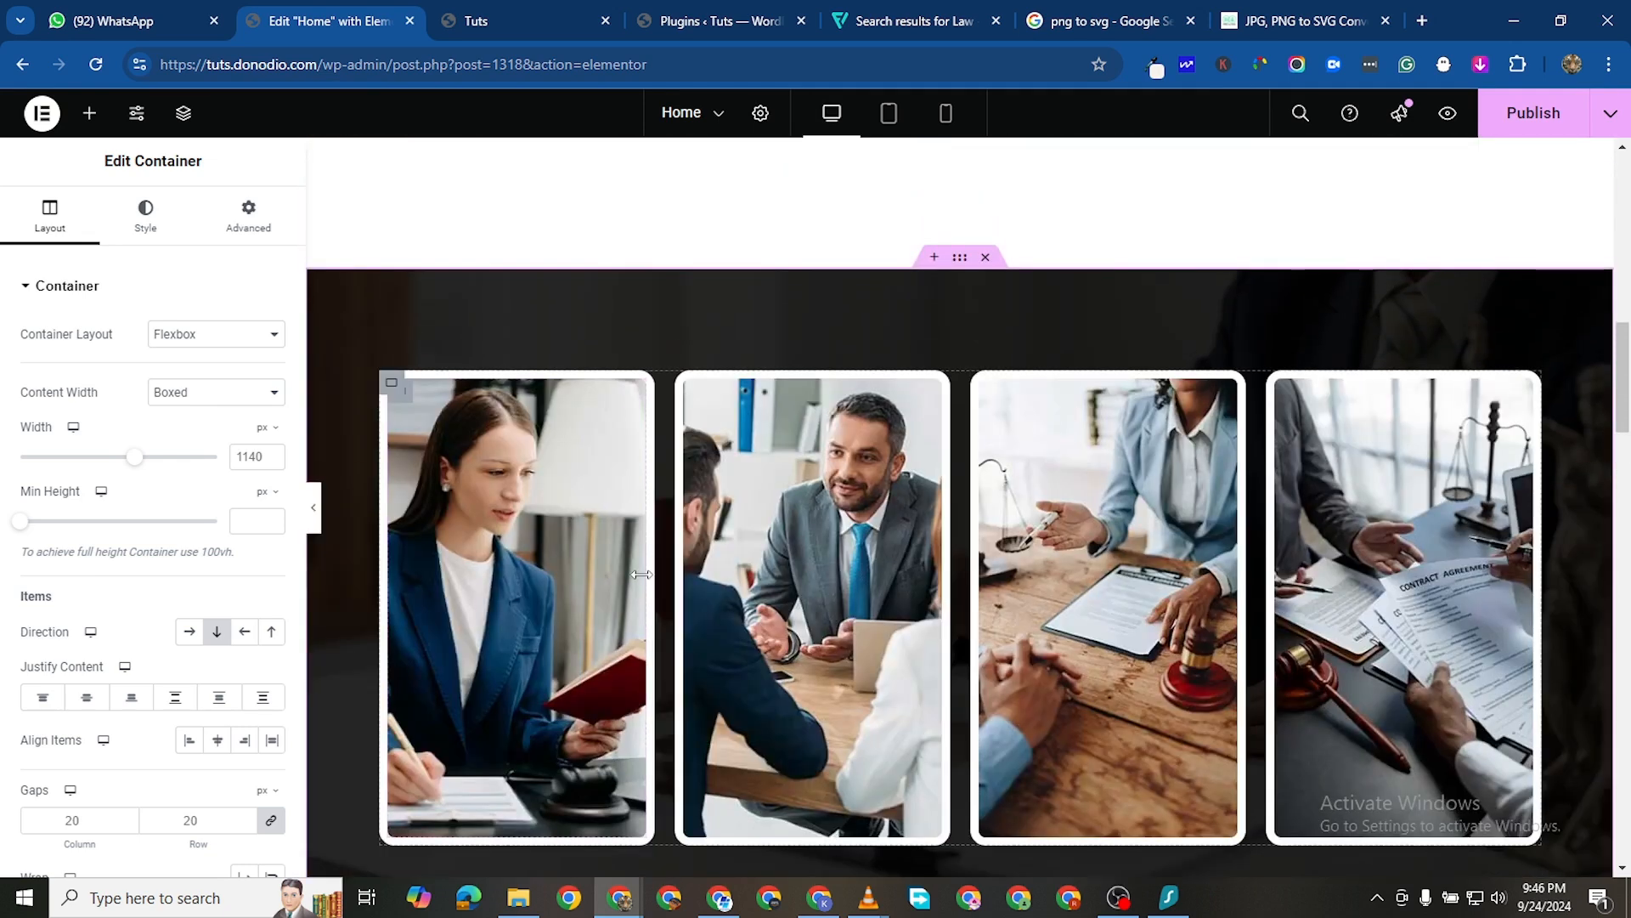
scroll(739, 641, "down", 6)
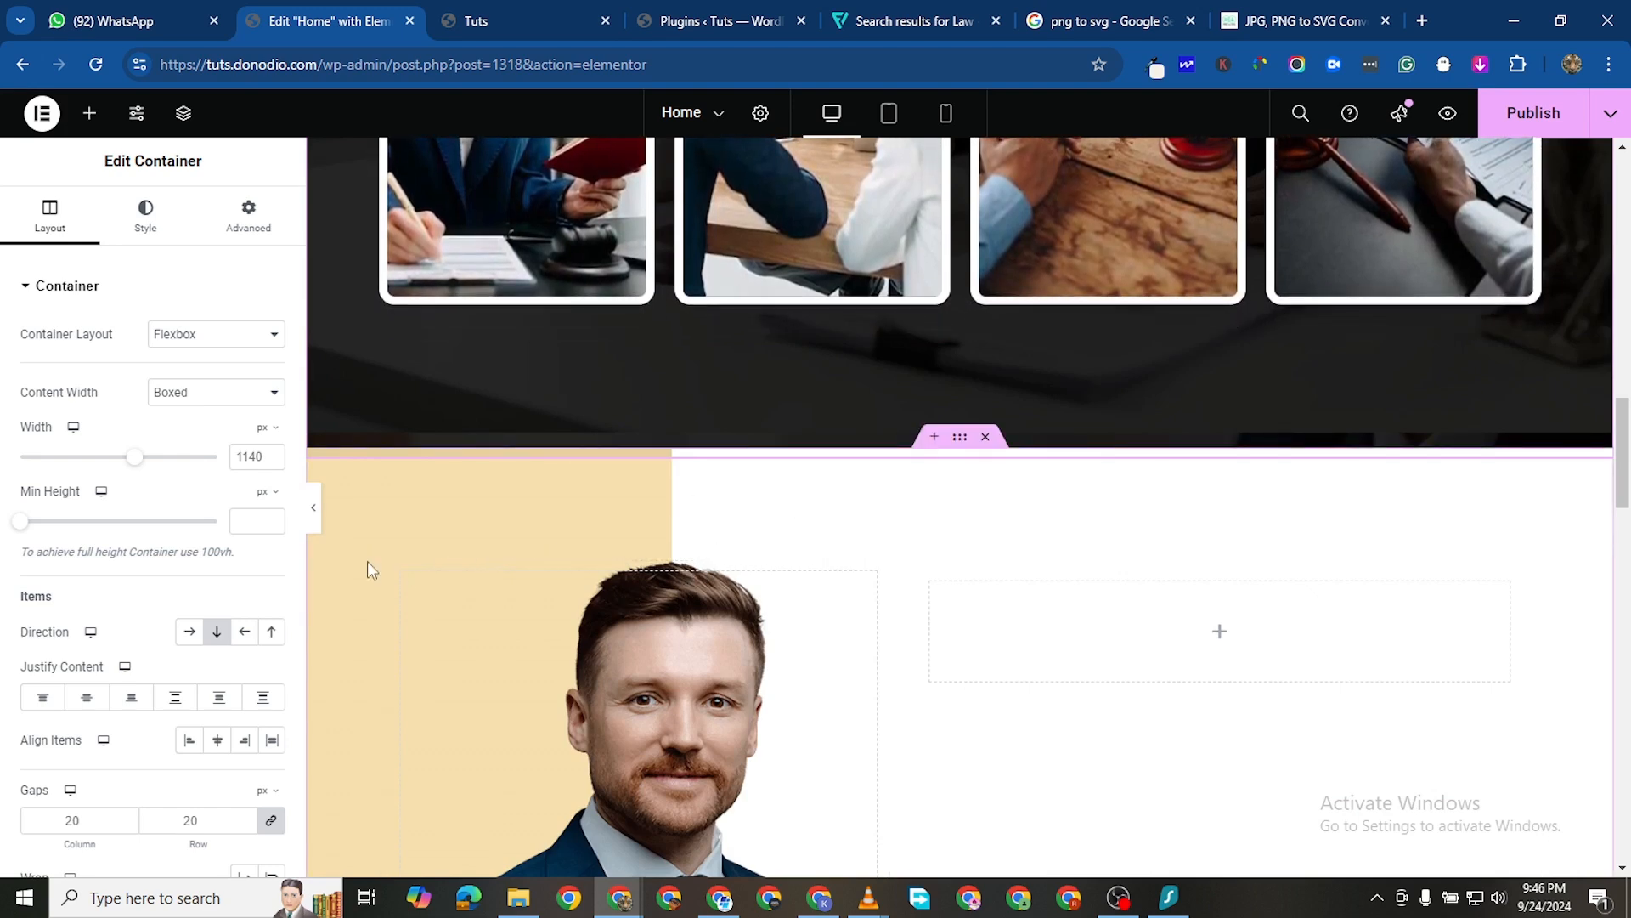
Set the portrait column container's width to 76%
left_click(393, 563)
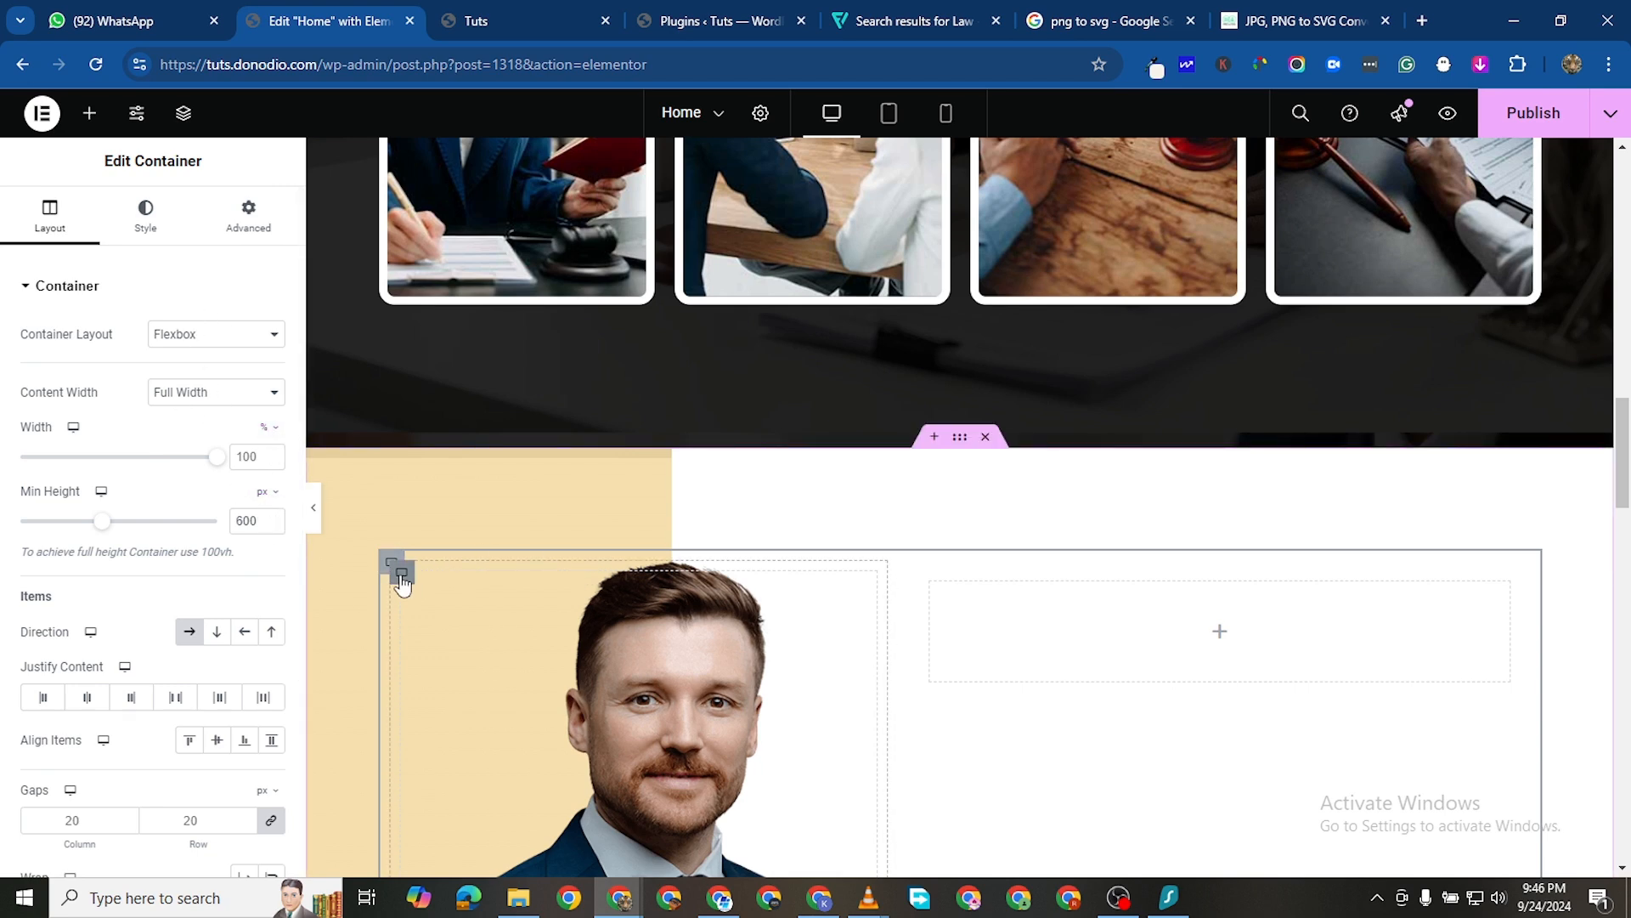
left_click(403, 583)
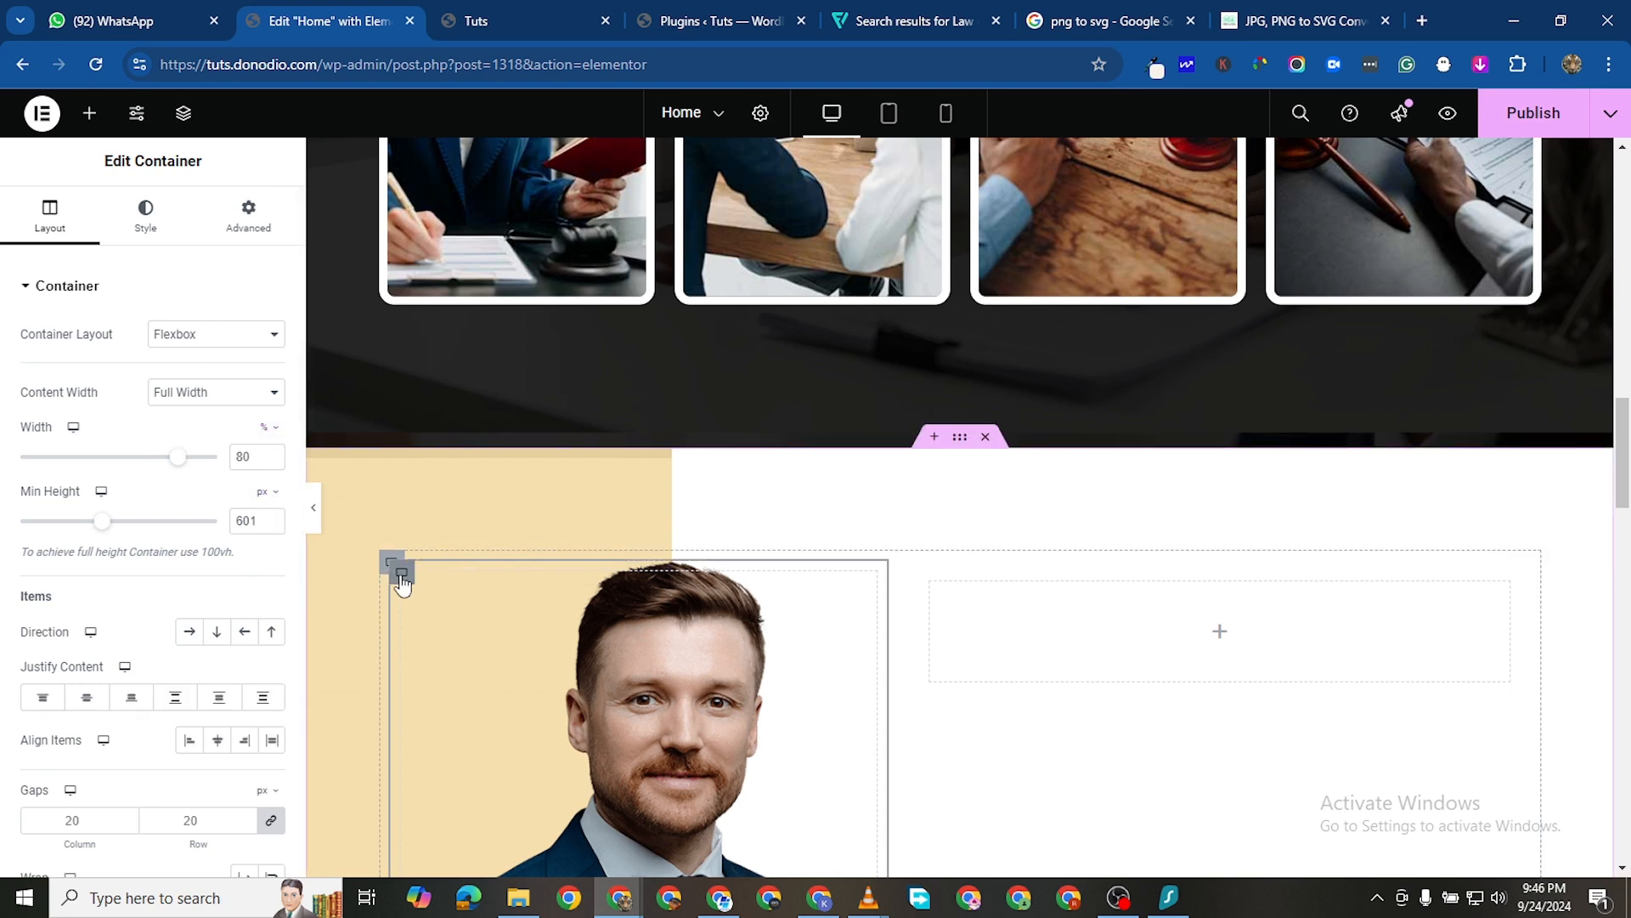
left_click(272, 455)
left_click(273, 454)
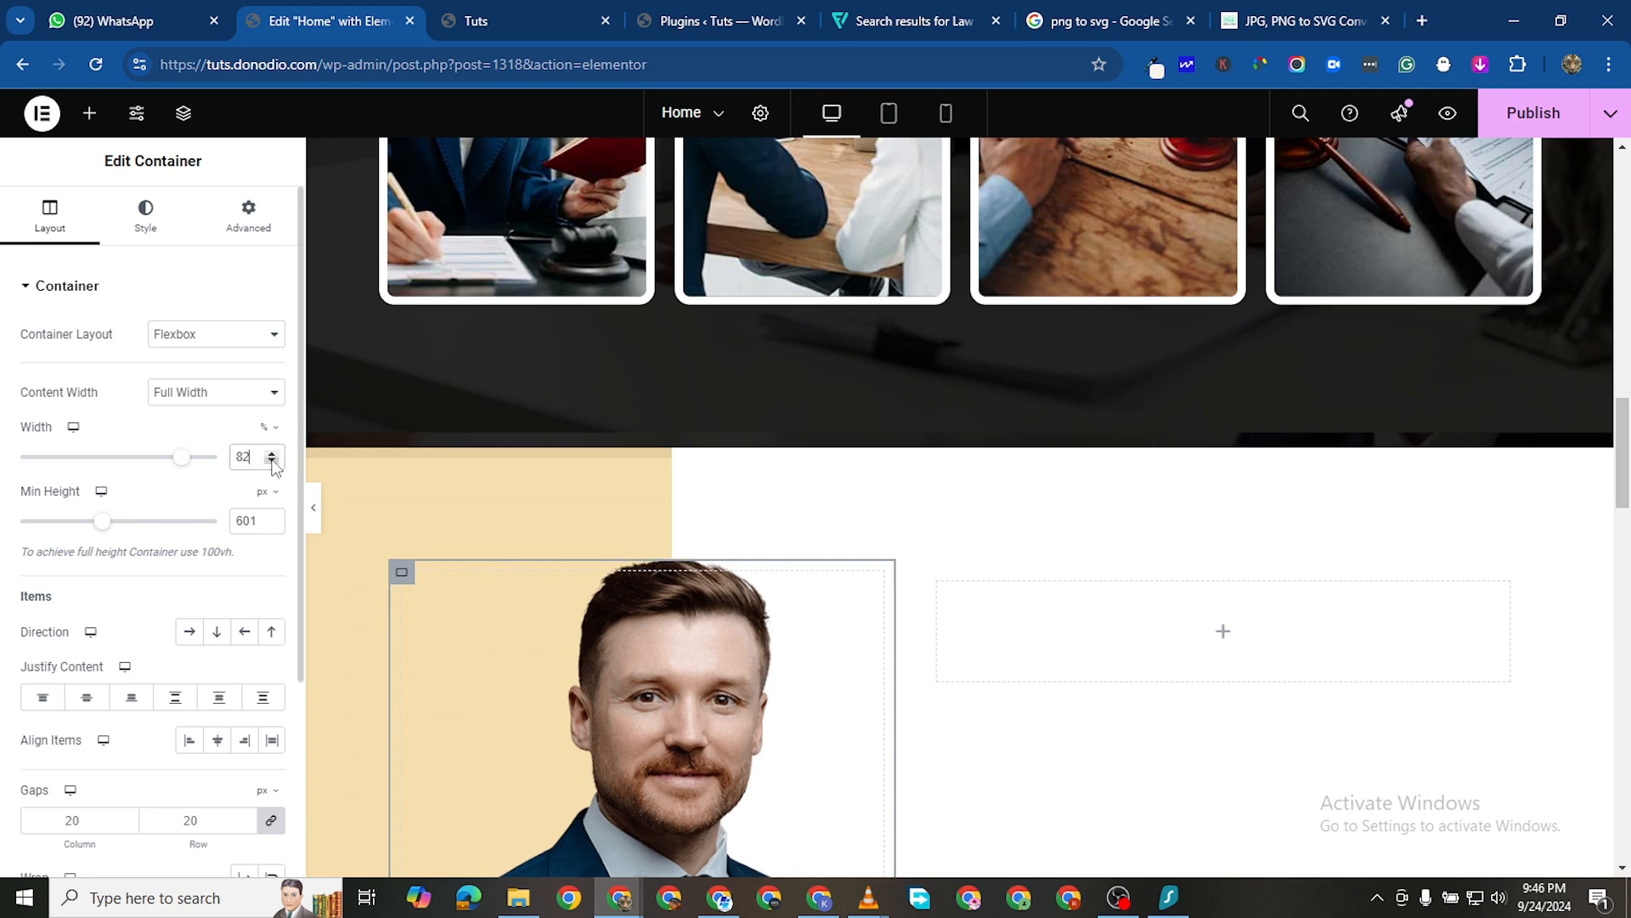
left_click(273, 461)
left_click(272, 460)
left_click(273, 461)
left_click(272, 460)
left_click(272, 460)
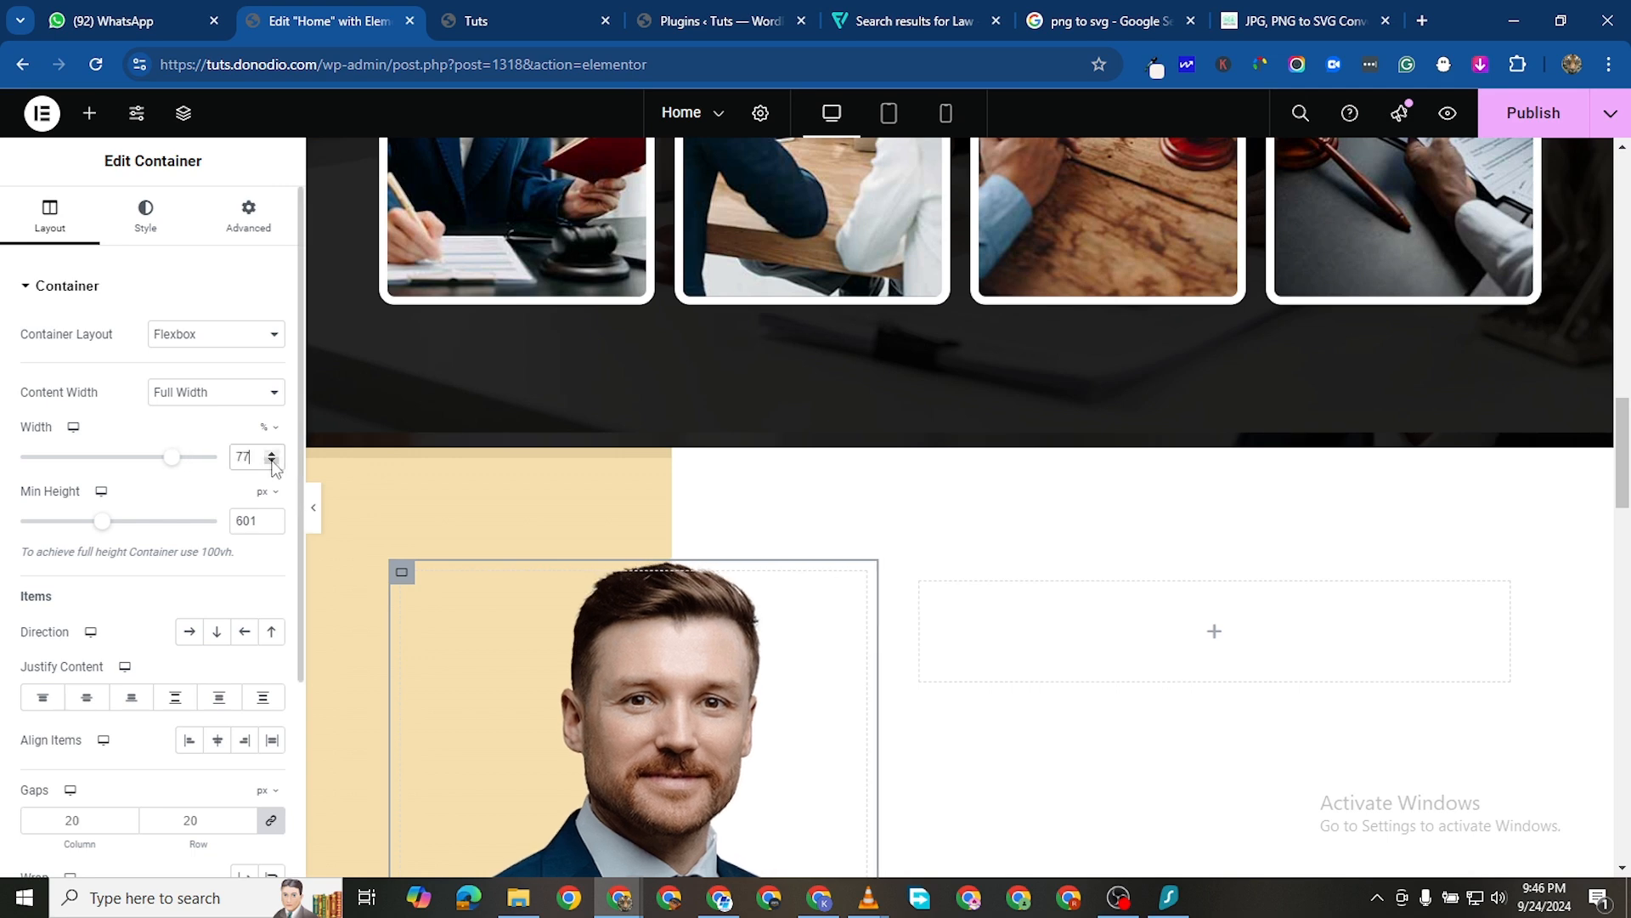
left_click(272, 460)
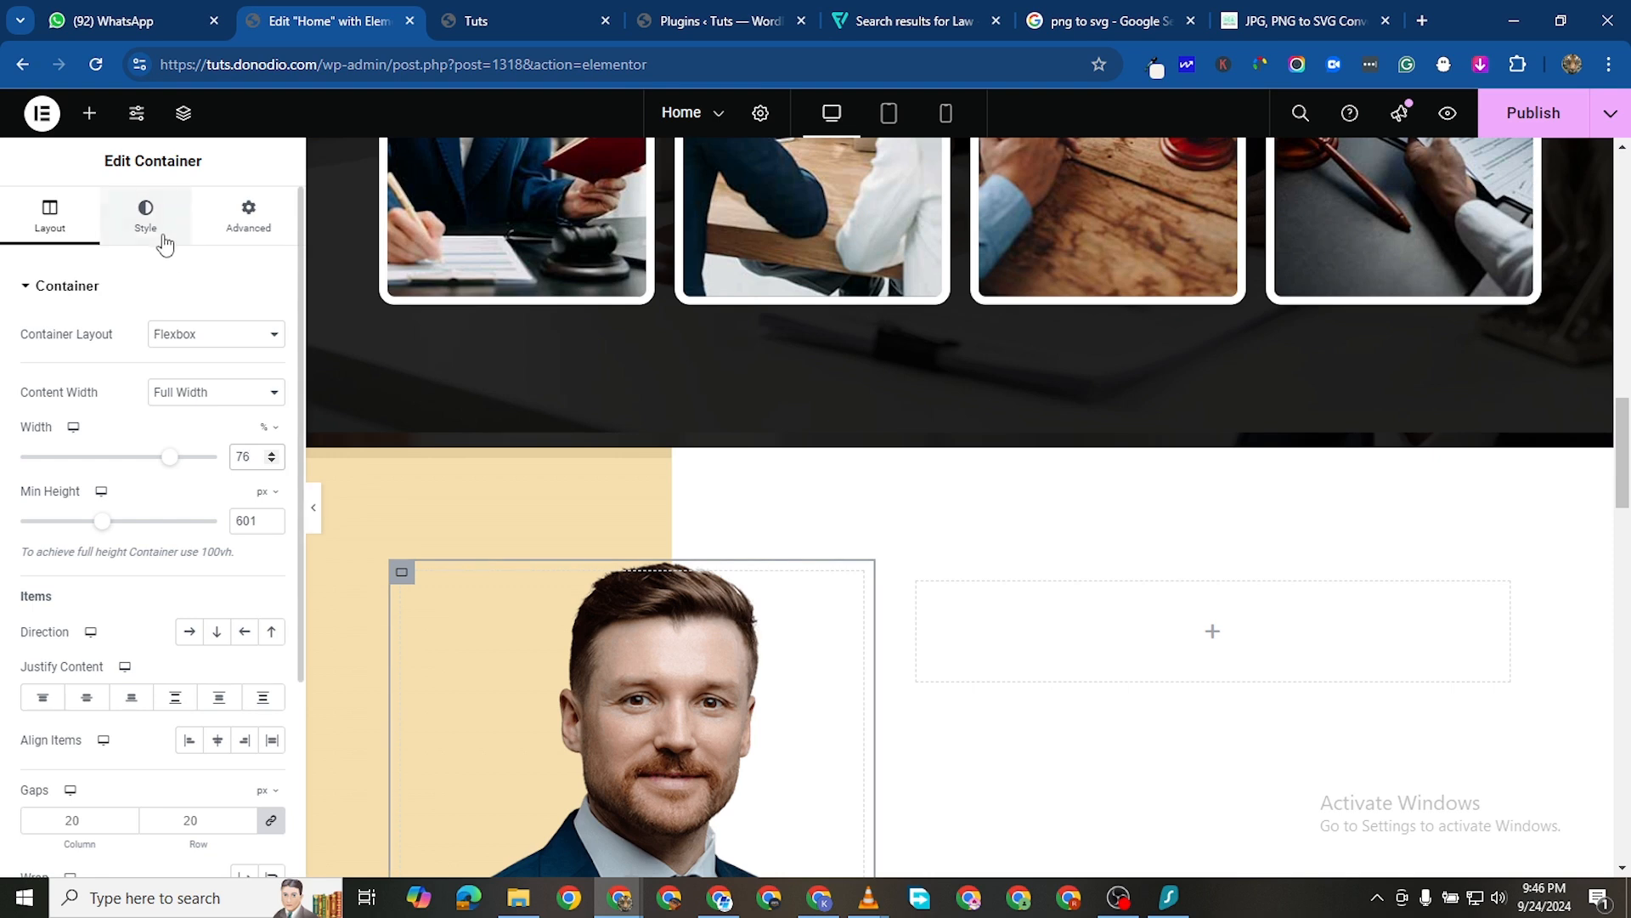
Set both color locations of the portrait section's background gradient to 35%
left_click(164, 244)
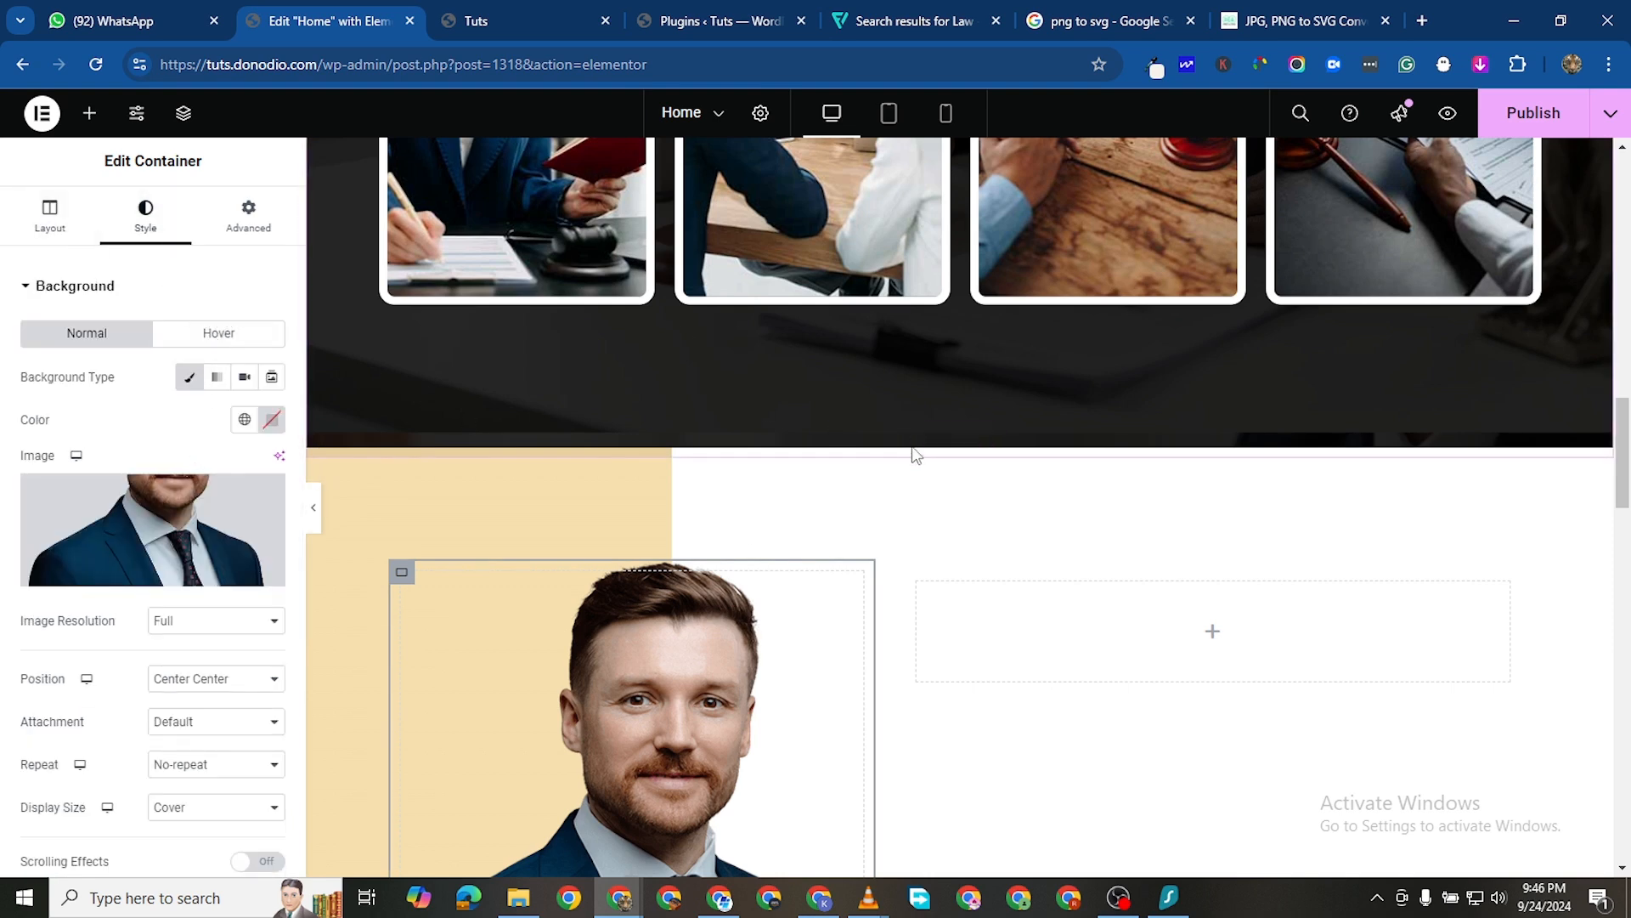
left_click(958, 450)
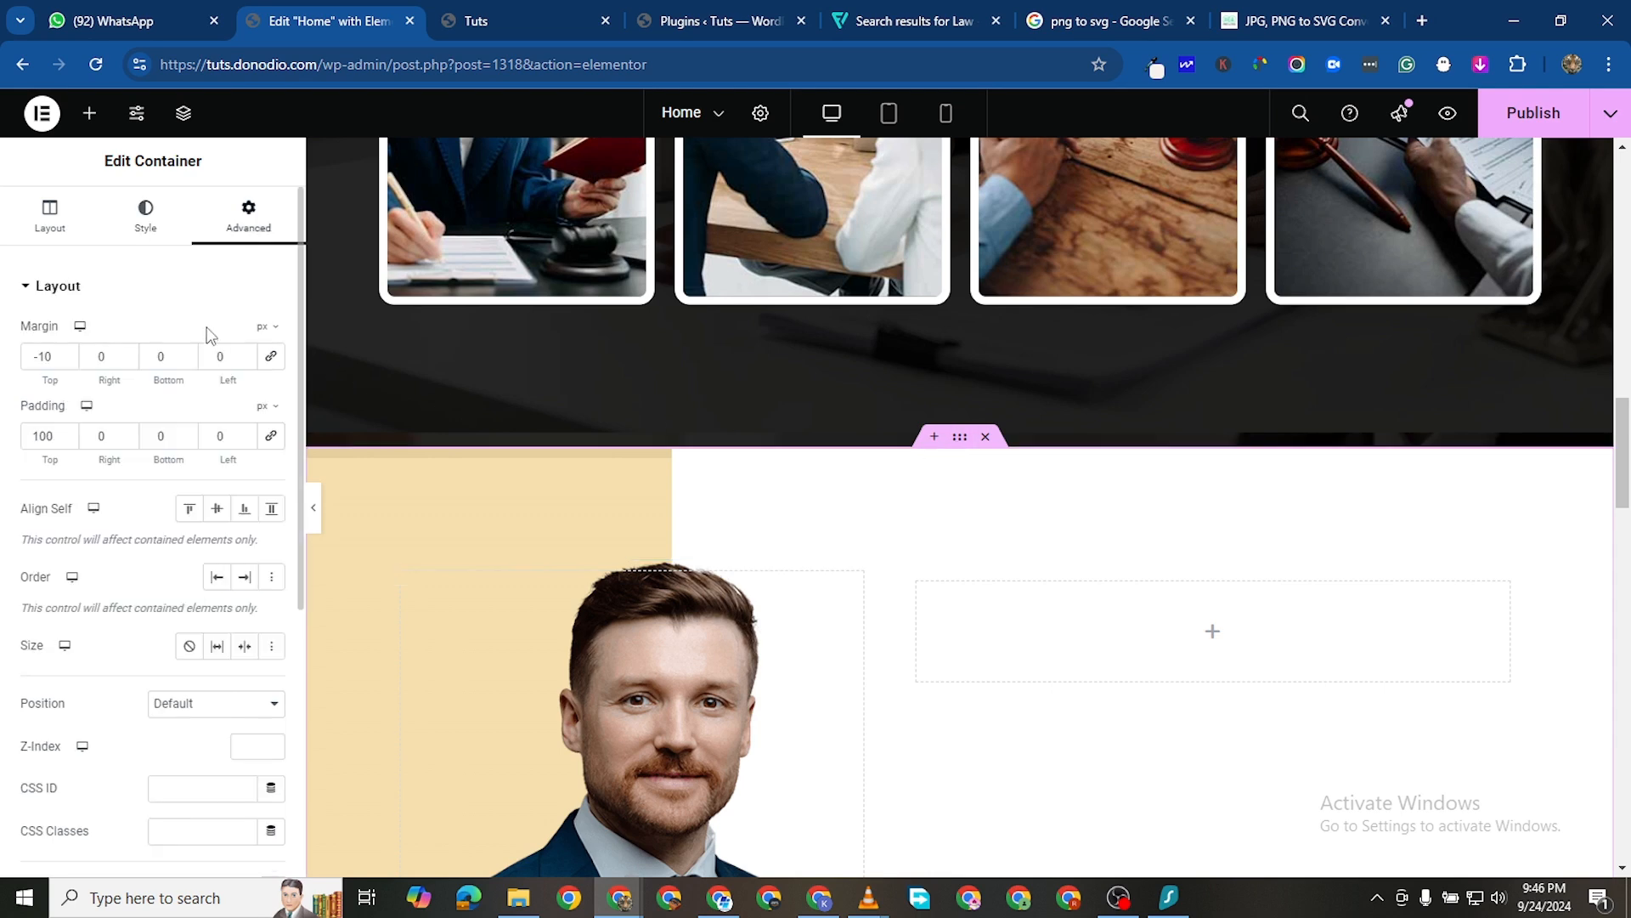
scroll(135, 323, "down", 4)
scroll(140, 254, "up", 4)
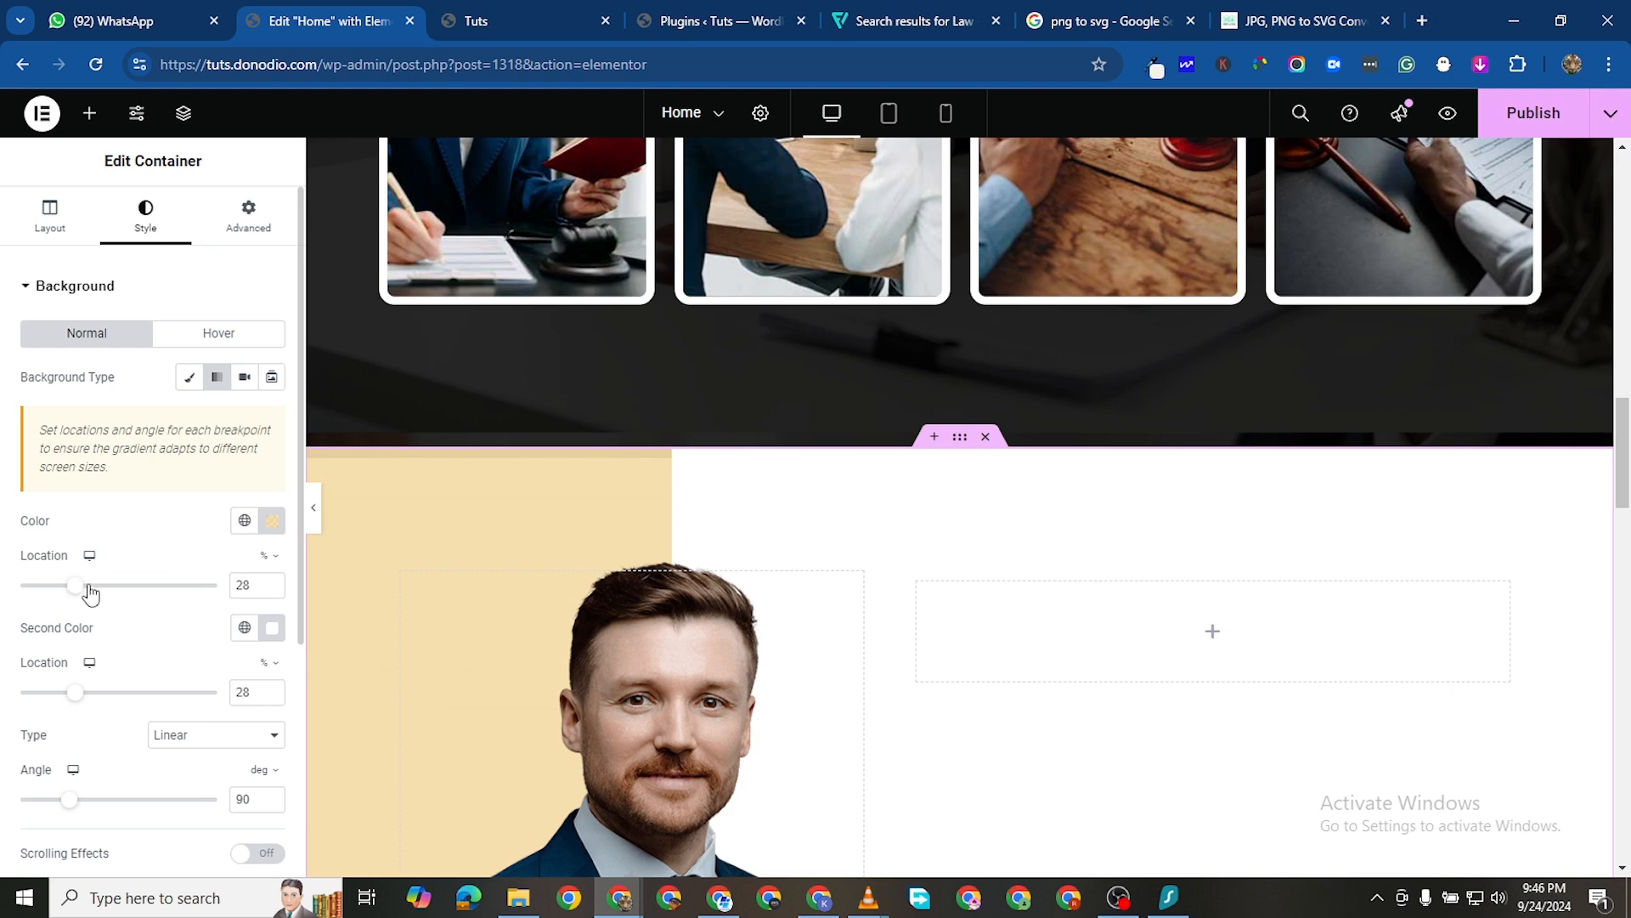
left_click_drag(82, 597, 99, 603)
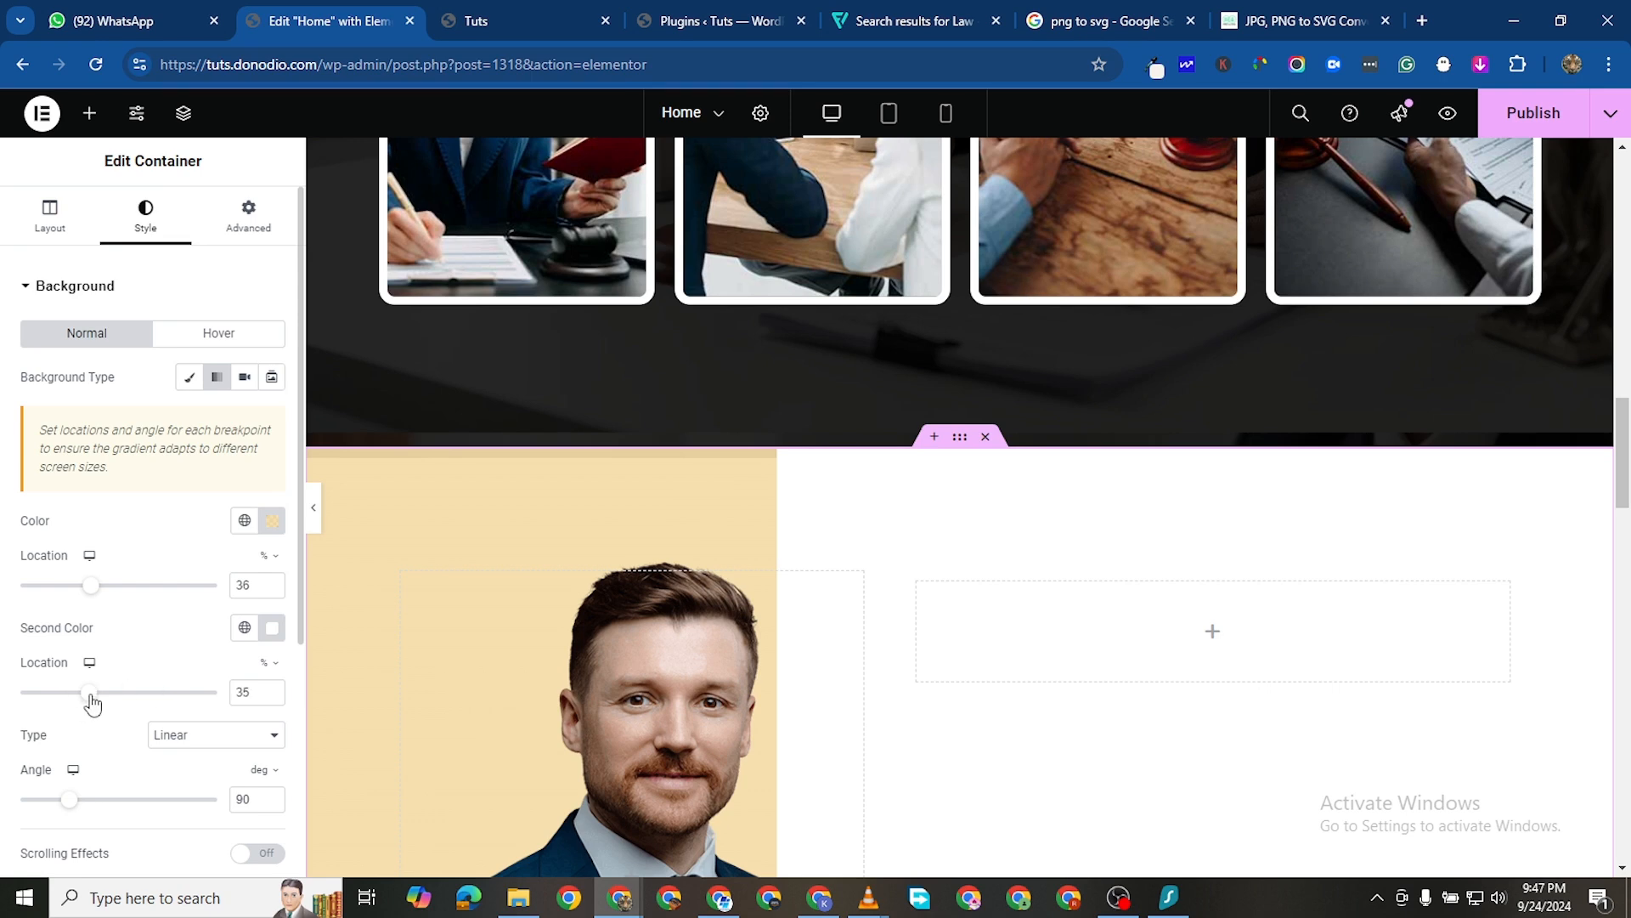
left_click(272, 591)
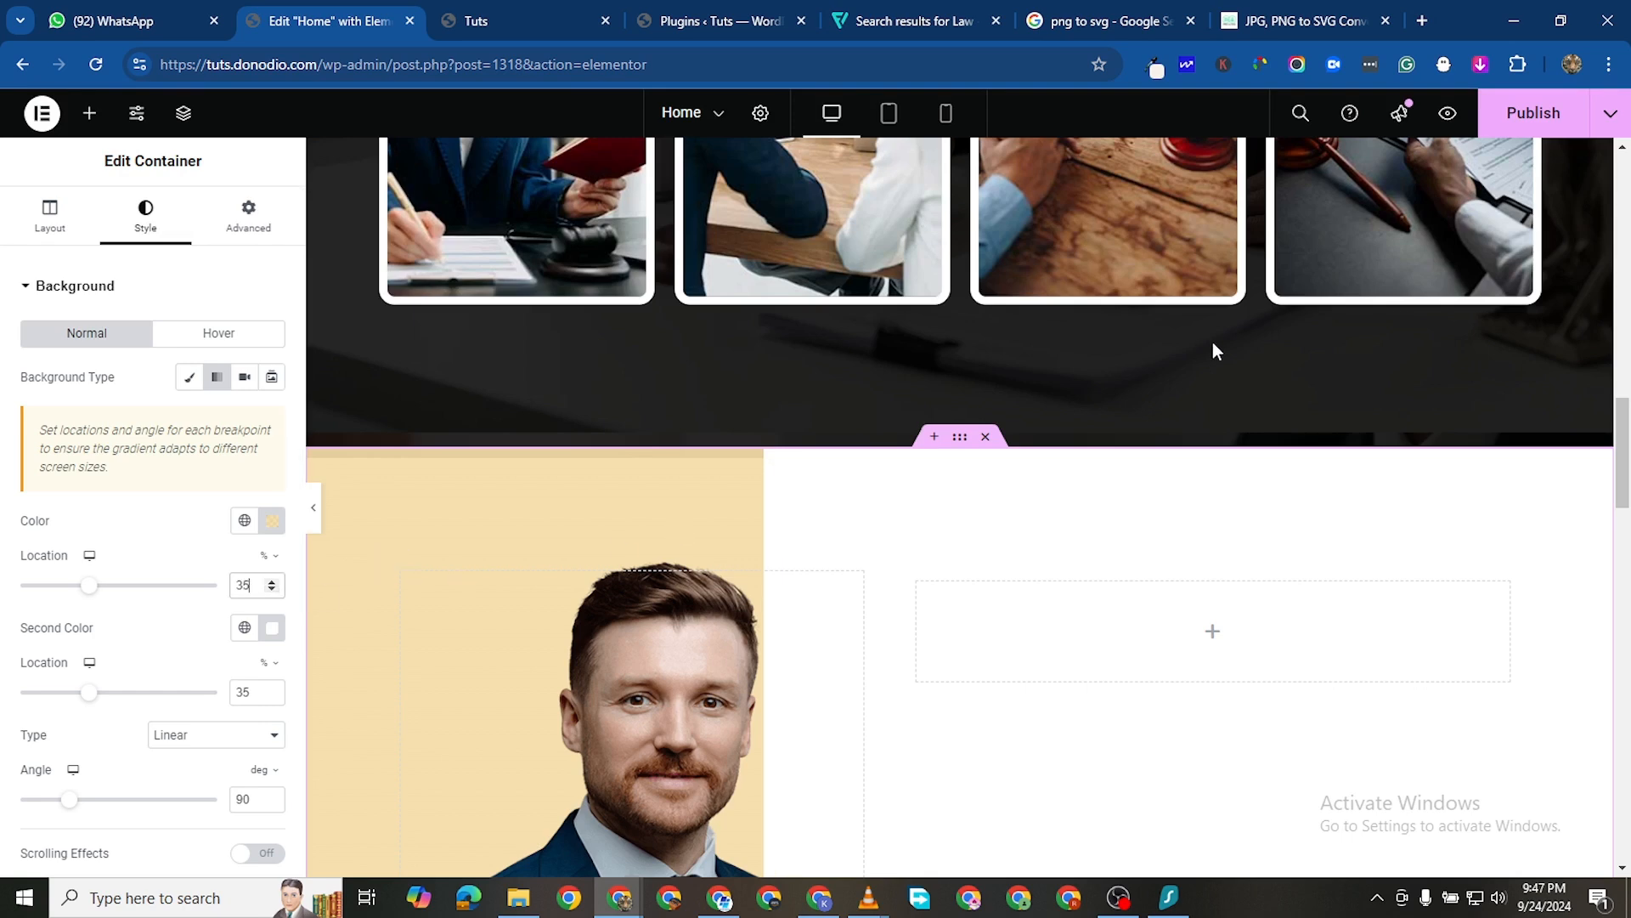
Publish the page, check the portrait section in the reloaded preview, and return to the editor
left_click(1543, 115)
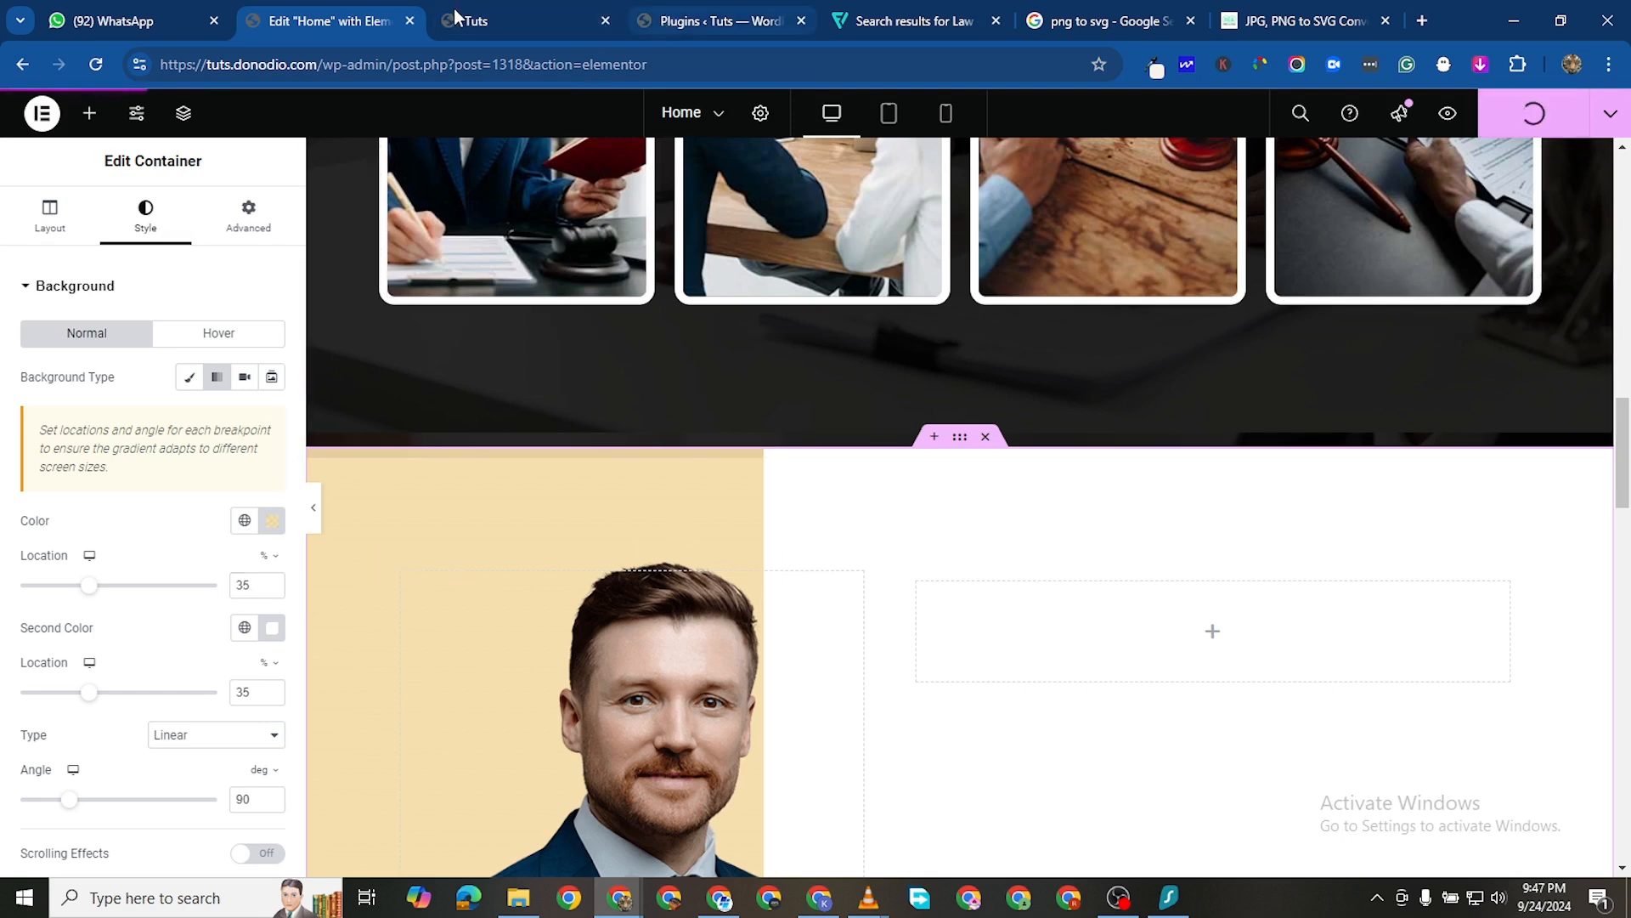
left_click(487, 25)
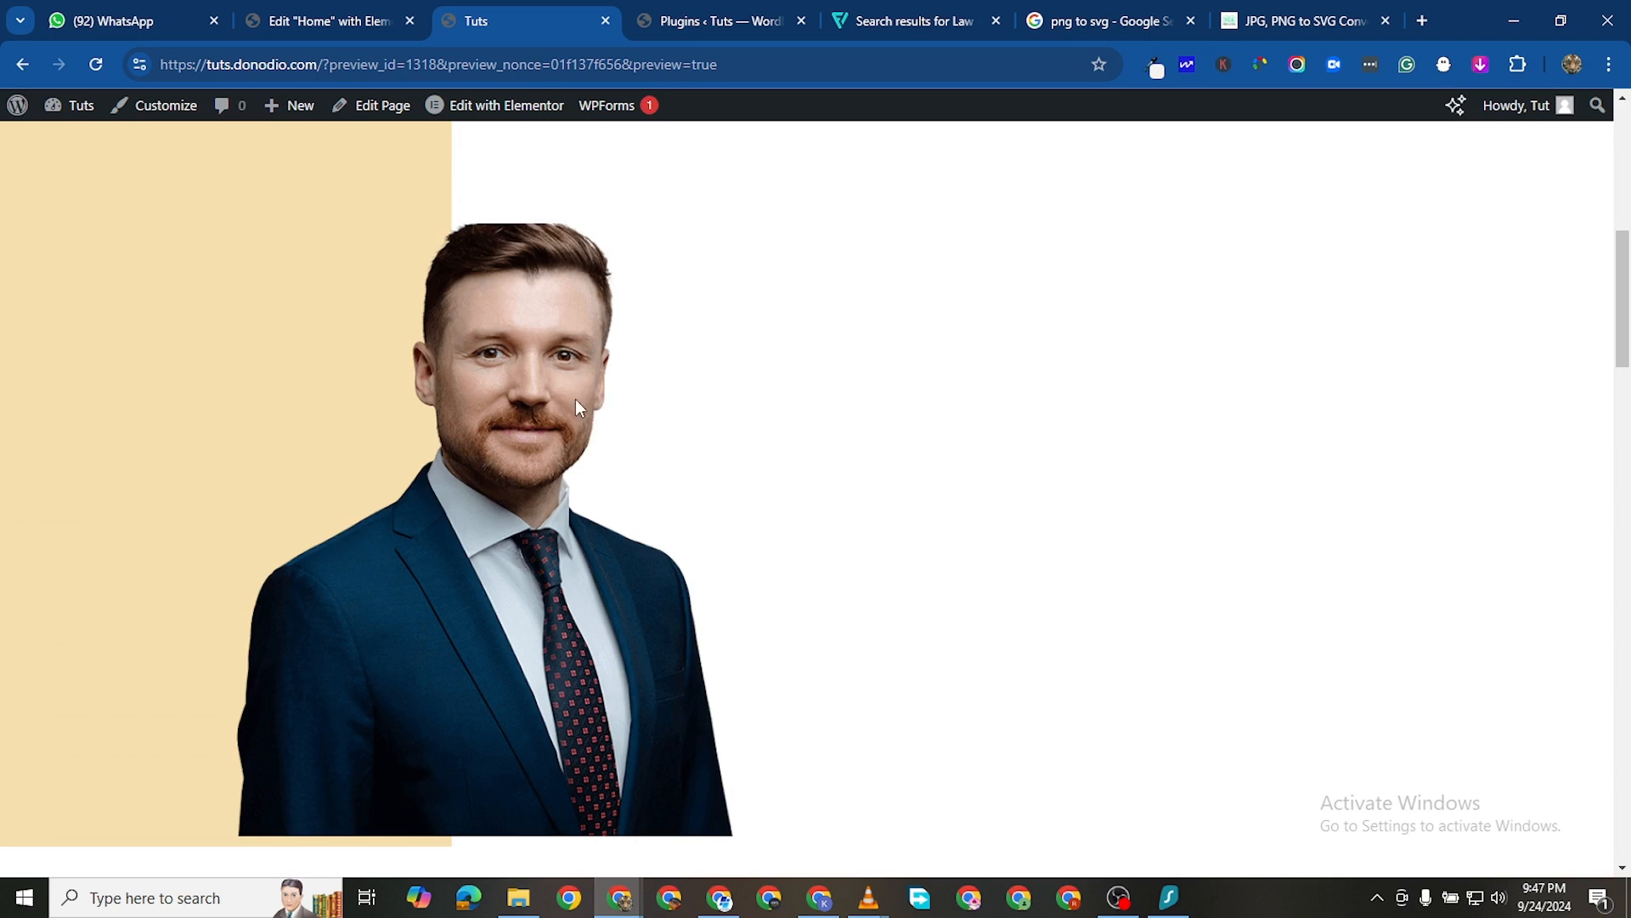
left_click(95, 65)
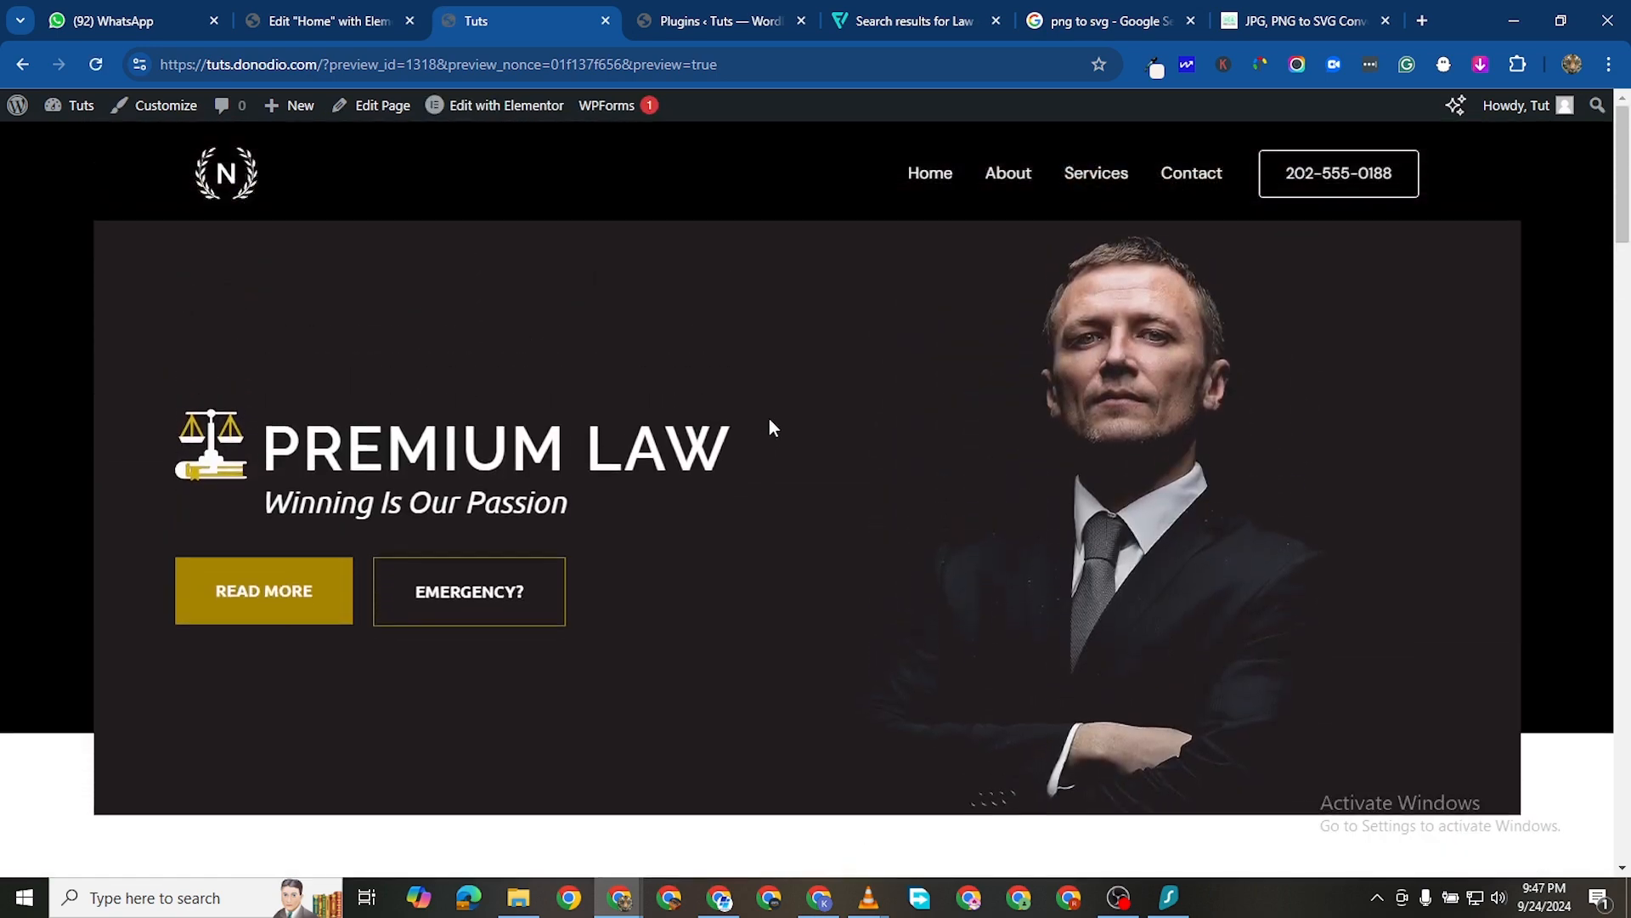
scroll(765, 463, "down", 10)
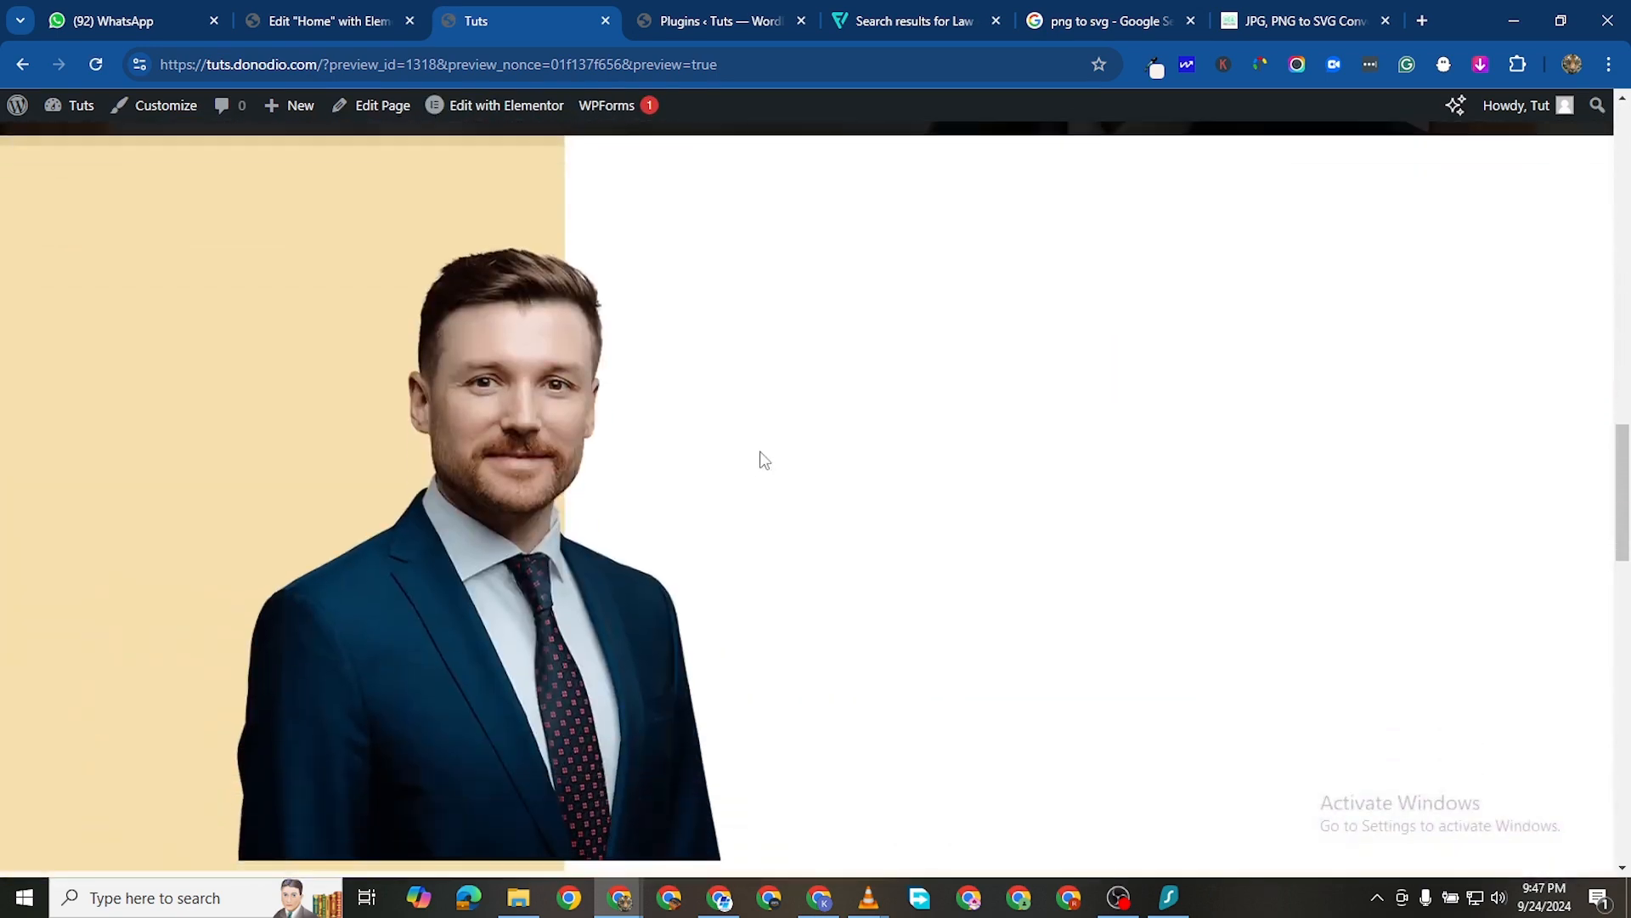
scroll(761, 459, "up", 2)
left_click(340, 20)
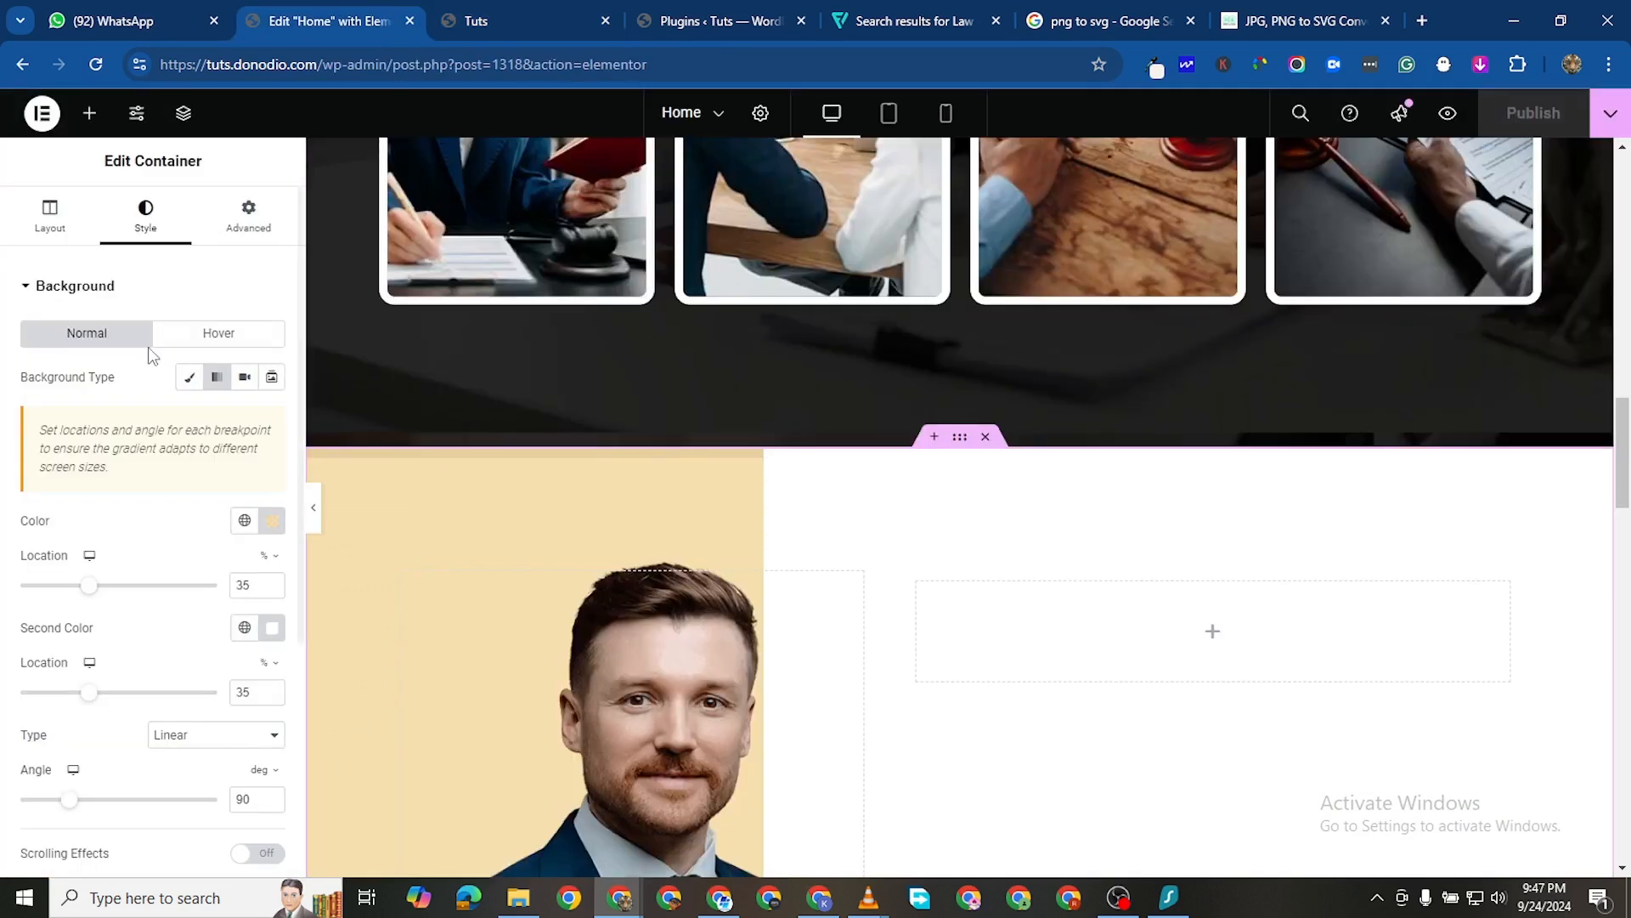
Set both color locations of the portrait section's background gradient to 32% and publish the page
left_click(272, 591)
left_click(272, 591)
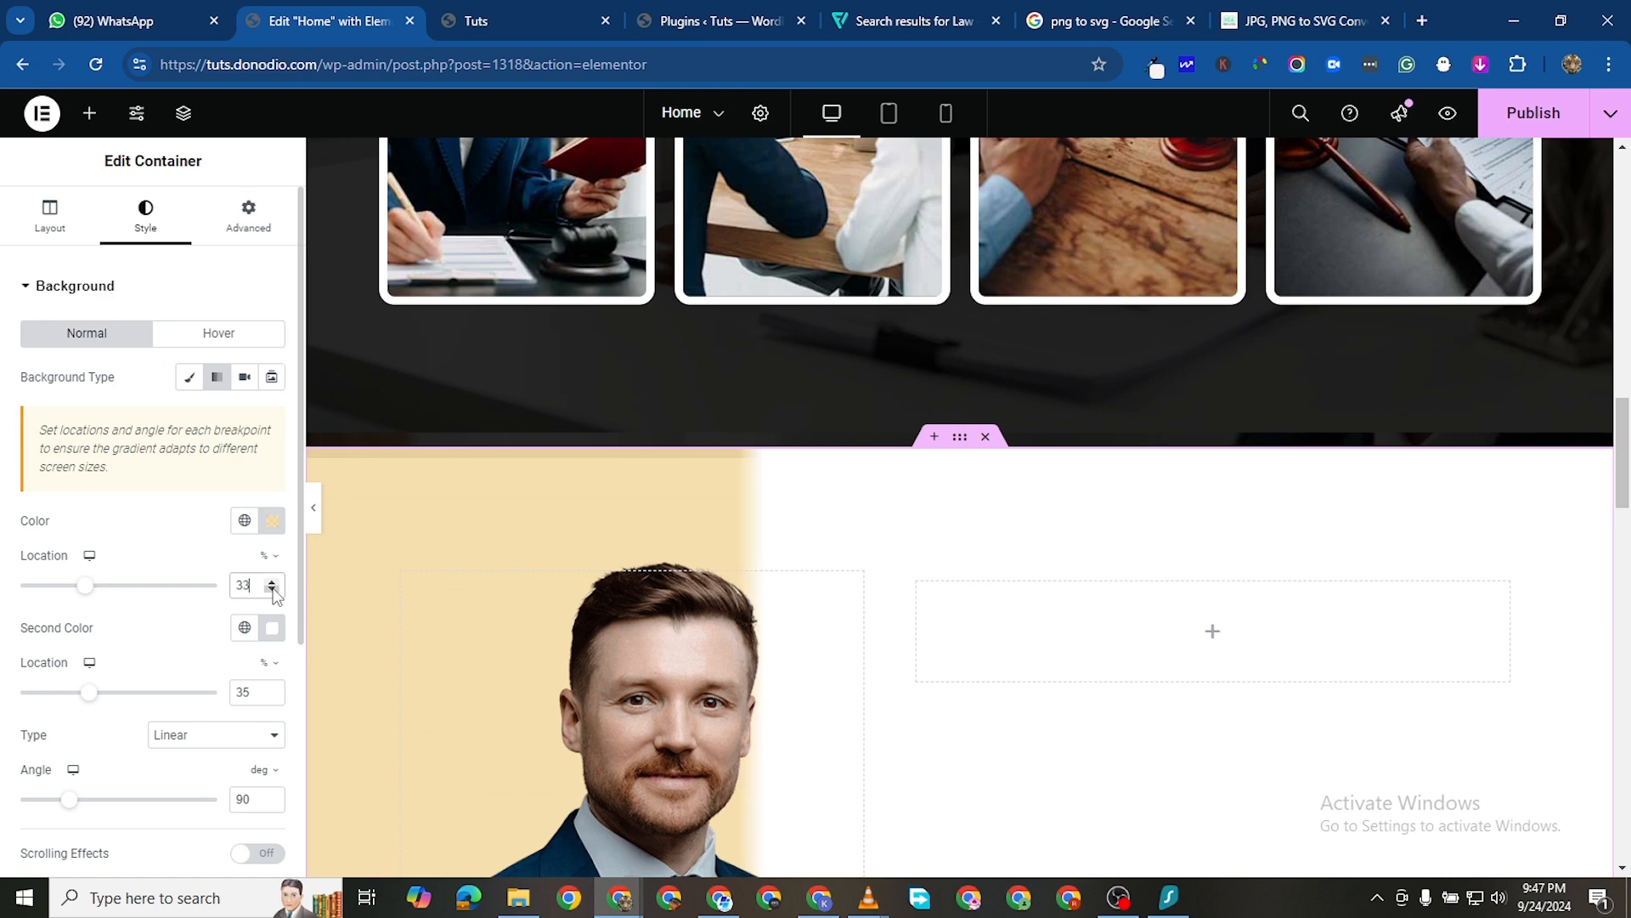
left_click(271, 591)
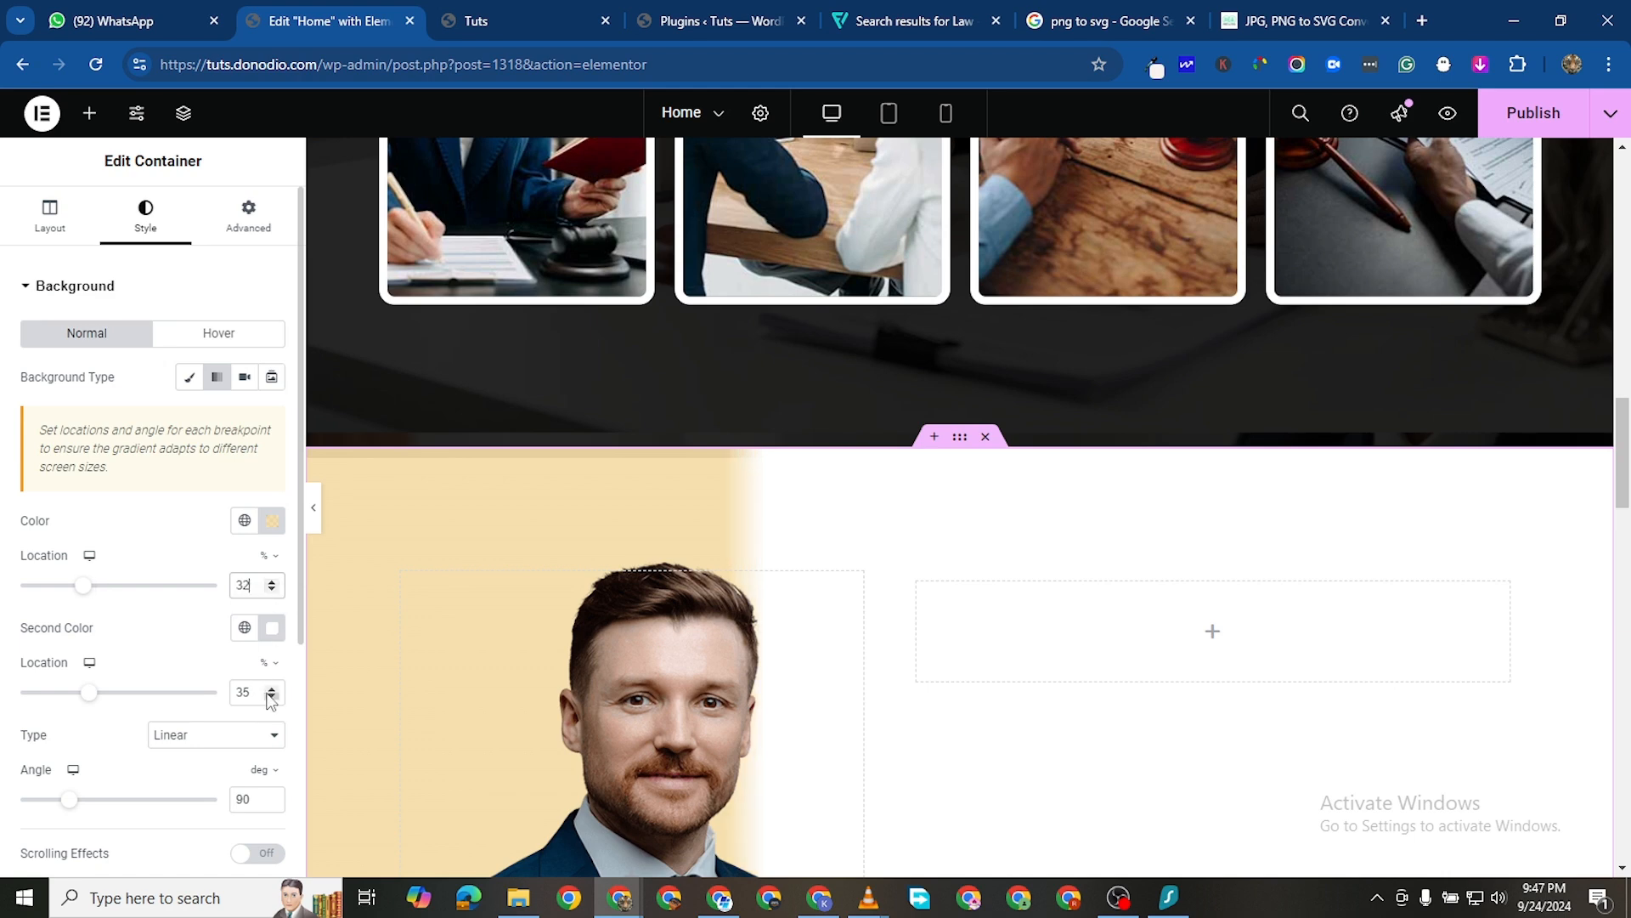
left_click(272, 697)
left_click(272, 696)
left_click(272, 697)
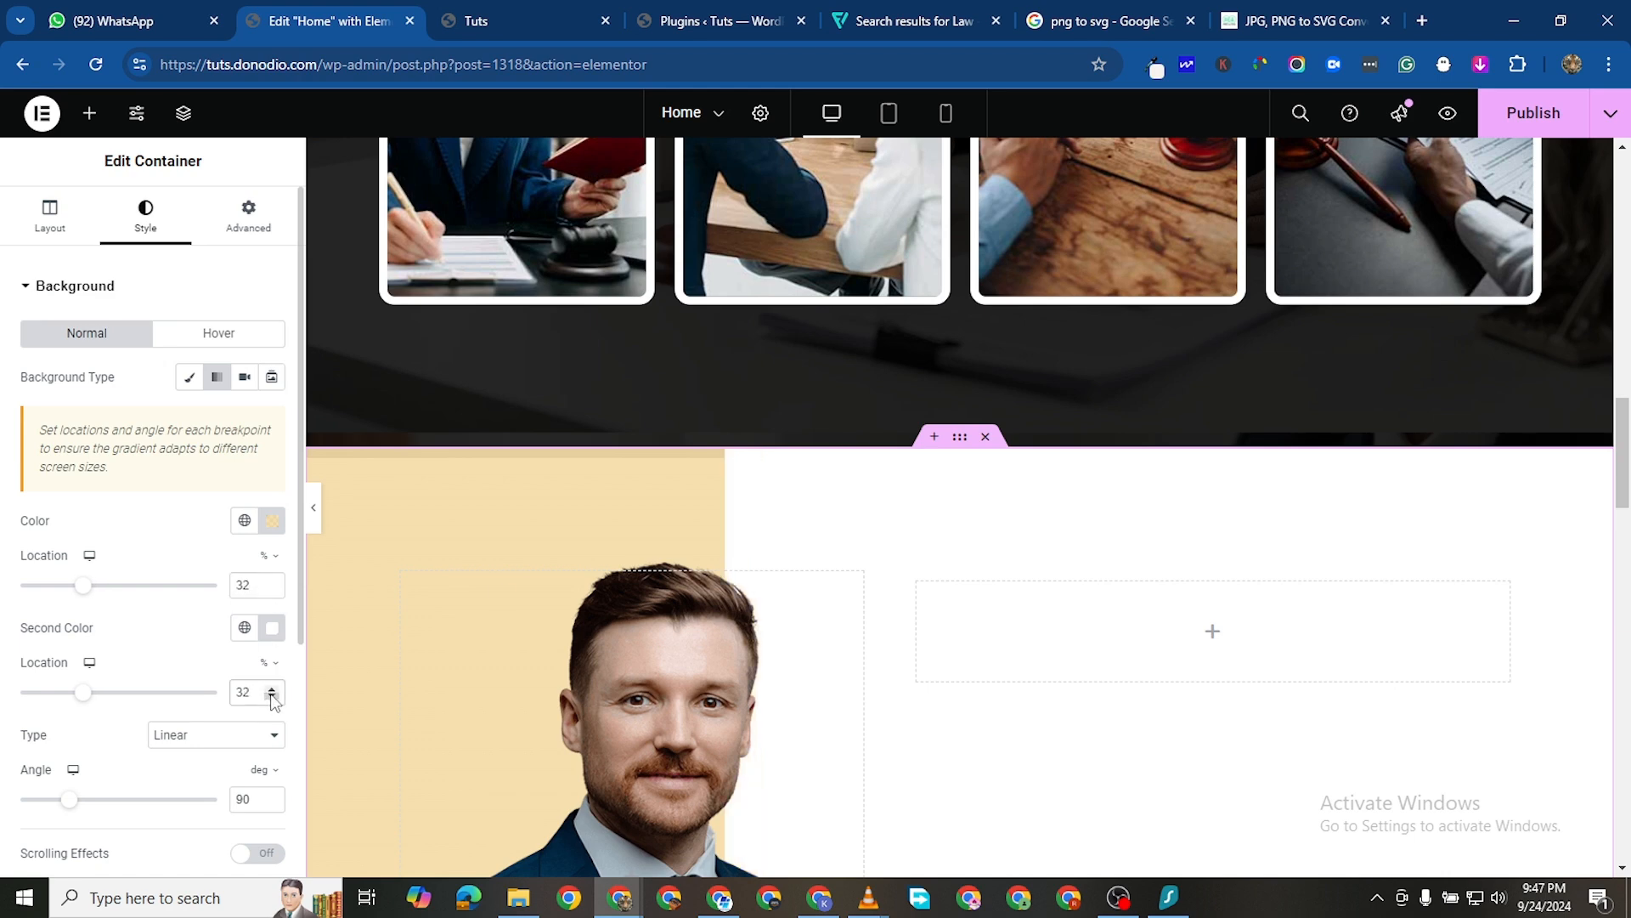
left_click(1533, 112)
Add an Icon Box widget to the empty container beside the portrait and position its icon to the left of the text
scroll(1020, 510, "down", 1)
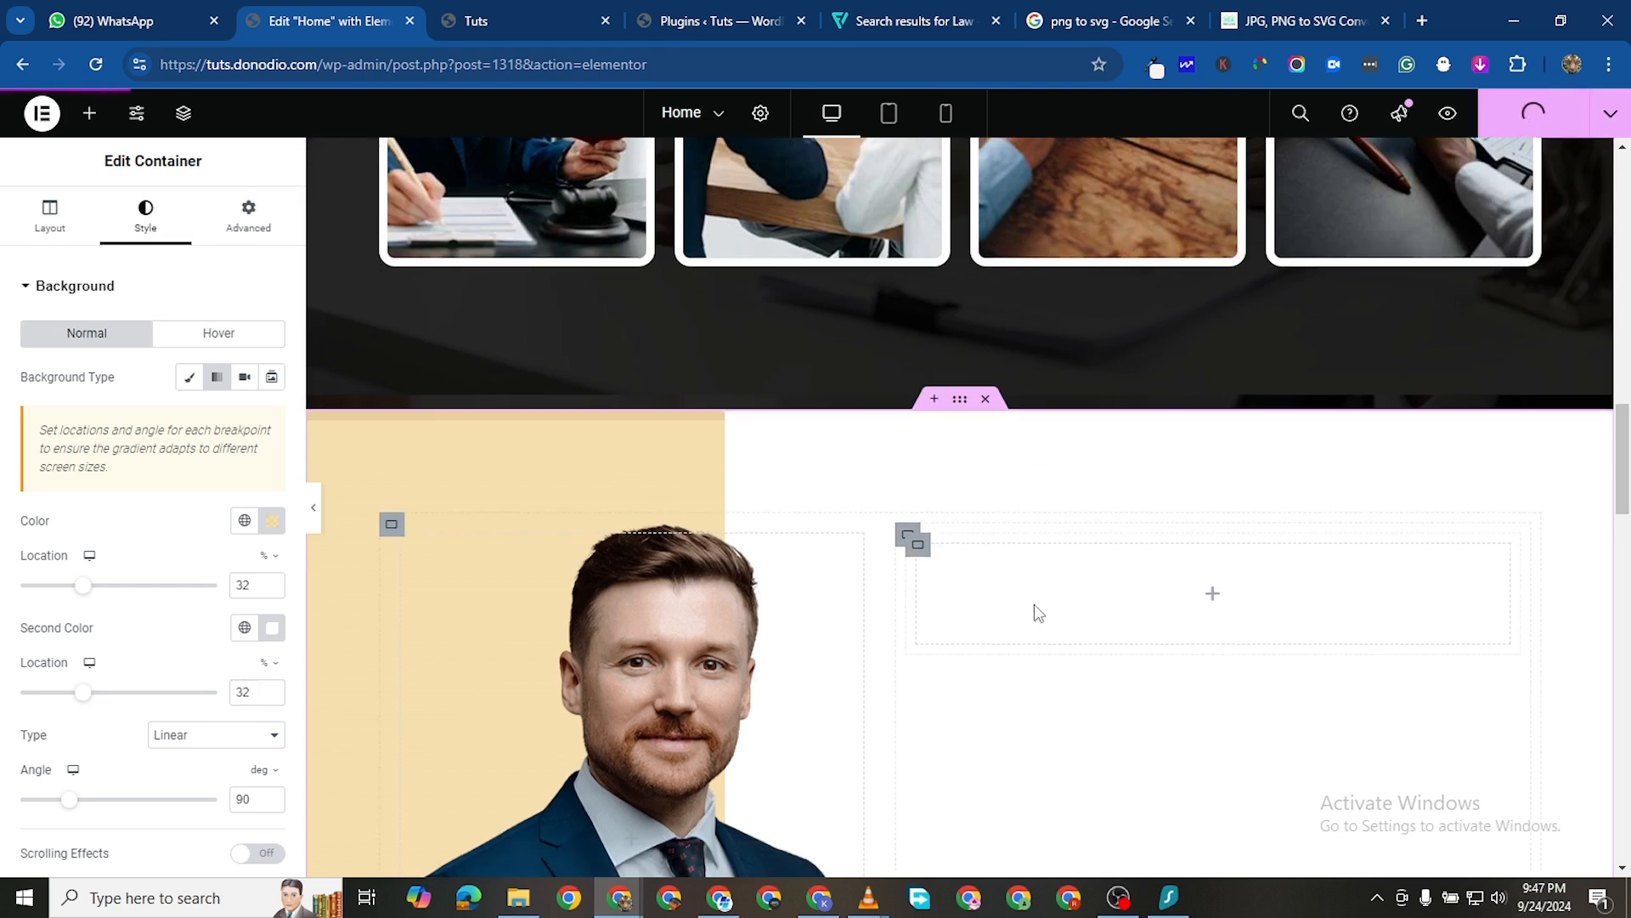
scroll(1036, 606, "down", 2)
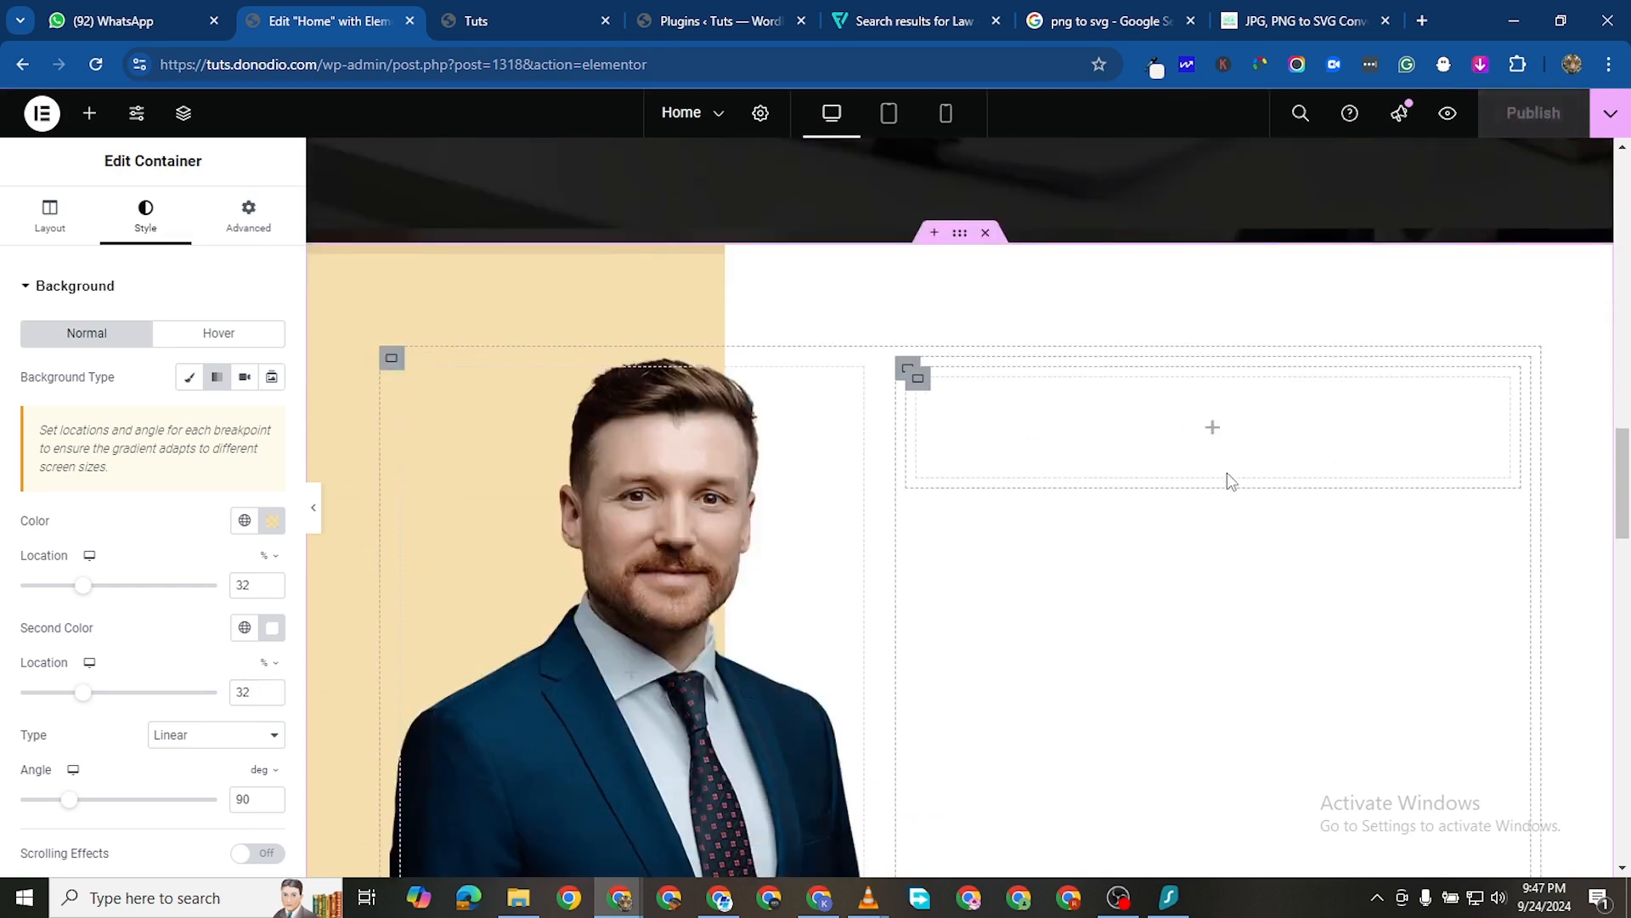
left_click(90, 112)
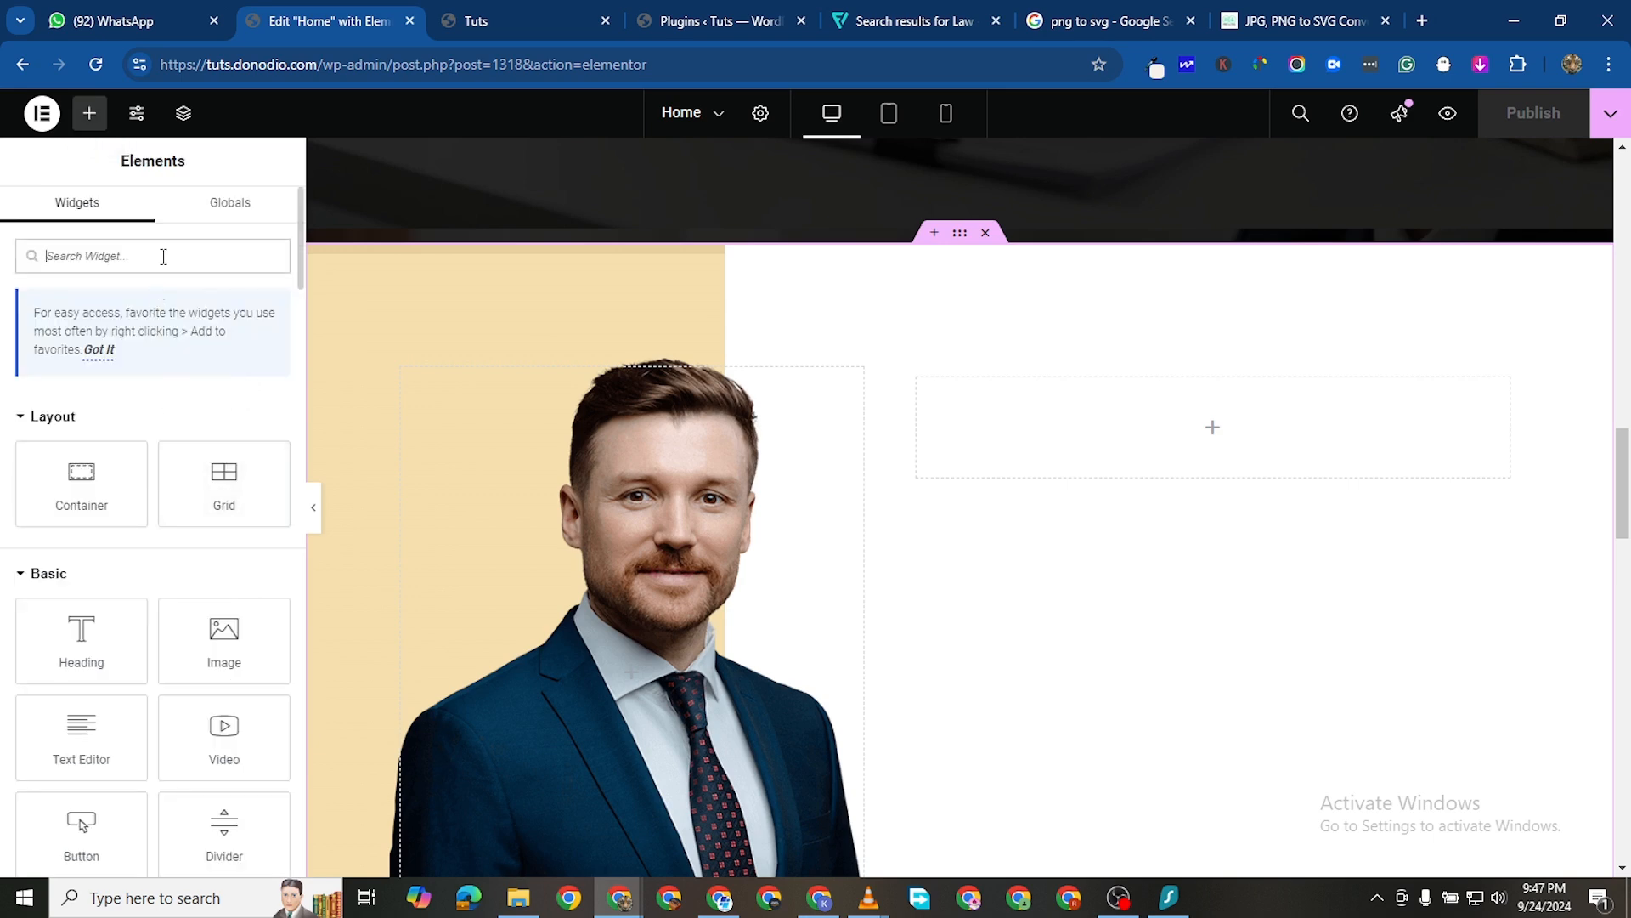
type("icon")
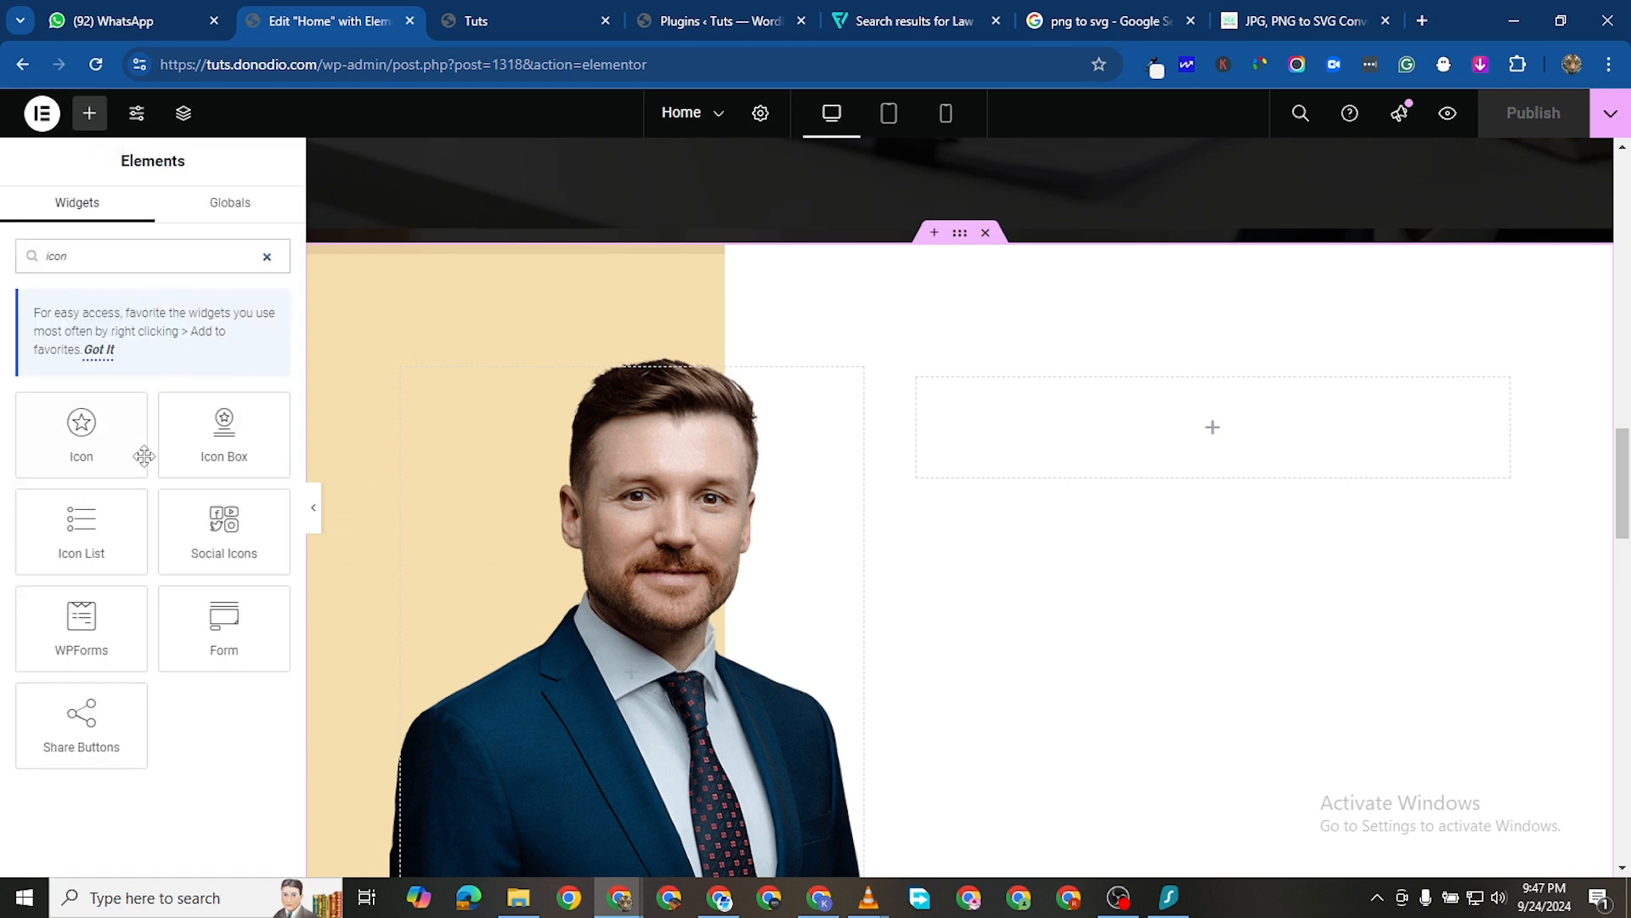
left_click_drag(208, 433, 1045, 428)
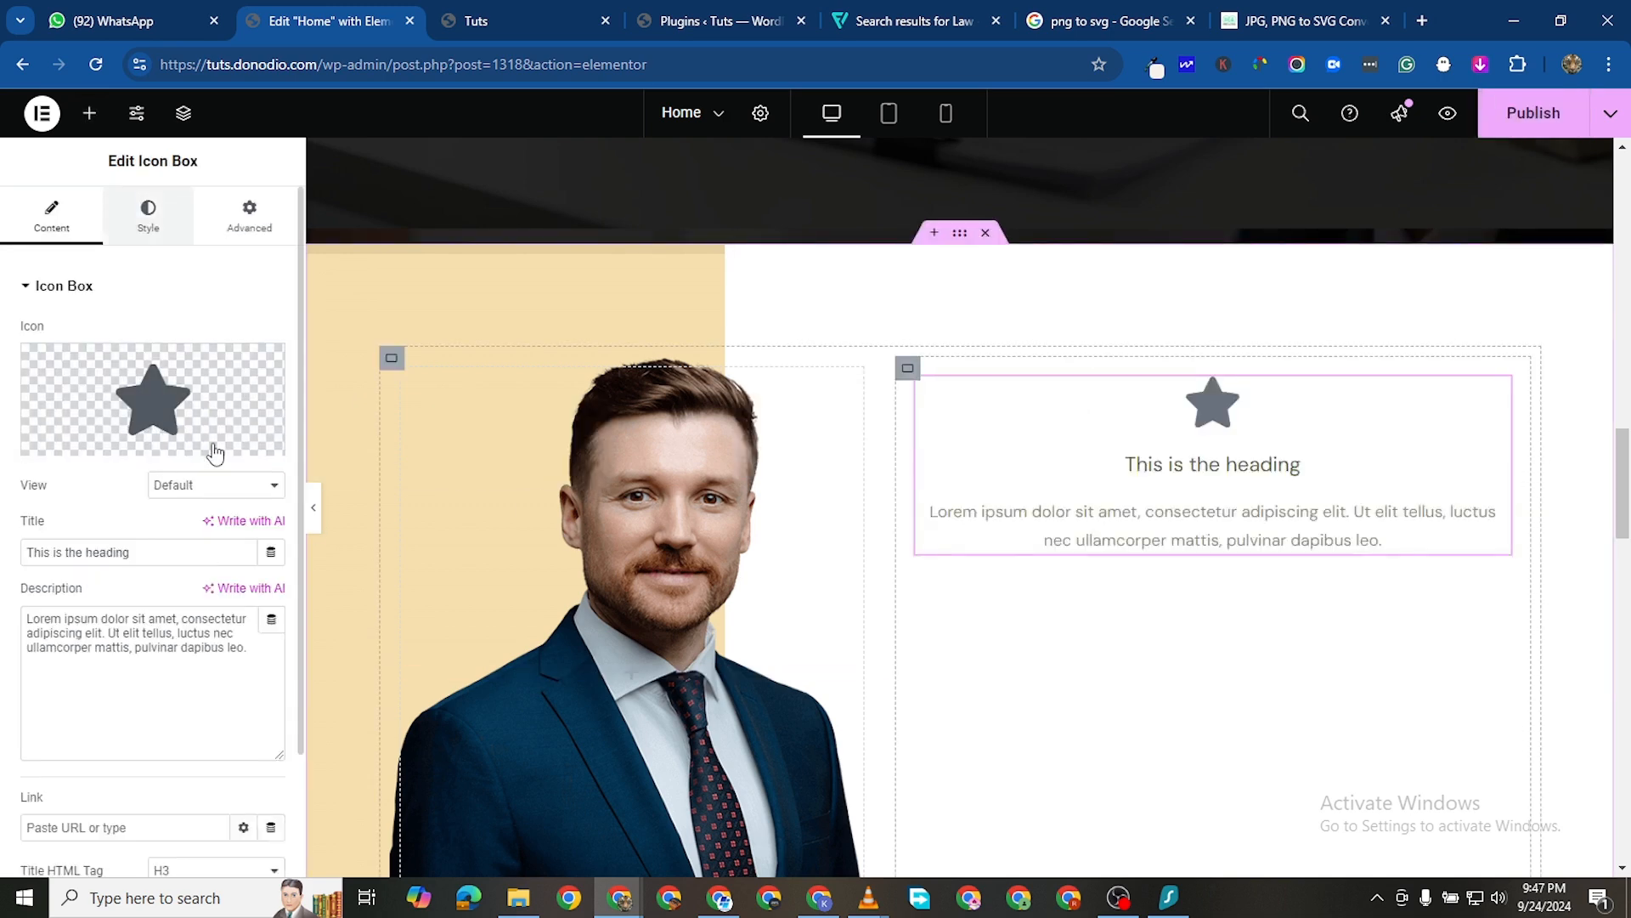
left_click(148, 214)
left_click(217, 334)
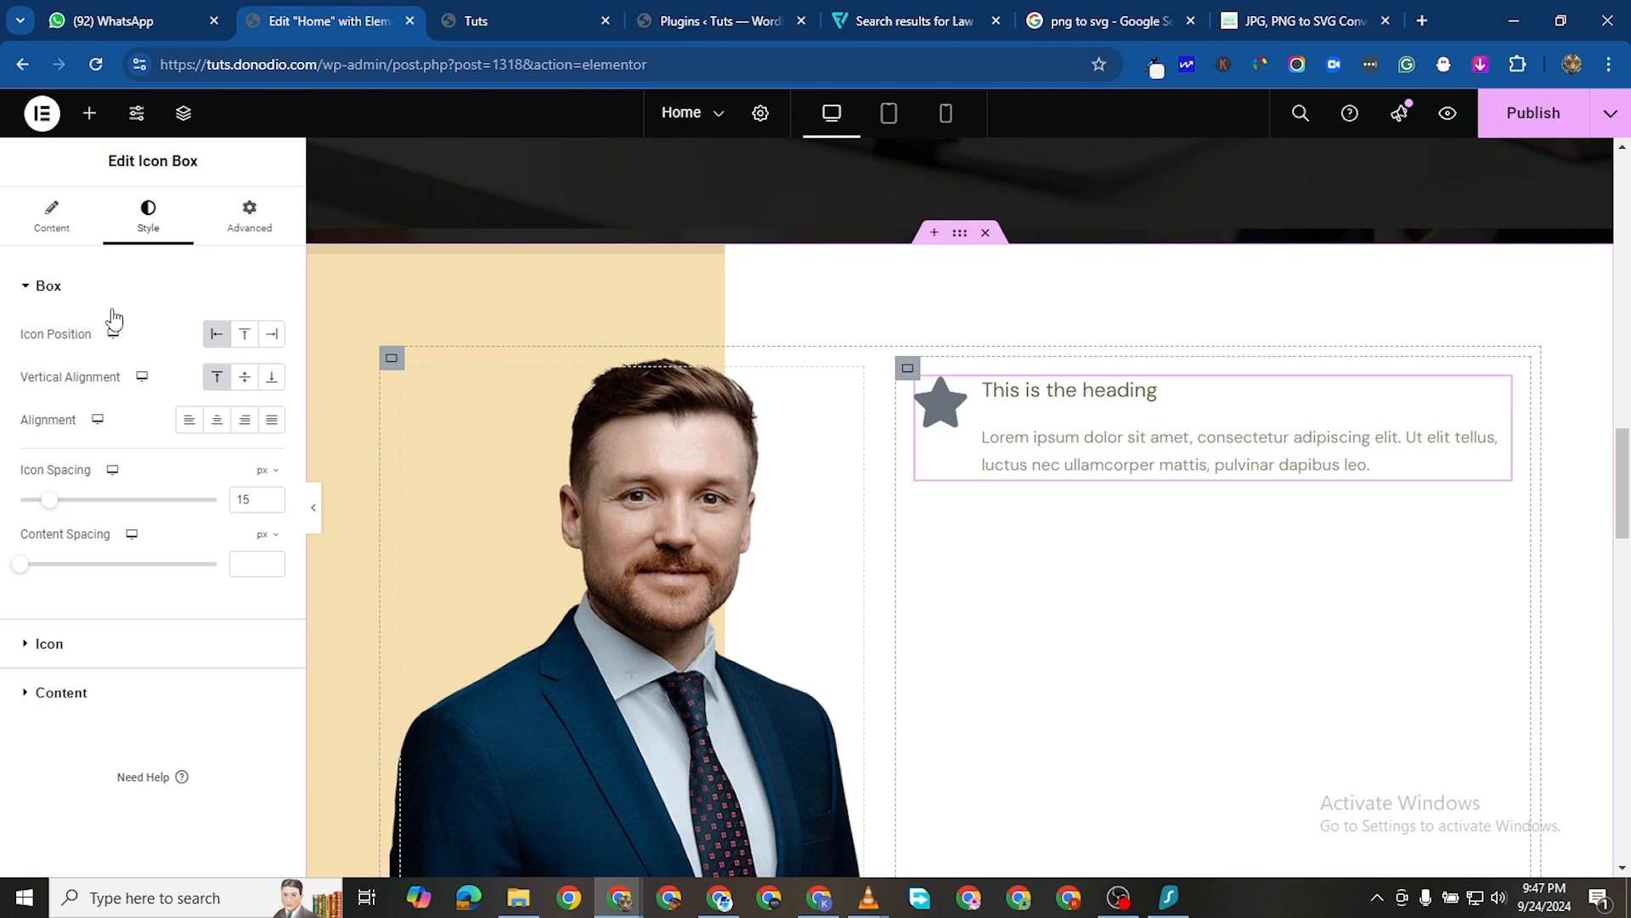
Try the Framed view and Rounded shape on the icon box, ending with the Stacked view and Circle shape
left_click(68, 239)
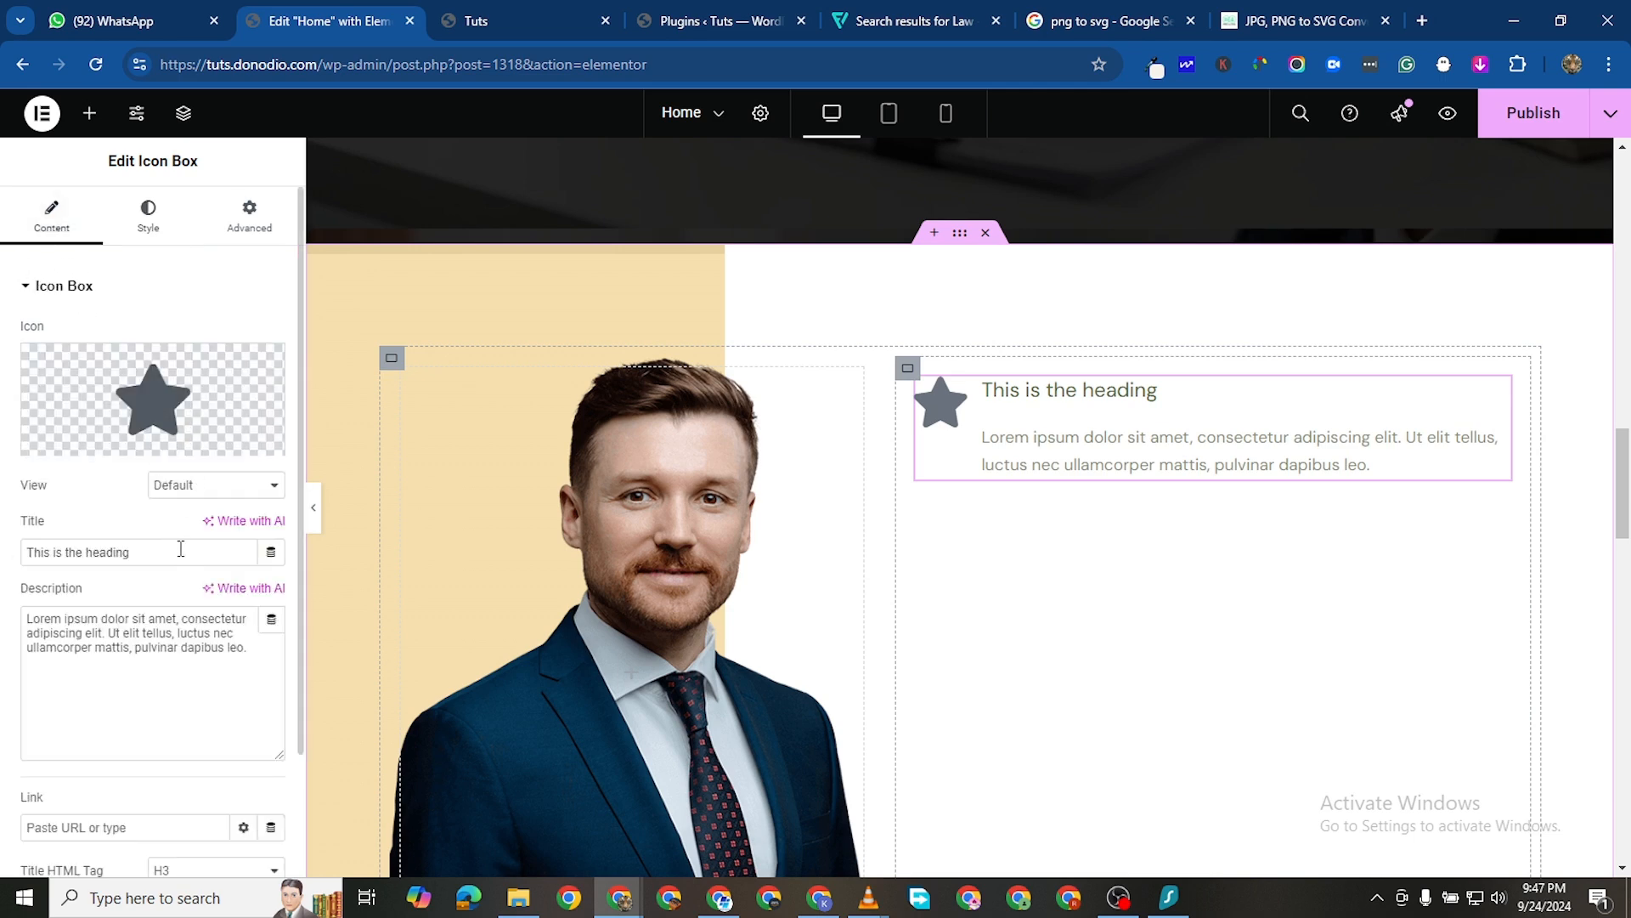
left_click(214, 489)
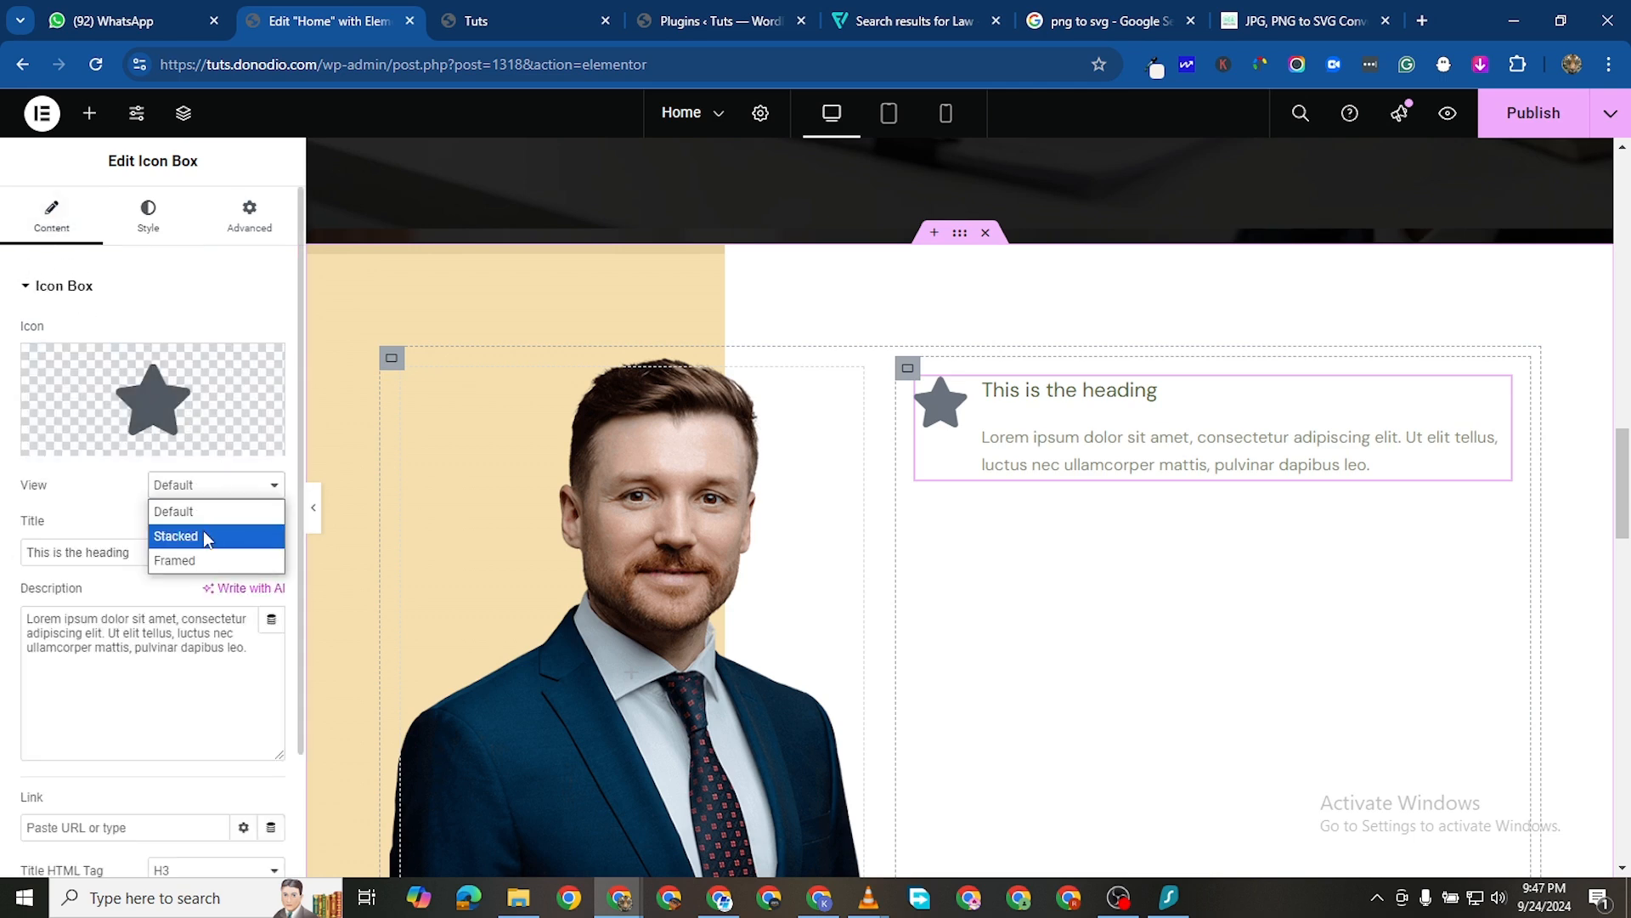
left_click(209, 560)
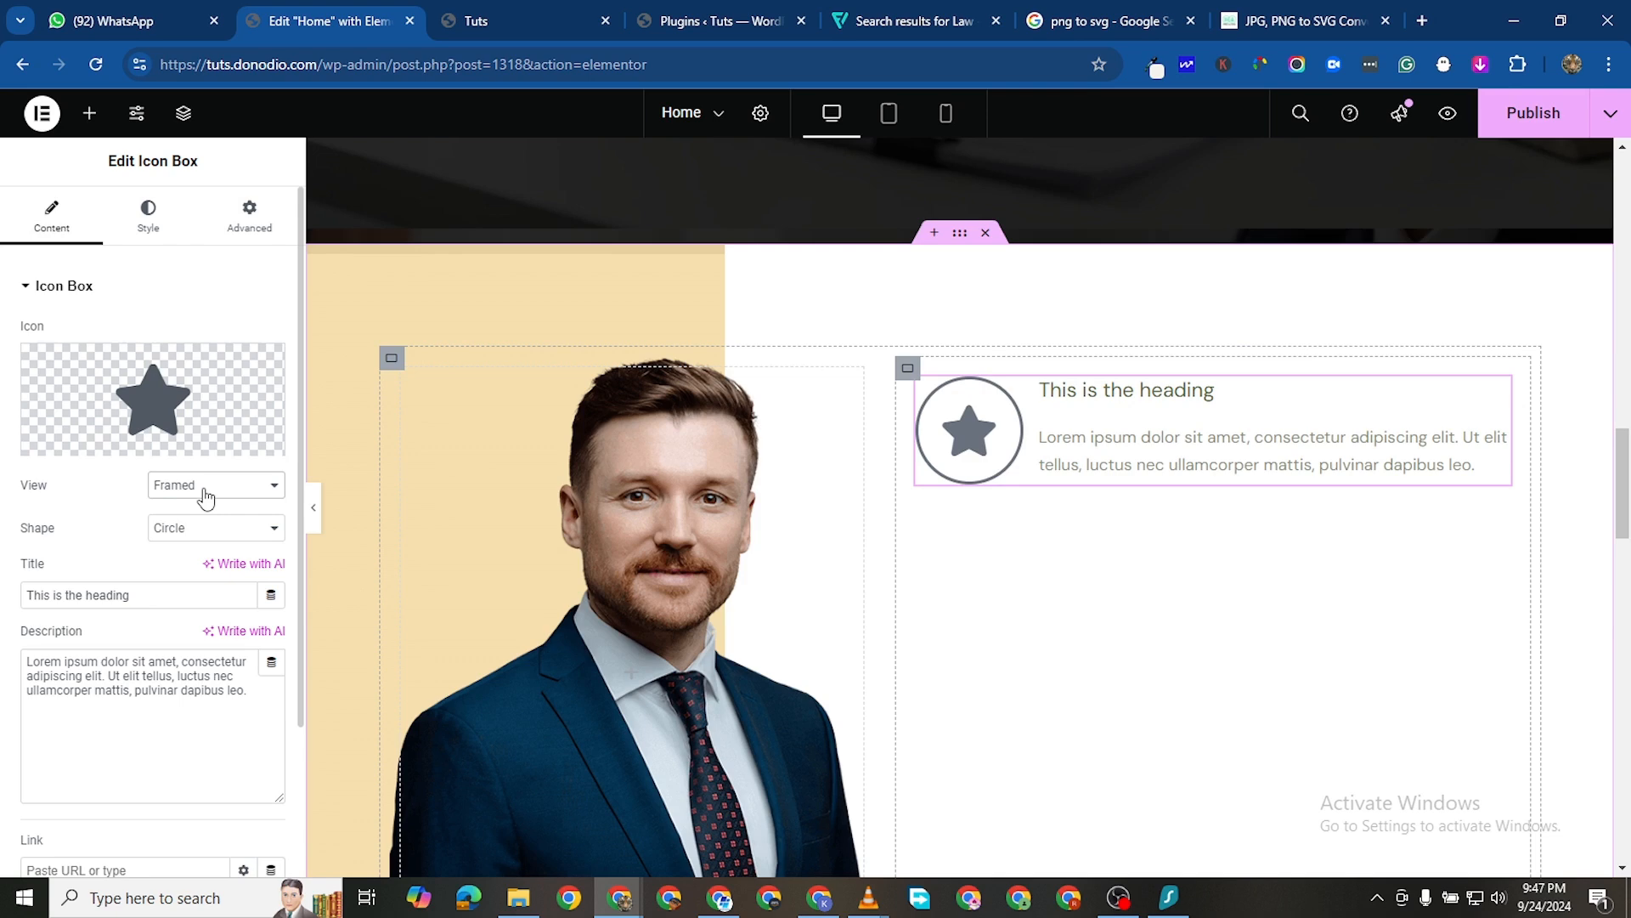
left_click(204, 531)
left_click(210, 578)
left_click(171, 534)
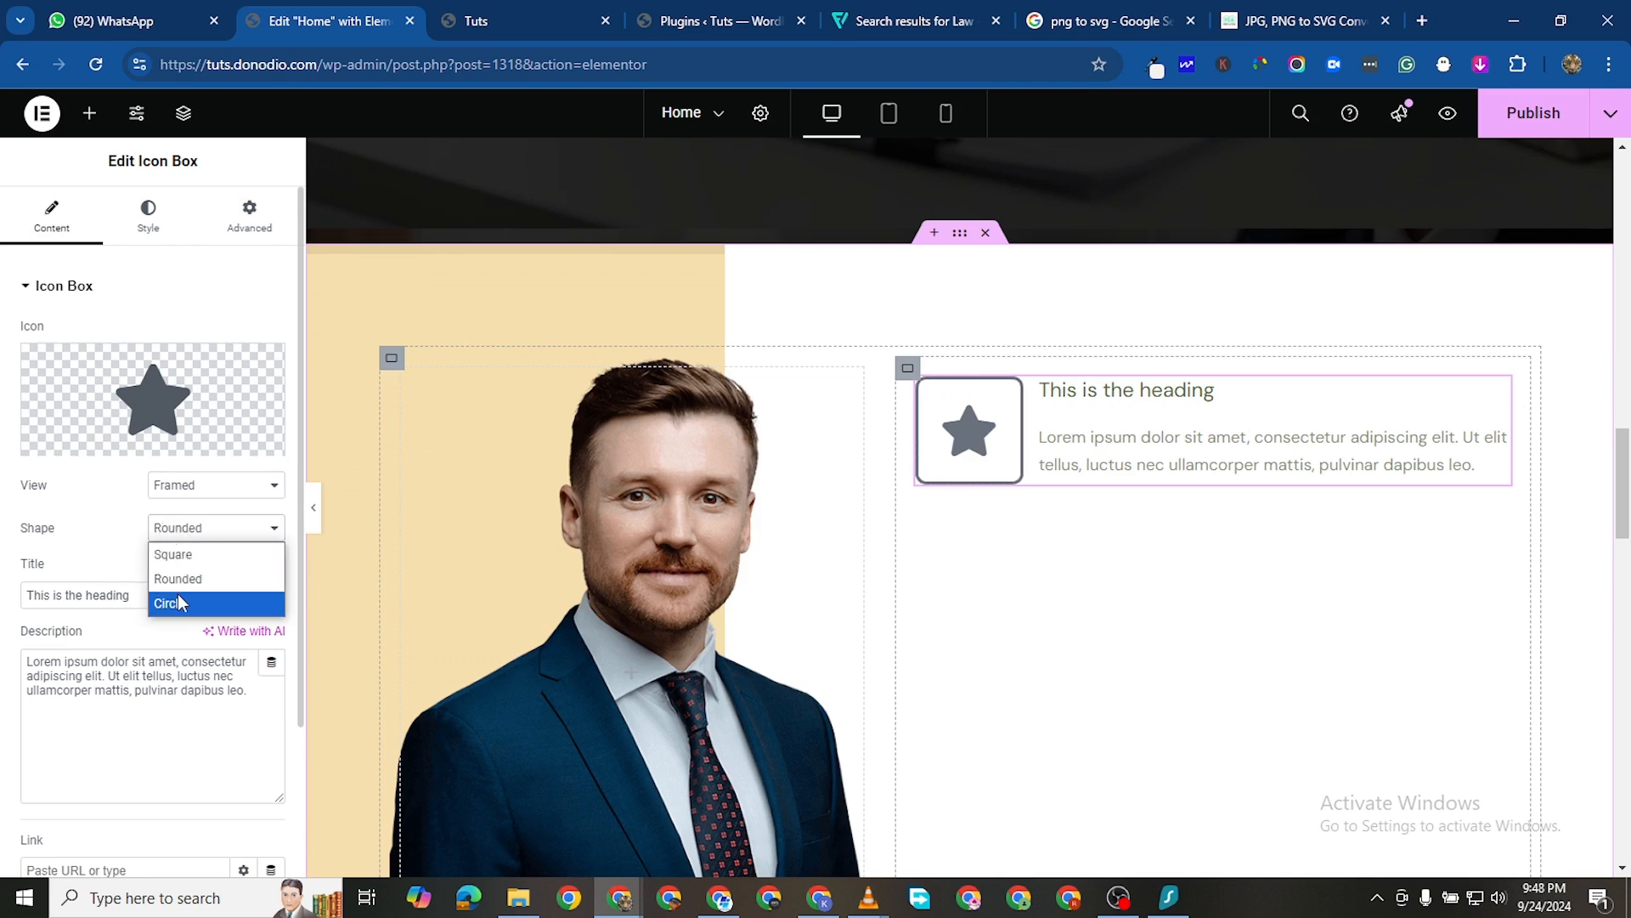
left_click(176, 603)
left_click(201, 489)
left_click(204, 536)
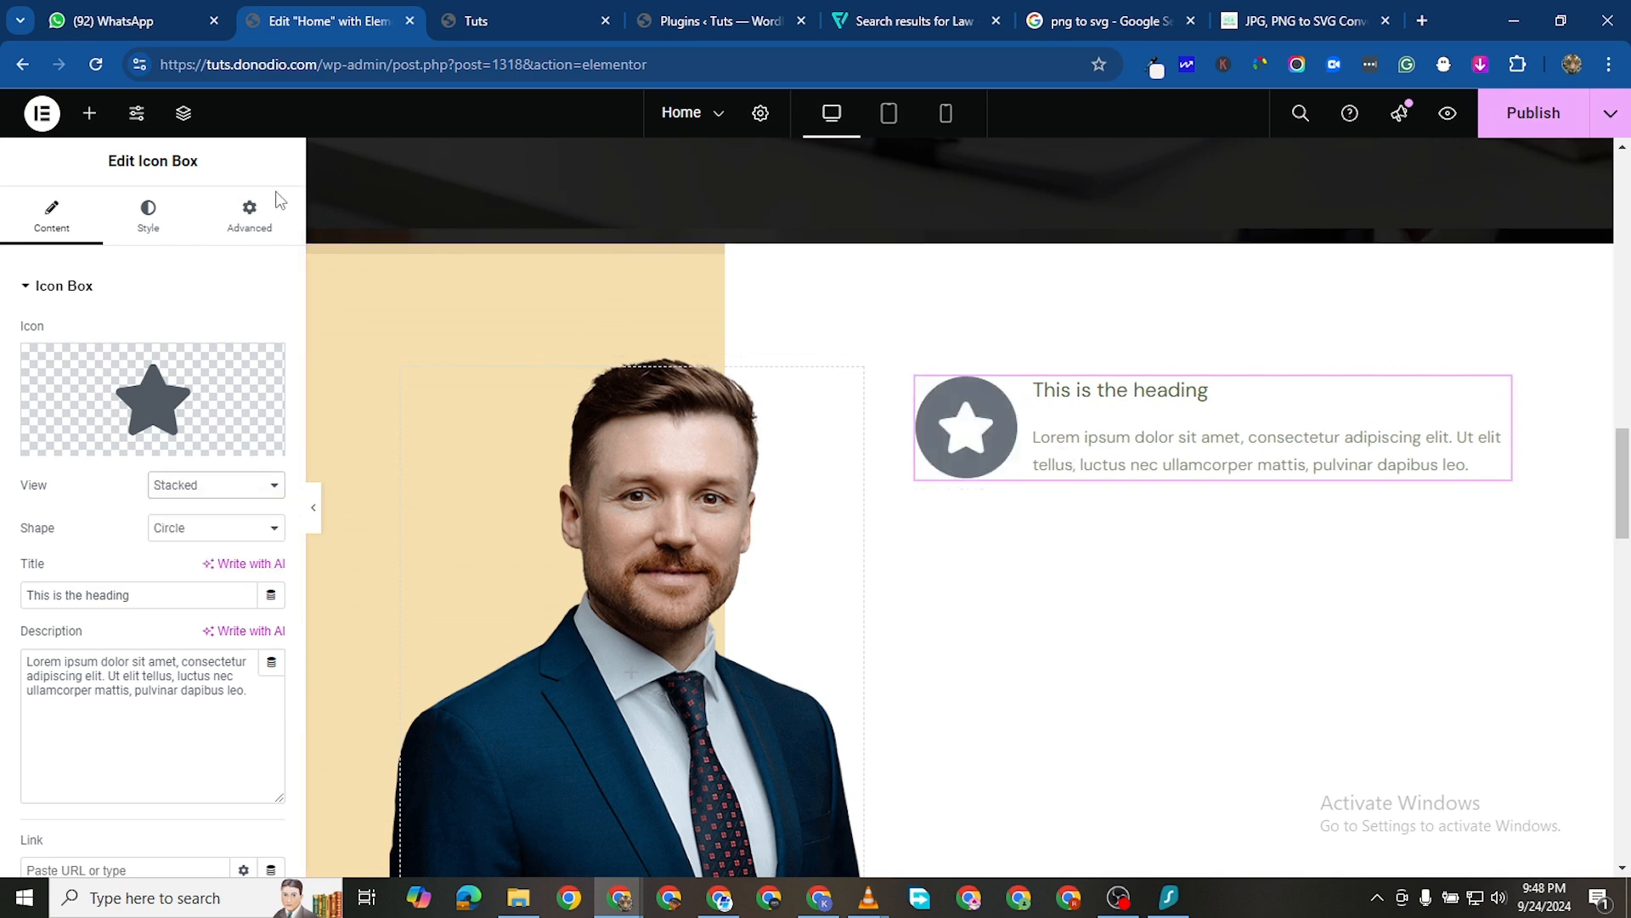
Replace the icon box's star with the left quote icon from the icon library
left_click(167, 425)
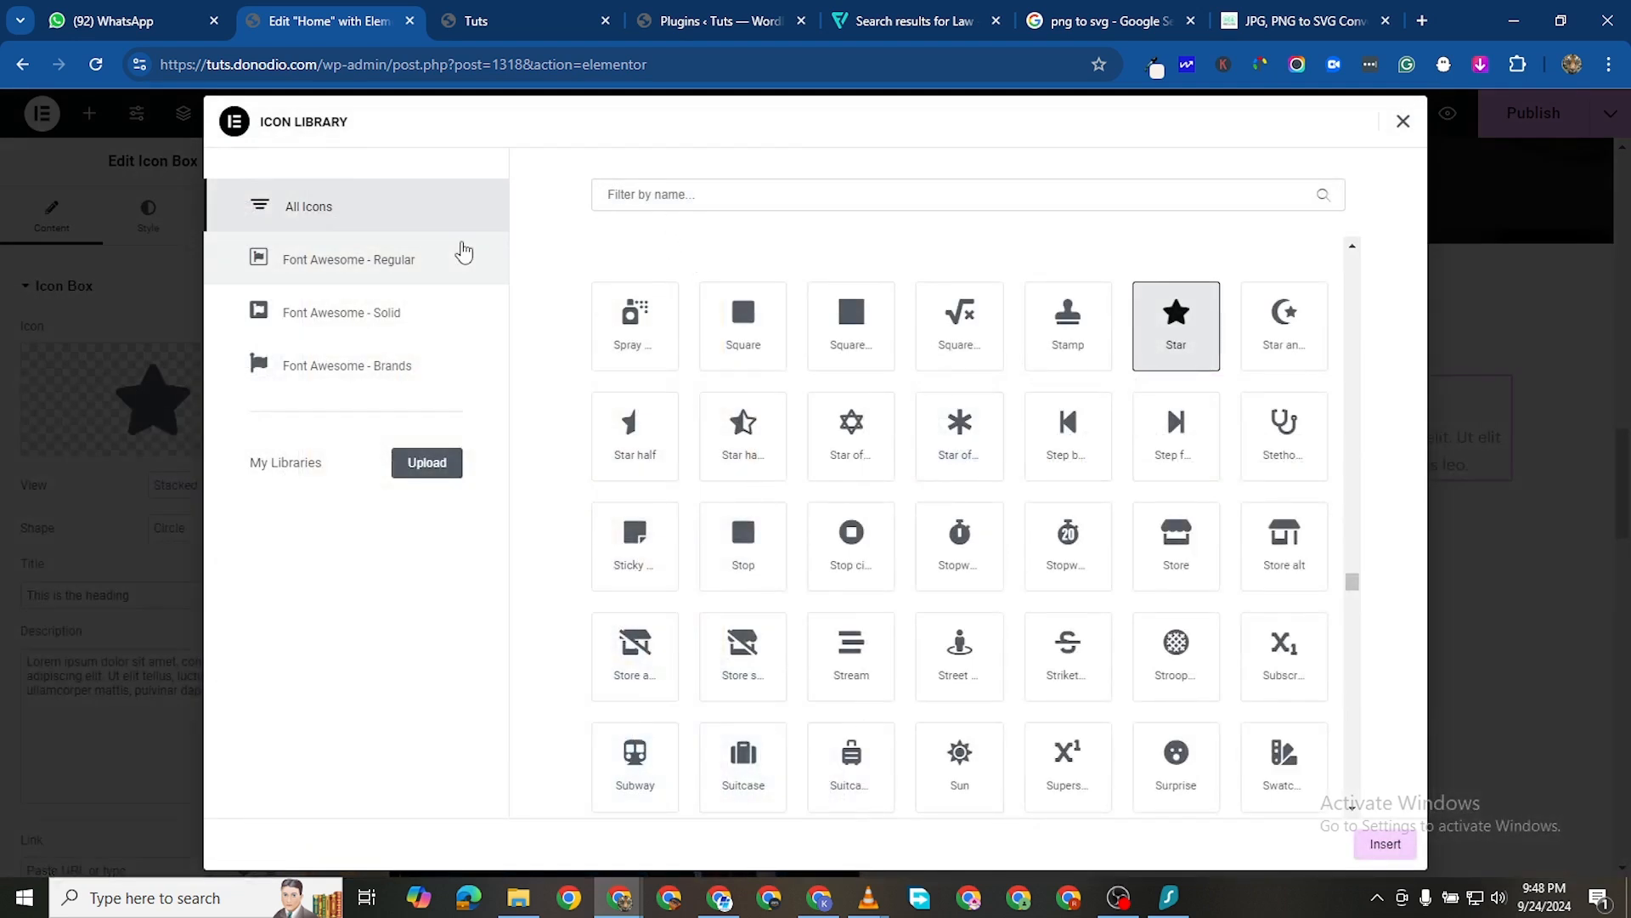
left_click(721, 186)
type("quot")
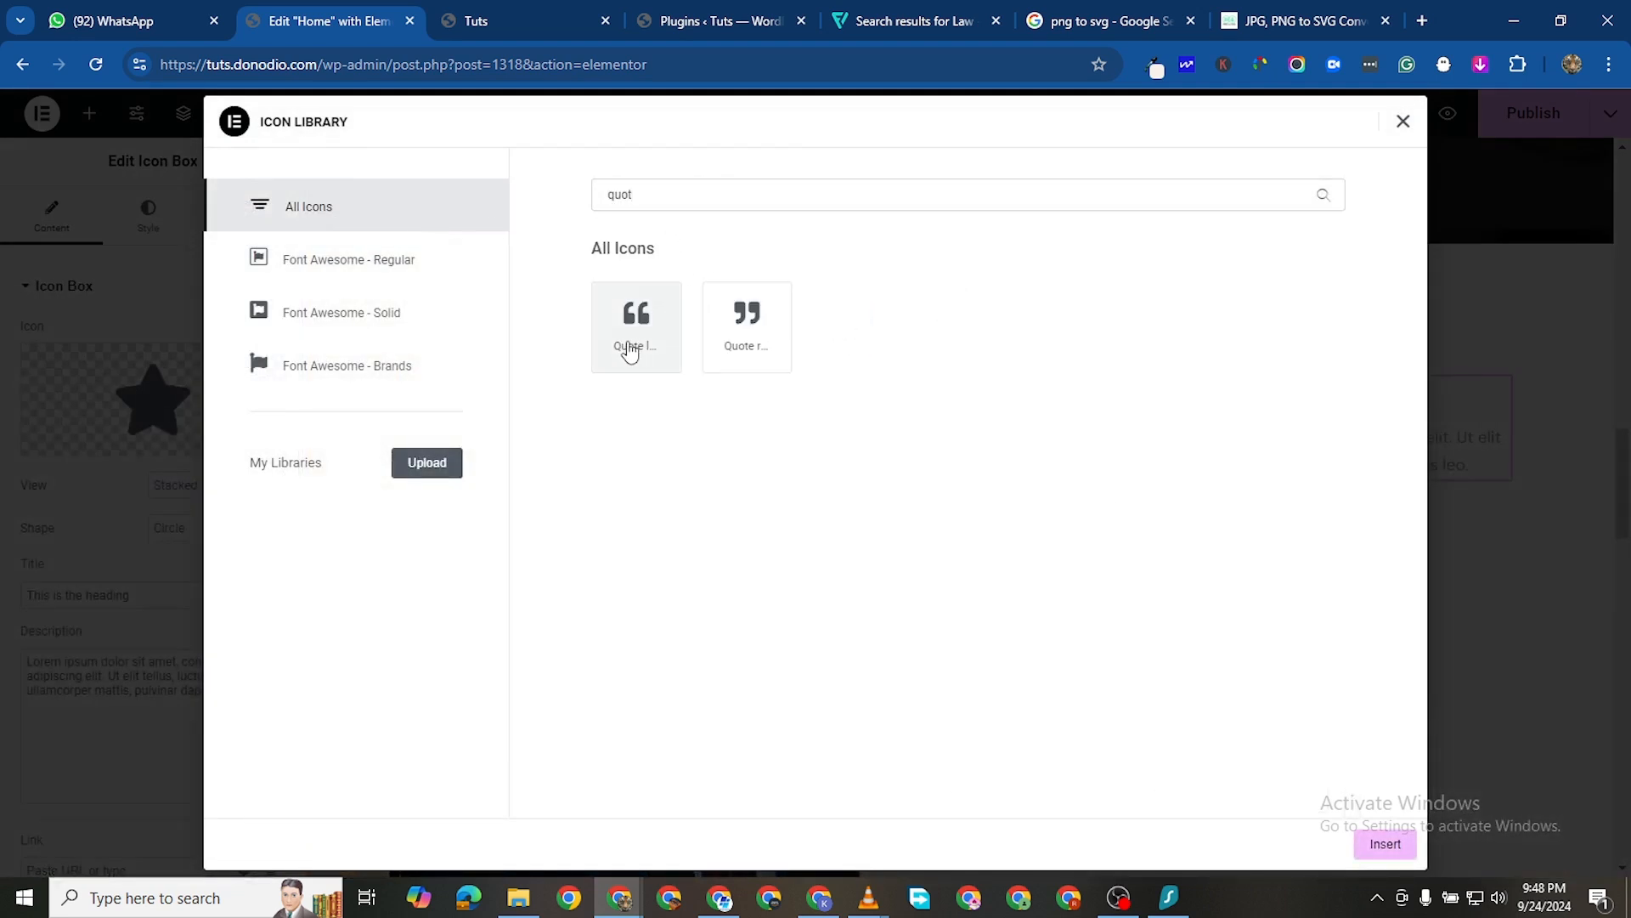
left_click(630, 347)
left_click(1382, 843)
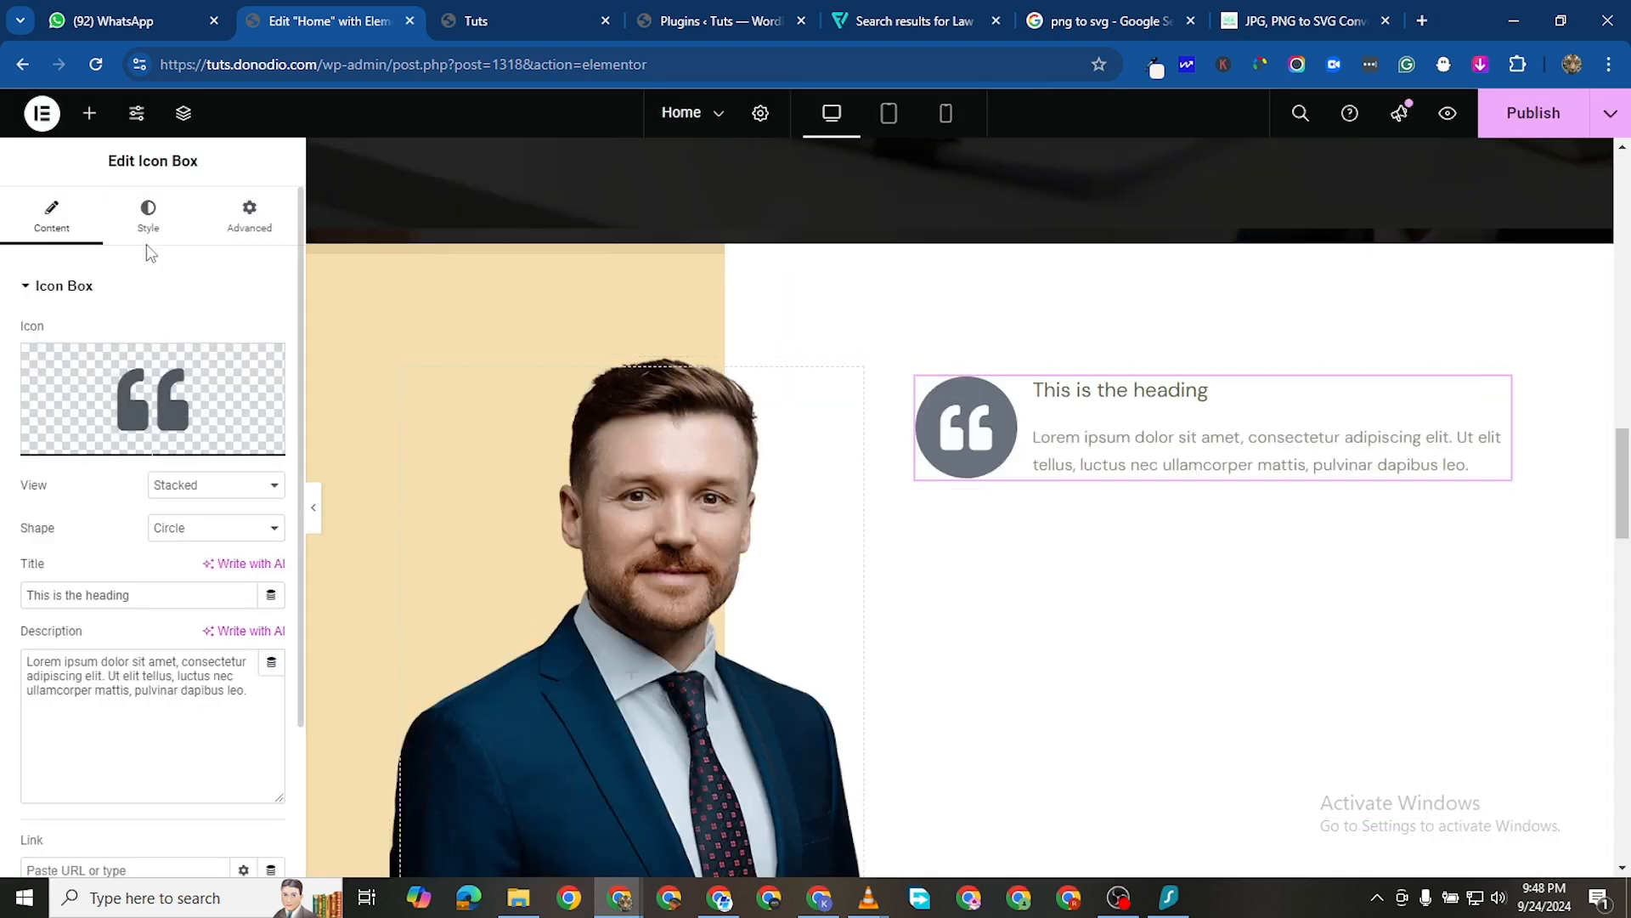
Delete the placeholder description text from the icon box
left_click(129, 663)
key("ctrl+a")
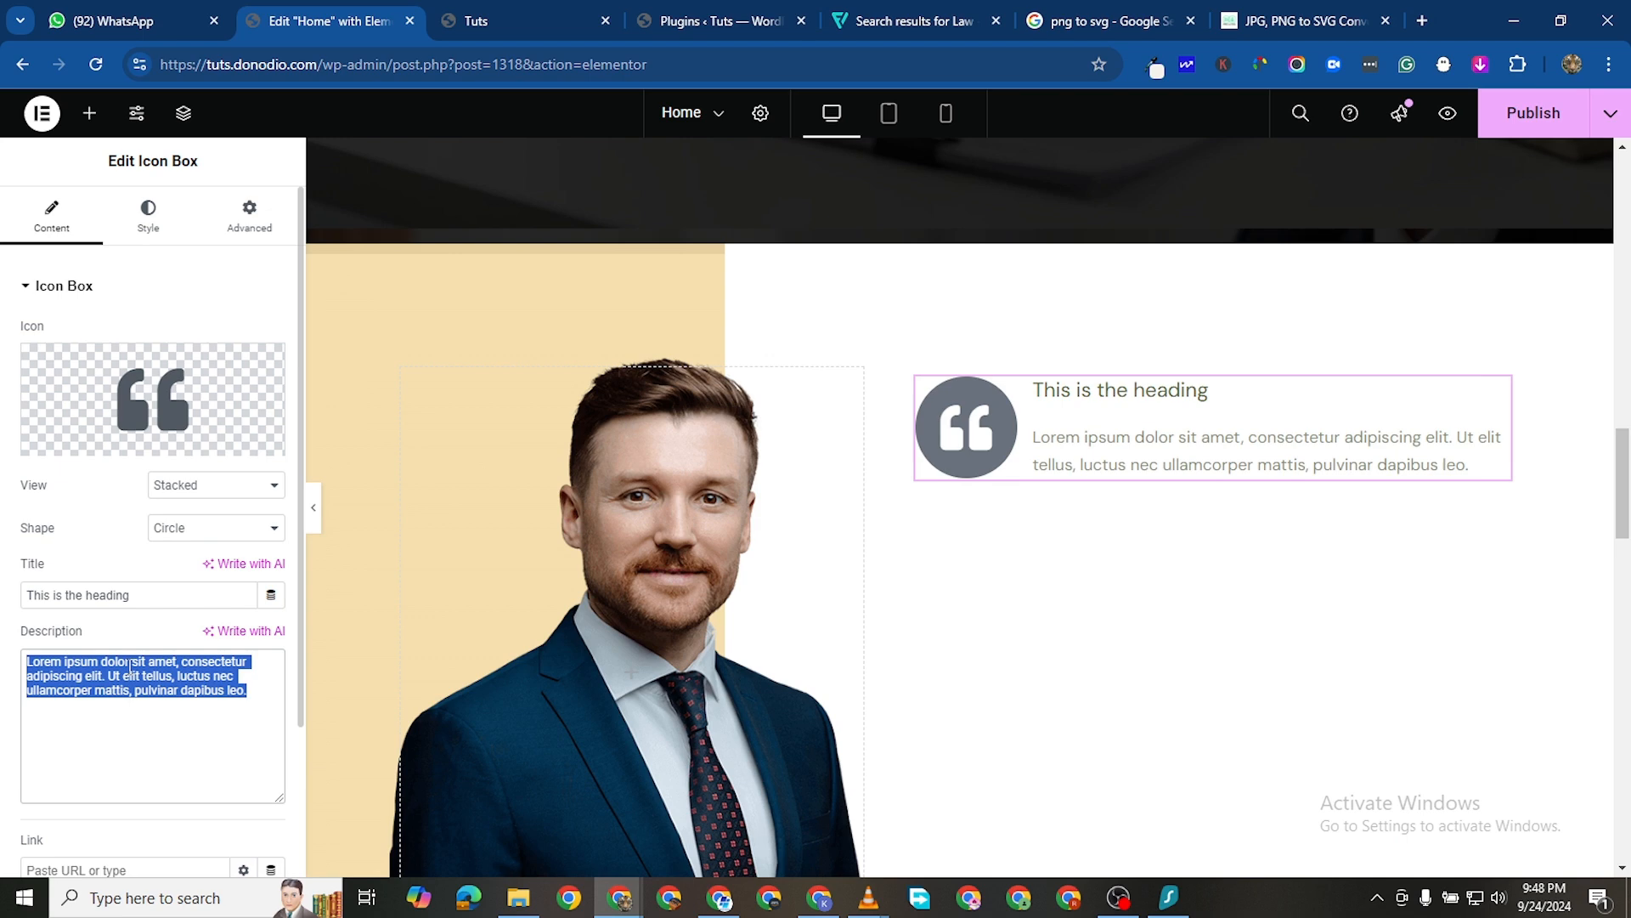
key("BackSpace")
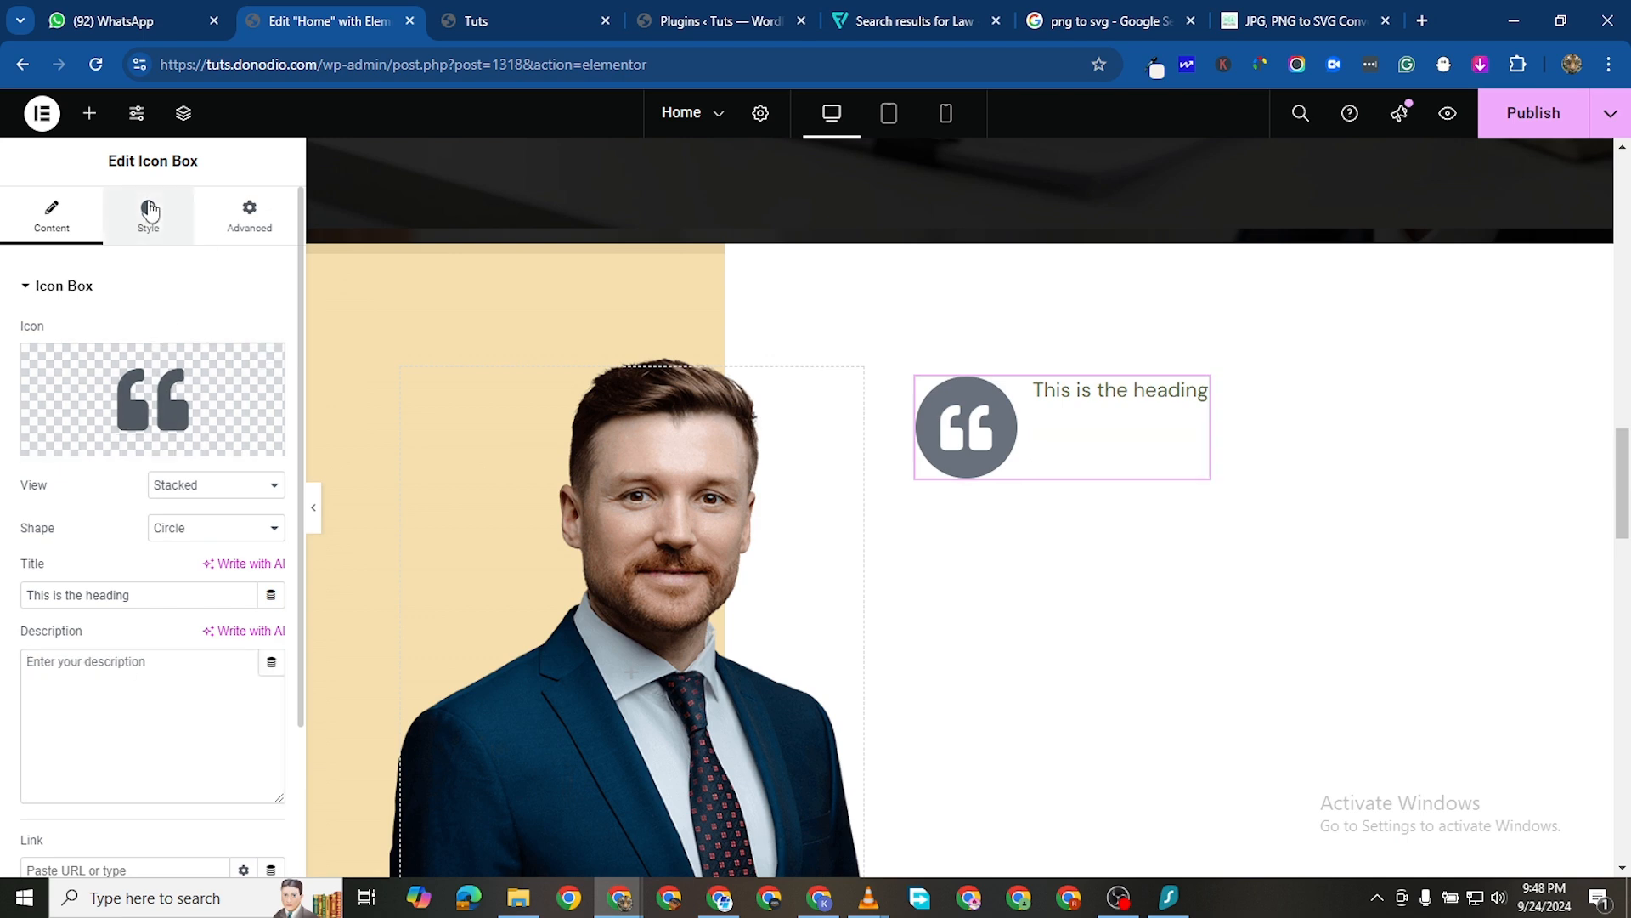
Change the icon box's title to "A Word From Our Lead Partner"
left_click(83, 588)
key("ctrl+a")
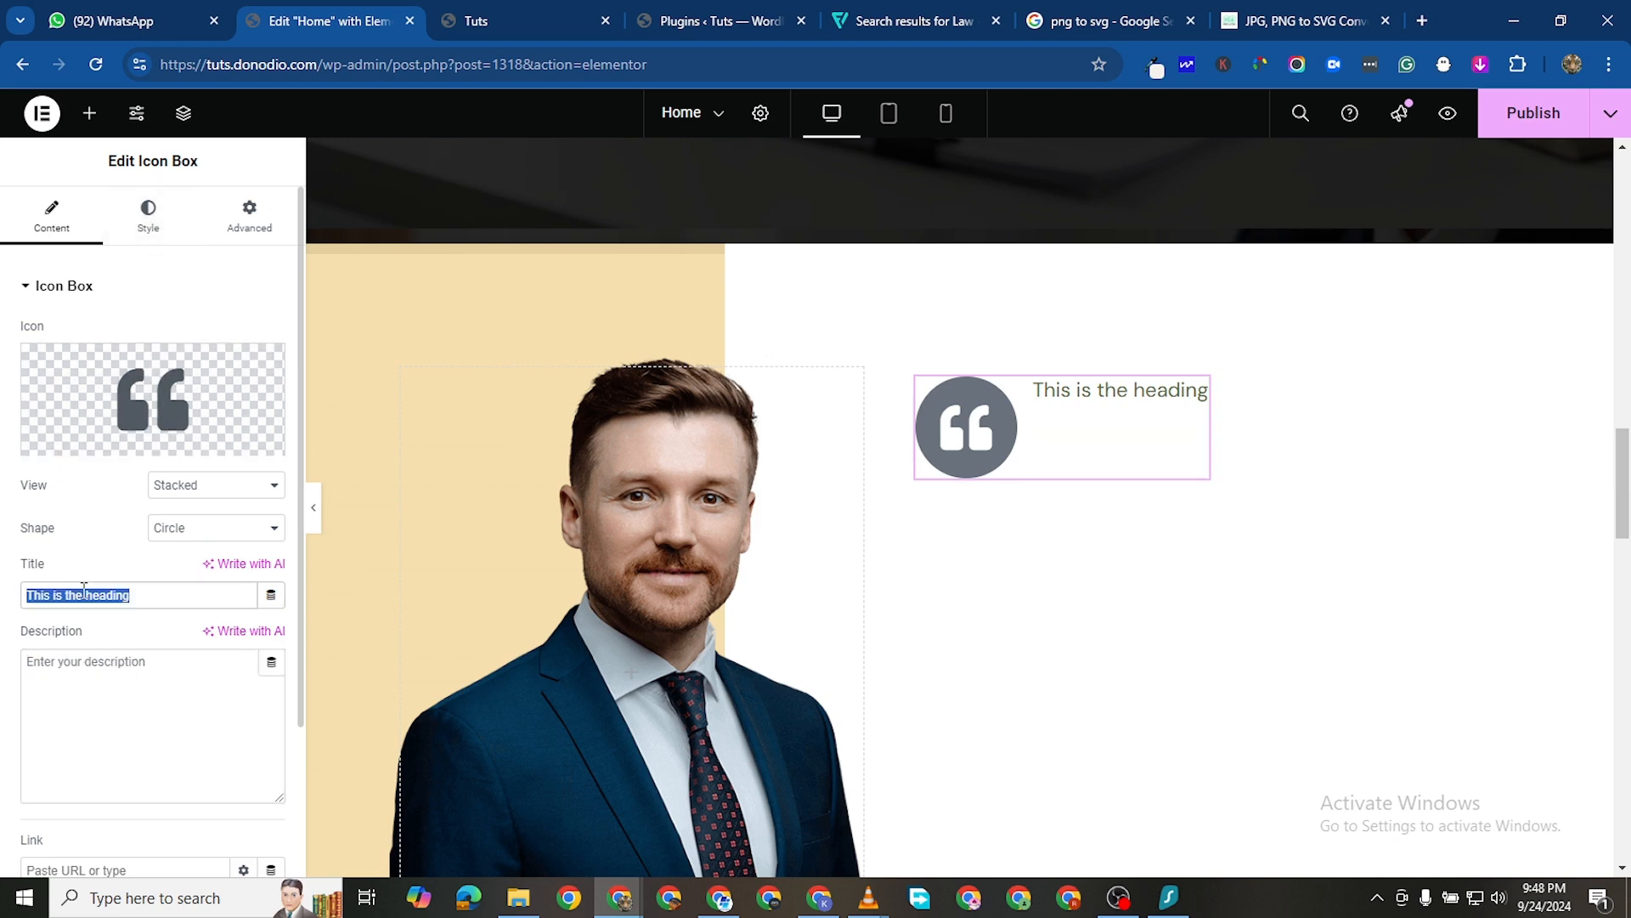
type("A Word From")
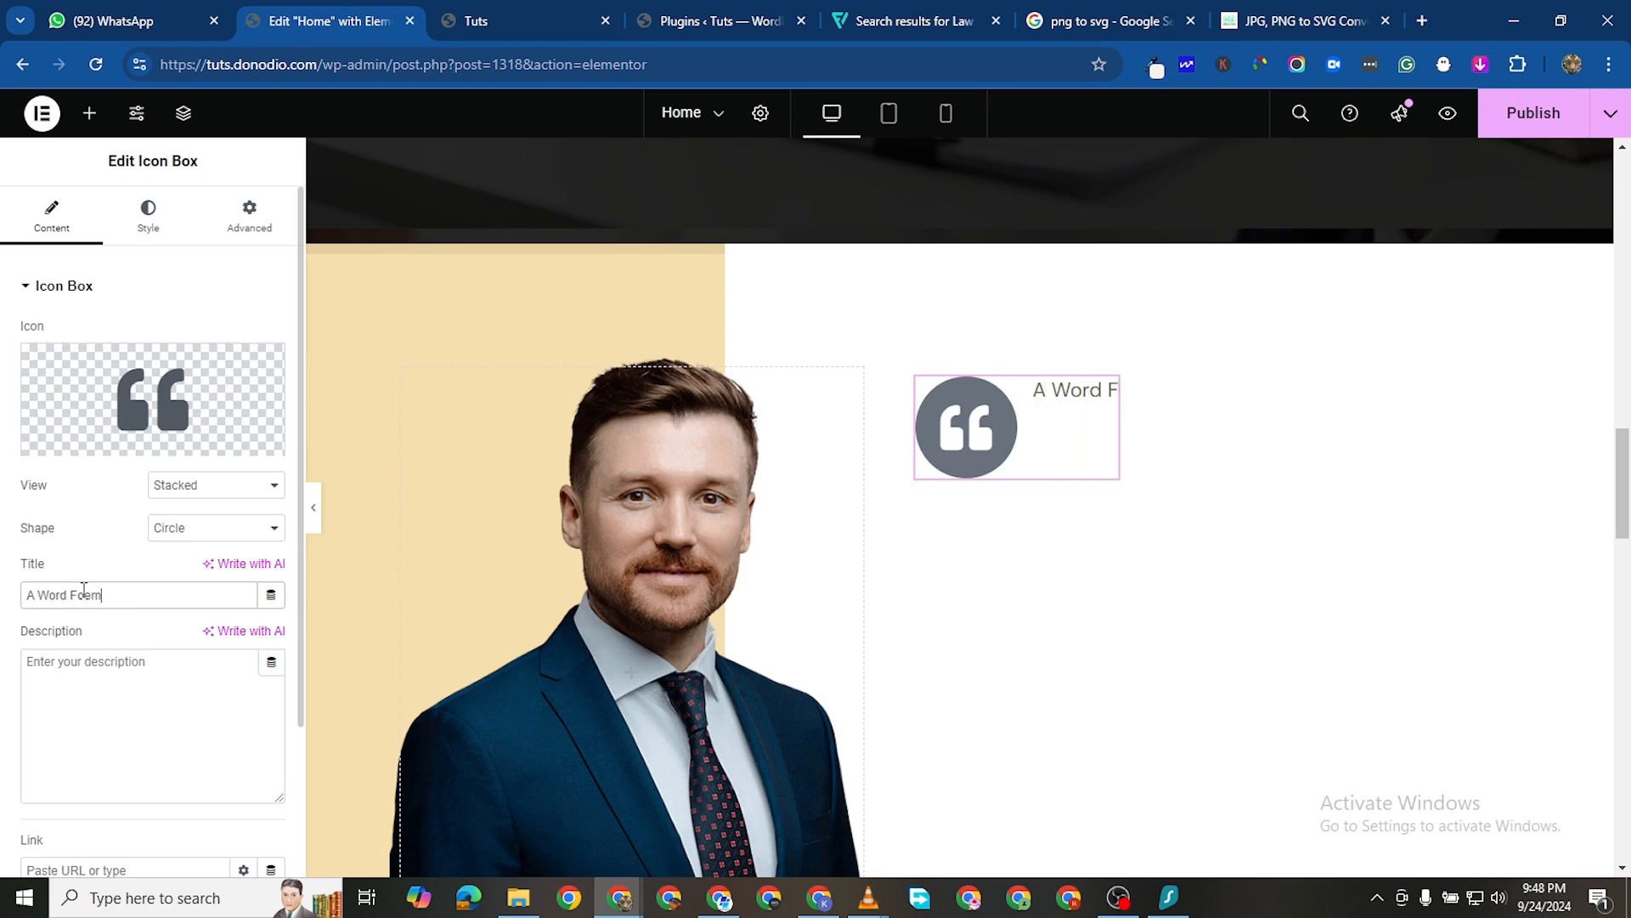
key("BackSpace")
key("BackSpace")
key("BackSpace")
type("rom Our ")
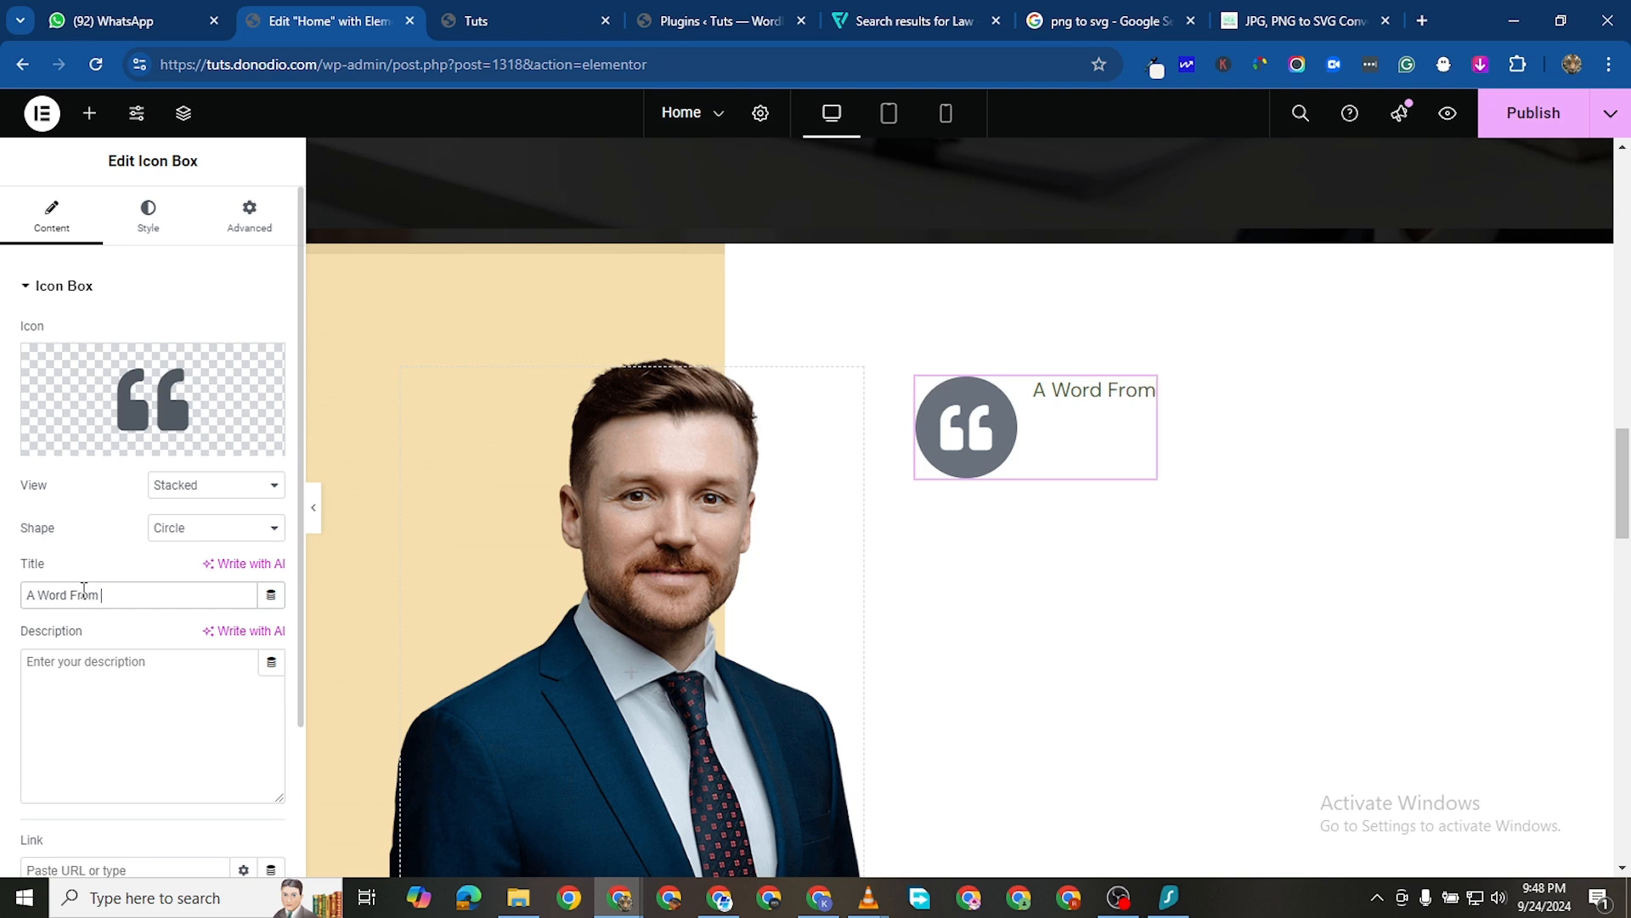
type("L")
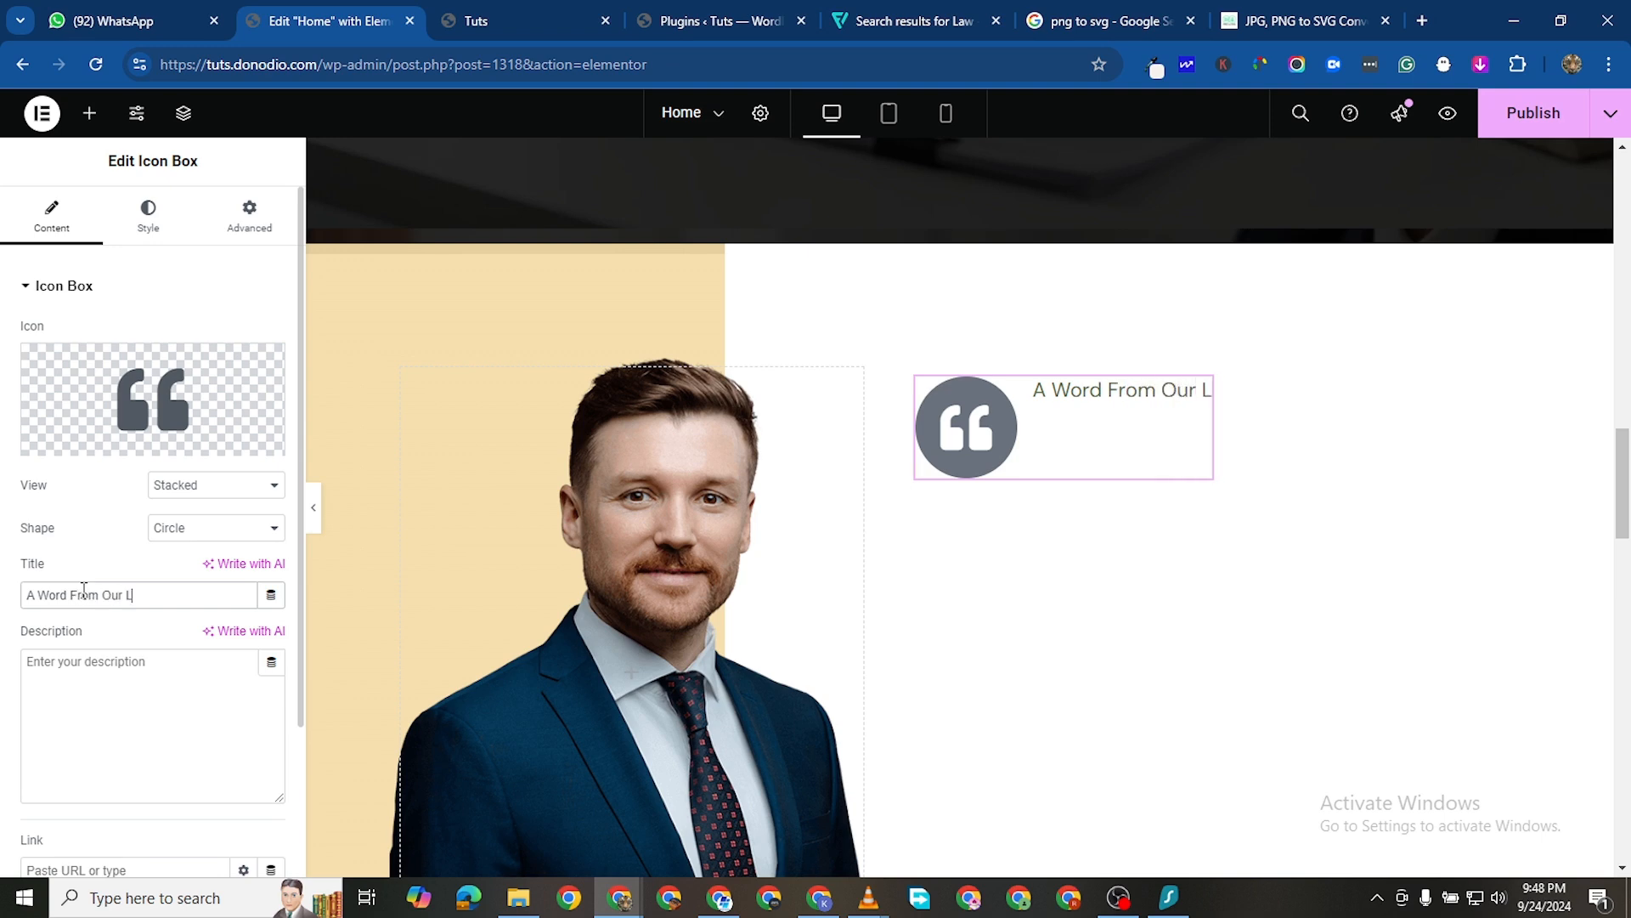
type("ead Part")
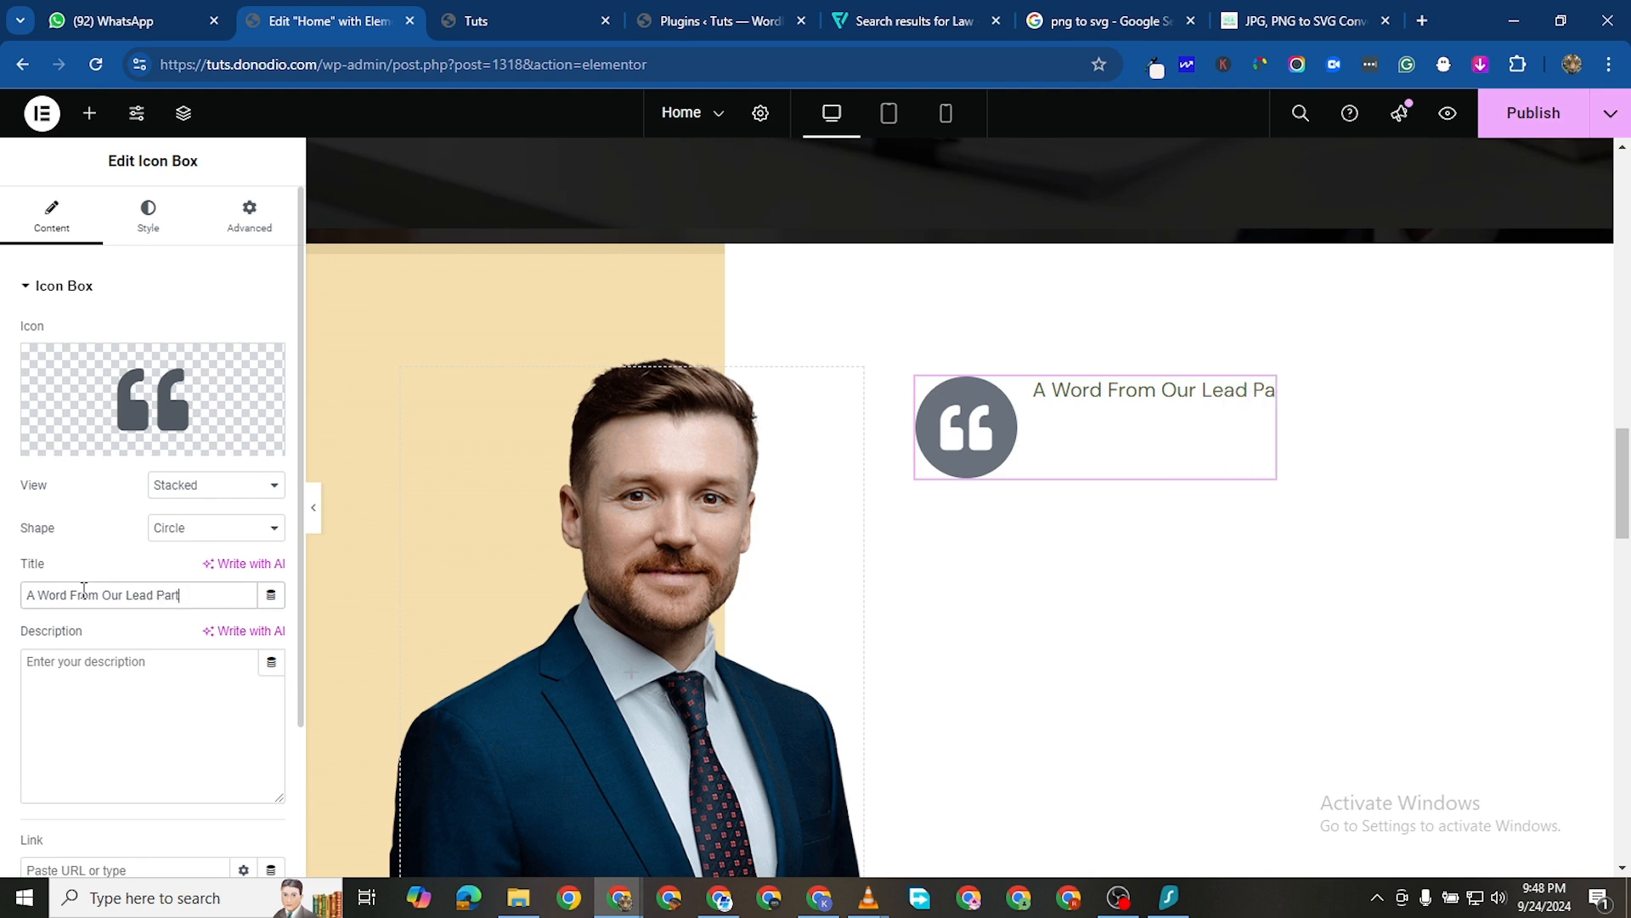
type("ner")
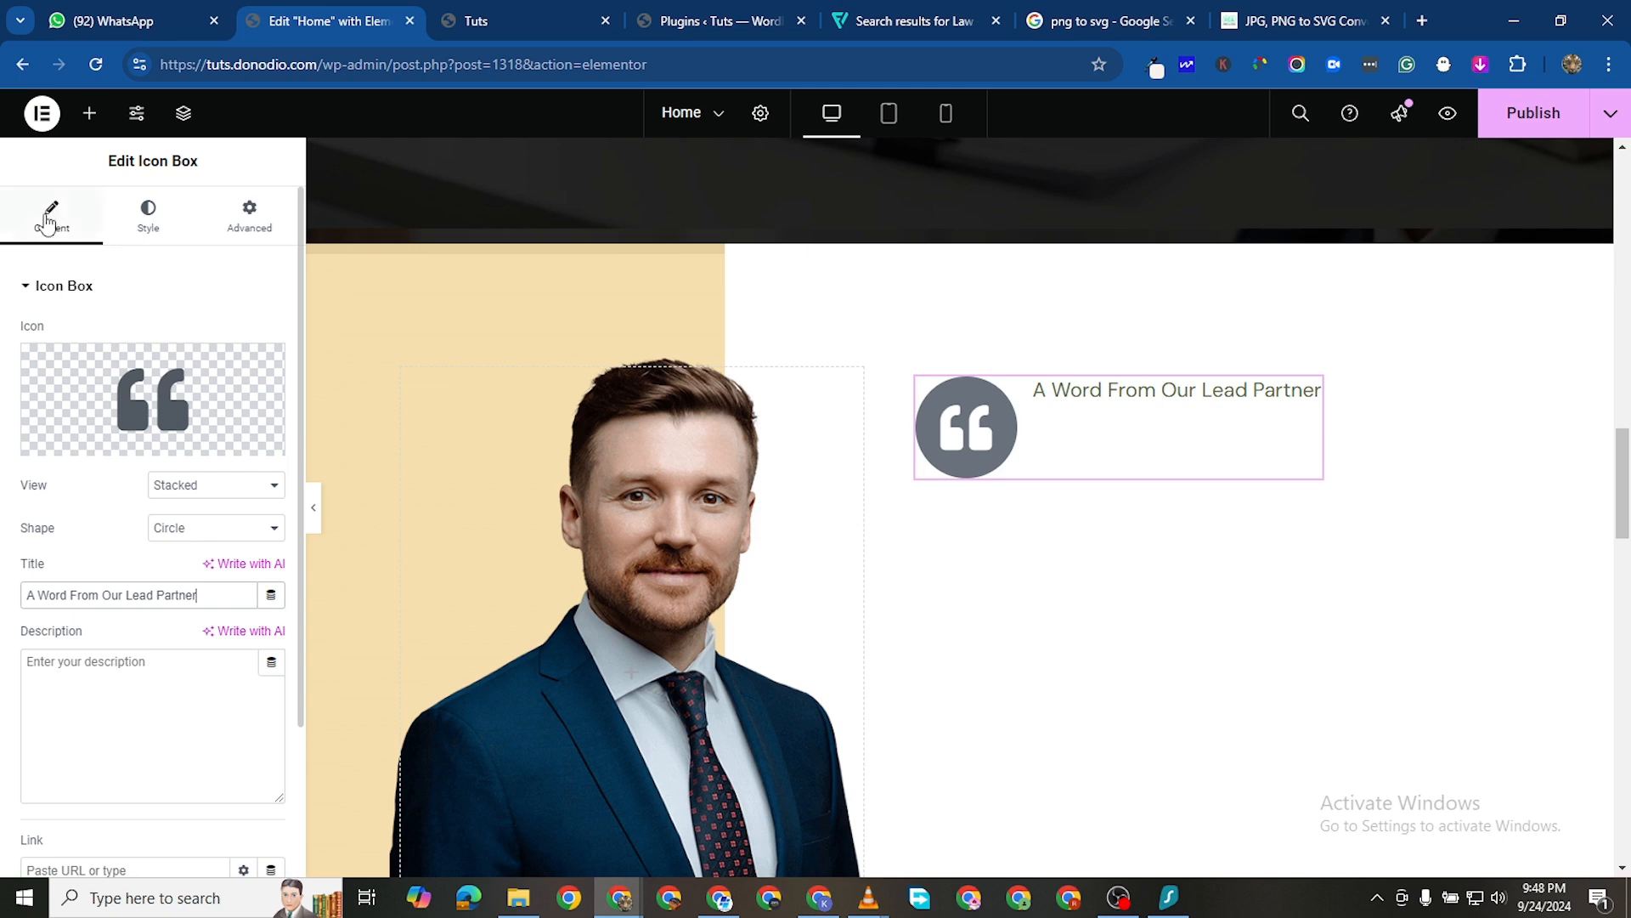
Copy the background color code of the "Book Appointment" button in the "Defending Your Rights" section
left_click(147, 227)
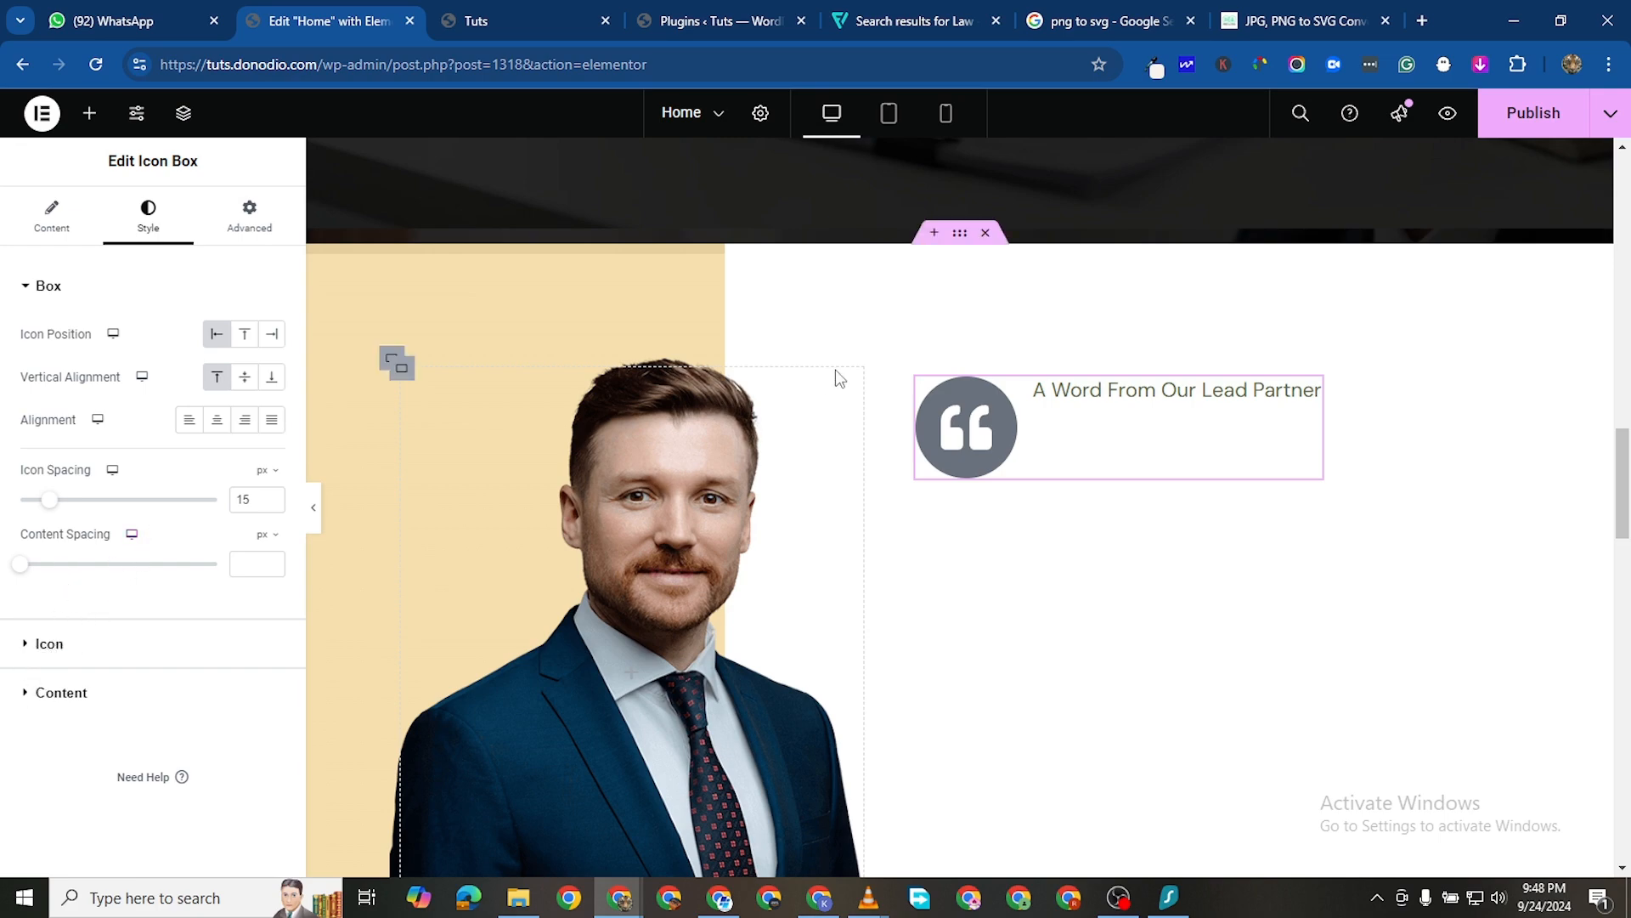
scroll(1147, 408, "up", 10)
scroll(1104, 481, "down", 1)
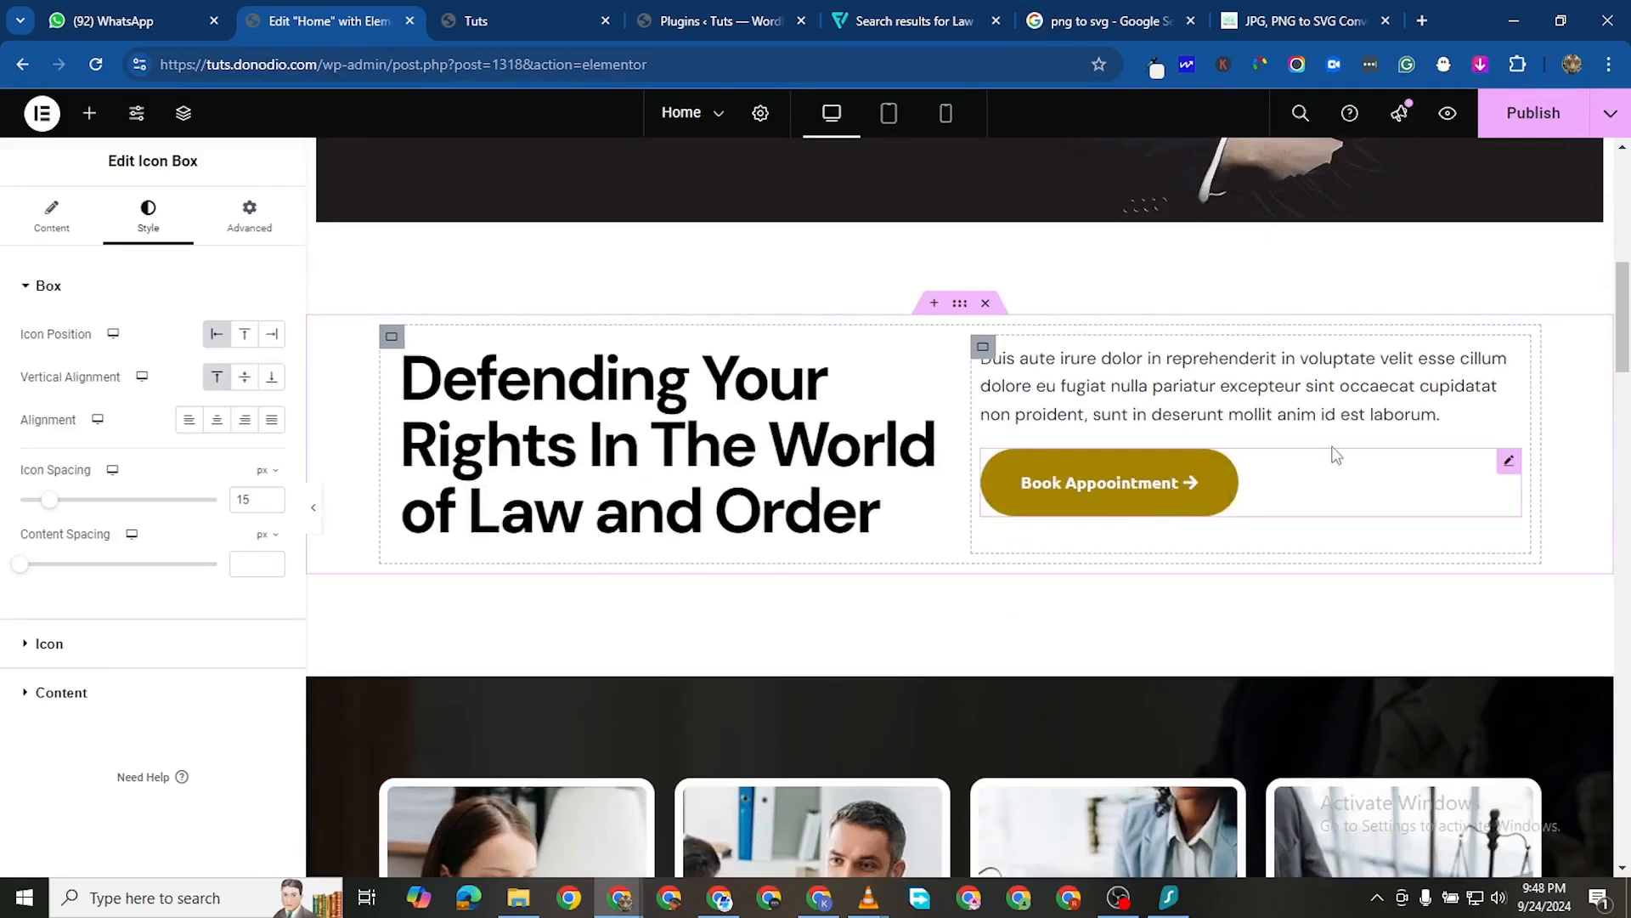
left_click(1501, 475)
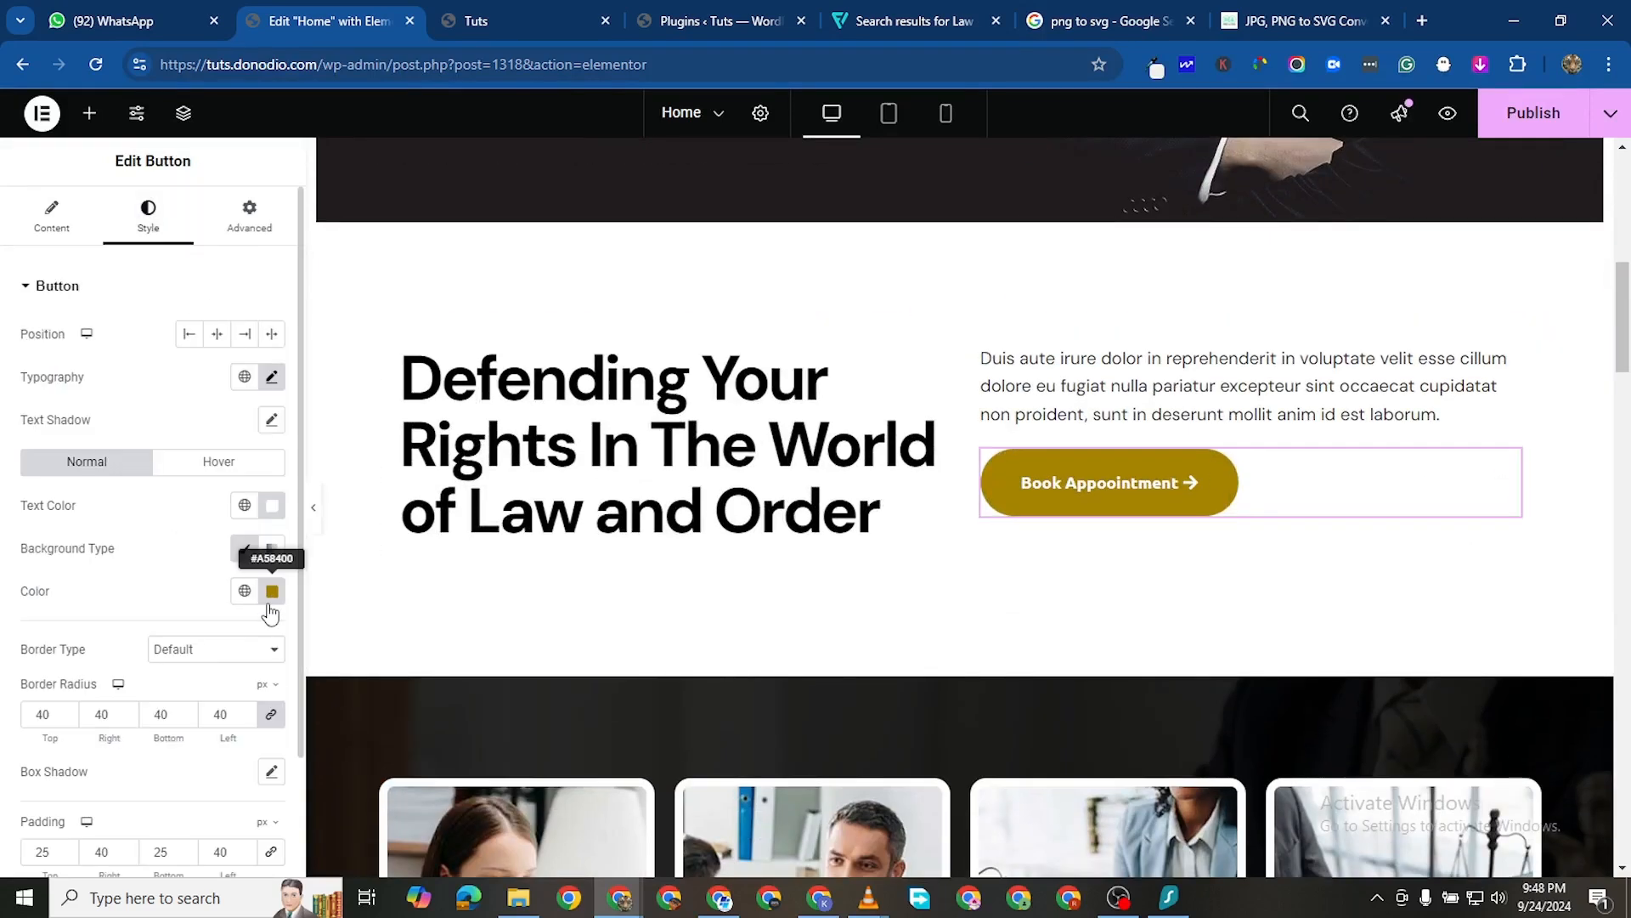
left_click(272, 591)
right_click(174, 538)
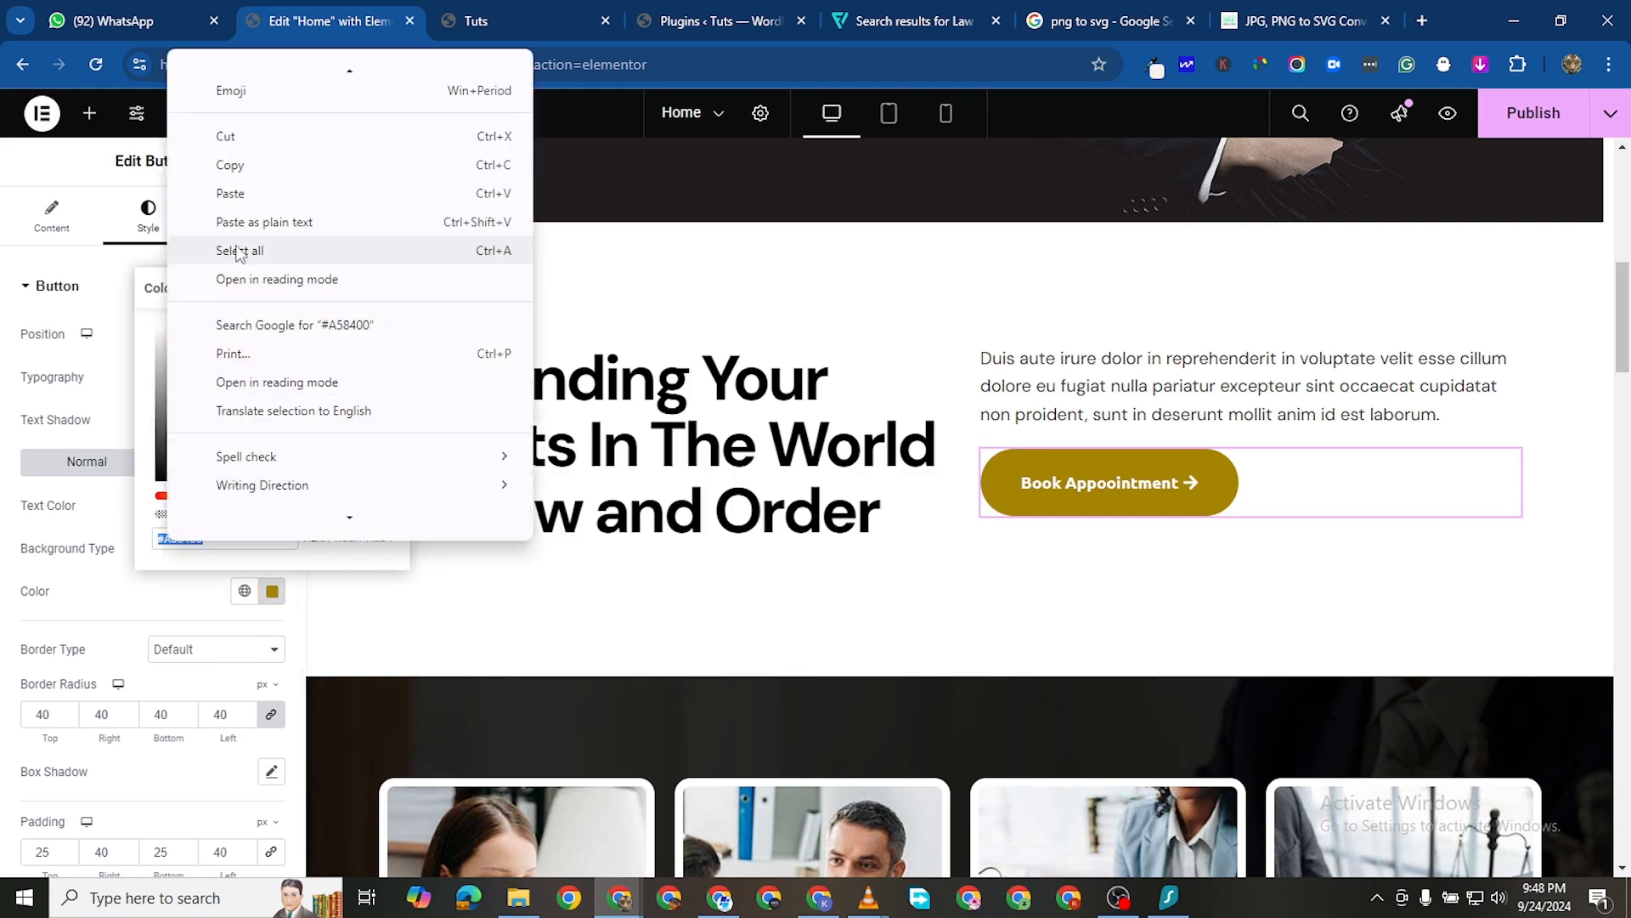
left_click(238, 167)
Set the primary color of the icon box's quote icon to the copied #A58400
scroll(900, 666, "down", 10)
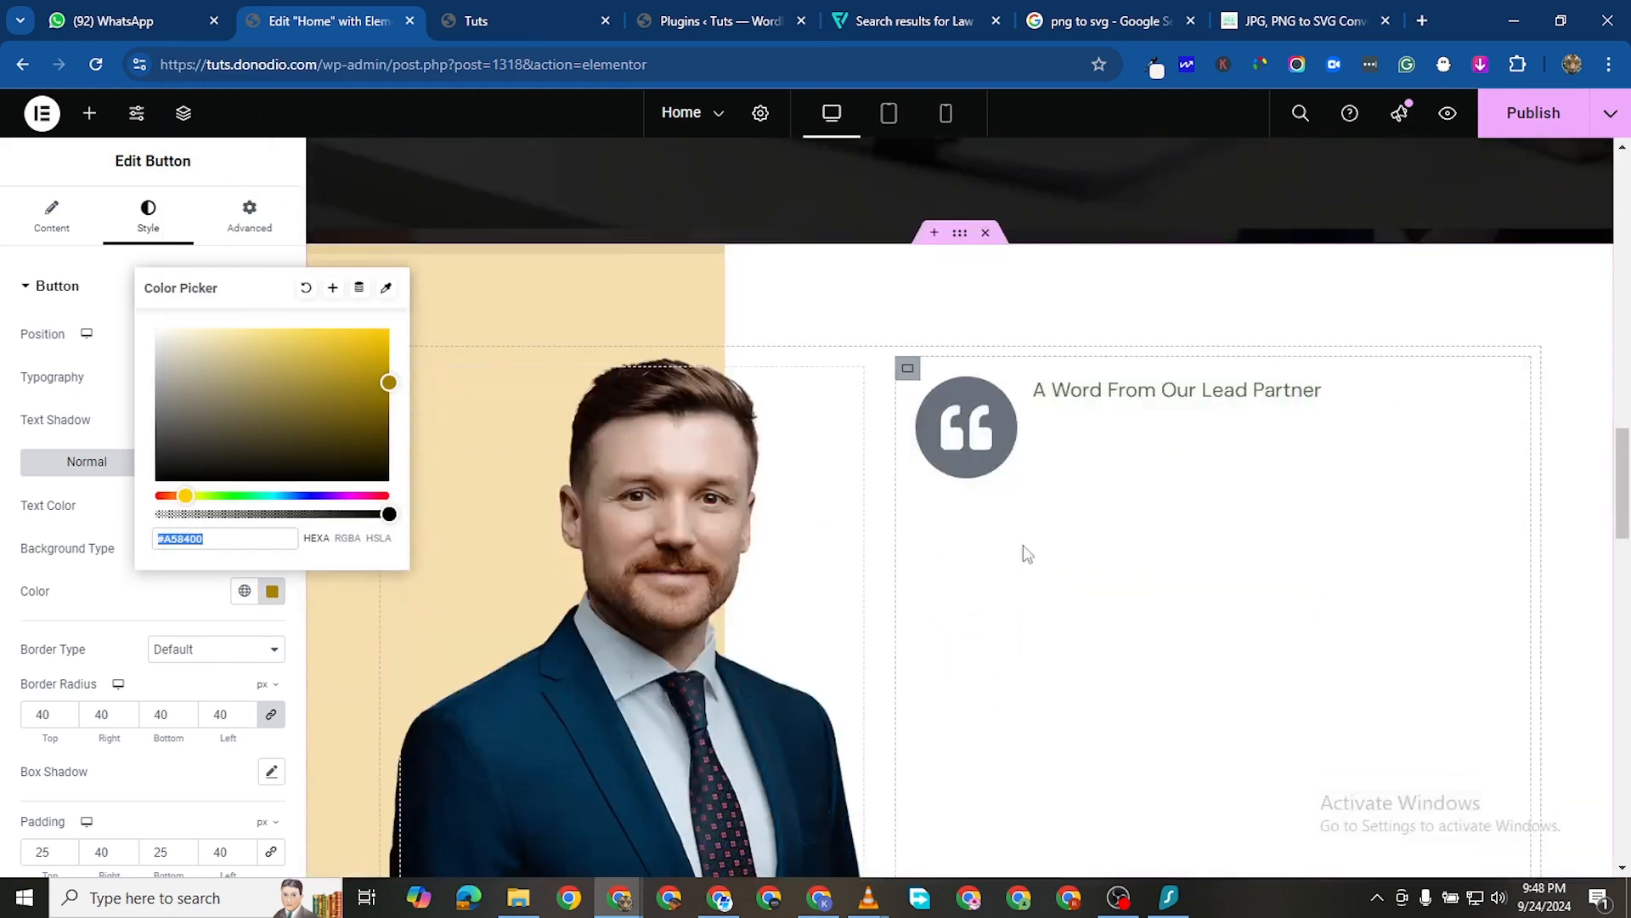
left_click(1311, 389)
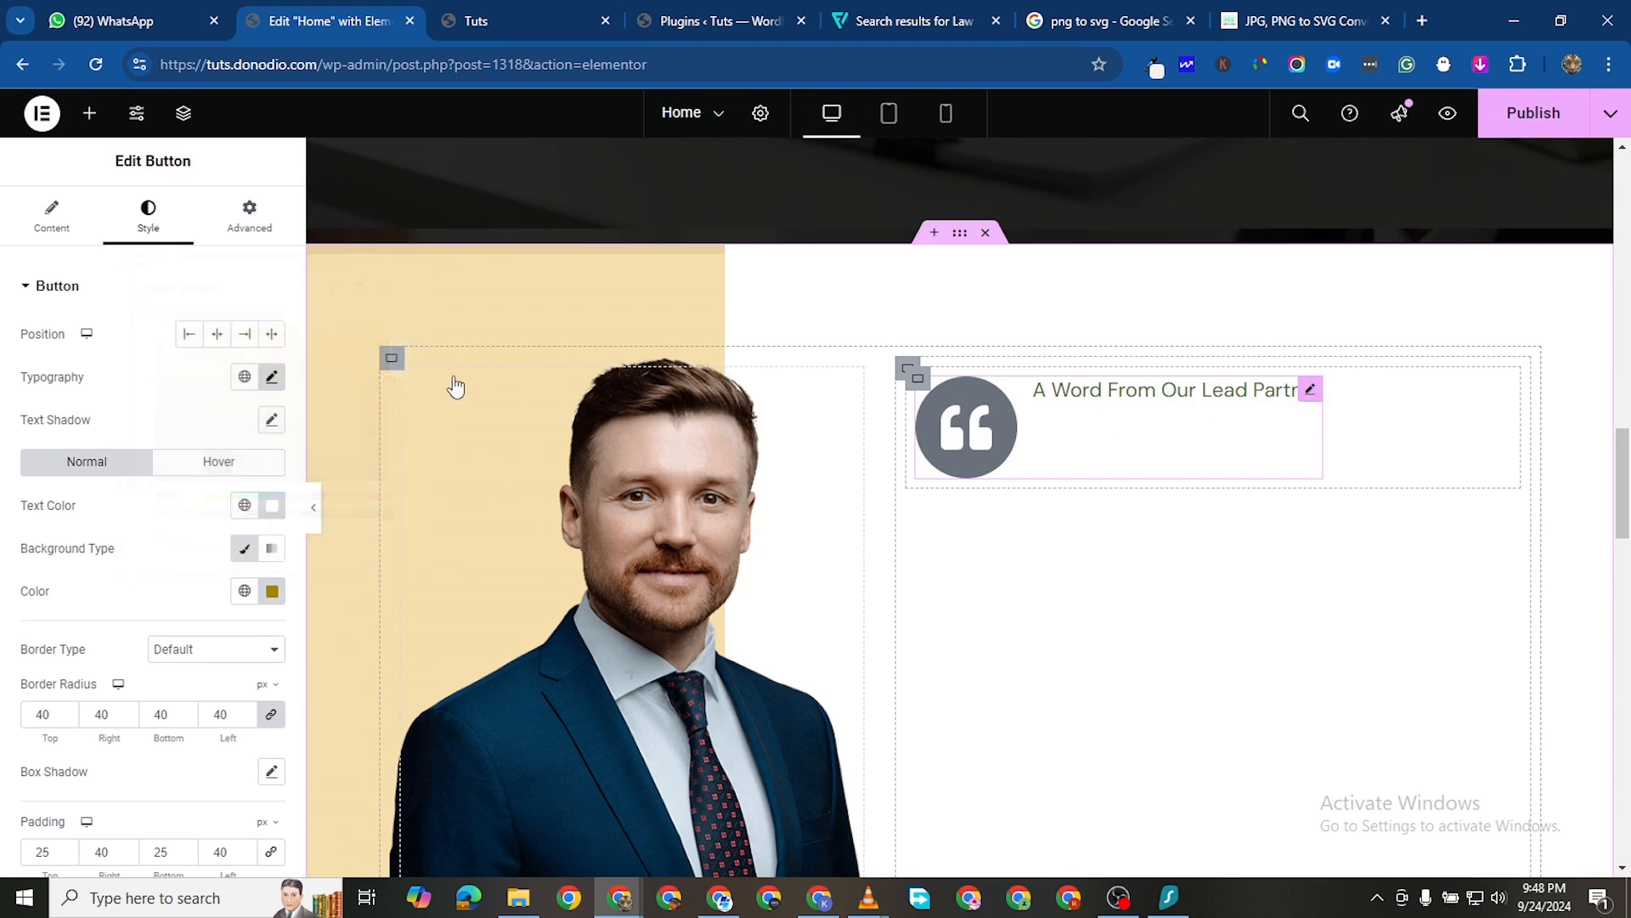
left_click(66, 656)
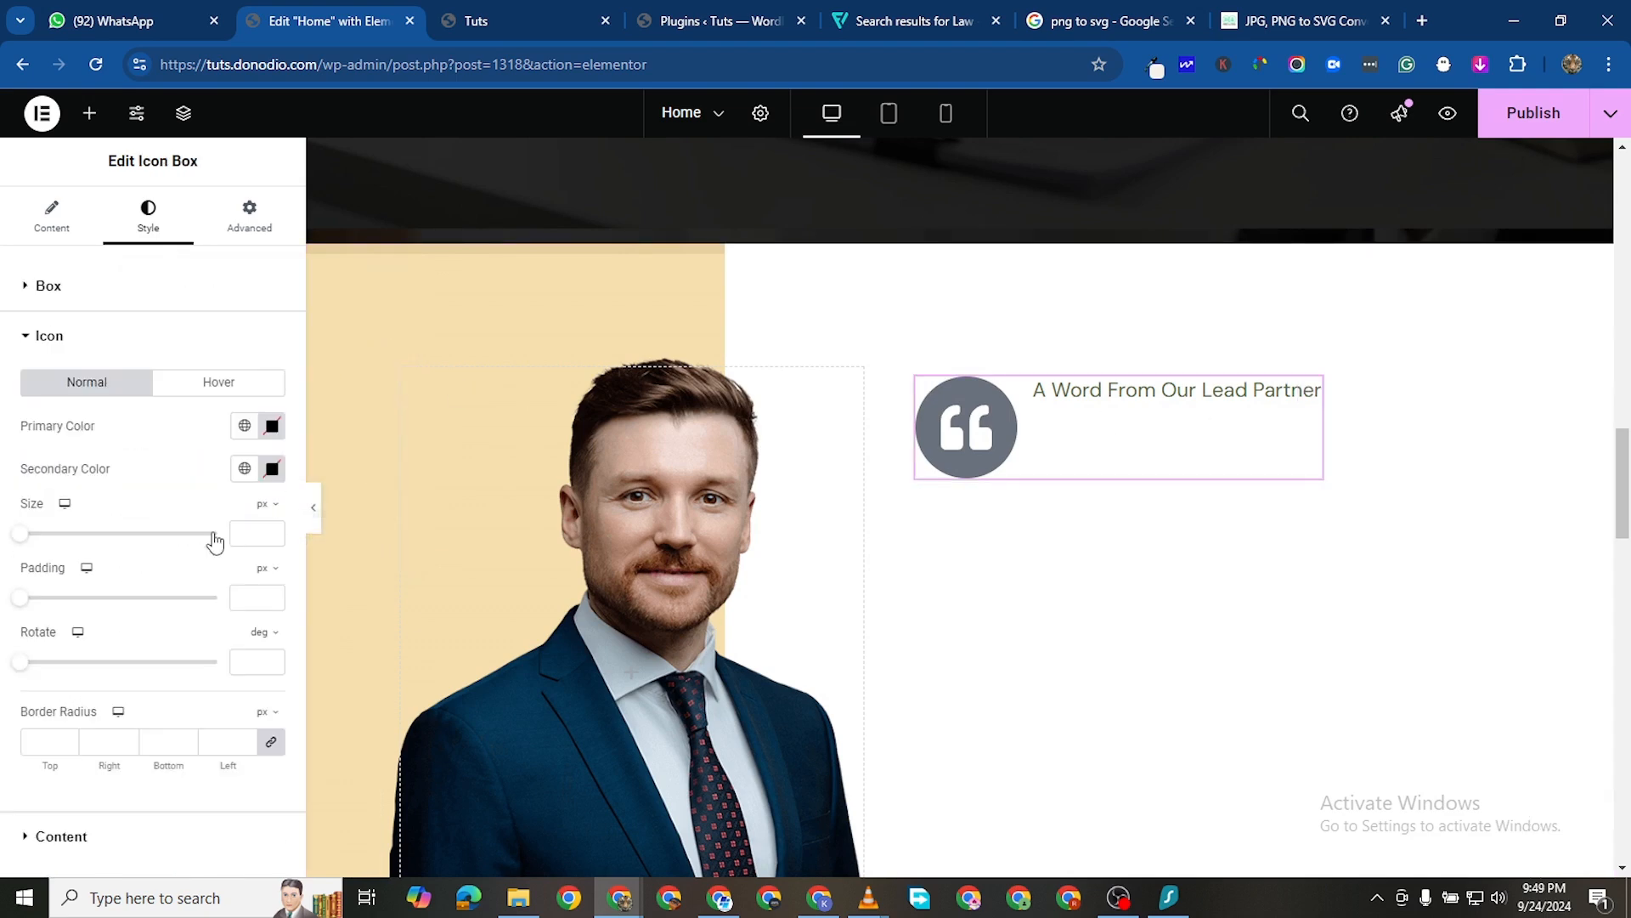
left_click(270, 425)
right_click(185, 718)
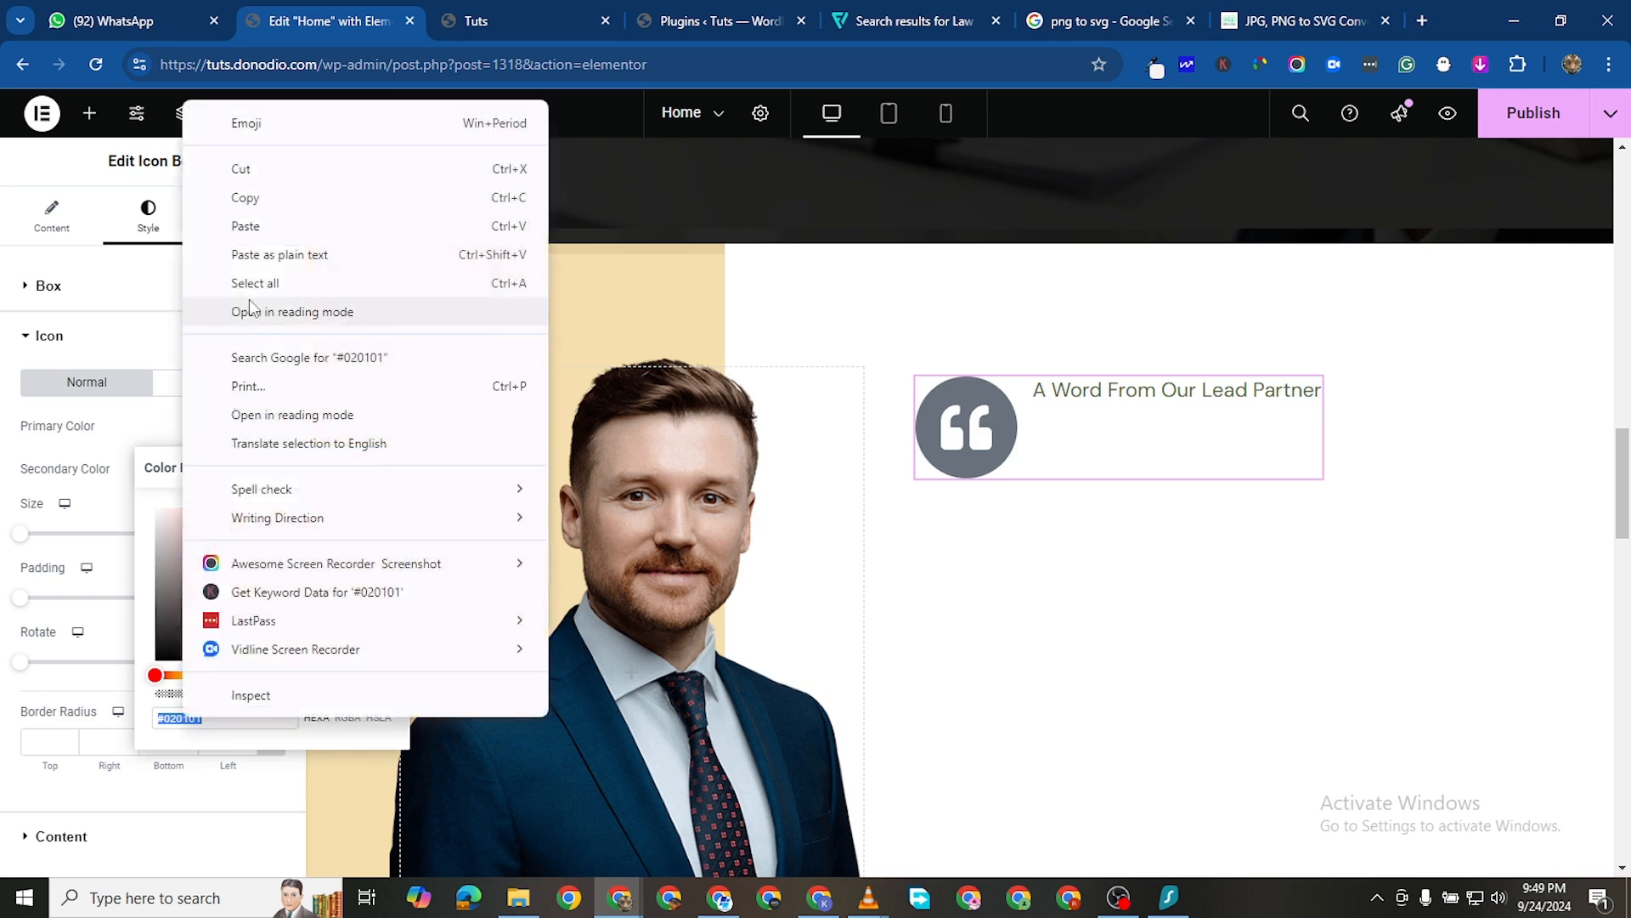
left_click(259, 227)
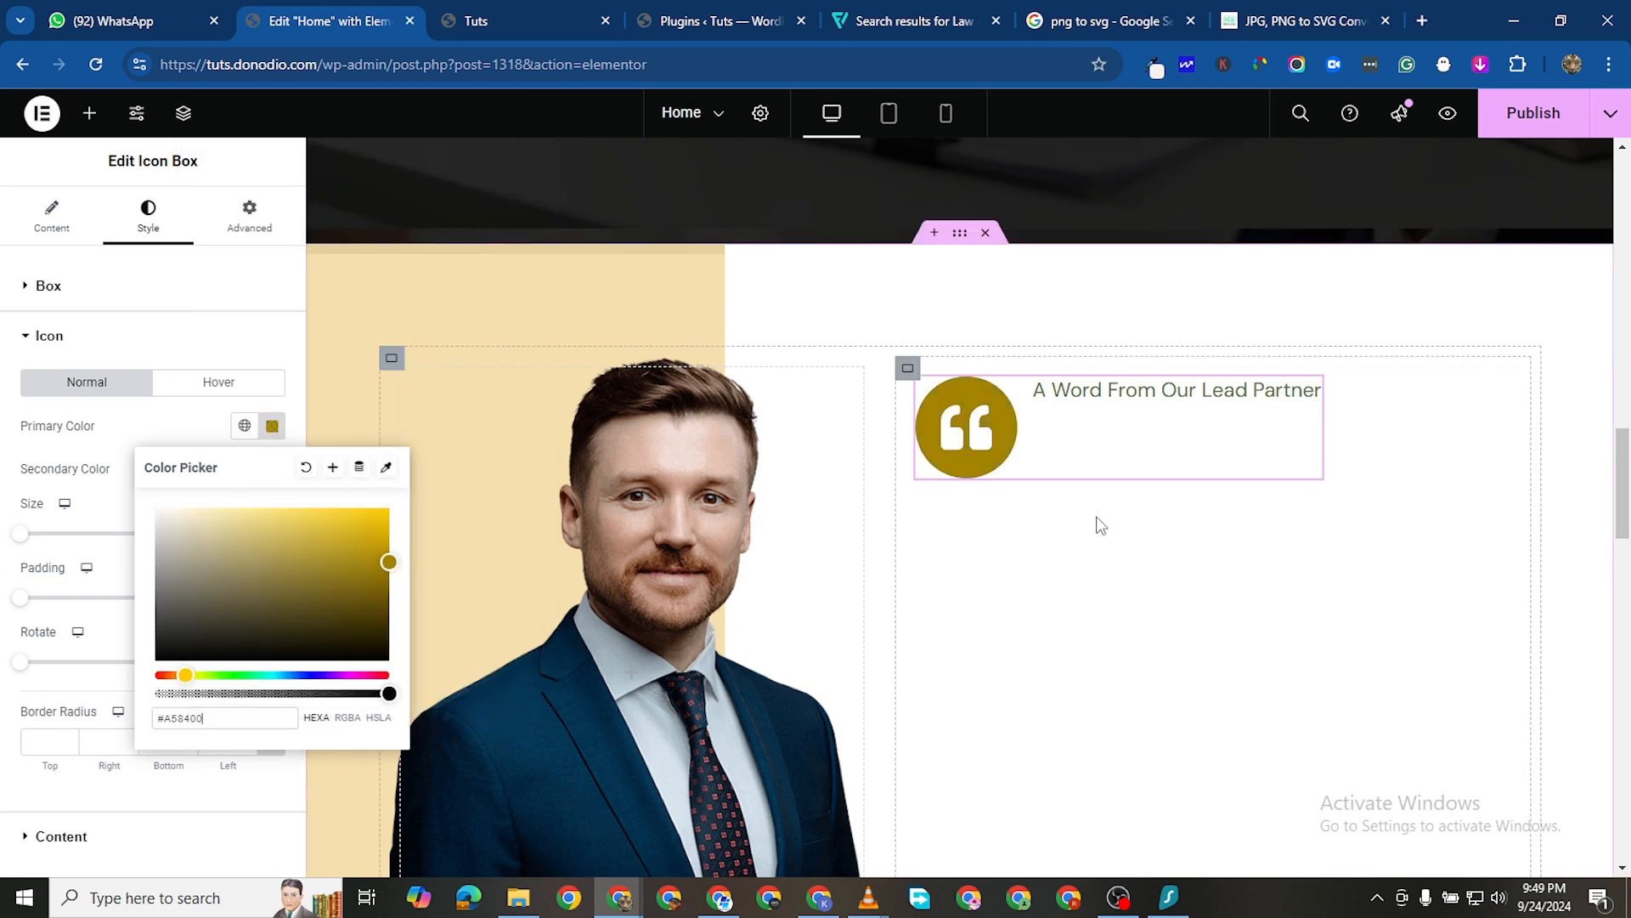
left_click(1146, 544)
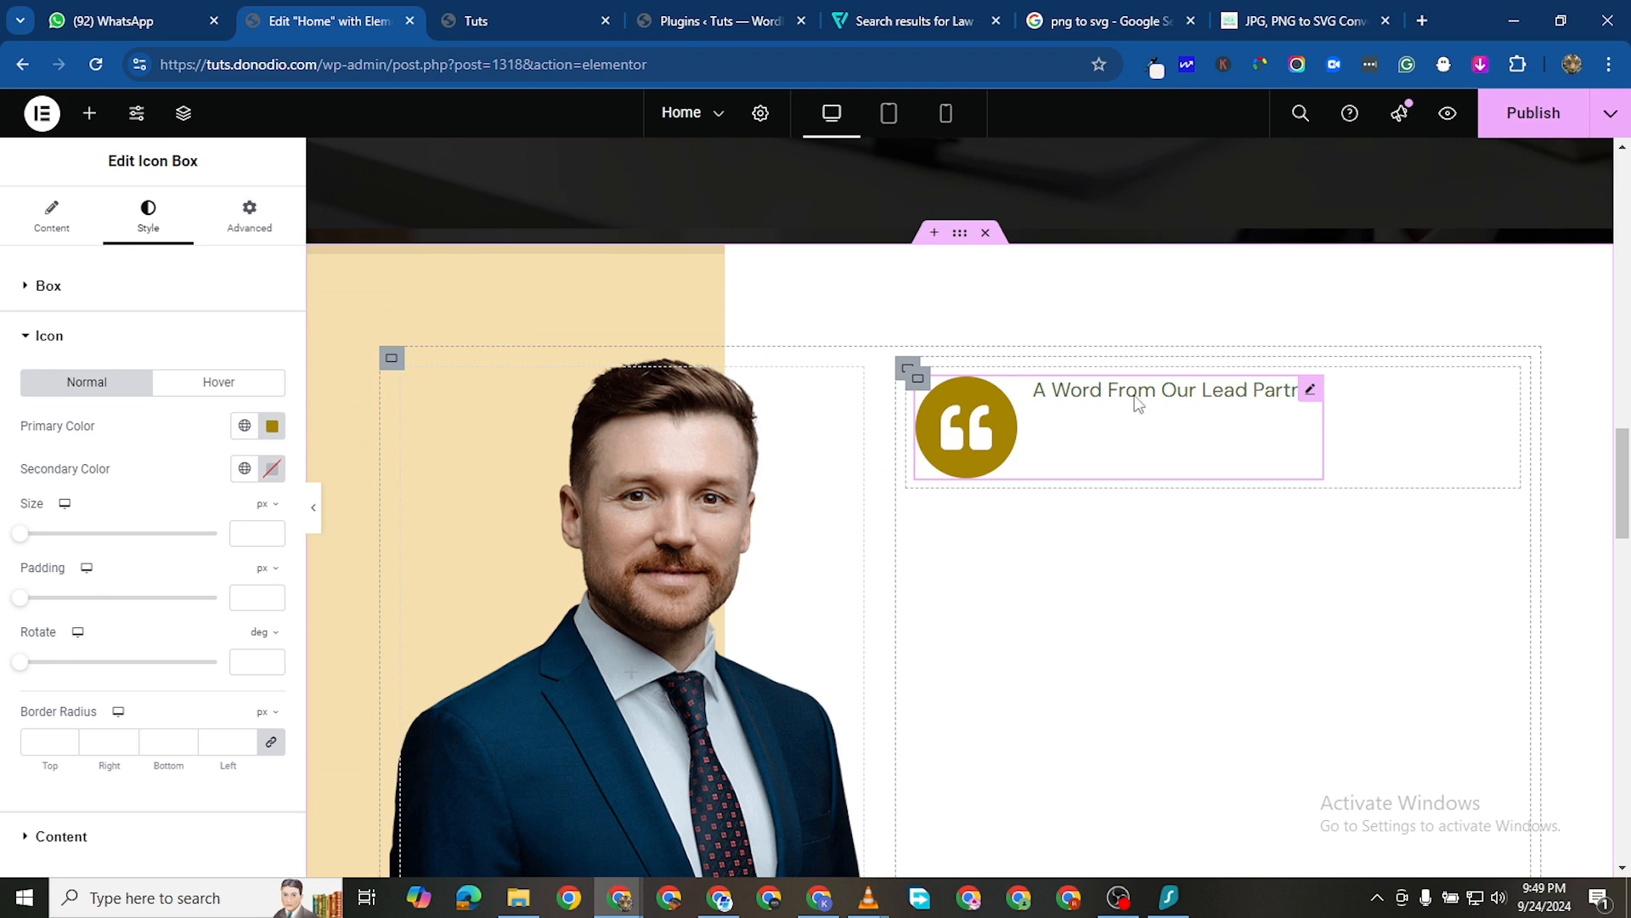
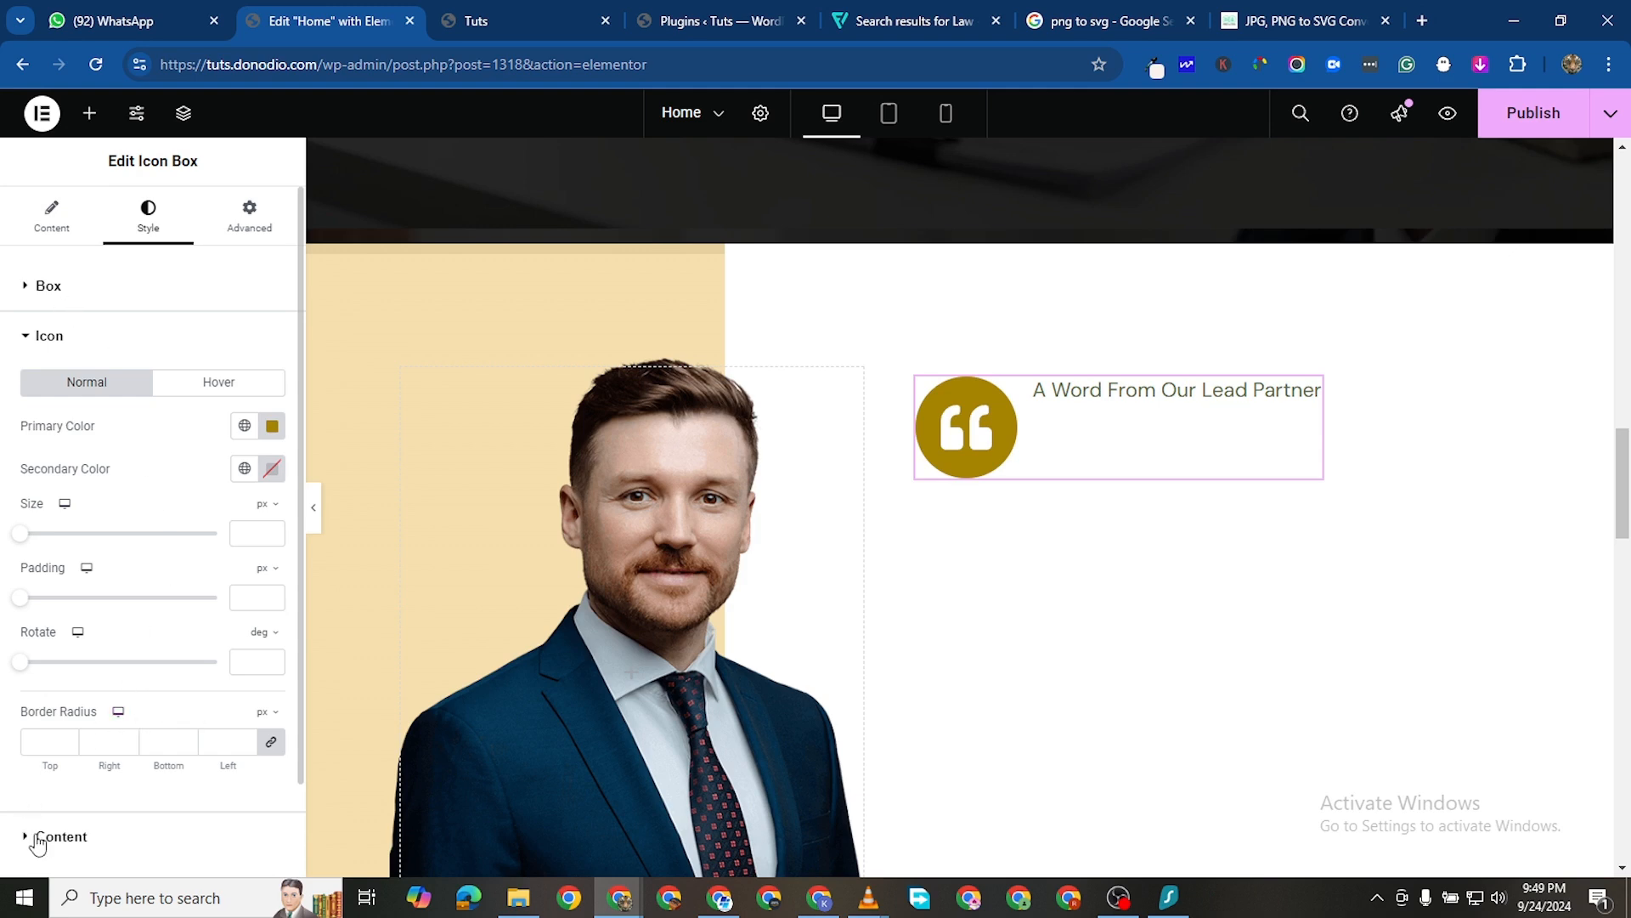
Set the icon box title's typography to size 45 px and weight 800 (Extra Bold)
left_click(136, 836)
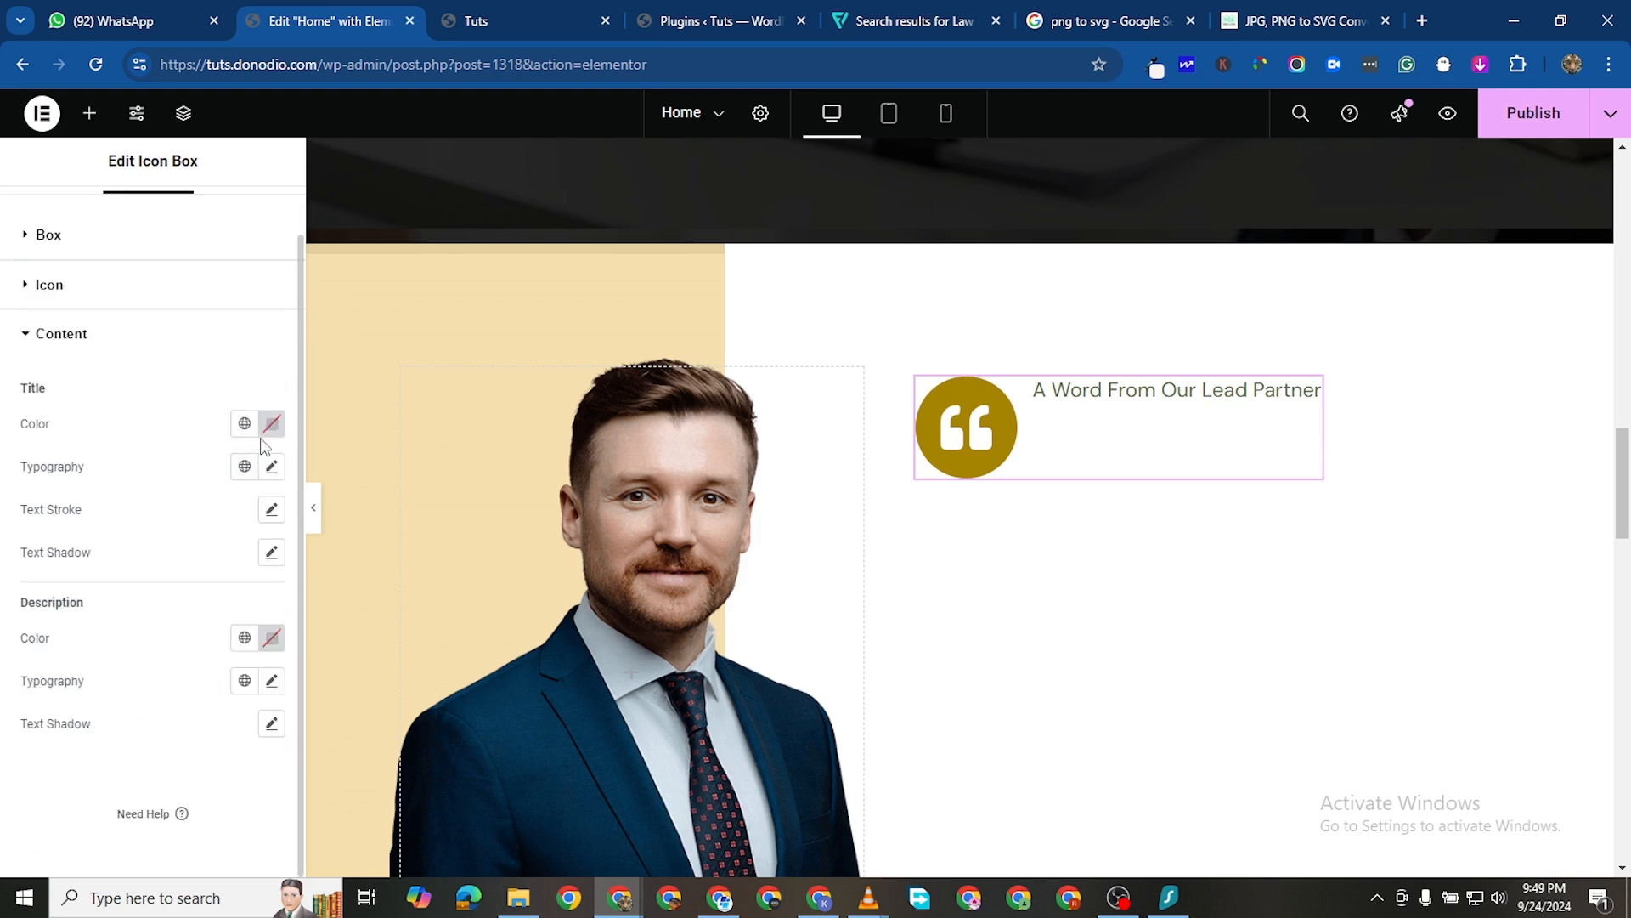
left_click(271, 466)
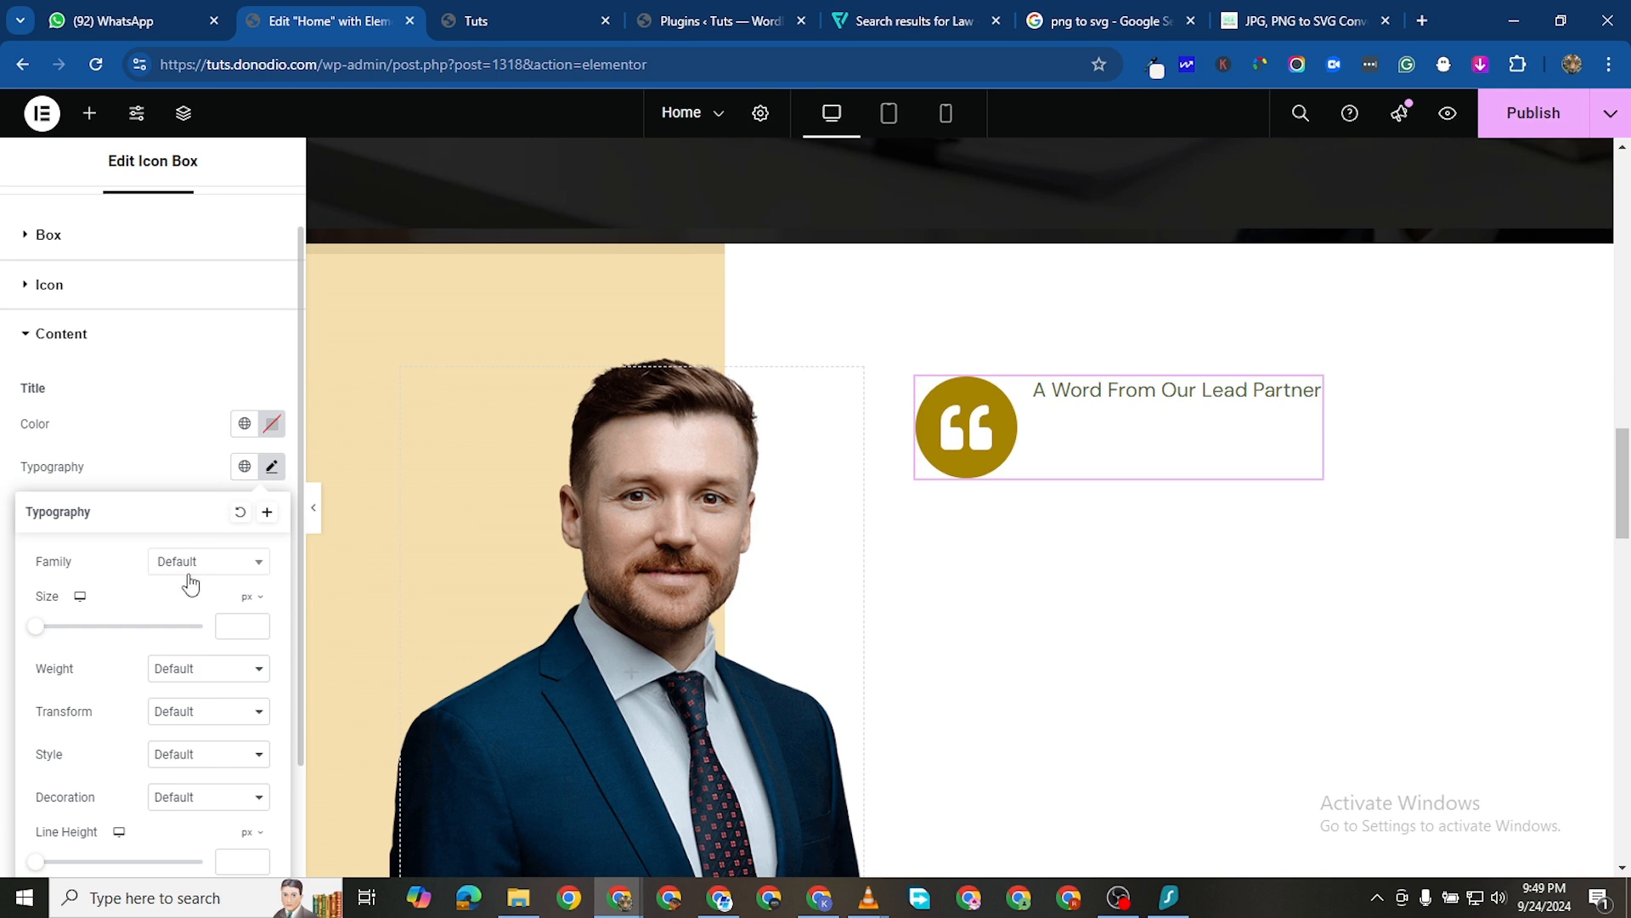
left_click_drag(36, 629, 73, 632)
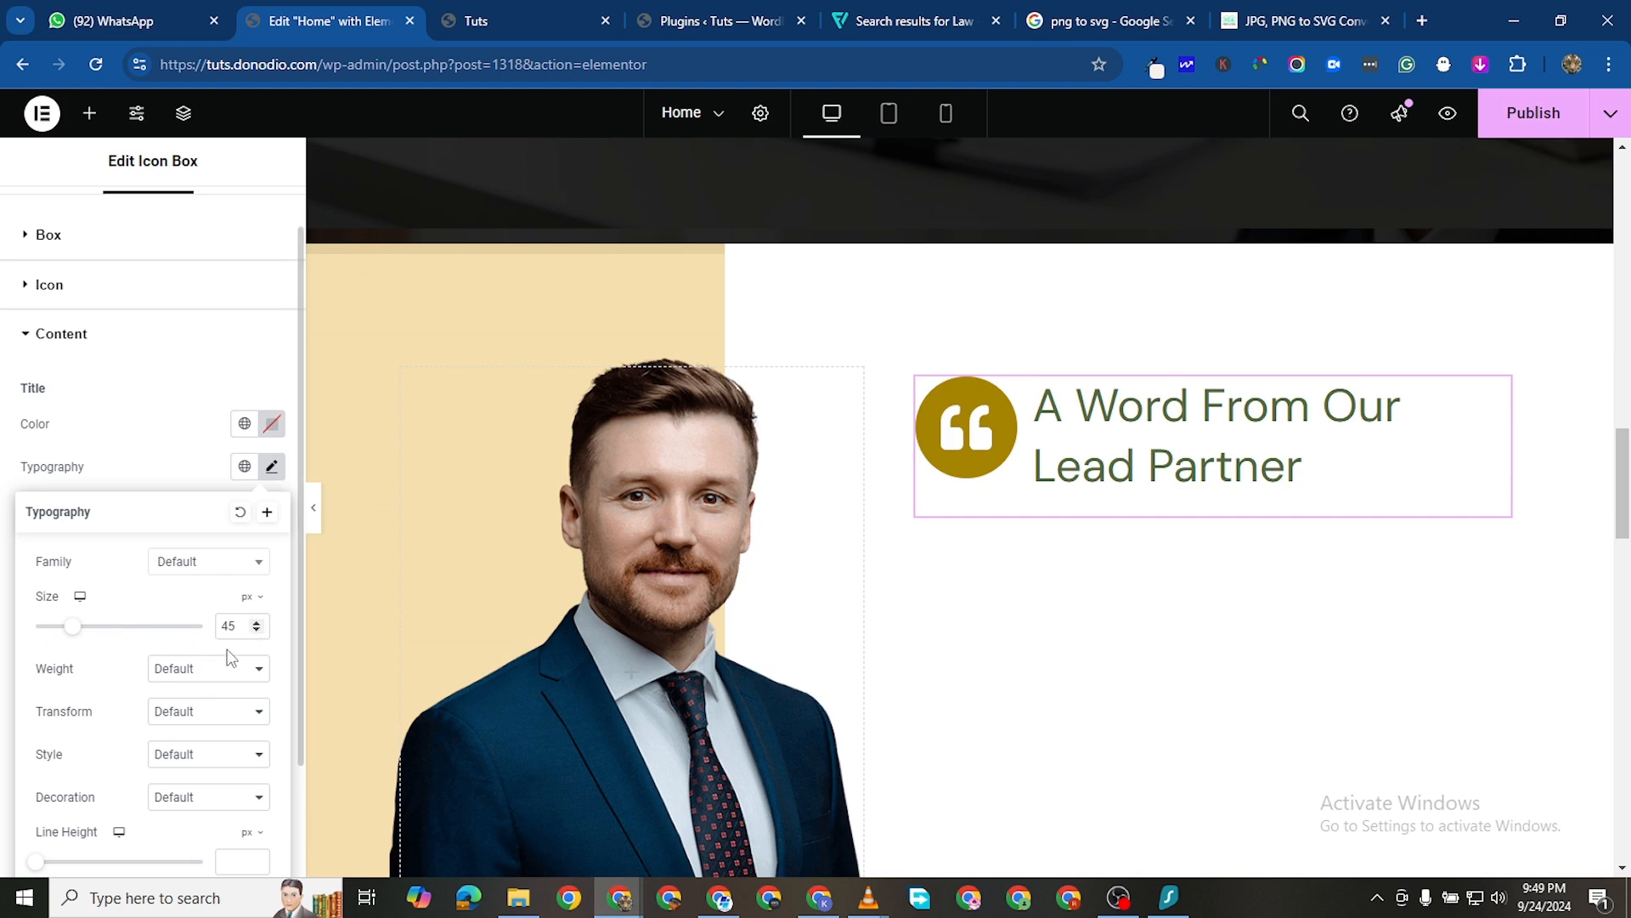
left_click(207, 670)
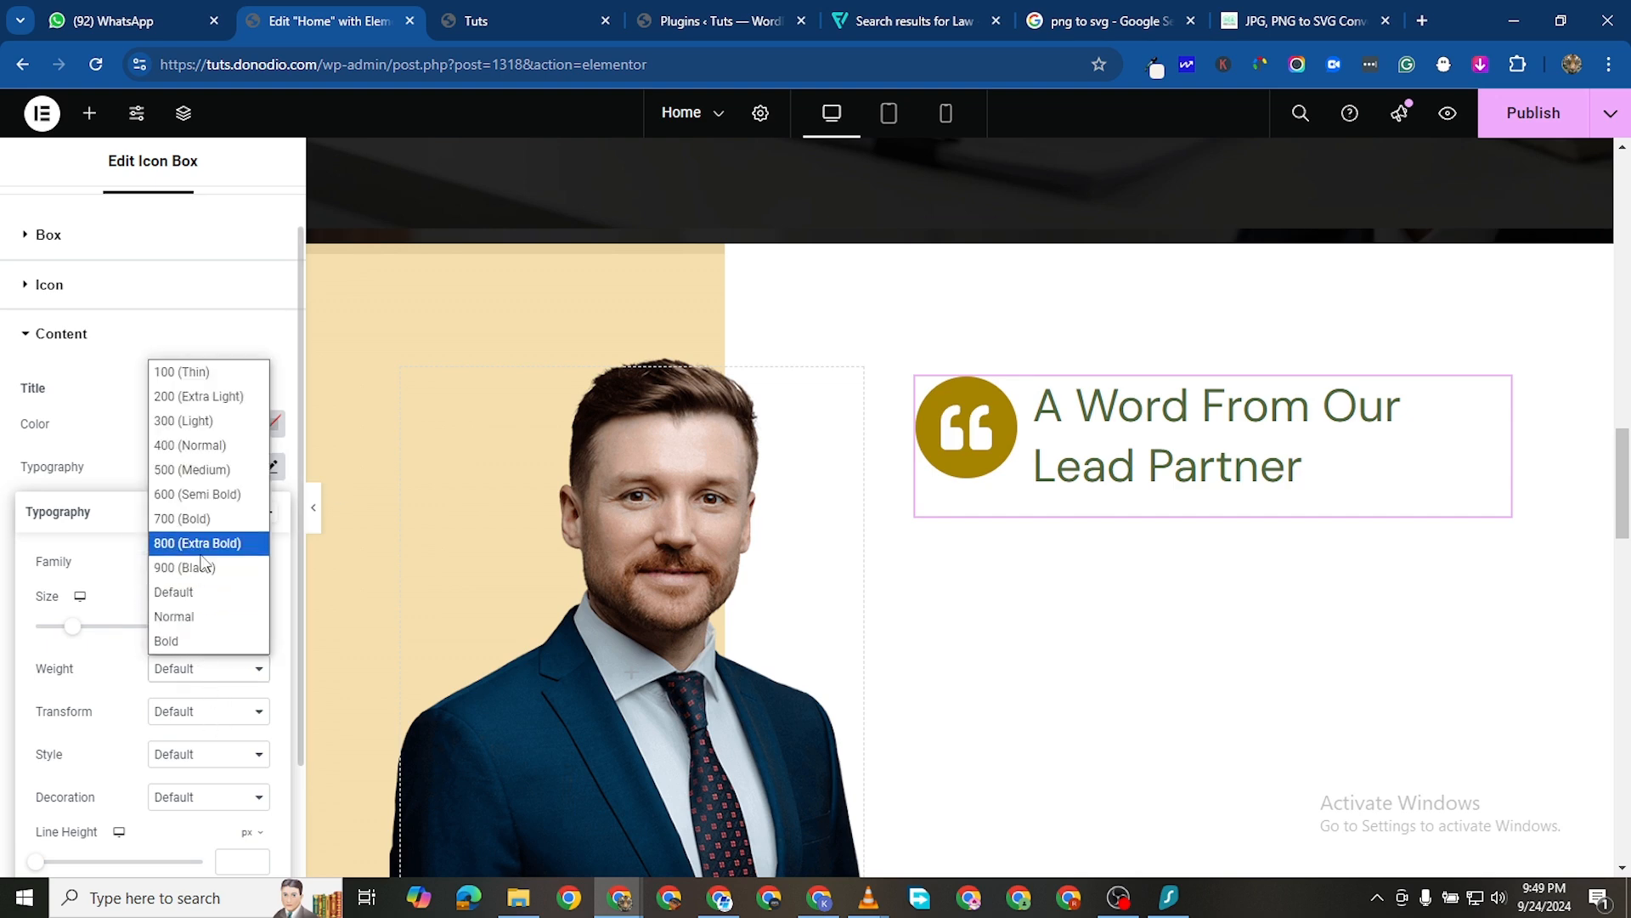
left_click(202, 551)
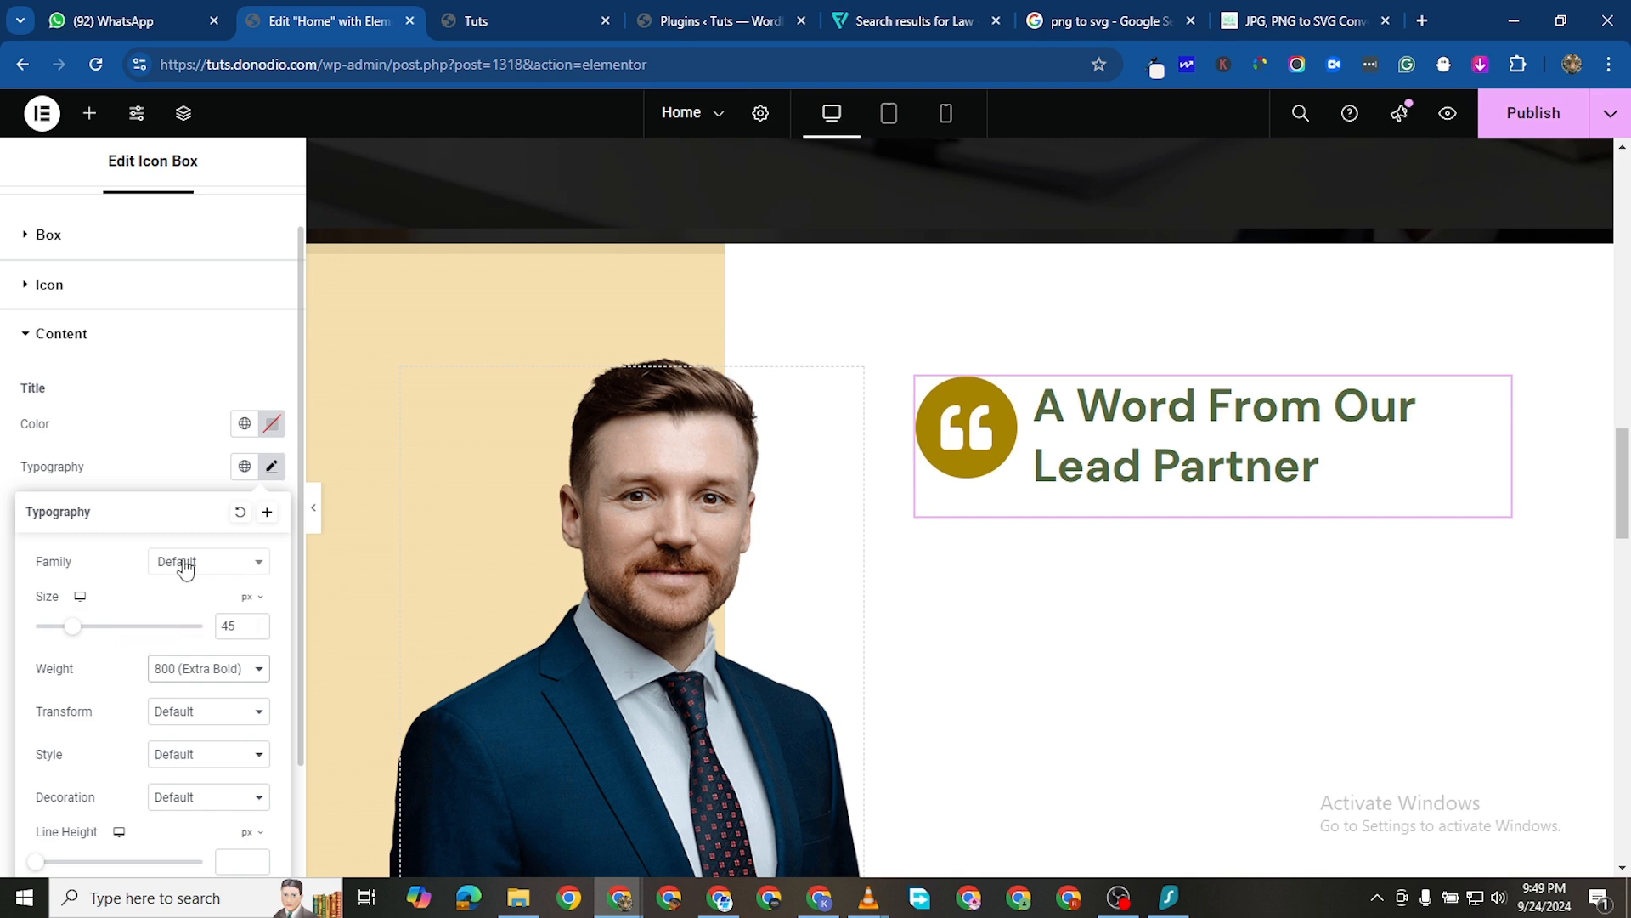
left_click(57, 462)
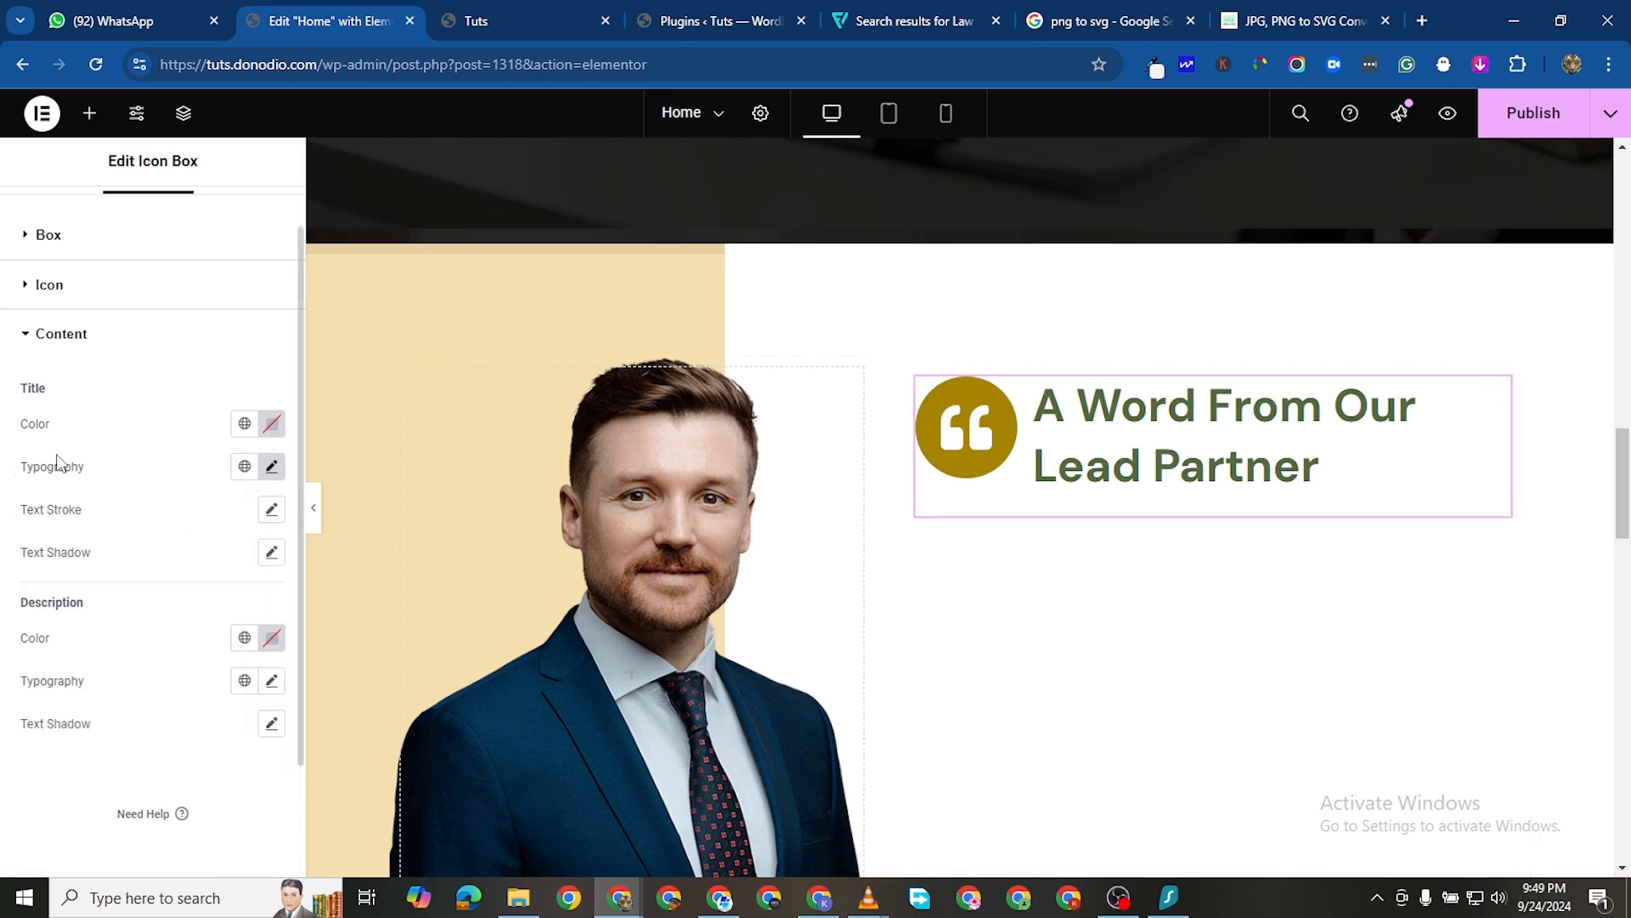
Set the icon box title's text color to black
left_click(271, 423)
left_click_drag(242, 549, 123, 692)
left_click(2, 679)
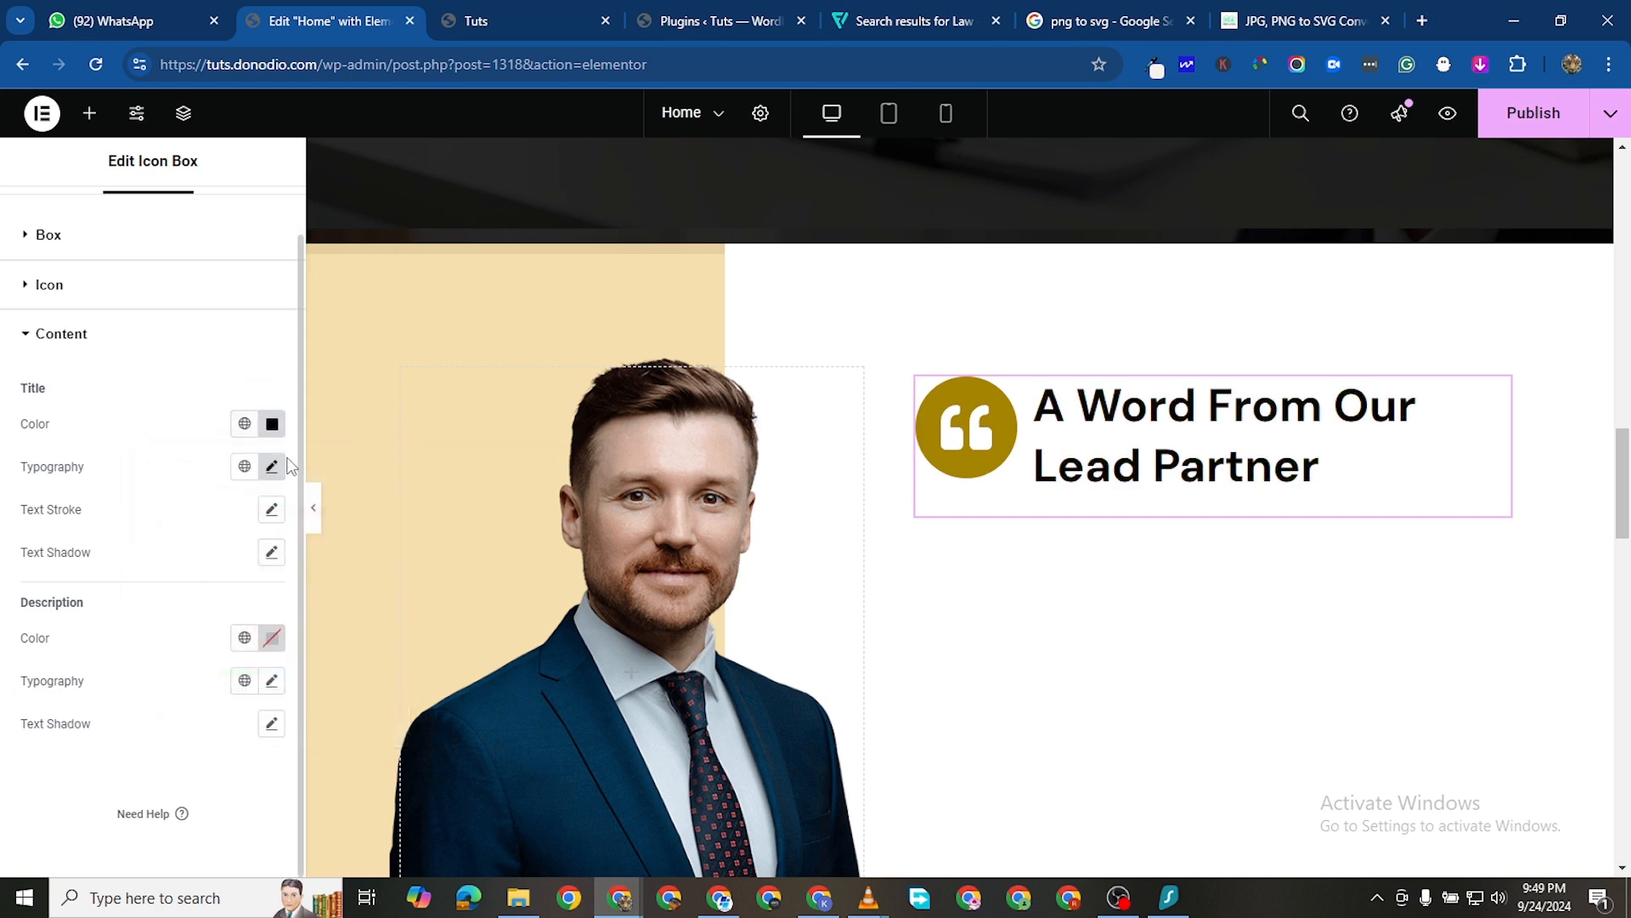
Set the icon box title's font weight to 900 (Black)
left_click(273, 466)
left_click(224, 669)
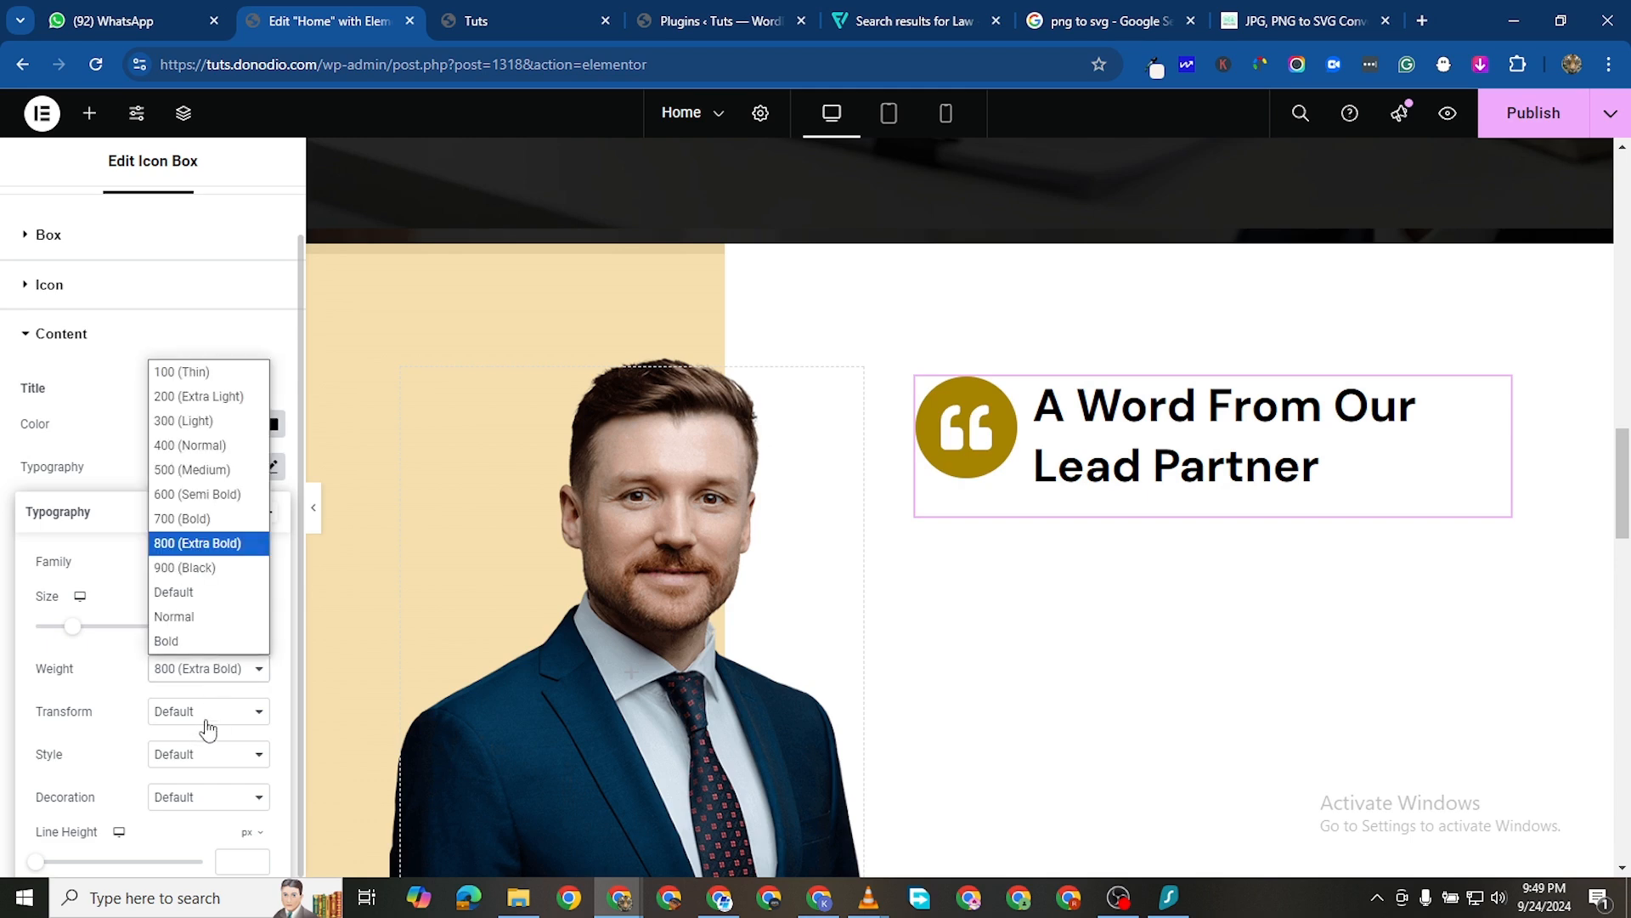
left_click(219, 566)
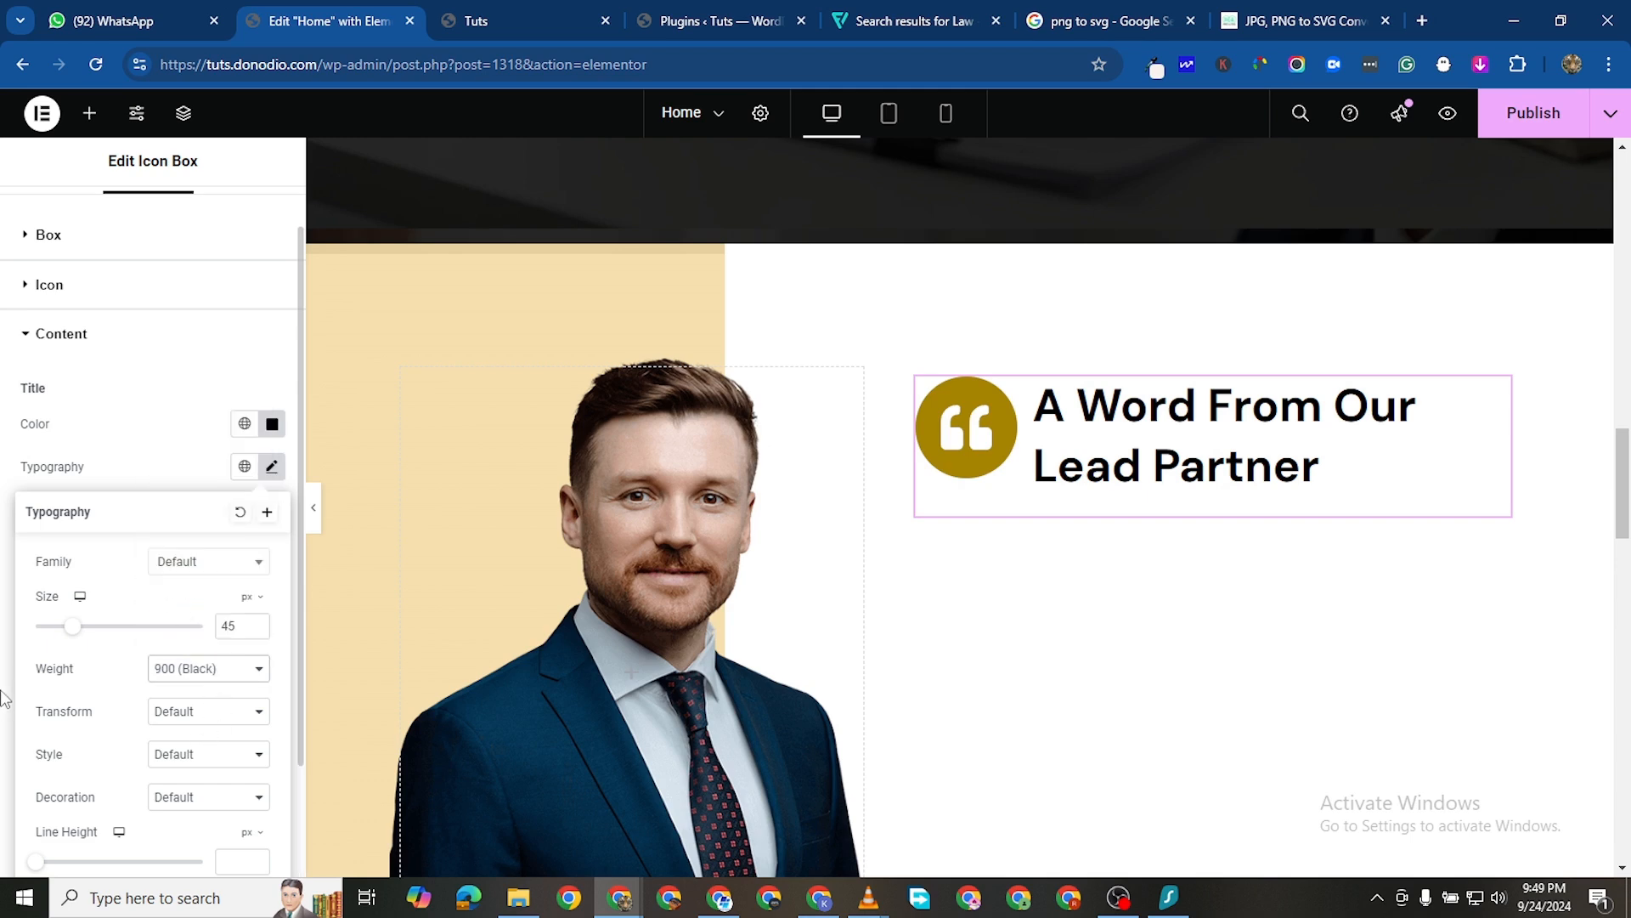
left_click(4, 698)
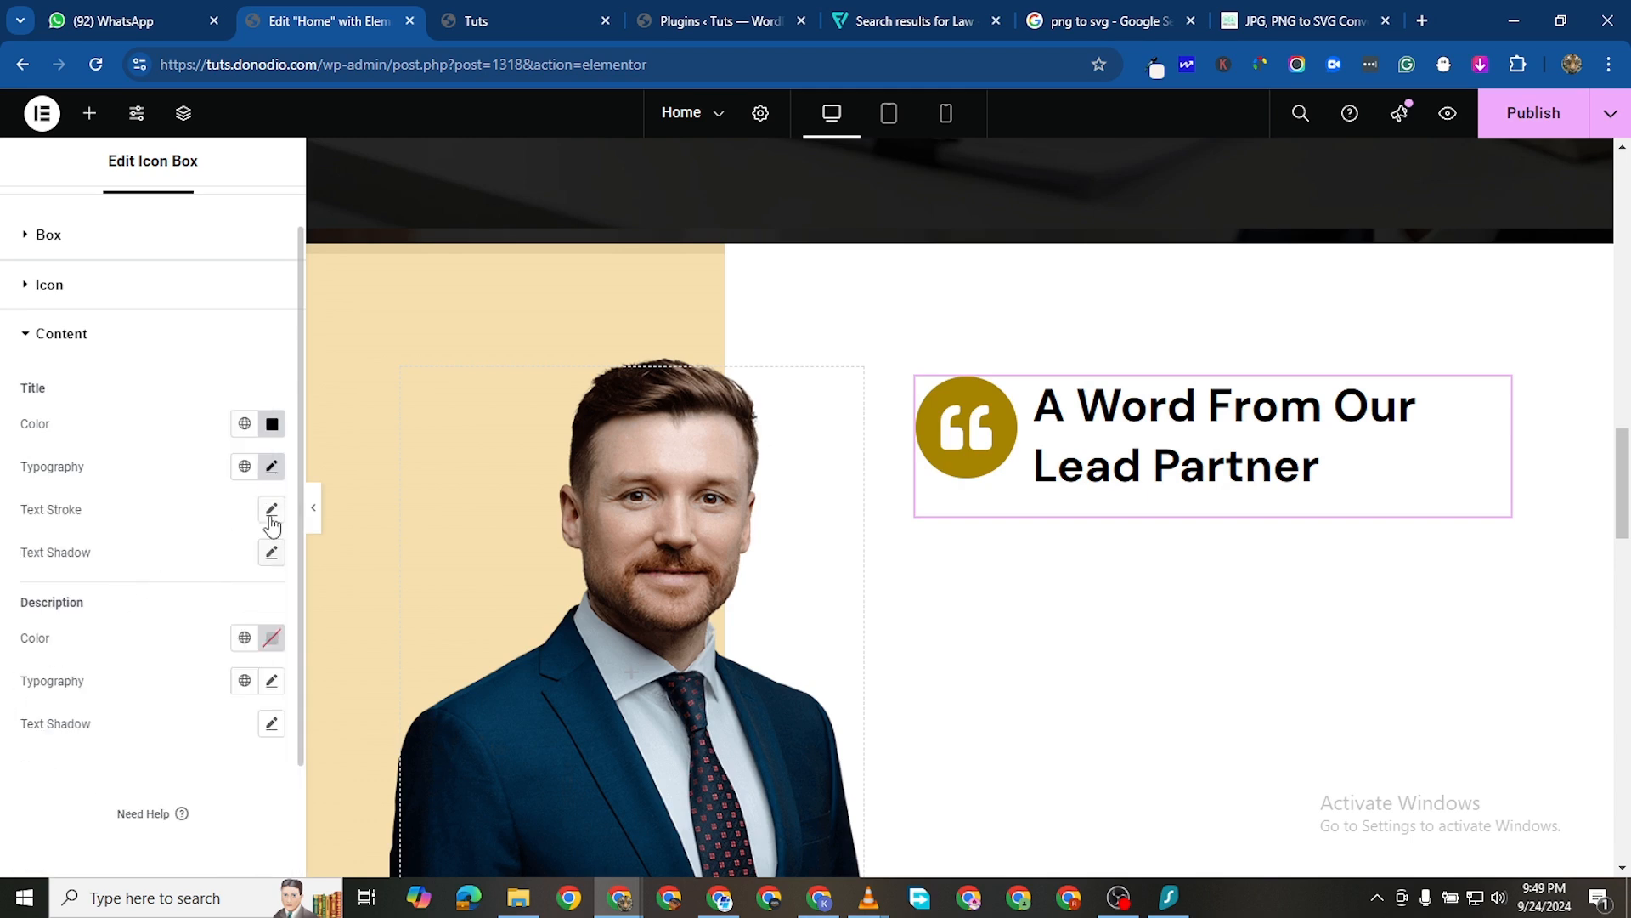
Set the line height of the icon box title to 45 px
left_click(272, 470)
scroll(229, 738, "down", 1)
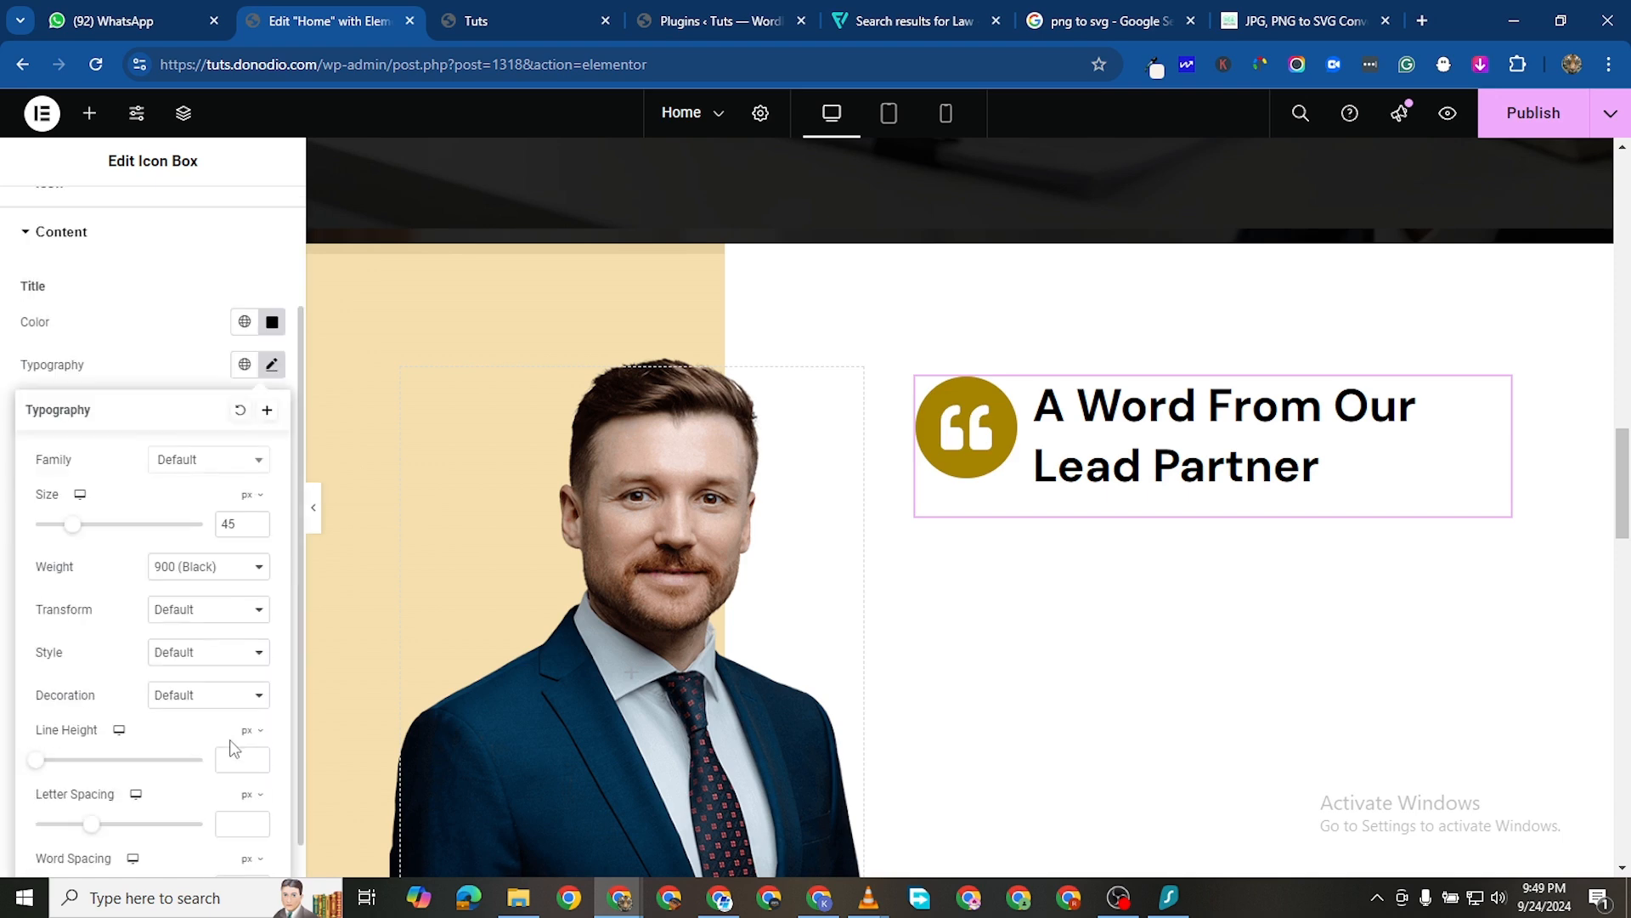
scroll(247, 748, "down", 1)
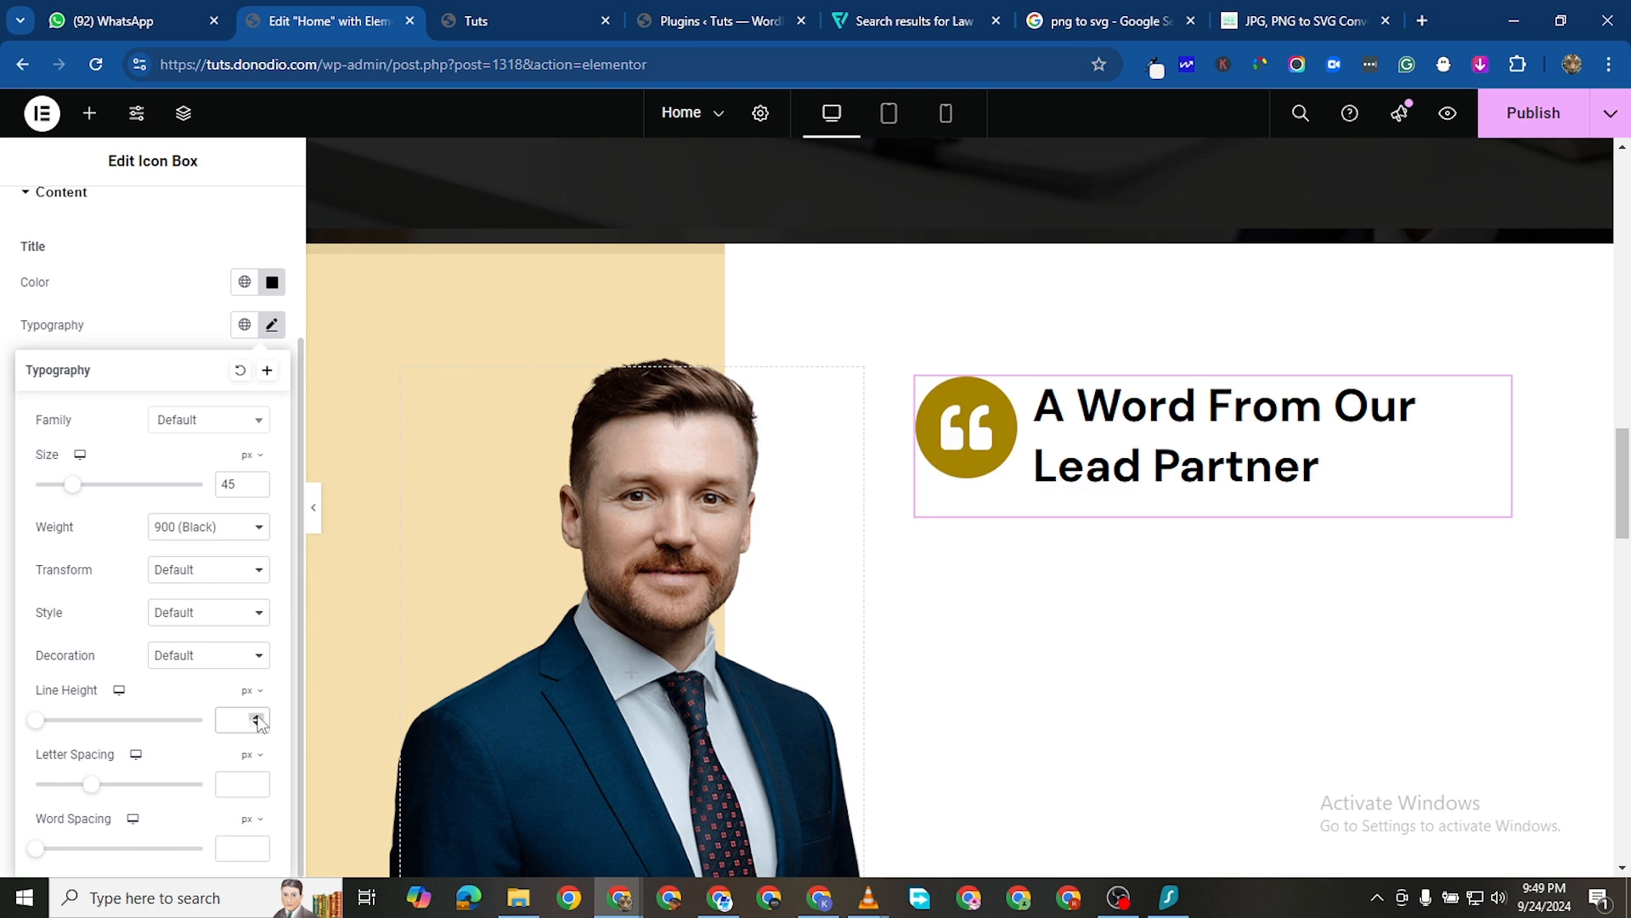
left_click(255, 717)
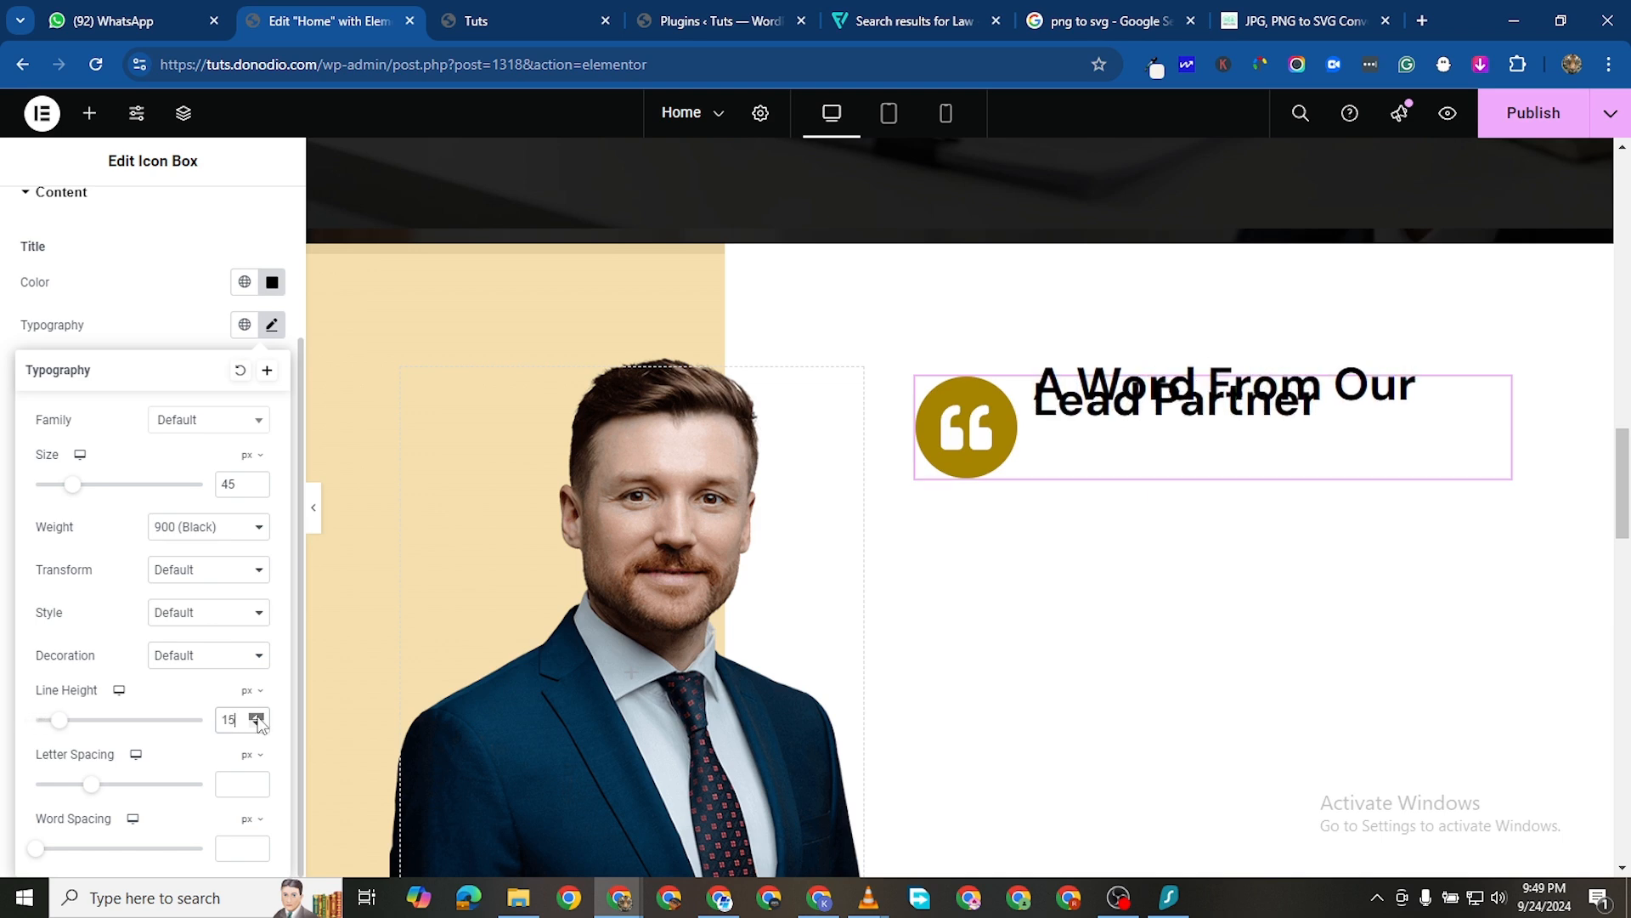
left_click_drag(256, 719, 256, 719)
Duplicate the icon box's container within the content column beside the portrait
scroll(1171, 520, "down", 3)
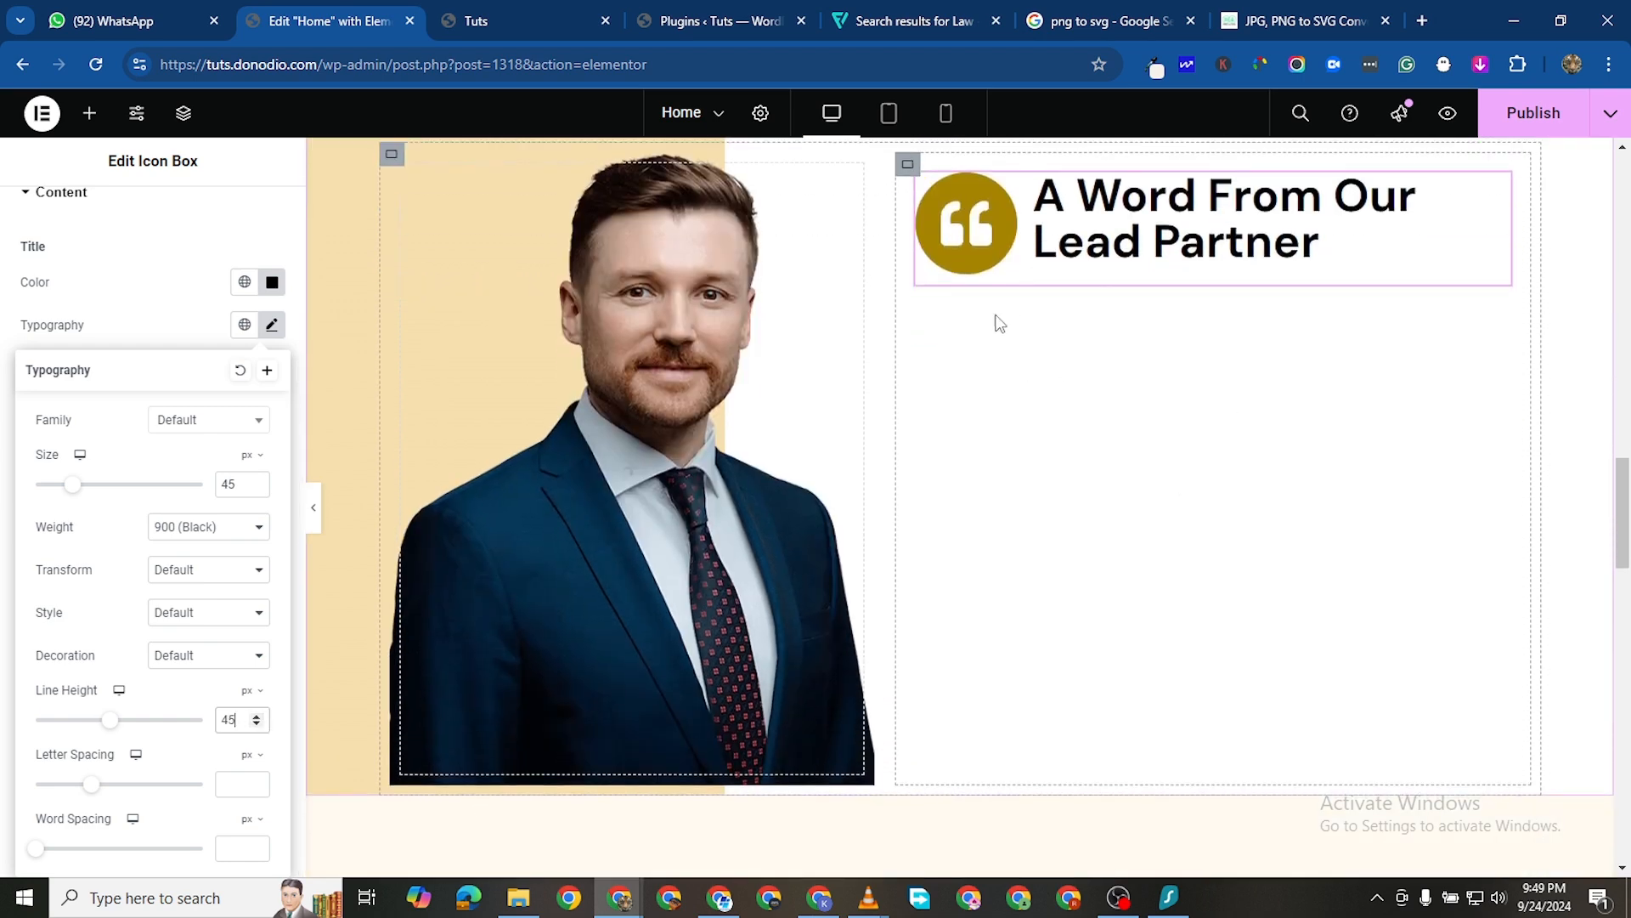
left_click(89, 113)
mouse_move(82, 633)
left_mouse_down()
mouse_move(1186, 279)
mouse_move(1207, 246)
mouse_move(1328, 278)
mouse_move(1332, 302)
mouse_move(1337, 261)
mouse_move(1103, 456)
mouse_move(68, 612)
mouse_move(72, 633)
left_mouse_up()
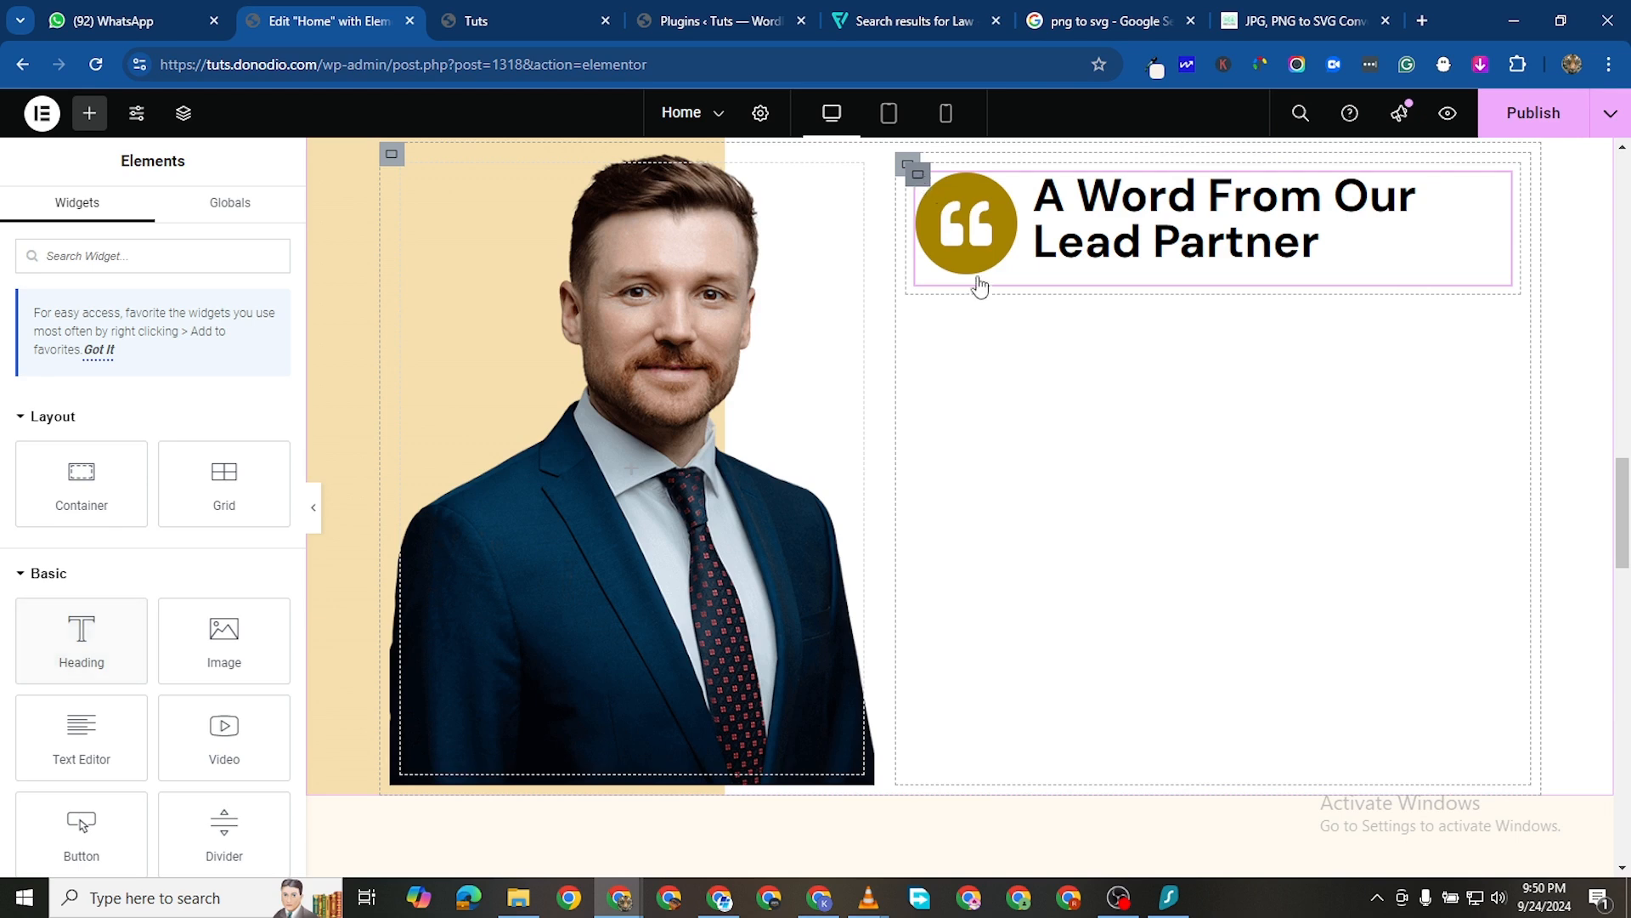
right_click(978, 285)
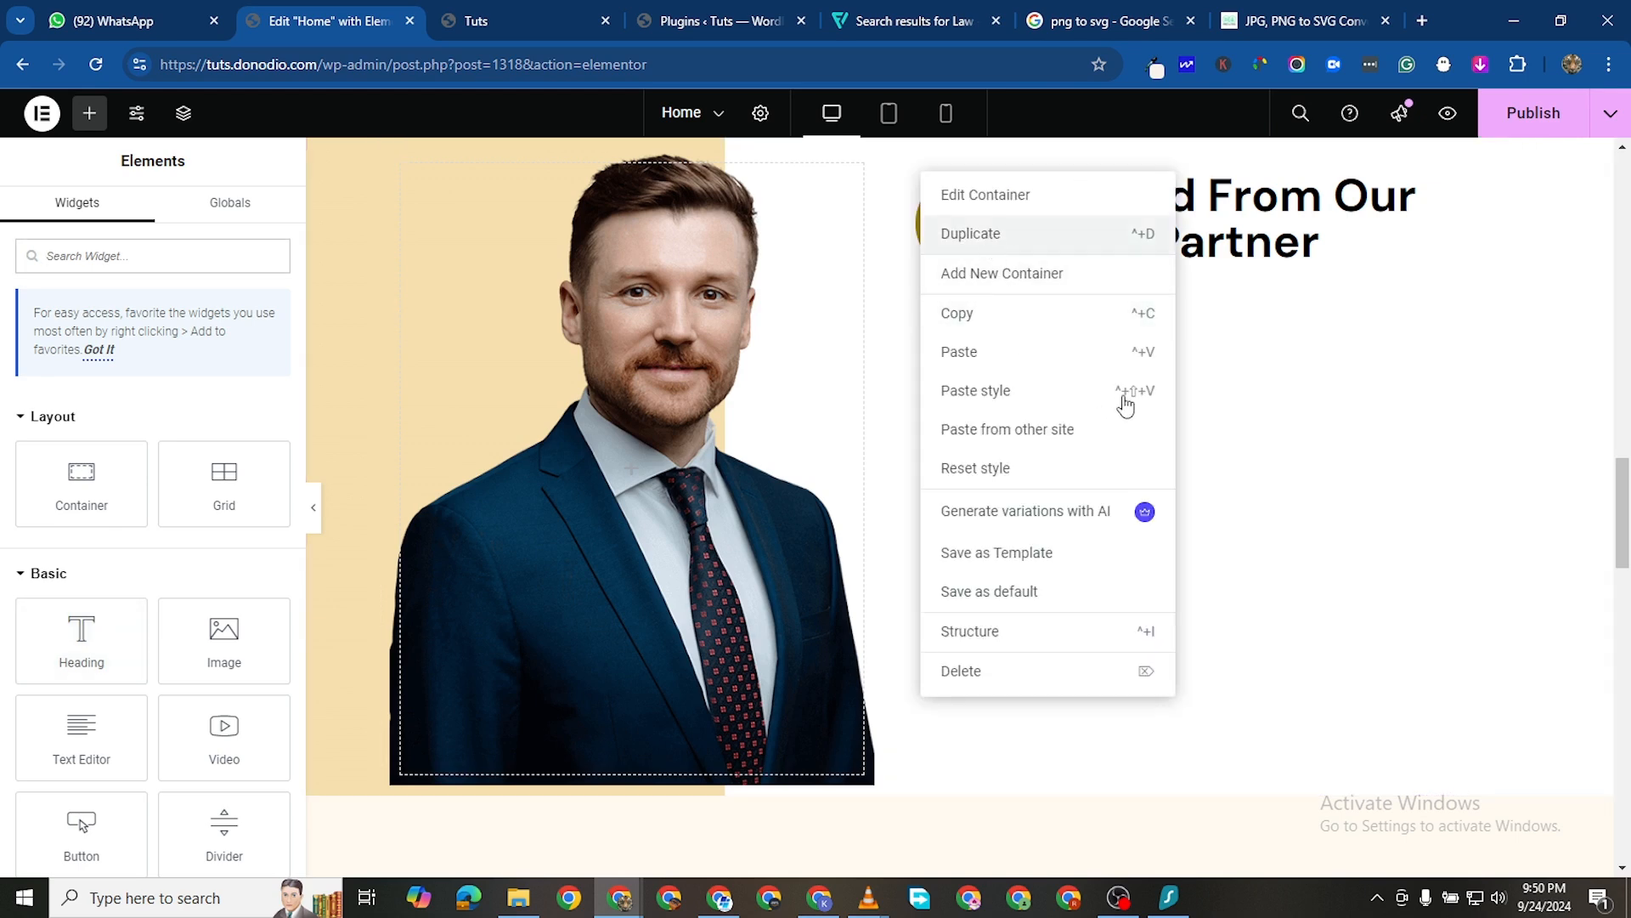
left_click(1146, 391)
key("ctrl+v")
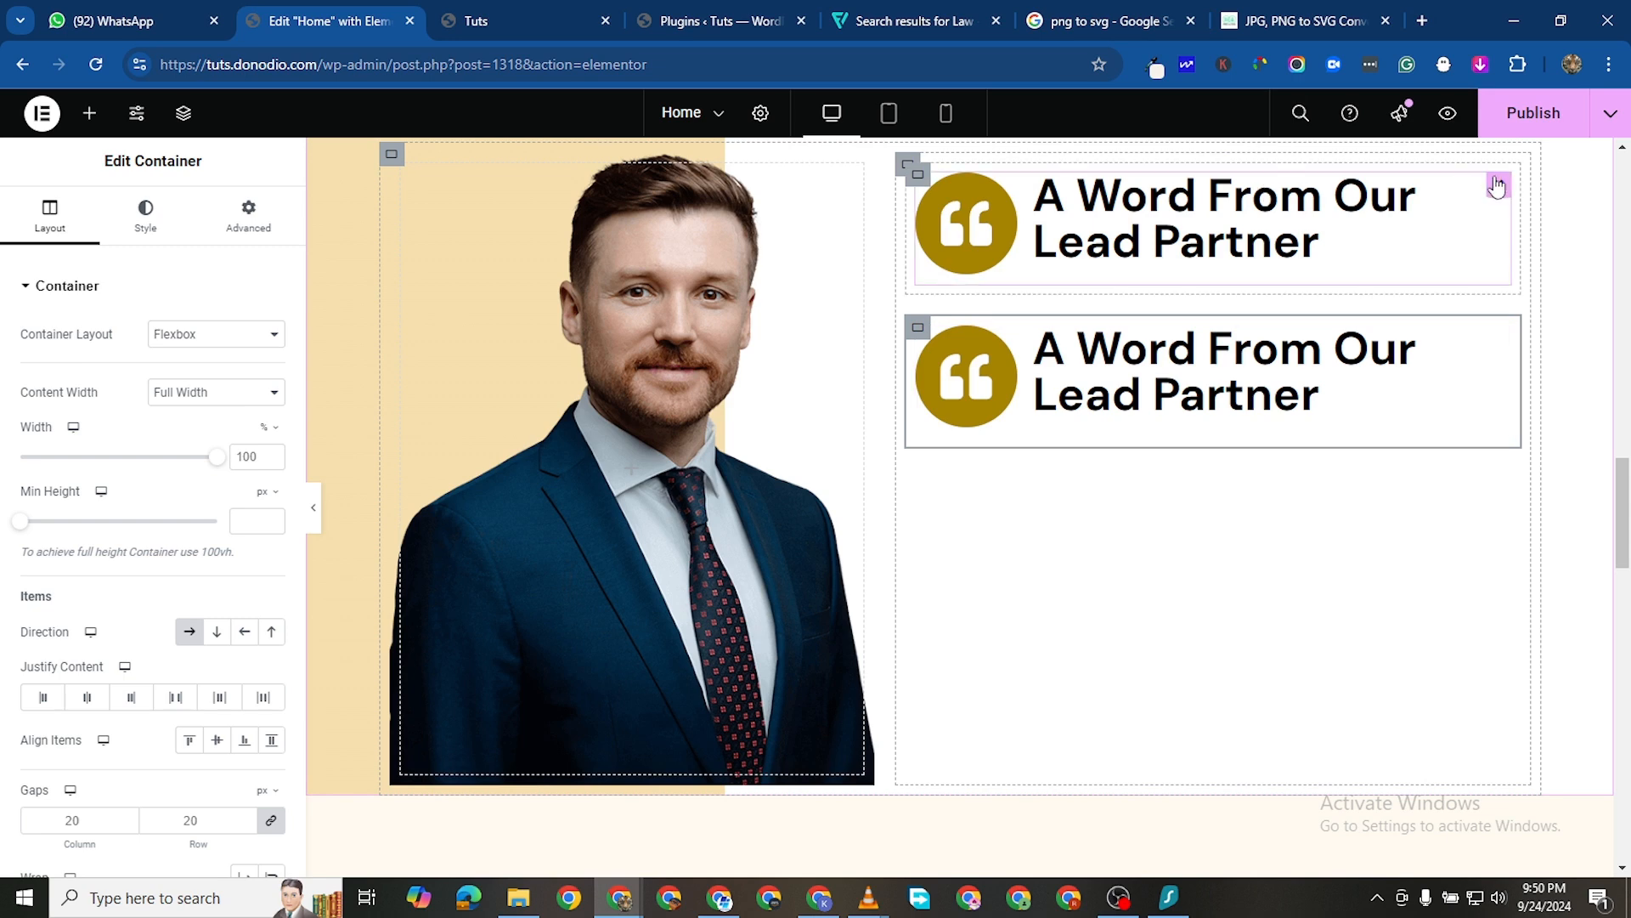
Add a second icon box copy inside the original container and delete that copy again
right_click(1491, 336)
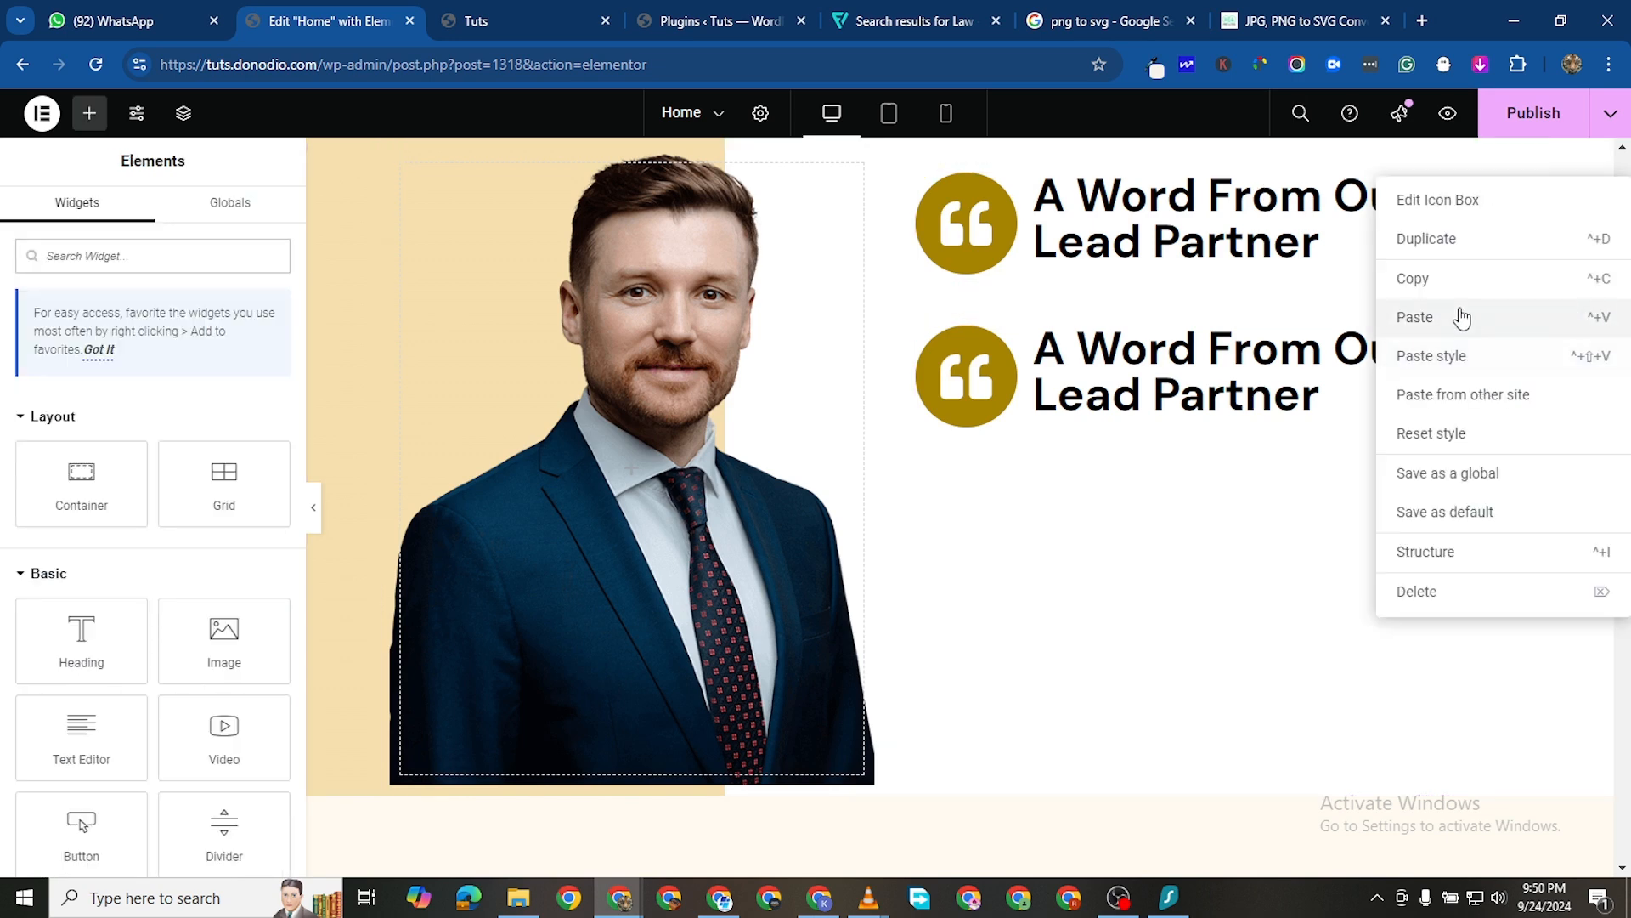
key("ctrl+d")
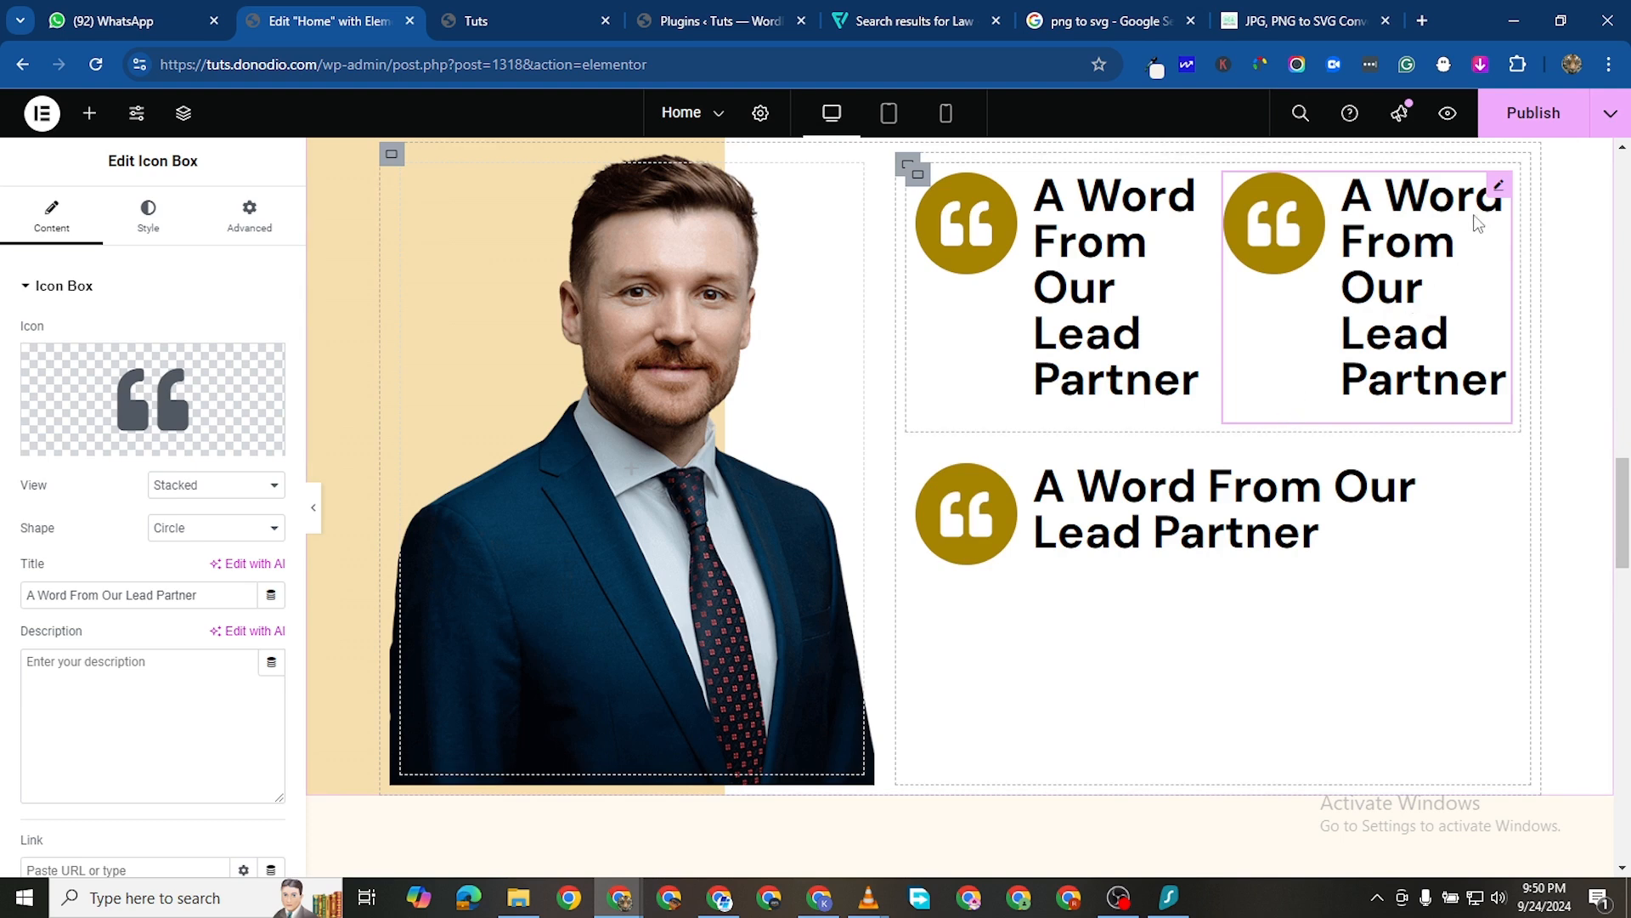
right_click(1497, 191)
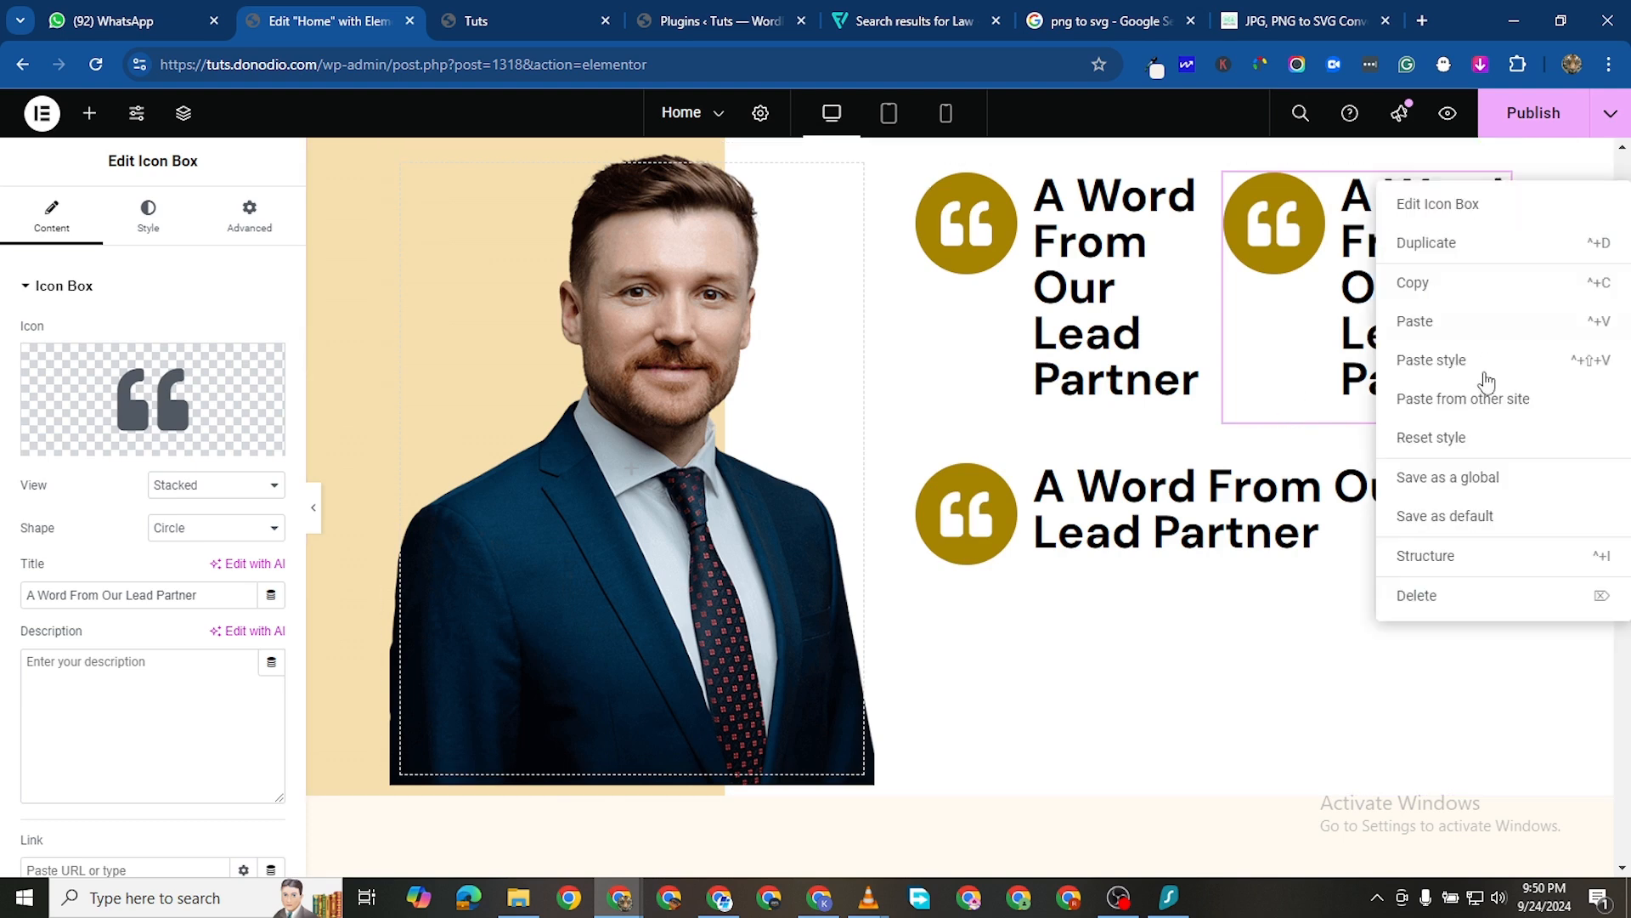
left_click(1471, 592)
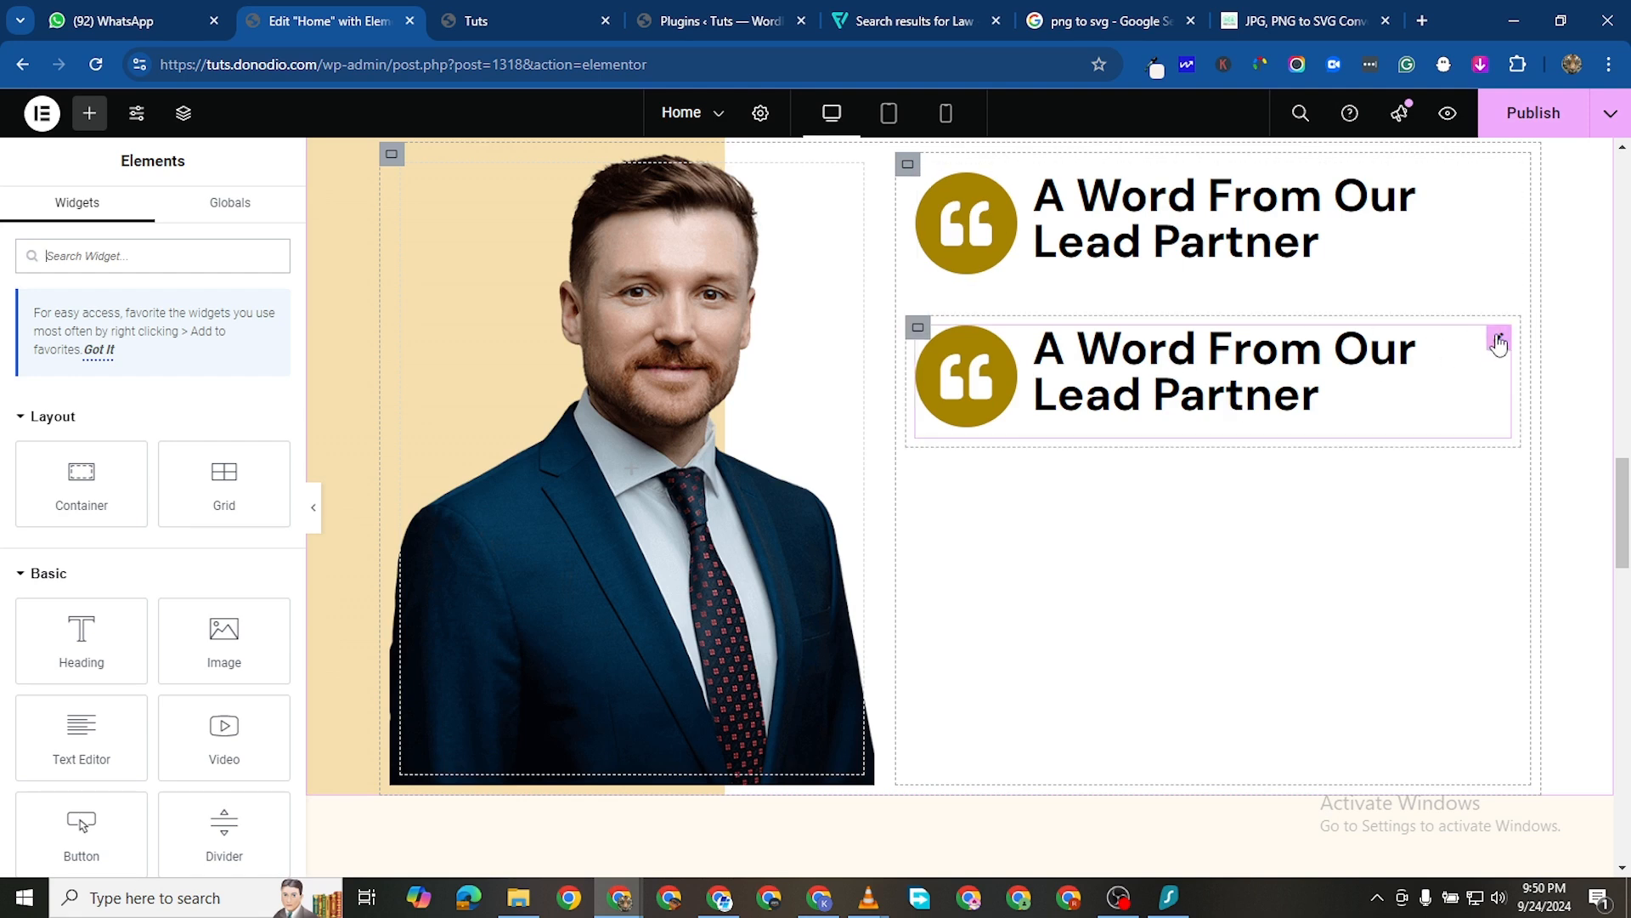
Delete the icon box in the duplicated container, along with the emptied container itself
right_click(1499, 343)
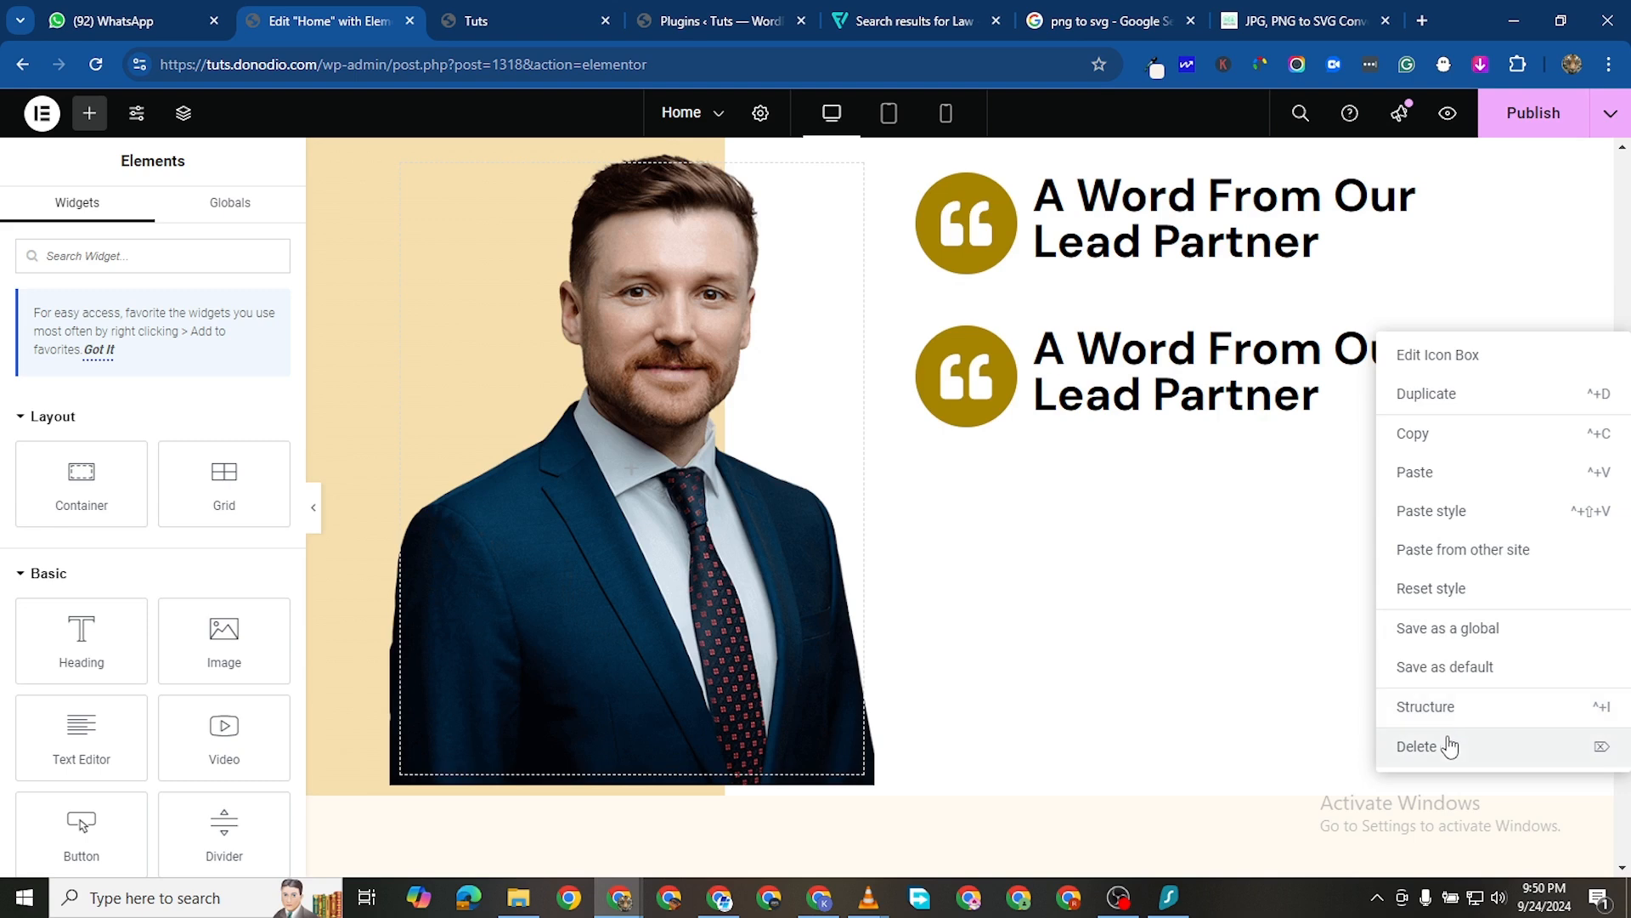
left_click(1451, 746)
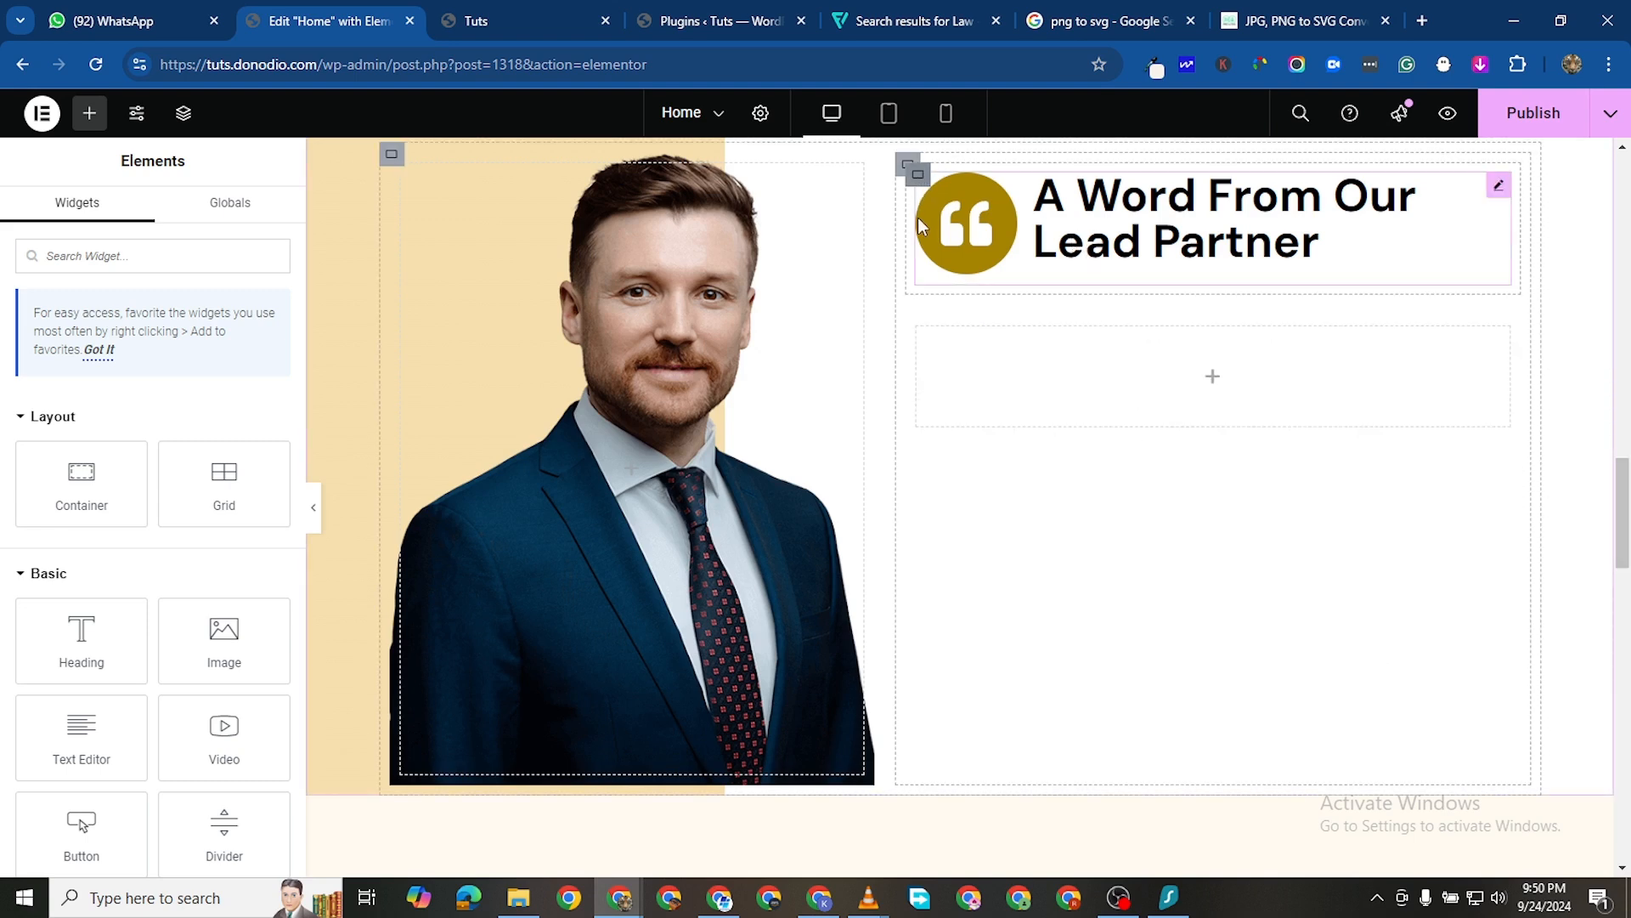
right_click(926, 330)
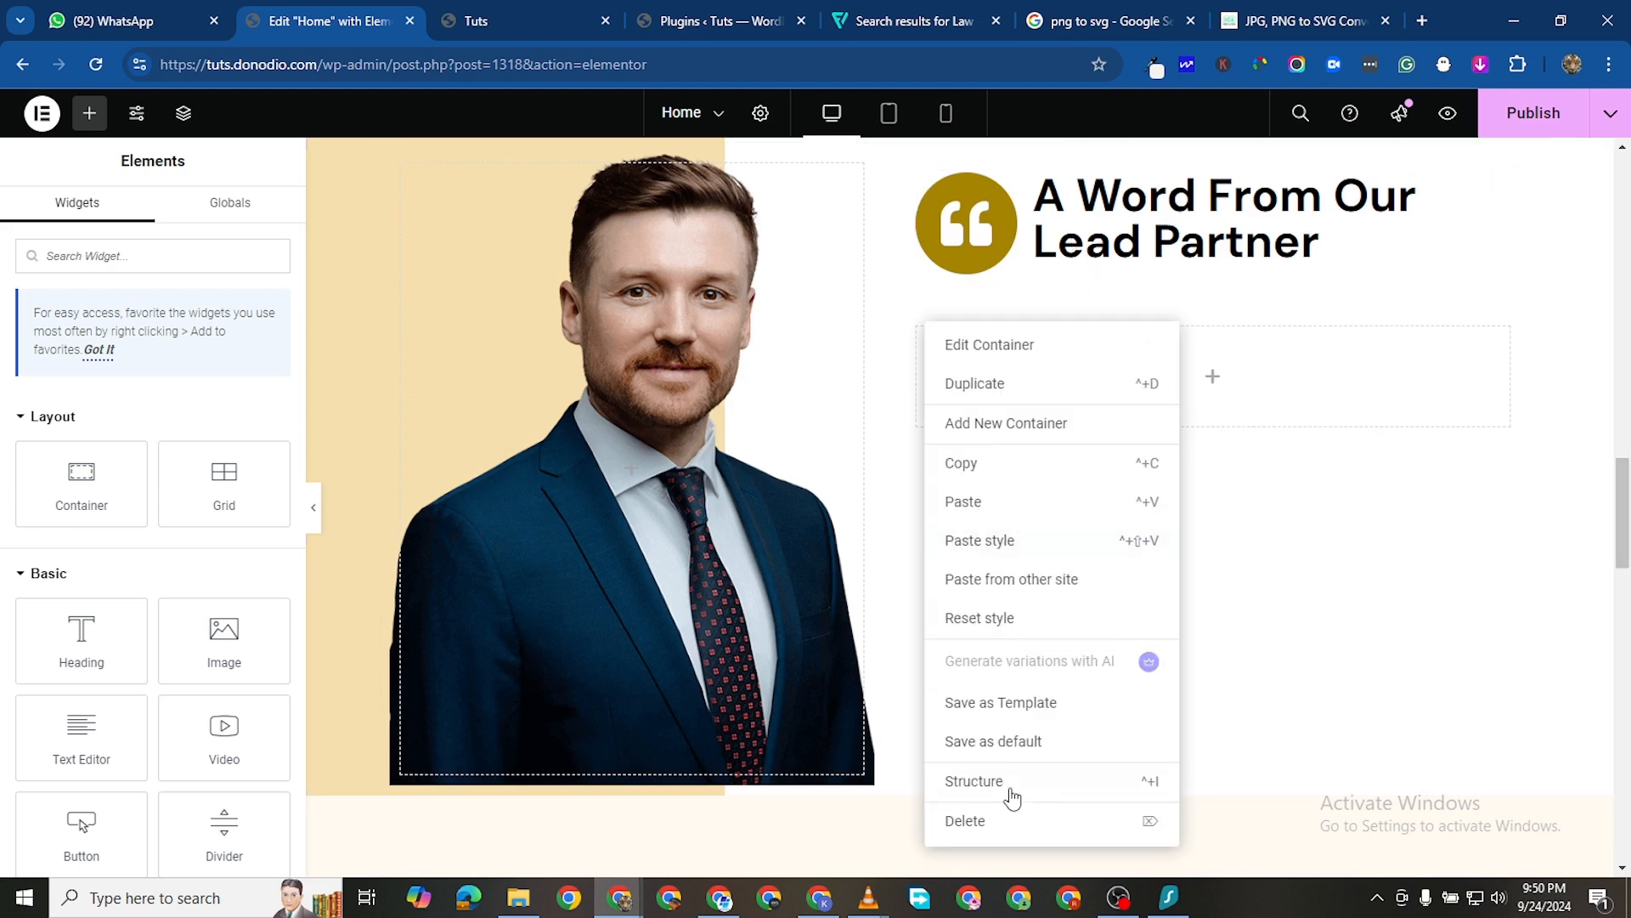
left_click(1012, 823)
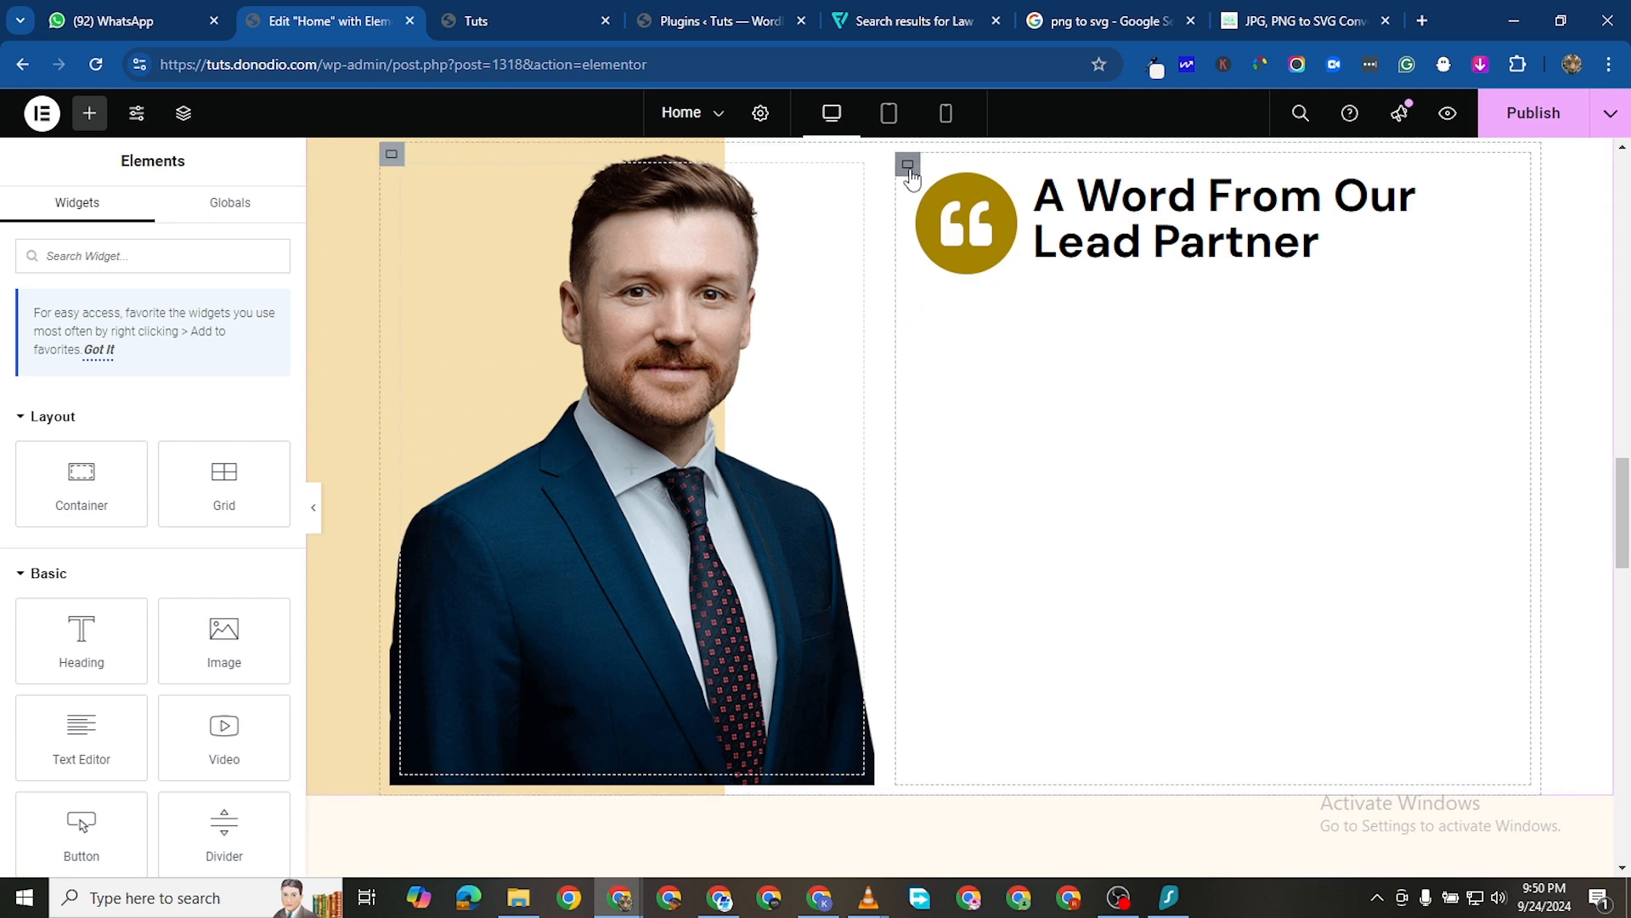
Add a Text Editor widget to the content column, directly below the icon box's container
left_click(907, 166)
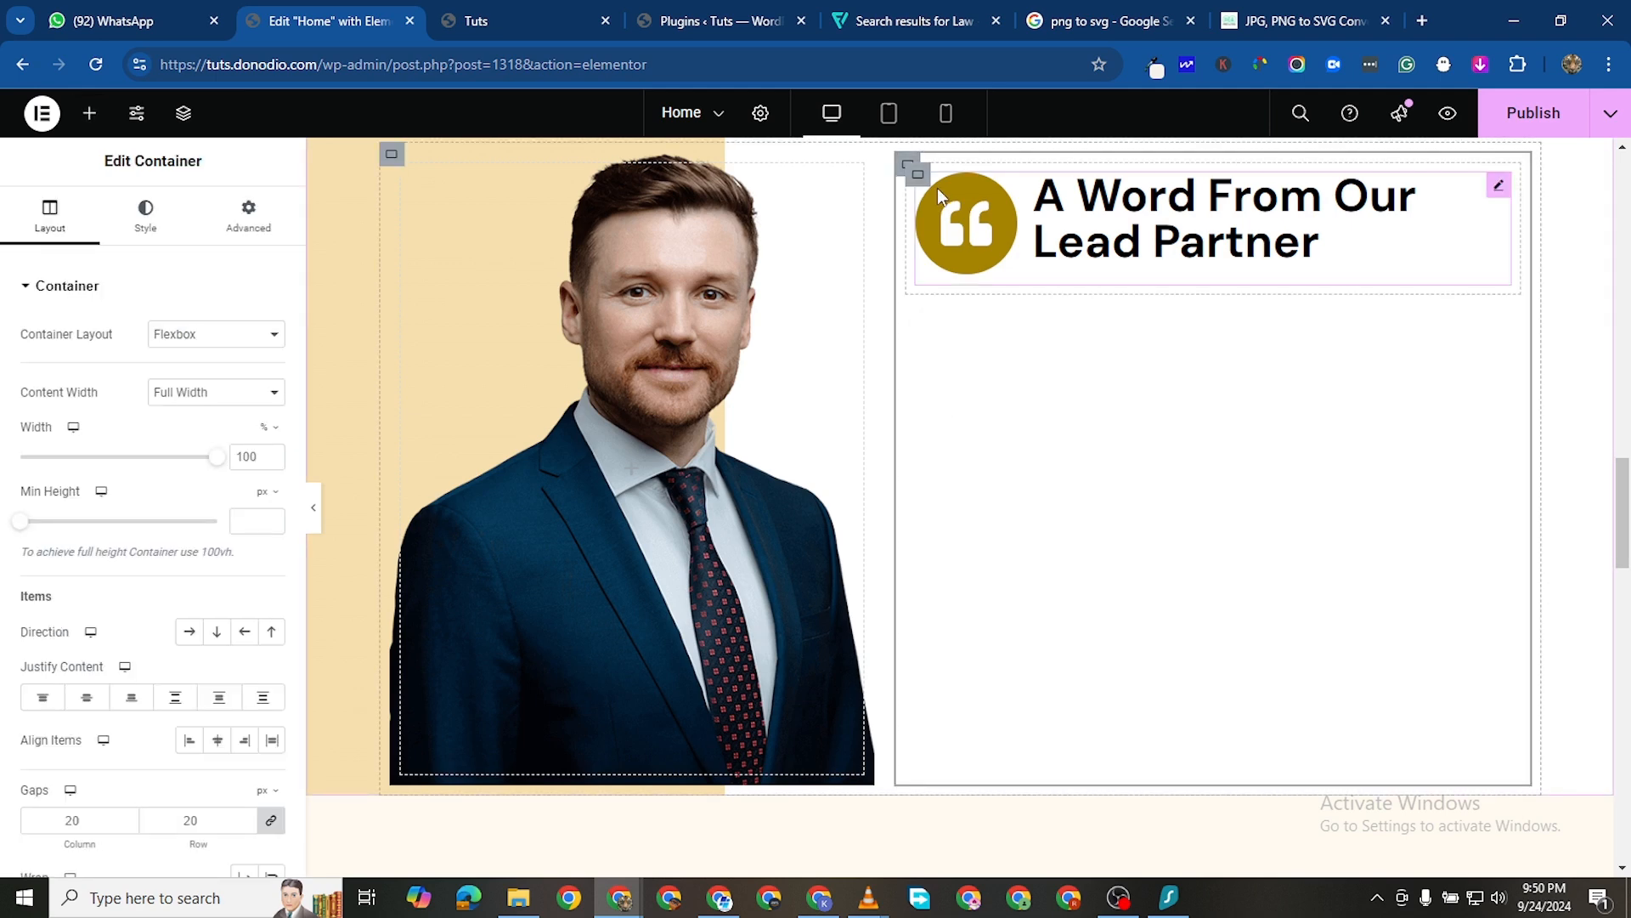
left_click(918, 176)
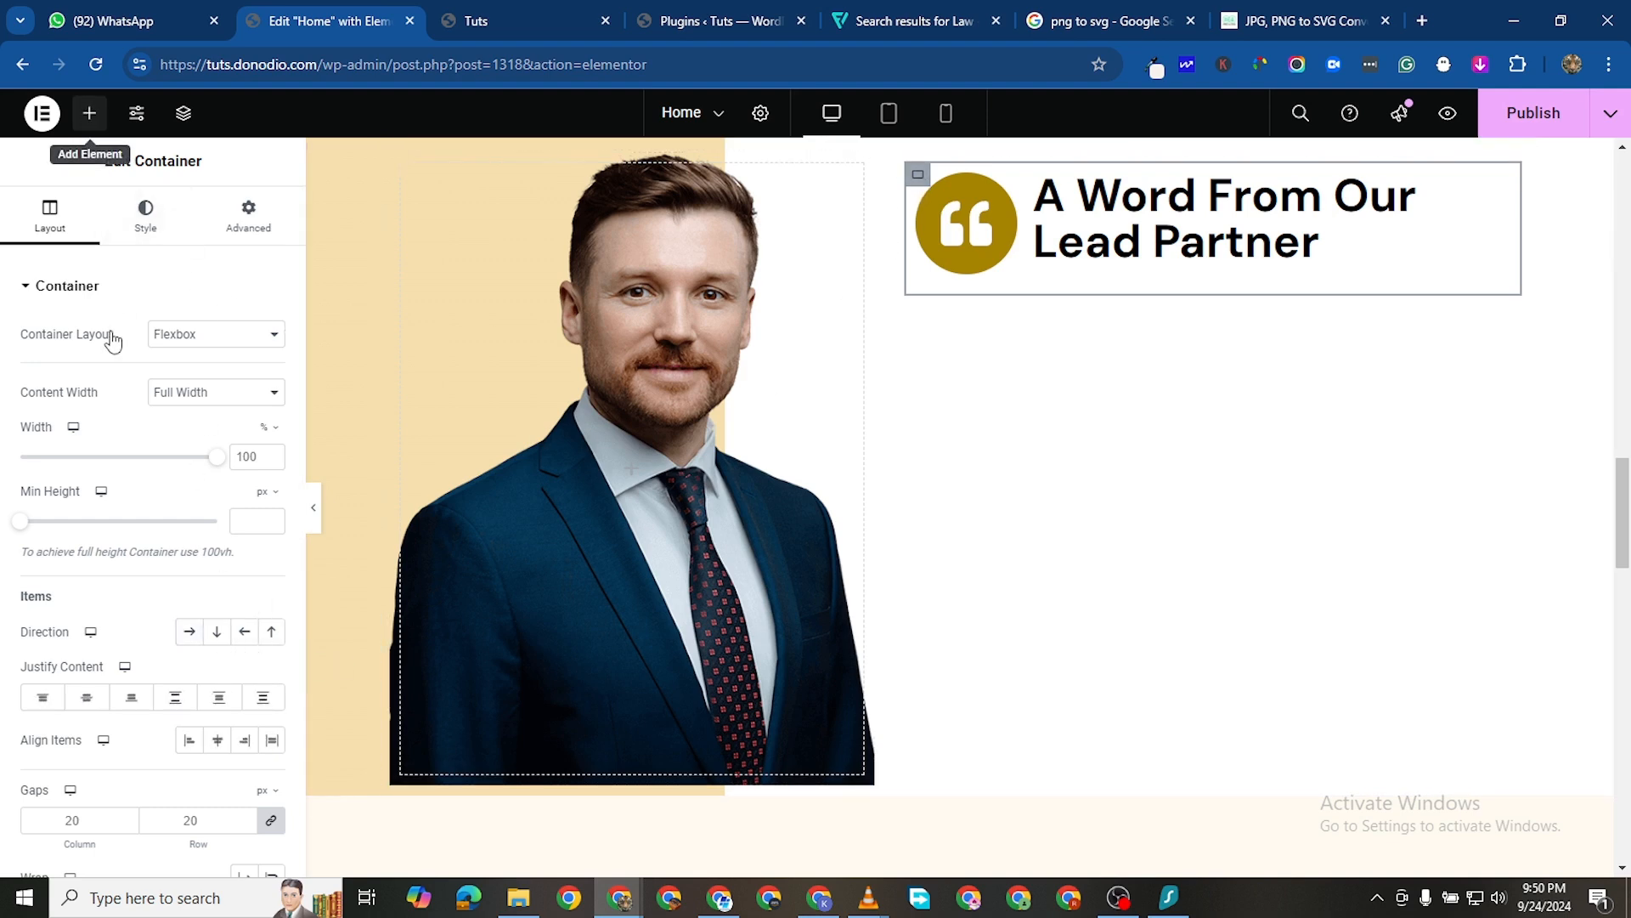
left_click(90, 113)
left_click_drag(81, 730, 1049, 315)
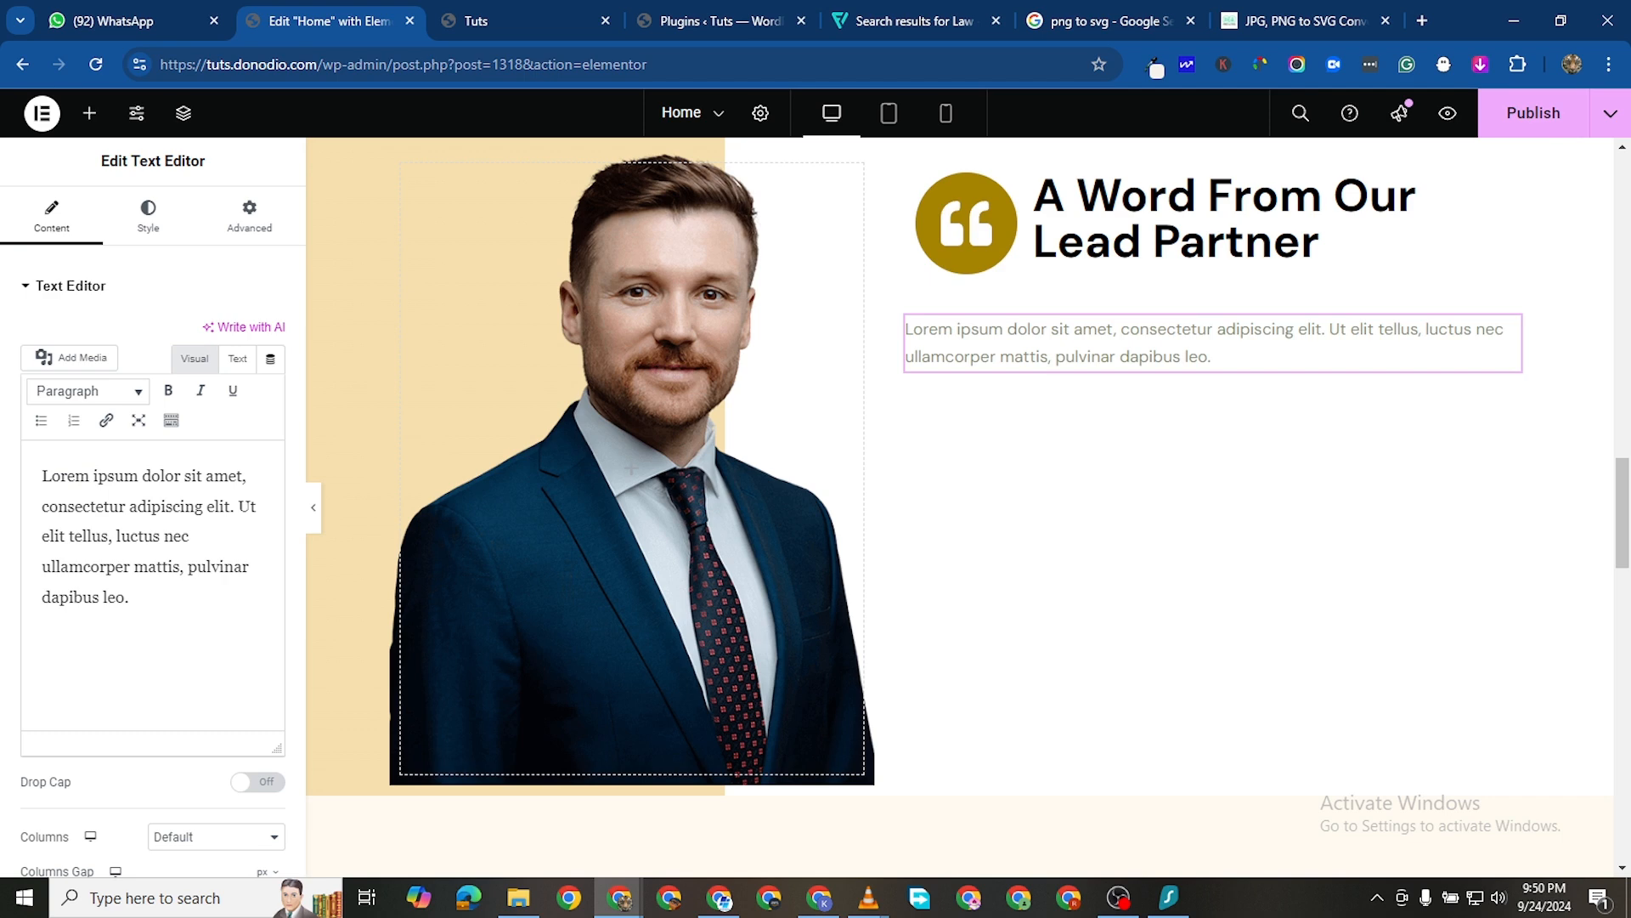
key("alt+Tab")
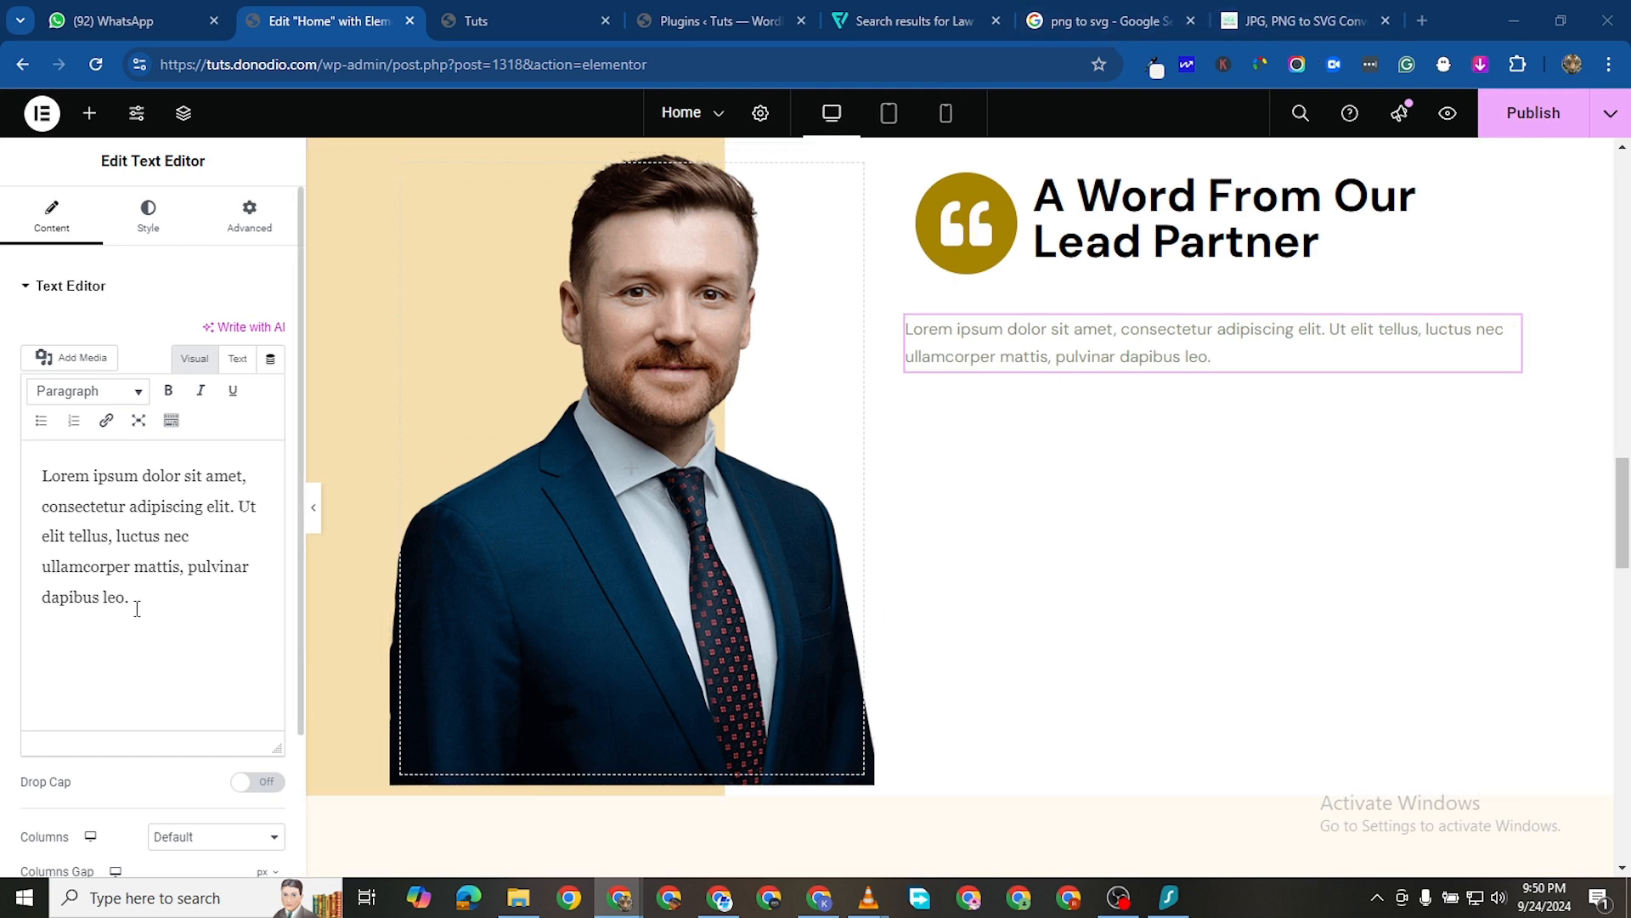
left_click_drag(132, 600, 55, 456)
right_click(75, 478)
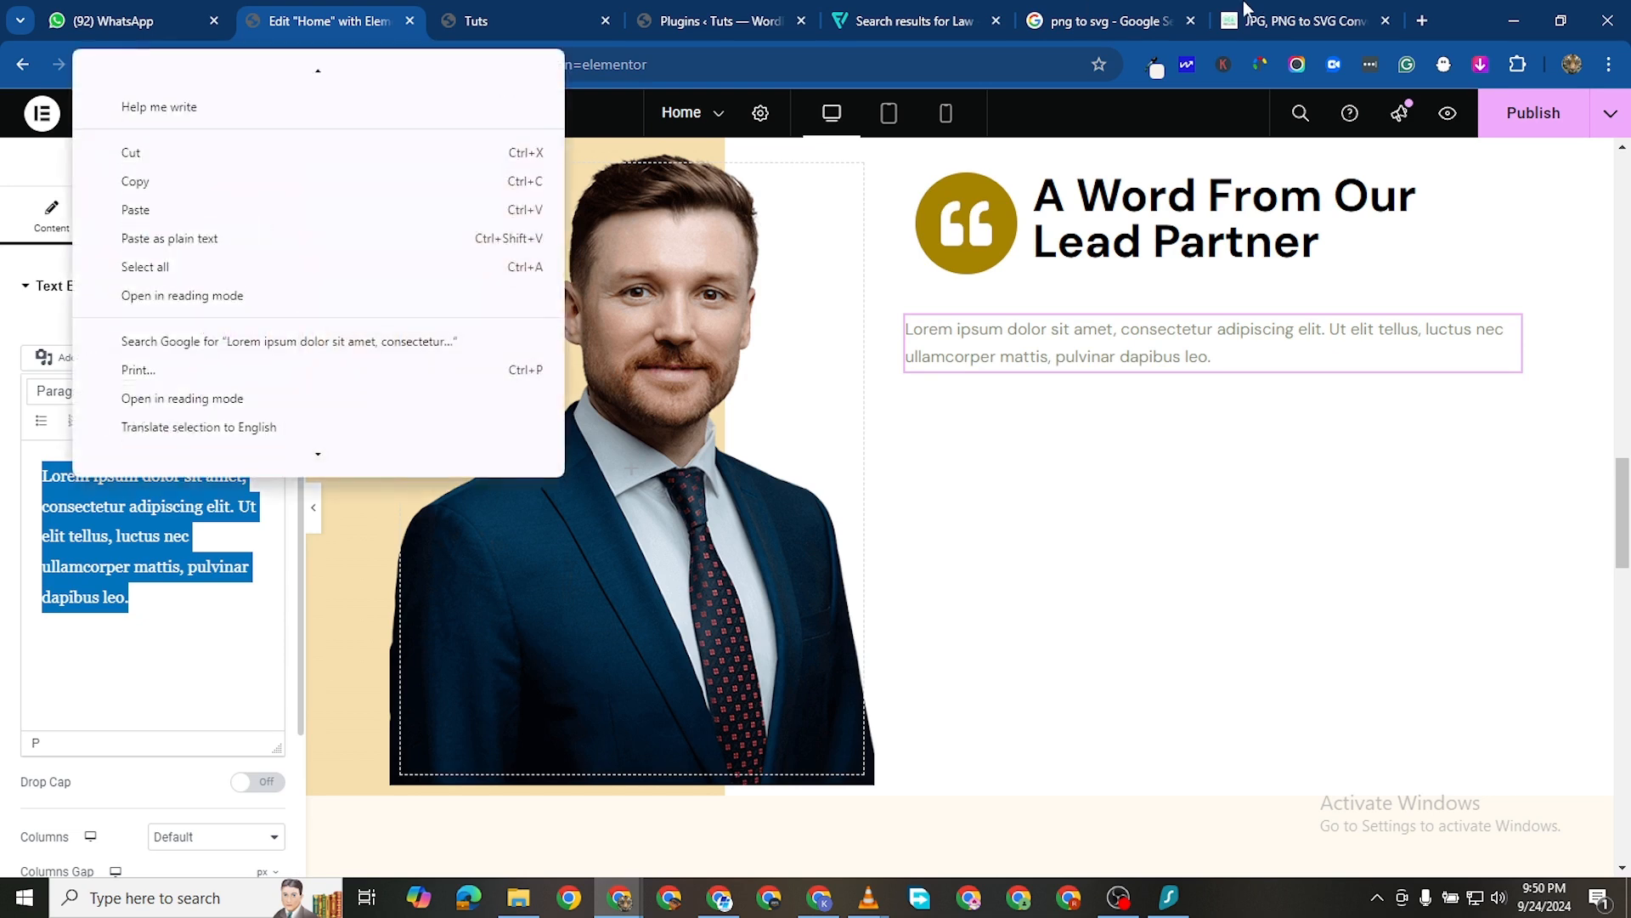
Search Google for "lorem ipsum english" in a new browser tab
left_click(1421, 23)
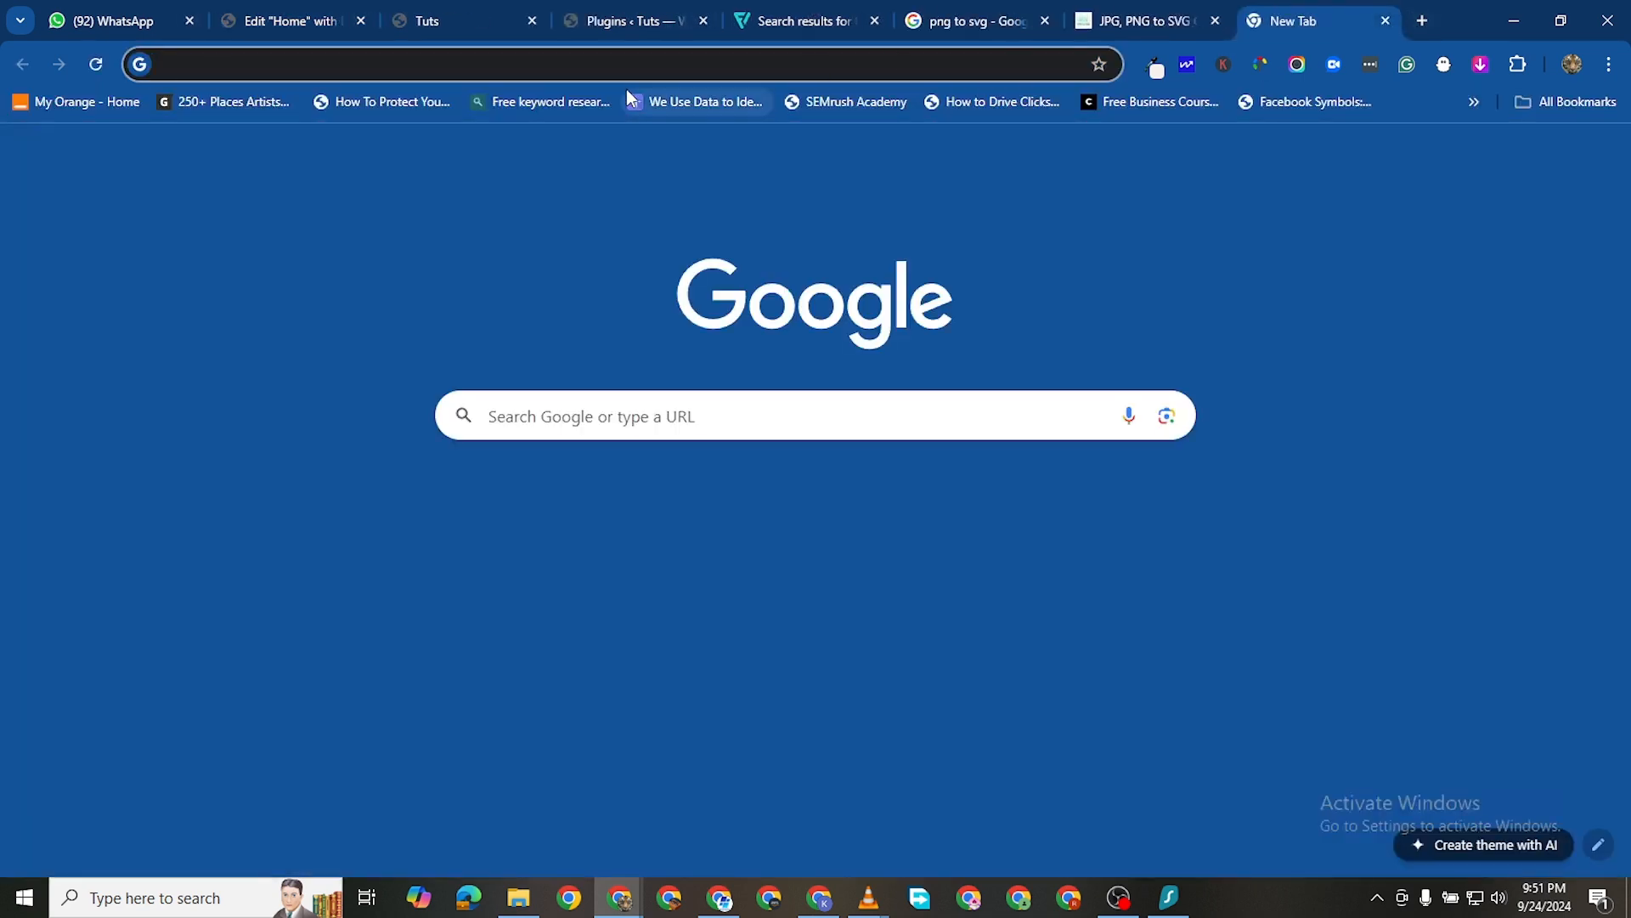
type("lorem")
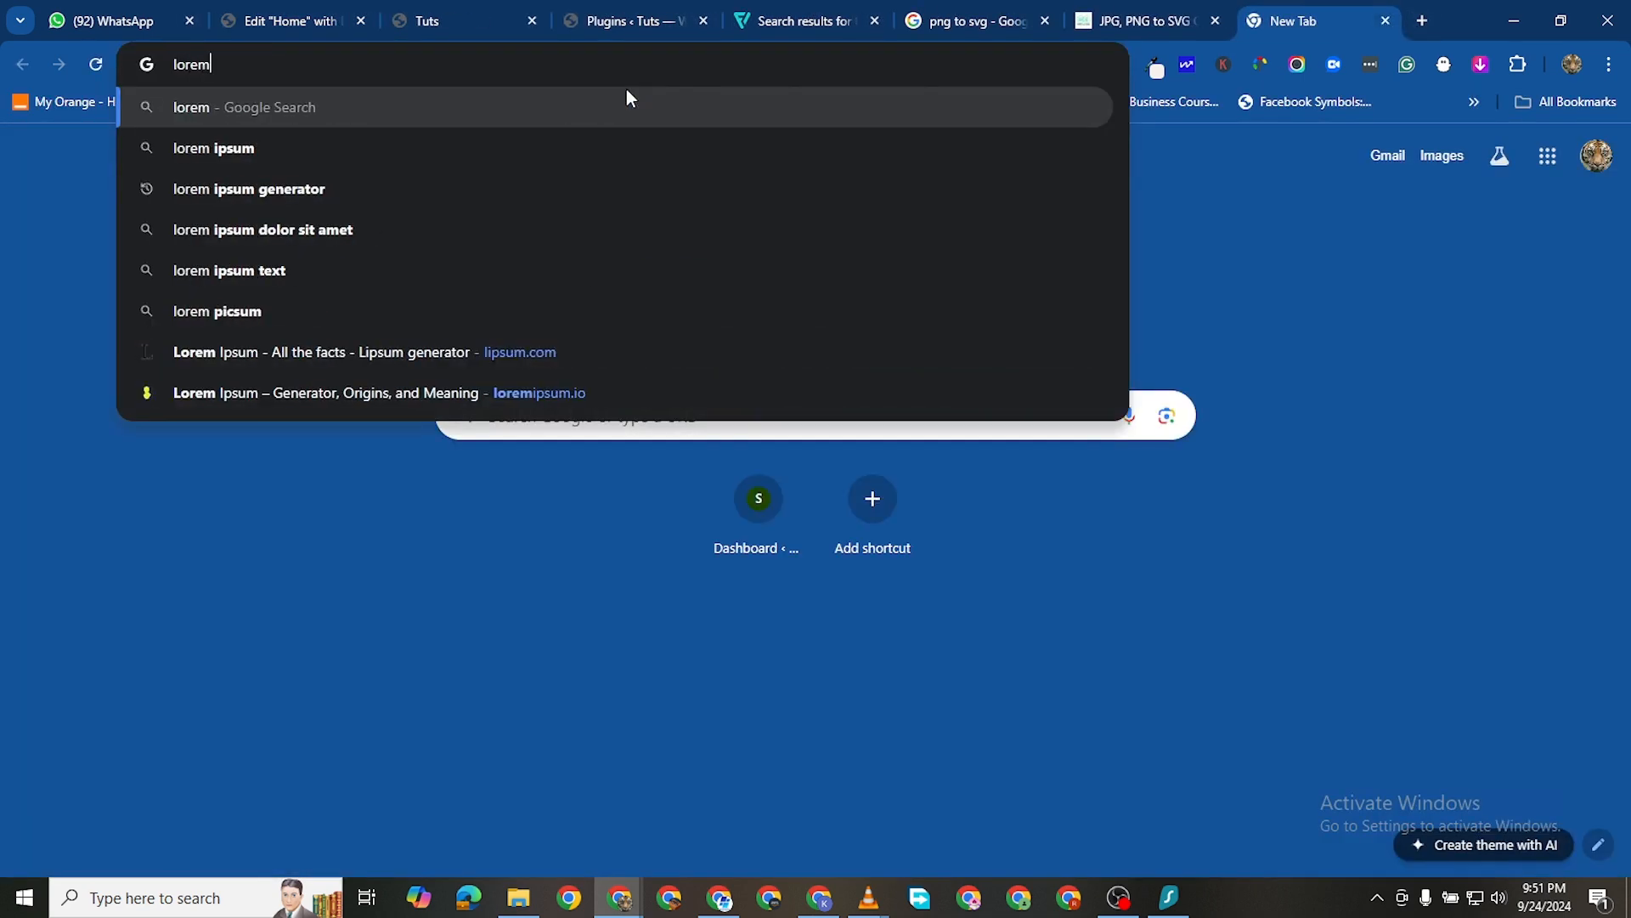
type(" ipsum")
key("BackSpace")
type("pd")
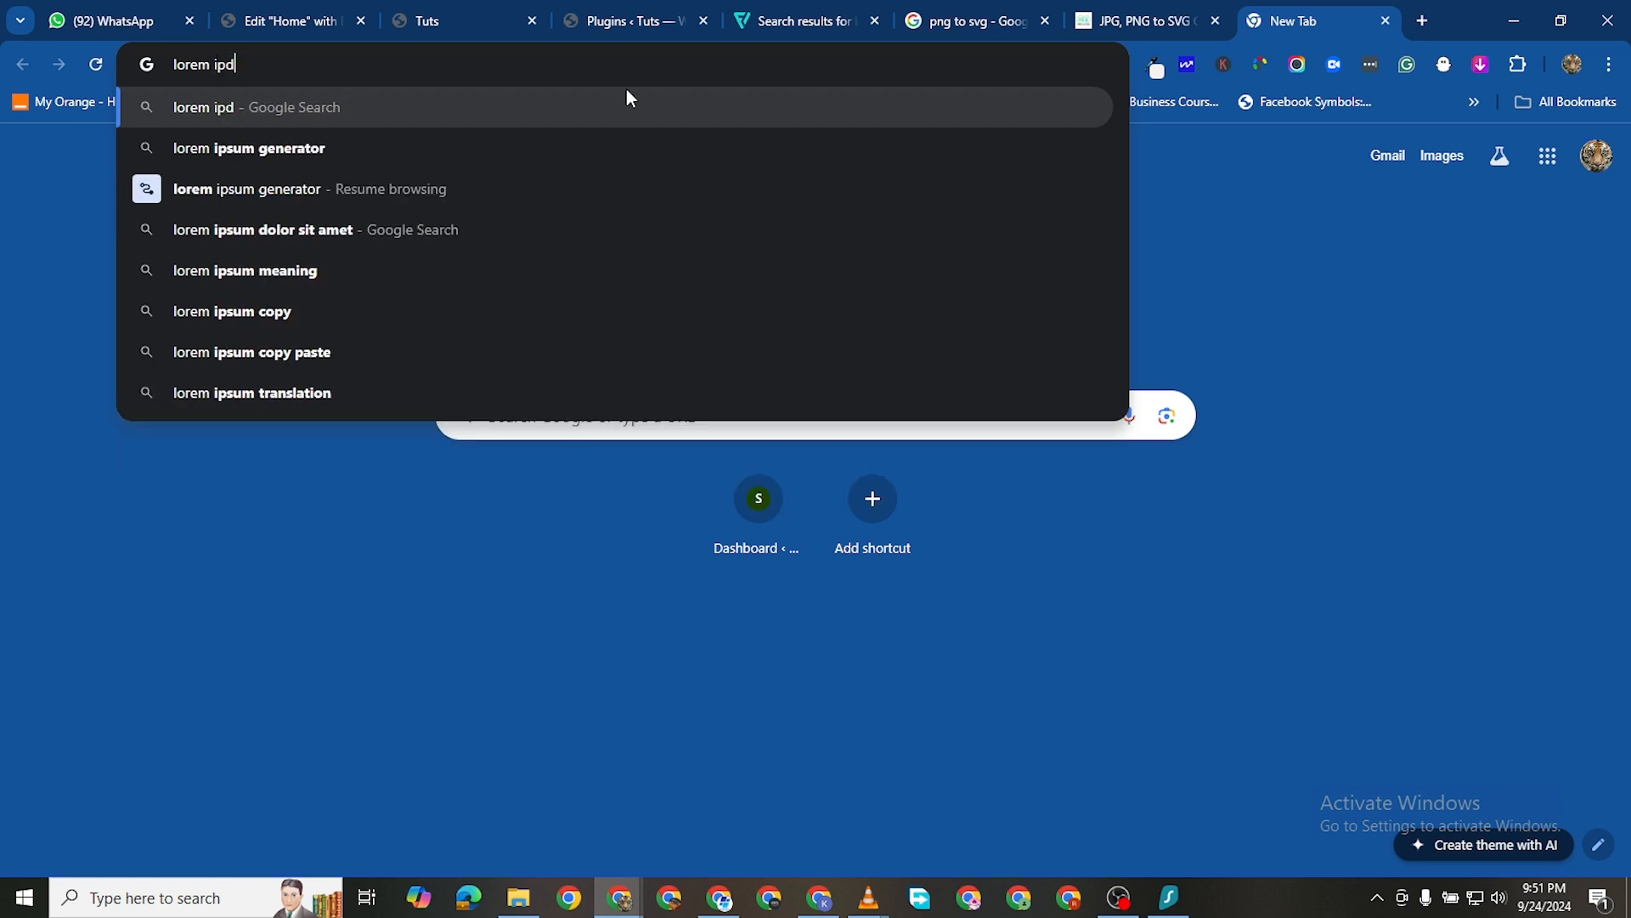
key("BackSpace")
type("sum")
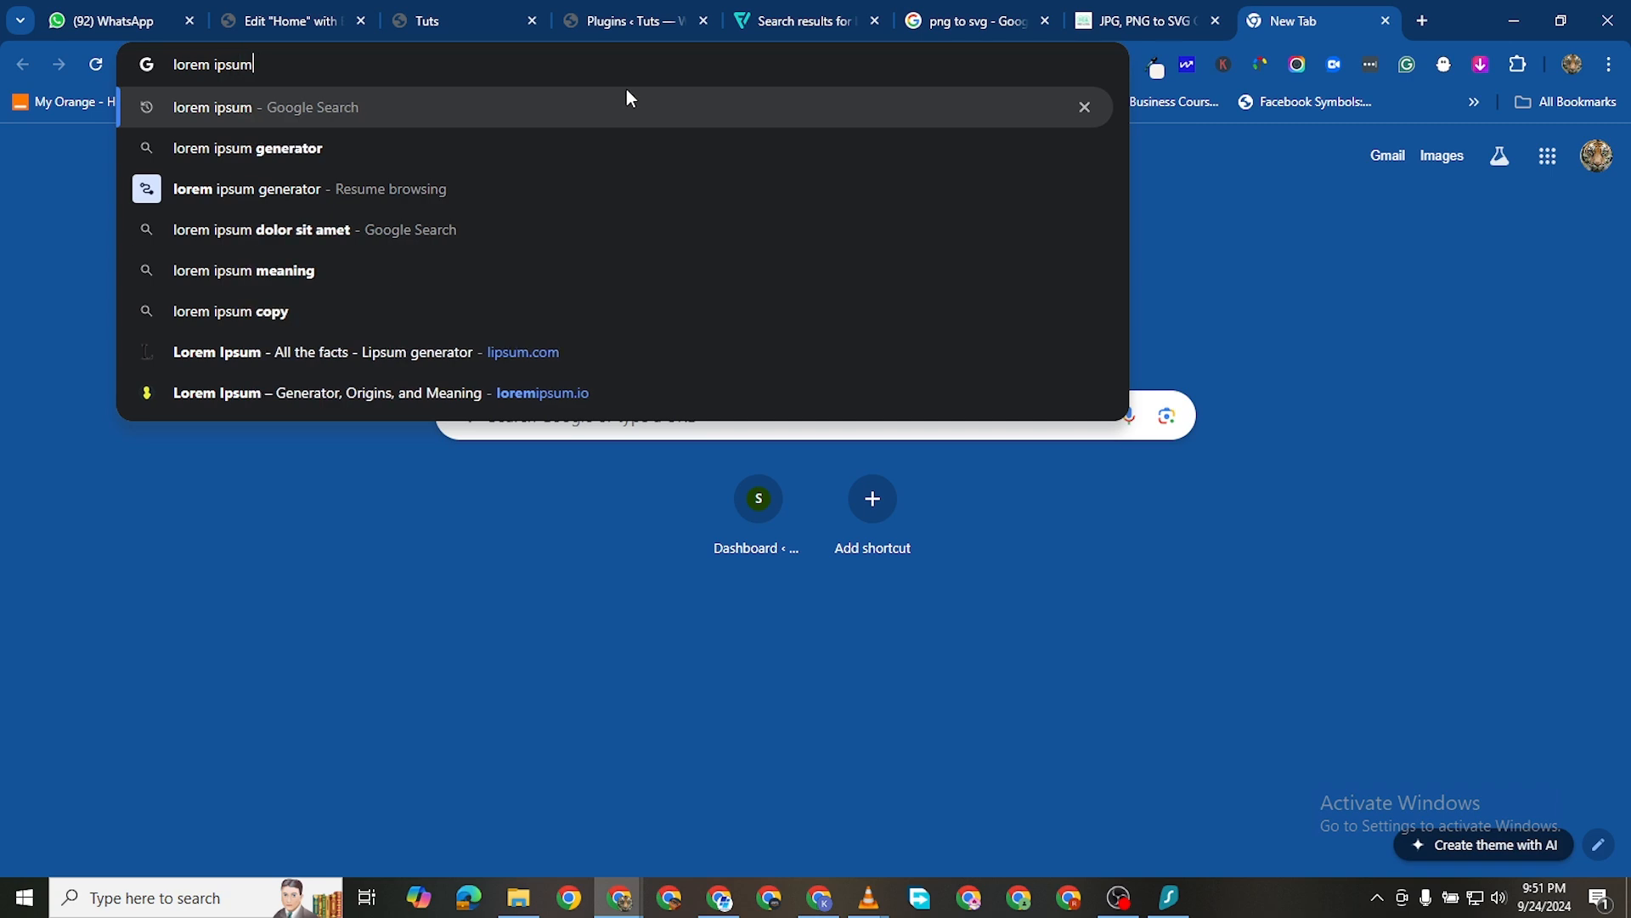
type(" english")
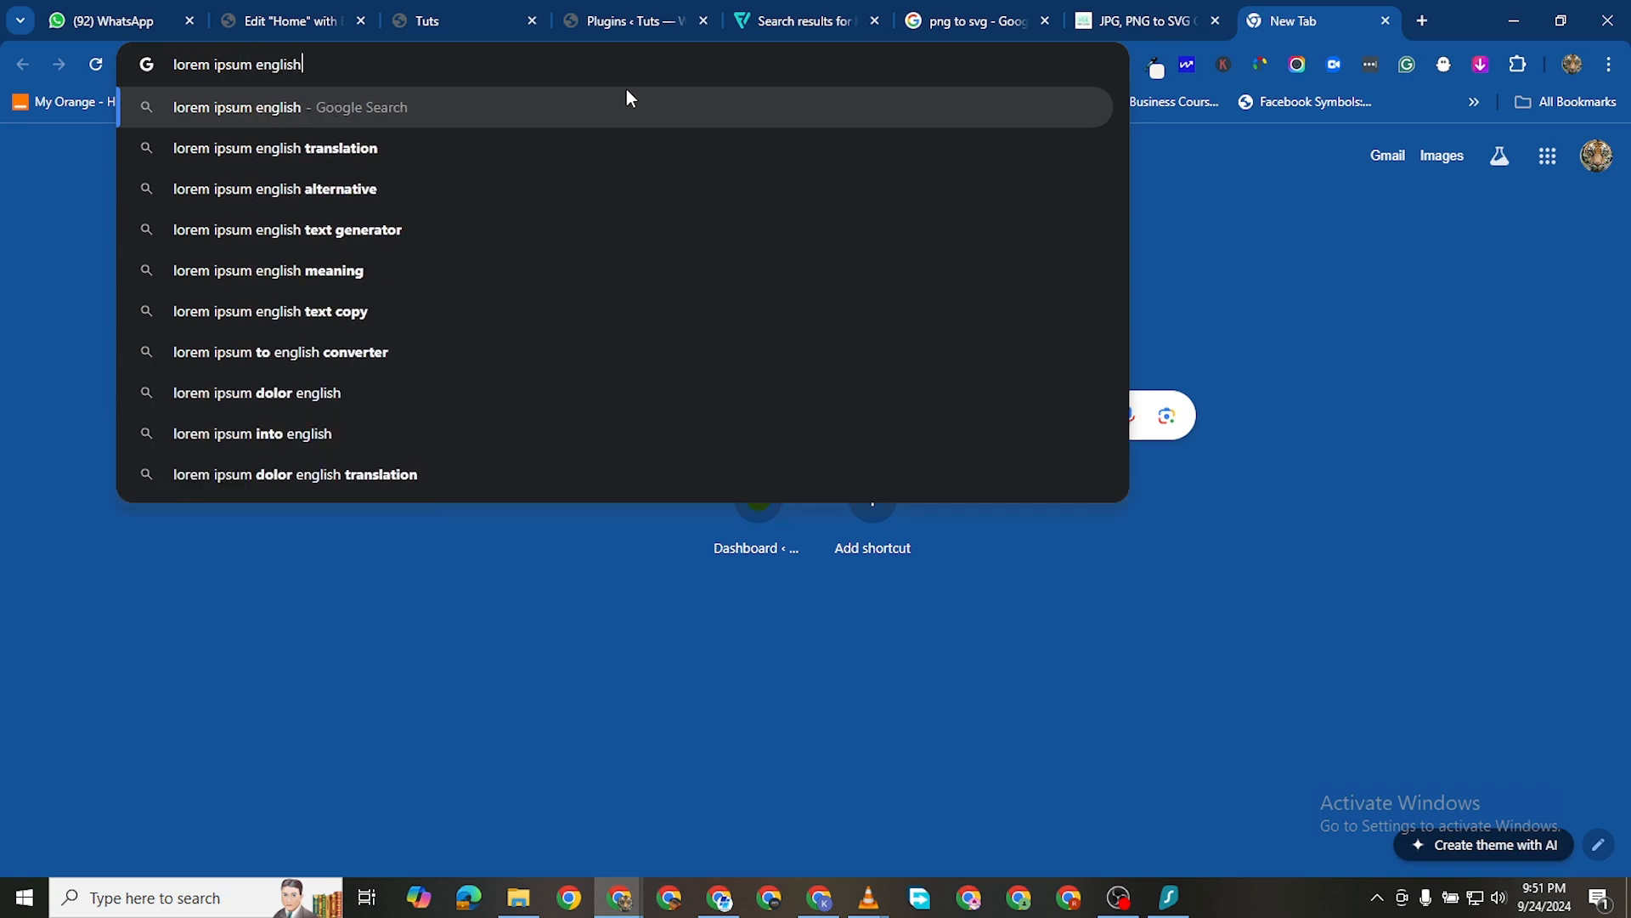
key("Return")
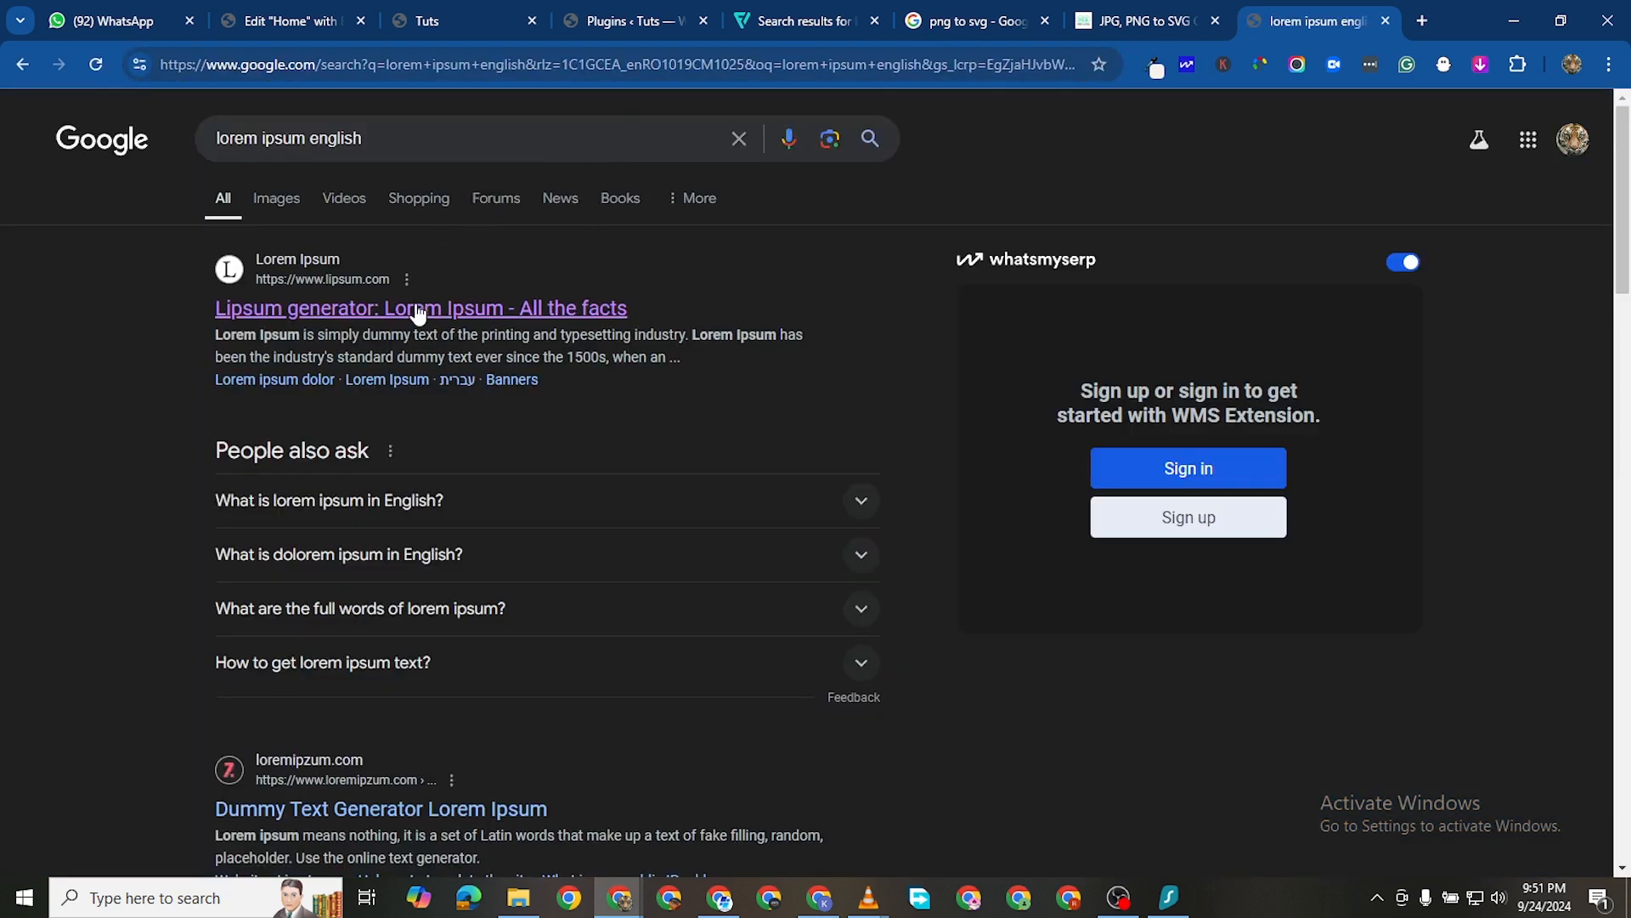
Open the lipsum.com result and copy the full paragraph under "Why do we use it?"
left_click(418, 309)
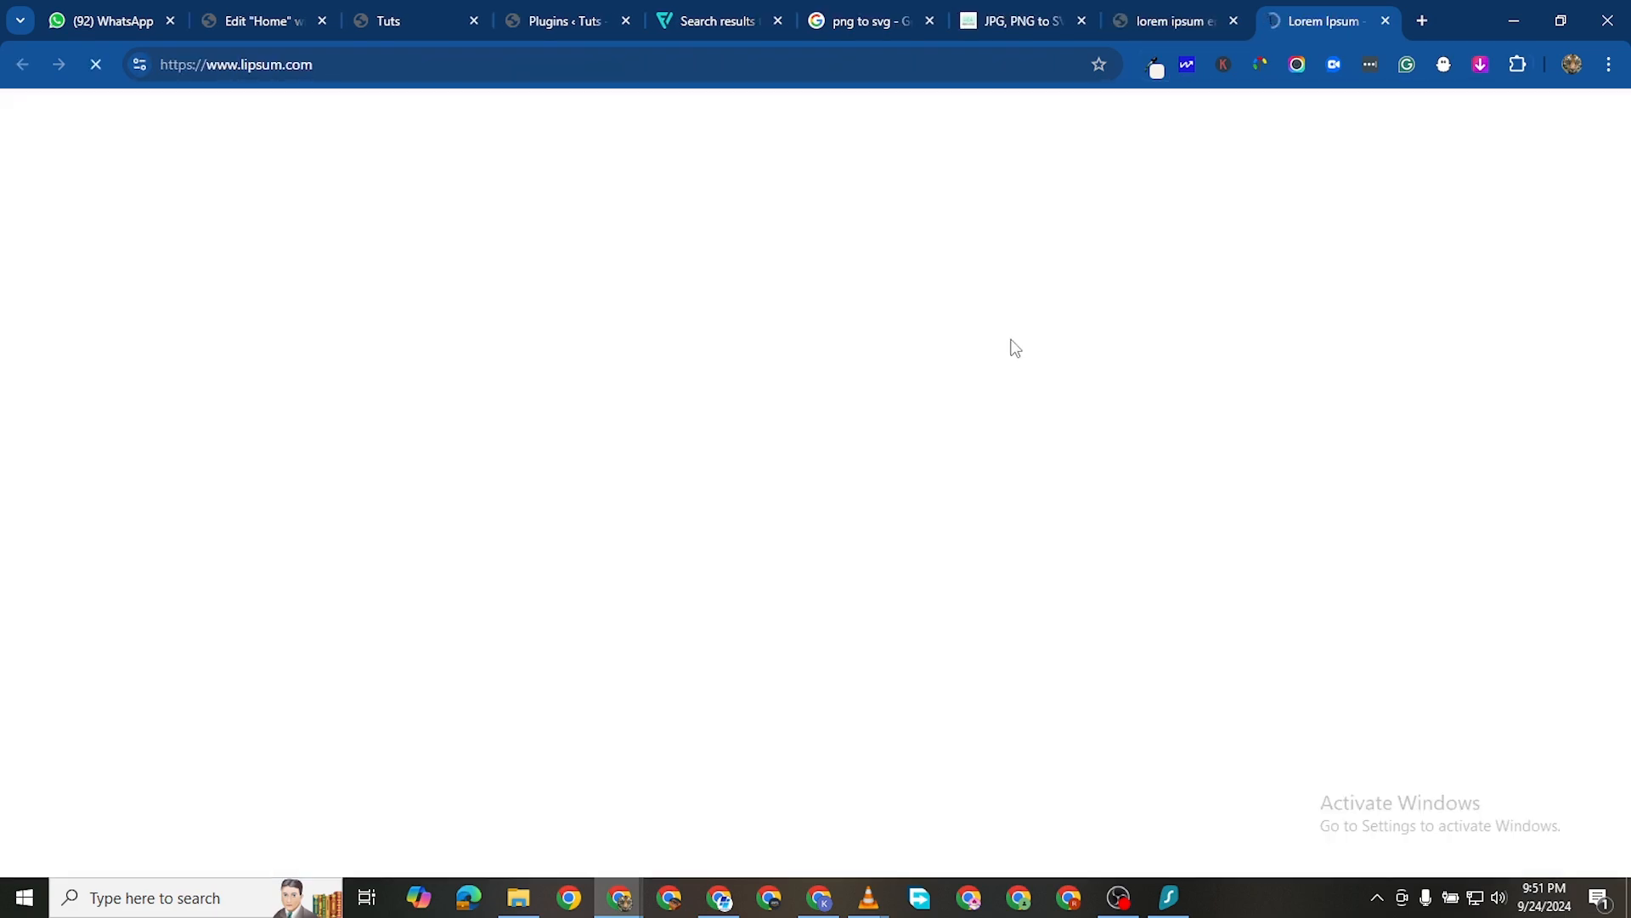
scroll(974, 446, "down", 3)
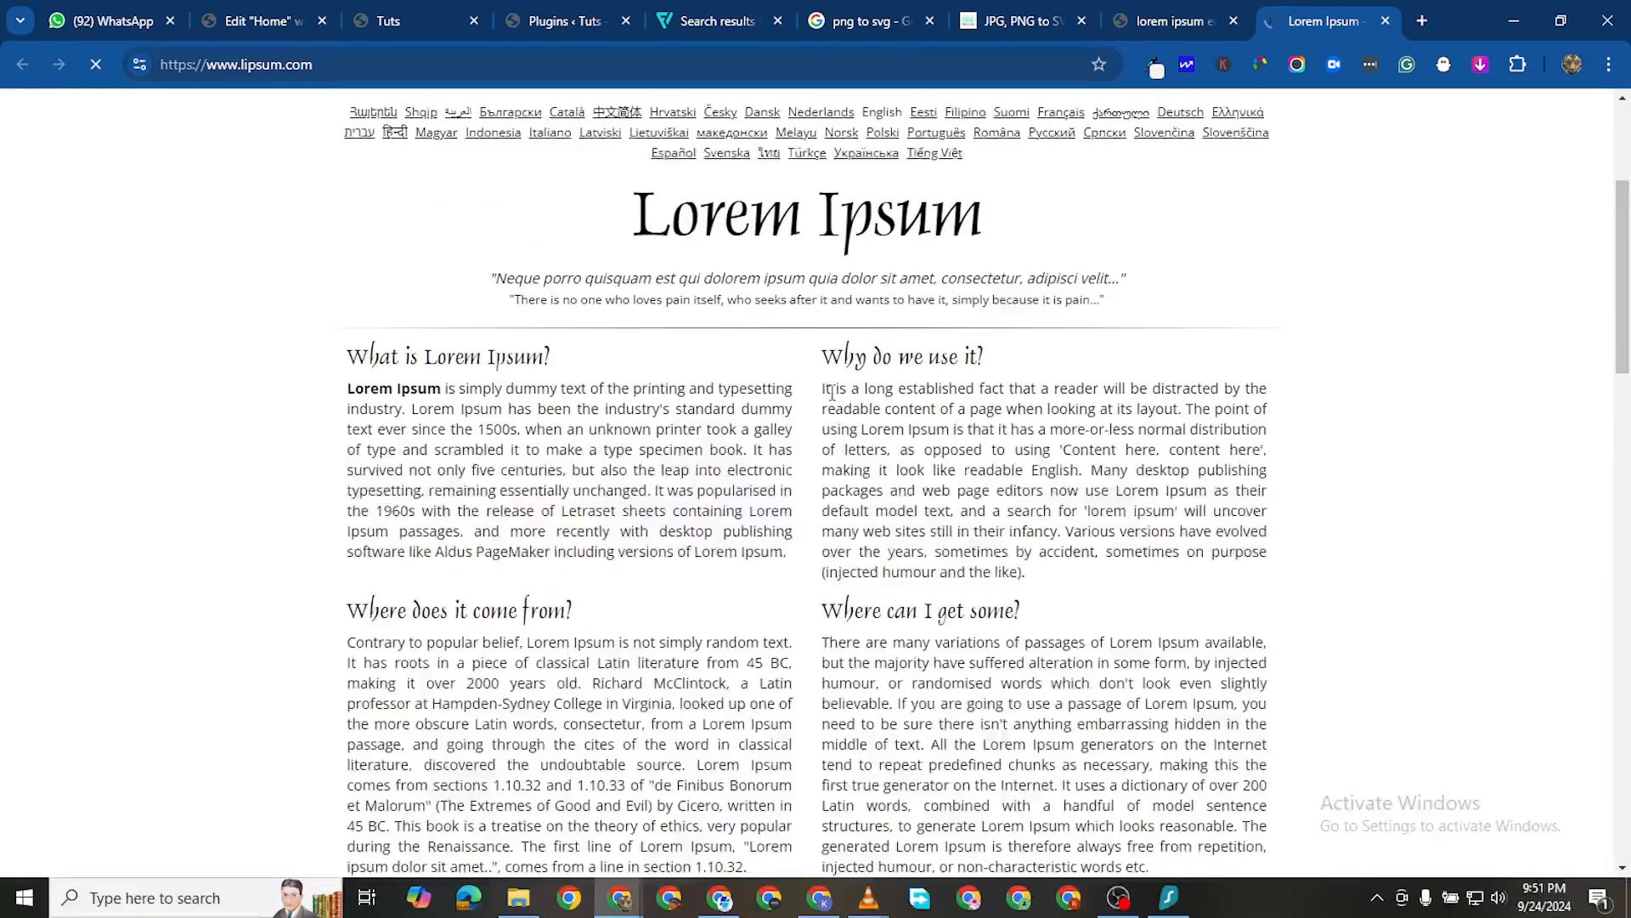
left_click_drag(1038, 576, 833, 391)
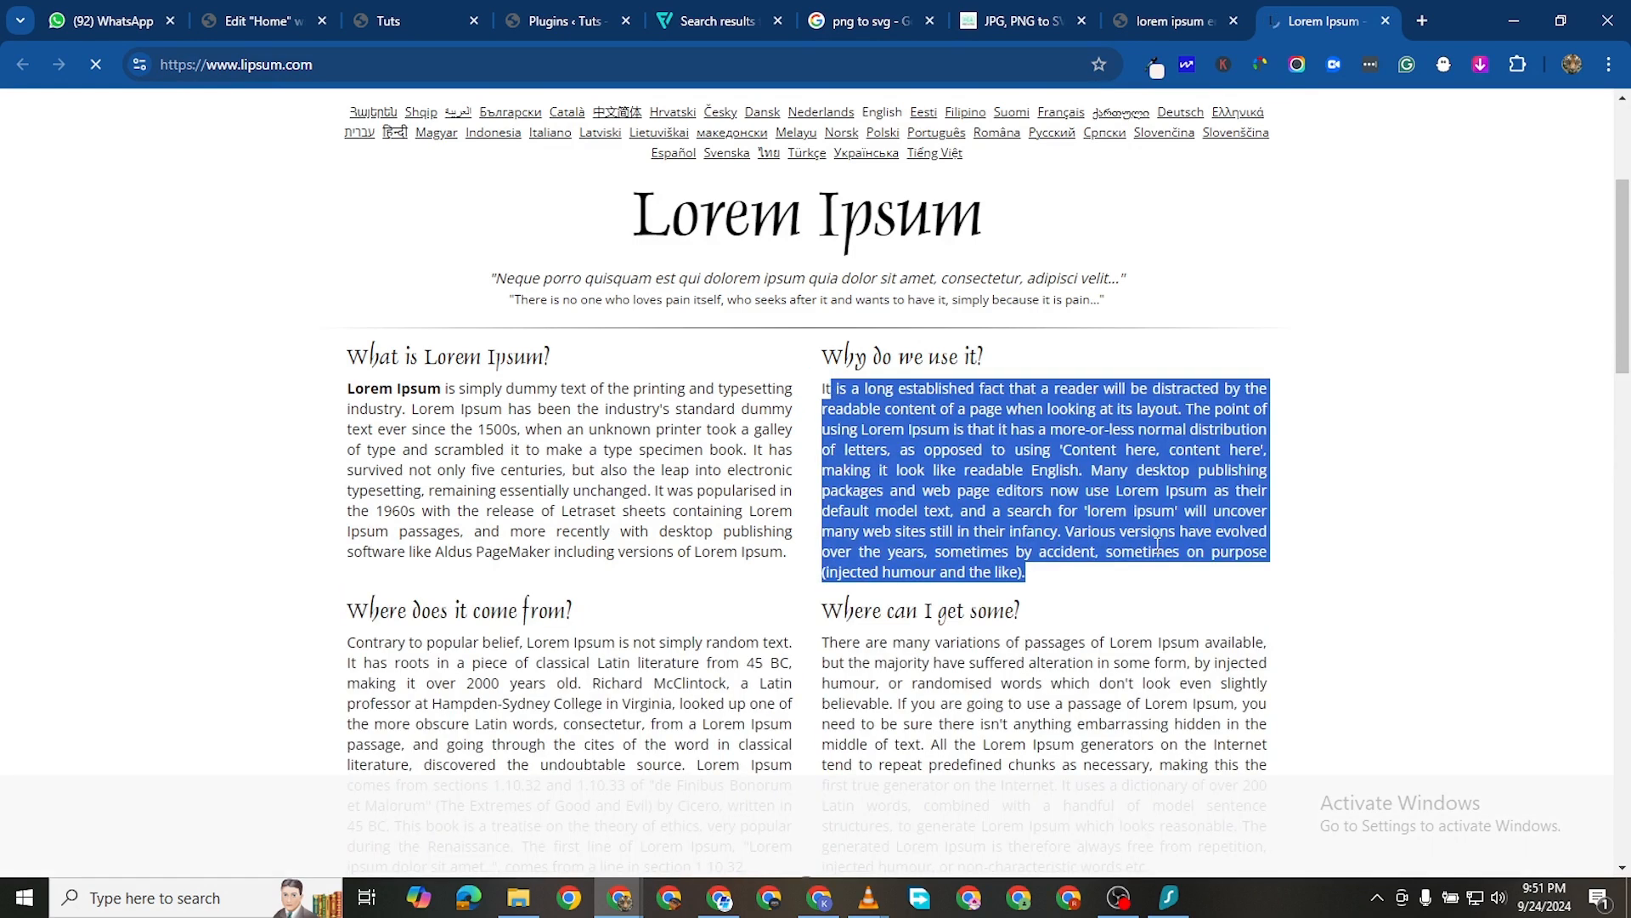
left_click(1045, 556)
left_click_drag(1027, 572, 826, 379)
right_click(849, 381)
left_click(907, 404)
Return to the Elementor home page editor and replace the text widget's placeholder text with the copied paragraph
left_click(387, 22)
left_click(292, 25)
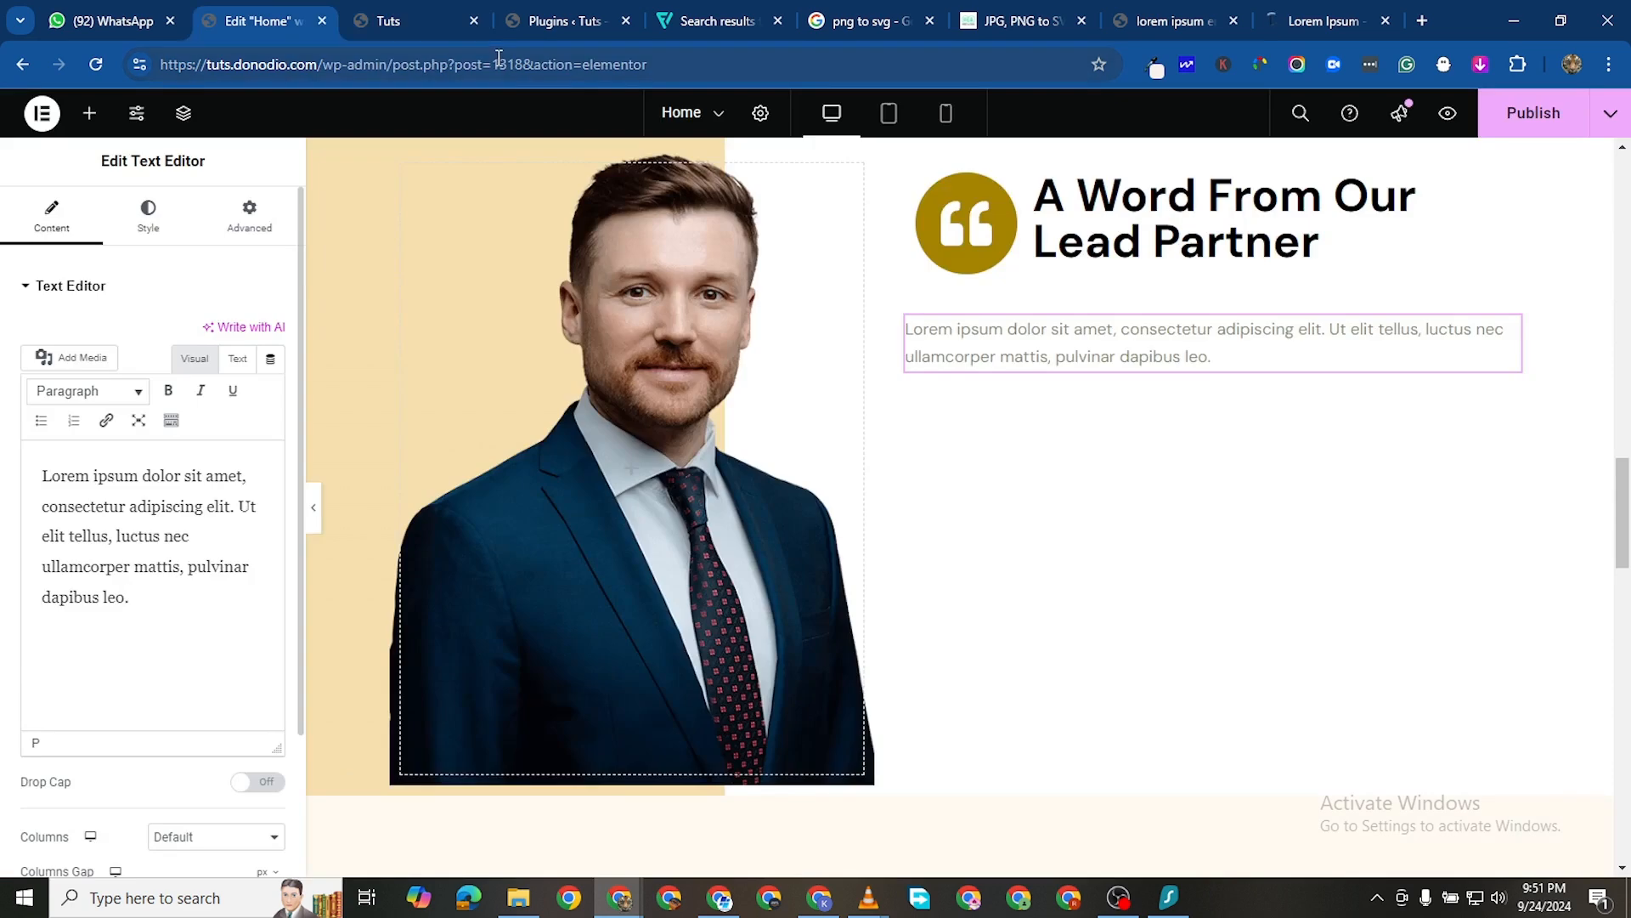
left_click_drag(136, 598, 35, 452)
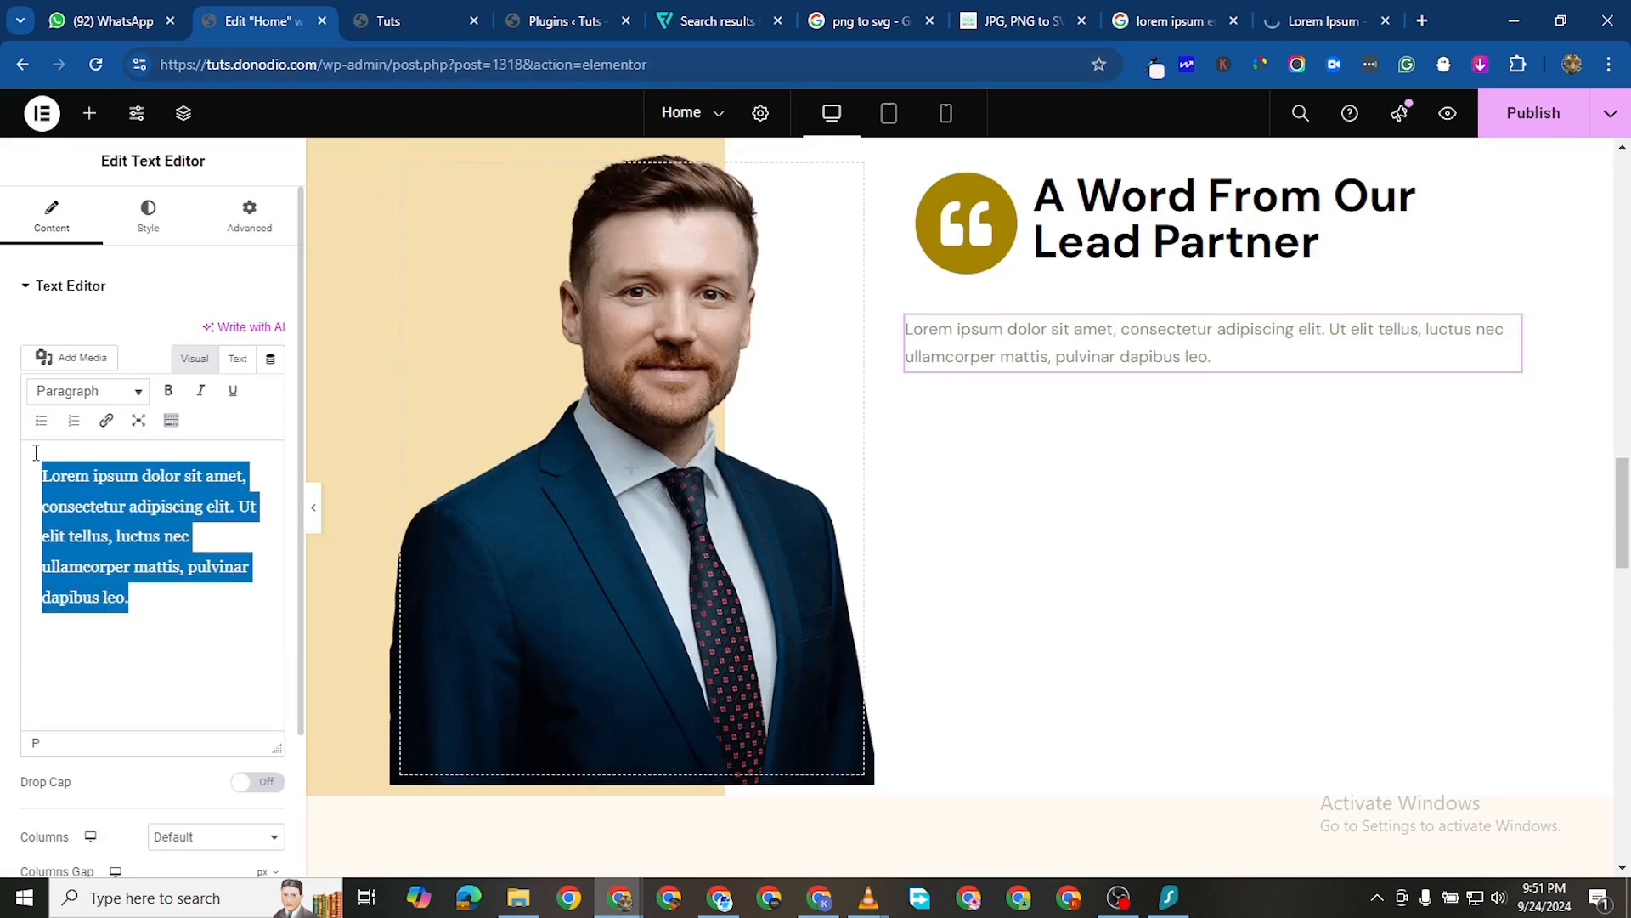
right_click(101, 480)
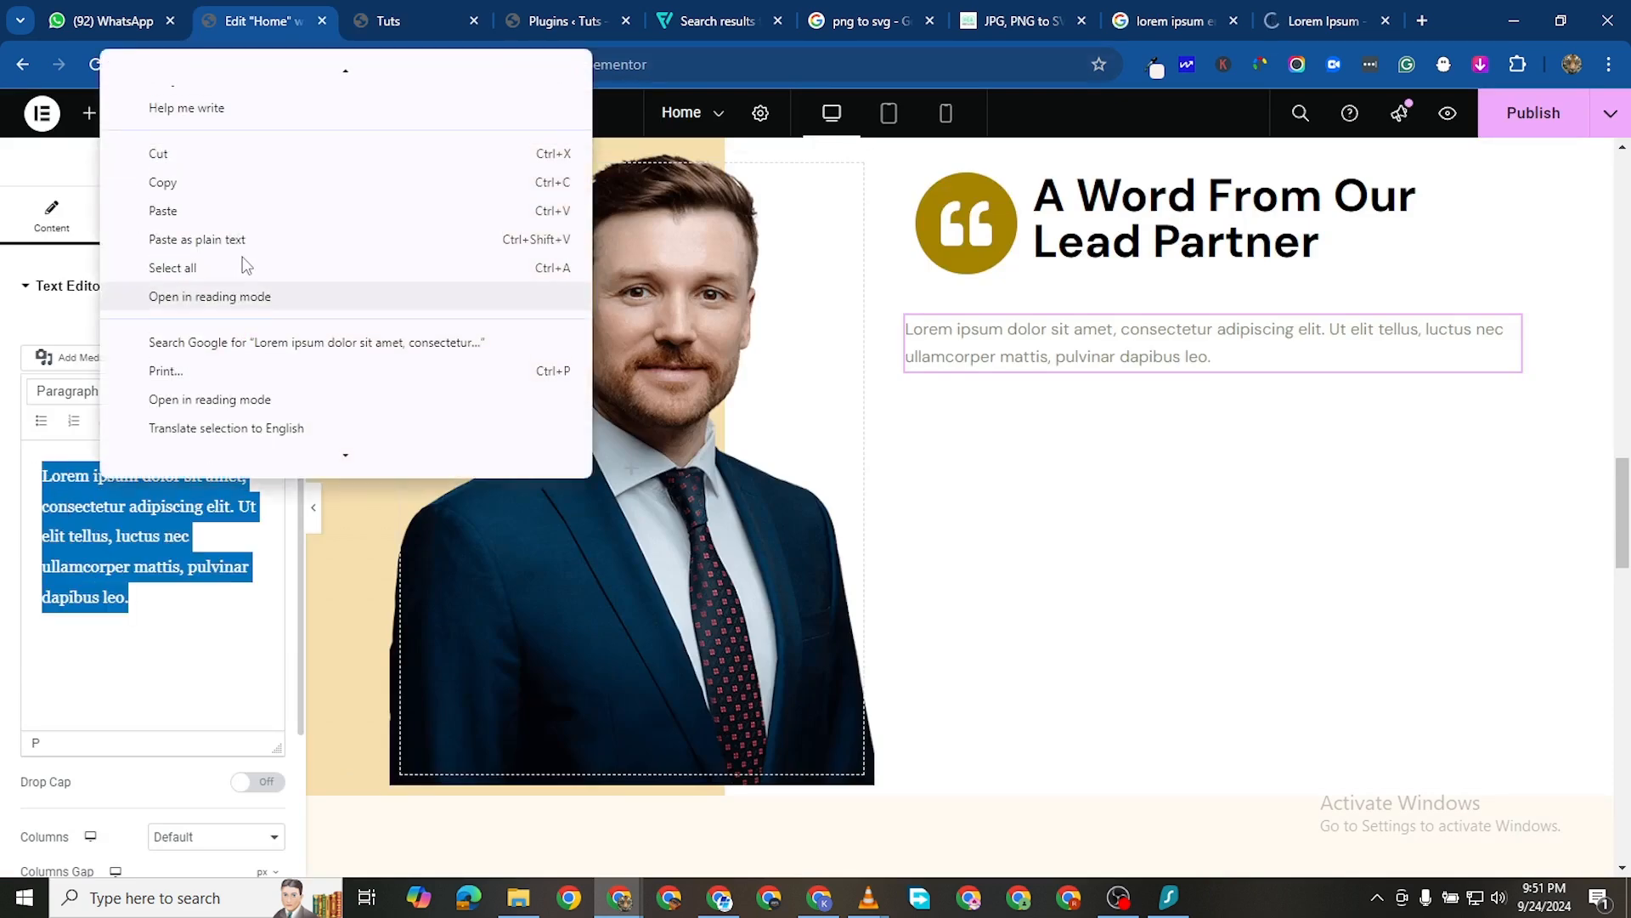
left_click(233, 213)
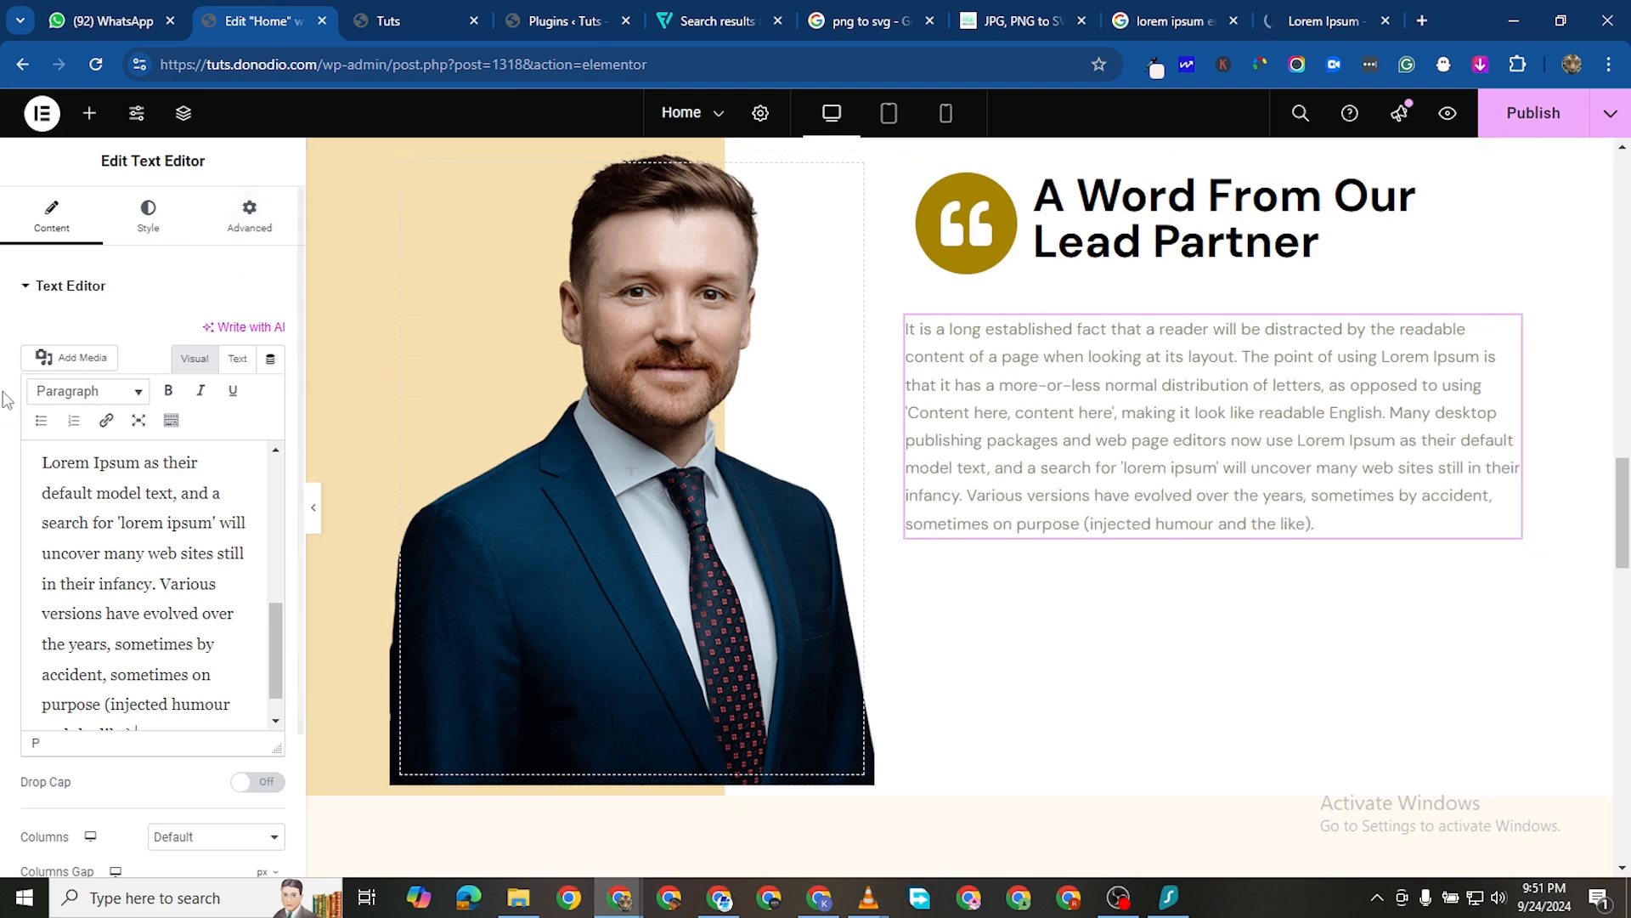
Set the lead partner paragraph's text color to black
left_click(141, 230)
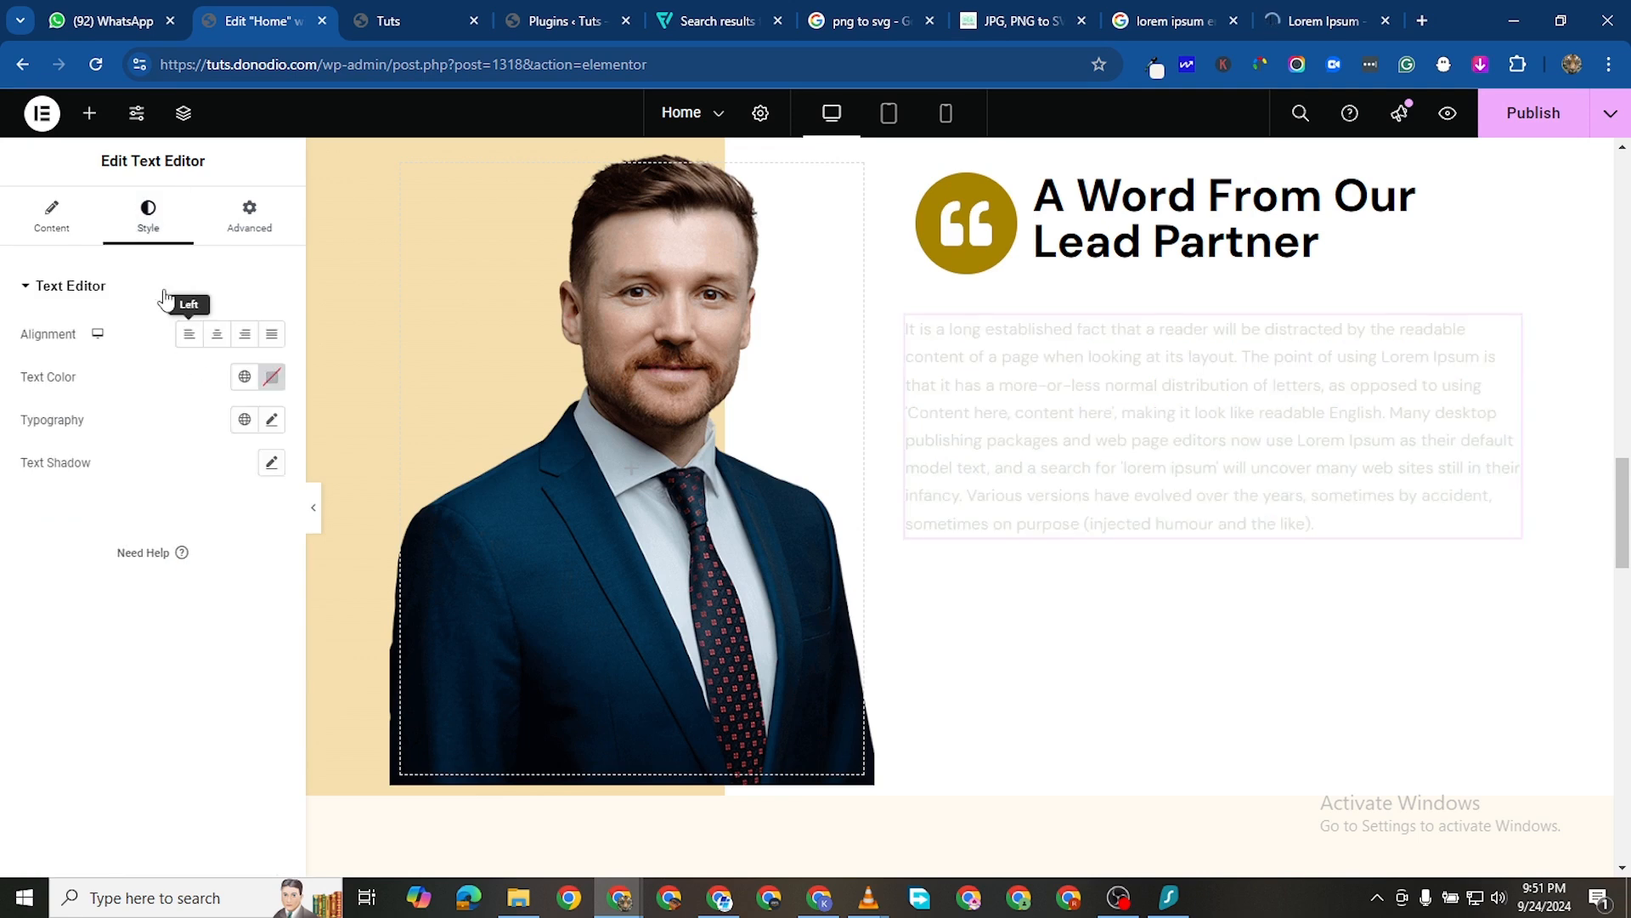
left_click(271, 380)
mouse_move(269, 611)
left_mouse_down()
mouse_move(161, 583)
mouse_move(133, 617)
left_mouse_up()
left_click(119, 610)
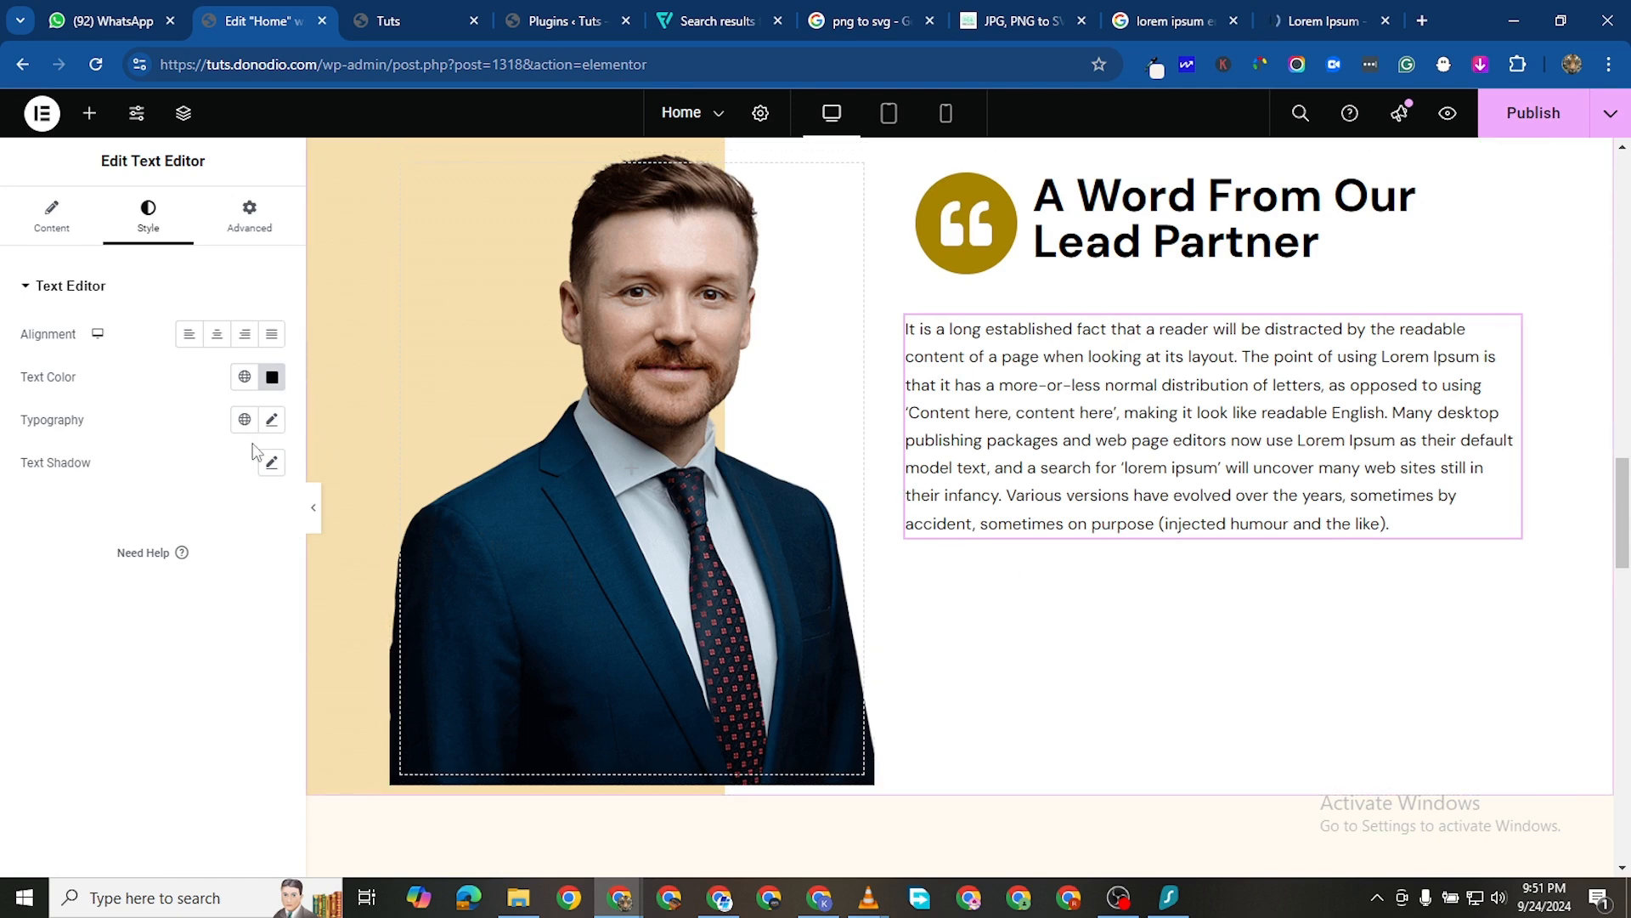
Delete the paragraph's last sentence, starting with "Various versions have evolved over the years"
left_click(52, 217)
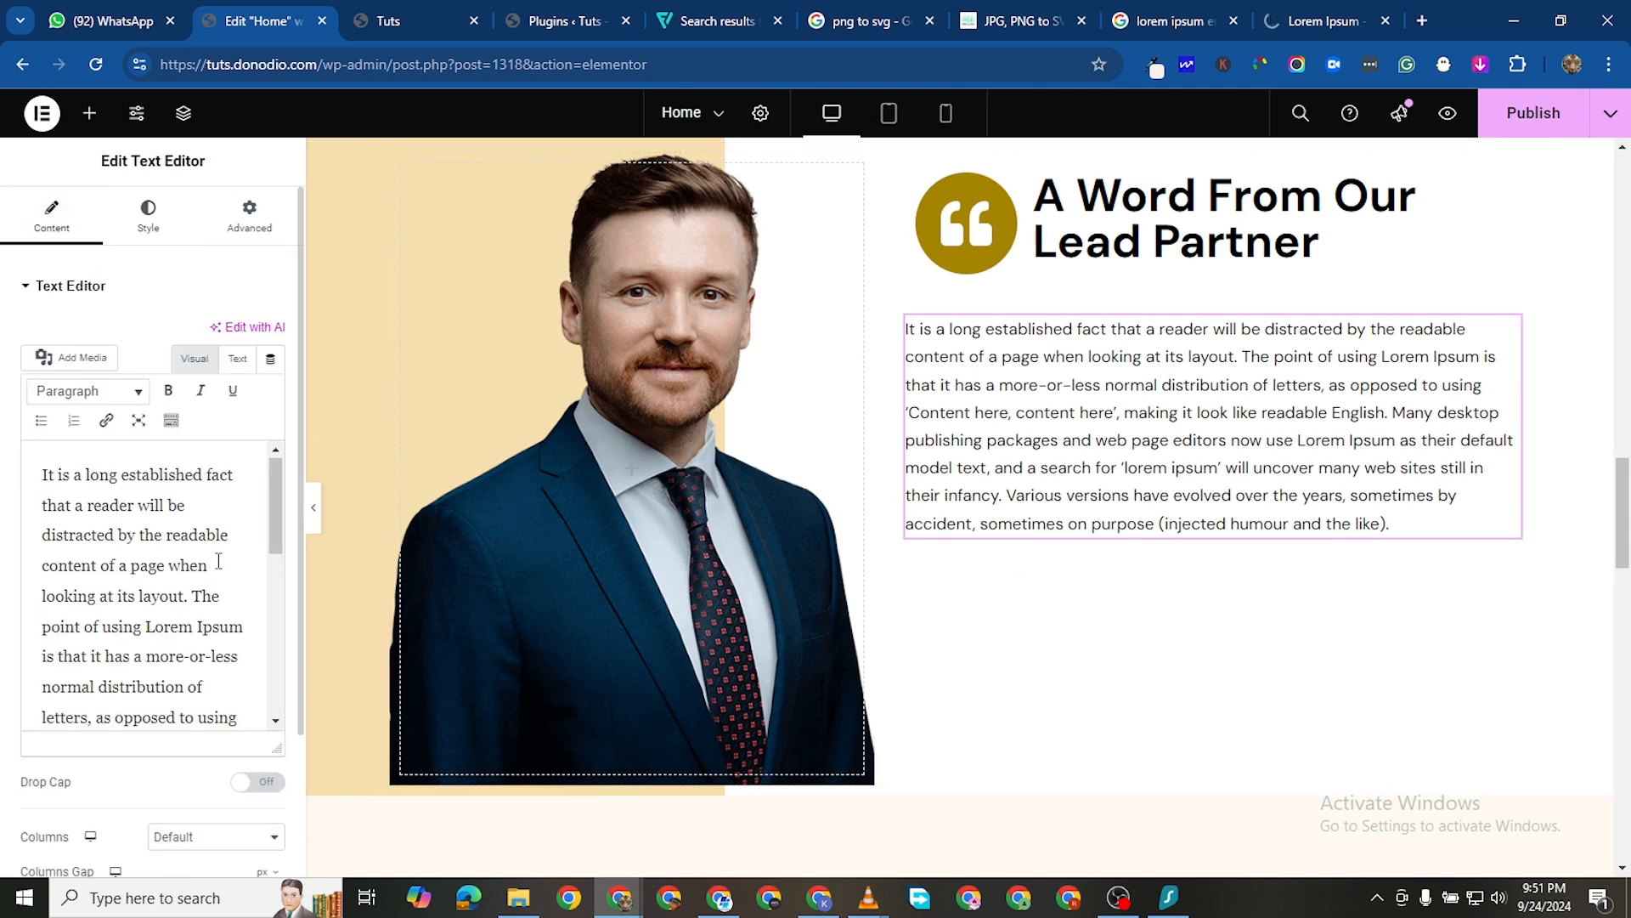
scroll(218, 563, "down", 5)
left_click_drag(162, 544, 196, 710)
right_click(181, 644)
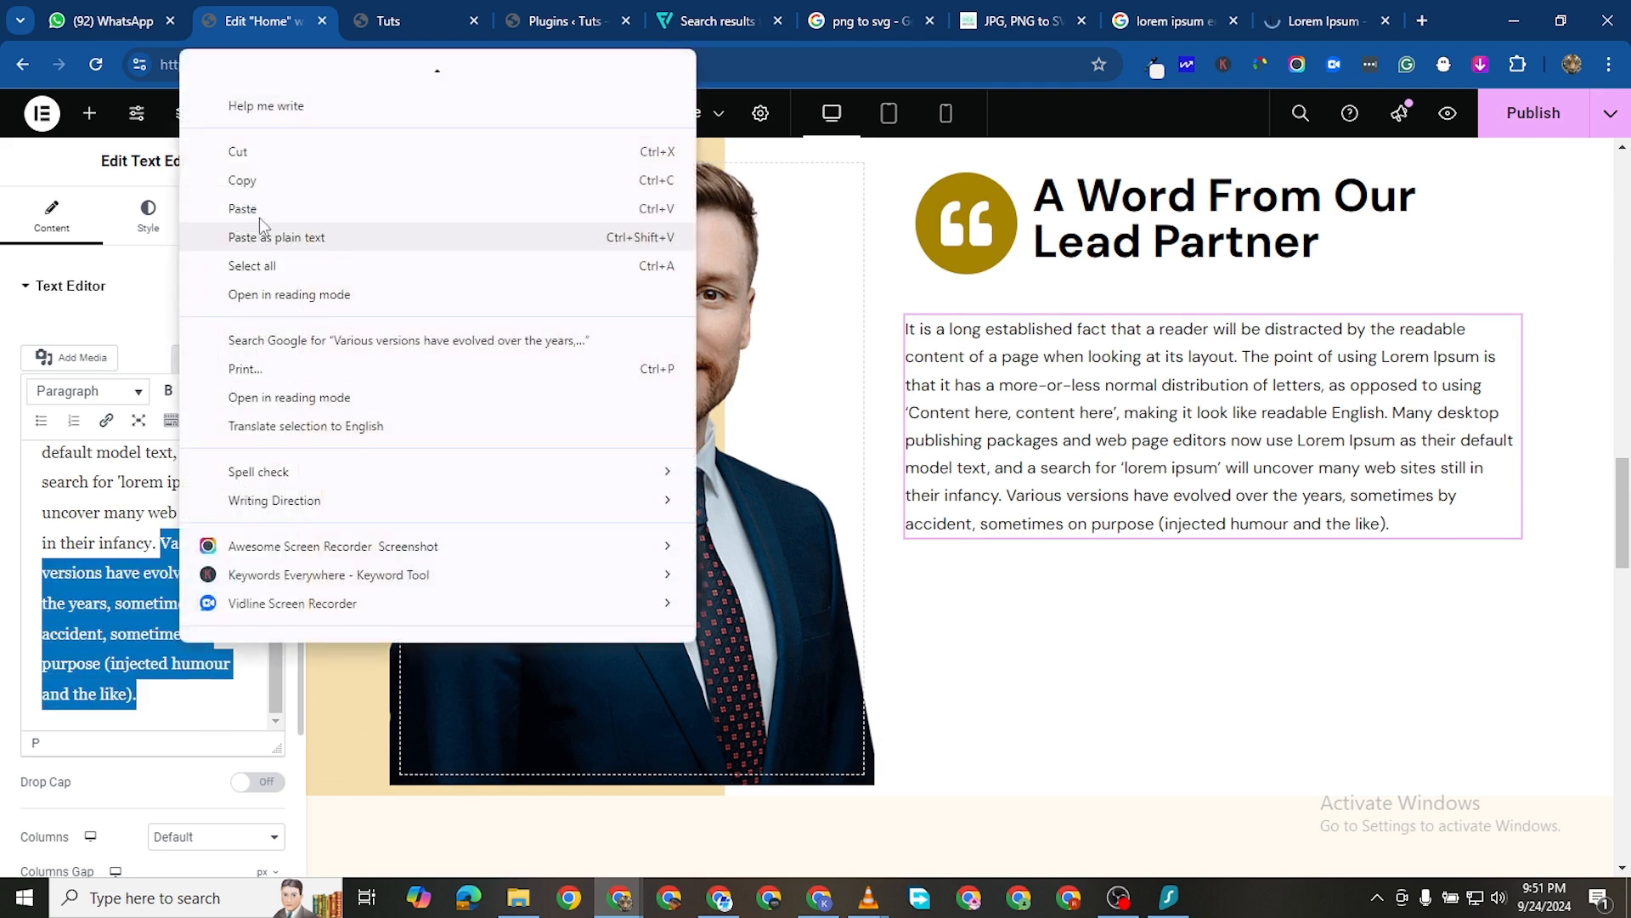
left_click(255, 179)
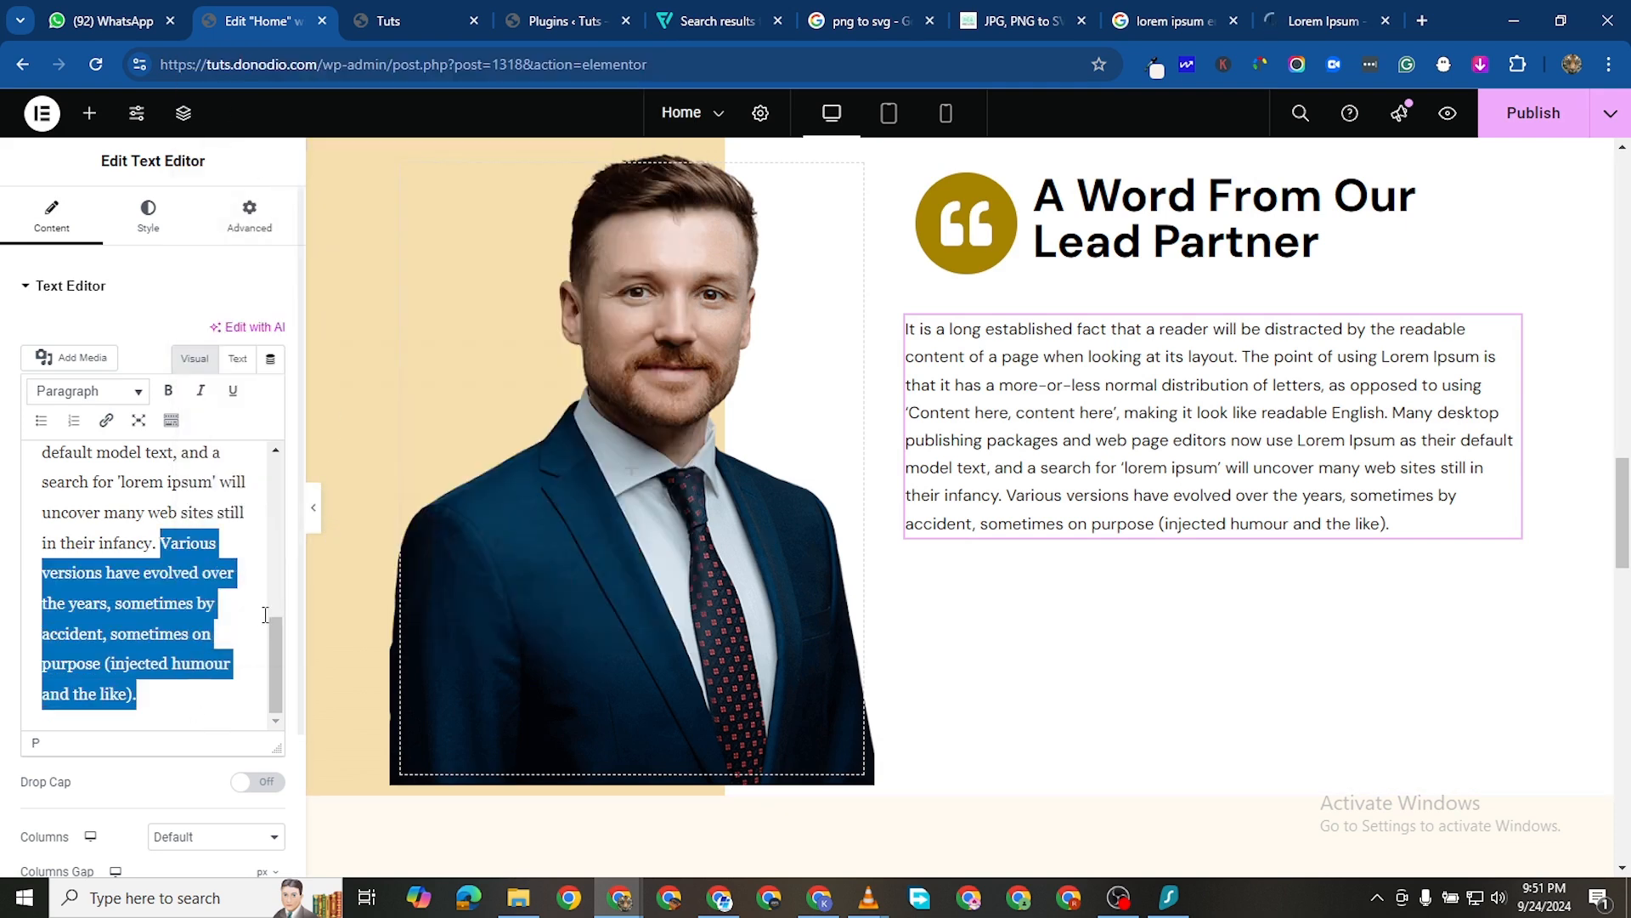
key("Delete")
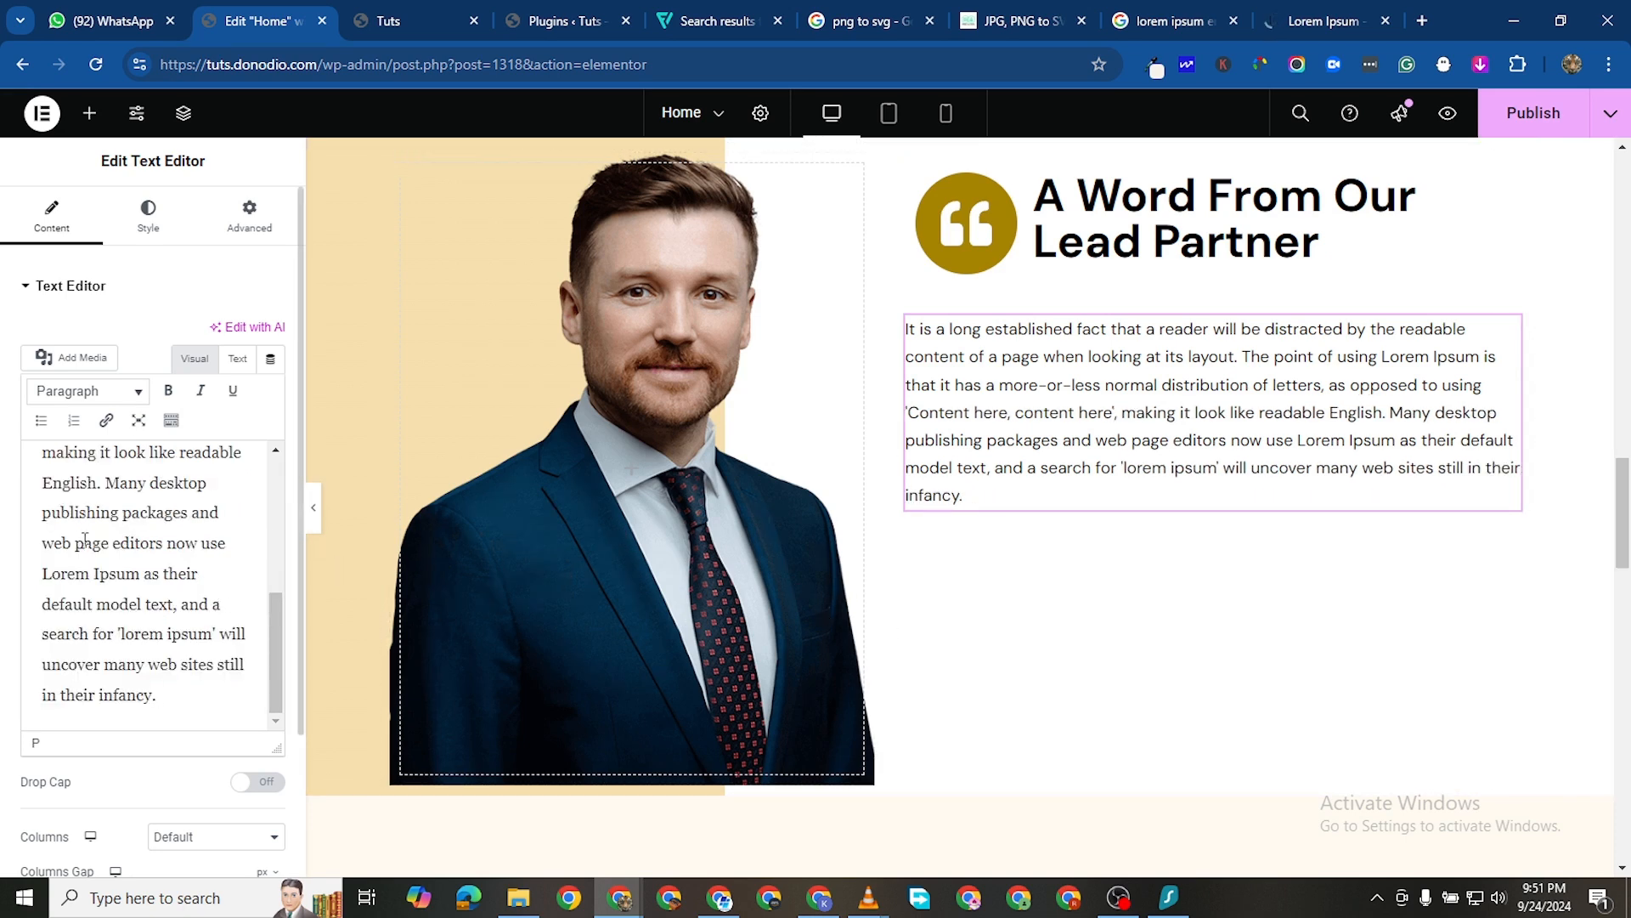
Insert an opening quotation mark before "It is a long established fact" at the start of the paragraph
scroll(199, 646, "up", 3)
scroll(194, 654, "down", 3)
scroll(194, 655, "up", 10)
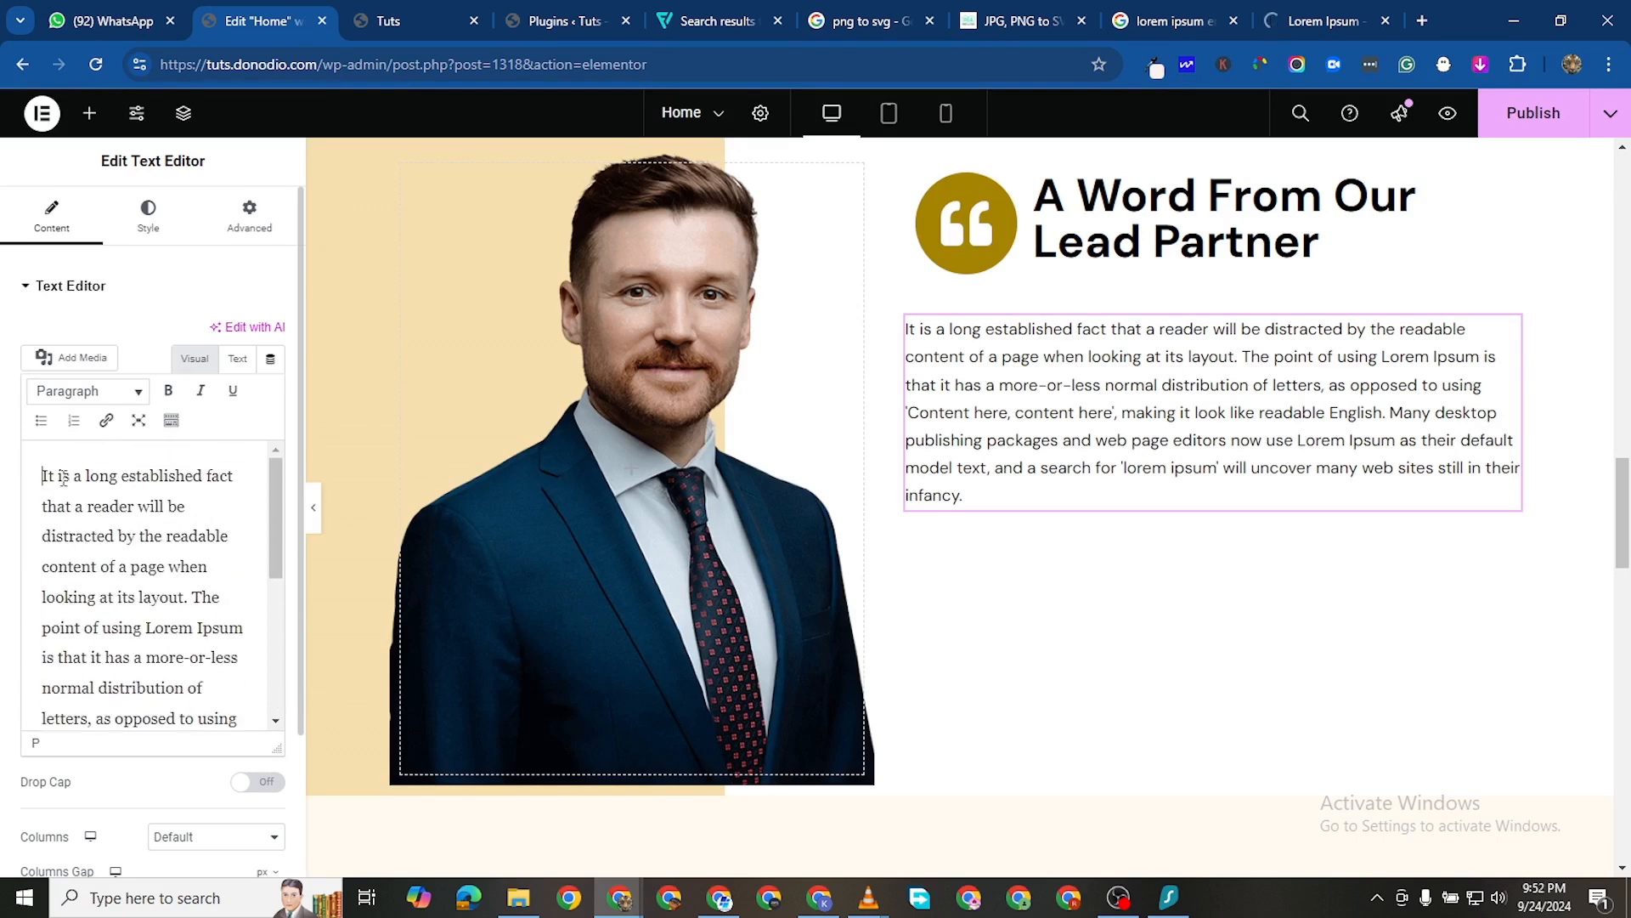
type("\"")
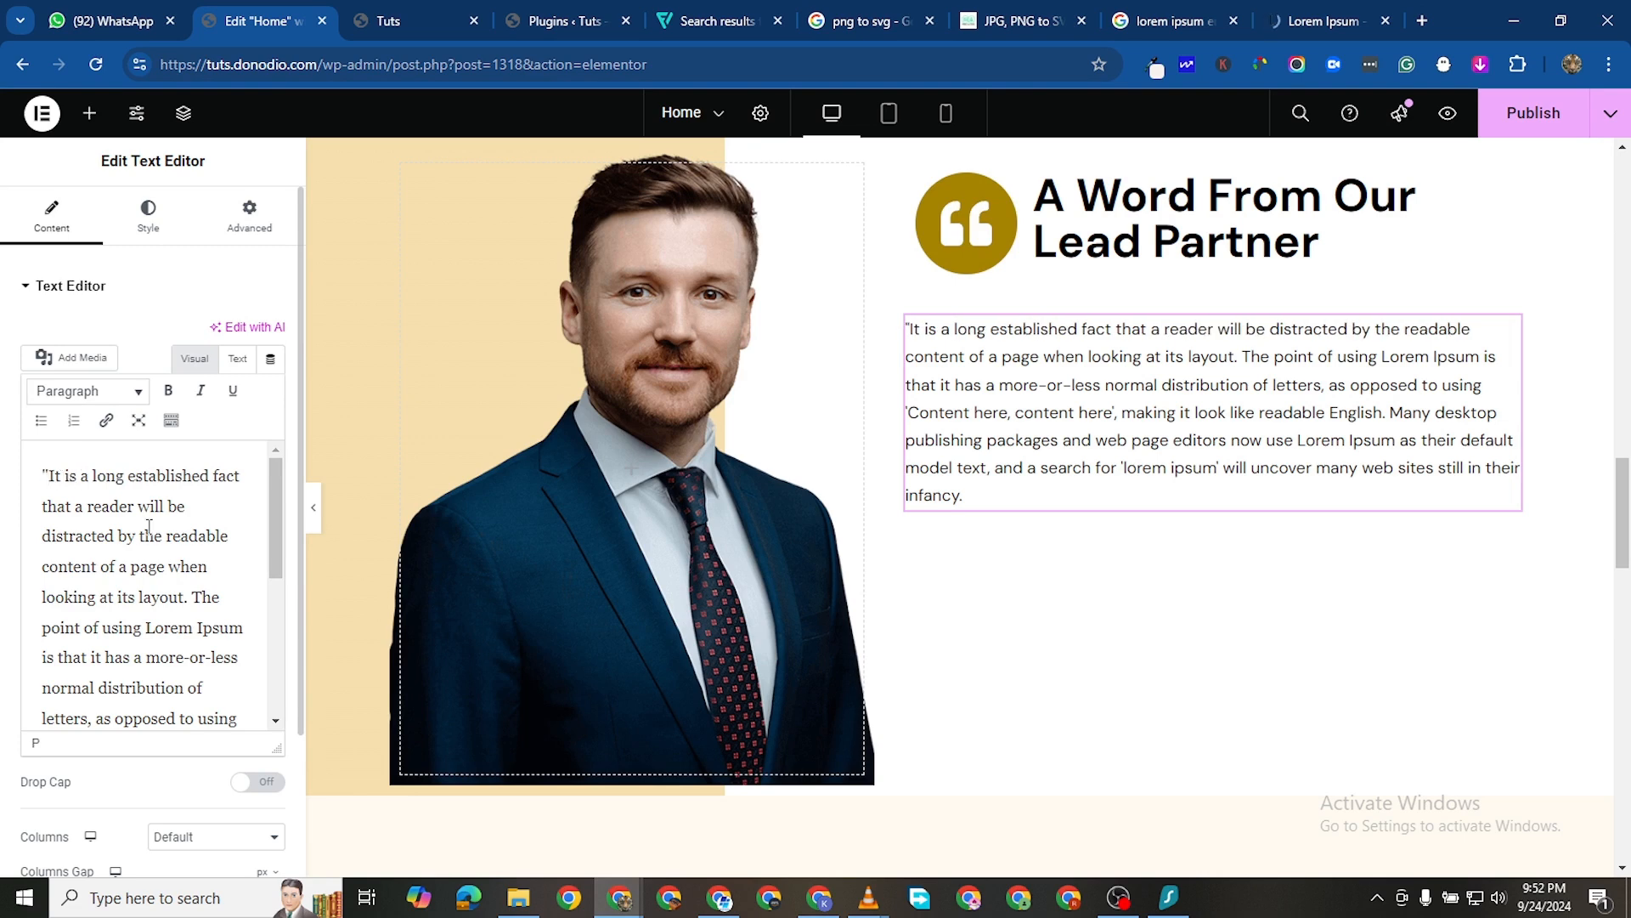
Remove everything after "default model text," and end the paragraph with a closing quotation mark
scroll(161, 552, "down", 5)
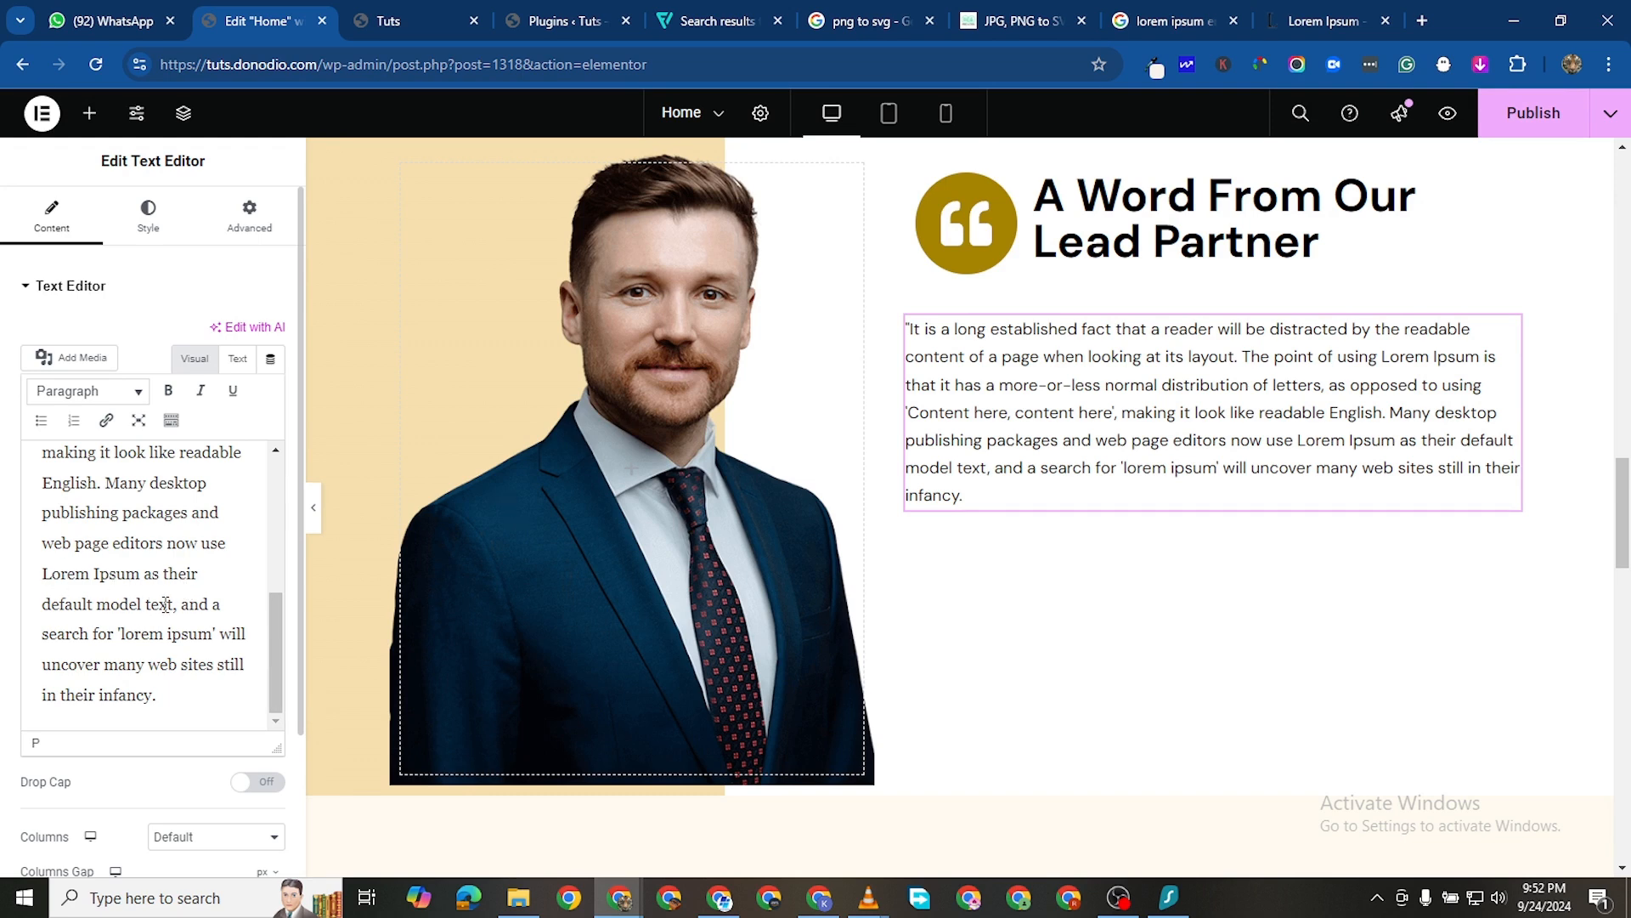
left_click_drag(180, 601, 226, 698)
key("BackSpace")
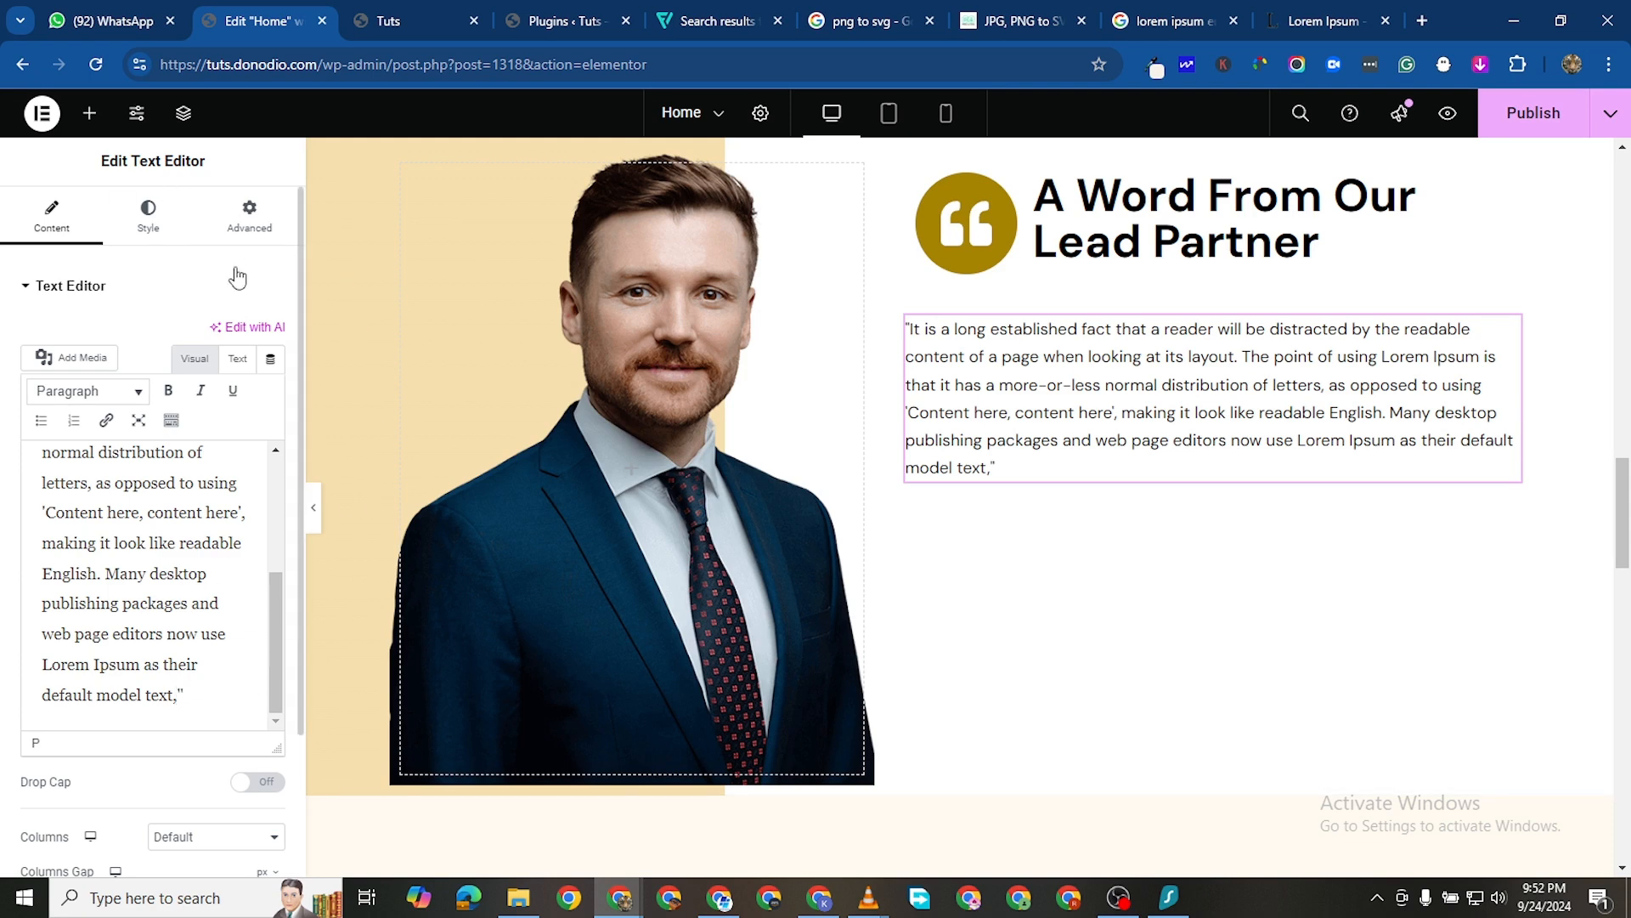
Set the lead partner paragraph's font size to 17 px
left_click(158, 231)
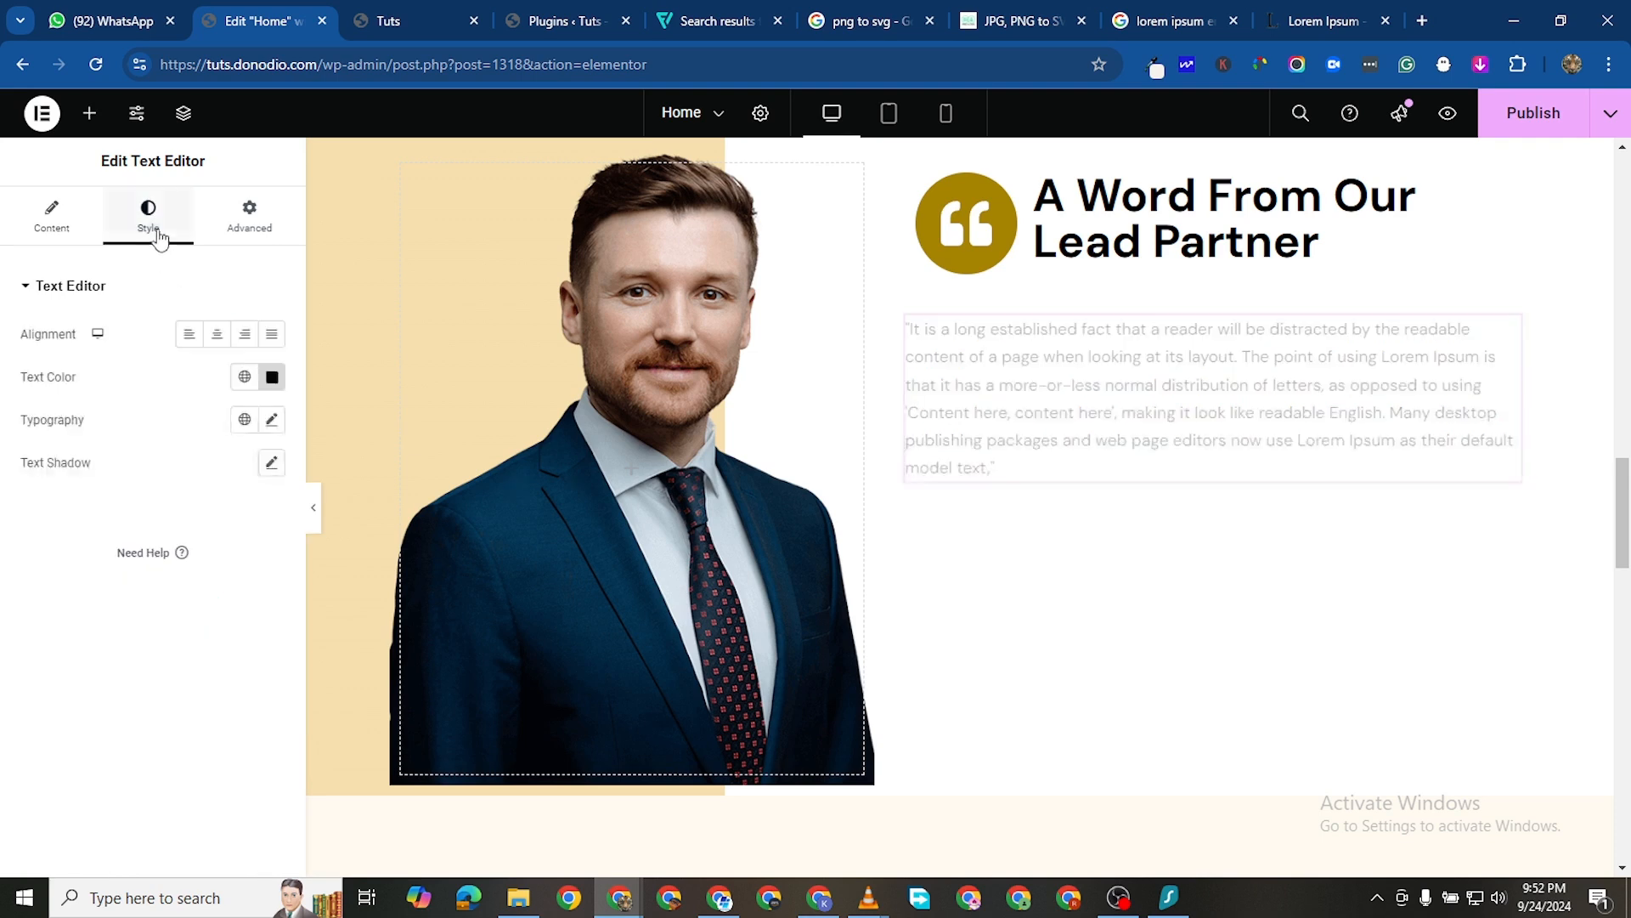
left_click(272, 419)
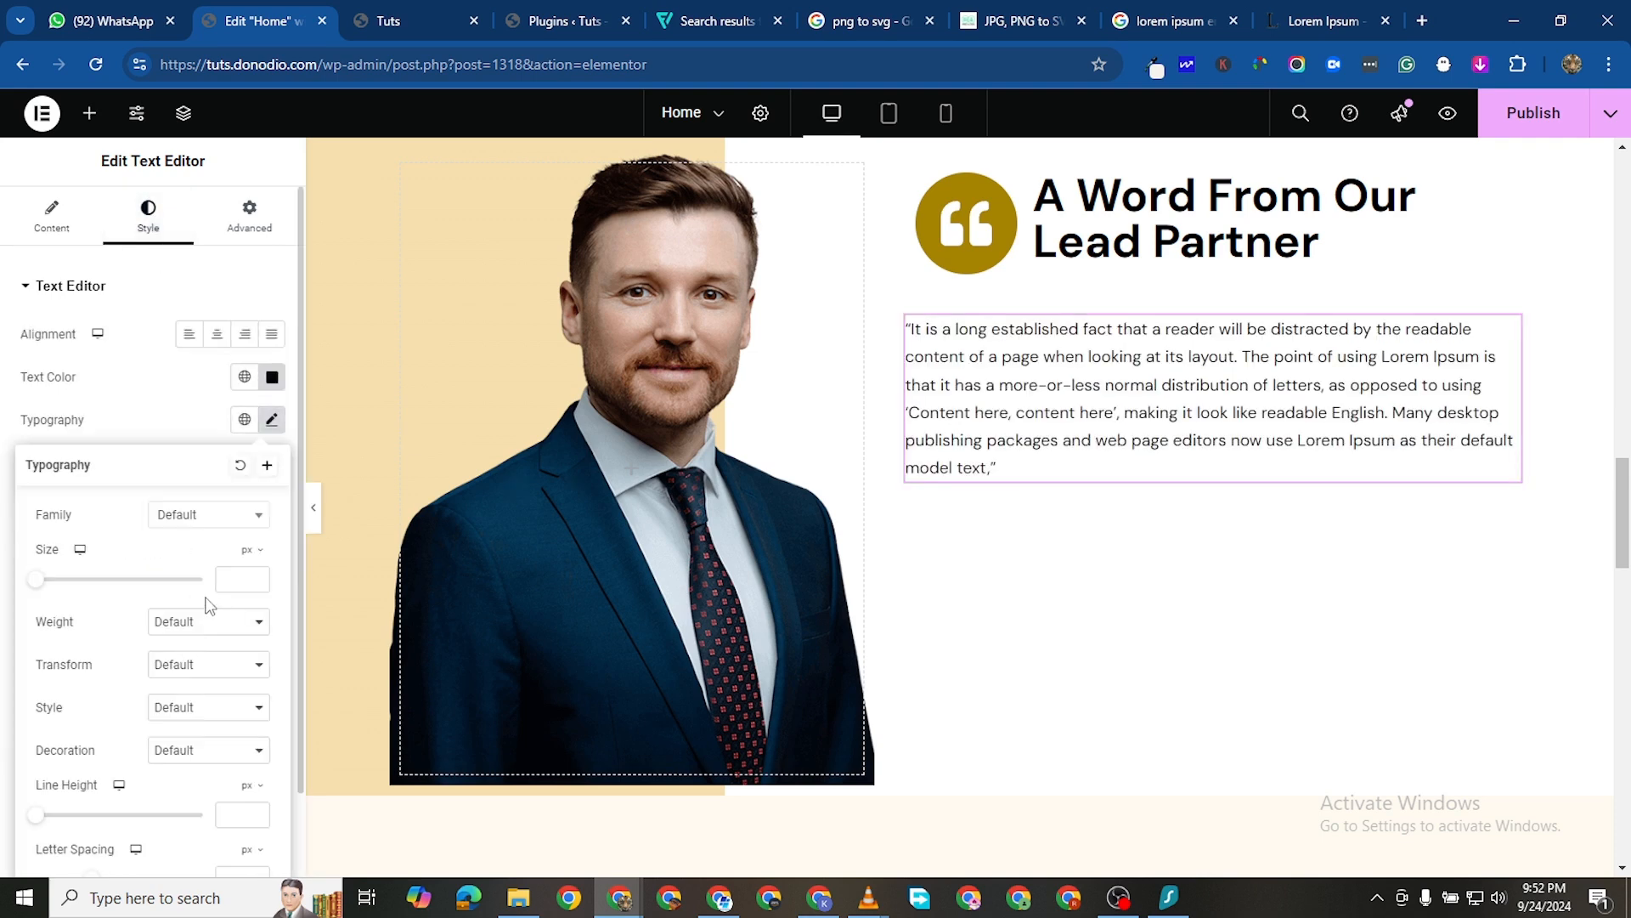
left_click(255, 580)
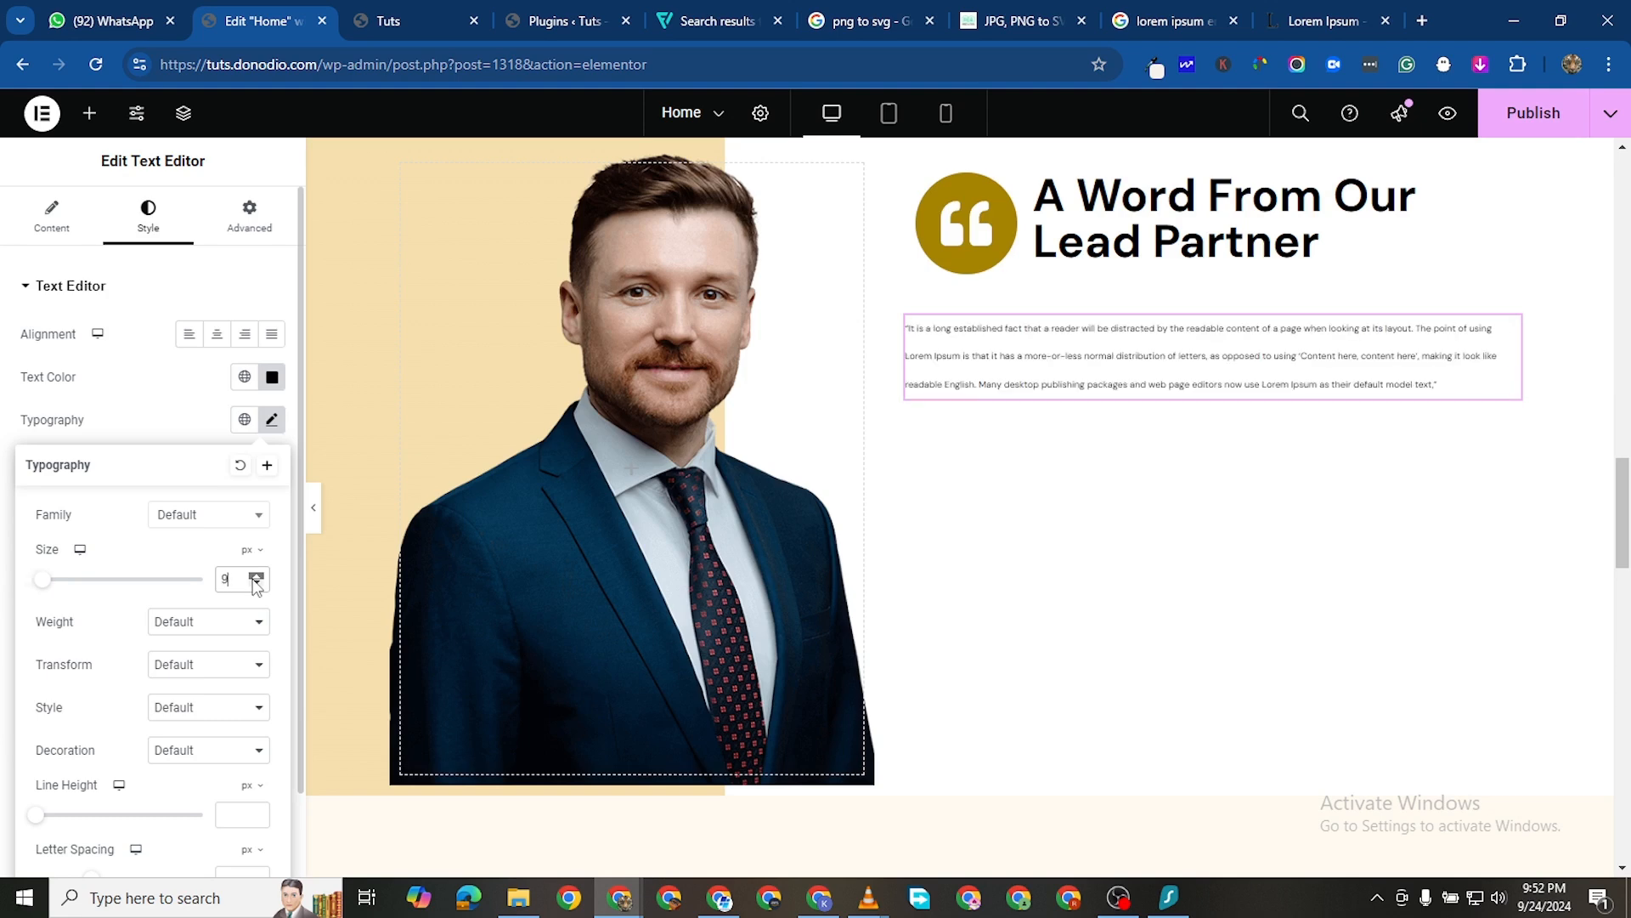
left_click(254, 579)
left_click(255, 578)
left_click(254, 578)
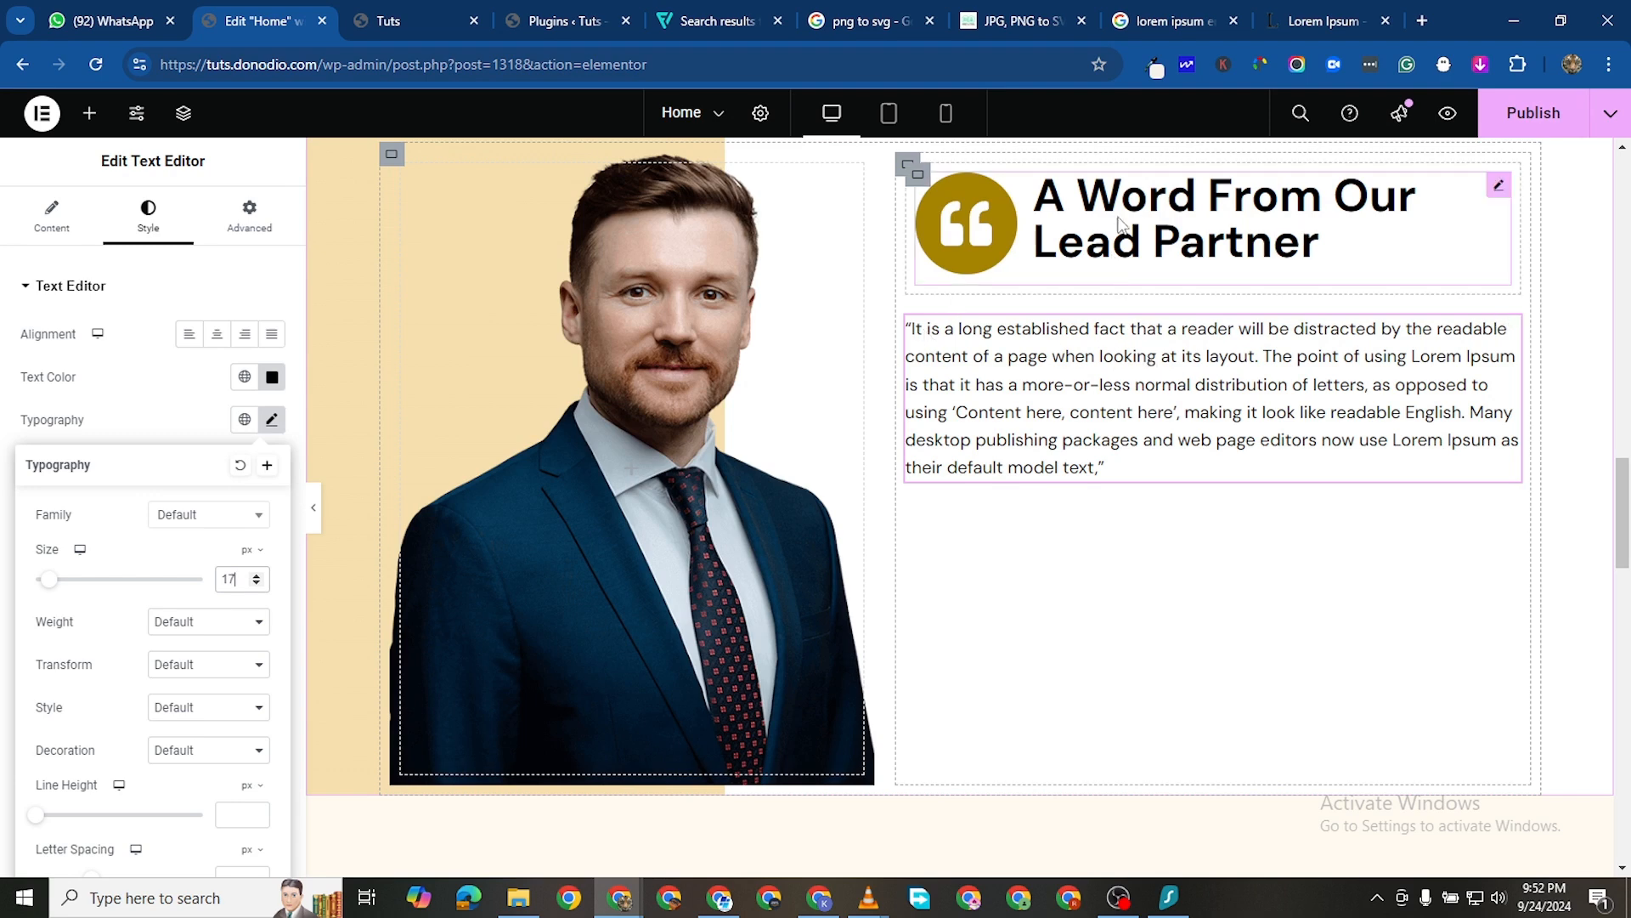
Set the padding of the lead partner content container to 50 px on all four sides
left_click(906, 167)
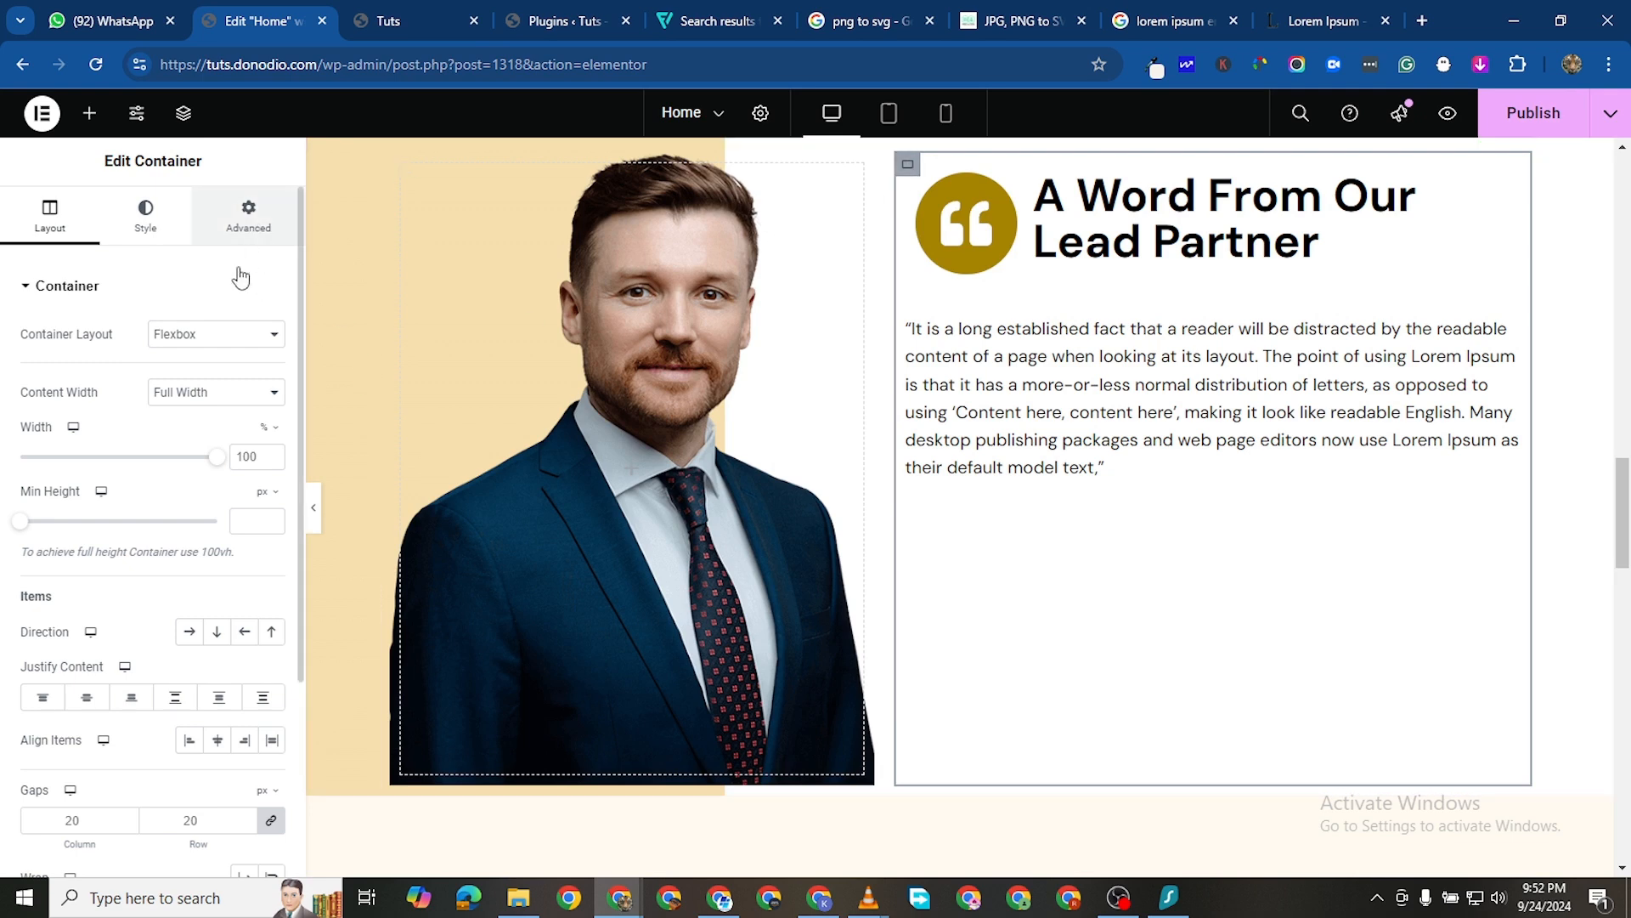
left_click(248, 216)
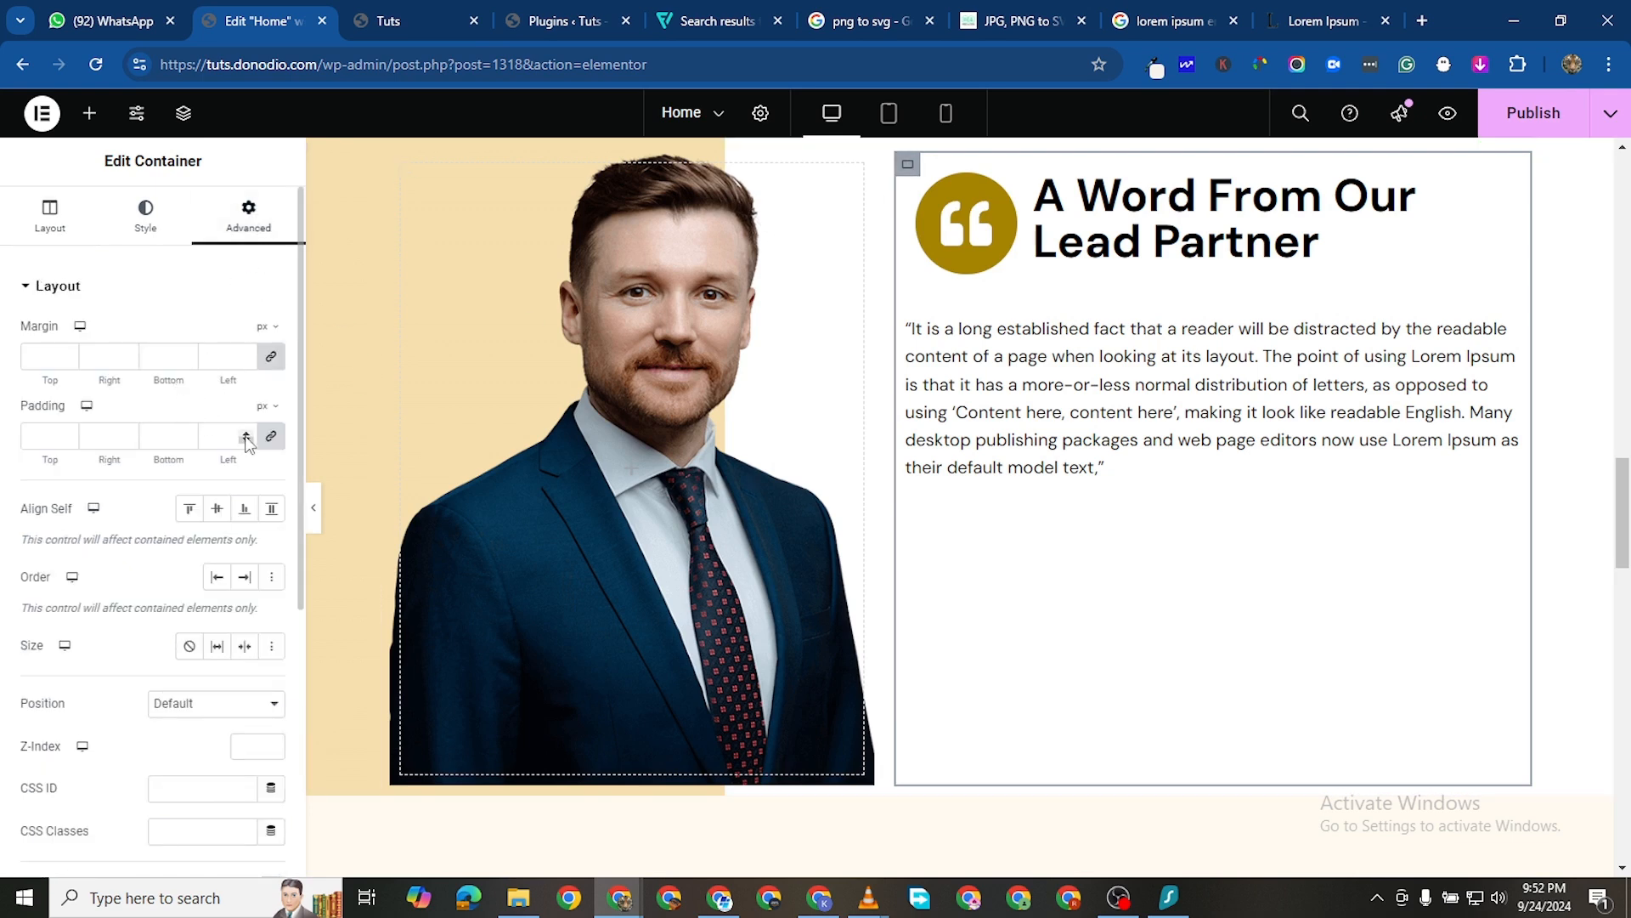
left_click(247, 435)
left_click(247, 435)
left_click(247, 435)
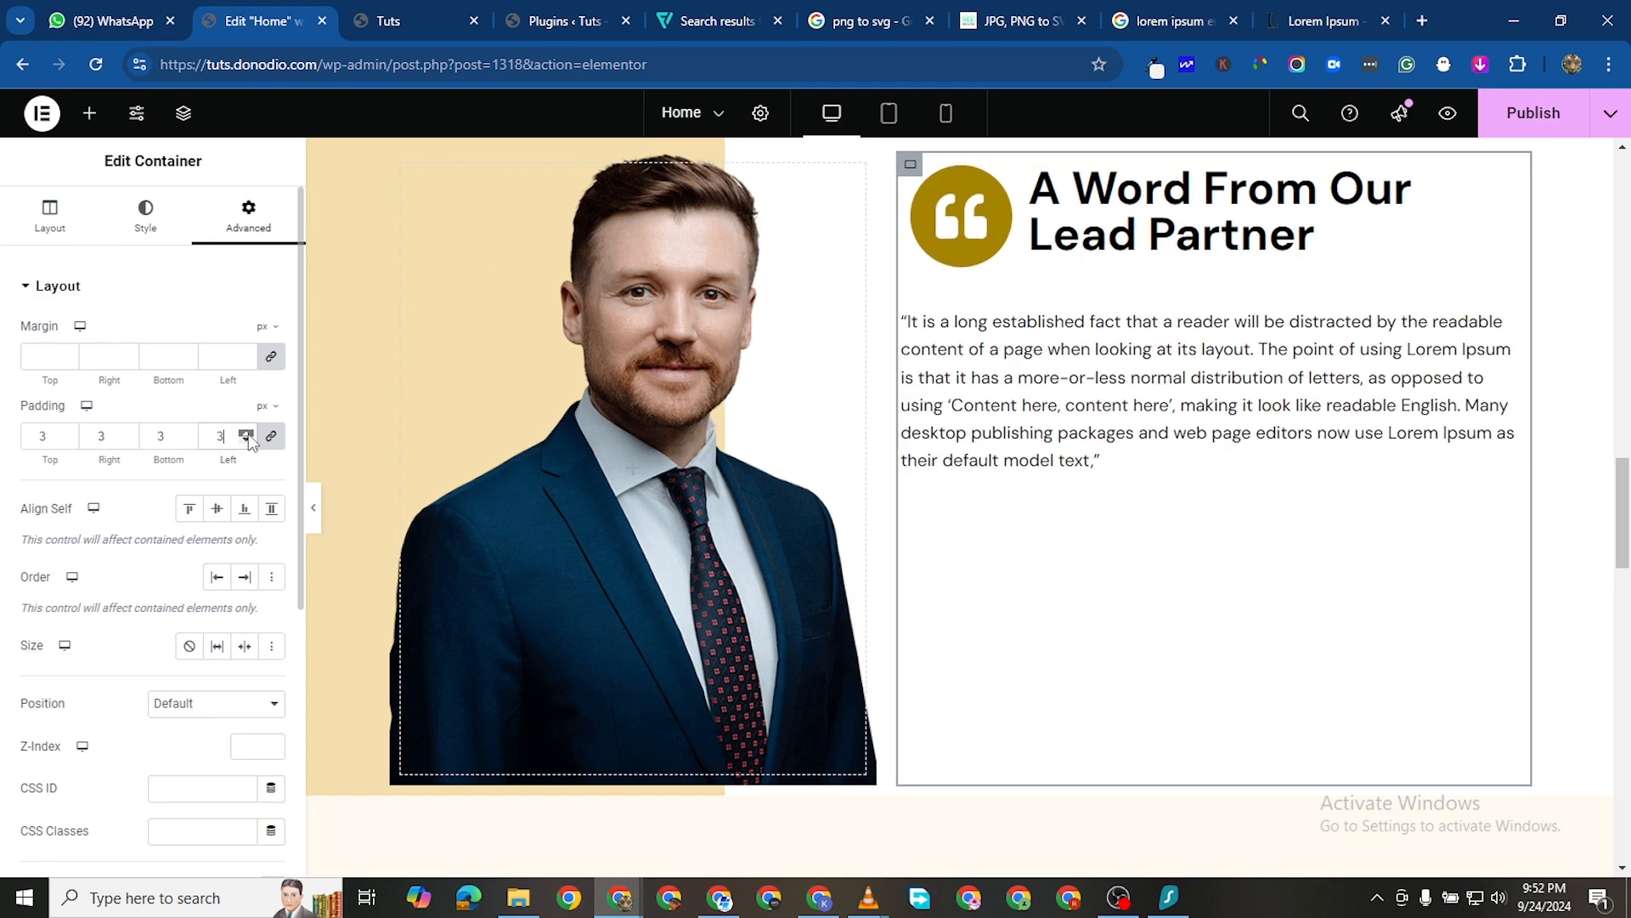
left_click(248, 435)
left_click(248, 435)
left_click(247, 435)
left_click(248, 435)
left_click(247, 435)
left_click(247, 435)
left_click(247, 435)
left_click(247, 435)
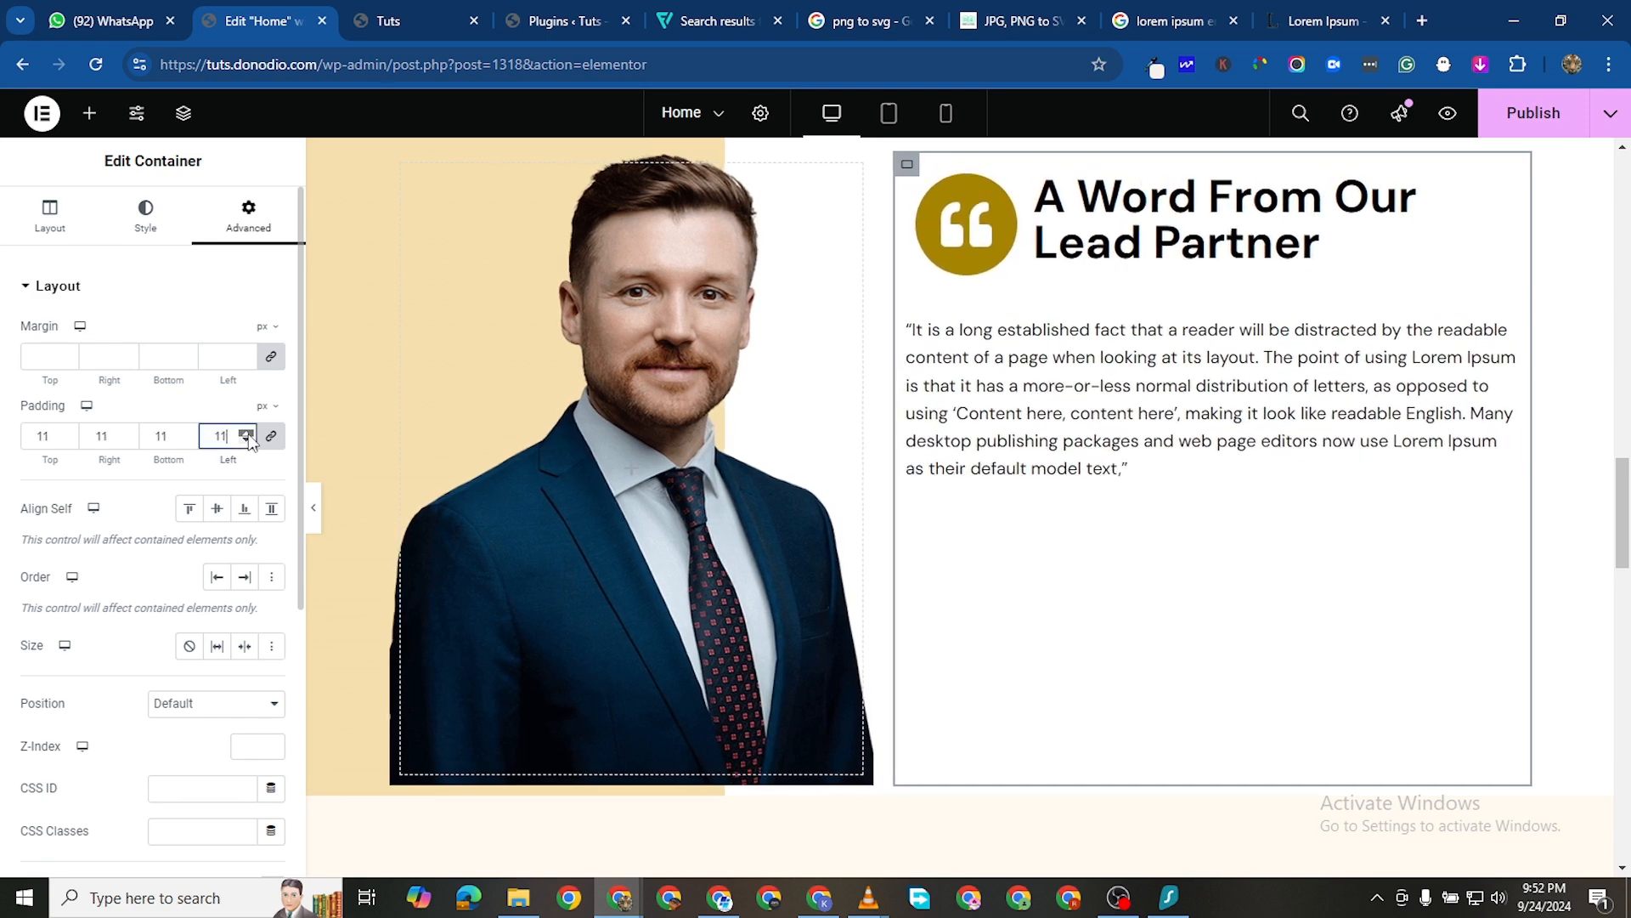
left_click(247, 435)
left_click(247, 435)
left_click(247, 435)
double_click(247, 435)
left_click(247, 435)
left_click(247, 435)
left_click(248, 435)
left_click(247, 435)
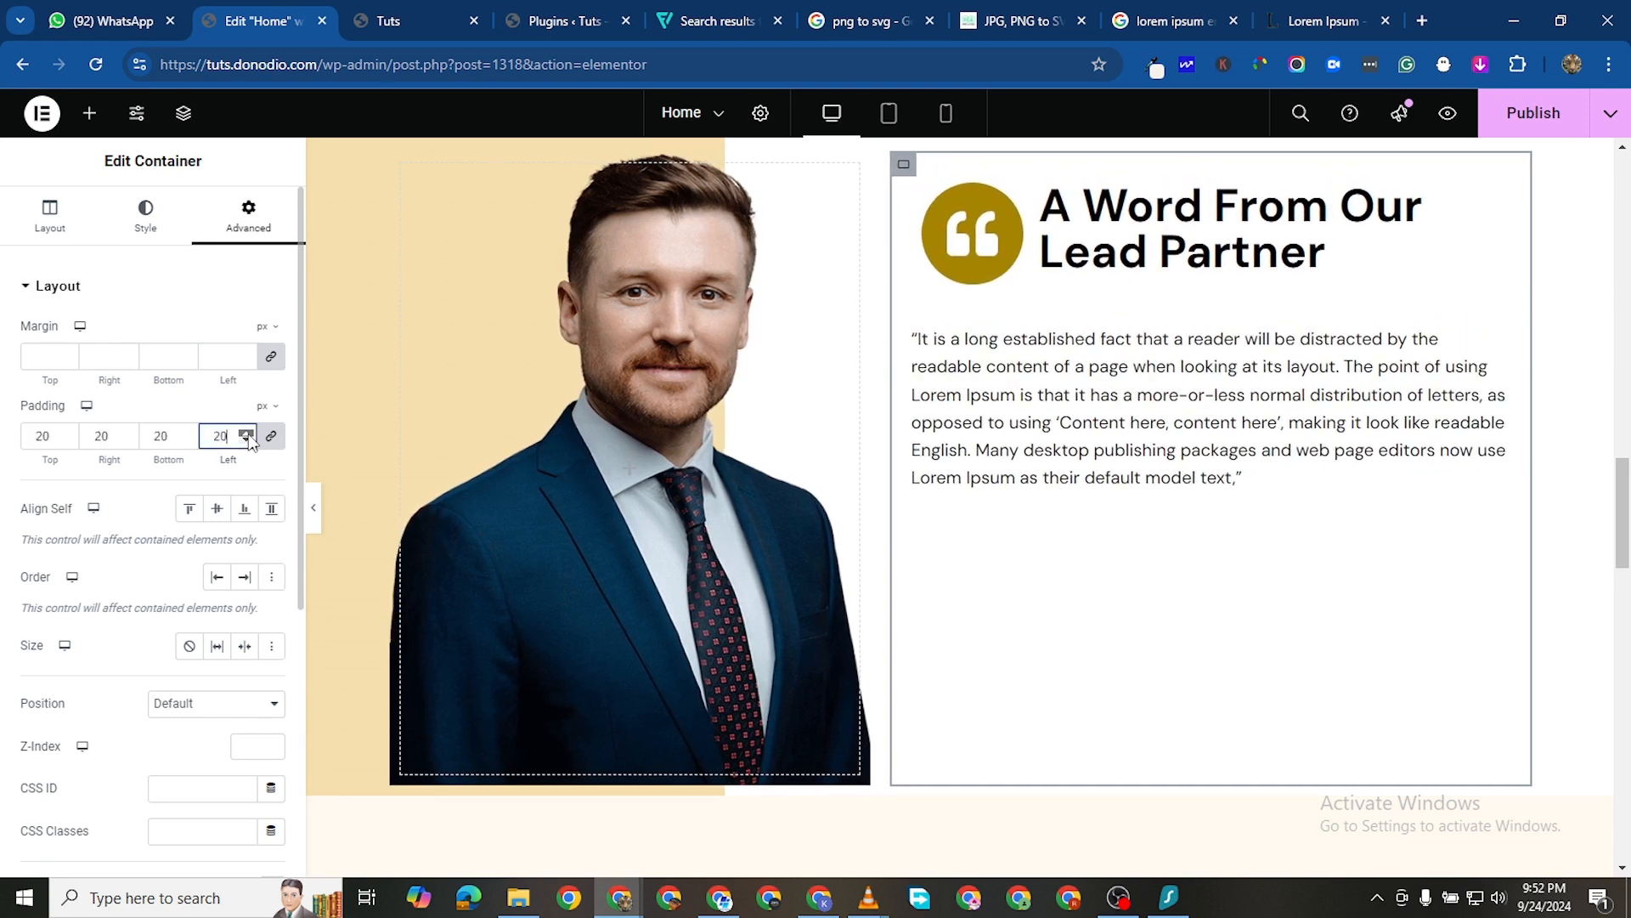
left_click(247, 435)
left_click(247, 435)
left_click(247, 435)
left_click(248, 435)
left_click(247, 435)
left_click(247, 435)
left_click(247, 435)
left_click(247, 435)
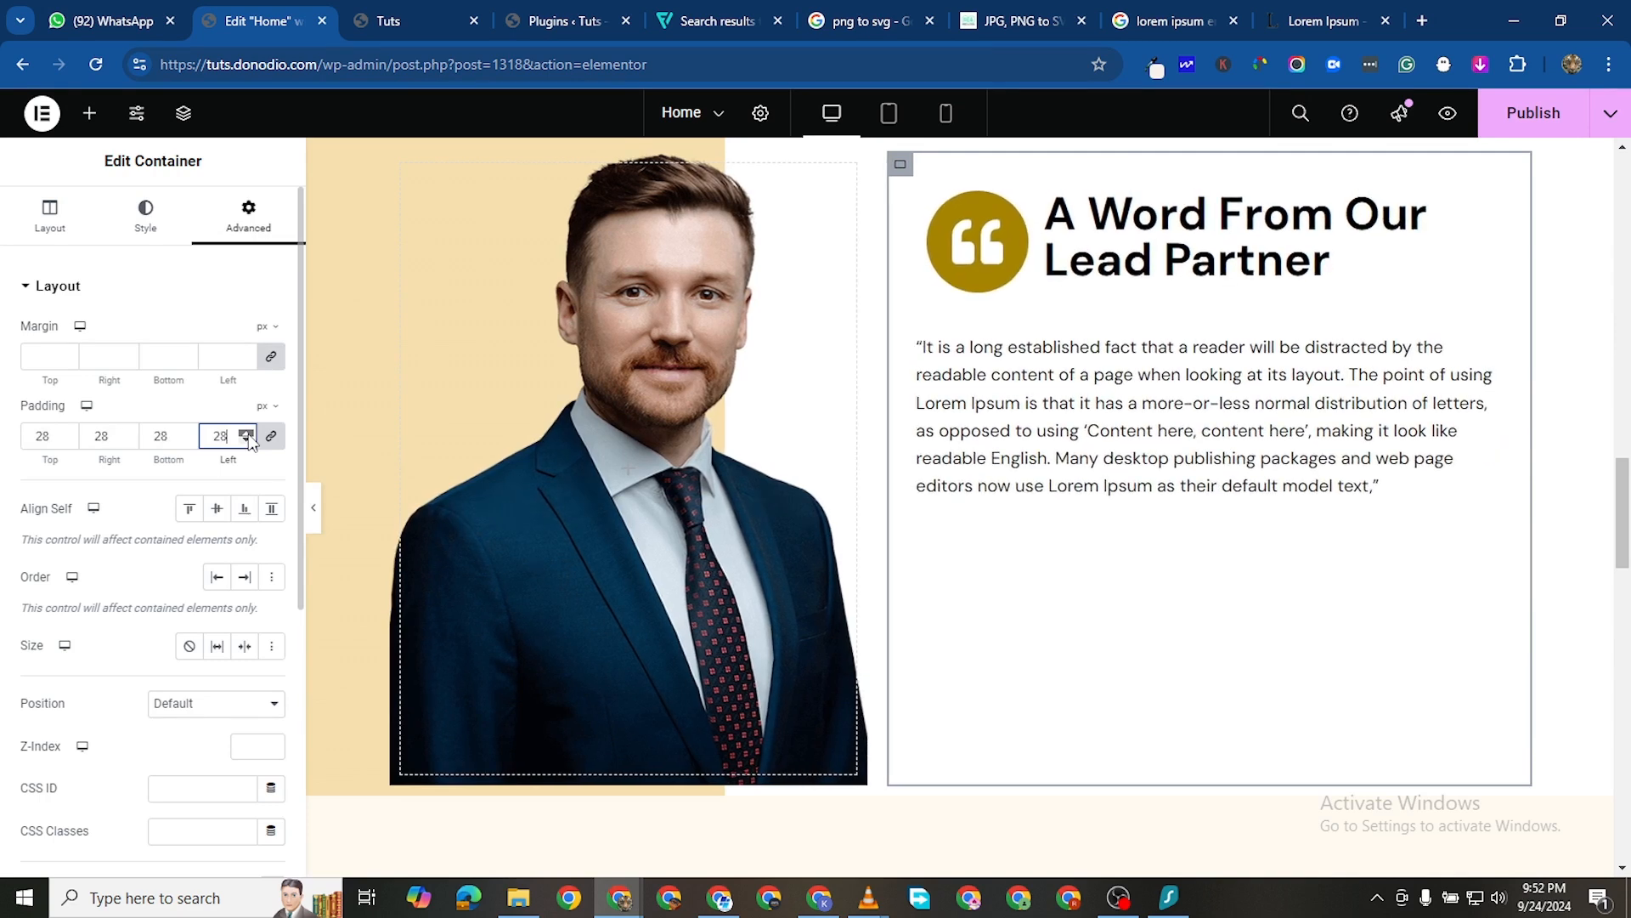
left_click(247, 435)
left_click(248, 435)
left_click(247, 435)
left_click(247, 435)
left_click(247, 435)
left_click(247, 436)
left_click(248, 435)
left_click(248, 436)
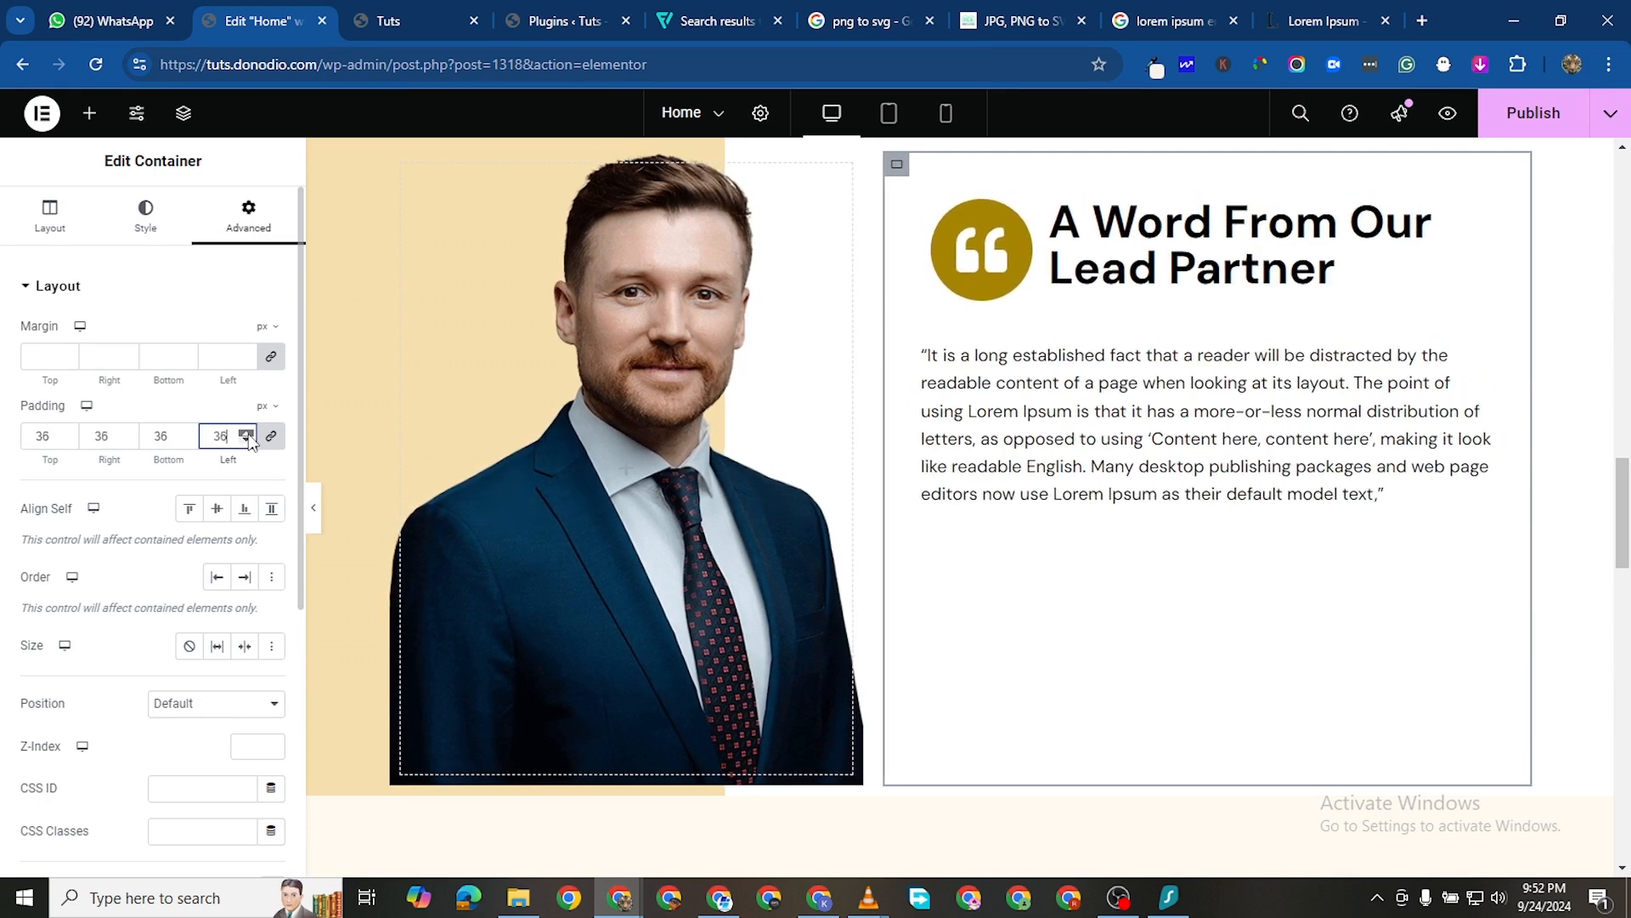
left_click(247, 435)
left_click(247, 435)
left_click(247, 435)
left_click(247, 435)
left_click(247, 435)
left_click(247, 435)
left_click(247, 435)
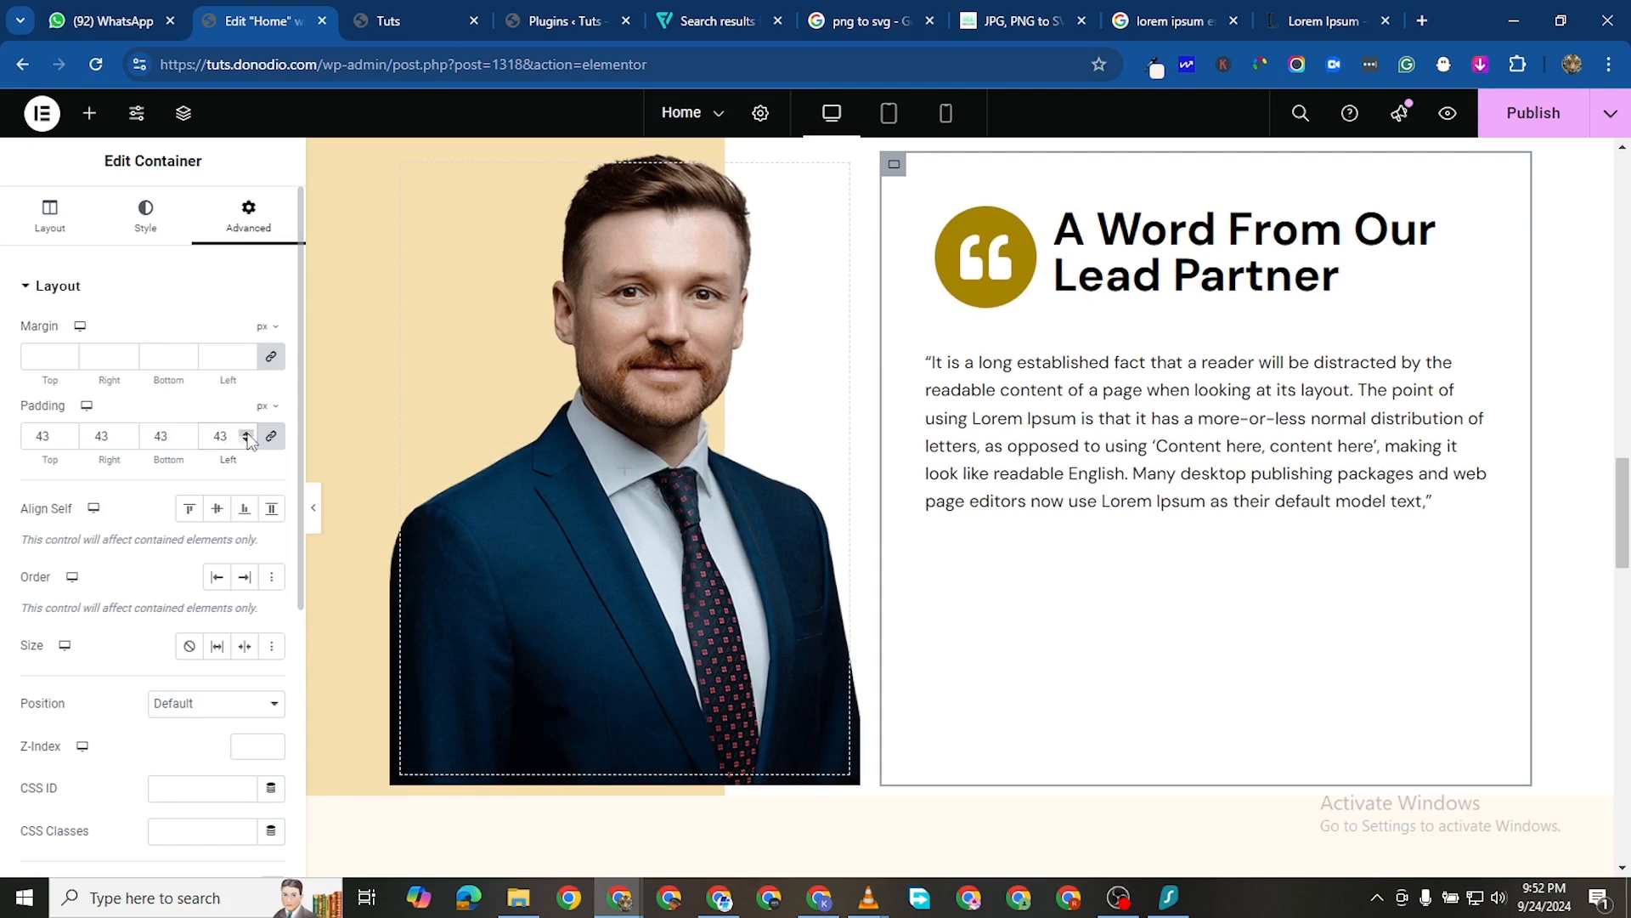
left_click(247, 435)
left_click(247, 435)
left_click(247, 435)
left_click(247, 435)
left_click(247, 435)
left_click(247, 435)
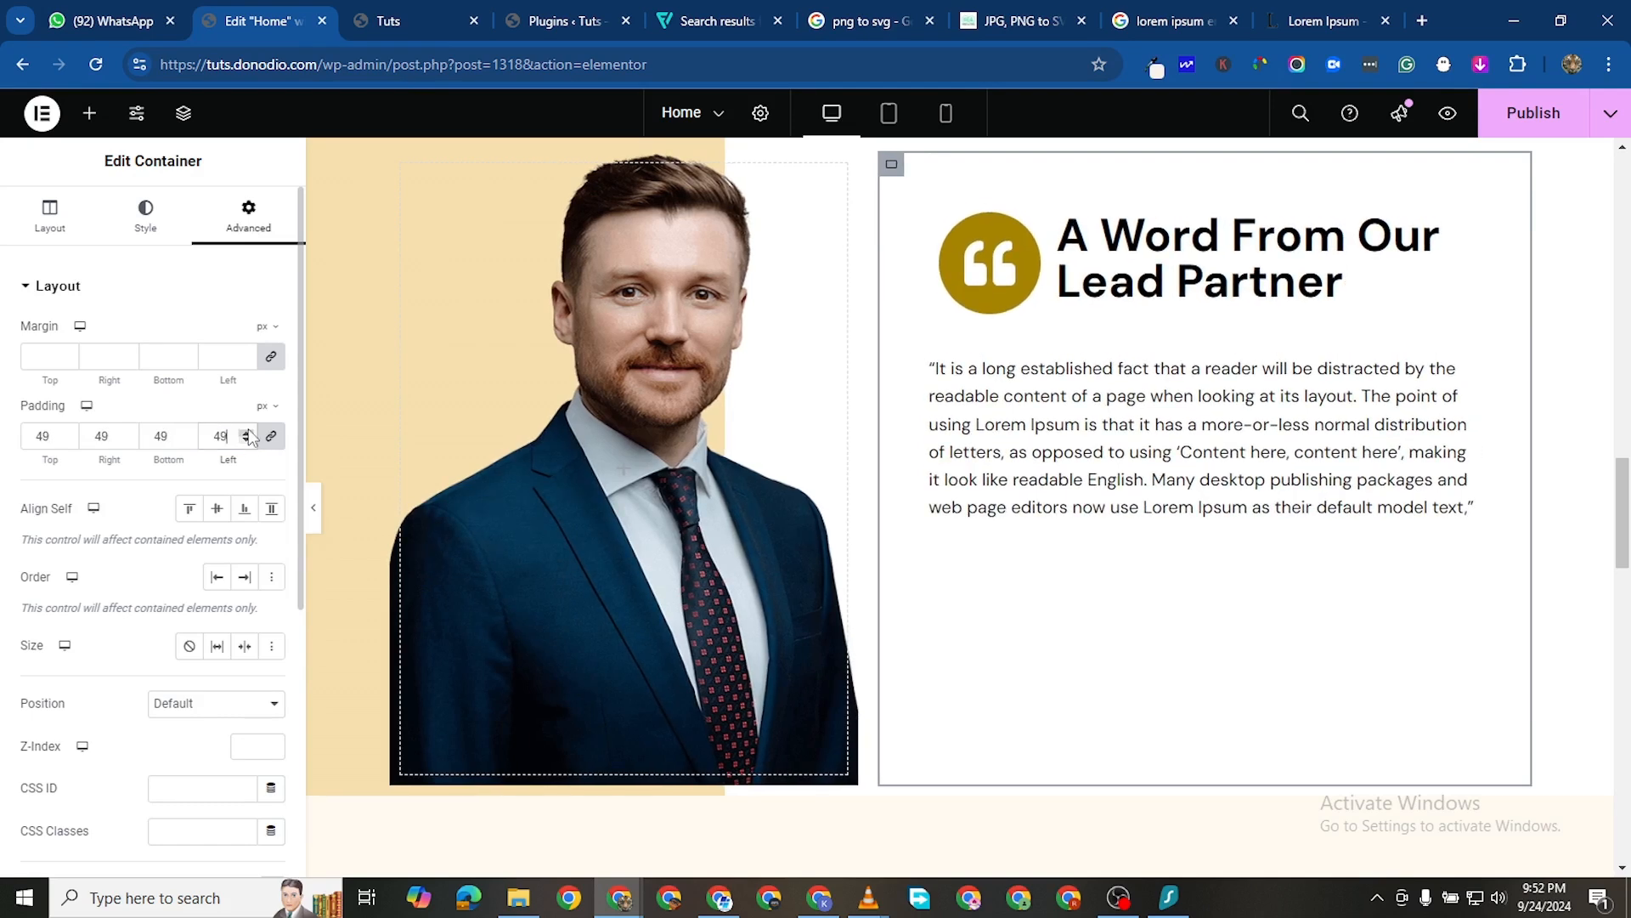
left_click(247, 433)
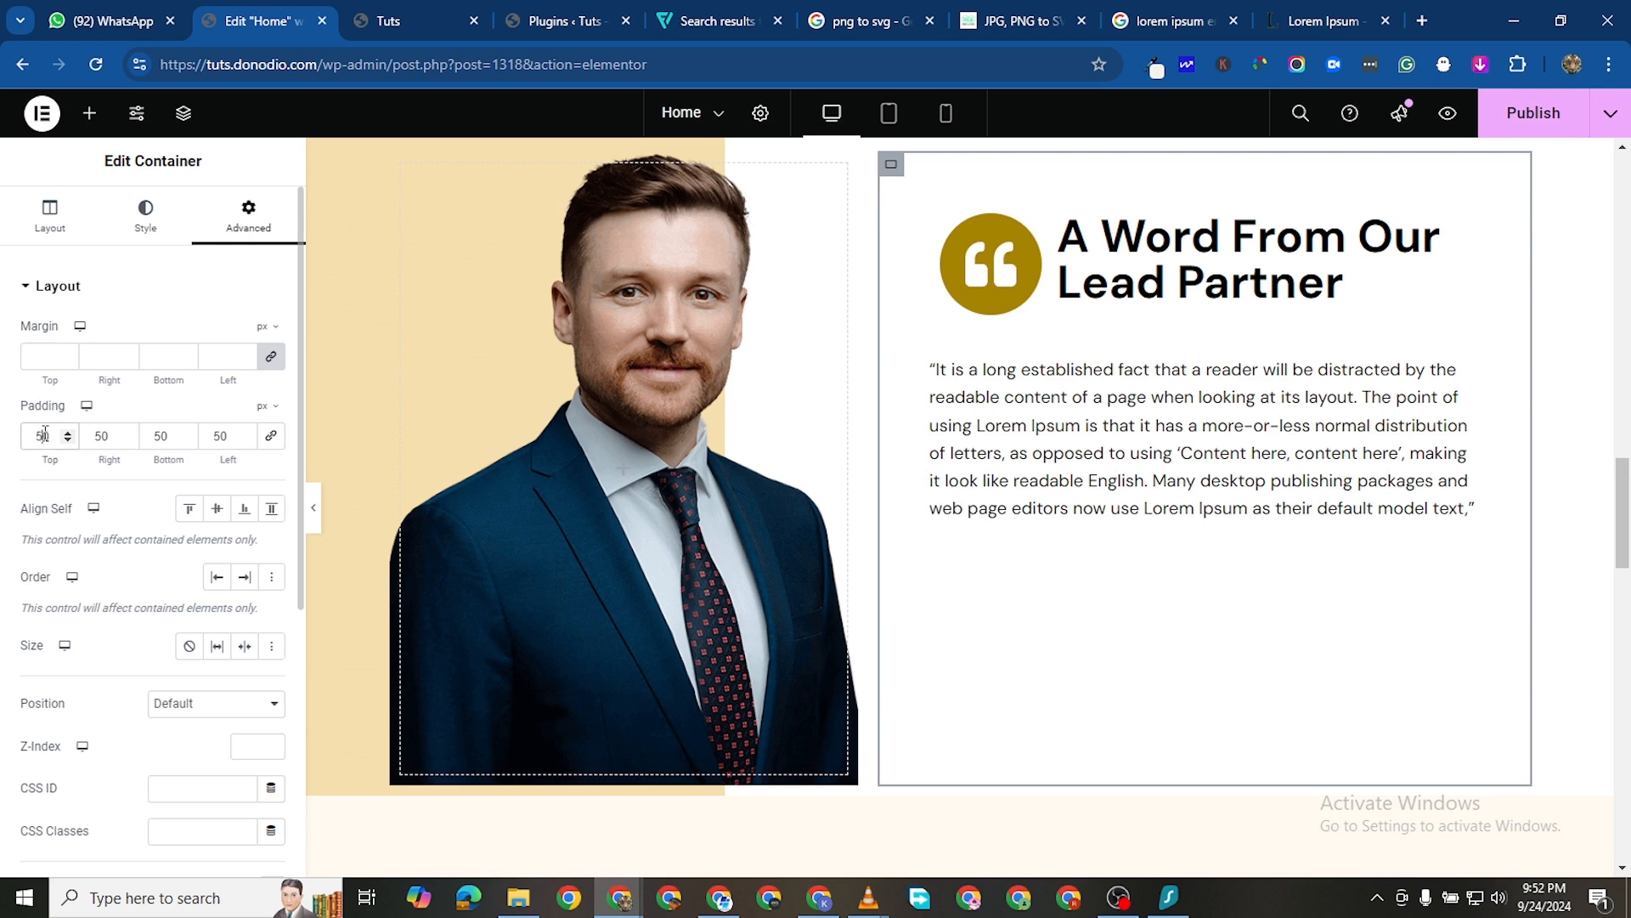
Unlink the content container's padding values and set its top padding to 80 px
key("BackSpace")
type("7")
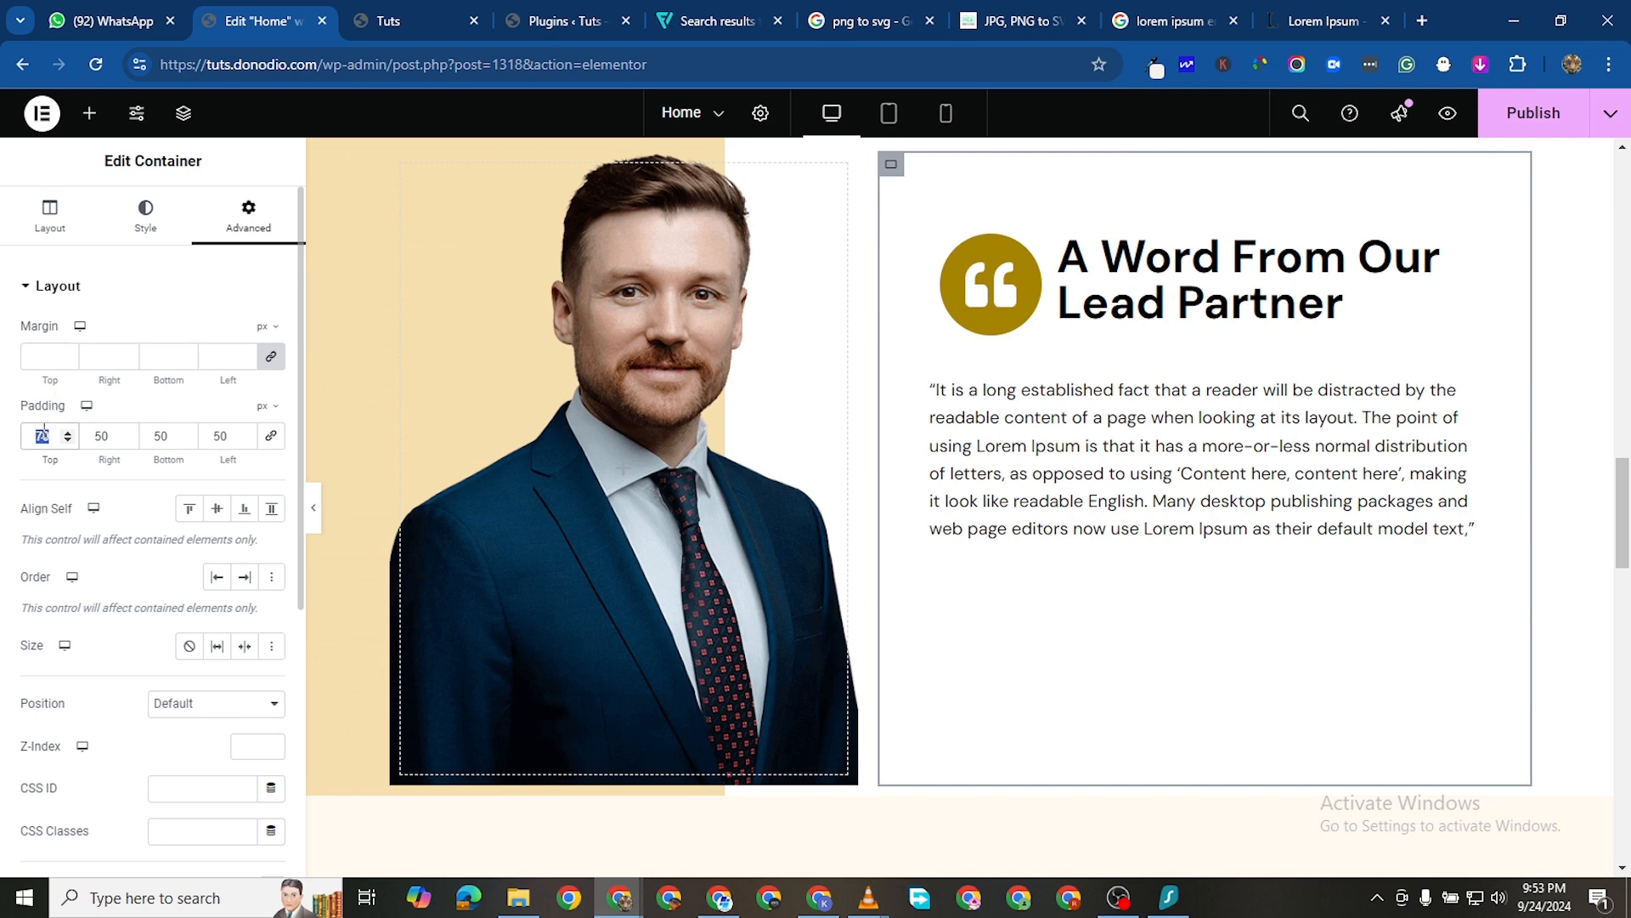
type("80")
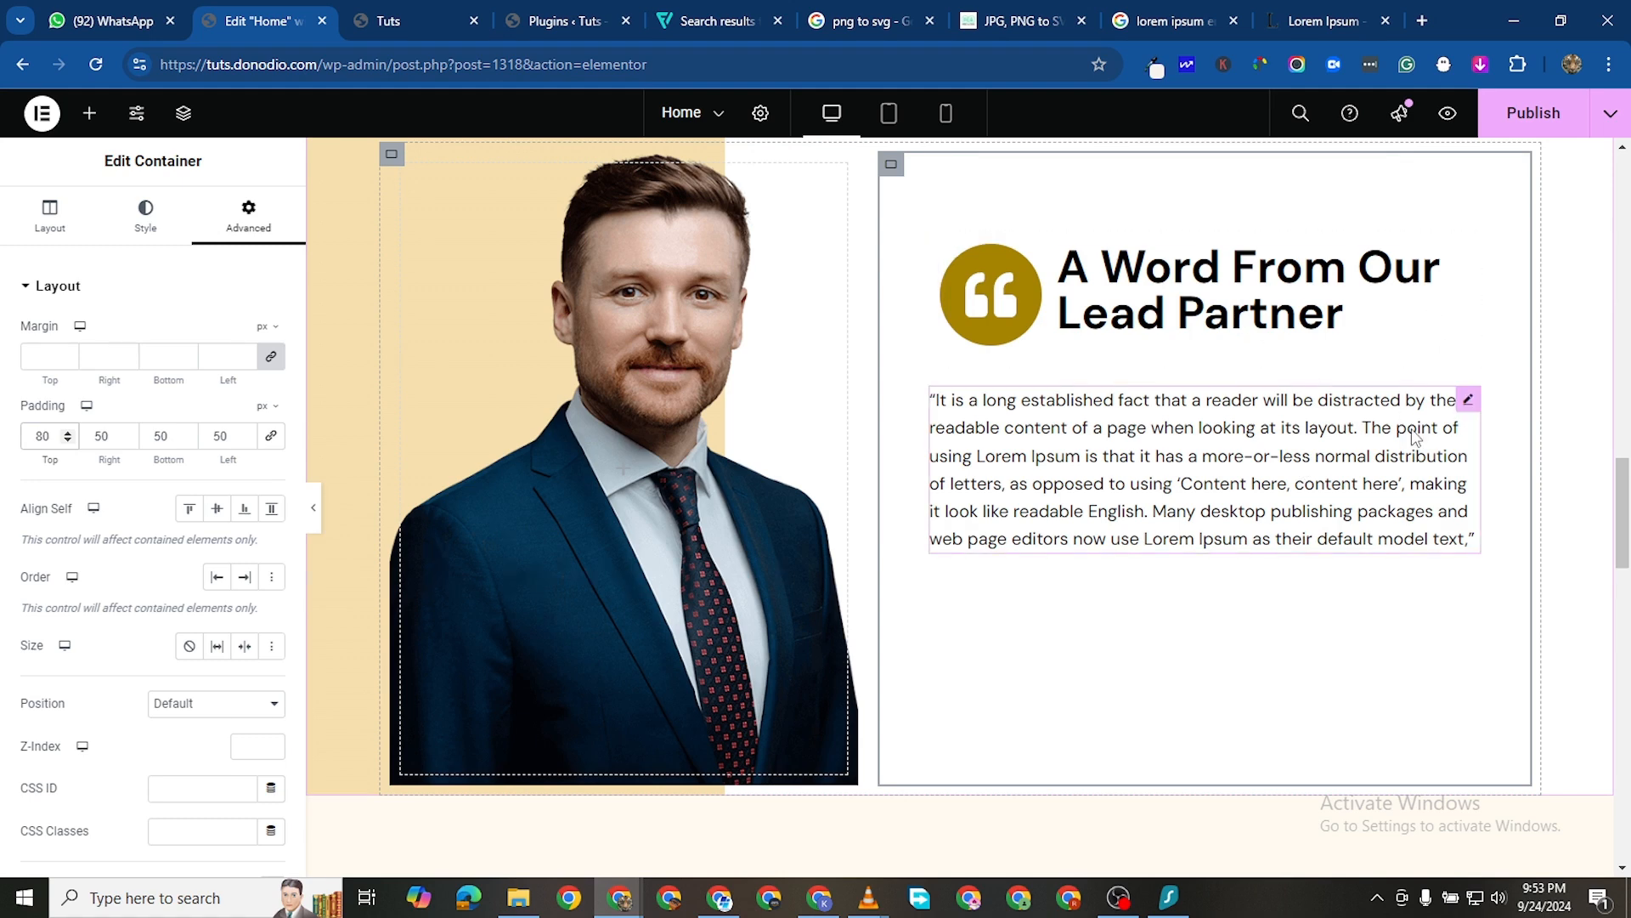
Add a Heading widget and an Image widget beneath the lead partner paragraph and publish the page
right_click(1479, 462)
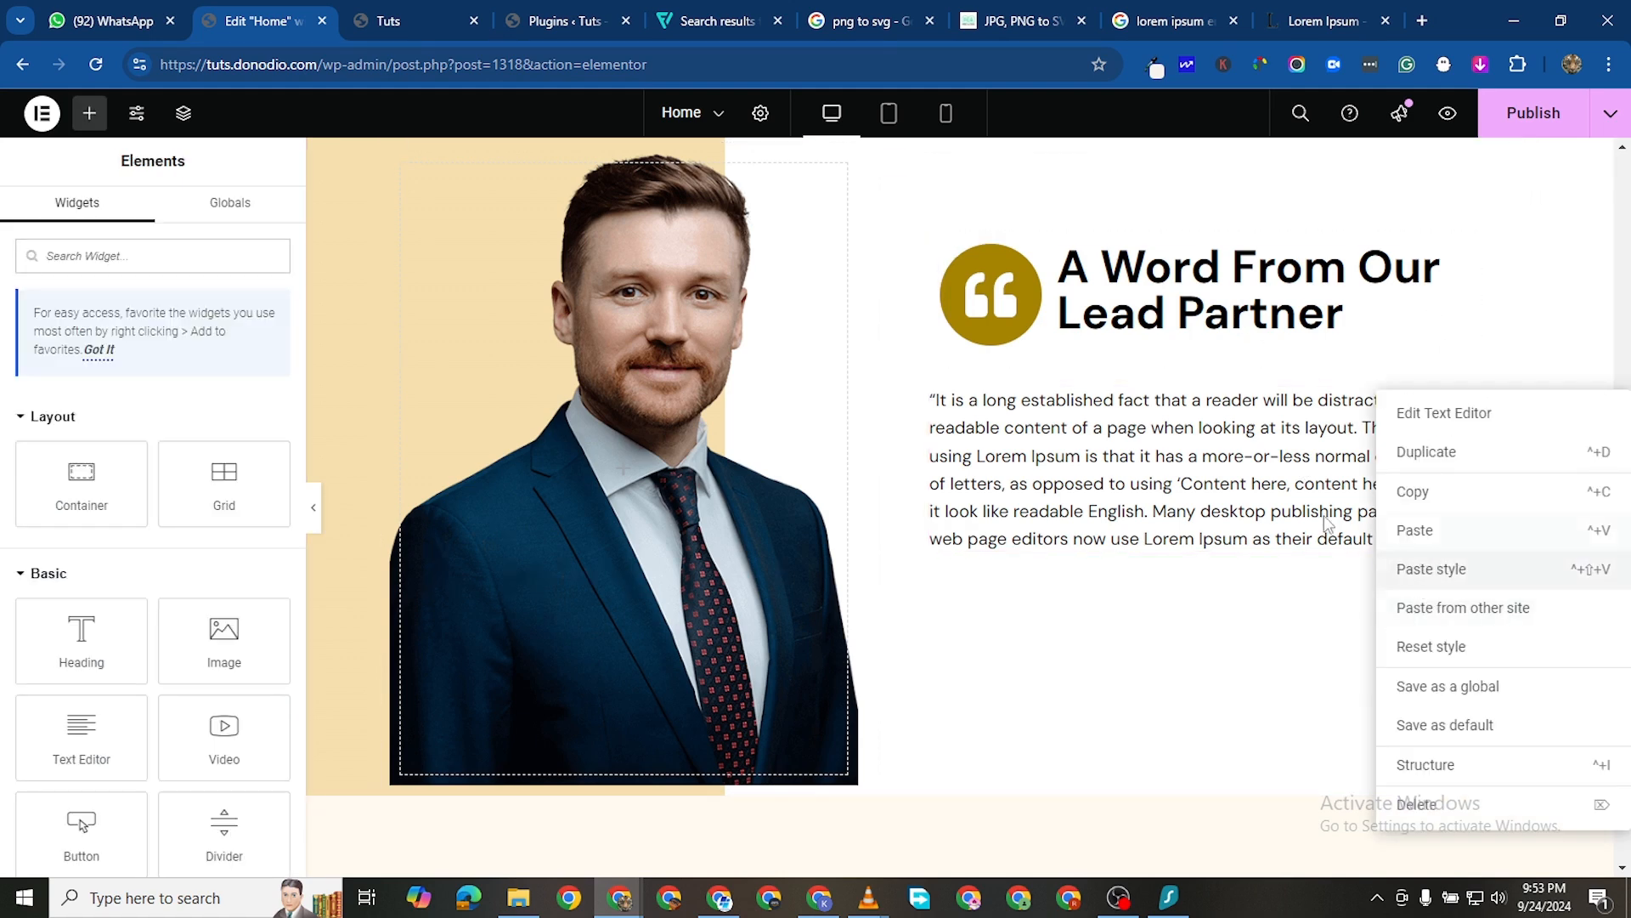
key("Escape")
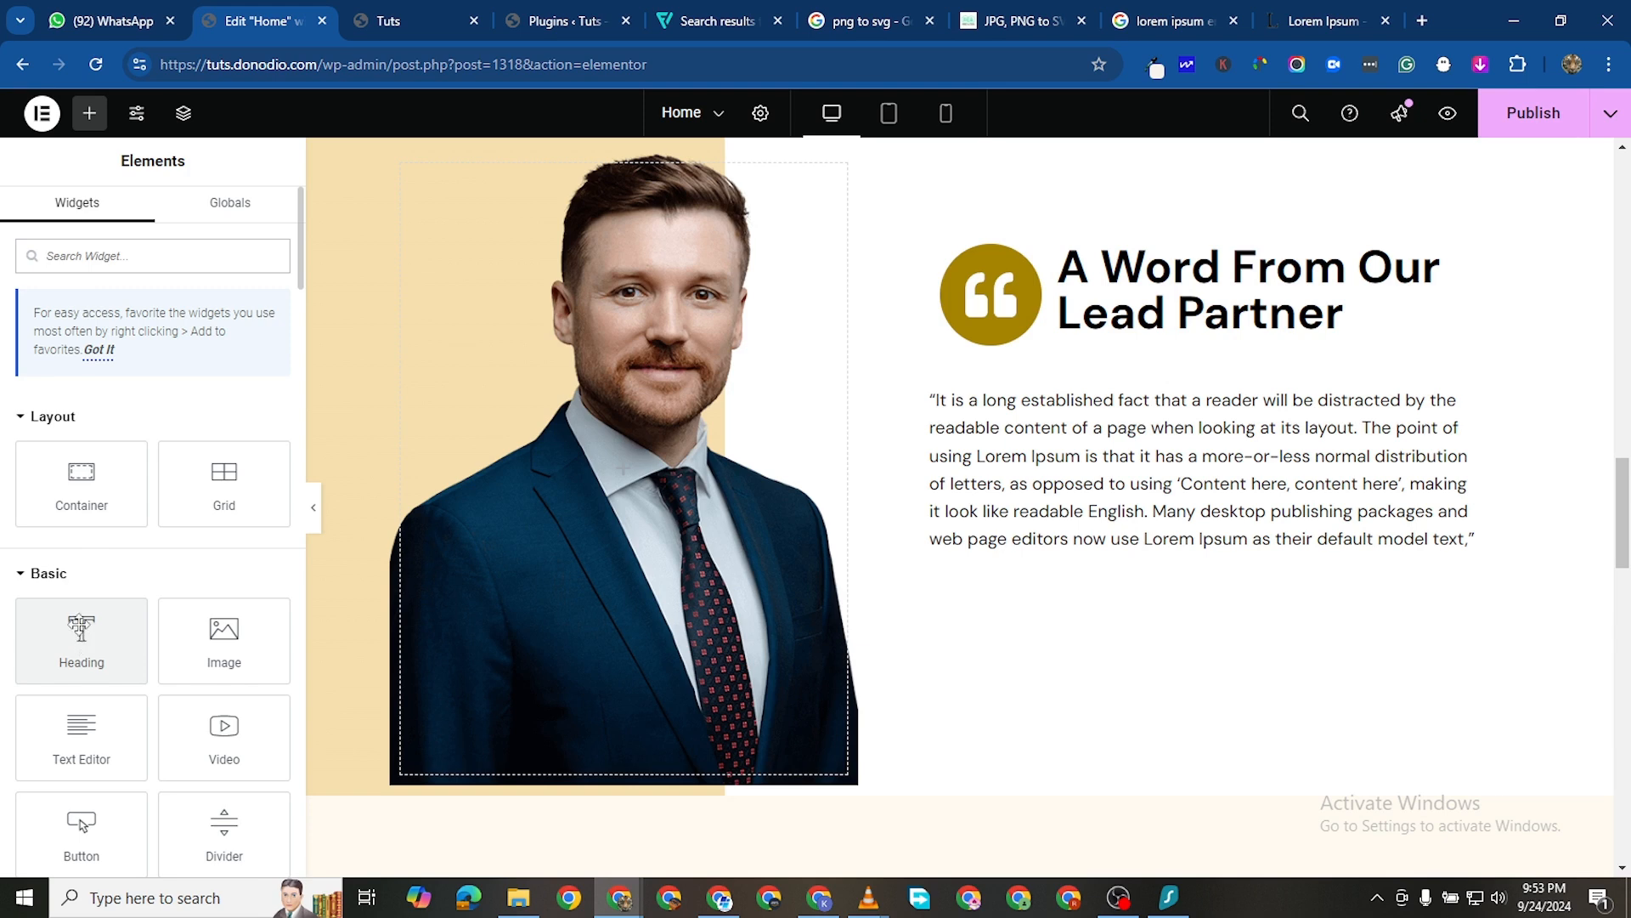
left_click_drag(79, 638, 1206, 544)
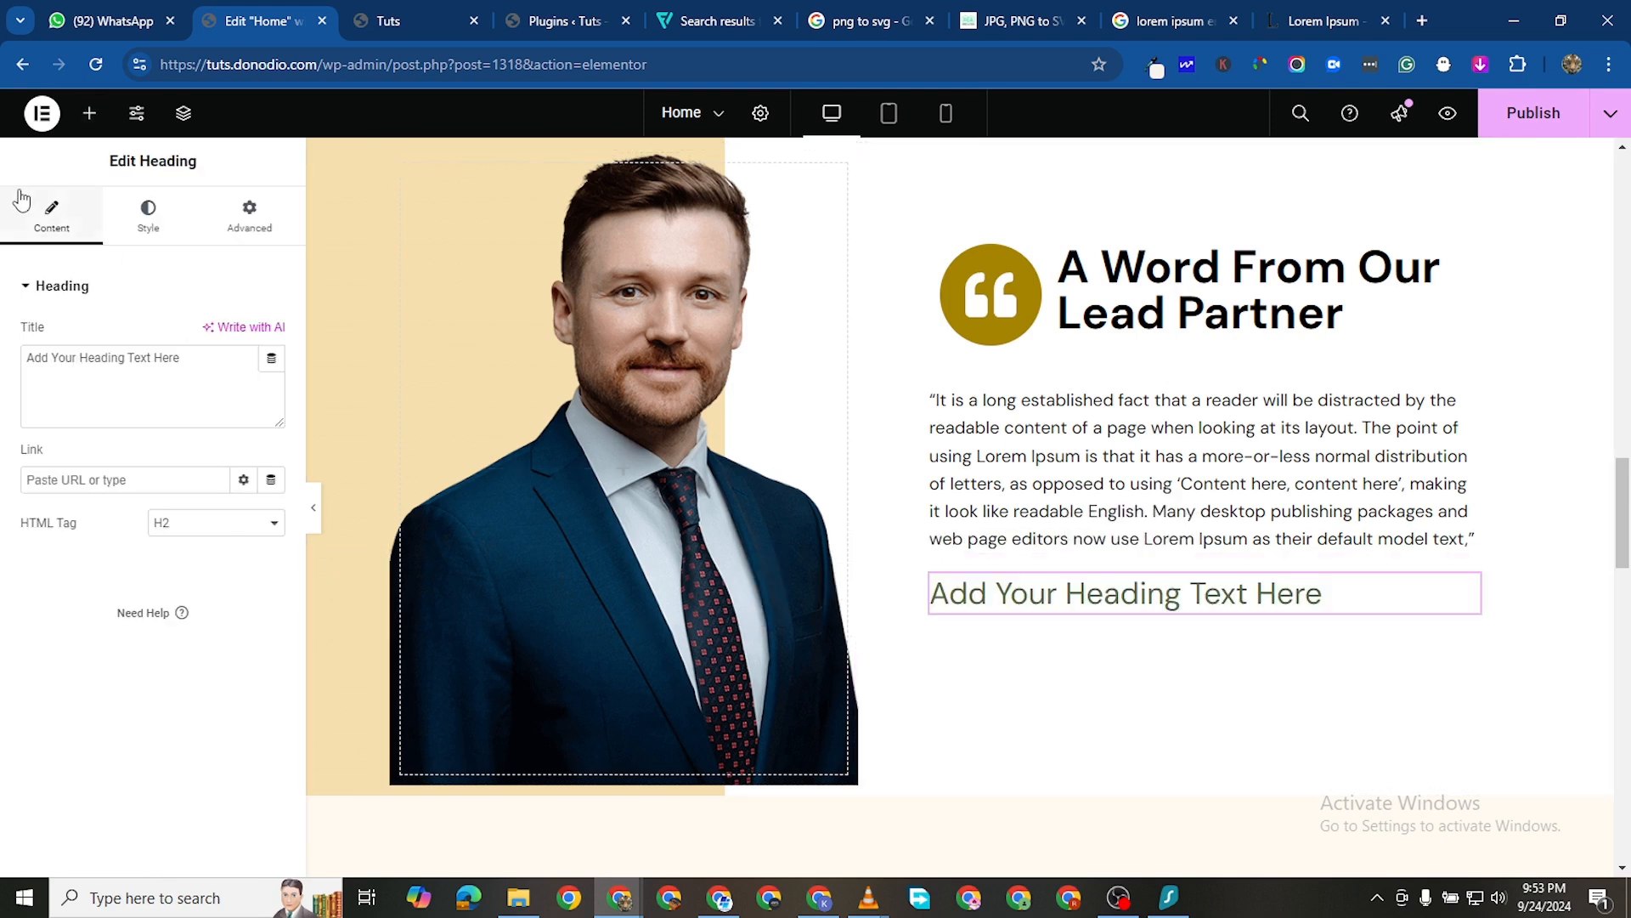
left_click(90, 113)
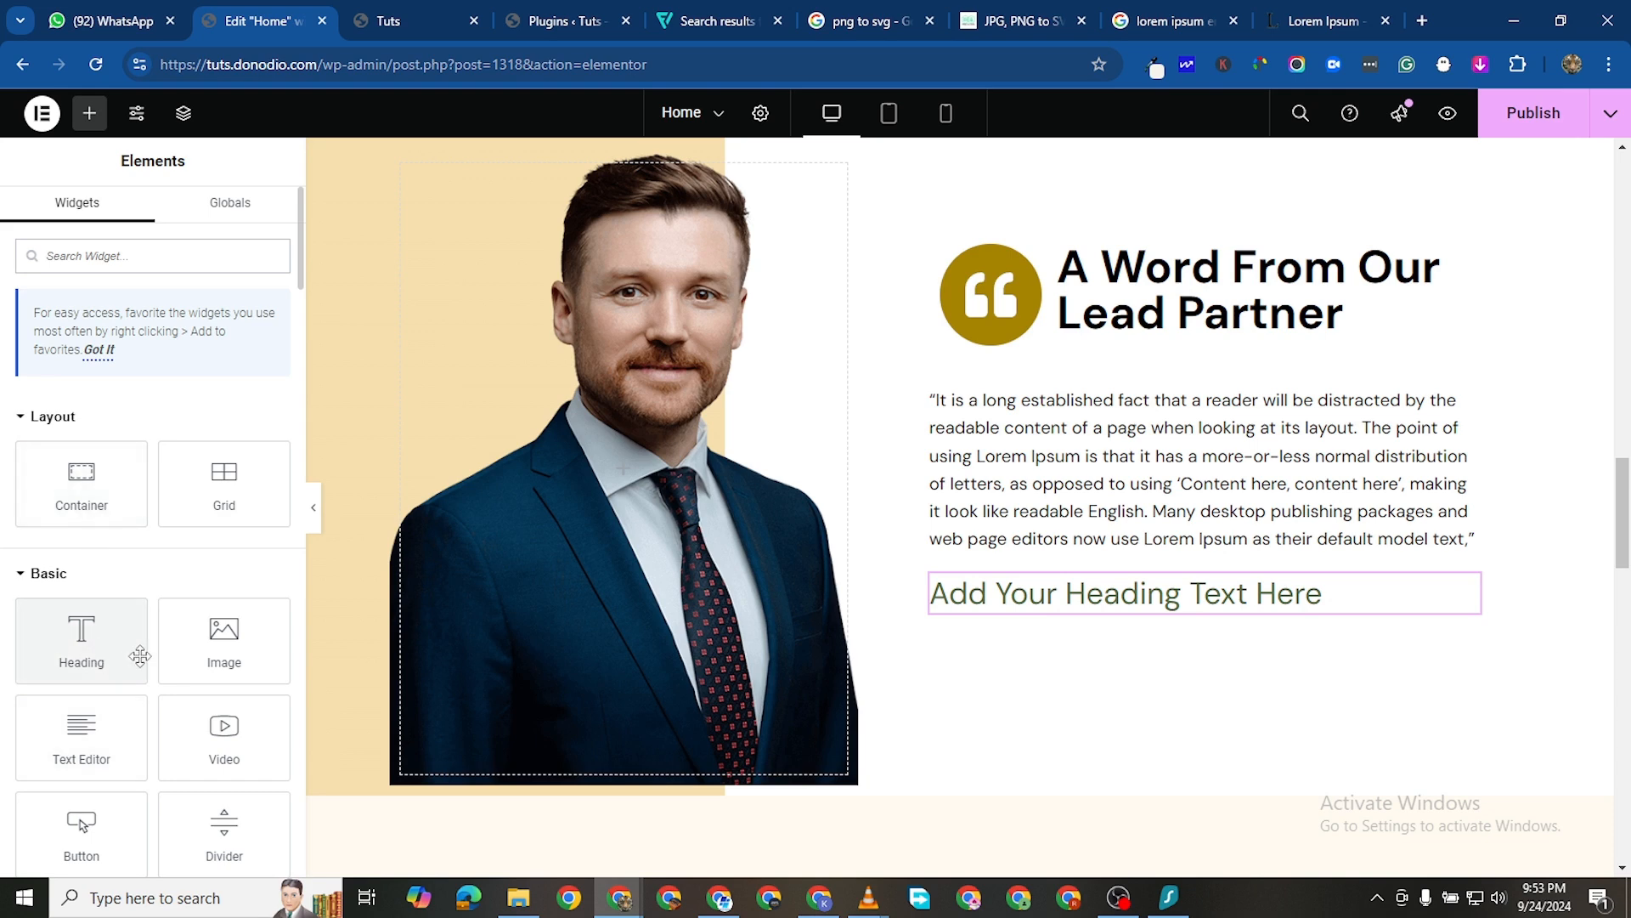
left_click_drag(225, 642, 1130, 600)
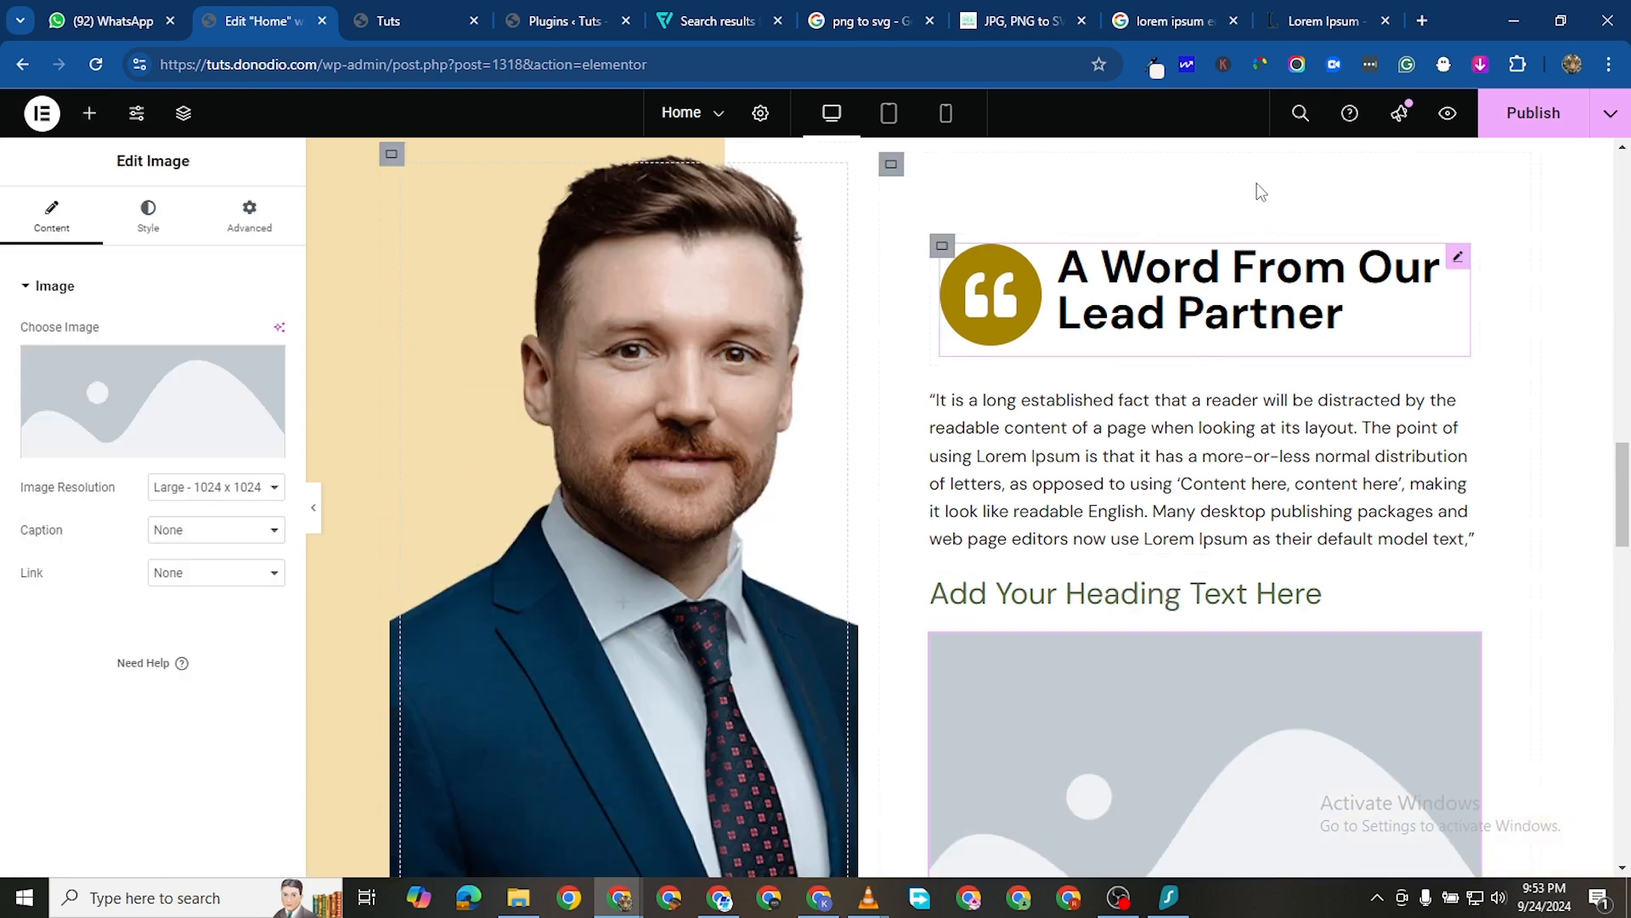
left_click(1526, 119)
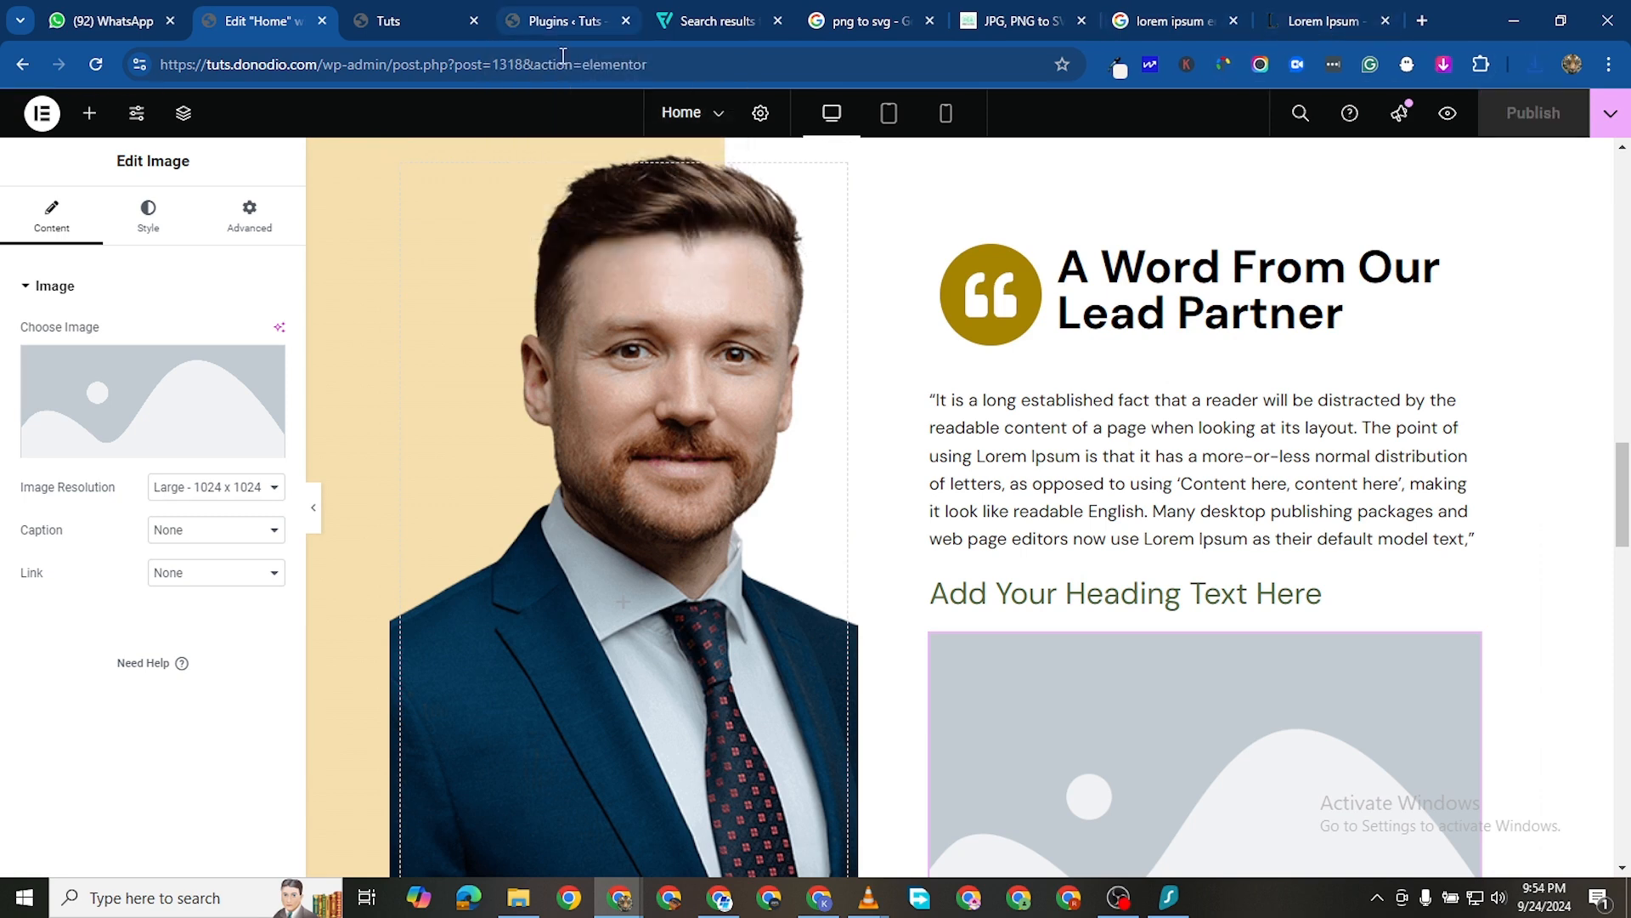
Replace the new heading's placeholder title with the lead partner's full name
scroll(1376, 620, "down", 3)
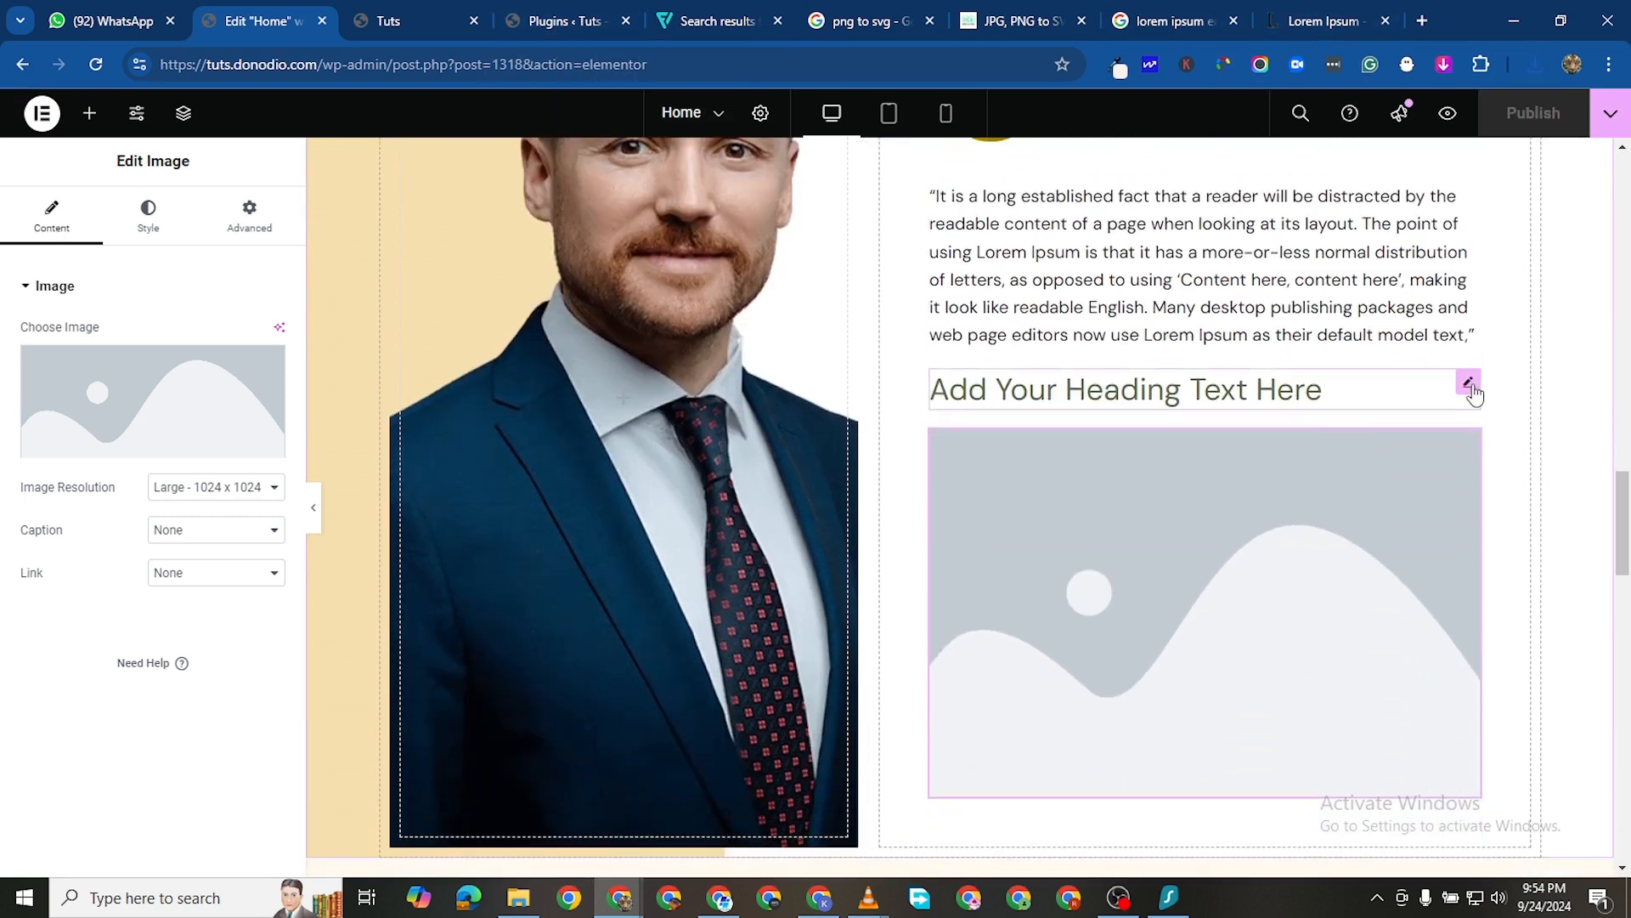
left_click(1469, 382)
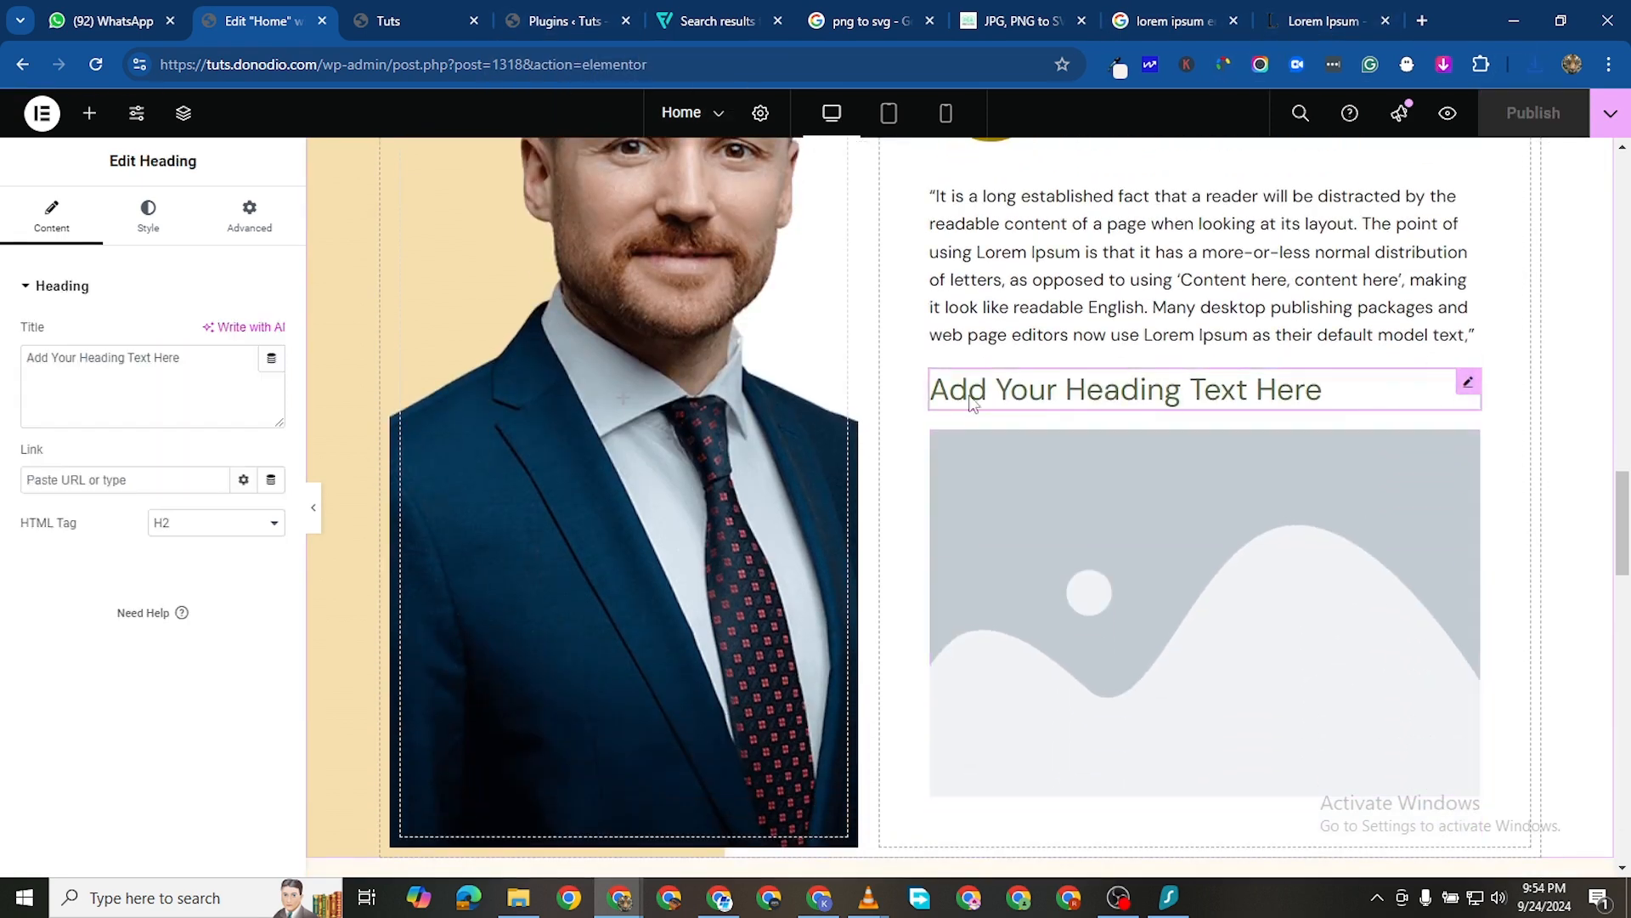
triple_click(171, 356)
type("Char")
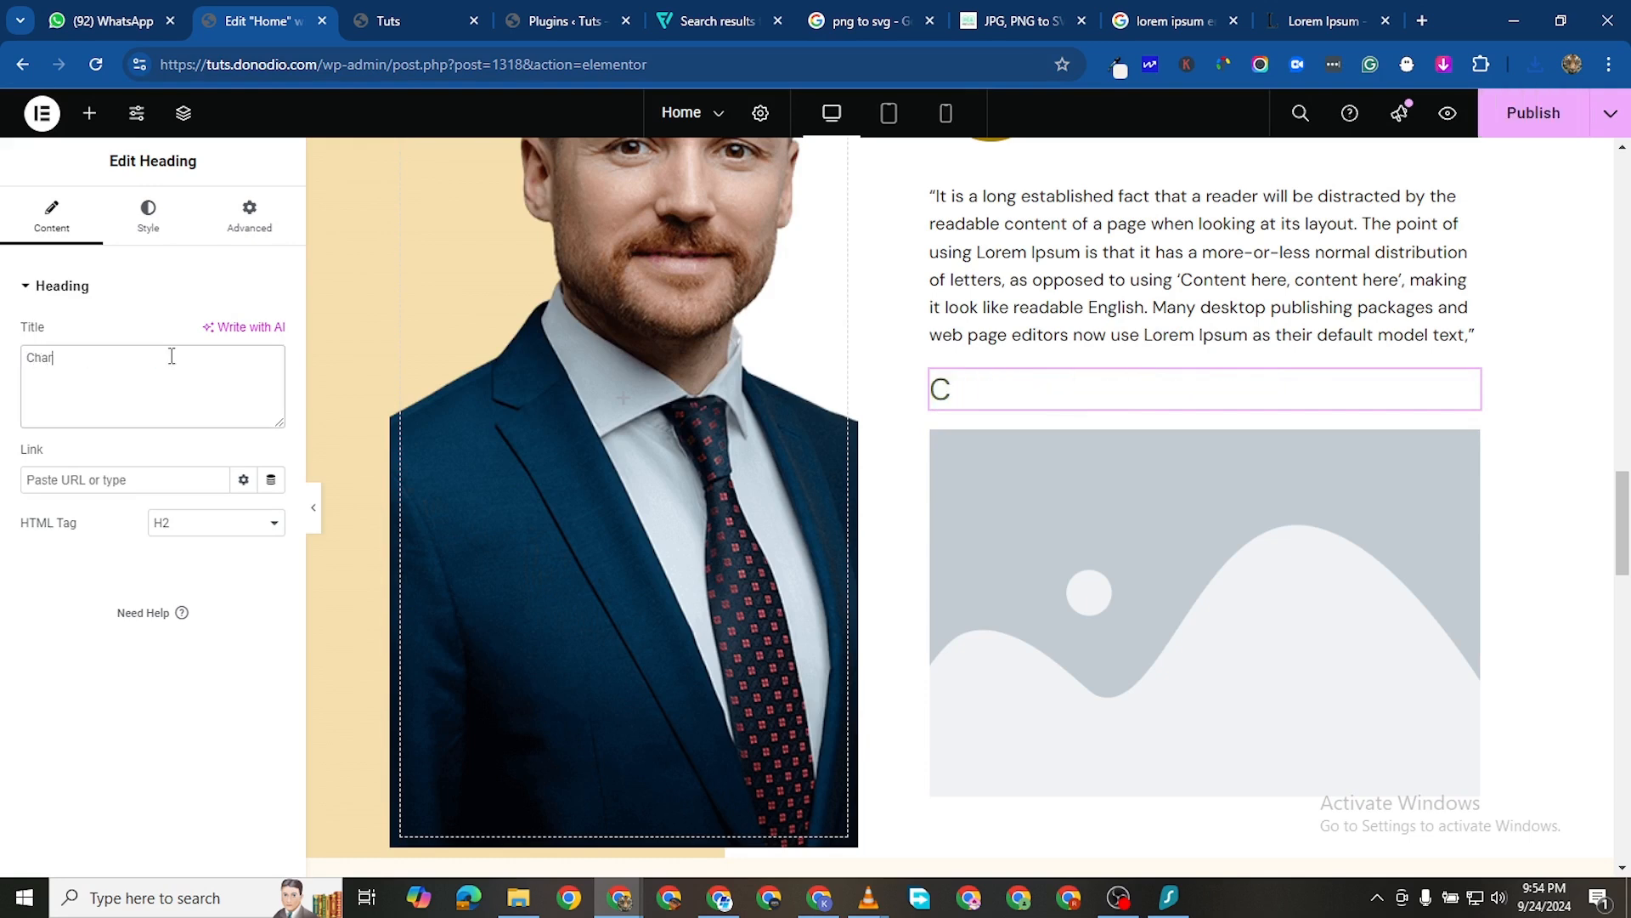
type("les Kapps")
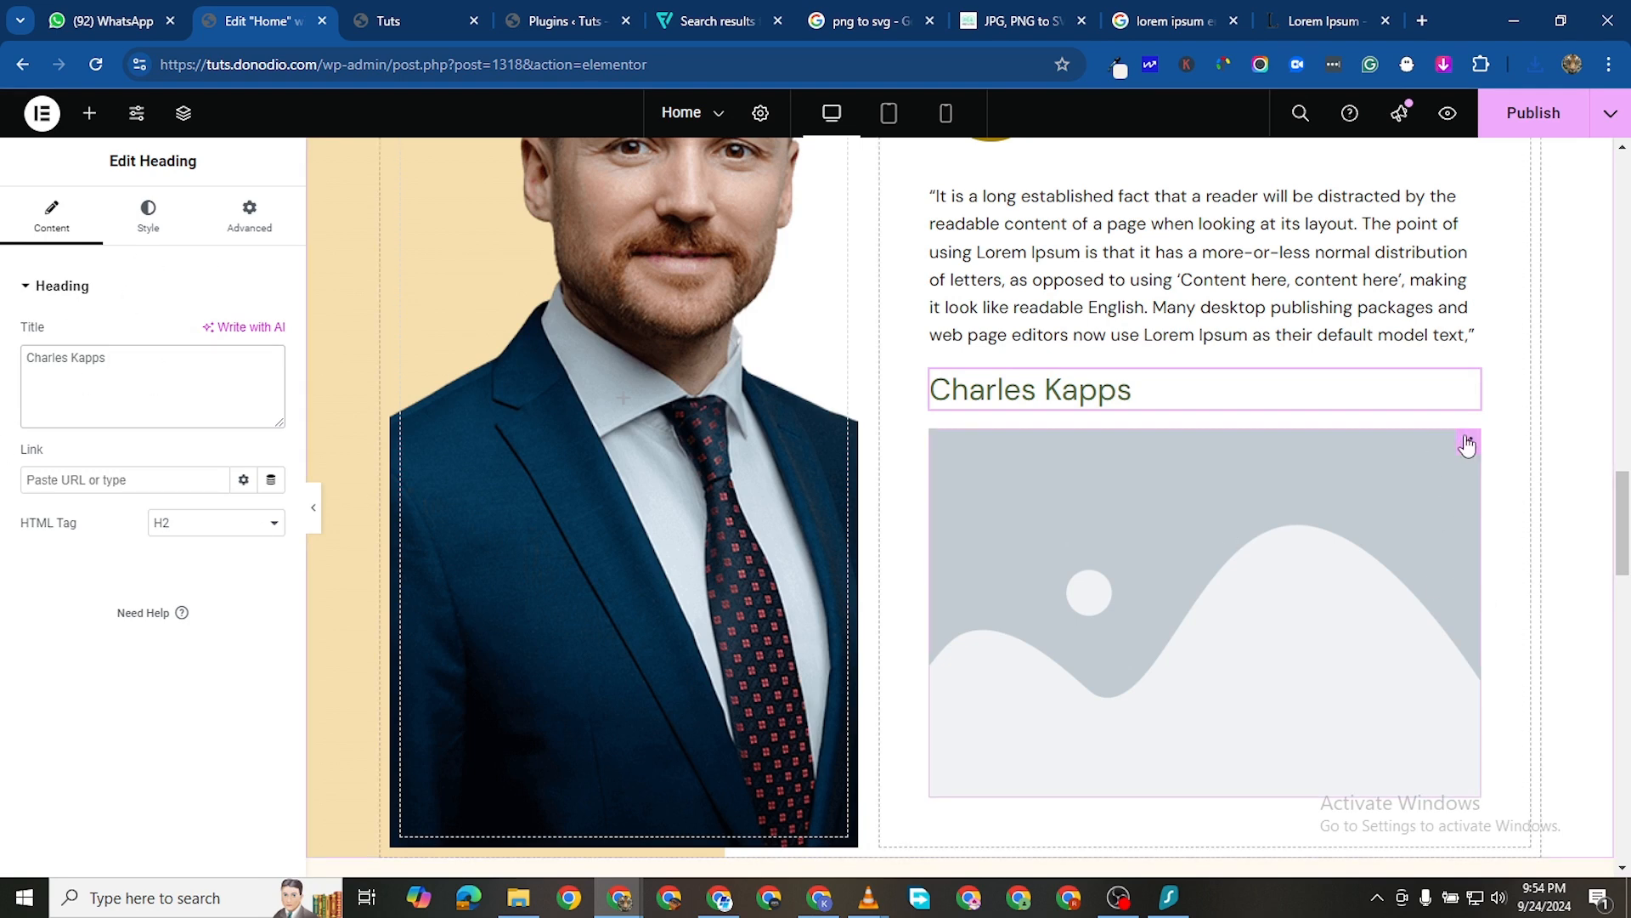
Upload the "ukrainian" signature image from the Downloads folder and insert it into the image placeholder below the name
left_click(1288, 520)
left_click(77, 367)
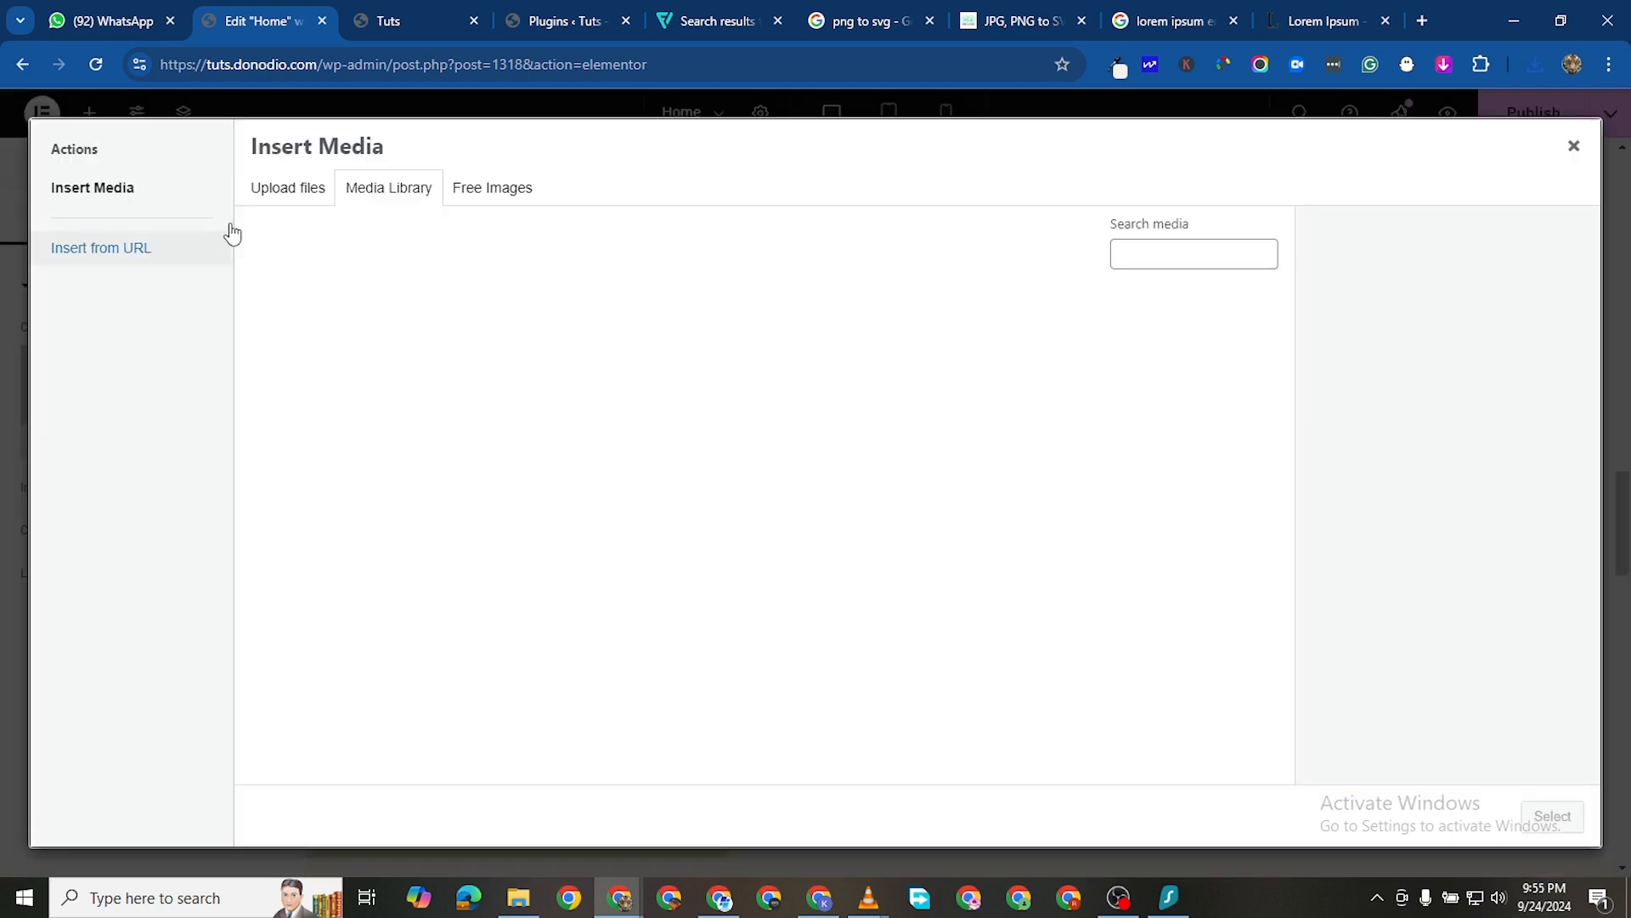
left_click(289, 188)
left_click(893, 482)
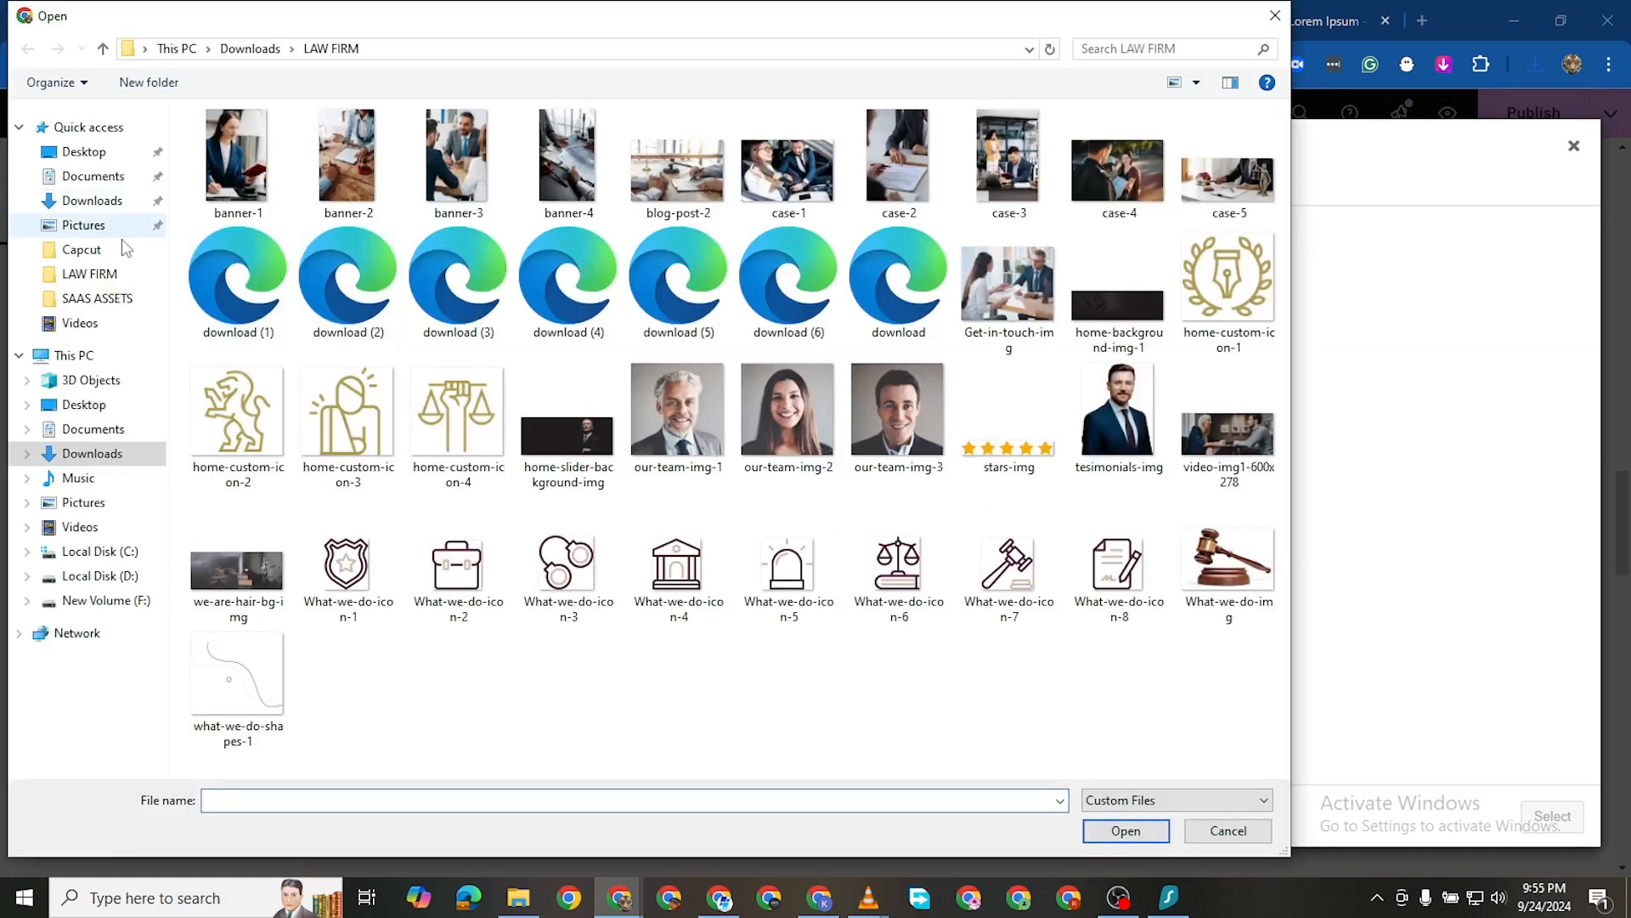
left_click(110, 206)
left_click(233, 197)
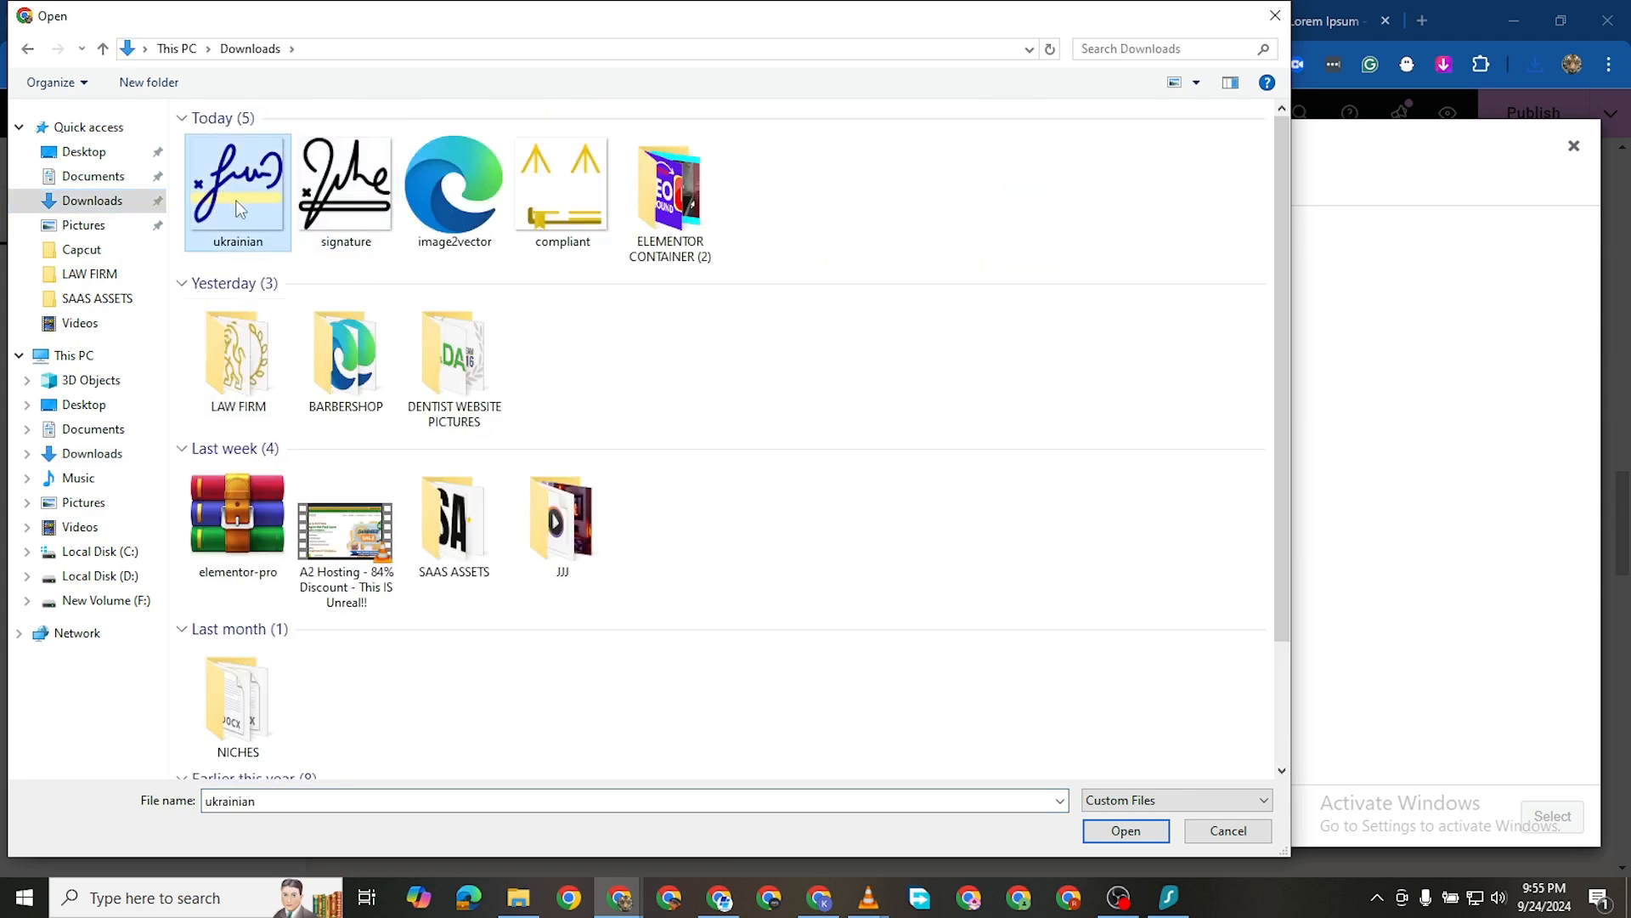
left_click(1166, 839)
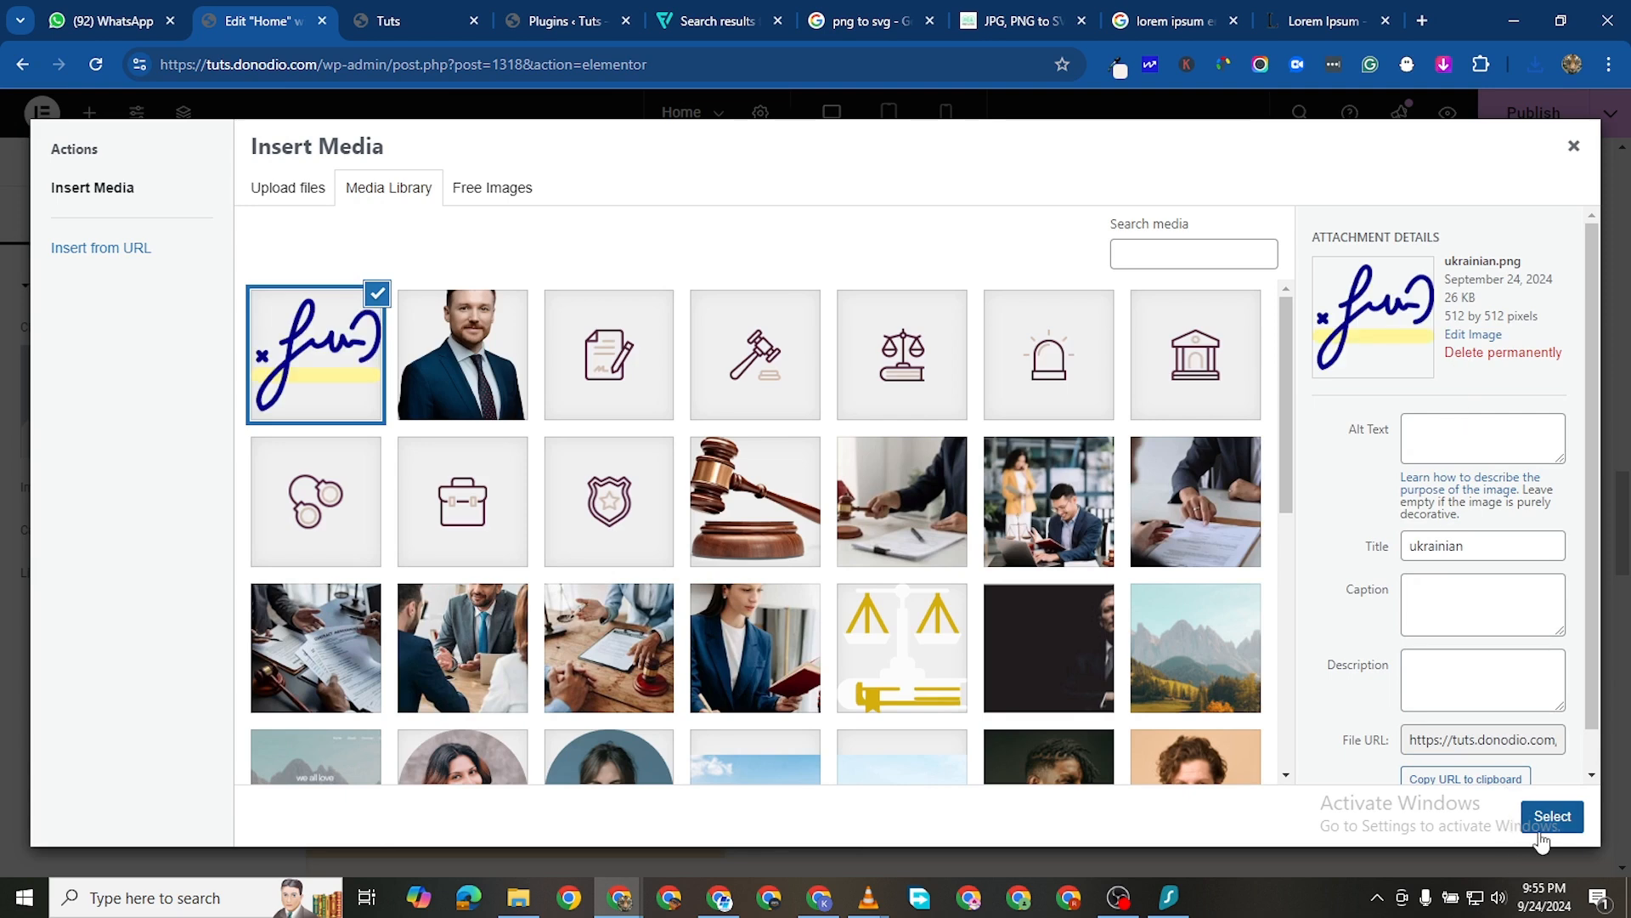
left_click(1545, 821)
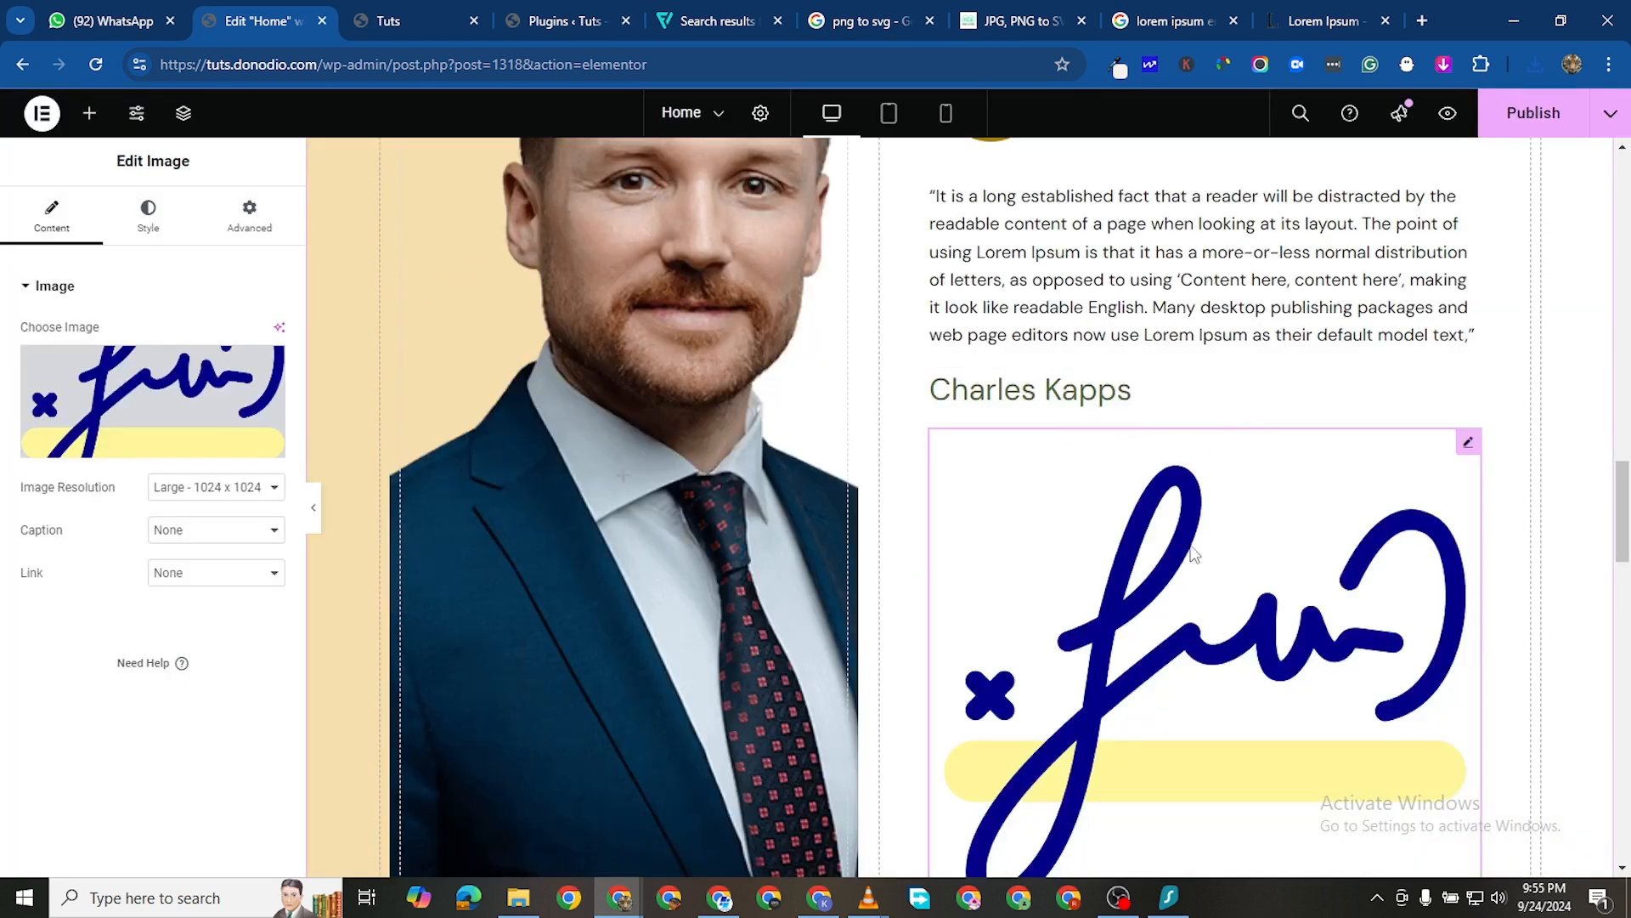
Switch the signature image to a custom resolution and apply a size of 40 x 40
left_click(186, 499)
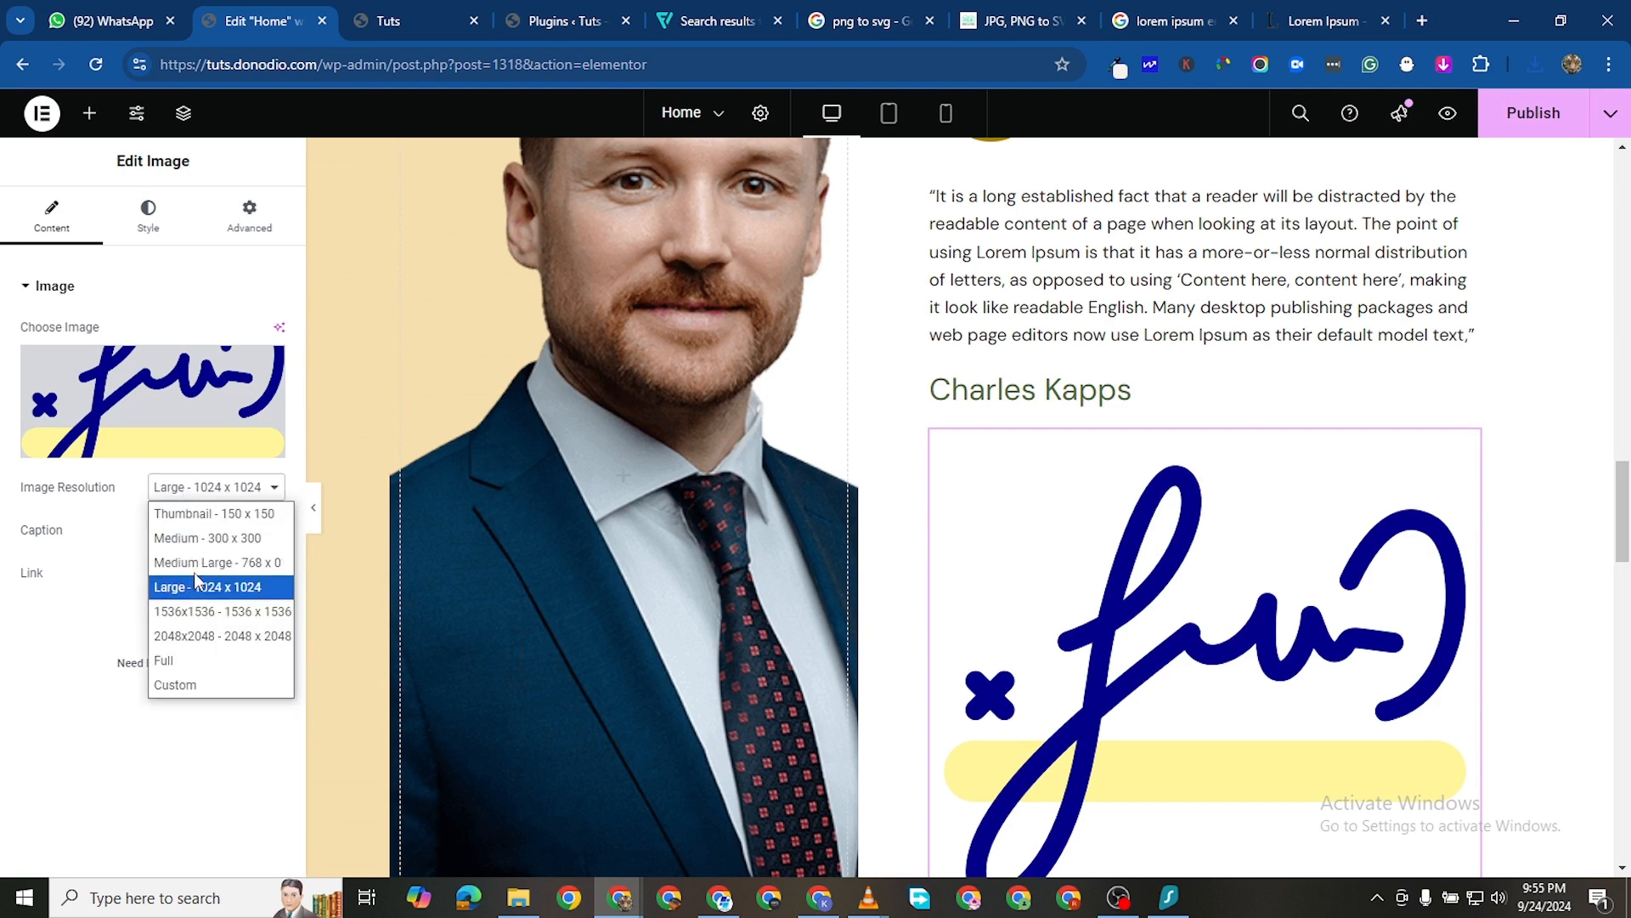
left_click(208, 684)
left_click(73, 584)
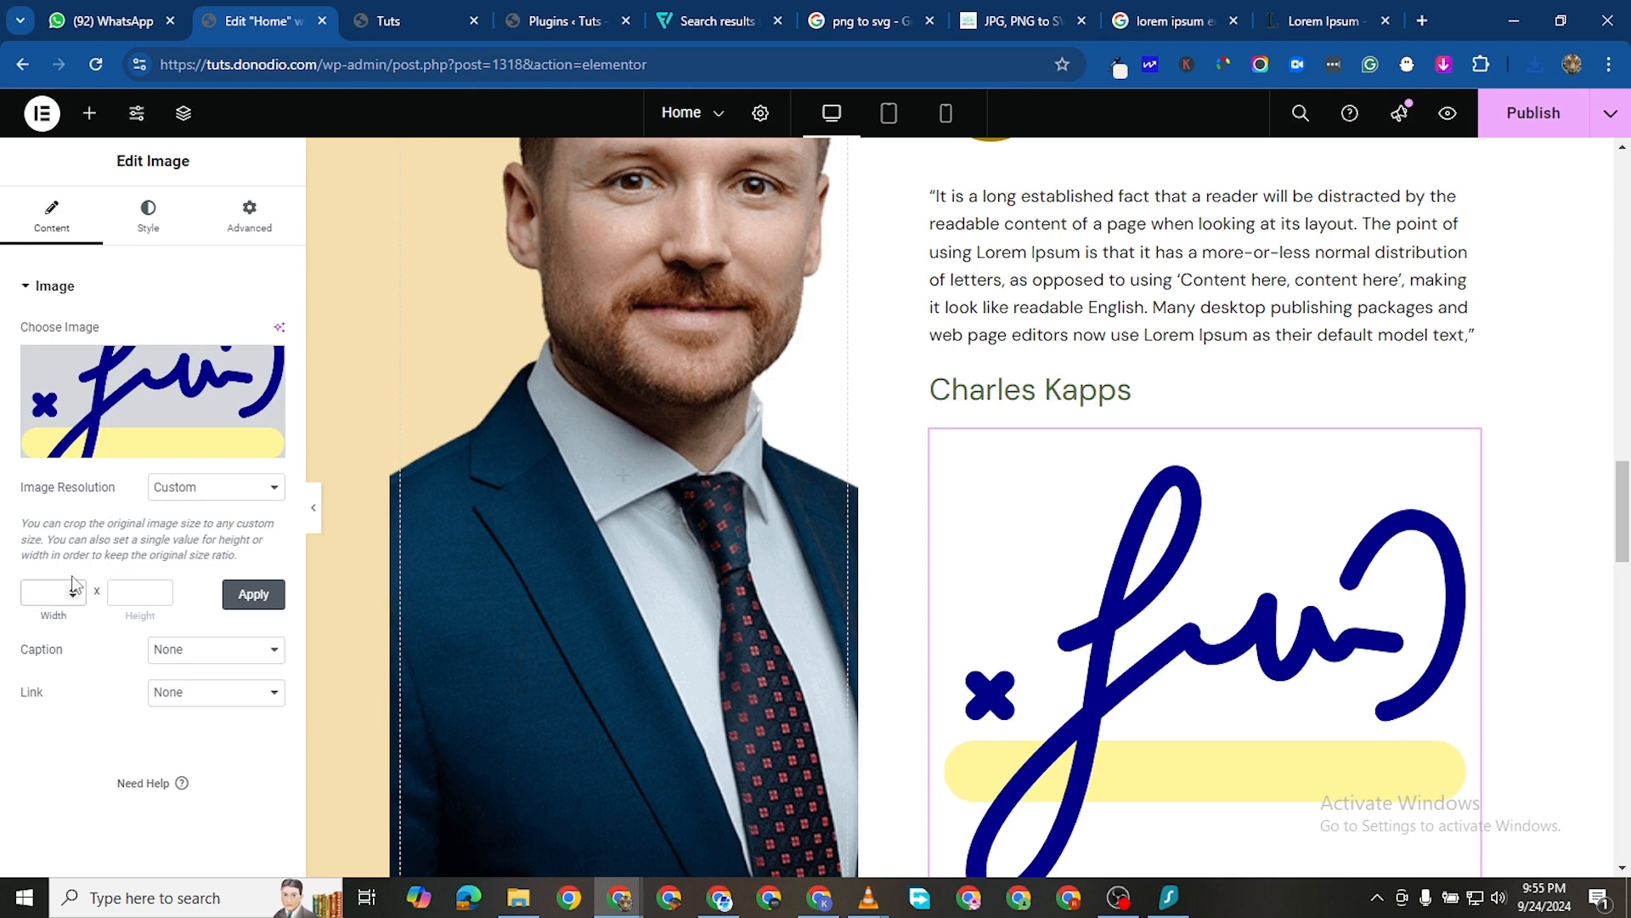
left_click(136, 588)
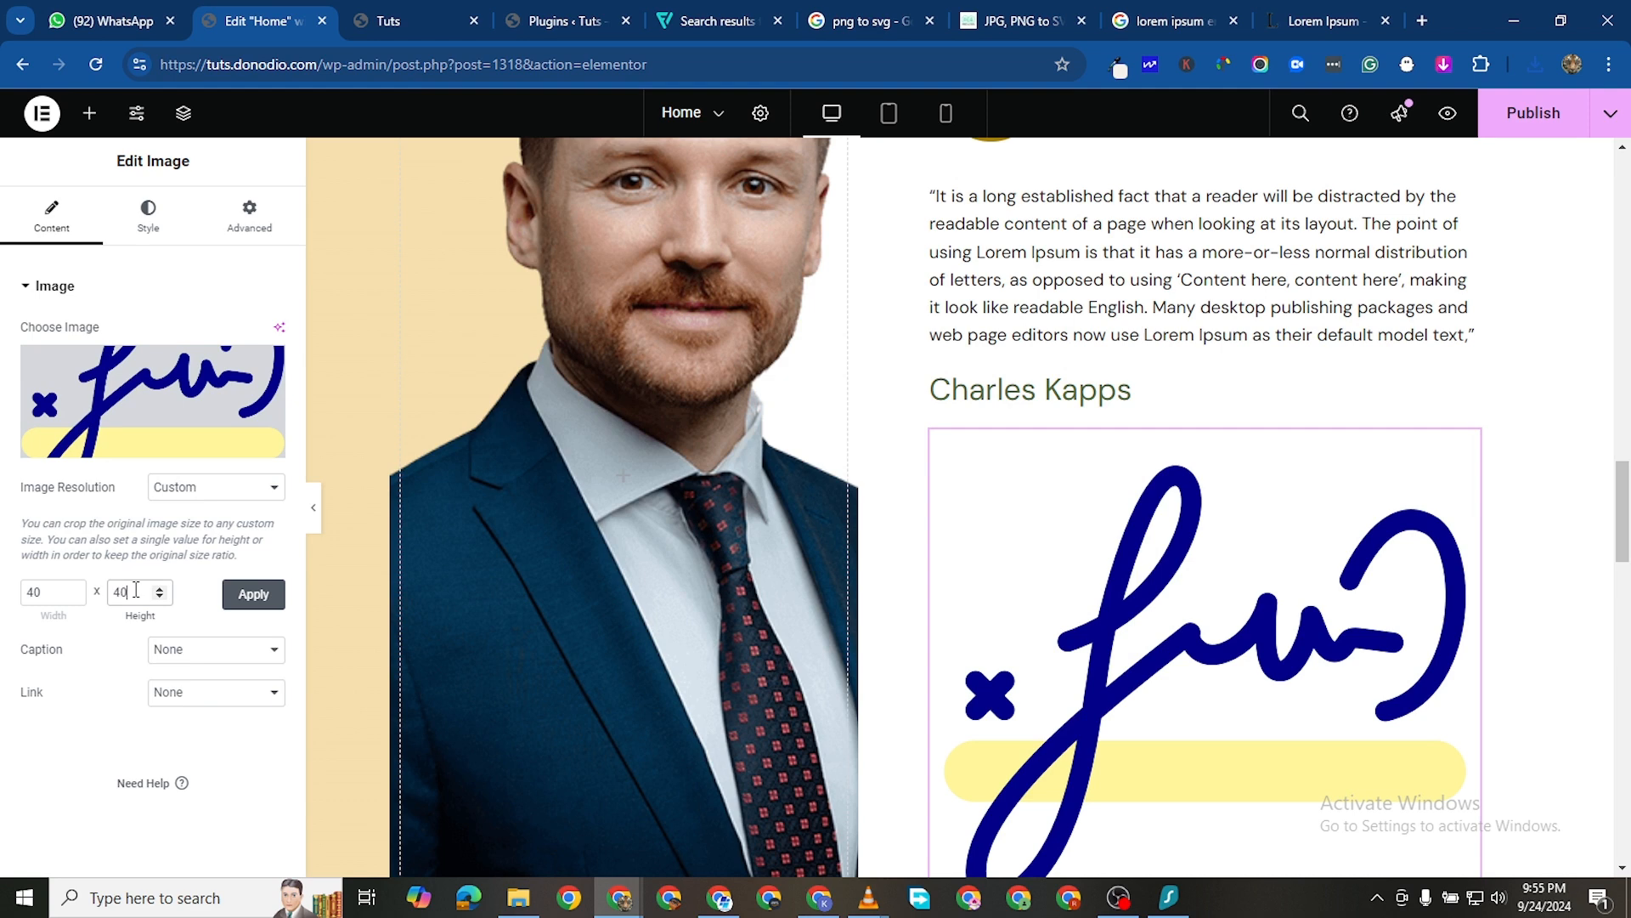
left_click(253, 593)
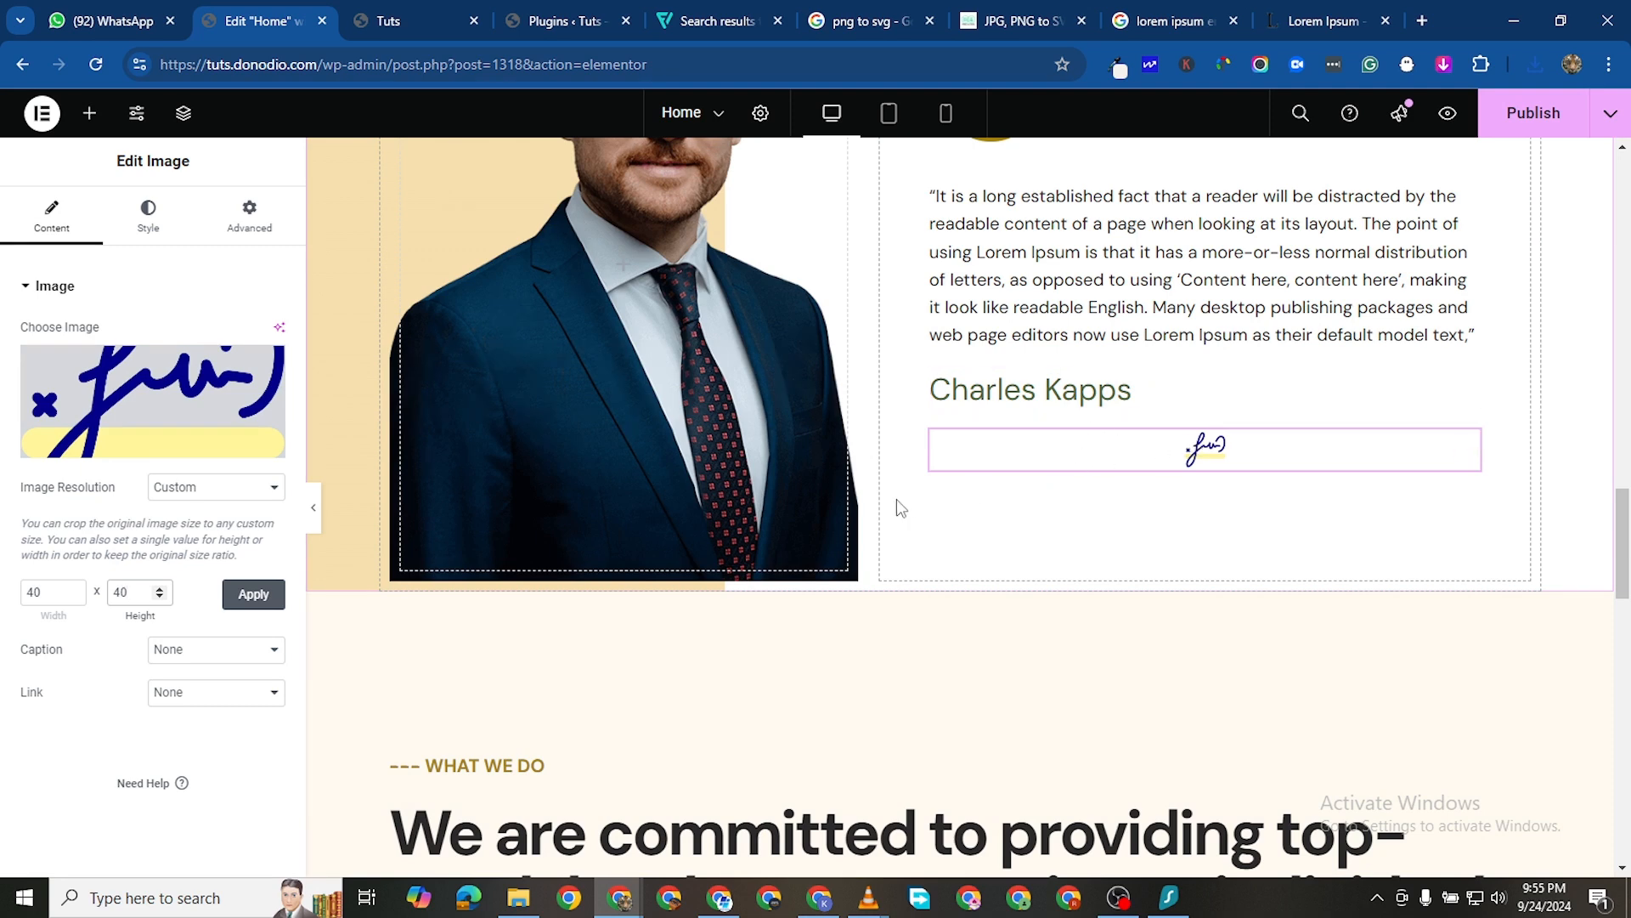
Increase the signature image's custom resolution to 50 x 50 and apply it
double_click(30, 593)
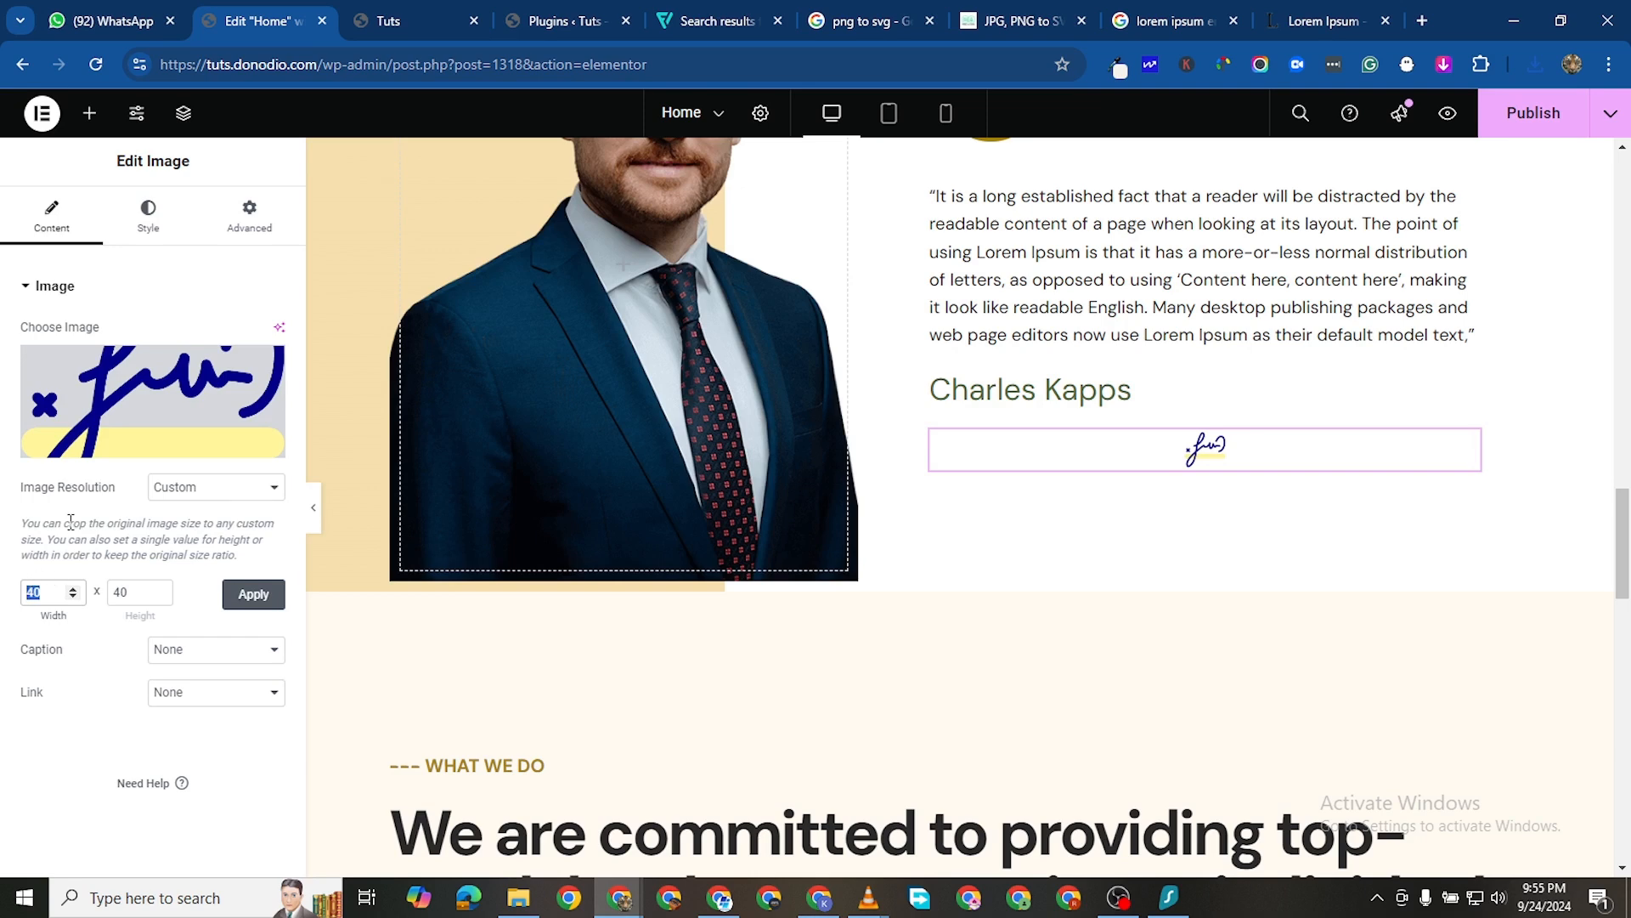
type("50")
left_click(119, 594)
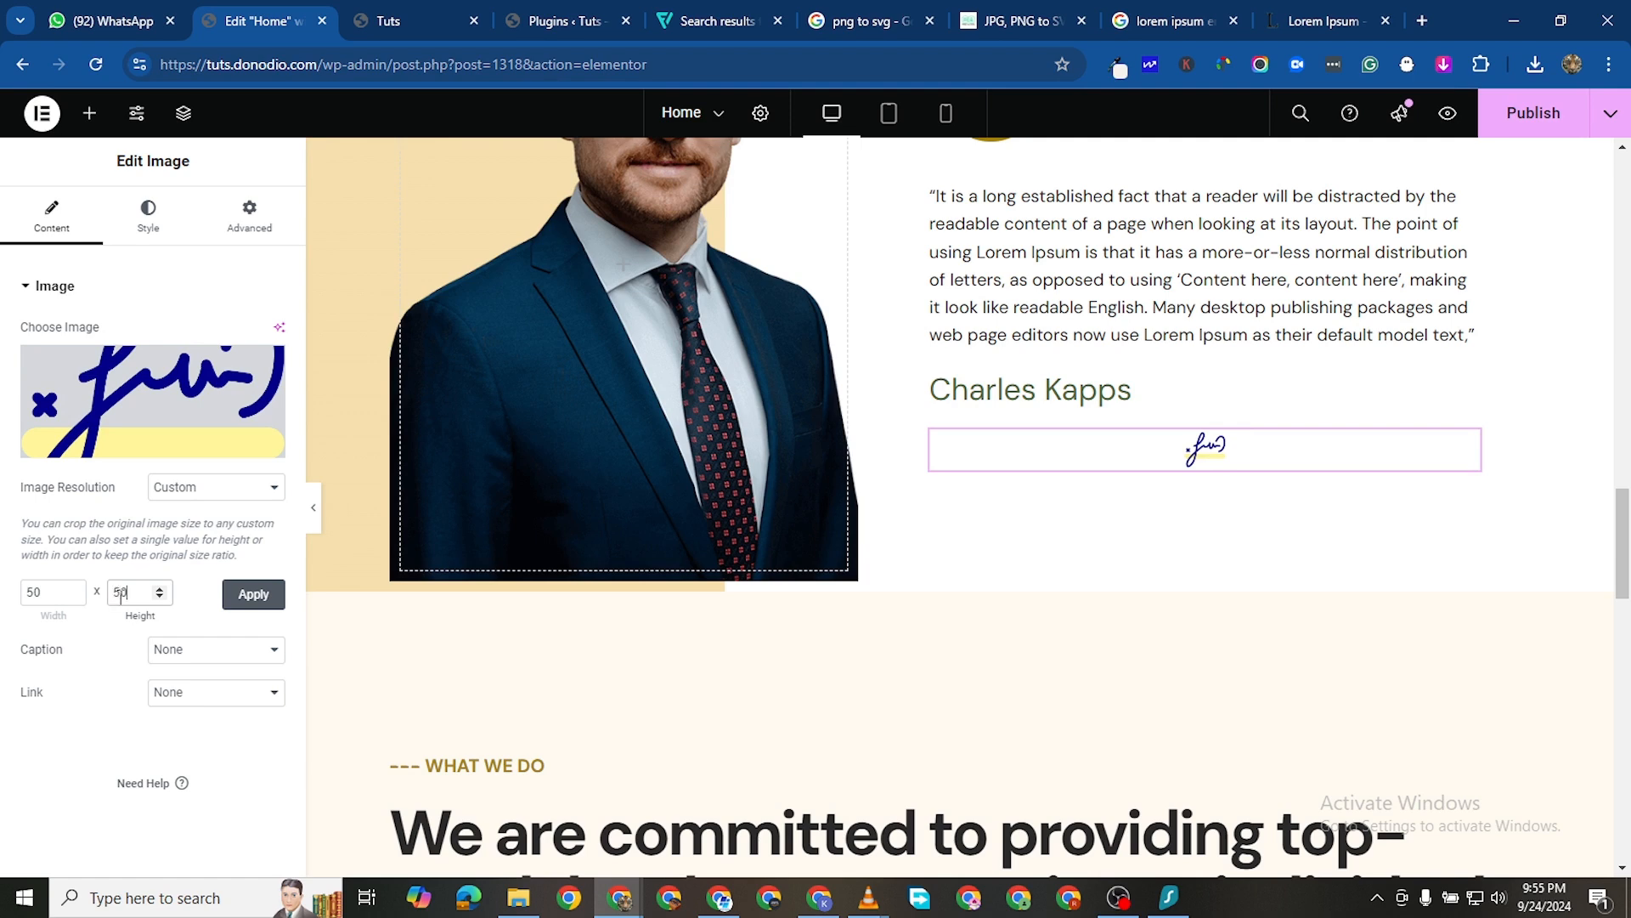
type("50")
left_click(240, 594)
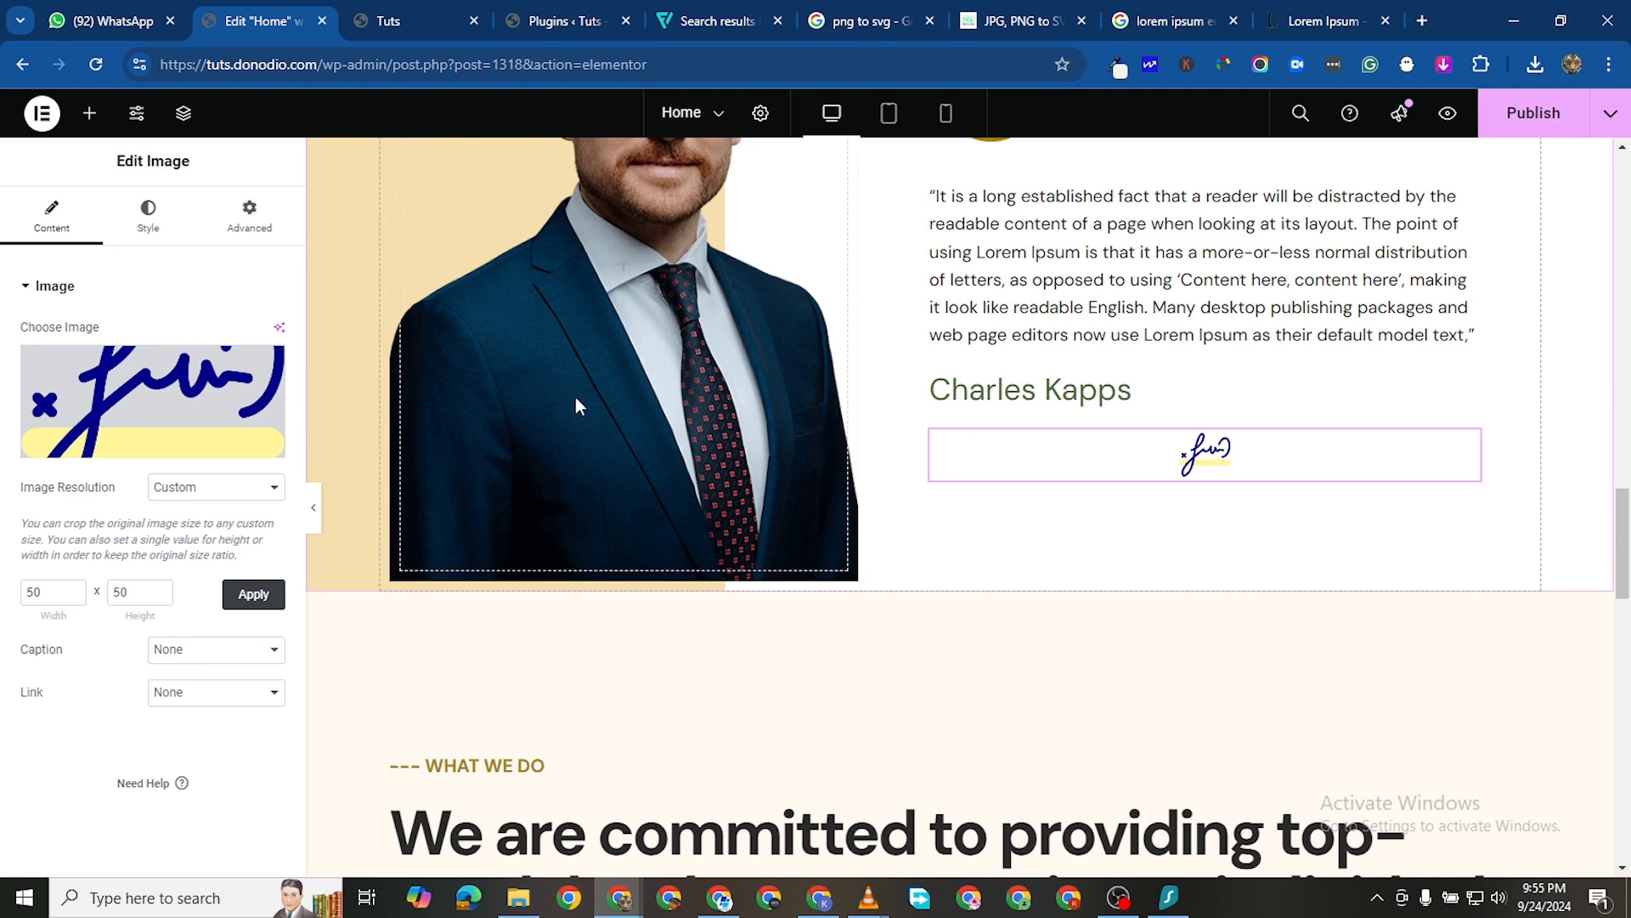
mouse_move(180, 401)
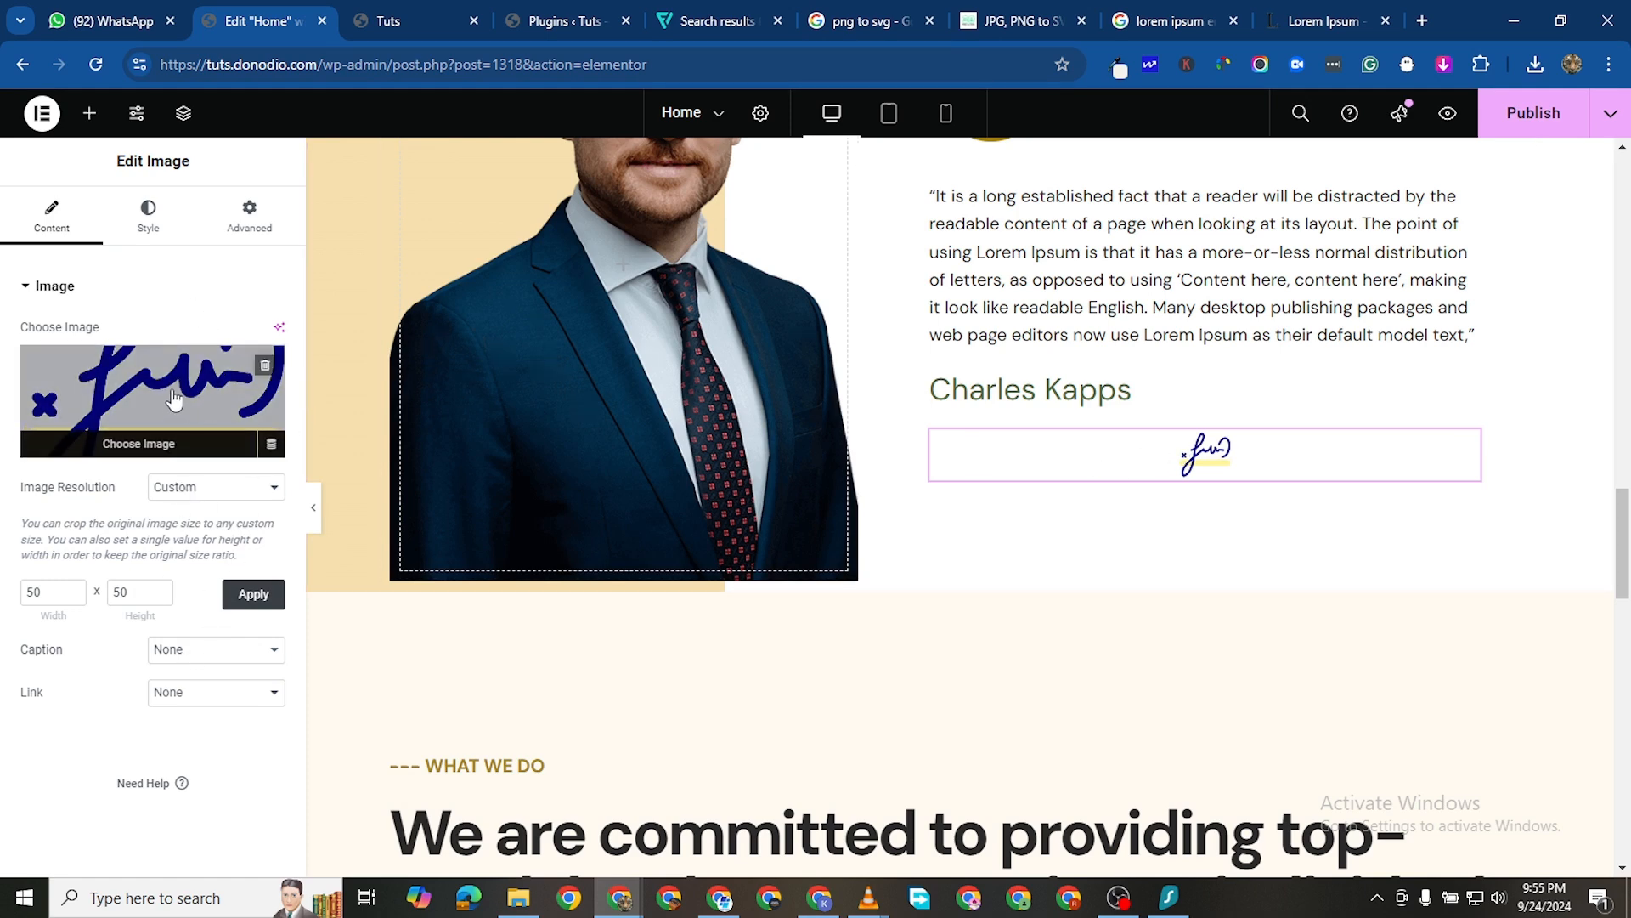
Crop the empty margins above and below the signature image to a 512 x 441 selection, save the edit and reinsert the image
left_click(154, 393)
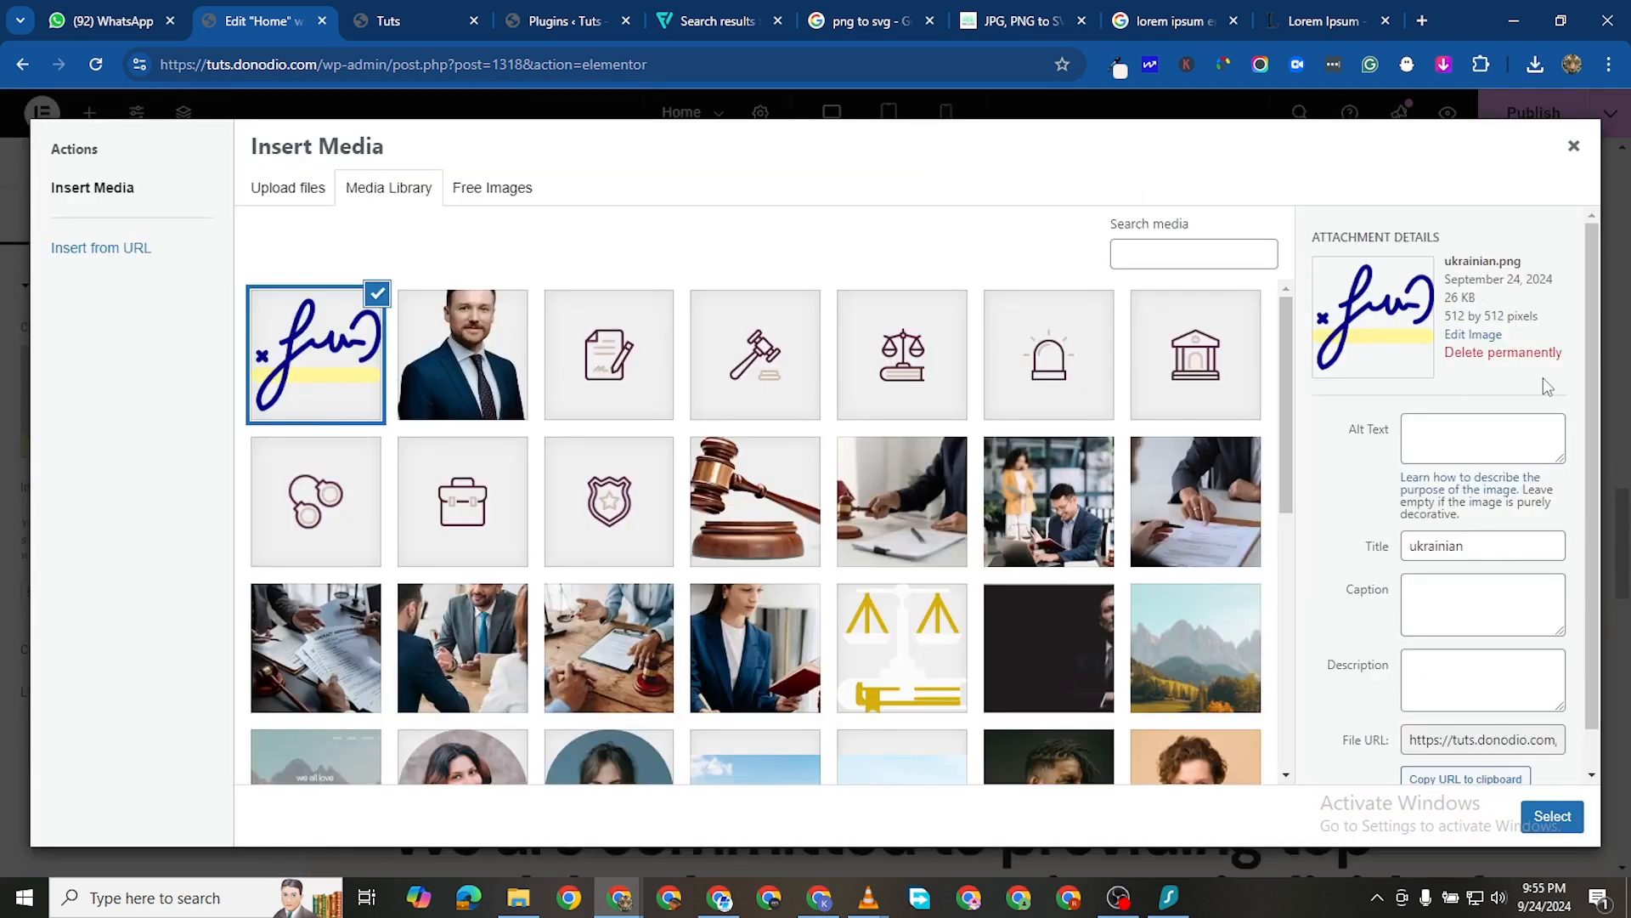
left_click(1474, 334)
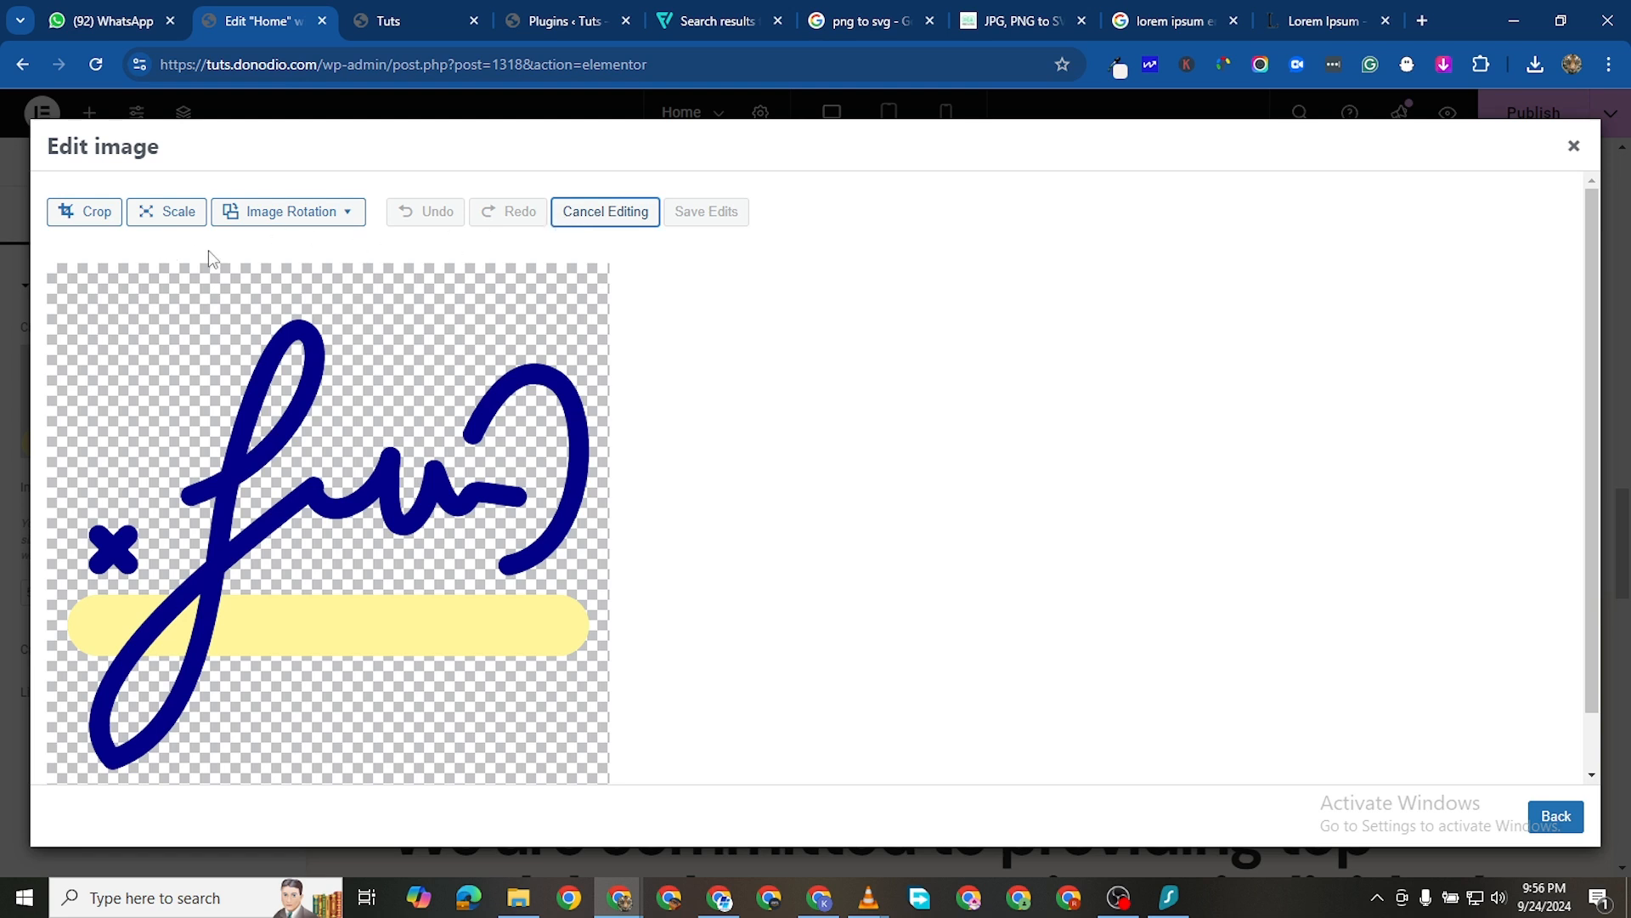
left_click(99, 217)
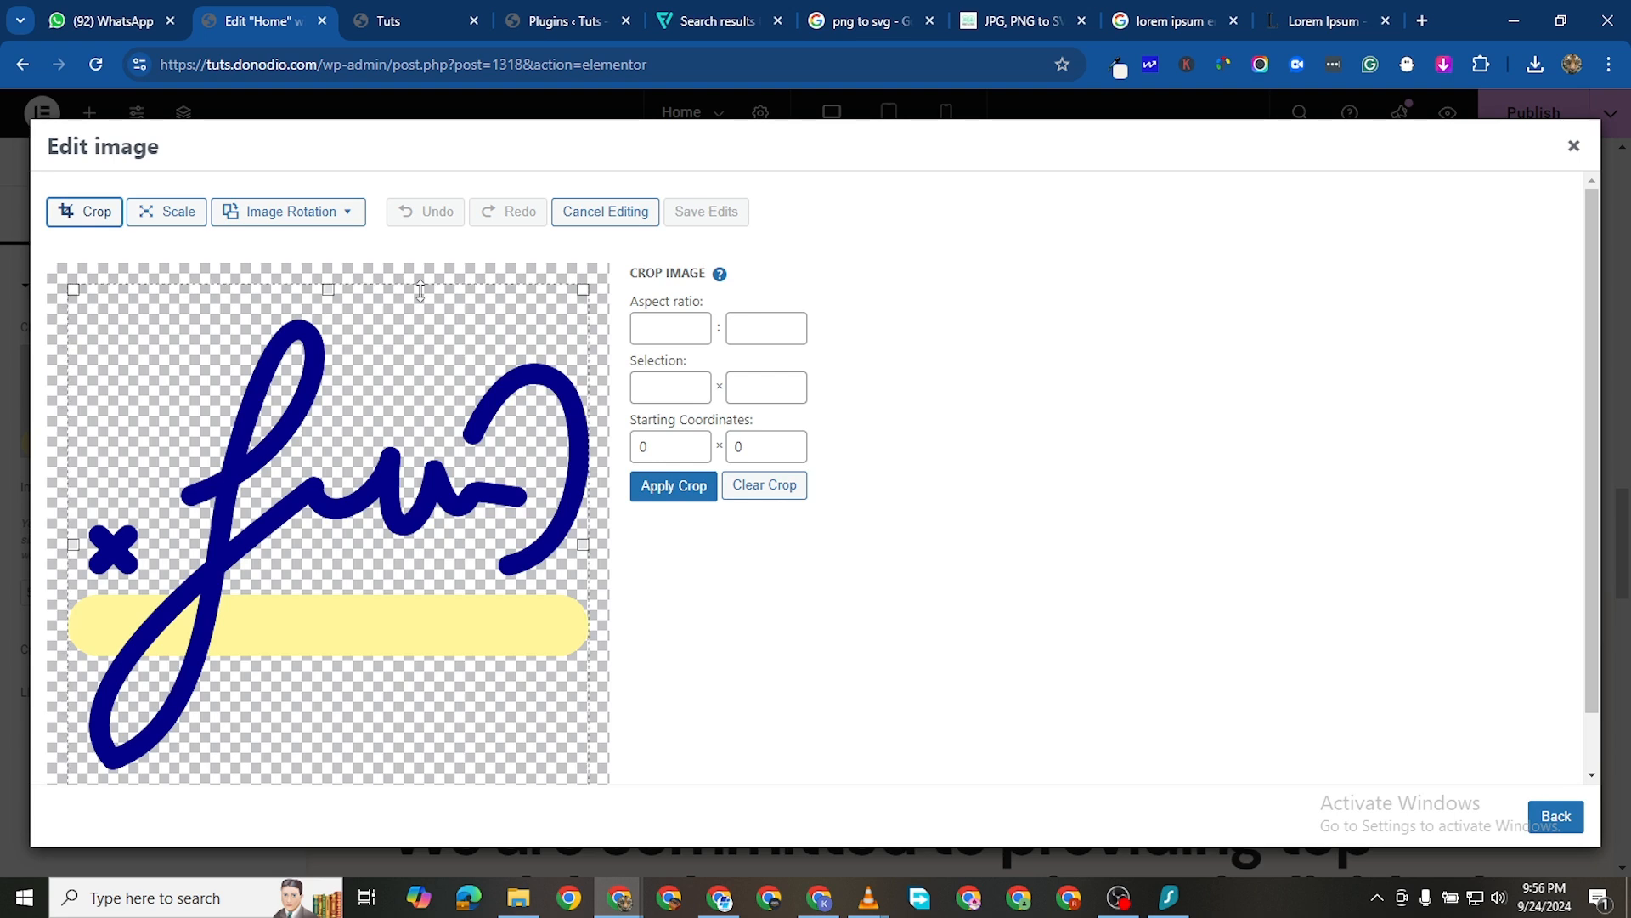
left_click_drag(329, 289, 327, 318)
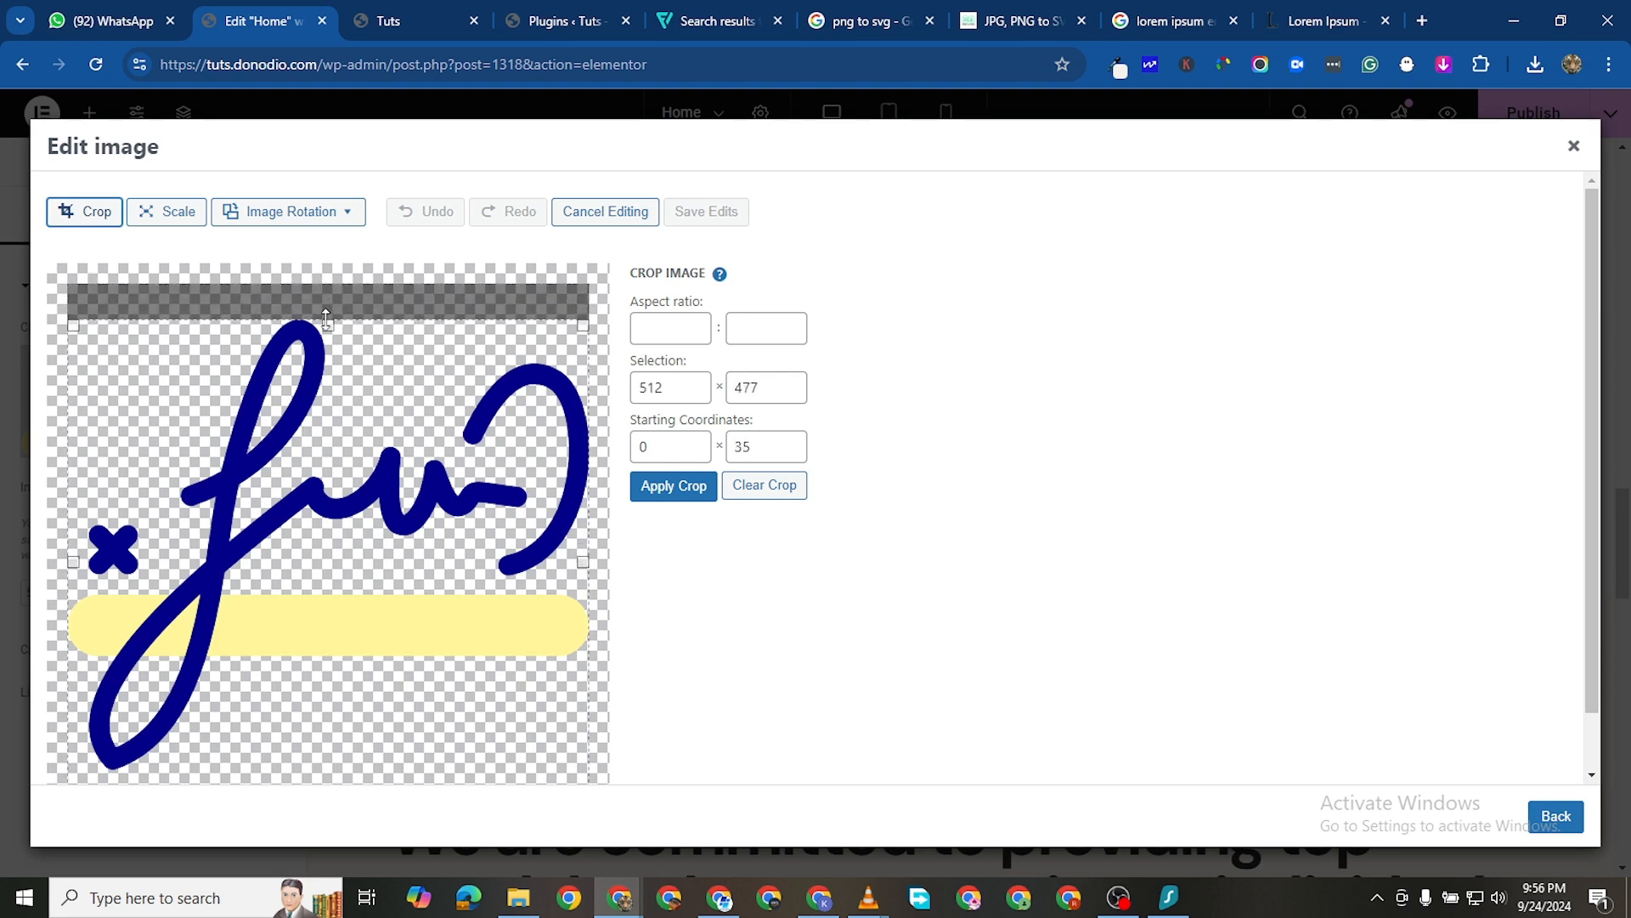
left_click_drag(301, 768, 309, 746)
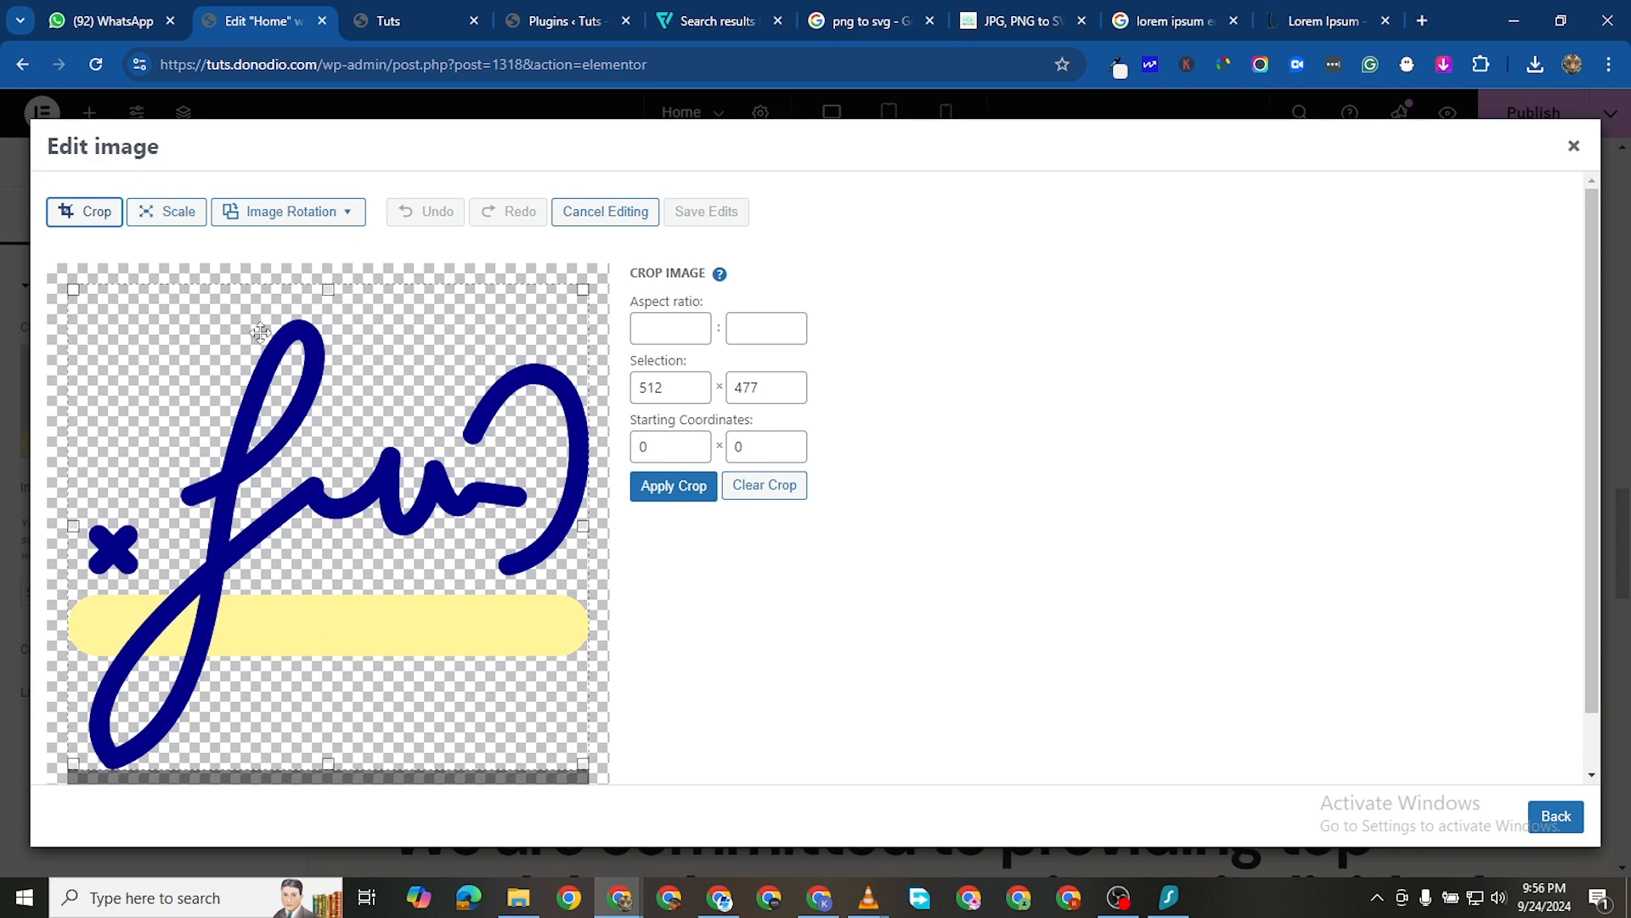
left_click_drag(328, 289, 326, 320)
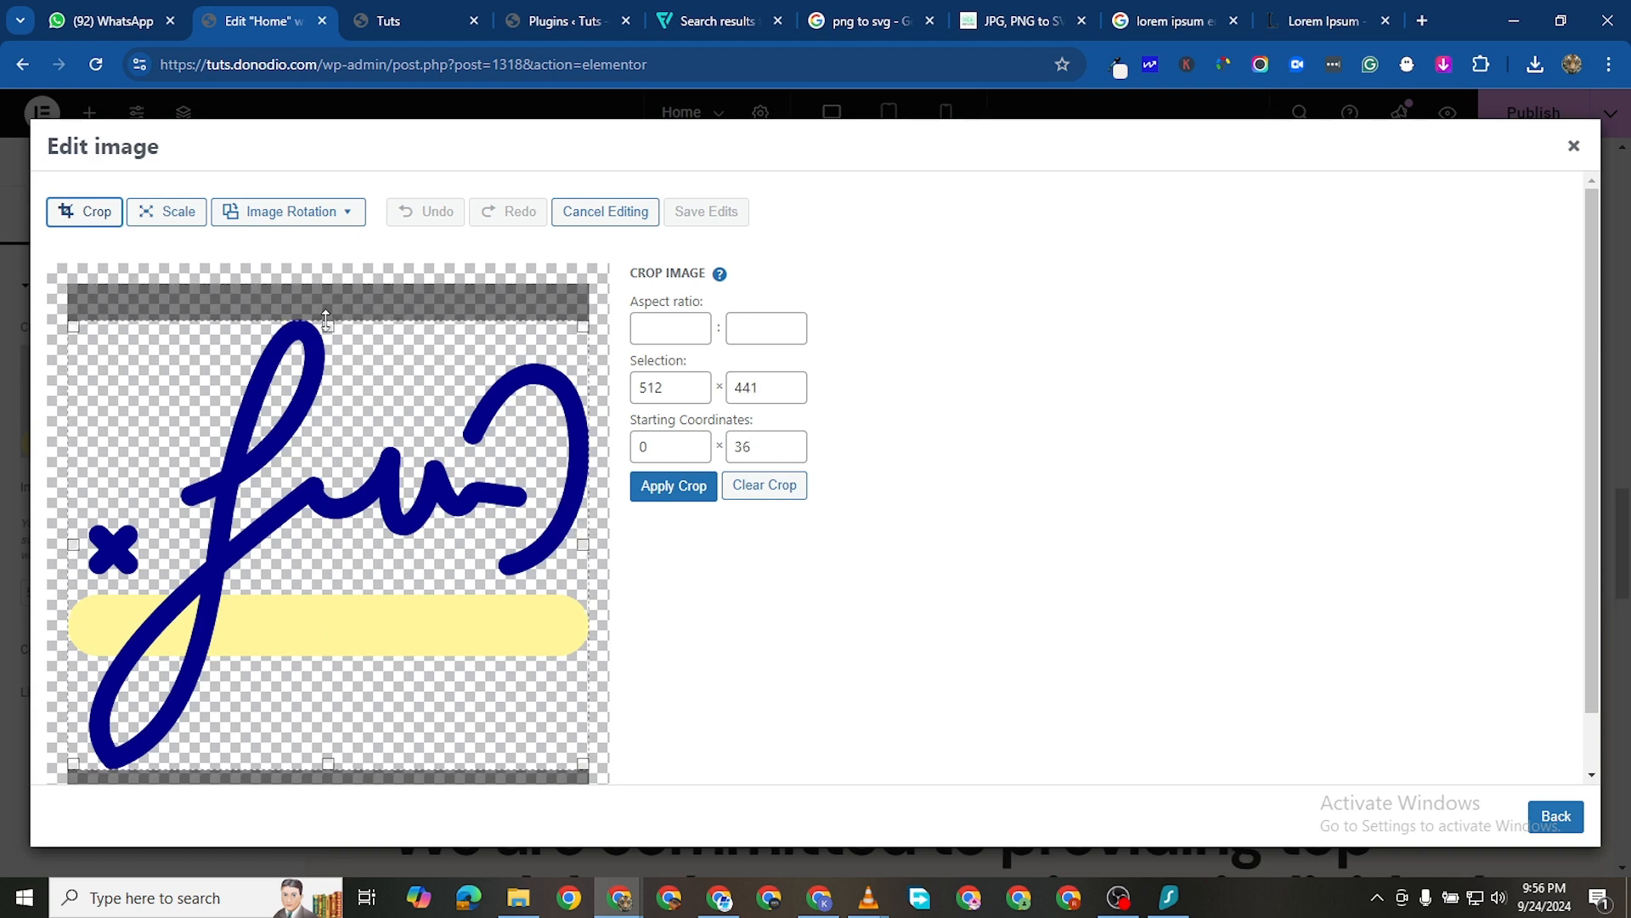
left_click(689, 491)
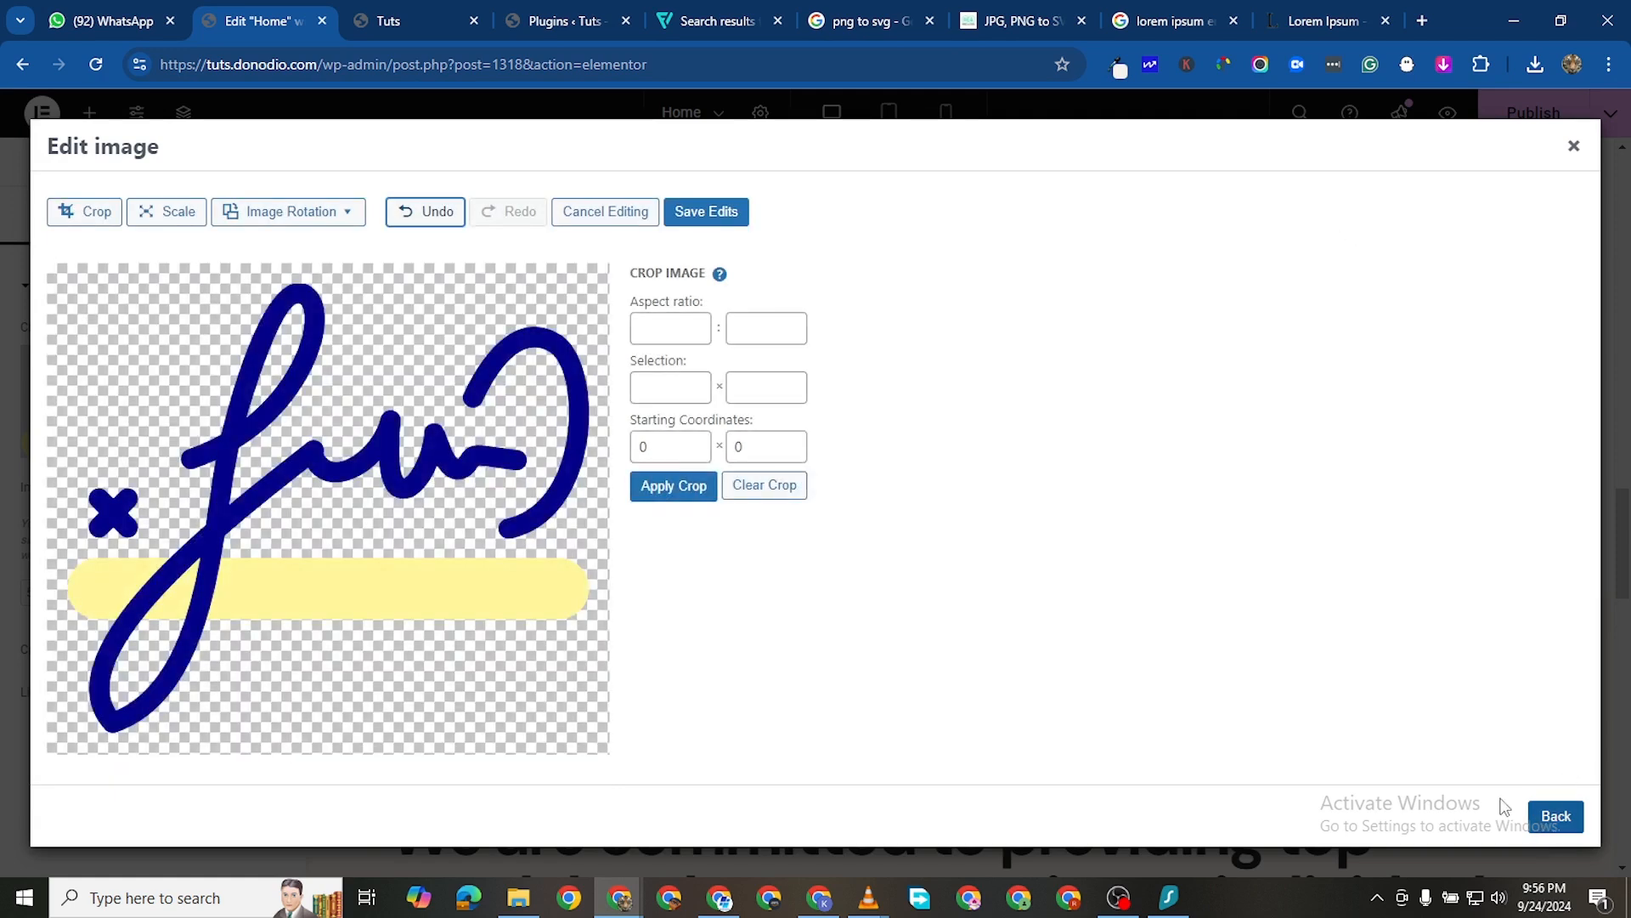
left_click(716, 219)
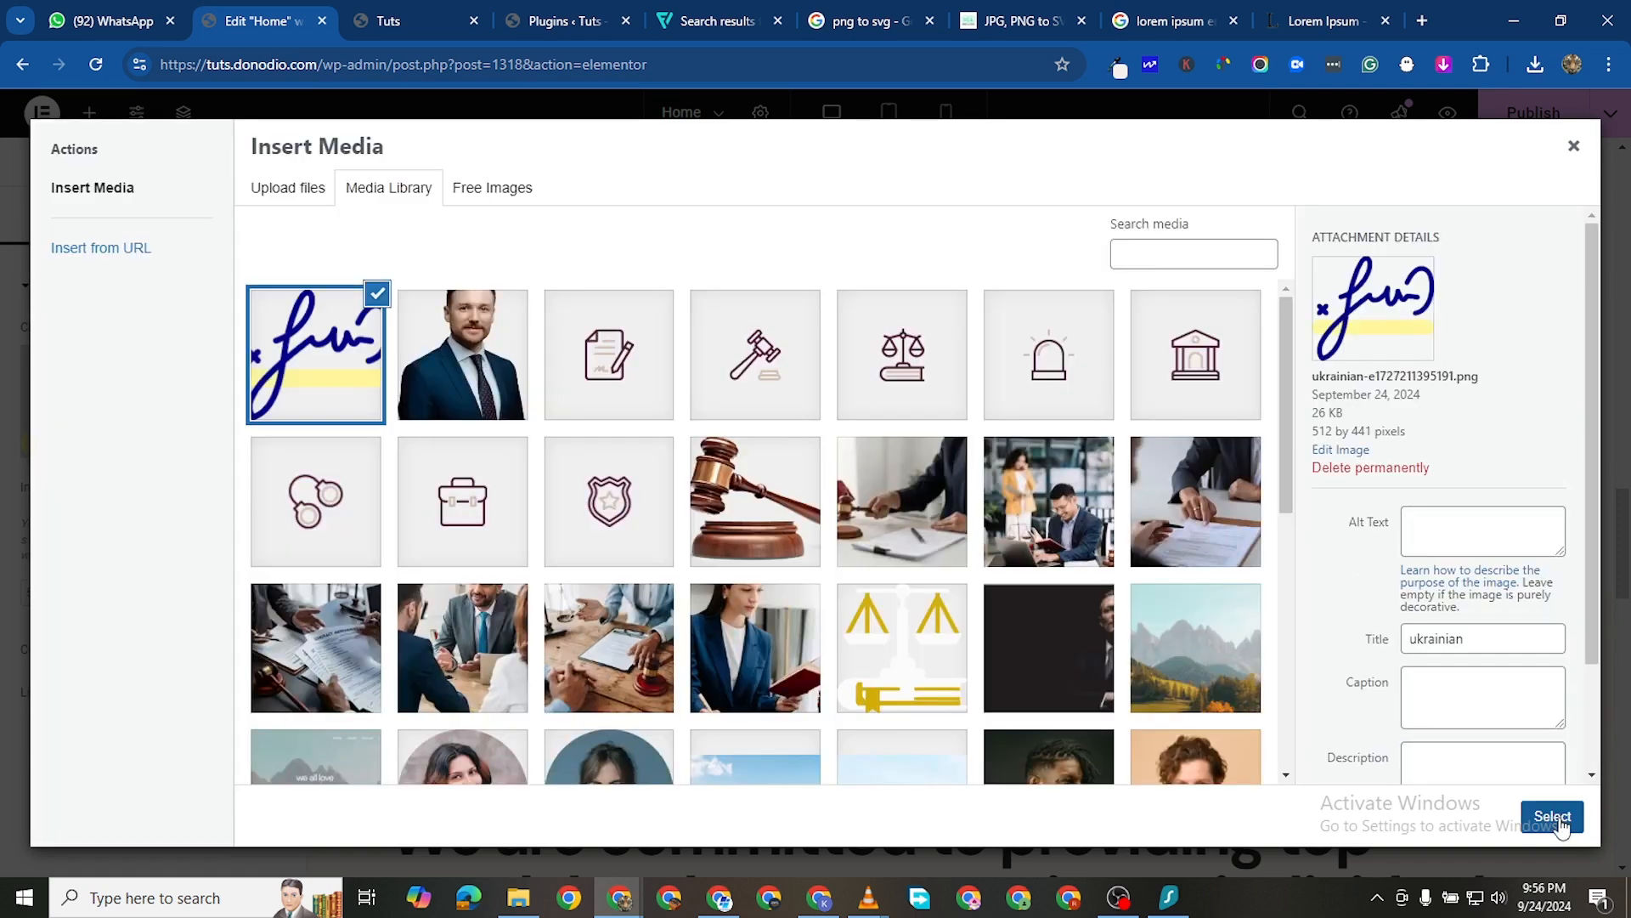
left_click(1560, 822)
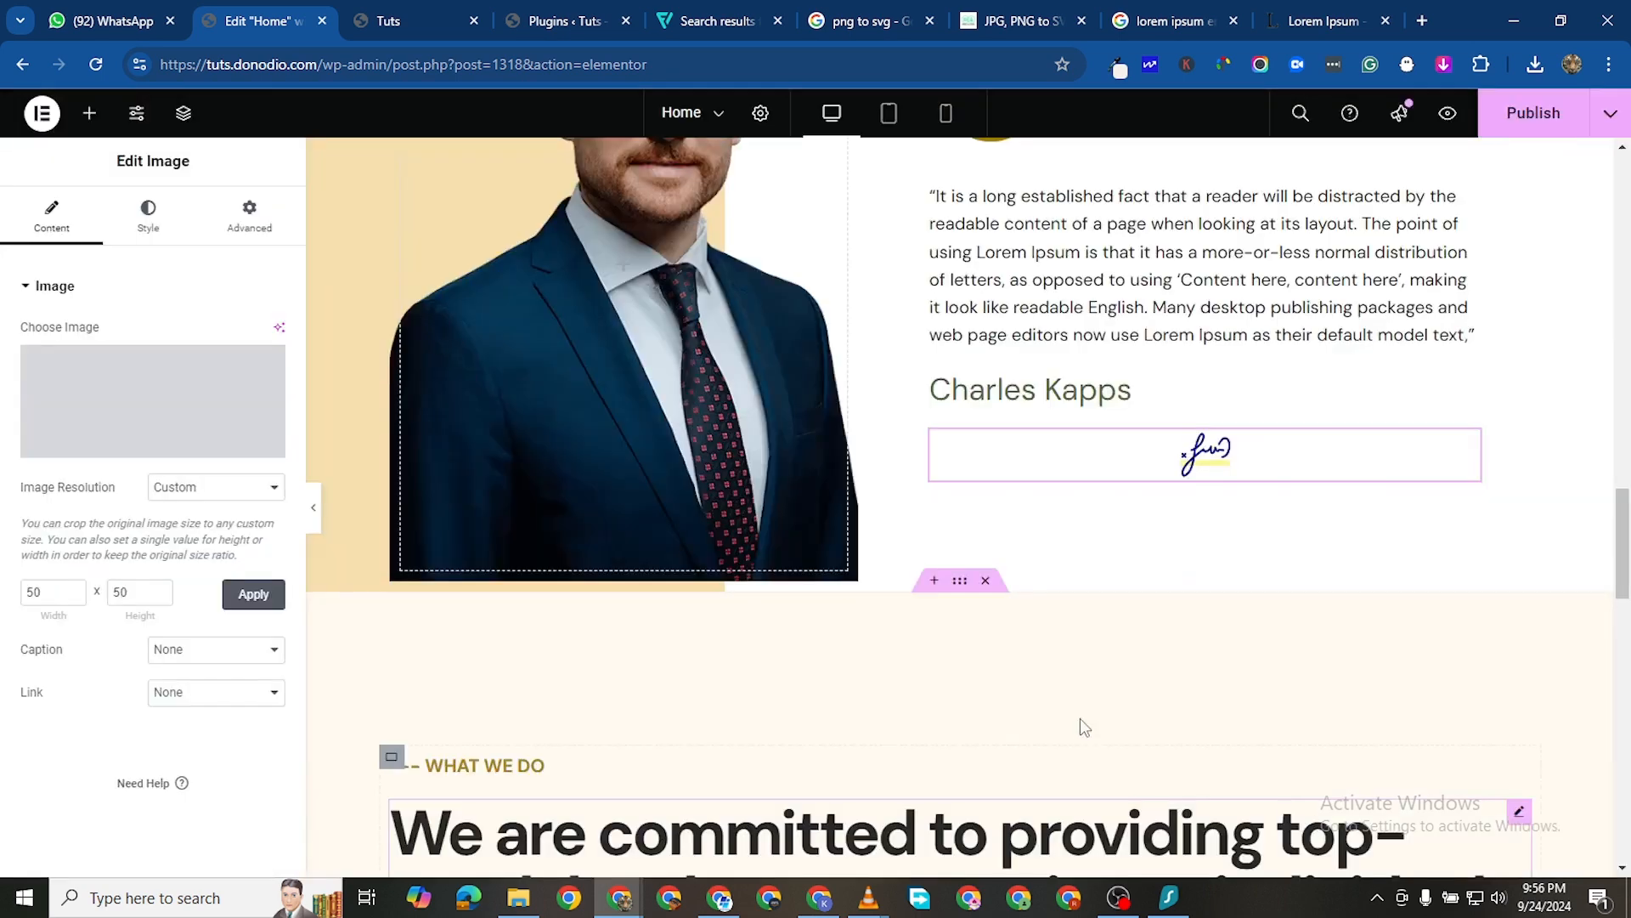
Align the signature image to the left and set its width to 16% and its height to 50 px
left_click(148, 217)
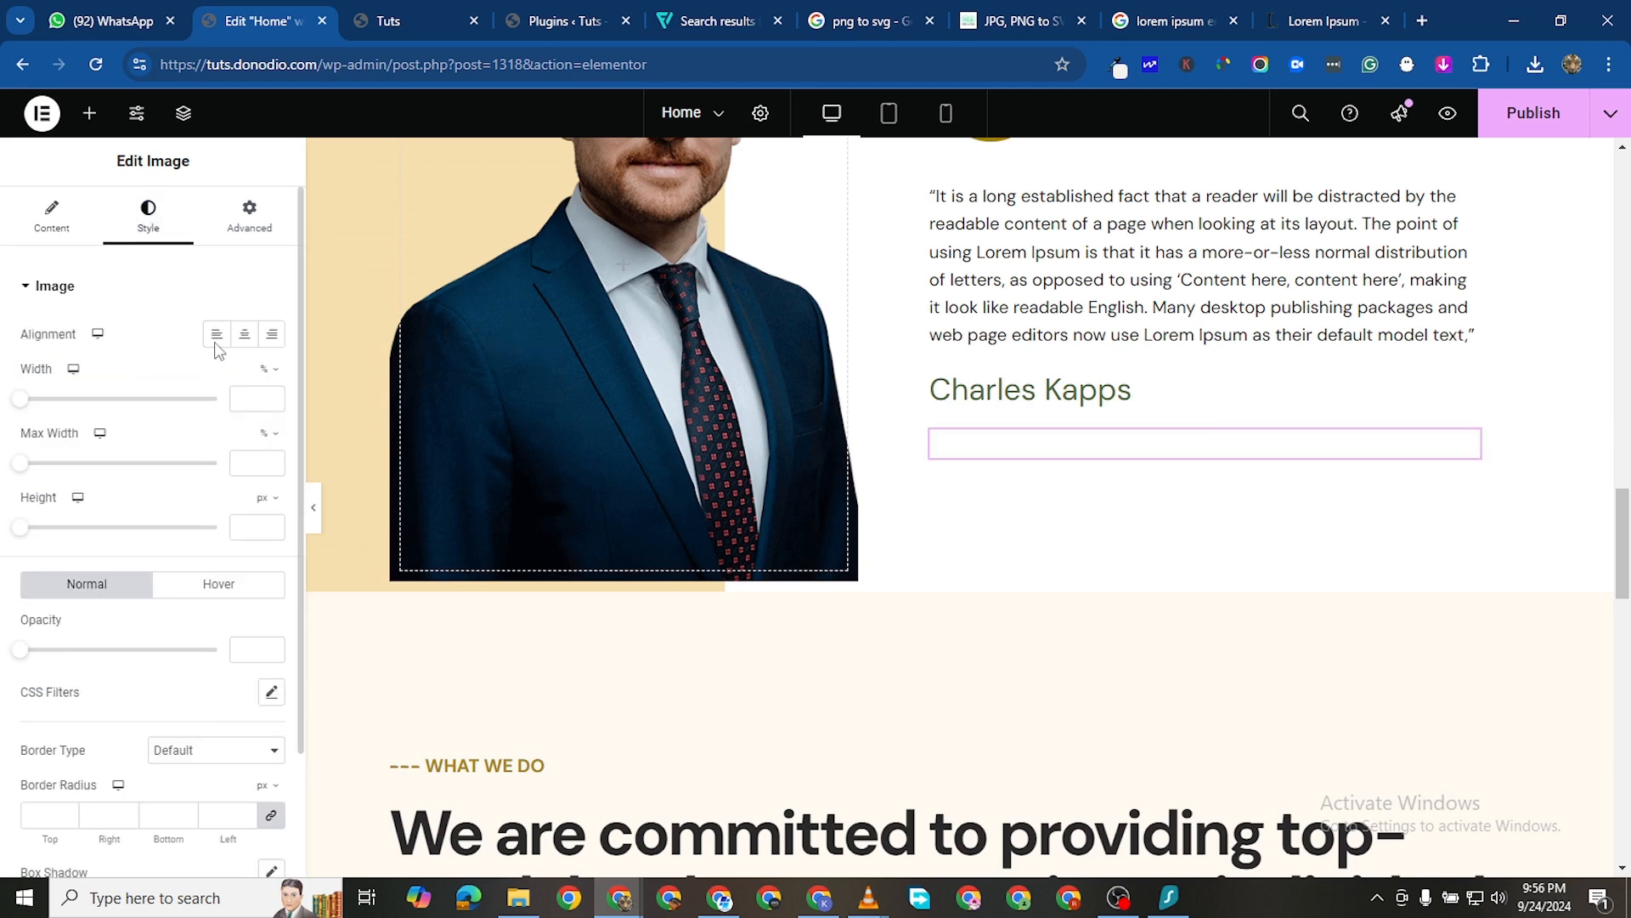
left_click(216, 334)
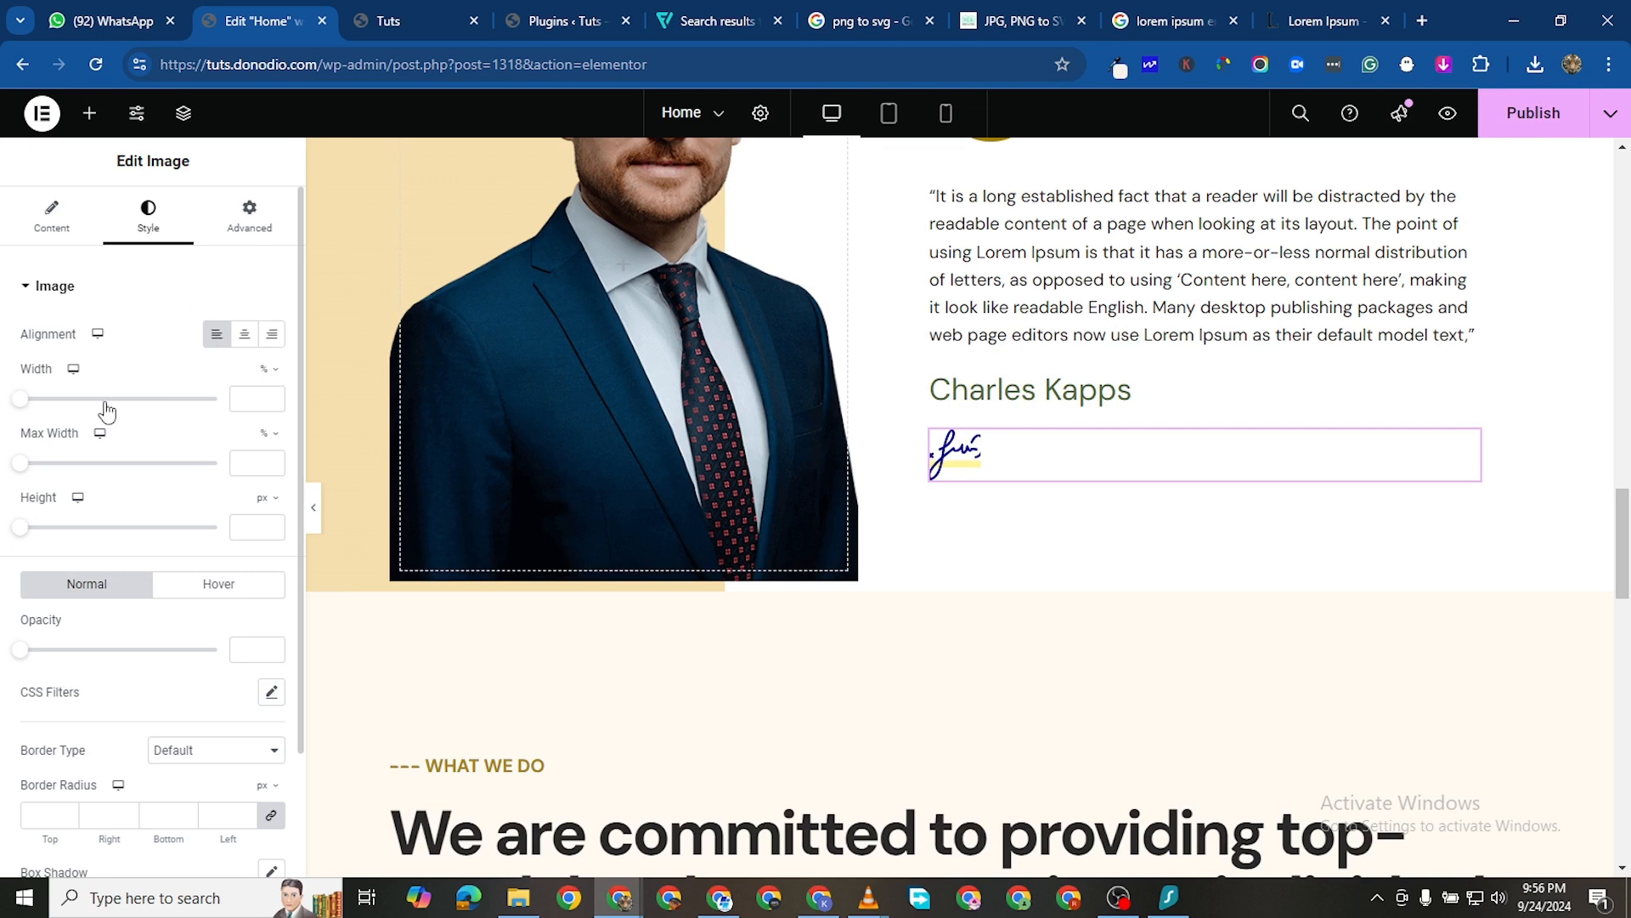
left_click_drag(23, 407, 39, 406)
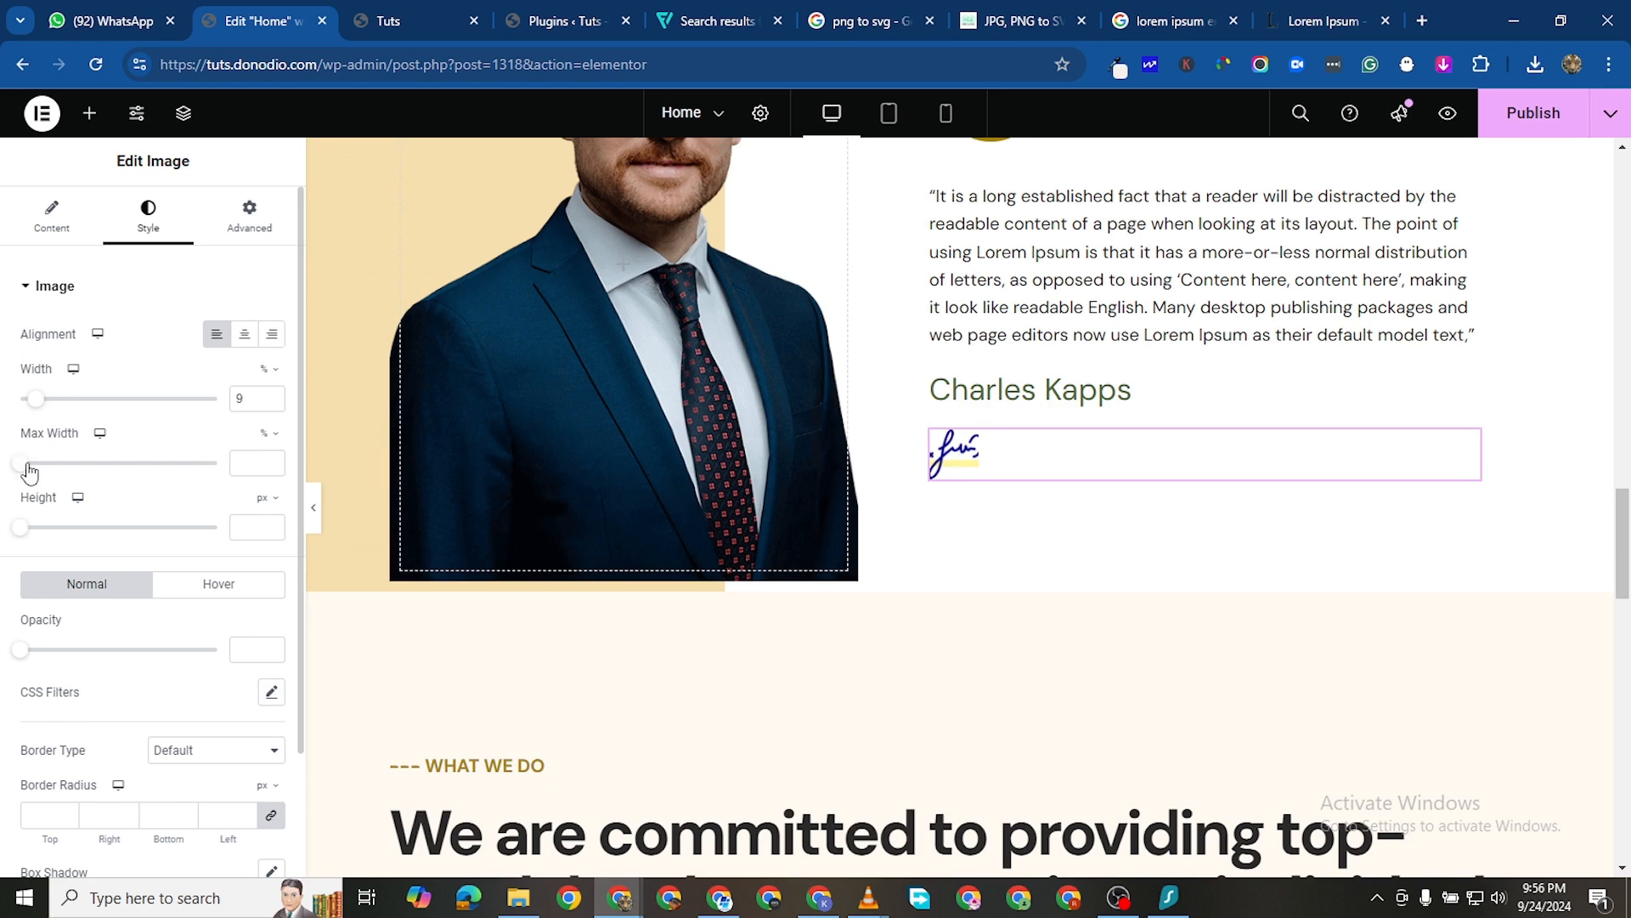
left_click_drag(20, 528, 45, 533)
left_click_drag(35, 398, 57, 408)
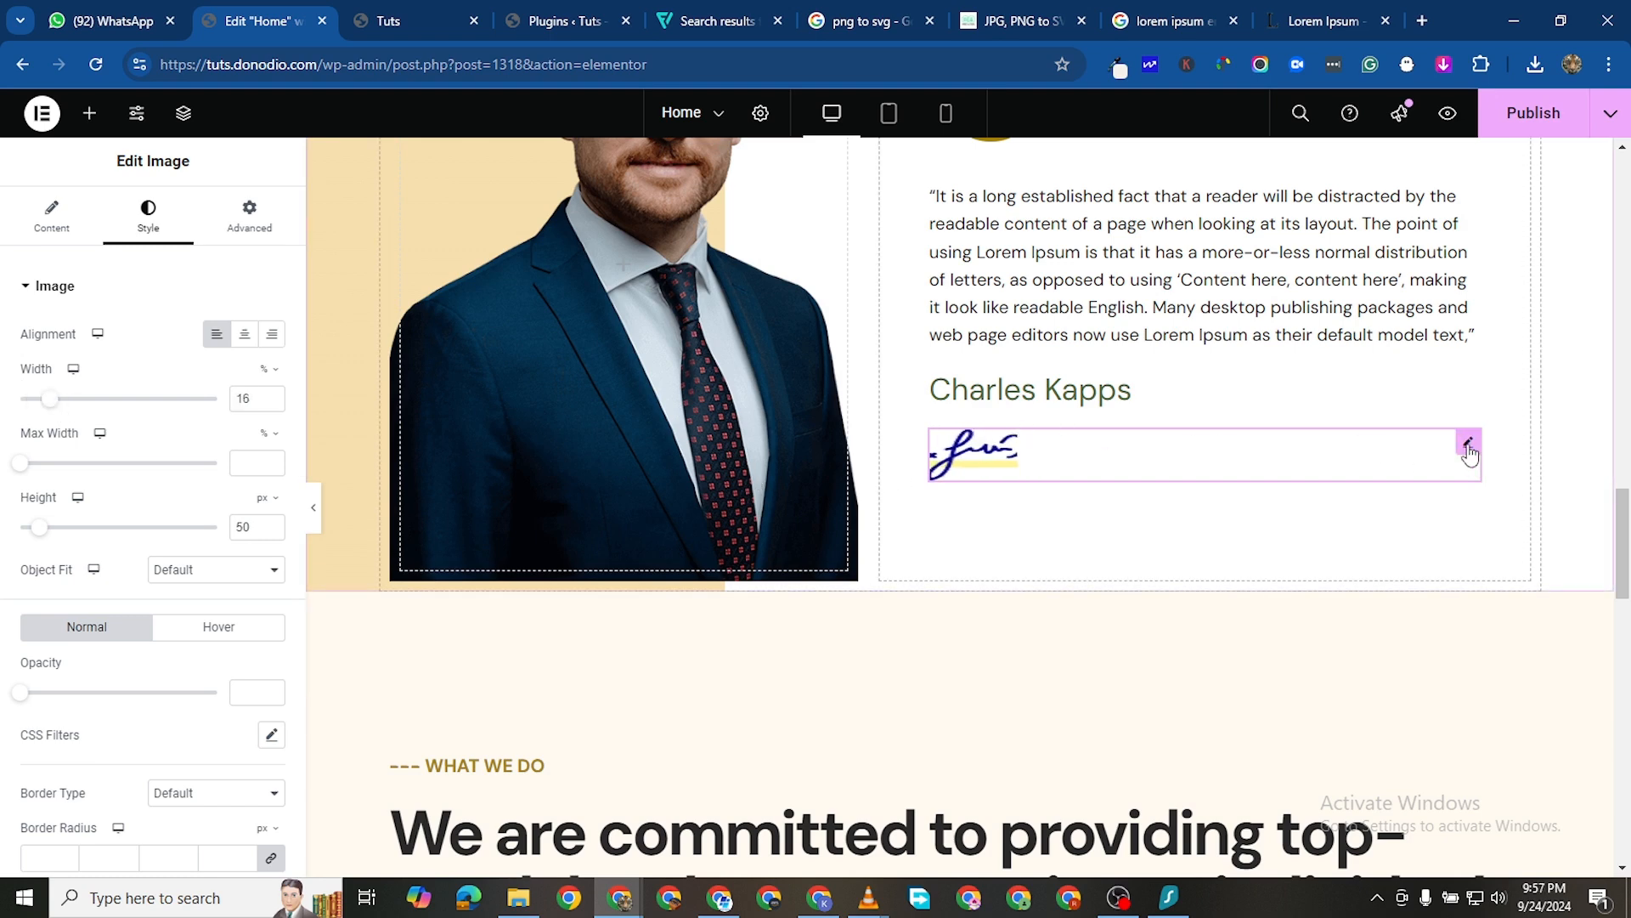
Upload the "ukrainian" signature image from the Downloads folder again to replace the cropped version in the image widget
left_click(91, 239)
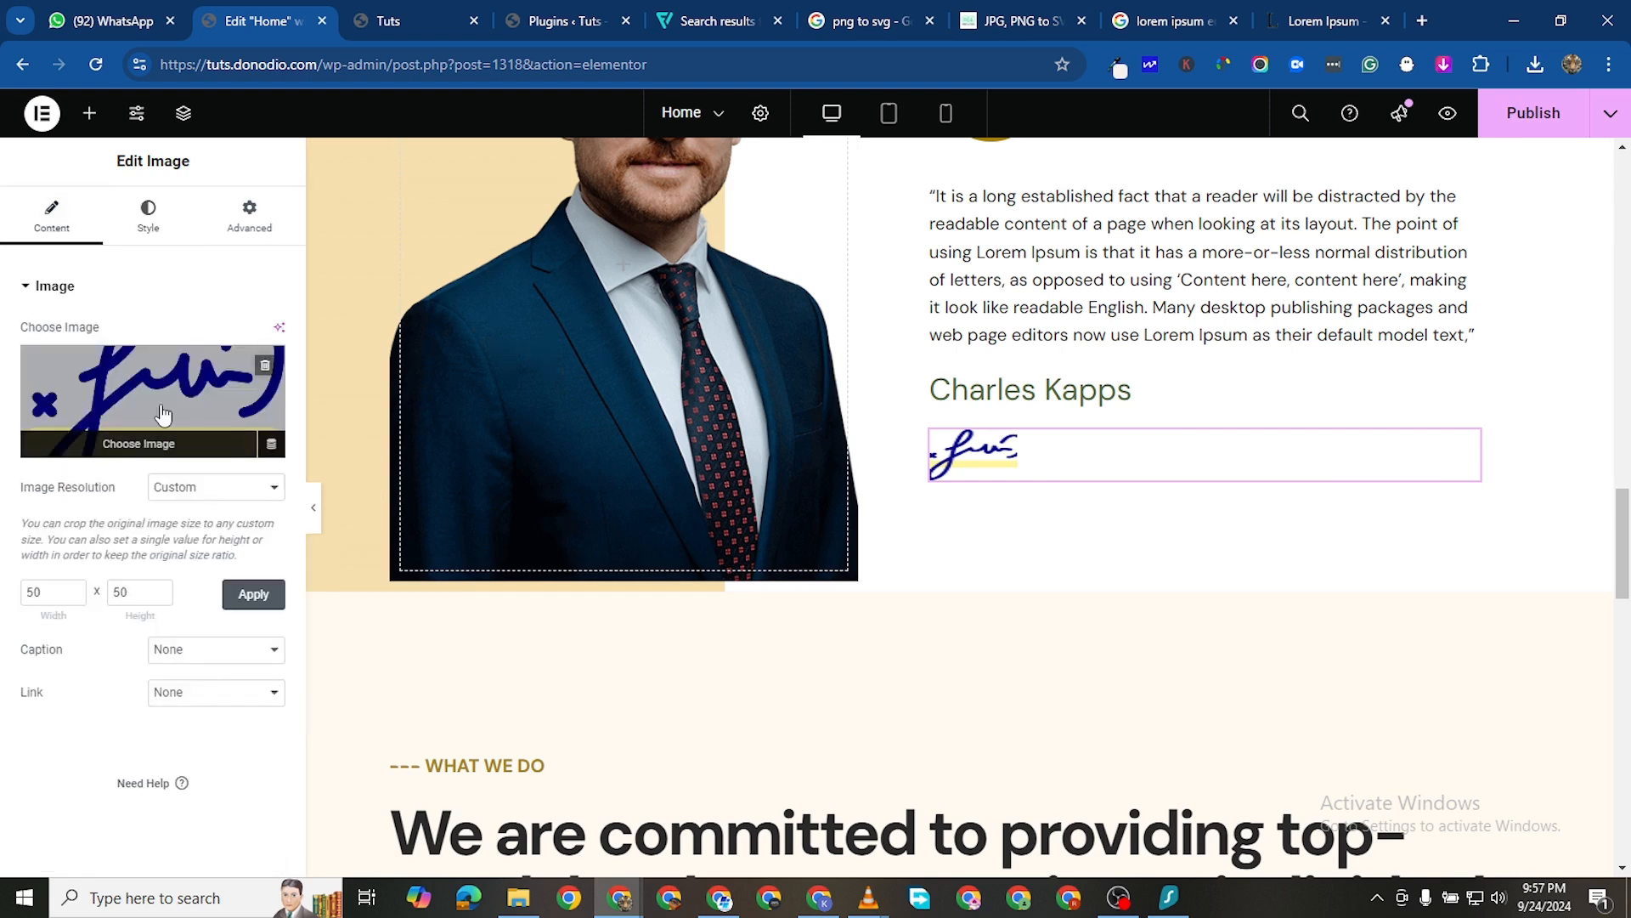
left_click(164, 413)
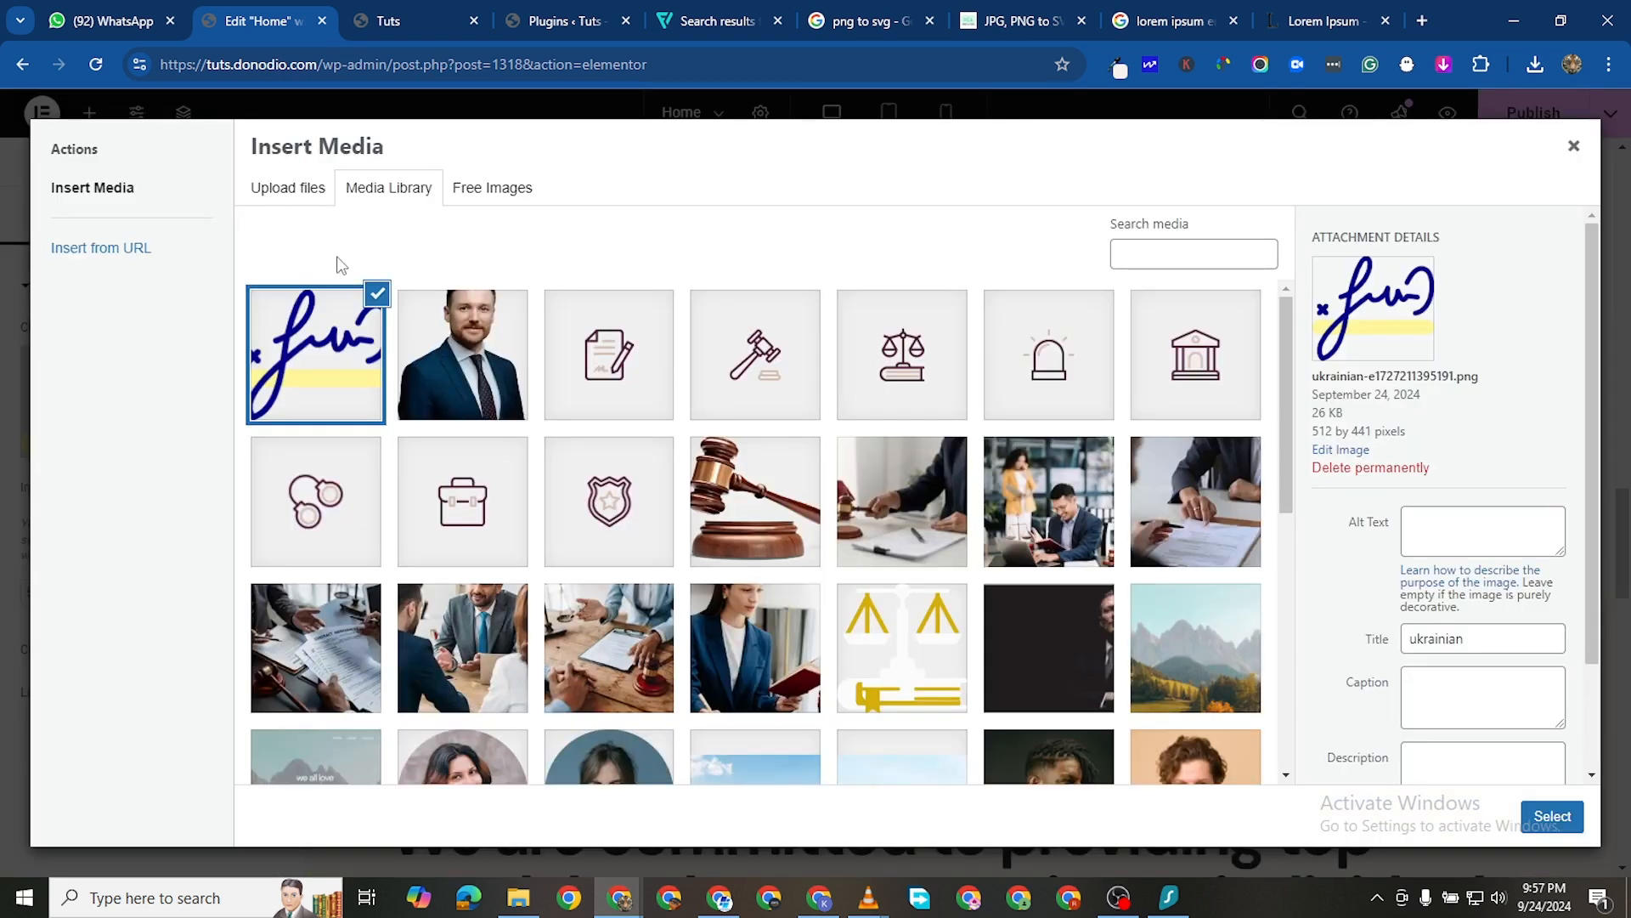
left_click(310, 193)
left_click(911, 501)
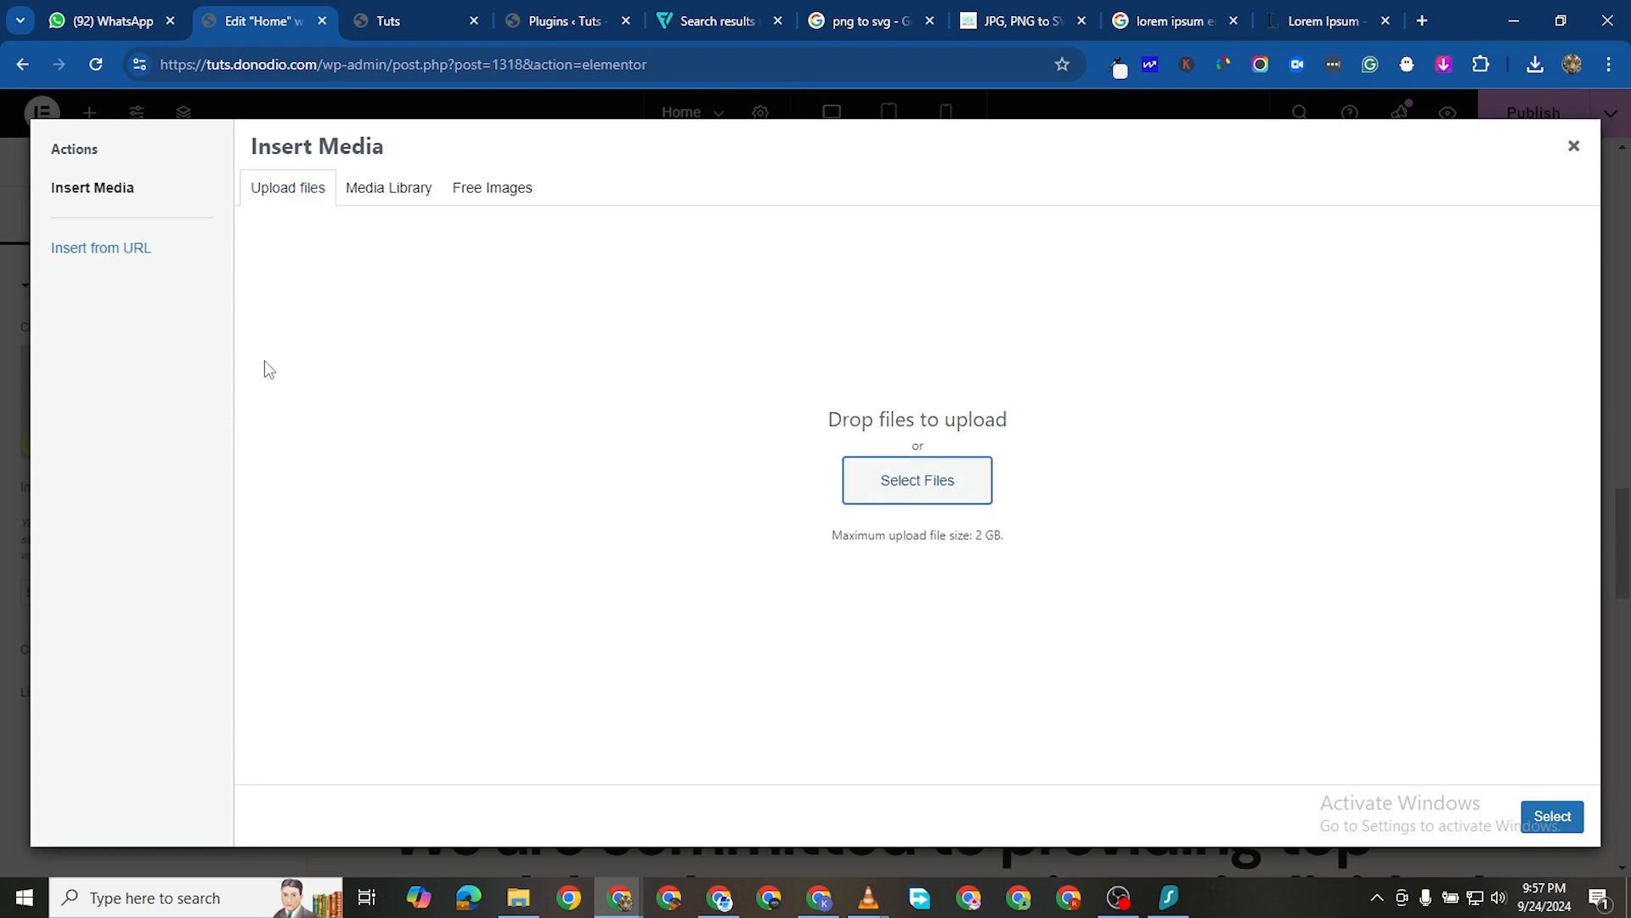
left_click(239, 204)
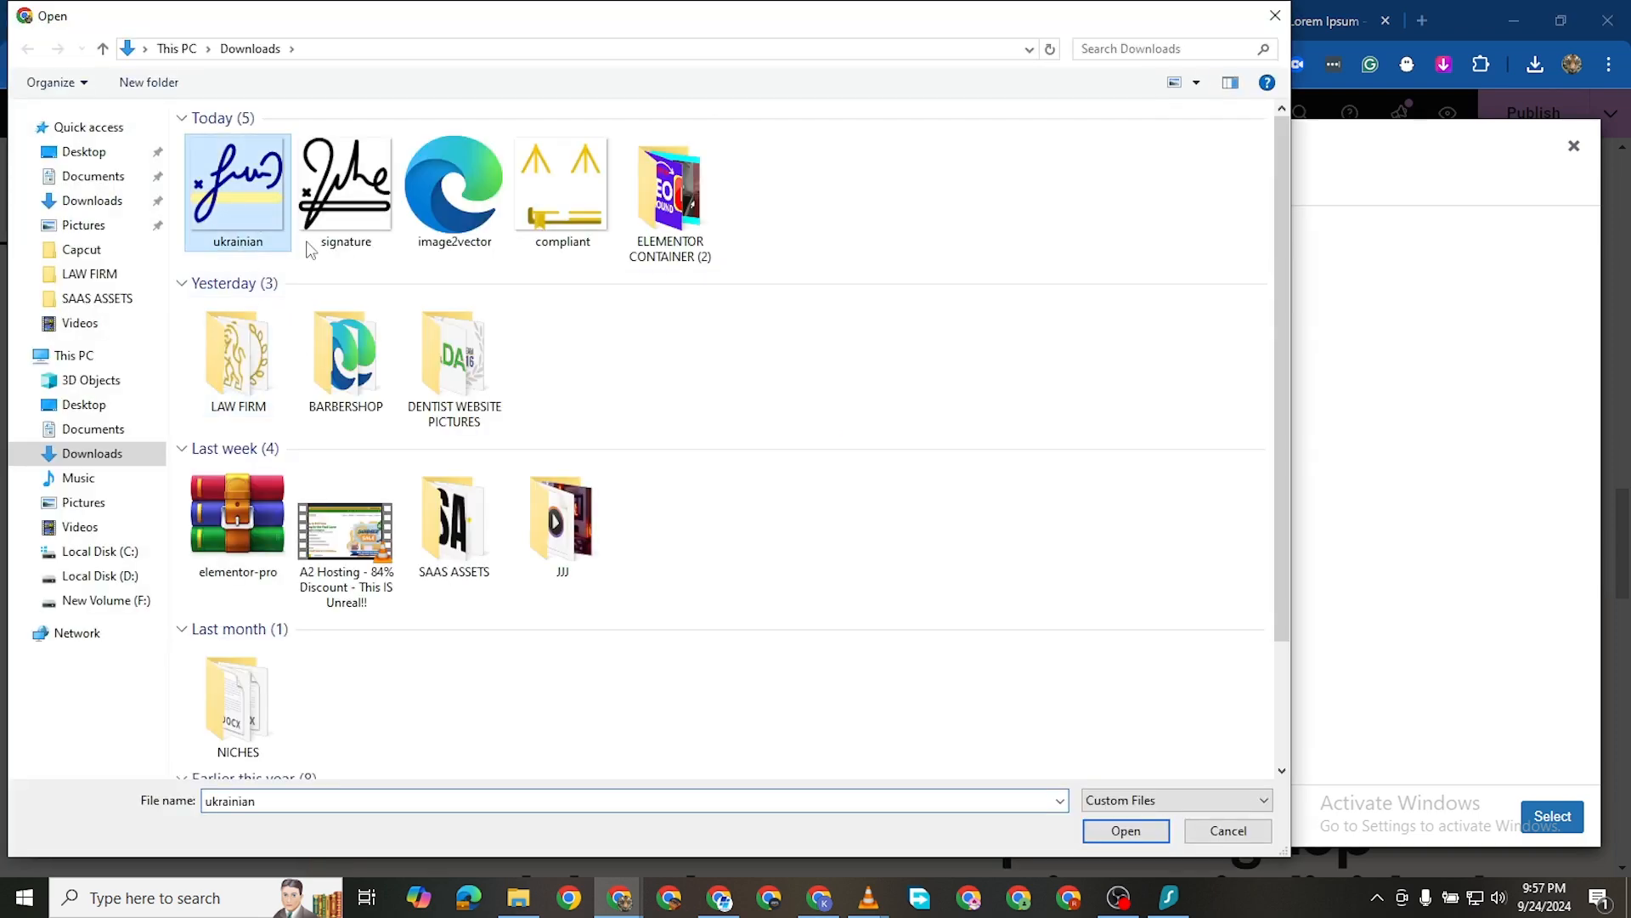
left_click(1145, 836)
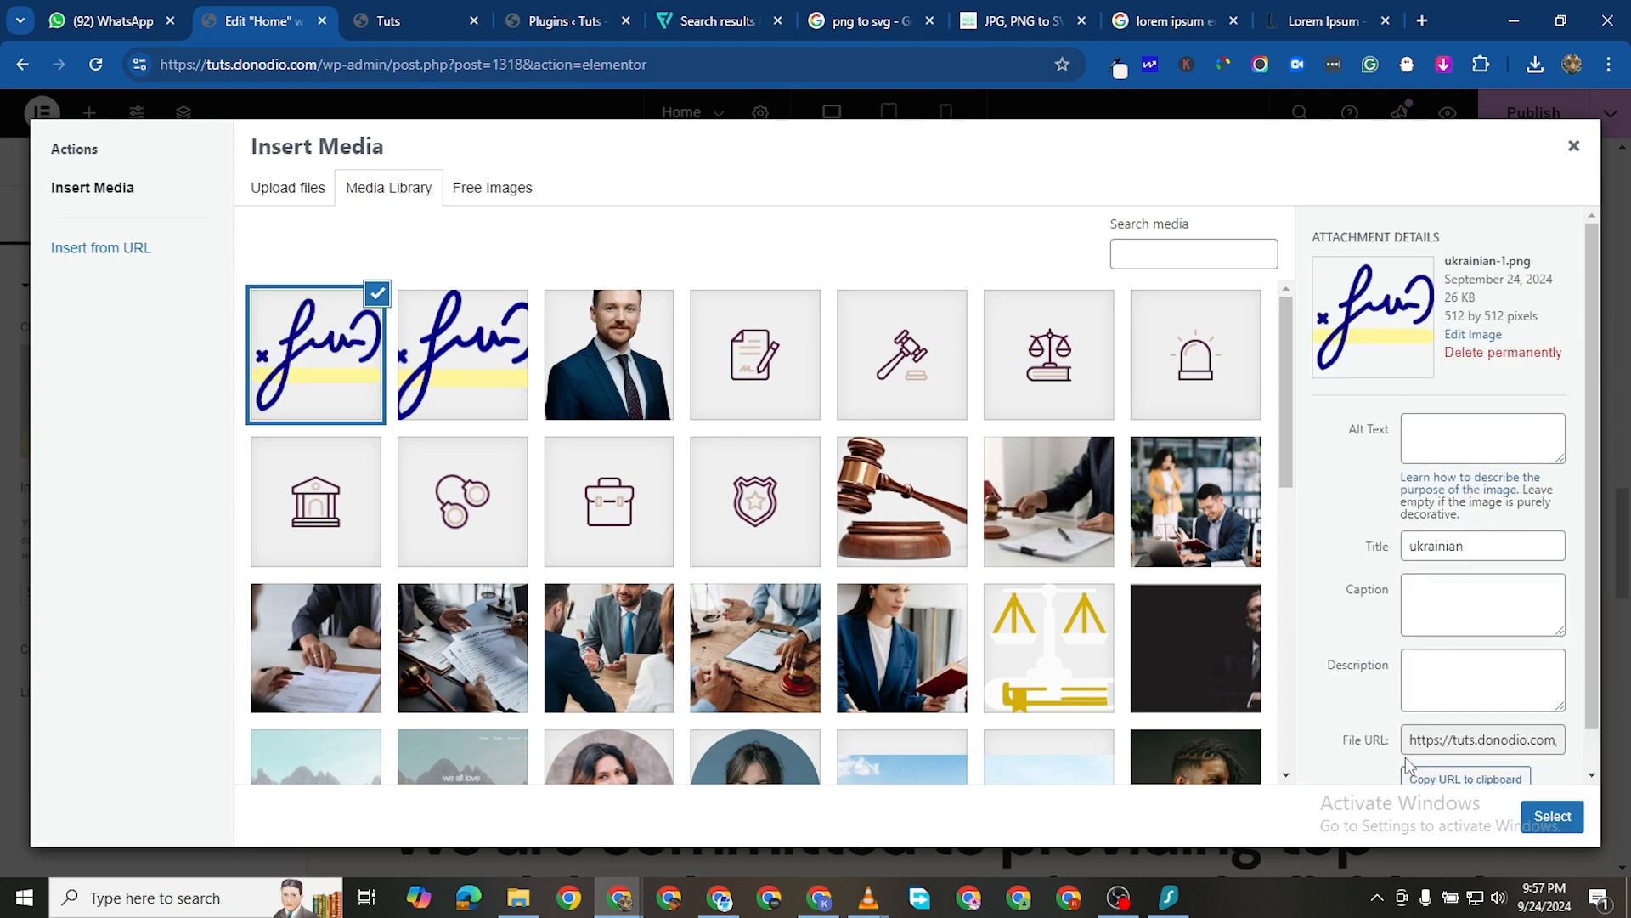
Insert the selected signature image ukrainian-1.png and set its height to 65 px and width to 14%
left_click(1550, 817)
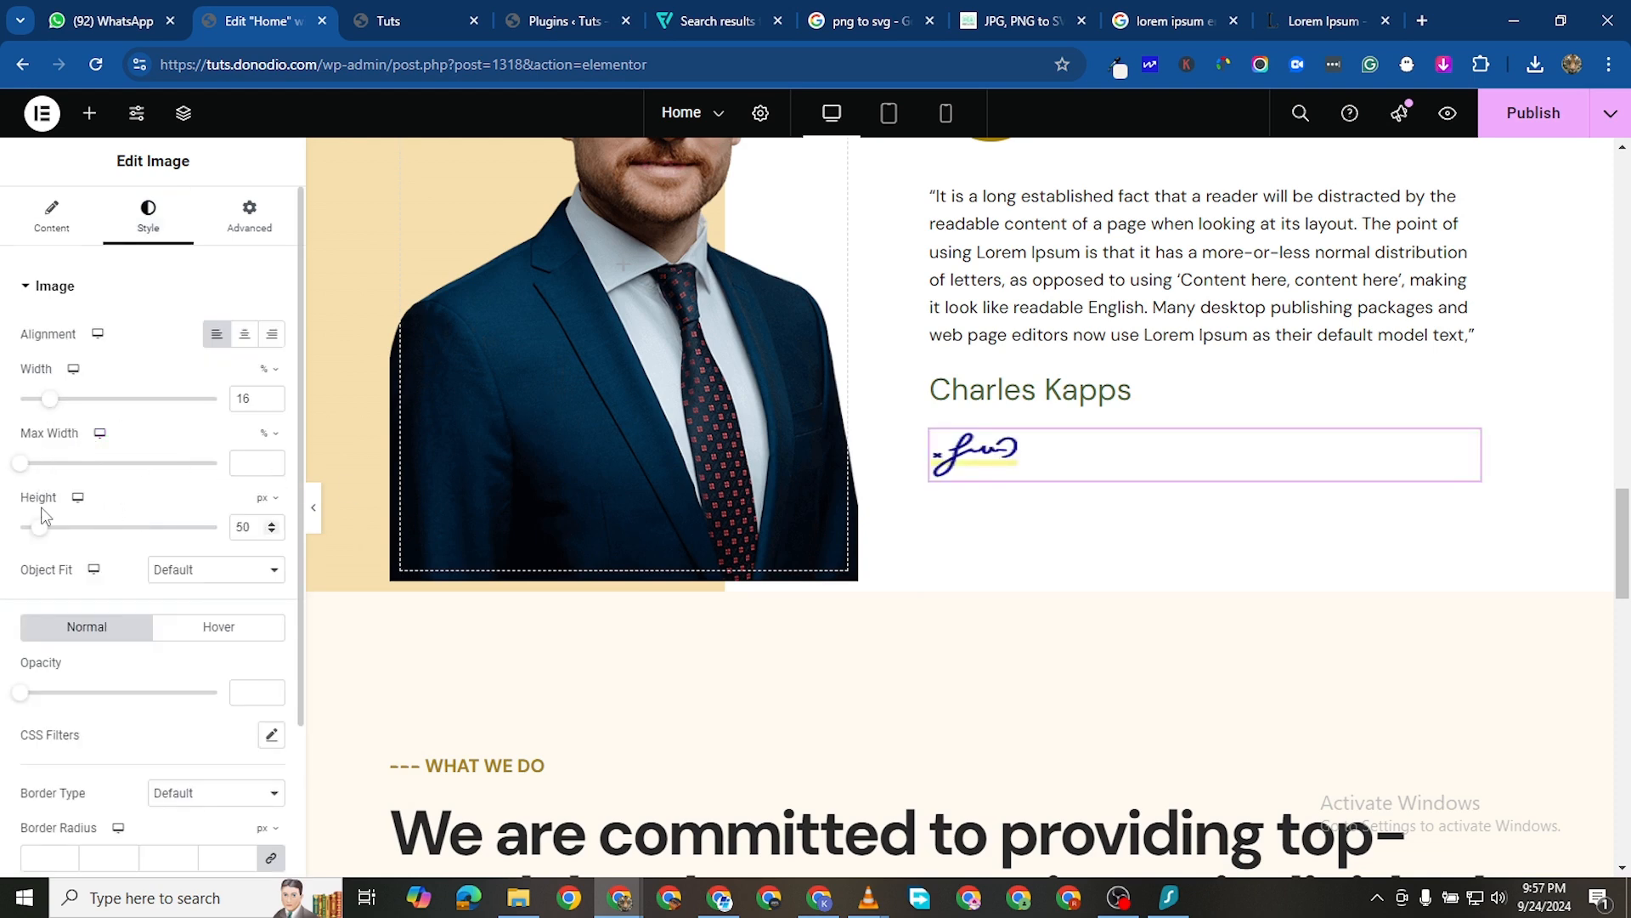
left_click_drag(44, 531, 47, 532)
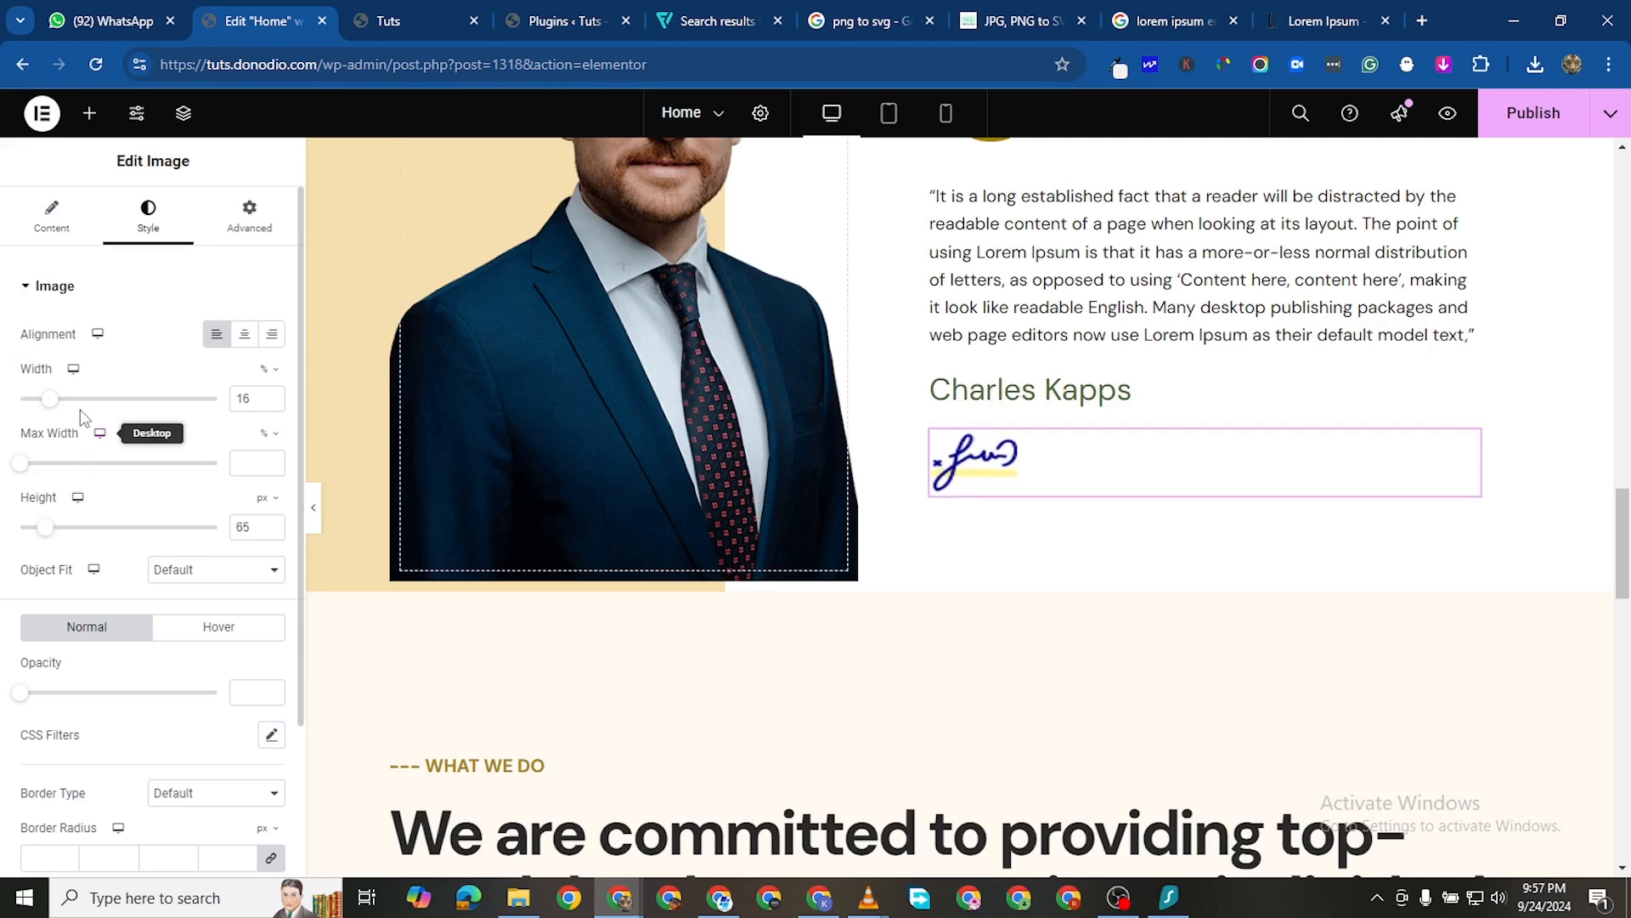
left_click_drag(52, 409, 48, 411)
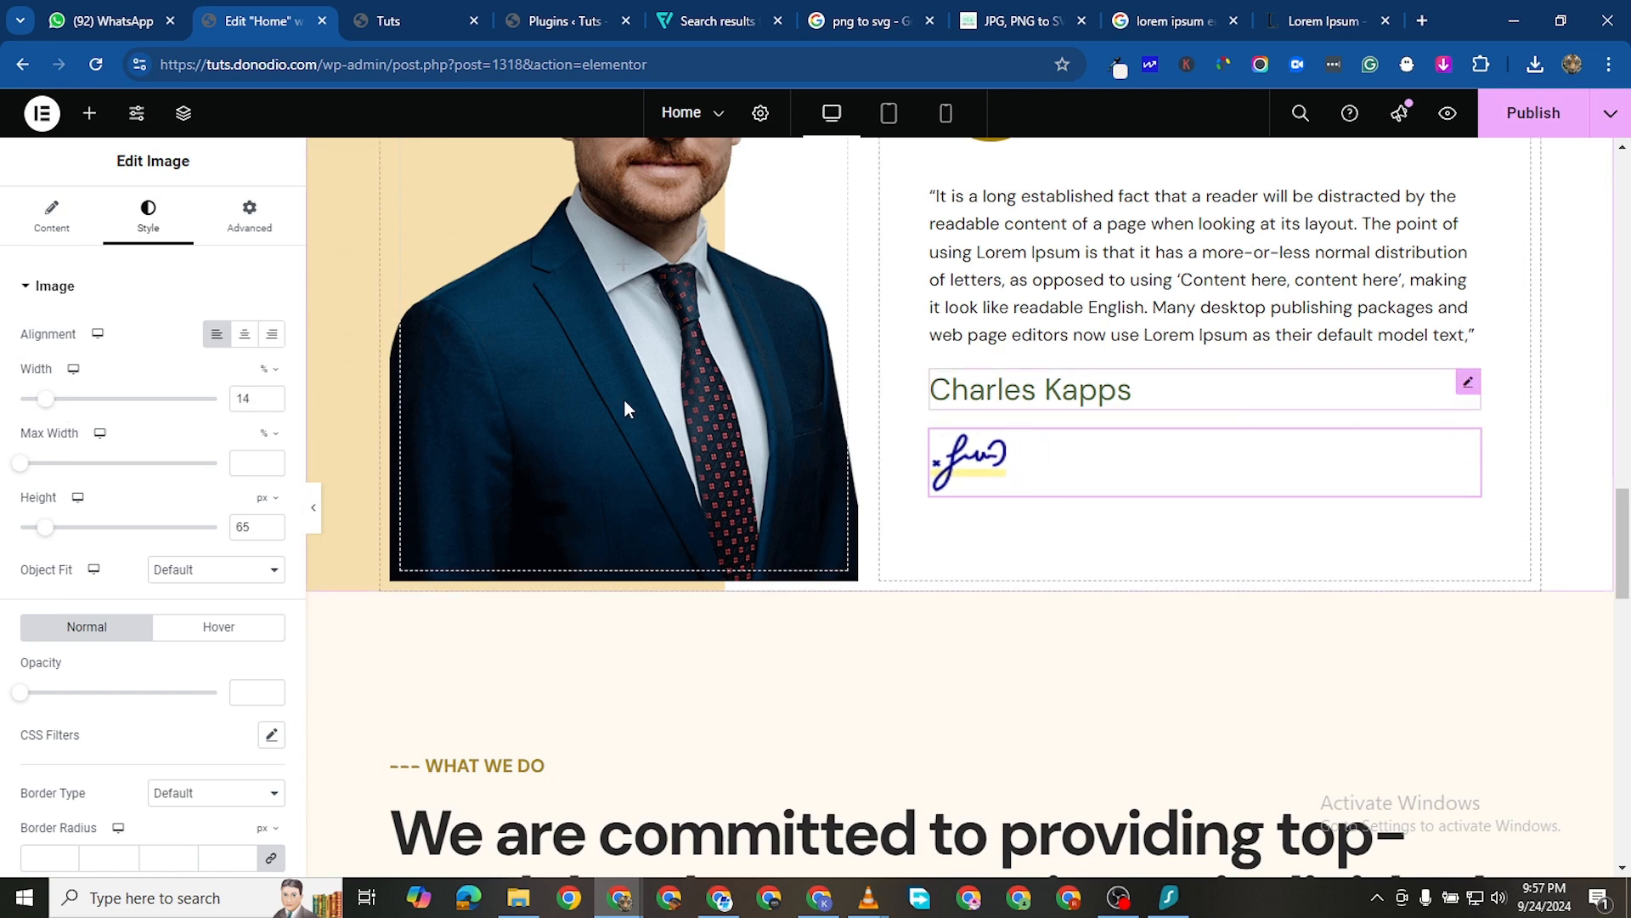
Set the partner's name heading above the signature to black text with italic font style
left_click(1030, 389)
left_click(148, 216)
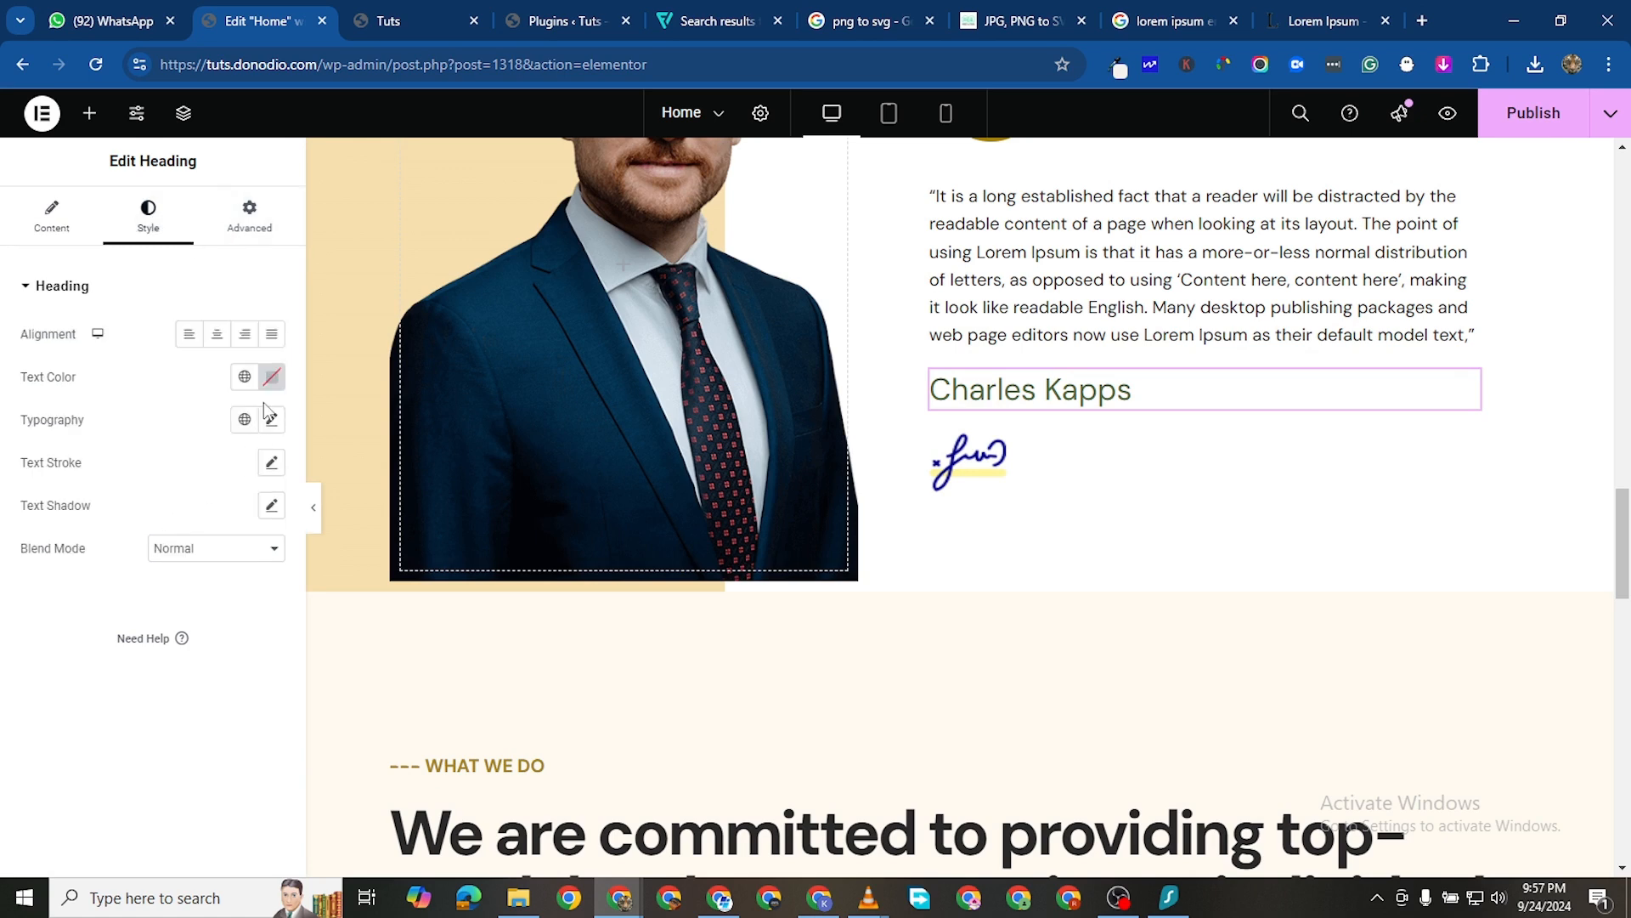
left_click(272, 376)
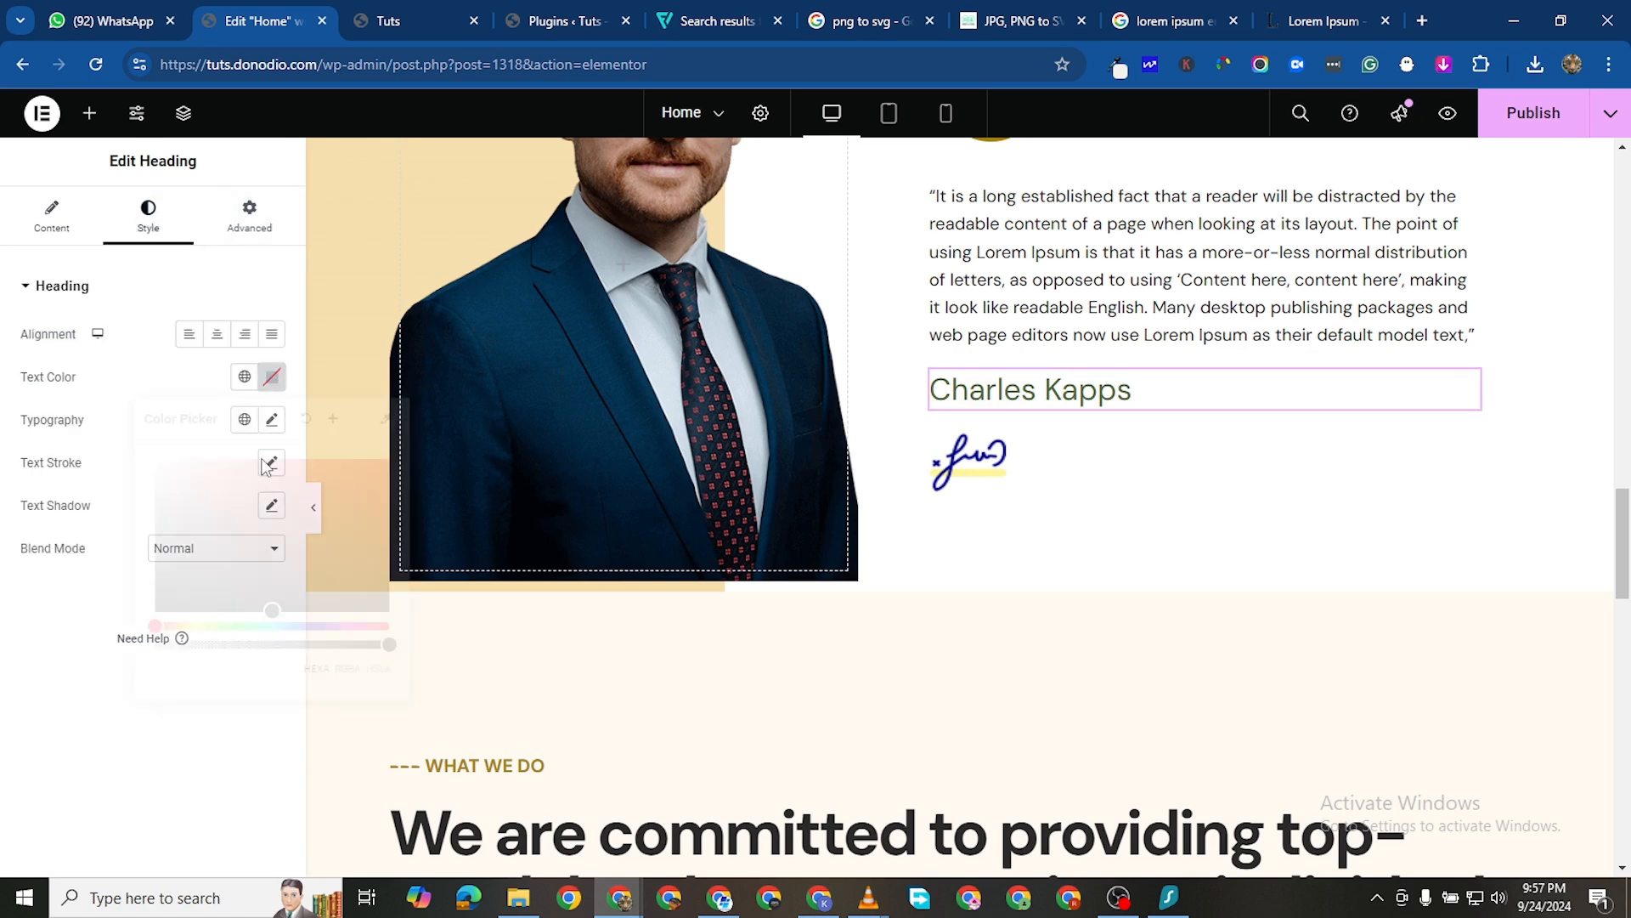
left_click(59, 681)
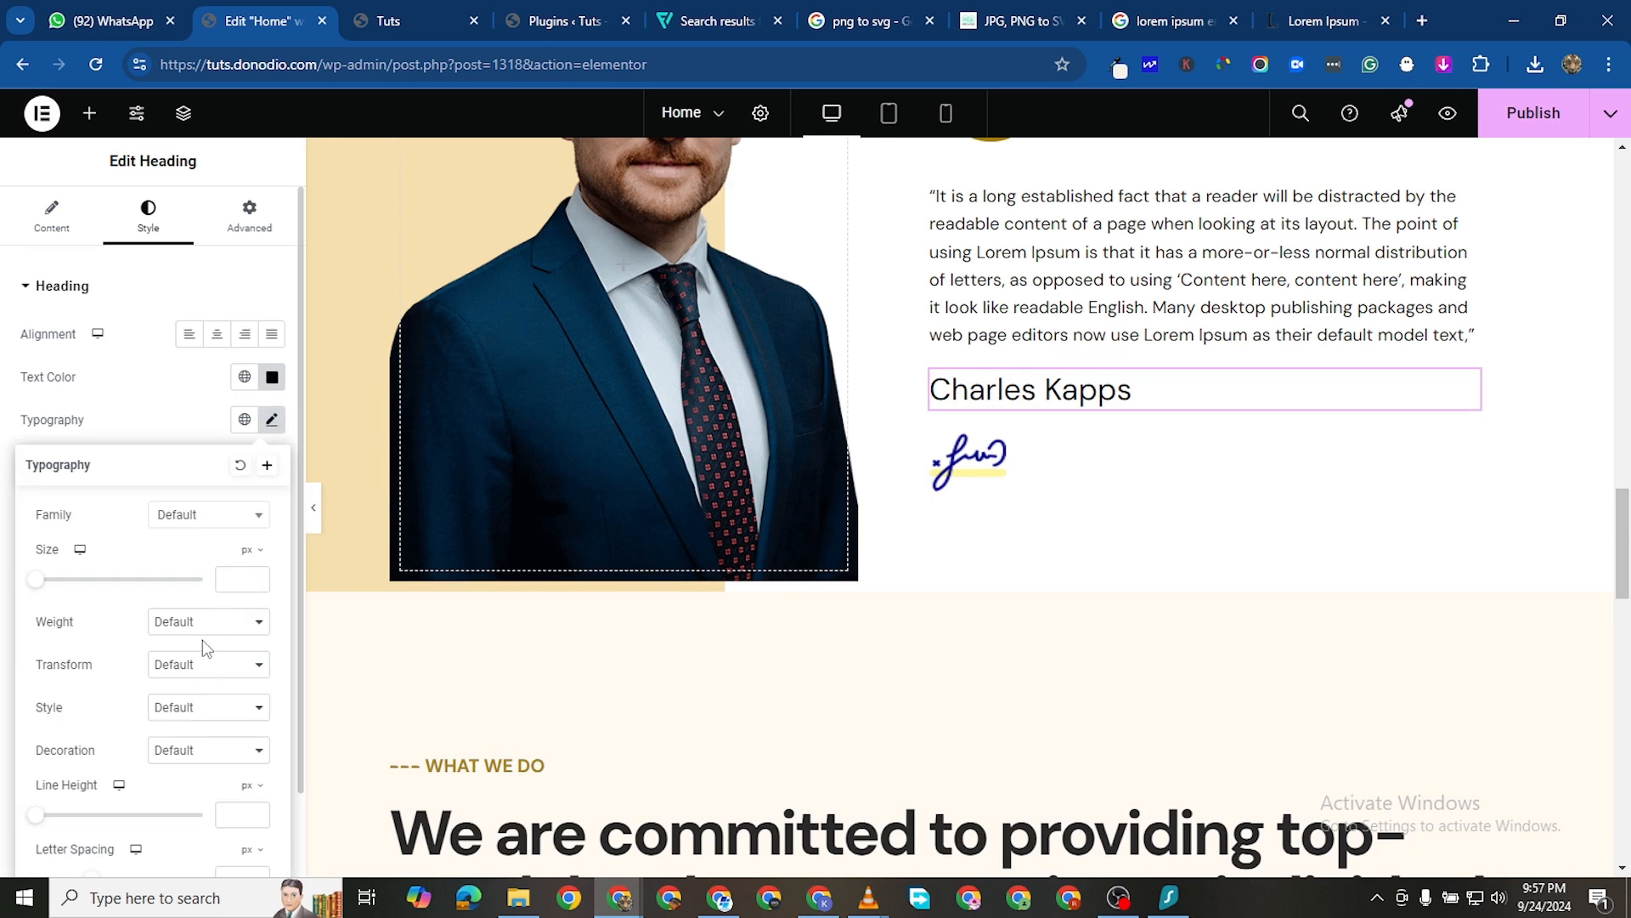
left_click(207, 674)
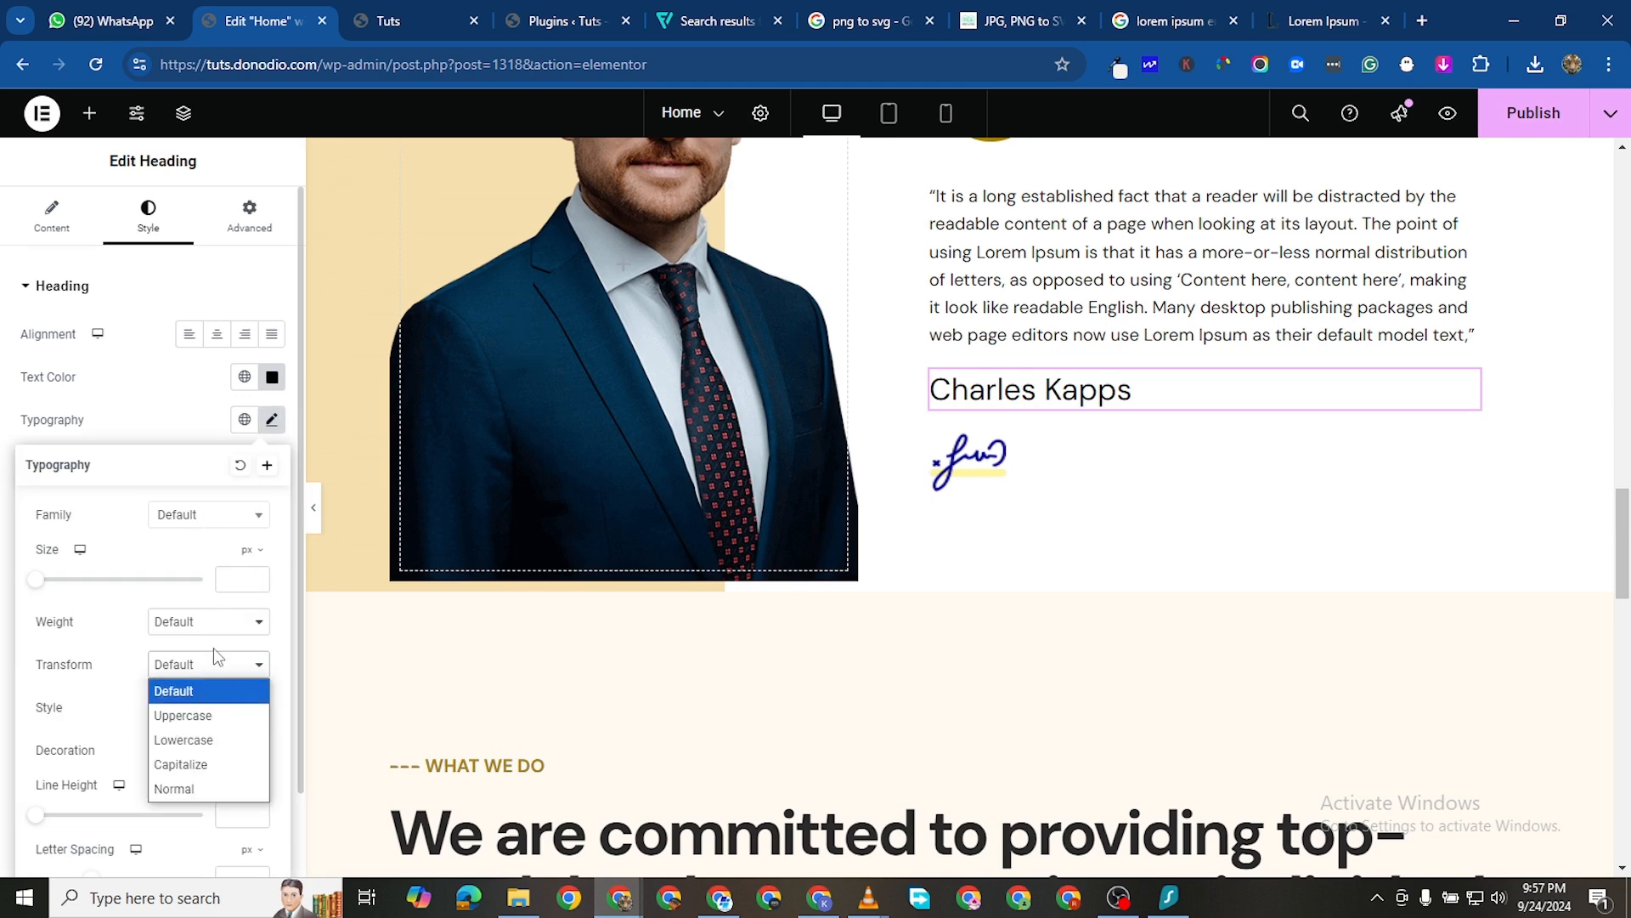
left_click(96, 712)
left_click(201, 709)
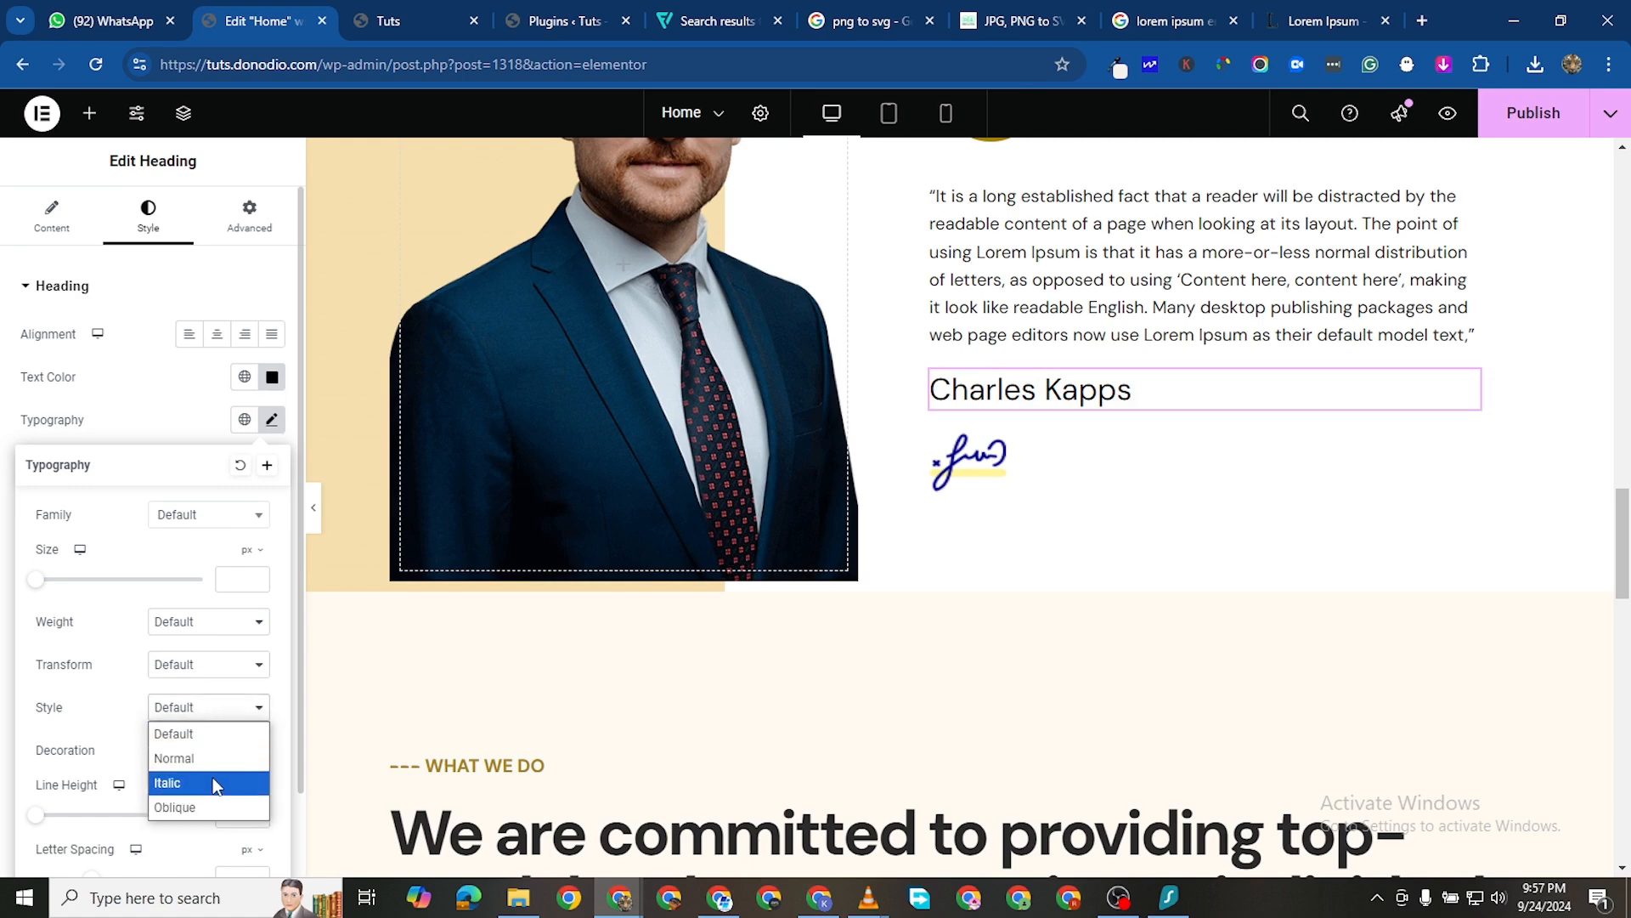
left_click(212, 780)
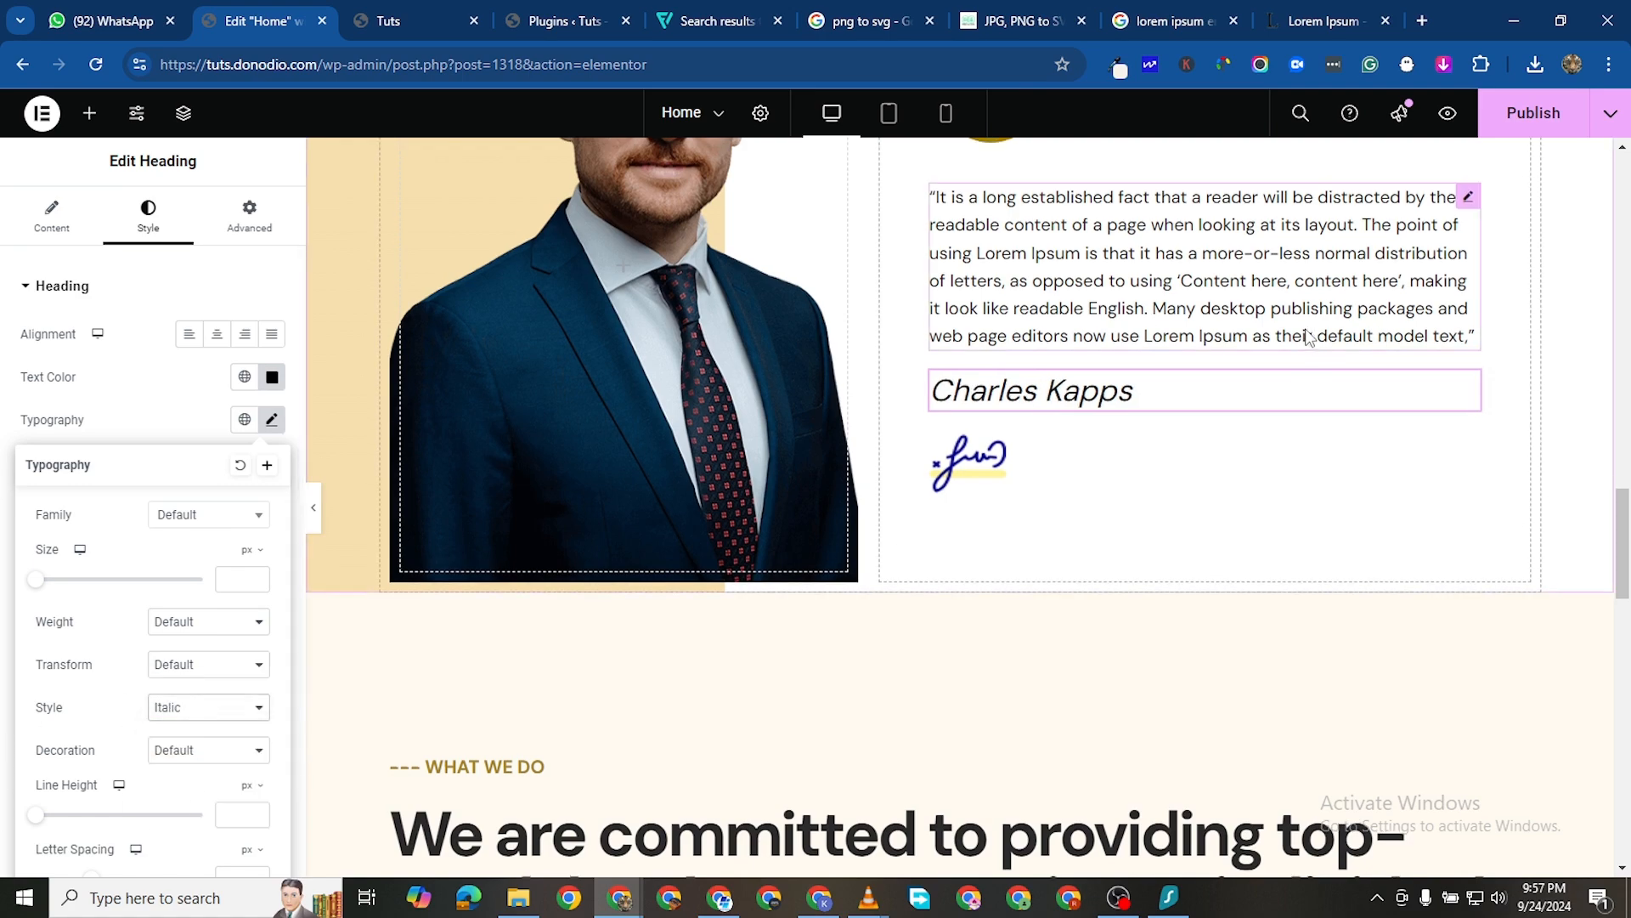
Set the padding to 0 on all sides of the inner container holding the portrait and the lead partner quote
scroll(1267, 446, "up", 5)
scroll(1266, 448, "down", 5)
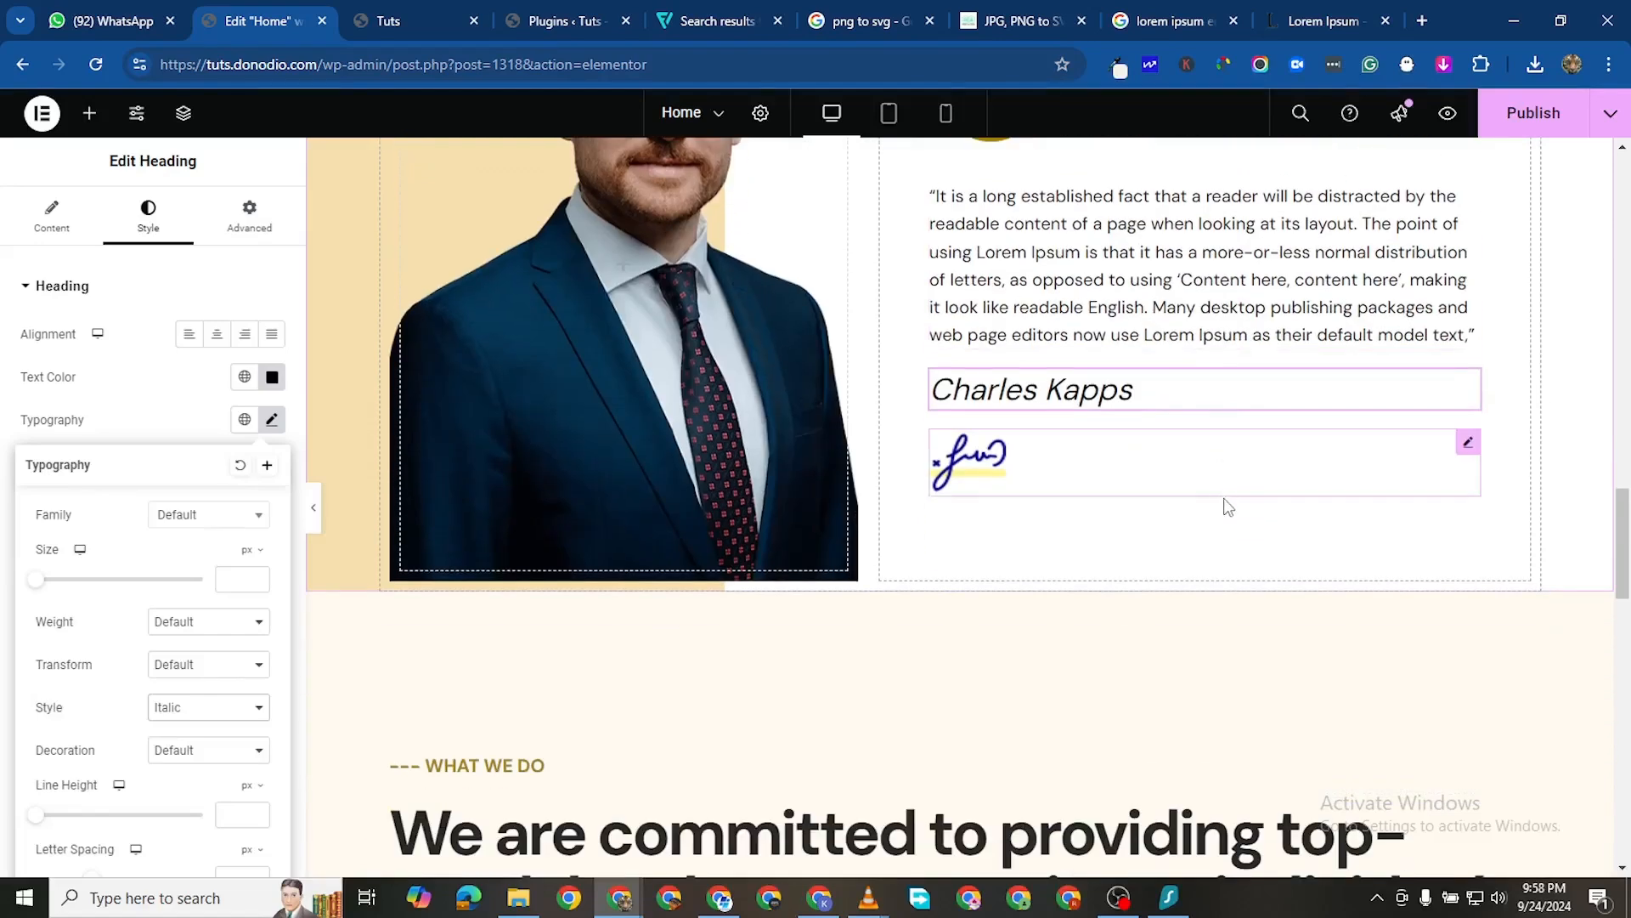
scroll(598, 521, "up", 3)
scroll(598, 520, "up", 2)
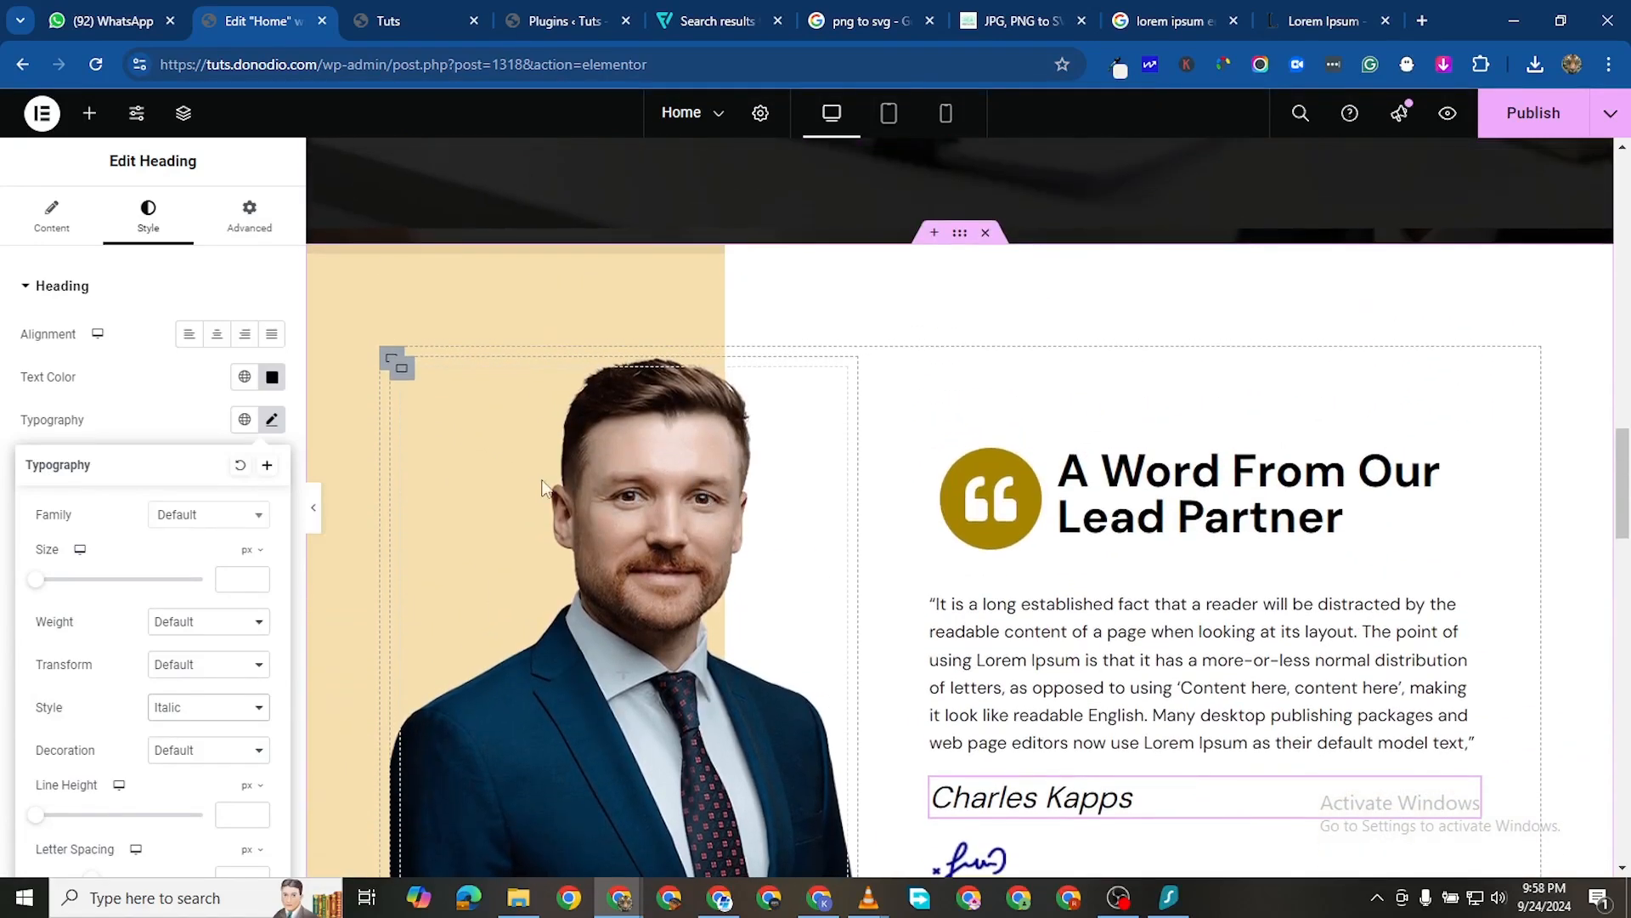
left_click(393, 361)
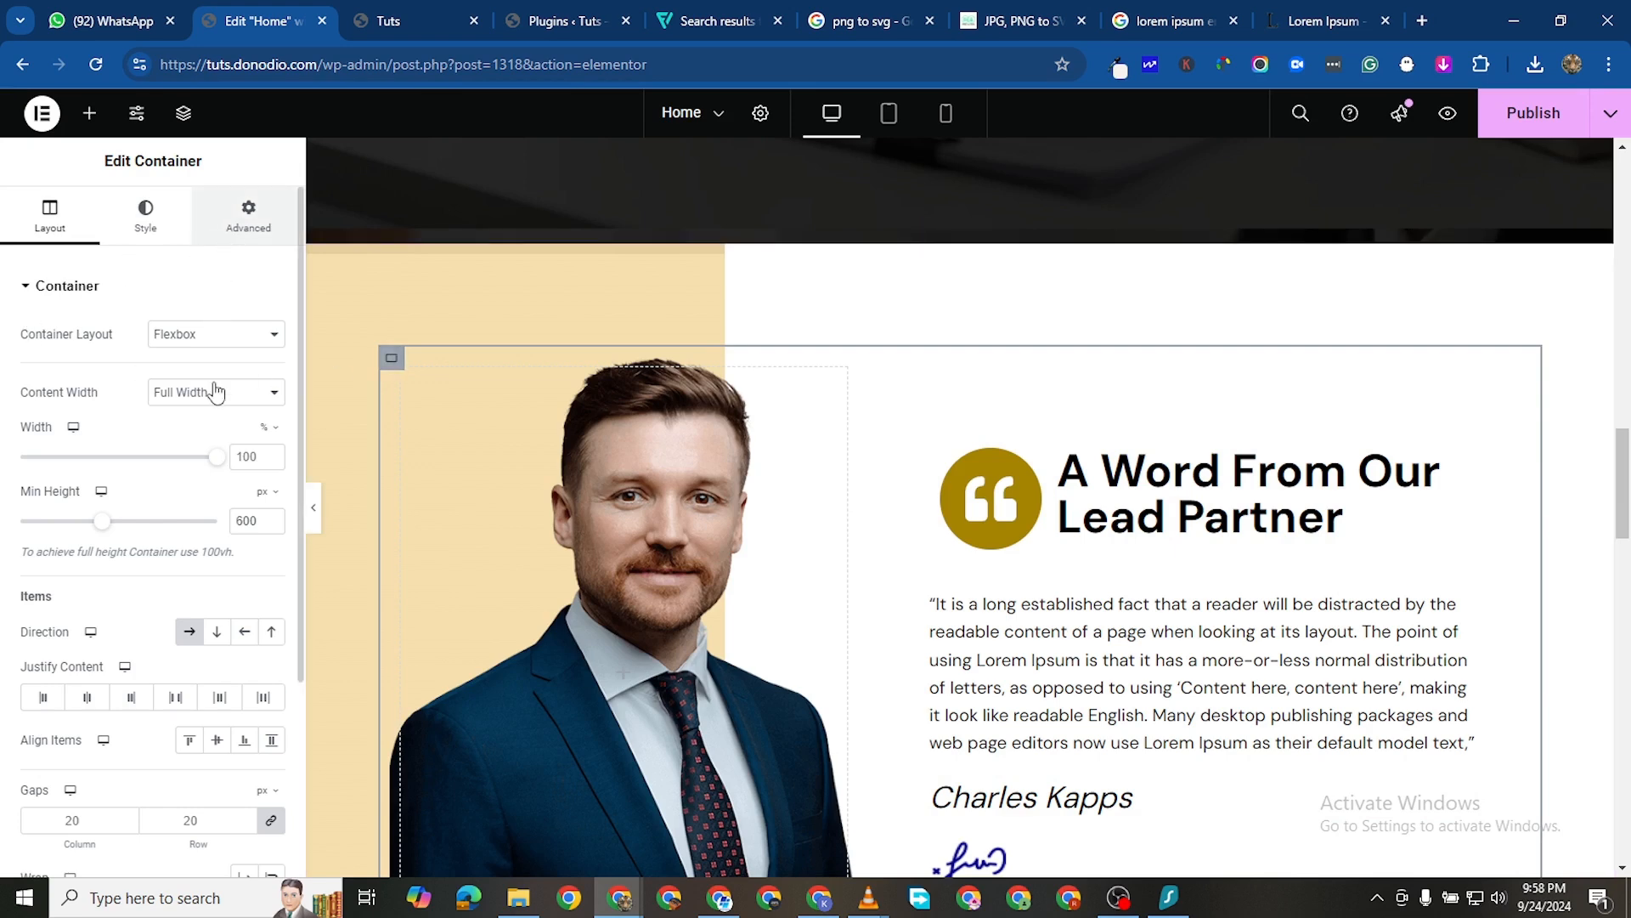
left_click(248, 212)
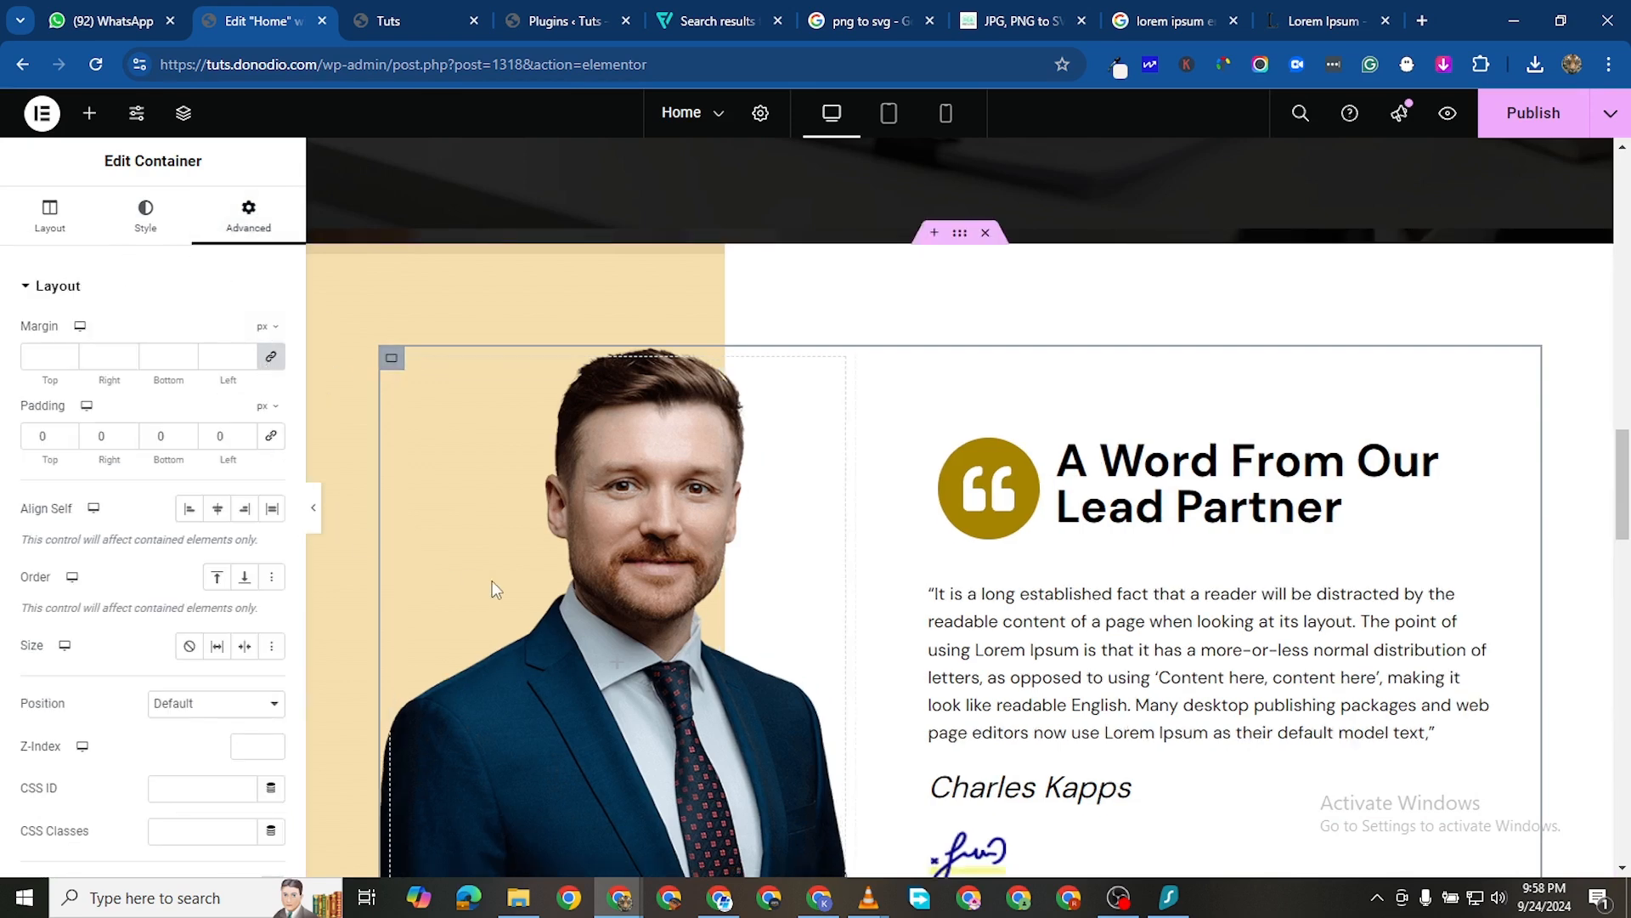
scroll(616, 529, "down", 3)
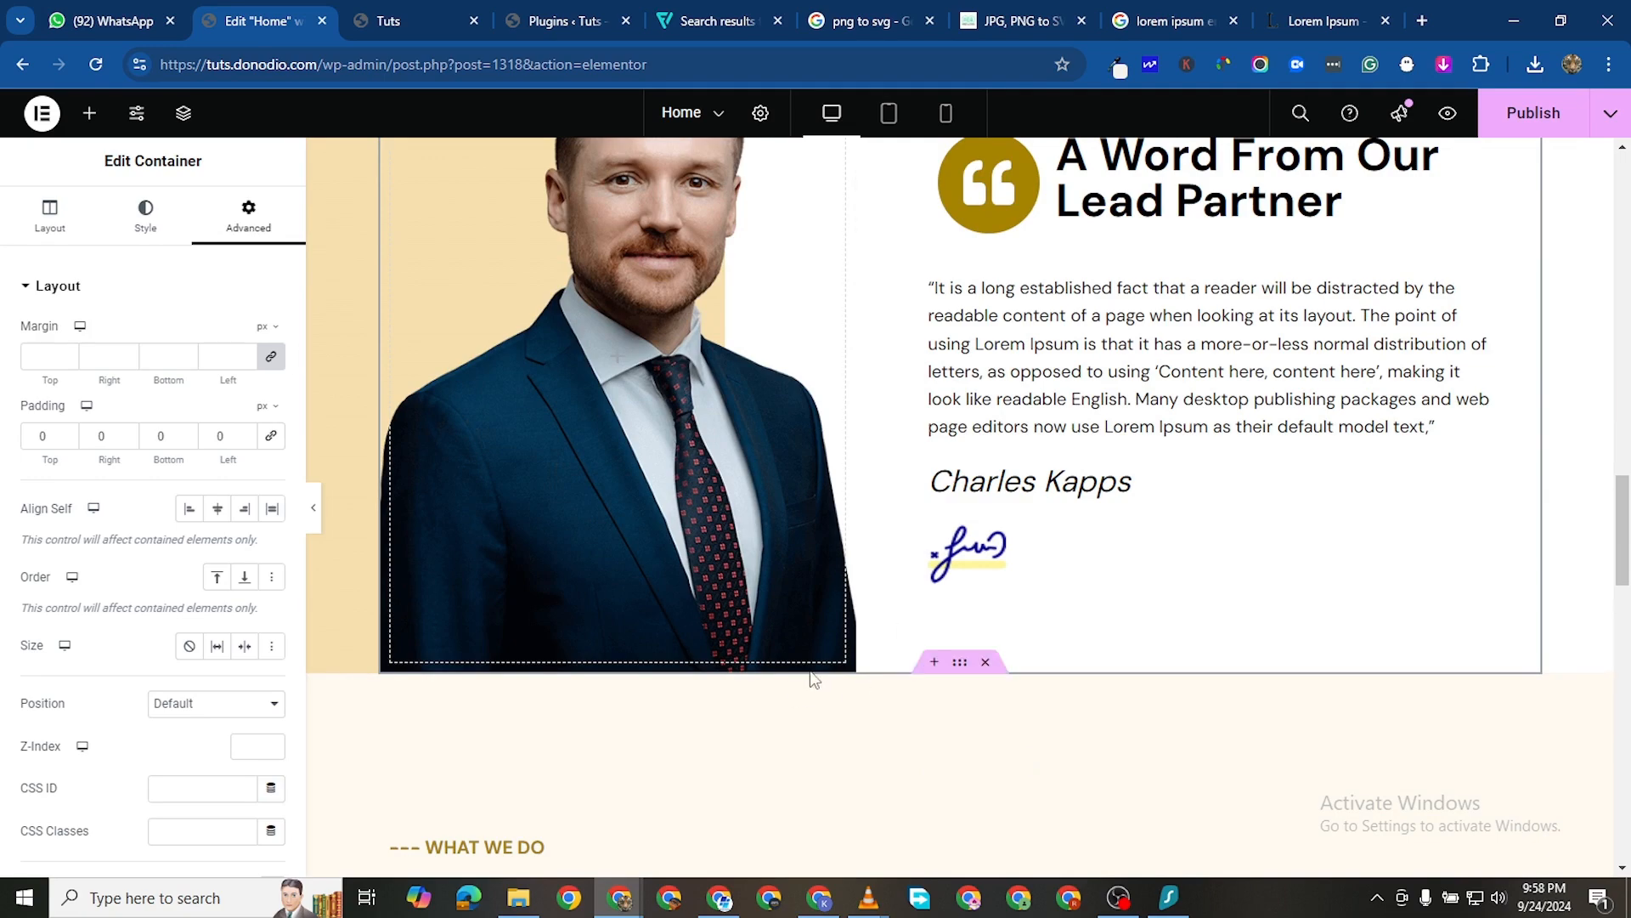
scroll(813, 678, "down", 4)
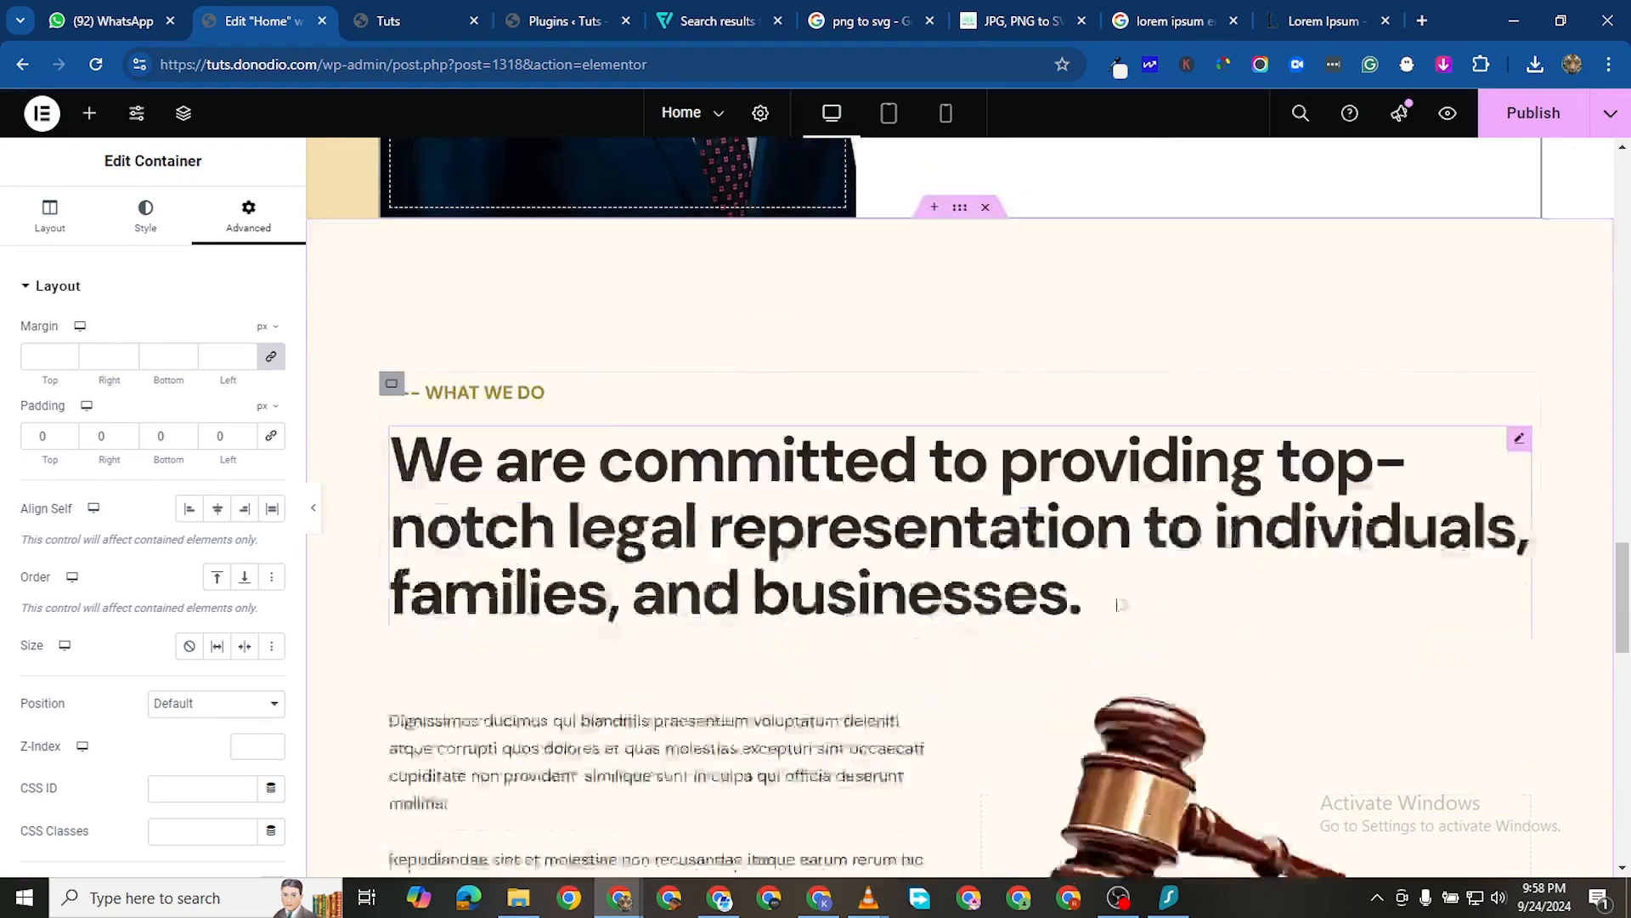
scroll(1120, 604, "up", 6)
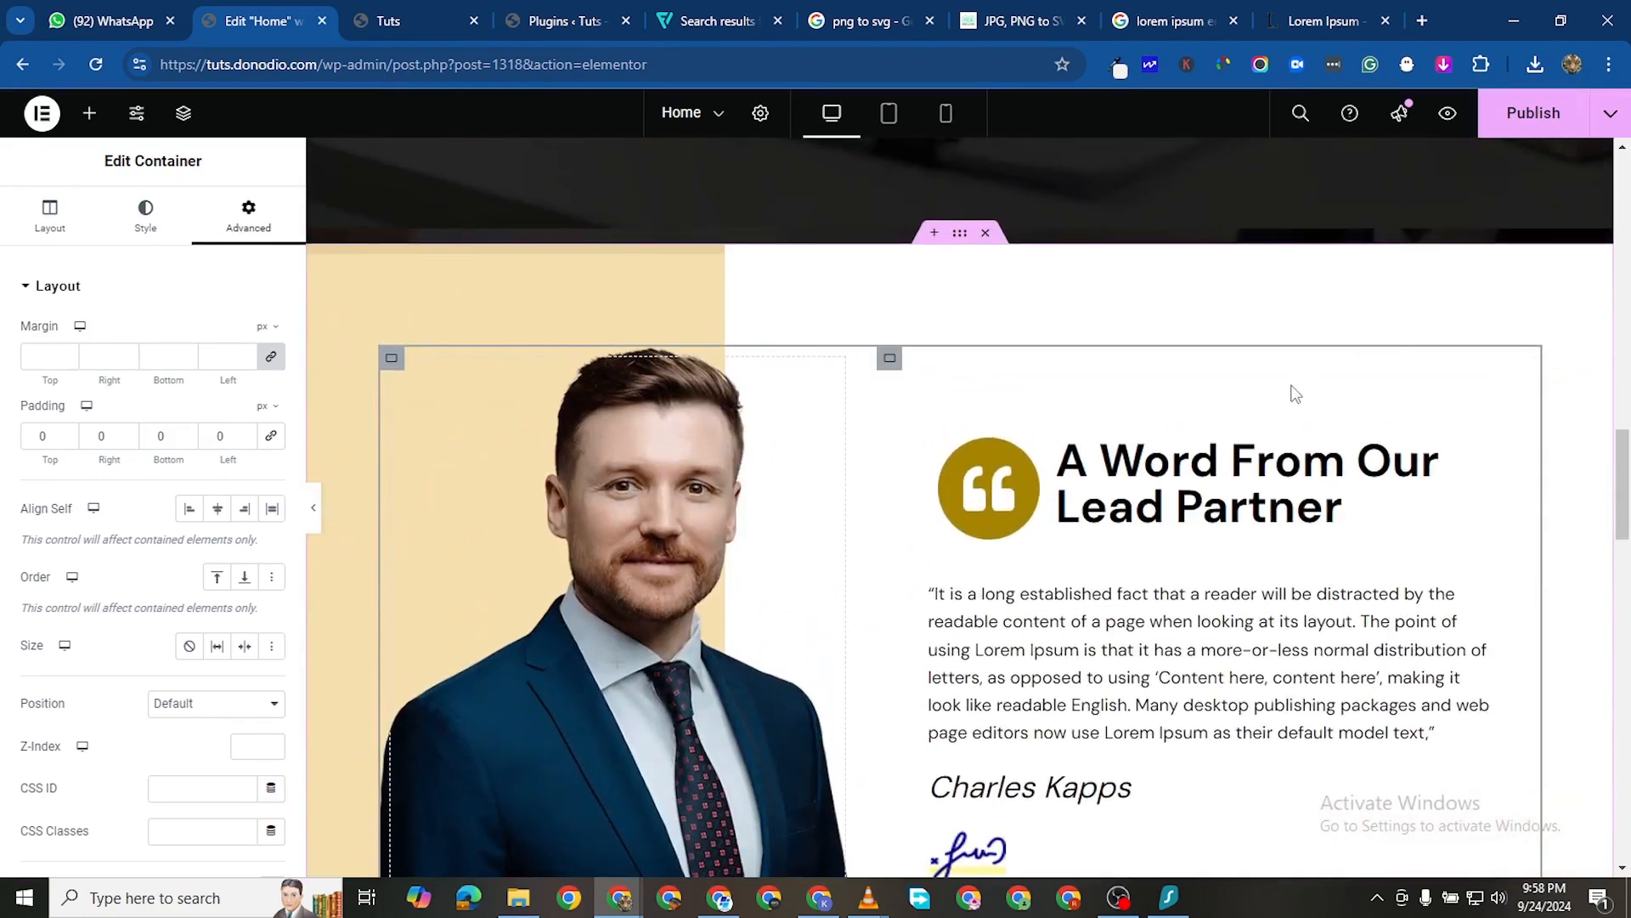
scroll(1266, 318, "down", 1)
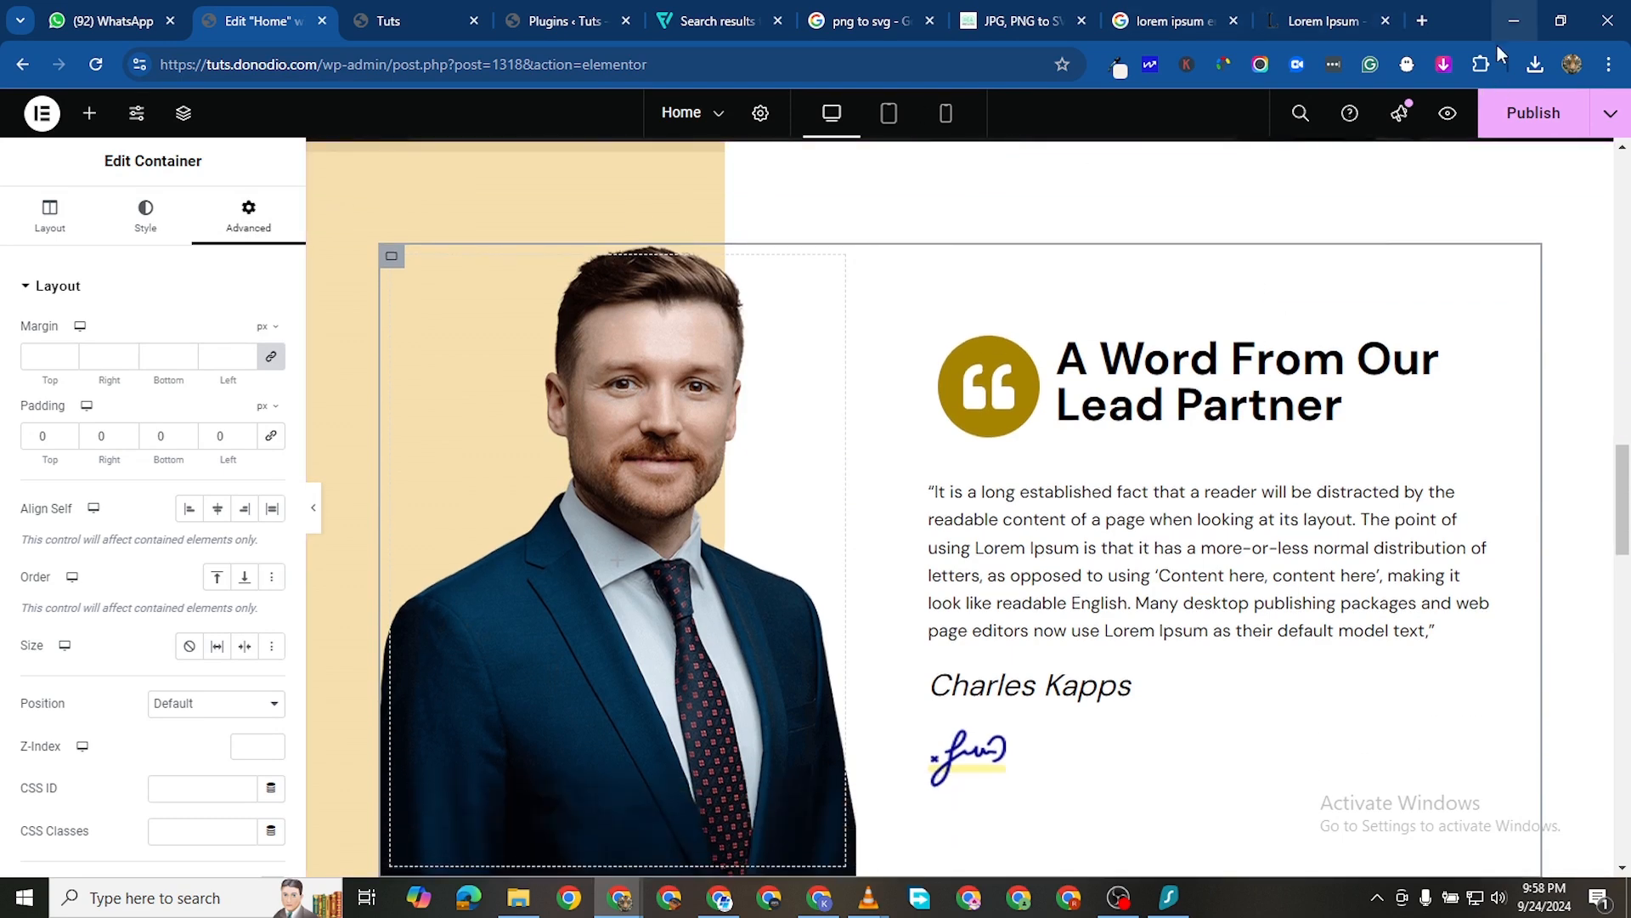
Publish the updated Home page and open its preview
left_click(1534, 113)
left_click(400, 17)
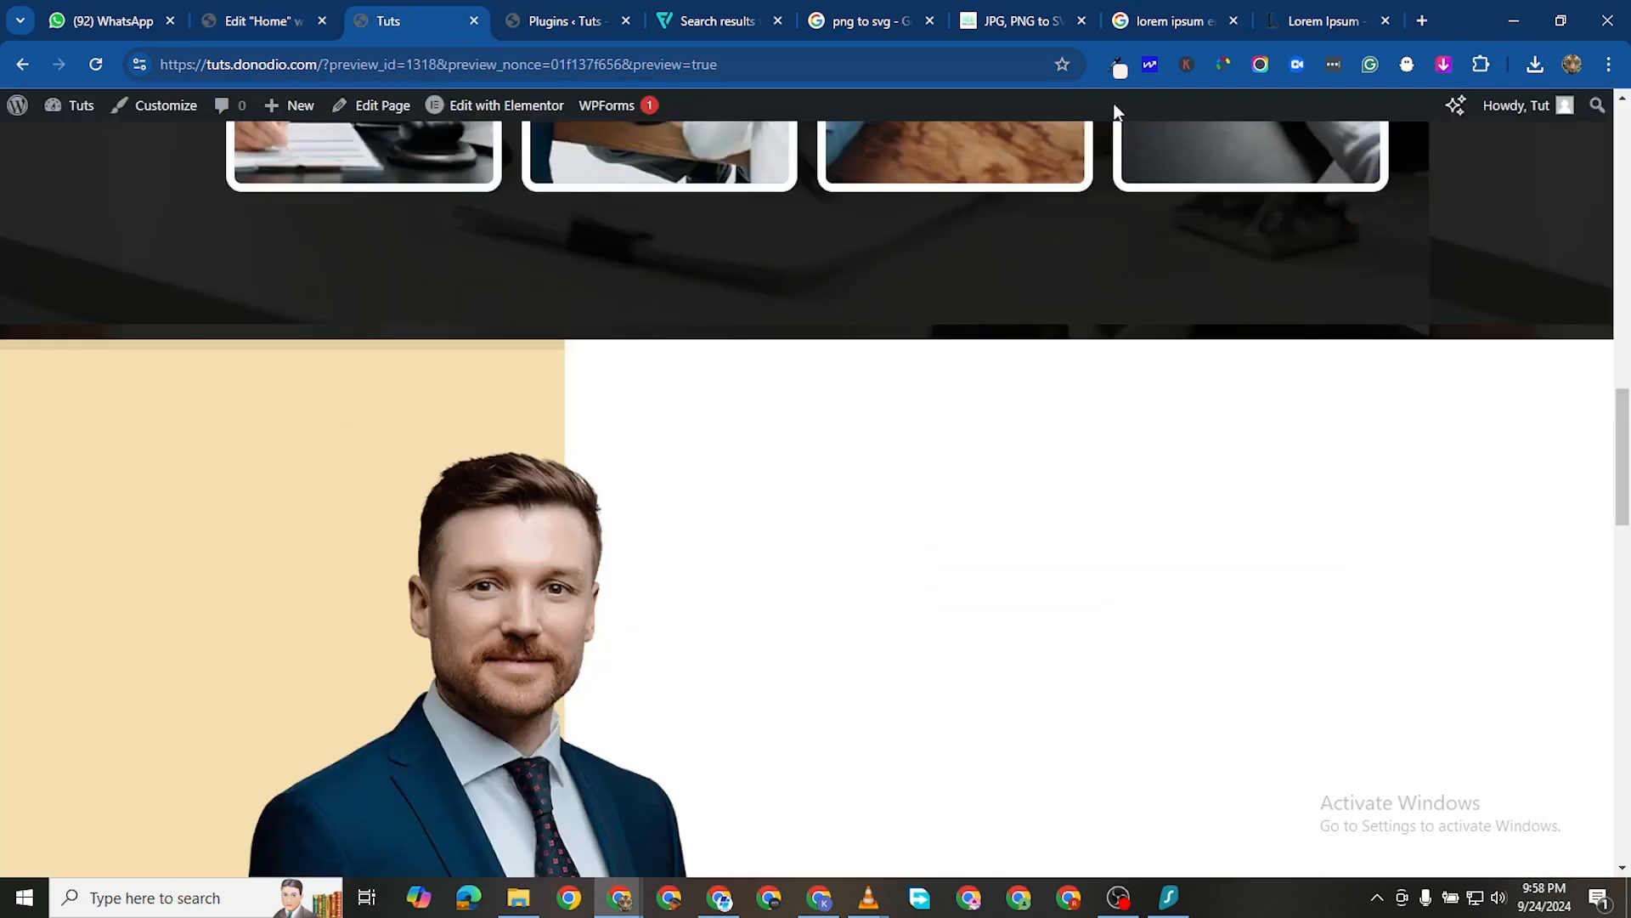
left_click(197, 23)
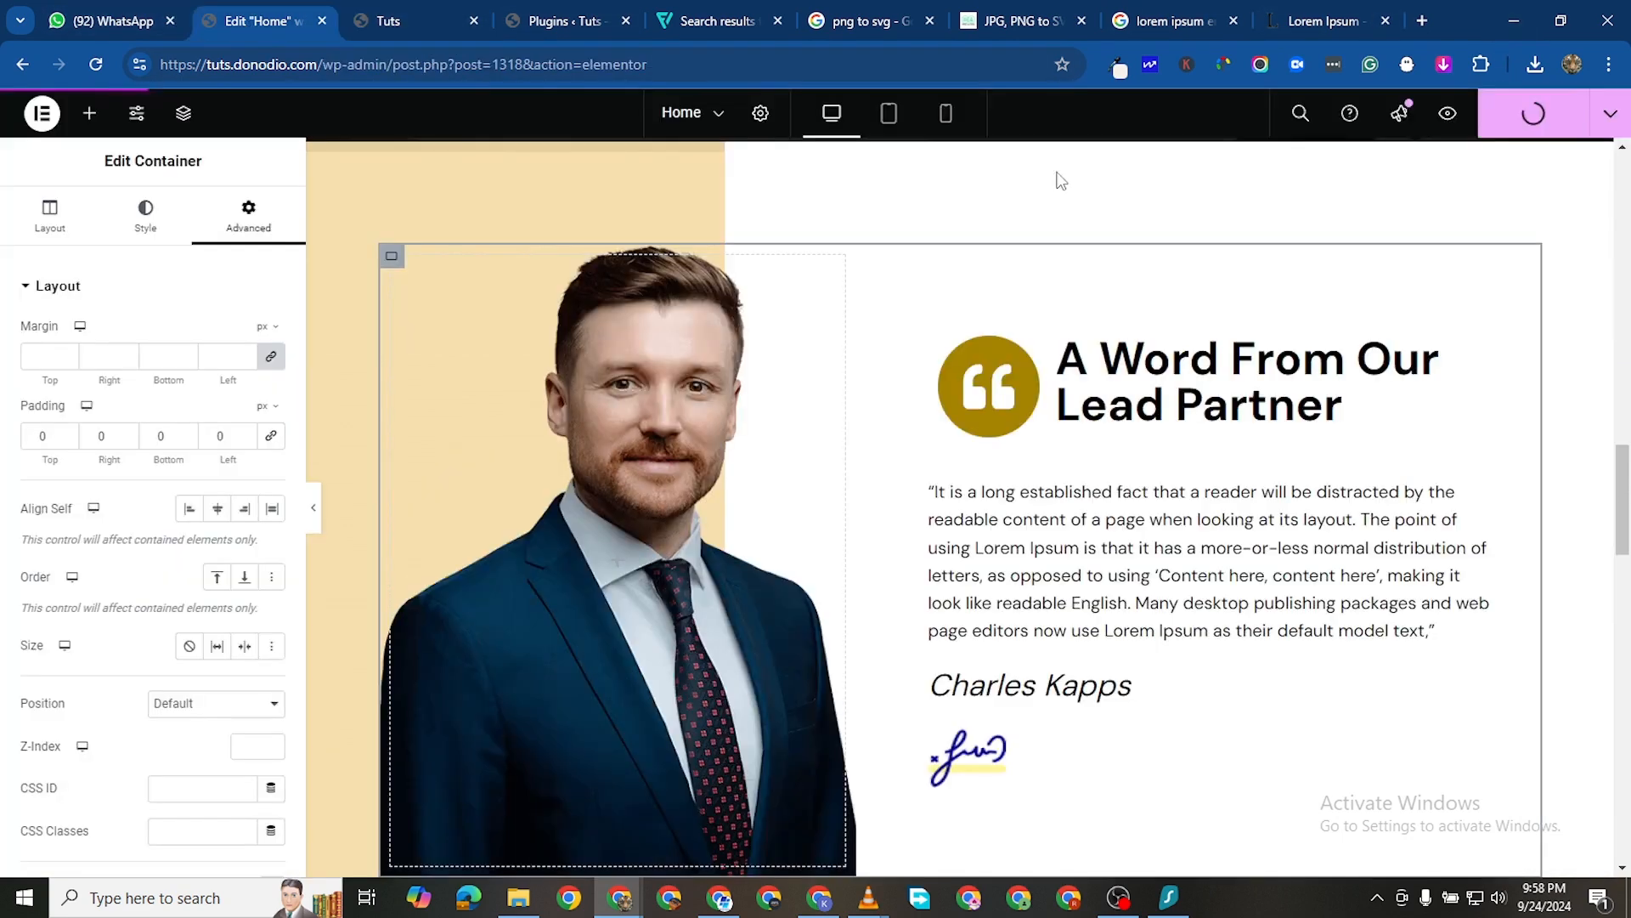
left_click(1442, 119)
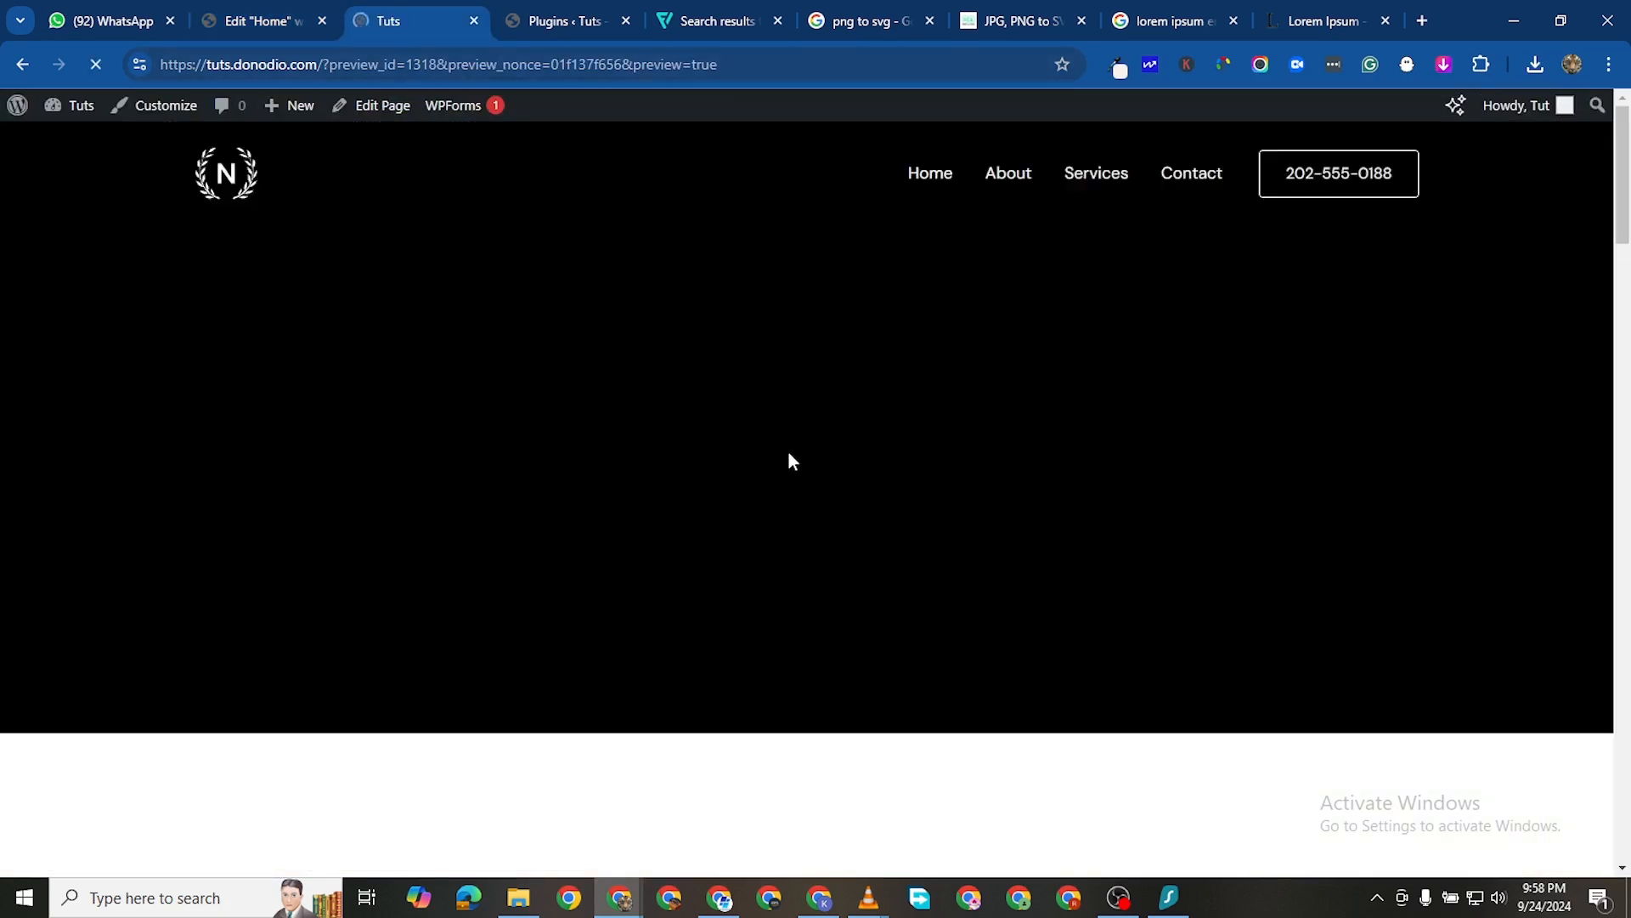
Review the previewed page from the banner images through the lead partner section and practice-area cards to the footer
scroll(794, 459, "down", 7)
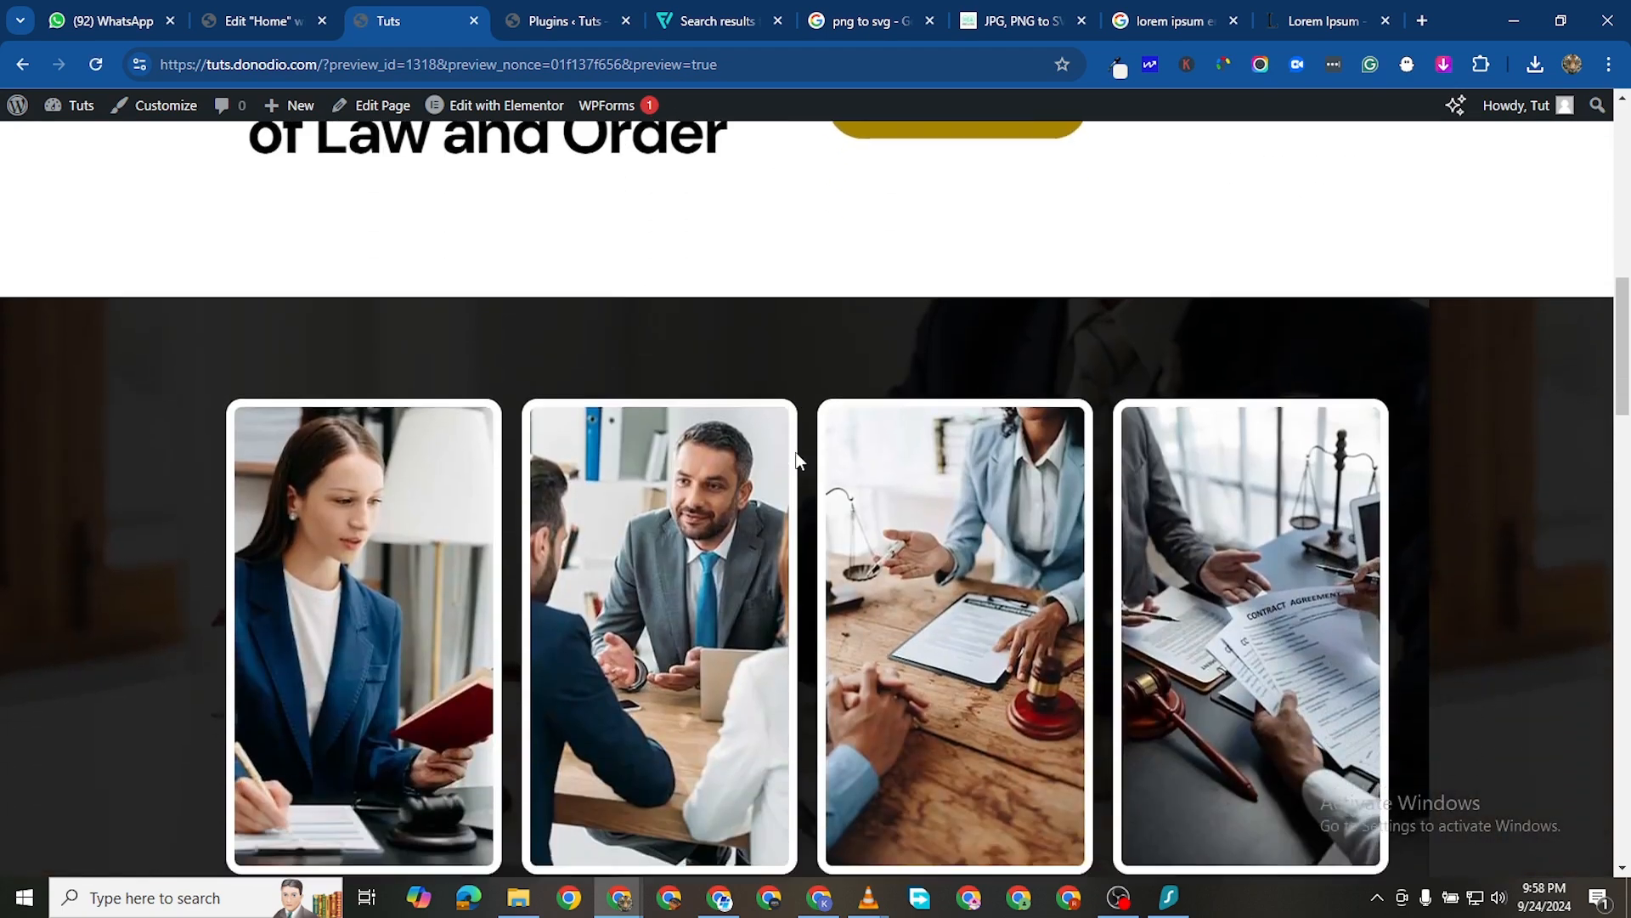
scroll(796, 459, "up", 3)
scroll(796, 459, "down", 15)
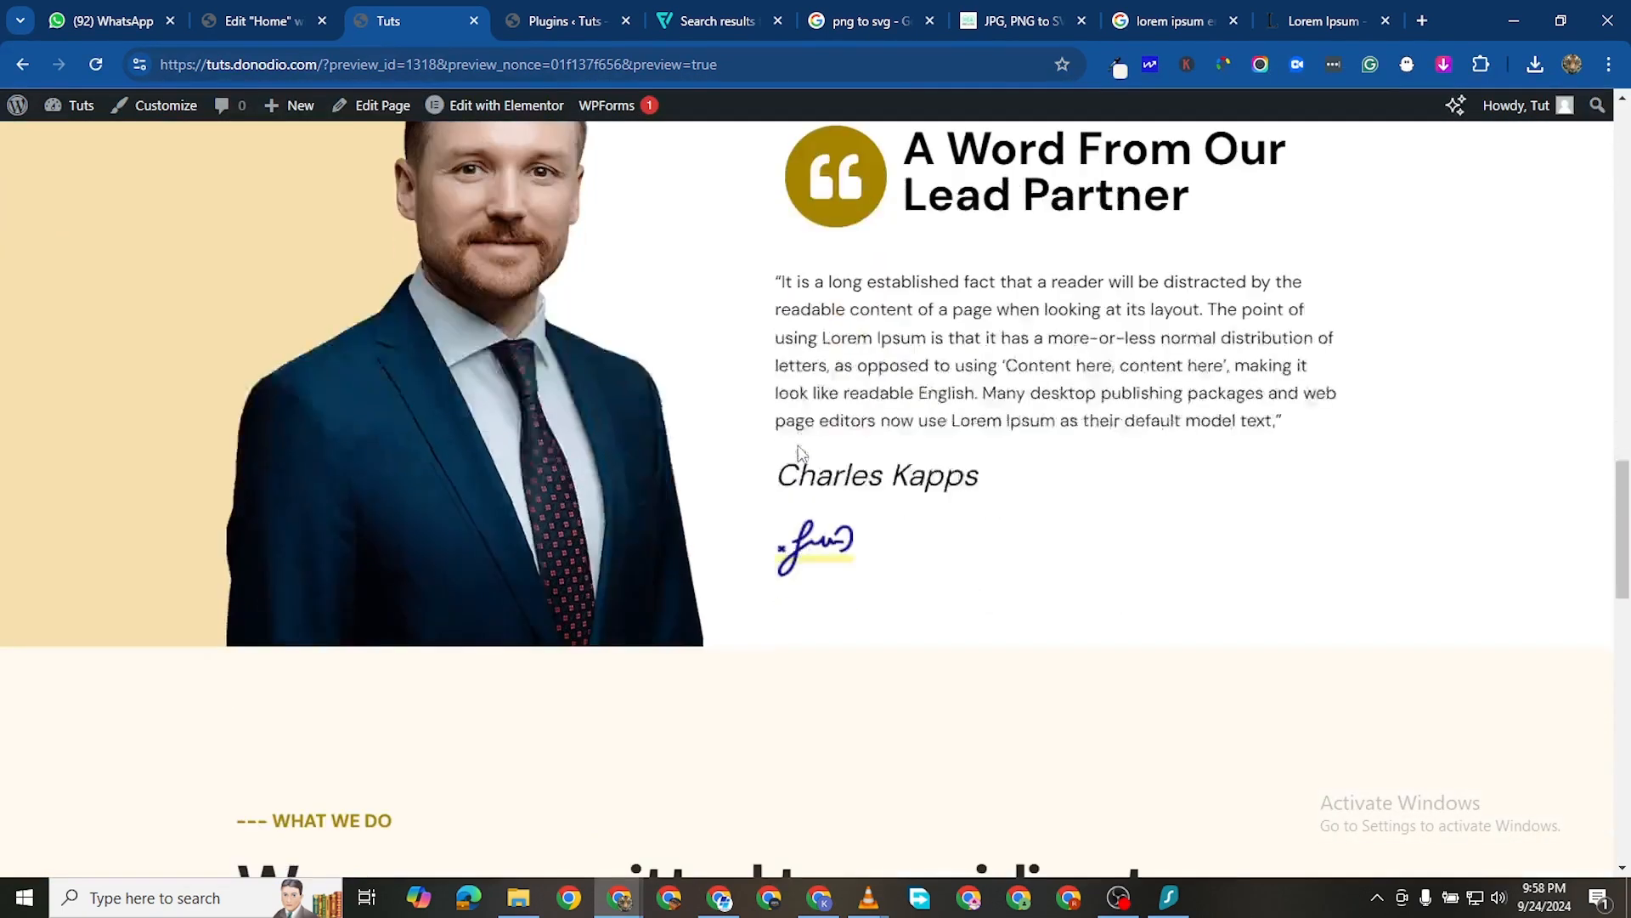
scroll(799, 453, "up", 3)
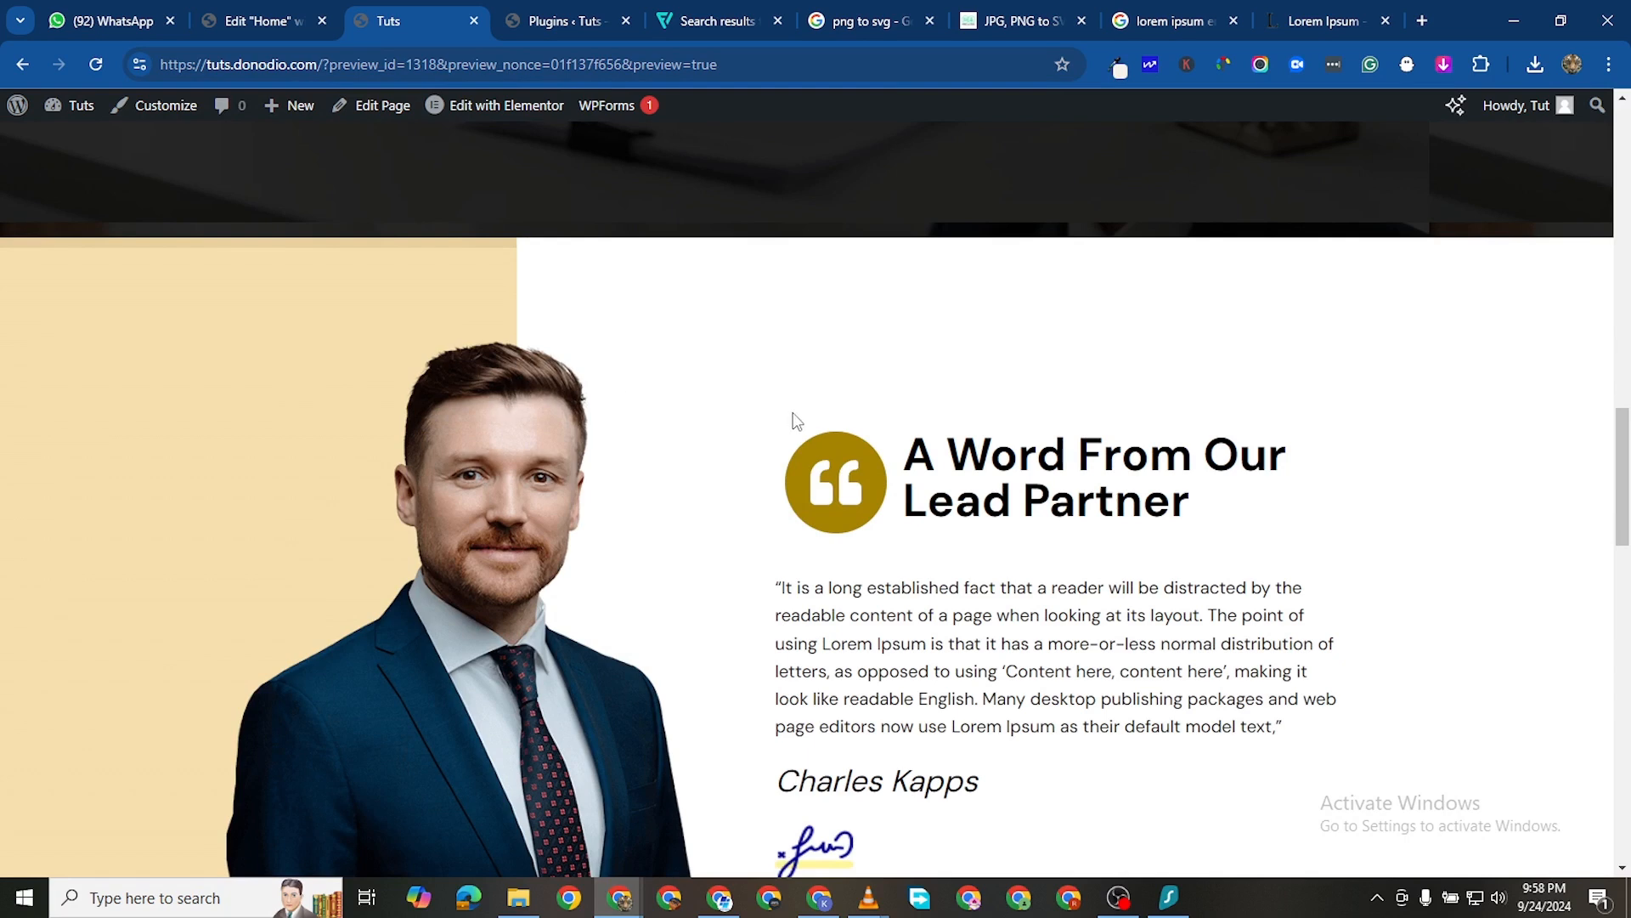
scroll(1009, 620, "down", 2)
scroll(1037, 547, "up", 2)
scroll(1006, 544, "down", 1)
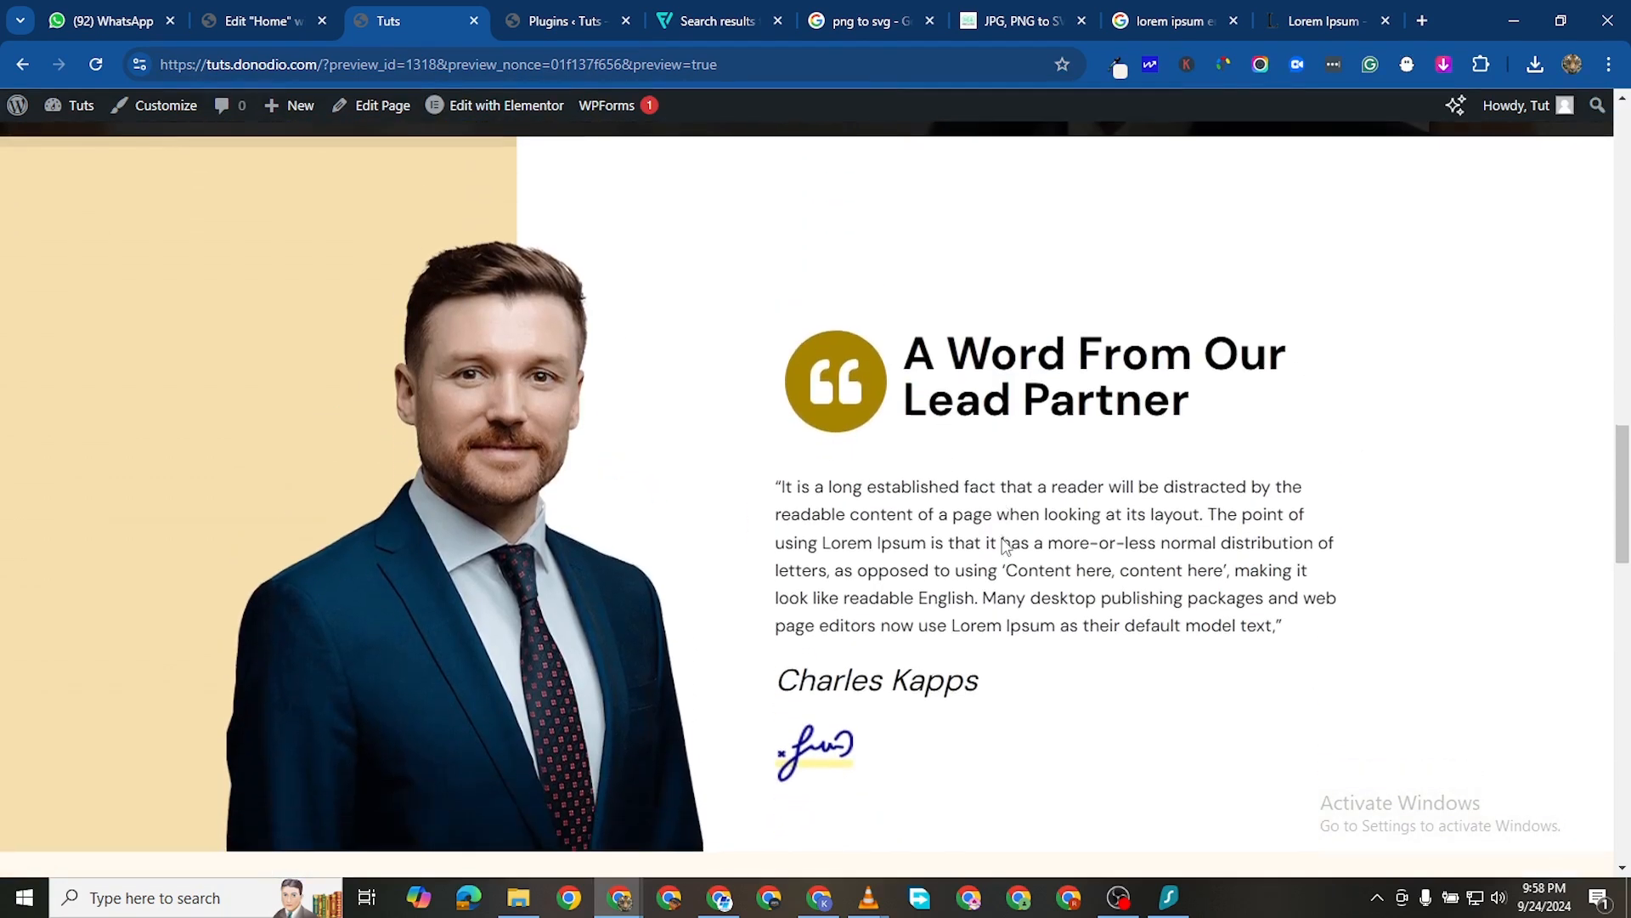
scroll(935, 552, "down", 2)
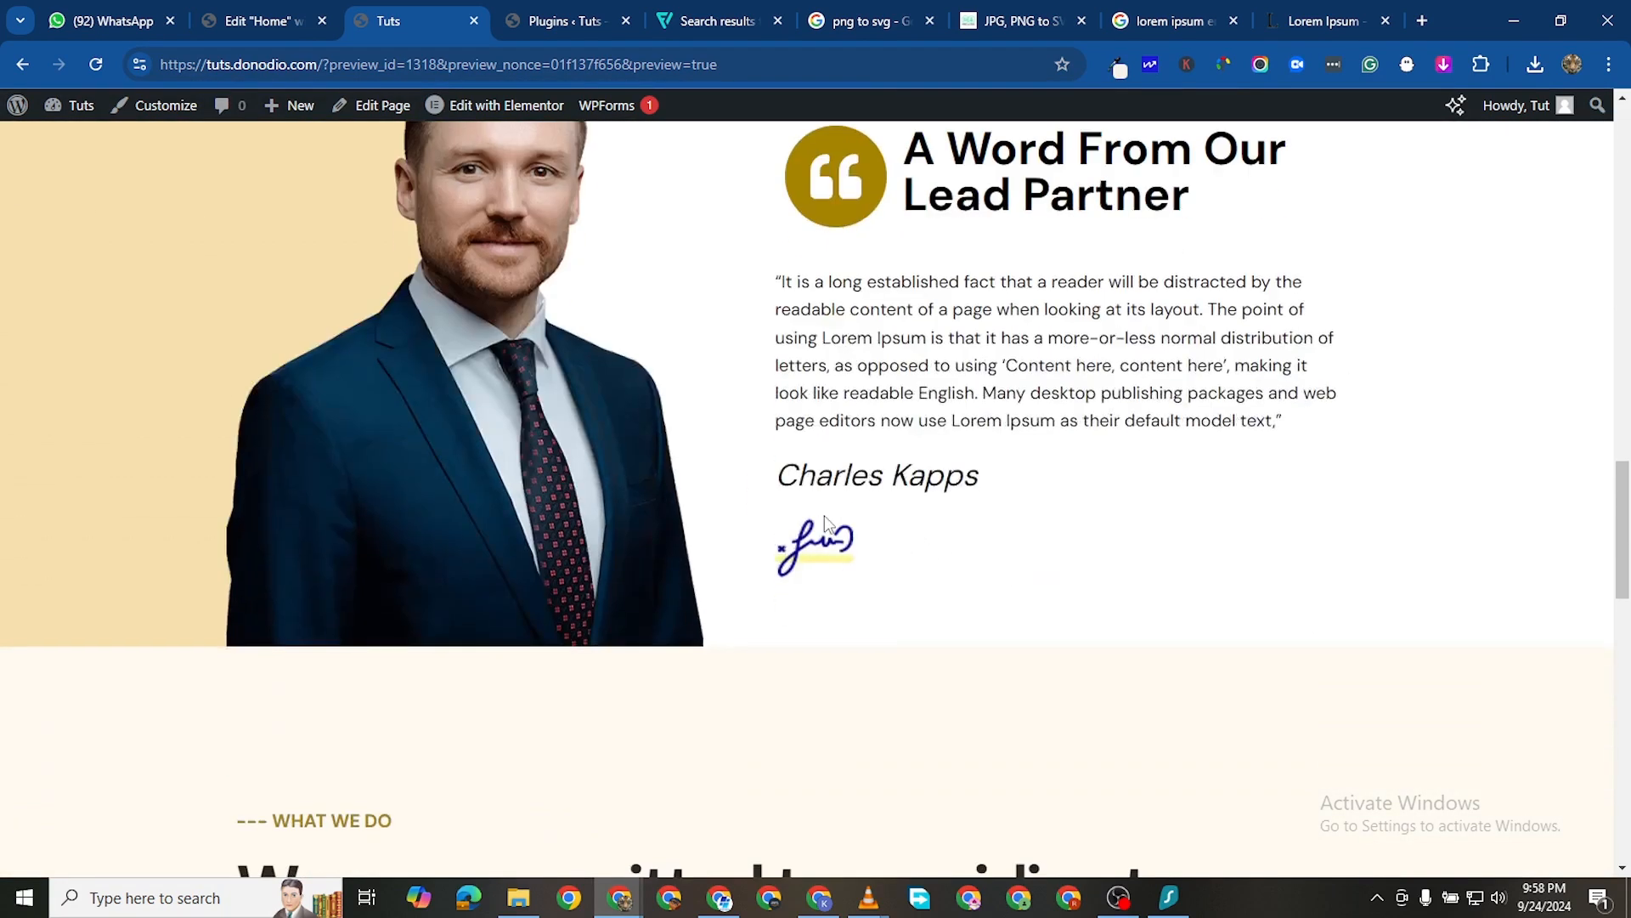
scroll(823, 578, "down", 7)
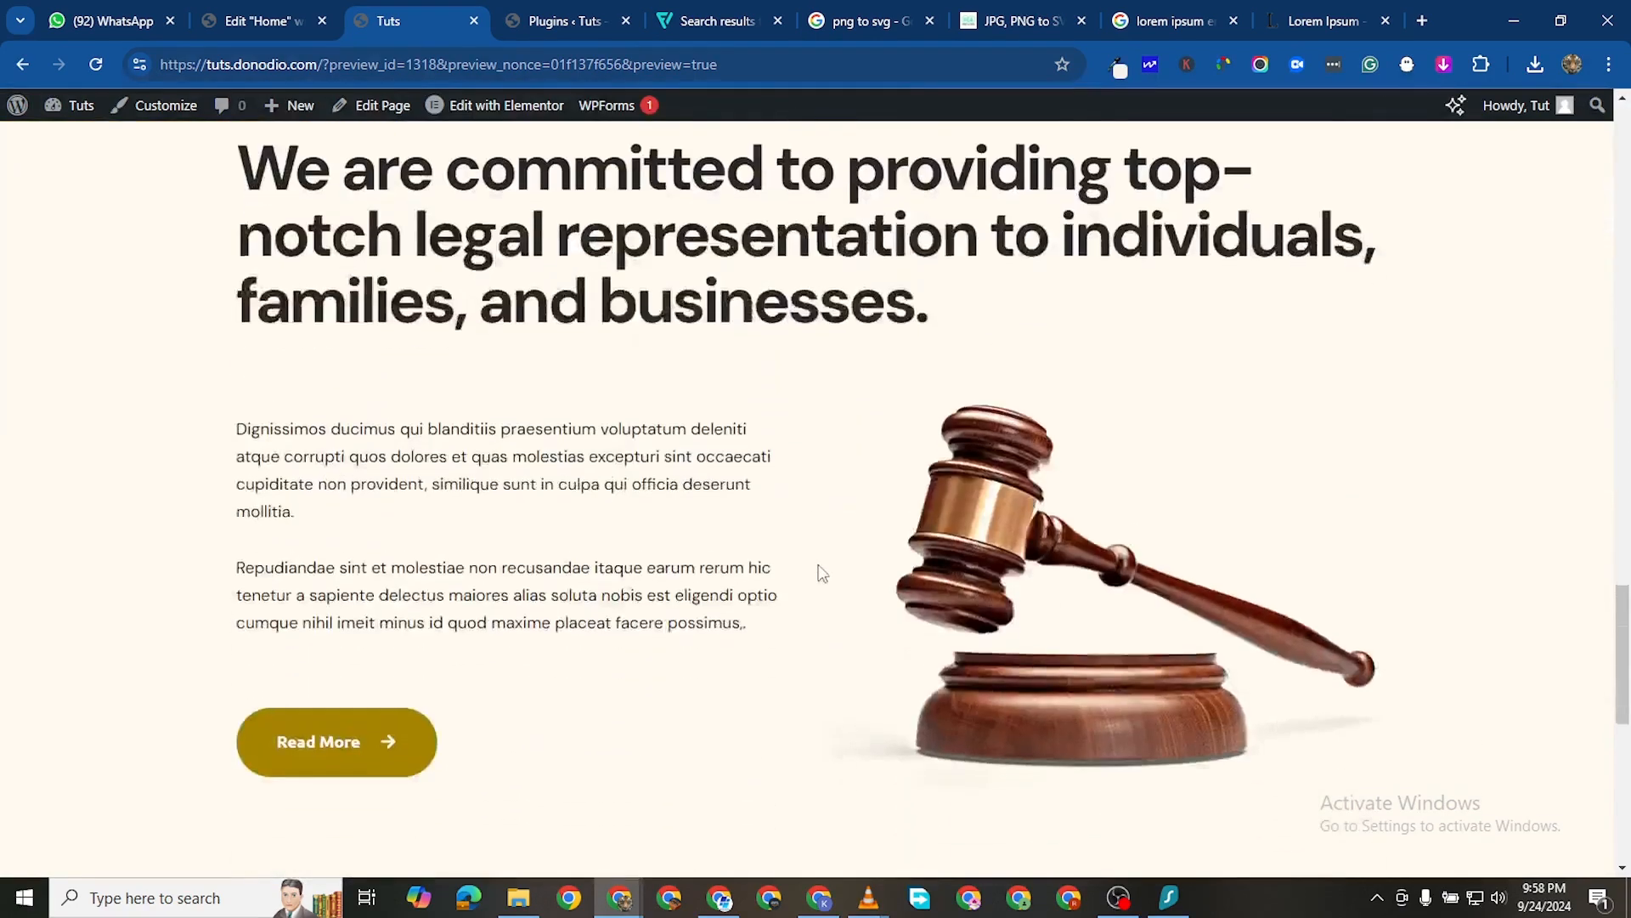
scroll(849, 561, "down", 8)
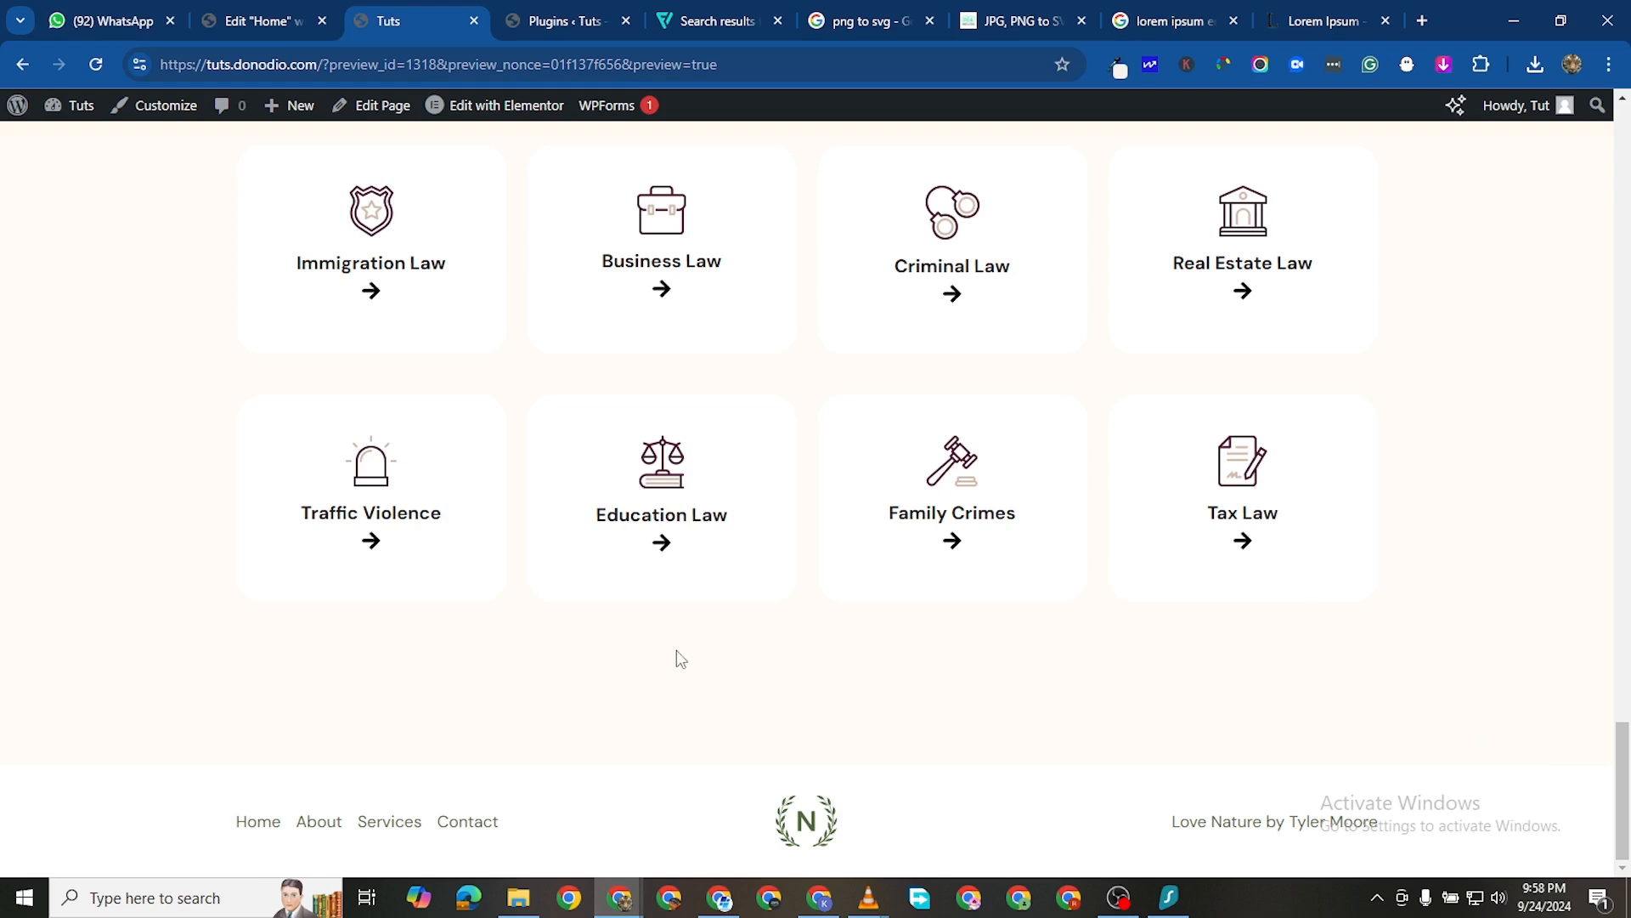
scroll(809, 622, "up", 2)
scroll(852, 604, "down", 2)
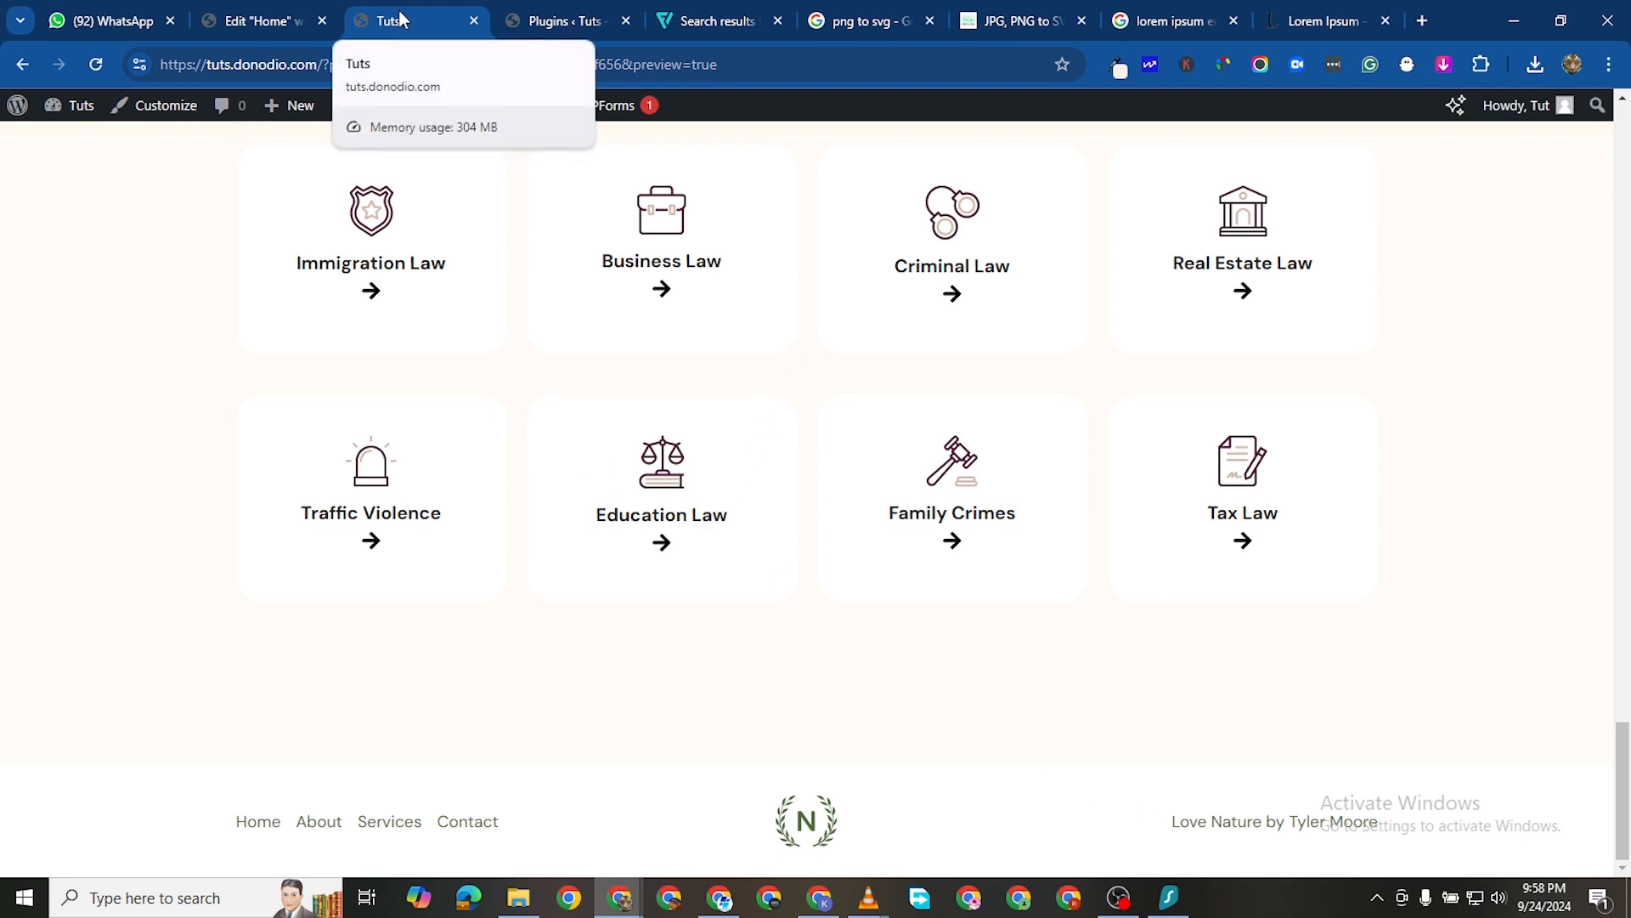
Return to the Home page editor and start adding a new container below the practice-area cards
left_click(289, 30)
scroll(829, 387, "down", 15)
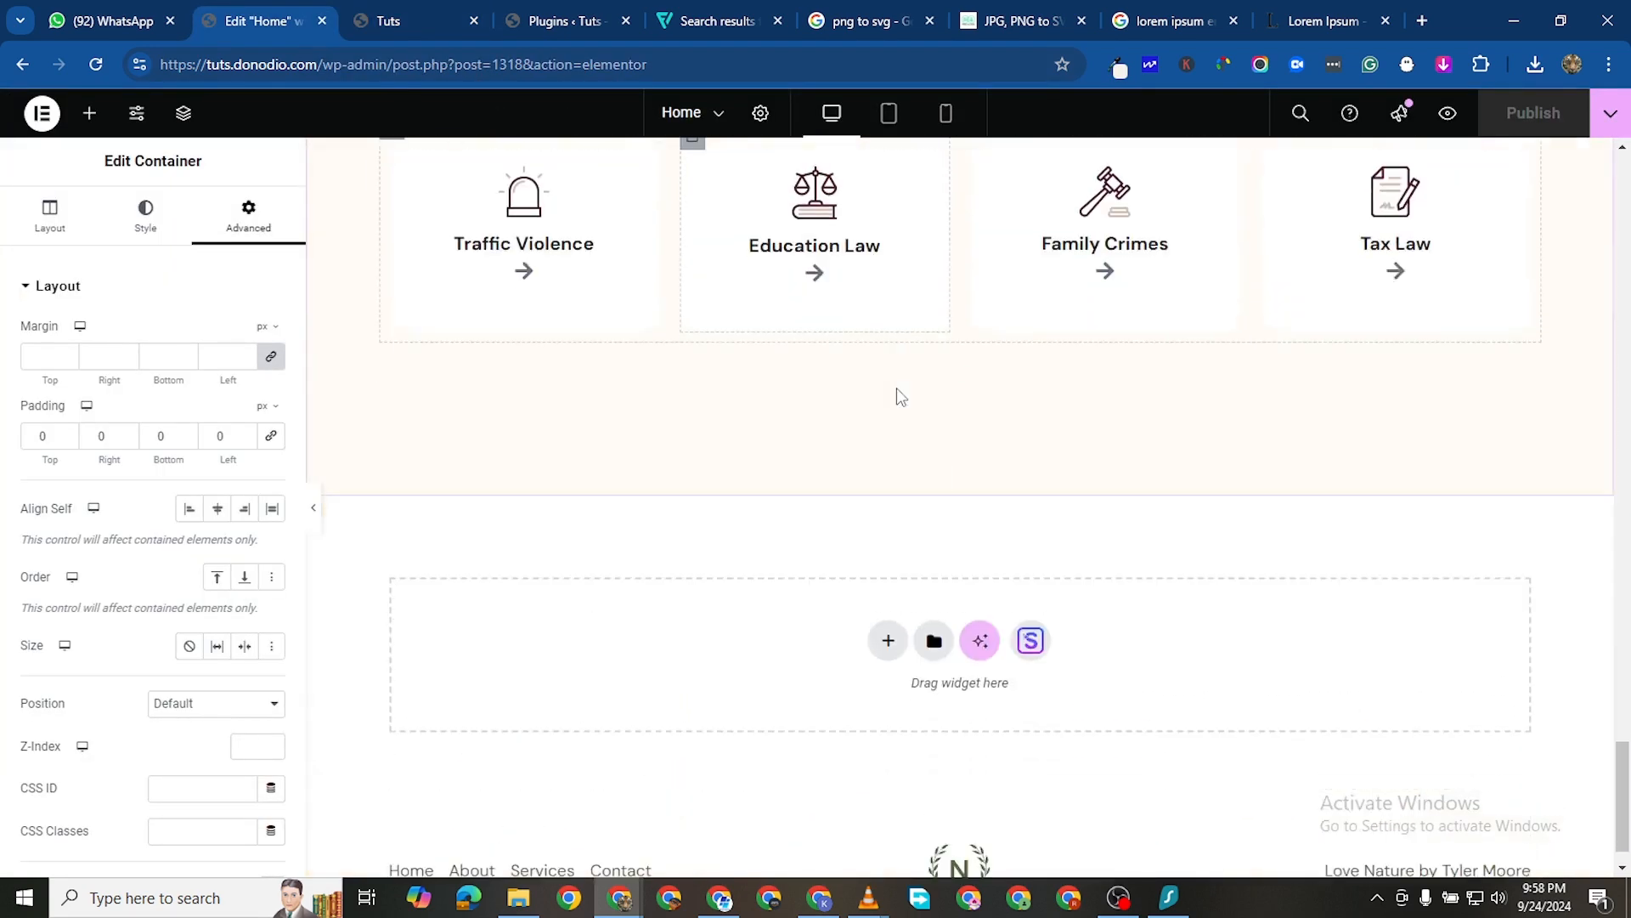
scroll(897, 393, "down", 1)
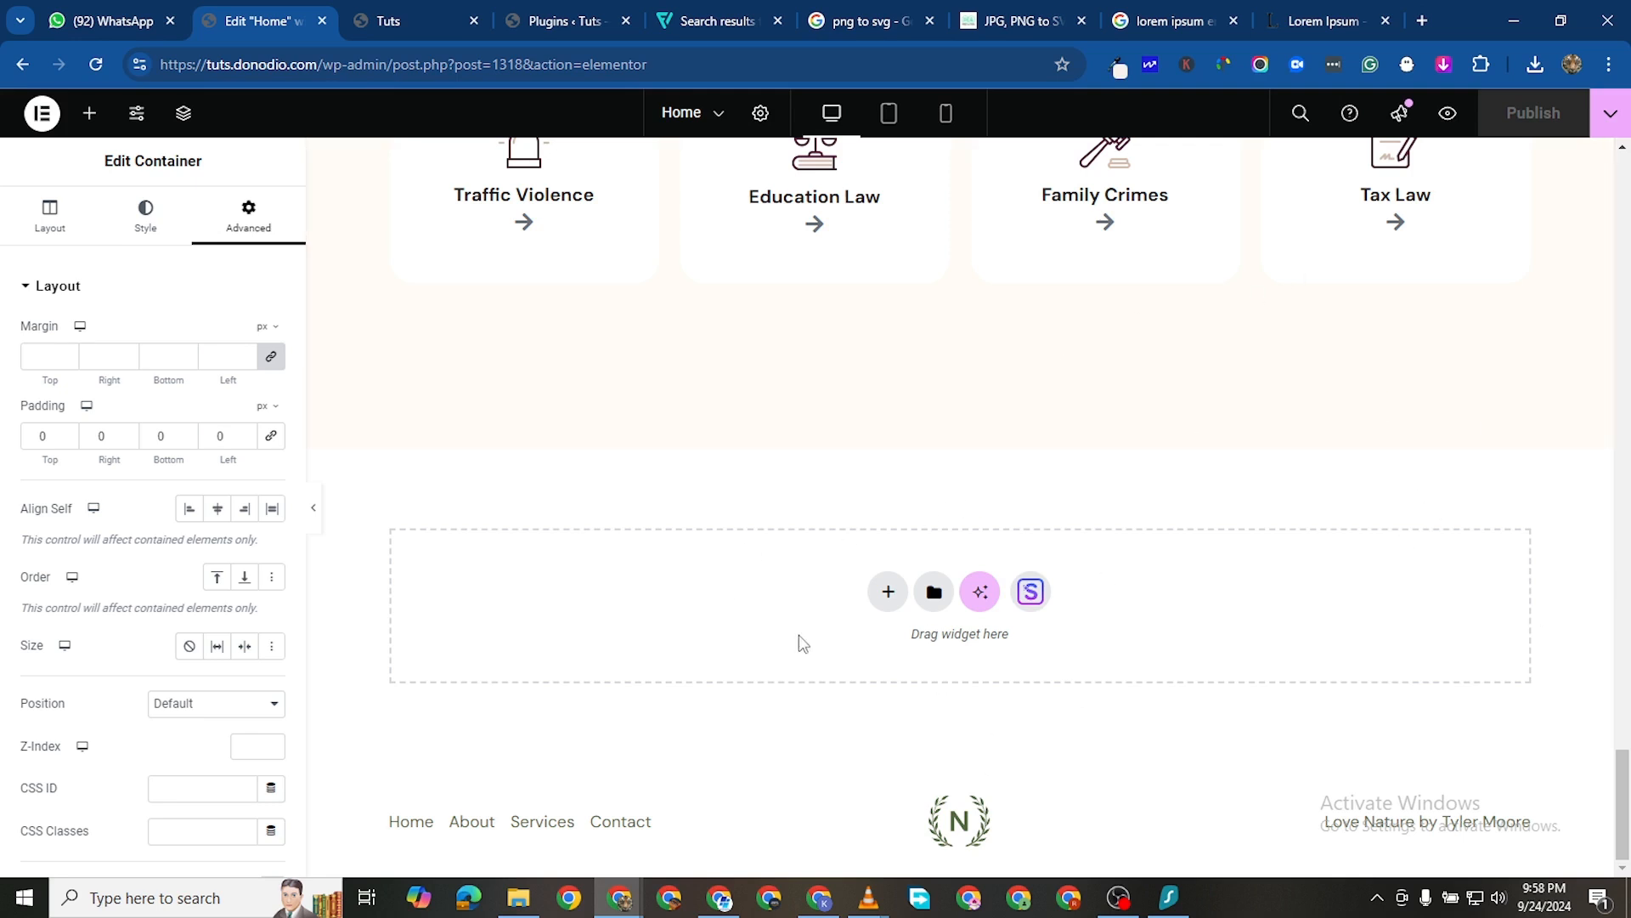
left_click(888, 592)
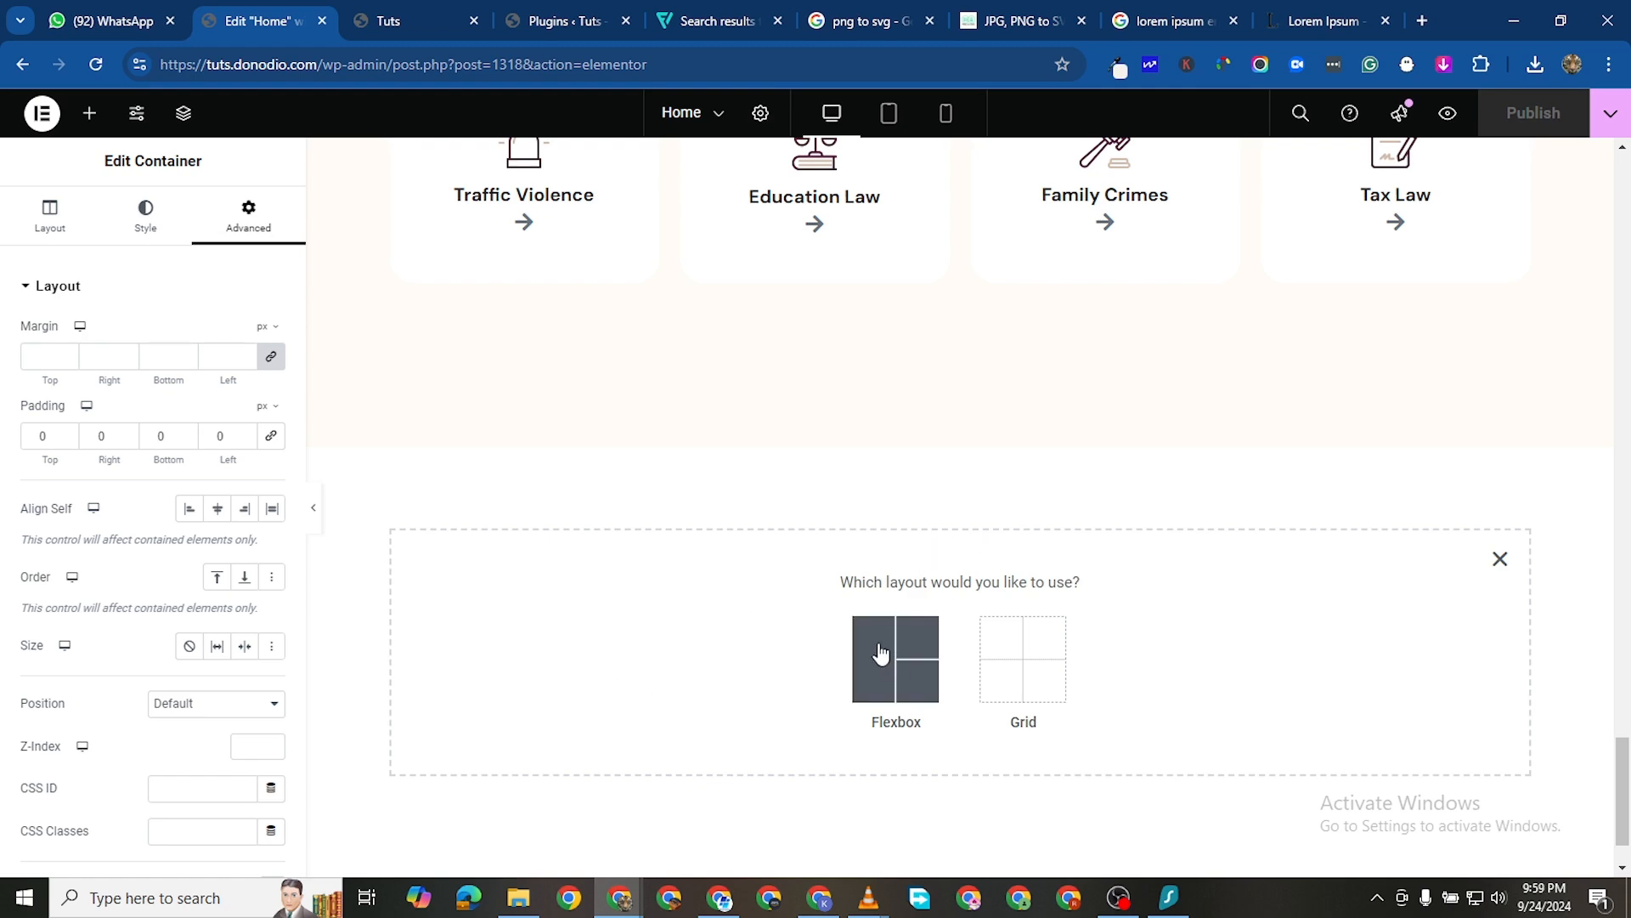
Check the images available in the LAW FIRM folder in File Explorer, and return to the page editor in Chrome
mouse_move(508, 899)
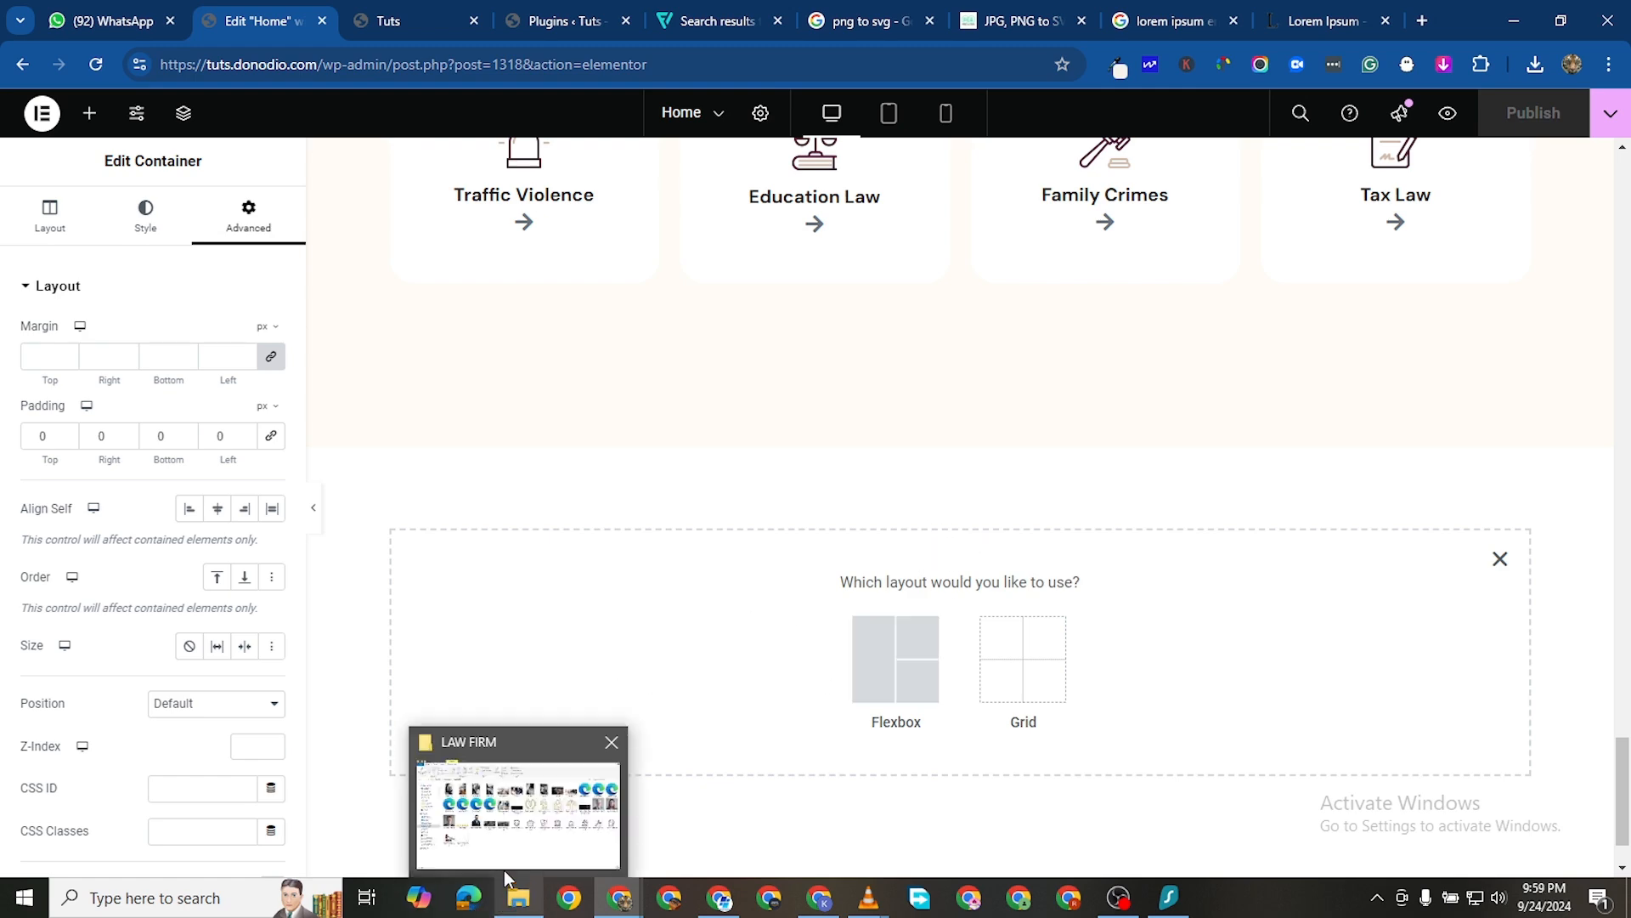
left_click(520, 824)
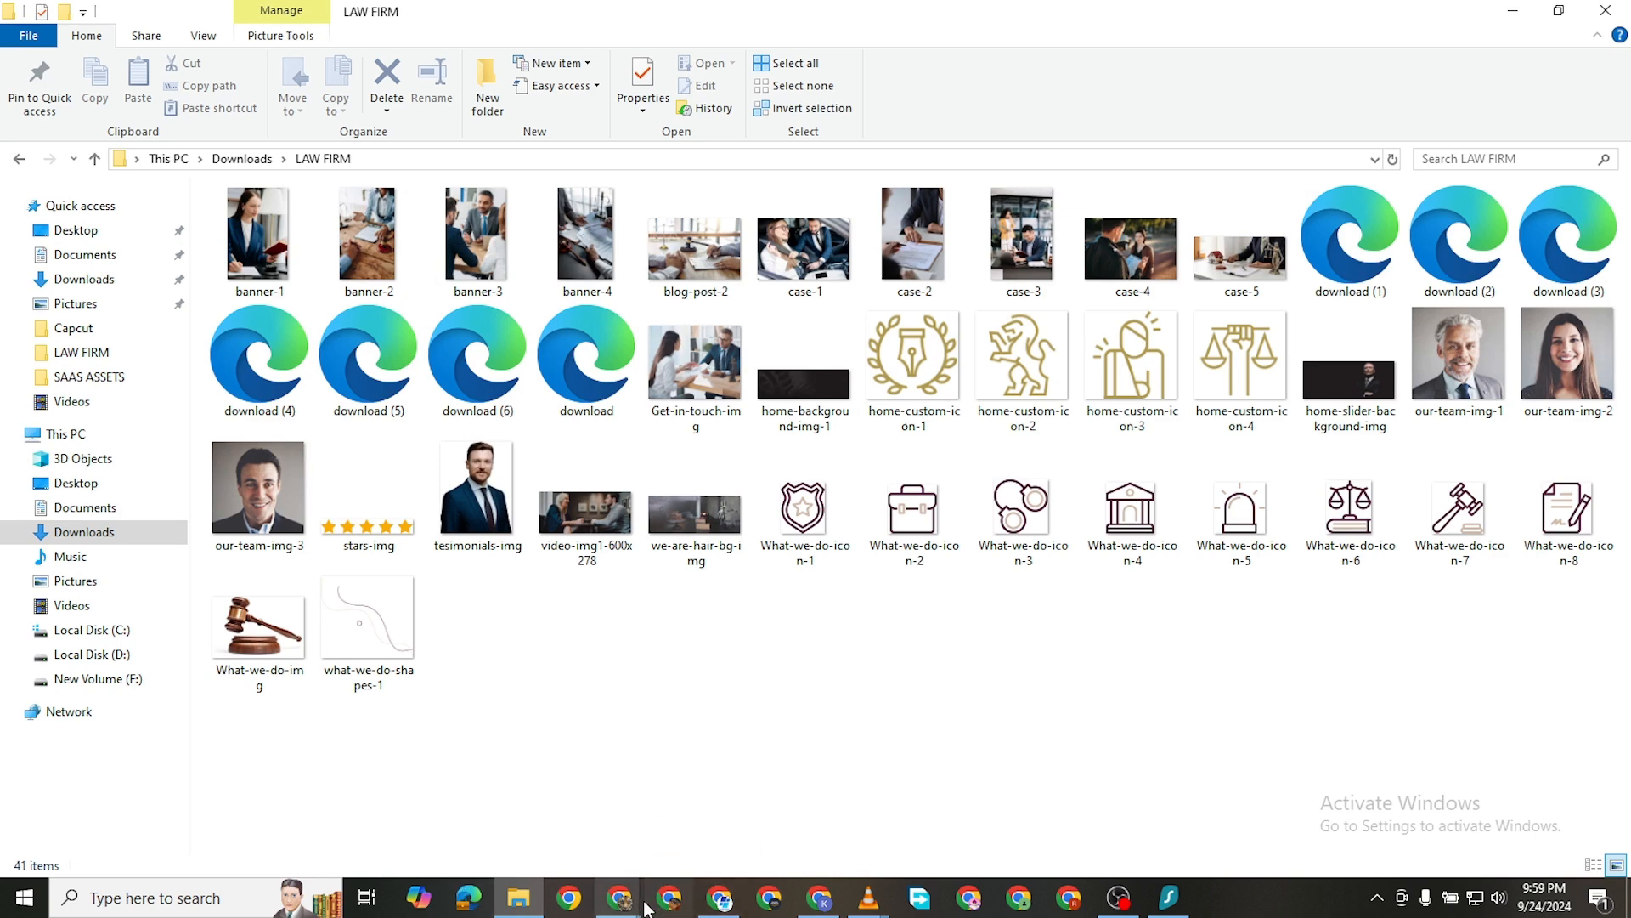
mouse_move(619, 897)
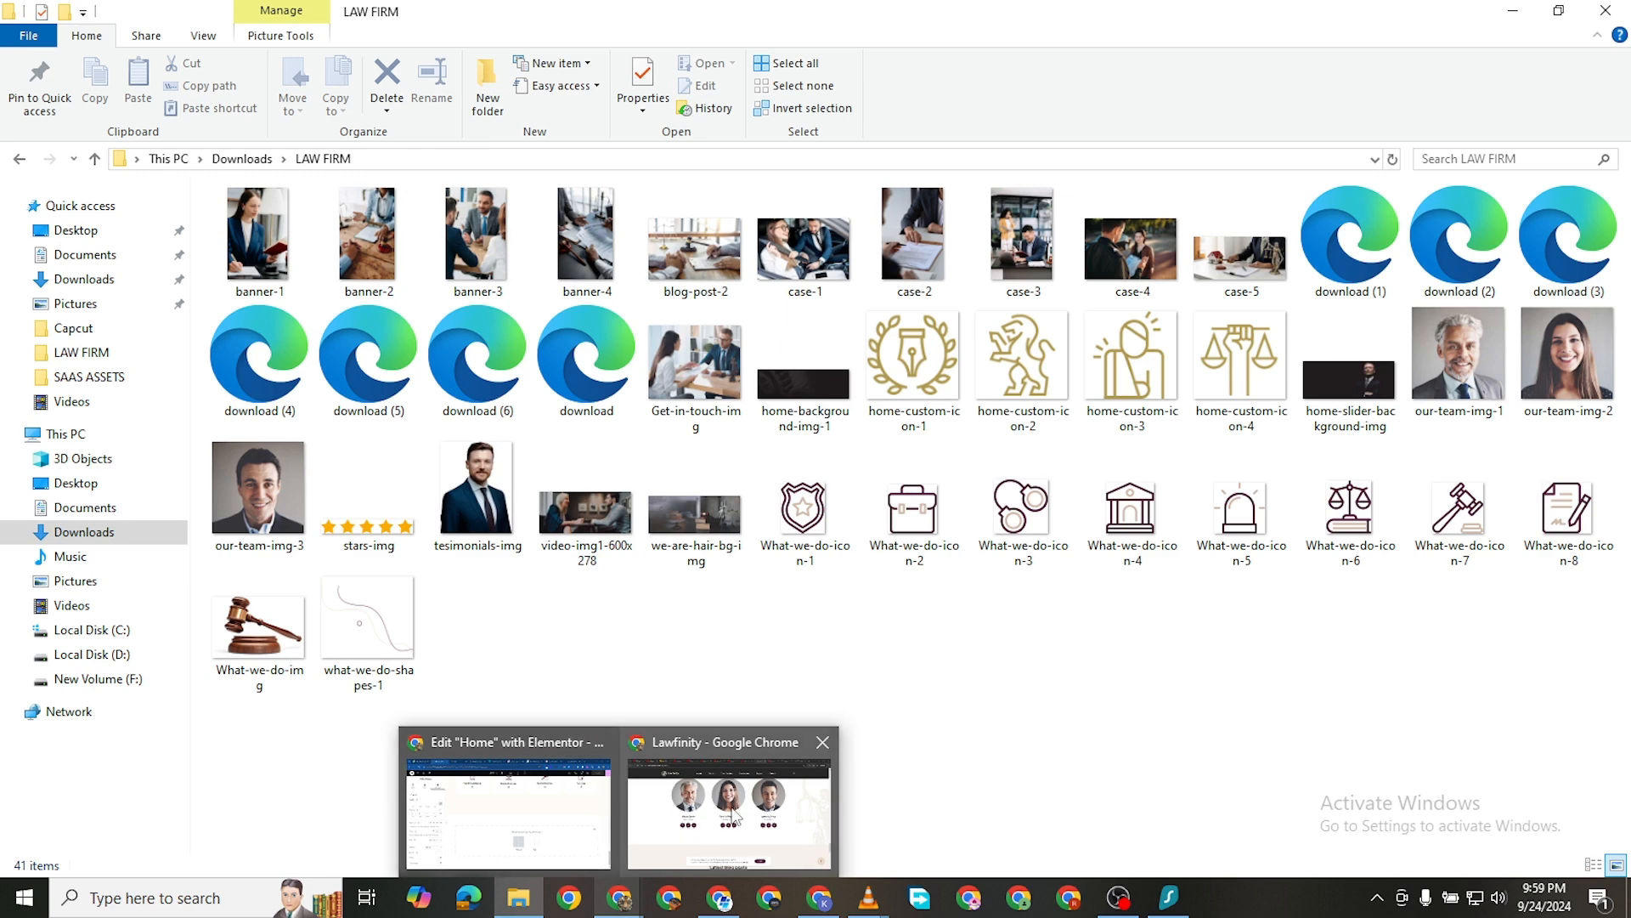
left_click(510, 820)
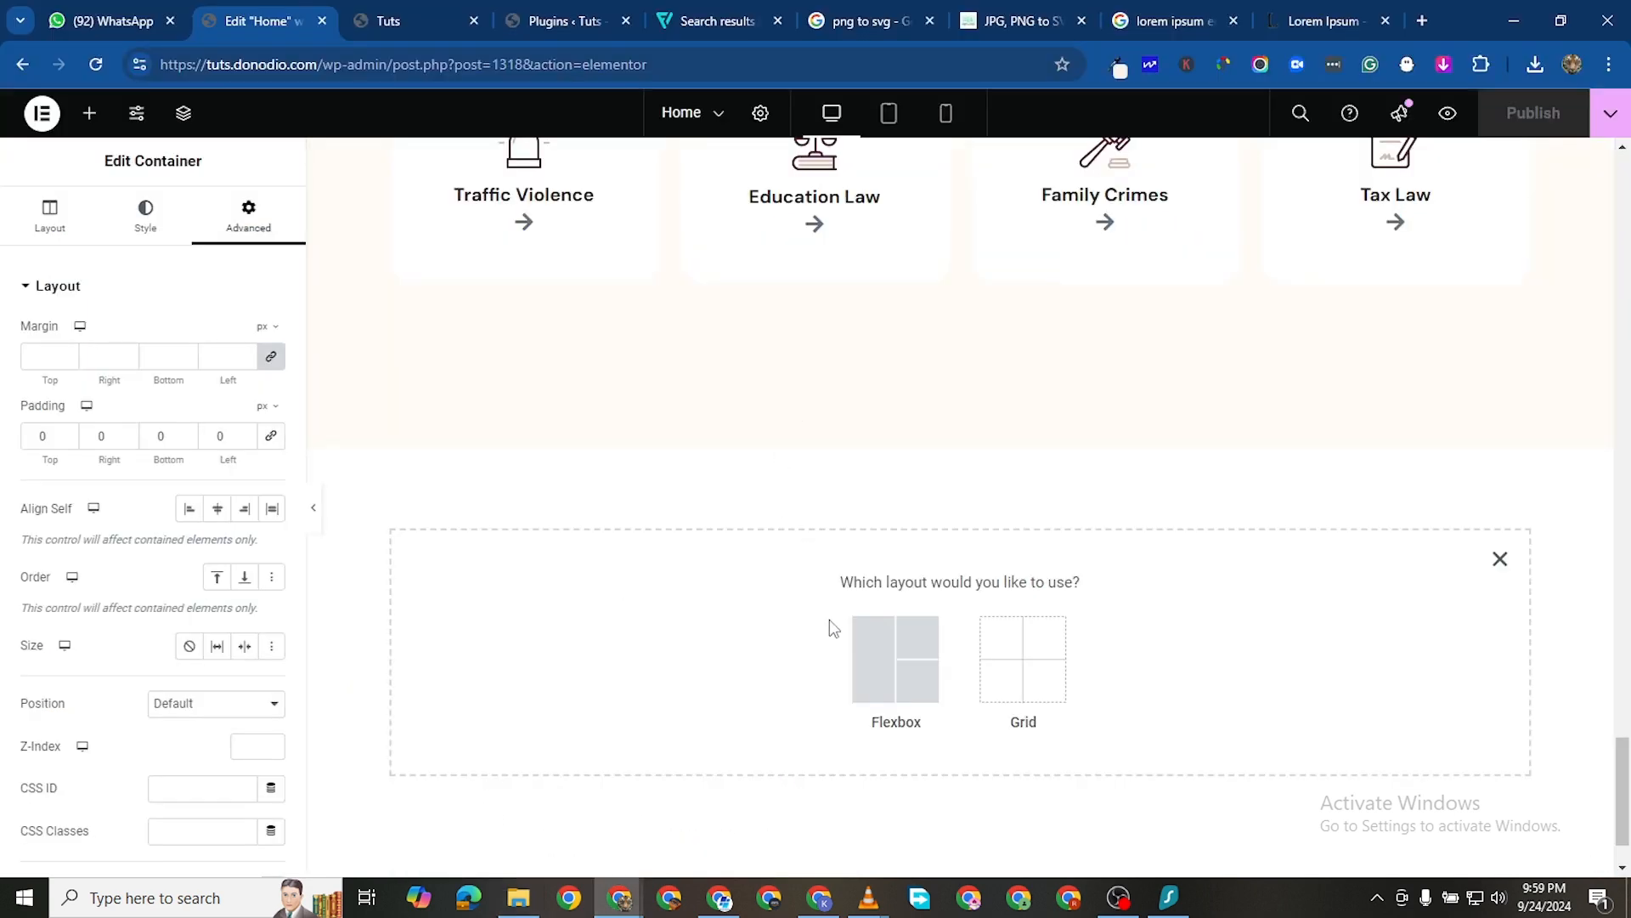
Add a single-column flexbox container below the practice-area cards and nest two full-width containers inside it, one within the other
left_click(860, 639)
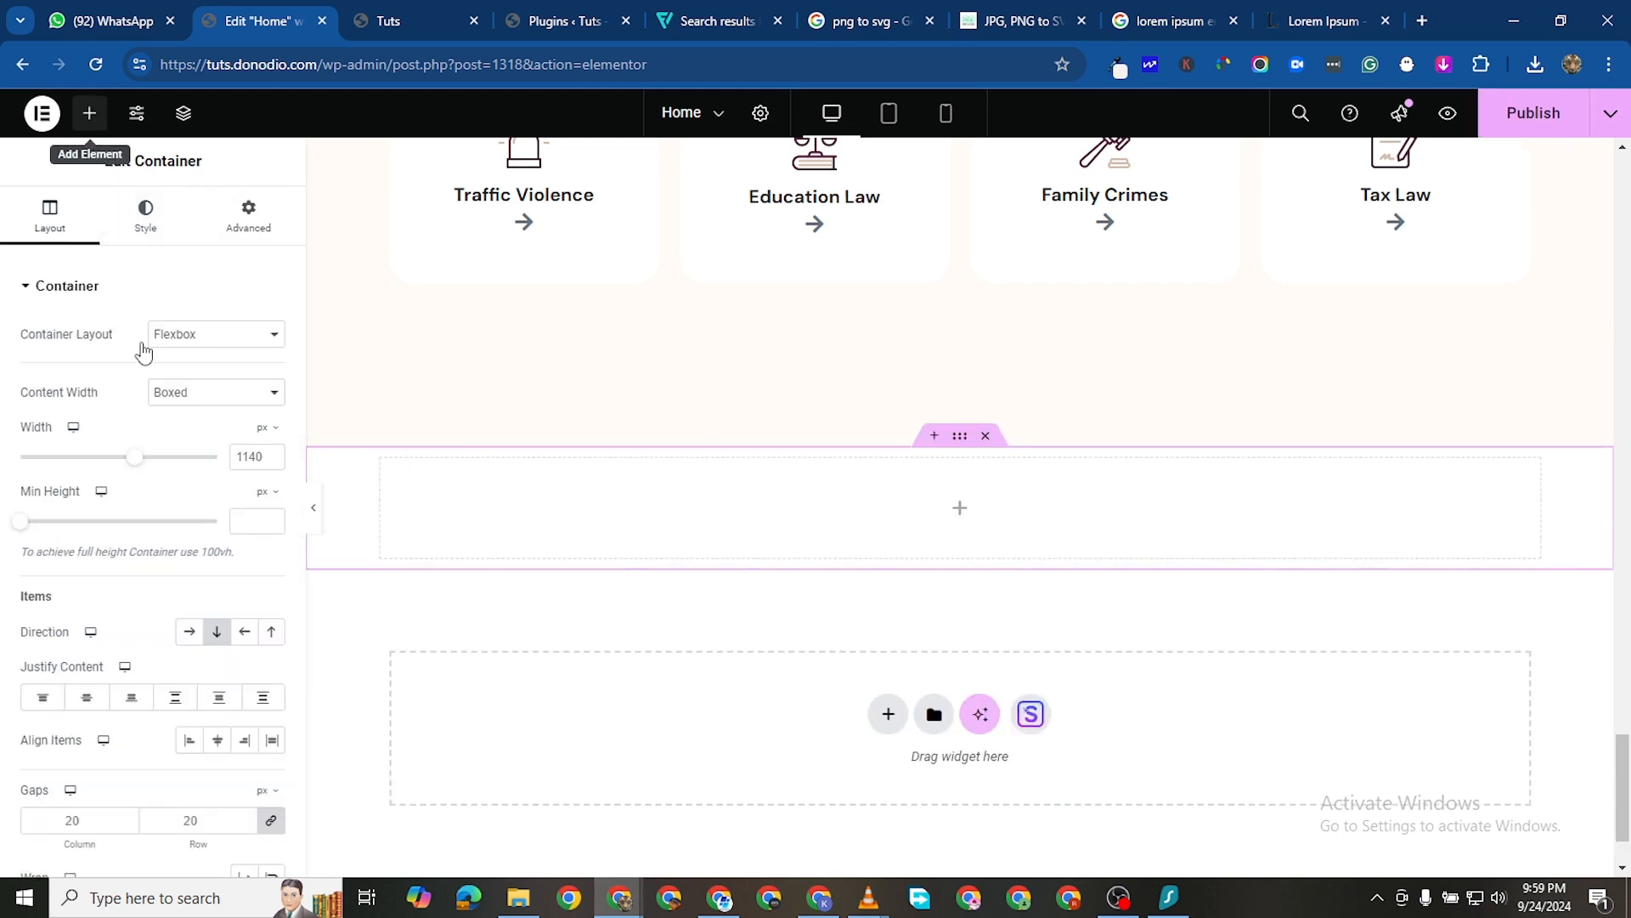
left_click_drag(100, 484, 417, 514)
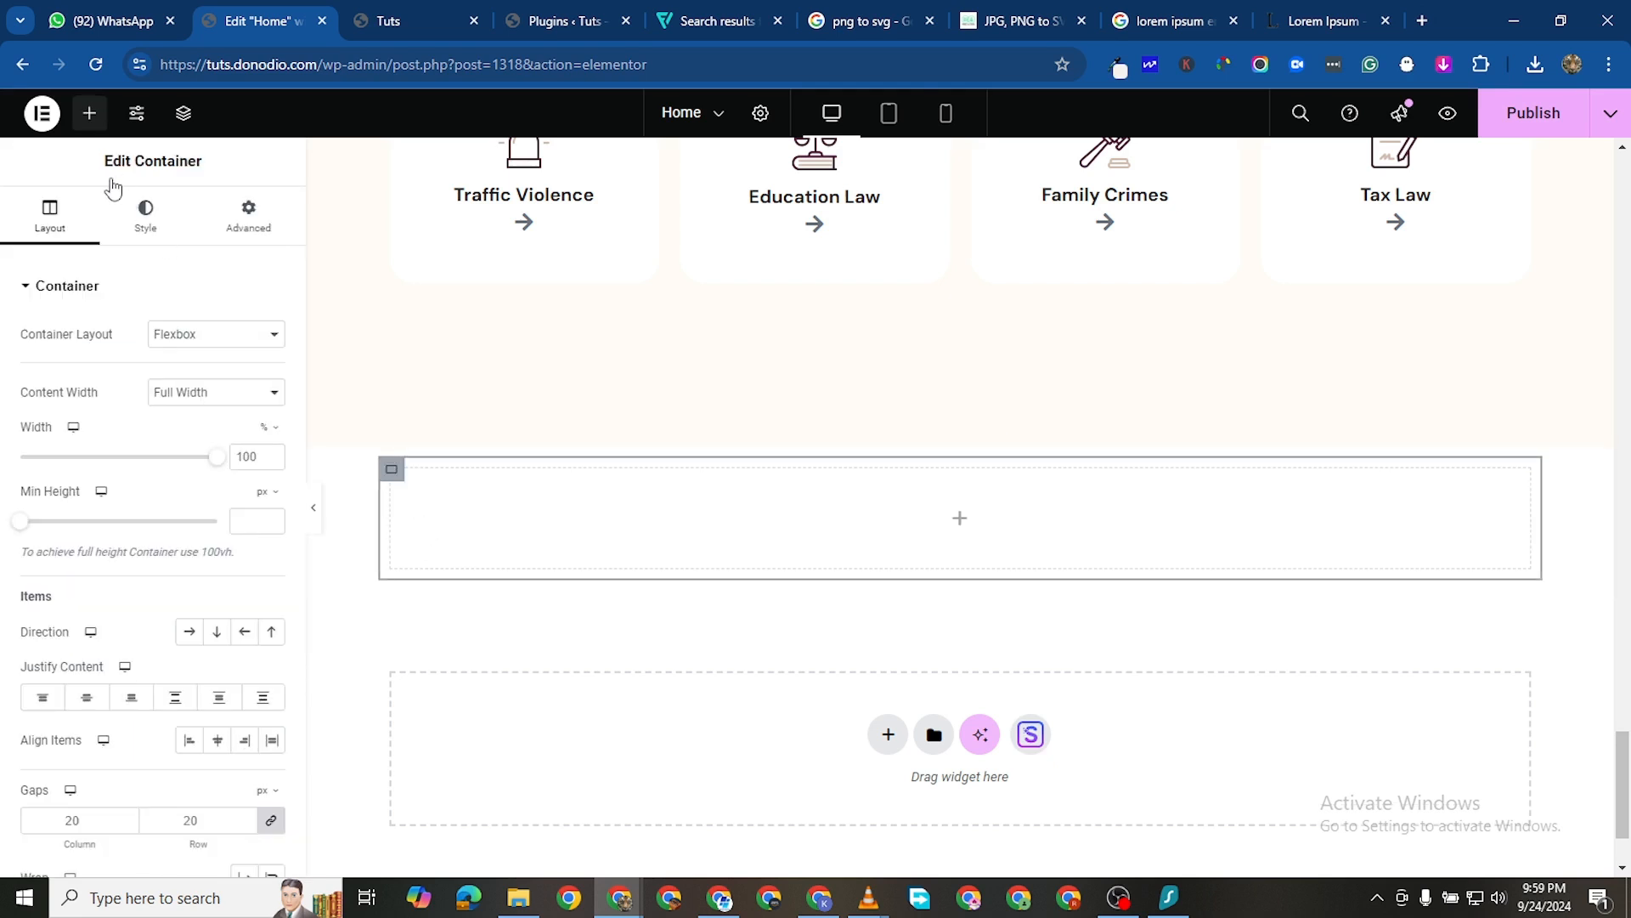
left_click(89, 113)
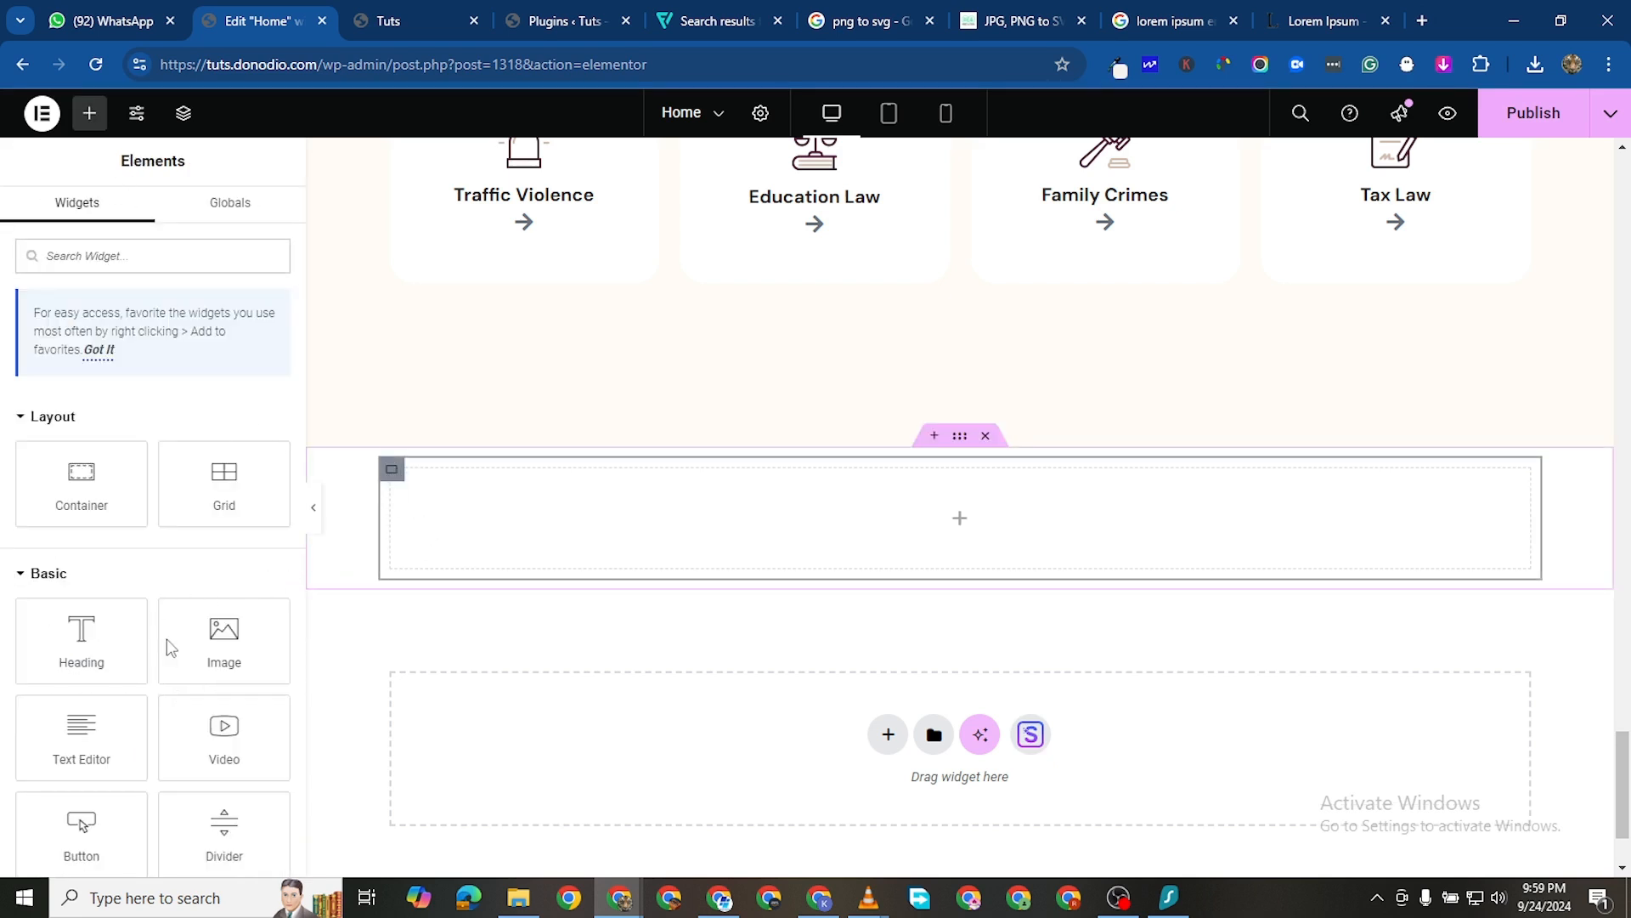
left_click(89, 113)
left_click_drag(105, 491, 438, 506)
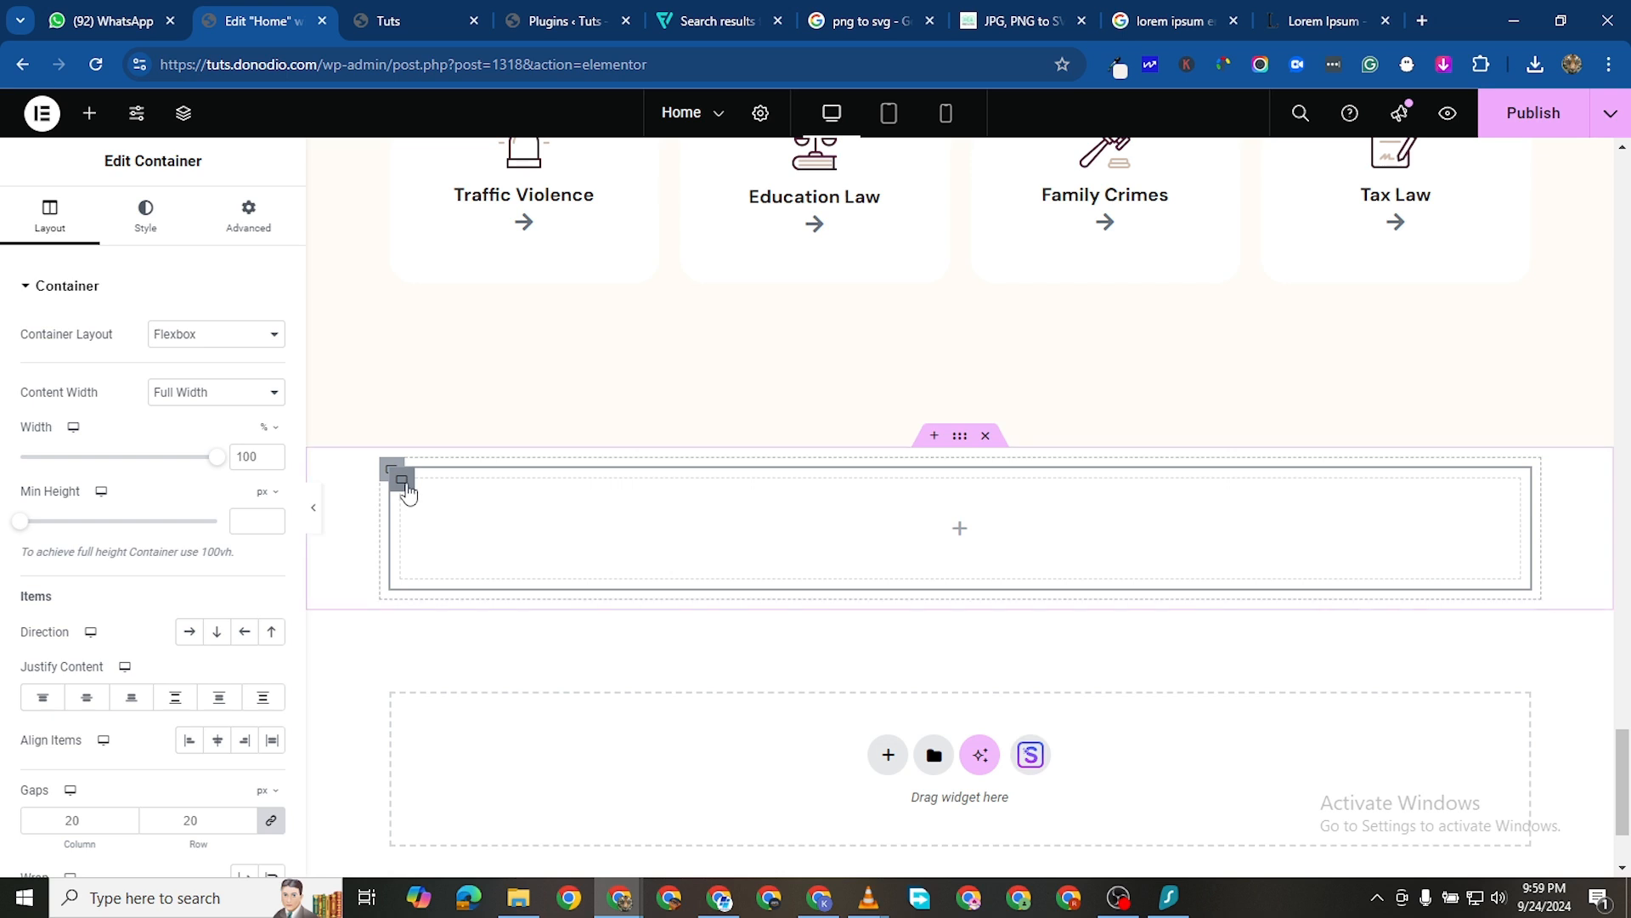
Duplicate the innermost container twice to make three side-by-side columns
right_click(400, 478)
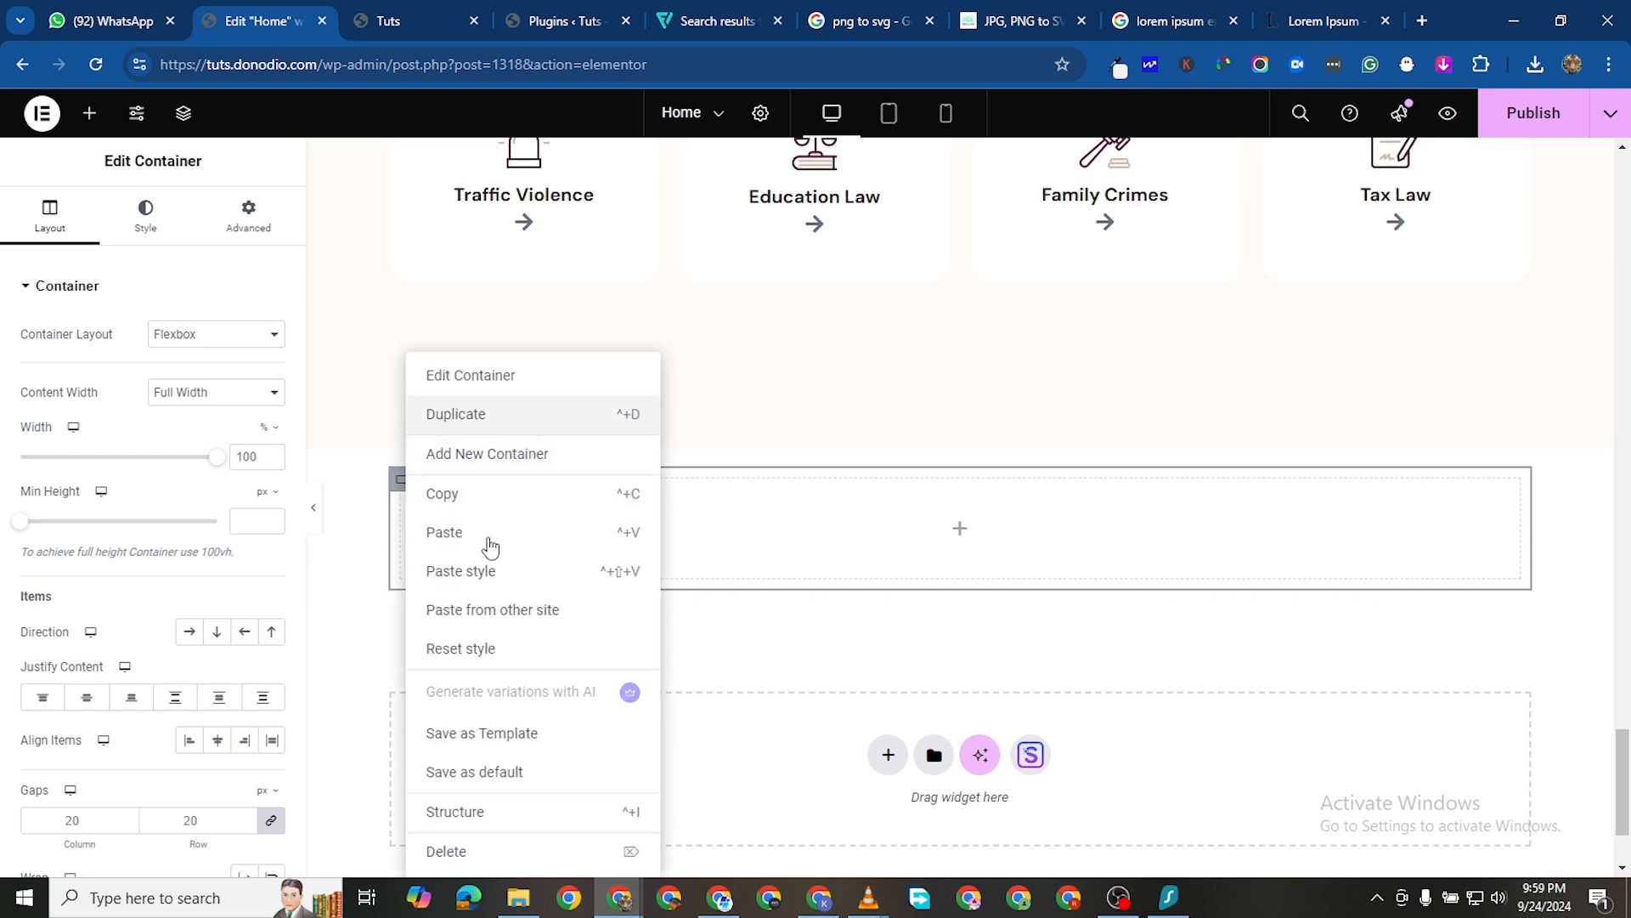
left_click(491, 536)
right_click(986, 481)
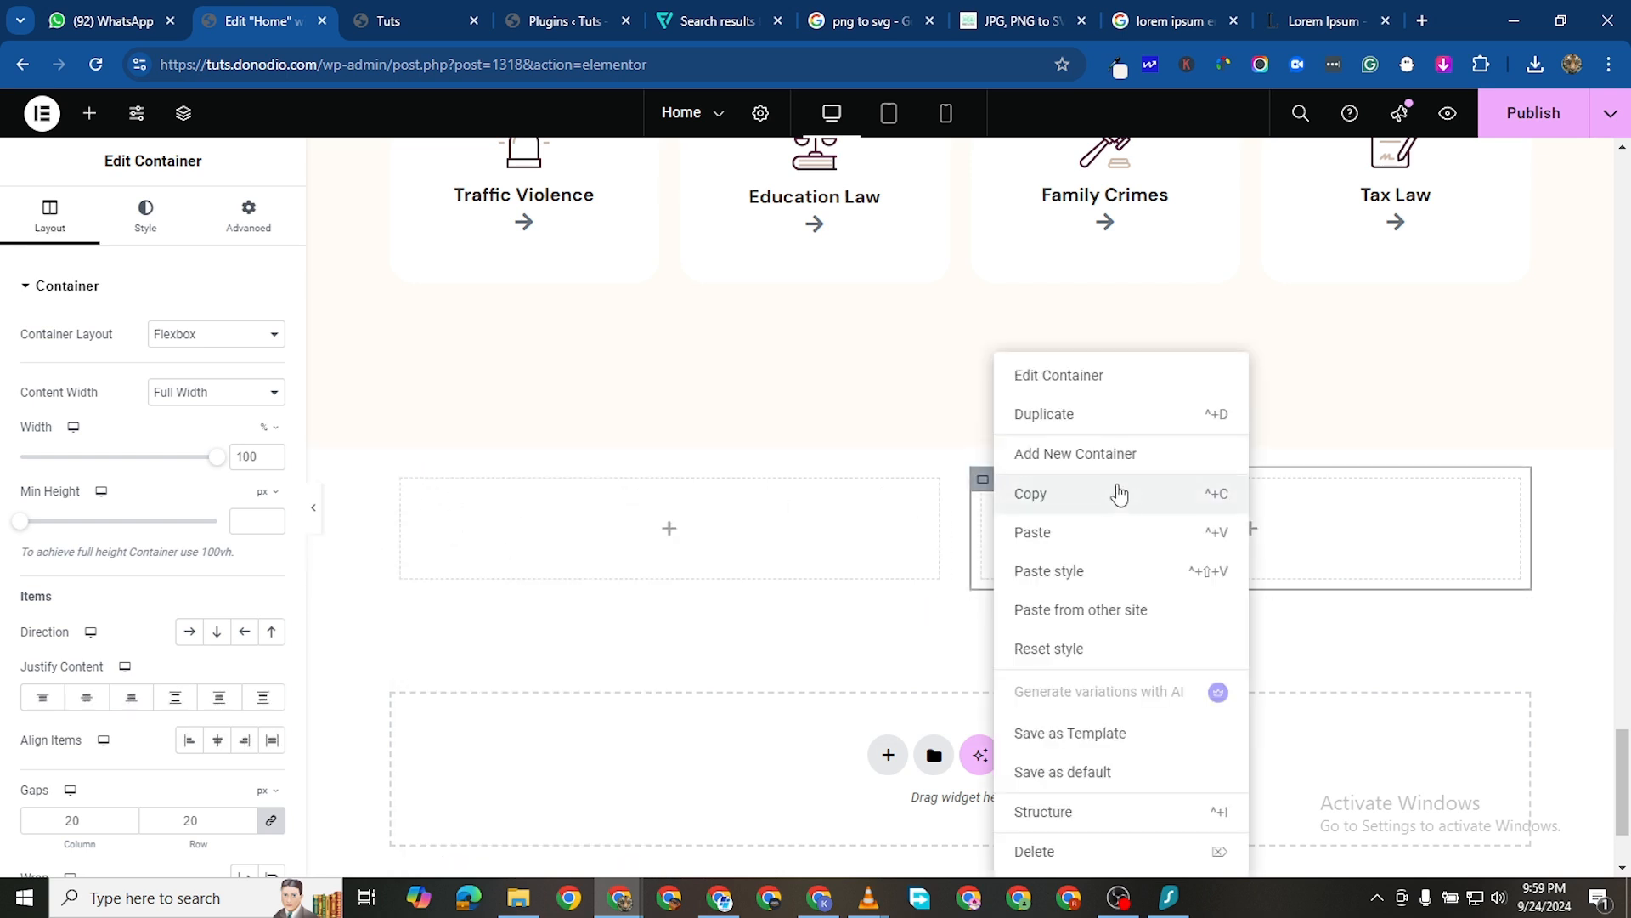
left_click(1044, 414)
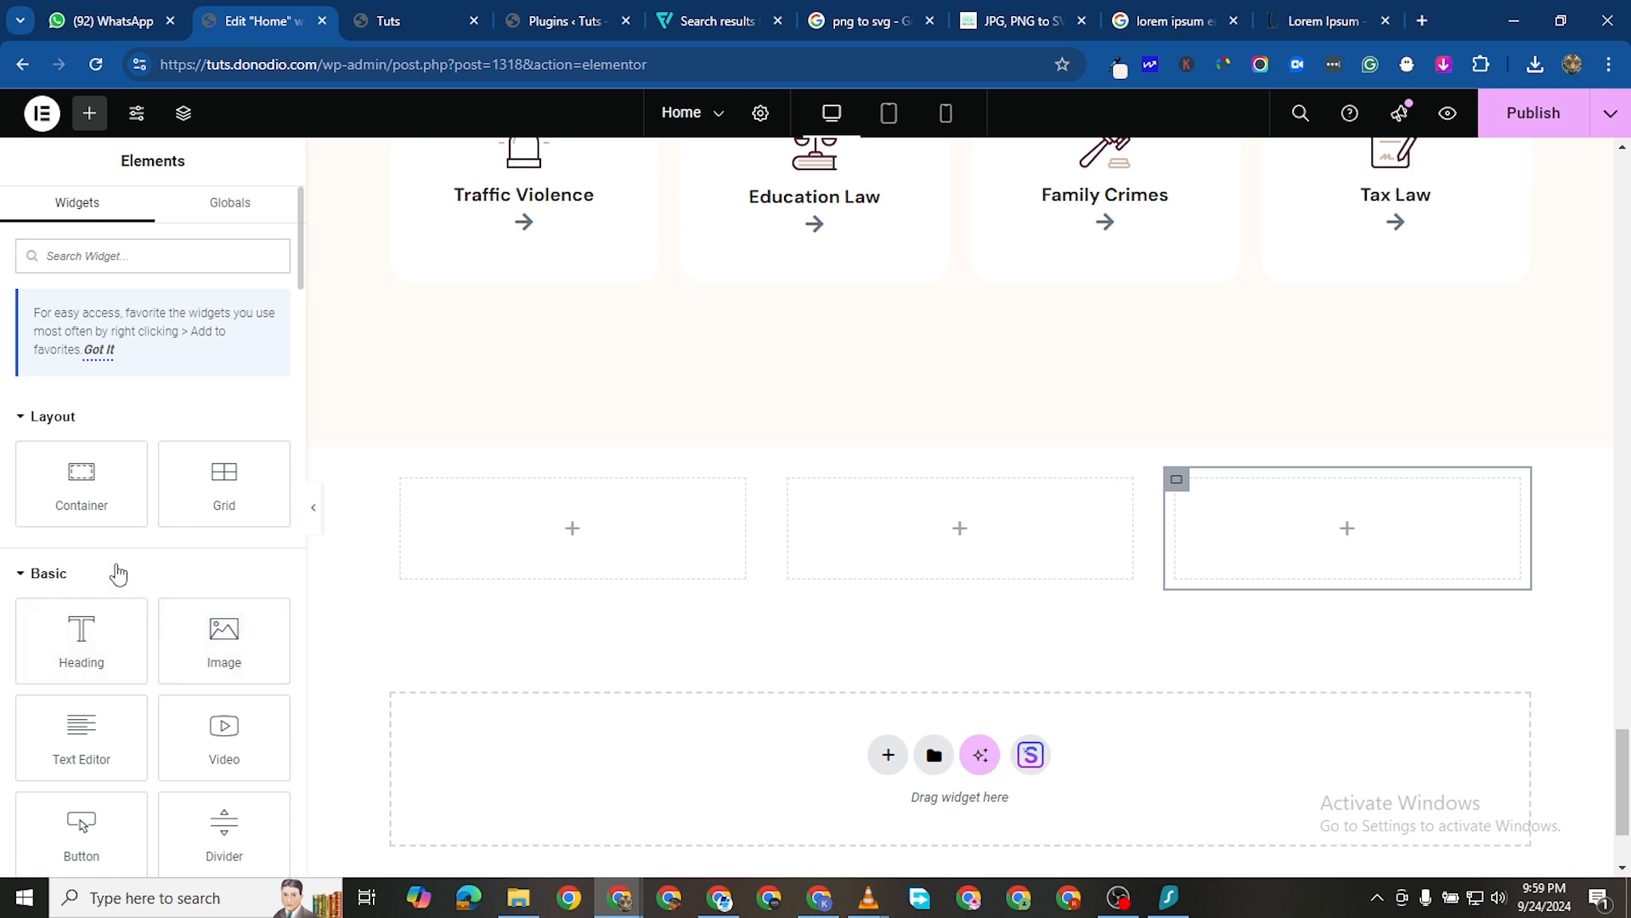
Add an Image widget to the first column, upload the team photos from the LAW FIRM folder, and insert our-team-img-3.jpg
scroll(240, 724, "down", 2)
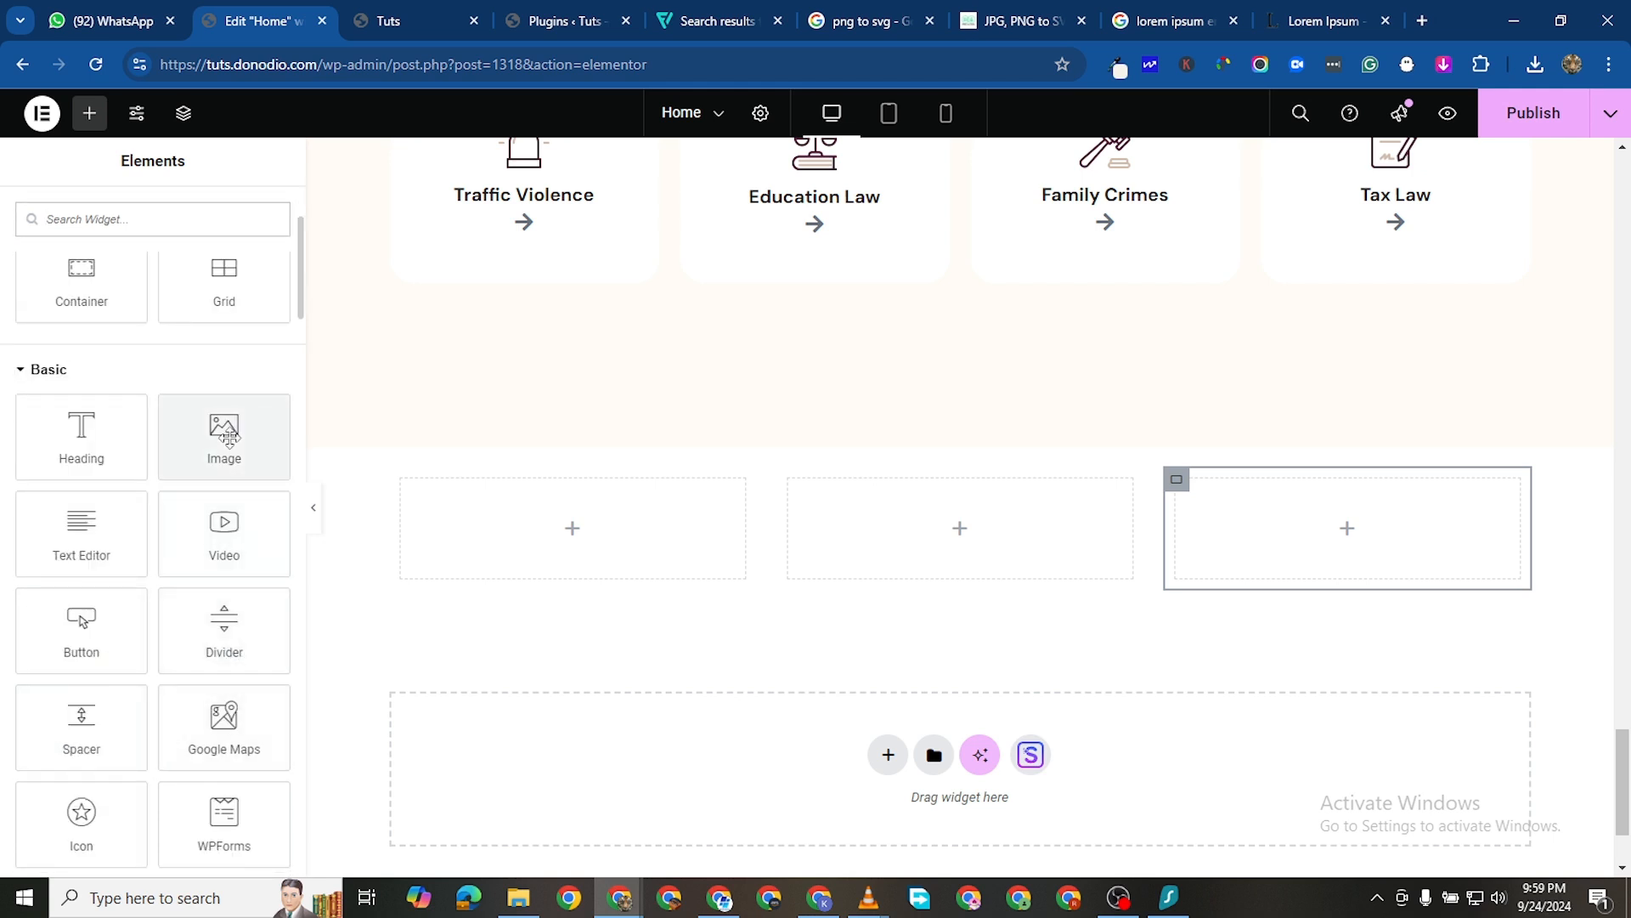
left_click_drag(224, 433, 602, 548)
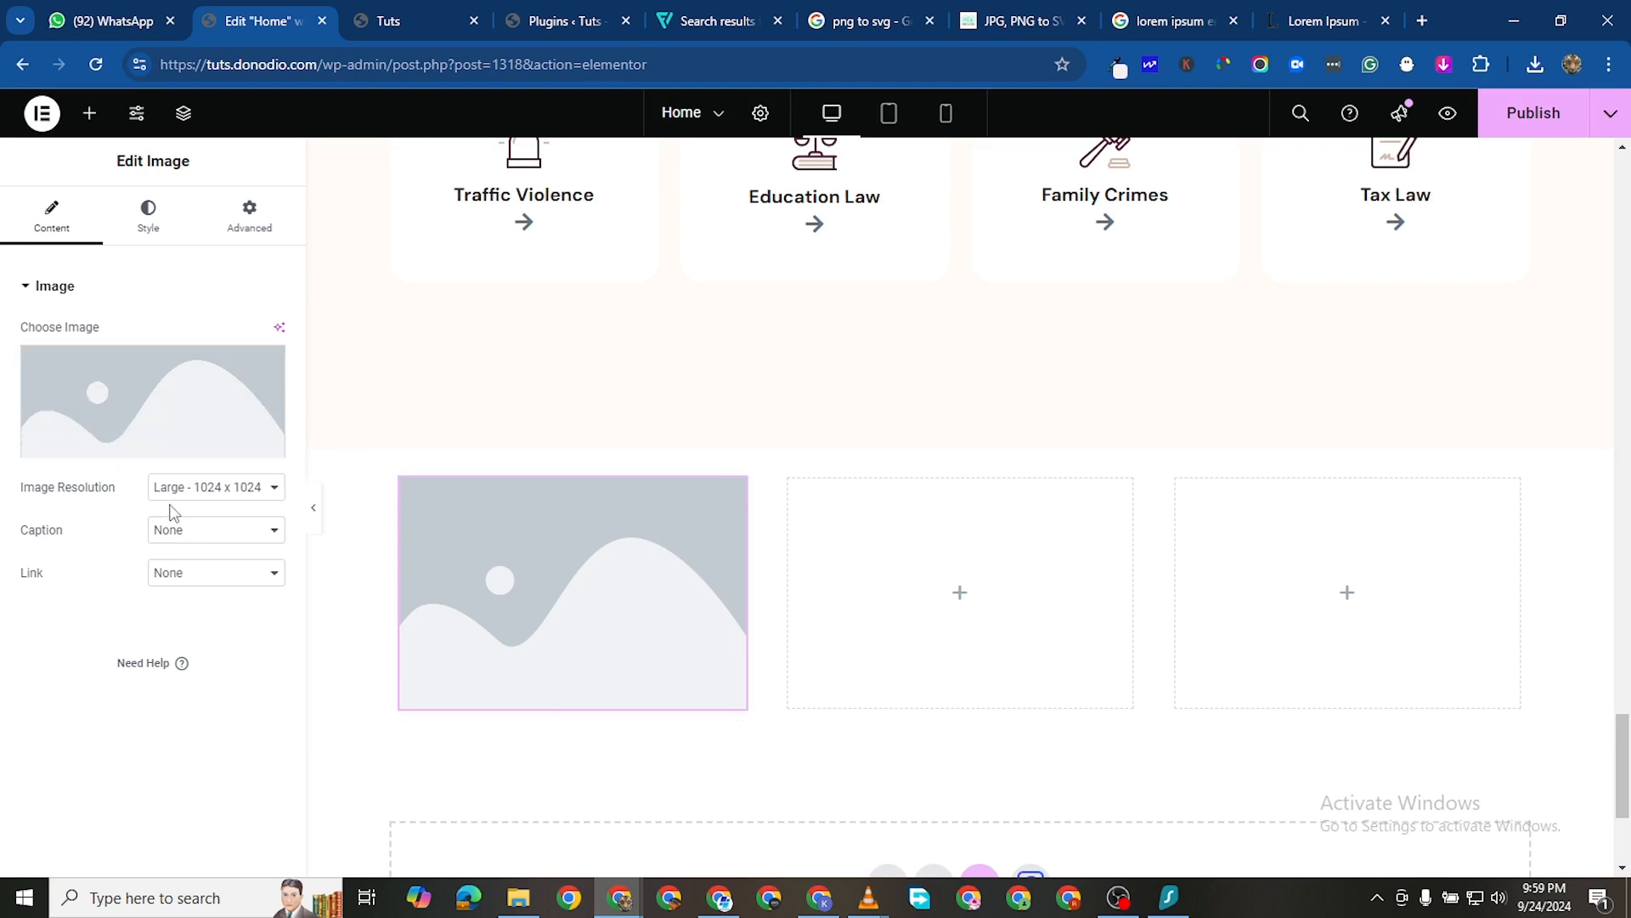
left_click(182, 395)
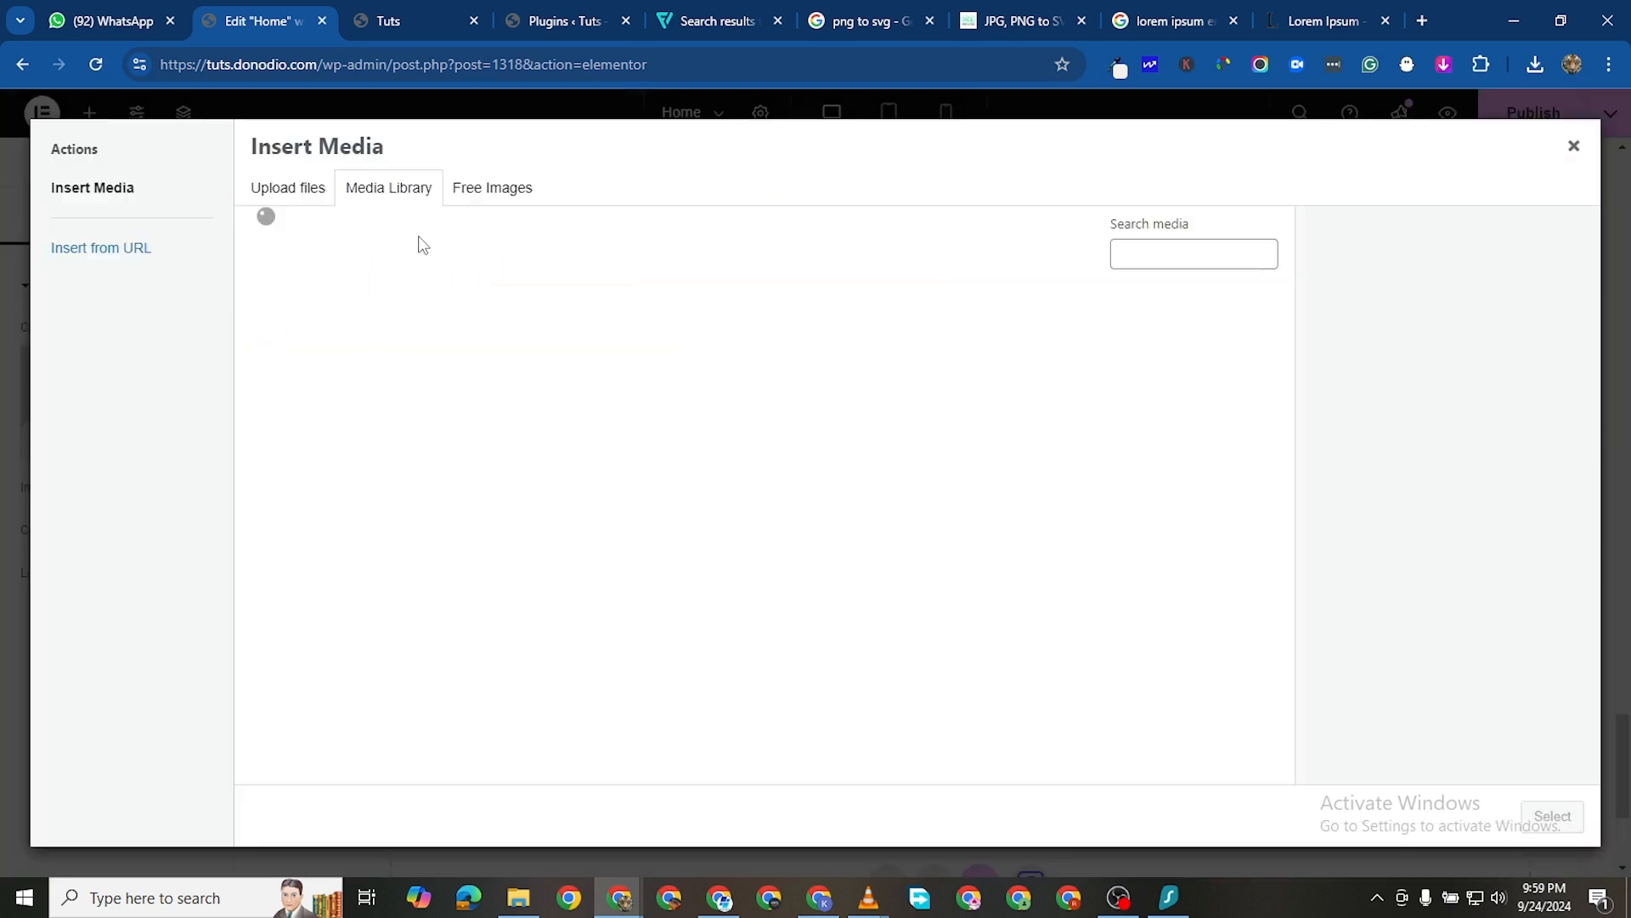
left_click(300, 188)
left_click(944, 488)
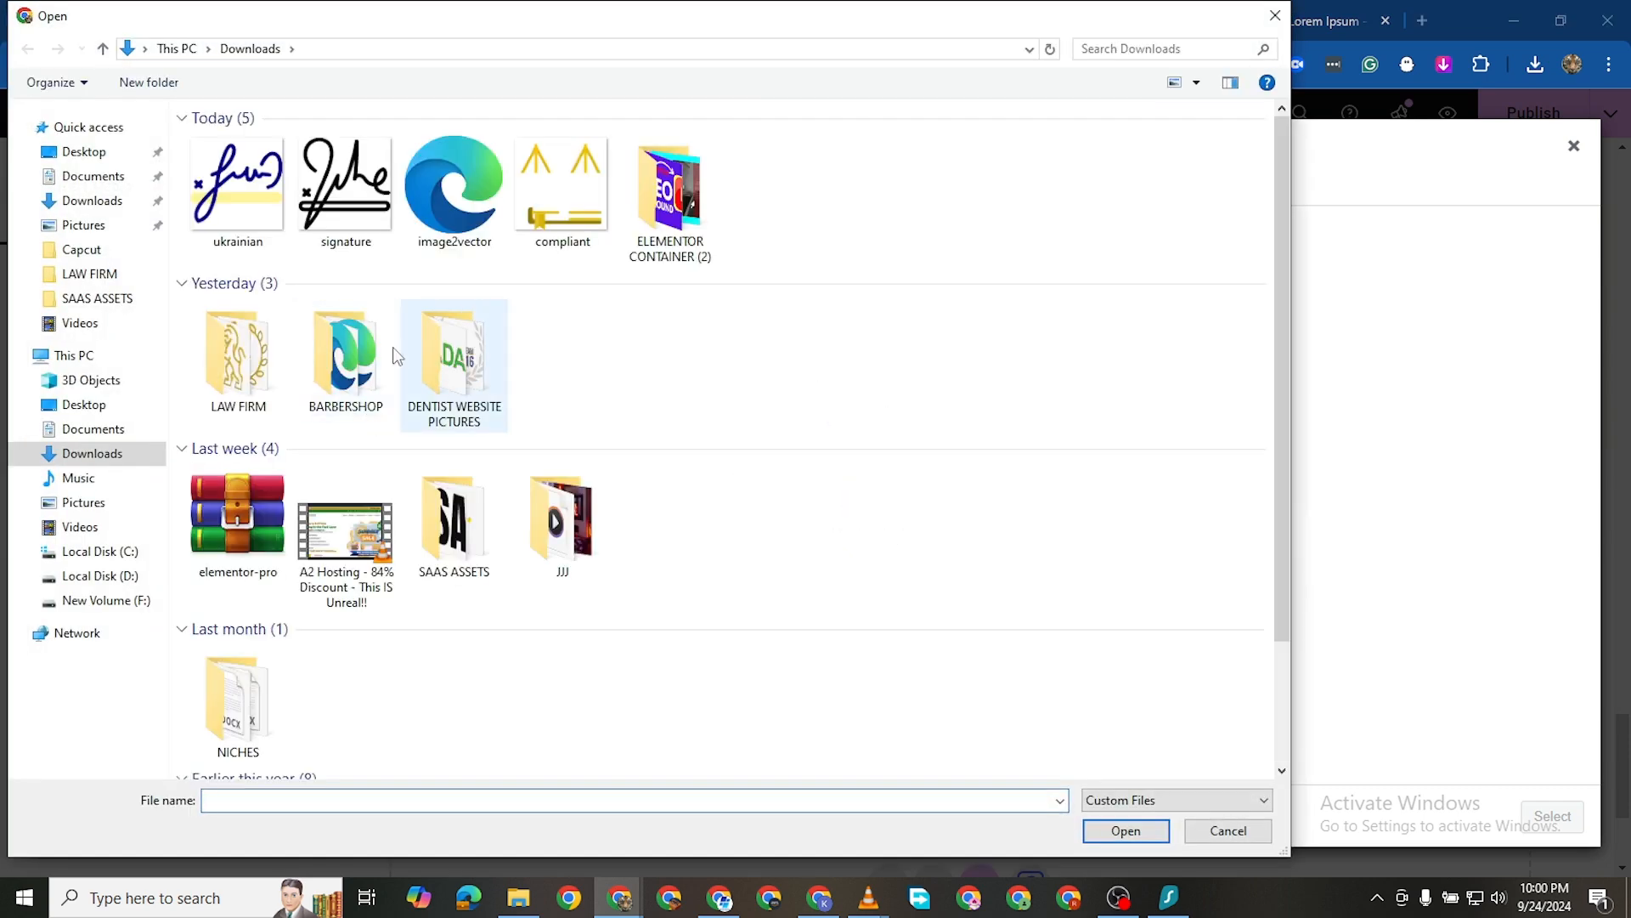
double_click(275, 350)
left_click_drag(682, 489, 880, 427)
left_click(1125, 832)
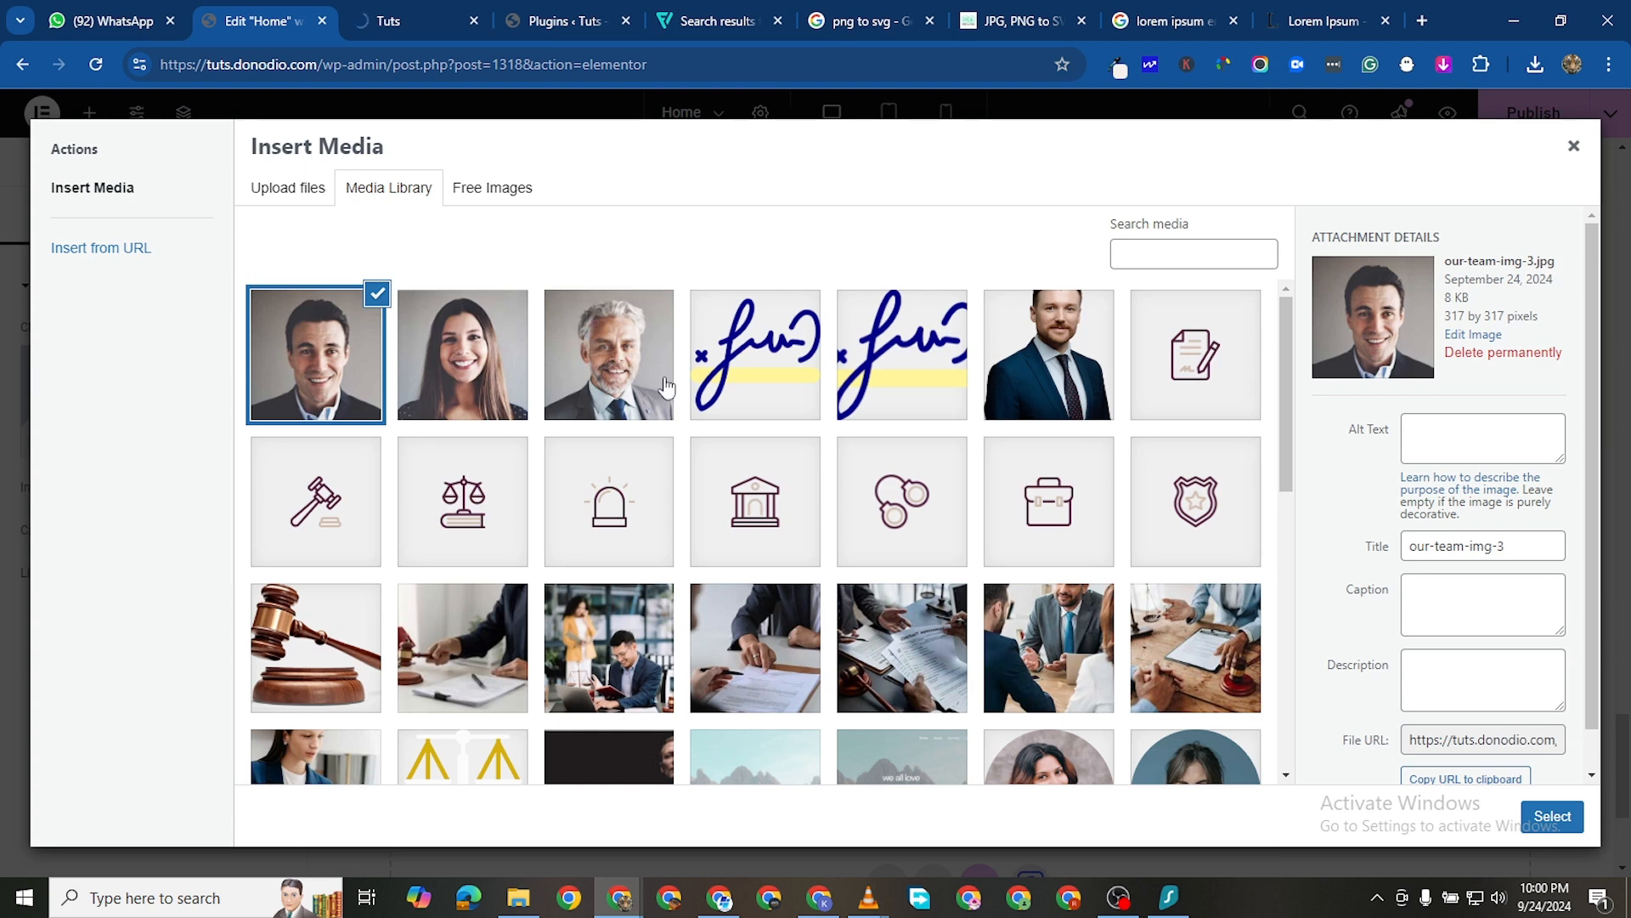
left_click(1549, 817)
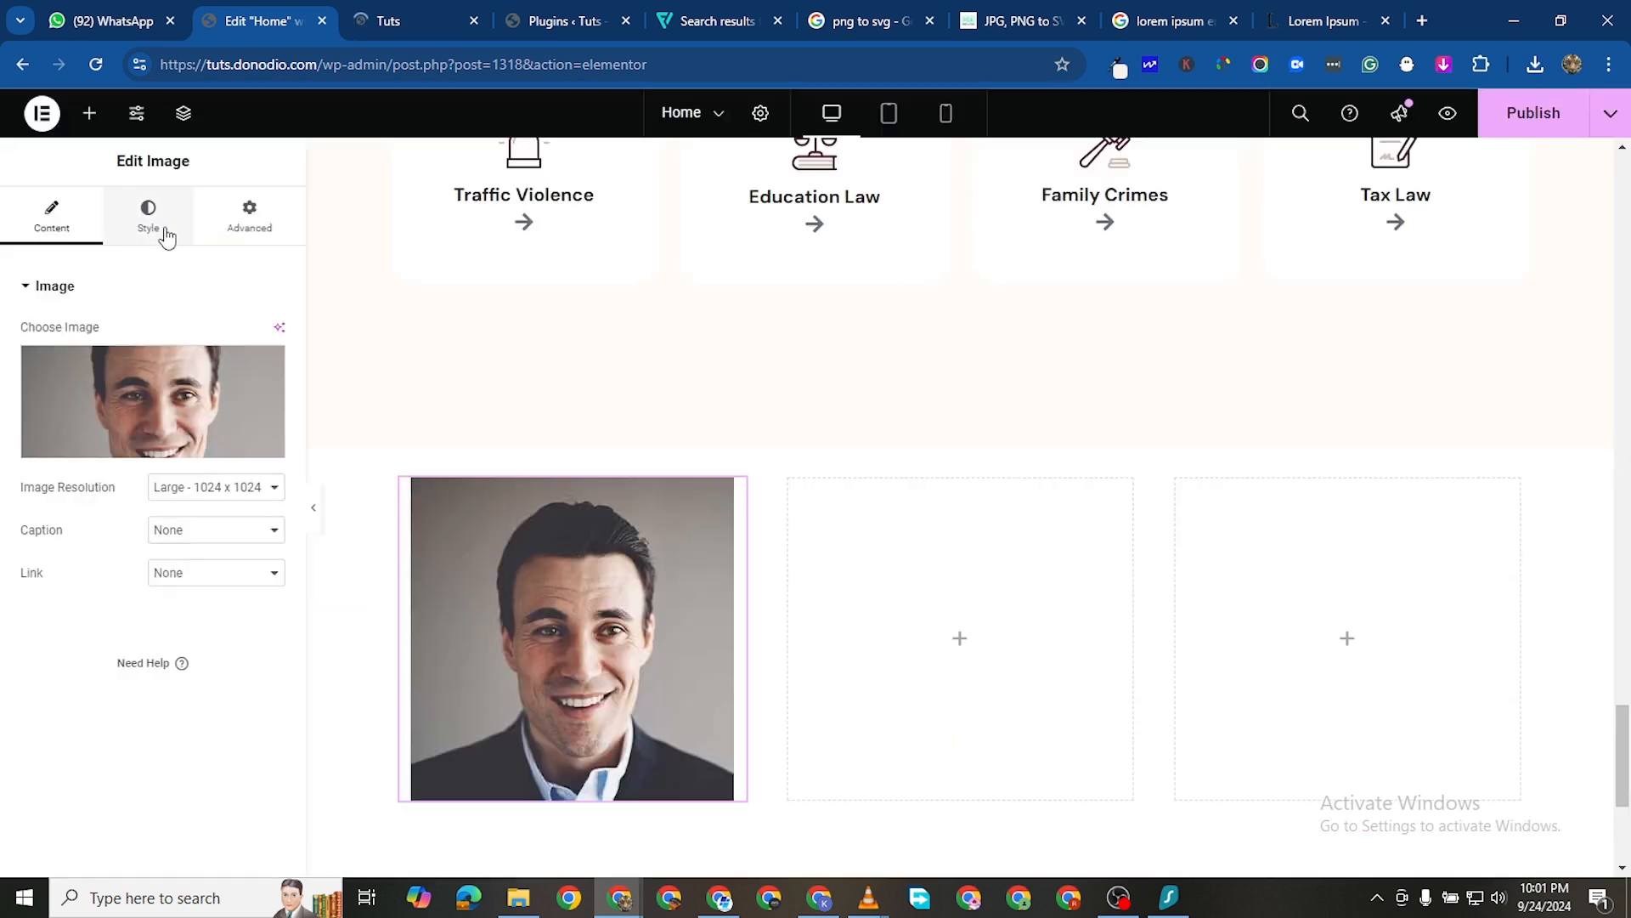
Round the team photo into a circle with a border radius of 300 px on all corners
scroll(155, 646, "down", 2)
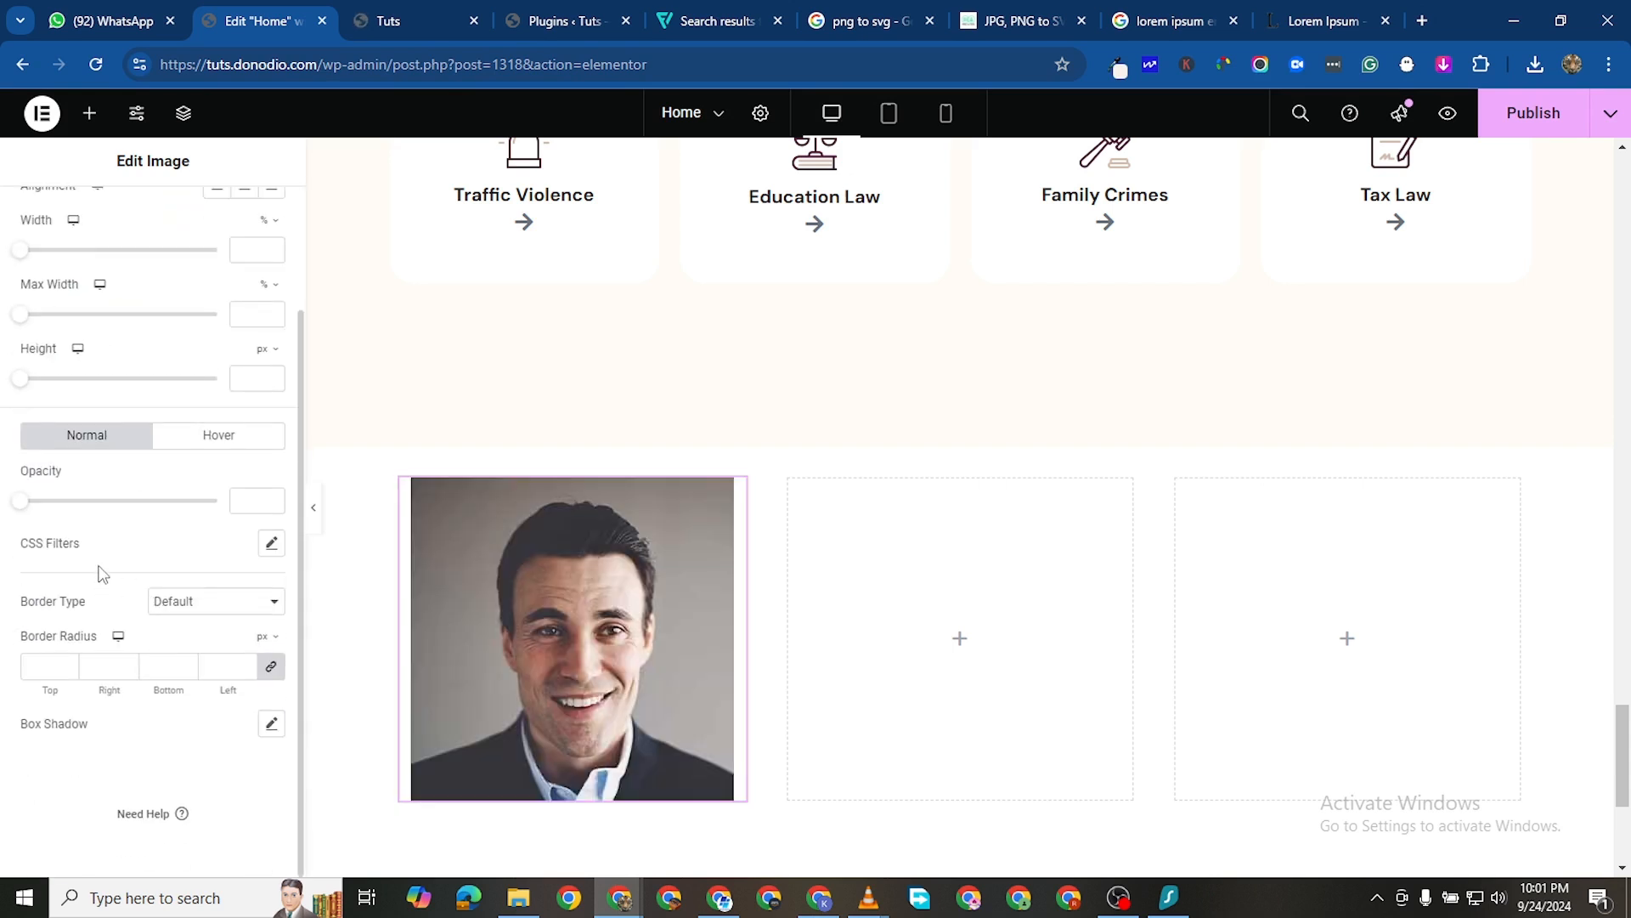
scroll(116, 597, "up", 1)
scroll(153, 662, "down", 1)
left_click(246, 661)
left_click(241, 662)
type("300")
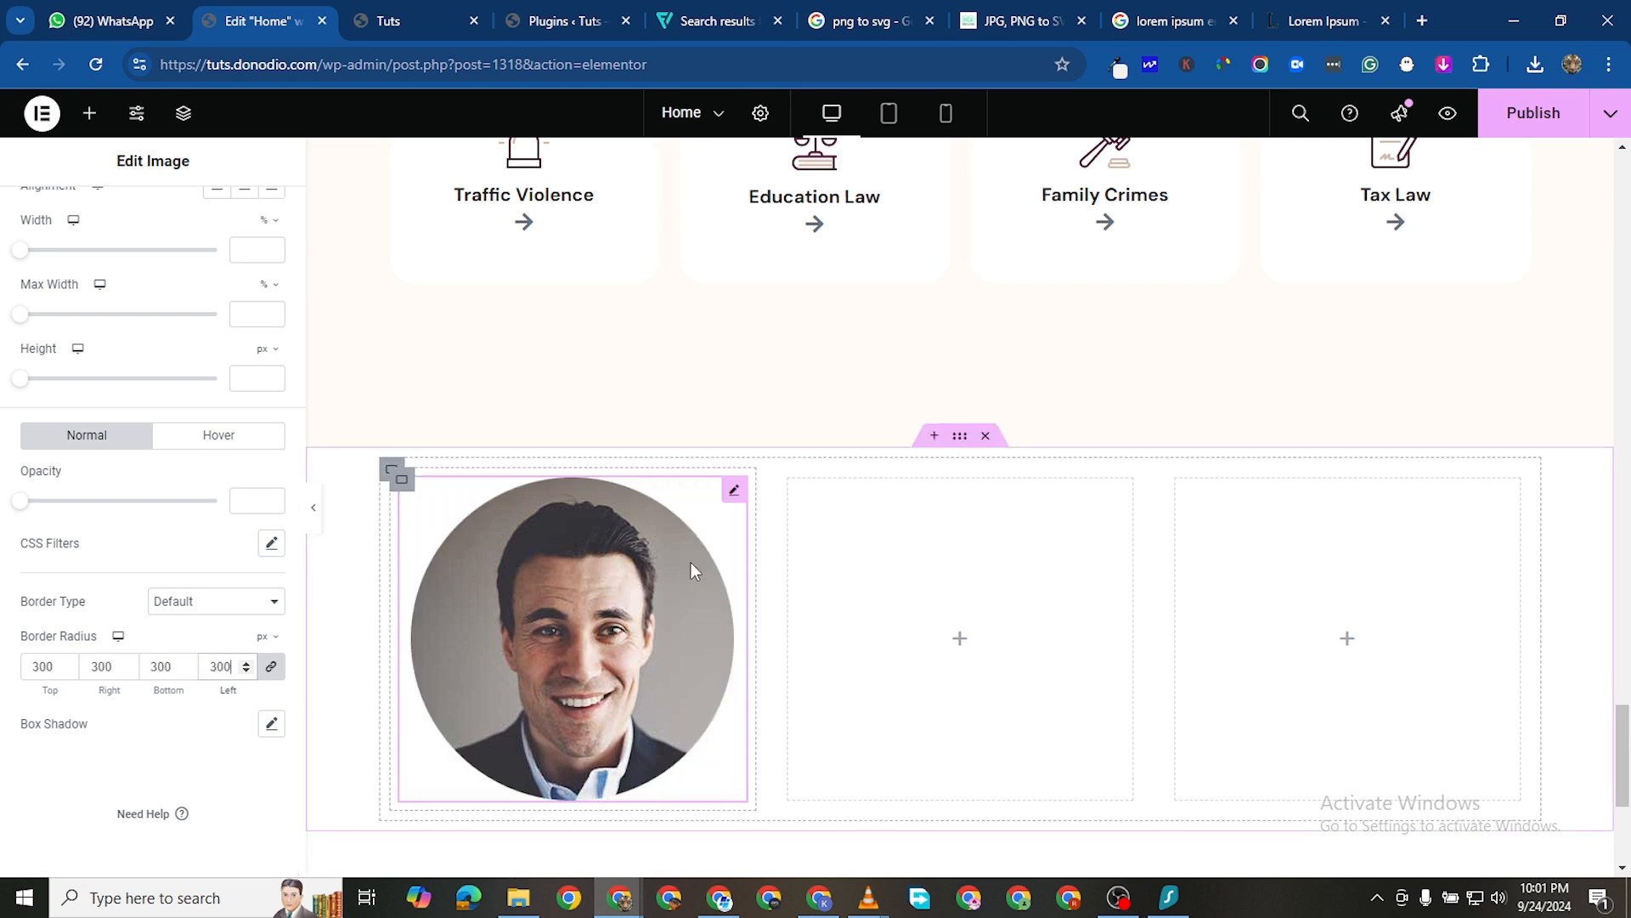
Add a Heading widget below the round team photo and replace its placeholder title with the copied team member's name
scroll(899, 542, "down", 1)
scroll(808, 540, "down", 1)
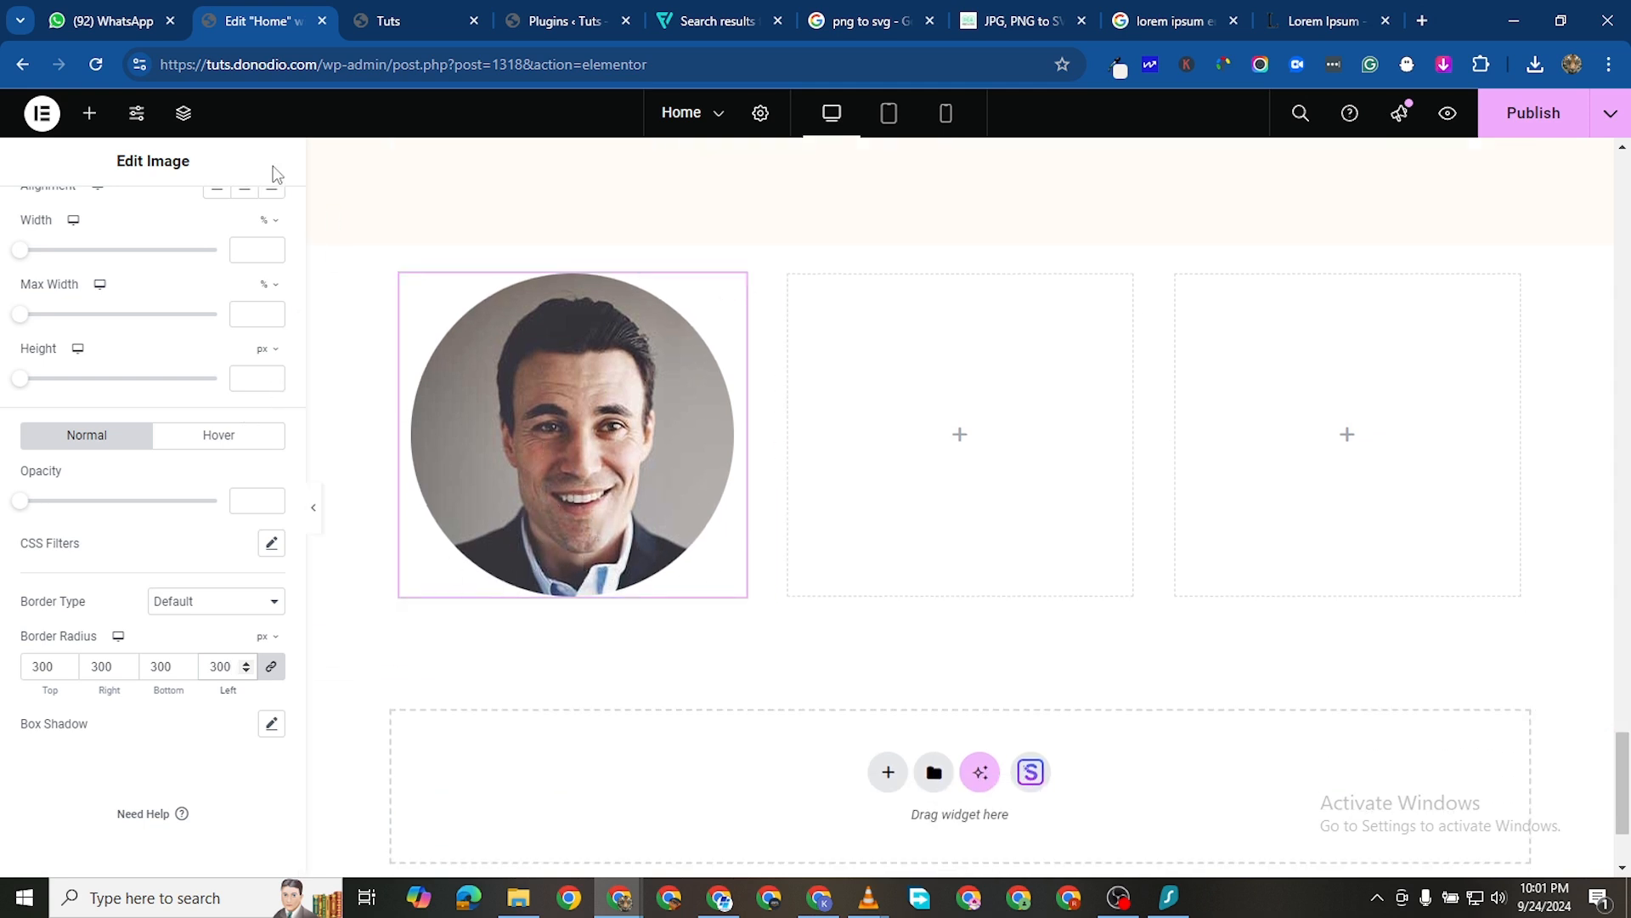
left_click(89, 113)
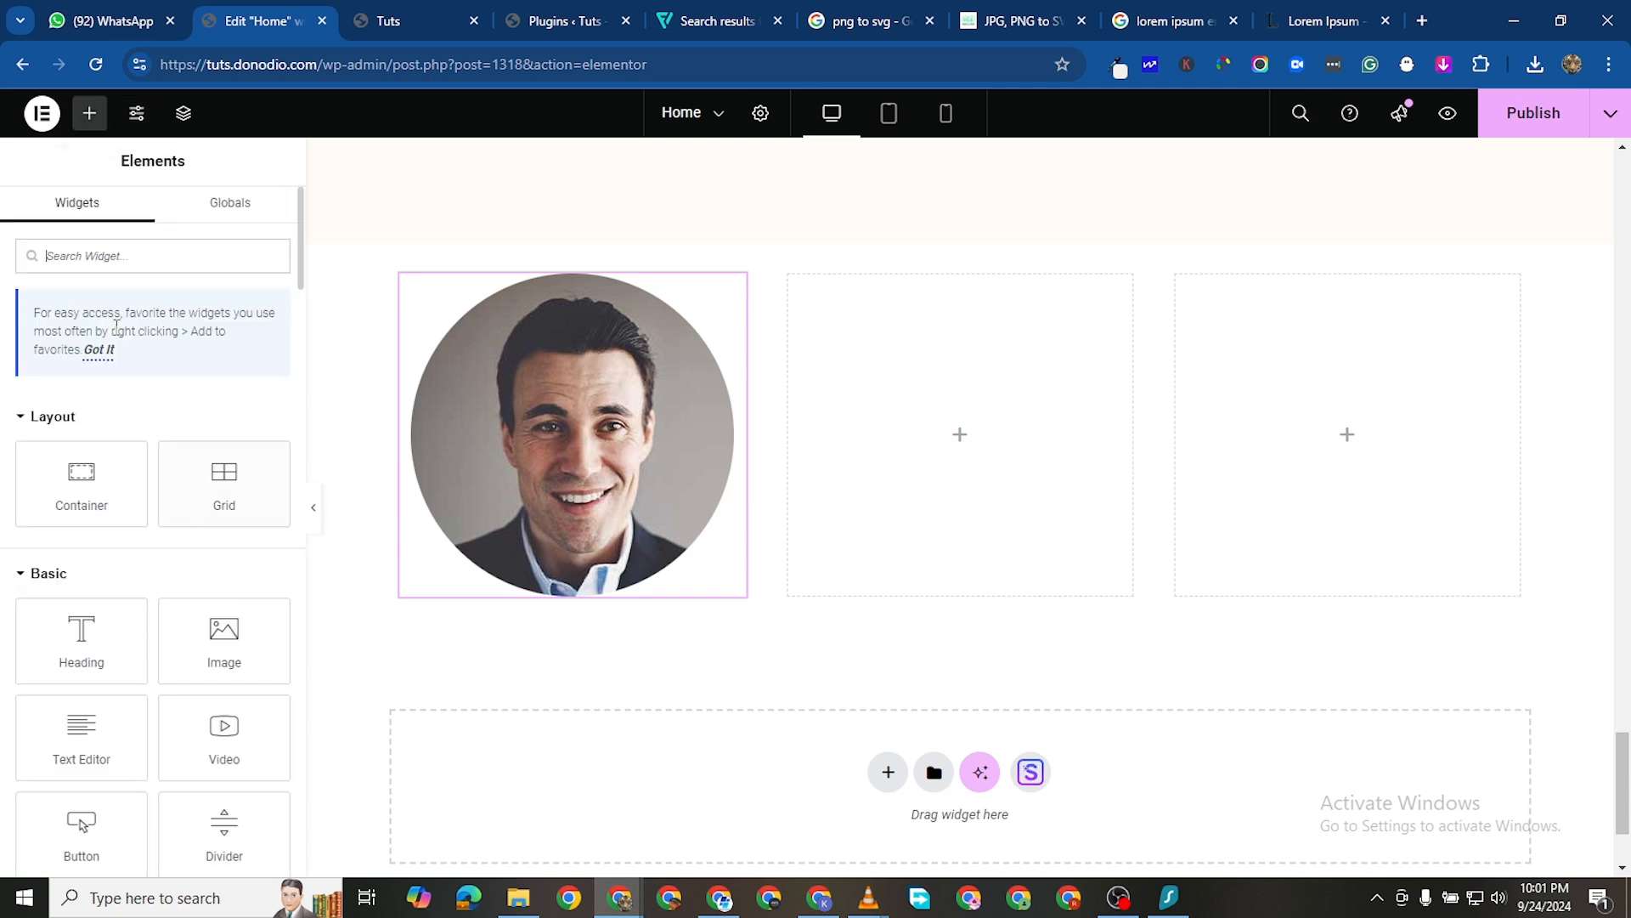
left_click_drag(92, 637, 659, 584)
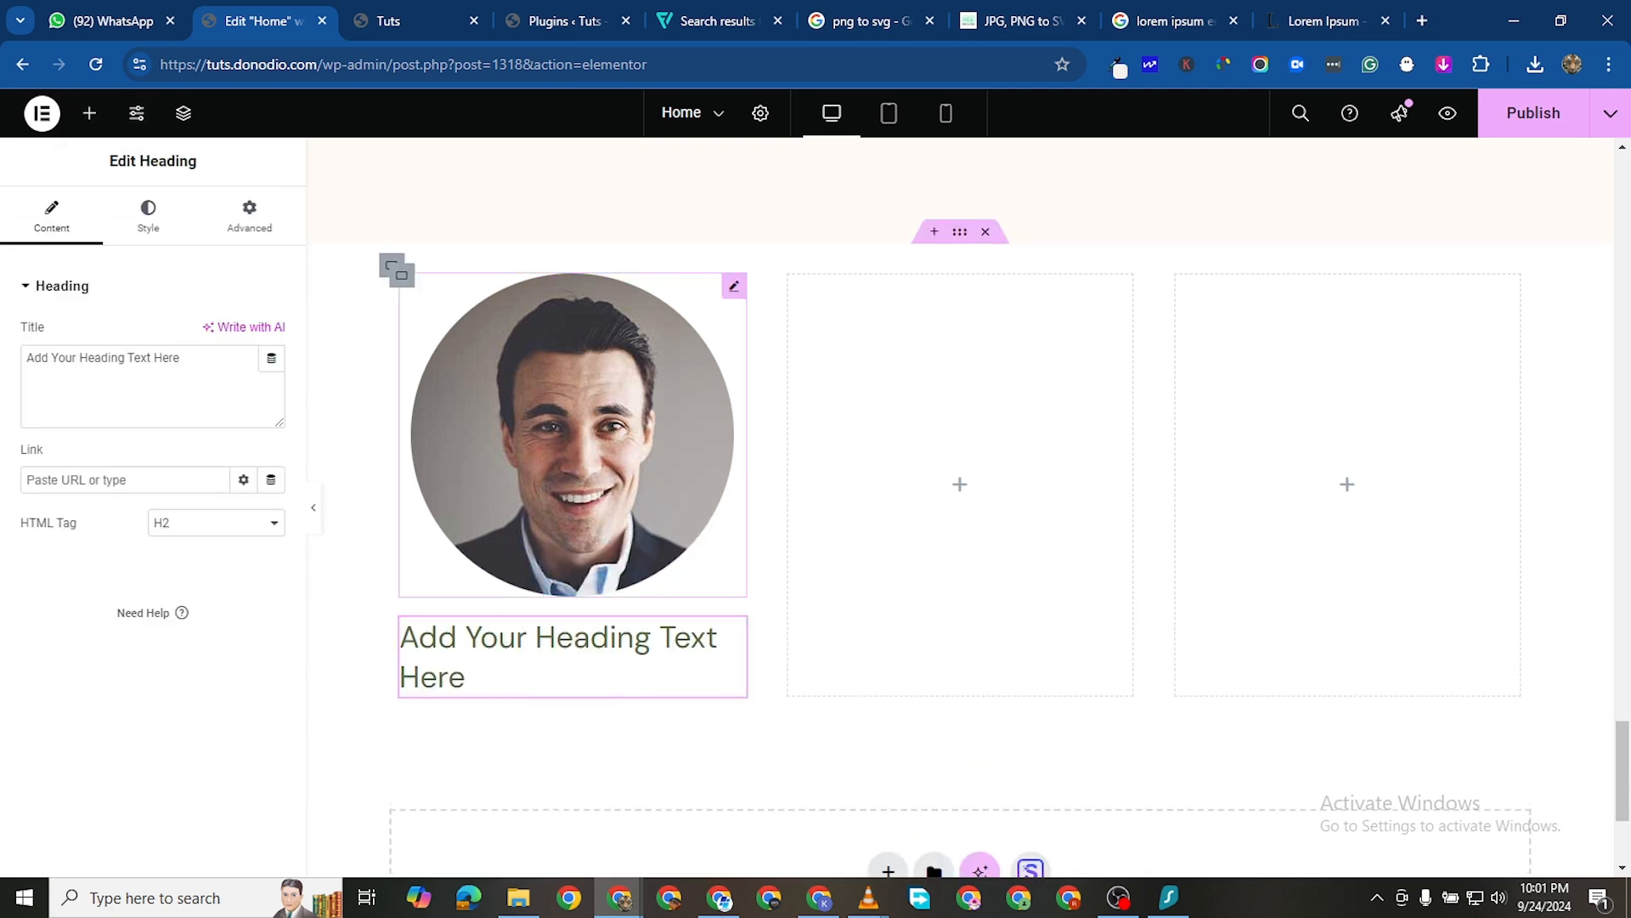
key("alt+Tab")
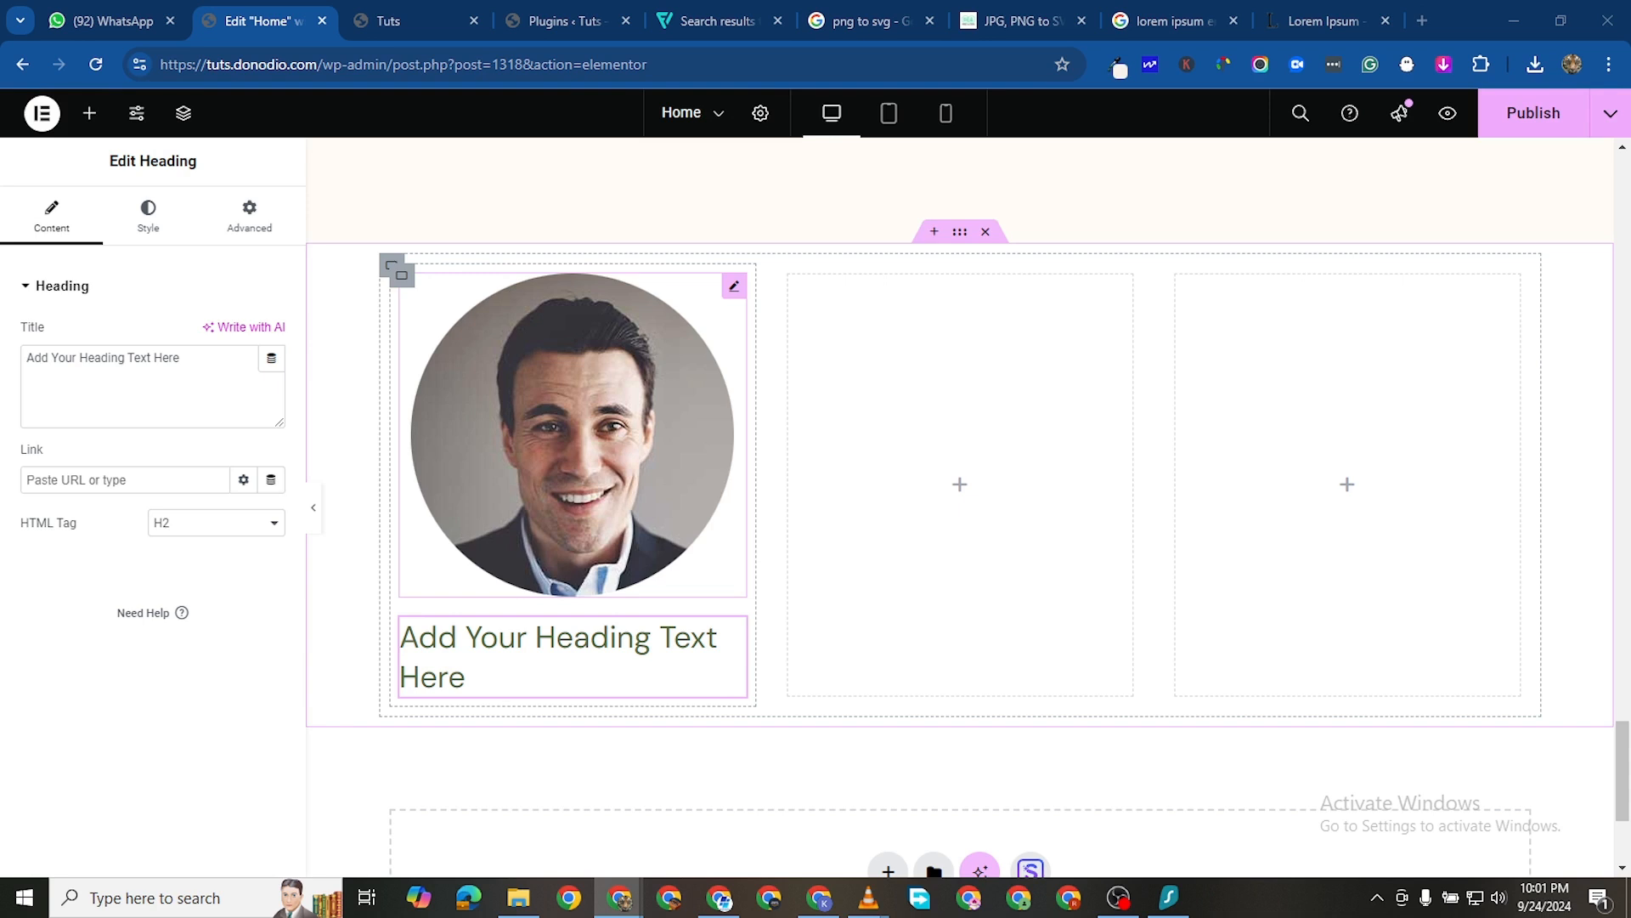
triple_click(88, 358)
right_click(88, 357)
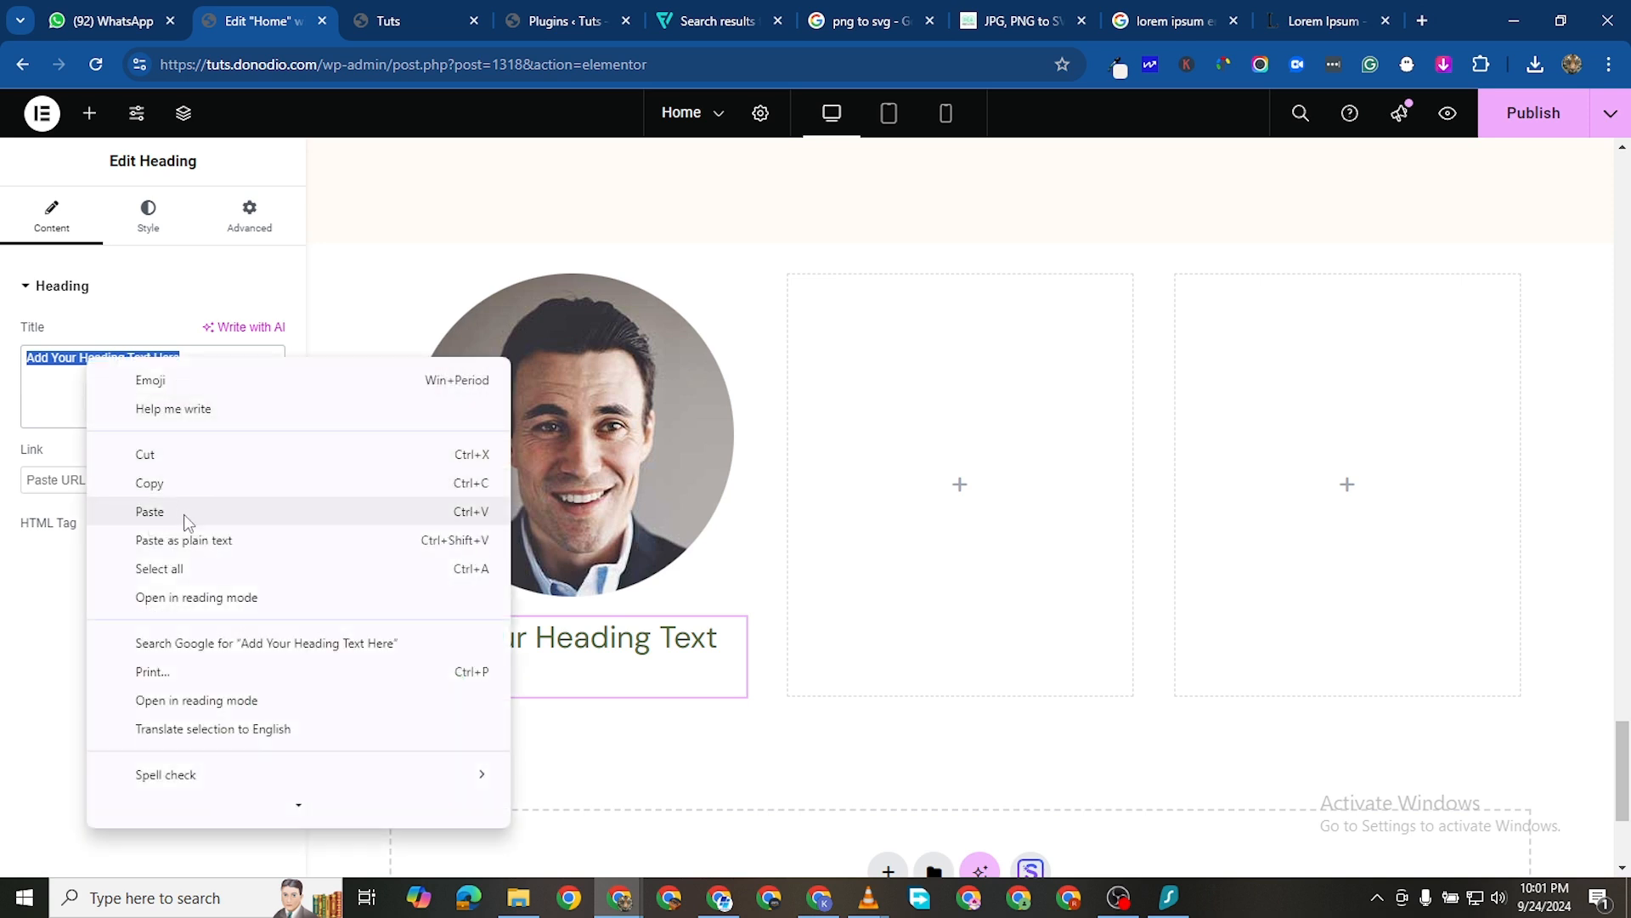
left_click(150, 512)
Center the team member's name heading and set its text color to black
left_click(149, 223)
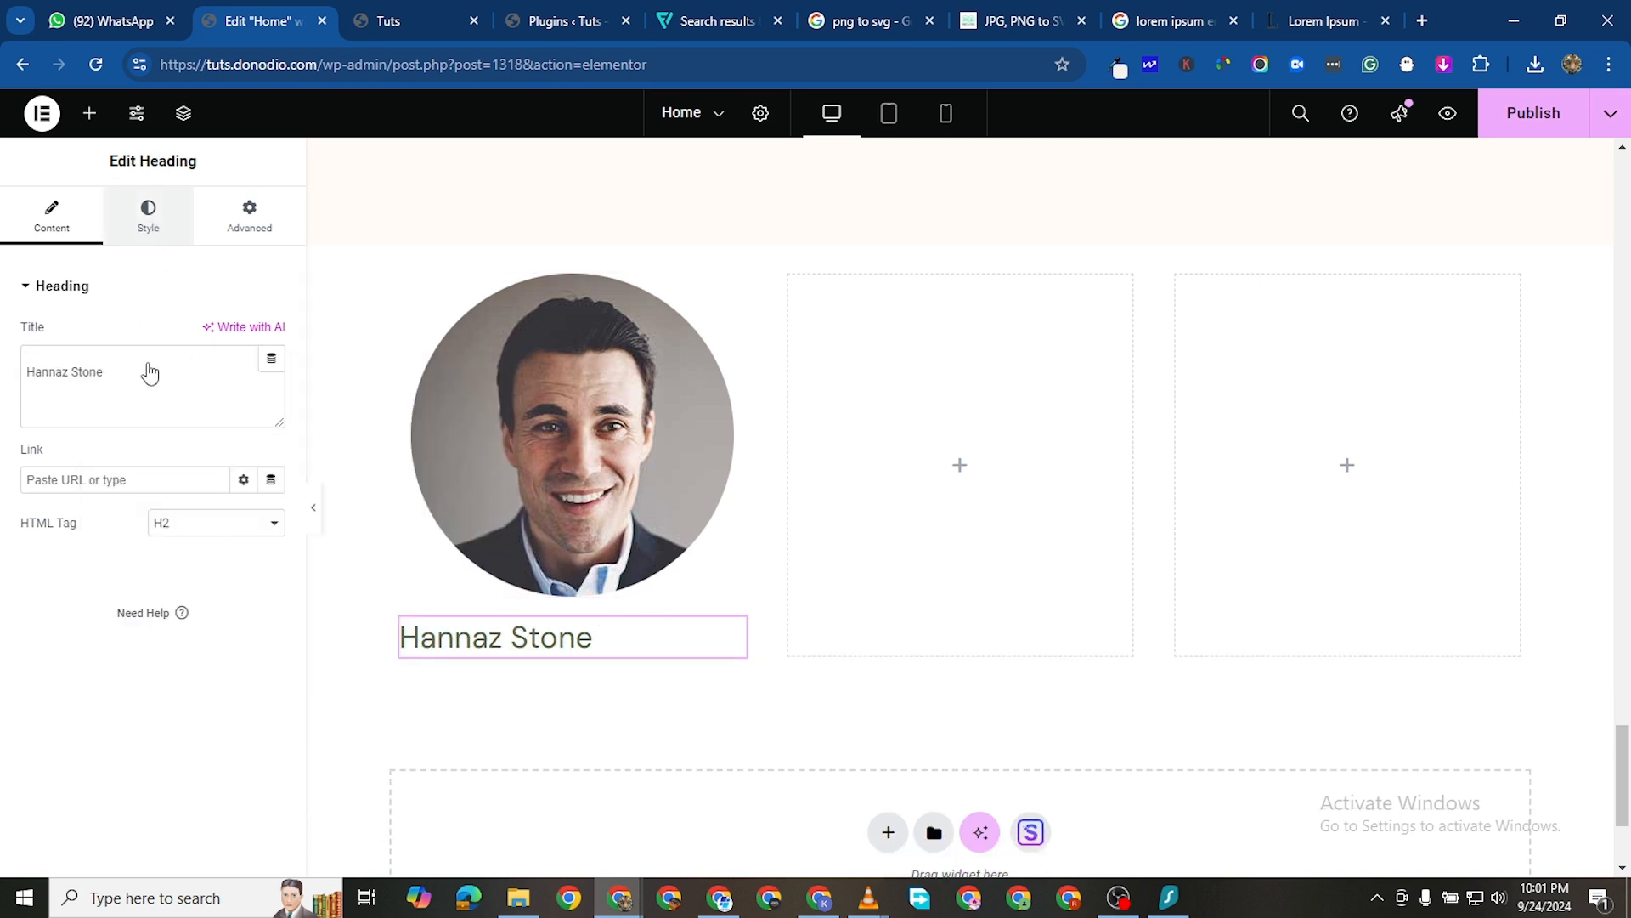
left_click(260, 386)
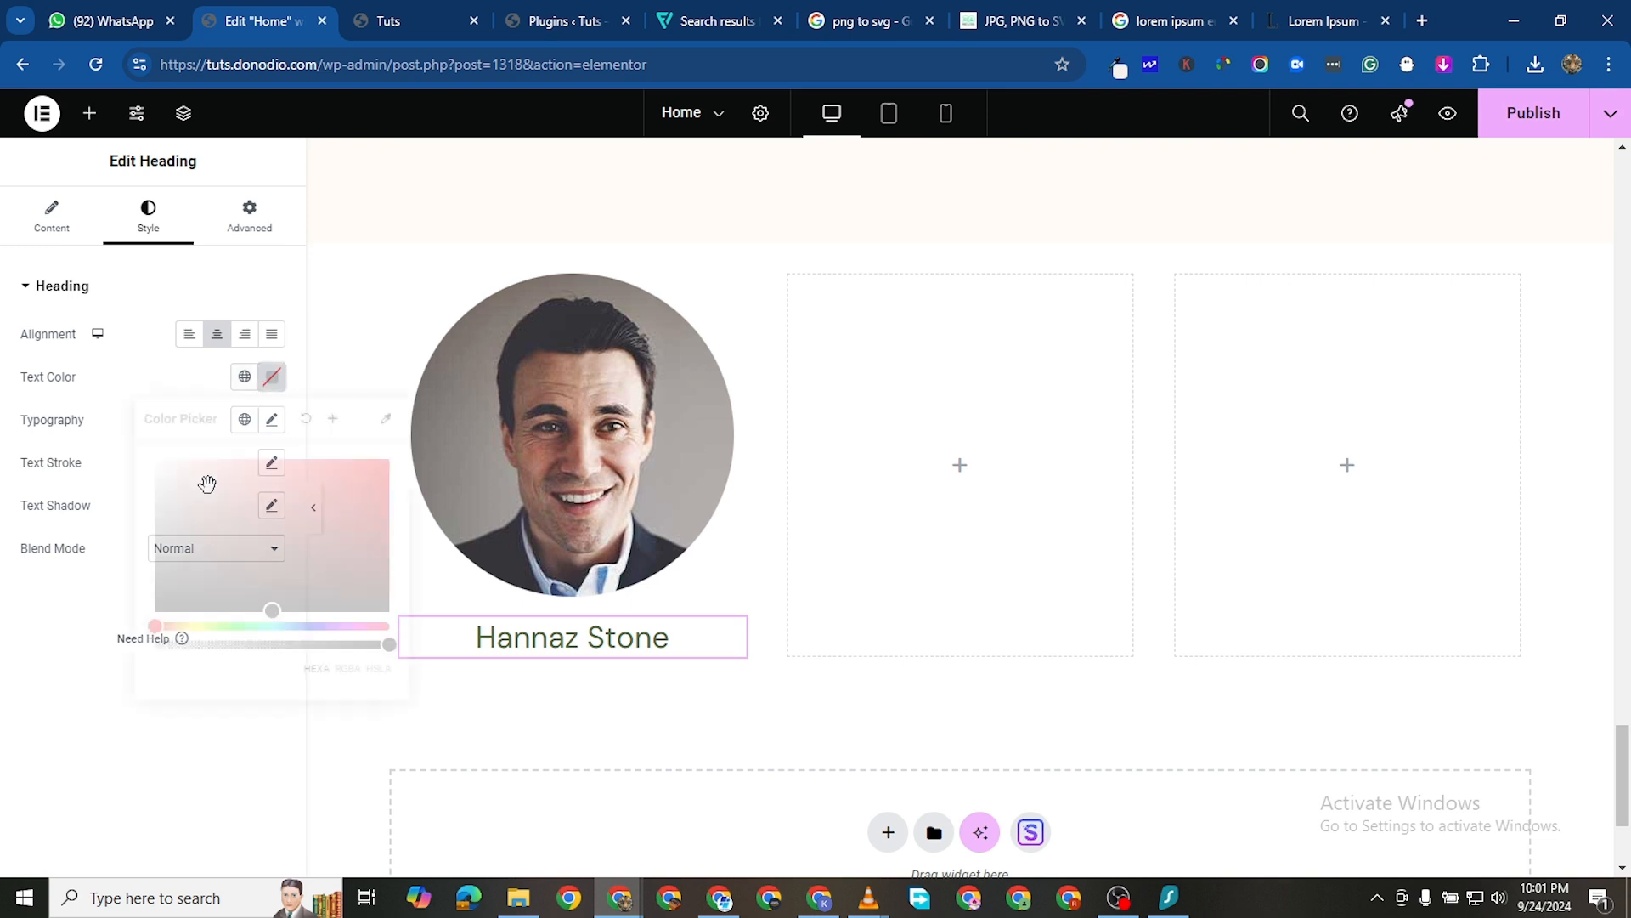
left_click(152, 611)
left_click(130, 474)
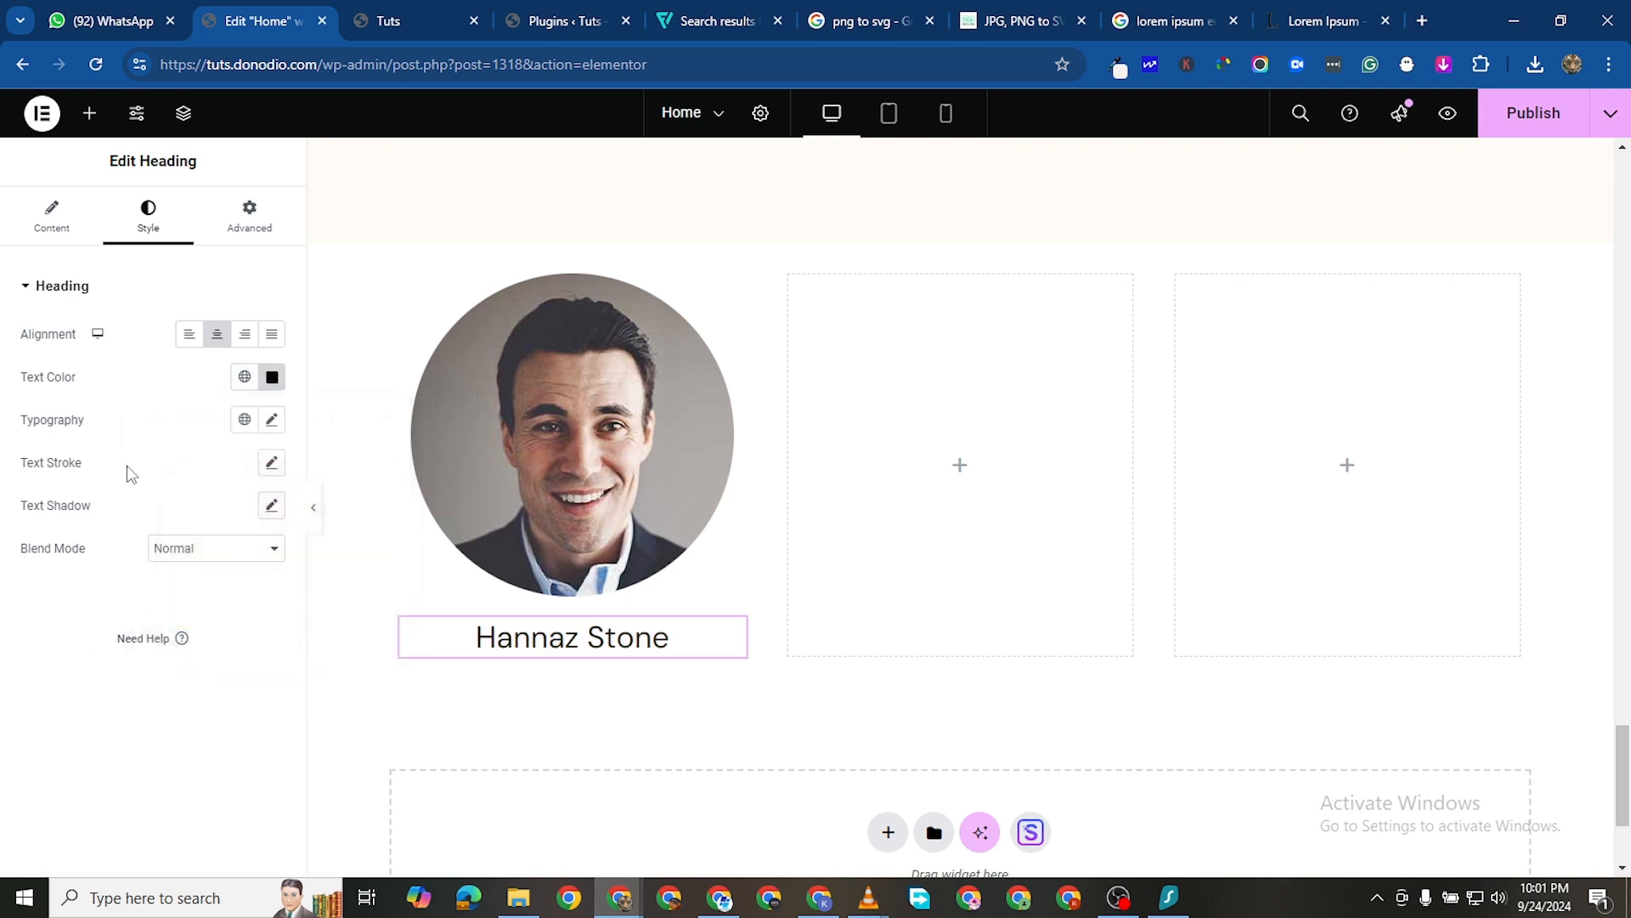
Set the name heading's font size to 20 px and its weight to 800 (Extra Bold)
left_click(271, 430)
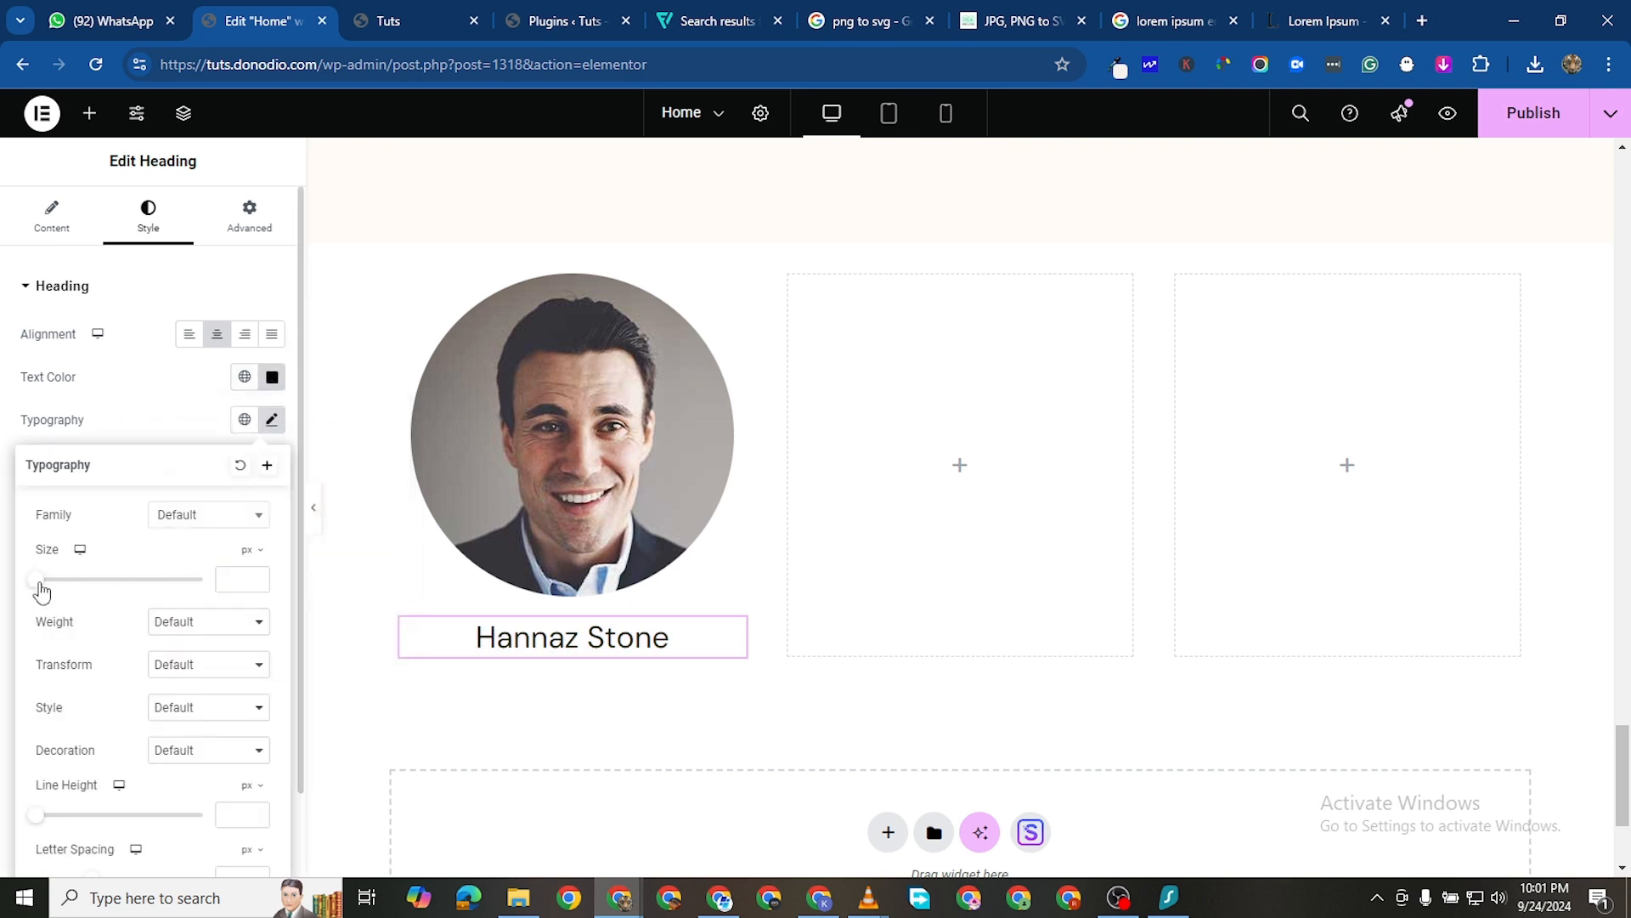
left_click_drag(40, 583, 54, 581)
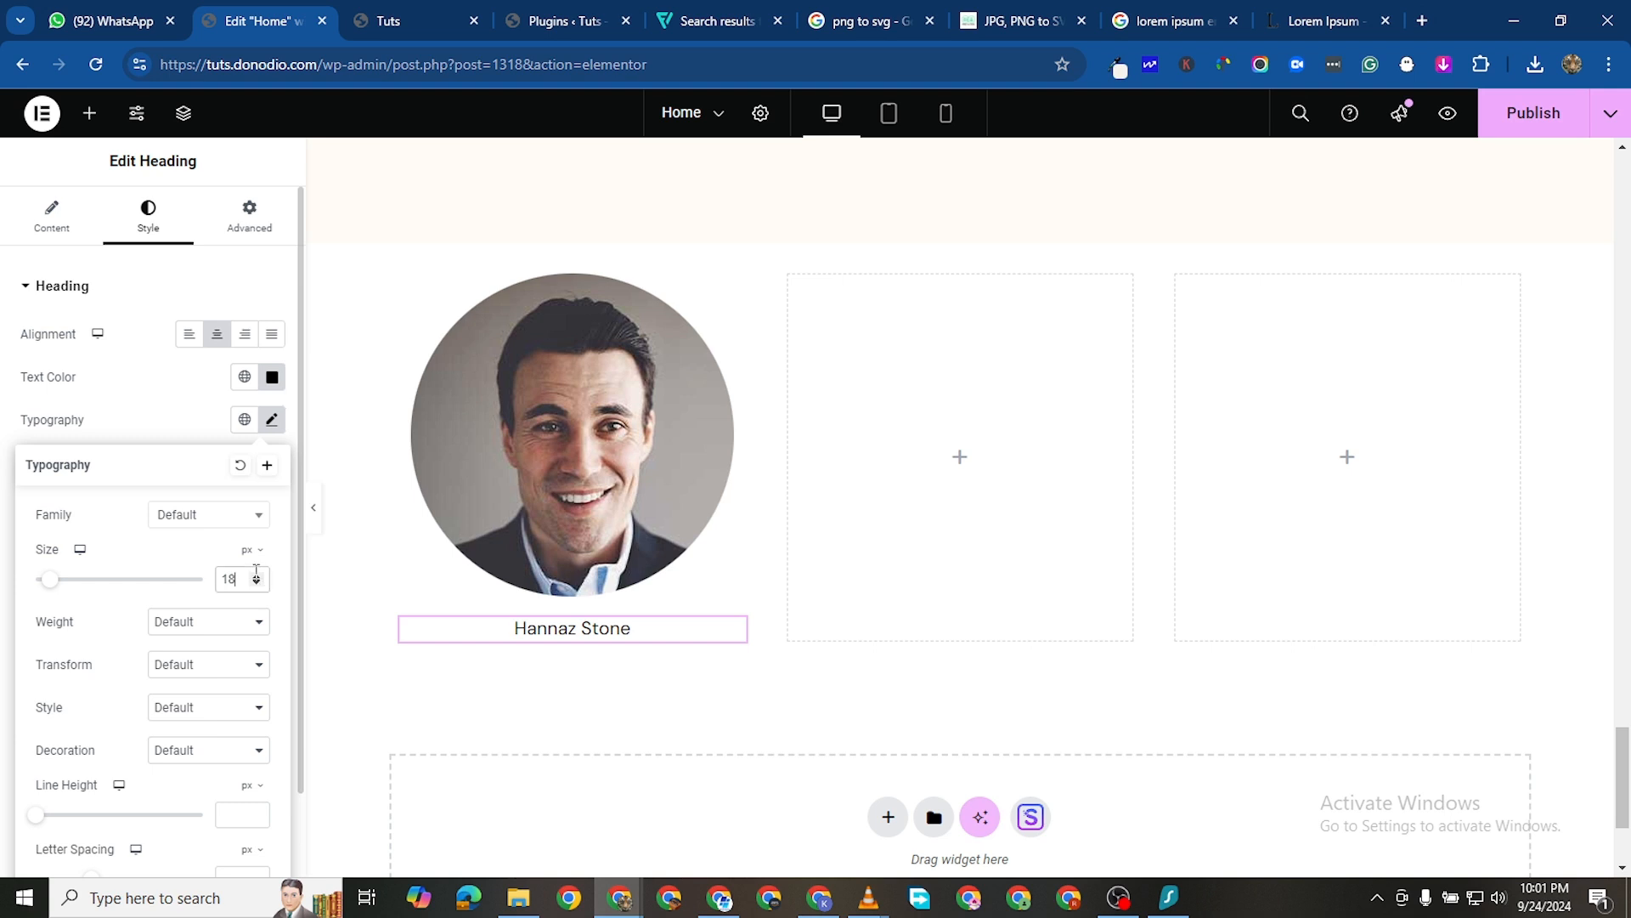
left_click(226, 624)
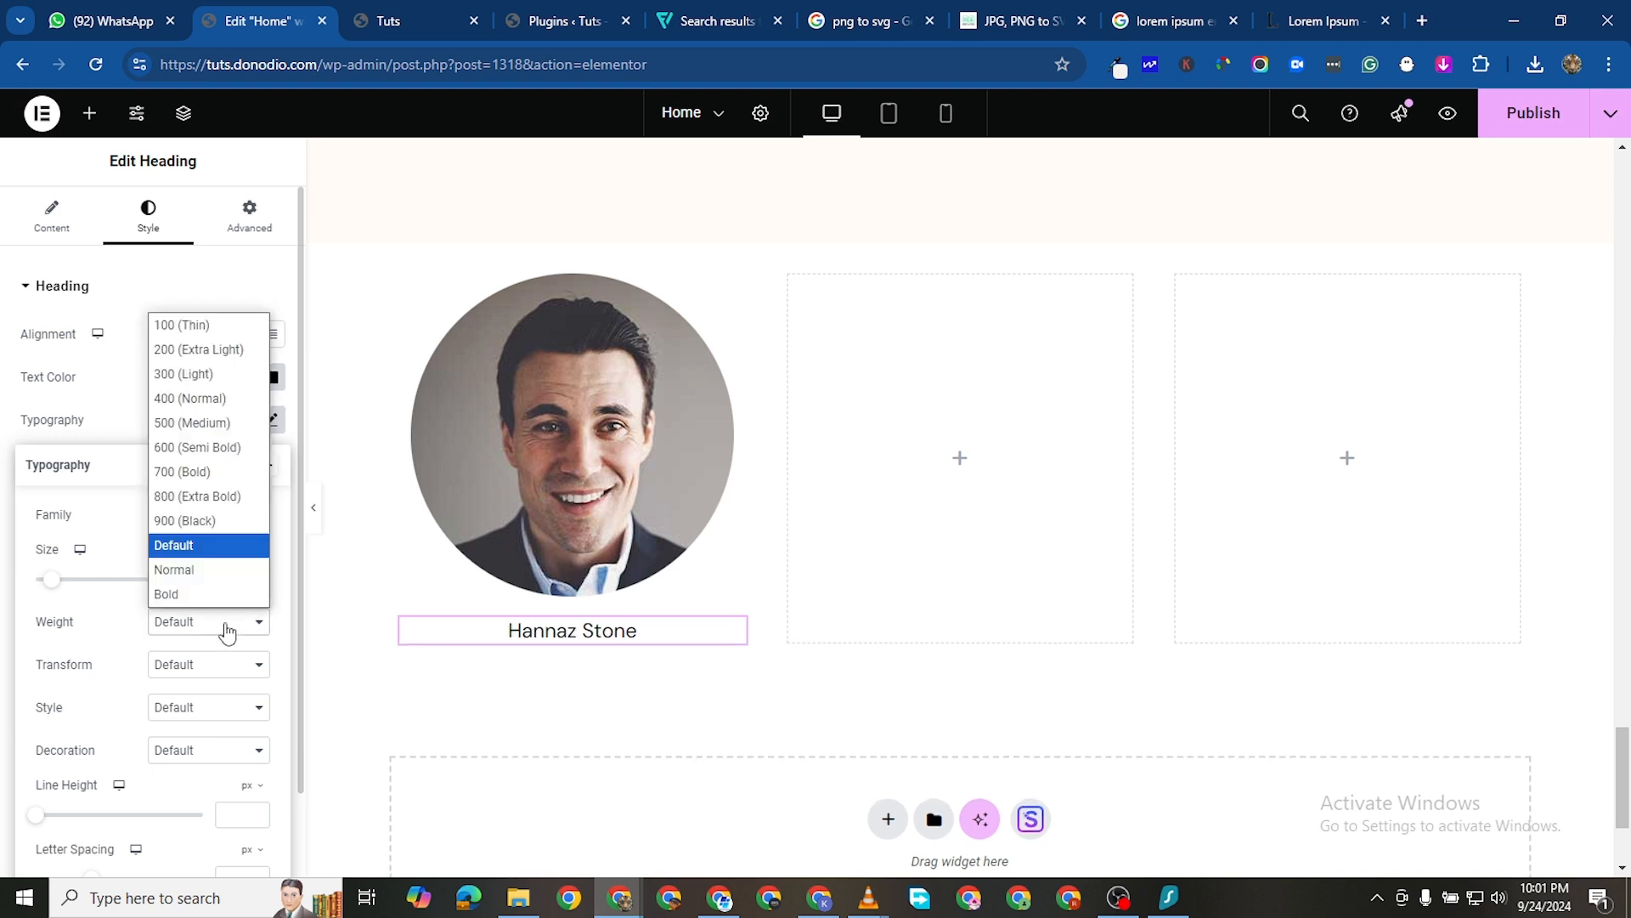
left_click(223, 496)
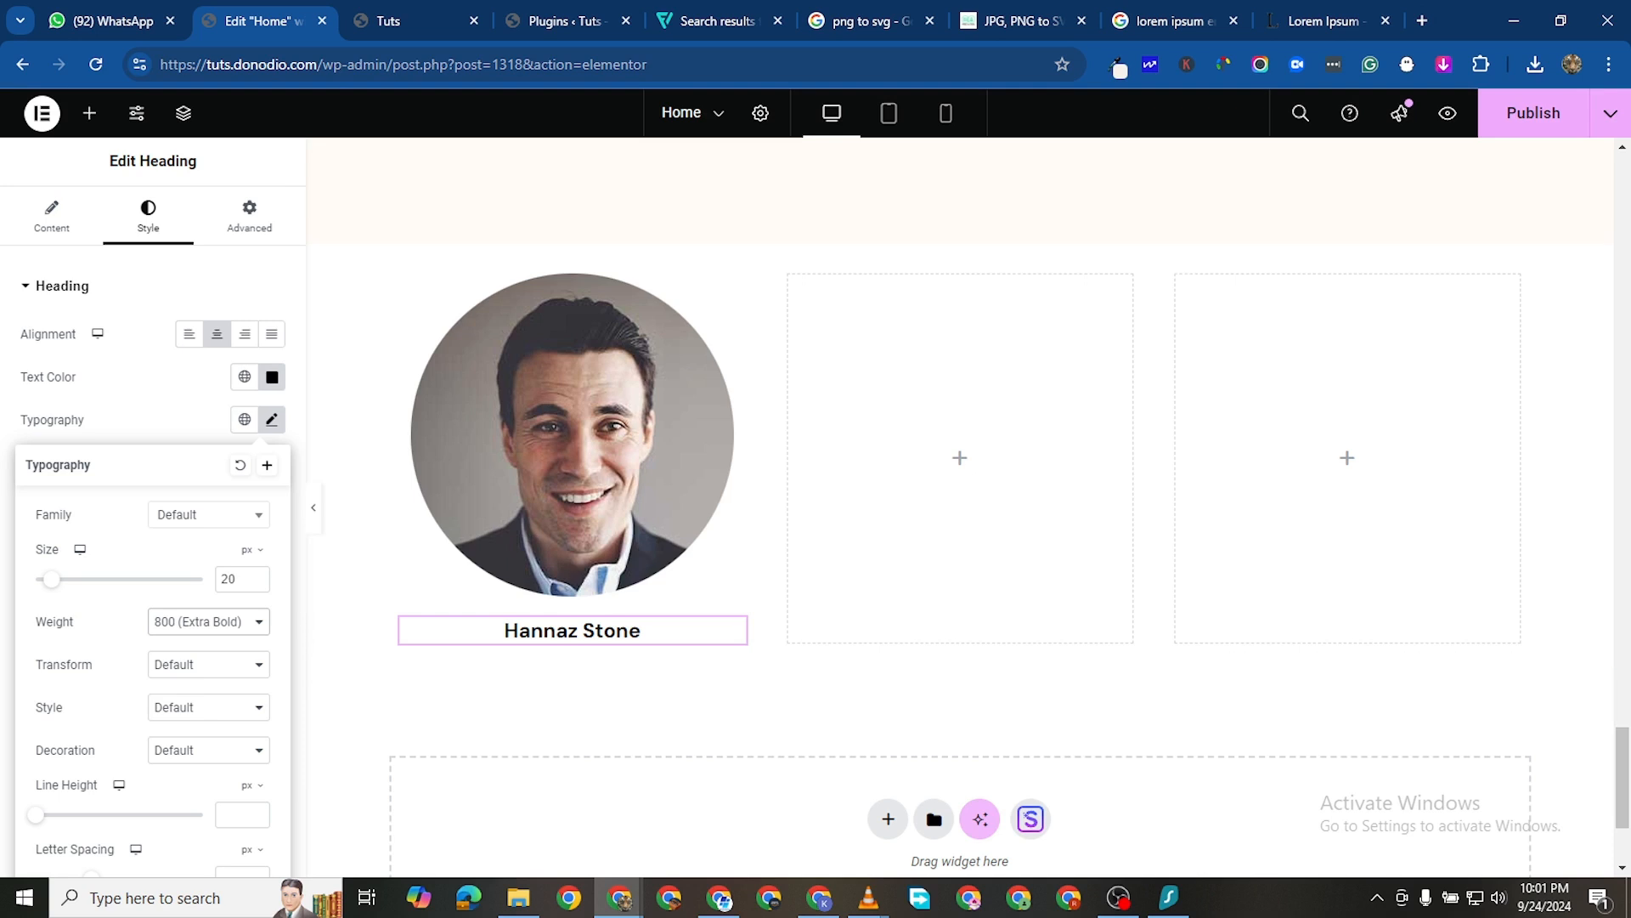
right_click(735, 631)
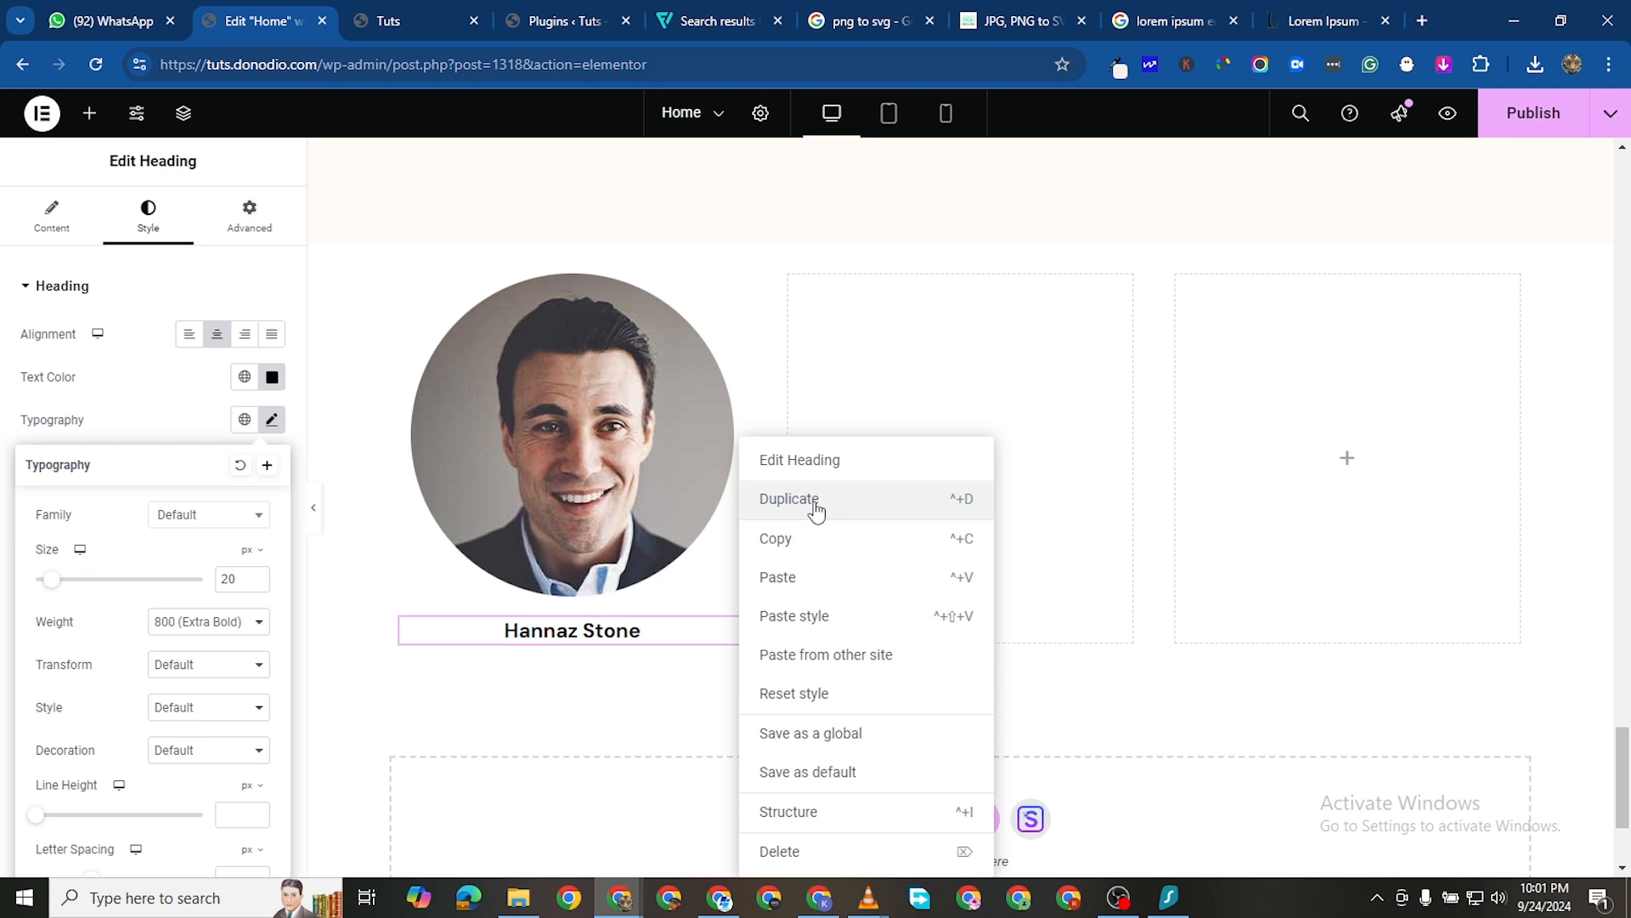
left_click(790, 500)
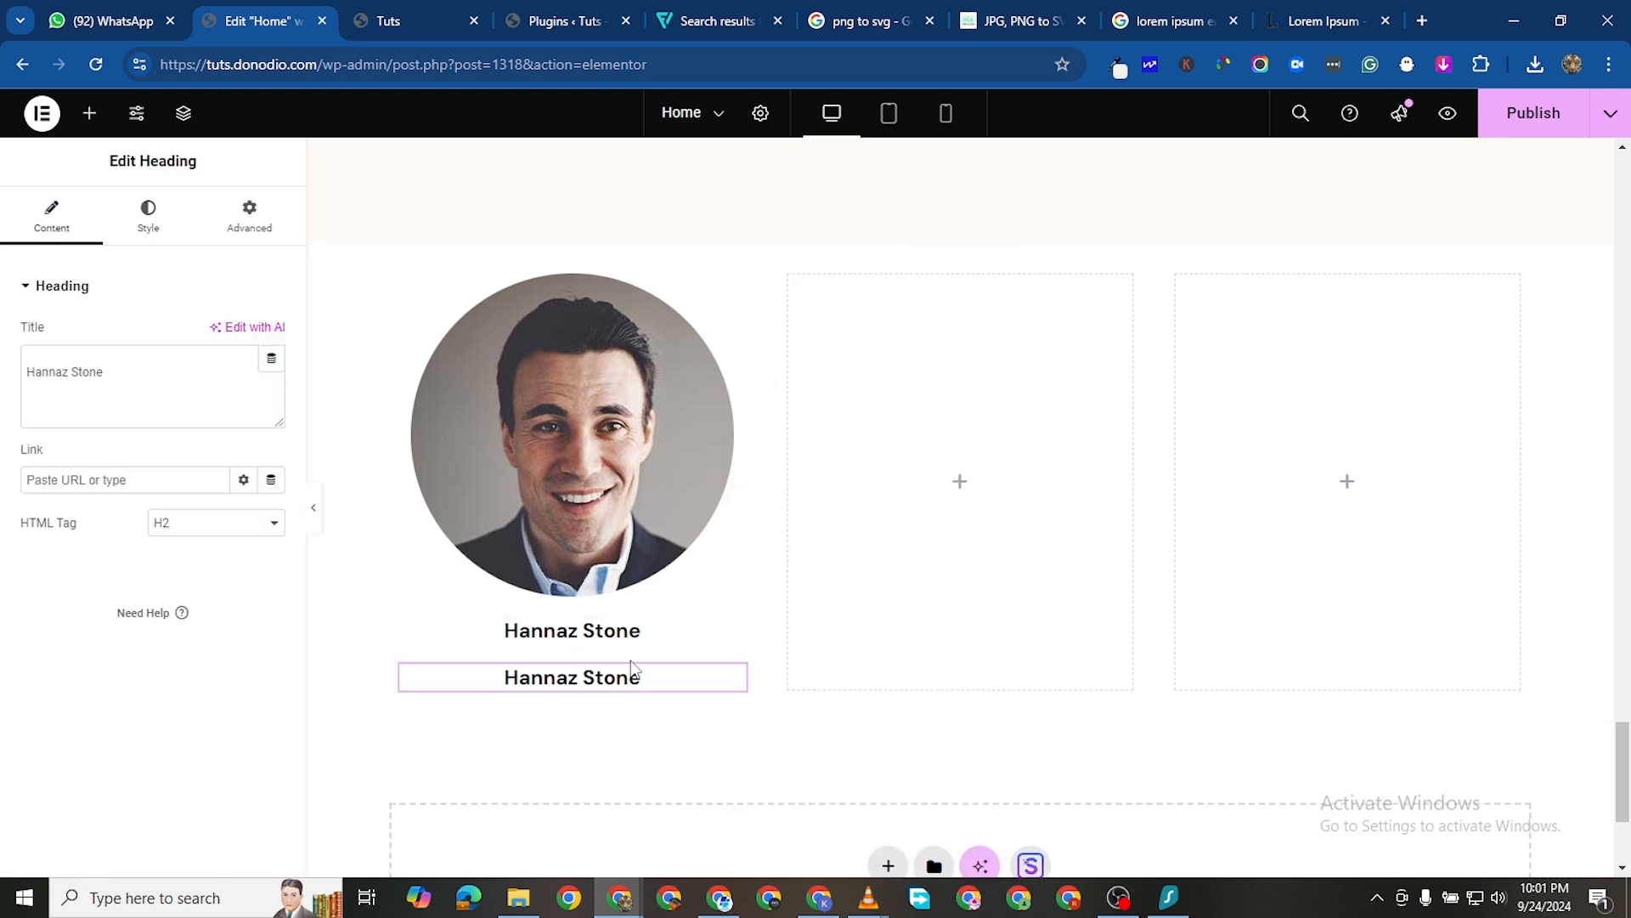
right_click(738, 681)
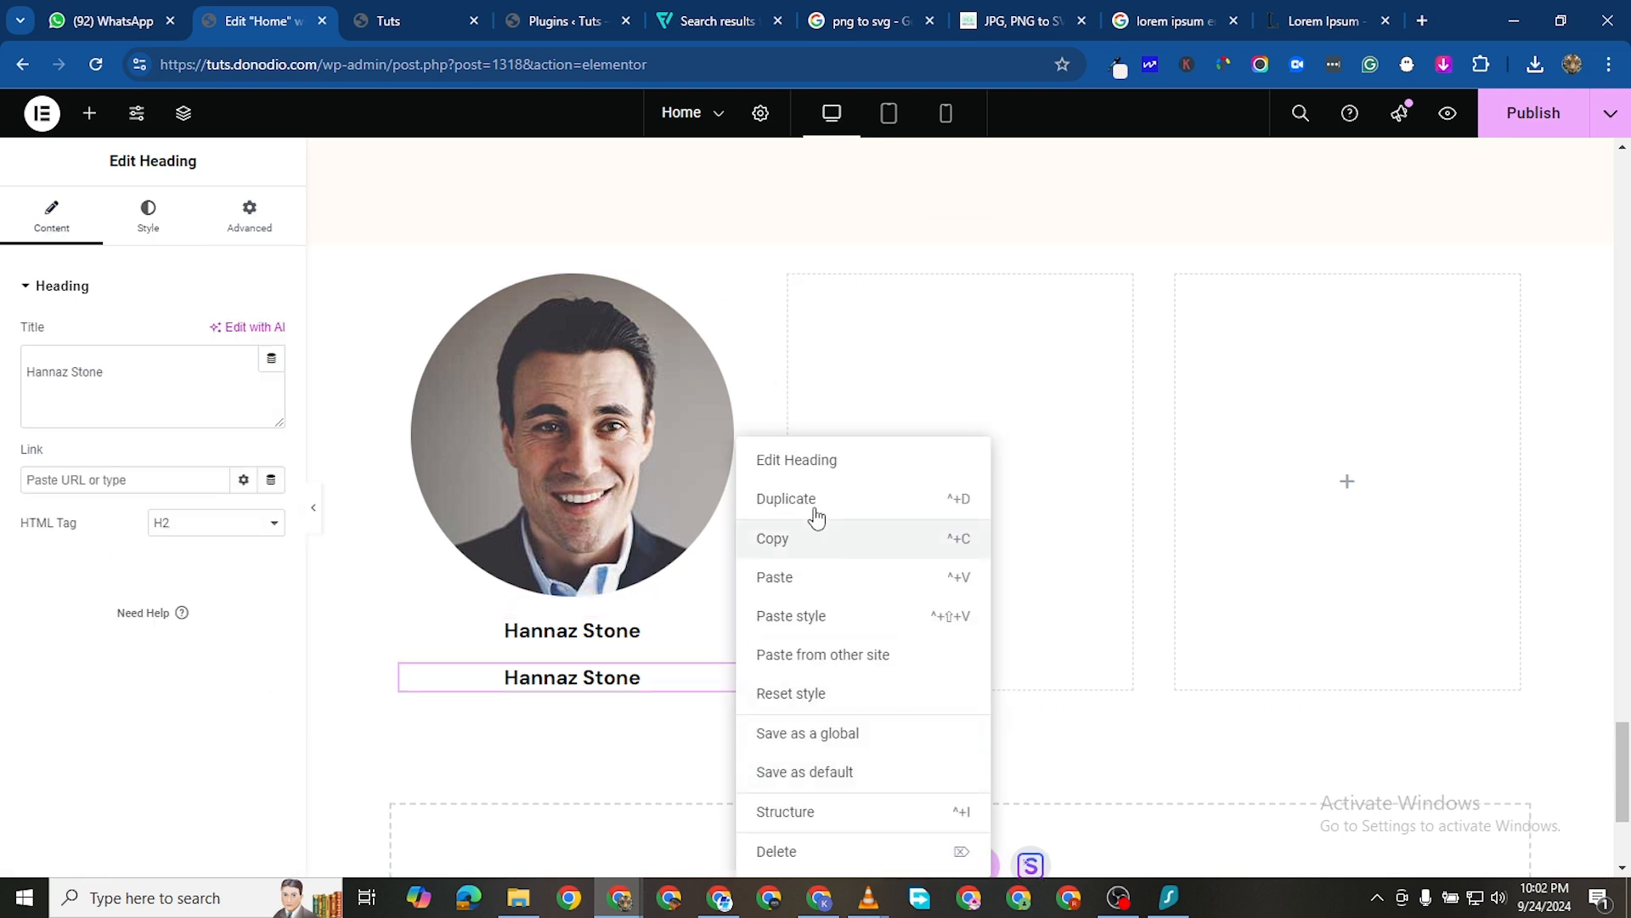
key("Delete")
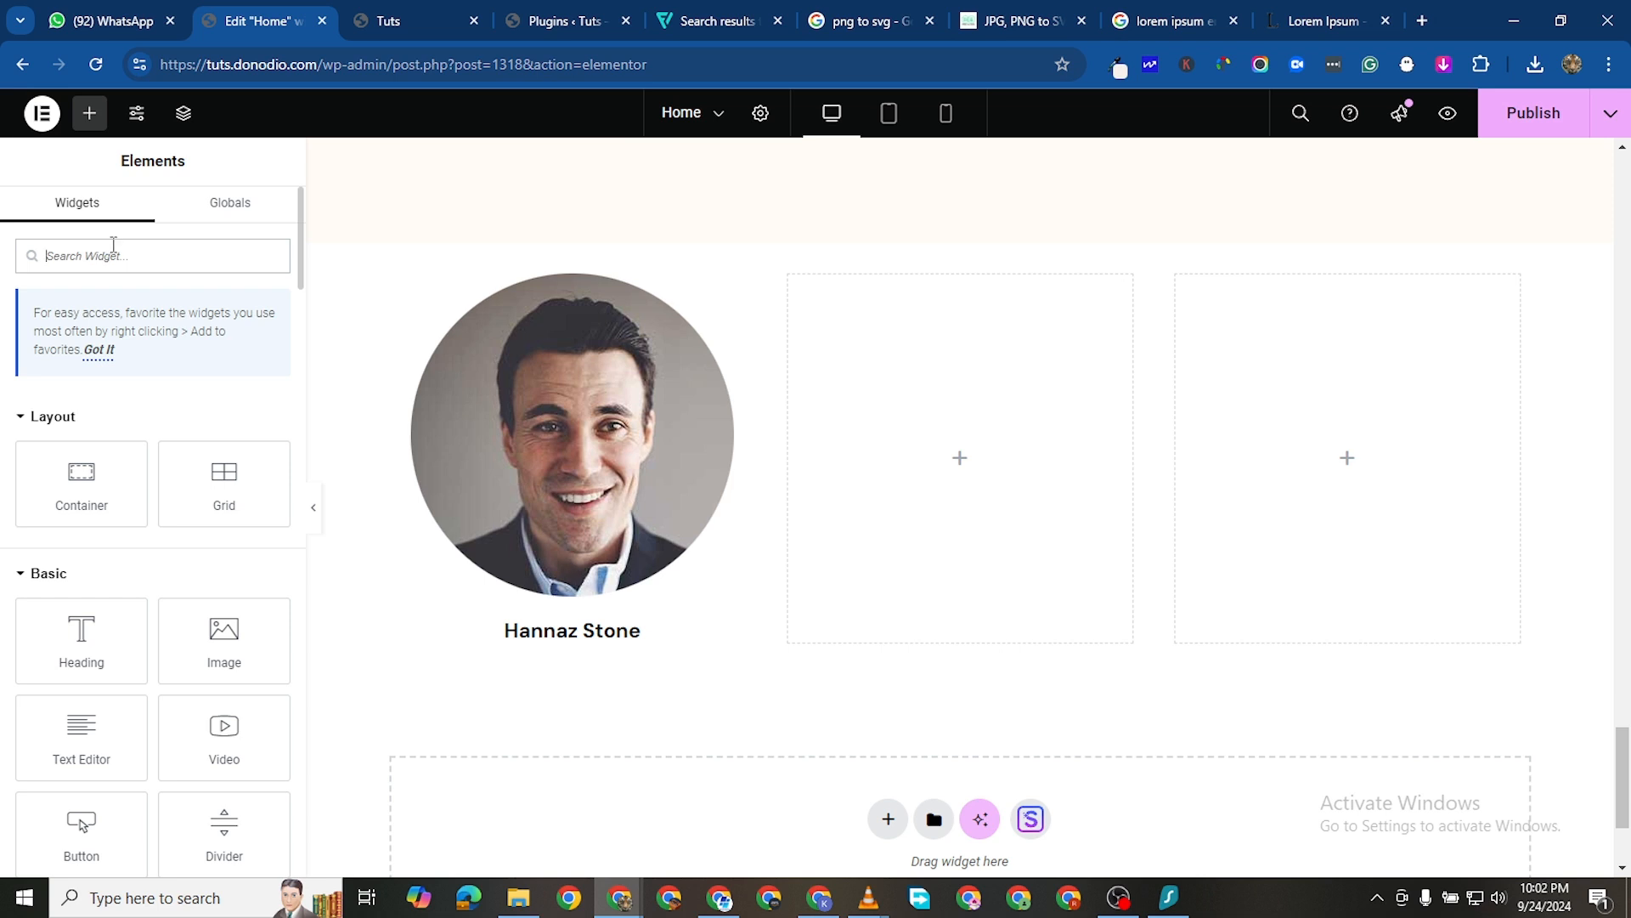
Add an Icon Box widget between the team photo and the name heading, and remove its star icon
type("text")
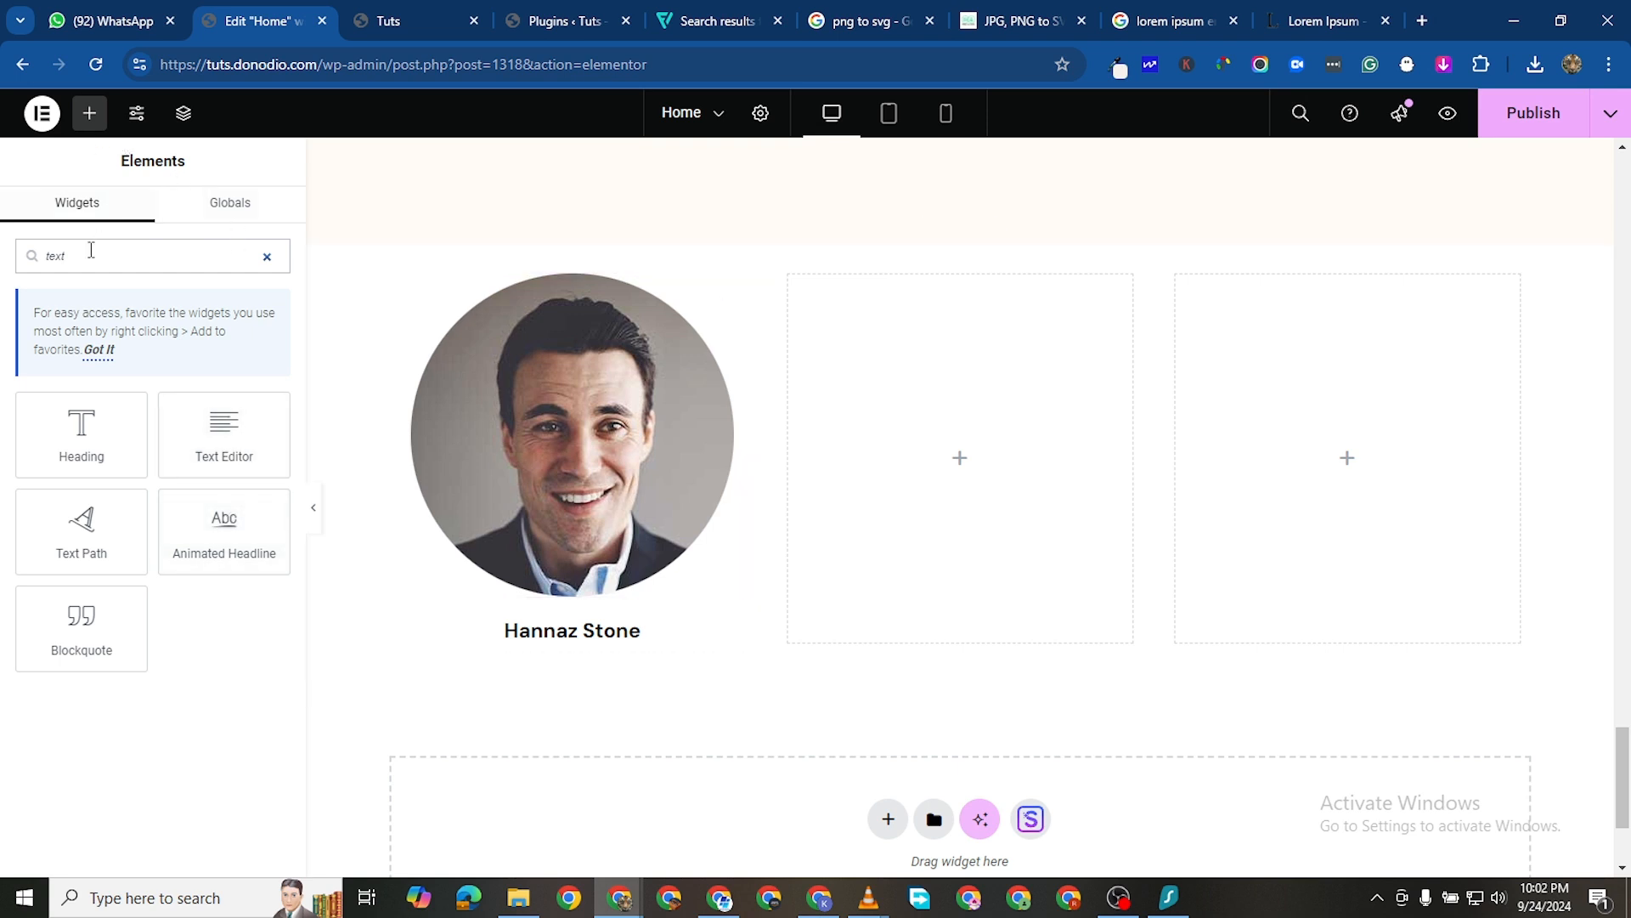
left_click(266, 257)
type("icon")
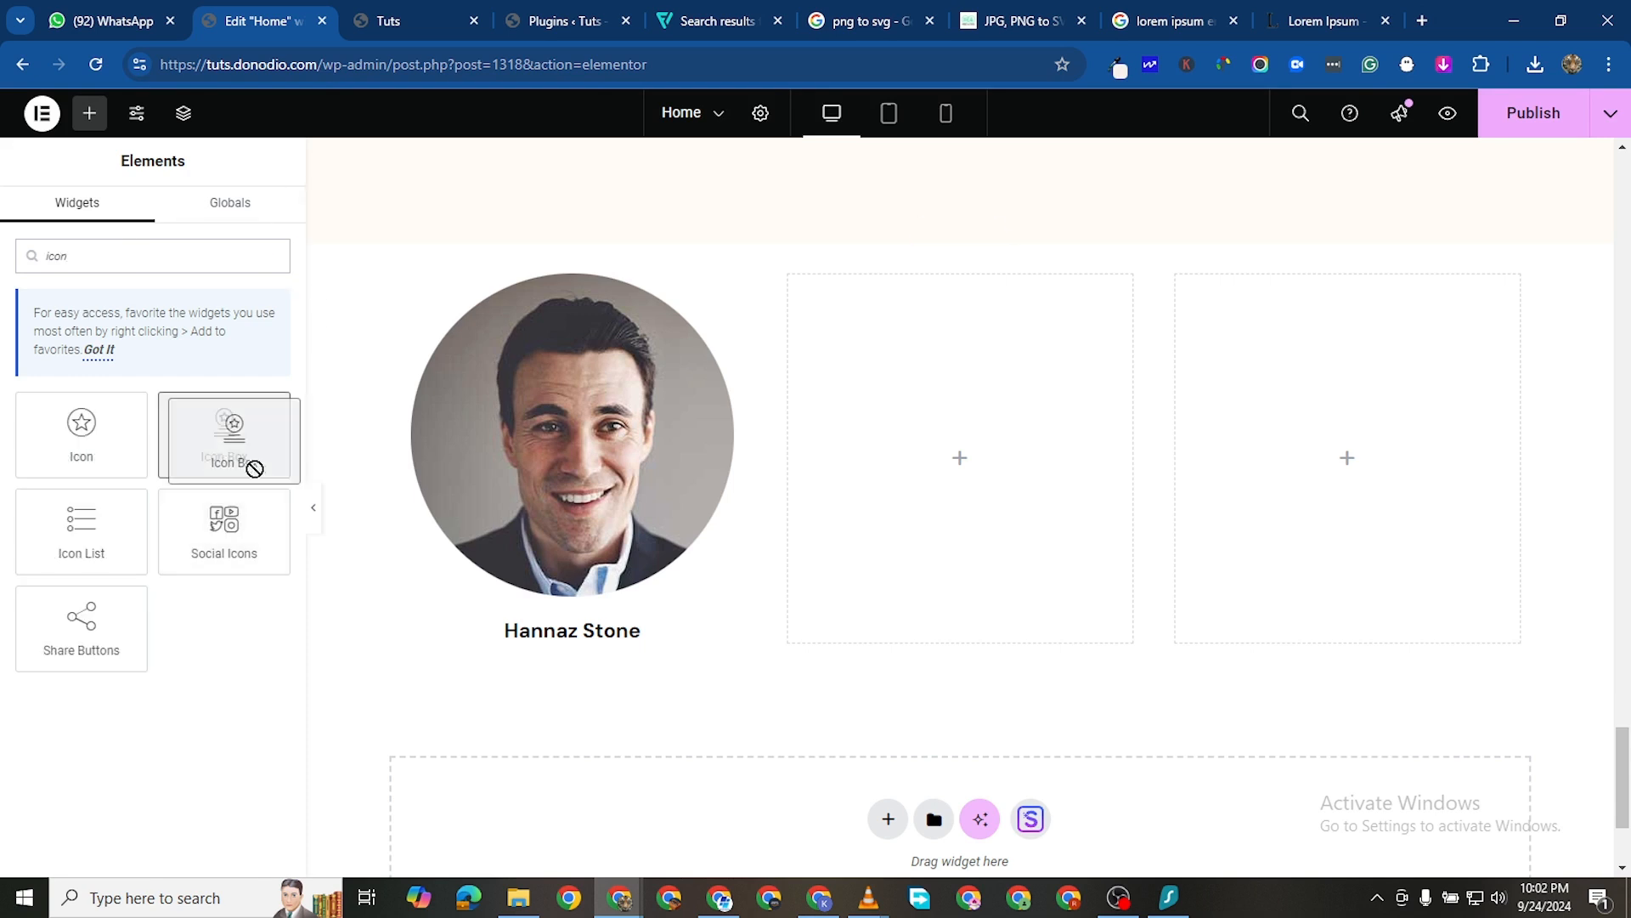
left_click_drag(251, 466, 581, 616)
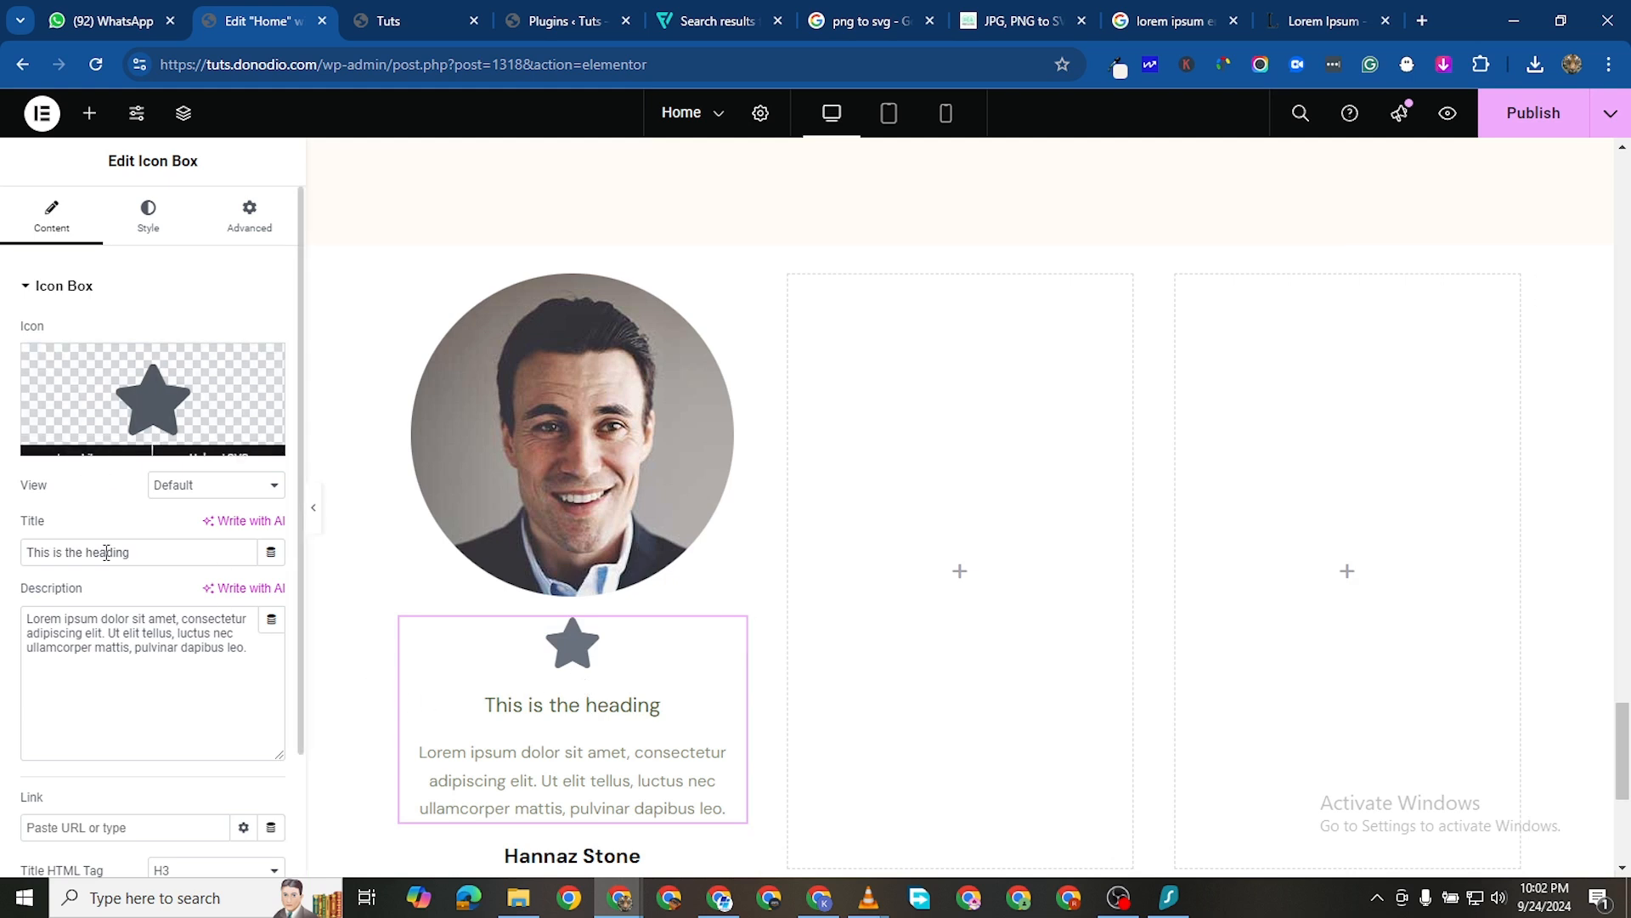
left_click(269, 363)
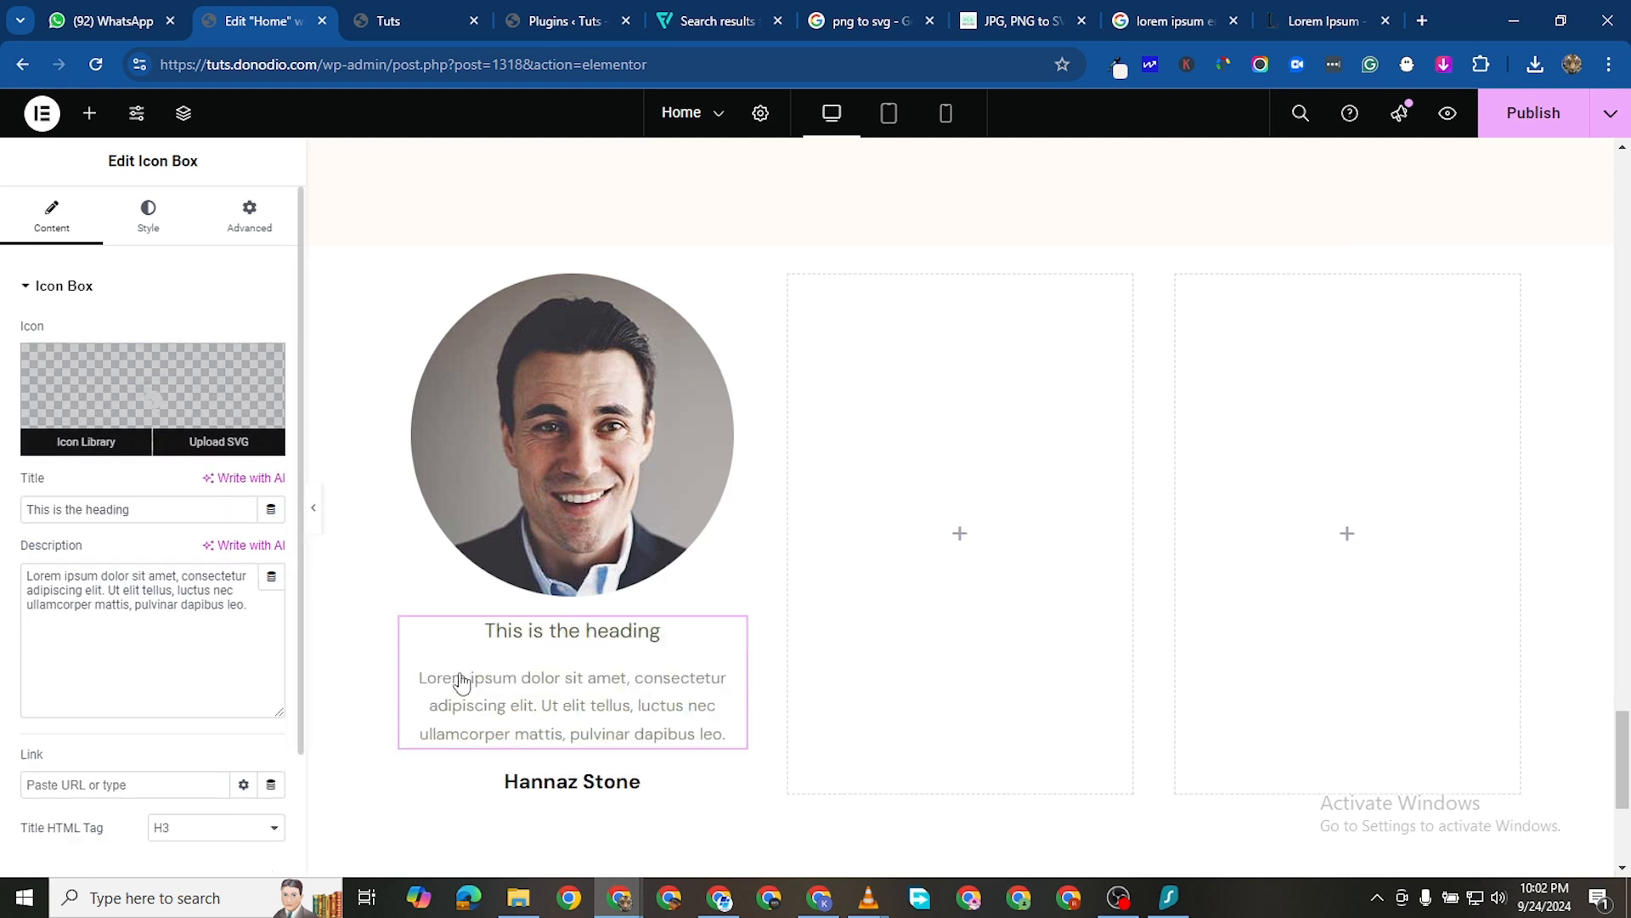
Set the icon box's content spacing to 0 px and replace its placeholder title with the copied team member's name
left_click(147, 253)
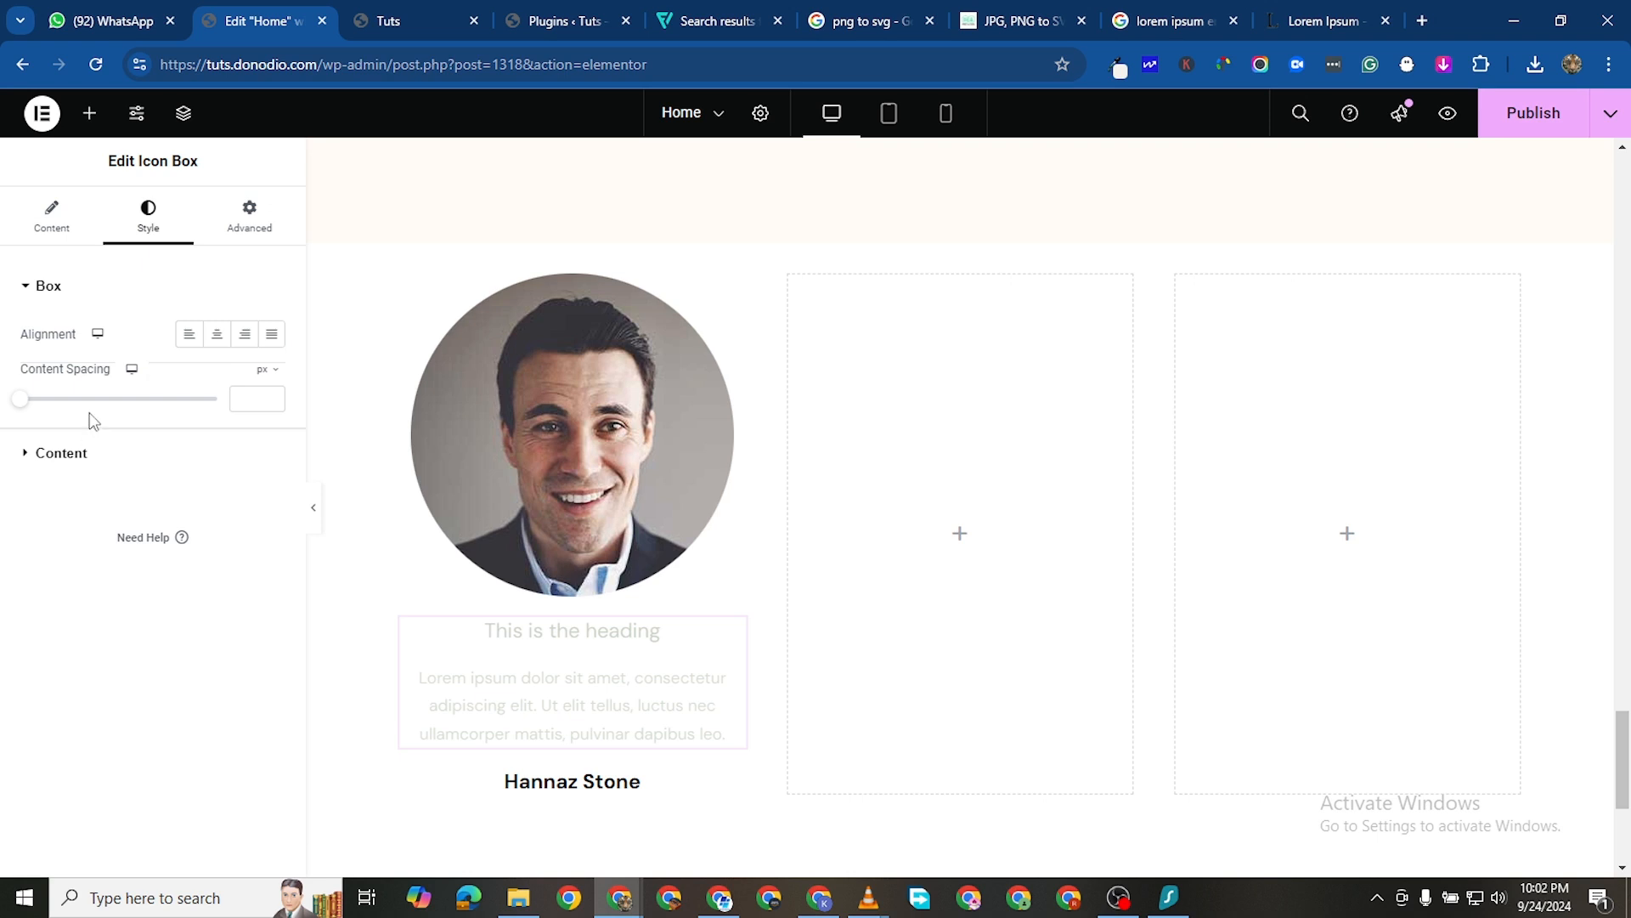
left_click(21, 409)
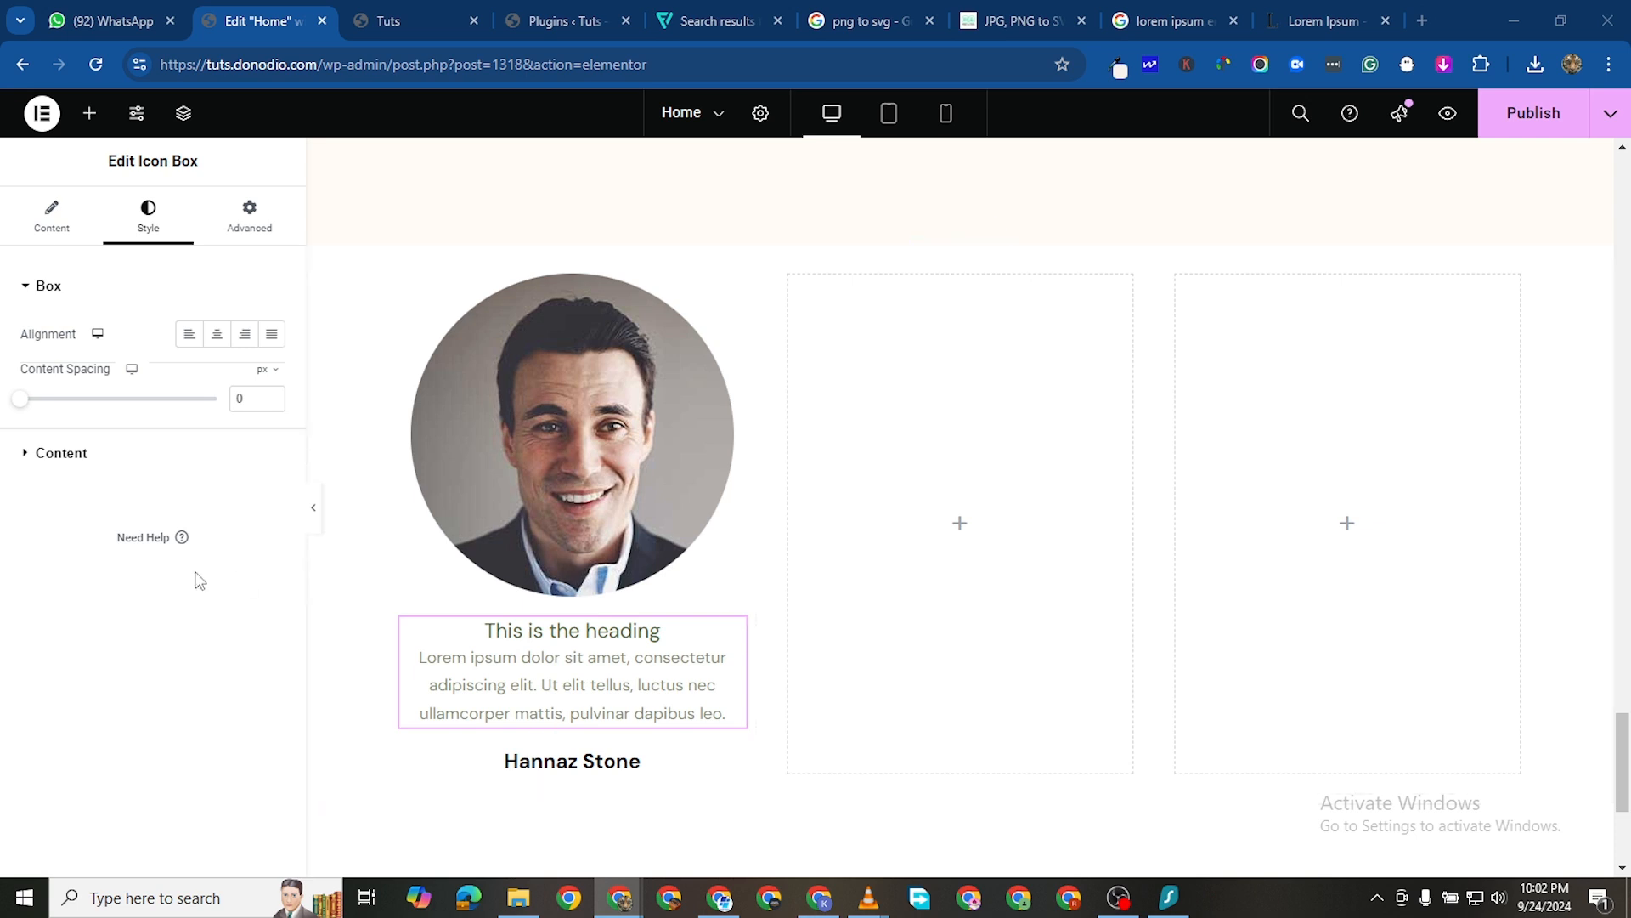
left_click(49, 214)
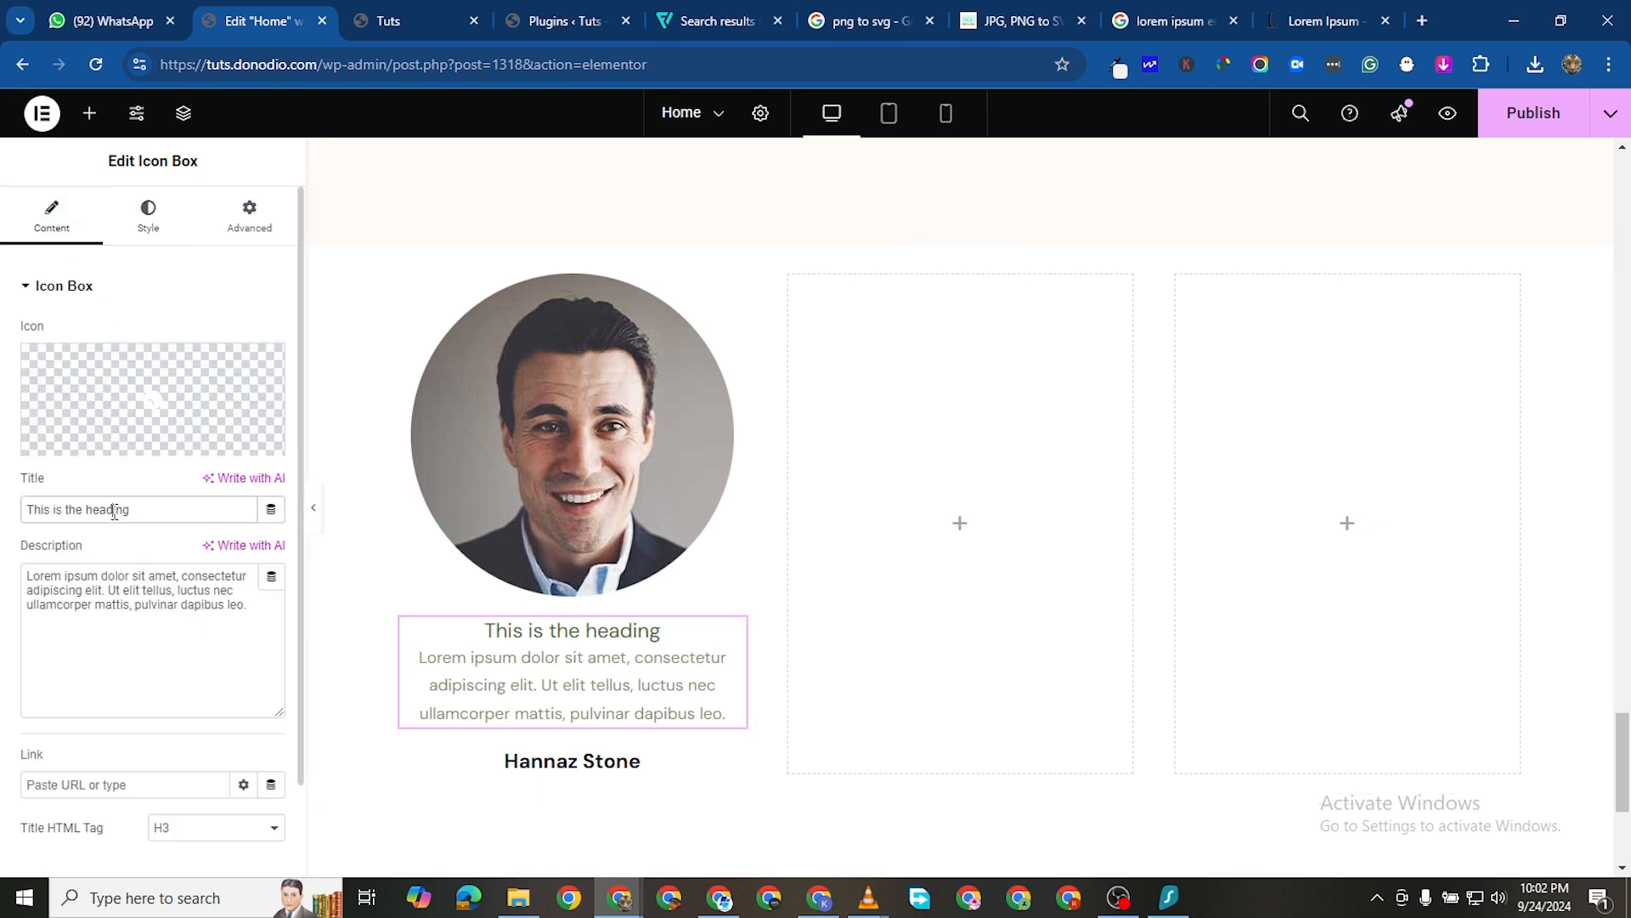
triple_click(115, 510)
right_click(115, 510)
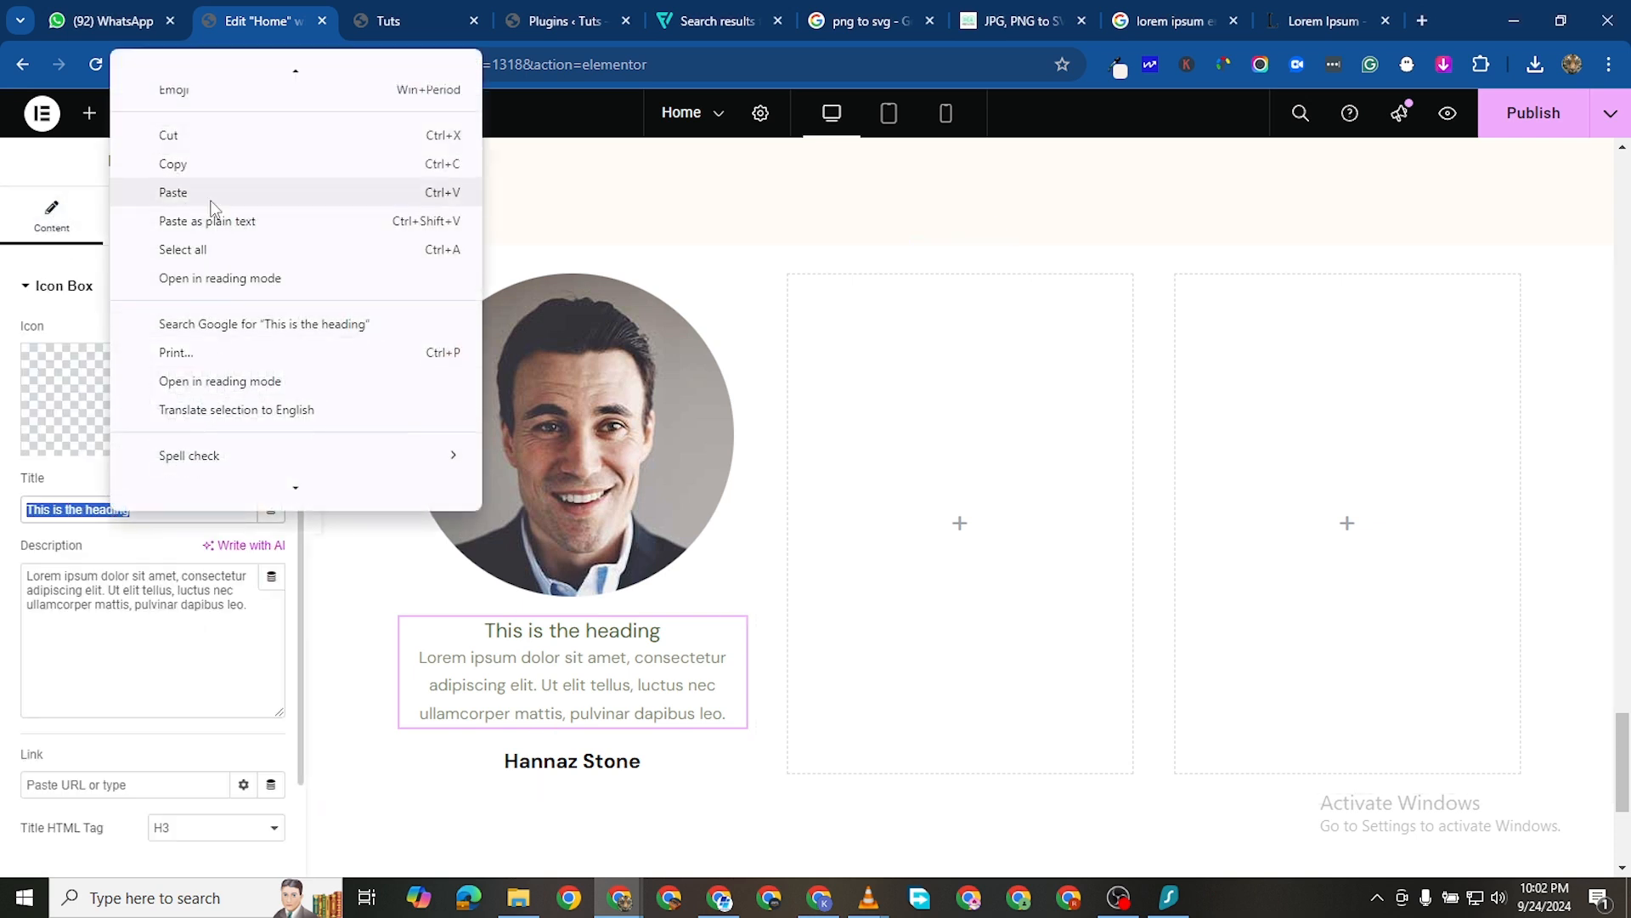
left_click(213, 191)
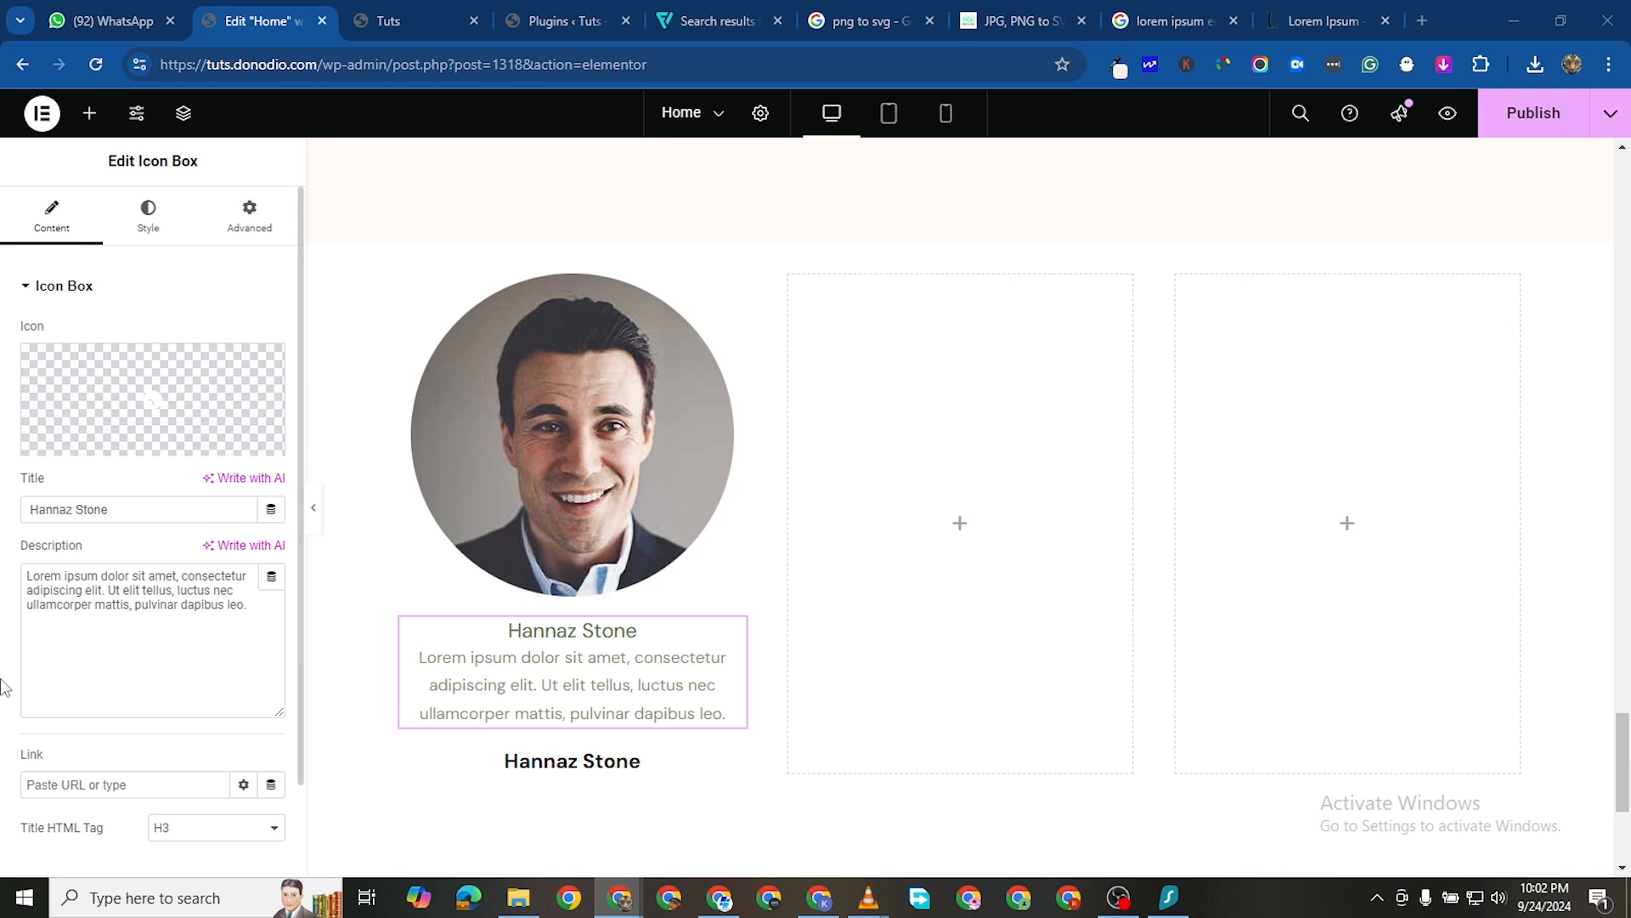
Replace the icon box's placeholder description with "Junior Lawyer"
triple_click(181, 567)
right_click(181, 567)
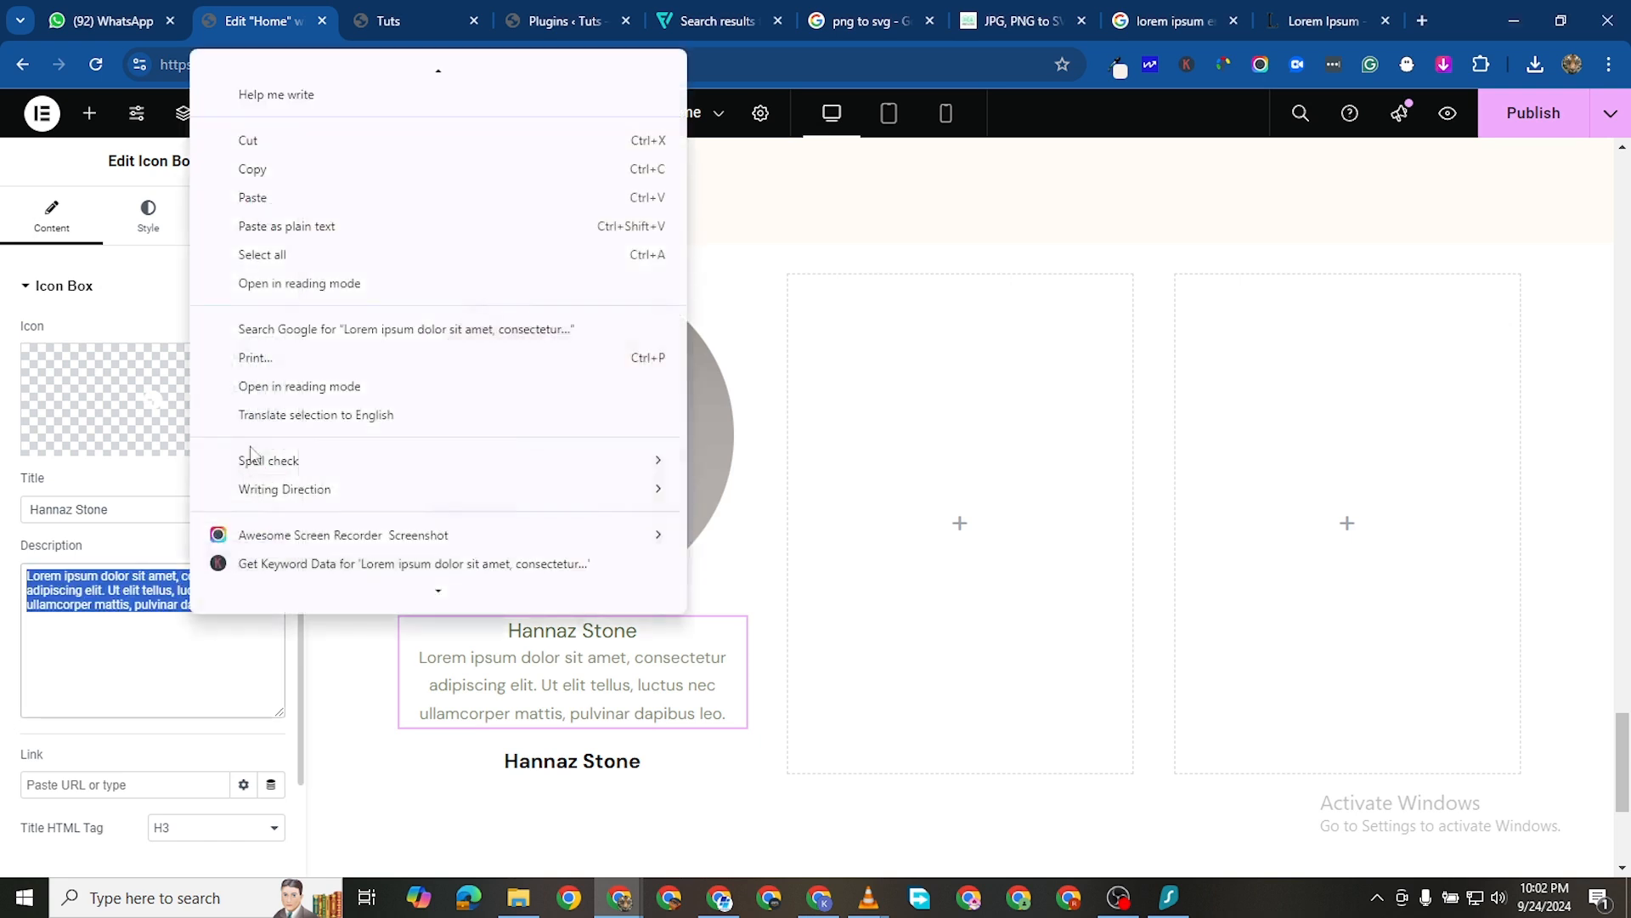
left_click(298, 200)
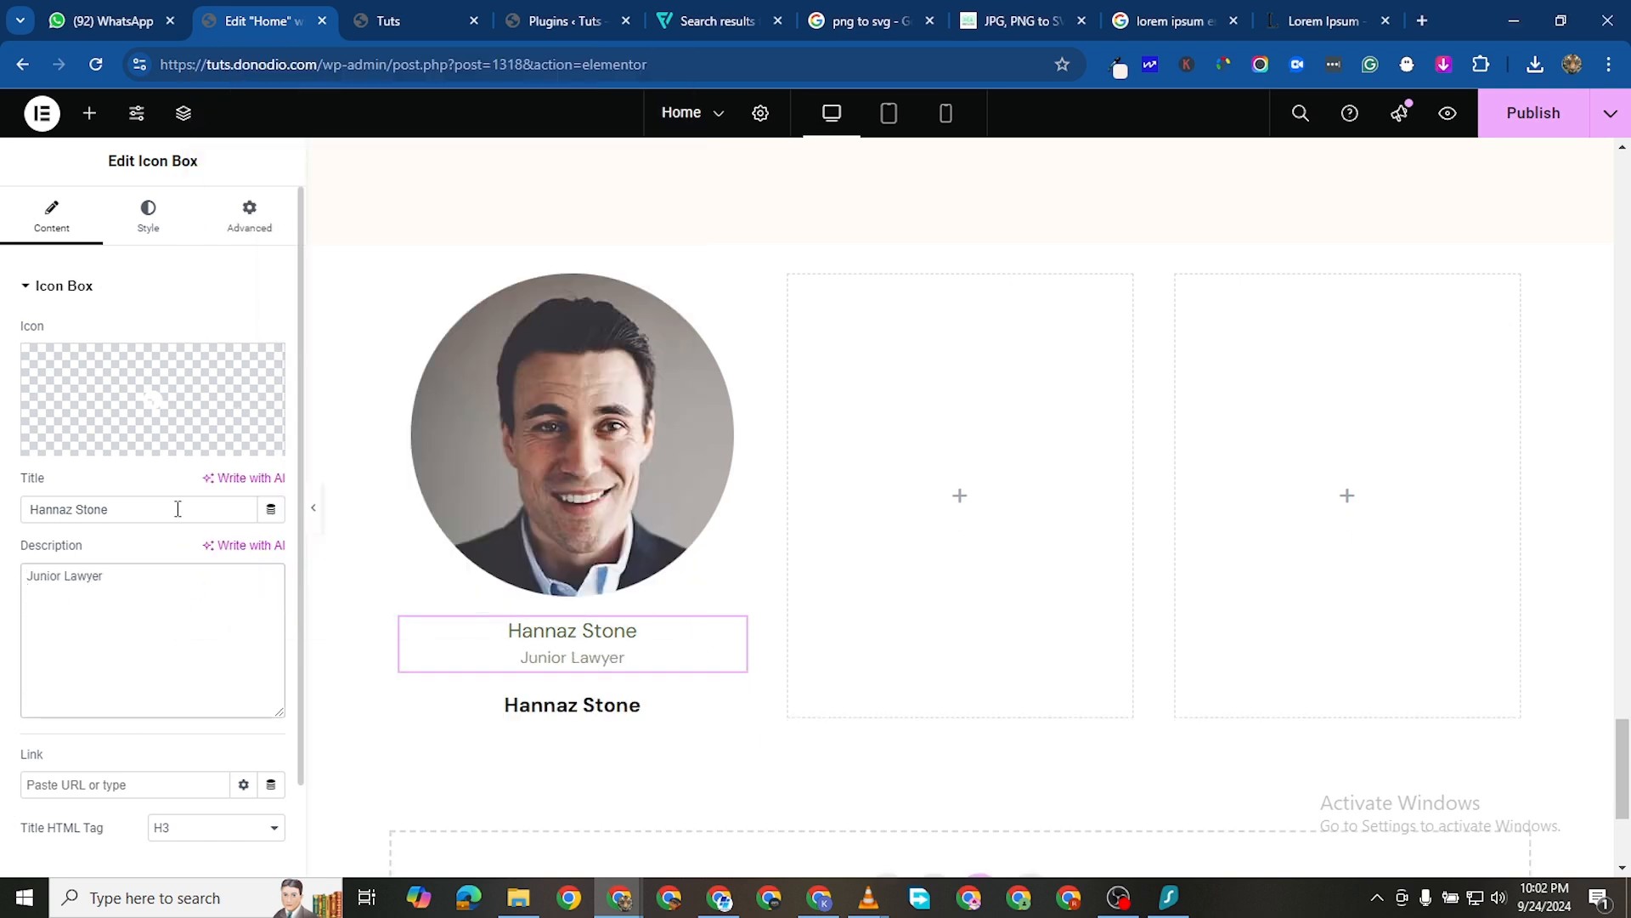
Set the icon box title's color to near-black and its font weight to 700 (Bold)
left_click(147, 215)
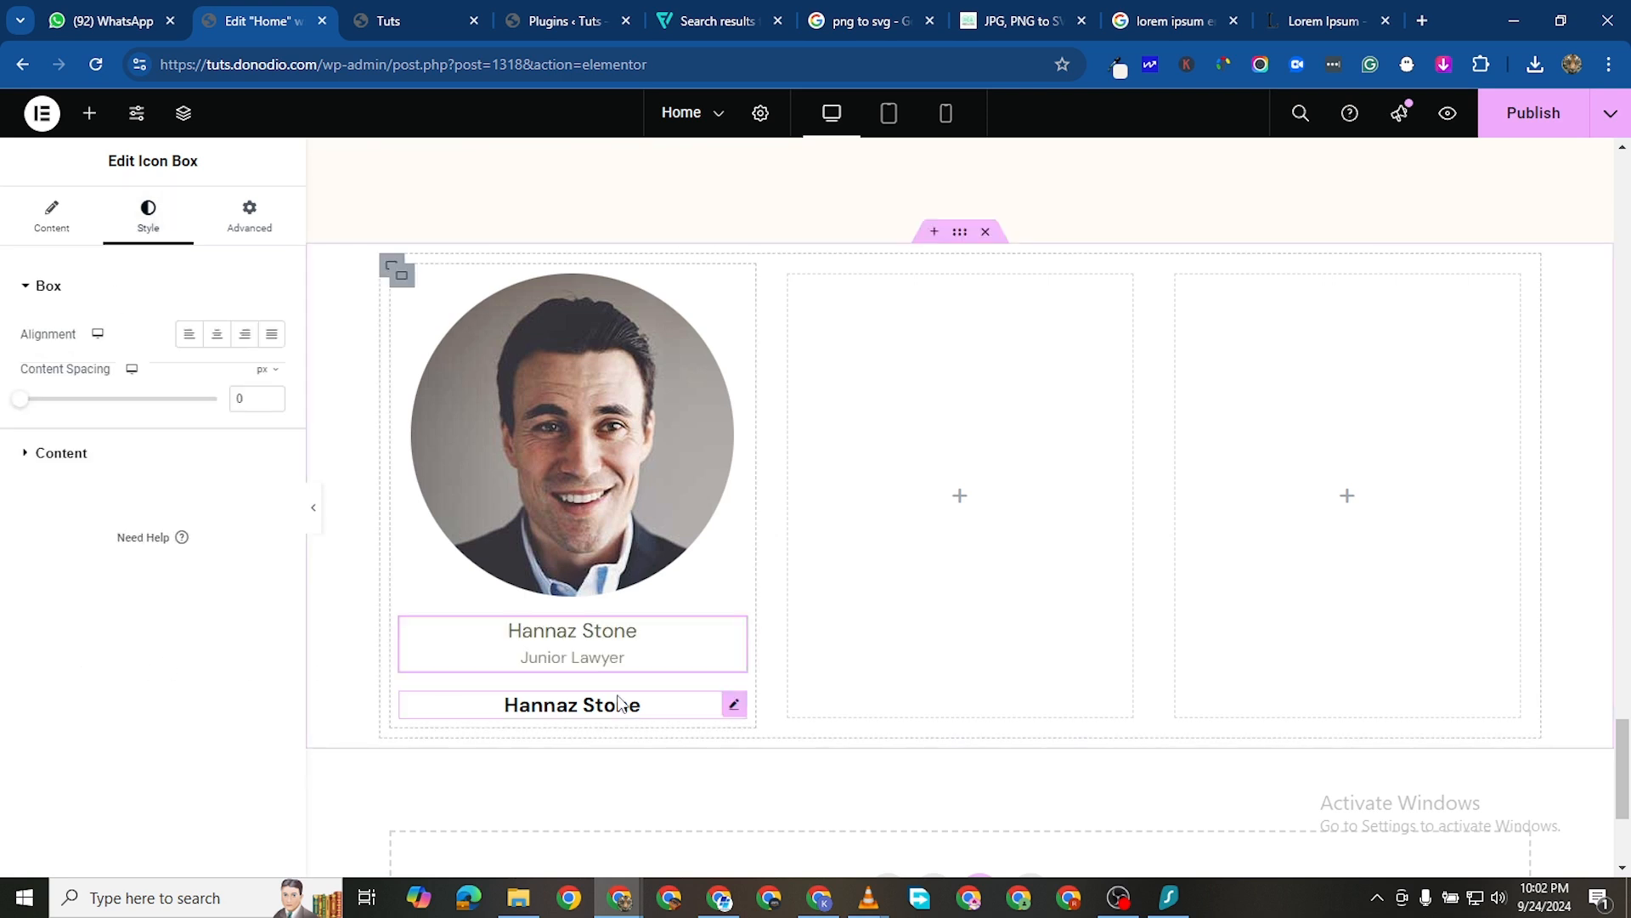
left_click(28, 455)
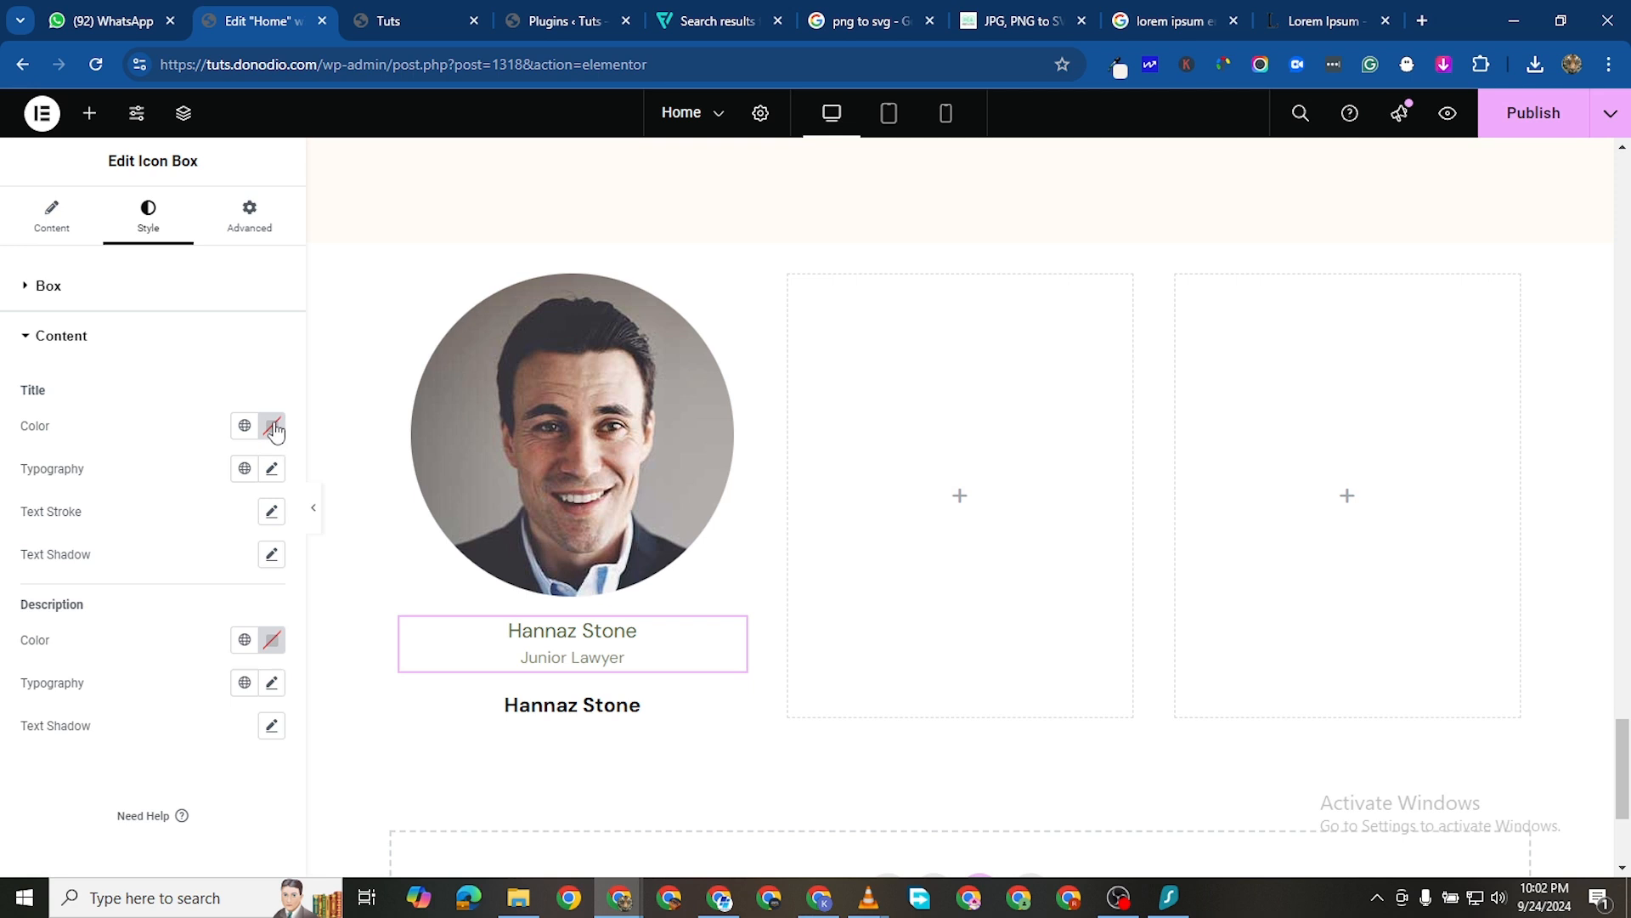
left_click(275, 431)
left_click_drag(171, 553, 147, 648)
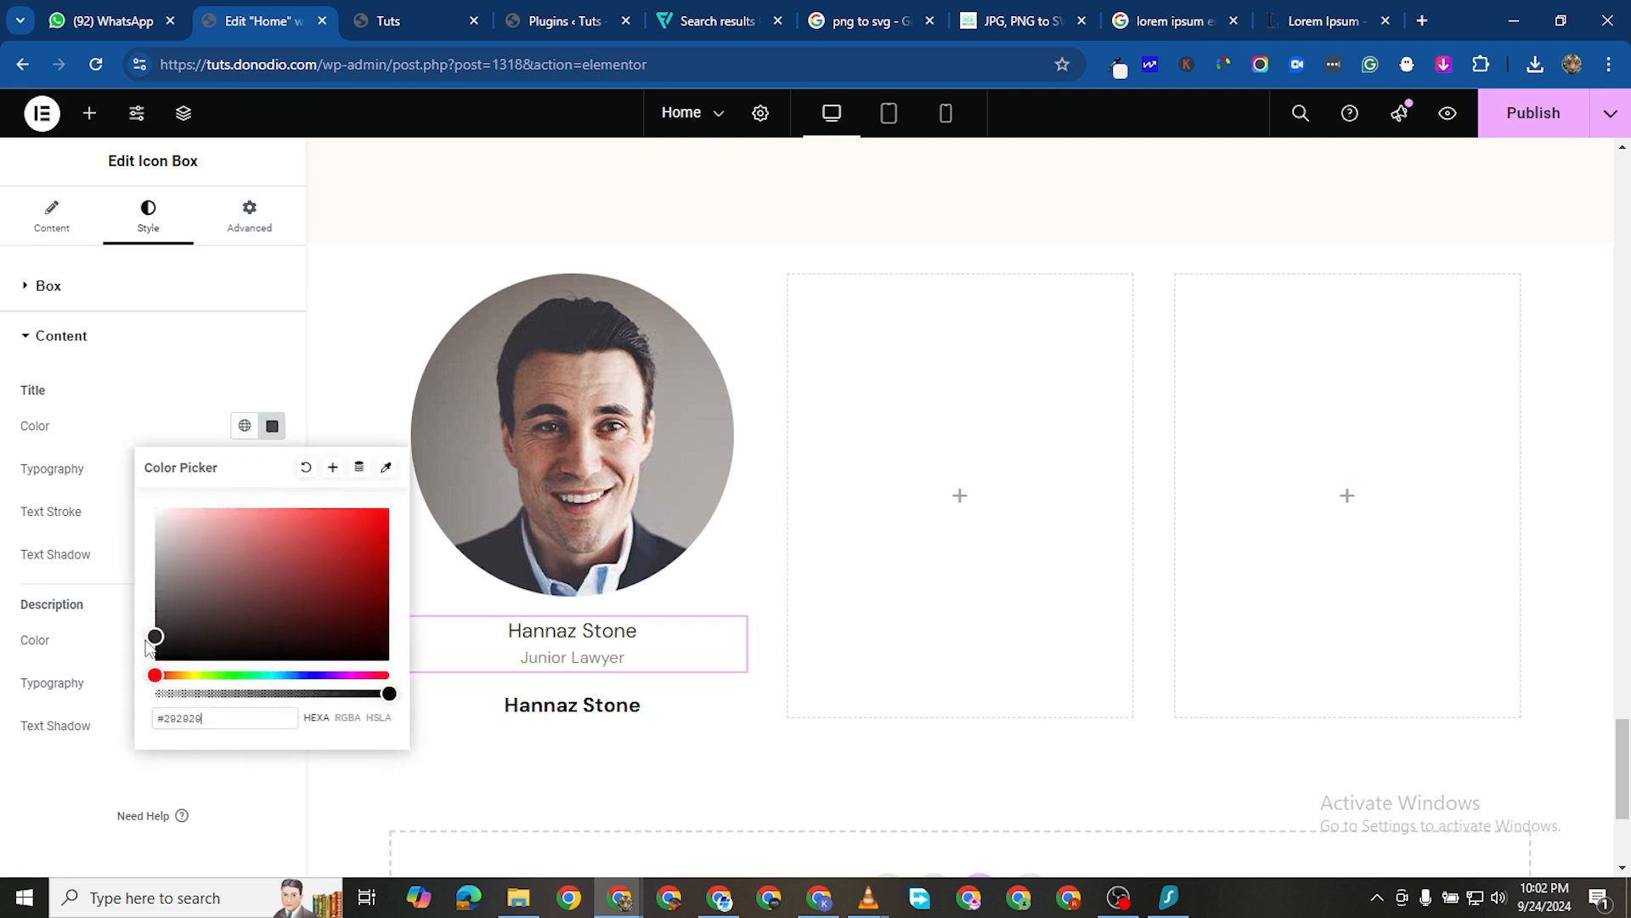
left_click(127, 689)
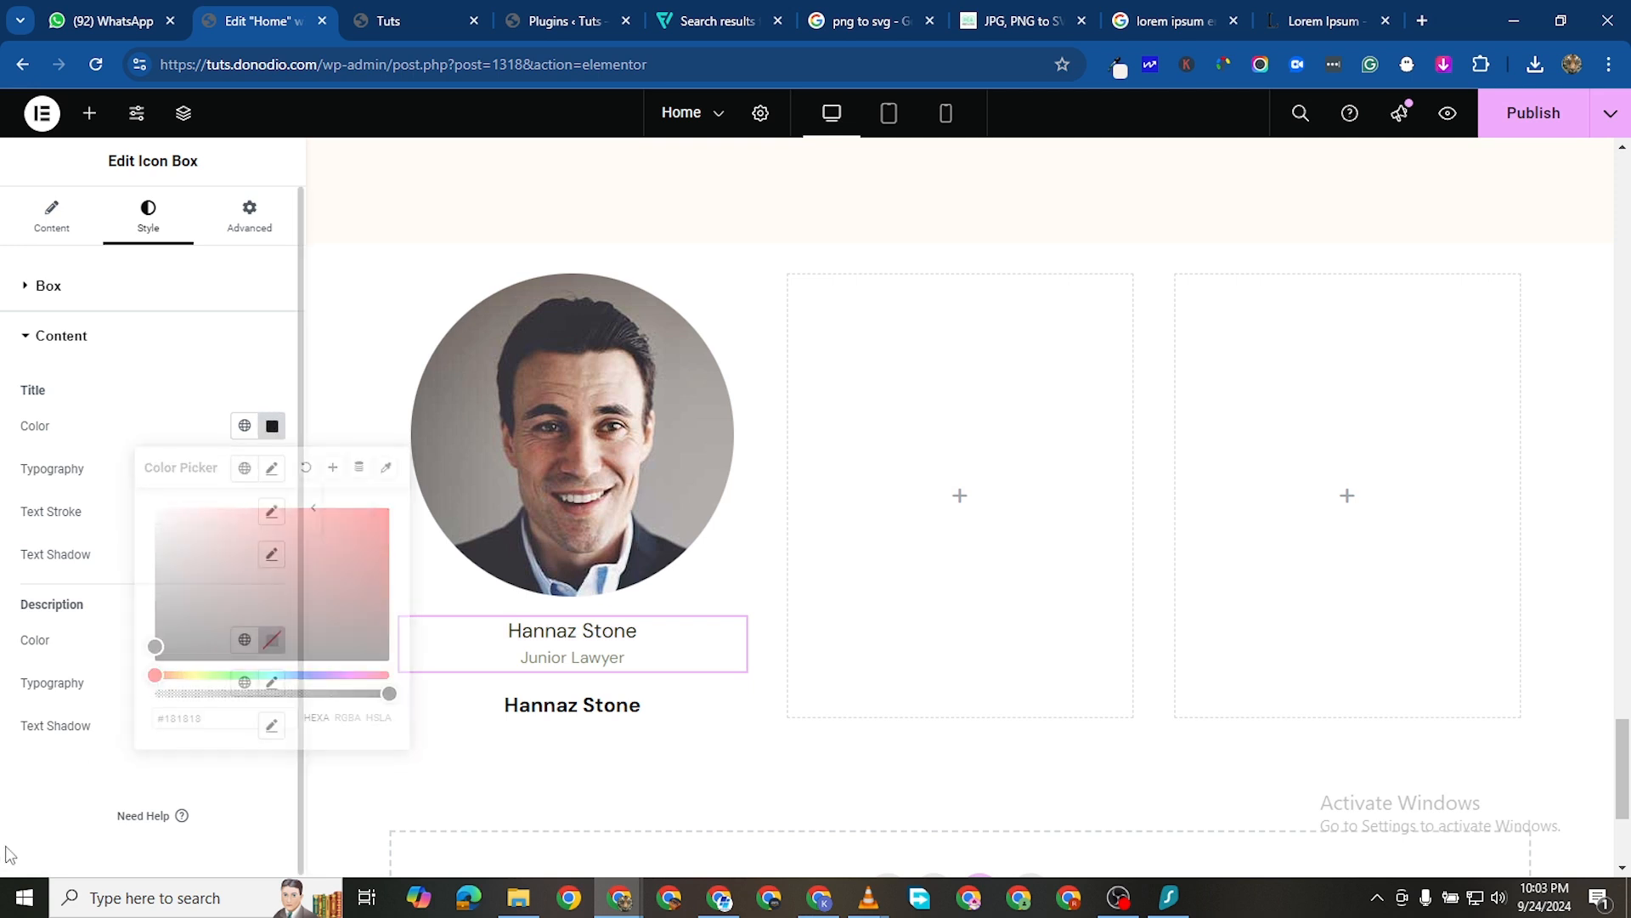
left_click(272, 468)
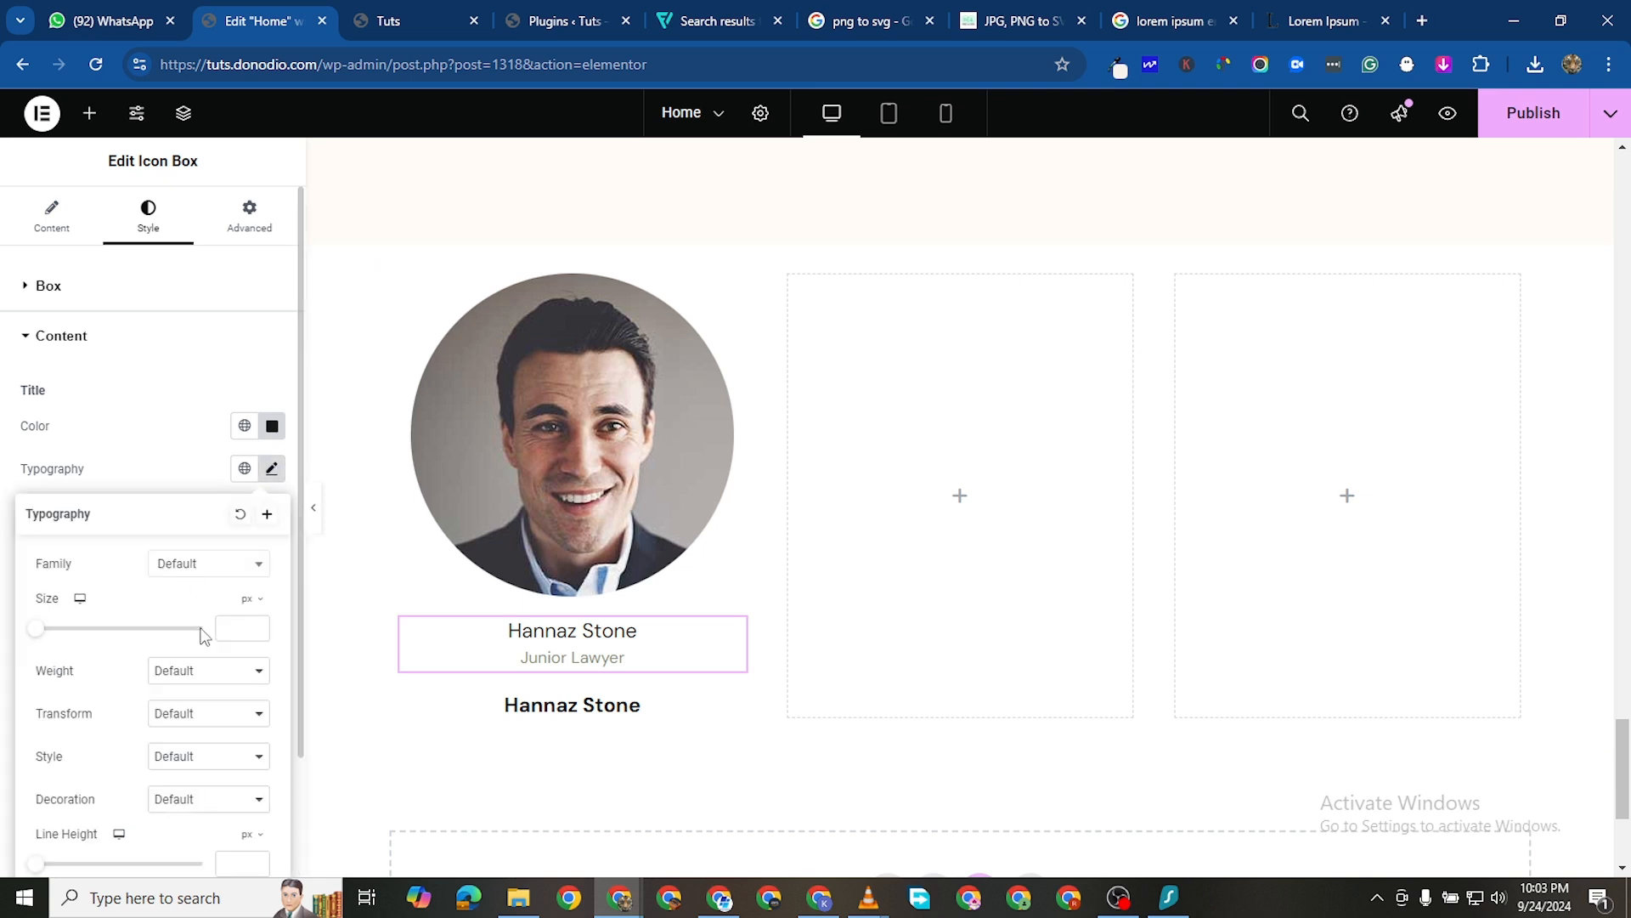
left_click(192, 676)
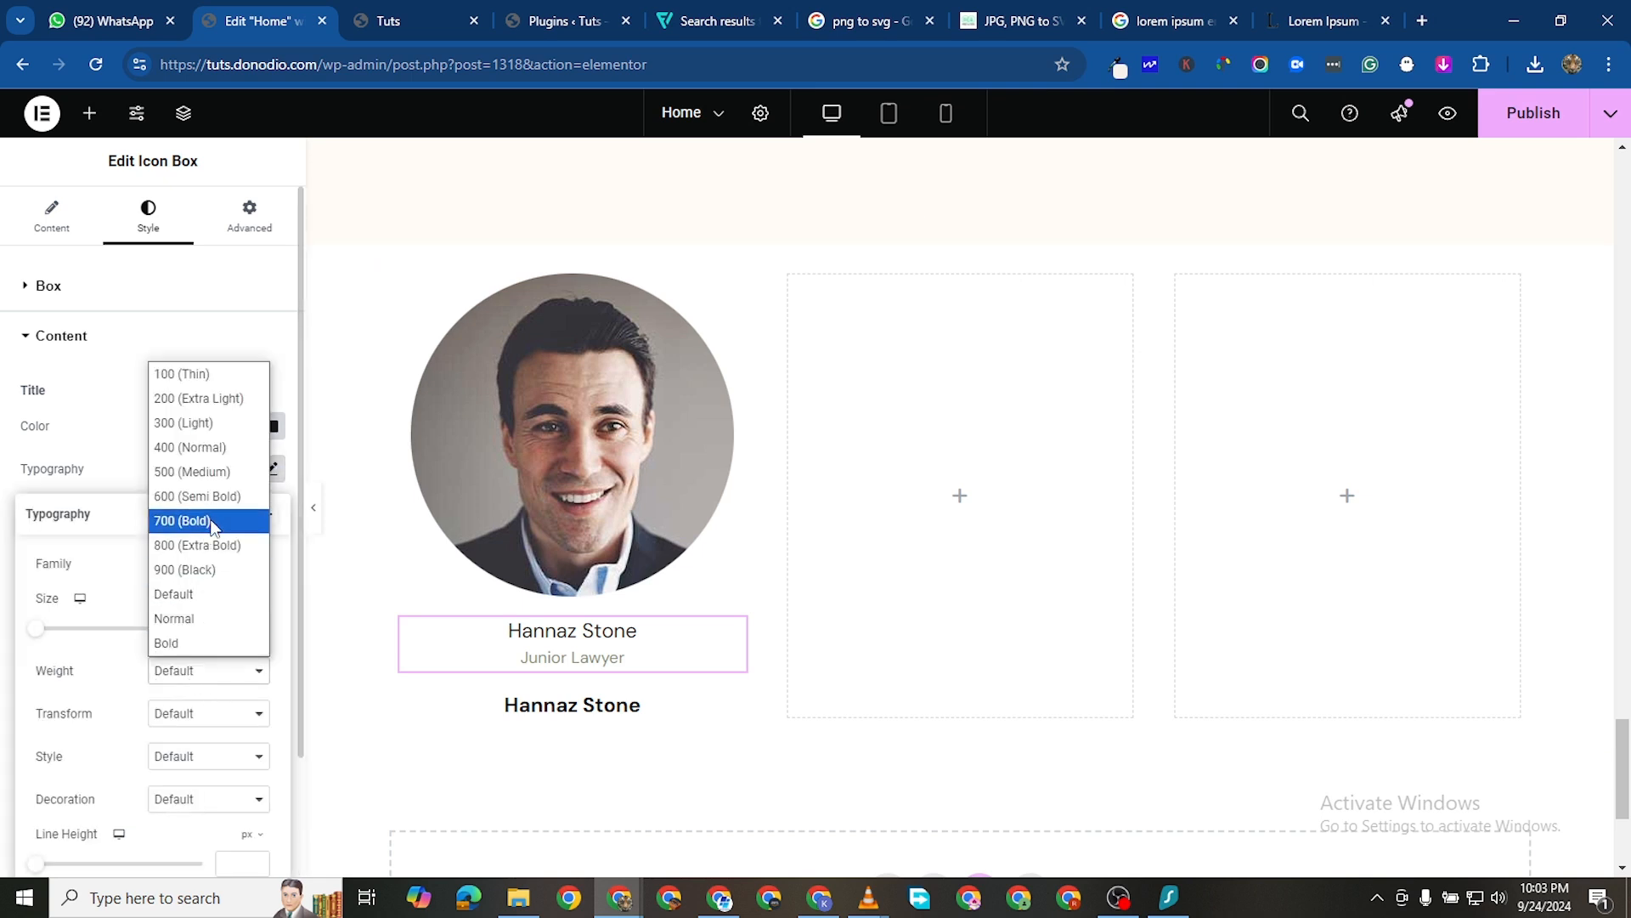
left_click(213, 521)
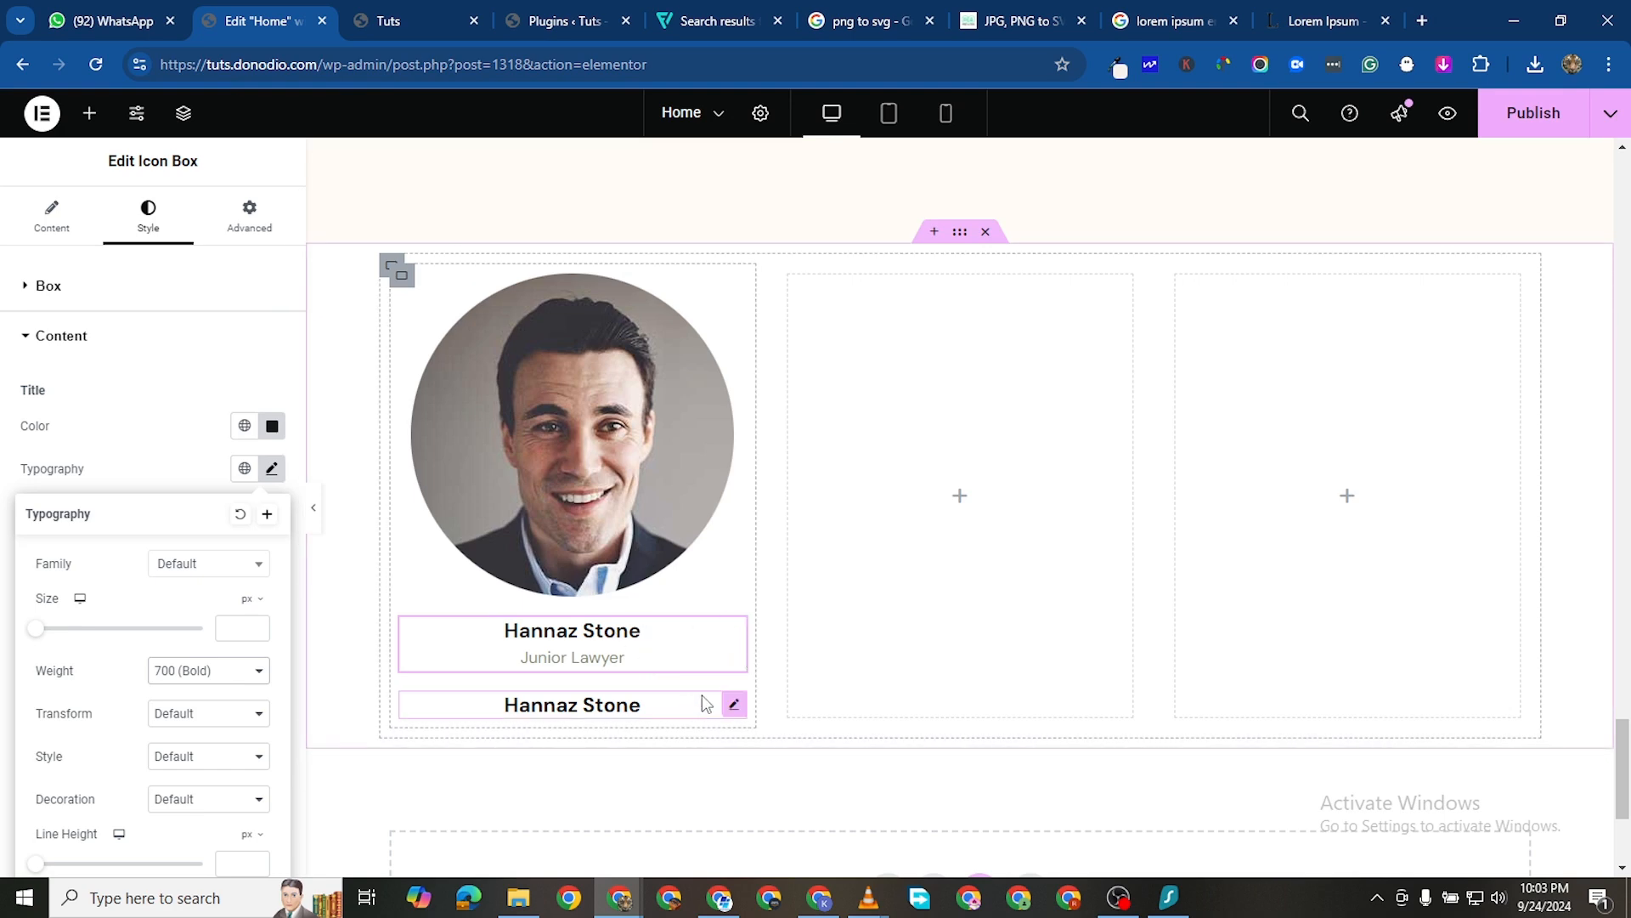
Delete the separate name heading below the icon box and add a Social Icons widget in its place
right_click(735, 706)
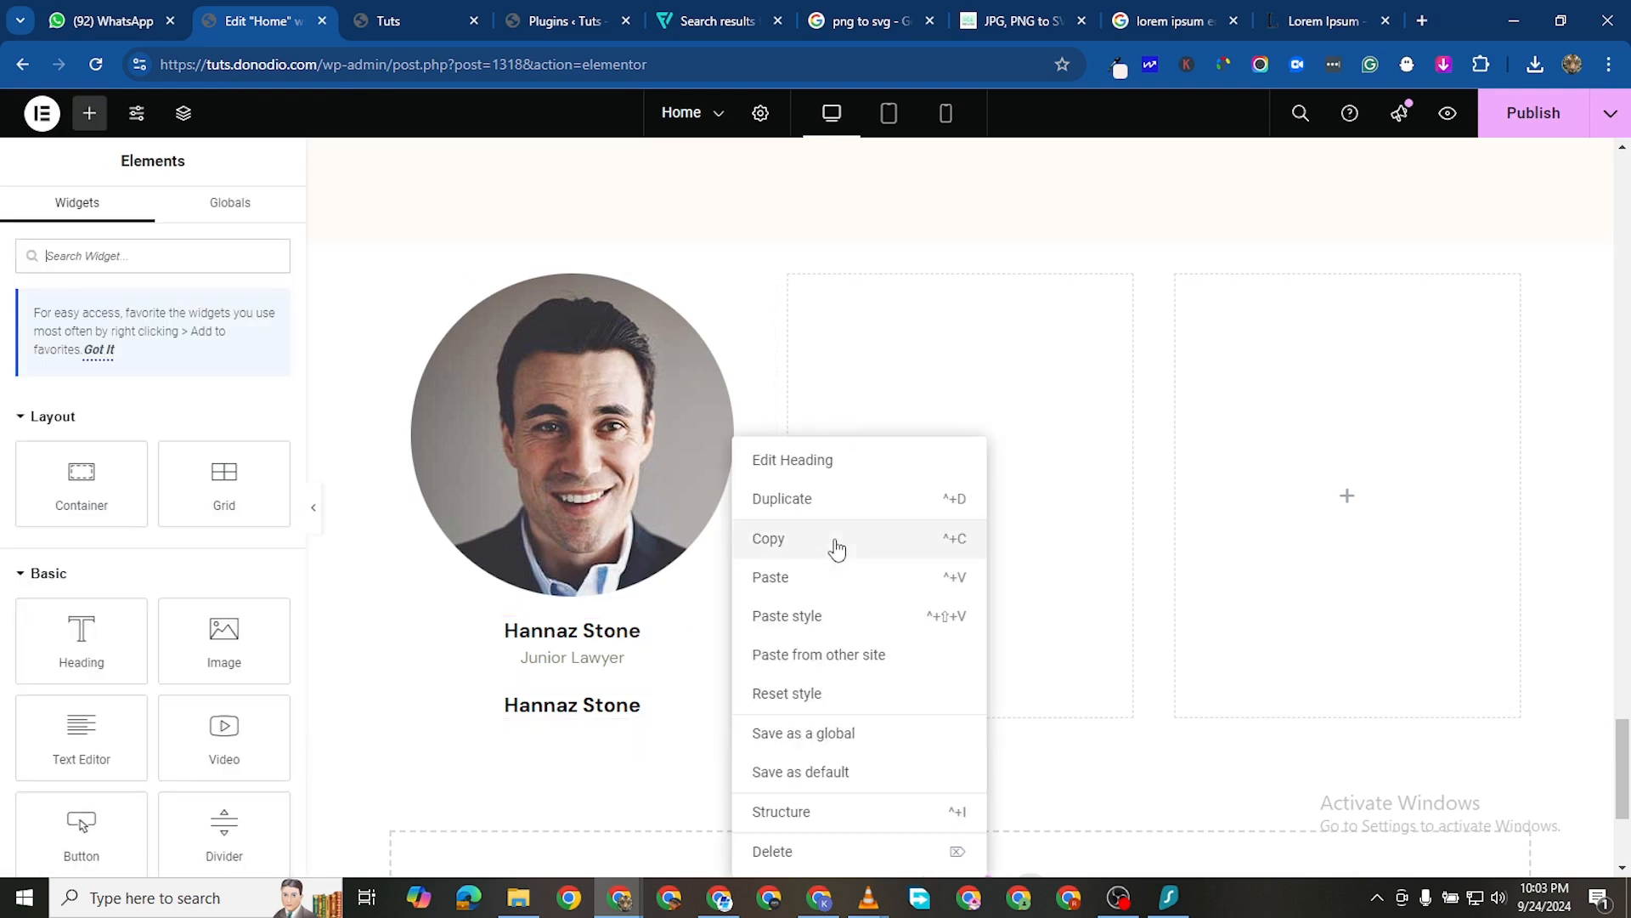
left_click(807, 852)
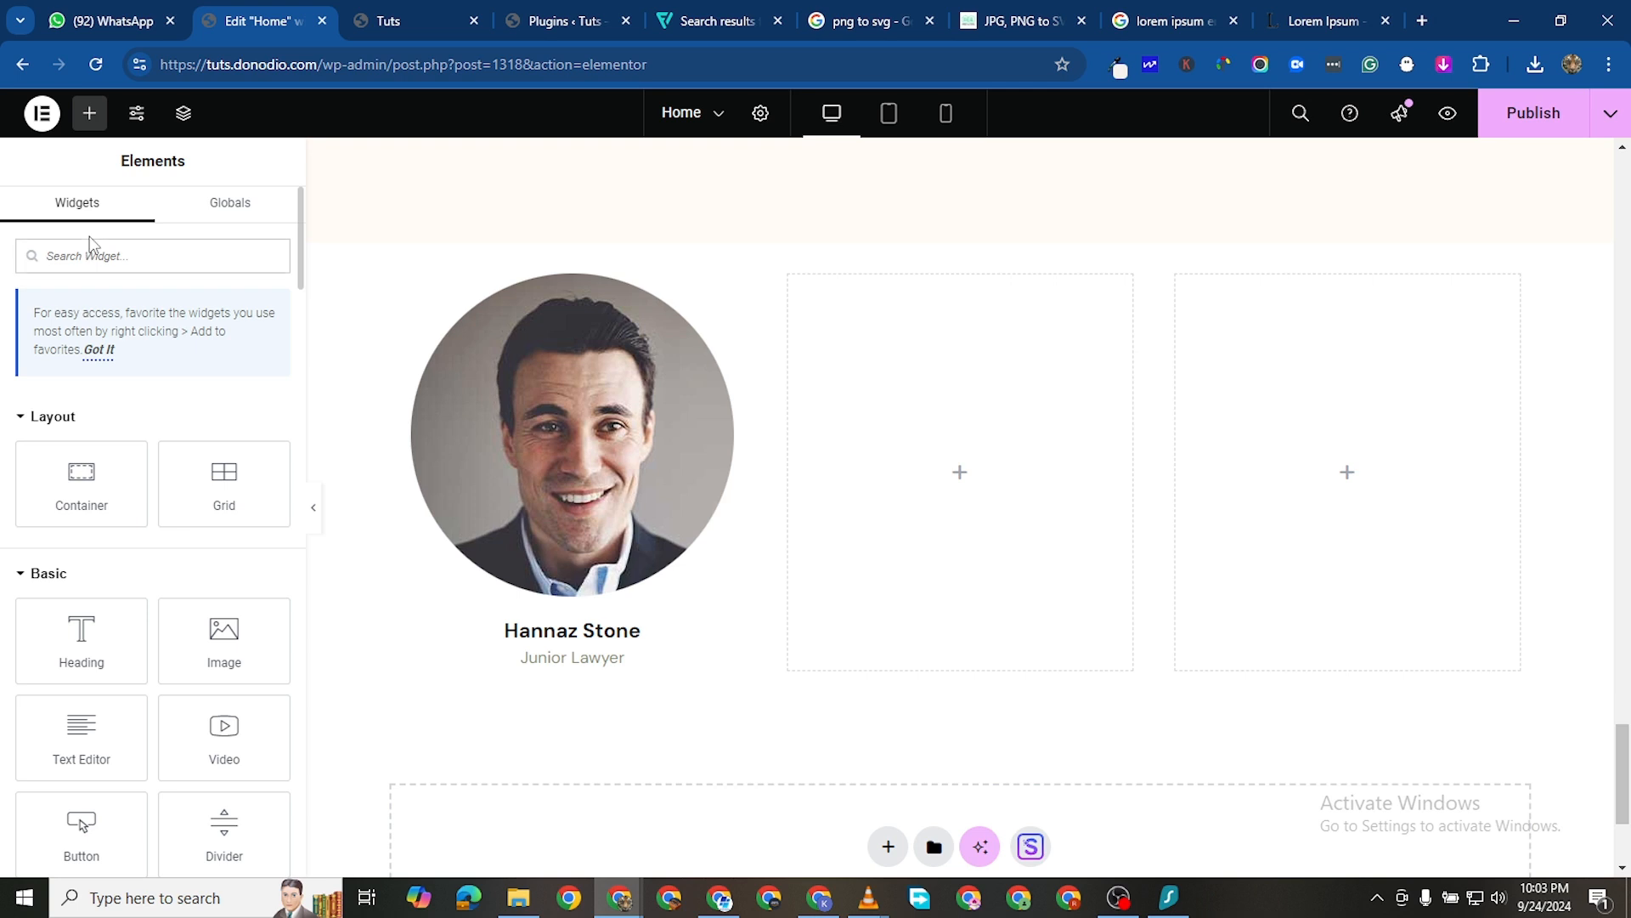
type("social")
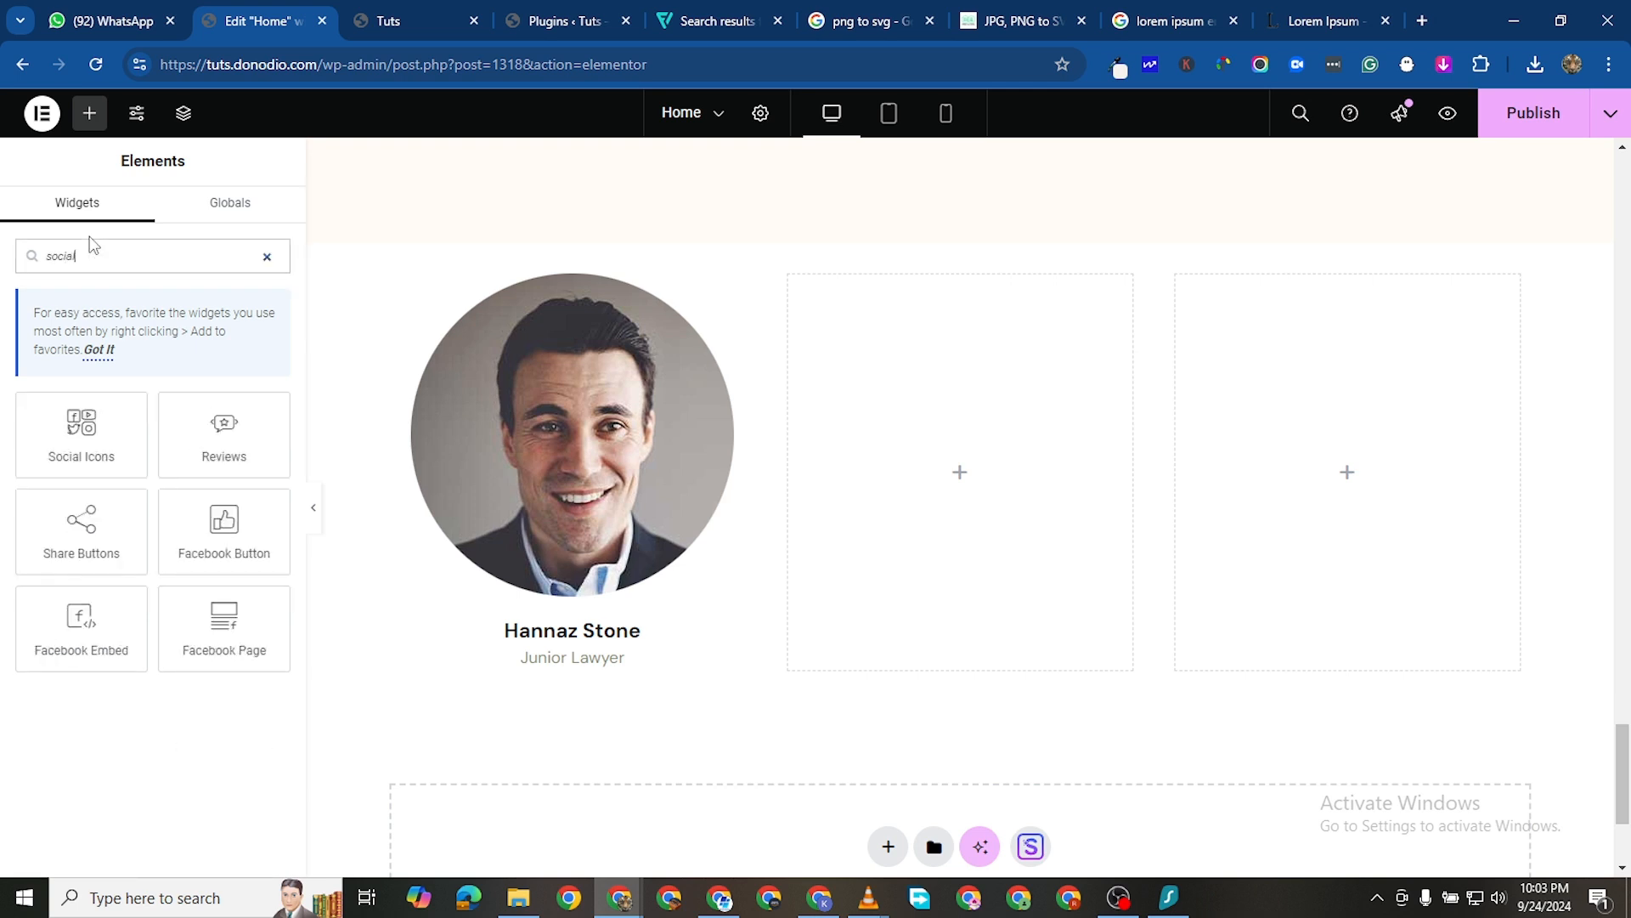
left_click_drag(99, 447, 604, 665)
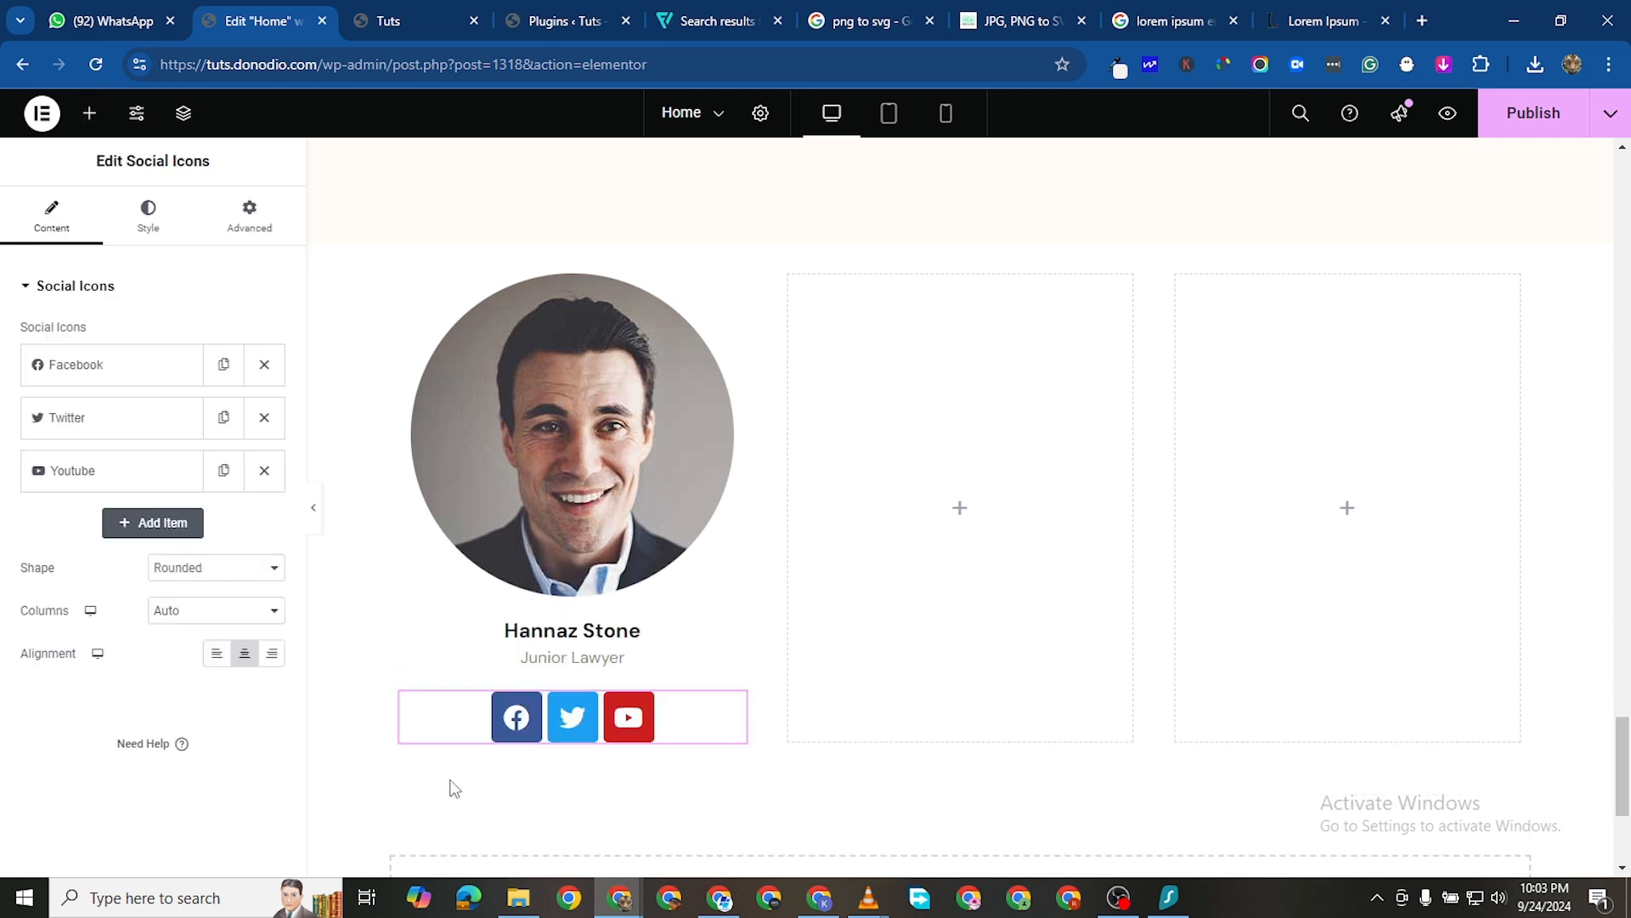
Set the social icons' shape to Circle and switch the Facebook icon's color mode to Custom
left_click(219, 571)
left_click(220, 643)
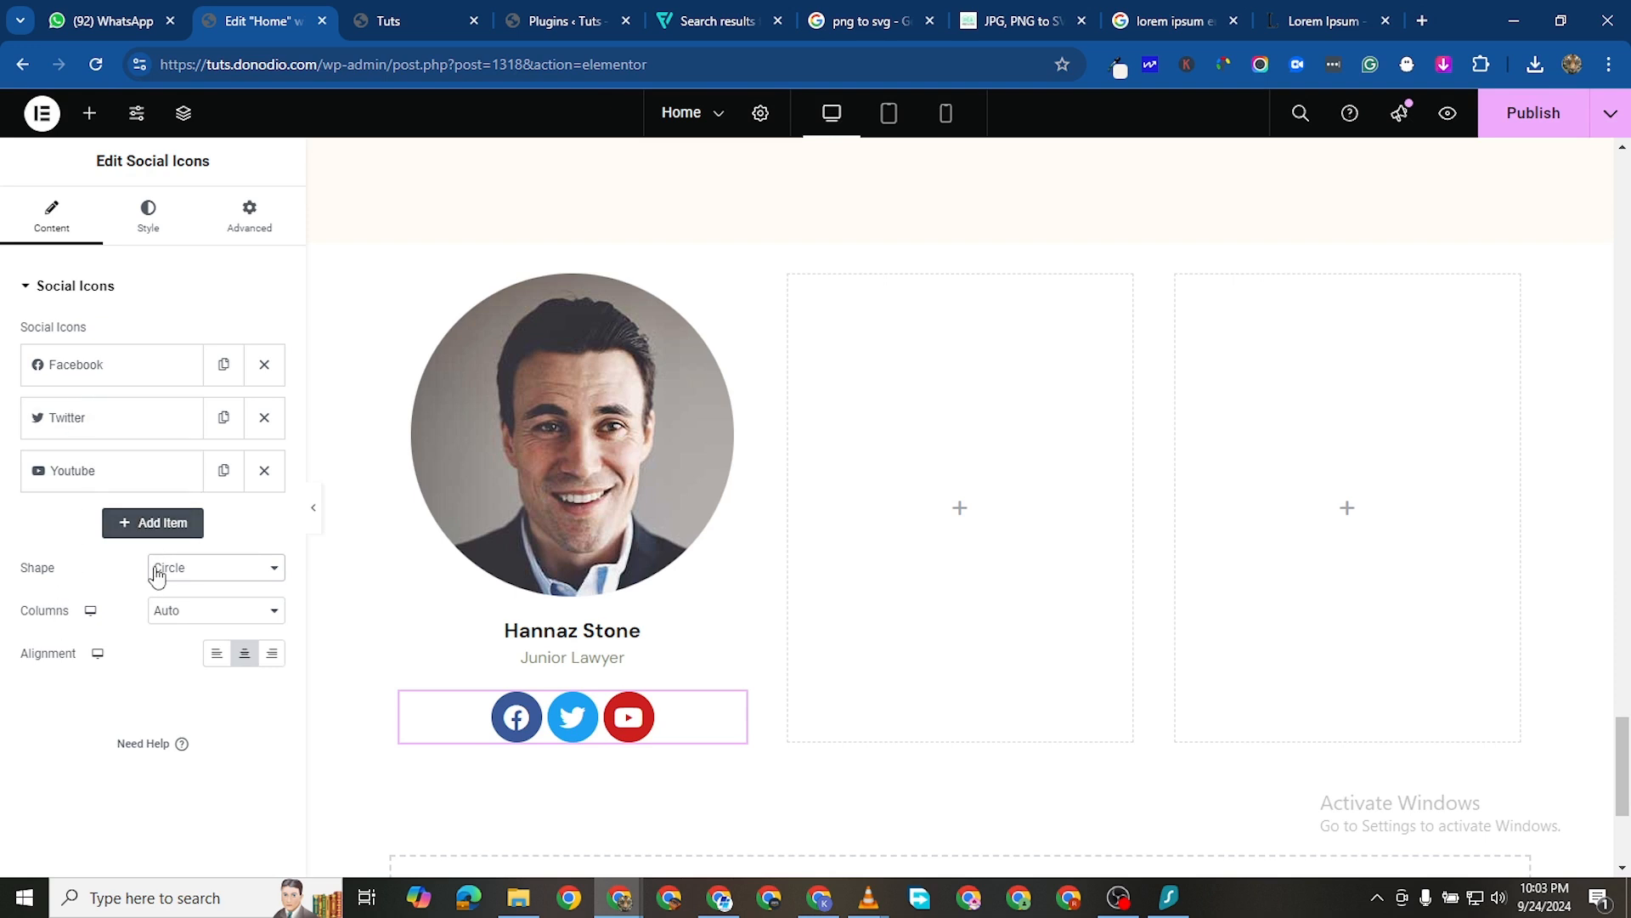
left_click(129, 372)
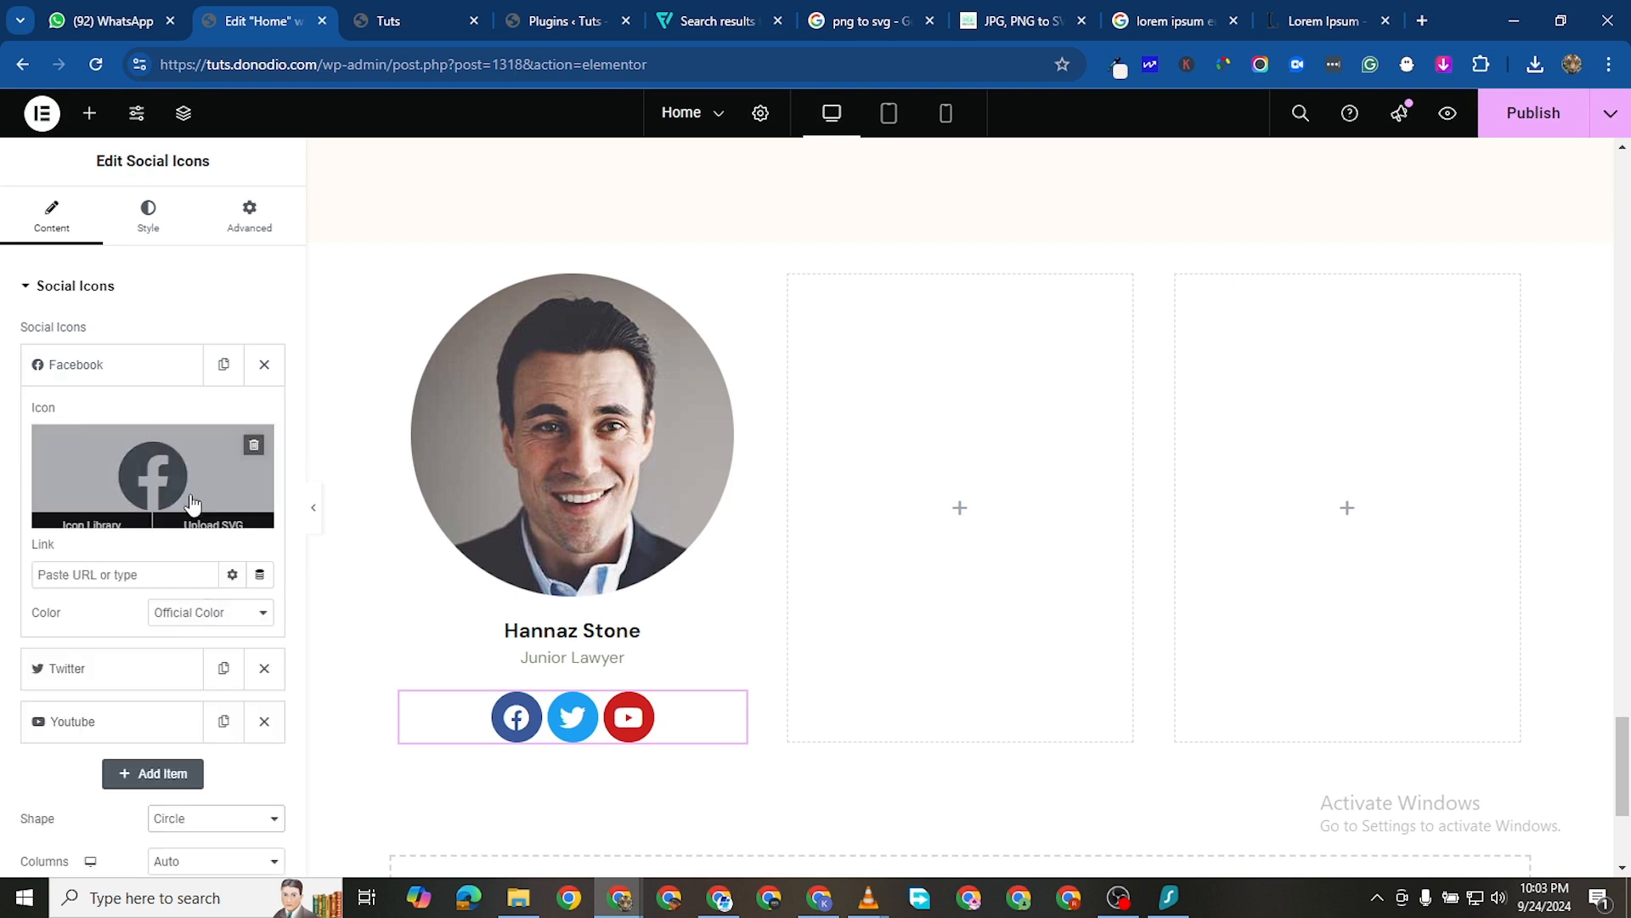
left_click(231, 616)
left_click(226, 662)
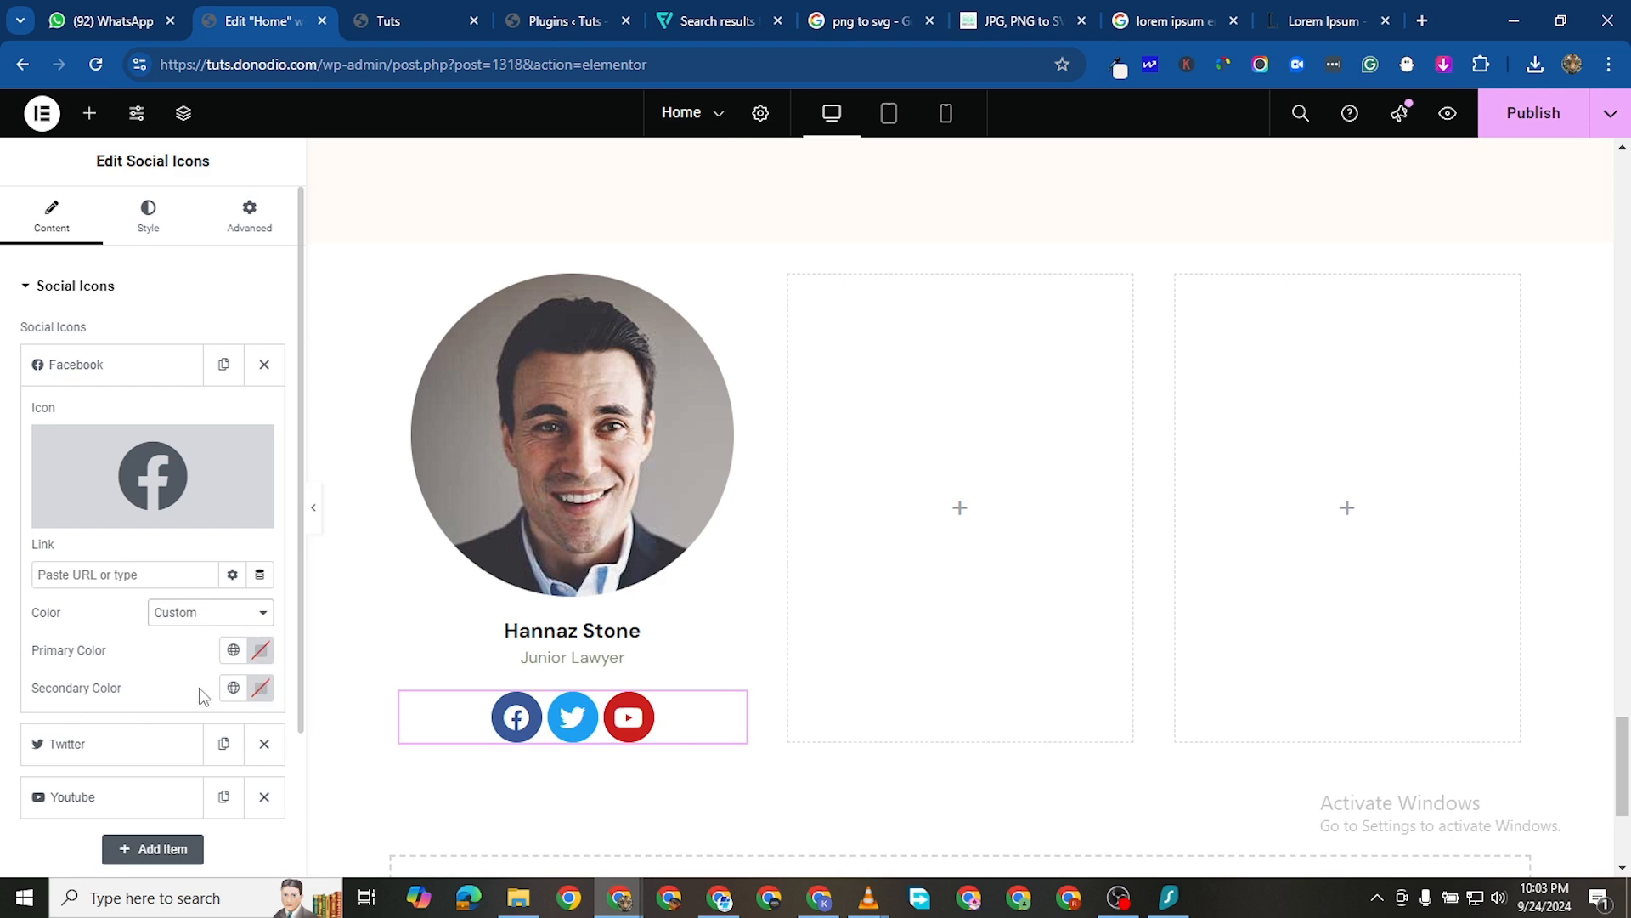
Copy the background color code #A58400 from the Read More button beside the gavel image
scroll(822, 460, "down", 15)
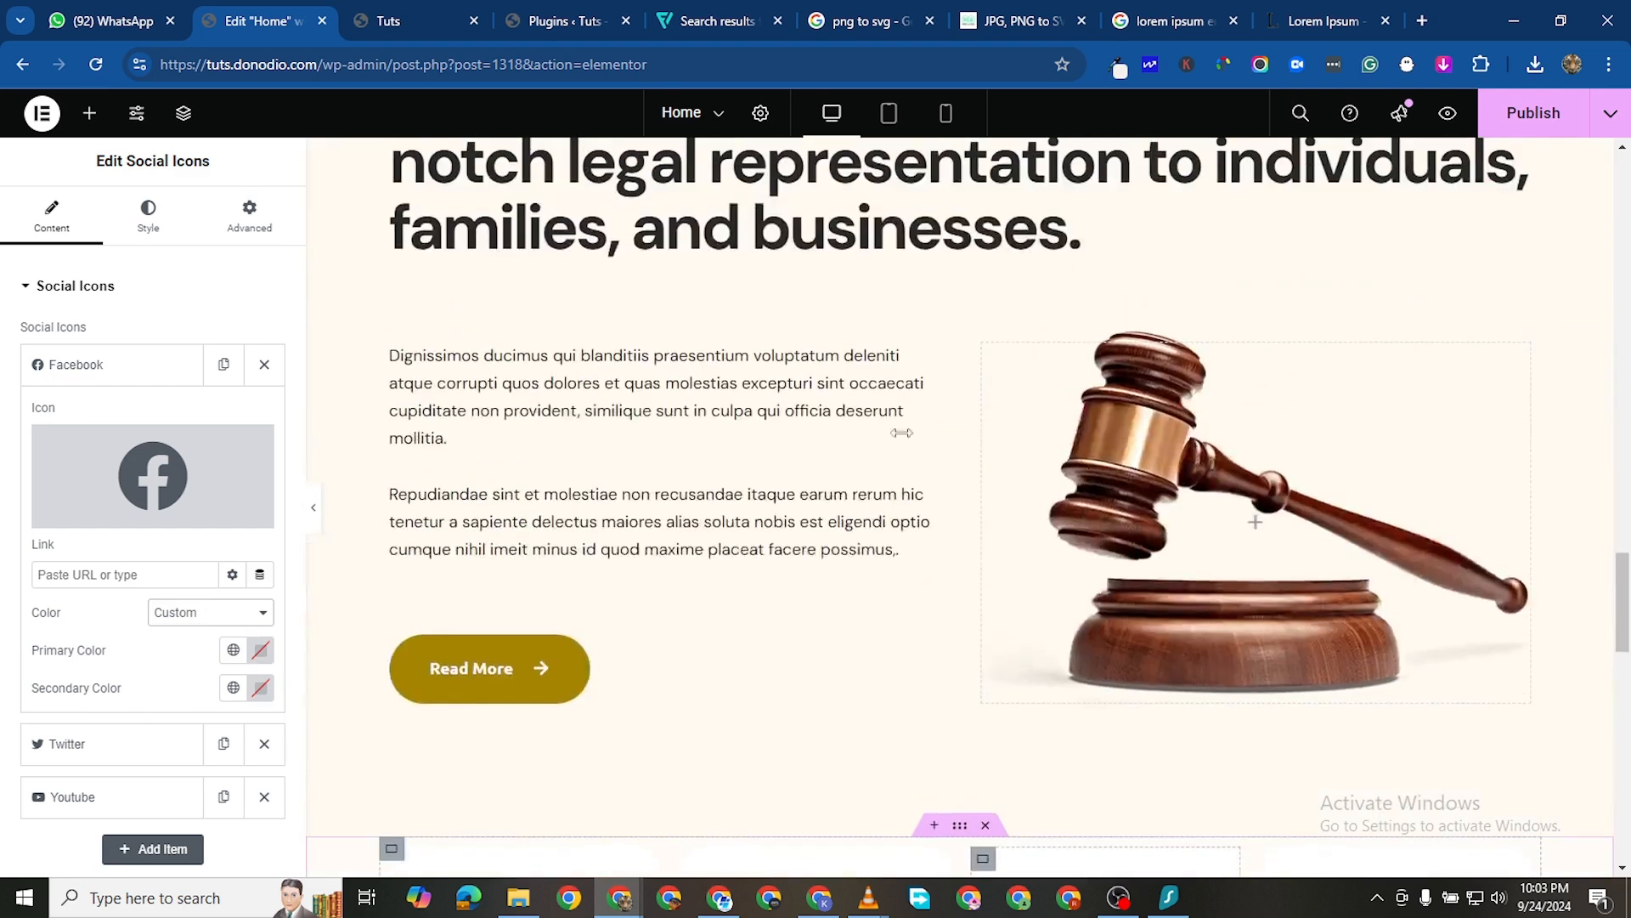
left_click(925, 647)
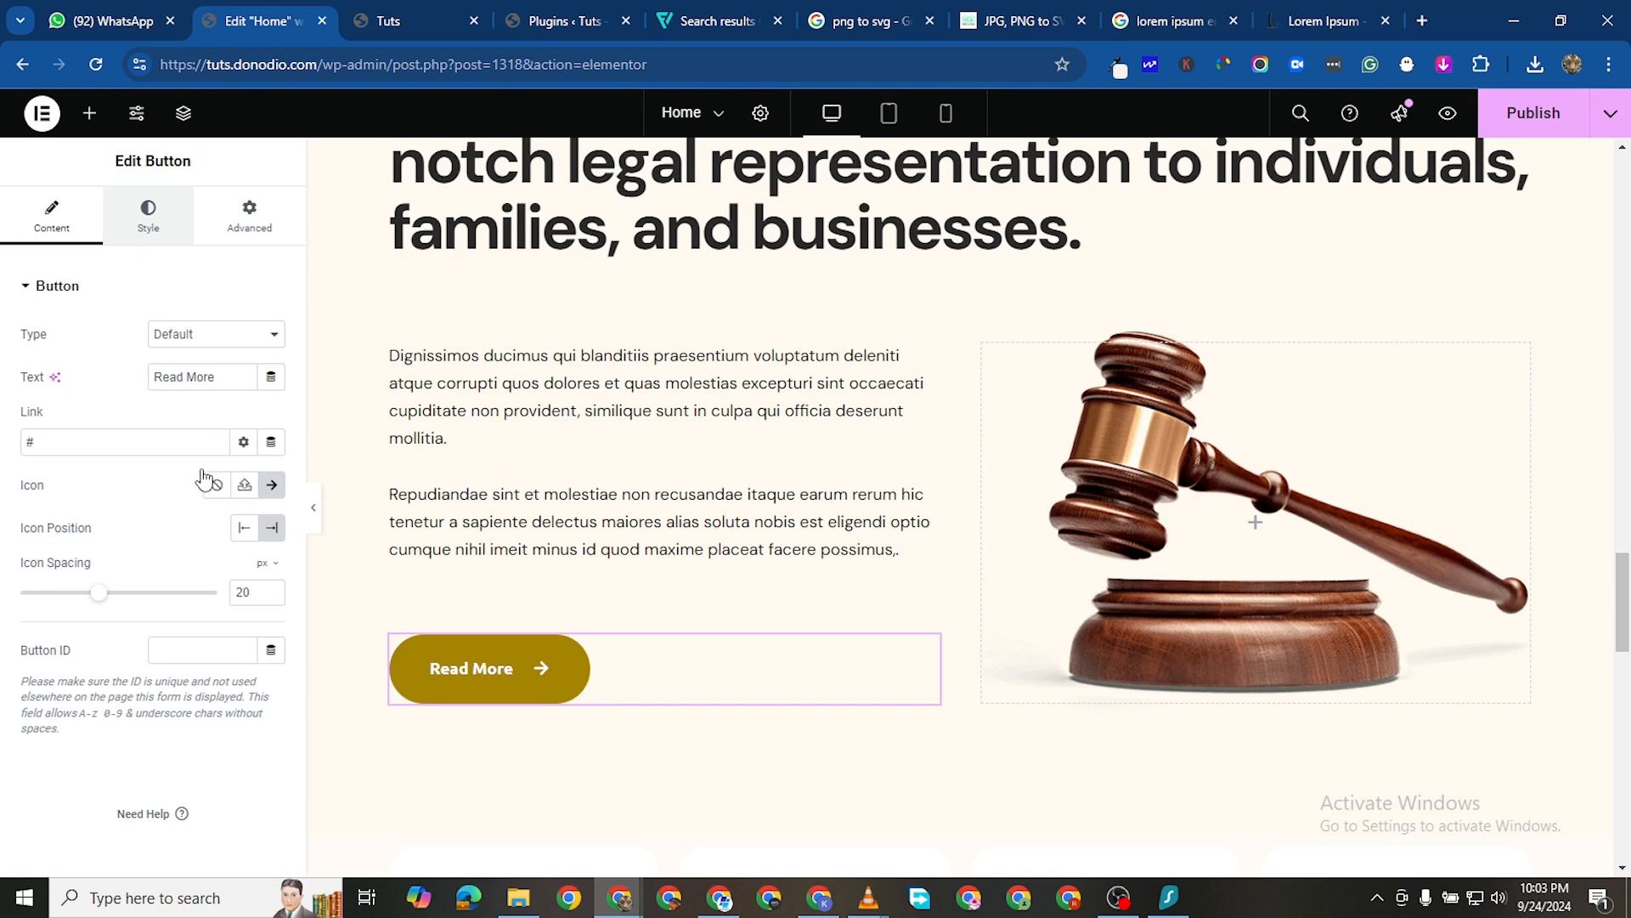
left_click(148, 217)
left_click(272, 590)
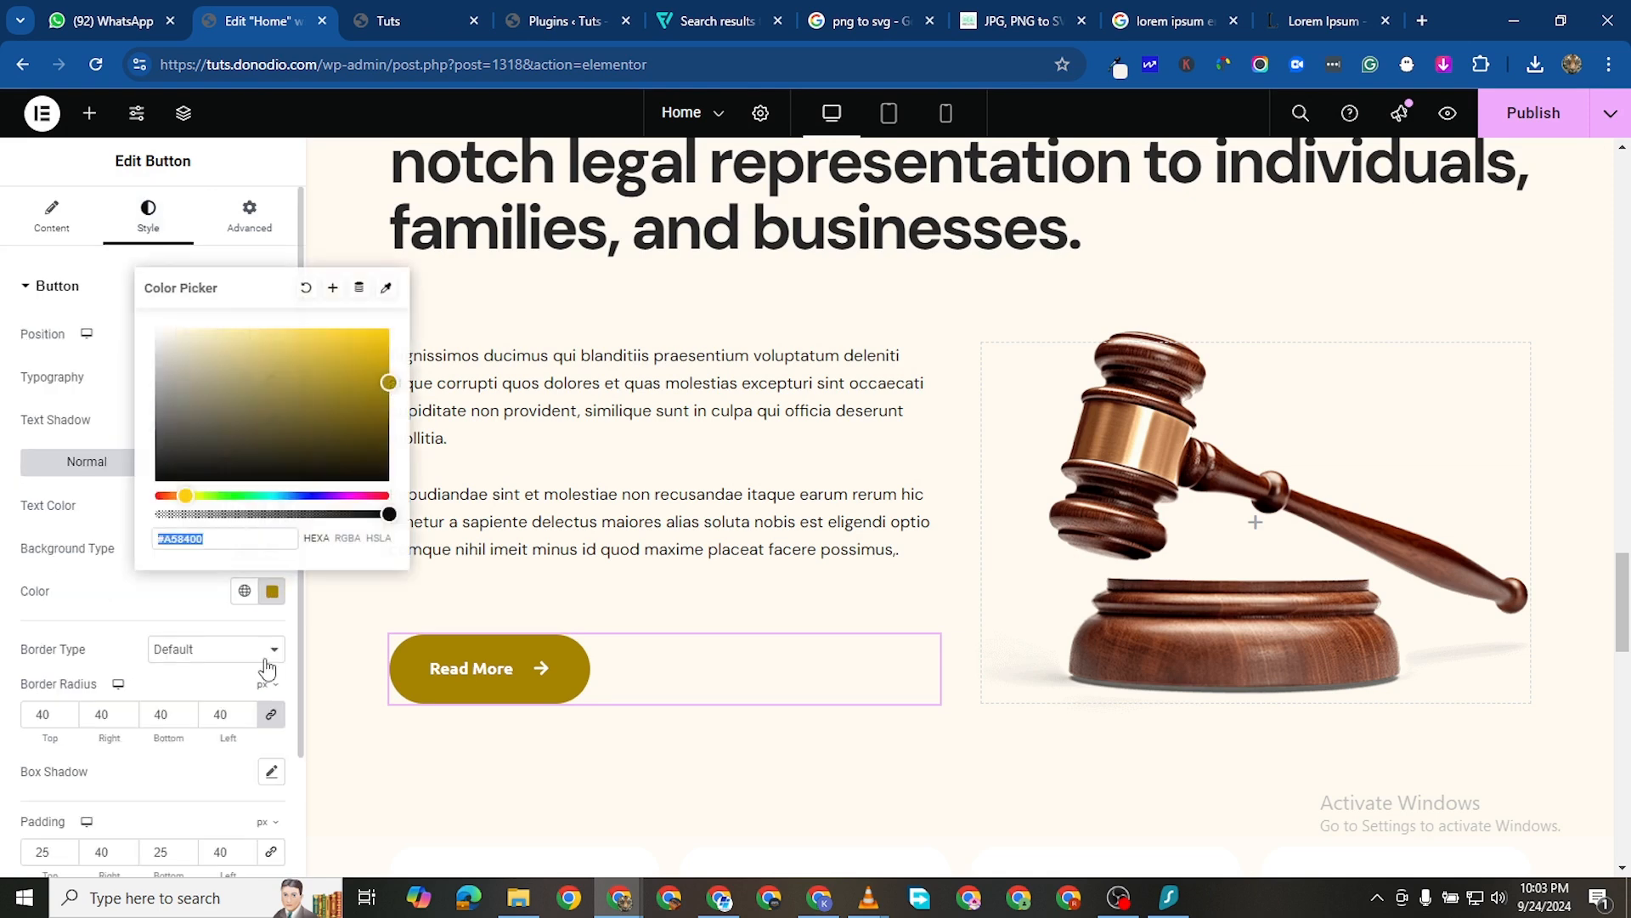
right_click(186, 536)
left_click(292, 157)
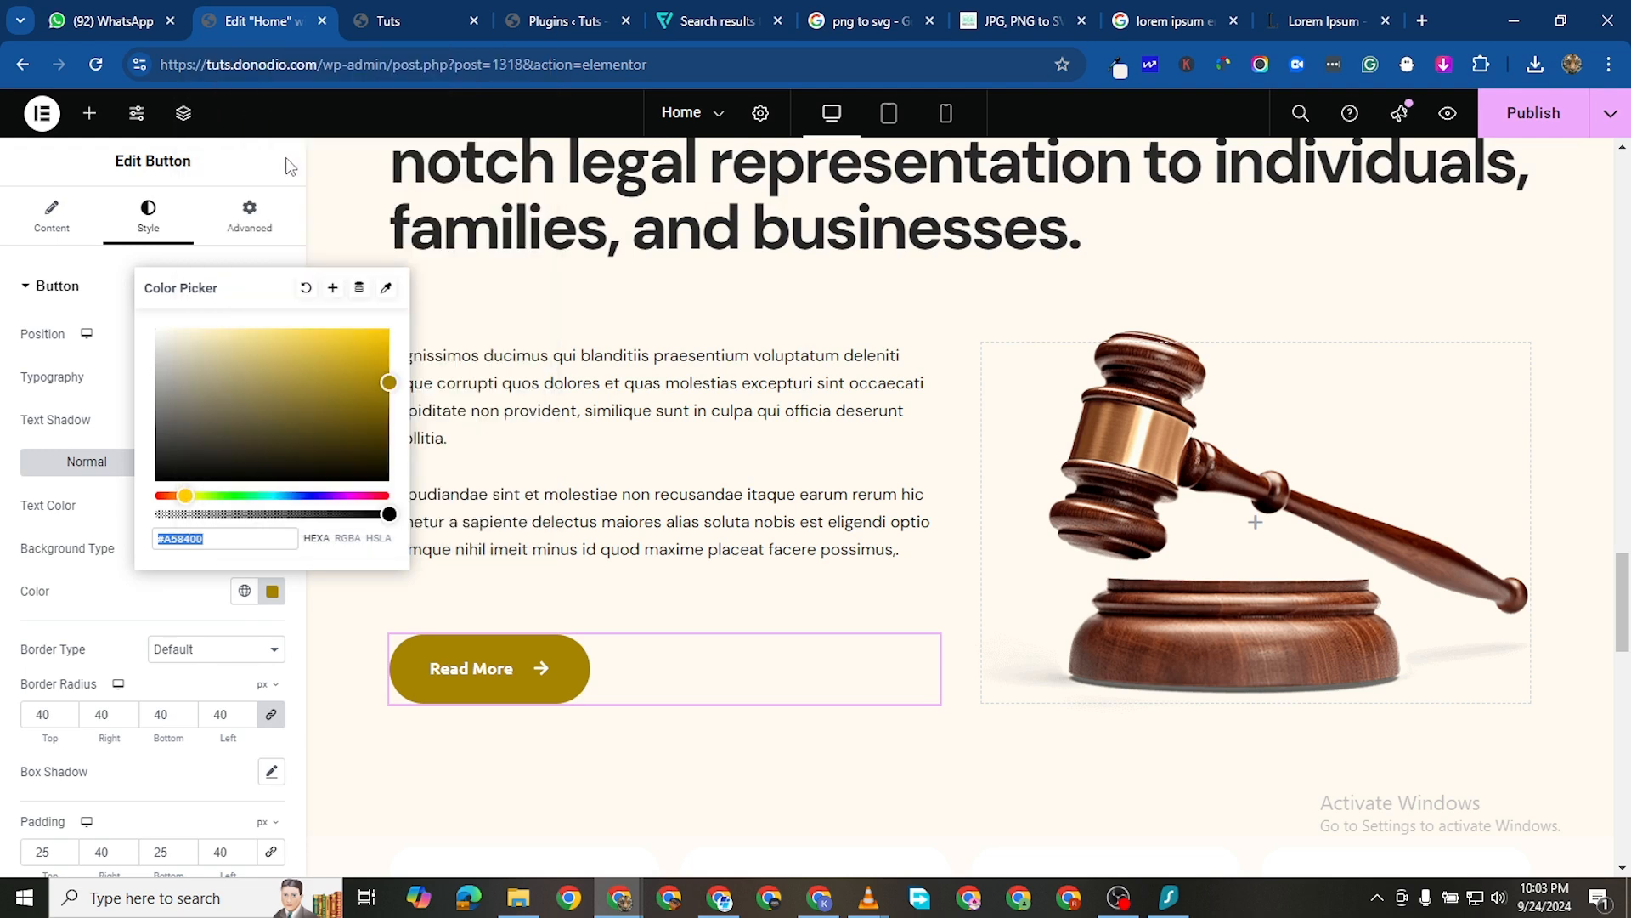
Set the Facebook icon's primary color in the team member's social icons to the copied #A58400
scroll(682, 697, "down", 3)
scroll(683, 698, "down", 10)
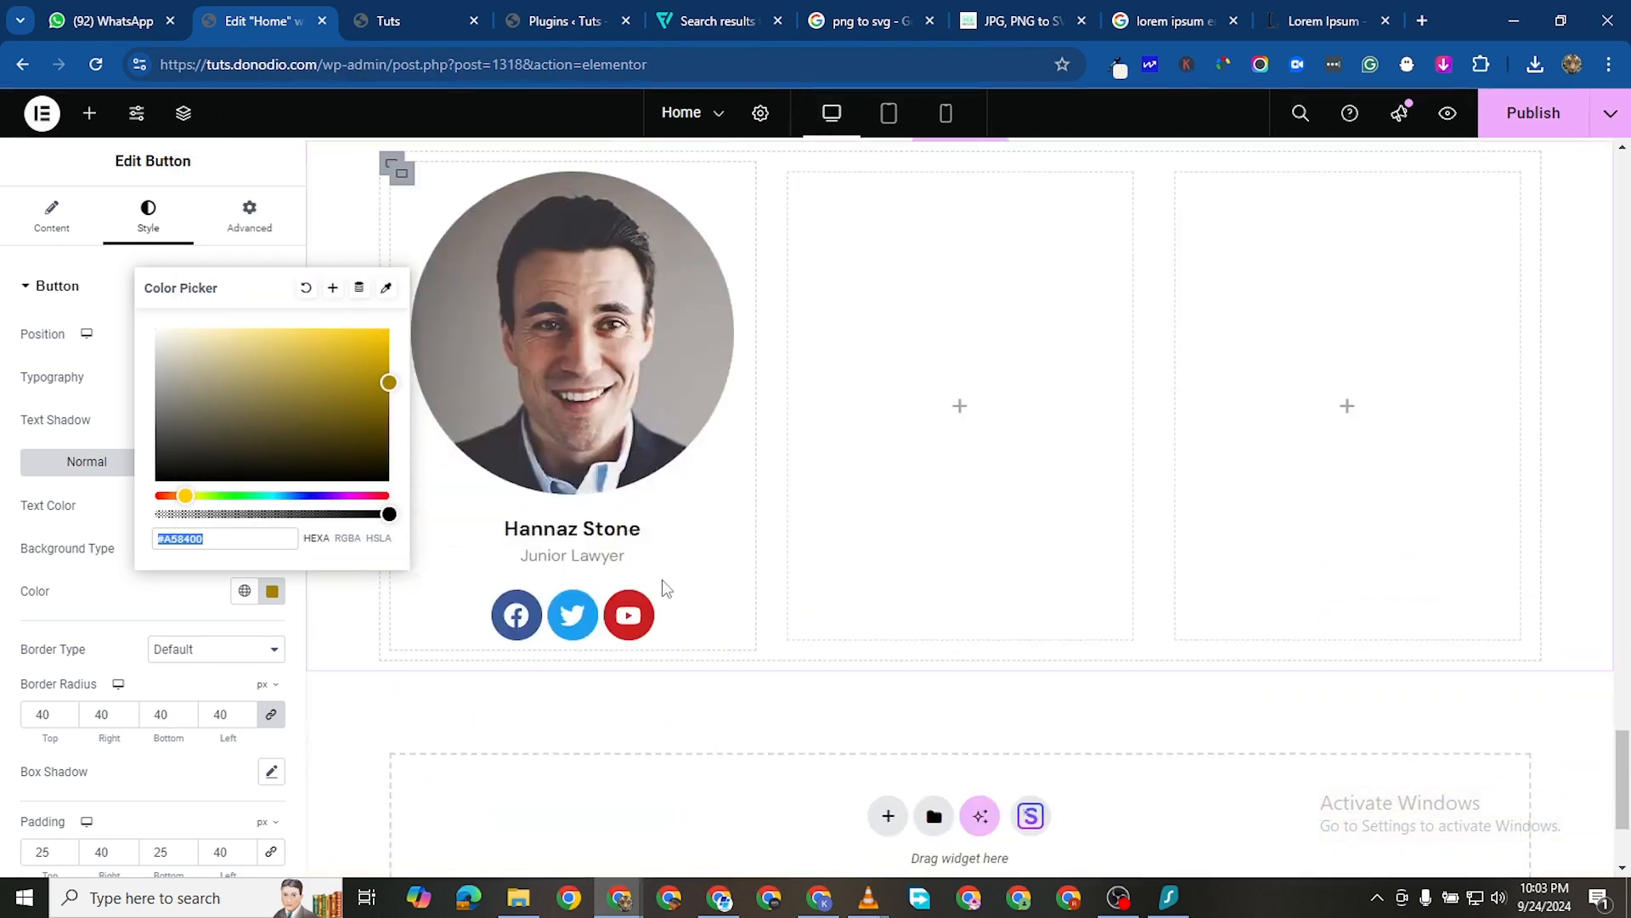
left_click(729, 612)
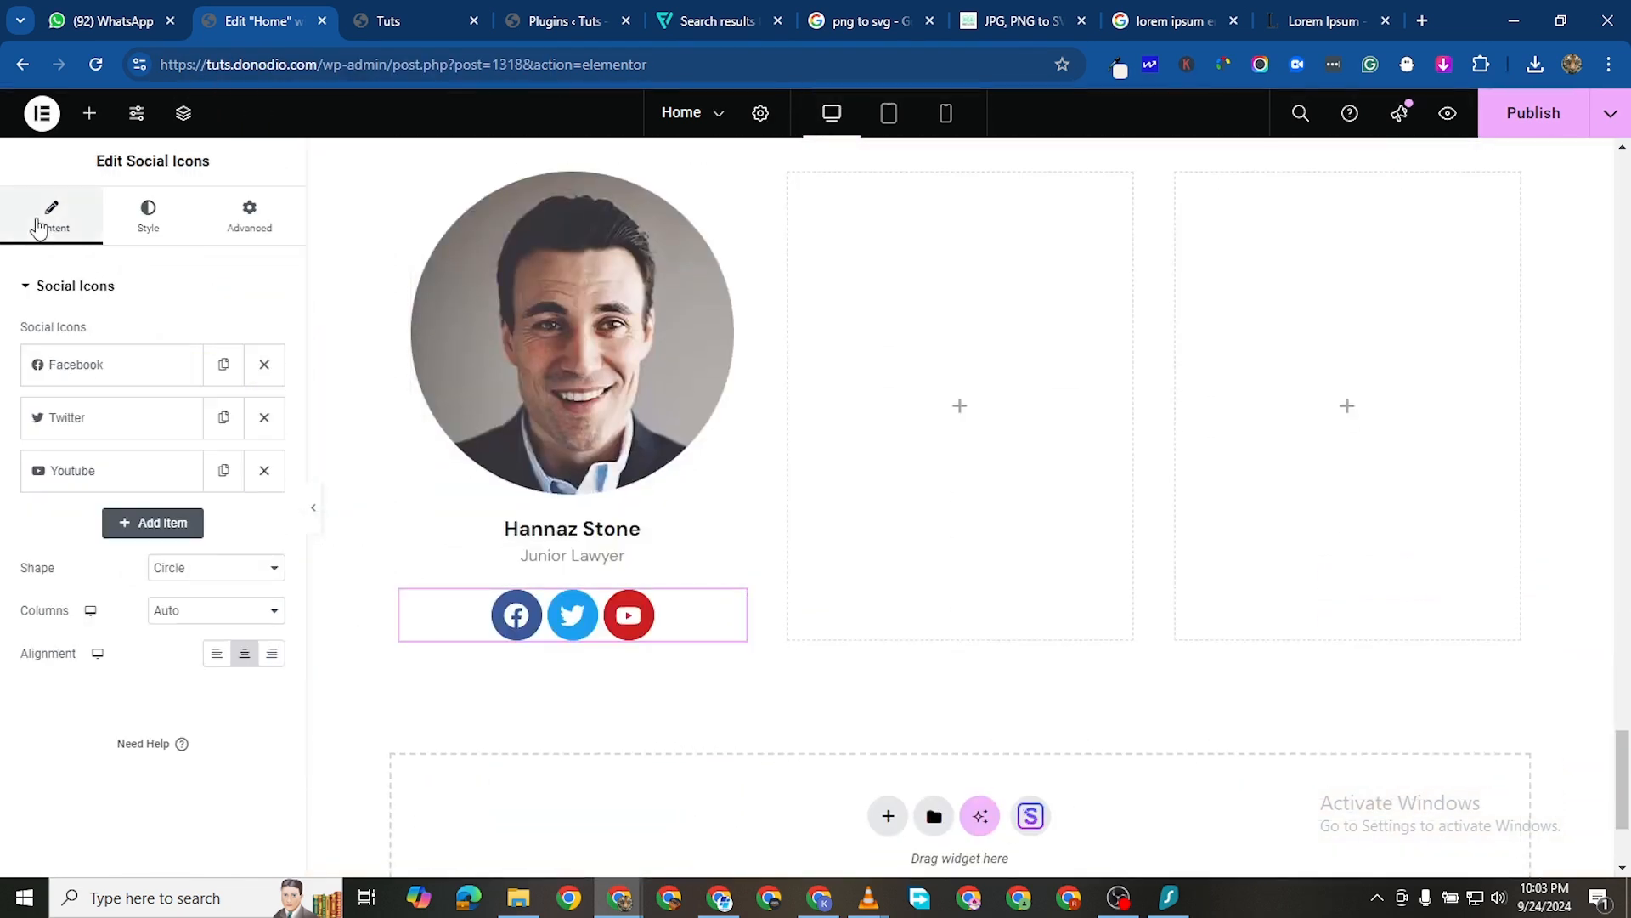
left_click(113, 376)
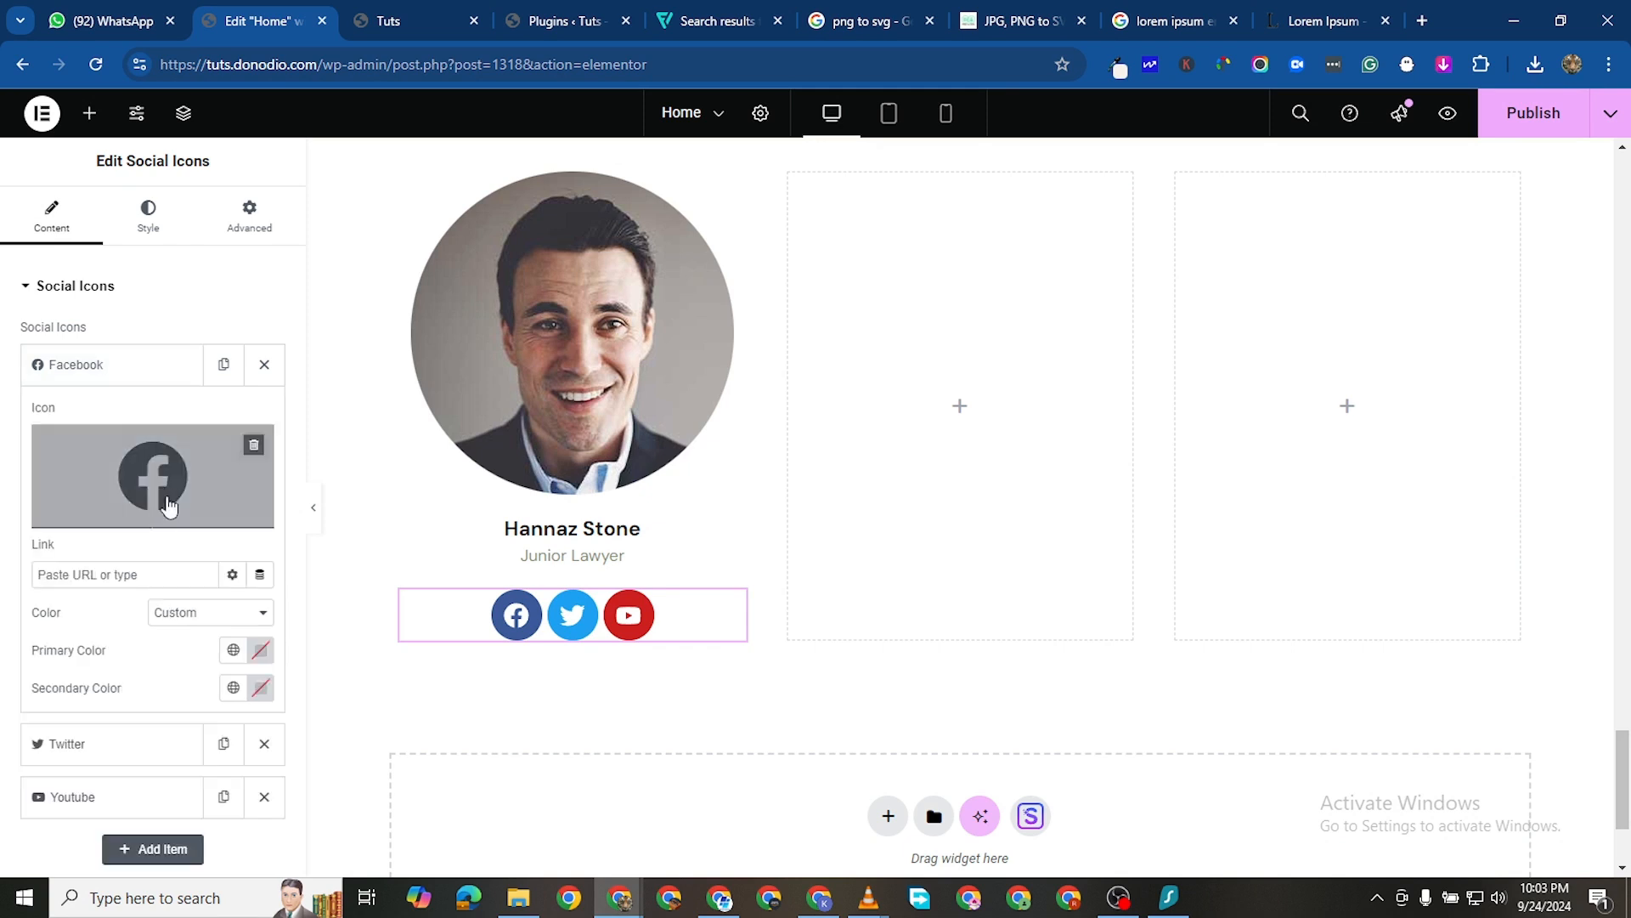
left_click(261, 651)
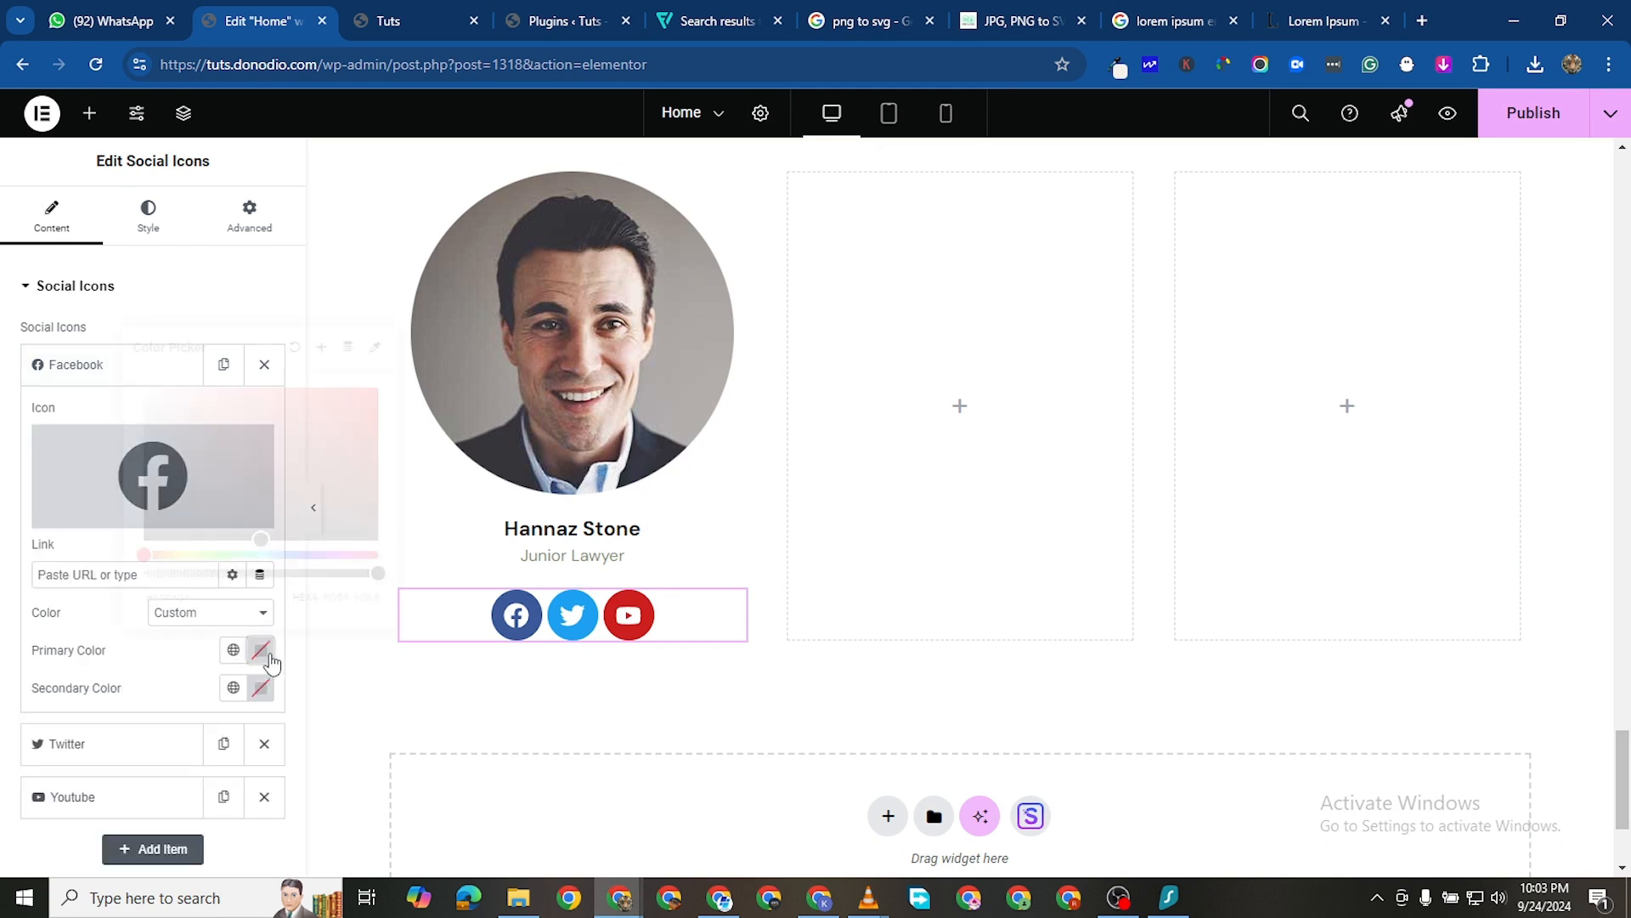
right_click(182, 609)
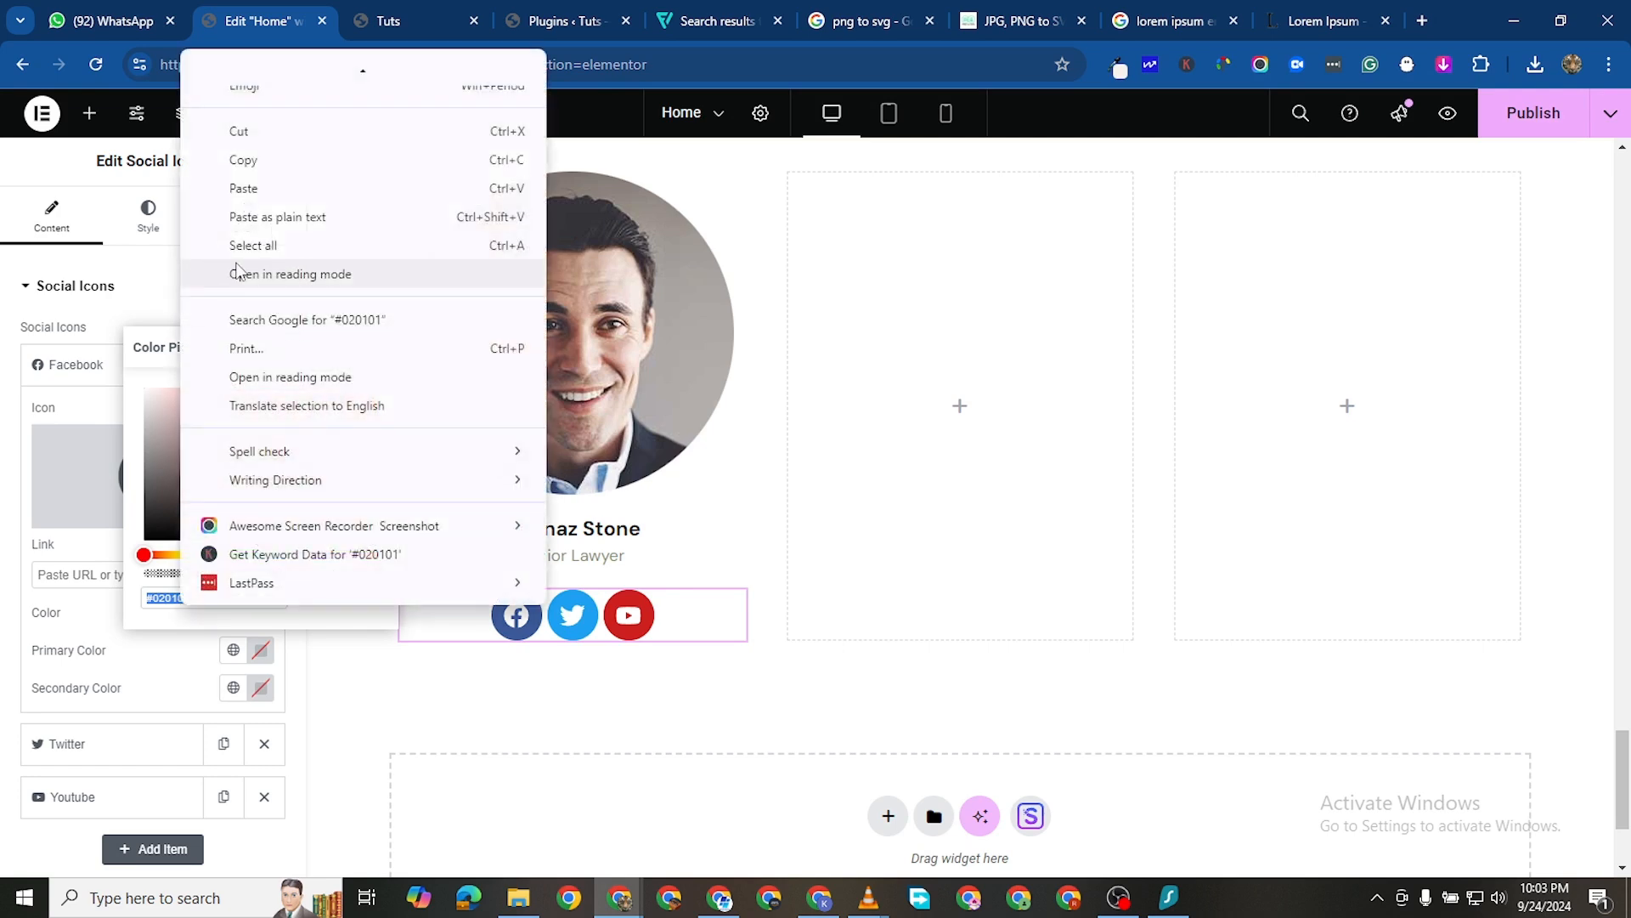
left_click(246, 184)
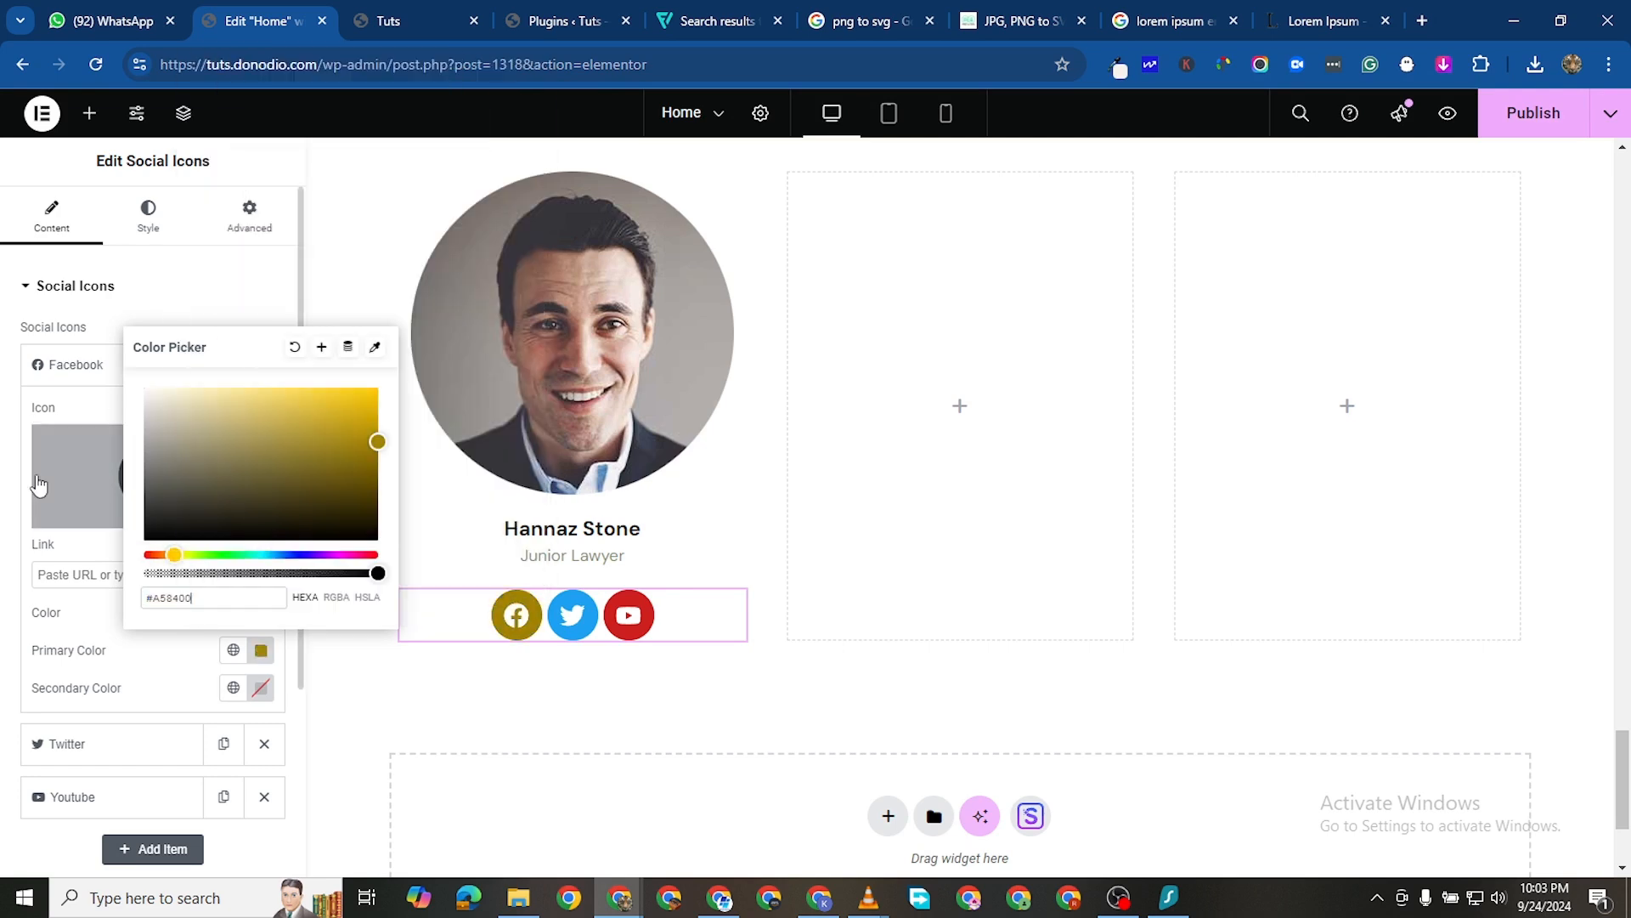
left_click(4, 636)
left_click(99, 363)
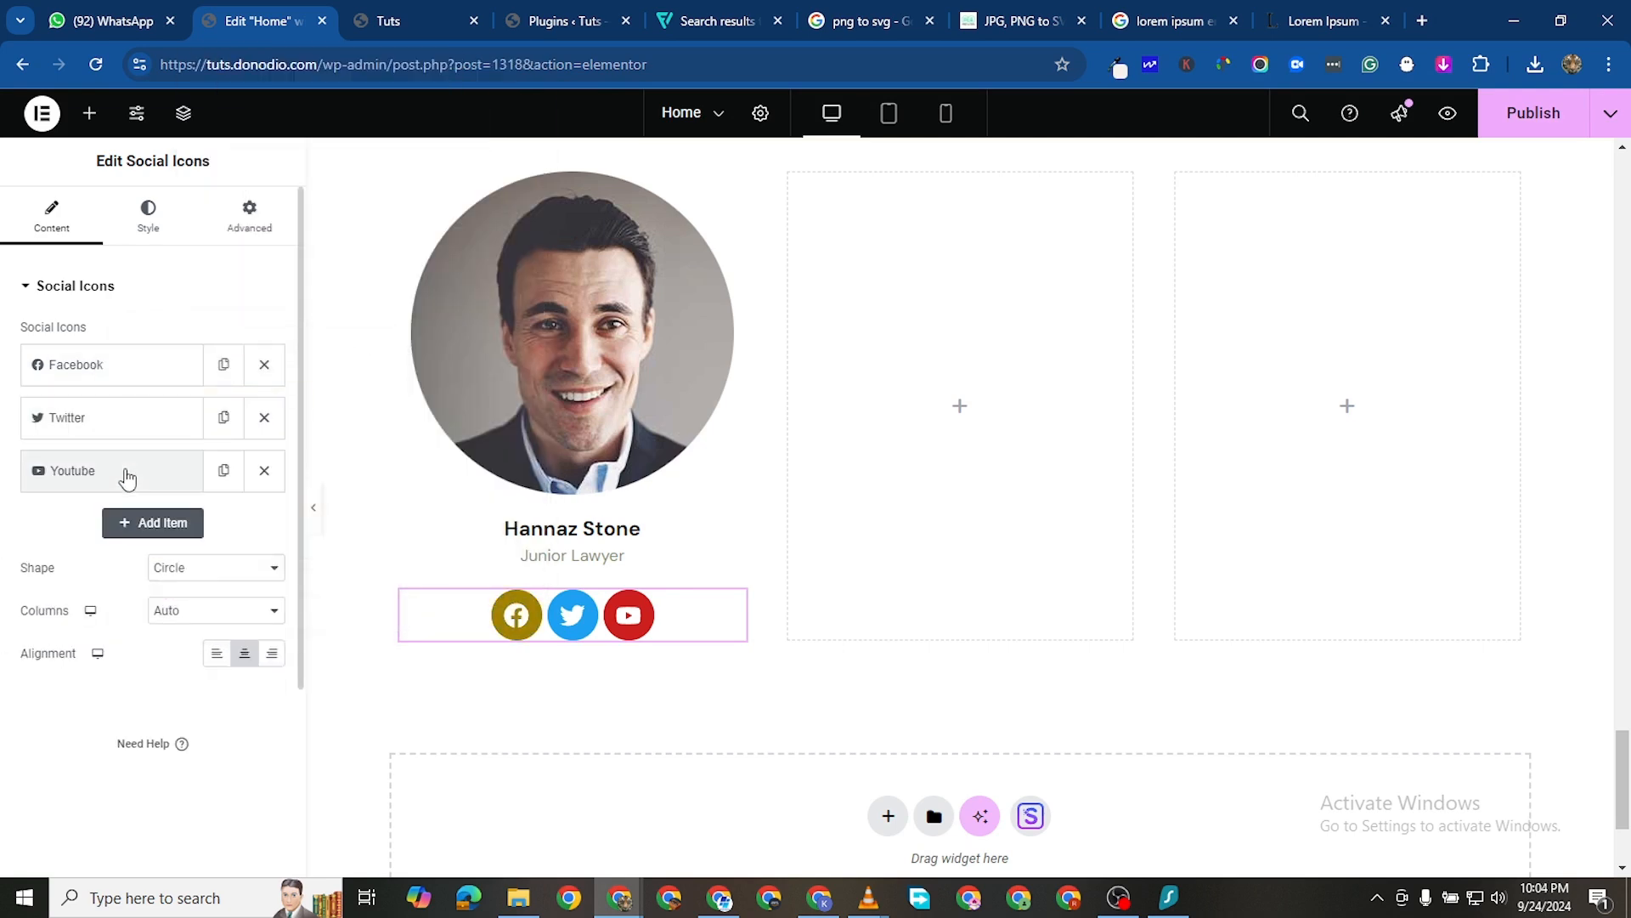
Switch the Twitter icon's color mode to Custom and set its primary color to the copied #A58400
left_click(117, 430)
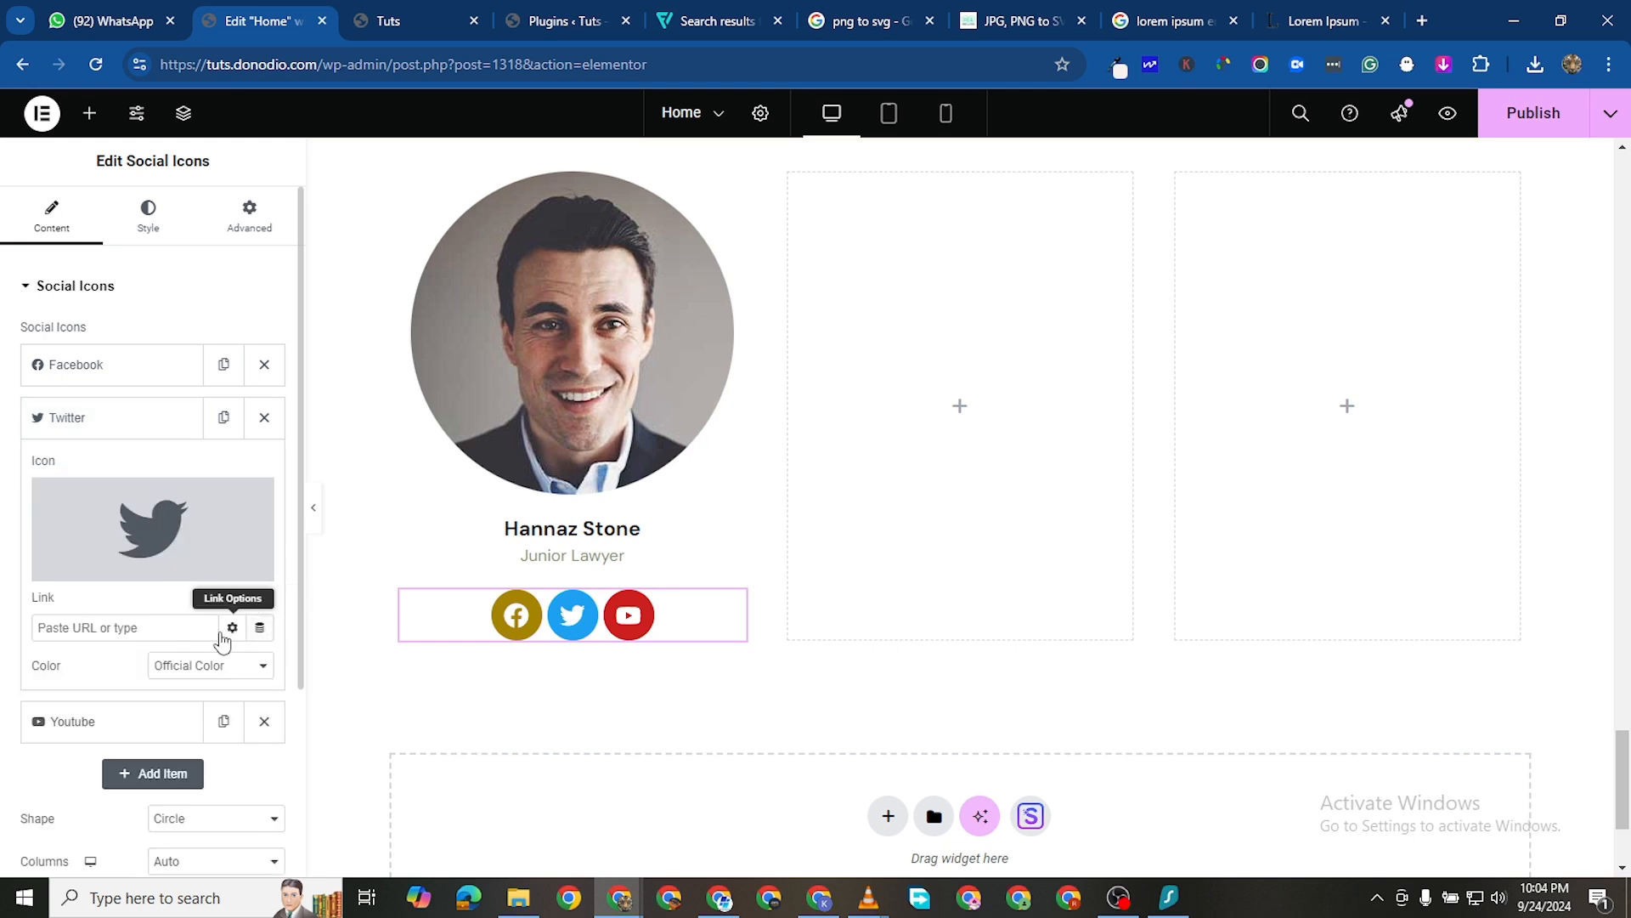
left_click(228, 677)
left_click(224, 713)
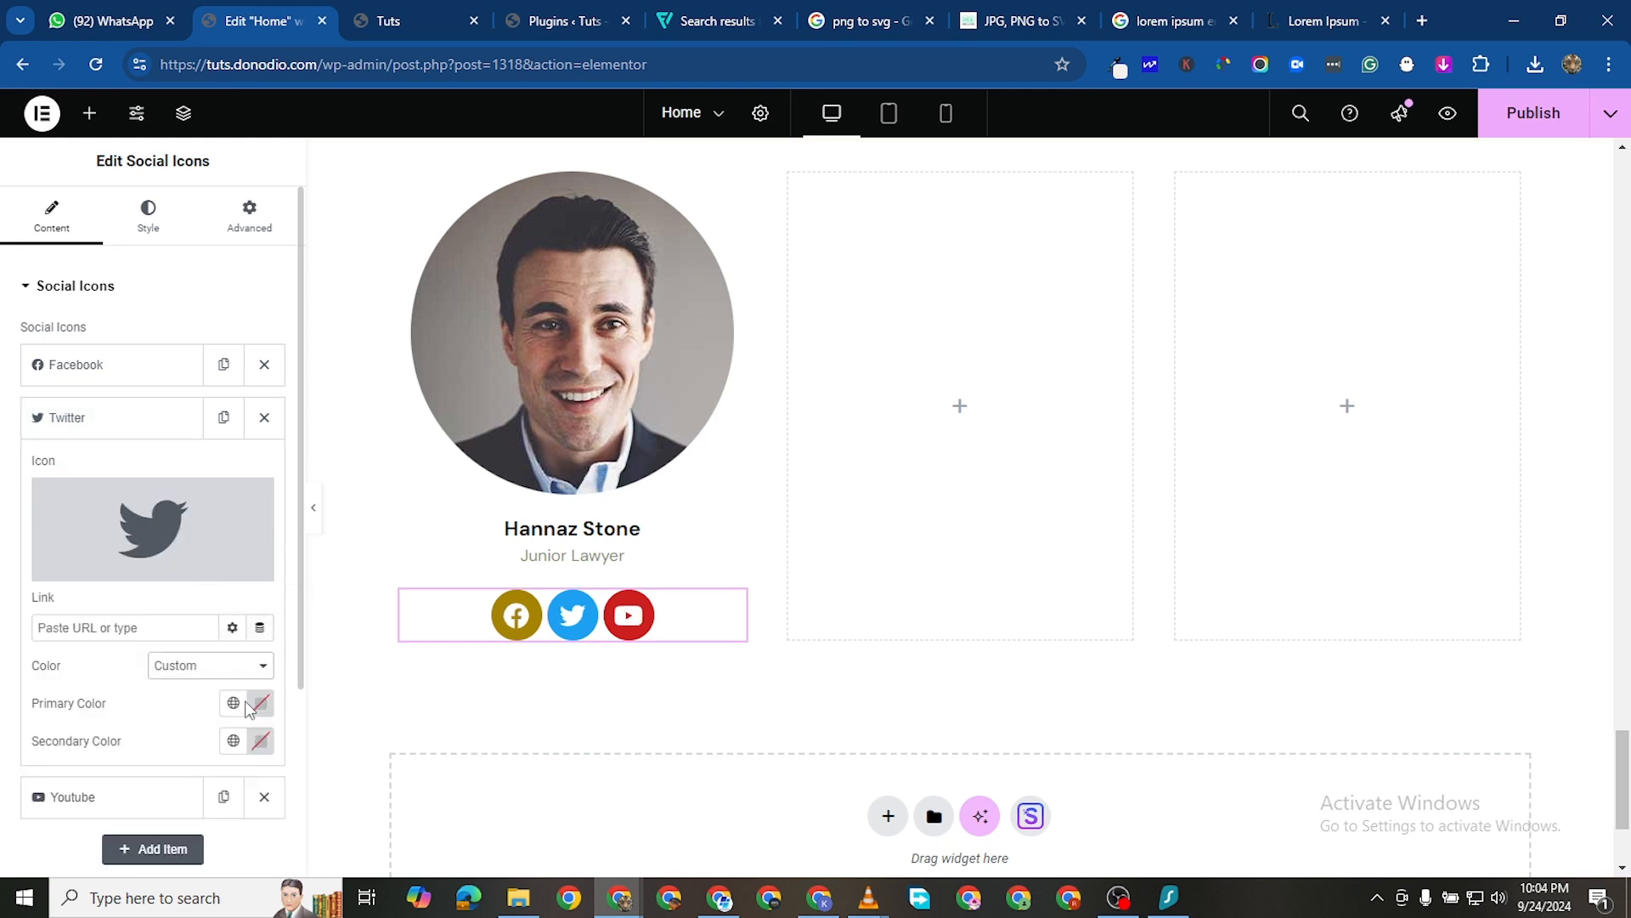
left_click(261, 705)
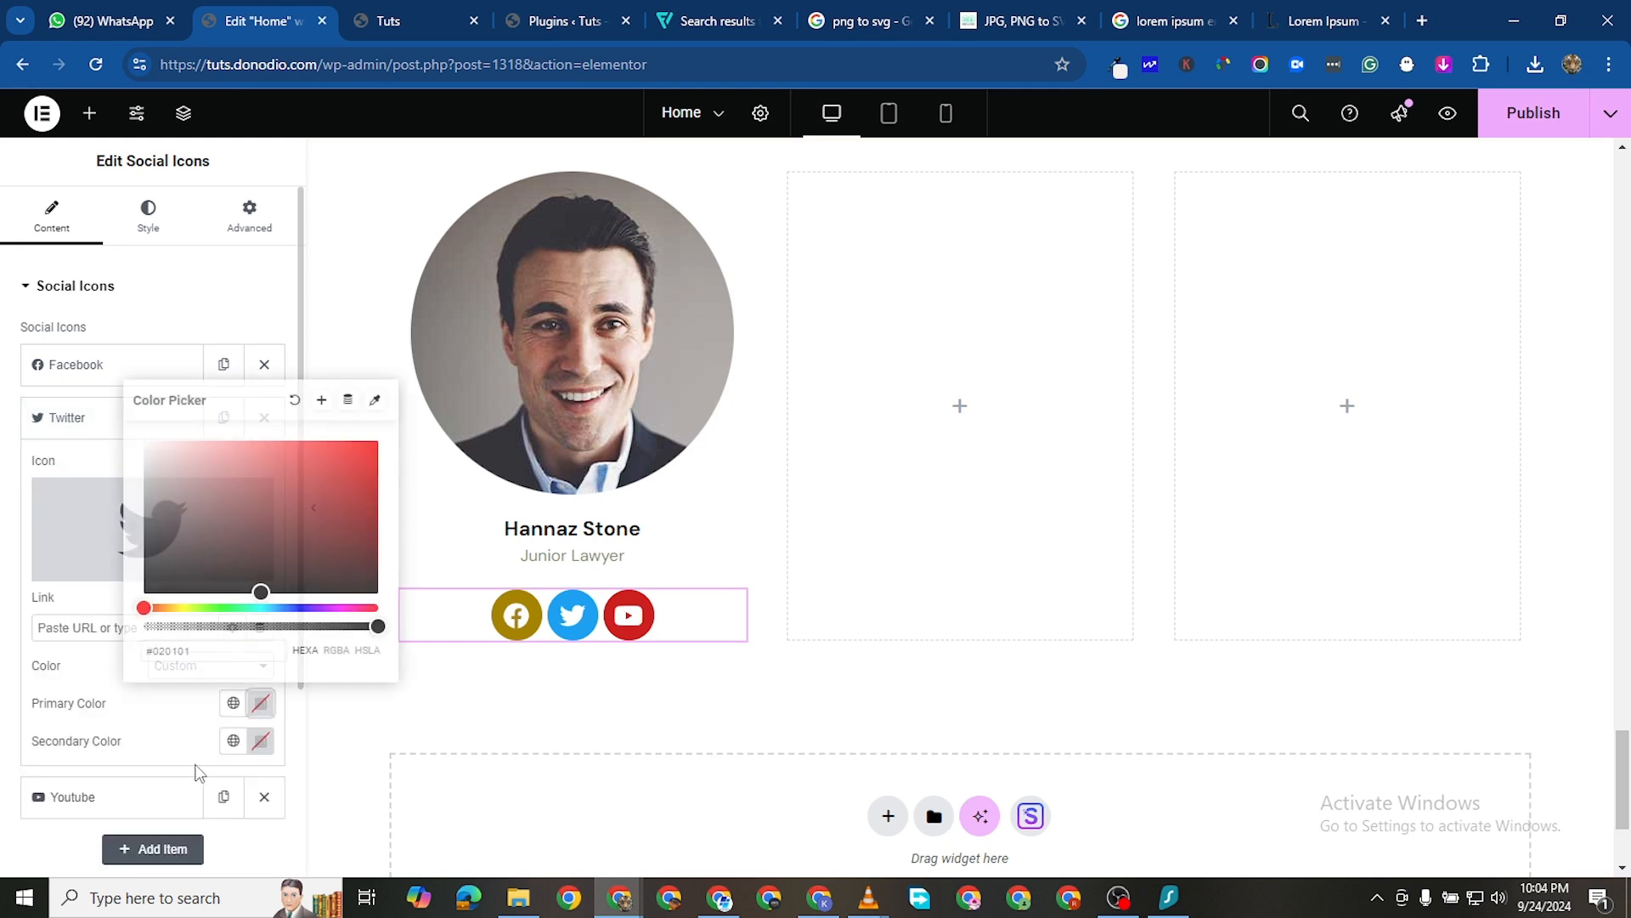
right_click(181, 651)
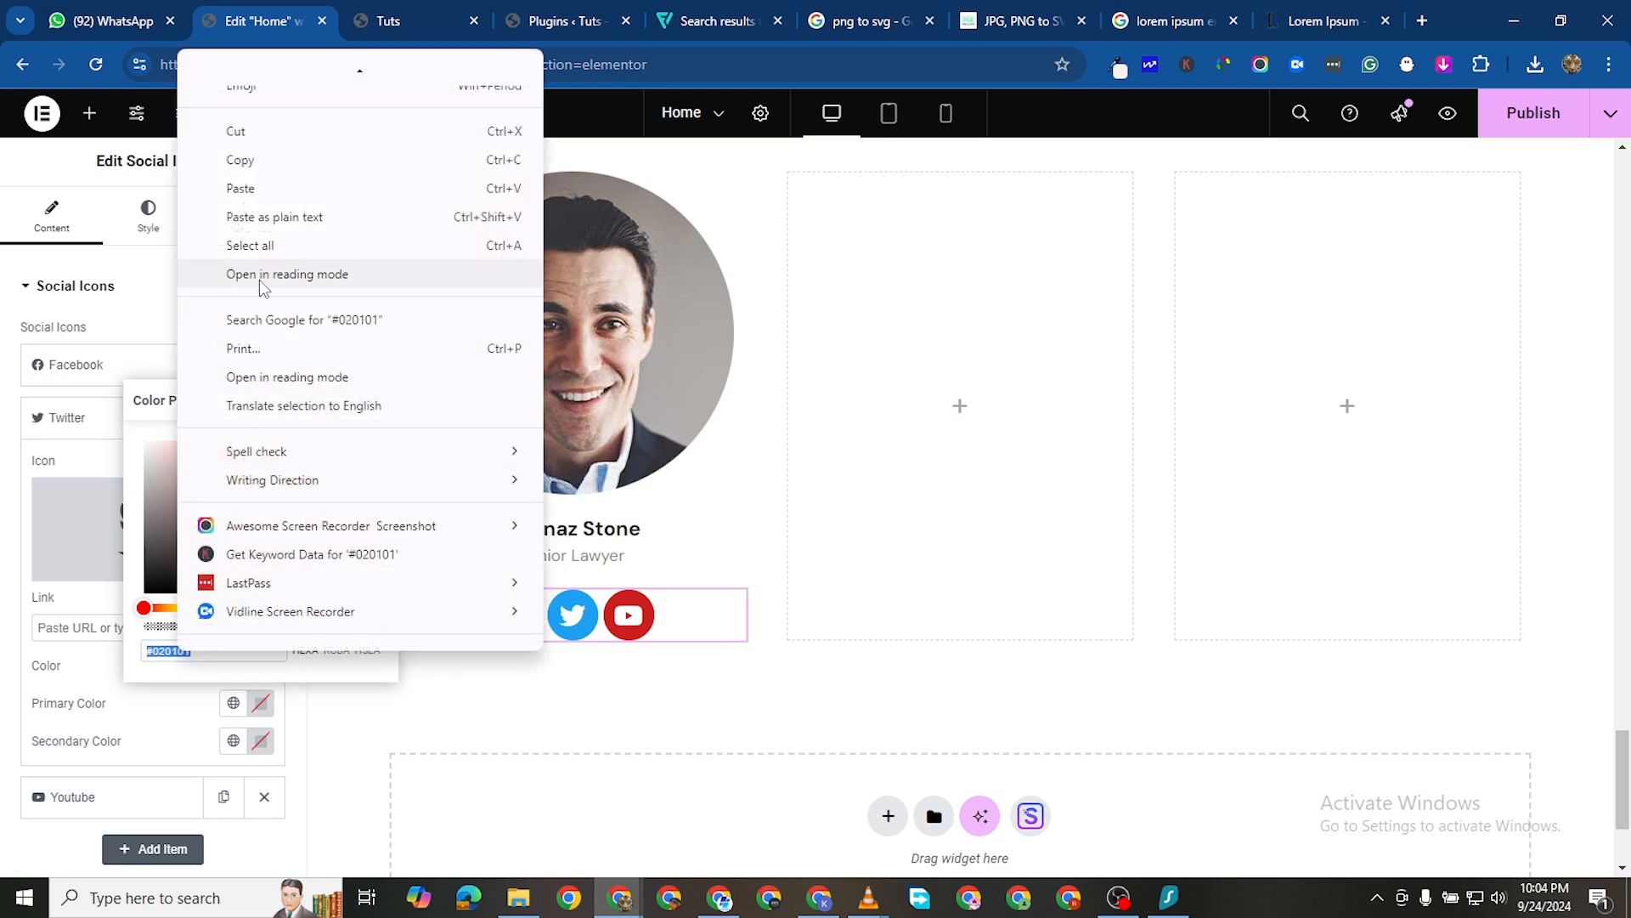
left_click(258, 190)
left_click(5, 645)
left_click(102, 425)
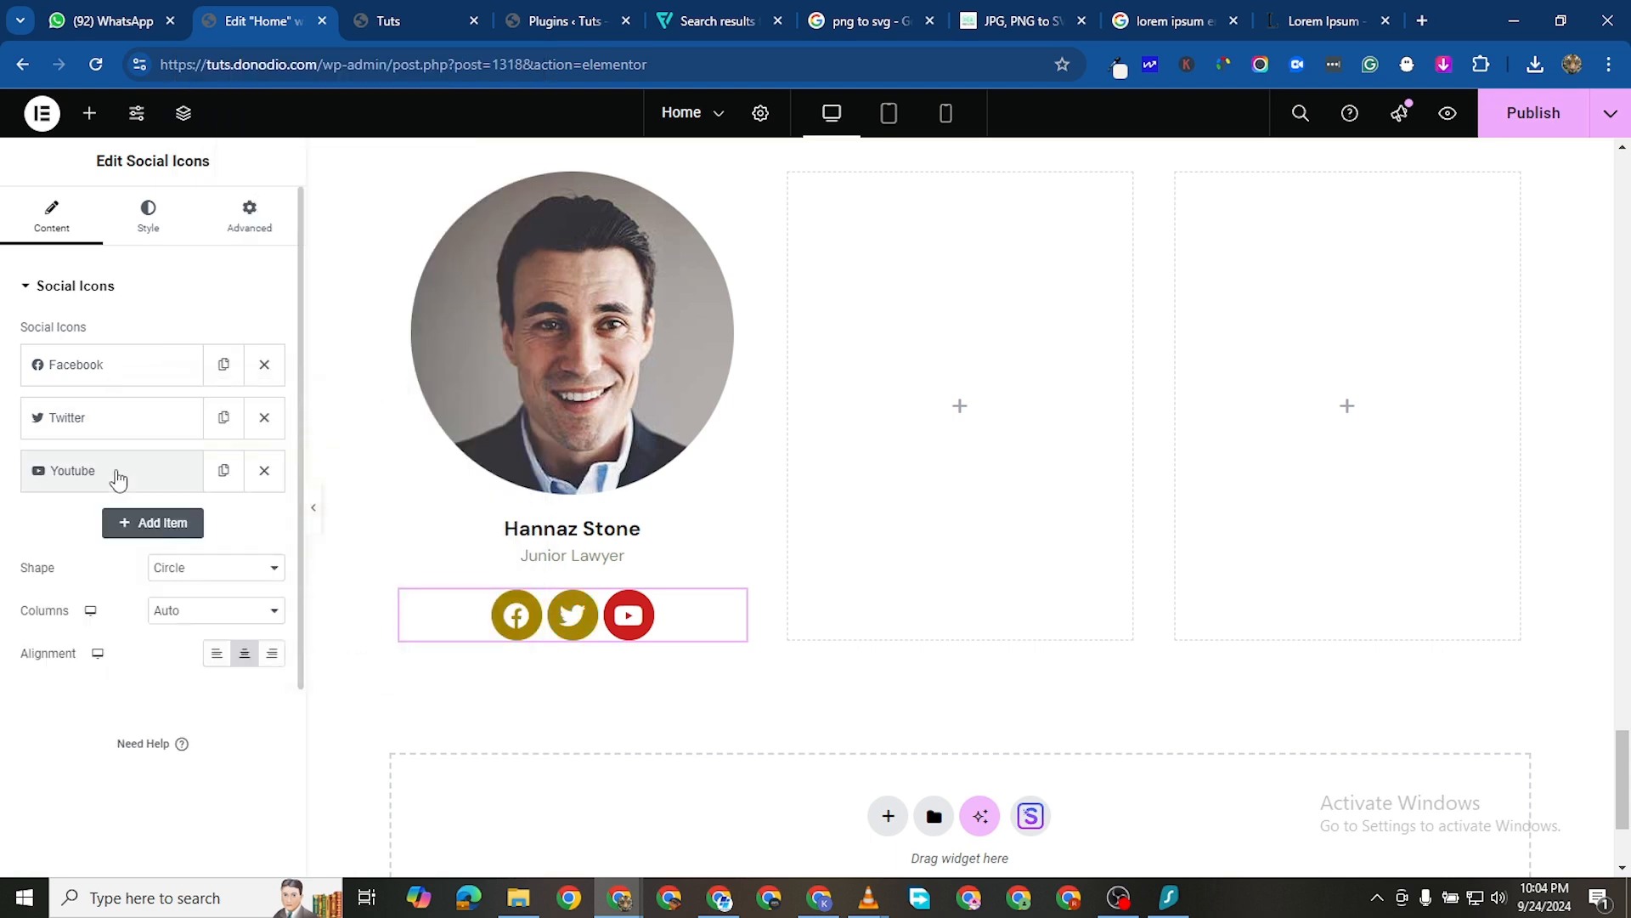
Replace the YouTube icon with the Linkedin In icon, found by filtering all icons for "linked"
left_click(116, 472)
scroll(230, 655, "down", 2)
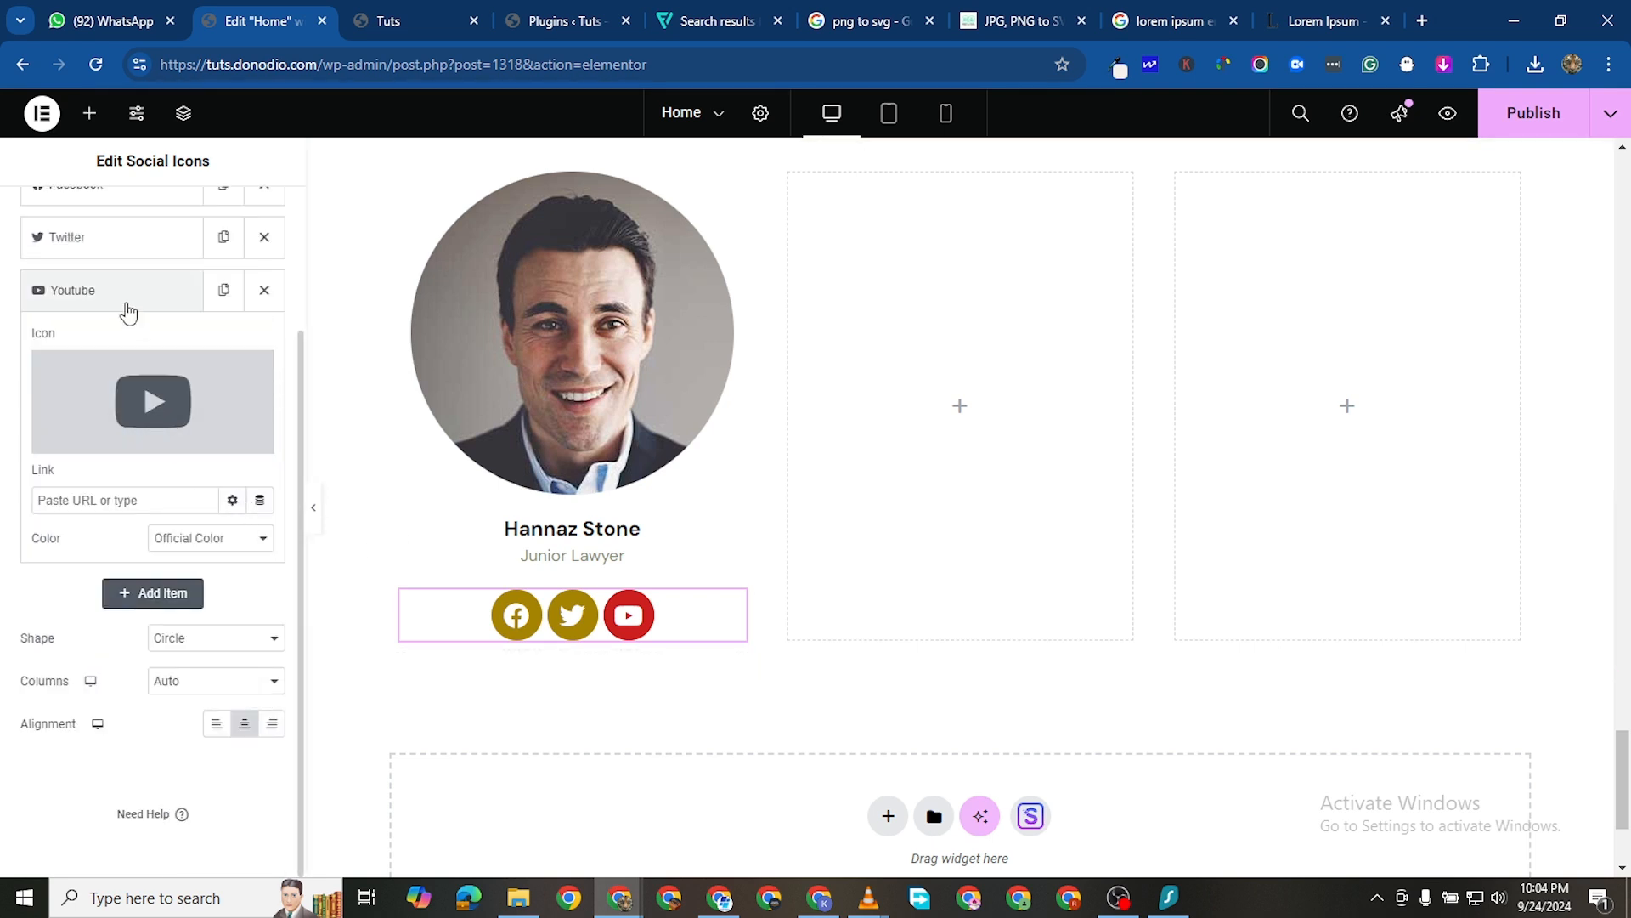
left_click(195, 398)
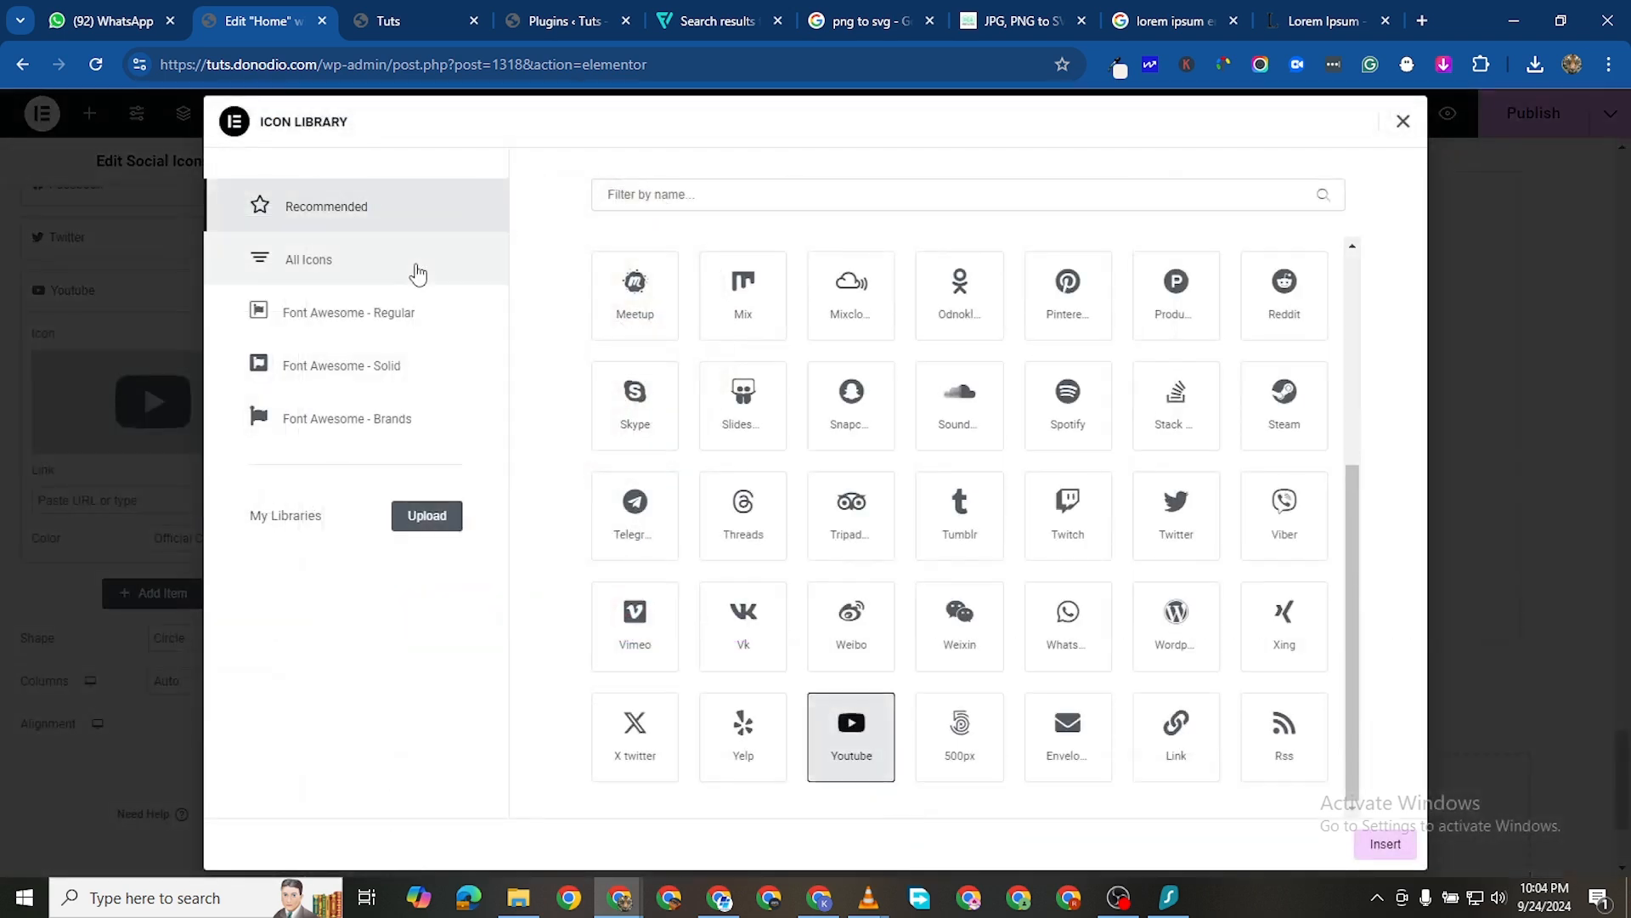
left_click(470, 255)
left_click(720, 188)
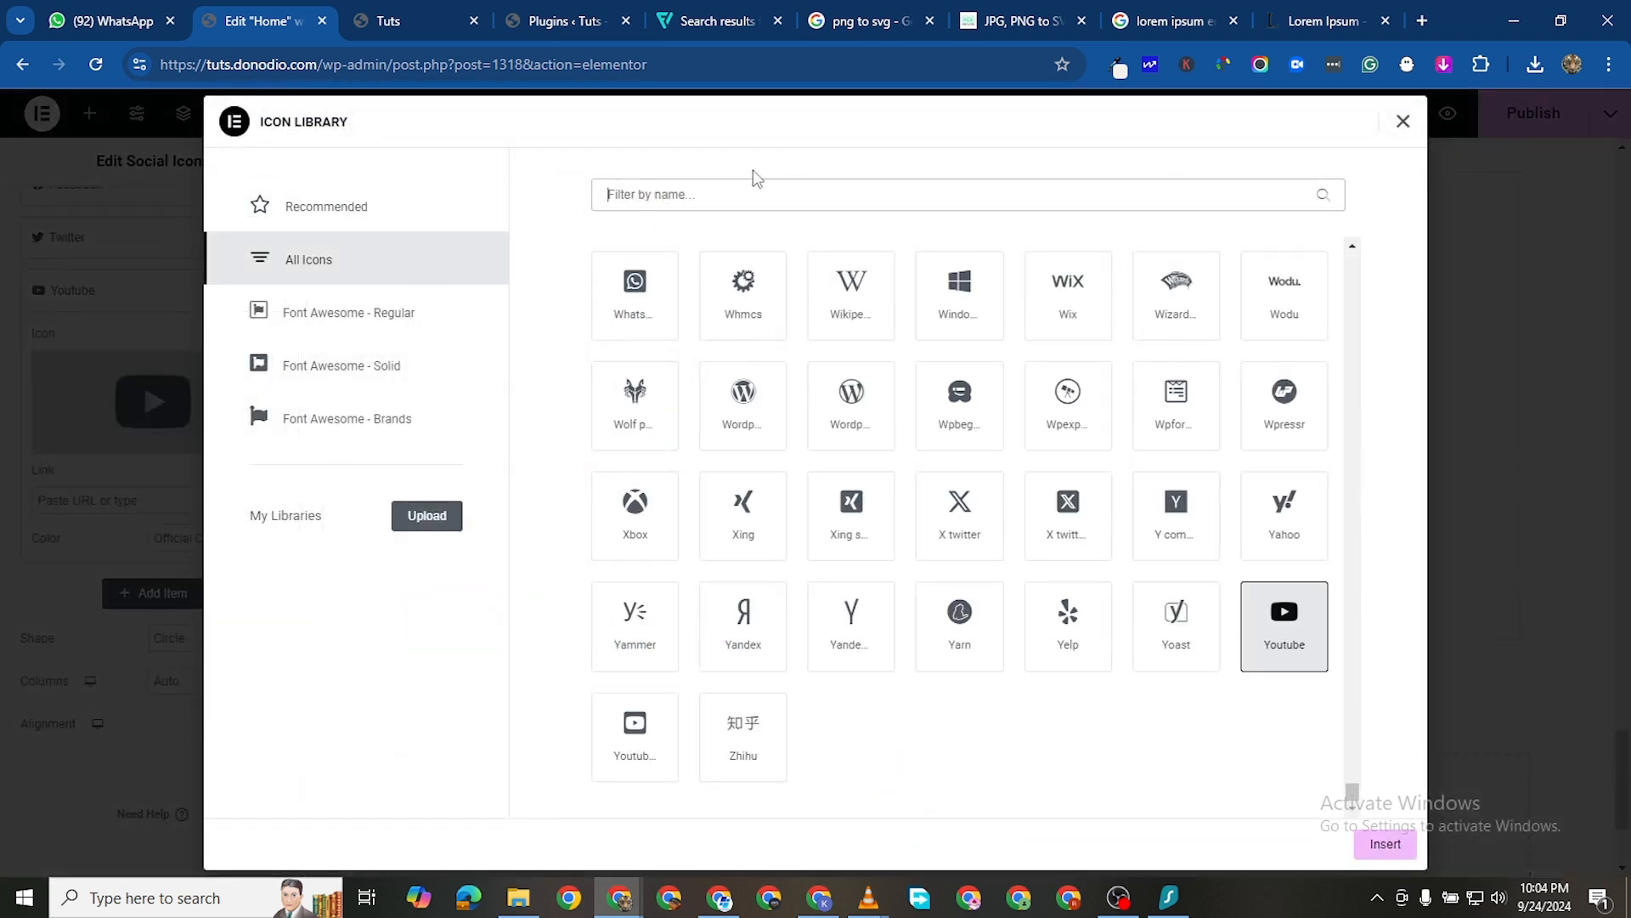
type("lin")
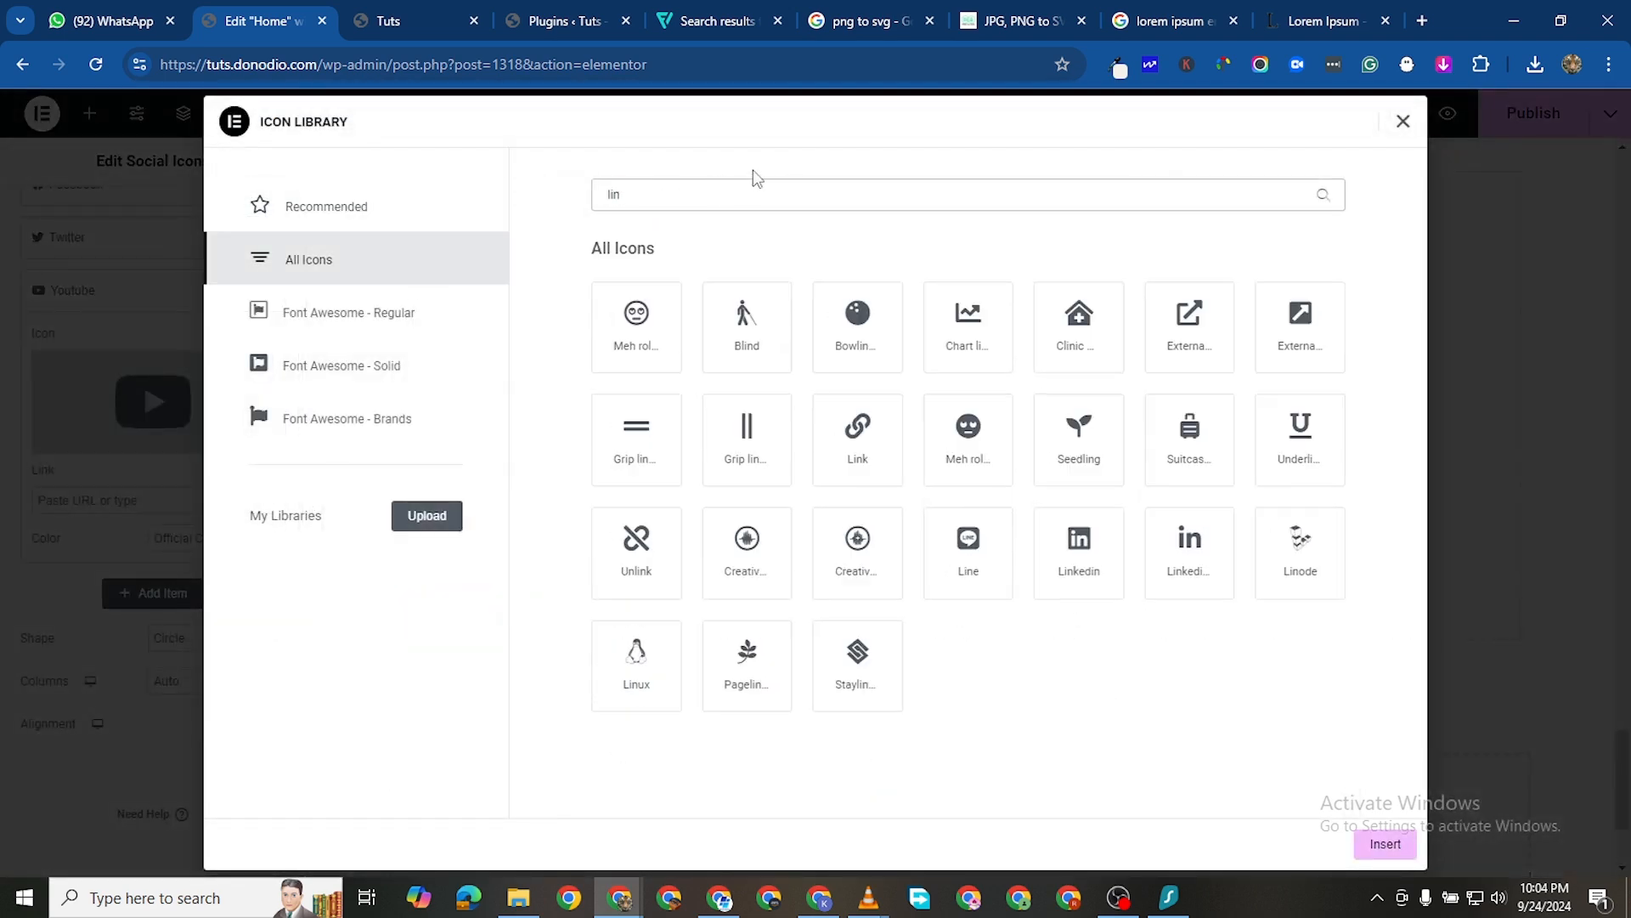
type("ked")
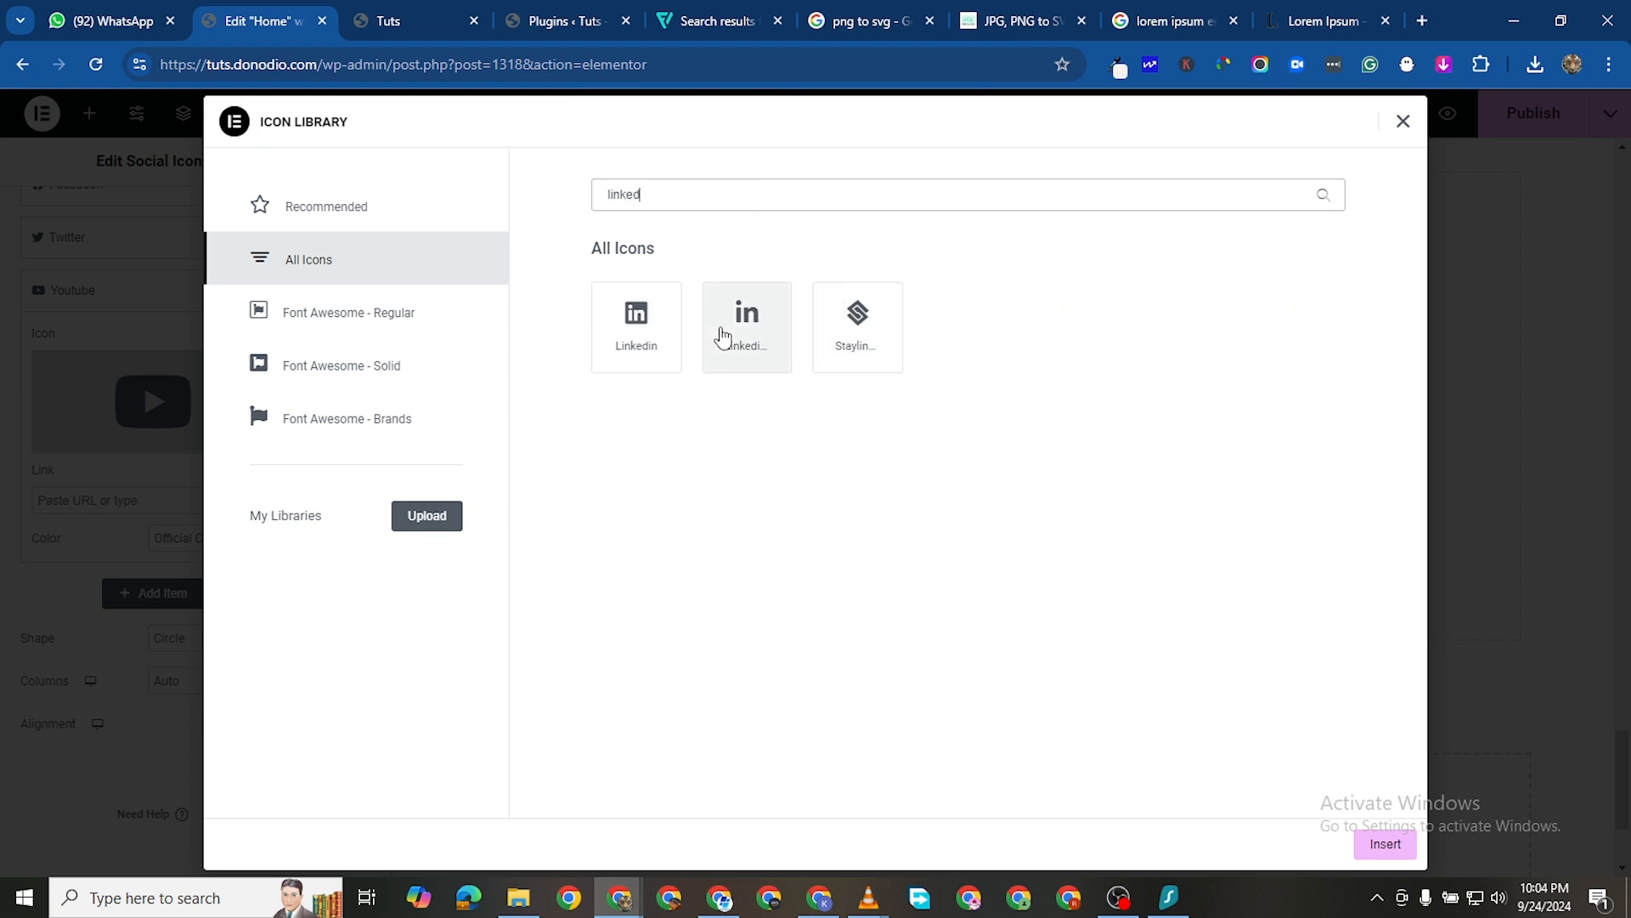
left_click(722, 336)
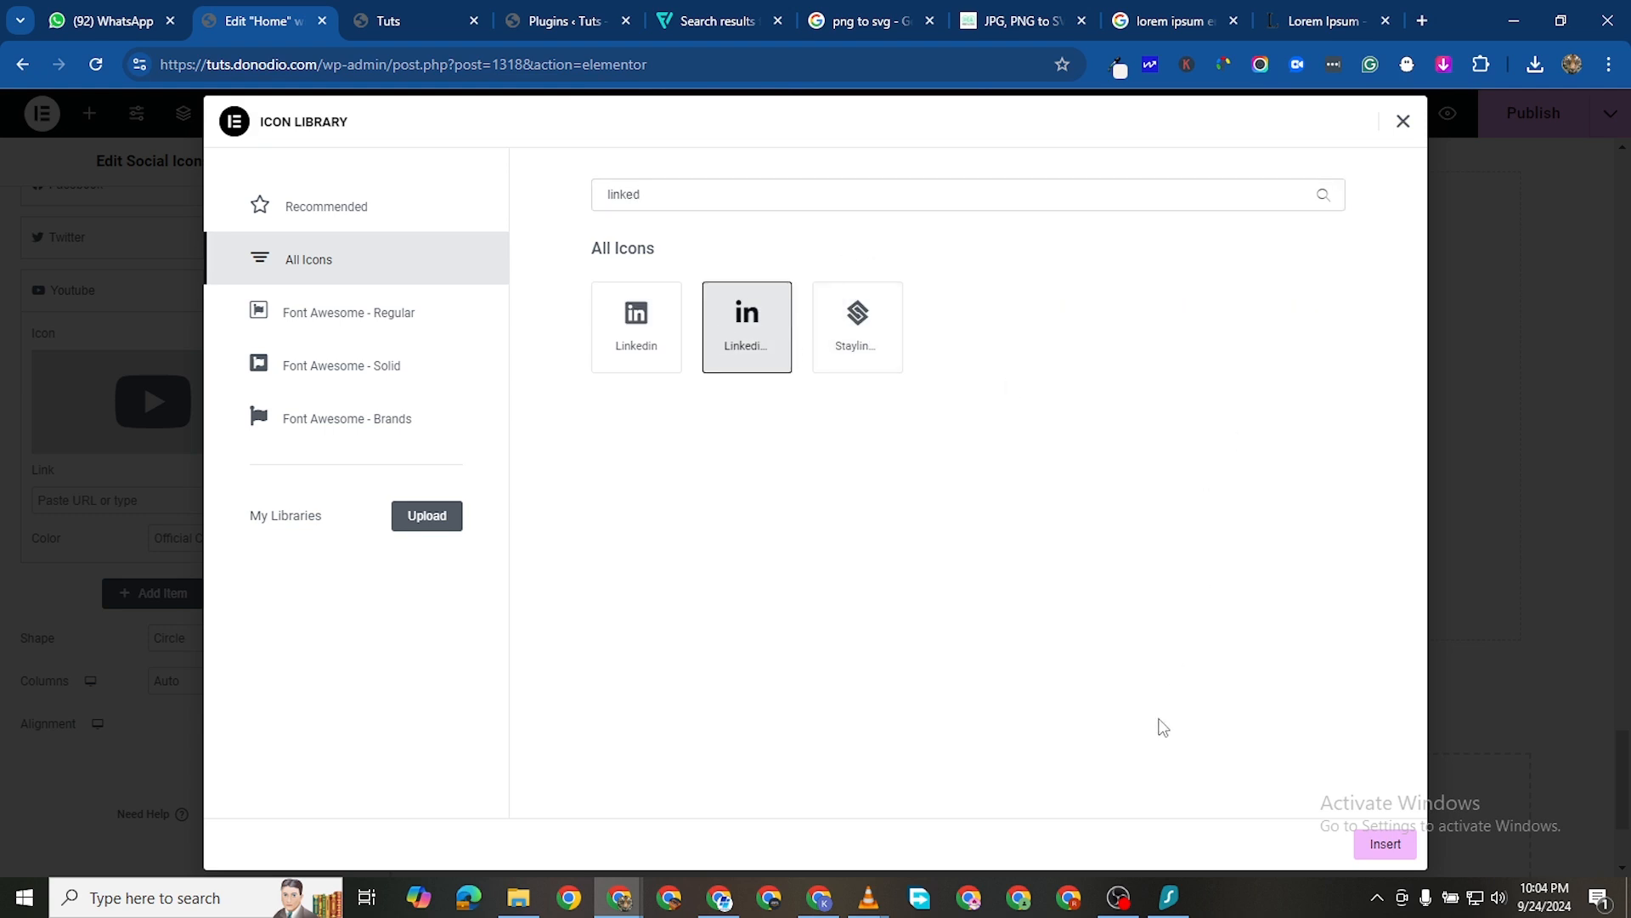
left_click(1370, 842)
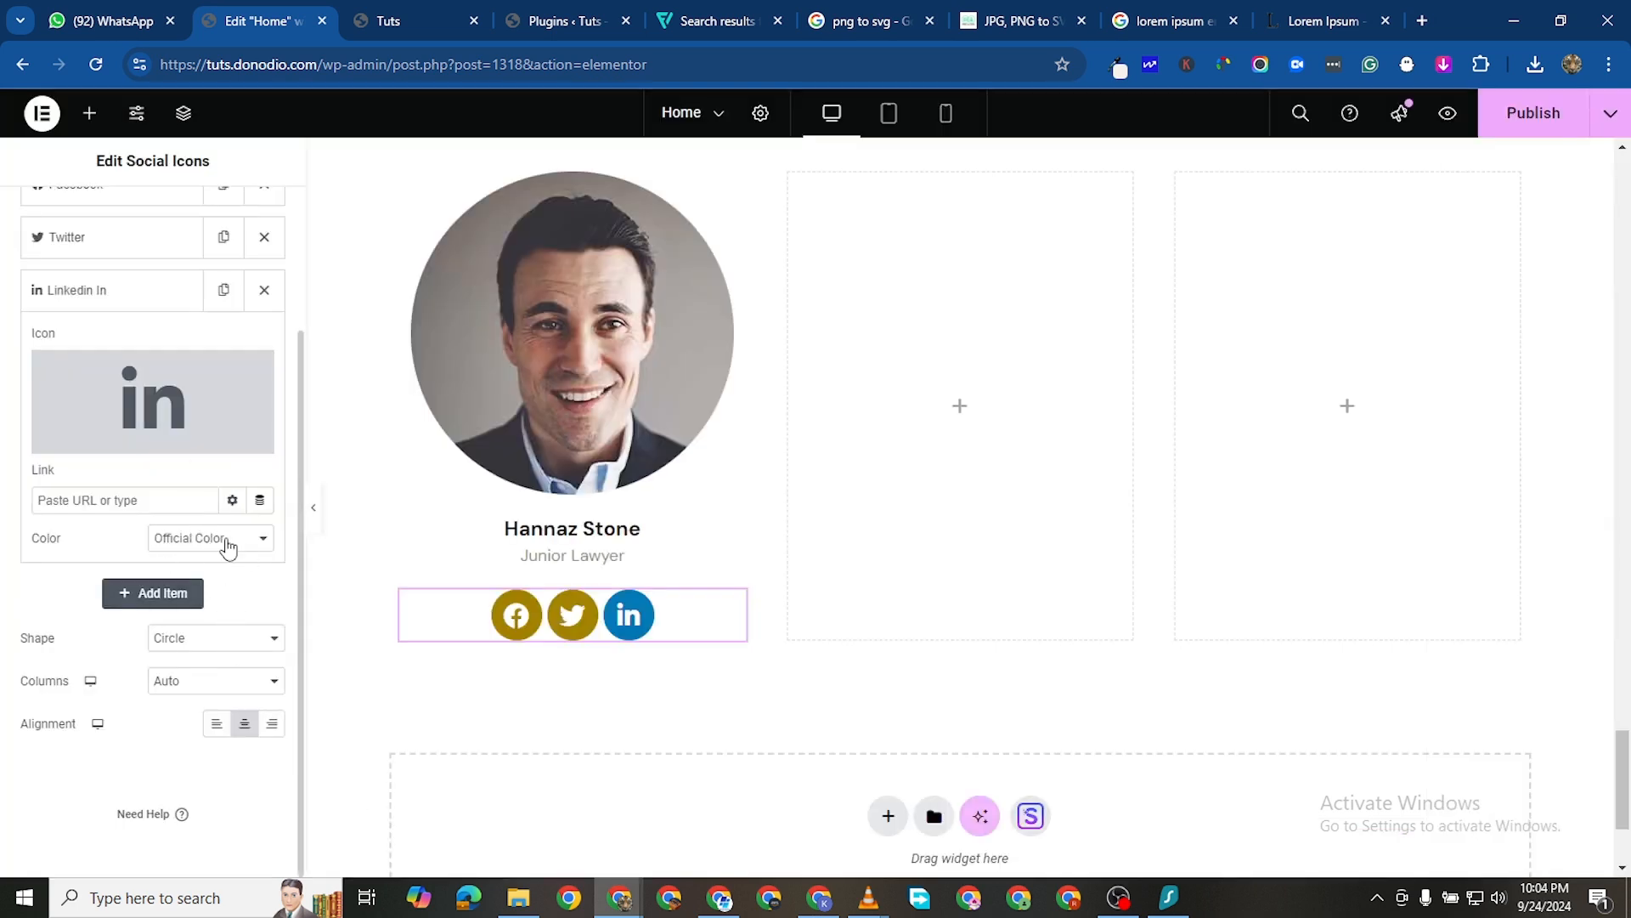
Switch the LinkedIn icon's color mode to Custom and set its primary color to the copied #A58400
left_click(228, 539)
left_click(227, 583)
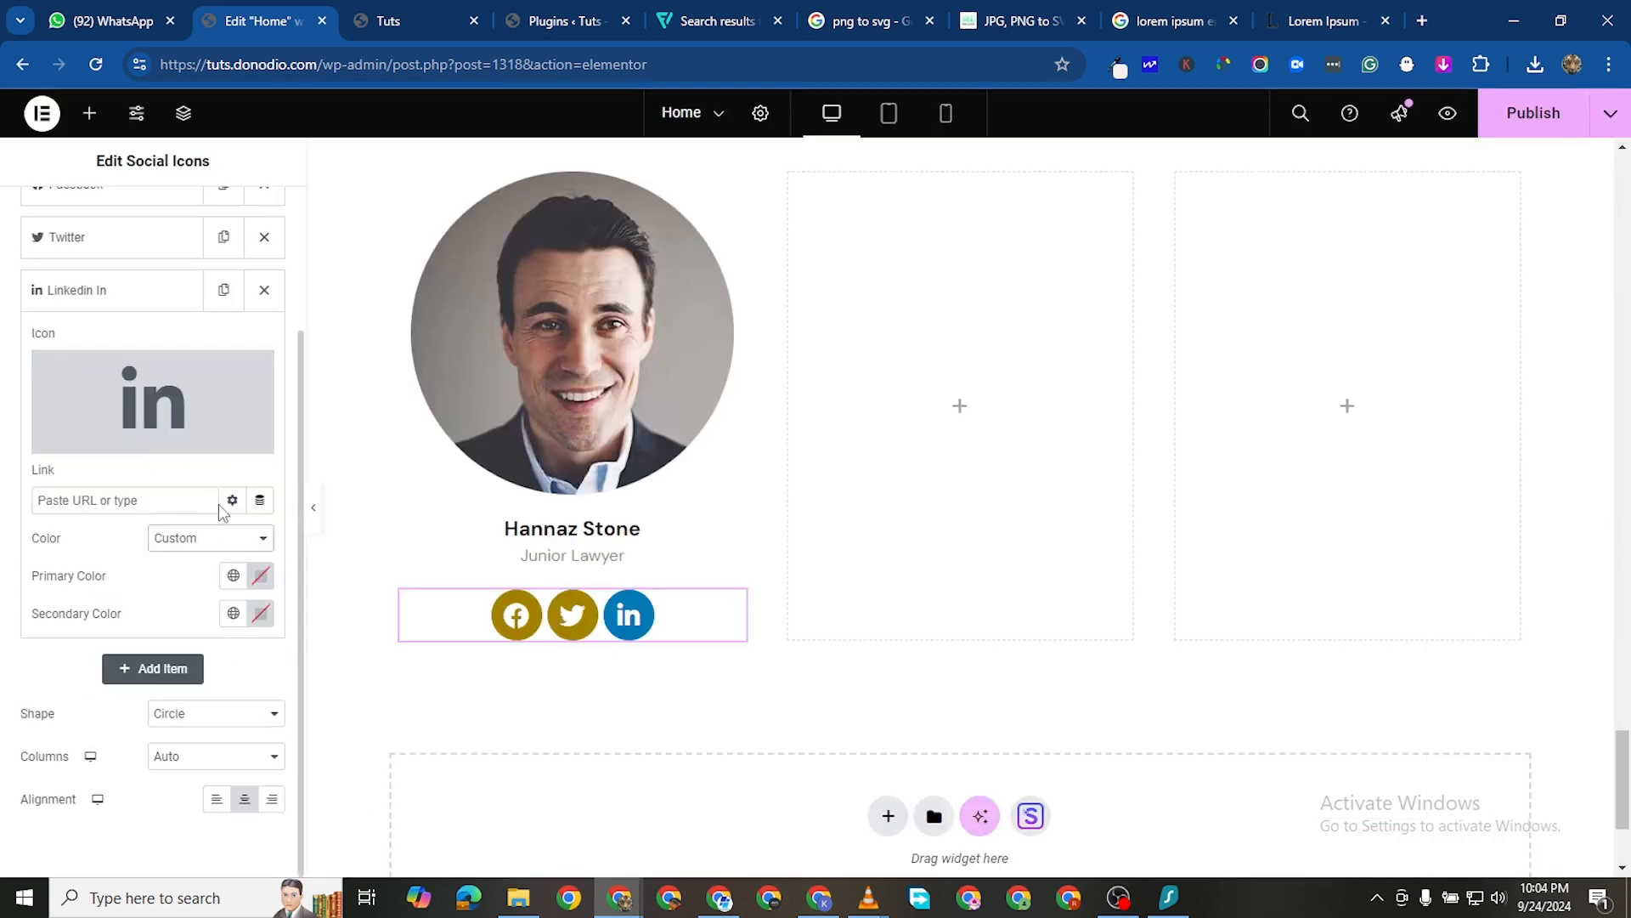
left_click(260, 576)
right_click(166, 522)
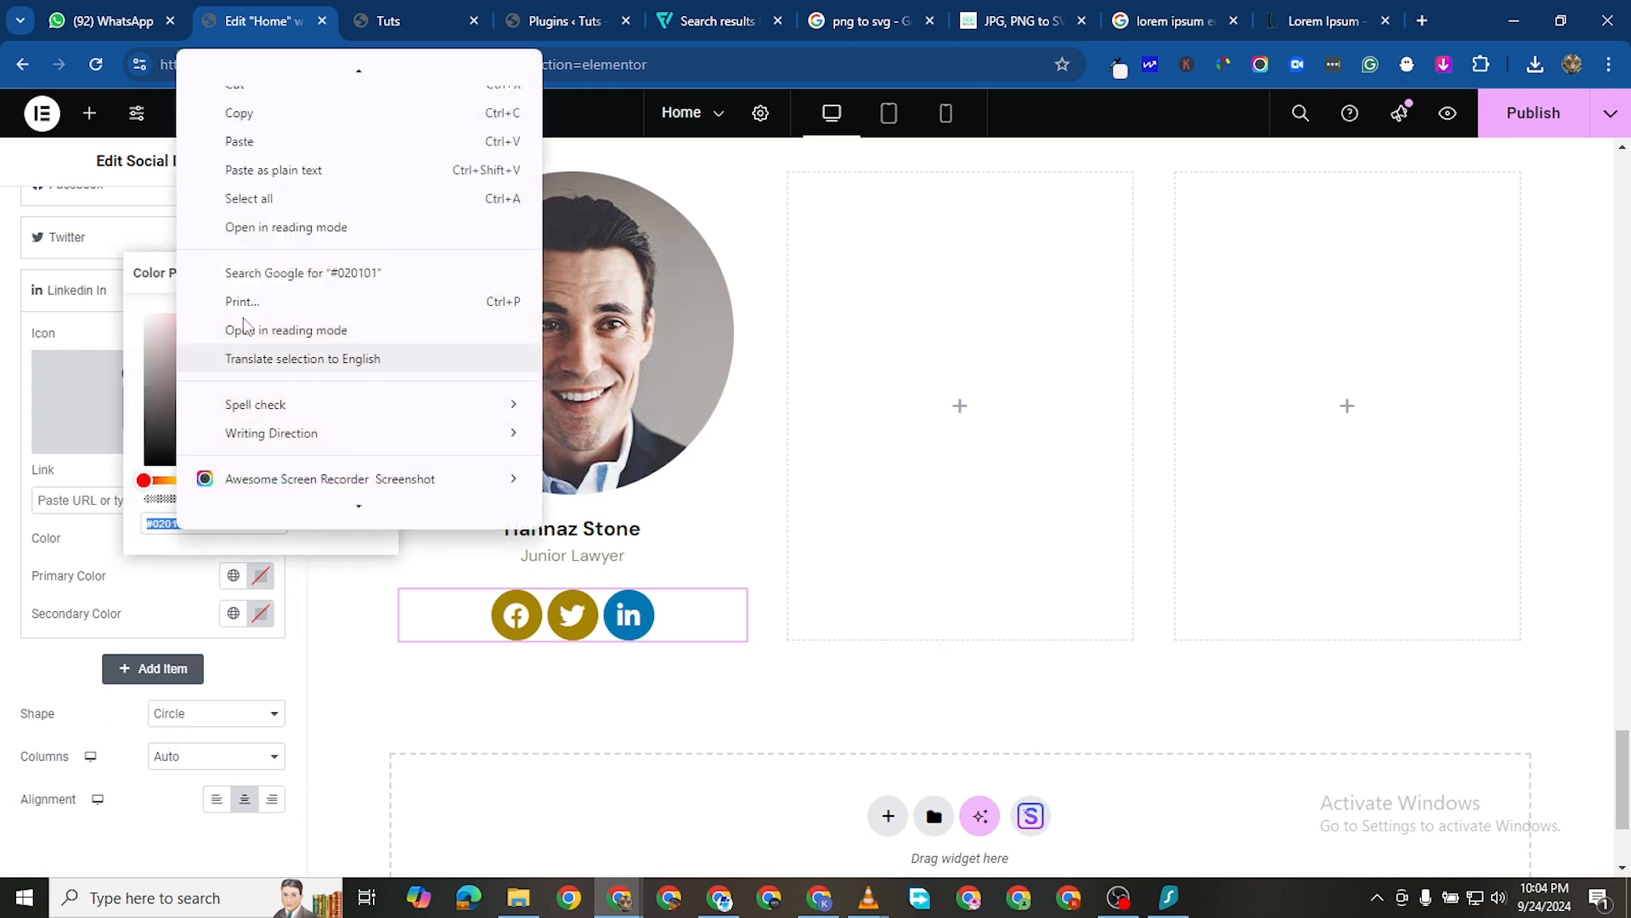
left_click(248, 141)
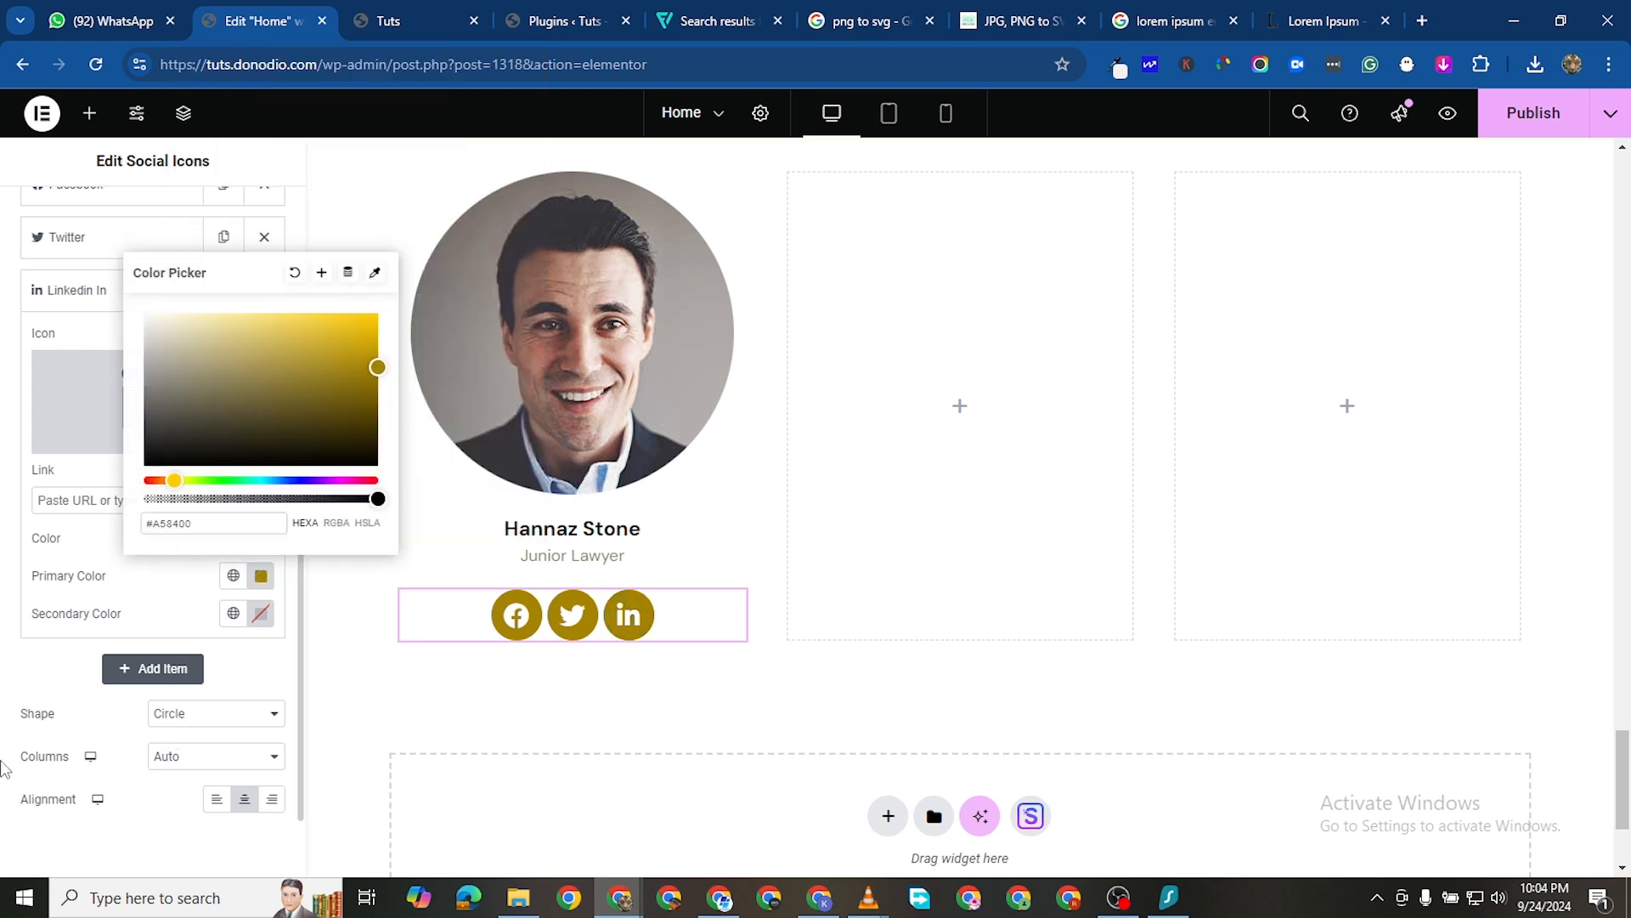
left_click(71, 584)
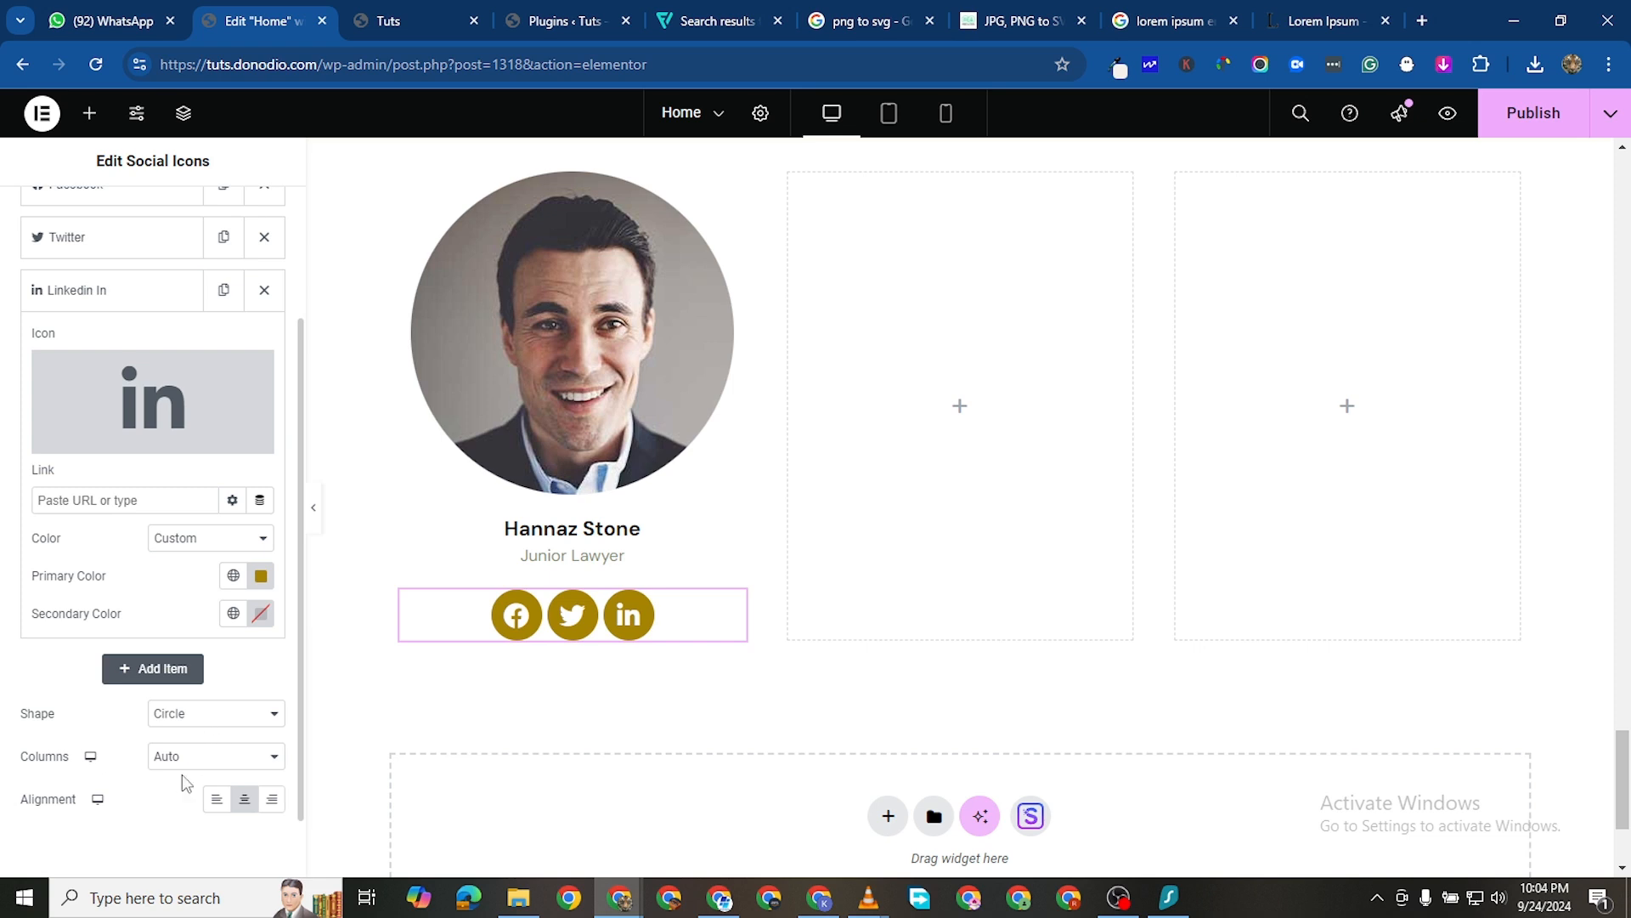
Set the social icons' size to 14 px and their spacing to 10 px
scroll(182, 773, "down", 1)
scroll(51, 510, "up", 3)
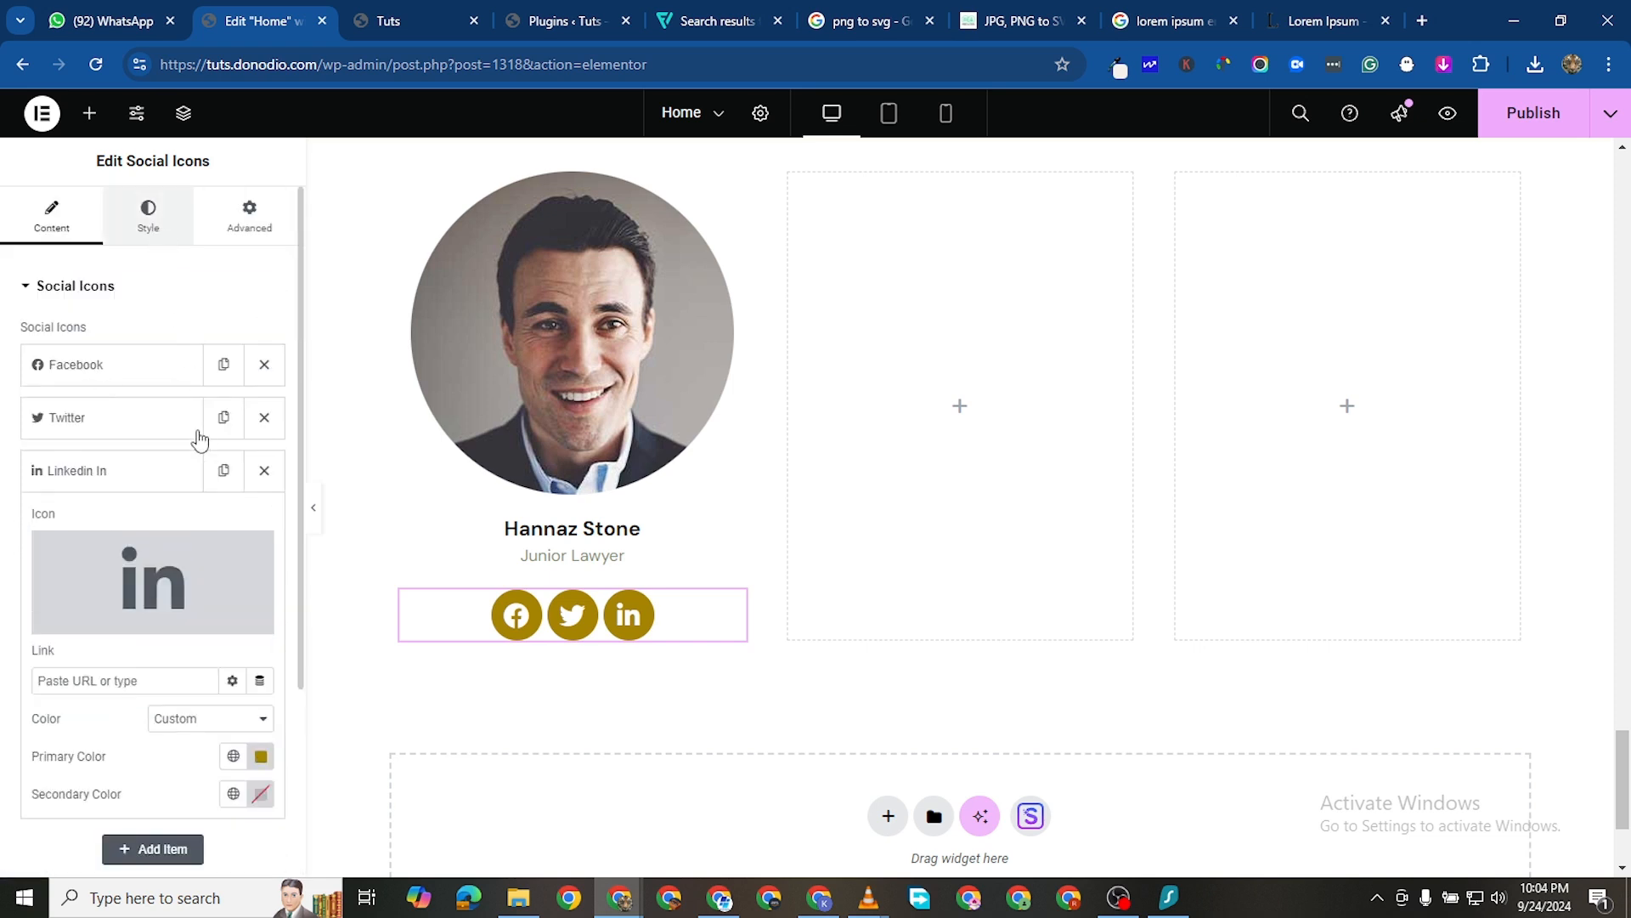
left_click(149, 216)
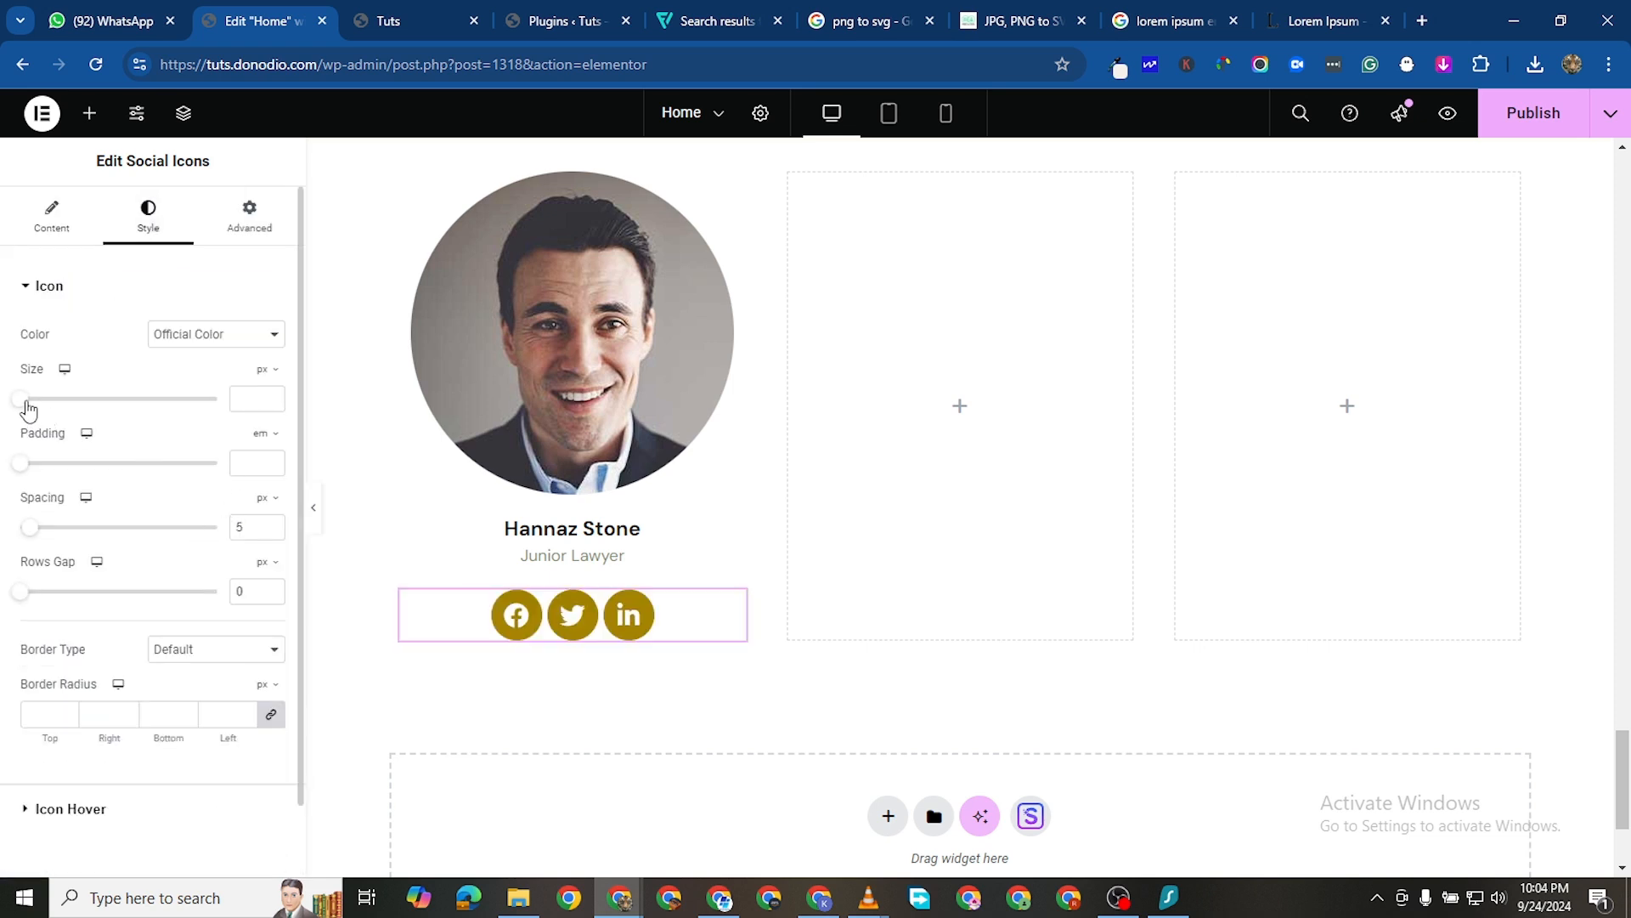
mouse_move(28, 409)
left_mouse_down()
mouse_move(47, 431)
mouse_move(34, 430)
left_mouse_up()
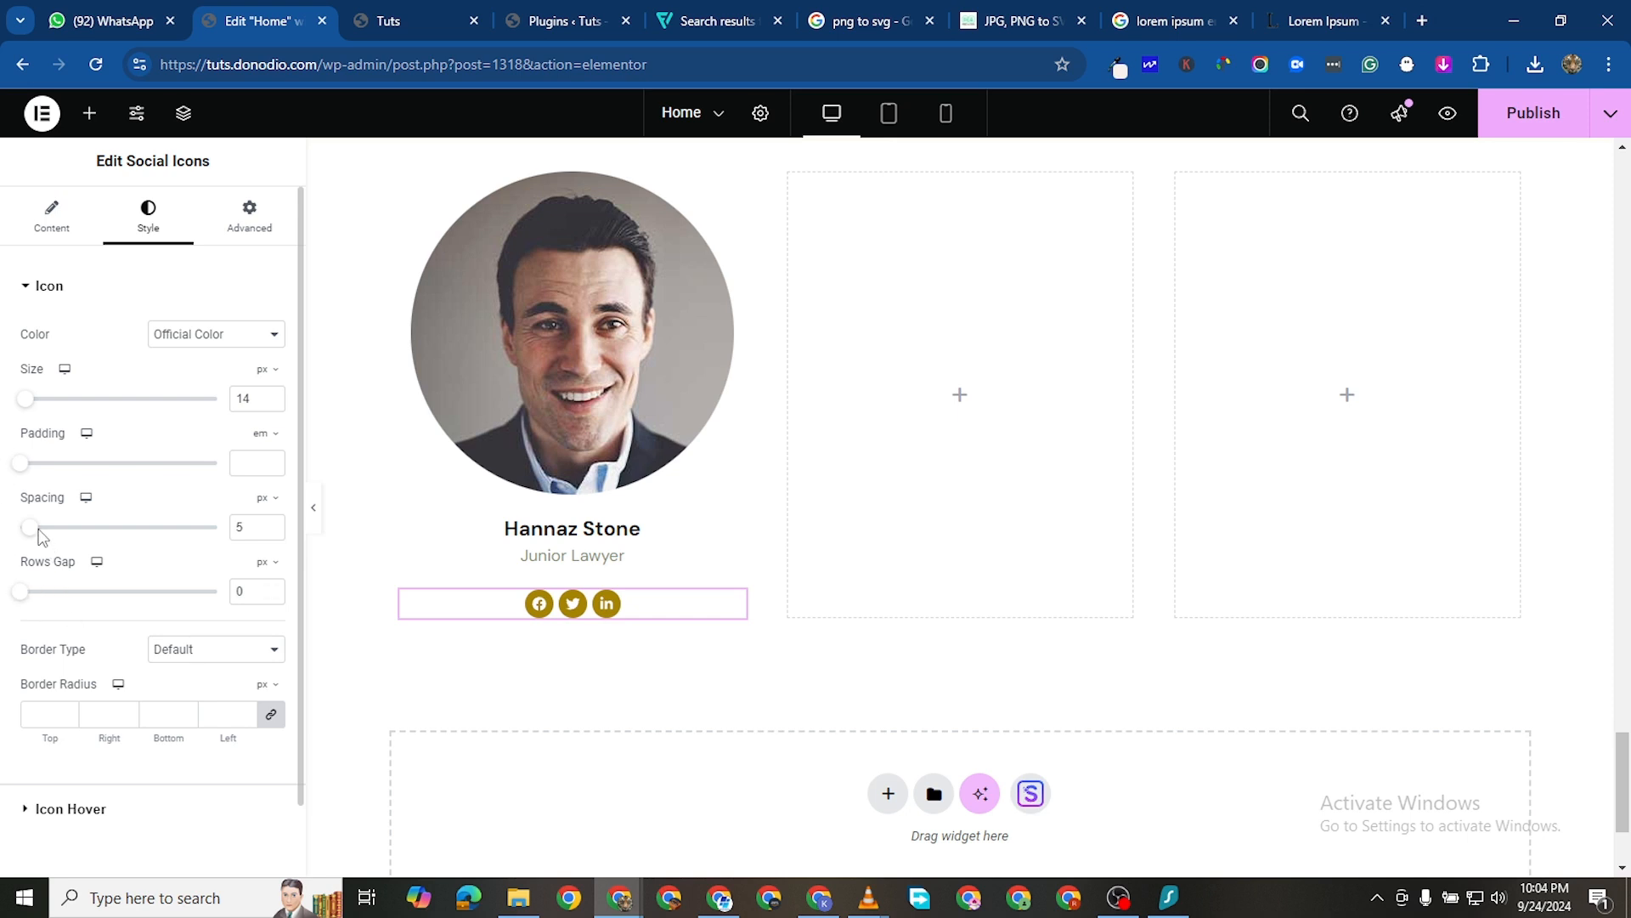
mouse_move(28, 540)
left_mouse_down()
mouse_move(12, 535)
mouse_move(34, 544)
left_mouse_up()
left_click(274, 526)
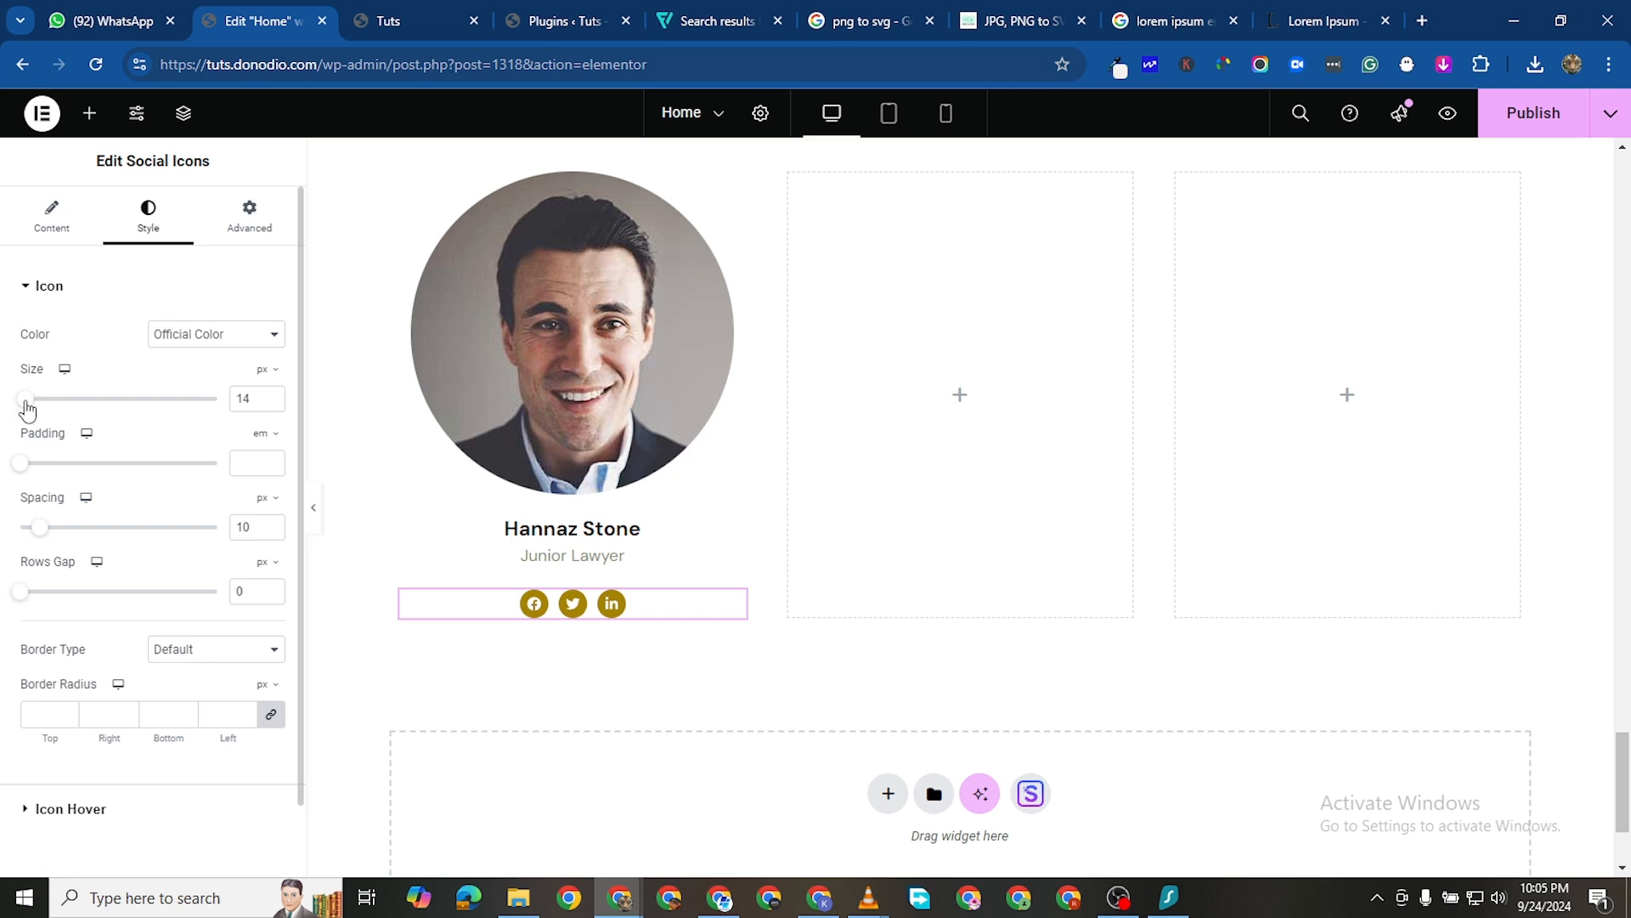
scroll(70, 340, "down", 1)
scroll(55, 535, "up", 1)
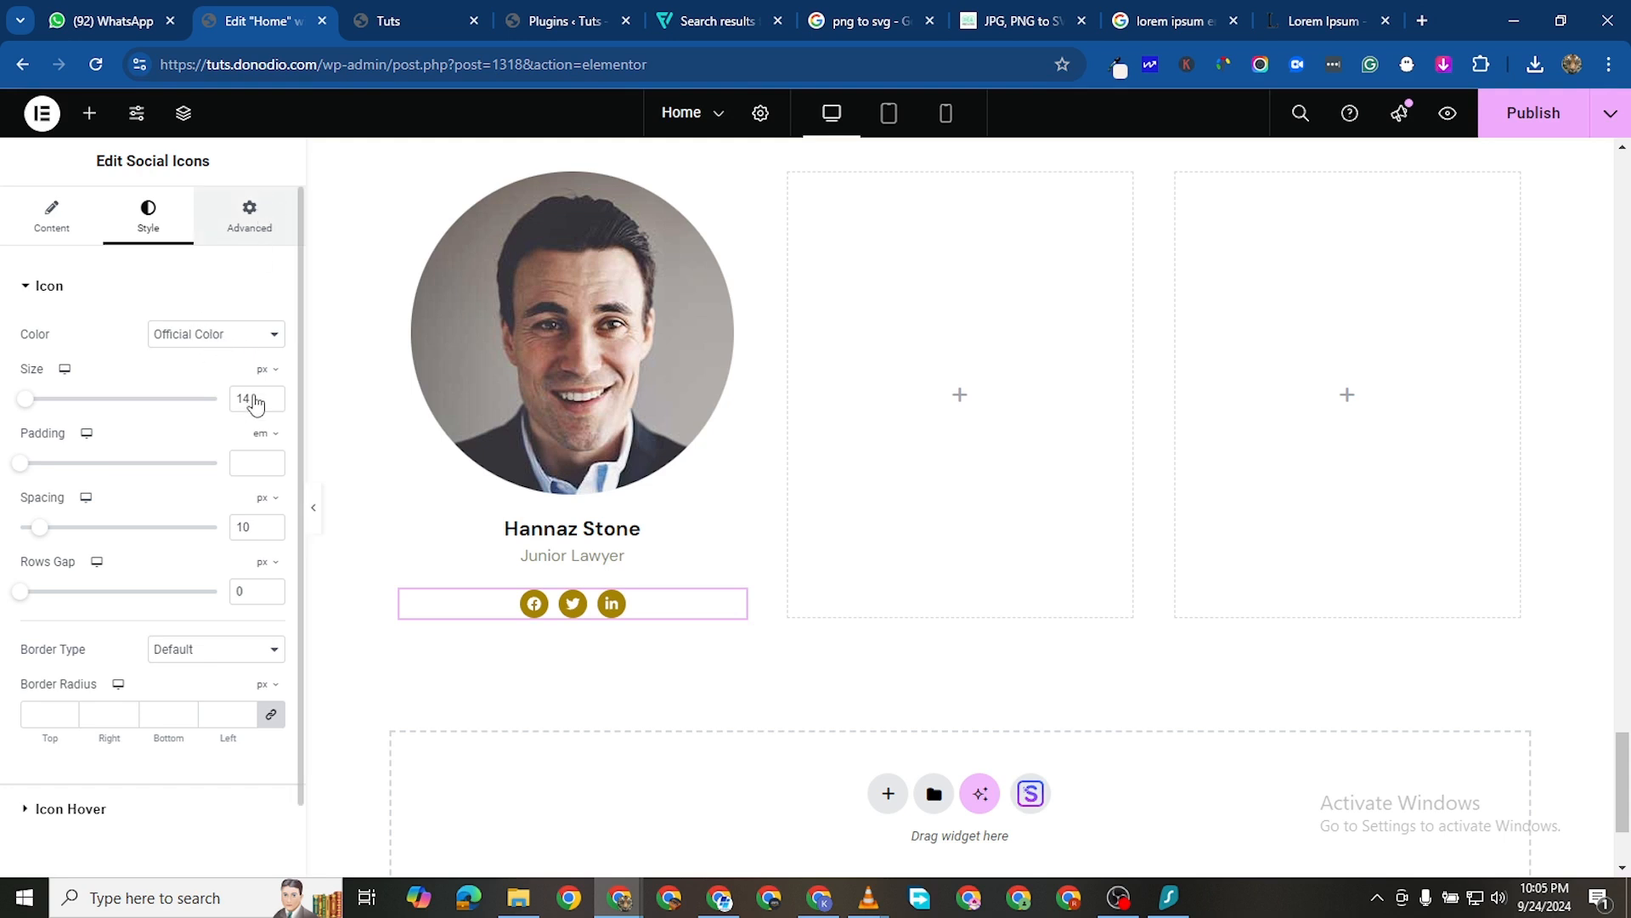
Unlink the social icons widget's margin values and set its top margin to -10 px
left_click(249, 217)
left_click(276, 364)
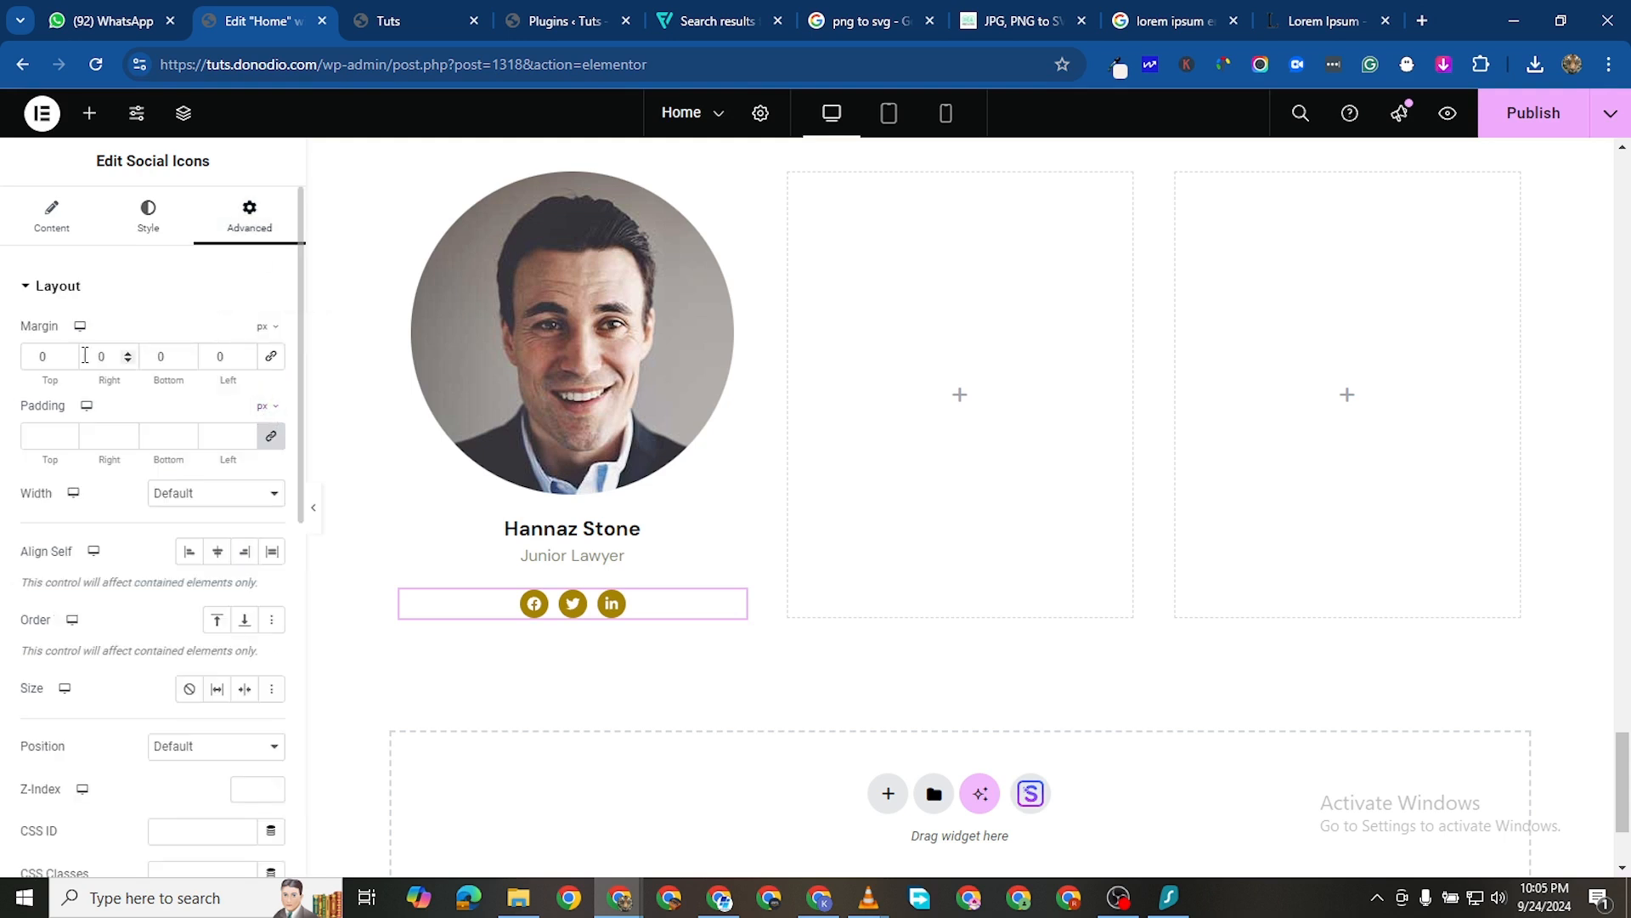
left_click(68, 360)
left_click(68, 361)
left_click(68, 361)
left_click(68, 360)
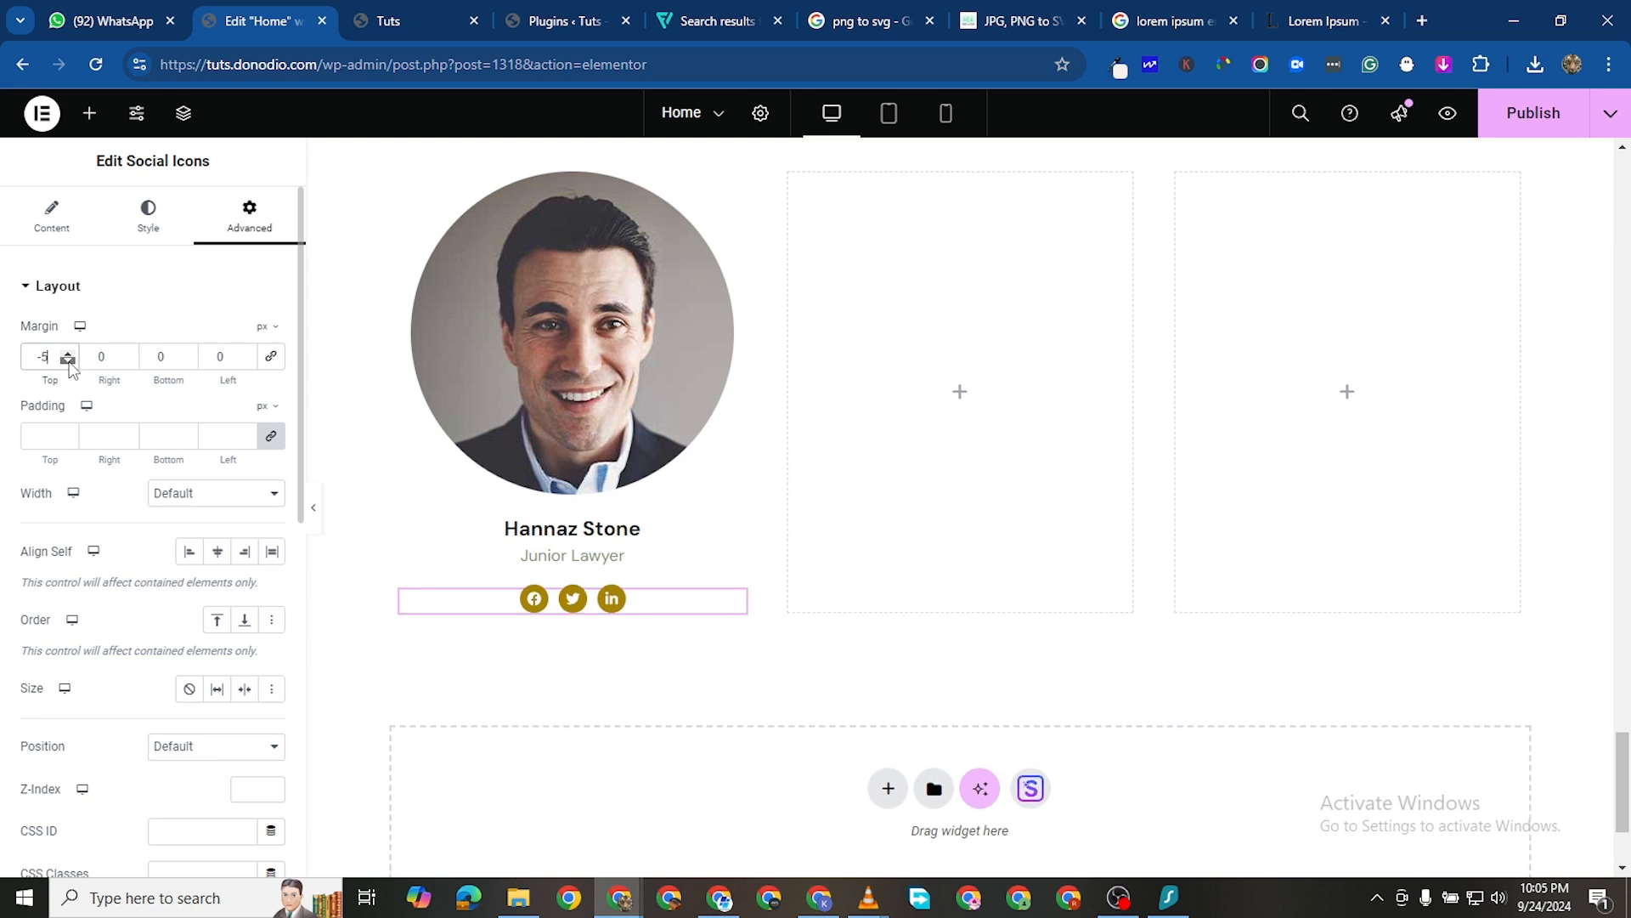
left_click(68, 360)
left_click(68, 361)
left_click(68, 361)
left_click(68, 360)
left_click(68, 360)
left_click(68, 360)
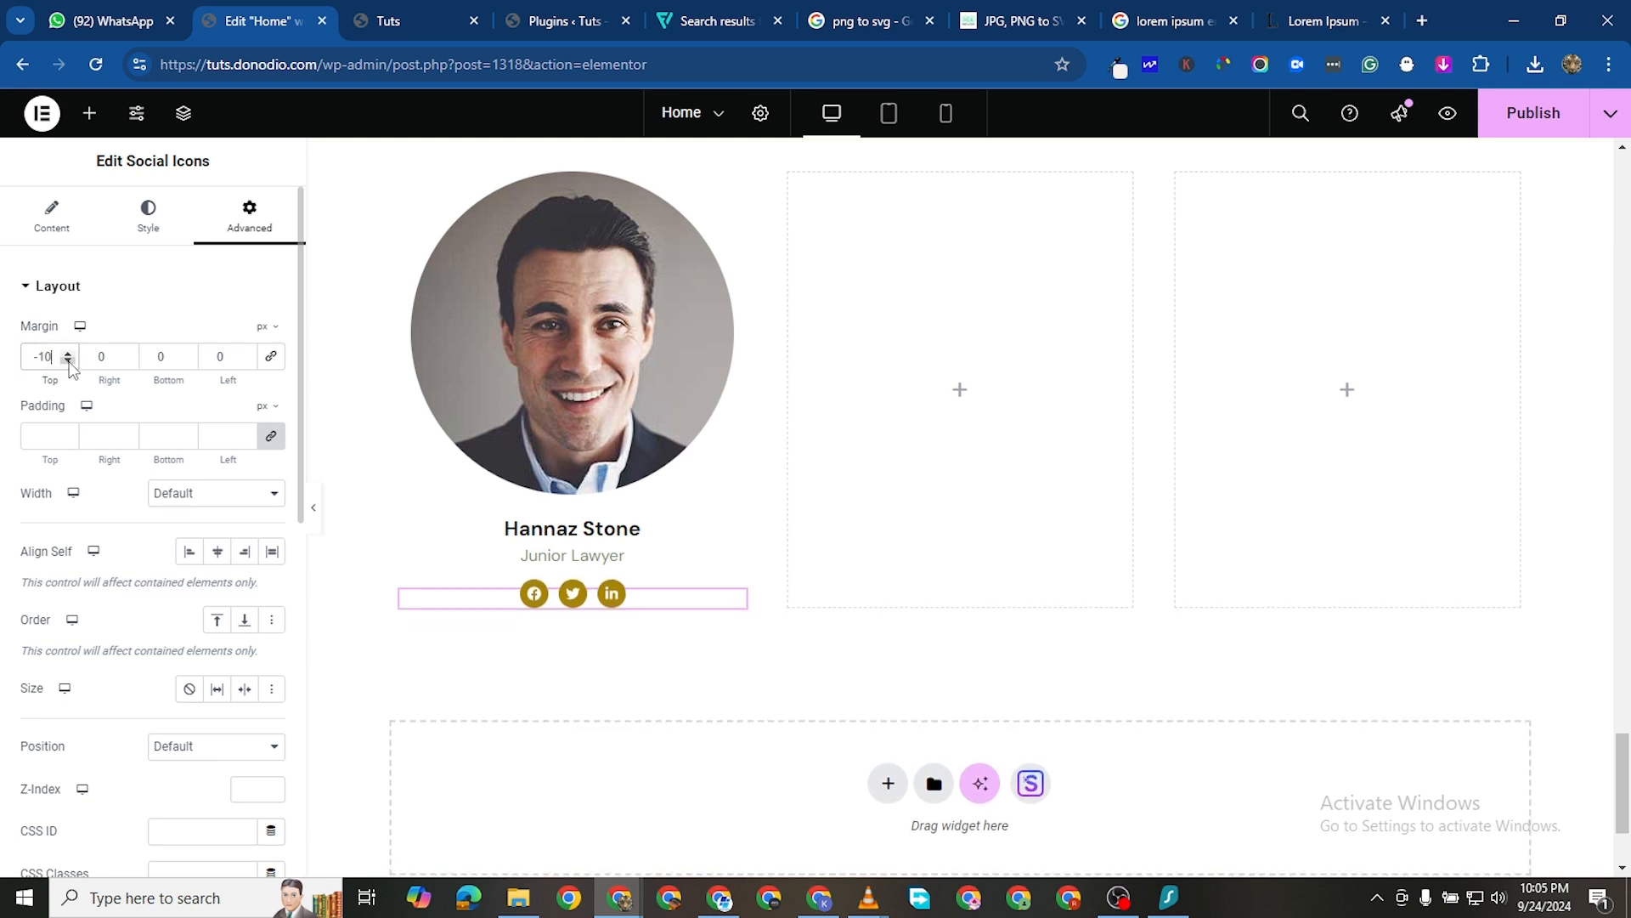
left_click(68, 360)
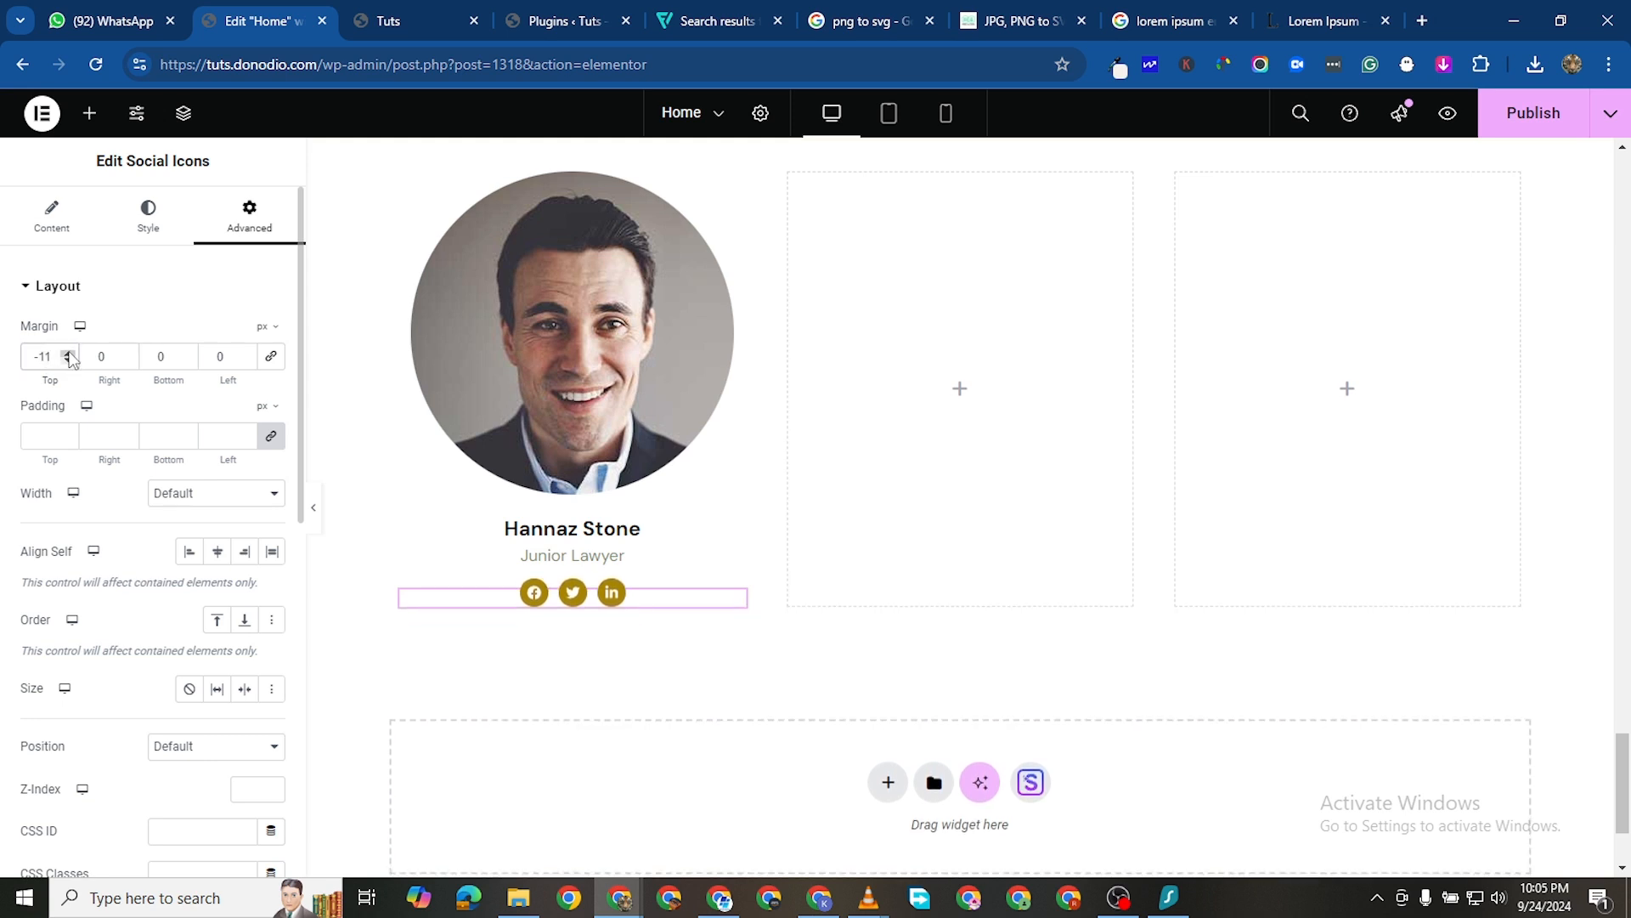
left_click(68, 351)
Duplicate the completed team member container and delete the last empty container in the row
scroll(965, 313, "up", 1)
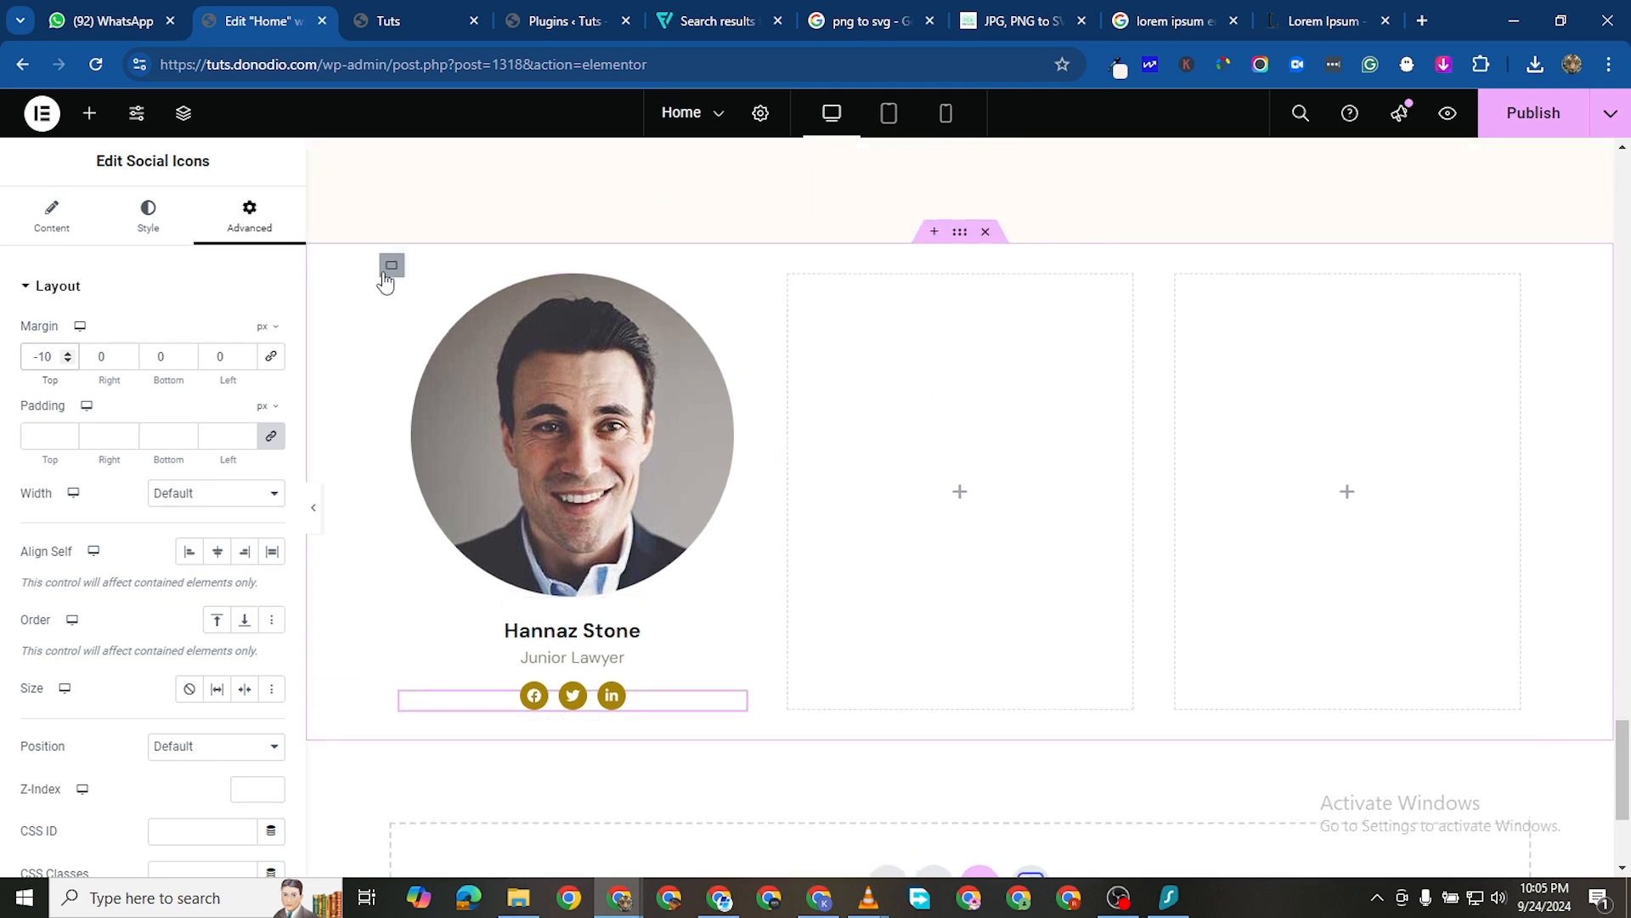
right_click(509, 313)
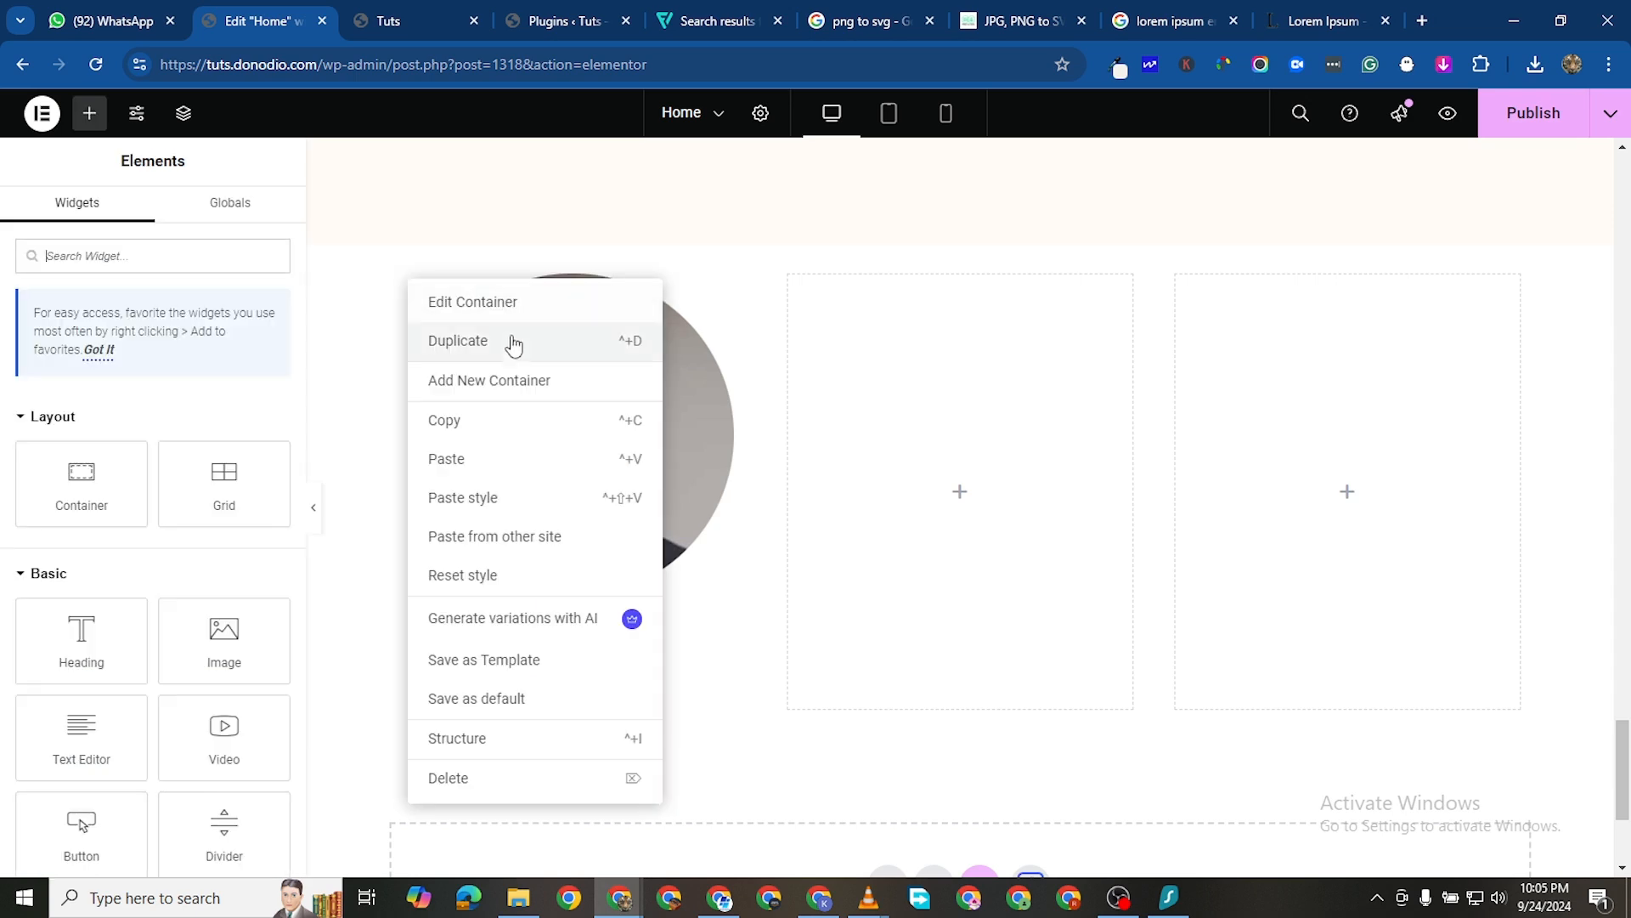
key("ctrl+d")
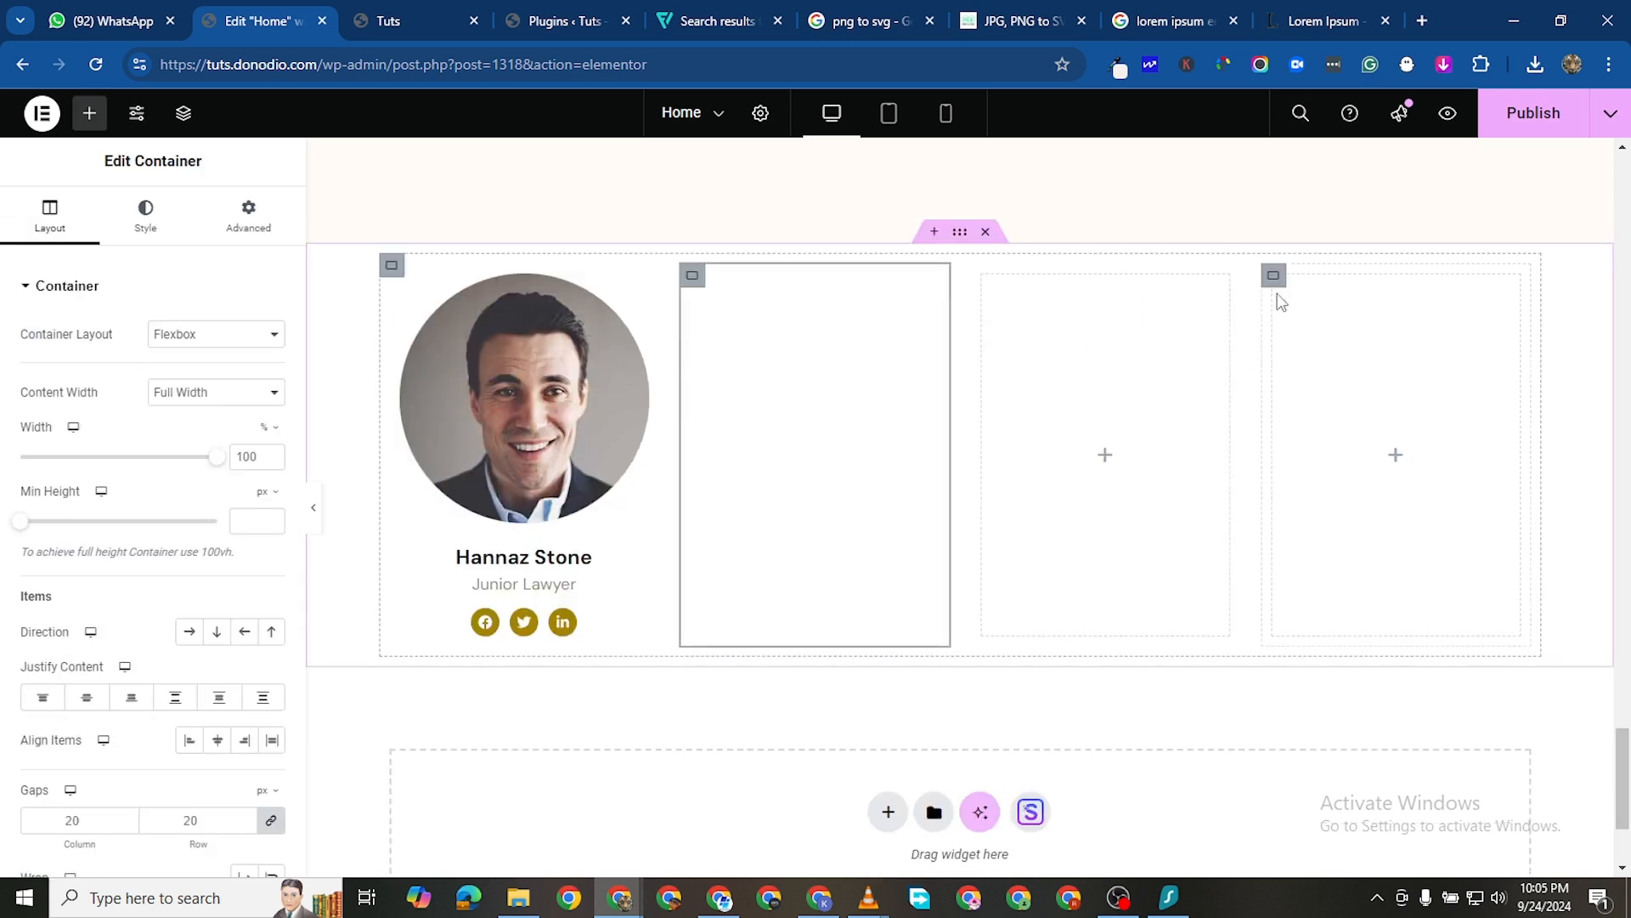
right_click(1317, 768)
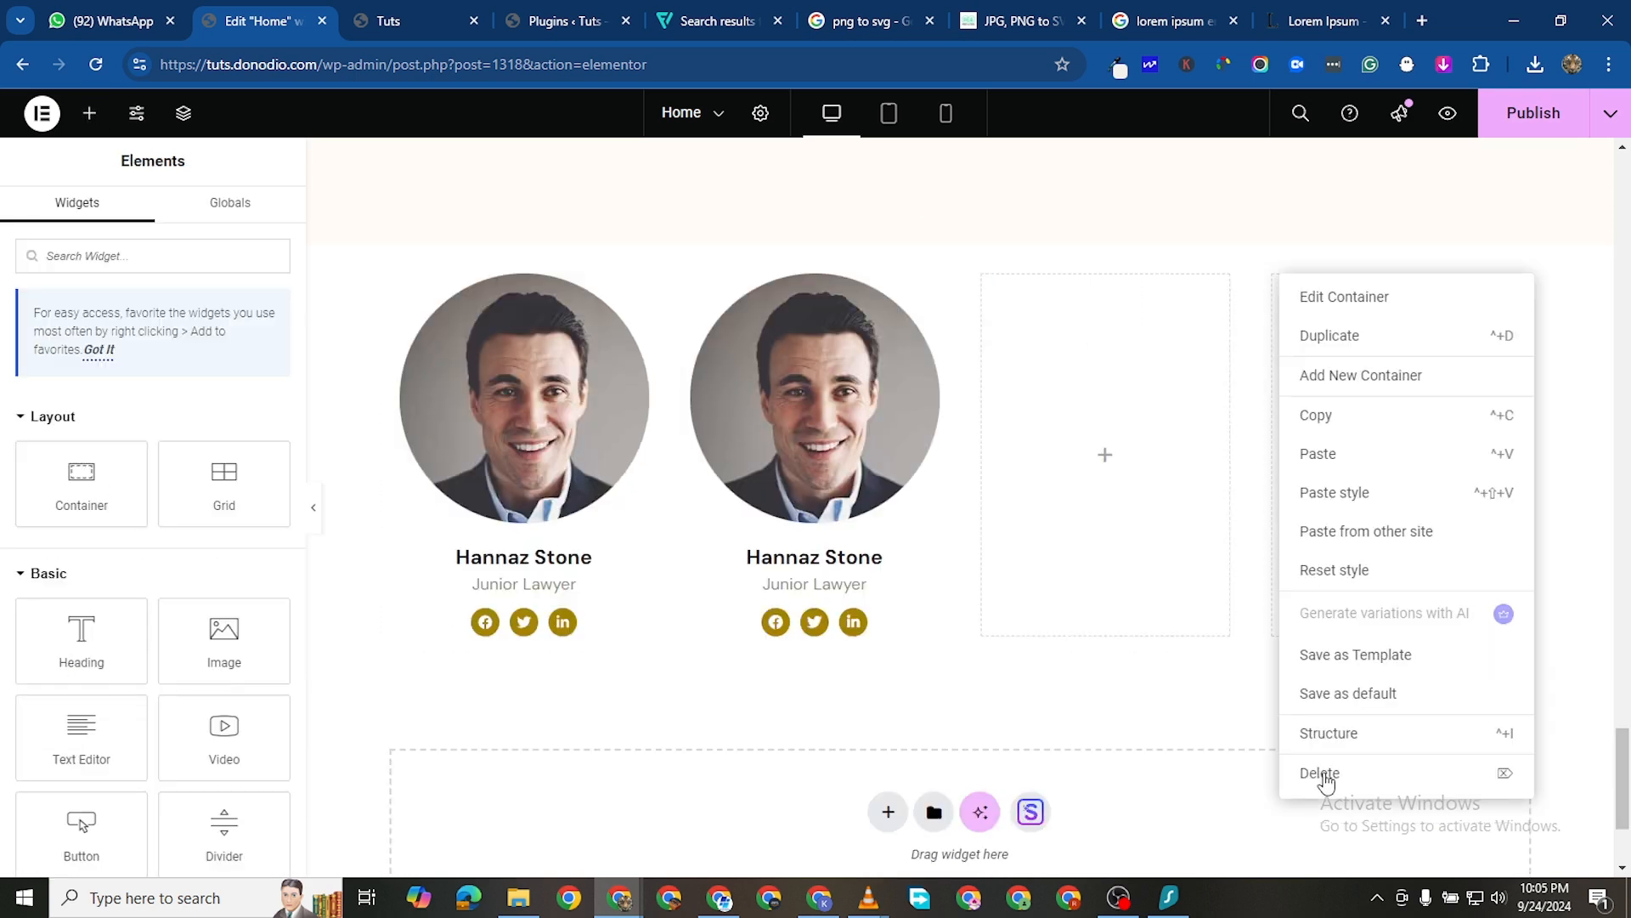
left_click(1317, 770)
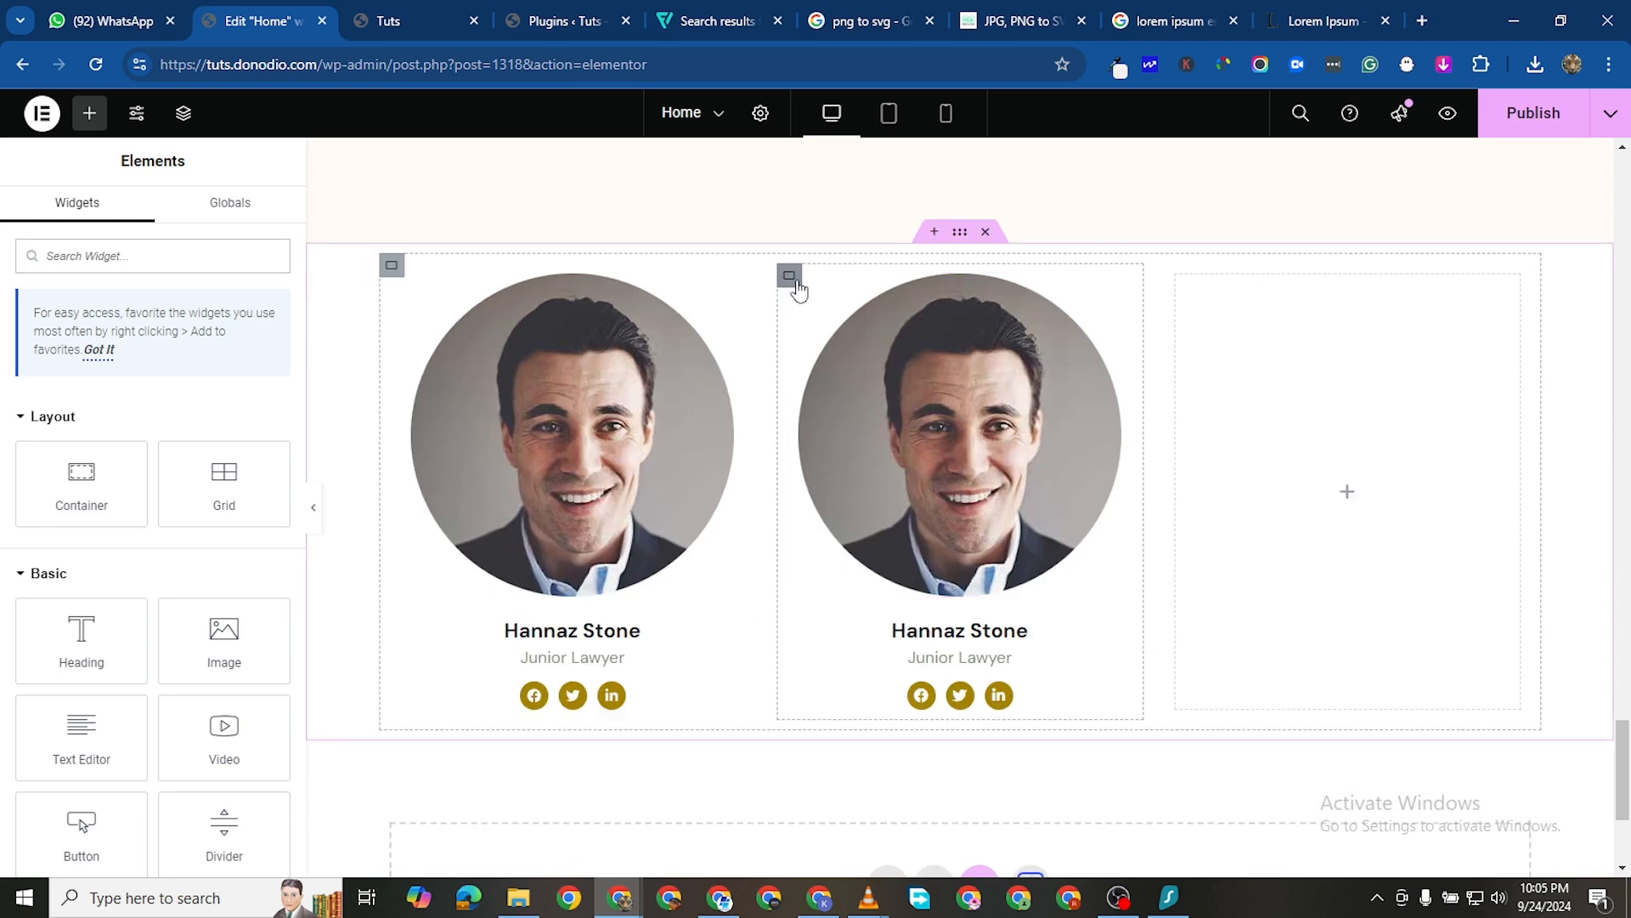
Duplicate the second team member container and delete the remaining empty container to keep three columns
right_click(795, 282)
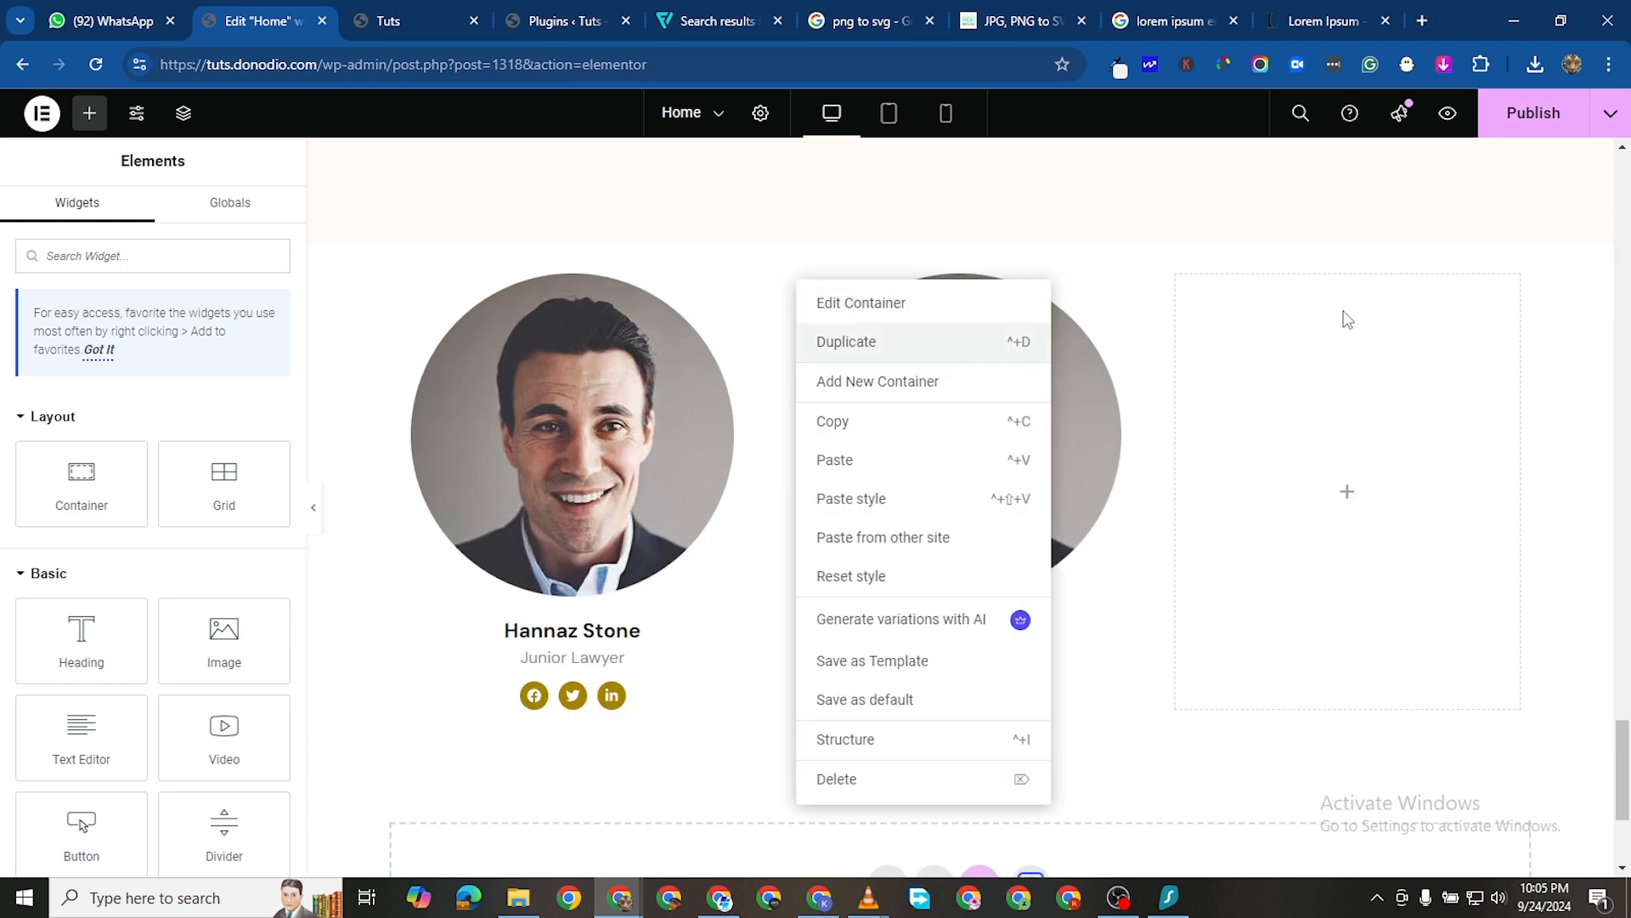
key("ctrl+d")
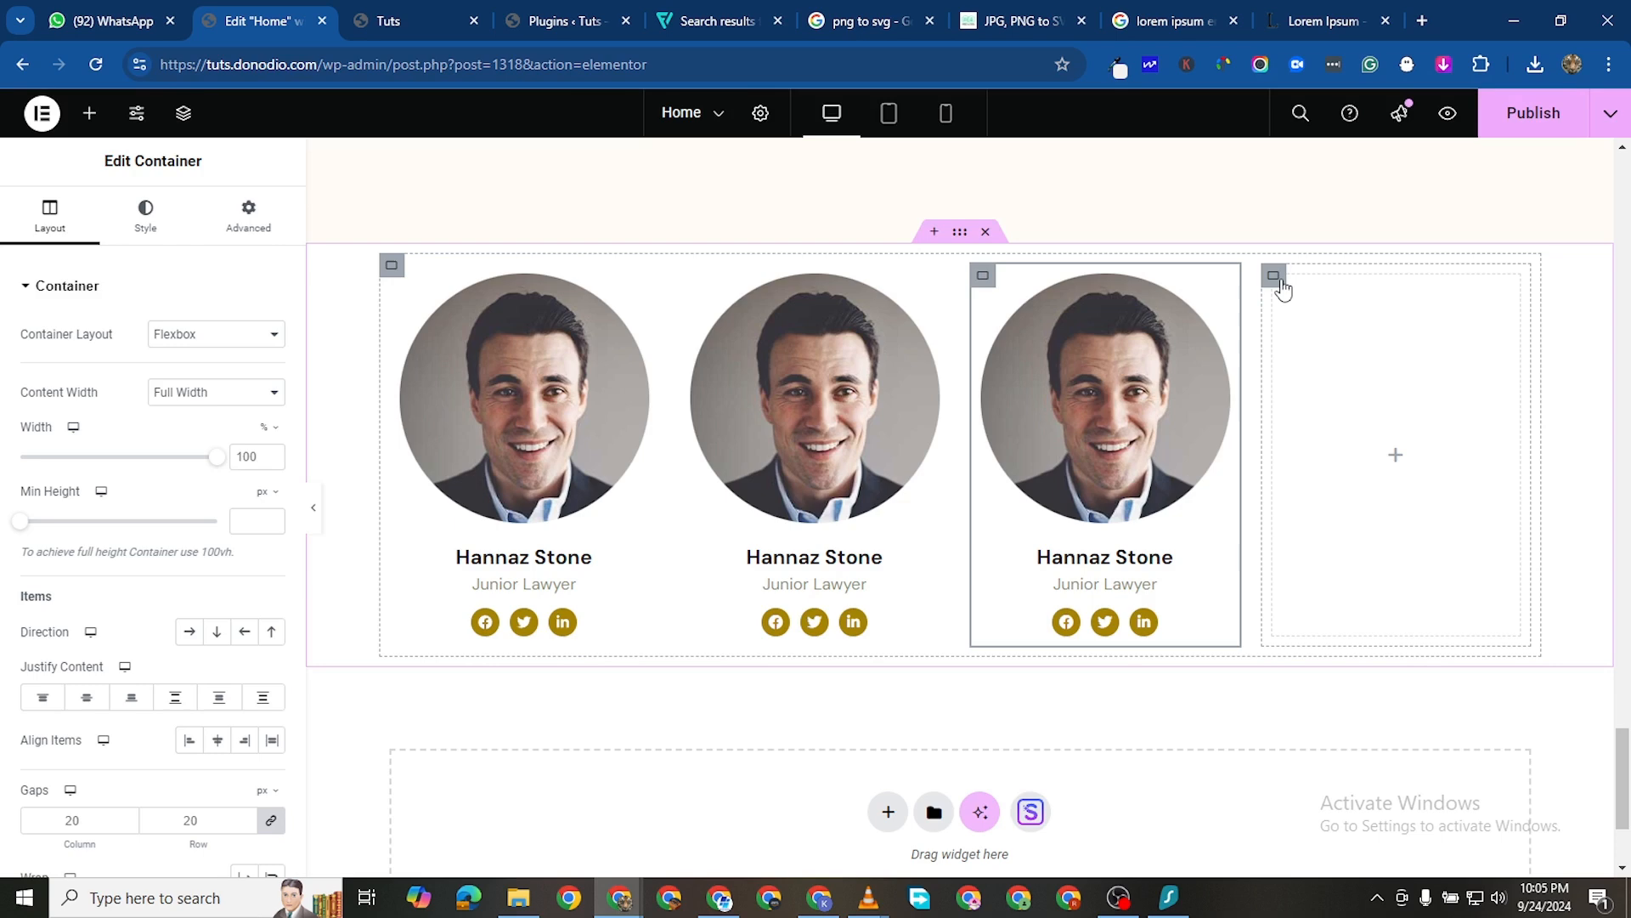
right_click(1352, 612)
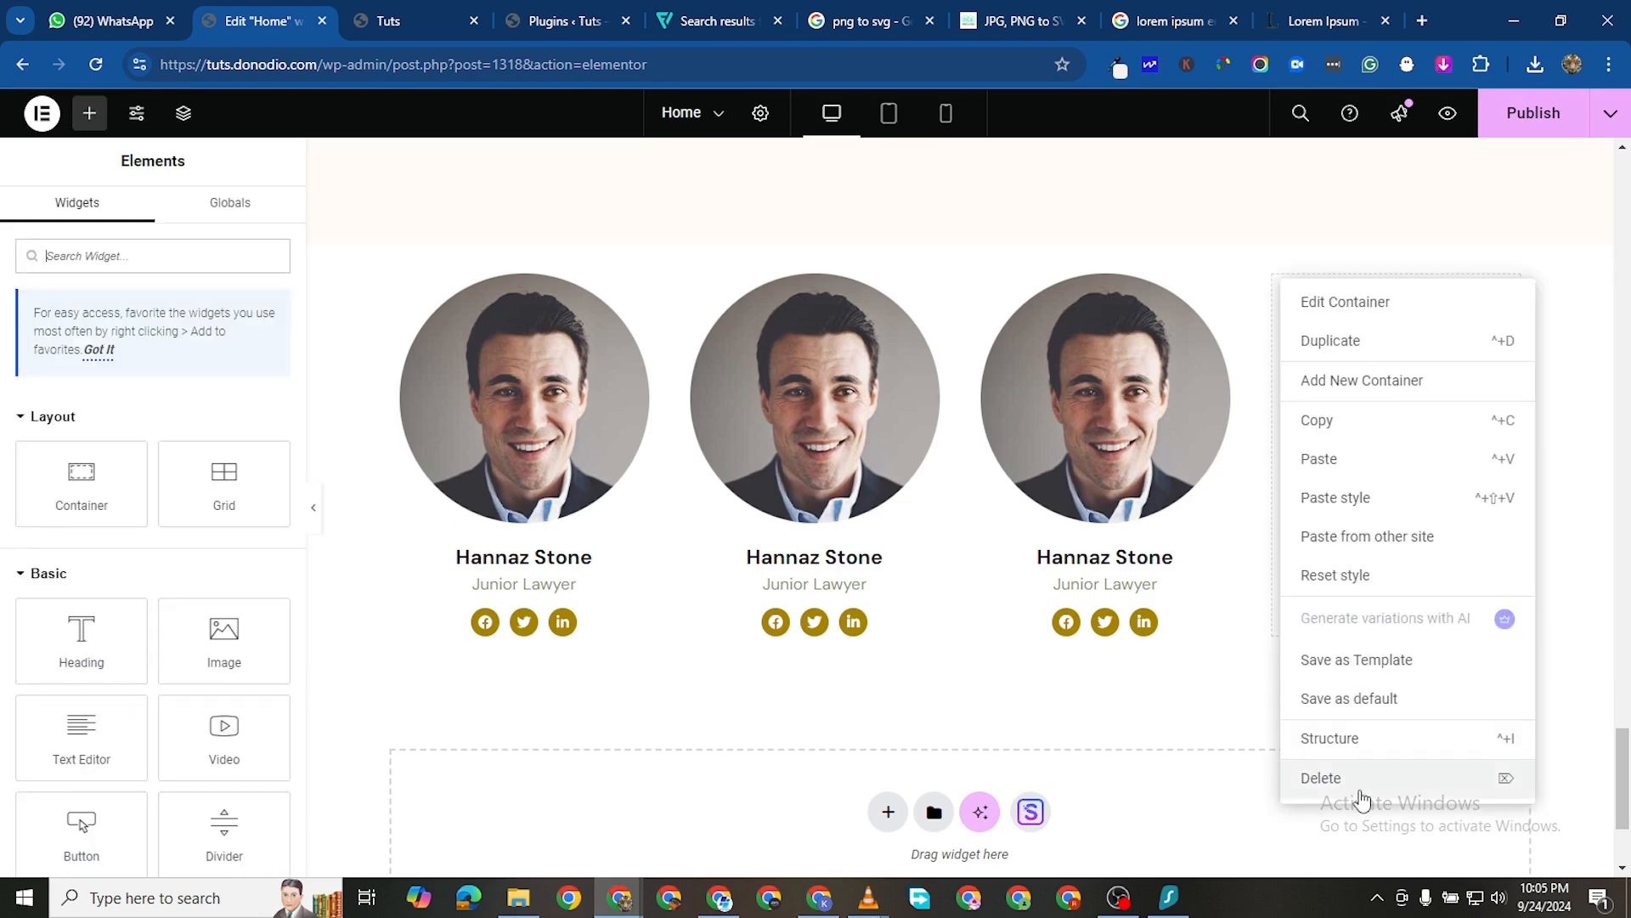
left_click(1360, 797)
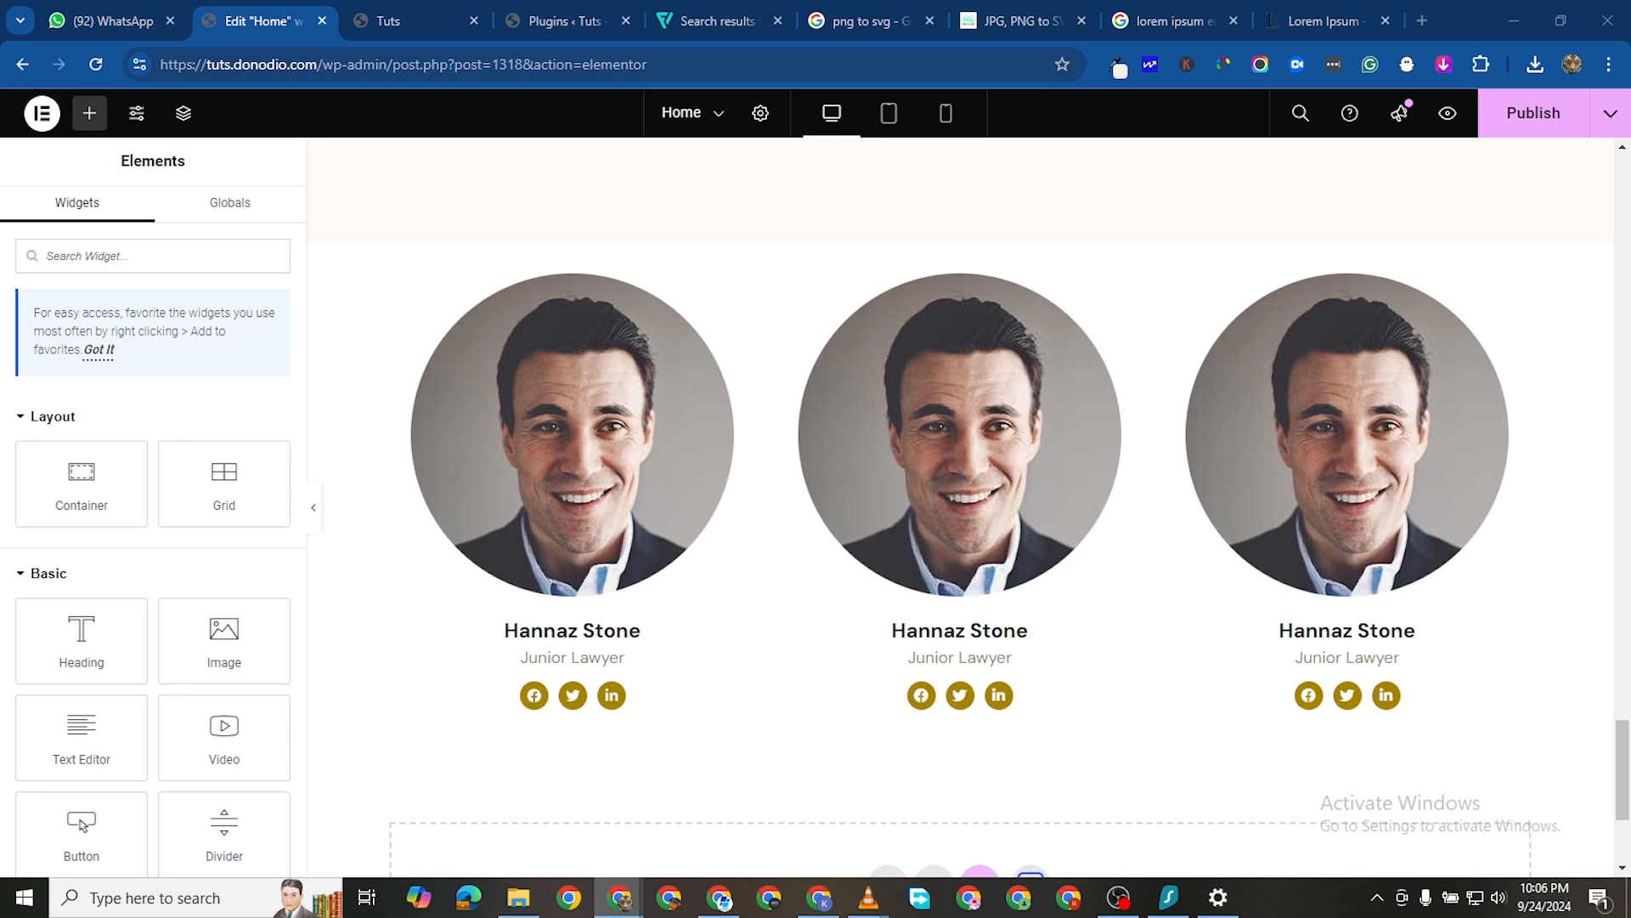
Replace the second team member's name with the new member's full name and set the job title to Senior Counsel
left_click(978, 643)
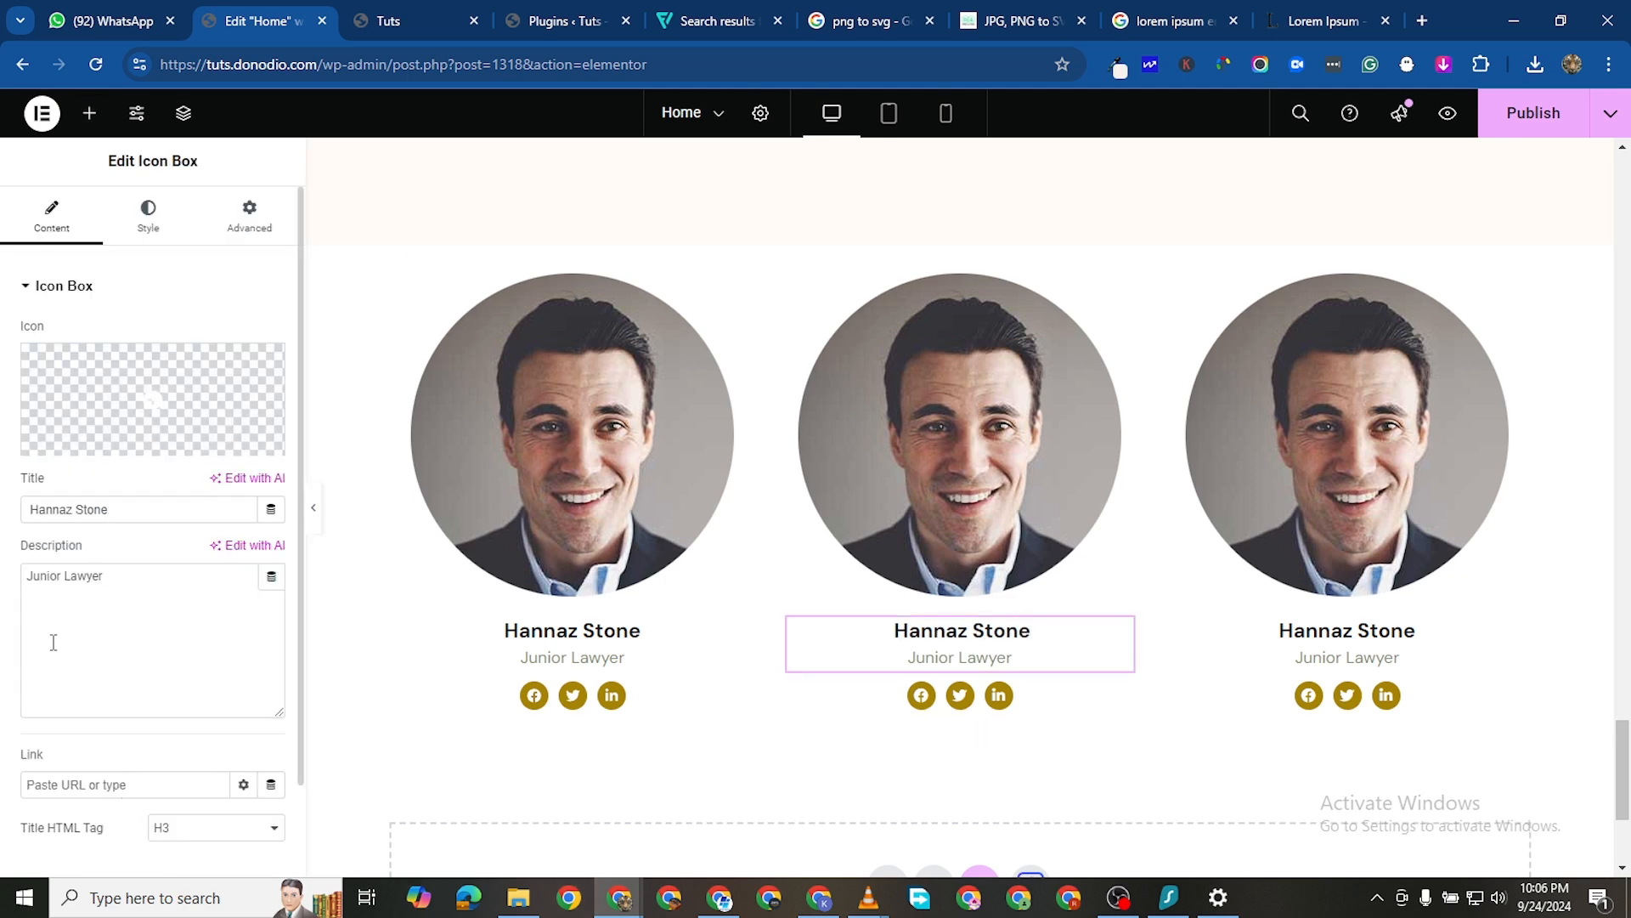
triple_click(59, 590)
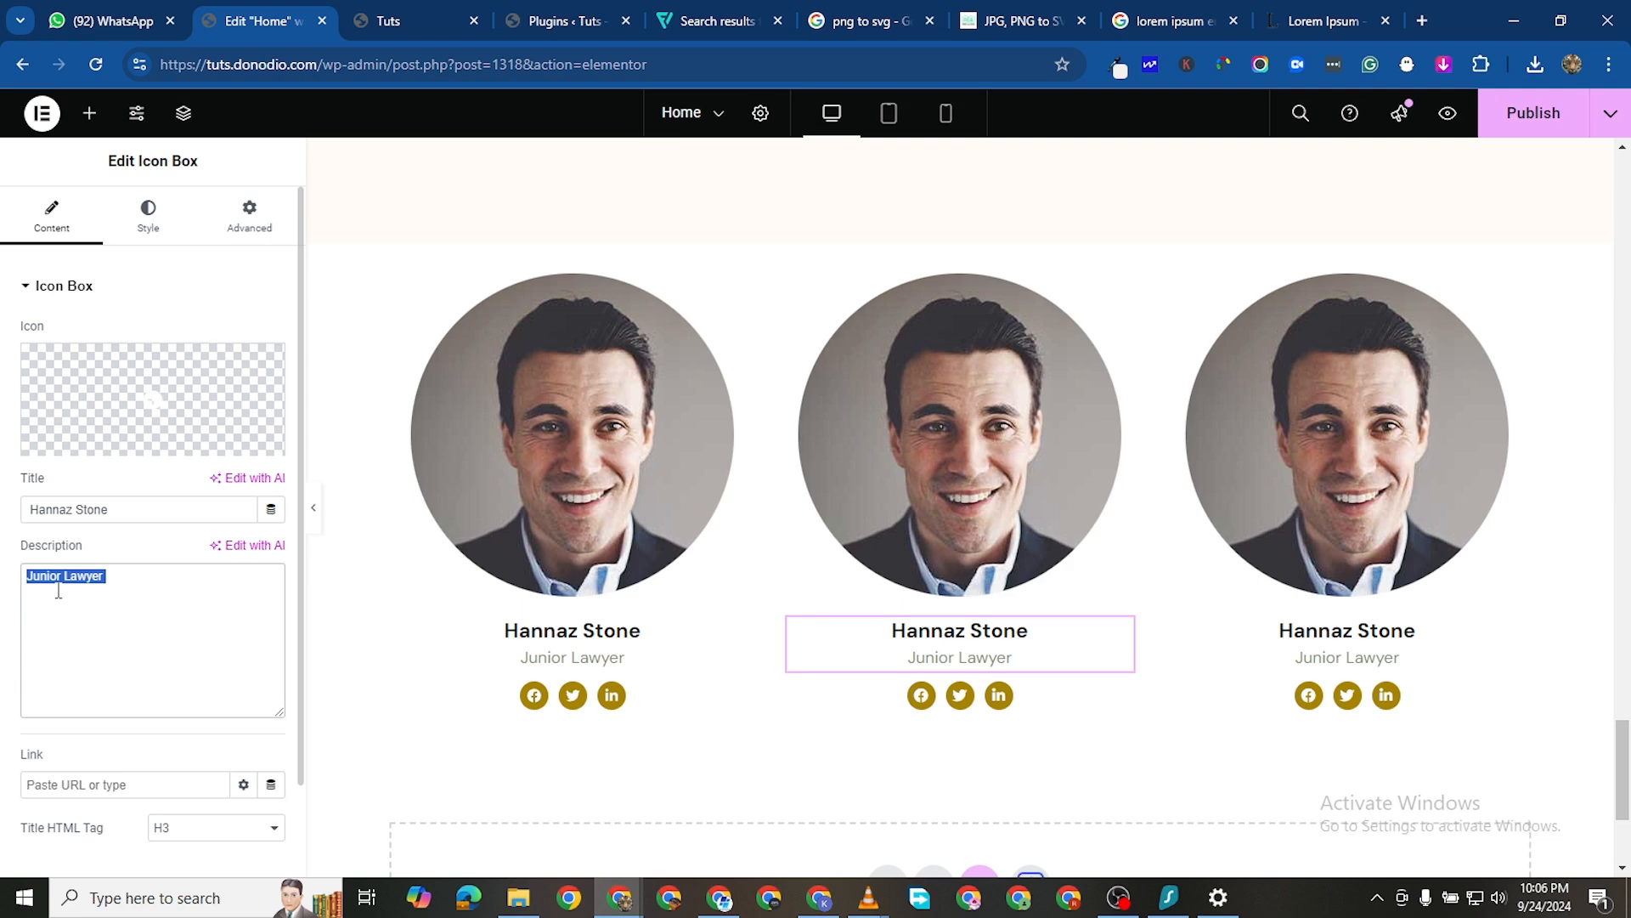
type("Patricia")
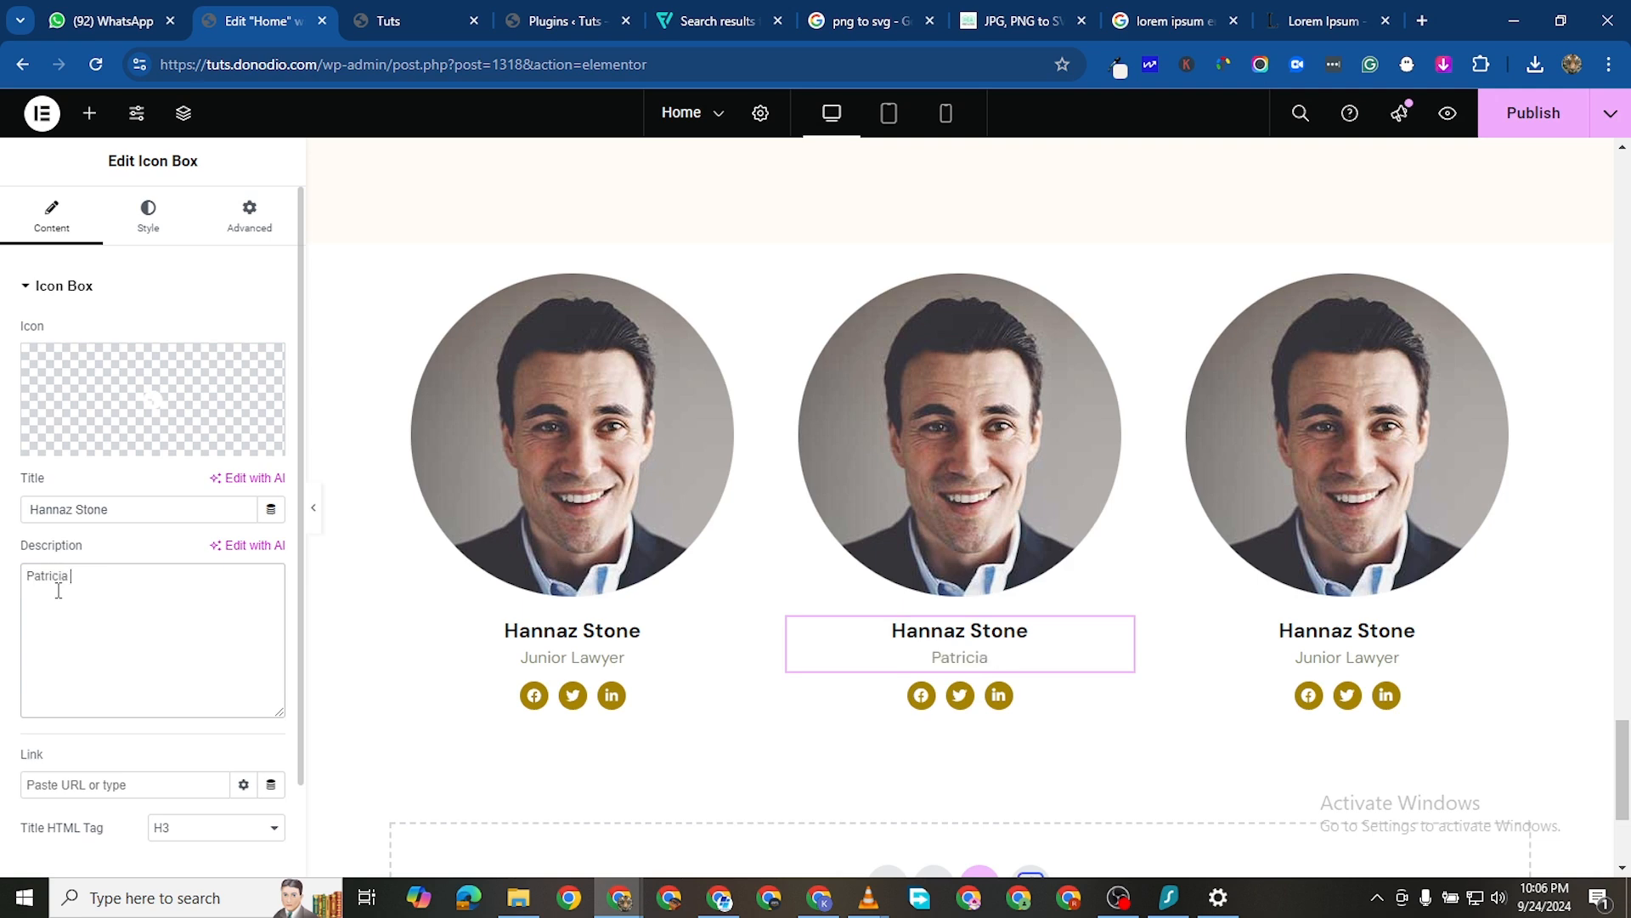
type(" Nord")
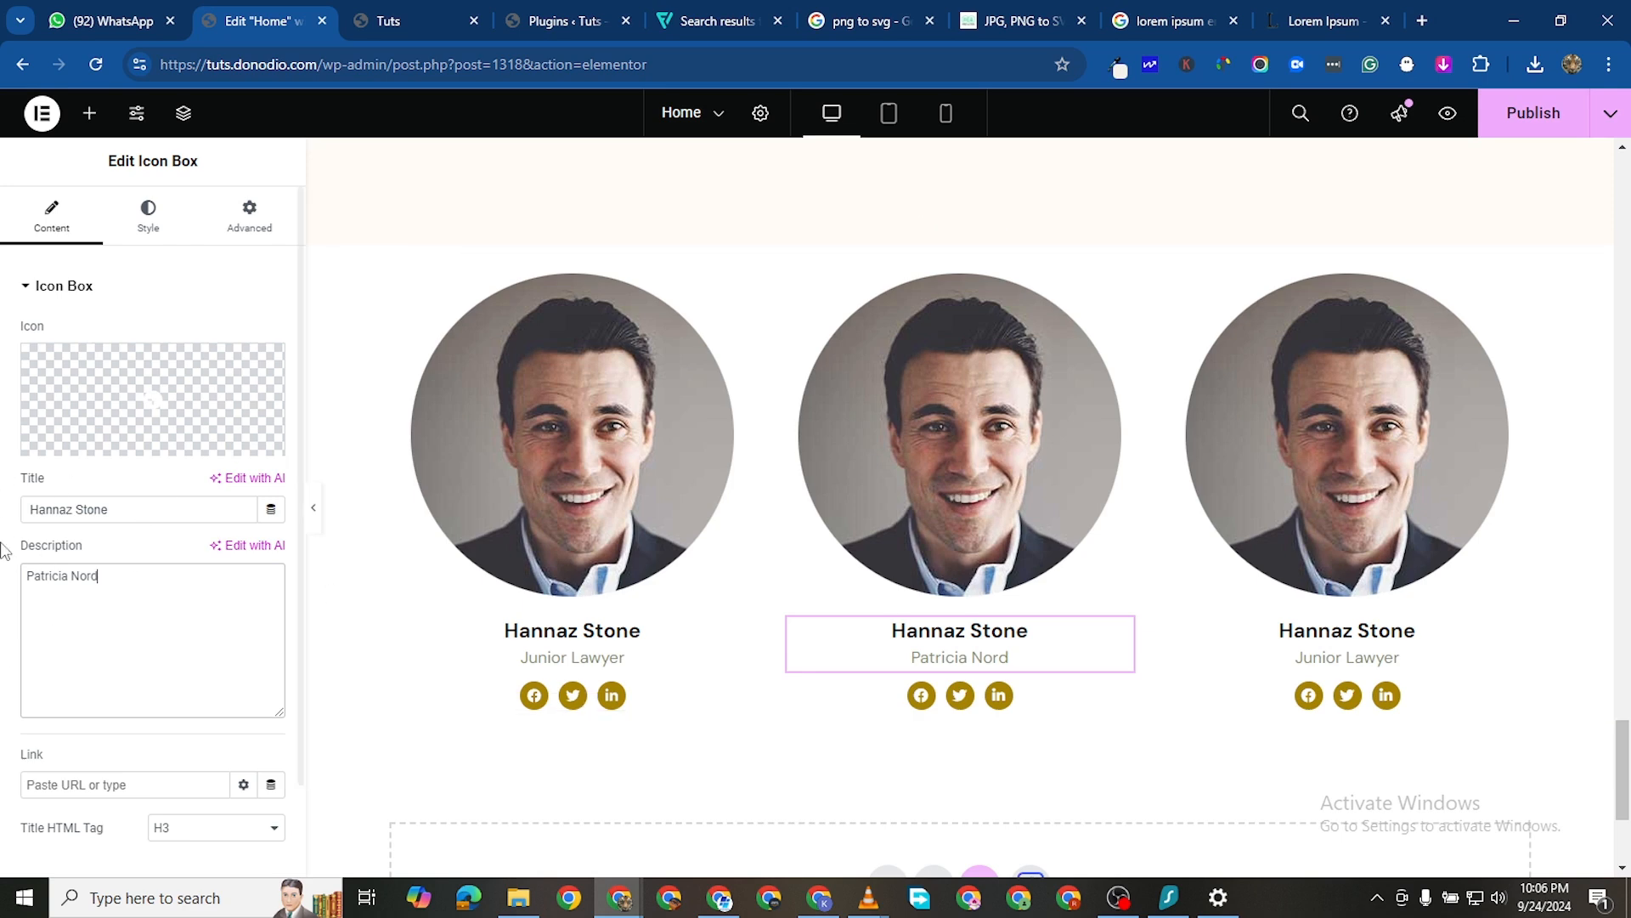
triple_click(72, 585)
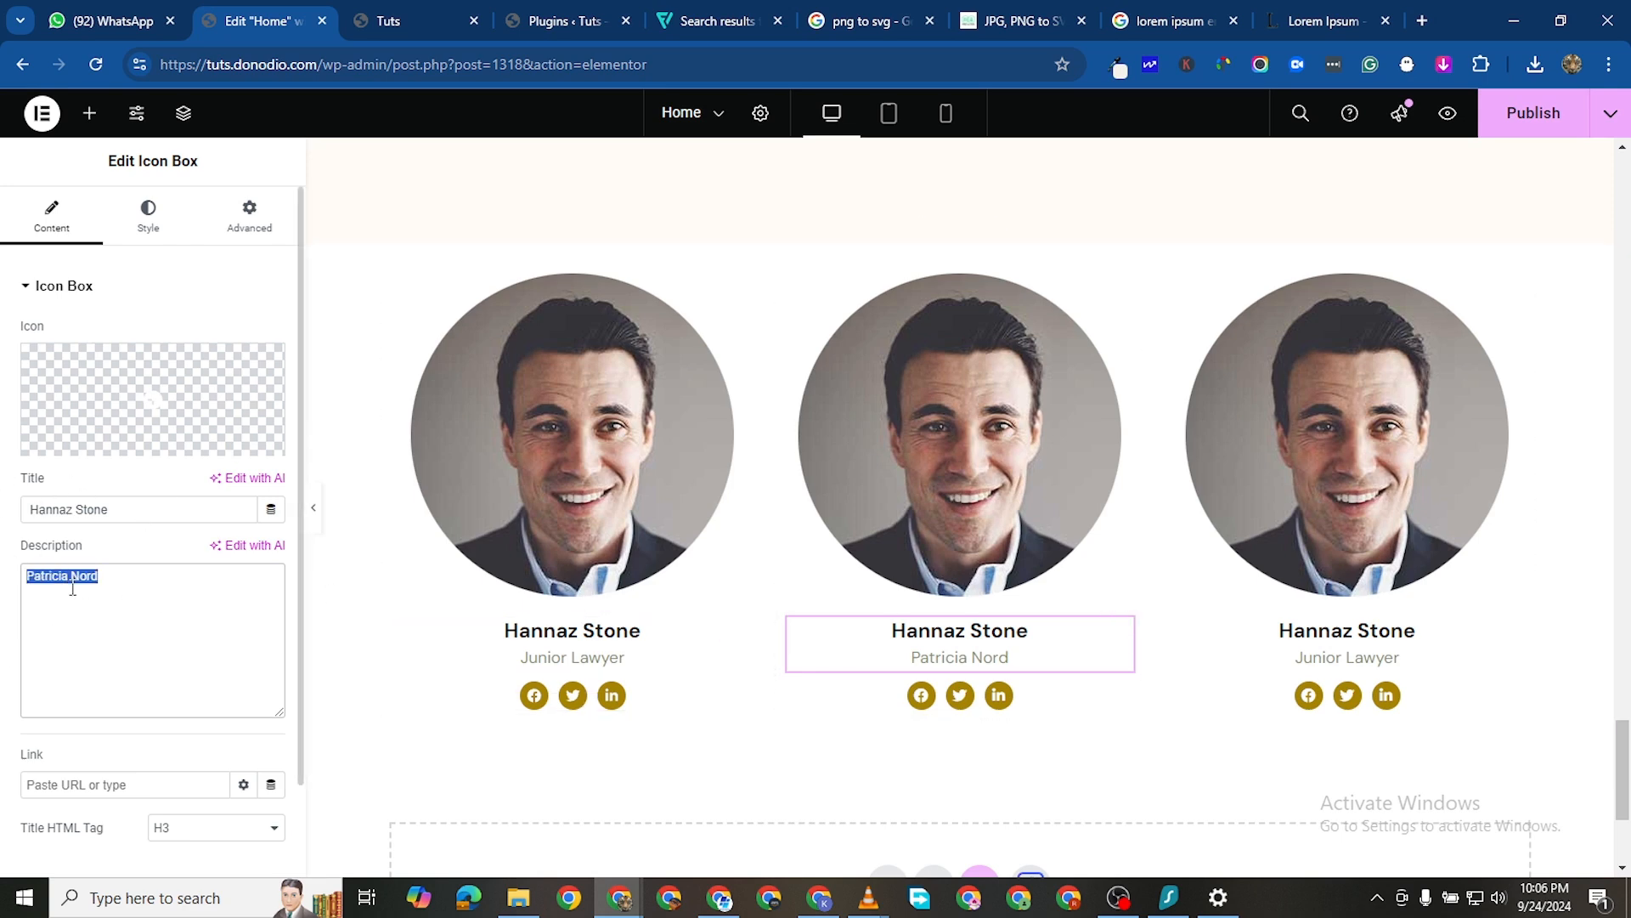
right_click(94, 581)
left_click(144, 202)
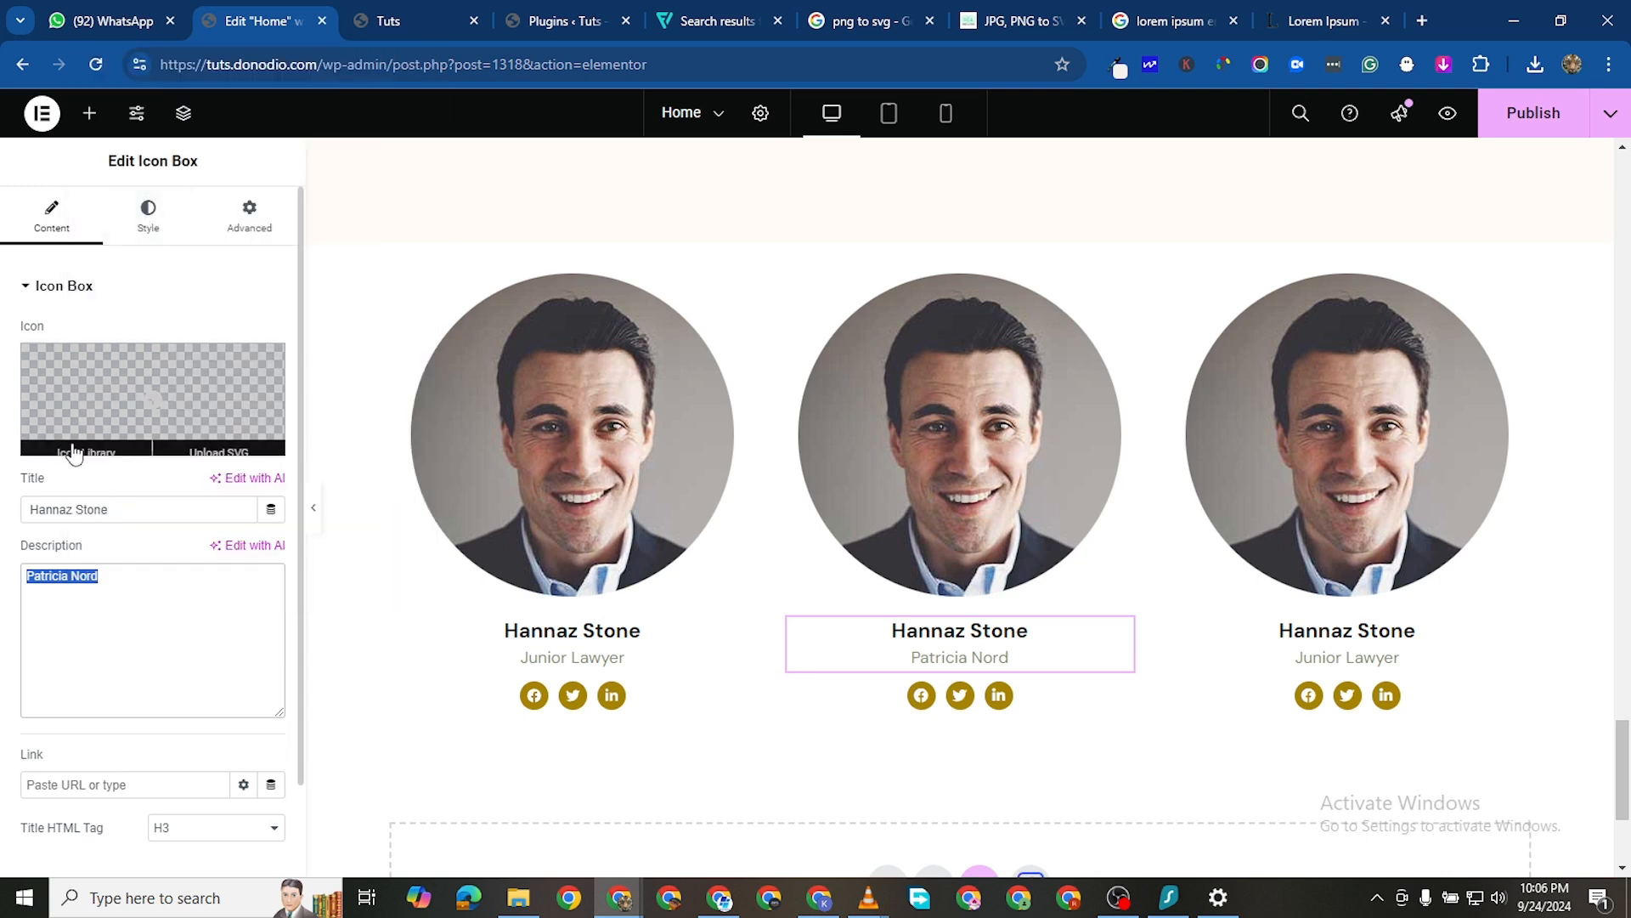
triple_click(81, 507)
right_click(80, 506)
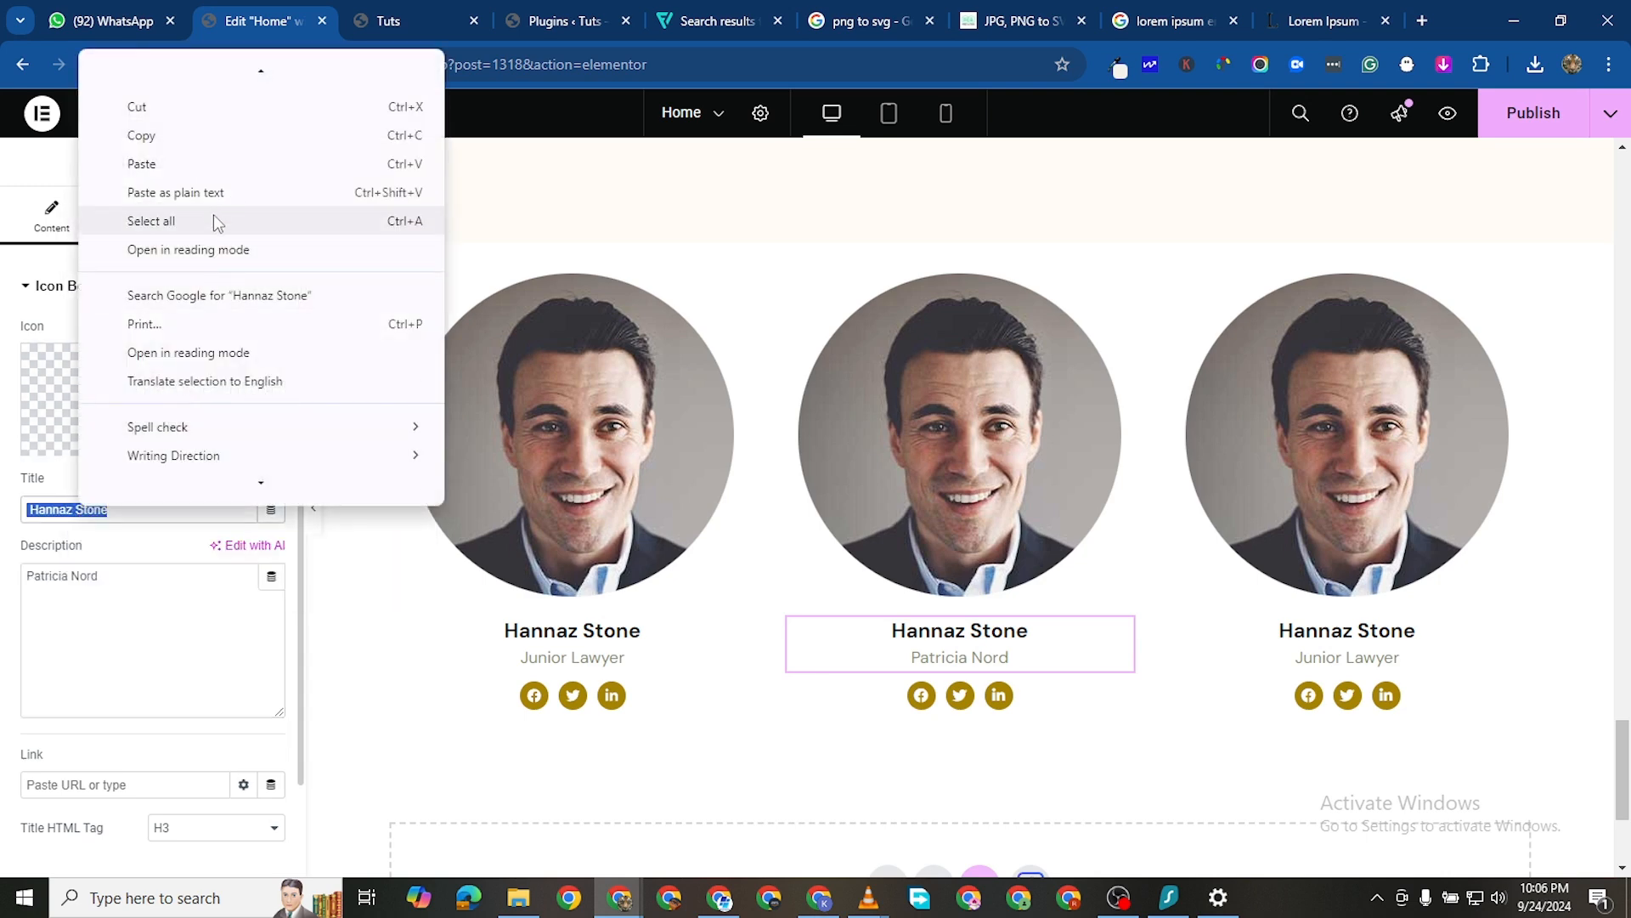
left_click(204, 167)
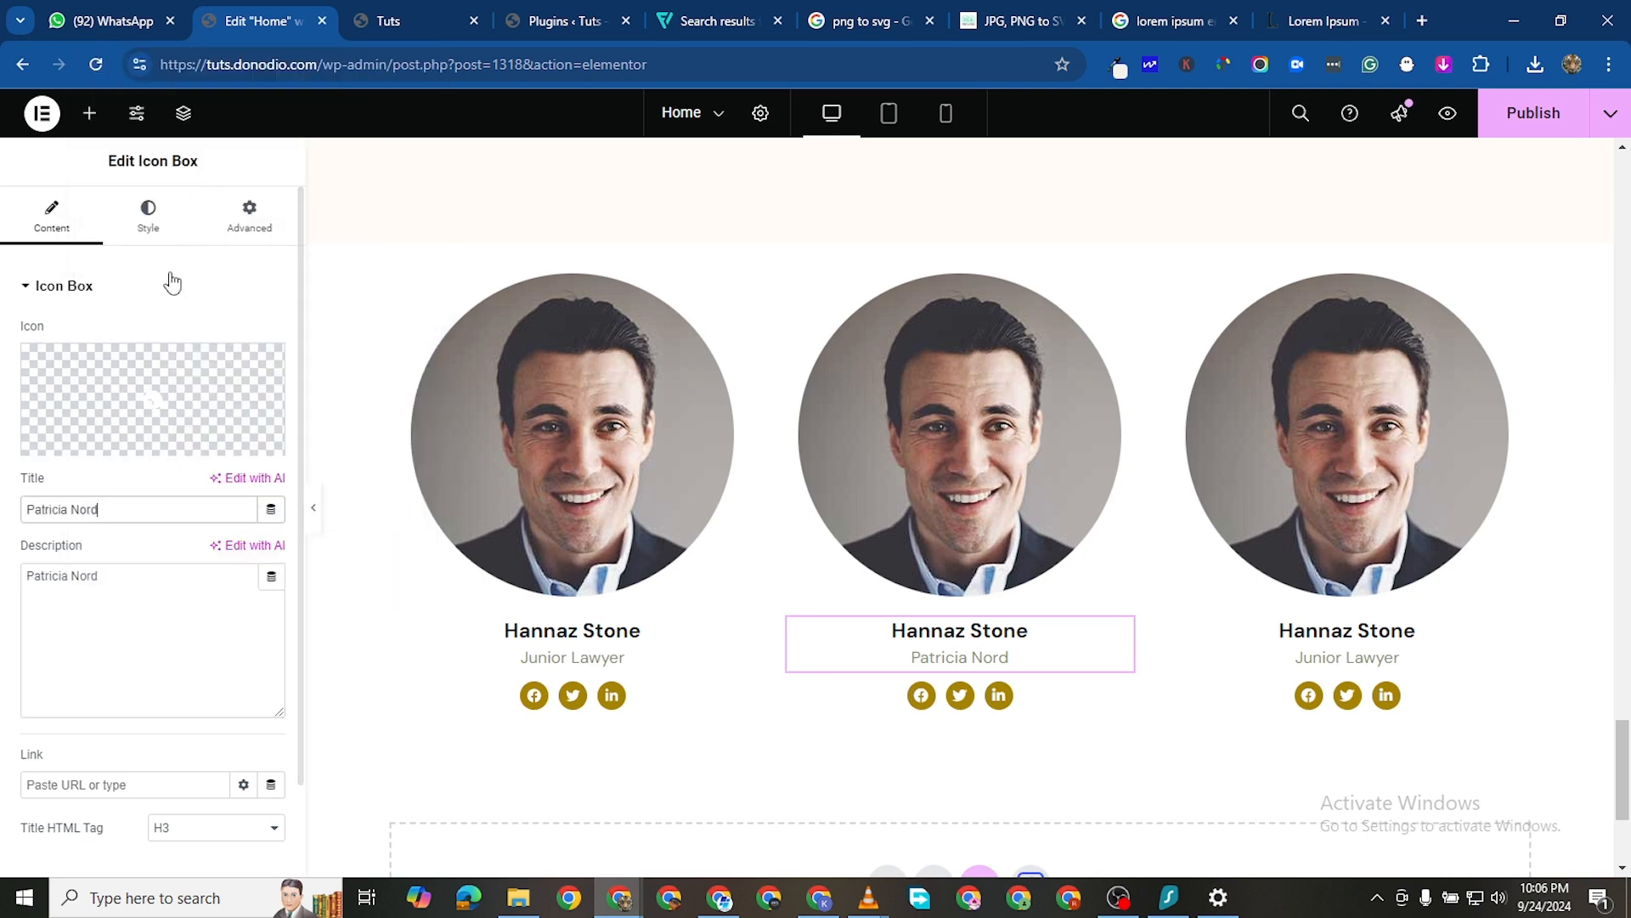
triple_click(77, 575)
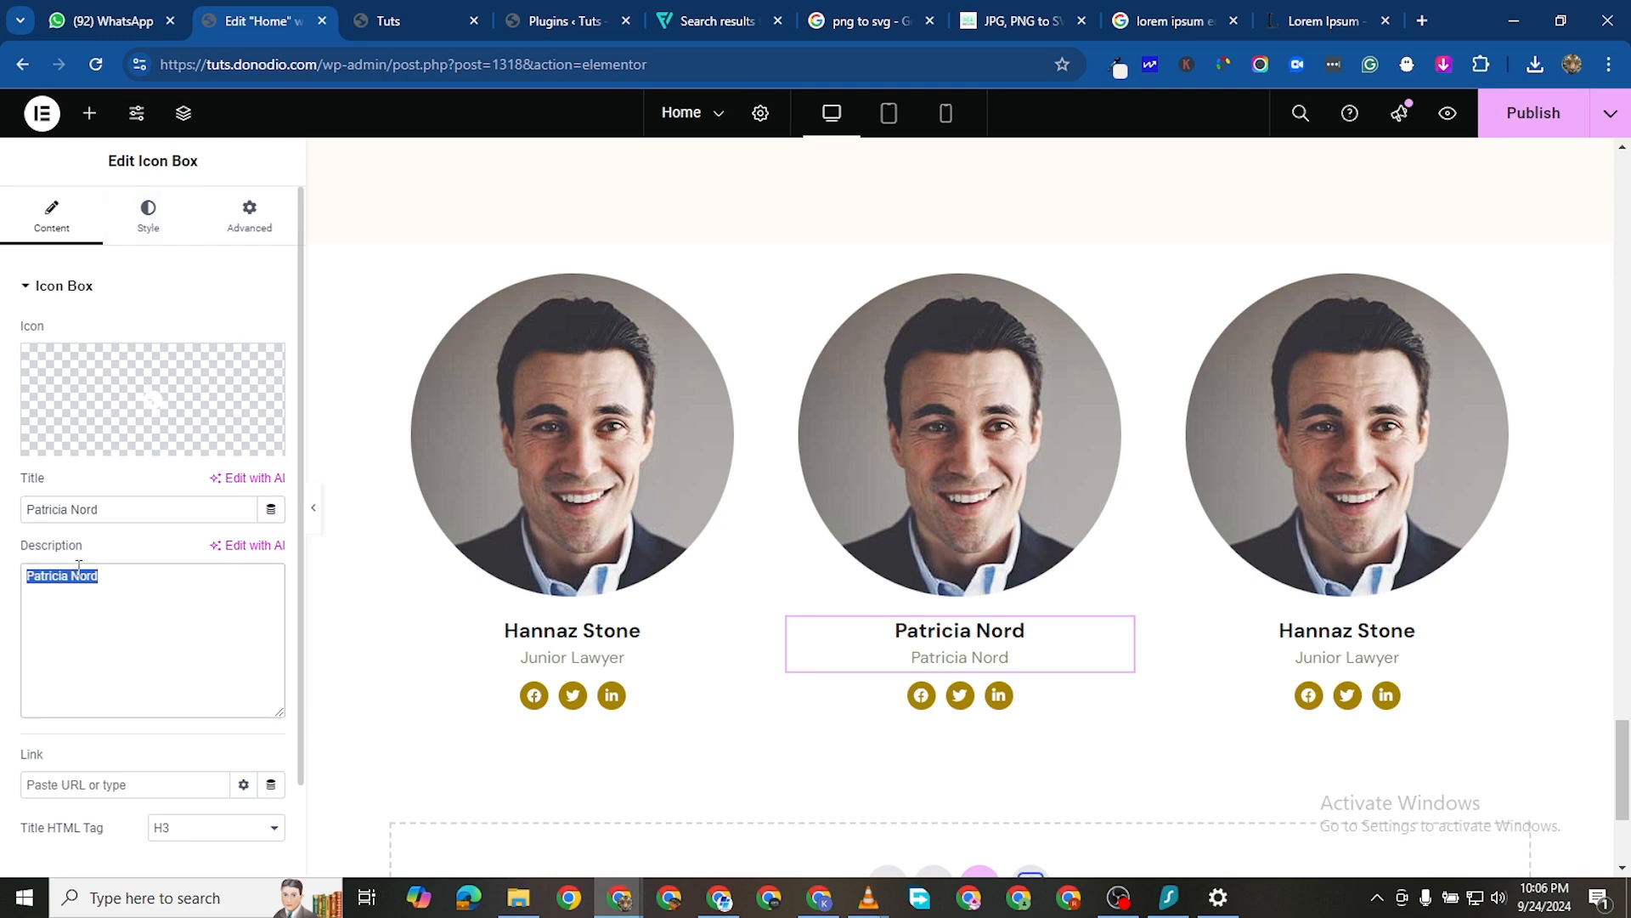
type("Senior Counsel")
Replace the second team member's photo with the woman's portrait our-team-img-2.jpg from the media library
left_click(1068, 379)
left_click(182, 389)
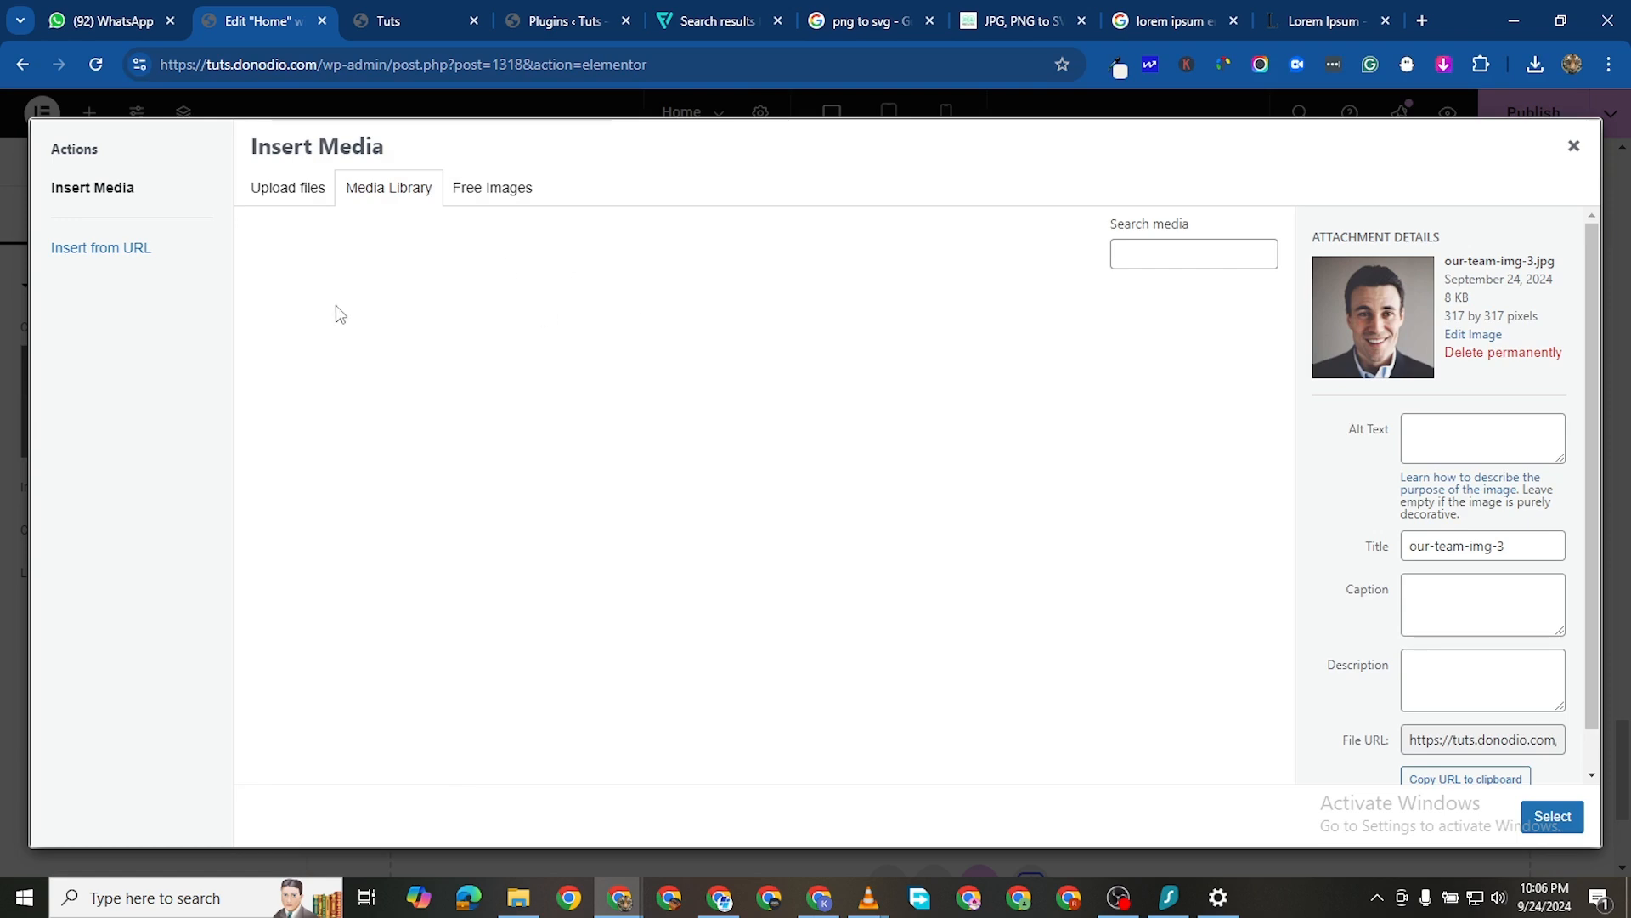
left_click(429, 353)
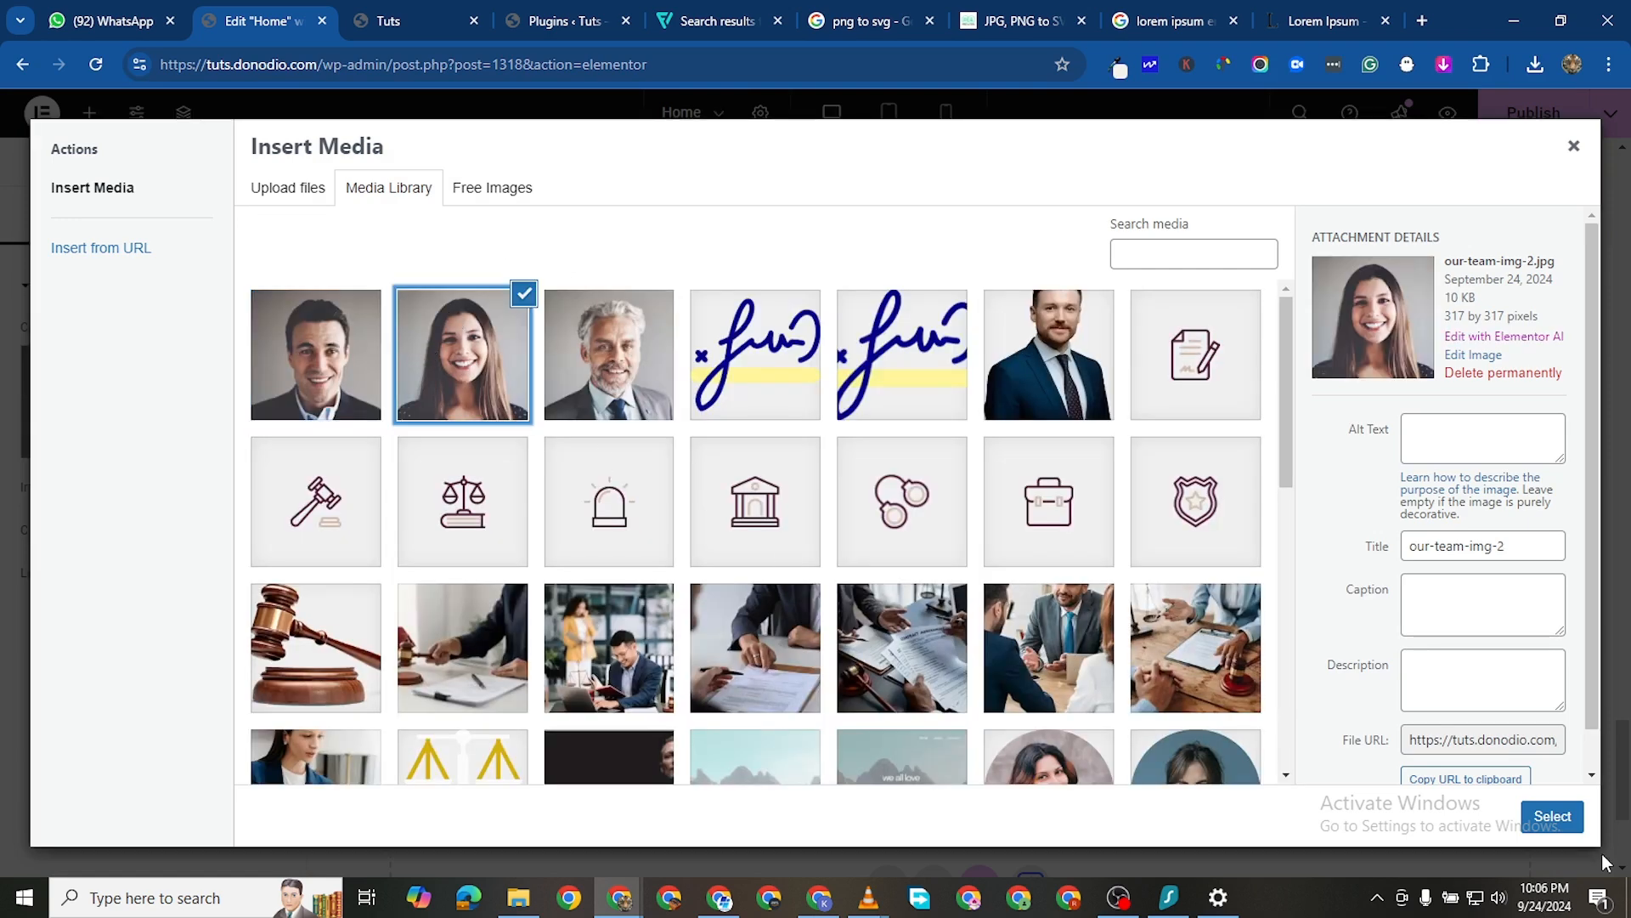
left_click(1552, 816)
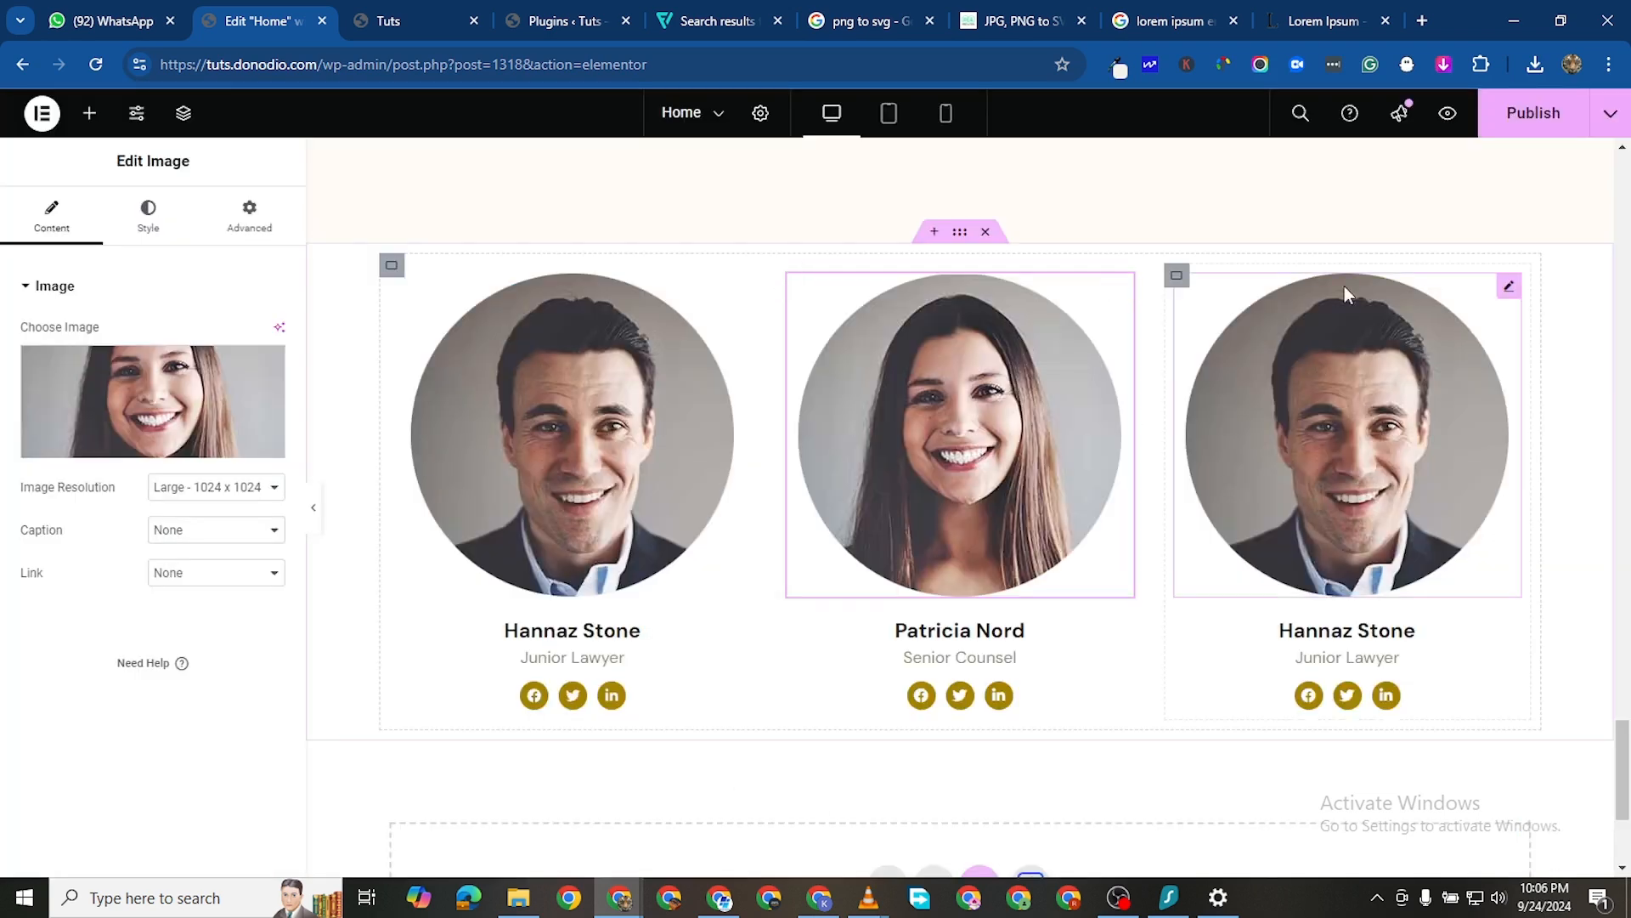
Replace the third team member's photo with the grey-haired man's portrait from the media library
left_click(1509, 286)
left_click(210, 404)
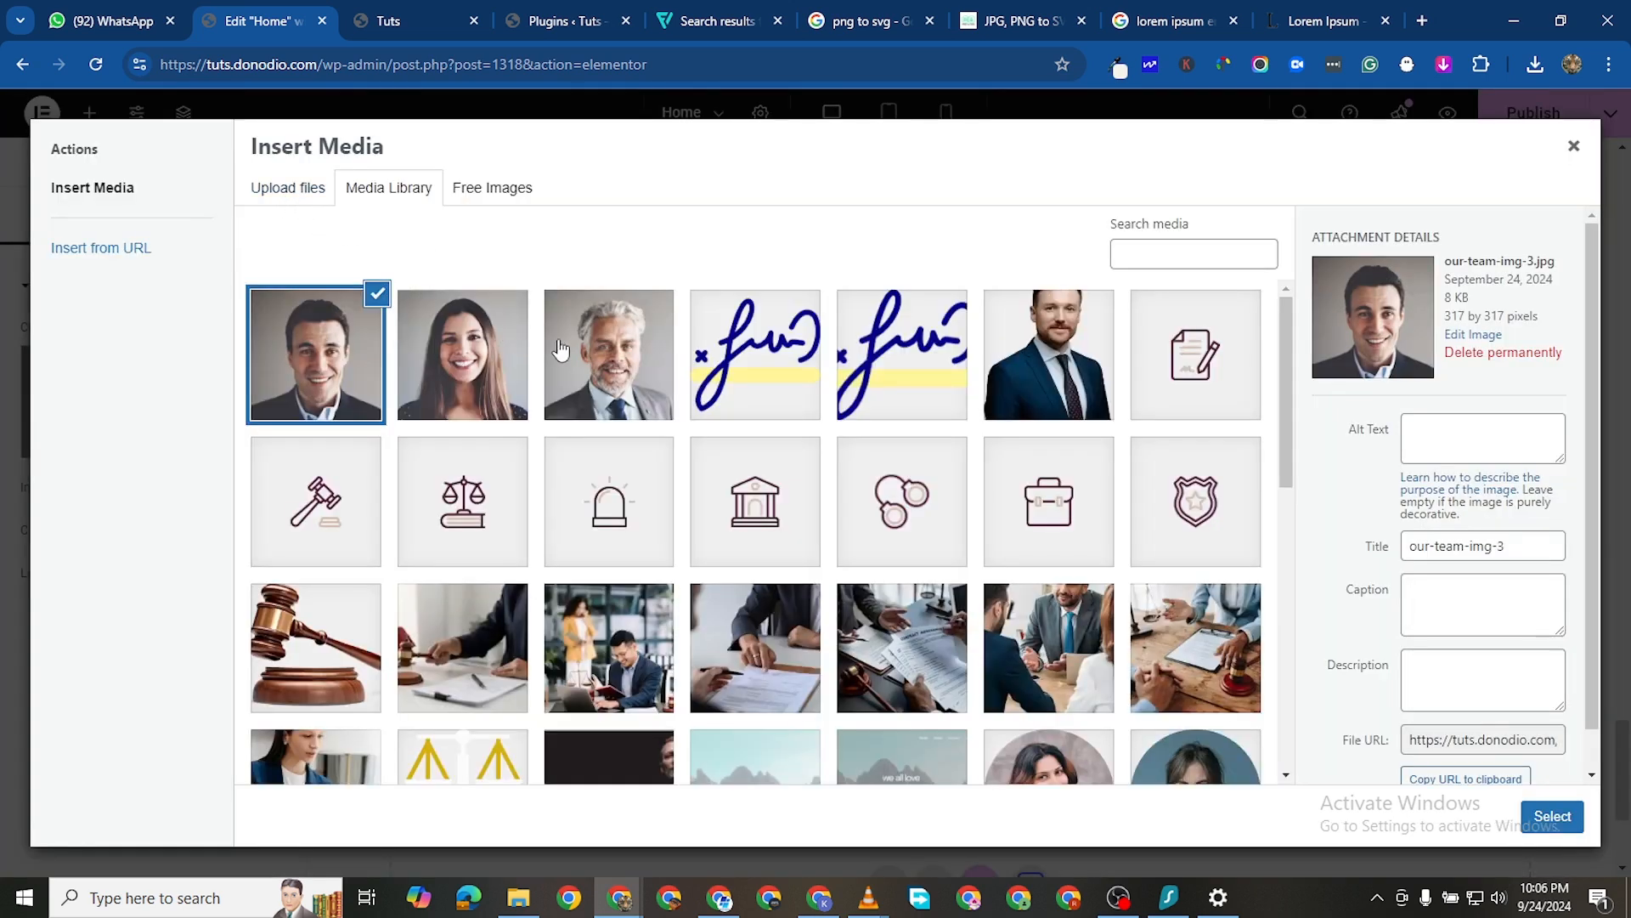
left_click(556, 347)
left_click(1552, 817)
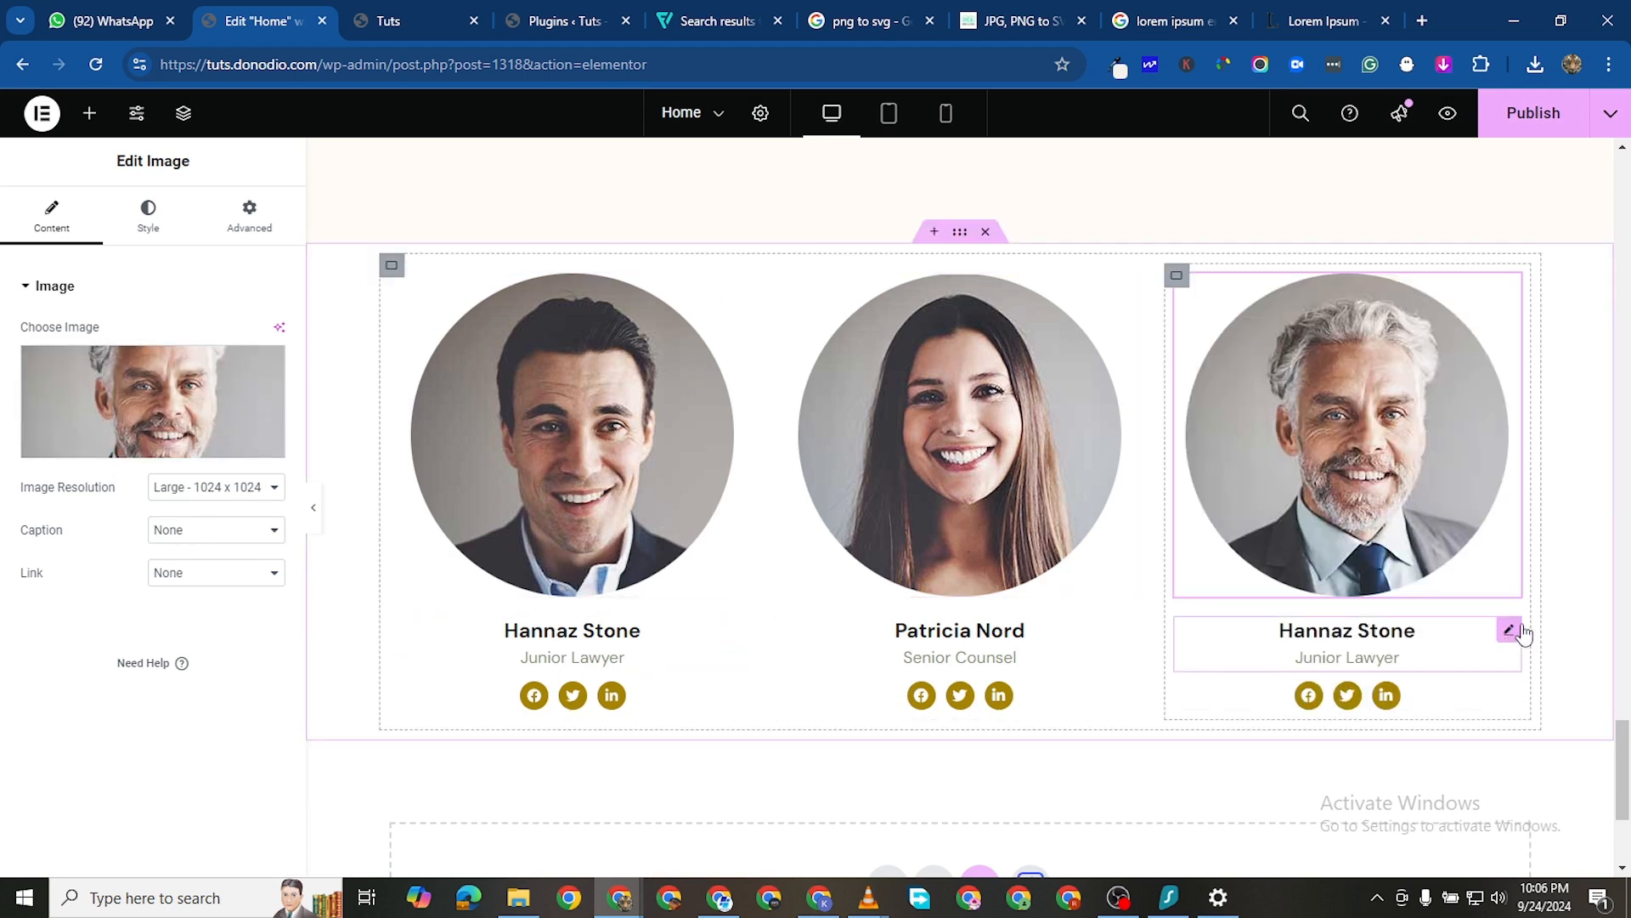
Replace the third team member's name with the new member's full name and set the job title to Senior Lawyer
left_click(1341, 646)
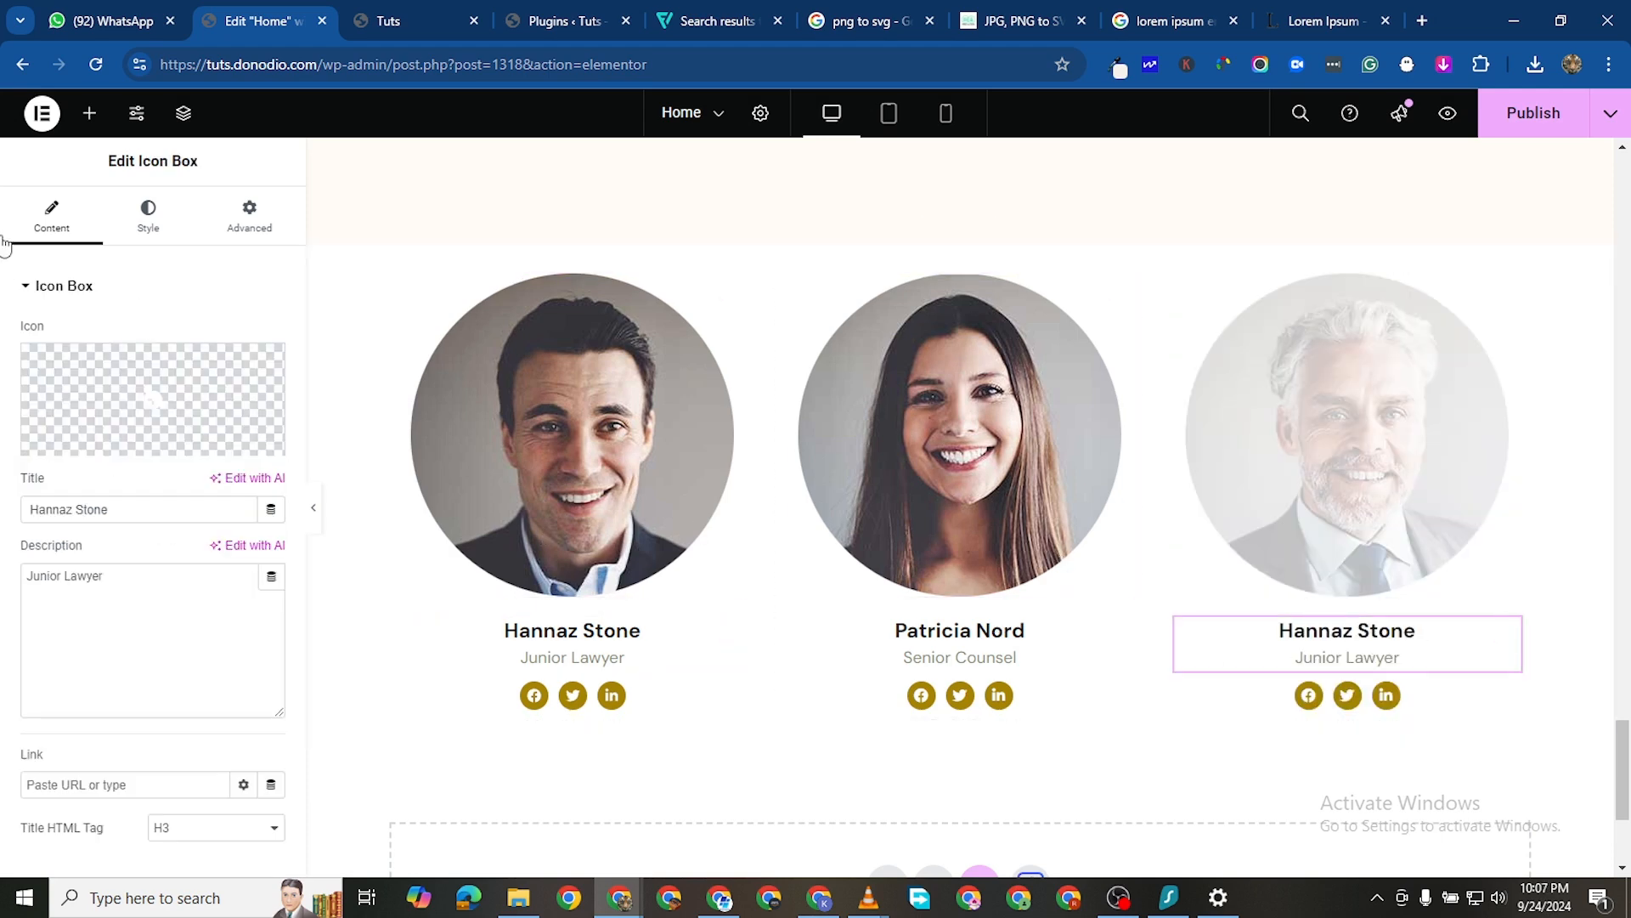
triple_click(110, 509)
type("G")
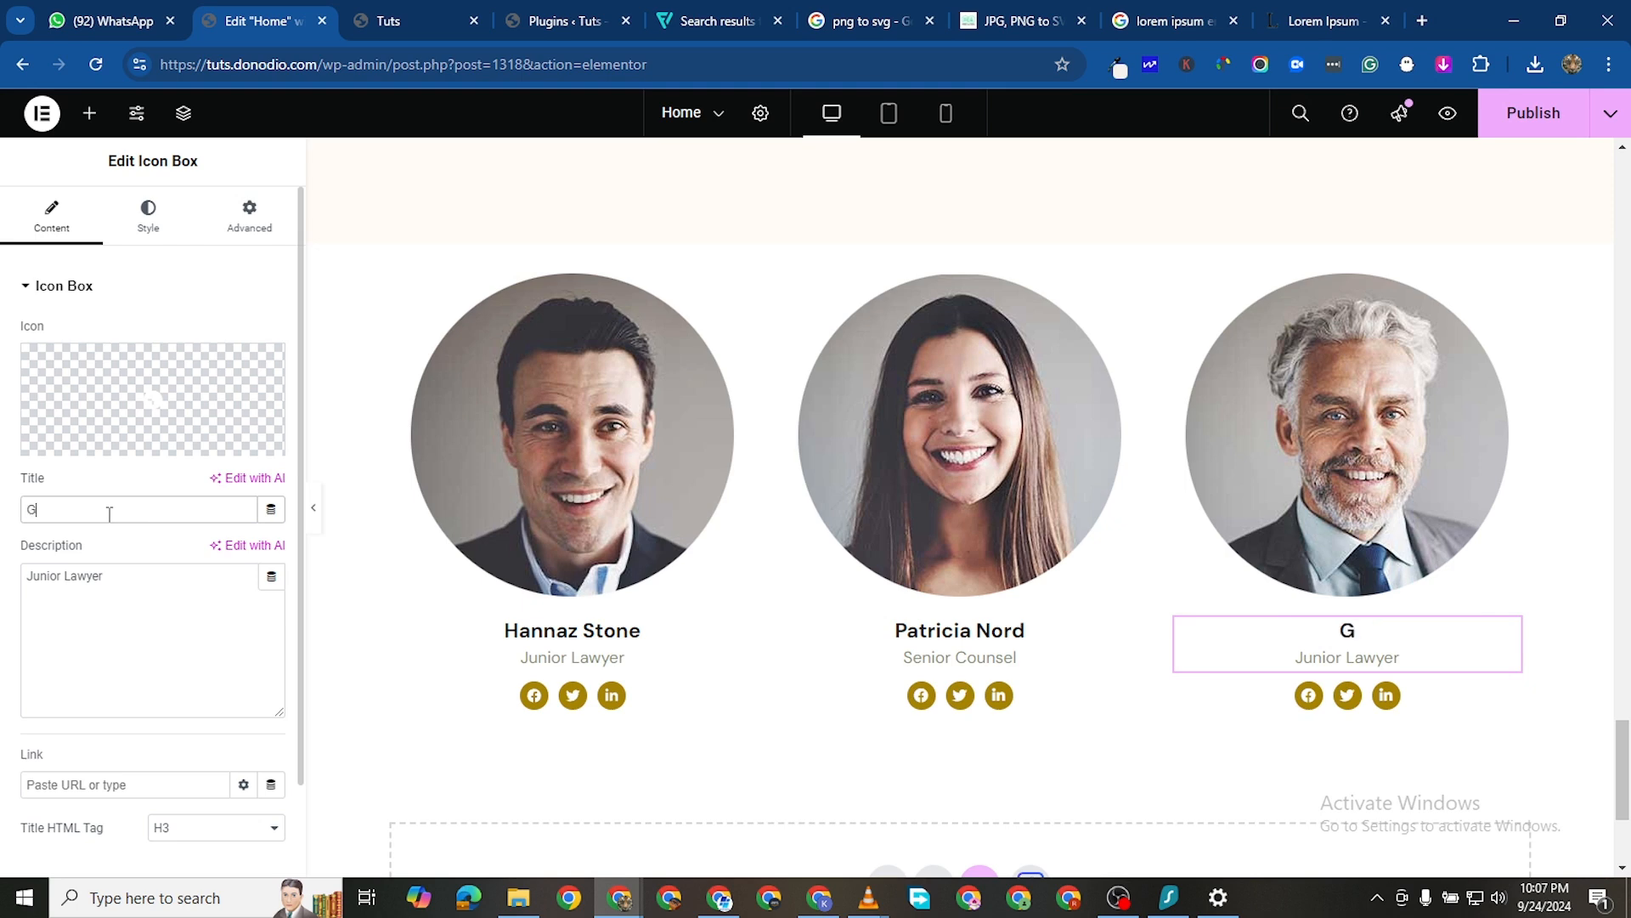
type("raham Bell")
left_click(100, 584)
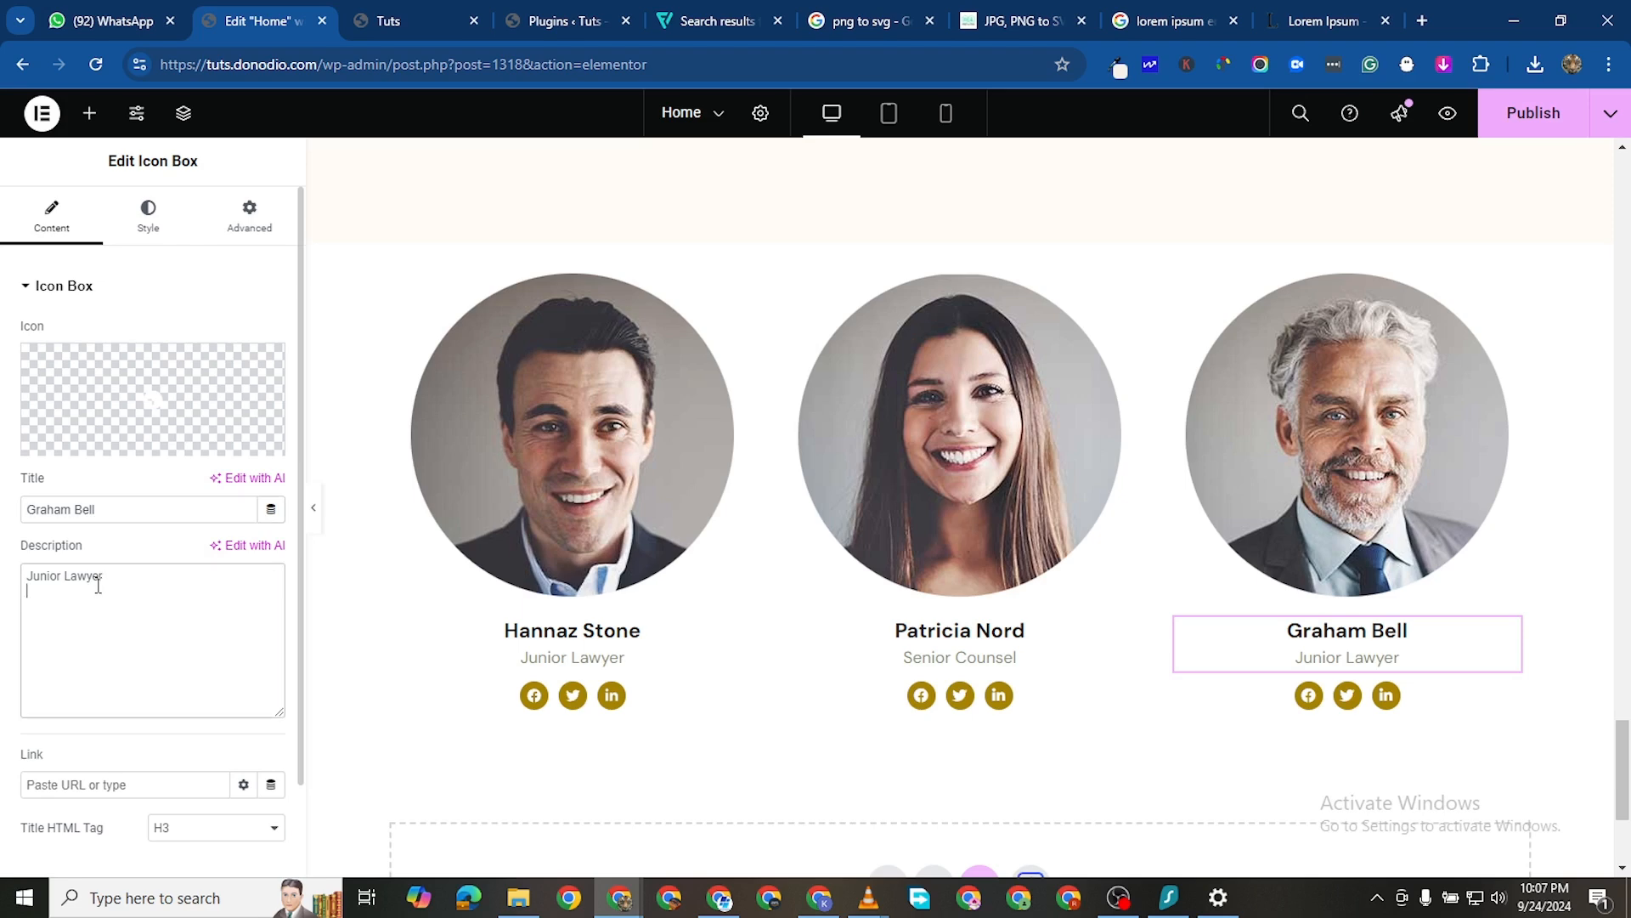
key("ctrl+a")
type("Senior Lawyer")
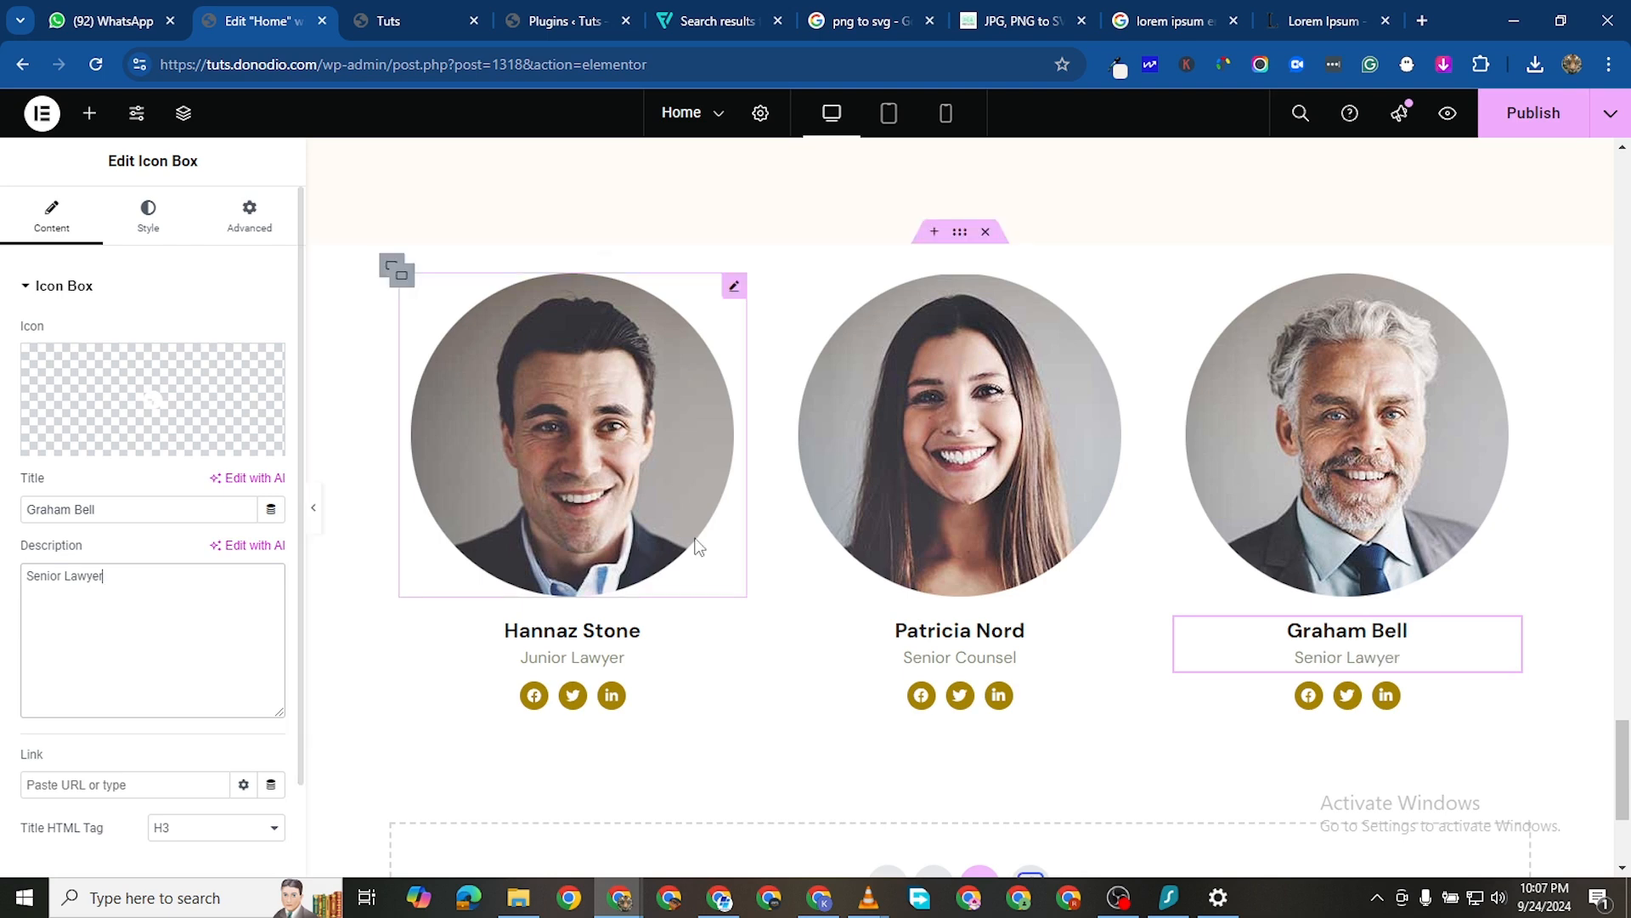
Review the finished team row and the layout of the earlier home page sections in the editor
scroll(764, 671, "down", 1)
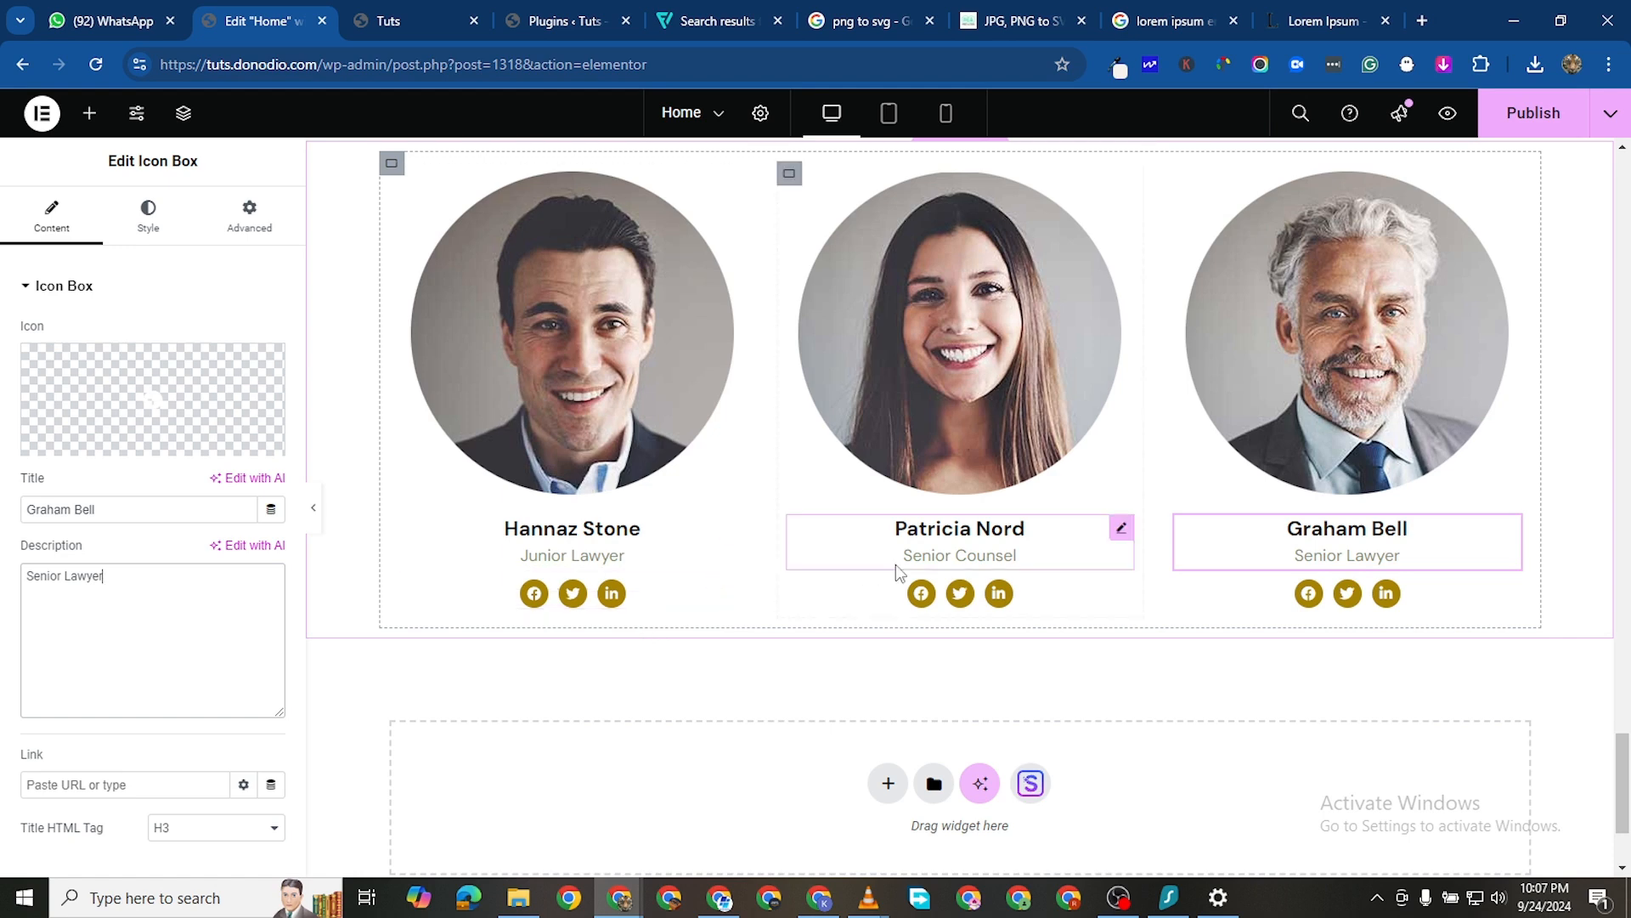
scroll(831, 384, "down", 2)
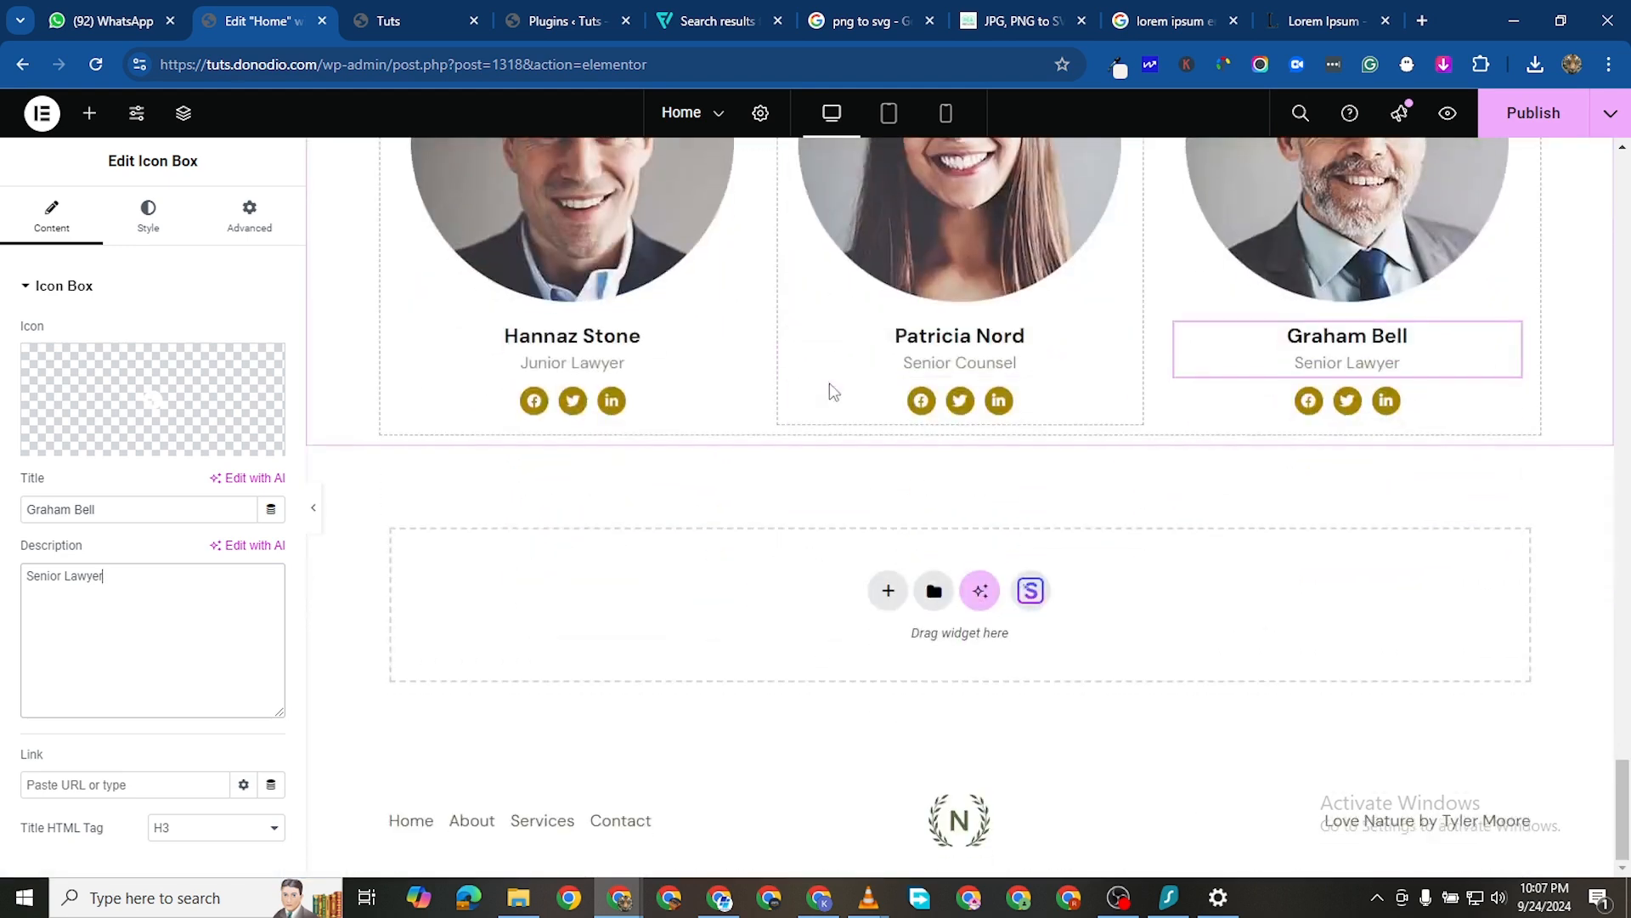
scroll(863, 592, "up", 6)
scroll(928, 371, "down", 3)
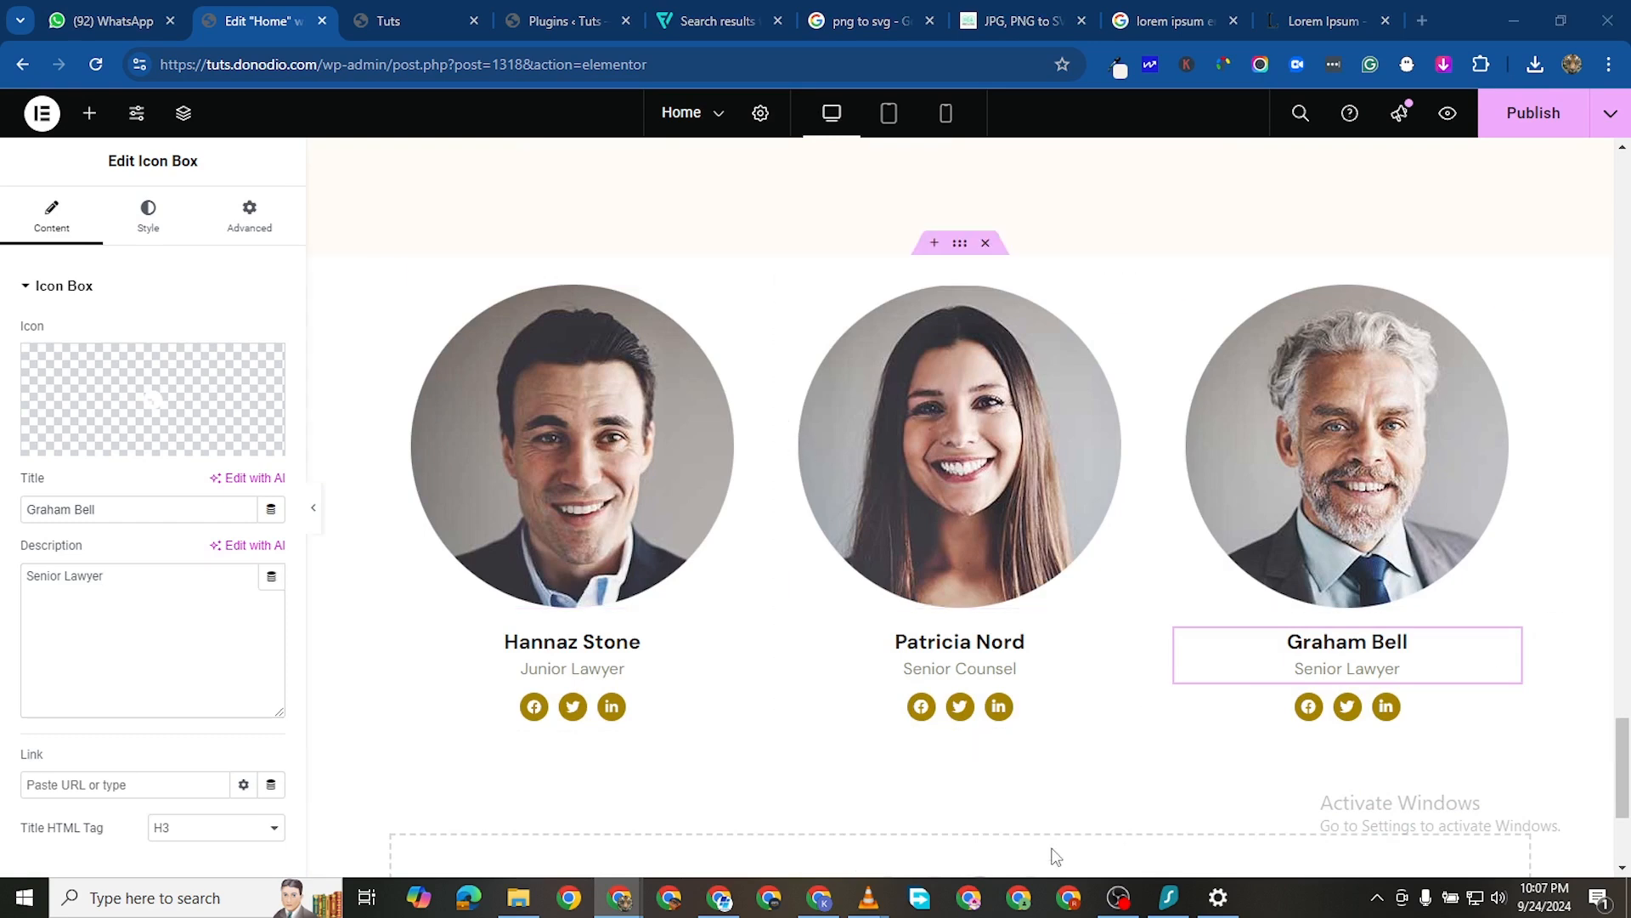
scroll(1181, 481, "up", 10)
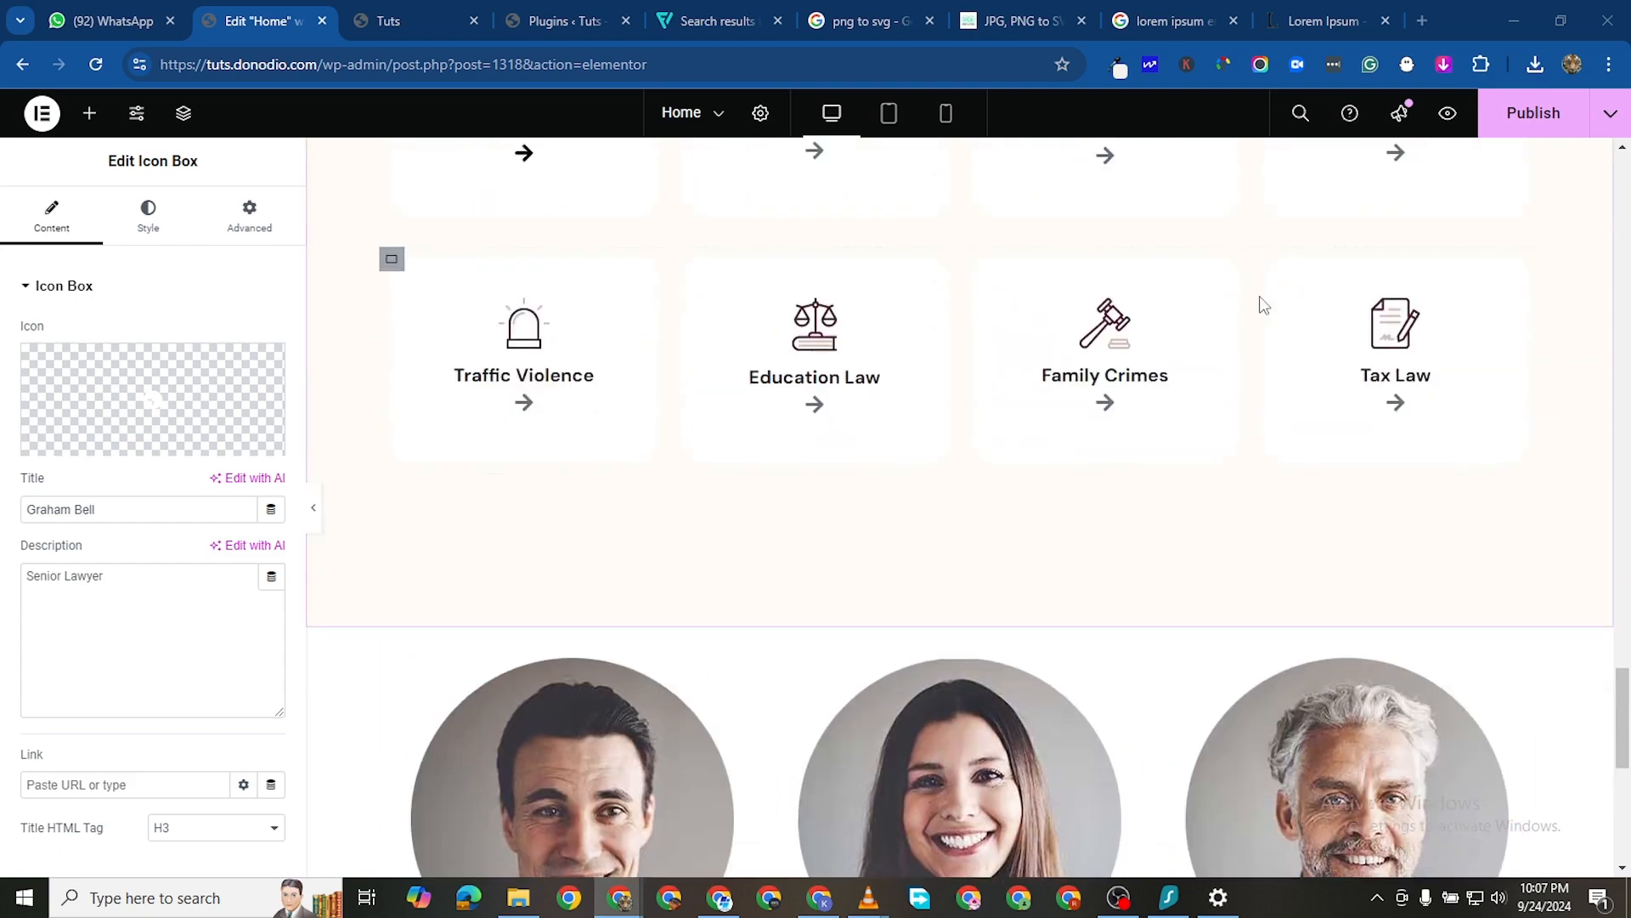
scroll(1330, 423, "up", 15)
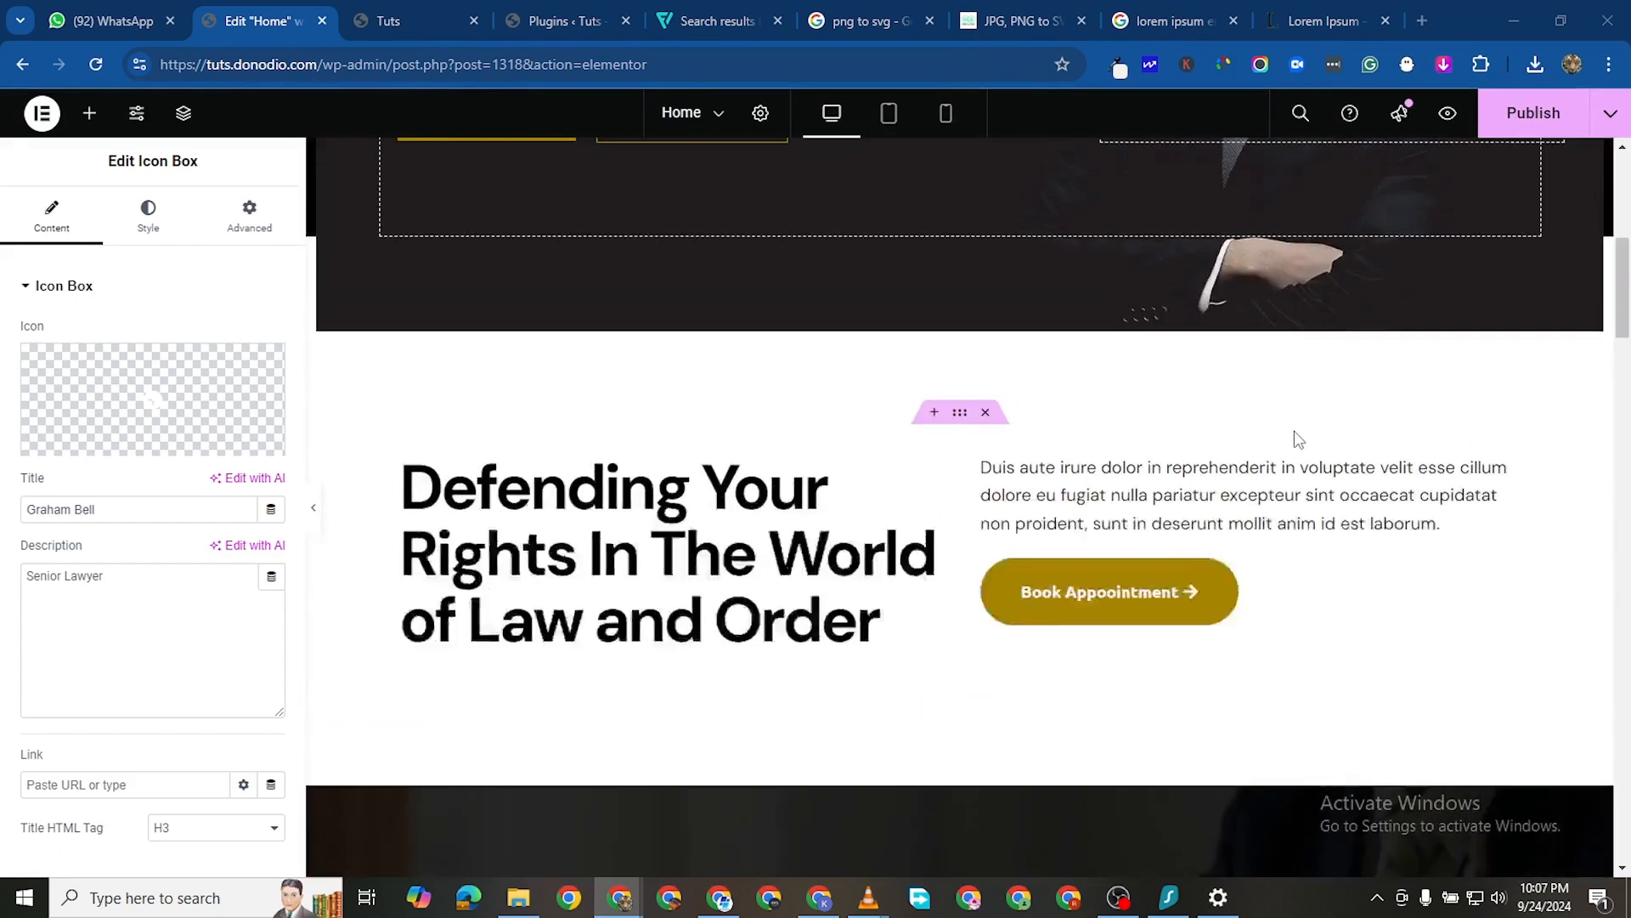
scroll(1222, 504, "down", 5)
scroll(1251, 381, "up", 4)
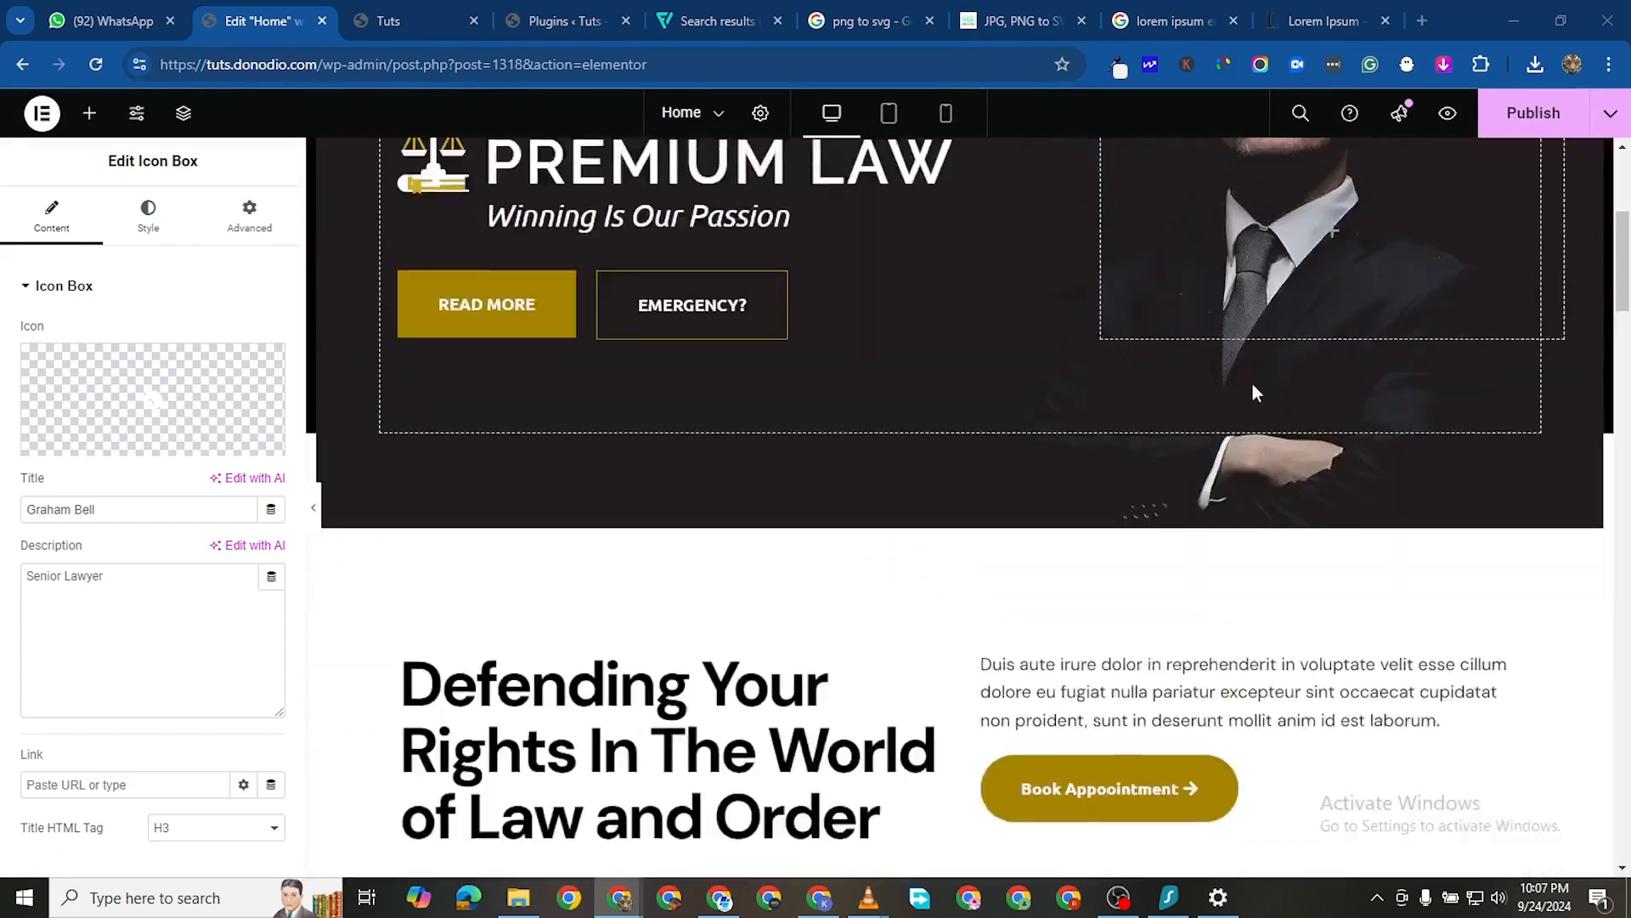
scroll(1252, 381, "down", 16)
scroll(1249, 457, "down", 5)
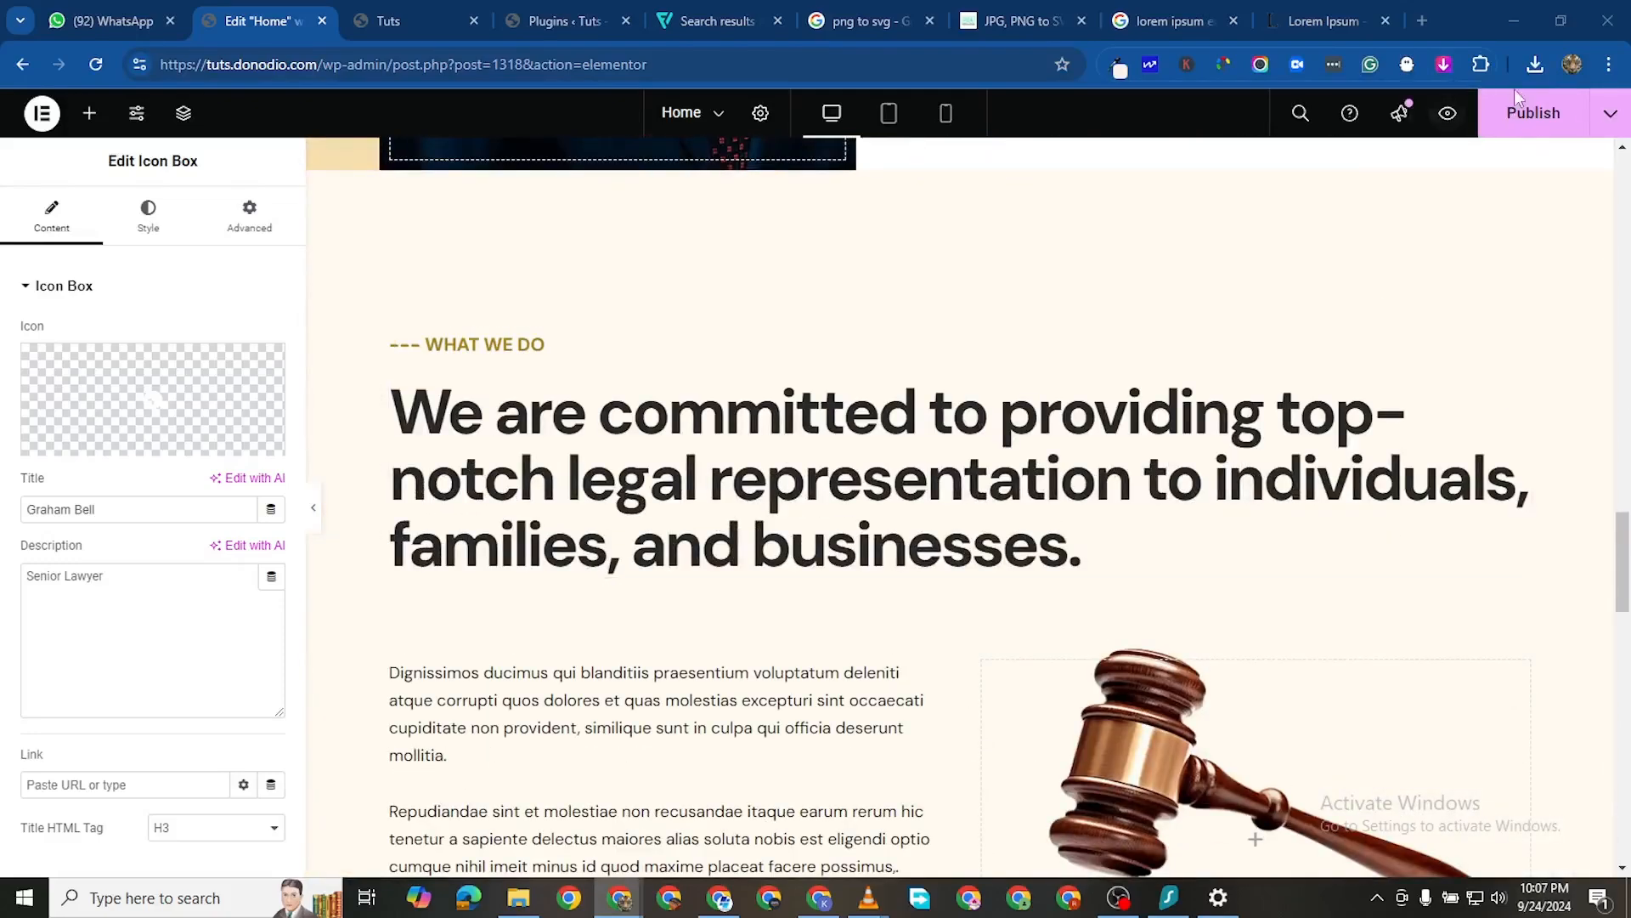
Publish the updated home page
left_click(1534, 113)
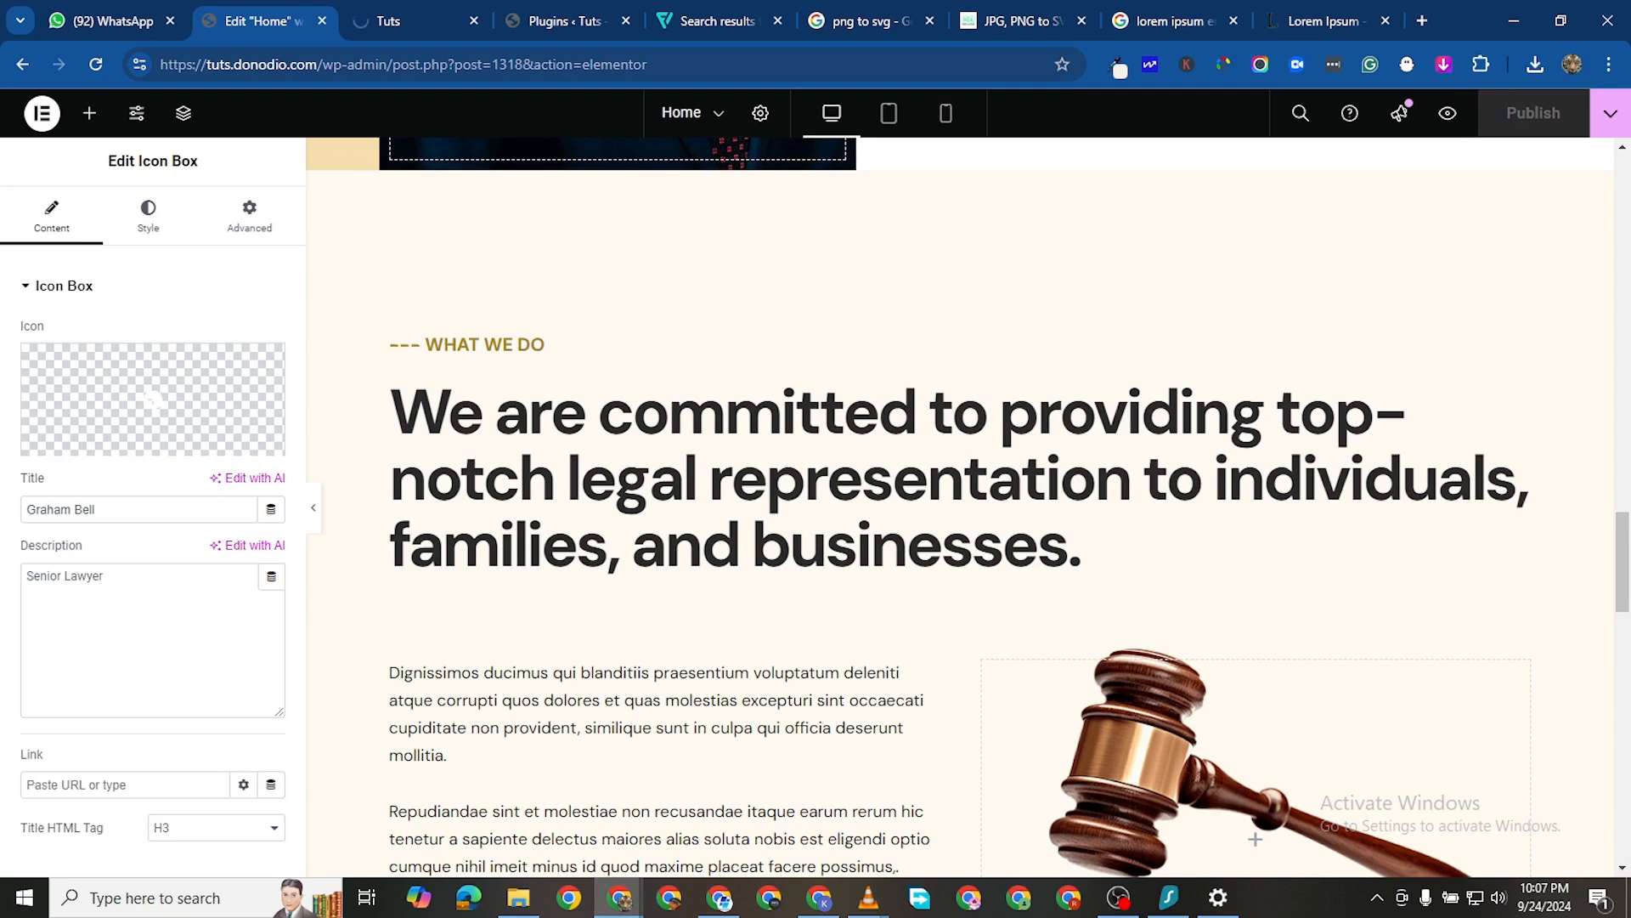
scroll(954, 553, "down", 10)
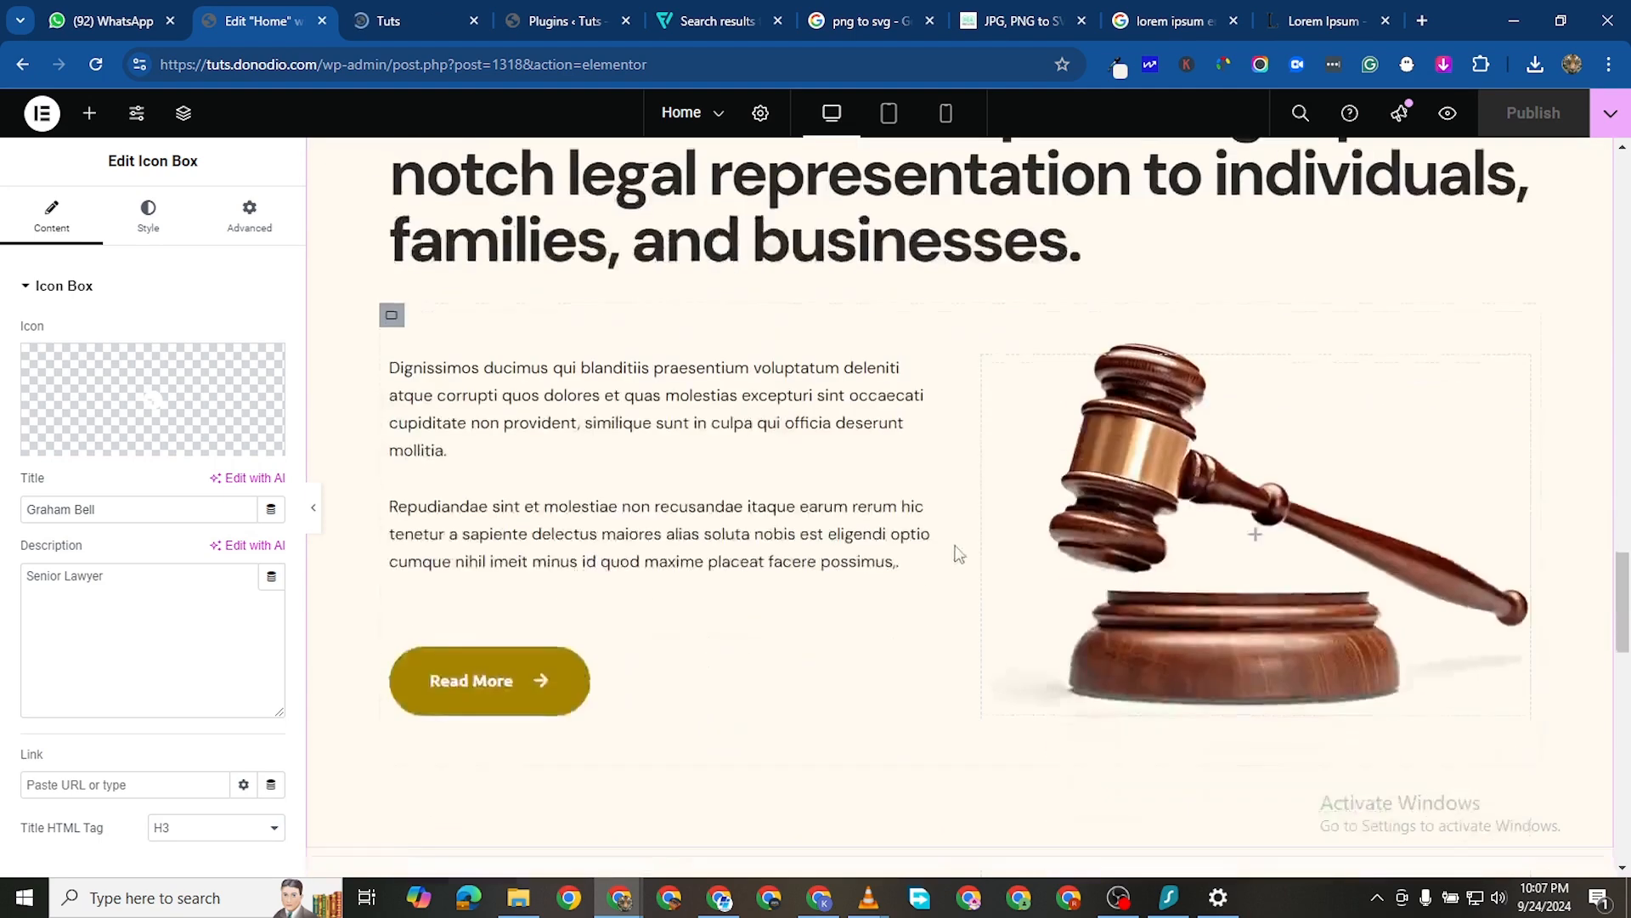
scroll(924, 586, "down", 7)
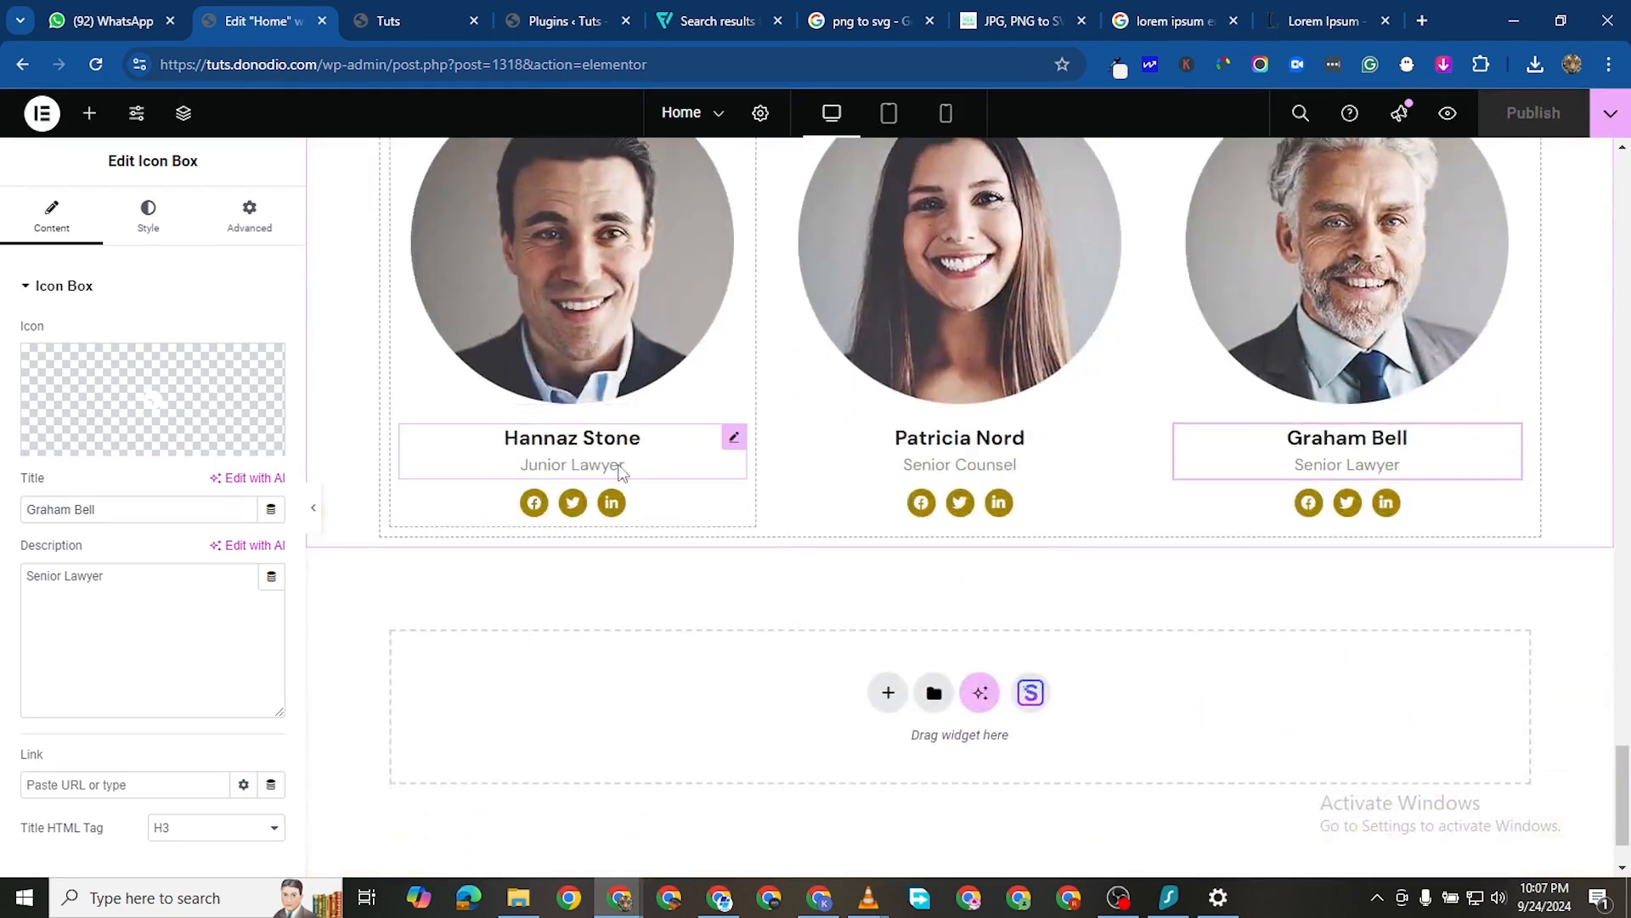
Reload the home page preview and review every section from the hero down to the team row and footer
left_click(391, 25)
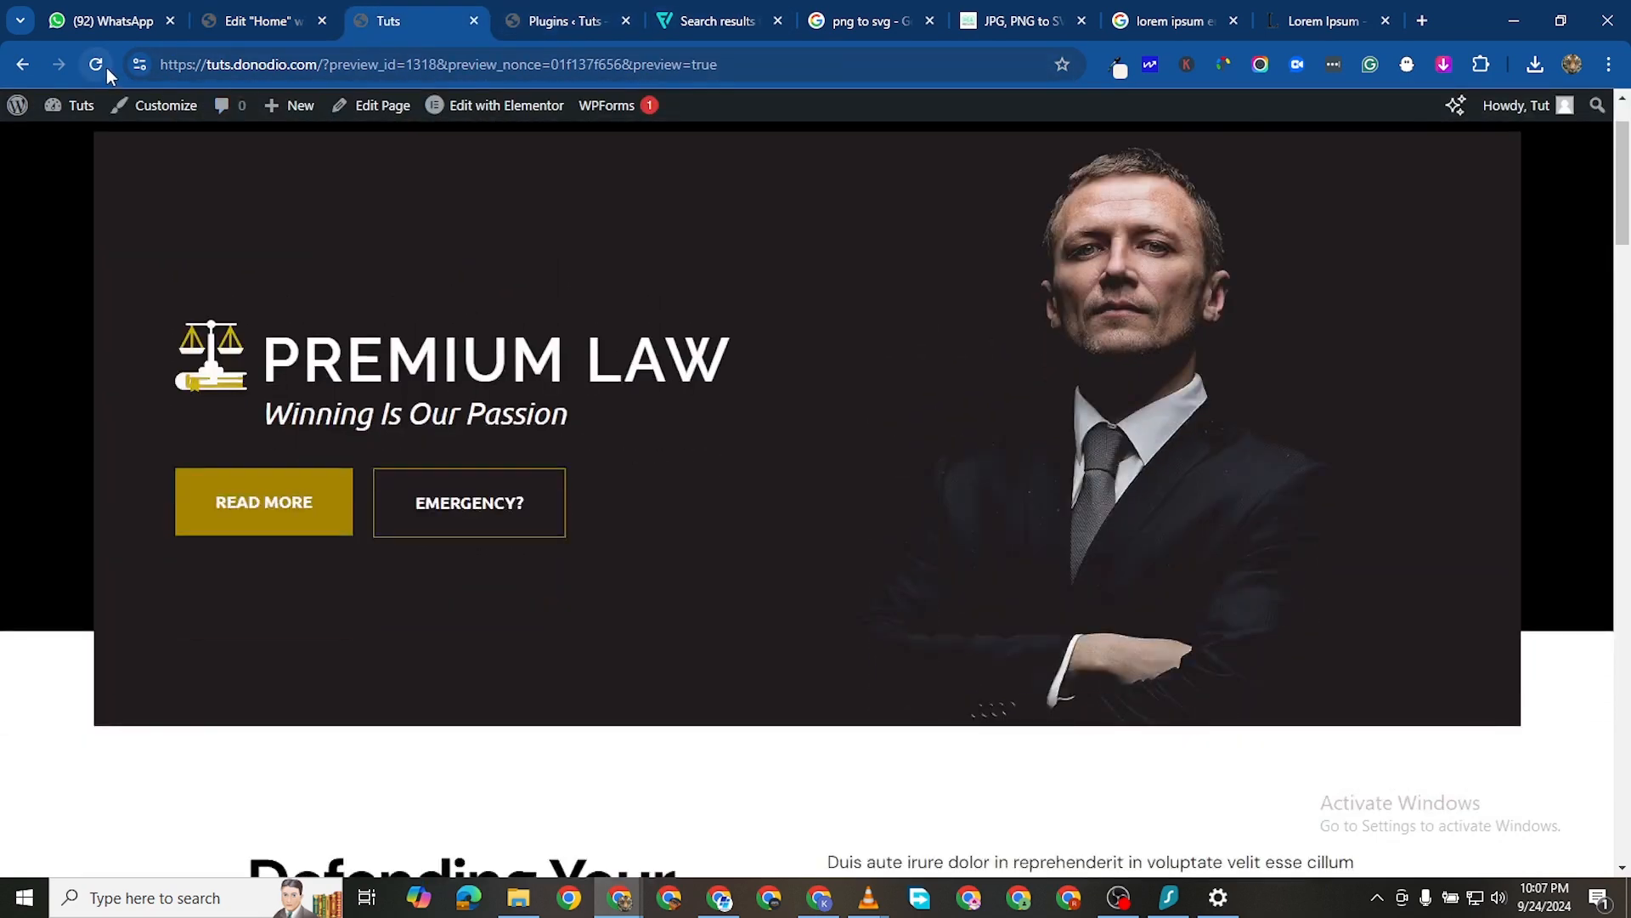
left_click(105, 68)
scroll(700, 483, "down", 5)
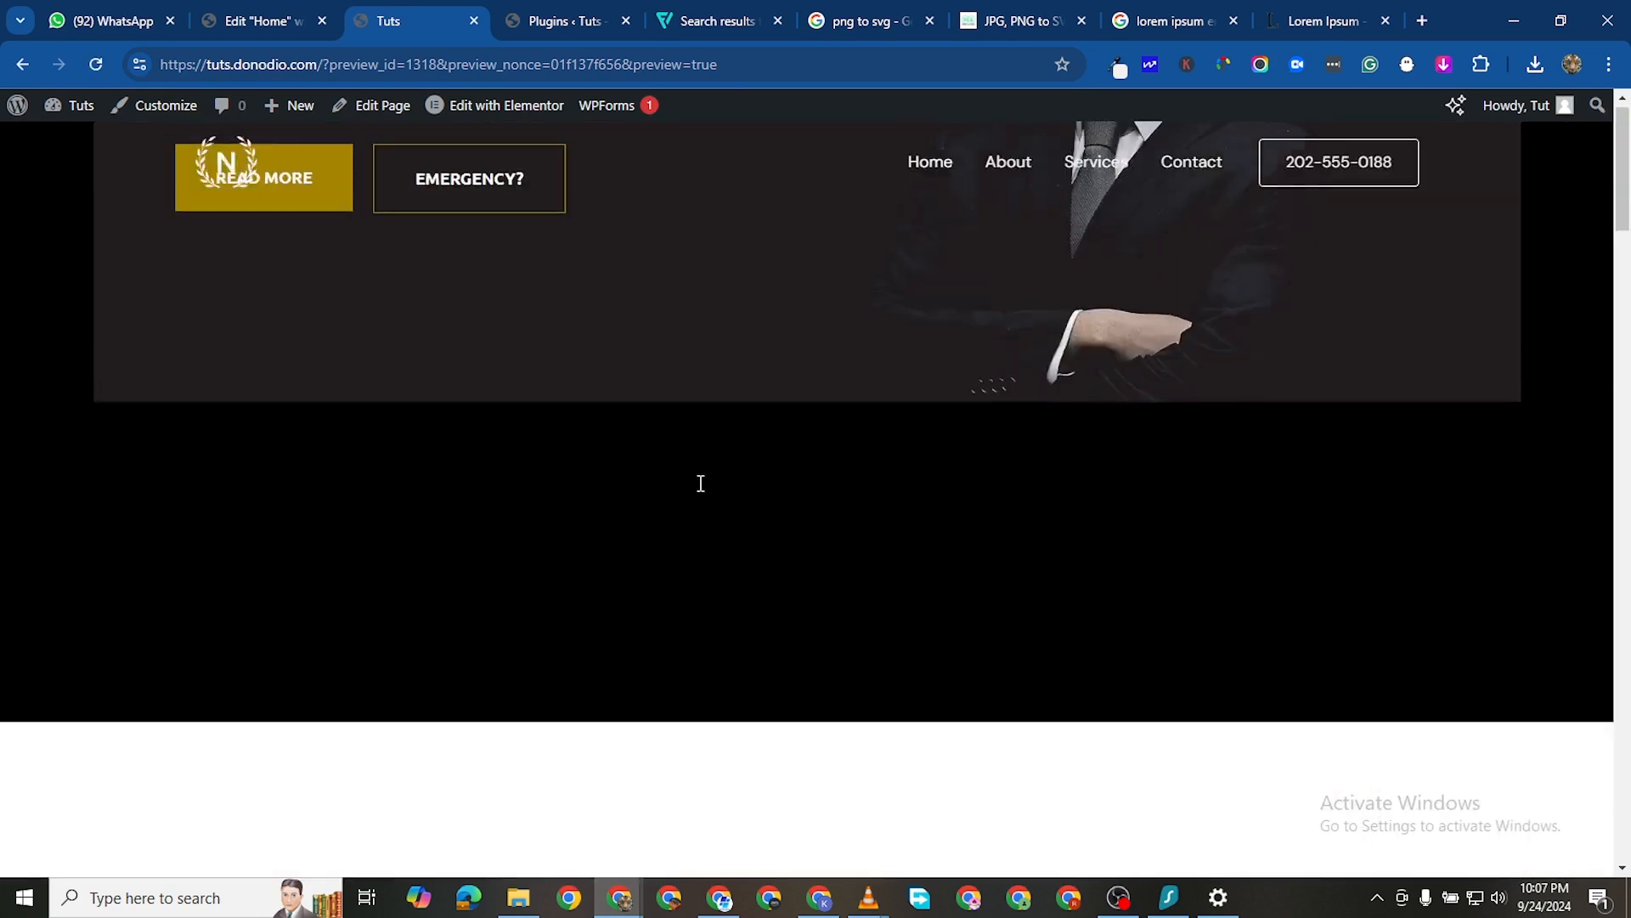
scroll(701, 527, "down", 5)
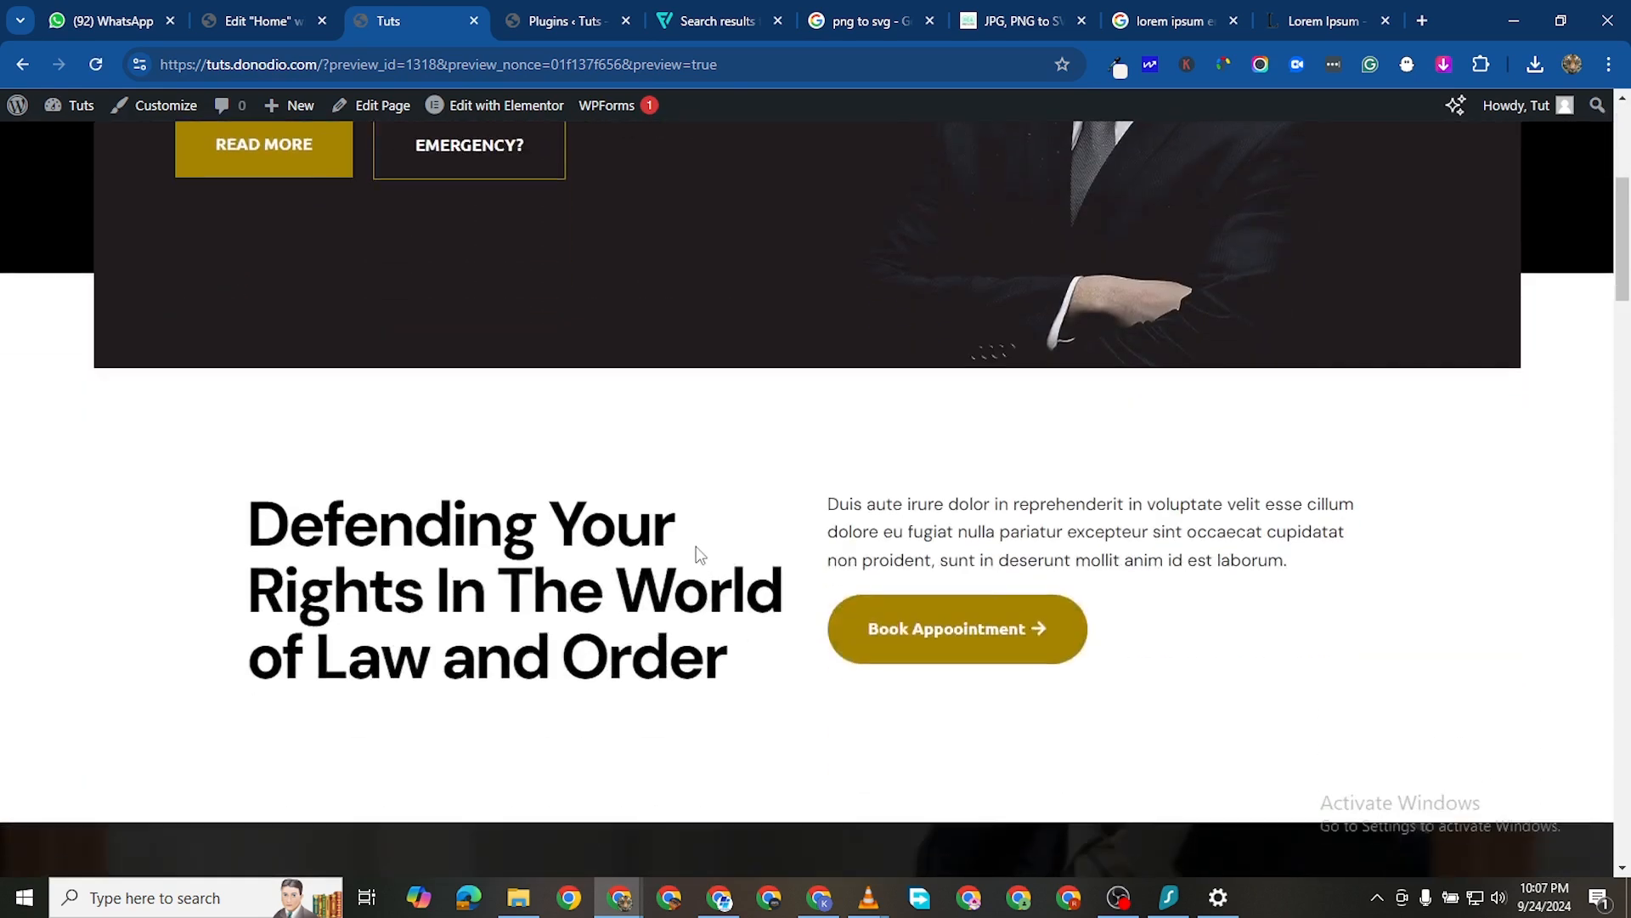
scroll(701, 544, "down", 10)
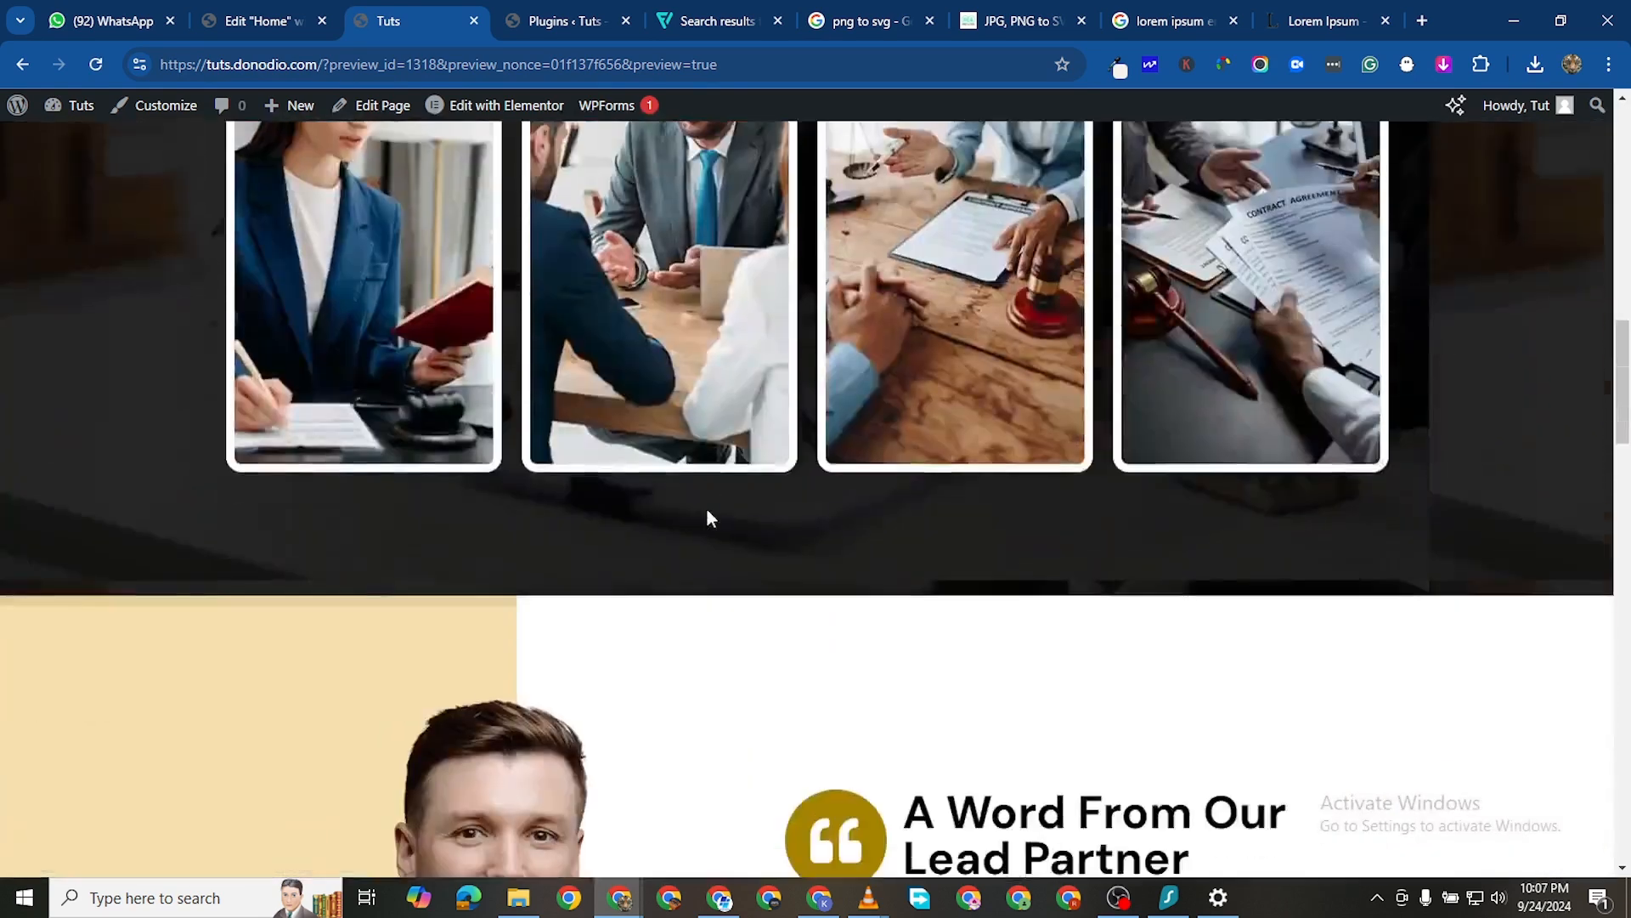
scroll(706, 507, "down", 5)
scroll(707, 508, "down", 1)
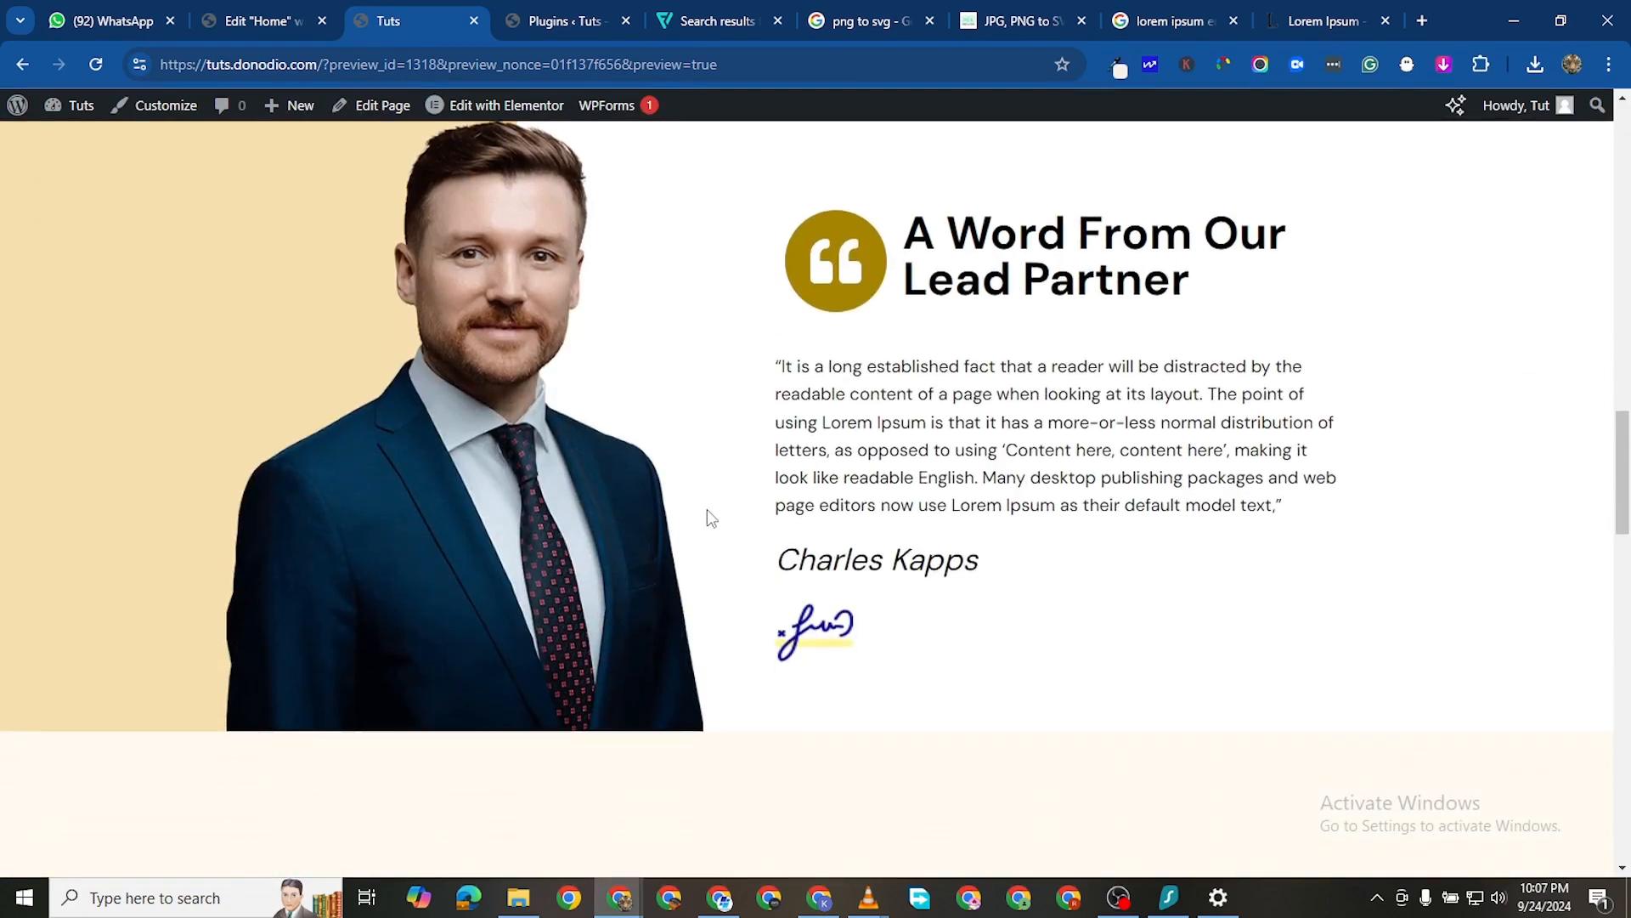
scroll(707, 508, "down", 3)
scroll(764, 471, "up", 5)
scroll(775, 465, "down", 1)
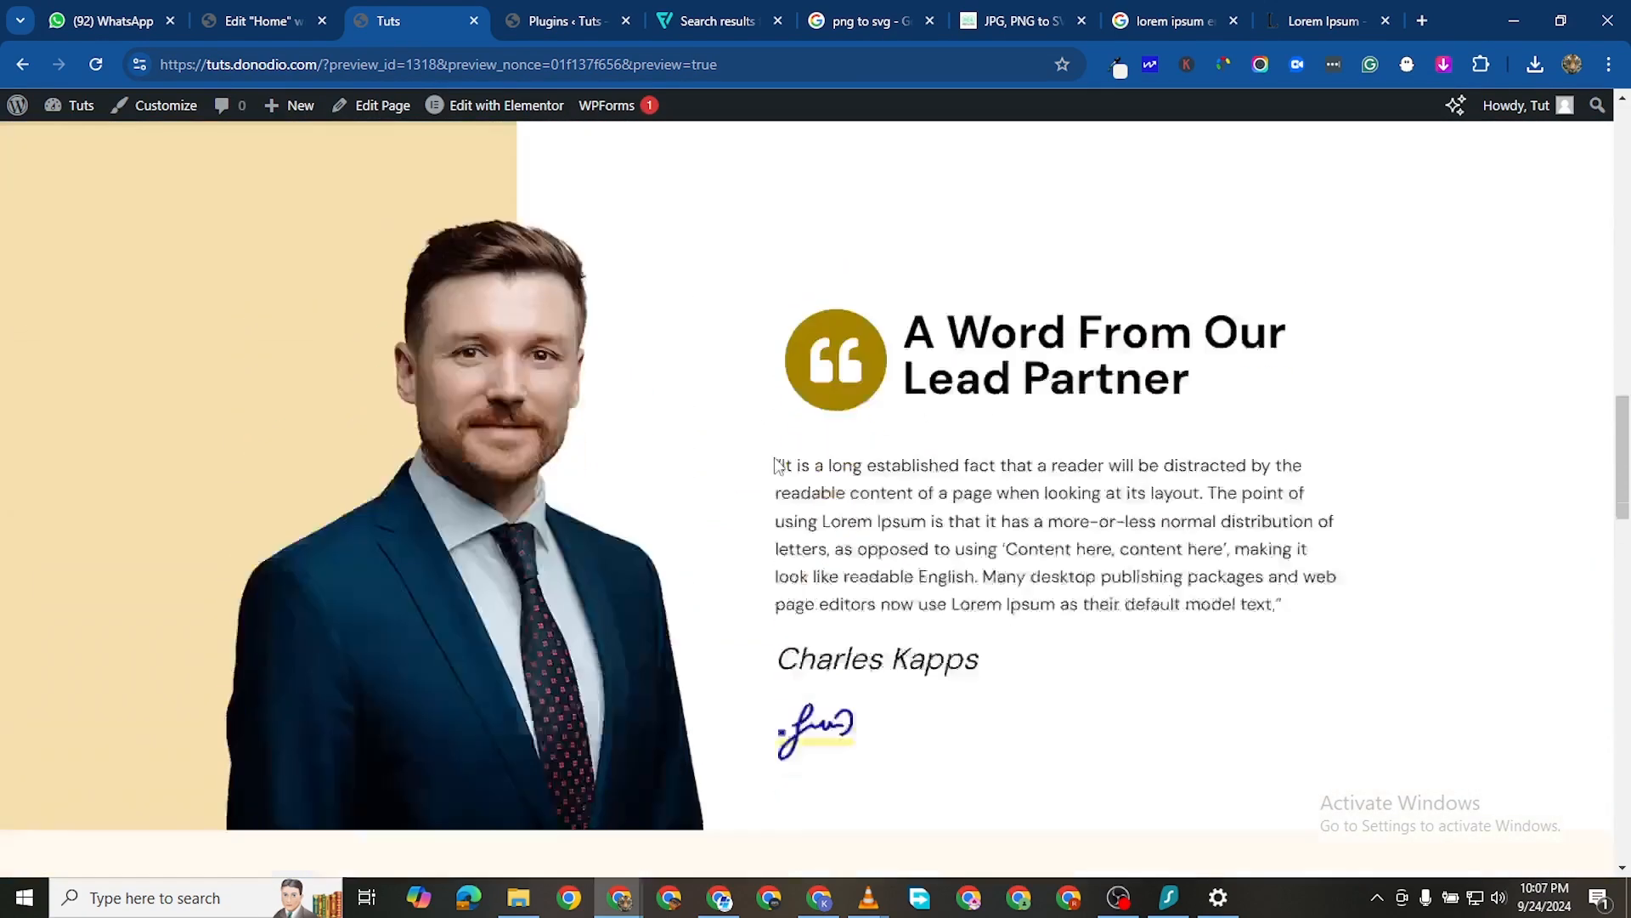
scroll(778, 463, "down", 15)
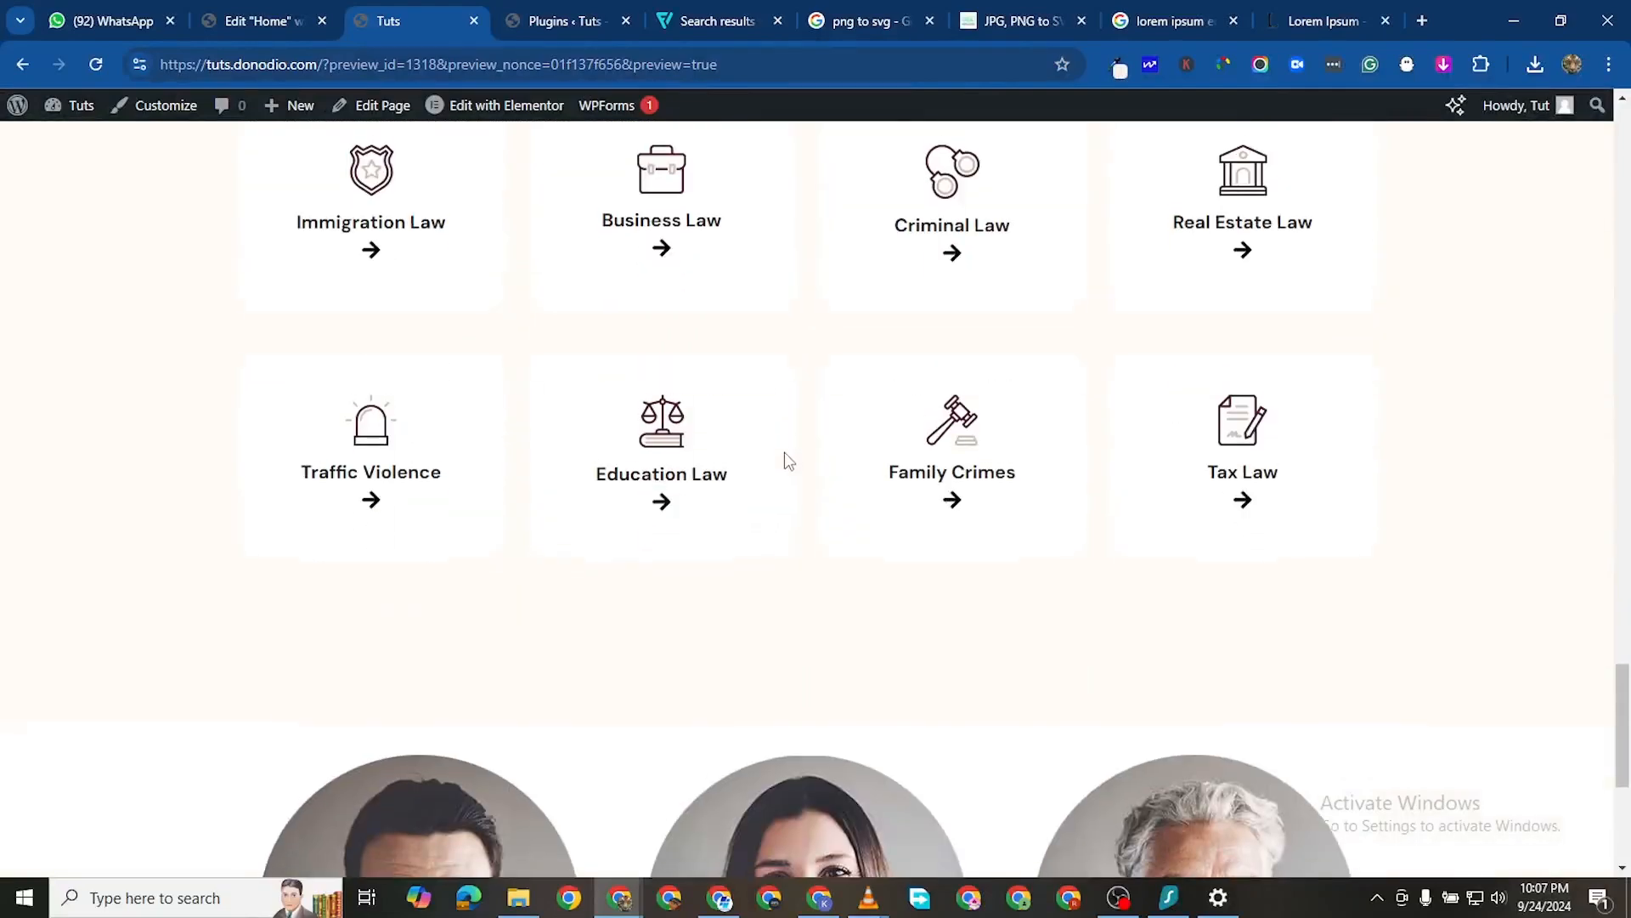
scroll(789, 460, "down", 5)
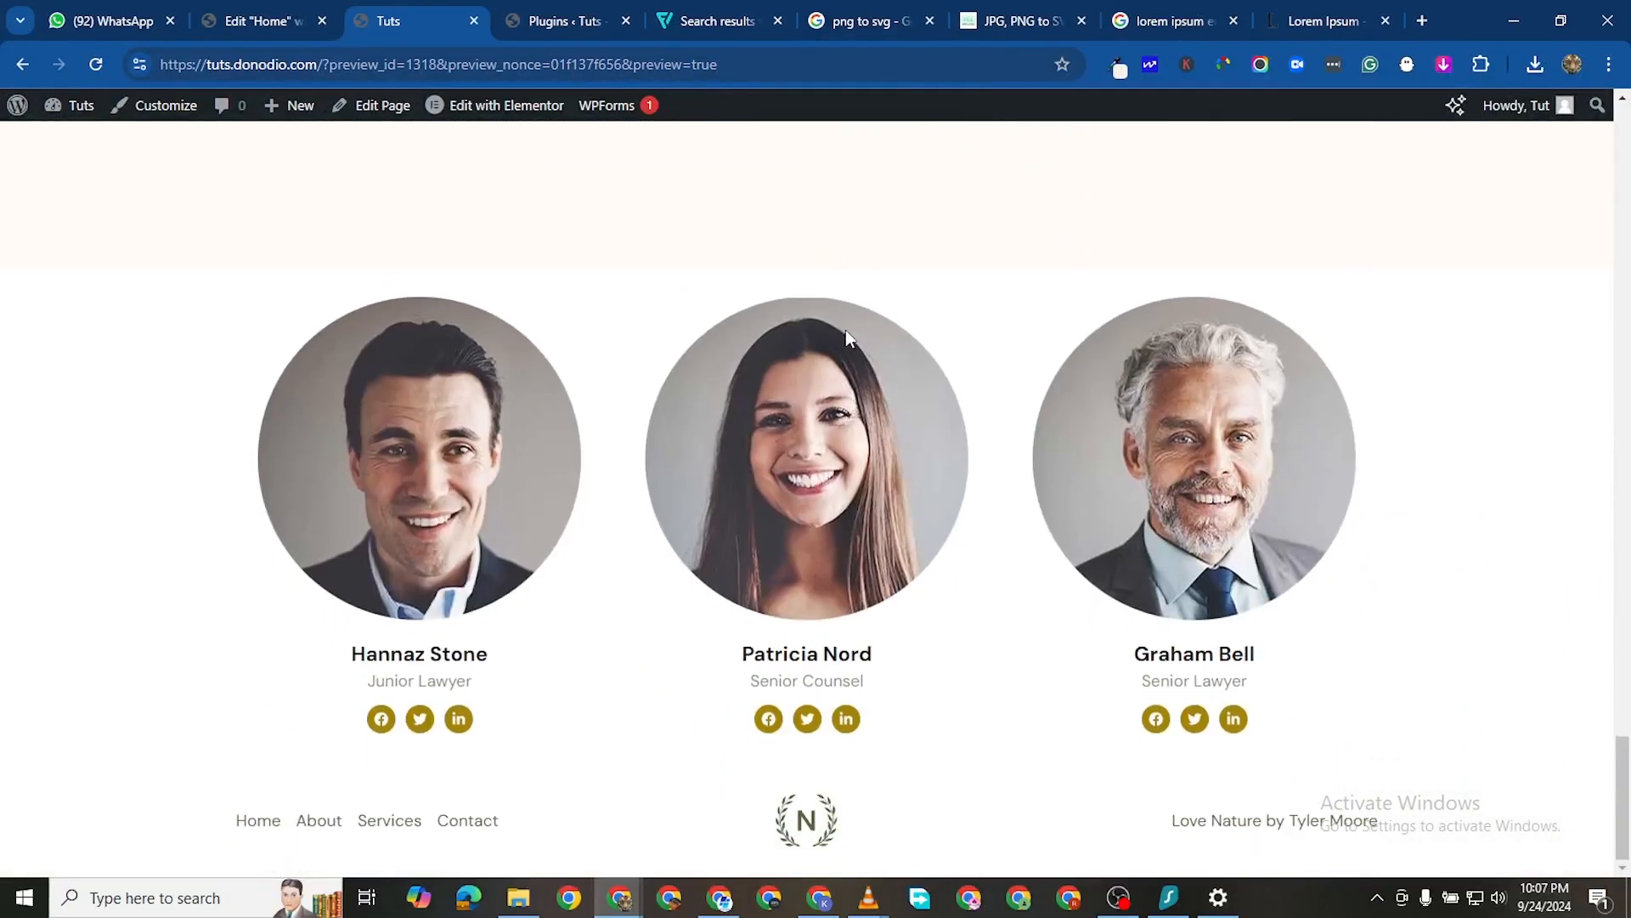
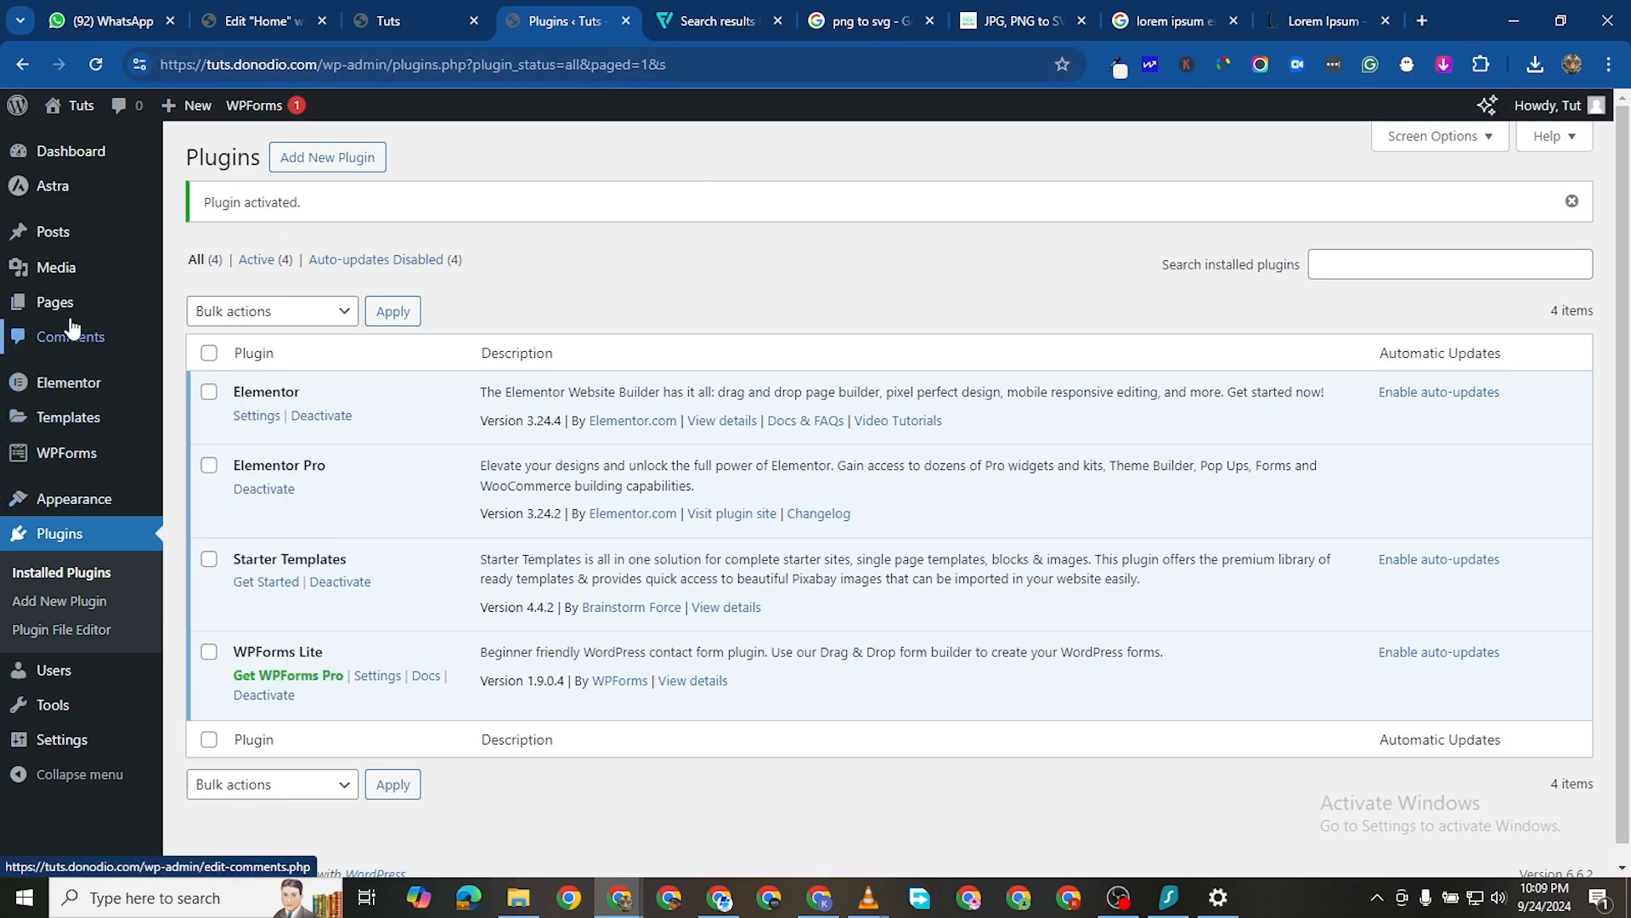
mouse_move(74, 308)
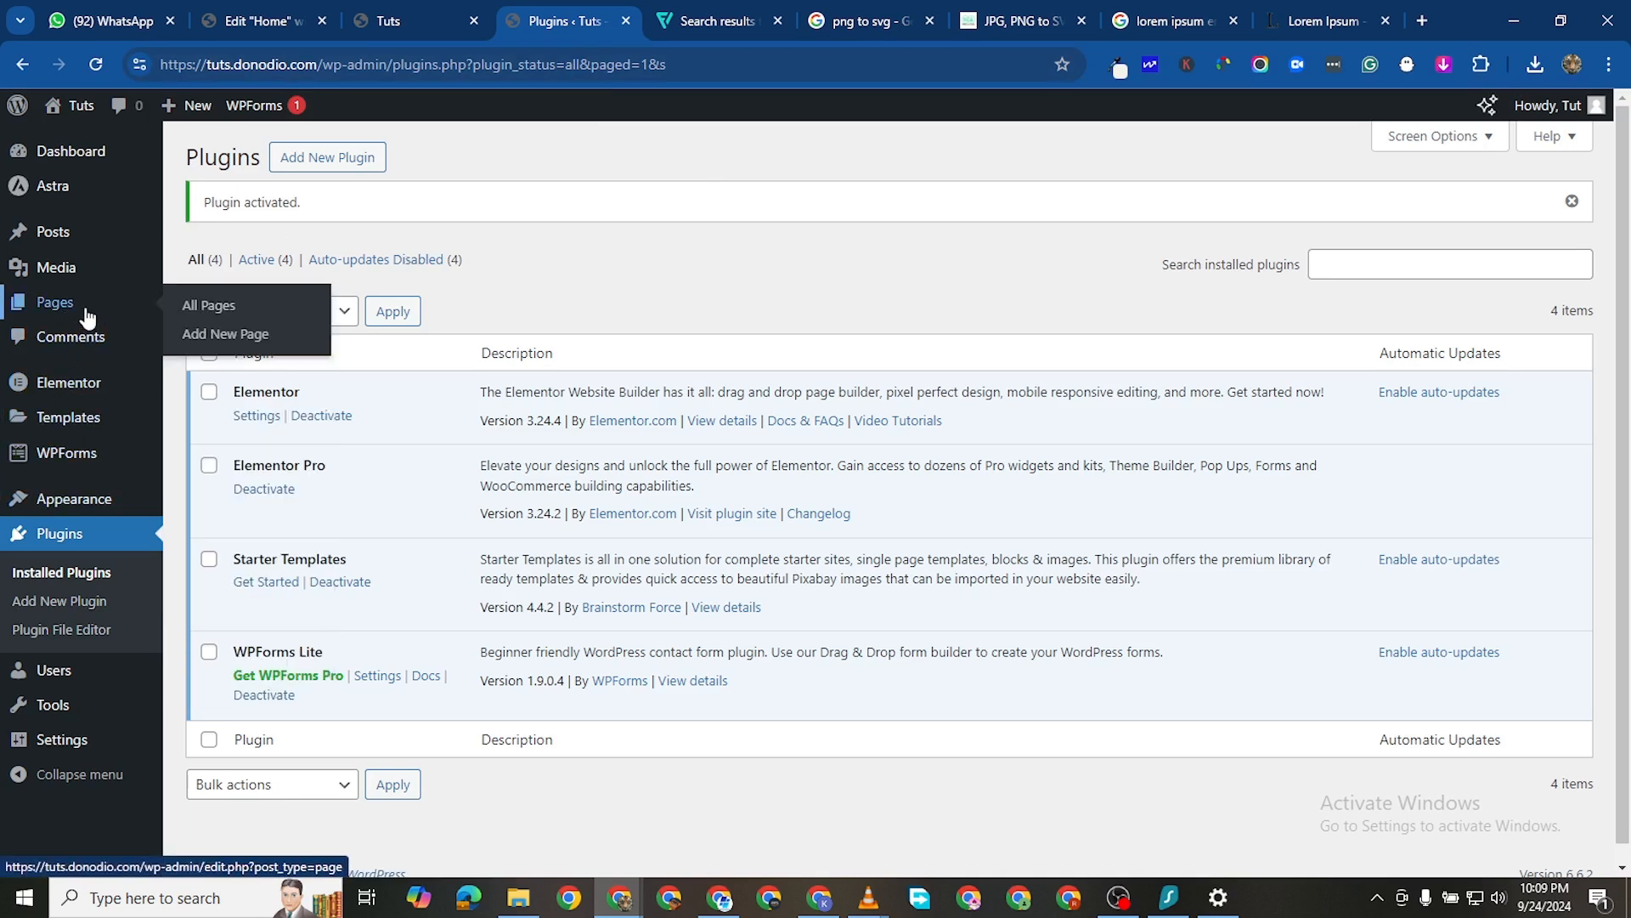
left_click(225, 334)
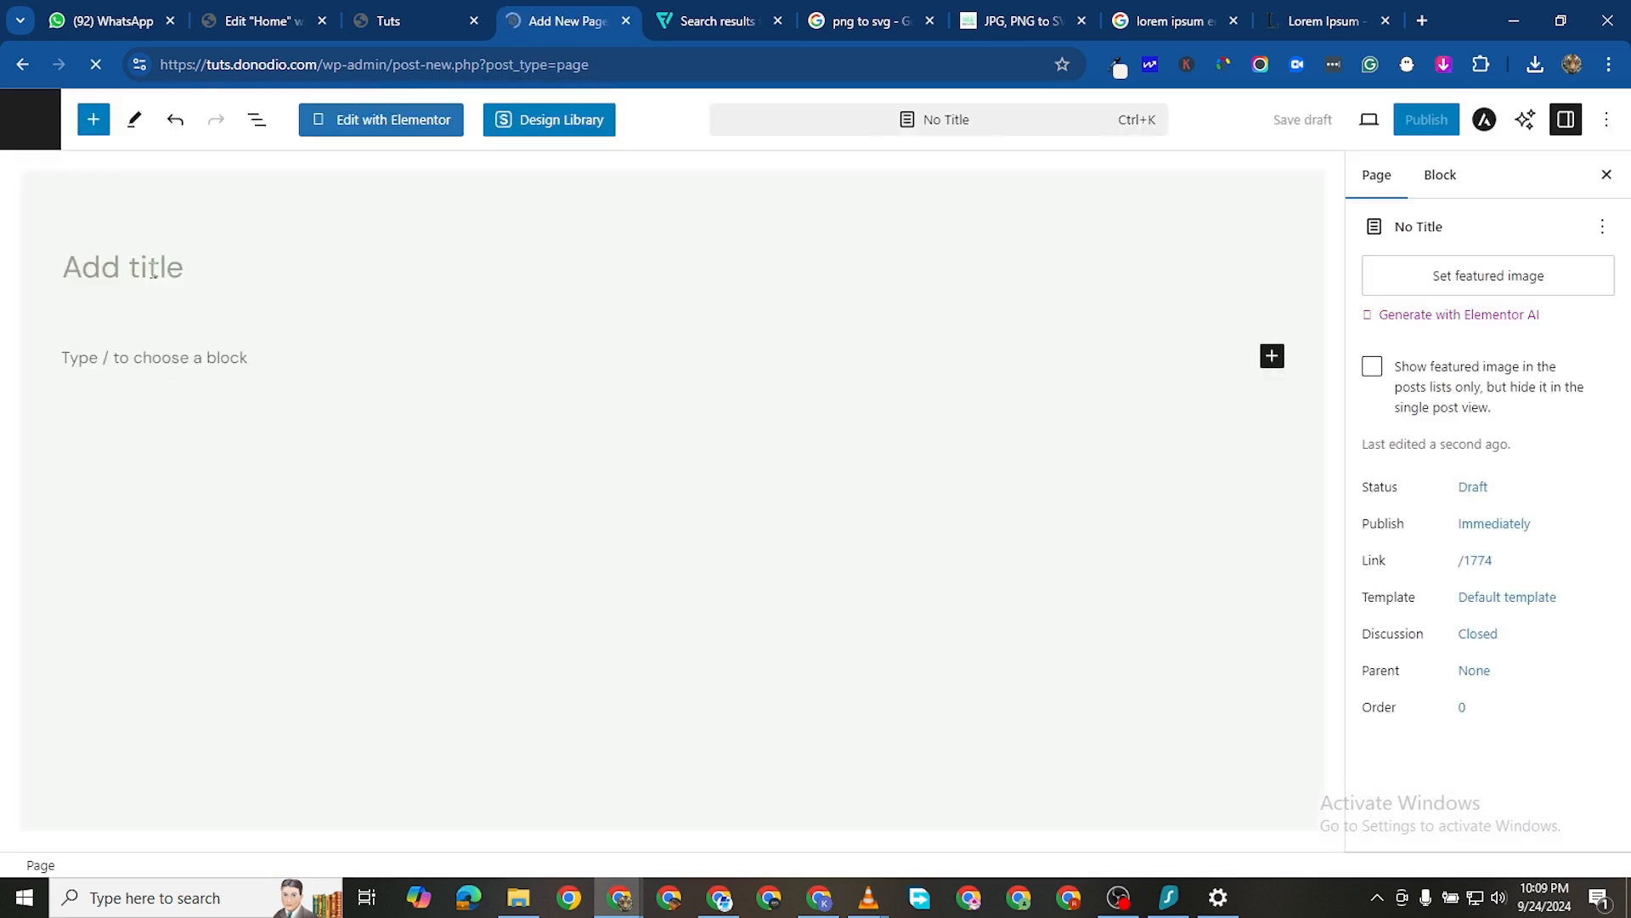
left_click(153, 271)
type("A")
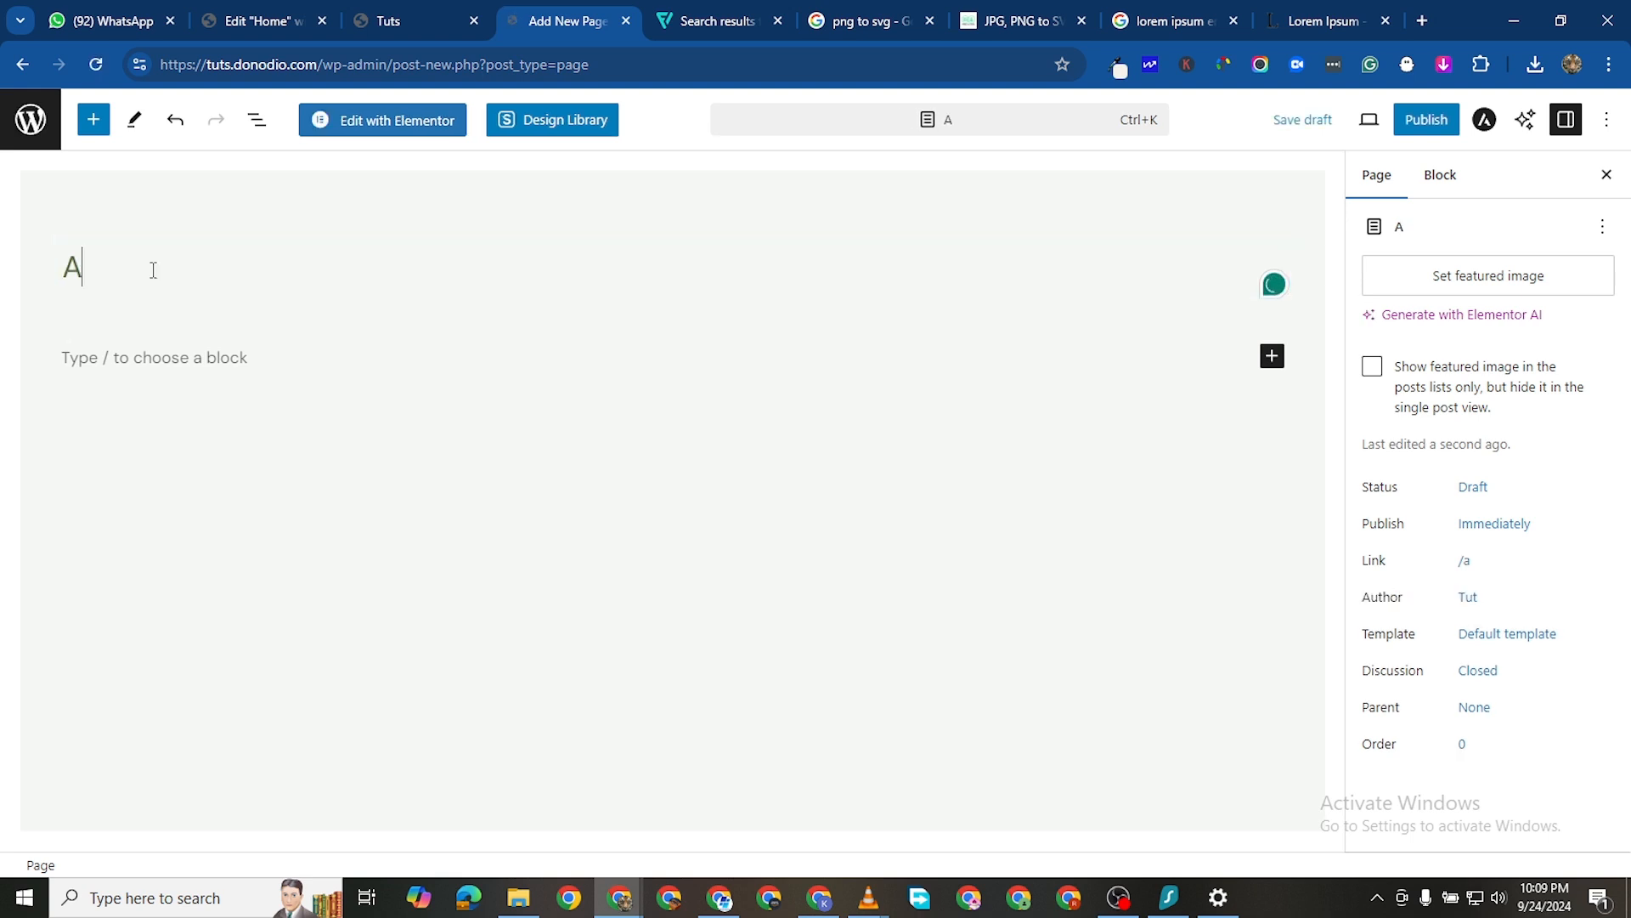
type("about")
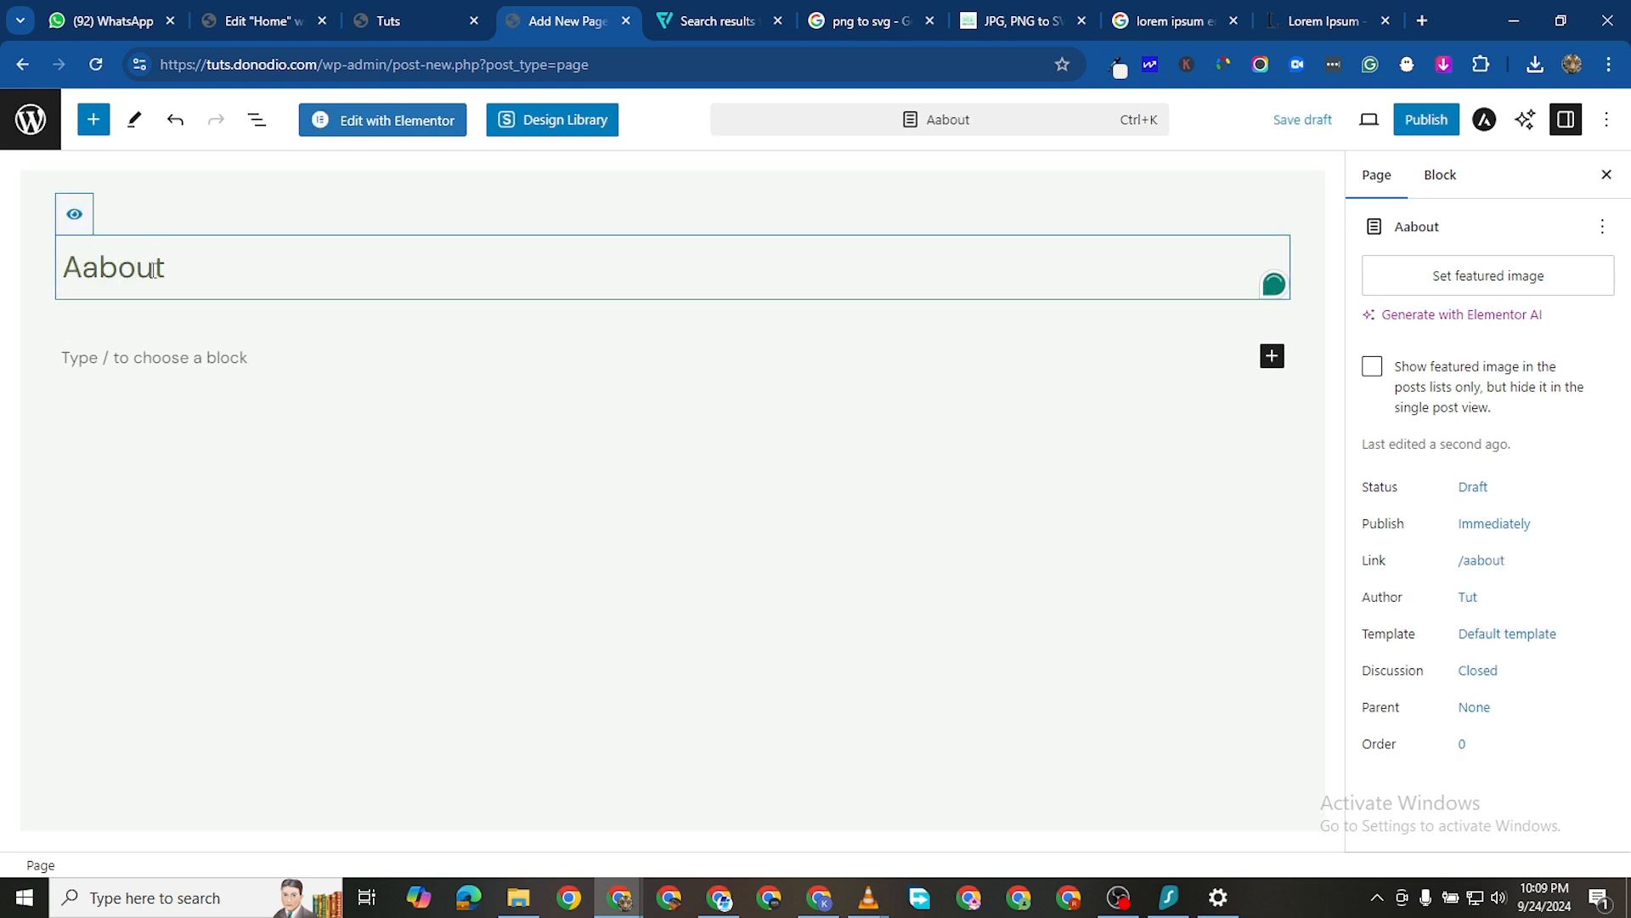
key("BackSpace")
key("BackSpace")
key("BackSpace")
key("BackSpace")
key("BackSpace")
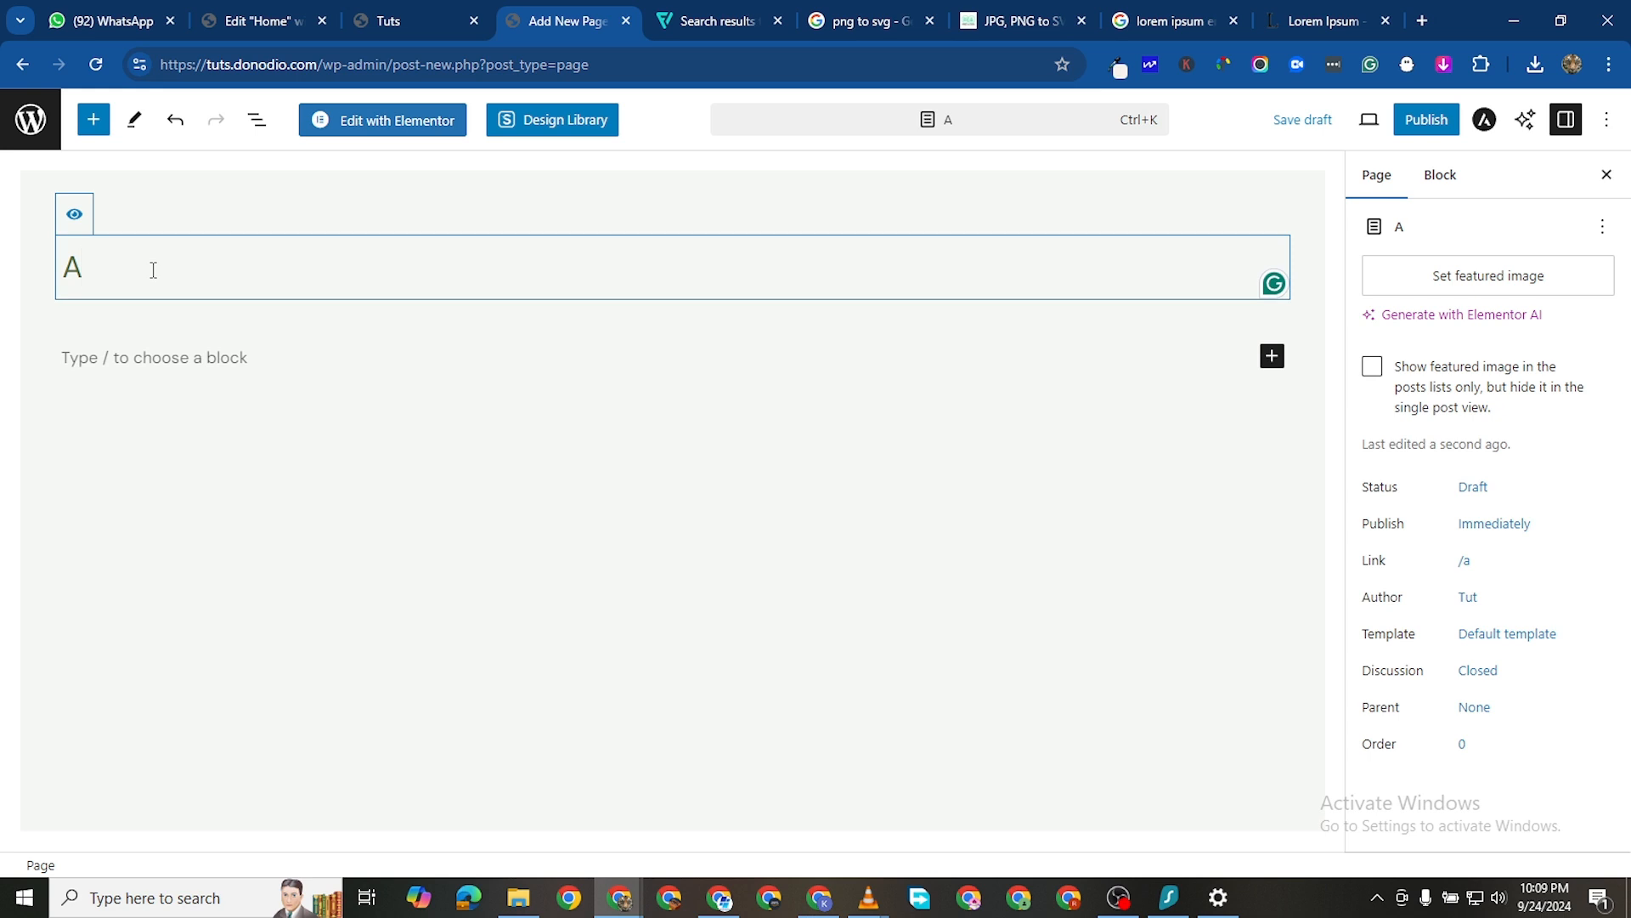
type("bout")
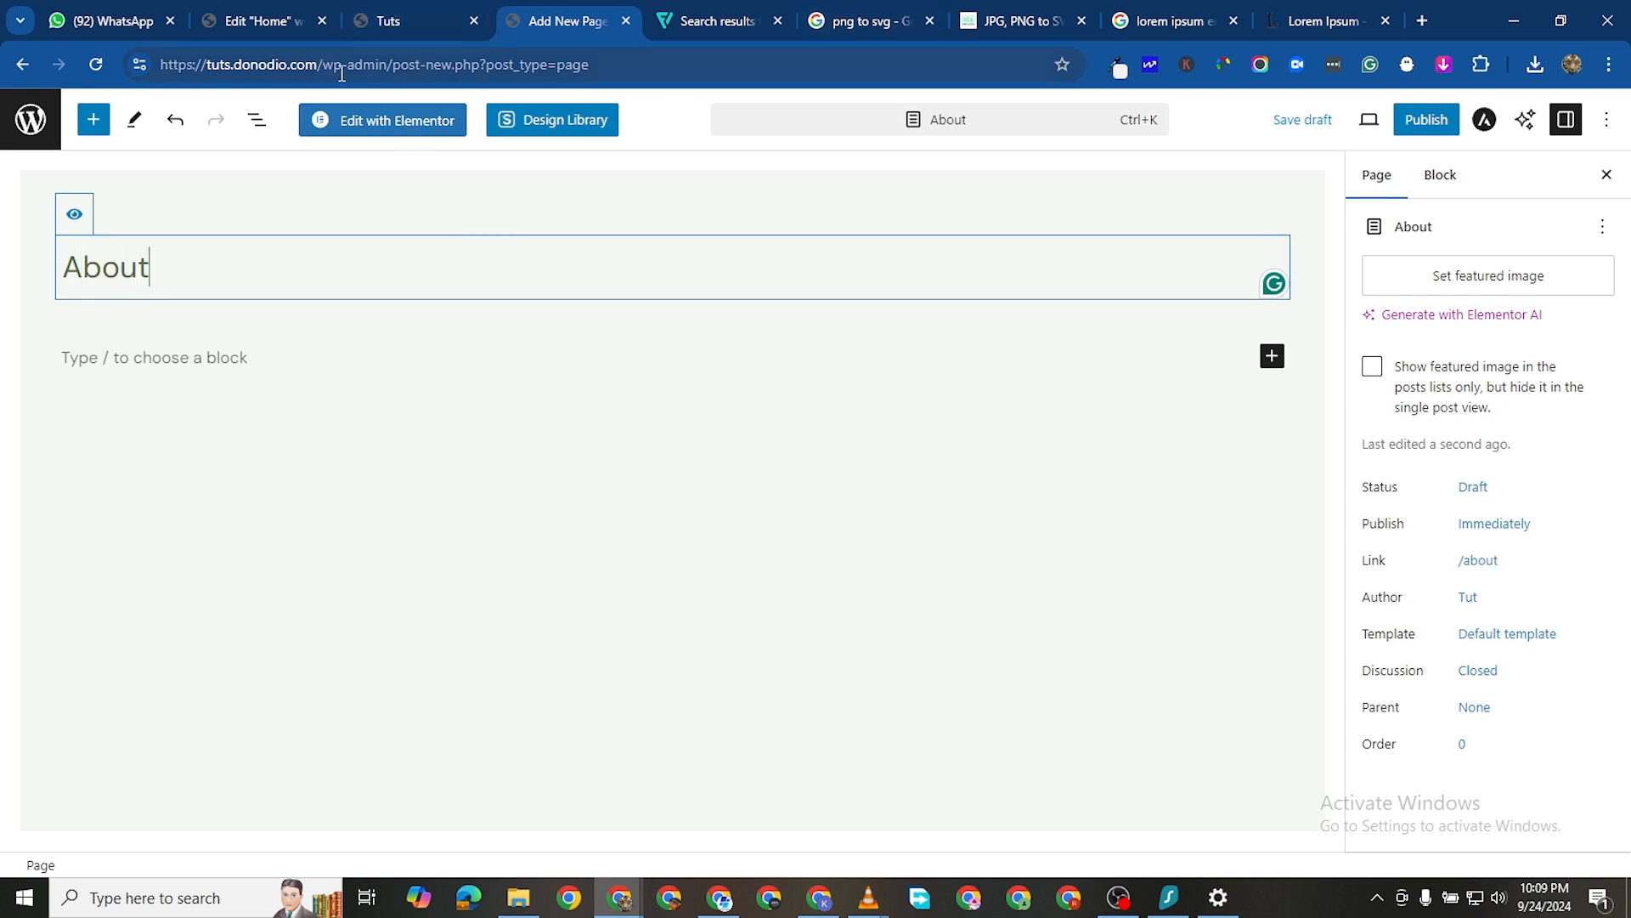
left_click_drag(395, 66, 813, 144)
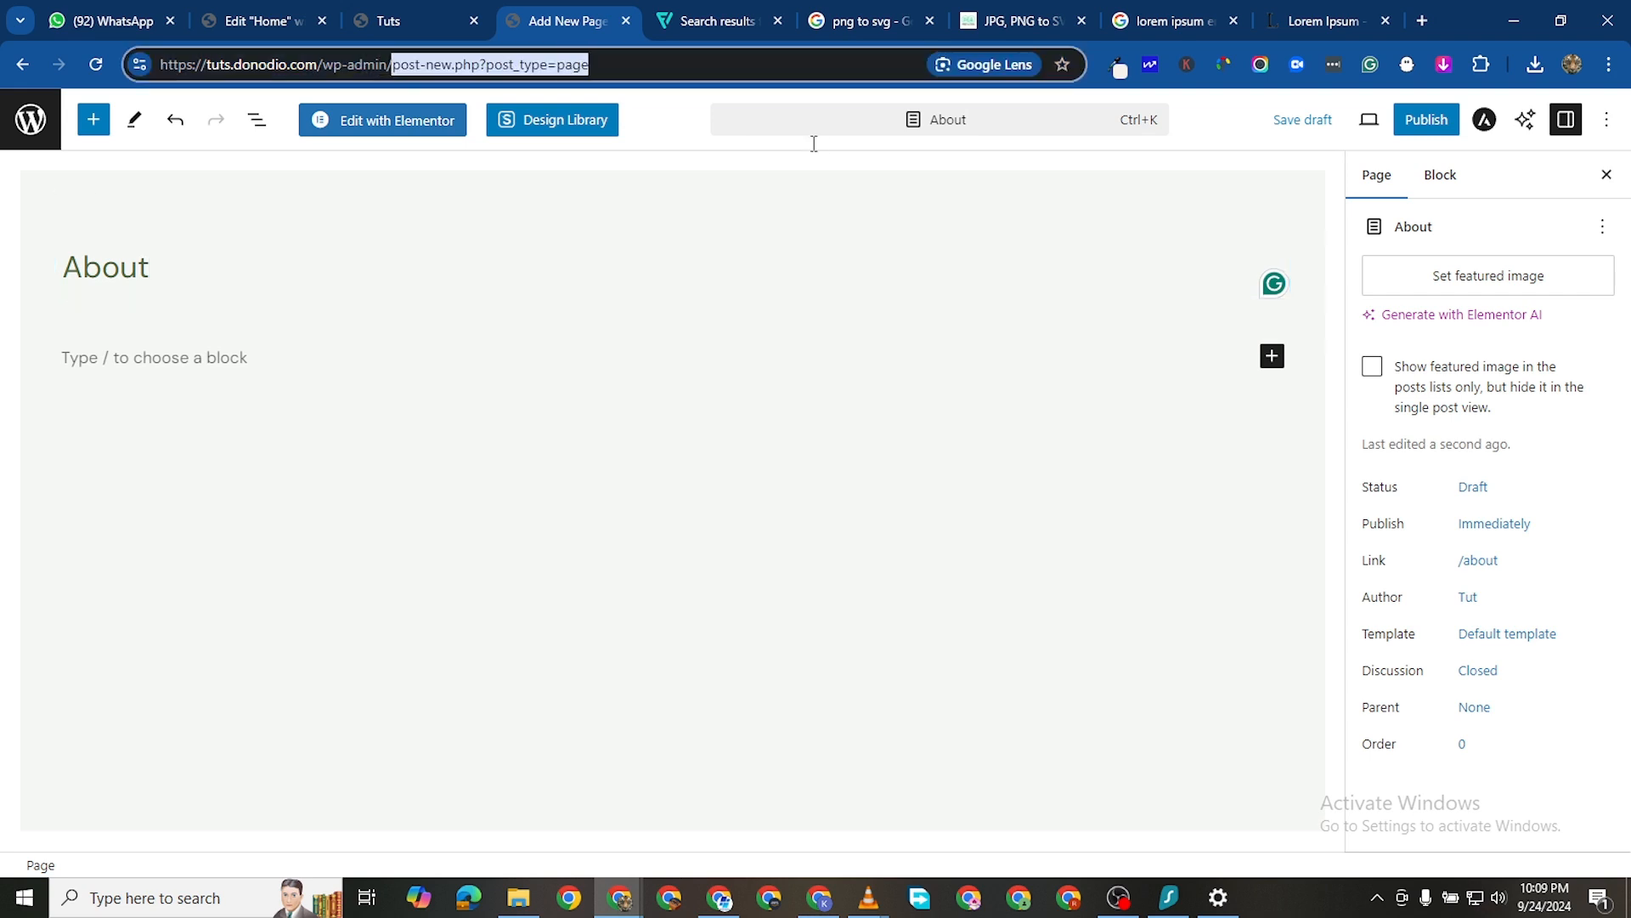
key("BackSpace")
key("Return")
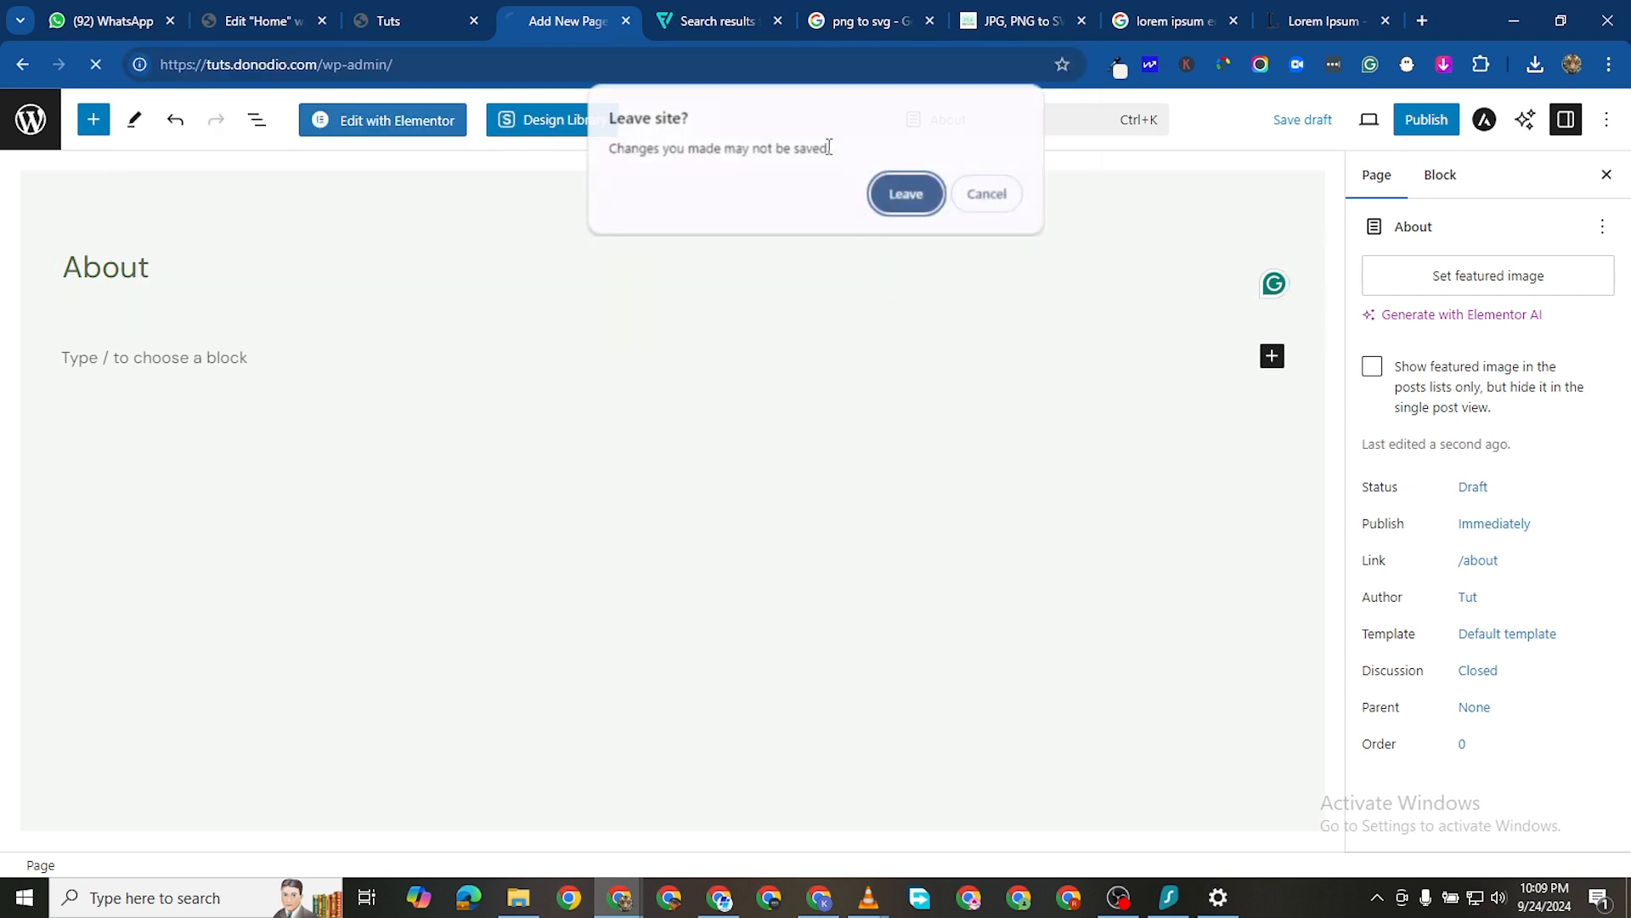
left_click(907, 197)
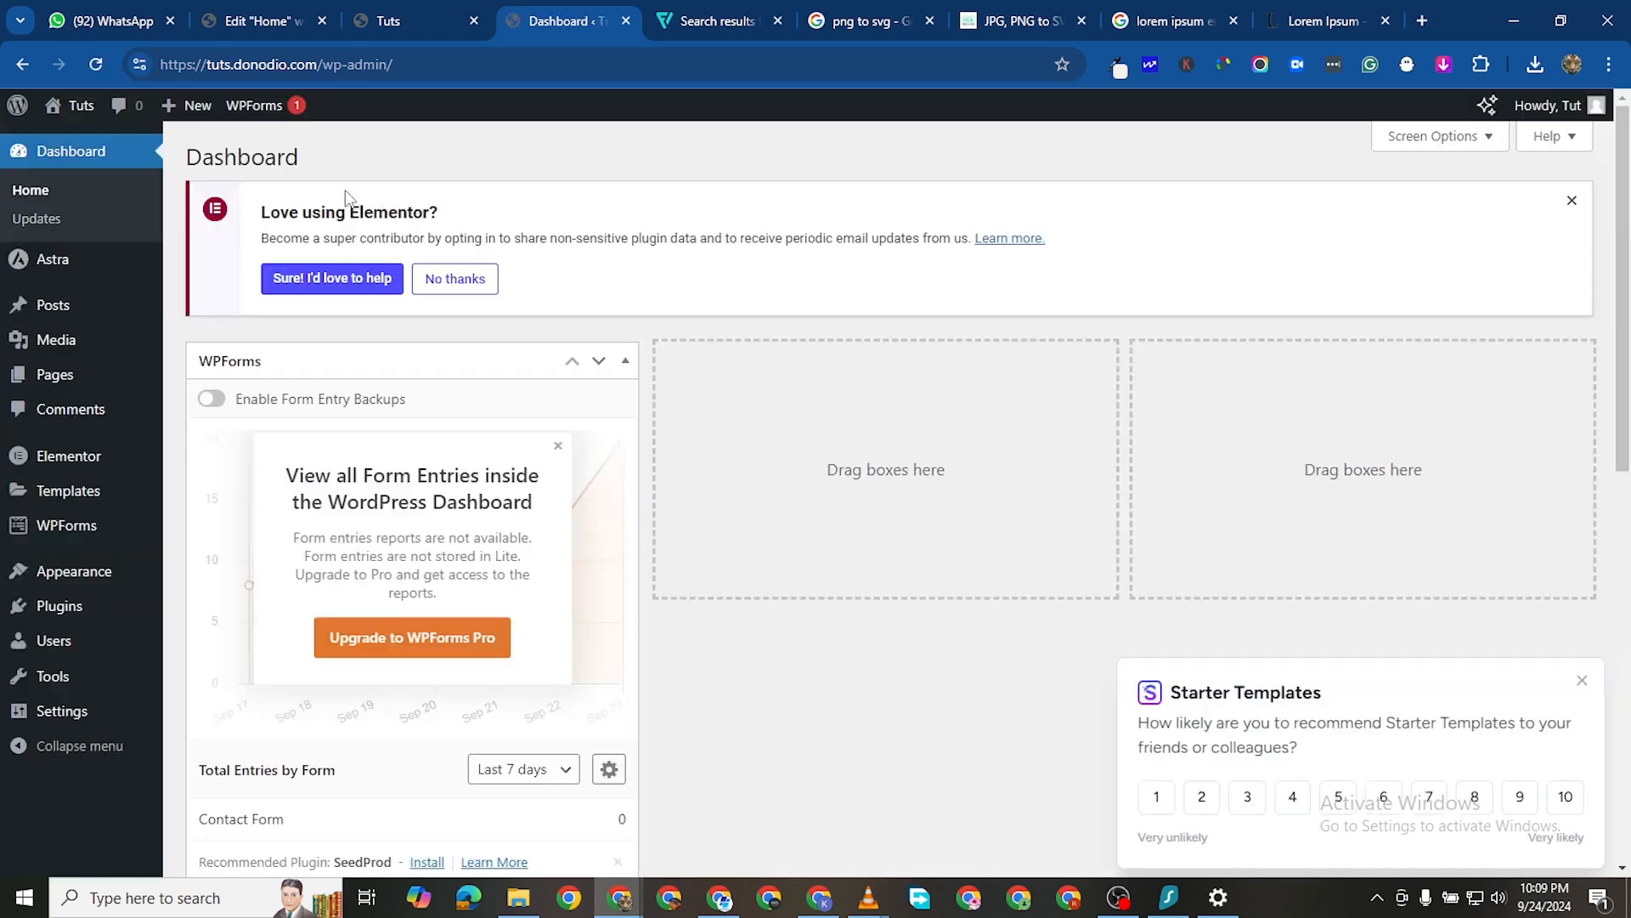
View the existing About page from the pages list in a new tab and open it for editing with Elementor
mouse_move(59, 375)
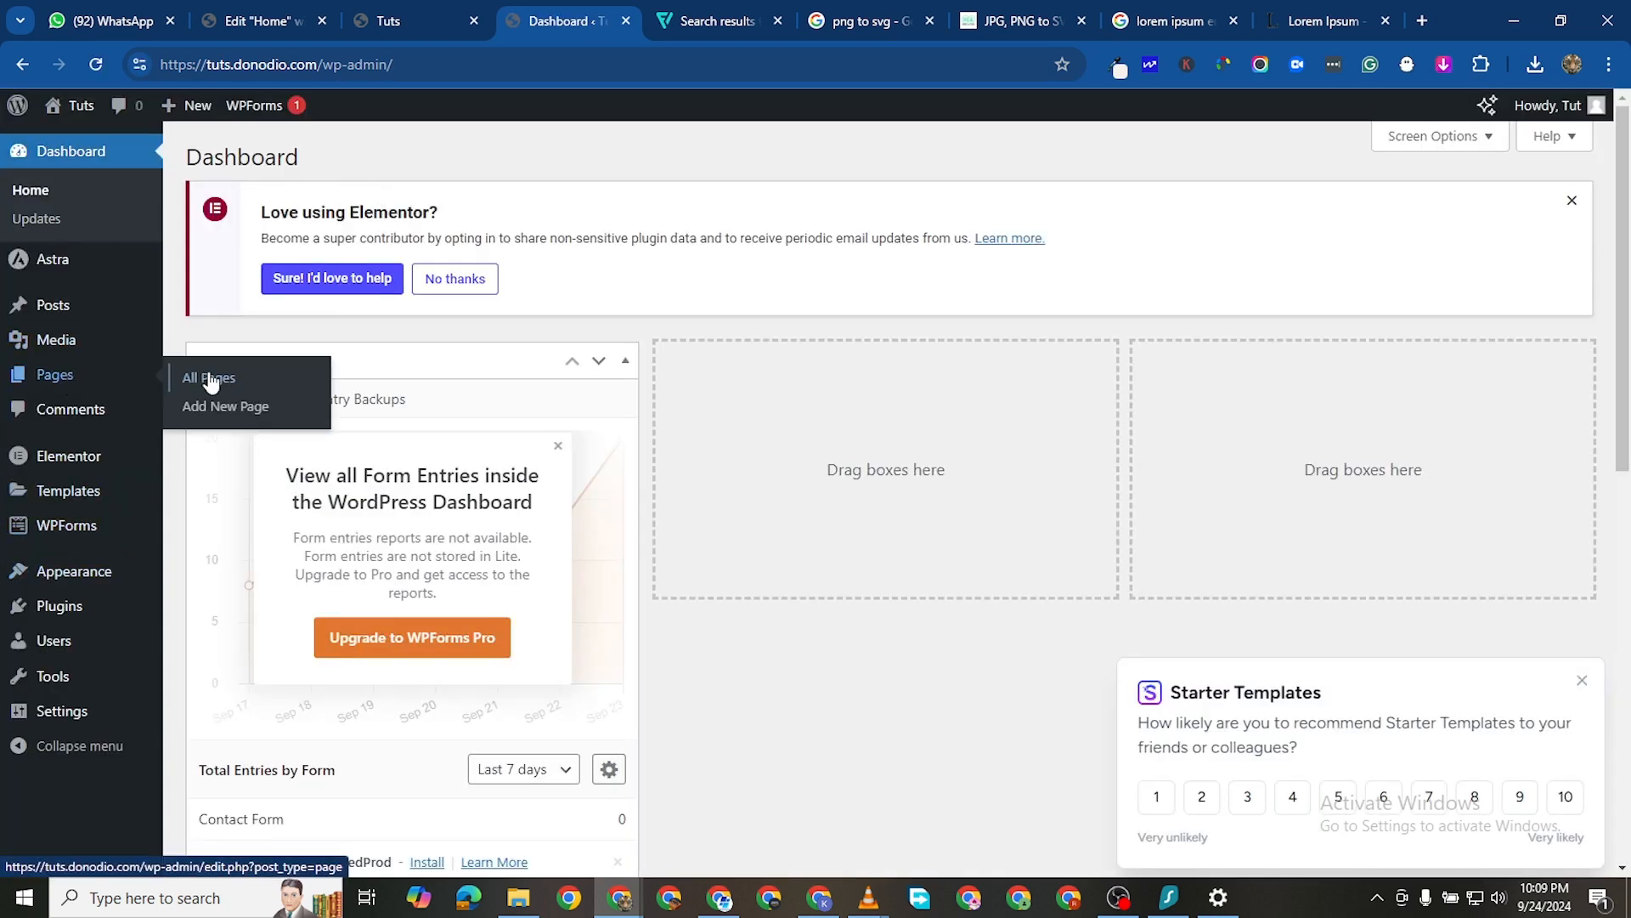
left_click(225, 406)
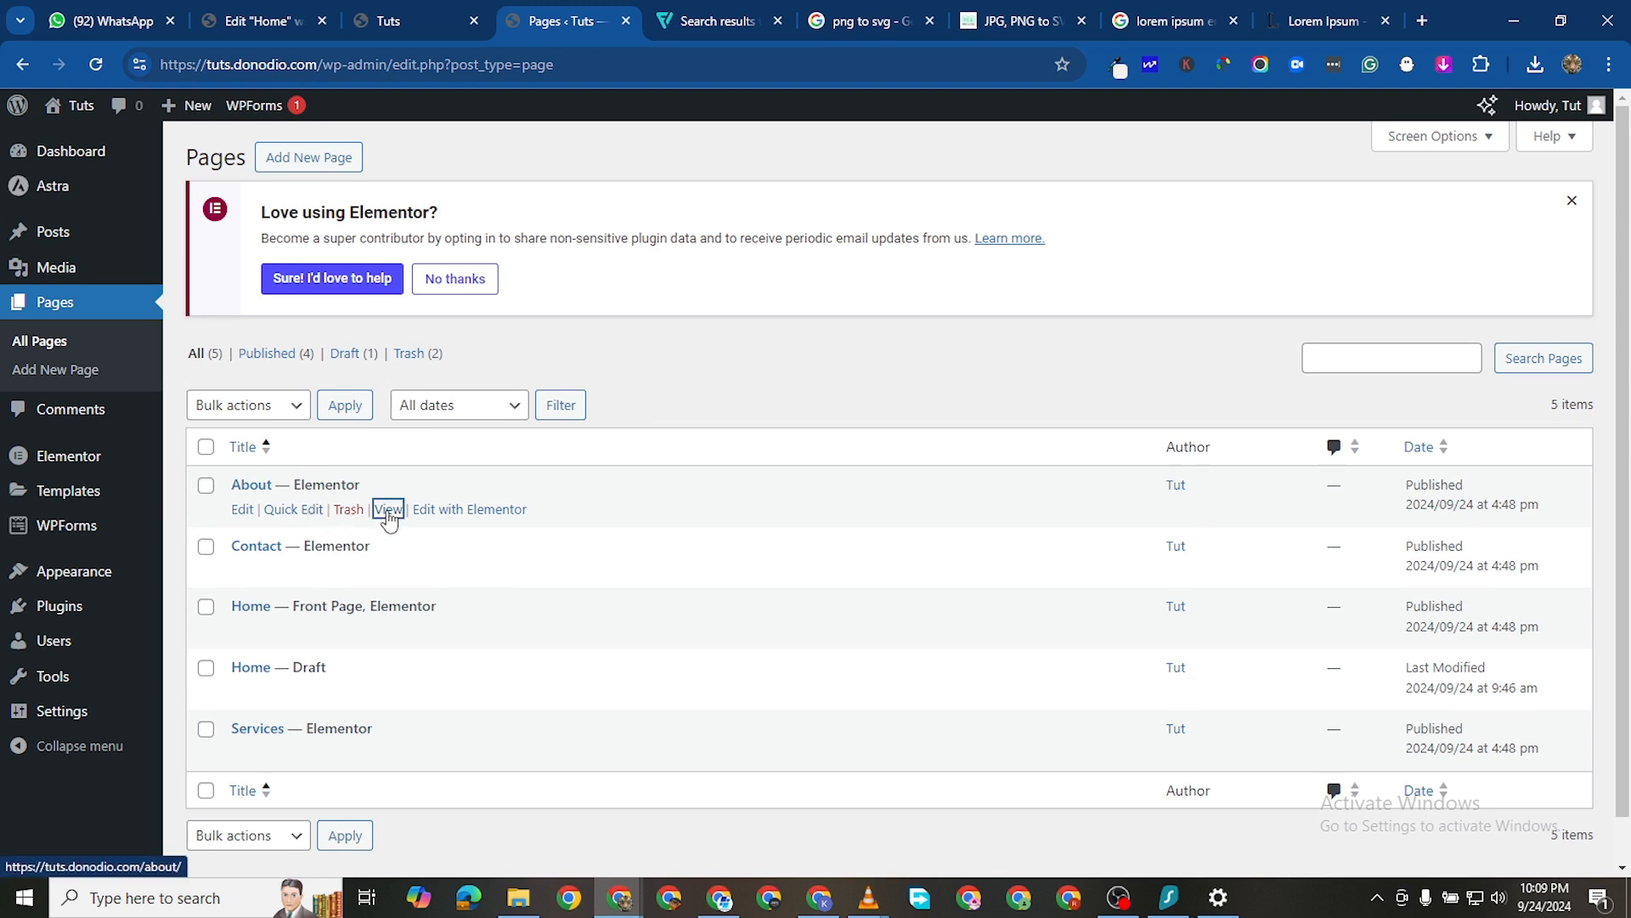
right_click(389, 509)
left_click(527, 174)
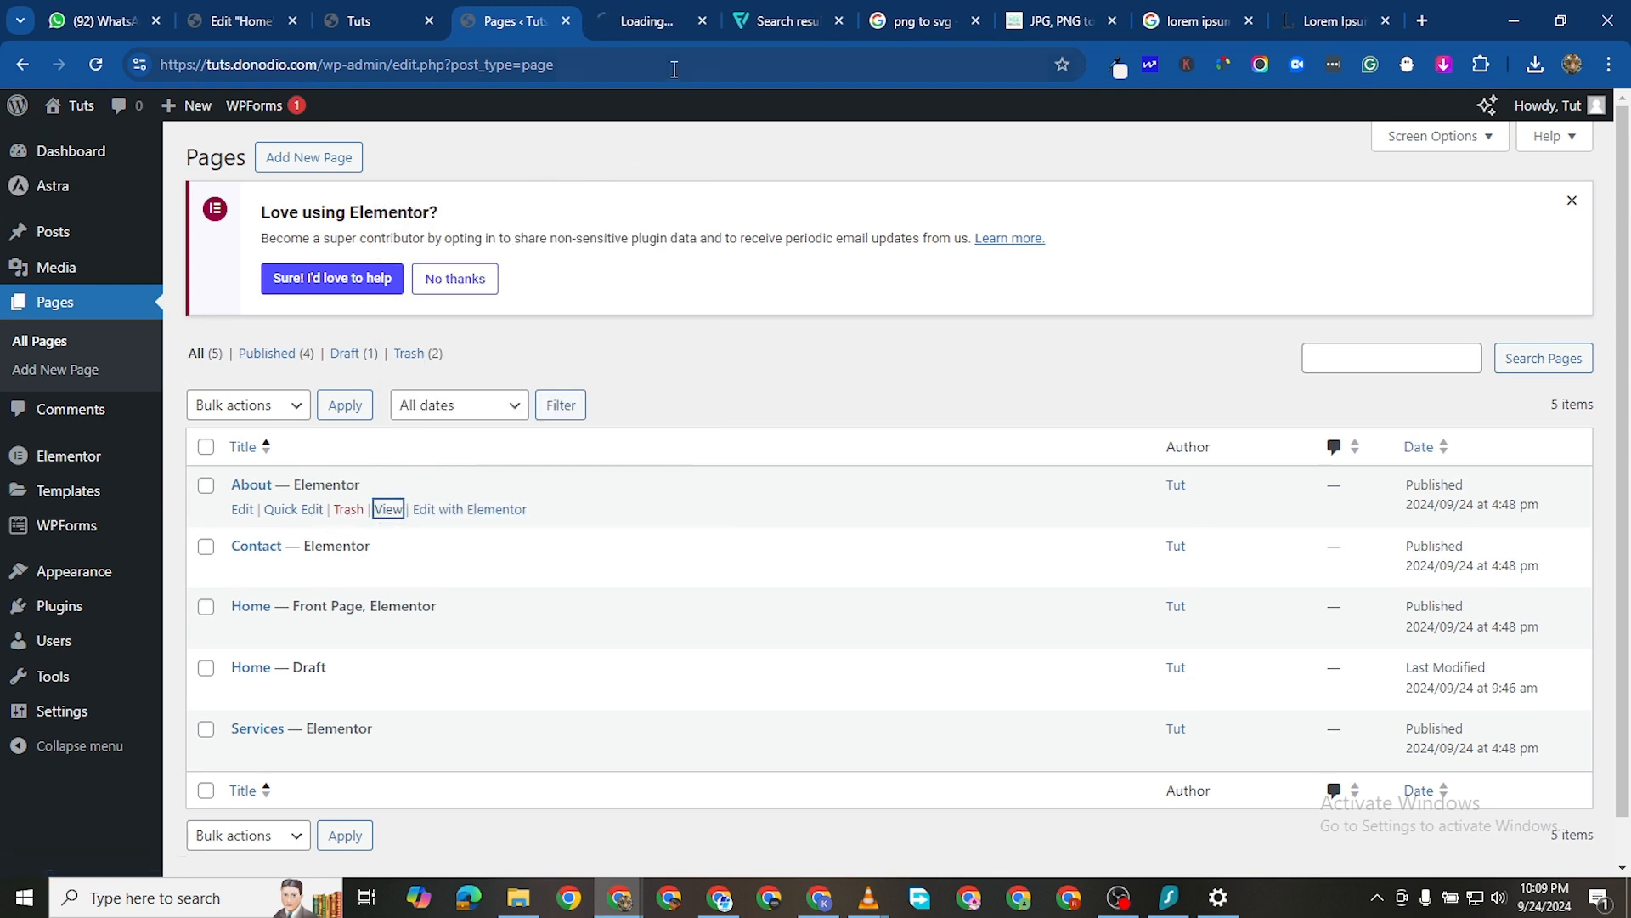
left_click(643, 28)
scroll(677, 115, "down", 1)
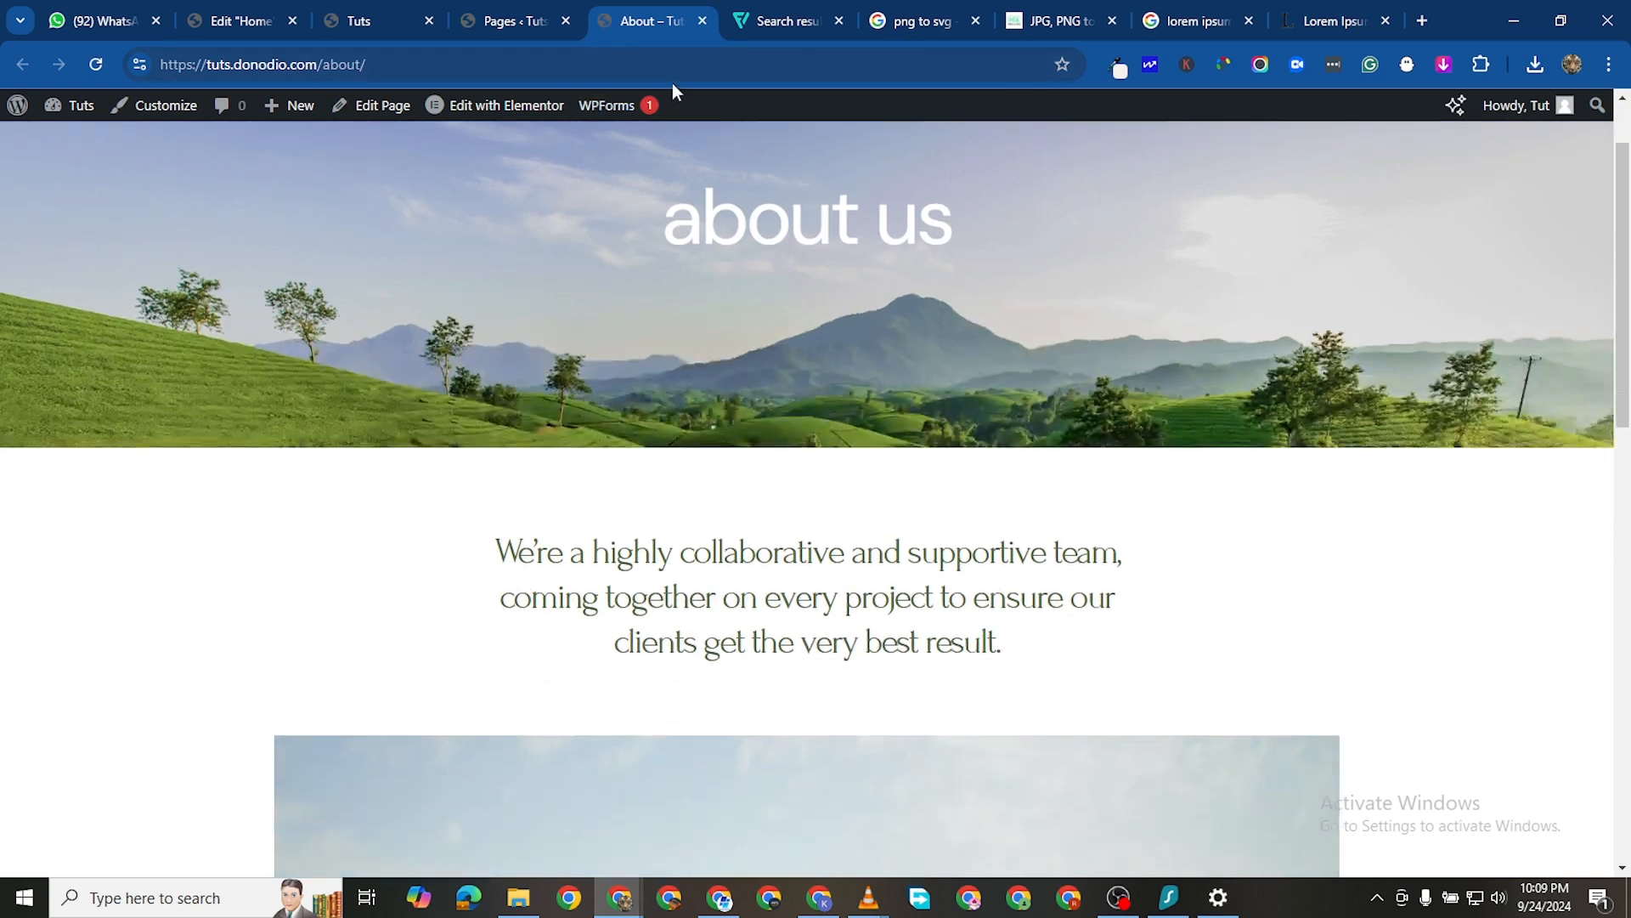
left_click(514, 113)
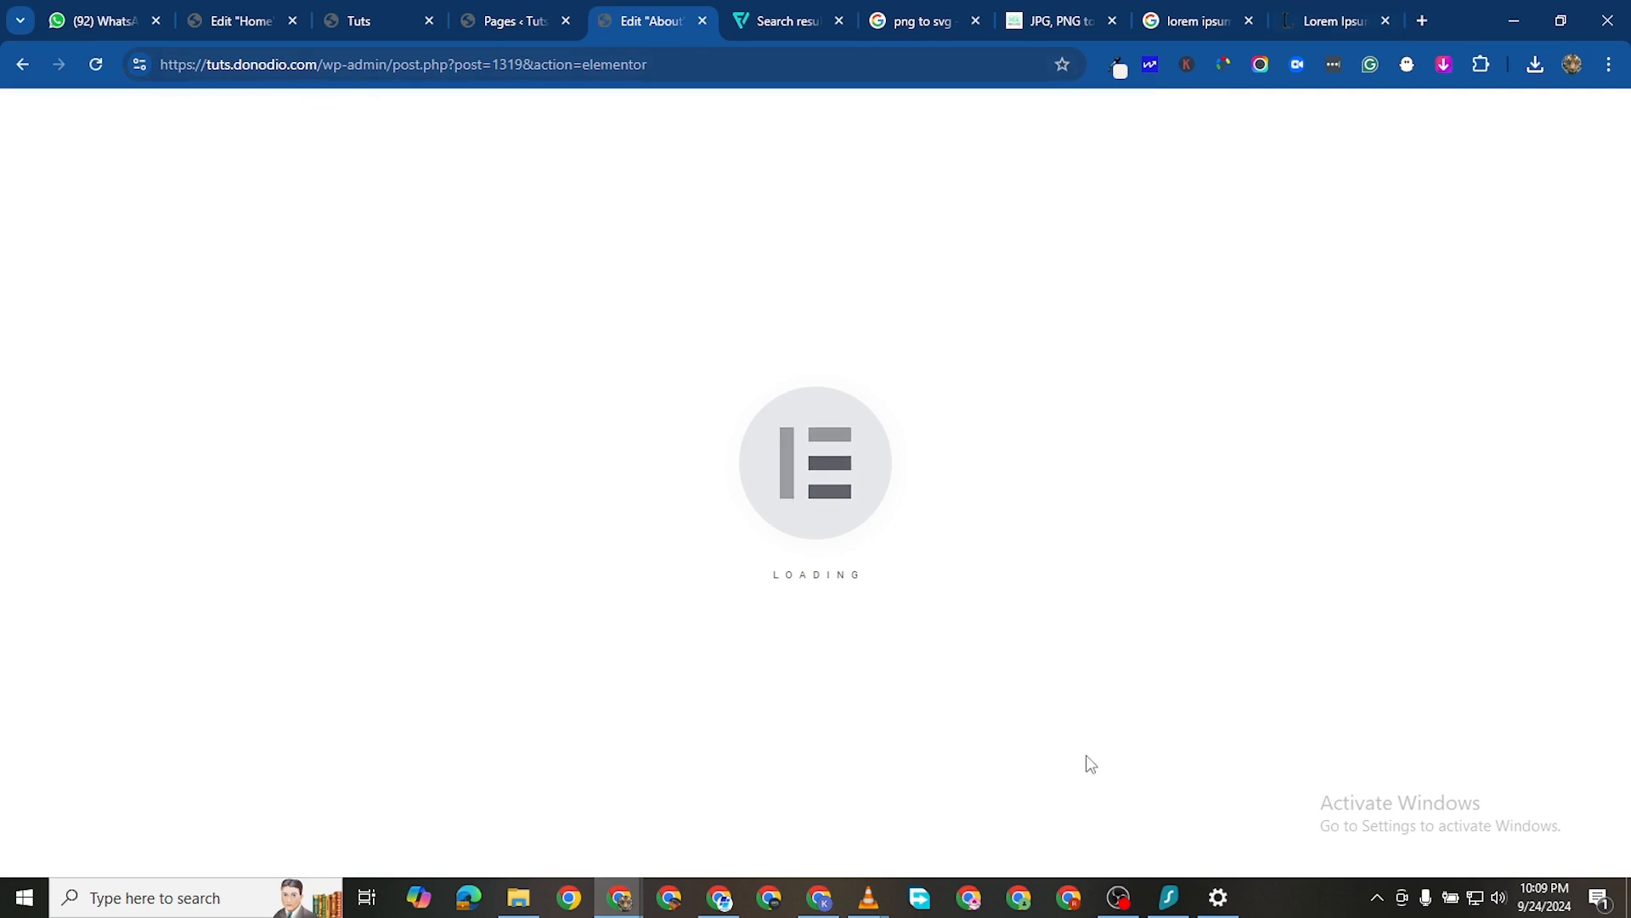
Delete all the About page sections below the "about us" hero banner
scroll(903, 564, "down", 3)
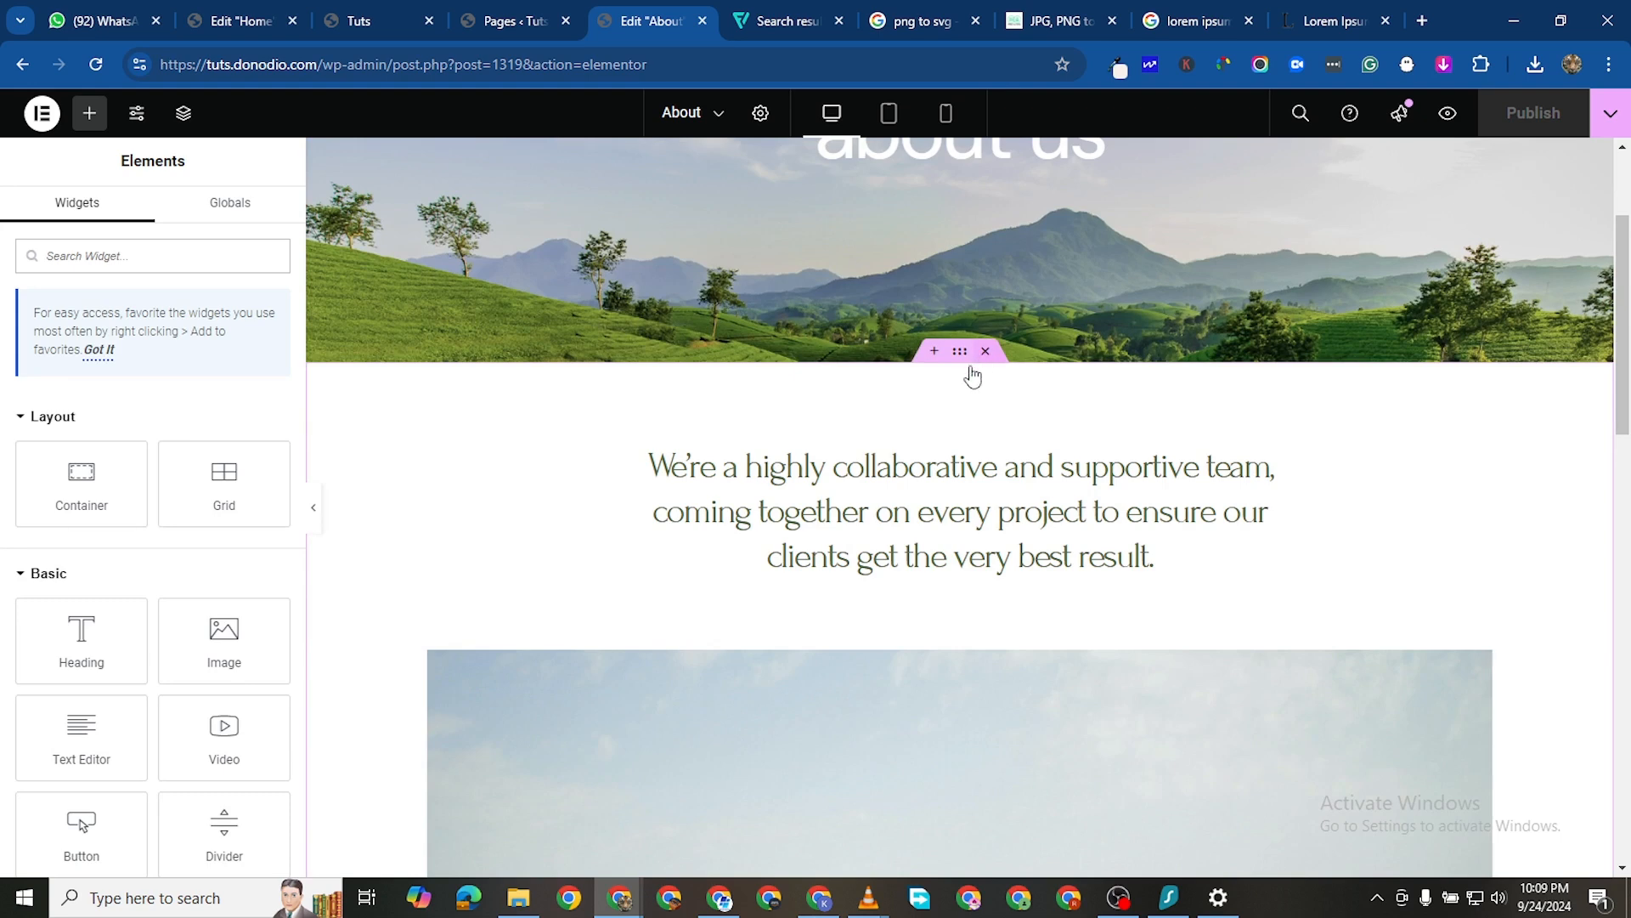
left_click(985, 350)
scroll(958, 510, "up", 2)
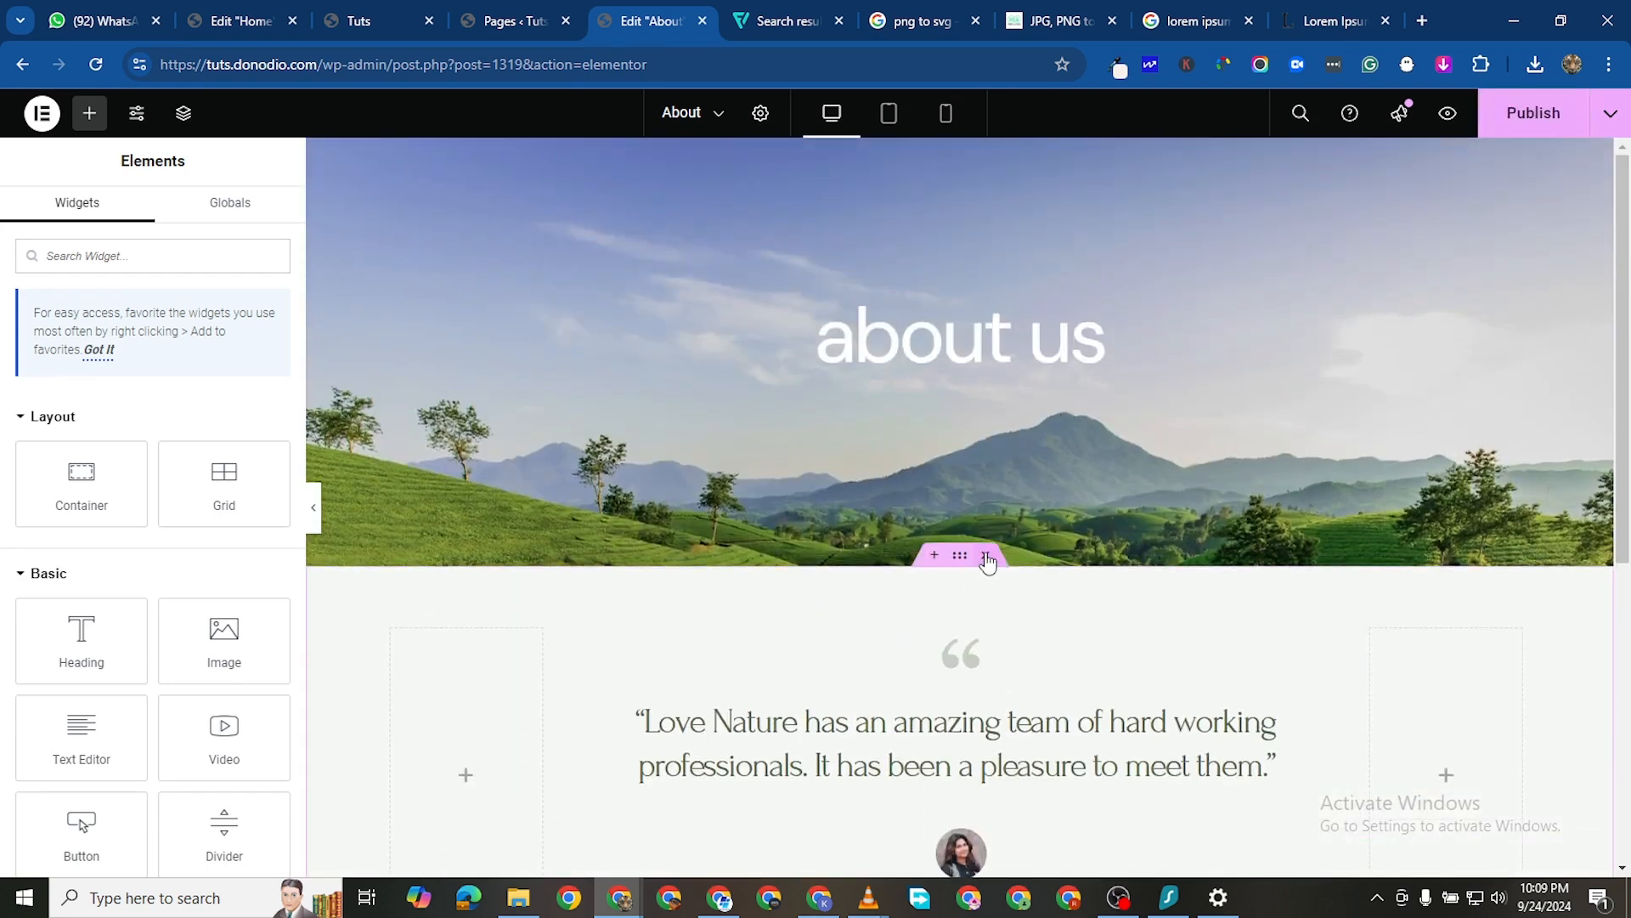
left_click(985, 555)
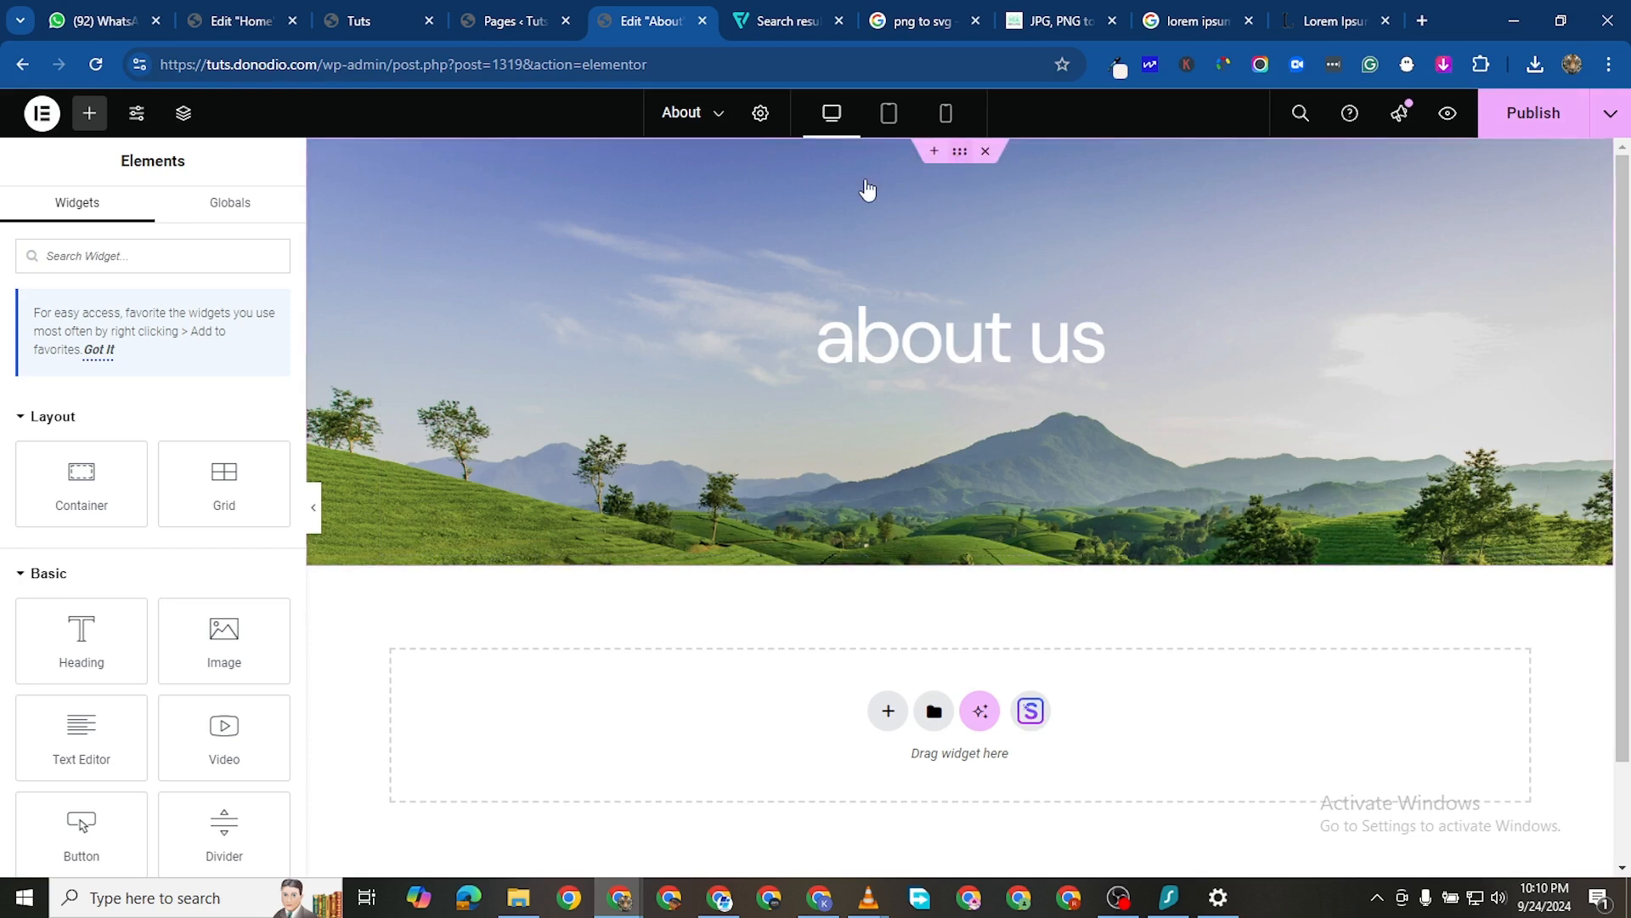
Replace the About hero container's background image with the case-5 picture uploaded from the LAW FIRM folder
left_click(867, 189)
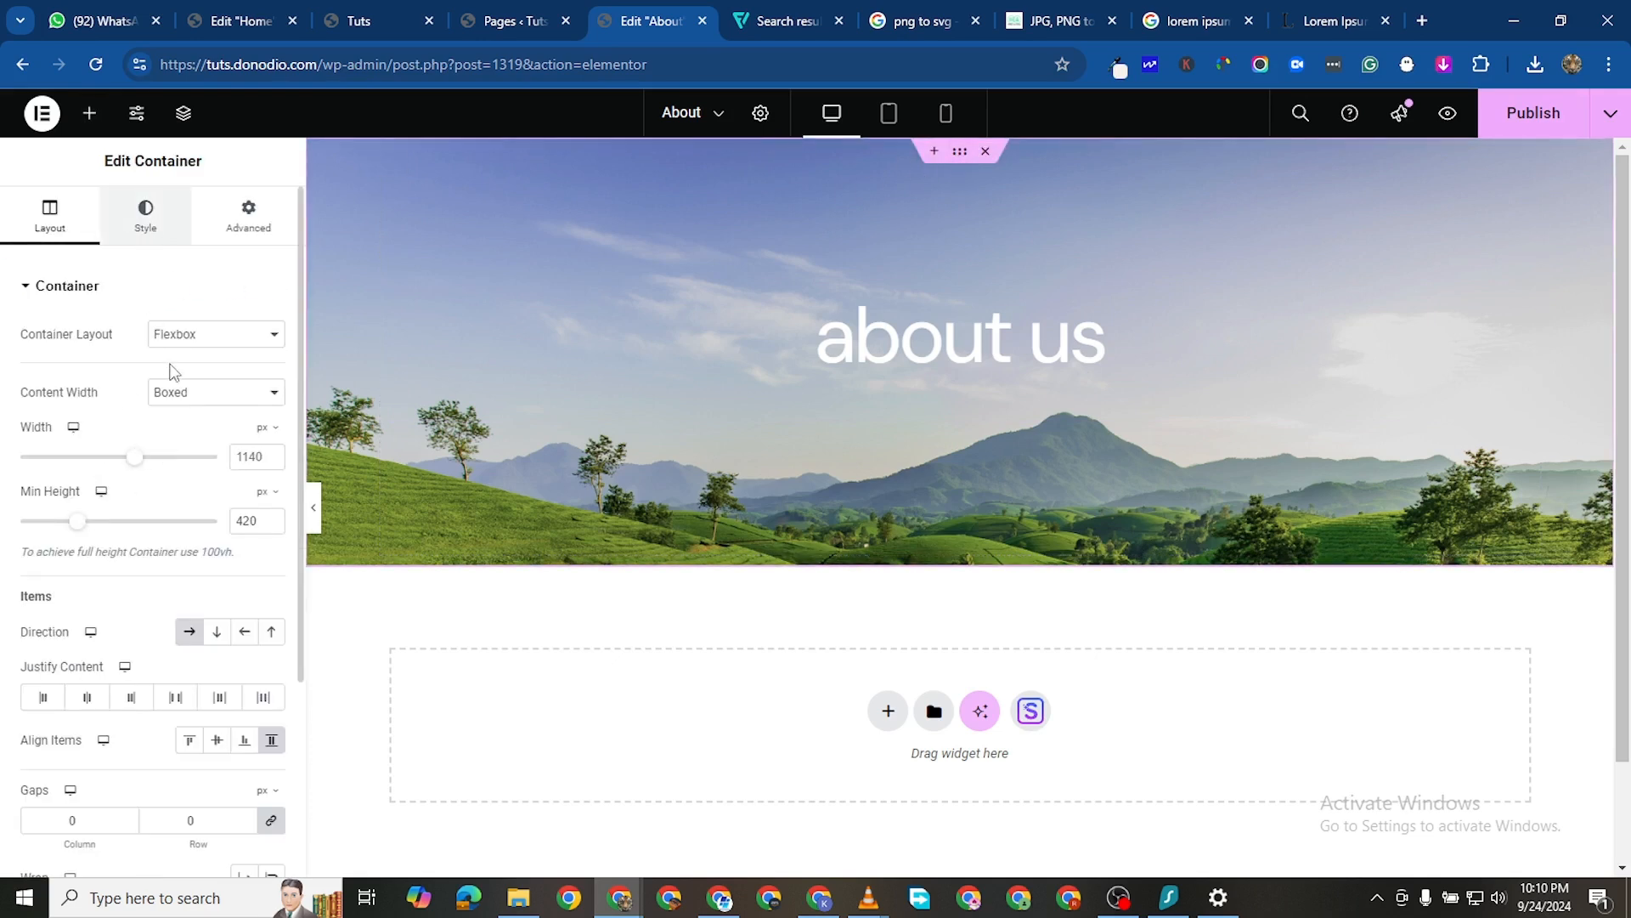
left_click(146, 214)
left_click(156, 548)
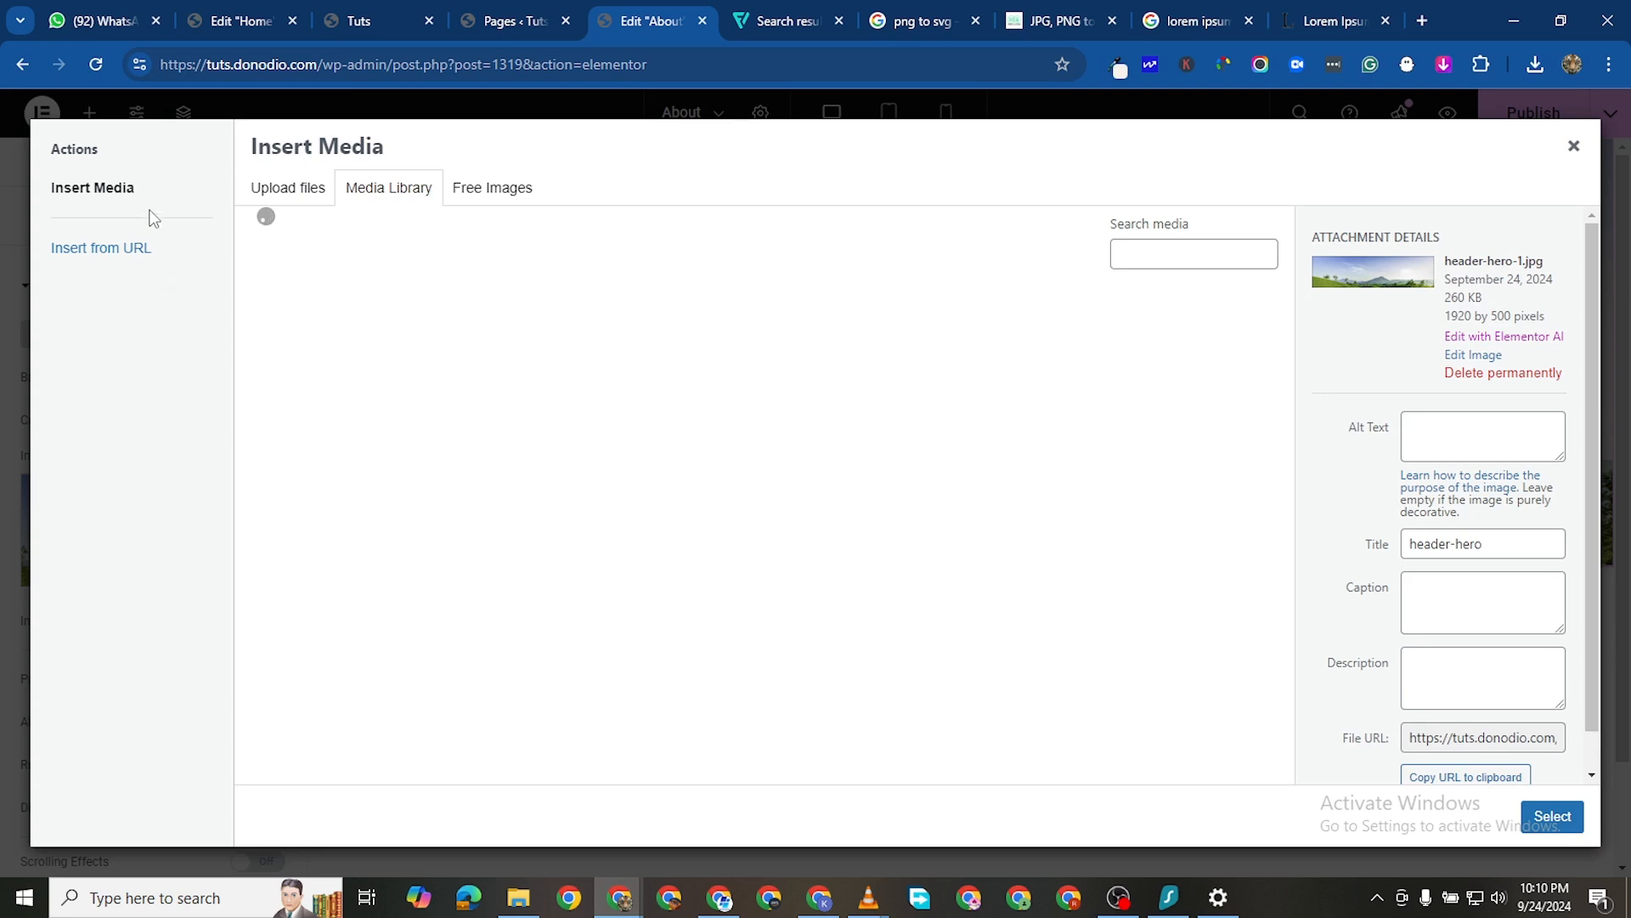
left_click(264, 189)
left_click(892, 477)
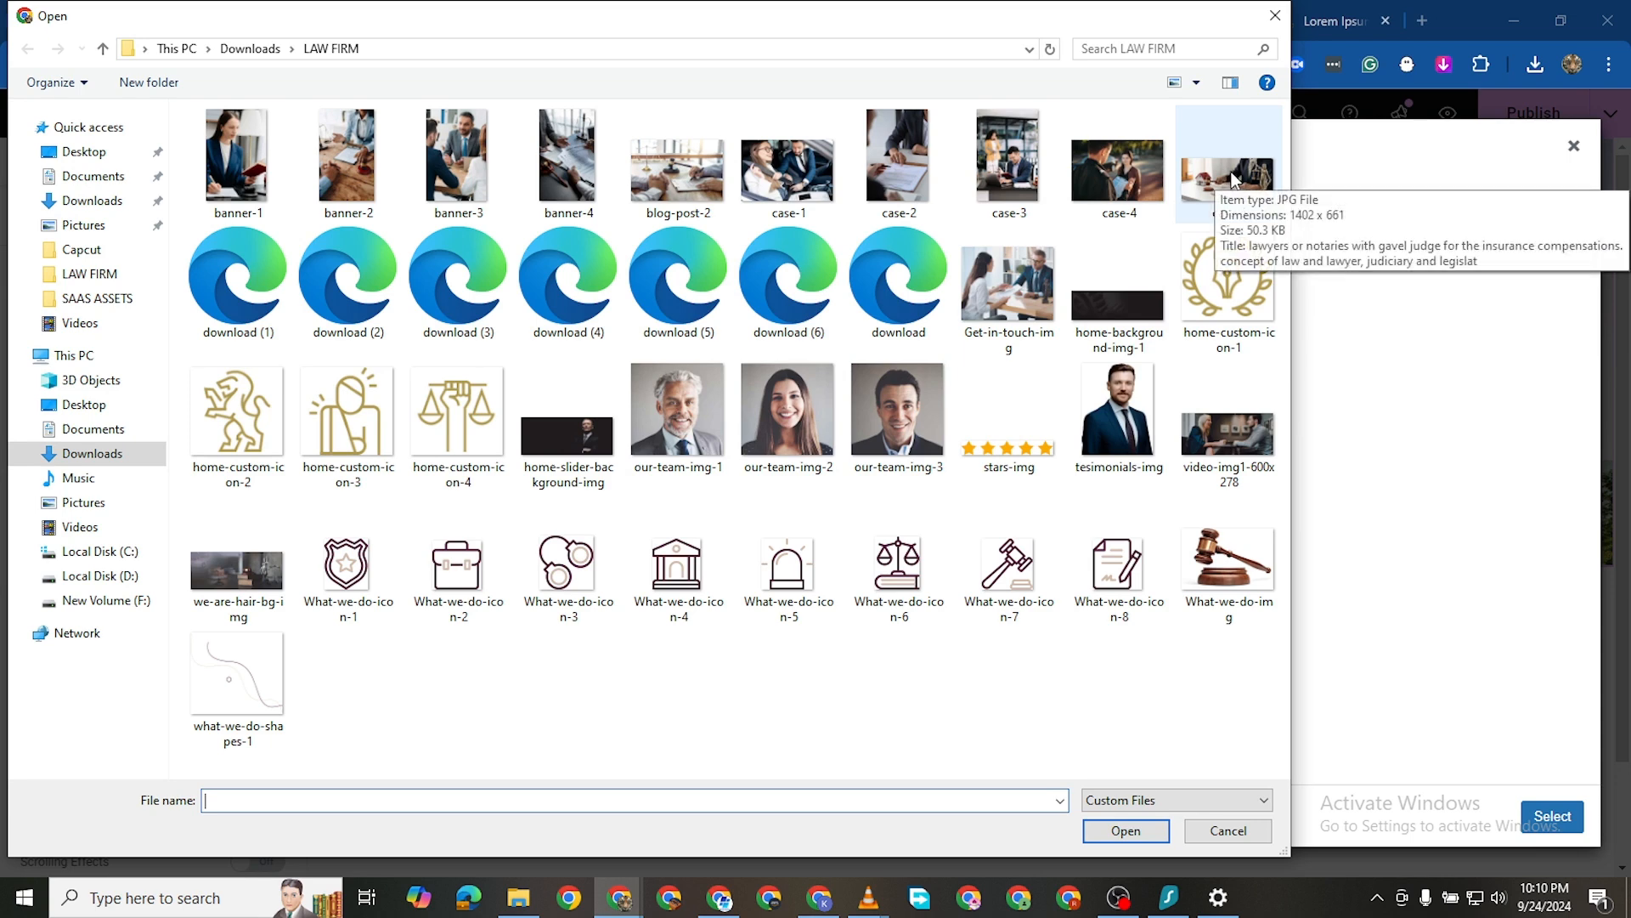
left_click(677, 170)
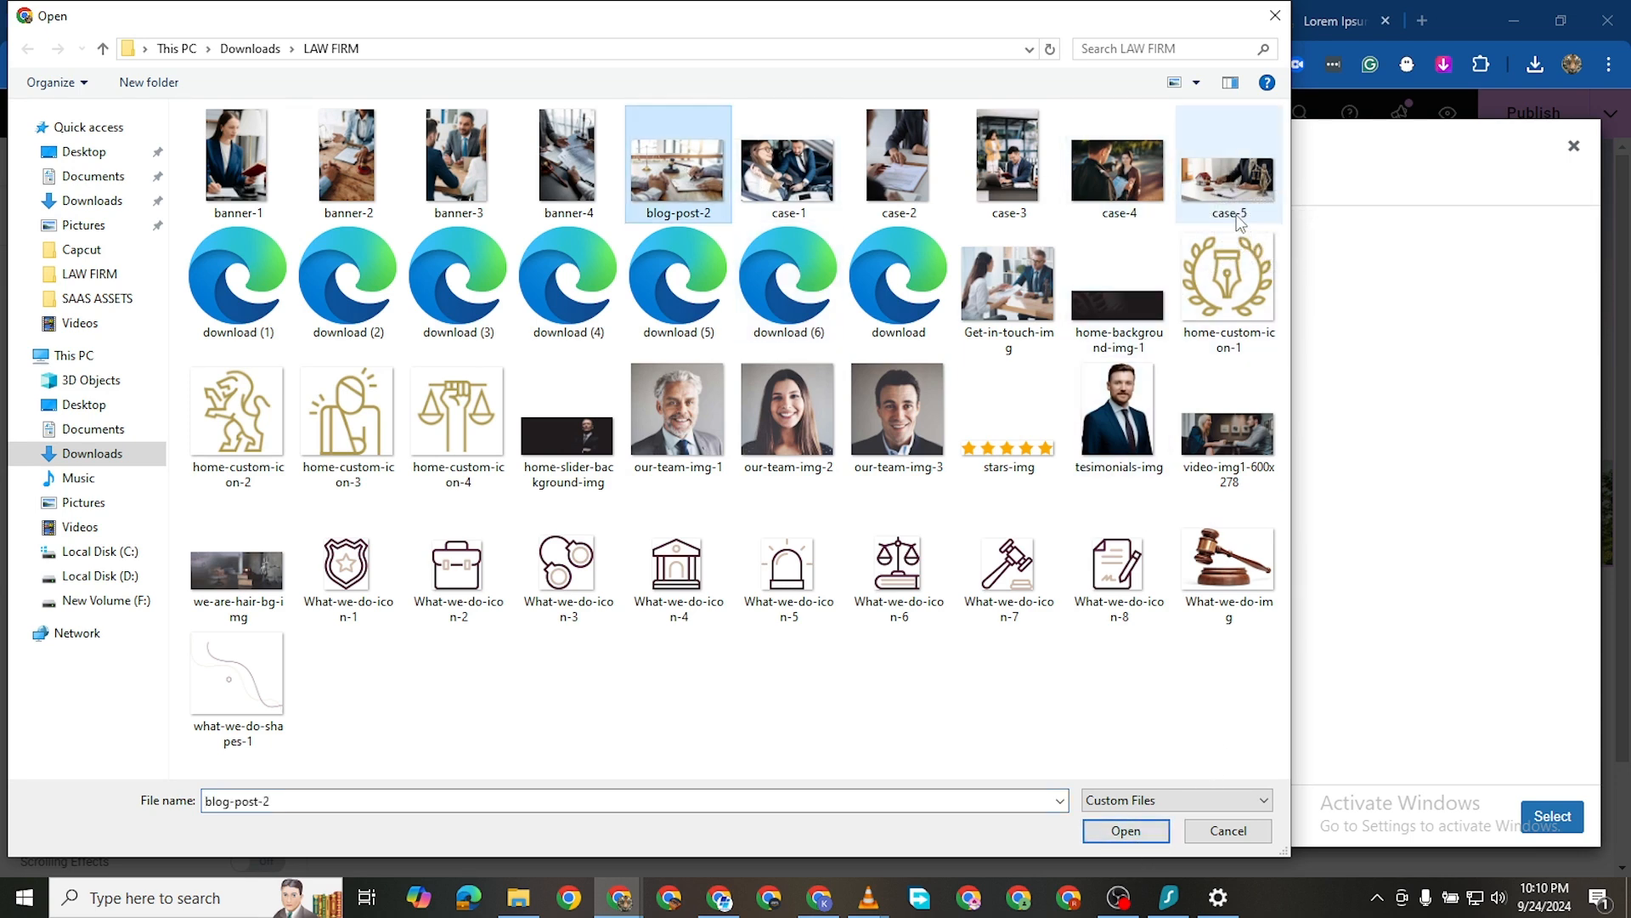
left_click(1228, 174)
left_click(1126, 831)
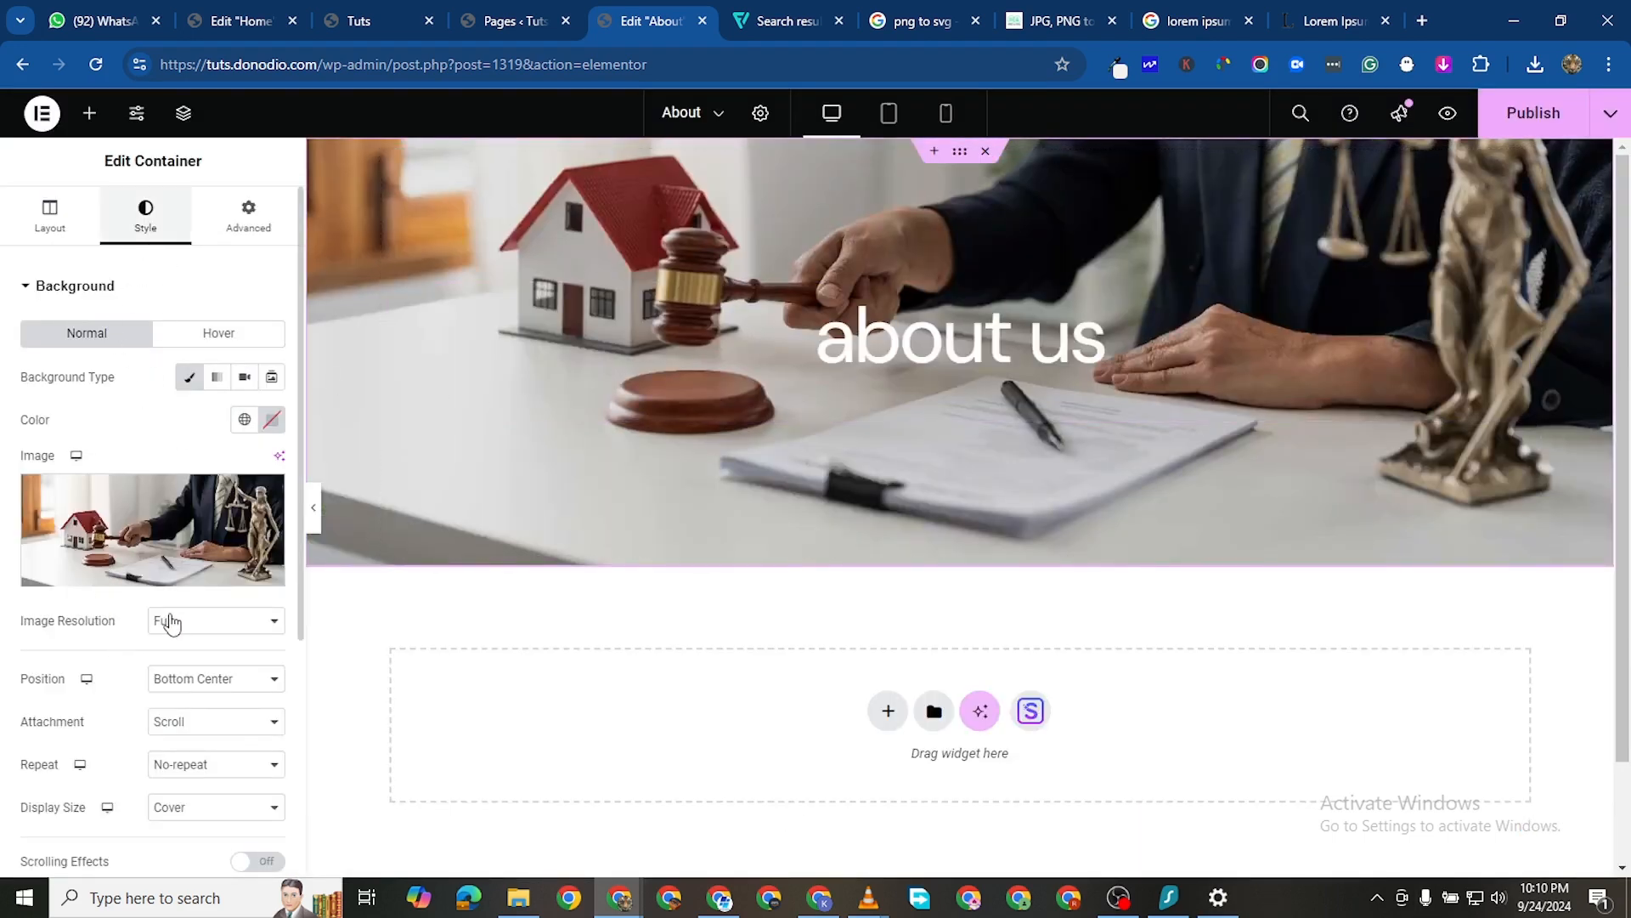
Capitalize the hero heading's title so it reads "About Us"
scroll(136, 717, "down", 3)
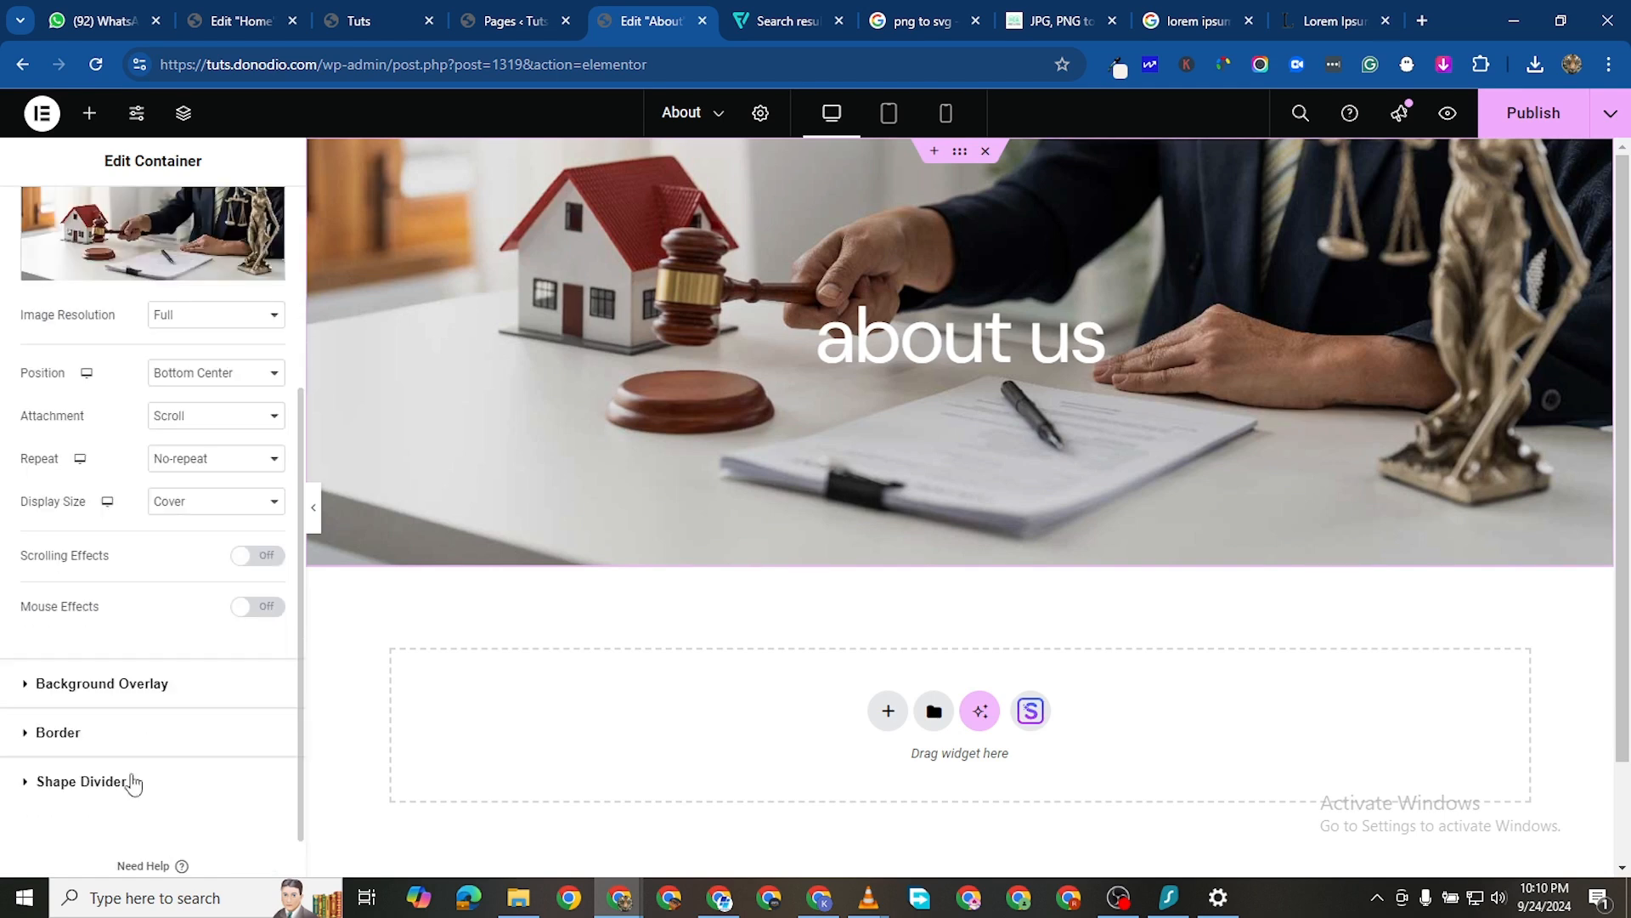
left_click(1197, 357)
left_click(85, 350)
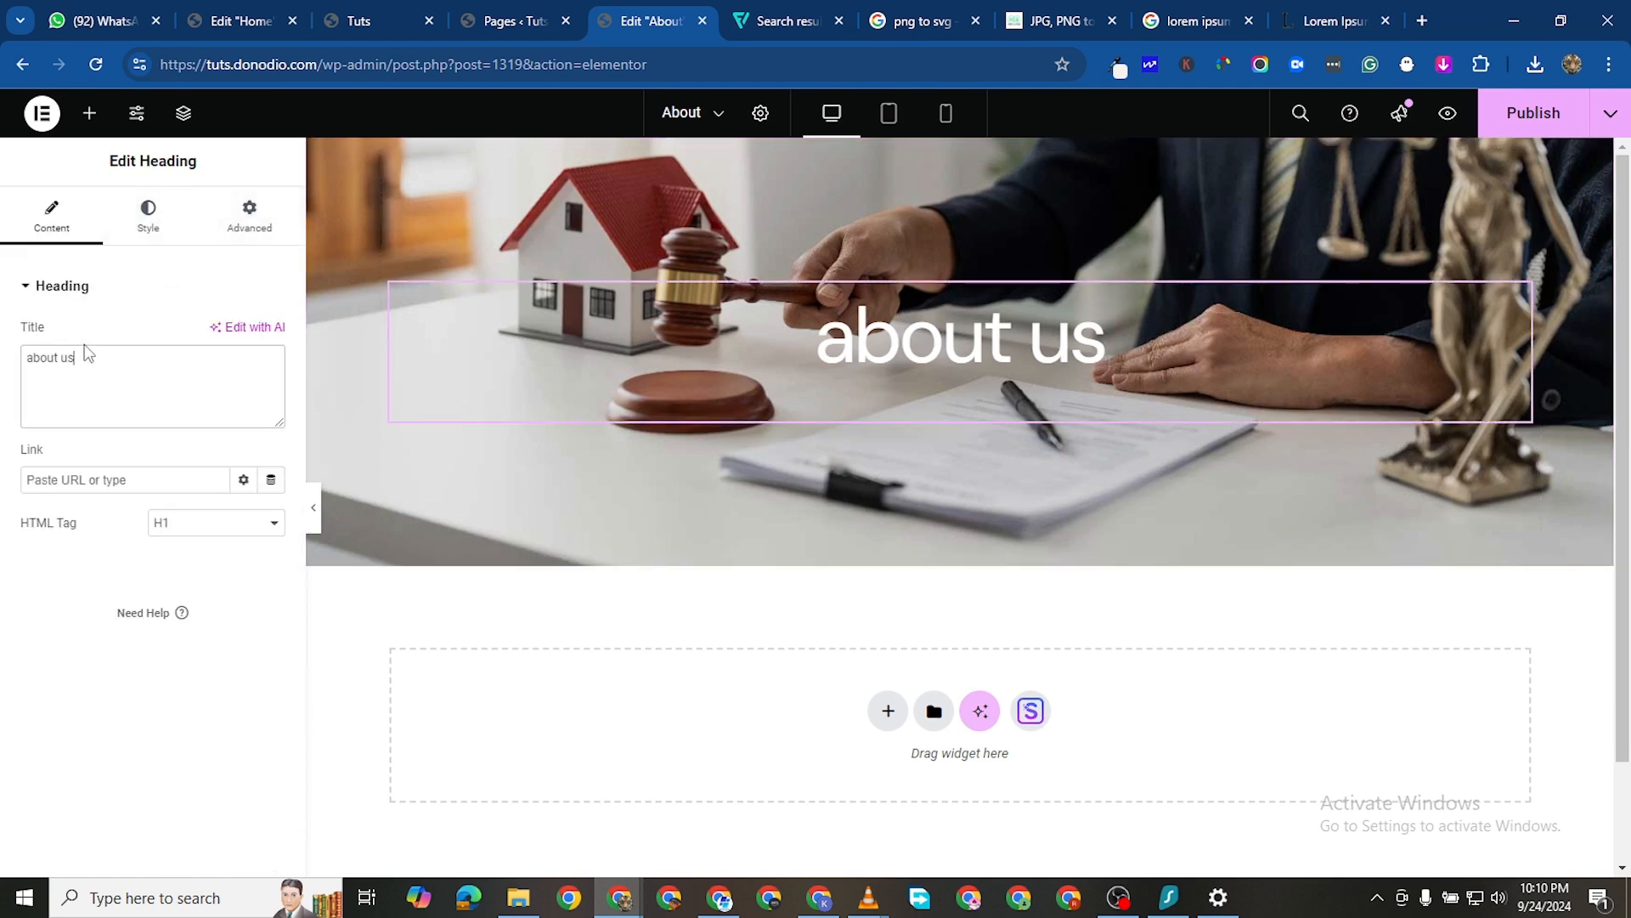
key("BackSpace")
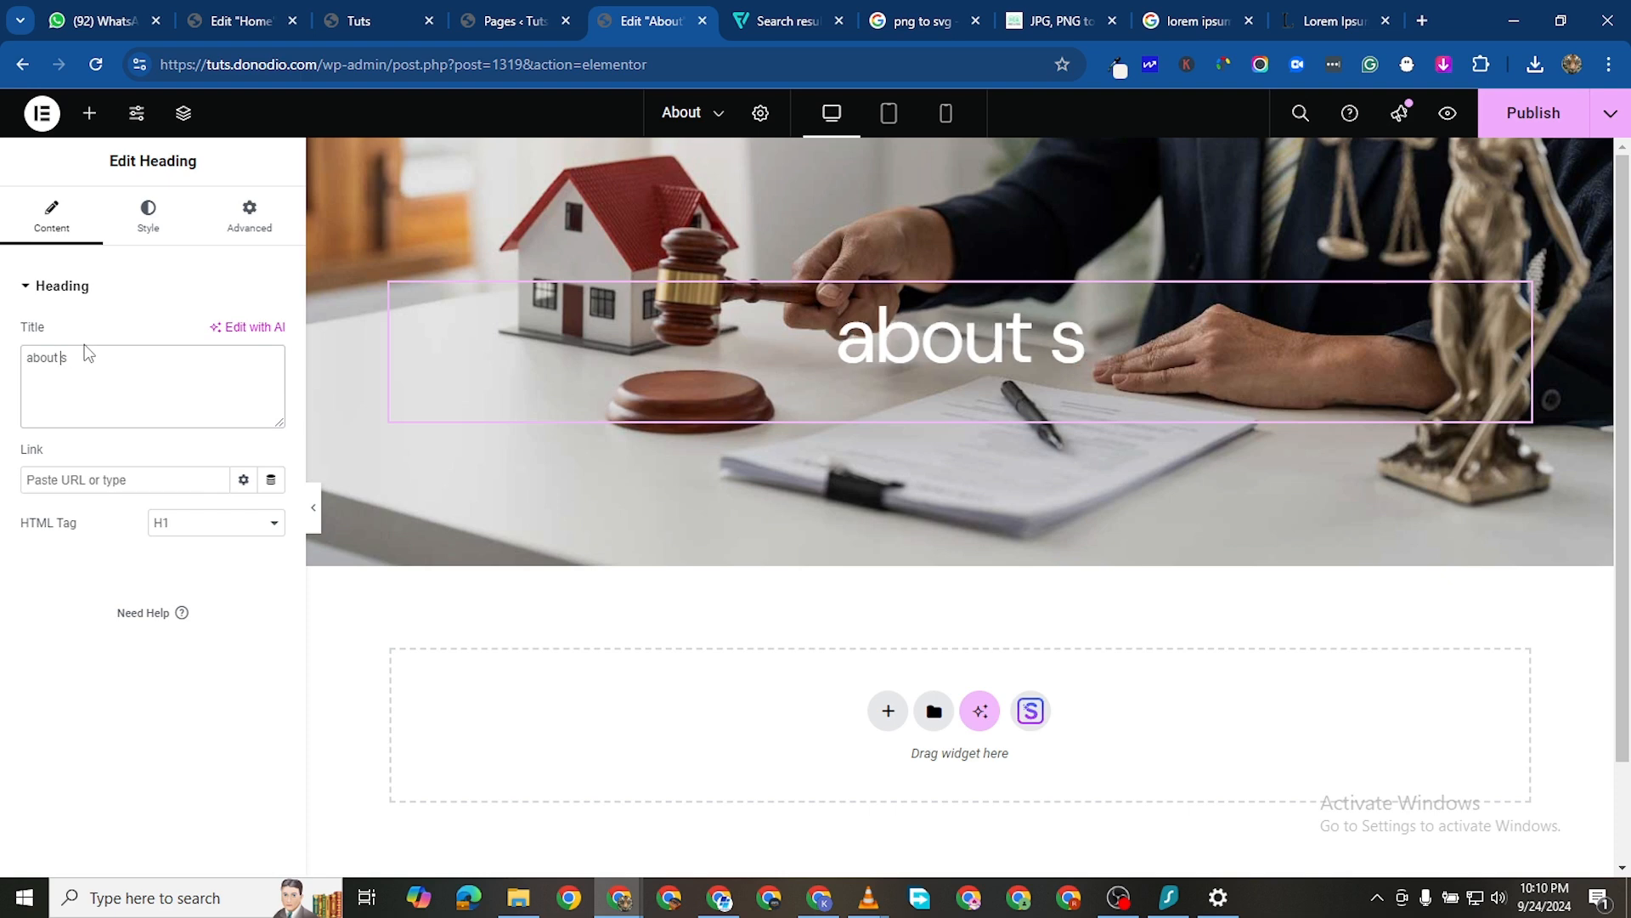
type("U")
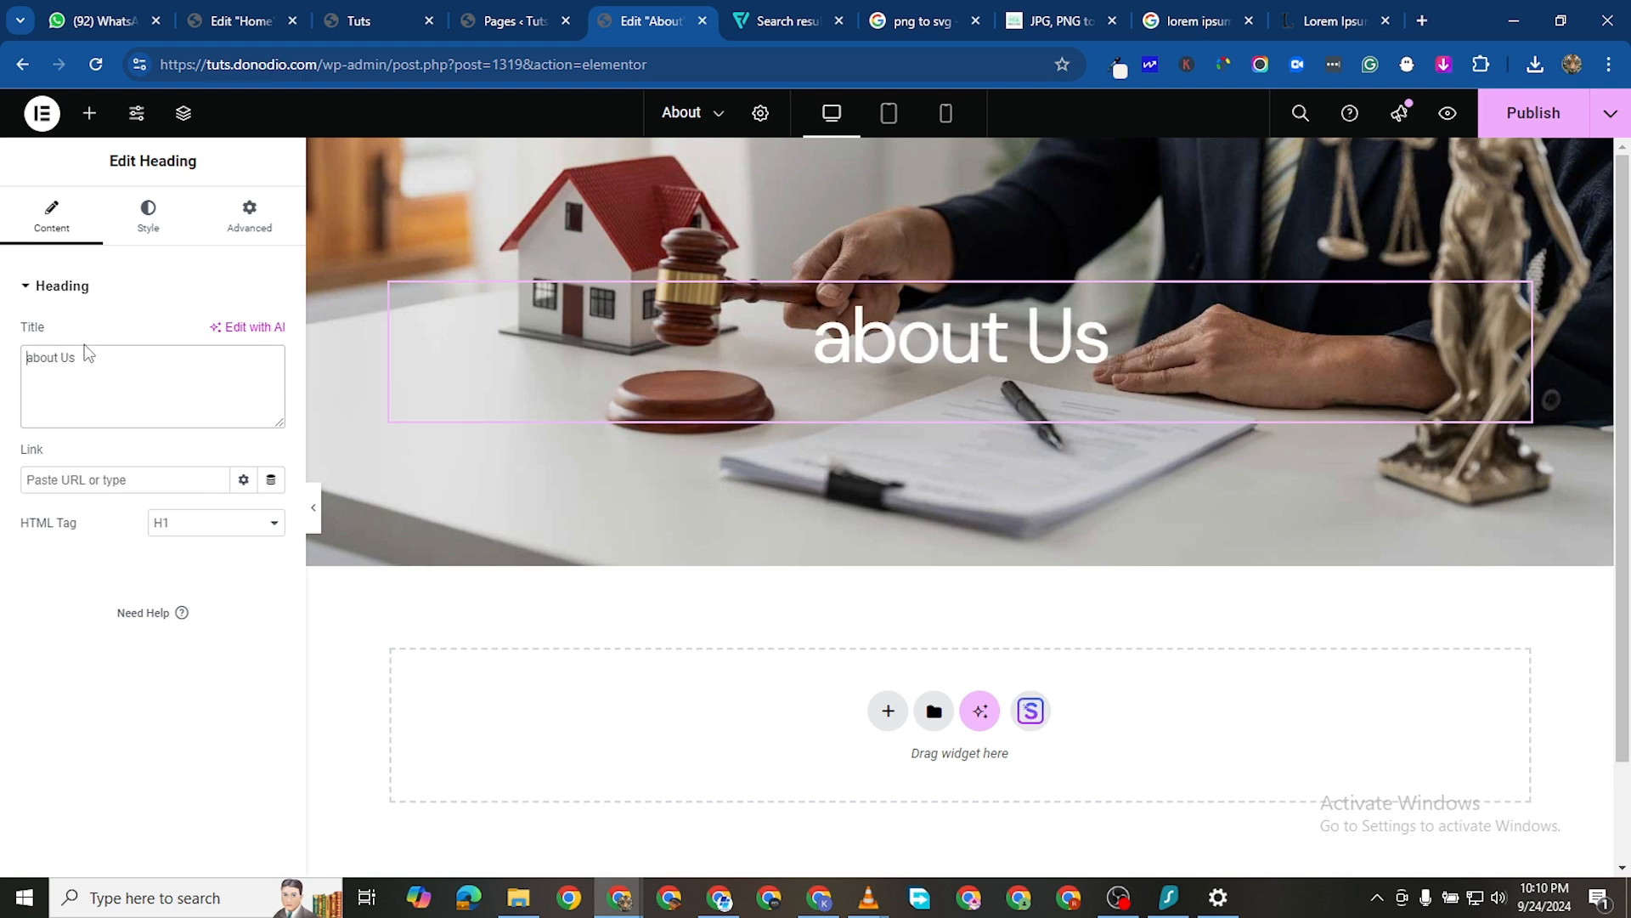
key("BackSpace")
type("A")
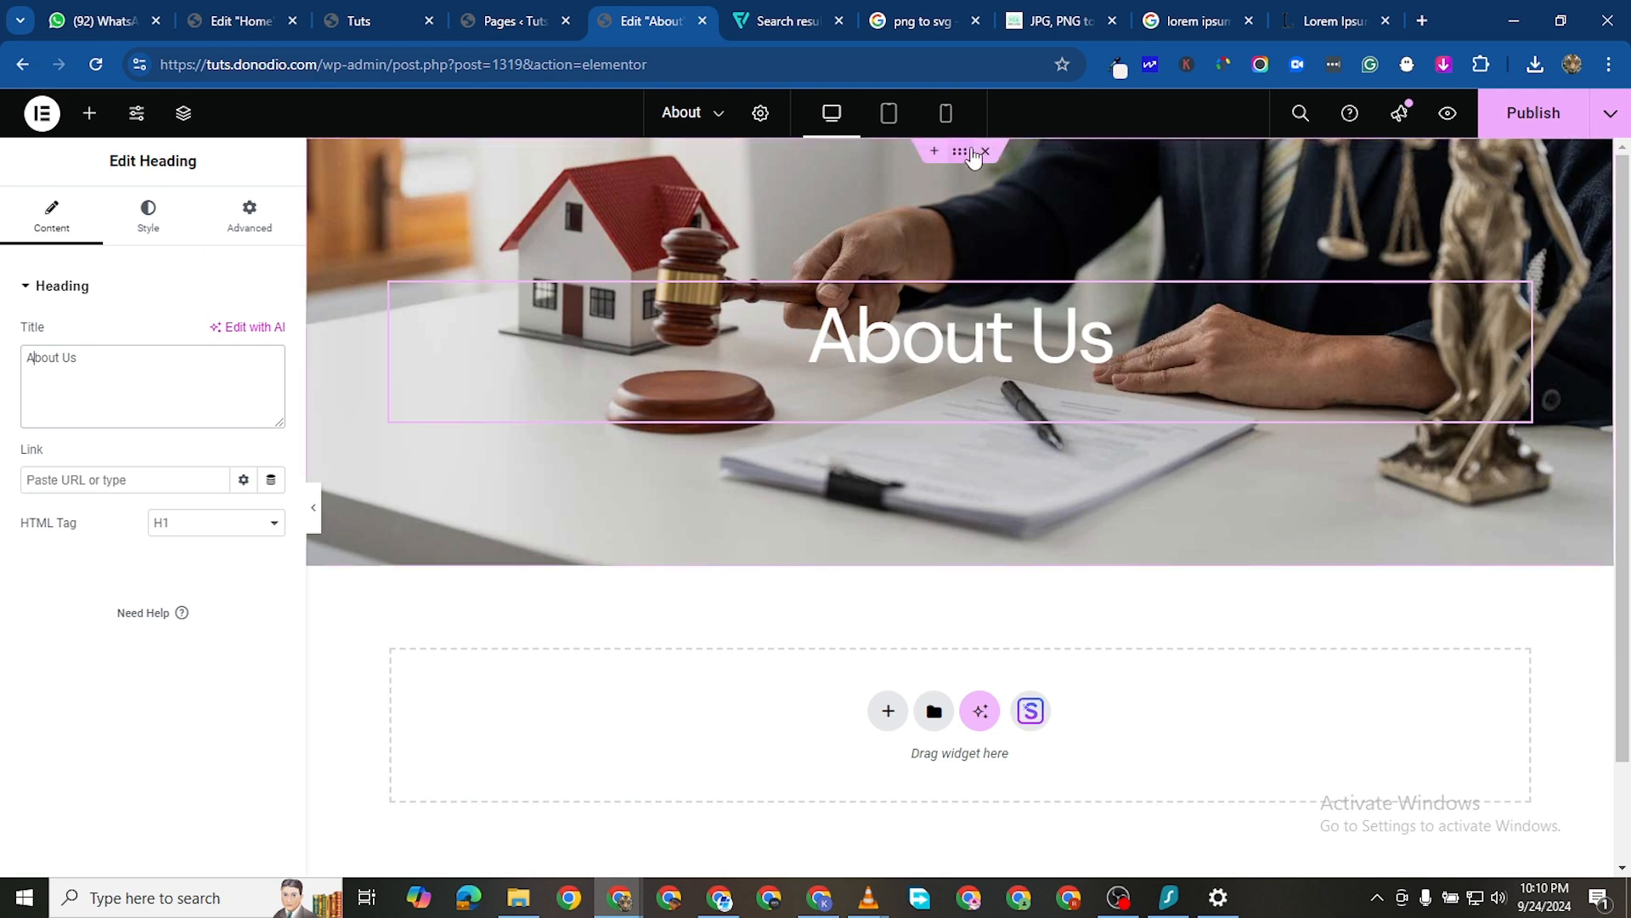
Darken the About hero by raising its container's black background overlay opacity to 0.74
left_click(127, 208)
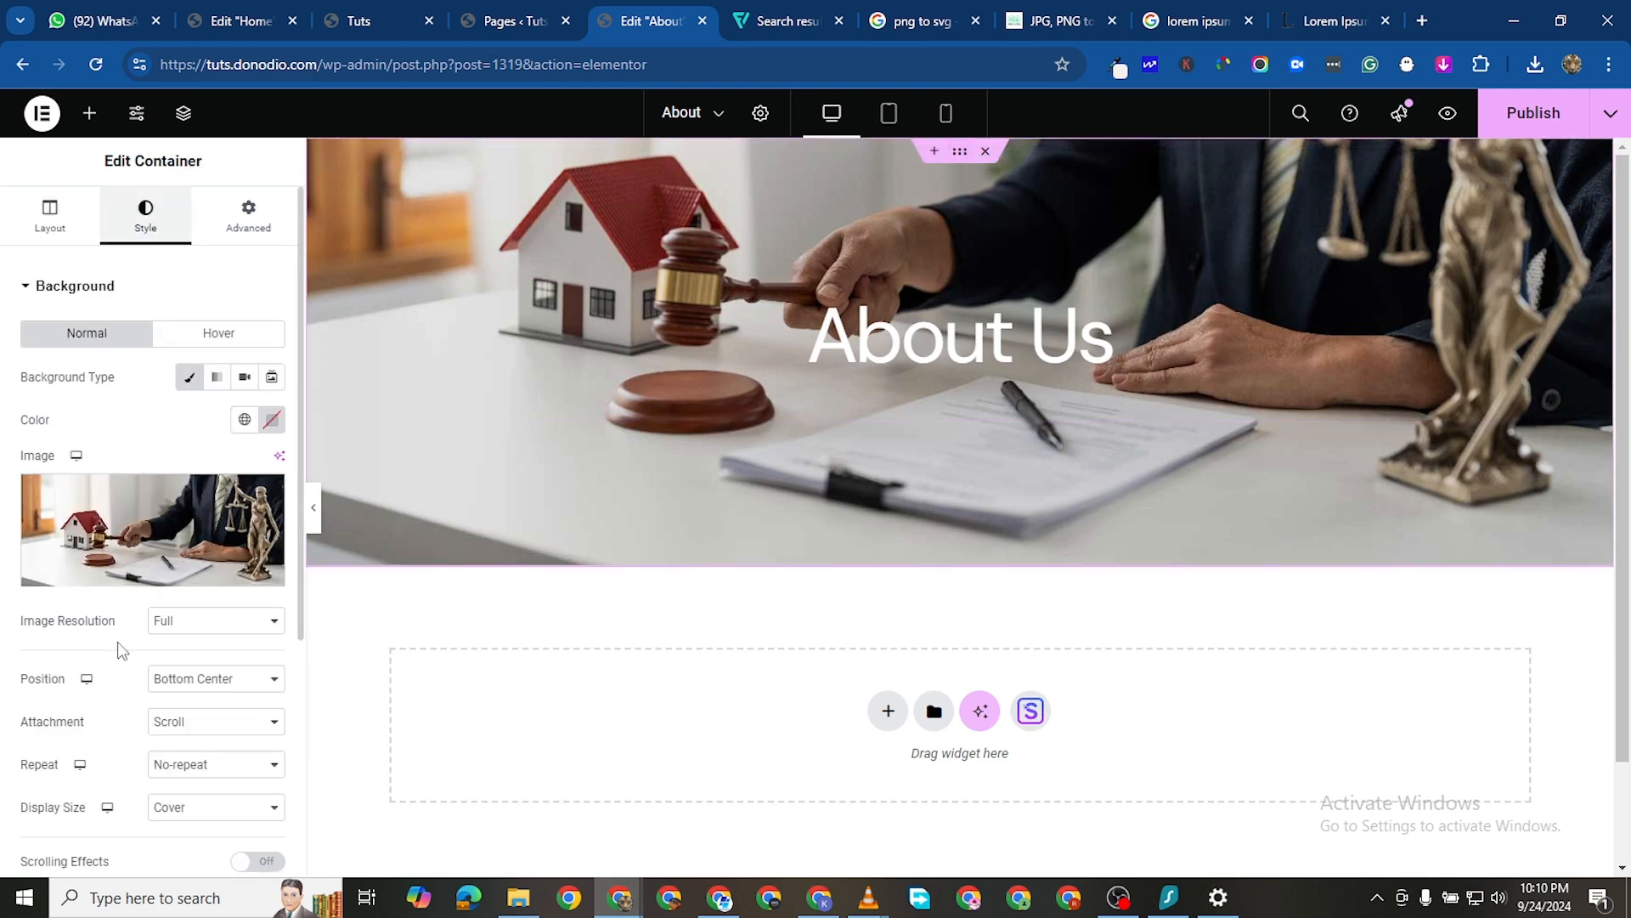
scroll(128, 671, "down", 4)
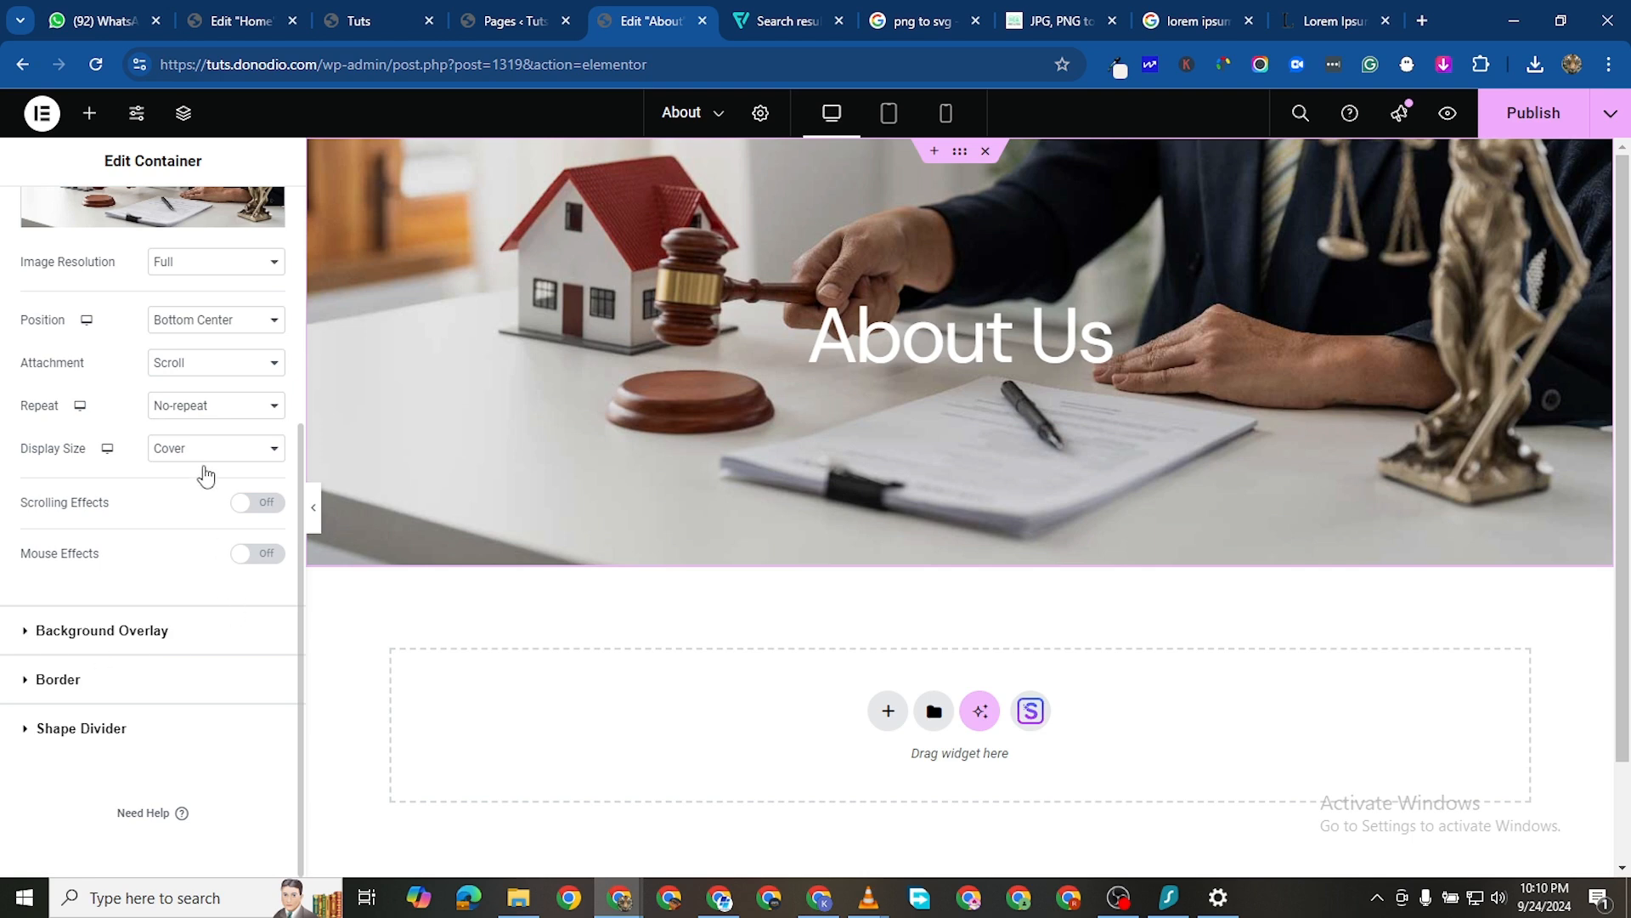
left_click(212, 629)
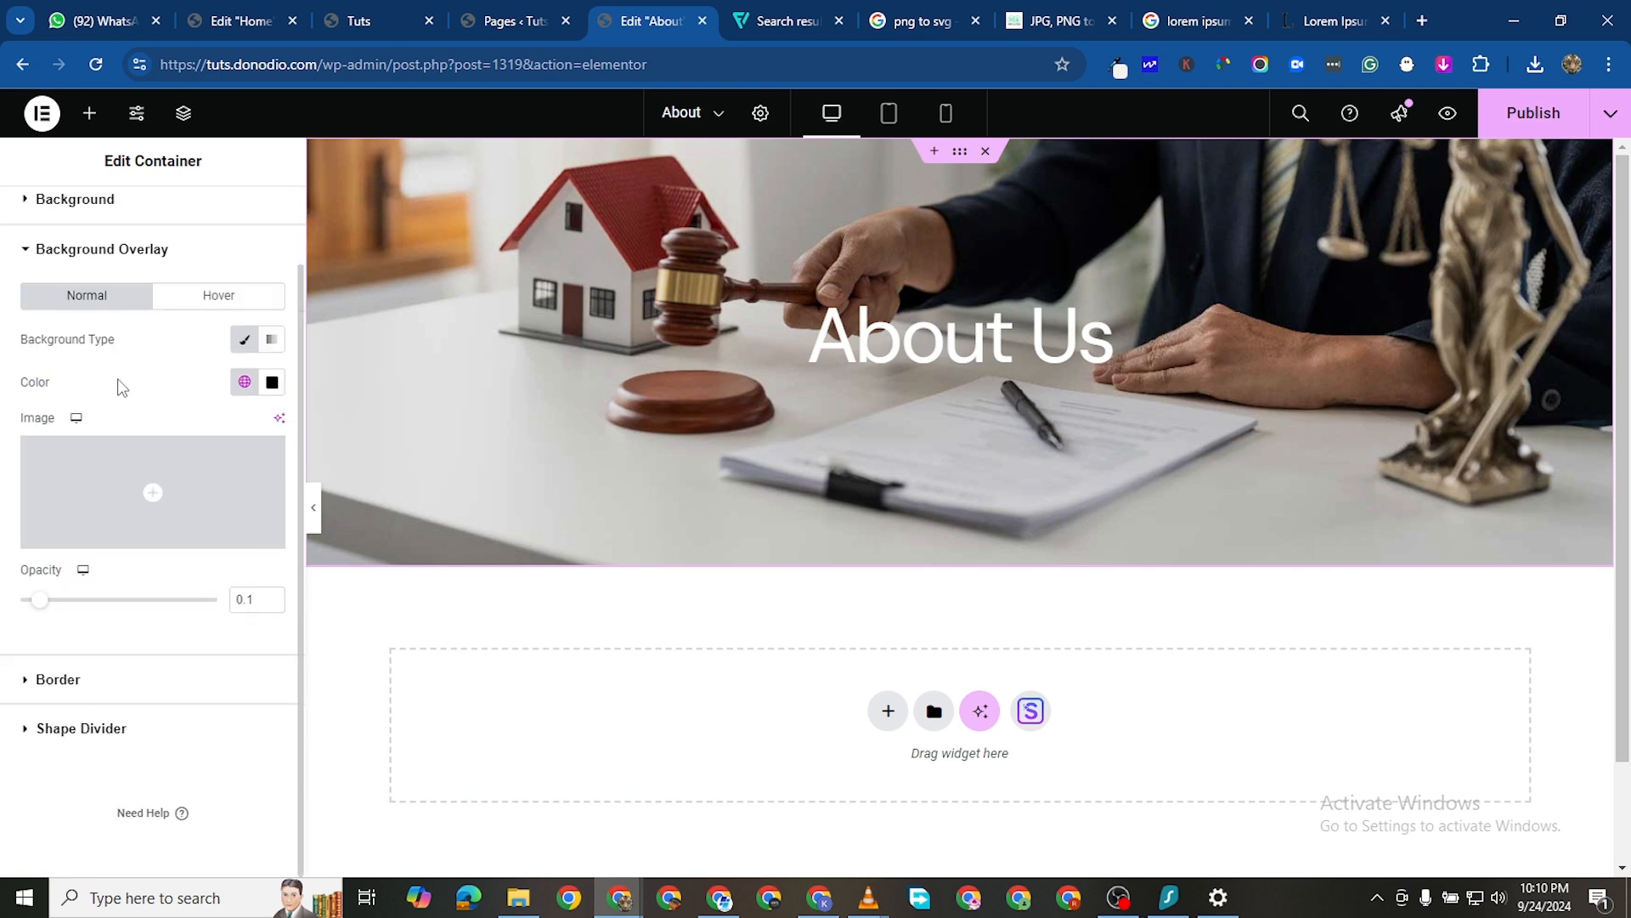
scroll(170, 442, "down", 1)
left_click_drag(41, 605, 101, 609)
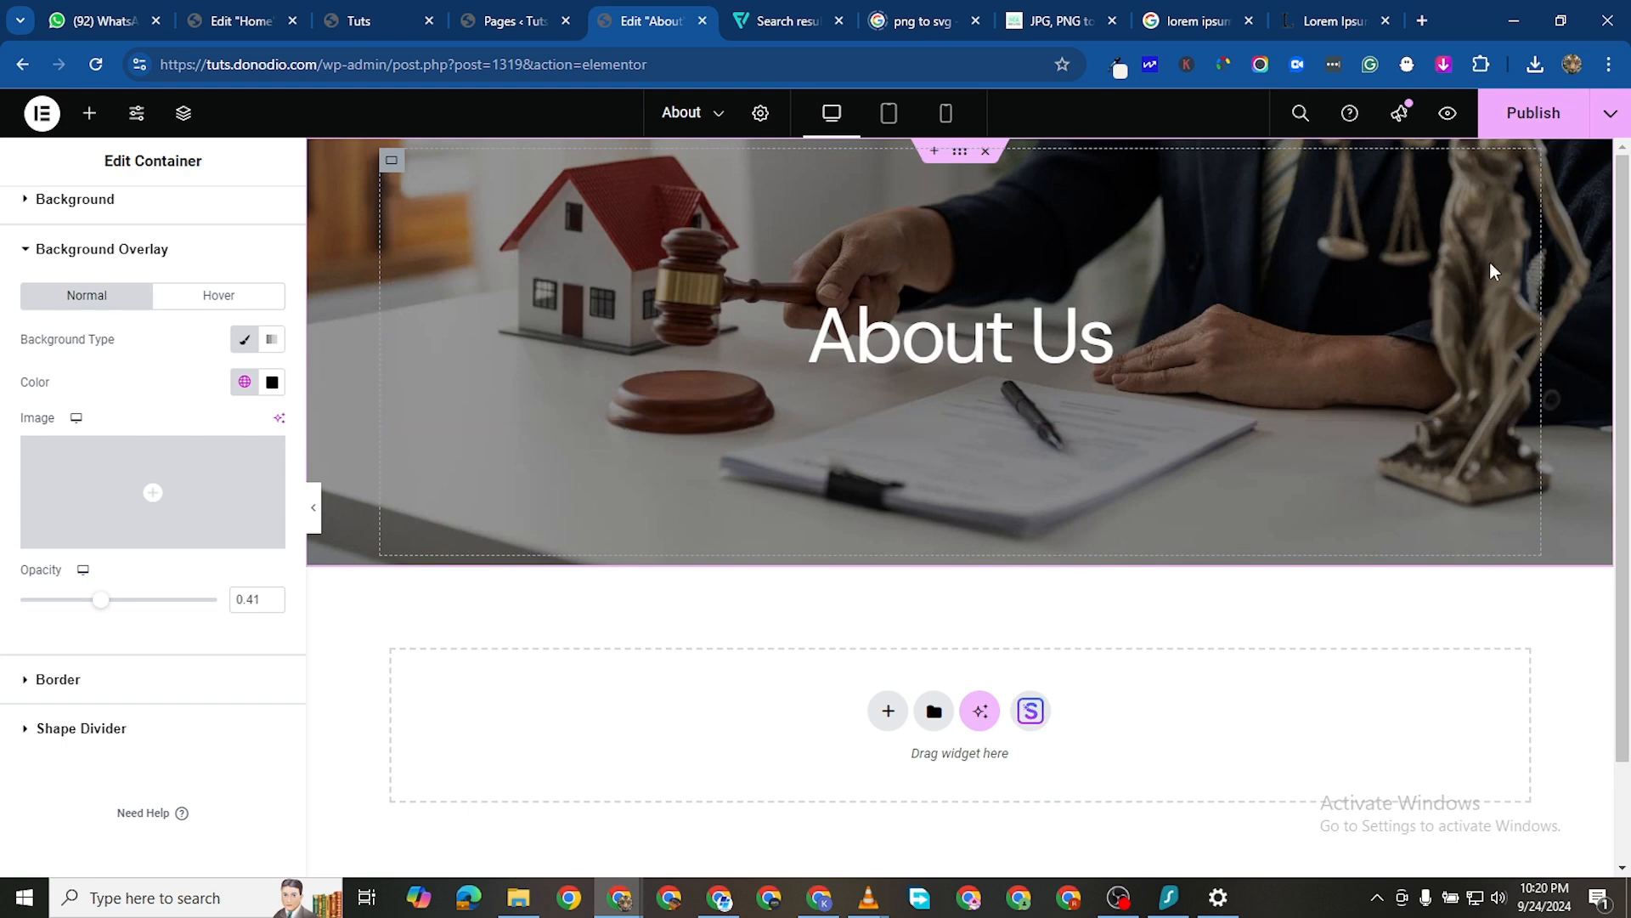
left_click(1519, 294)
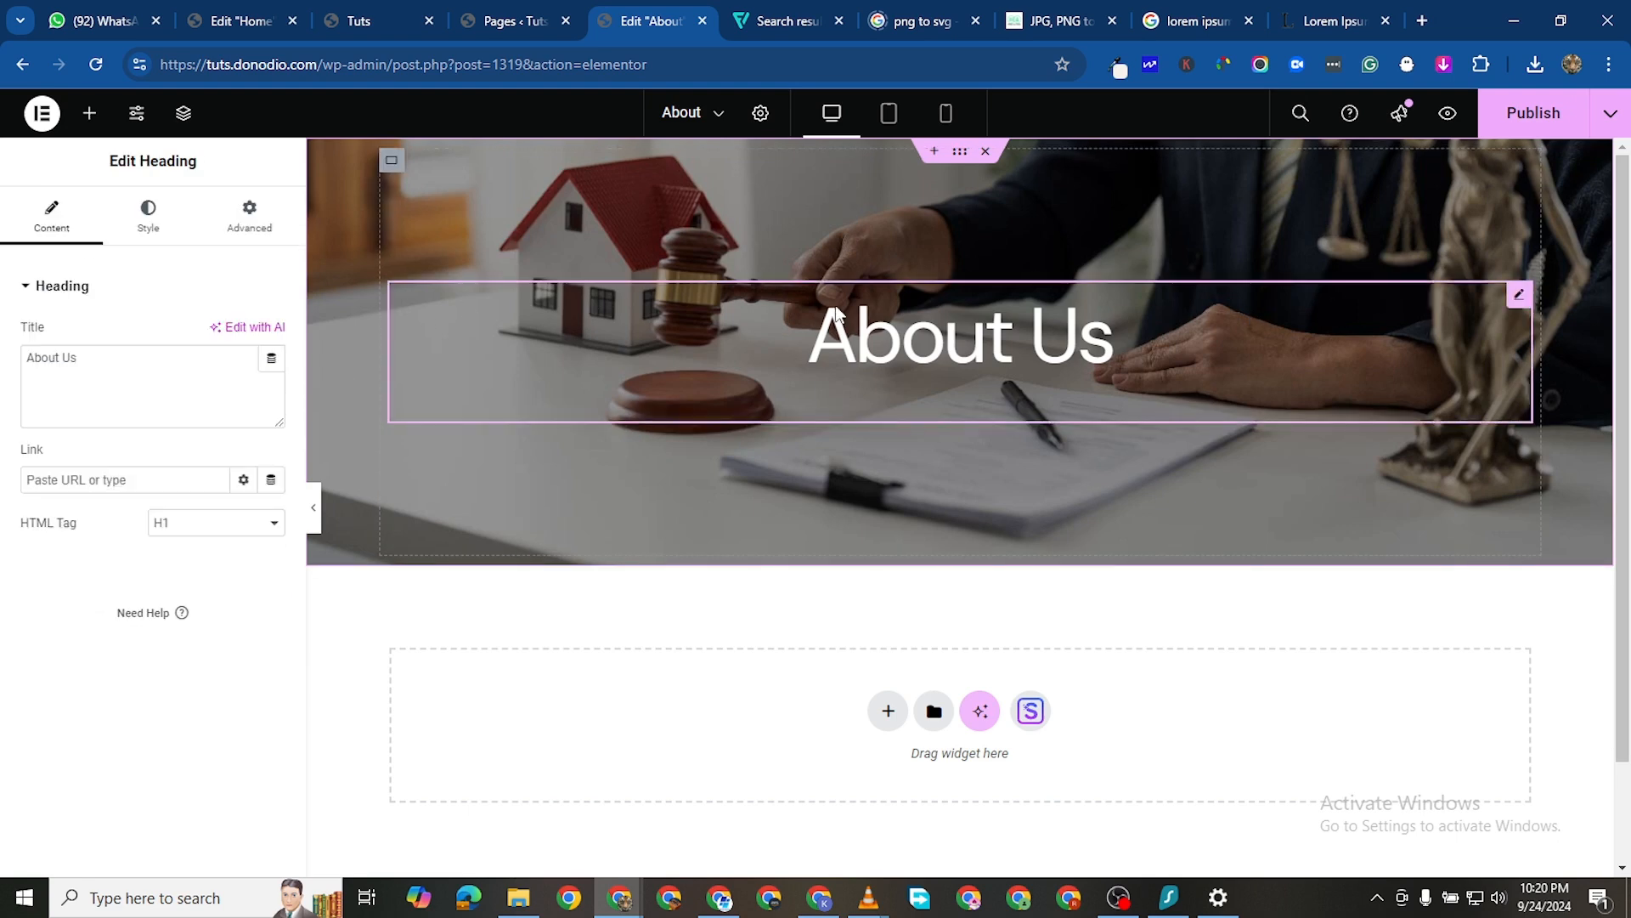
left_click(145, 229)
scroll(202, 726, "down", 4)
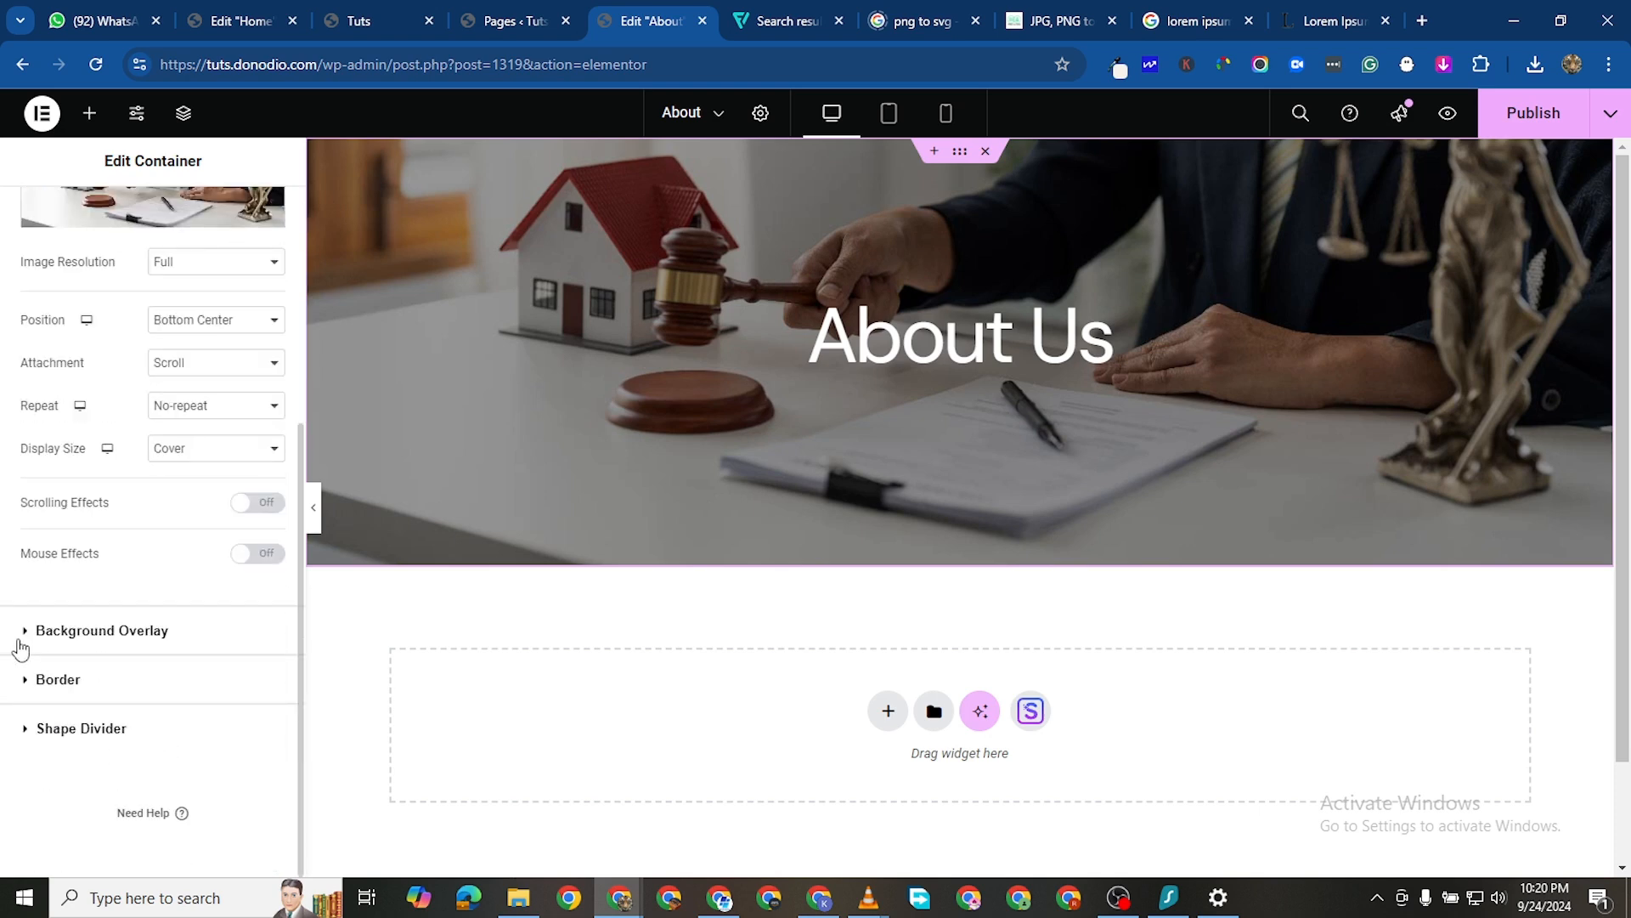
left_click(153, 630)
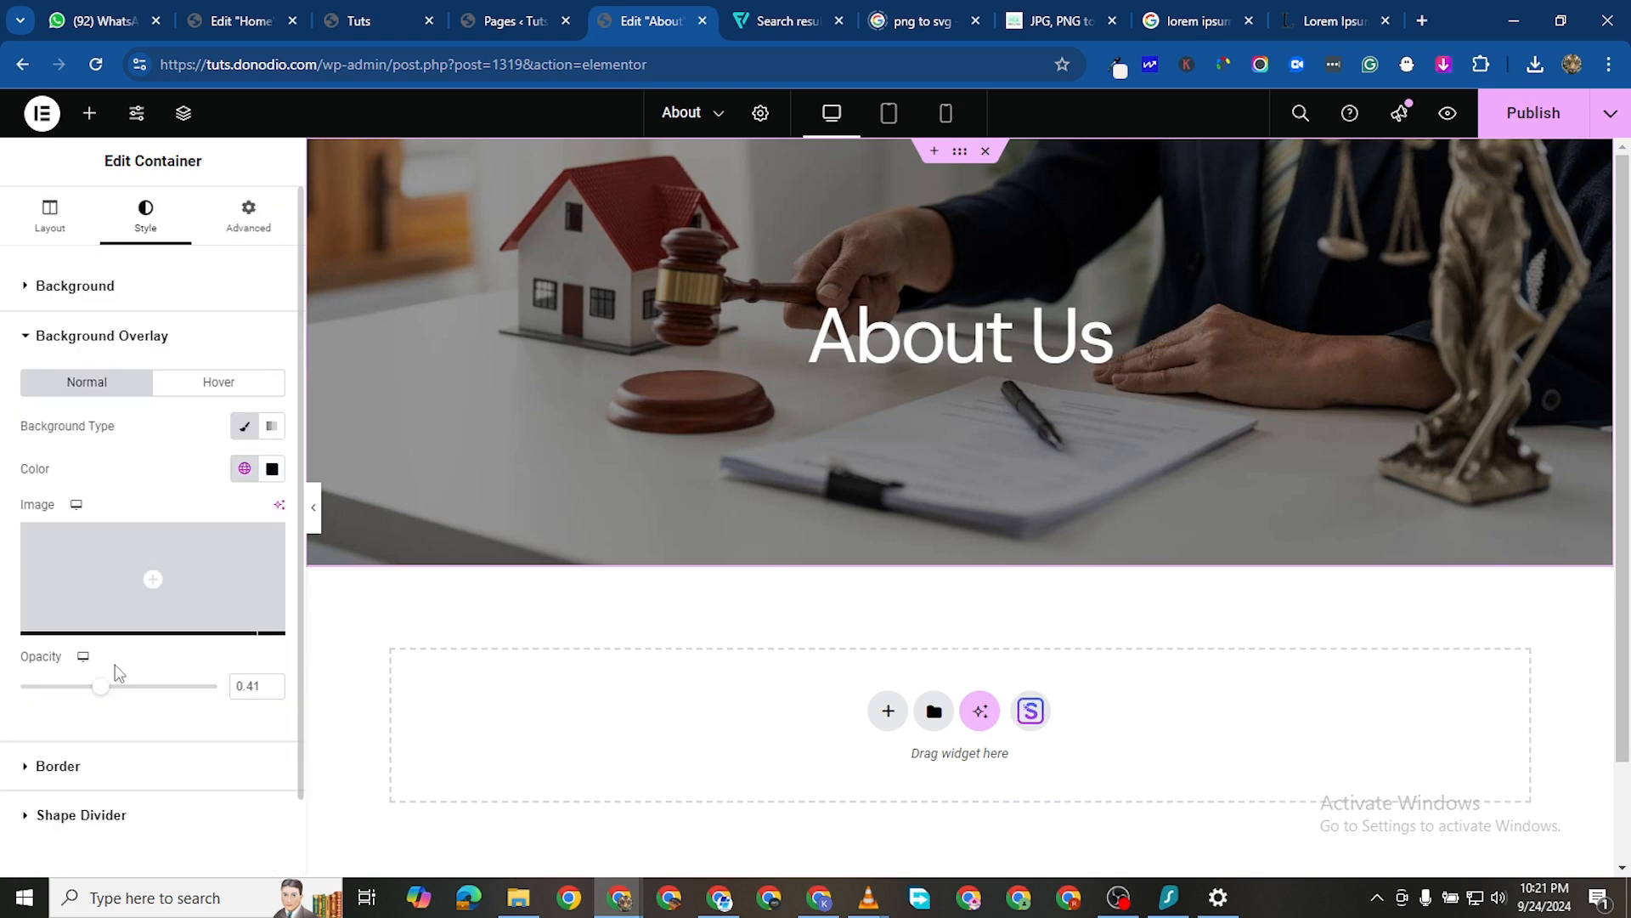
left_click_drag(118, 686, 91, 686)
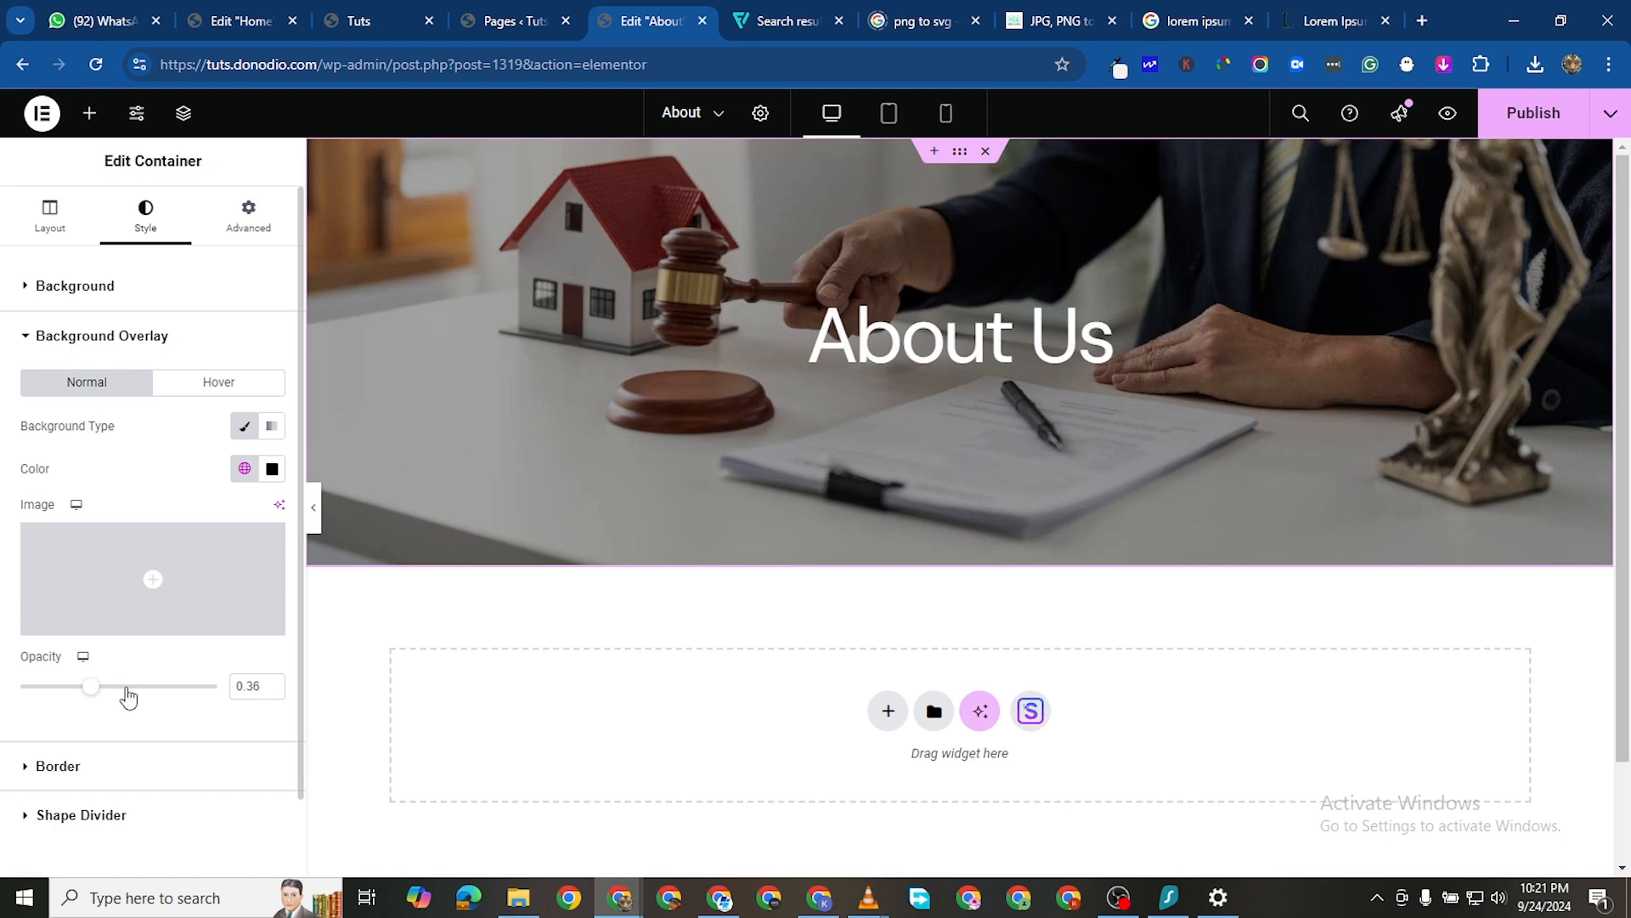
left_click_drag(95, 693, 169, 697)
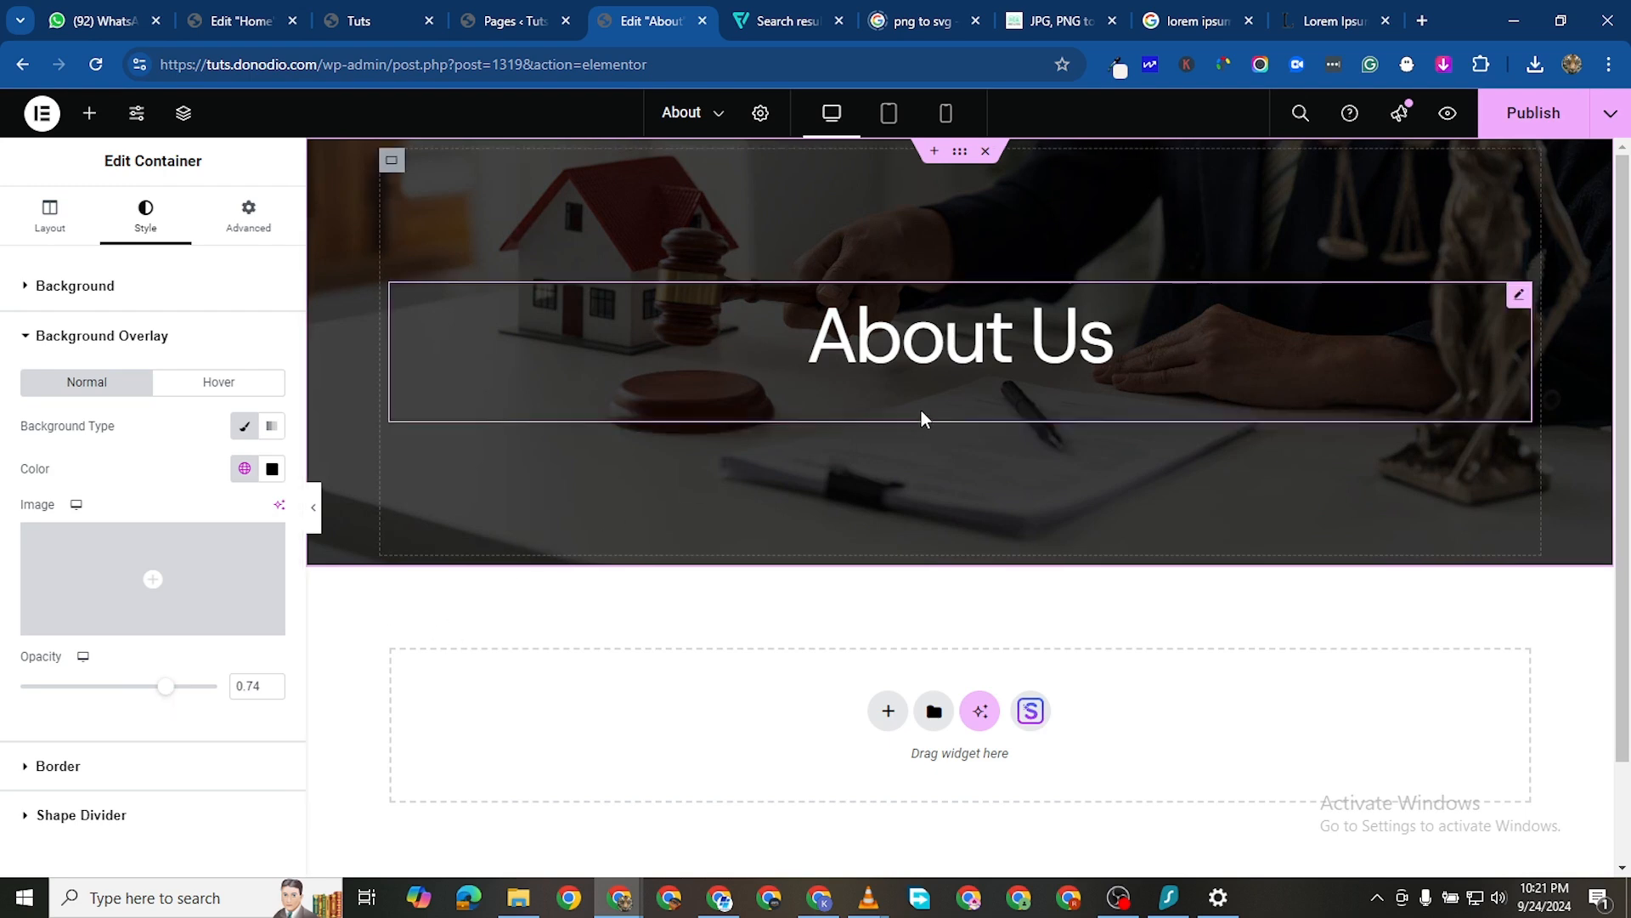
Set the font weight of the "About Us" hero heading to 900 (Black)
left_click(730, 348)
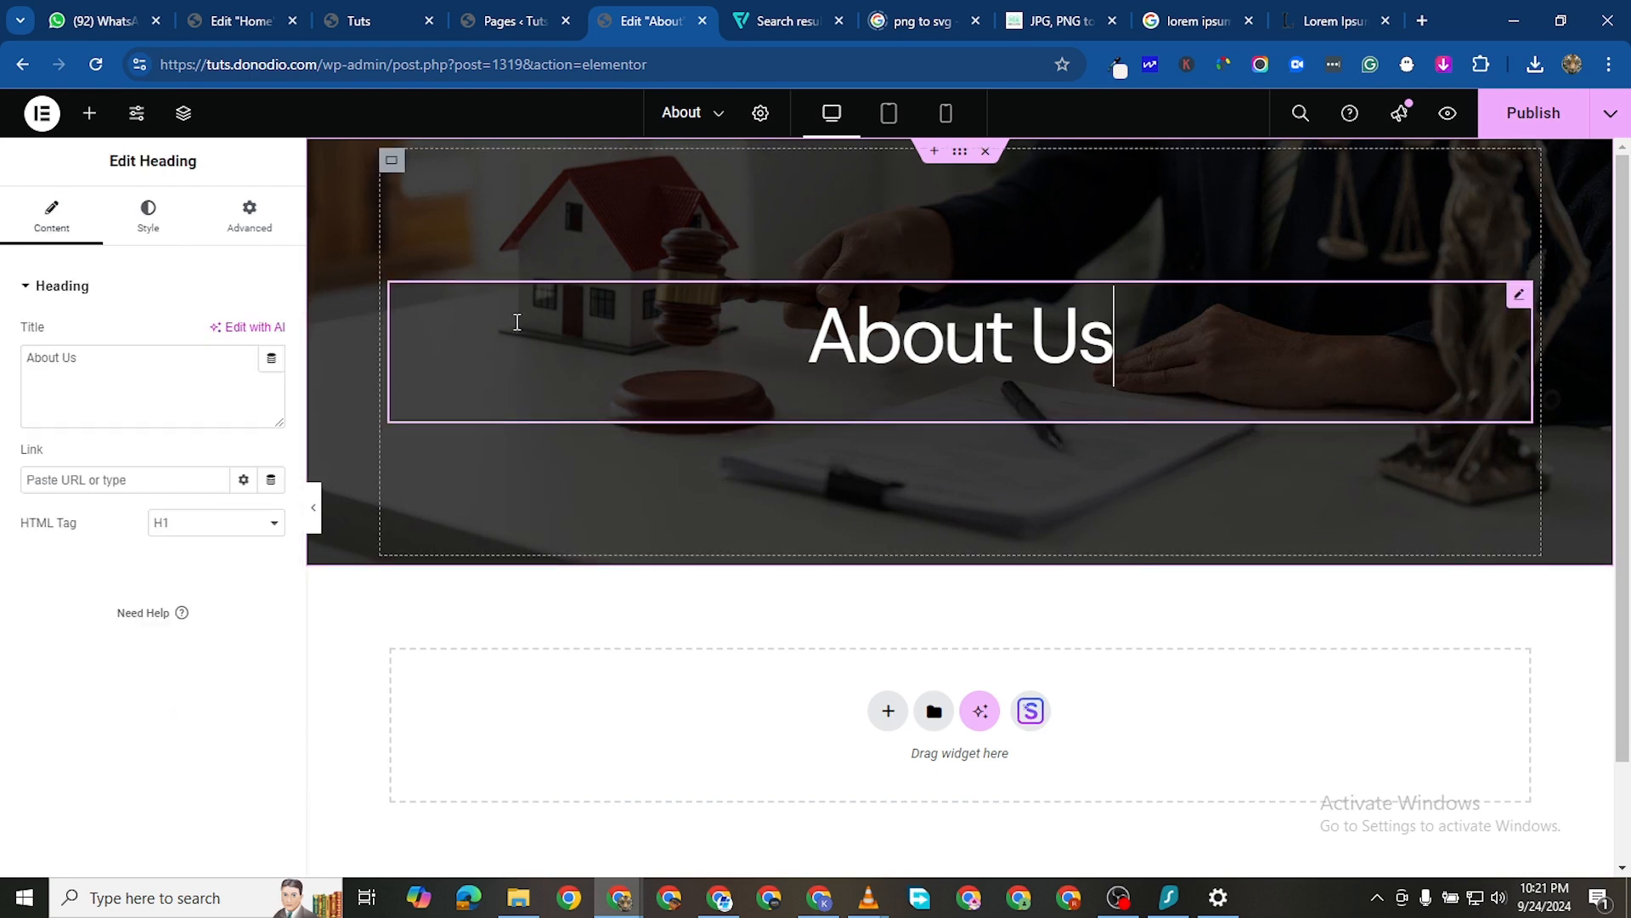
left_click(168, 228)
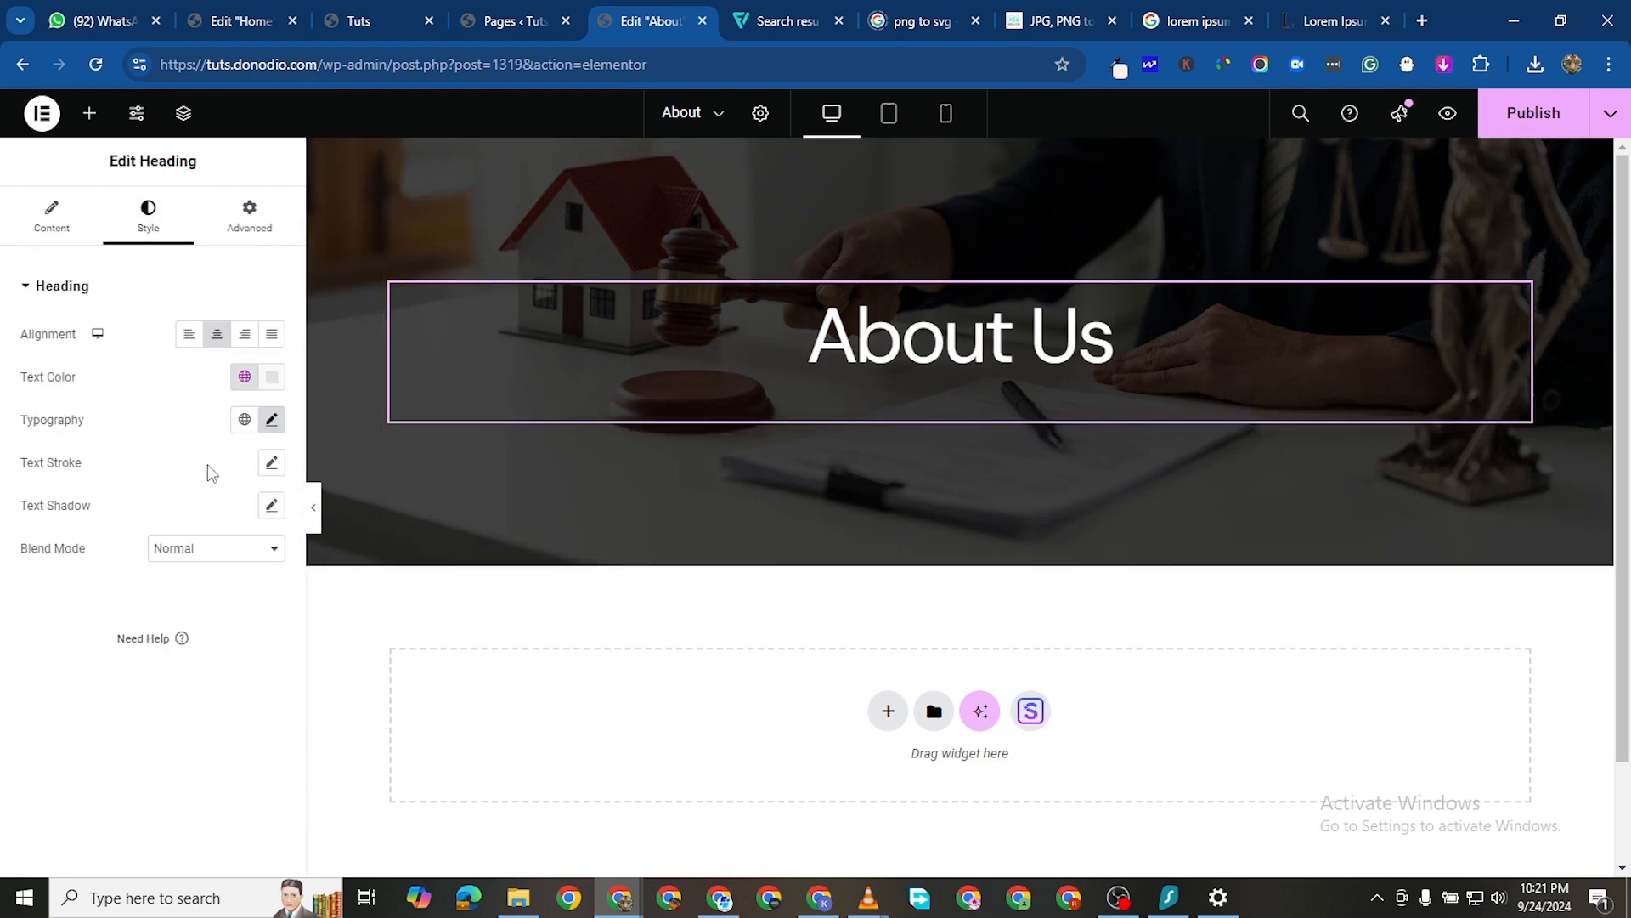
left_click(271, 422)
left_click(197, 627)
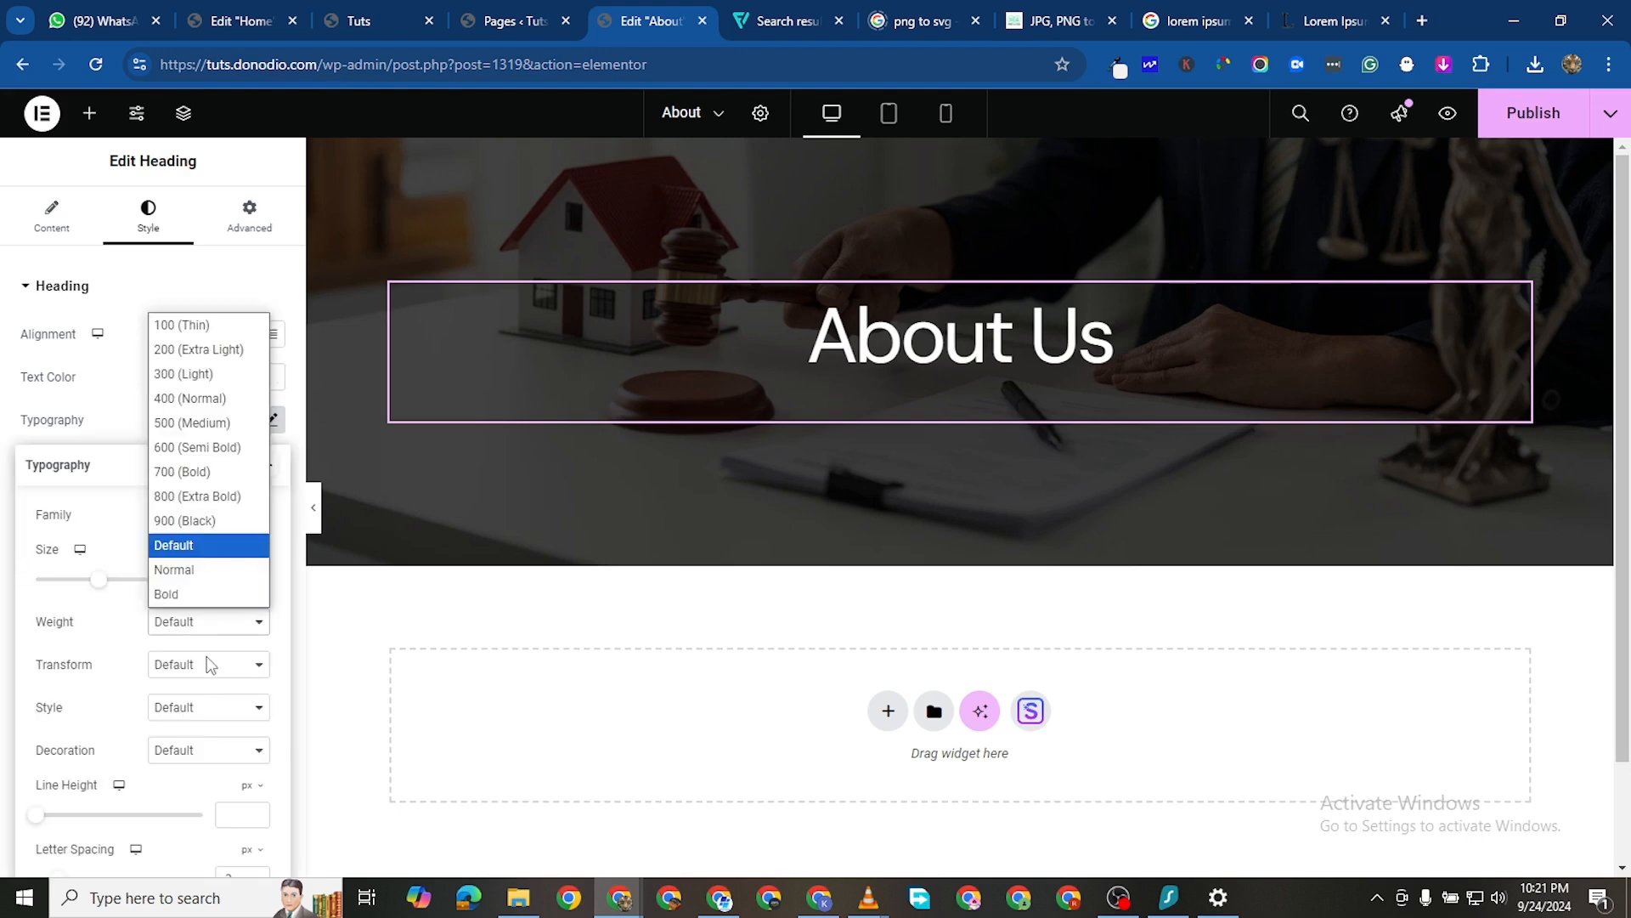
left_click(212, 521)
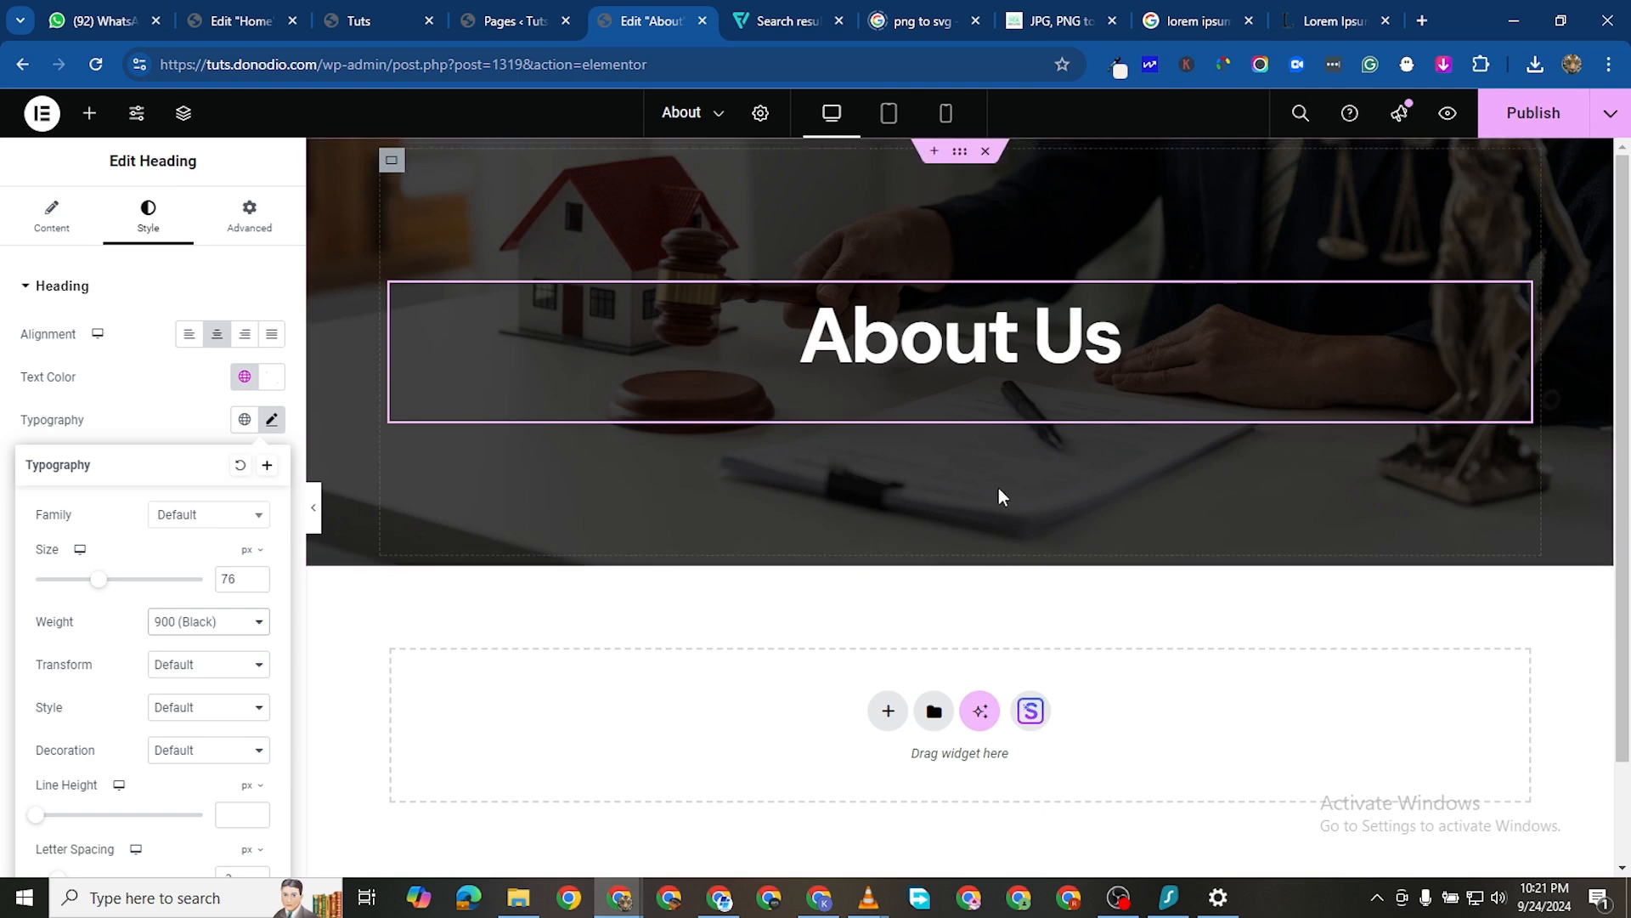
Add a new single-column container section directly below the About hero
scroll(1172, 462, "down", 2)
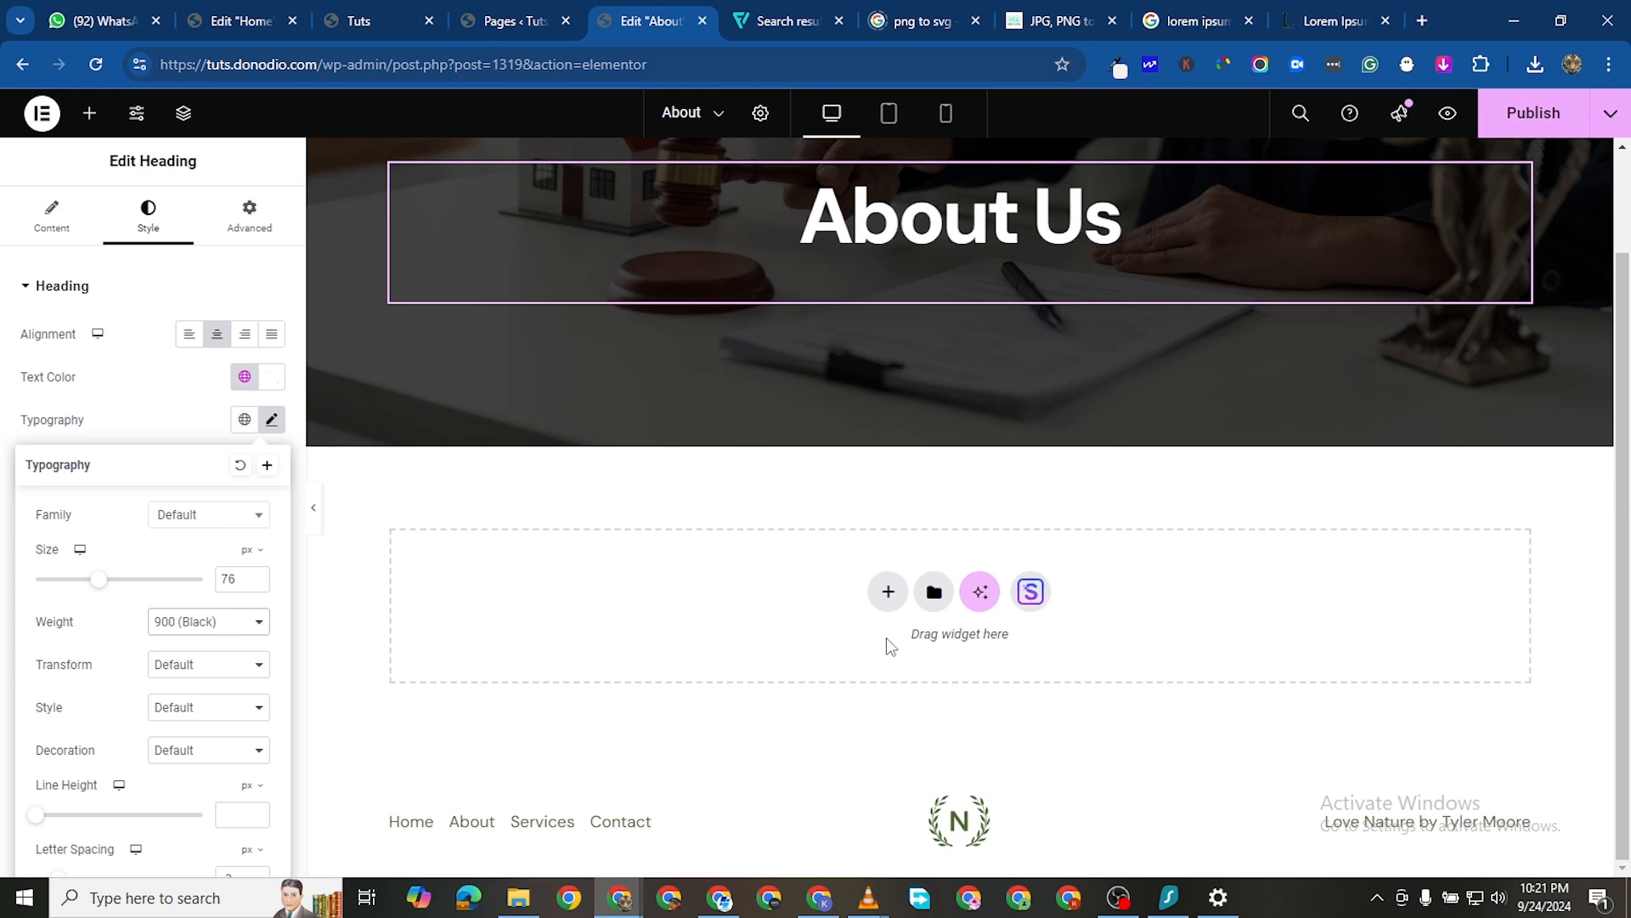
left_click(888, 592)
left_click(909, 645)
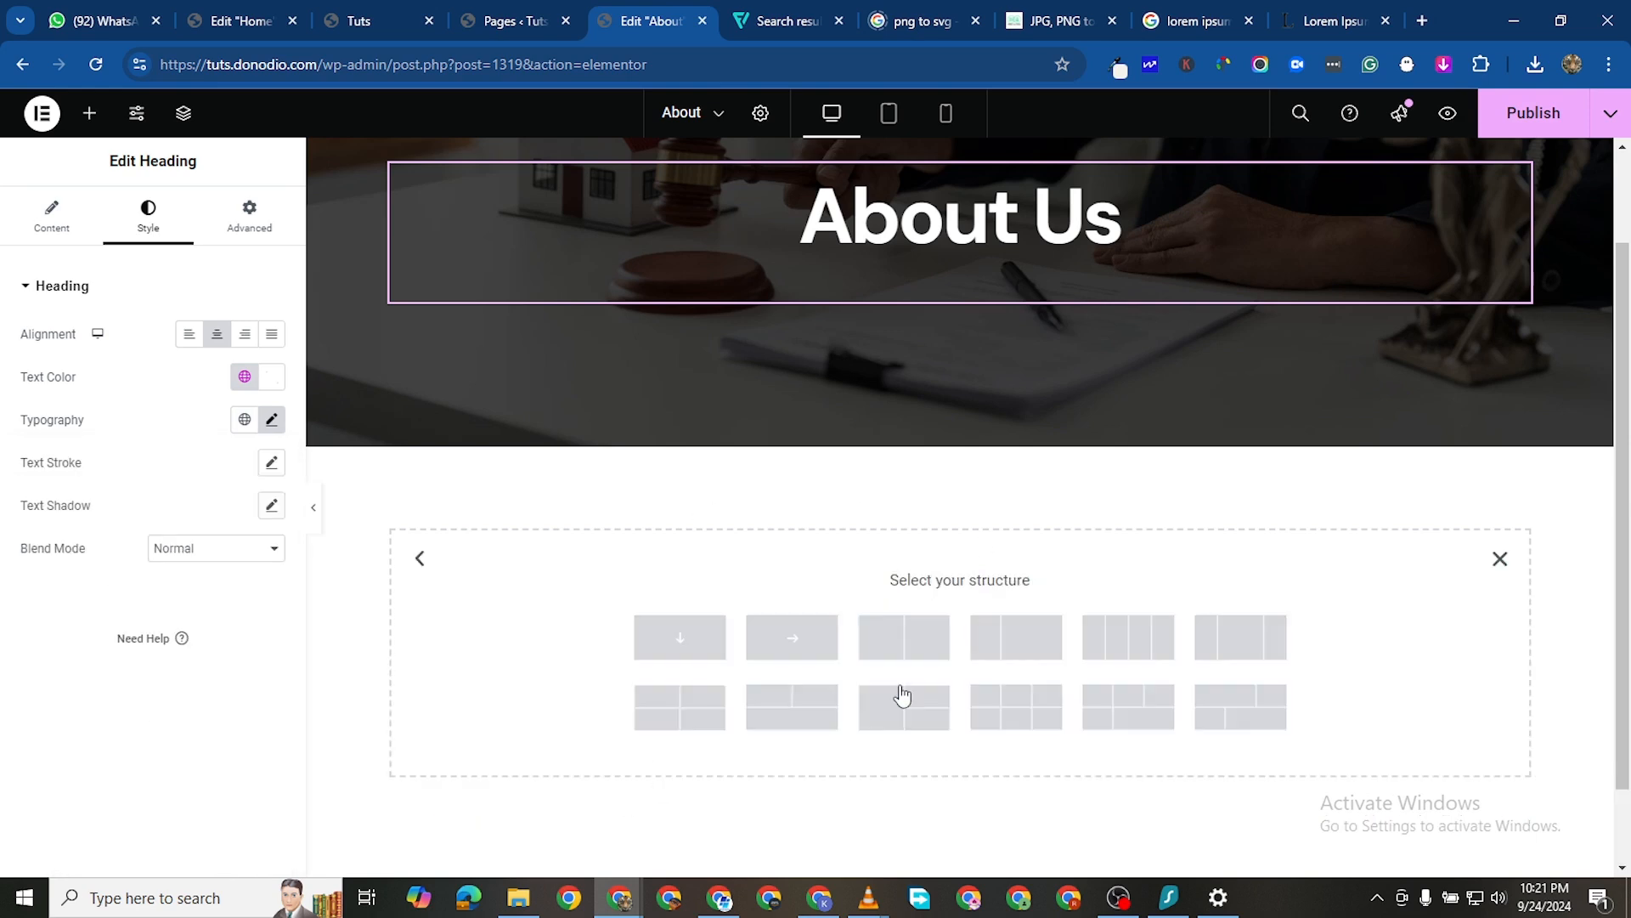
left_click(702, 639)
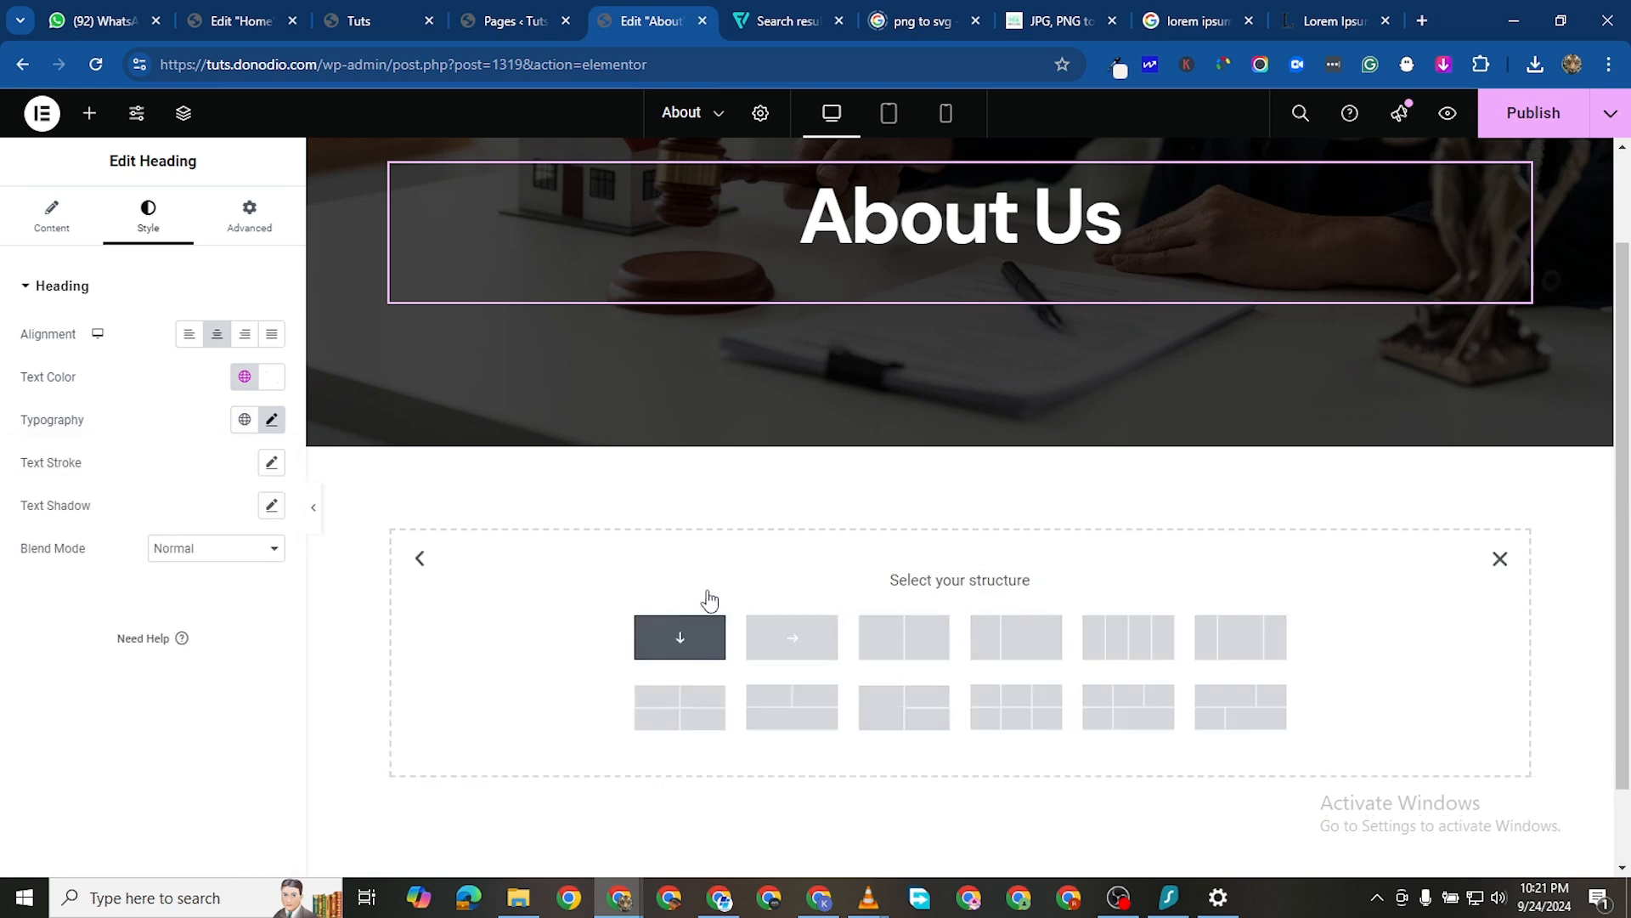
Nest a container inside the new section and set its items' direction to horizontal row
left_click(84, 114)
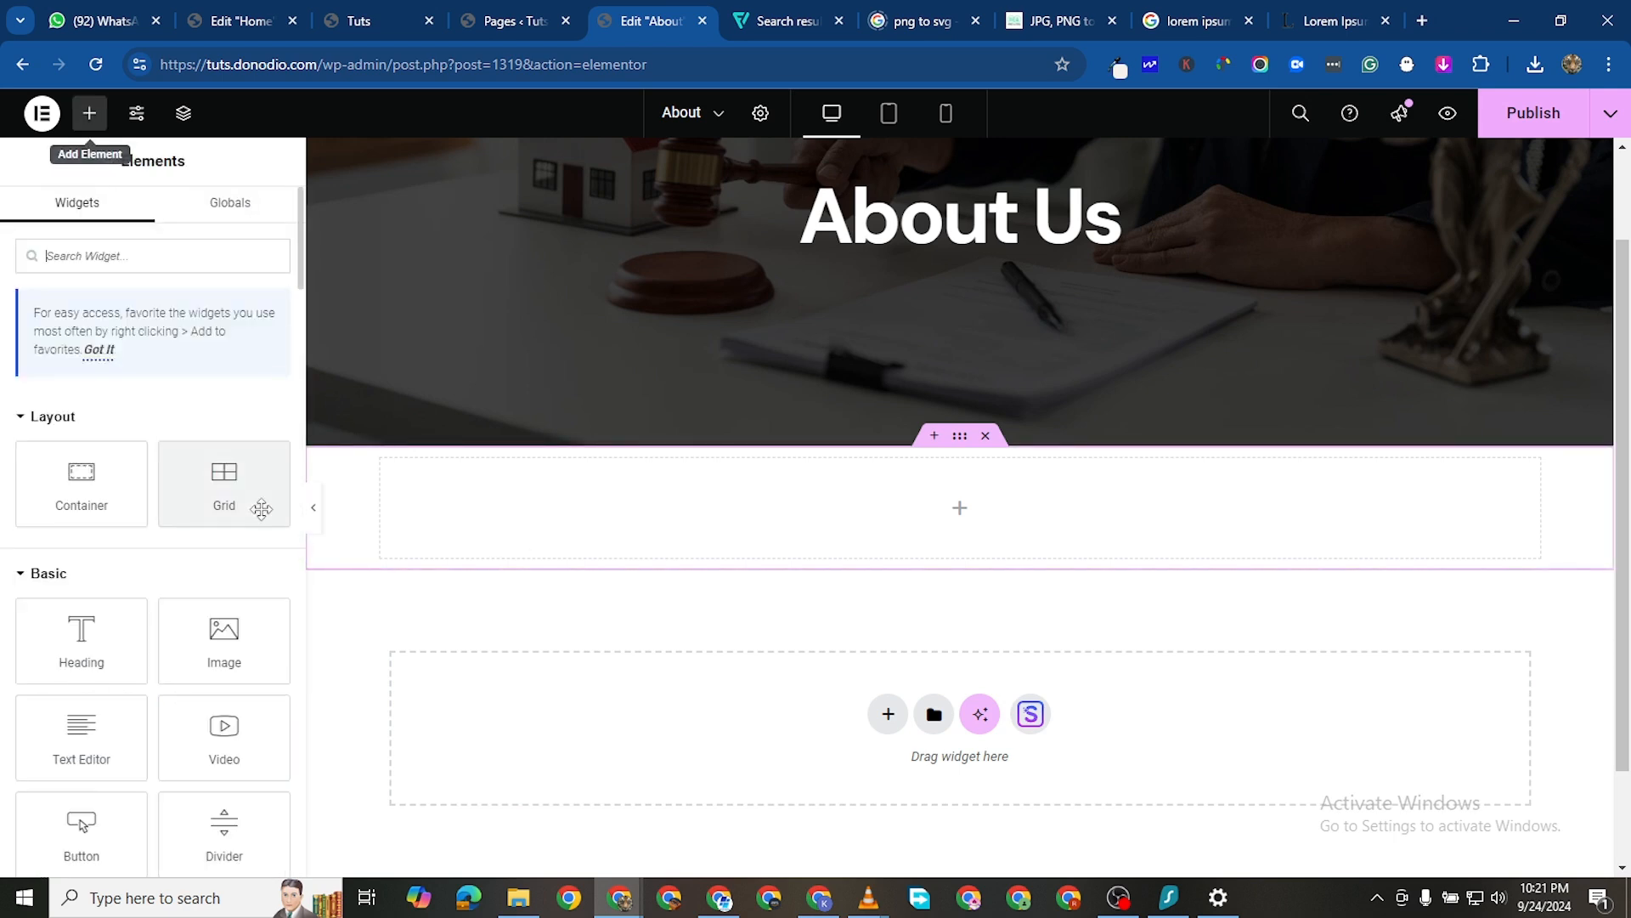
left_click_drag(130, 456, 311, 568)
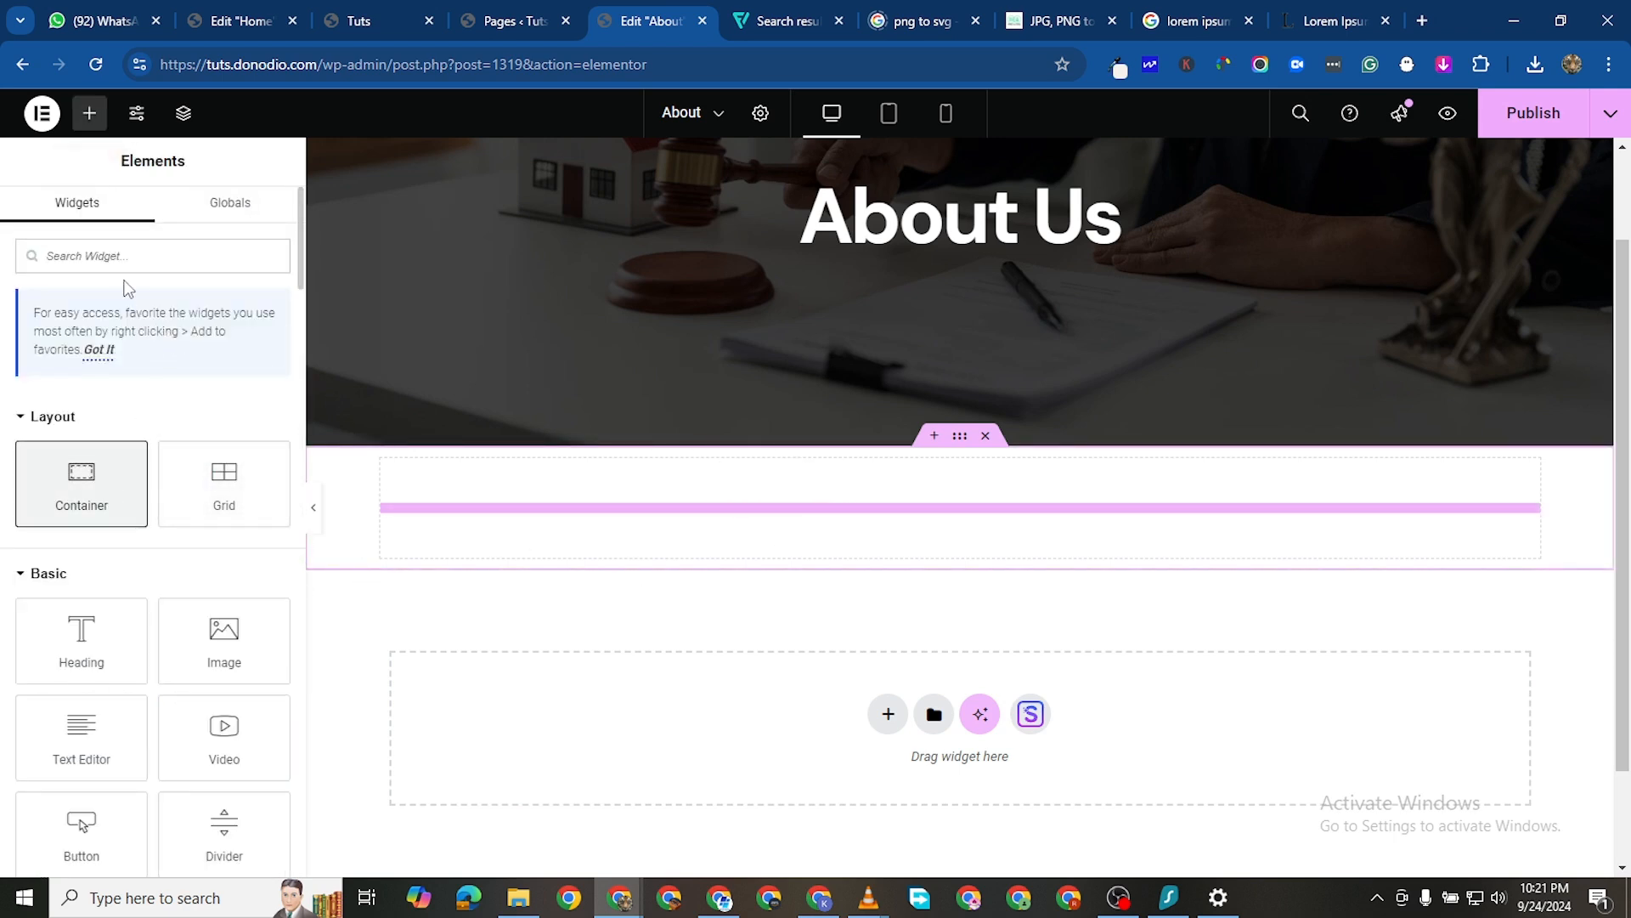
left_click_drag(126, 287, 399, 507)
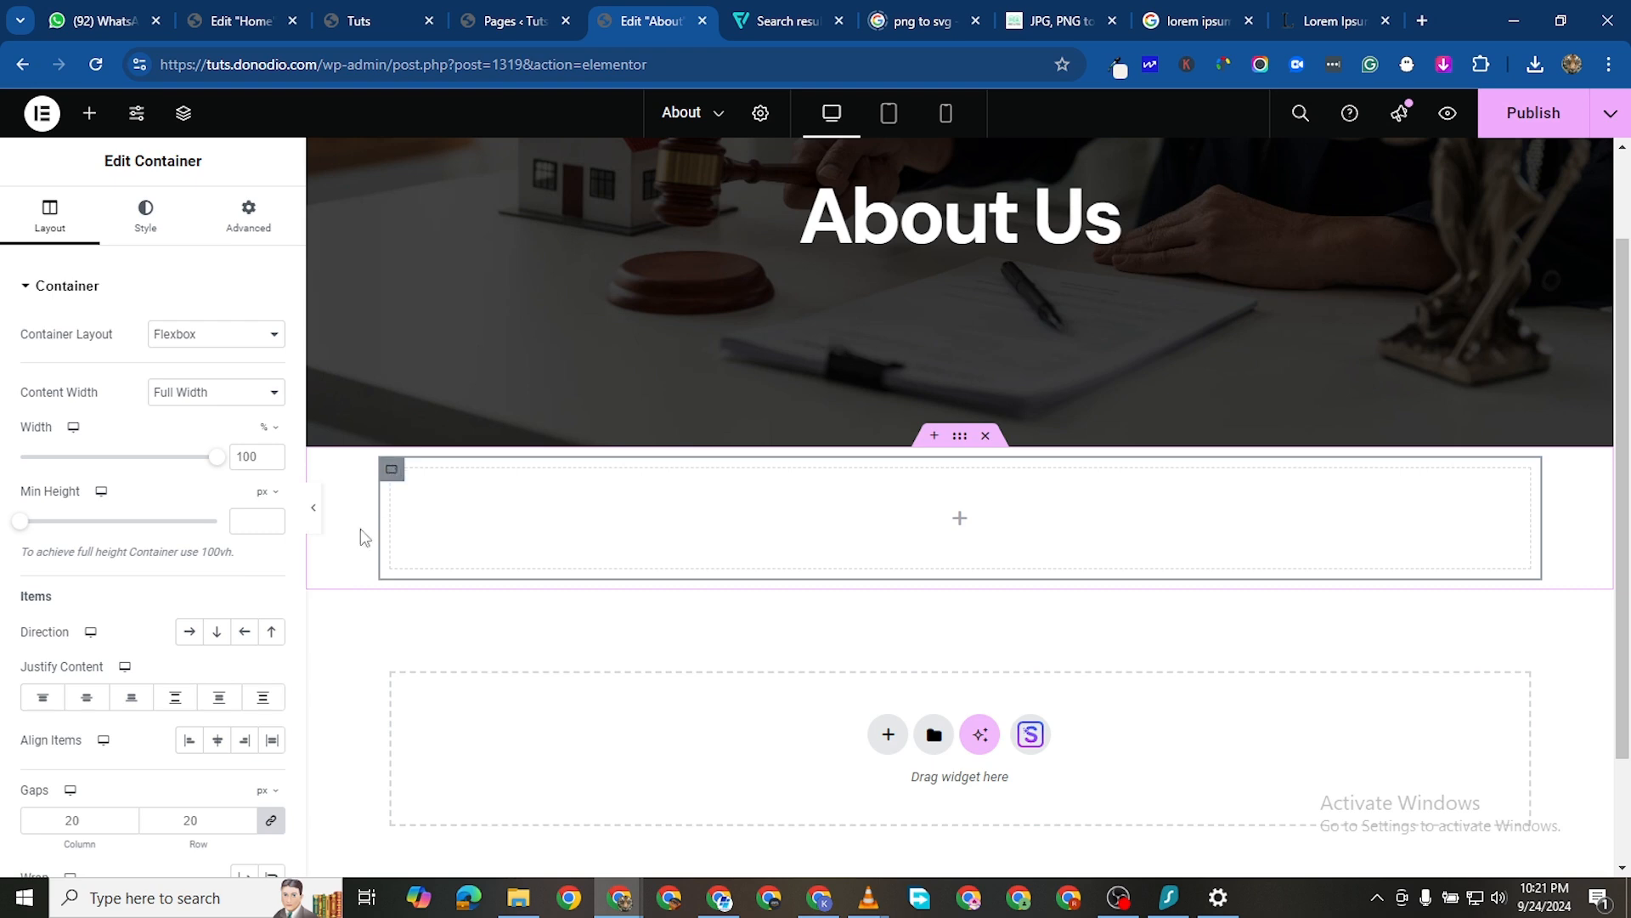
left_click(188, 631)
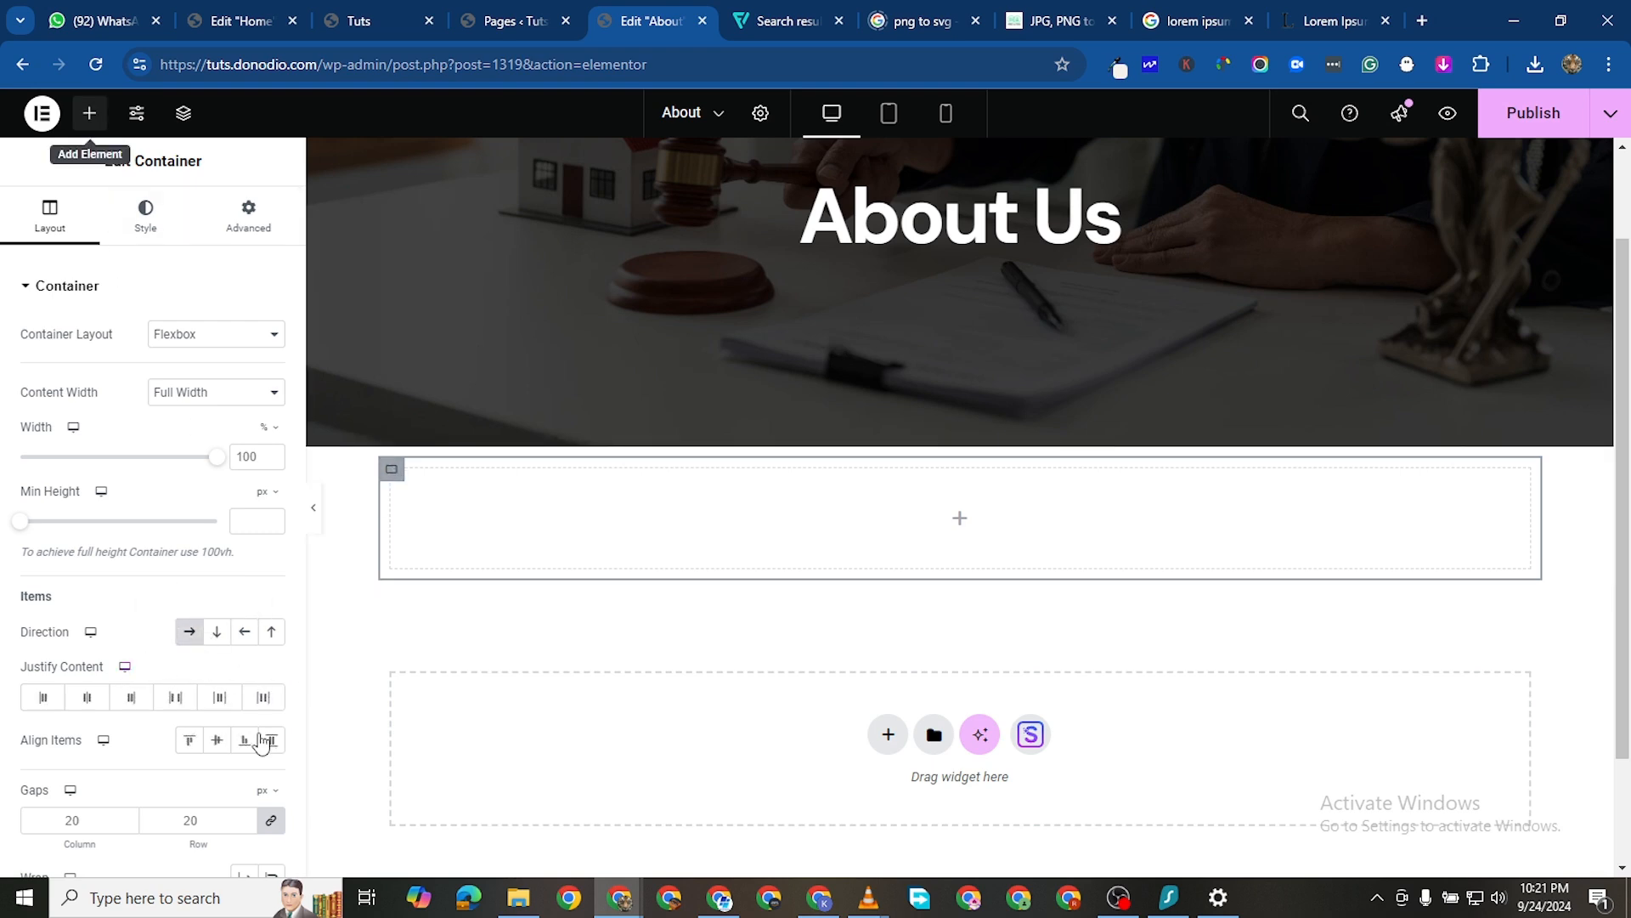
Place another container inside the row container and duplicate it to form two side-by-side columns
left_click_drag(86, 495, 473, 528)
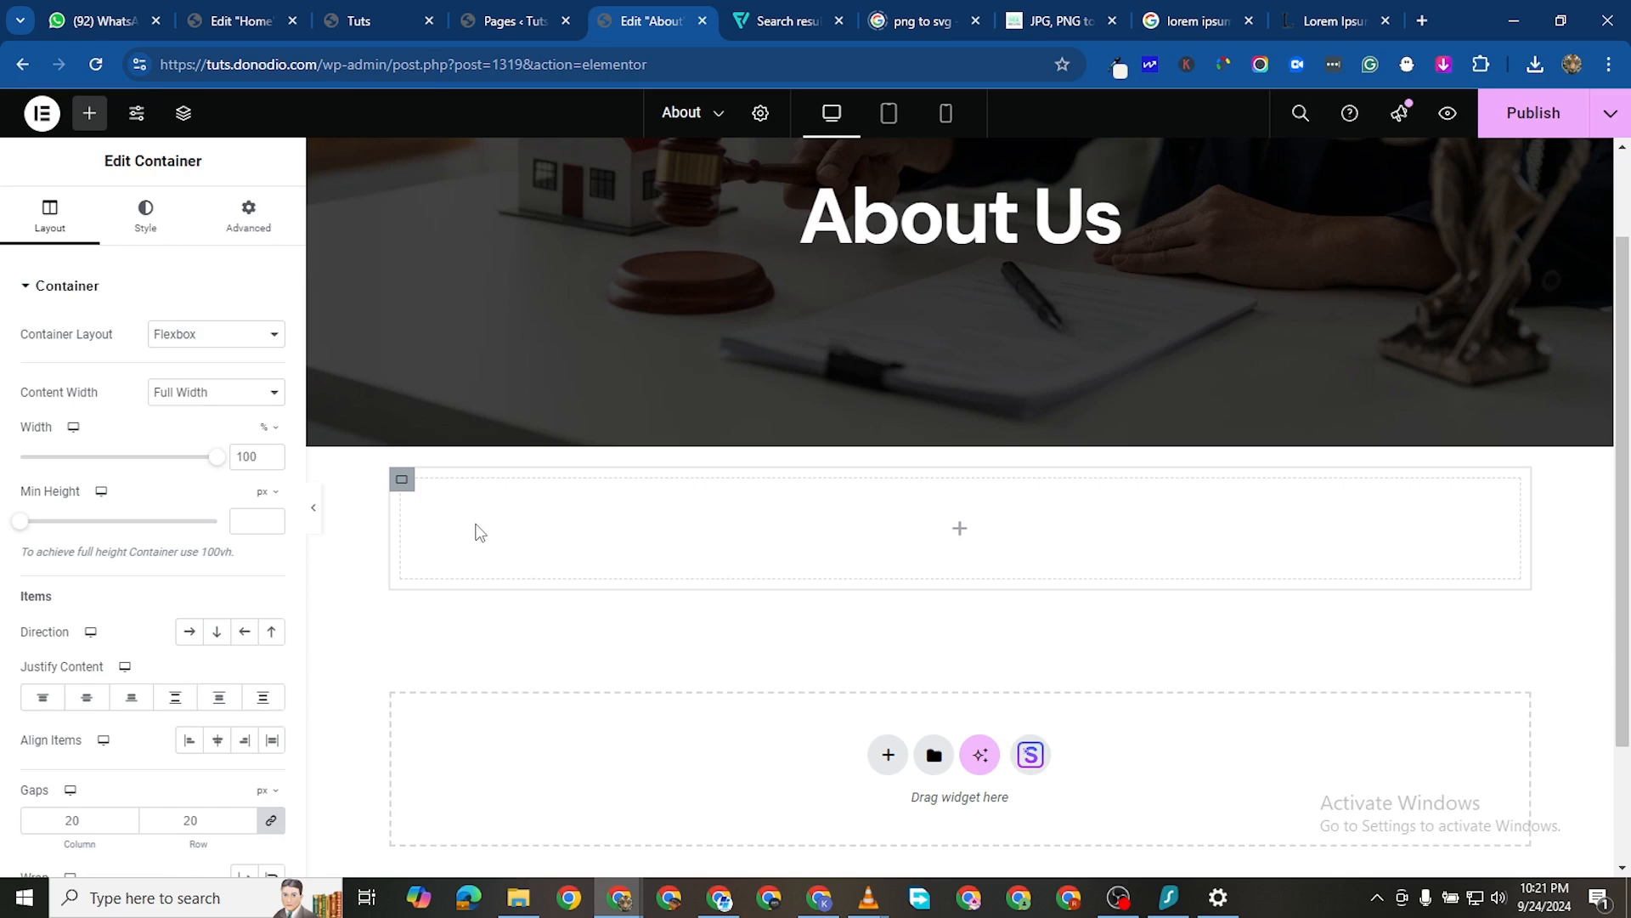
right_click(408, 486)
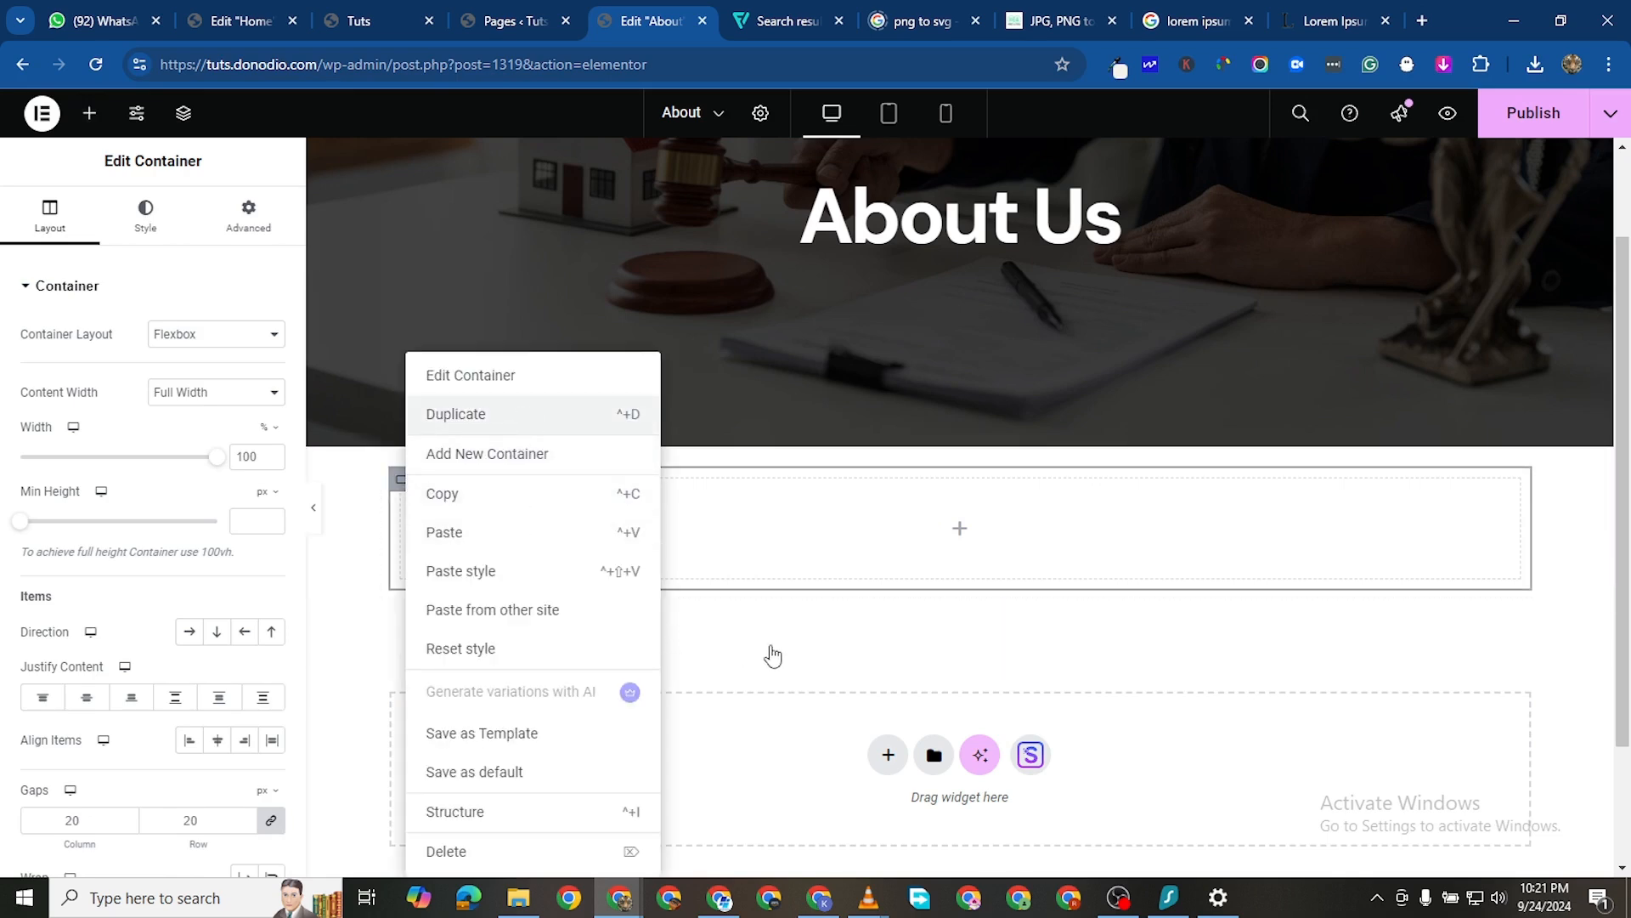
key("ctrl+d")
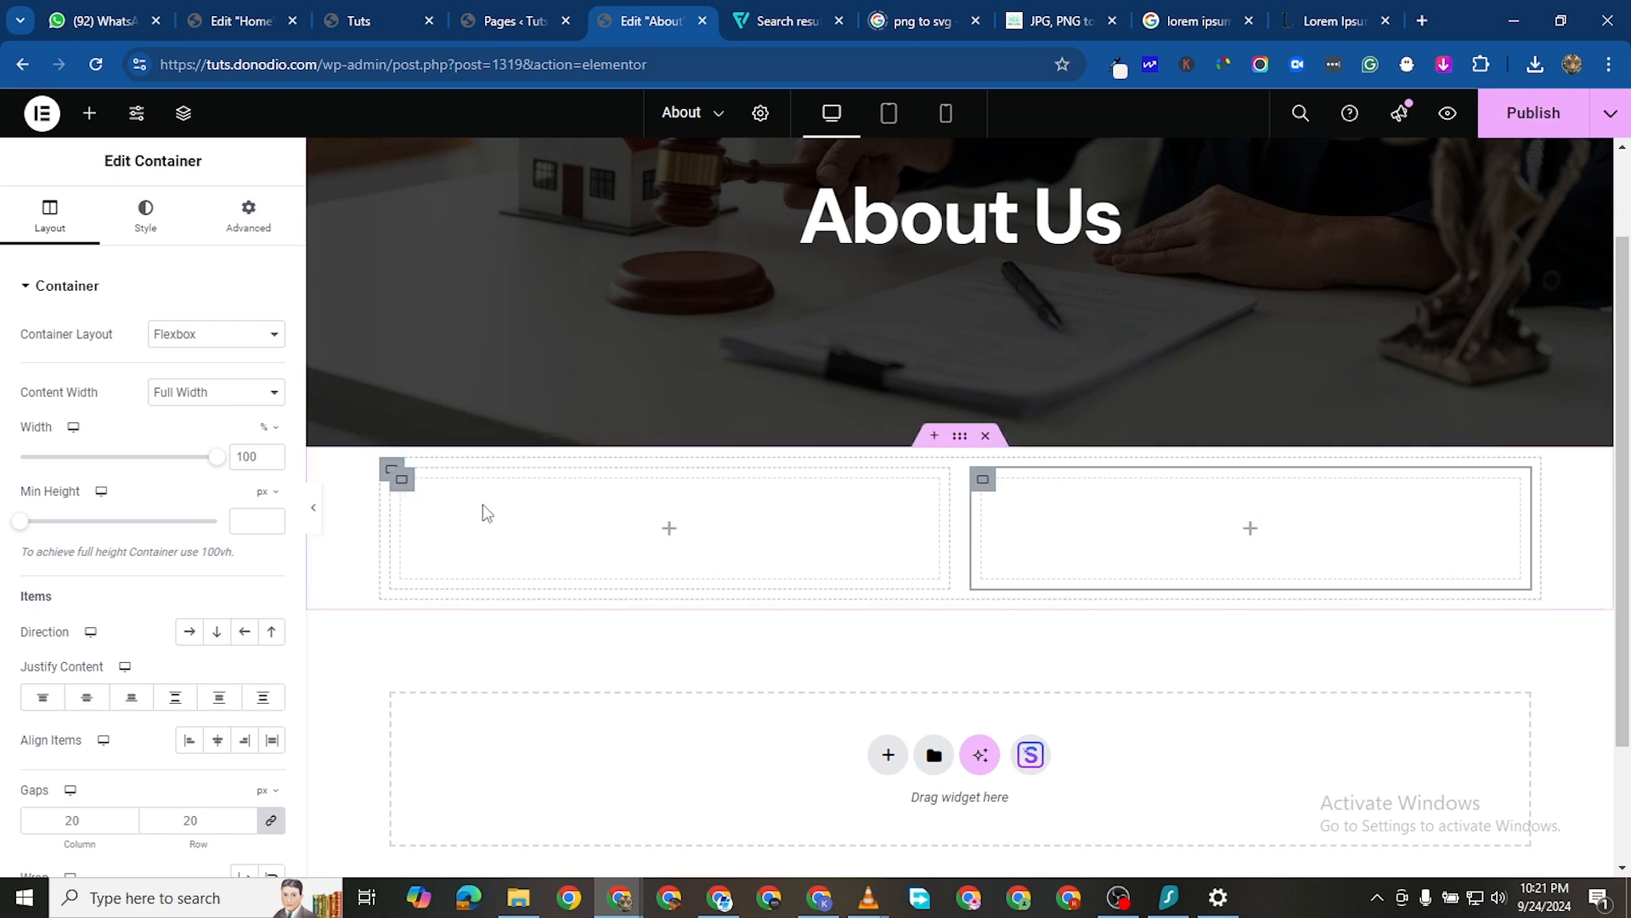
Add an image widget to the first of the two columns, using the Get-in-touch-img picture uploaded from the LAW FIRM folder
left_click(90, 113)
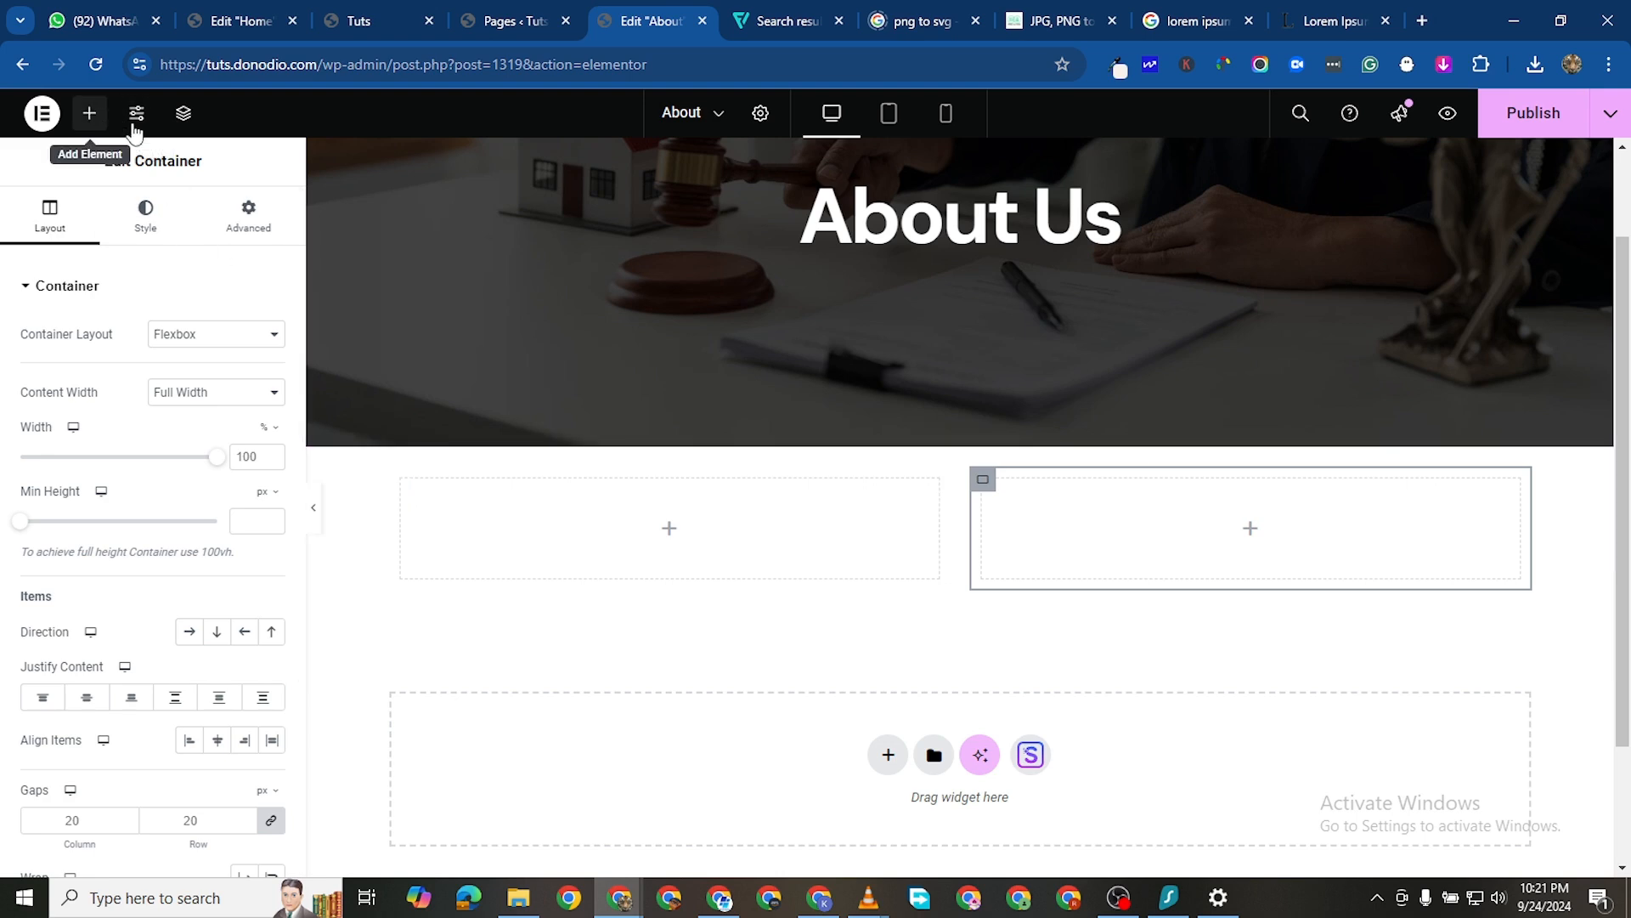
left_click_drag(224, 637, 449, 672)
left_click(151, 416)
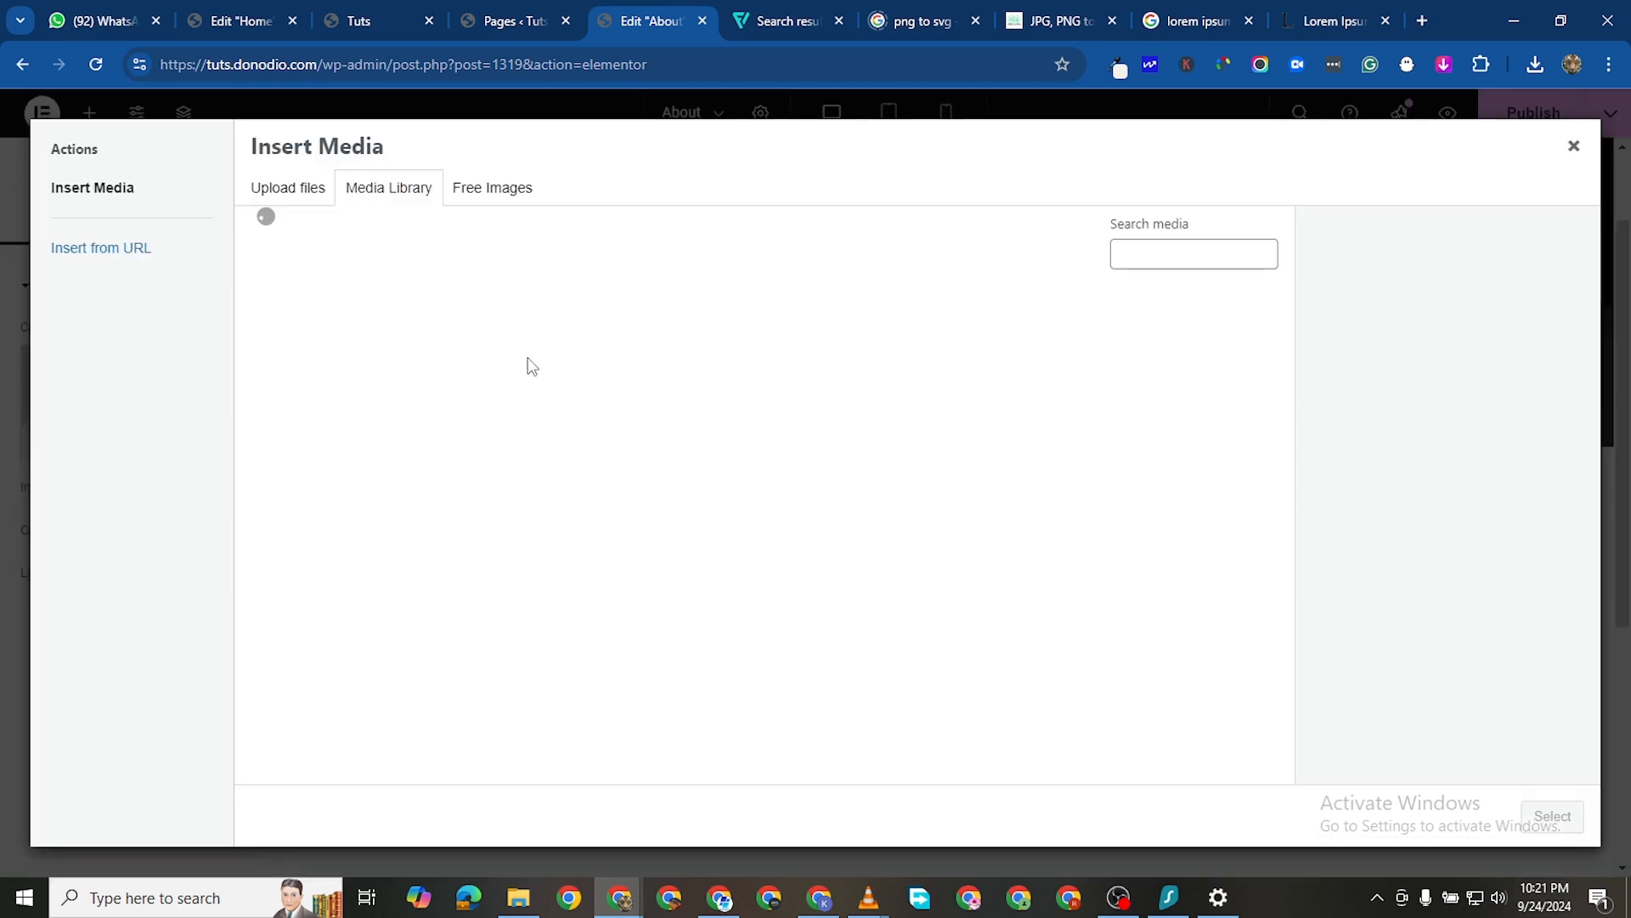
left_click(312, 211)
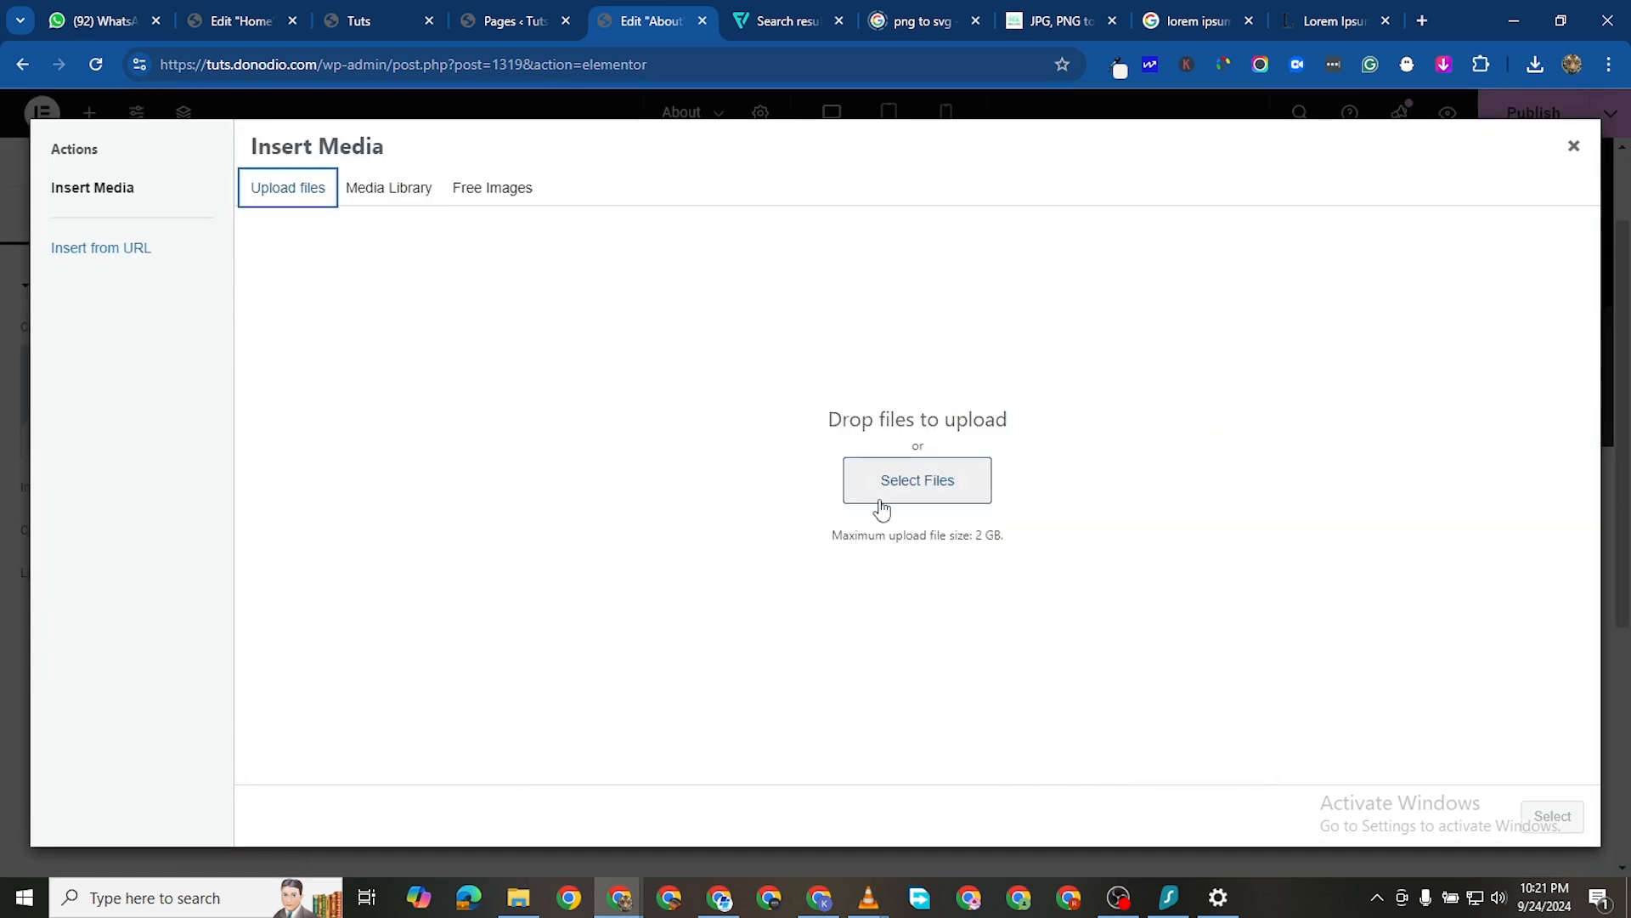
left_click(929, 497)
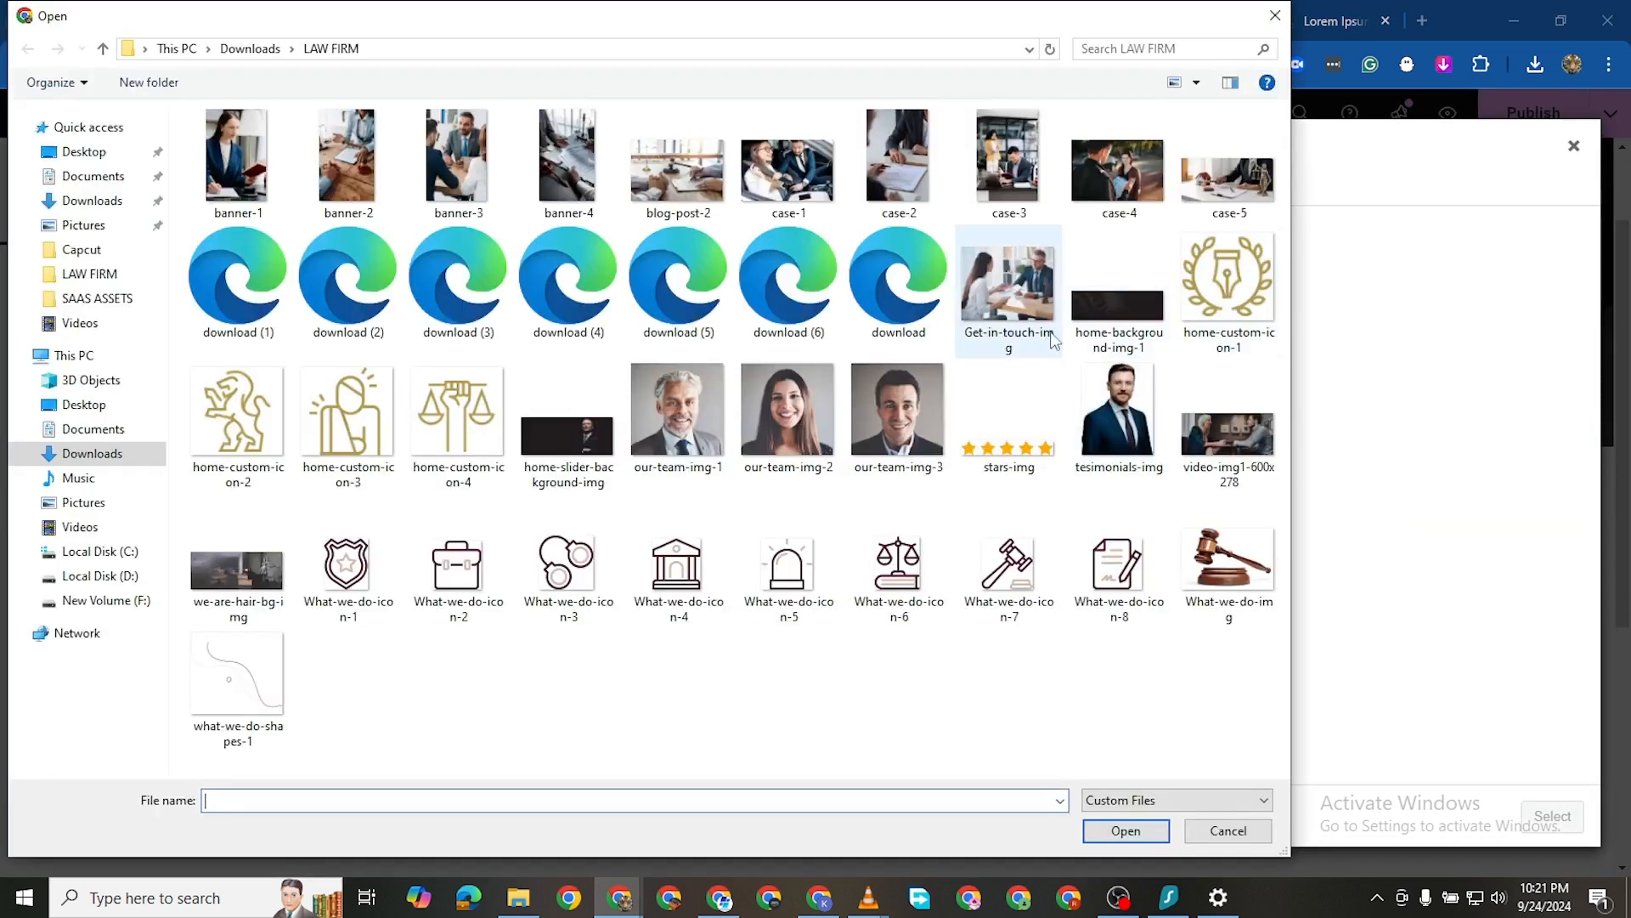
double_click(1004, 272)
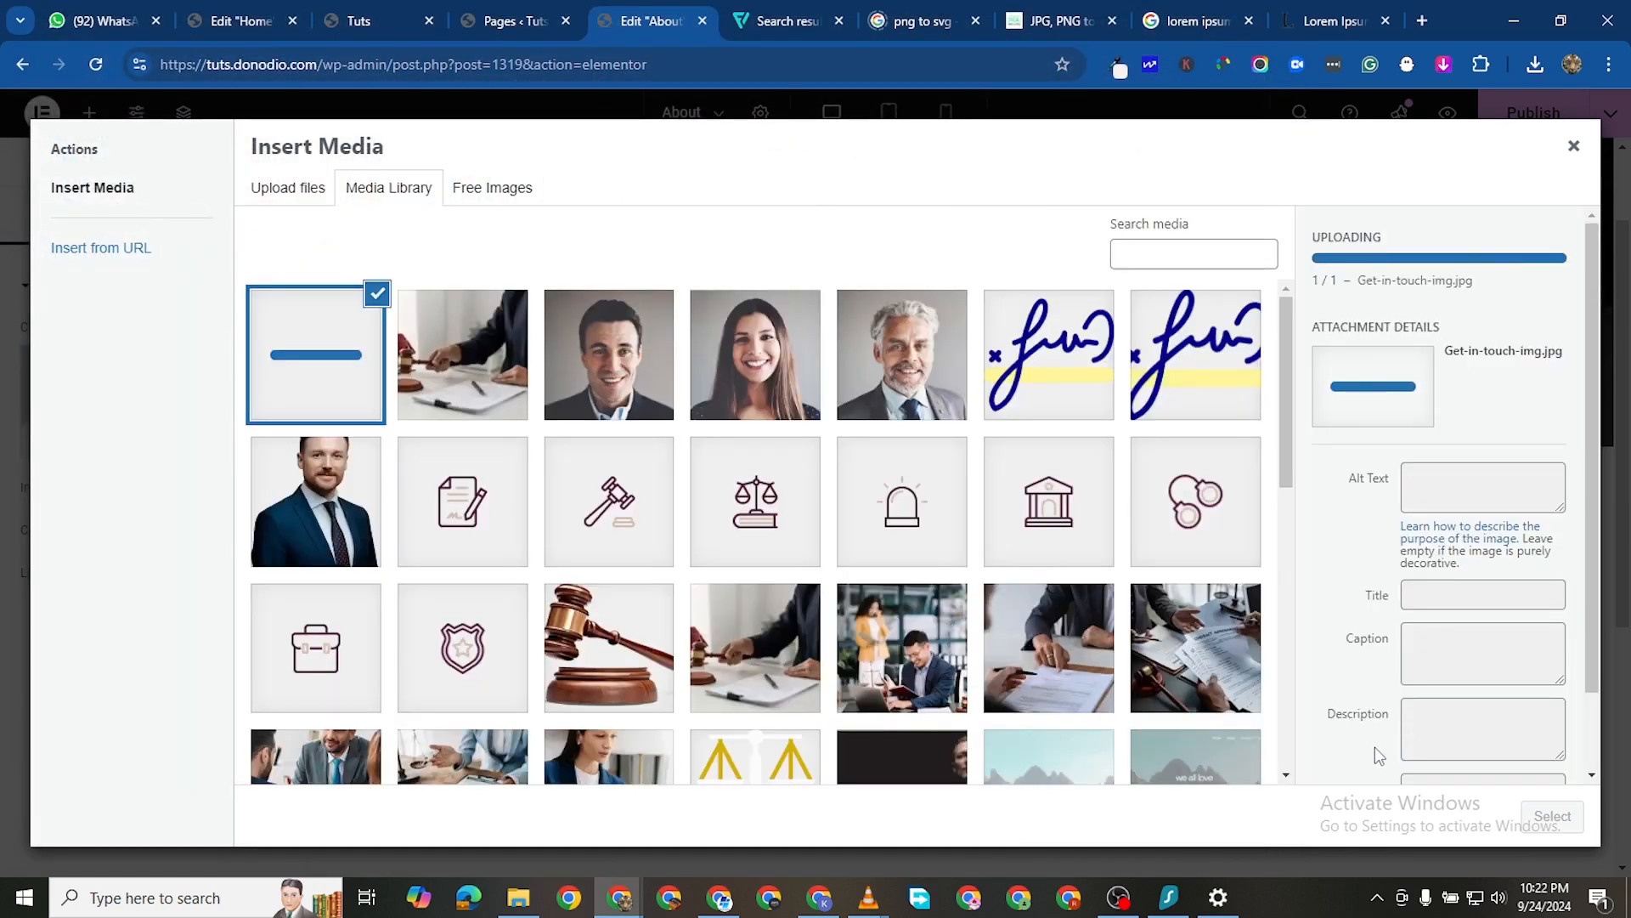
left_click(1548, 816)
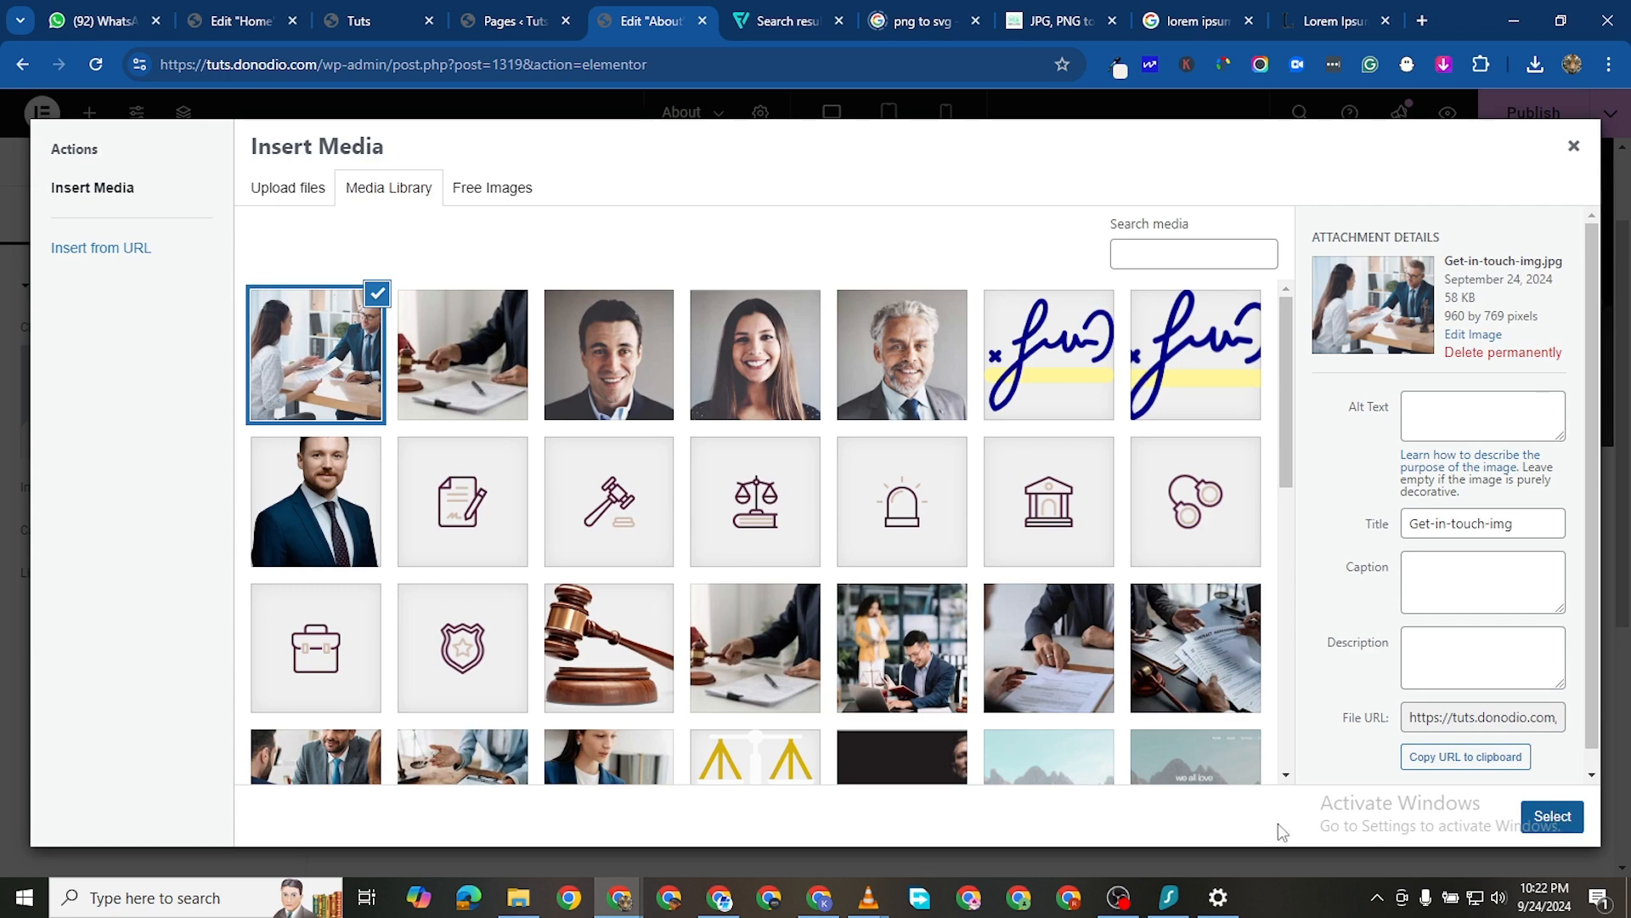
scroll(892, 552, "down", 3)
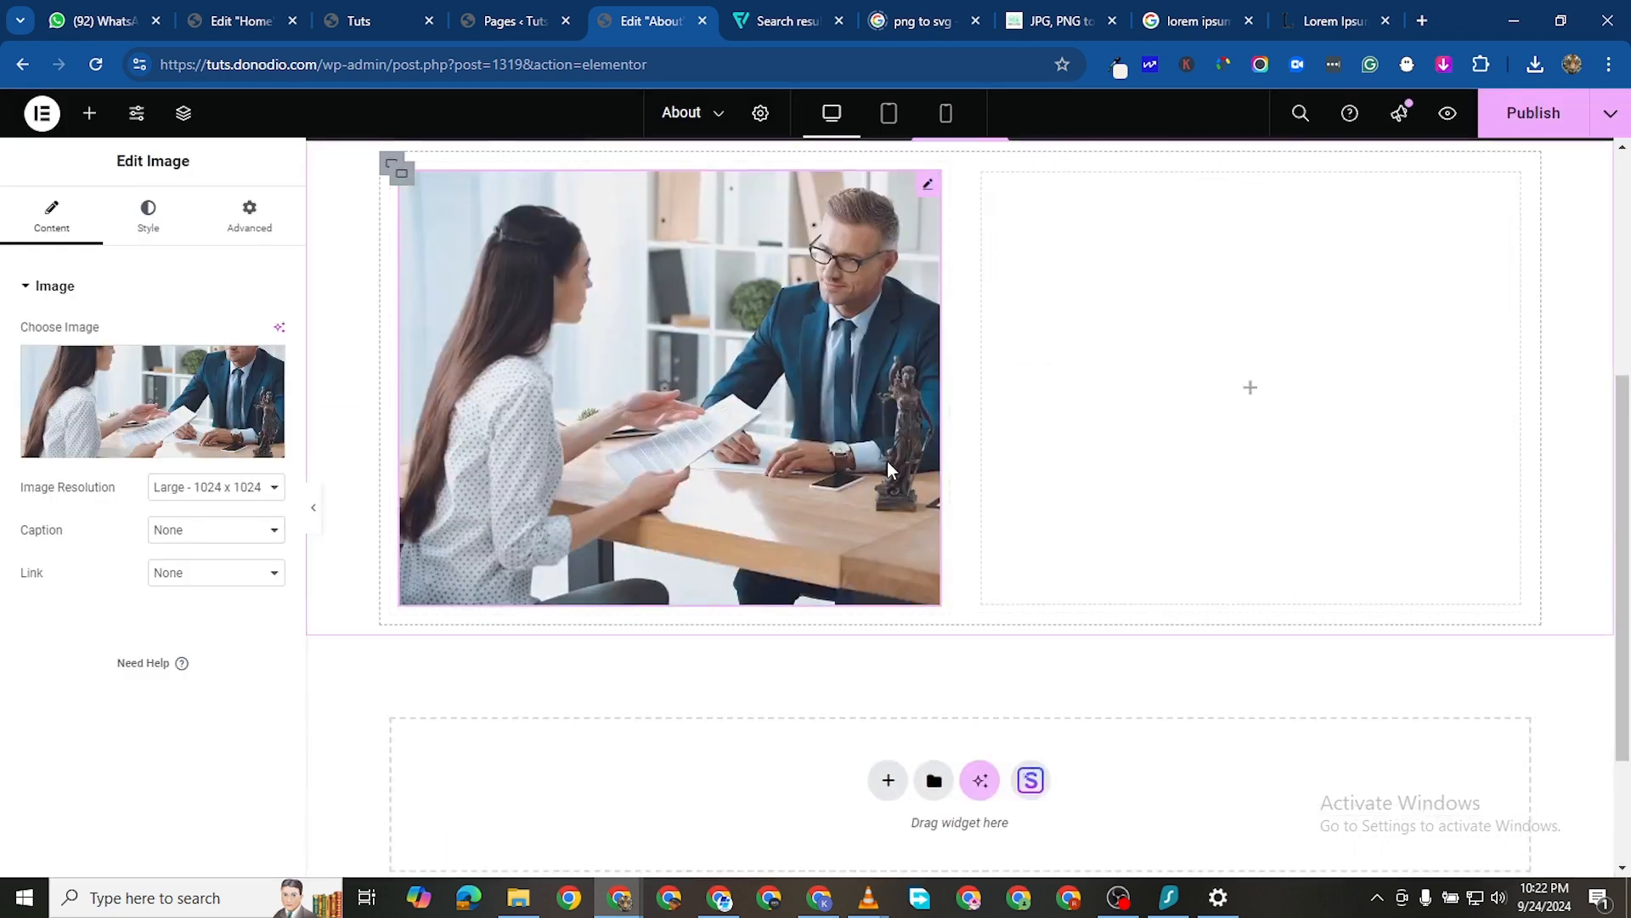
Replace the first column's image with banner-3, uploaded from the LAW FIRM folder
left_click(191, 377)
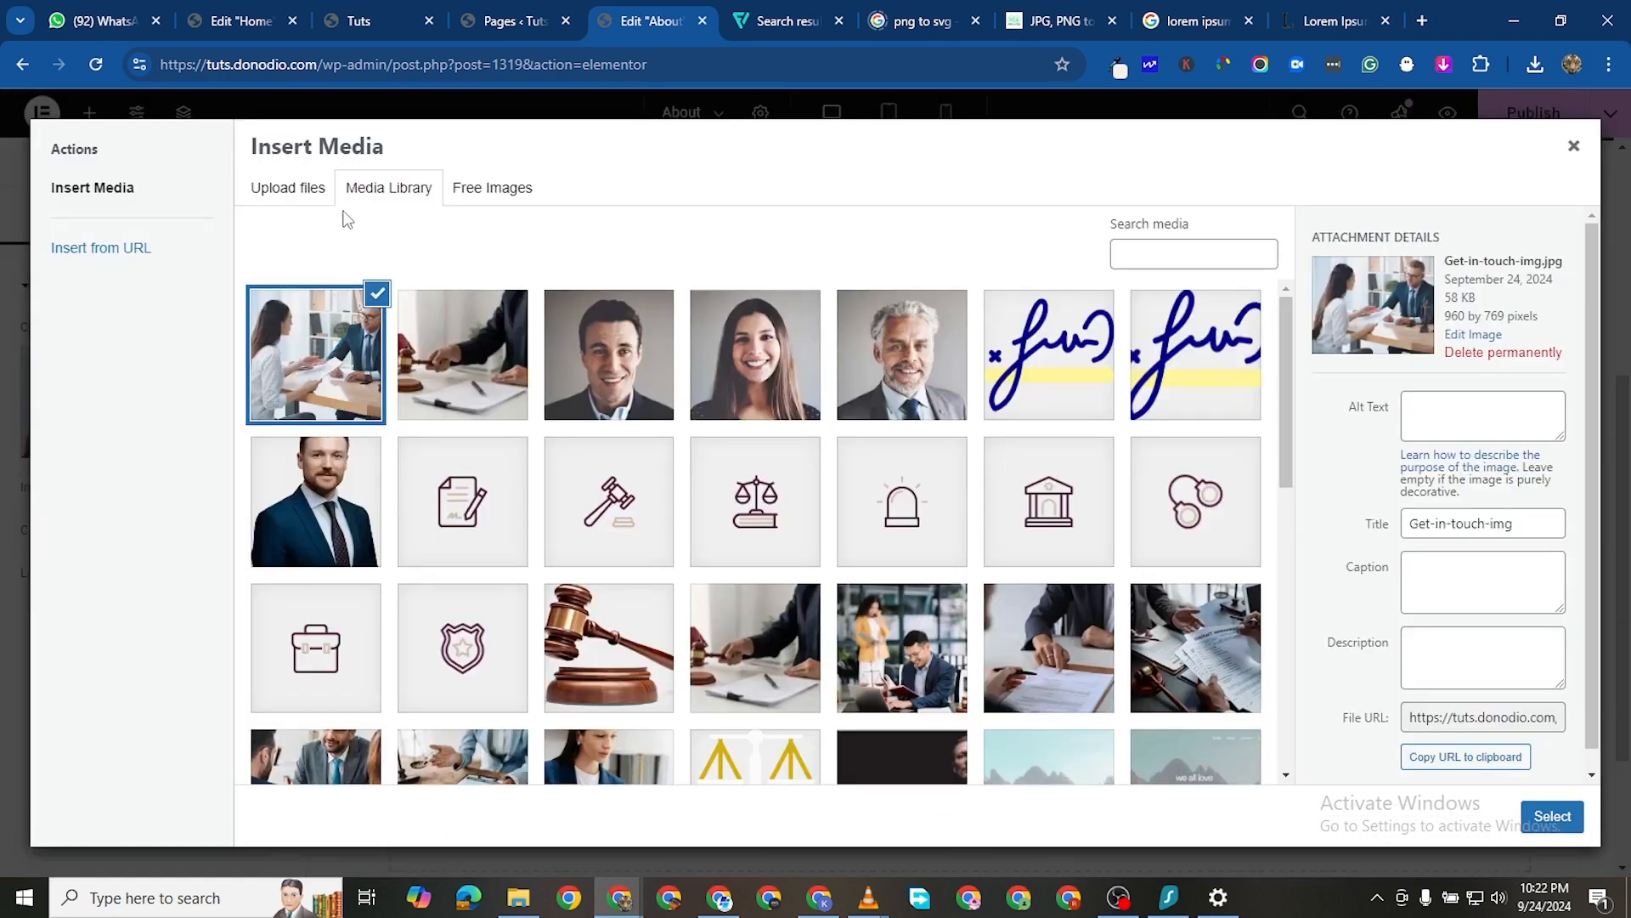
left_click(298, 188)
left_click(900, 477)
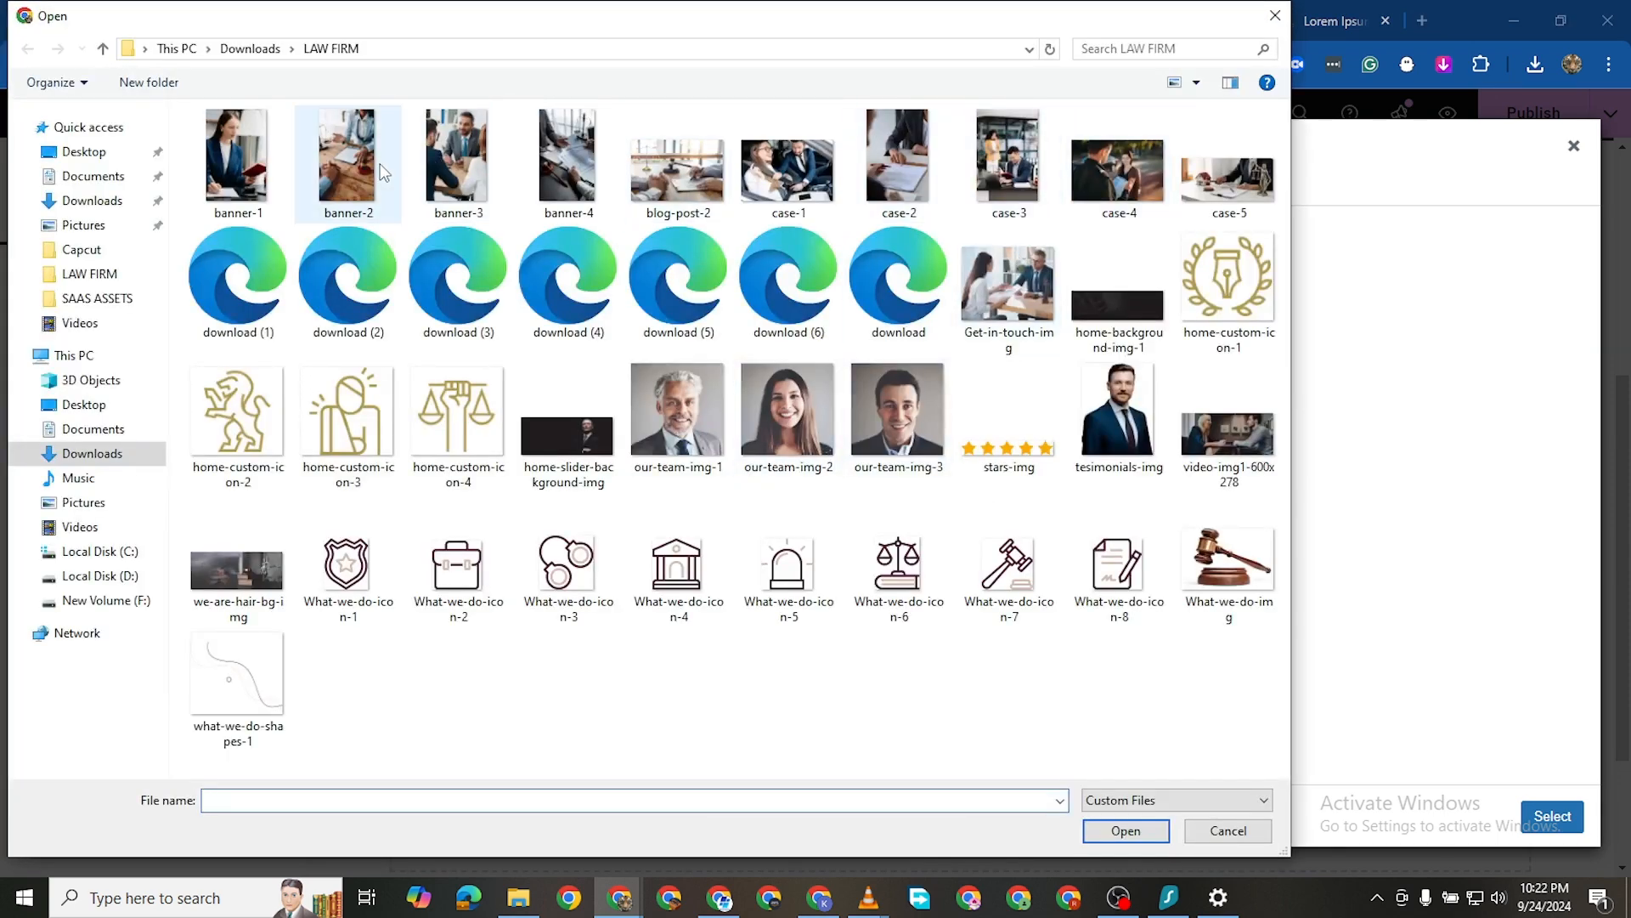
left_click(466, 167)
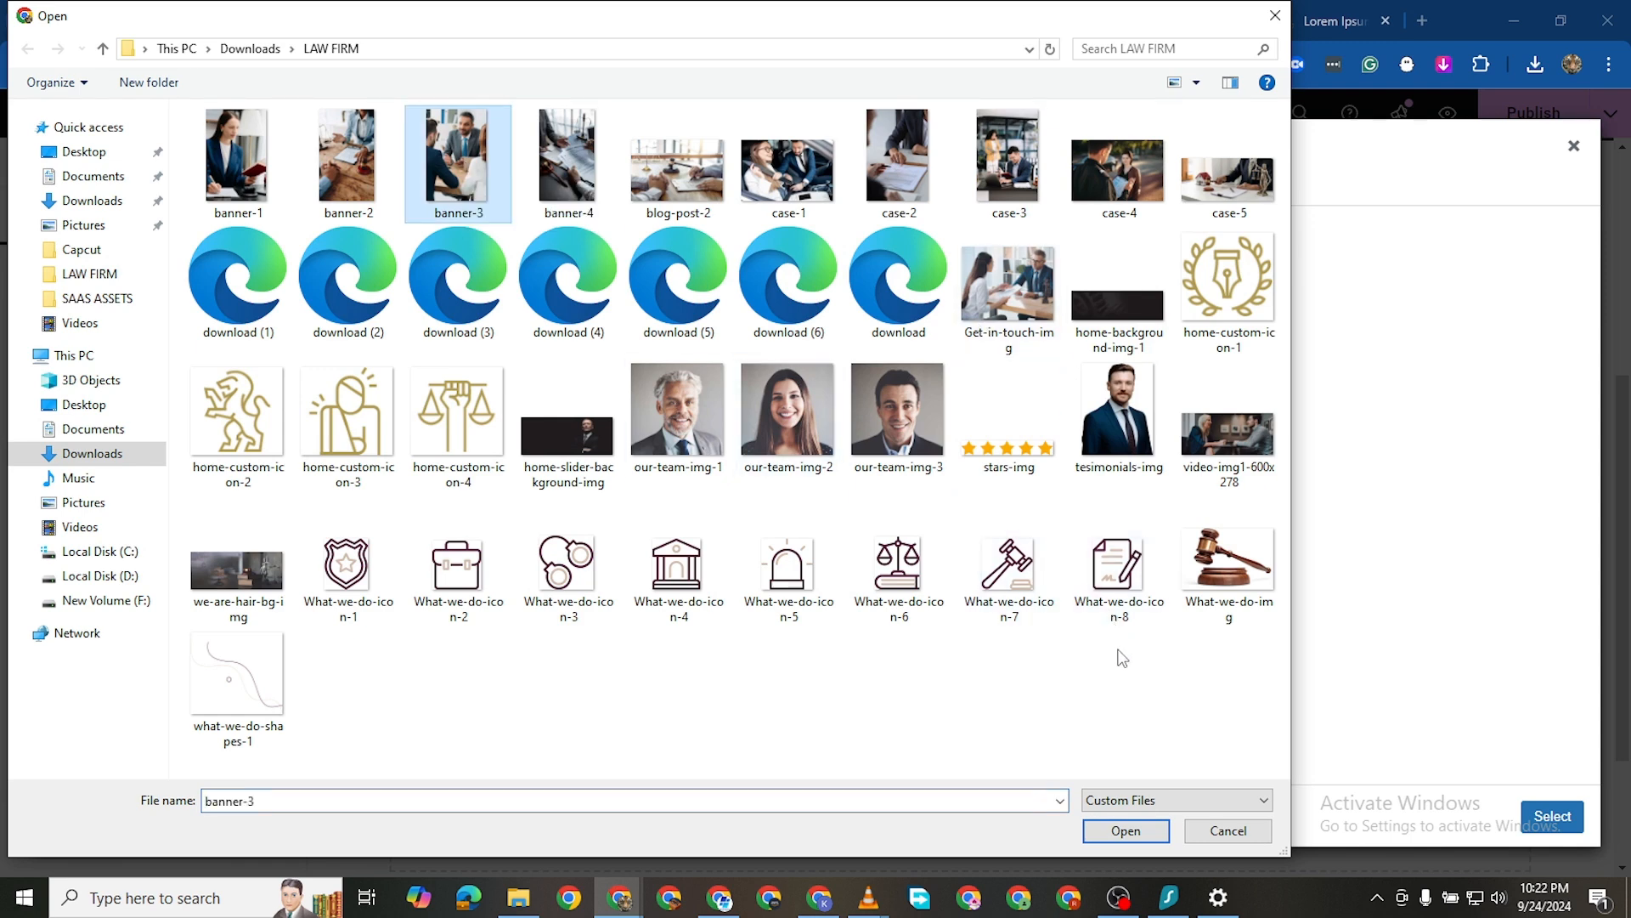
left_click(1126, 830)
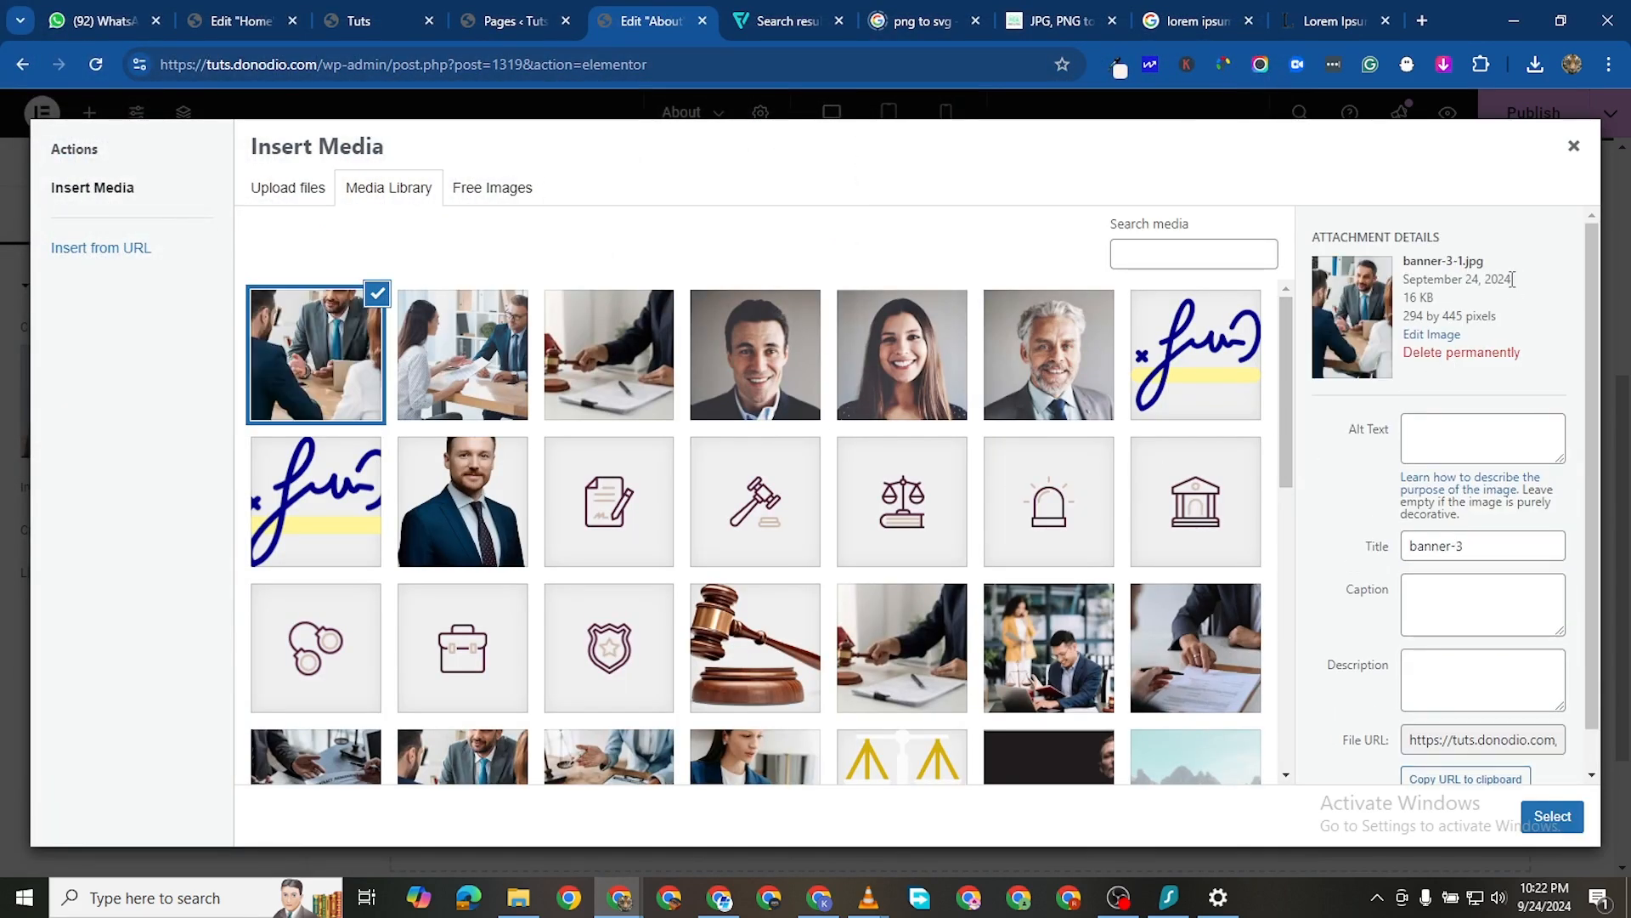
left_click(1552, 816)
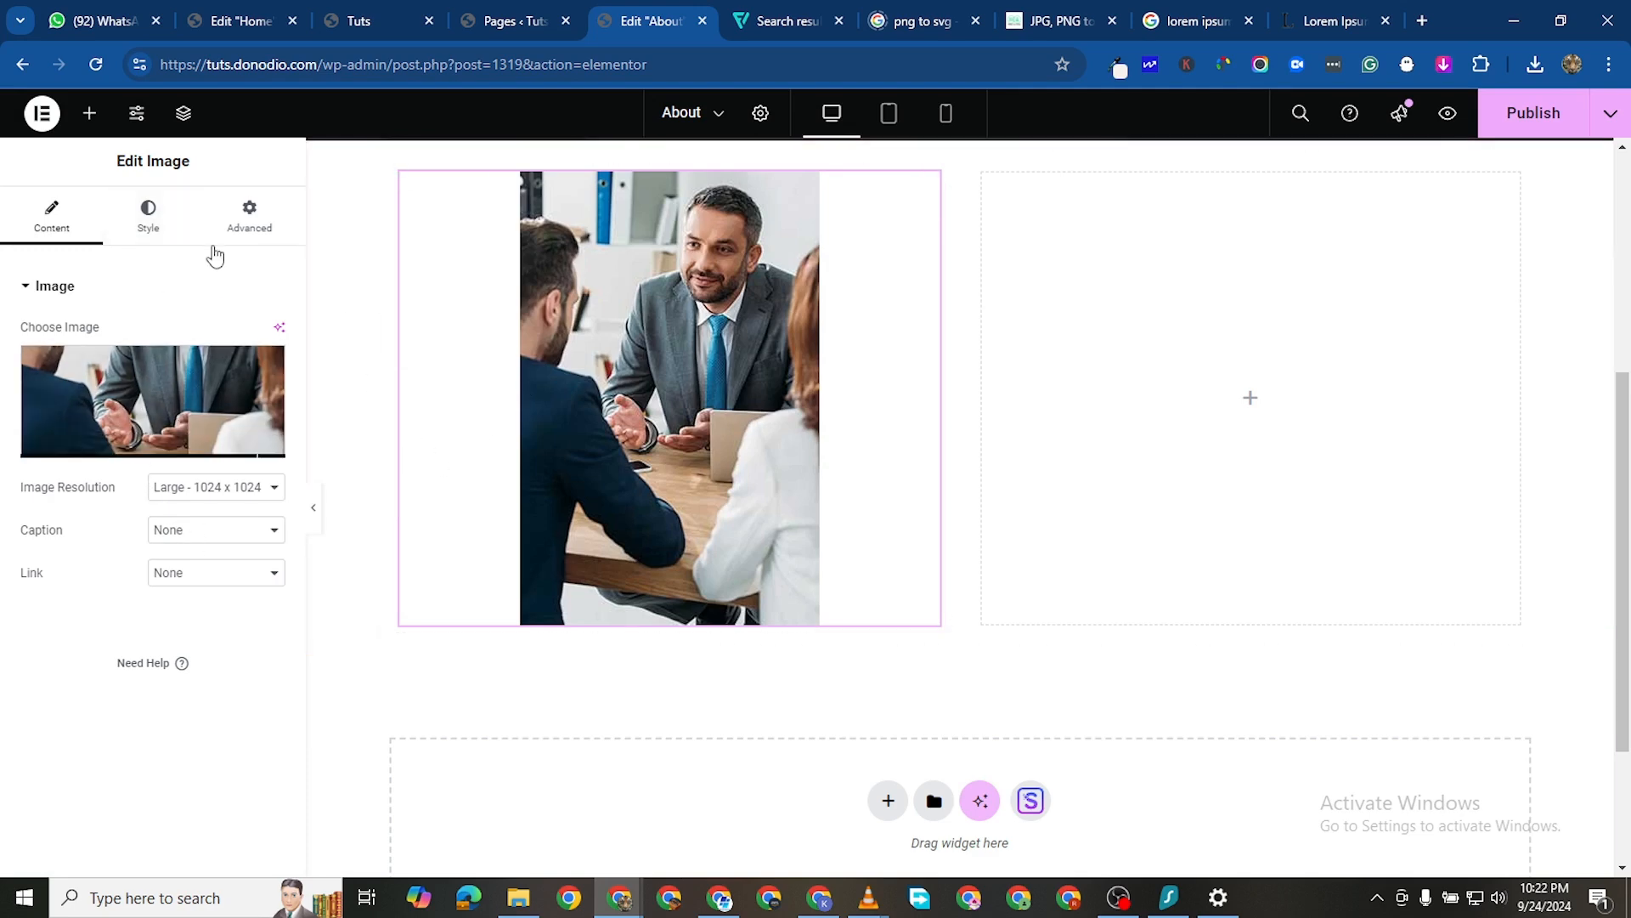
Set the banner-3 image's width to 90% and its height to 500 px
left_click(148, 217)
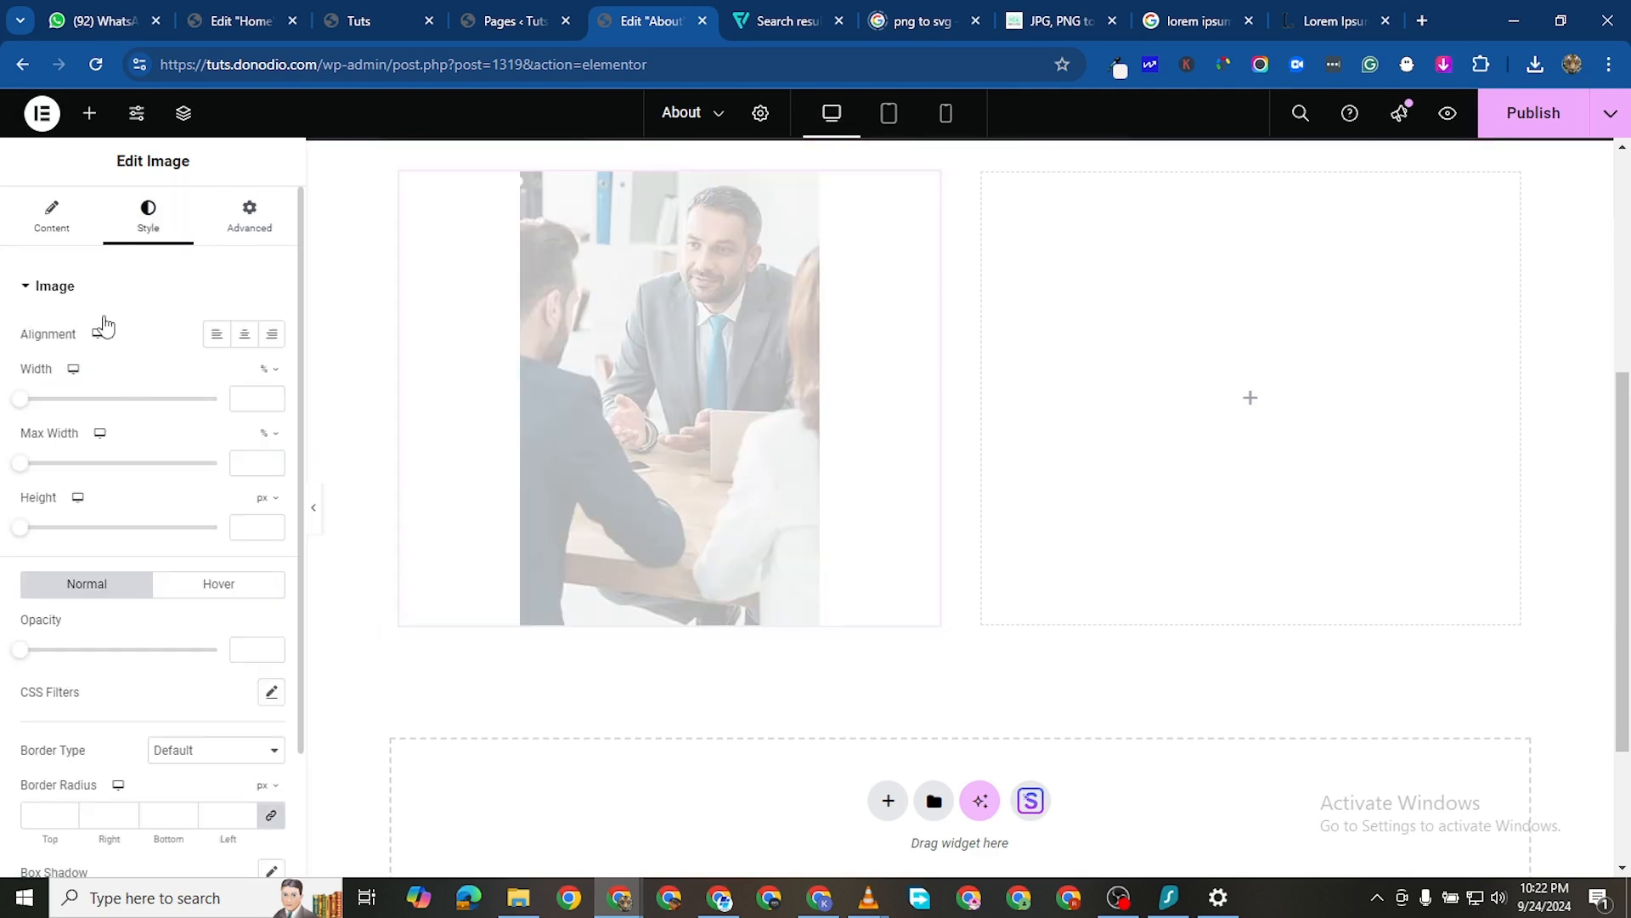
left_click_drag(23, 410, 201, 449)
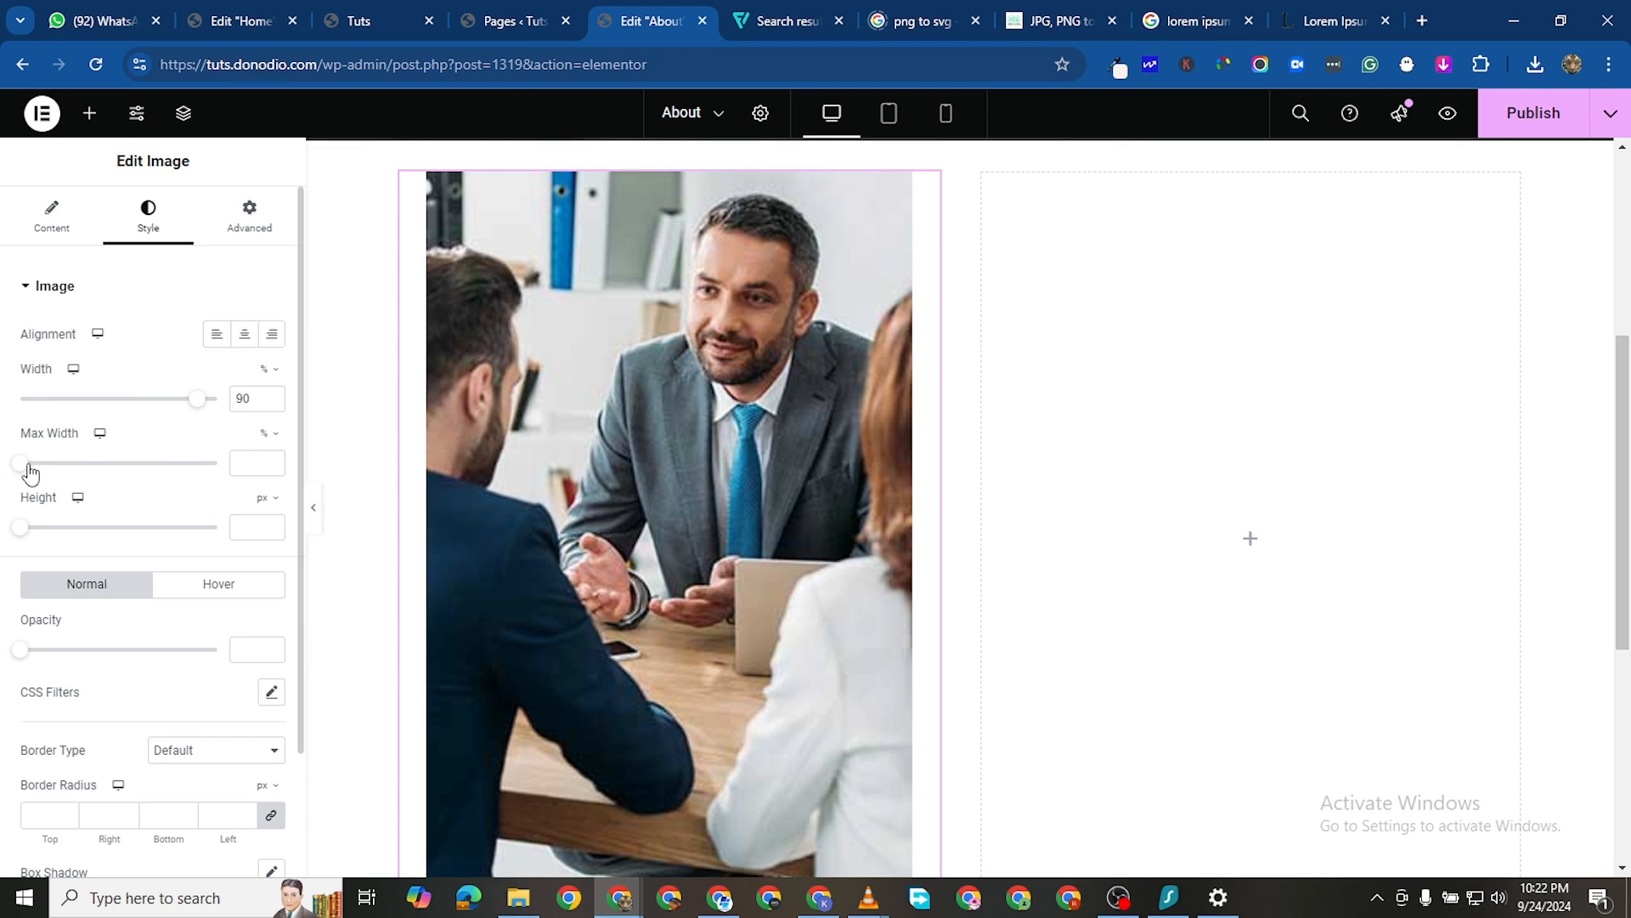
left_click_drag(22, 532, 227, 517)
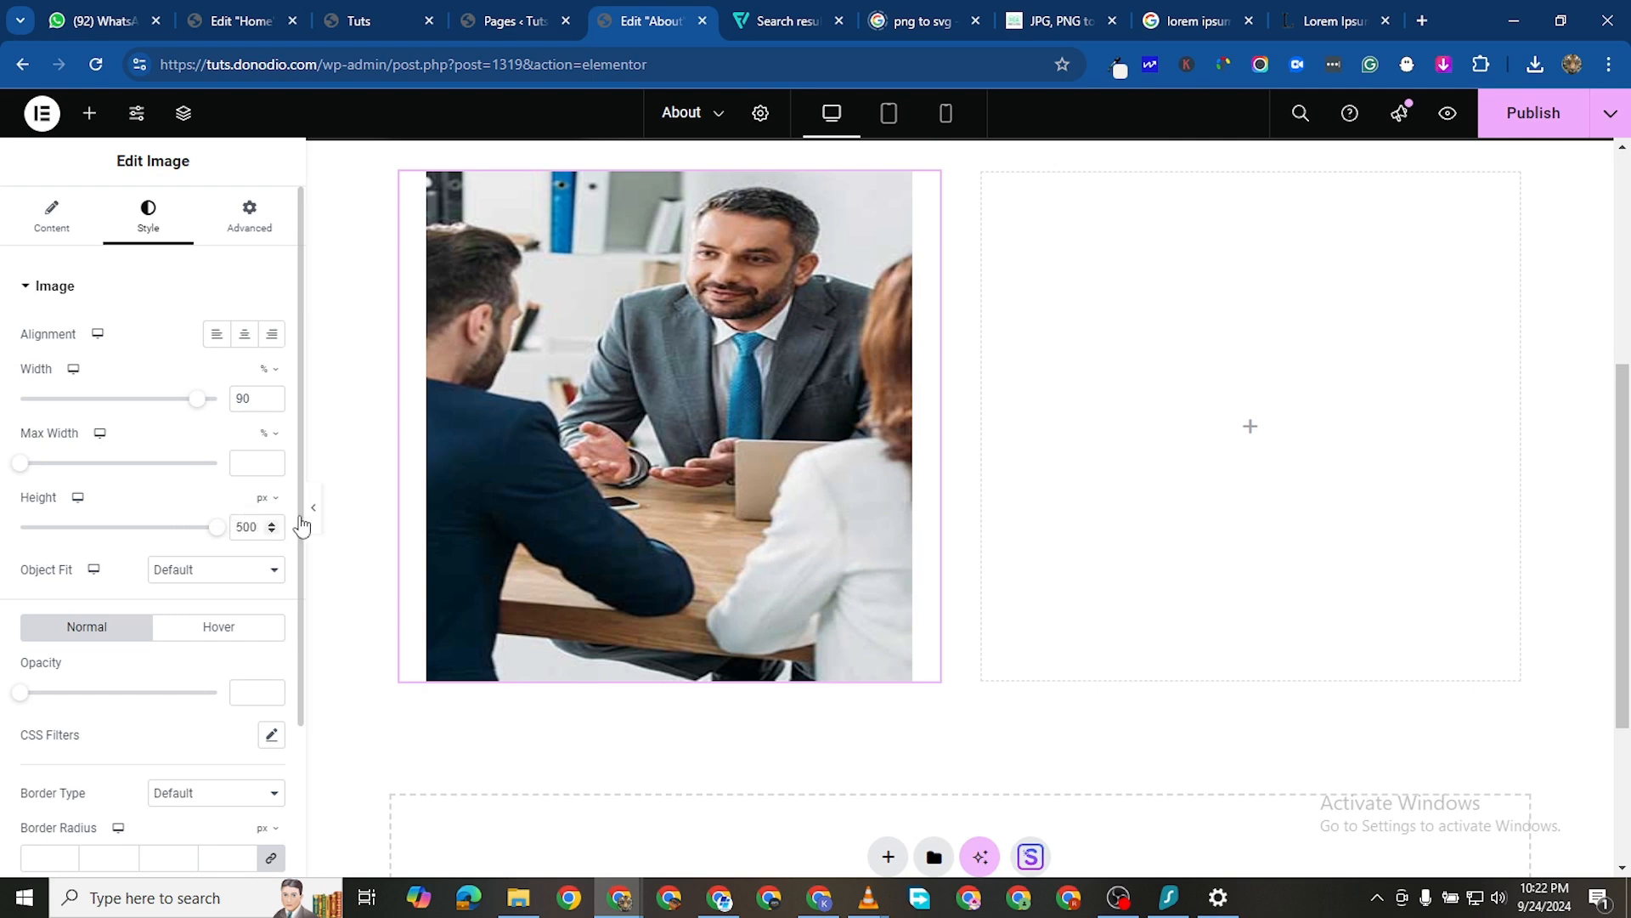
Set the image's object fit to Cover and its object position to Top Center
left_click(210, 579)
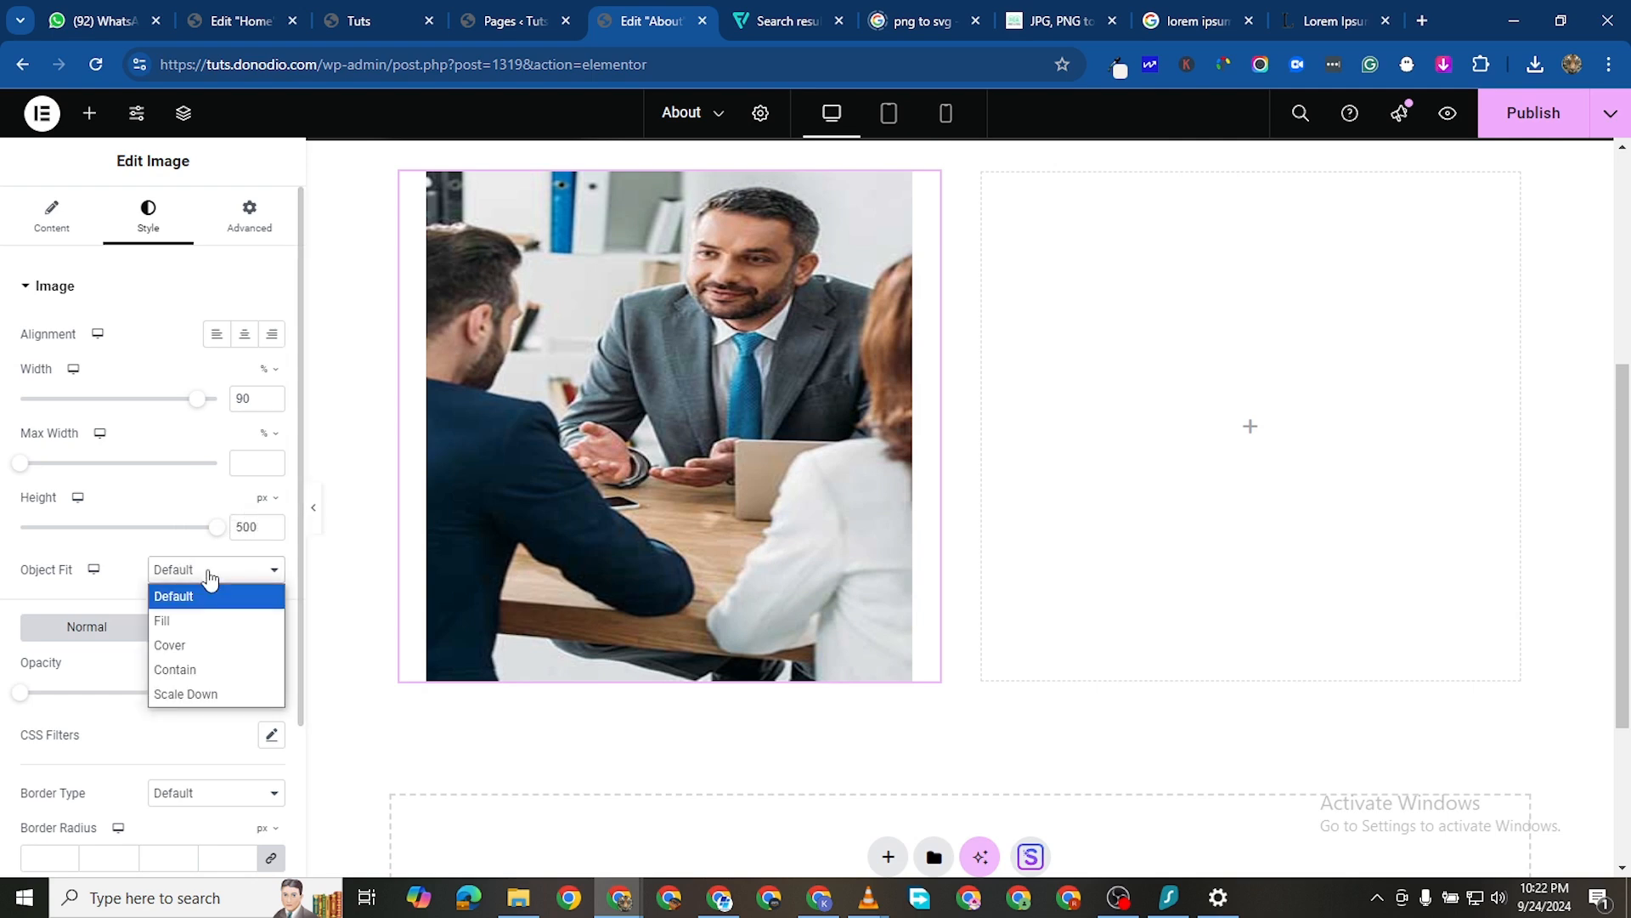
left_click(218, 639)
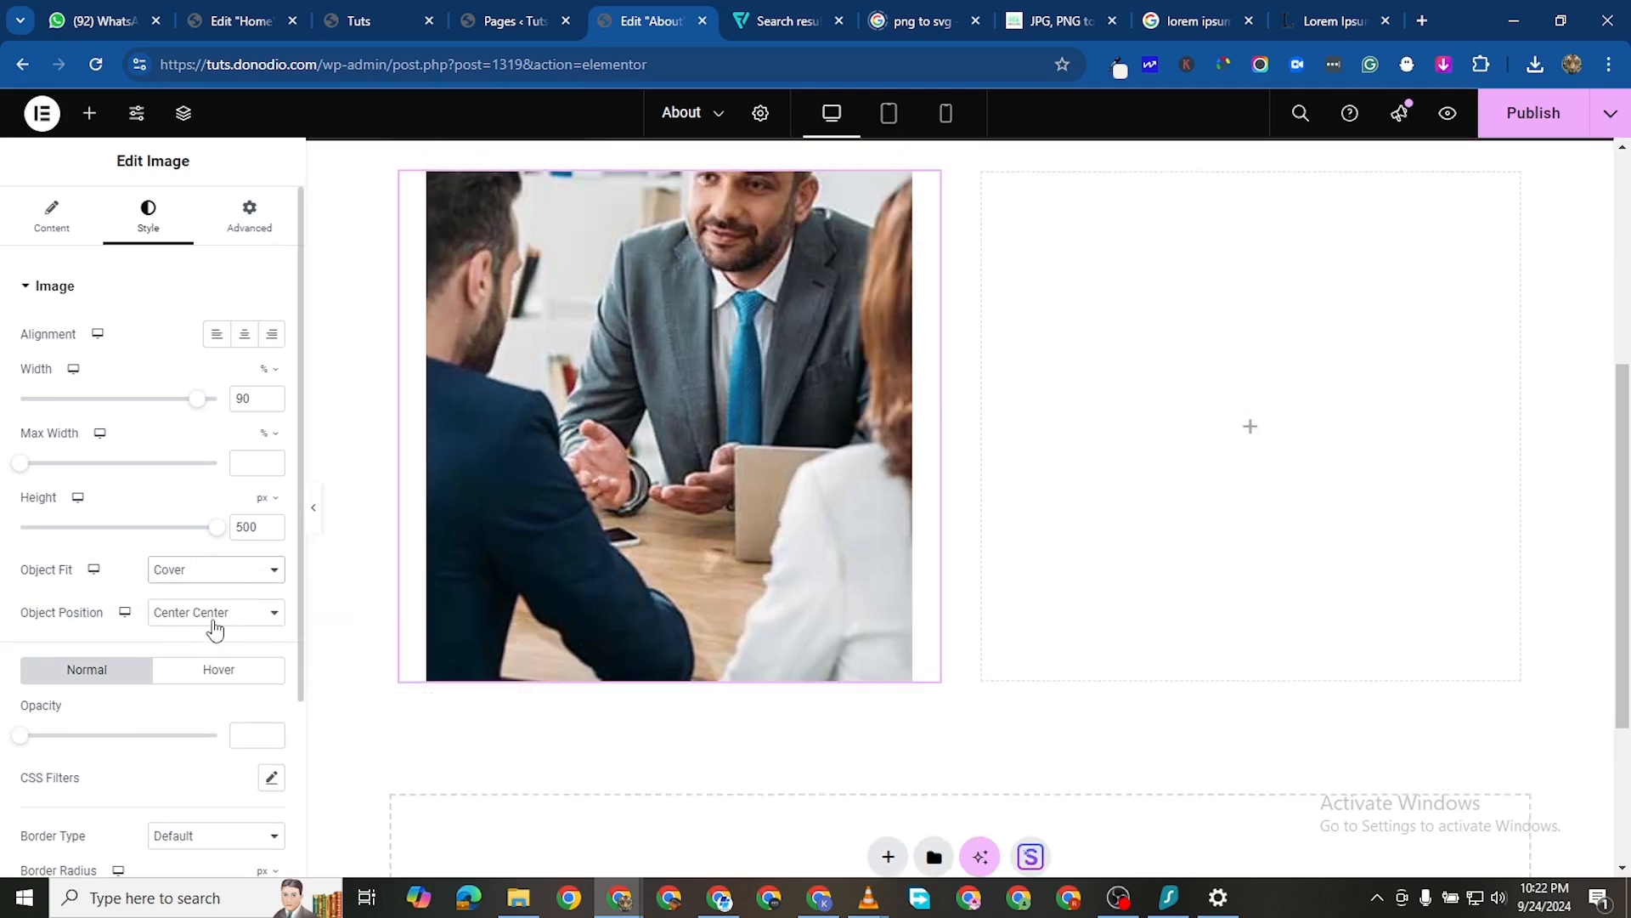
left_click(216, 621)
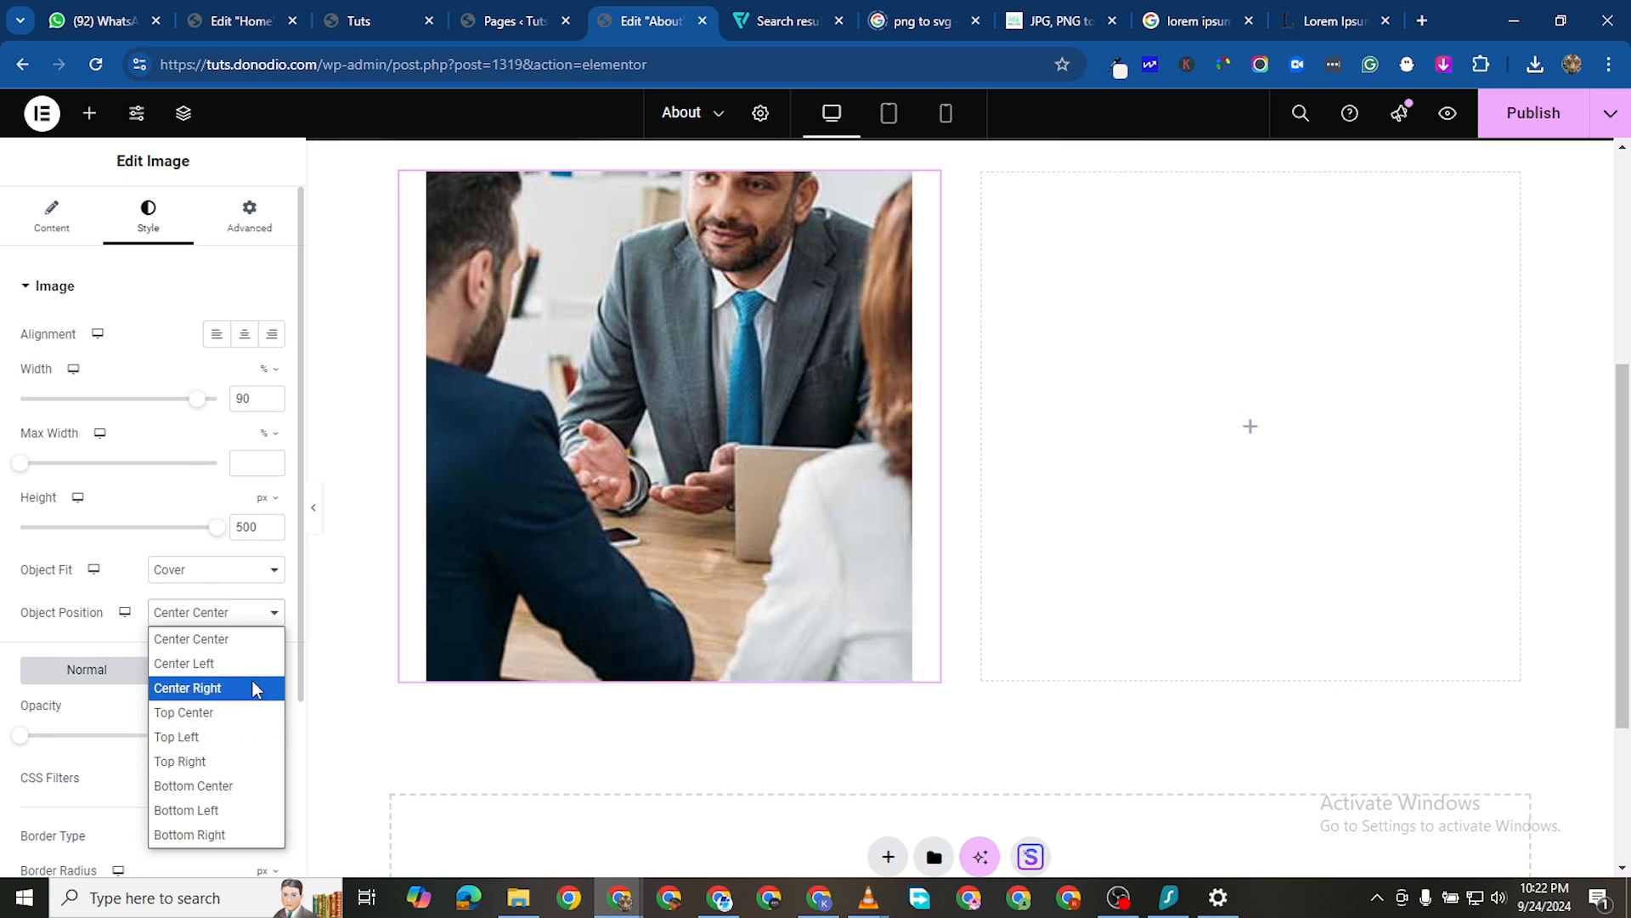
left_click(253, 707)
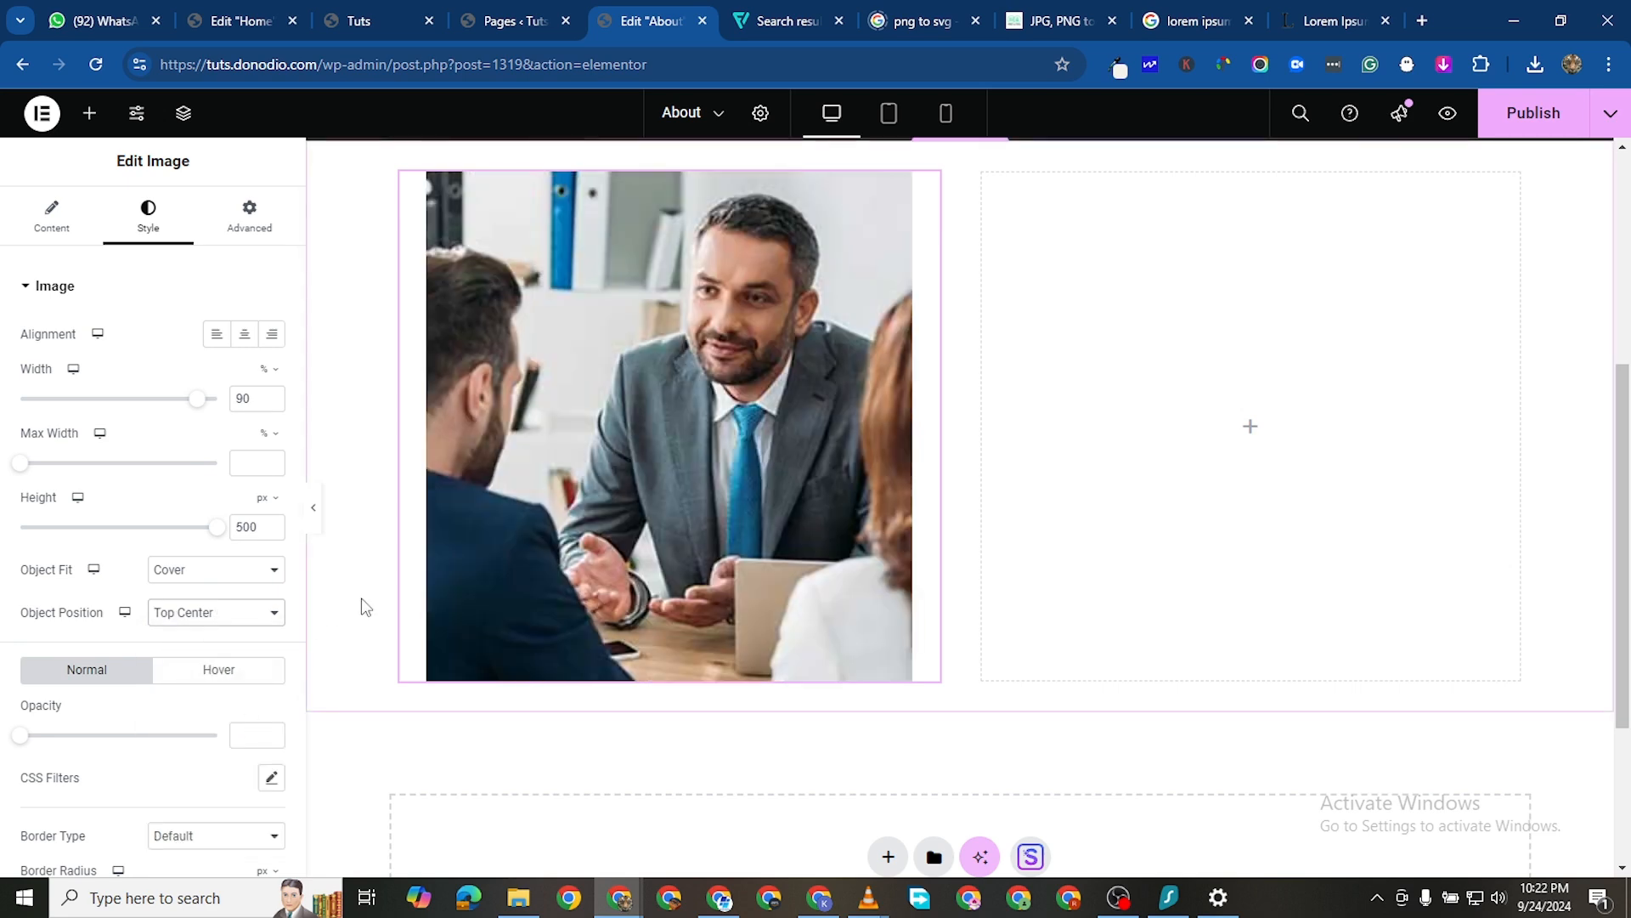
scroll(526, 425, "up", 2)
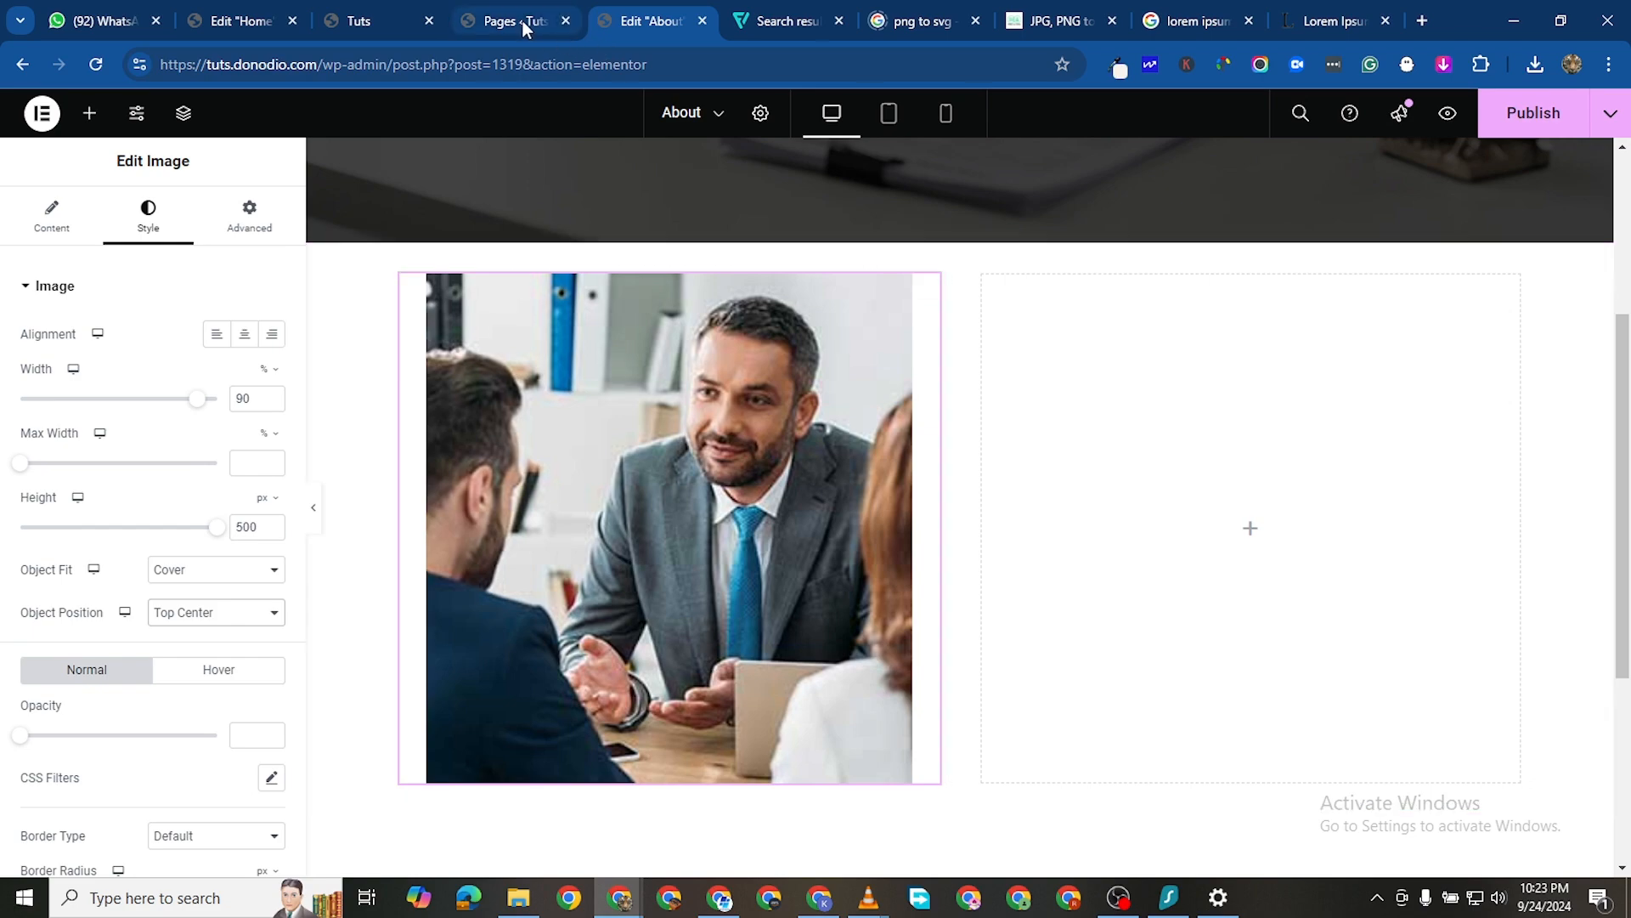
Copy the "--- WHAT WE DO" heading from the Home page and paste it into the About section's empty second column
left_click(381, 19)
scroll(569, 407, "down", 3)
scroll(578, 478, "down", 5)
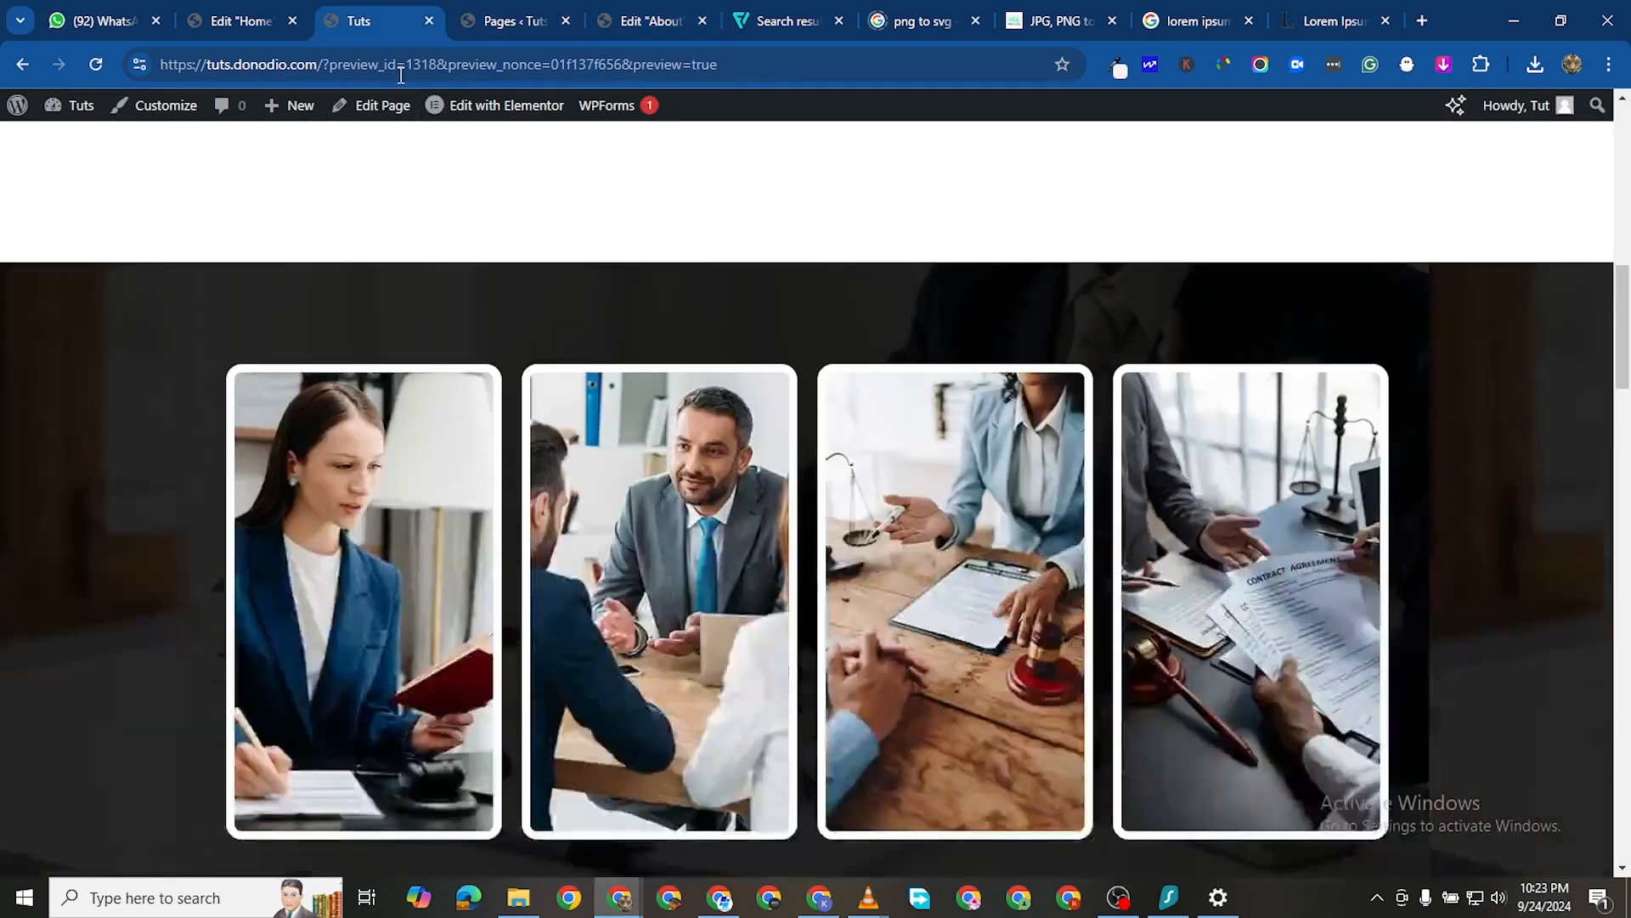
left_click(230, 21)
scroll(751, 503, "up", 15)
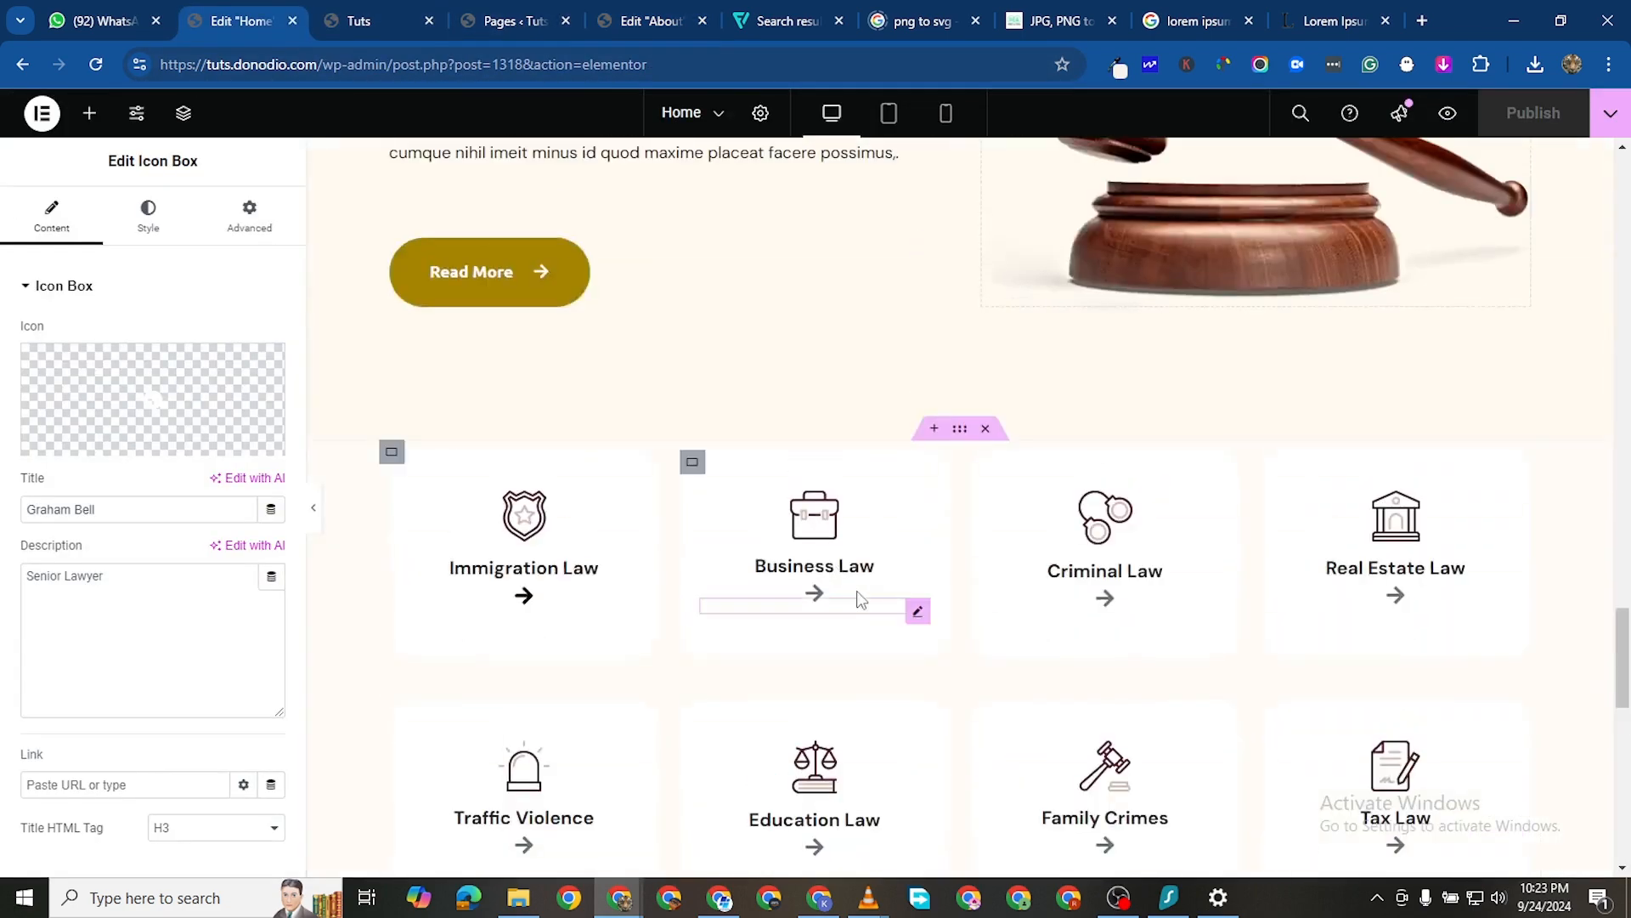
scroll(612, 762, "down", 2)
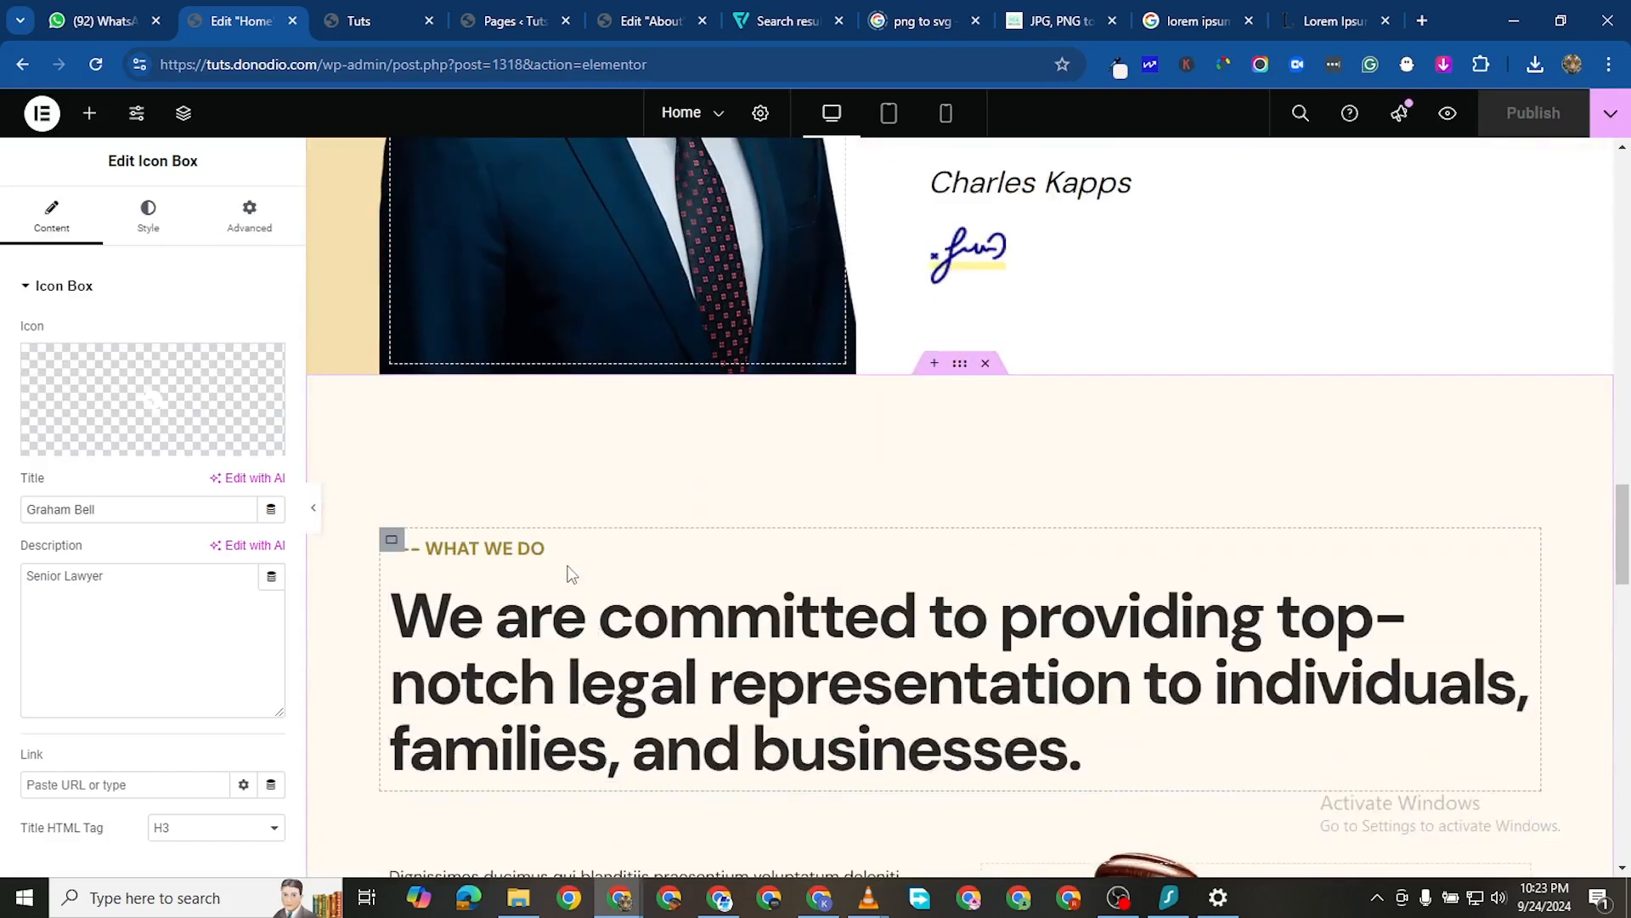
right_click(569, 548)
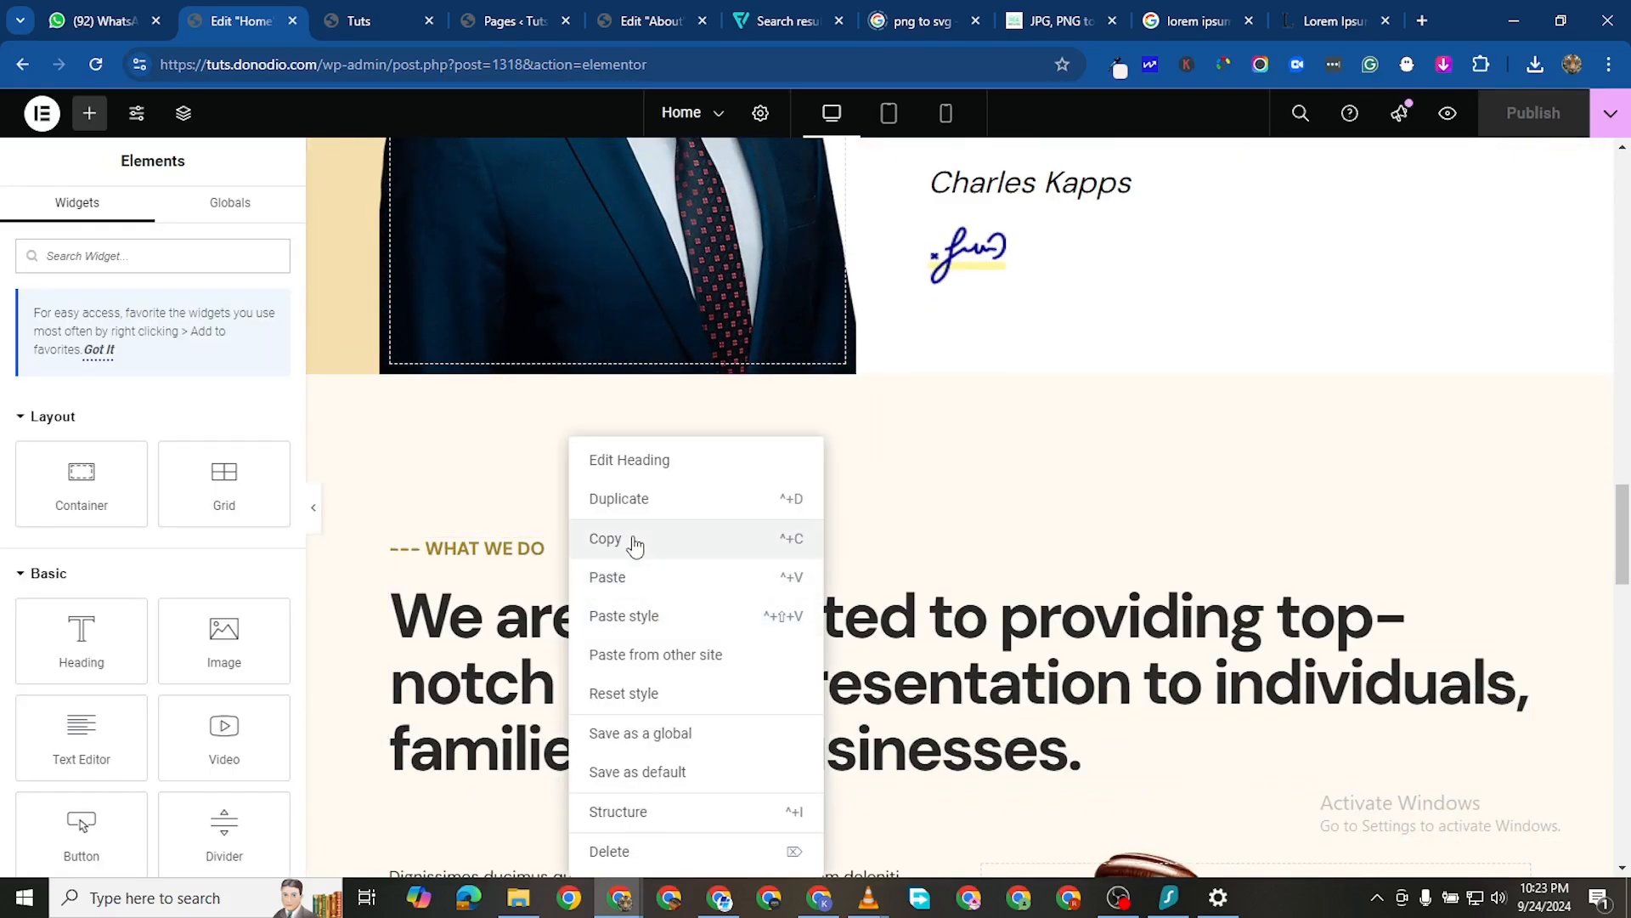
left_click(635, 545)
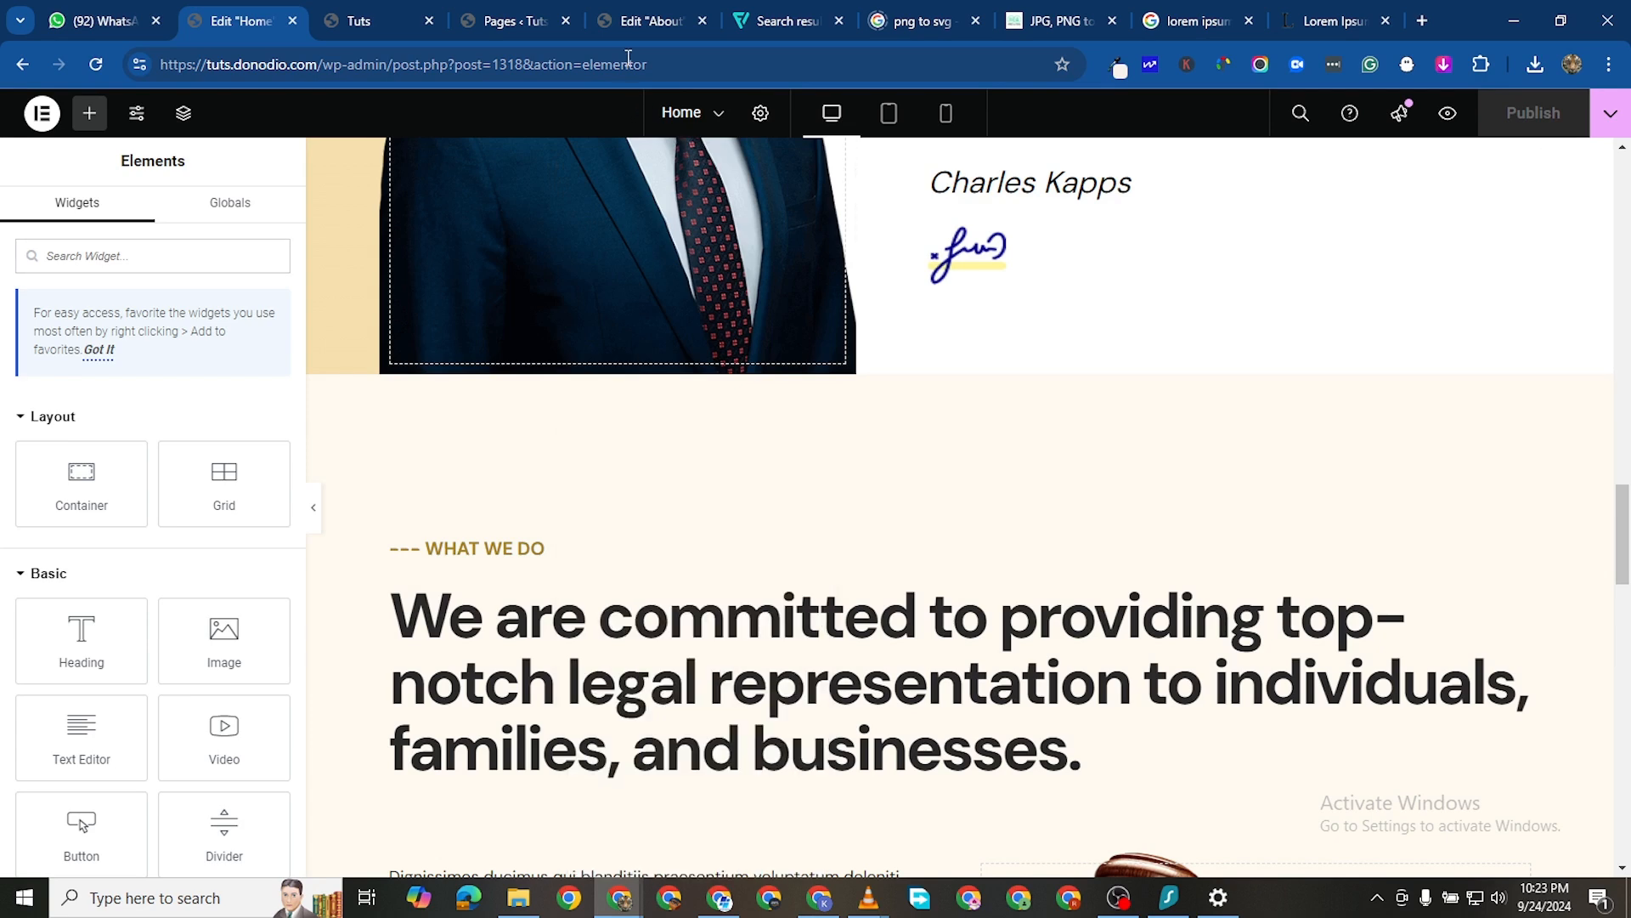
left_click(647, 21)
right_click(1075, 493)
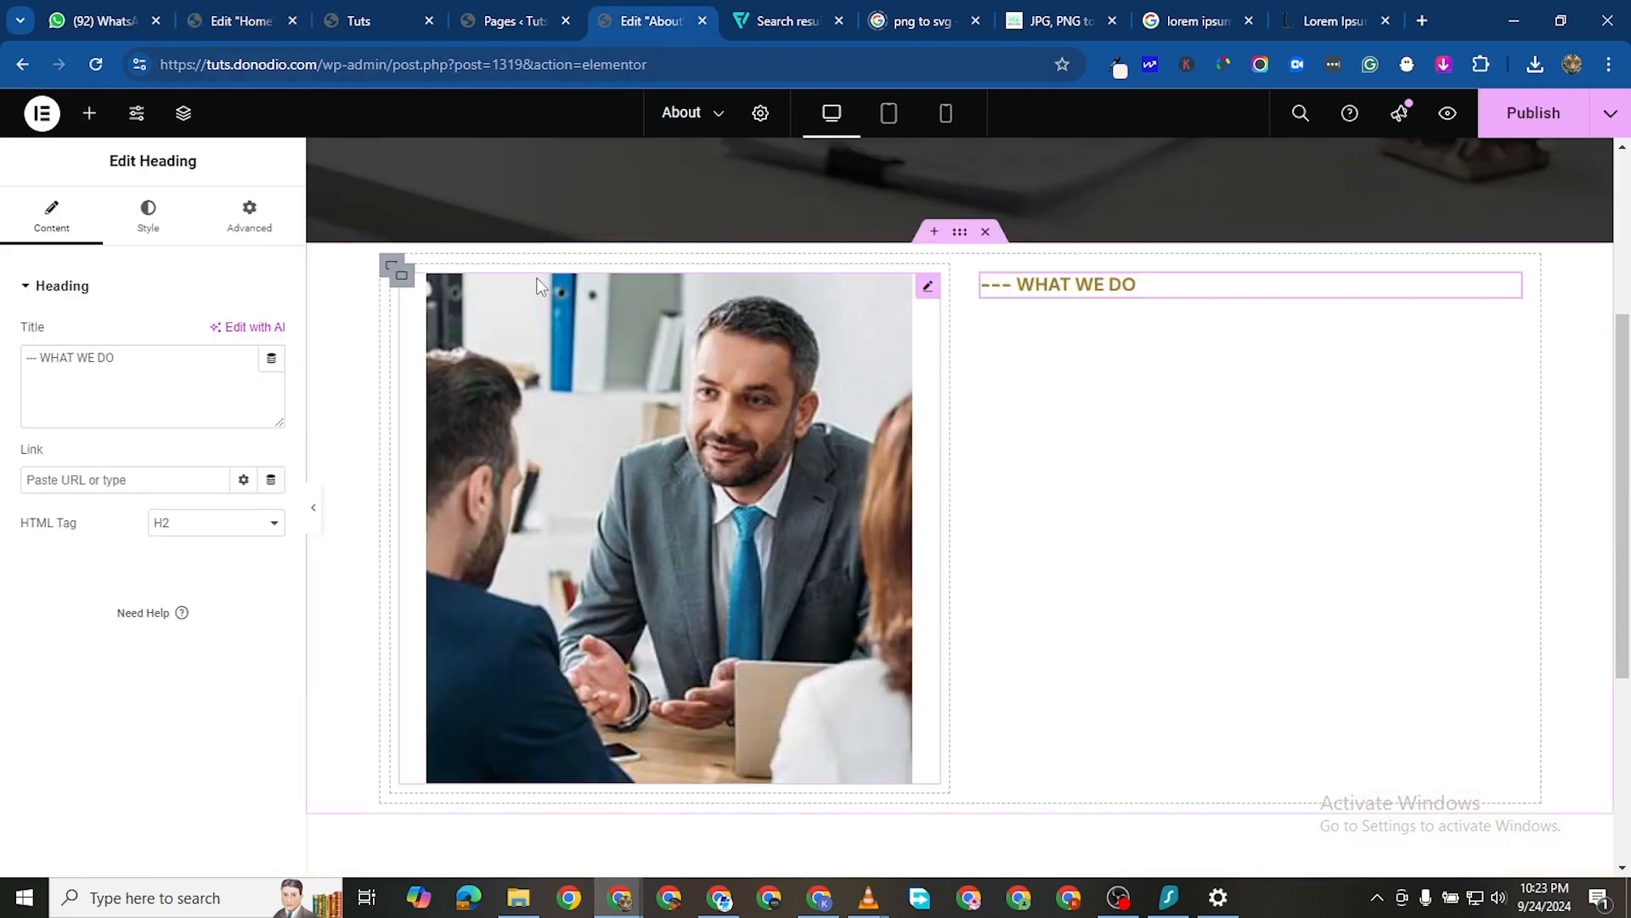
Copy the Home page's large "We are committed to providing top-notch legal representation" heading and paste it below "--- WHAT WE DO" on the About page
left_click(271, 25)
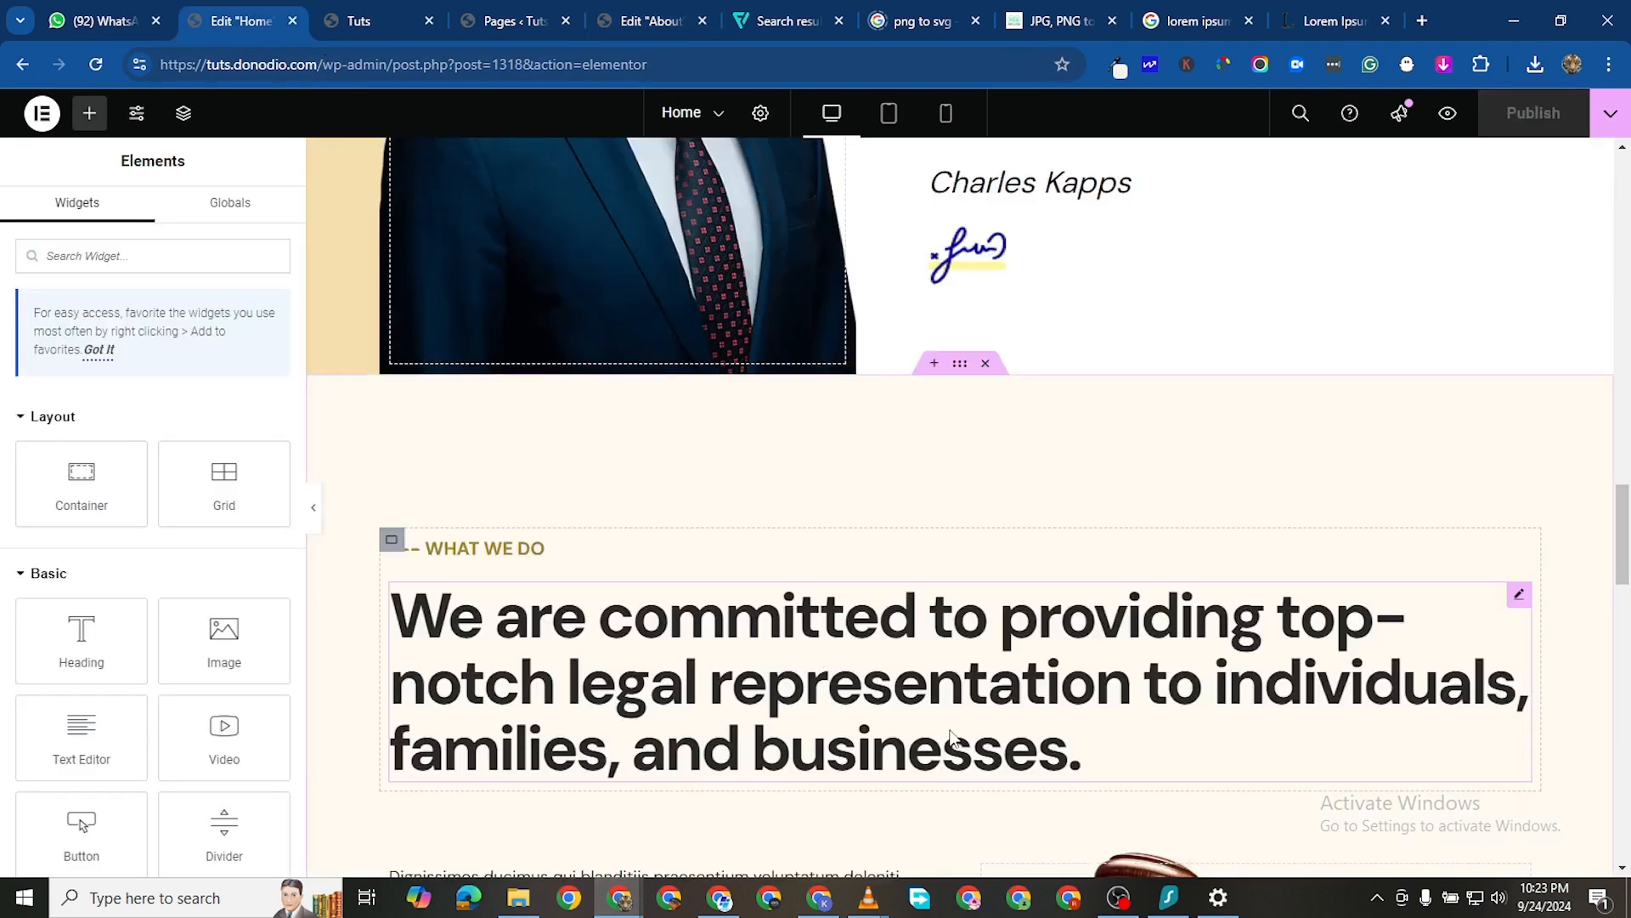
scroll(1003, 671, "down", 2)
scroll(1038, 643, "up", 2)
scroll(1038, 643, "down", 2)
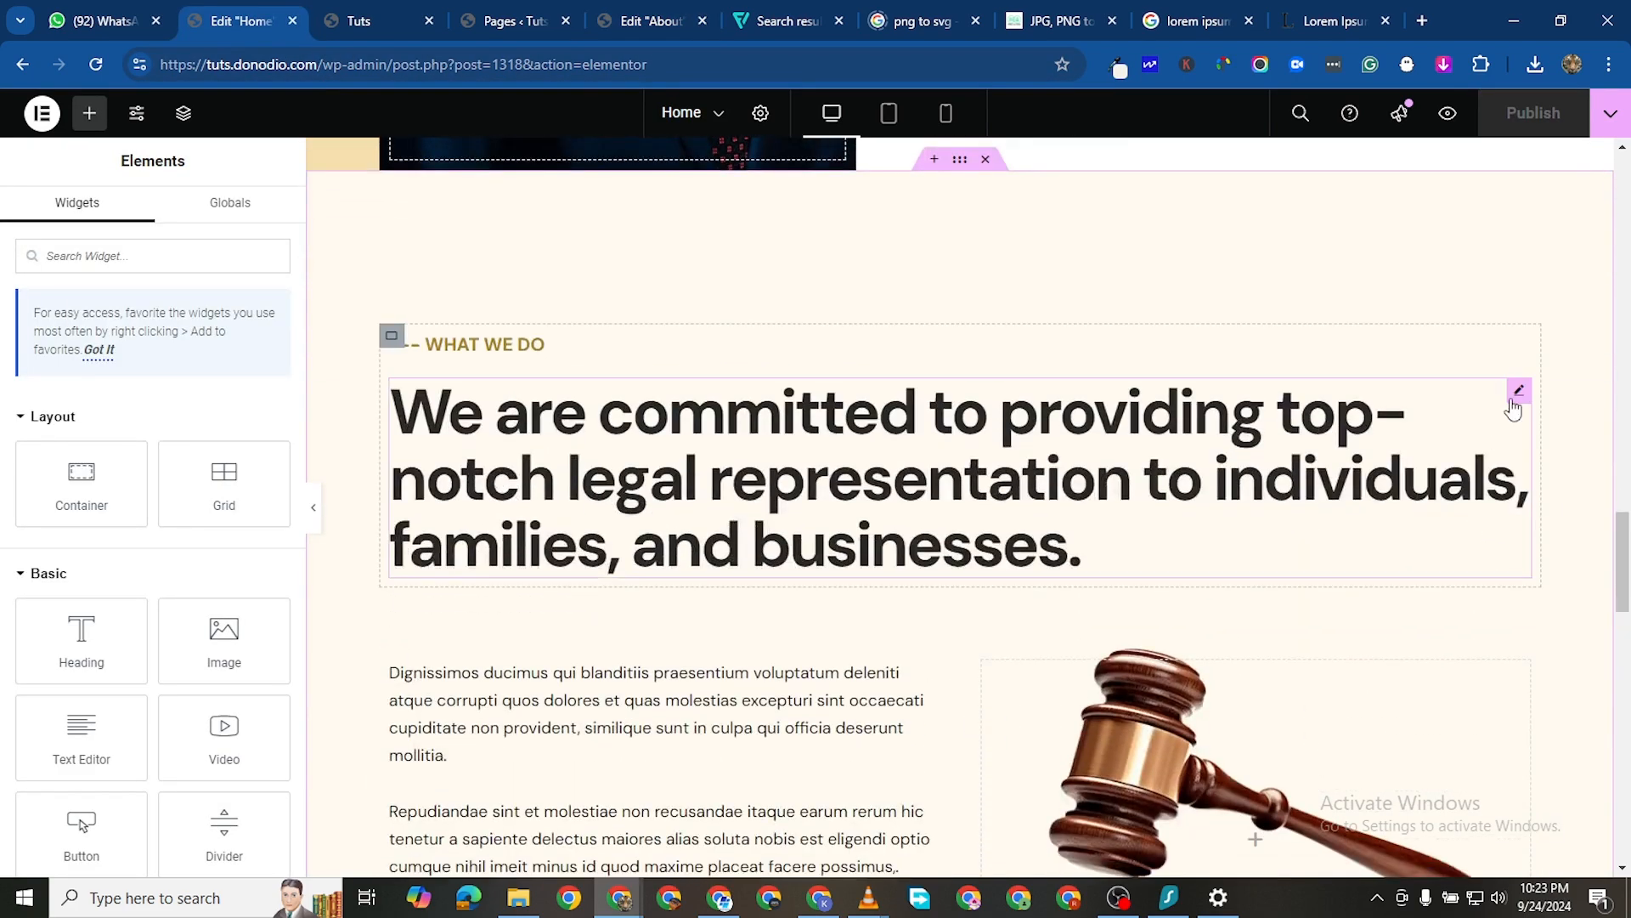
right_click(1517, 396)
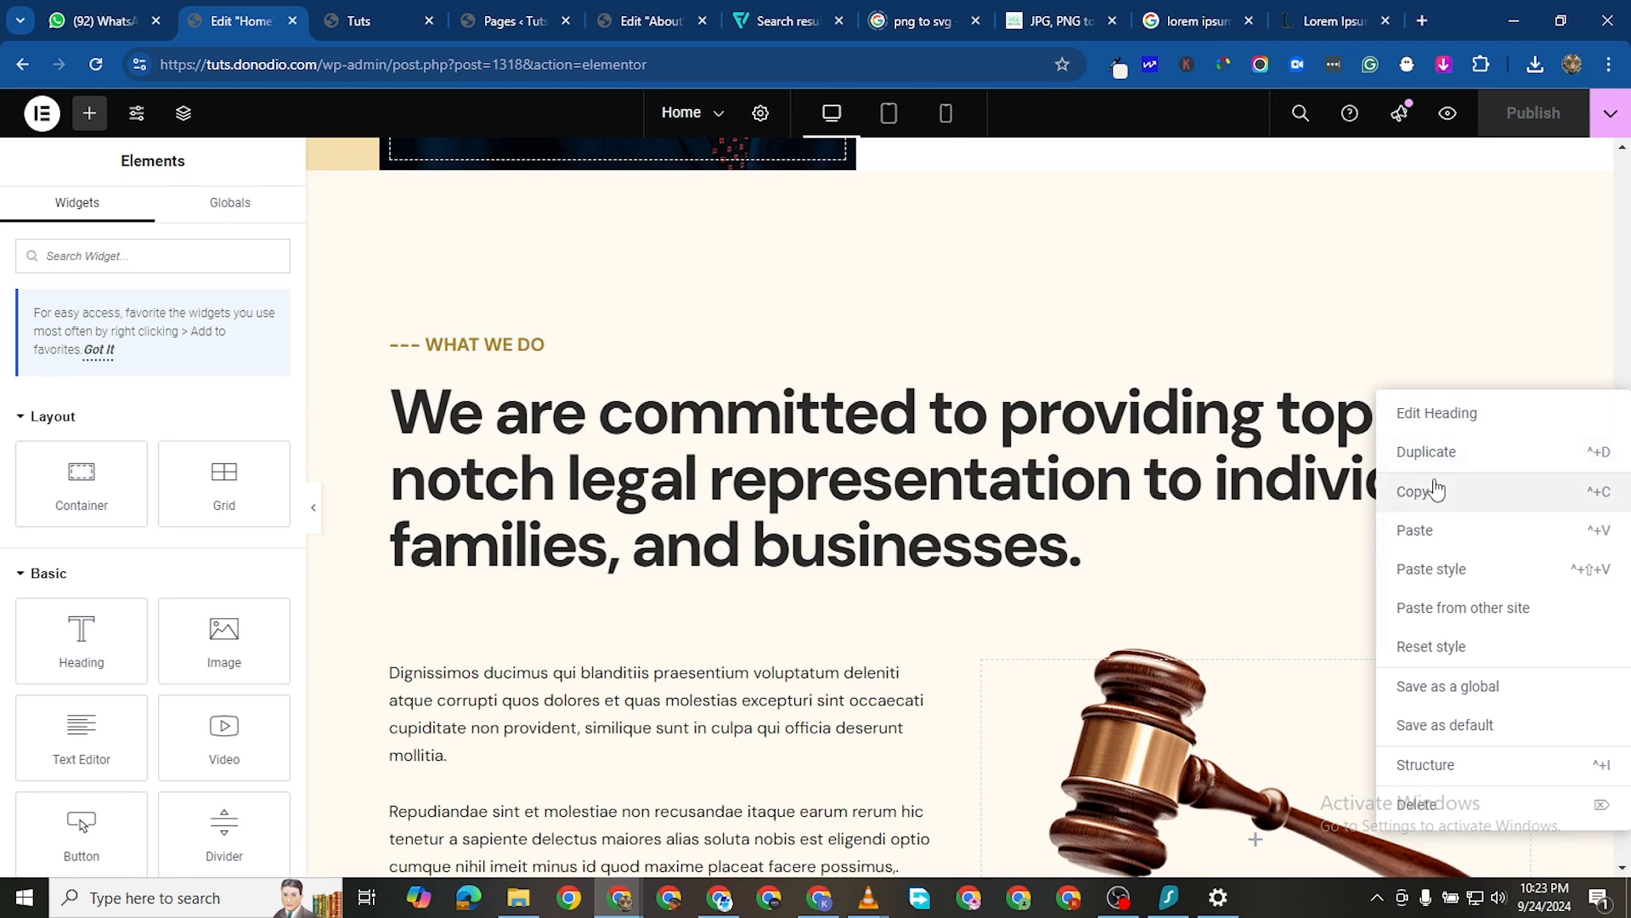
left_click(1433, 488)
left_click(616, 25)
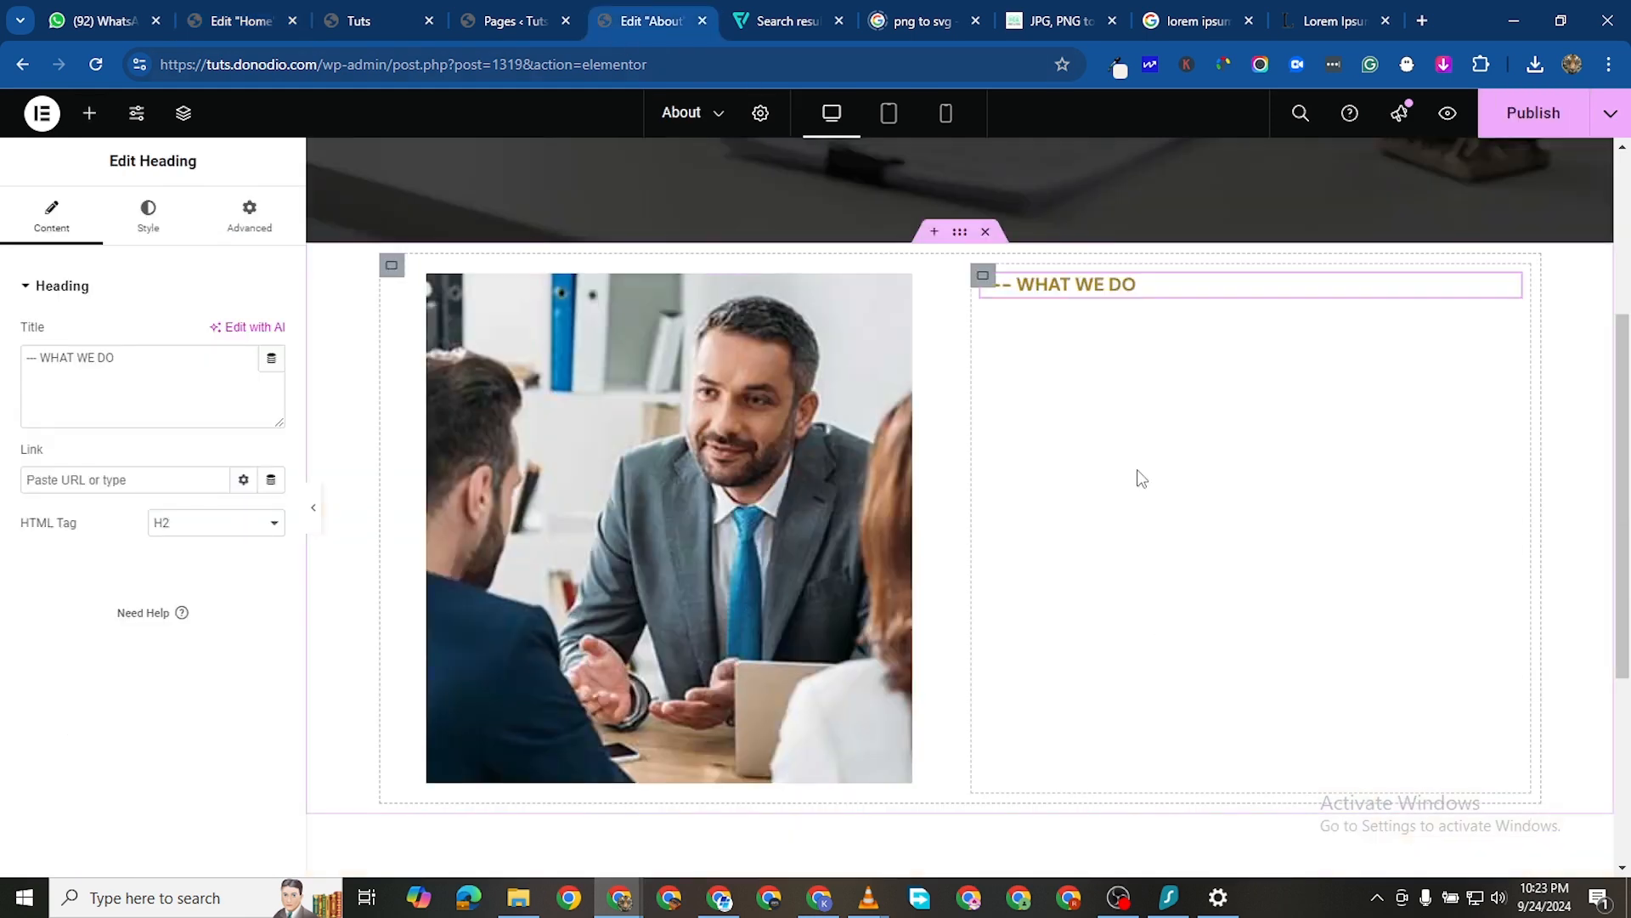
right_click(1159, 560)
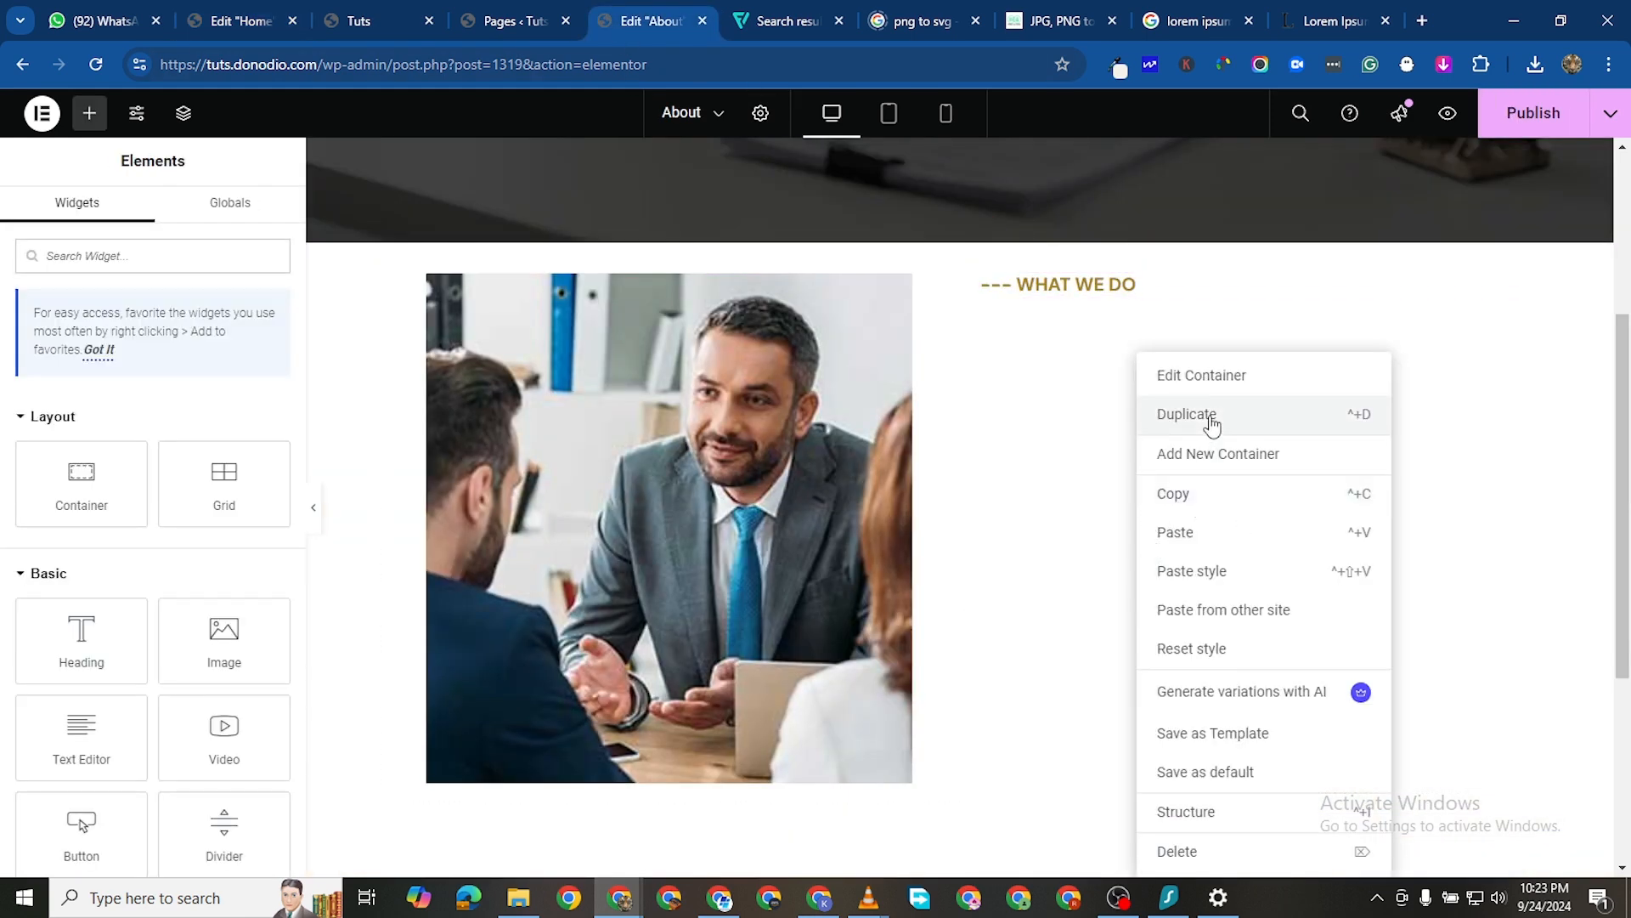
left_click(1175, 531)
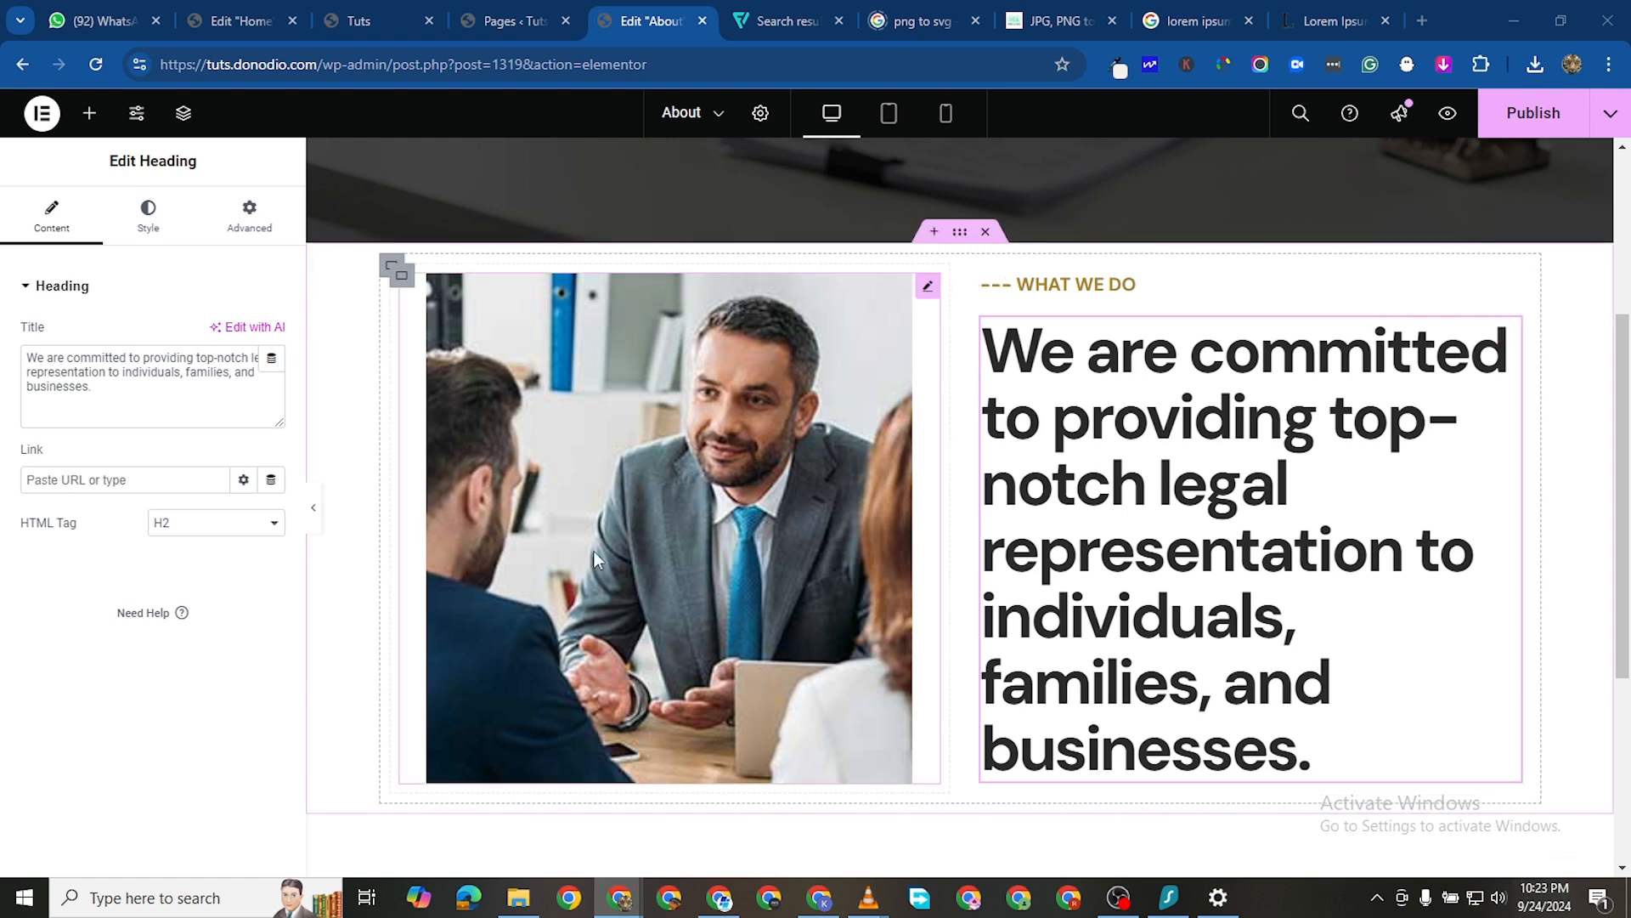
Replace the pasted large heading's text with "Providing Top-Notch Legal Representation"
left_click(127, 393)
key("ctrl+a")
right_click(128, 393)
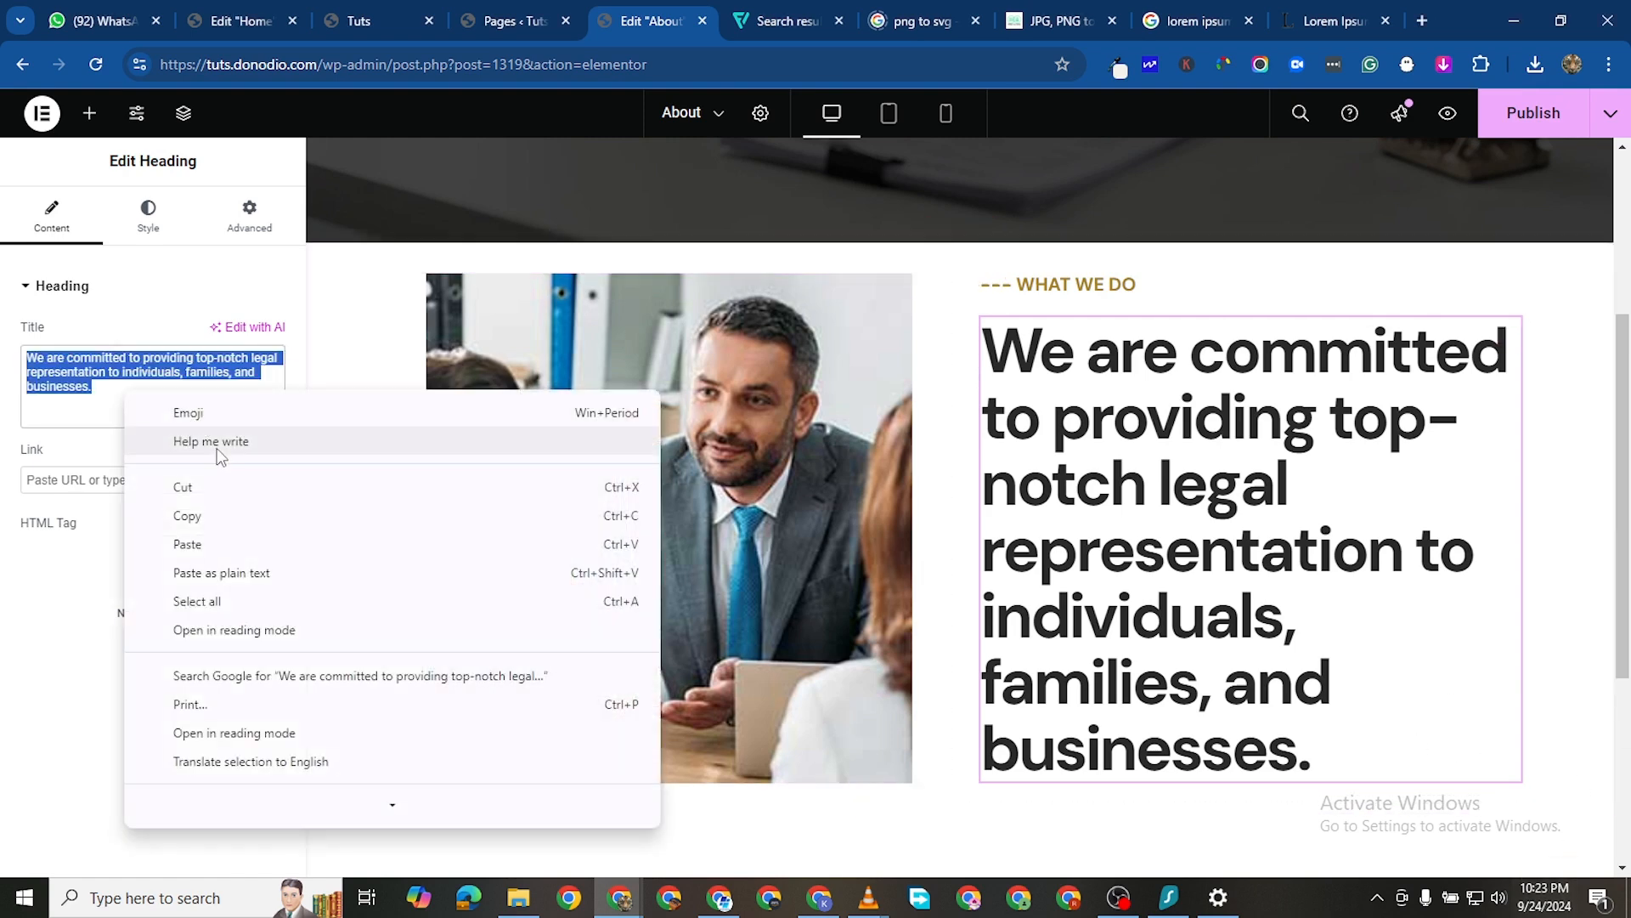
left_click(249, 544)
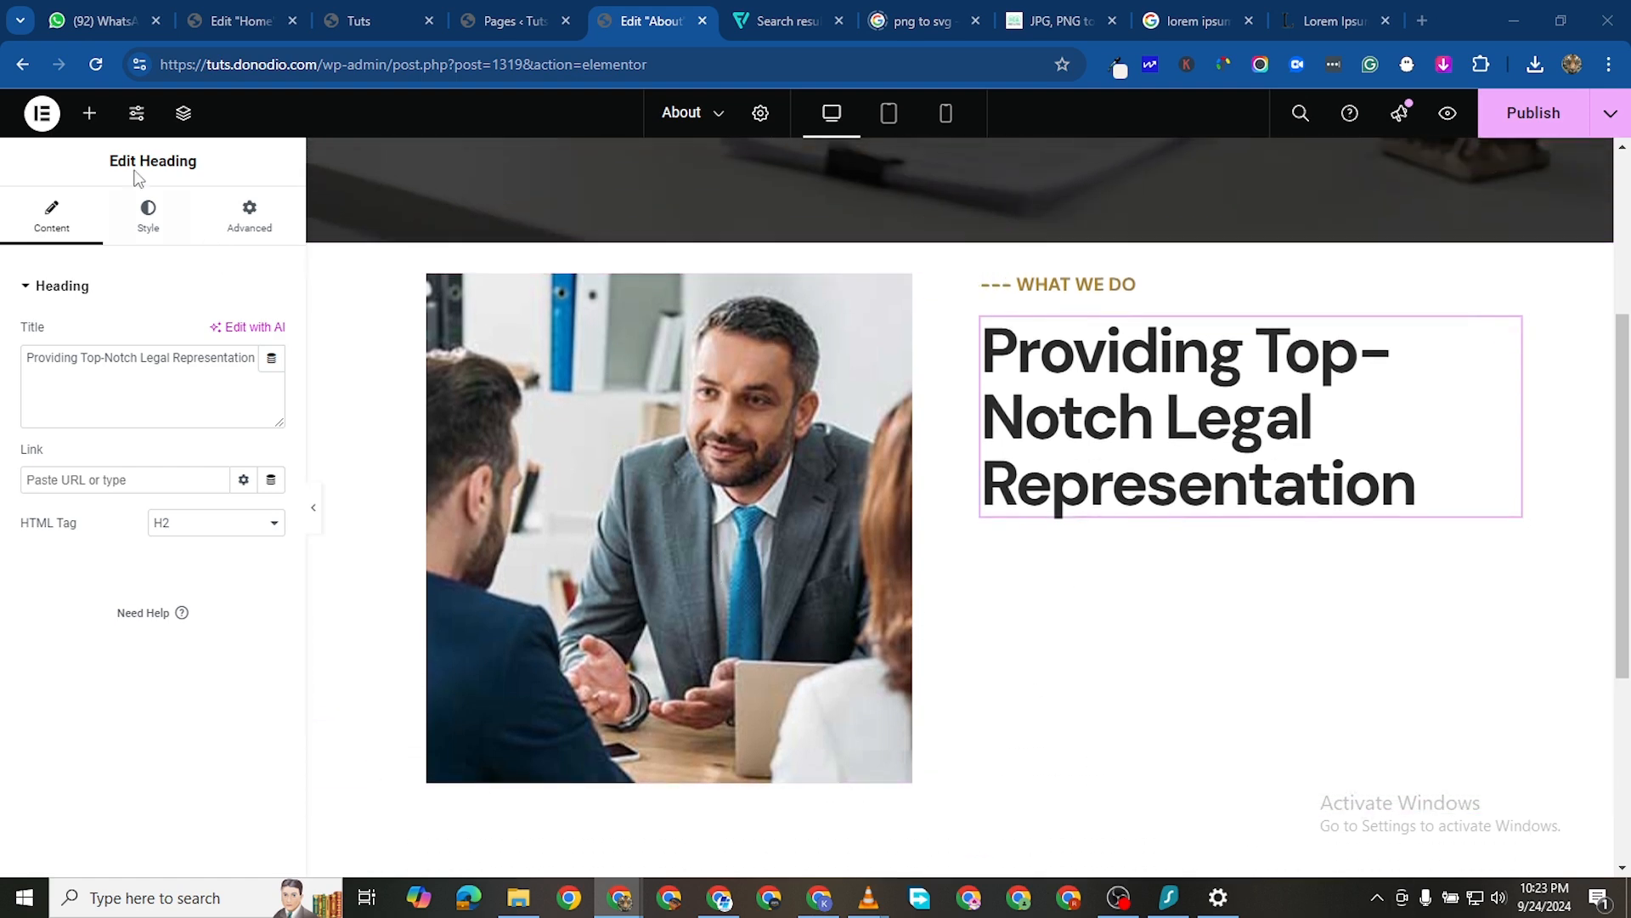
Add a Text Editor widget below the large heading and replace its placeholder with the paragraph beginning "Quis autem vel eum iure reprehenderit"
left_click(90, 113)
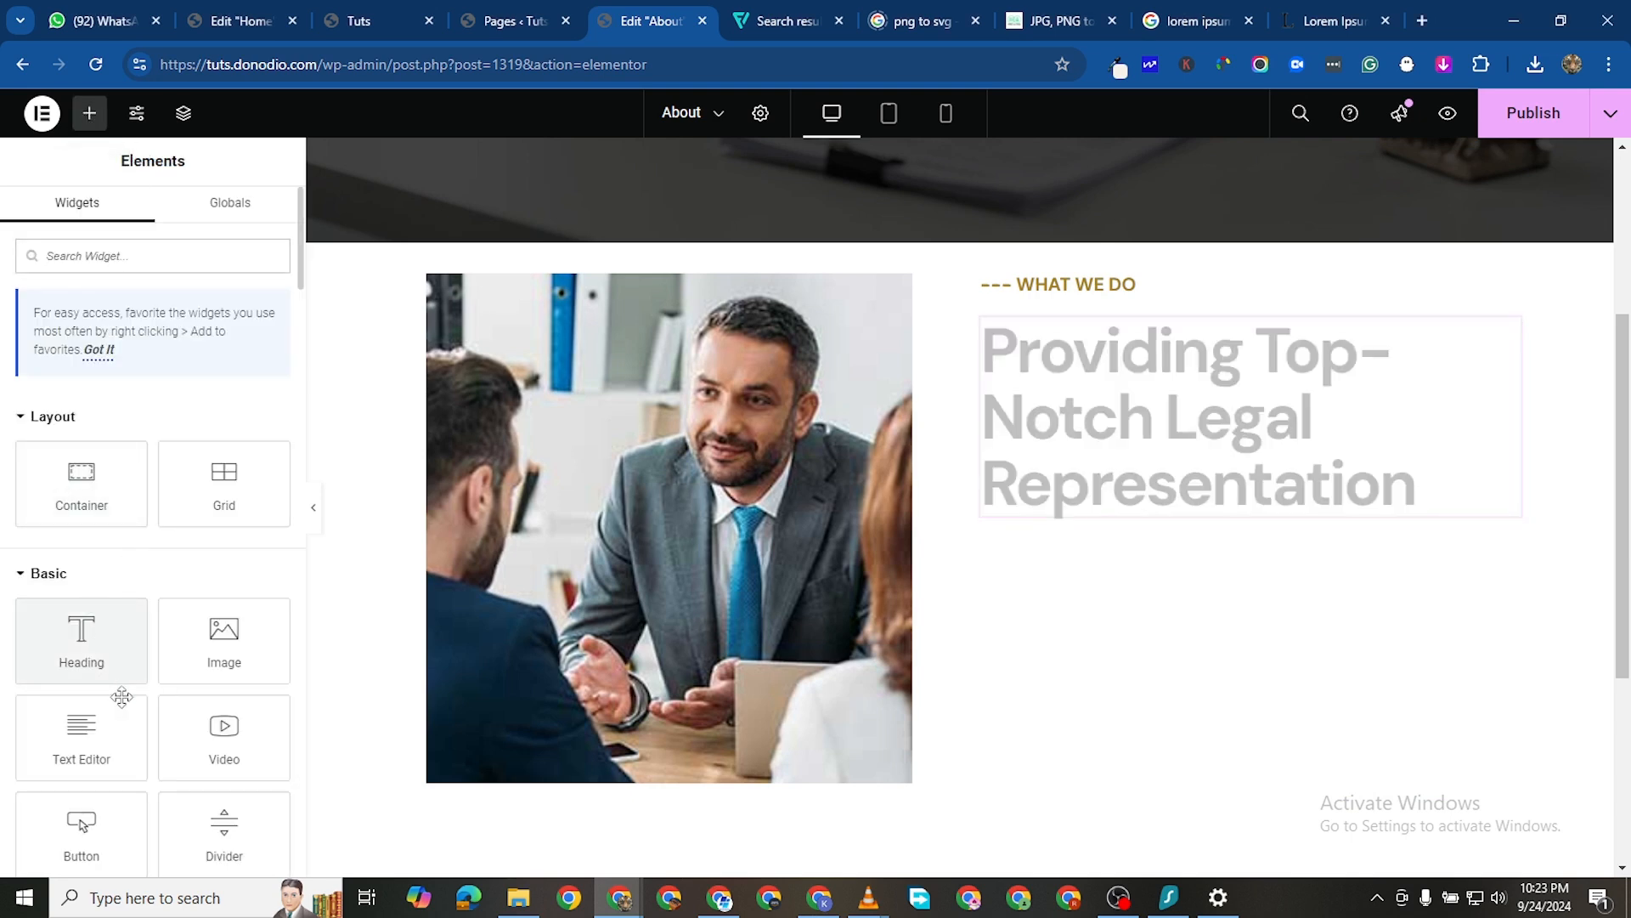
left_click_drag(89, 732, 1038, 554)
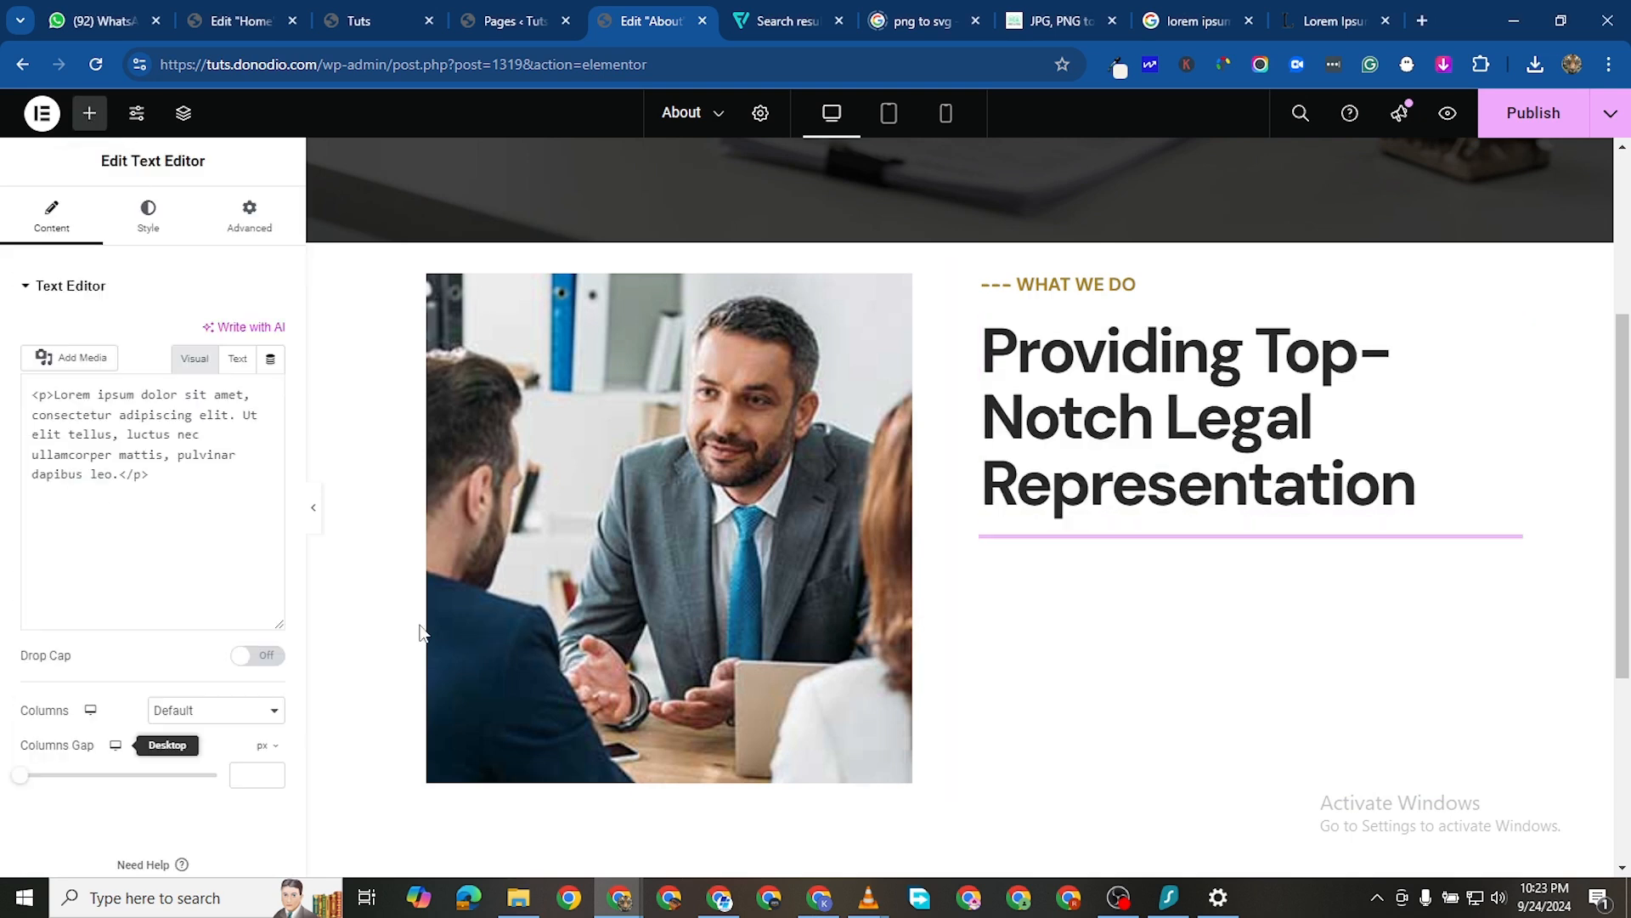
triple_click(66, 501)
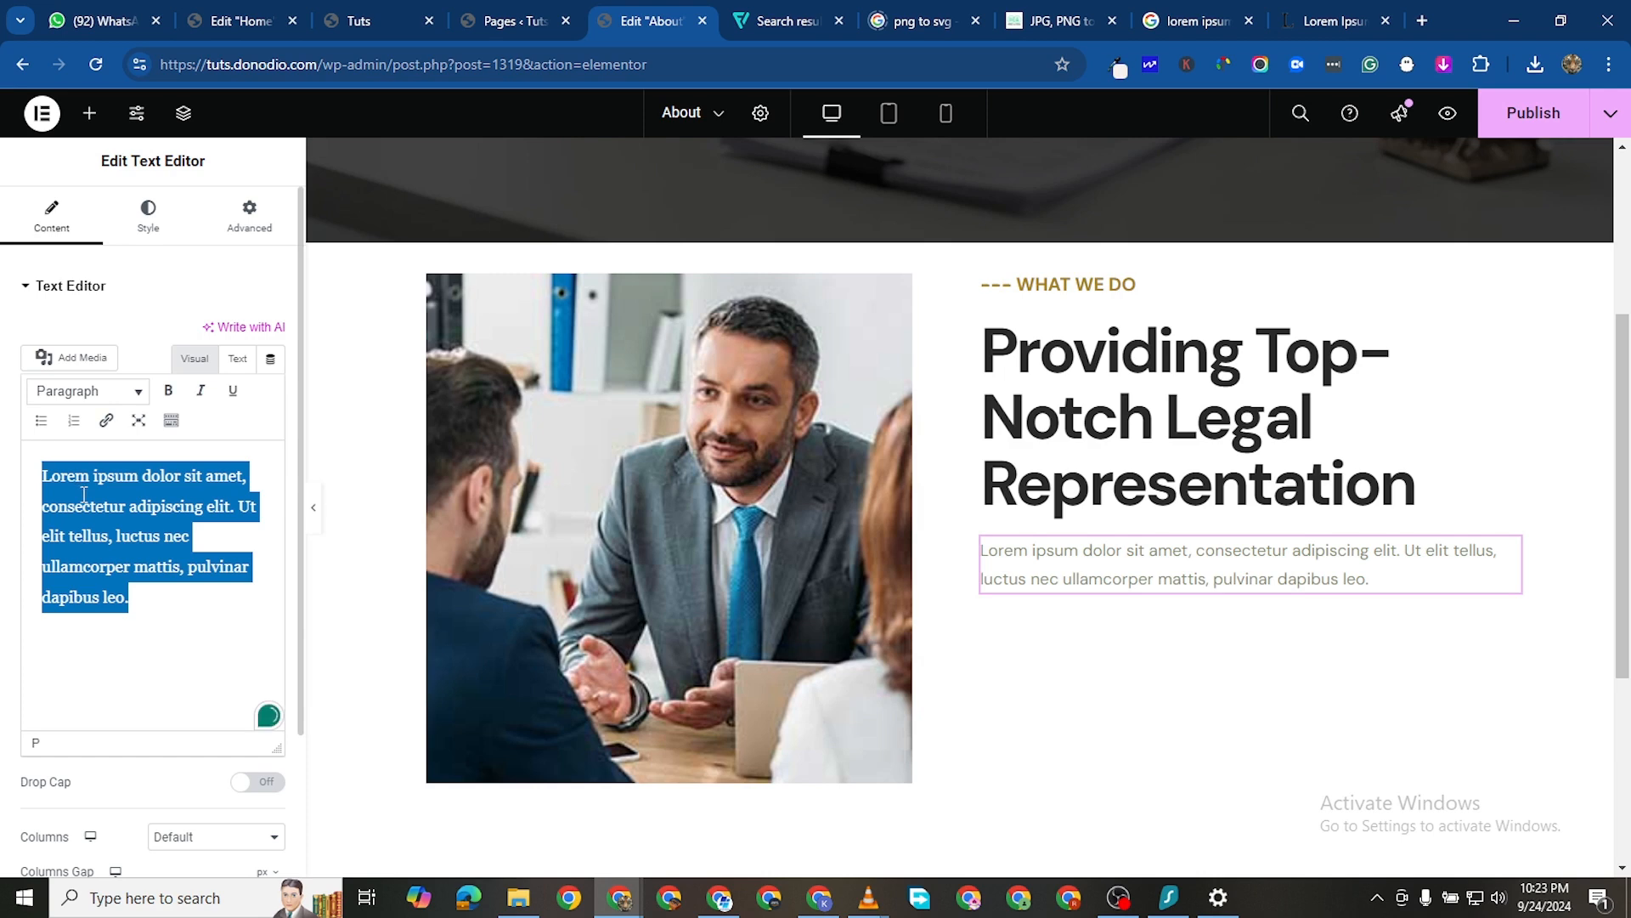
right_click(83, 495)
left_click(149, 211)
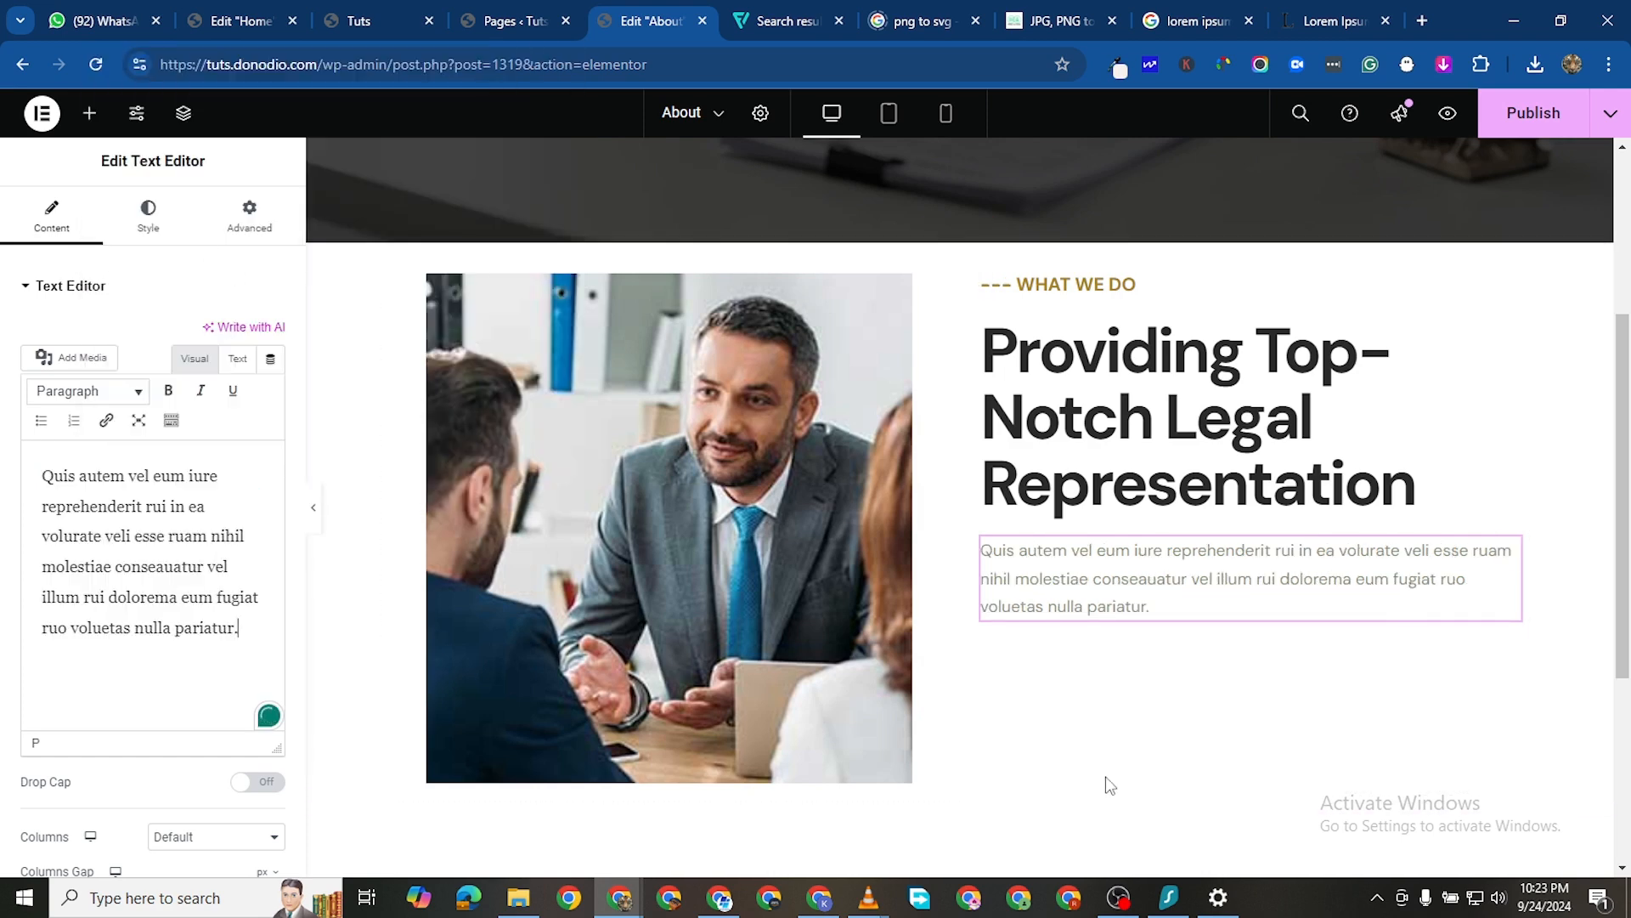
Find the Icon List widget and add it below the paragraph in the second column
left_click(89, 113)
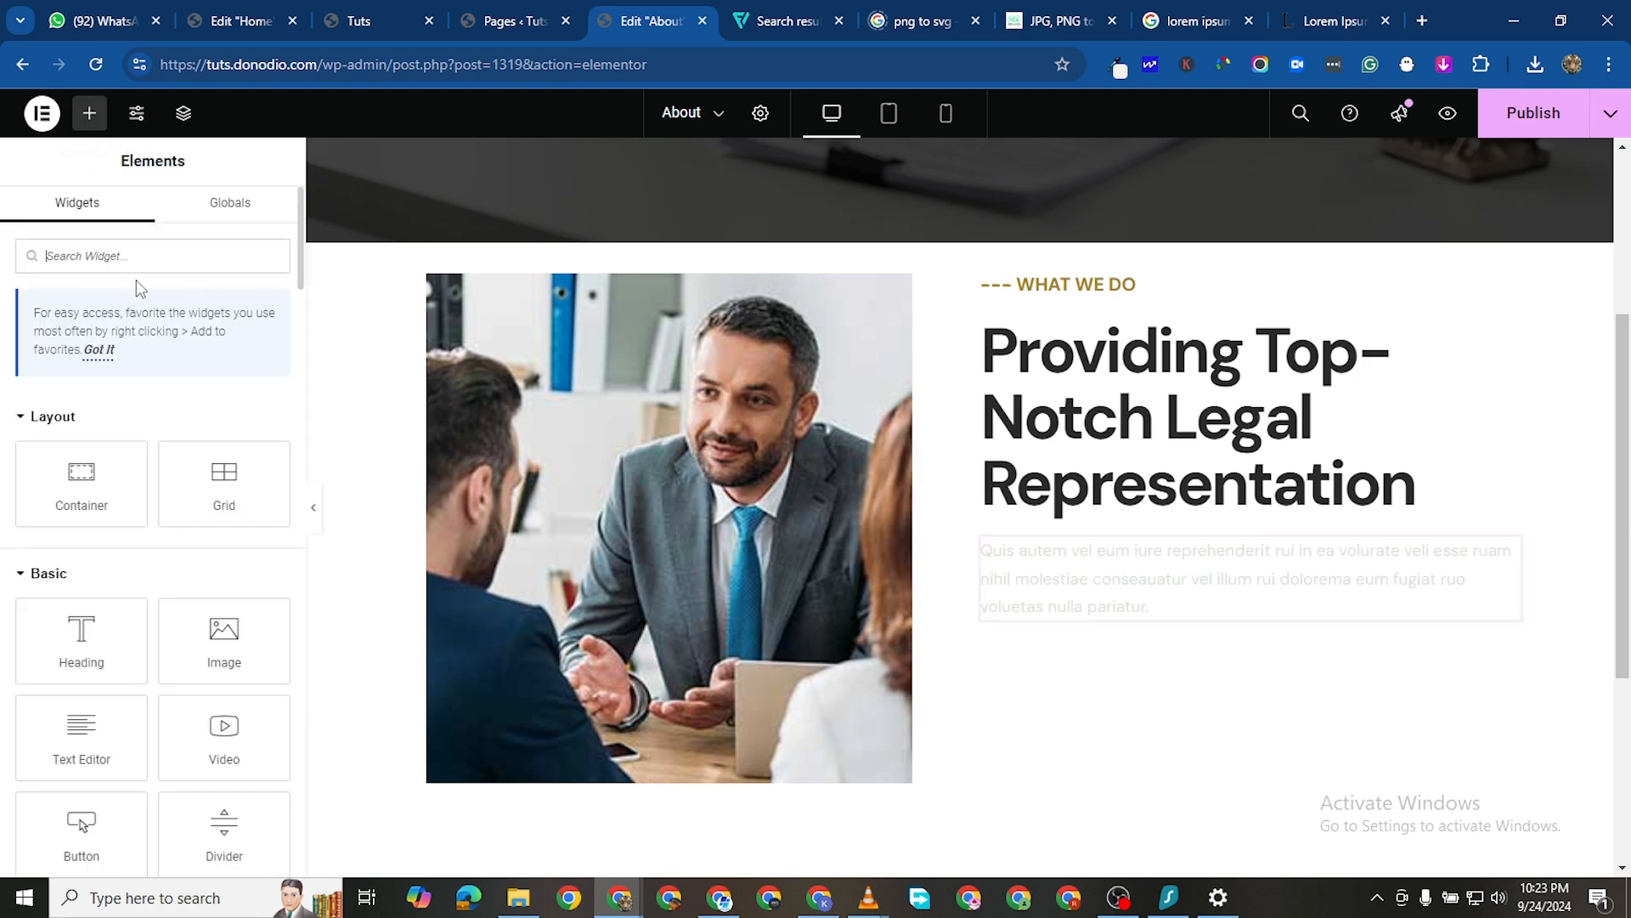
type("ICON")
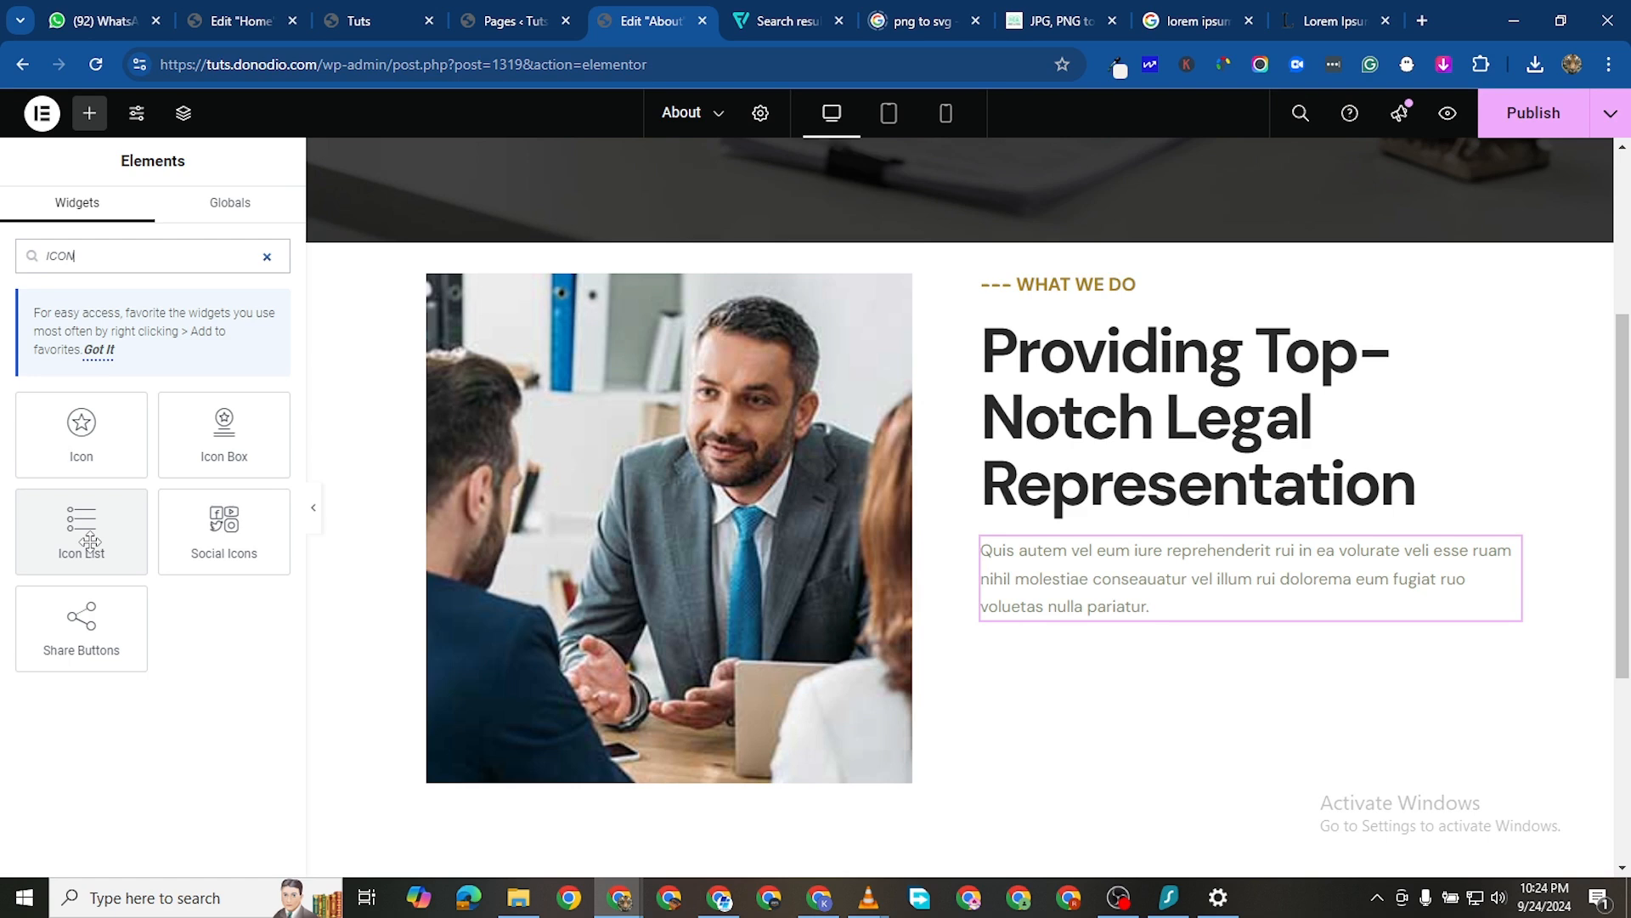
left_click_drag(82, 522, 1103, 713)
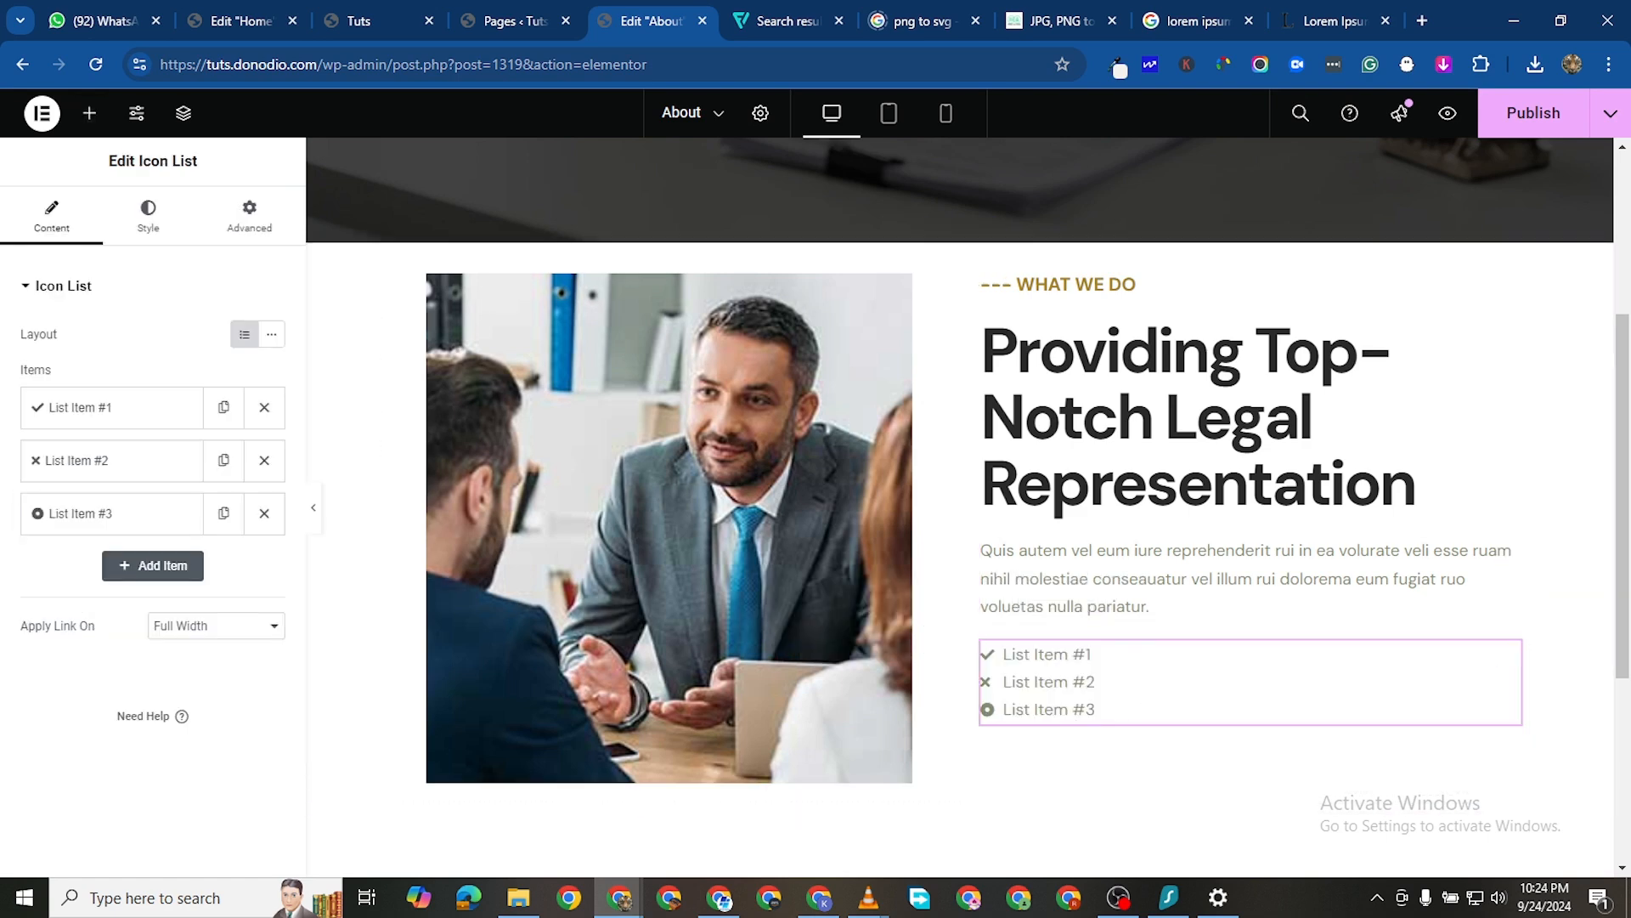
key("alt+Tab")
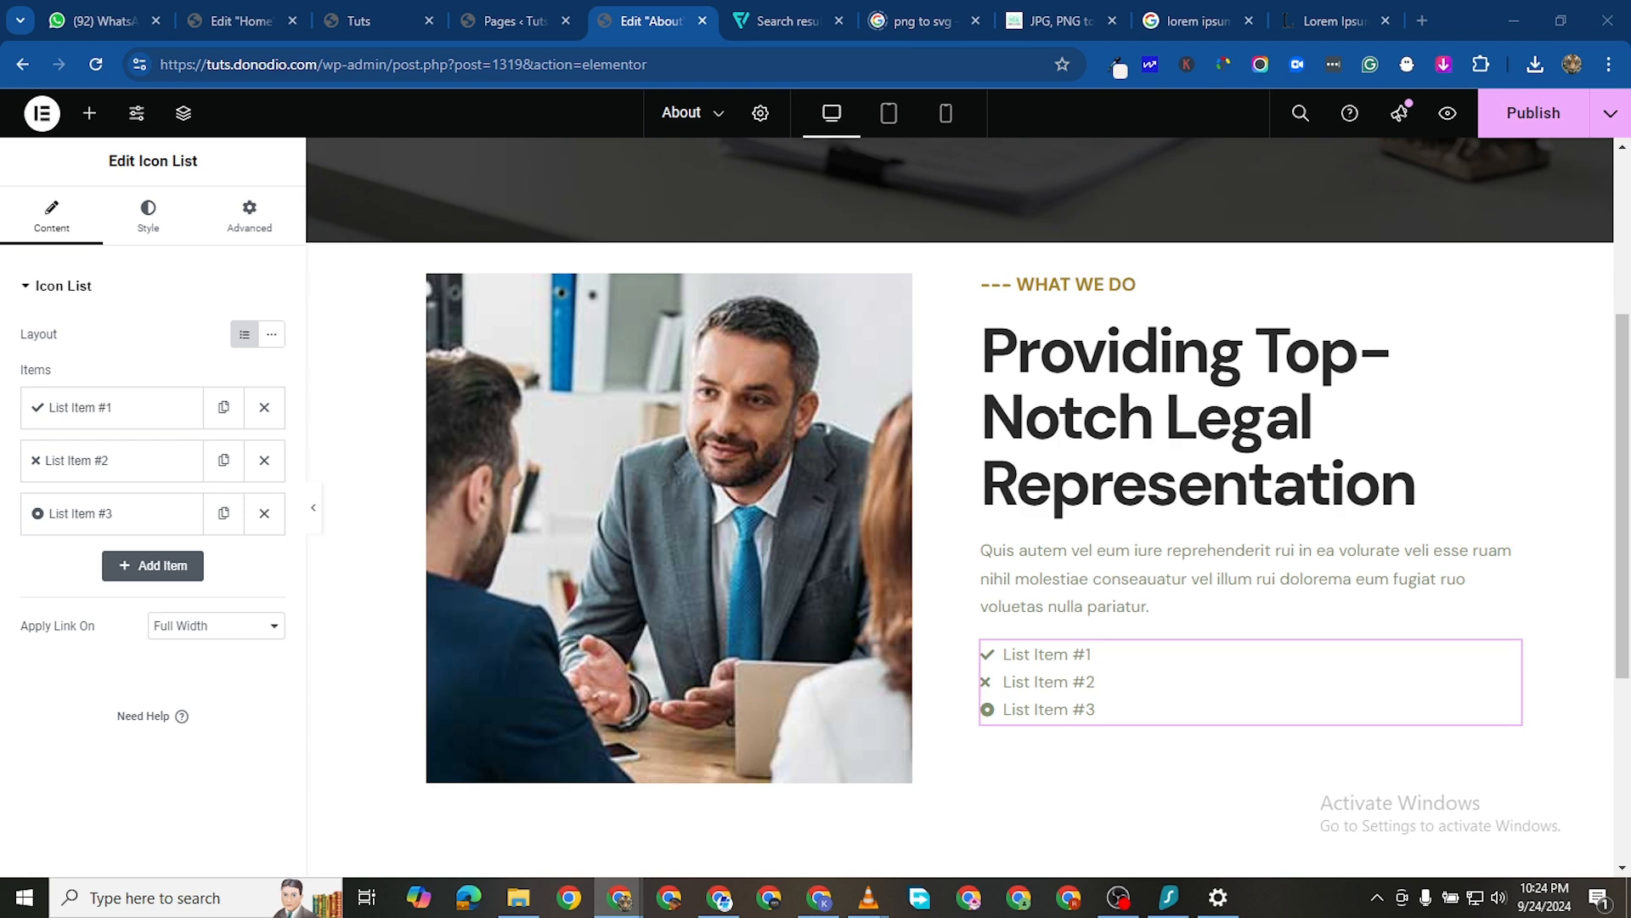
Replace the first icon list item's text with "Excepteur sint occaecat cupidatat noru even."
left_click(61, 409)
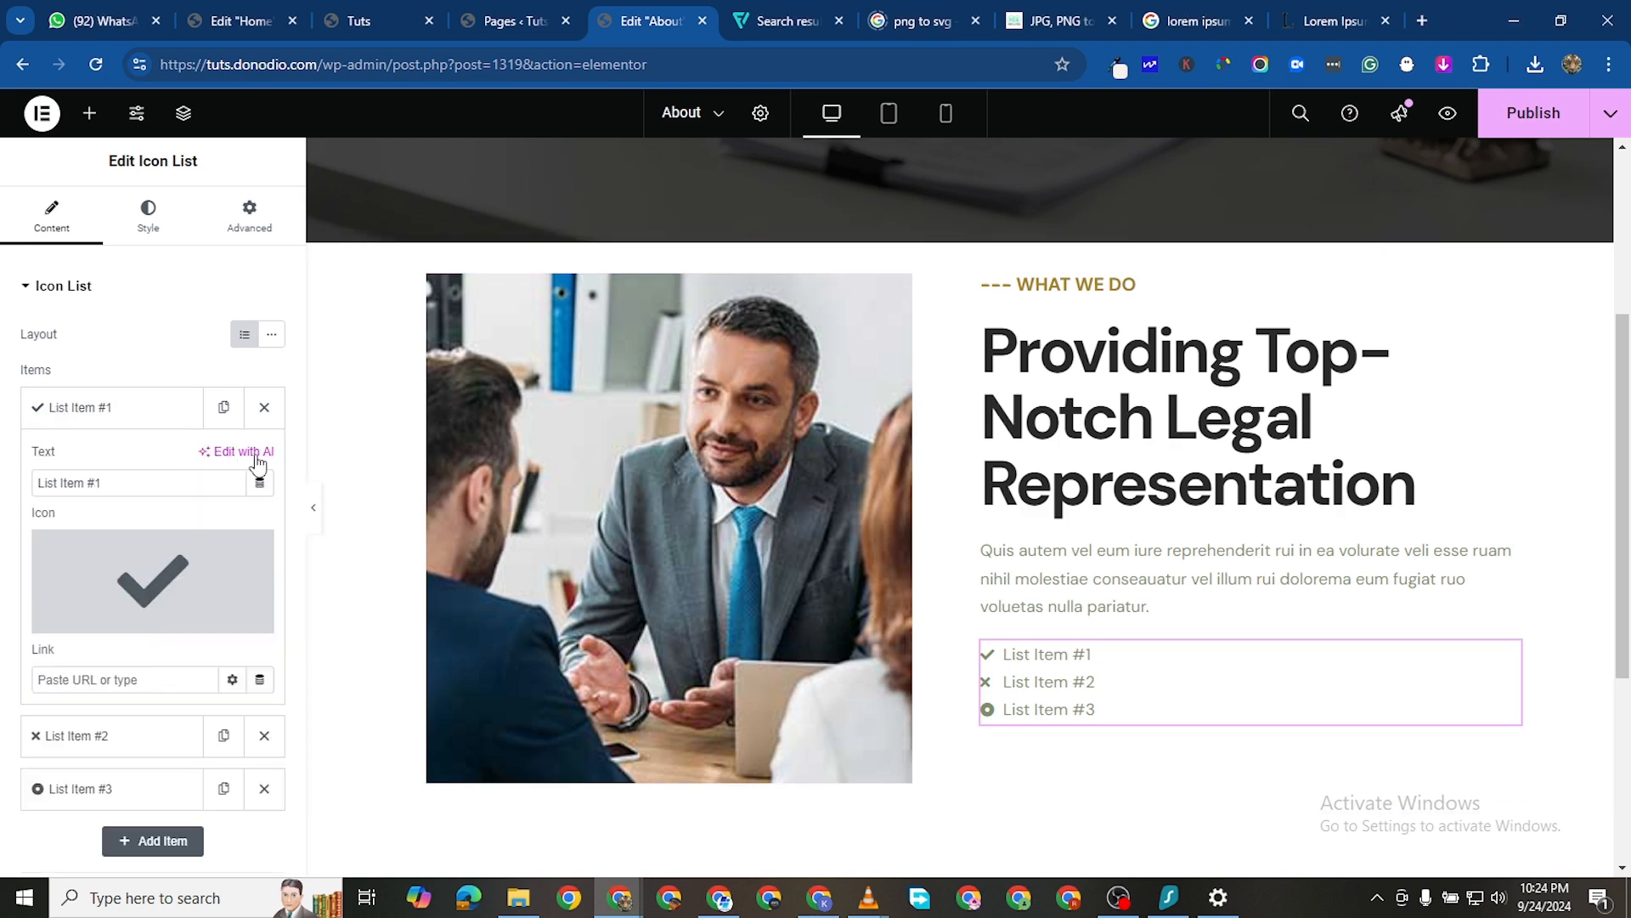
triple_click(89, 483)
right_click(158, 491)
left_click(198, 205)
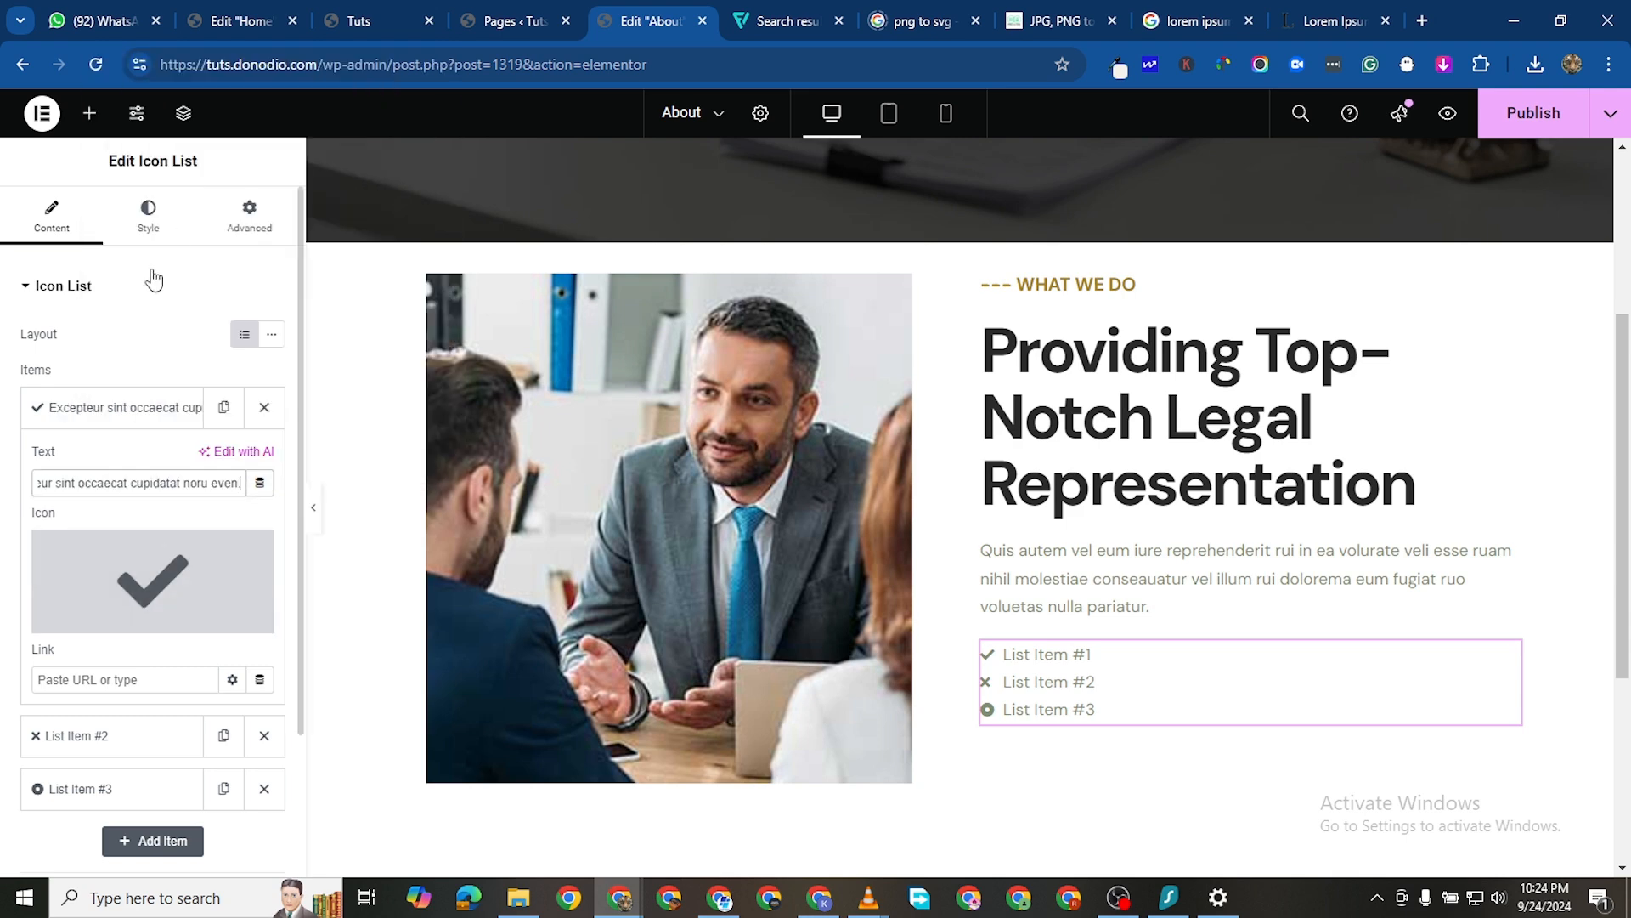
Search the icon library for "CHEC" and change the first list item's icon to the solid circled check
left_click(177, 580)
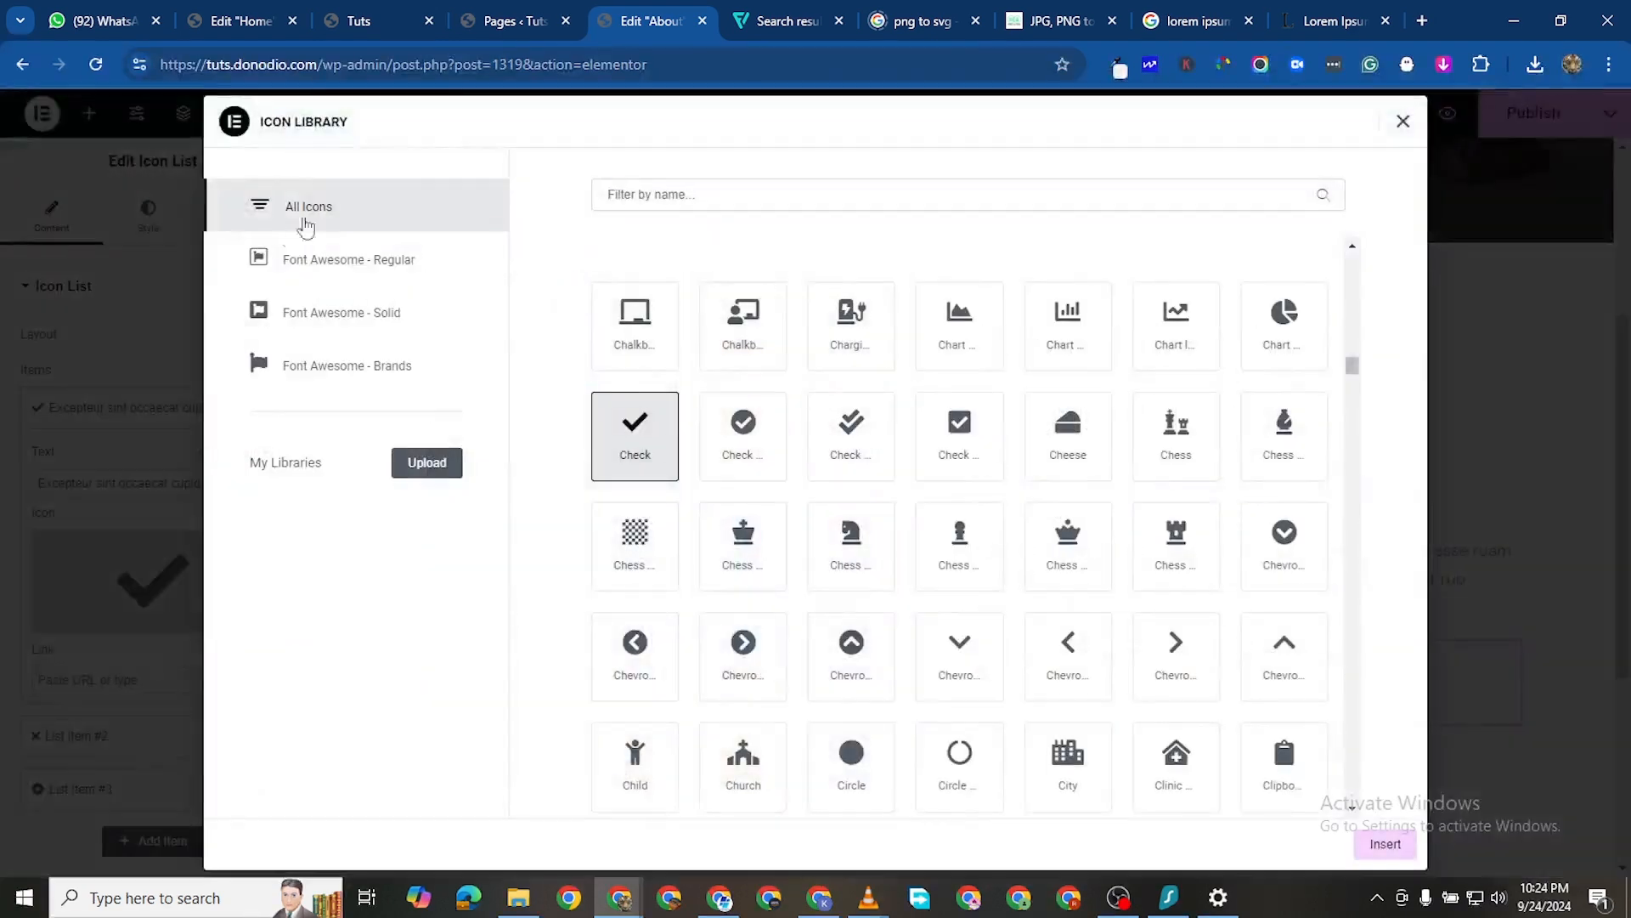
left_click(651, 202)
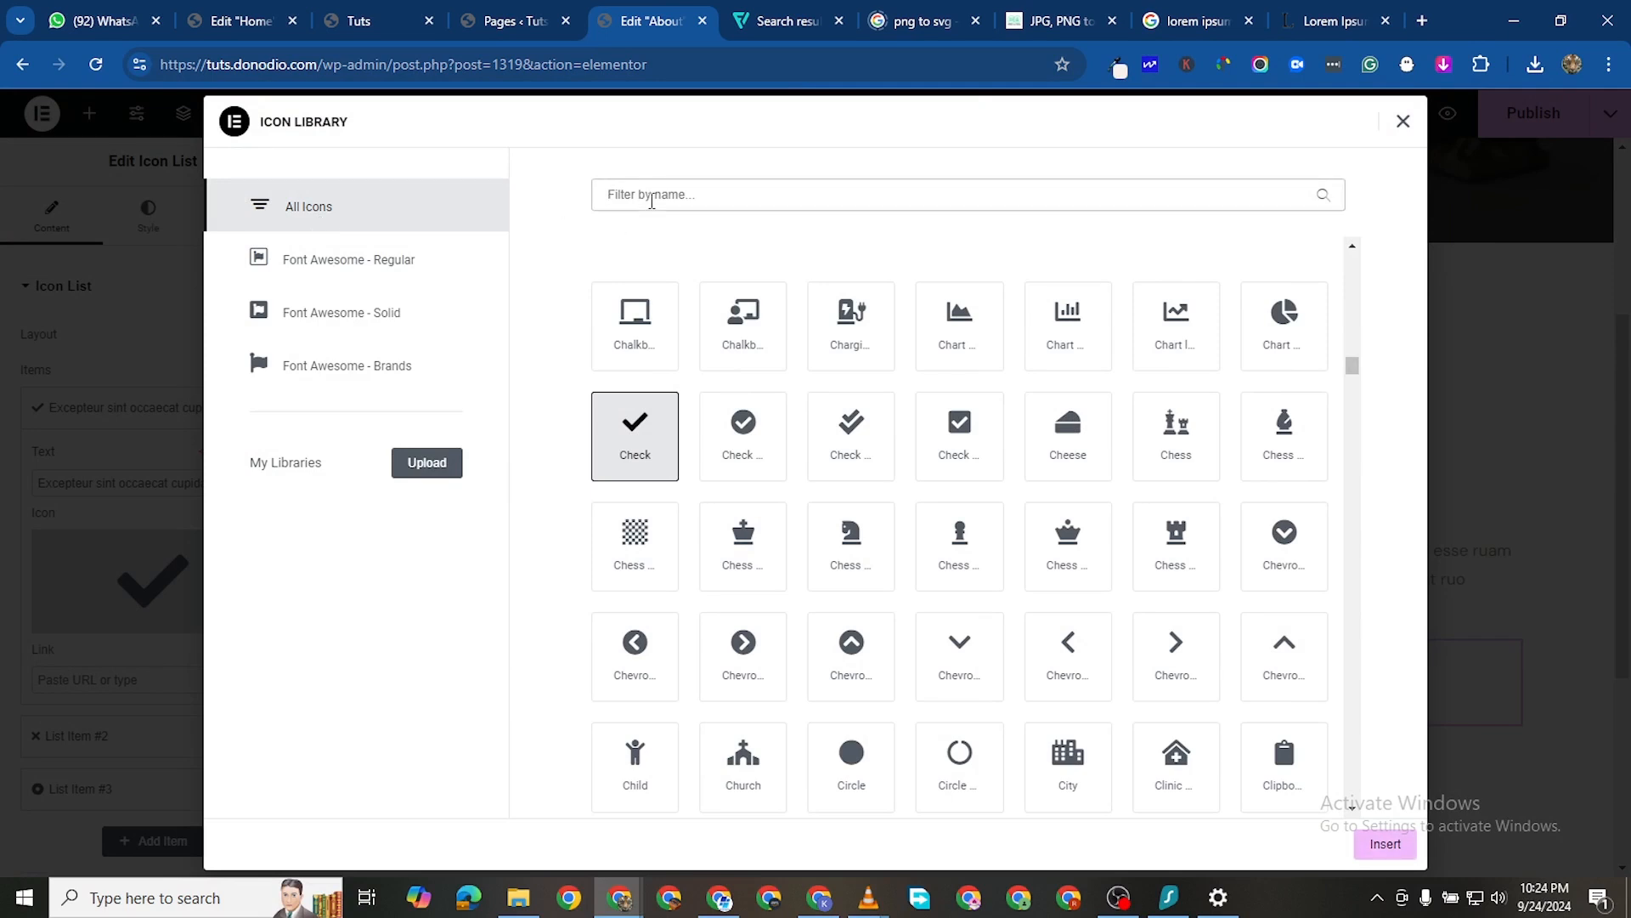
type("CHEC")
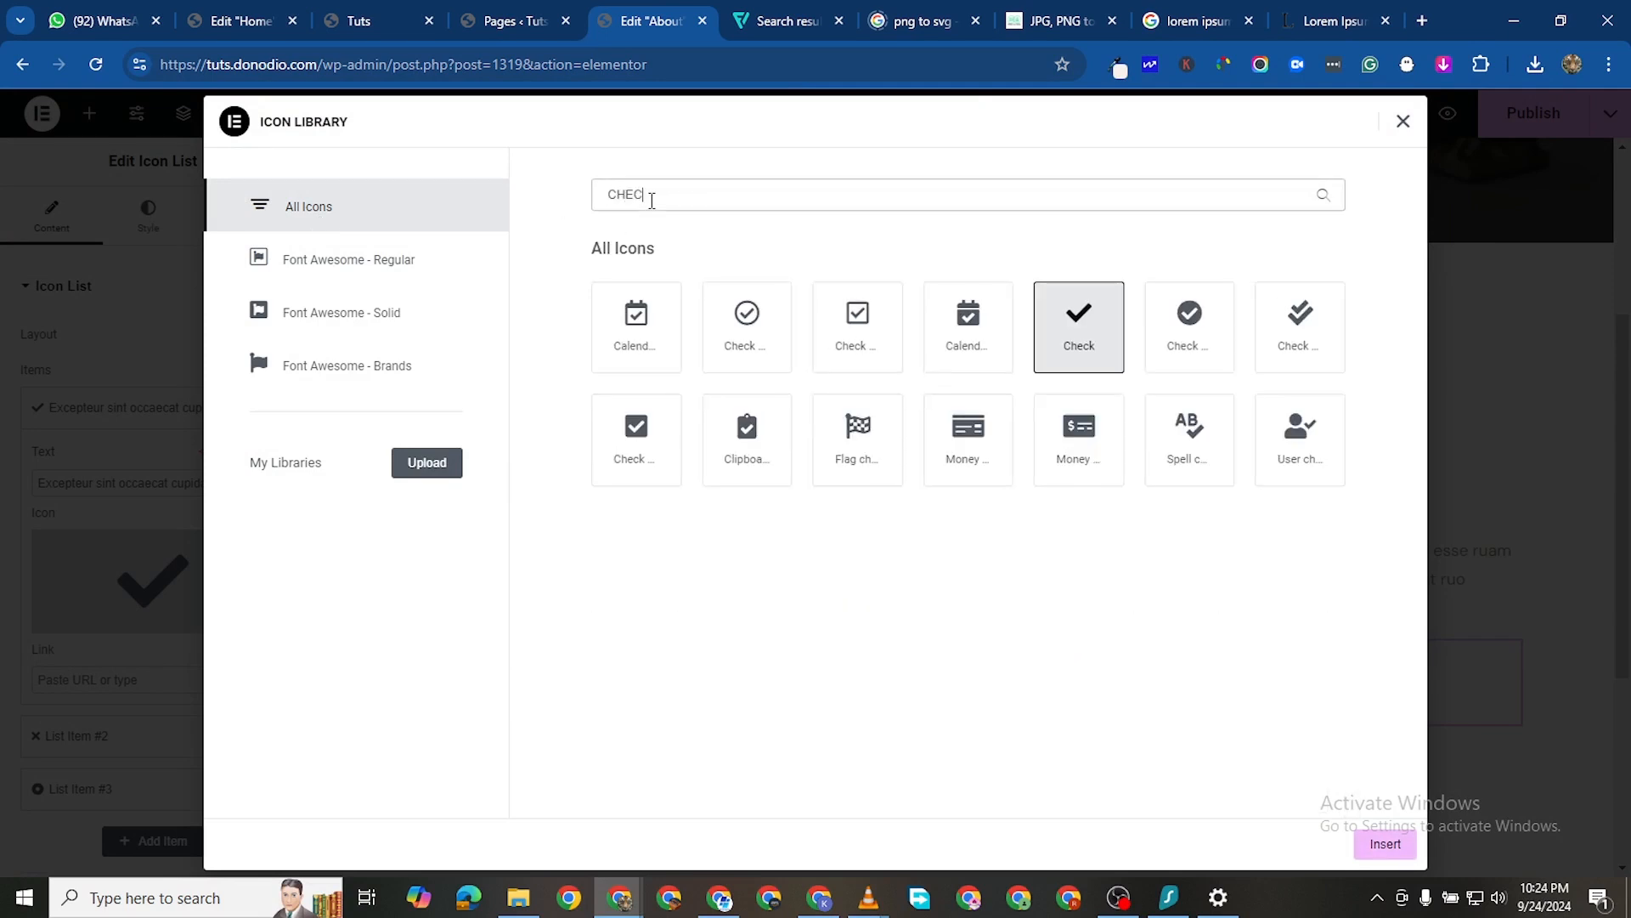
type("H")
key("BackSpace")
left_click(1188, 325)
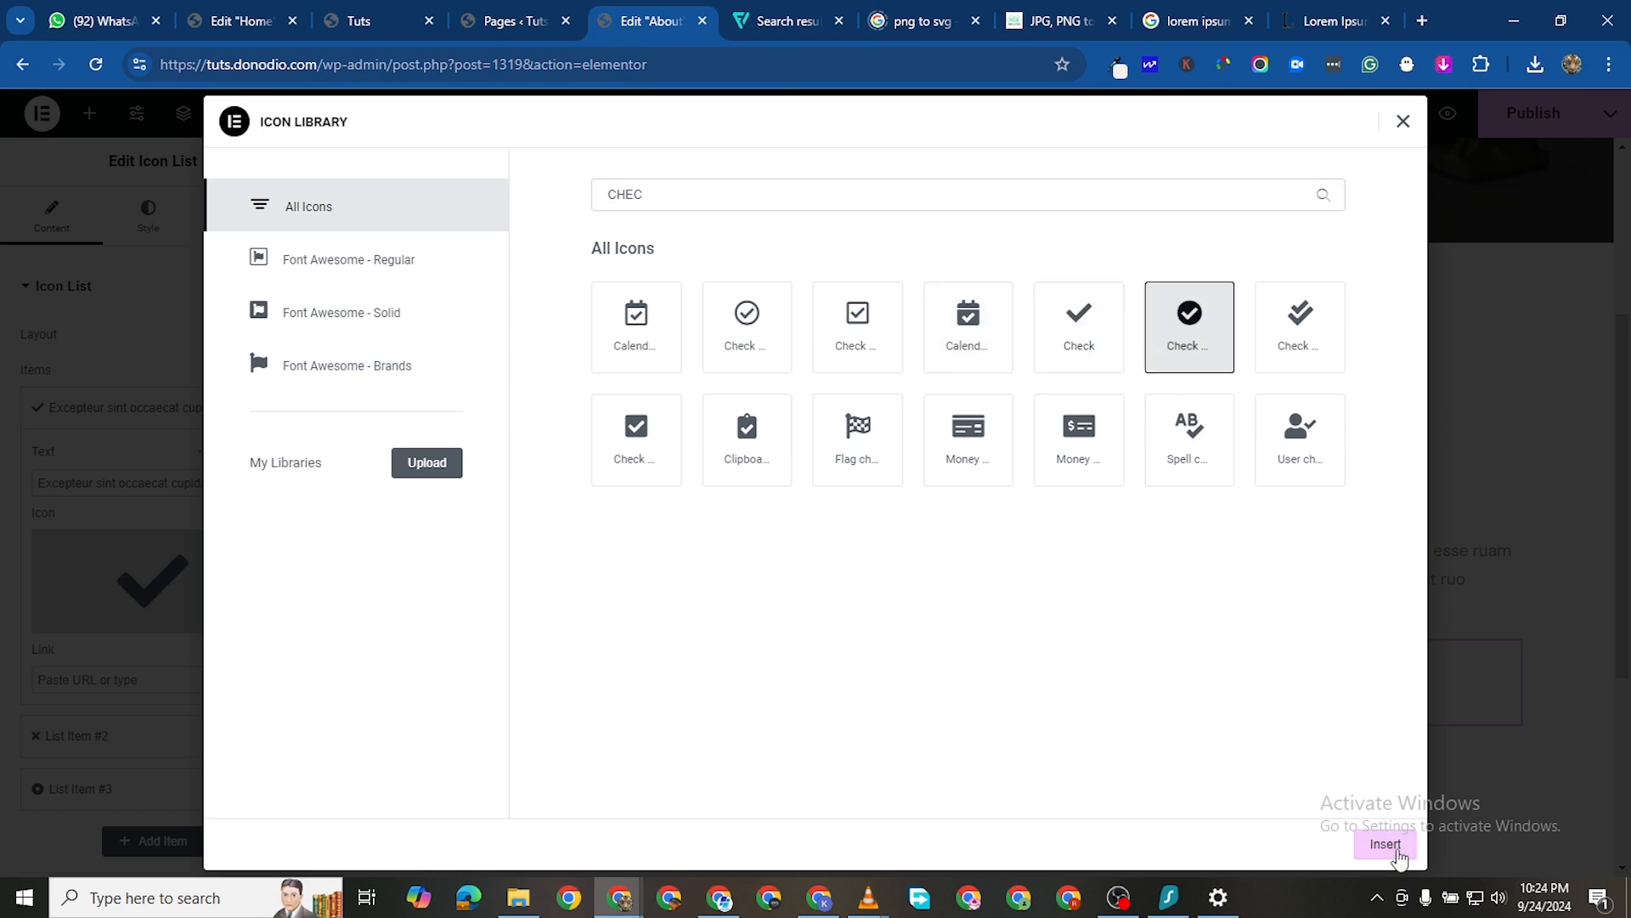
left_click(1385, 844)
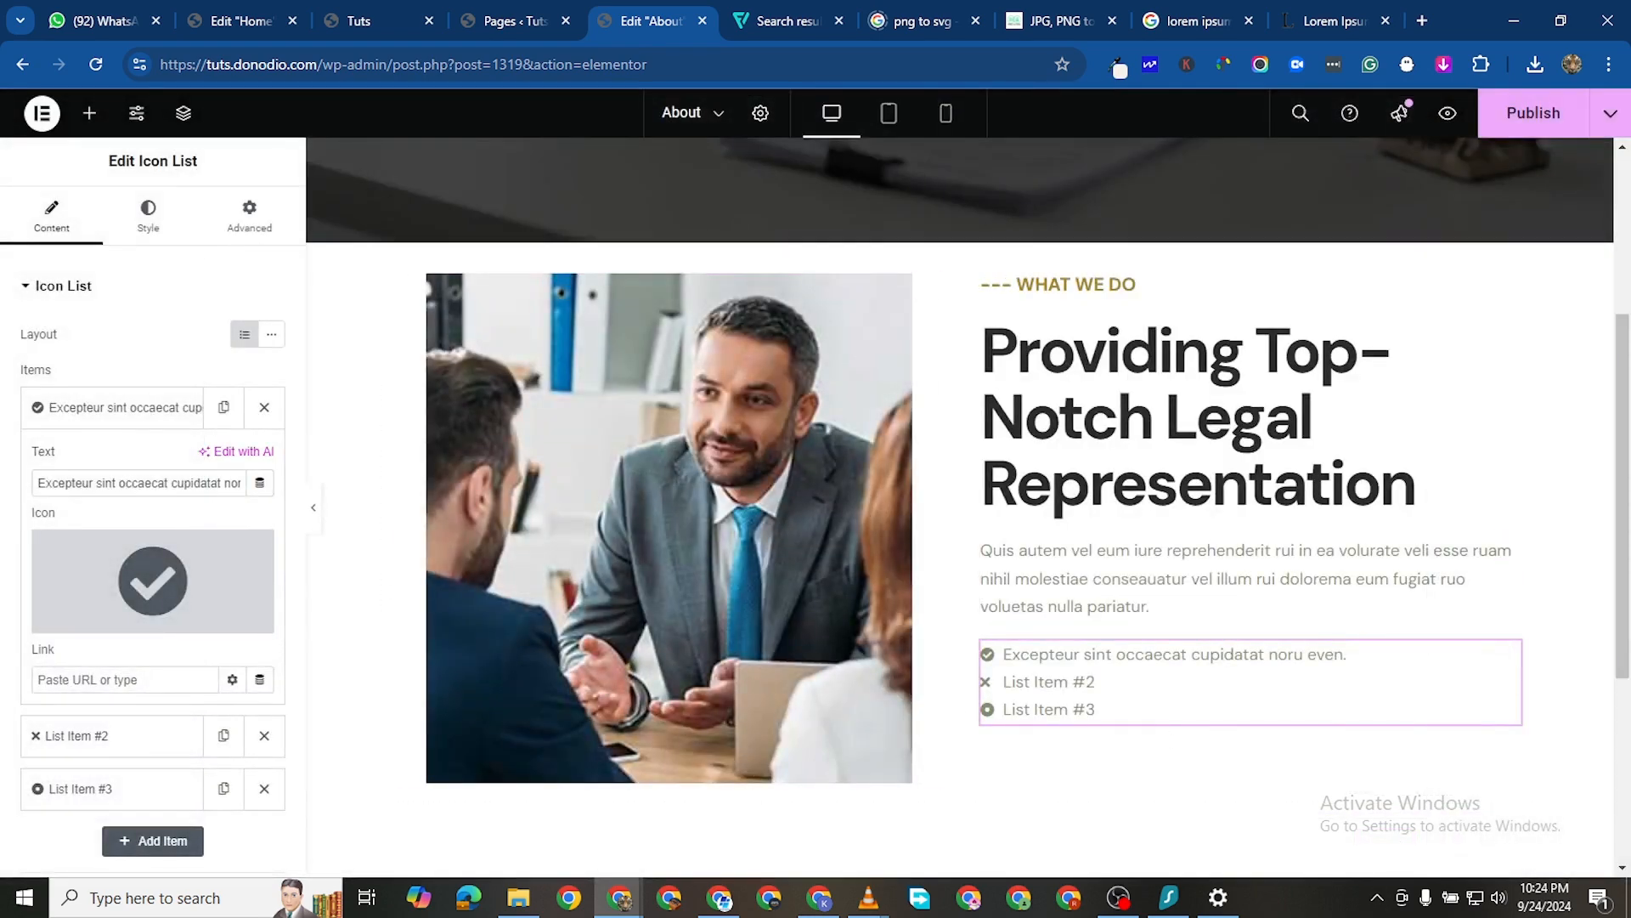
Remove List Item #2 and List Item #3 from the icon list
key("alt+Tab")
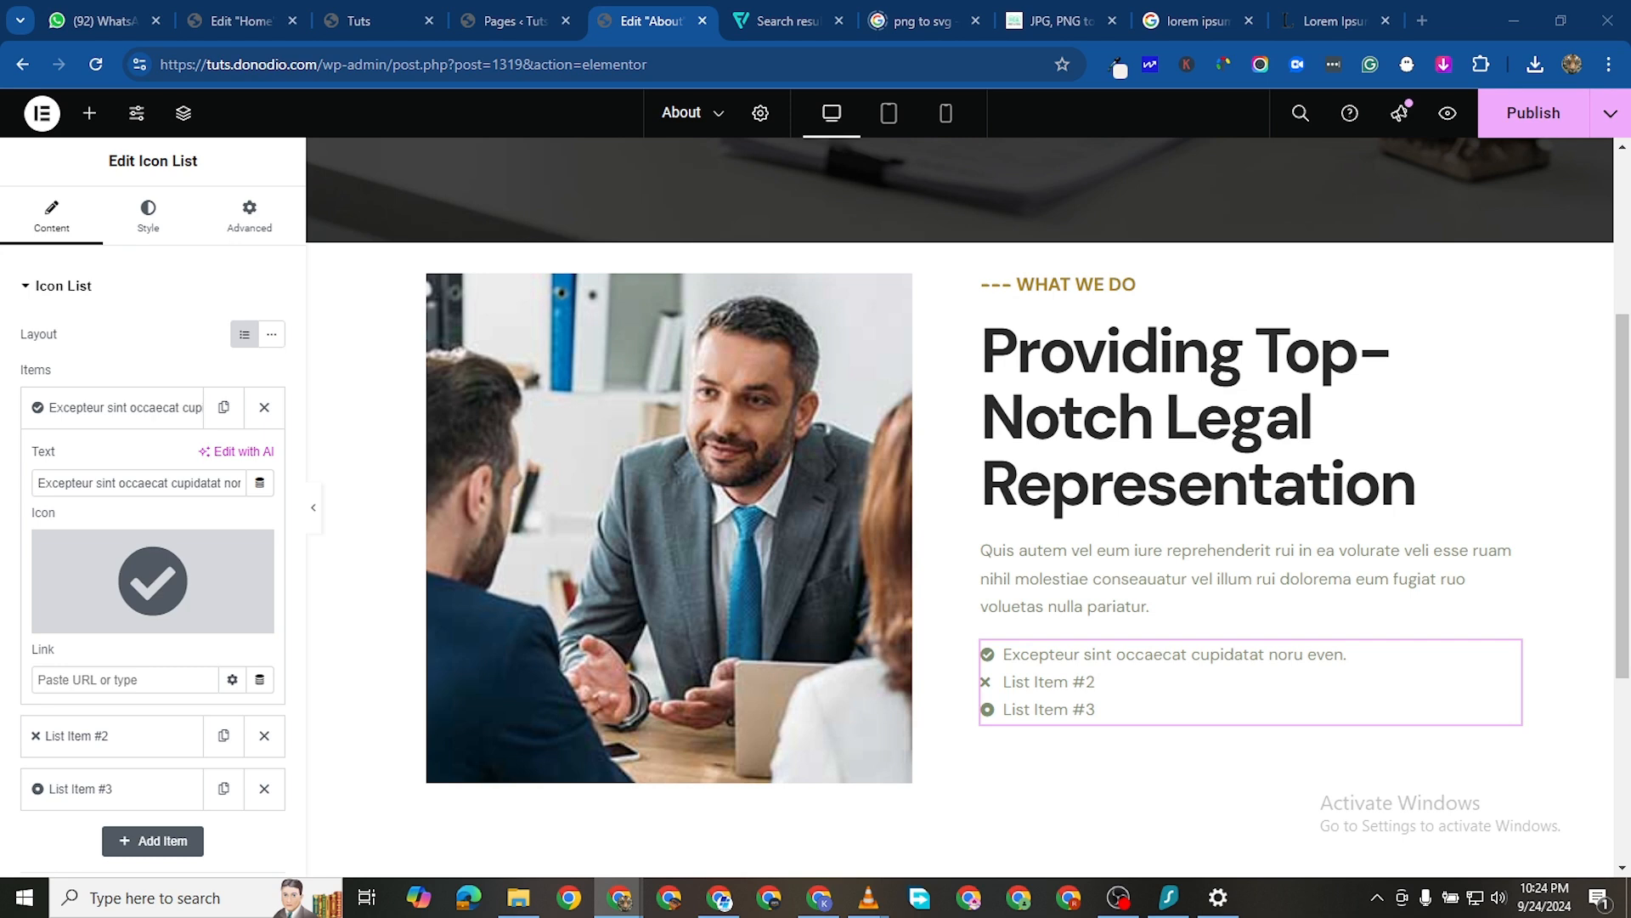
left_click(136, 410)
left_click(265, 514)
left_click(264, 460)
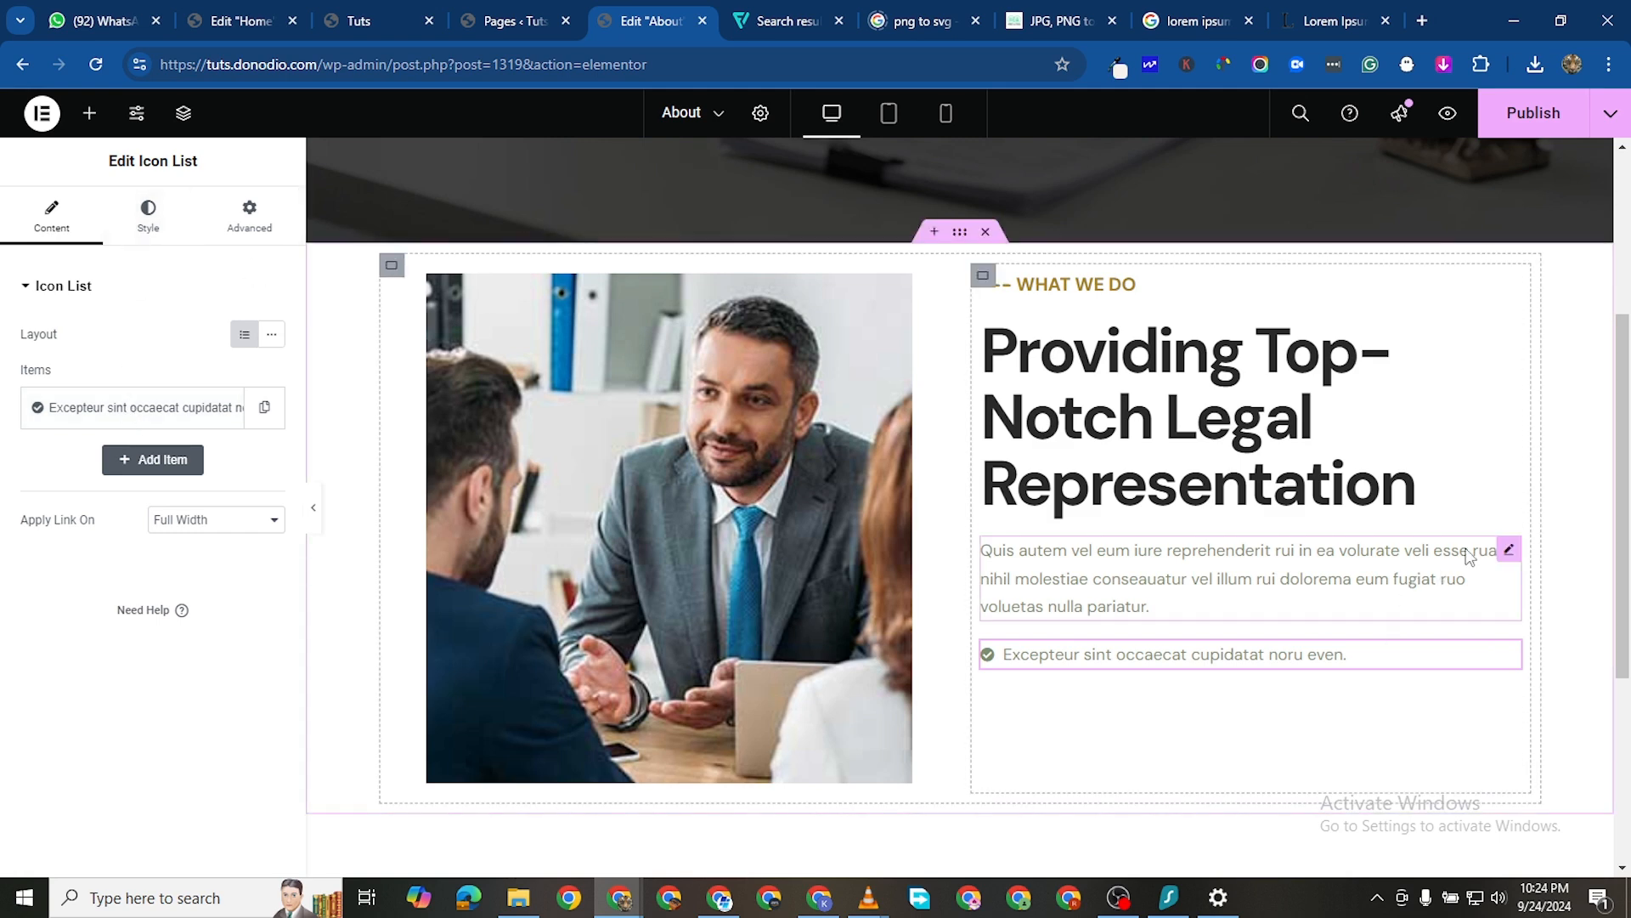
Change the text color of the "Quis autem vel eum iure" paragraph to near-black
left_click(1511, 550)
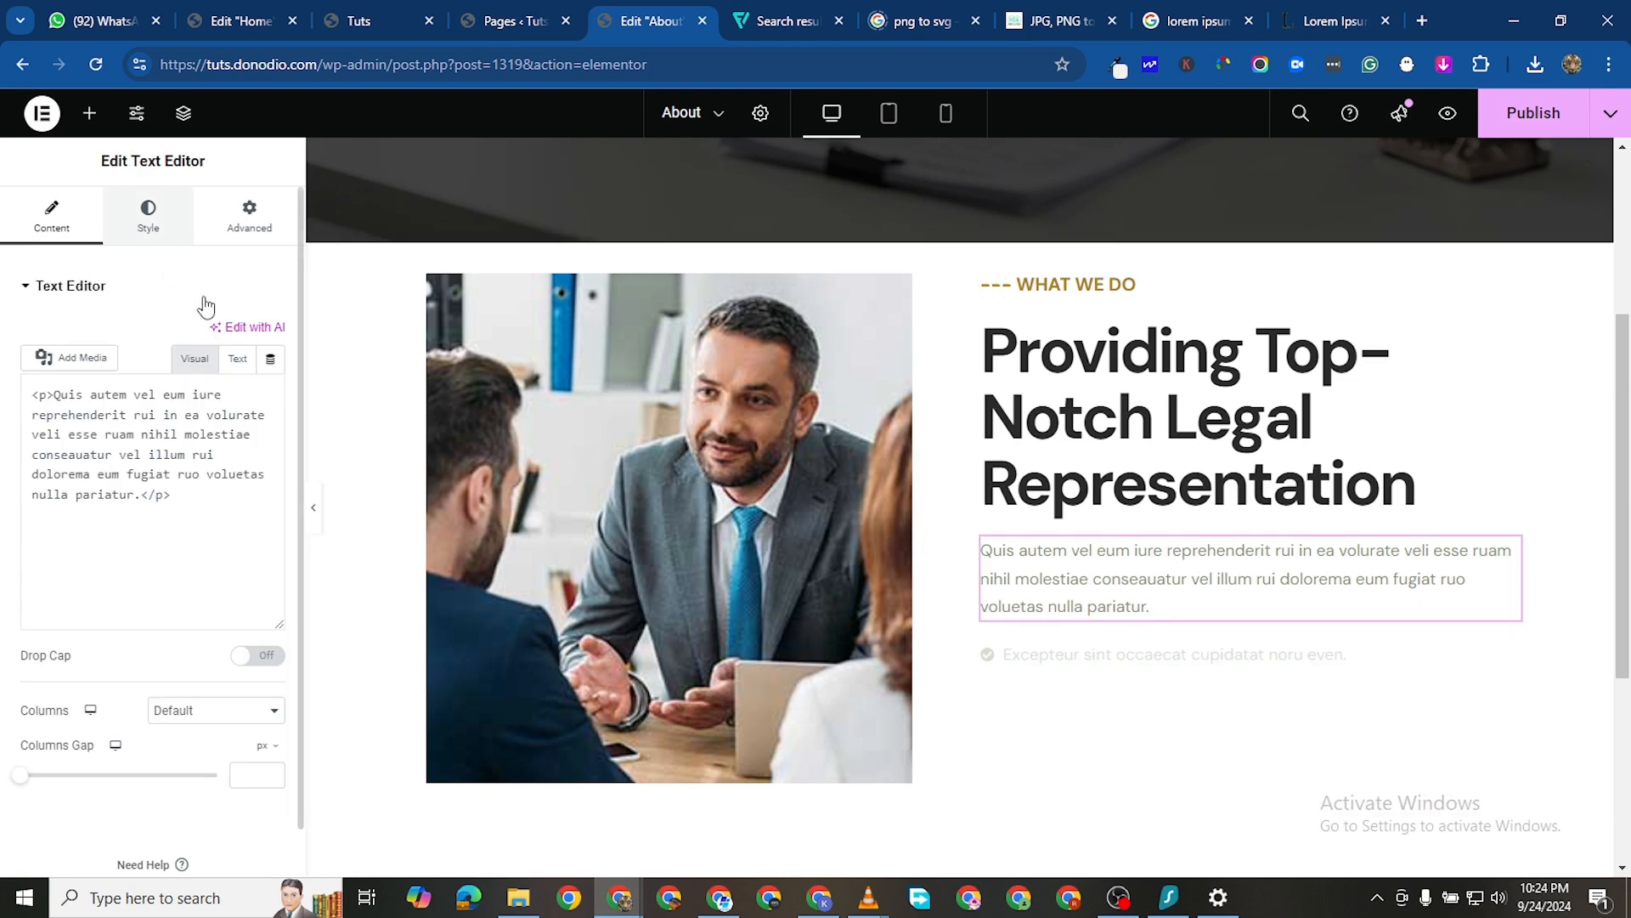
left_click(147, 216)
left_click(272, 377)
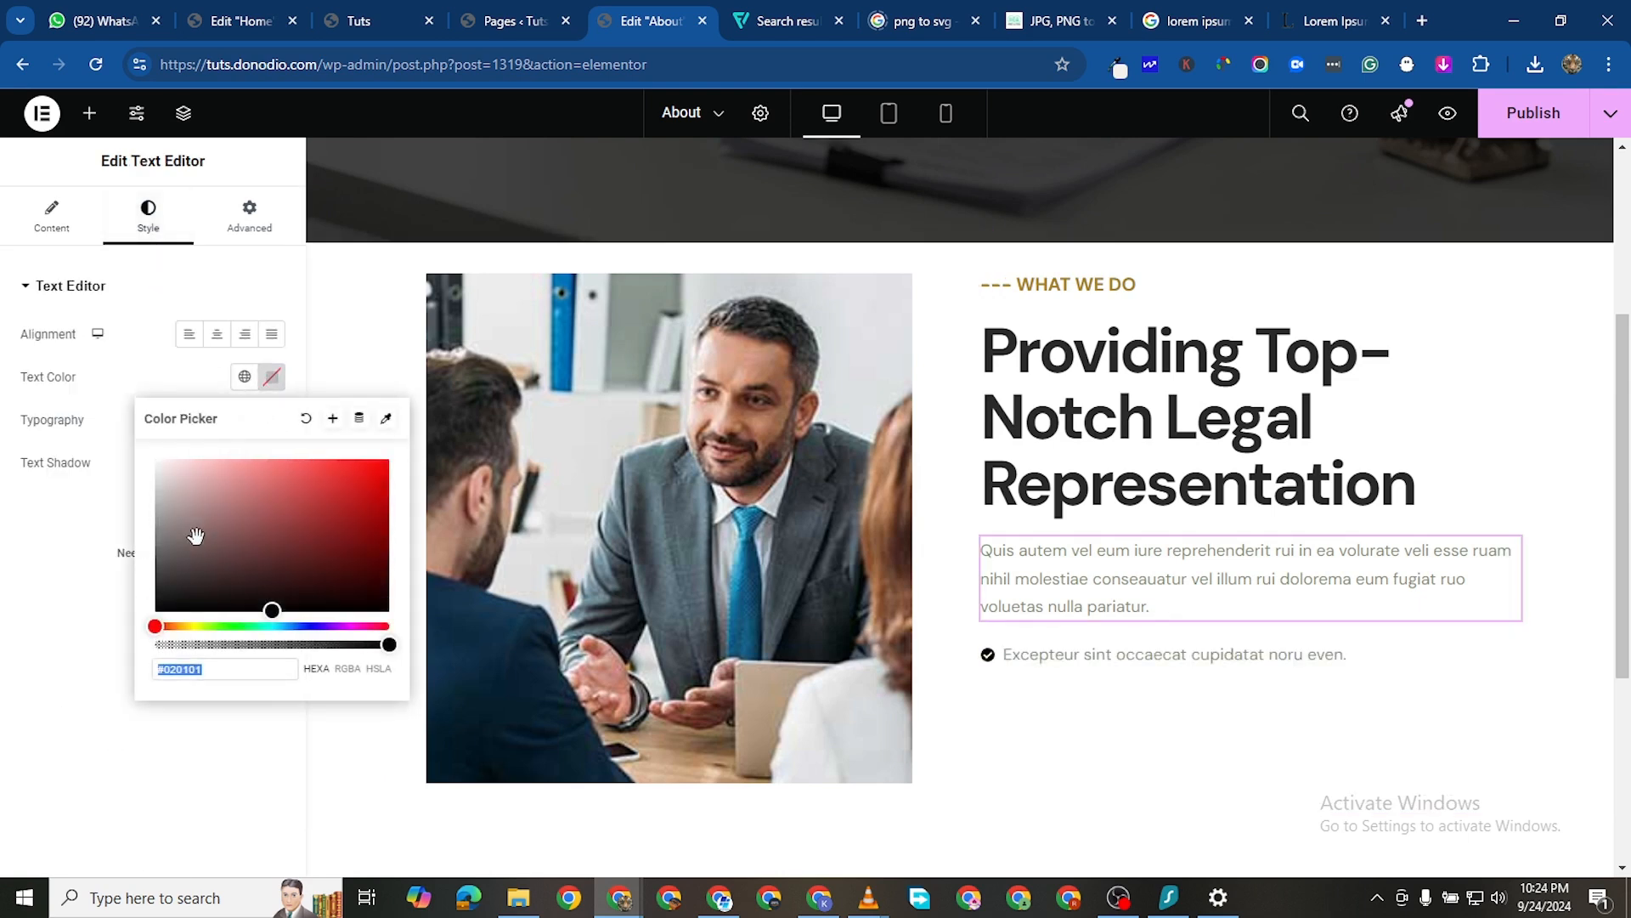
left_click(4, 682)
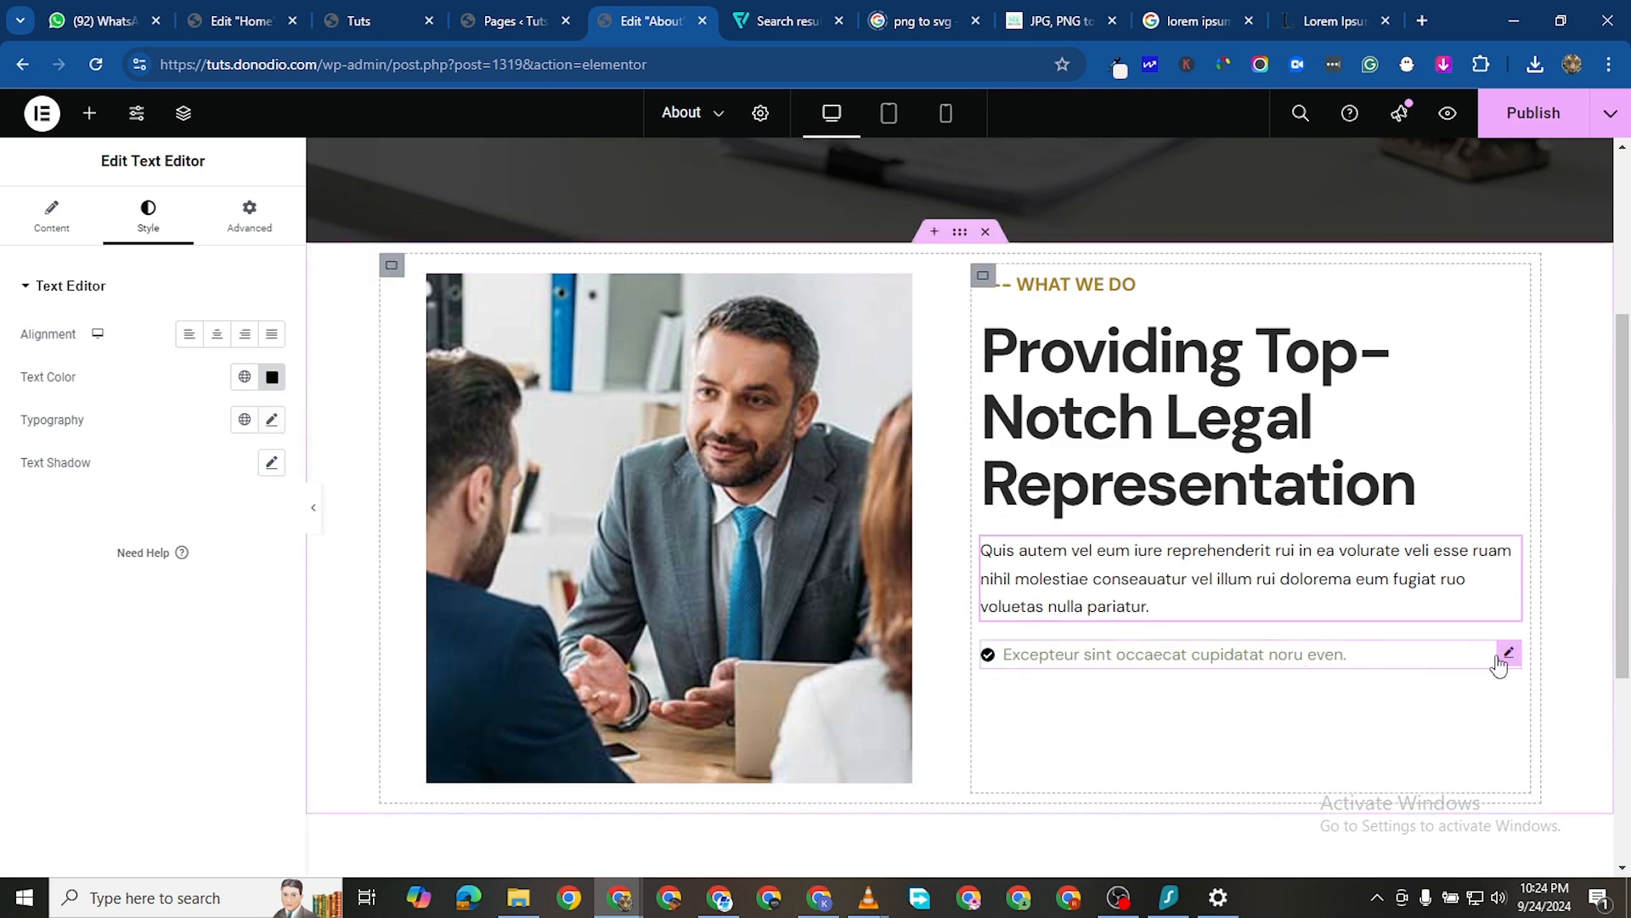
Set the icon list's icon size to 20 px
left_click(1503, 658)
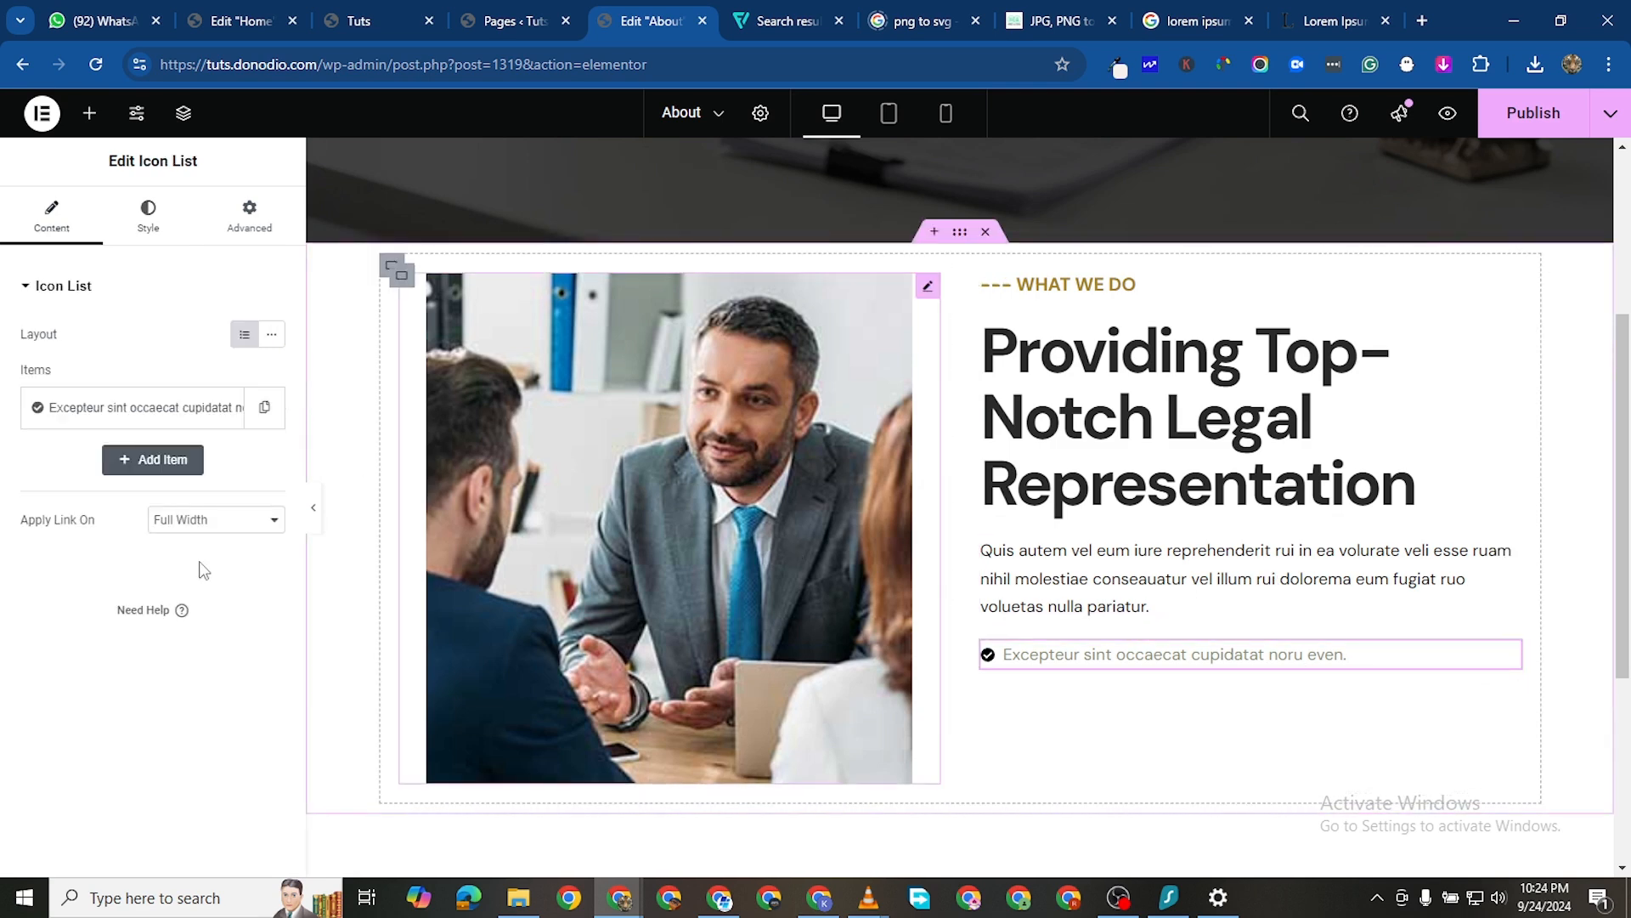
left_click(147, 242)
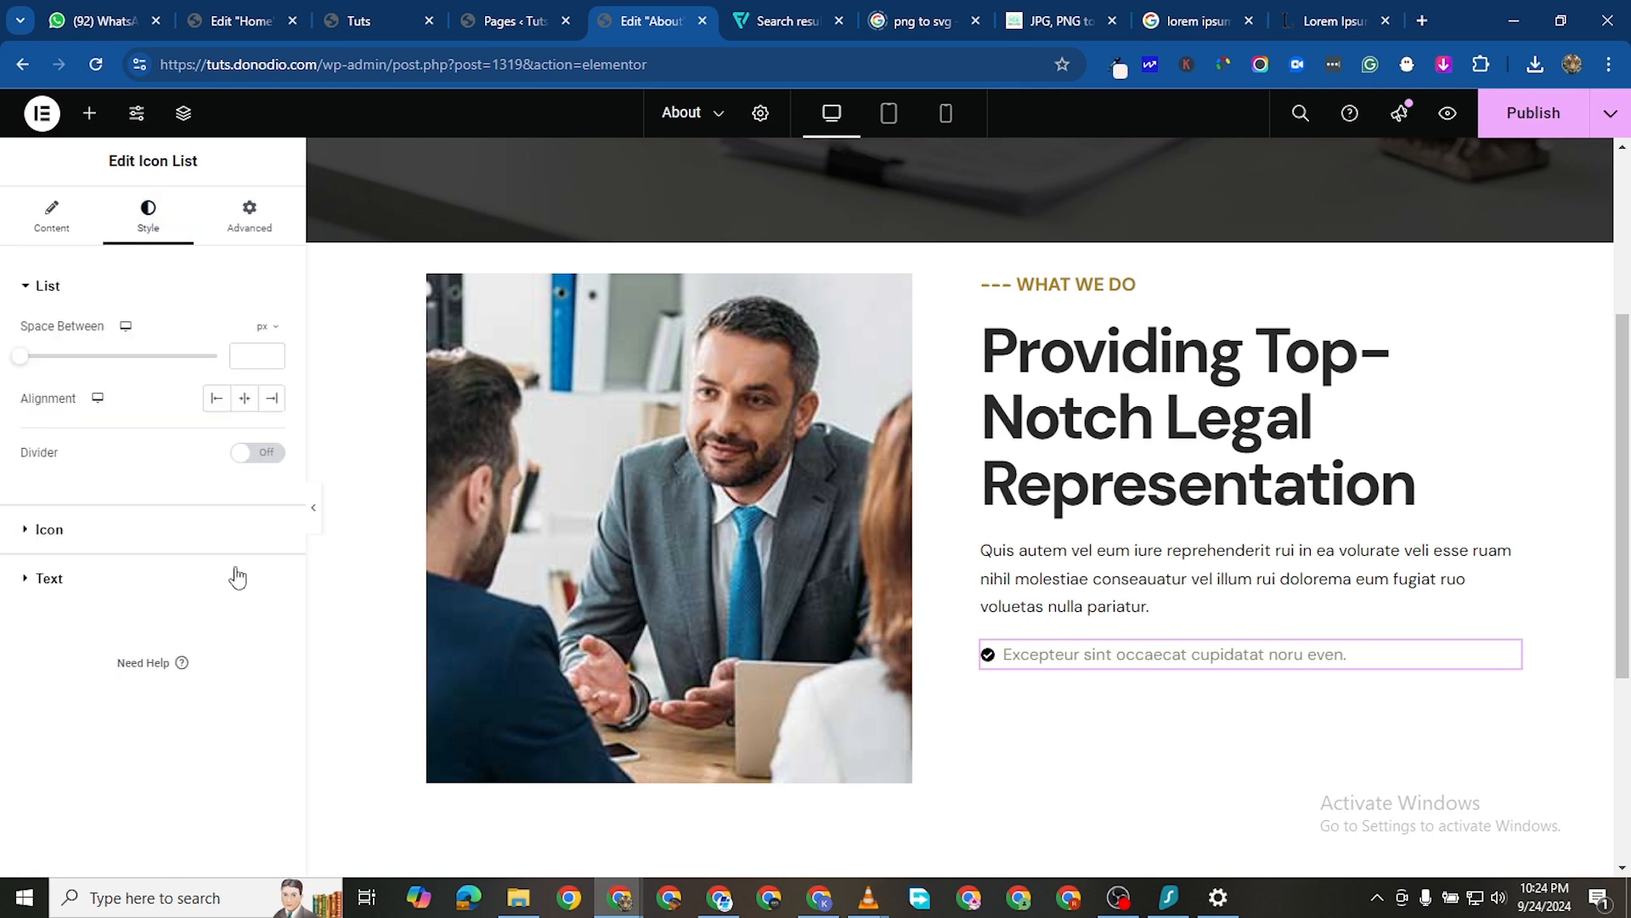
left_click(22, 532)
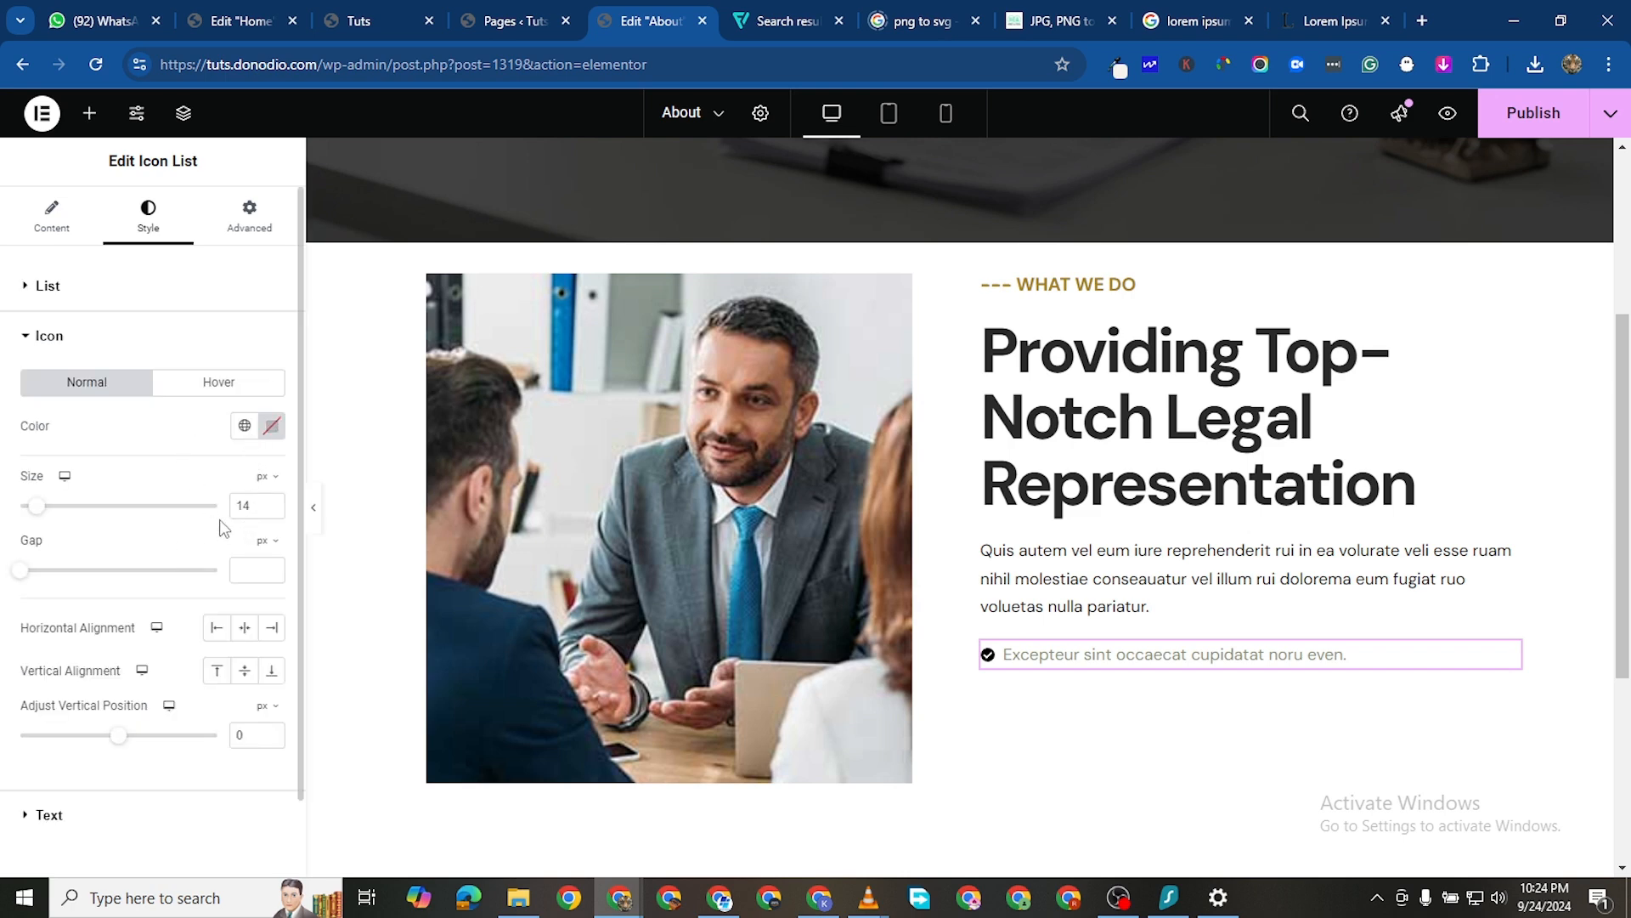
left_click(271, 504)
left_click(271, 504)
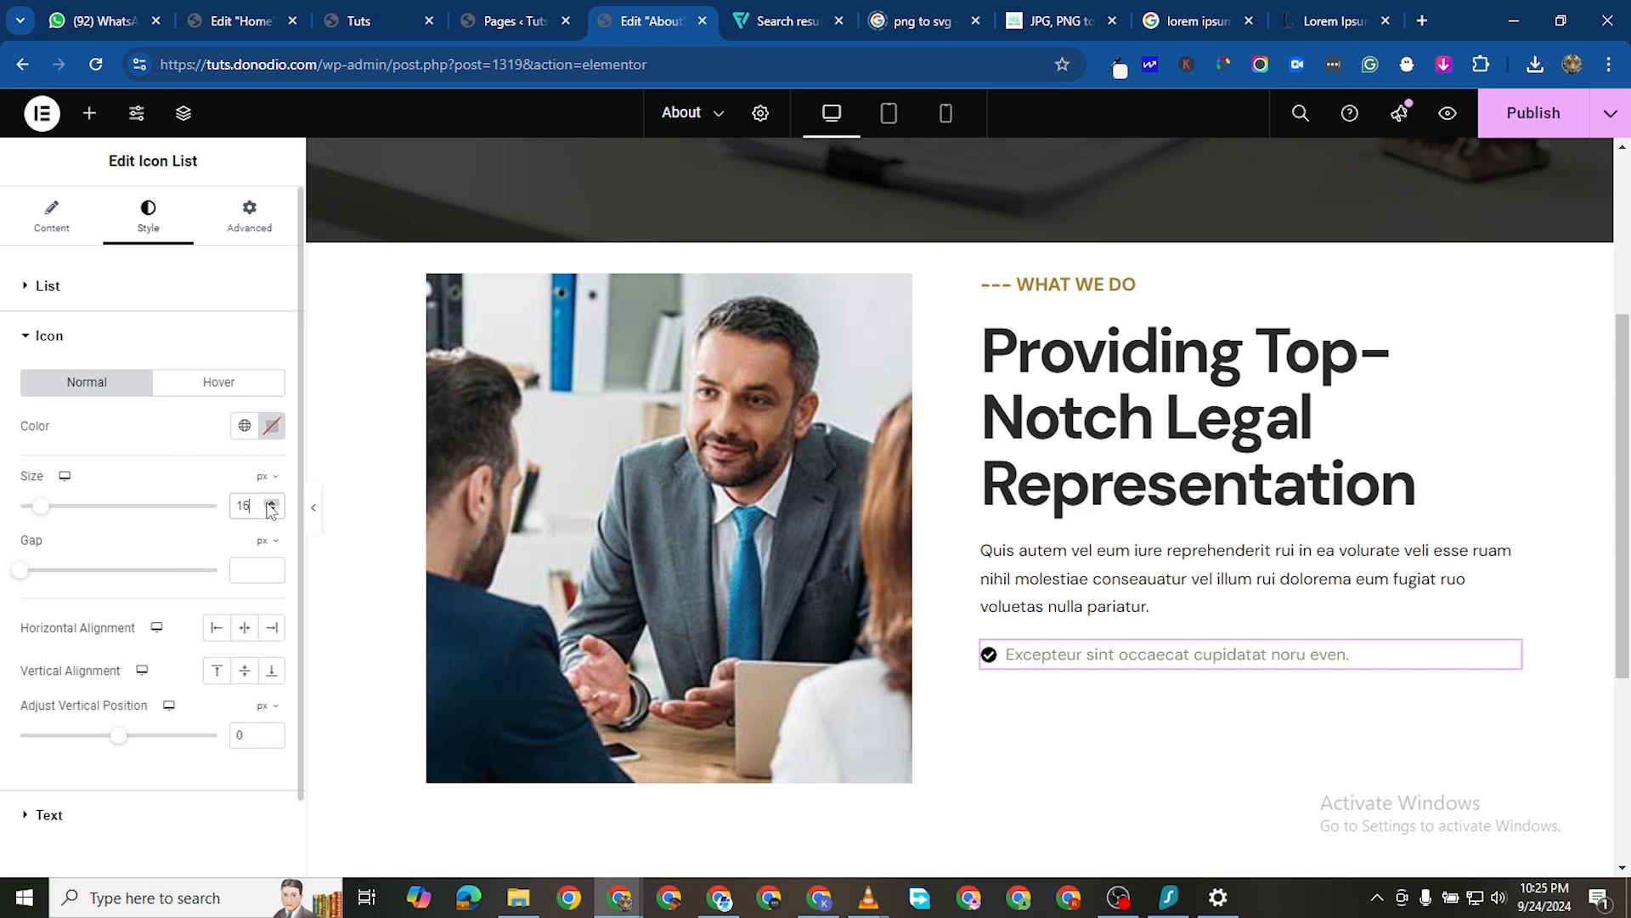
left_click(270, 504)
left_click(270, 505)
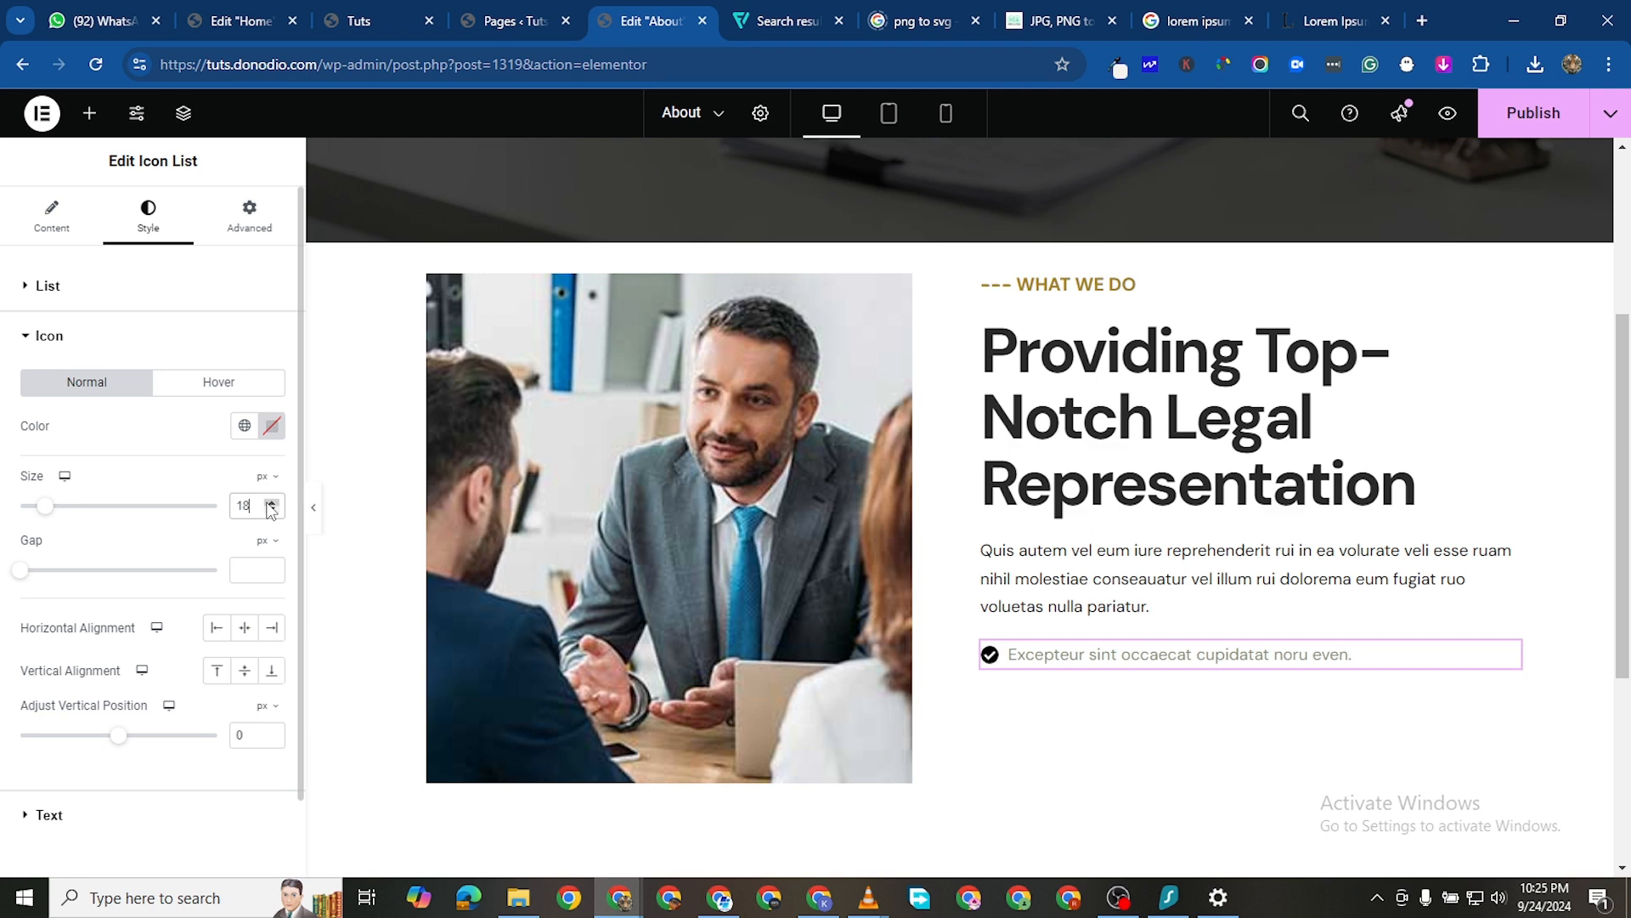
left_click(270, 504)
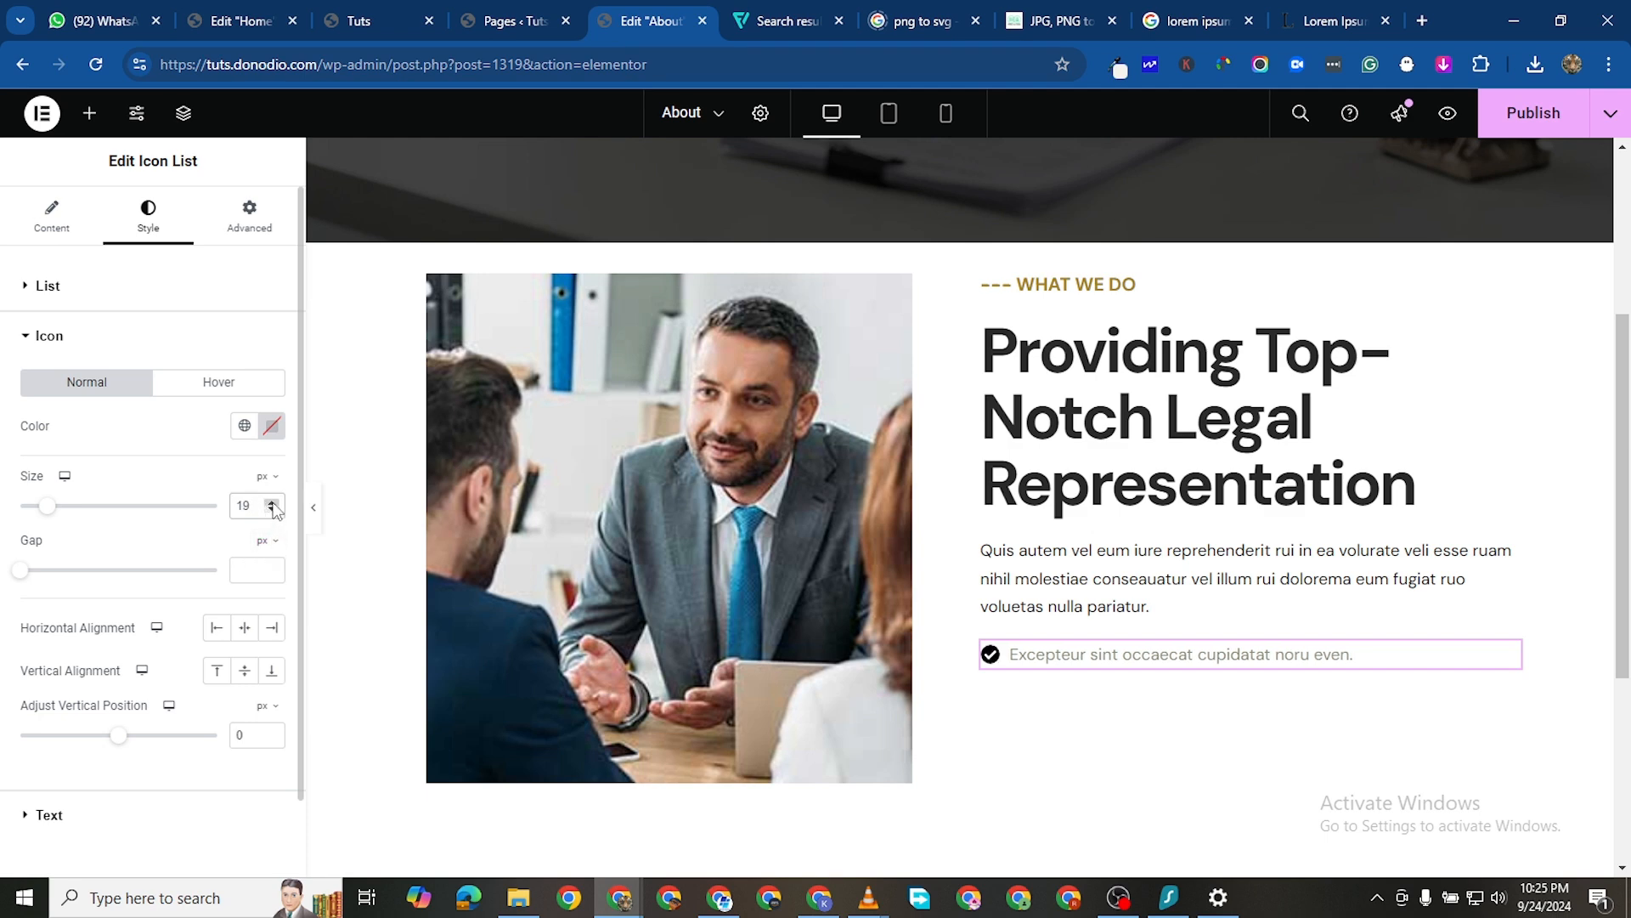
left_click(271, 505)
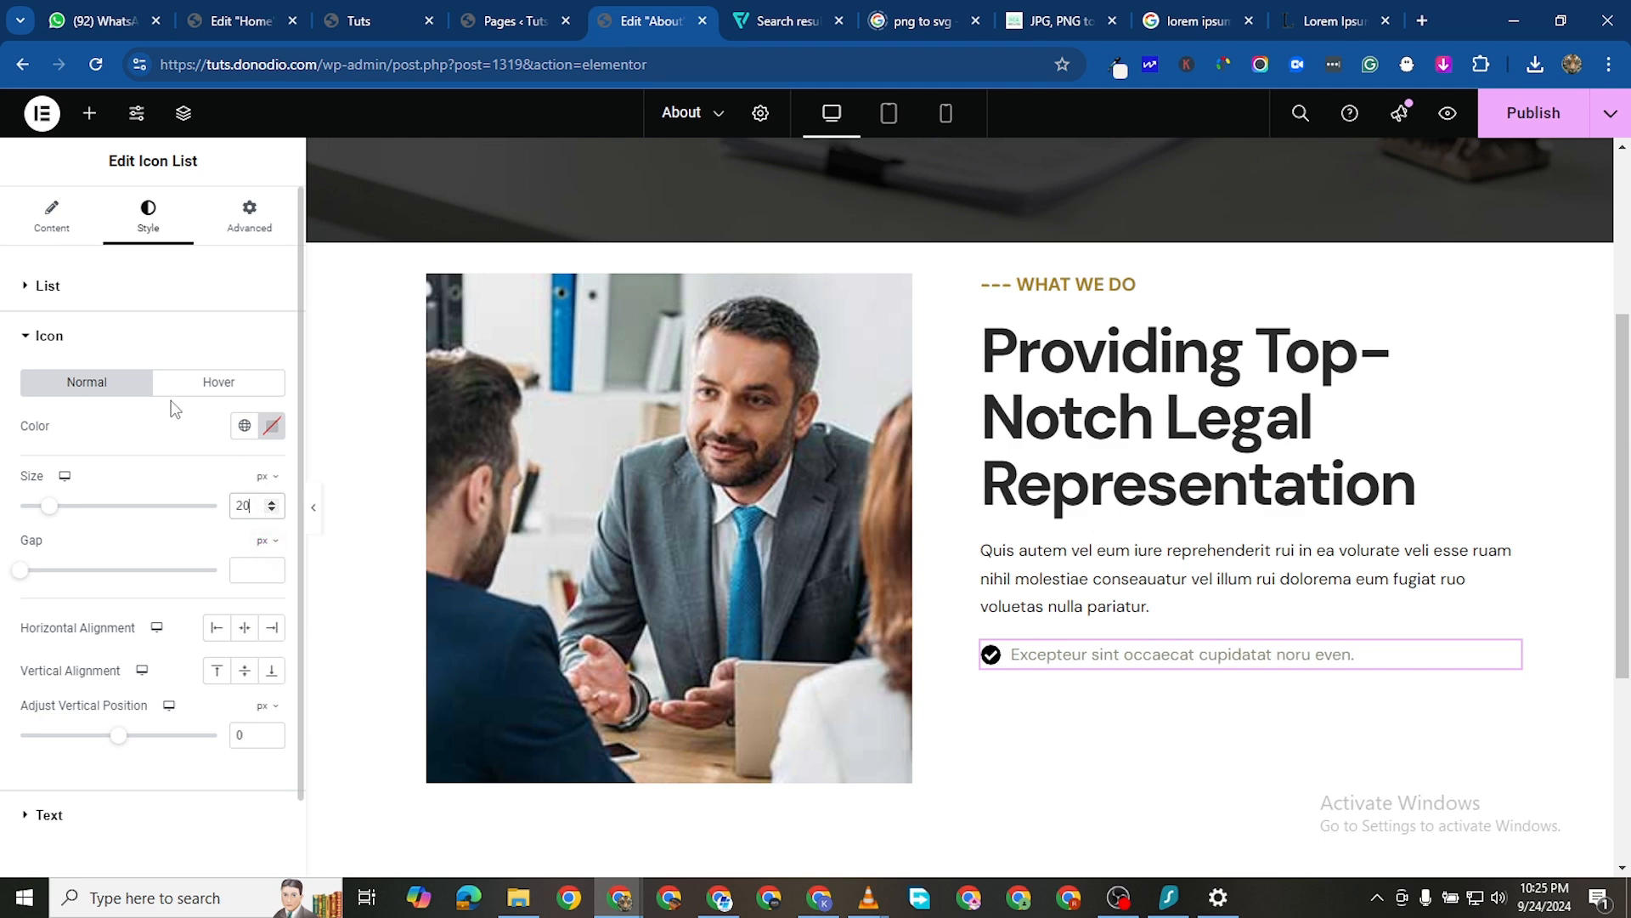
Set the icon list's text font size to 16 px, keeping the default font family
left_click(39, 816)
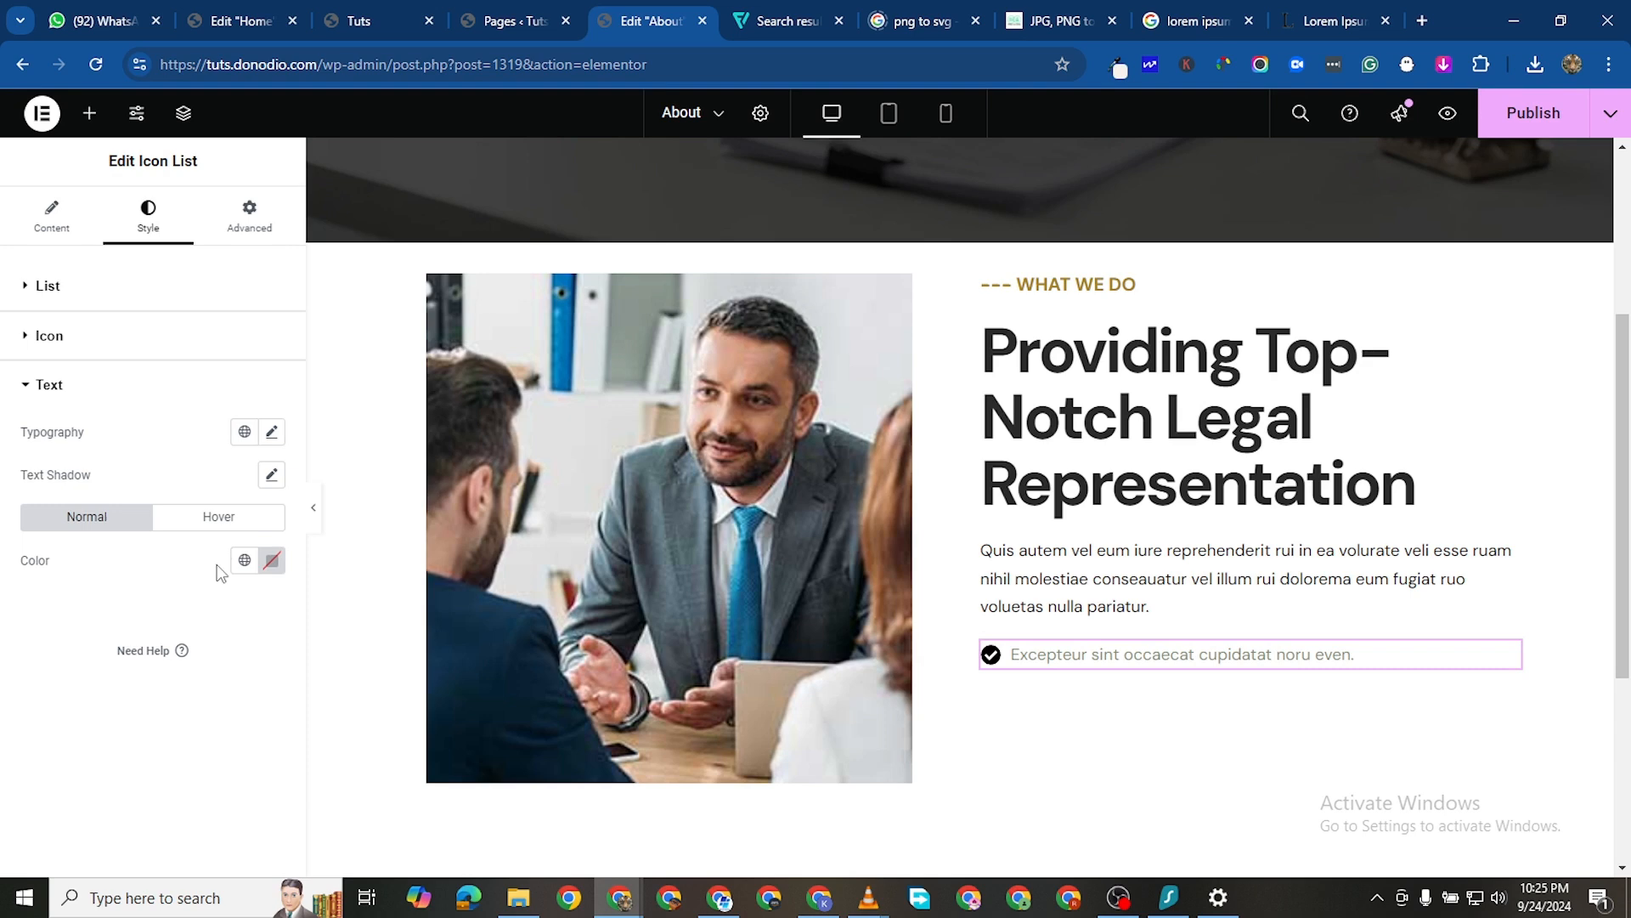
left_click(271, 432)
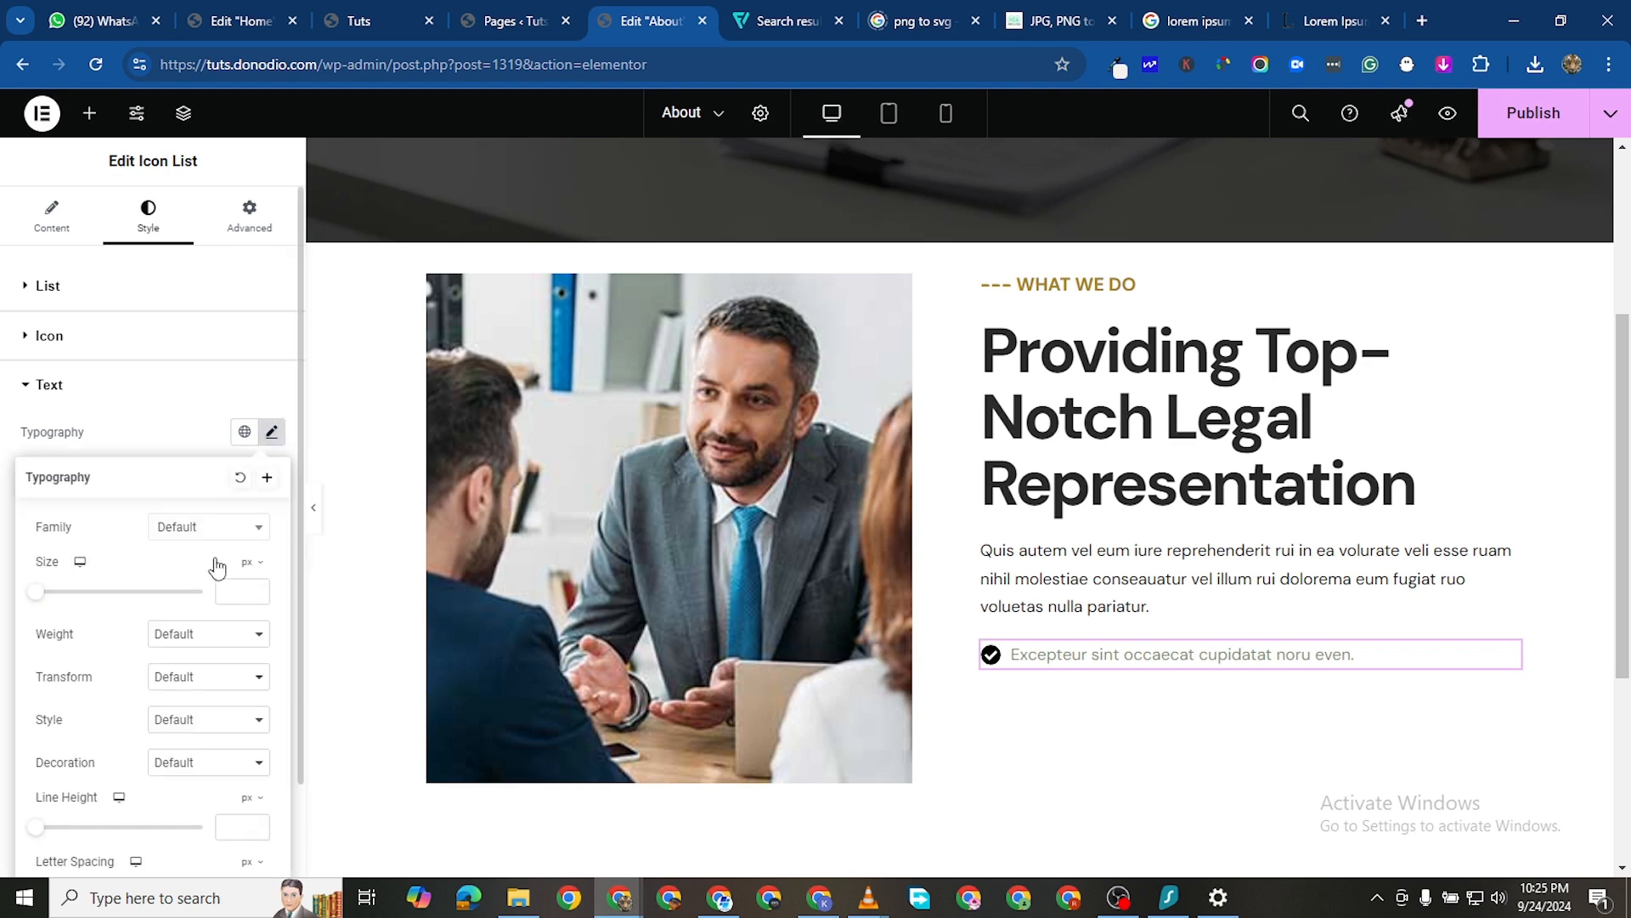
left_click(223, 529)
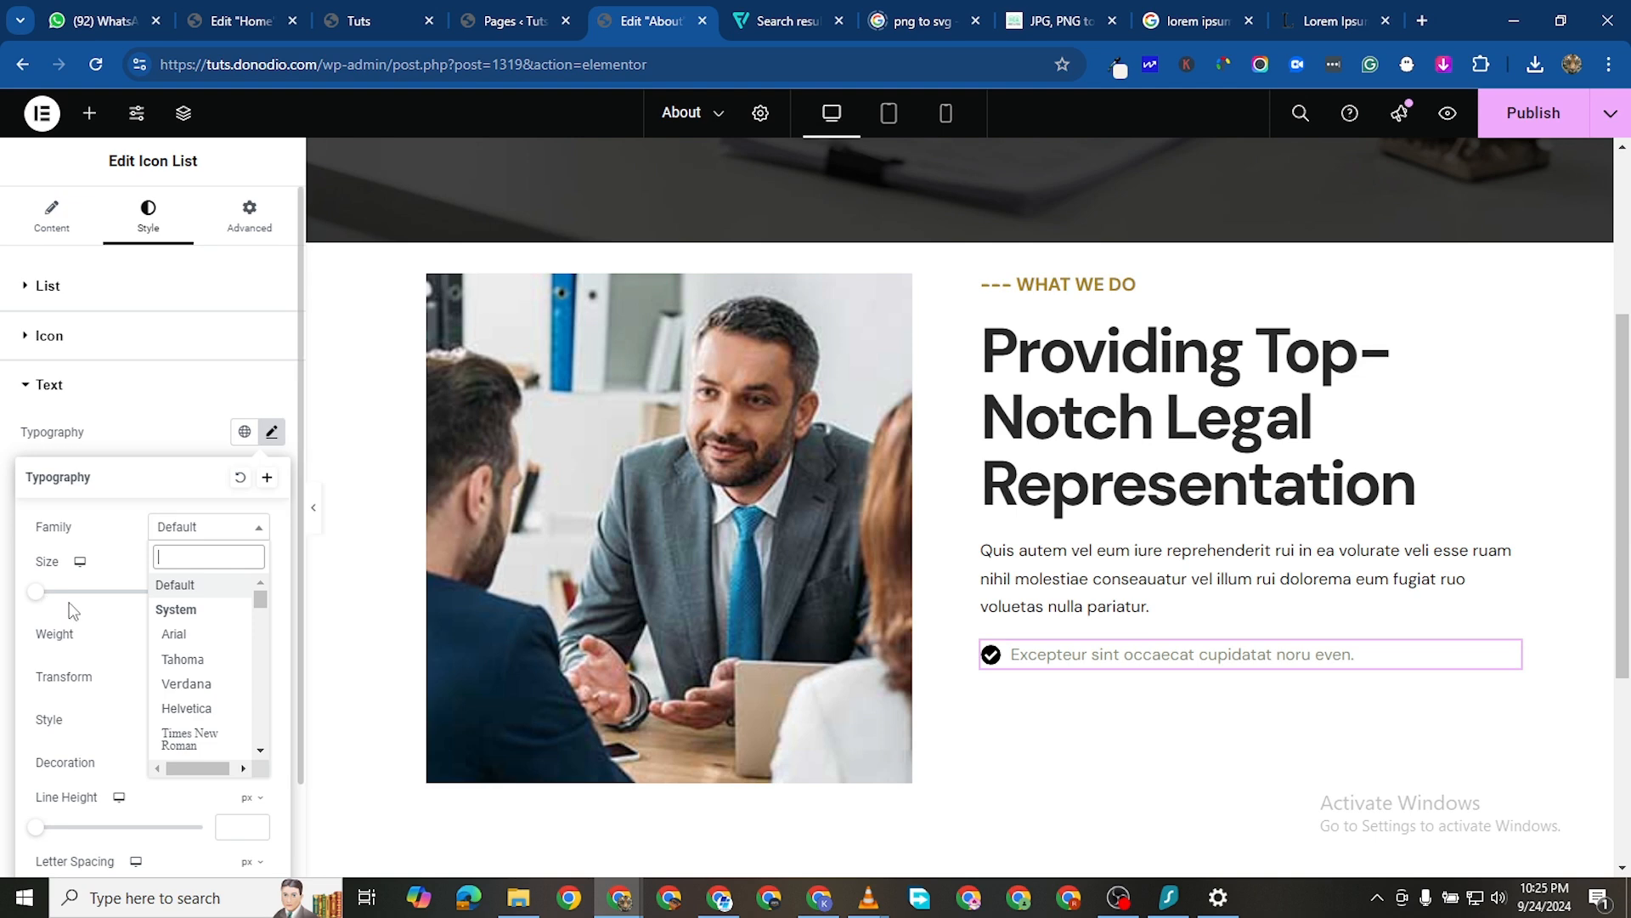
left_click(68, 604)
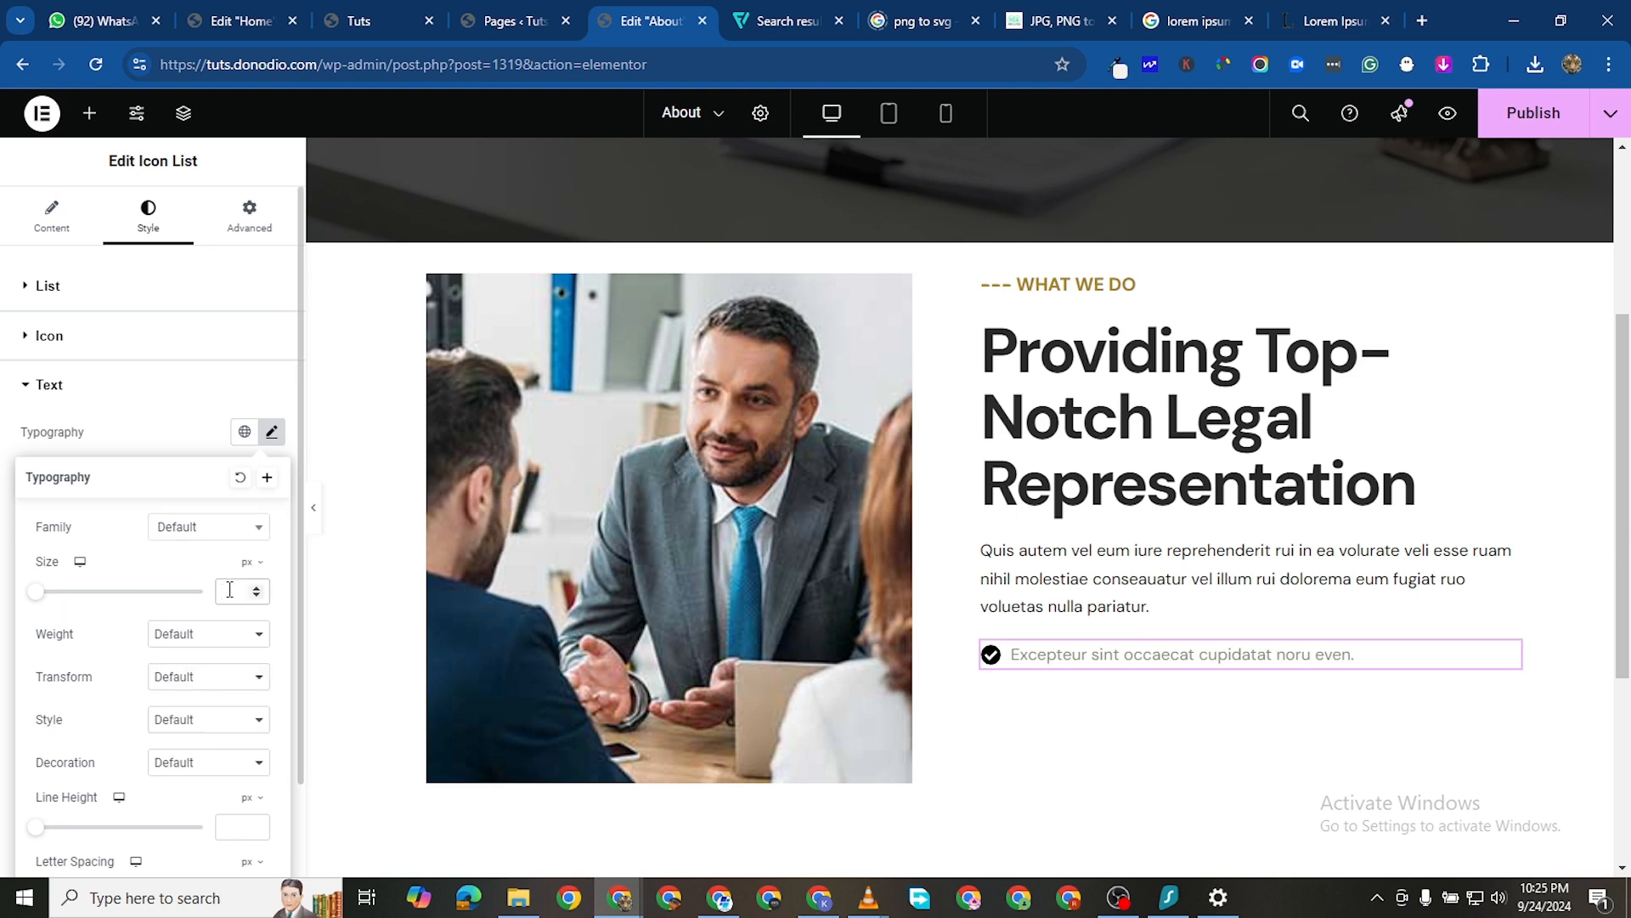
type("14")
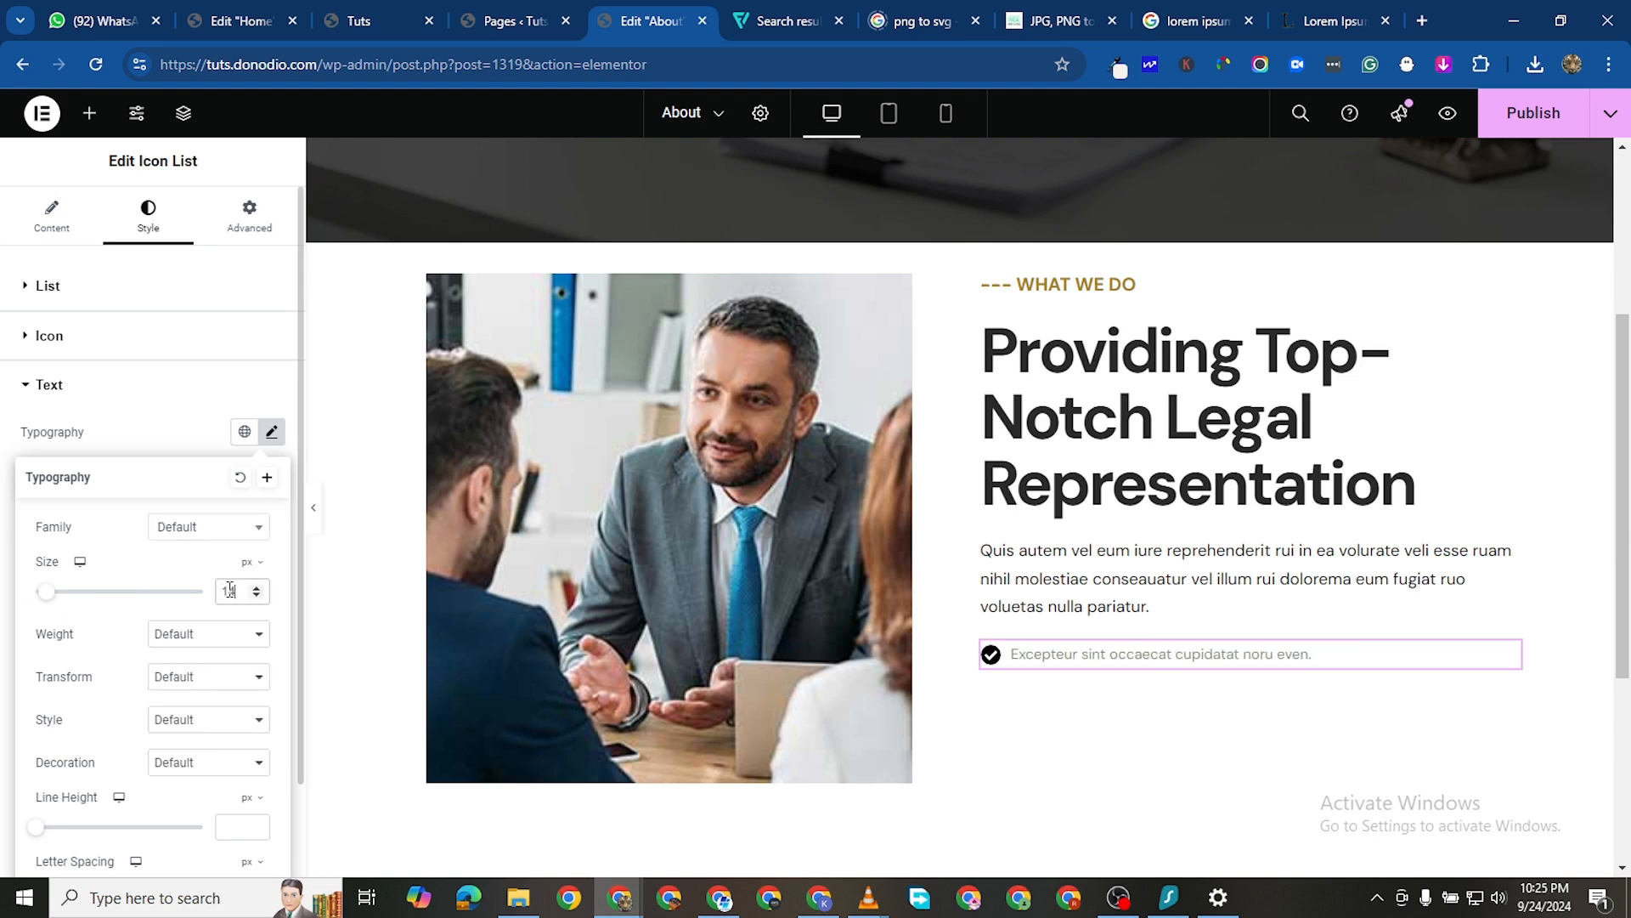
left_click(256, 586)
left_click(256, 586)
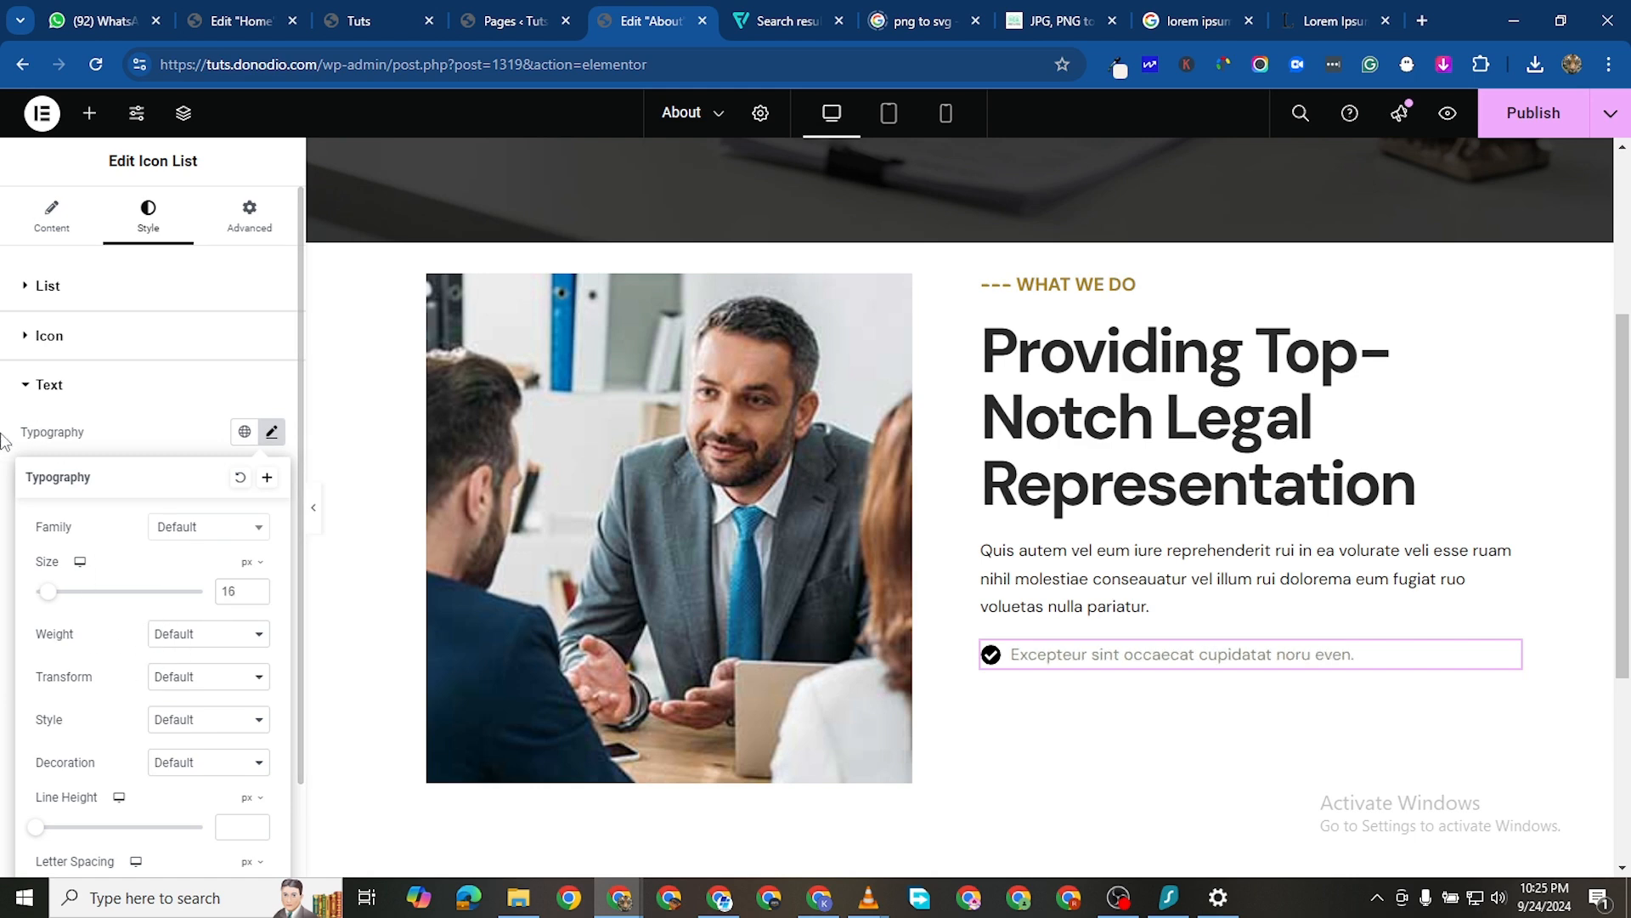
left_click(5, 440)
Set the icon list's text color to #202020 and its font weight to 500 (Medium)
left_click(272, 560)
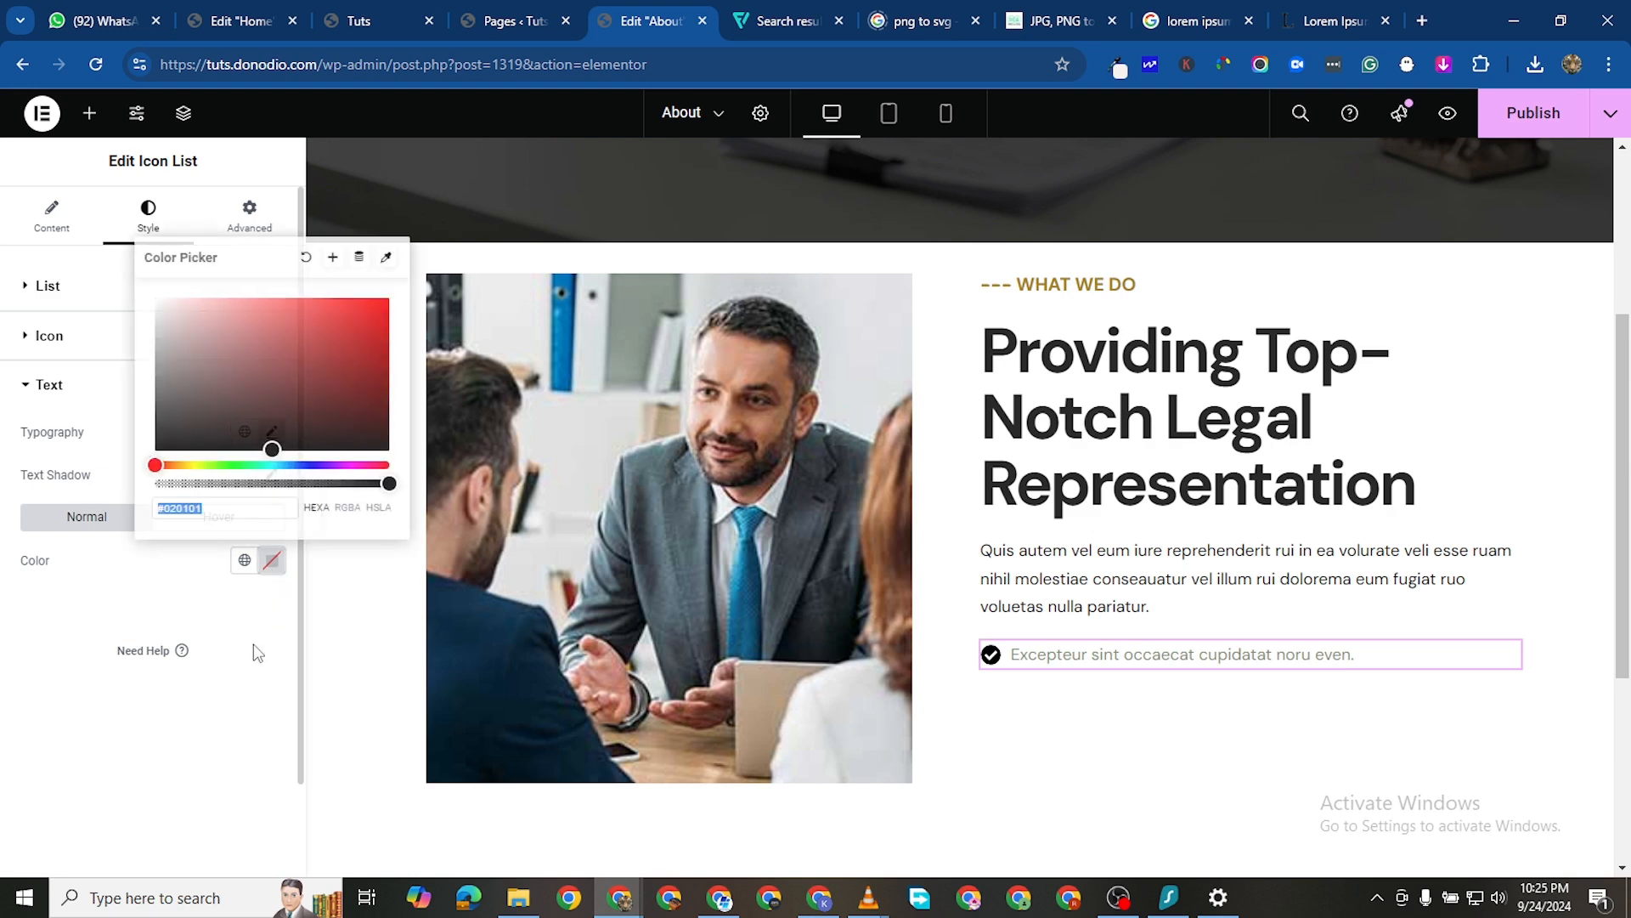
left_click_drag(183, 398, 132, 439)
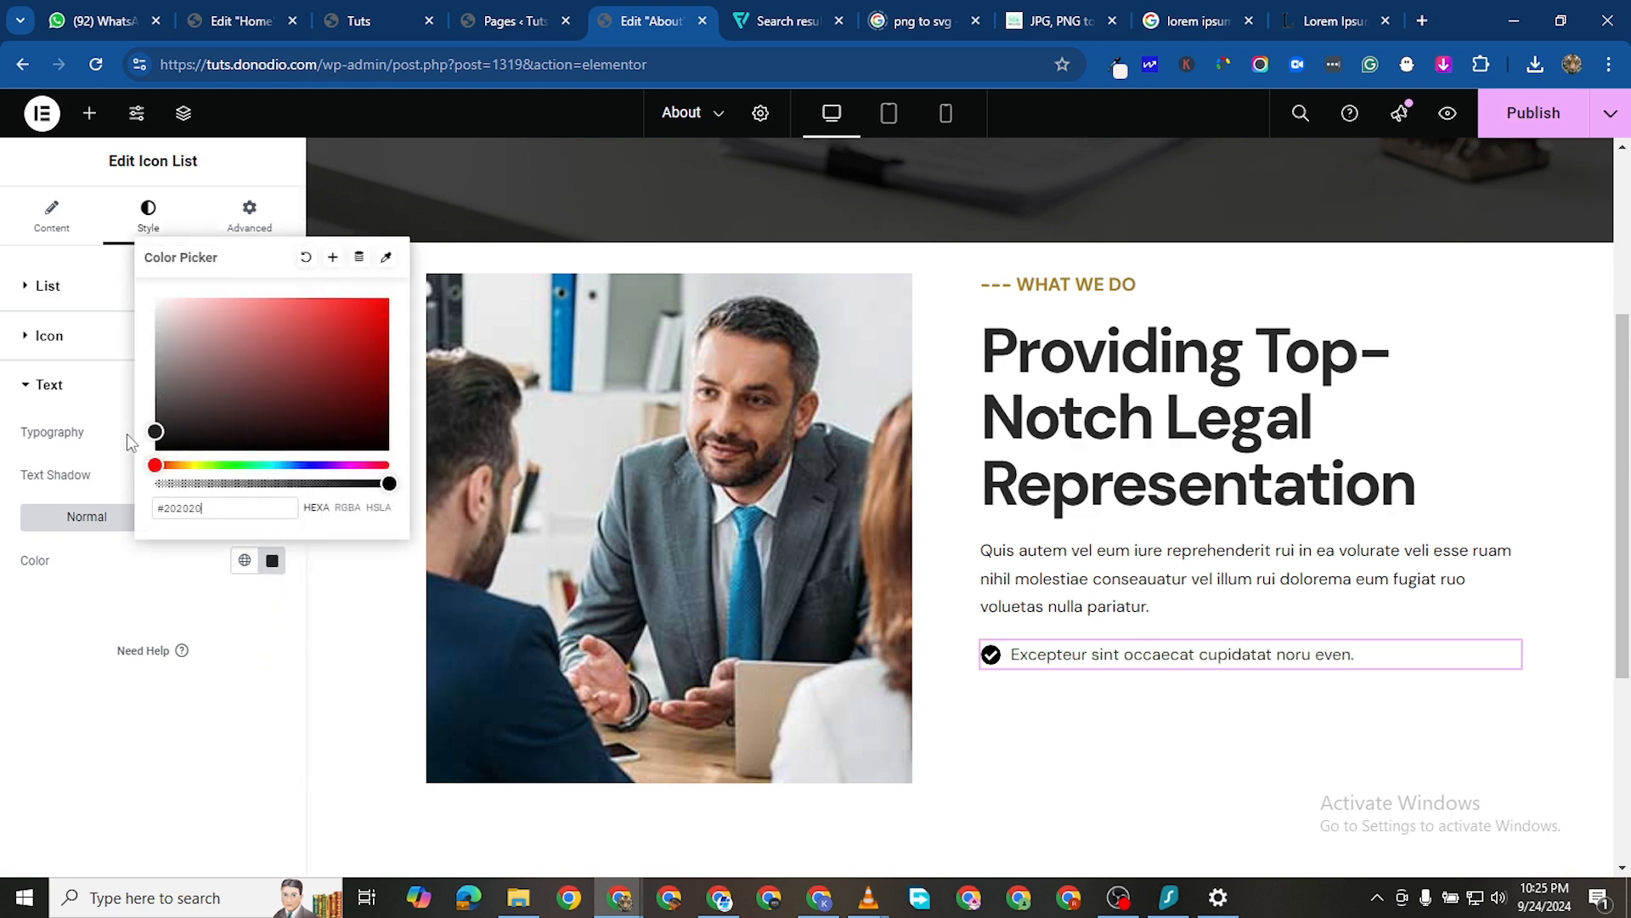
left_click(19, 653)
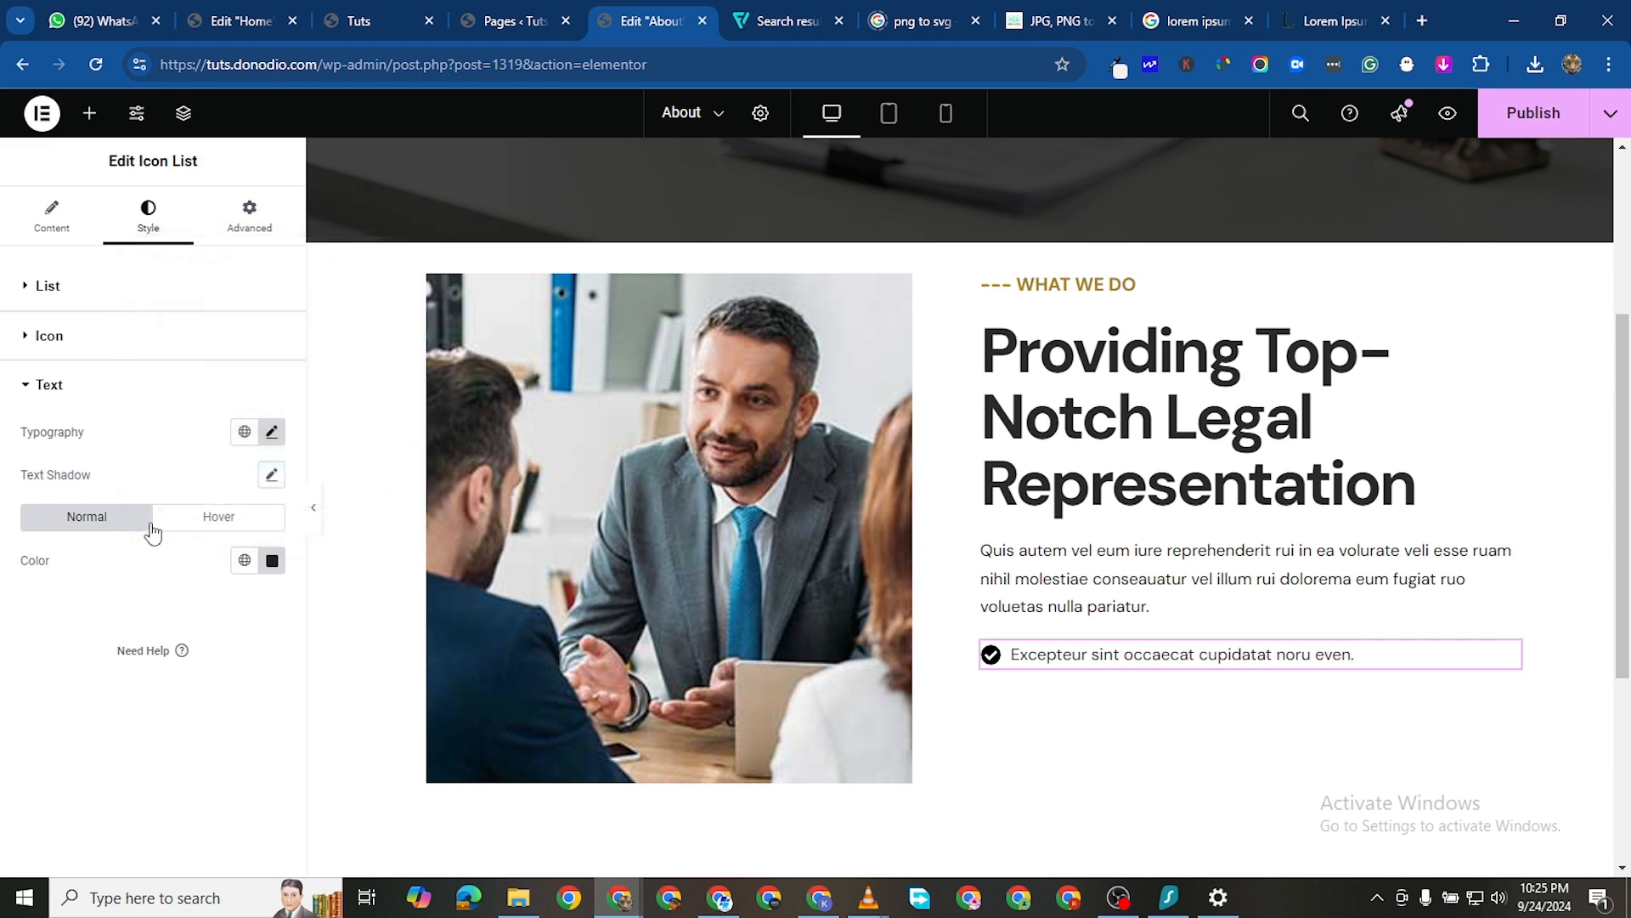
left_click(259, 437)
left_click(226, 634)
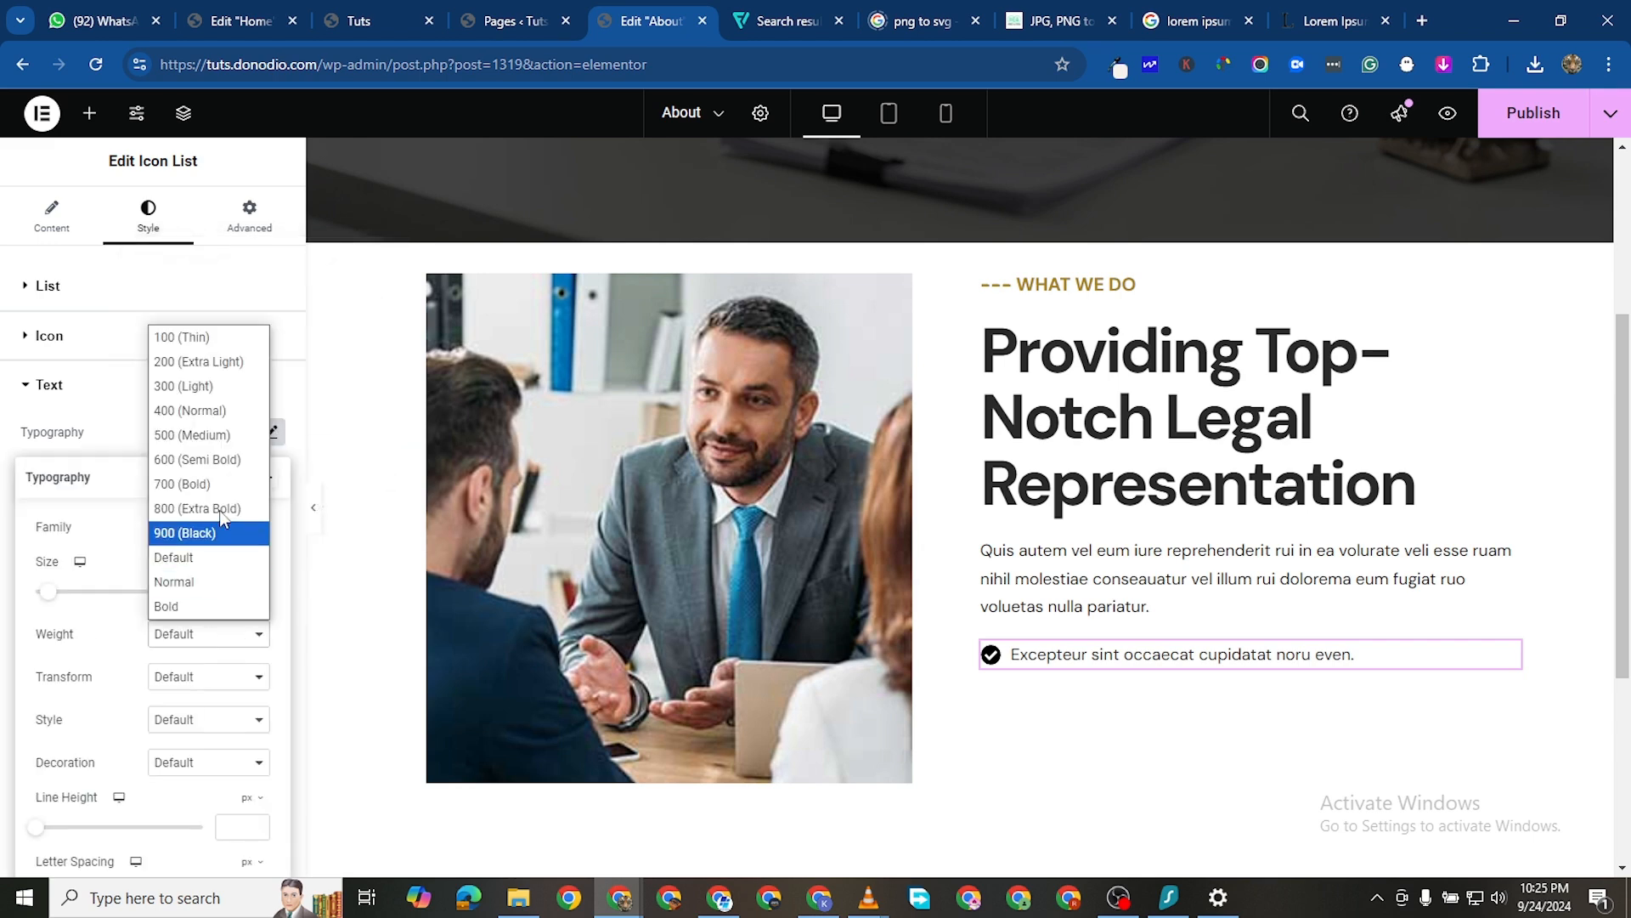
left_click(210, 436)
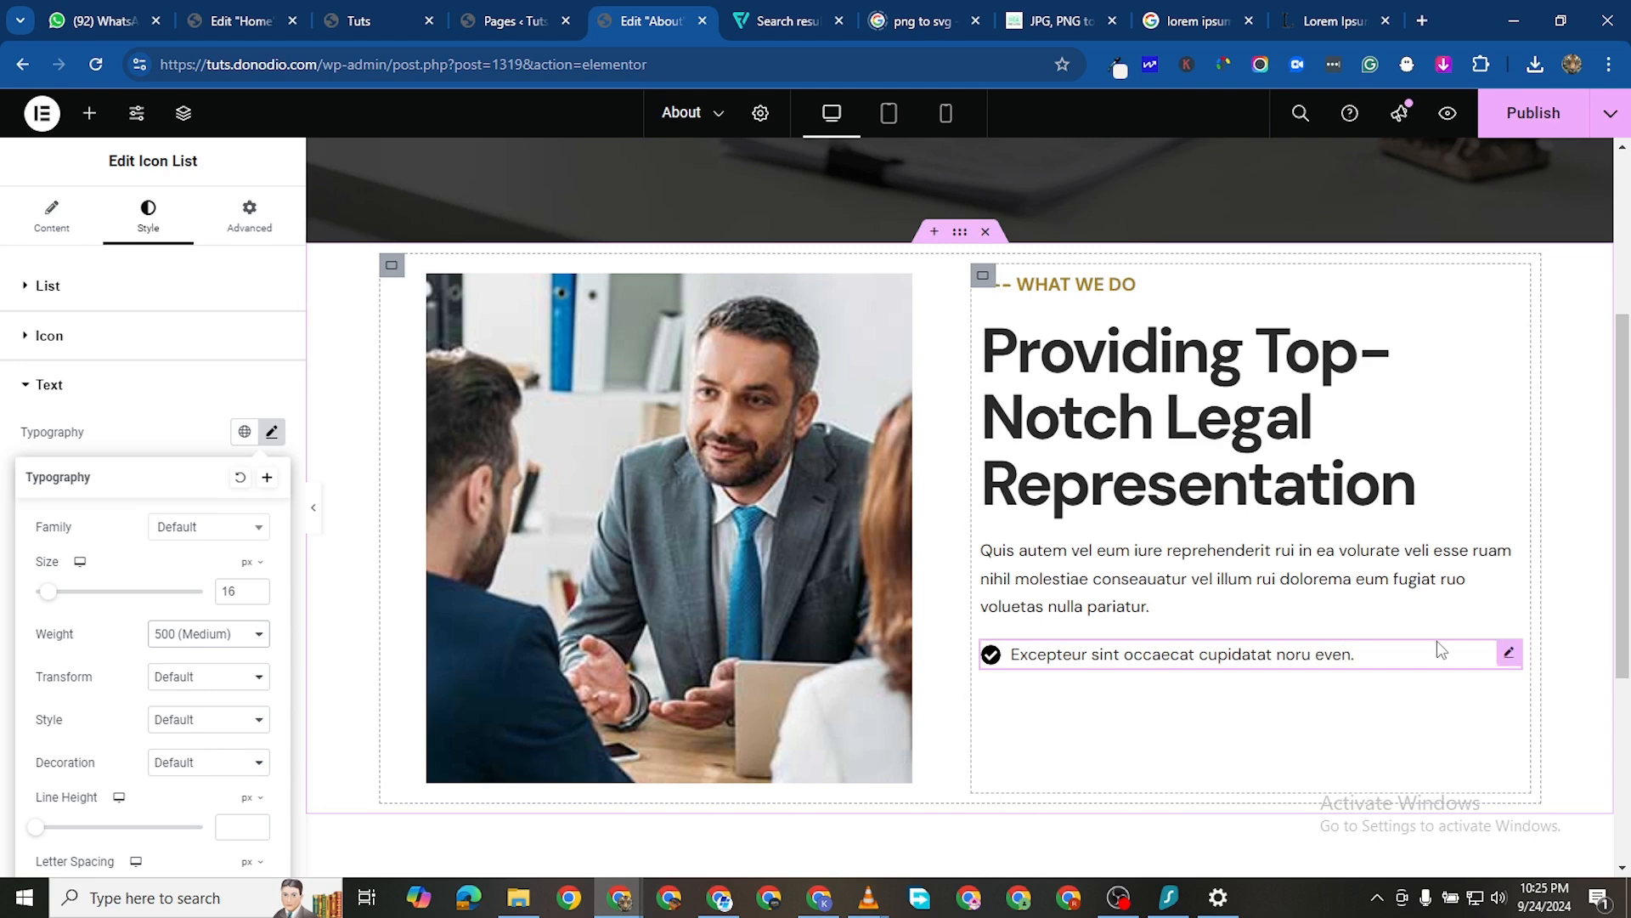
Try duplicating the icon list below the original, and delete the copy
right_click(1497, 655)
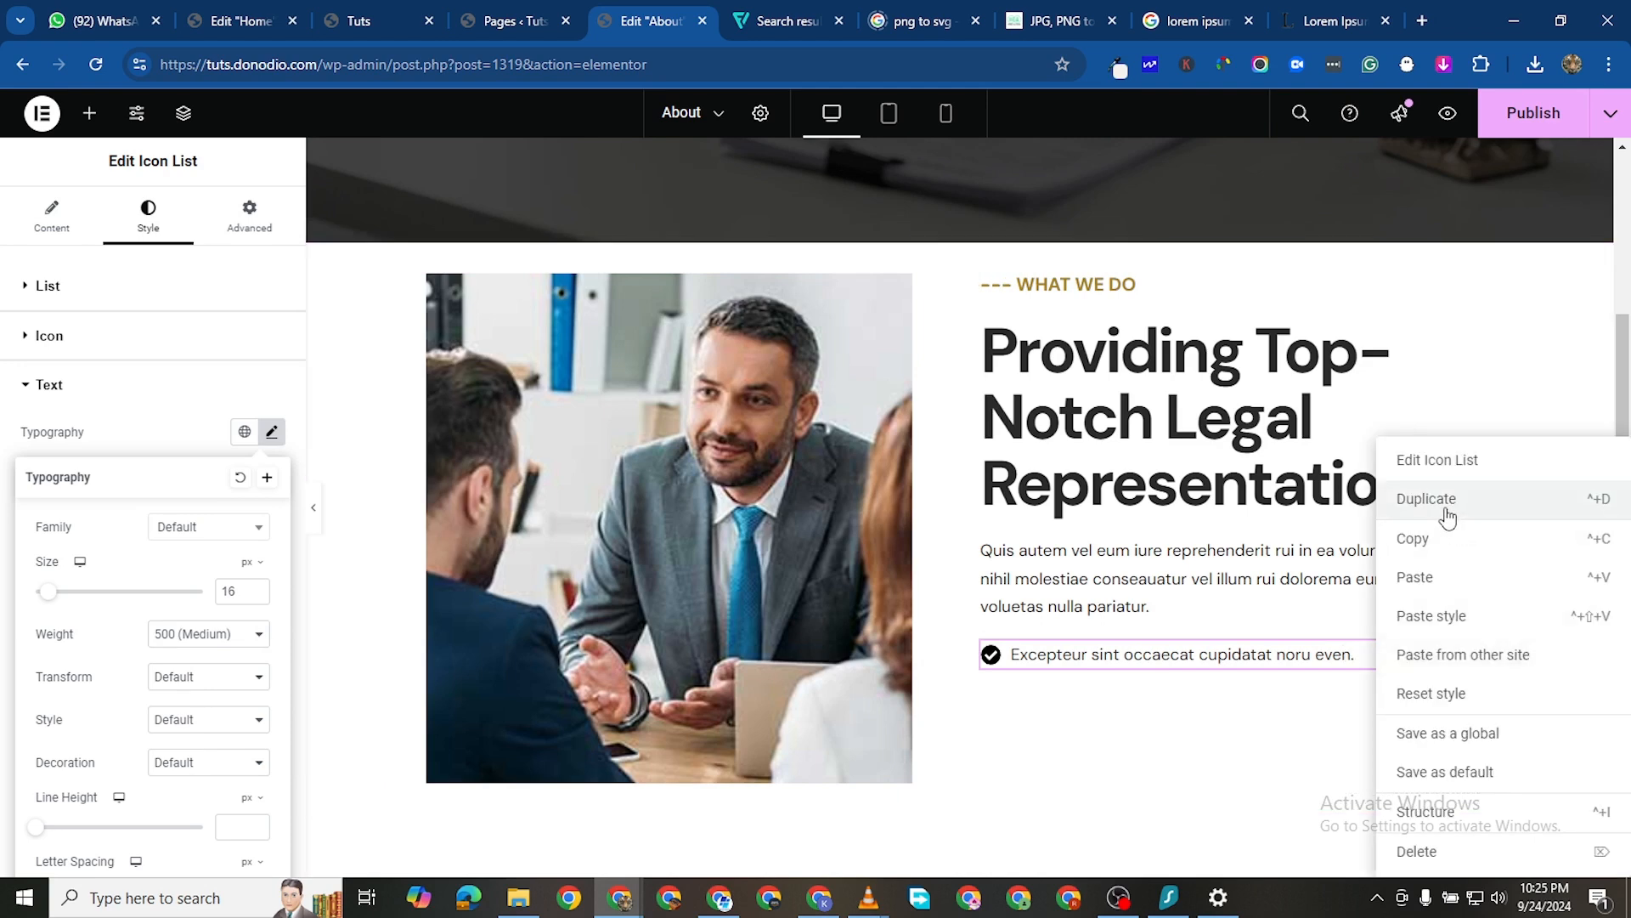
left_click(1445, 518)
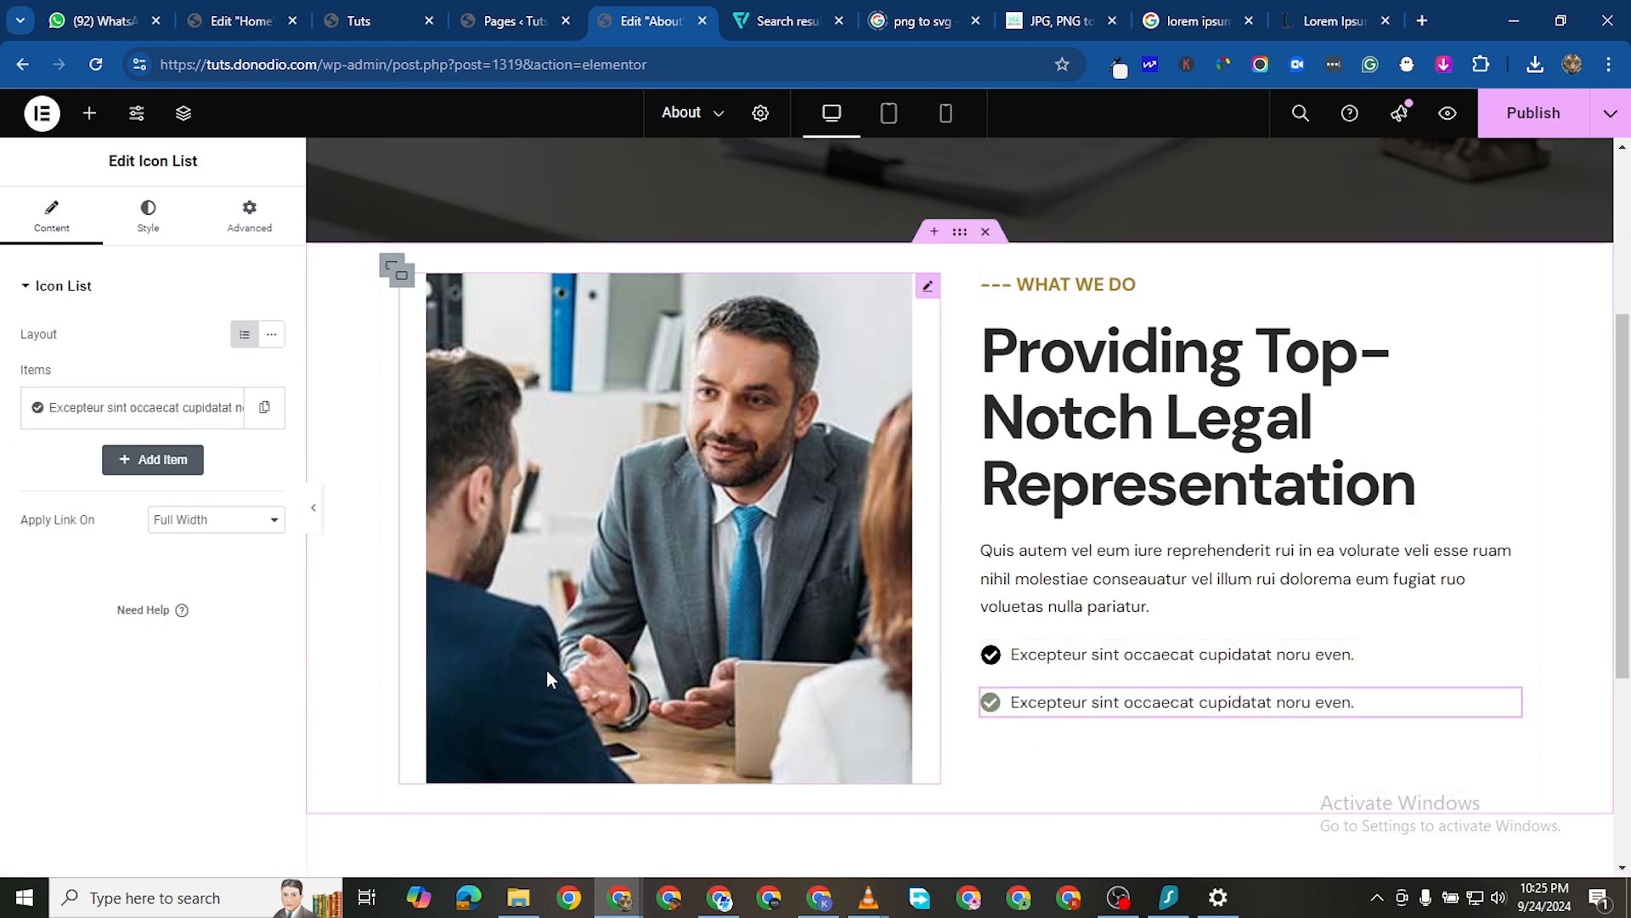
left_click(177, 416)
left_click(210, 414)
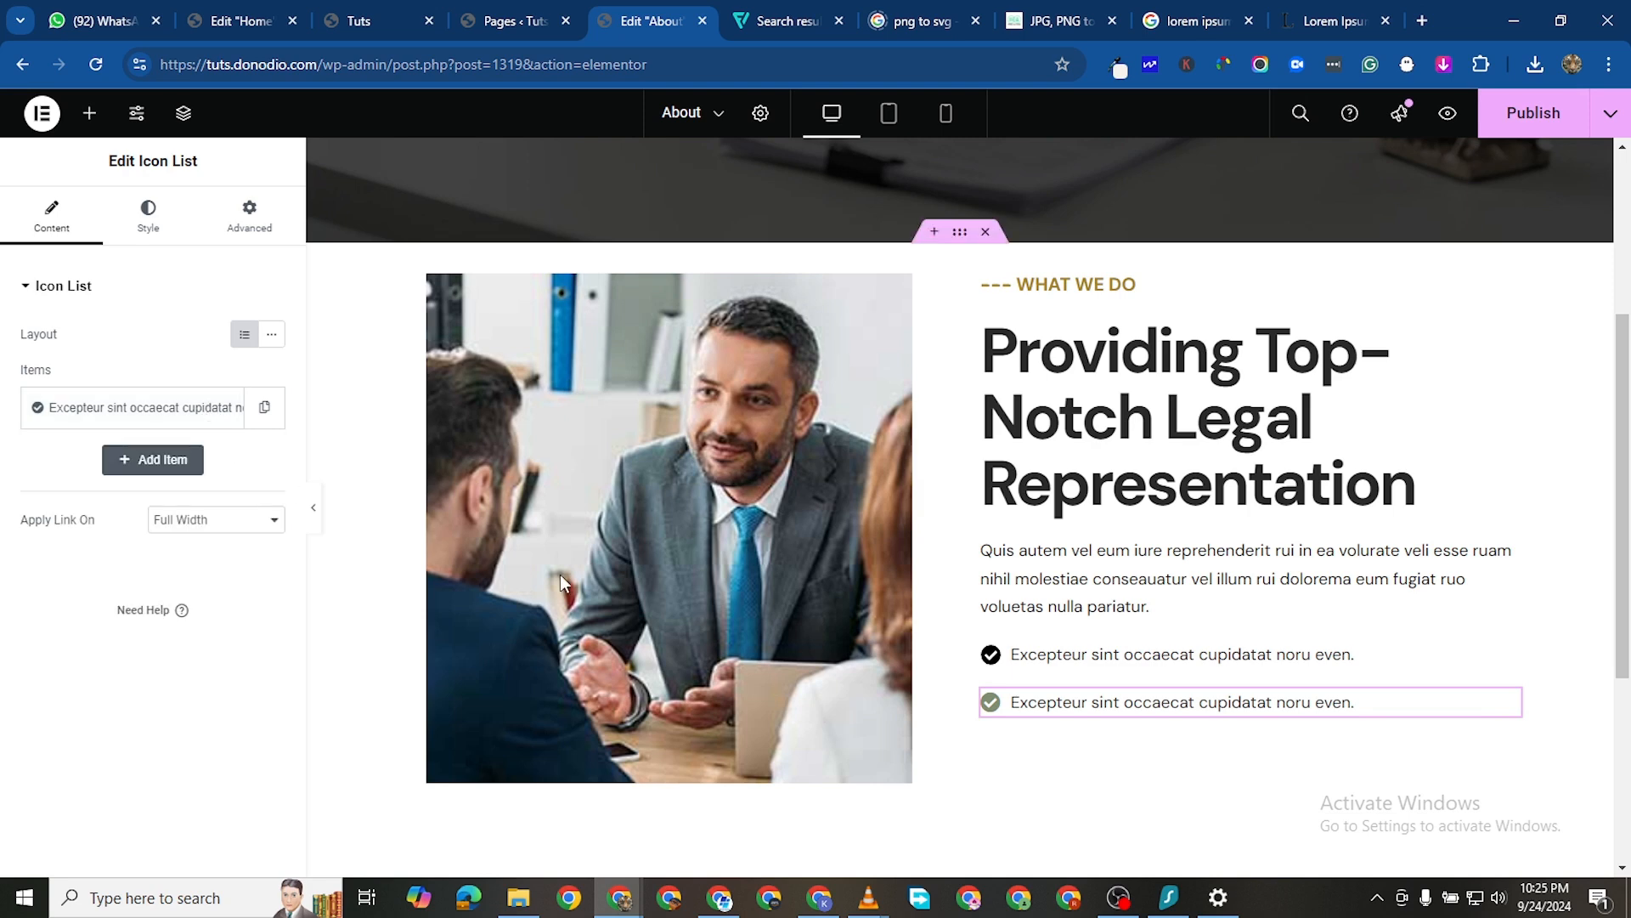
right_click(1512, 710)
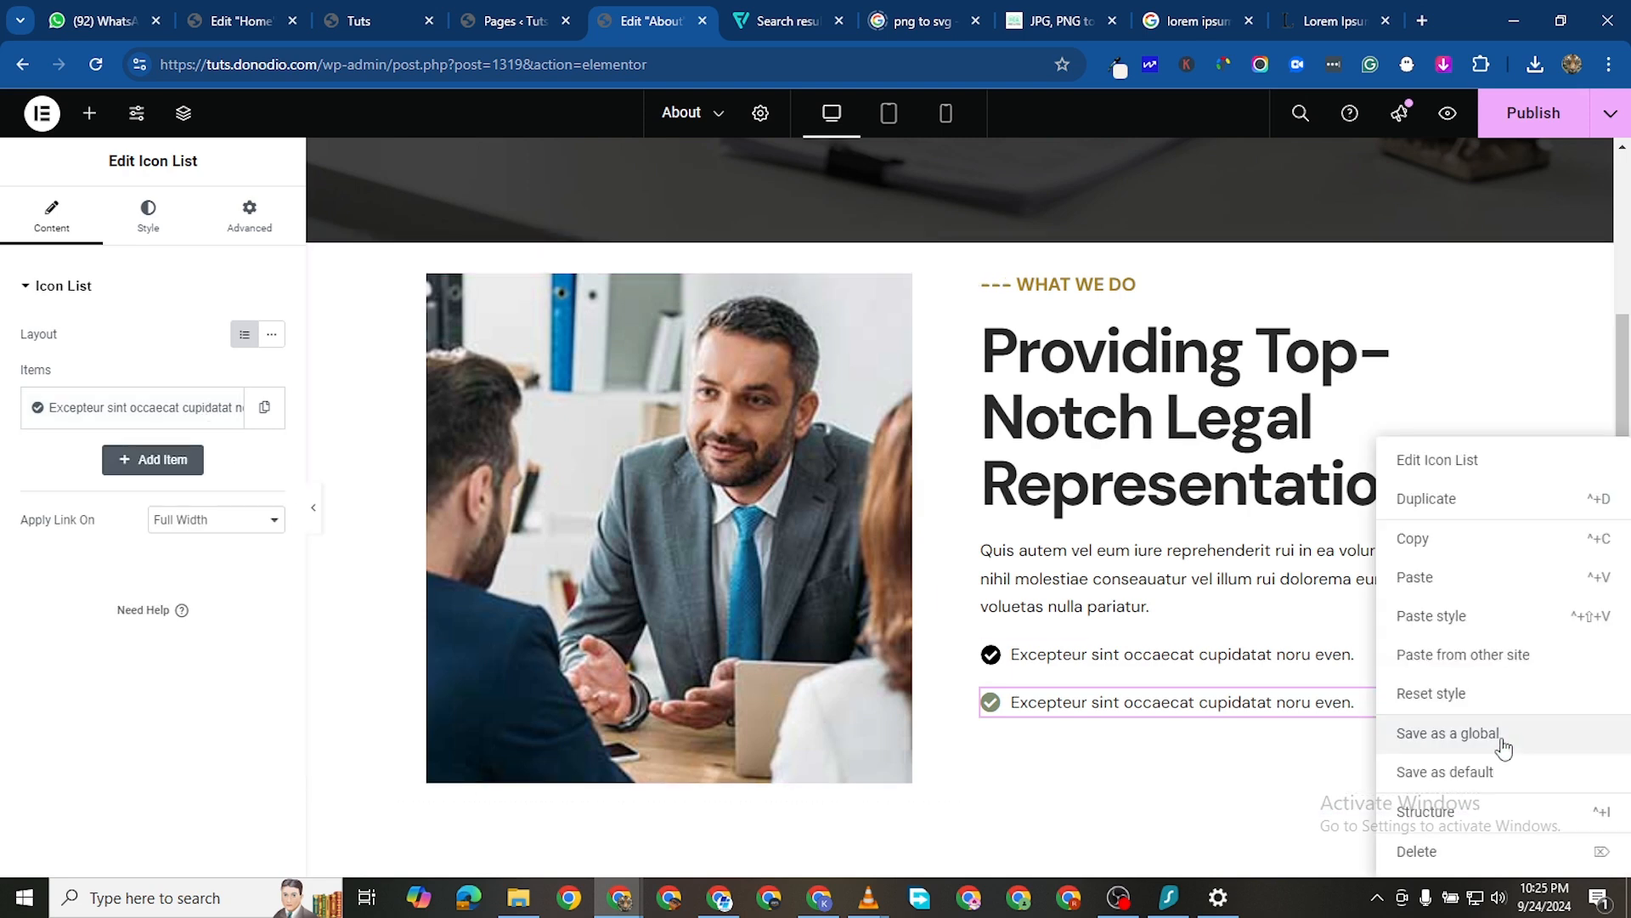
left_click(1453, 859)
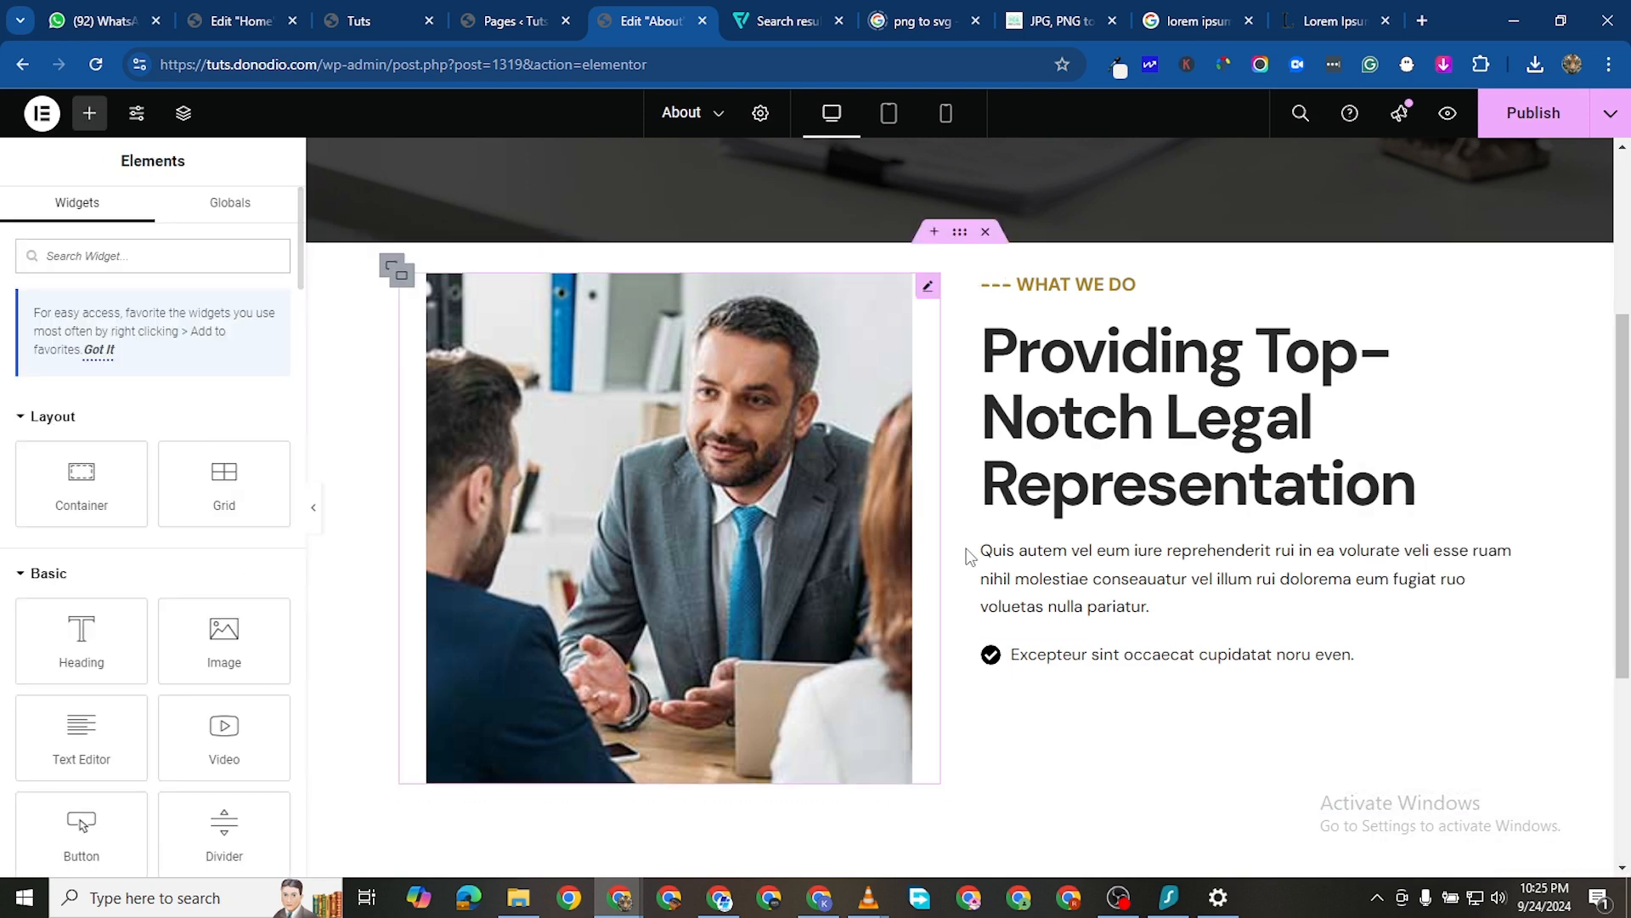
Duplicate the check-mark item inside the icon list and set the copy's text to "Duis aute irure dolor in reprehenderit in voluta facis."
left_click(1115, 661)
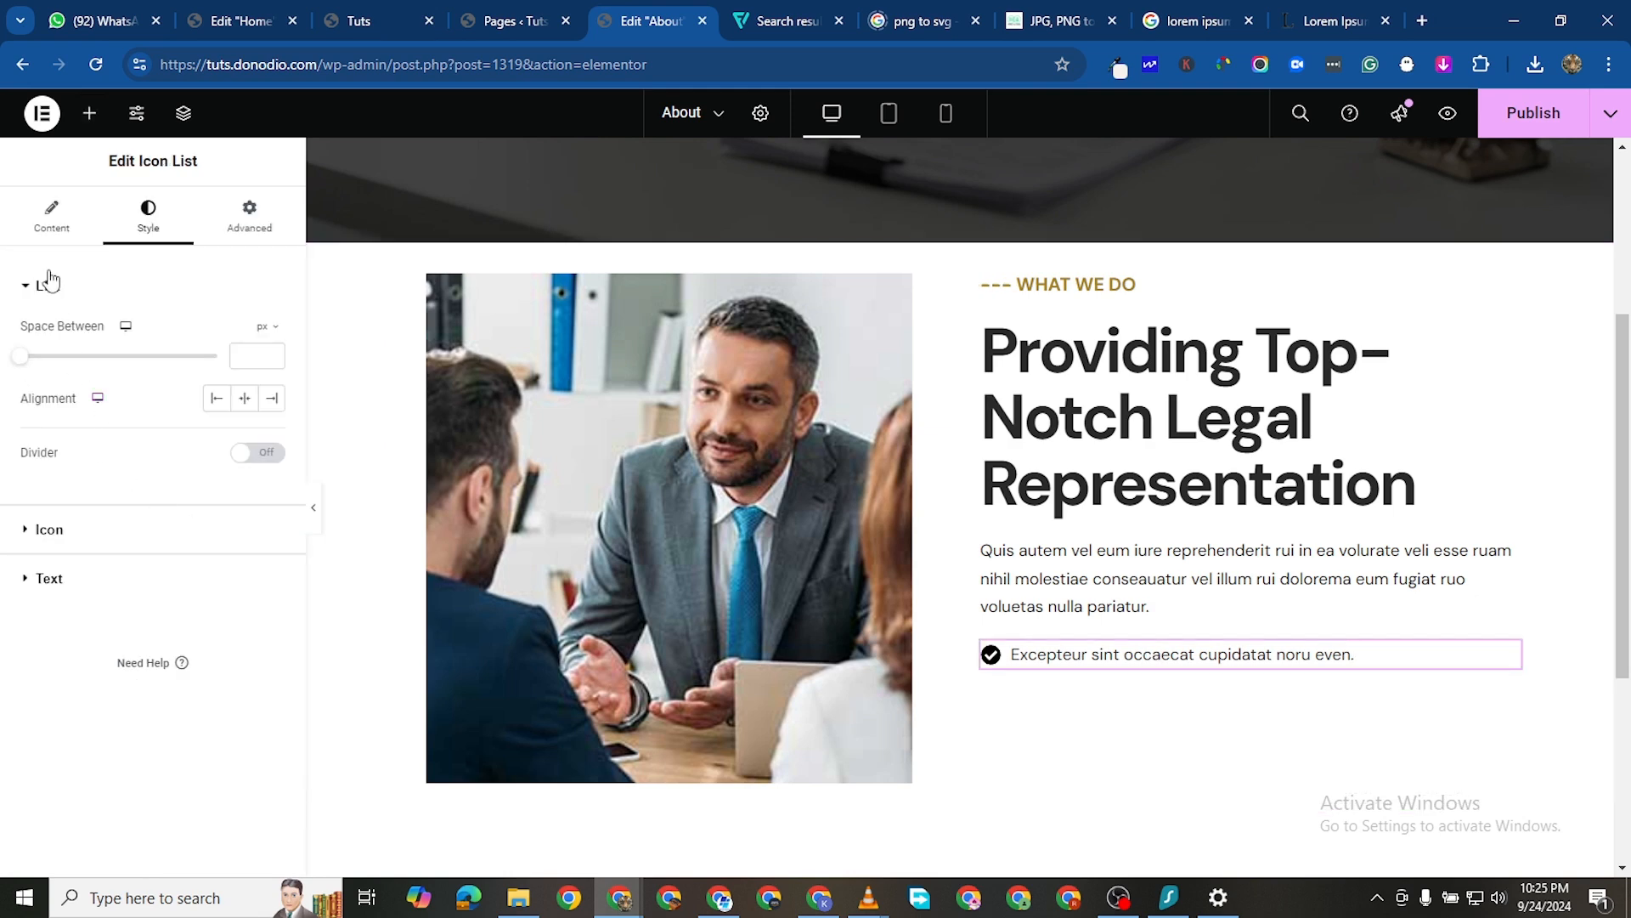
left_click(51, 223)
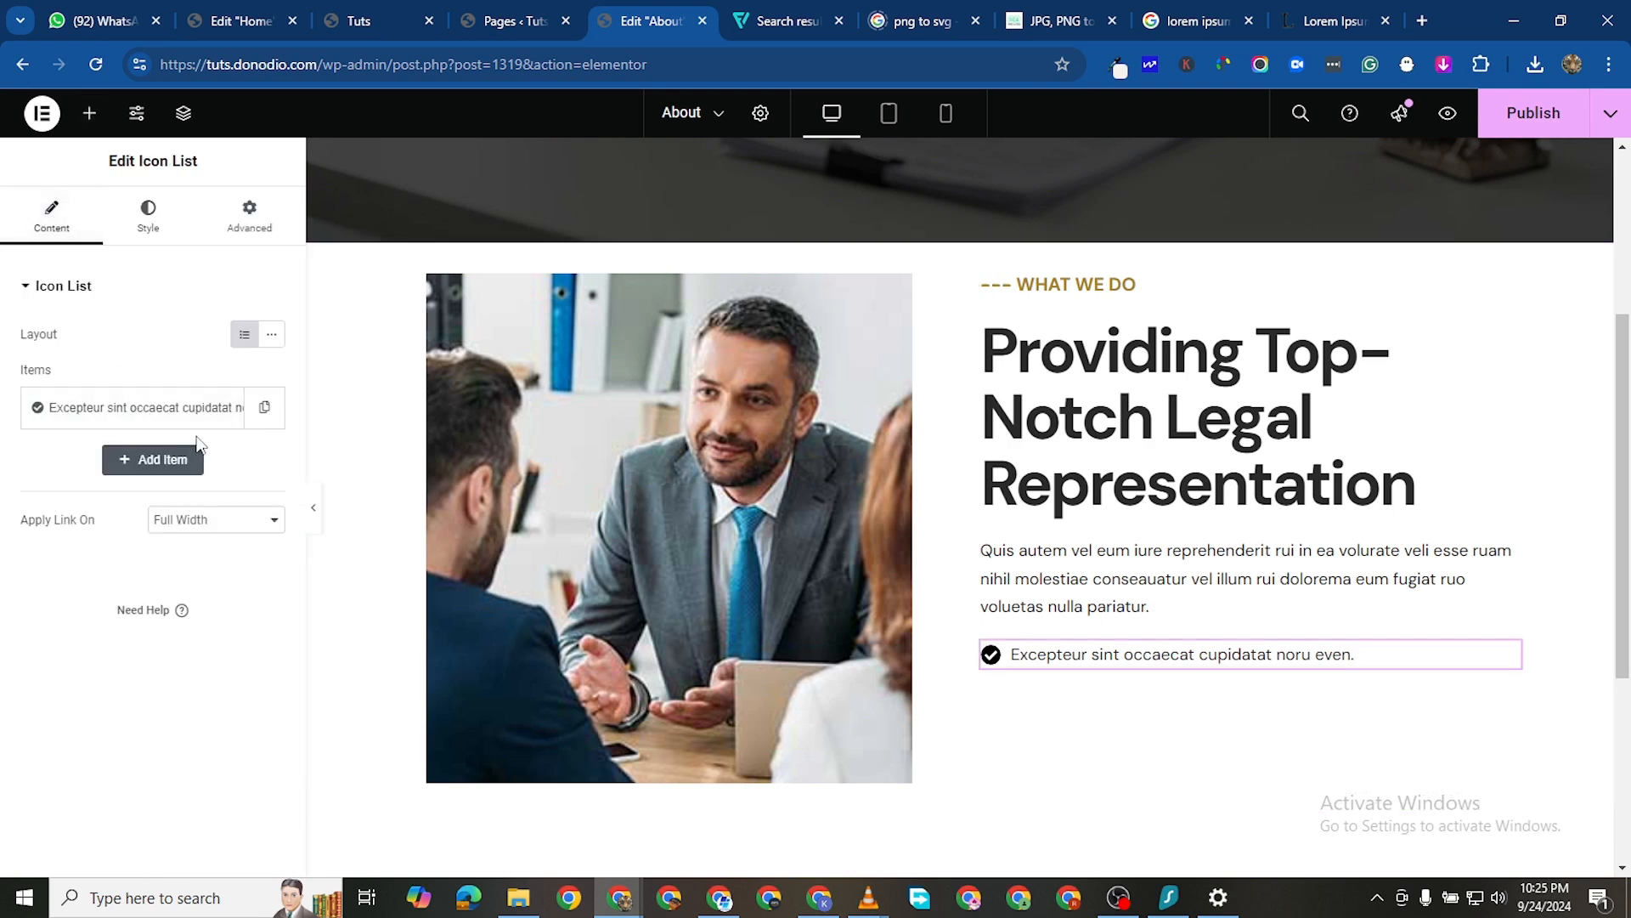
left_click(262, 409)
left_click(136, 463)
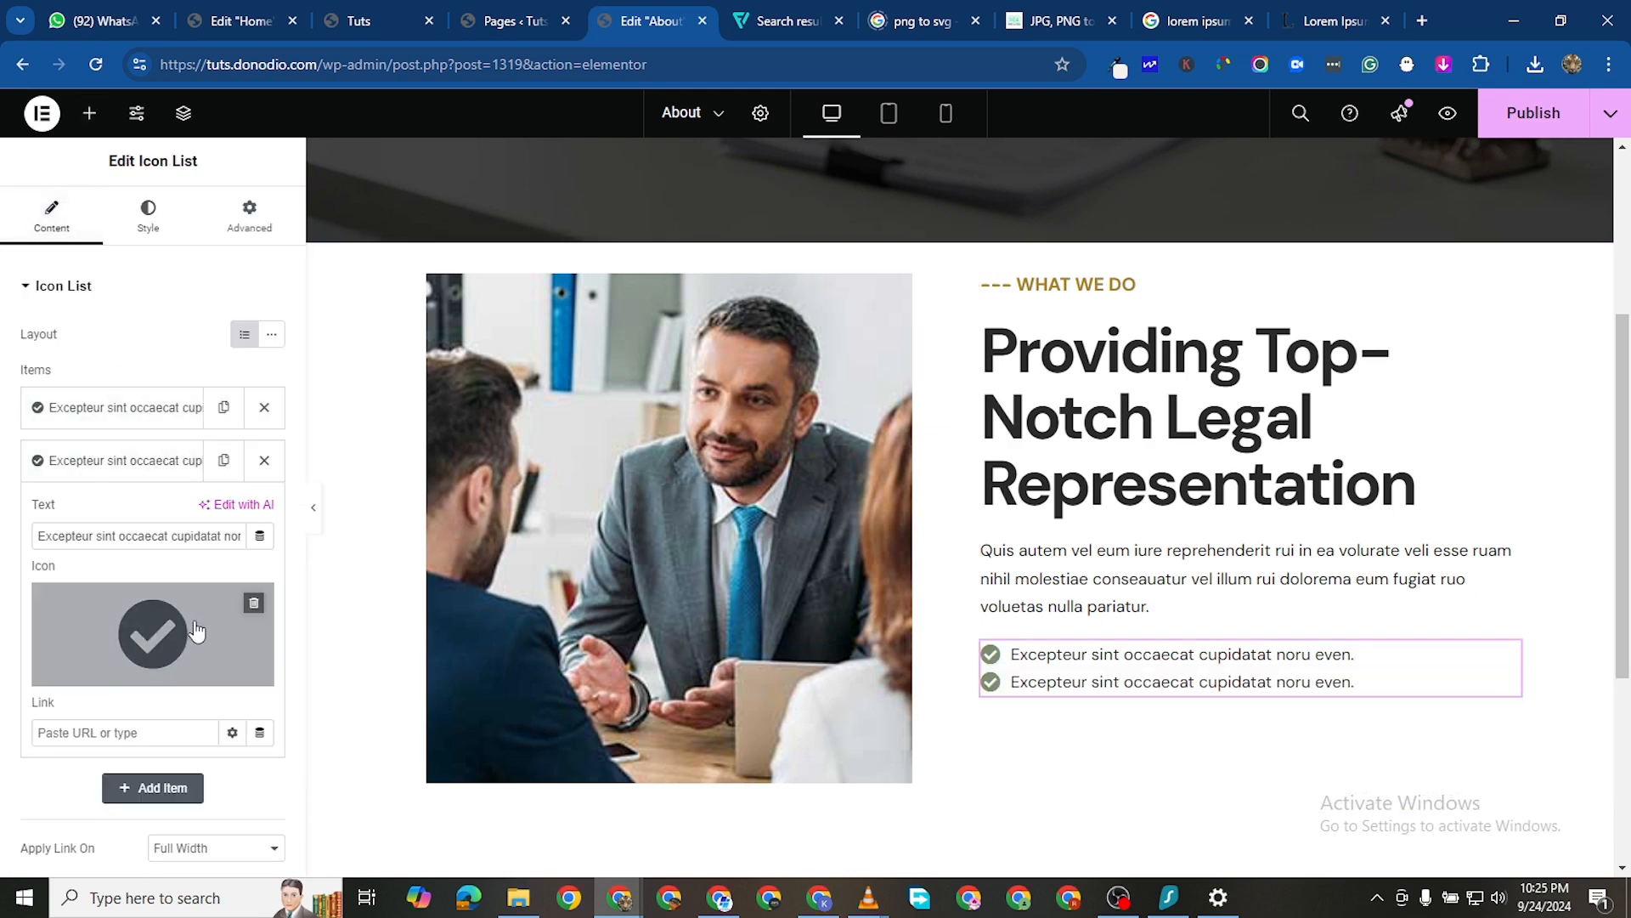
triple_click(145, 535)
right_click(162, 535)
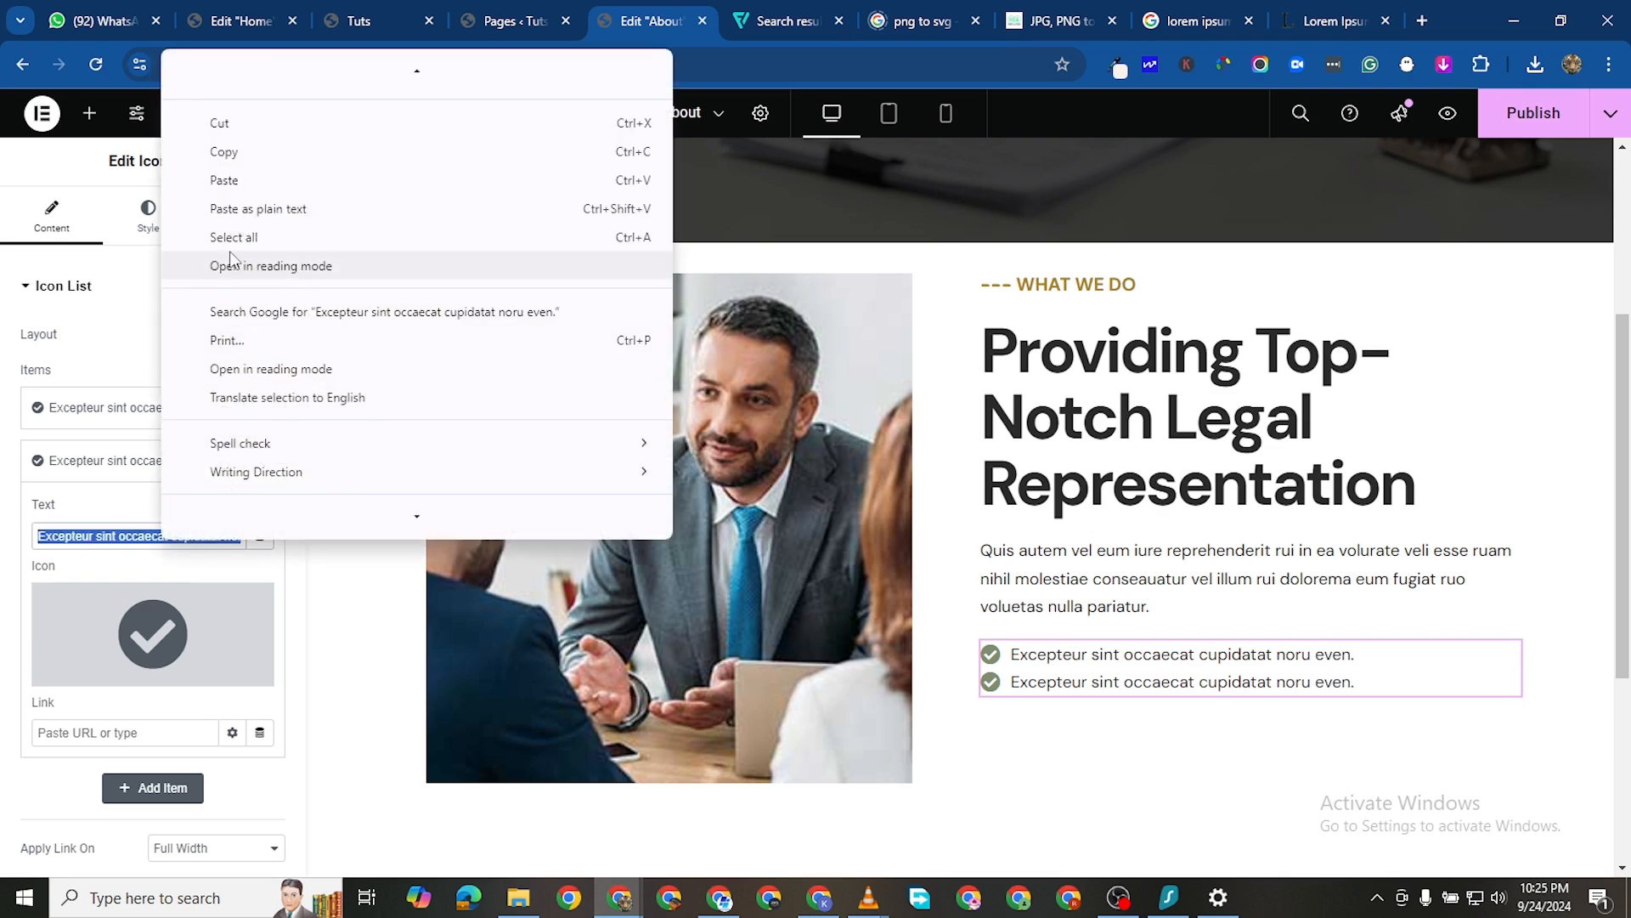
left_click(234, 180)
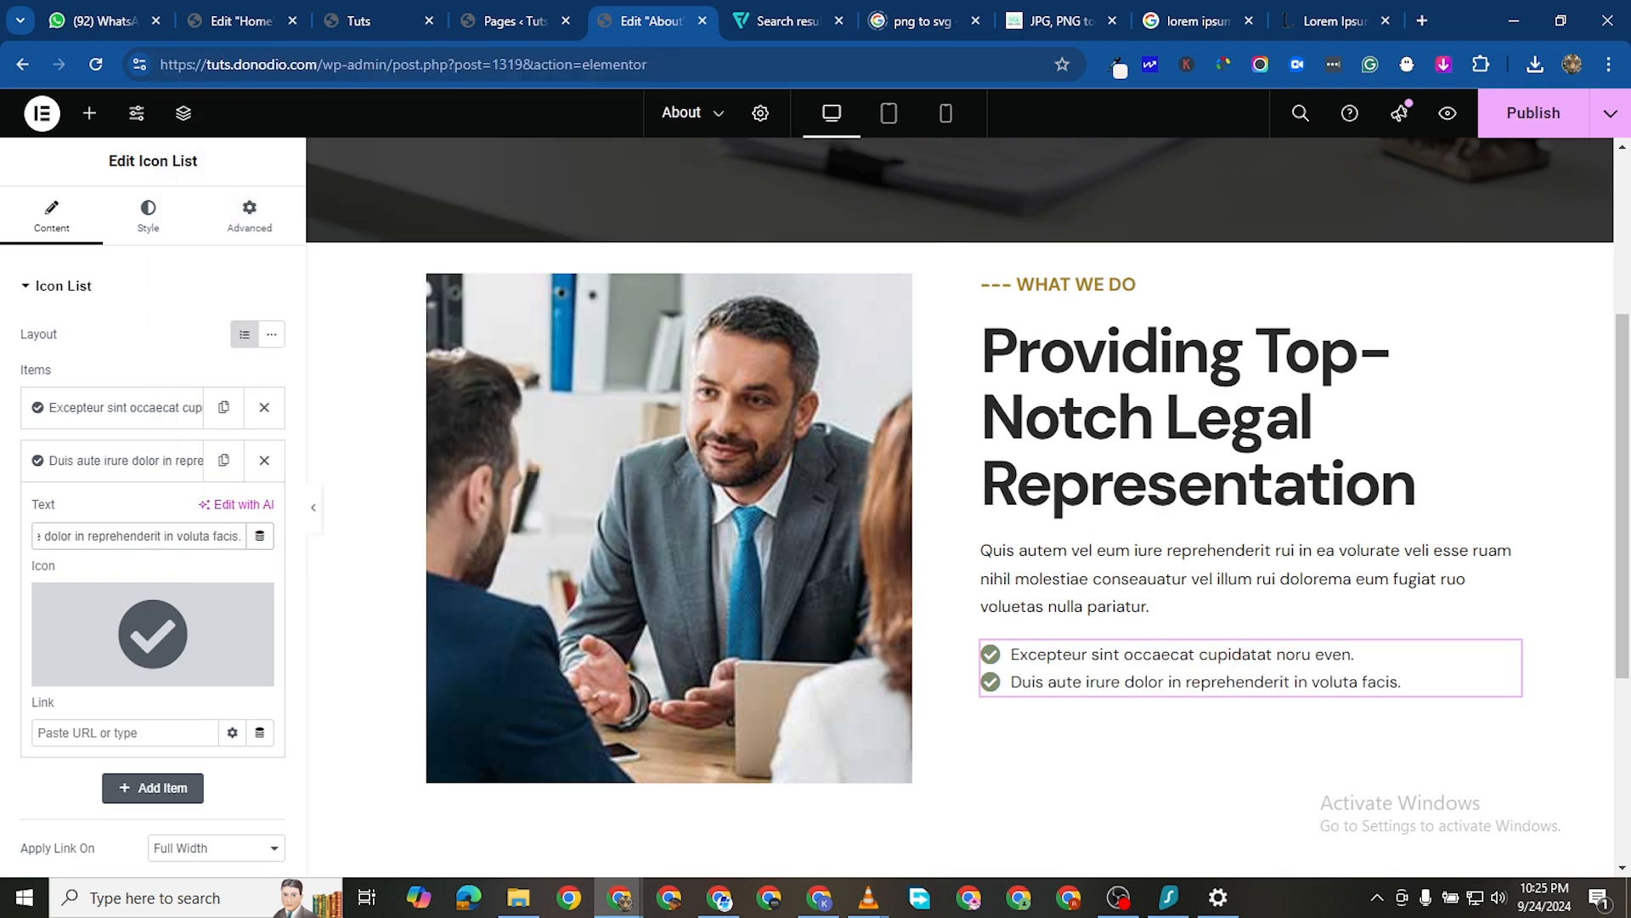
Add a third icon list item by duplicating the second, with the text "Rerum hic tenetur a sapiente delectus au occae."
key("alt+Tab")
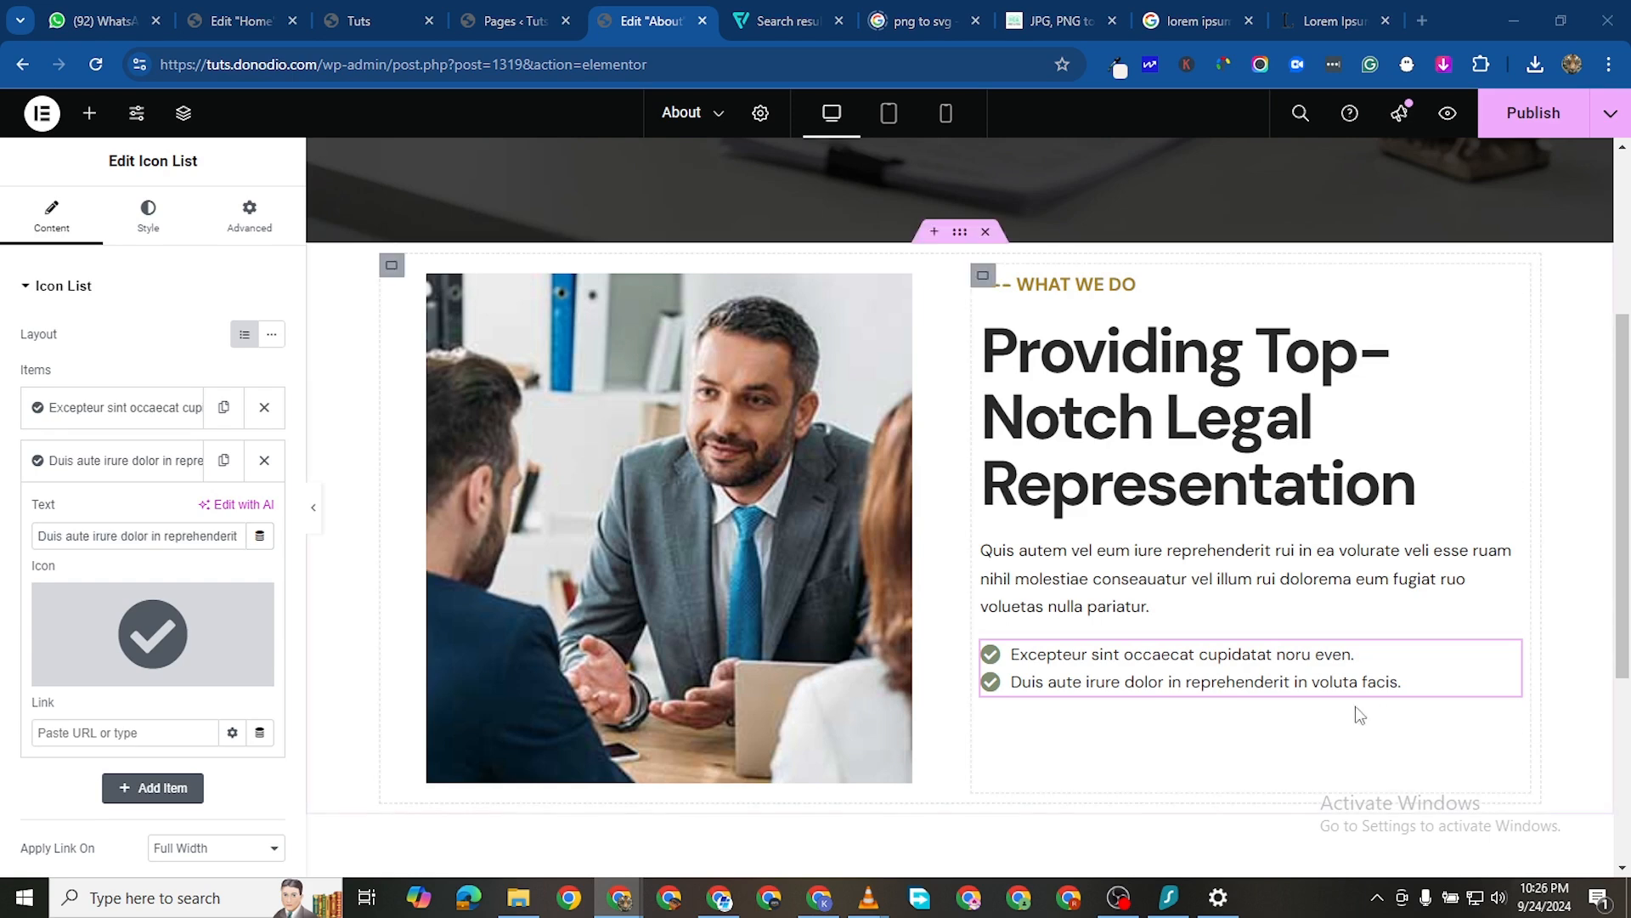
left_click(194, 464)
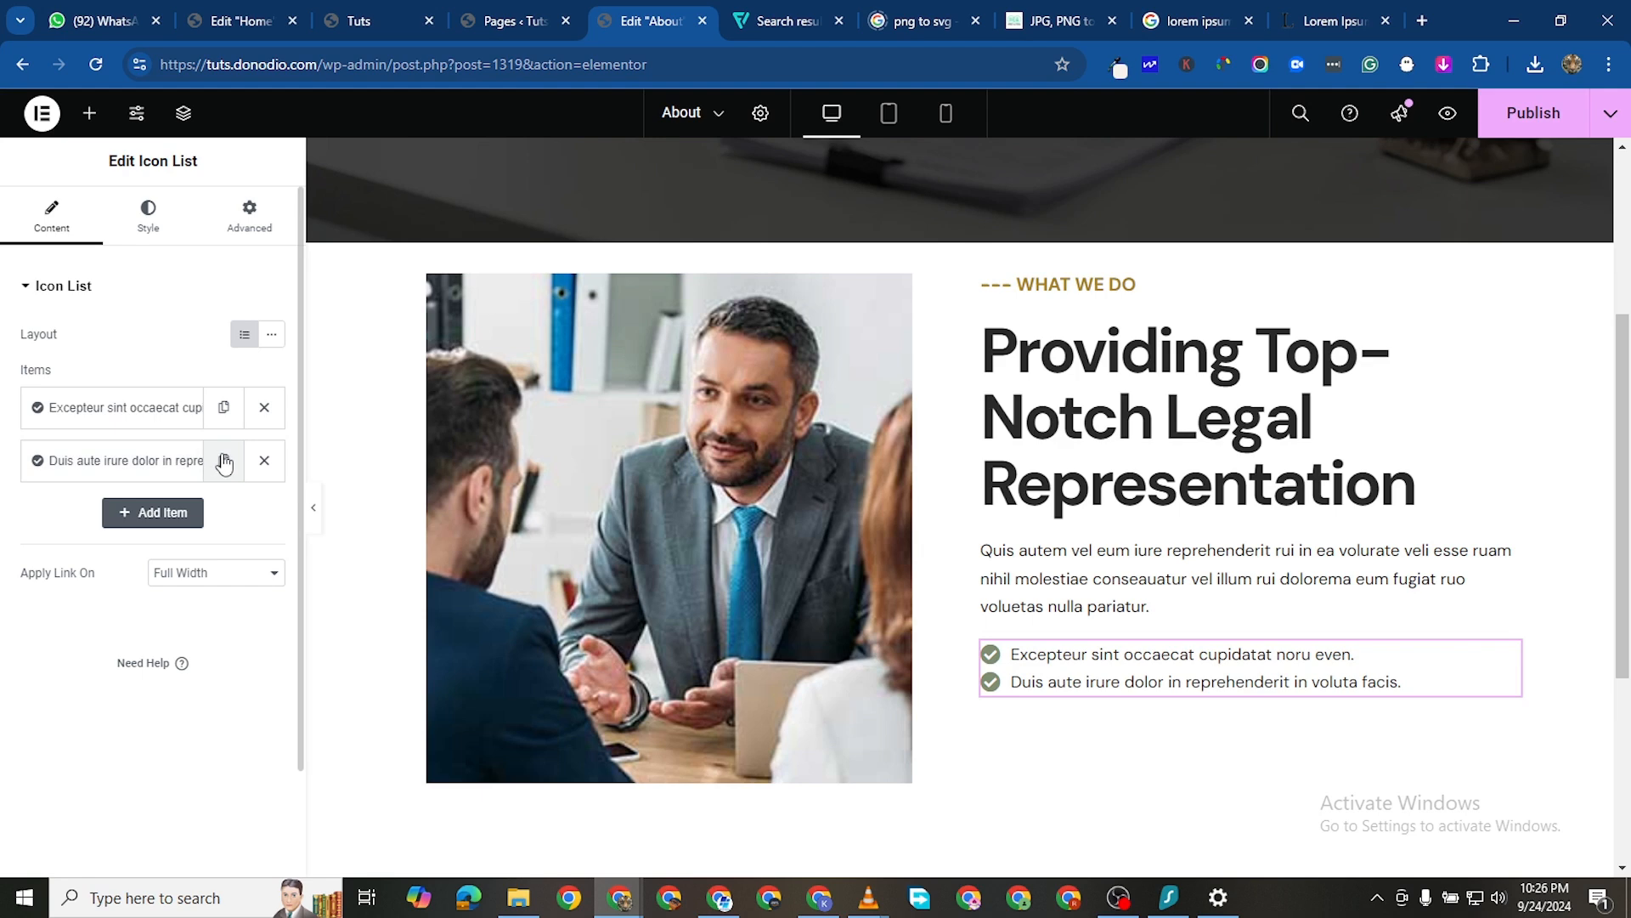
left_click(224, 461)
left_click(125, 529)
triple_click(136, 592)
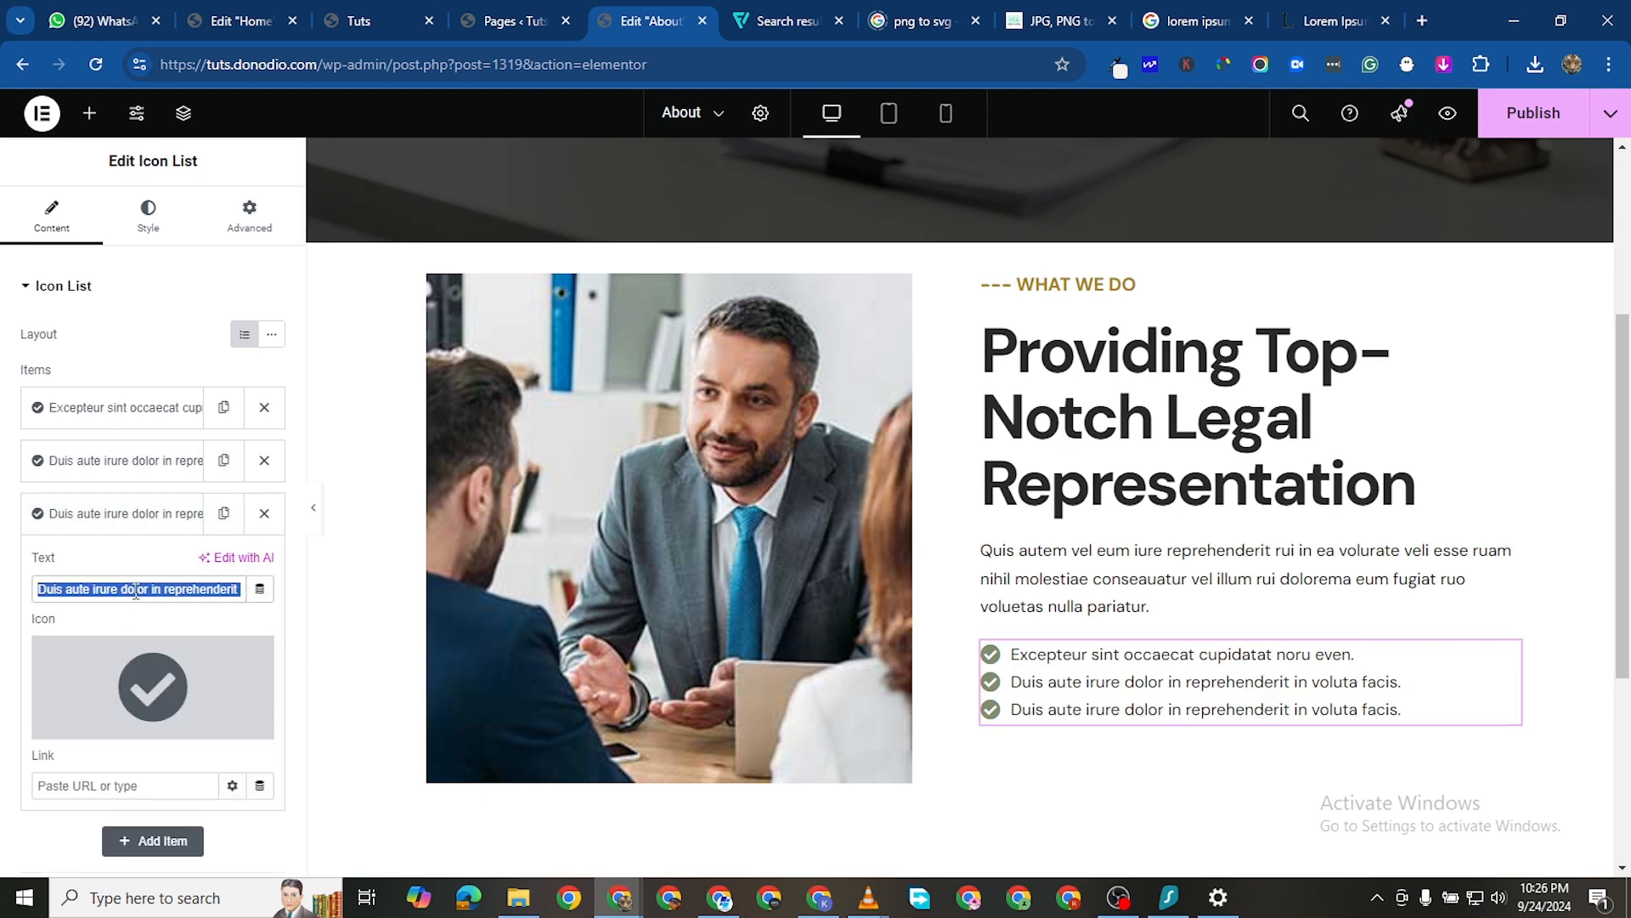
right_click(136, 590)
left_click(218, 179)
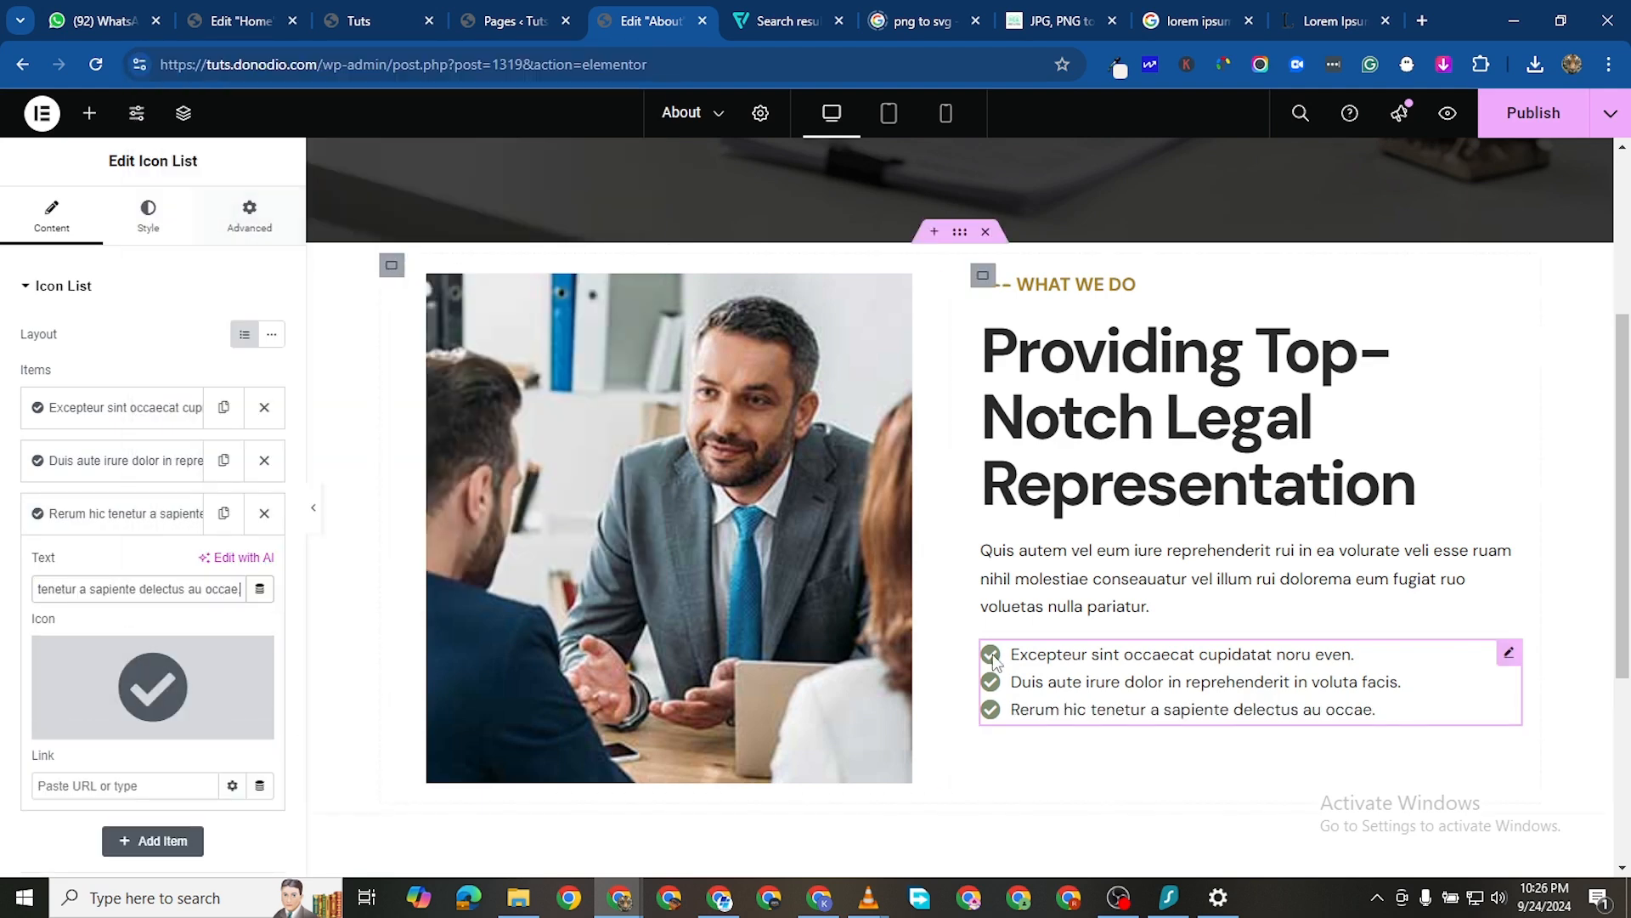
Set the width of the lawyer meeting image to 85%
scroll(1130, 714, "down", 3)
scroll(1081, 567, "up", 1)
scroll(1081, 568, "up", 1)
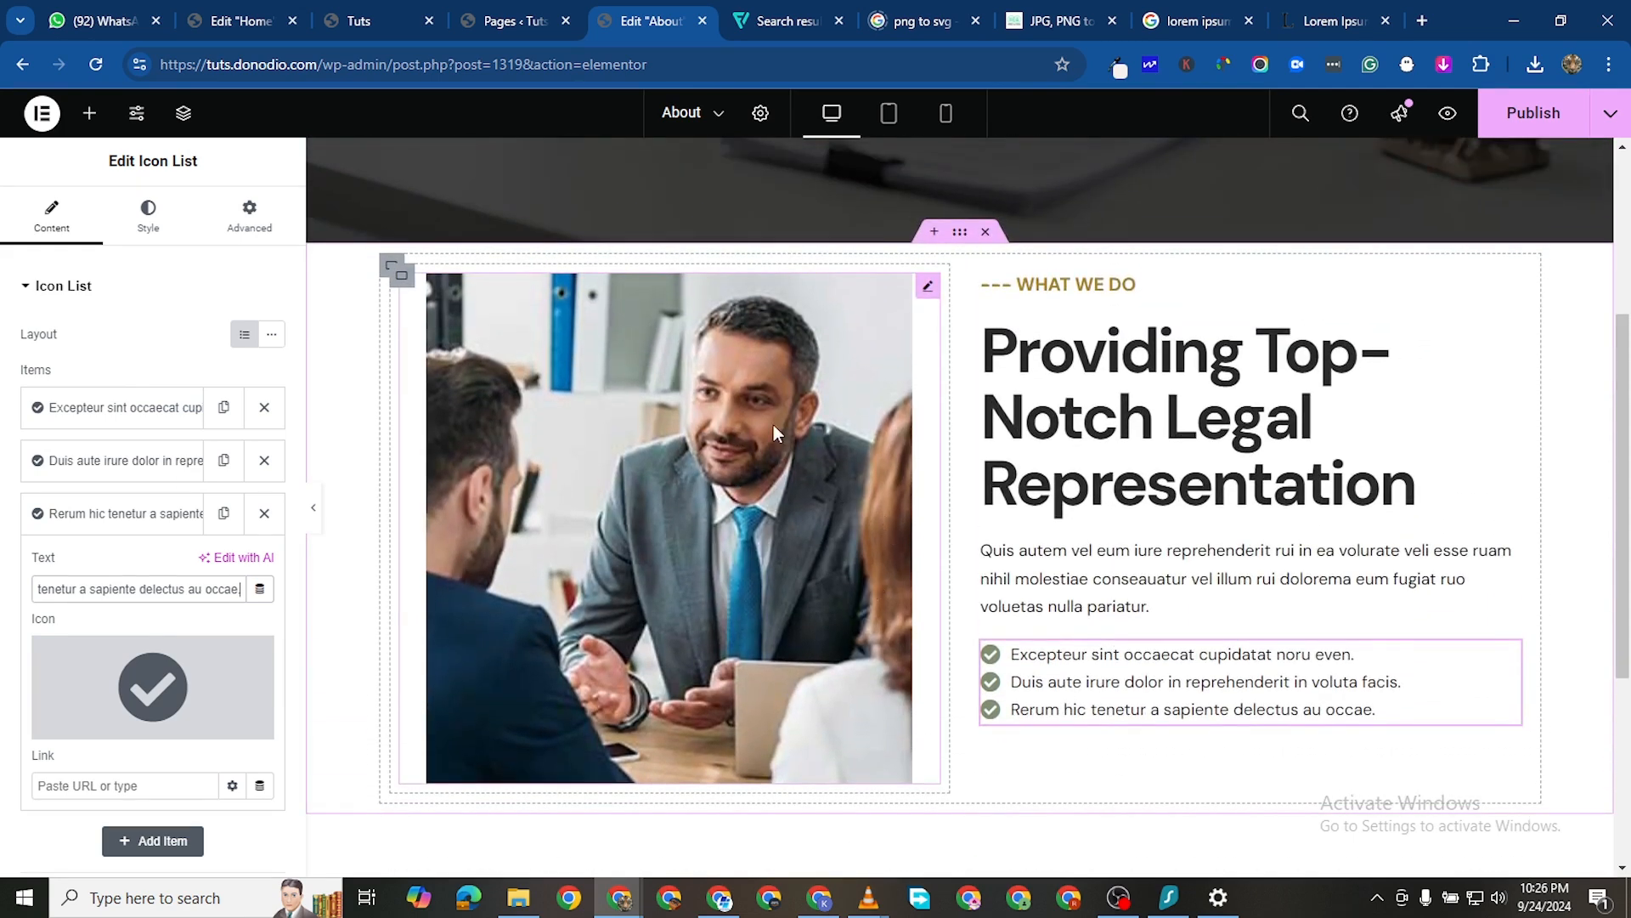
left_click(929, 291)
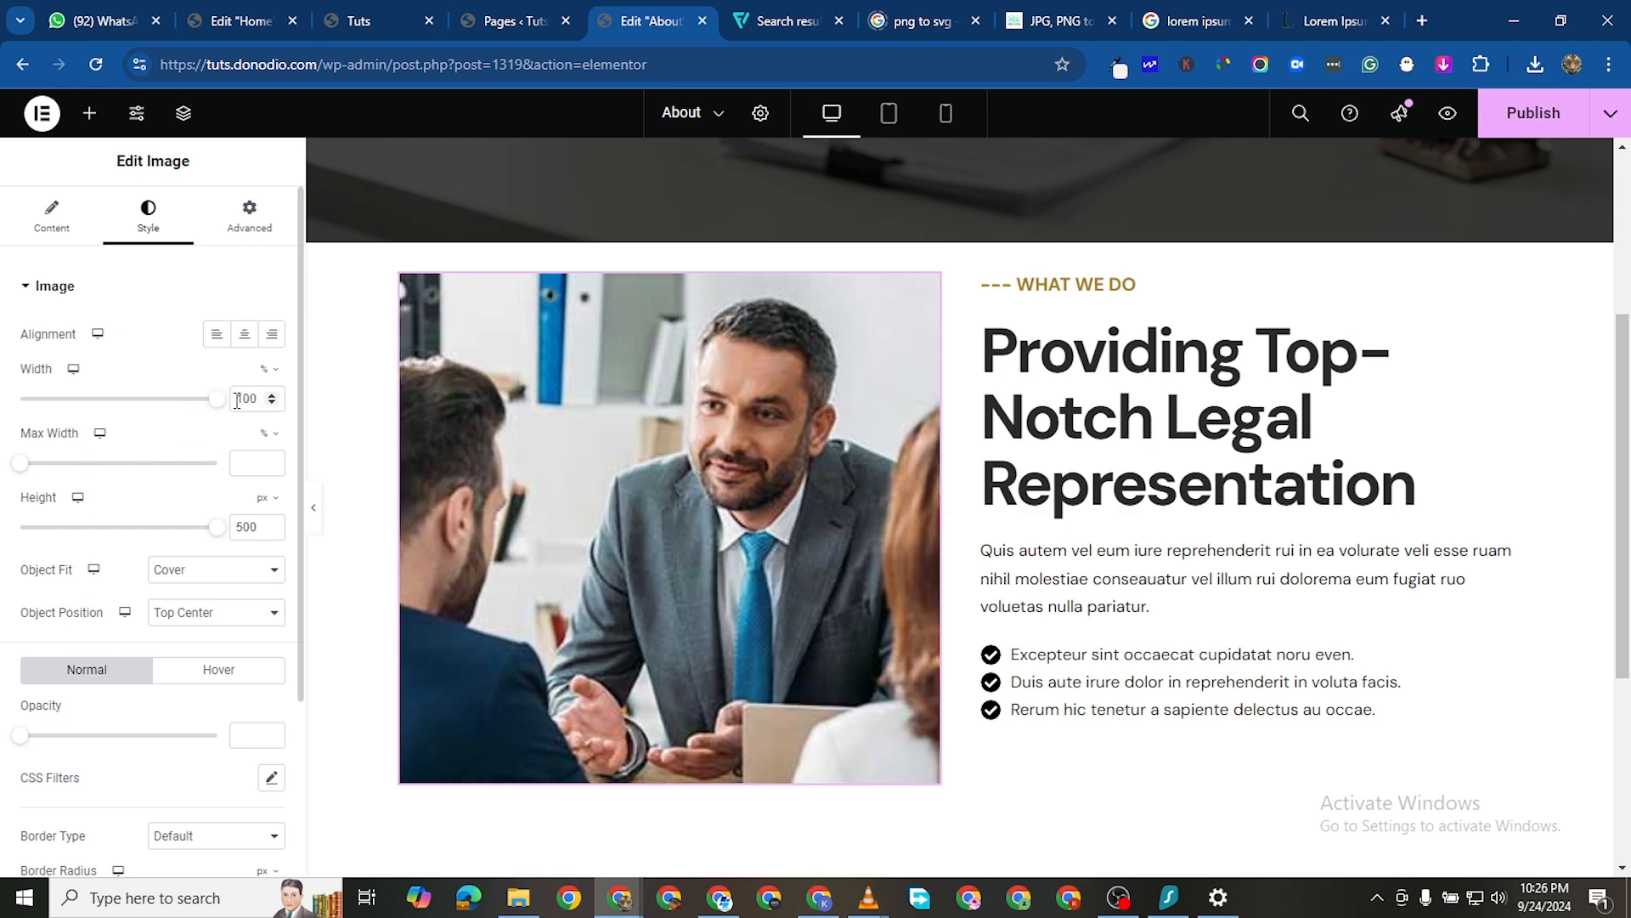
left_click_drag(205, 412, 199, 413)
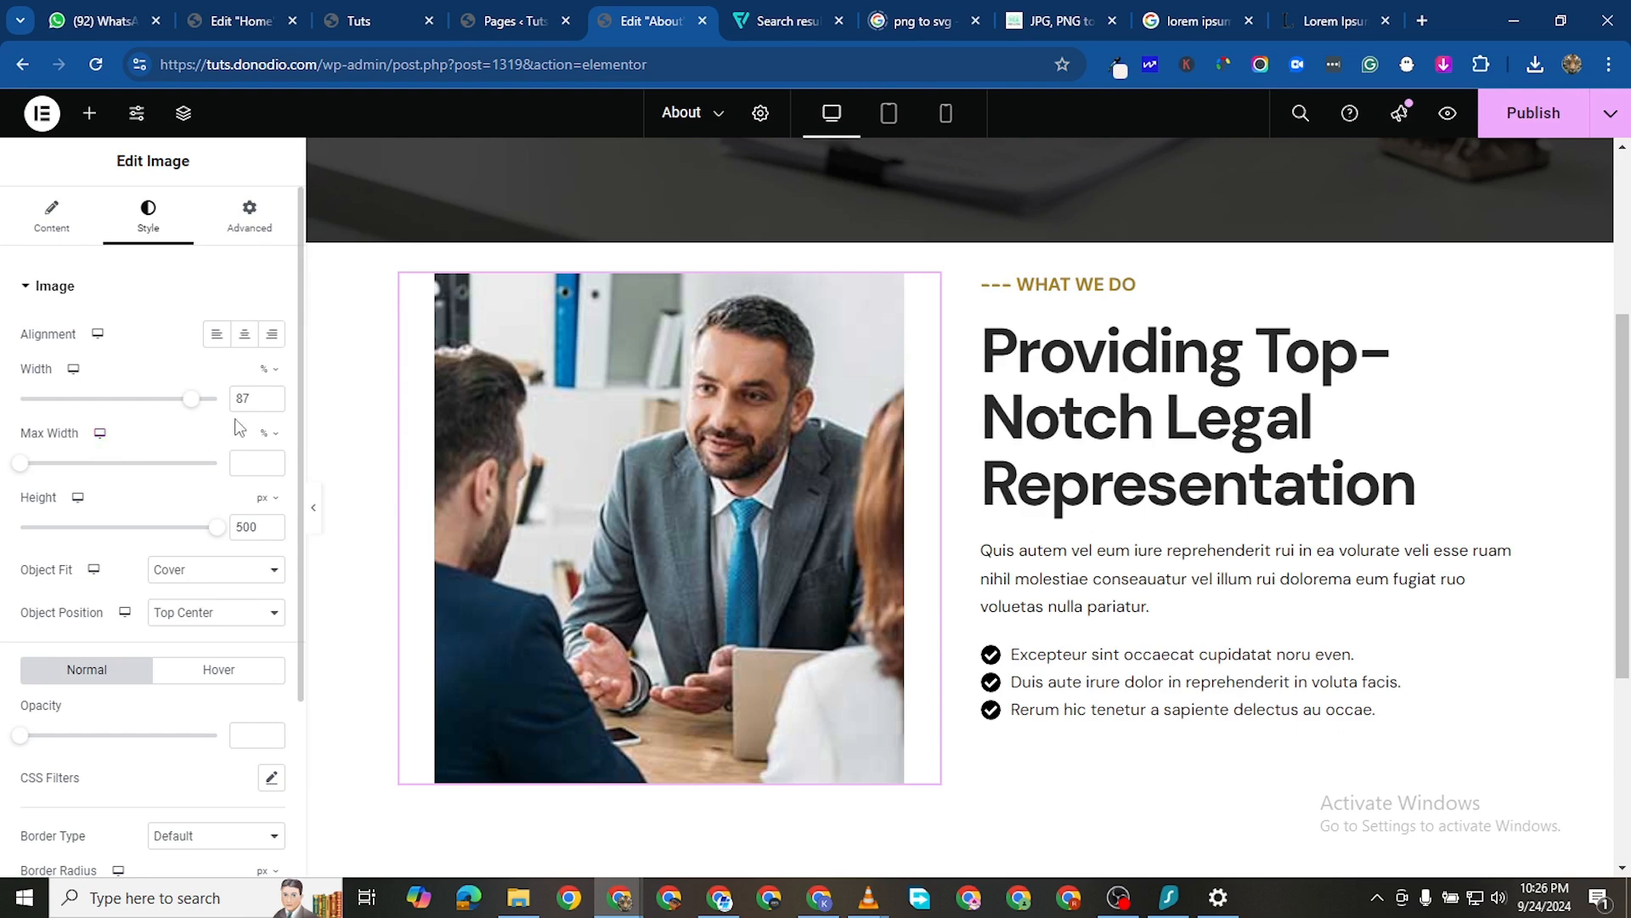
left_click(272, 403)
left_click(273, 404)
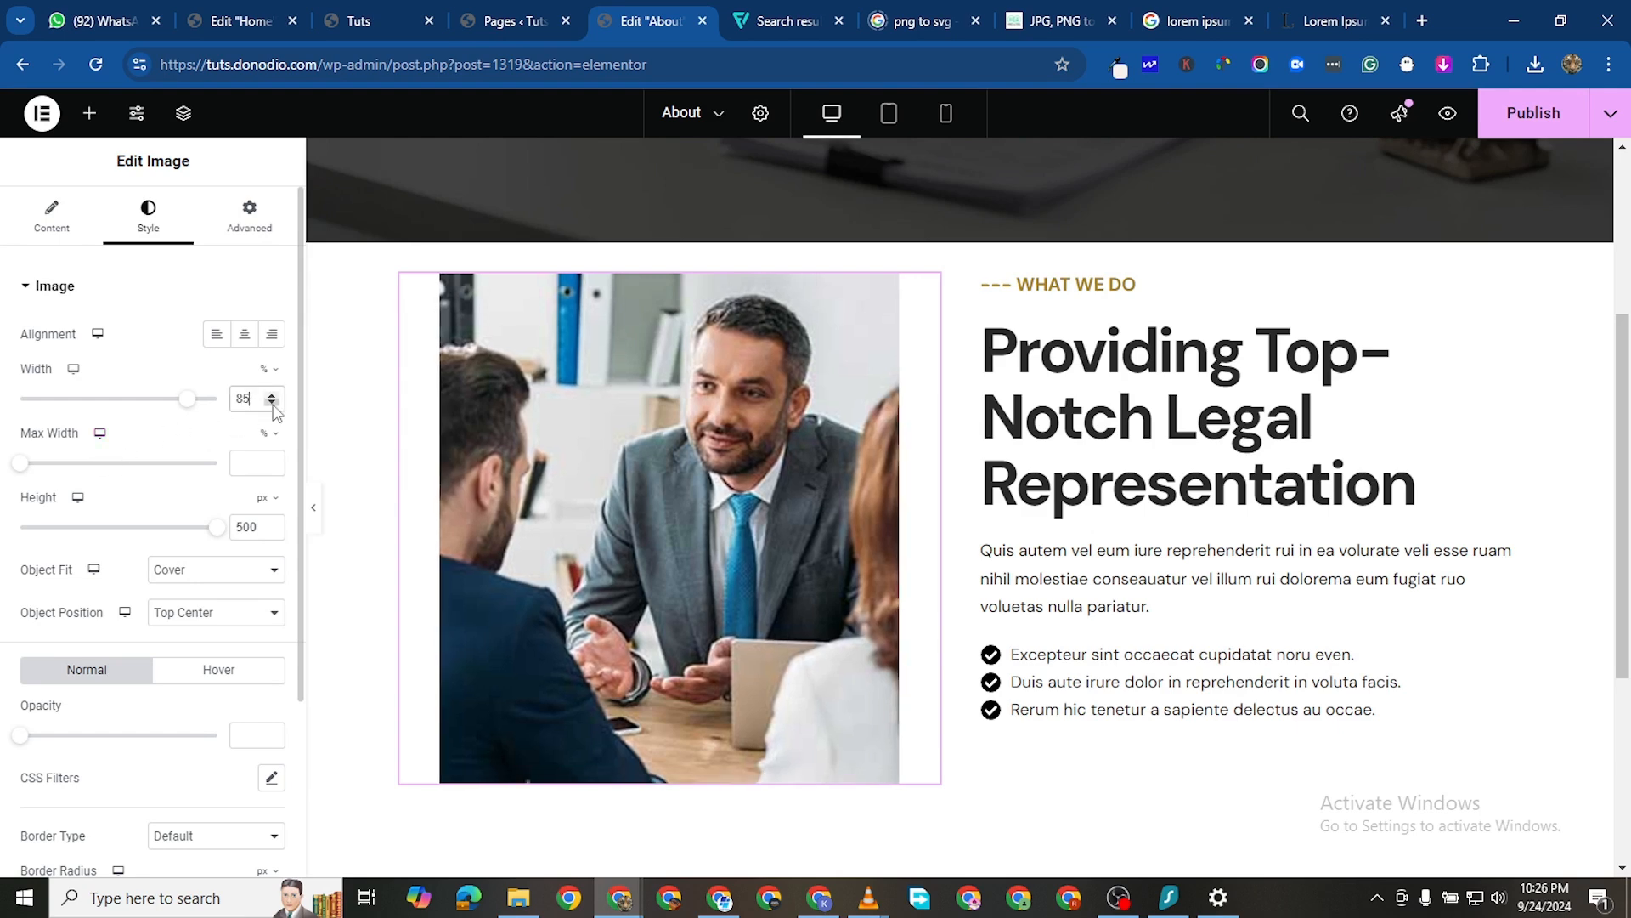
left_click(273, 404)
left_click(273, 404)
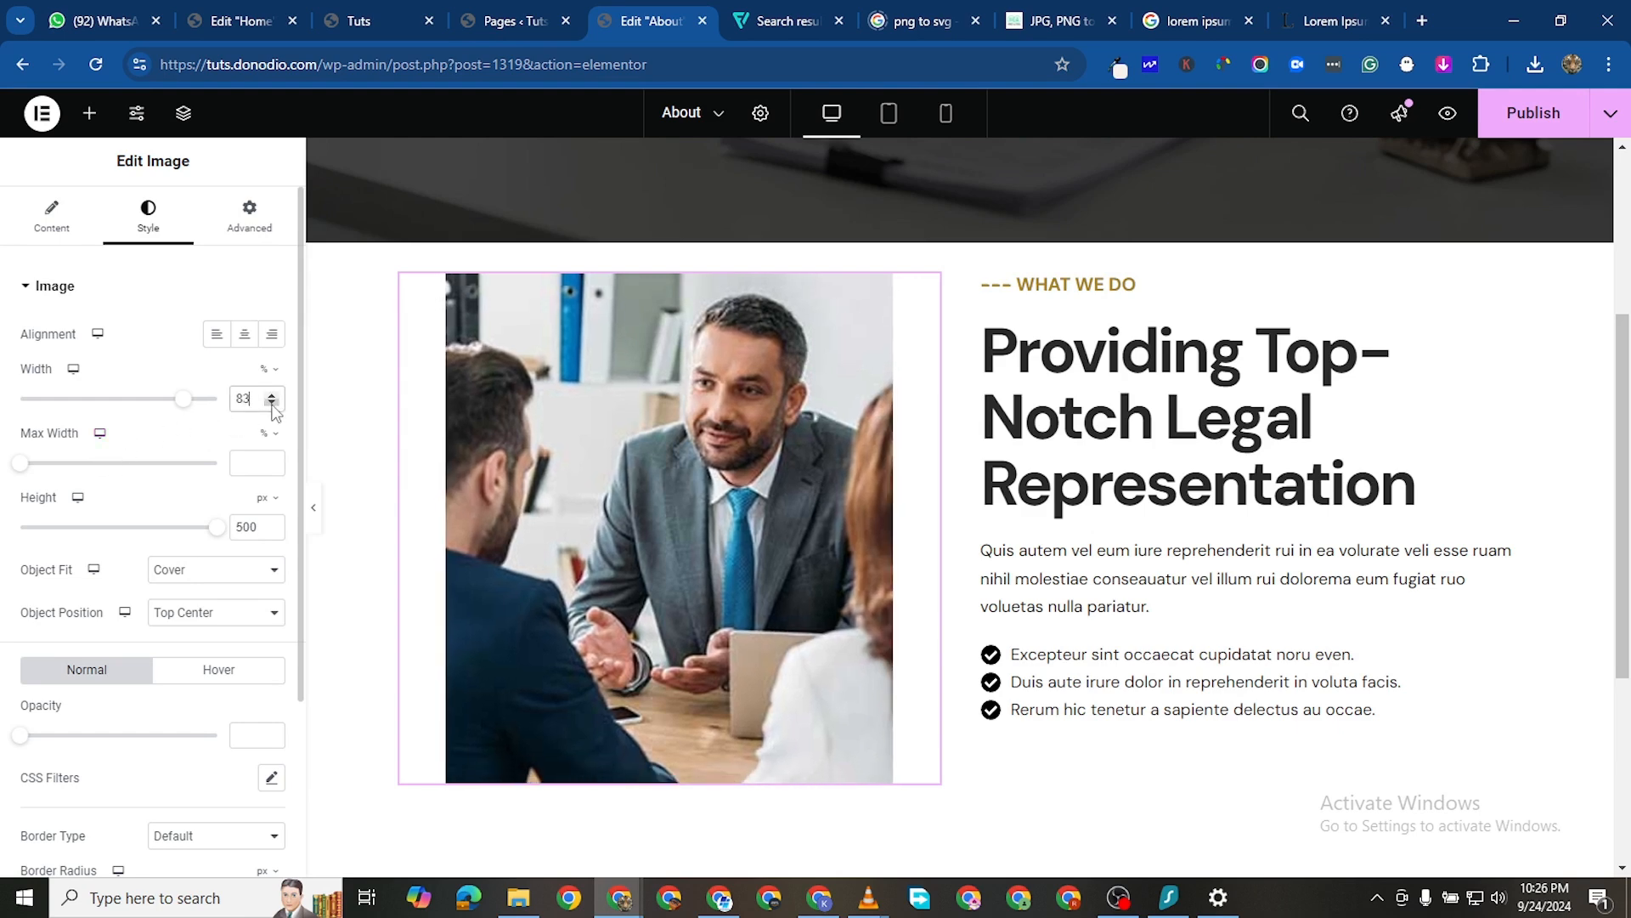
left_click(271, 397)
left_click(271, 397)
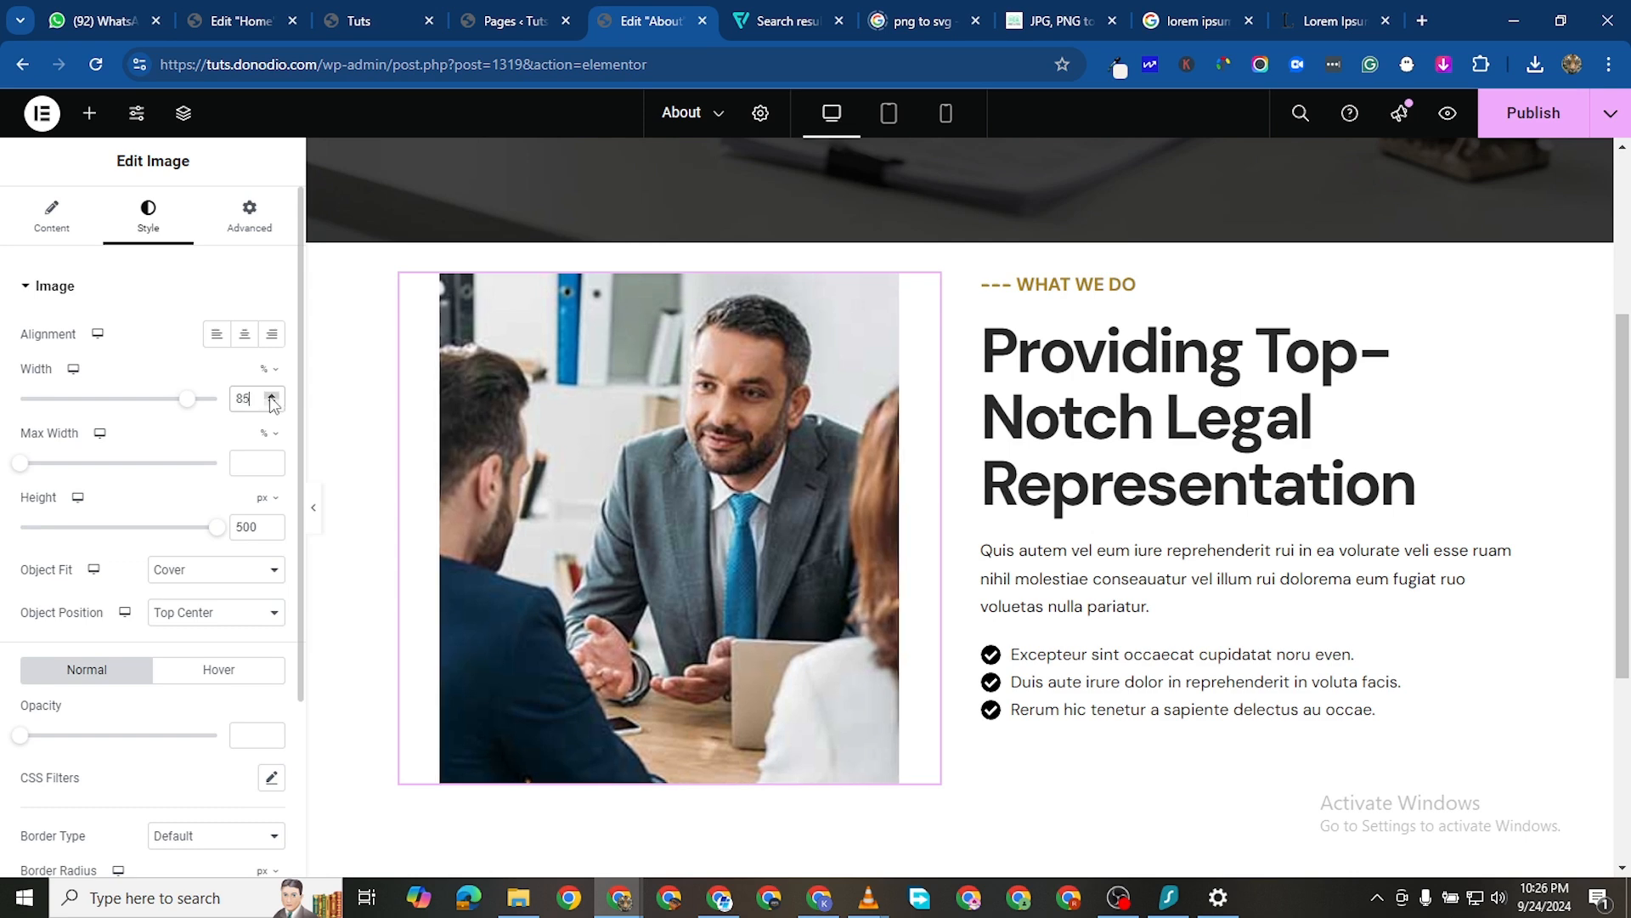
Reduce the "Providing Top-Notch Legal Representation" heading's font size to 51 px
scroll(1099, 689, "down", 2)
scroll(1111, 670, "up", 2)
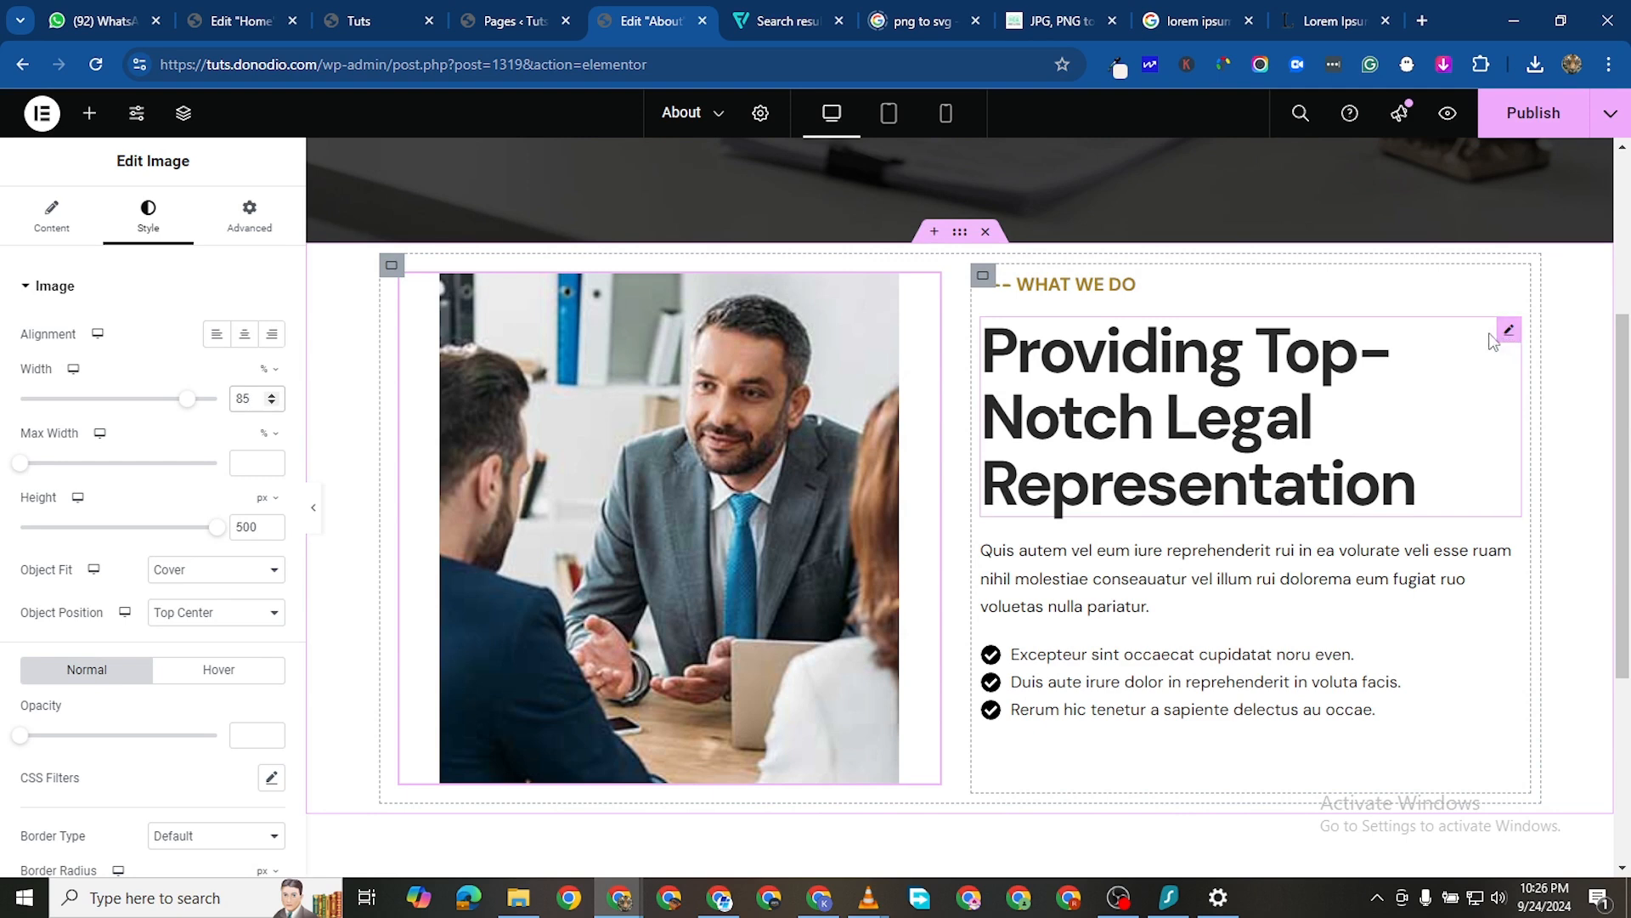
left_click(1507, 334)
left_click(148, 216)
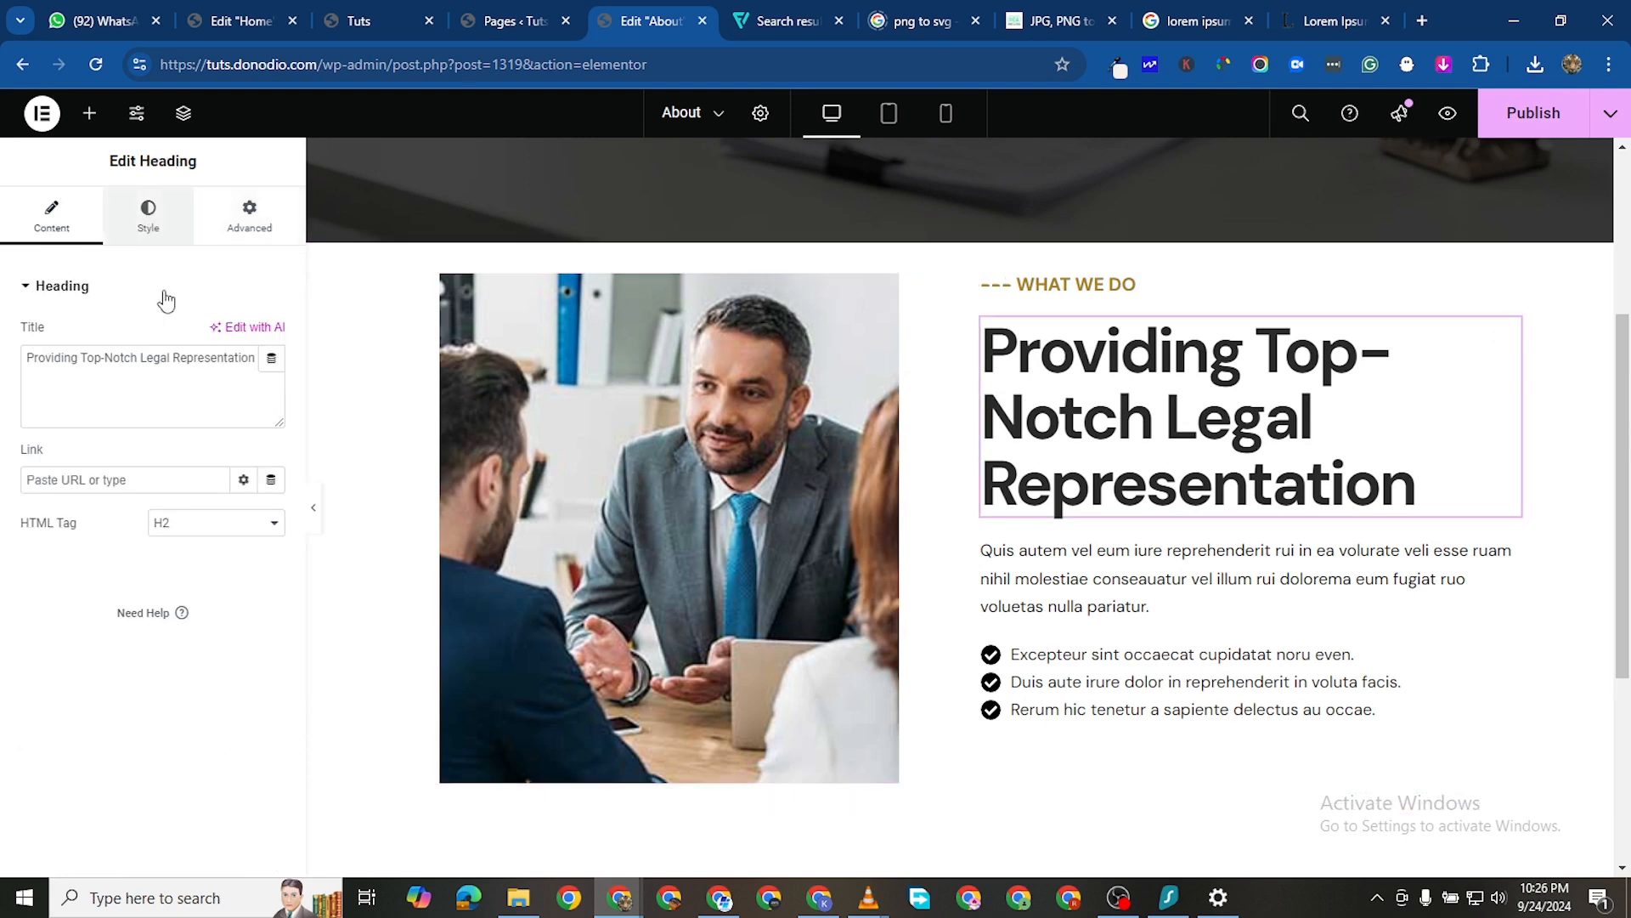
left_click(271, 419)
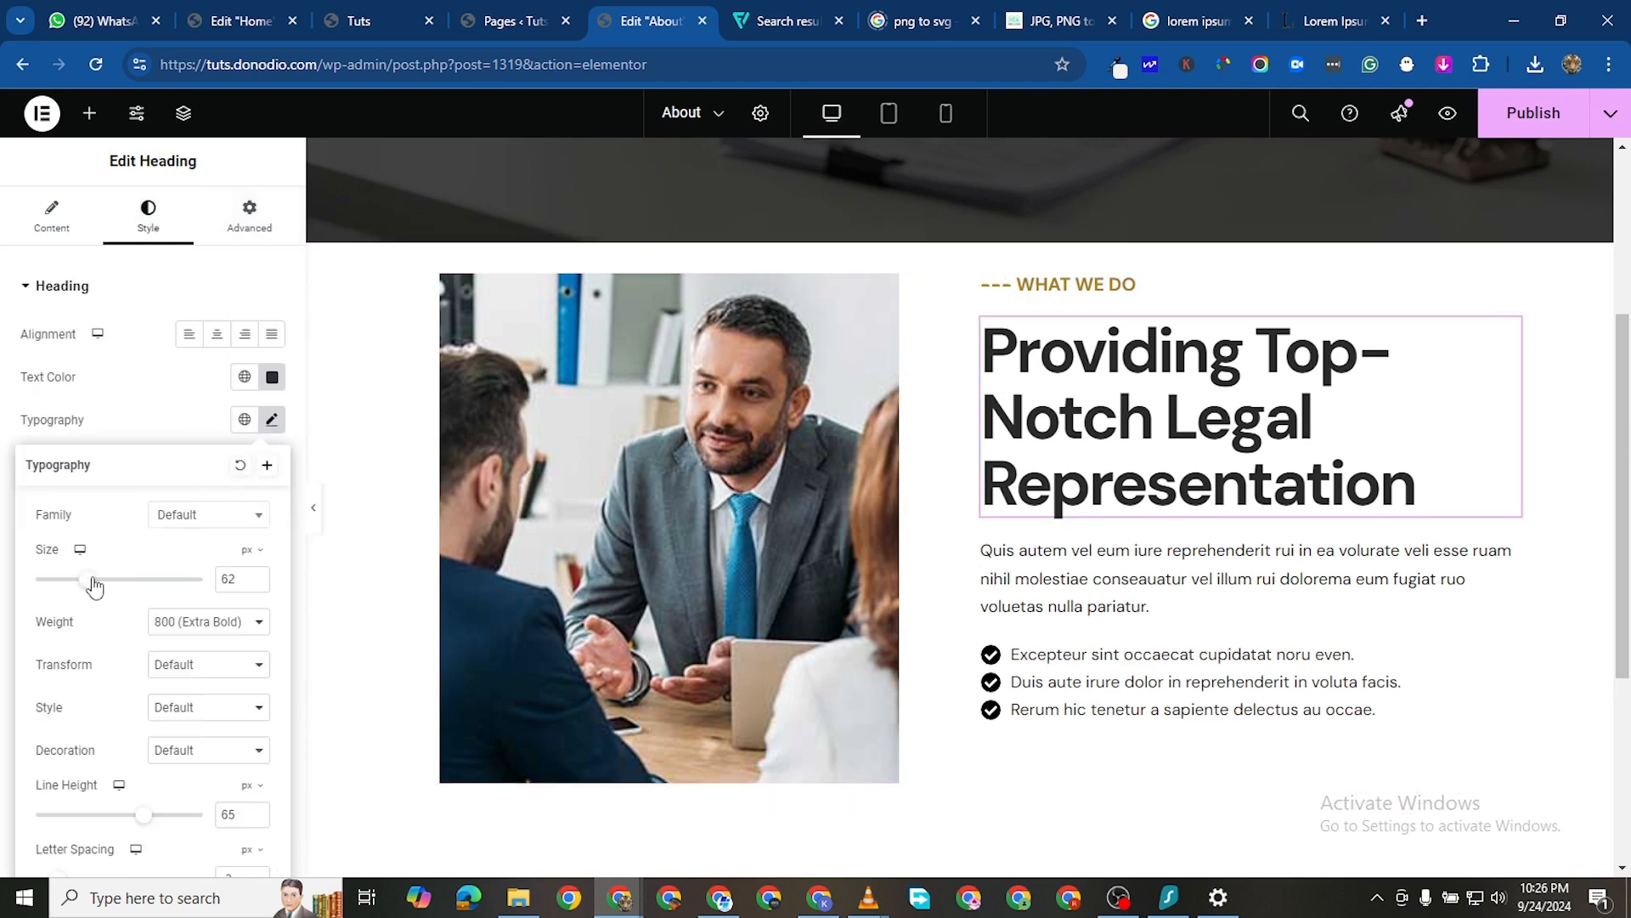
left_click_drag(94, 585, 79, 586)
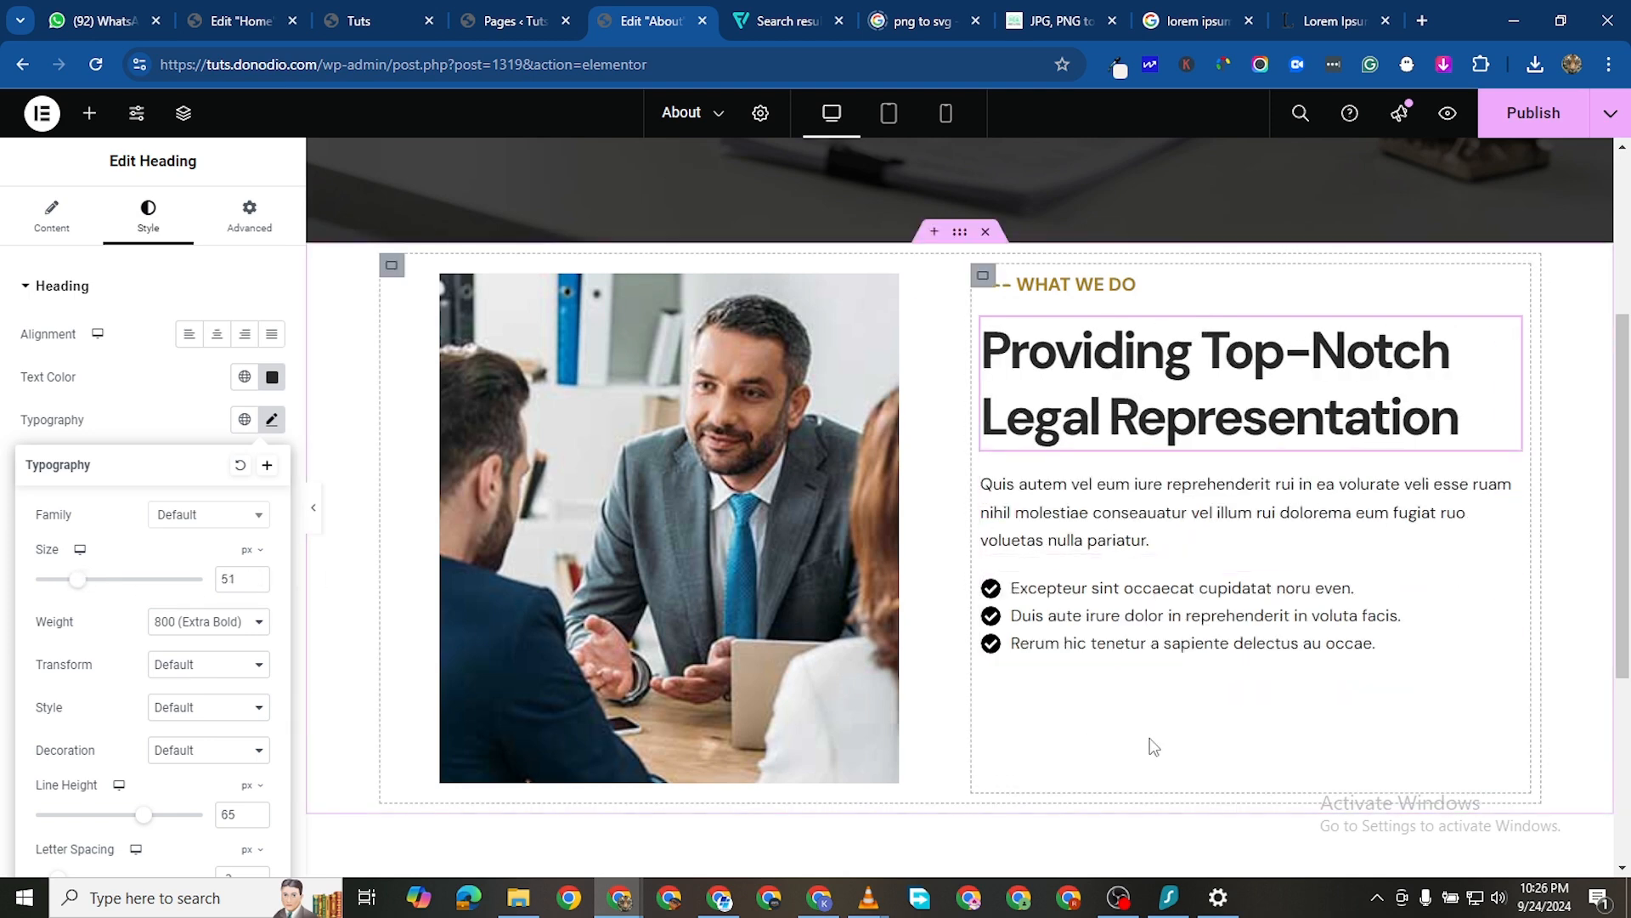
Copy the gold "Read More" button beside the gavel image in the Home page editor
left_click(492, 22)
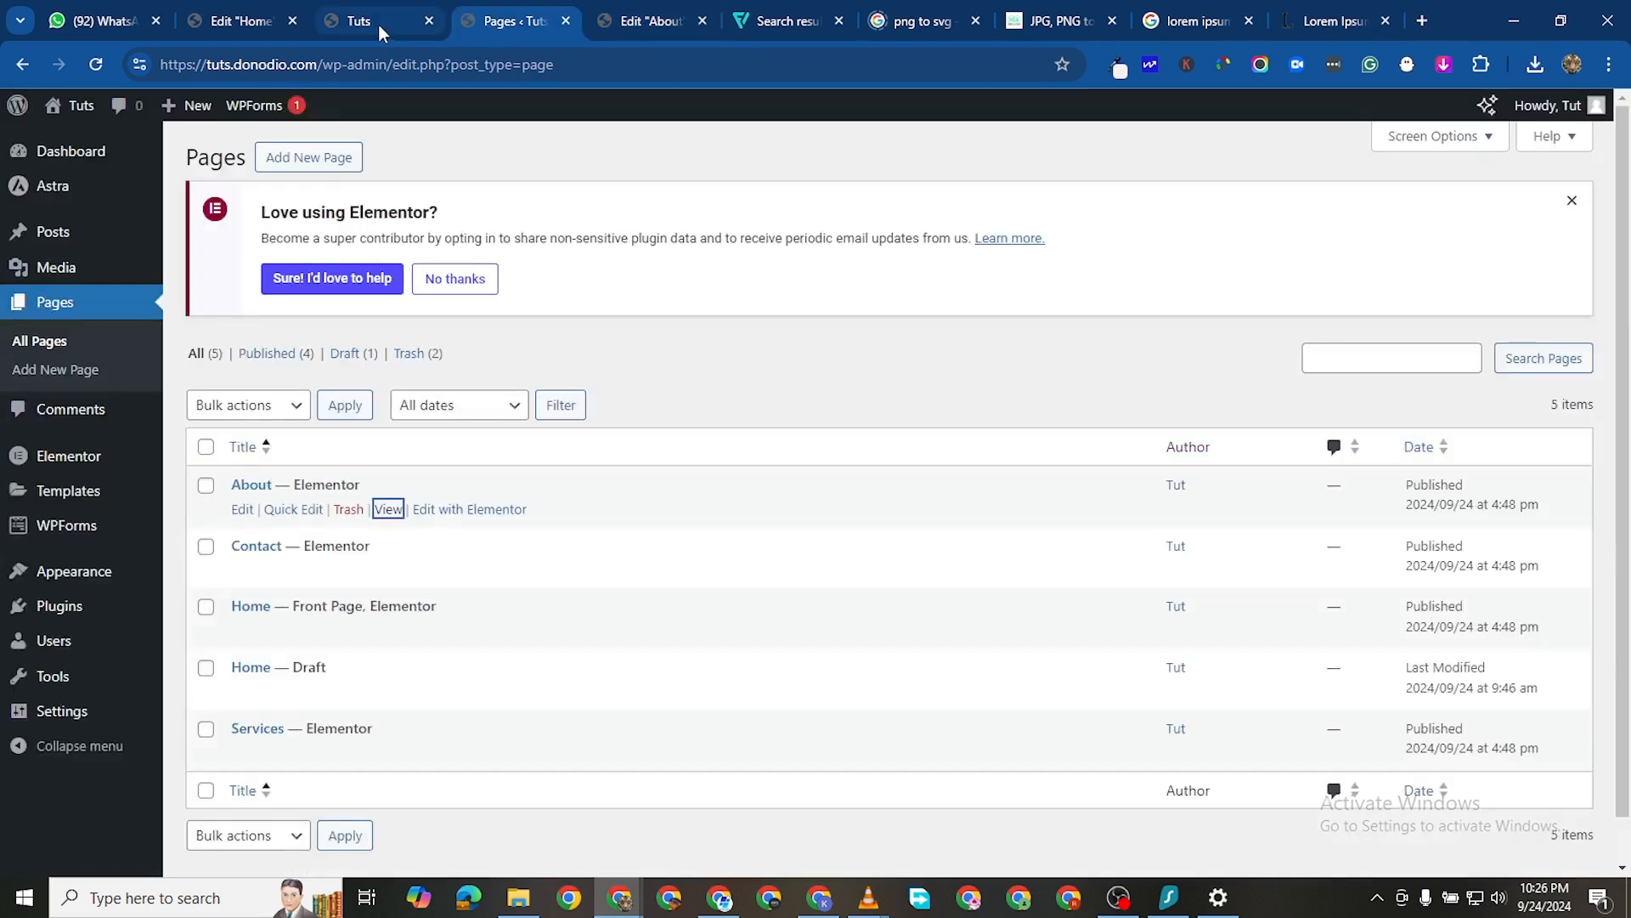
left_click(376, 22)
left_click(238, 20)
scroll(605, 388, "down", 6)
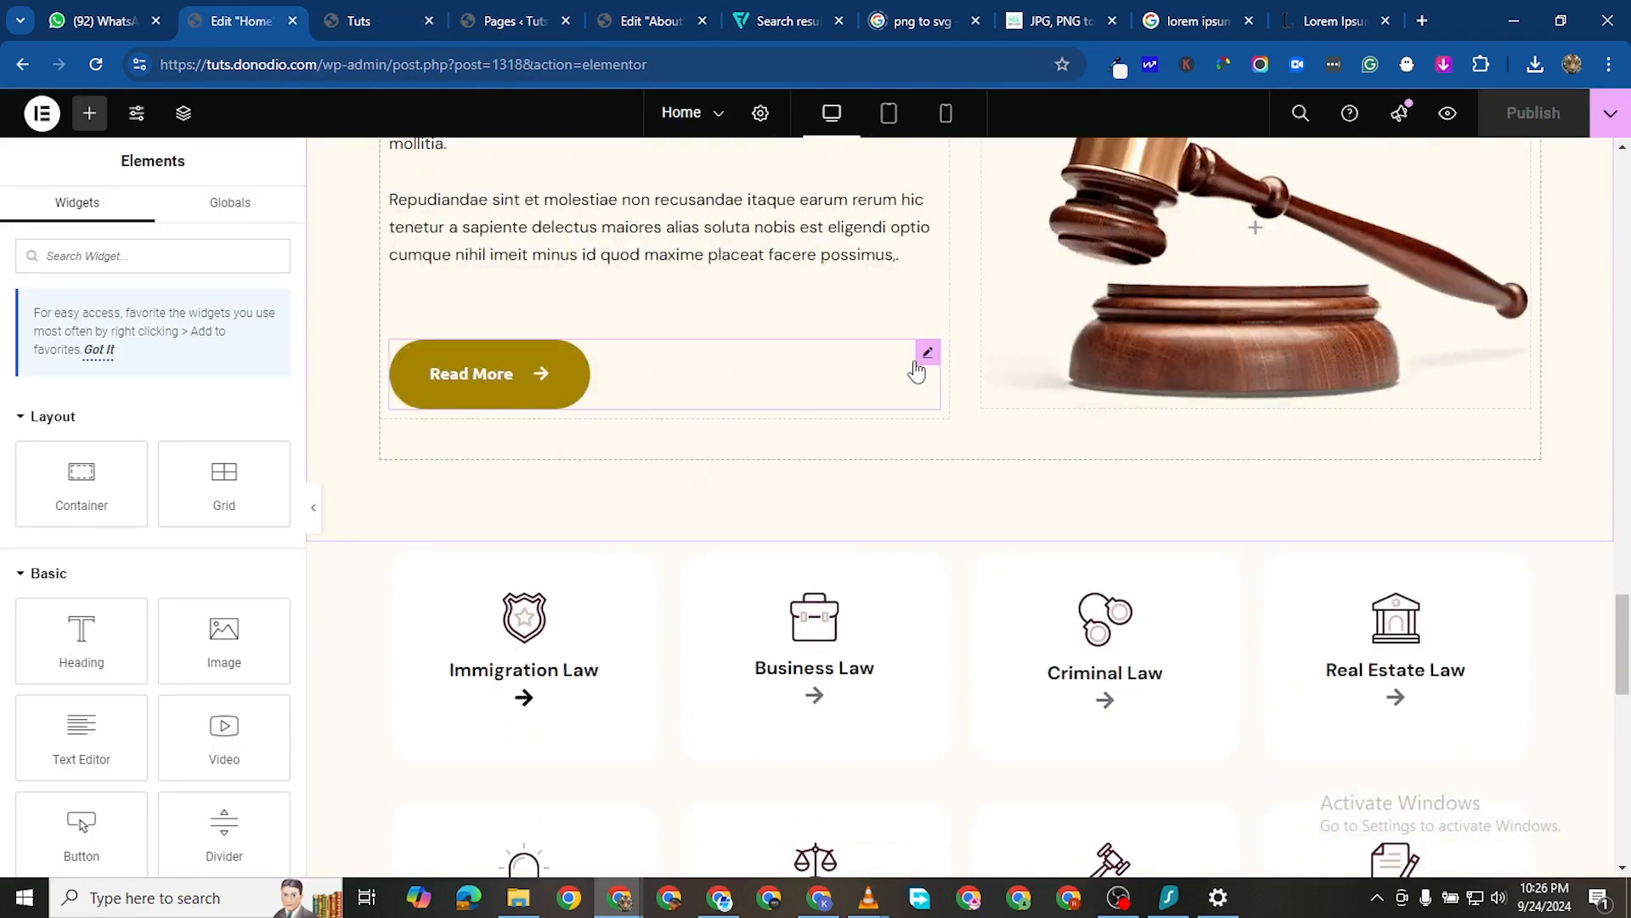
right_click(924, 355)
left_click(960, 447)
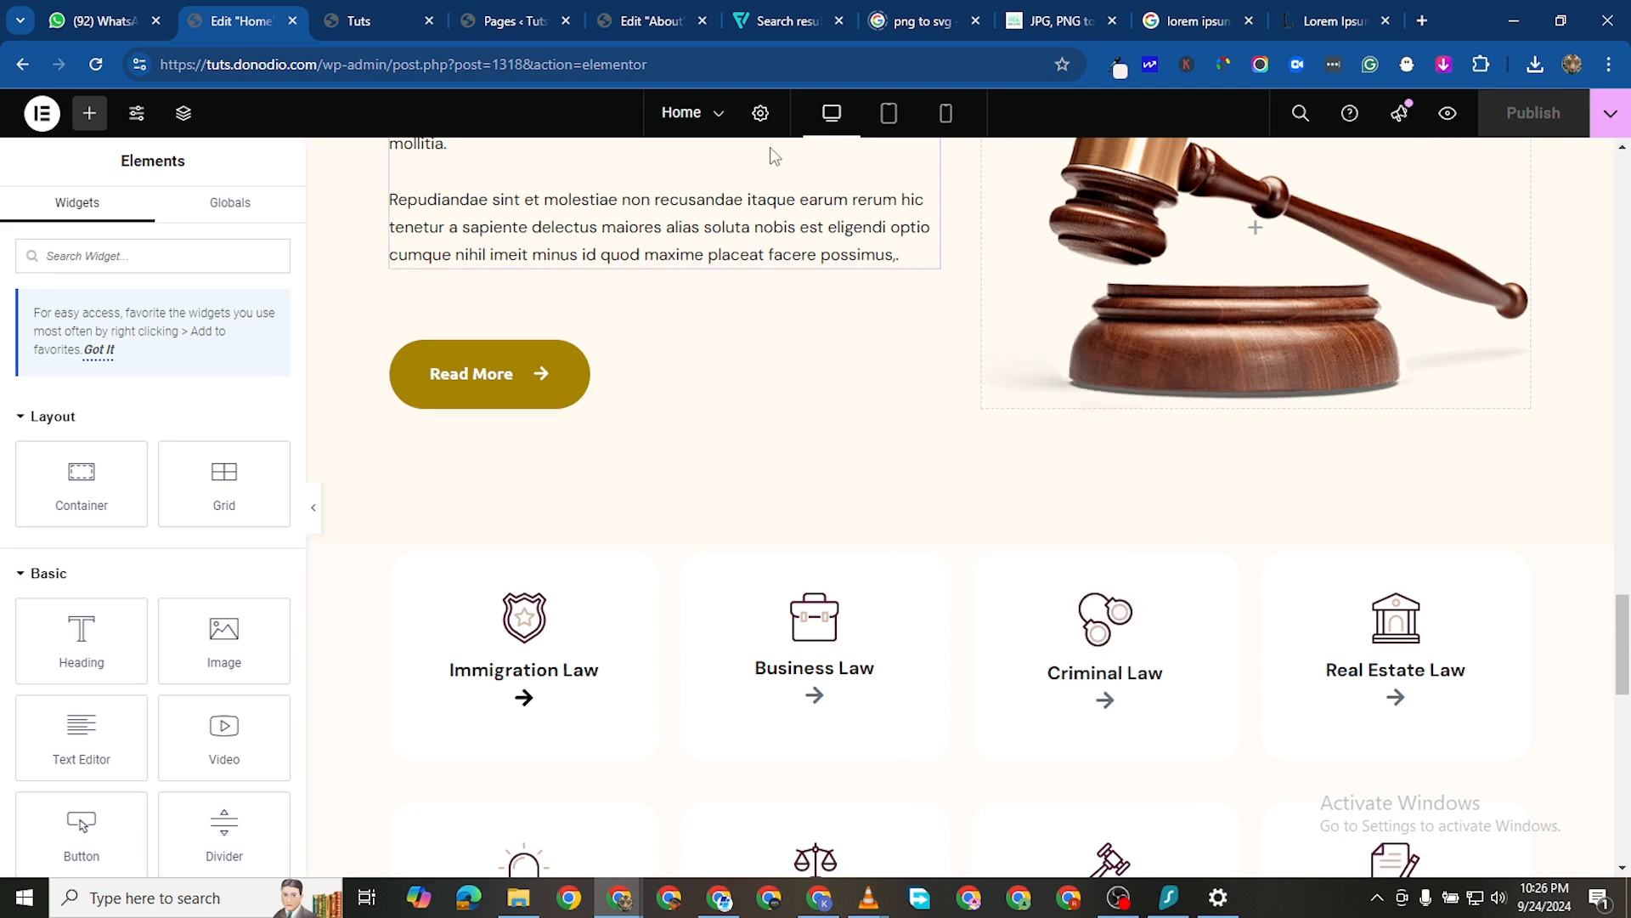
Paste the copied "Read More" button below the icon list on the About page
left_click(651, 20)
scroll(1079, 611, "down", 3)
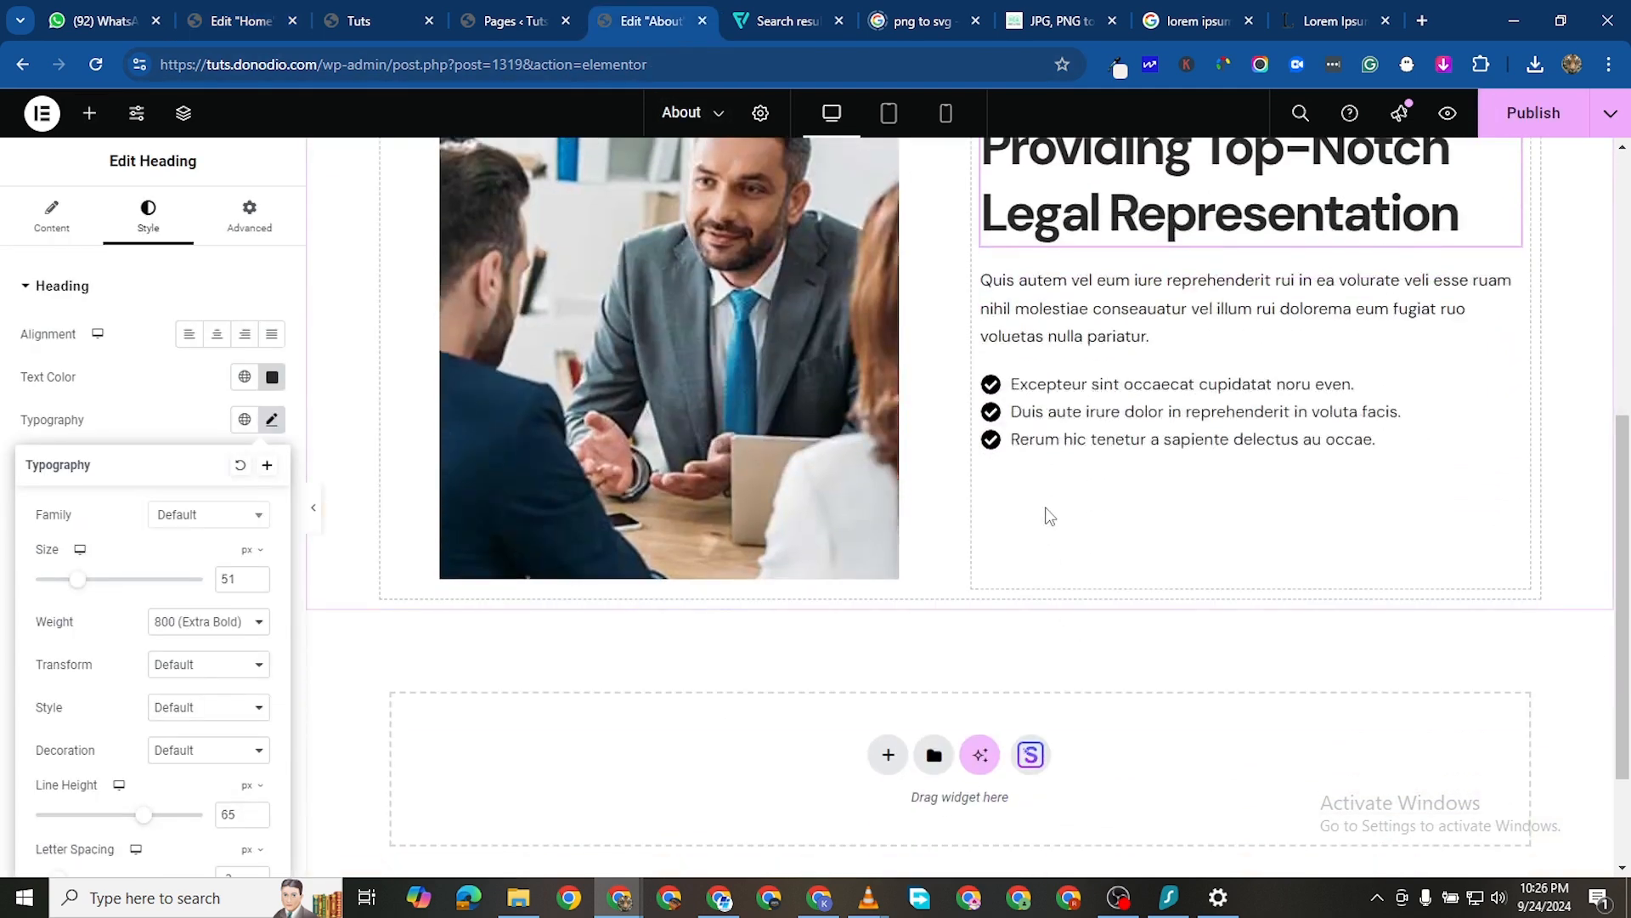
right_click(1167, 551)
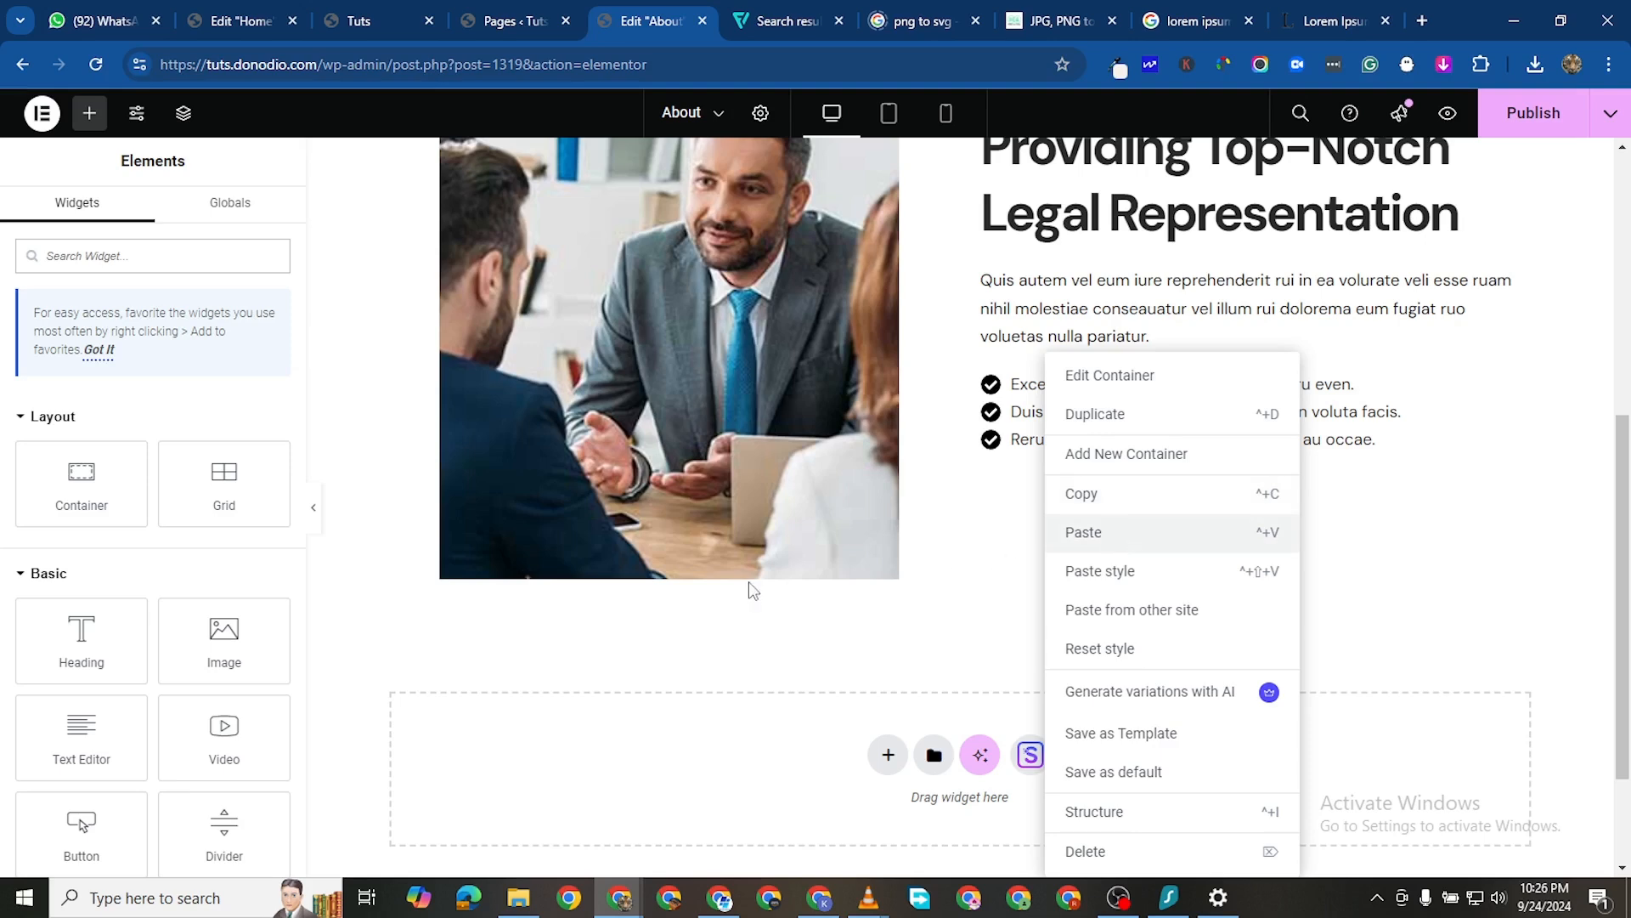
key("ctrl+v")
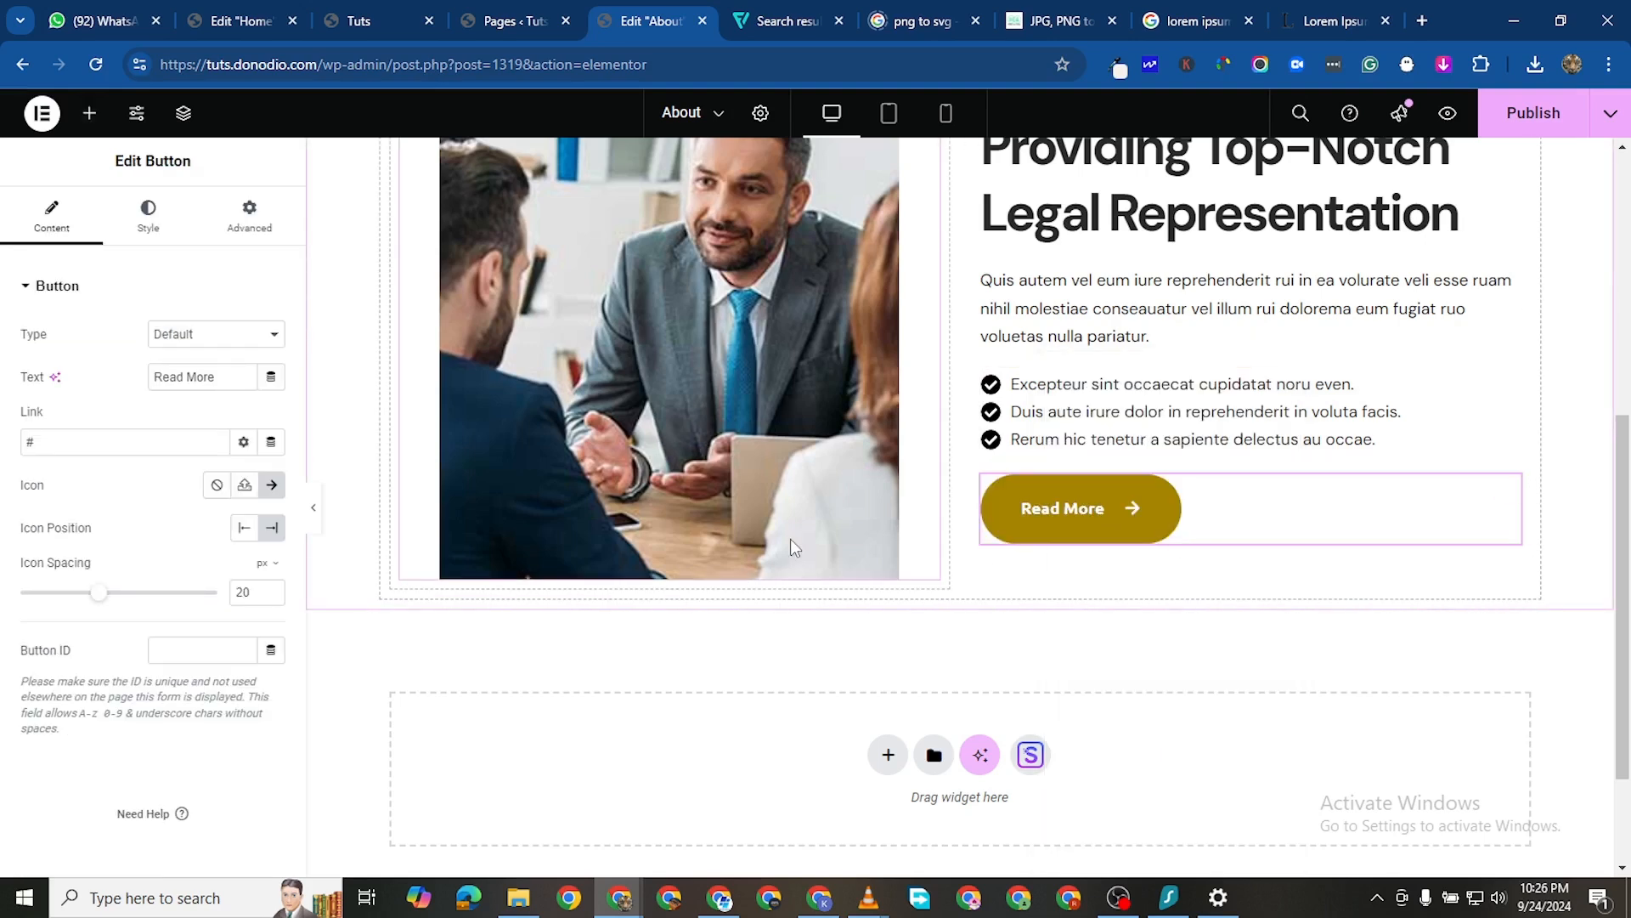
Change the small gold "WHAT WE DO" heading's title to "--- ABOUT US"
scroll(1212, 553, "up", 5)
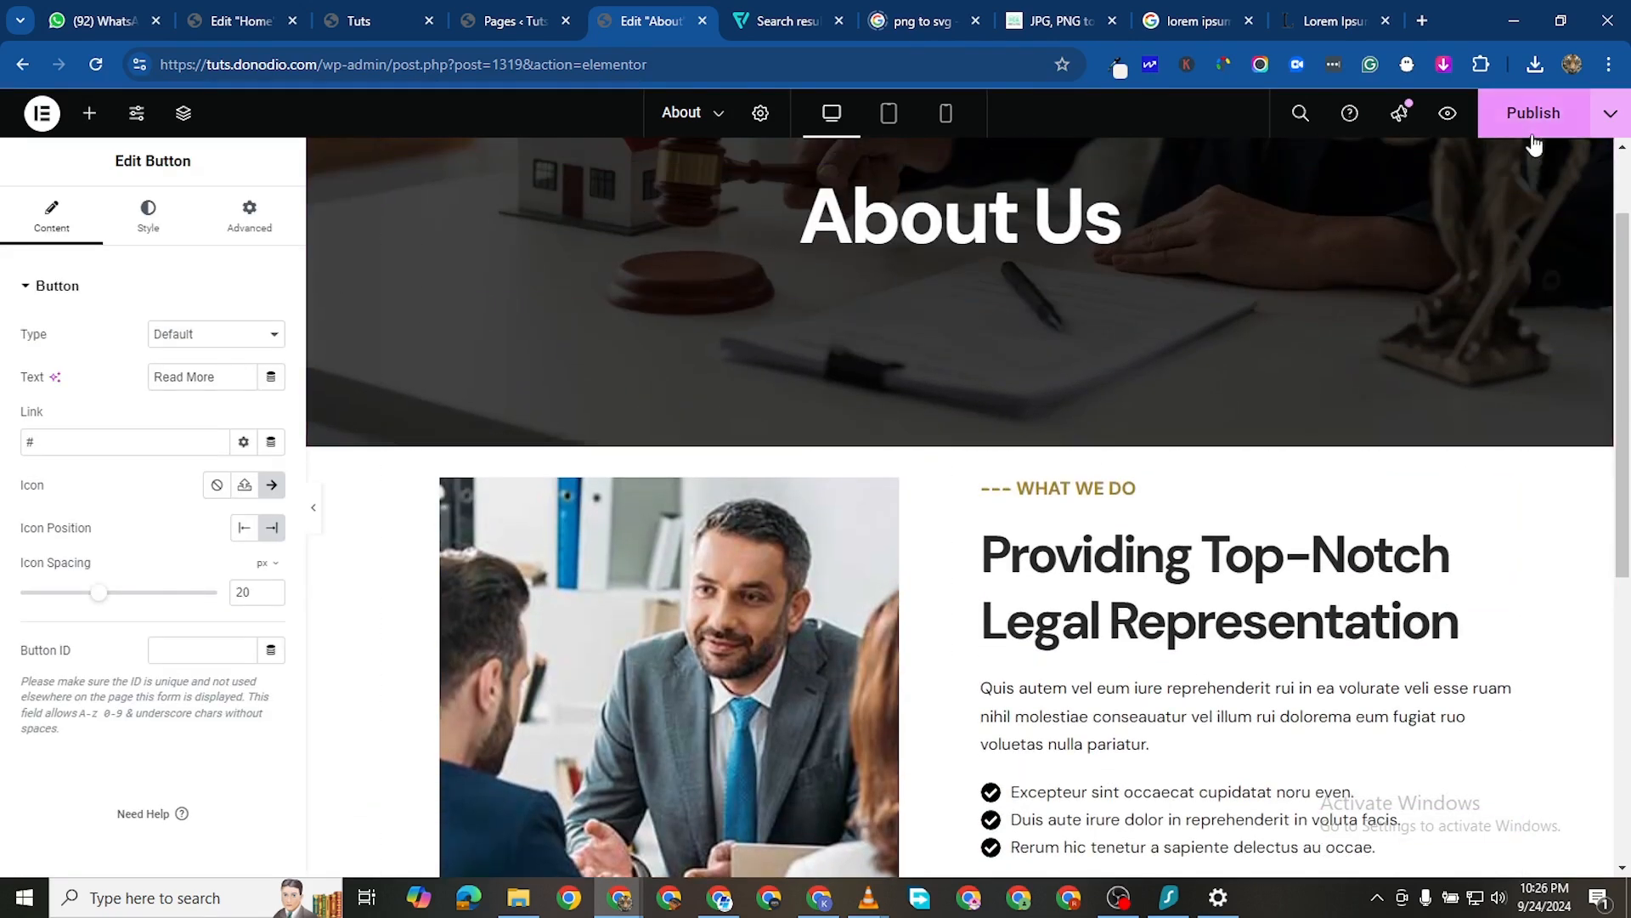
scroll(1103, 486, "up", 1)
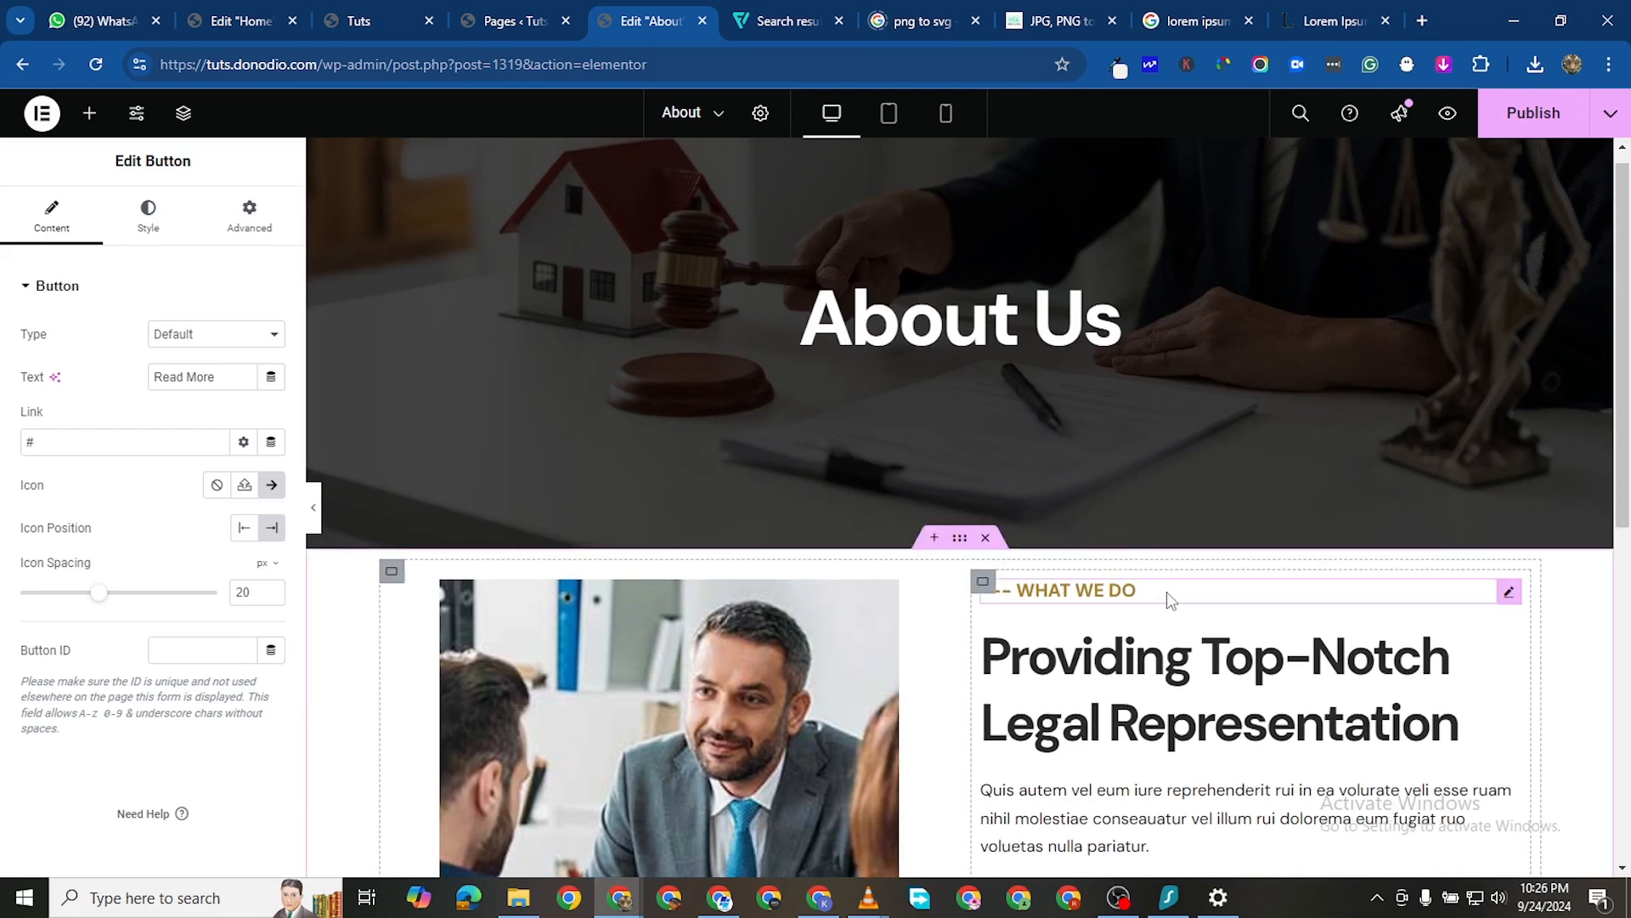
left_click(1166, 591)
left_click(129, 347)
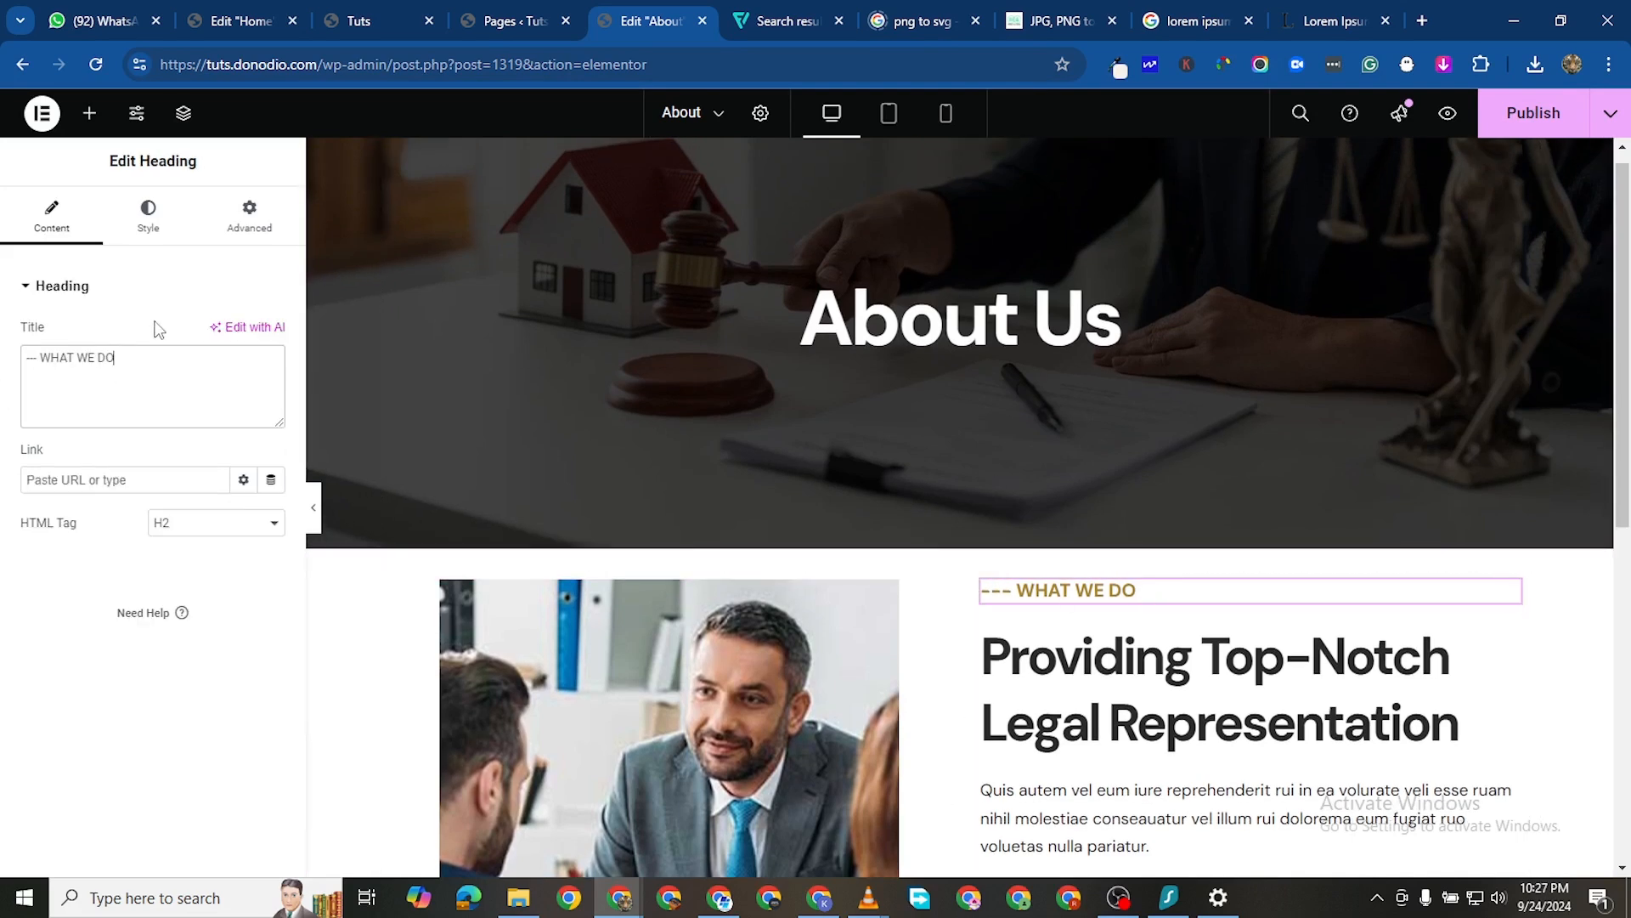
key("BackSpace")
key("BackSpace")
key("BackSpace")
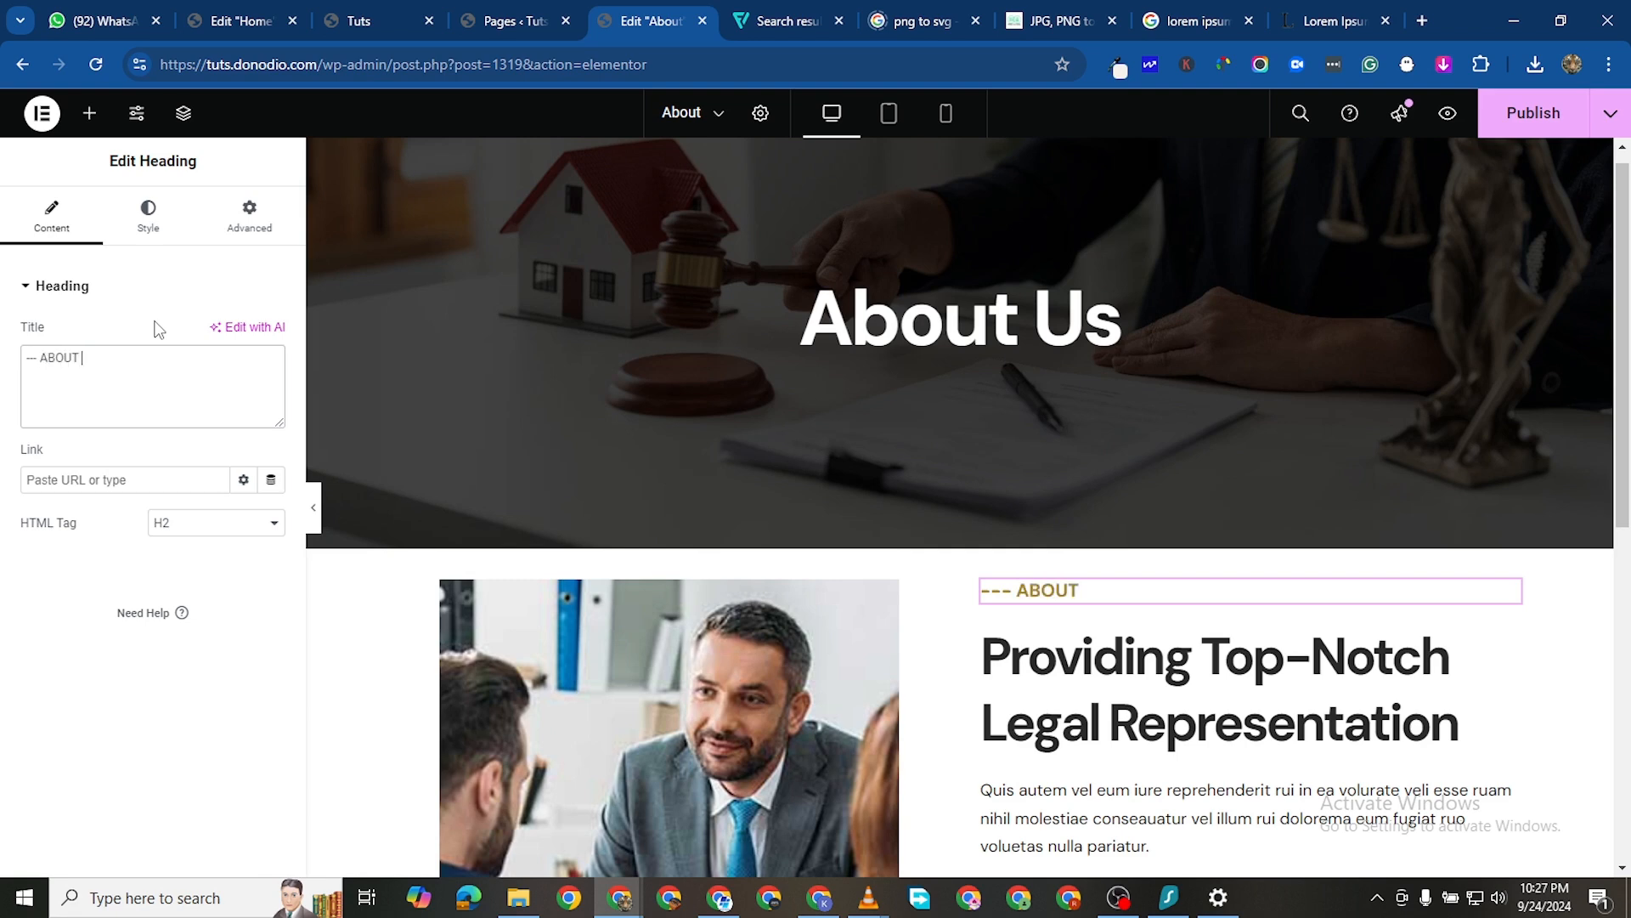
type("ABOUT US")
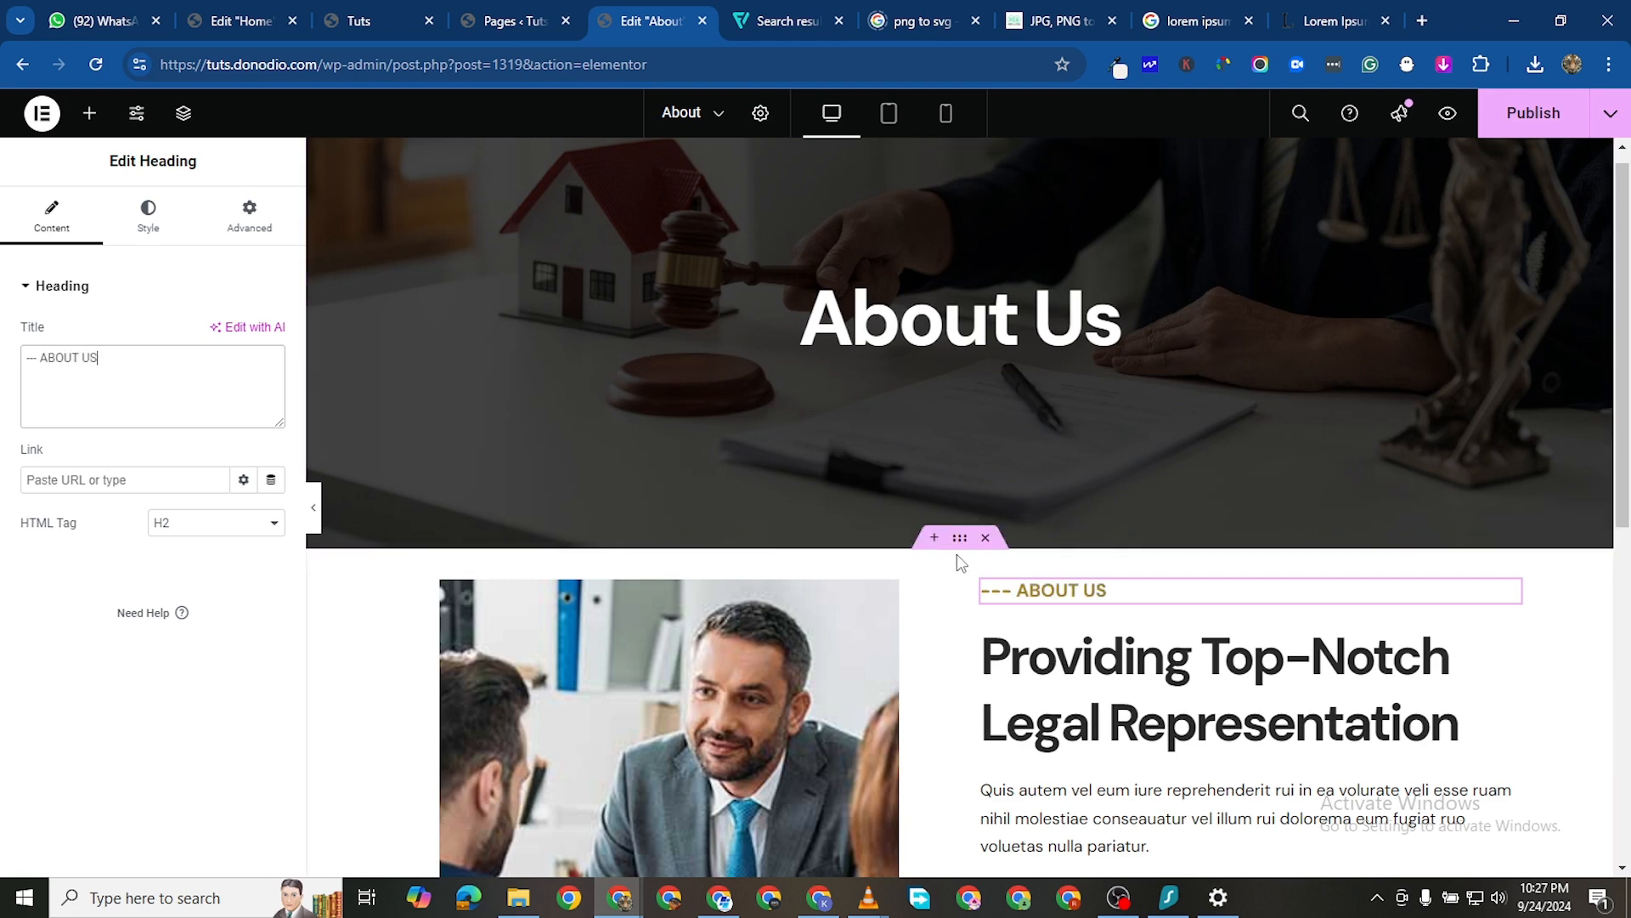
Unlink the two-column section container's padding values and set its top padding to 100 px
left_click(960, 538)
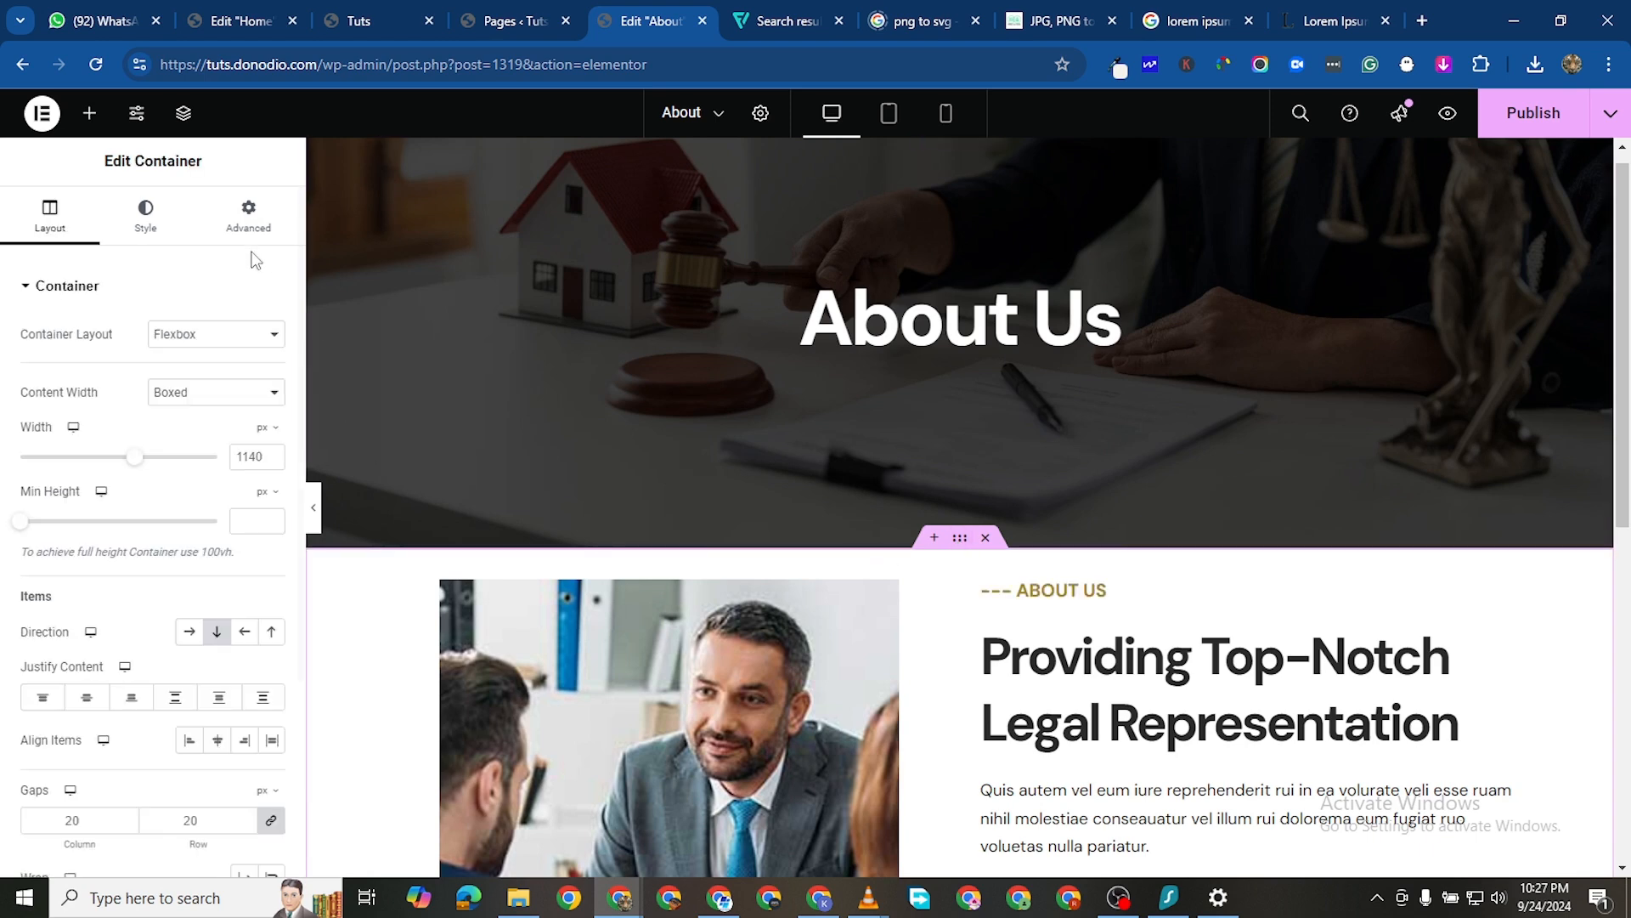
left_click(248, 214)
left_click(271, 436)
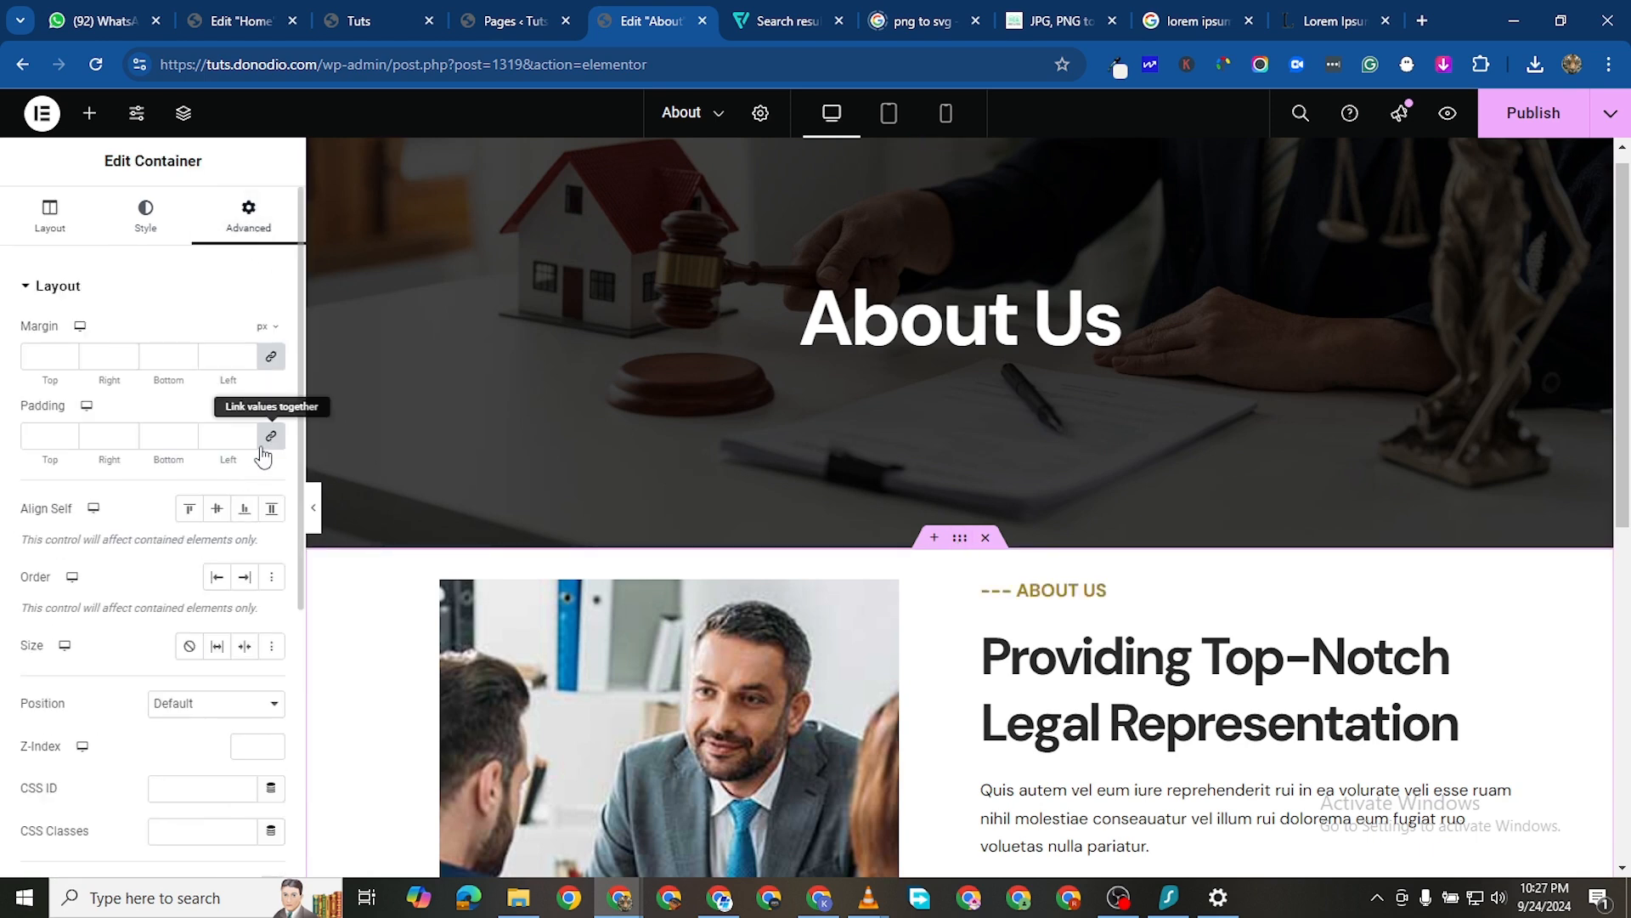
left_click(26, 428)
type("8")
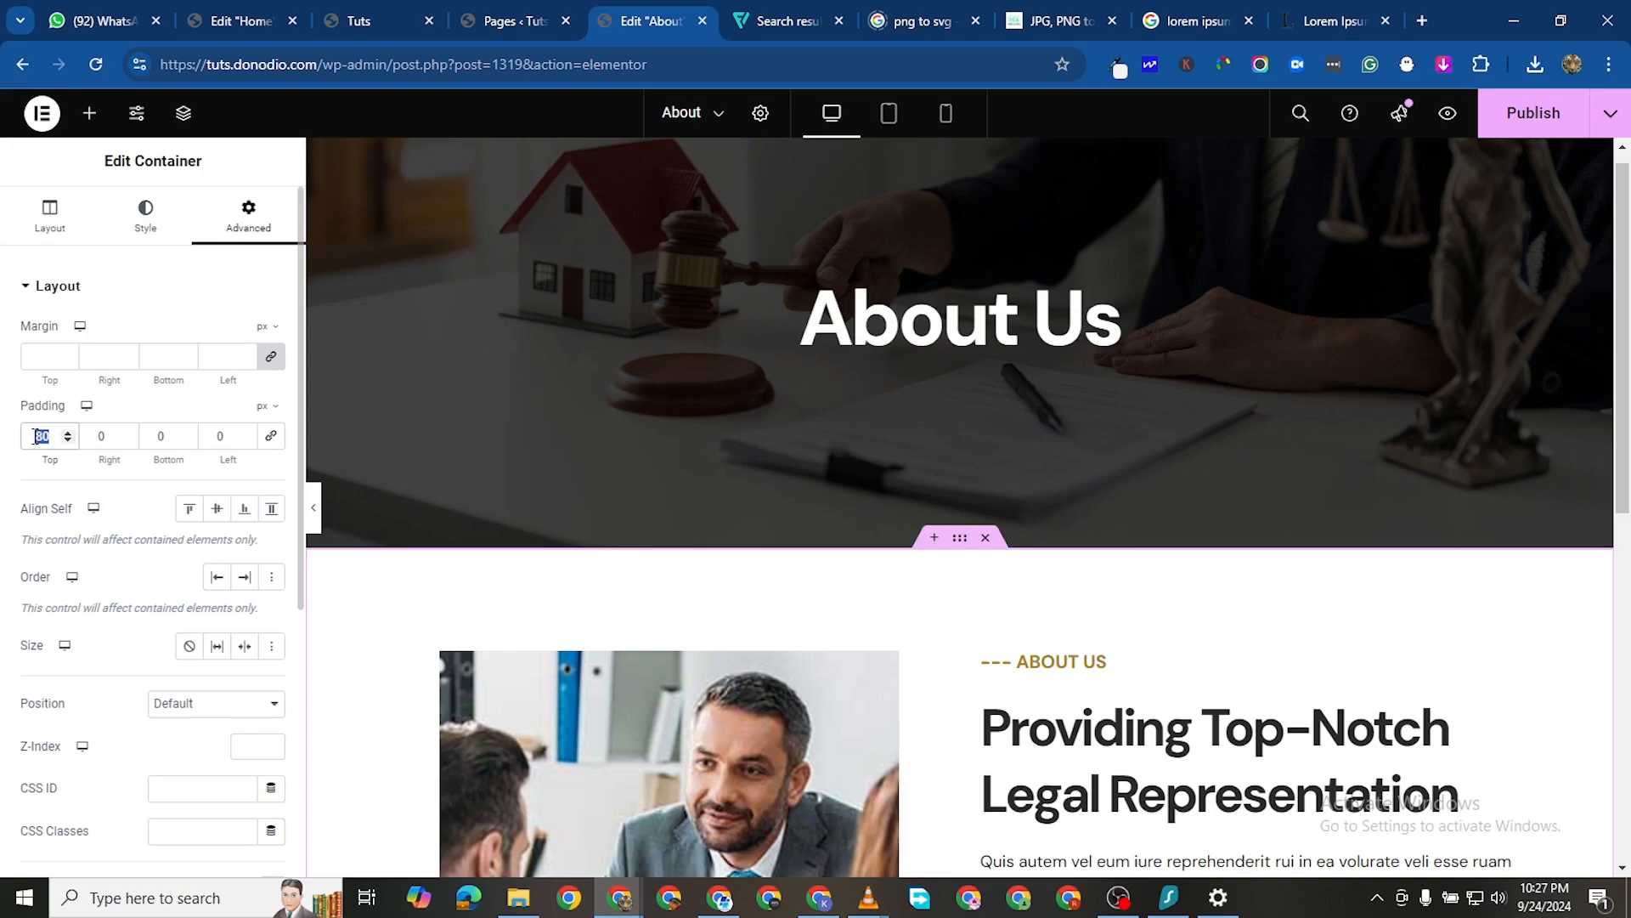
type("100")
Add a new single-column Flexbox container below the two-column About section
scroll(939, 393, "down", 6)
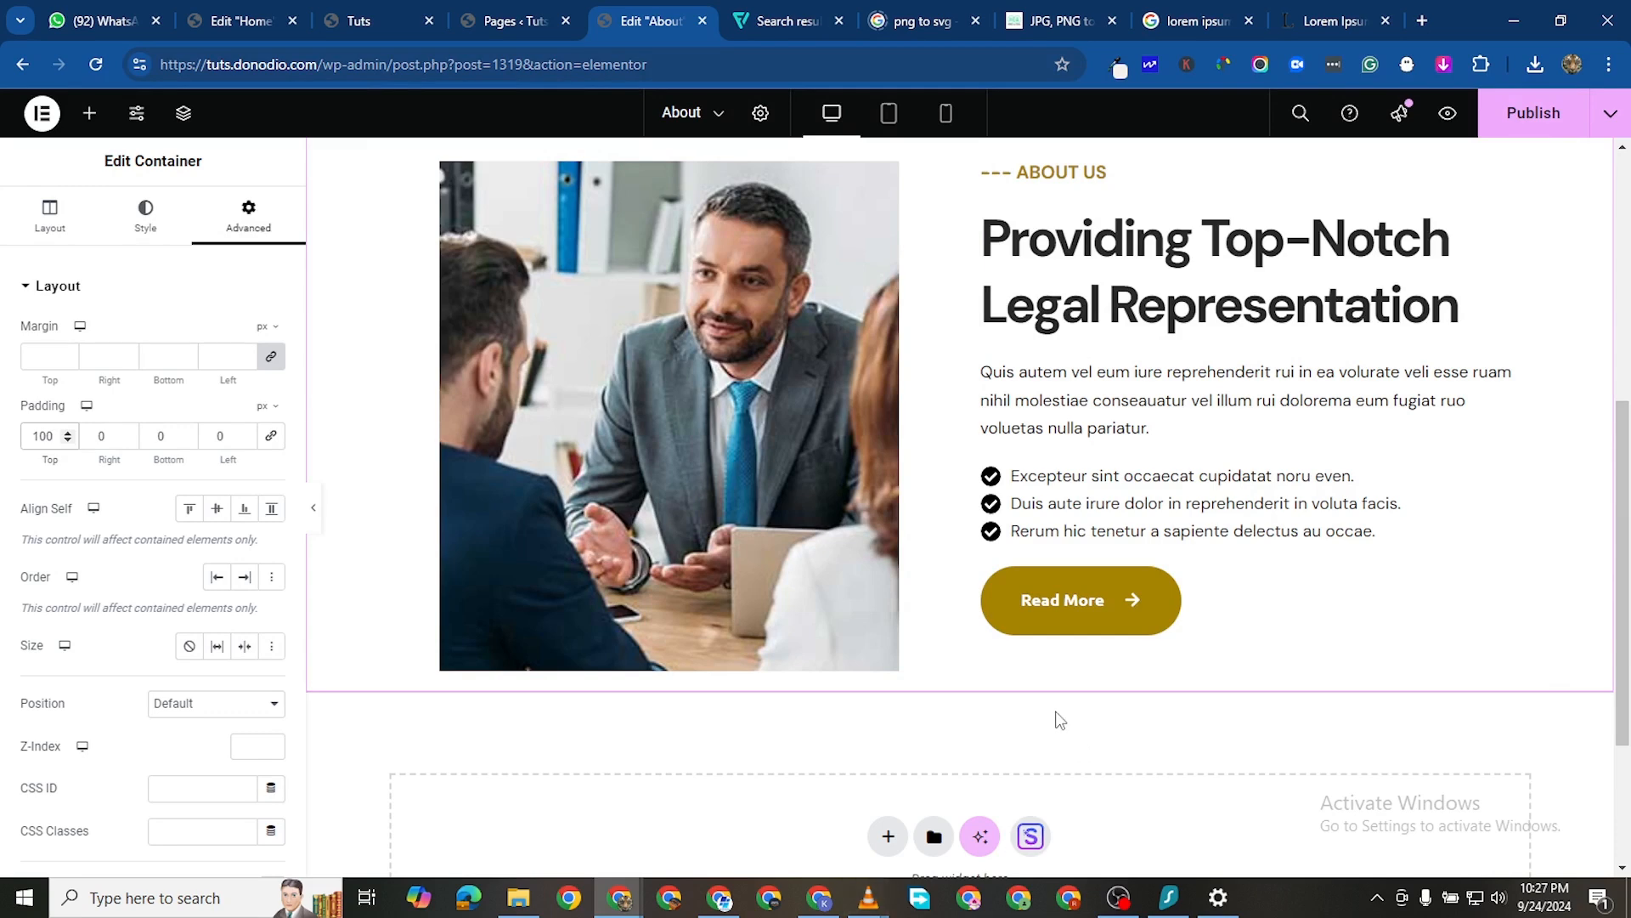
scroll(960, 722, "down", 2)
left_click(884, 631)
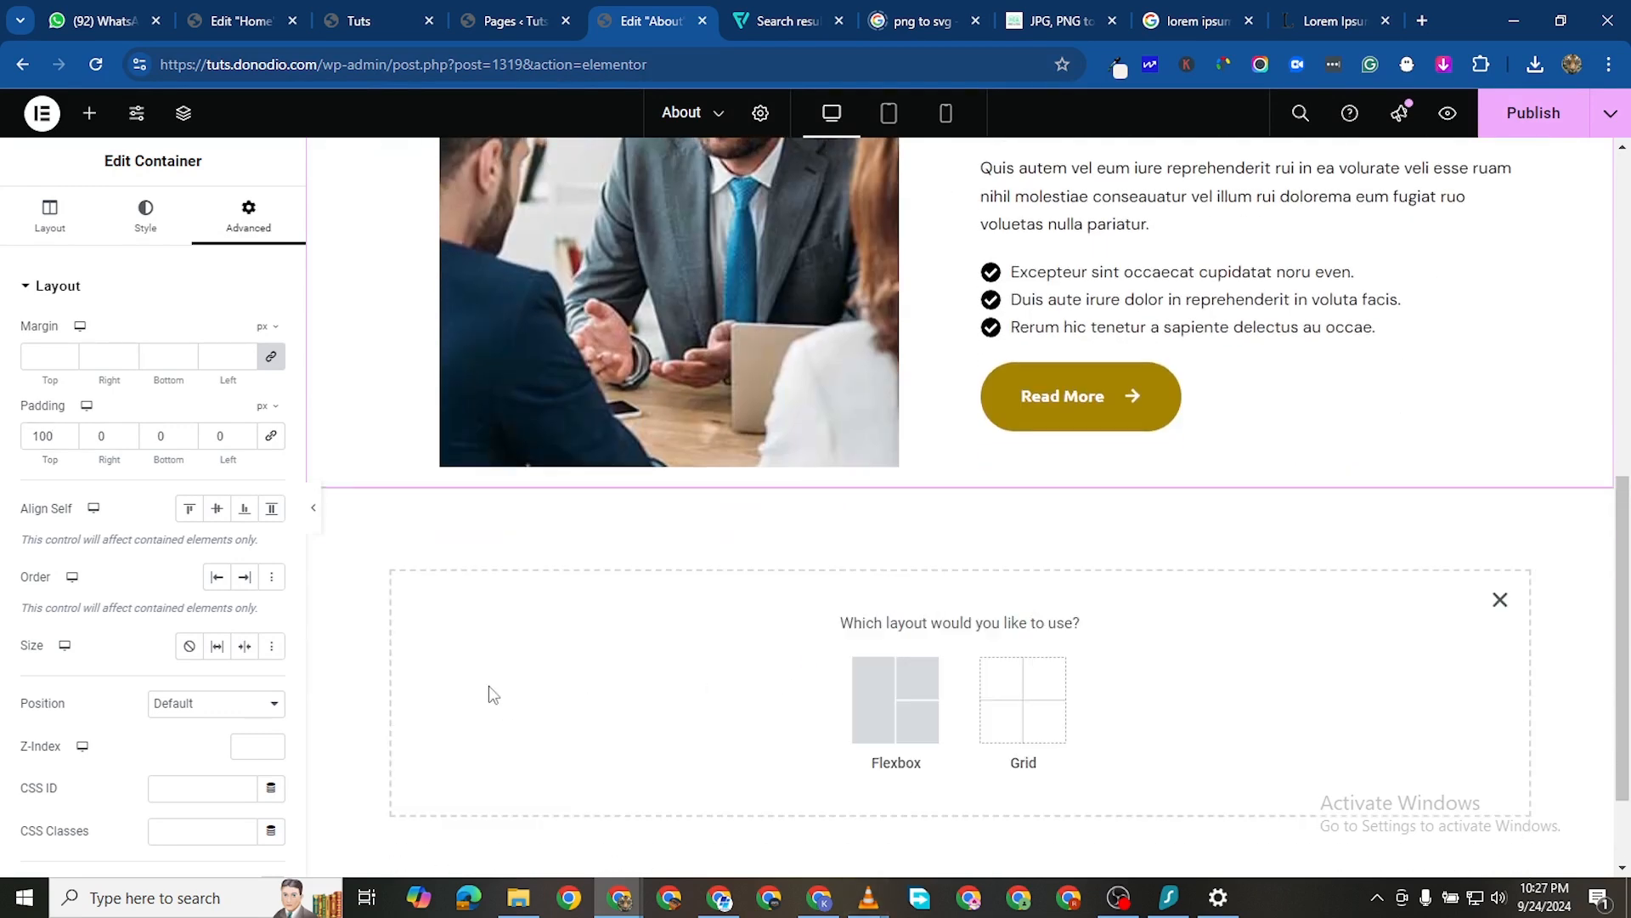
left_click(877, 678)
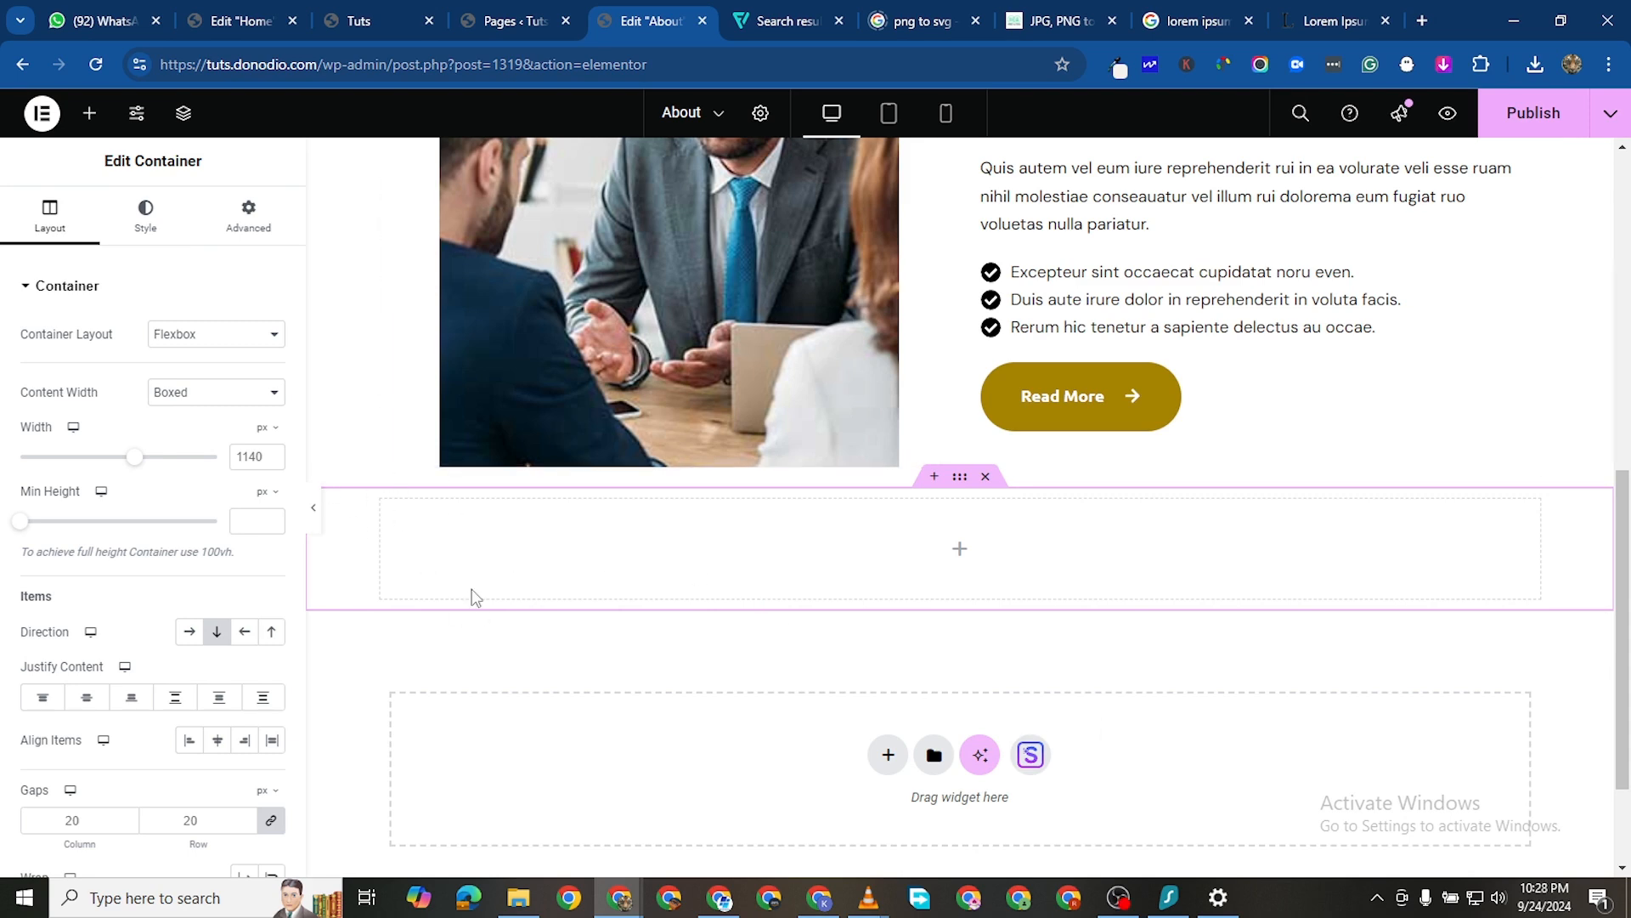
Nest a container inside the new section and another container inside that nested one
left_click(89, 113)
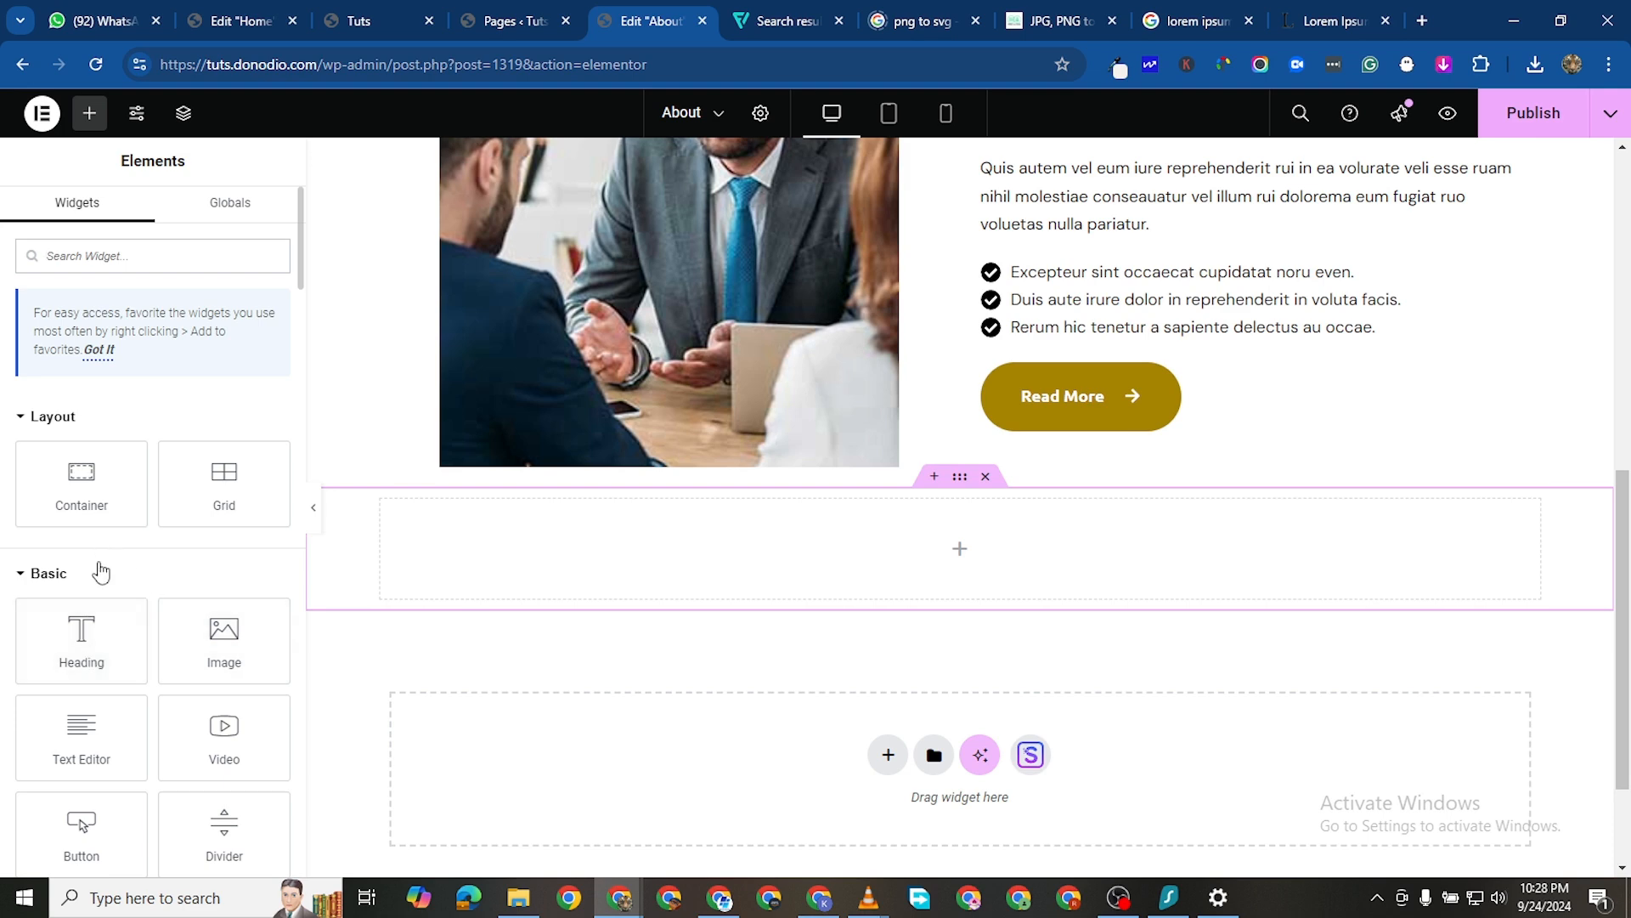
left_click_drag(77, 507, 488, 599)
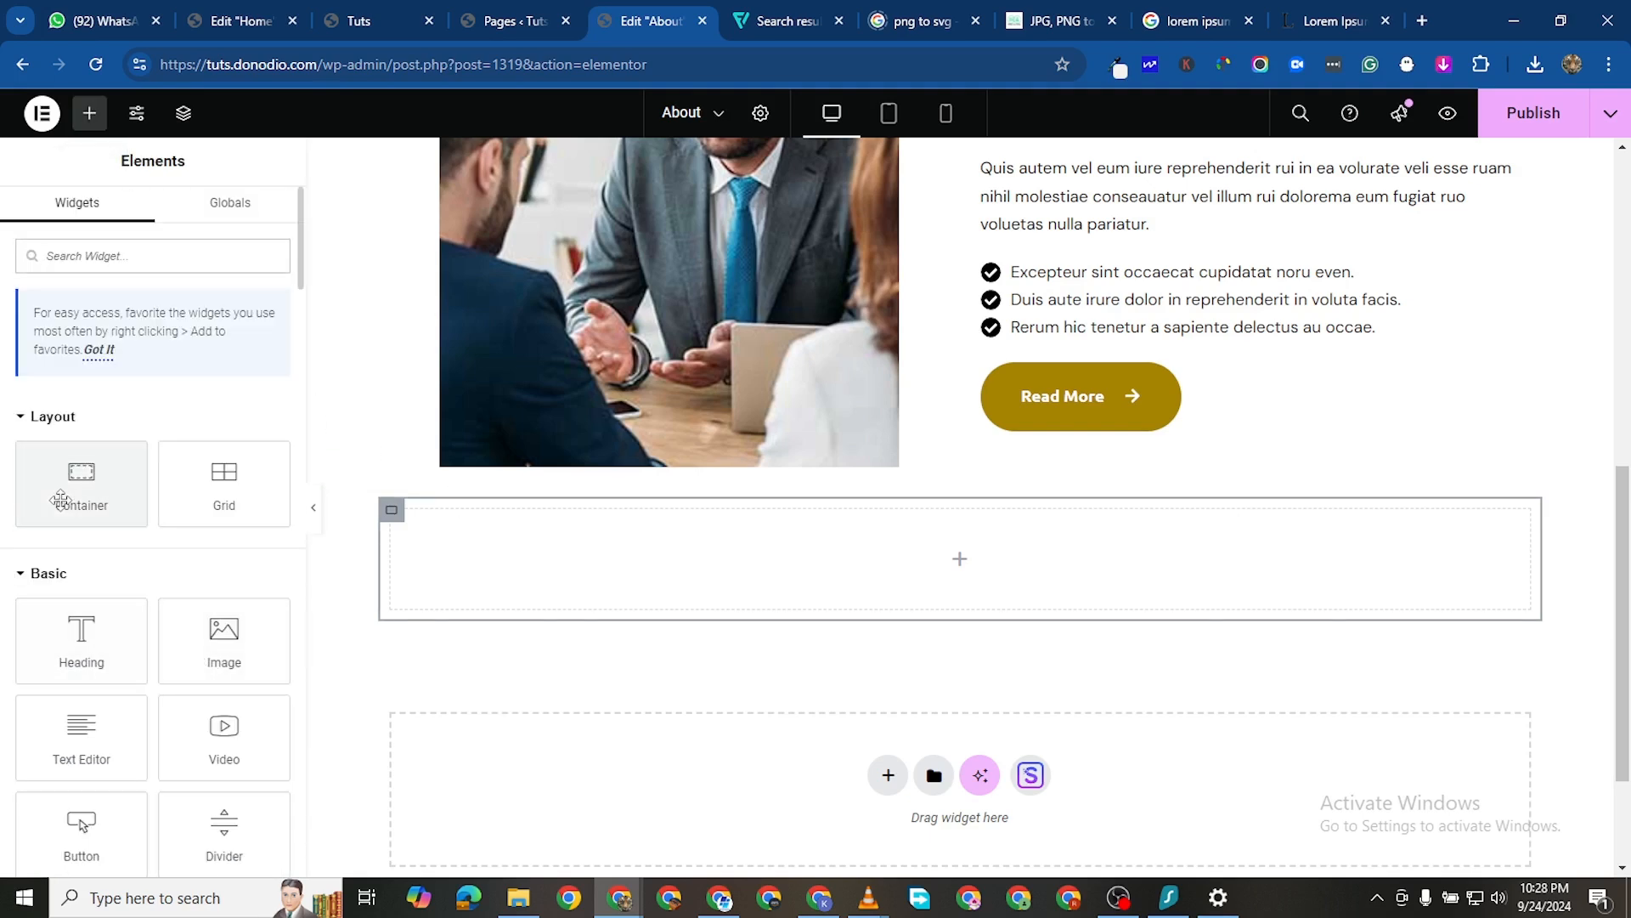
left_click_drag(59, 499, 369, 522)
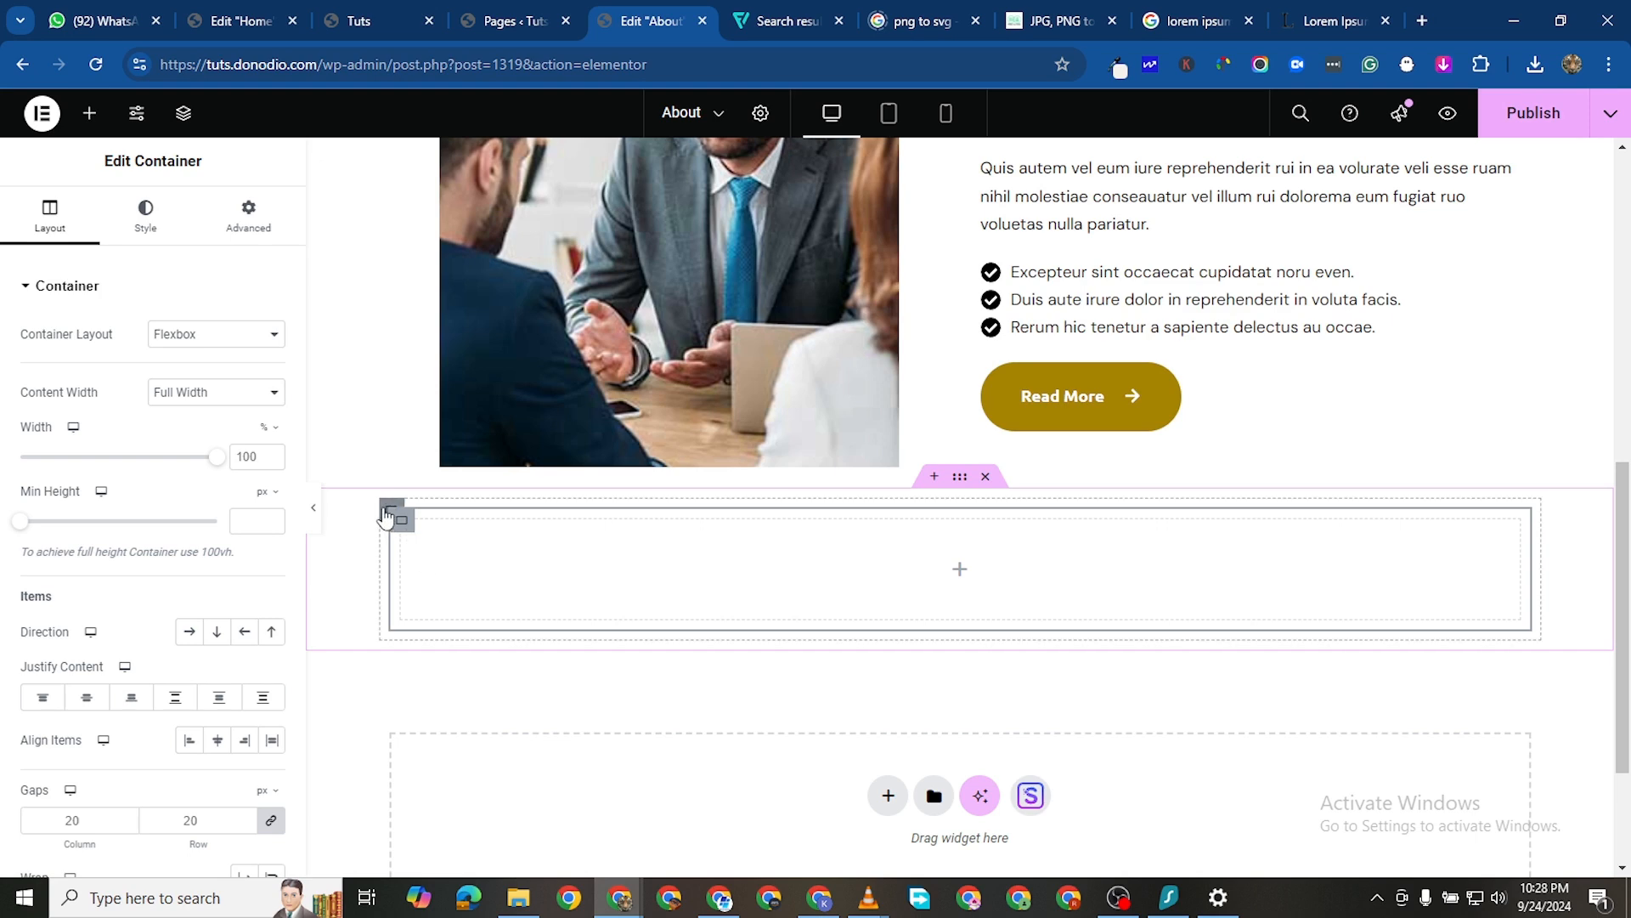
Set the outer nested container's direction to row and duplicate its inner container to form two columns
left_click(189, 631)
right_click(541, 381)
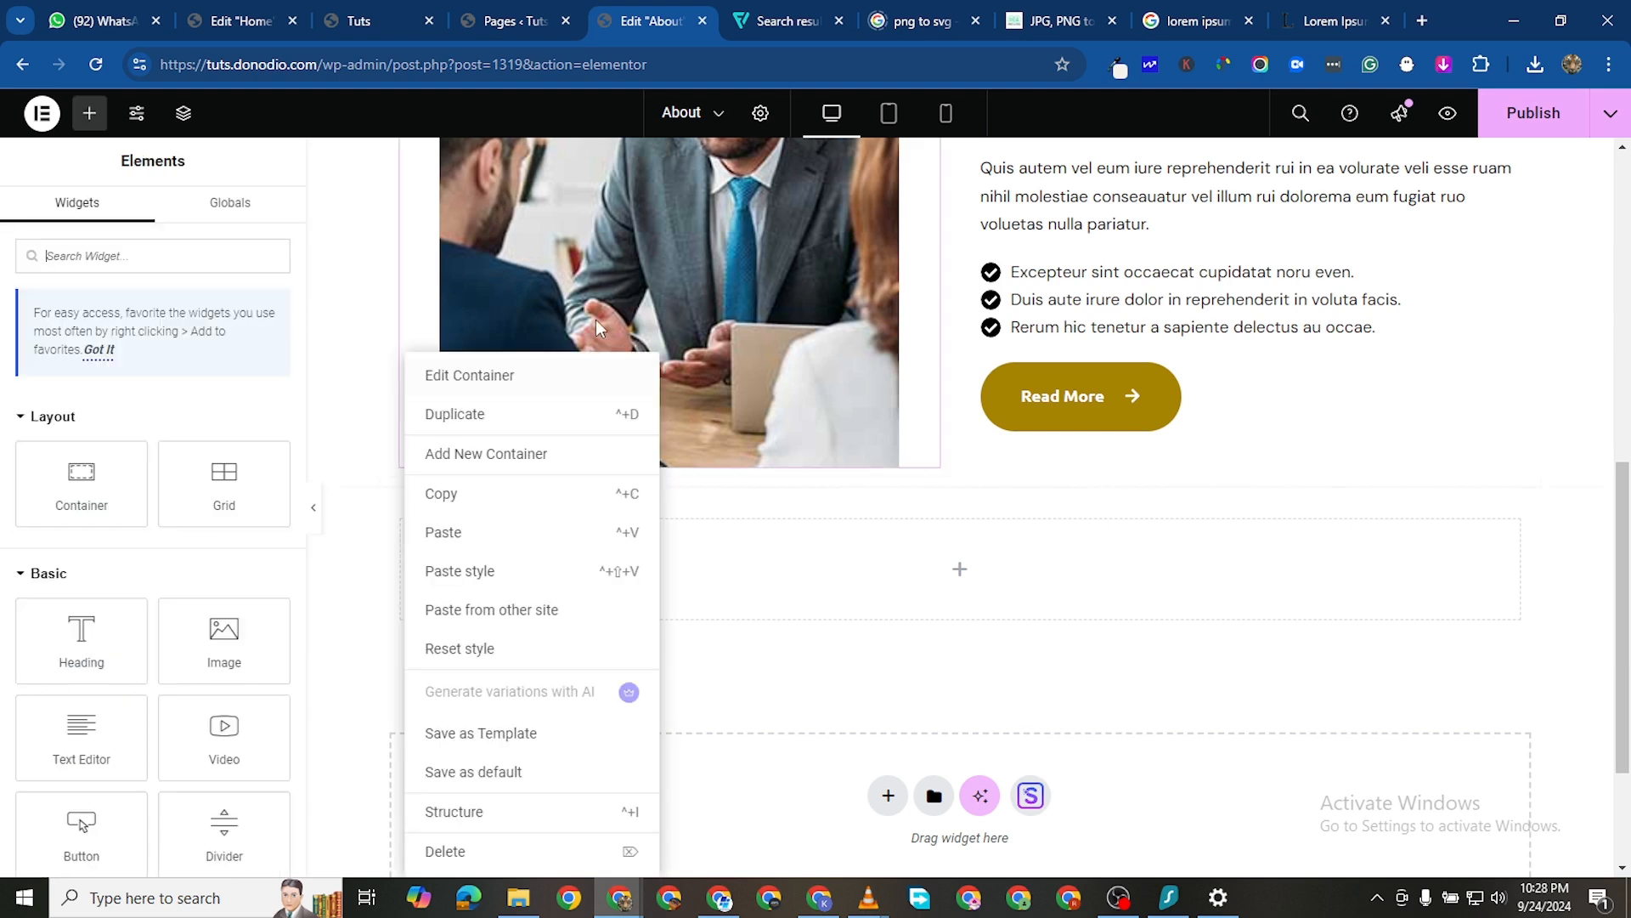
Set the right column's direction to row and place two side-by-side containers inside it, duplicating the first
left_click(1122, 593)
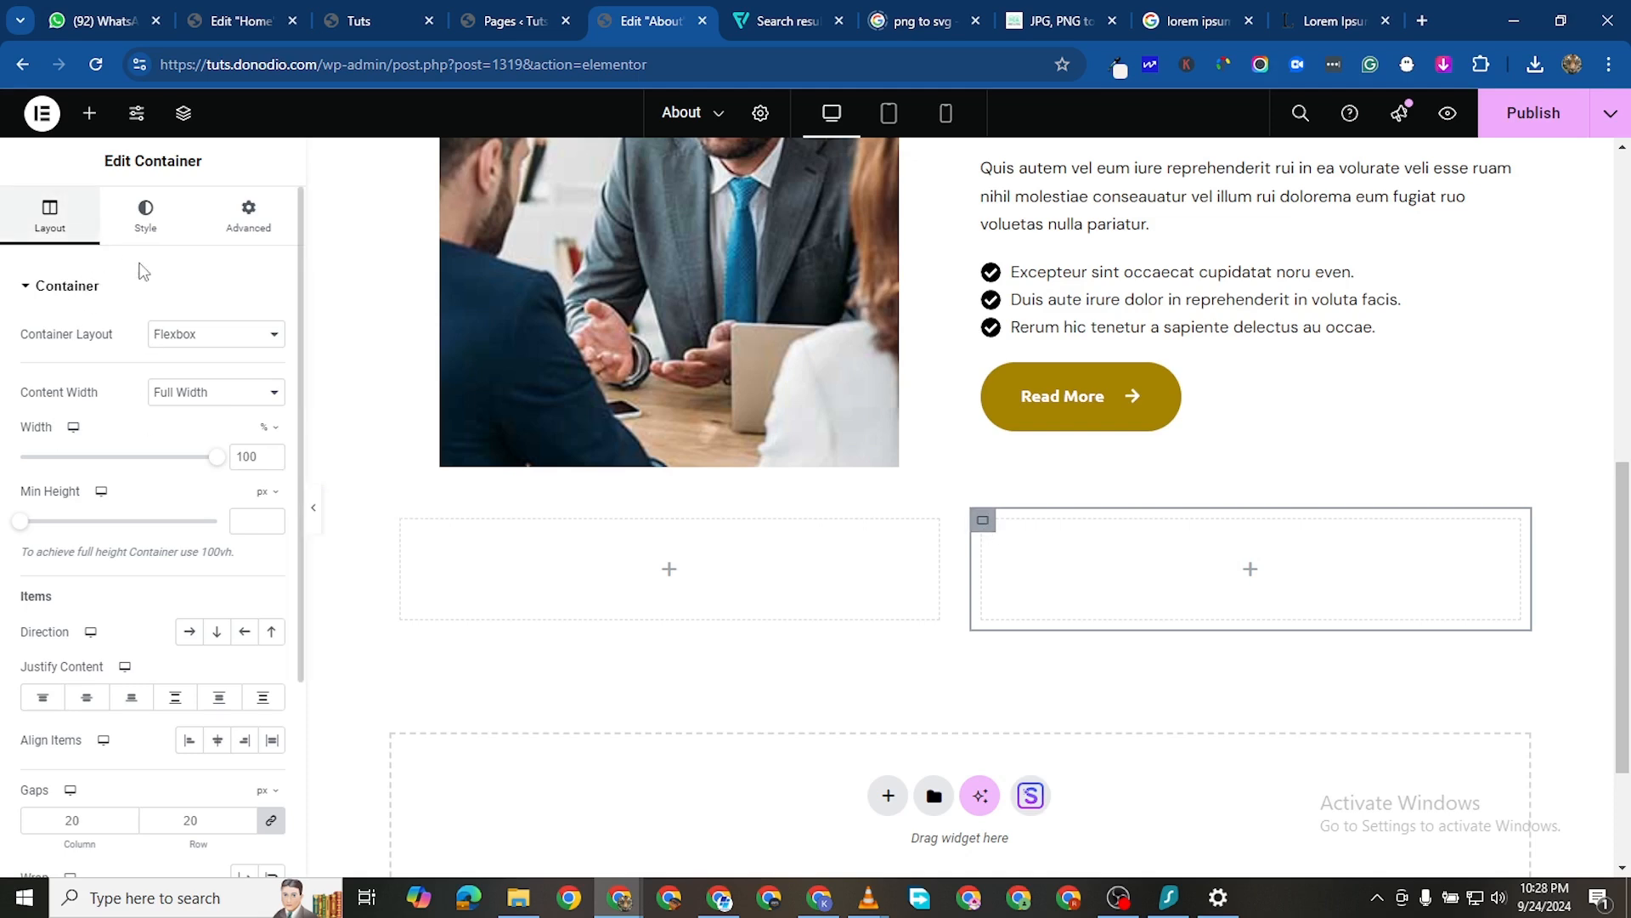
left_click(190, 633)
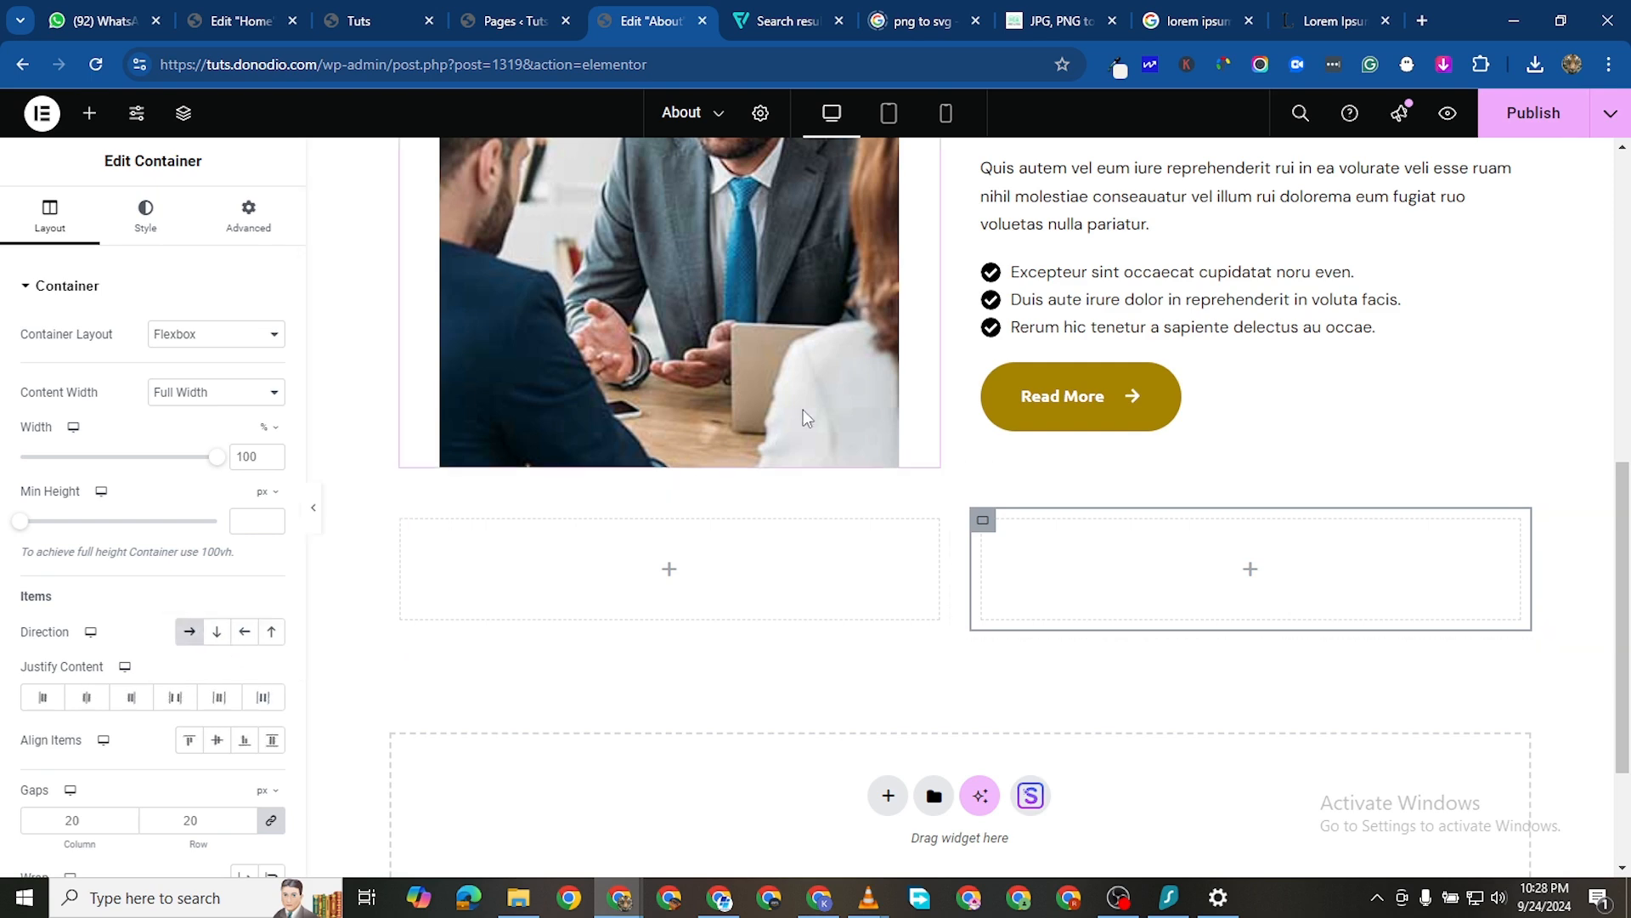
left_click(90, 119)
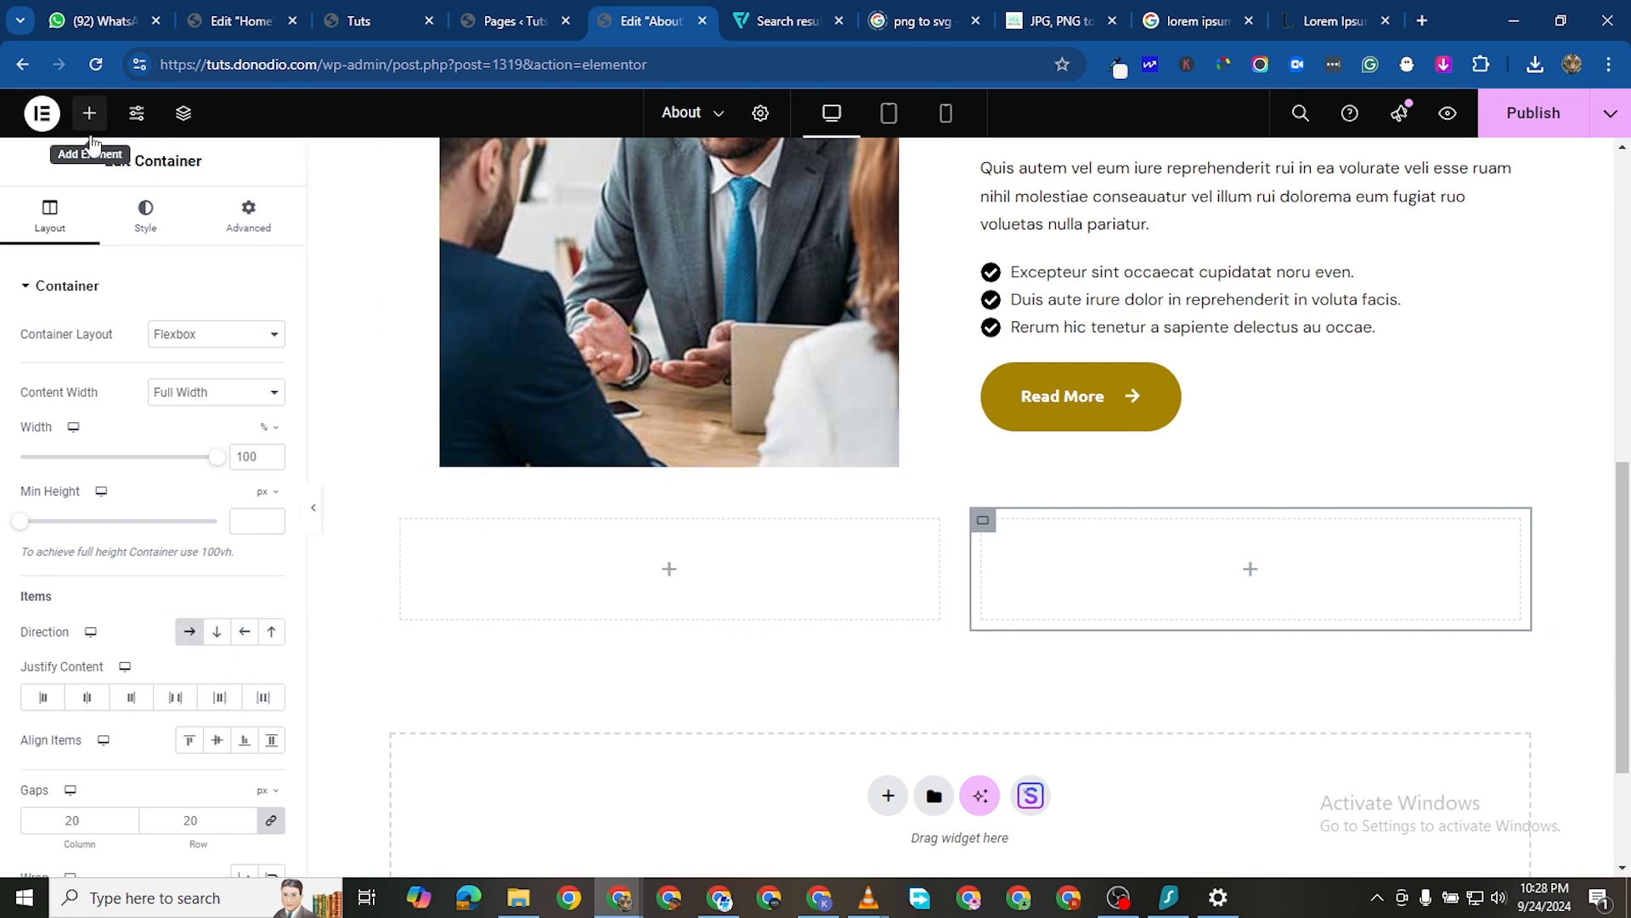
left_click_drag(110, 492, 1028, 595)
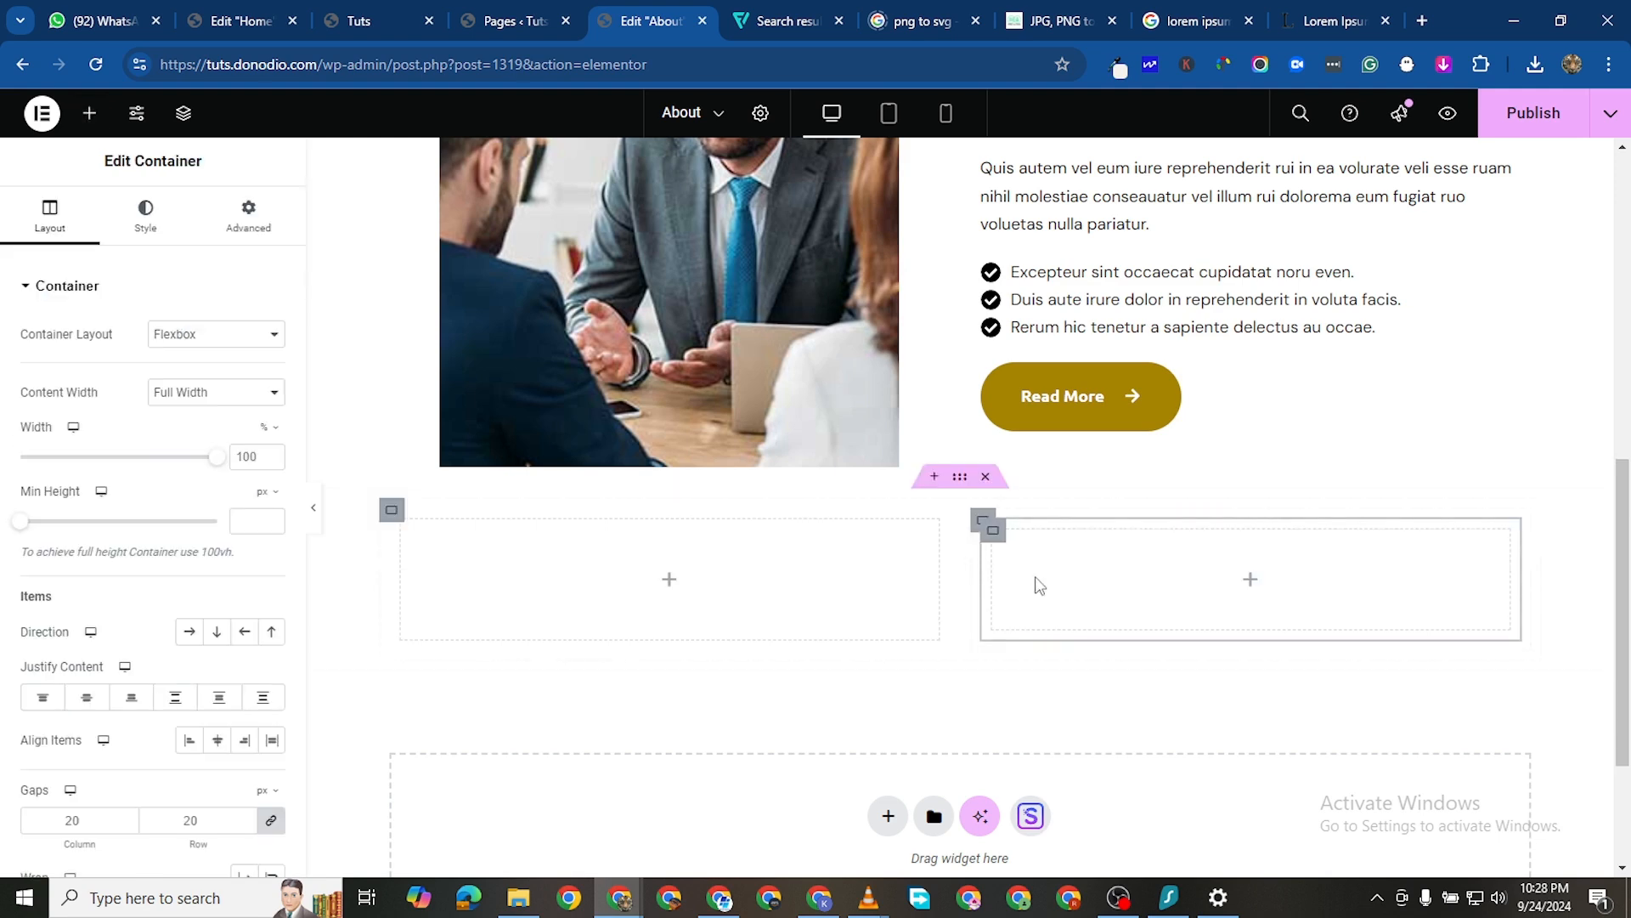
right_click(991, 528)
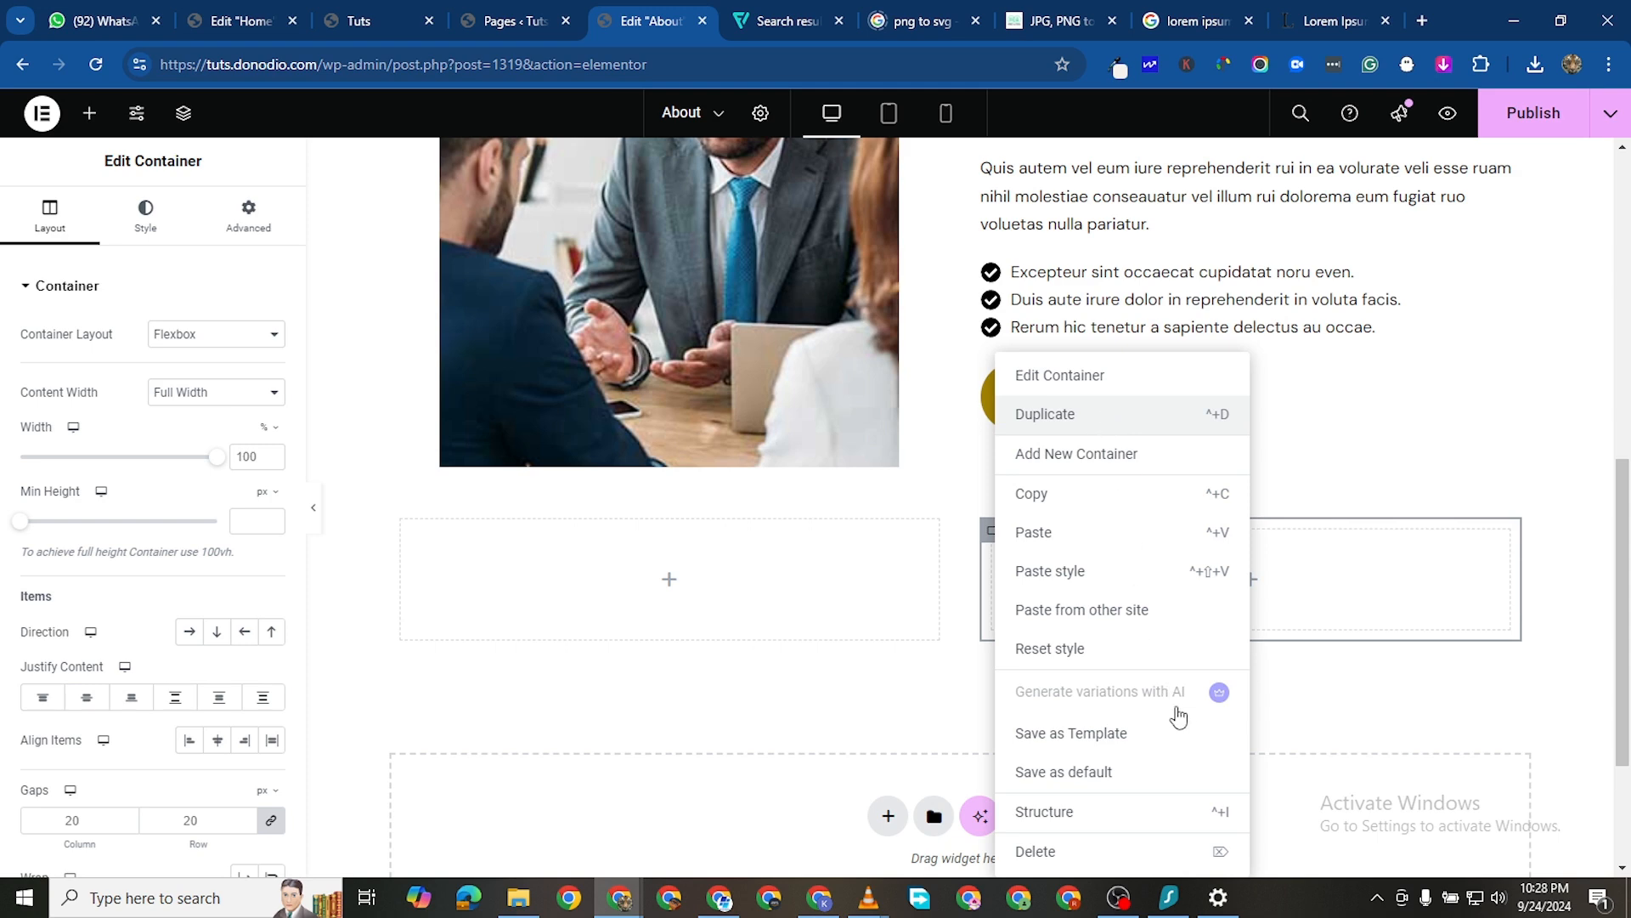
key("ctrl+d")
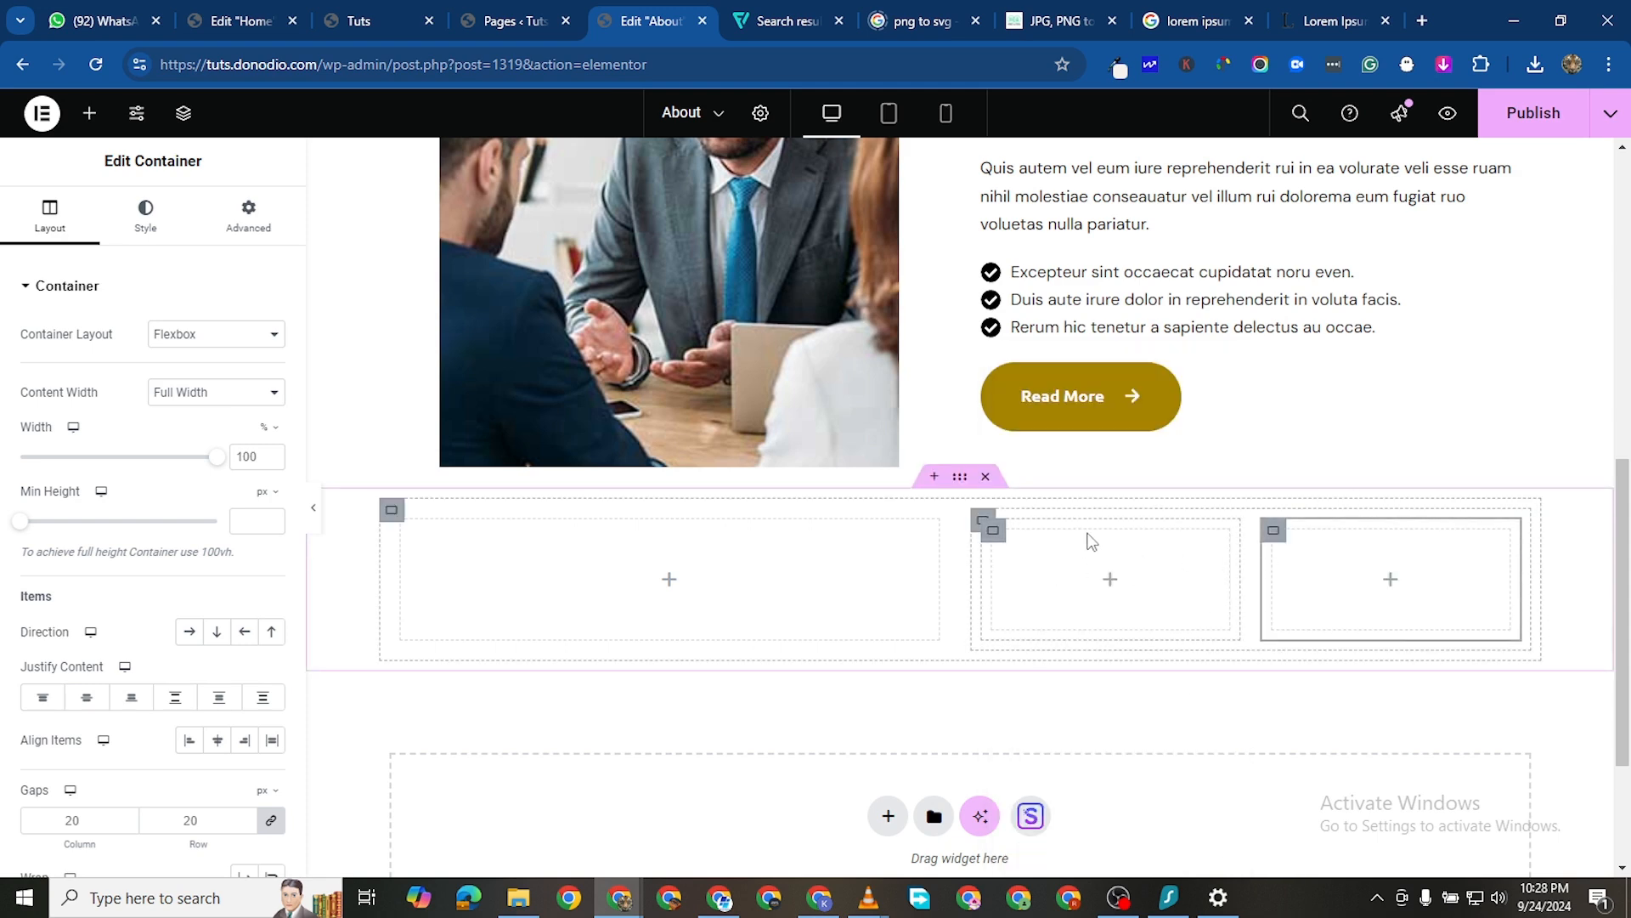
Set the first of the two side-by-side containers to column direction and nest another container inside it
left_click(992, 533)
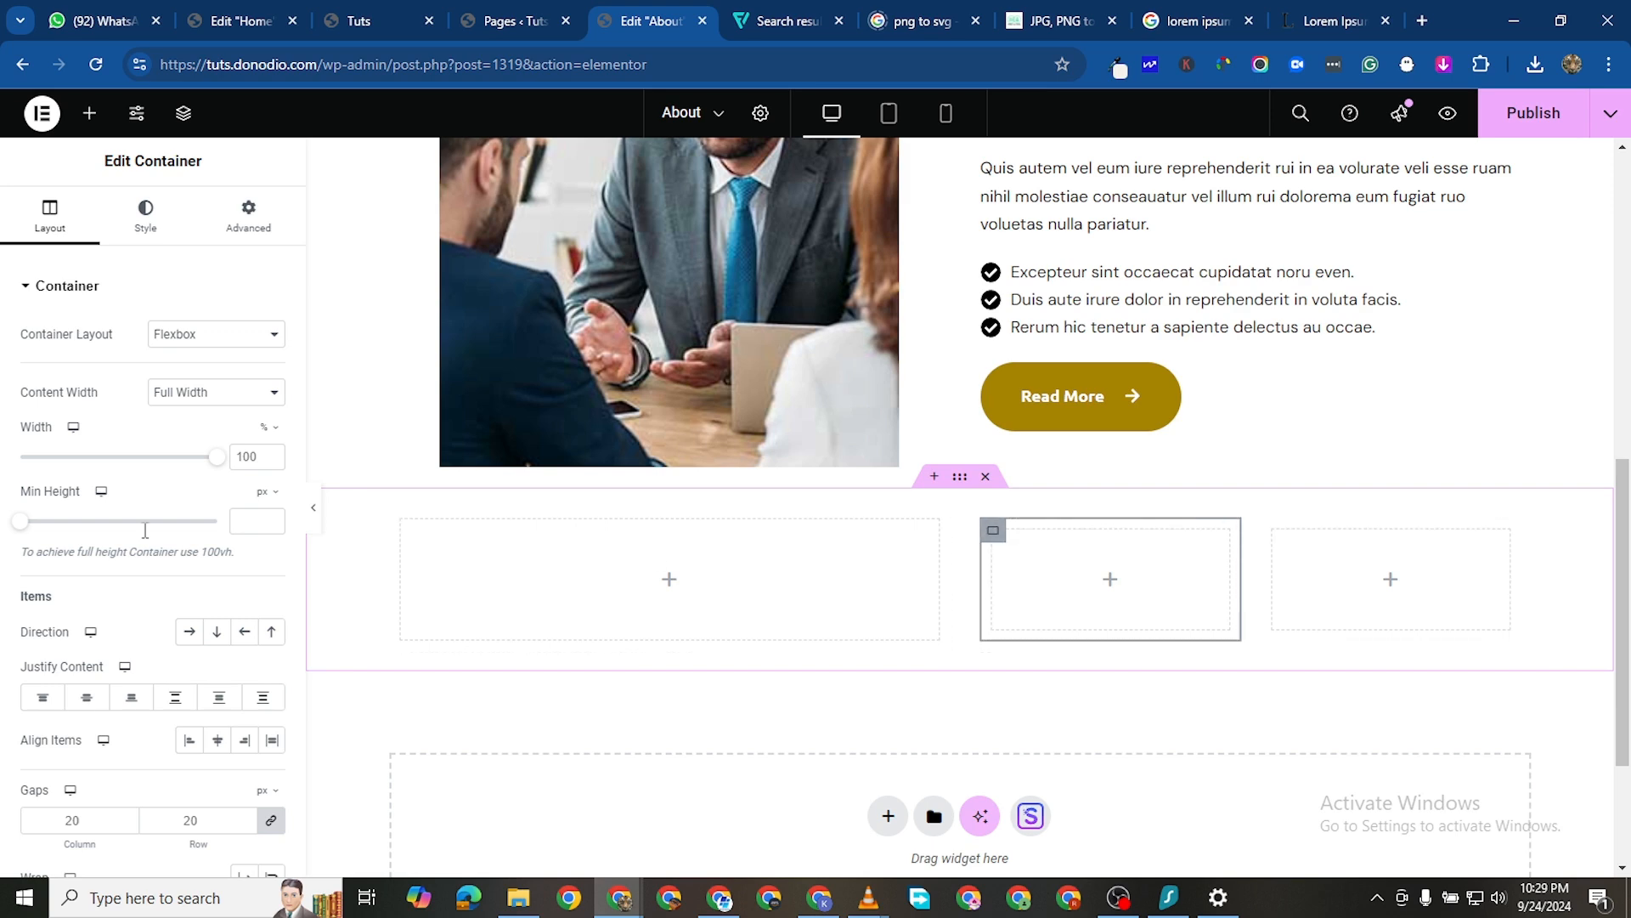
left_click(213, 632)
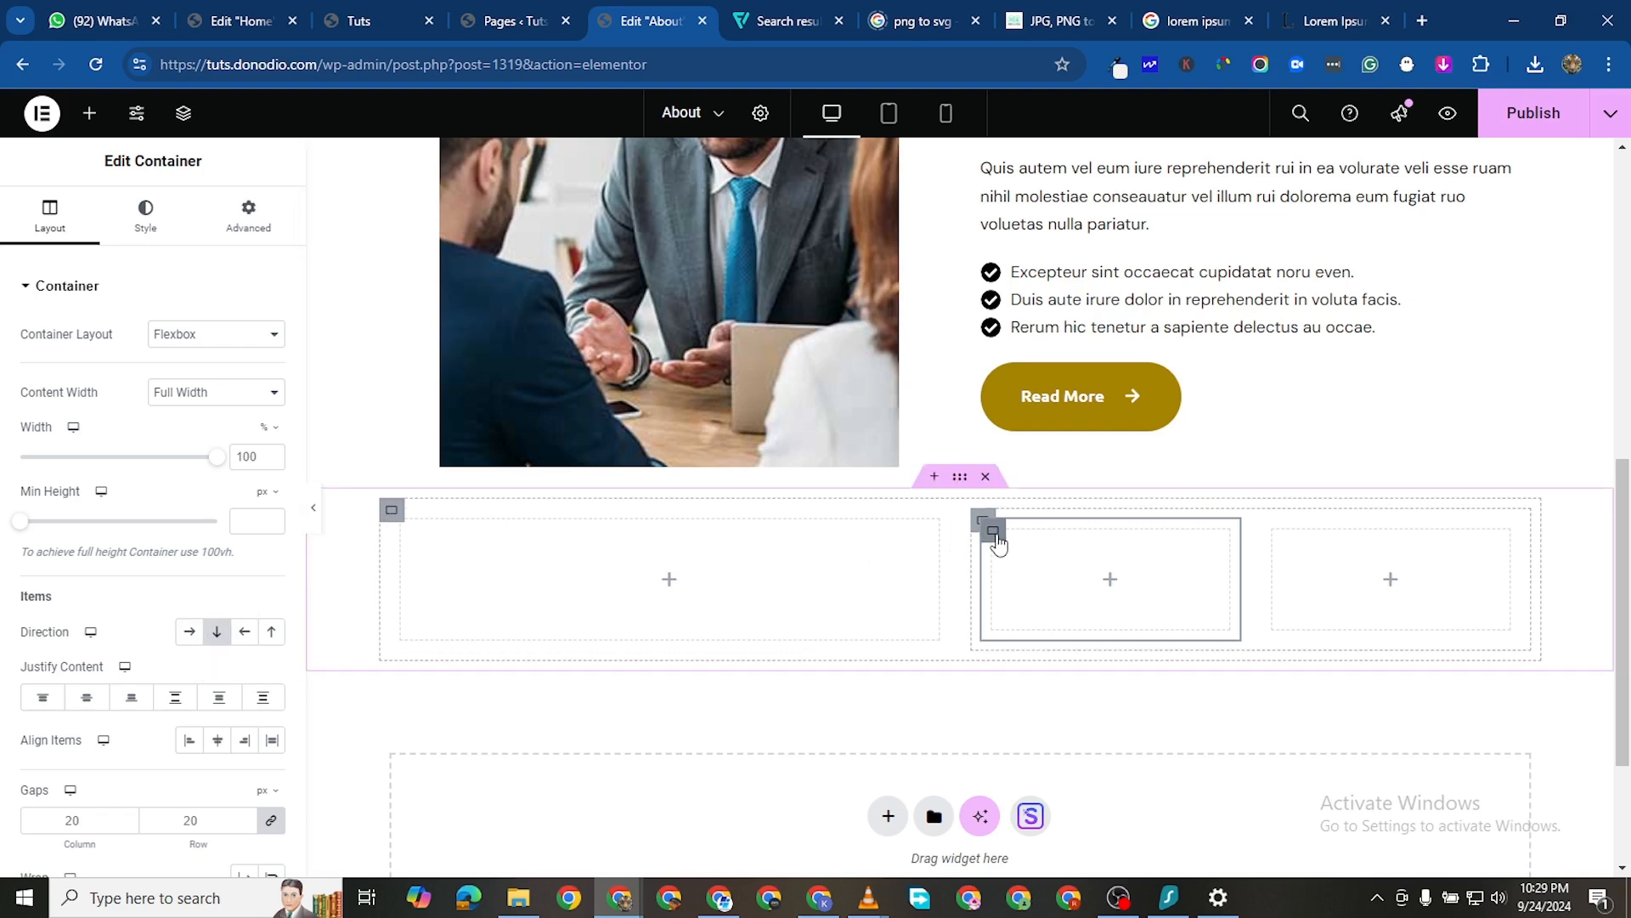
left_click(89, 113)
left_click_drag(81, 502, 1075, 599)
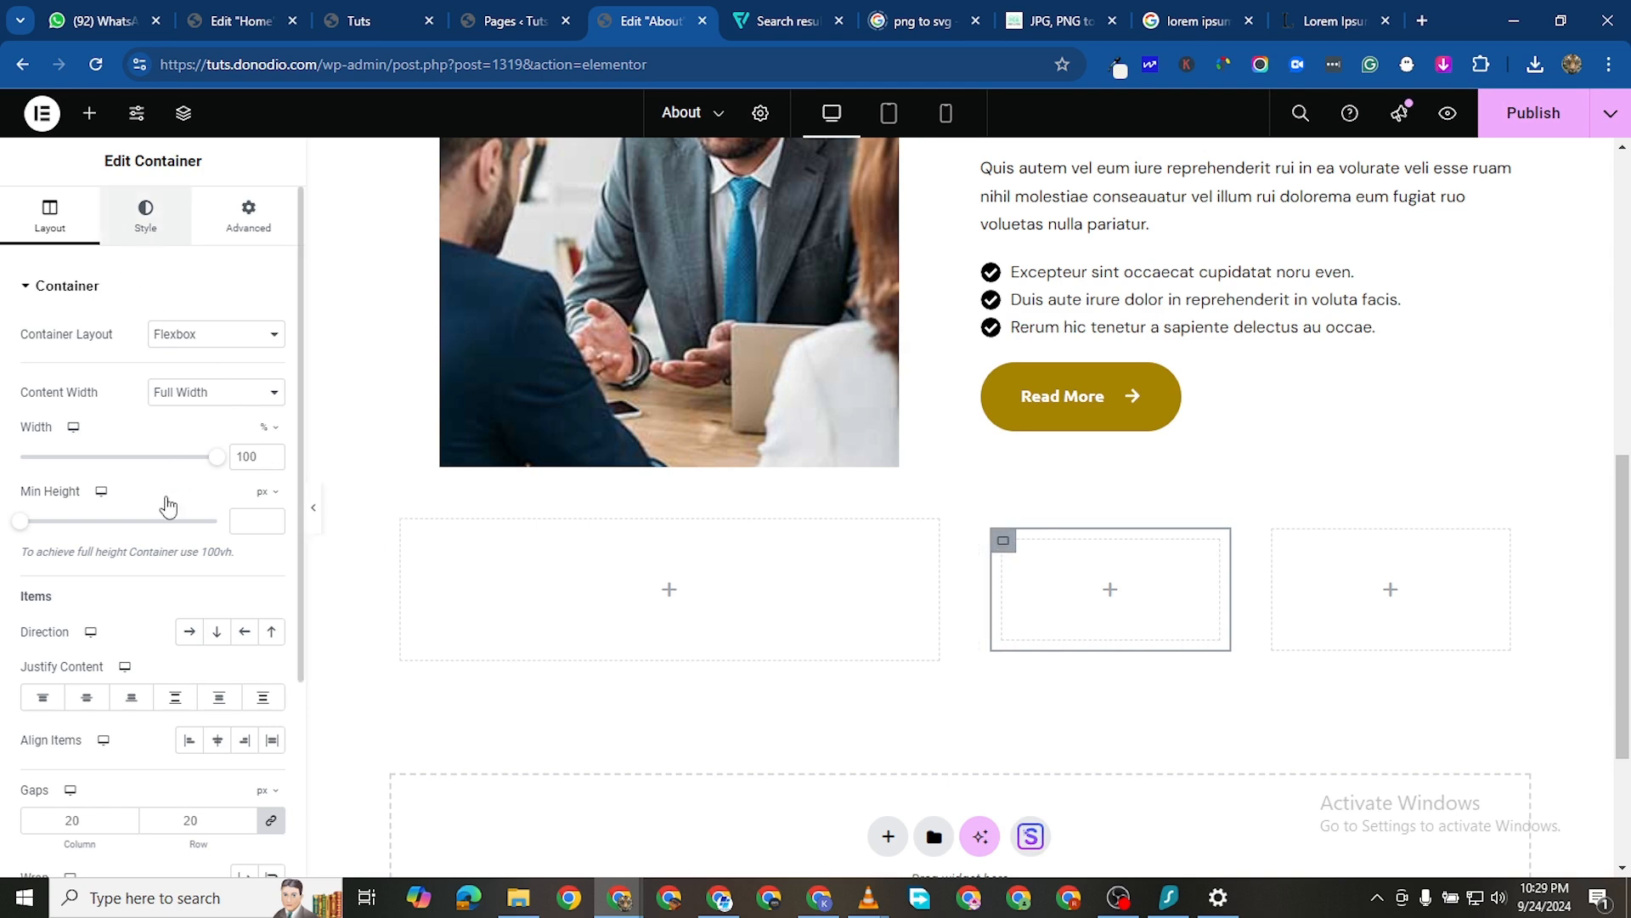
Give the innermost nested container a classic background in light pink, #E4CECE
left_click(145, 217)
left_click(189, 376)
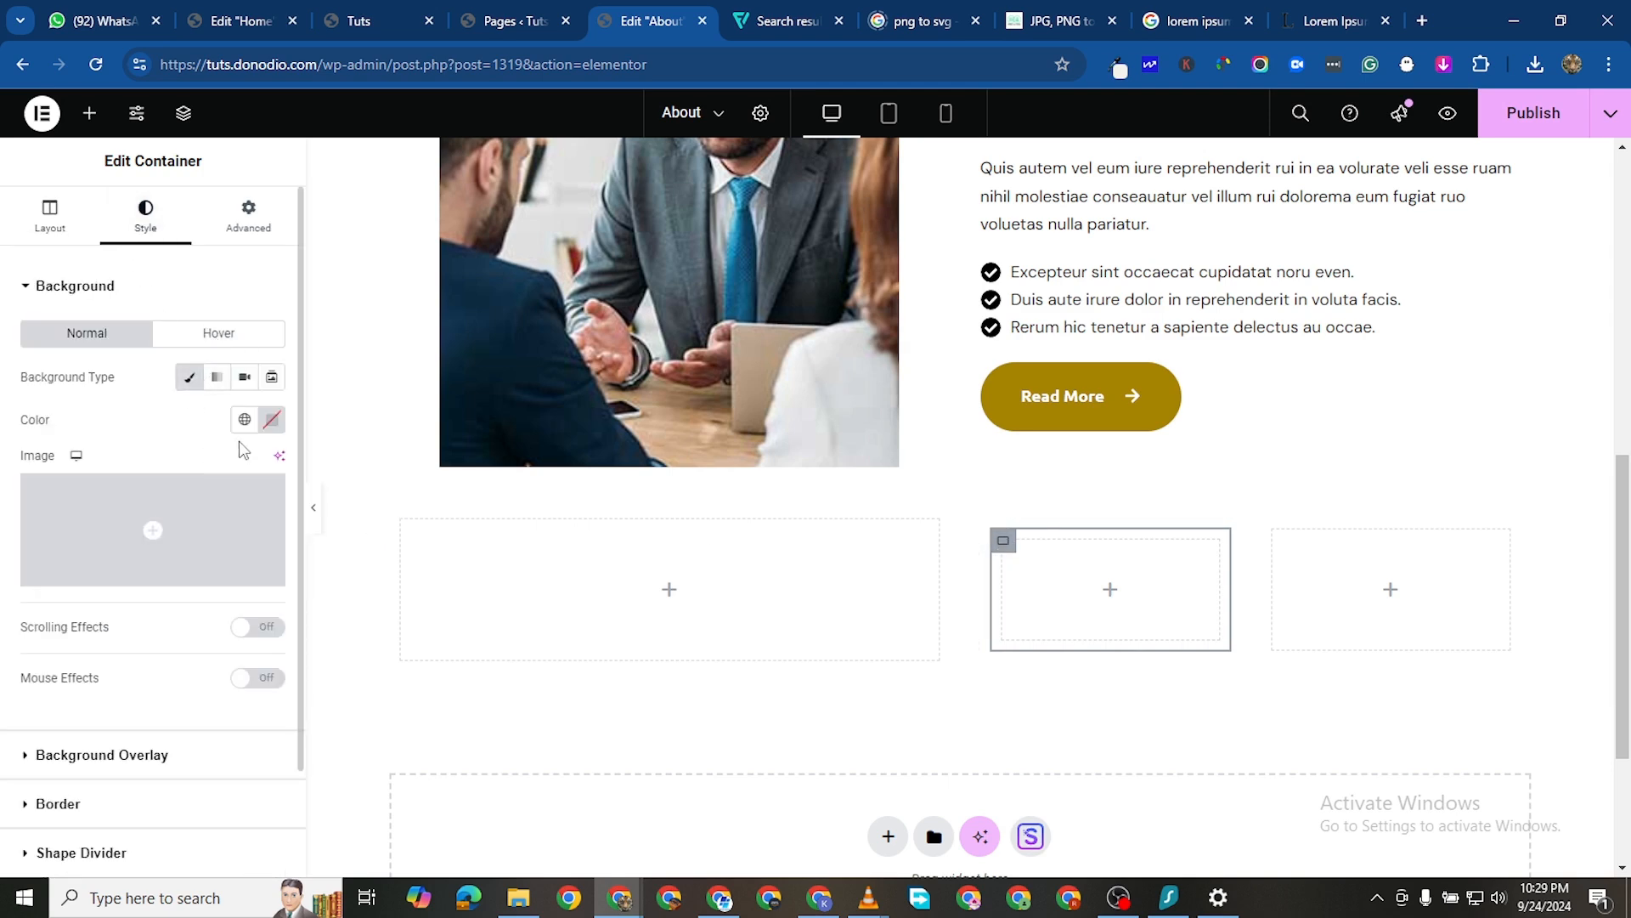
left_click(271, 419)
left_click_drag(211, 535, 167, 518)
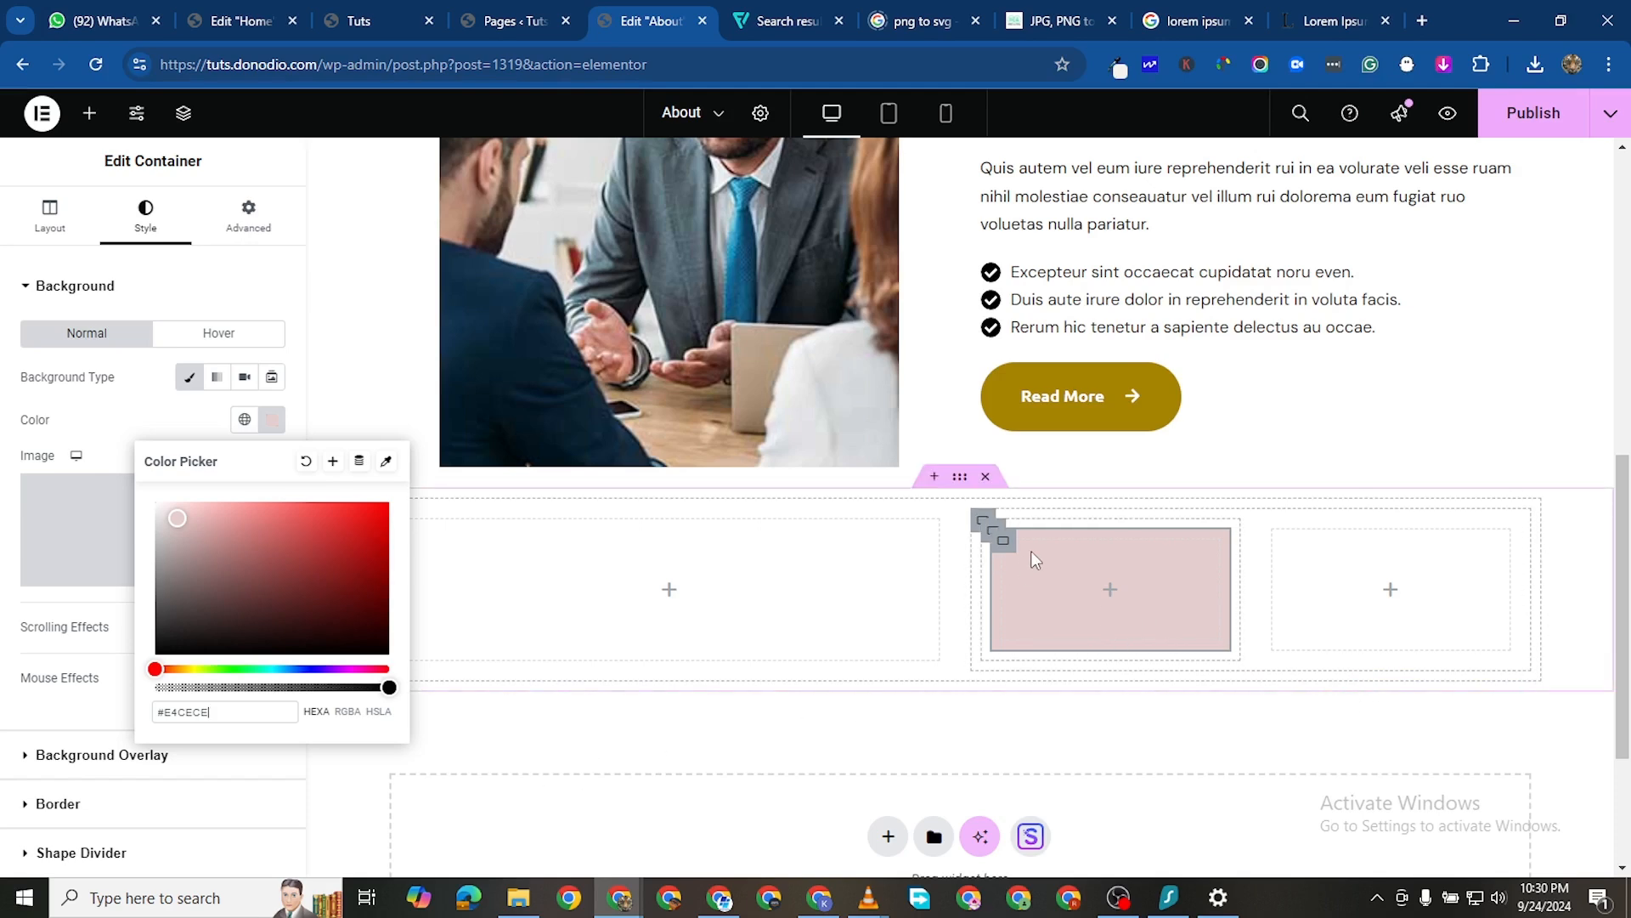
Add an Image widget to the pink container and choose the document-and-pen icon What-we-do-icon-8.png from the media library
left_click(85, 126)
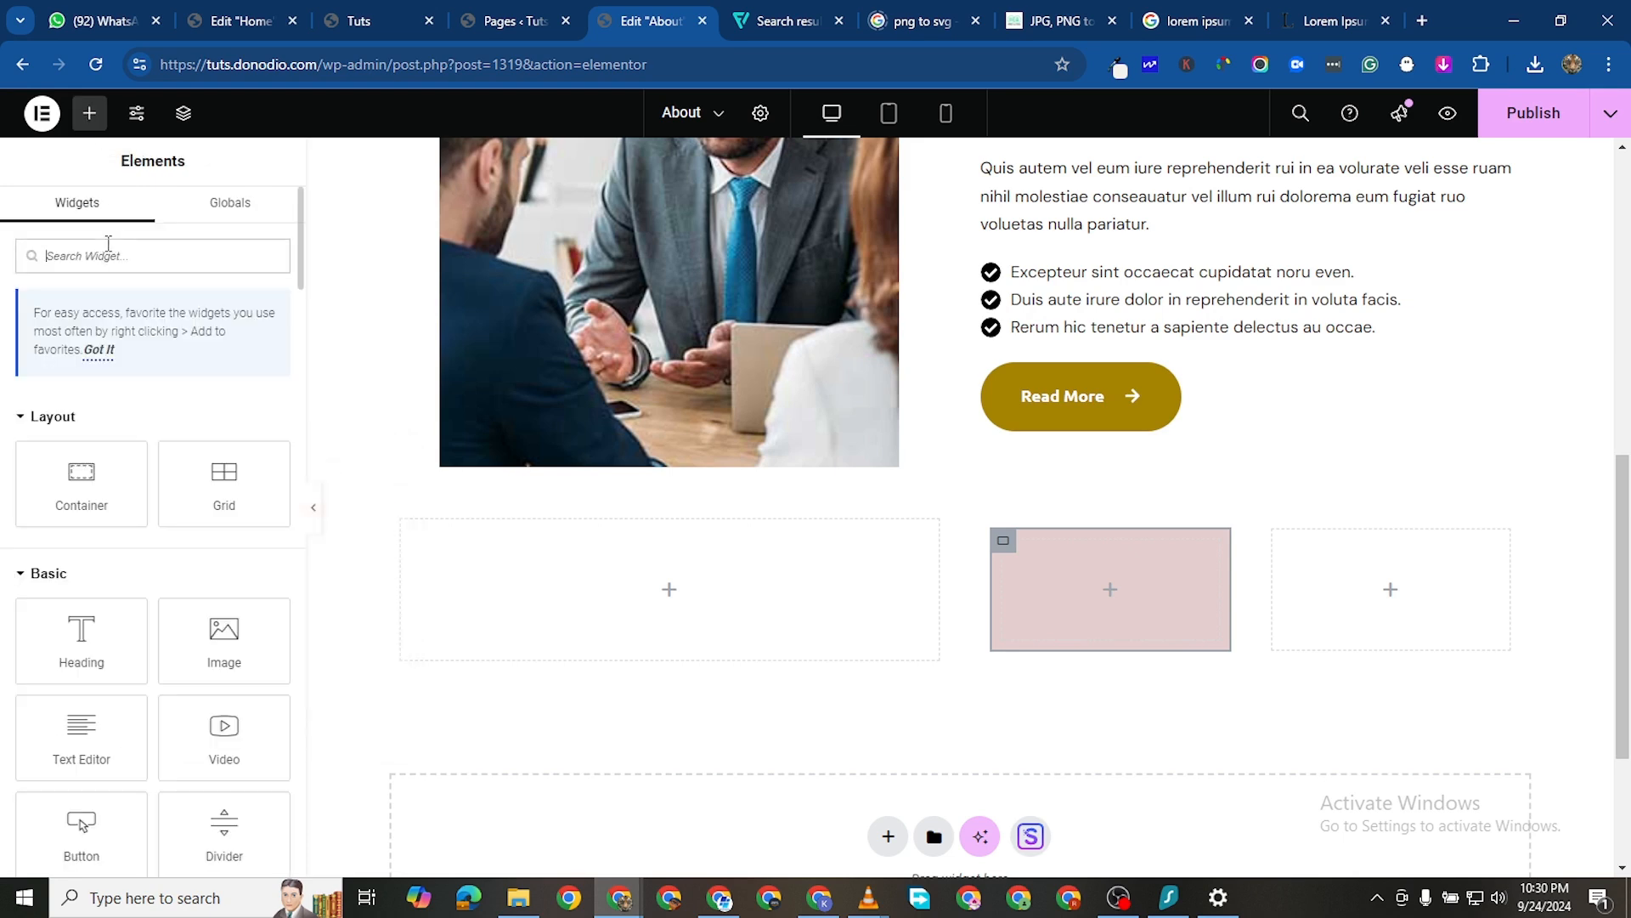
type("IMAGE")
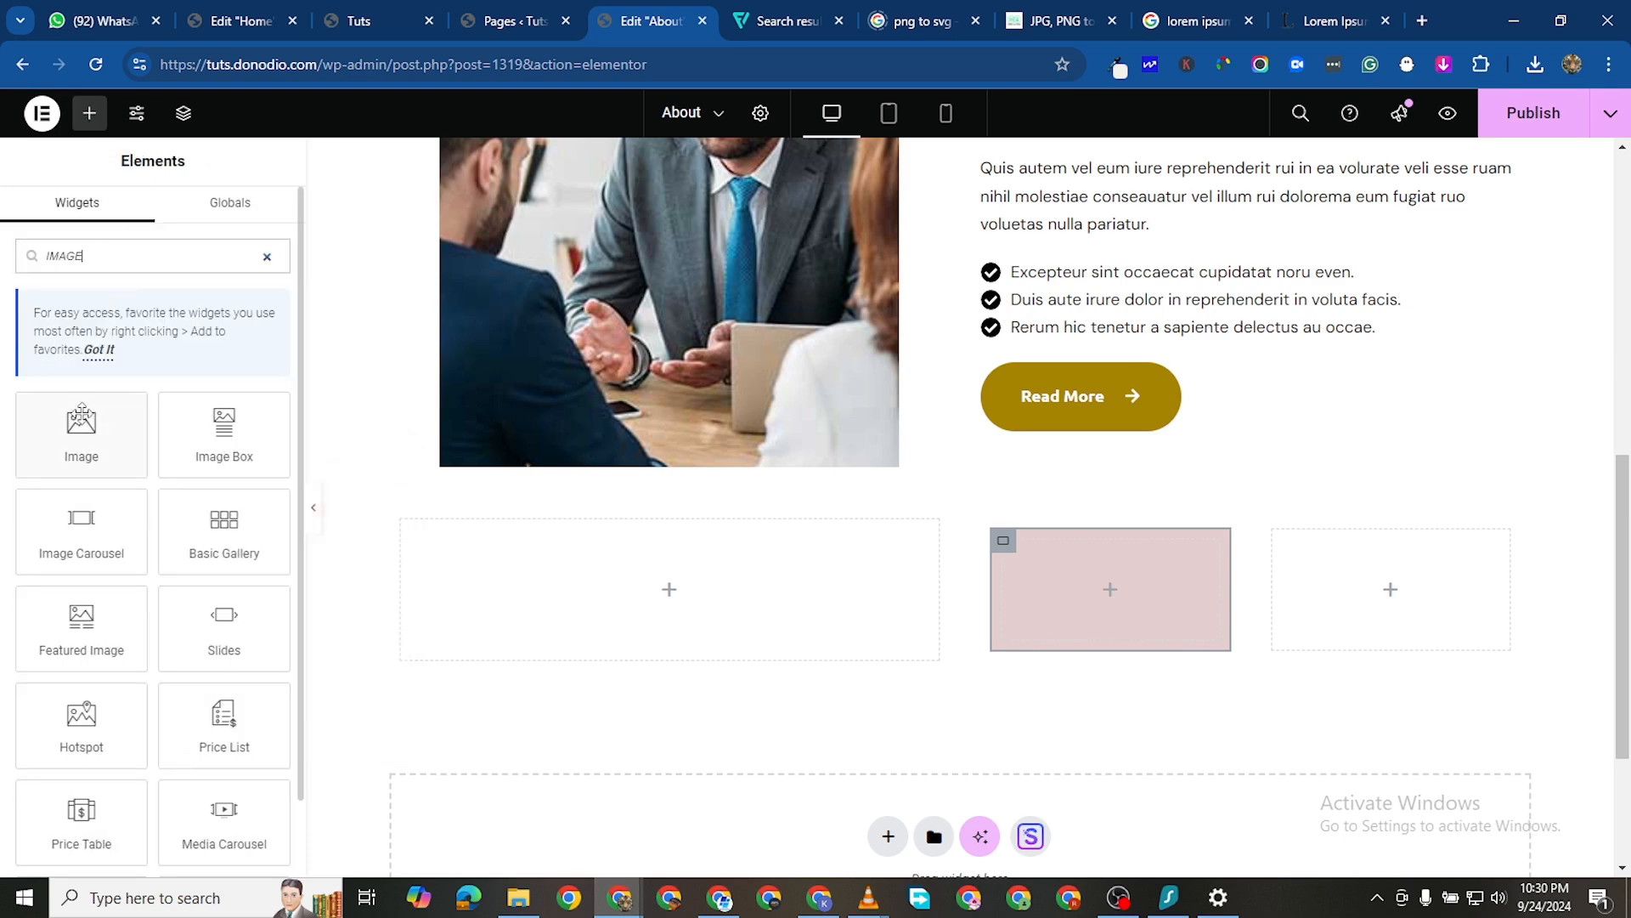
left_click_drag(81, 416, 1115, 585)
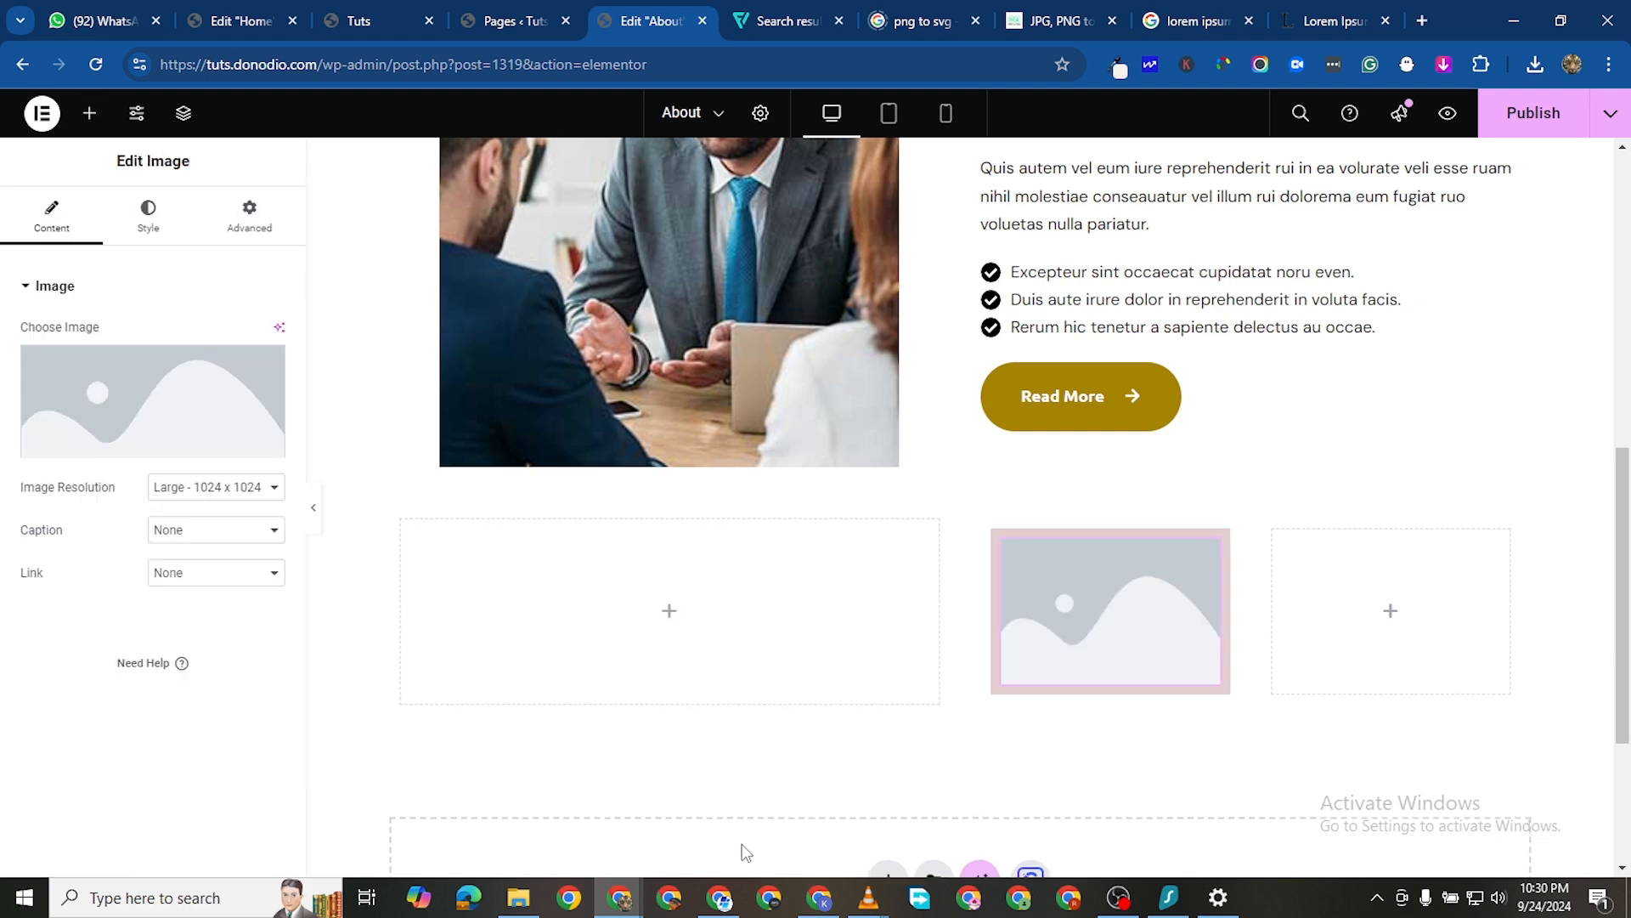
left_click(153, 399)
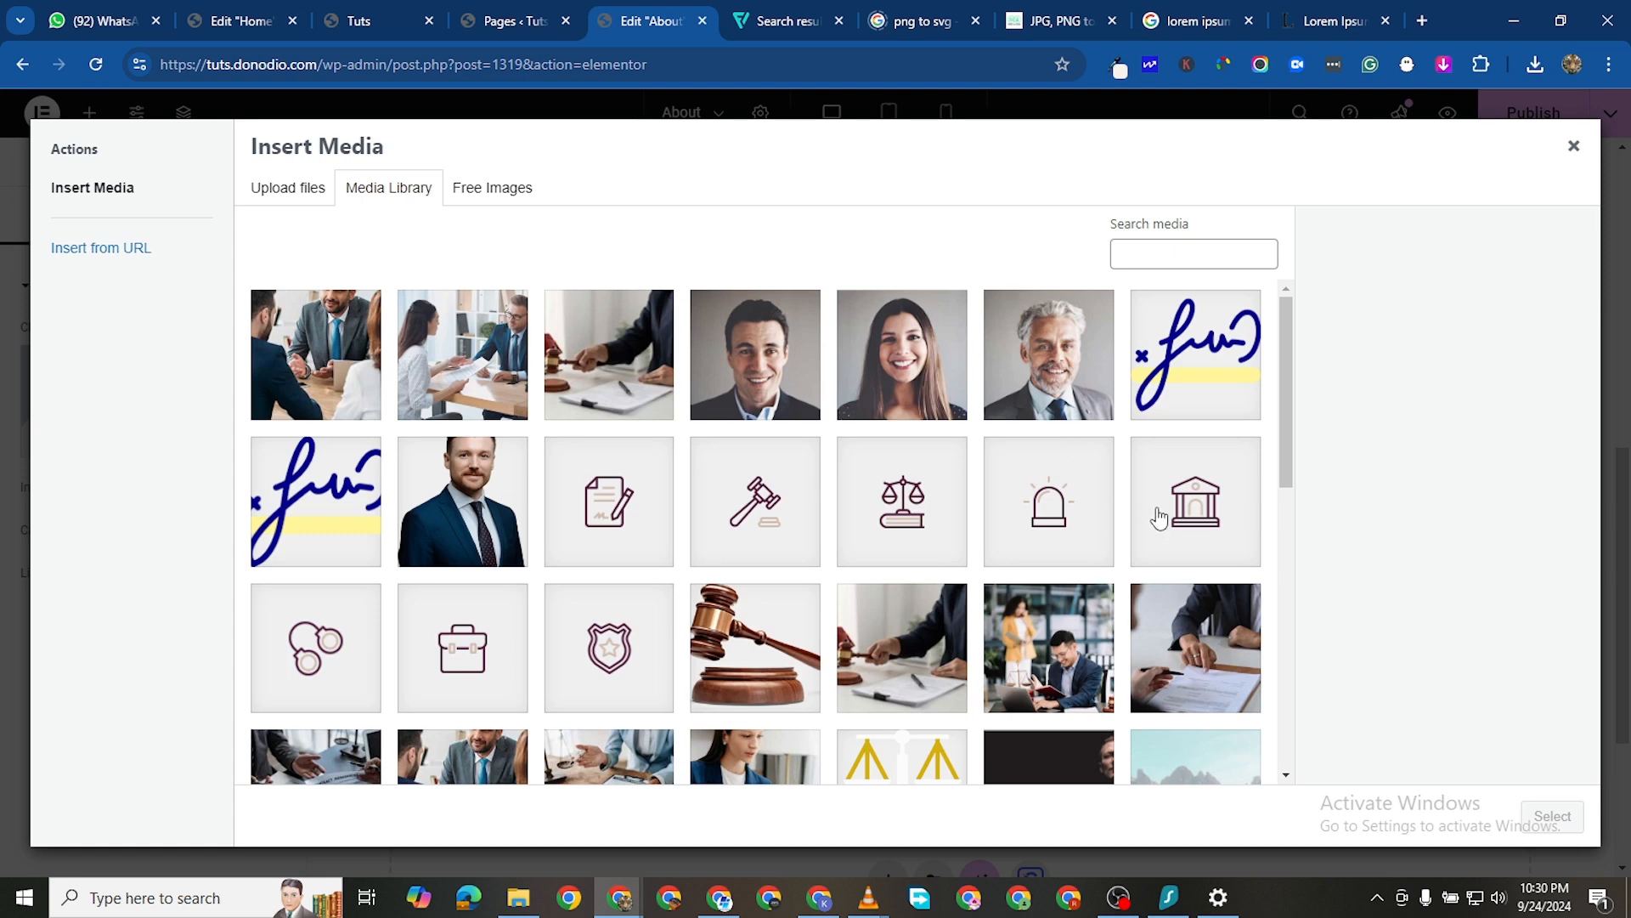
left_click(623, 524)
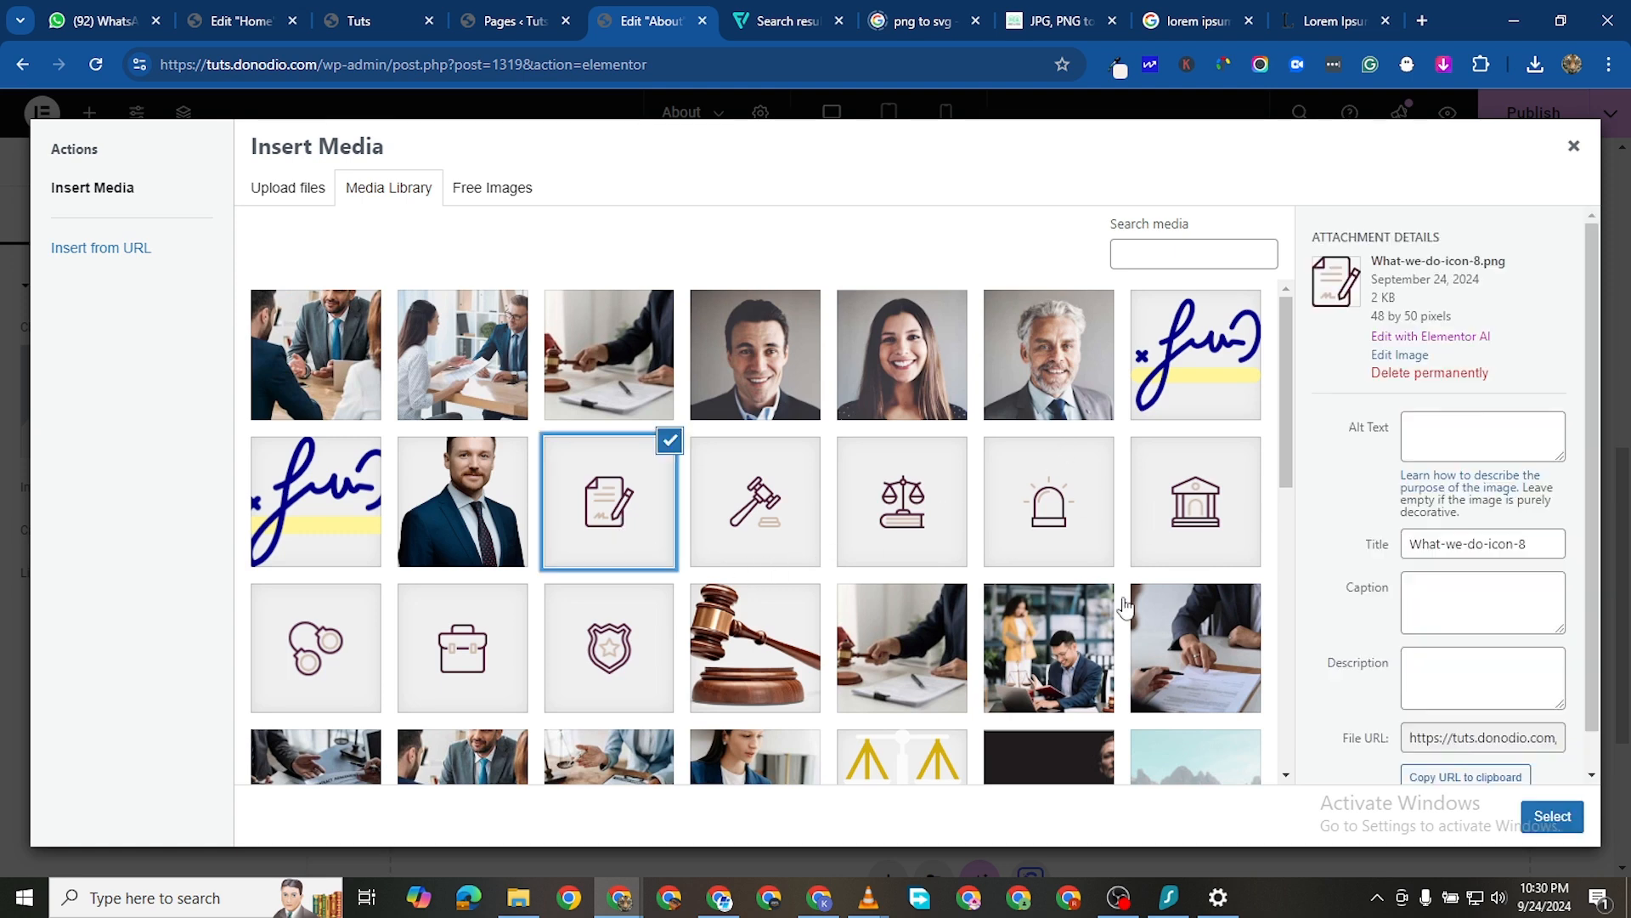
left_click(1552, 817)
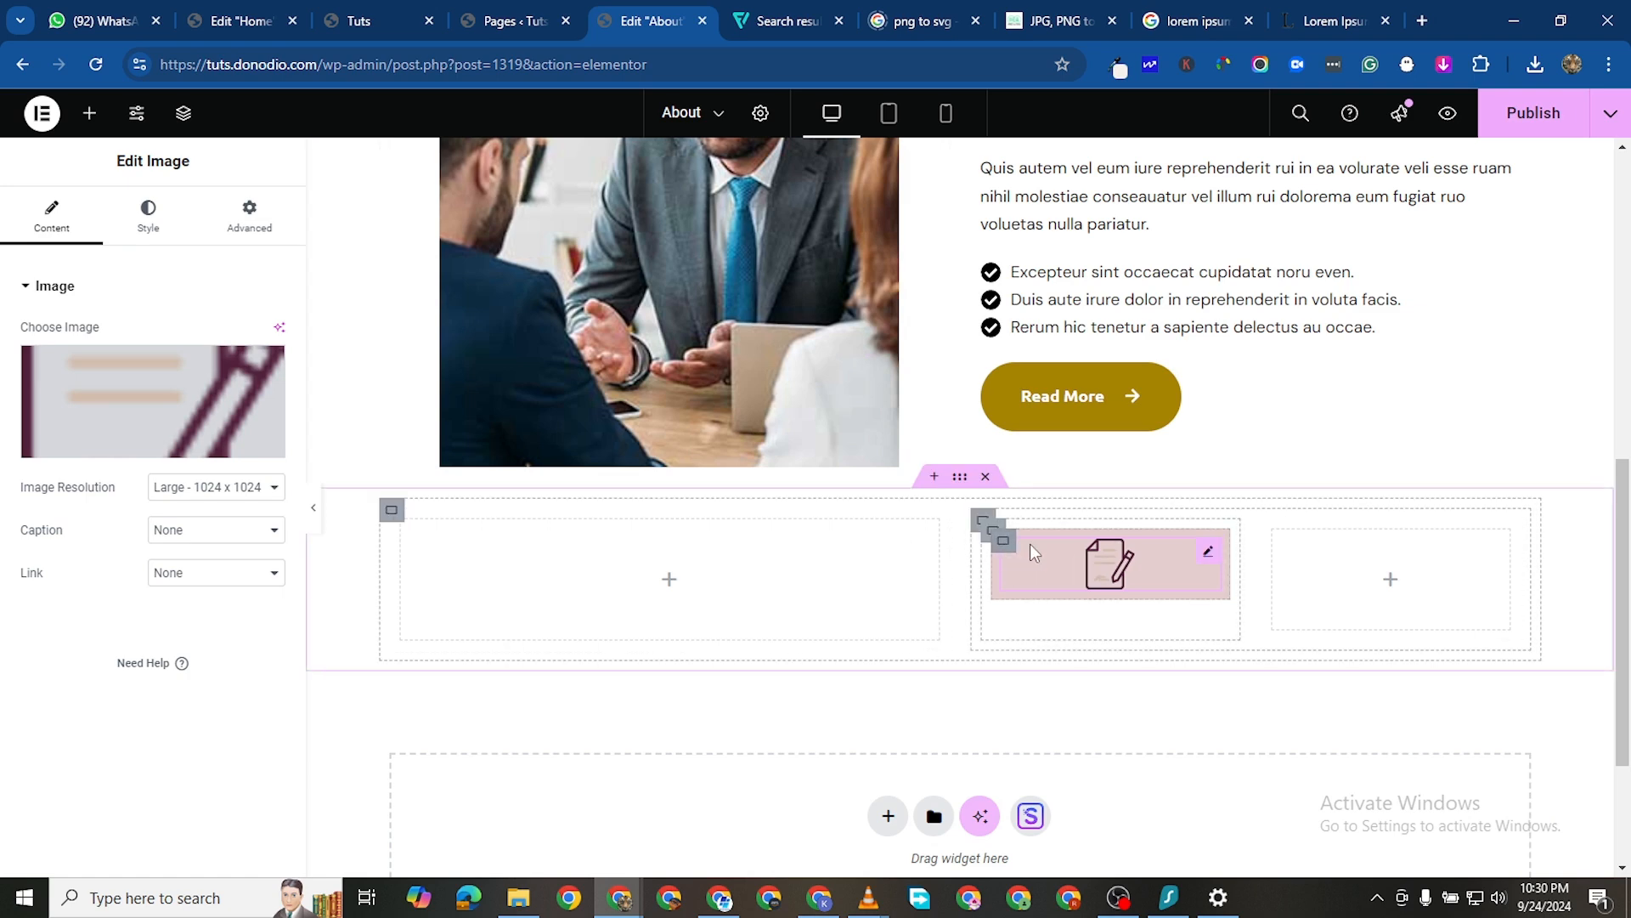
Find the Counter widget and place it beneath the document icon in the pink box
left_click(89, 113)
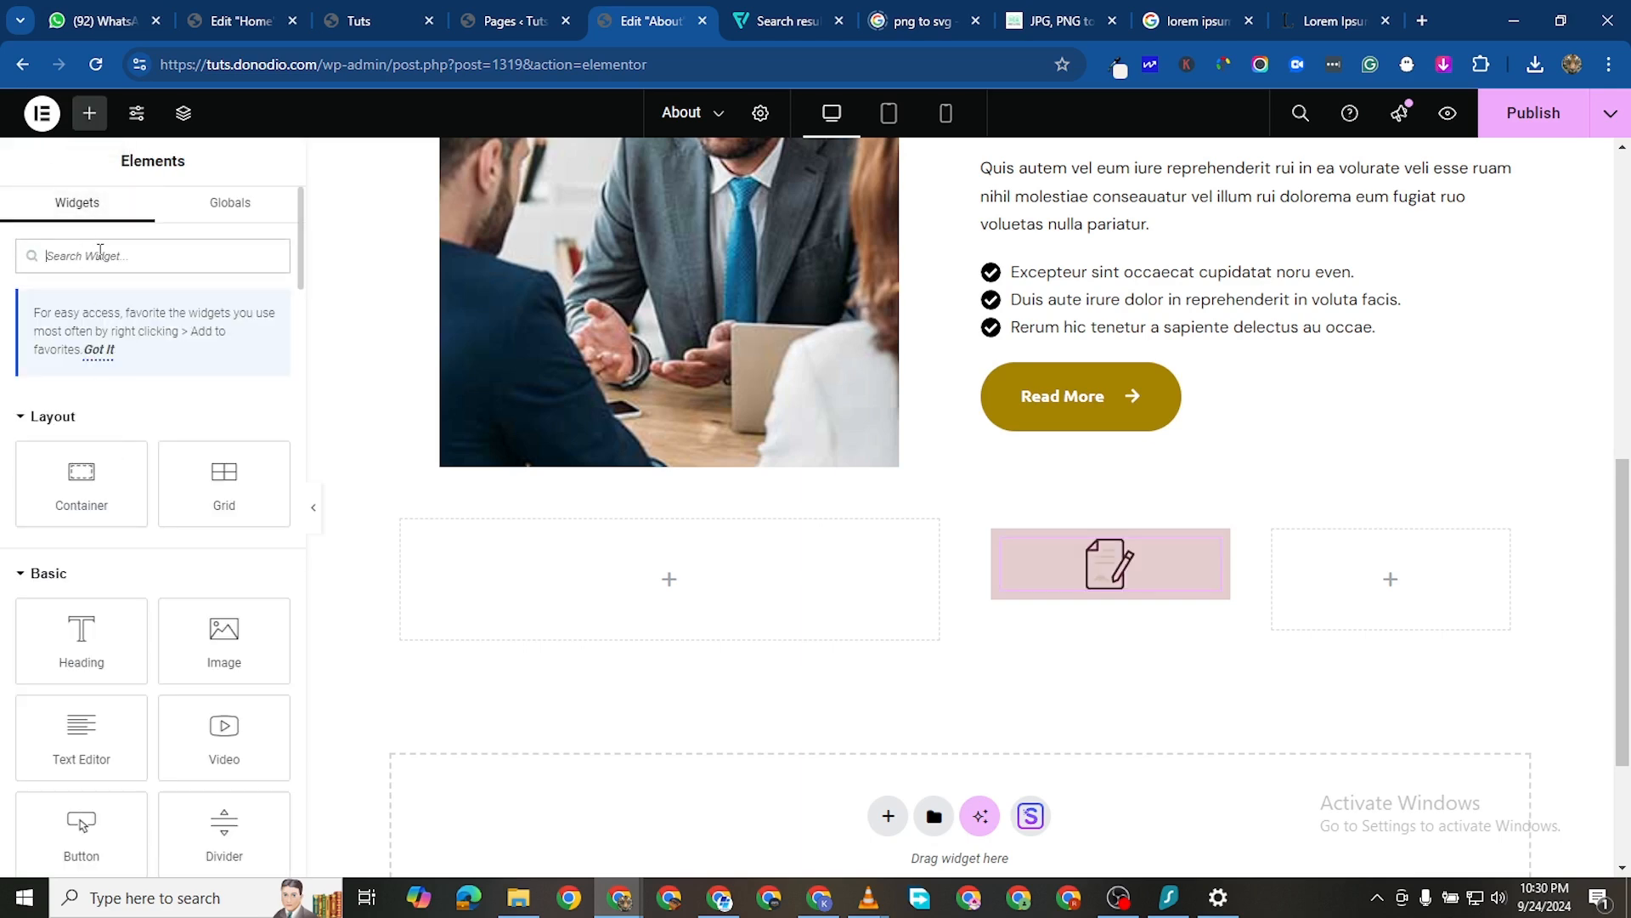
type("d")
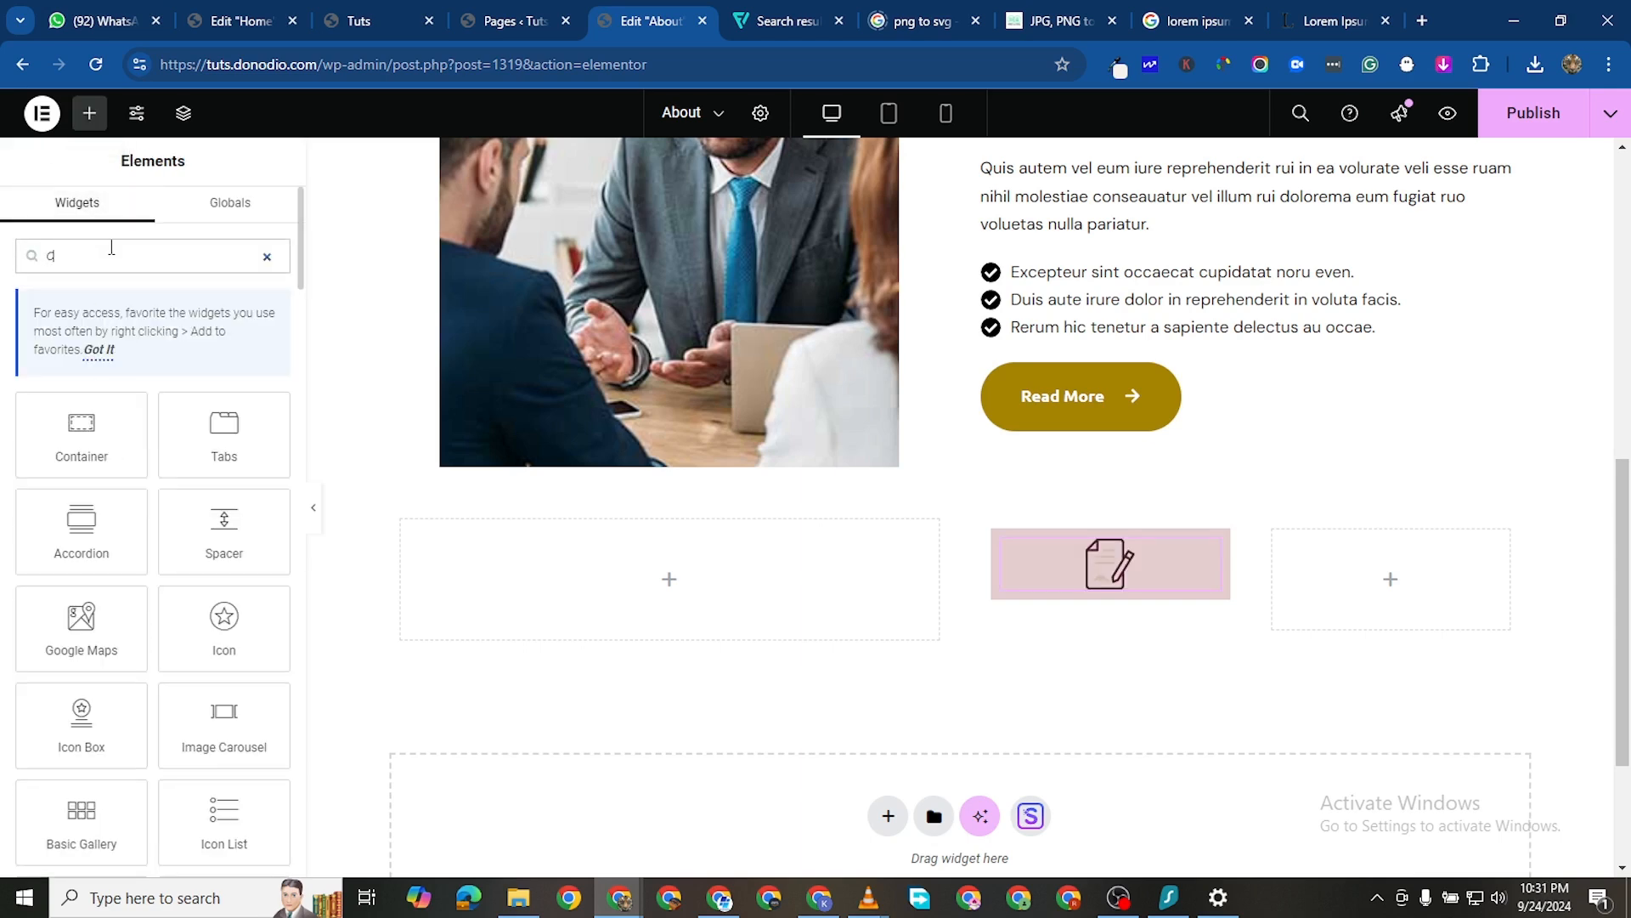
type("OUNTE")
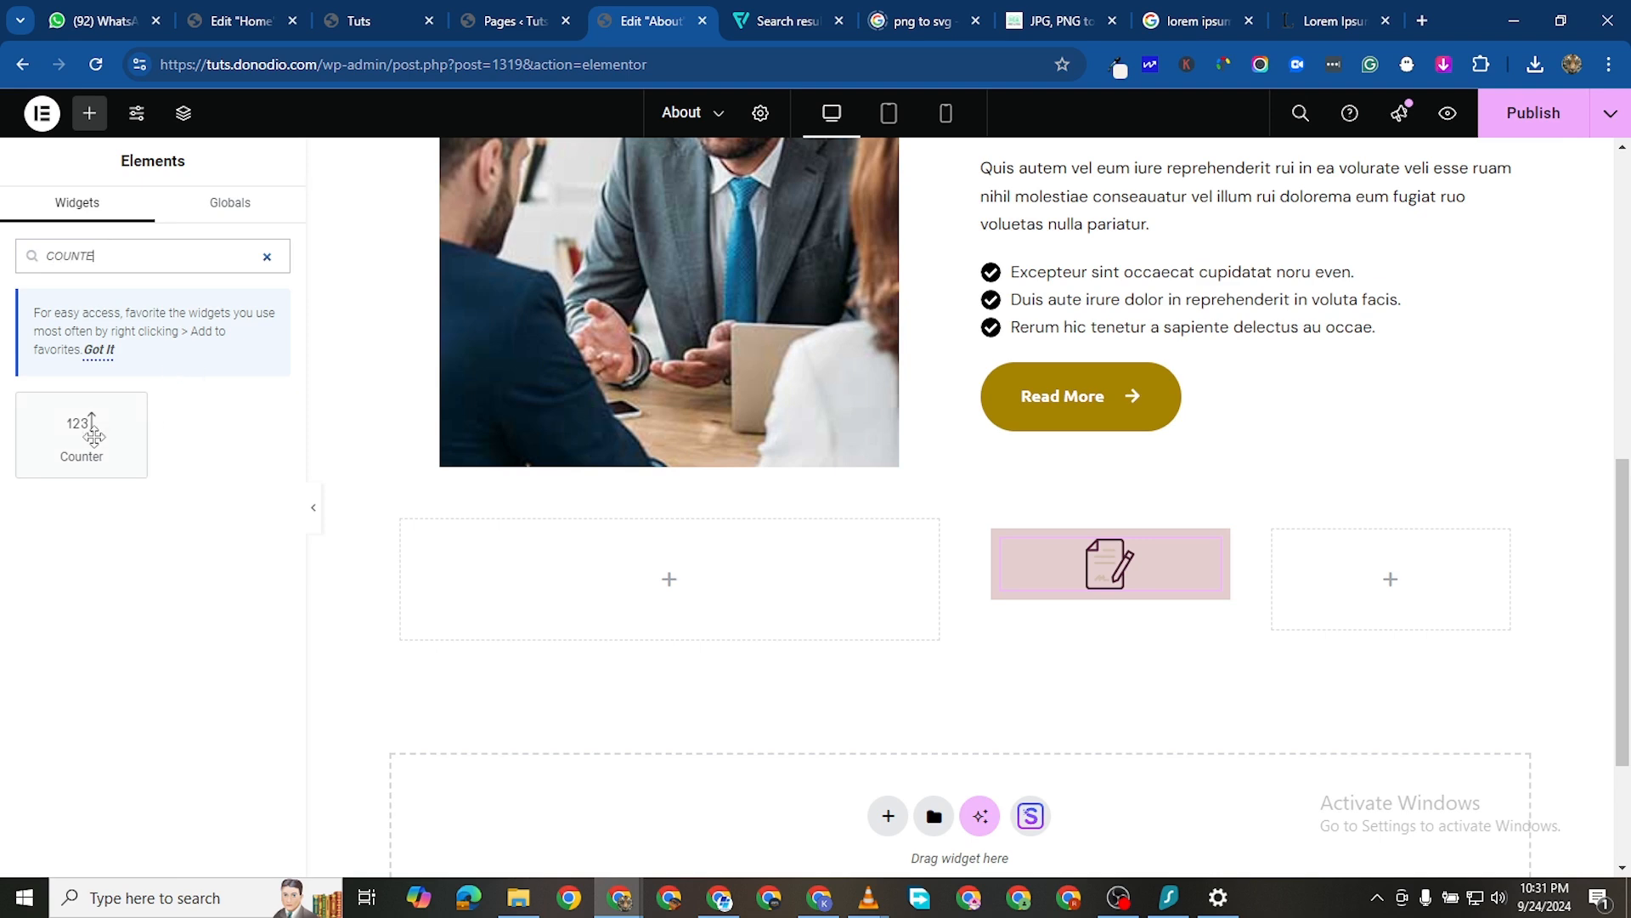
left_click_drag(82, 429, 1127, 571)
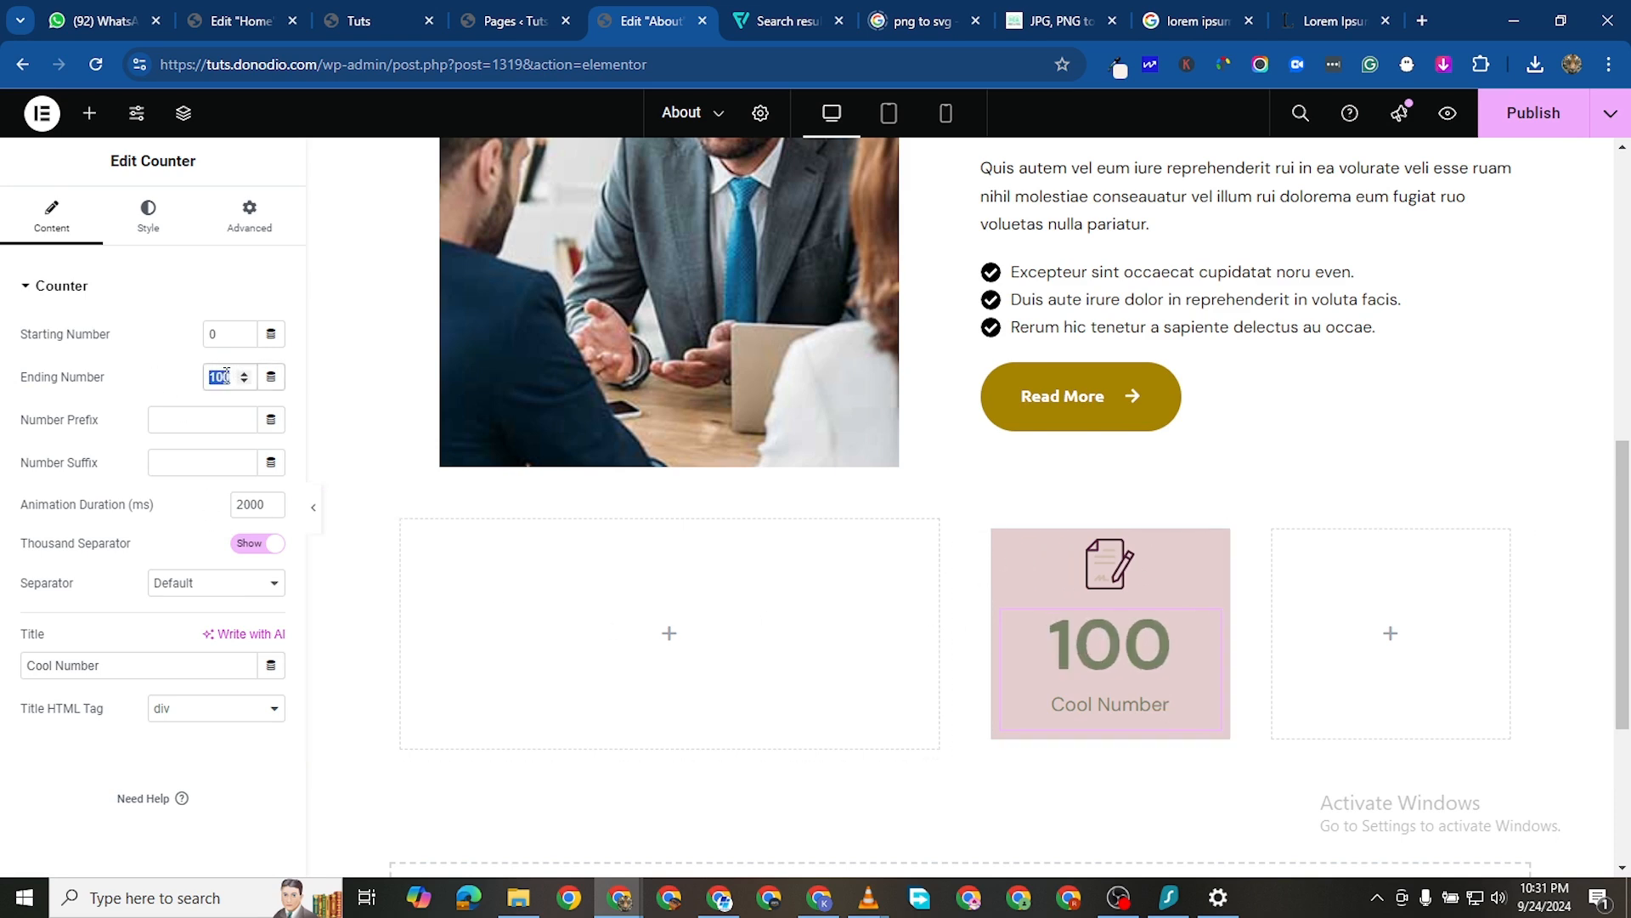
Set the counter's ending number to 250 and its title to "Business Partners"
type("250")
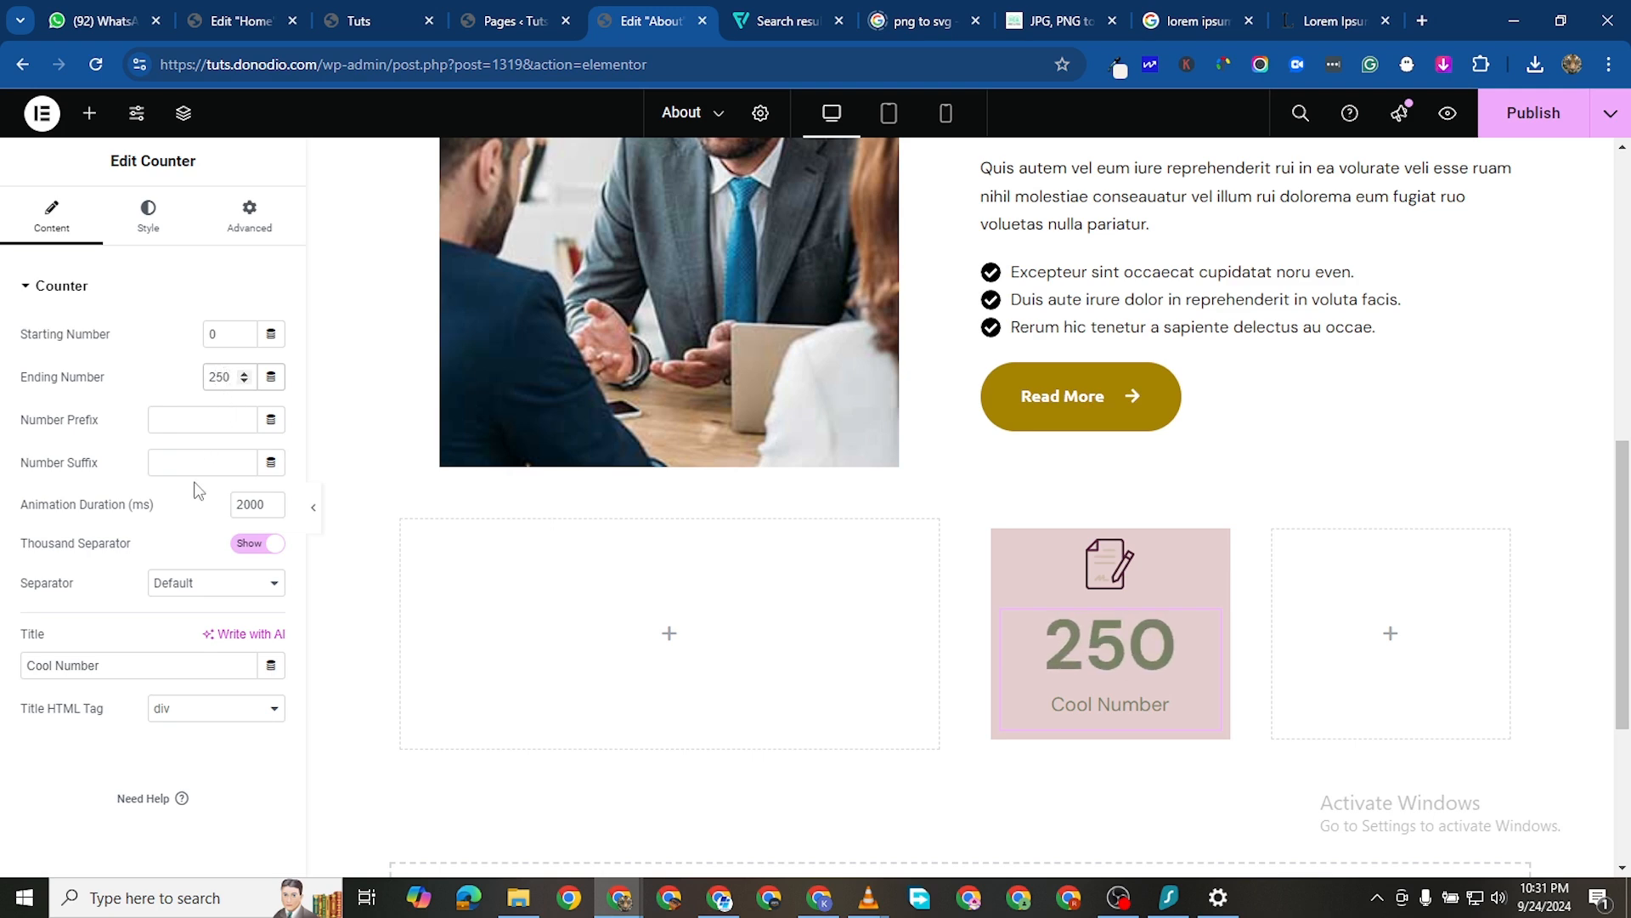
triple_click(88, 668)
type("Busin")
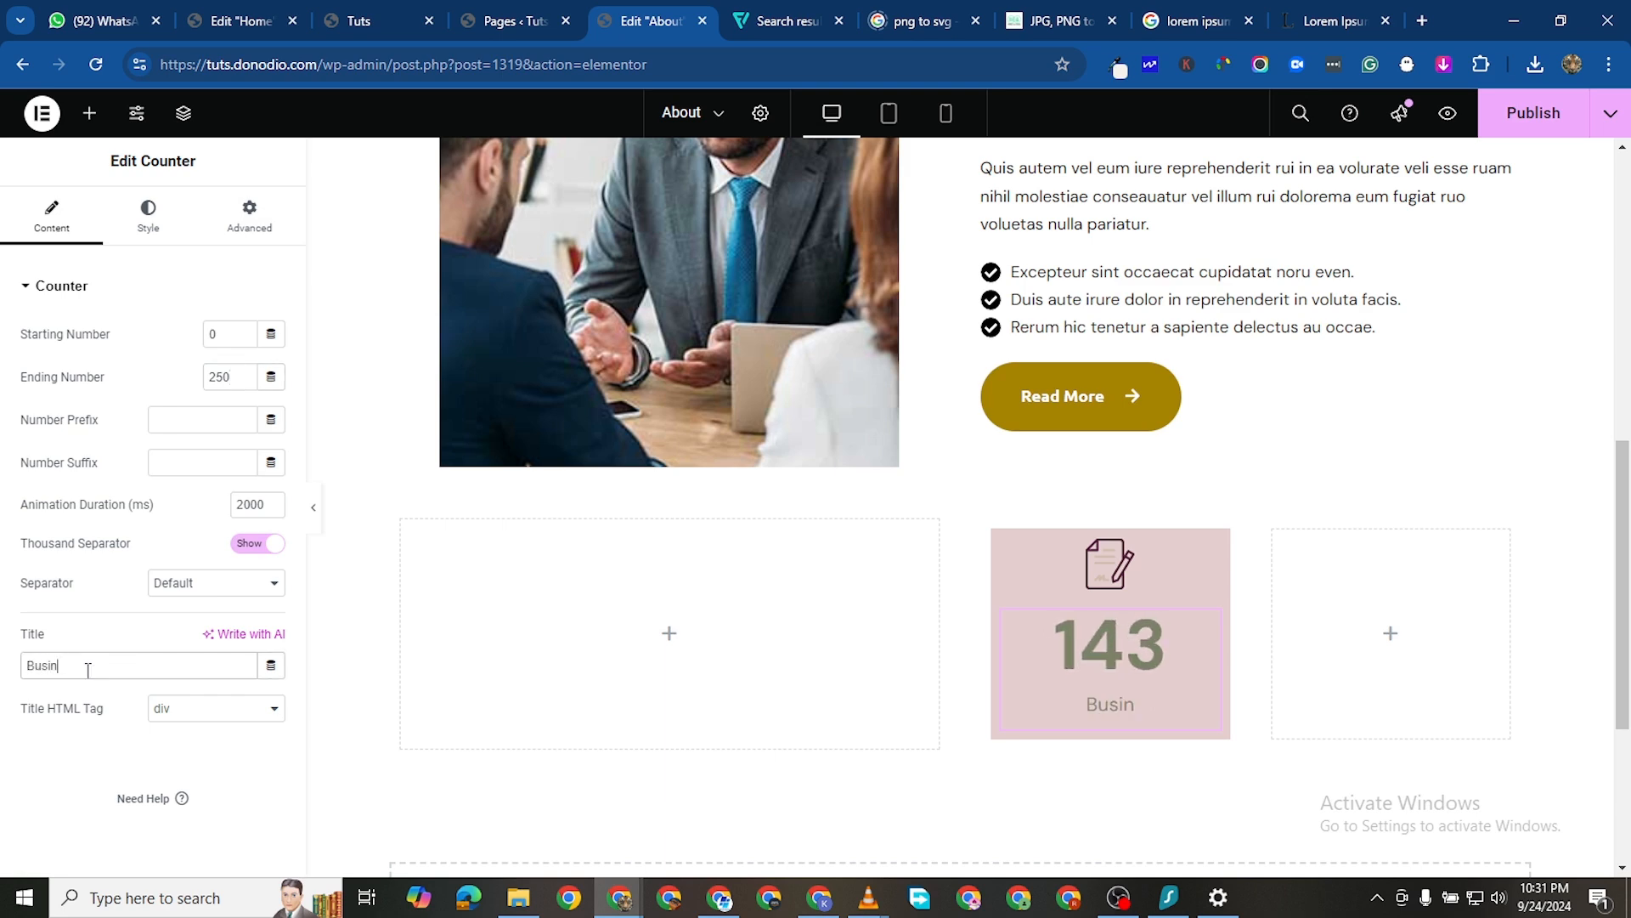
type("e")
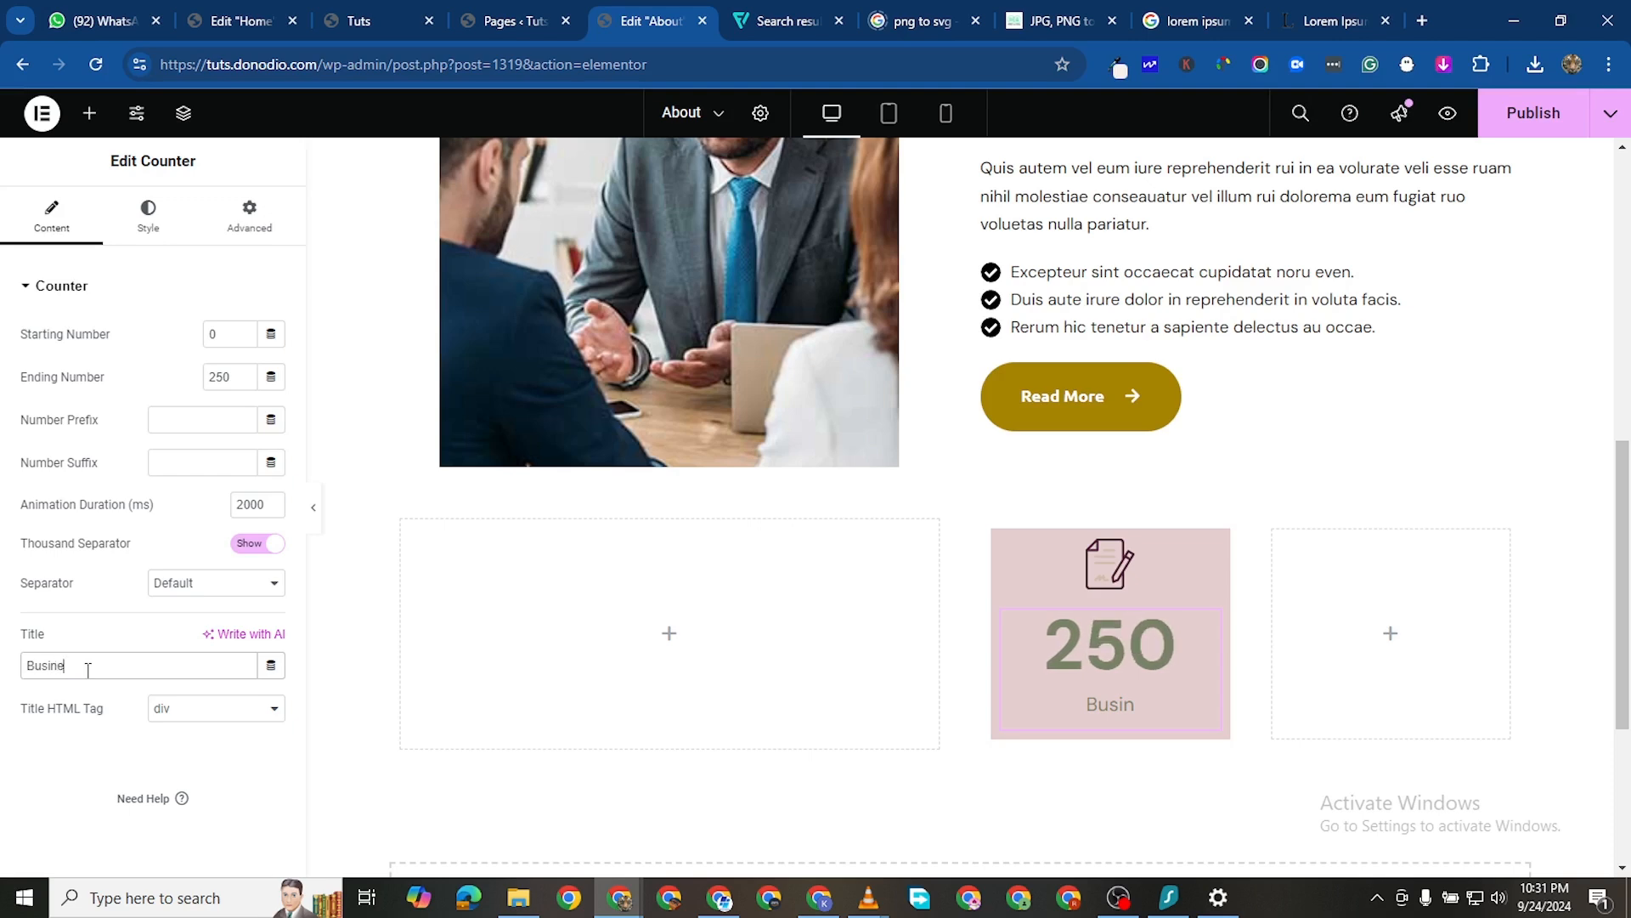
type("ss Partne")
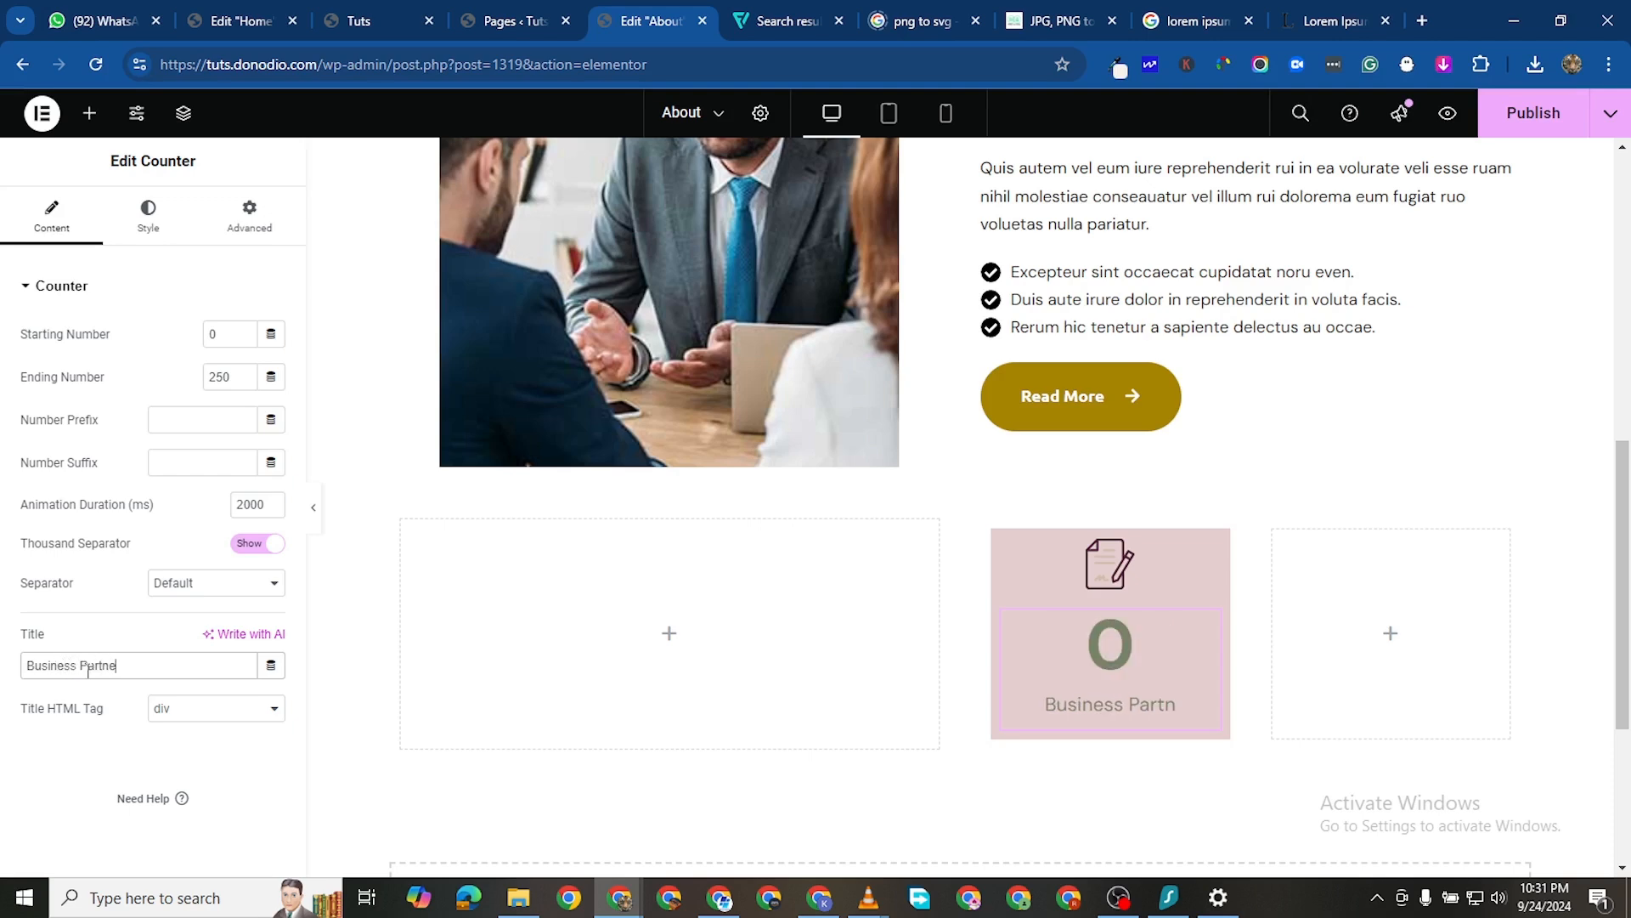
type("rs")
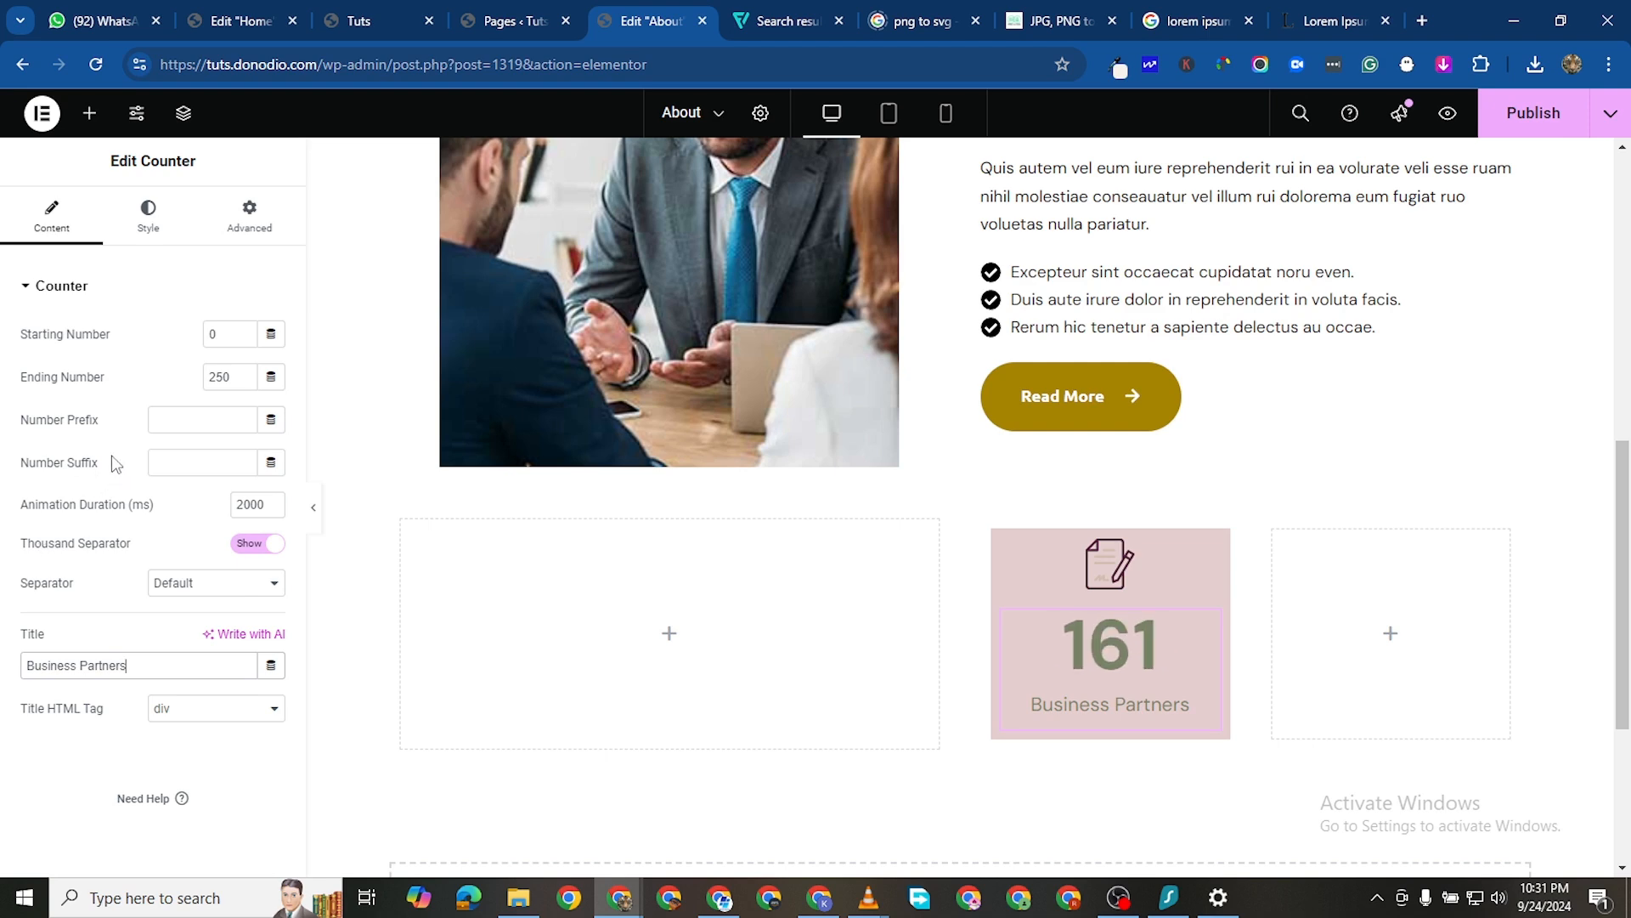
Set the counter's title gap to 0 px and position the title below the number
left_click(149, 242)
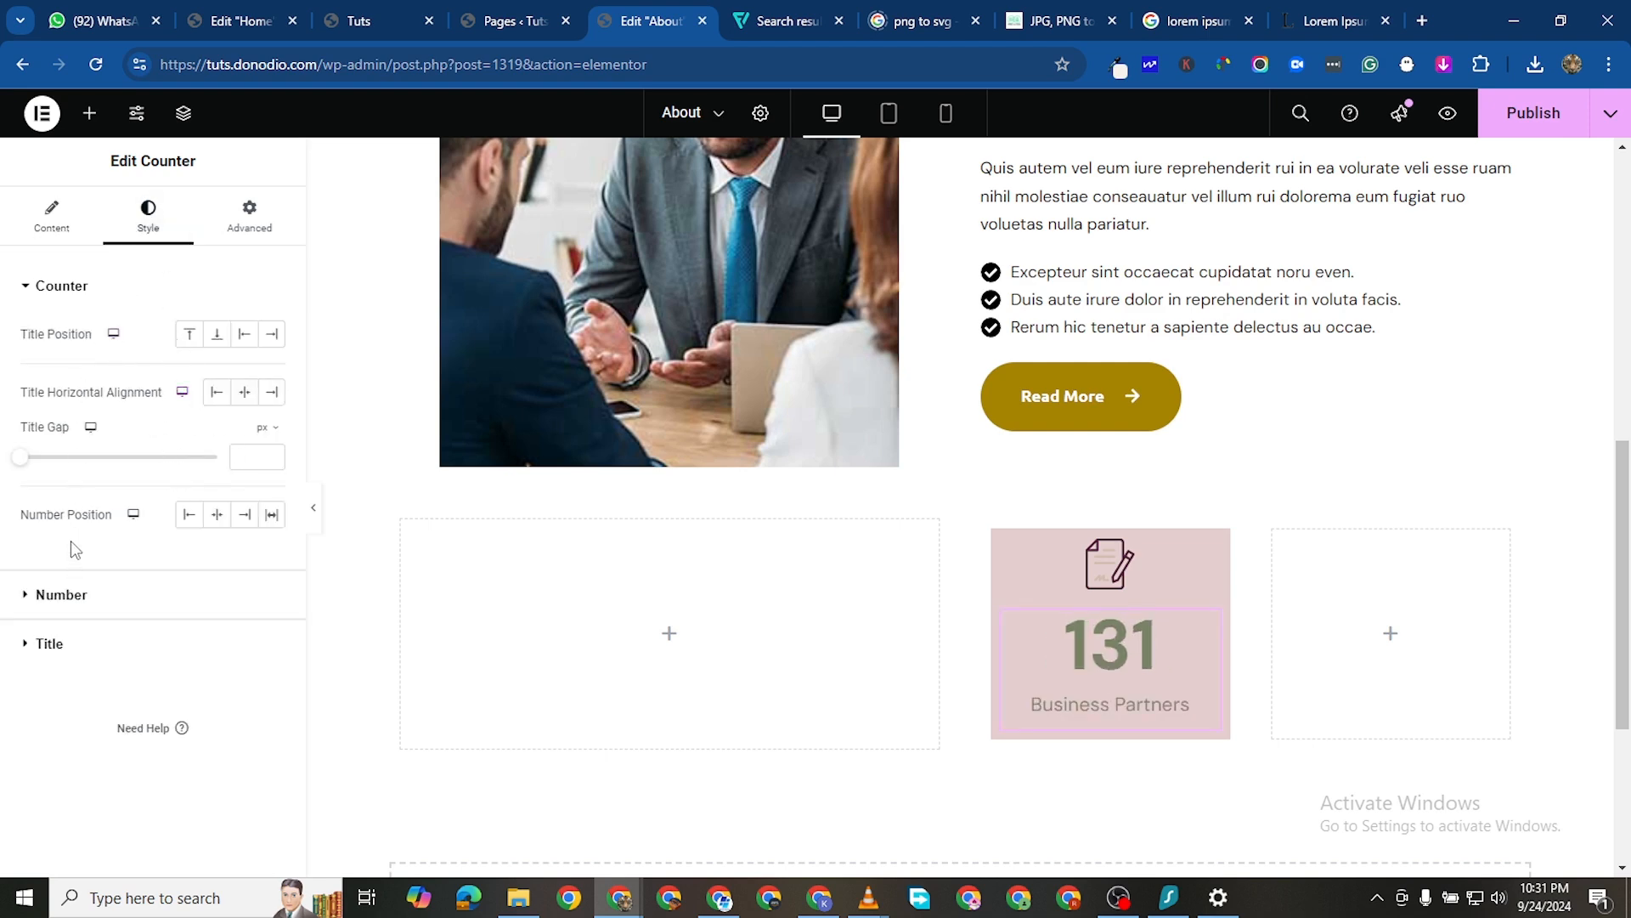
left_click(21, 459)
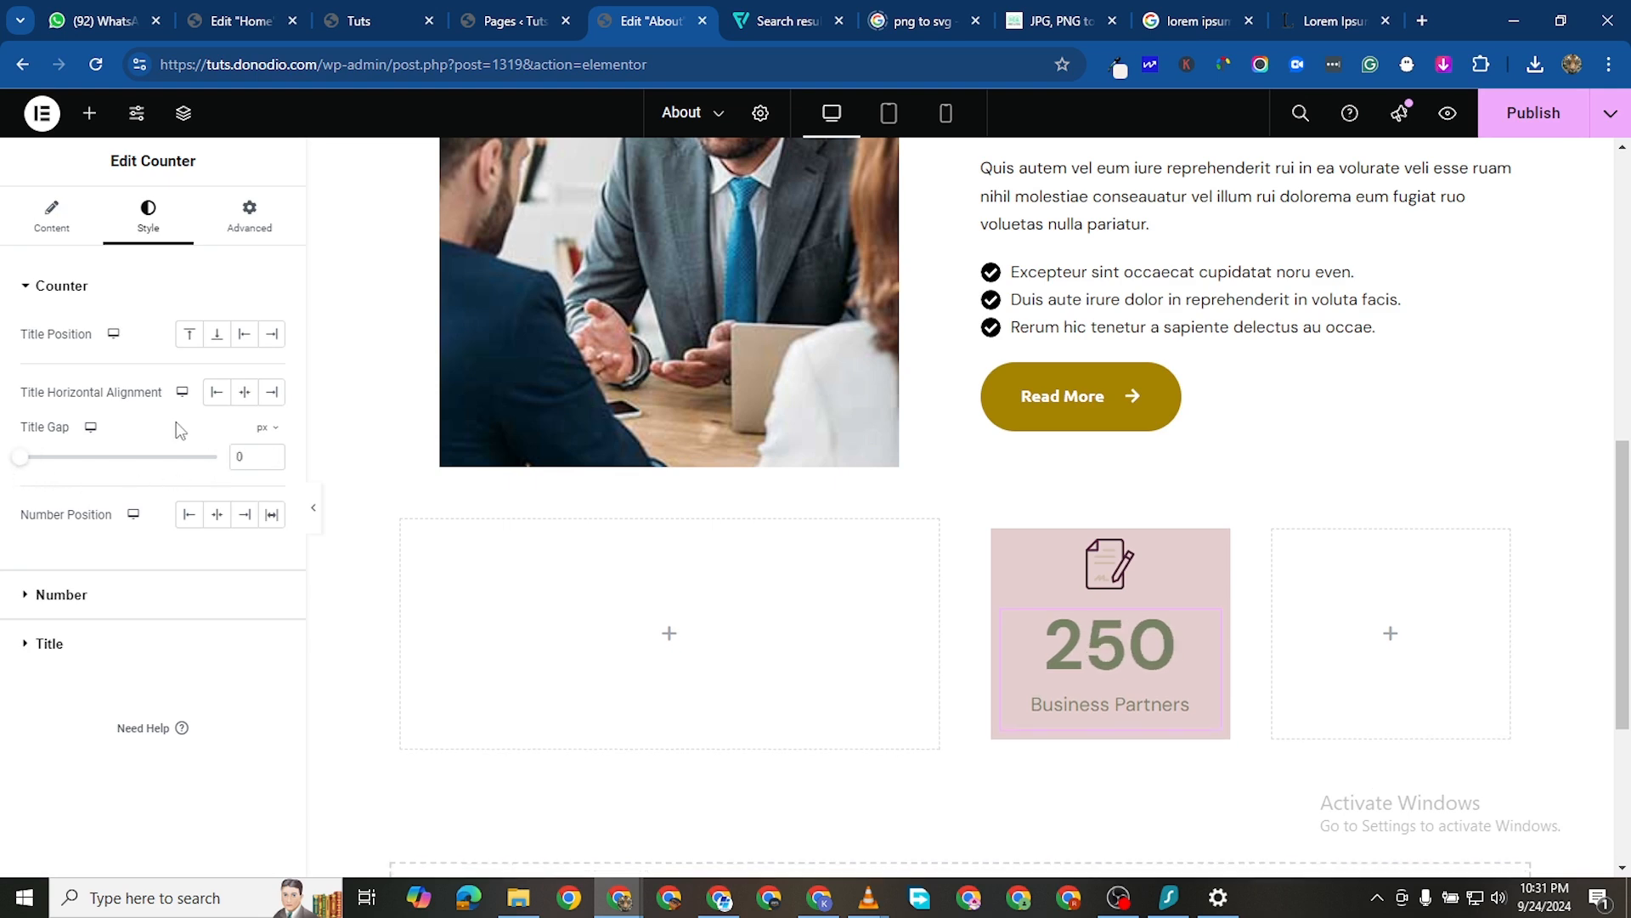
left_click(188, 337)
left_click(217, 336)
Set the counter number's text color to dark brown #362323
left_click(28, 598)
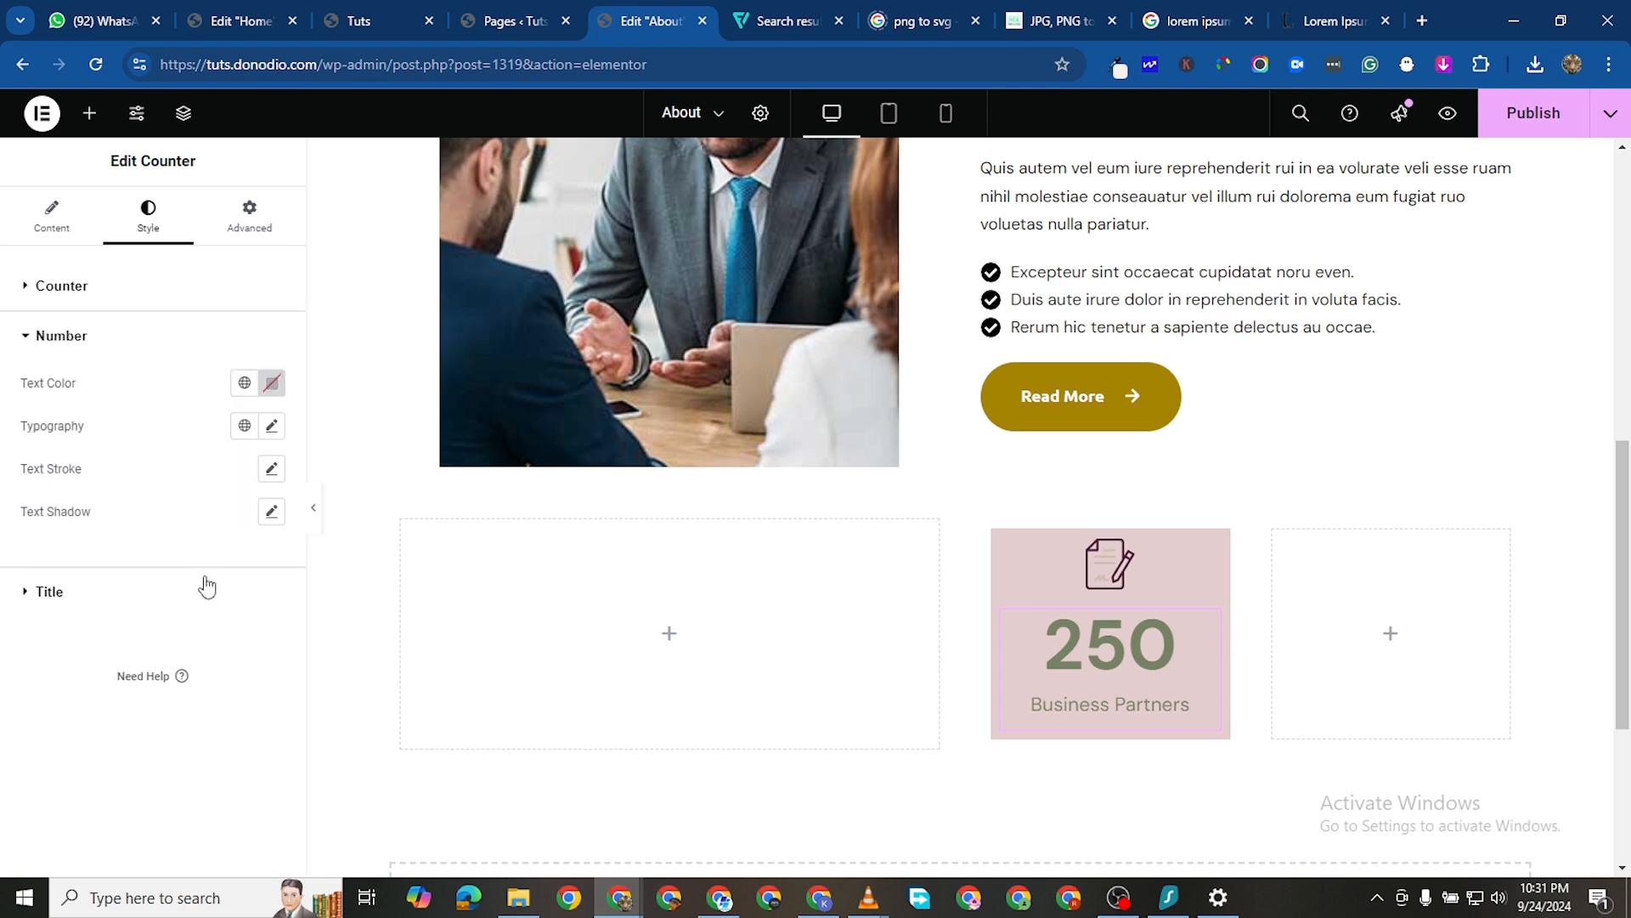
left_click(272, 389)
left_click(239, 553)
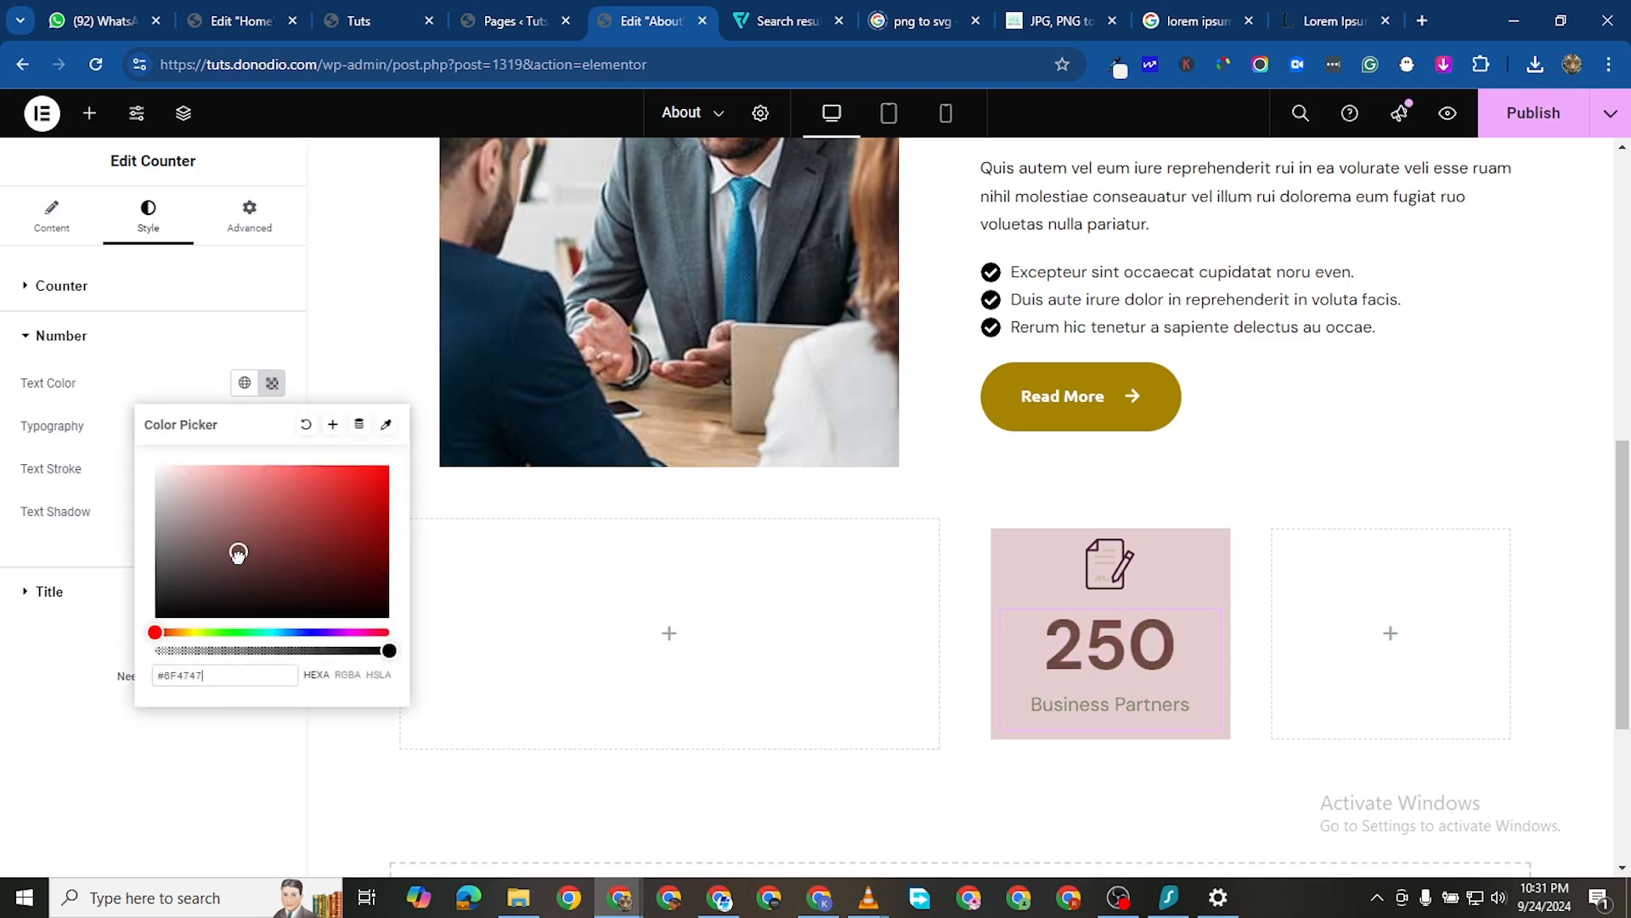
left_click_drag(239, 554, 239, 584)
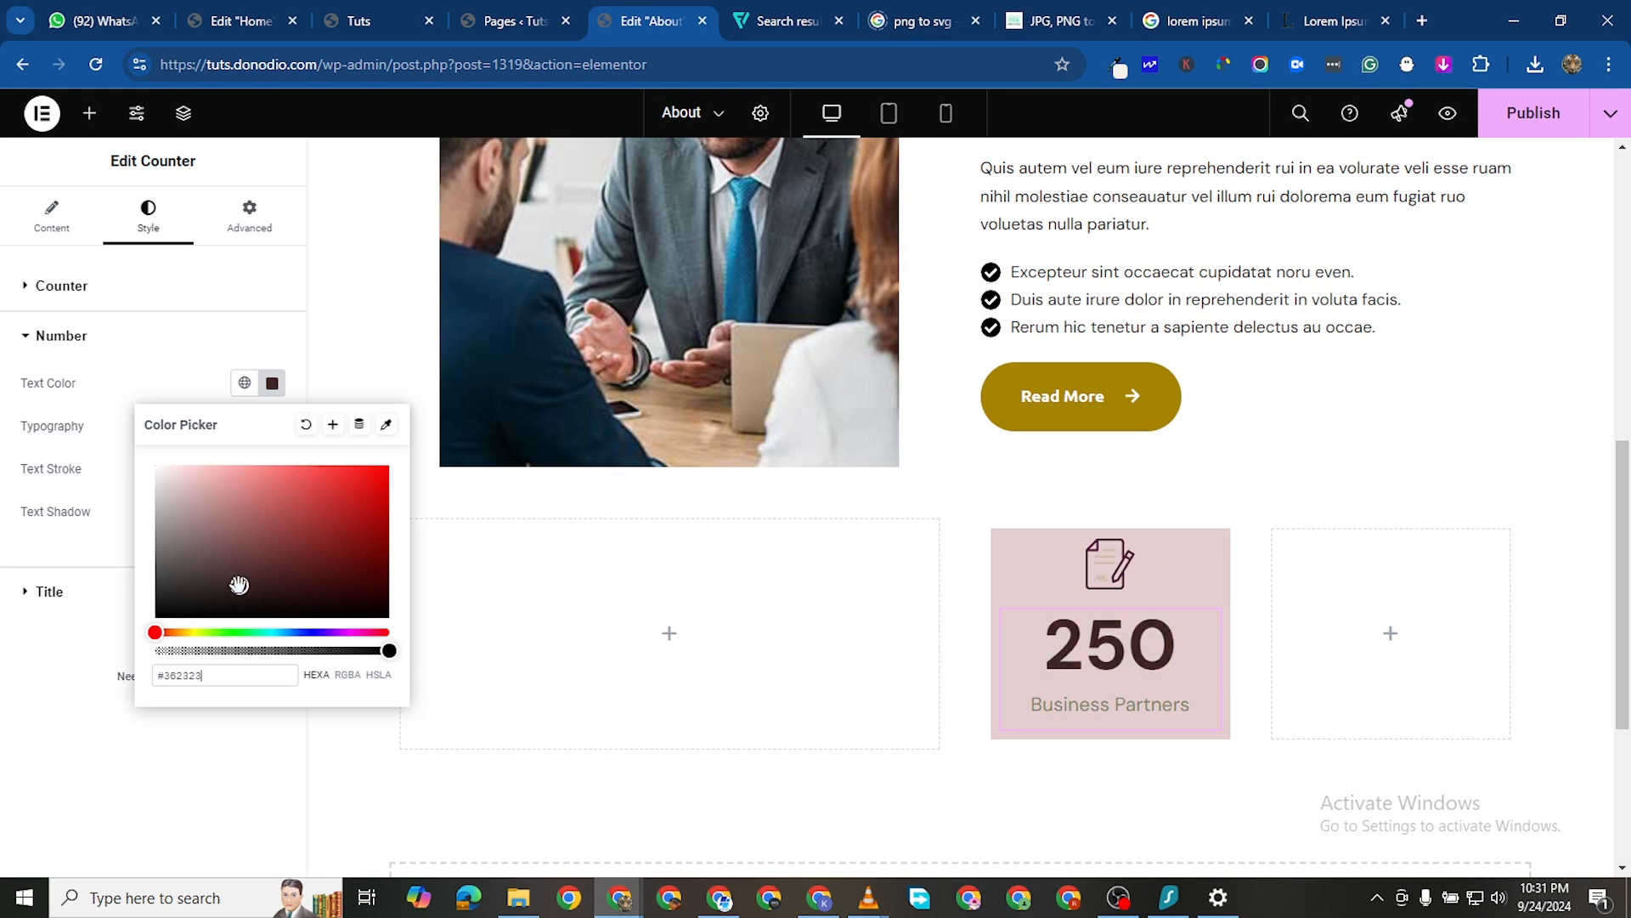
left_click(3, 678)
Set the counter number's font size to 50 px in its typography settings
left_click(274, 428)
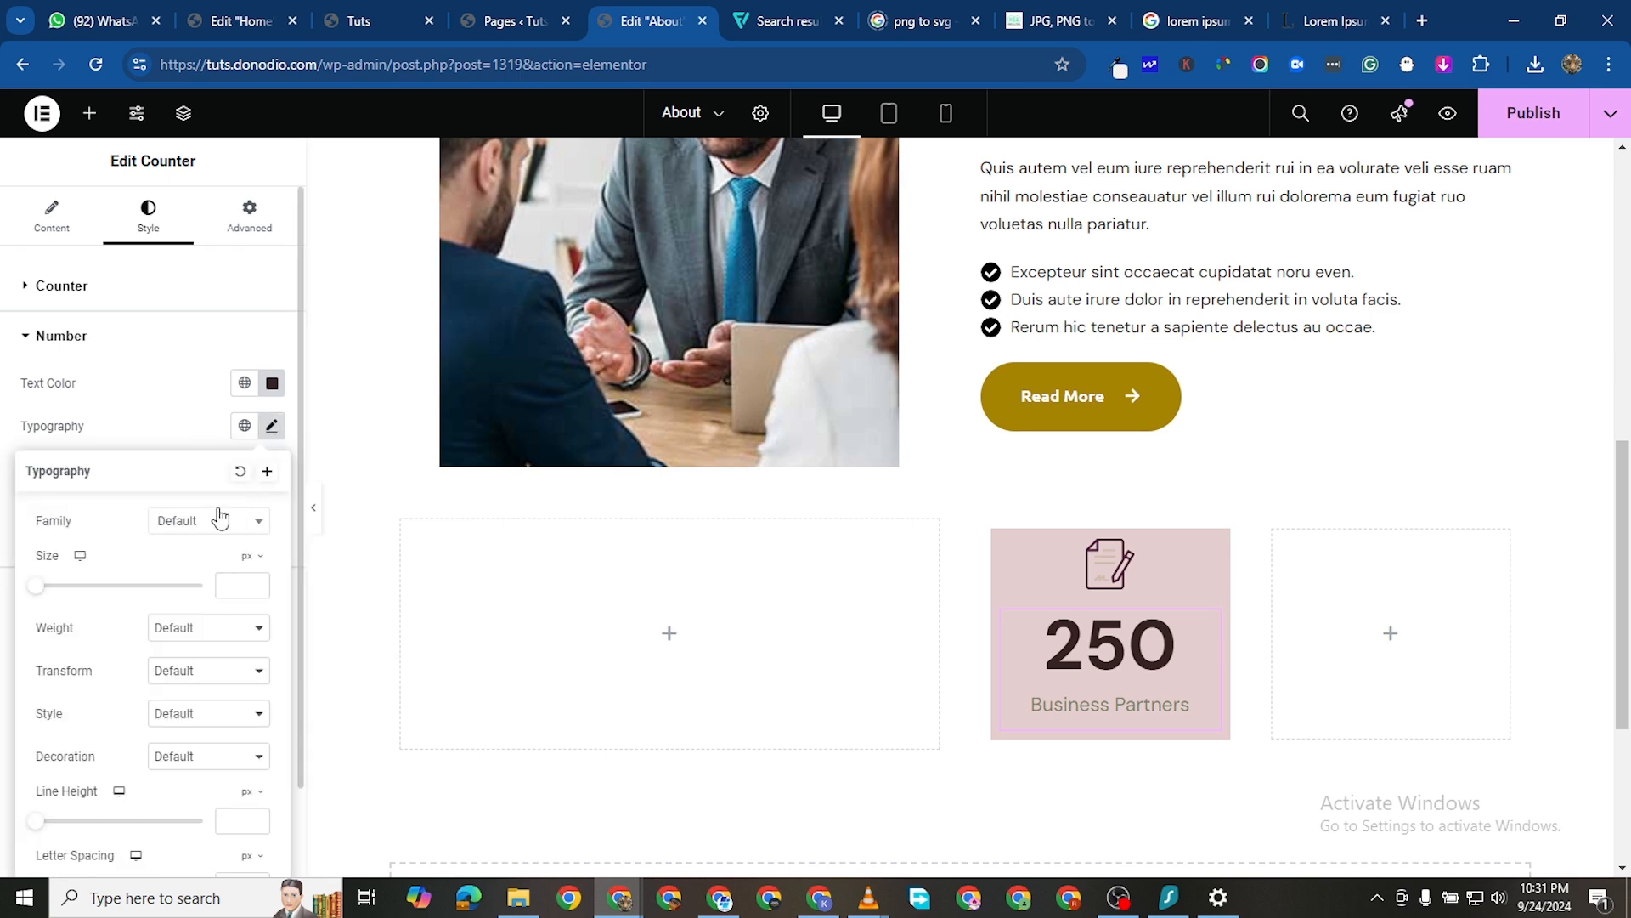
left_click(256, 585)
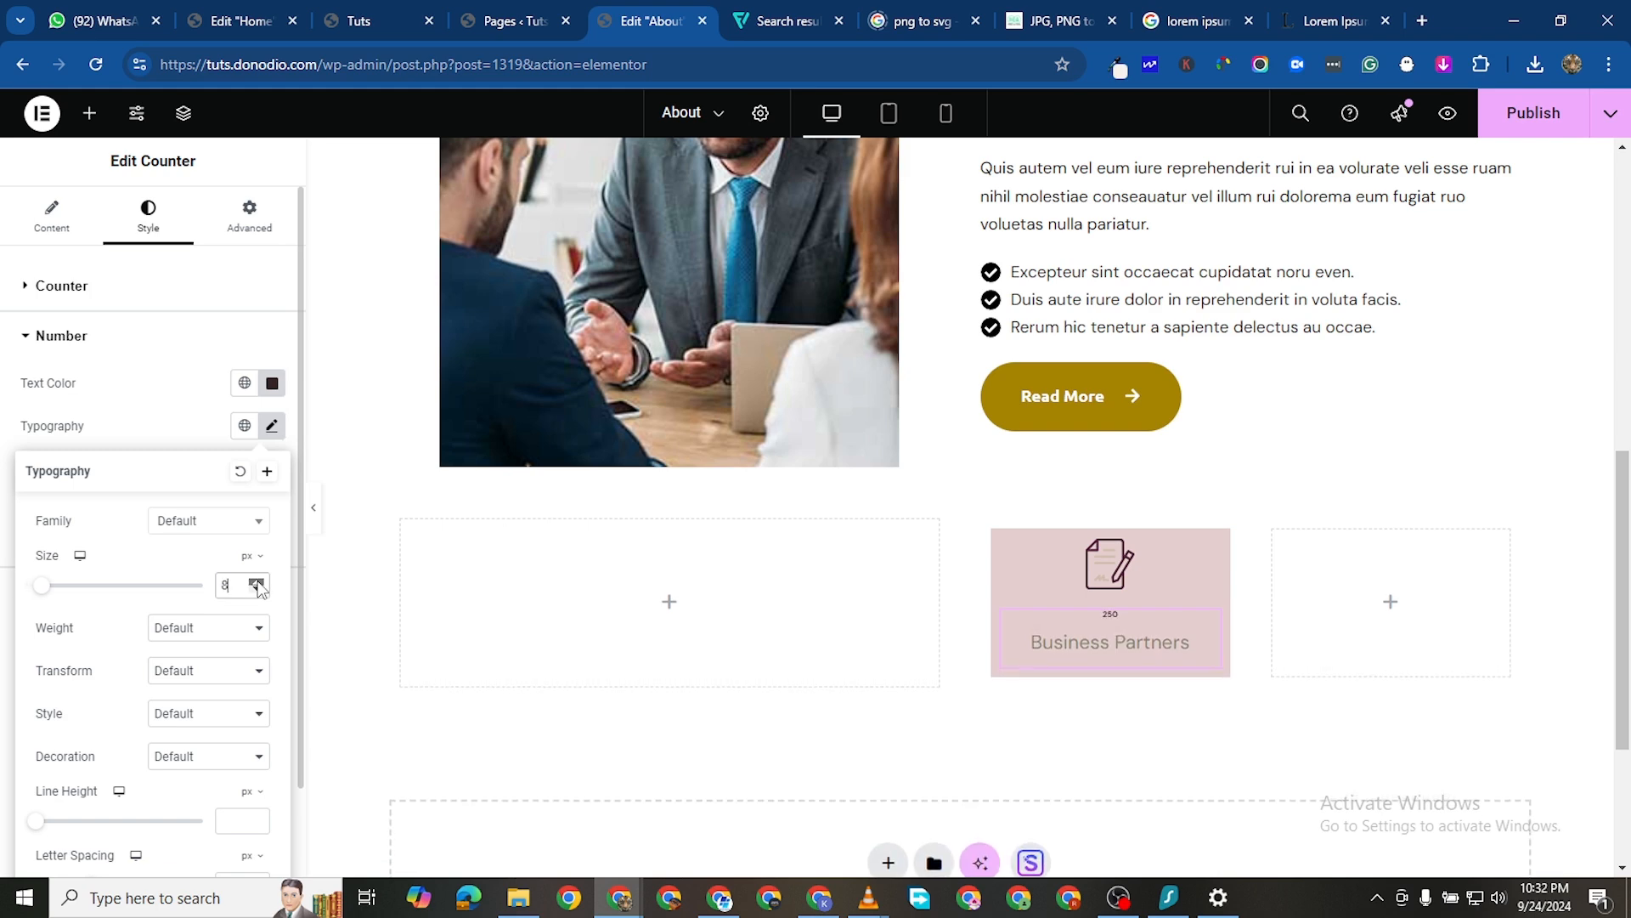
left_click_drag(257, 587, 257, 585)
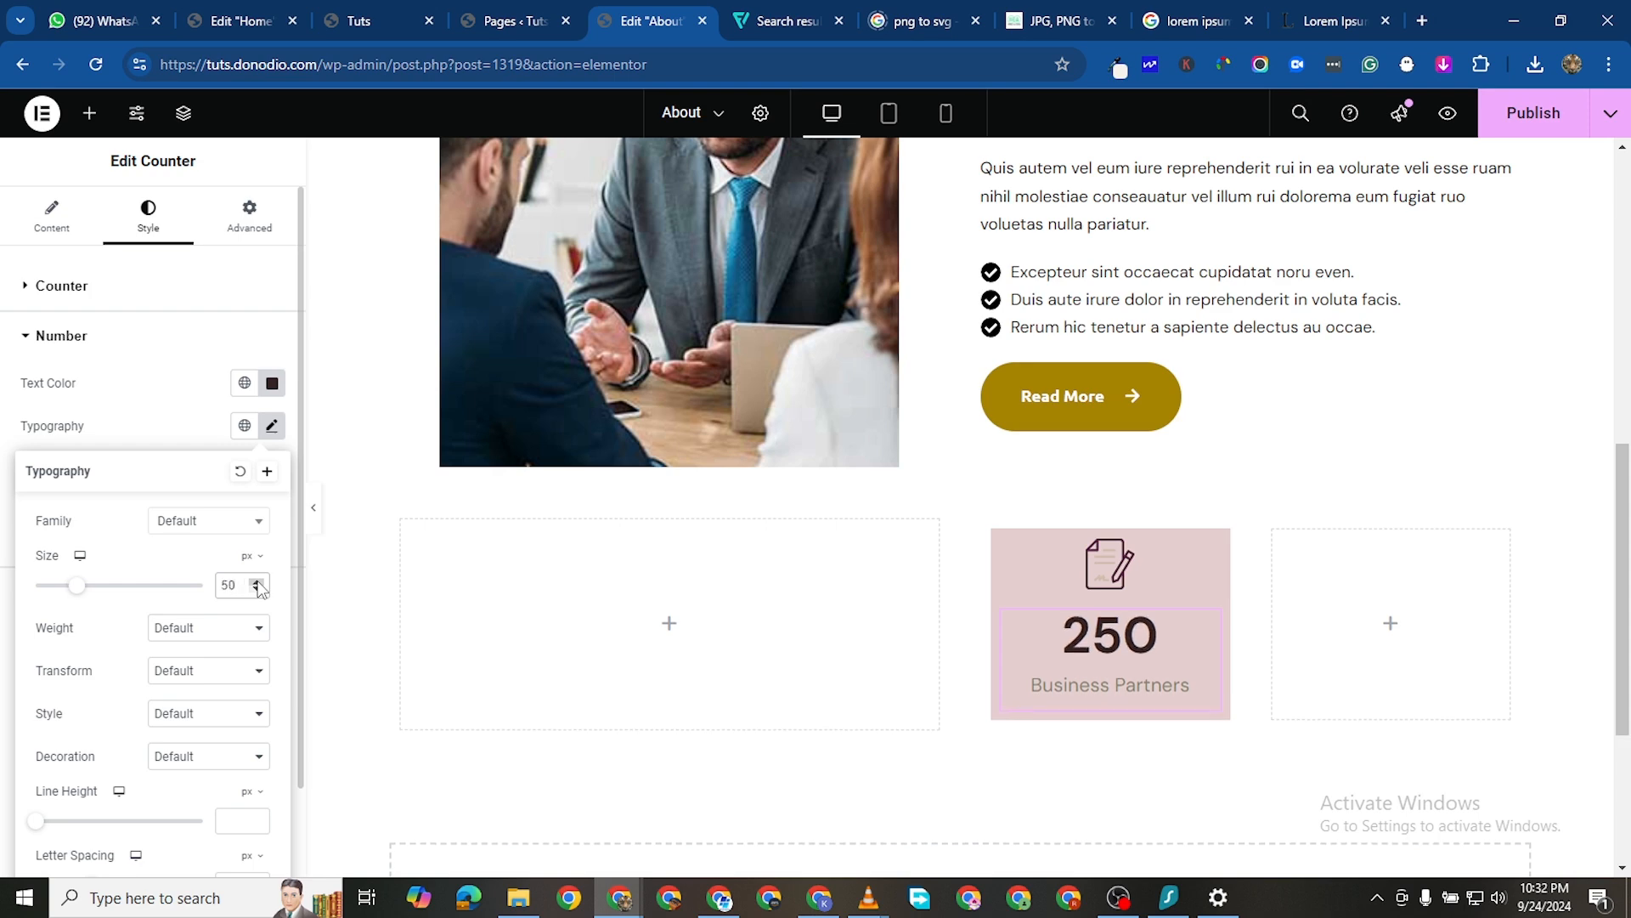
left_click(7, 519)
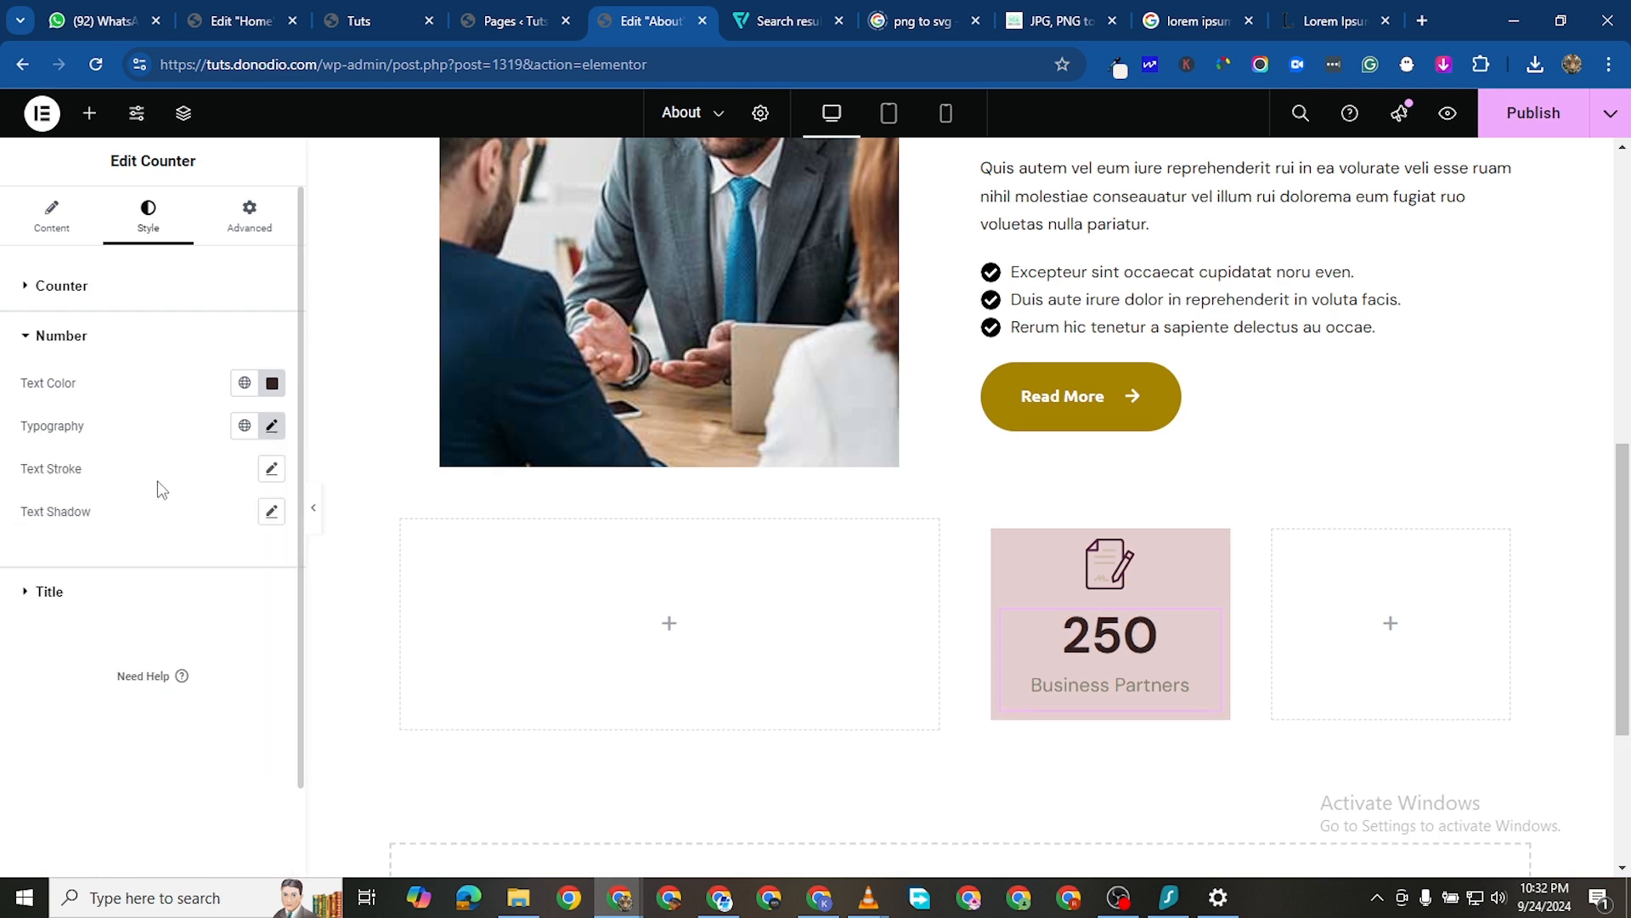
Copy the number's color code #362323 and apply it as the counter title's text color
left_click(38, 595)
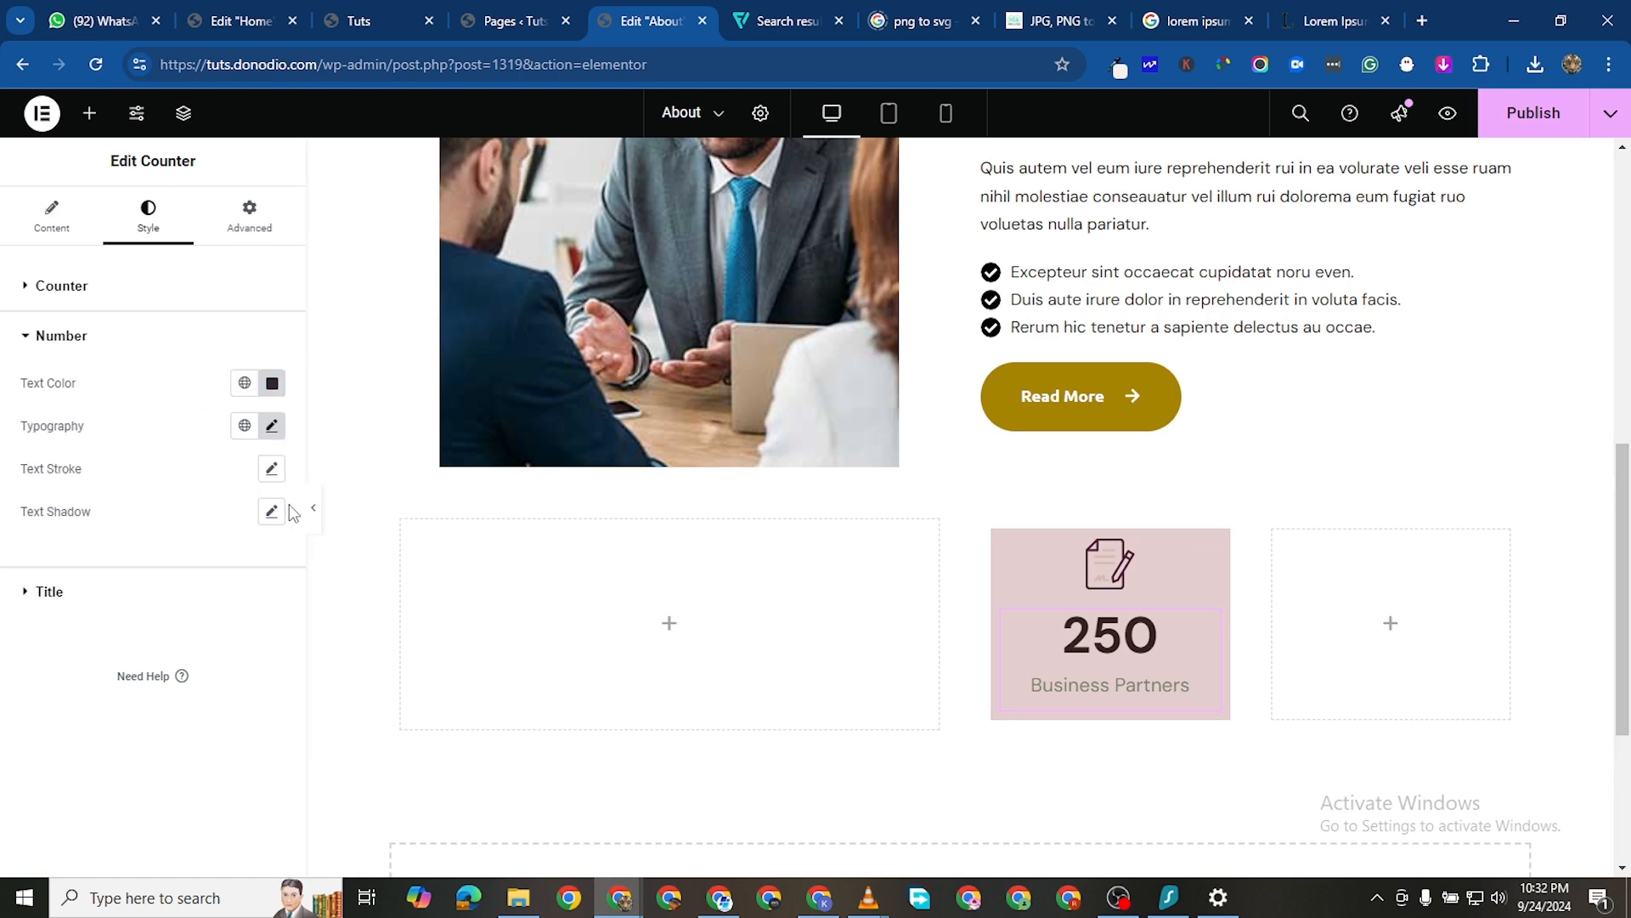
left_click(271, 383)
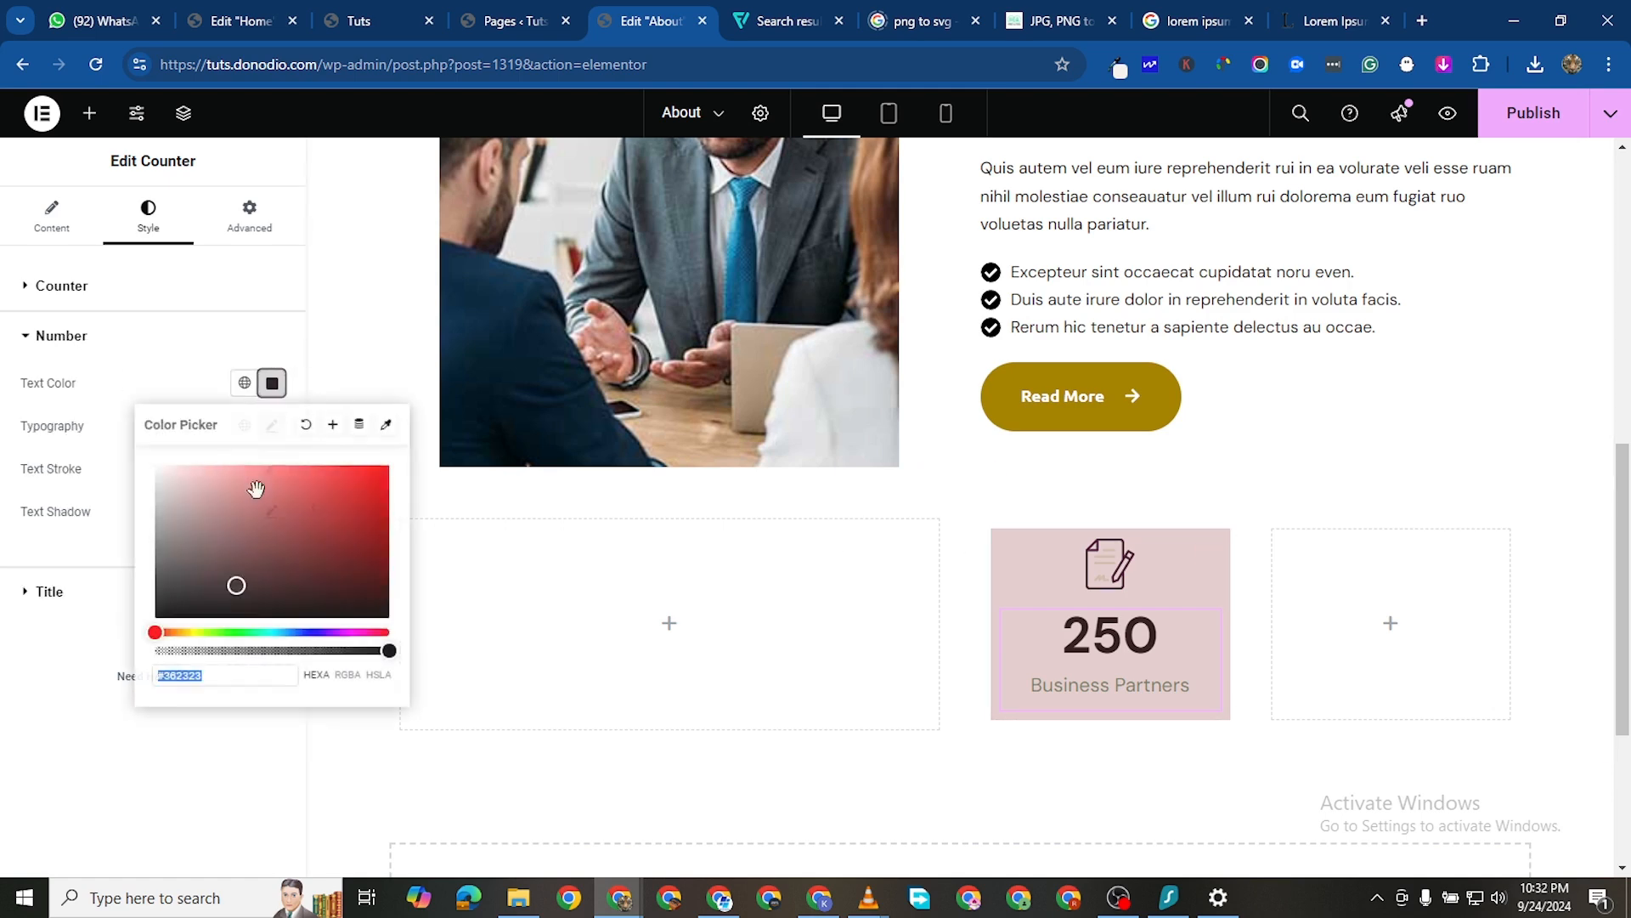
right_click(194, 676)
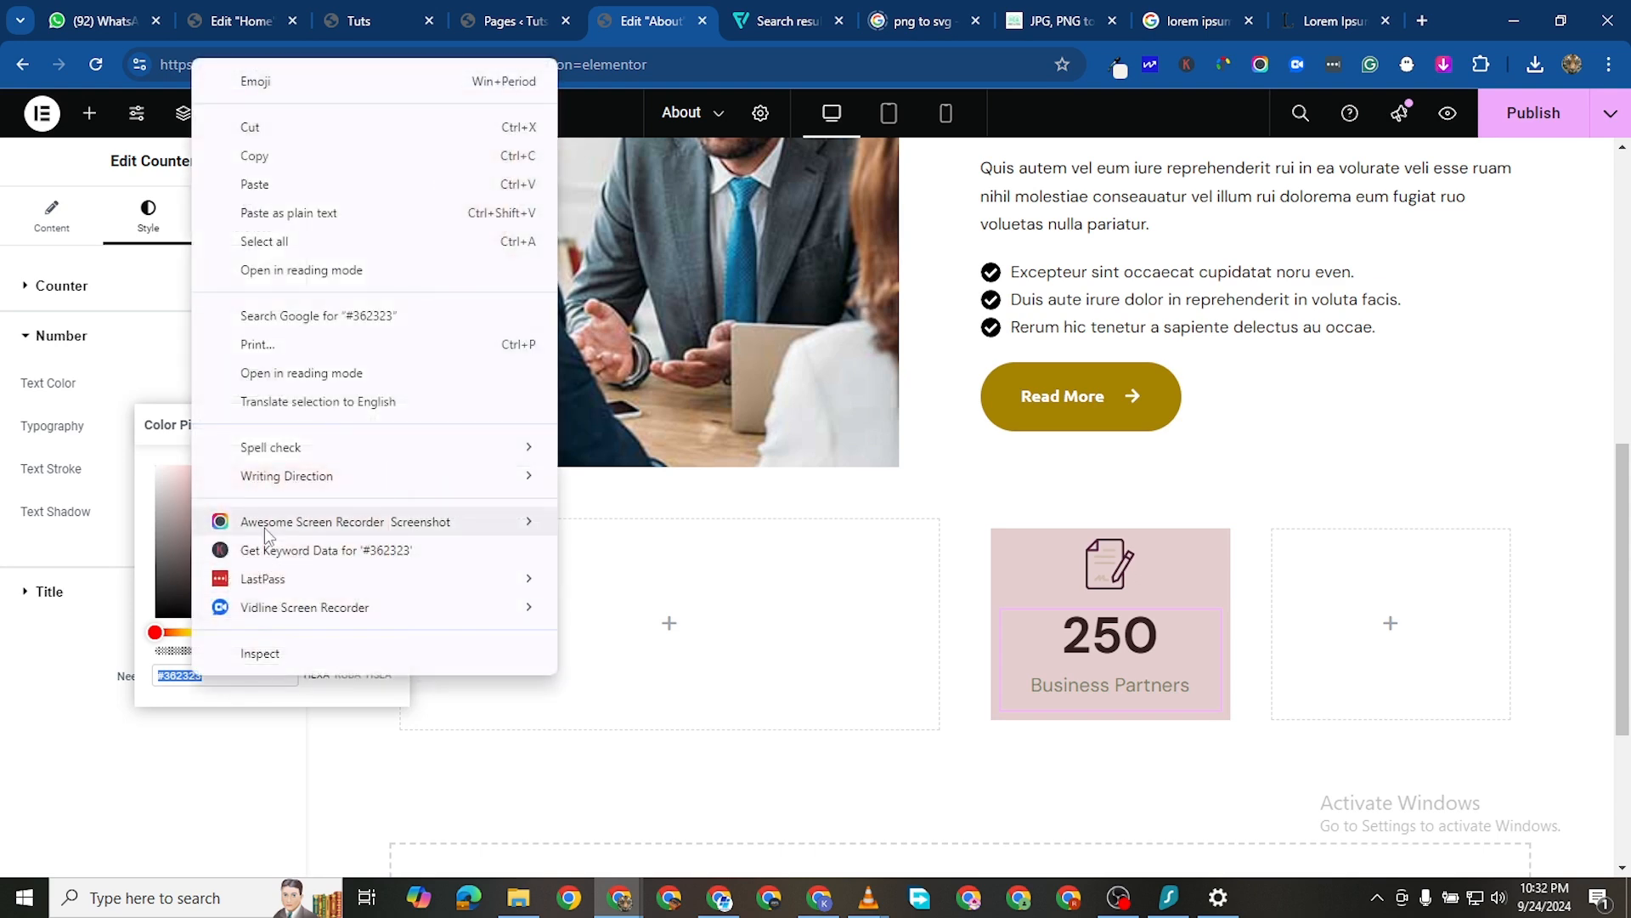
left_click(274, 156)
left_click(40, 599)
left_click(40, 599)
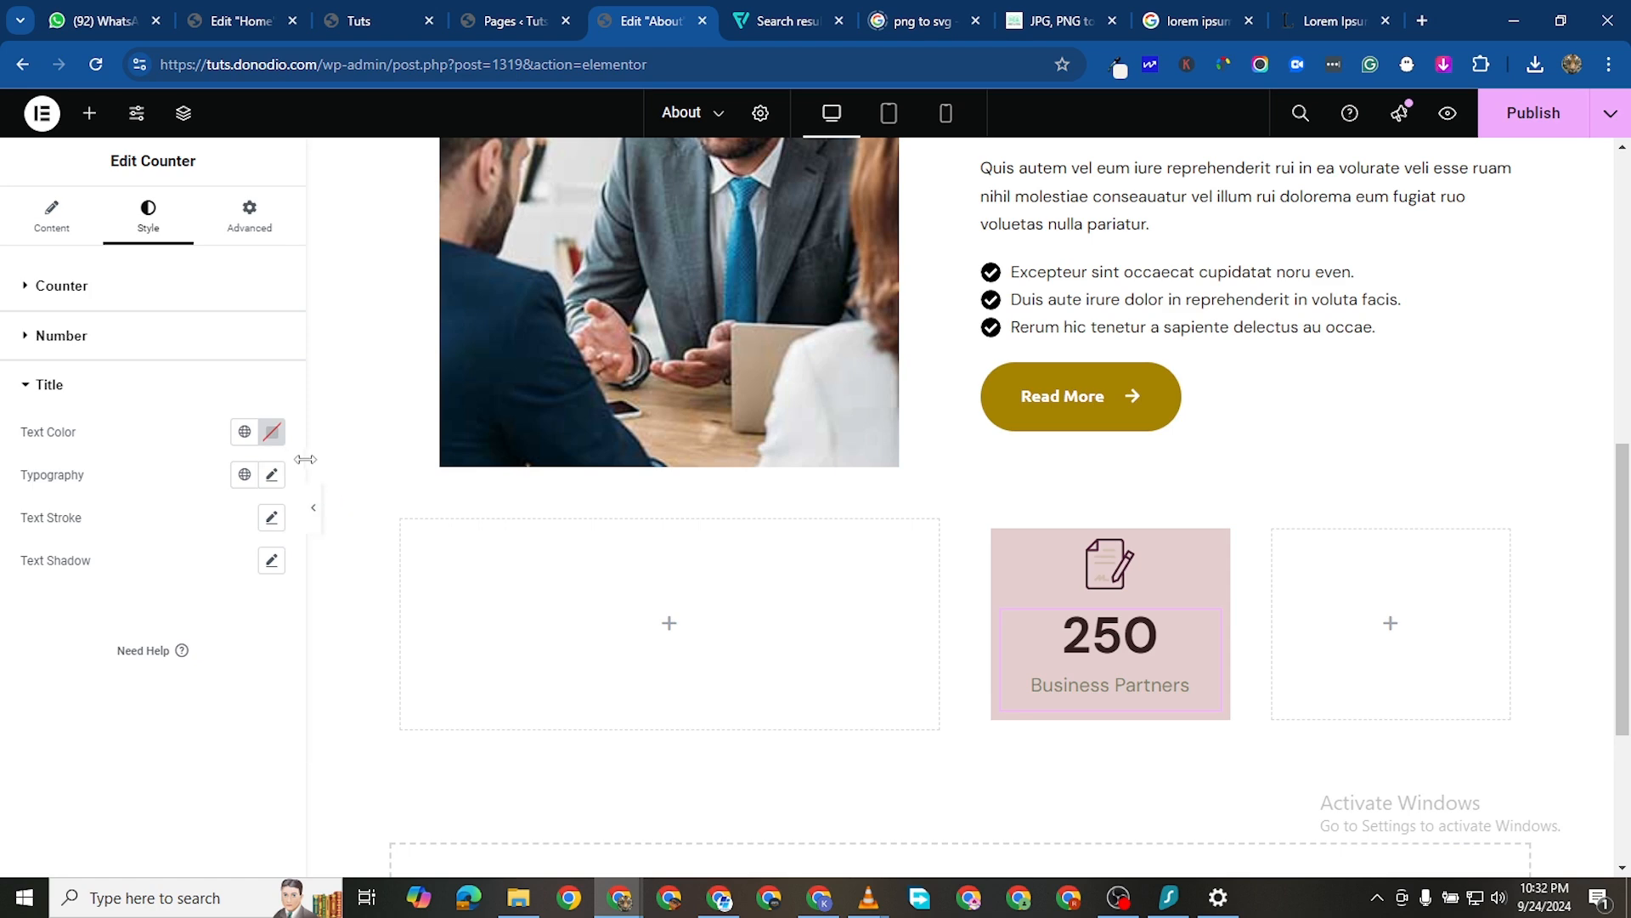
left_click(273, 433)
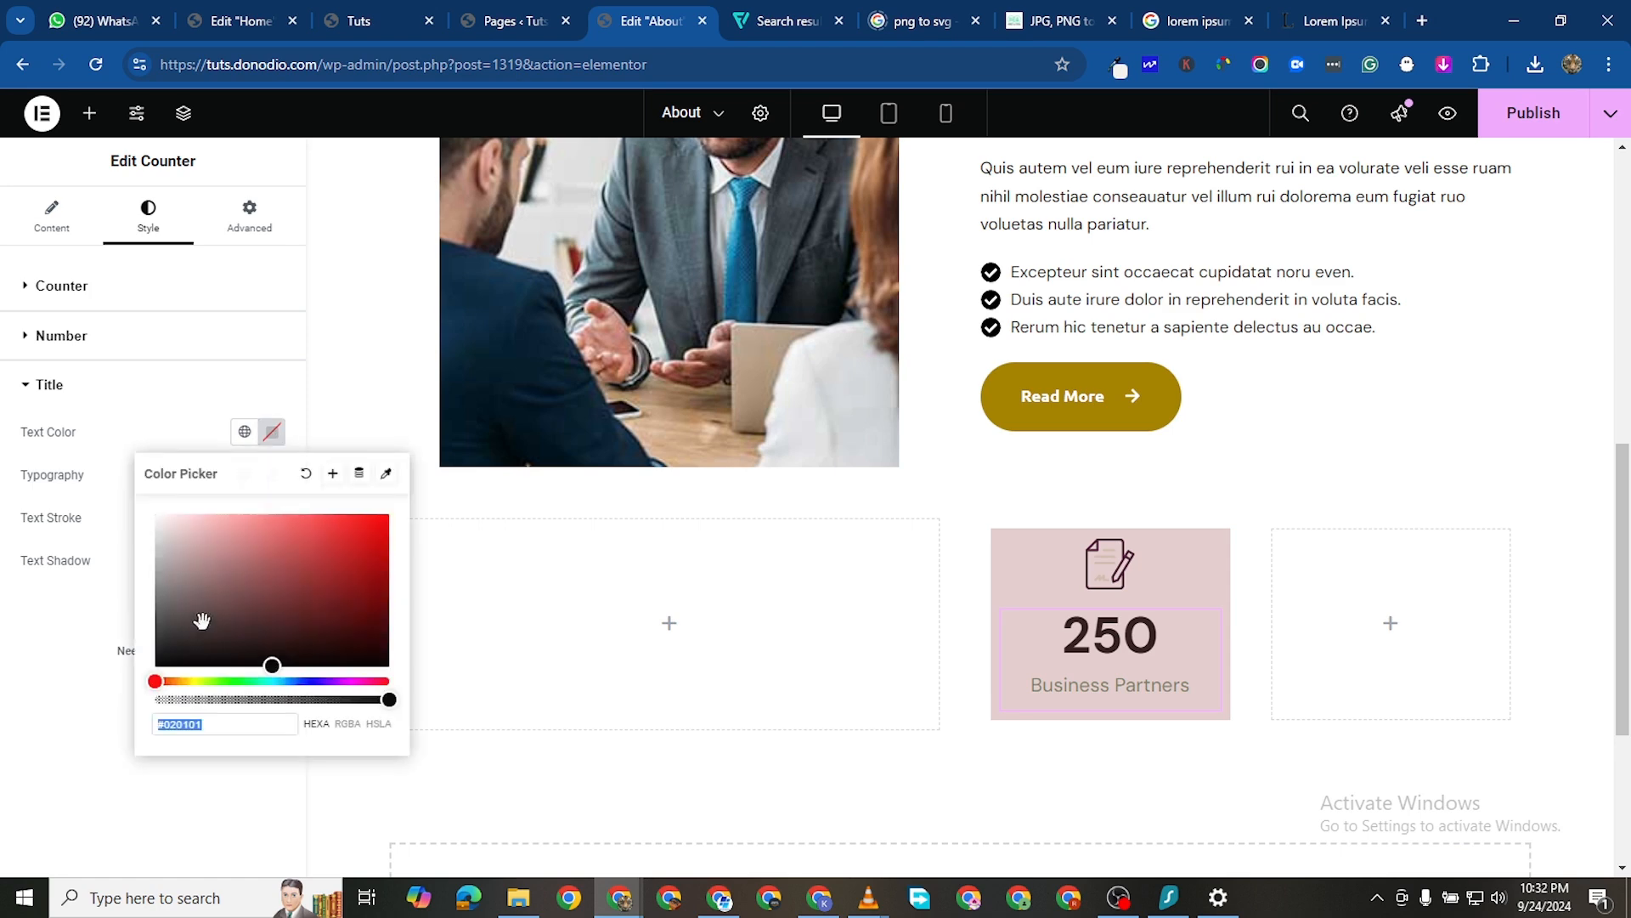
right_click(185, 727)
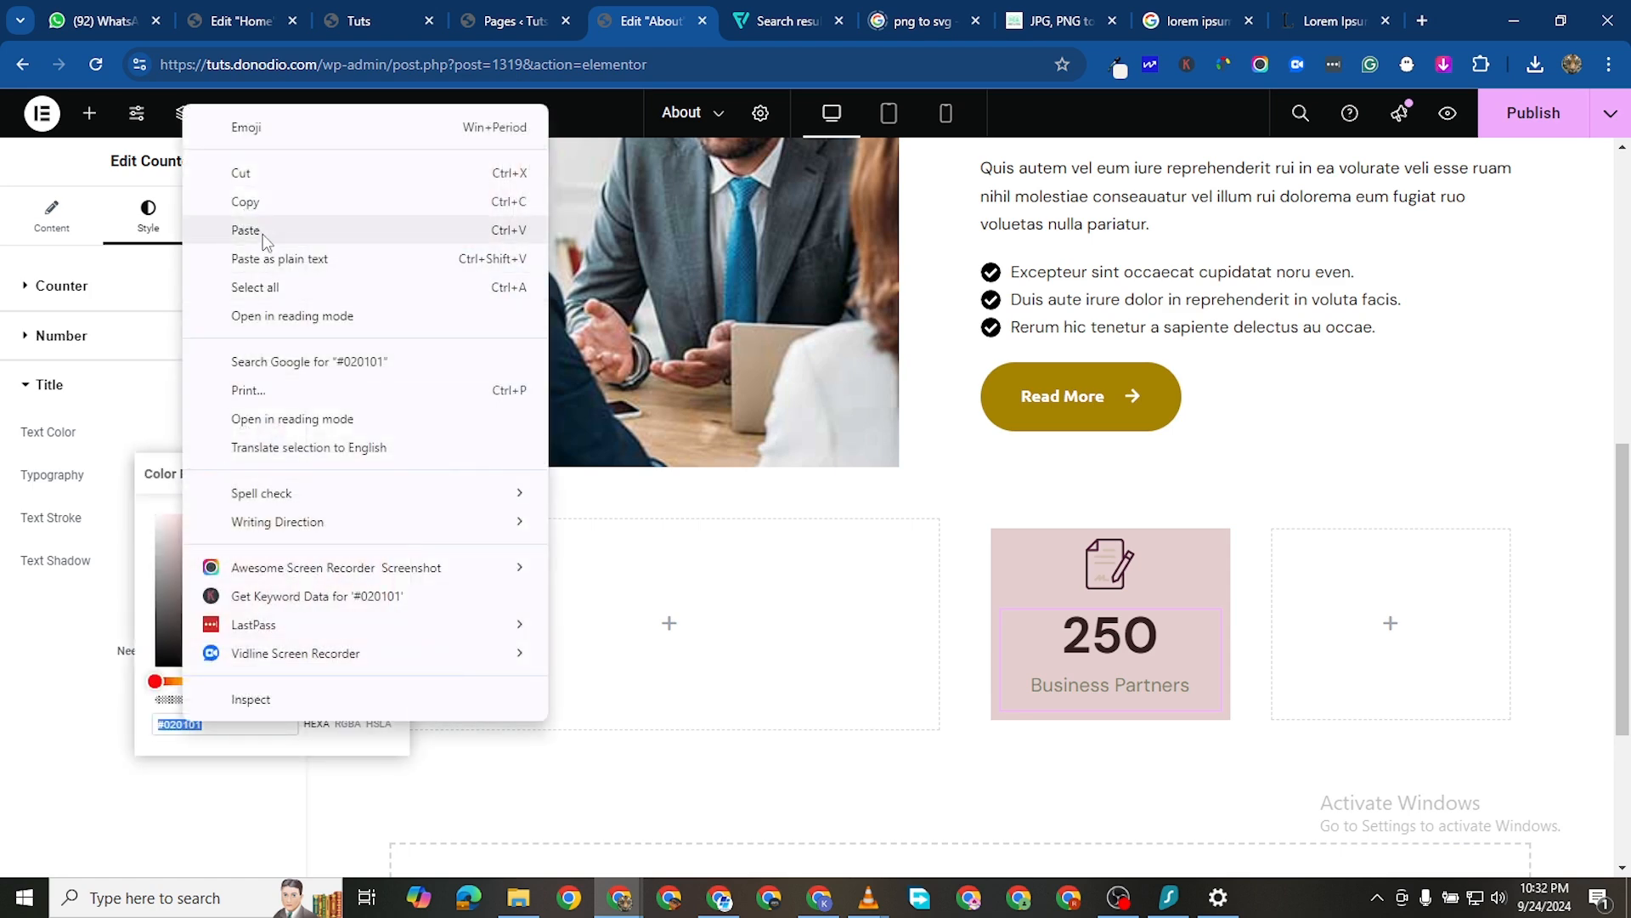
left_click(262, 232)
left_click(6, 578)
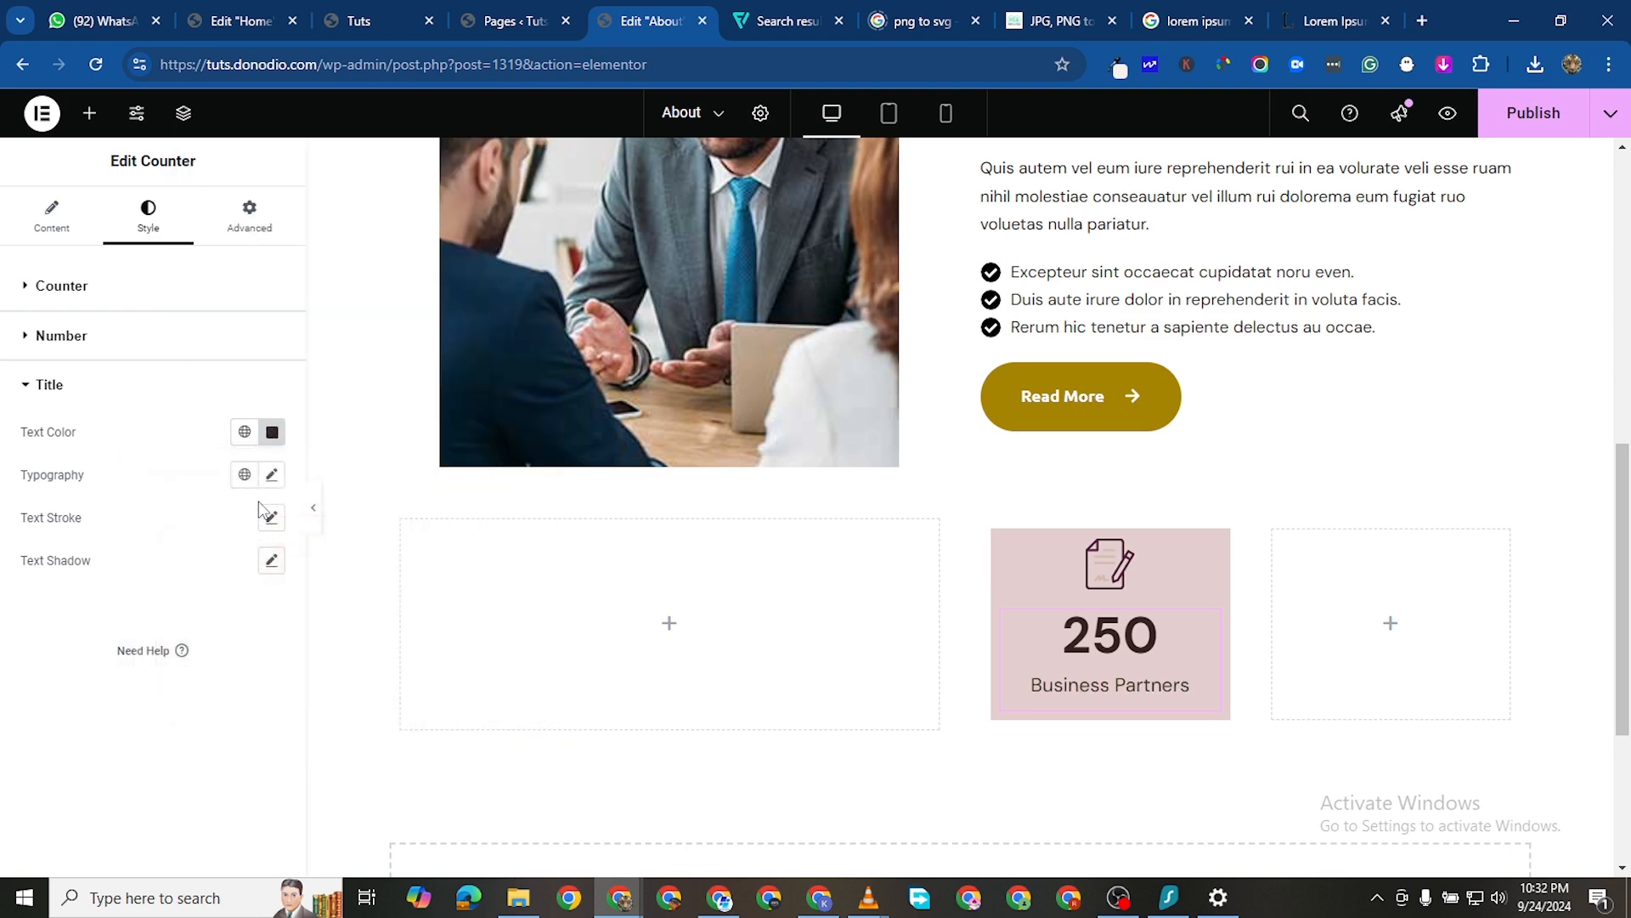
Set the counter title's typography to size 16 px and weight 600 (Semi Bold)
left_click(272, 474)
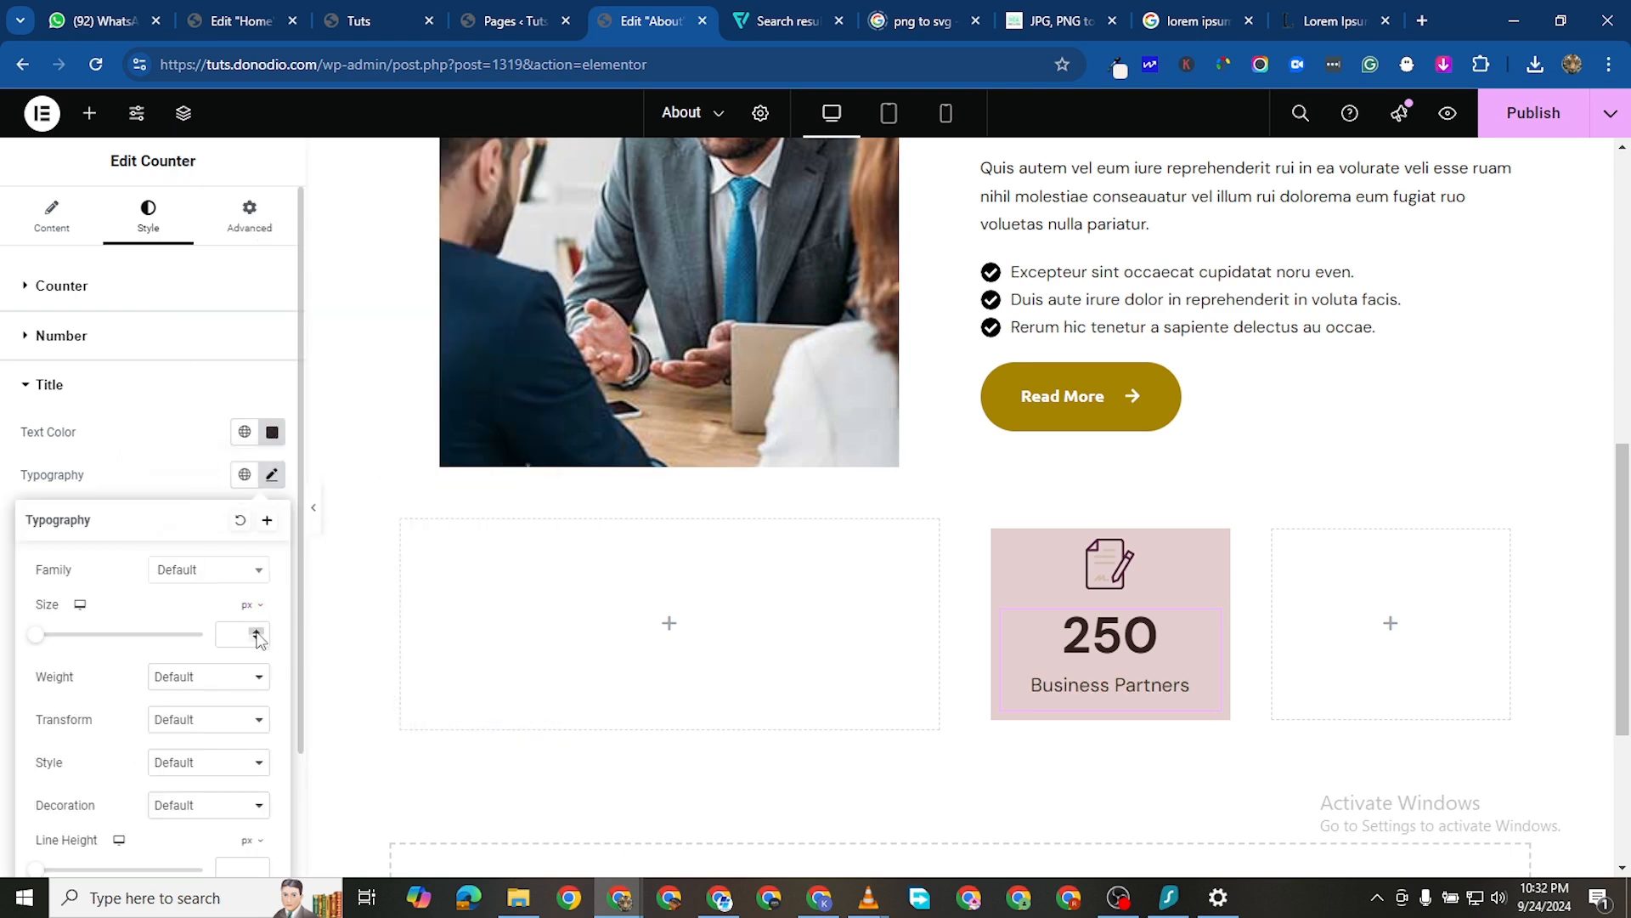
left_click(256, 633)
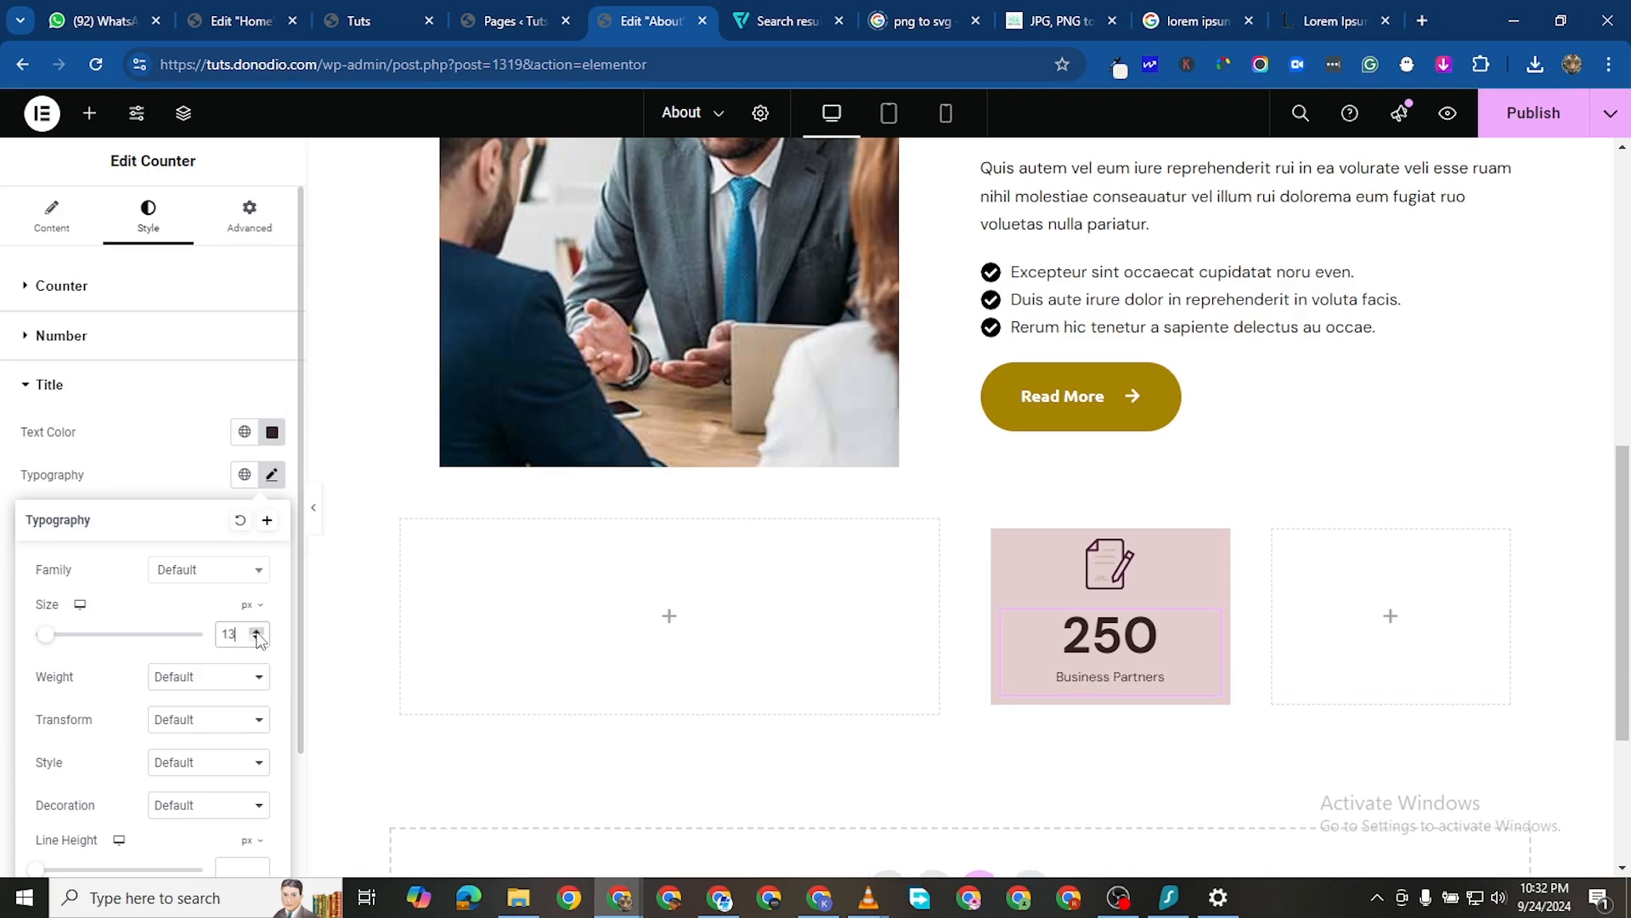
left_click(257, 633)
left_click(257, 633)
left_click(256, 633)
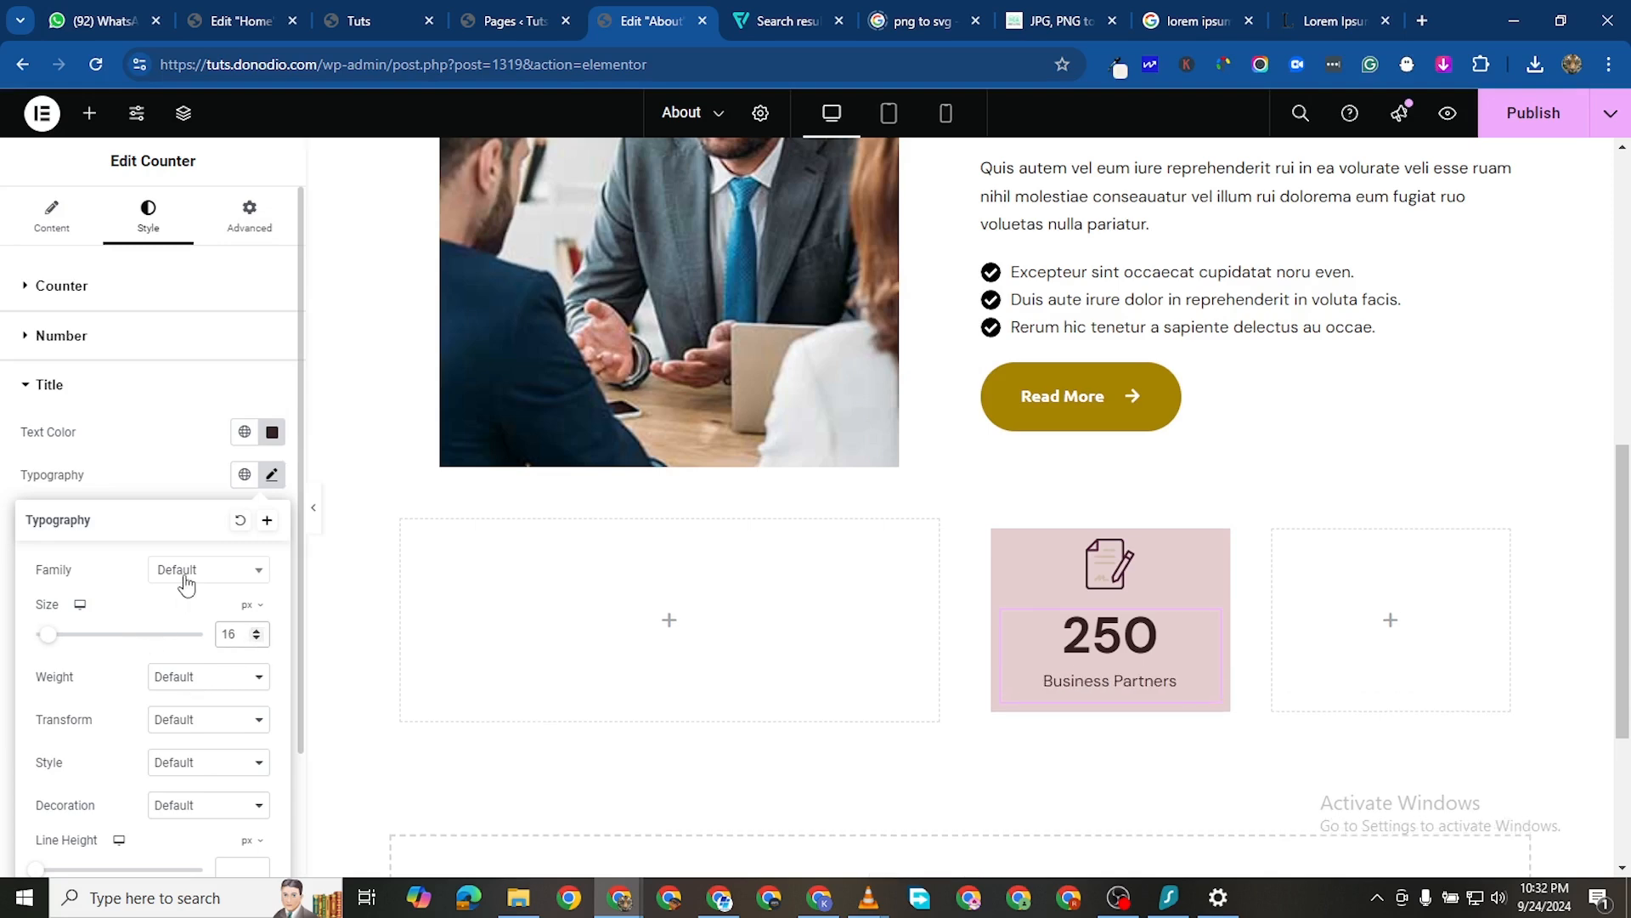
left_click(198, 686)
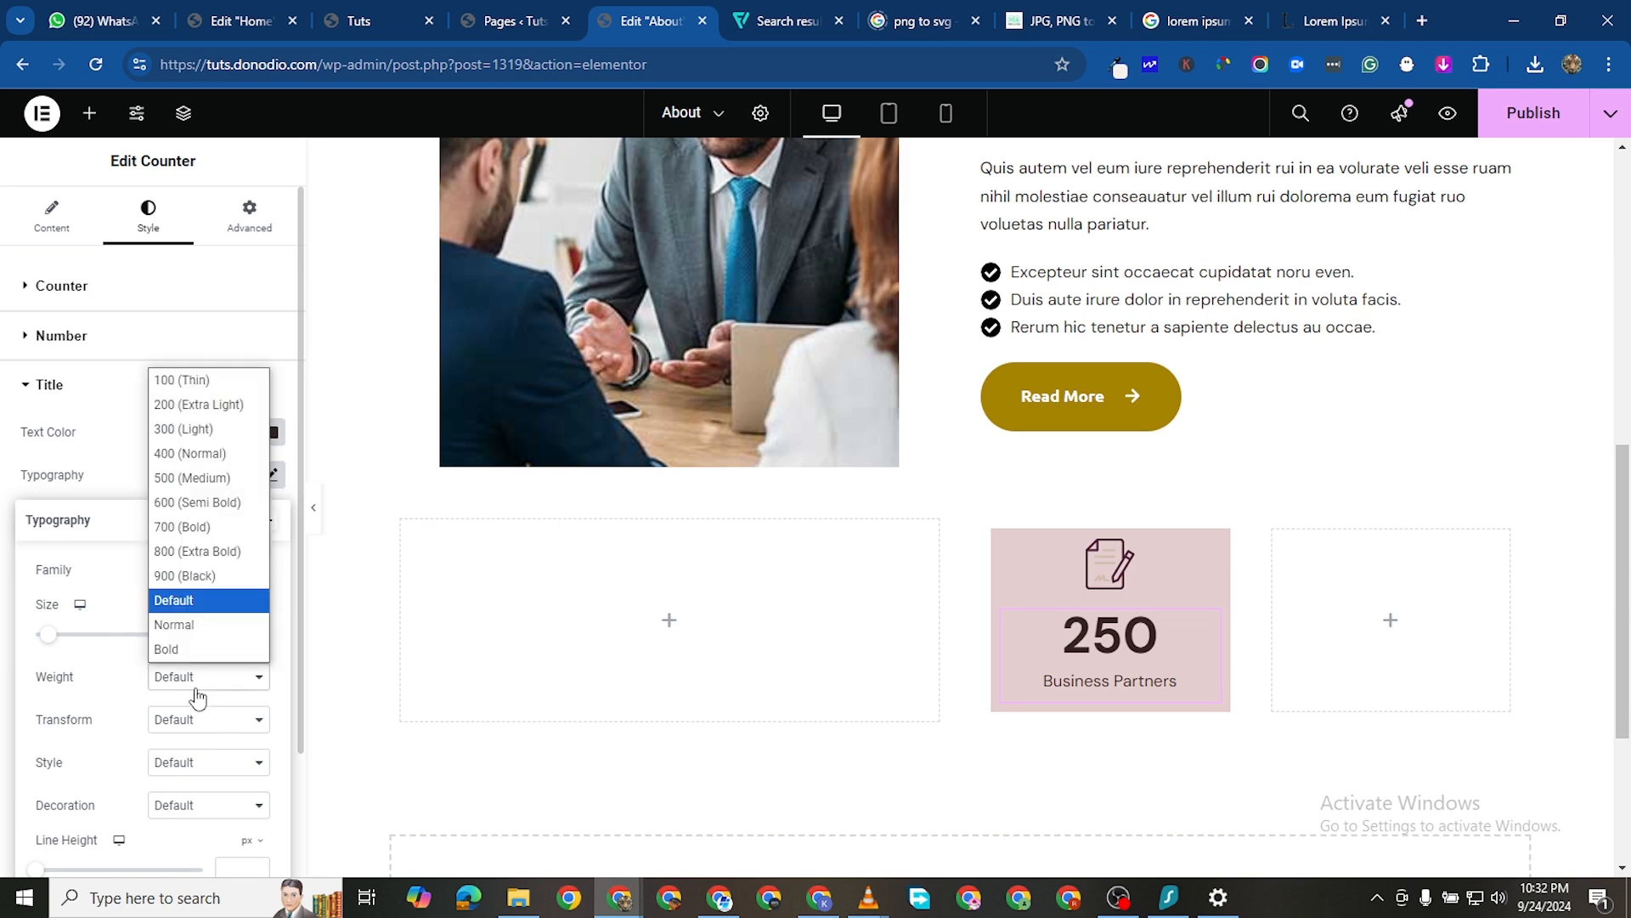
left_click(190, 507)
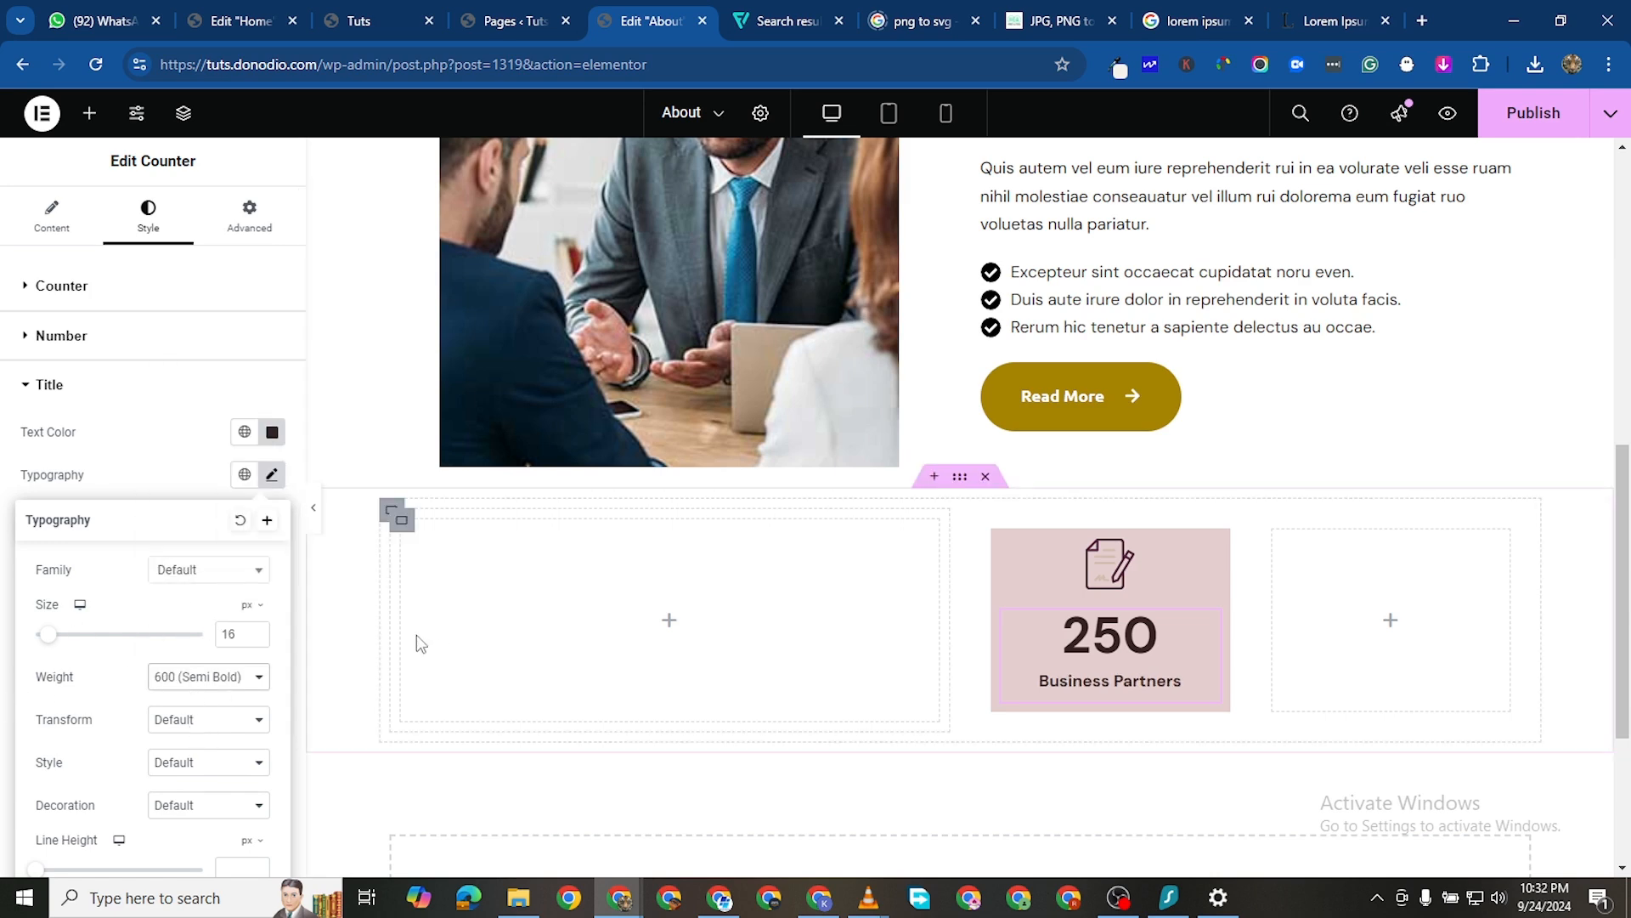
left_click(7, 535)
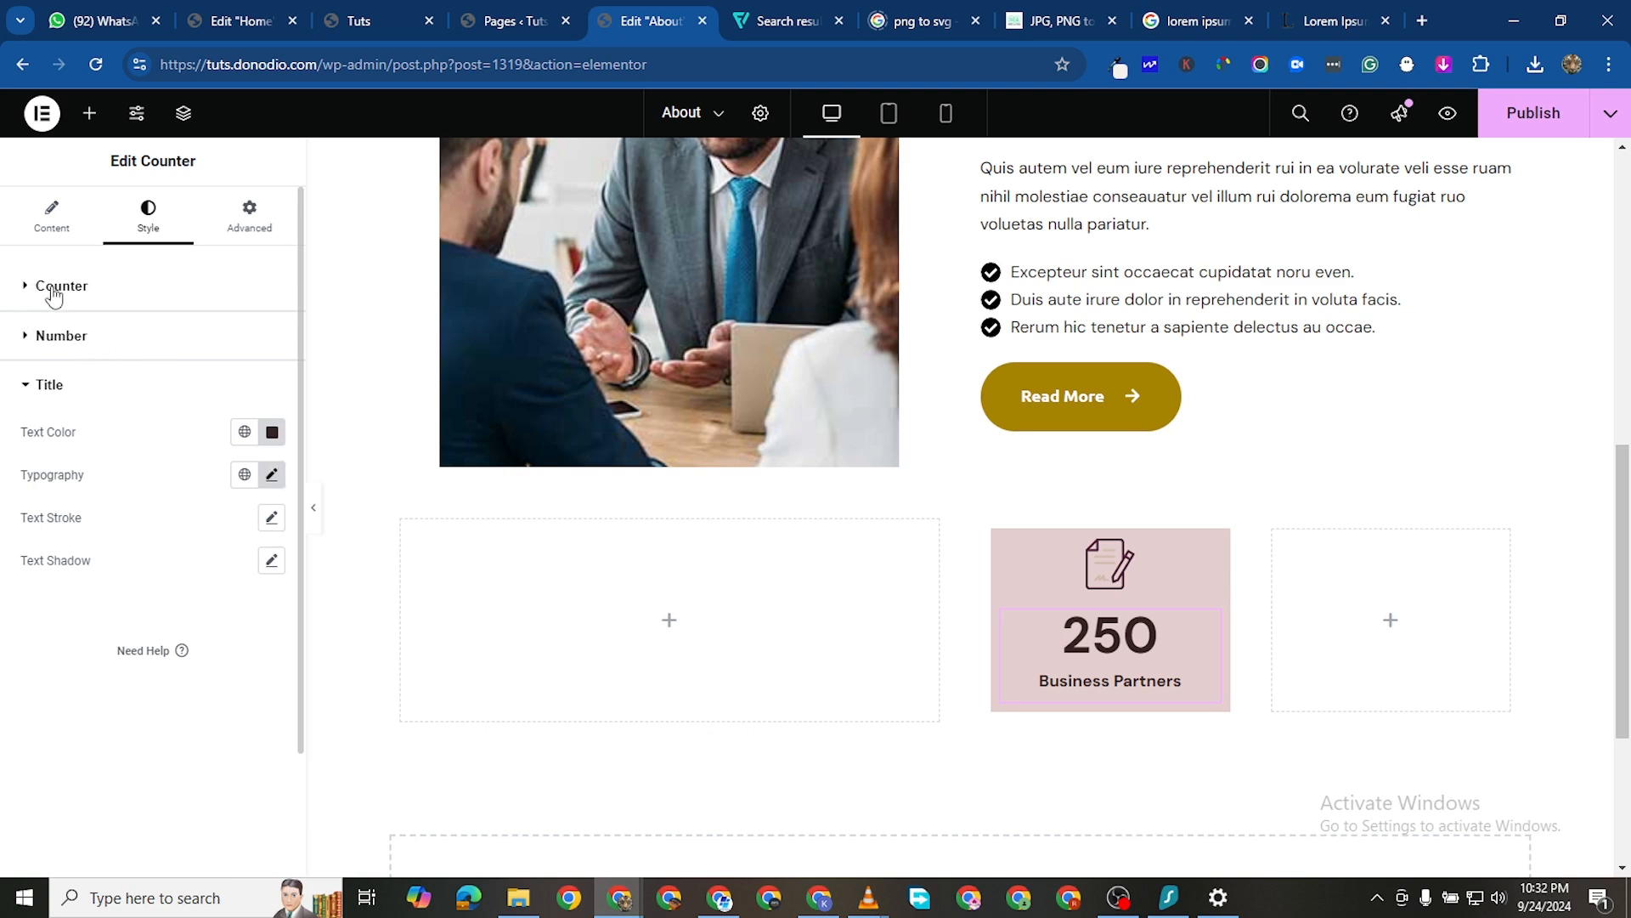
left_click(38, 287)
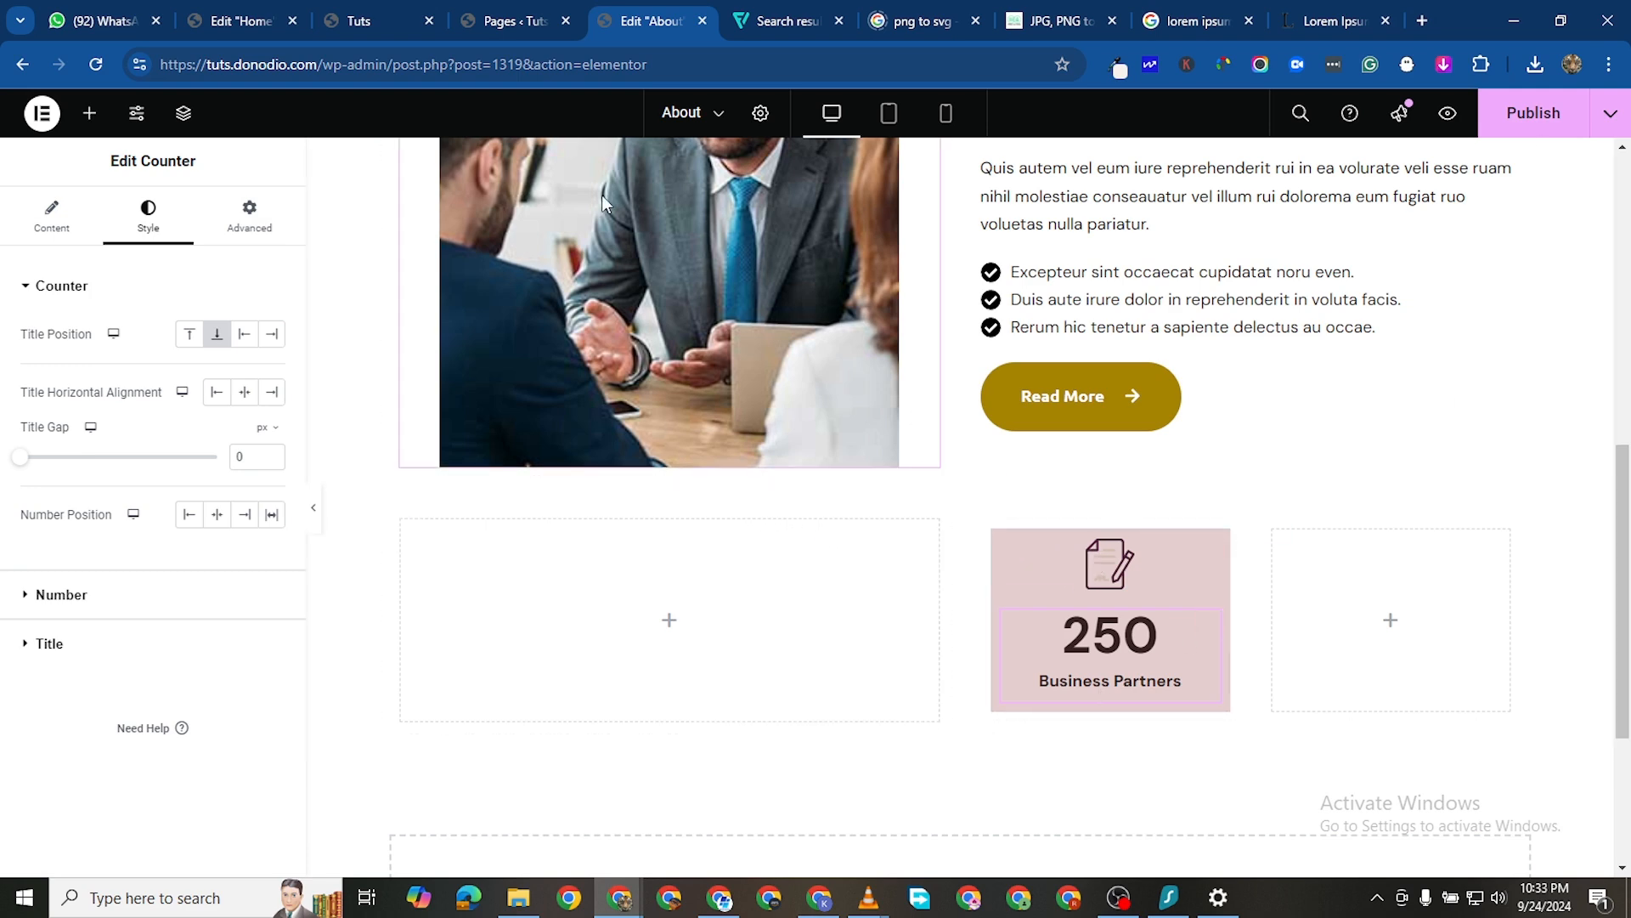
Copy the background color code of the Home page's "What We Do" section container
left_click(242, 21)
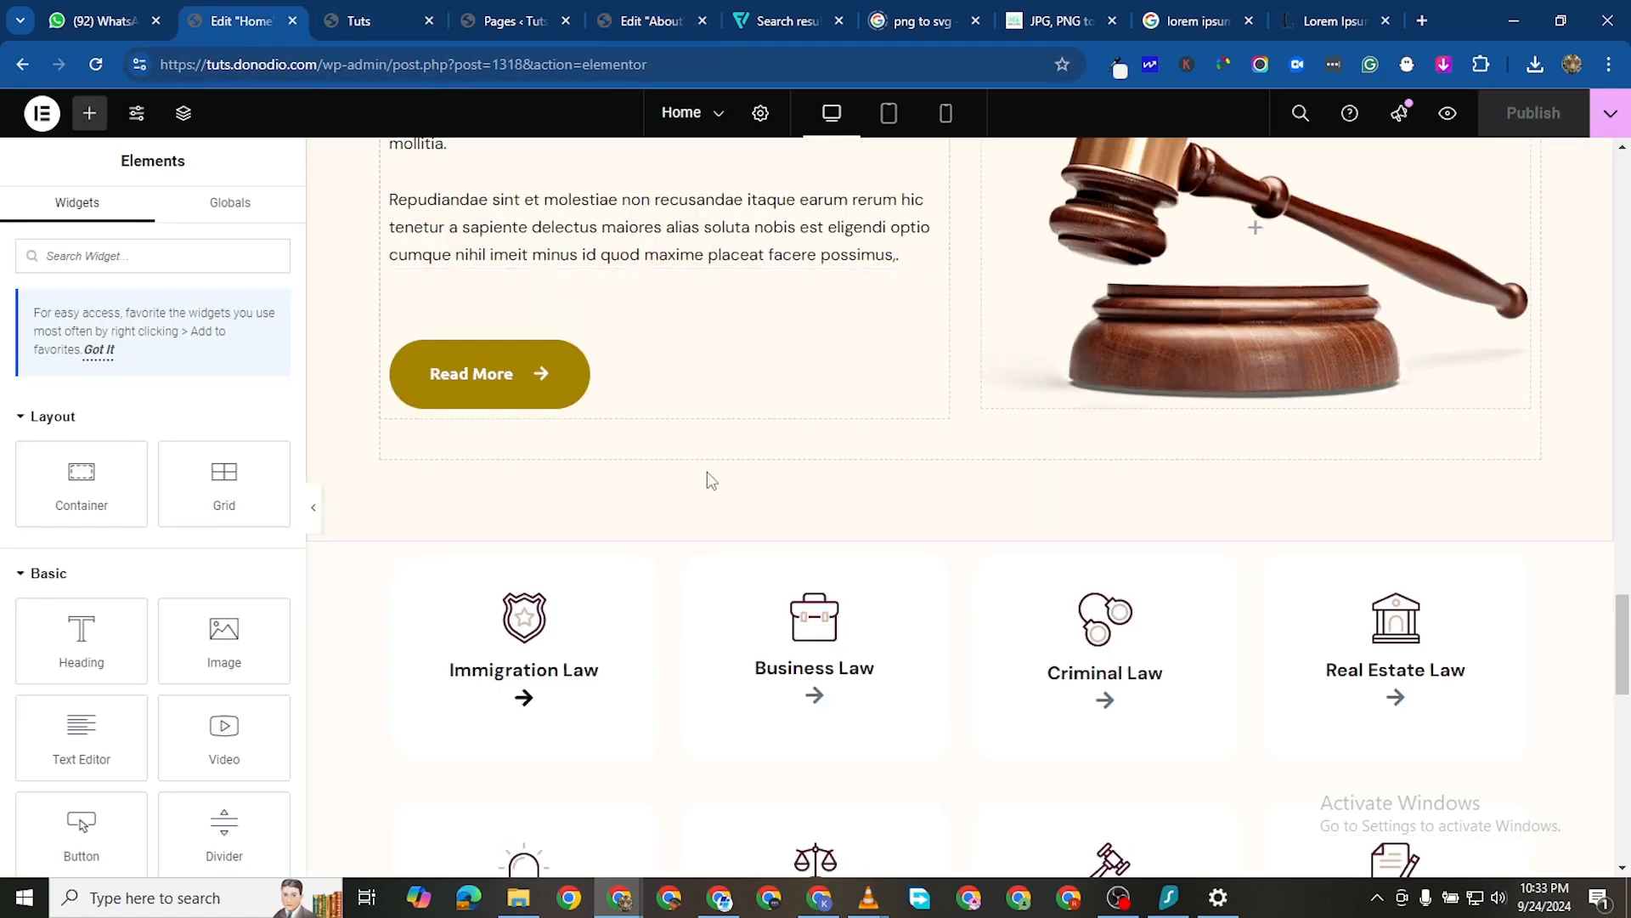
scroll(712, 481, "up", 8)
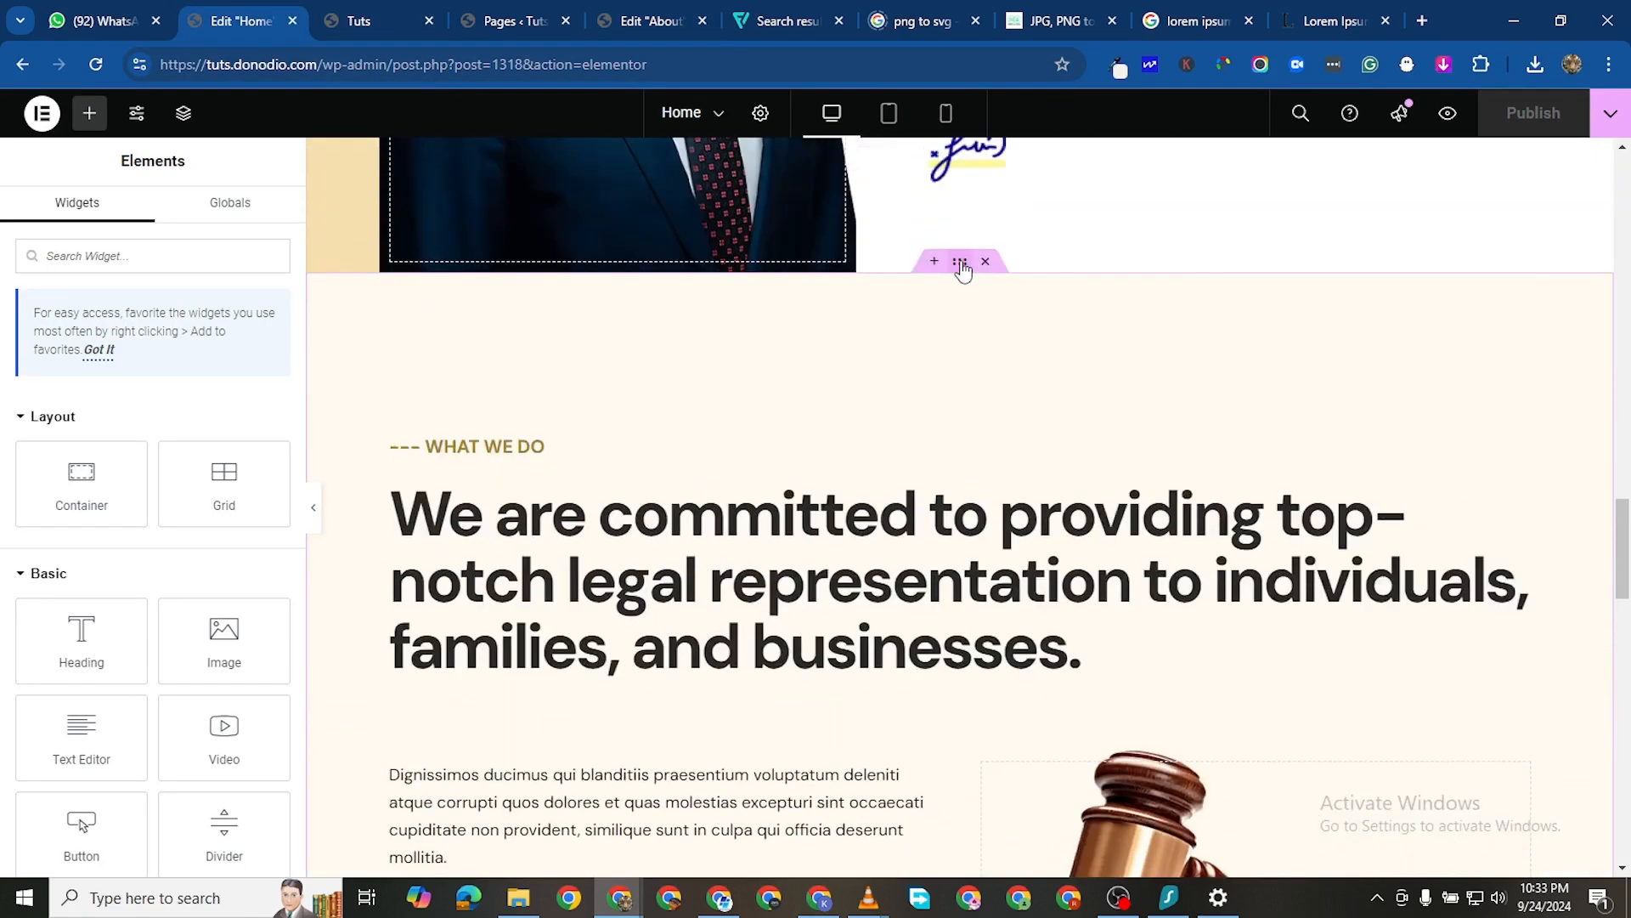
left_click(960, 261)
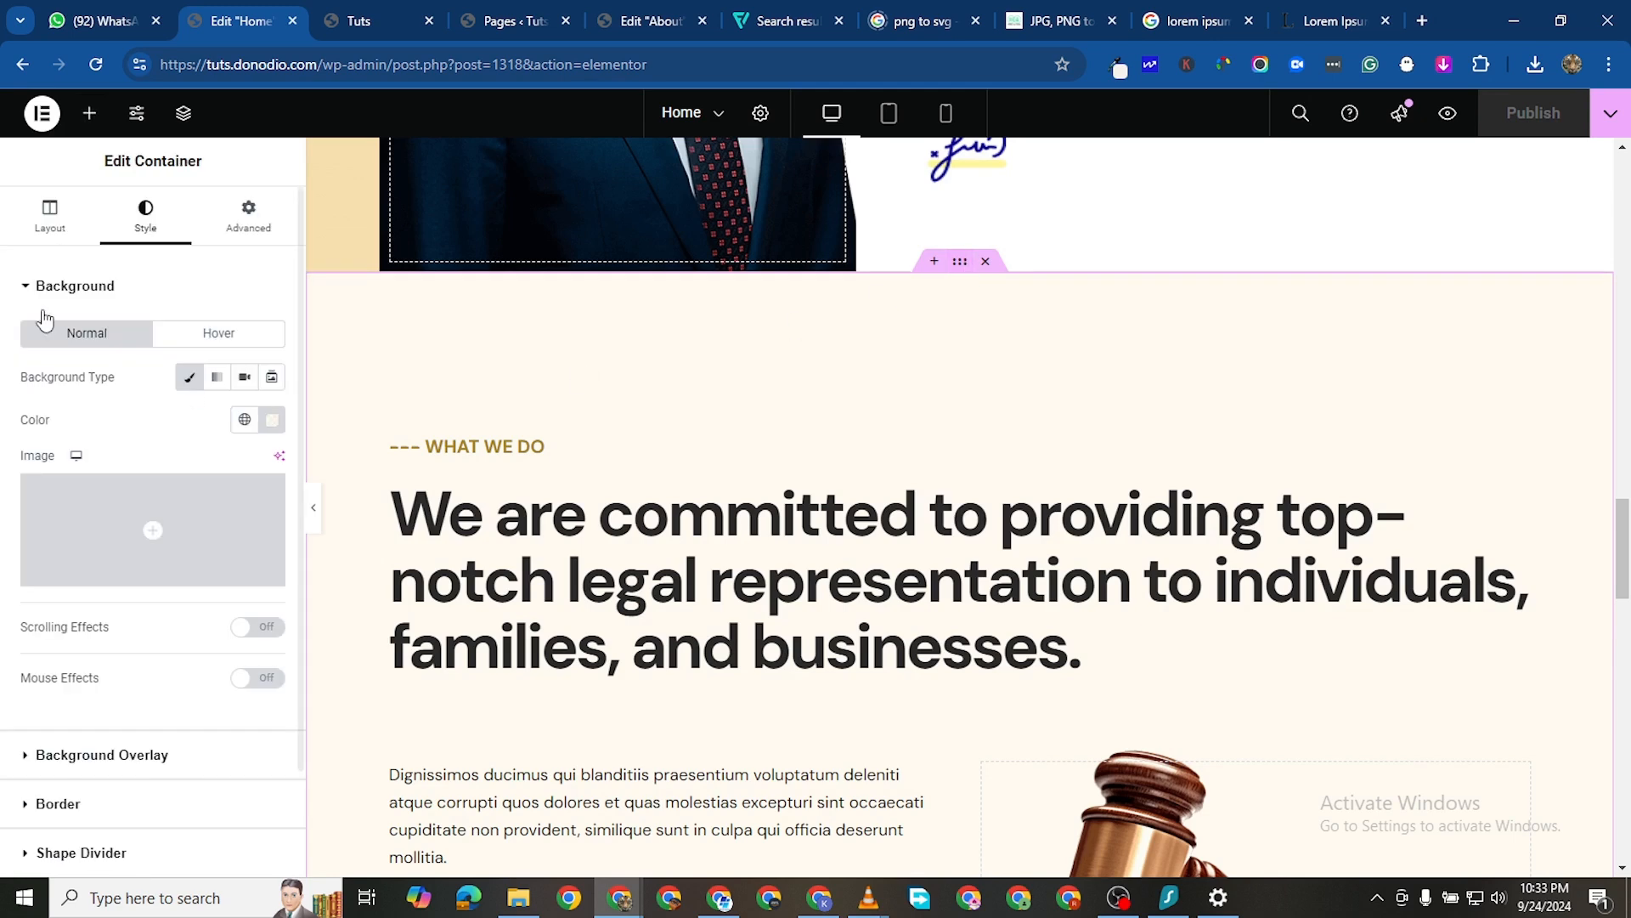
left_click(272, 419)
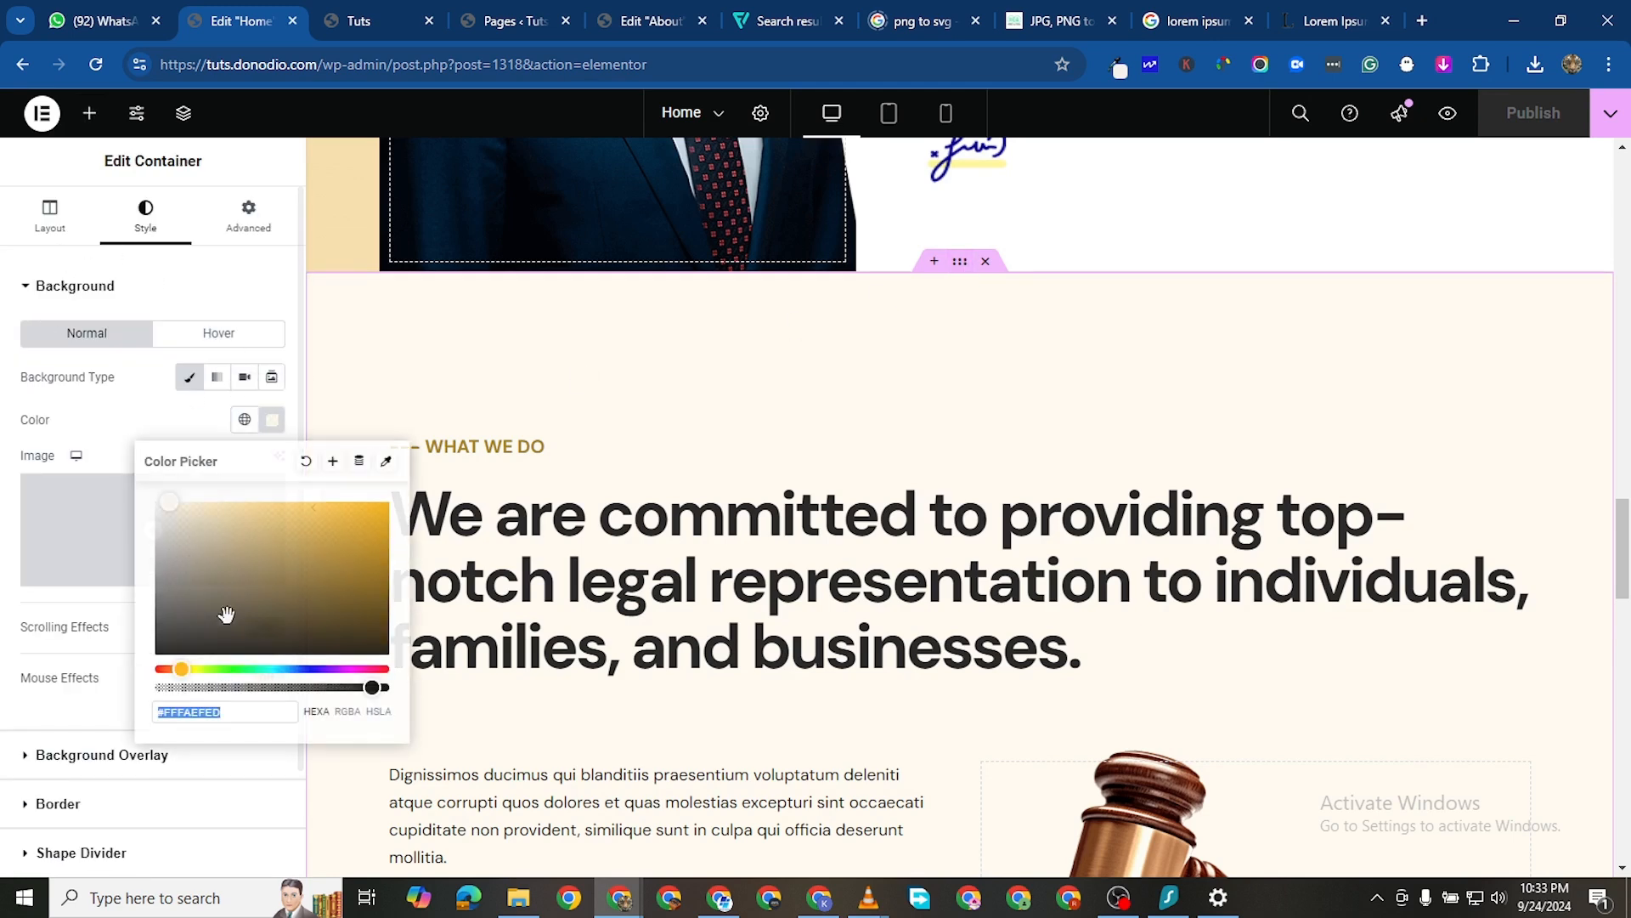
right_click(213, 710)
left_click(293, 191)
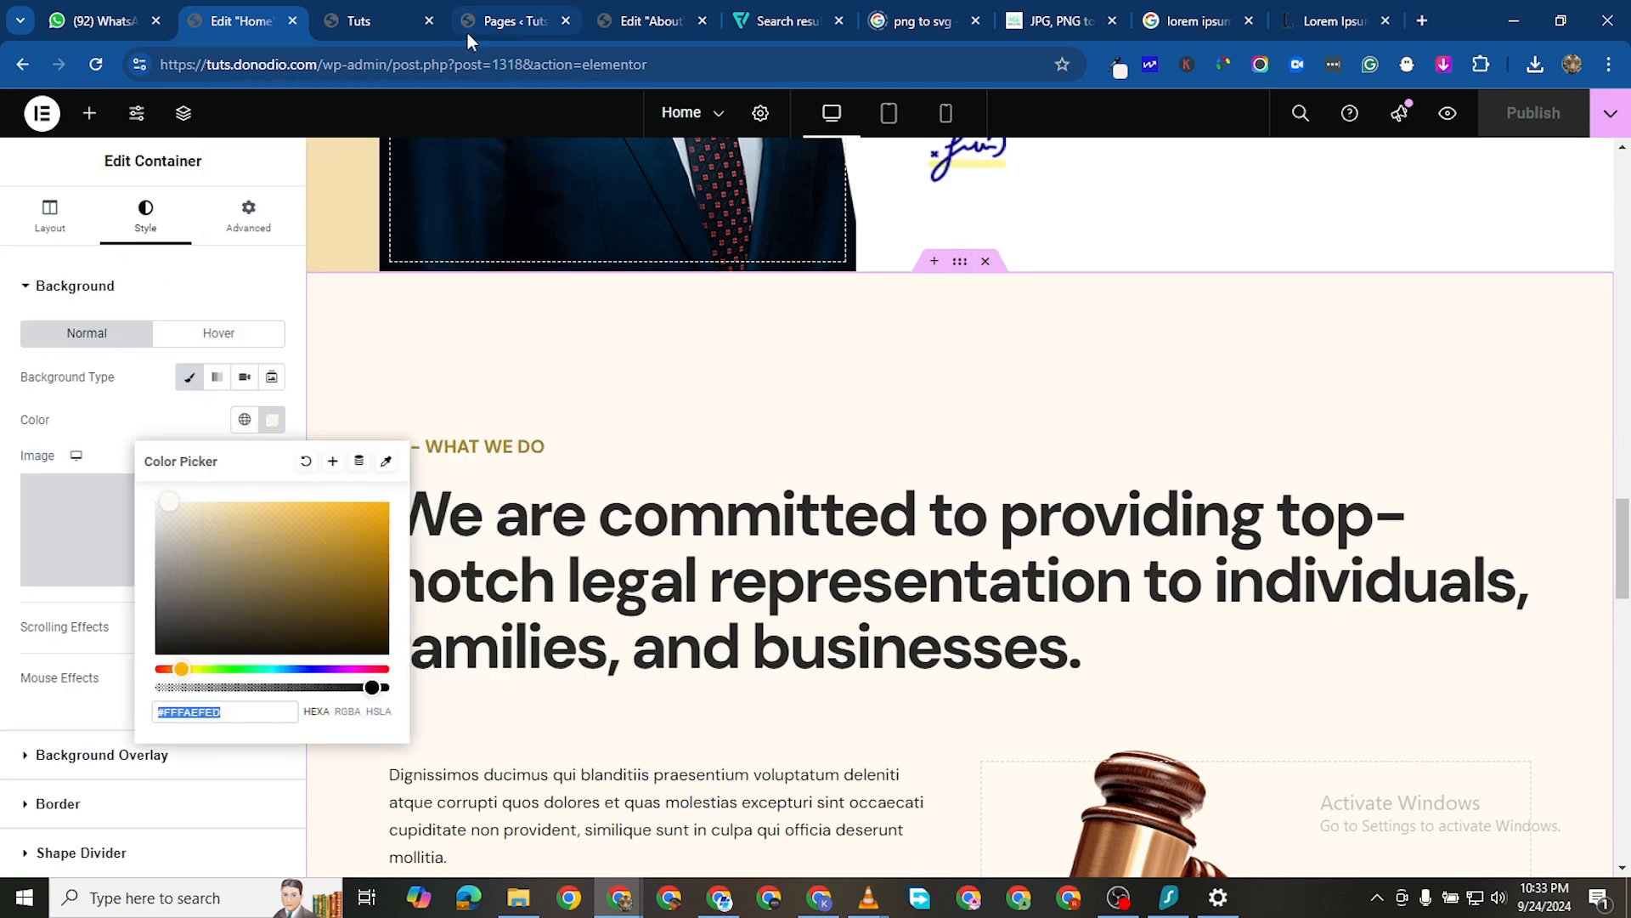
Give the About page's statistics section container a classic background with the copied color #FFFAEFED
left_click(506, 22)
left_click(637, 23)
mouse_move(929, 510)
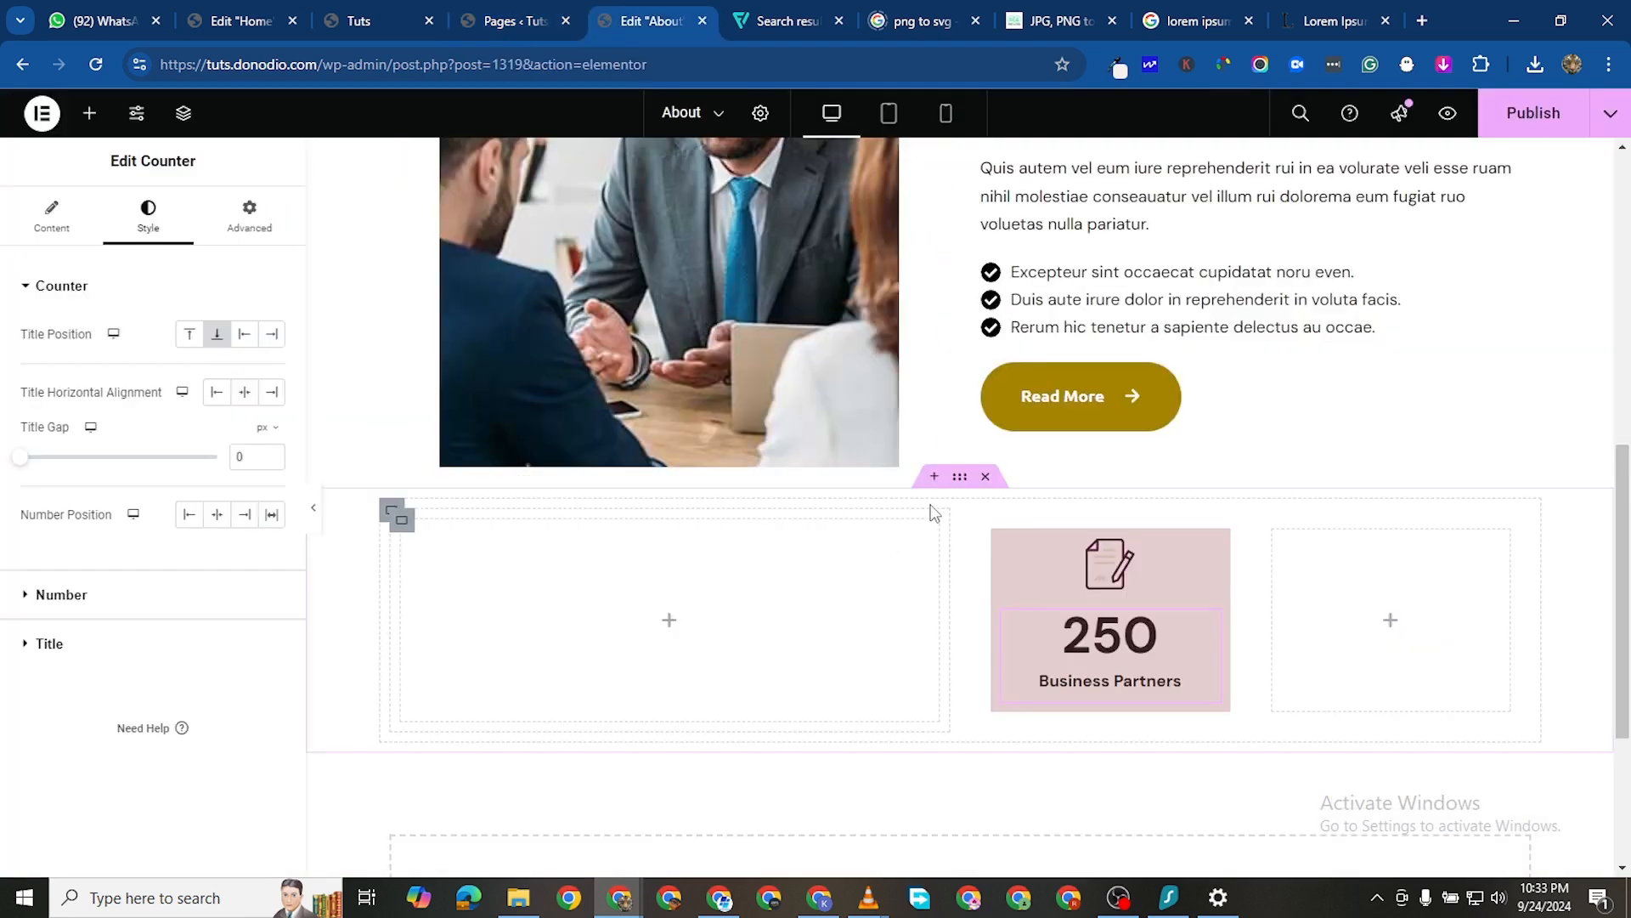
left_click(340, 307)
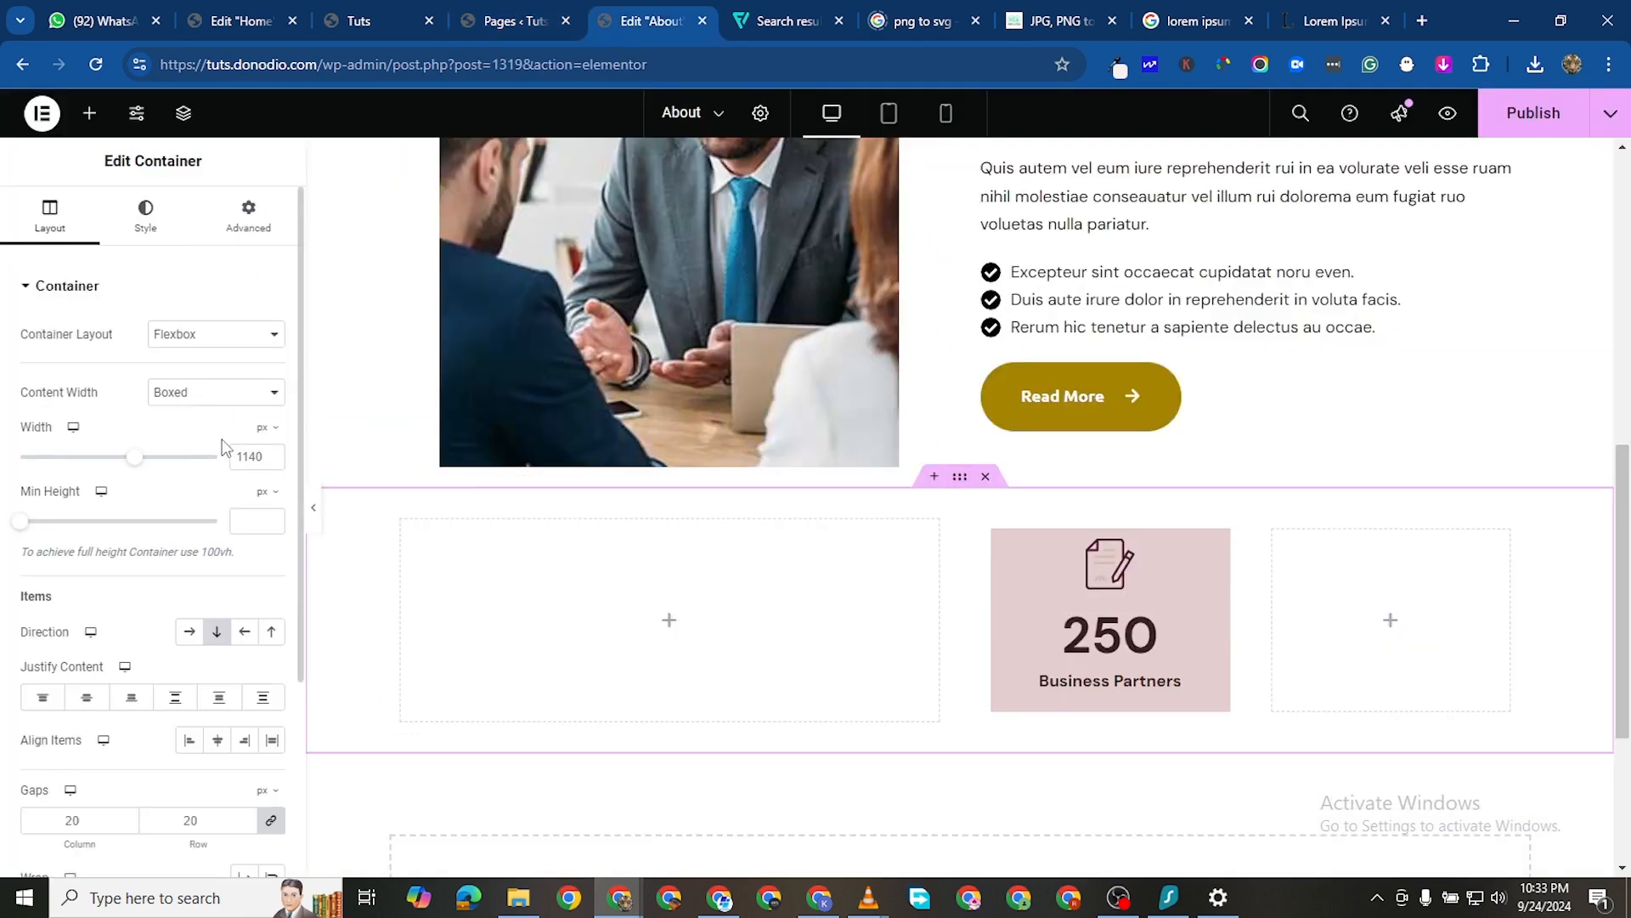
left_click(142, 219)
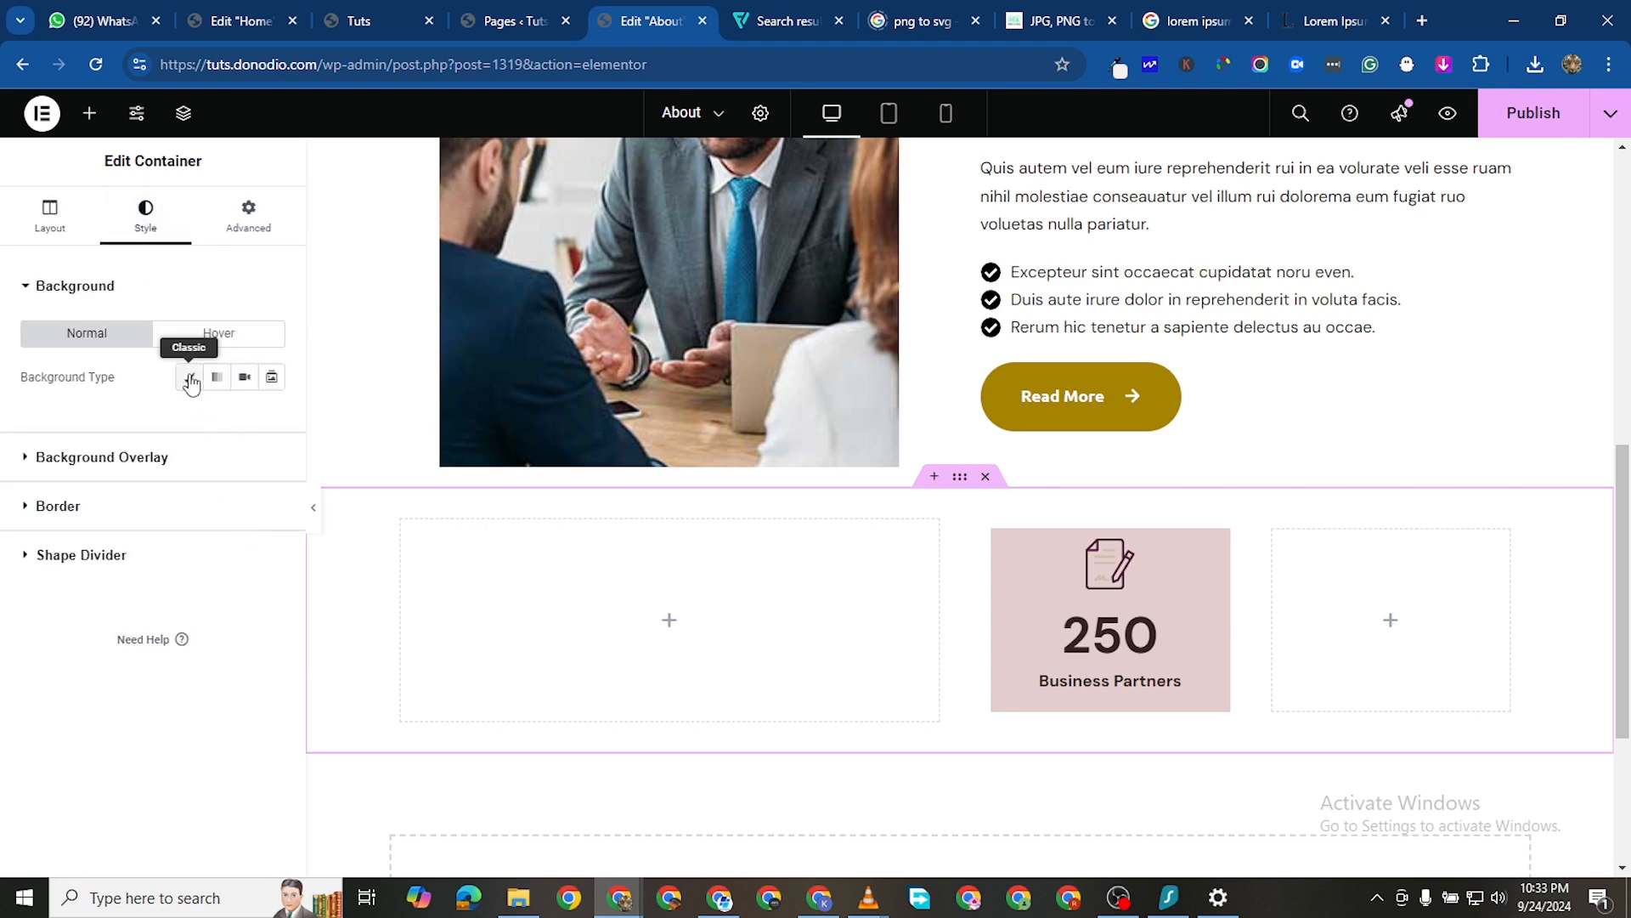
left_click(189, 378)
left_click(271, 420)
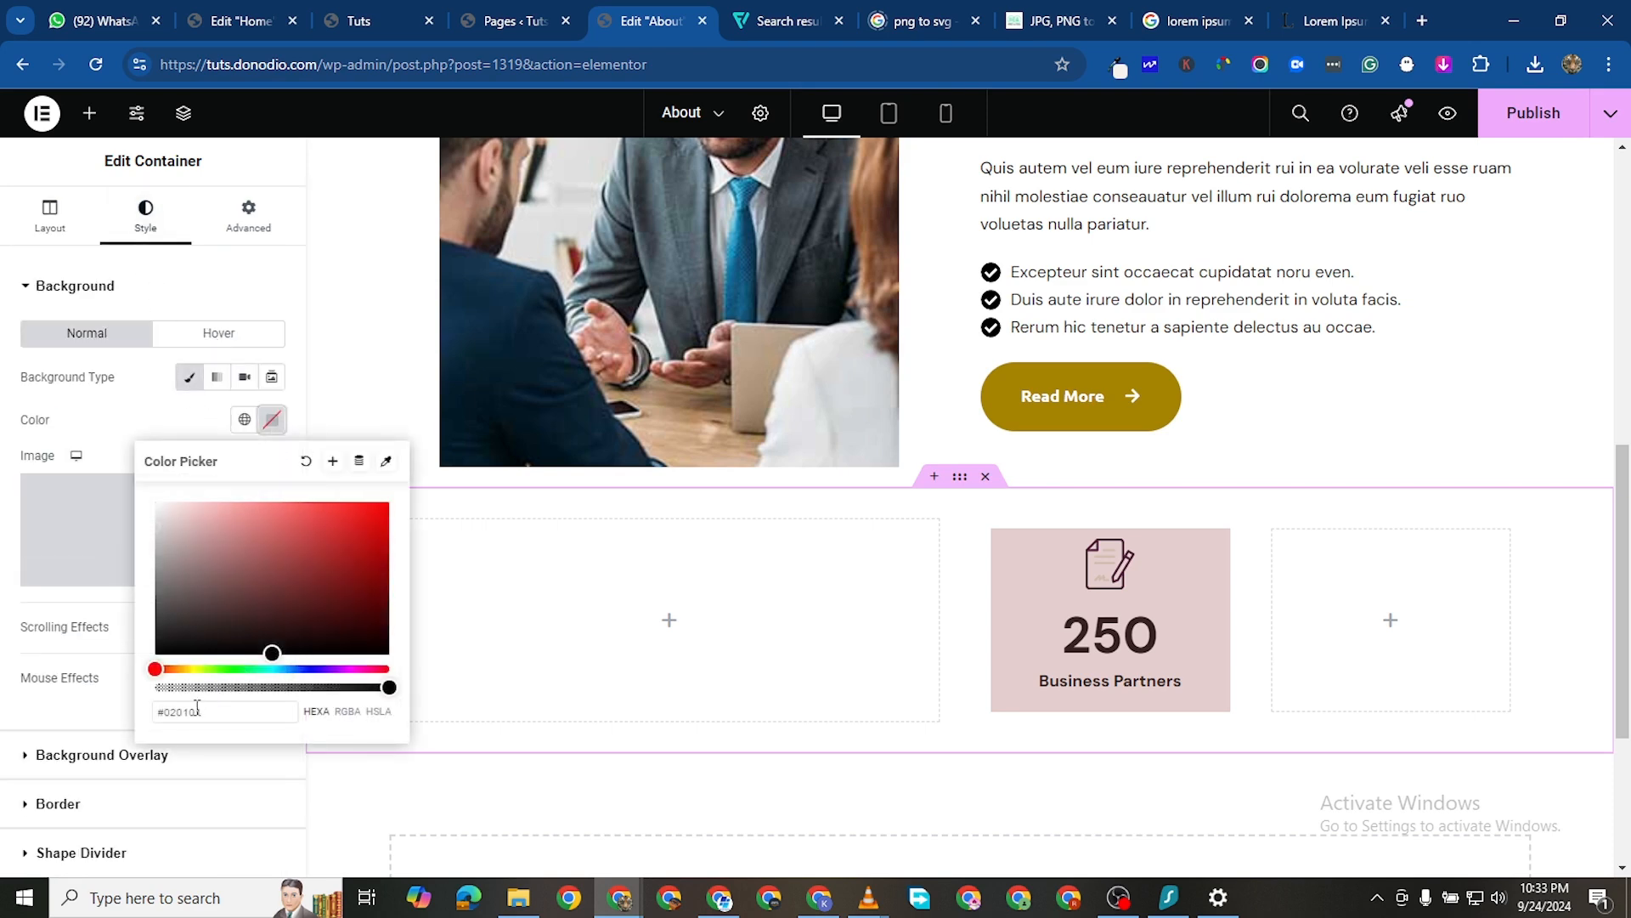
double_click(194, 712)
right_click(193, 718)
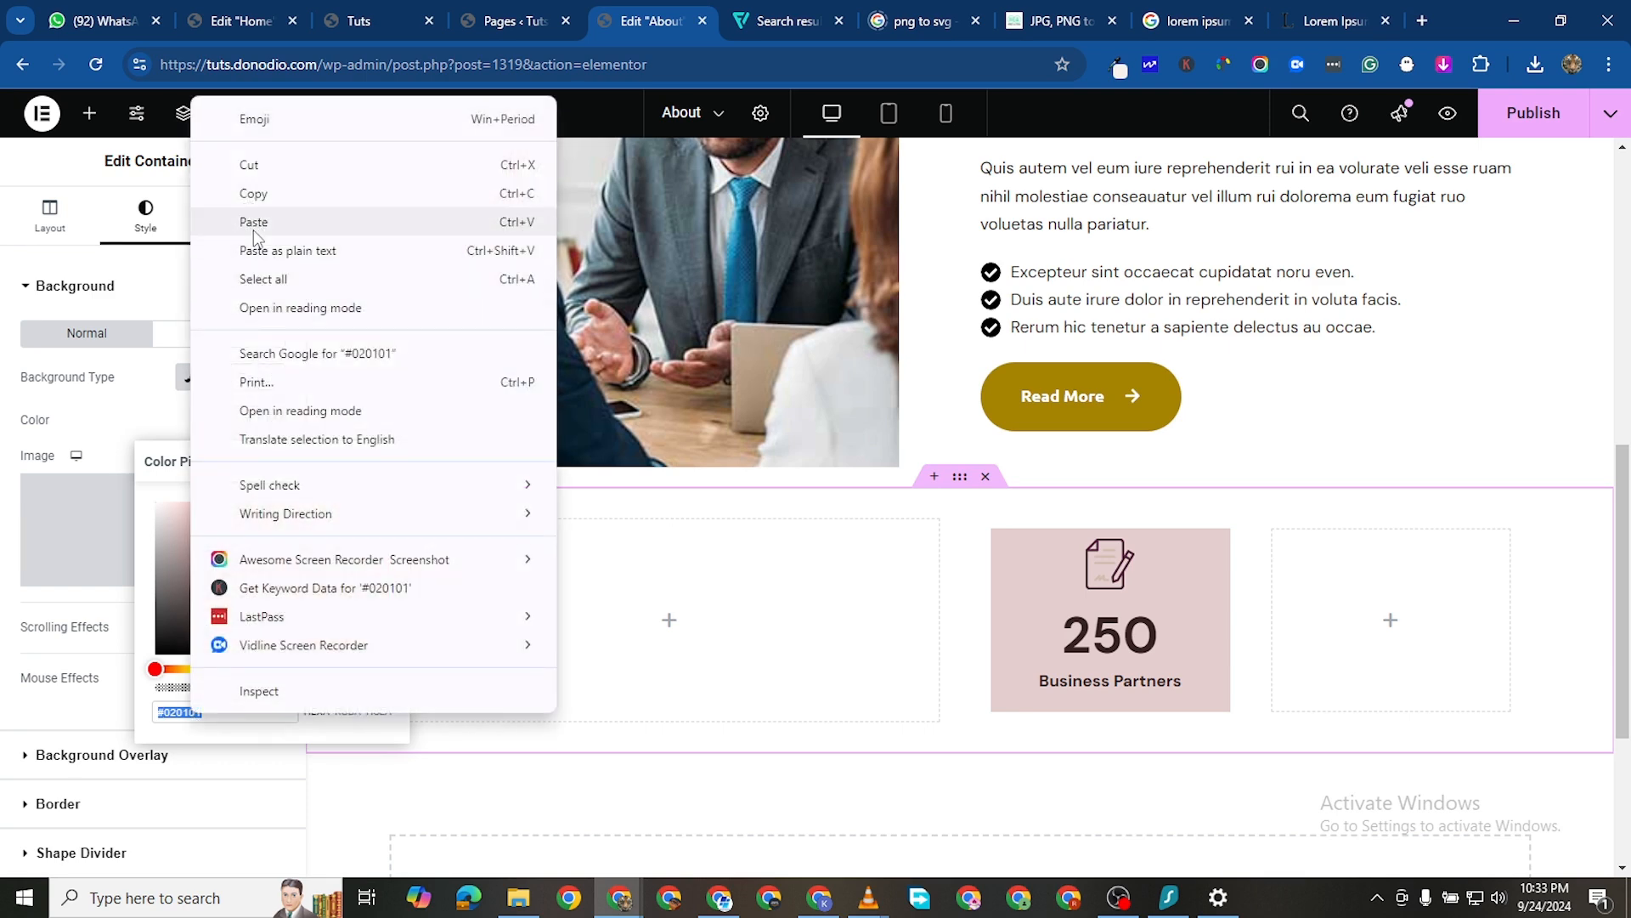
left_click(255, 225)
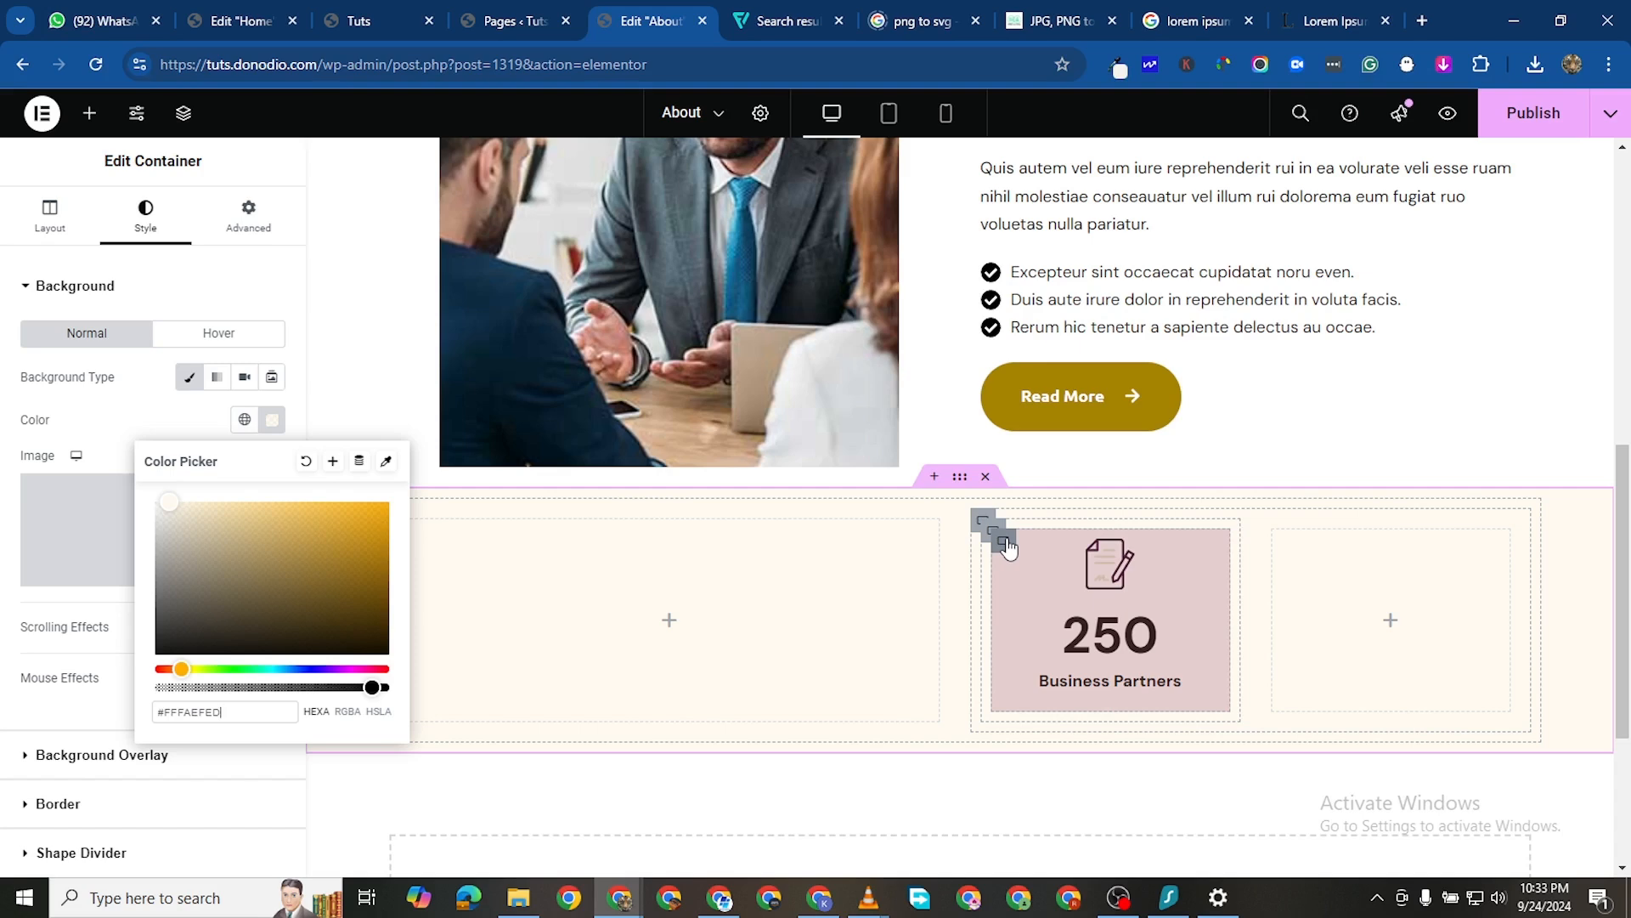
Set the background color of the Business Partners card container to white #FFFFFF
left_click(1008, 548)
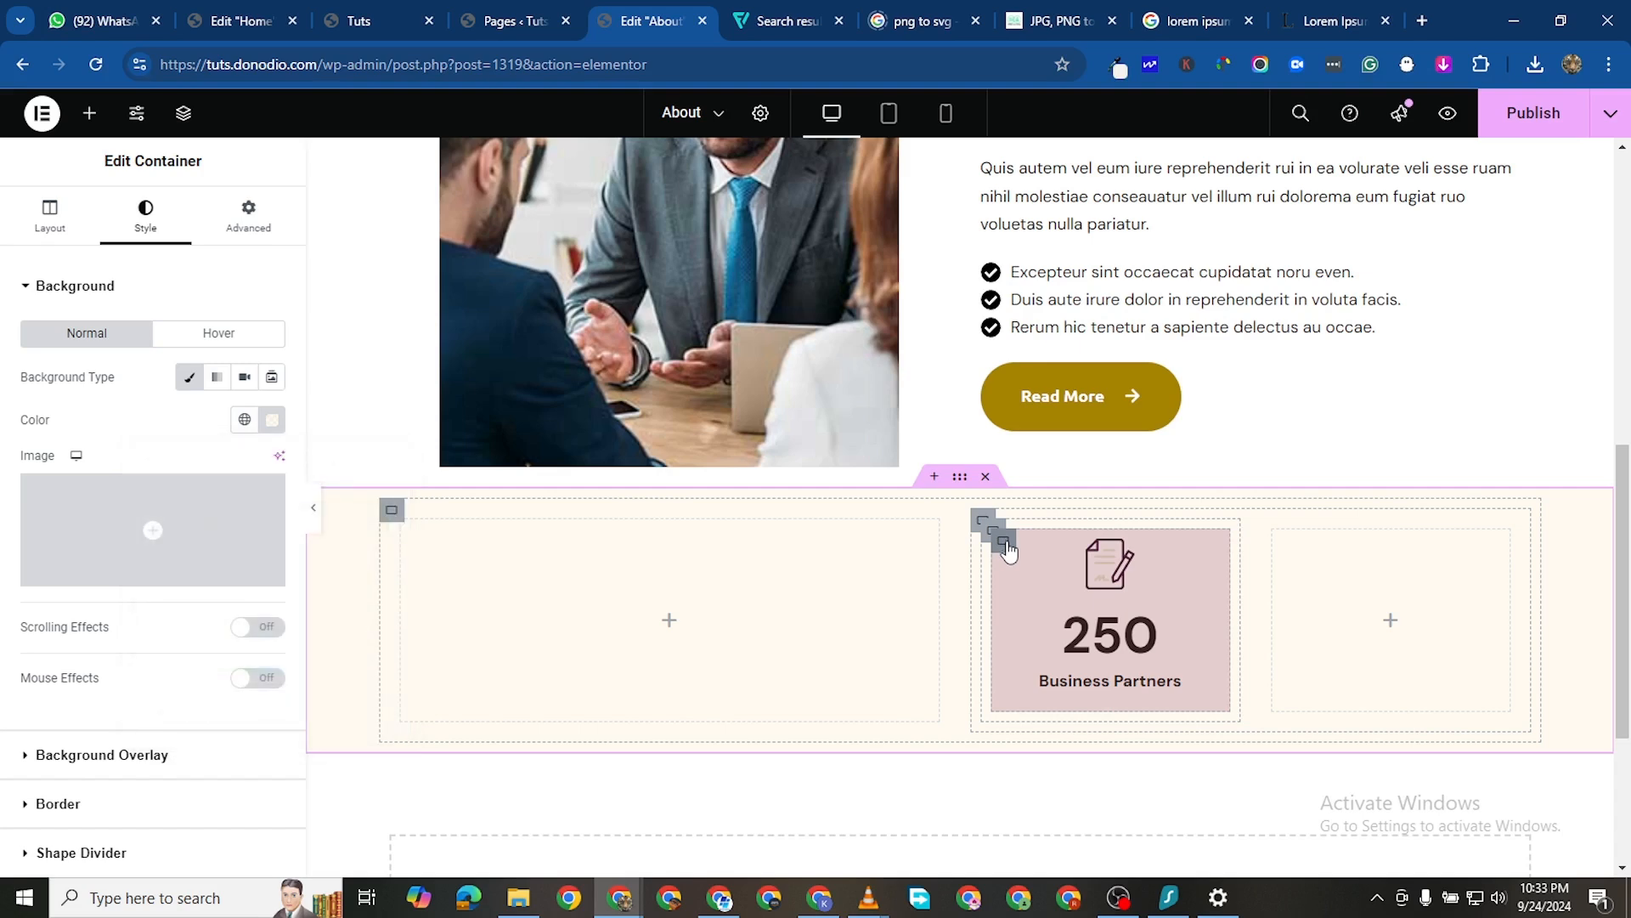
left_click(272, 420)
left_click_drag(170, 526, 141, 498)
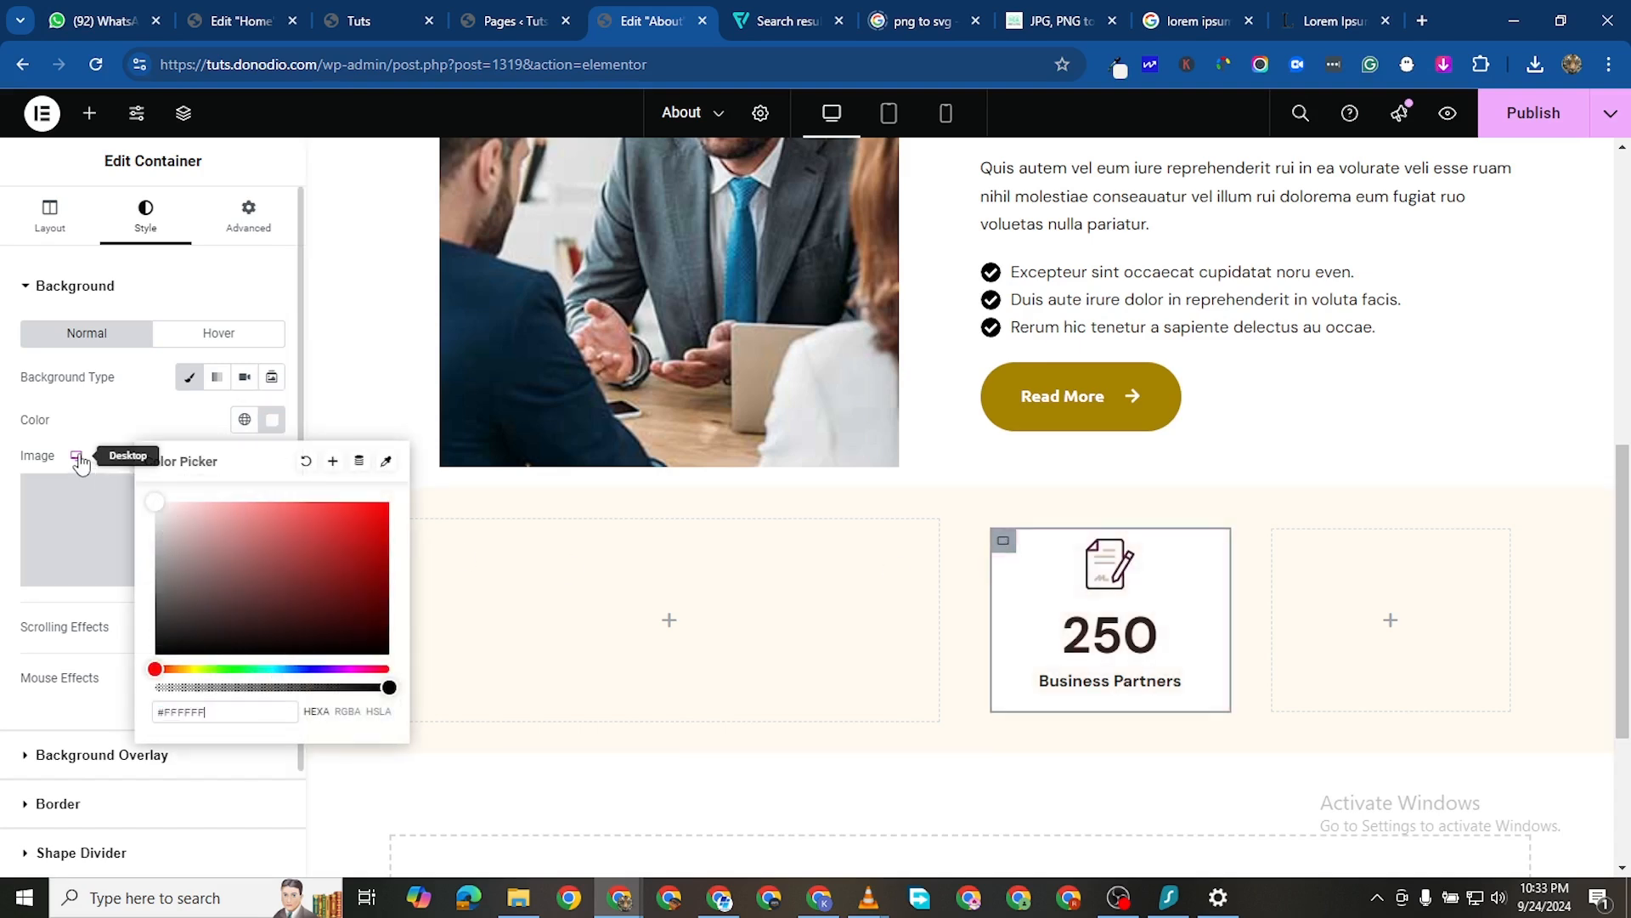
left_click(524, 647)
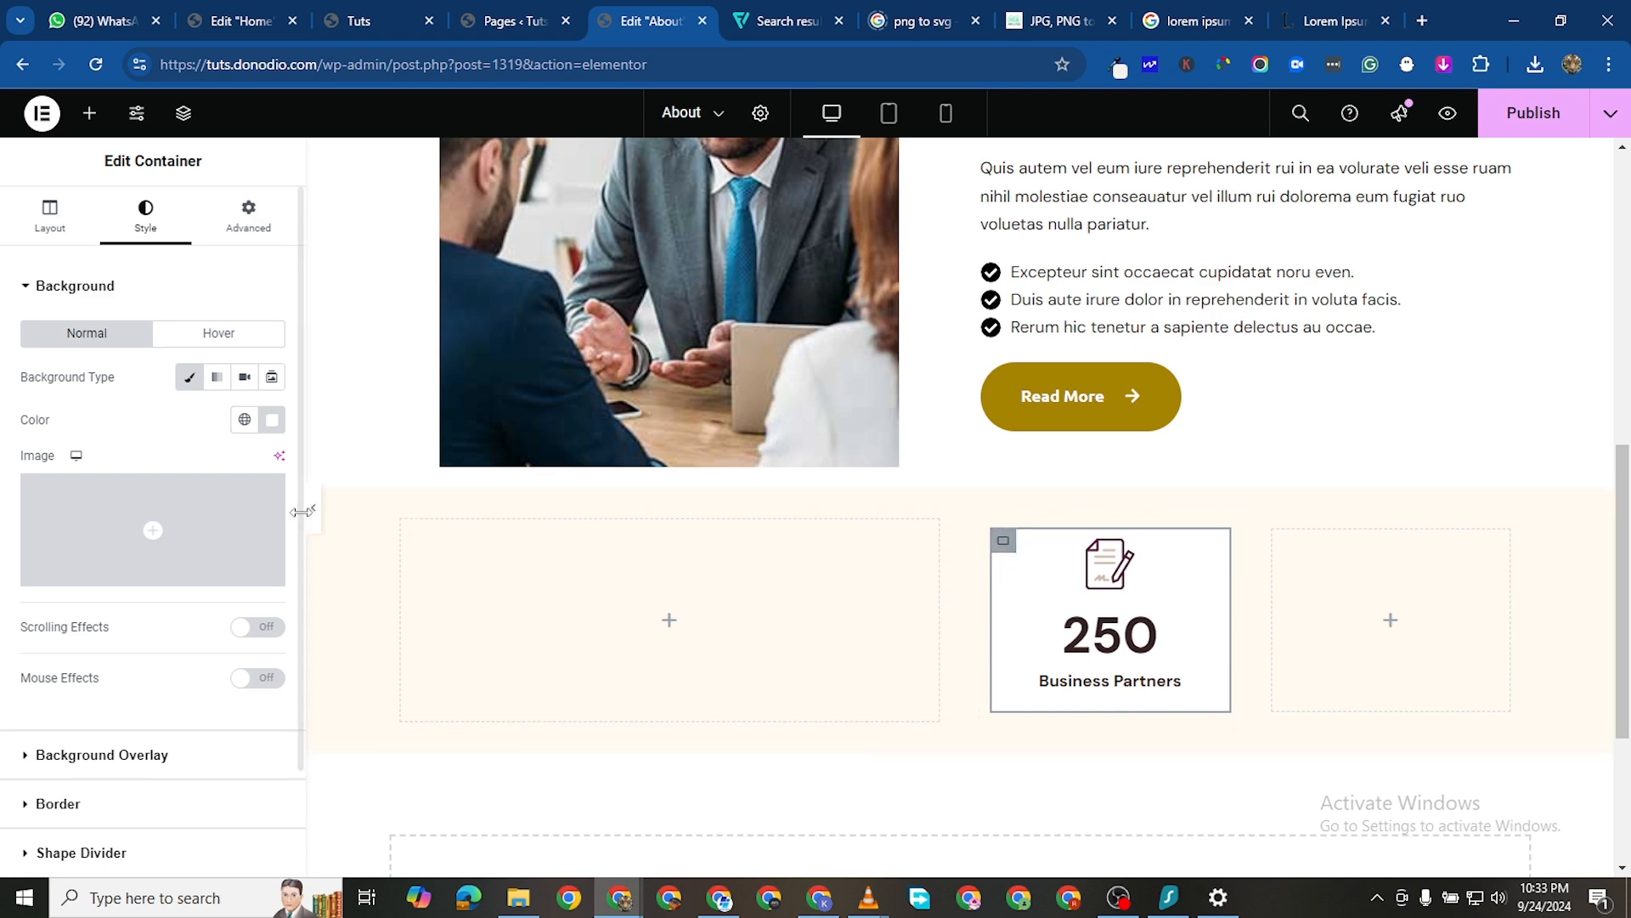
Set the Business Partners card container's padding to 20 px on all sides
left_click(257, 232)
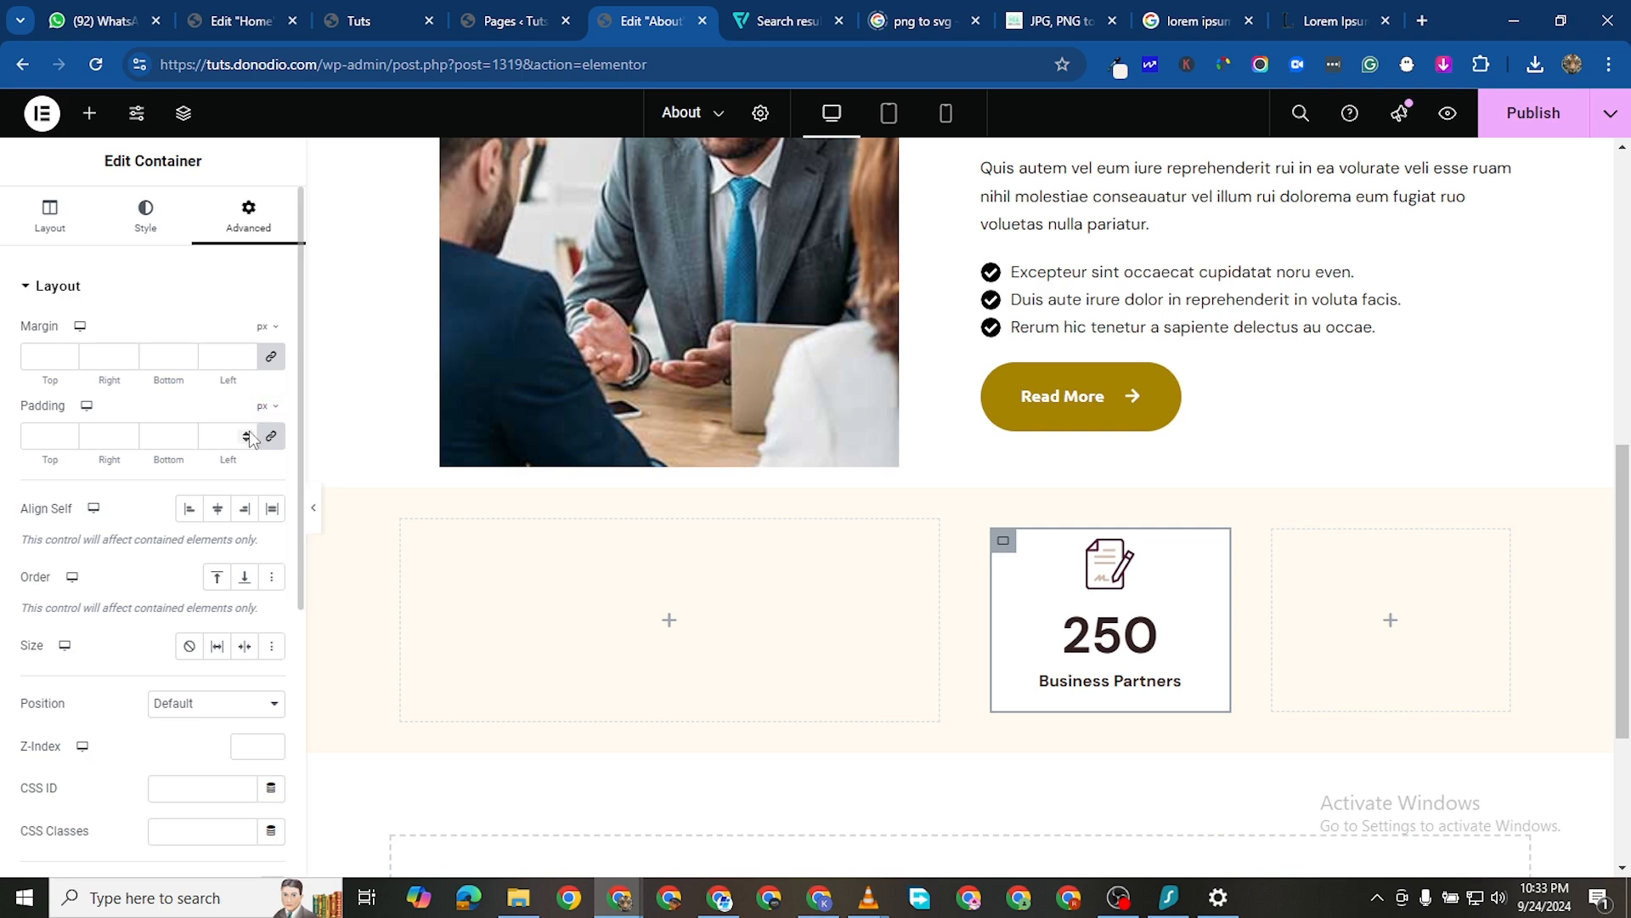
left_click(247, 433)
double_click(246, 433)
left_click(246, 433)
left_click(247, 434)
left_click(247, 434)
left_click(246, 434)
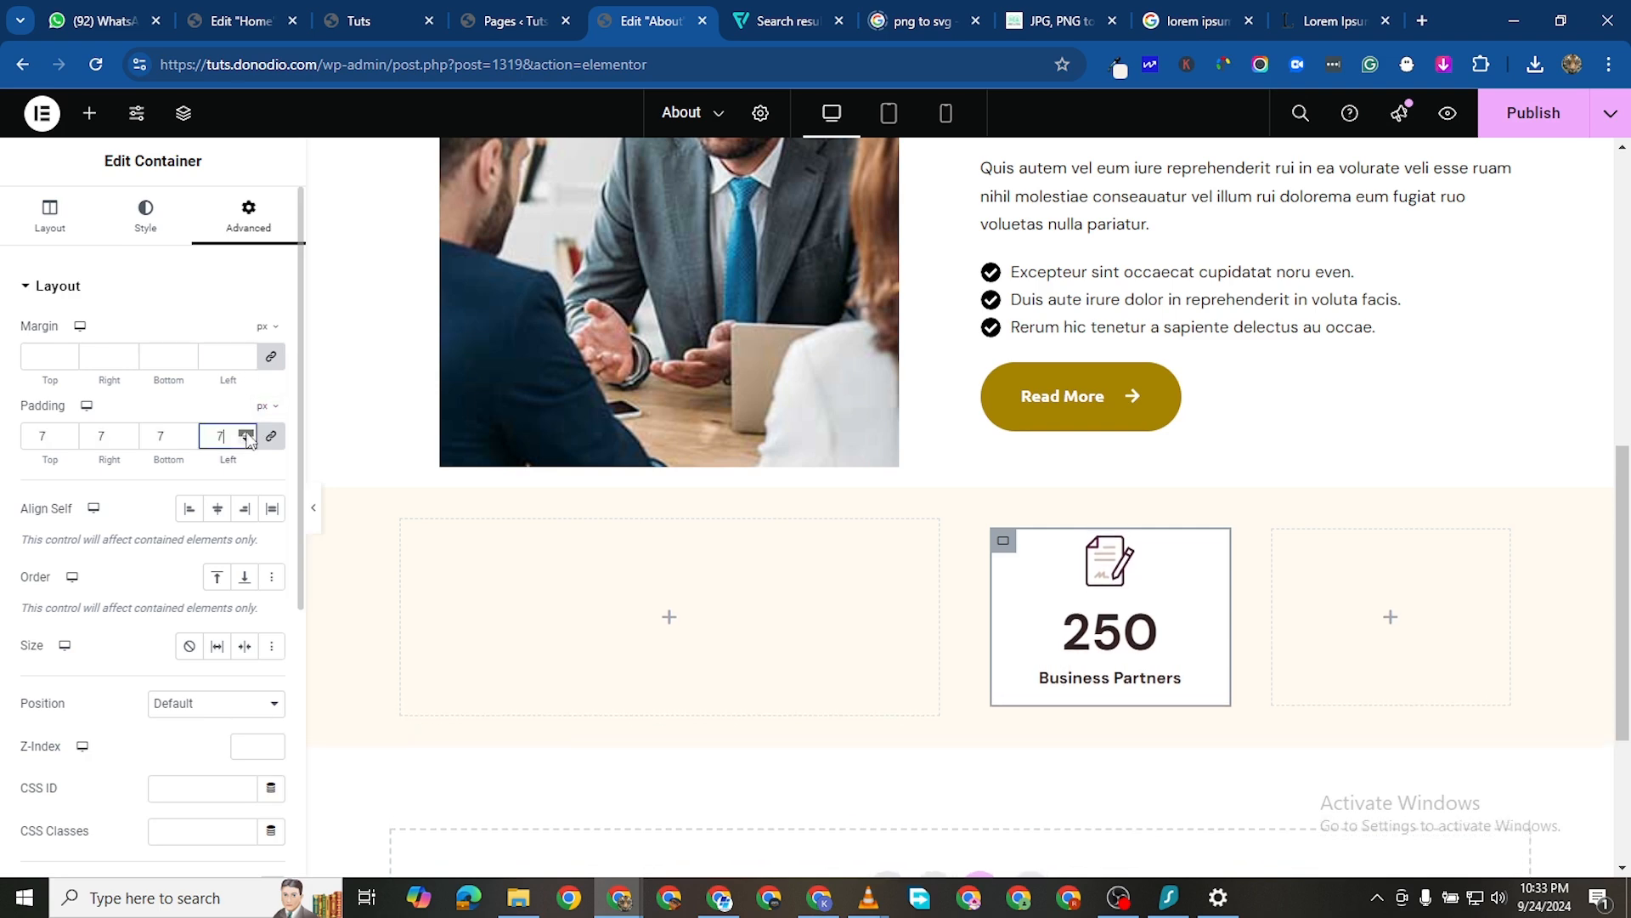
left_click(246, 433)
double_click(246, 433)
double_click(246, 434)
double_click(247, 433)
left_click(247, 433)
double_click(246, 434)
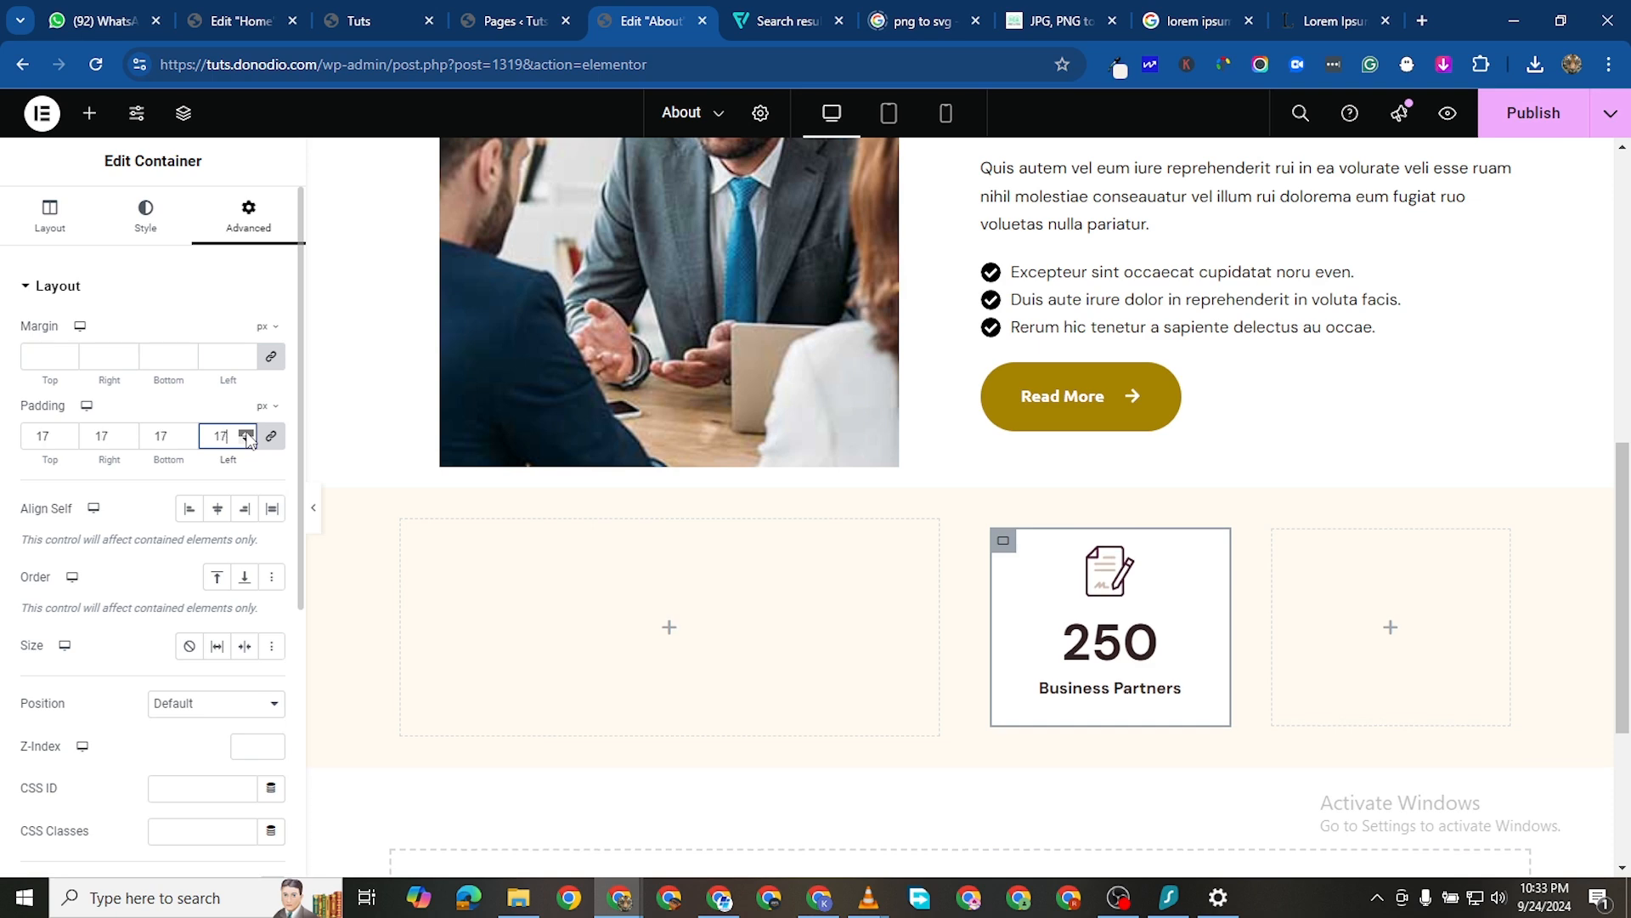
double_click(246, 433)
left_click(246, 433)
left_click(246, 433)
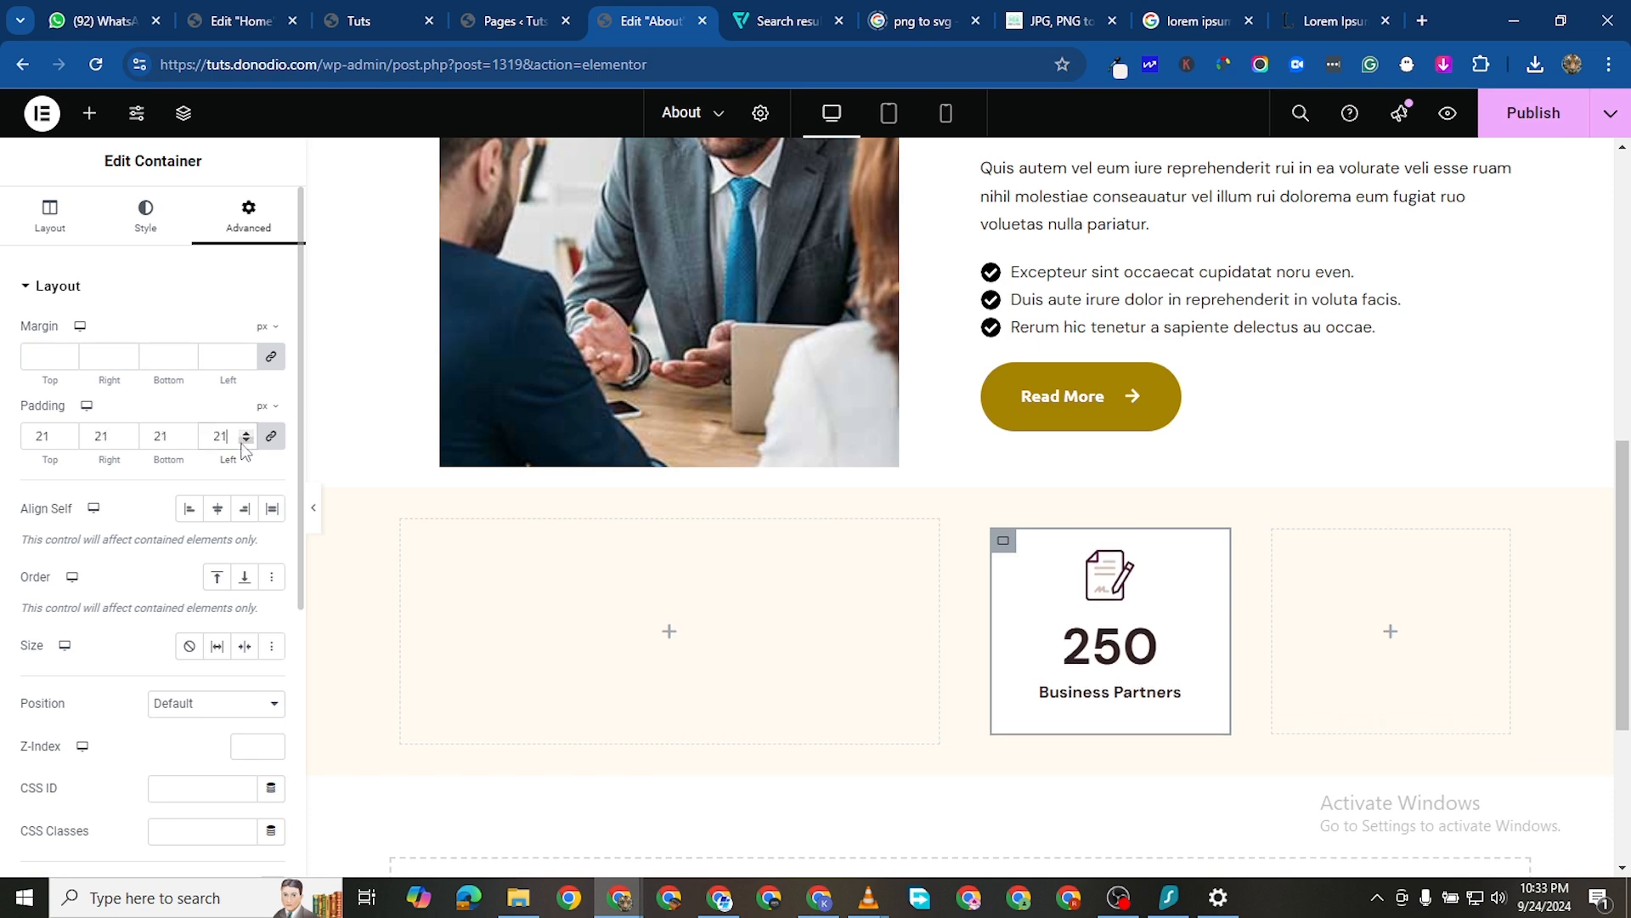
left_click(246, 440)
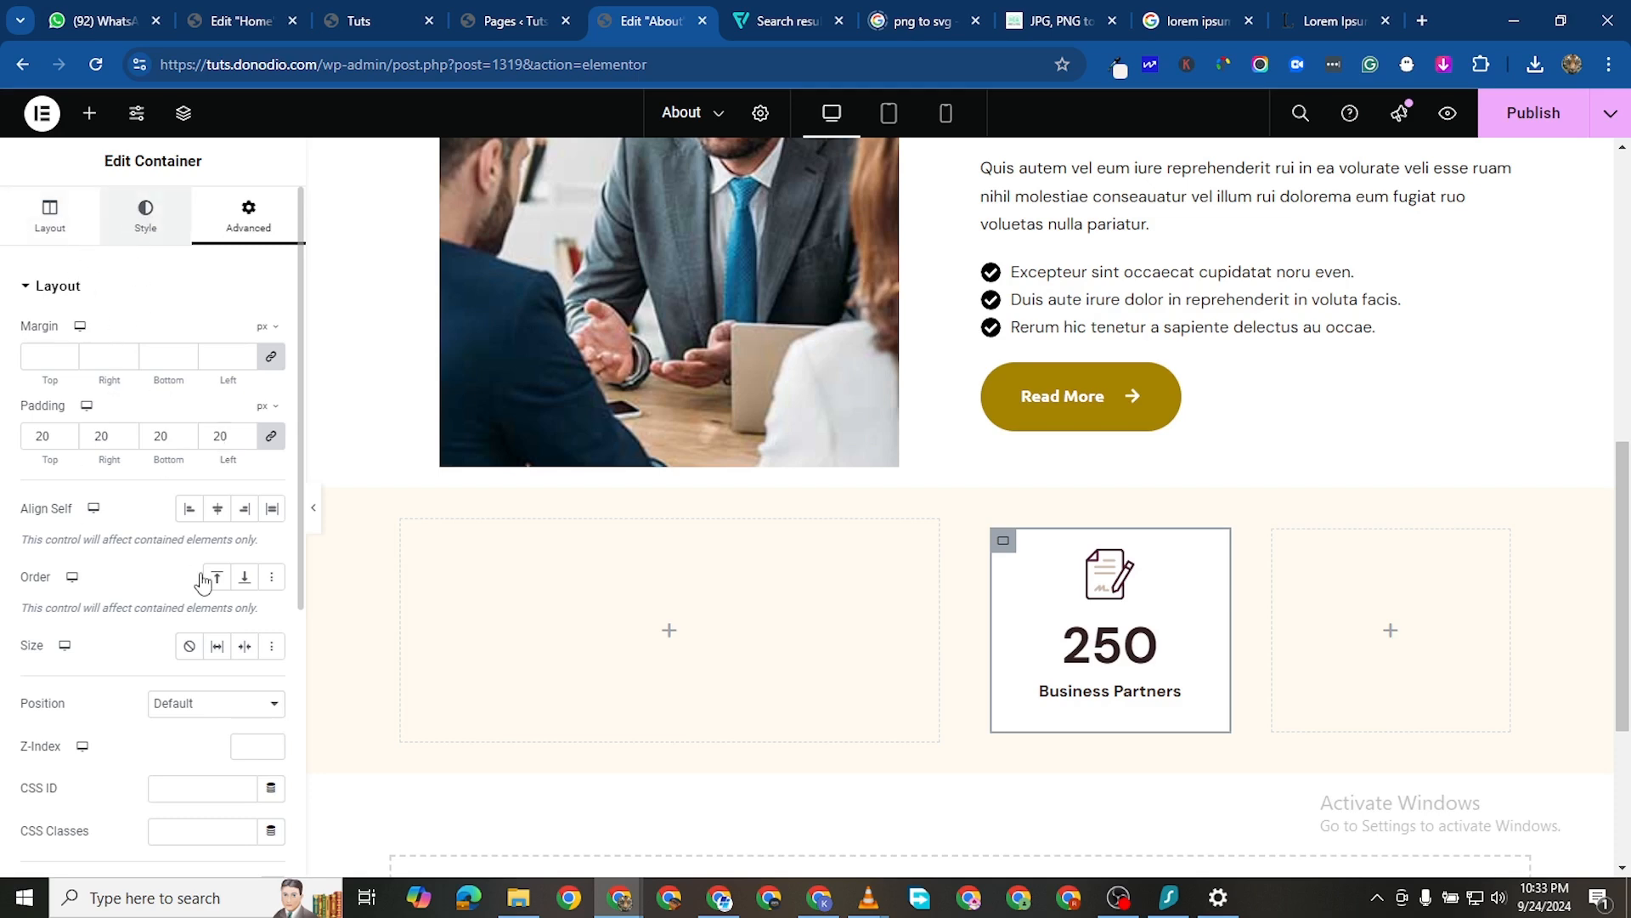
Round the Business Partners card's corners with a border radius of 20 px on all sides
scroll(193, 758, "down", 2)
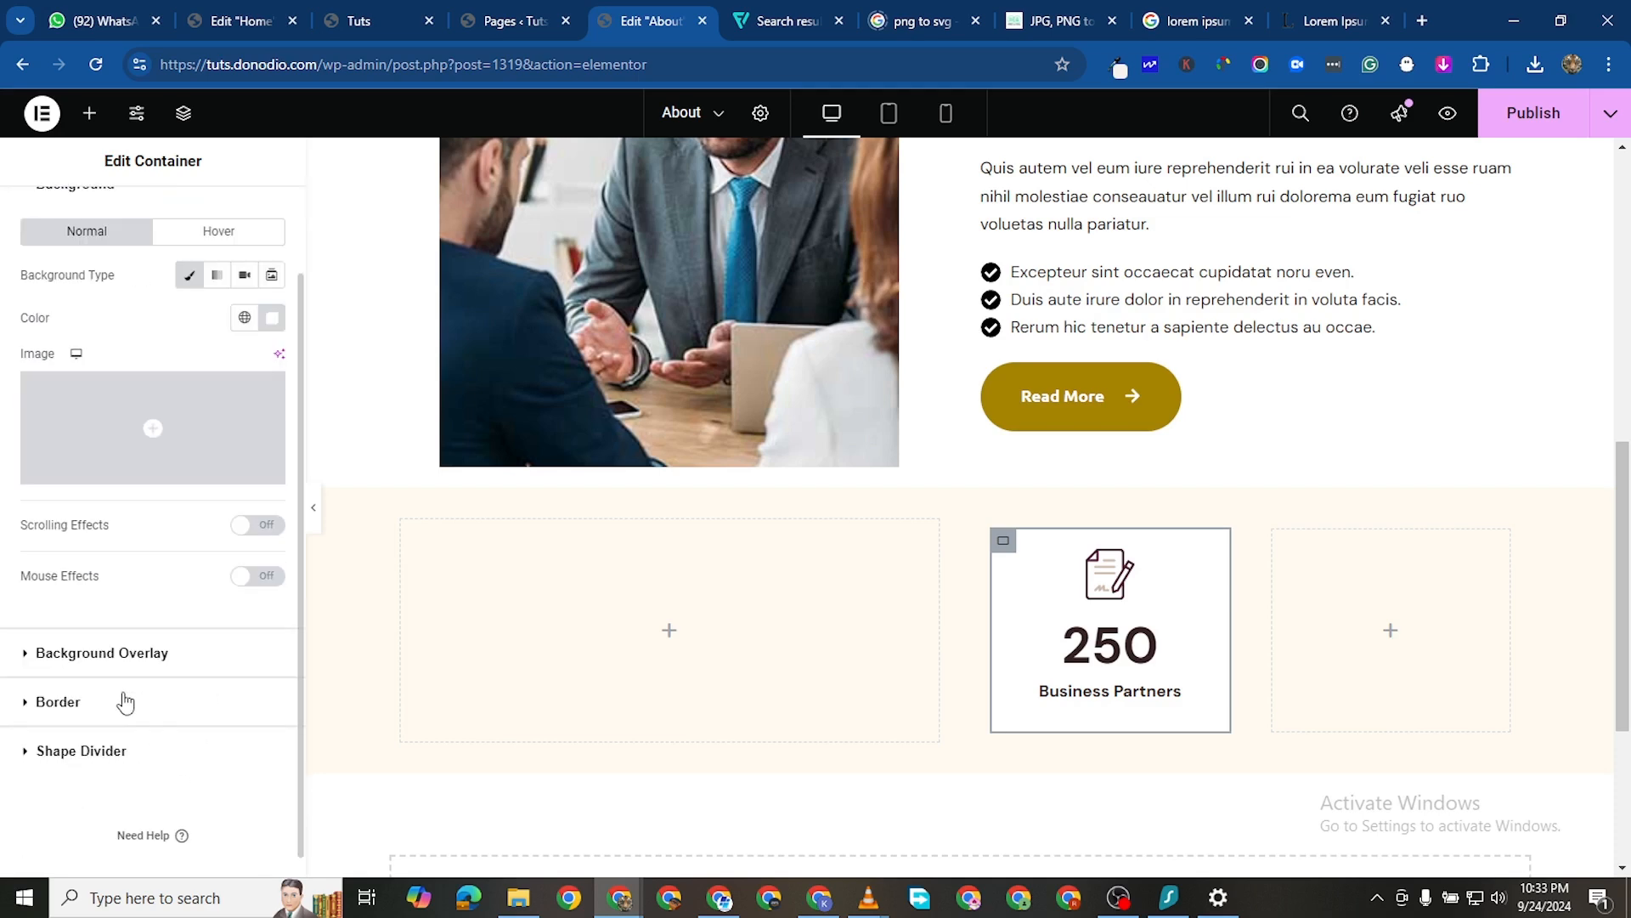
left_click(206, 699)
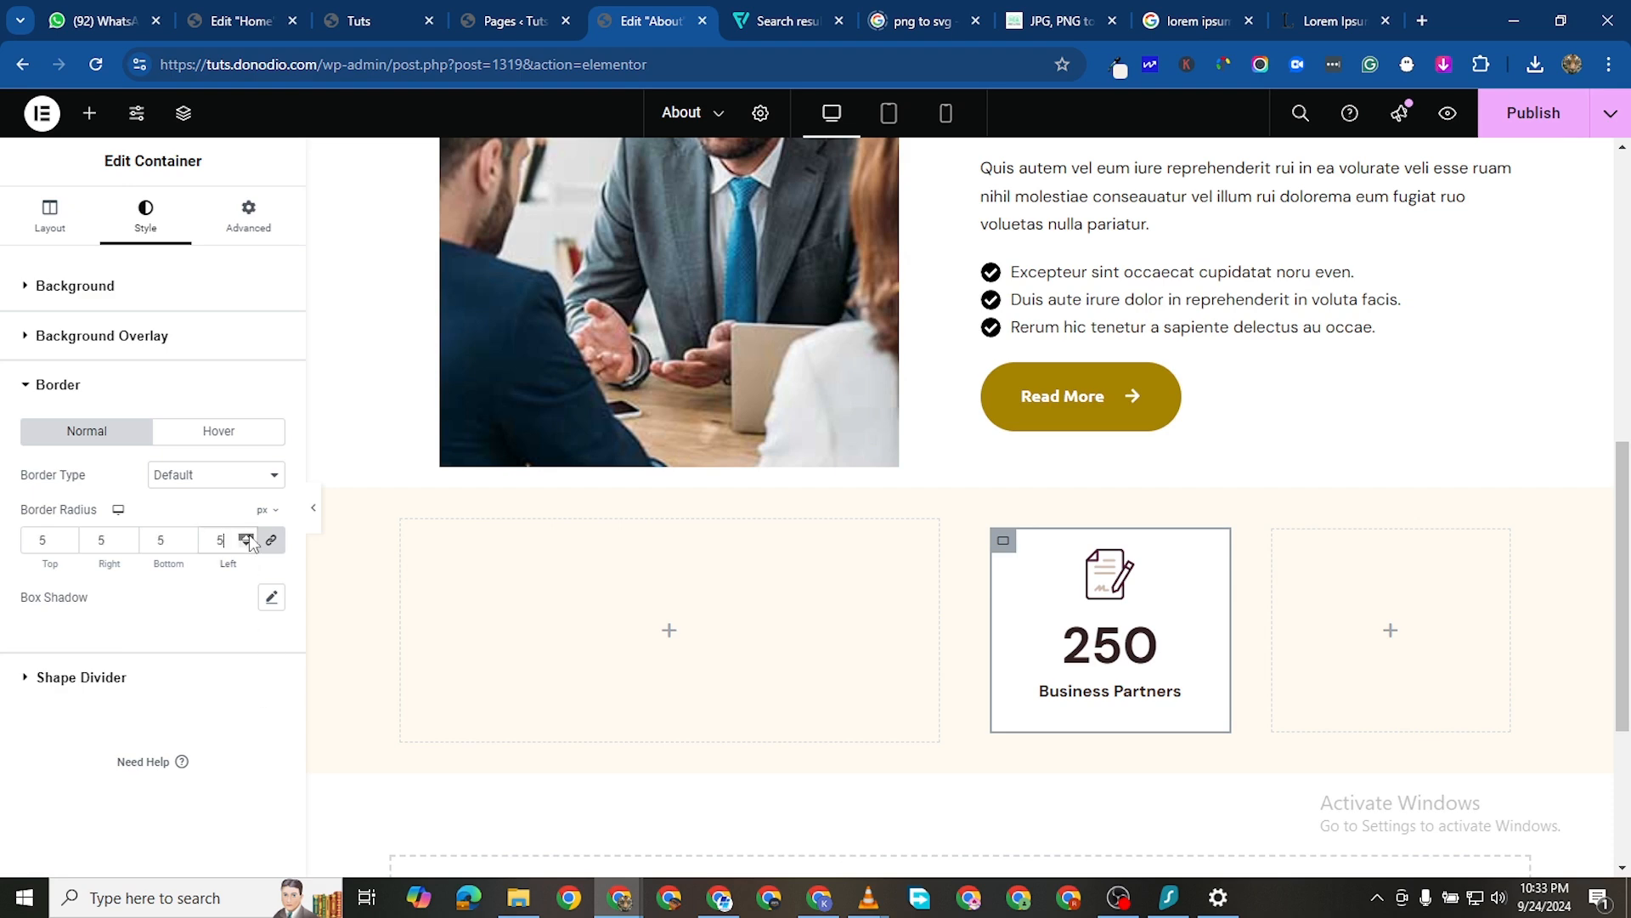
left_click(248, 534)
left_click(248, 533)
left_click(248, 534)
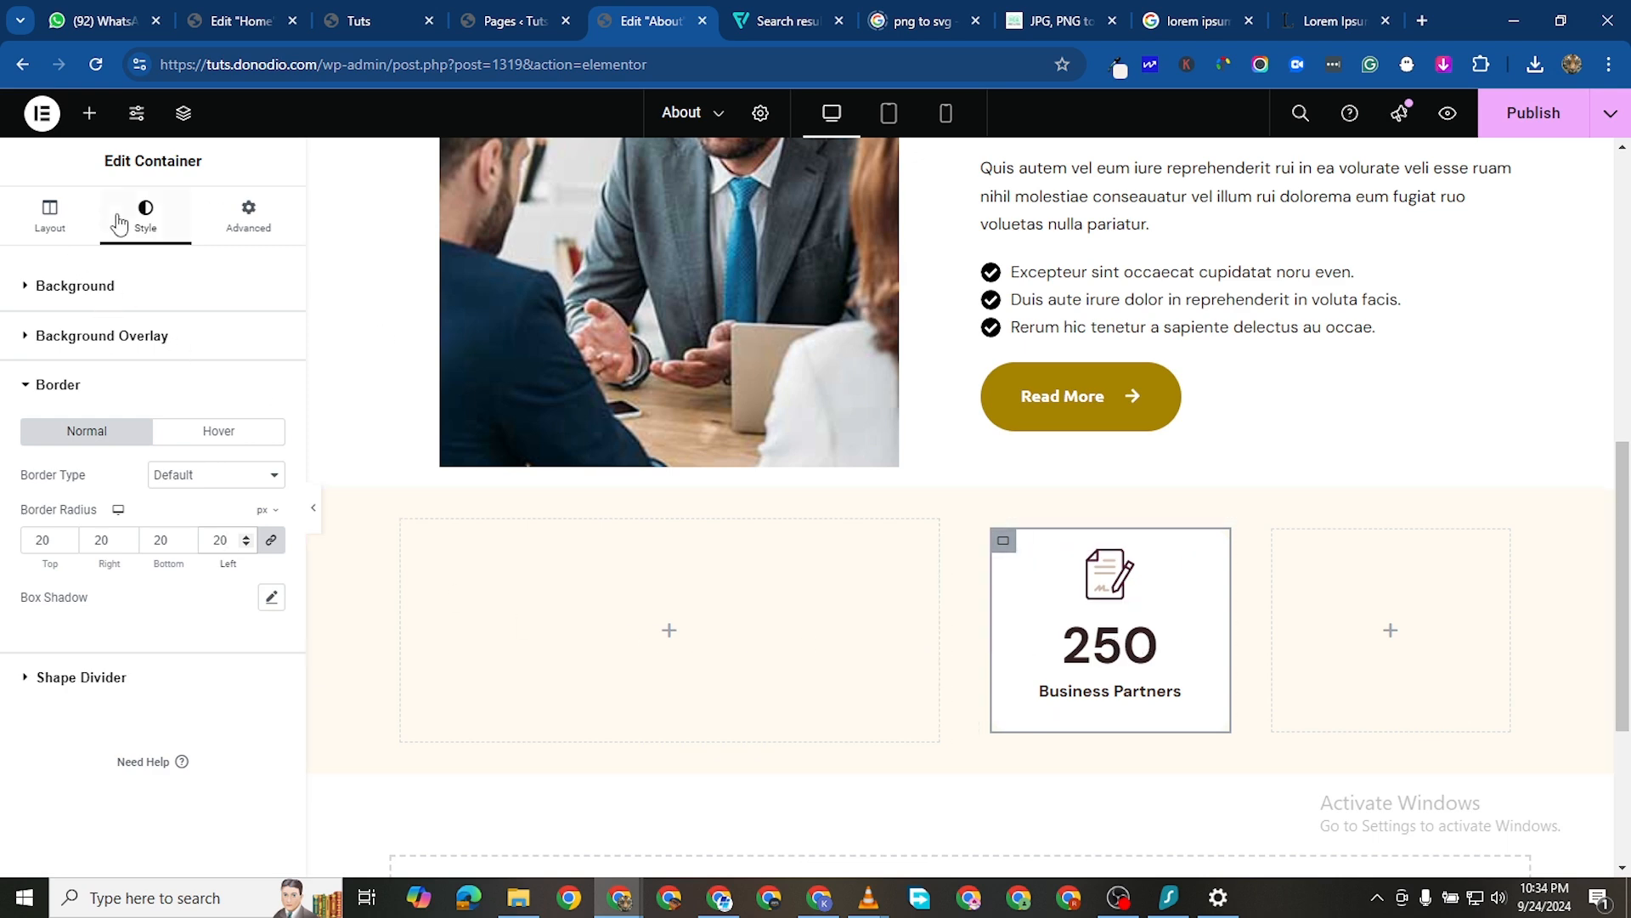
left_click(68, 214)
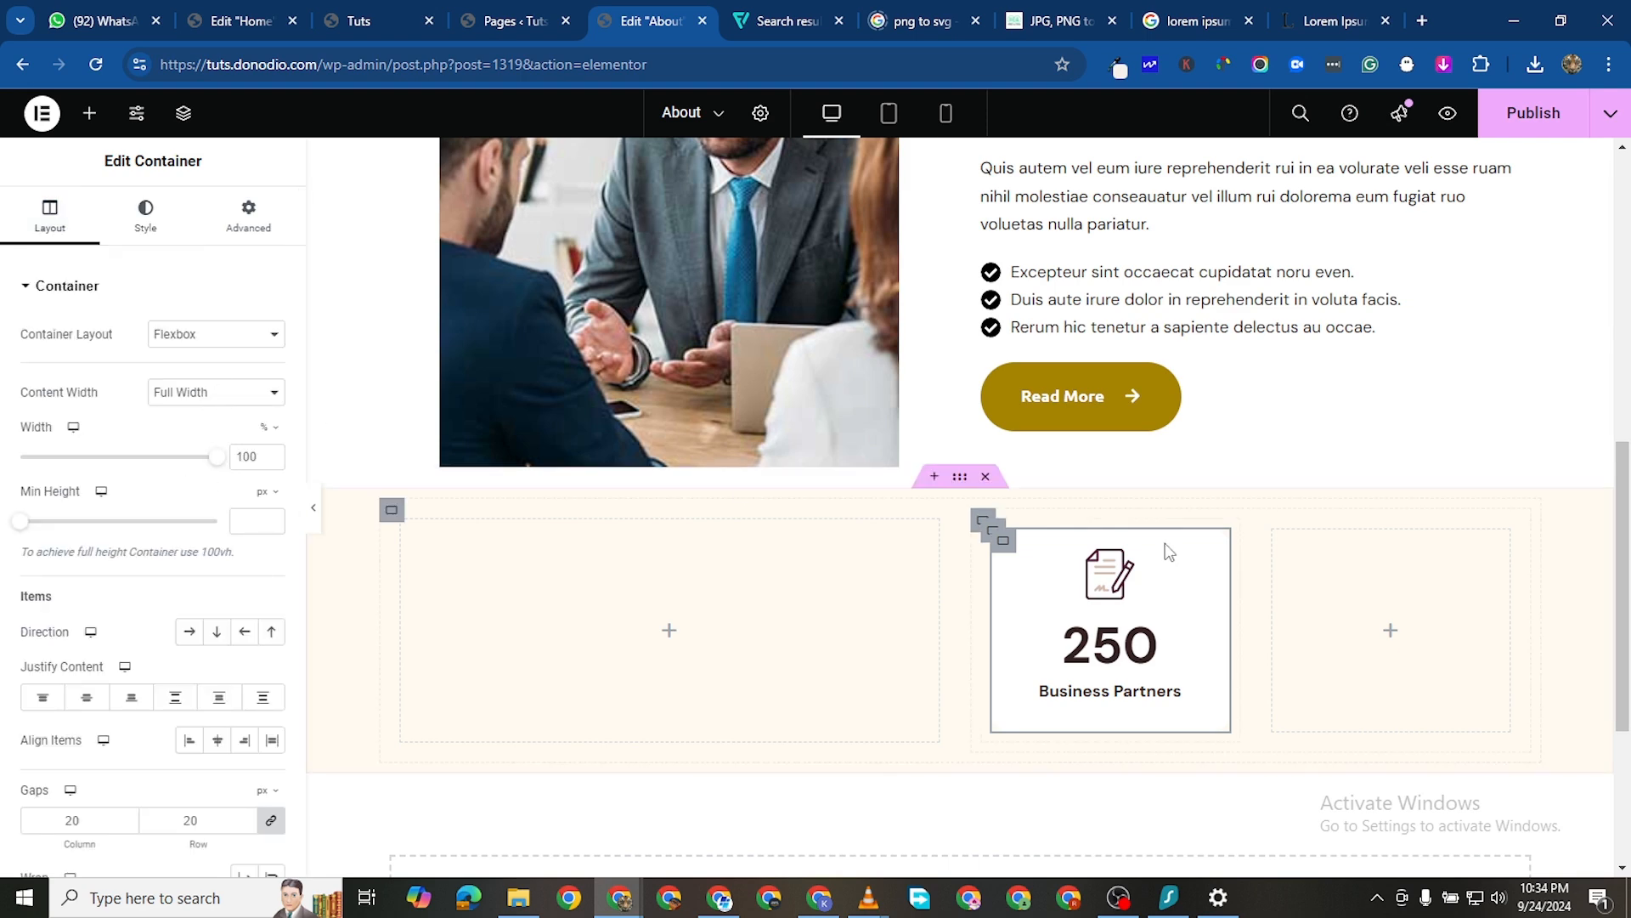
Add "+" as the number suffix of the Business Partners counter
left_click(1198, 637)
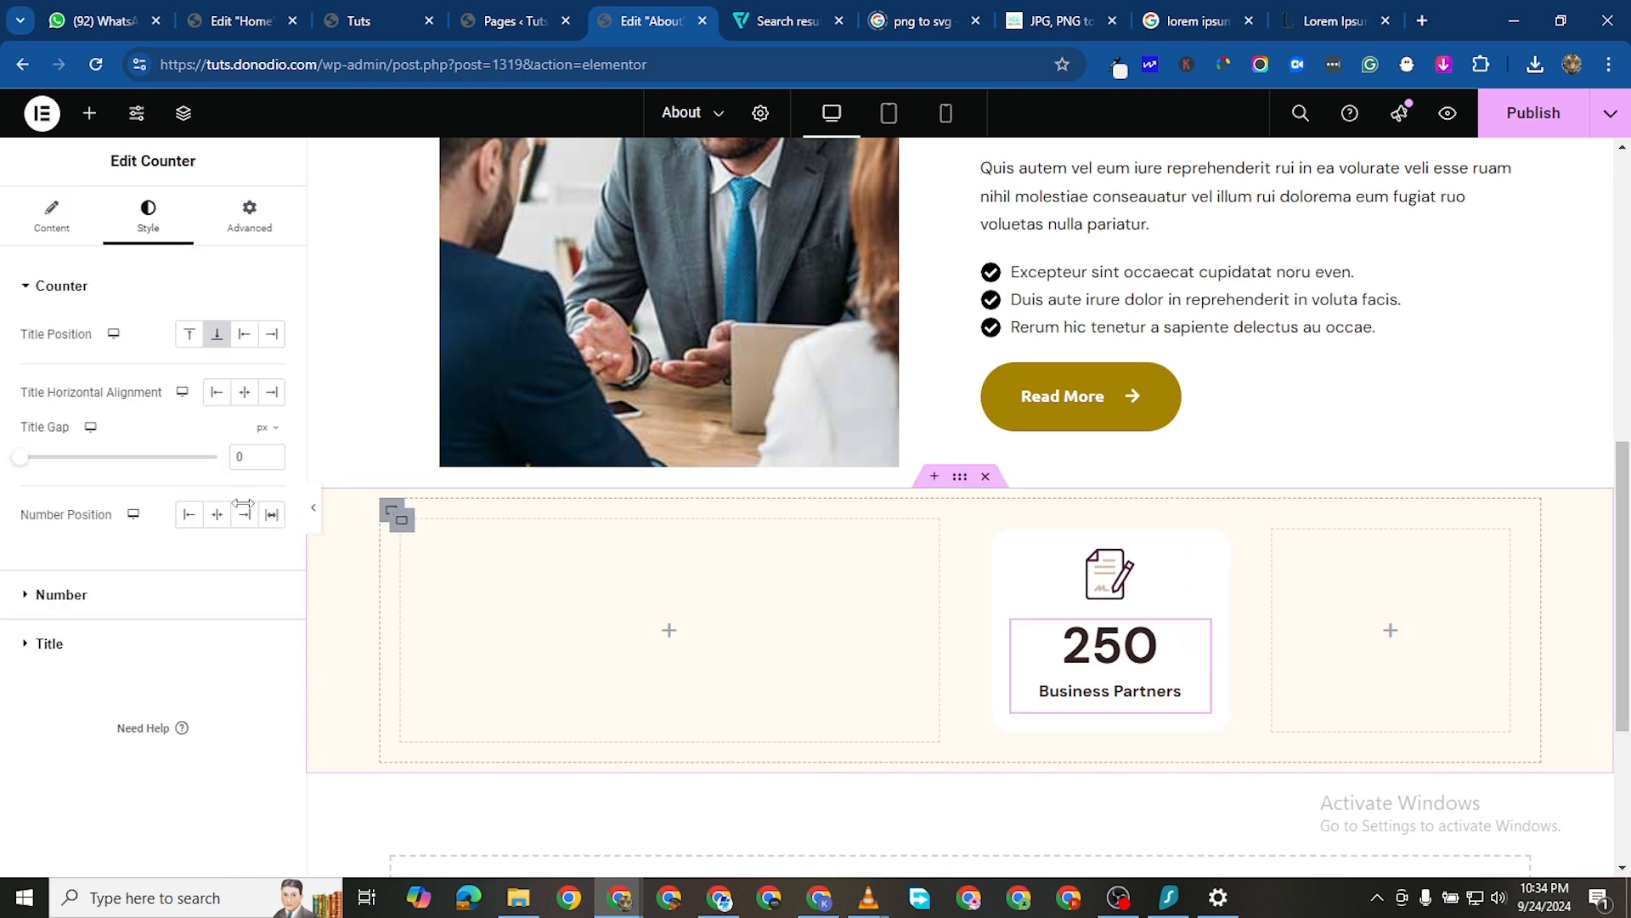
left_click(51, 217)
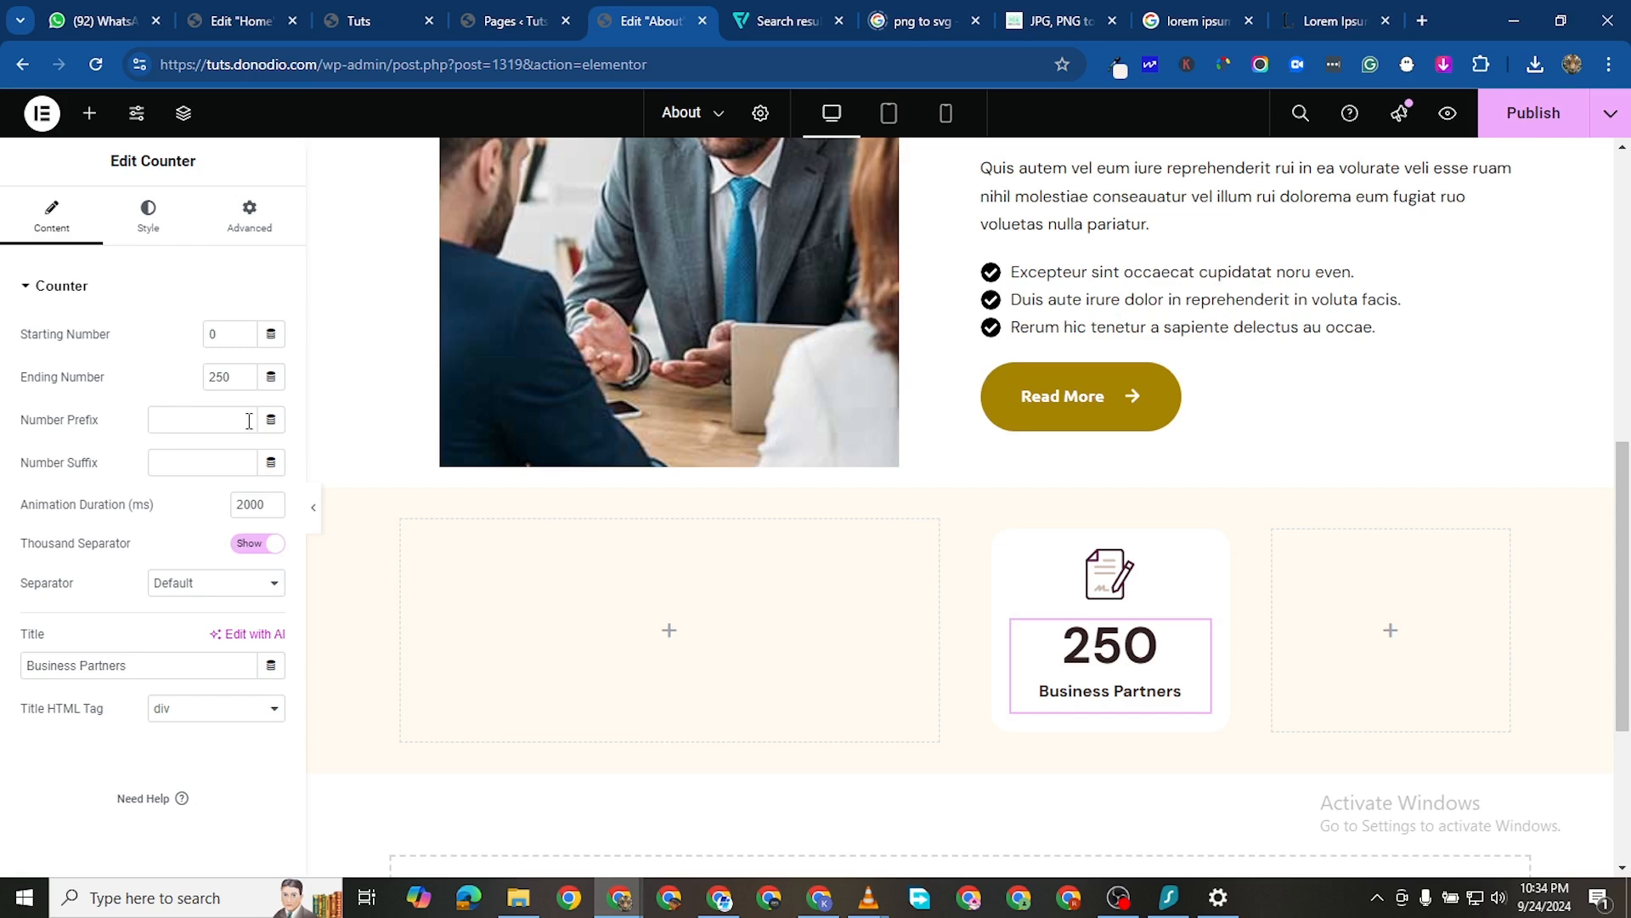
left_click(197, 458)
type("+")
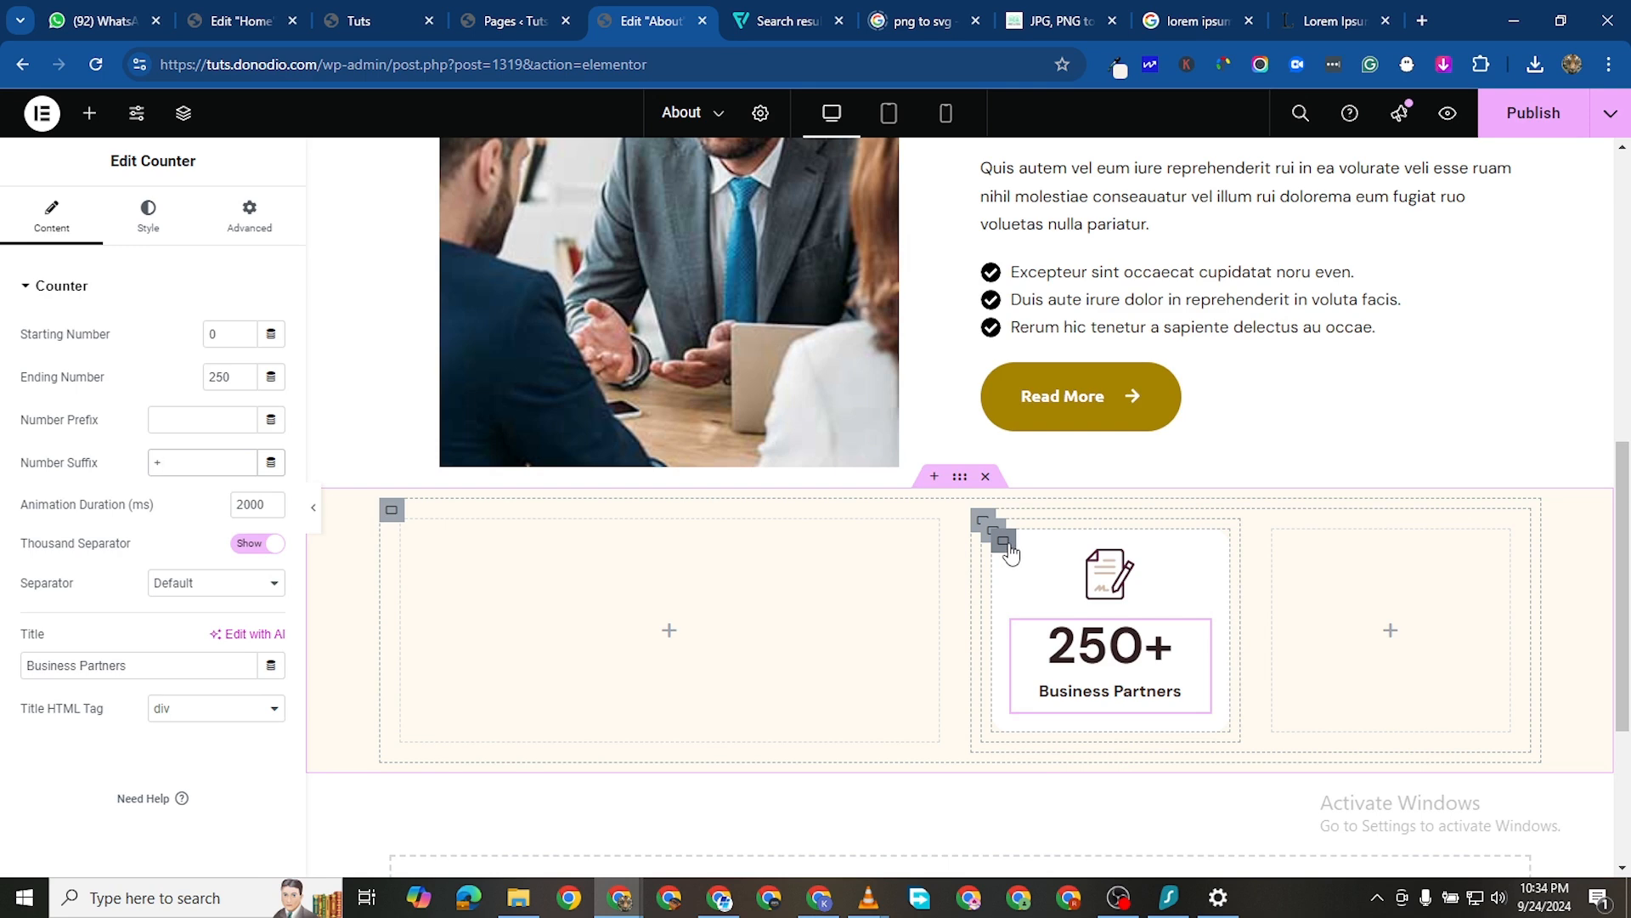
Set the Business Partners card container's margin to 5 px on all sides
right_click(1054, 593)
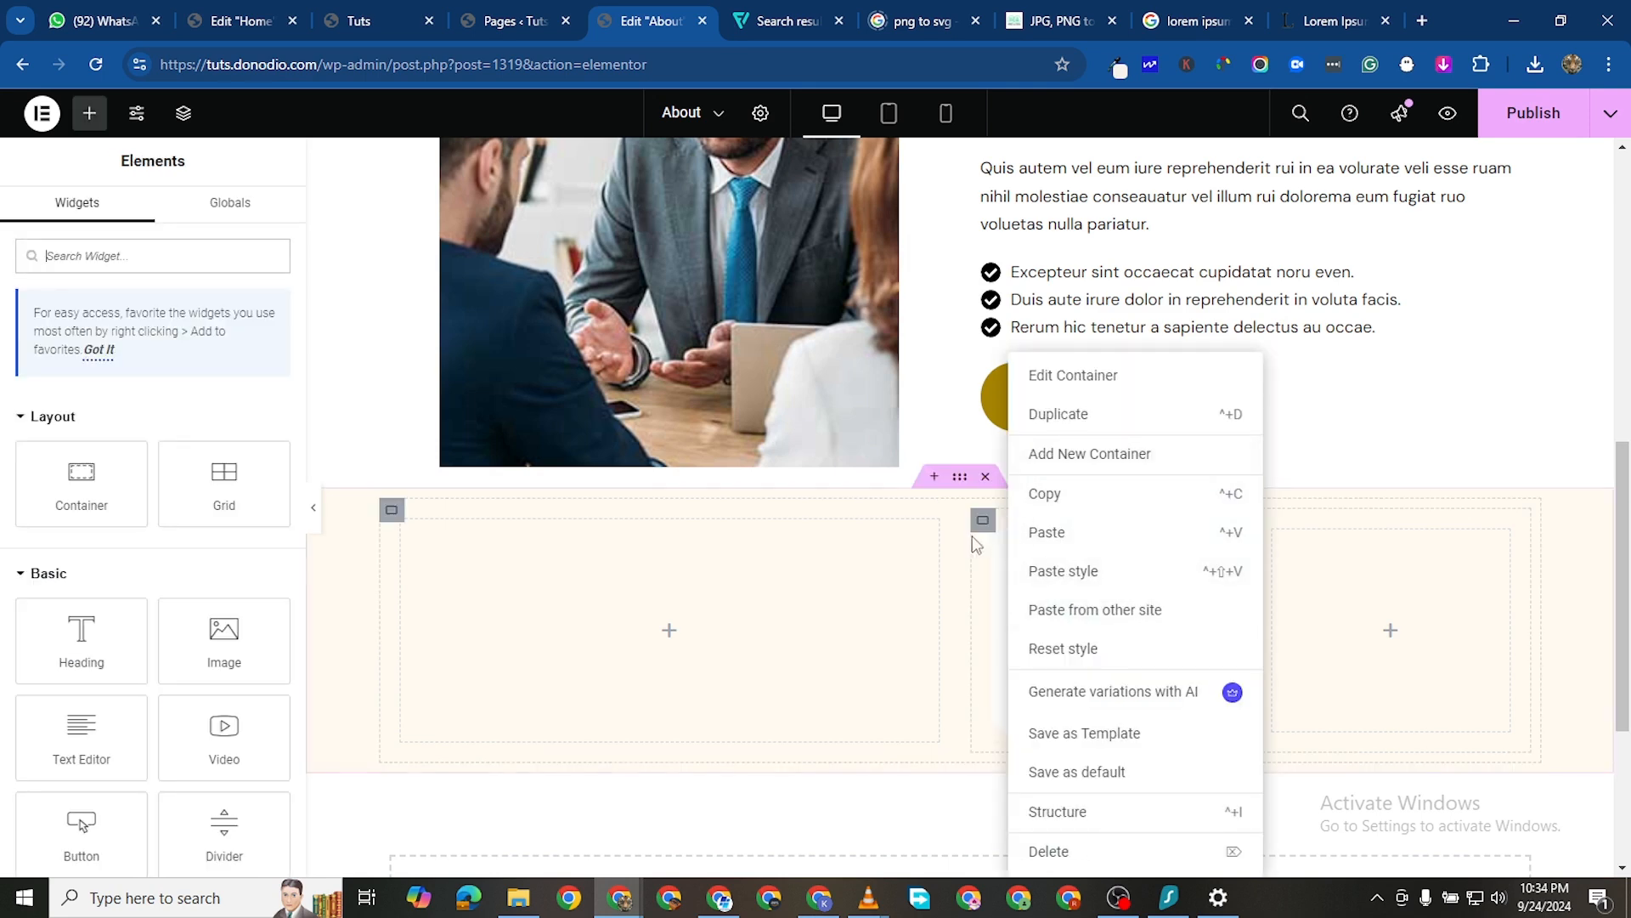
left_click(1020, 532)
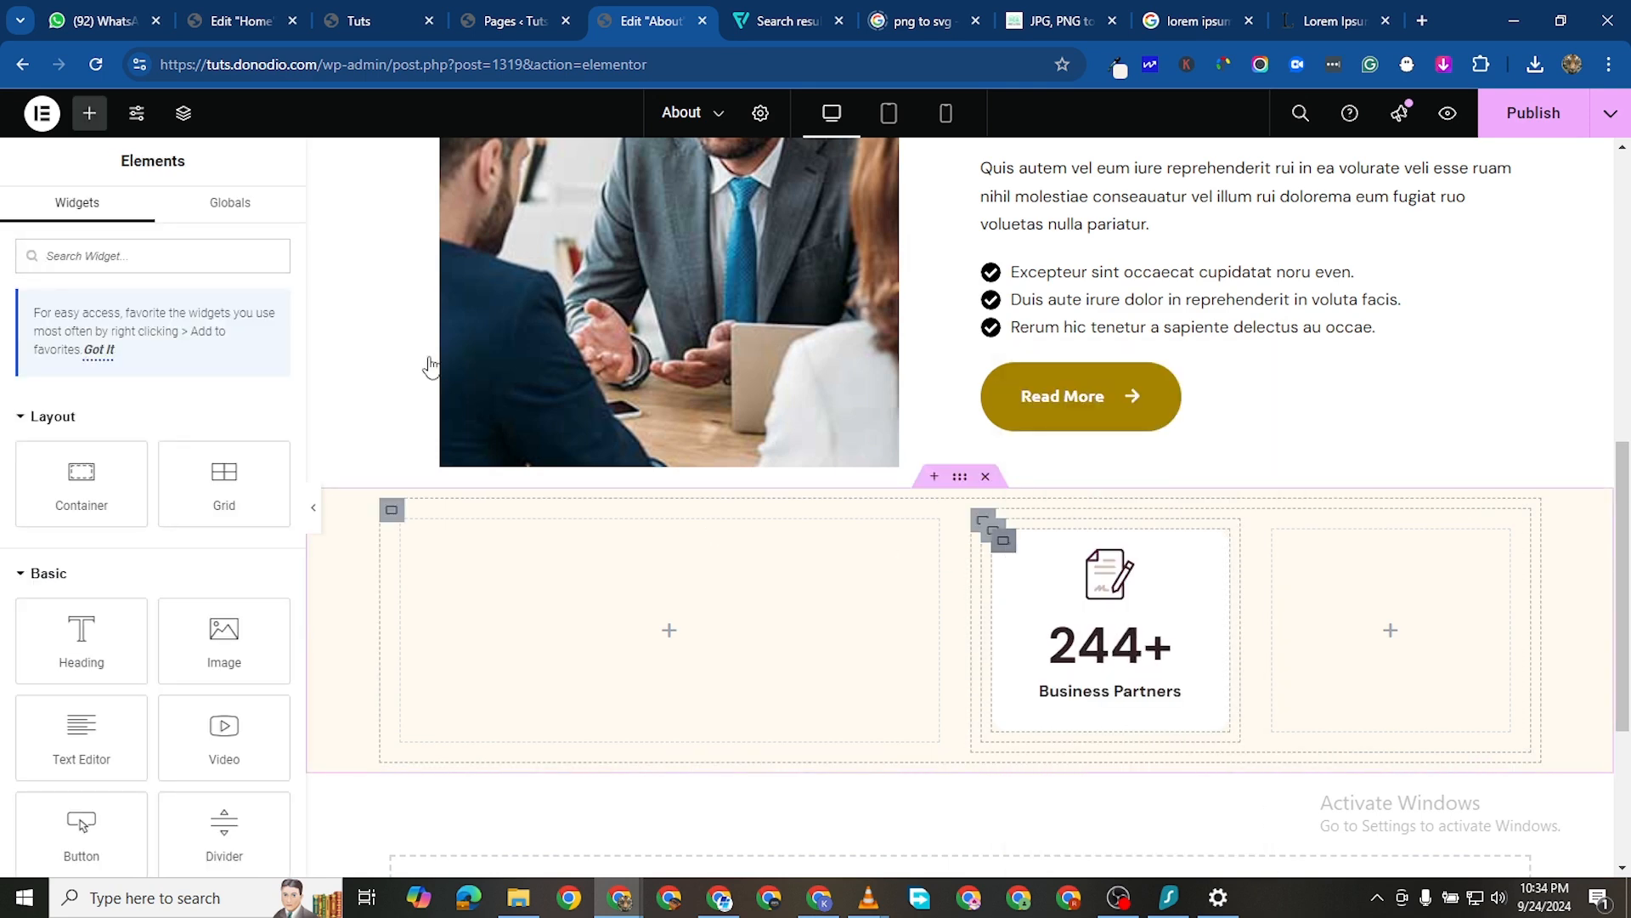
left_click(429, 364)
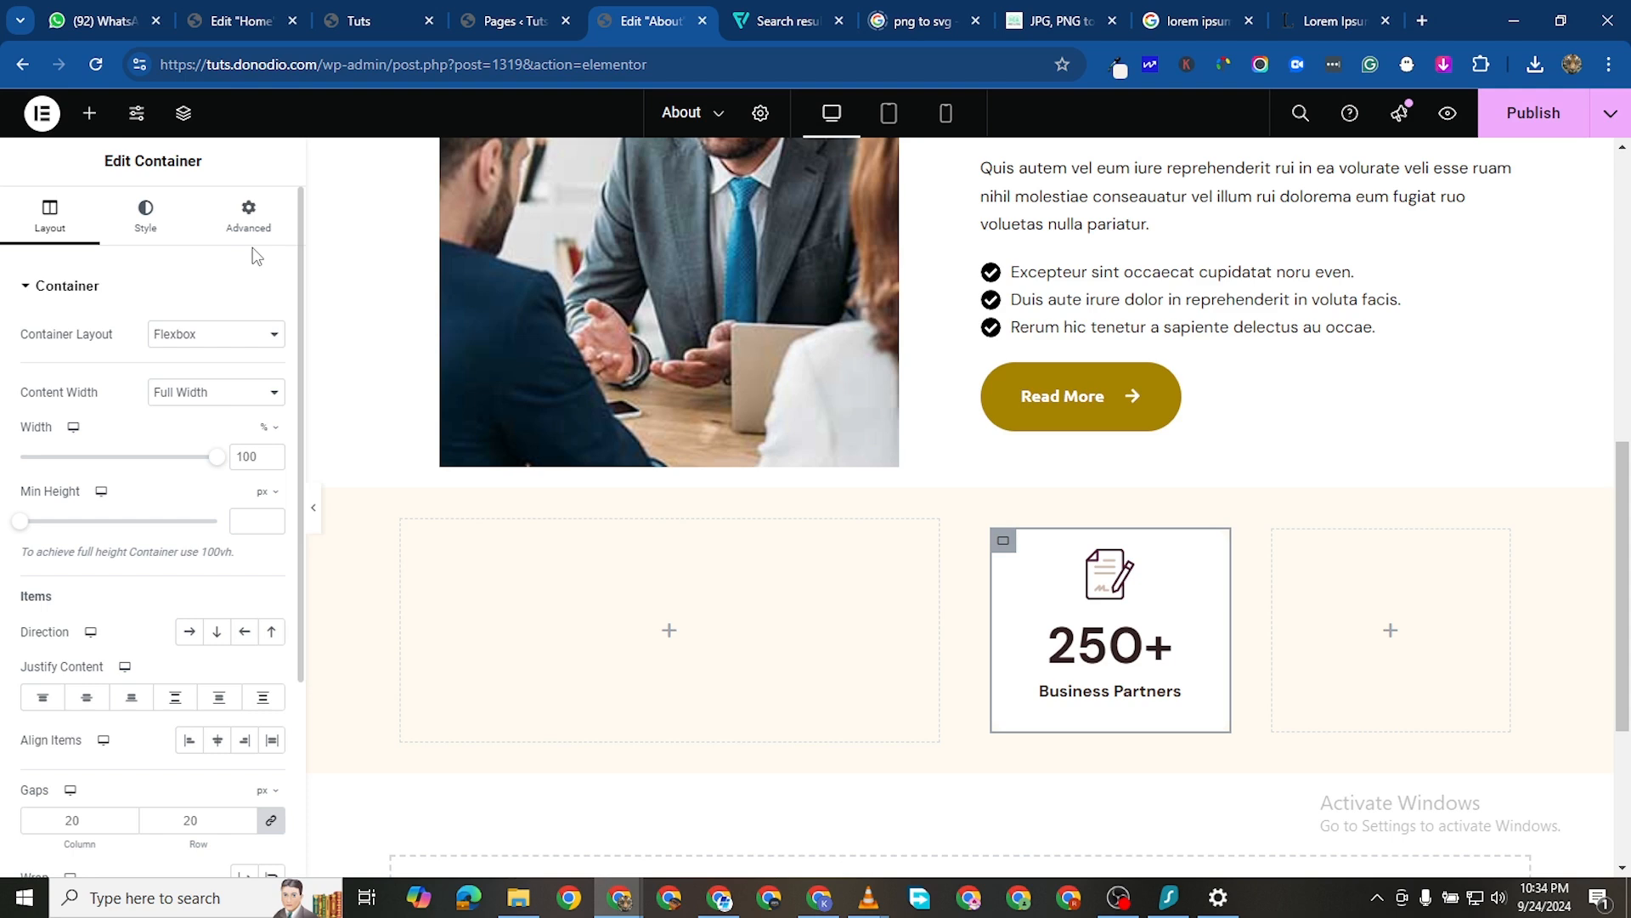
left_click(247, 353)
left_click(247, 353)
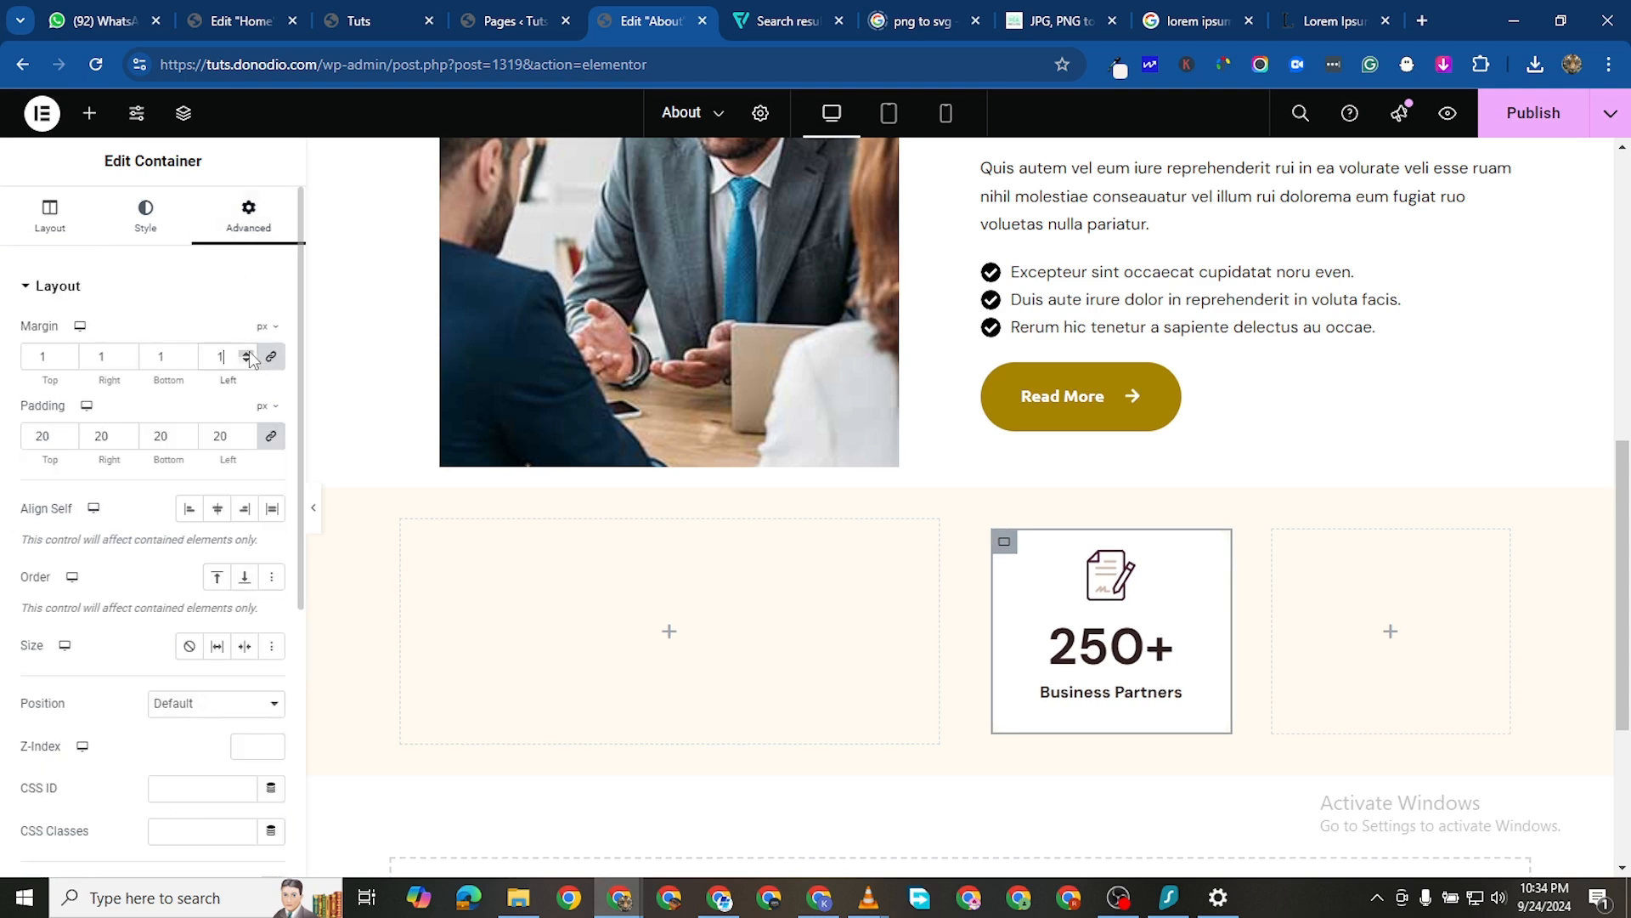
left_click(247, 353)
left_click(248, 354)
left_click(248, 354)
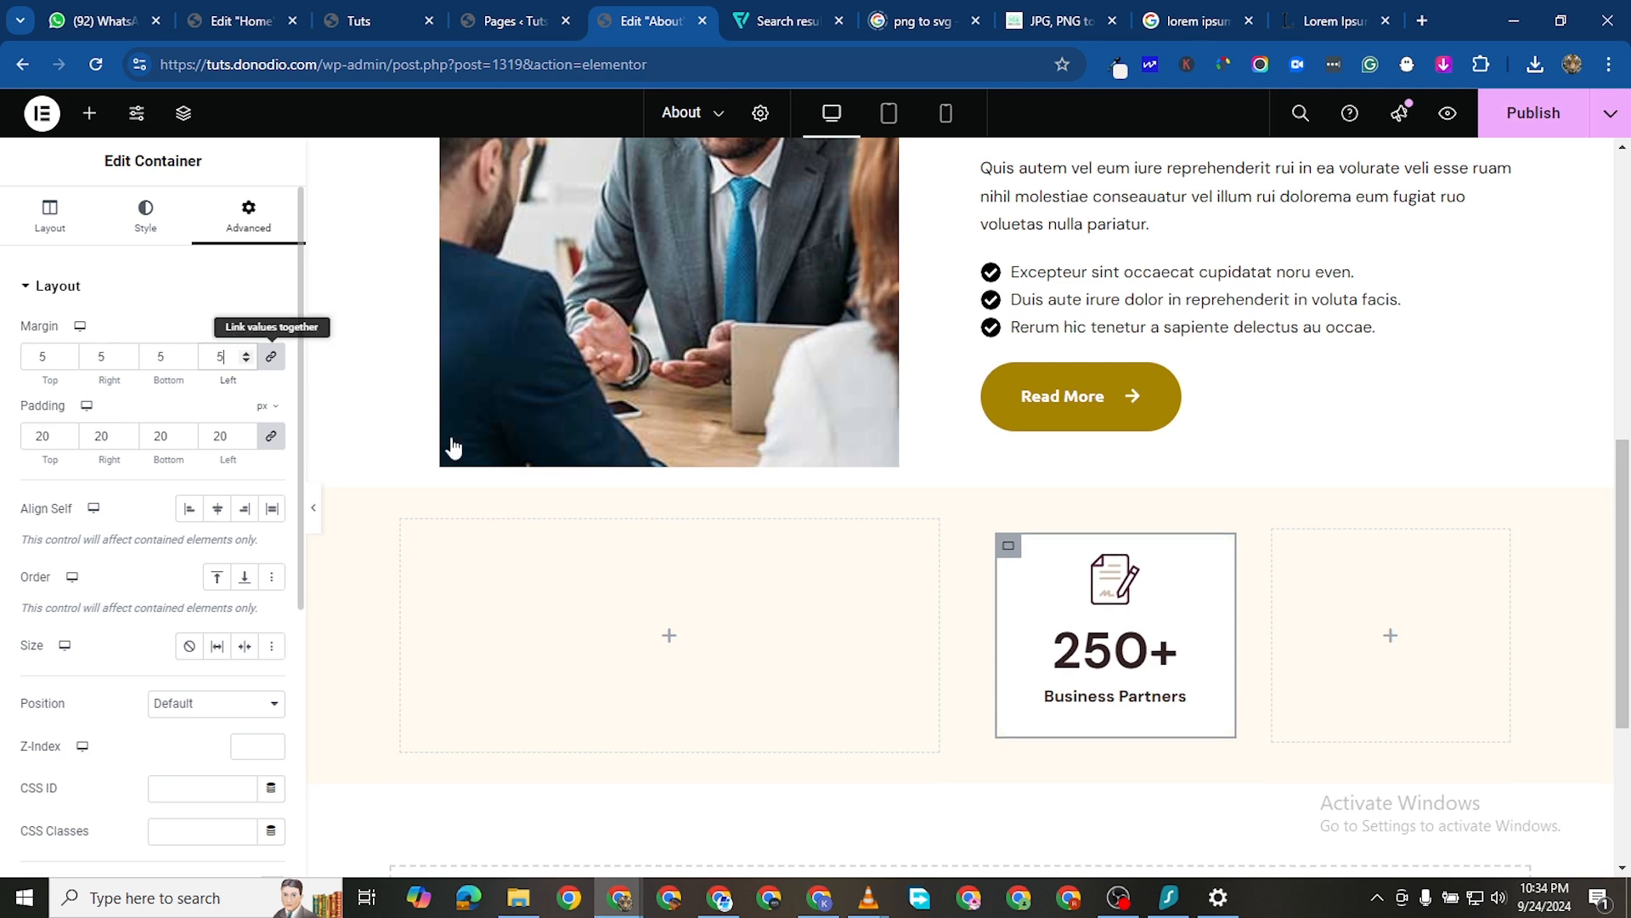
Duplicate the Business Partners card within its column, and duplicate the column container holding both cards
right_click(1018, 556)
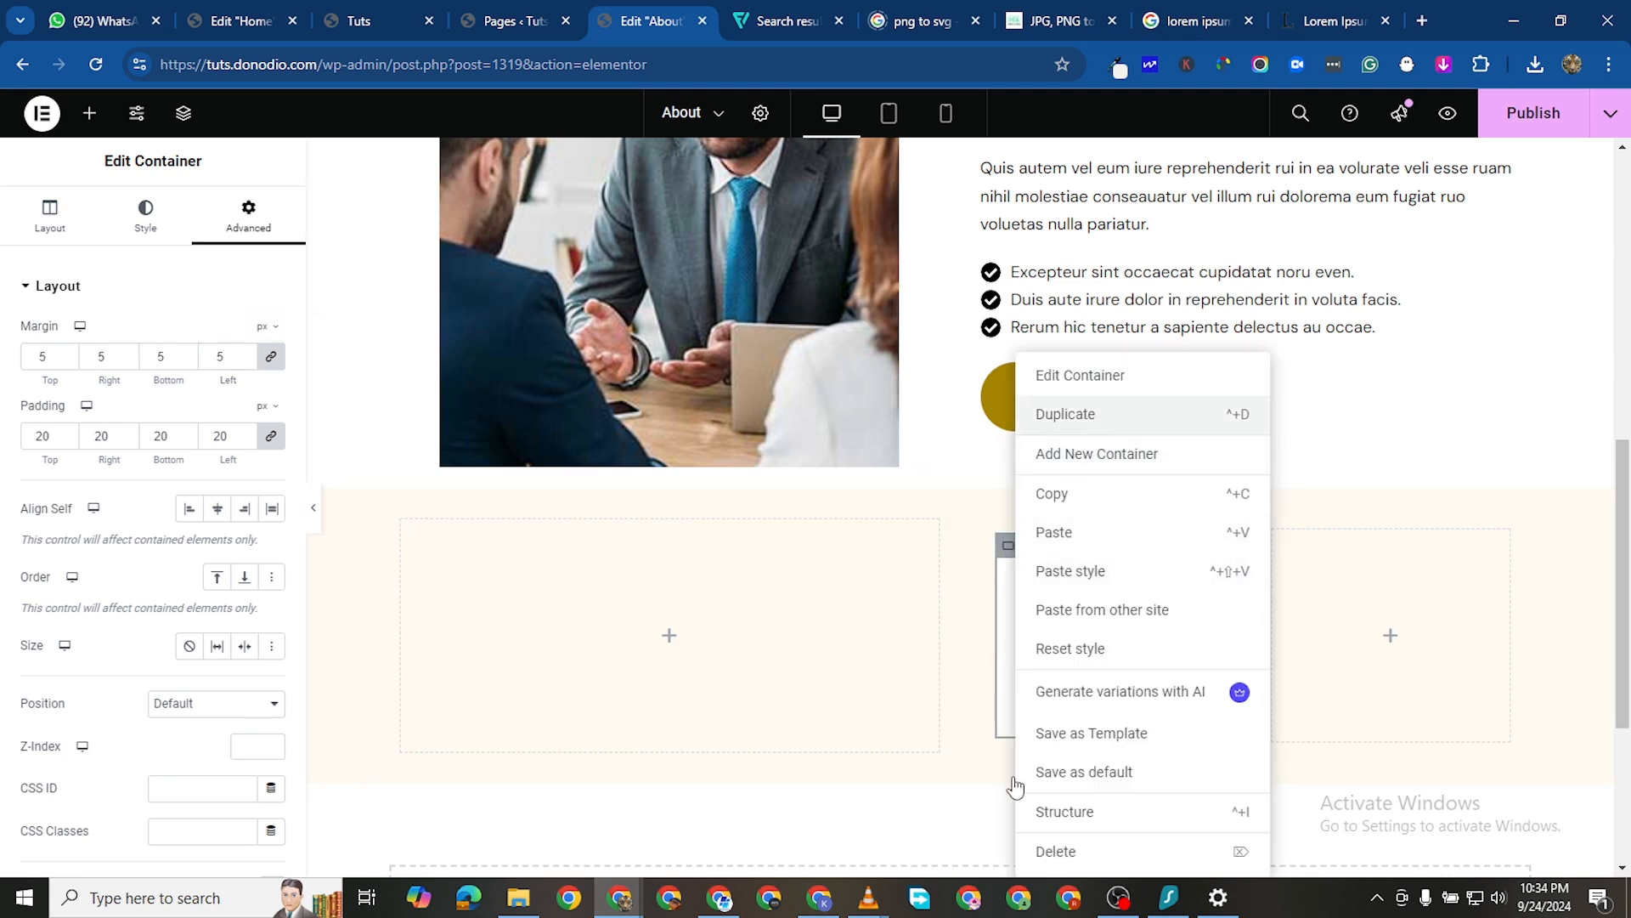
key("ctrl+d")
scroll(1227, 743, "down", 3)
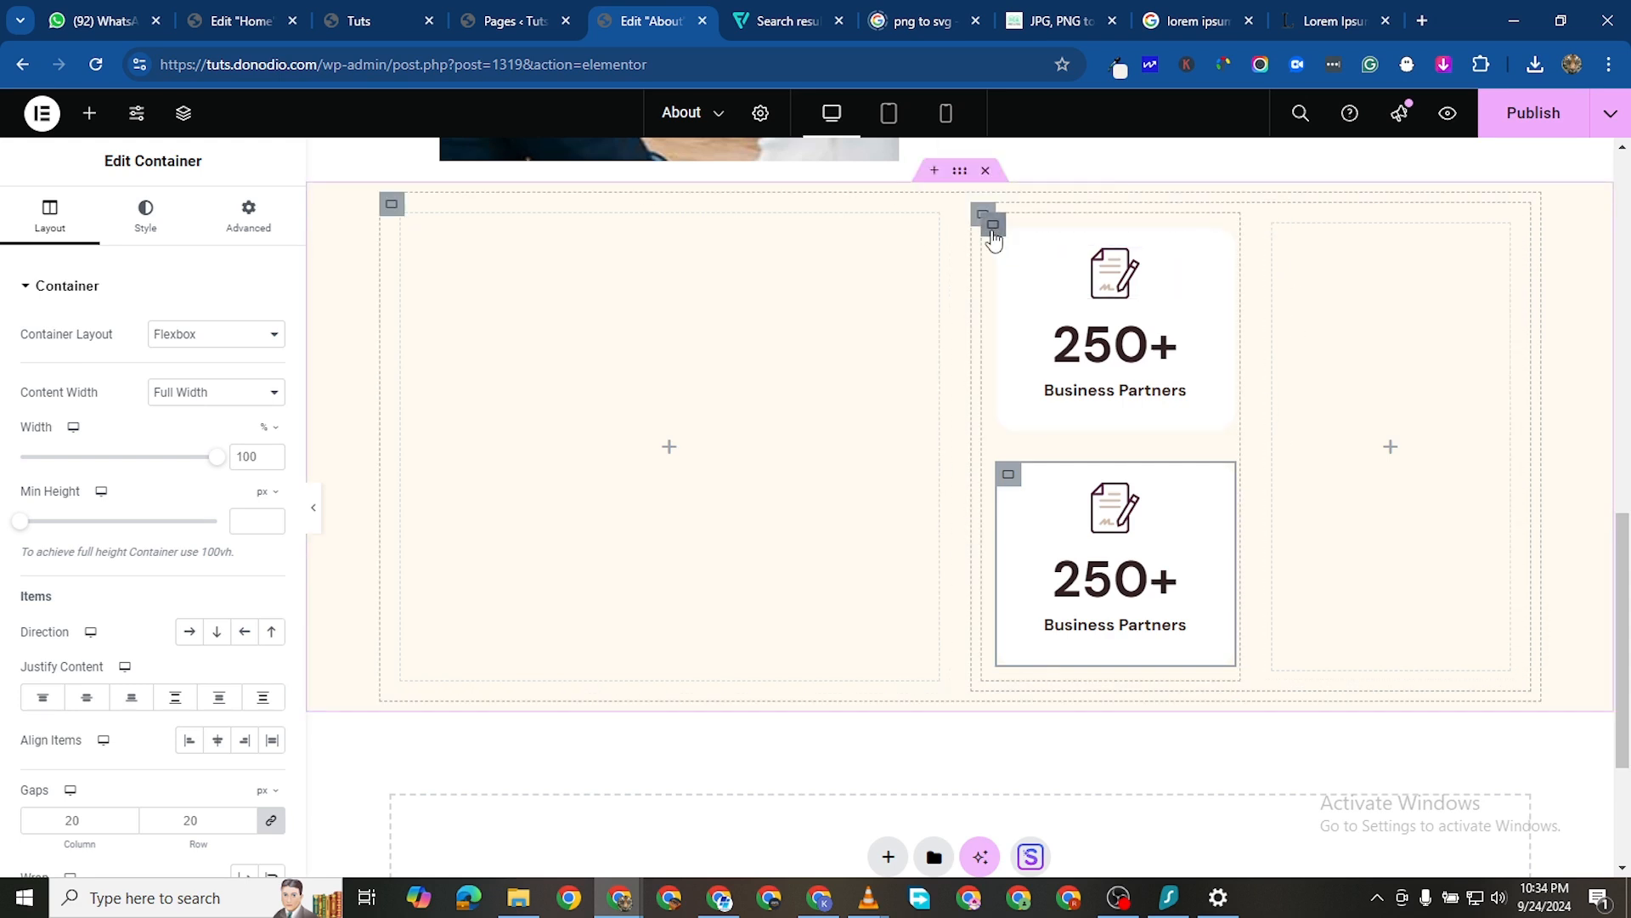
right_click(1092, 263)
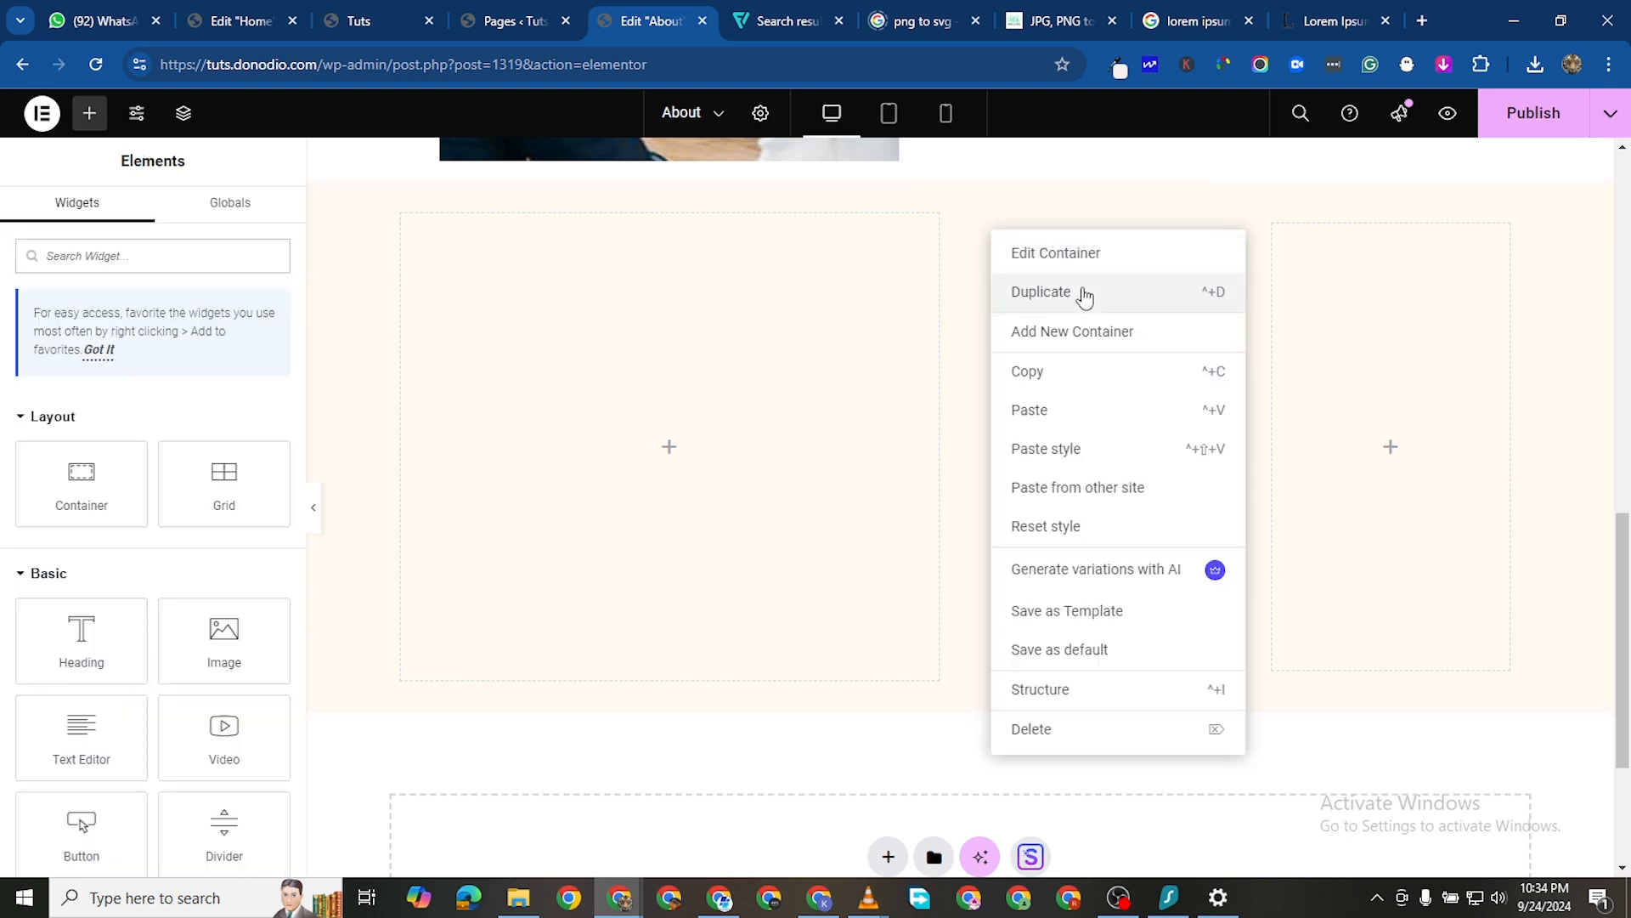
key("ctrl+d")
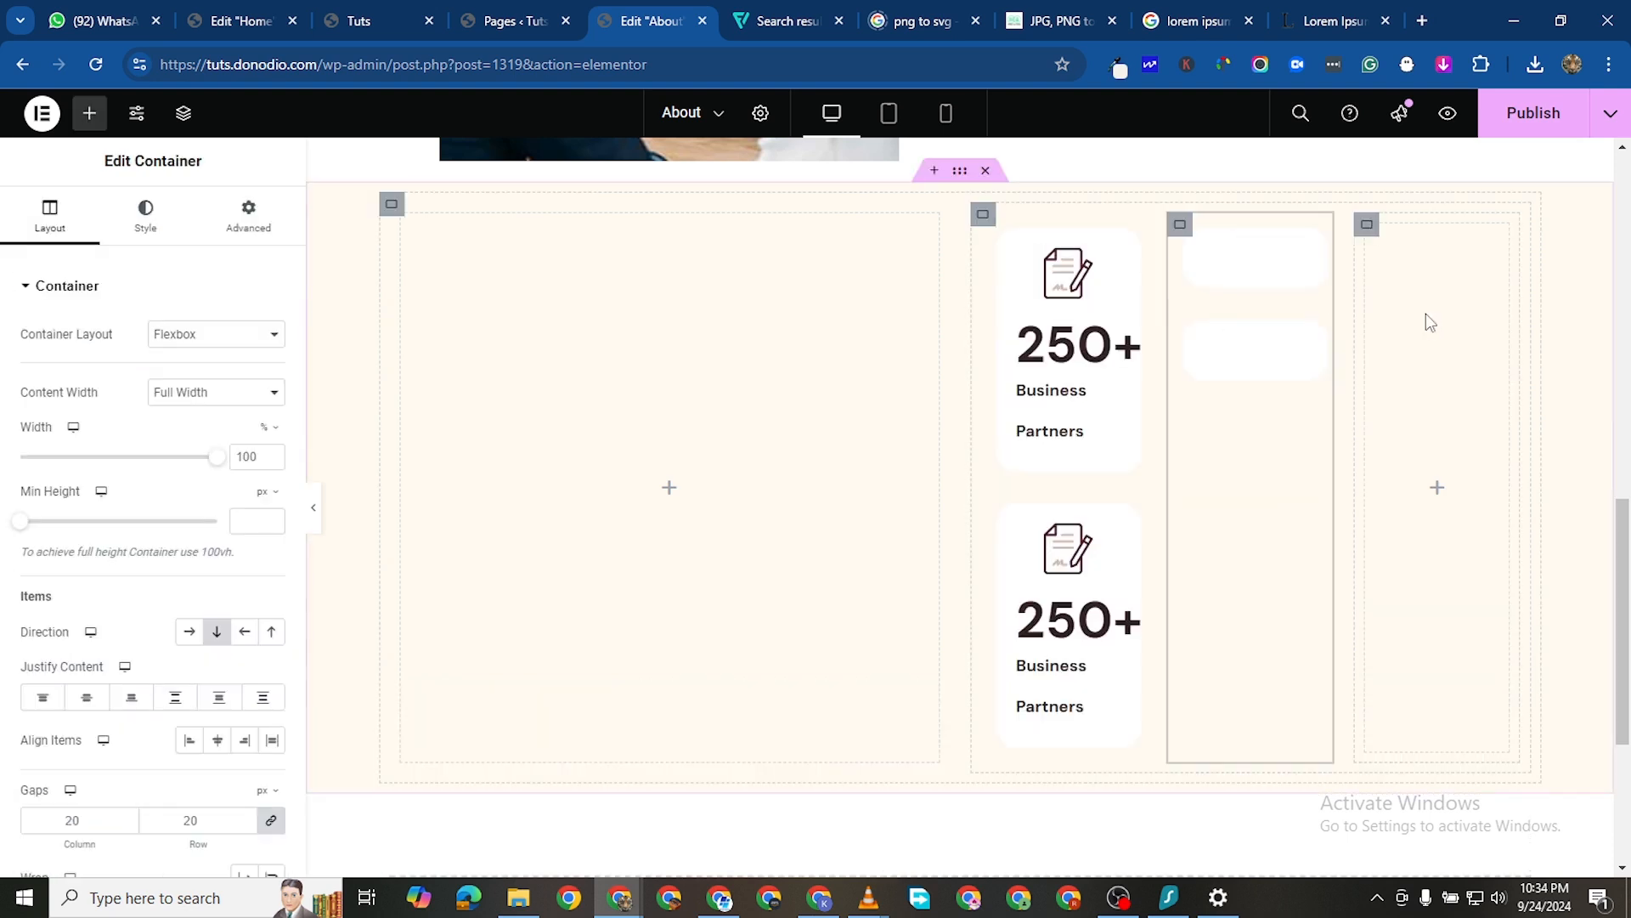
Delete the empty third column container and place a Spacer widget above the cards in the first card column
right_click(1459, 669)
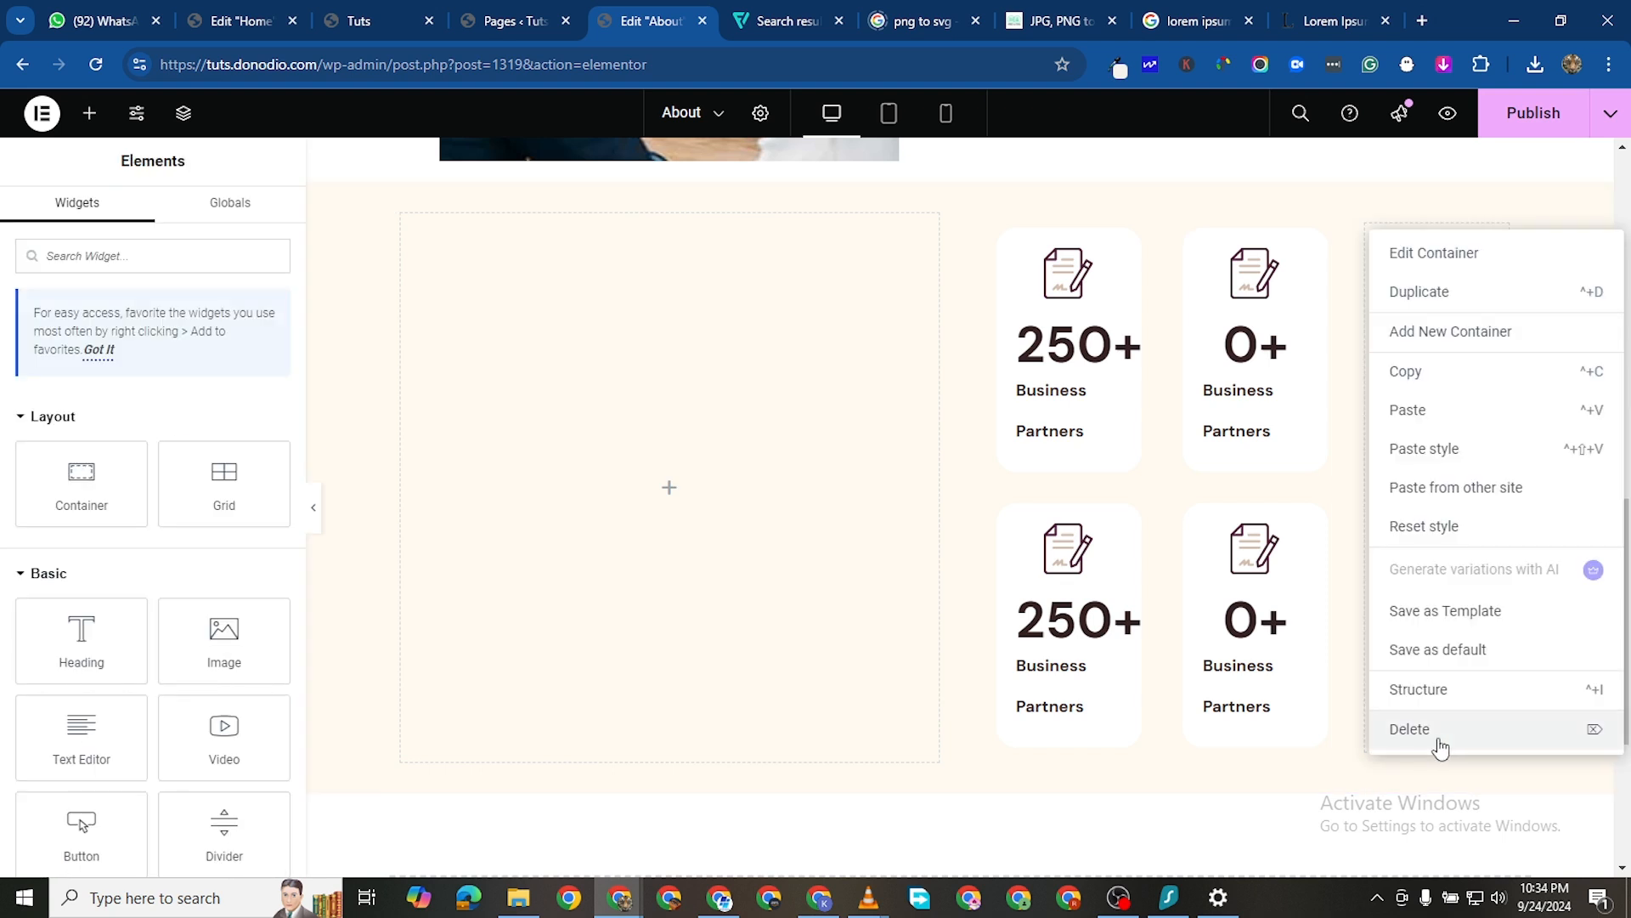
key("Delete")
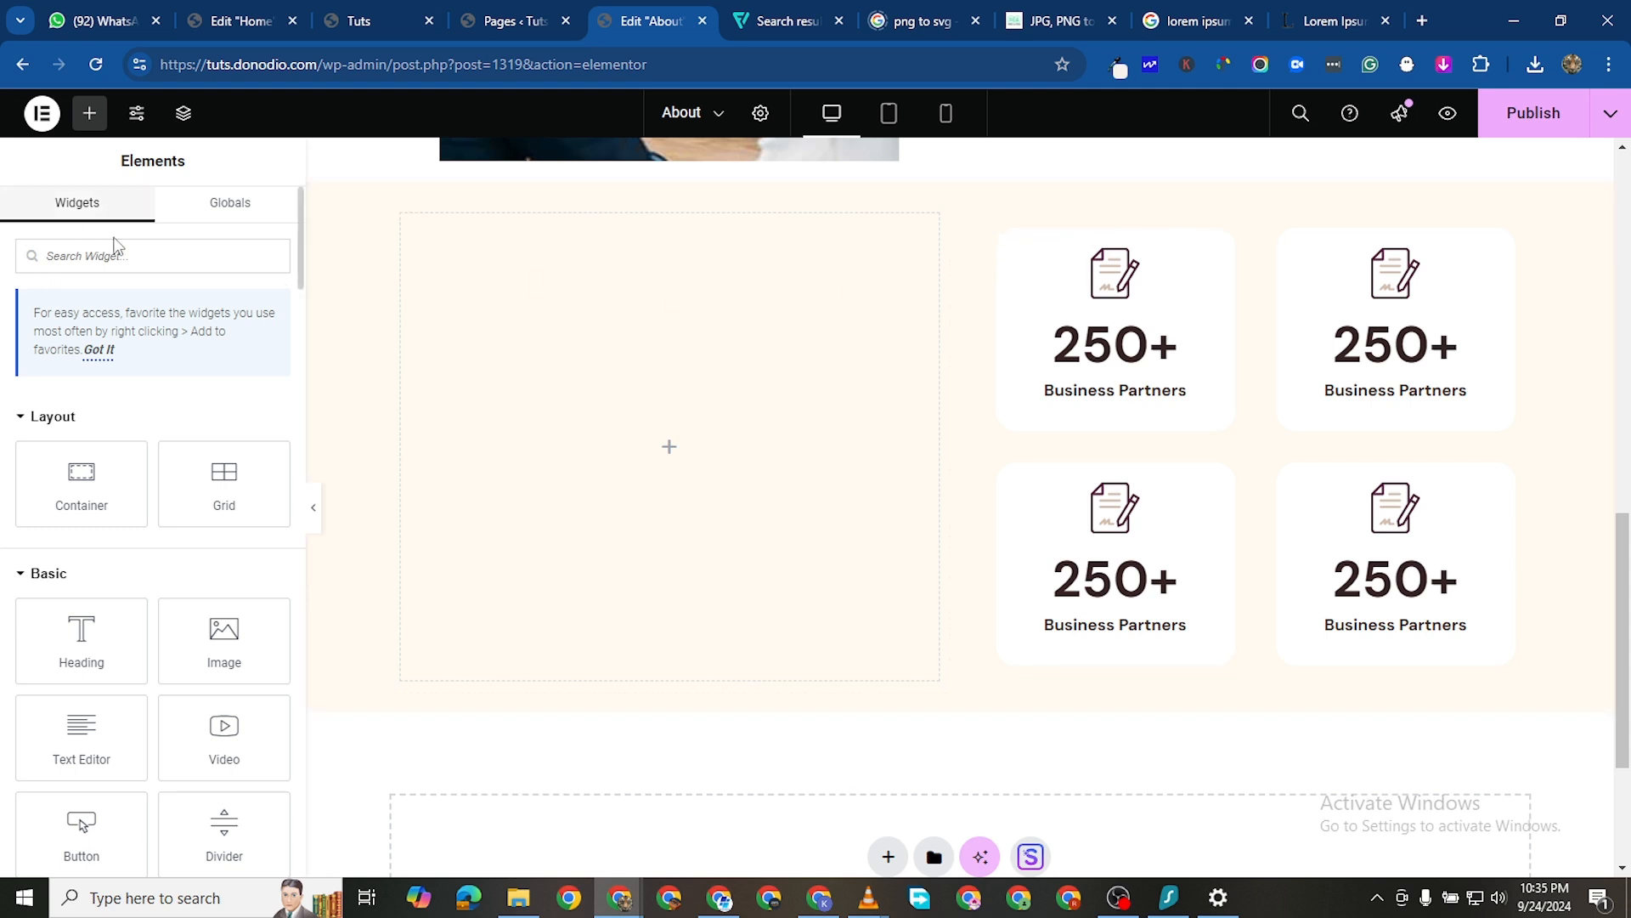
left_click(95, 252)
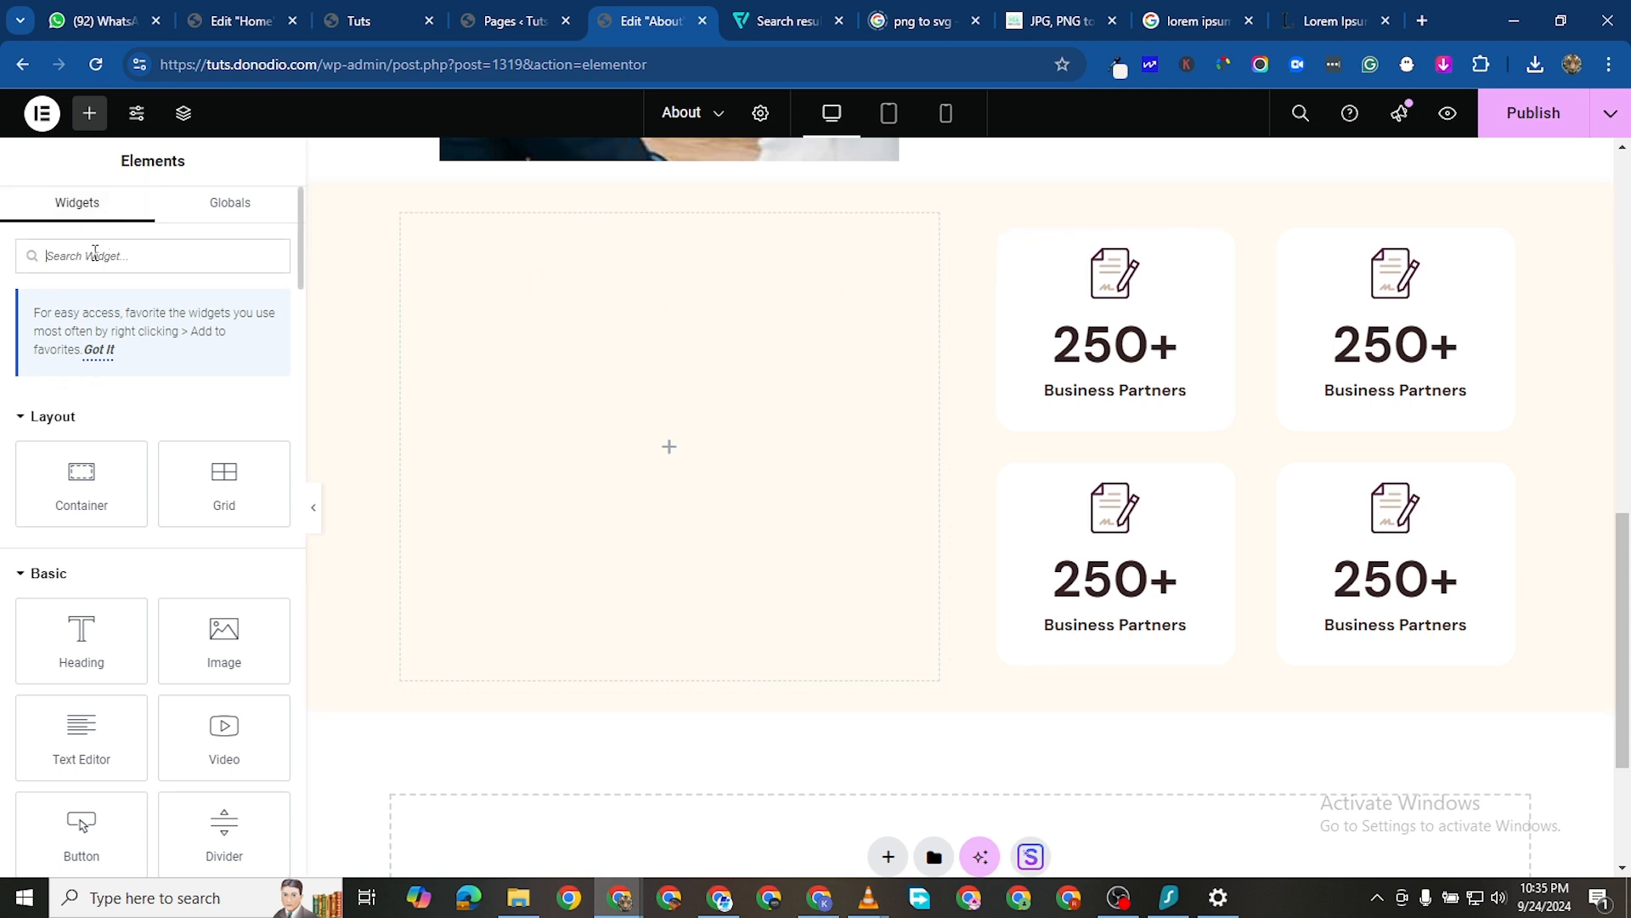
type("space")
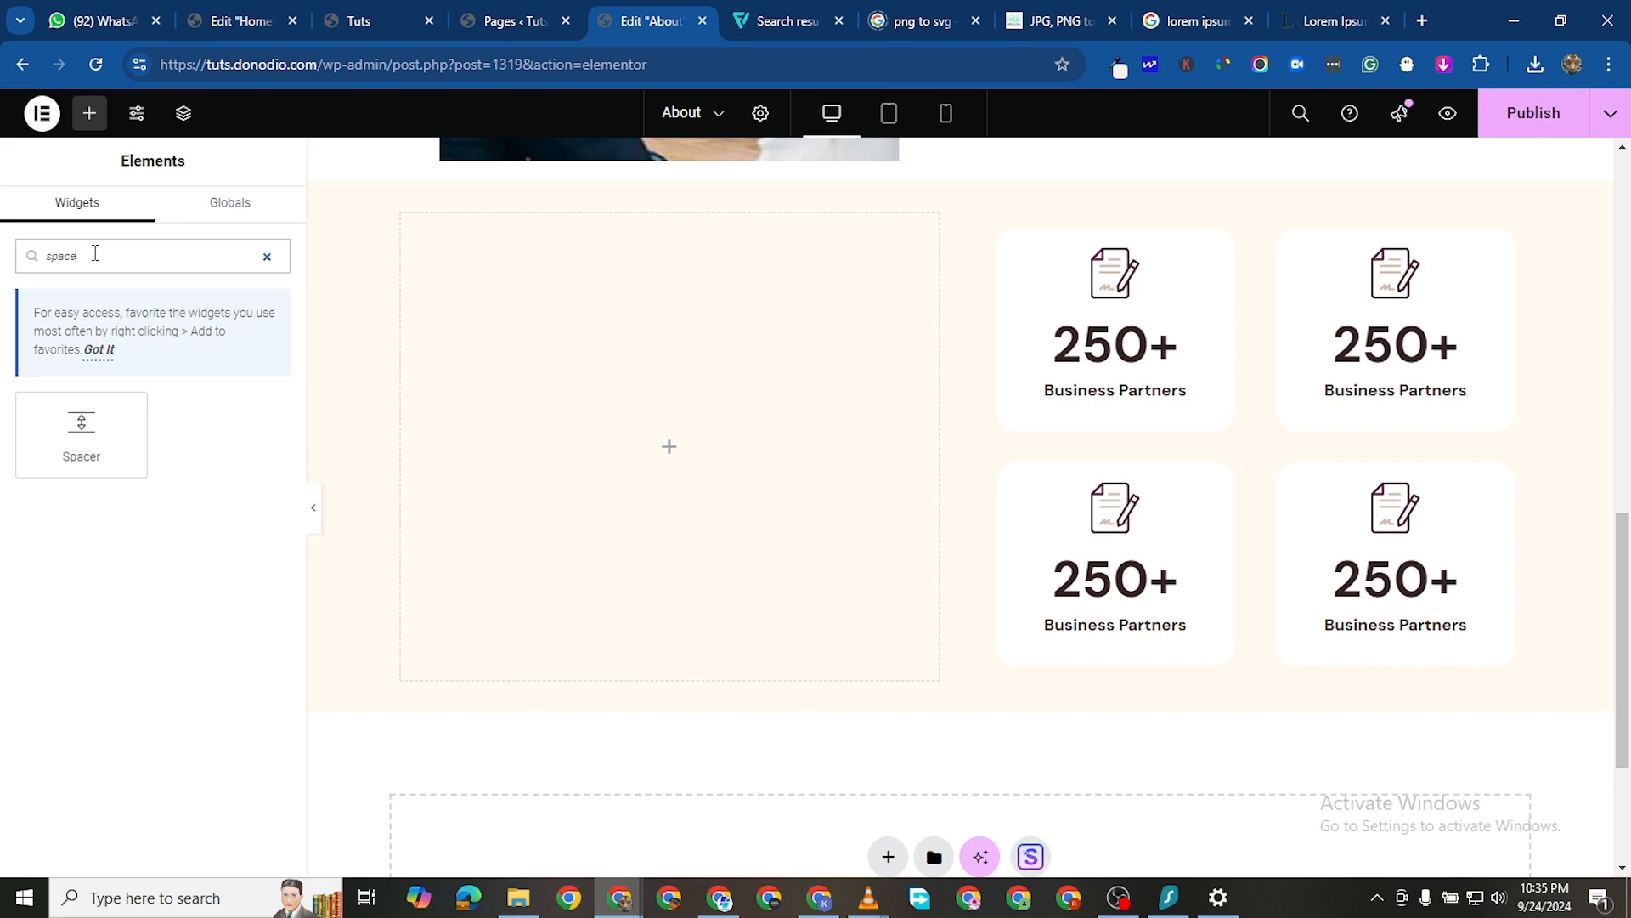
left_click_drag(98, 459, 1156, 243)
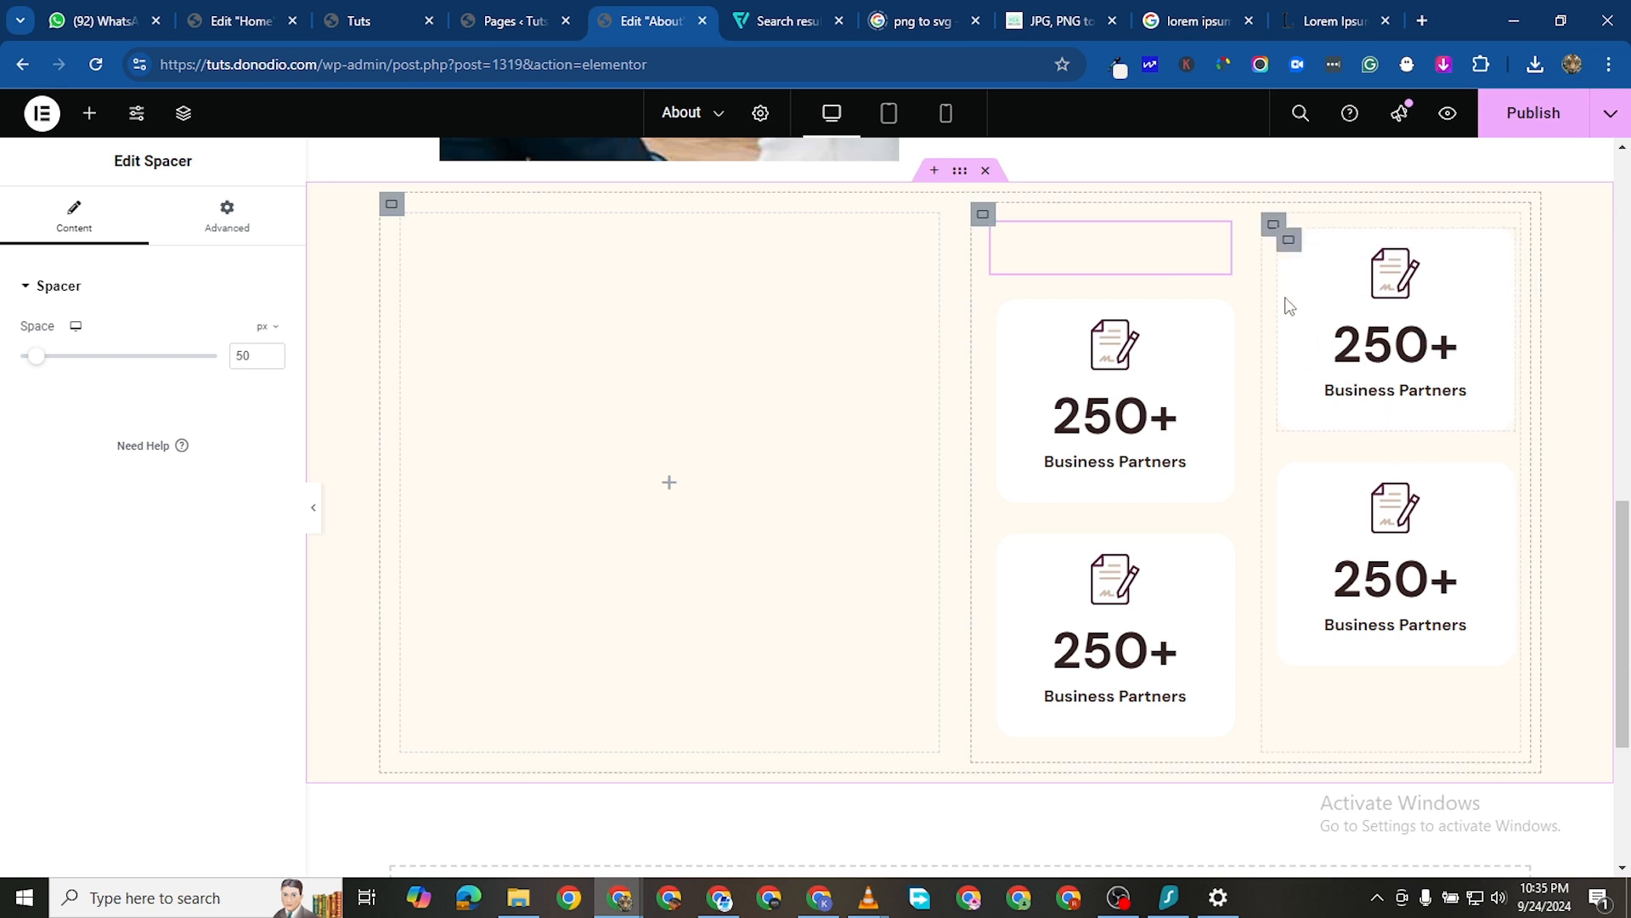
Replace the icon of the lower card in the first card column with the briefcase icon from the media library
left_click(1203, 569)
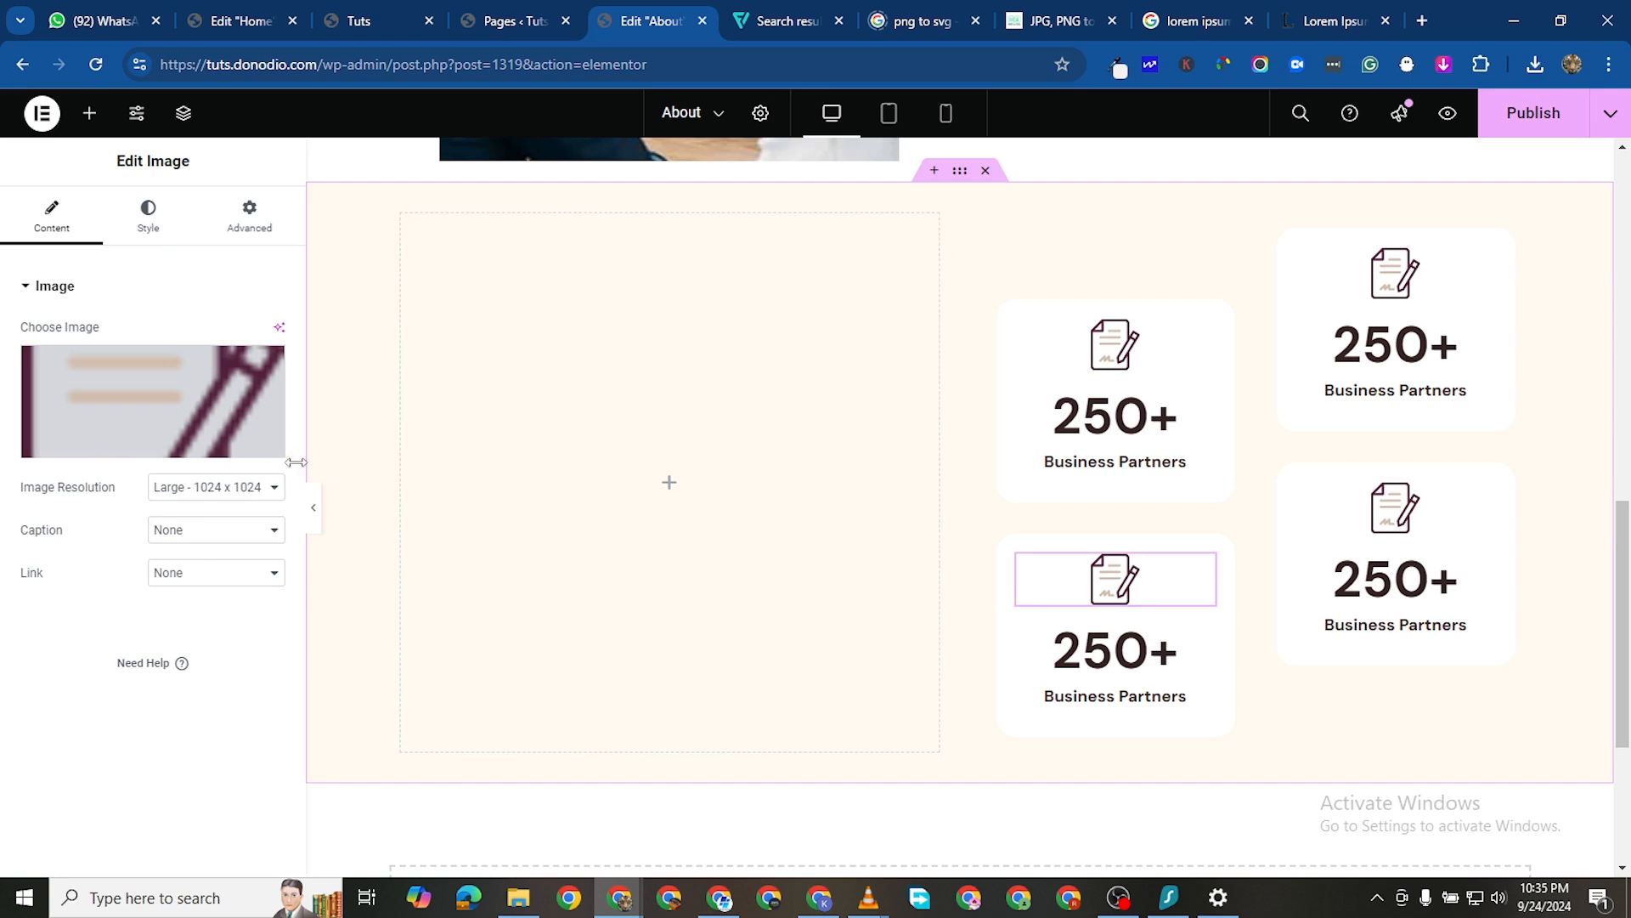
left_click(174, 399)
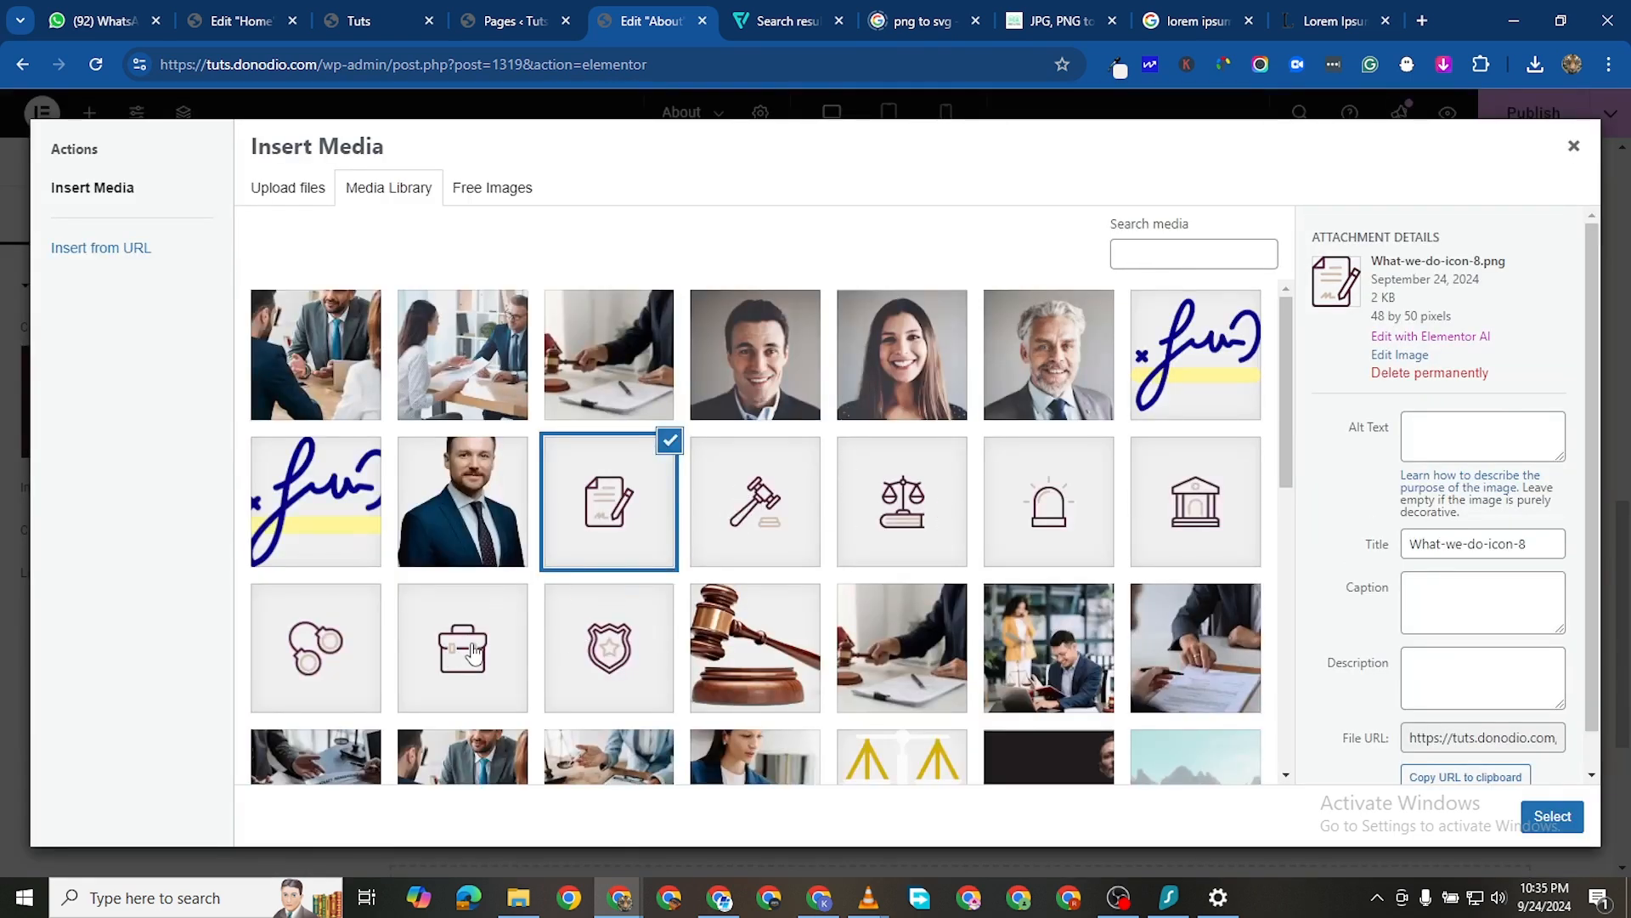
left_click(451, 654)
left_click(1555, 818)
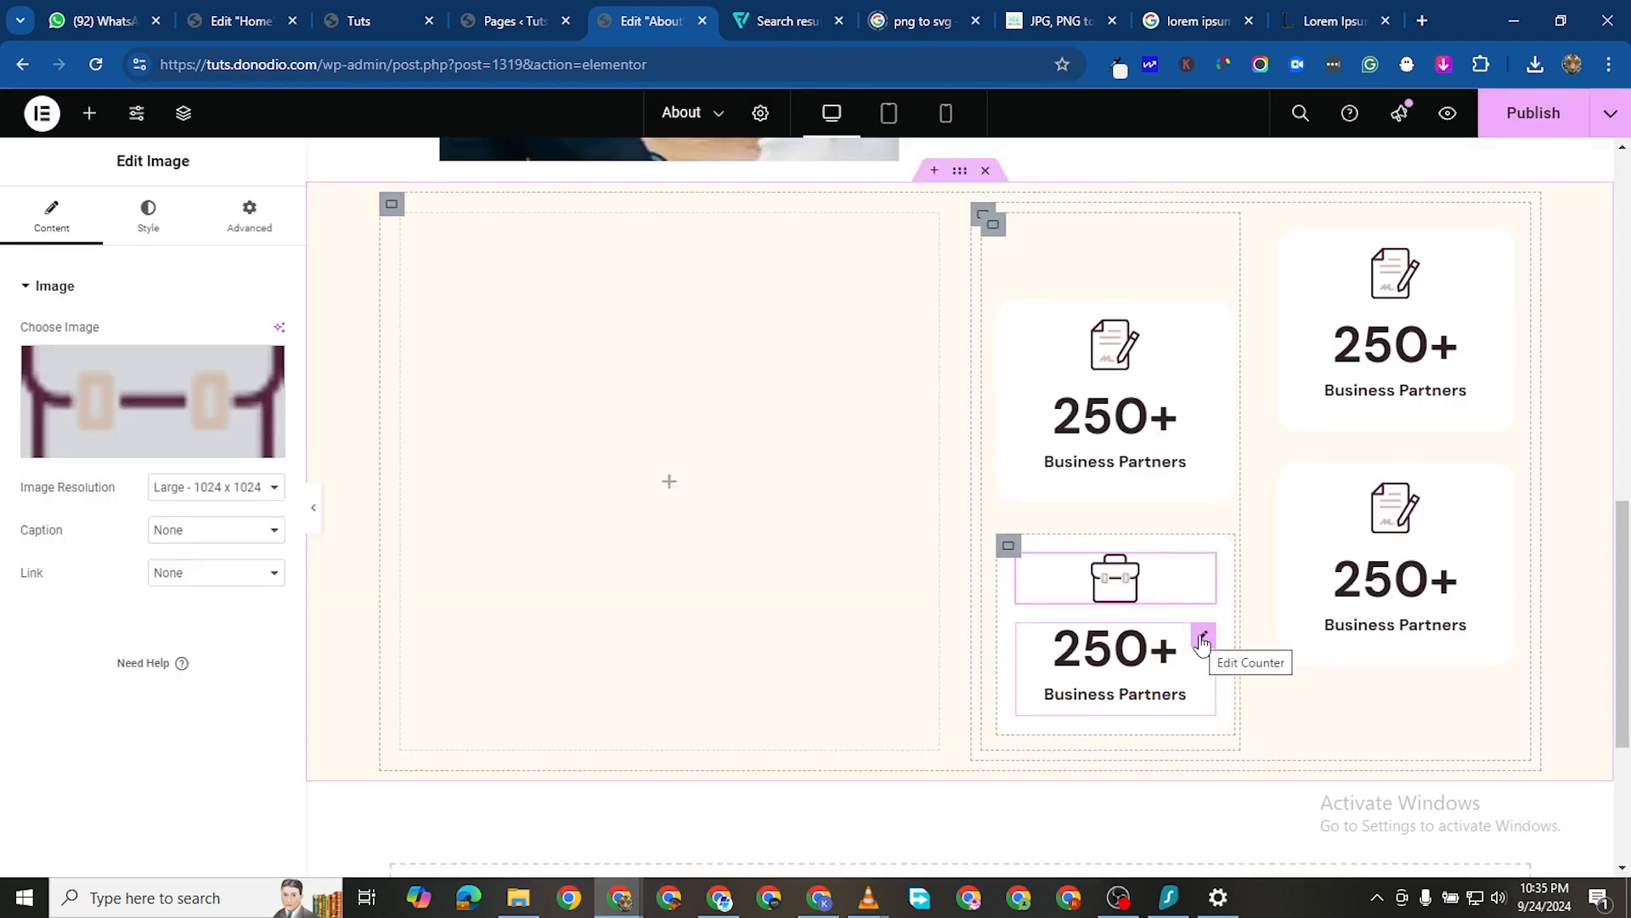
Set the briefcase card's counter to end at 370 and title it "Happy Clients"
left_click(1202, 639)
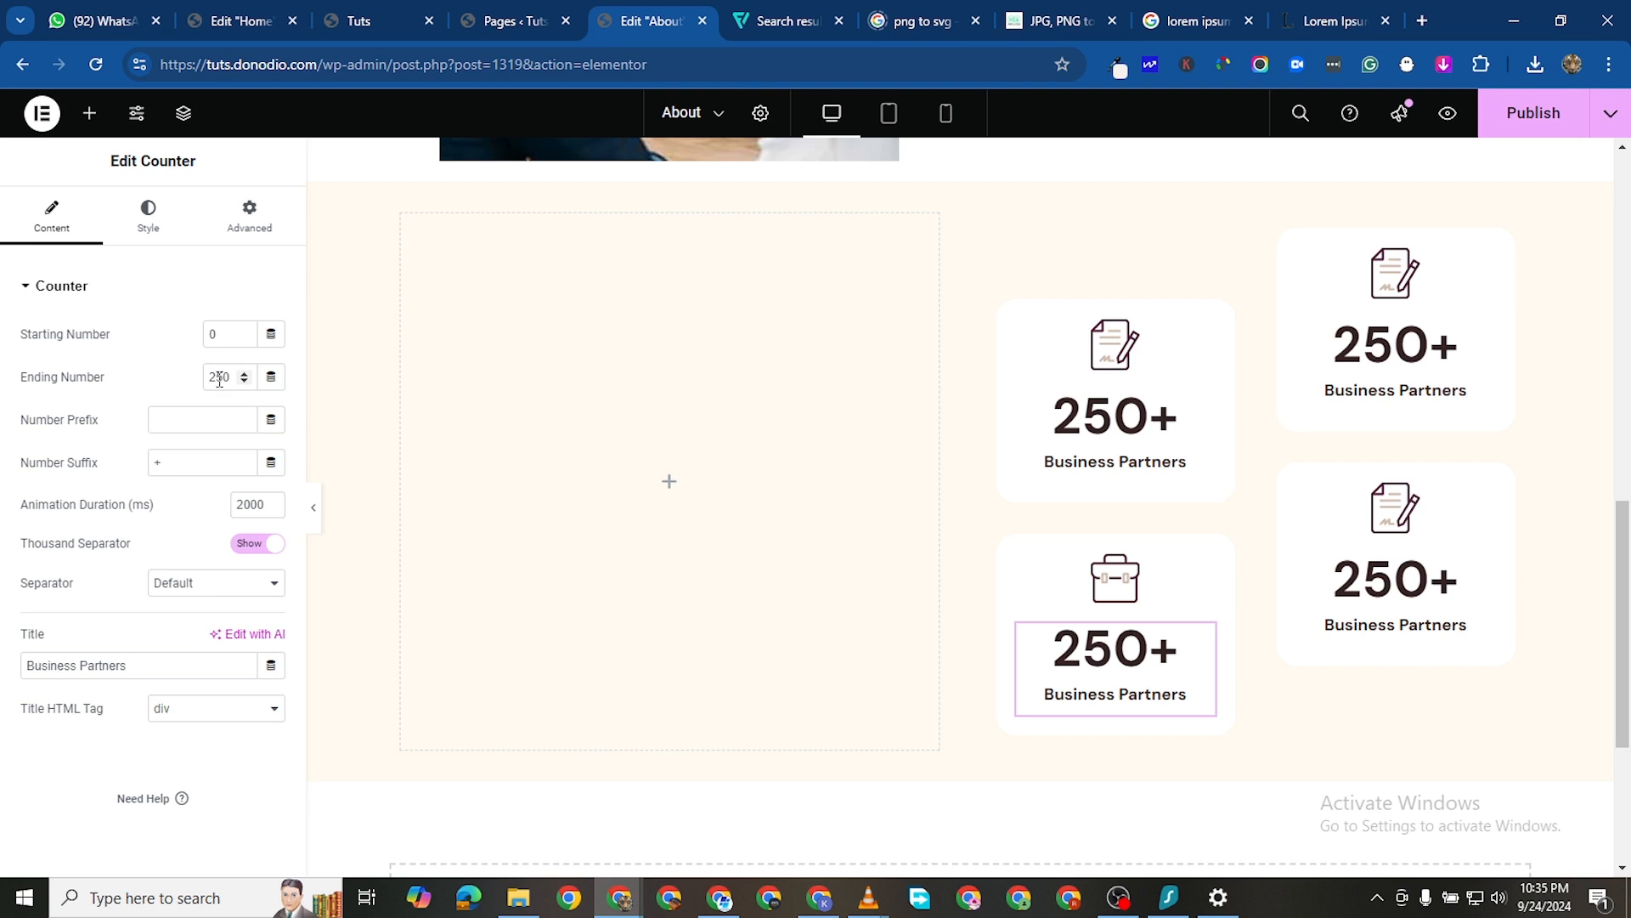
key("BackSpace")
key("BackSpace")
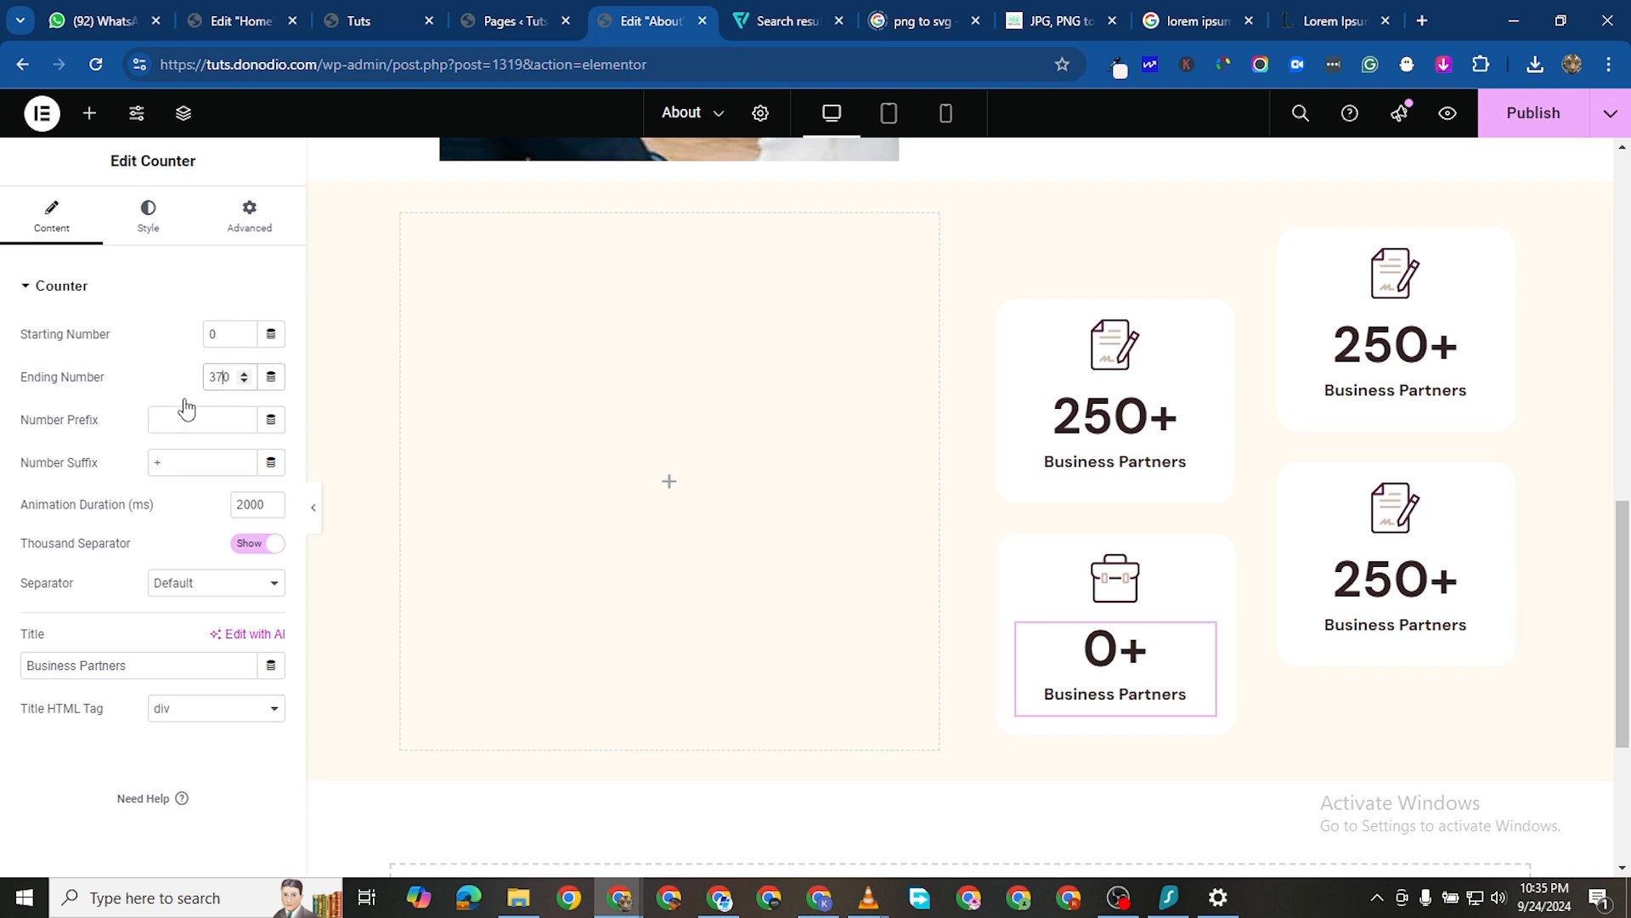
triple_click(100, 665)
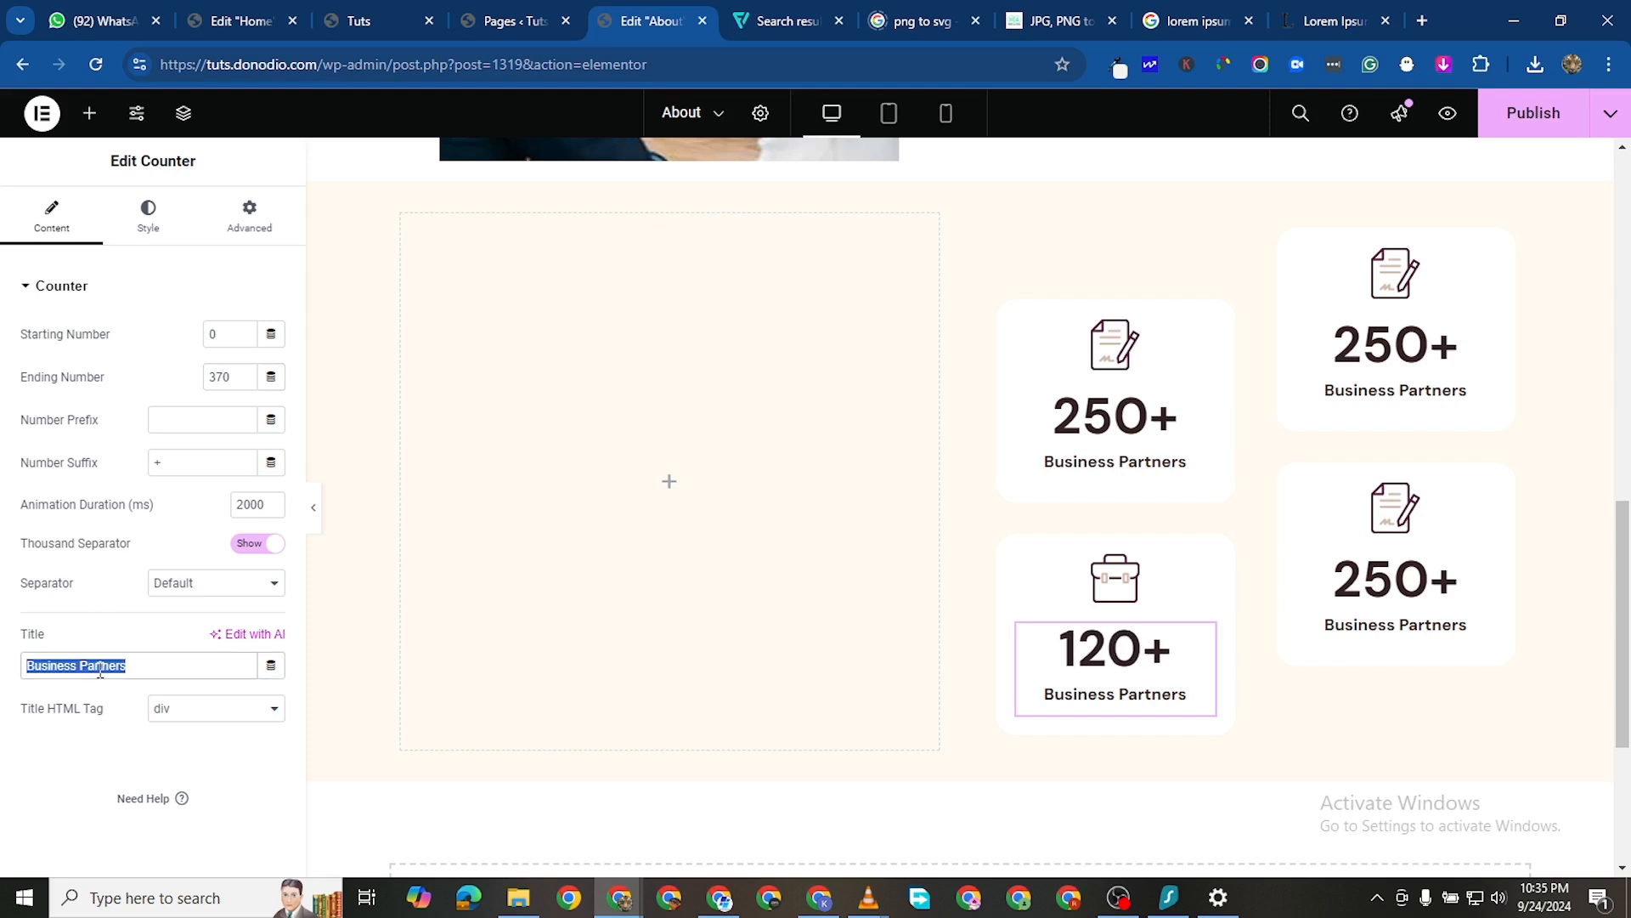
type("Happy ")
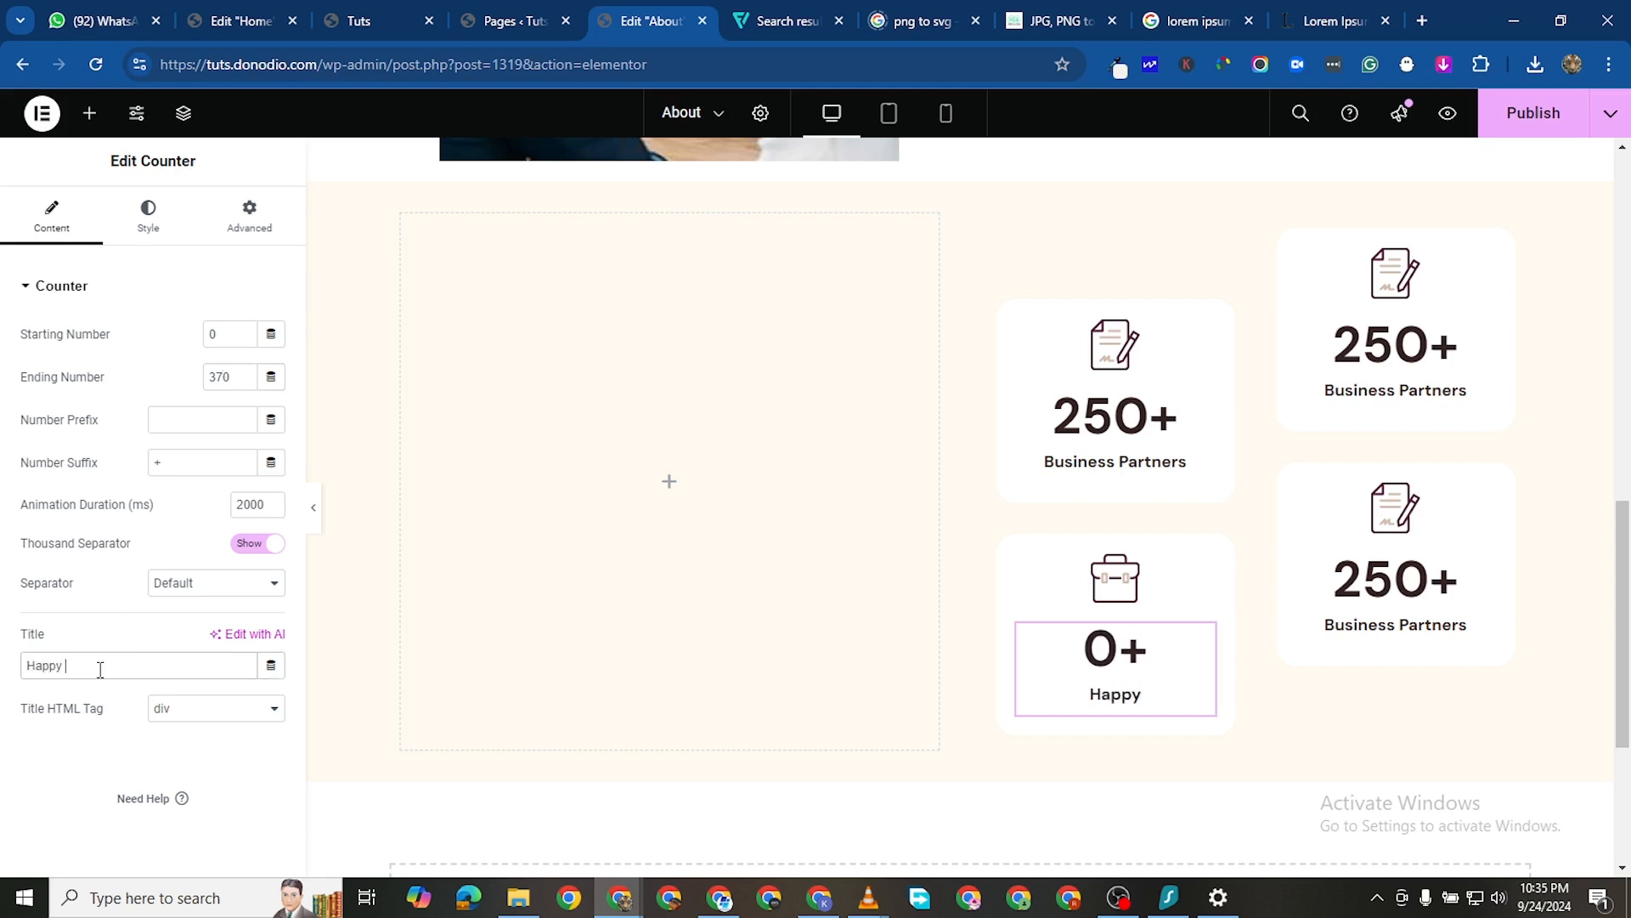
type("Clients")
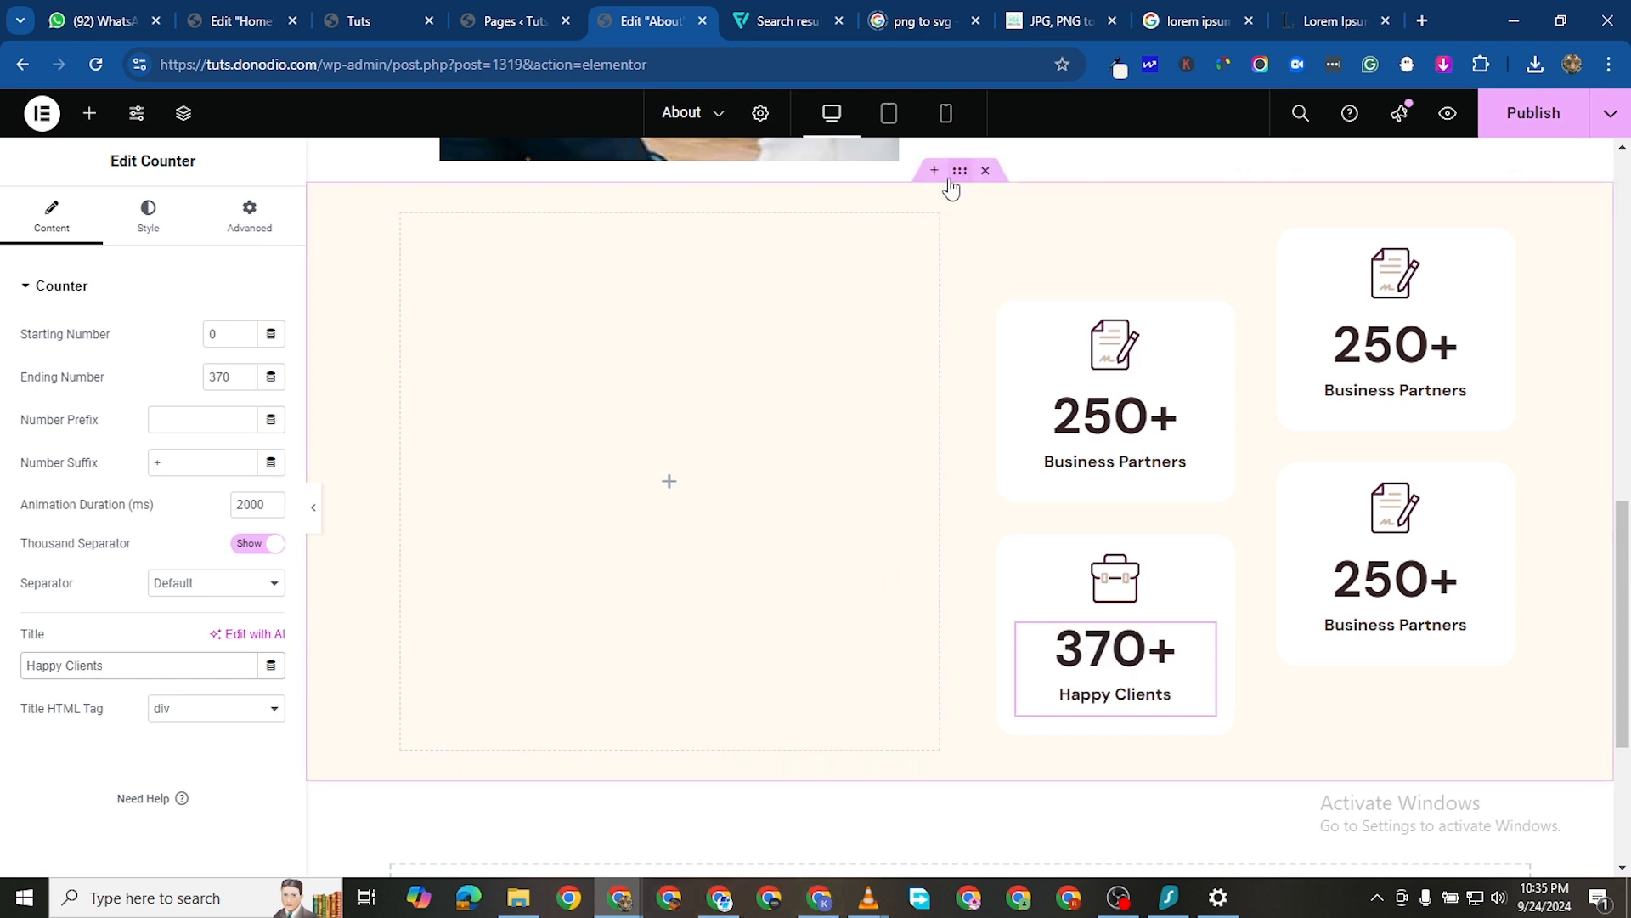
Deepen the statistics section's background colour to the cream tone #FFF0CEED
left_click(152, 214)
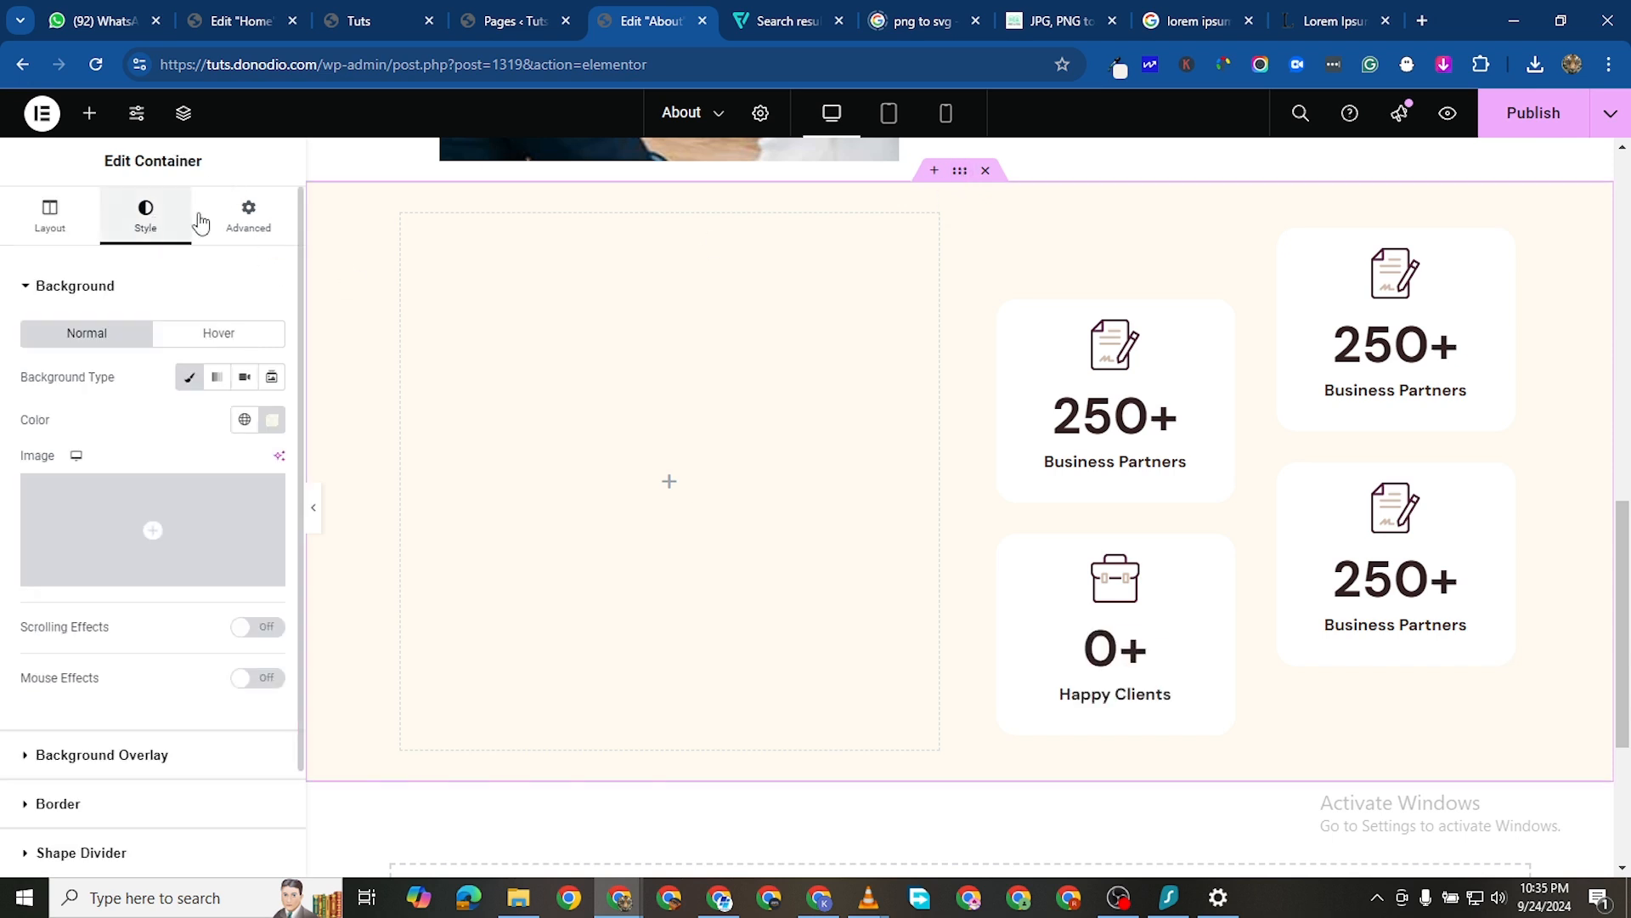
left_click(272, 419)
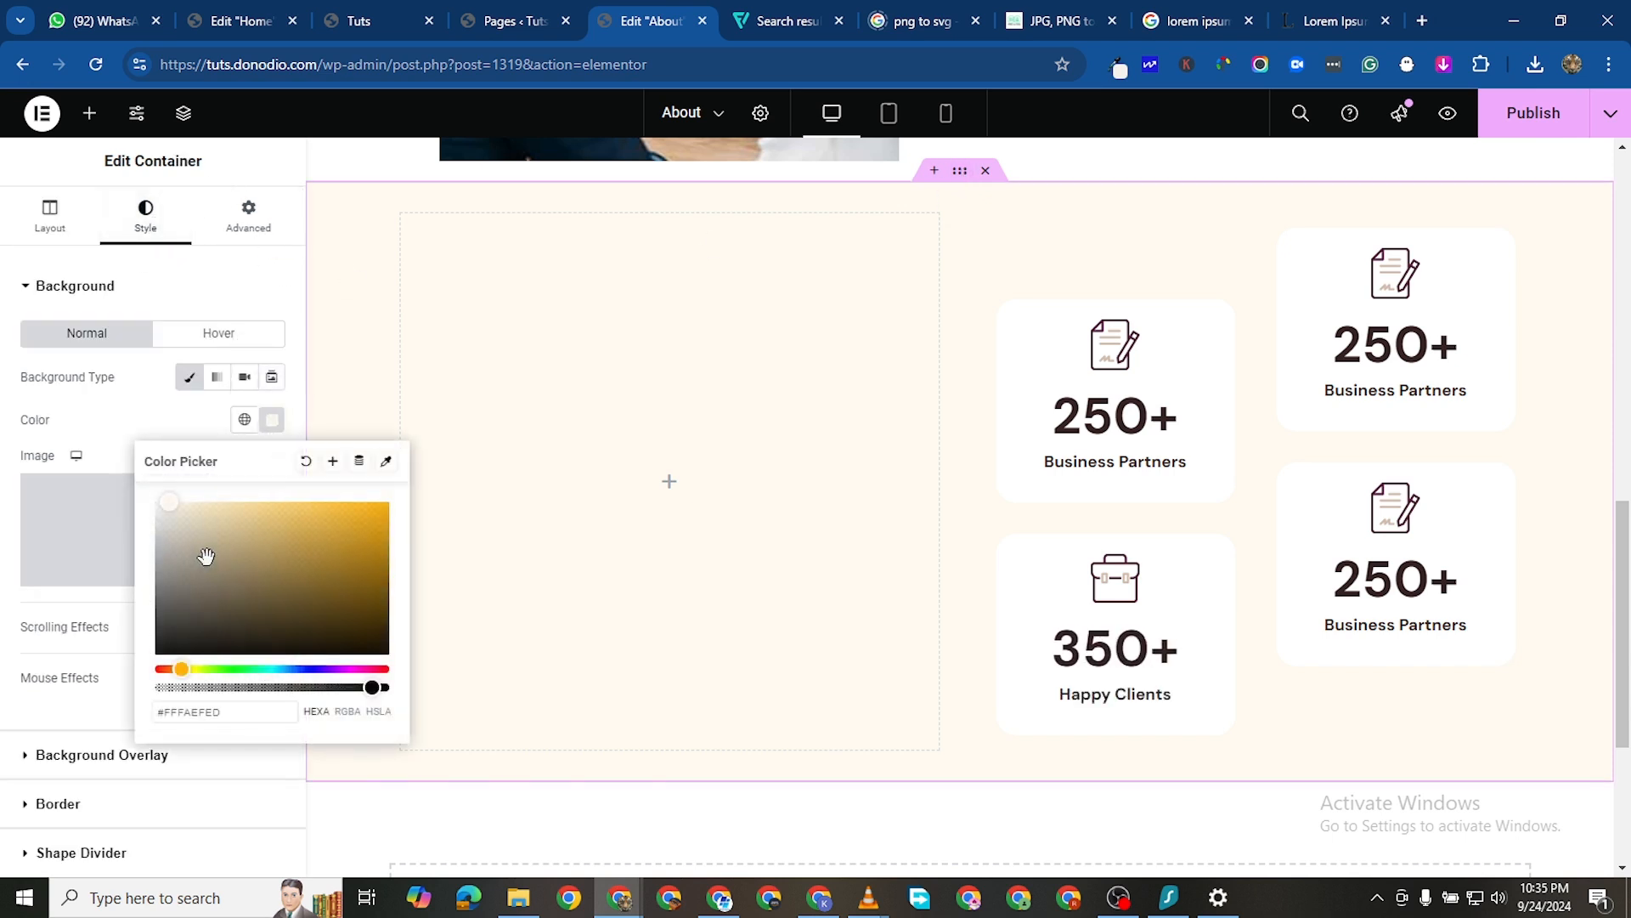
left_click_drag(182, 509, 190, 508)
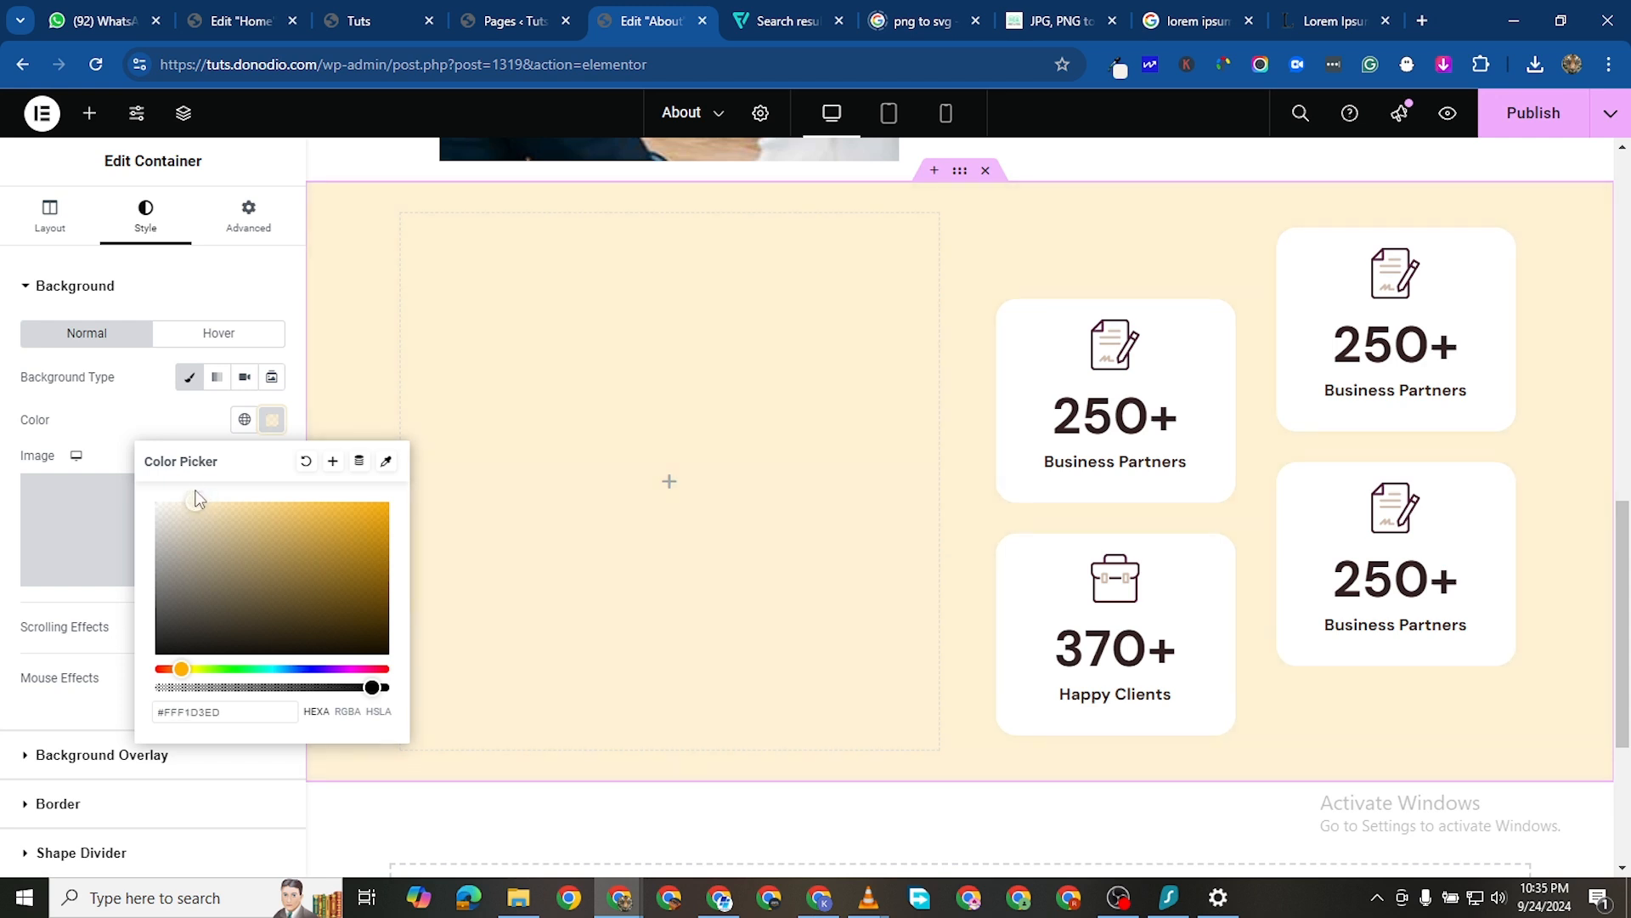
mouse_move(208, 505)
left_mouse_down()
mouse_move(207, 520)
mouse_move(200, 504)
left_mouse_up()
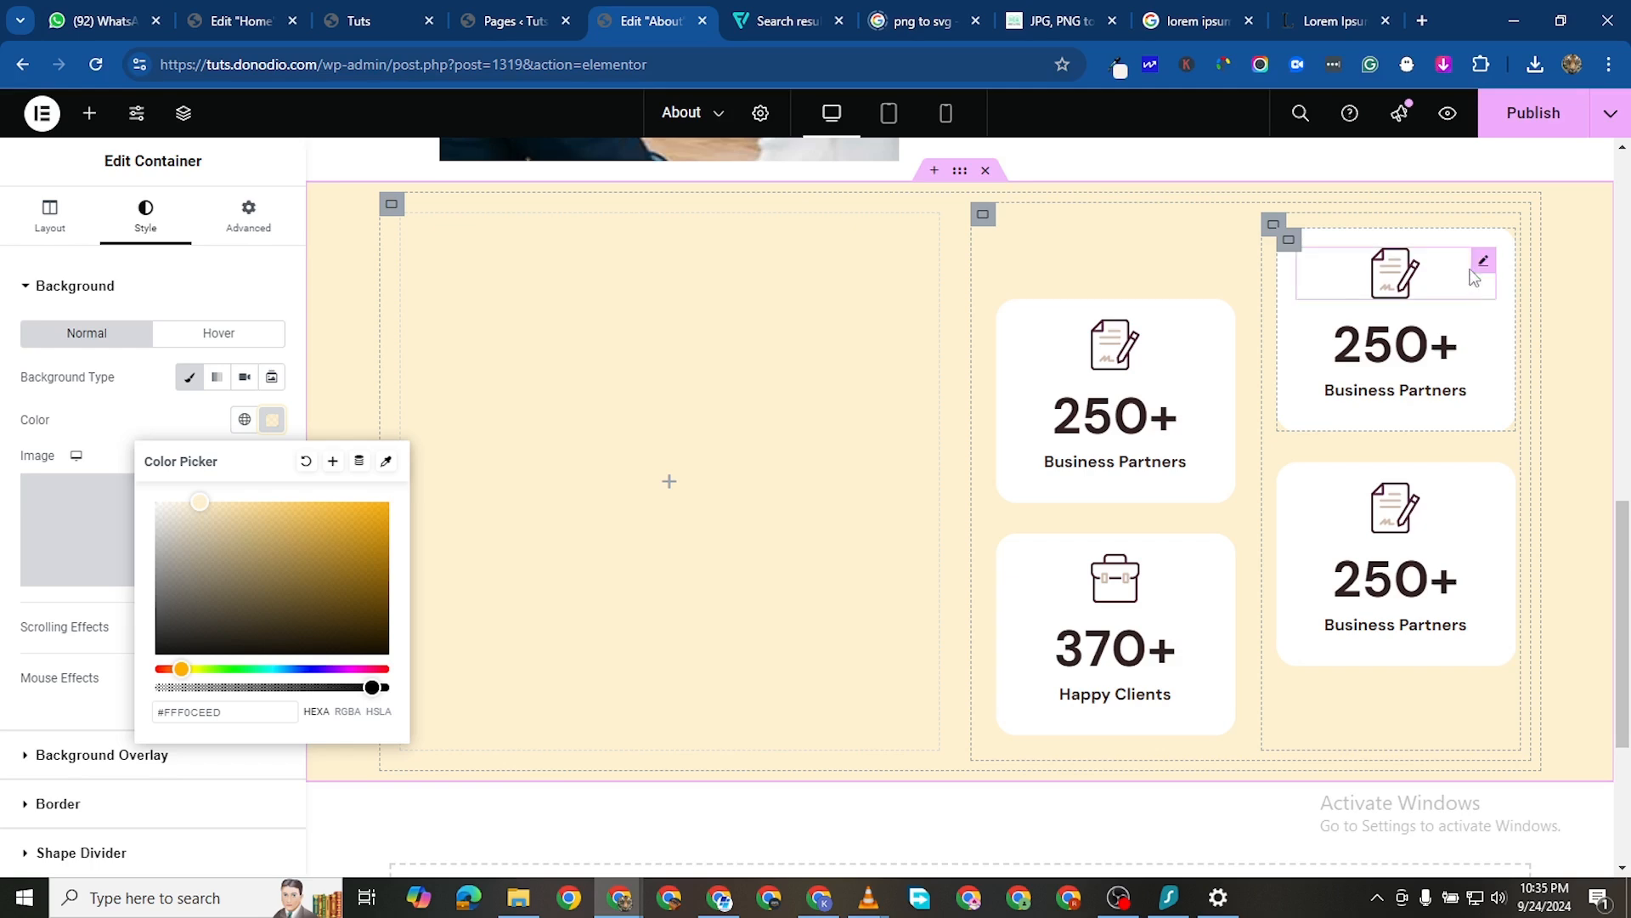
Replace the icon of the upper card in the second card column with the courthouse image What-we-do-icon-4.png
left_click(1480, 264)
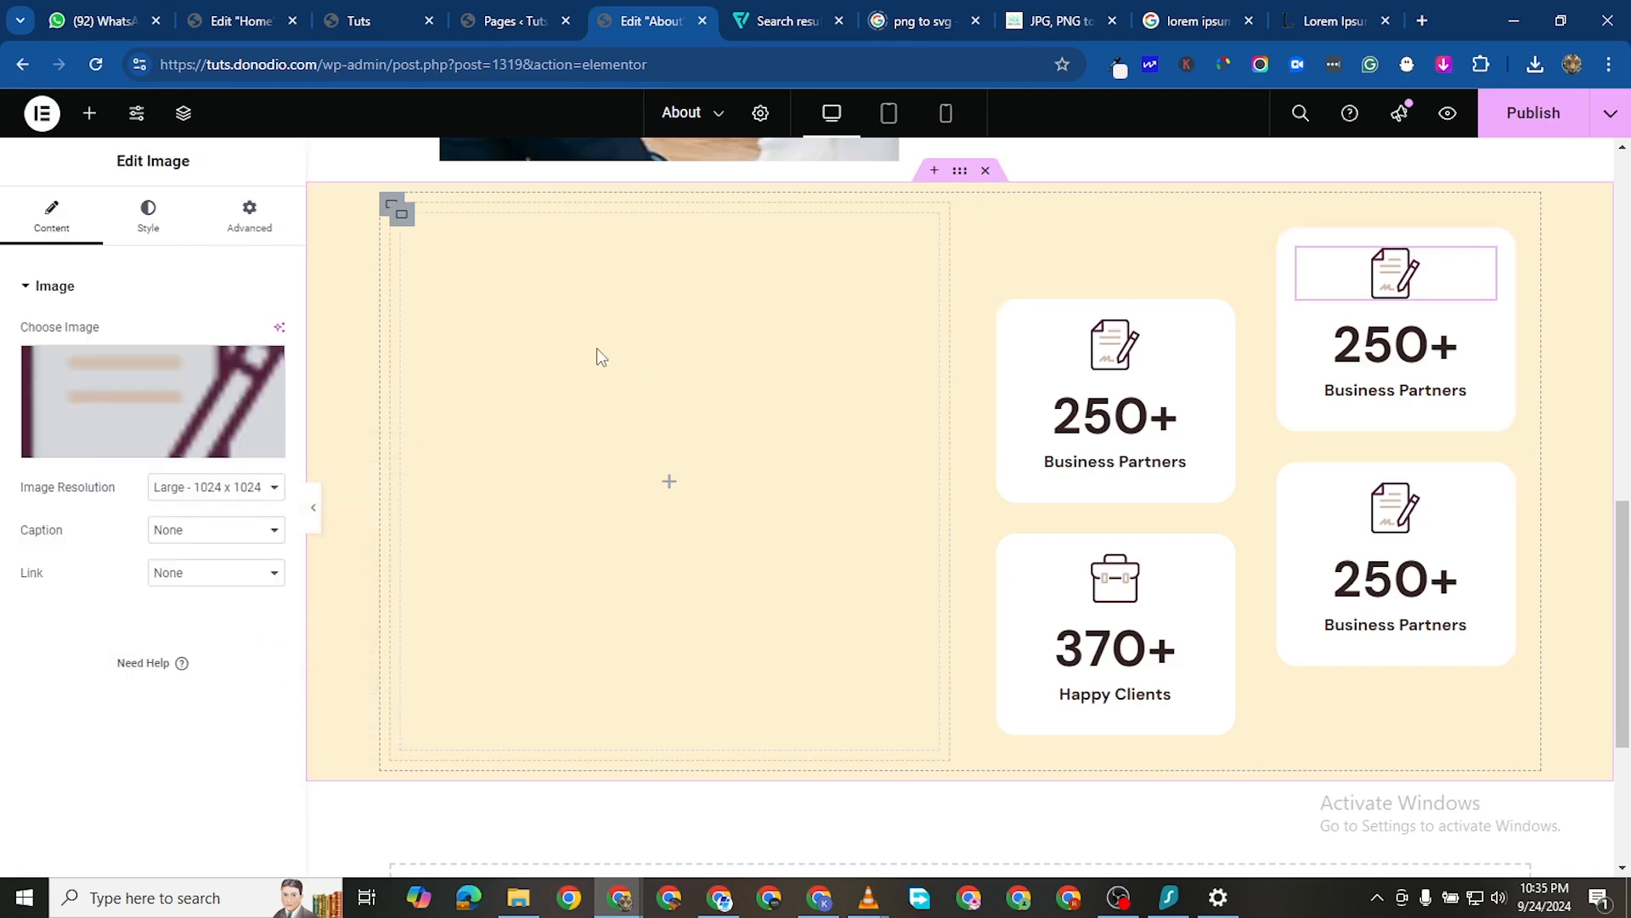
left_click(155, 364)
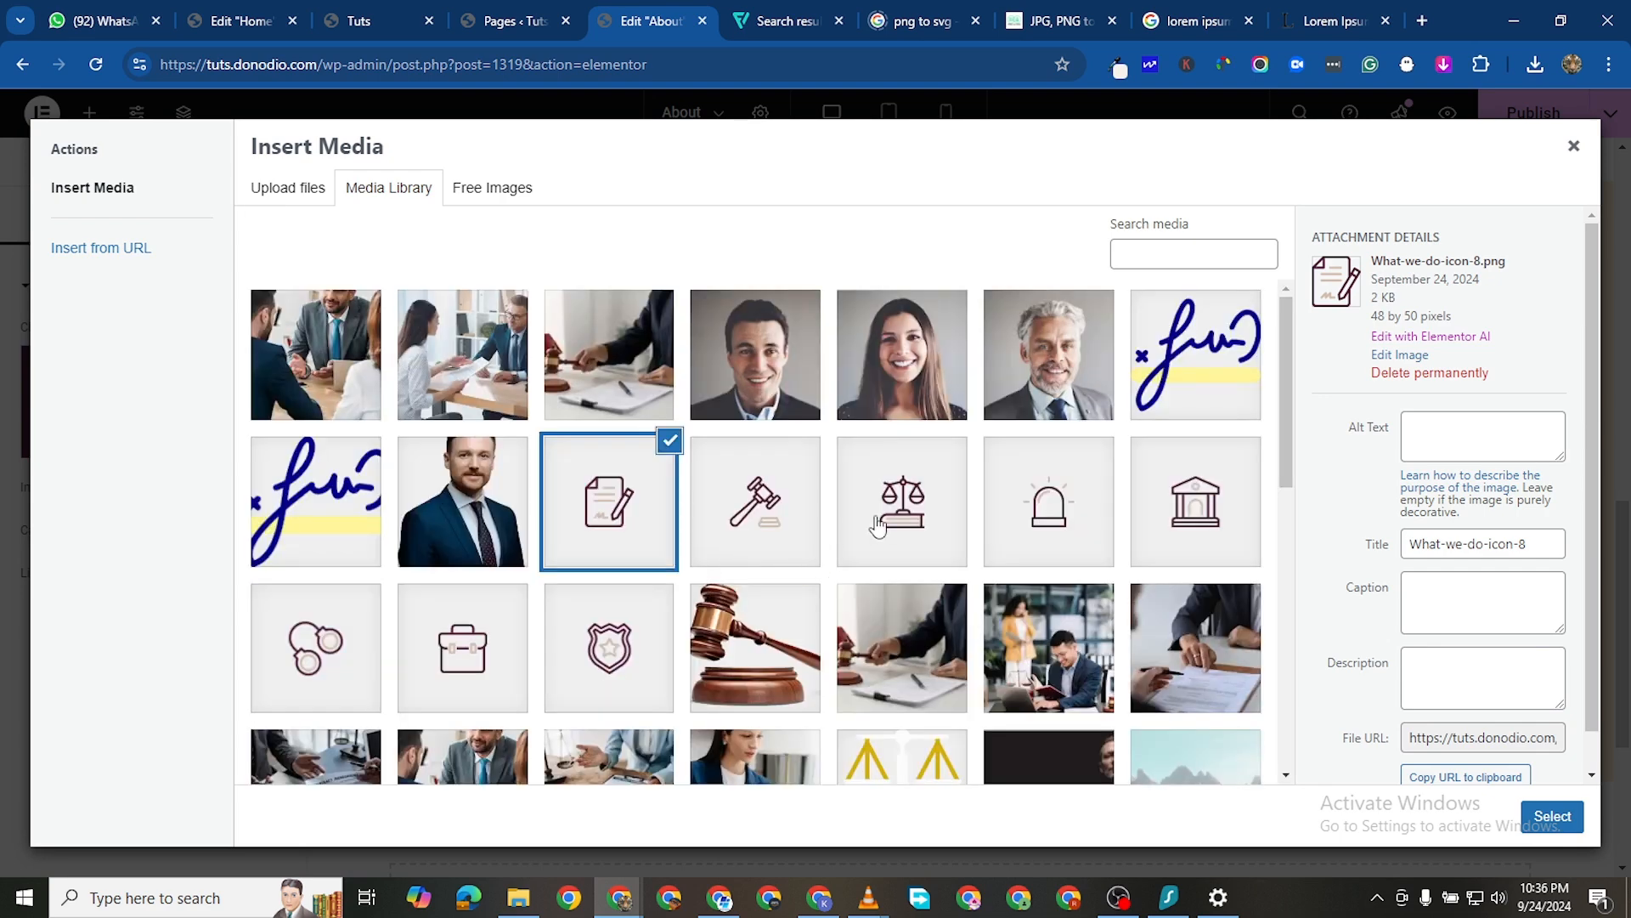
left_click(1171, 529)
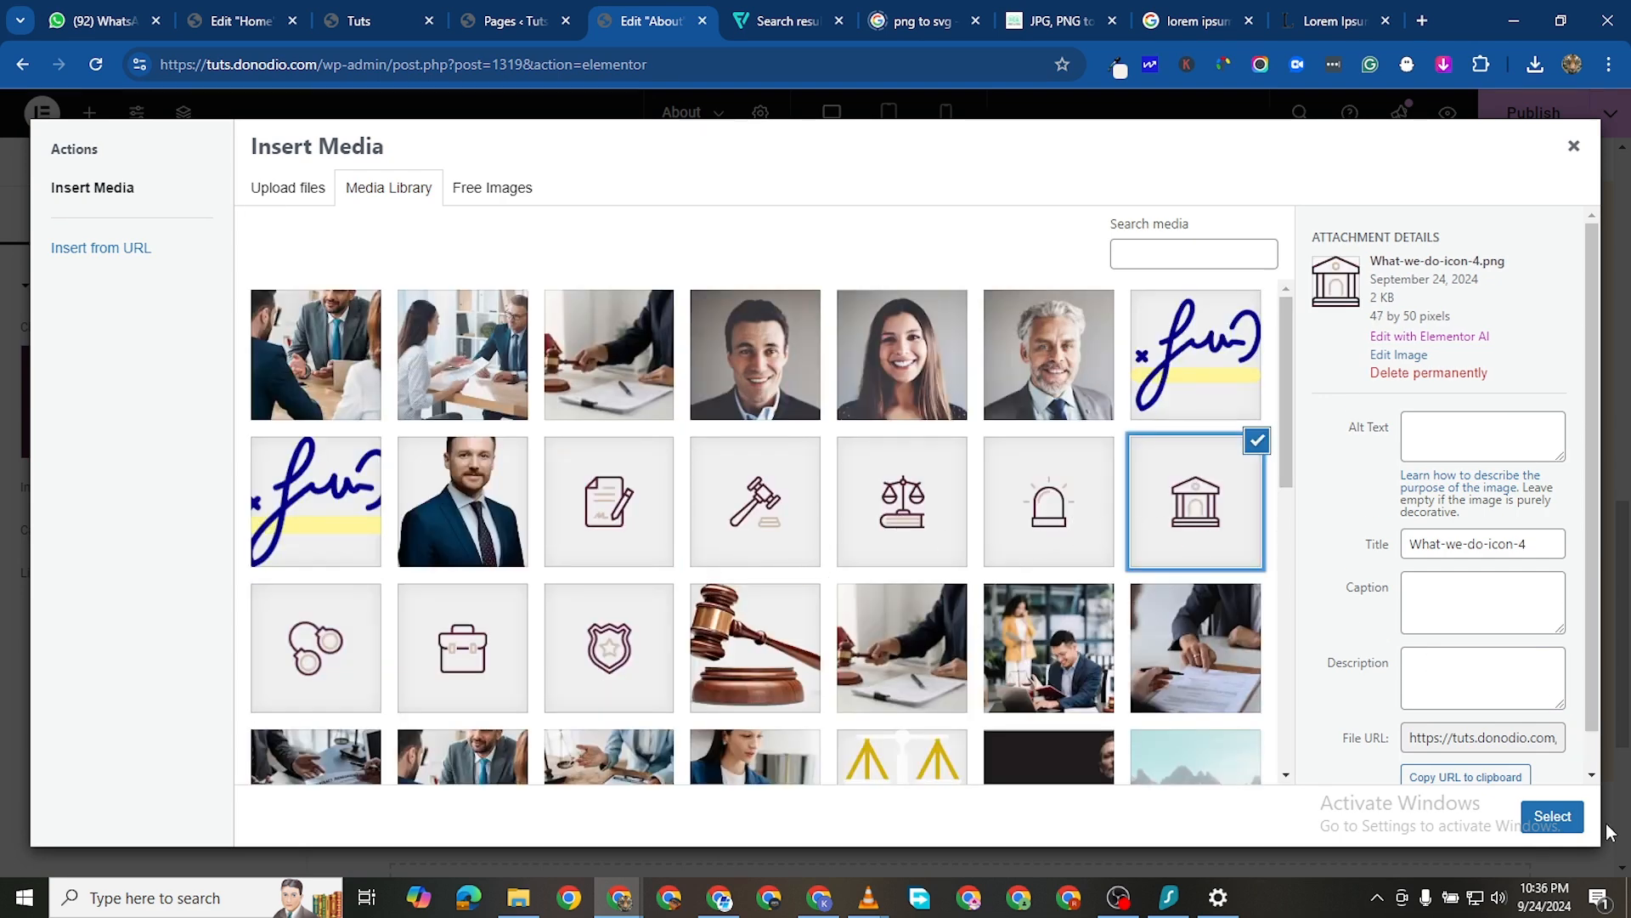
left_click(1553, 816)
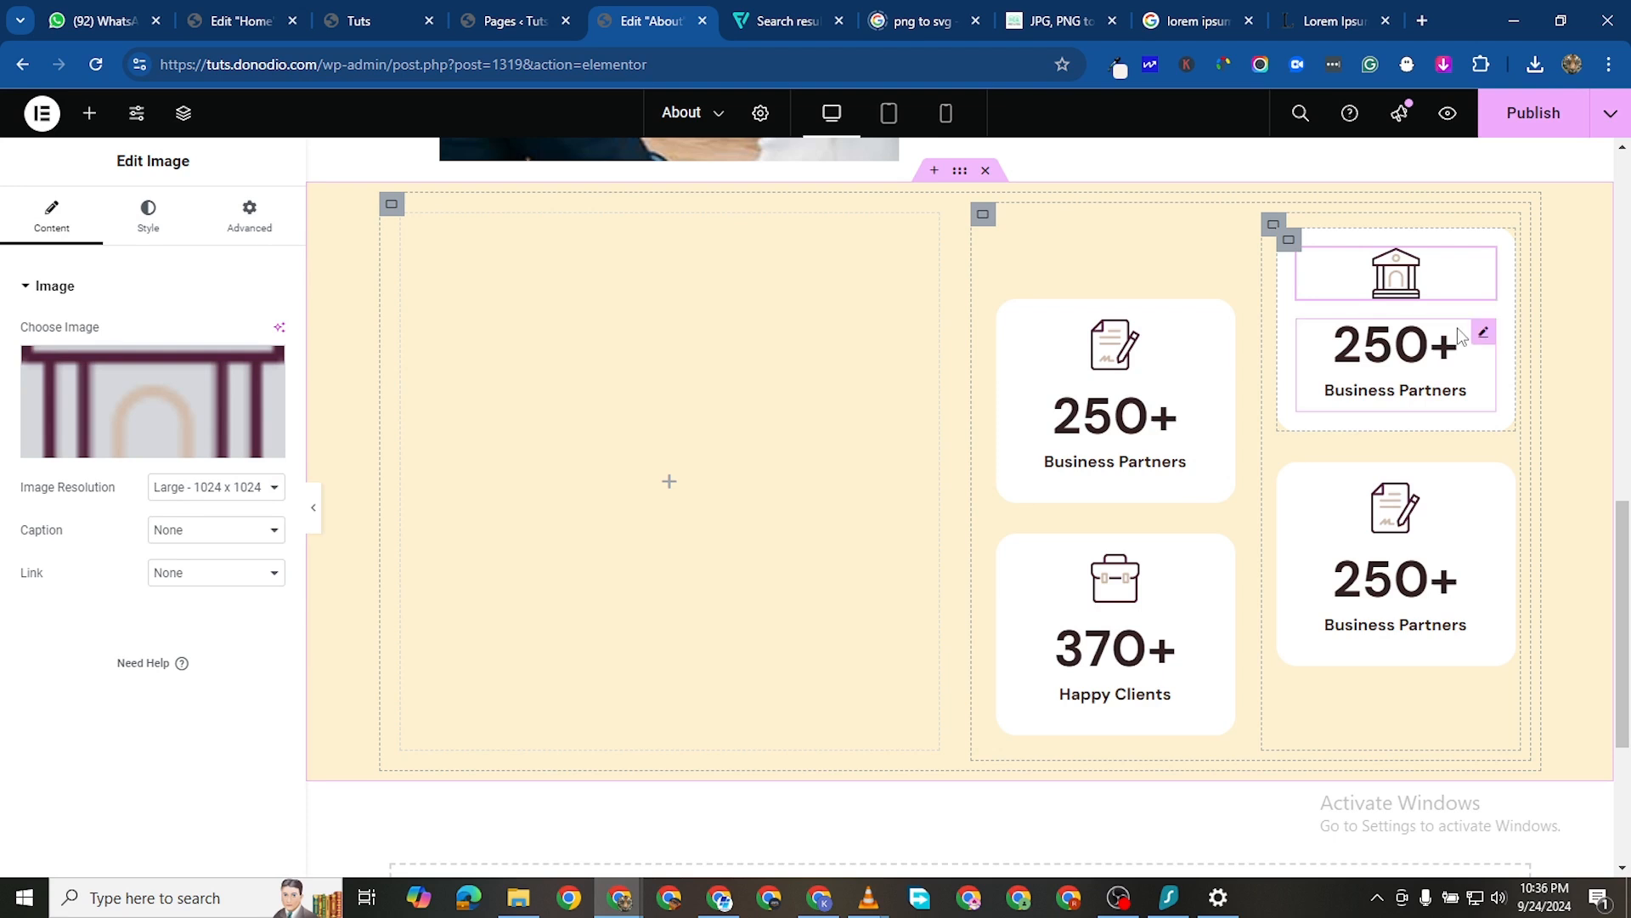
Set the courthouse card's counter to end at 180 and title it "Cases Won"
left_click(1483, 336)
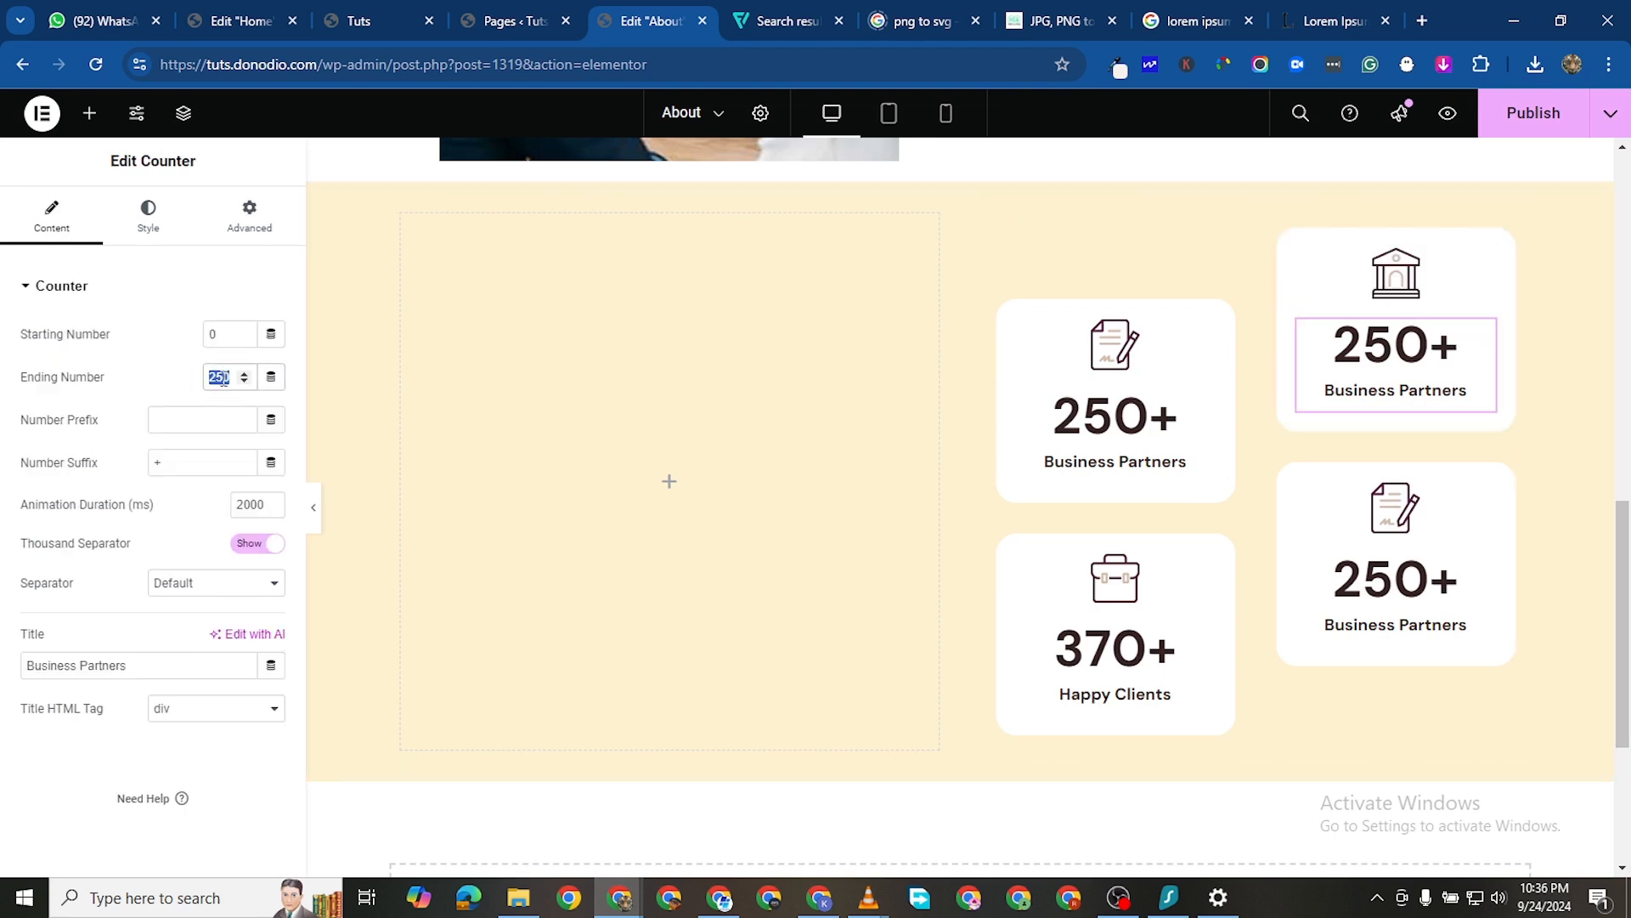
type("180")
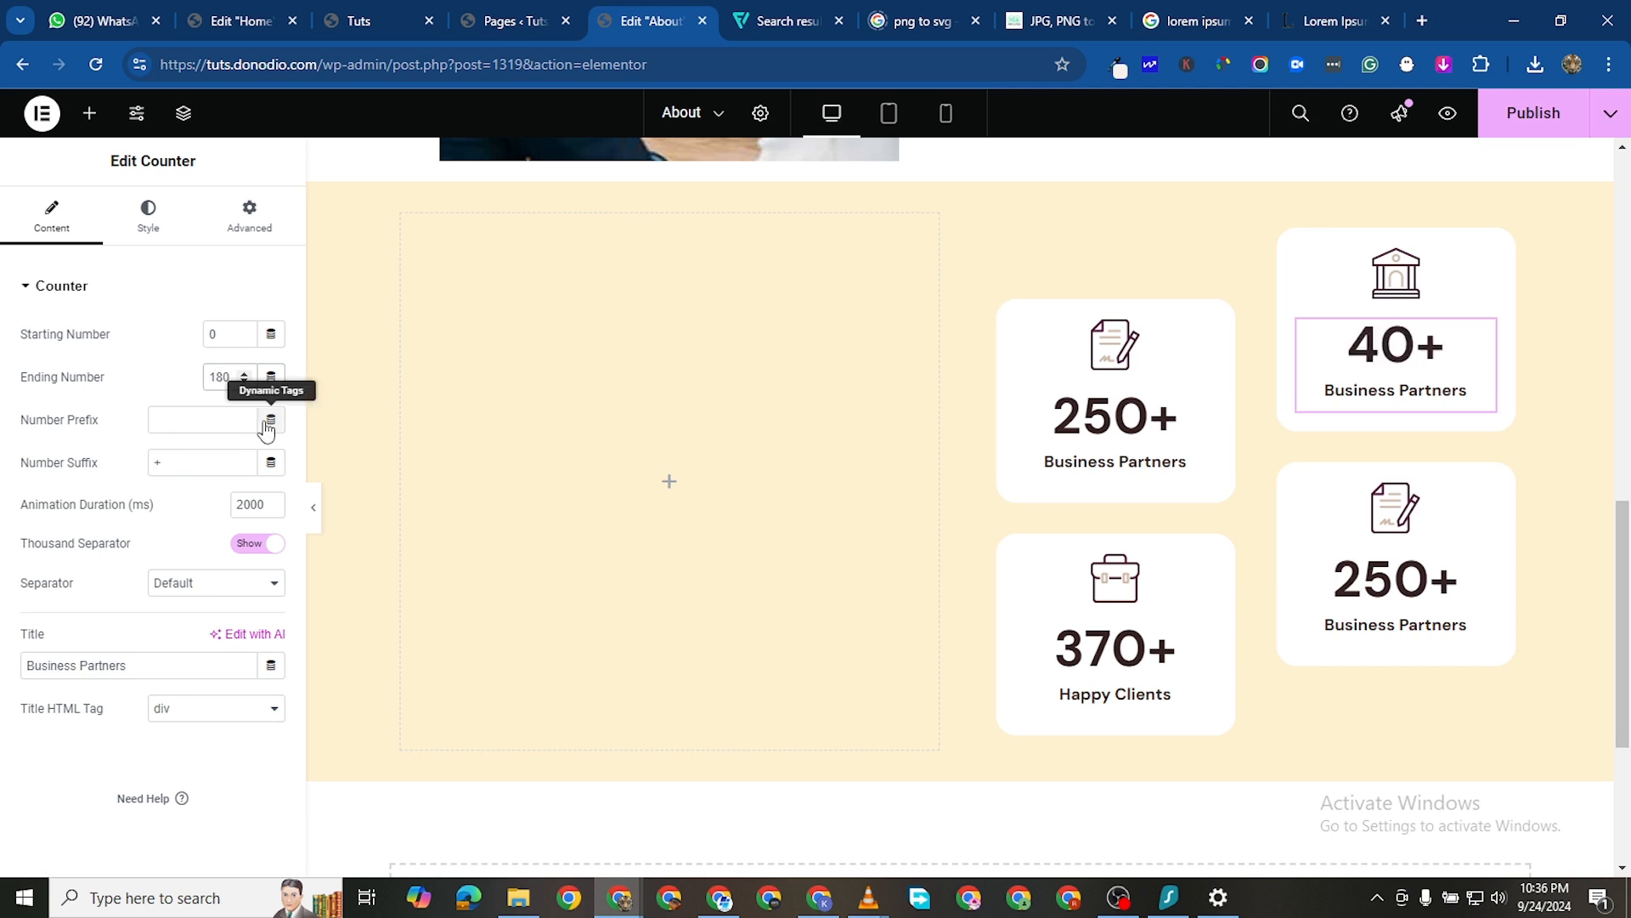
triple_click(90, 669)
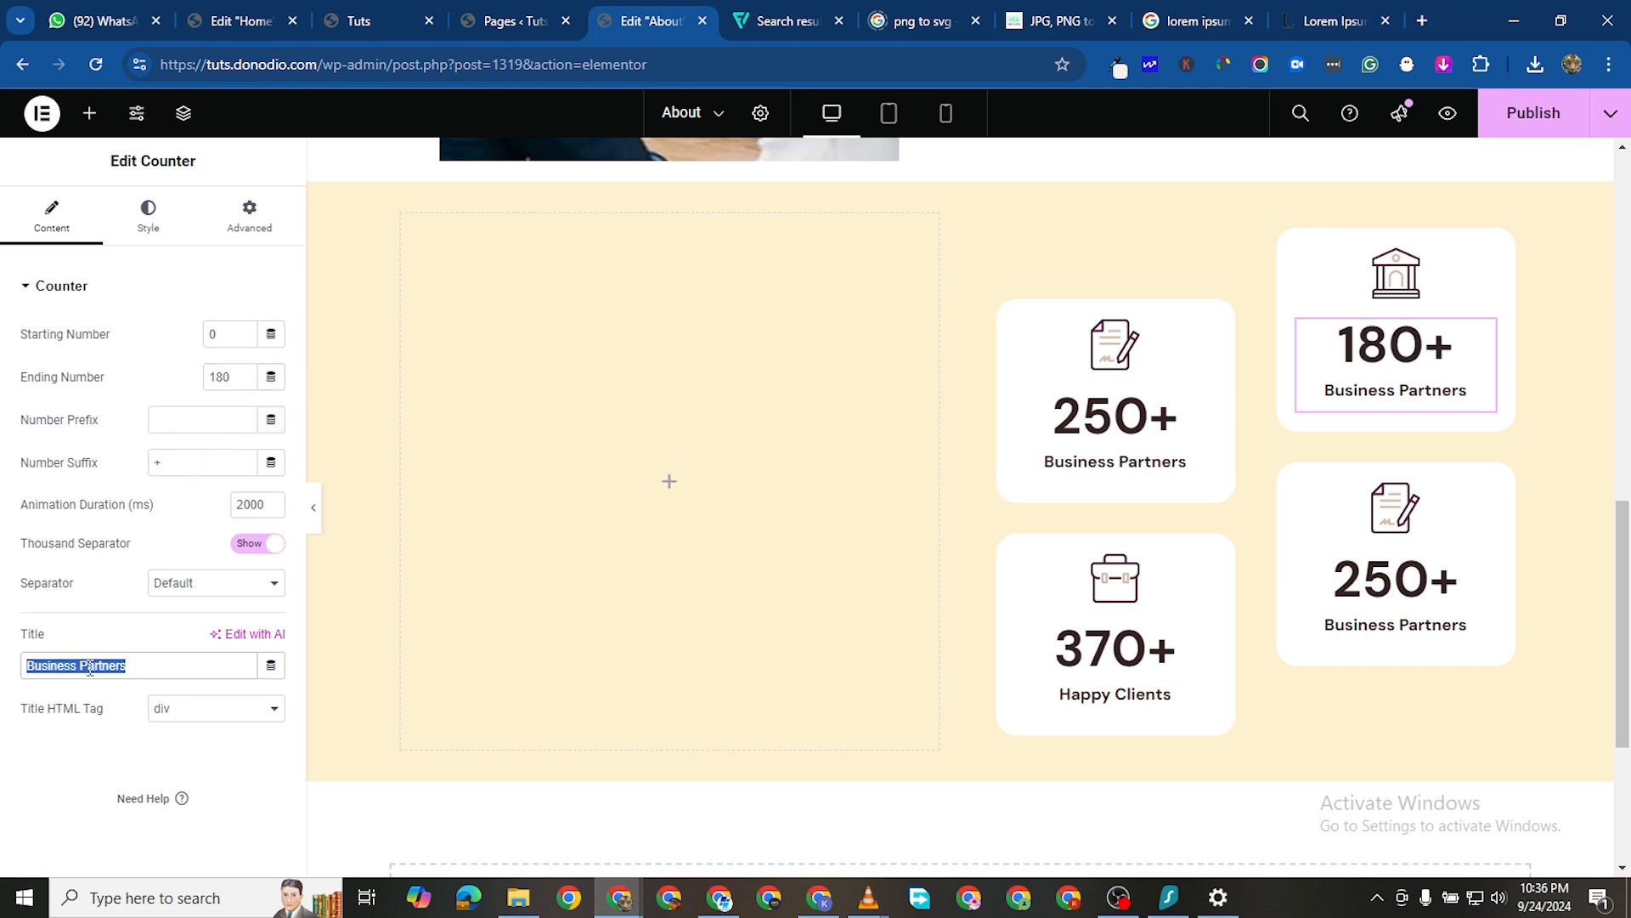
type("C")
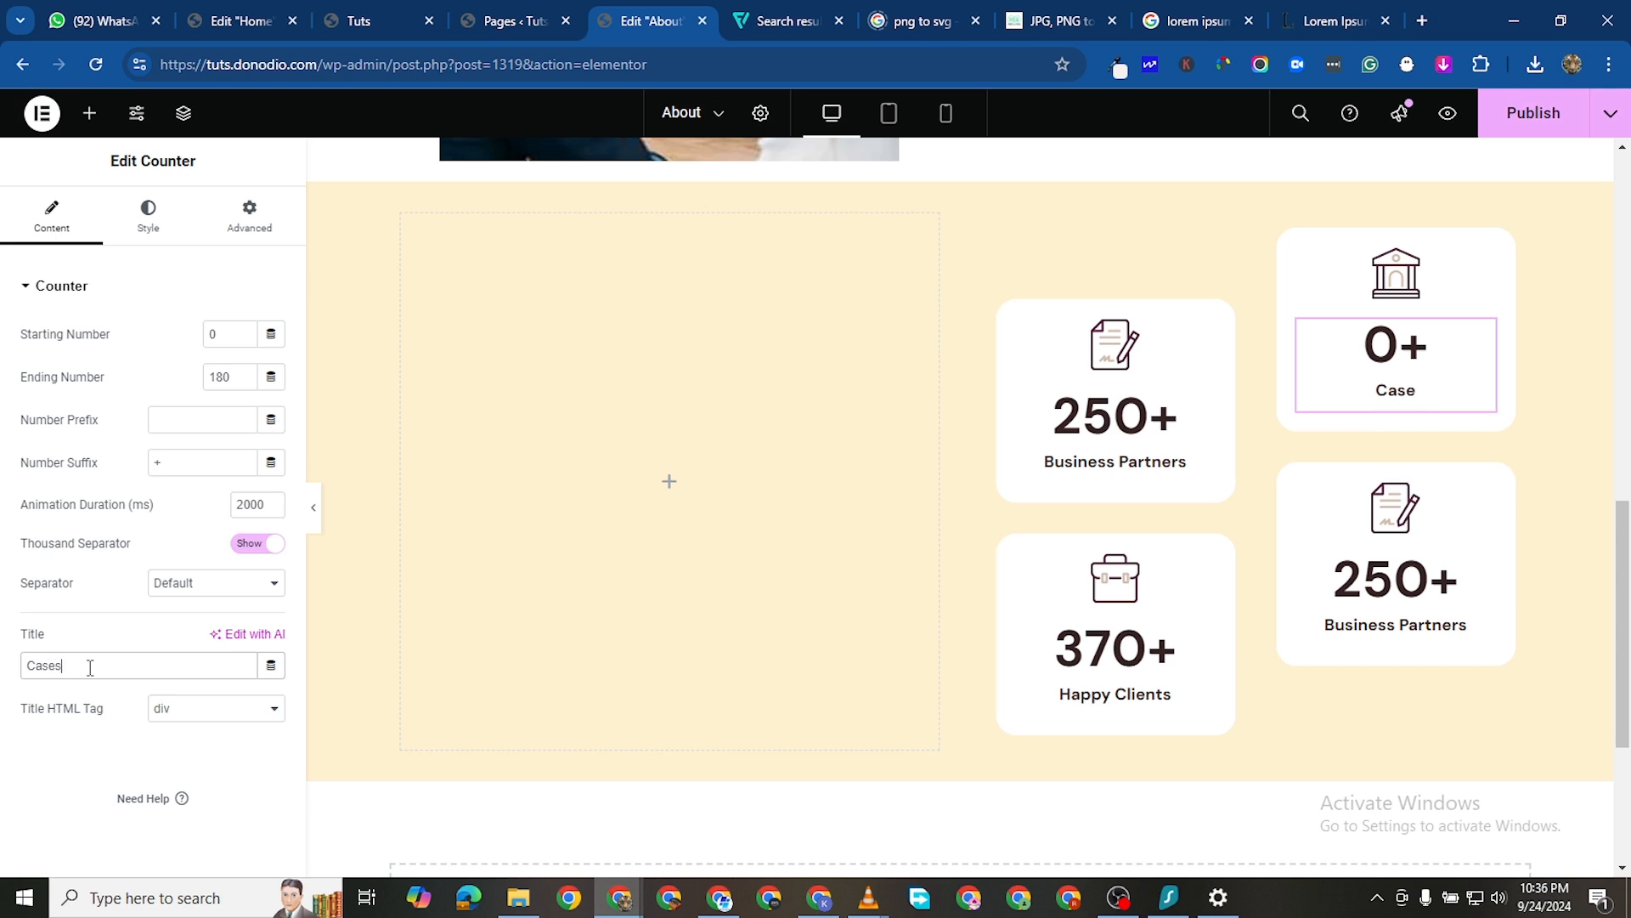
type("ases Won")
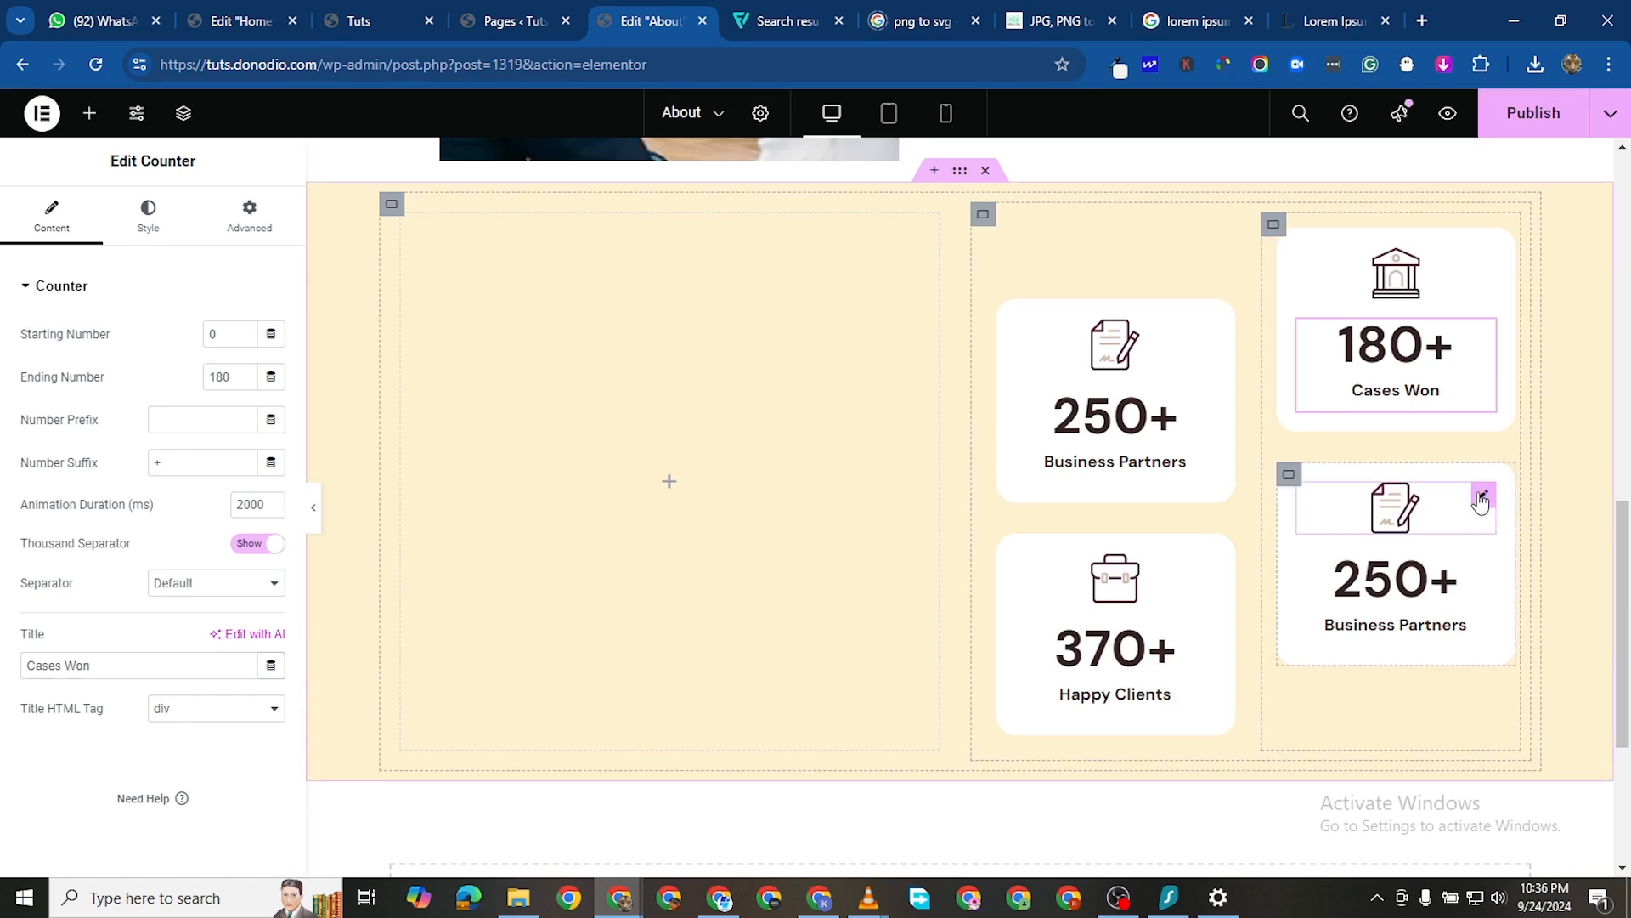
Replace the icon of the lower card in the second card column with the star shield image What-we-do-icon-1.png
left_click(1478, 495)
left_click(214, 395)
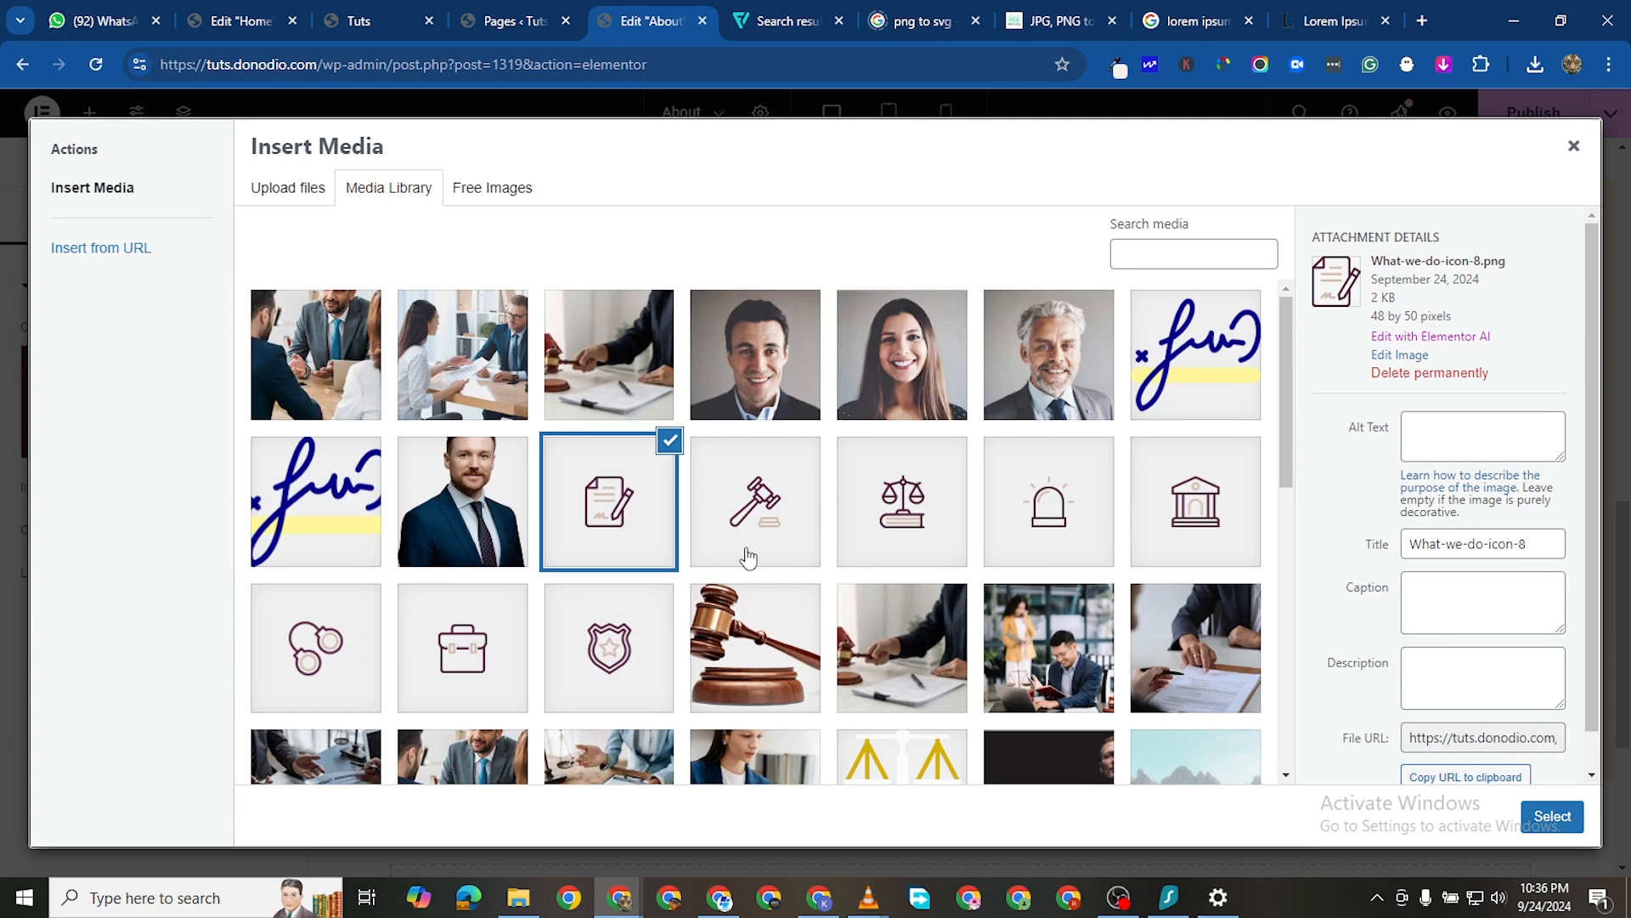
left_click(598, 656)
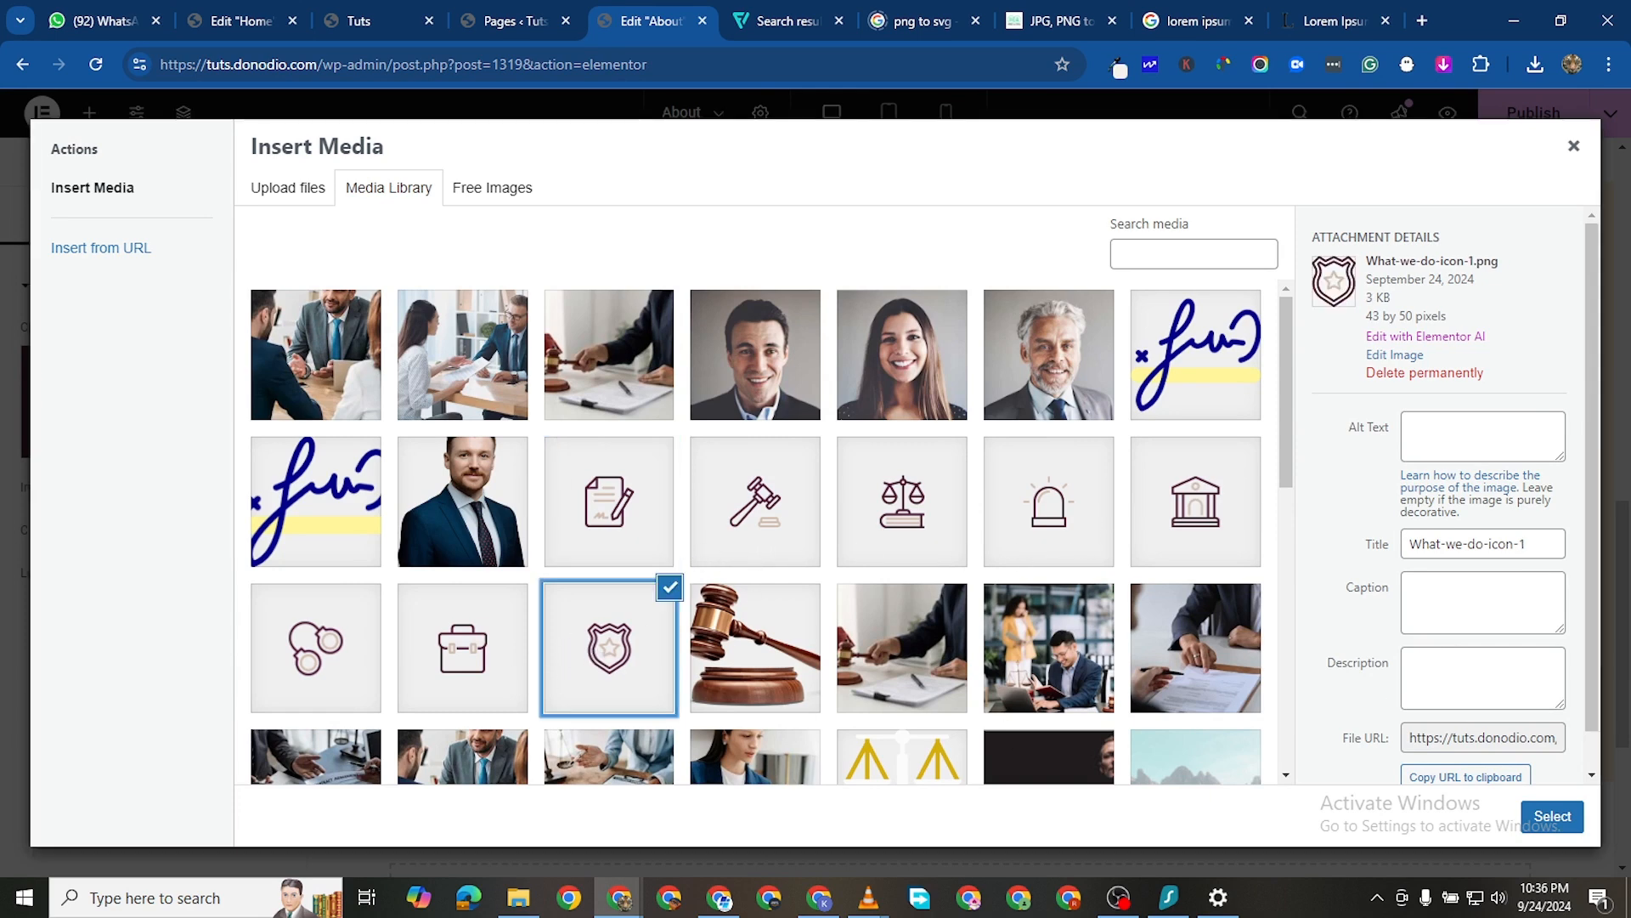
left_click(1553, 817)
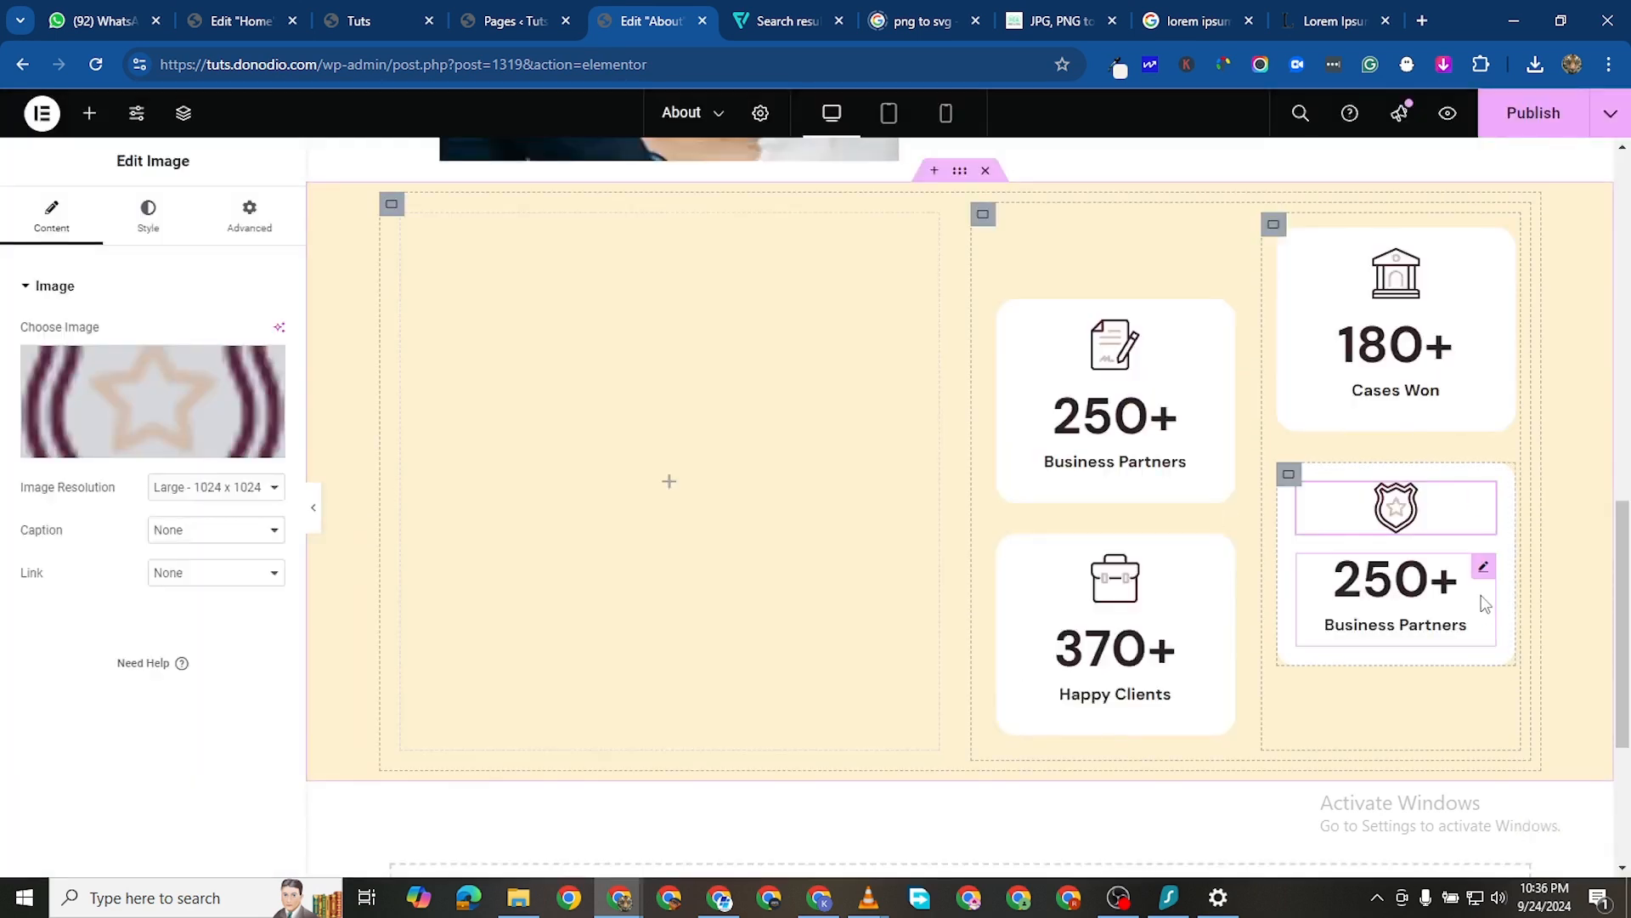
Set the star shield card's counter to end at 90 and title it "Awards Won"
left_click(1483, 566)
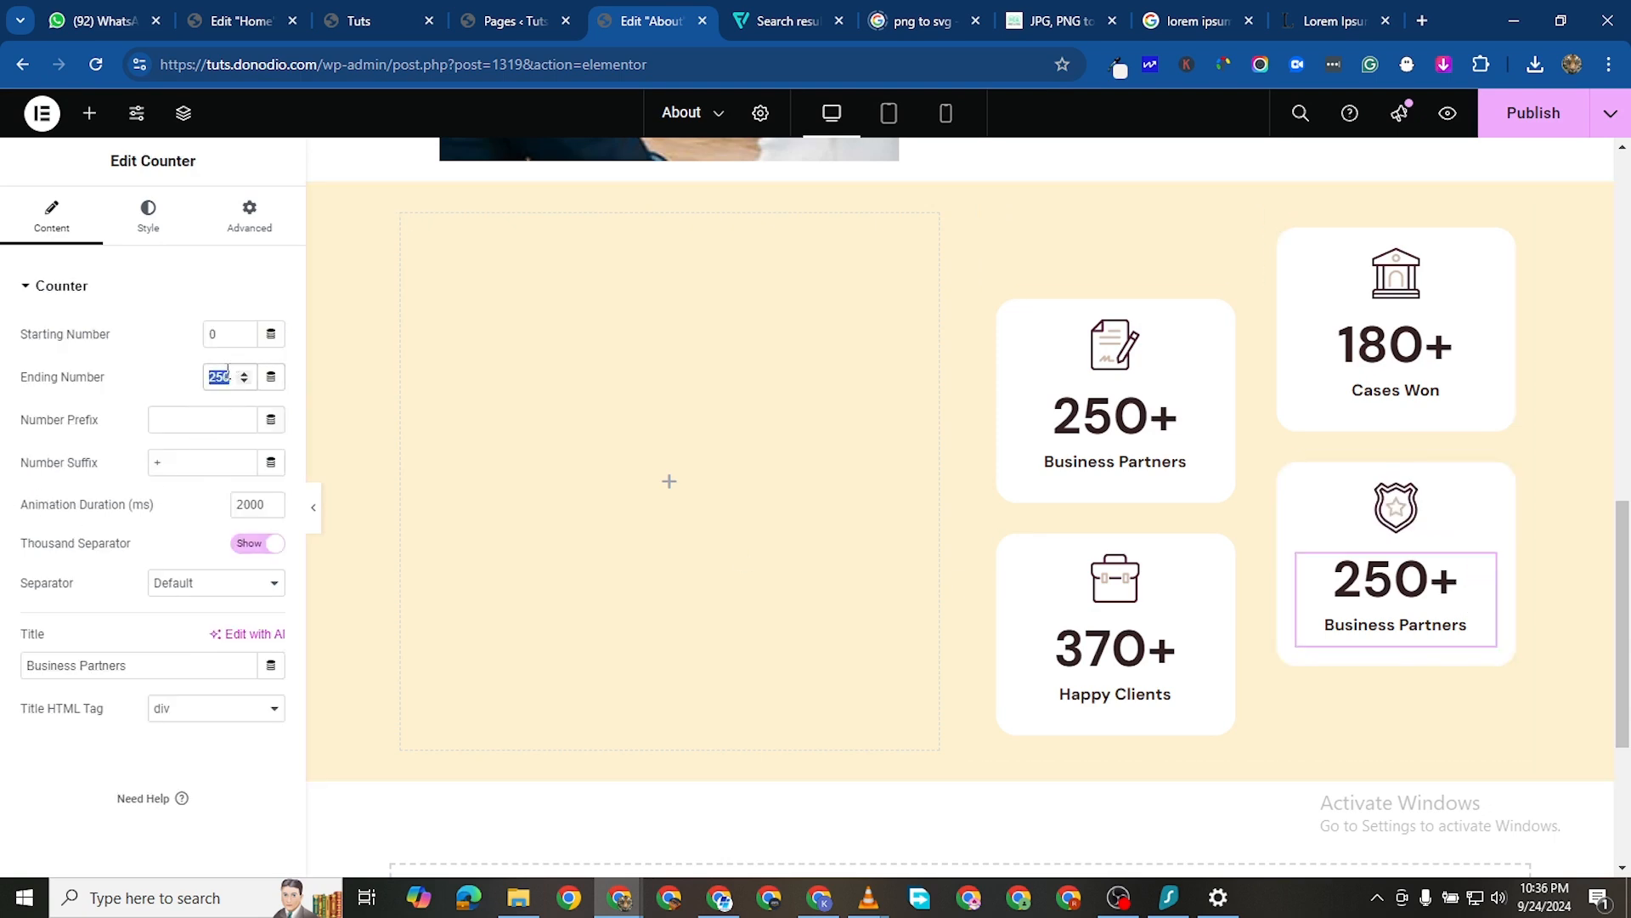
type("90")
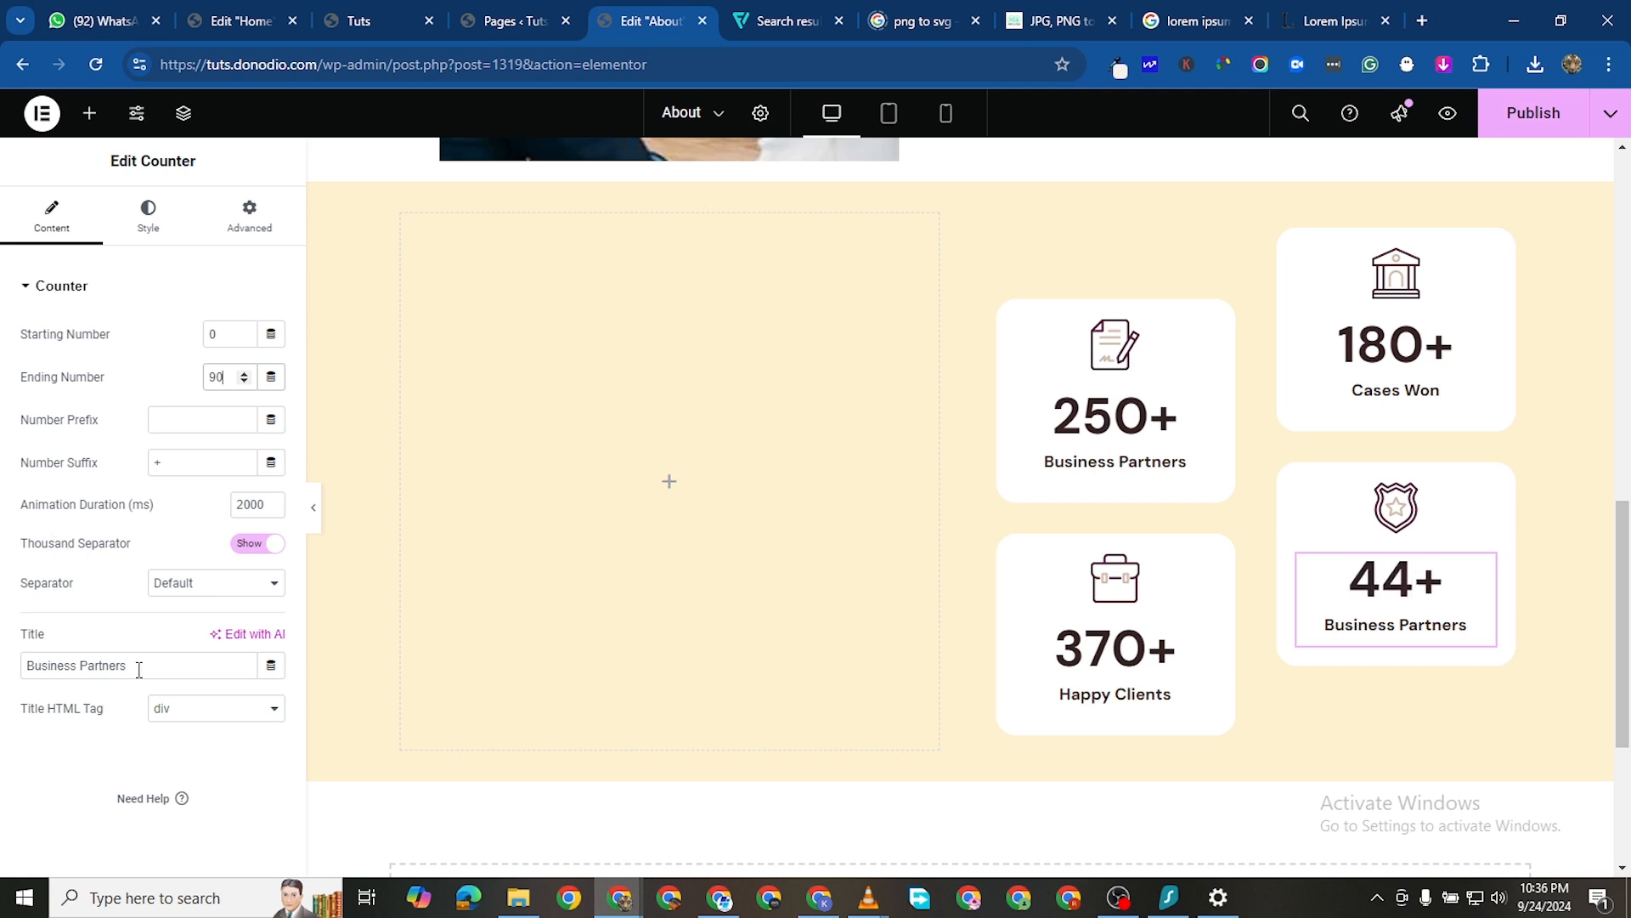
triple_click(125, 667)
type("Aw")
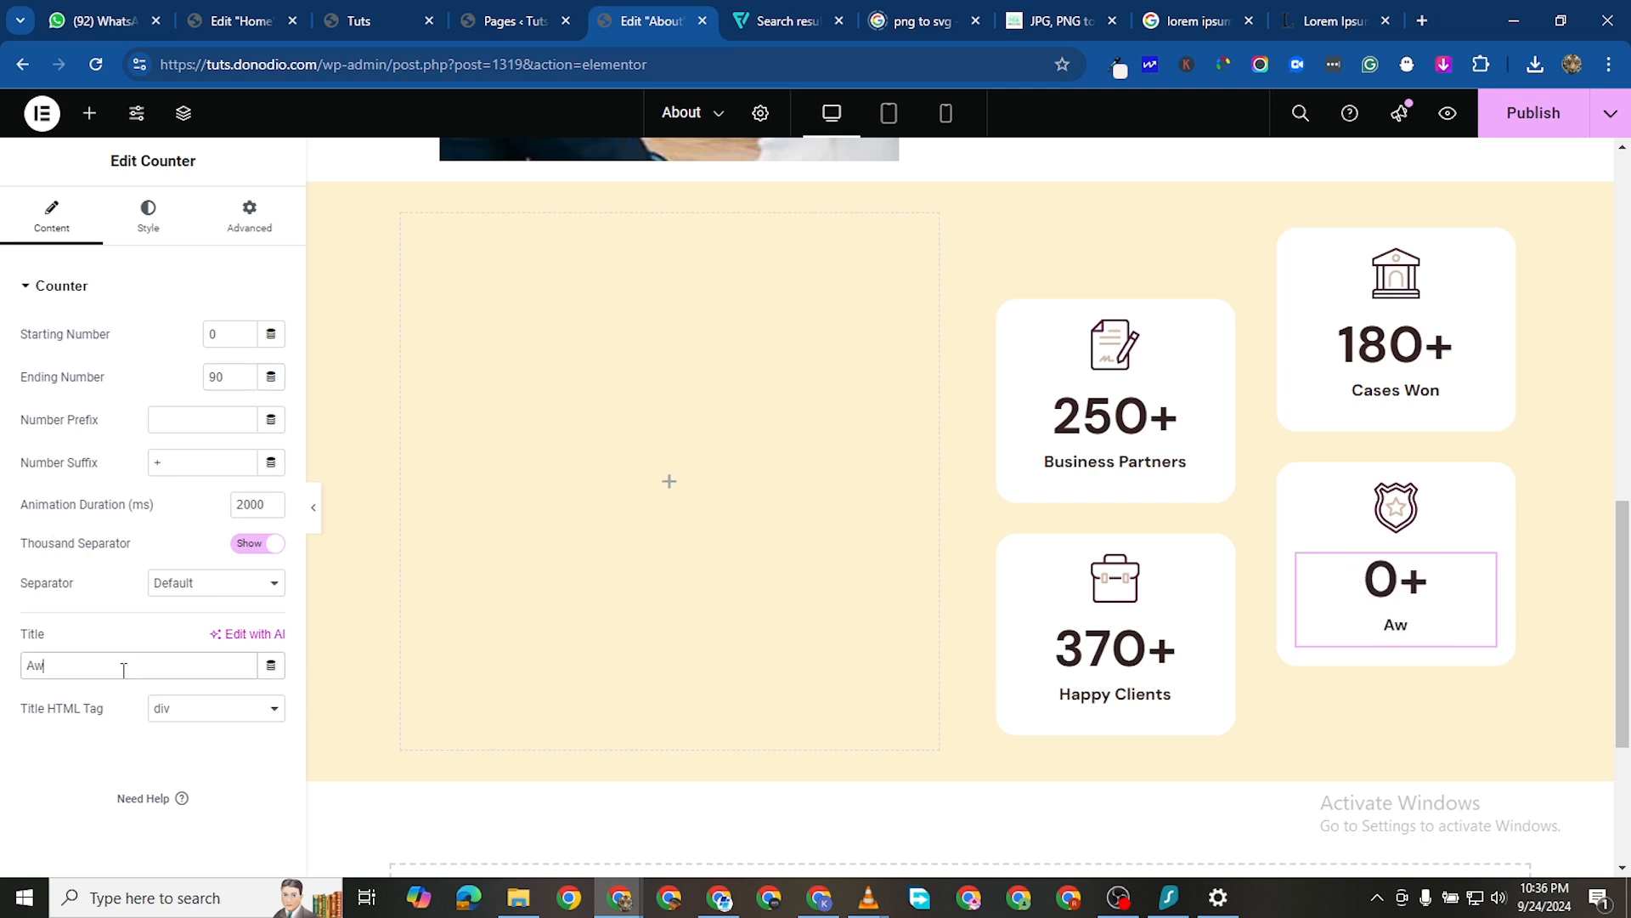
type("ards Won")
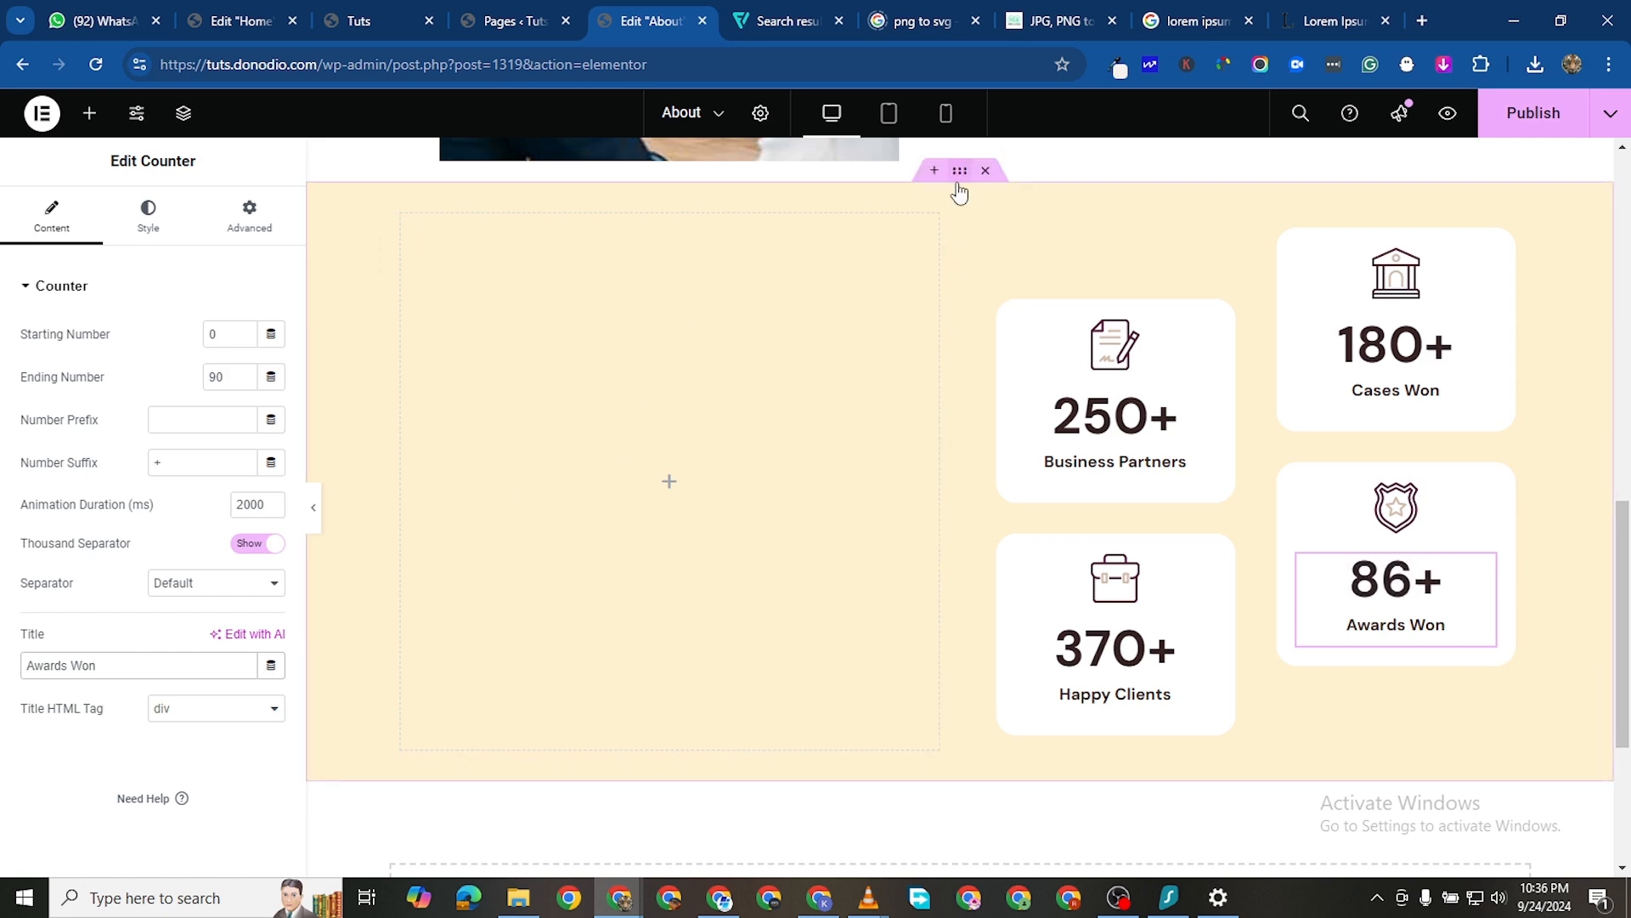
Copy the About Us label heading into the statistics section's empty column and change its text to "---WHO WE ARE"
scroll(874, 277, "up", 10)
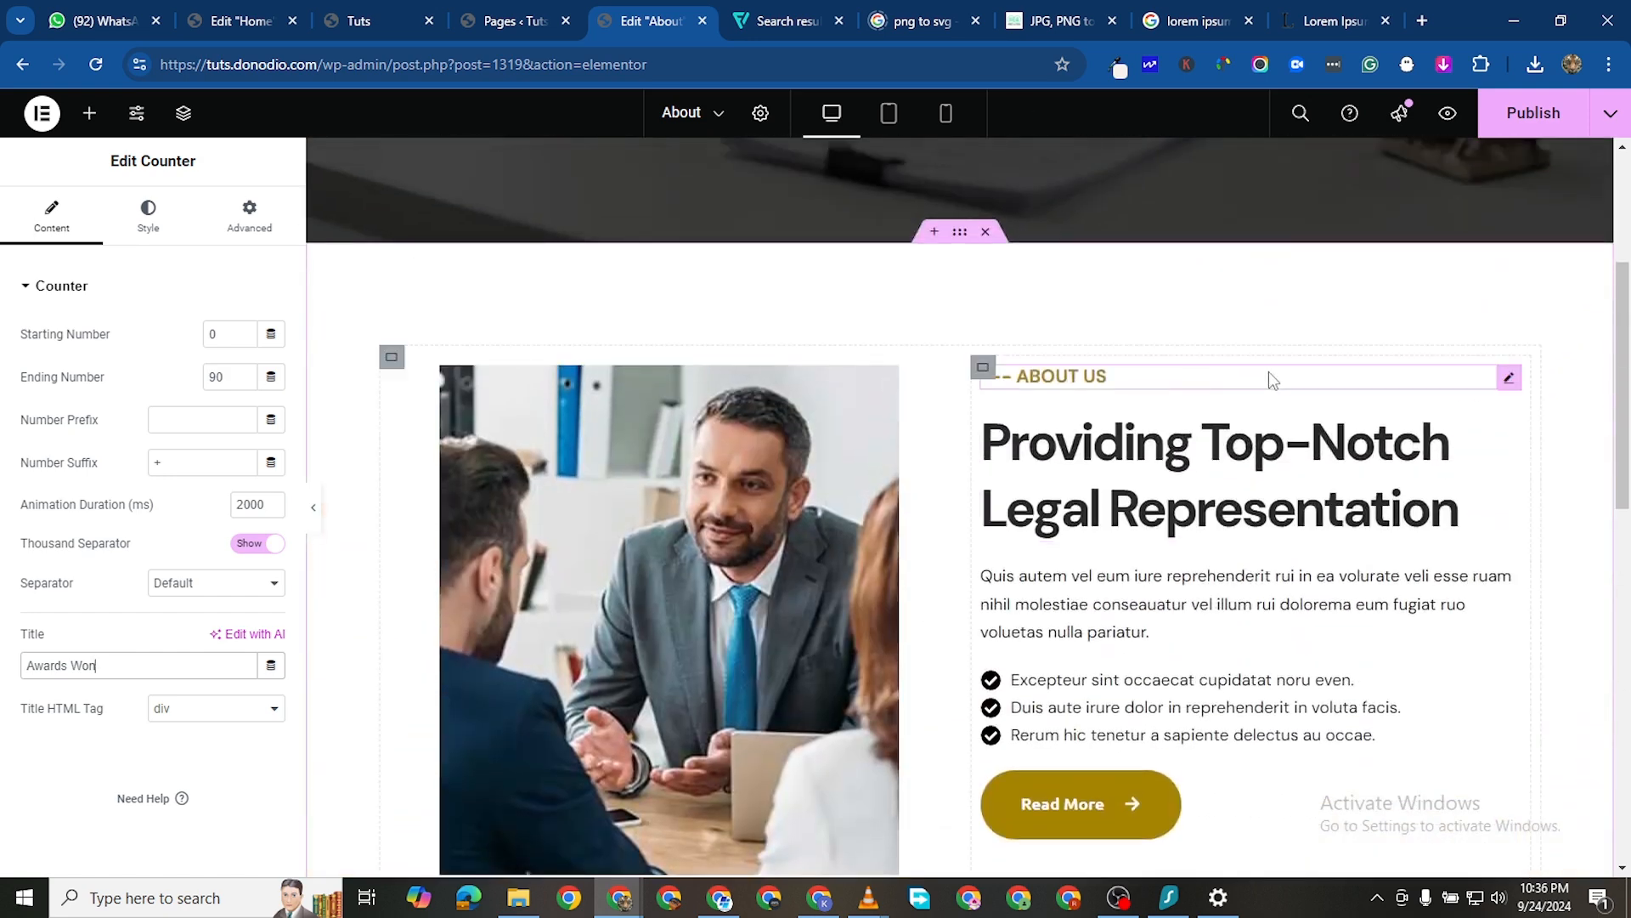
right_click(1509, 377)
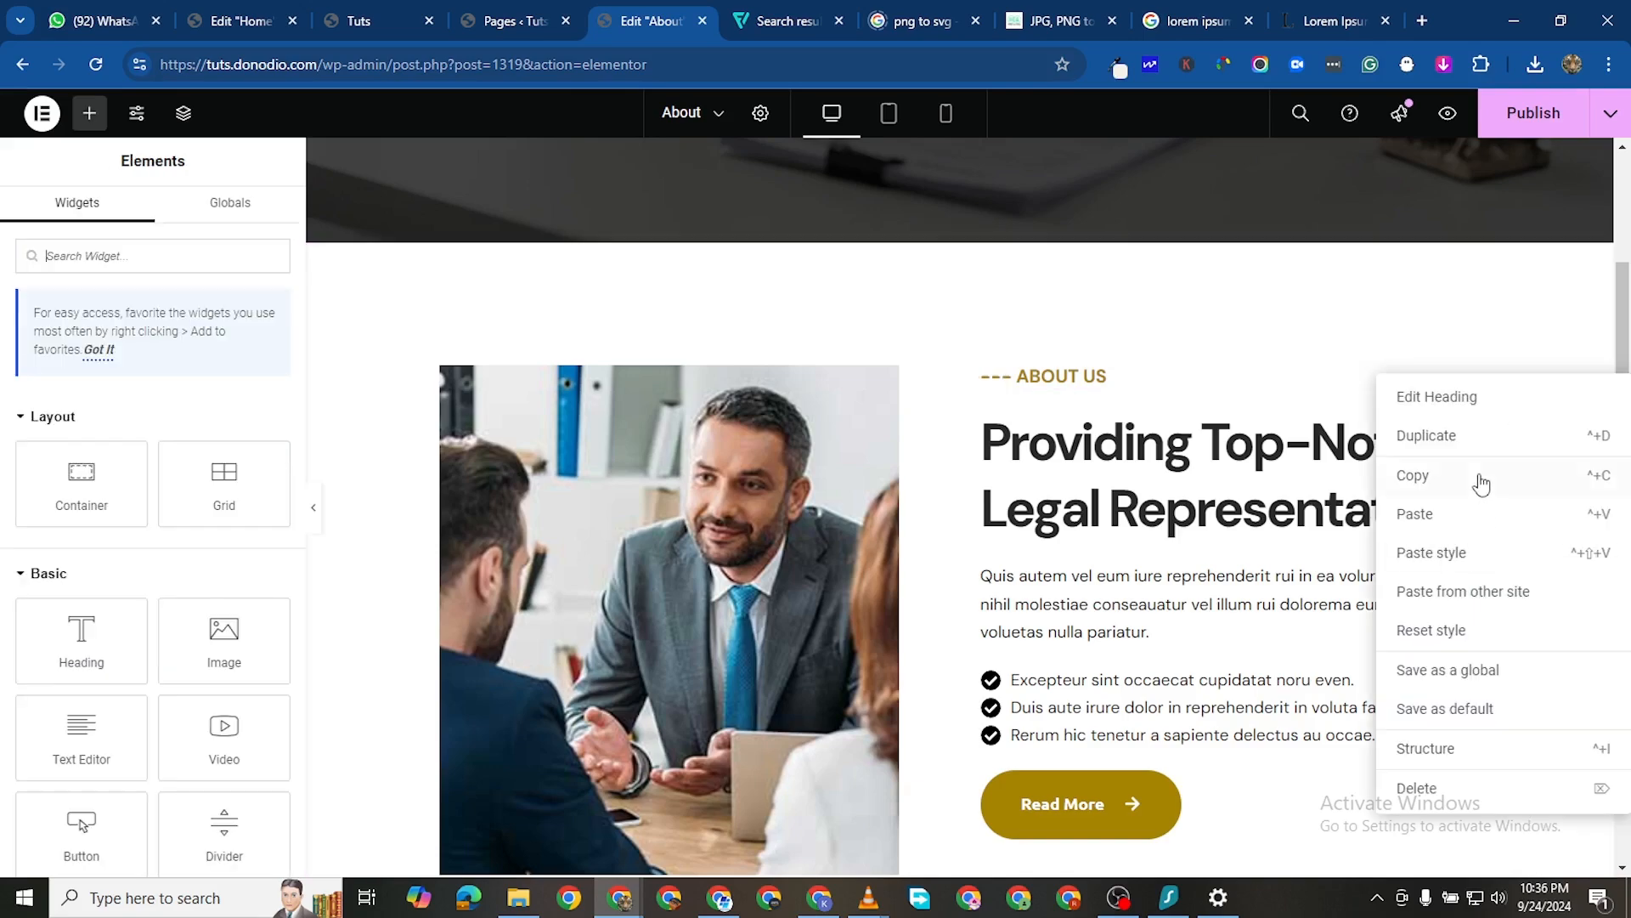
scroll(1216, 580, "down", 7)
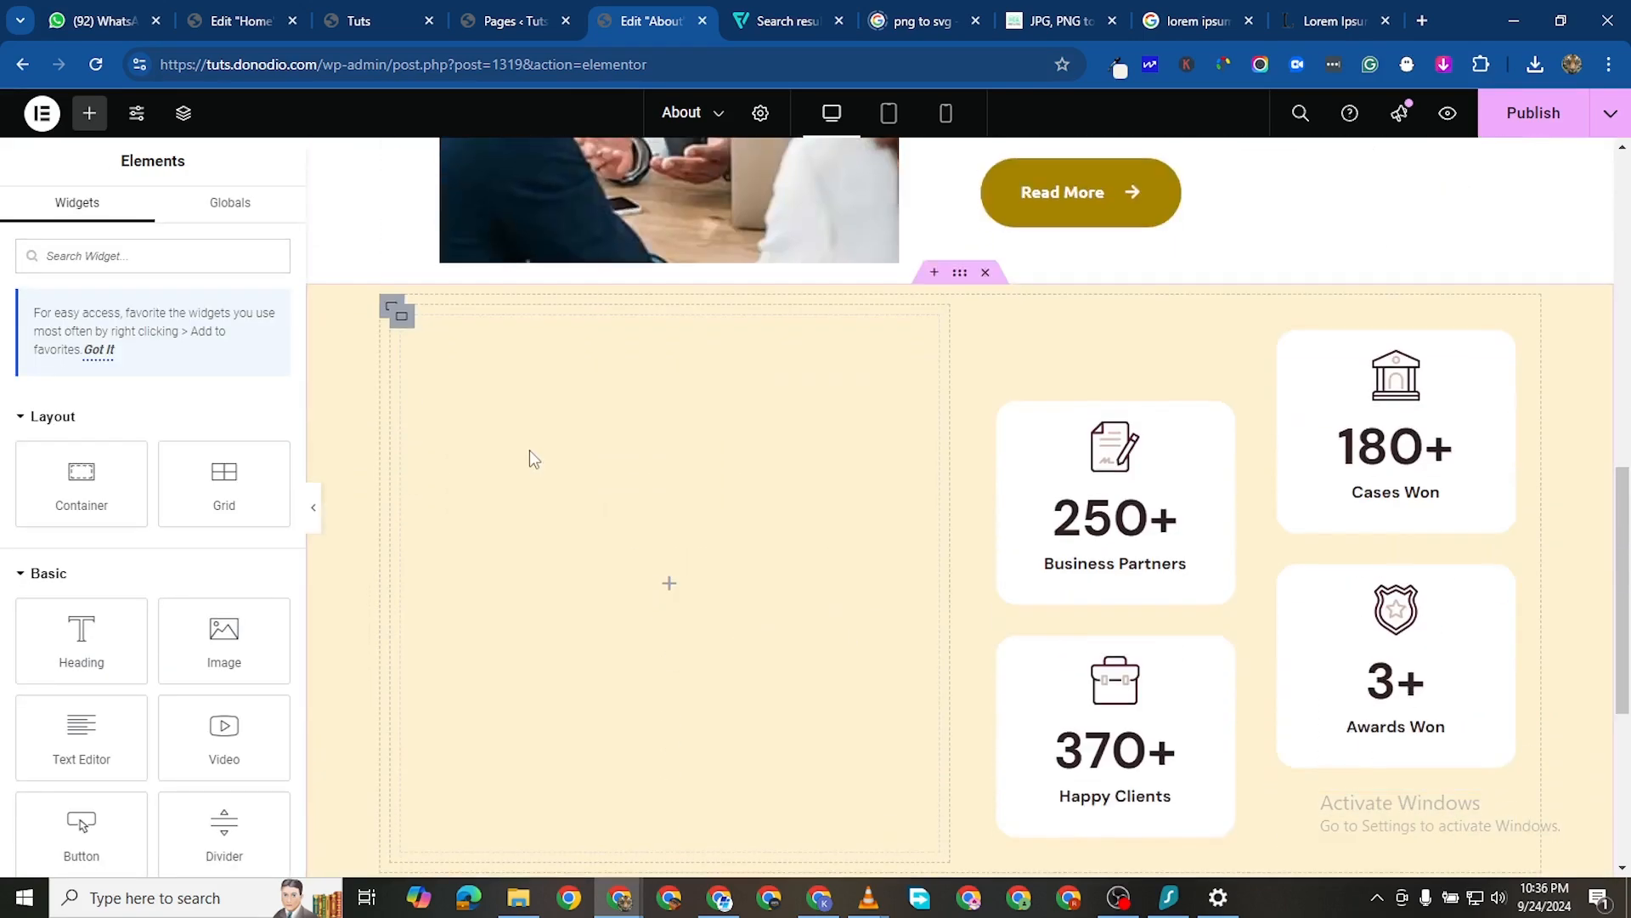
right_click(501, 398)
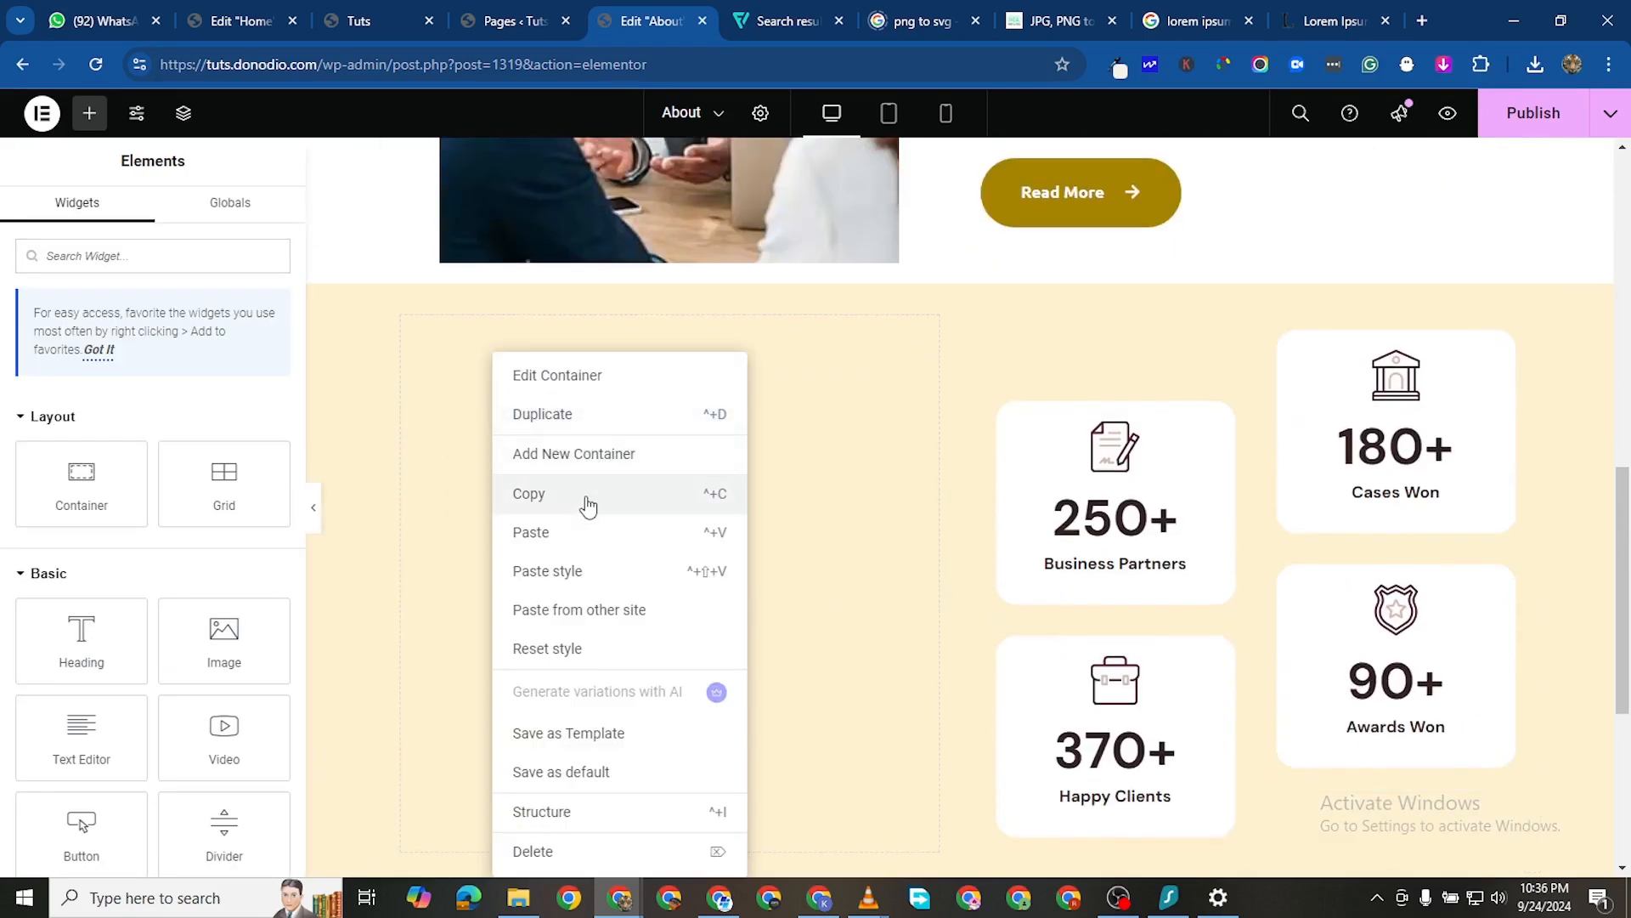
left_click(671, 532)
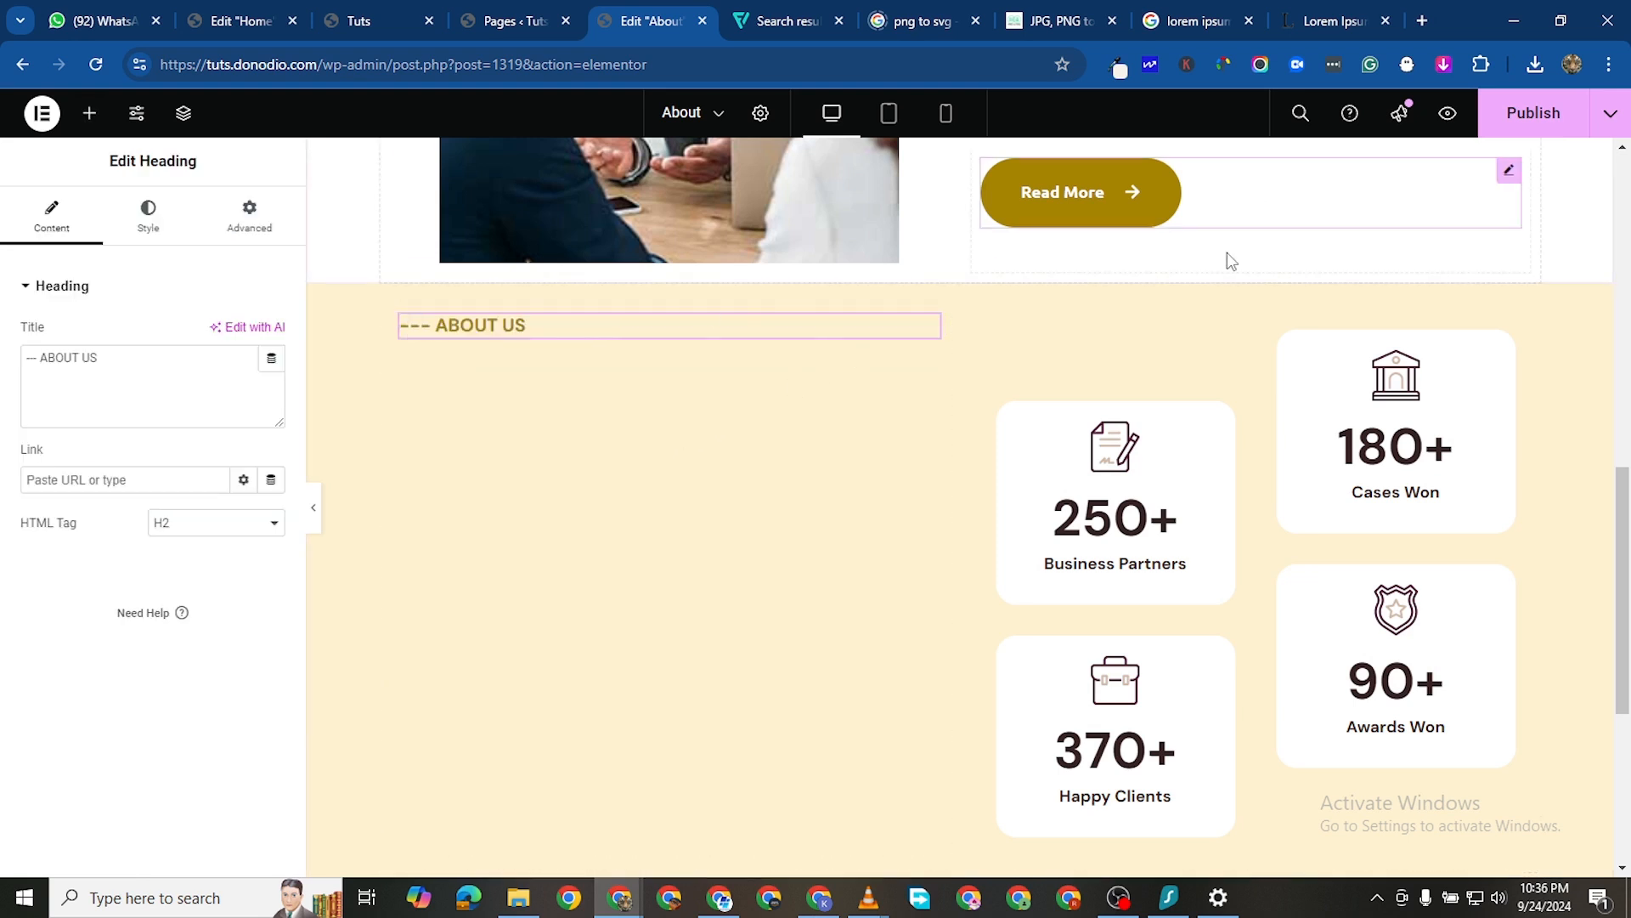
left_click(148, 354)
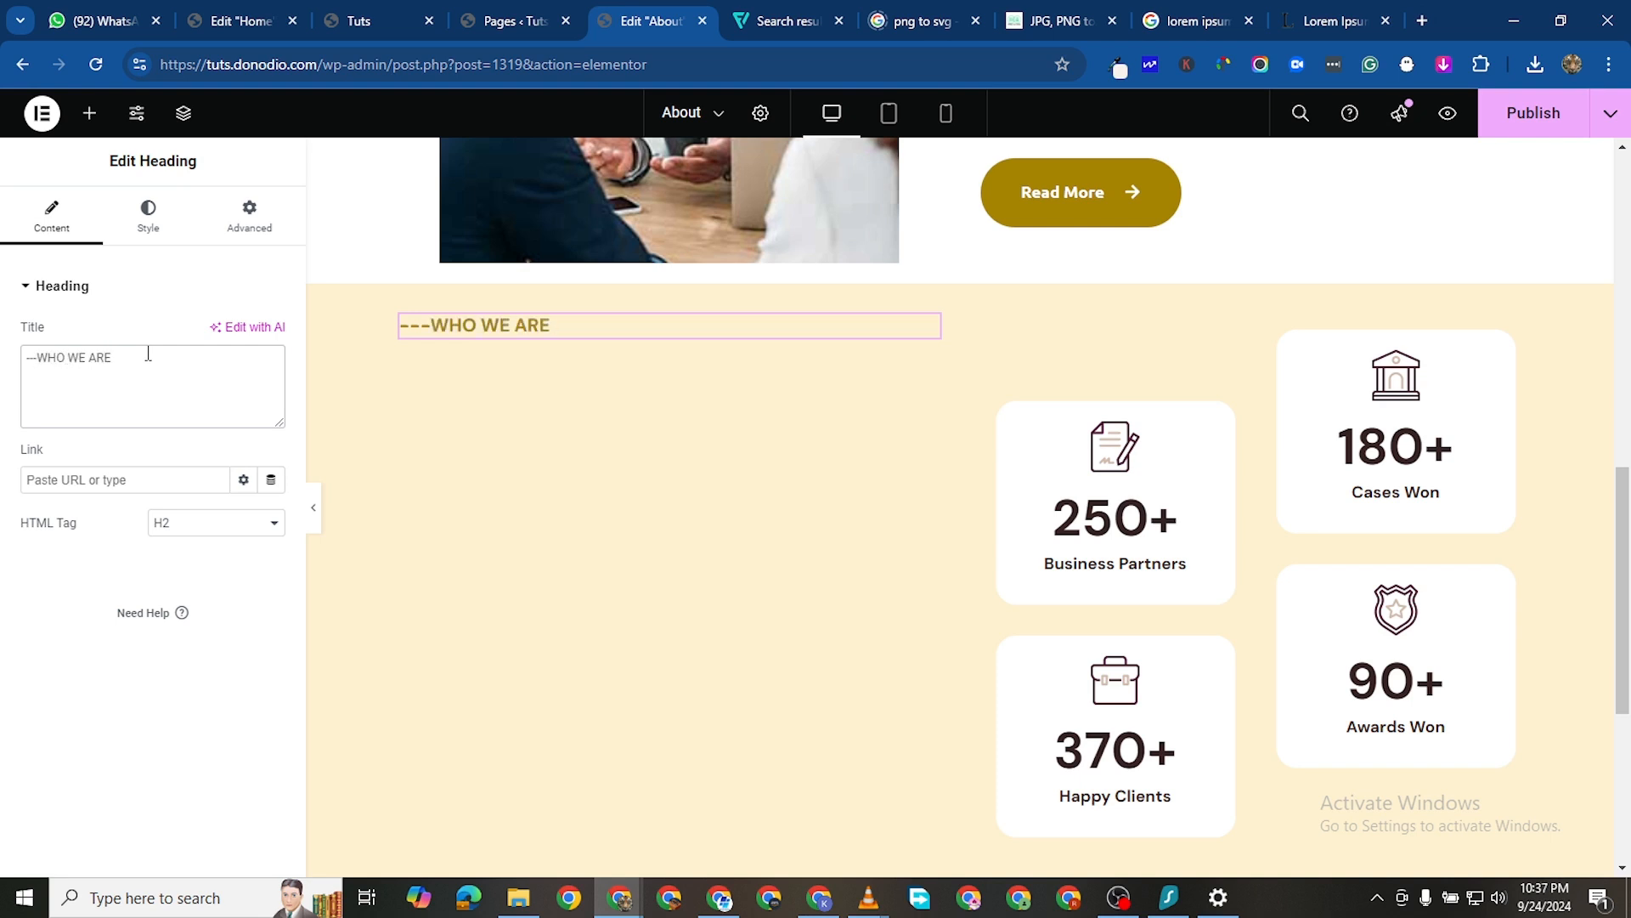
Copy the "Providing Top-Notch Legal Representation" heading from the About Us section to below the WHO WE ARE label
scroll(1155, 365, "up", 6)
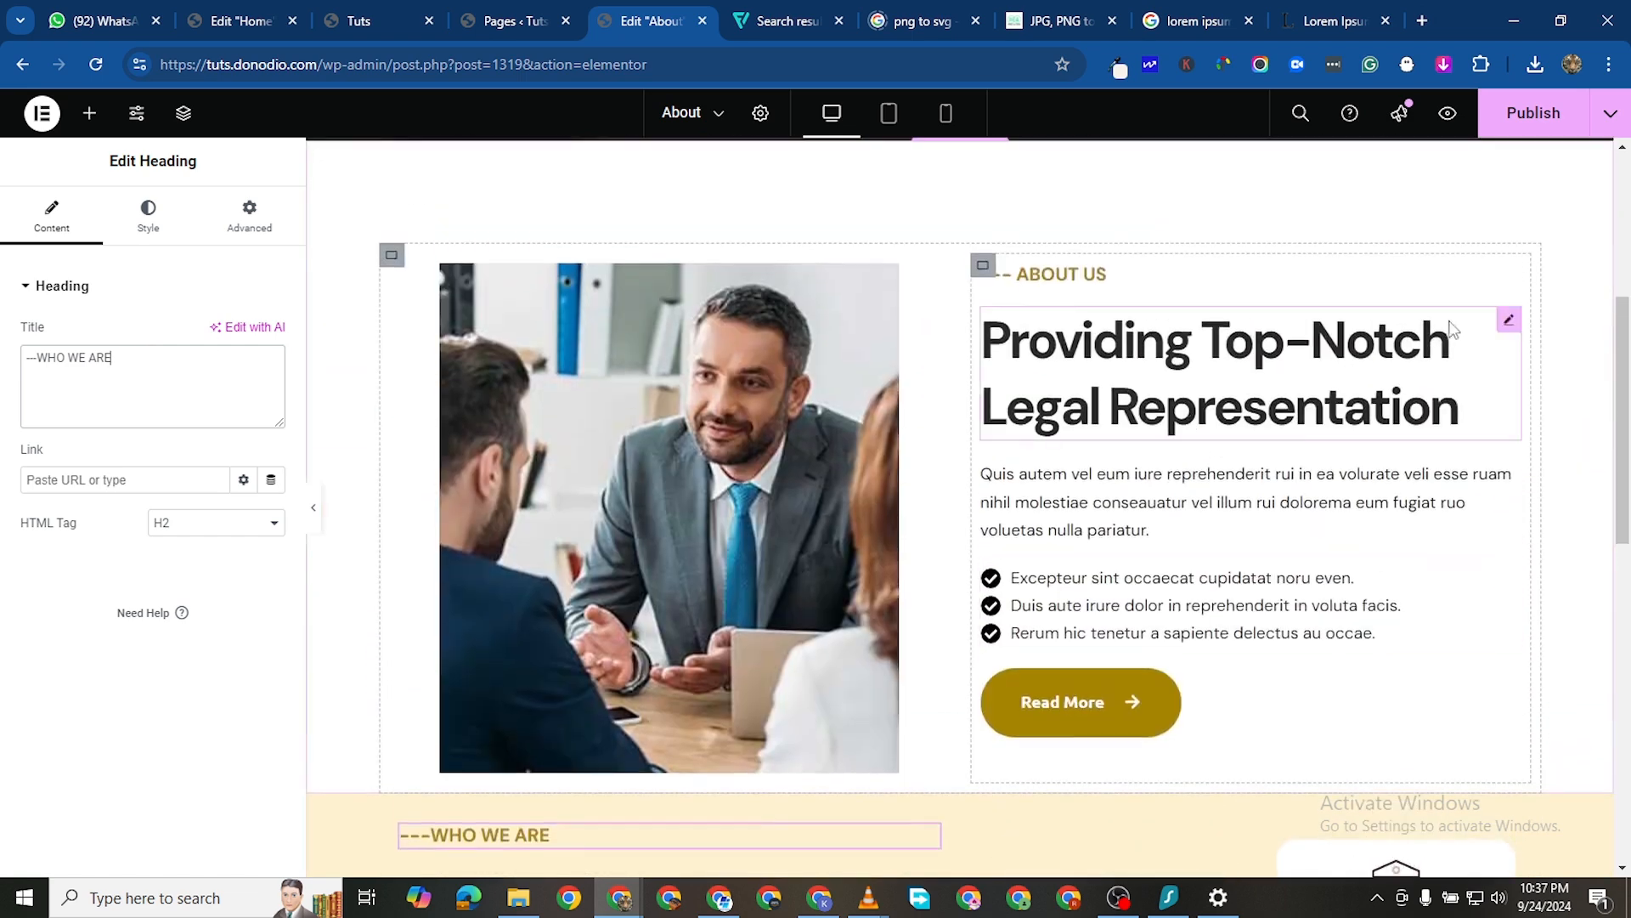
right_click(1482, 458)
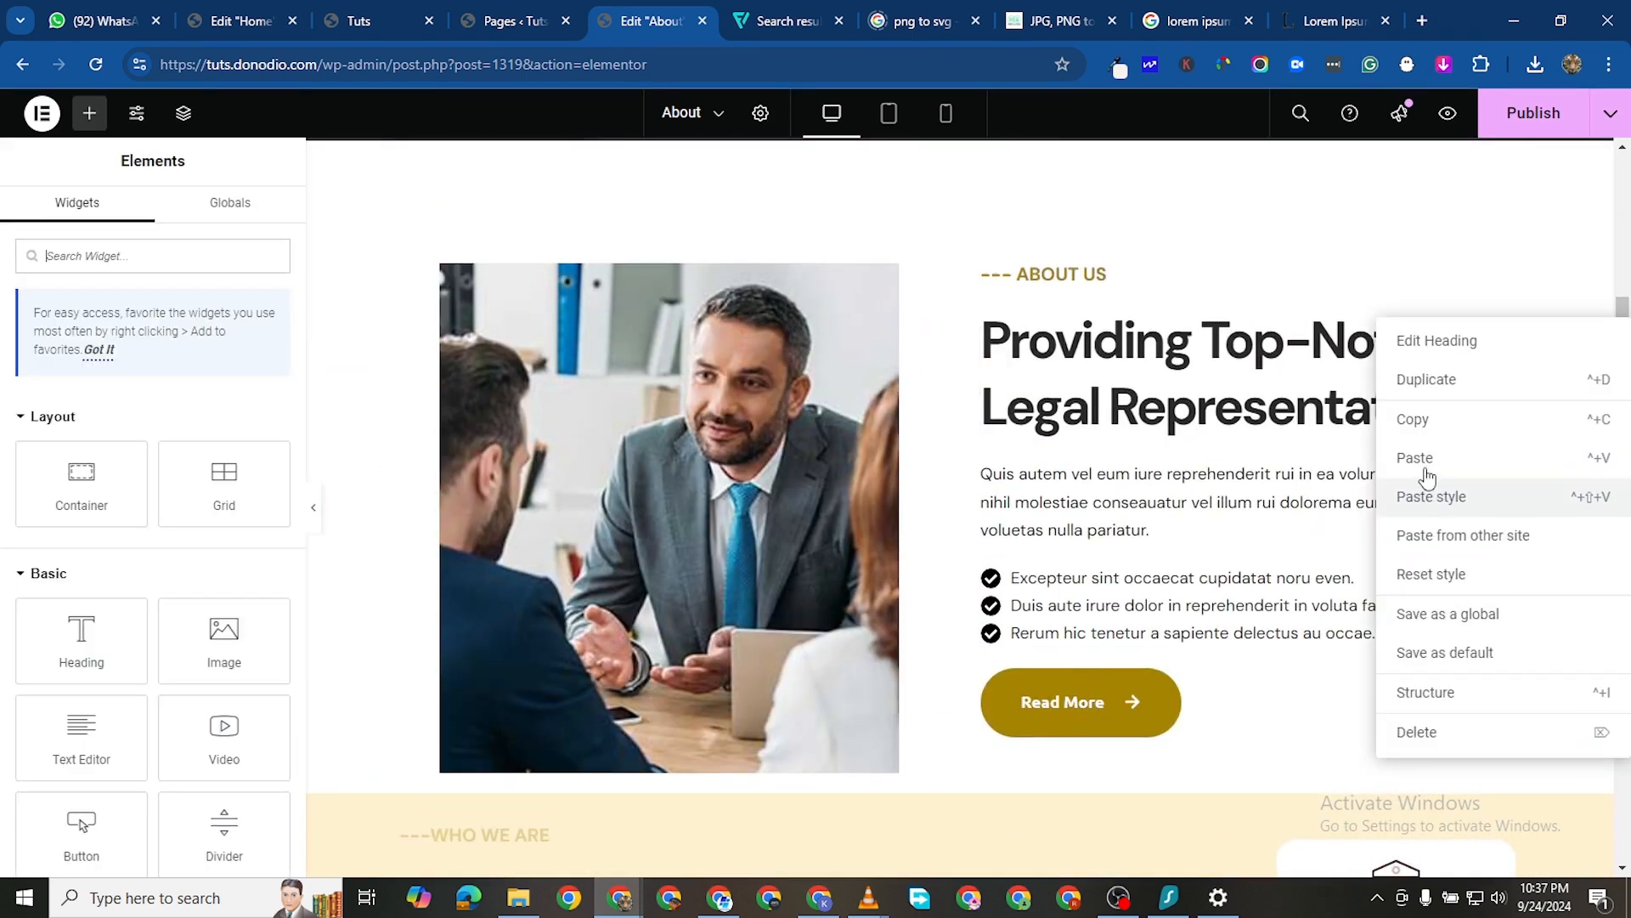
left_click(1431, 429)
scroll(448, 570, "down", 5)
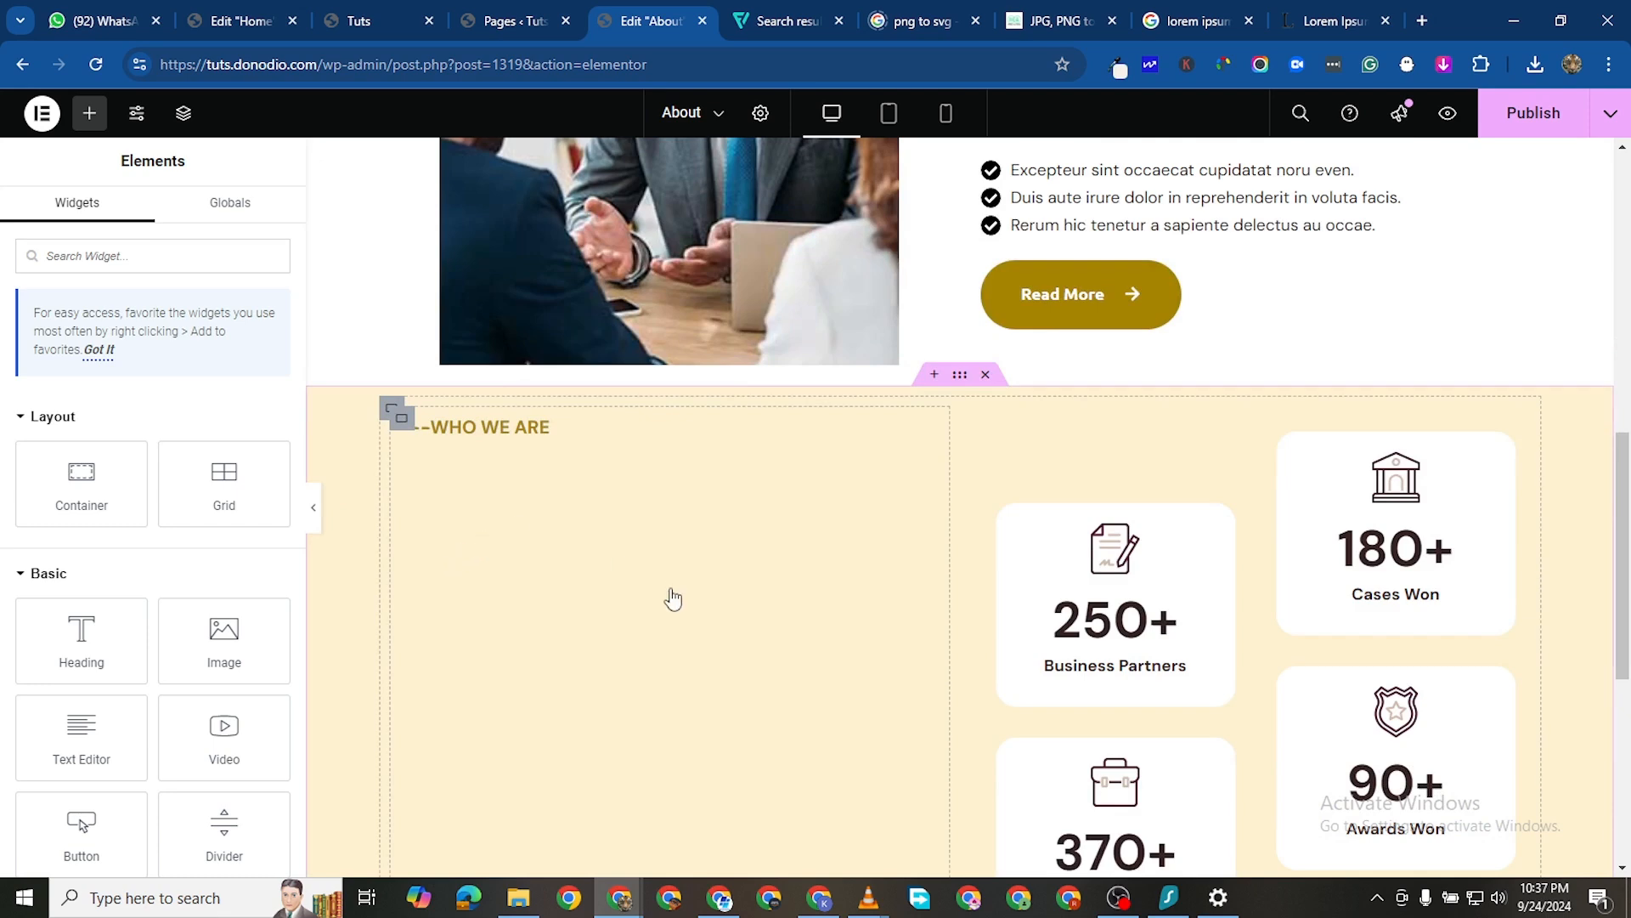
right_click(673, 599)
left_click(583, 542)
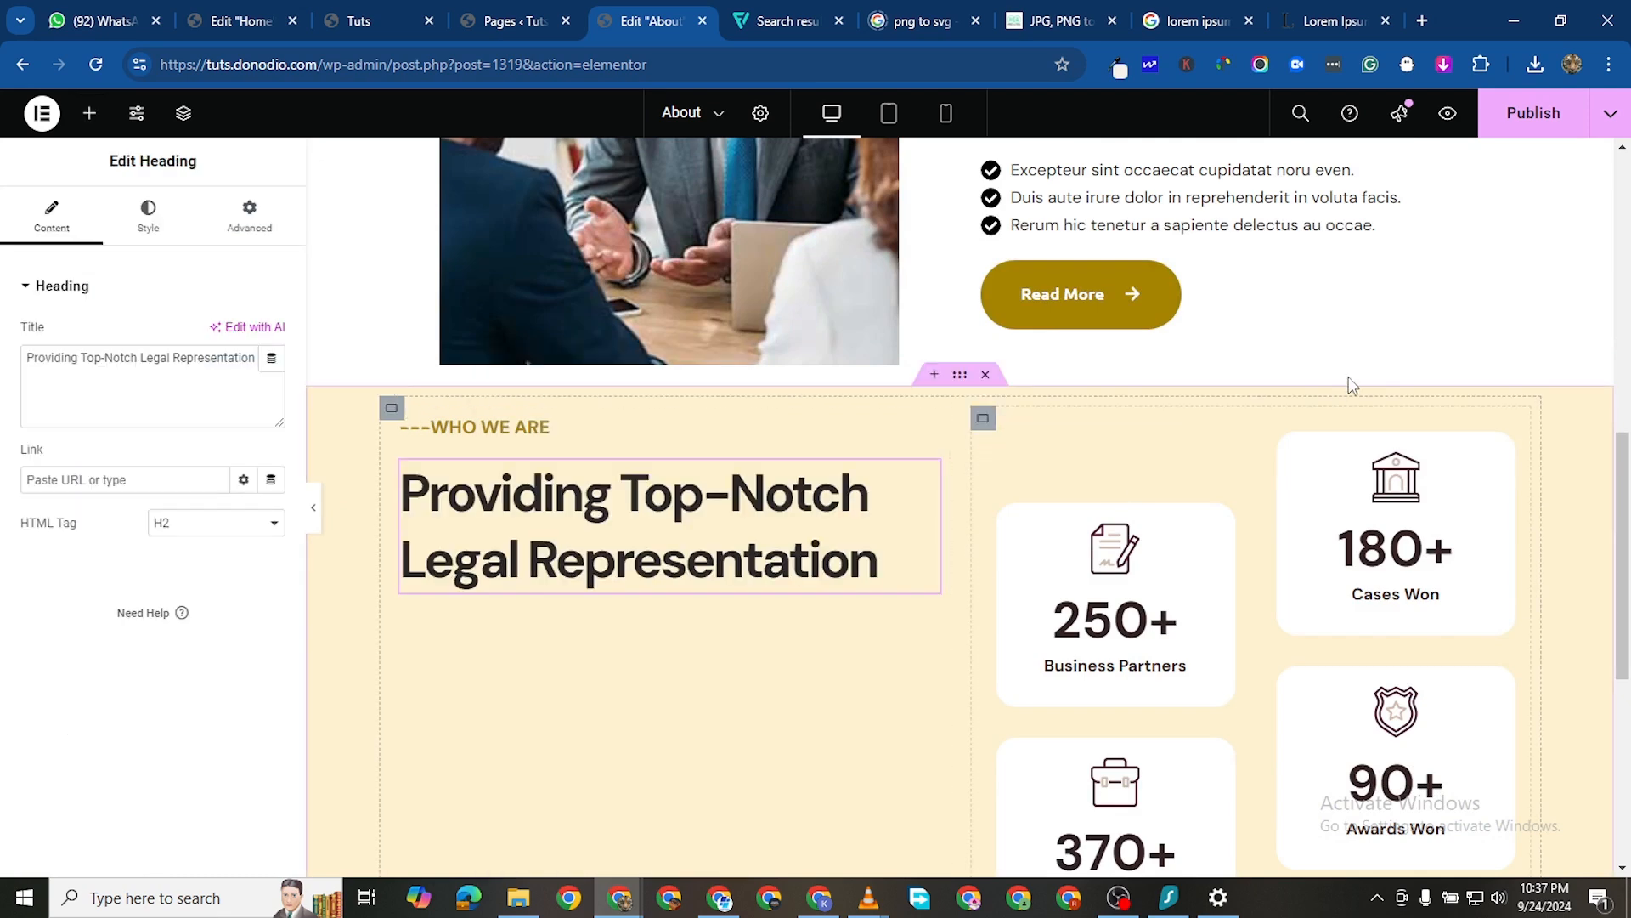
Copy the About Us section's paragraph text to below the main heading in the statistics section
scroll(1486, 367, "up", 3)
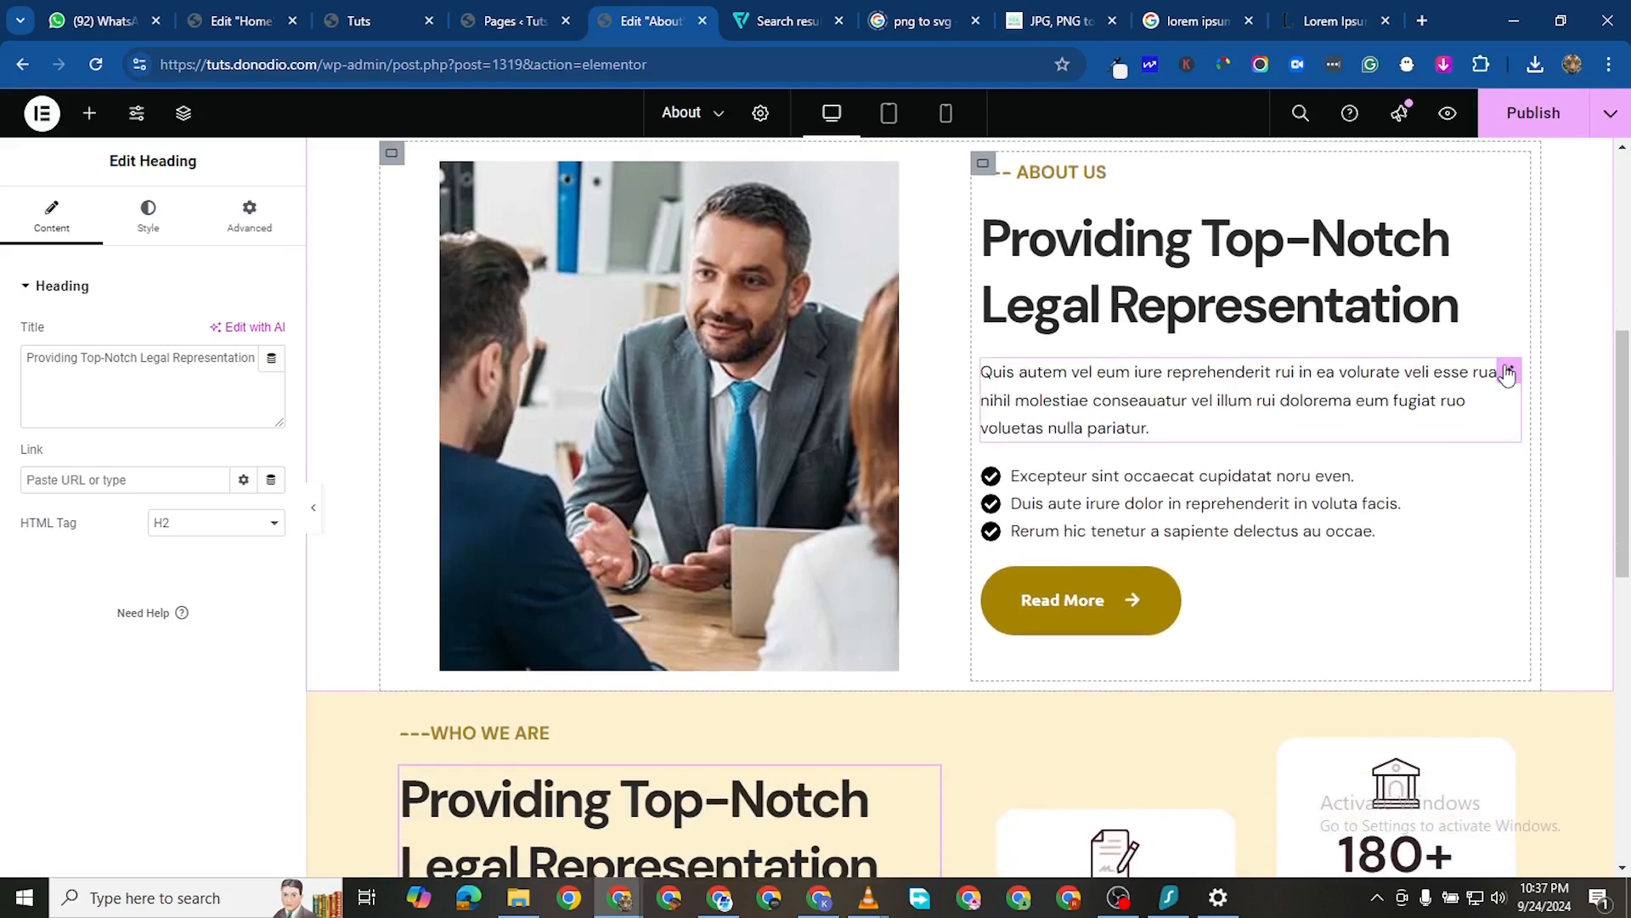
right_click(1496, 486)
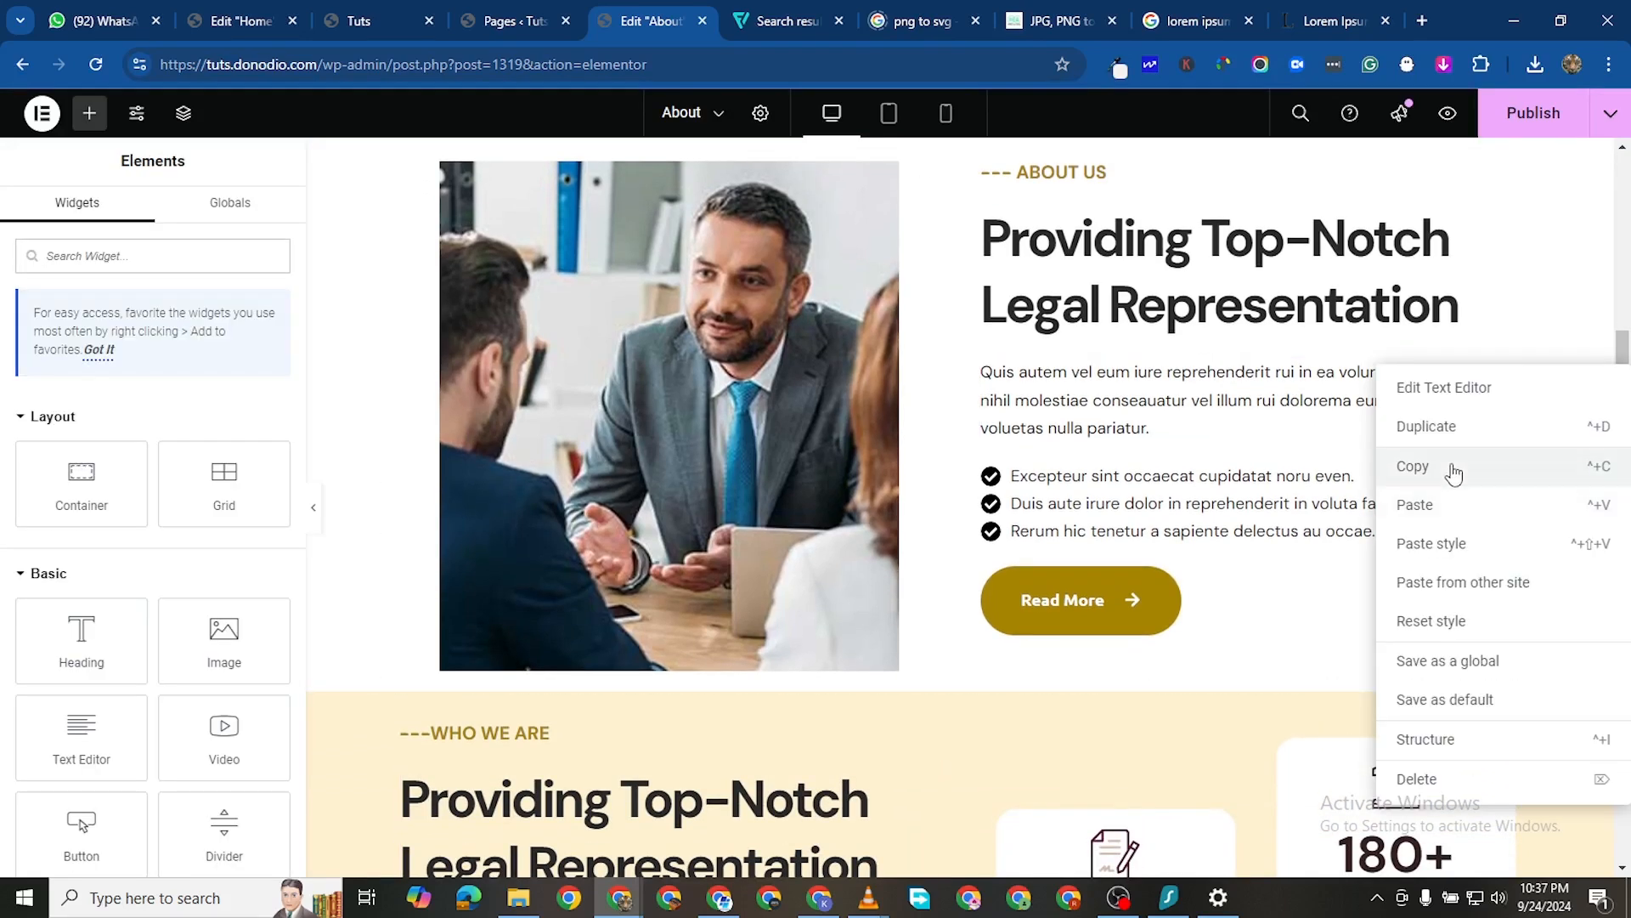
left_click(1454, 473)
scroll(594, 637, "down", 5)
right_click(477, 521)
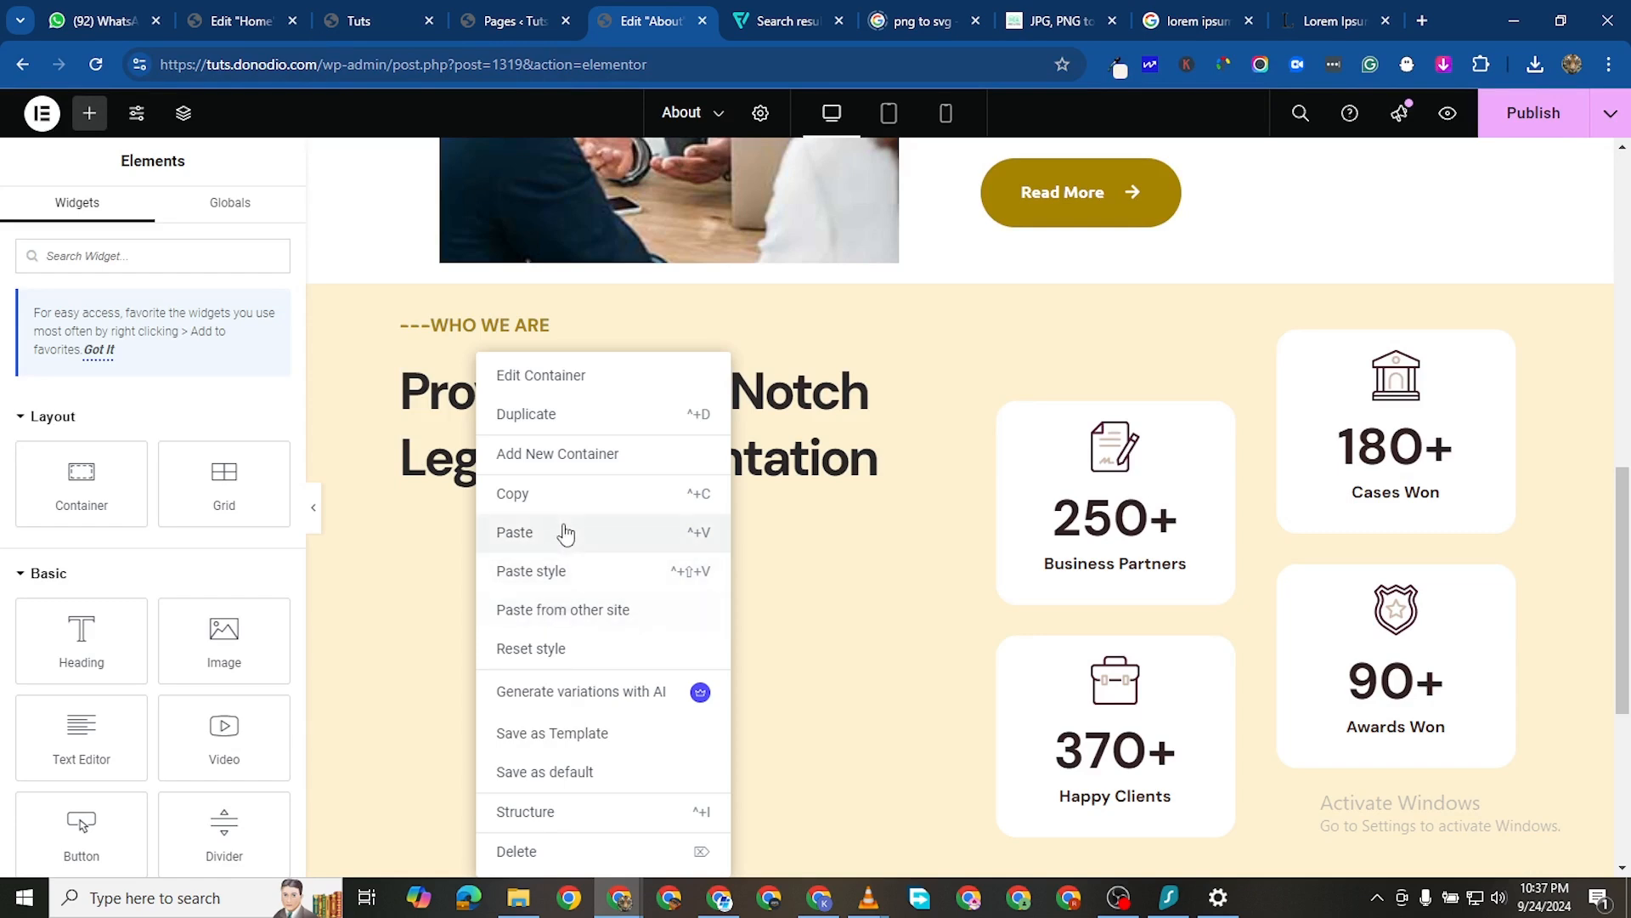
left_click(560, 532)
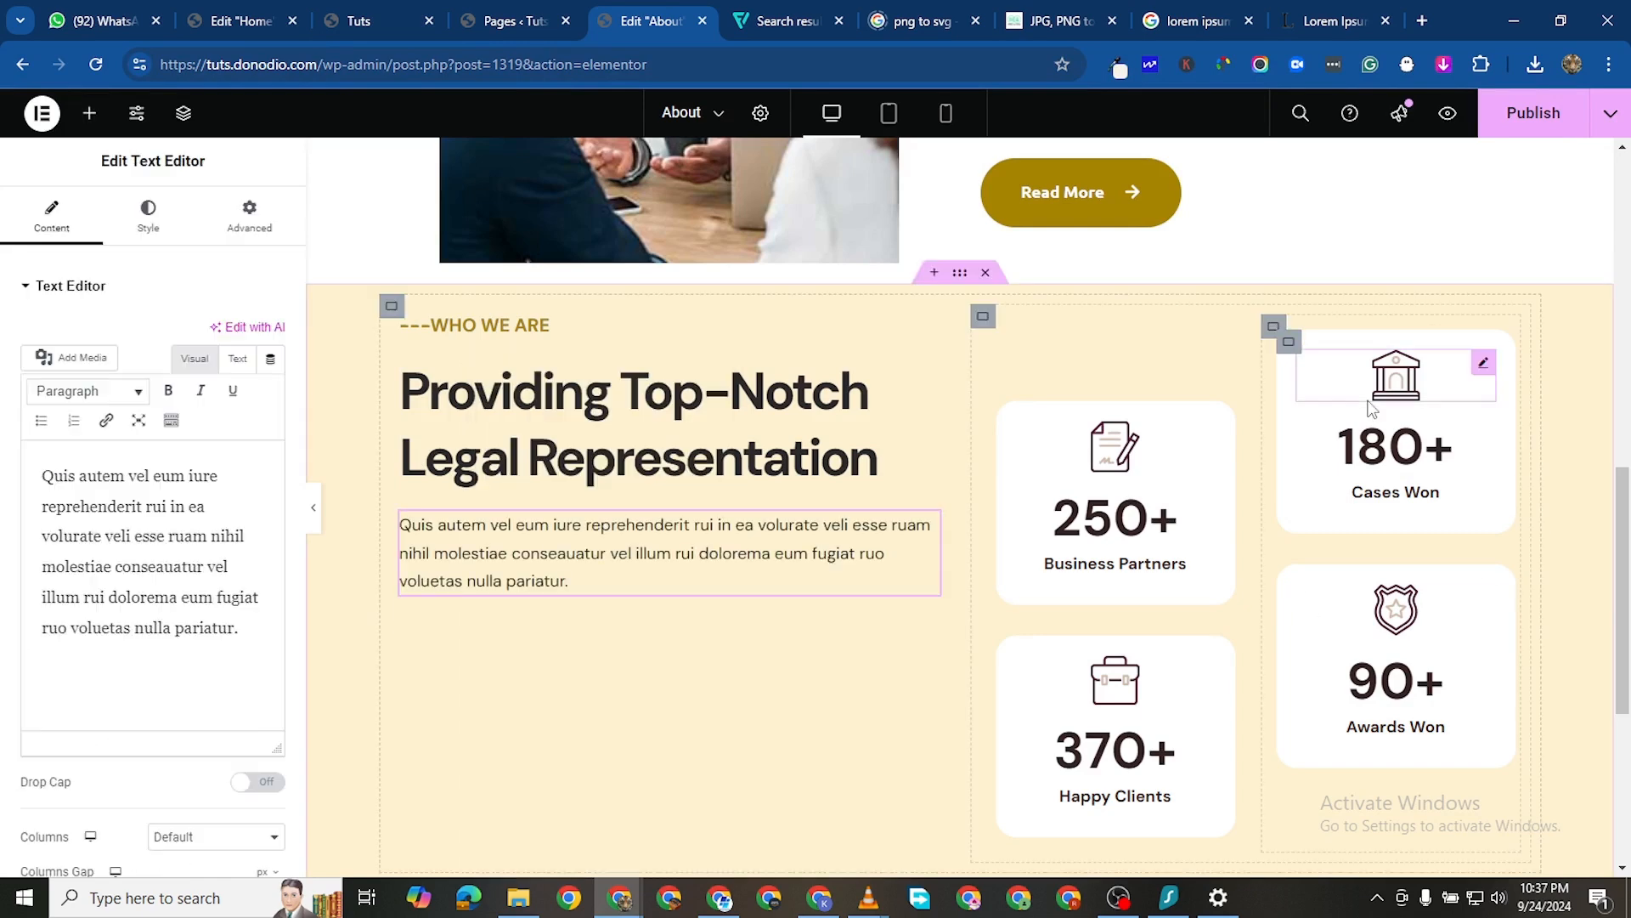
Copy the three-item checkmark list from the About Us section to below the paragraph in the statistics section
scroll(1404, 390, "up", 3)
left_click_drag(1624, 395, 1624, 379)
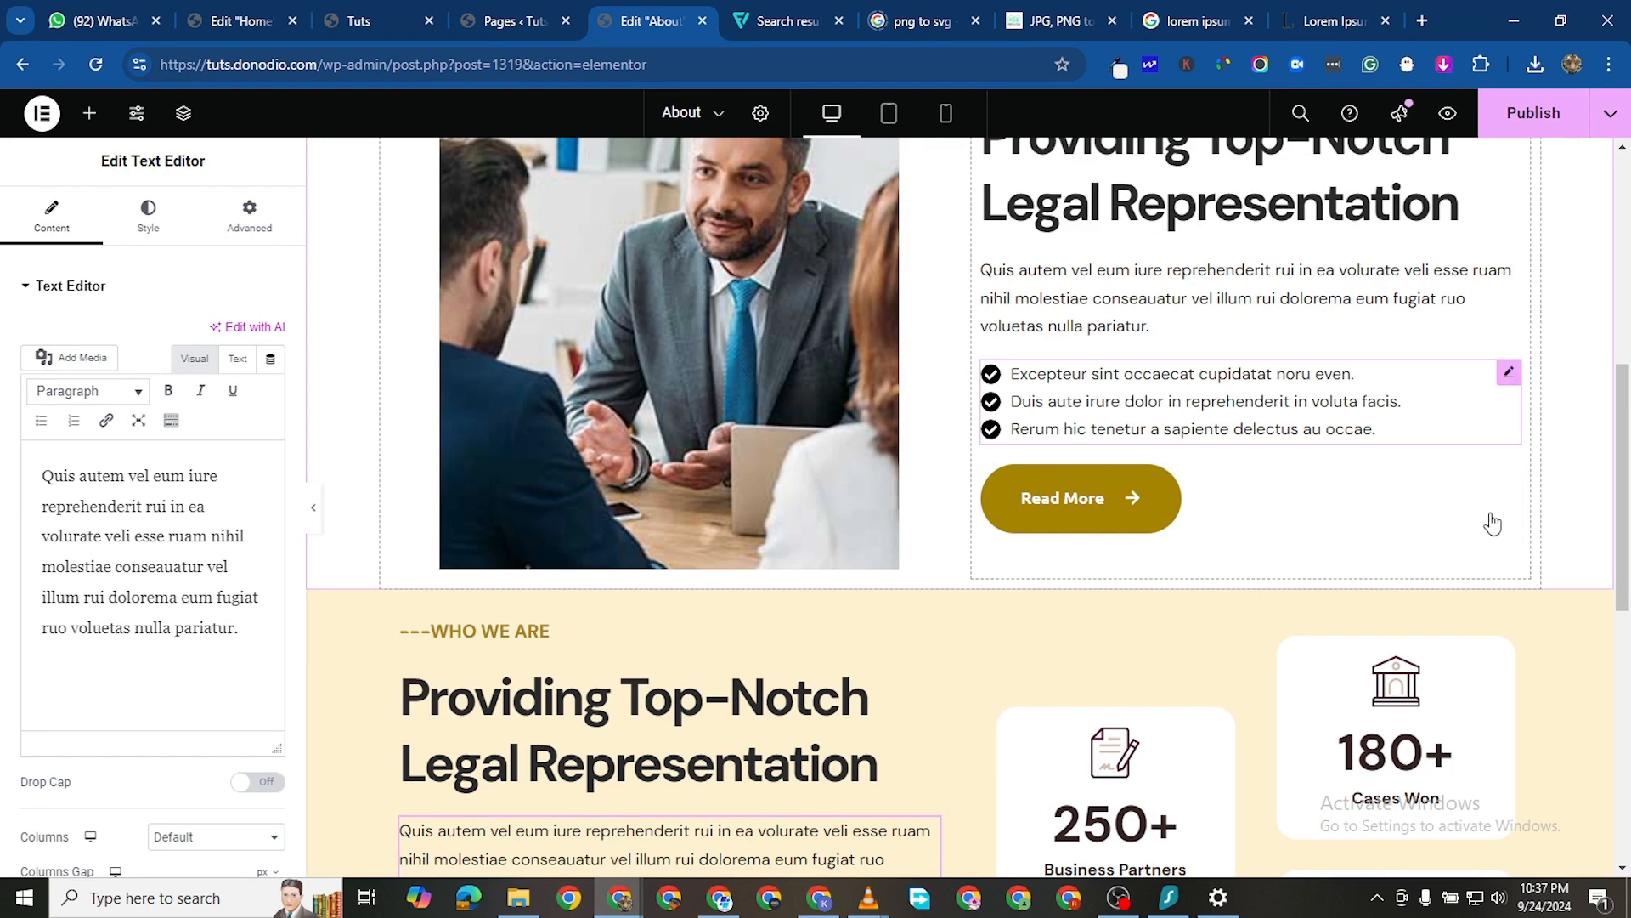
right_click(1459, 493)
left_click(1442, 481)
scroll(586, 668, "down", 5)
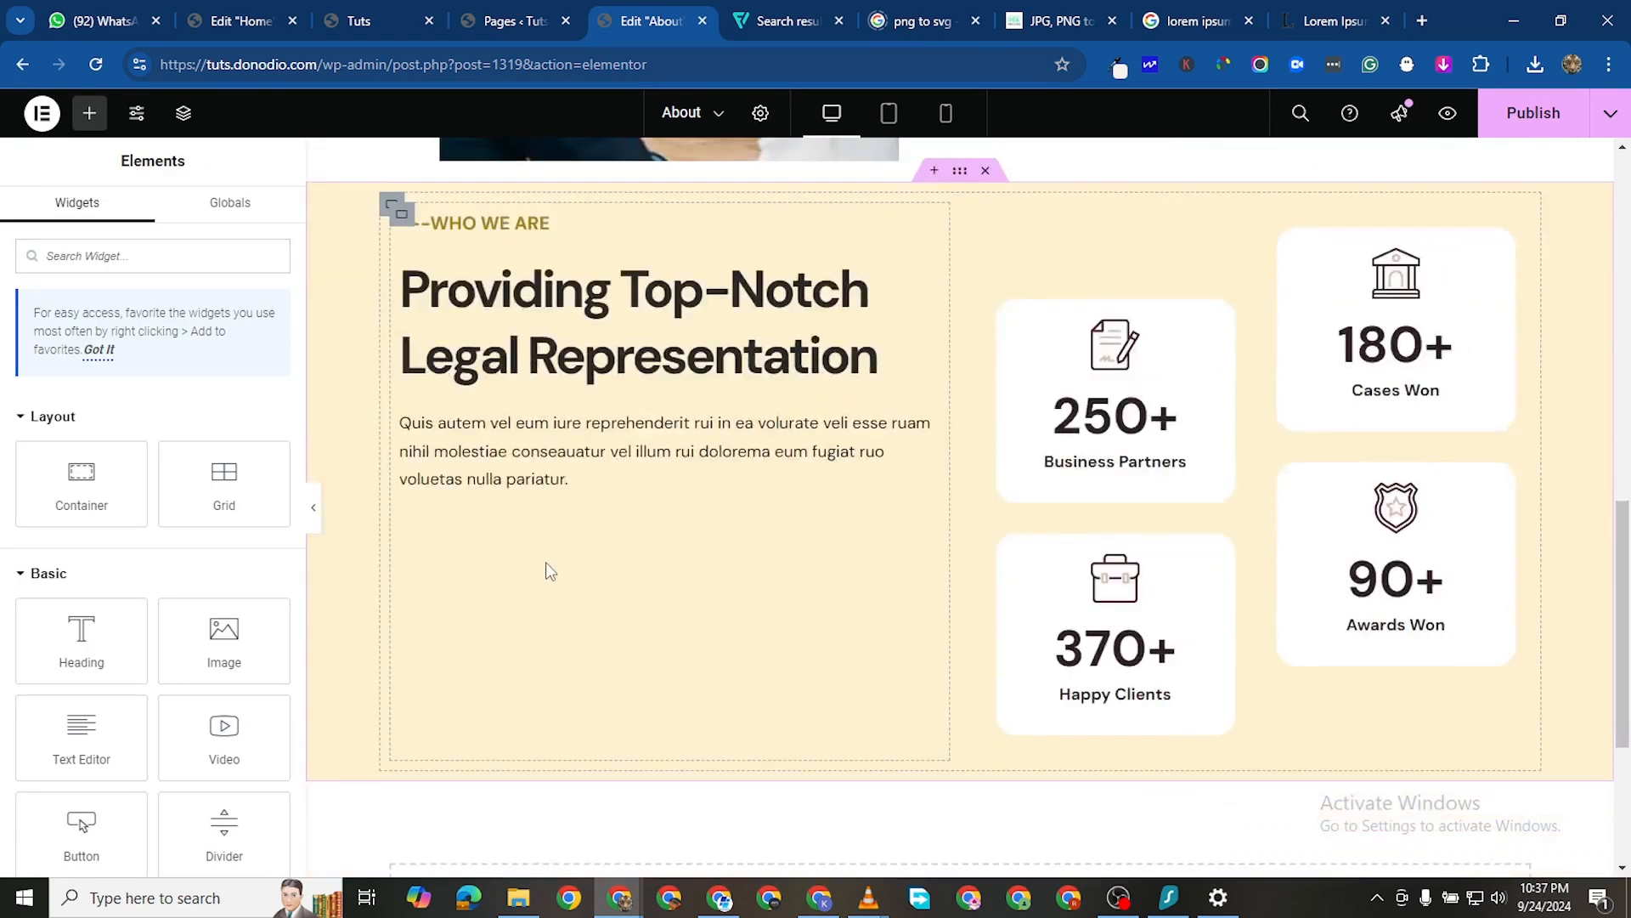
right_click(548, 571)
key("ctrl+v")
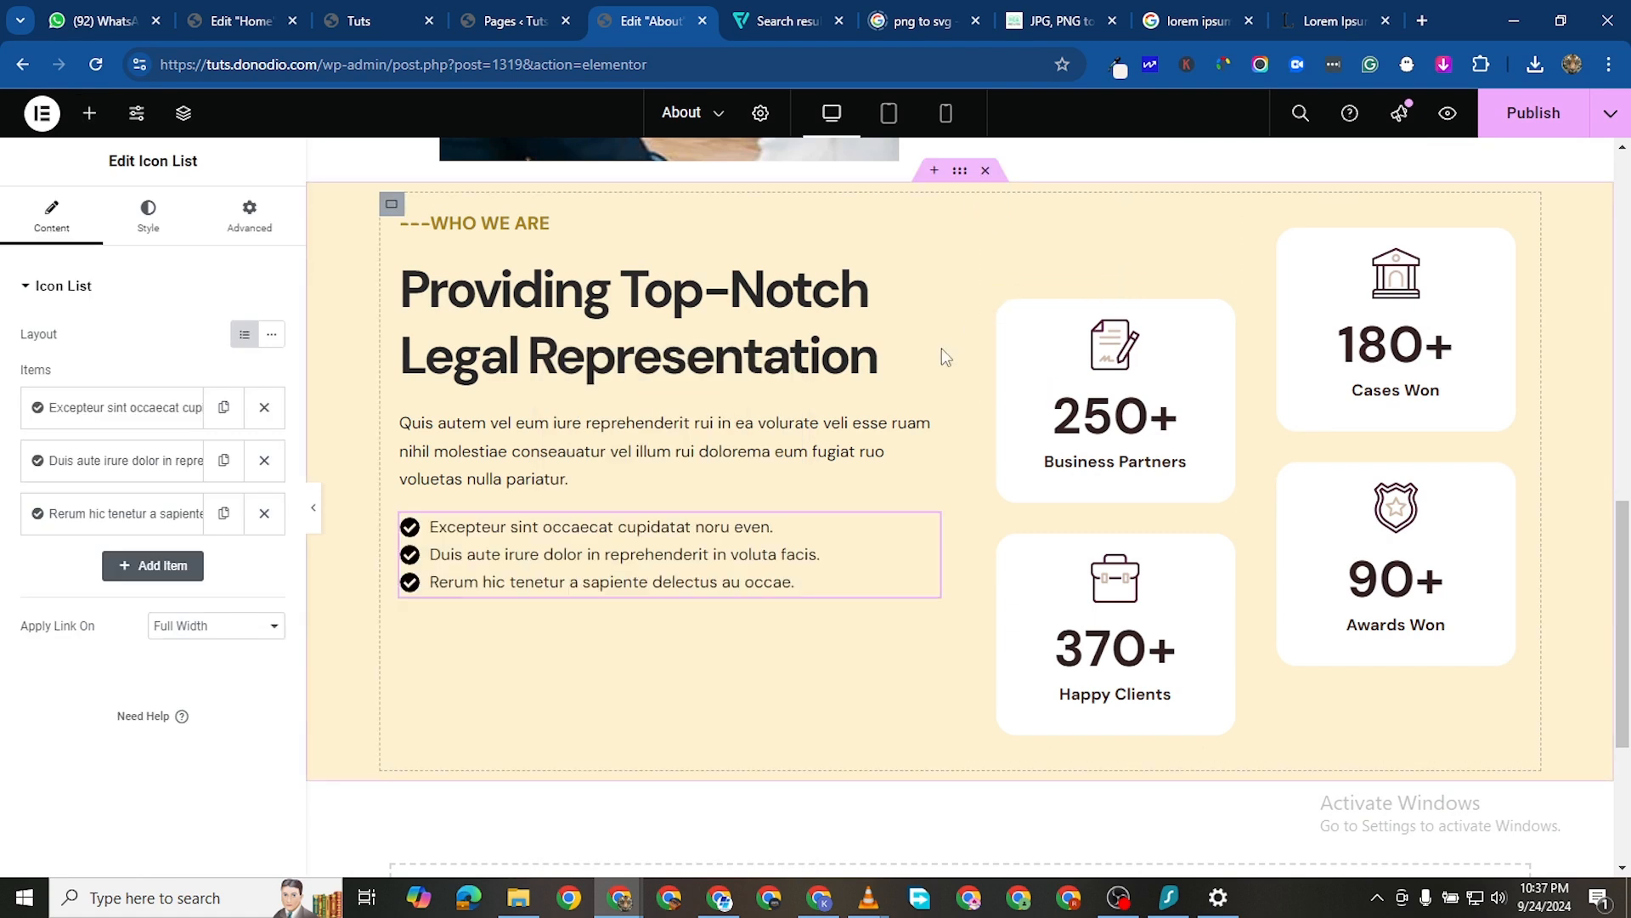
Change the statistics section's background color to a pale yellow, keeping the classic background type
scroll(977, 268, "up", 2)
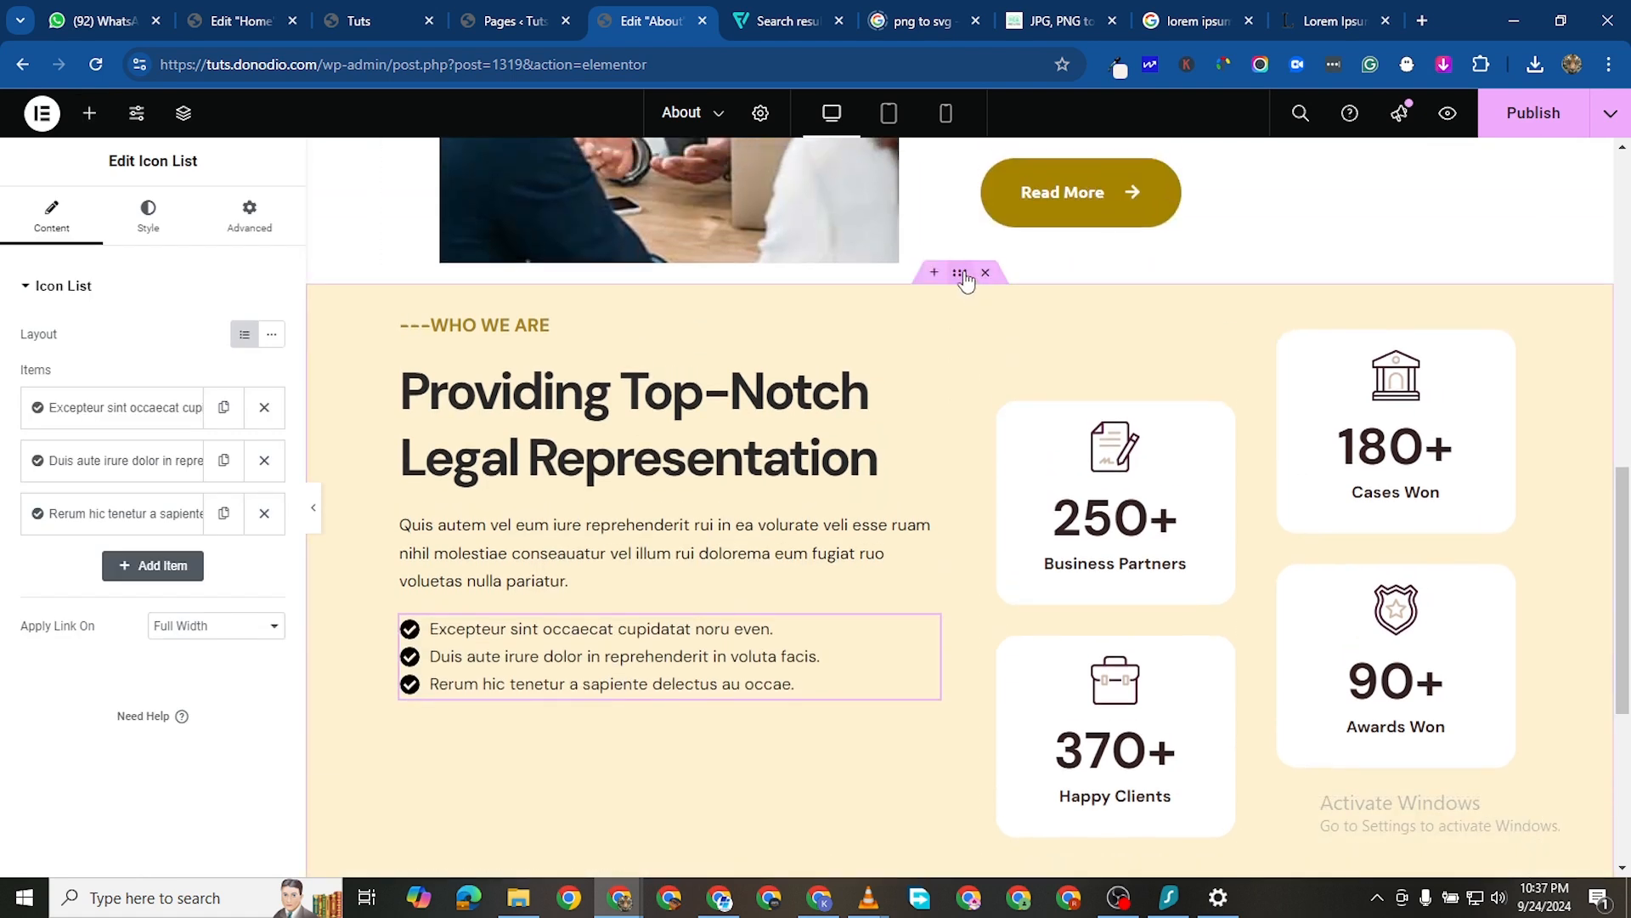
left_click(666, 341)
left_click(271, 420)
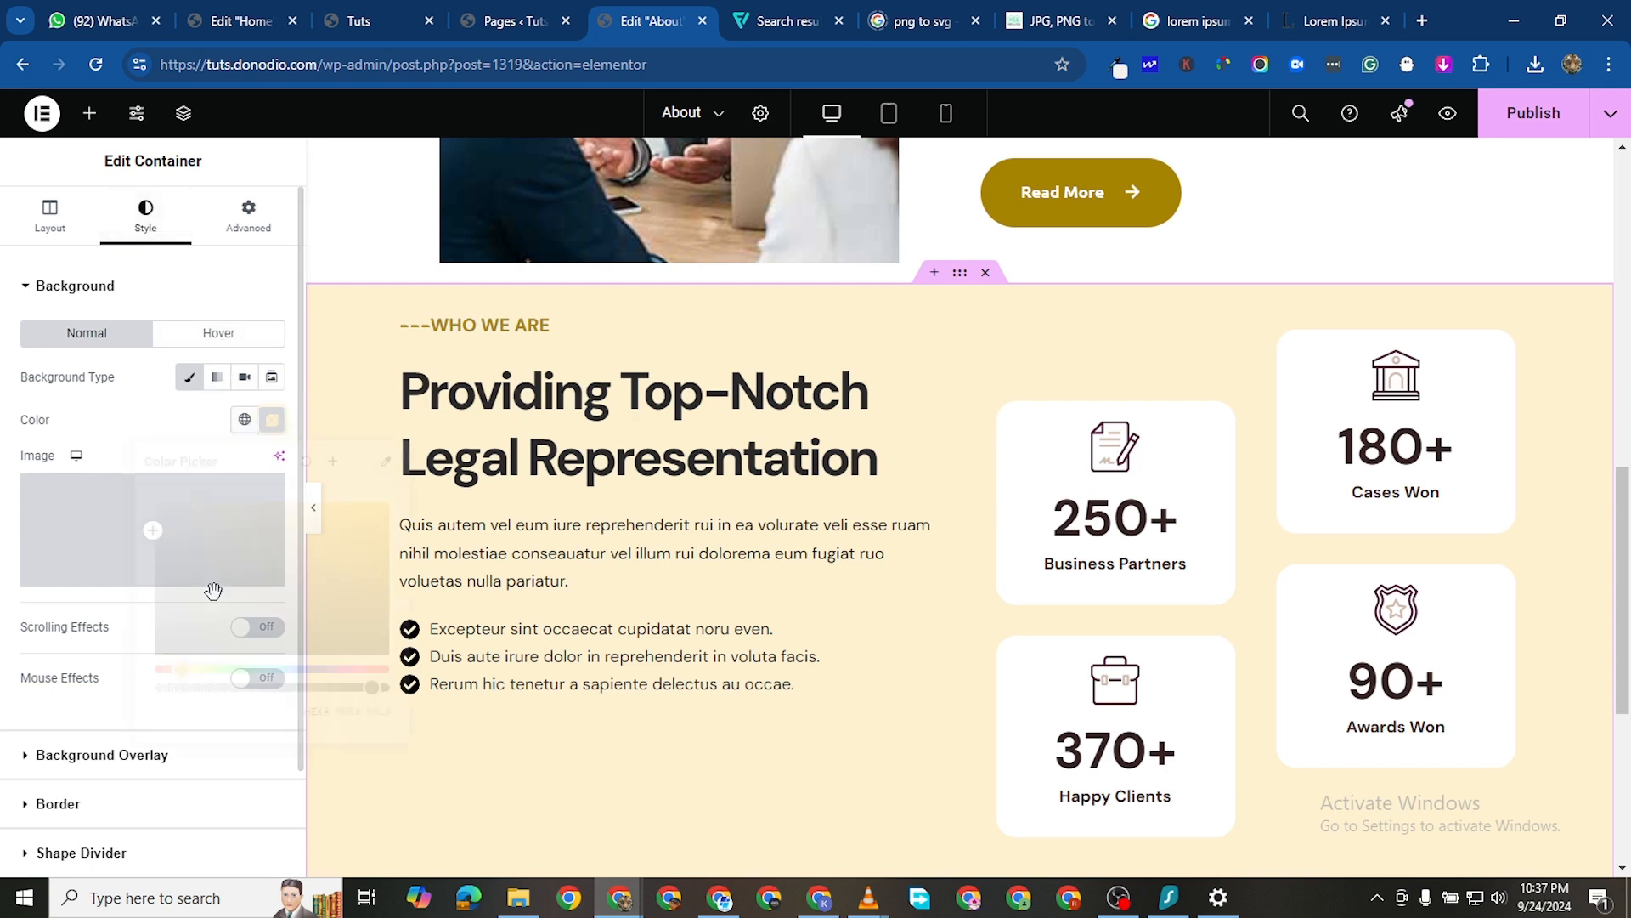
mouse_move(196, 506)
left_mouse_down()
mouse_move(180, 503)
mouse_move(226, 532)
mouse_move(219, 509)
left_mouse_up()
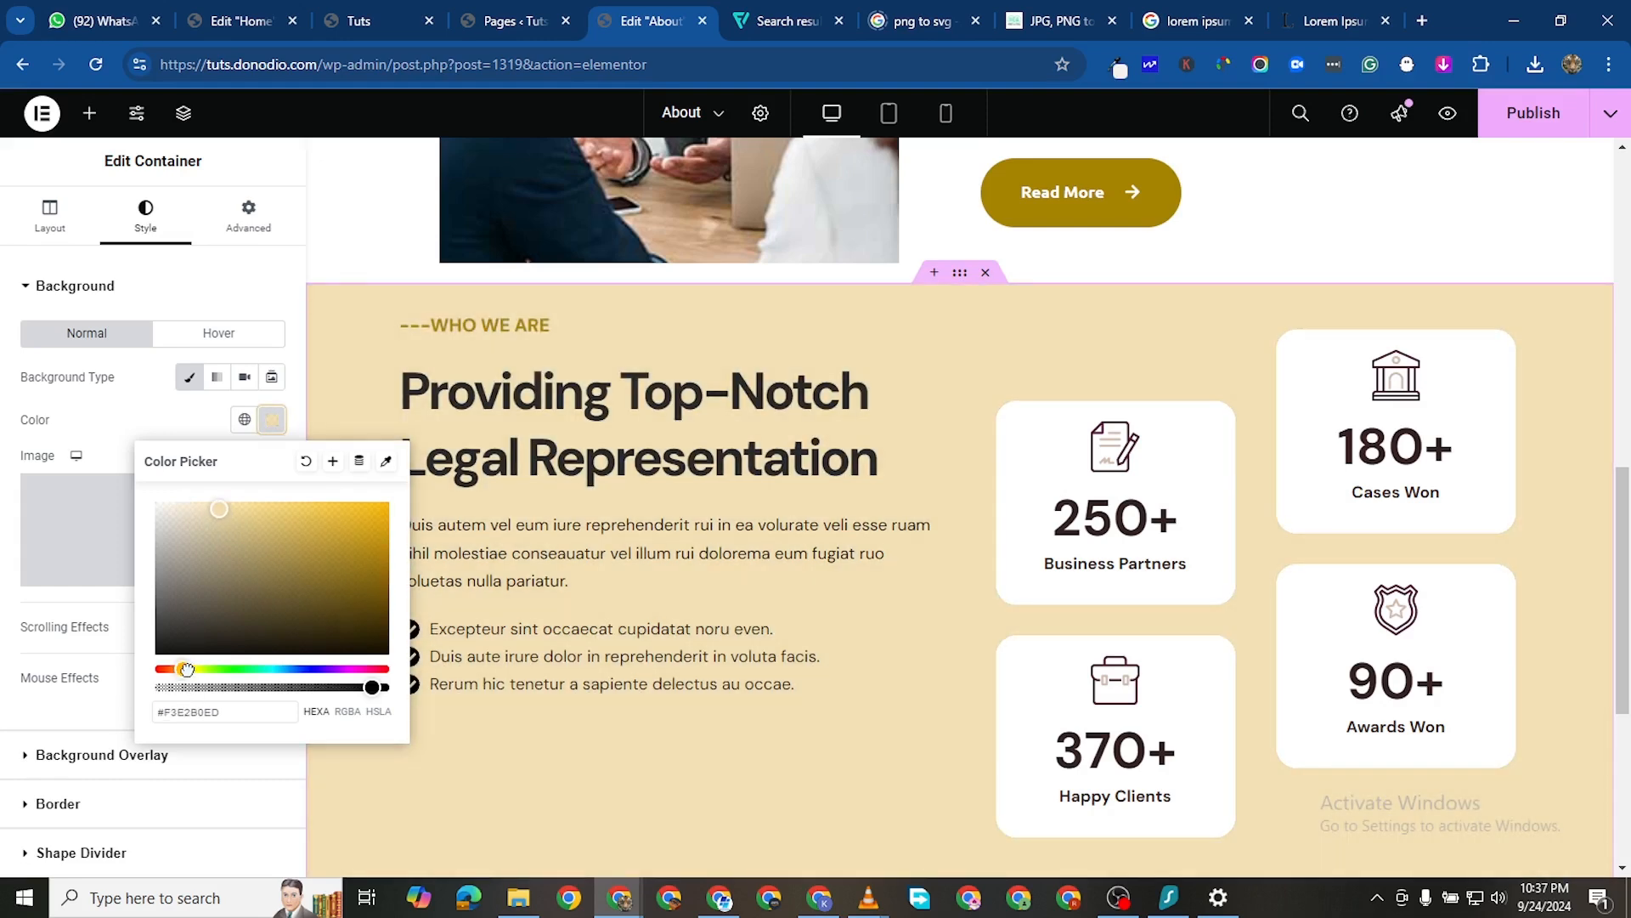
left_click_drag(186, 670, 189, 670)
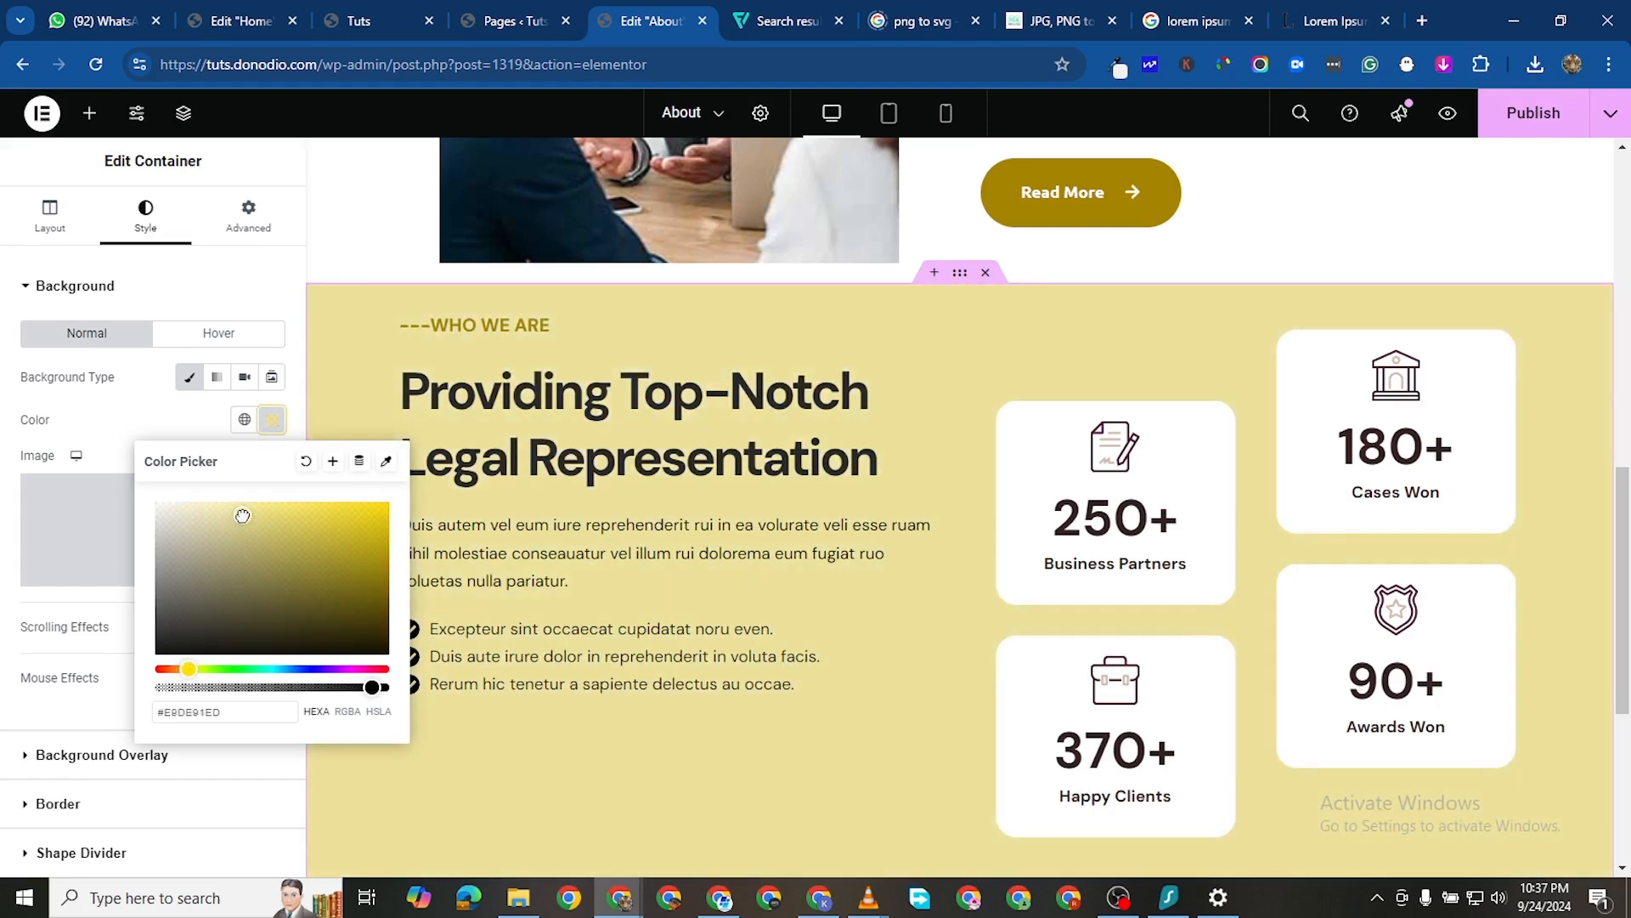
left_click_drag(240, 514, 211, 505)
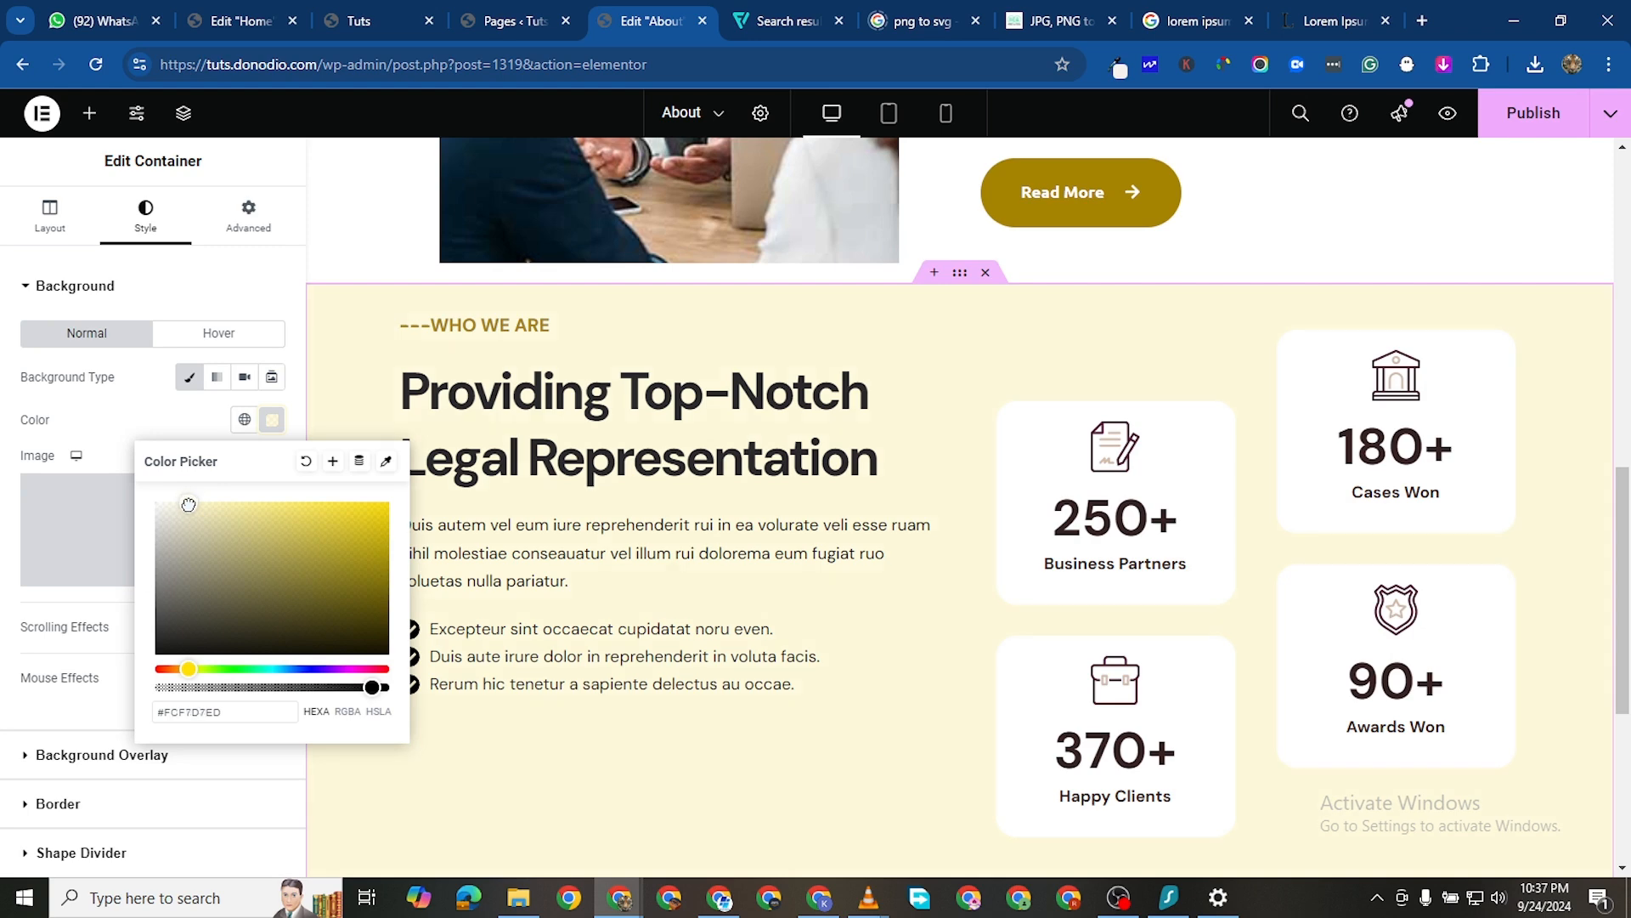
left_click_drag(189, 507, 216, 503)
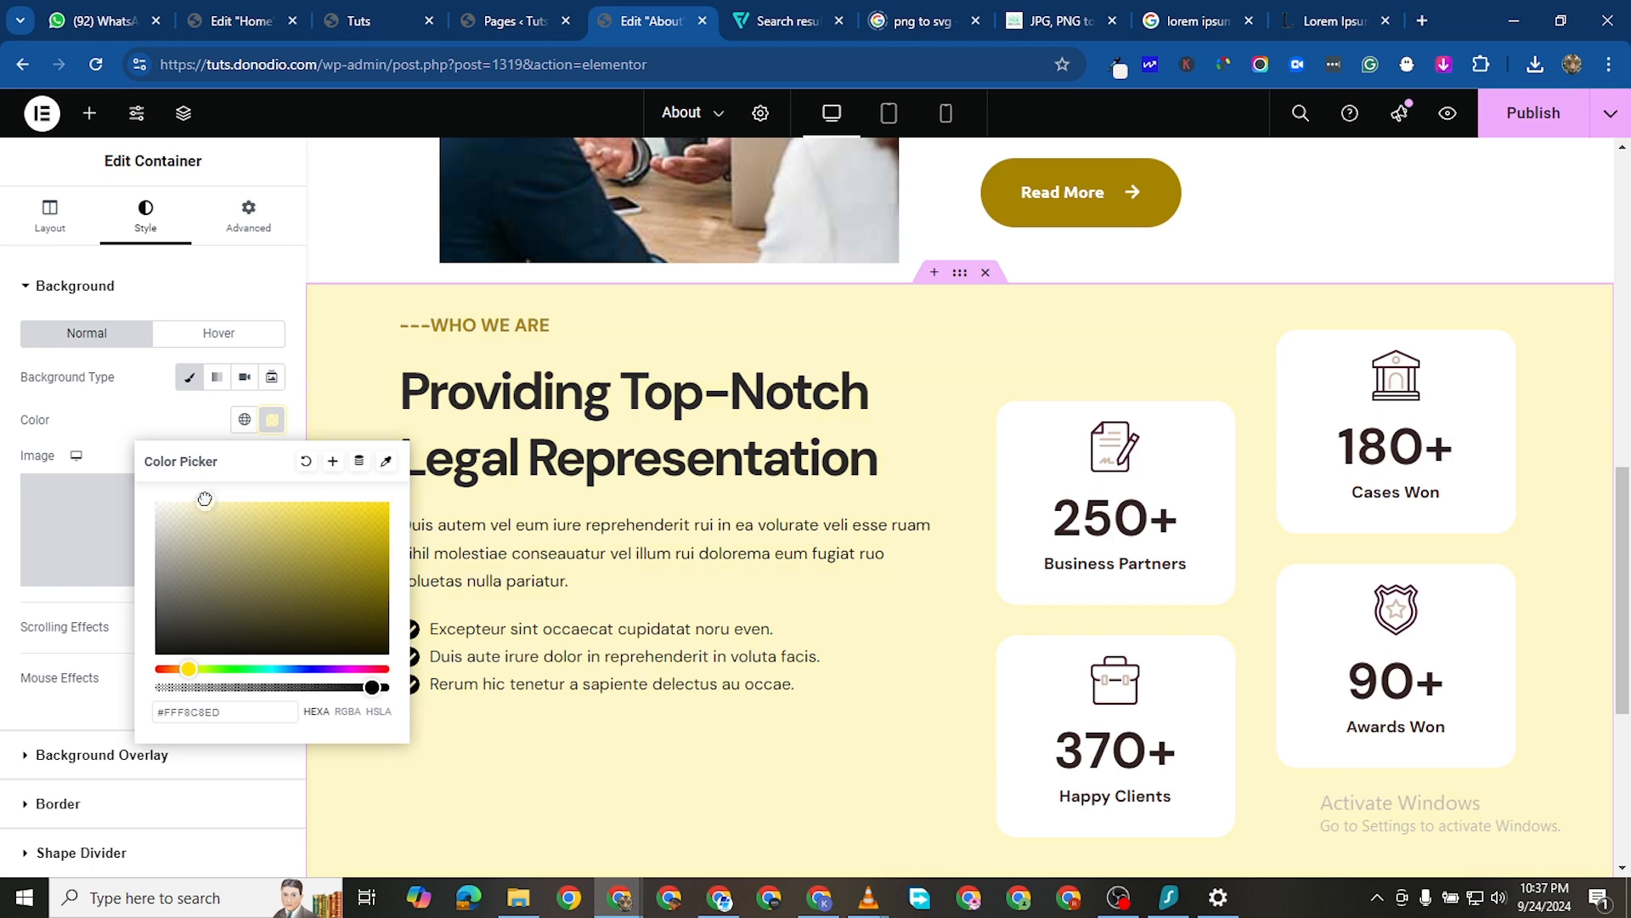
left_click(809, 661)
Unlink the statistics section's padding values and set them to 100 px top and bottom, with 0 right and left
scroll(850, 527, "down", 5)
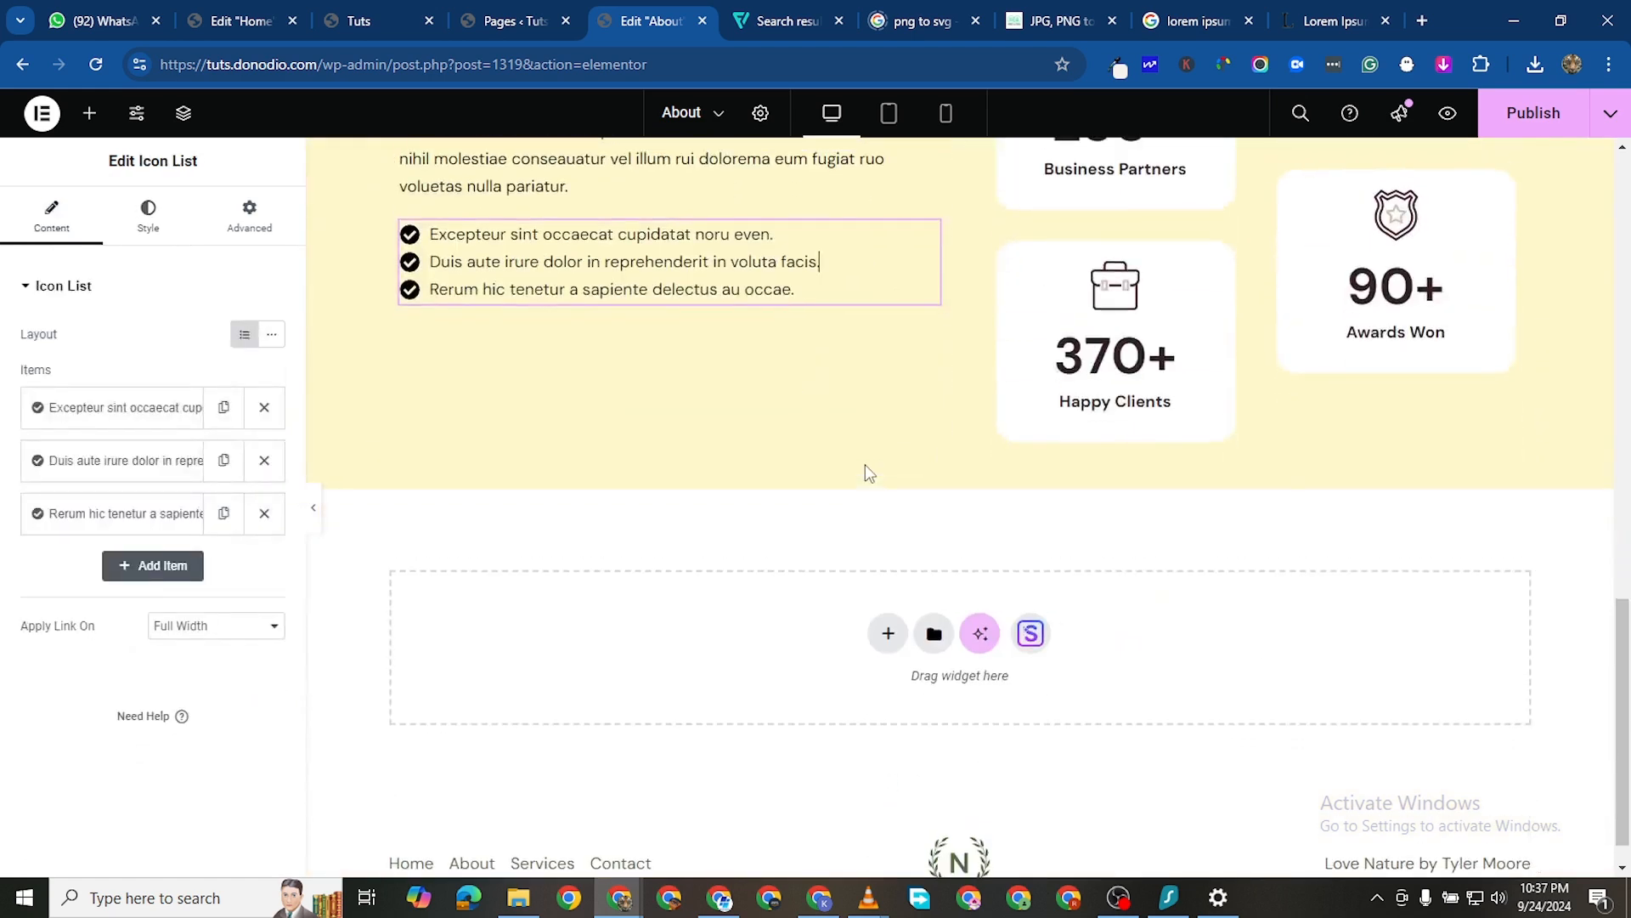
scroll(868, 473, "up", 6)
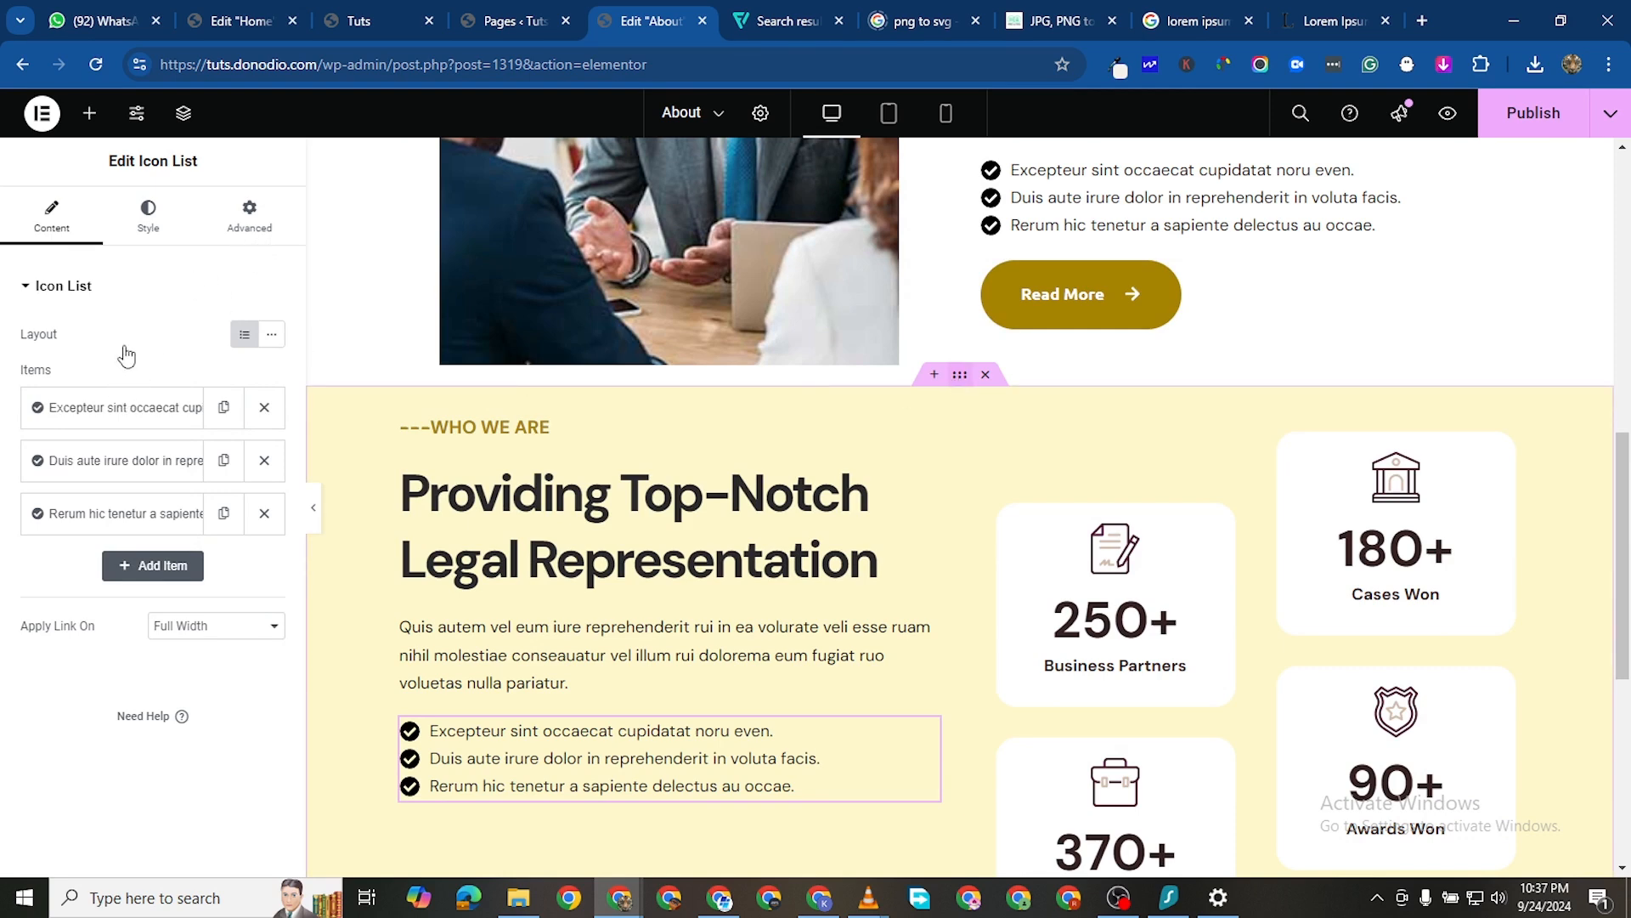
left_click(830, 400)
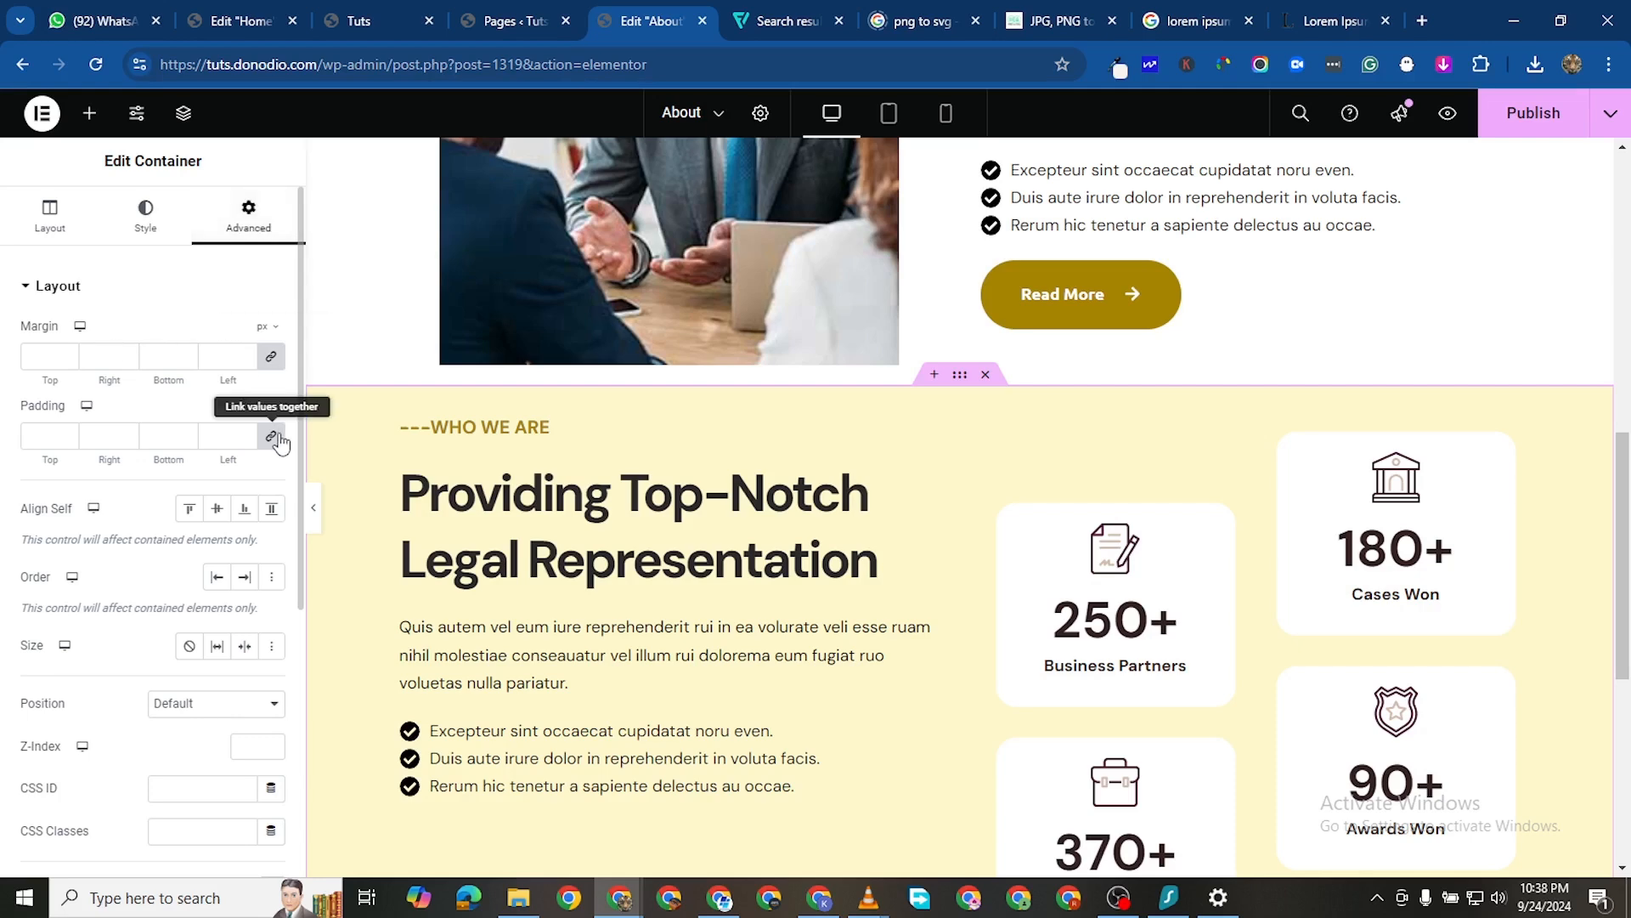
left_click(31, 447)
type("0")
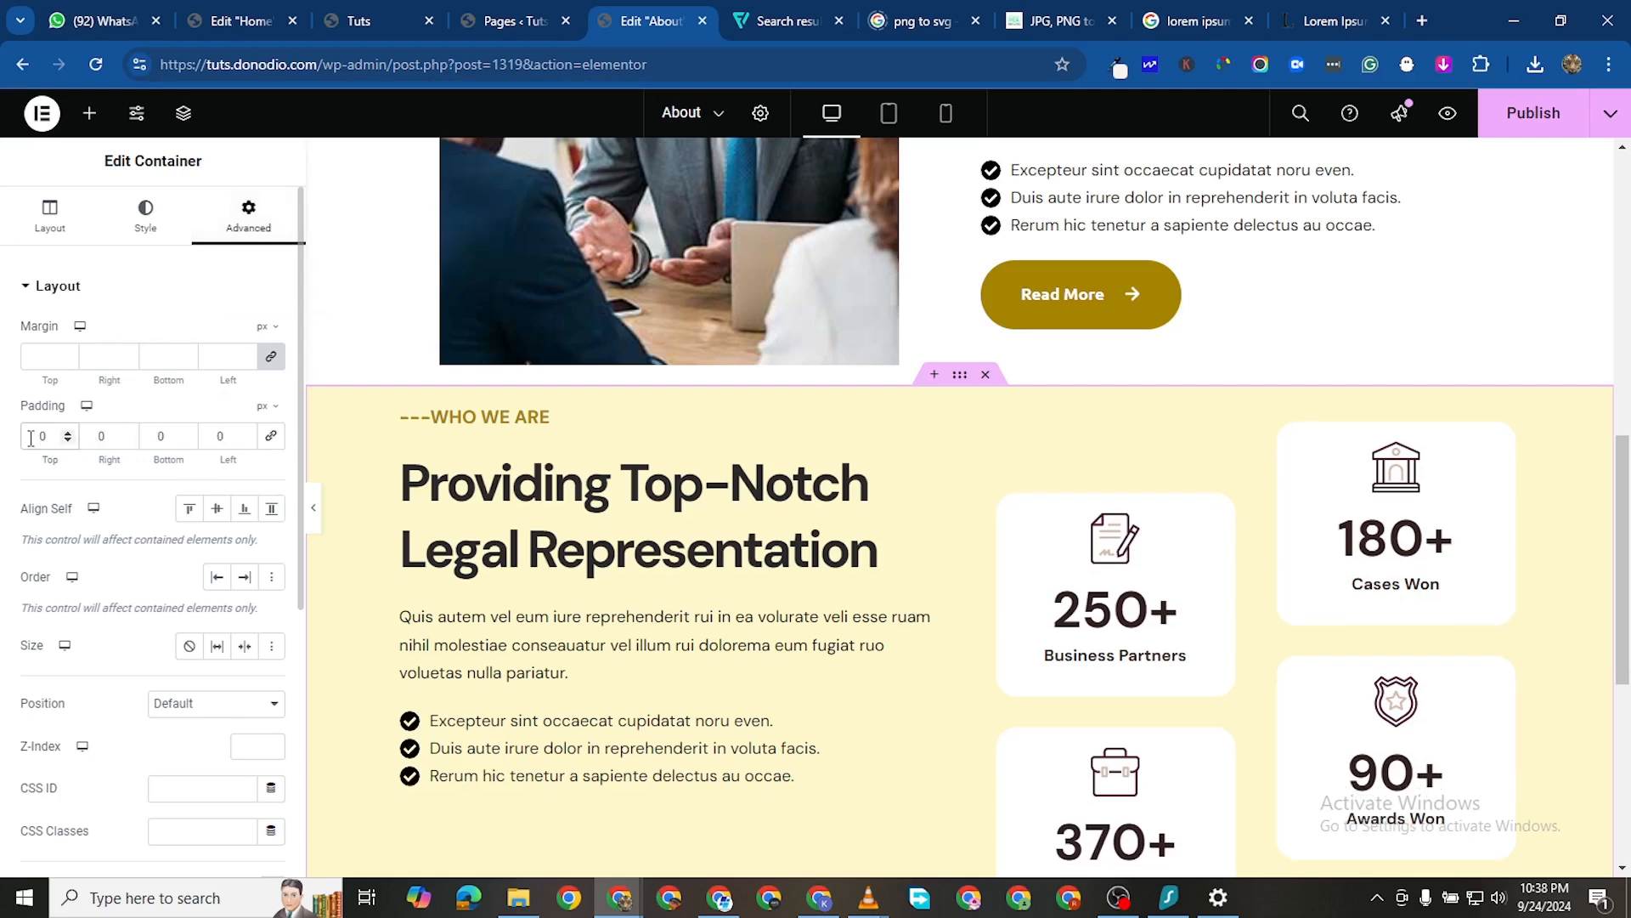
type("100")
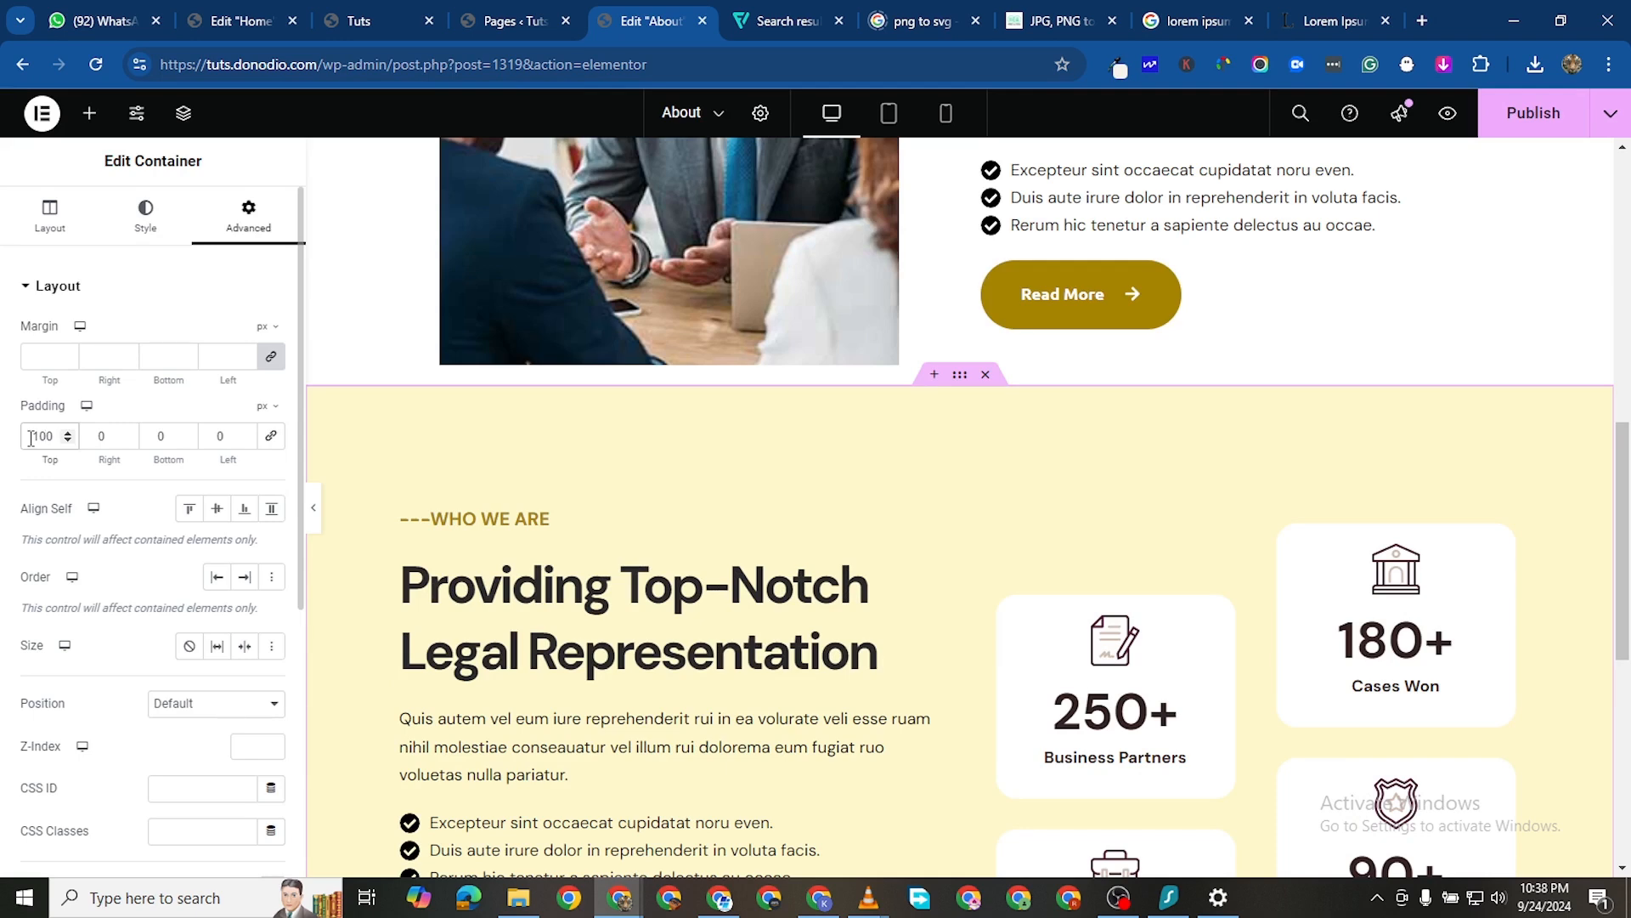
scroll(553, 436, "down", 3)
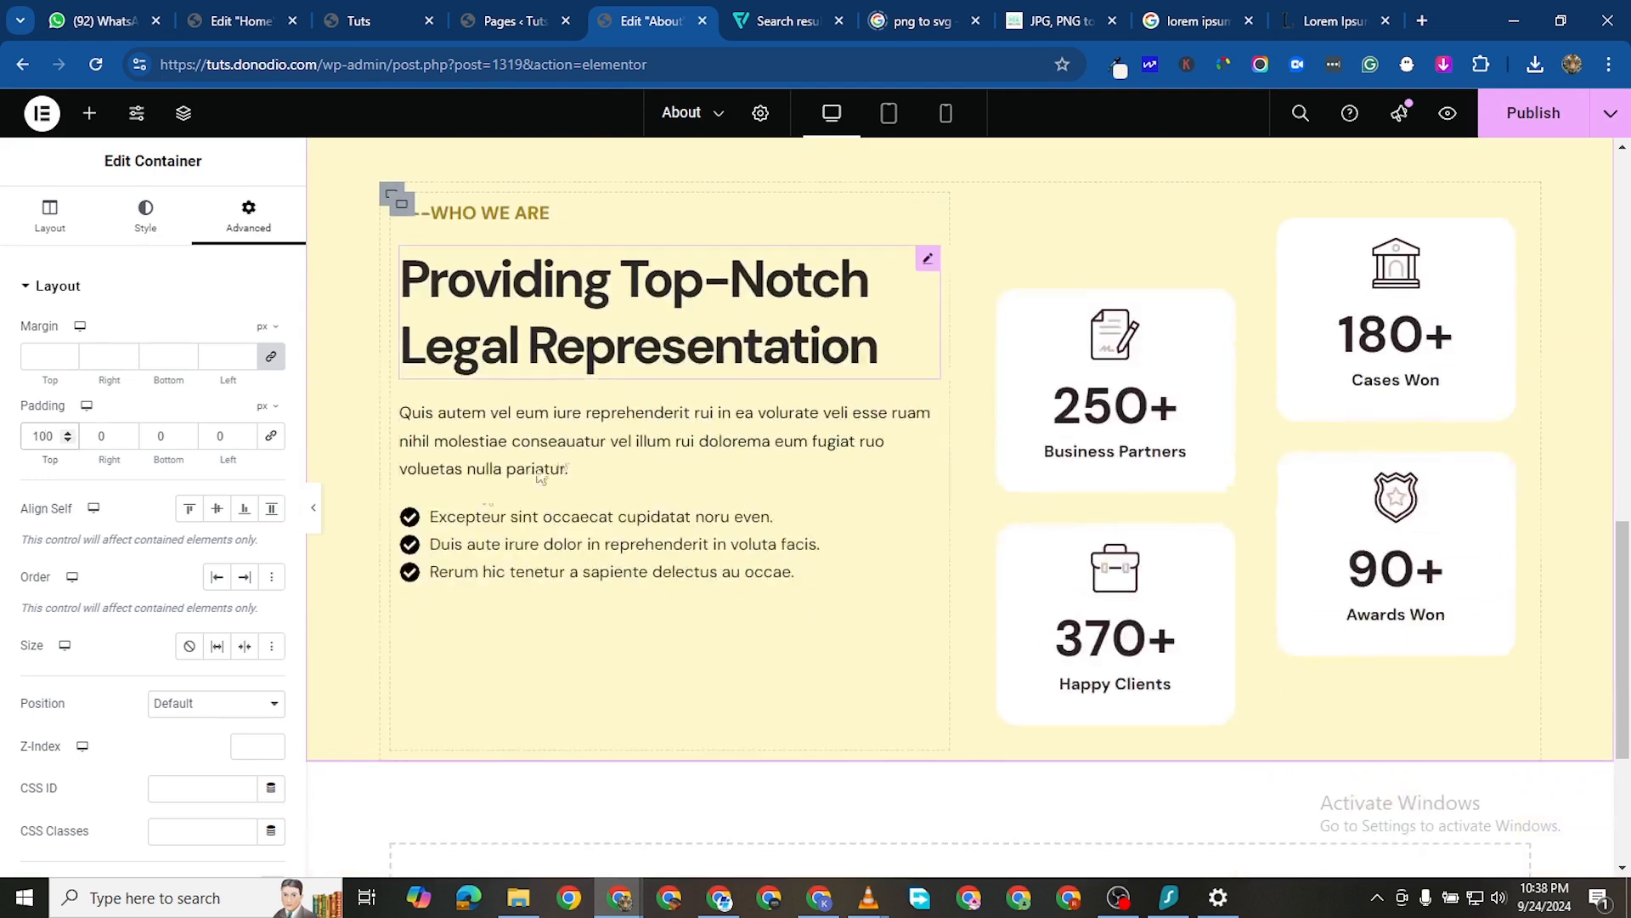
left_click(153, 436)
type("100")
Add a column flexbox section below the statistics section and nest a container in it that holds two identical full-width containers
scroll(1057, 442, "down", 4)
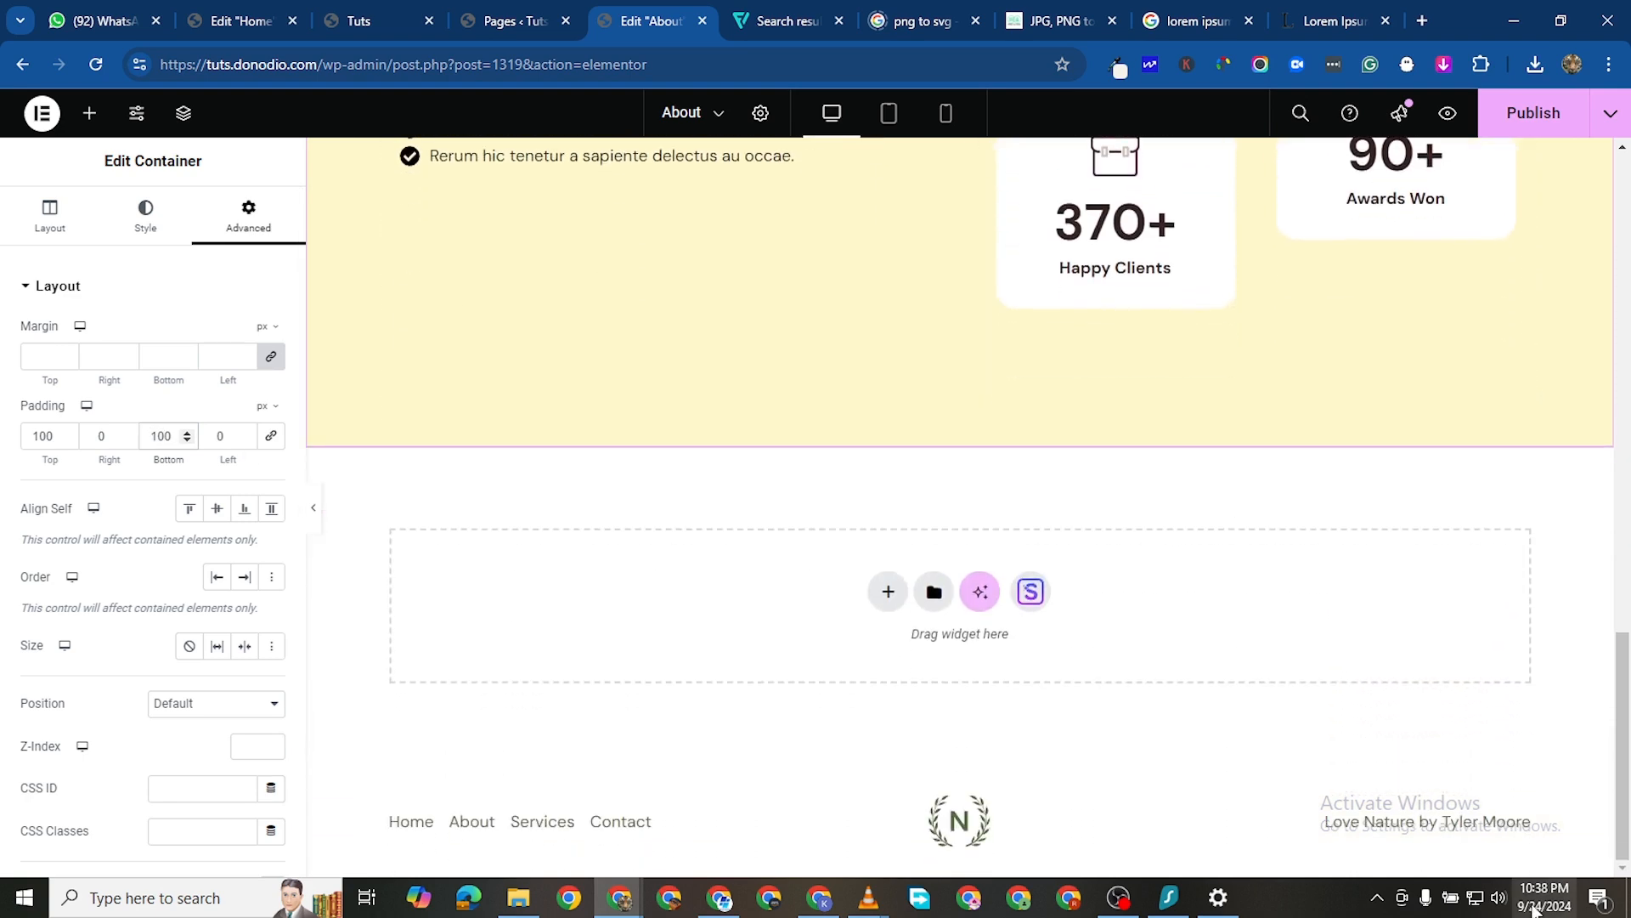
left_click(888, 592)
left_click(897, 653)
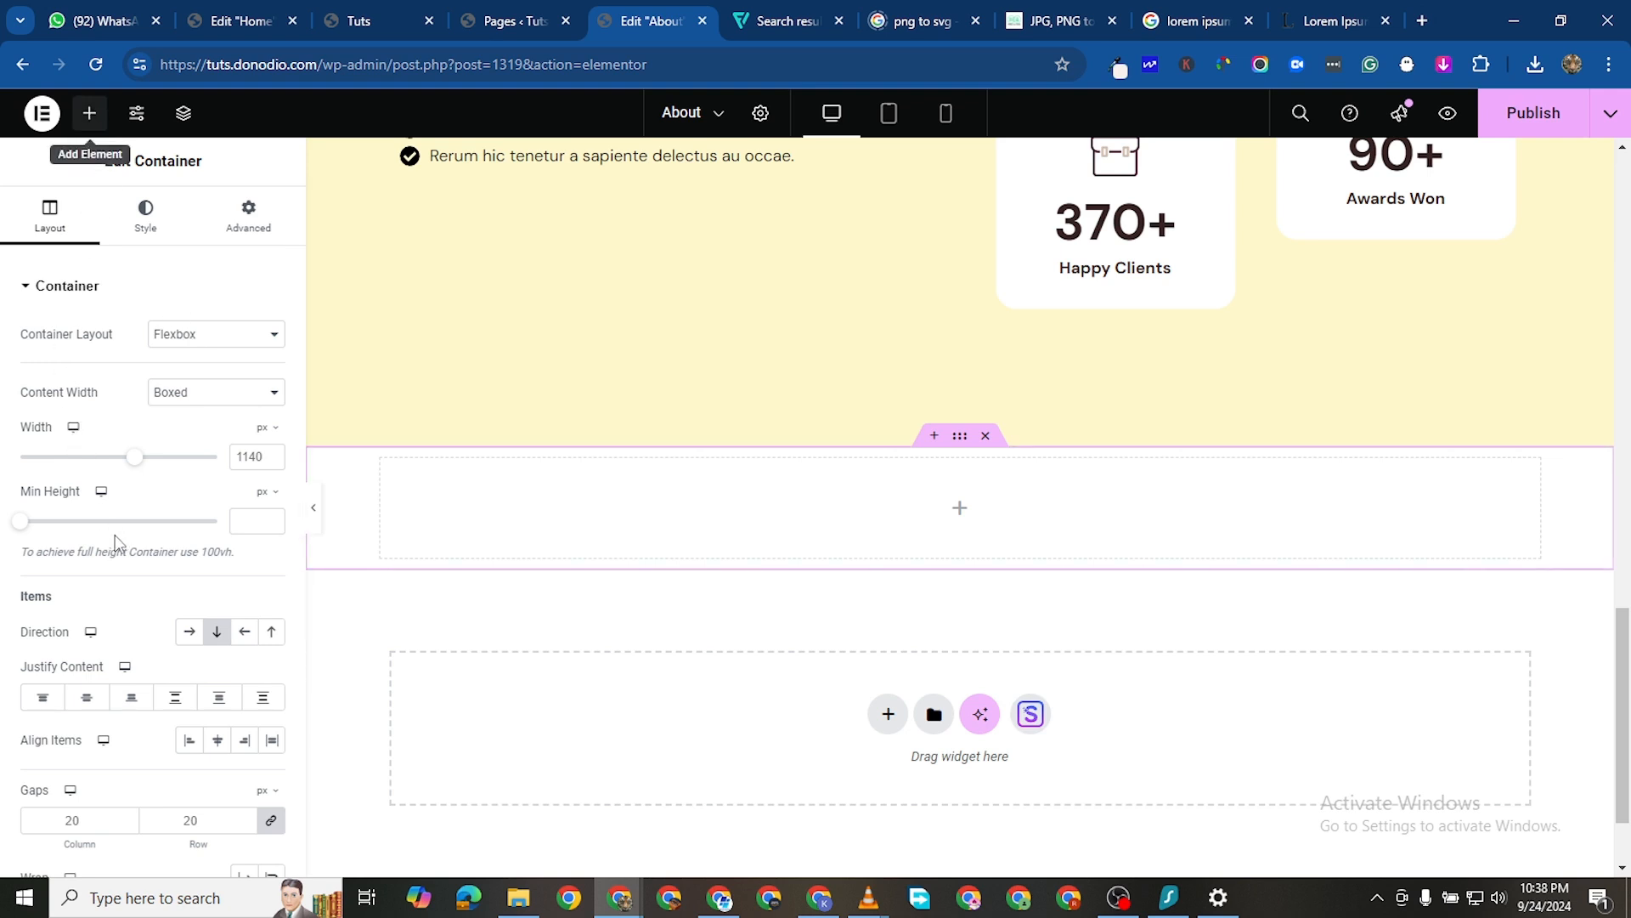
left_click_drag(102, 506, 579, 571)
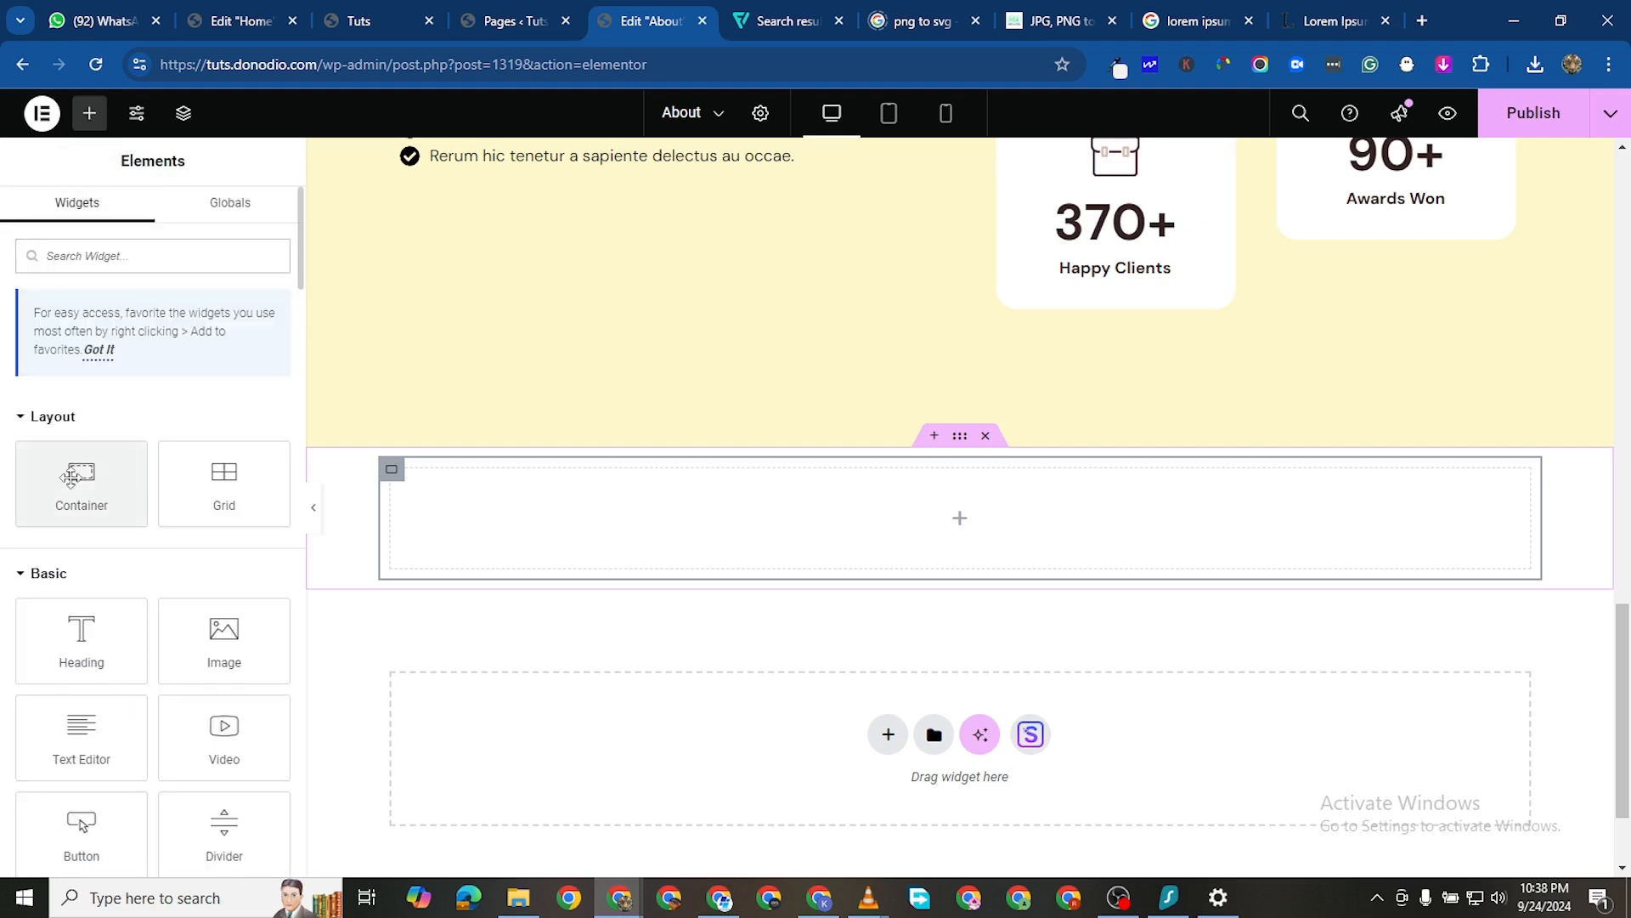
left_click_drag(80, 480, 397, 491)
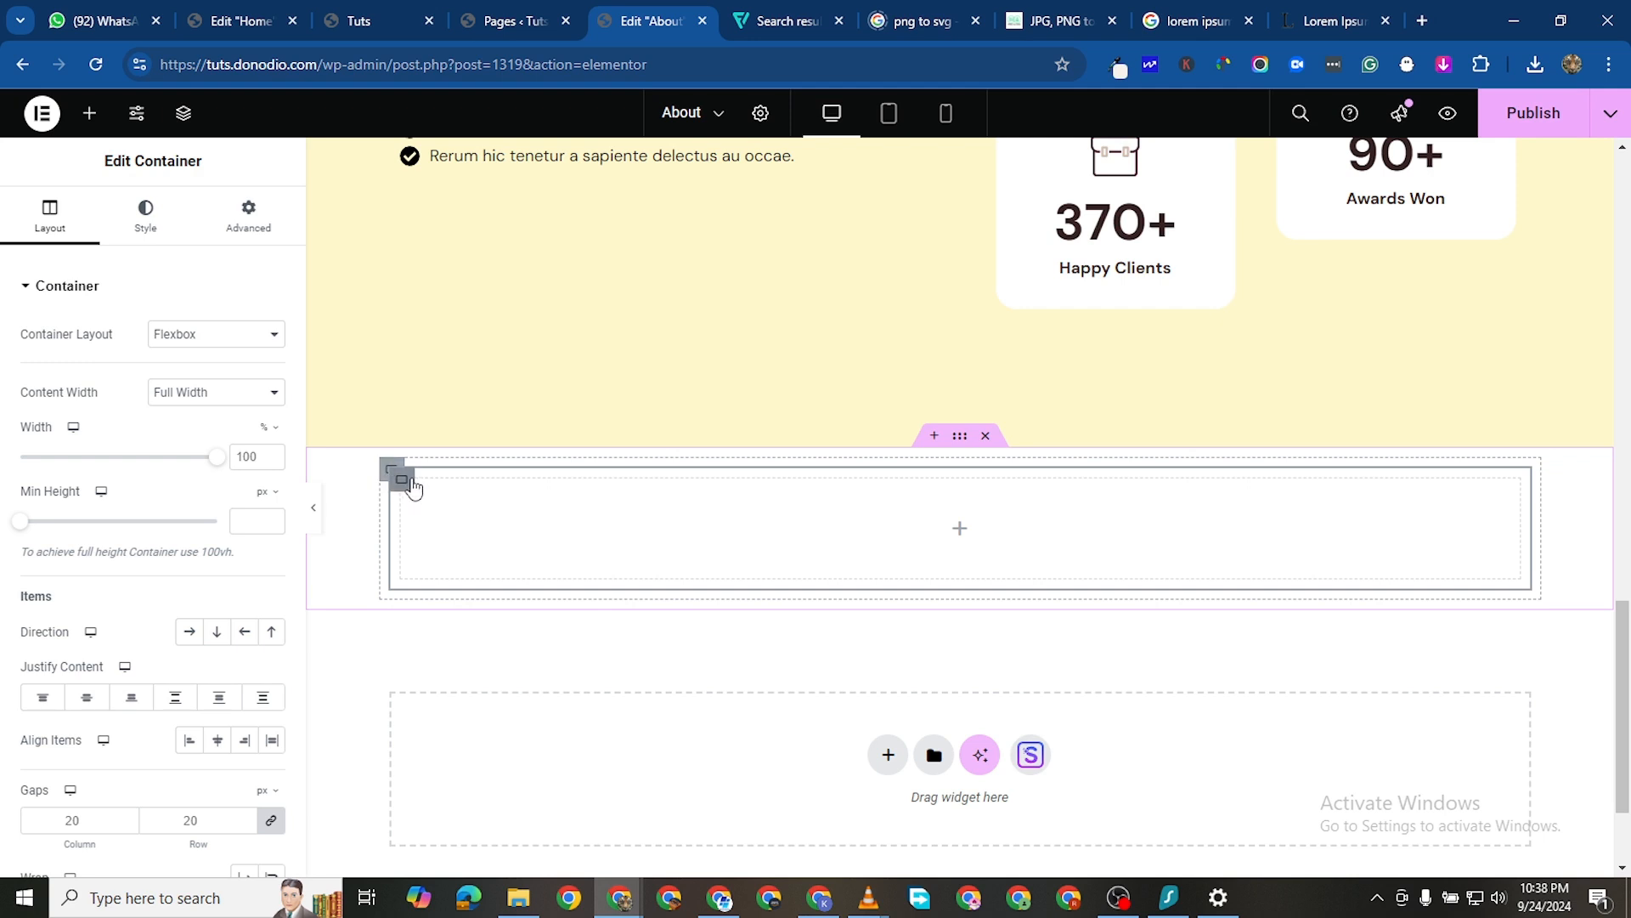
right_click(408, 487)
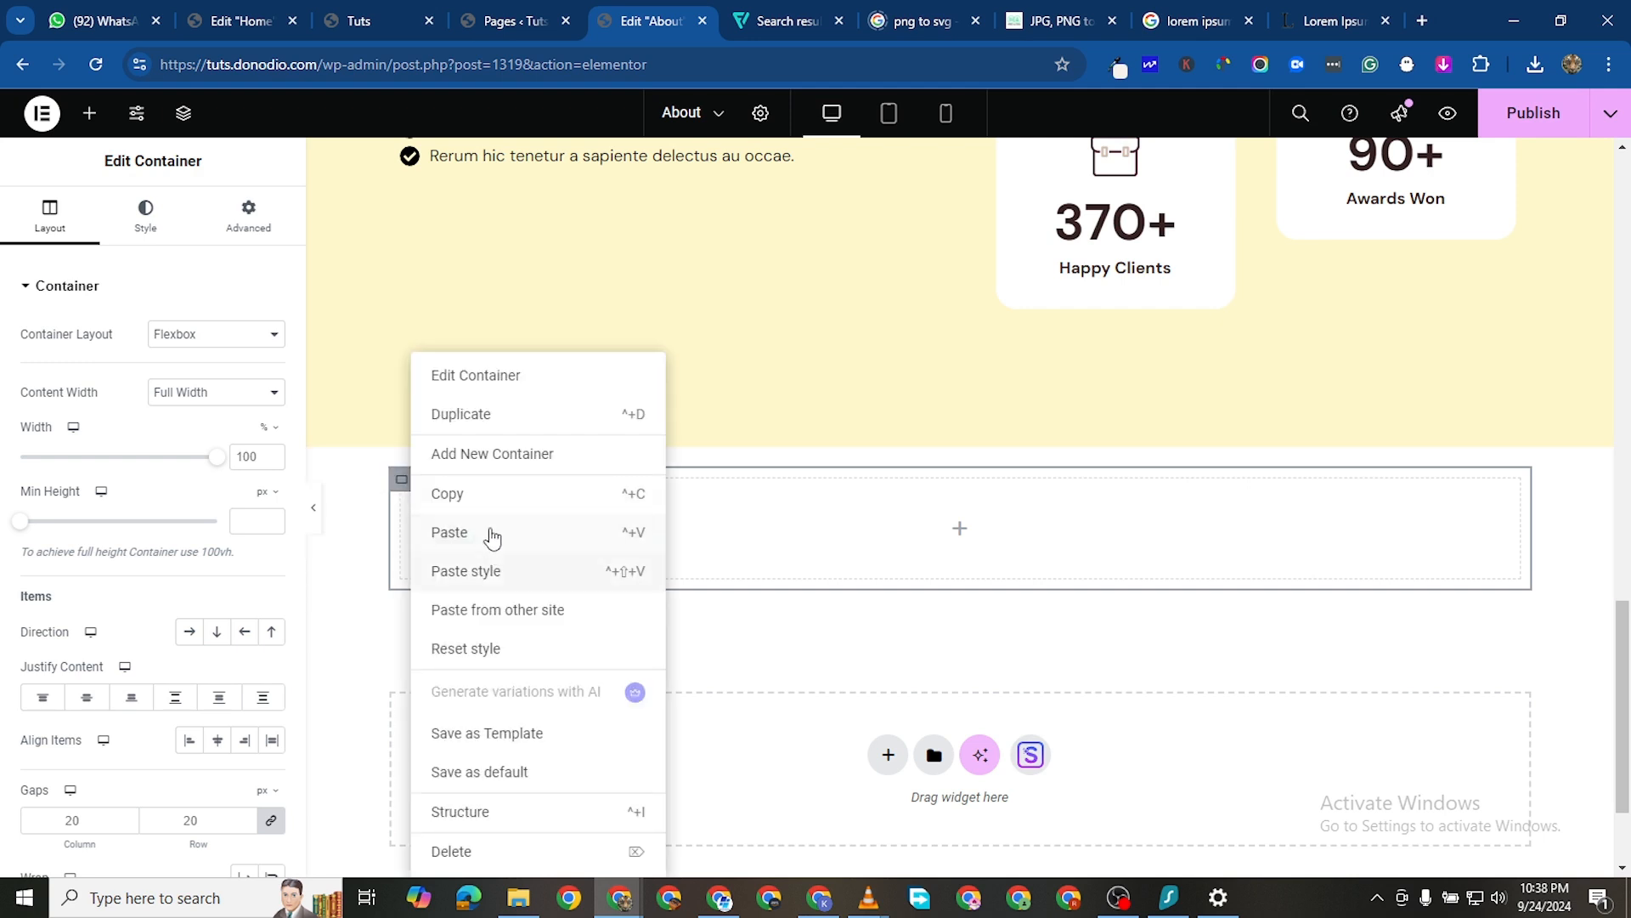
left_click(390, 470)
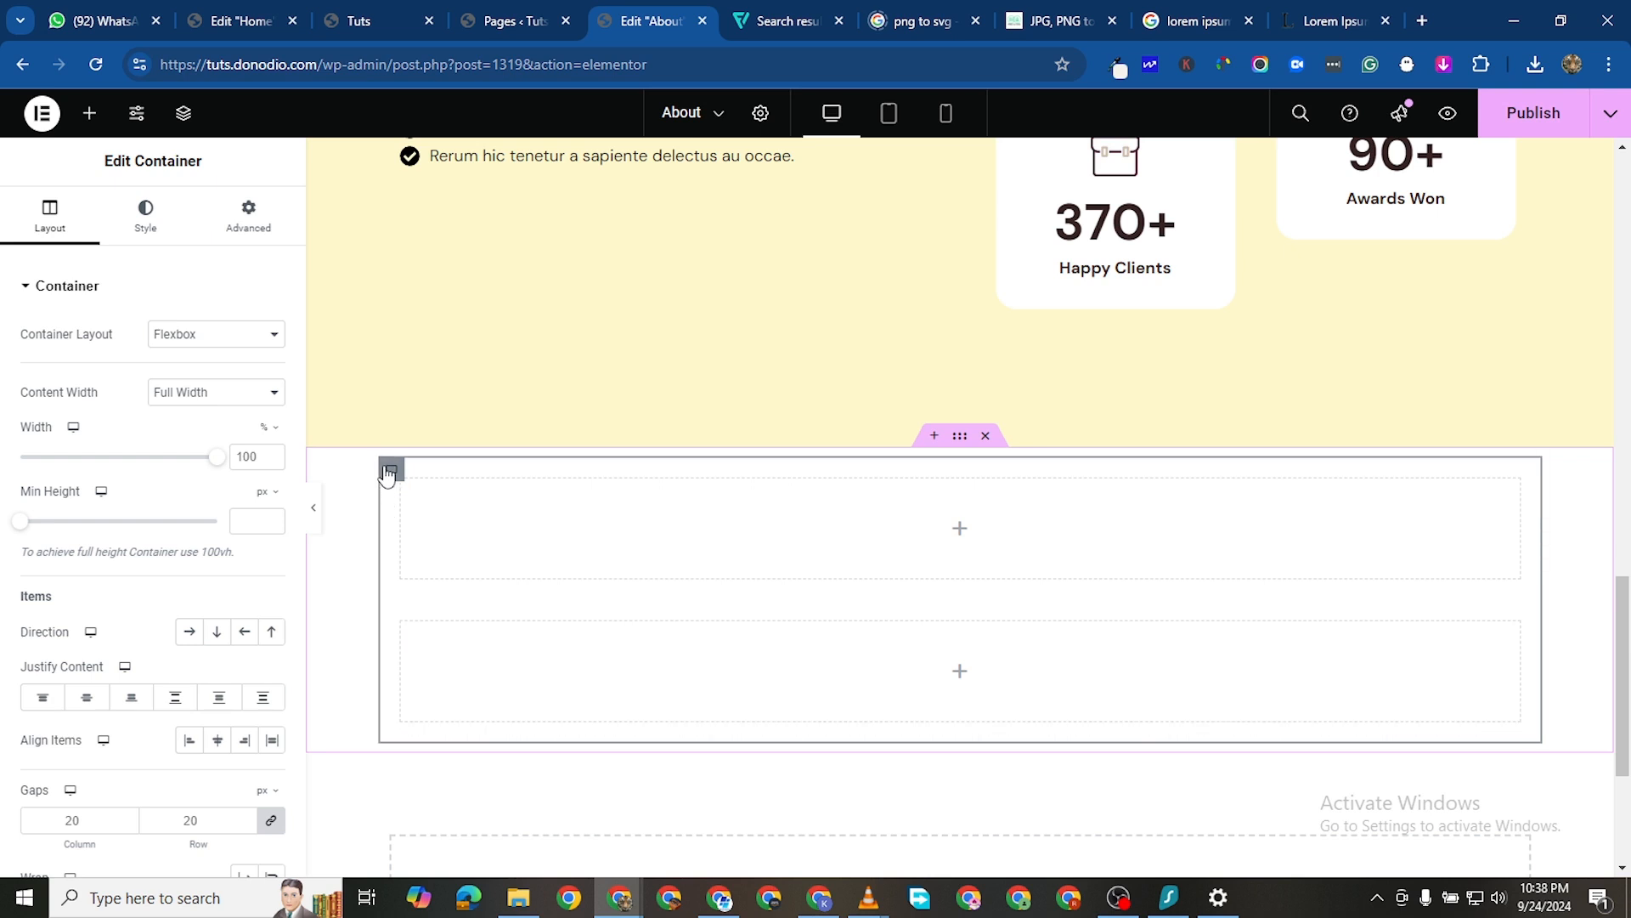
Arrange the nested container's two inner containers in a row and set the outer section's content width to Full Width
left_click(188, 632)
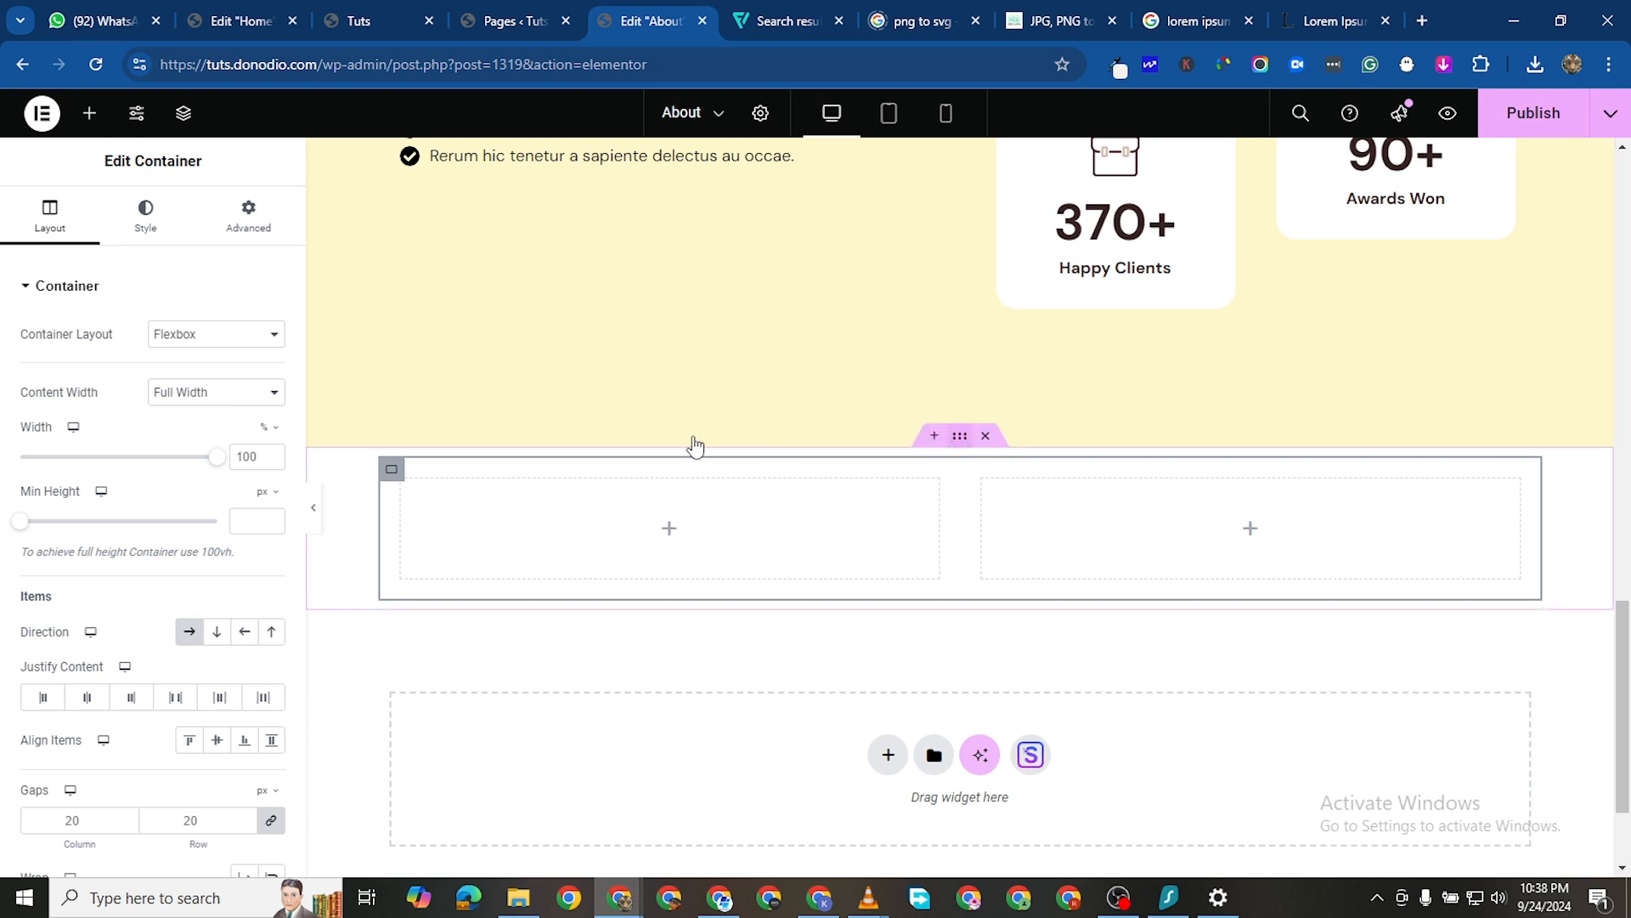
left_click(181, 392)
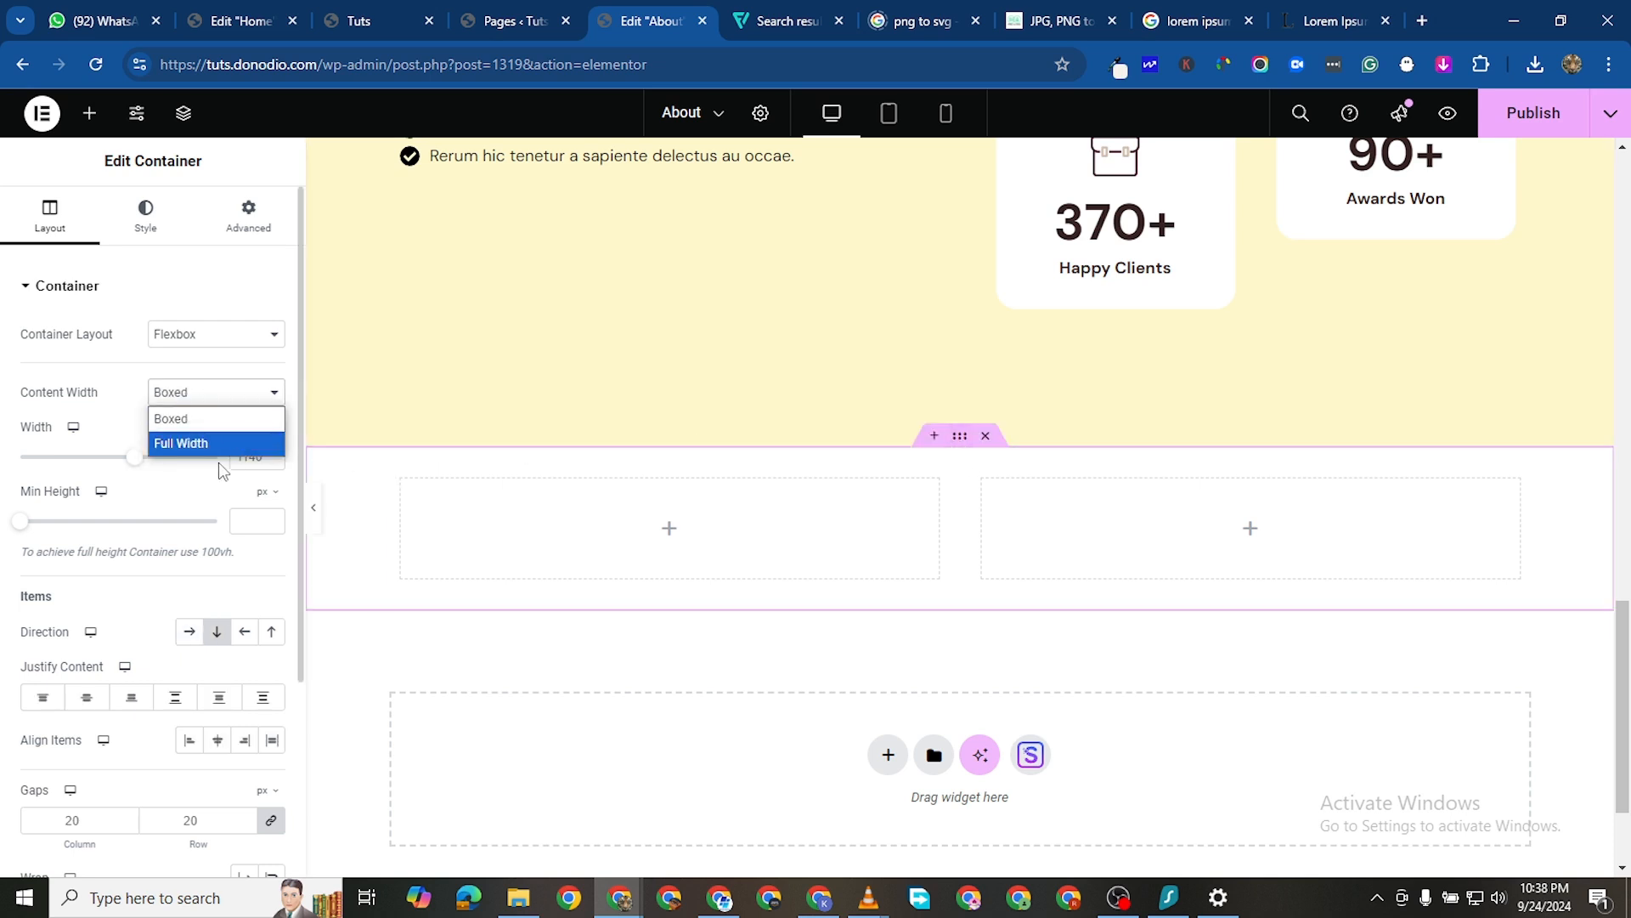
left_click(169, 418)
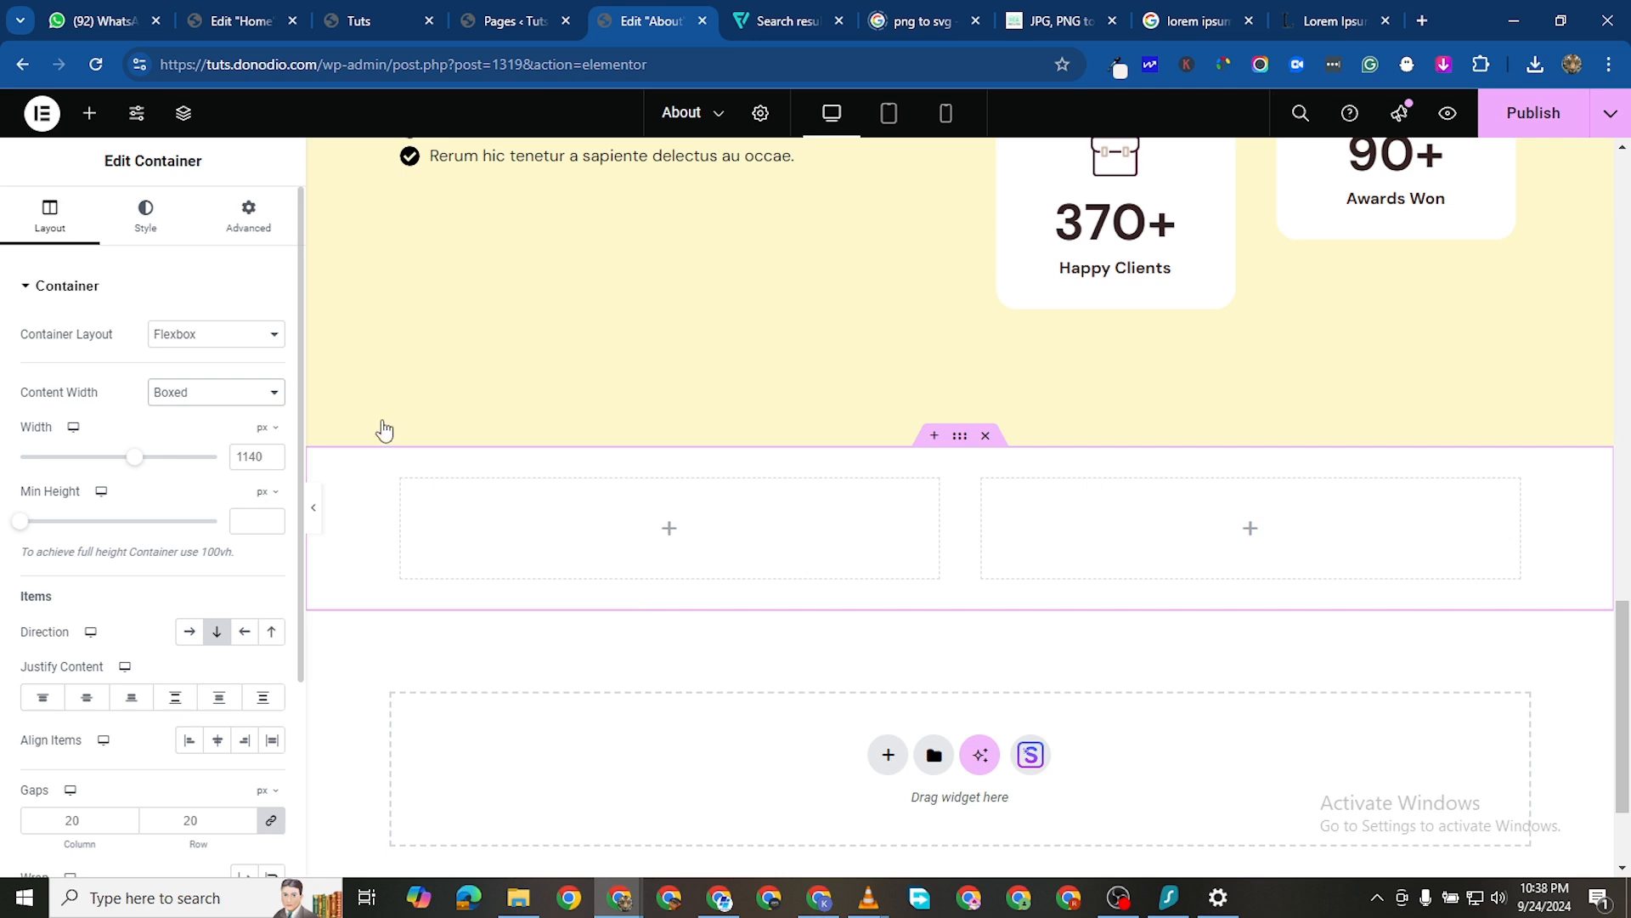
key("ctrl+z")
Set the new section's padding to 0 px on all sides
left_click(248, 215)
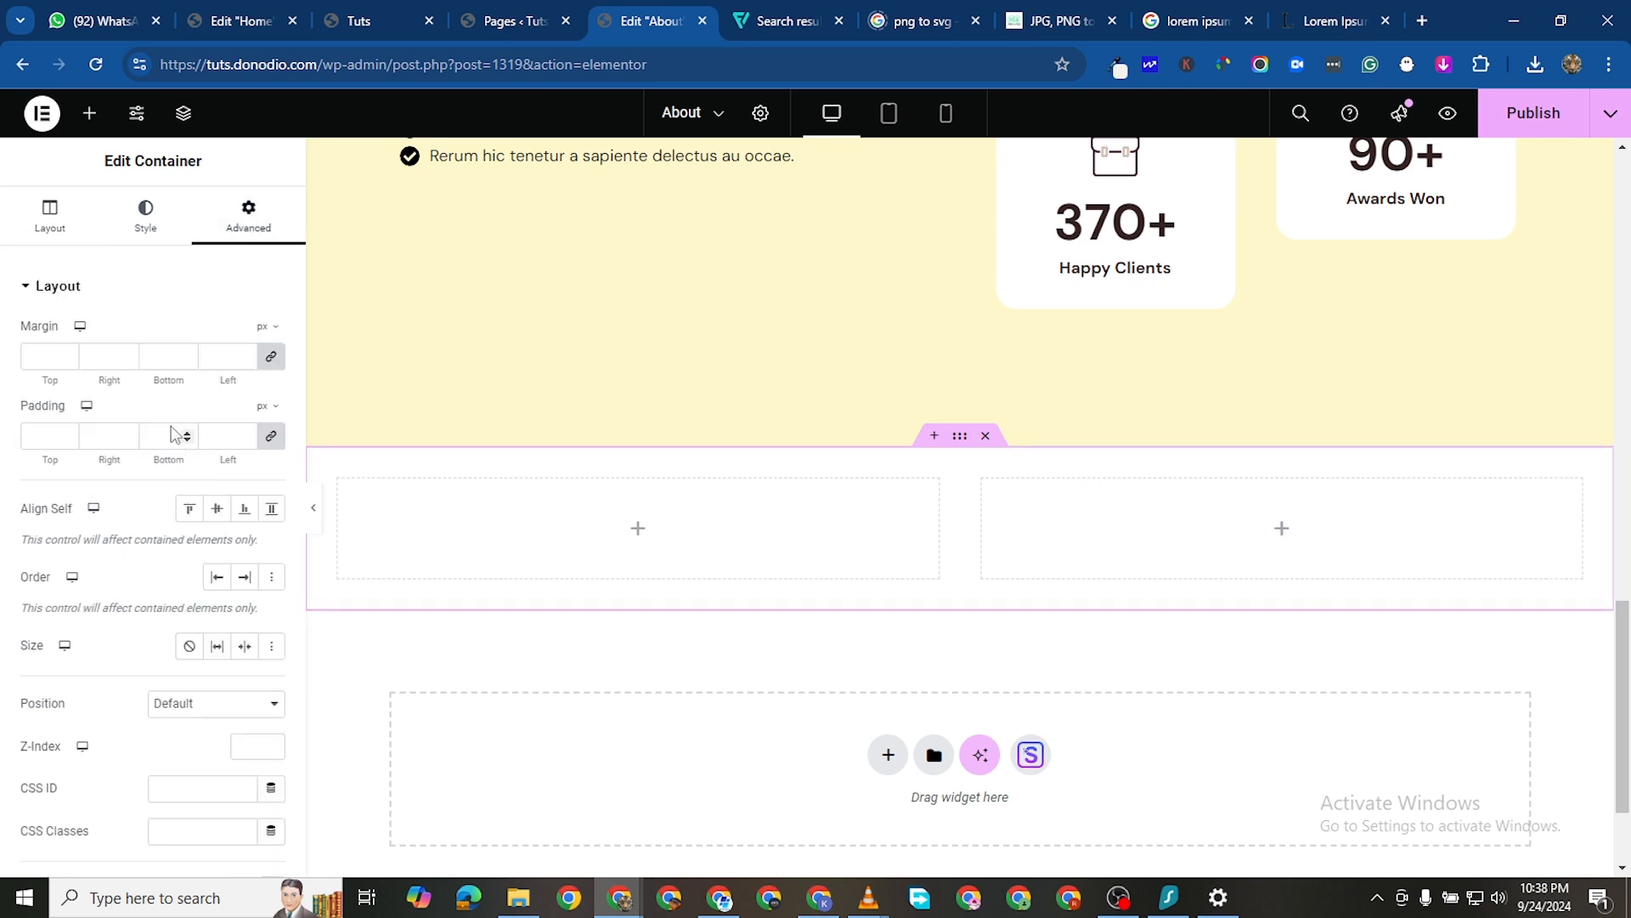
type("0")
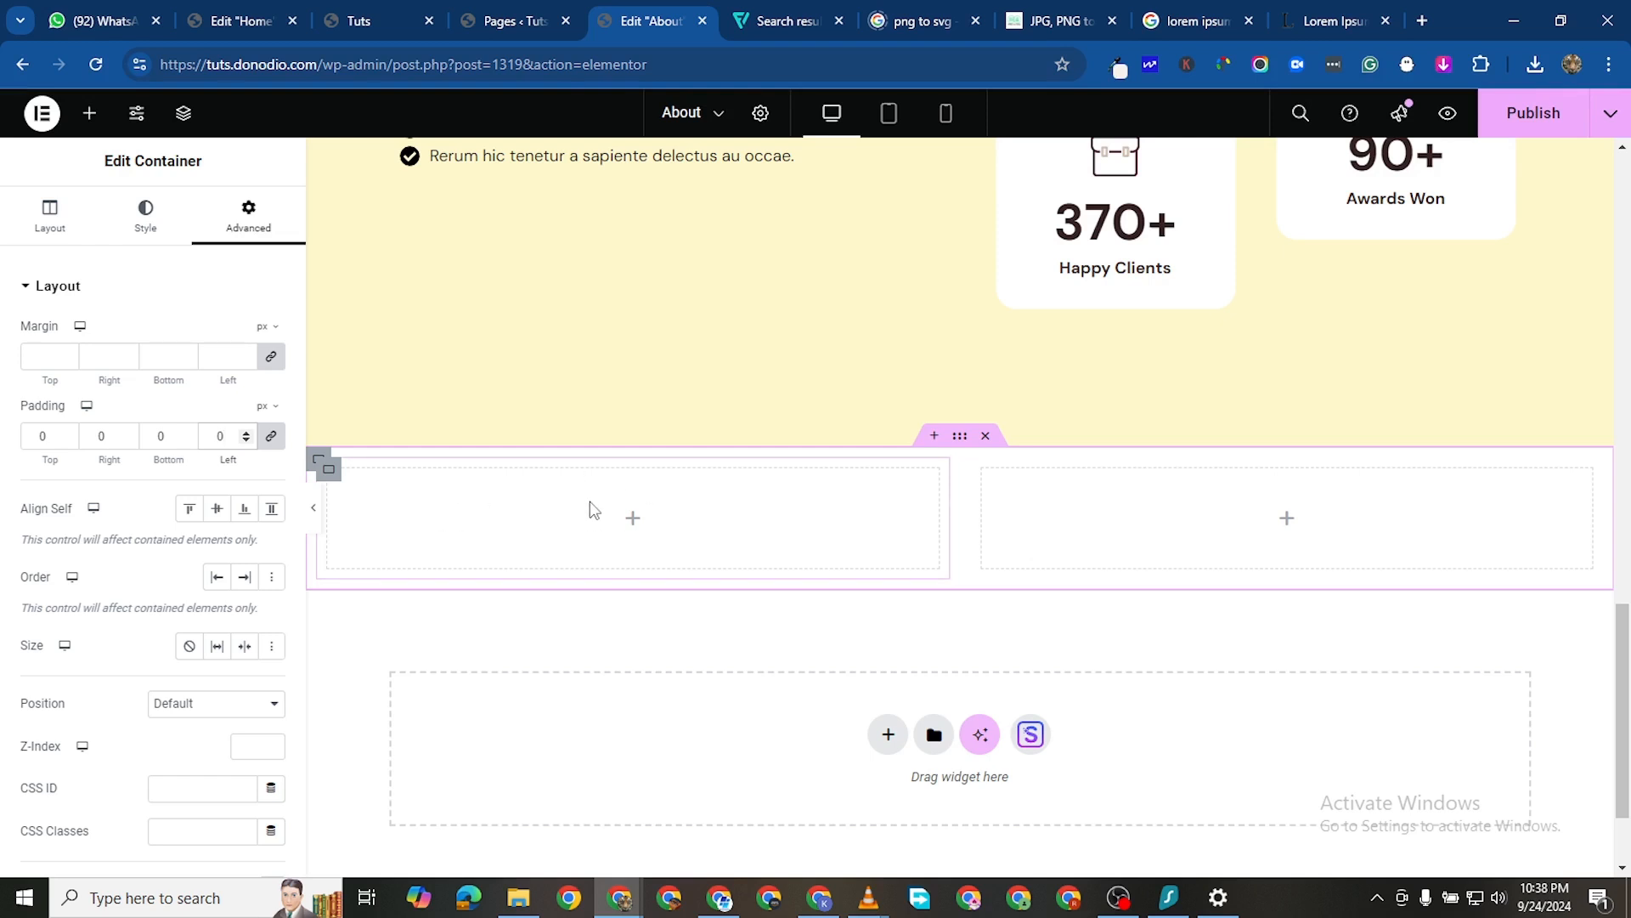
Give the first inner container a classic background using the Get-in-touch-img.jpg image from the media library
left_click(333, 472)
left_click(330, 470)
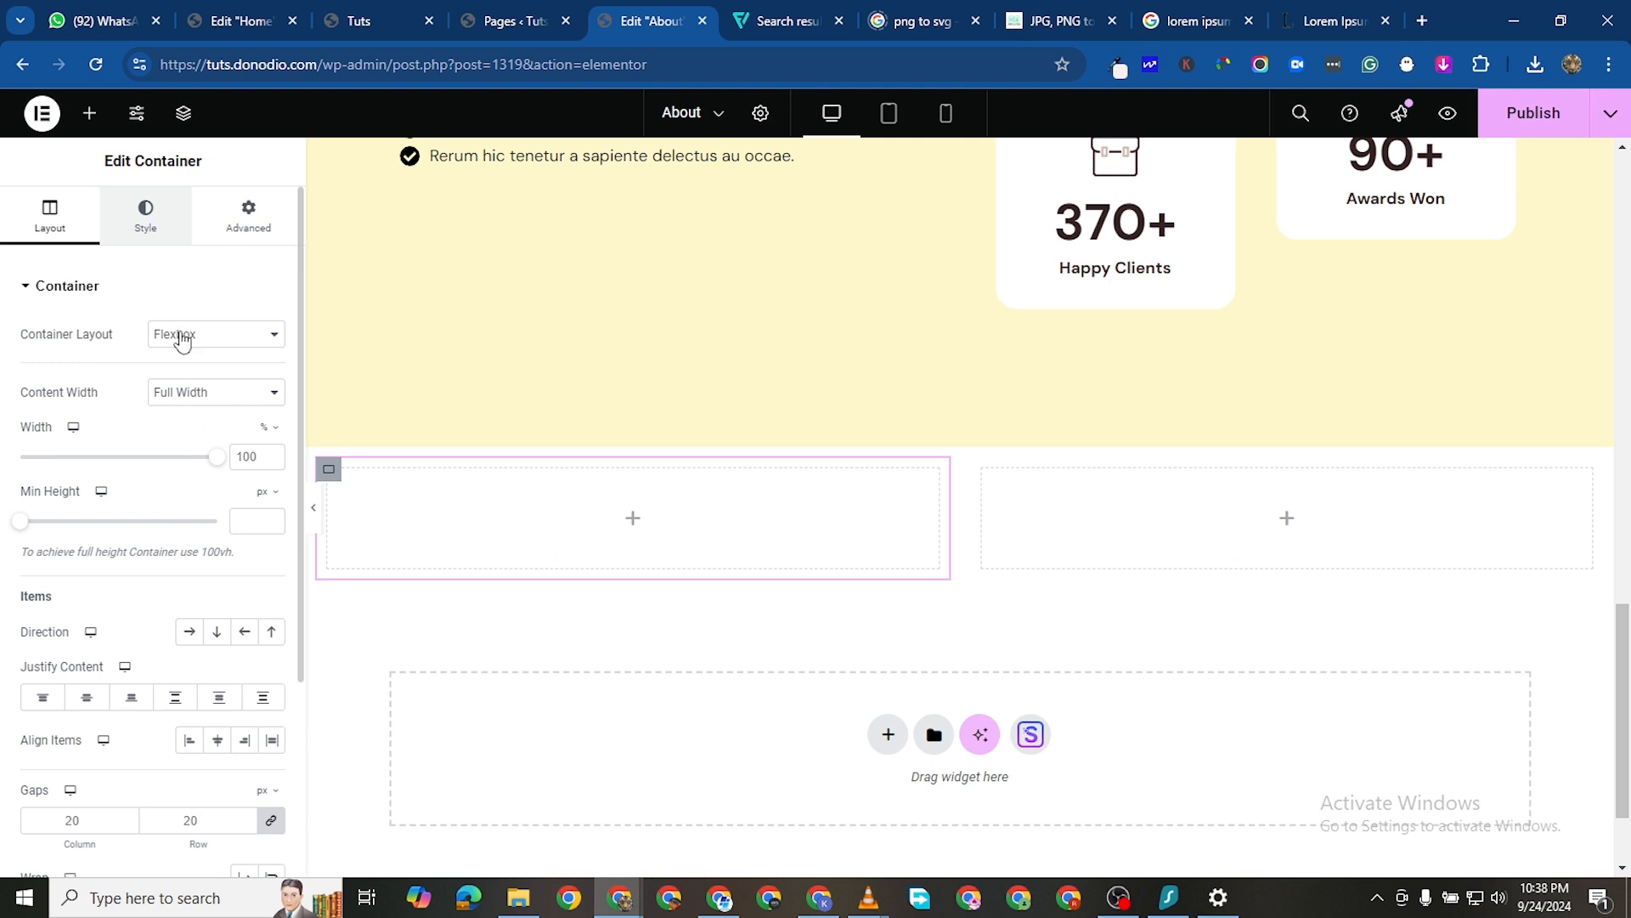
left_click(145, 216)
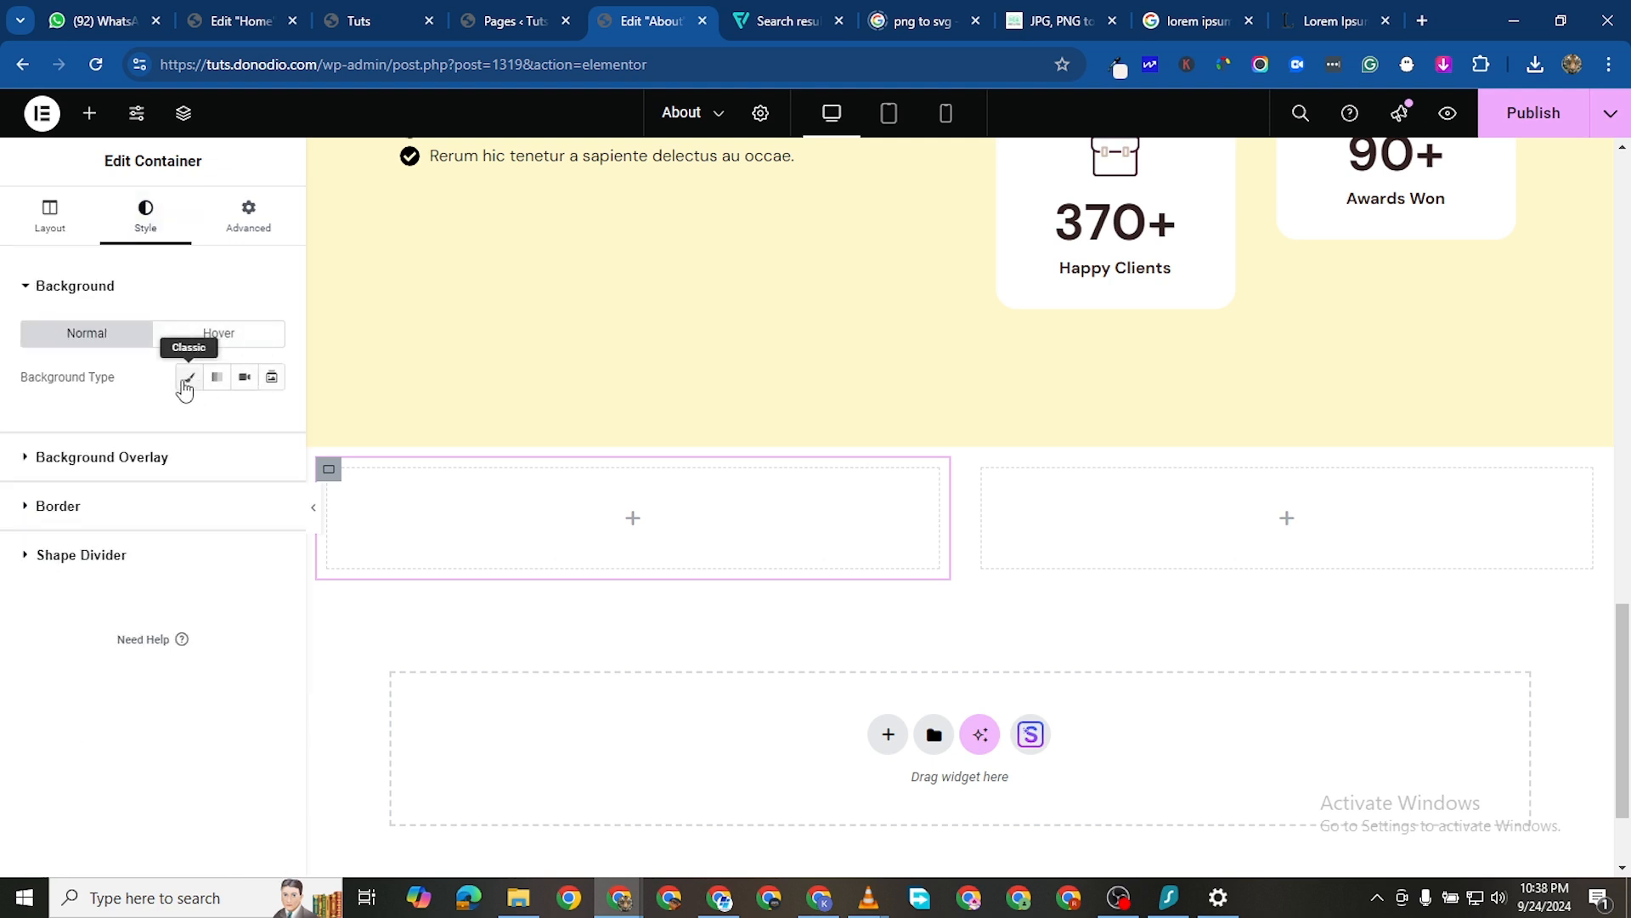
left_click(182, 520)
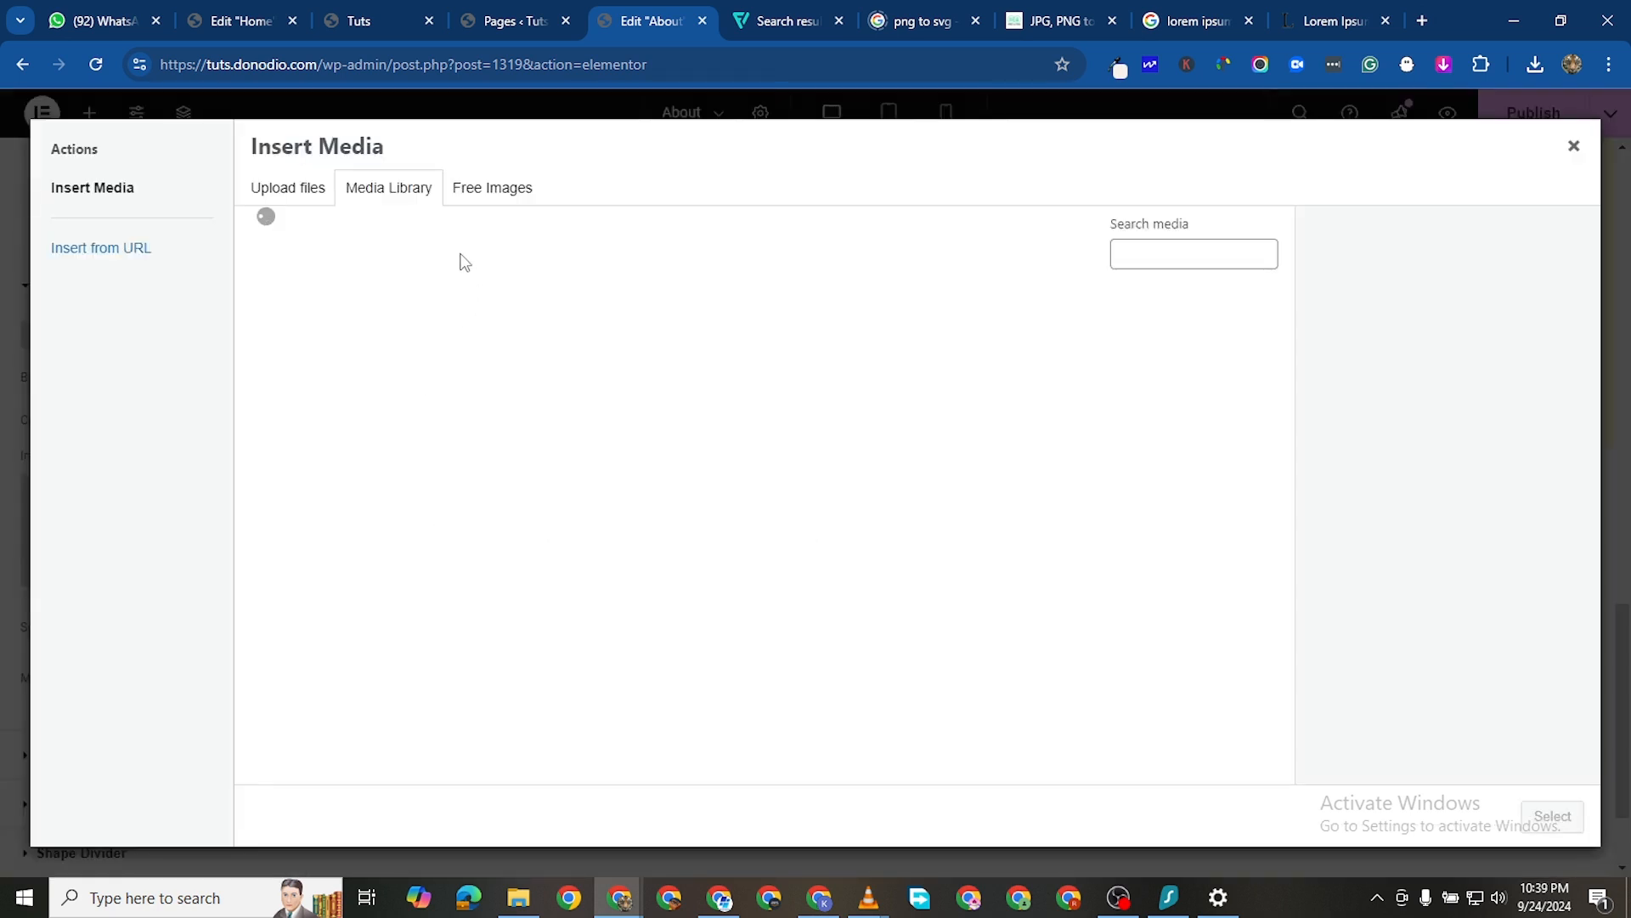
left_click(432, 367)
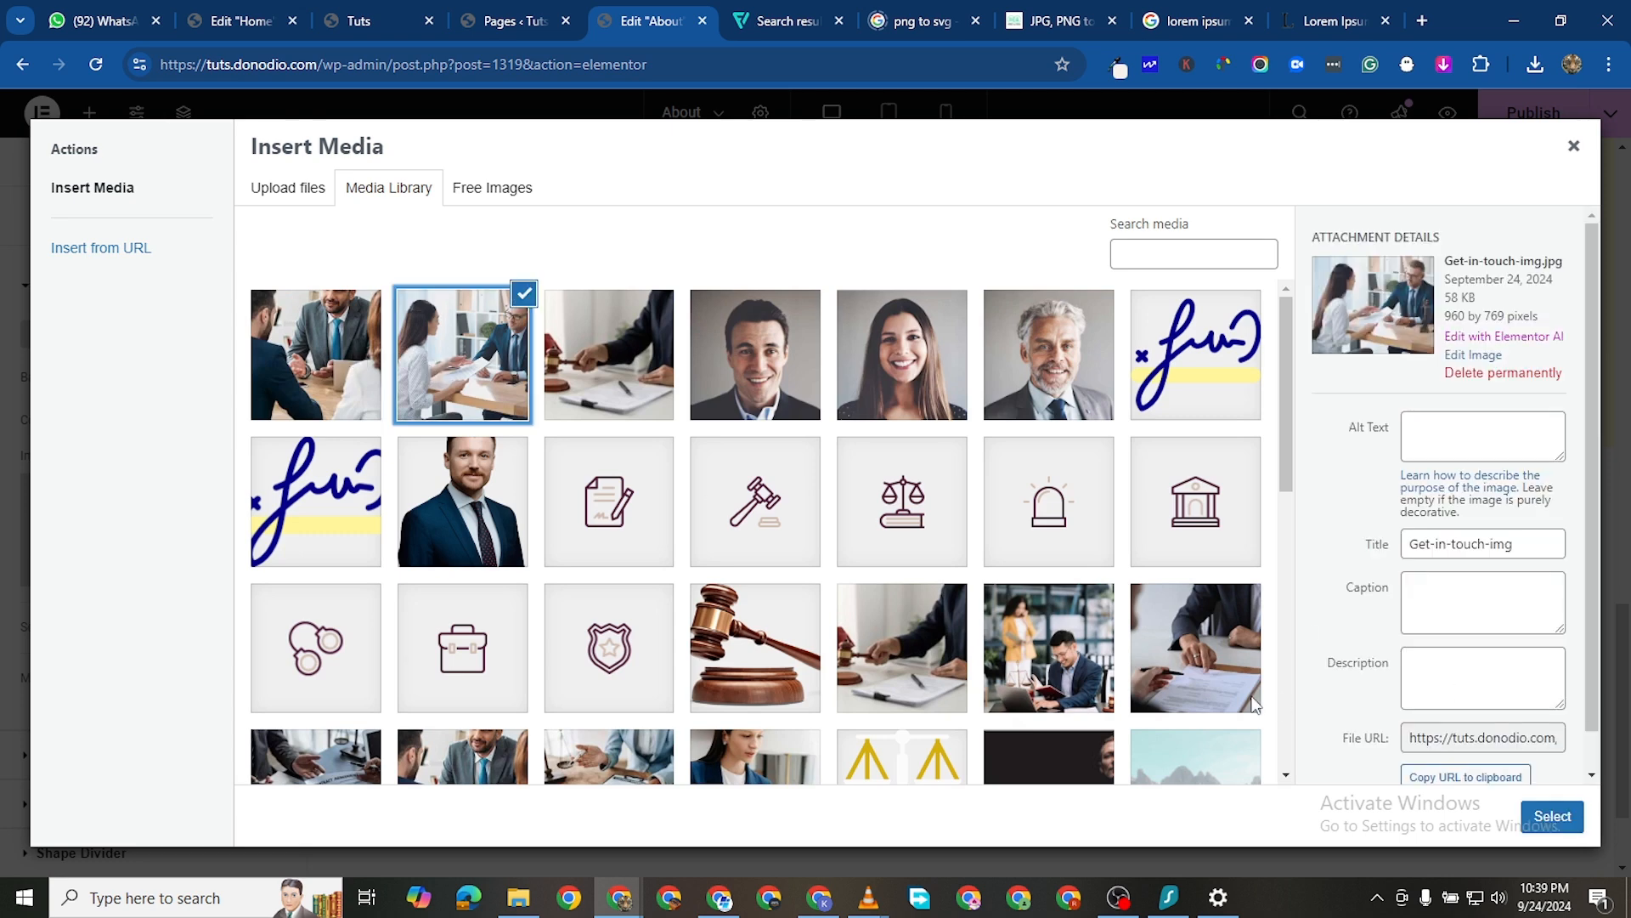
scroll(1255, 704, "down", 3)
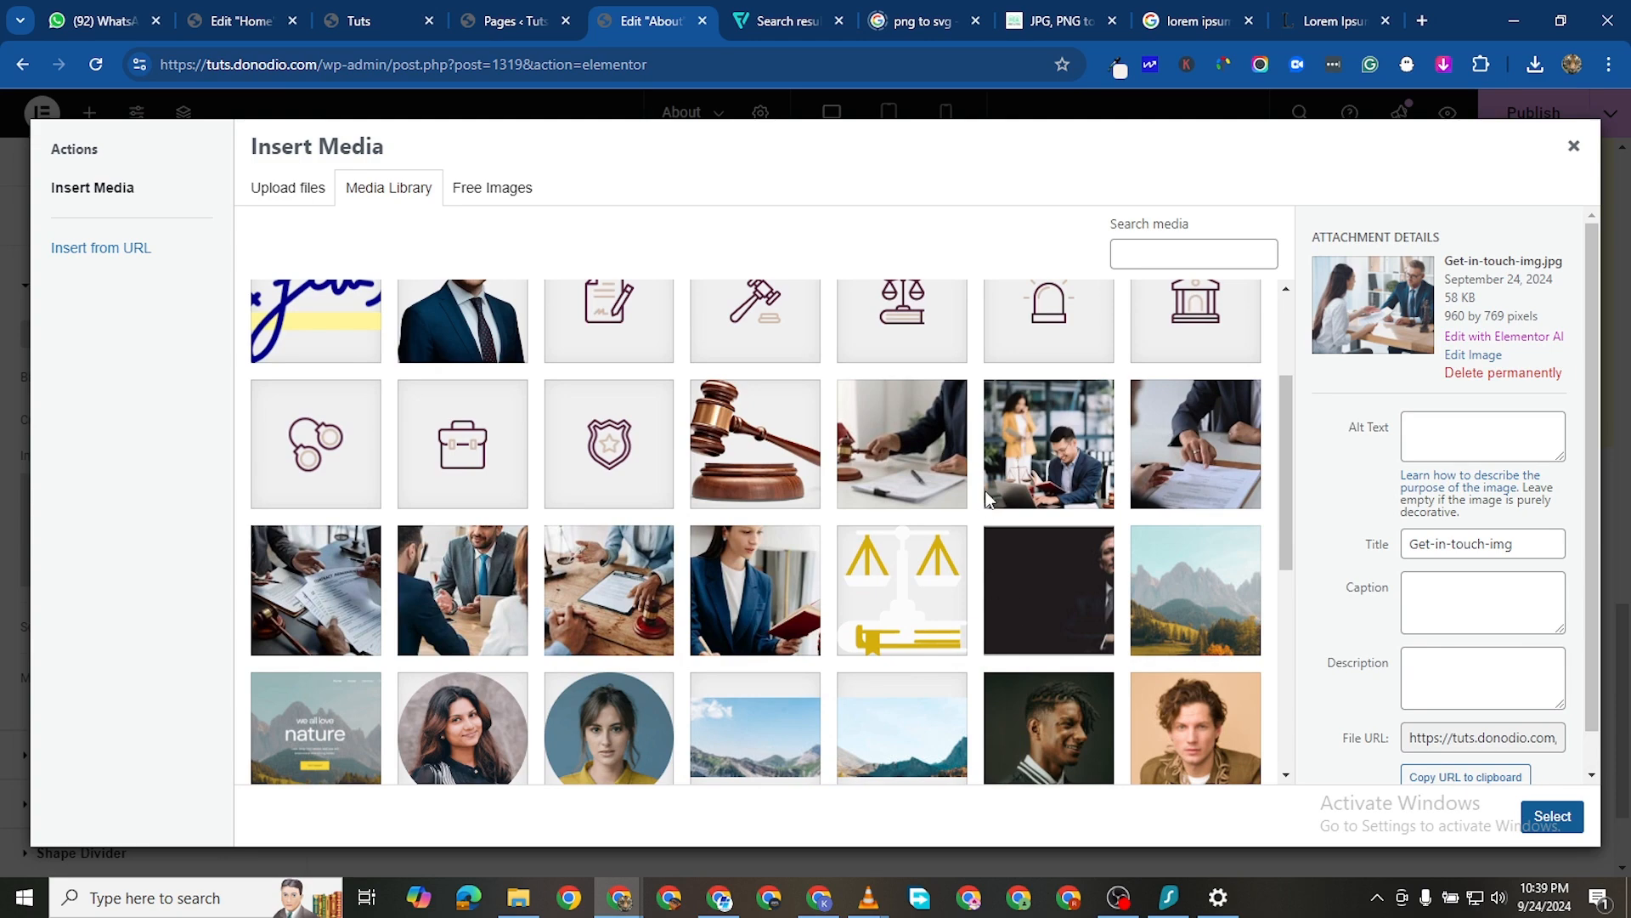
scroll(987, 500, "up", 2)
scroll(990, 508, "down", 4)
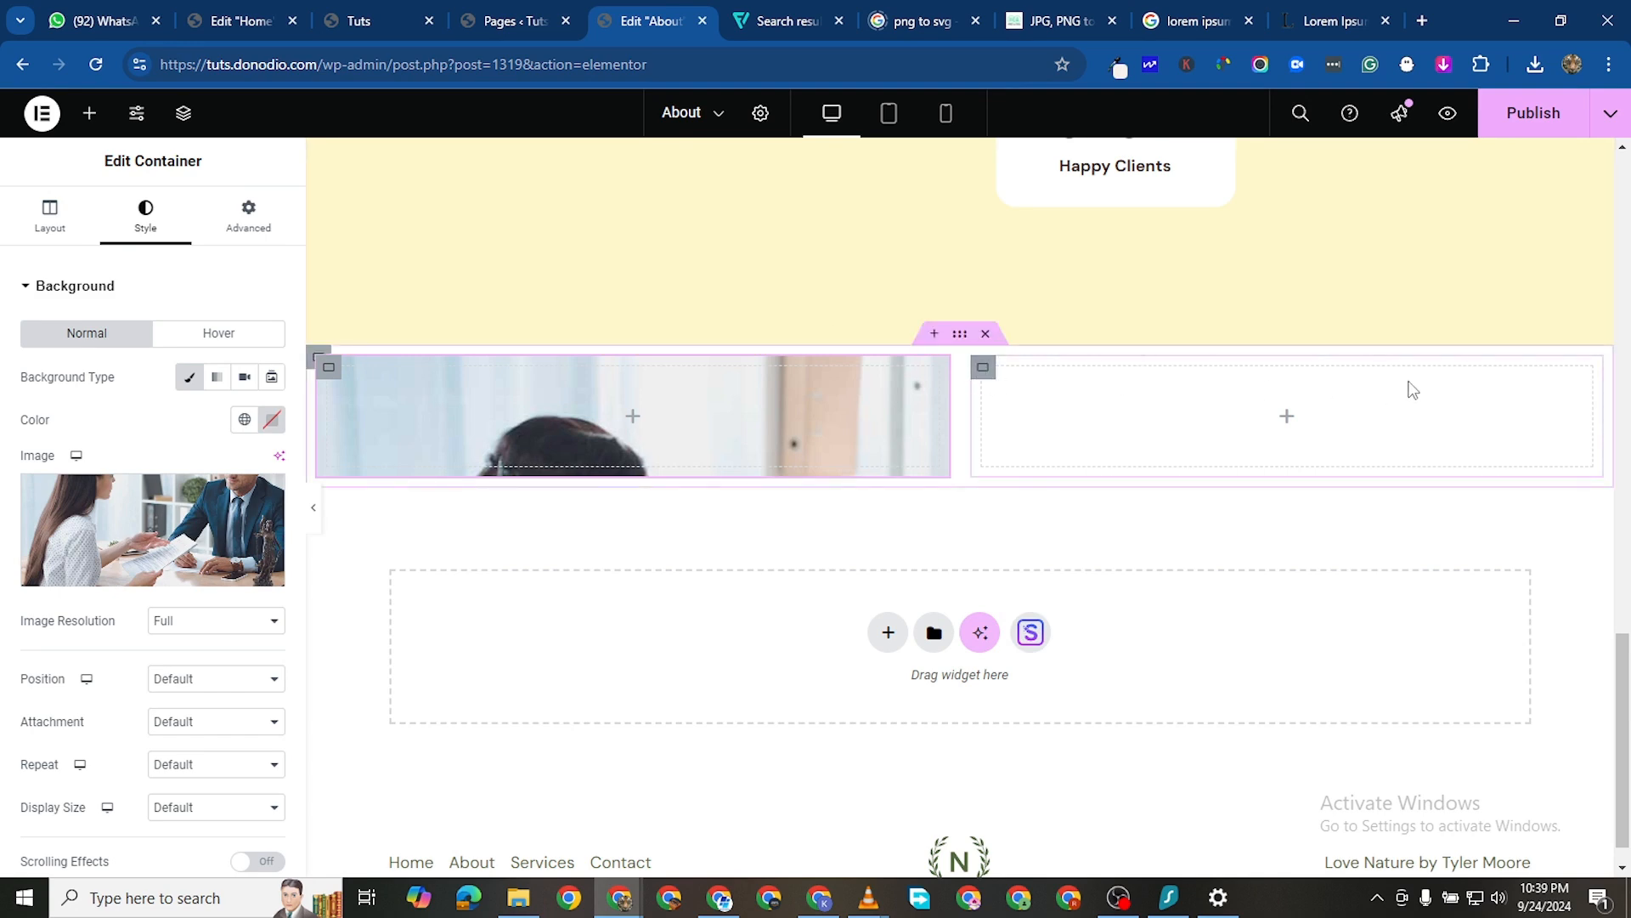
Copy the "WHO WE ARE" subheading into the empty second inner container and change its text to "--- GET IN TOUCH"
scroll(544, 256, "up", 5)
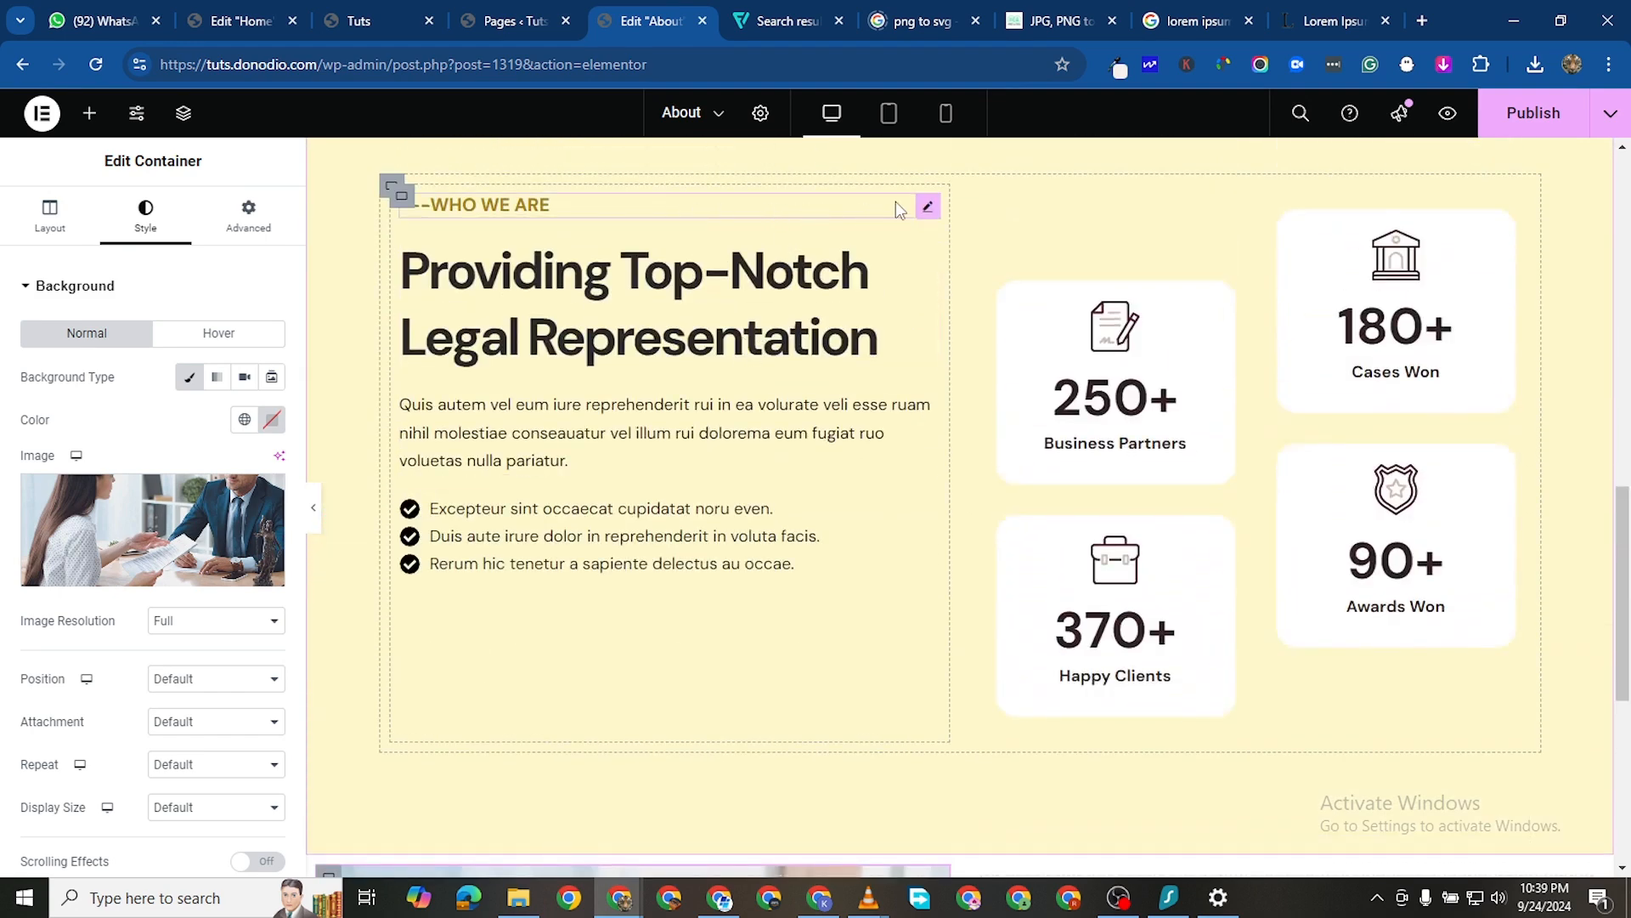
right_click(925, 205)
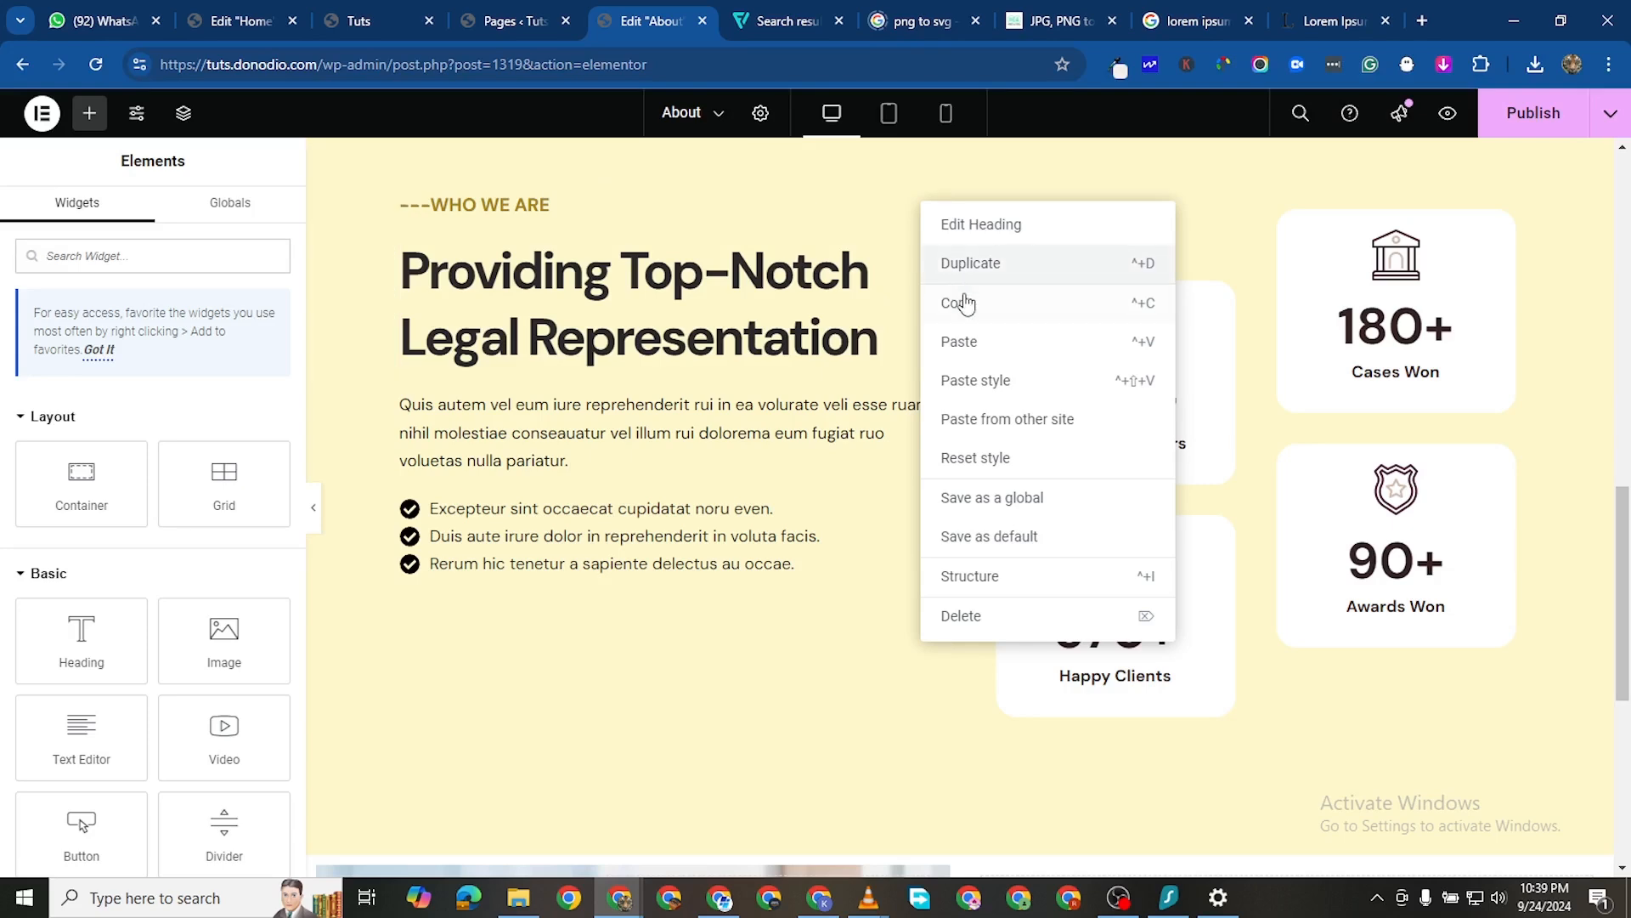
left_click(965, 303)
scroll(1077, 561, "down", 4)
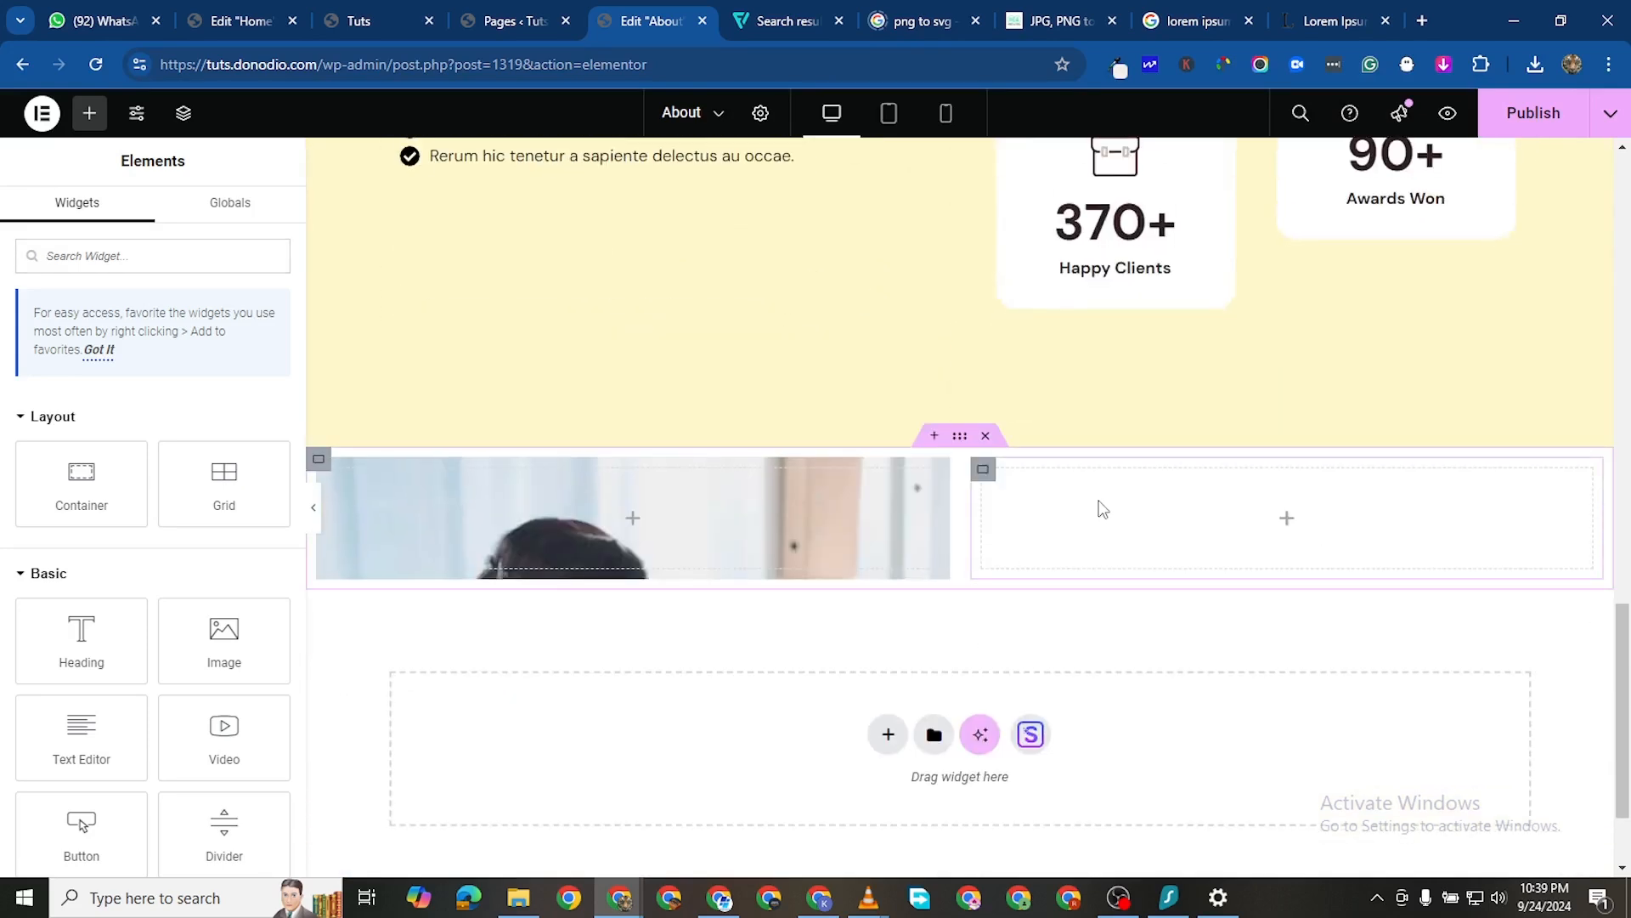
right_click(1103, 509)
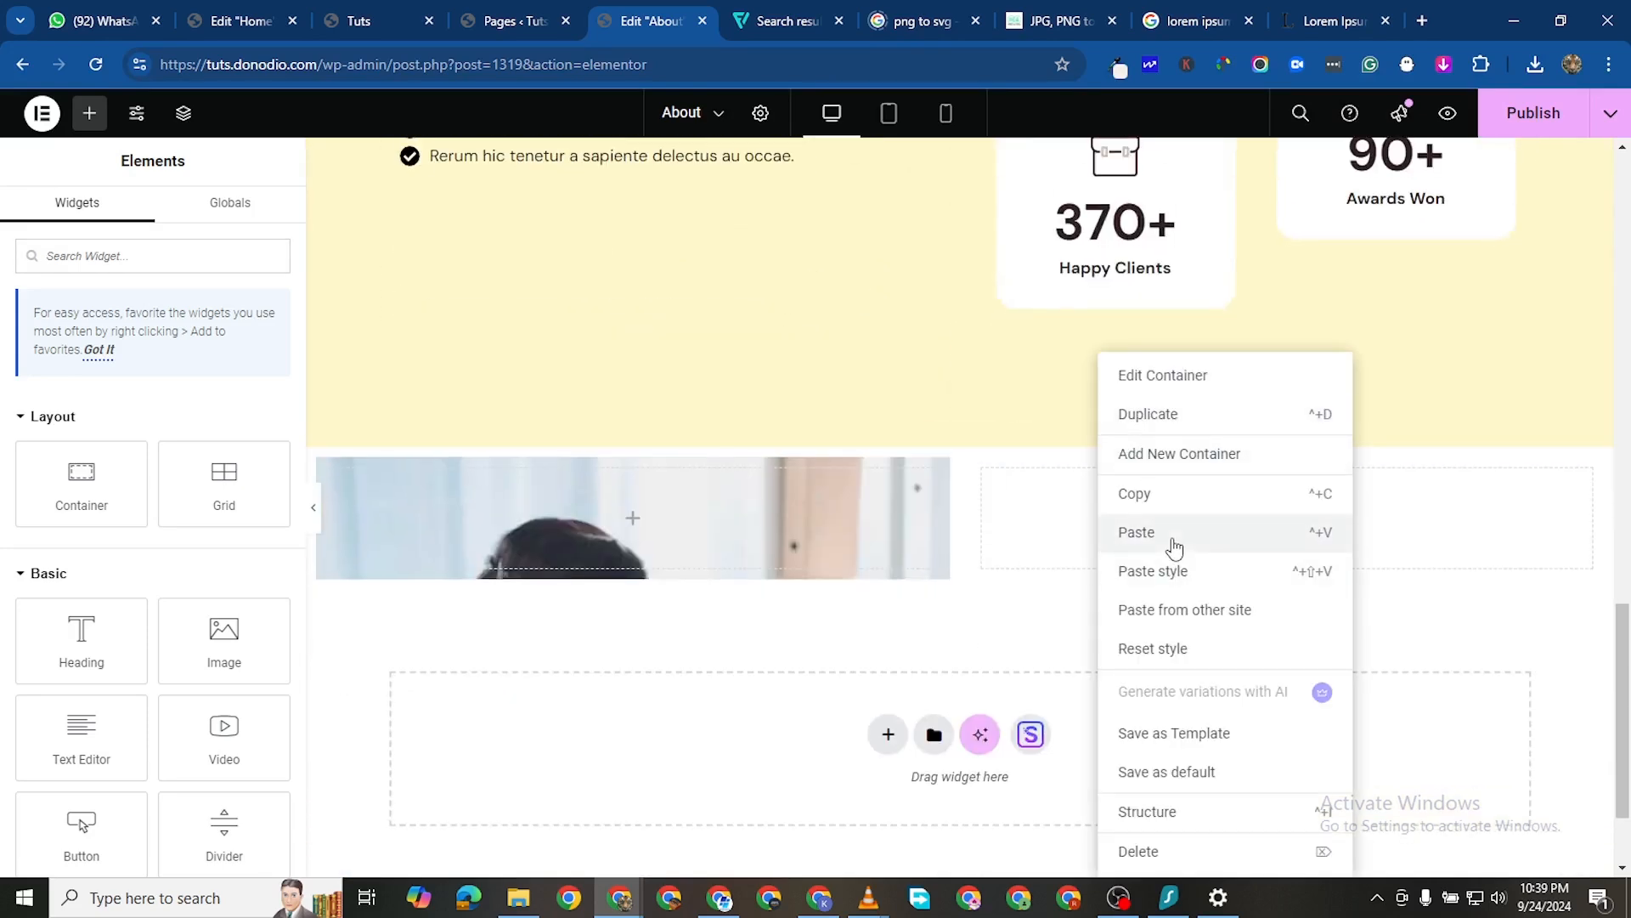
left_click(1174, 546)
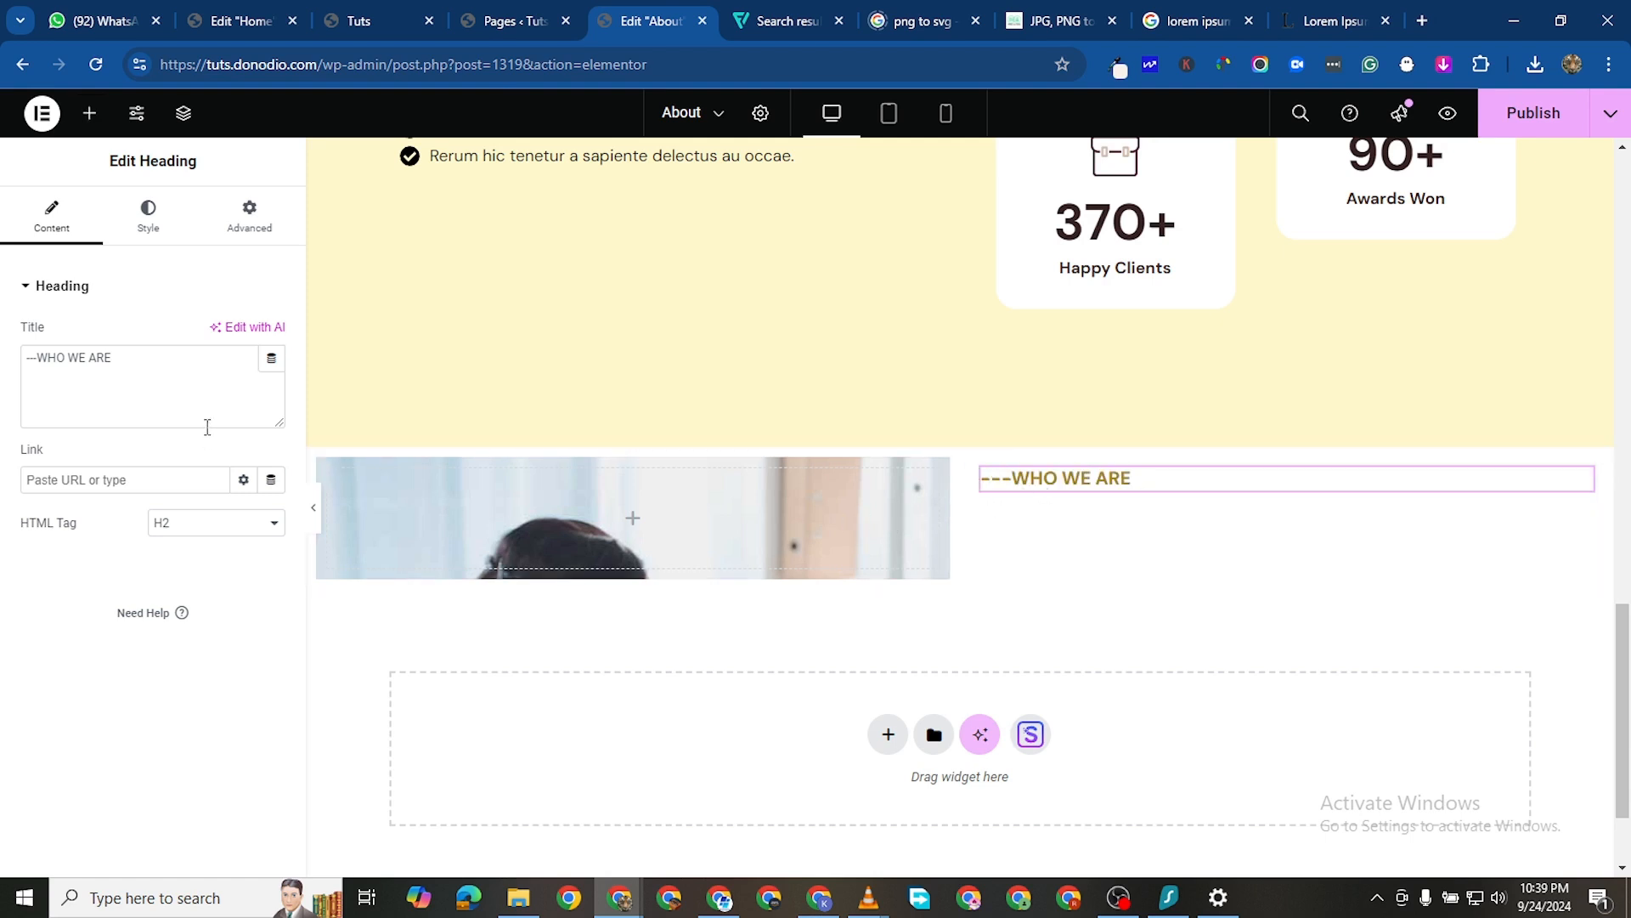
left_click(123, 360)
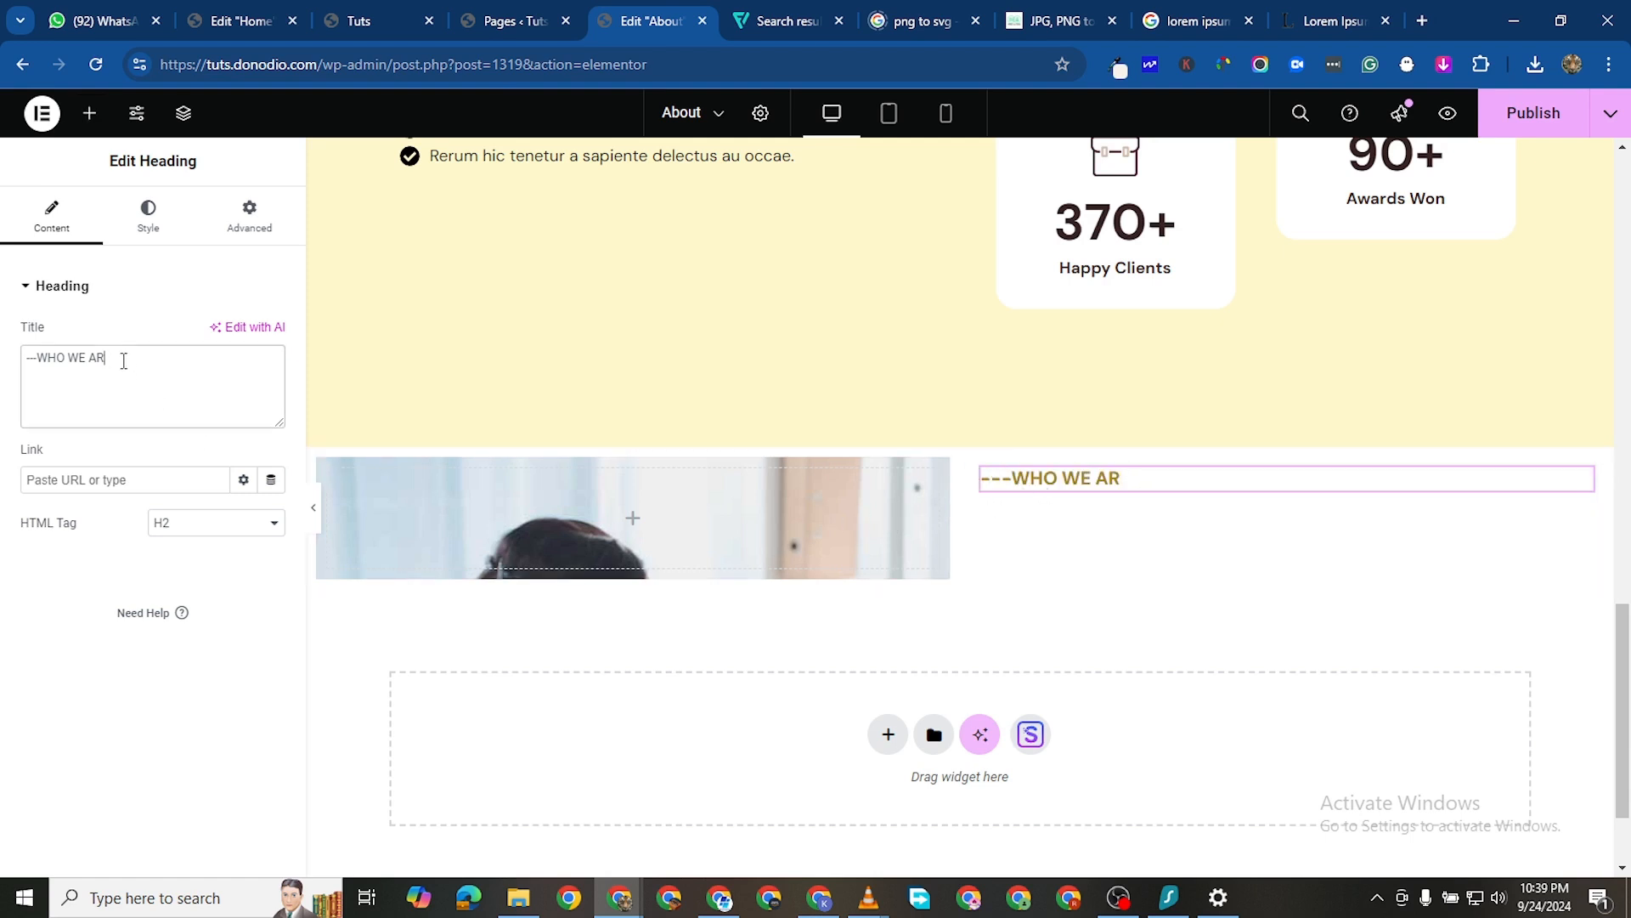
key("BackSpace")
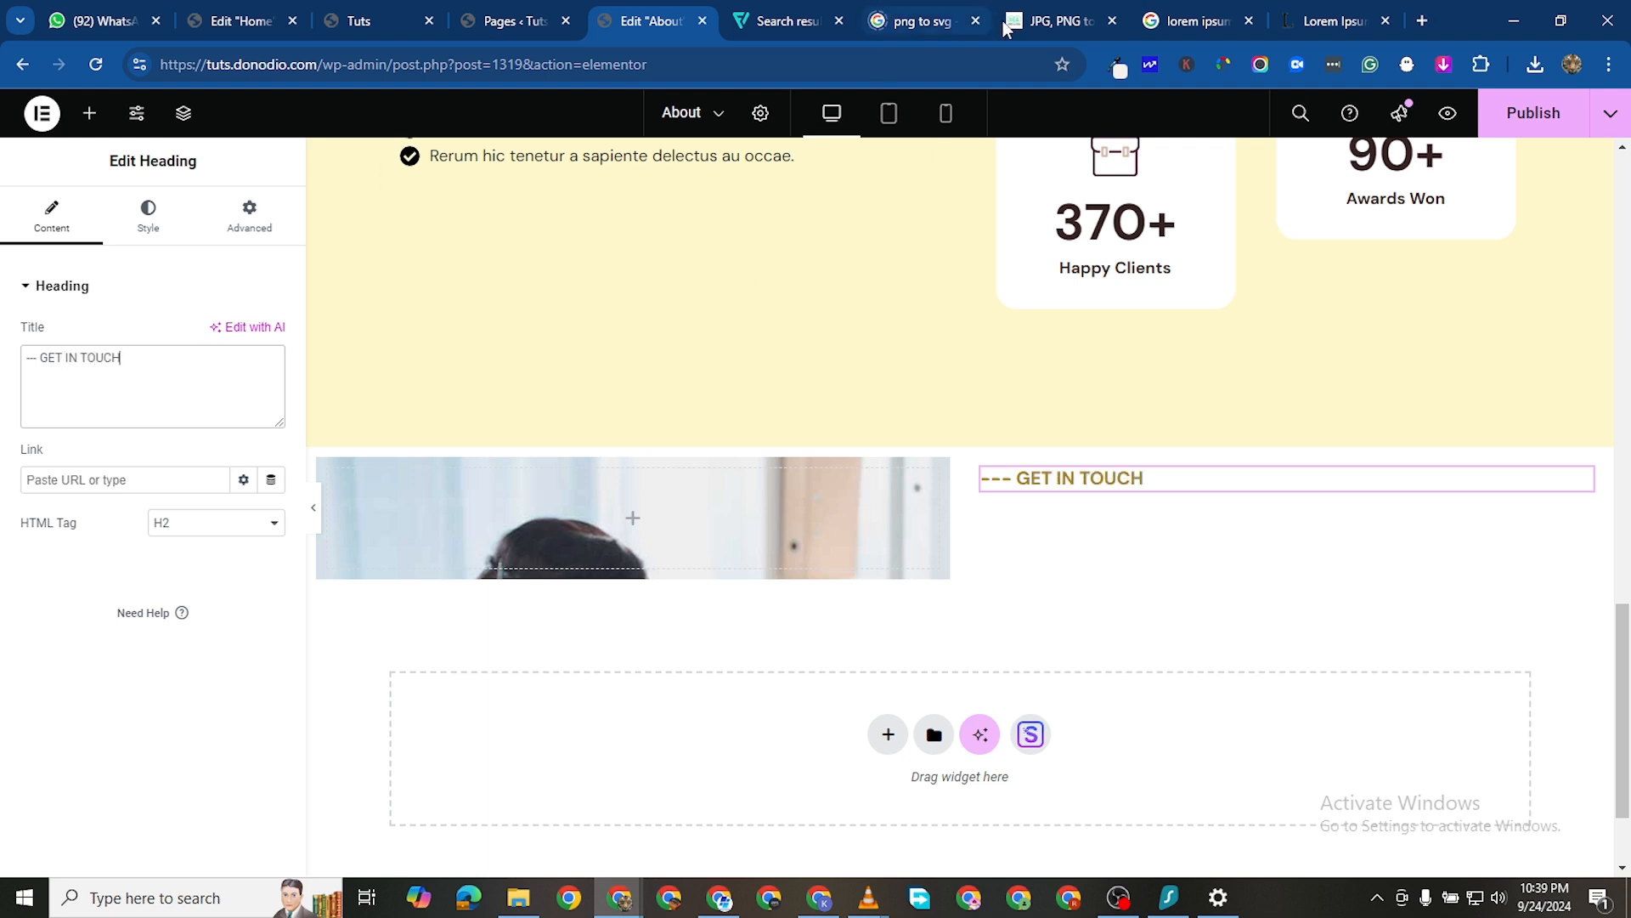
Copy the "Providing Top-Notch Legal Representation" heading to below the "GET IN TOUCH" subheading
scroll(1171, 320, "down", 1)
scroll(1019, 384, "up", 6)
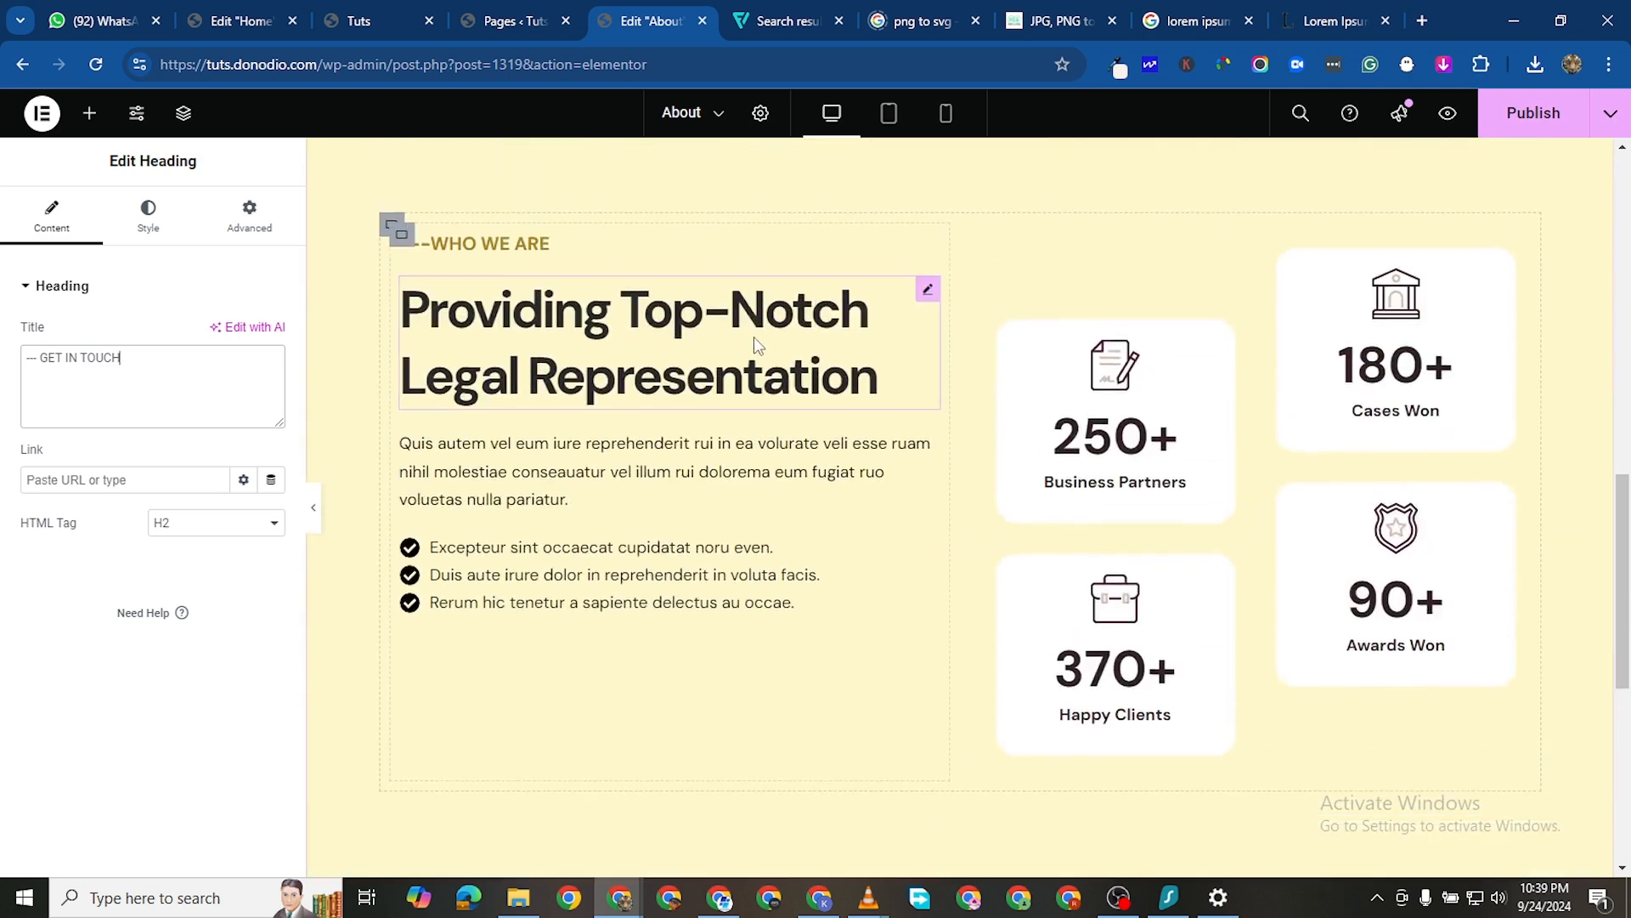
right_click(931, 459)
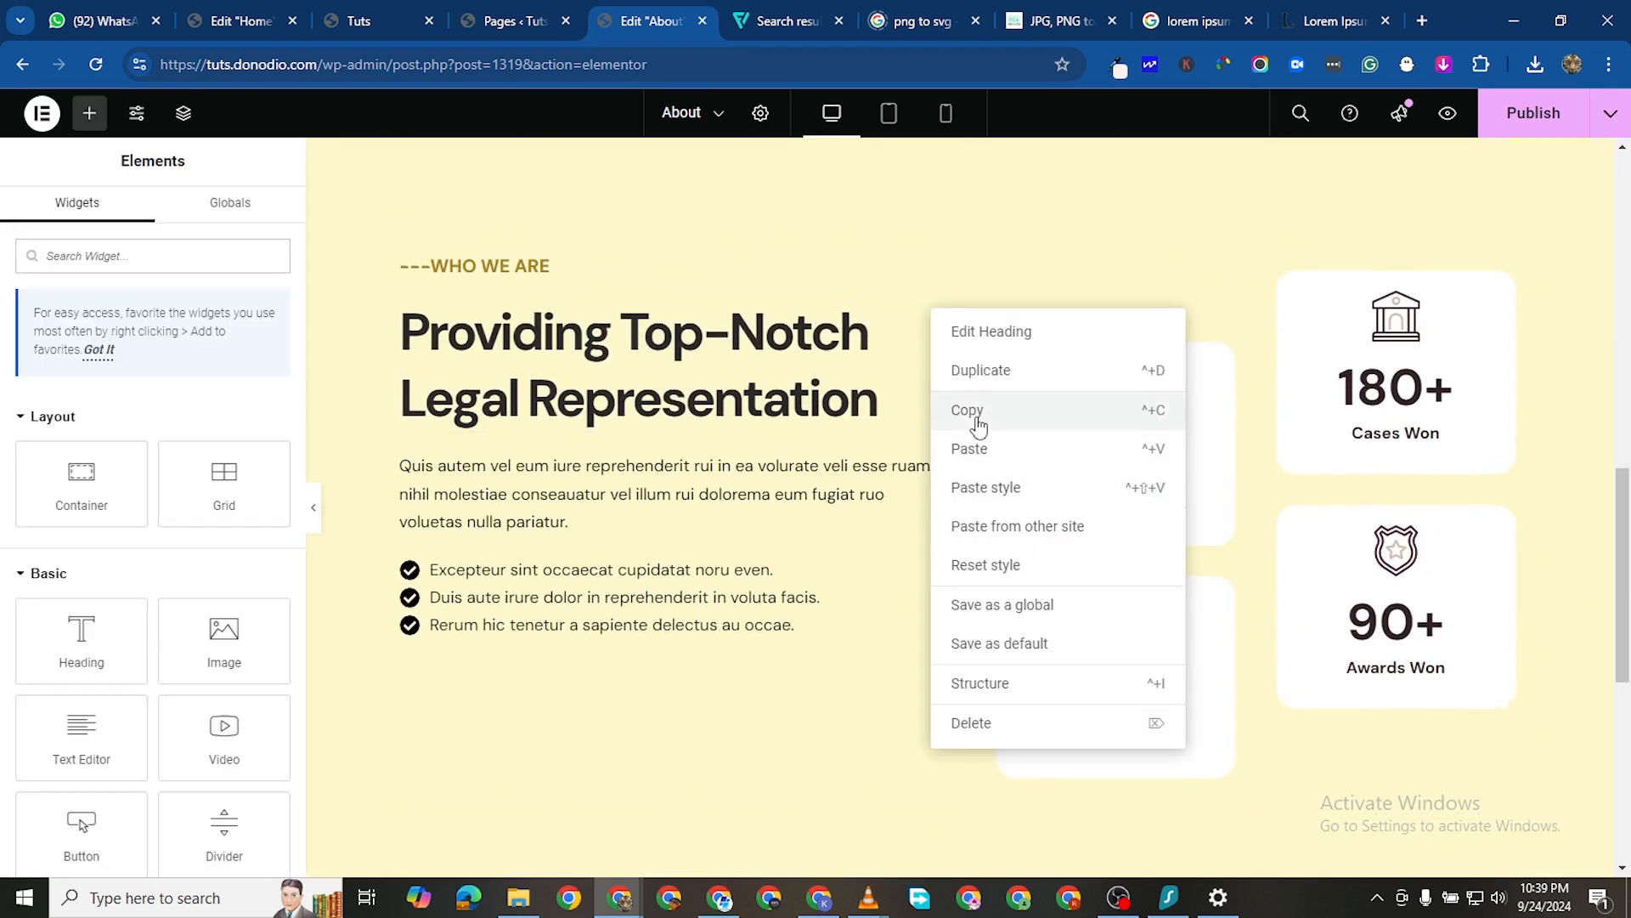
left_click(976, 416)
scroll(1099, 572, "down", 6)
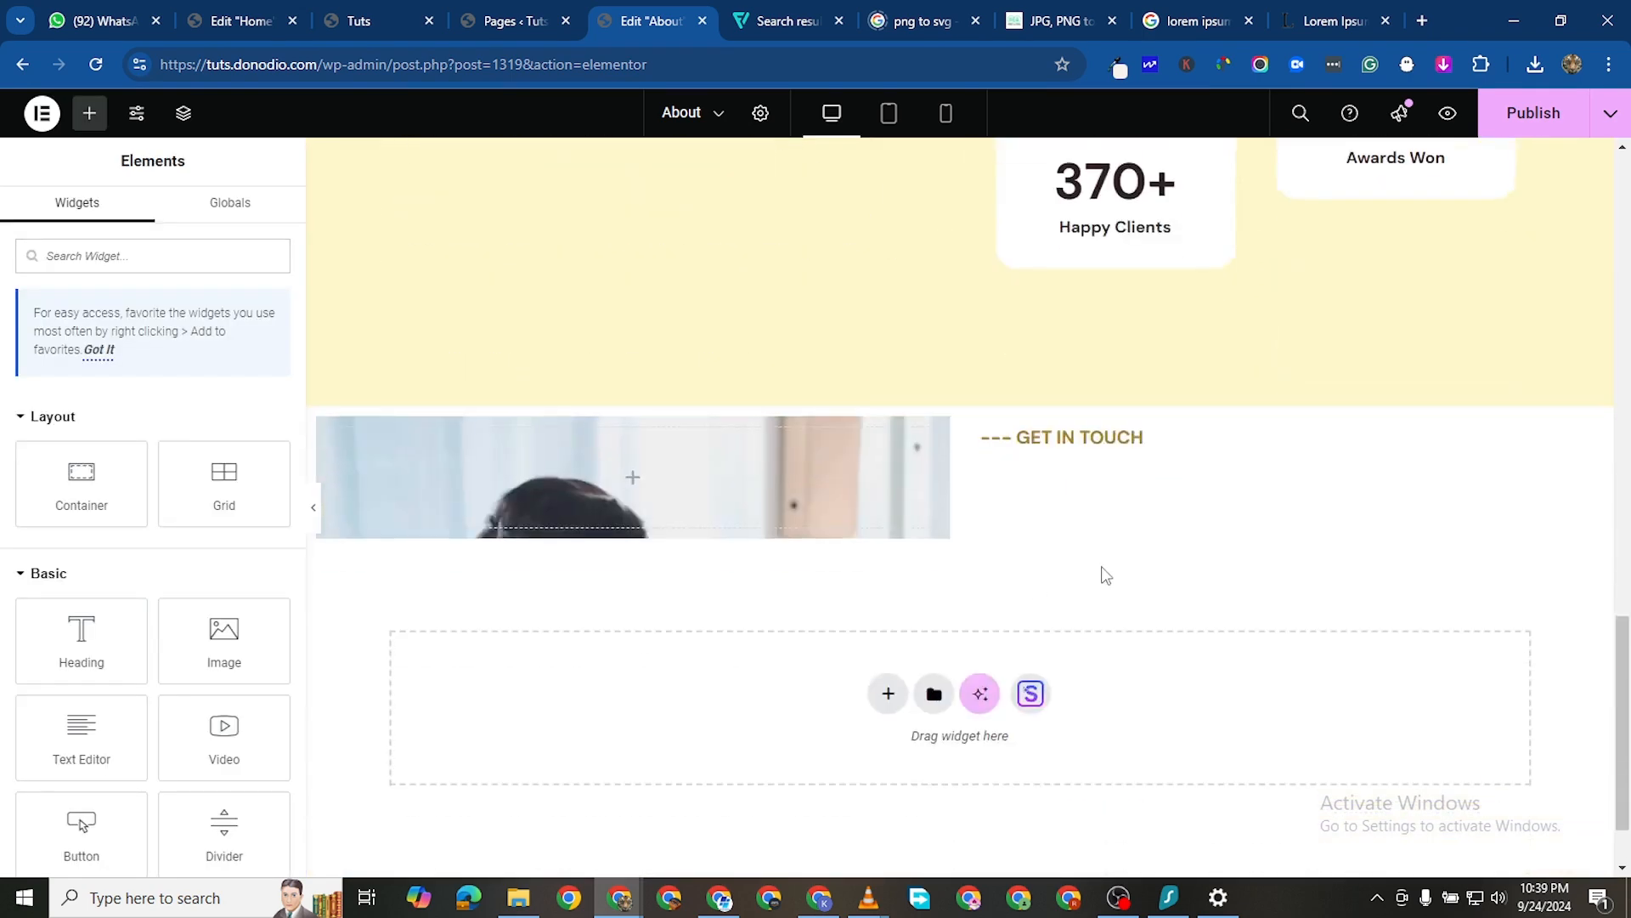
right_click(1074, 493)
key("ctrl+v")
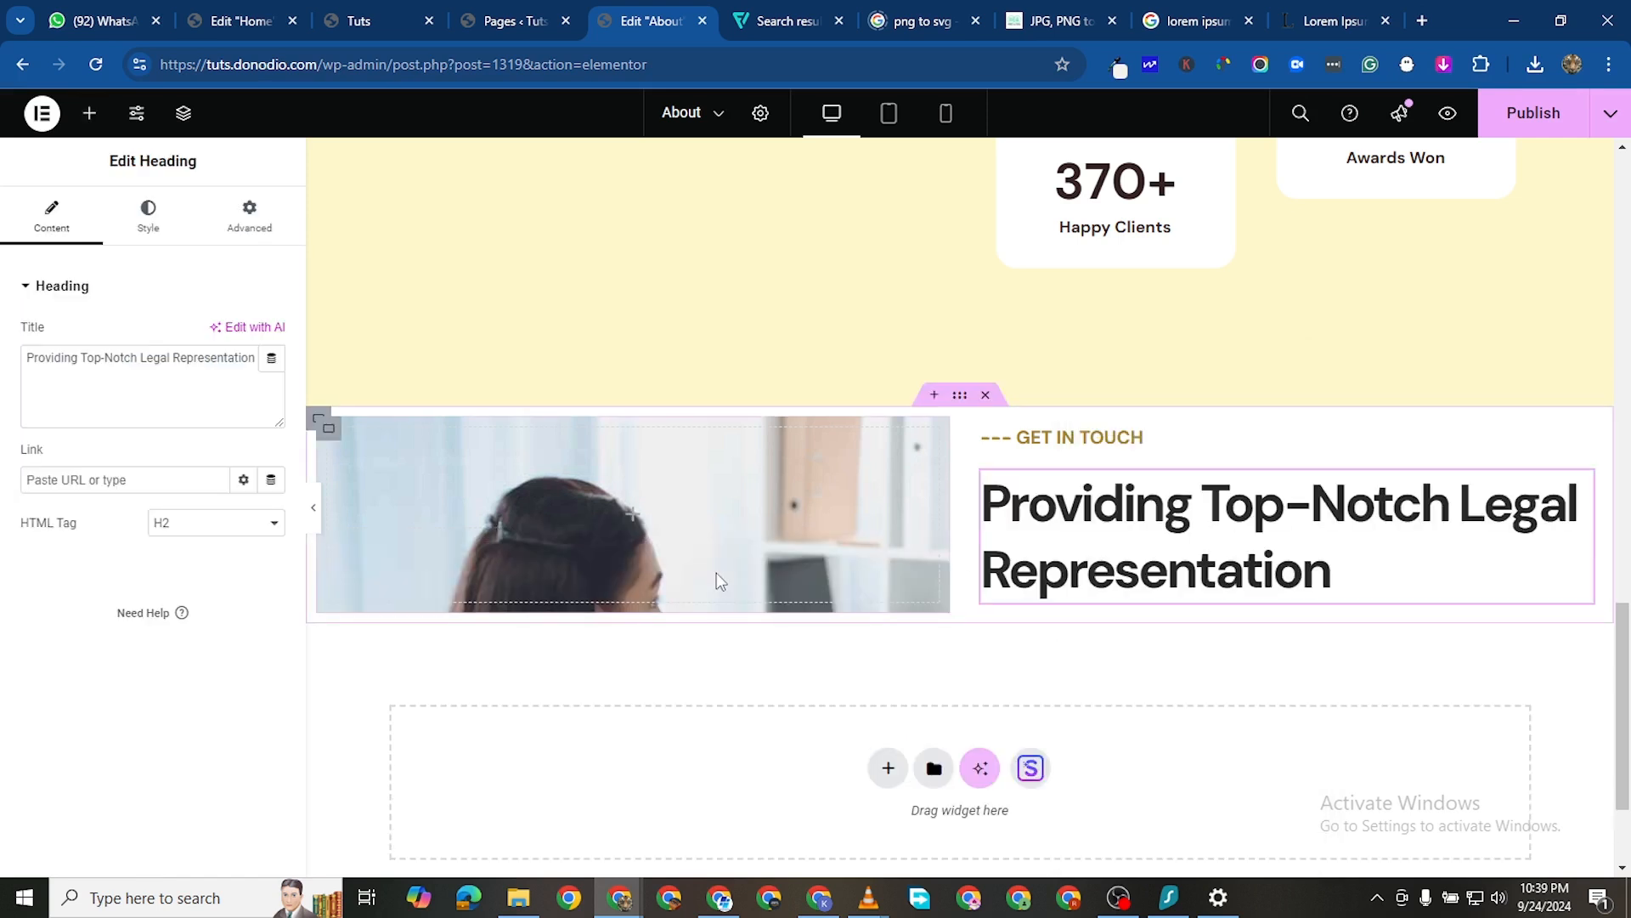
Change the pasted main heading's text to "Book A Free Consultation"
triple_click(176, 361)
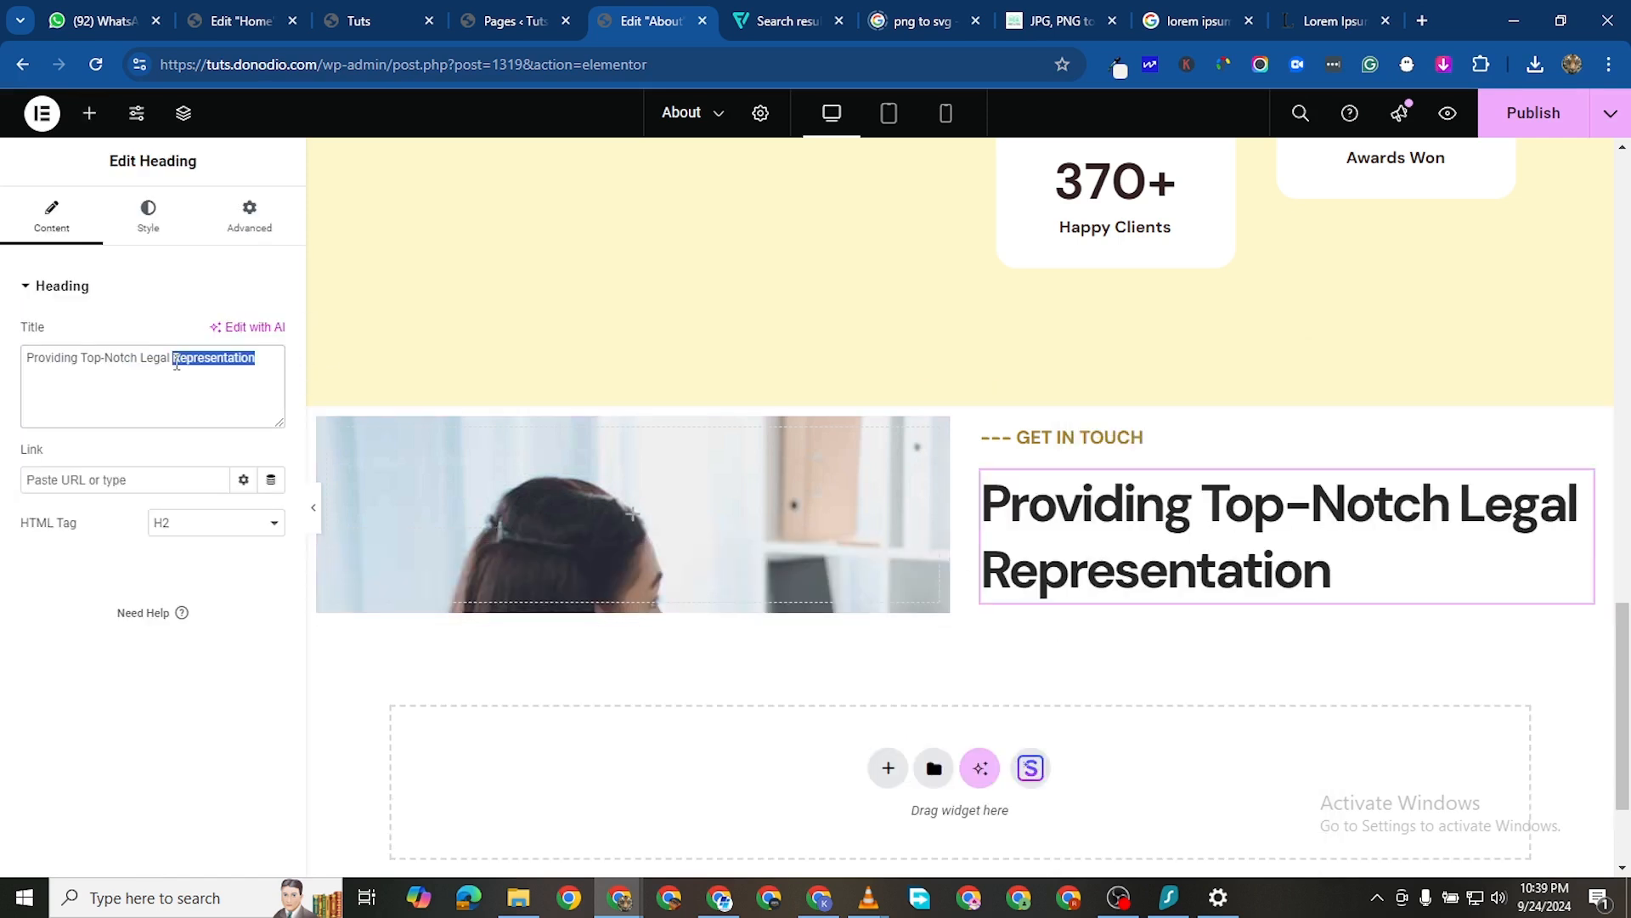
type("Book")
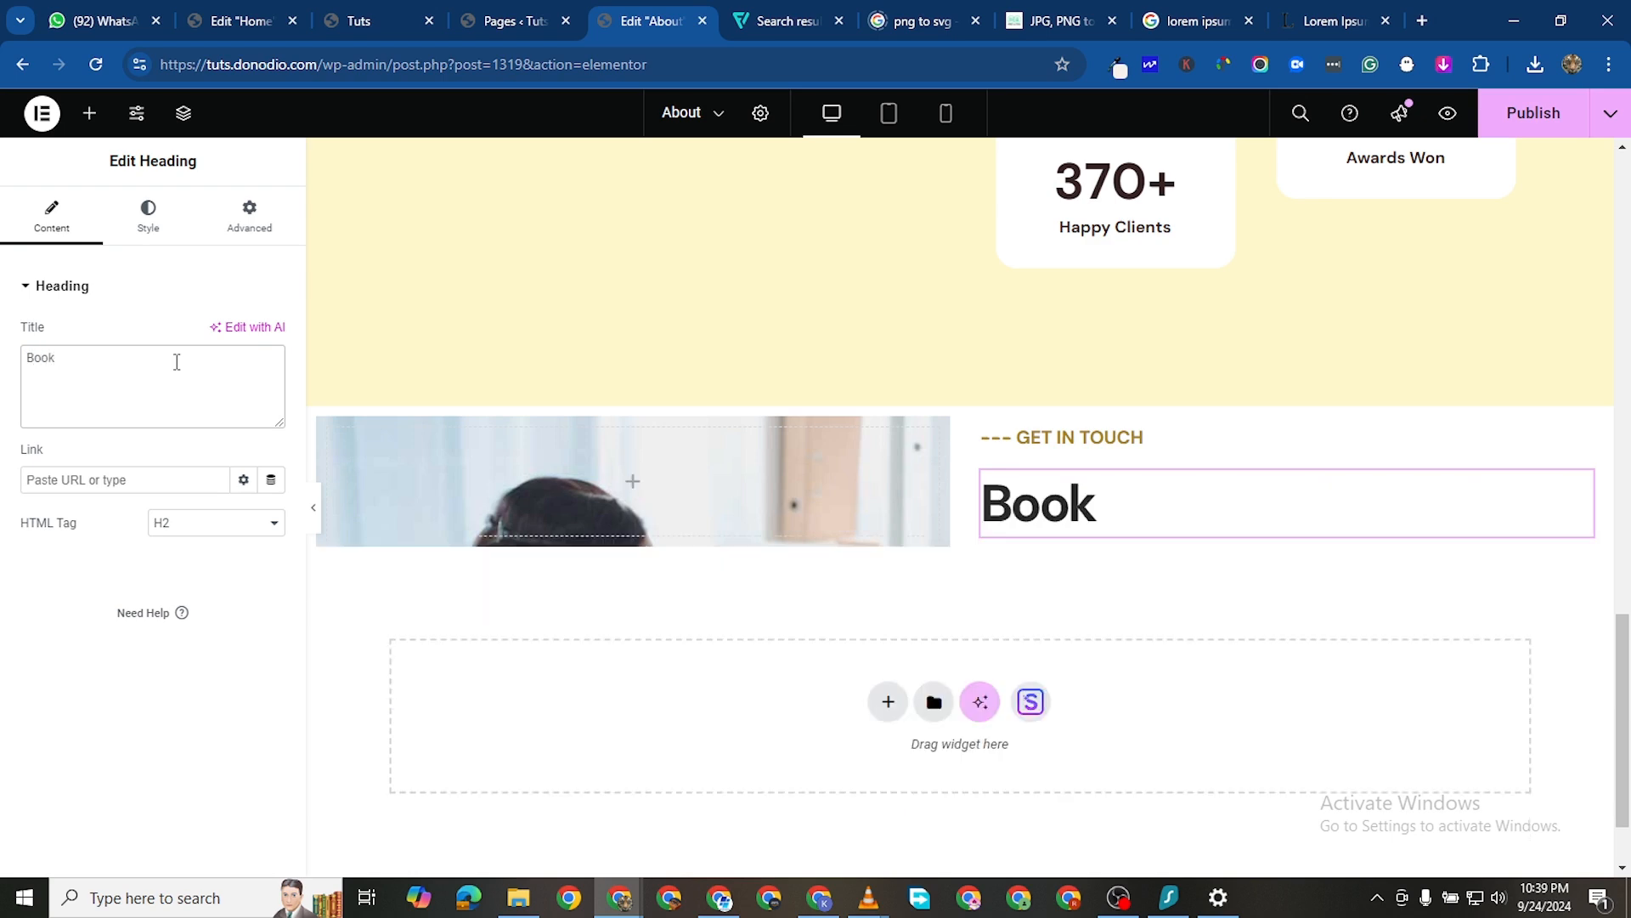
type(" A Free ")
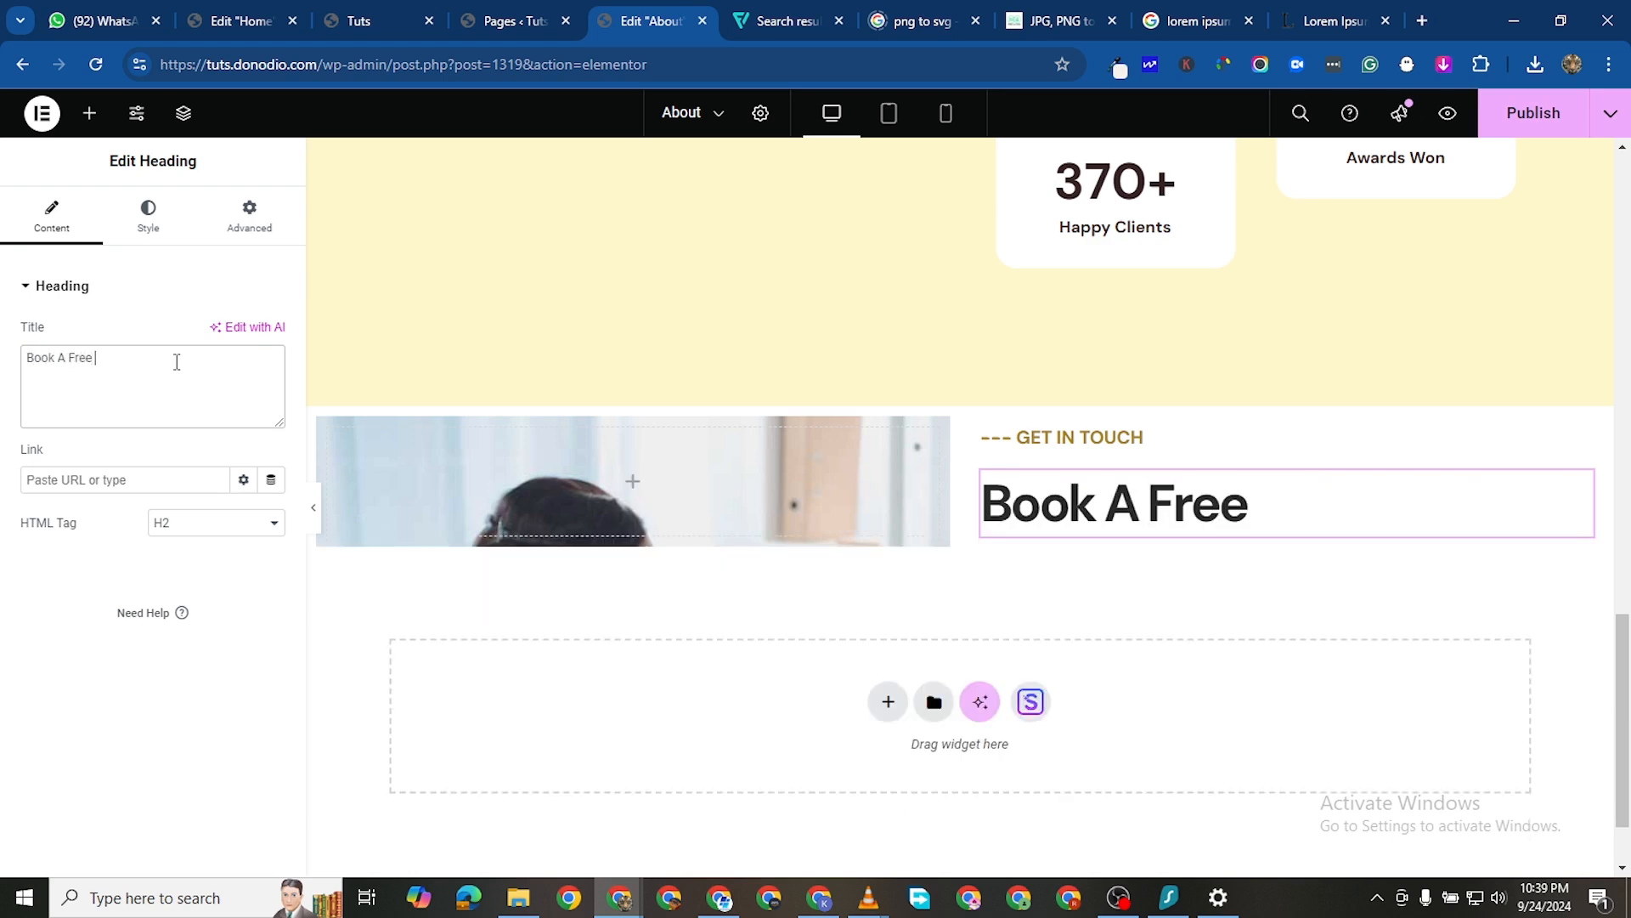
type("Consul")
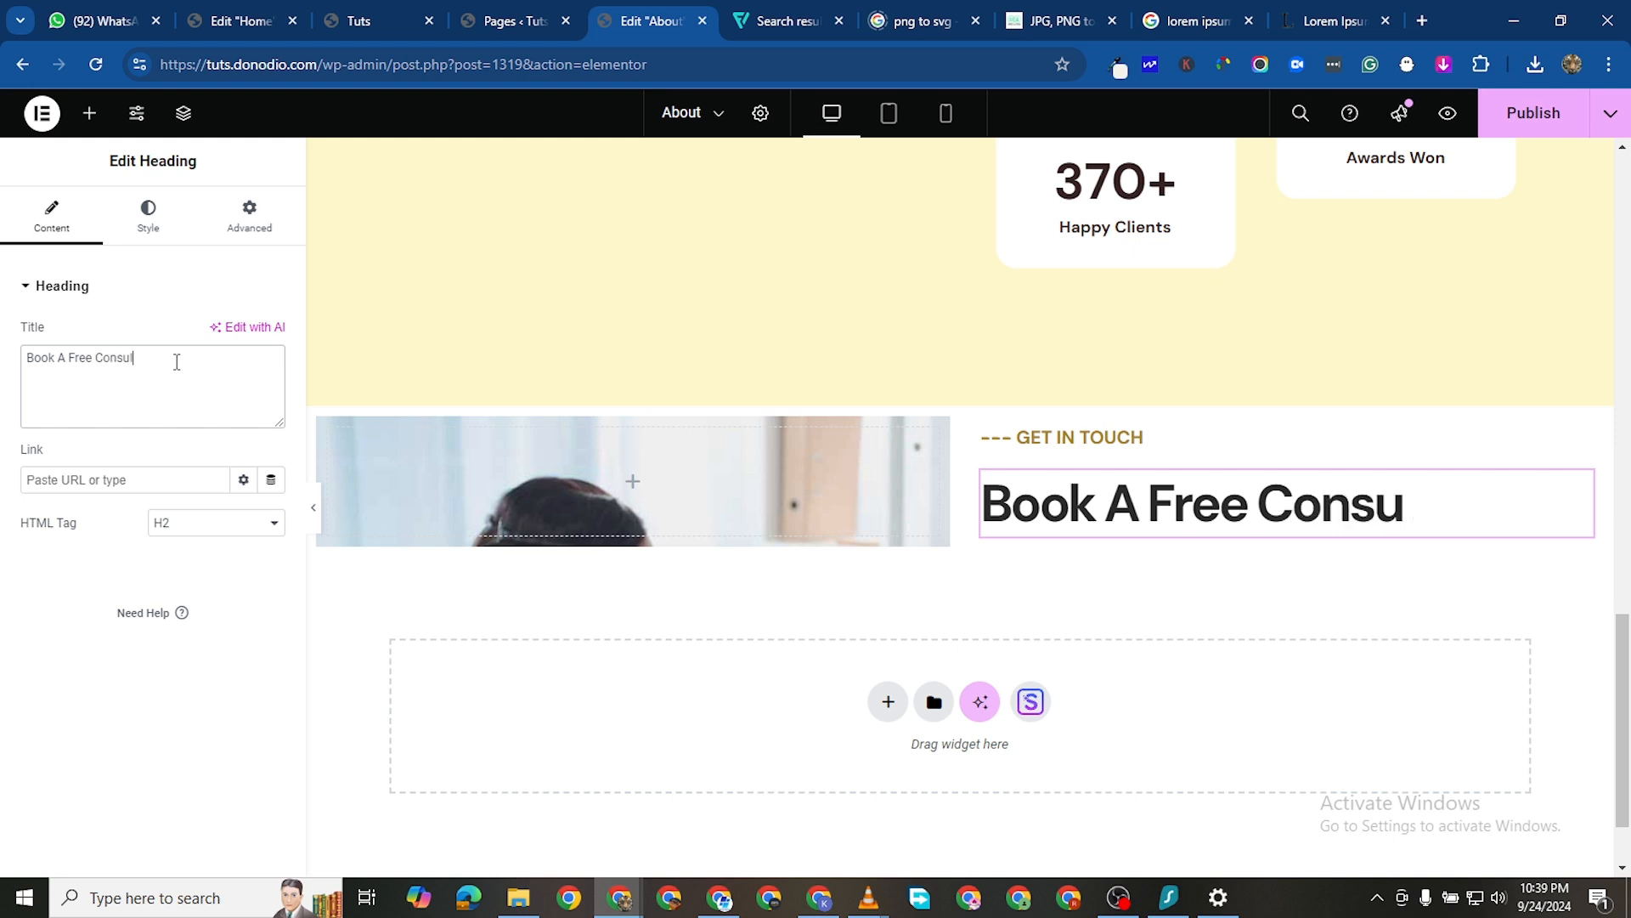
type("tation")
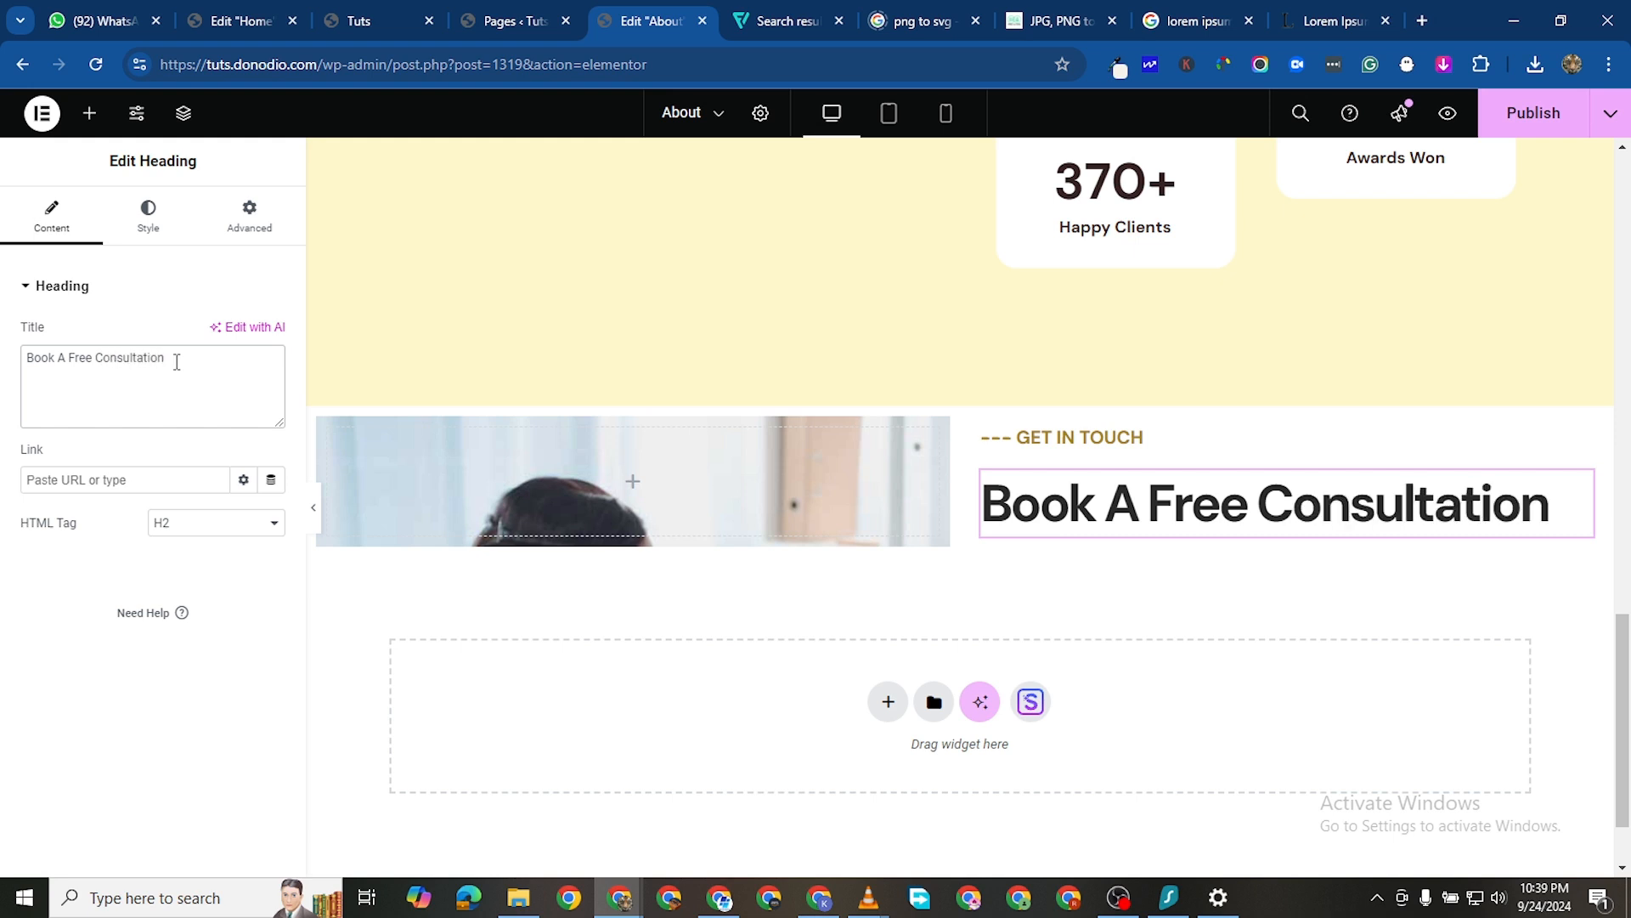
Reduce the "Book A Free Consultation" heading's font size to 40 px
left_click(189, 225)
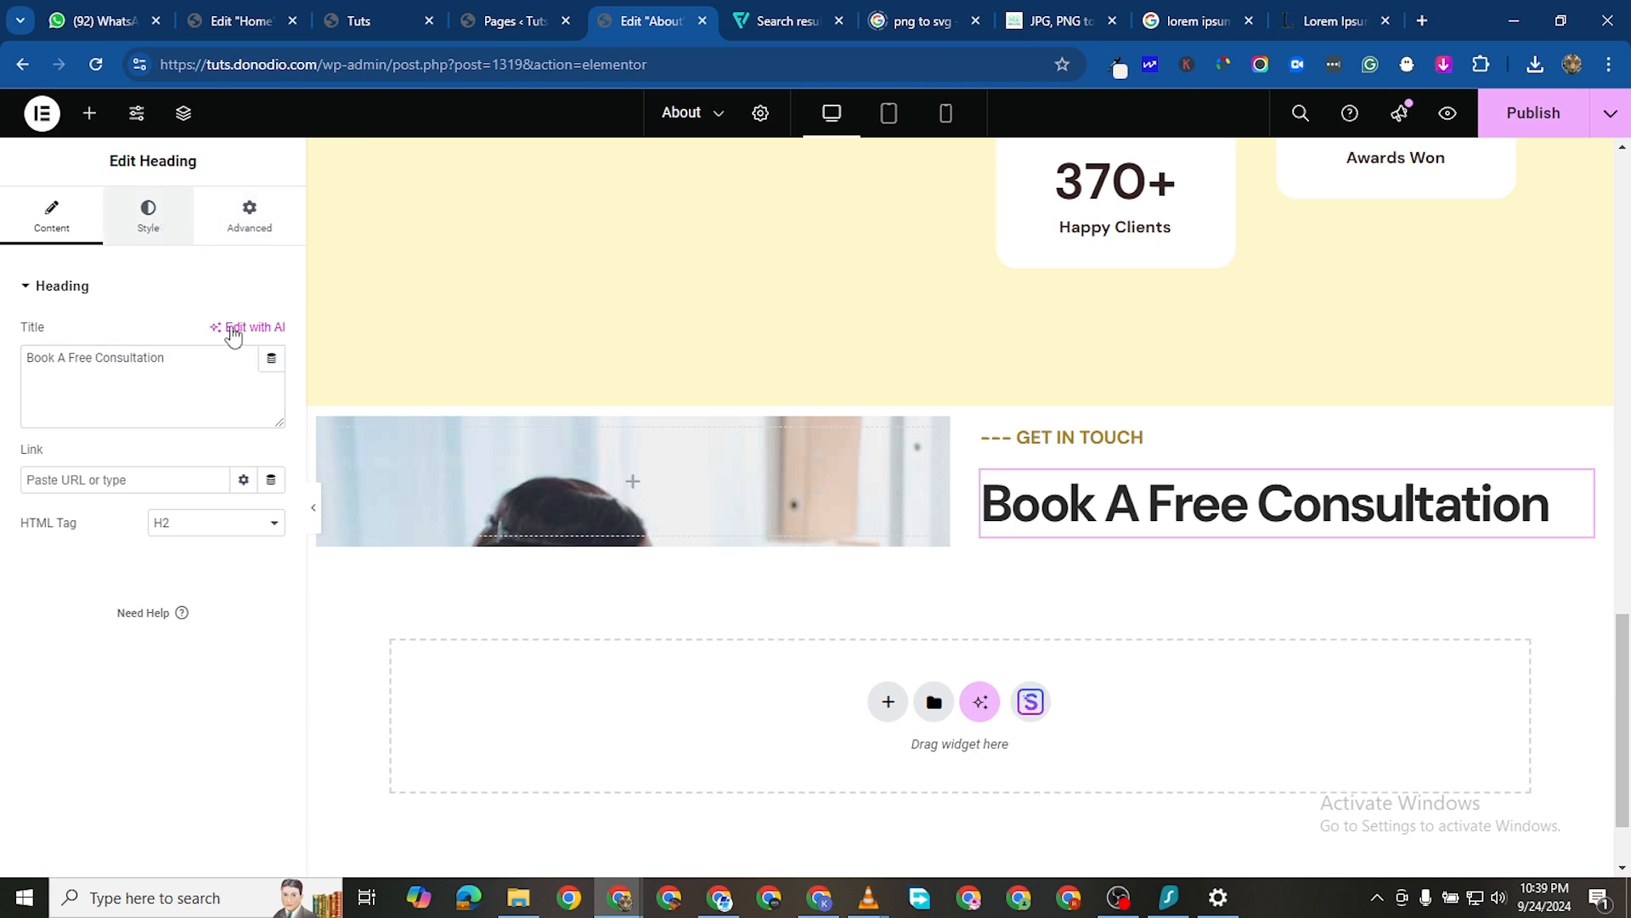
left_click(272, 419)
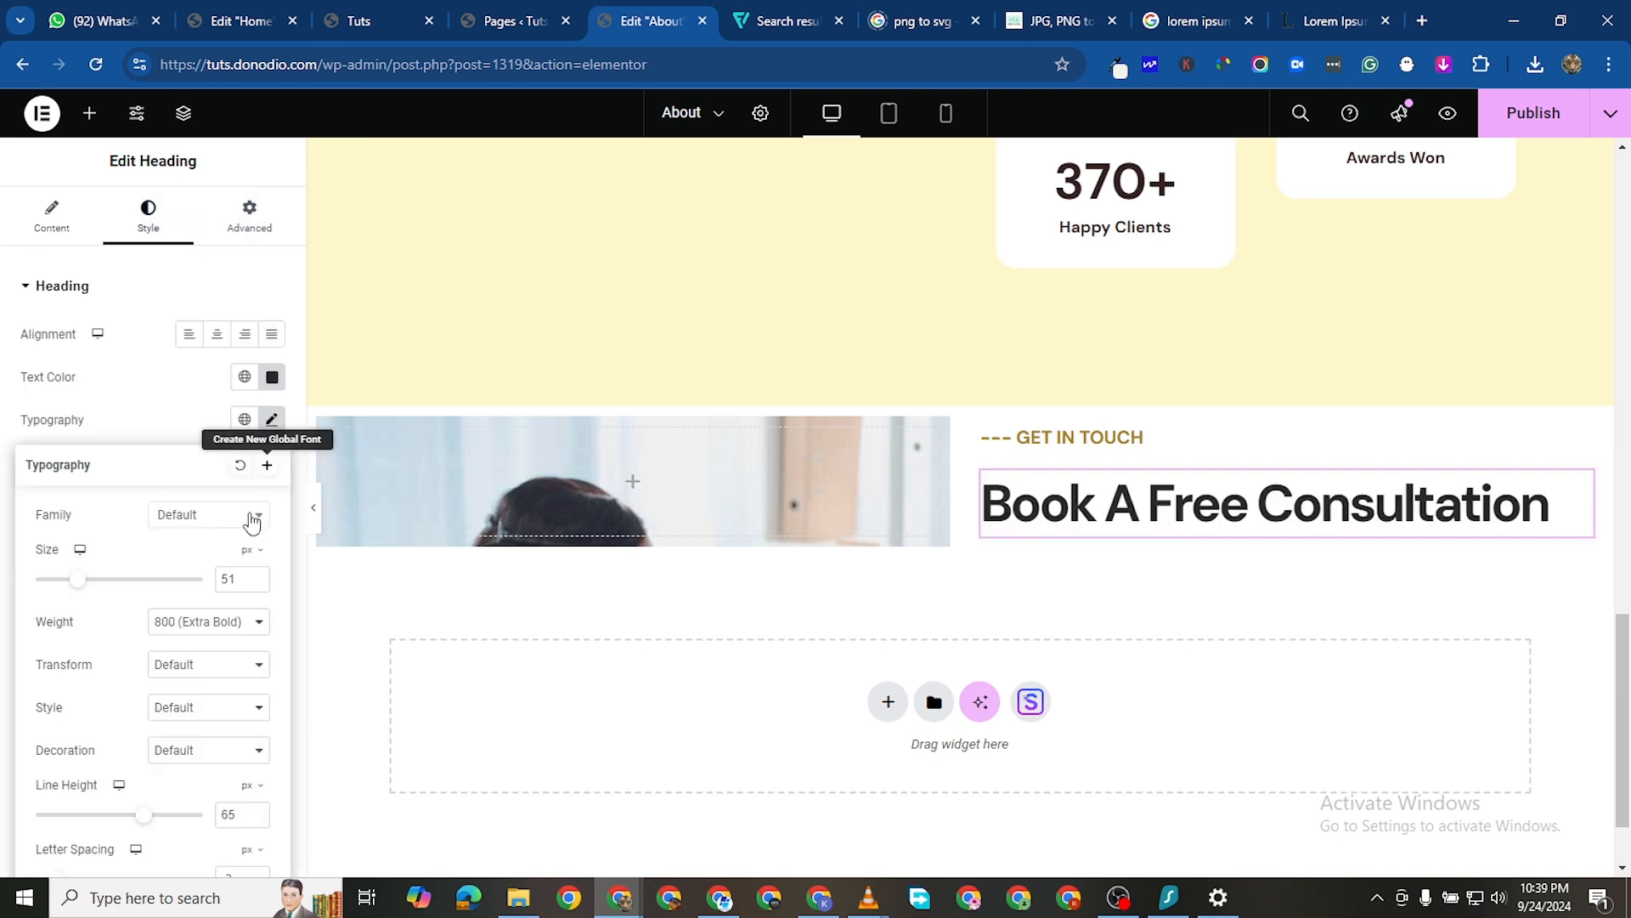
left_click(256, 584)
left_click(256, 584)
left_click(256, 583)
left_click(256, 583)
left_click(256, 583)
left_click(256, 583)
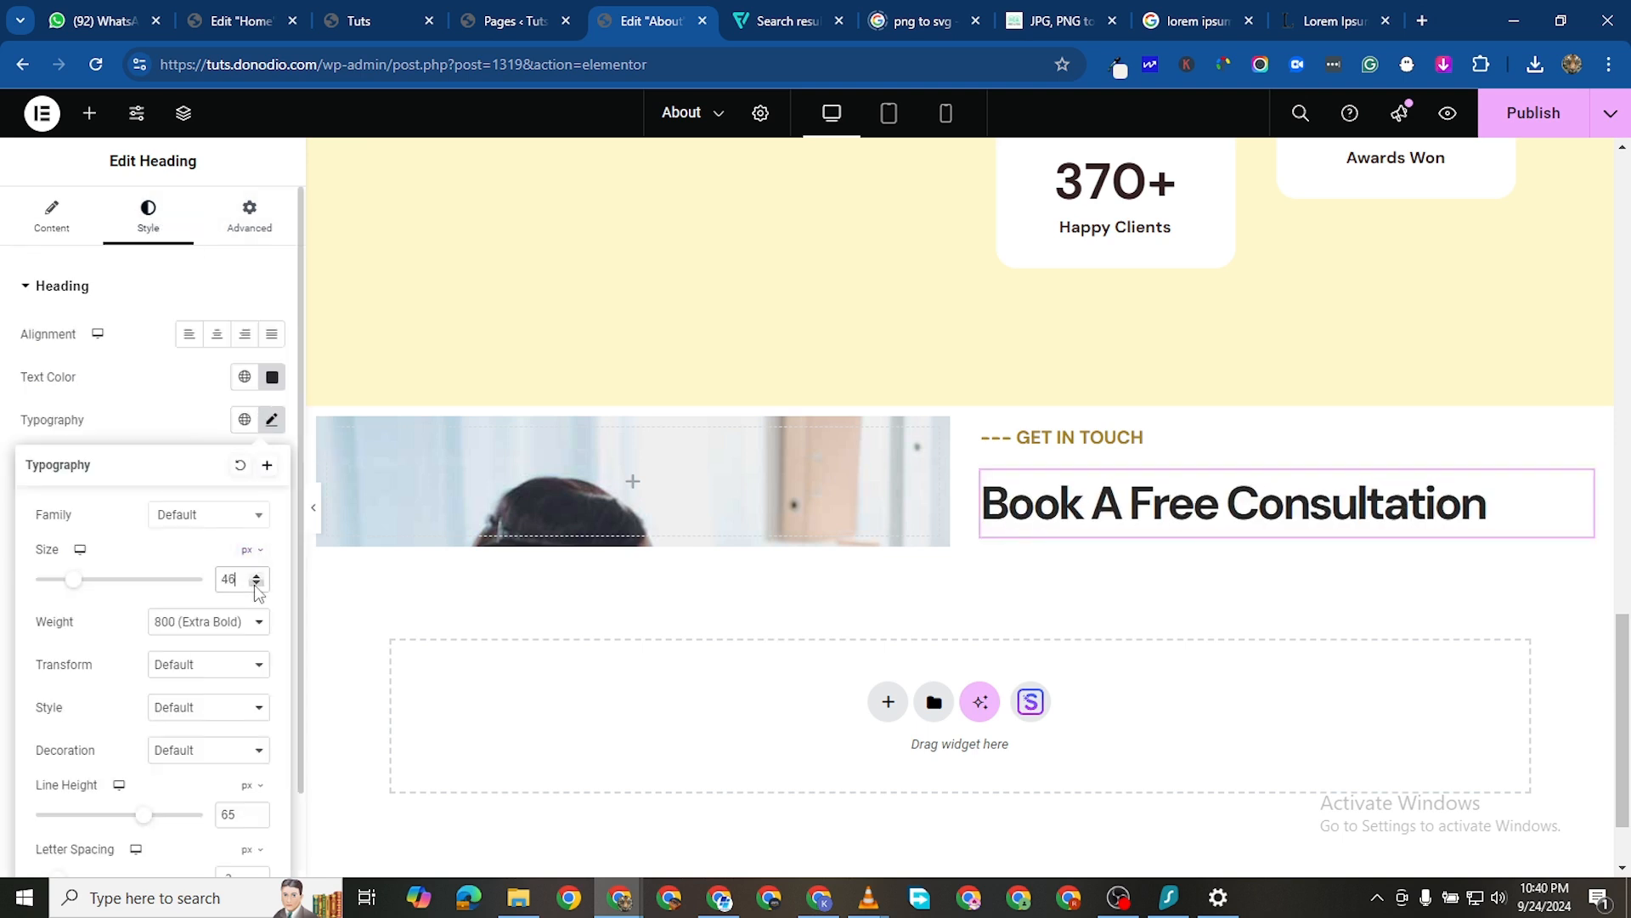
left_click(255, 584)
left_click(255, 584)
left_click(256, 584)
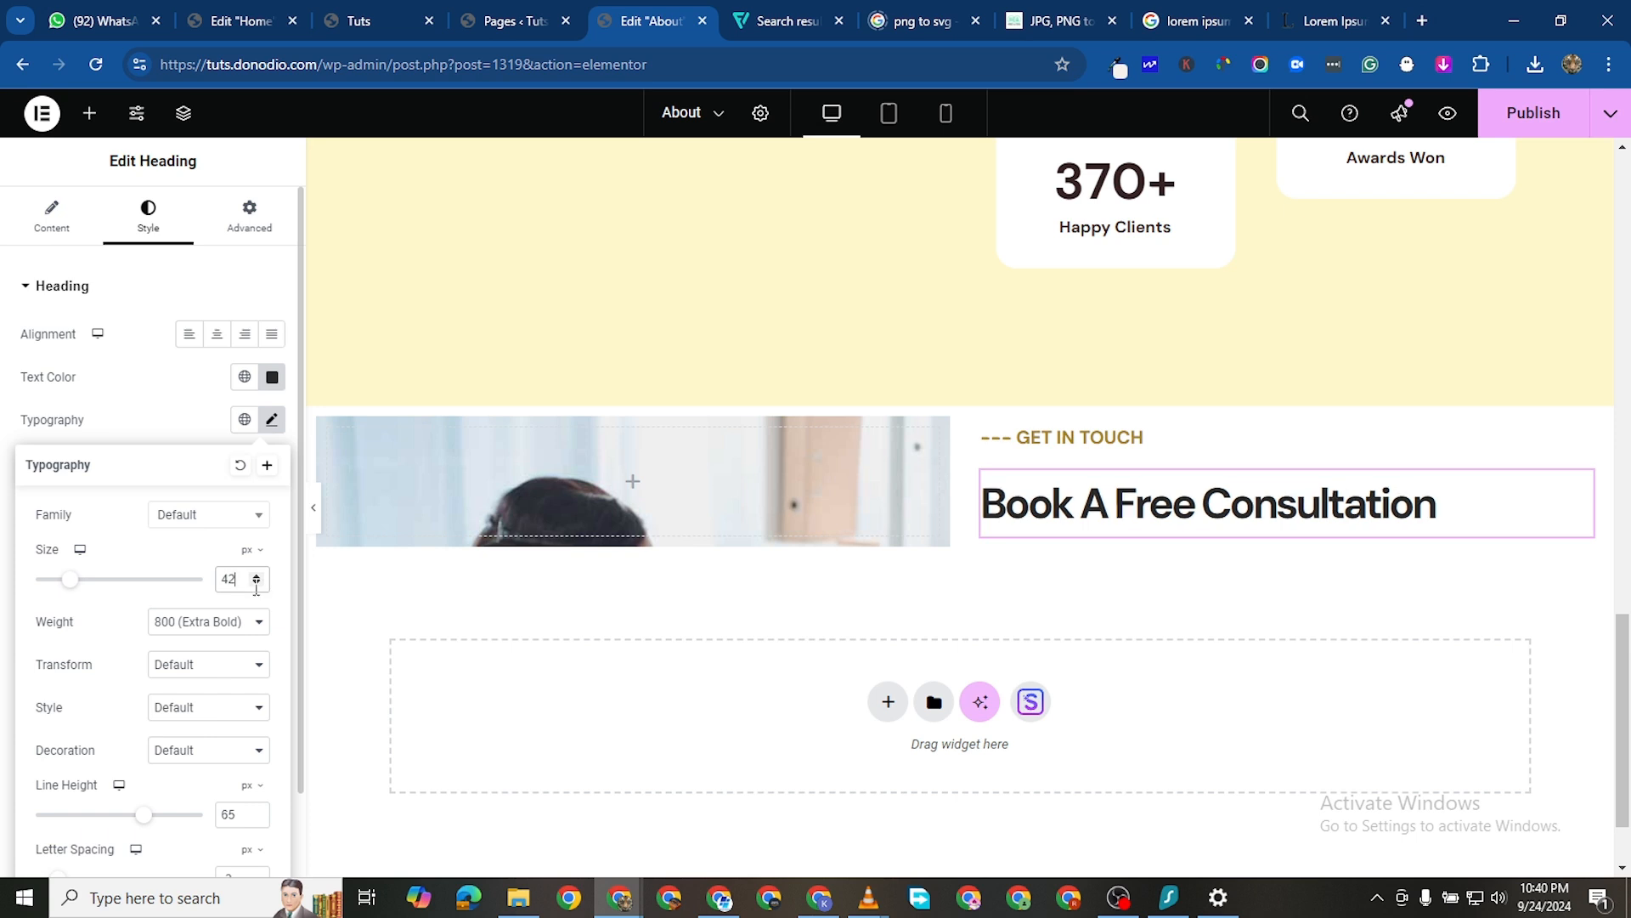
left_click(256, 584)
left_click(256, 583)
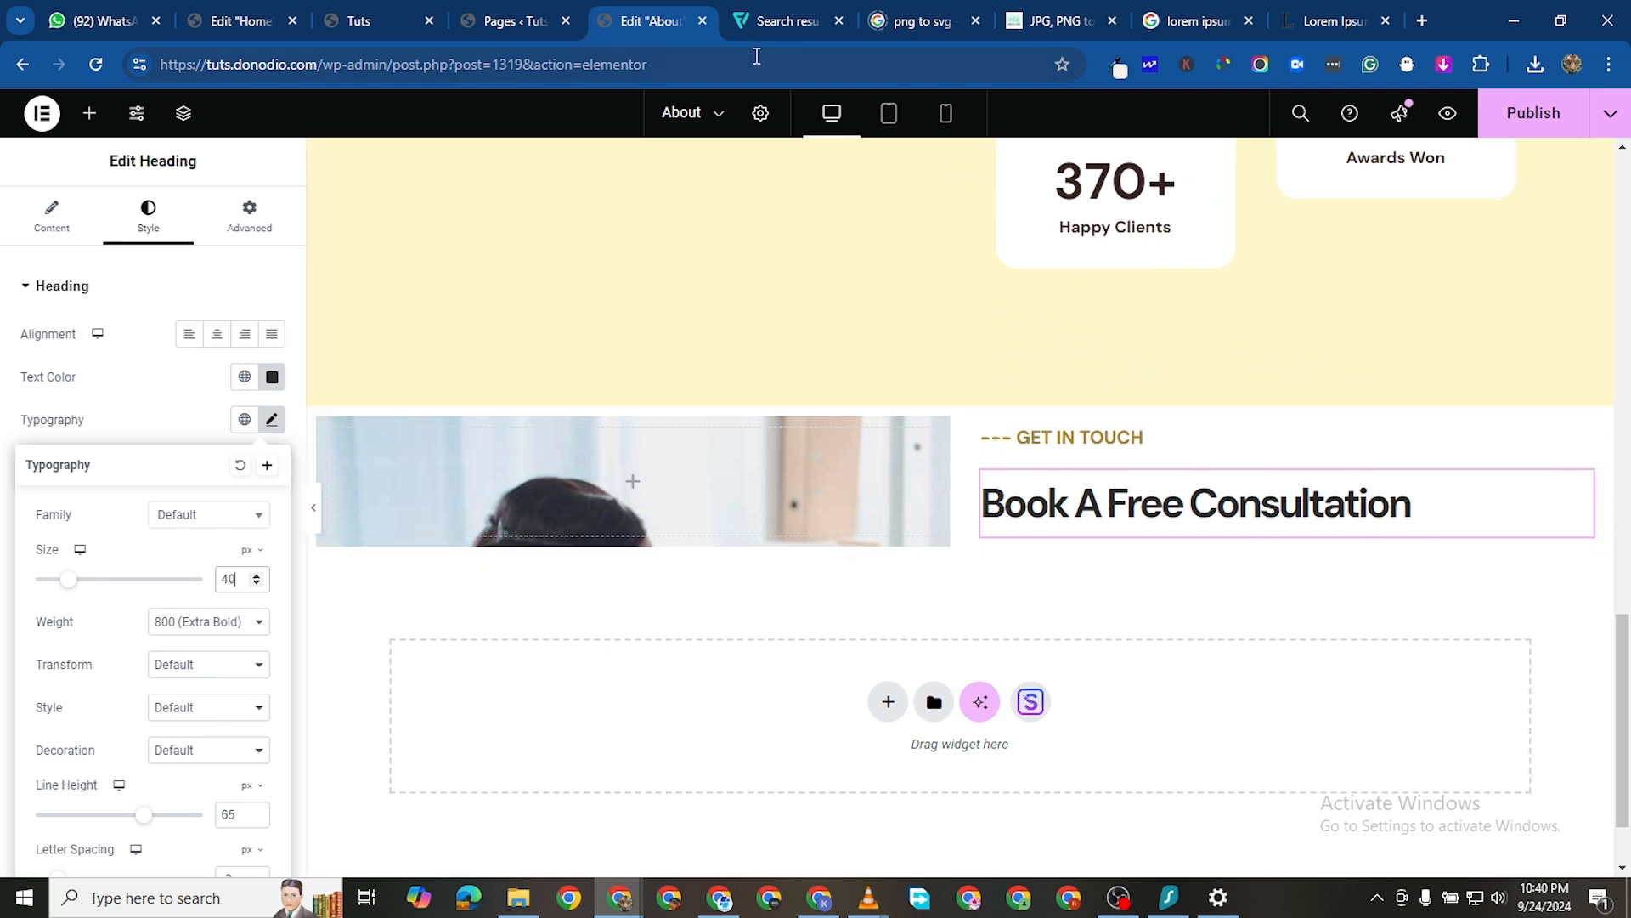
Search the site's plugin directory for "metform", then install and activate the MetForm contact form builder plugin
left_click(495, 26)
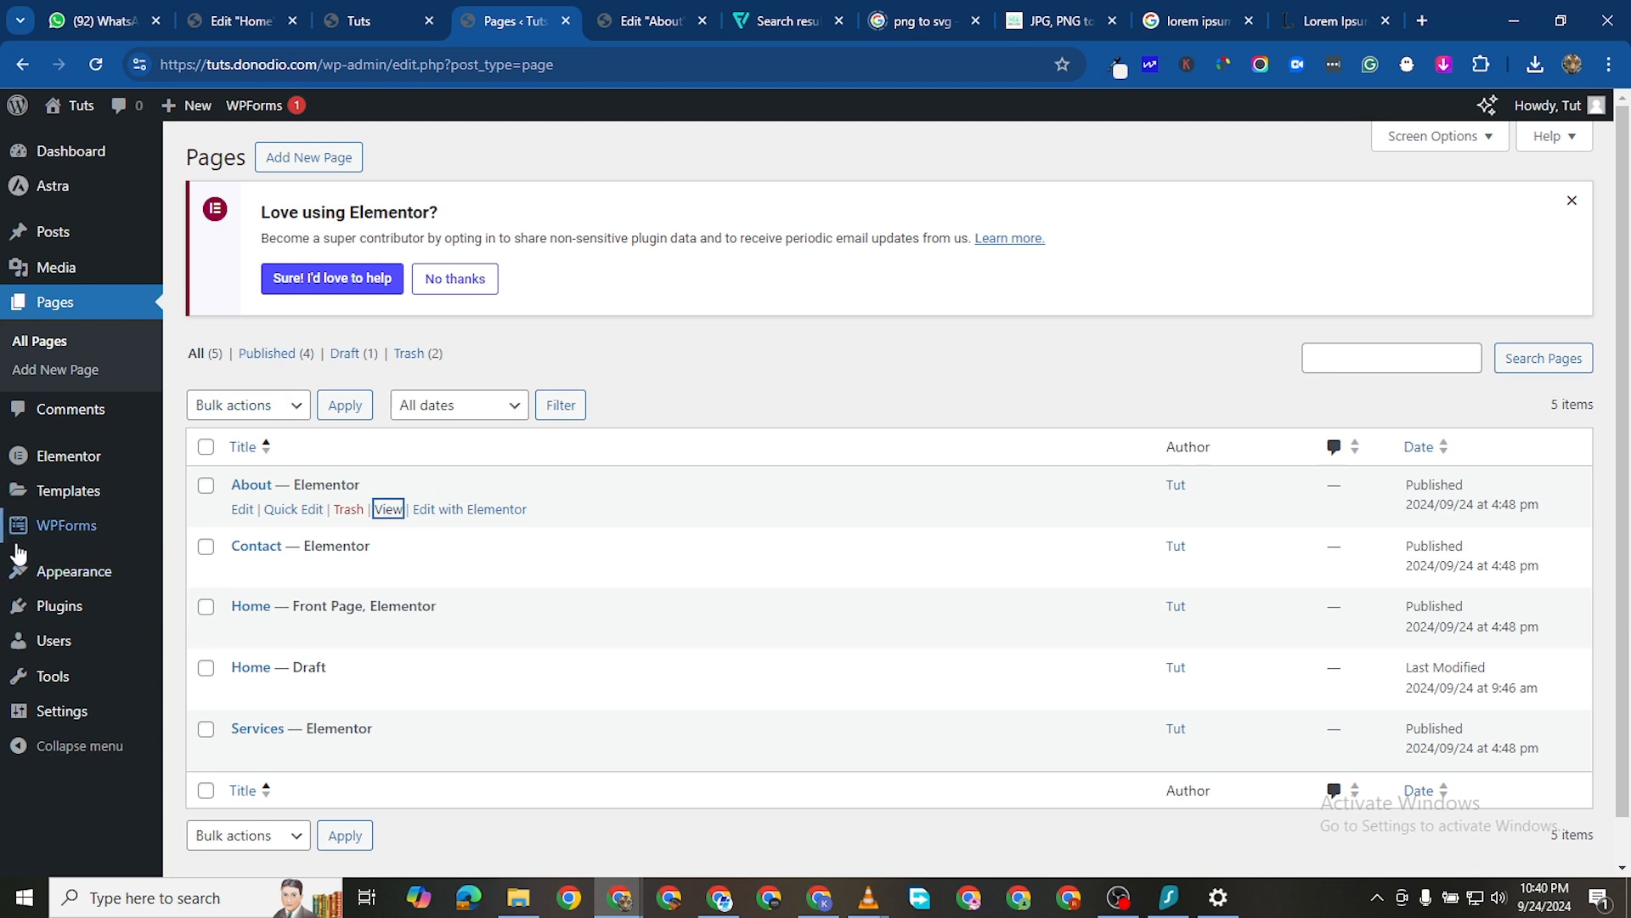
mouse_move(62, 599)
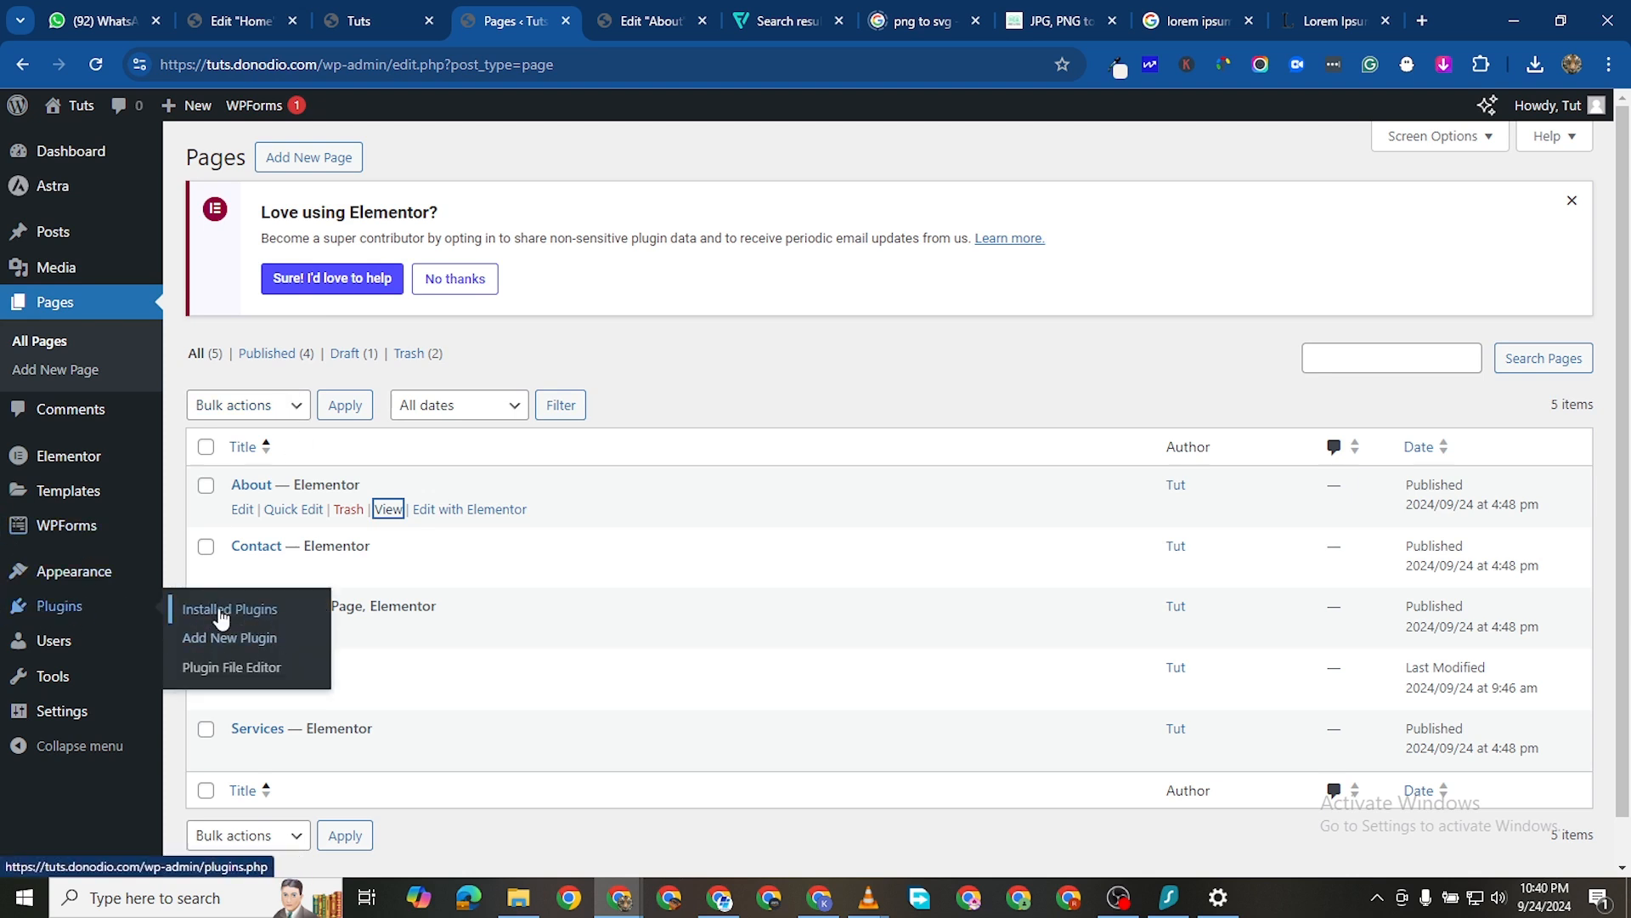
left_click(217, 639)
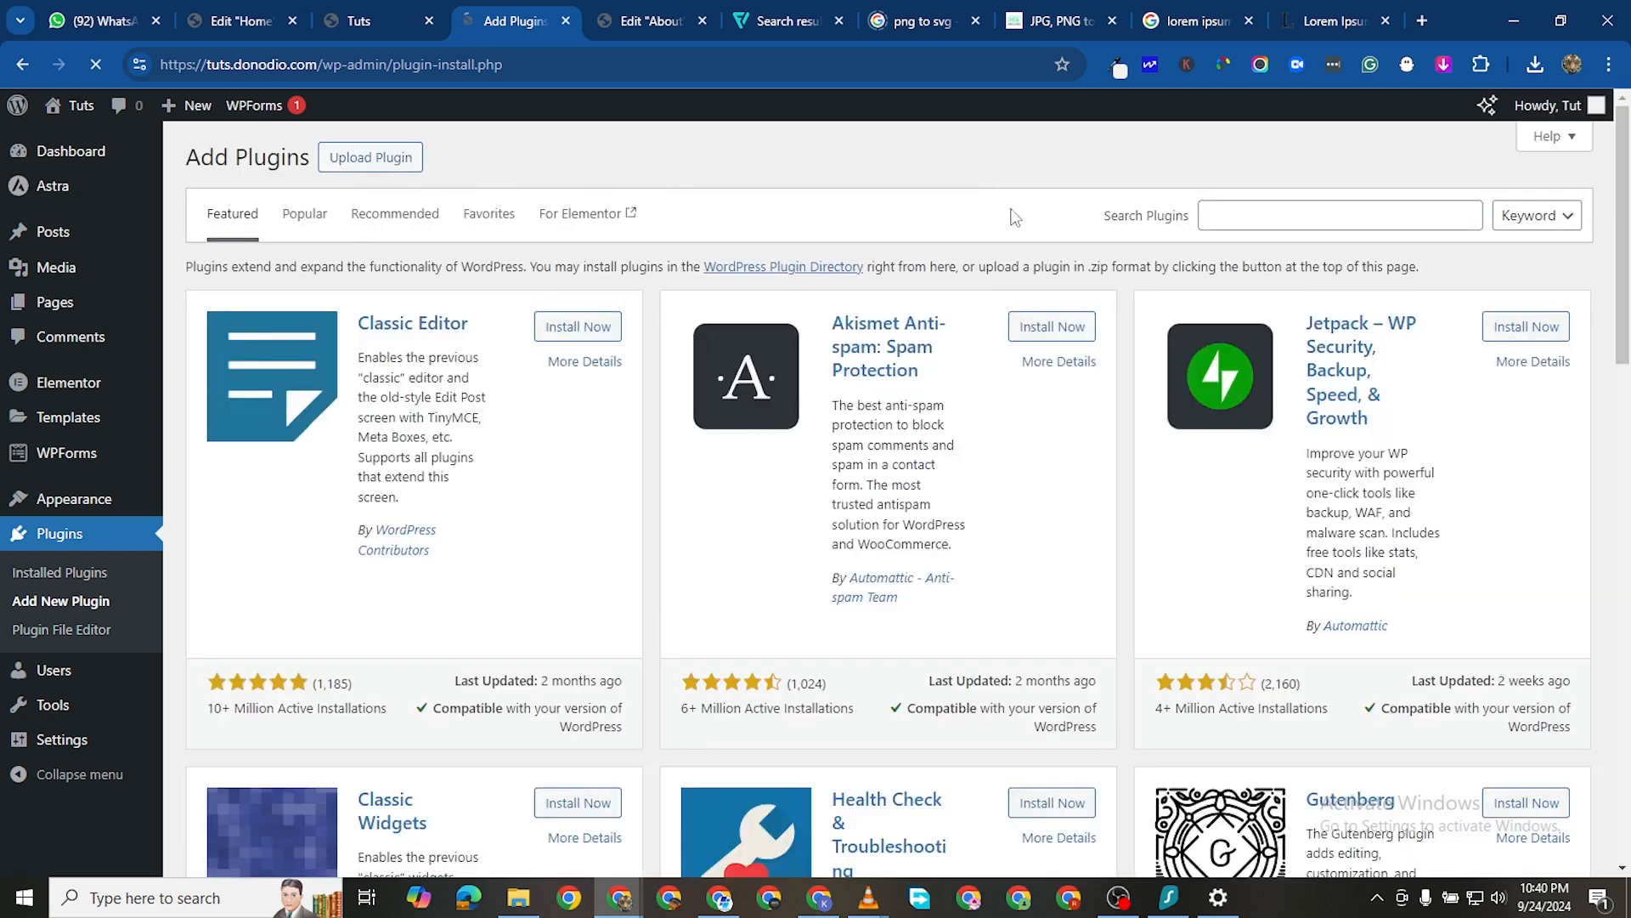
left_click(1288, 231)
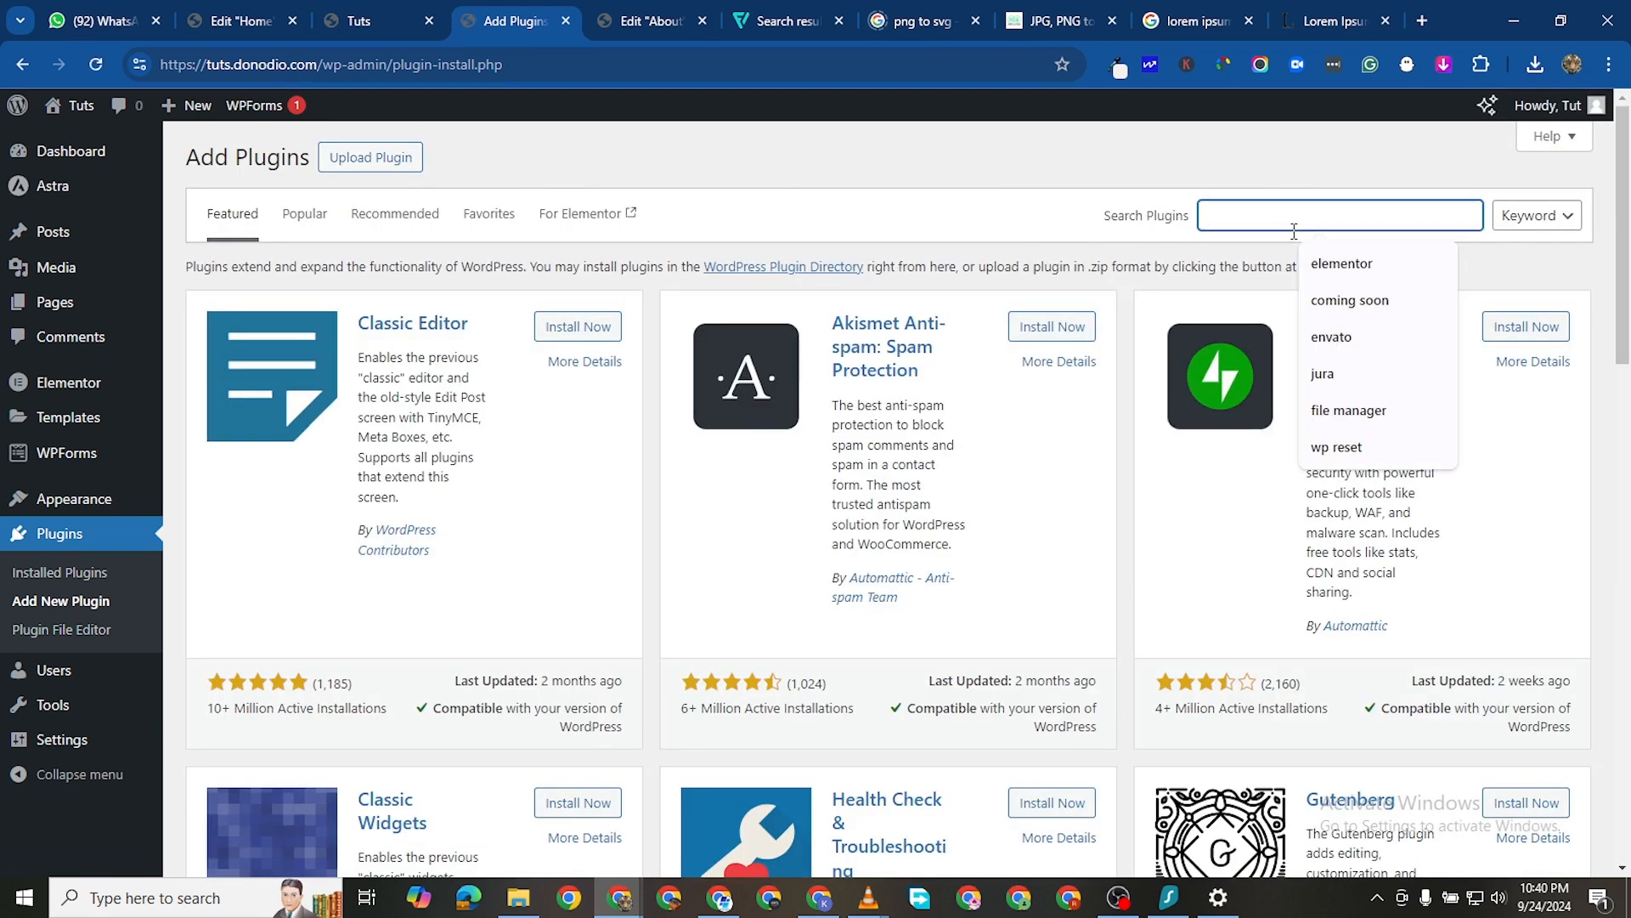
type("metform")
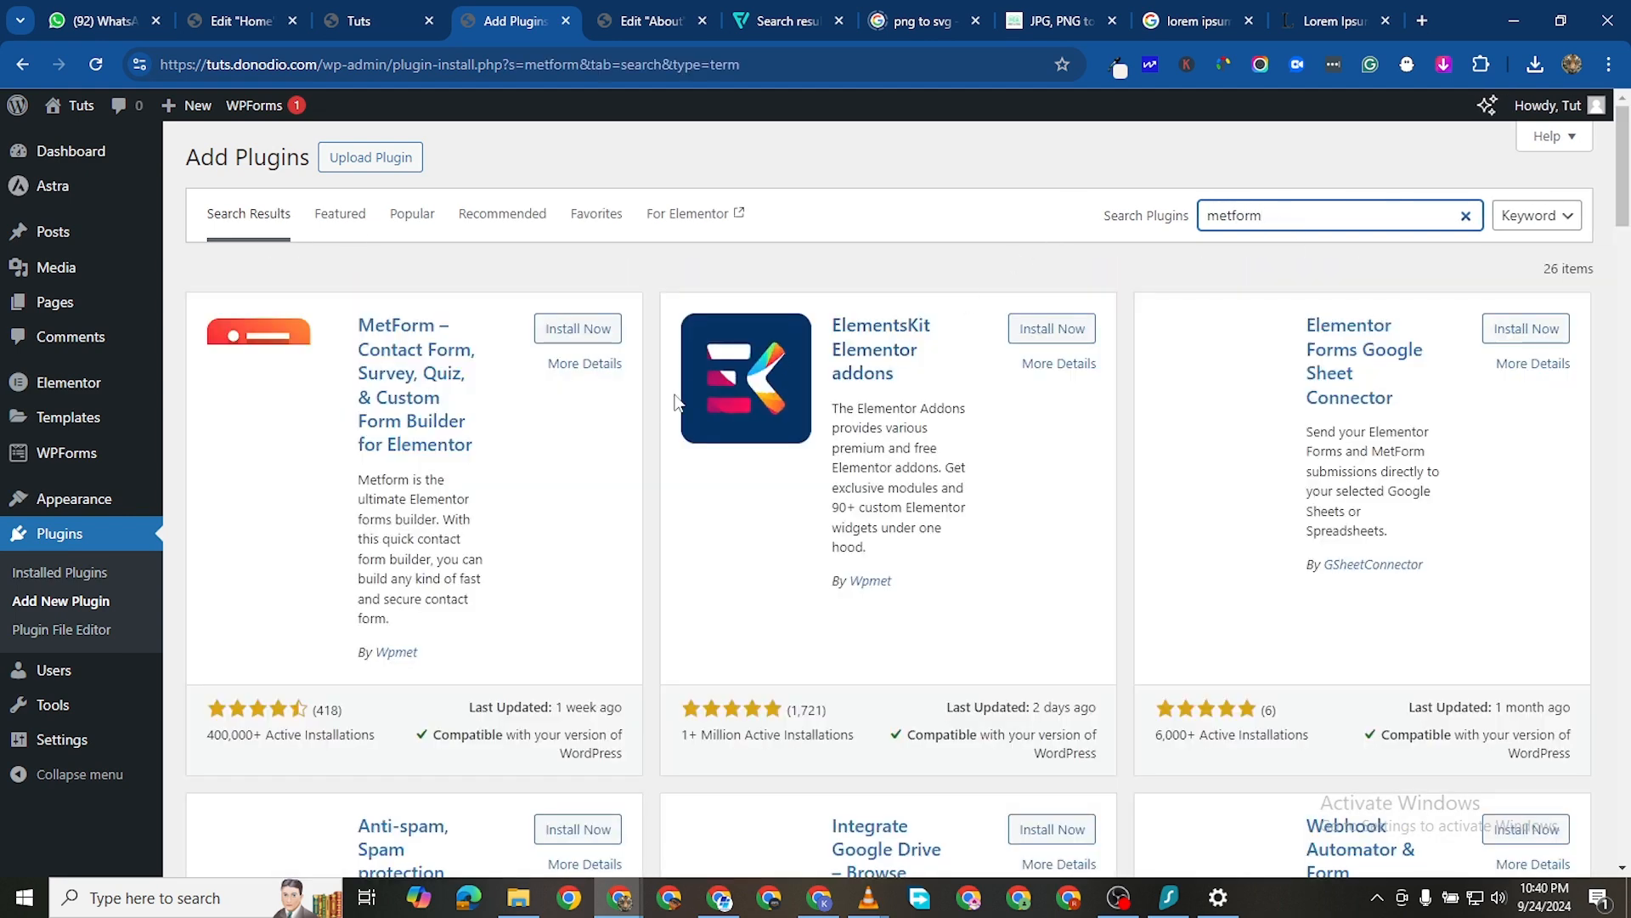
left_click(591, 331)
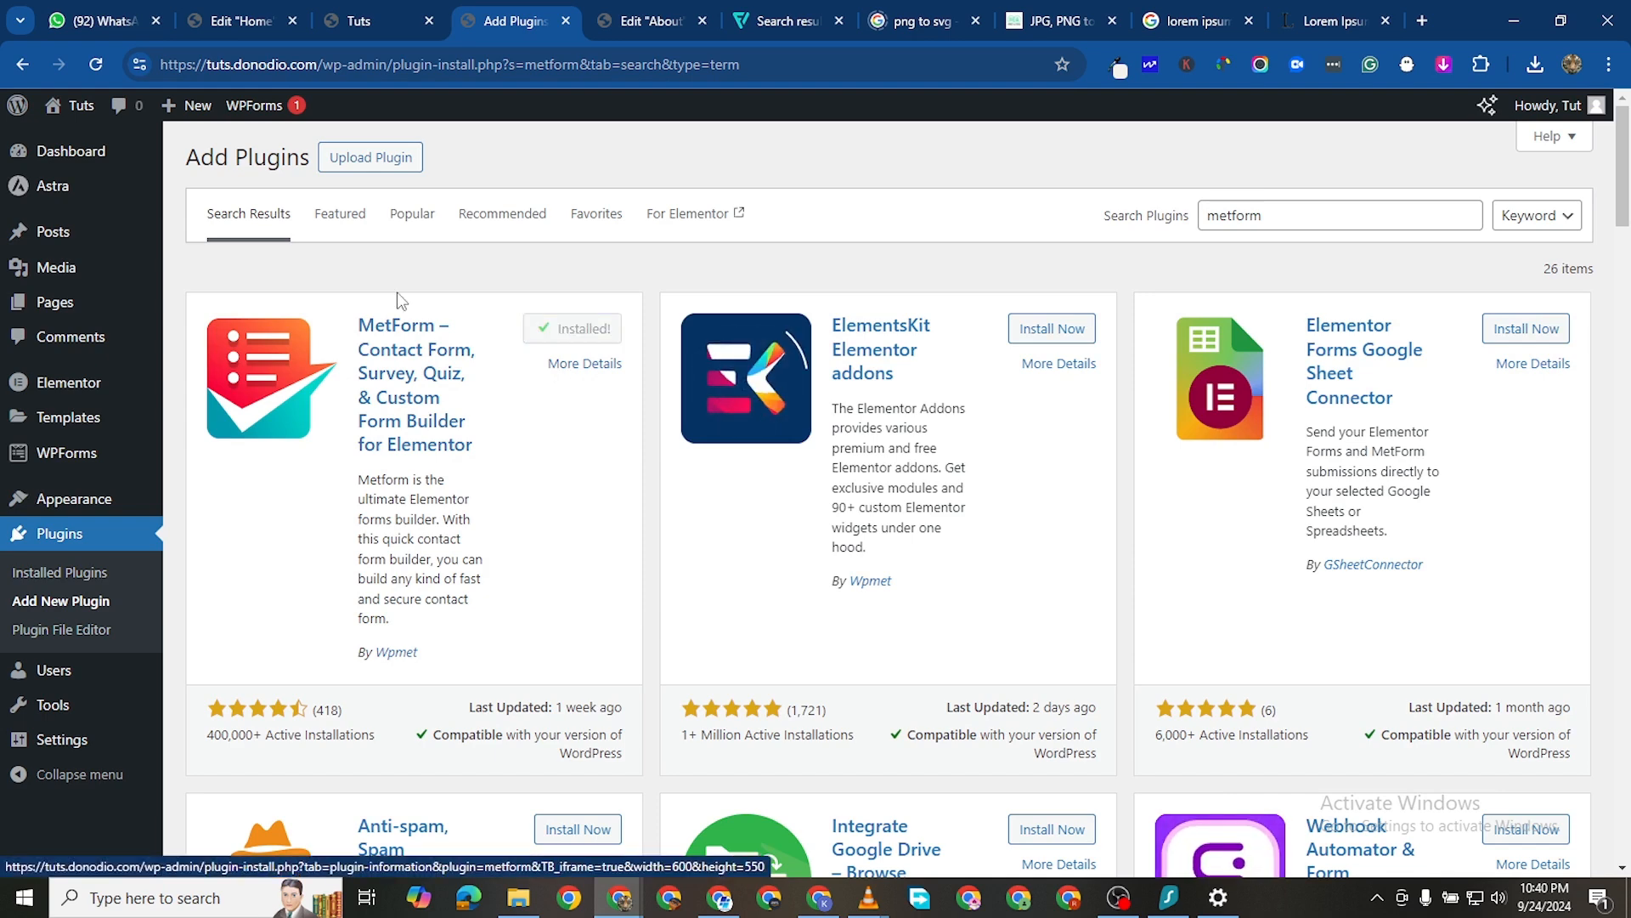
left_click(573, 338)
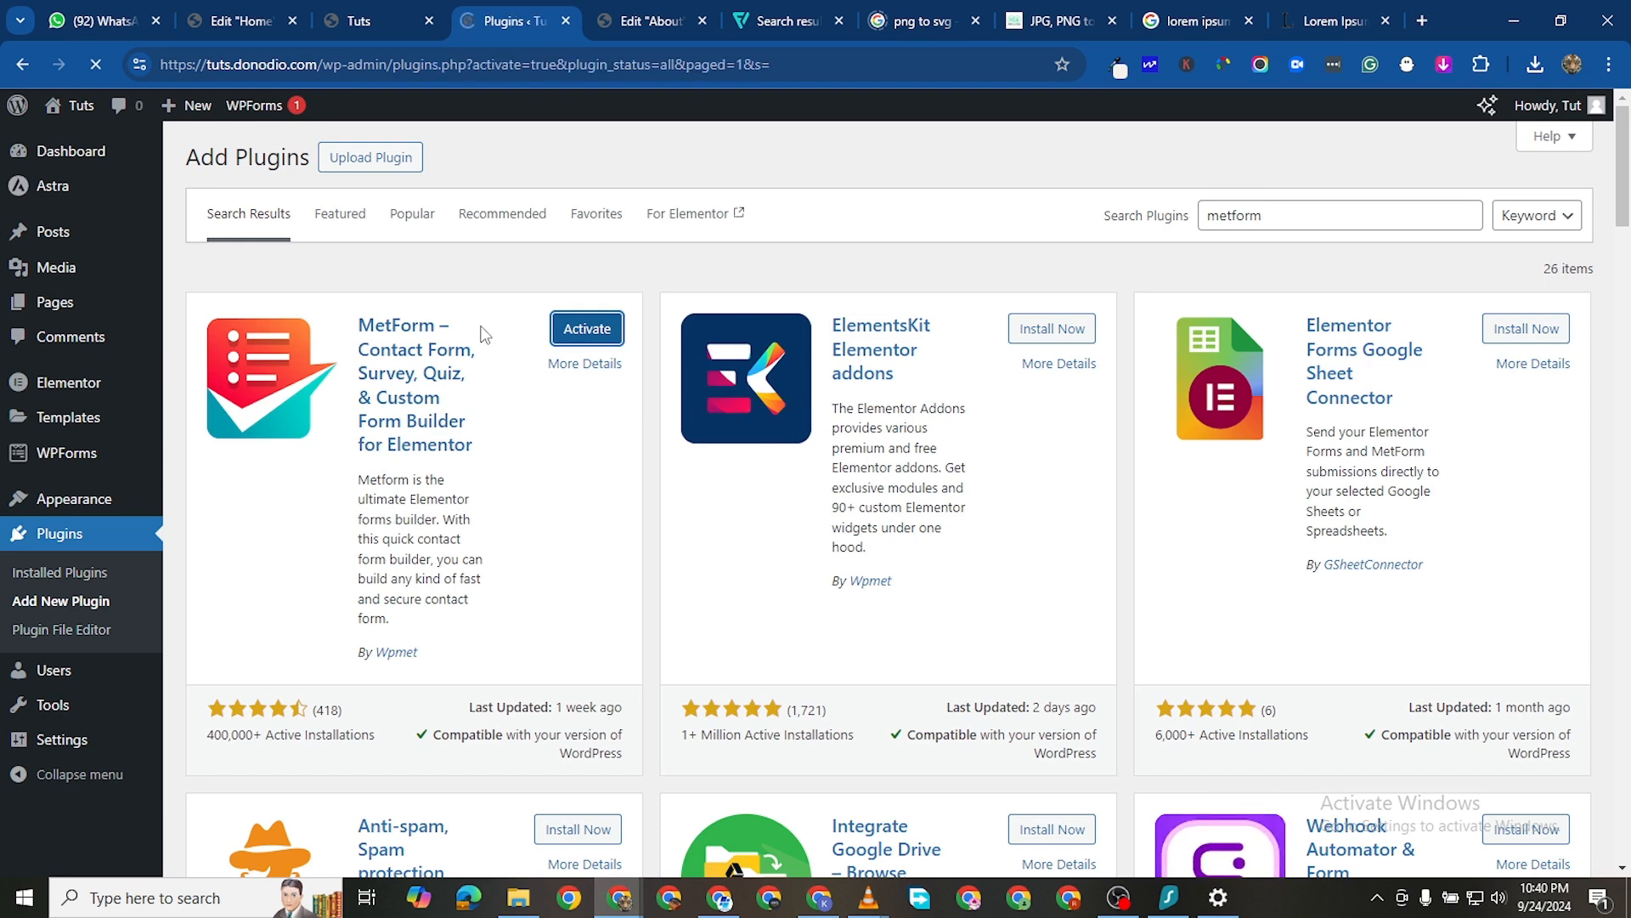
Deactivate the WPForms Lite plugin in the list of installed plugins
scroll(463, 614, "down", 2)
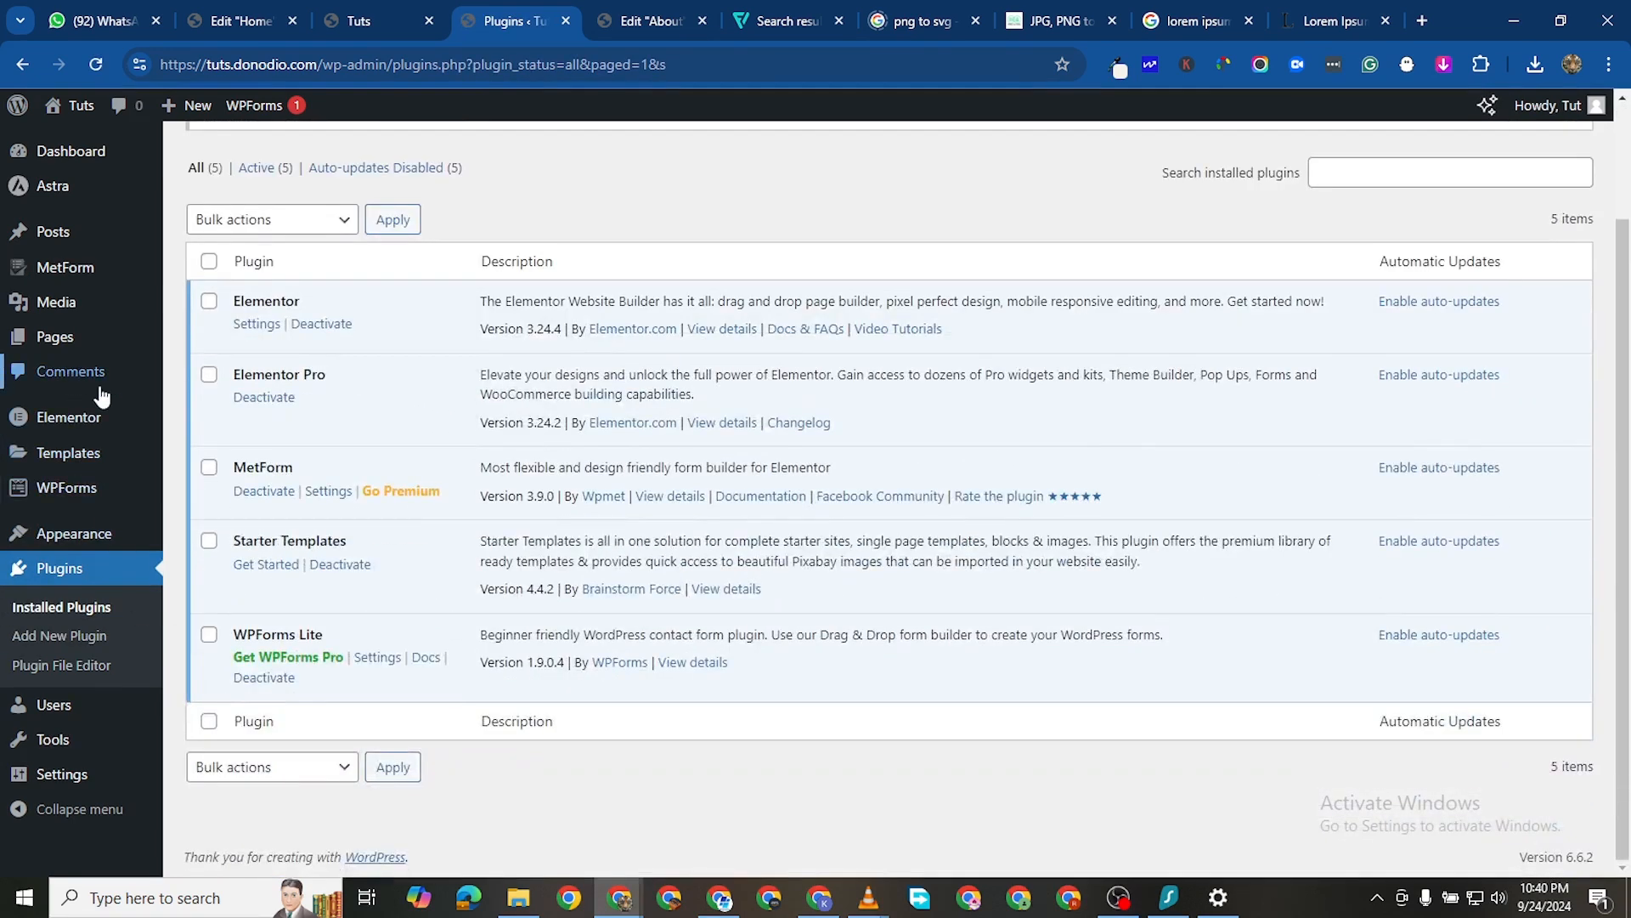
mouse_move(79, 493)
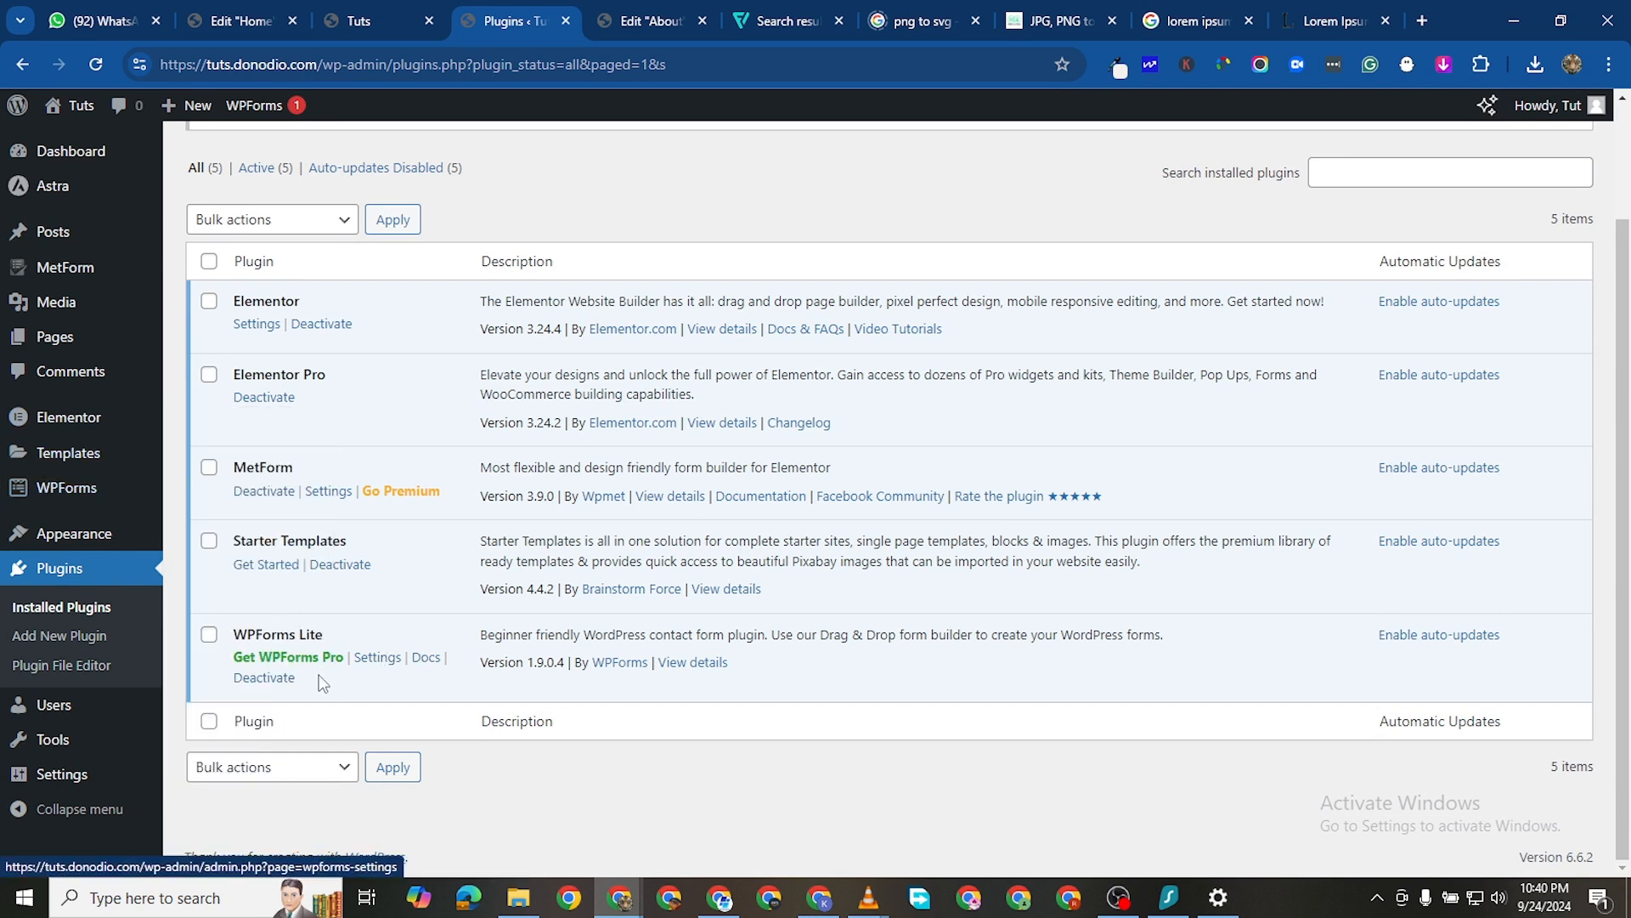
left_click(283, 683)
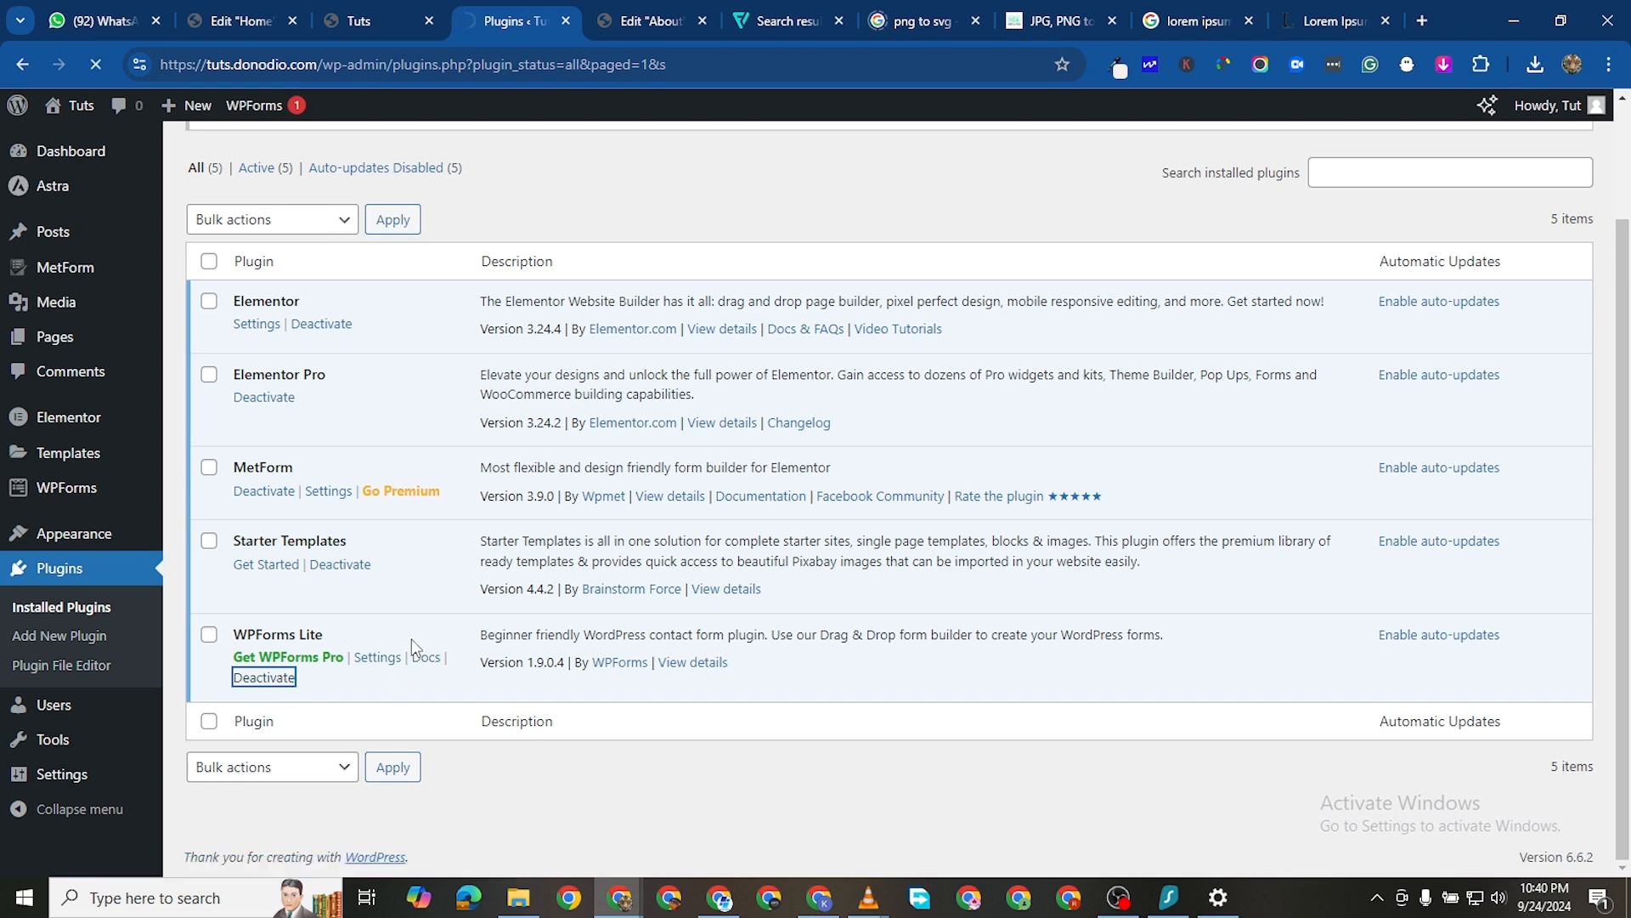
scroll(120, 546, "down", 2)
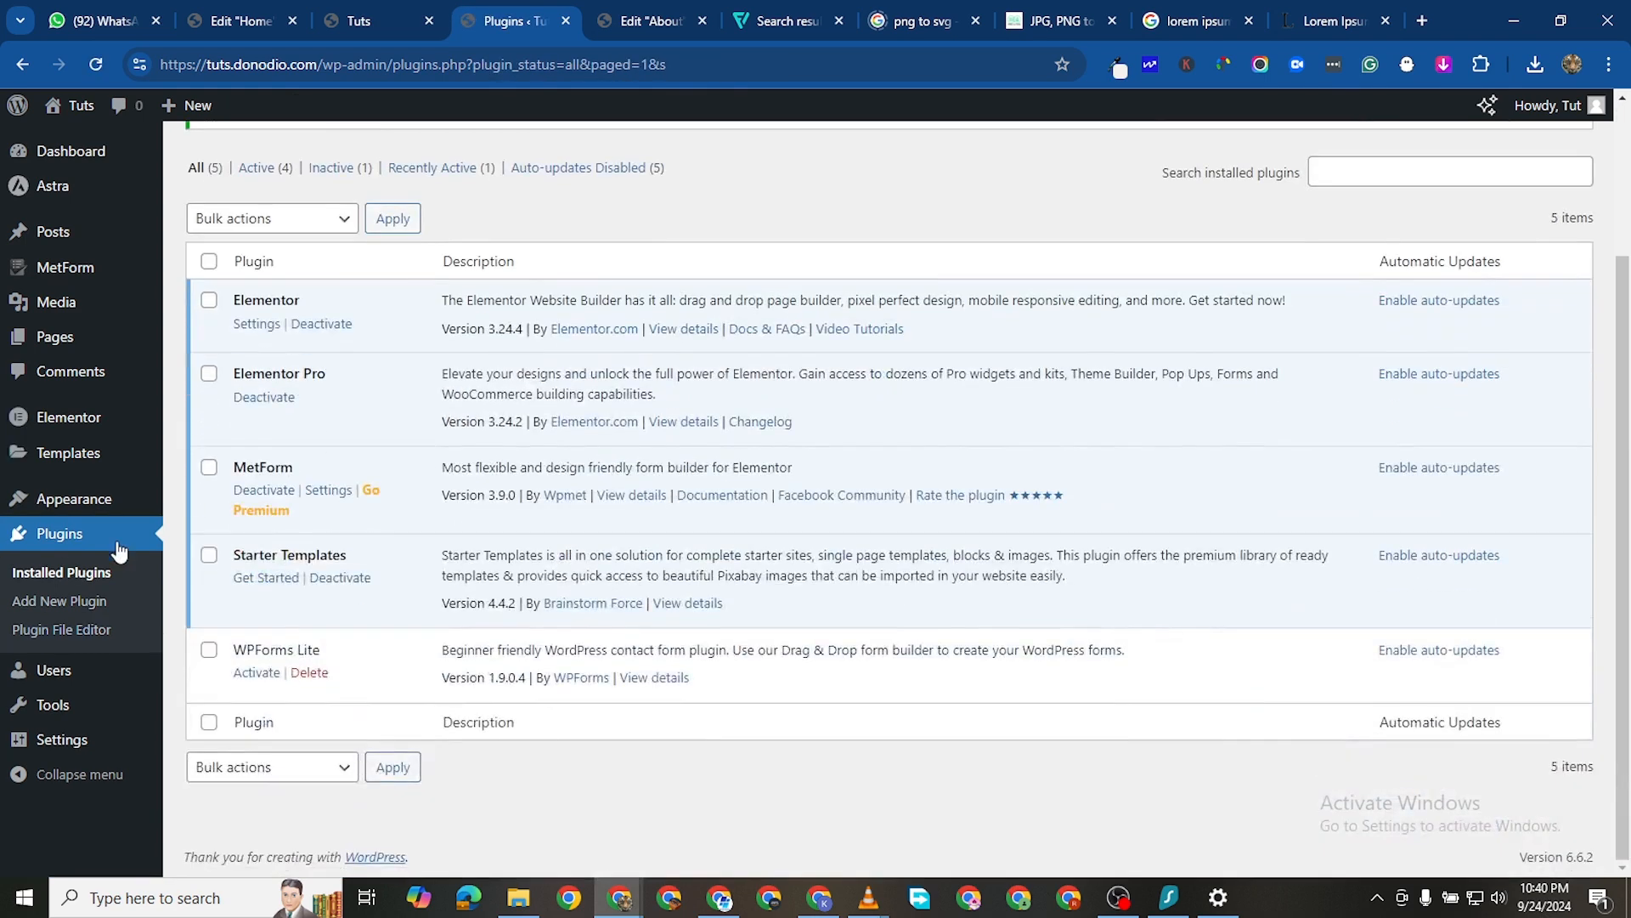
Go through MetForm's initial setup wizard without entering an email or installing extra plugins, and save the changes
mouse_move(64, 269)
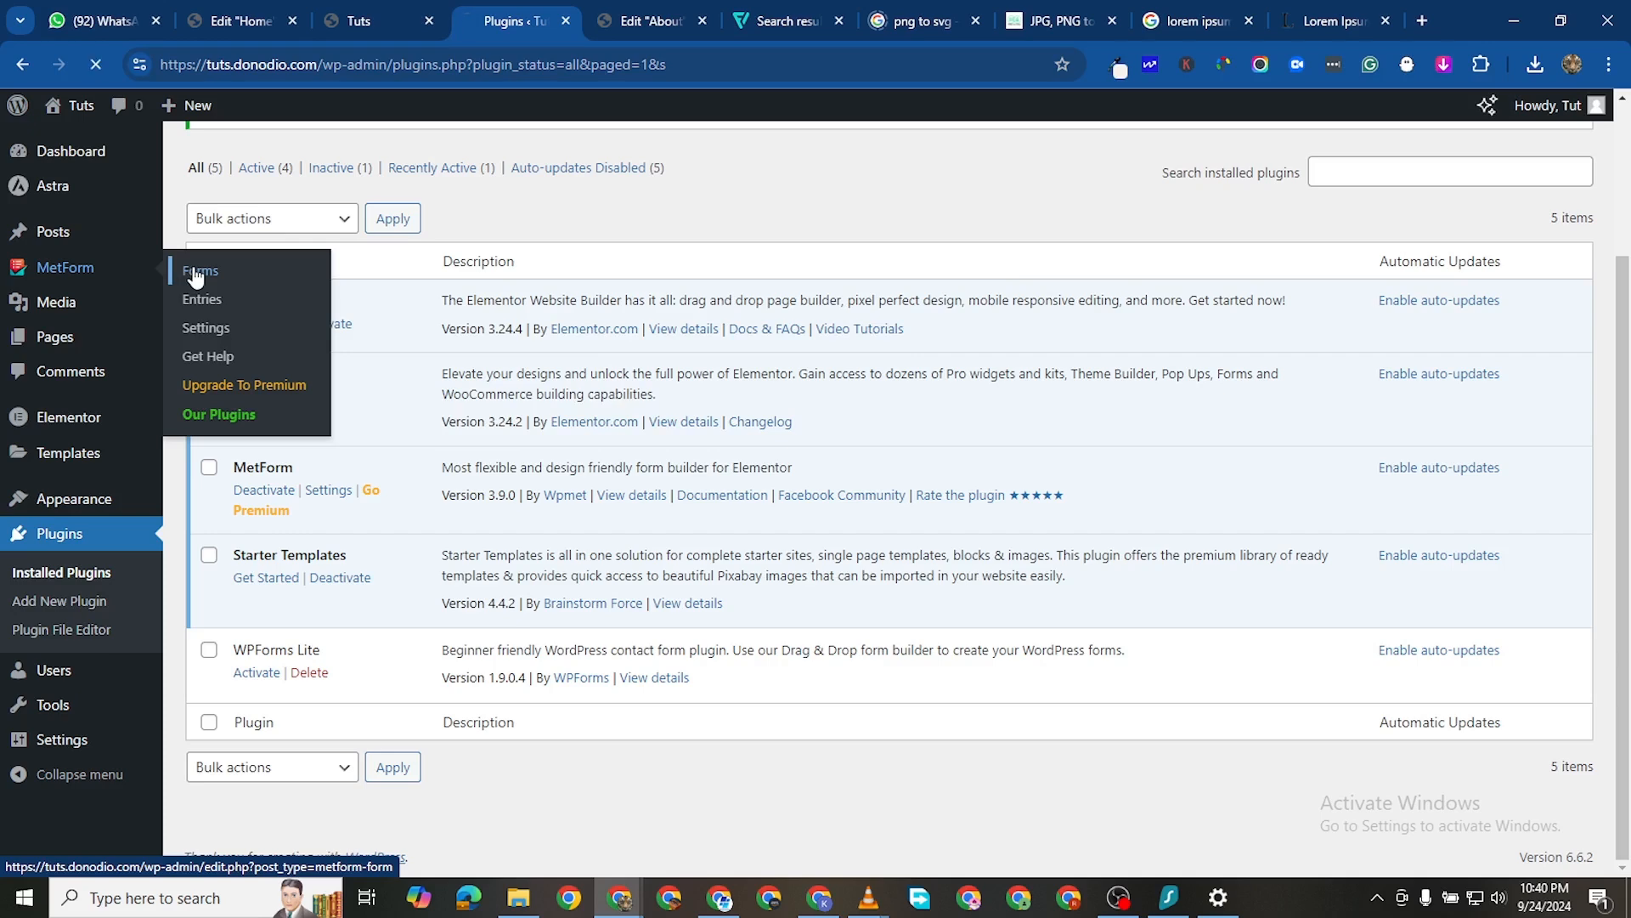
left_click(205, 328)
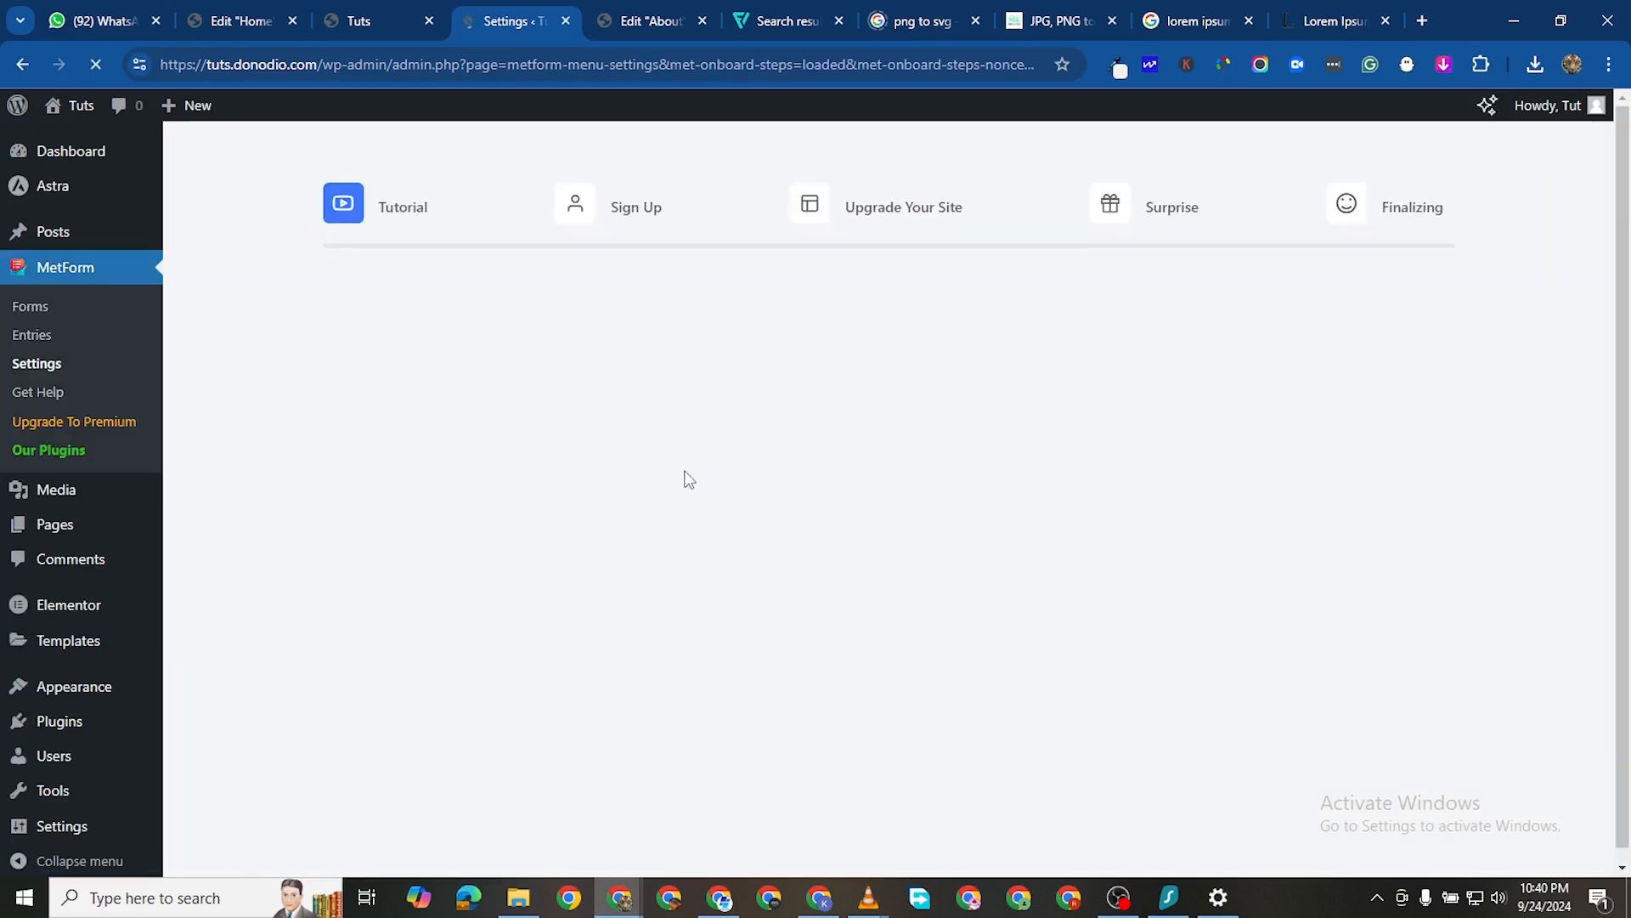
scroll(841, 648, "down", 3)
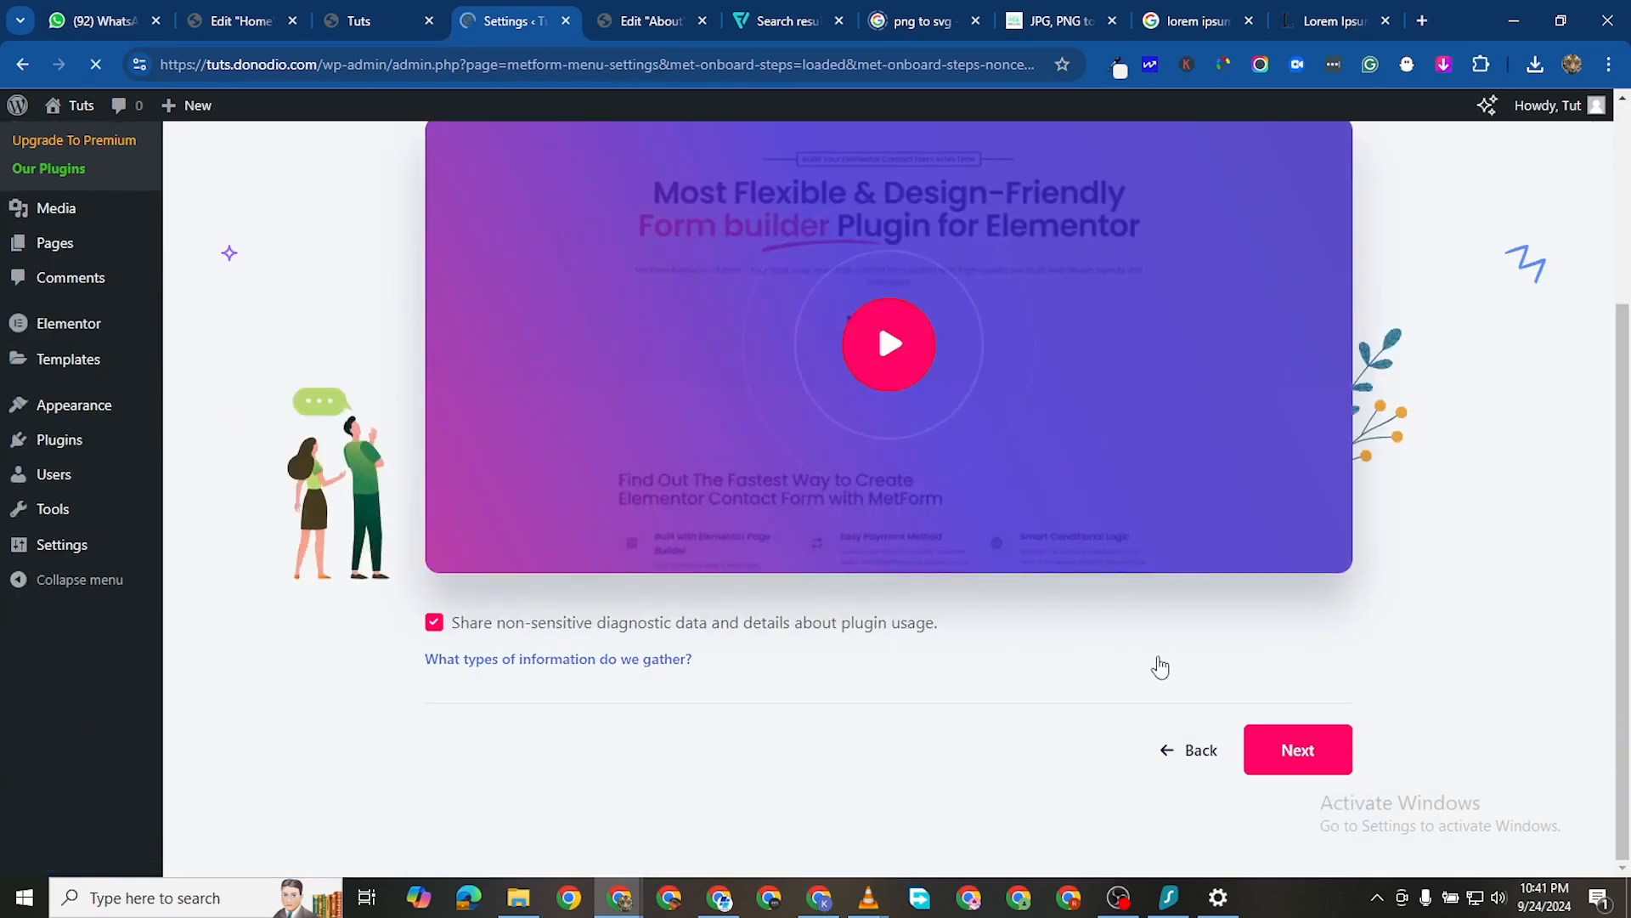
left_click(1293, 751)
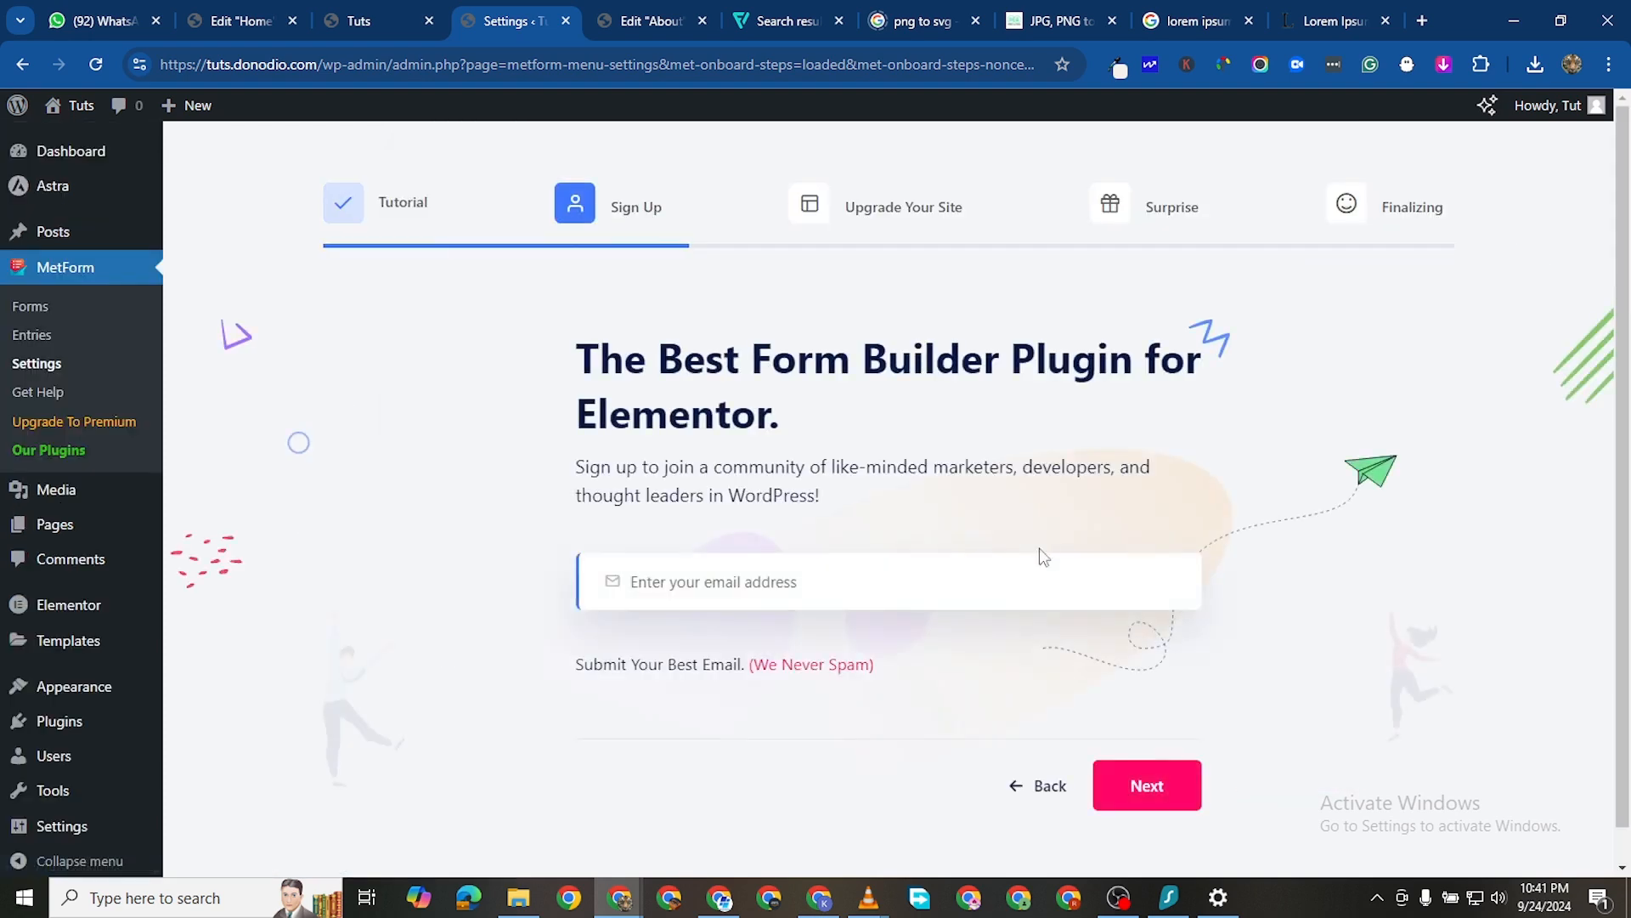
left_click(1135, 790)
scroll(1174, 770, "down", 5)
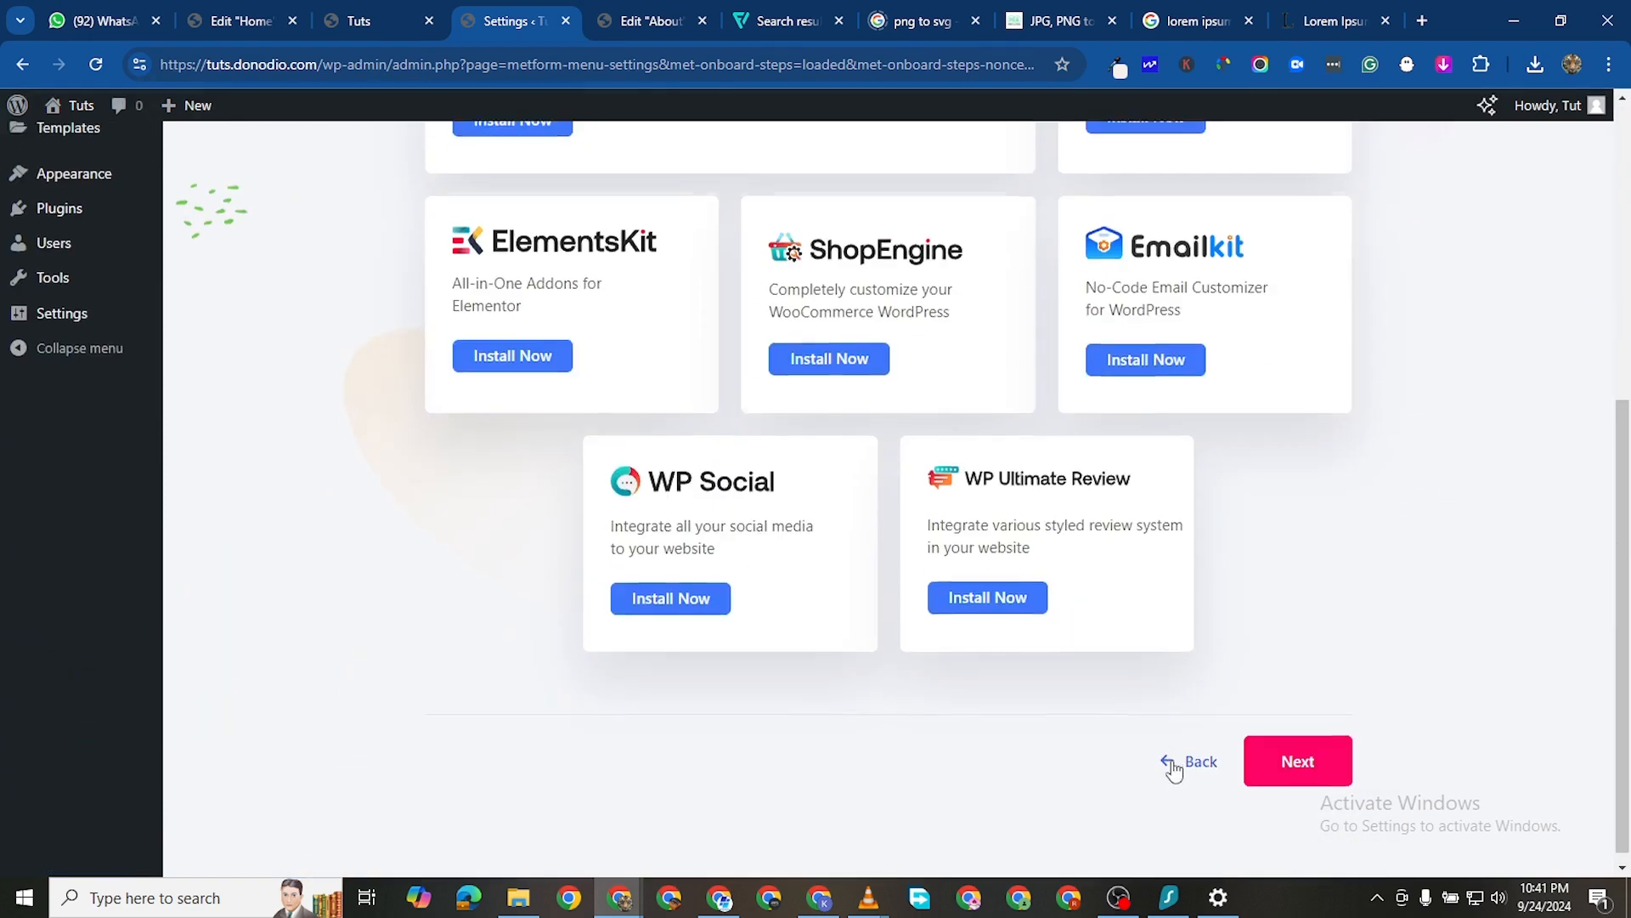
left_click(1298, 752)
scroll(1193, 569, "down", 2)
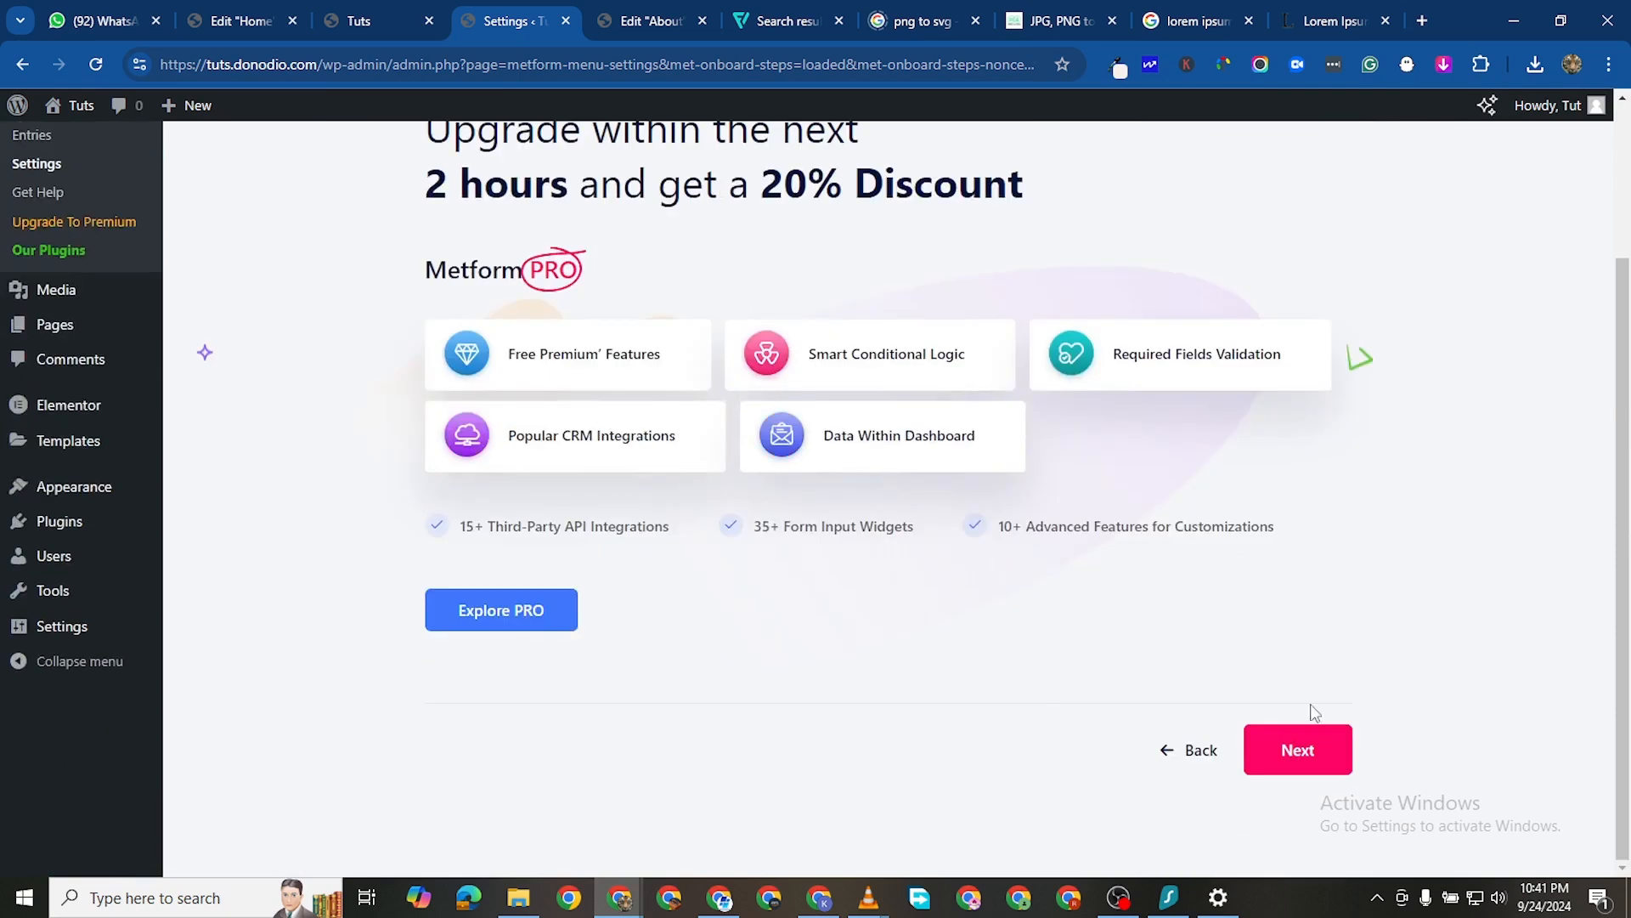
left_click(1294, 748)
scroll(984, 548, "down", 2)
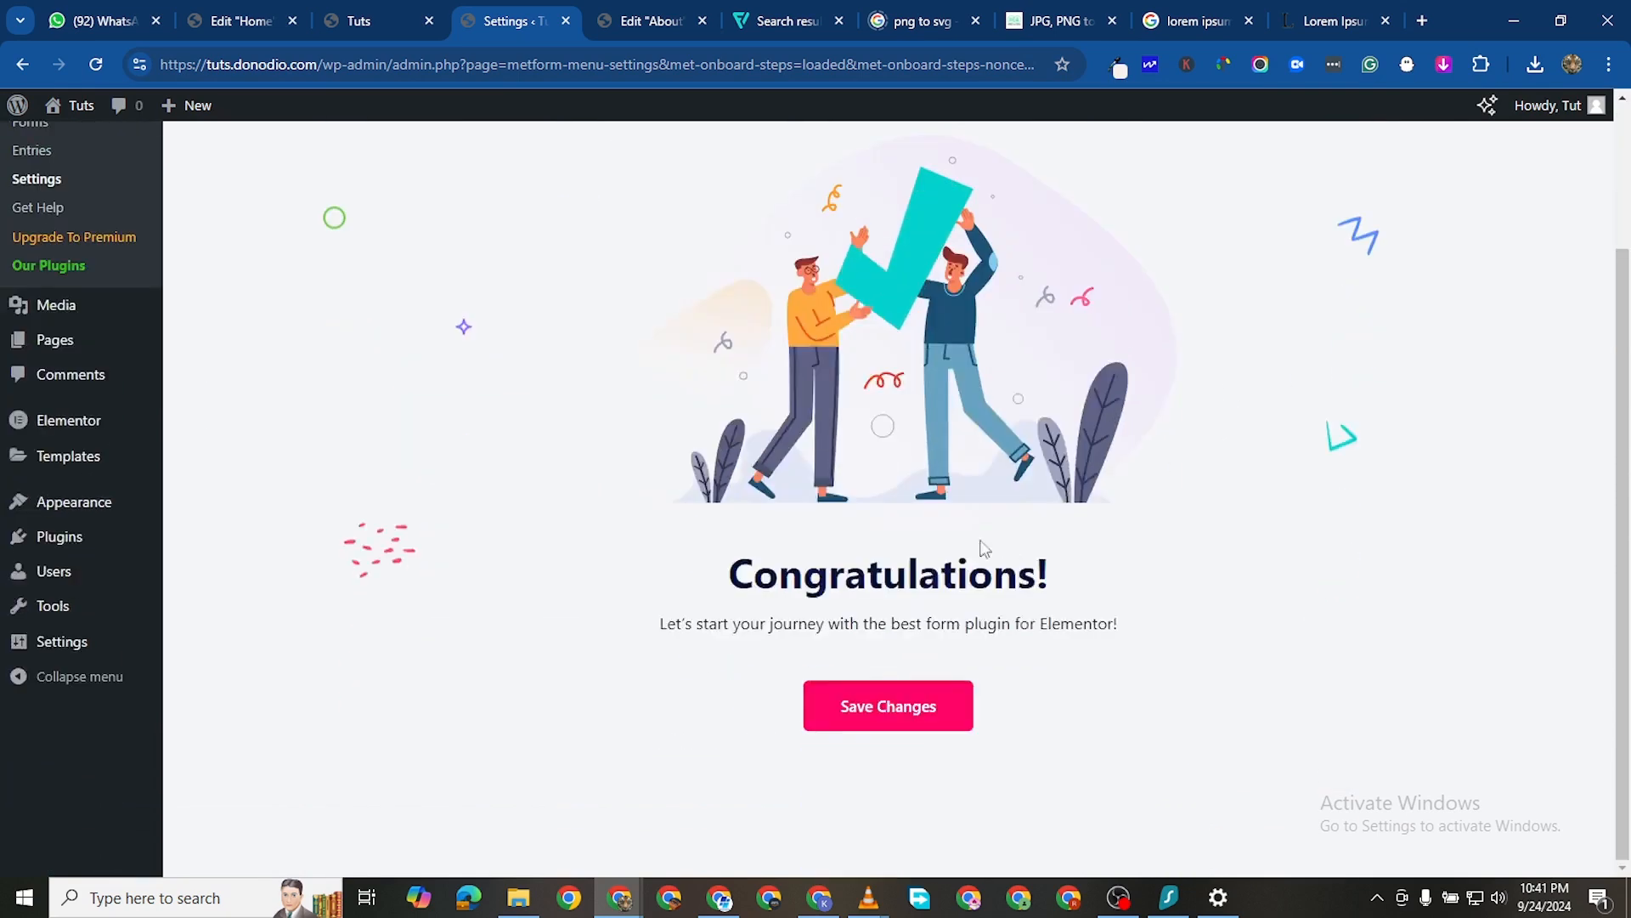
left_click(928, 705)
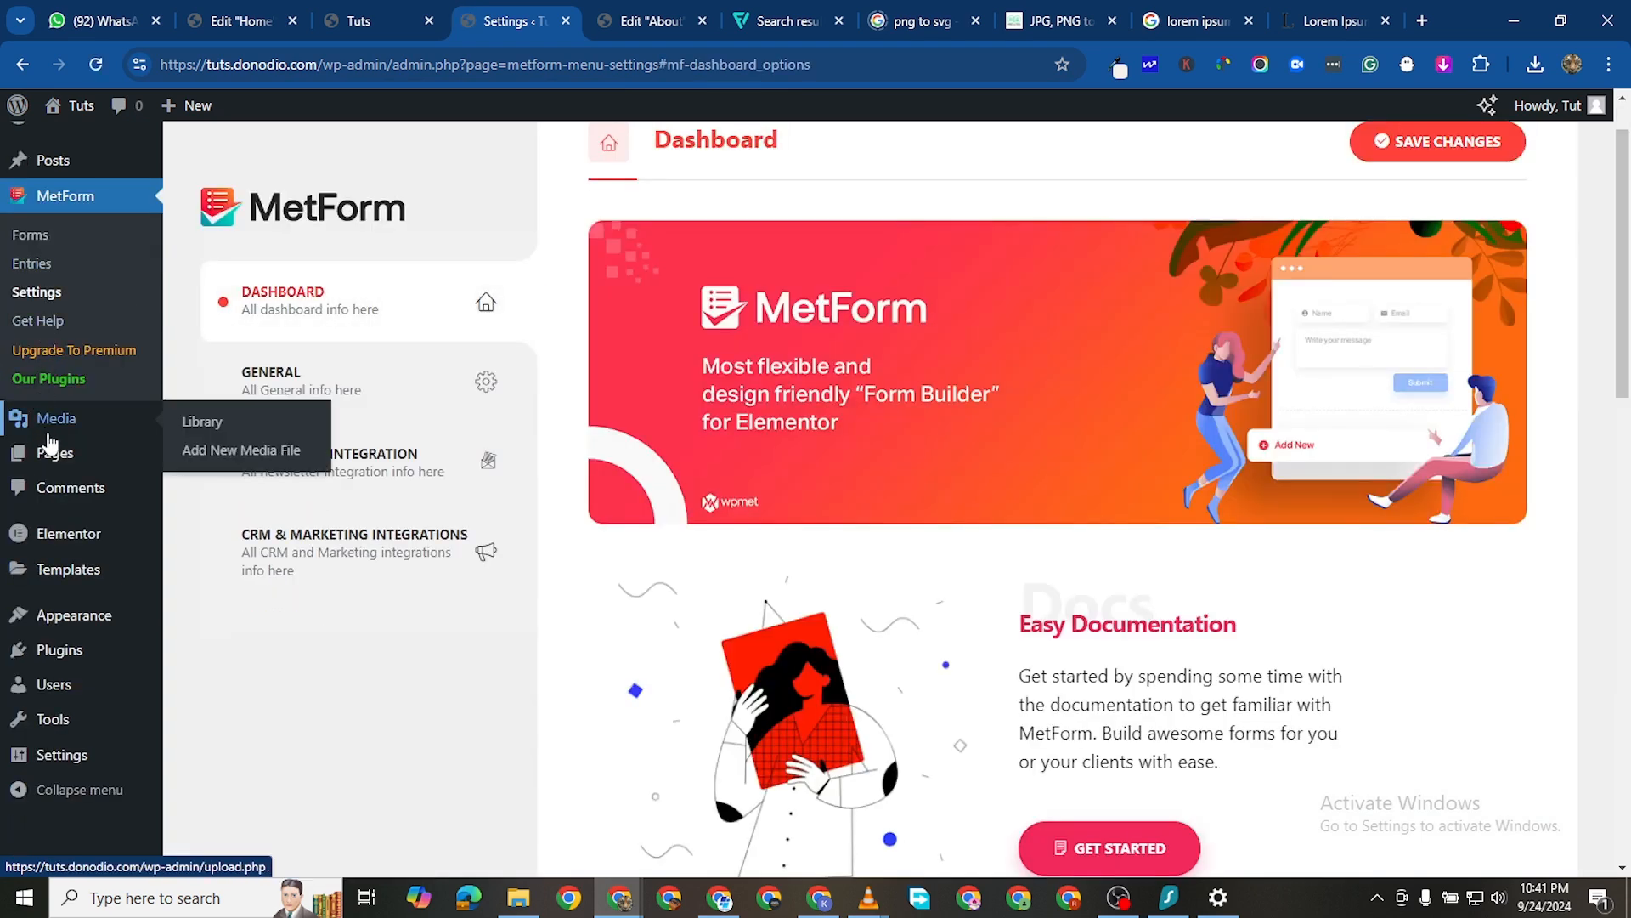
Create a new MetForm general form from the Simple Contact Form 1 template and open it in the form editor
left_click(44, 244)
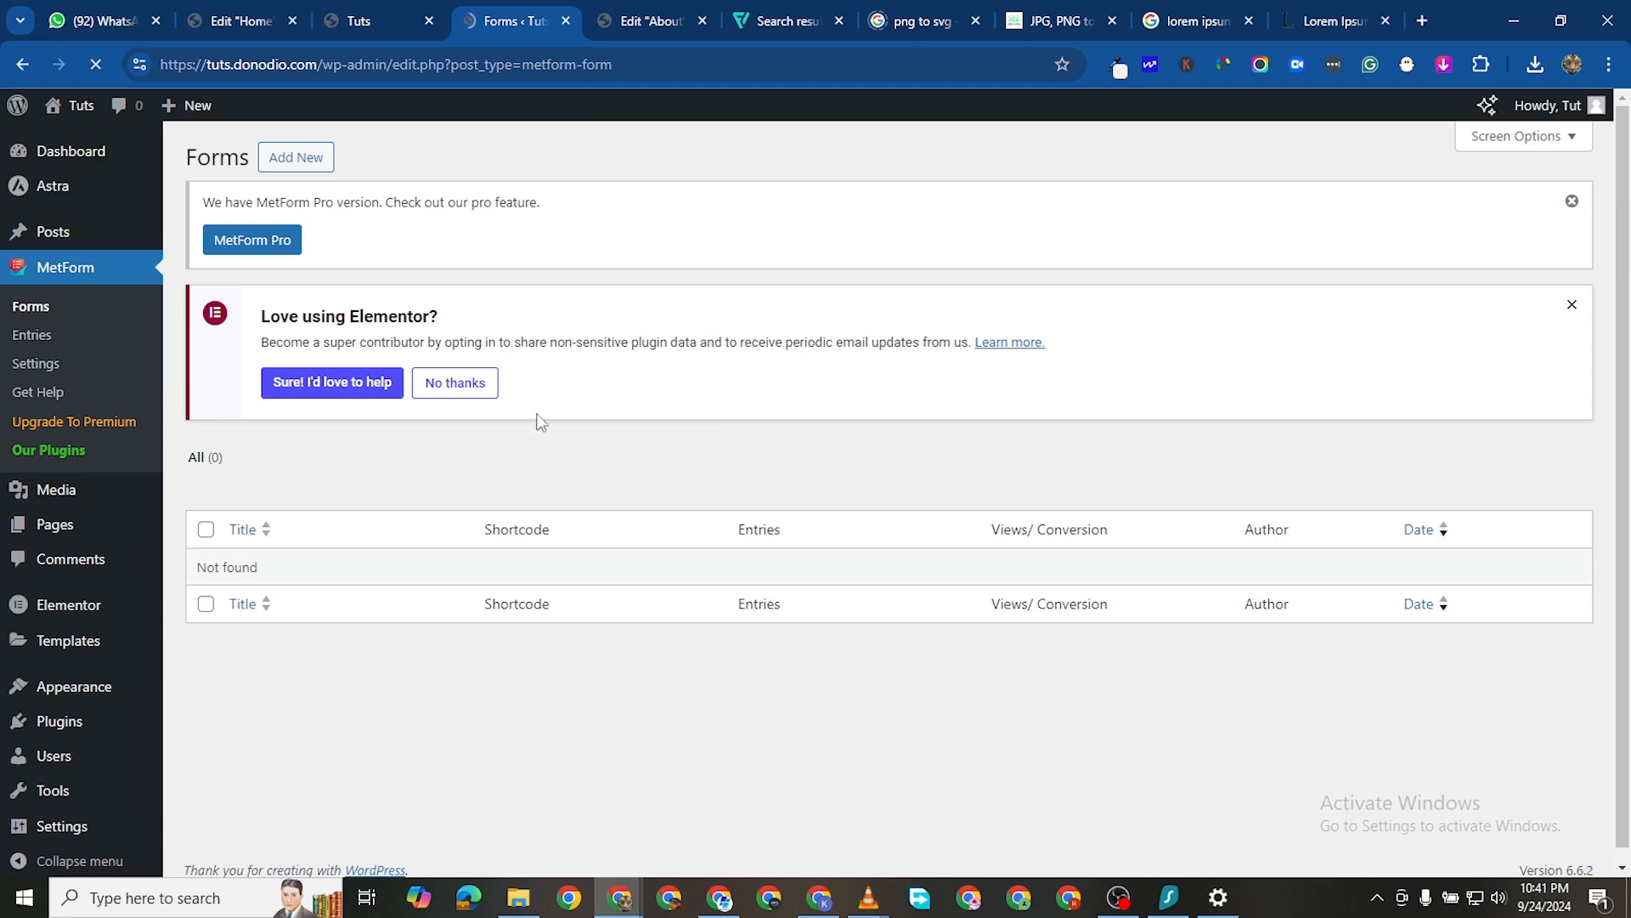
left_click(313, 157)
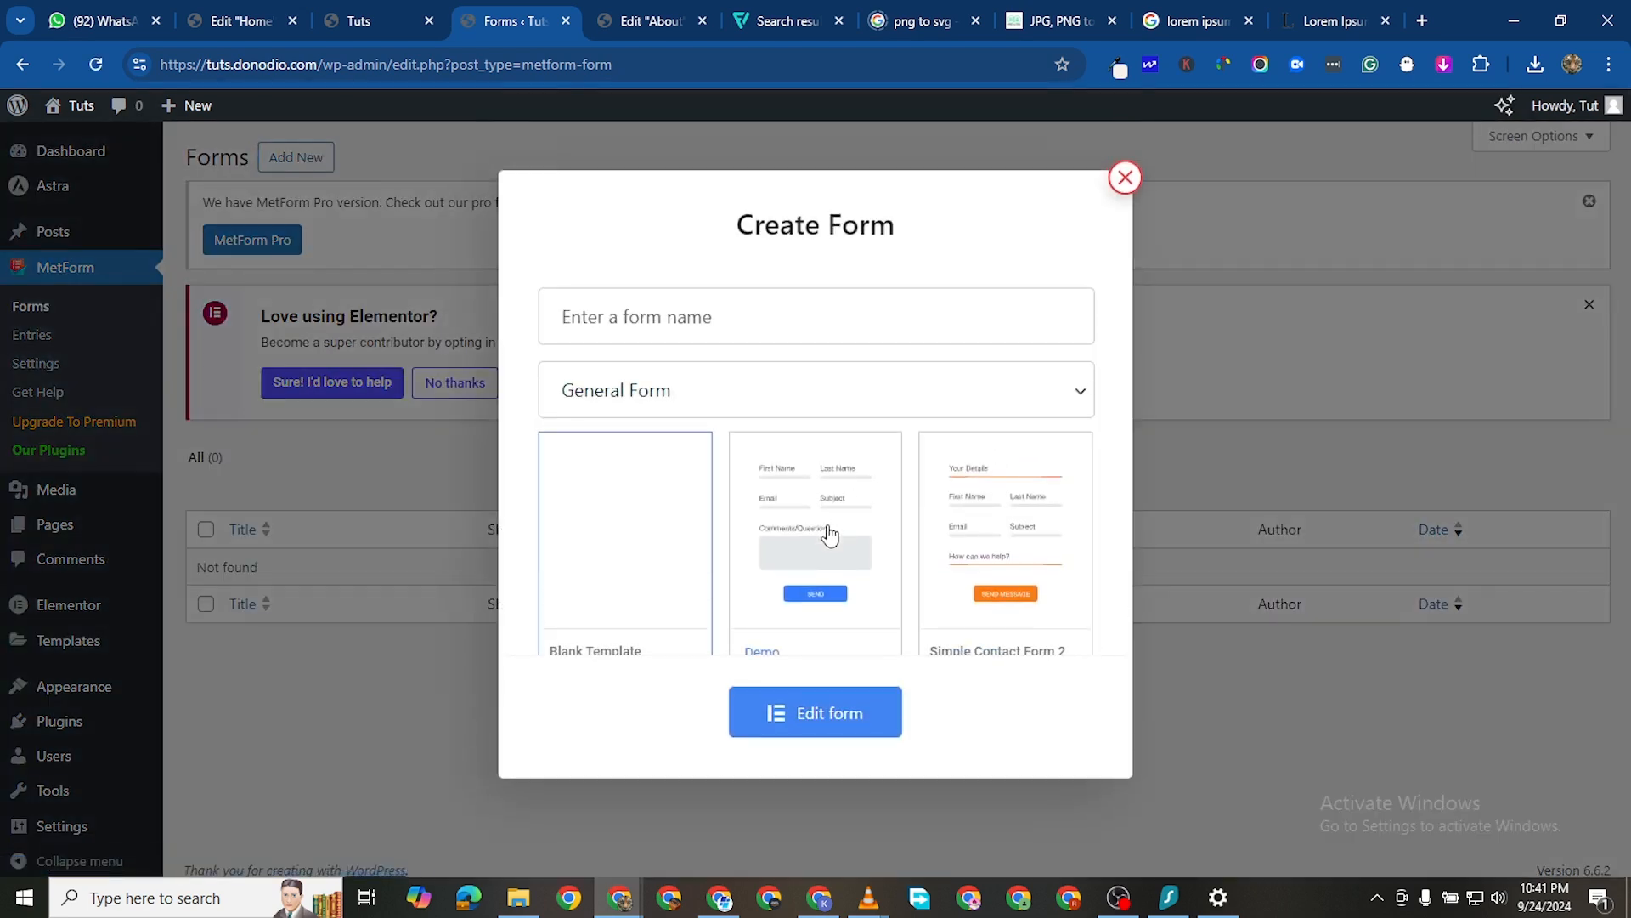
scroll(833, 531, "down", 5)
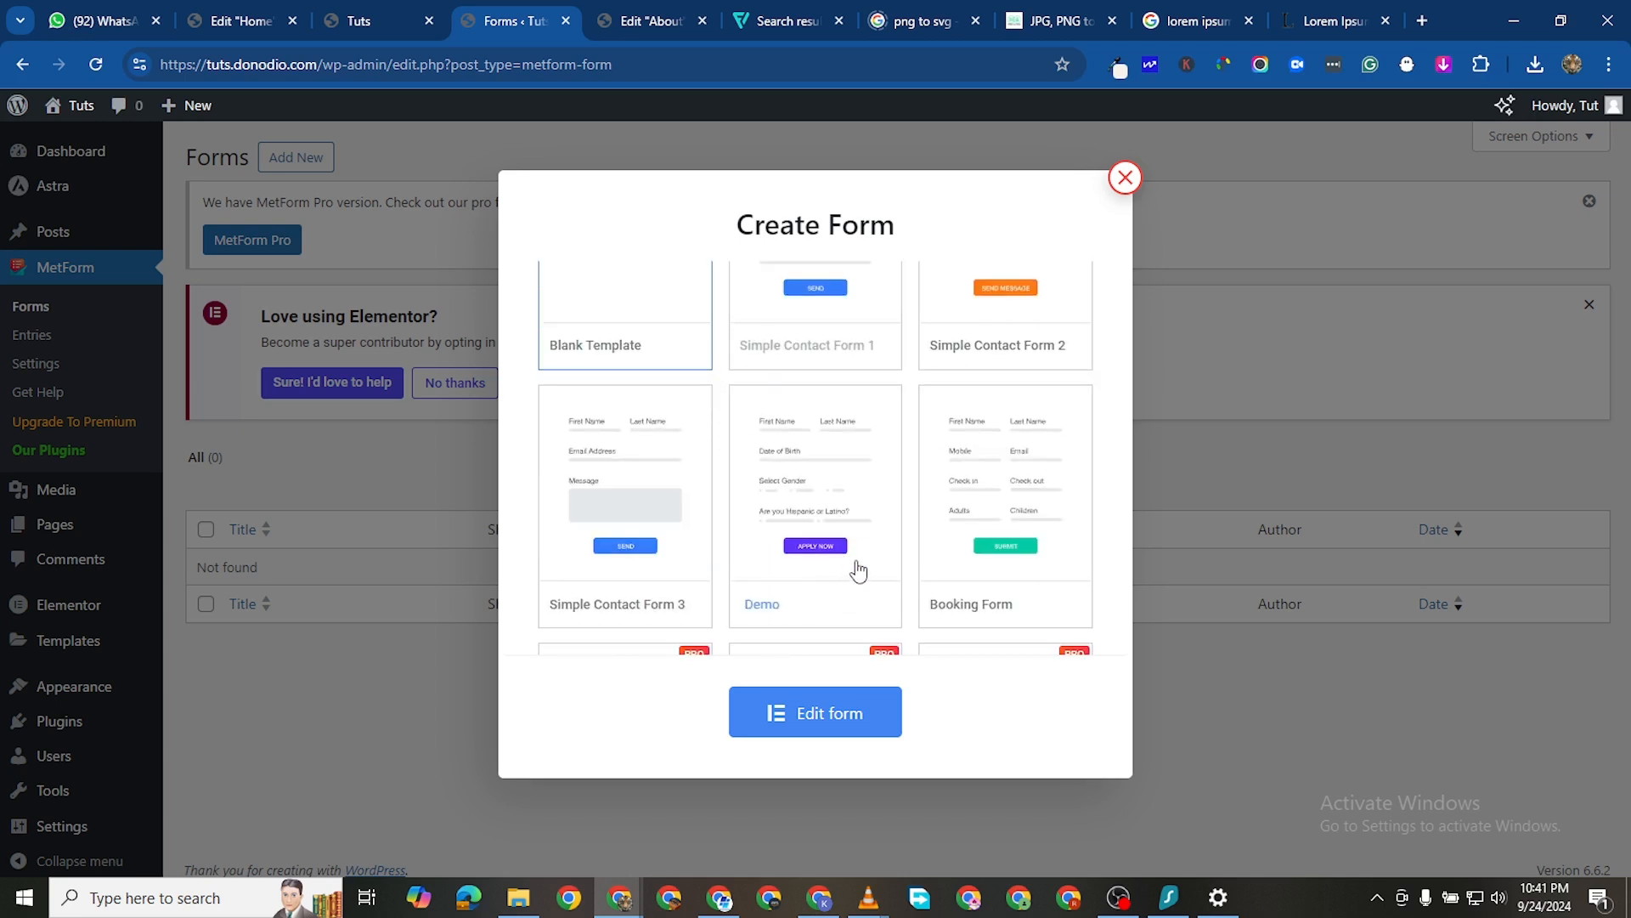
scroll(837, 531, "down", 2)
scroll(880, 476, "up", 6)
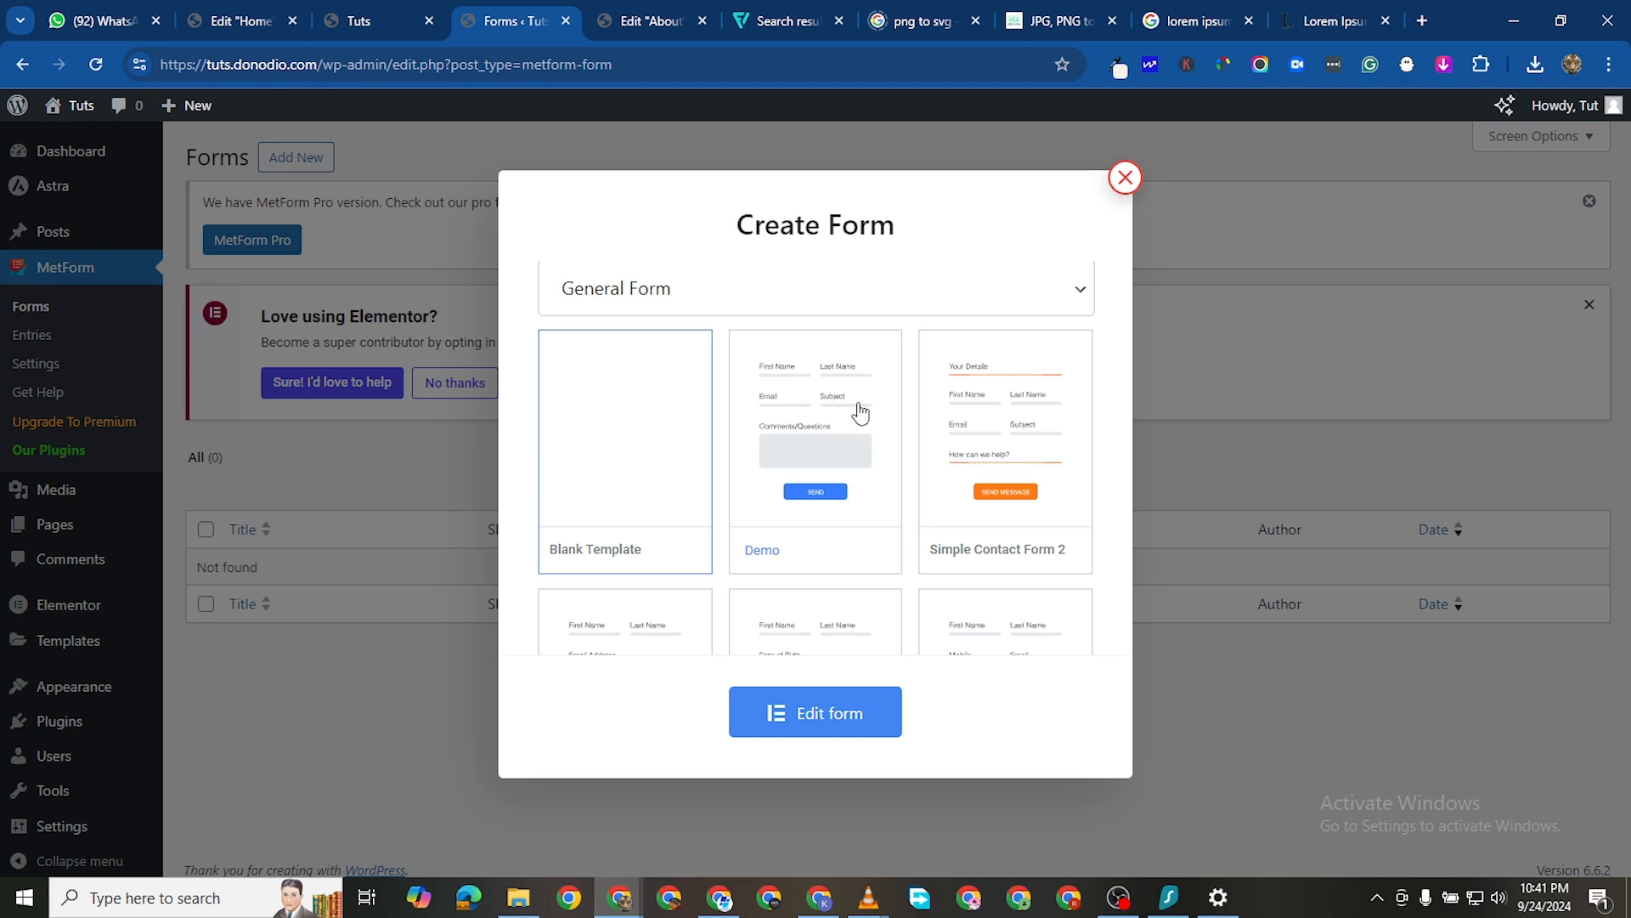
scroll(860, 423, "up", 1)
scroll(859, 513, "down", 3)
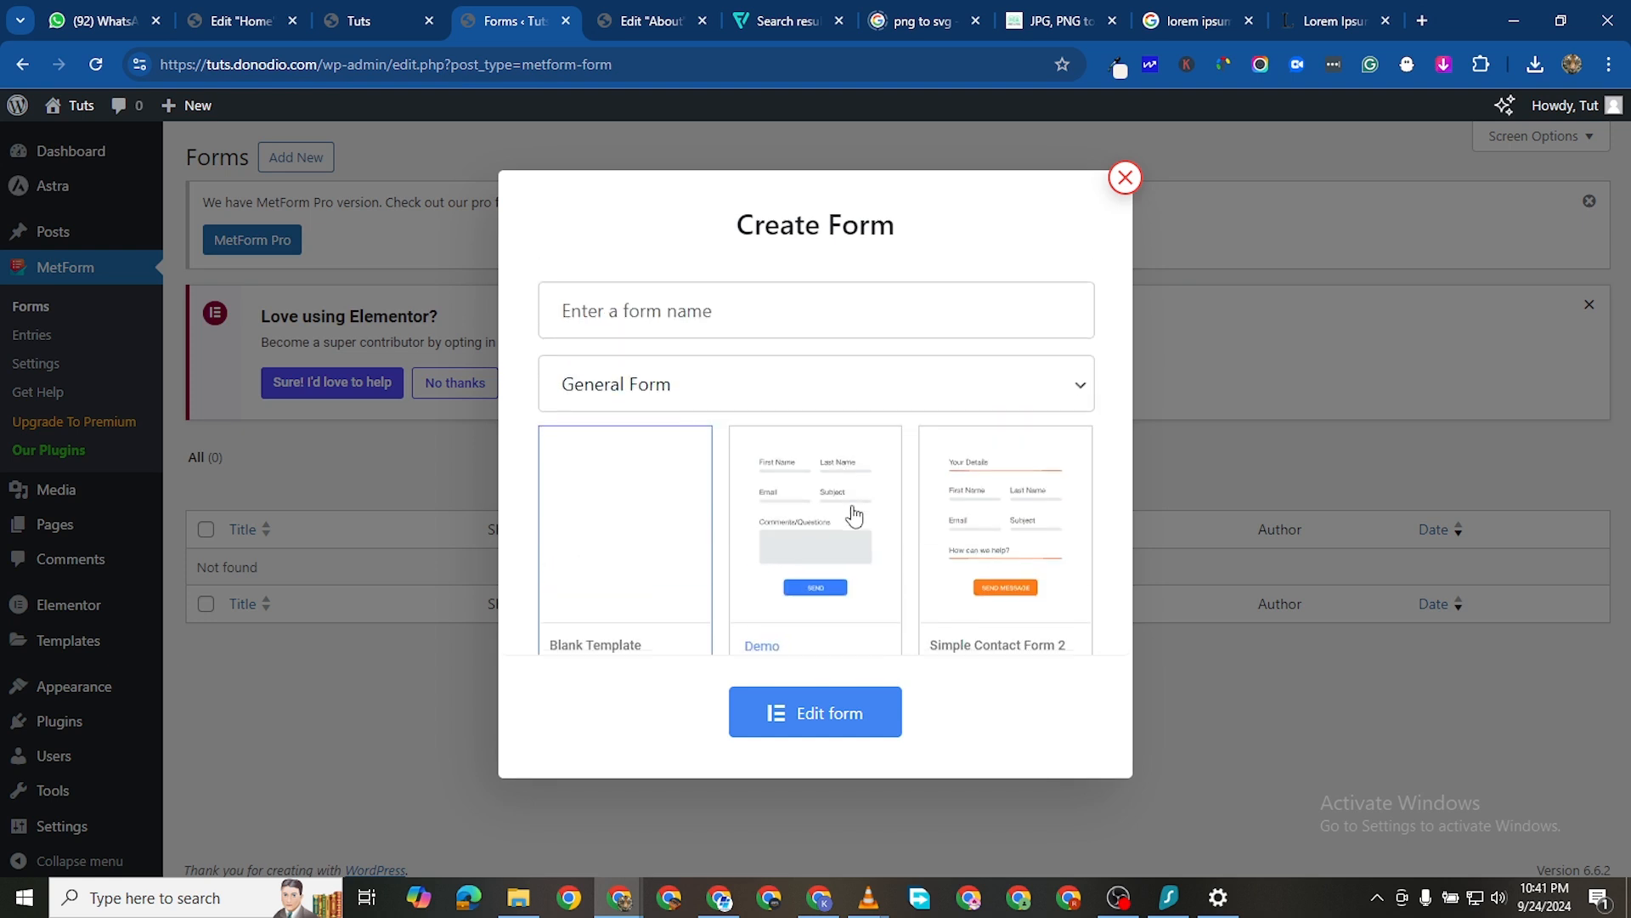
scroll(819, 456, "up", 3)
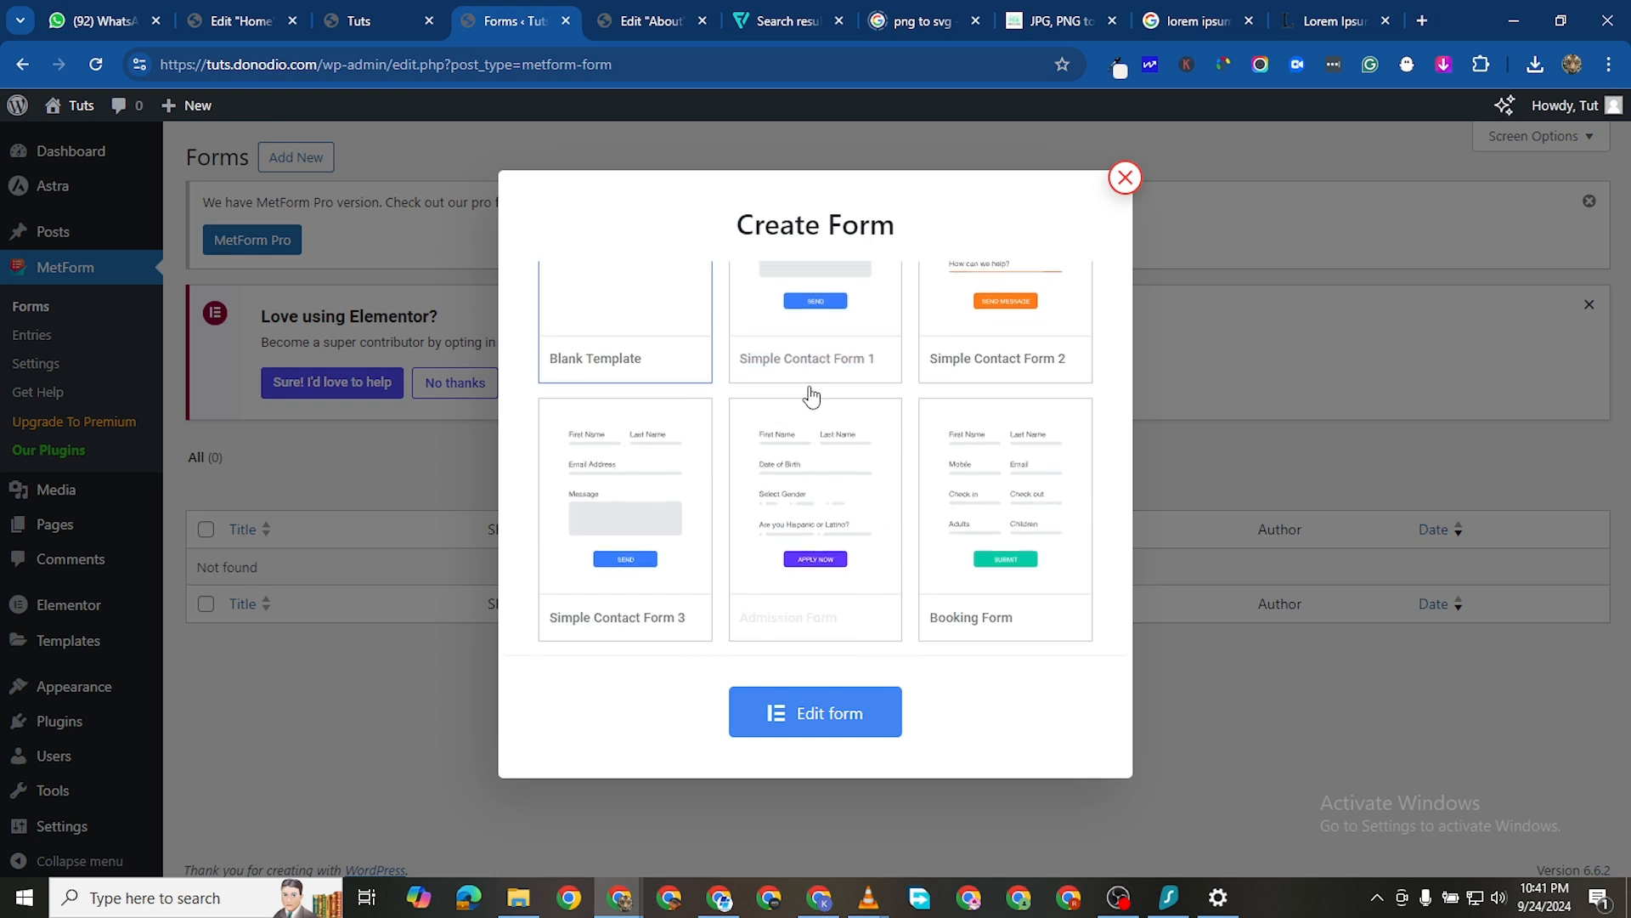
left_click(844, 425)
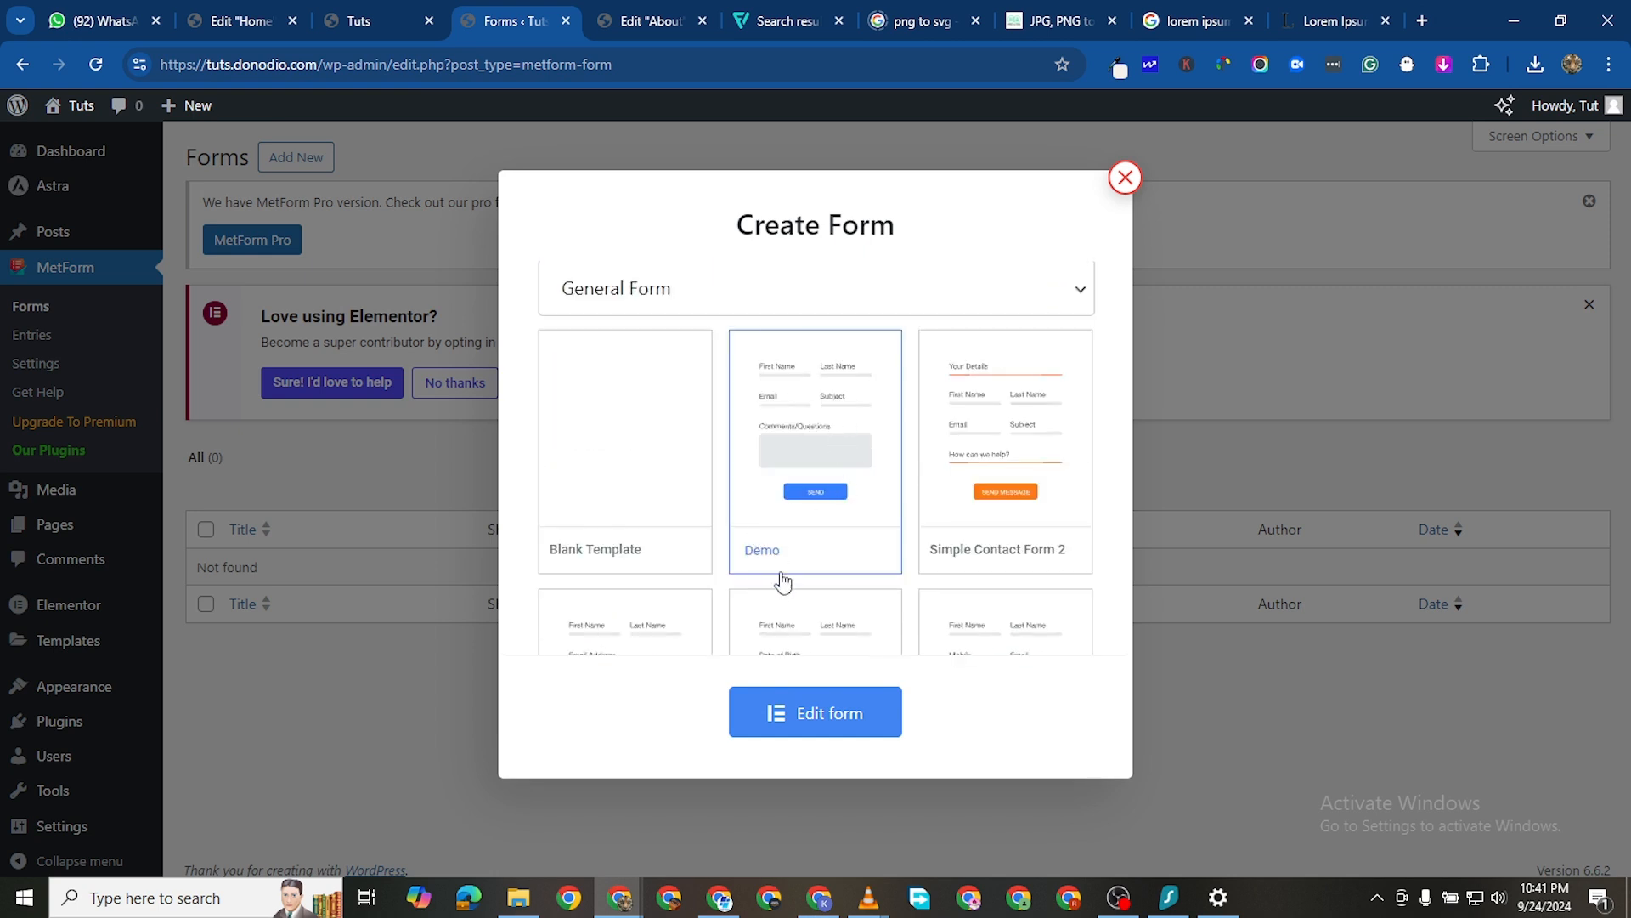
left_click(762, 550)
left_click(814, 712)
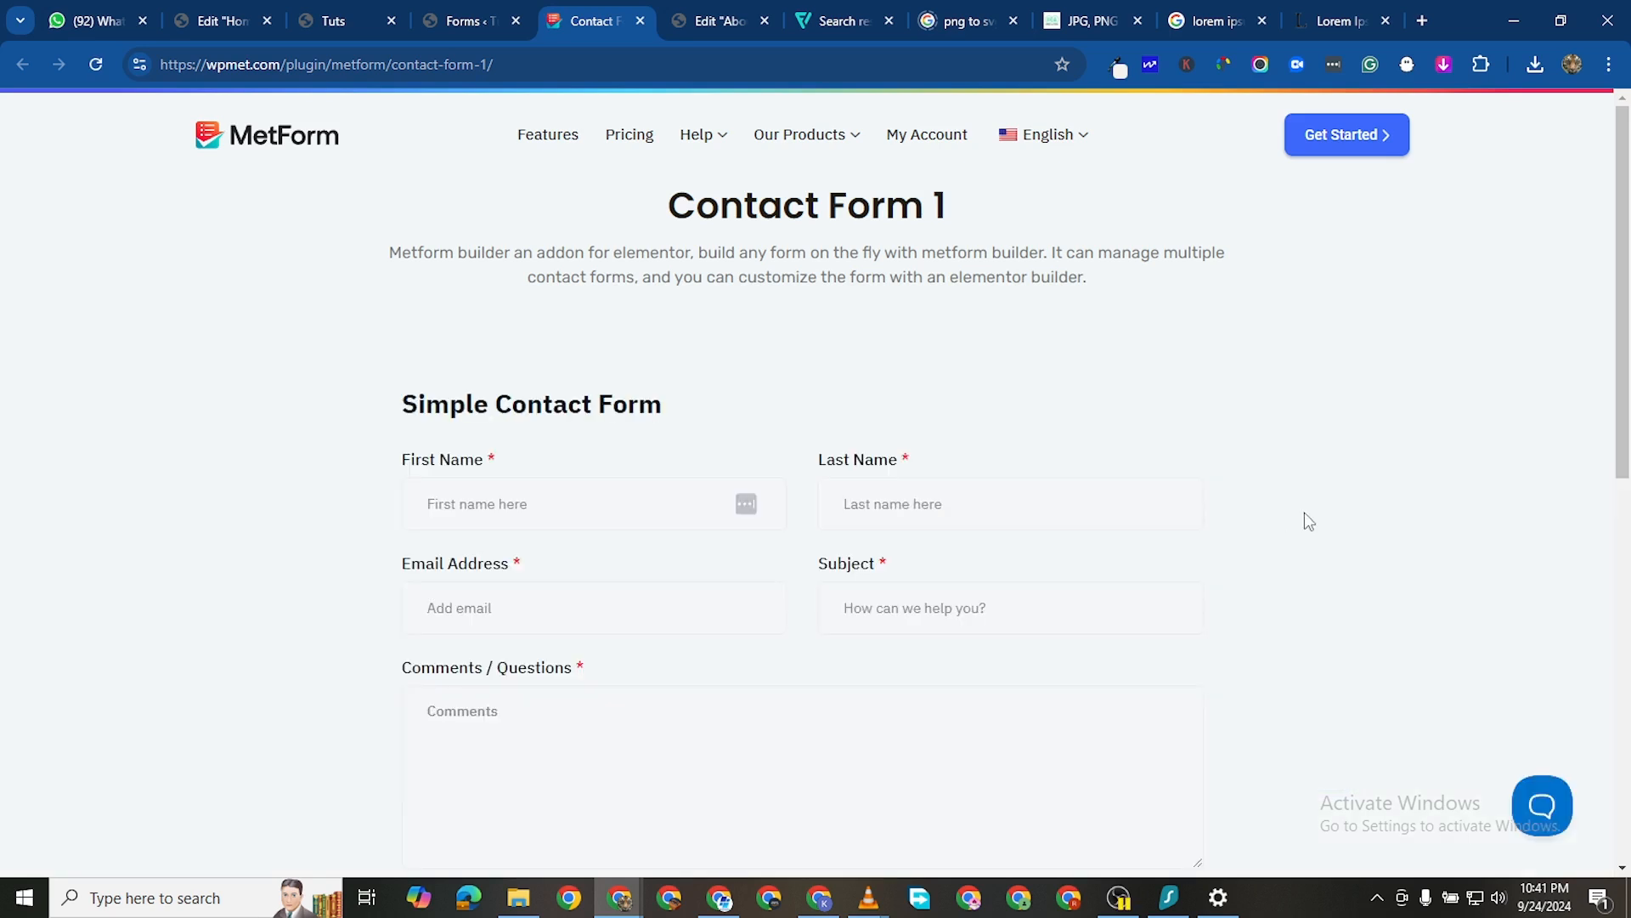
left_click(476, 22)
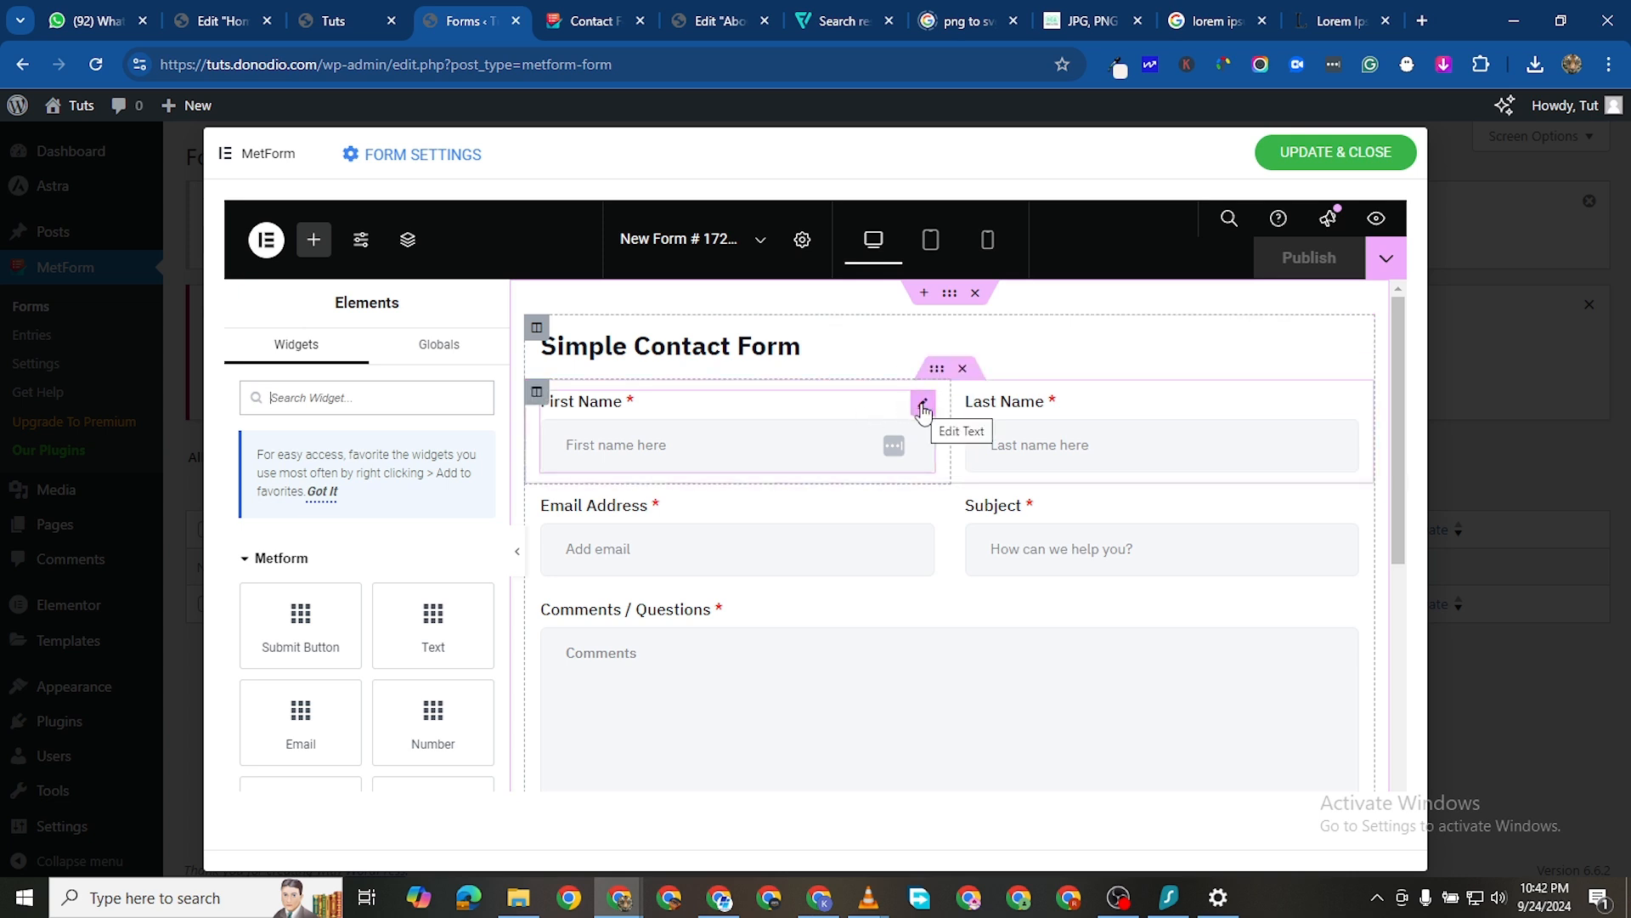
Hide the labels of the First Name and Last Name fields in the contact form
left_click(922, 407)
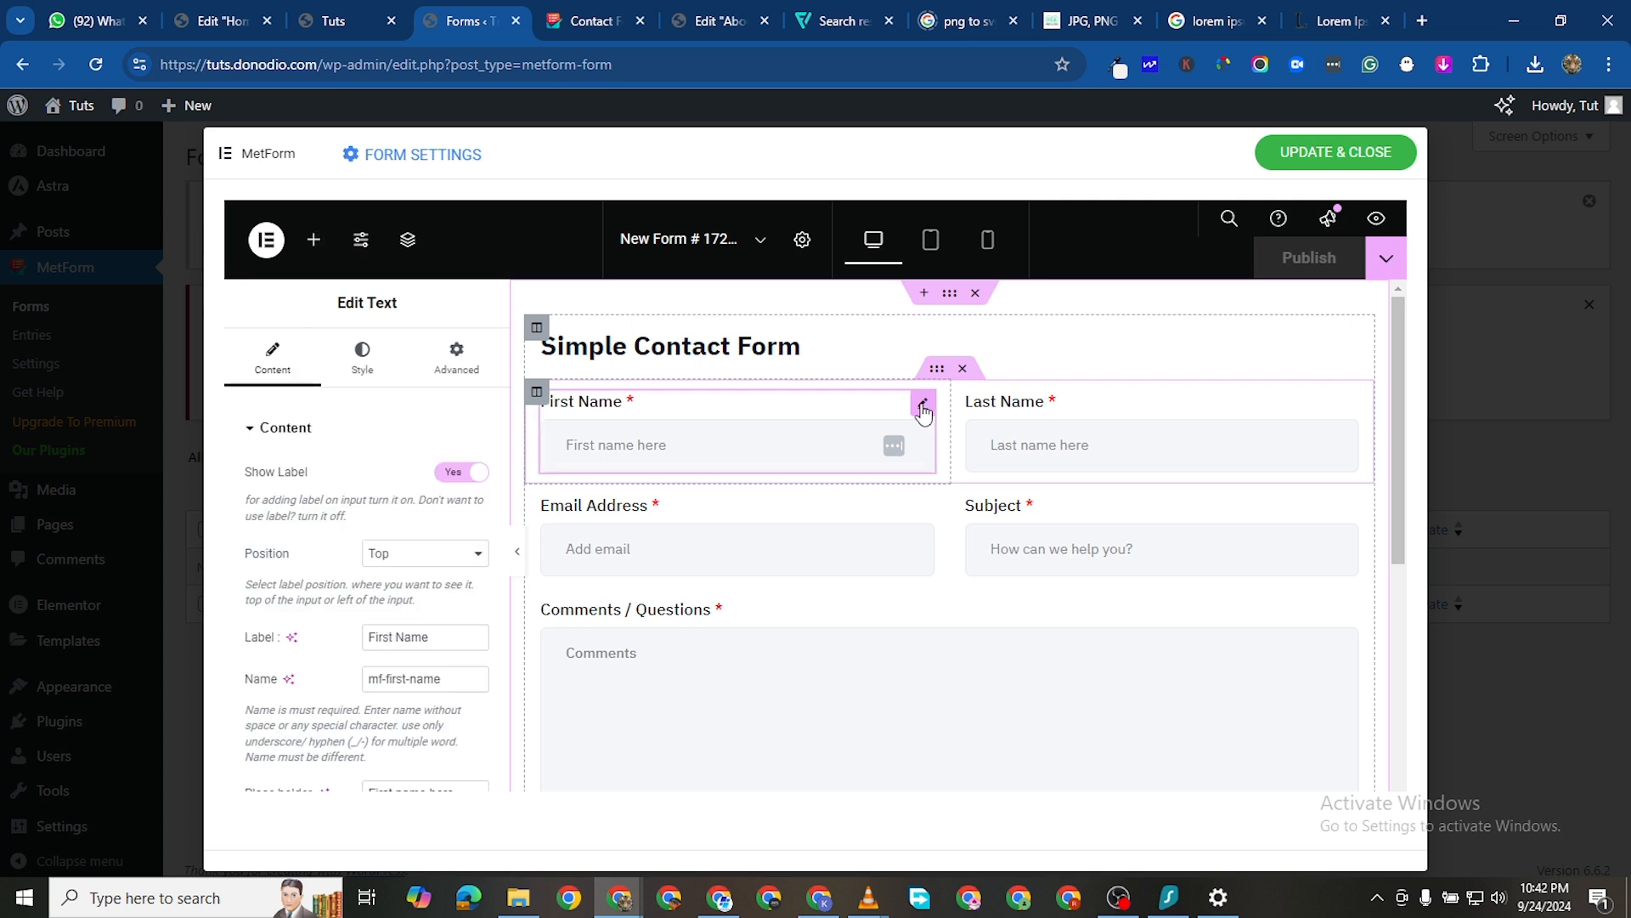
left_click(452, 473)
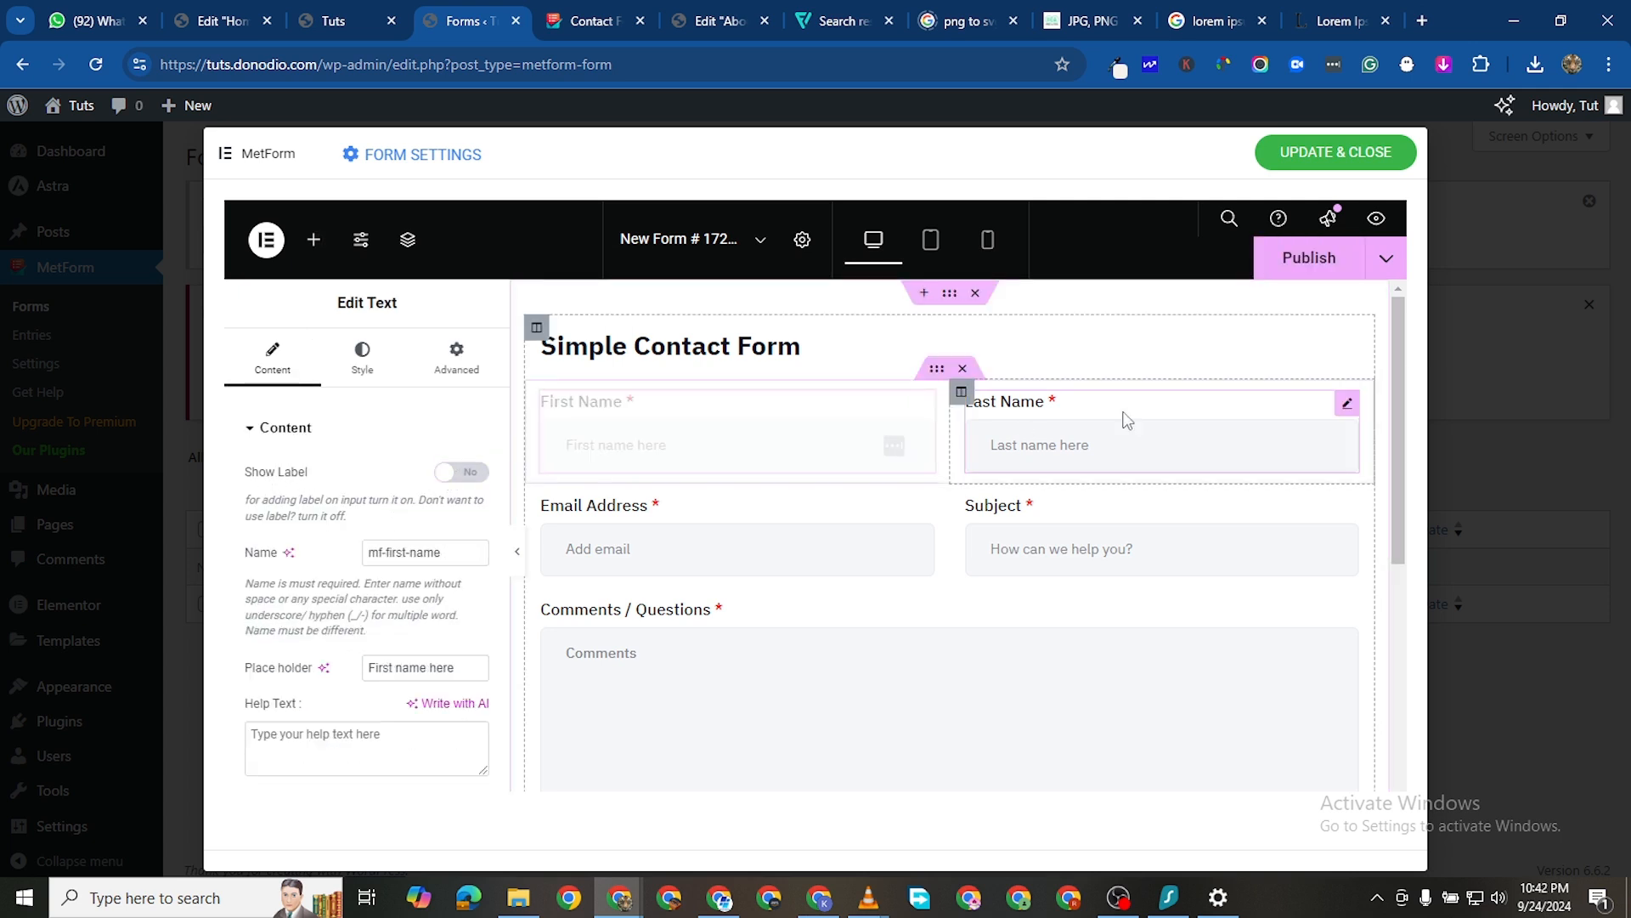
left_click(1346, 403)
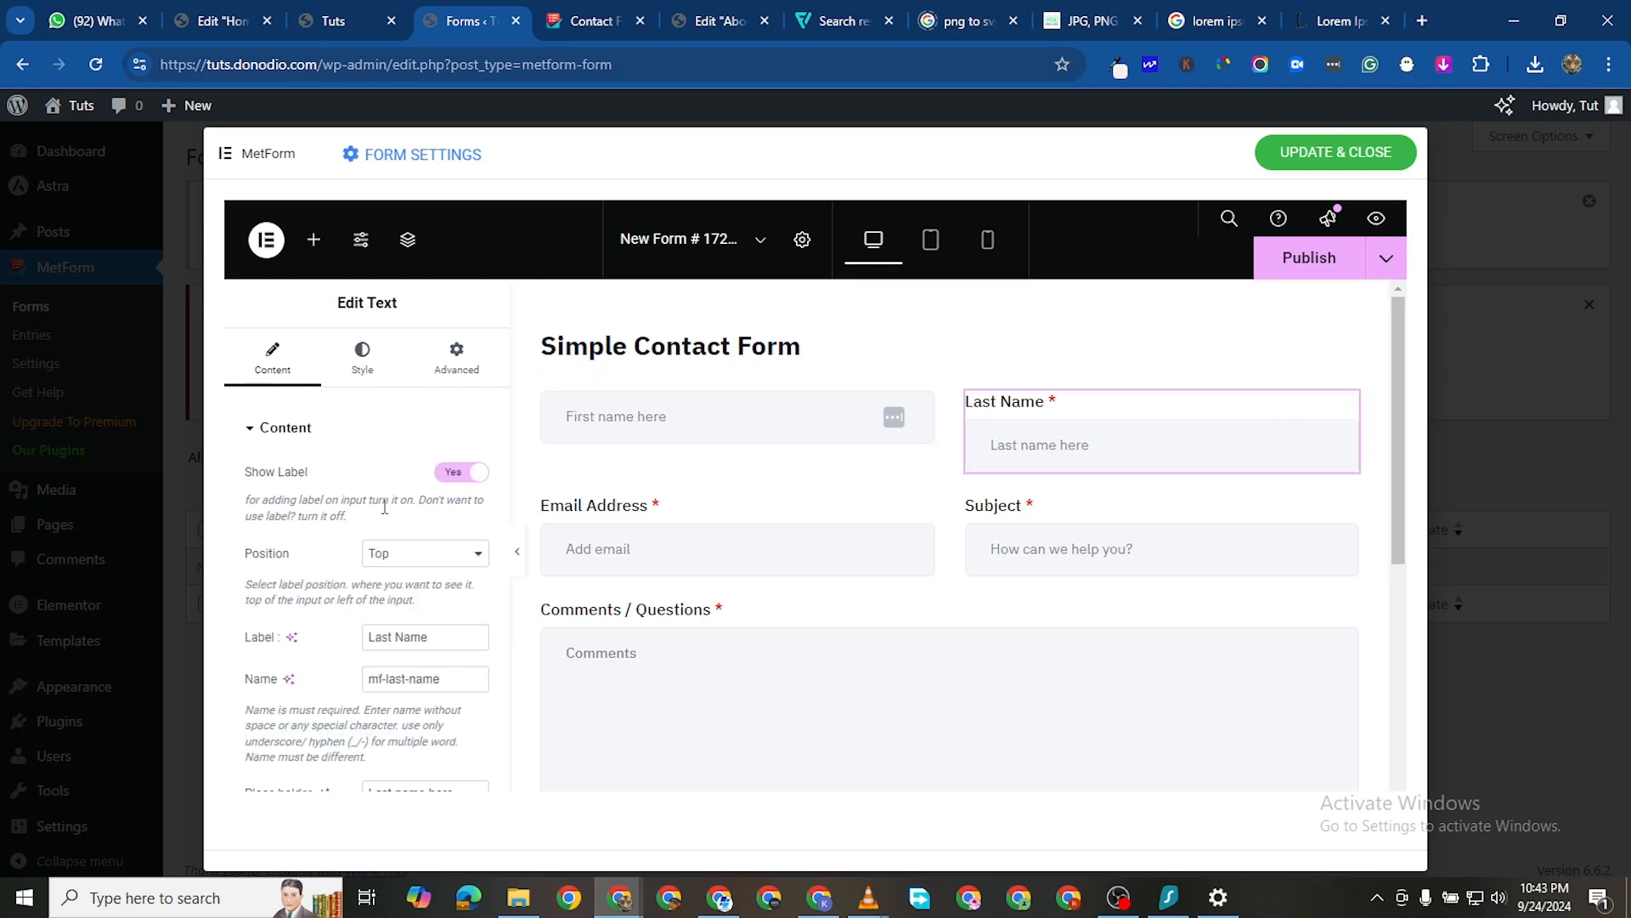
left_click(474, 473)
Hide the labels of the Email Address and Subject fields in the contact form
left_click(581, 501)
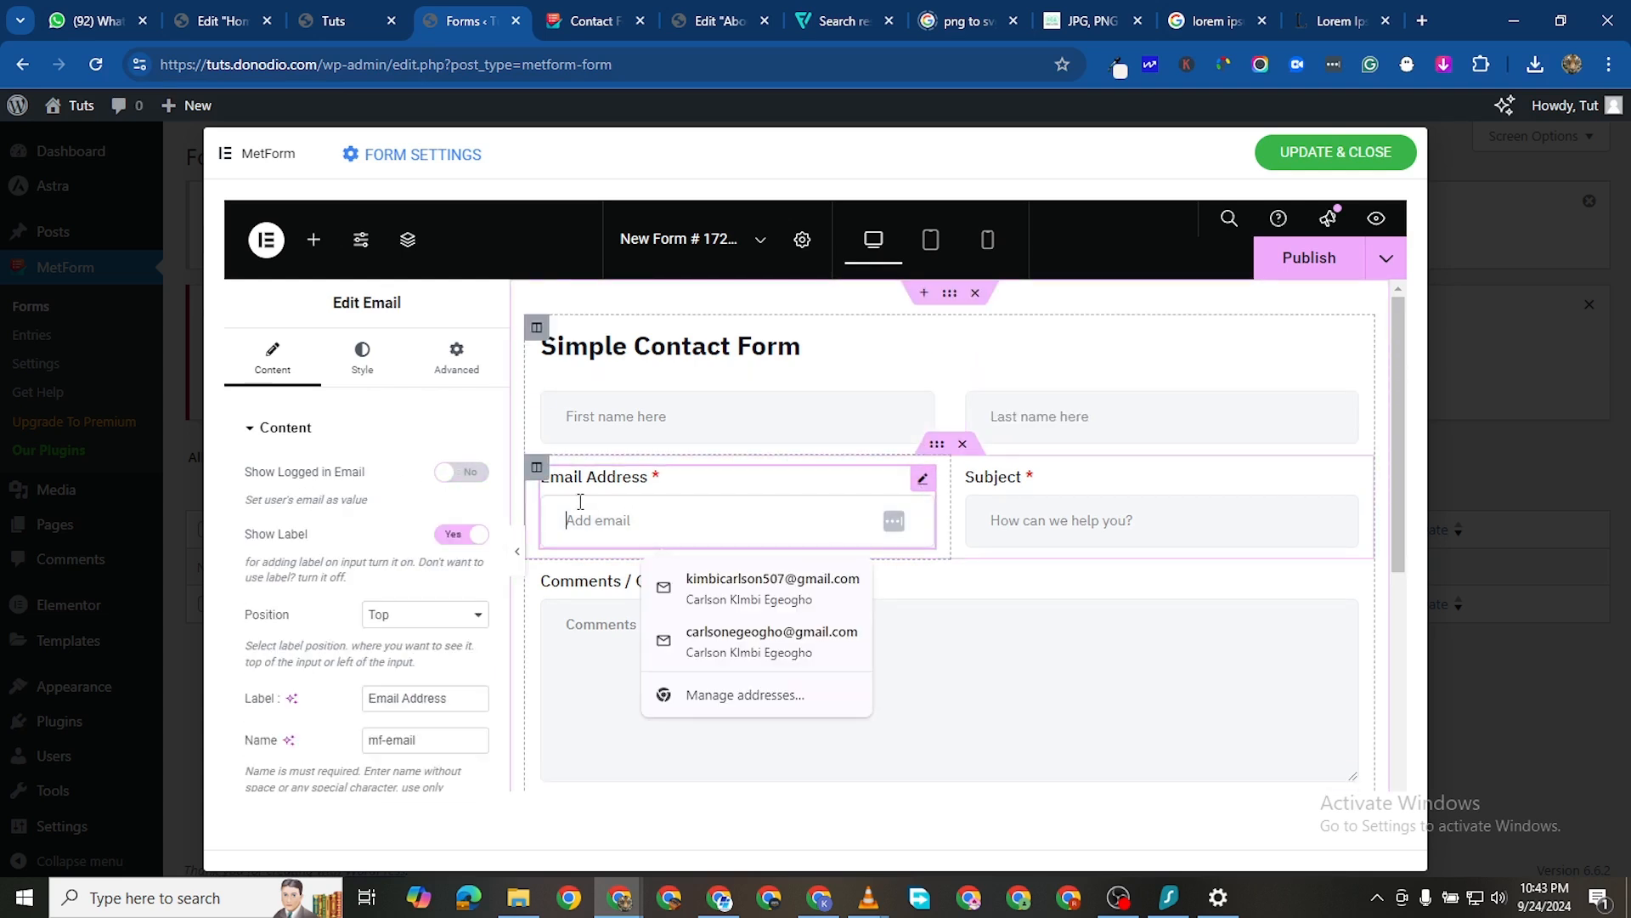
left_click(461, 535)
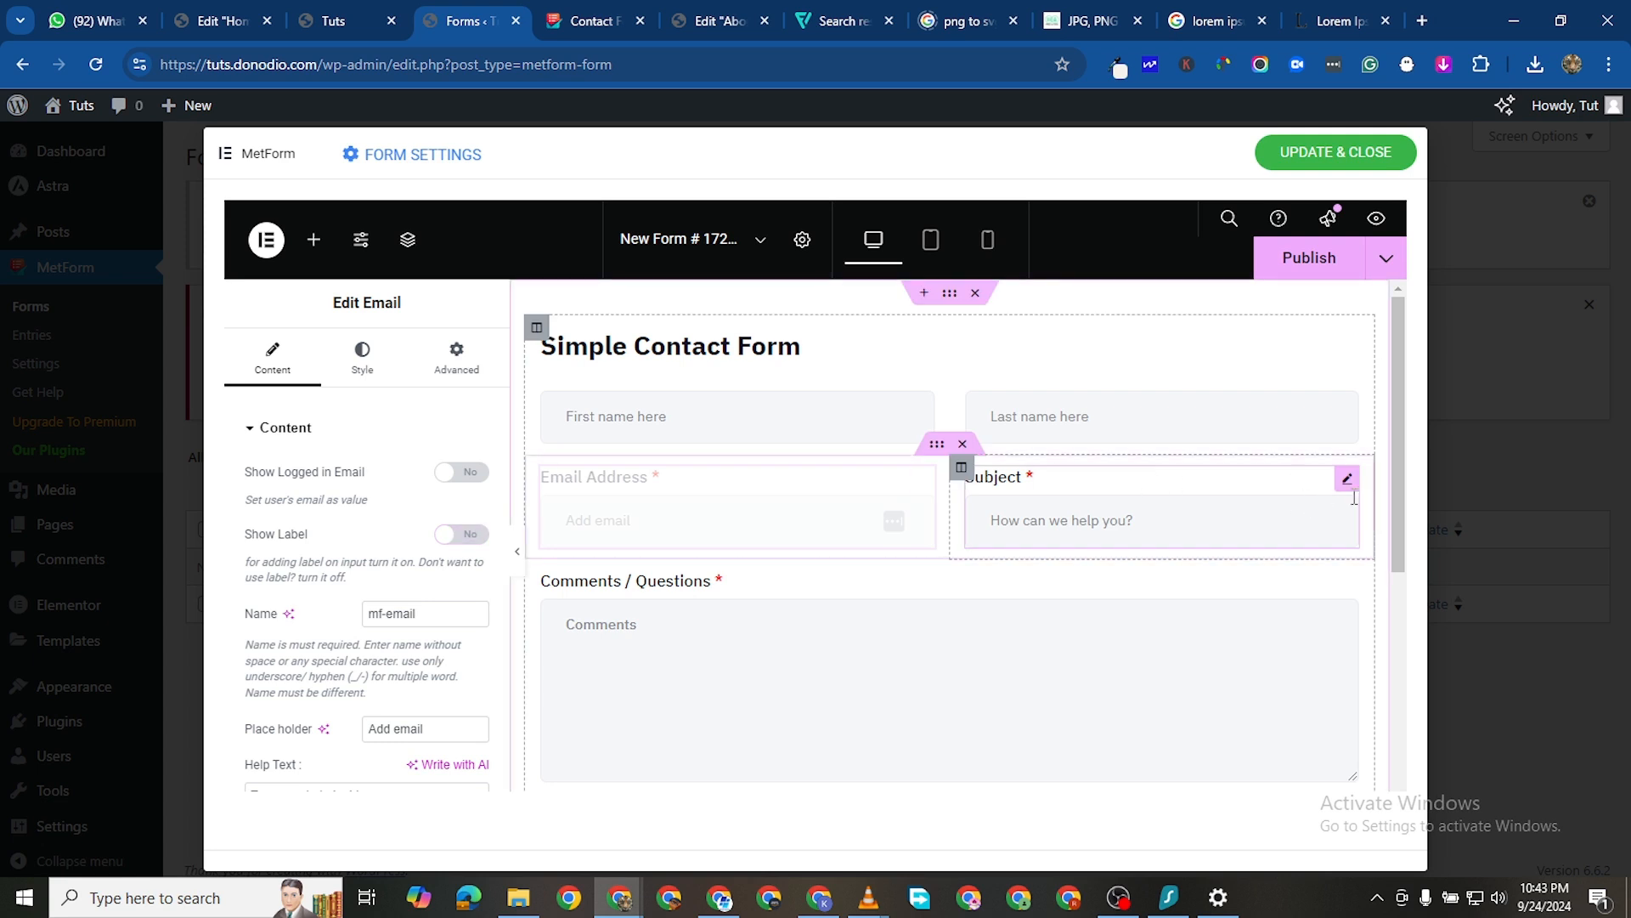
left_click(1347, 476)
left_click(461, 473)
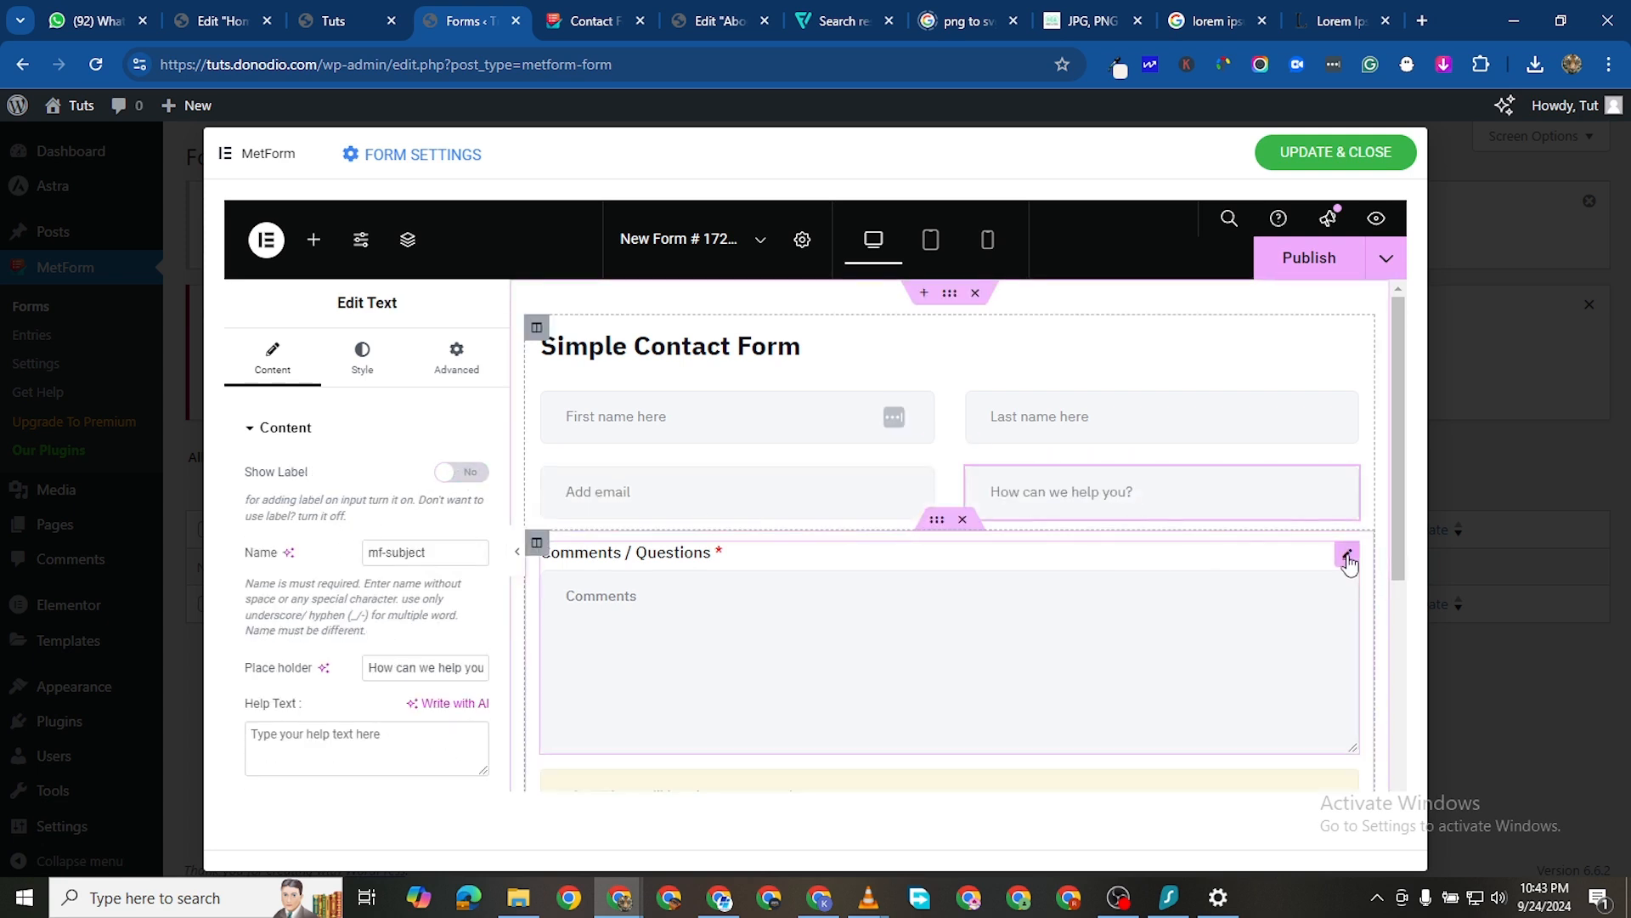
Hide the label of the Comments / Questions field in the contact form
left_click(1348, 549)
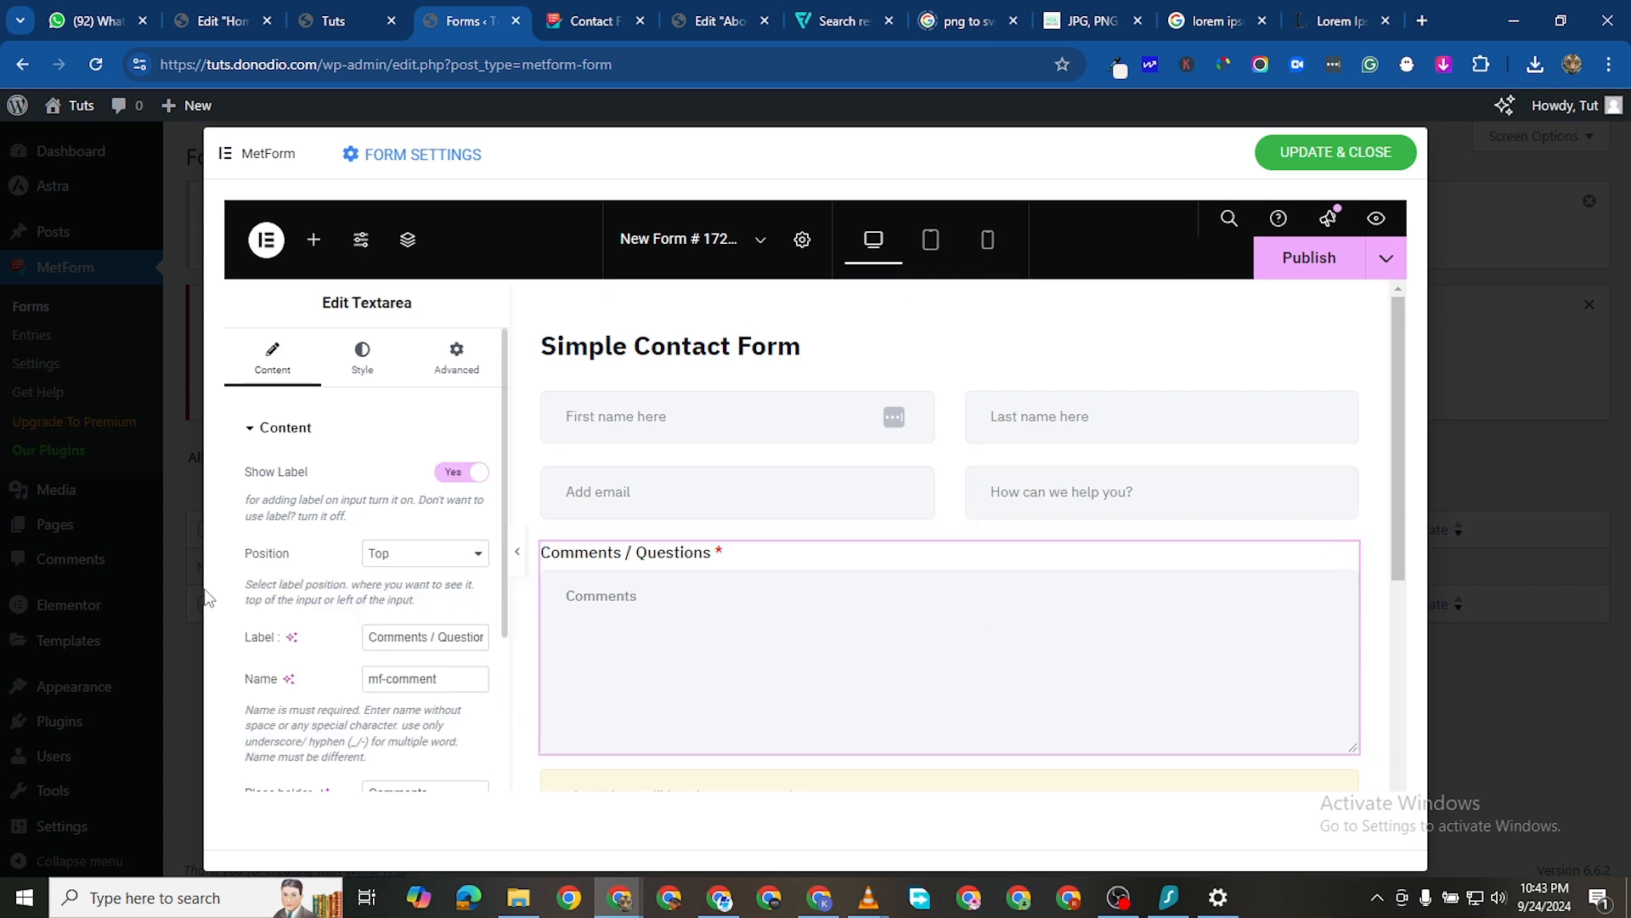
left_click(459, 472)
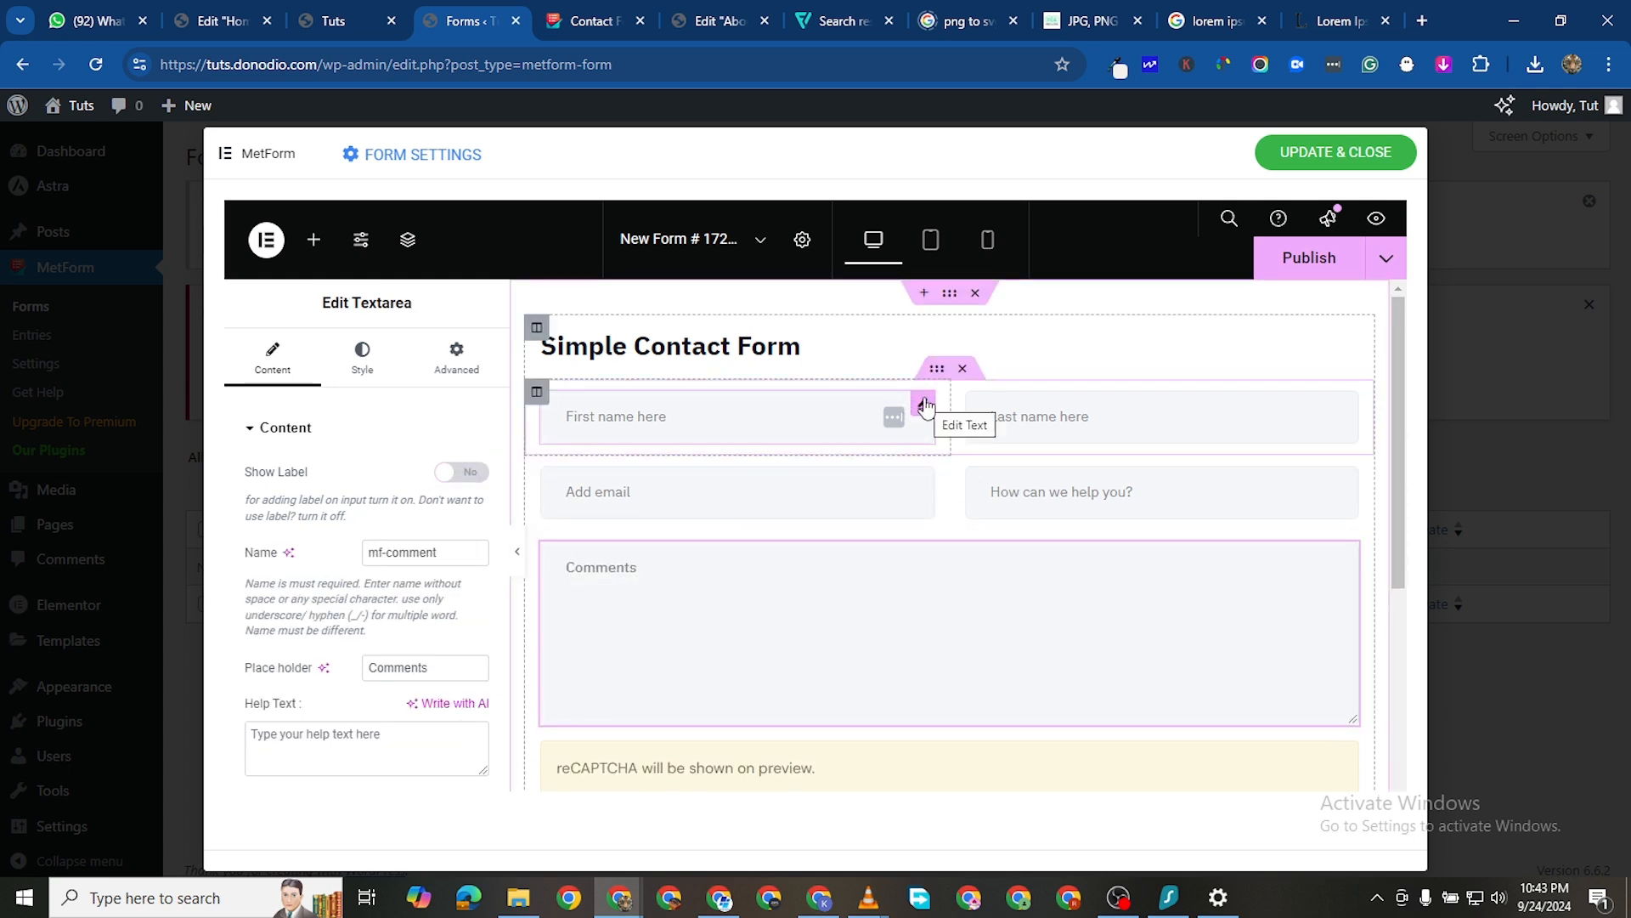
Open the input style settings of the First Name field and bring up its border options
left_click(924, 405)
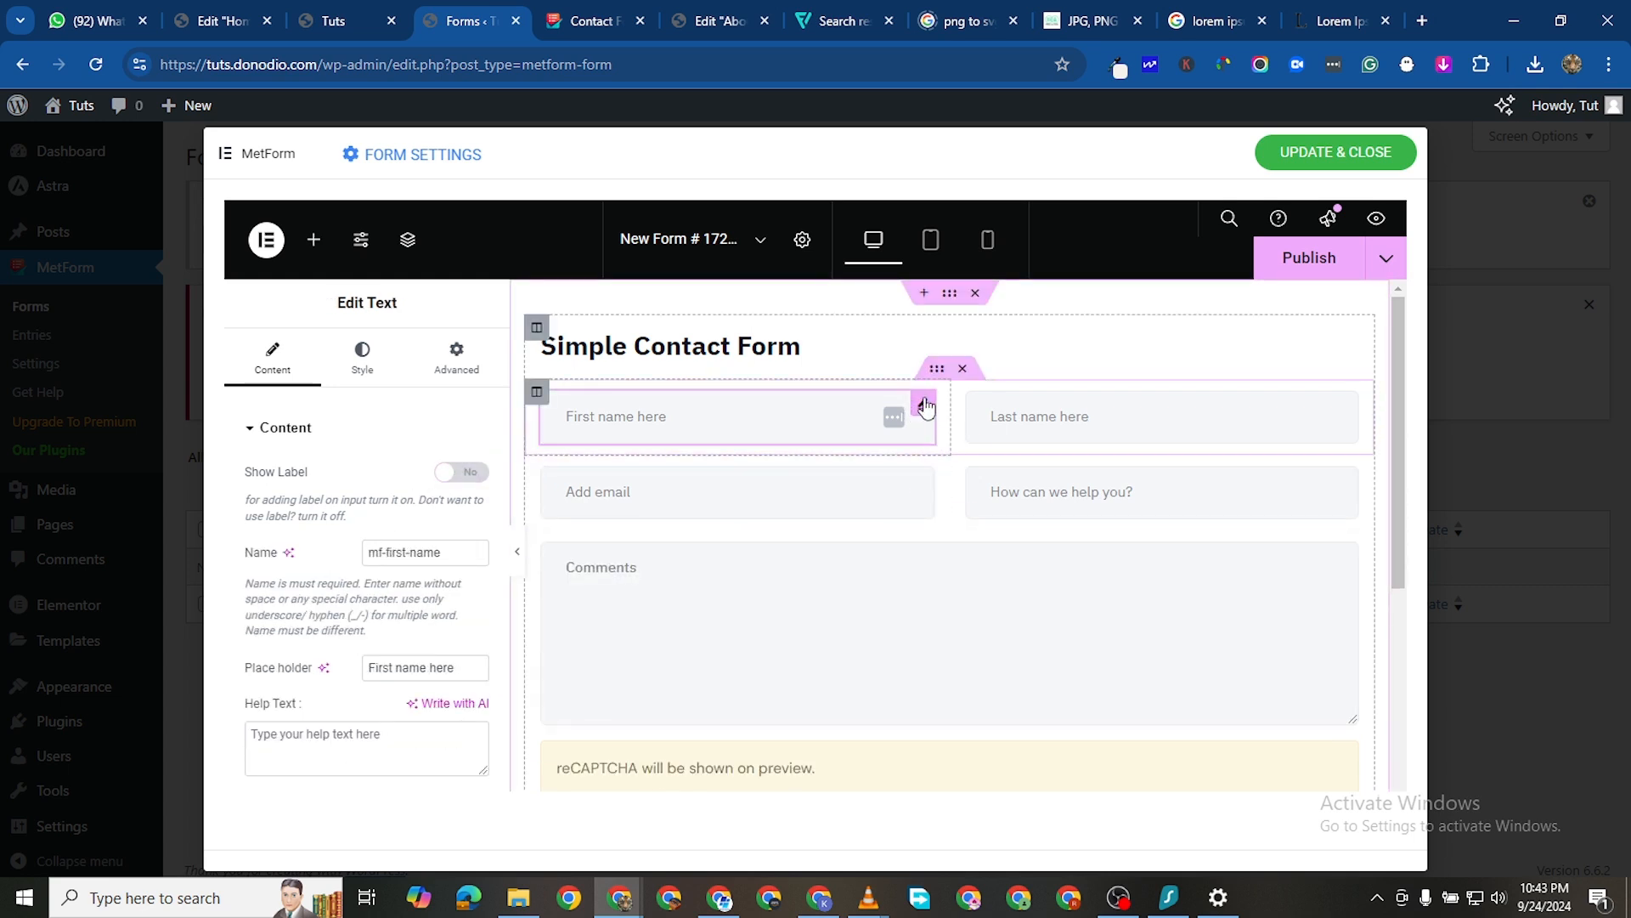
left_click(362, 357)
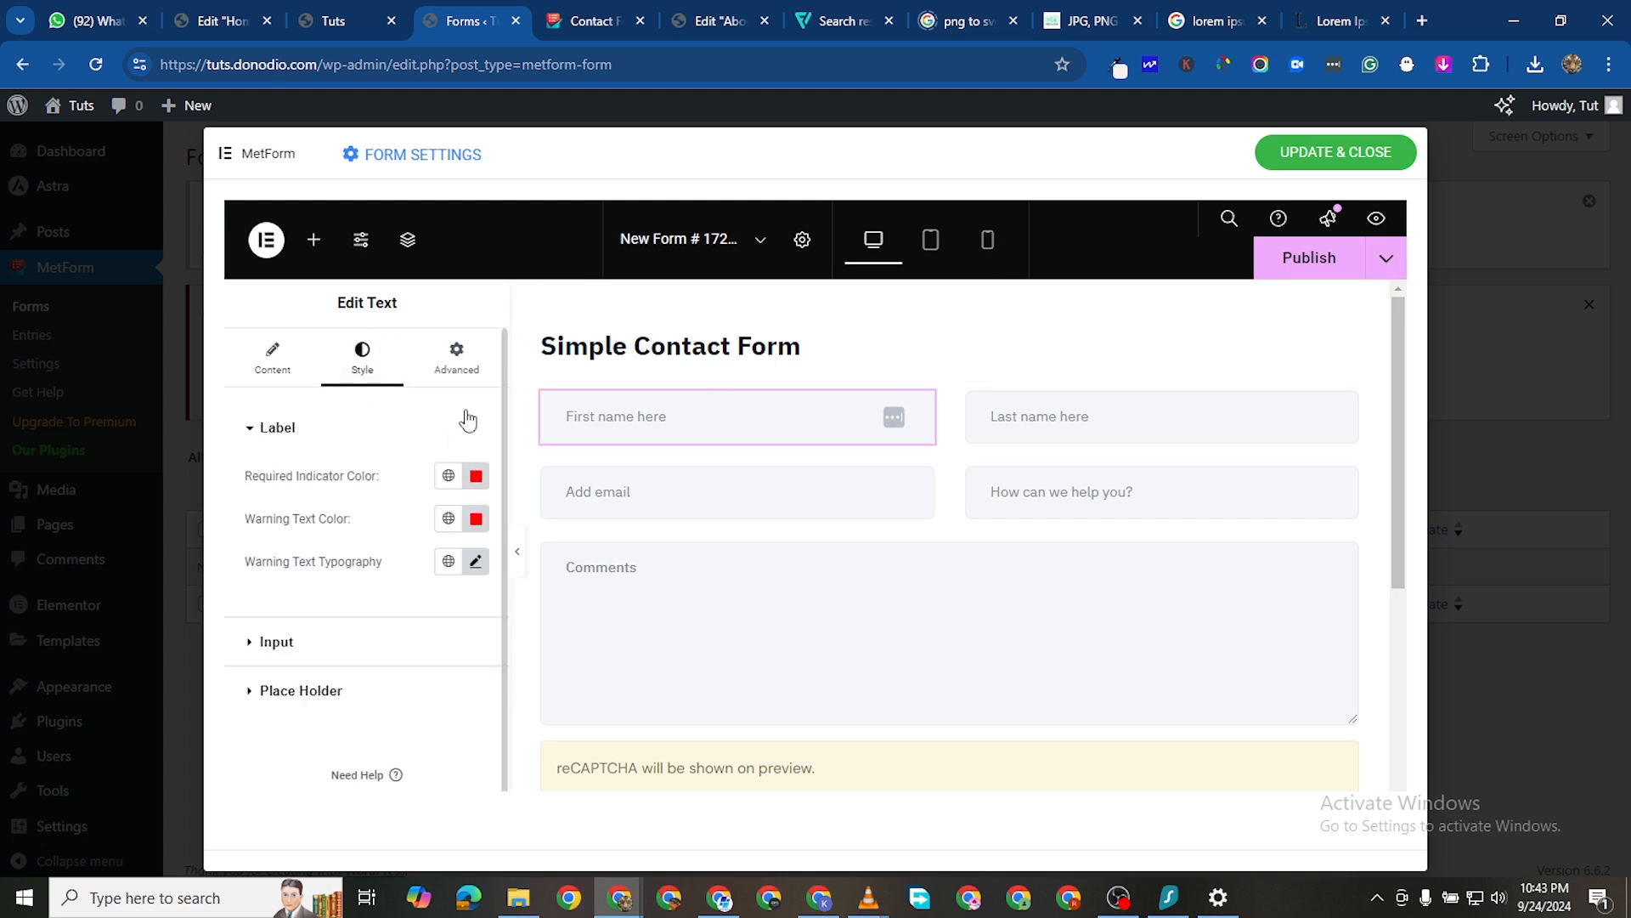
left_click(458, 375)
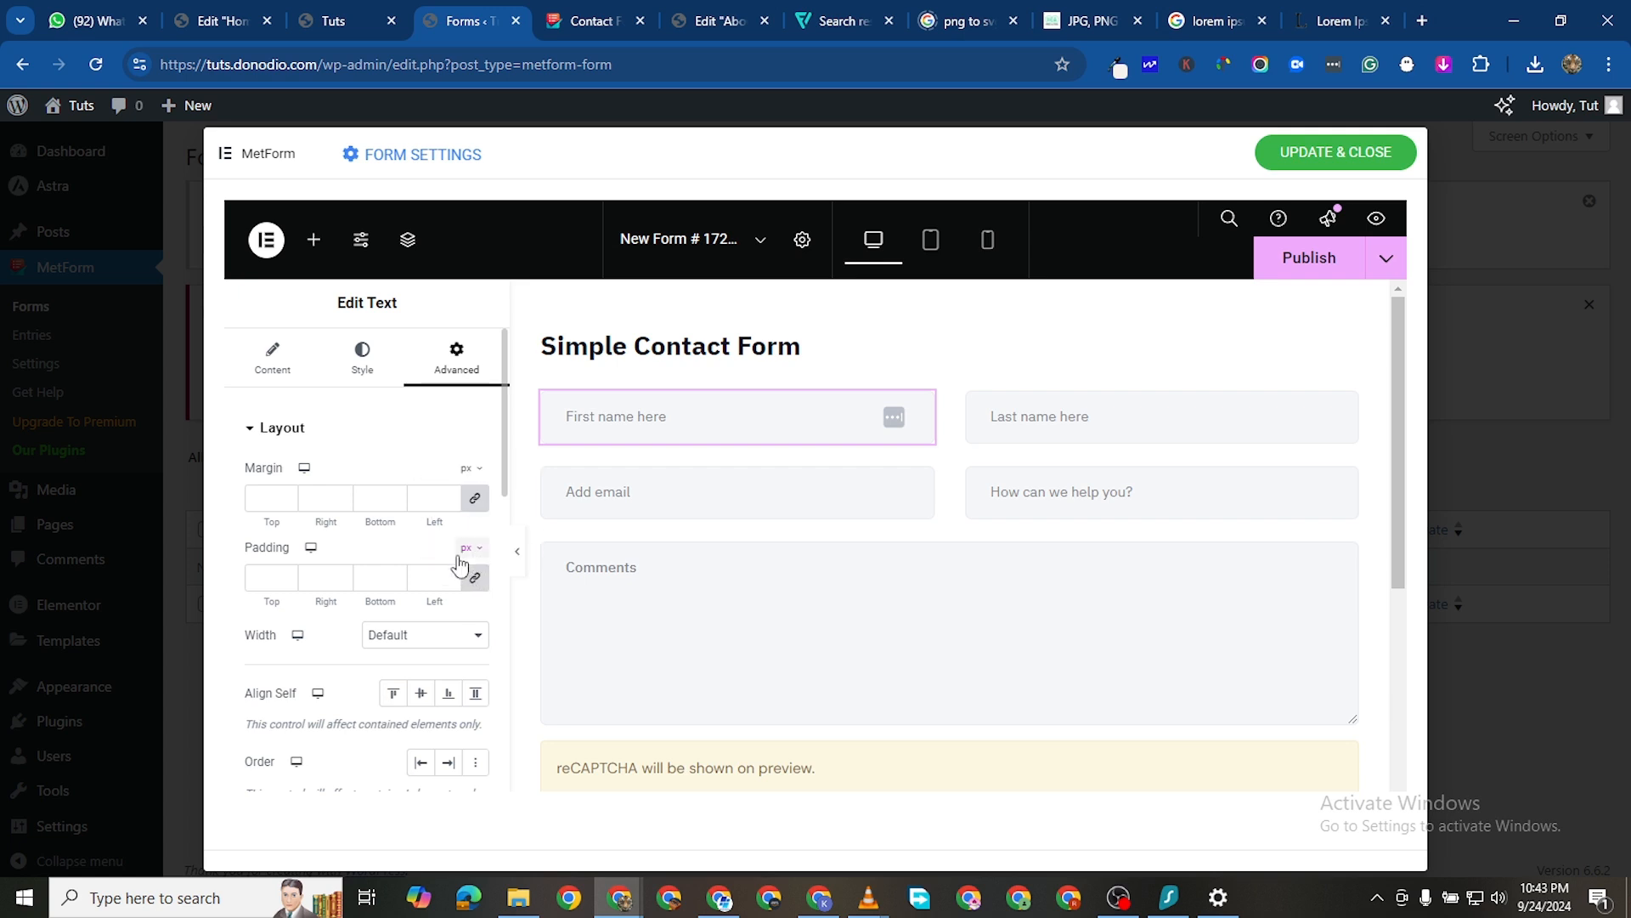
left_click(382, 372)
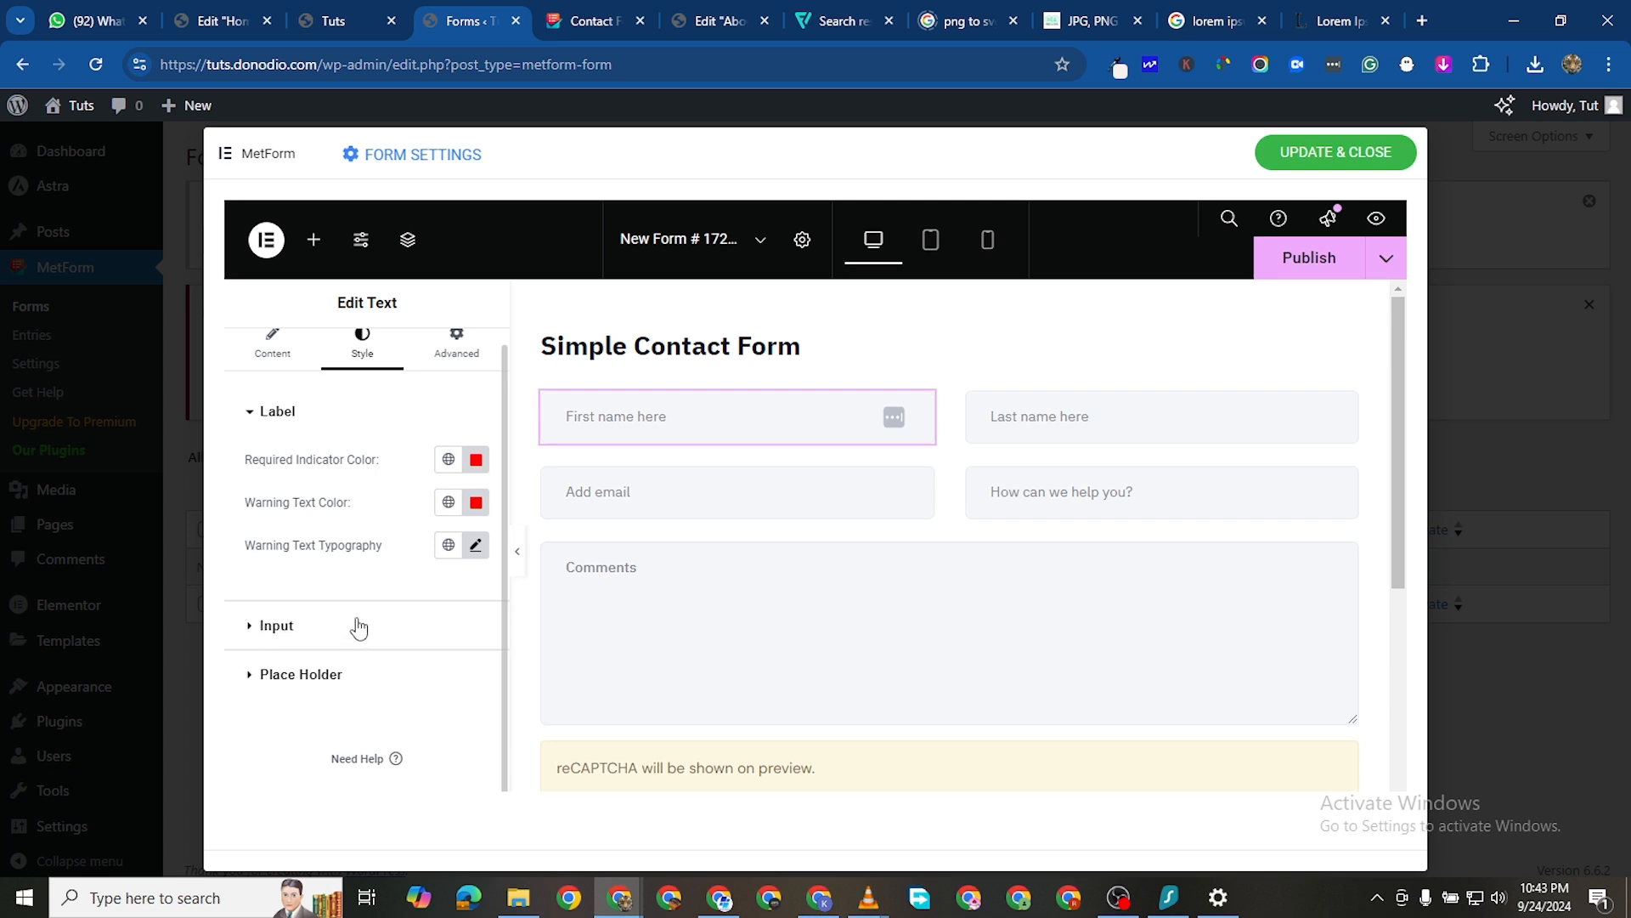
left_click(264, 636)
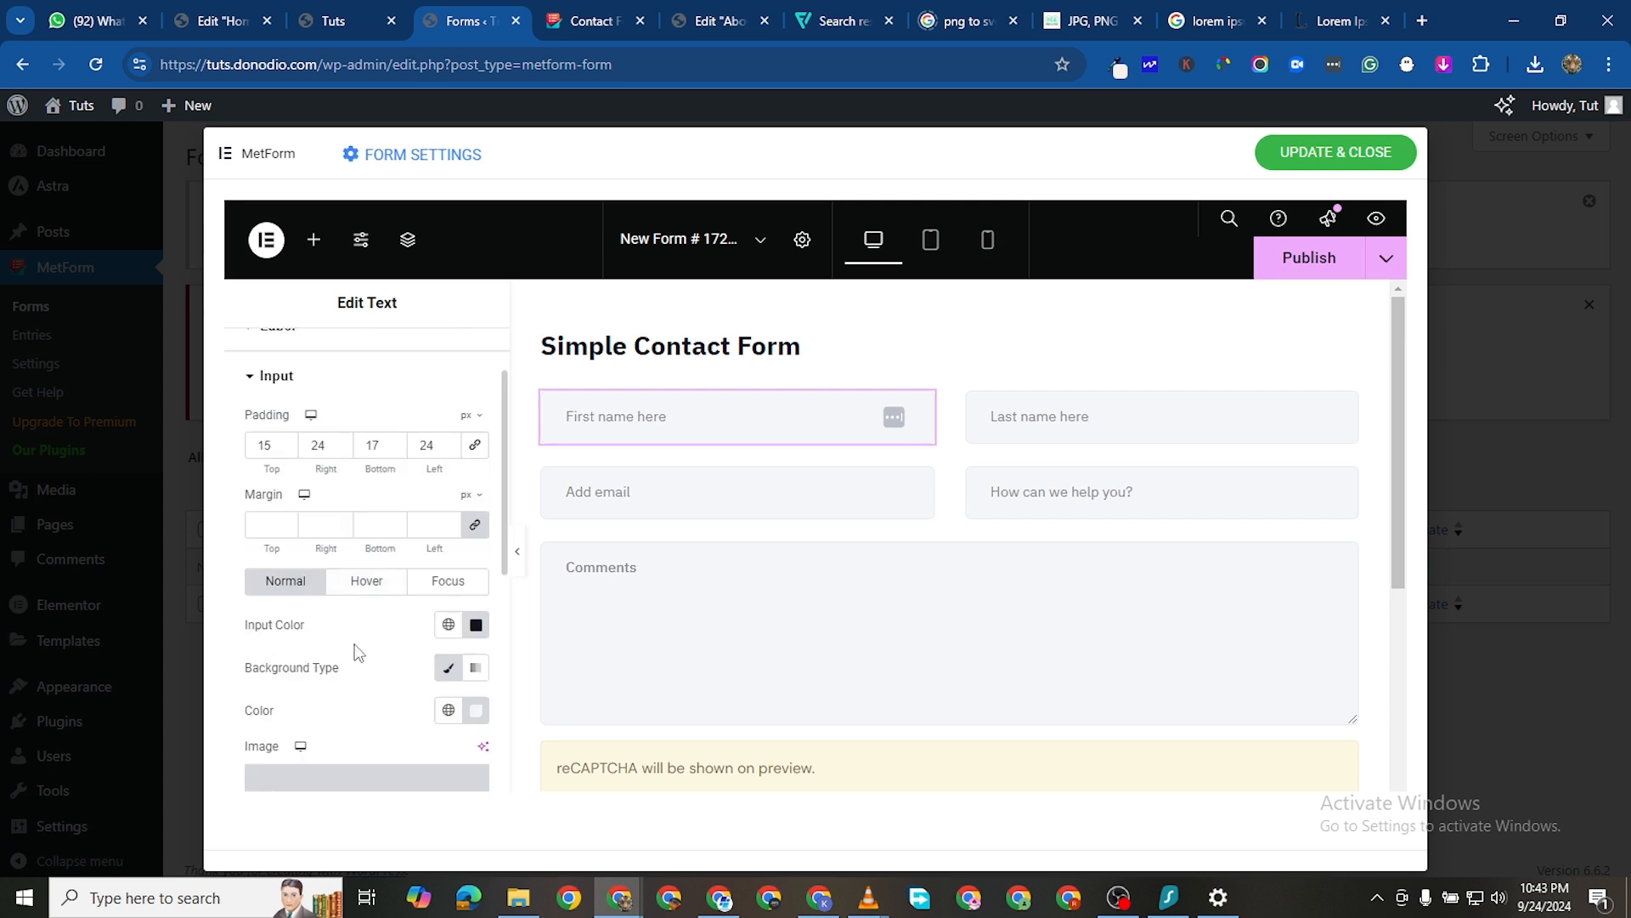
scroll(380, 702, "down", 3)
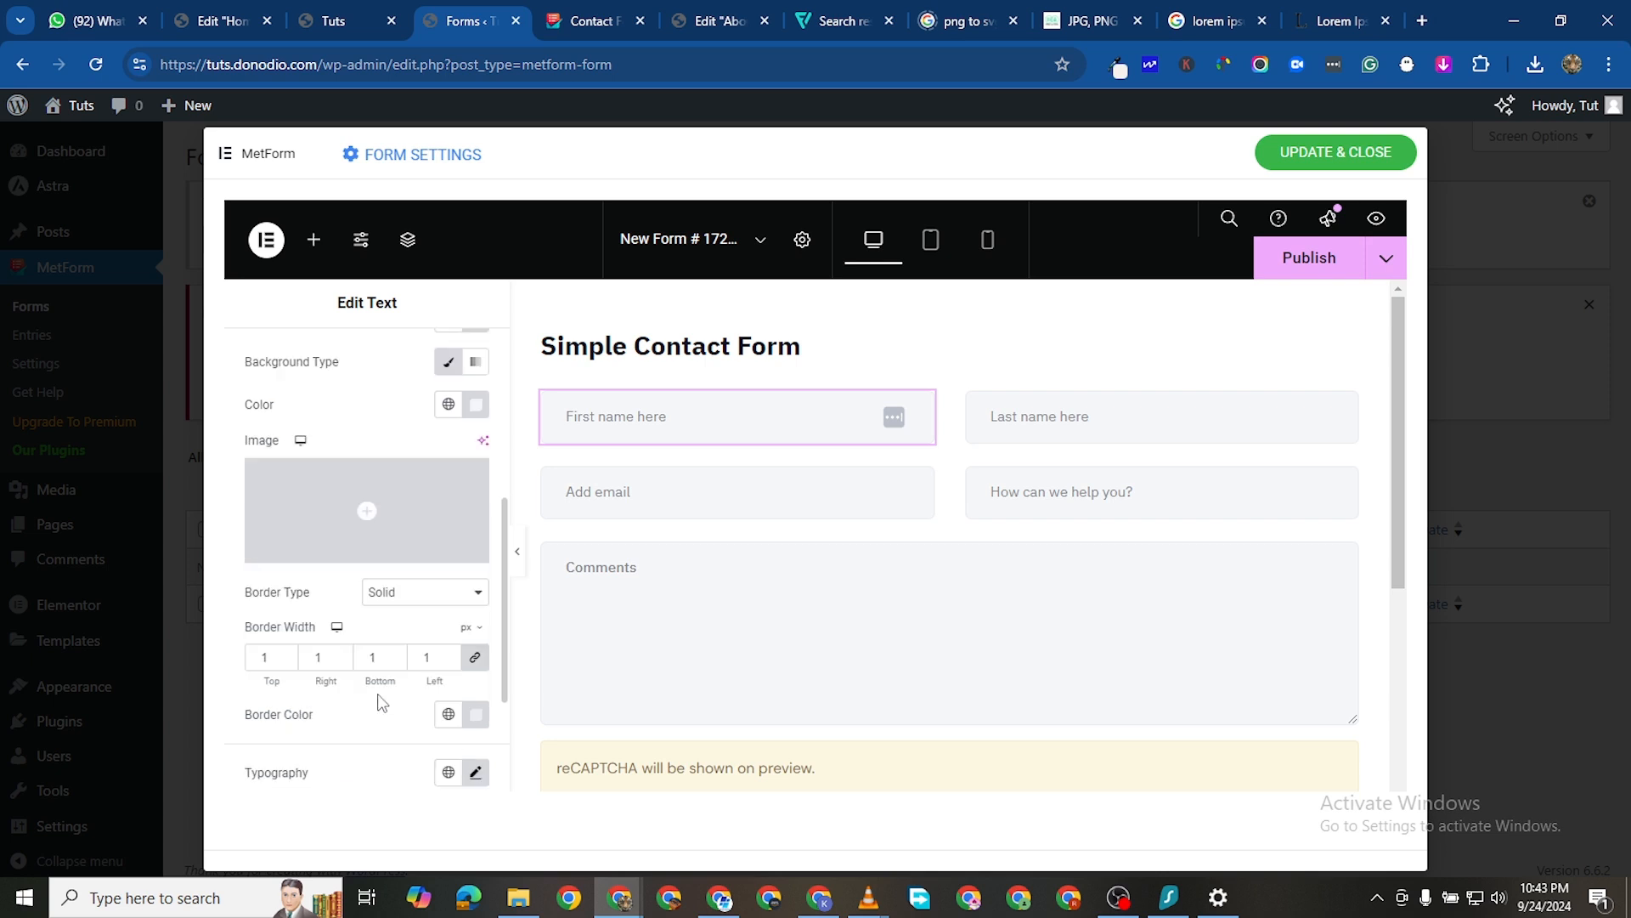
Try a 4 px border width on the First Name field and return it to 1 px
left_click(450, 656)
left_click(450, 656)
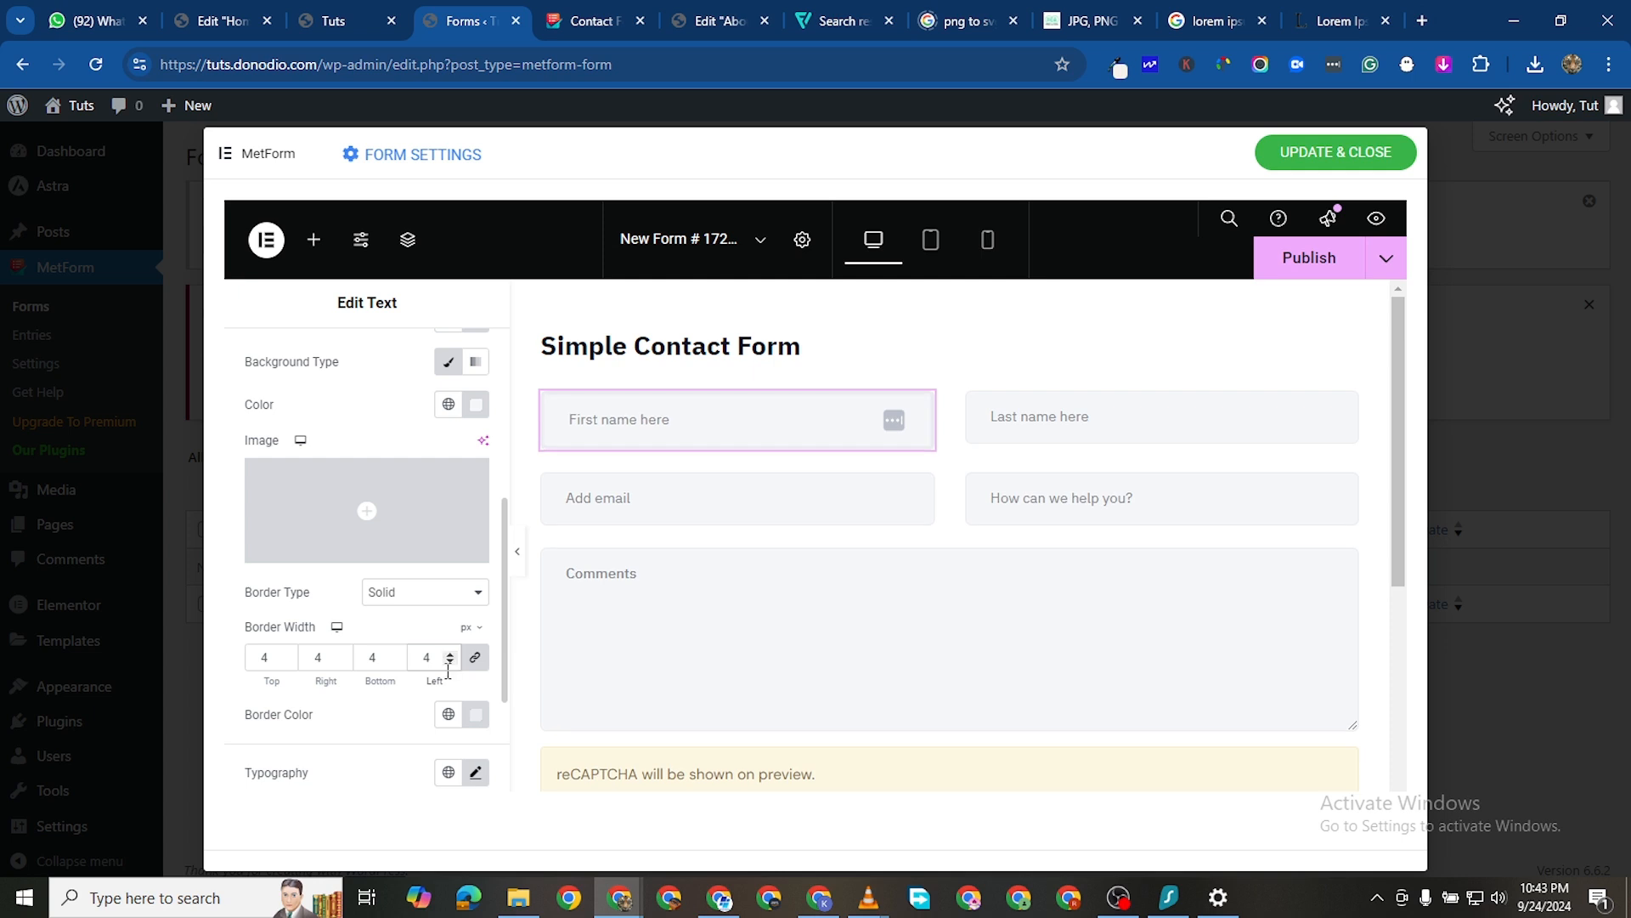
scroll(451, 672, "down", 1)
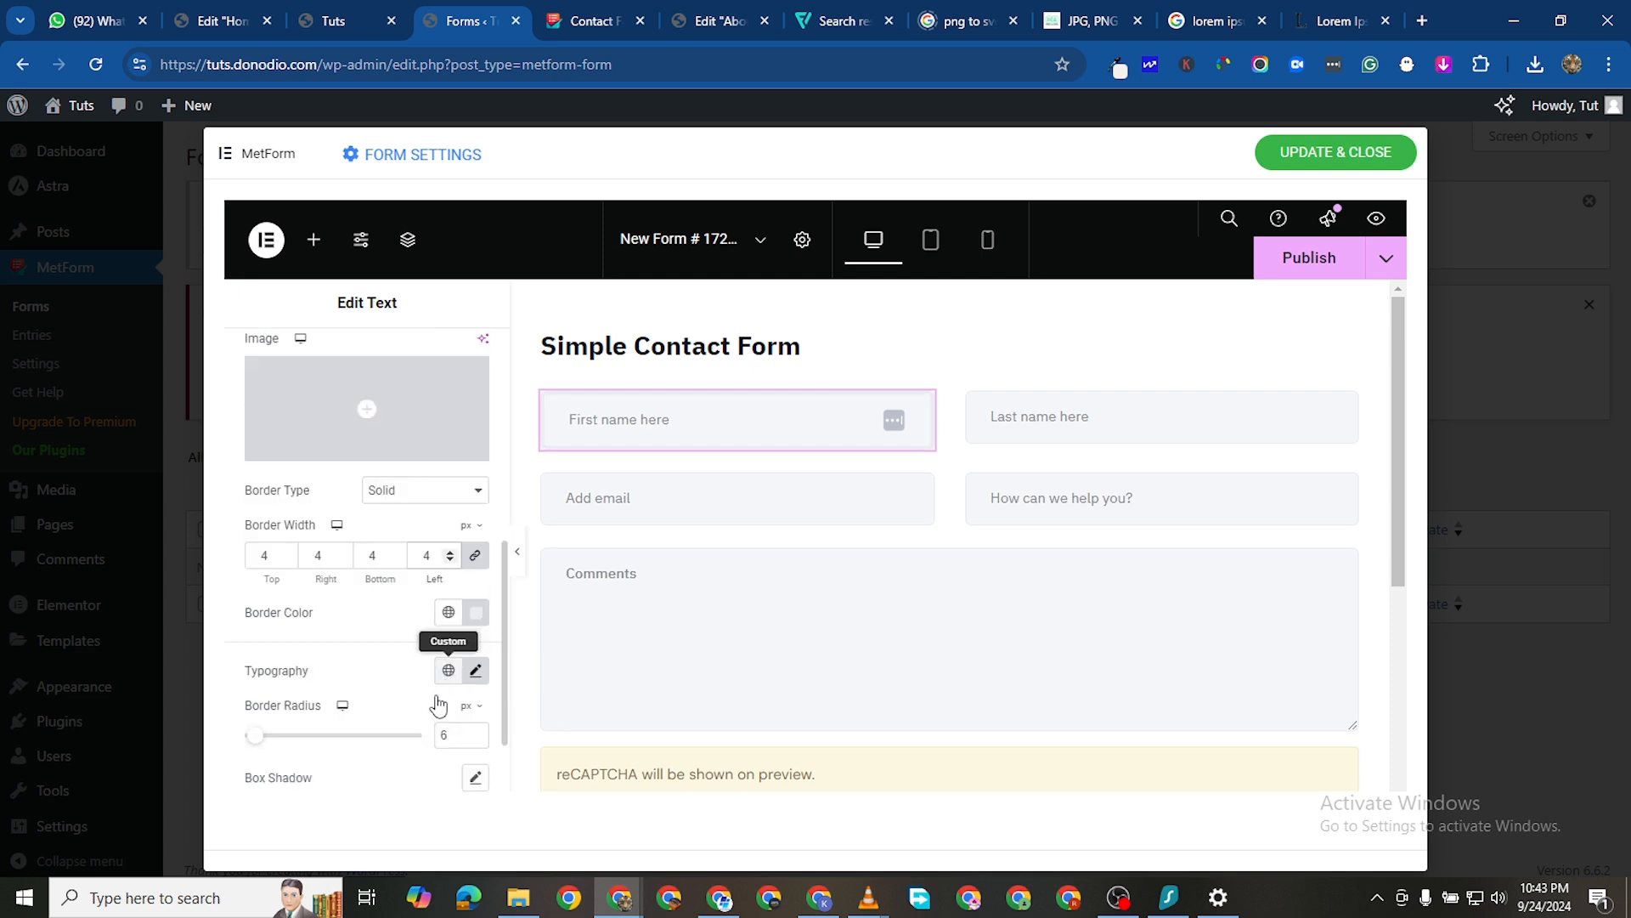
left_click(450, 561)
left_click(450, 560)
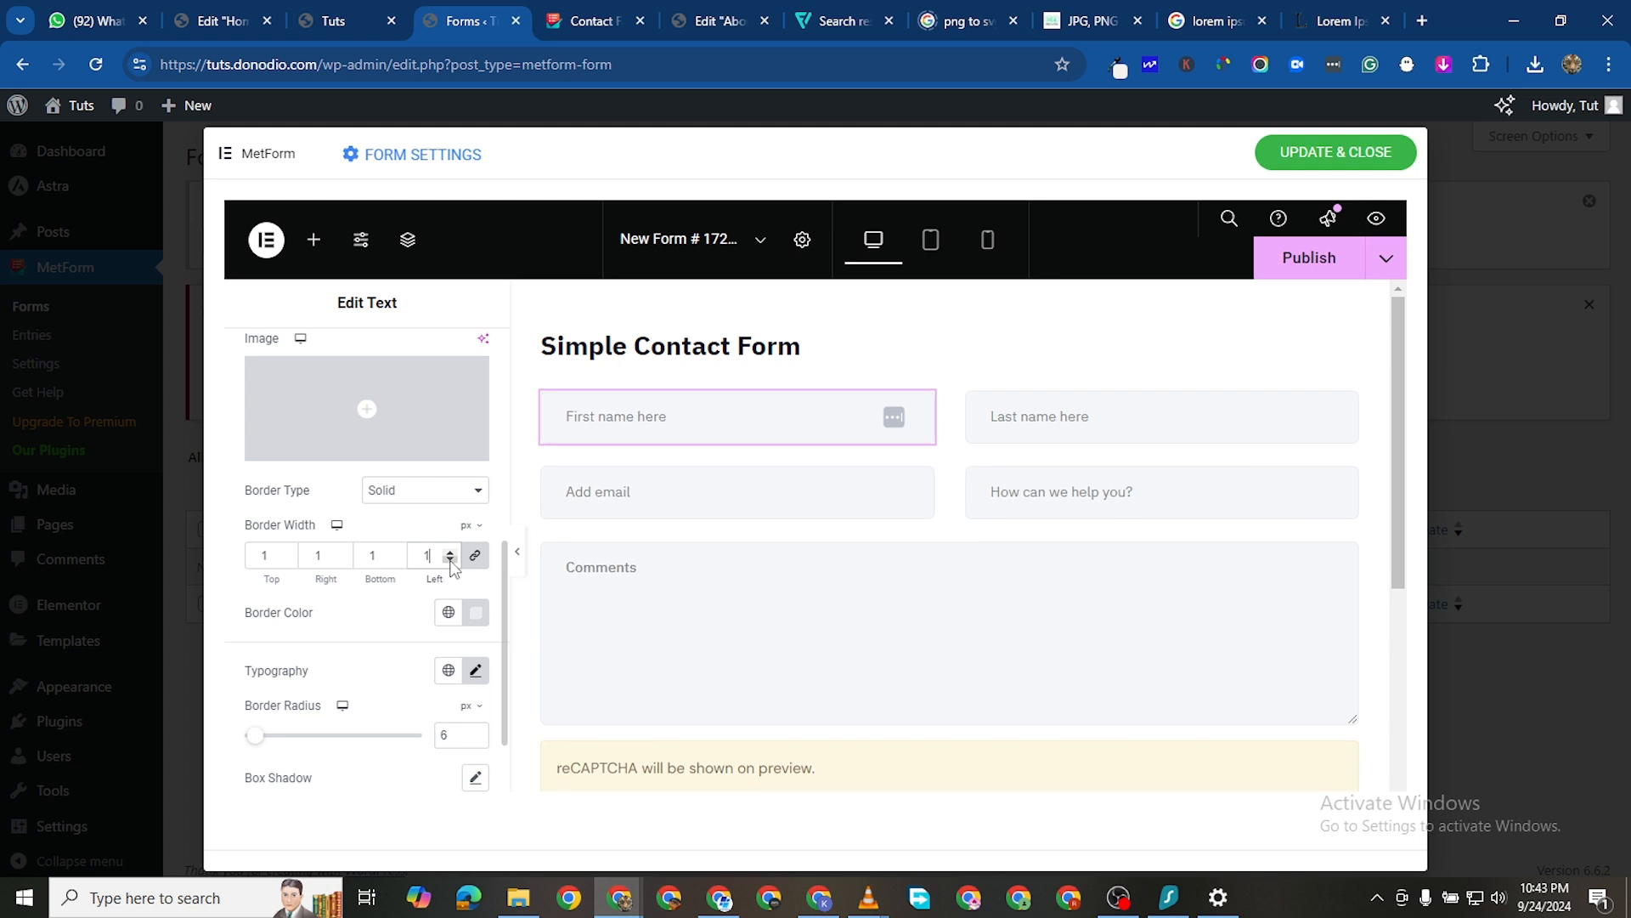
Set the First Name field's input border radius to 30 px
scroll(425, 708, "down", 2)
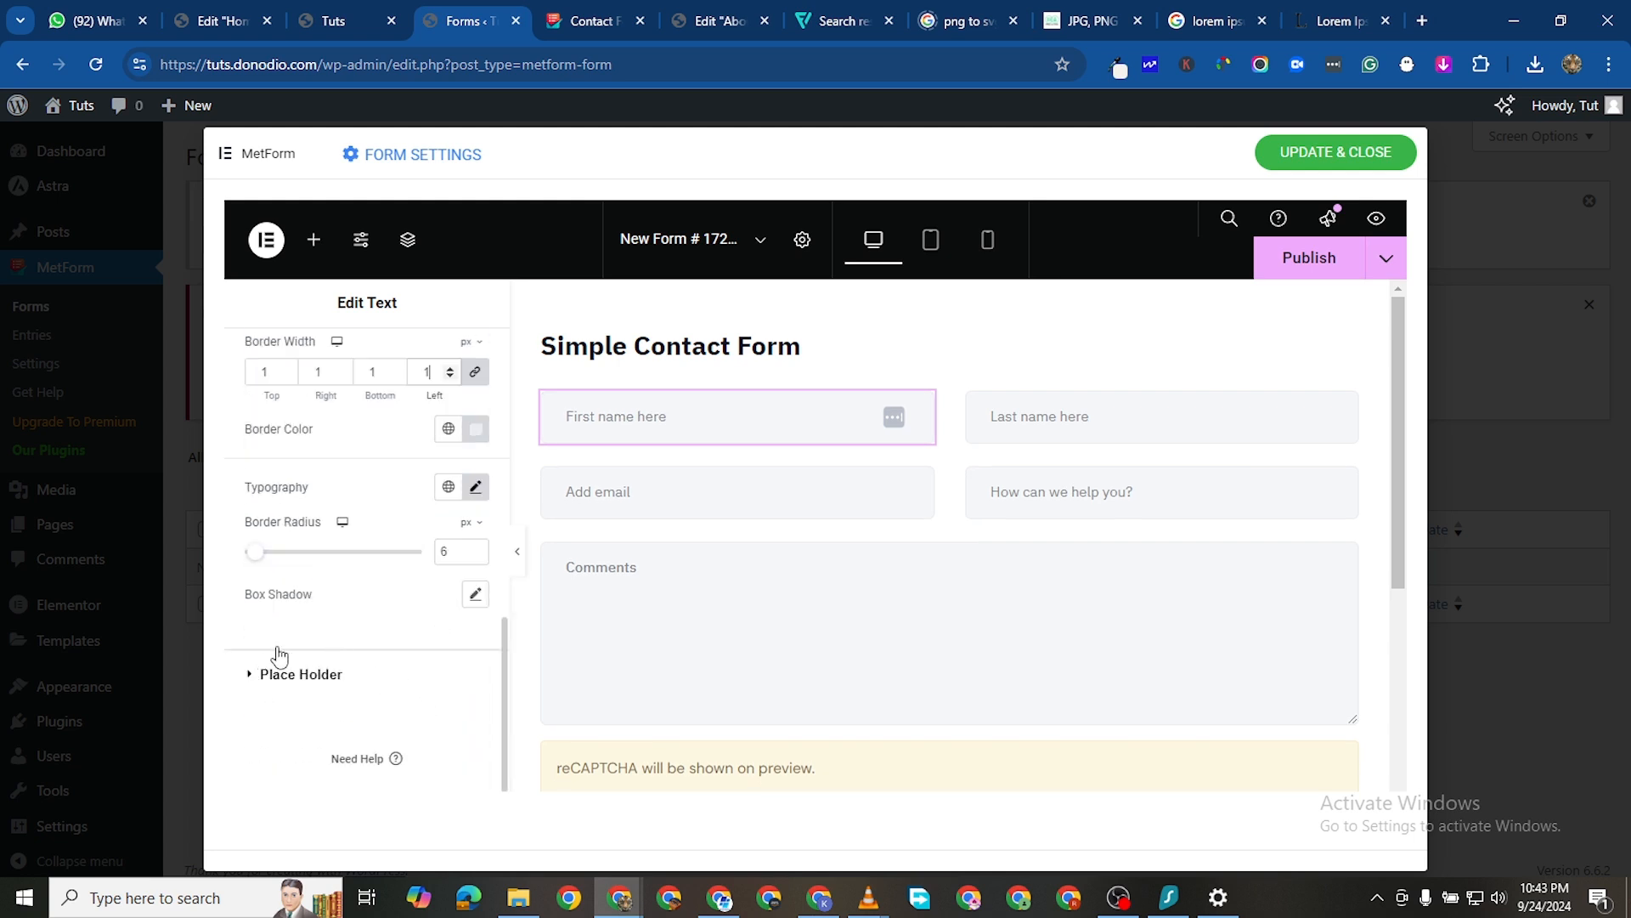
scroll(396, 544, "up", 1)
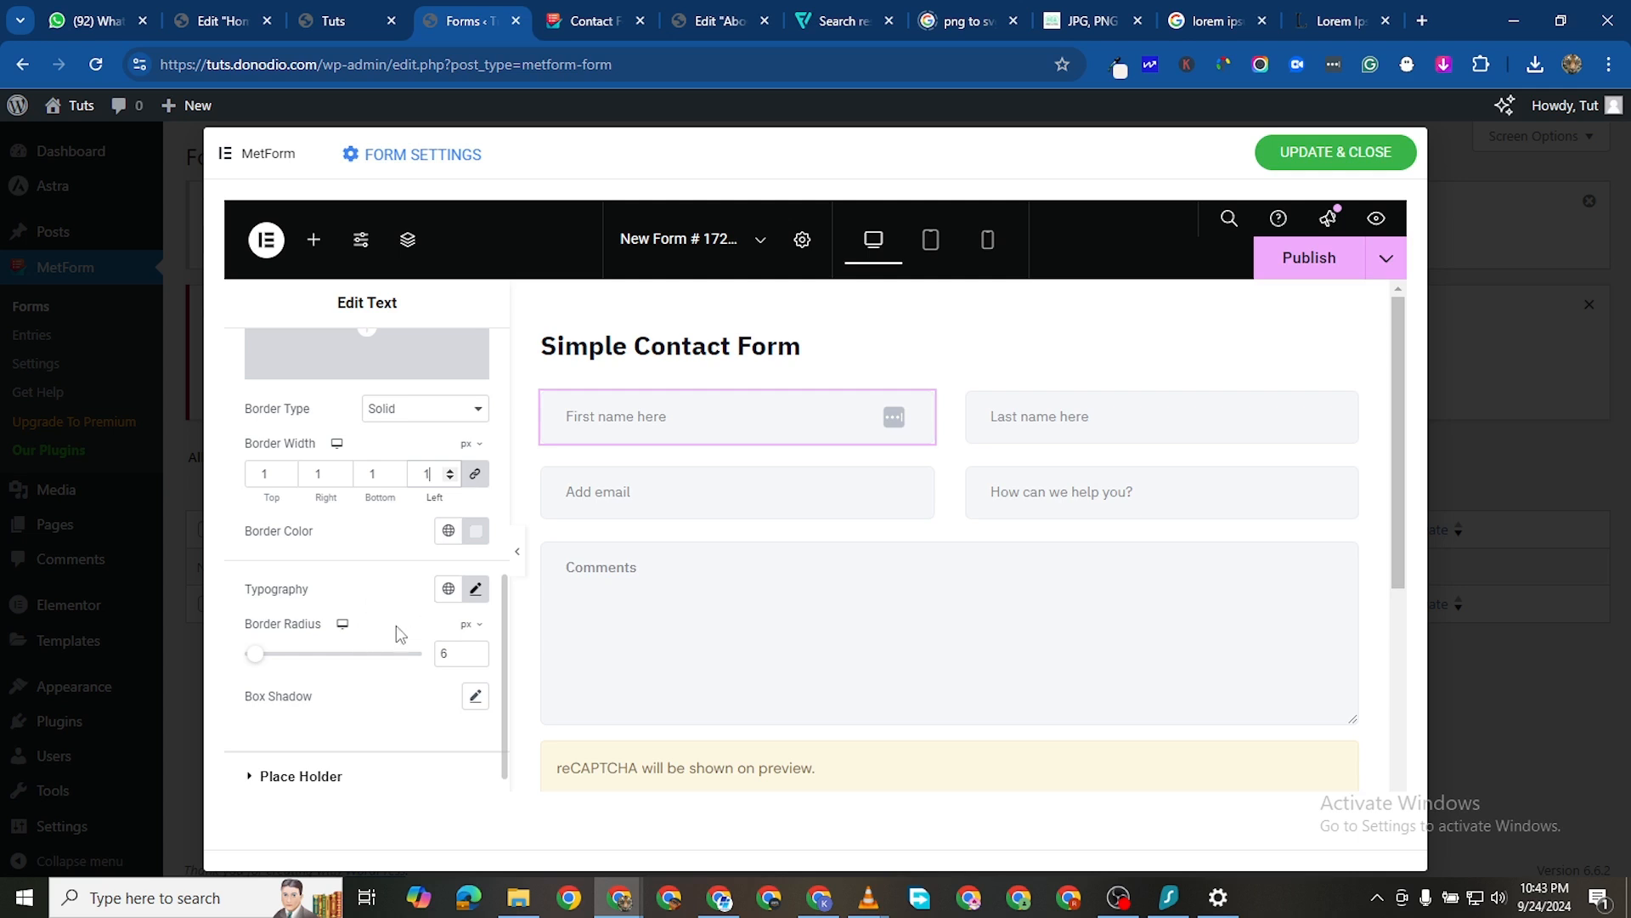
left_click(259, 654)
left_click_drag(277, 663, 298, 674)
left_click(476, 660)
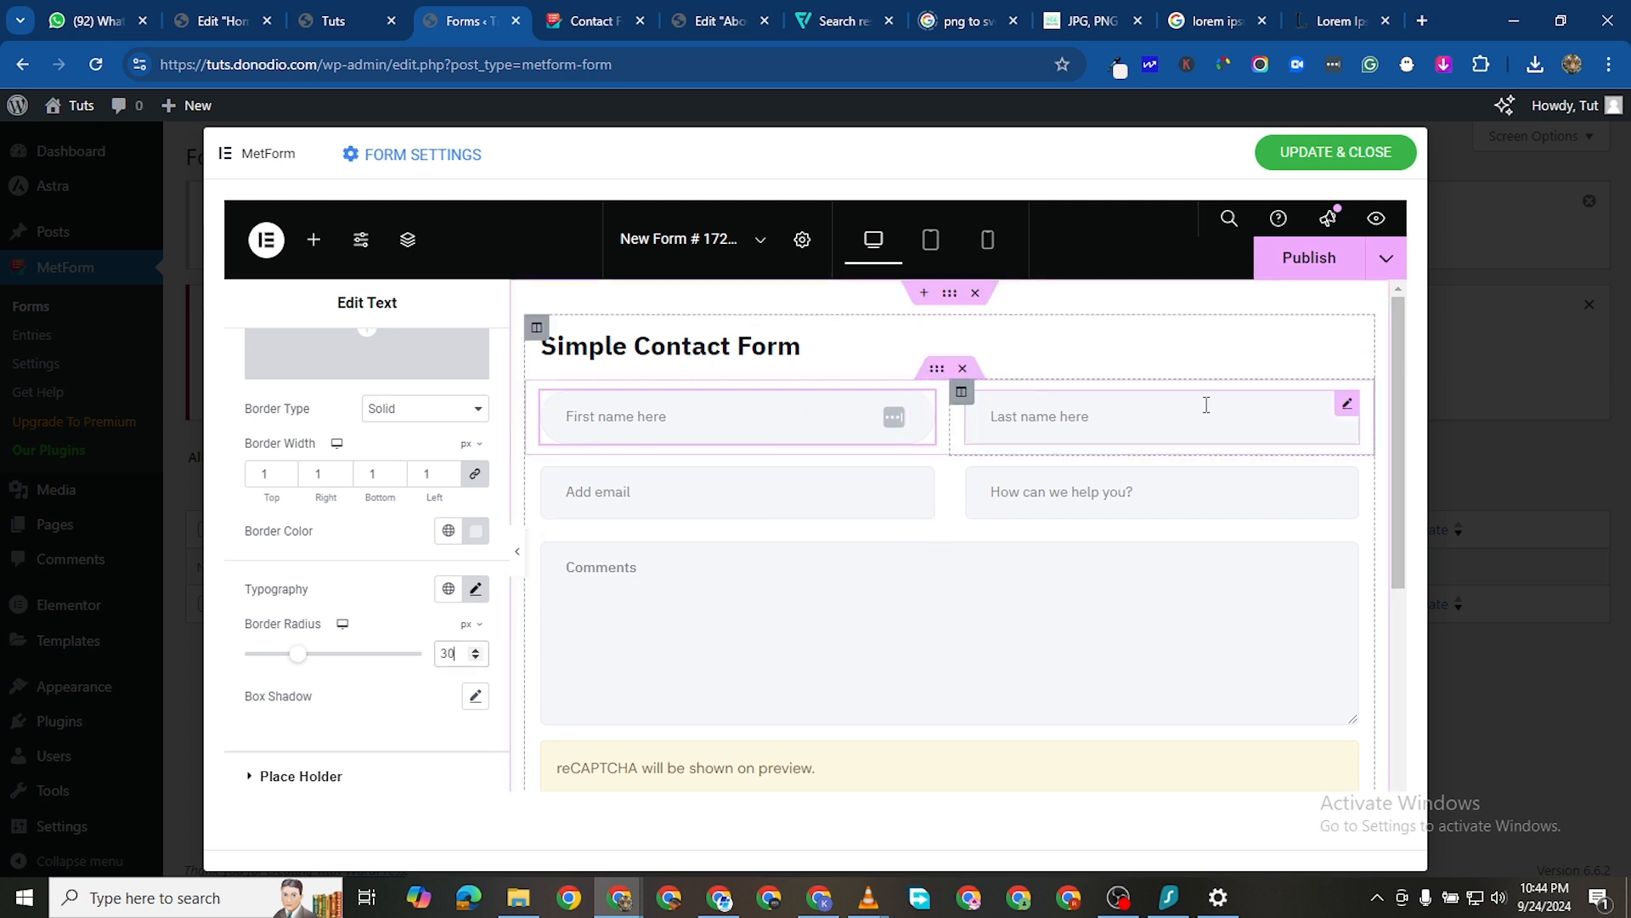
Set the Last Name field's input border radius to 30 px
left_click(1350, 406)
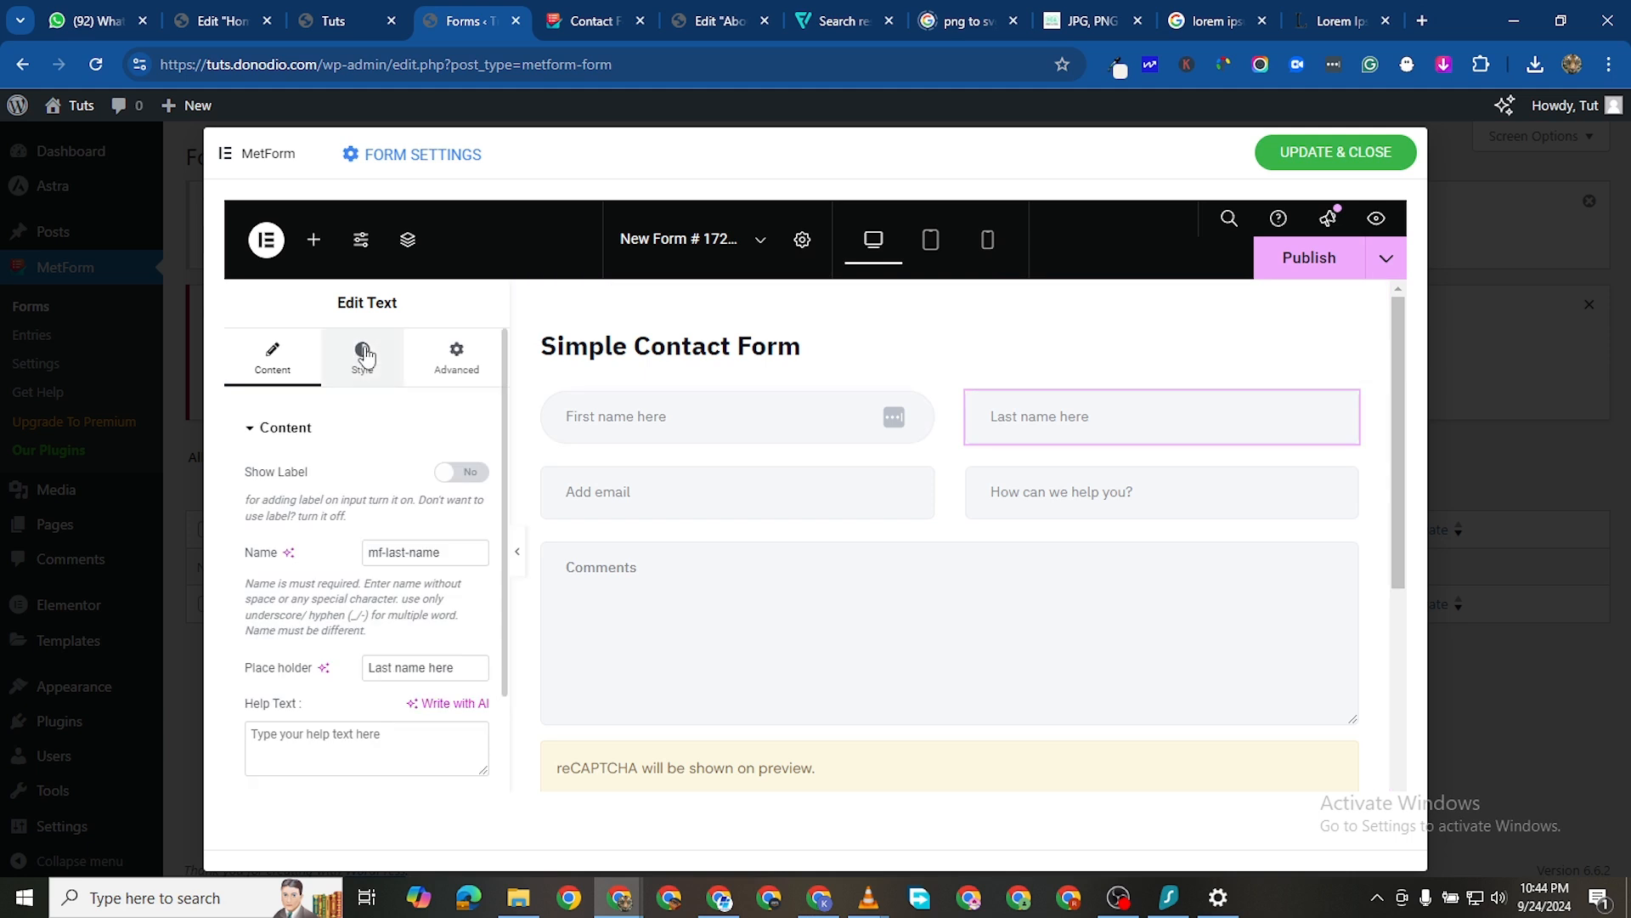
left_click(362, 357)
scroll(336, 633, "down", 1)
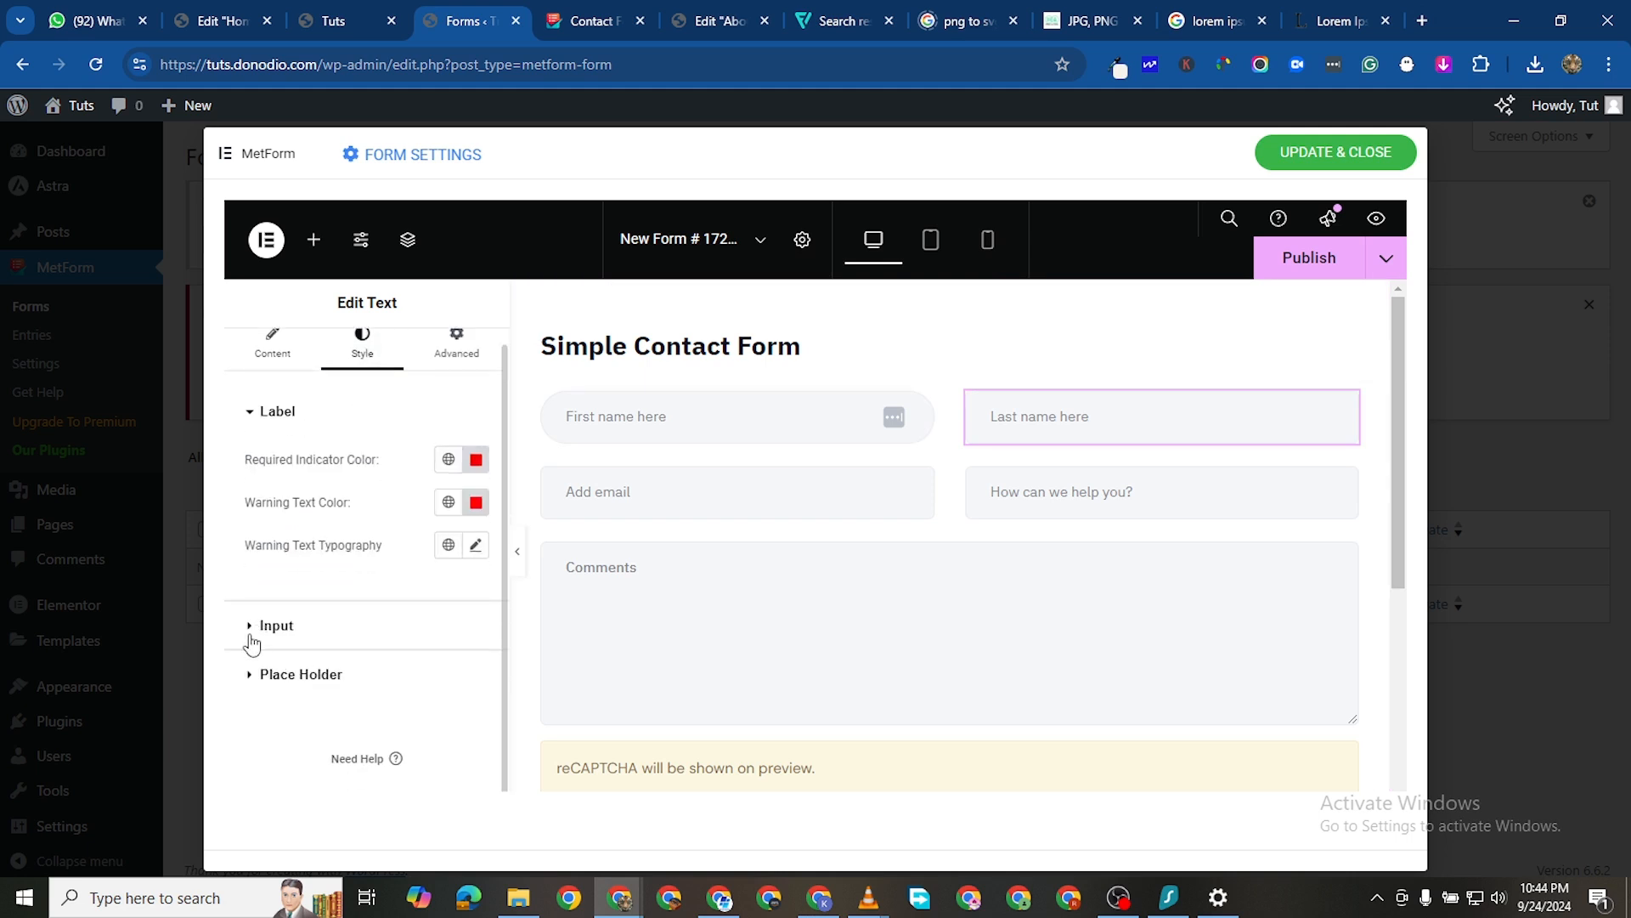
left_click(285, 627)
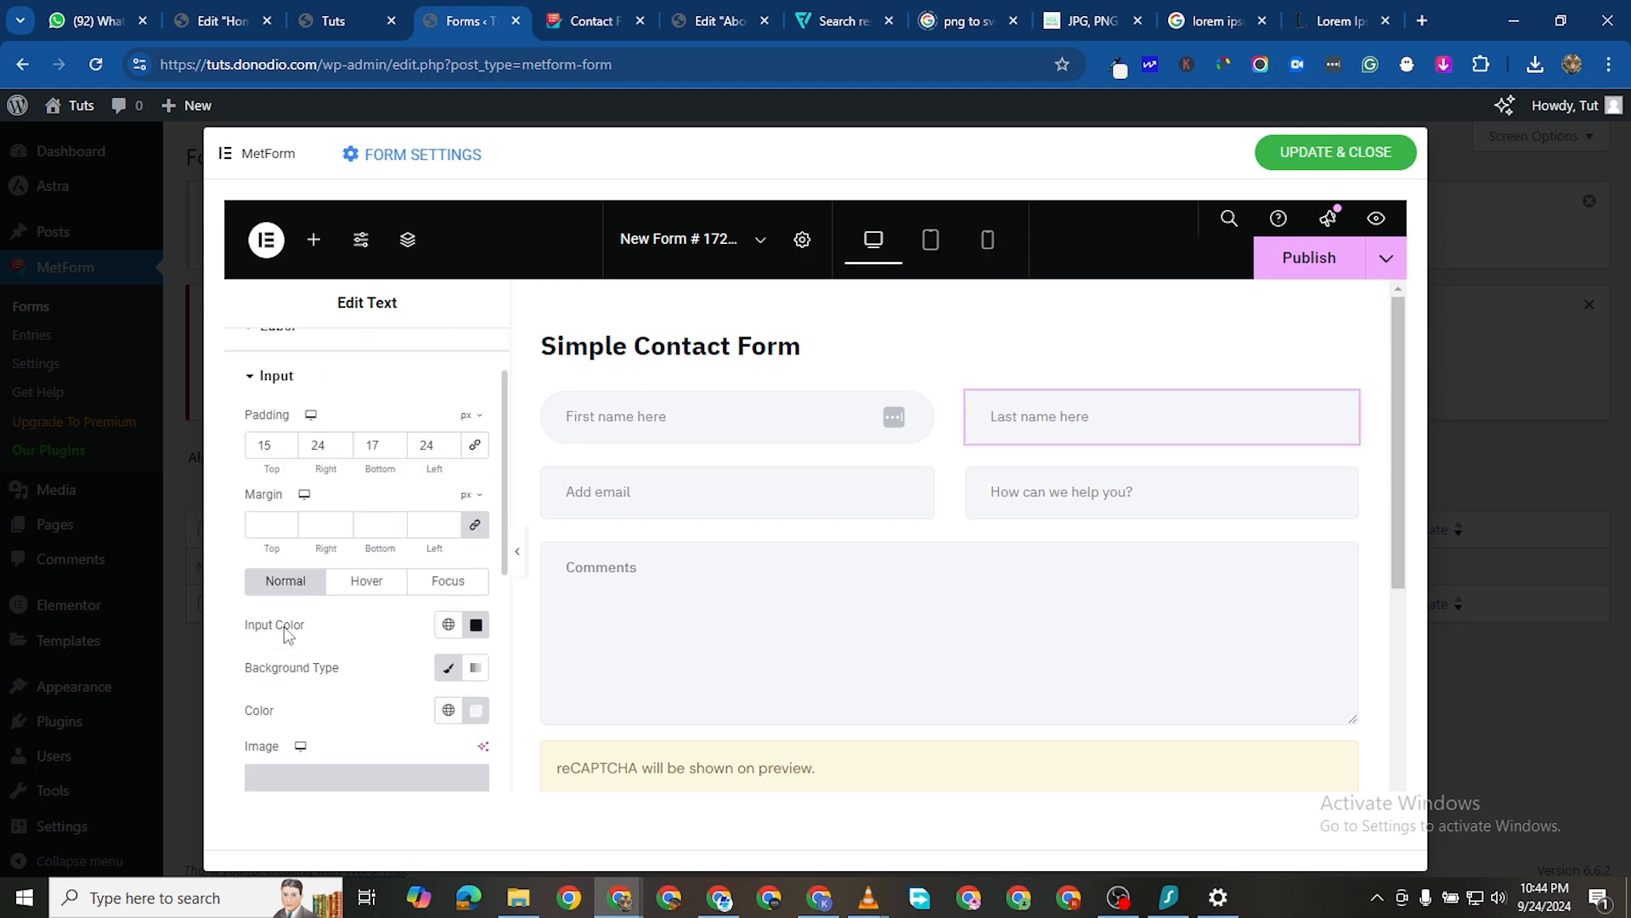
scroll(332, 714, "down", 3)
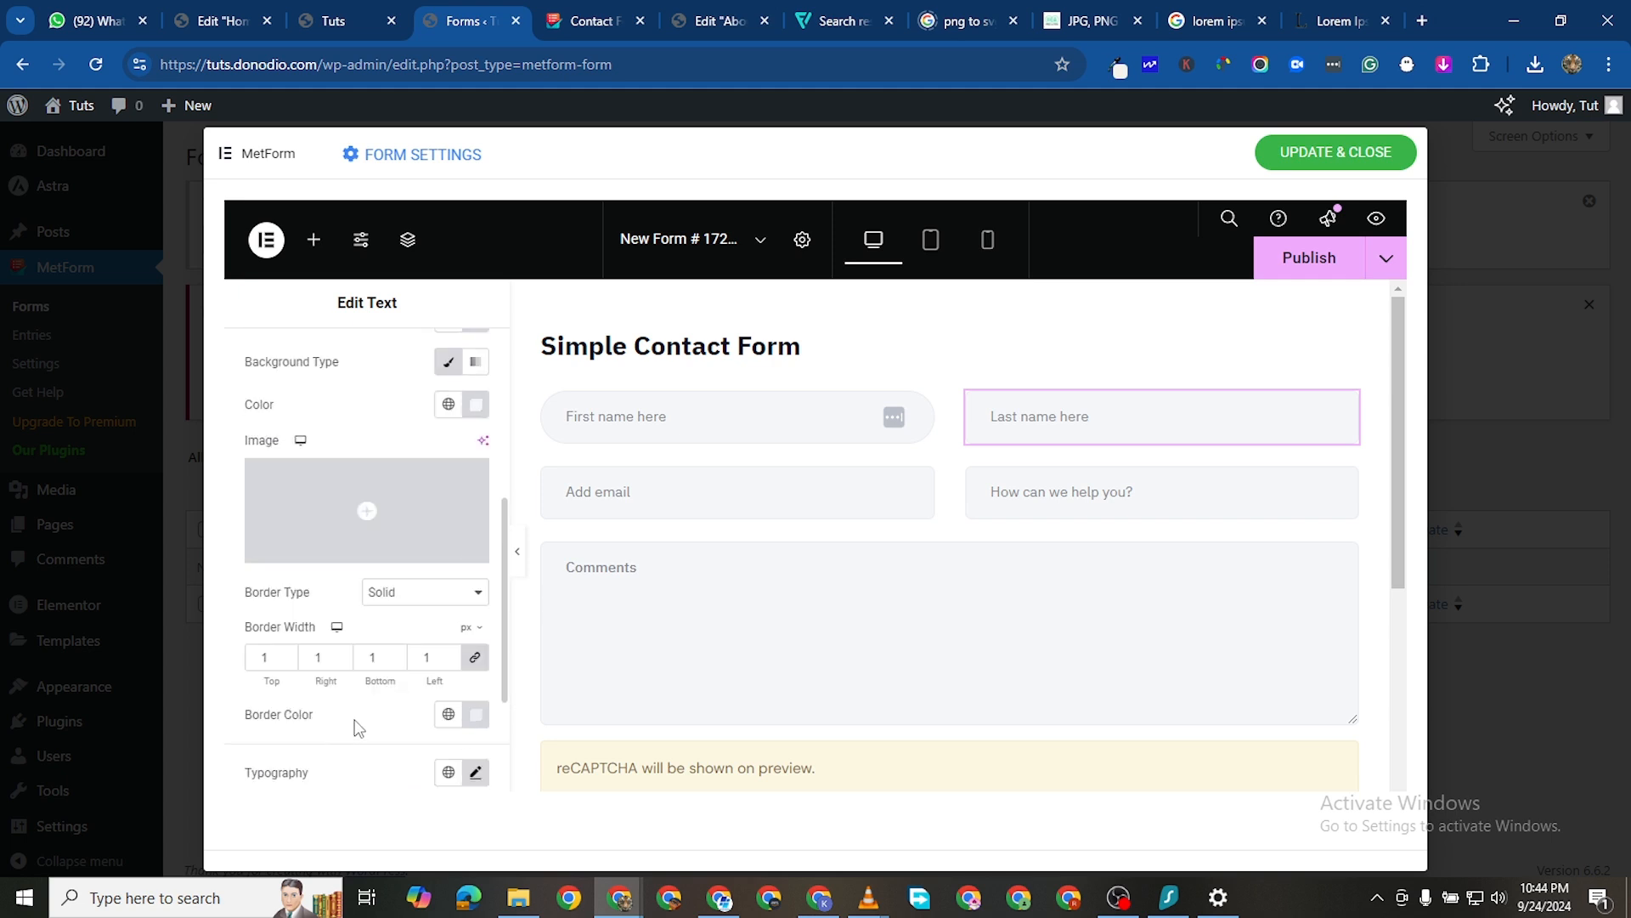
scroll(365, 739, "down", 1)
scroll(365, 646, "down", 2)
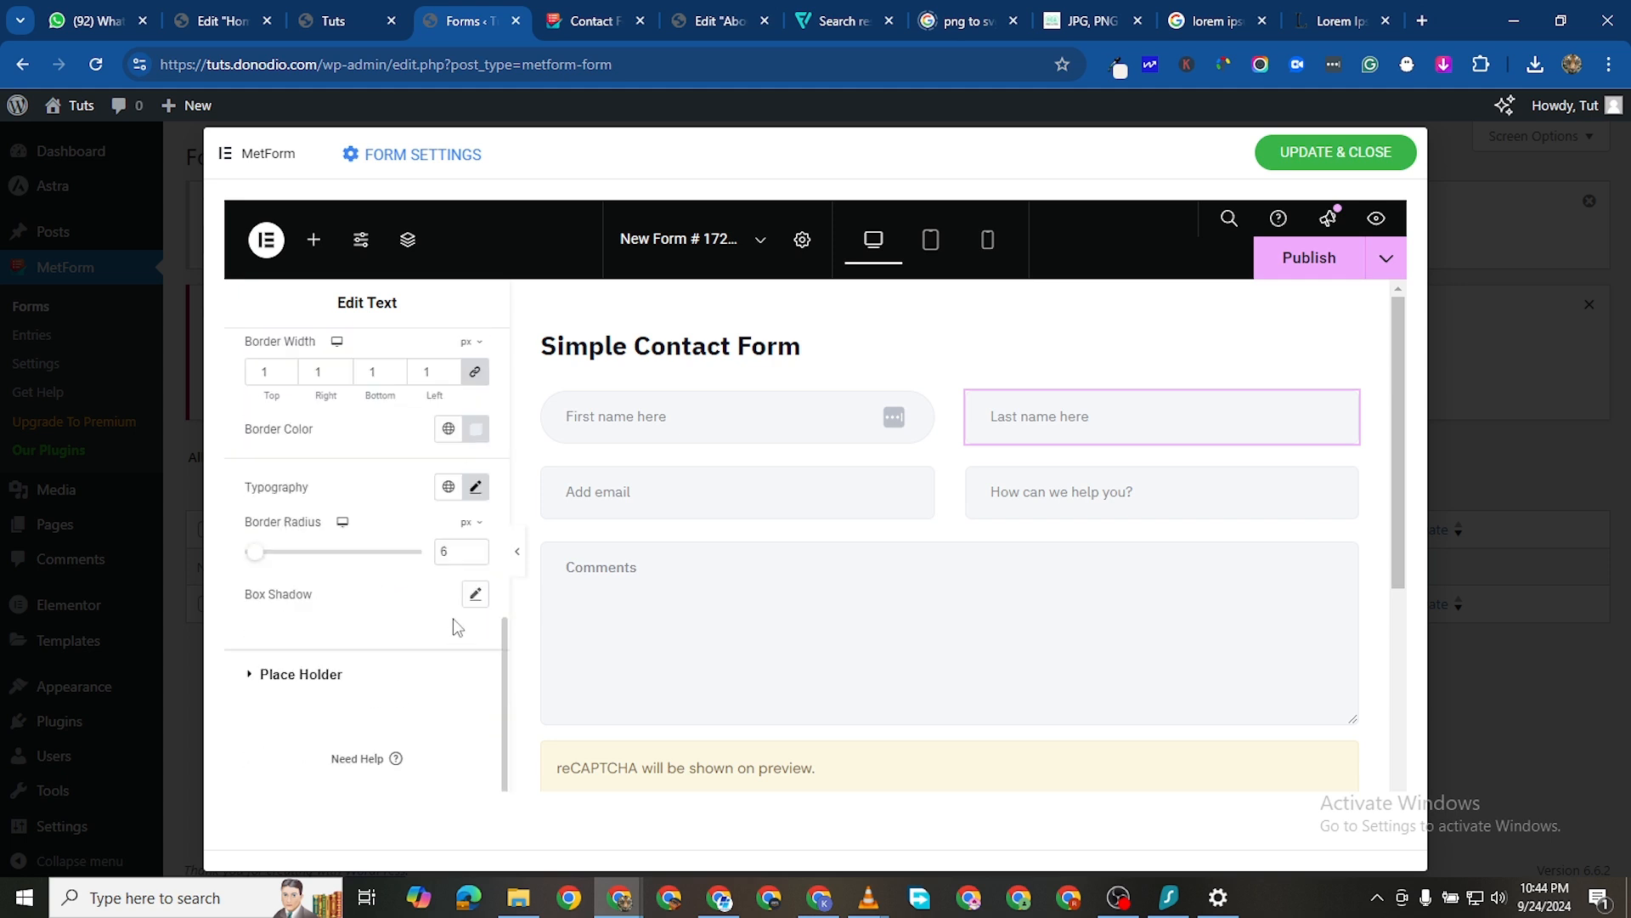
left_click(457, 549)
type("30")
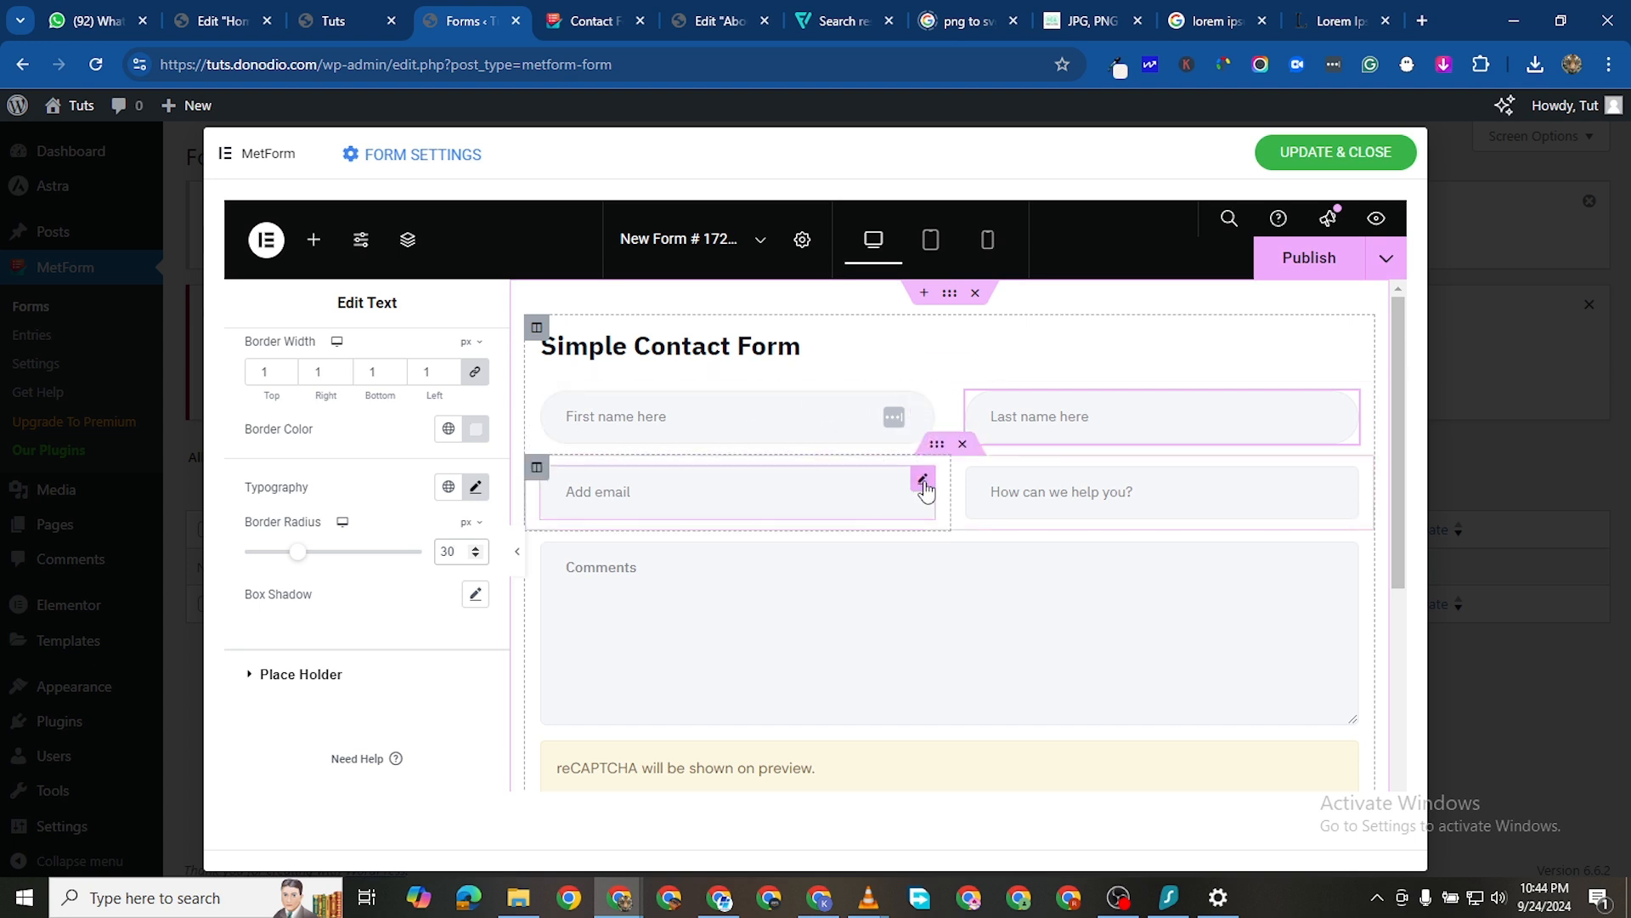
Set the email field's input border radius to 30 px
left_click(922, 480)
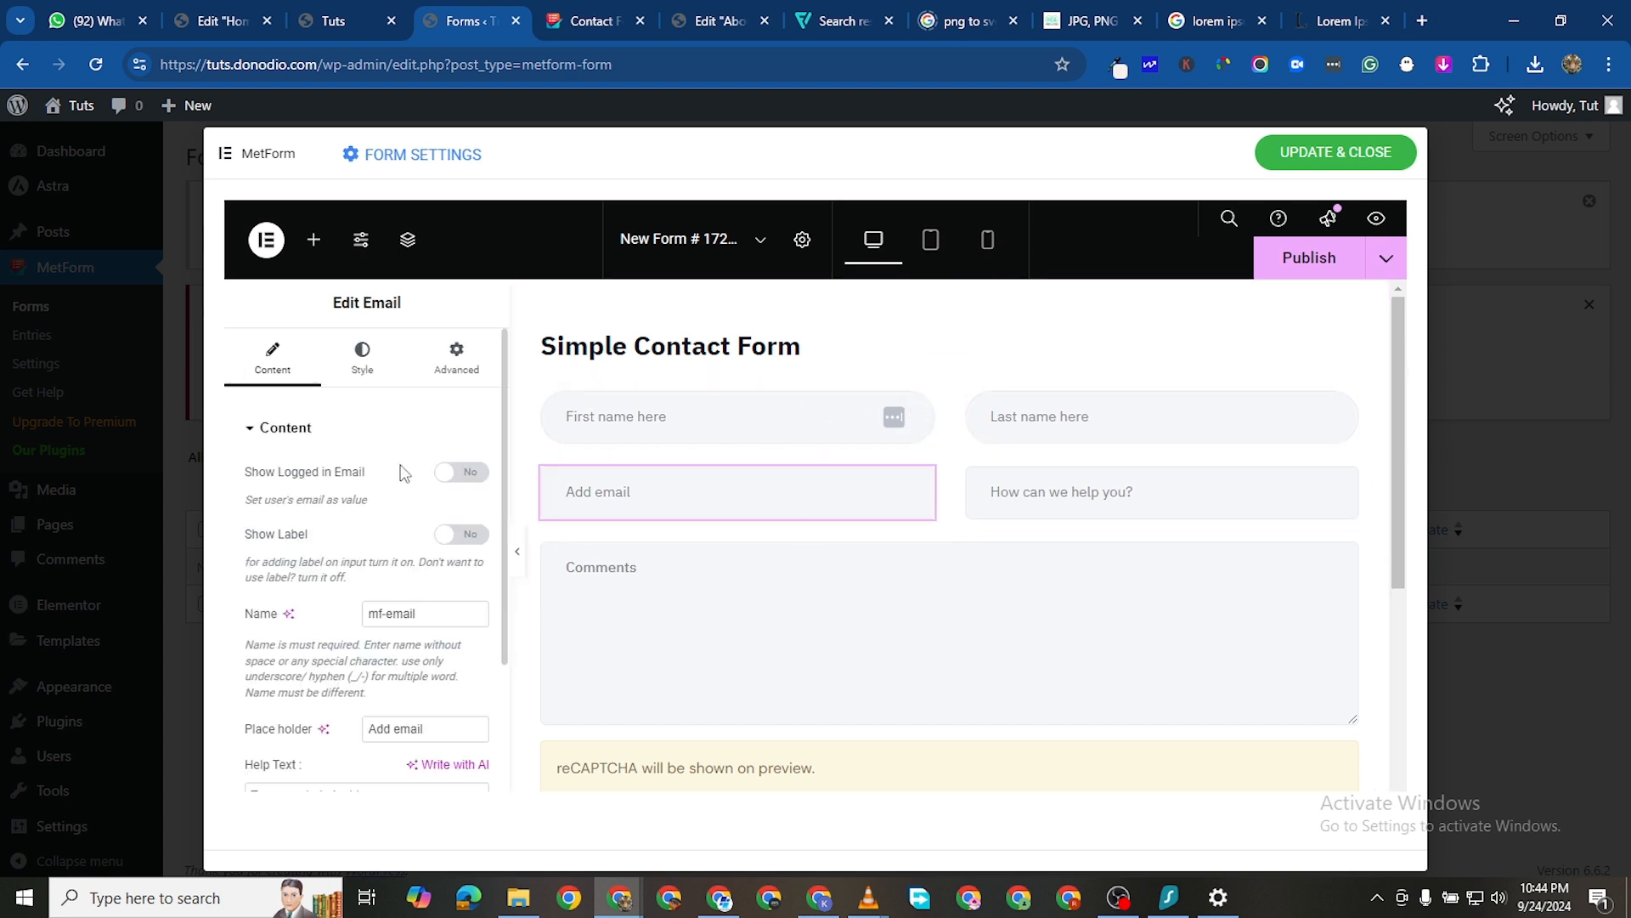
left_click(355, 381)
scroll(310, 612, "down", 1)
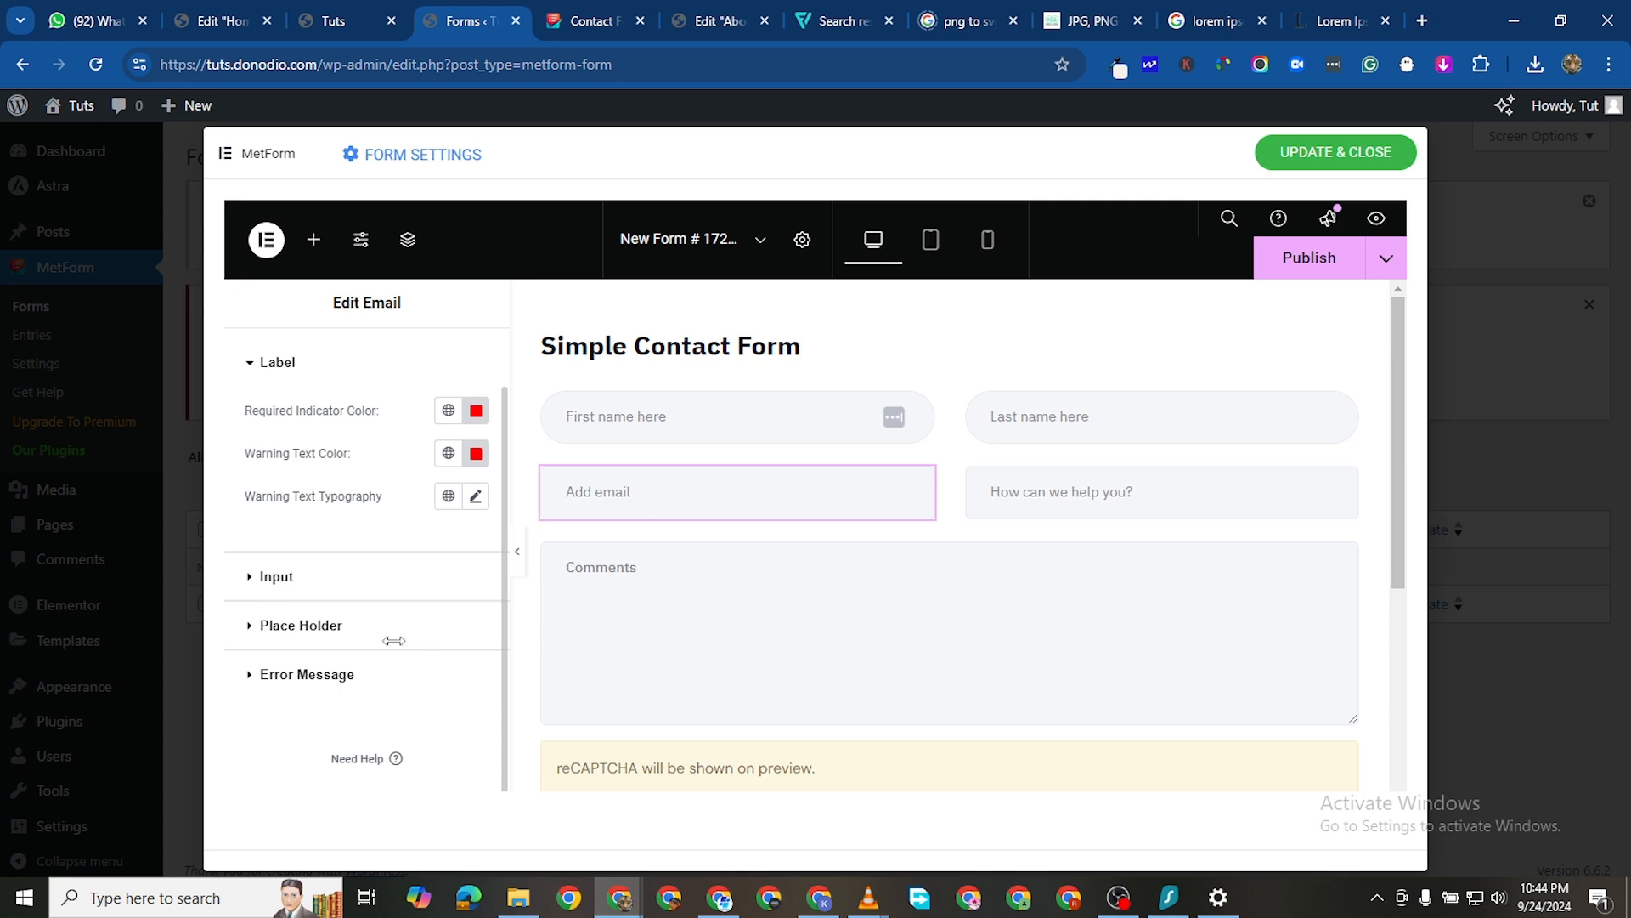
left_click(340, 582)
scroll(397, 687, "down", 6)
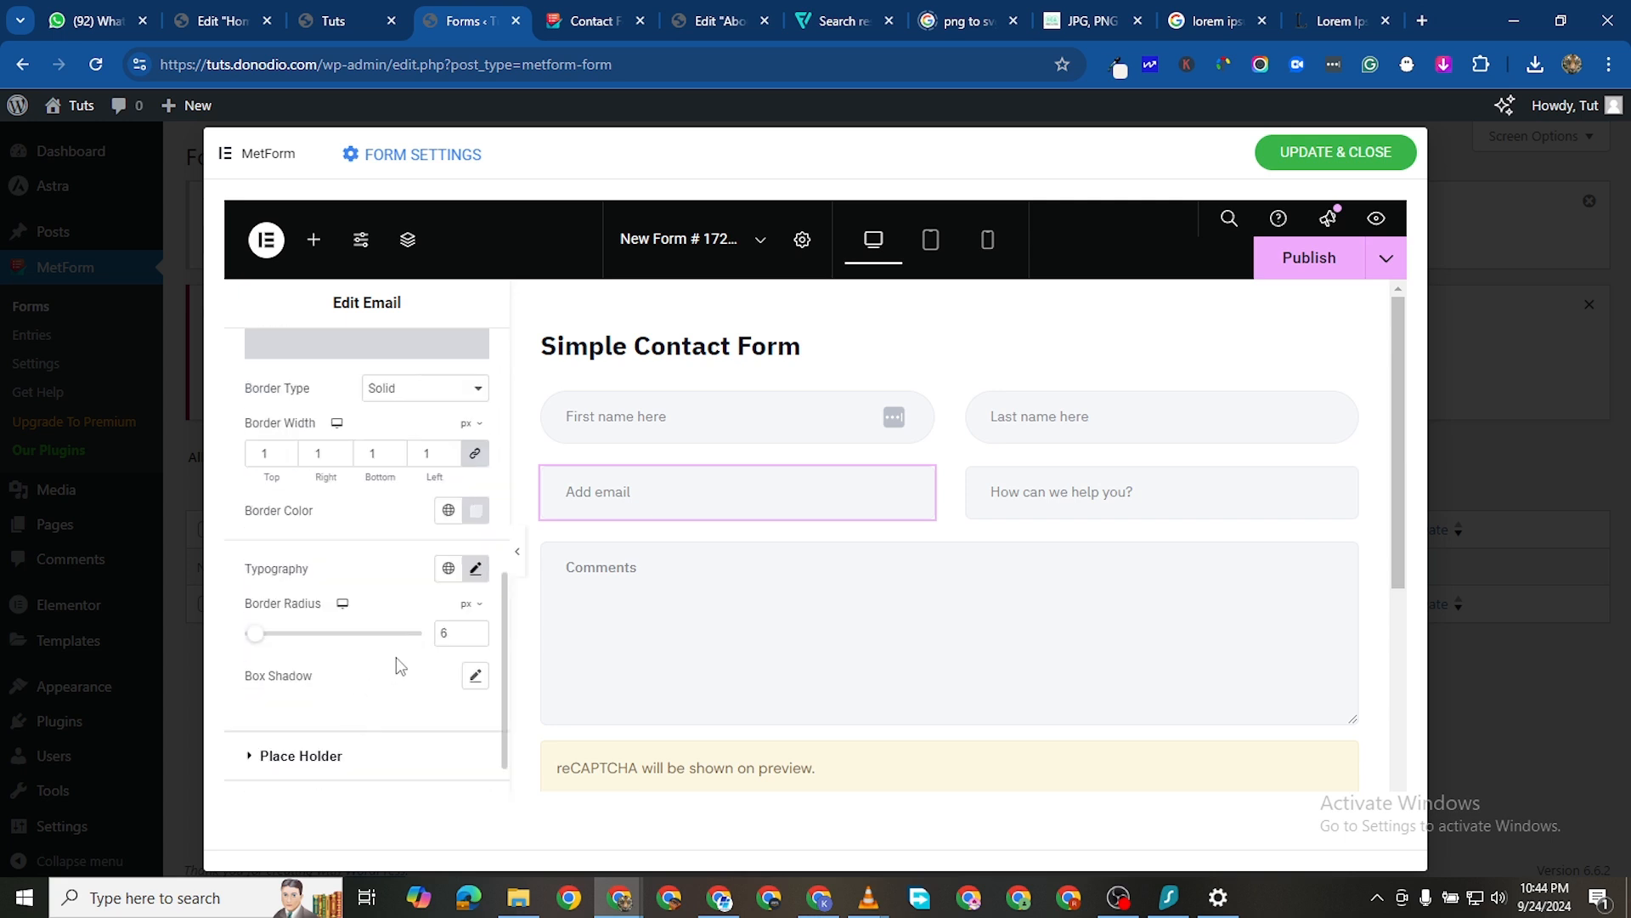
left_click(457, 629)
type("30")
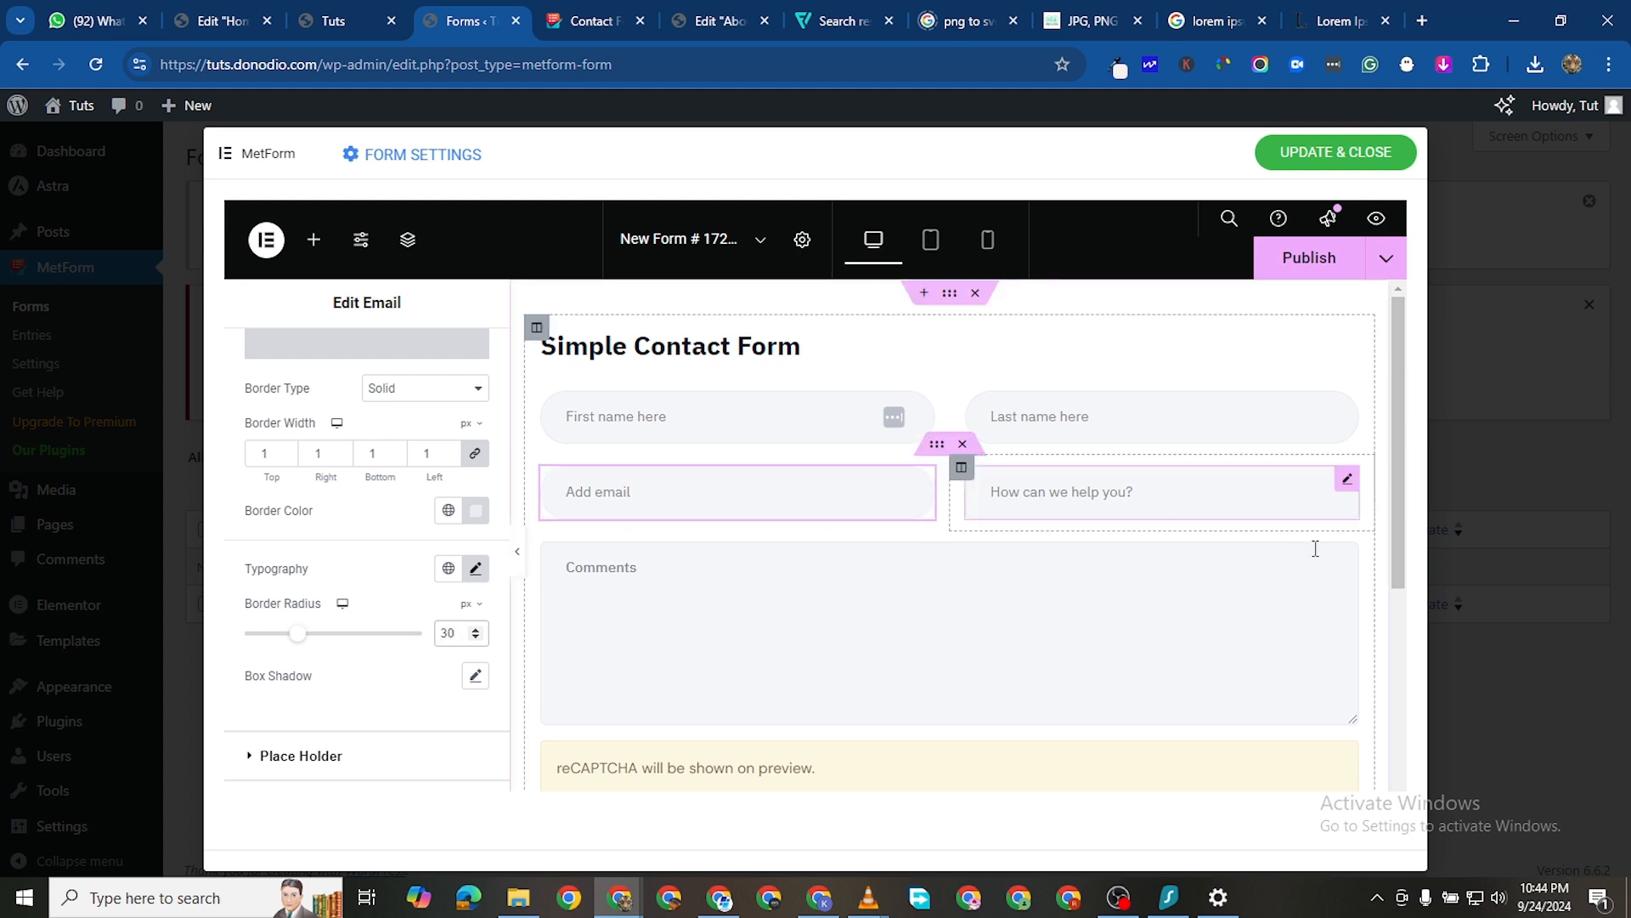
Set the input border radius of the "How can we help you?" subject field to 30 px
left_click(1347, 478)
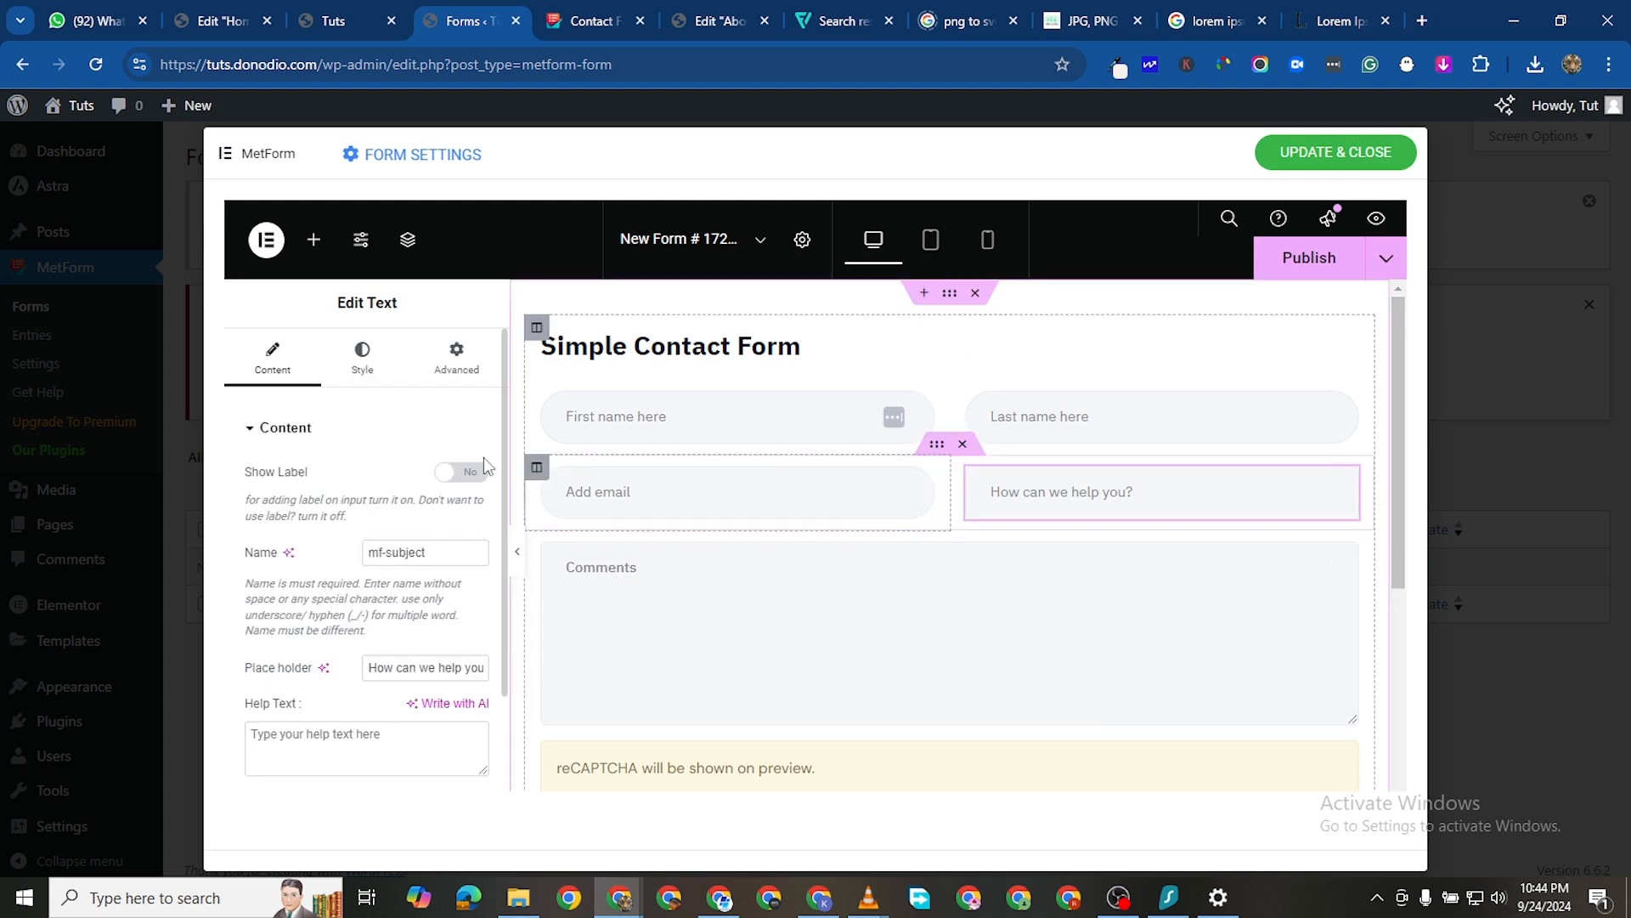
left_click(361, 363)
scroll(325, 629, "down", 1)
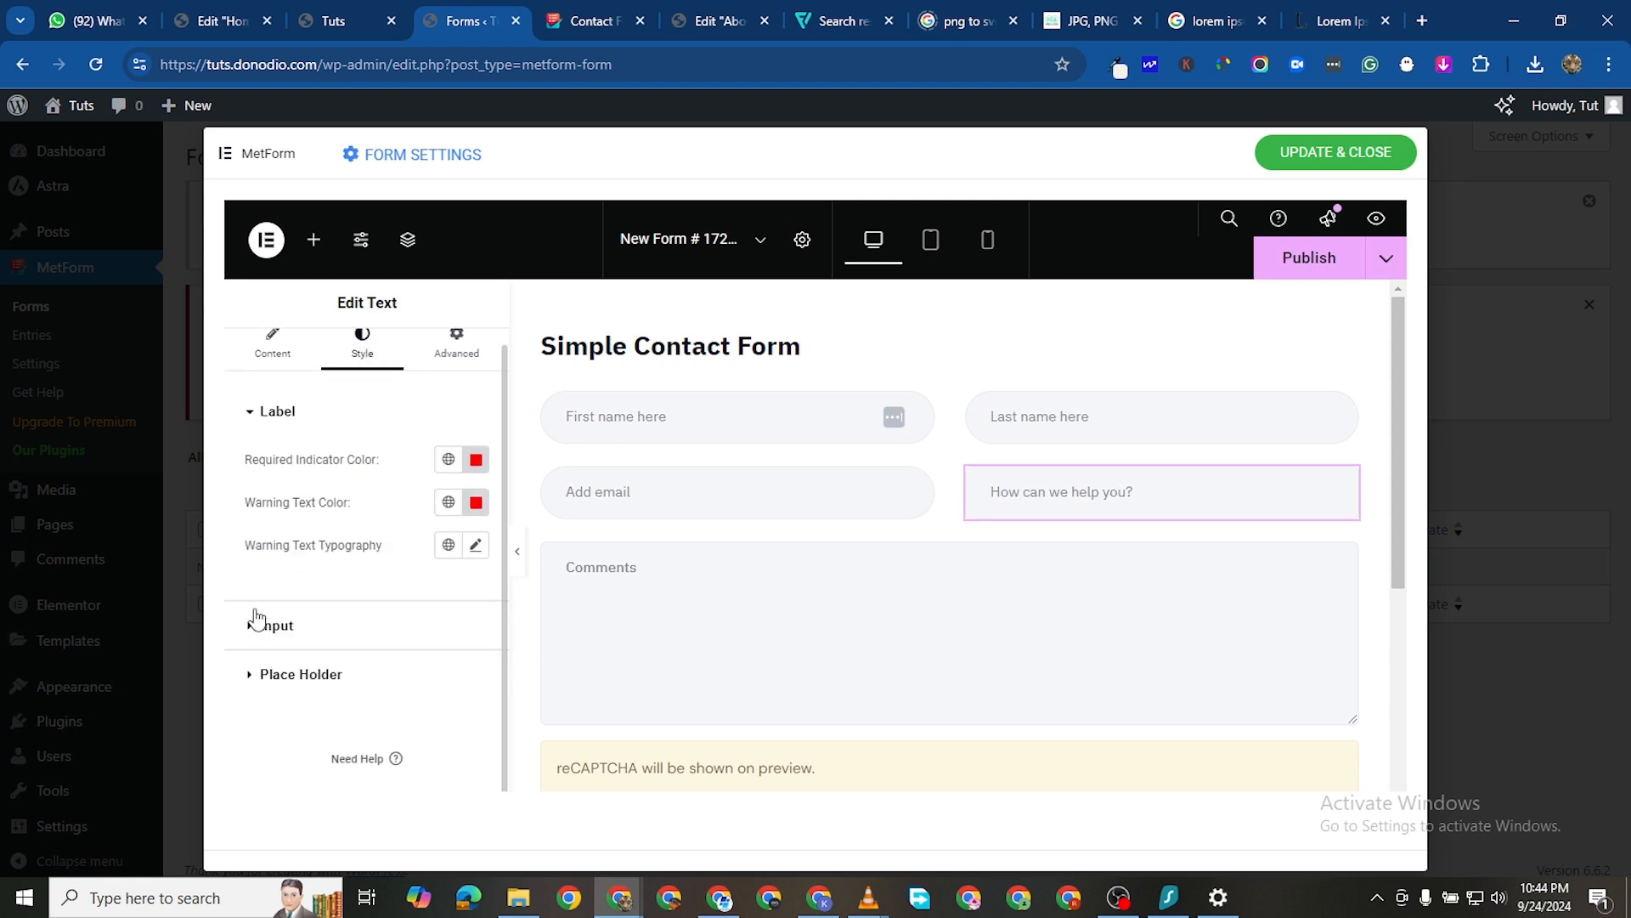
left_click(415, 637)
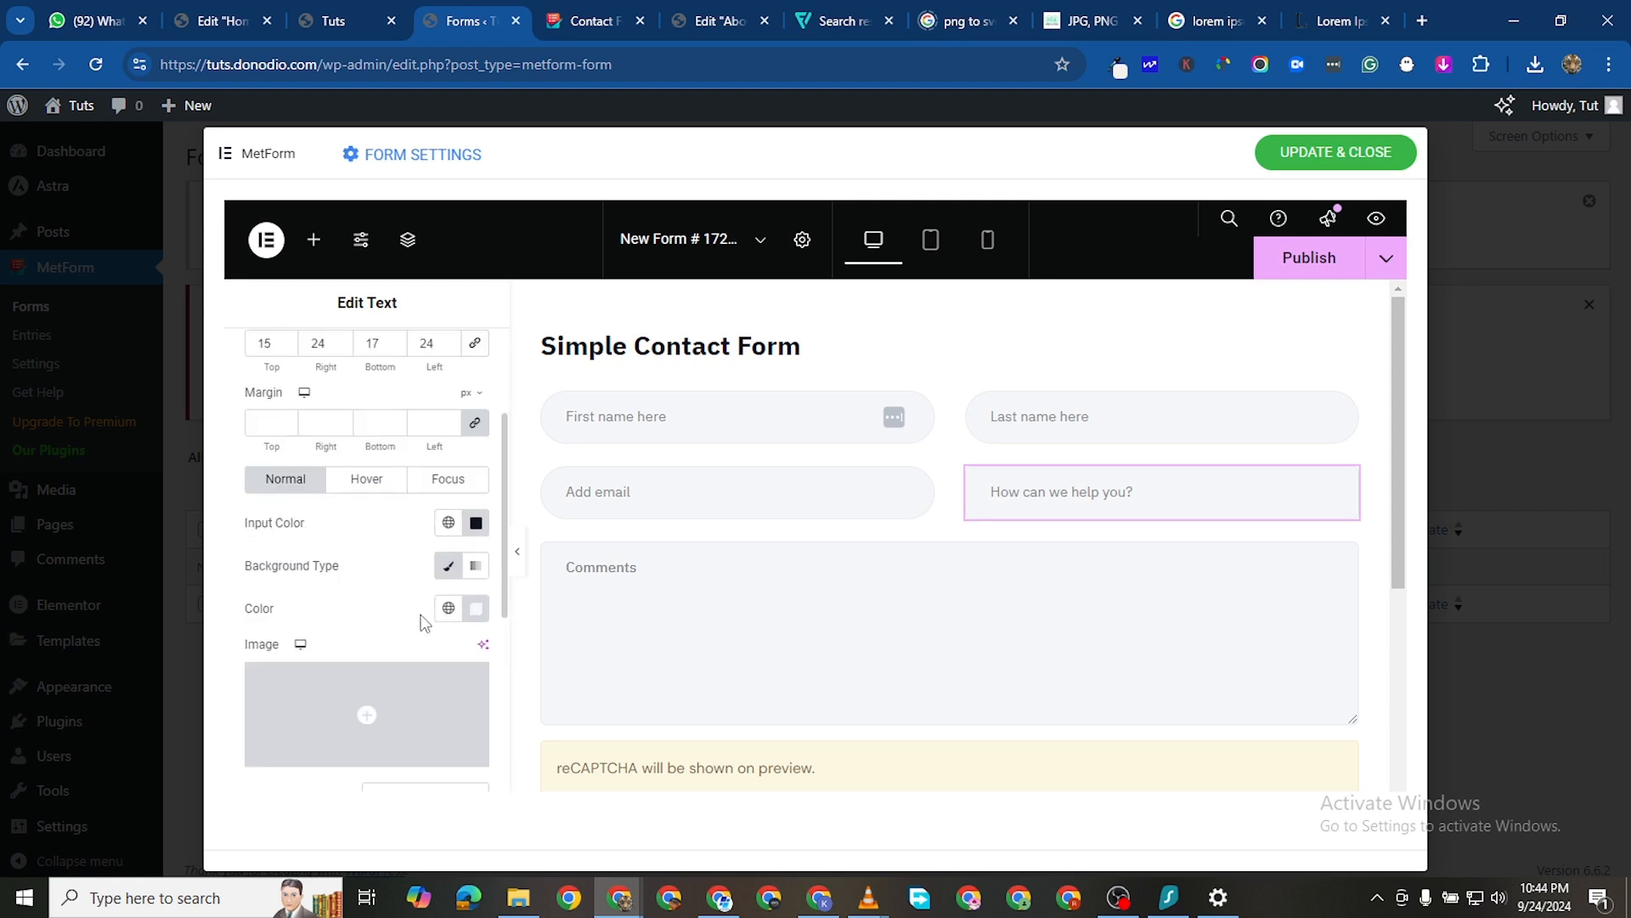
scroll(417, 705, "down", 5)
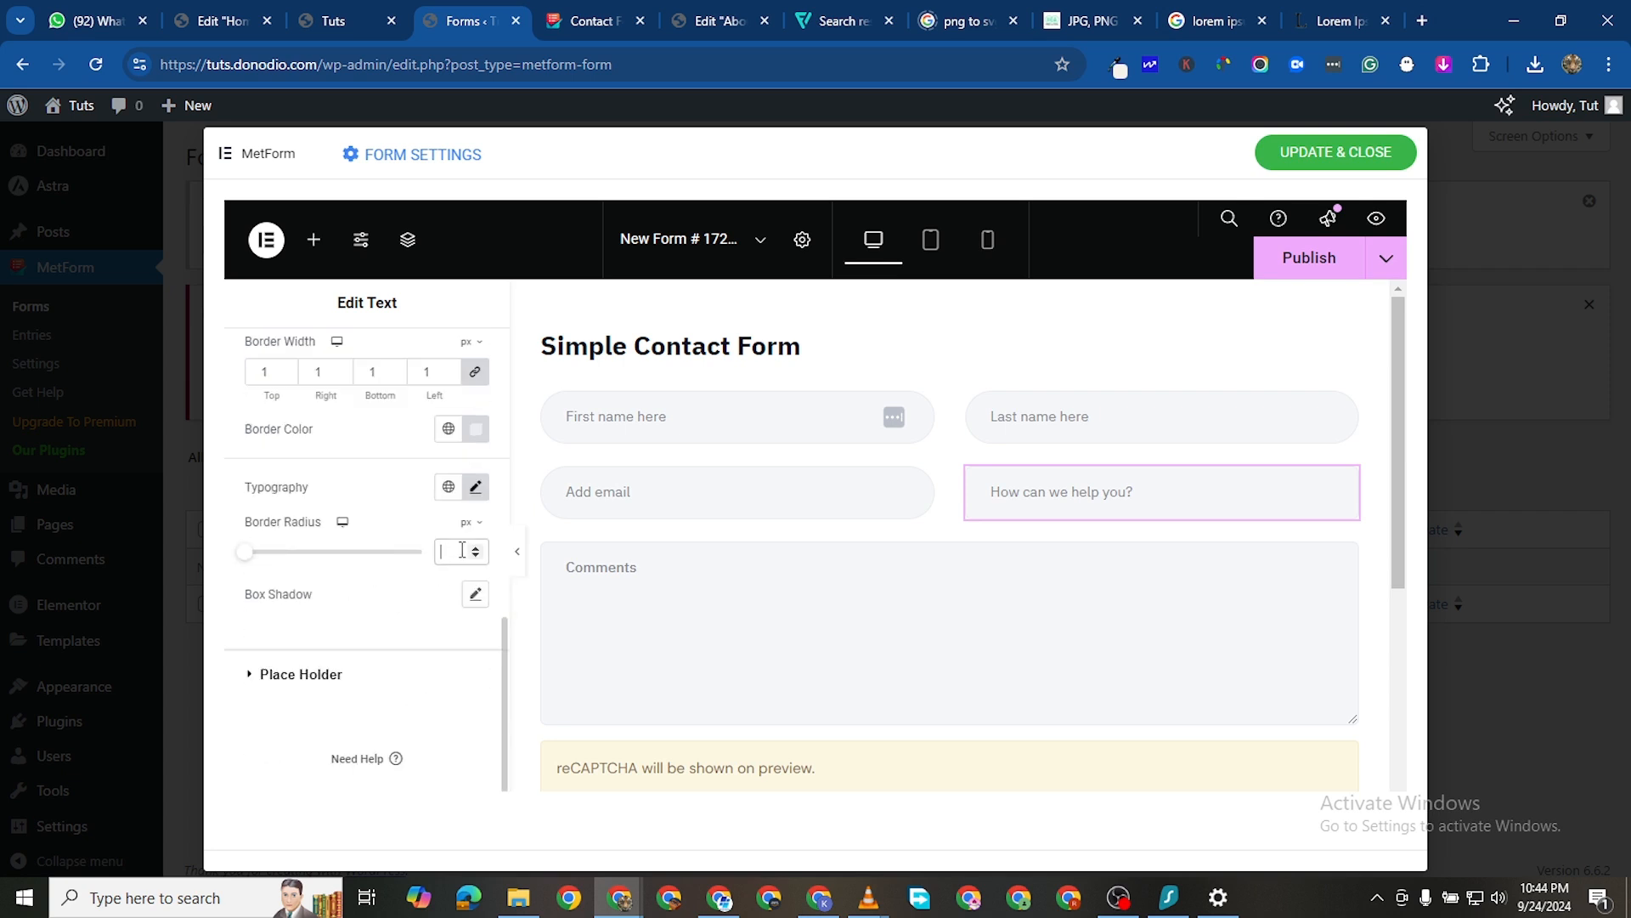
type("0")
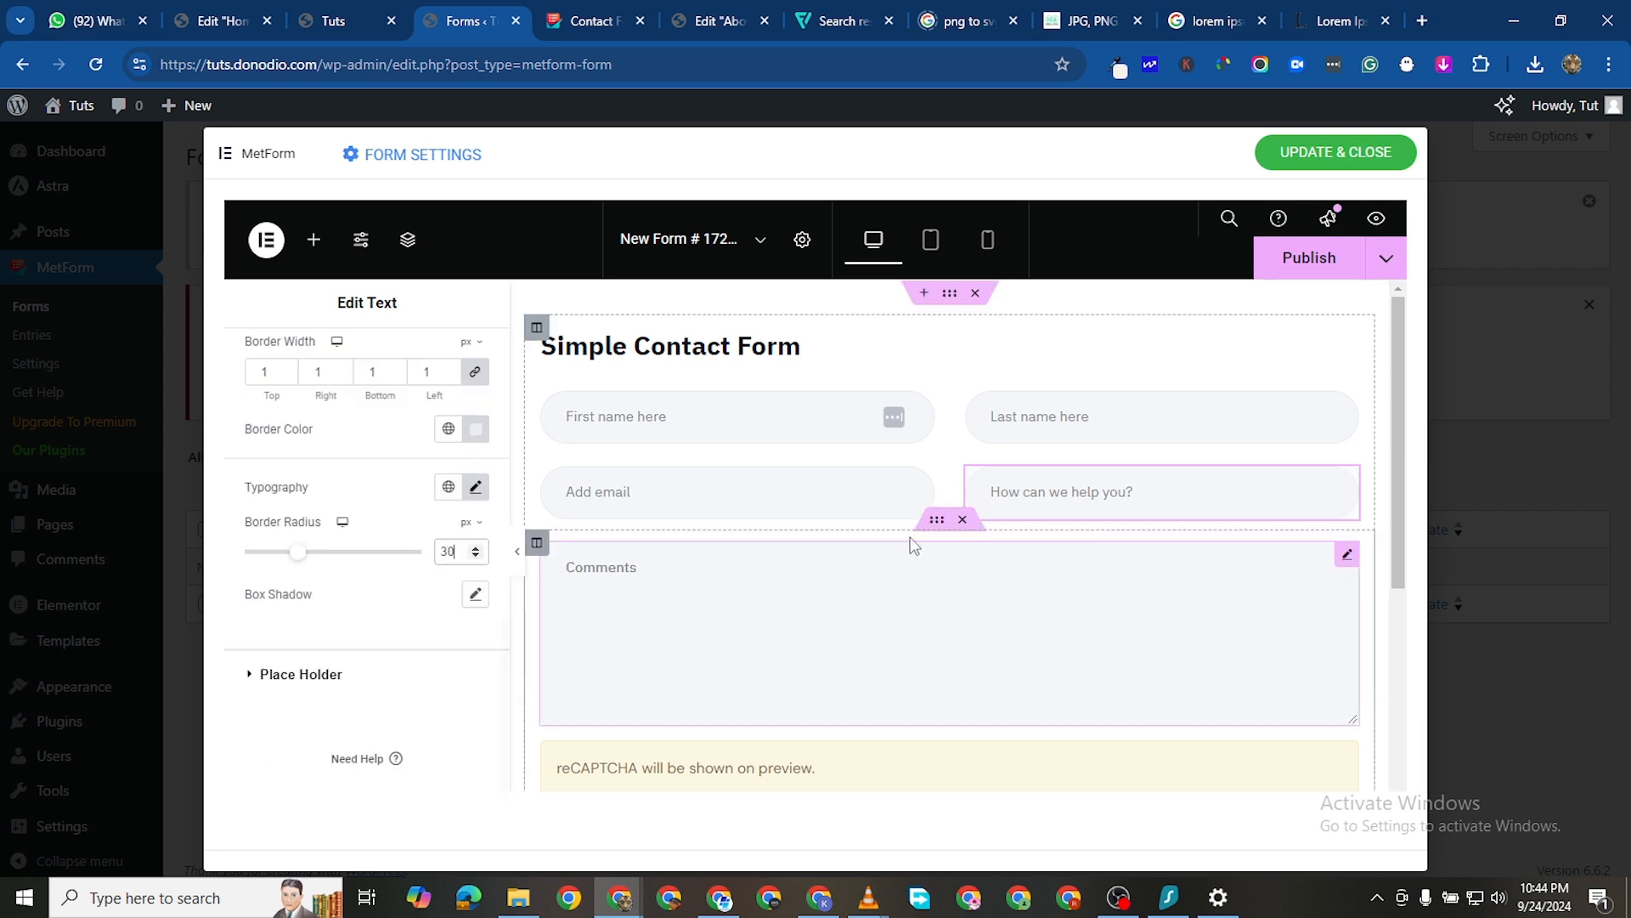
Set the Comments text area's input border radius to 30 px
left_click(1252, 569)
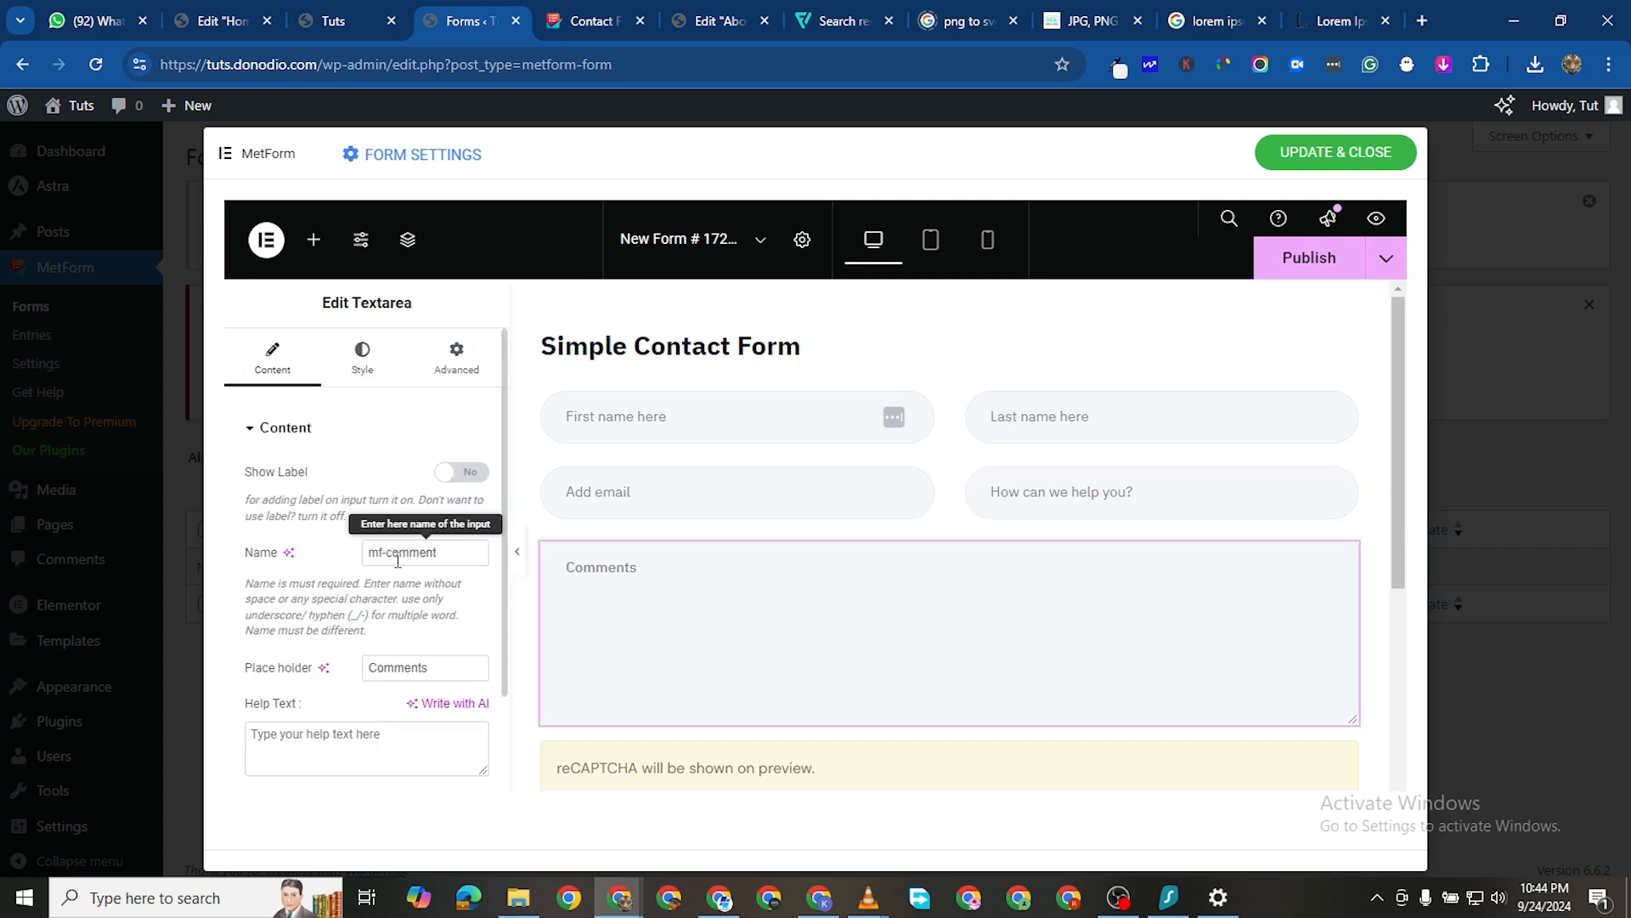
left_click(362, 358)
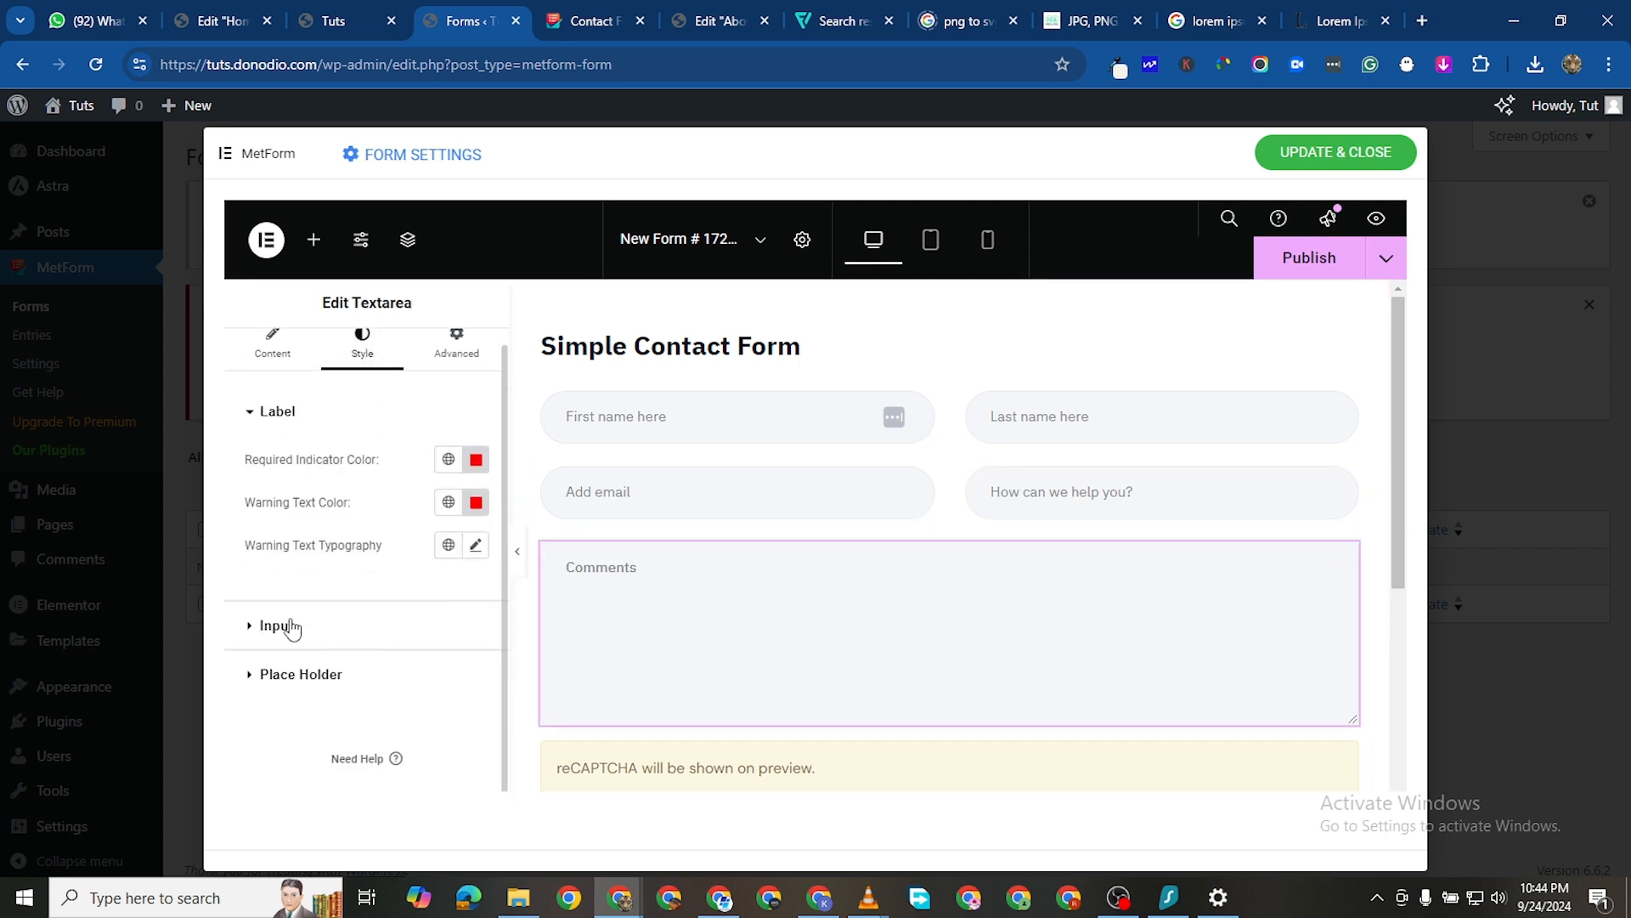
left_click(423, 635)
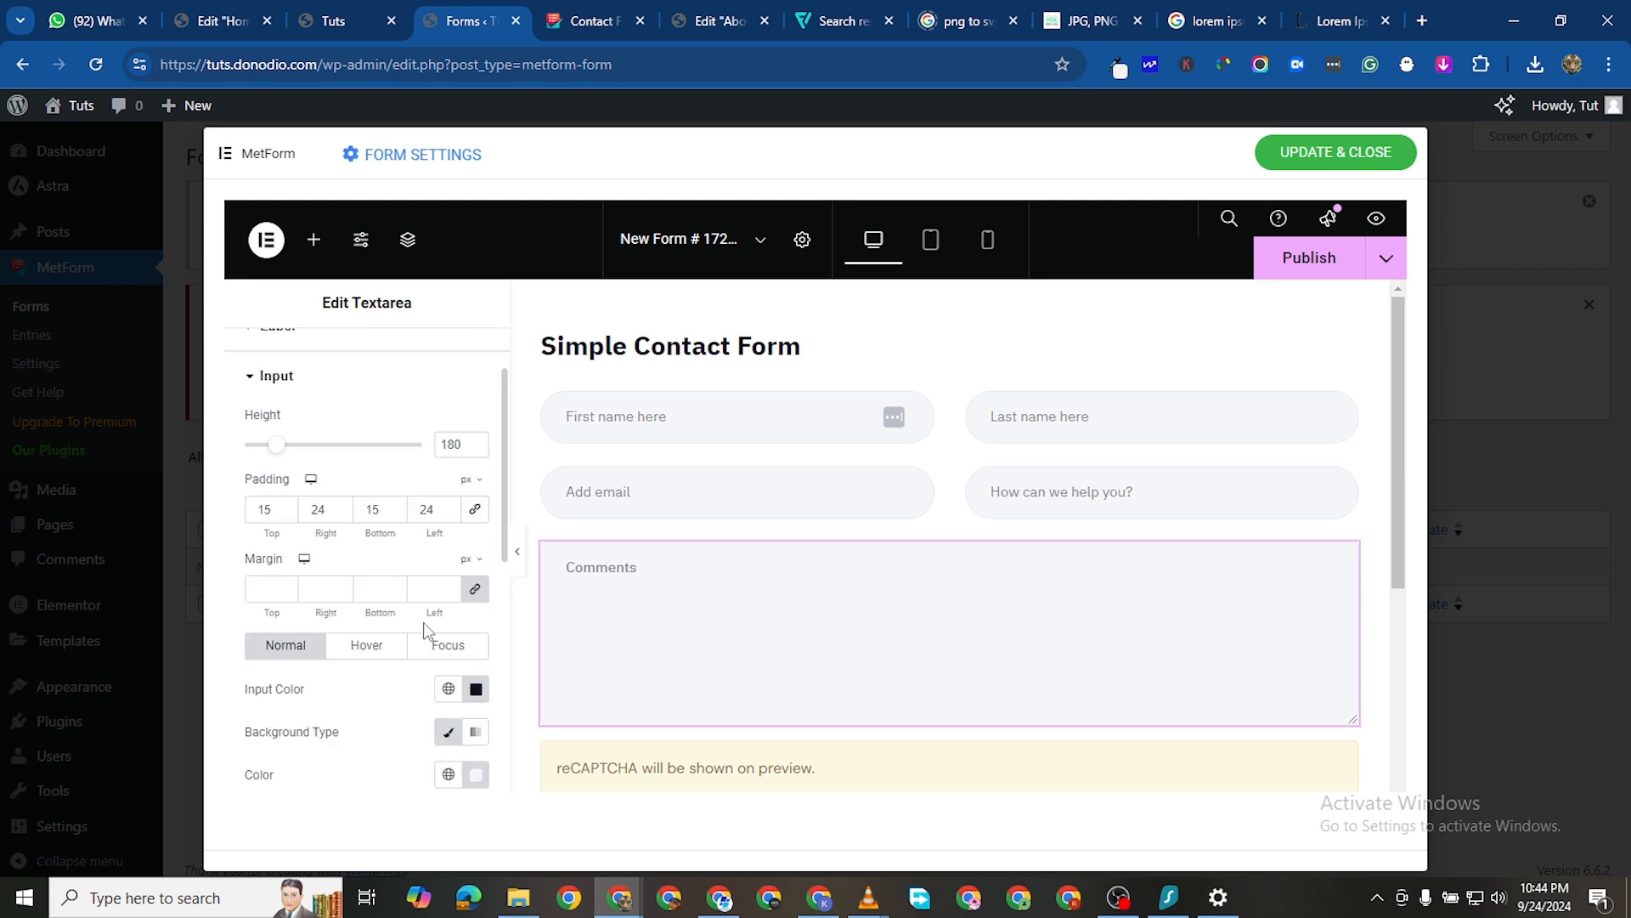
scroll(459, 612, "down", 1)
scroll(474, 592, "down", 4)
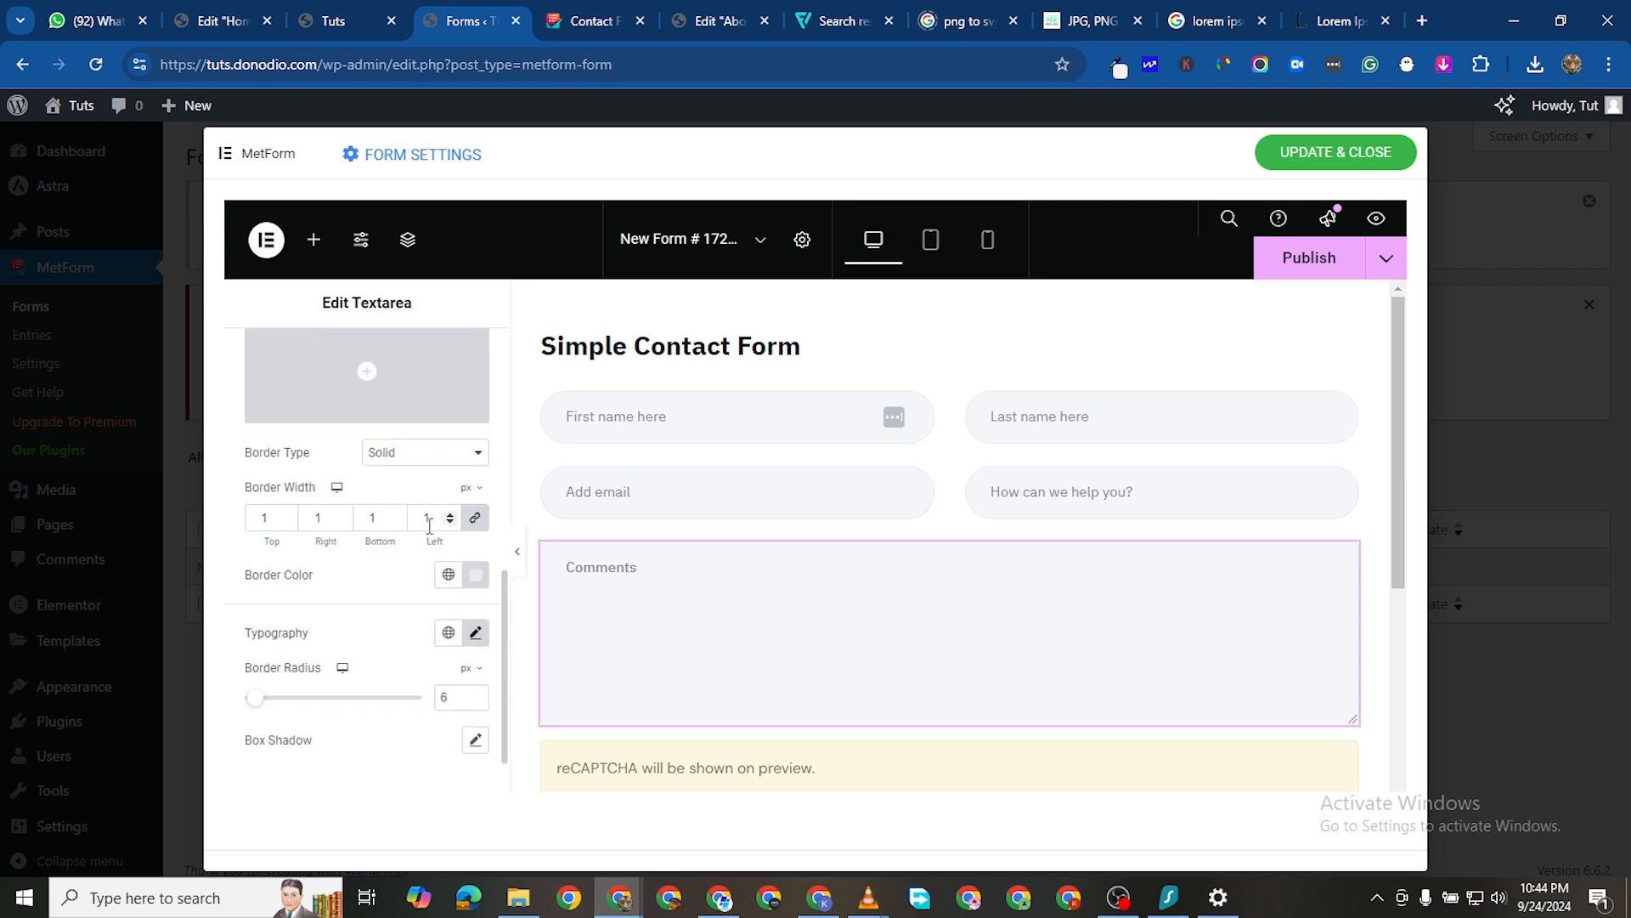
left_click(458, 697)
type("30")
Set the Comments text area's border colour to white, #FFFFFF
scroll(409, 571, "up", 3)
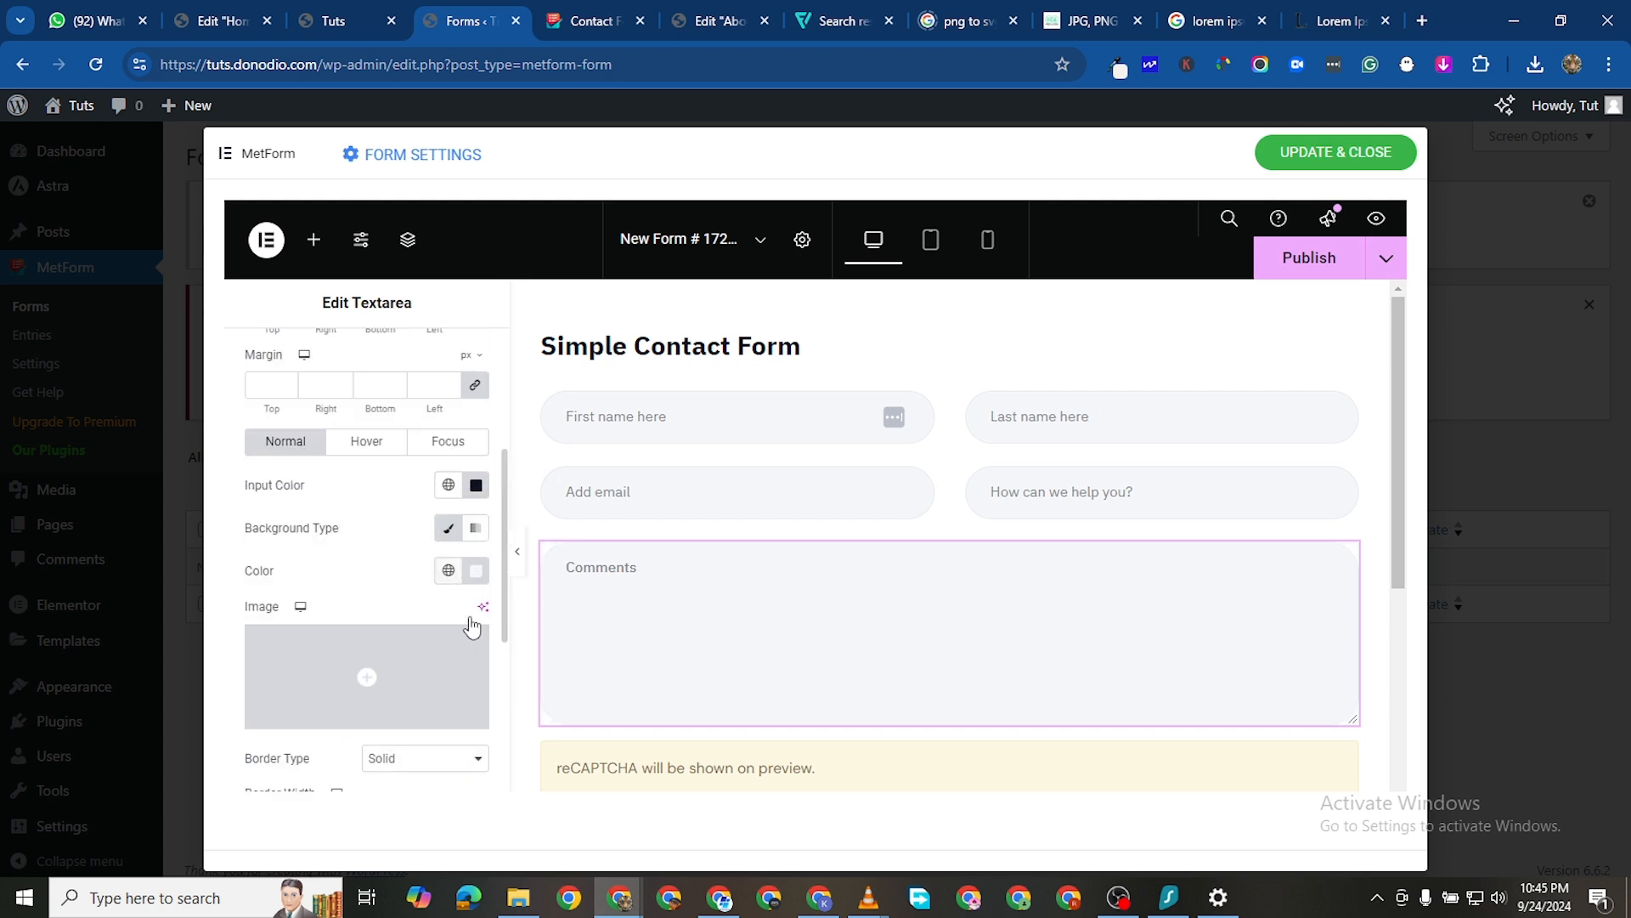
scroll(470, 626, "down", 3)
left_click(476, 574)
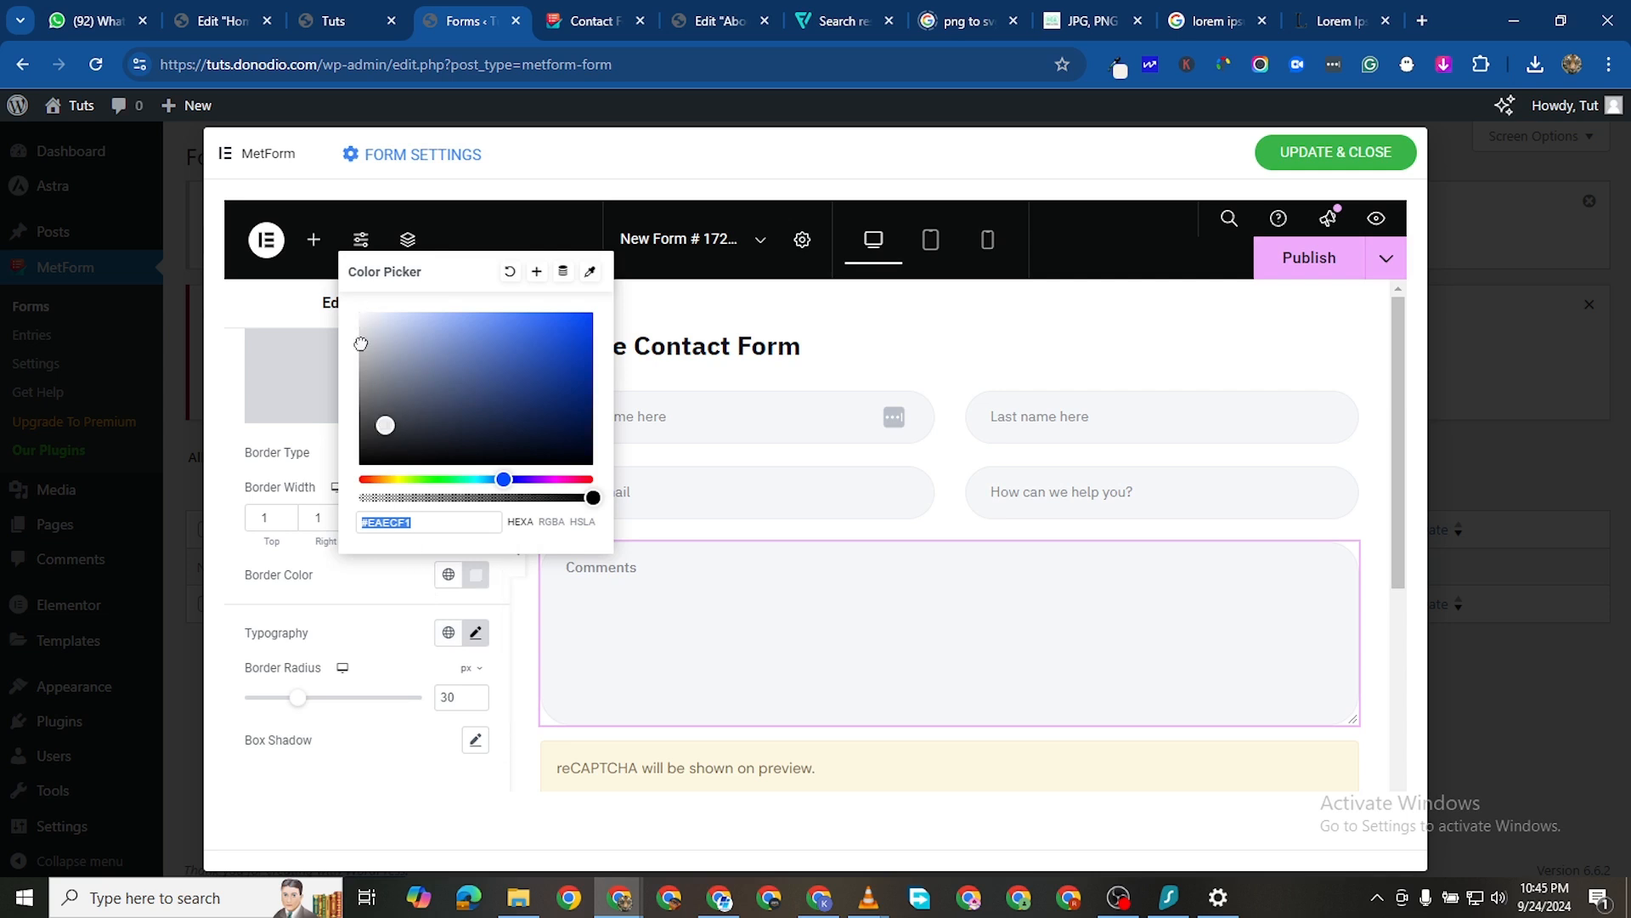
left_click_drag(382, 424, 324, 251)
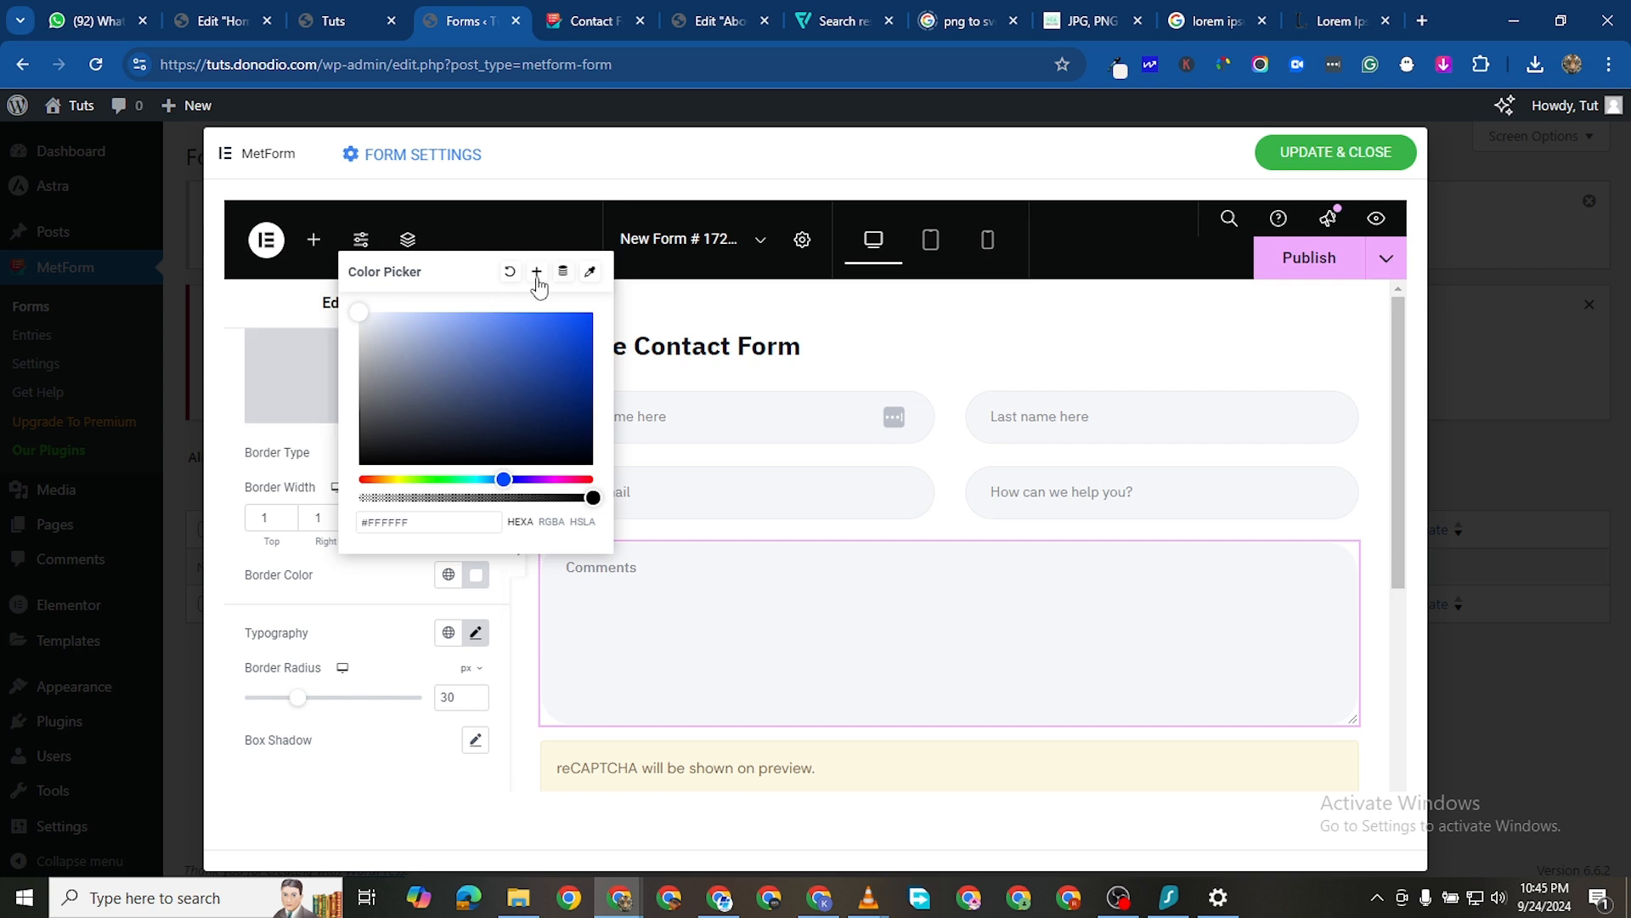
left_click(476, 574)
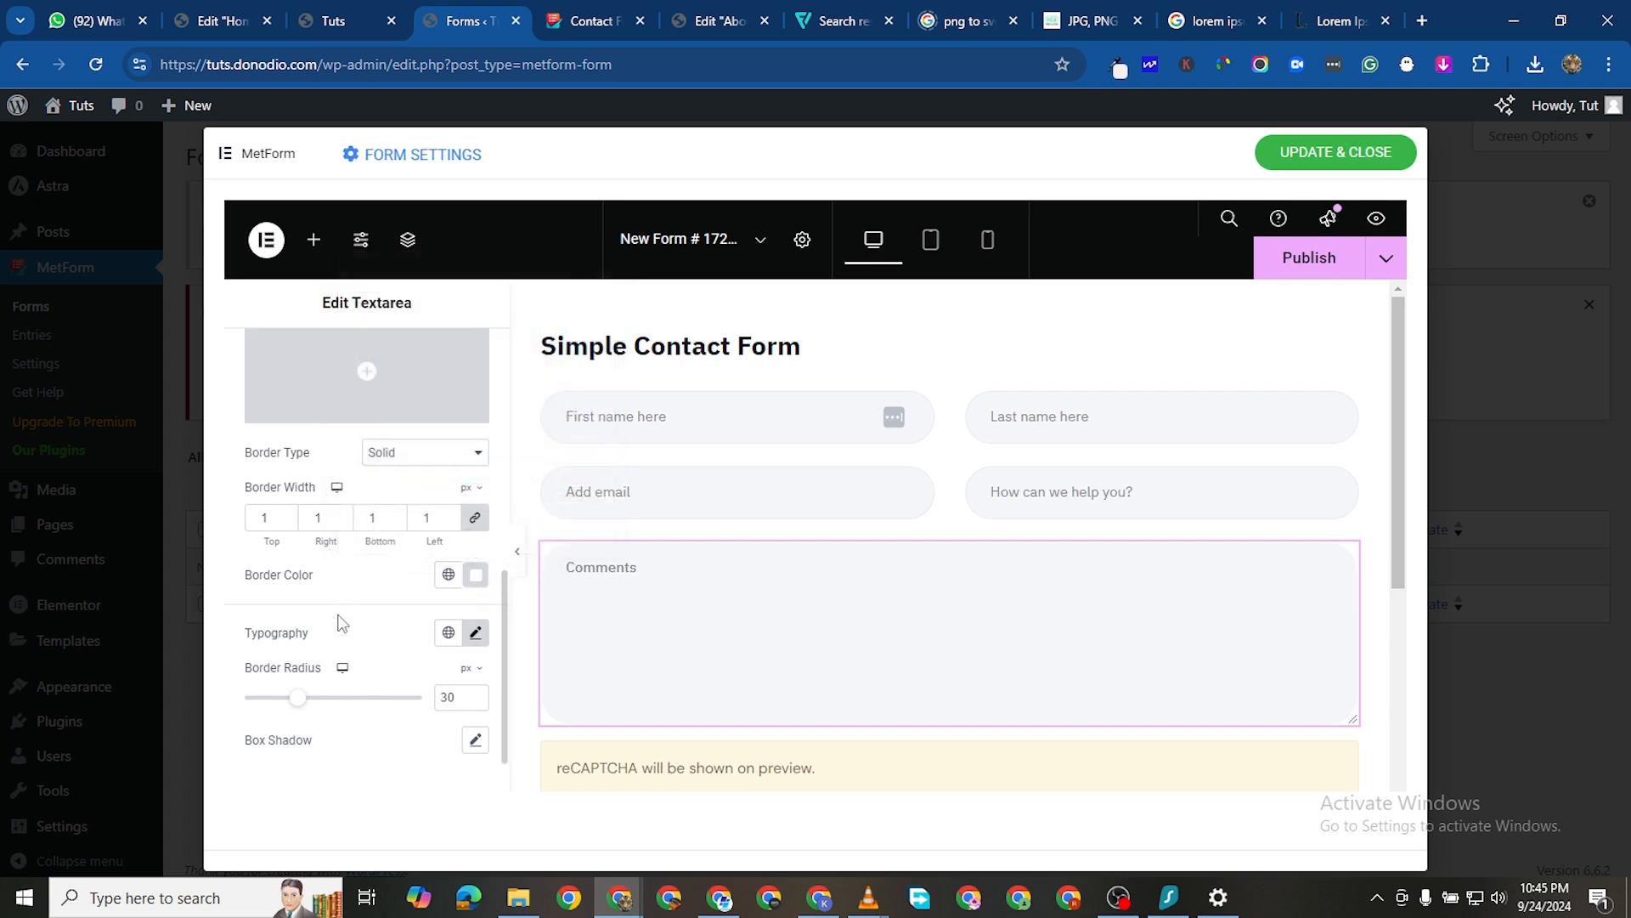
Set the Comments text area's input background colour to white, #FFFFFF
scroll(340, 625, "down", 2)
scroll(363, 591, "up", 3)
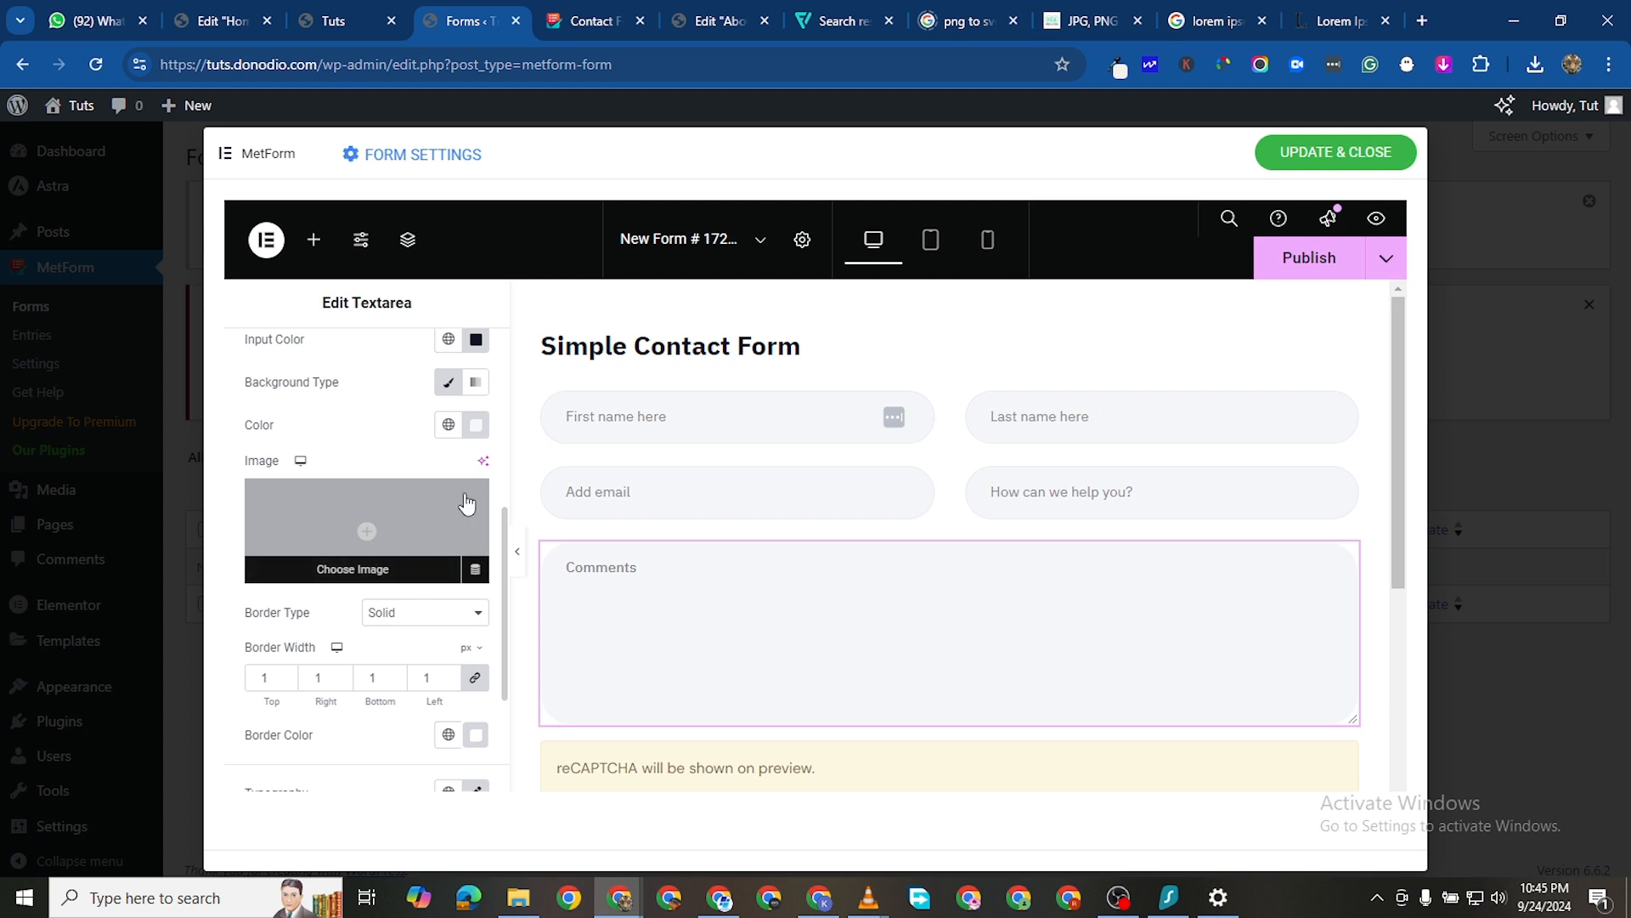
left_click(466, 425)
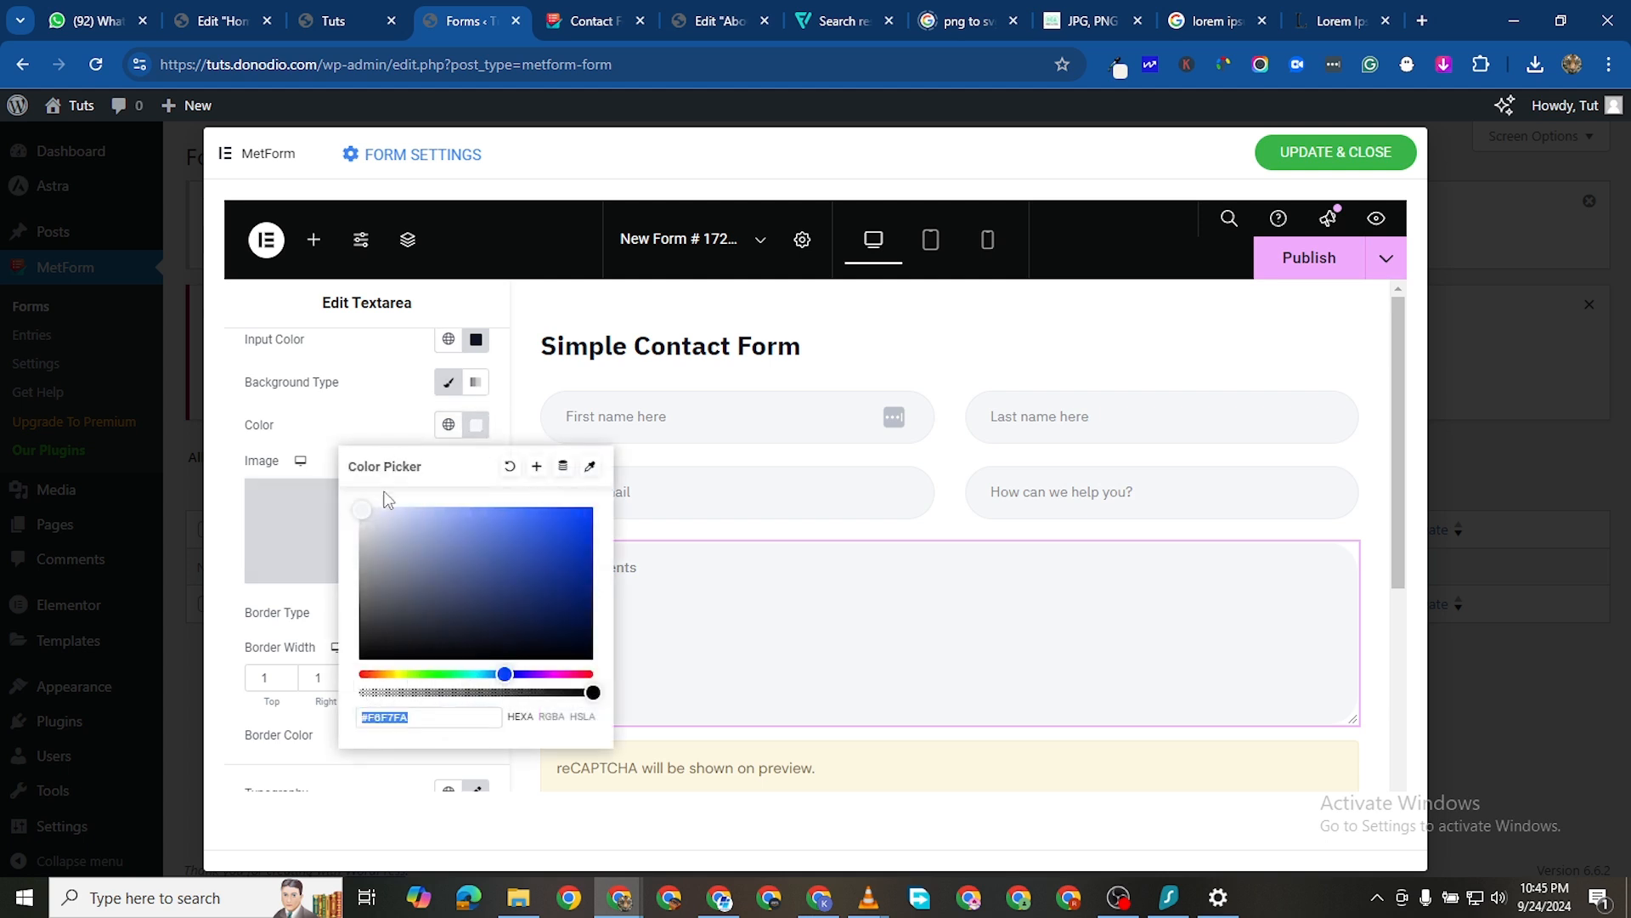
left_click_drag(363, 510, 336, 483)
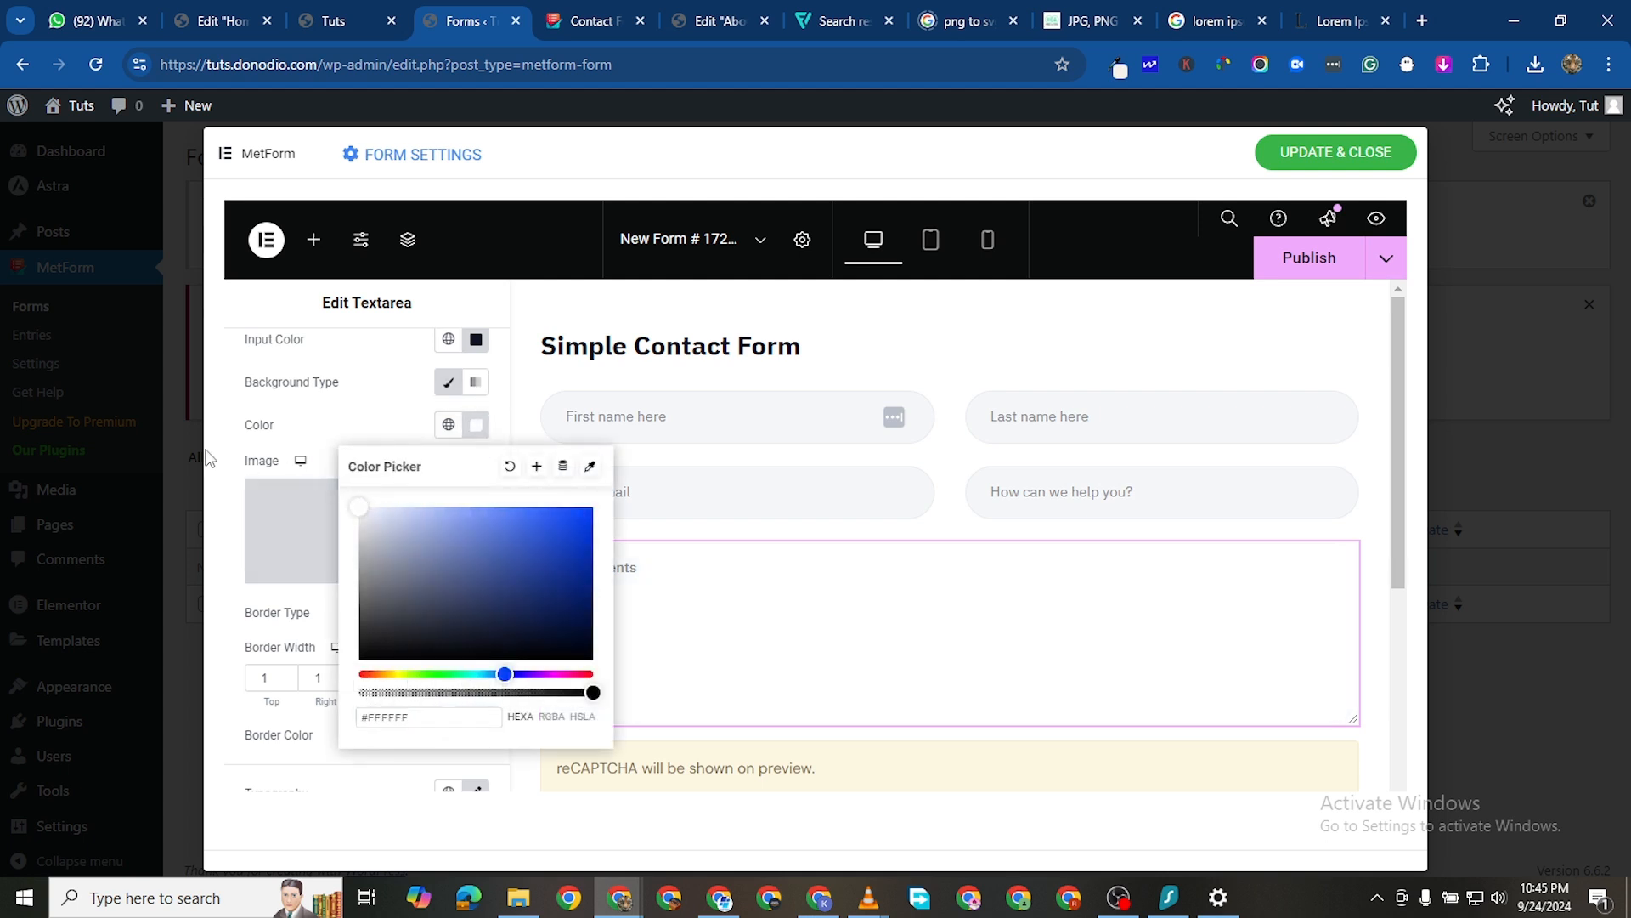
left_click(472, 424)
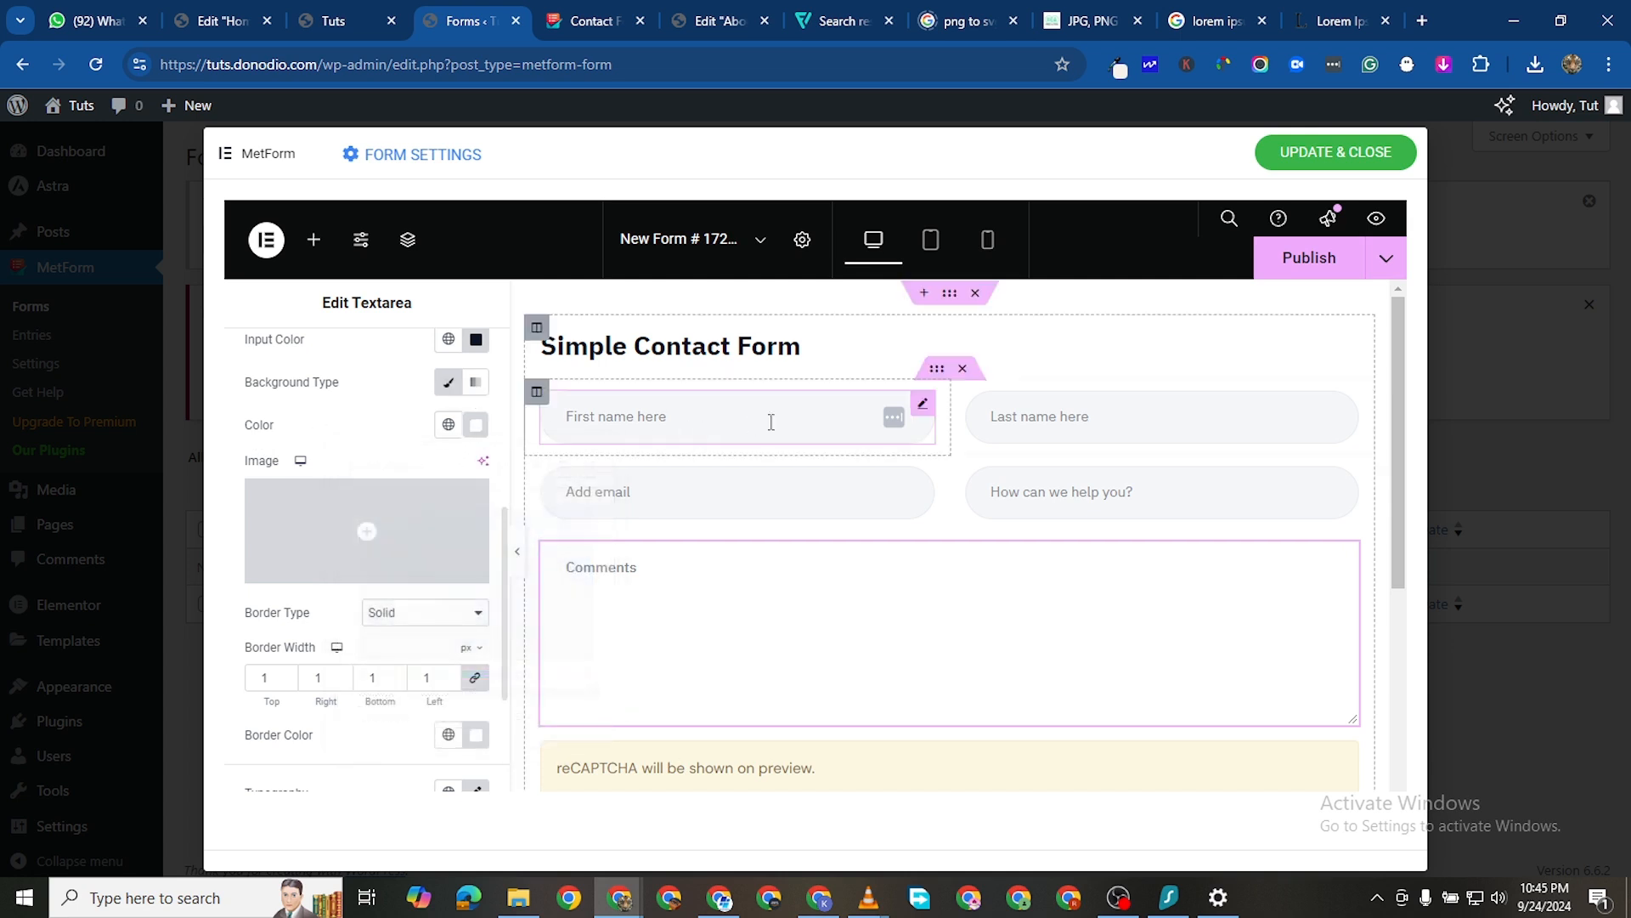
Set the First Name field's input background colour to white, #FFFFFF
left_click(923, 408)
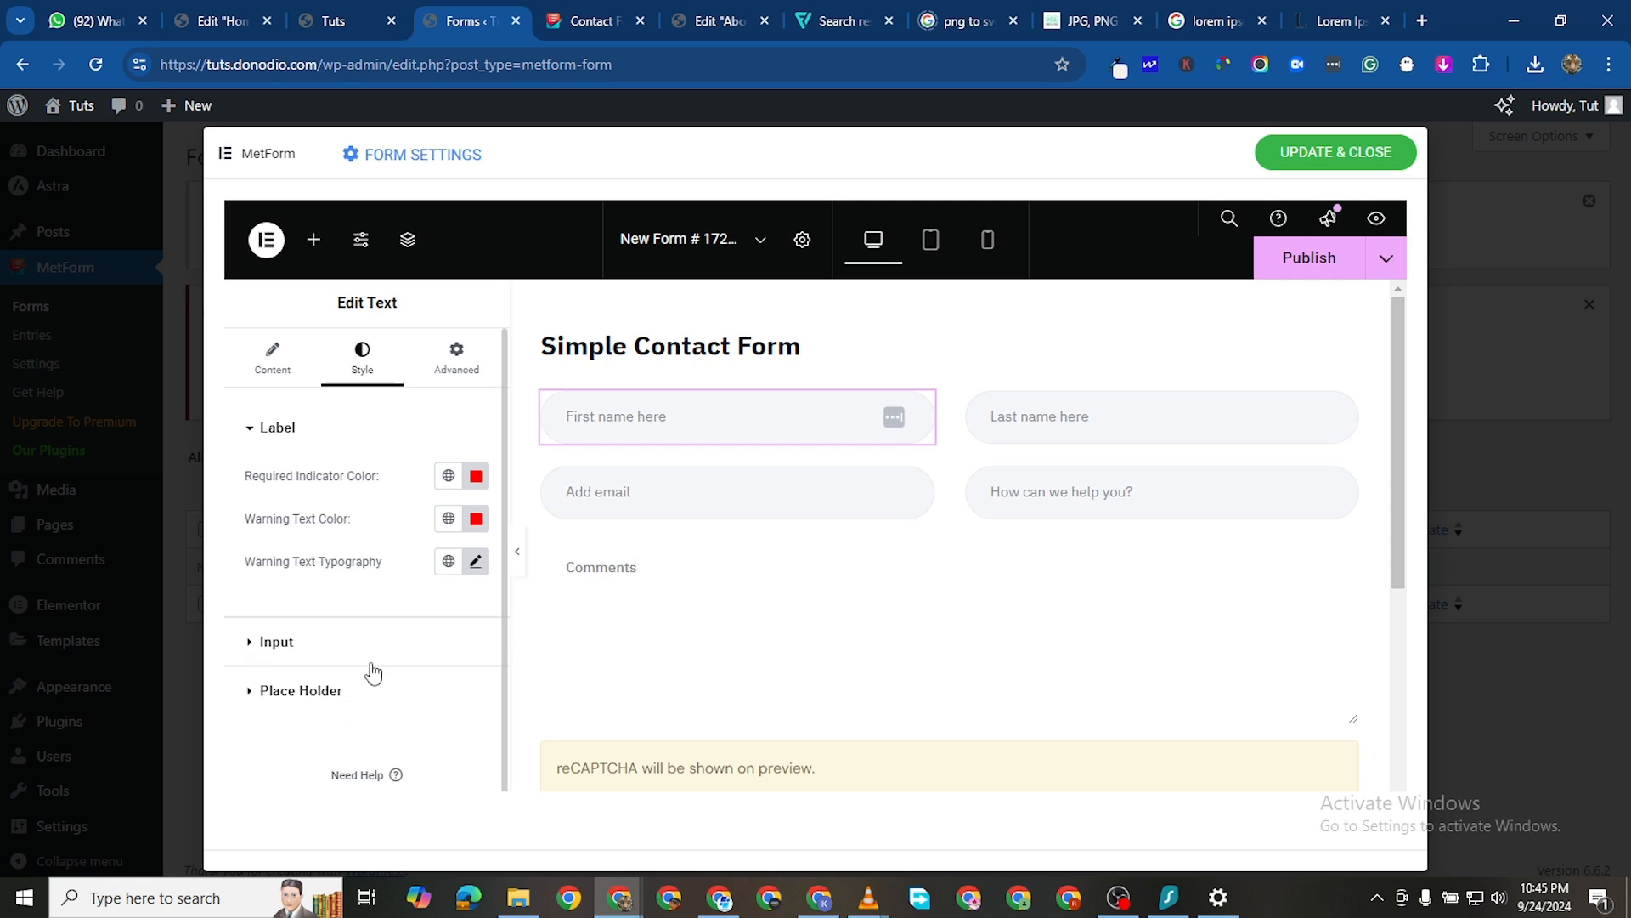
left_click(269, 641)
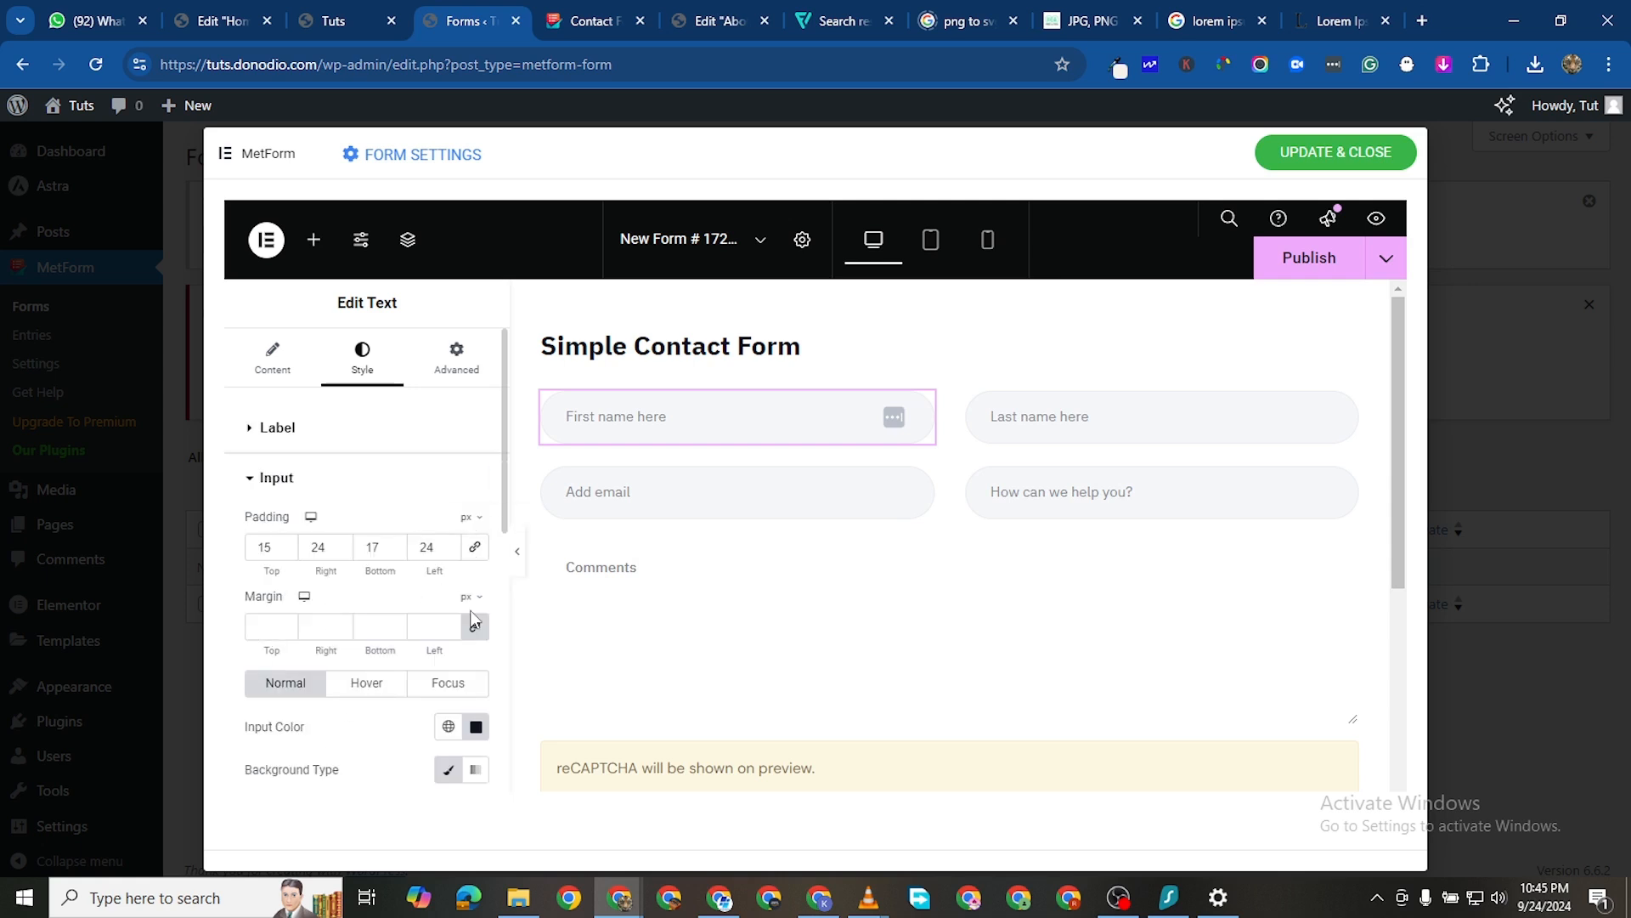
scroll(466, 573, "down", 2)
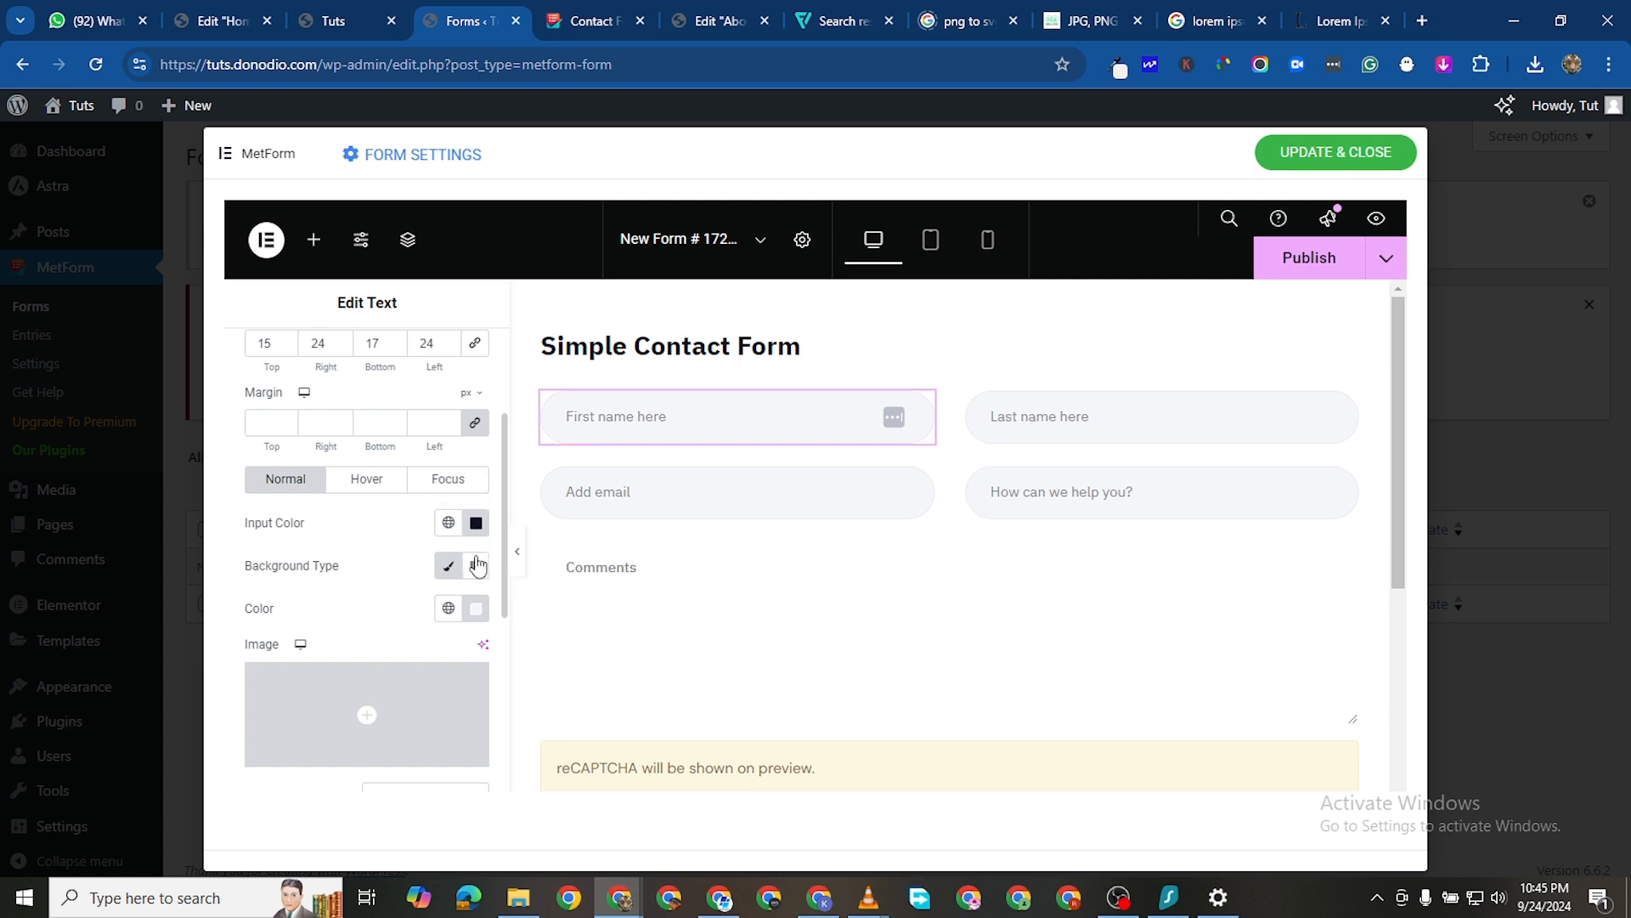
left_click(477, 610)
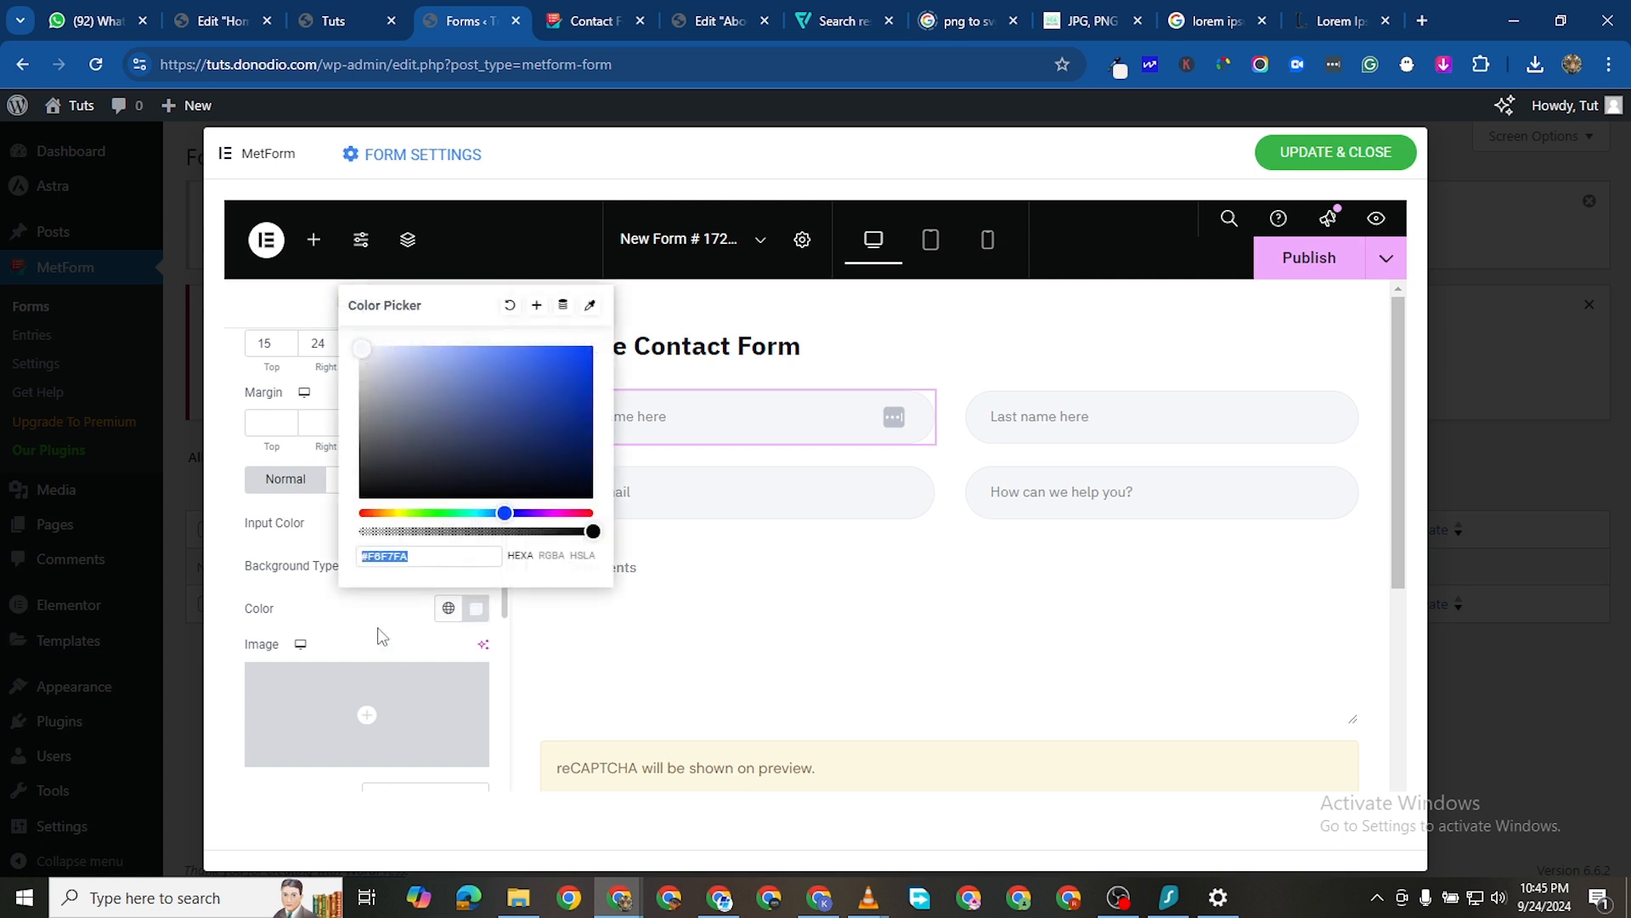
left_click_drag(357, 357, 338, 331)
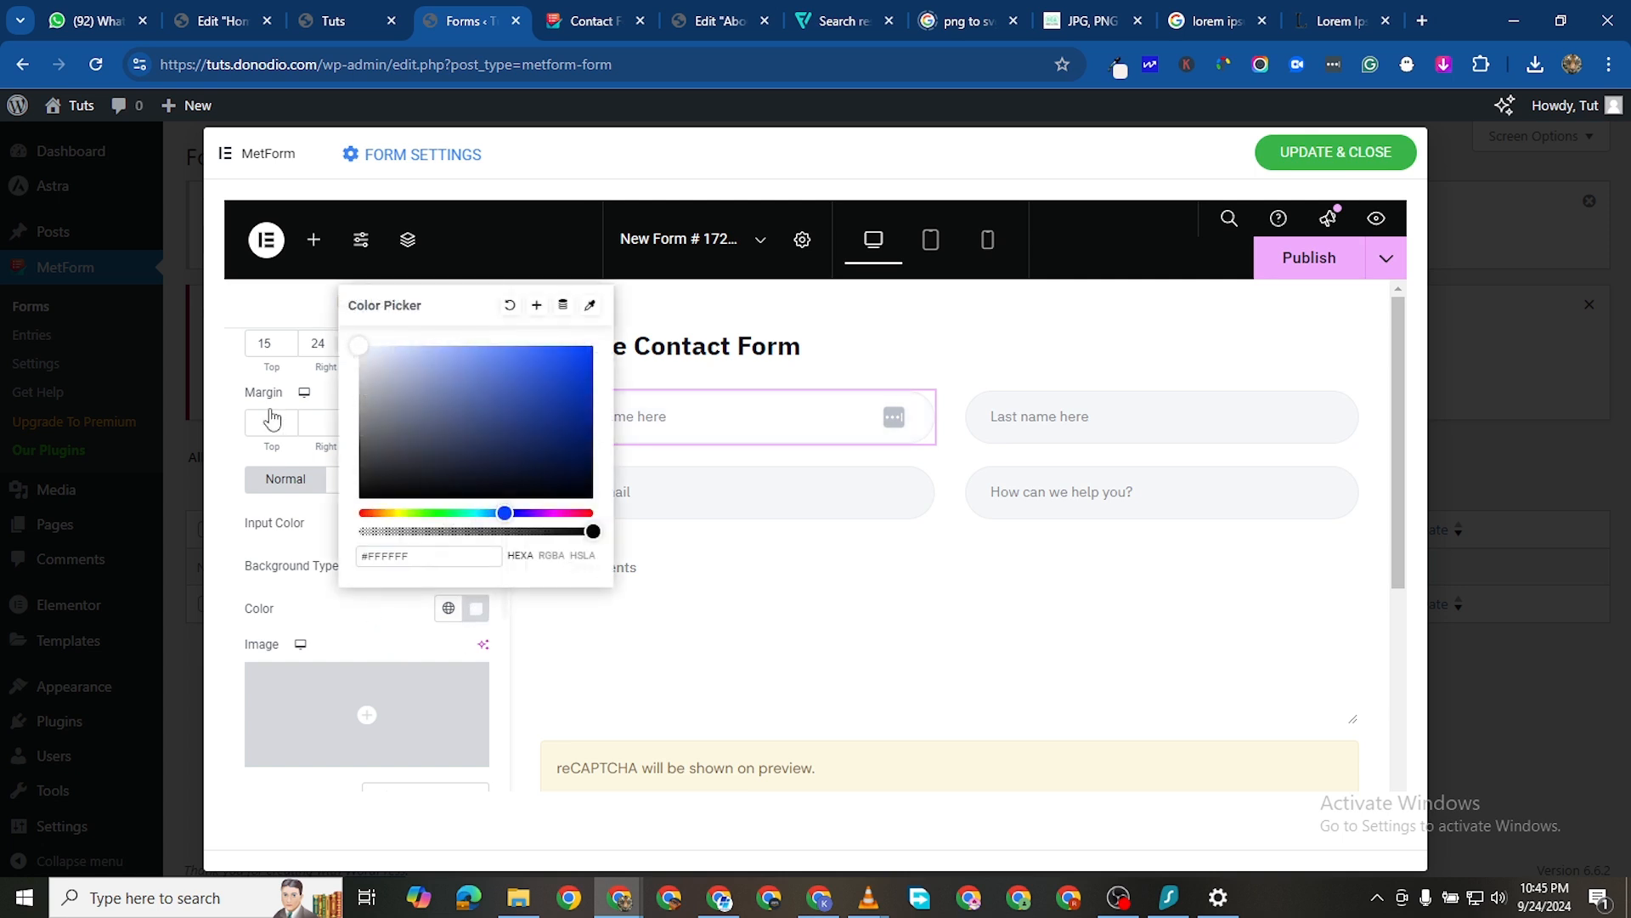
left_click(474, 612)
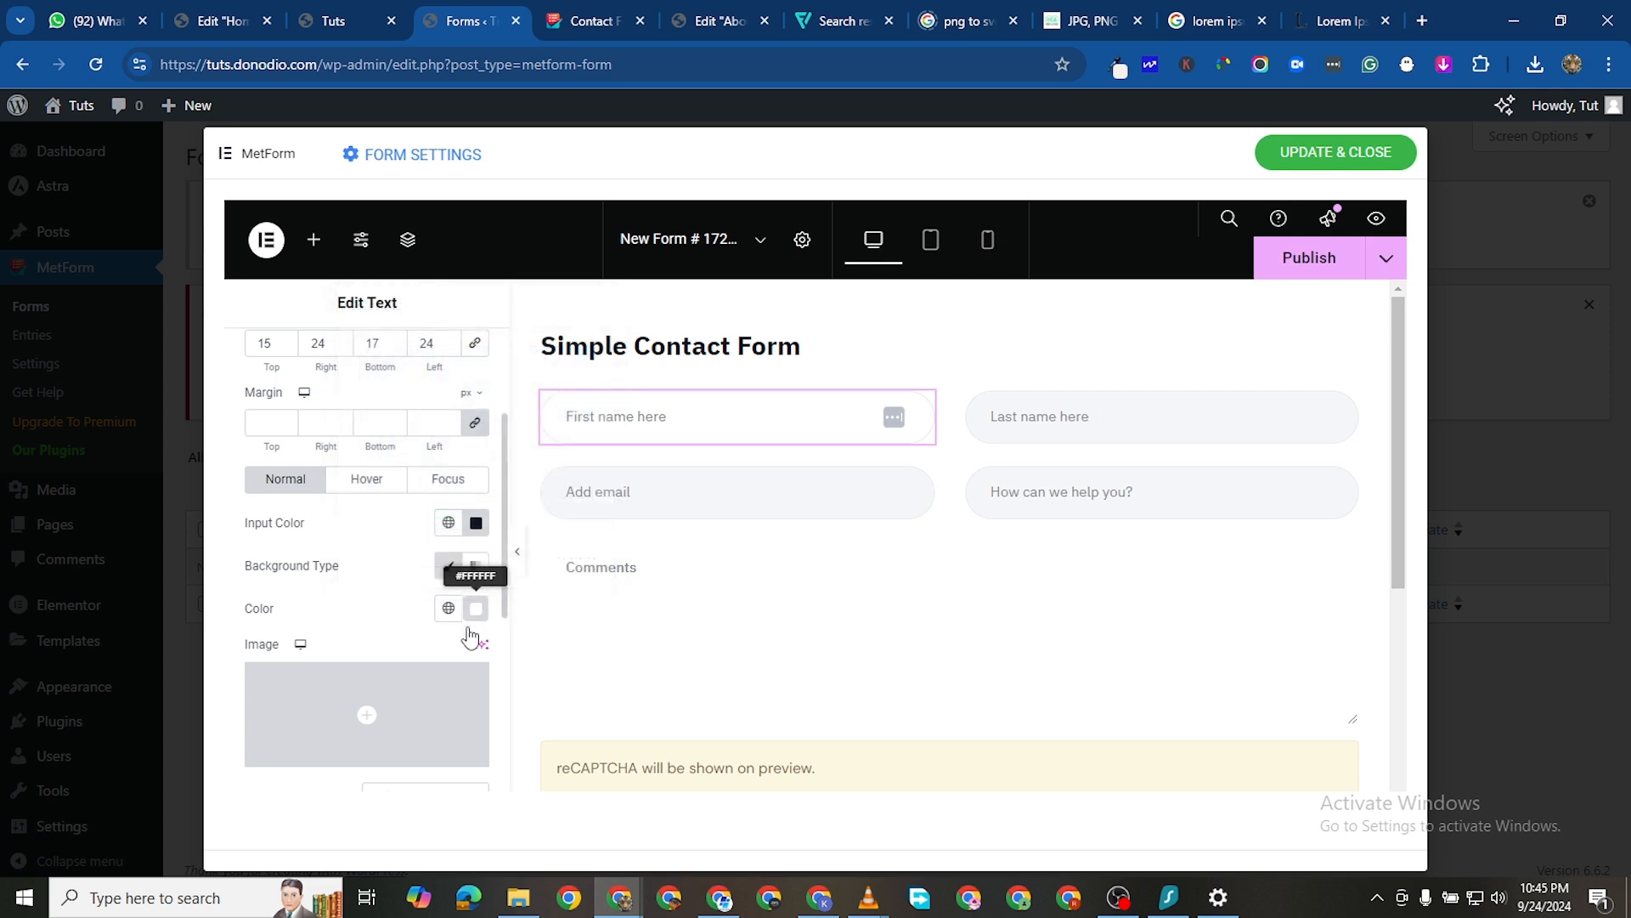
Set the First Name field's input border colour to #FFFFFF
scroll(454, 679, "down", 2)
scroll(450, 705, "down", 1)
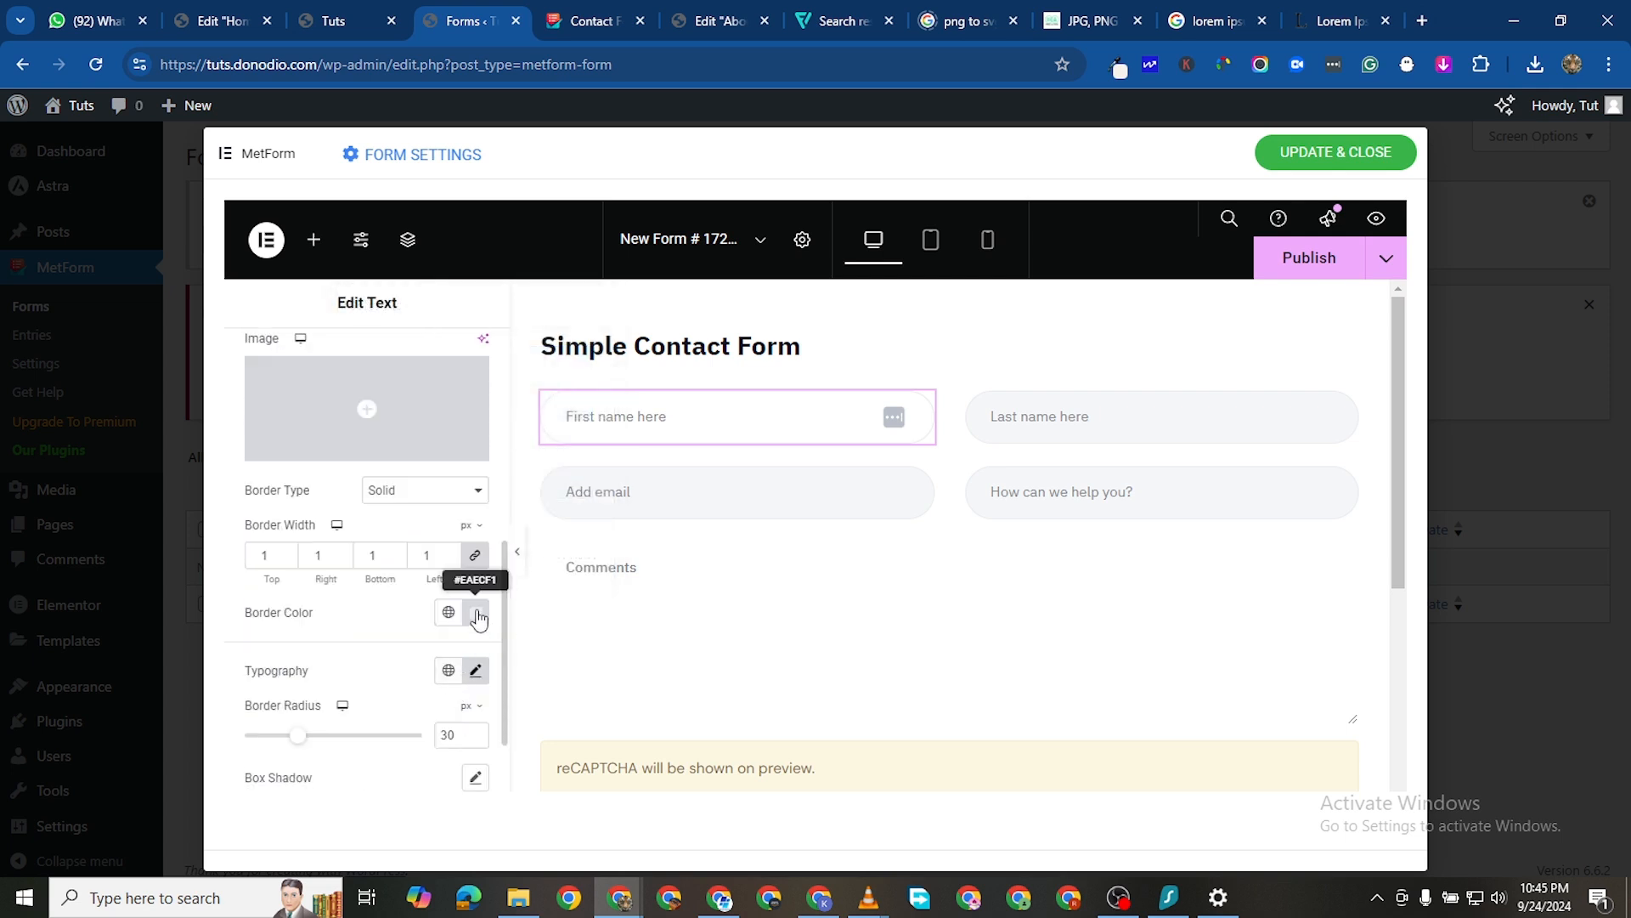
left_click(478, 615)
type("#FFFFFF")
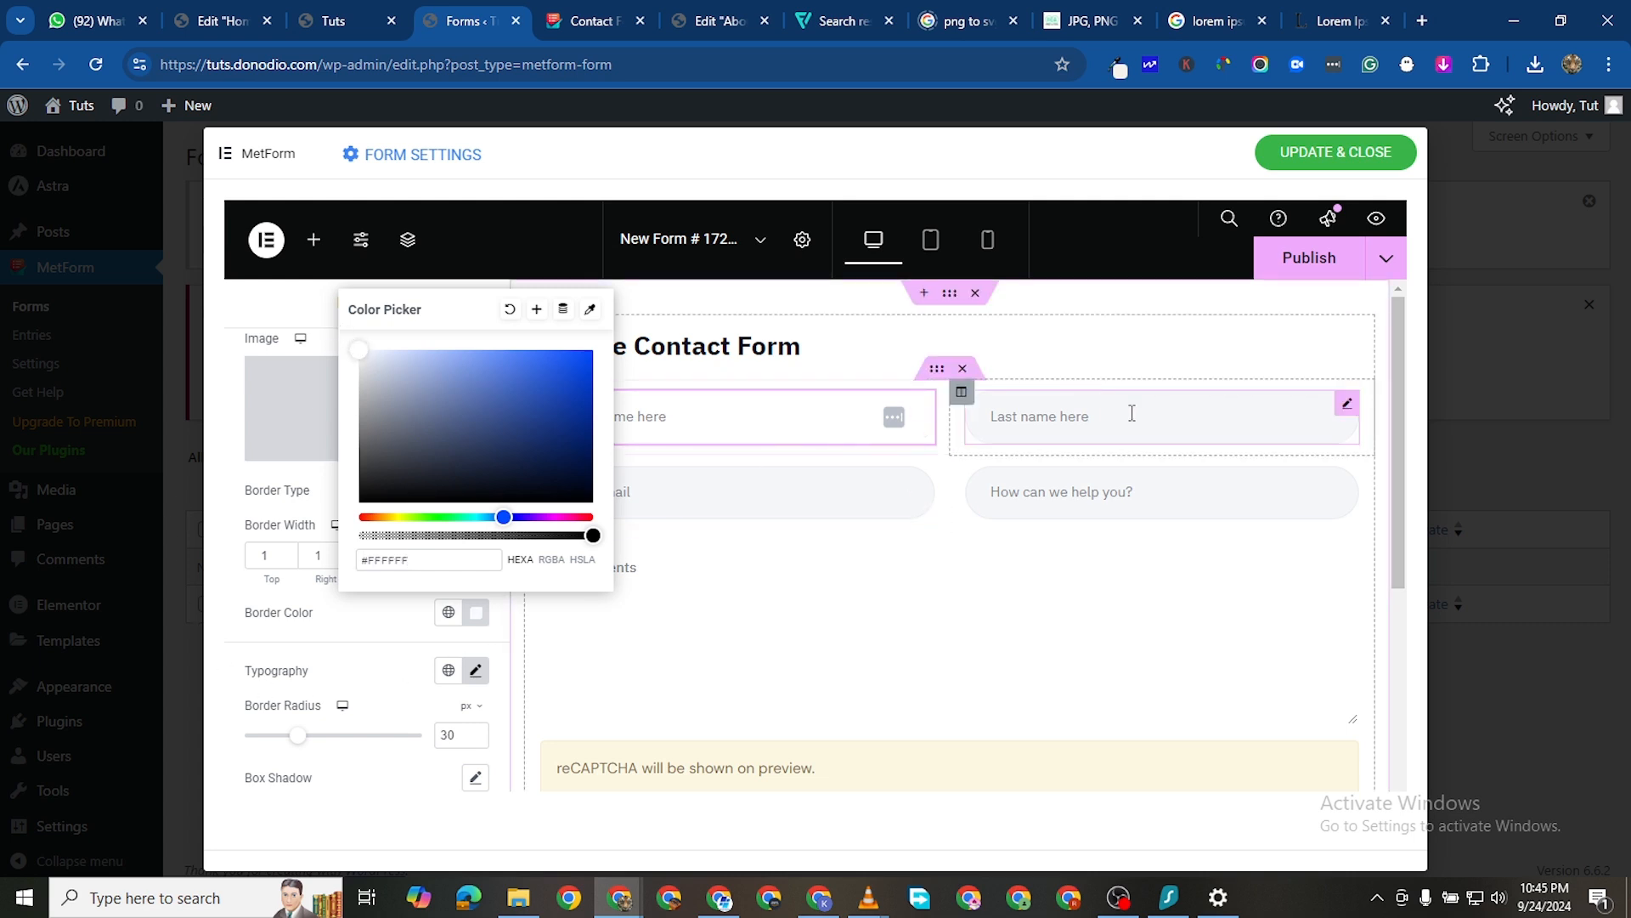
Copy the First Name field's style onto the Last Name, email and "How can we help you?" fields
right_click(921, 400)
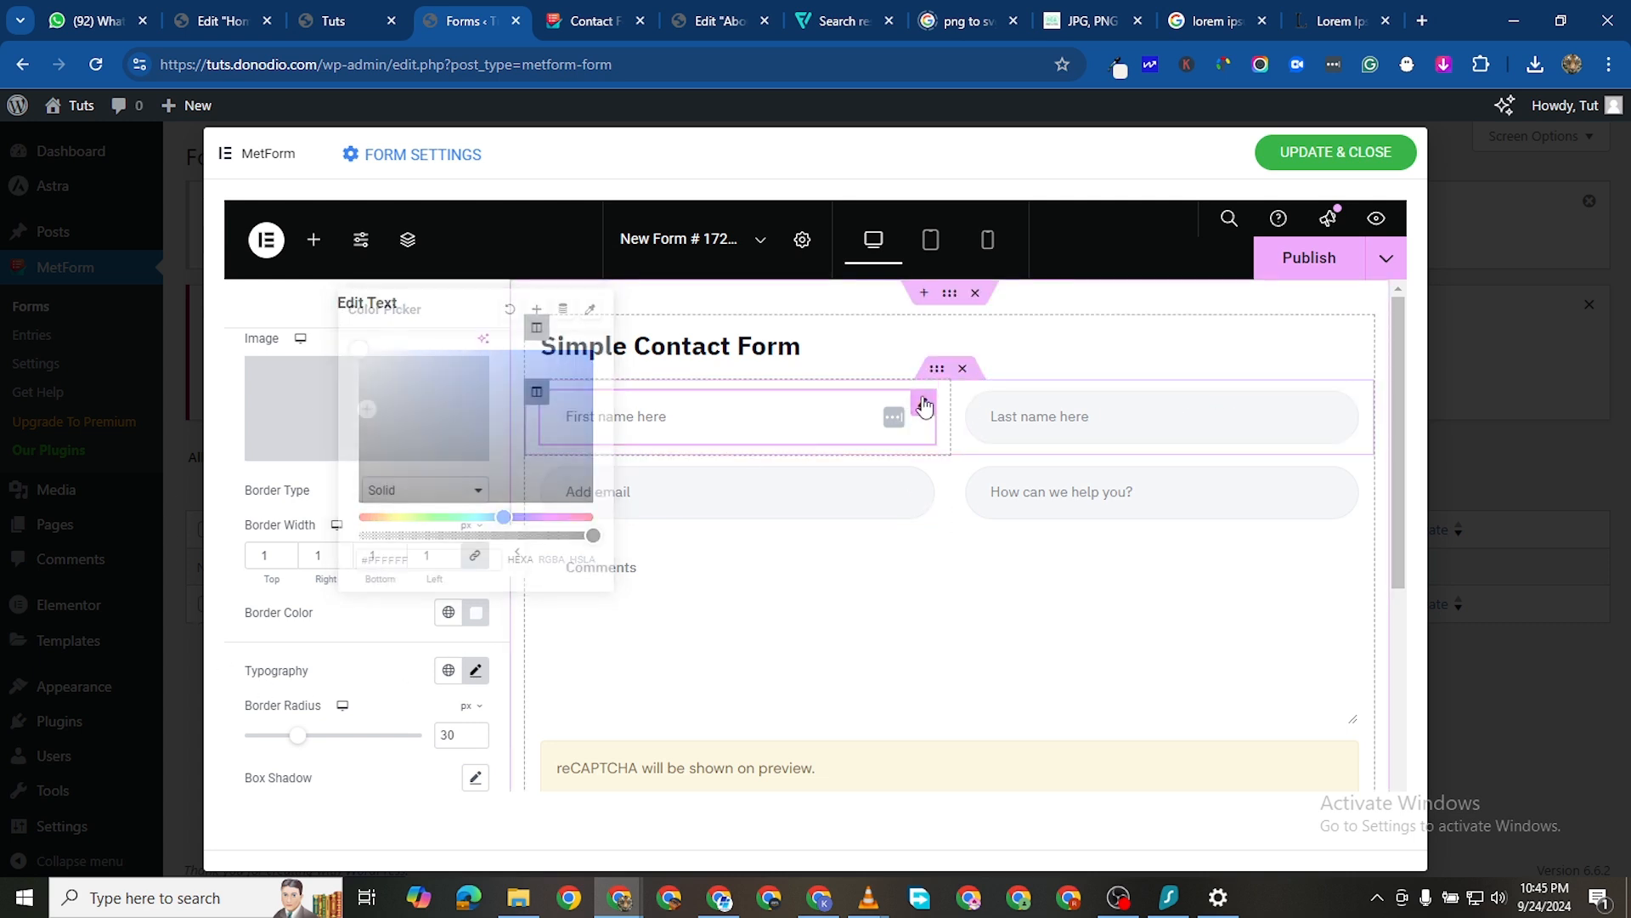
left_click(974, 466)
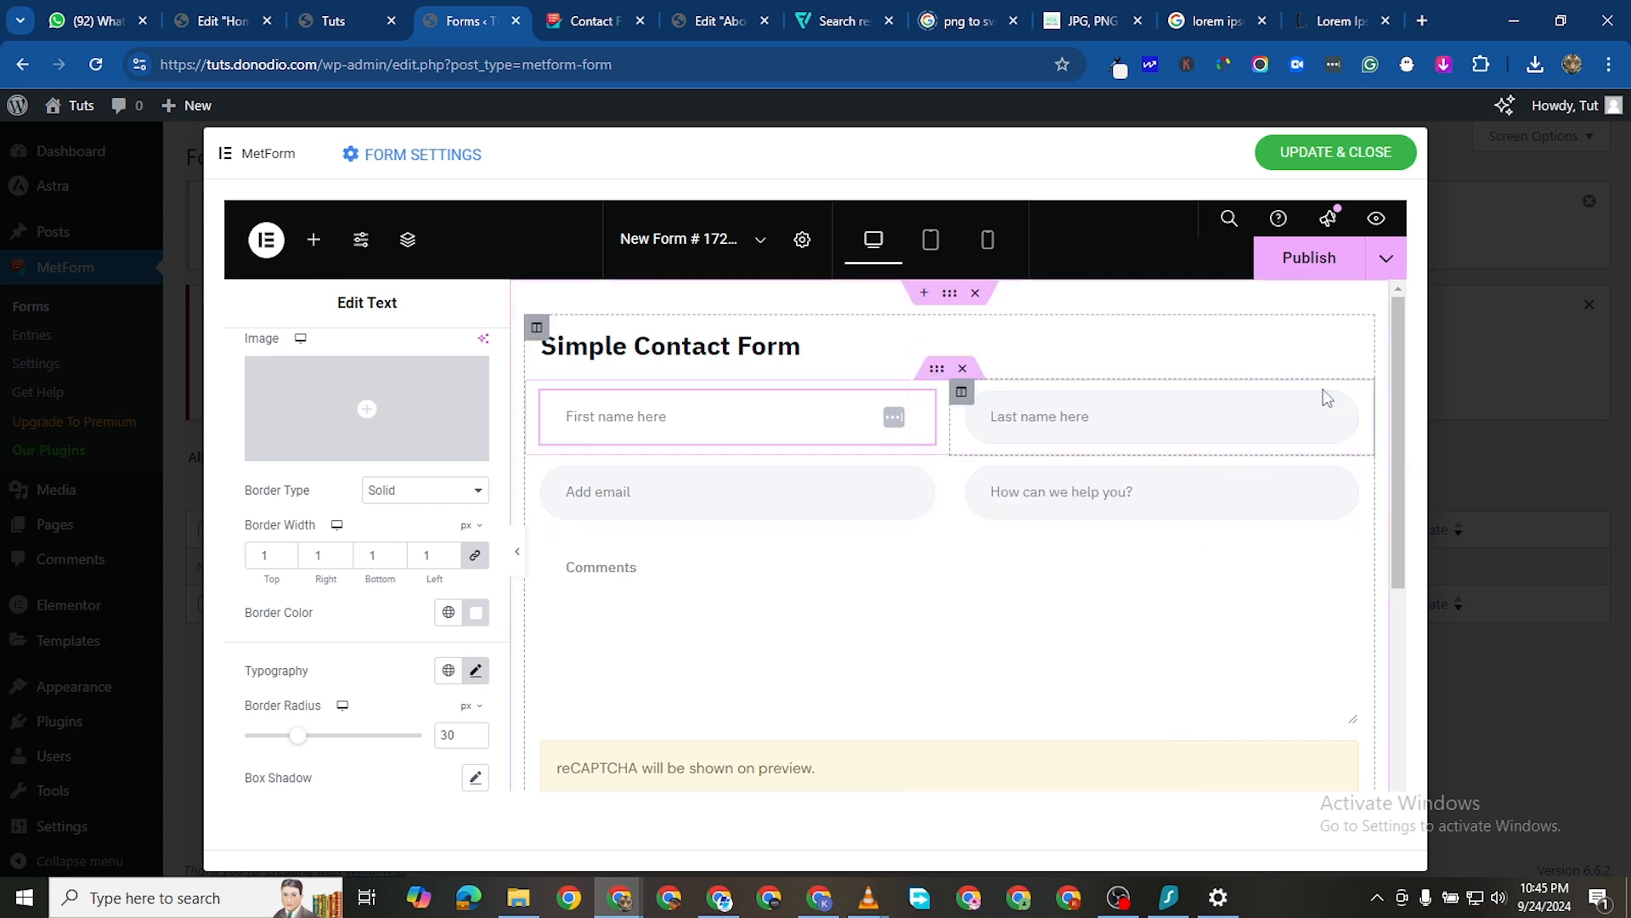
right_click(1351, 575)
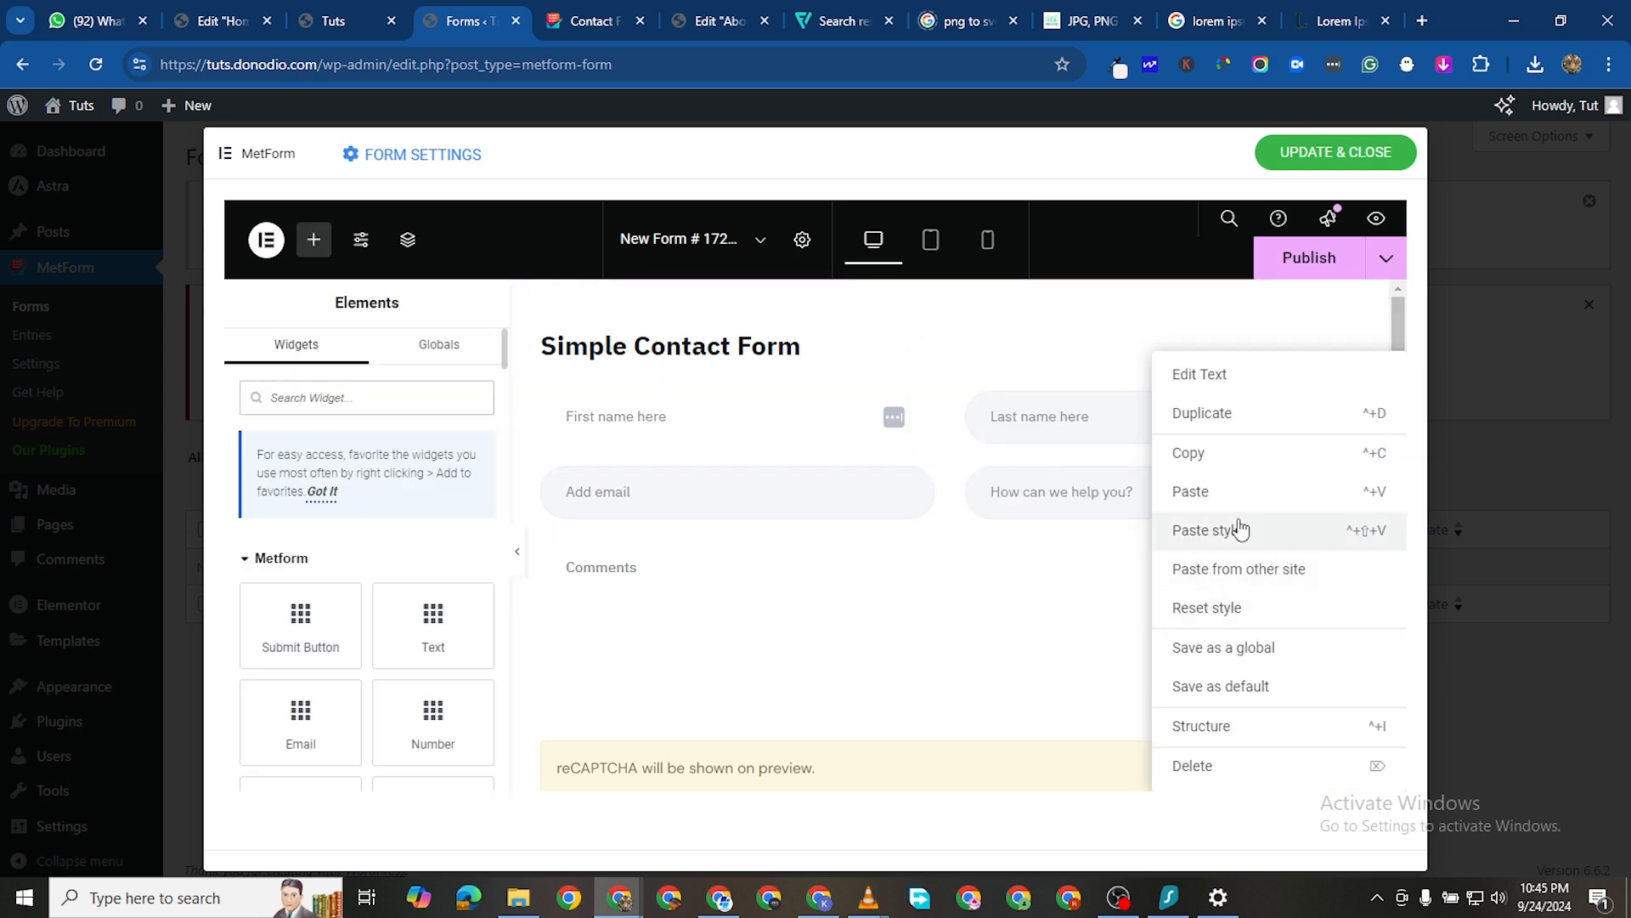
left_click(1349, 528)
right_click(926, 490)
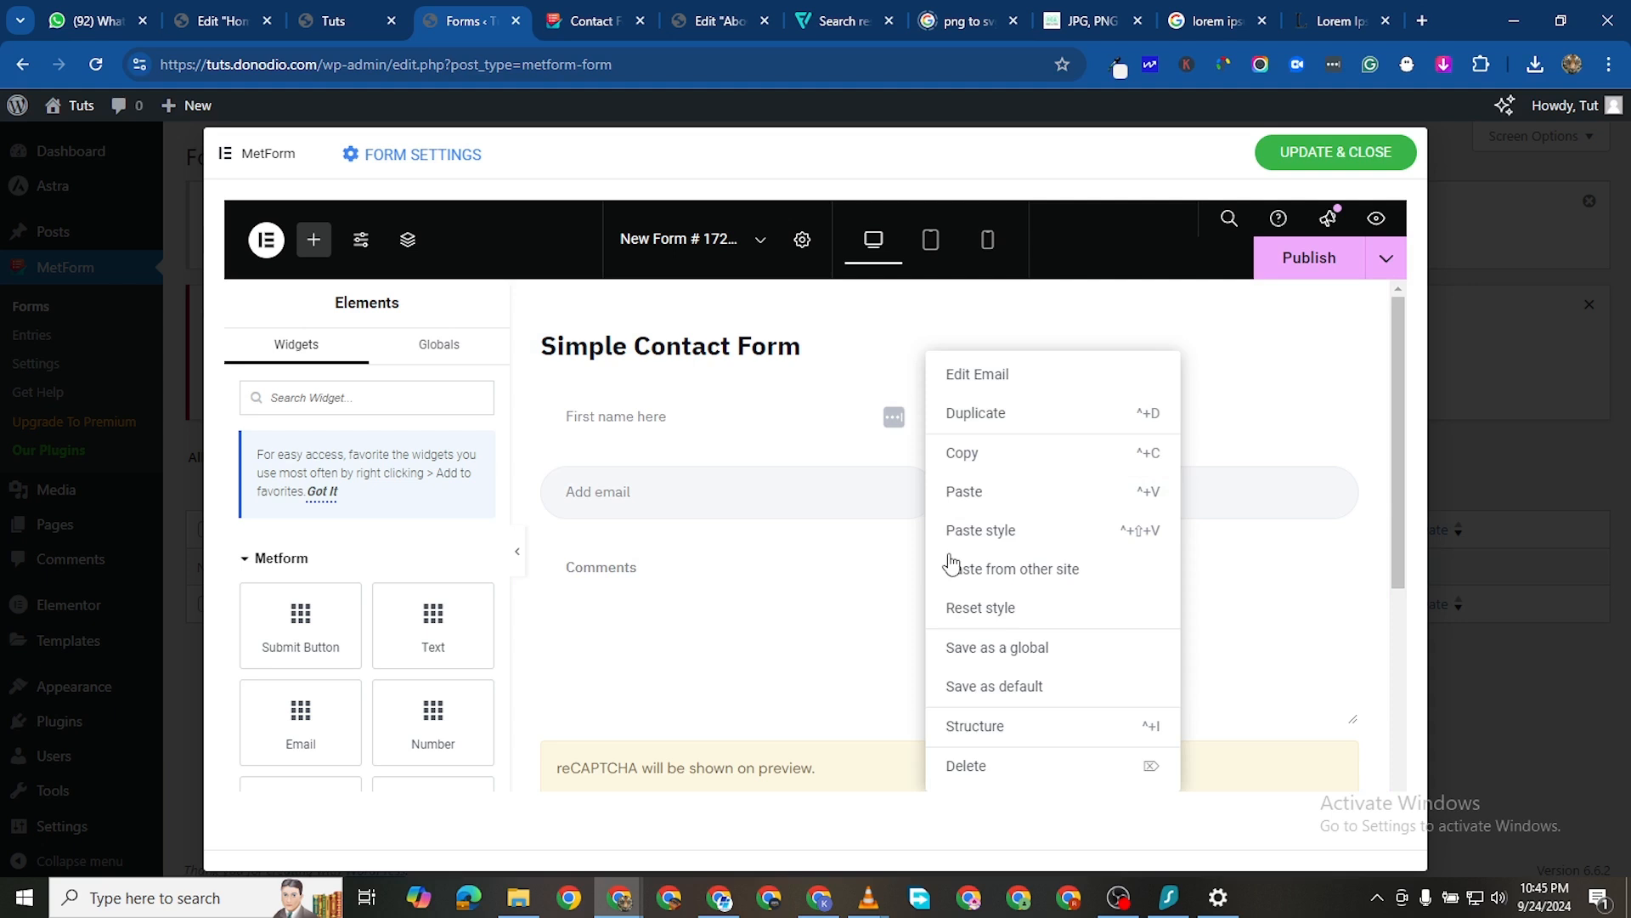
left_click(990, 532)
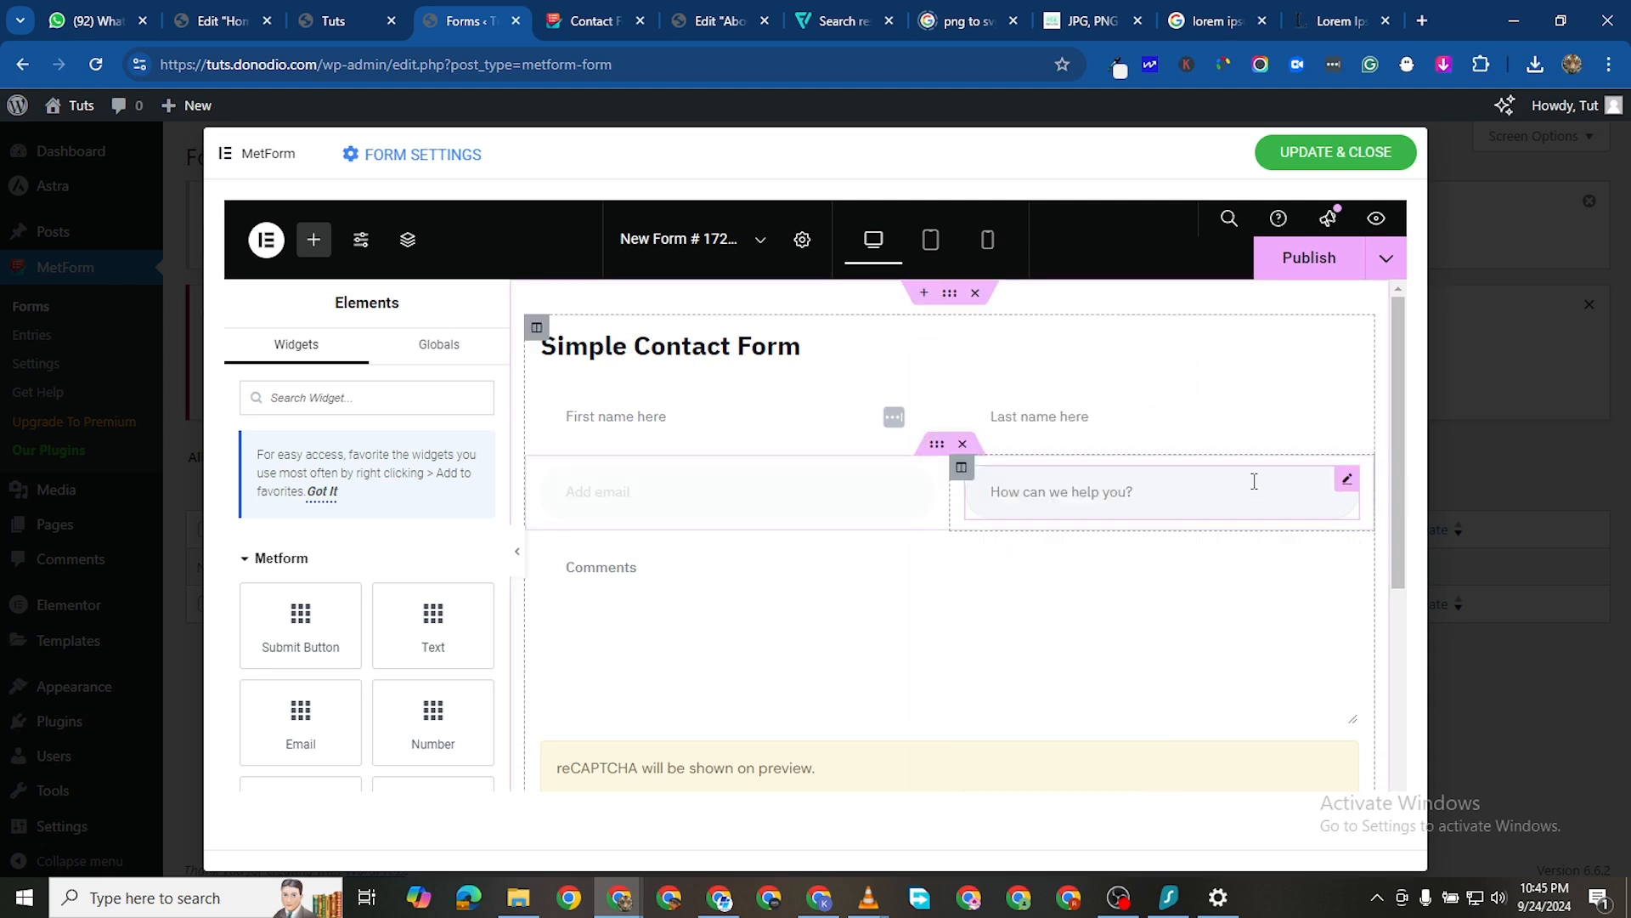
right_click(1334, 503)
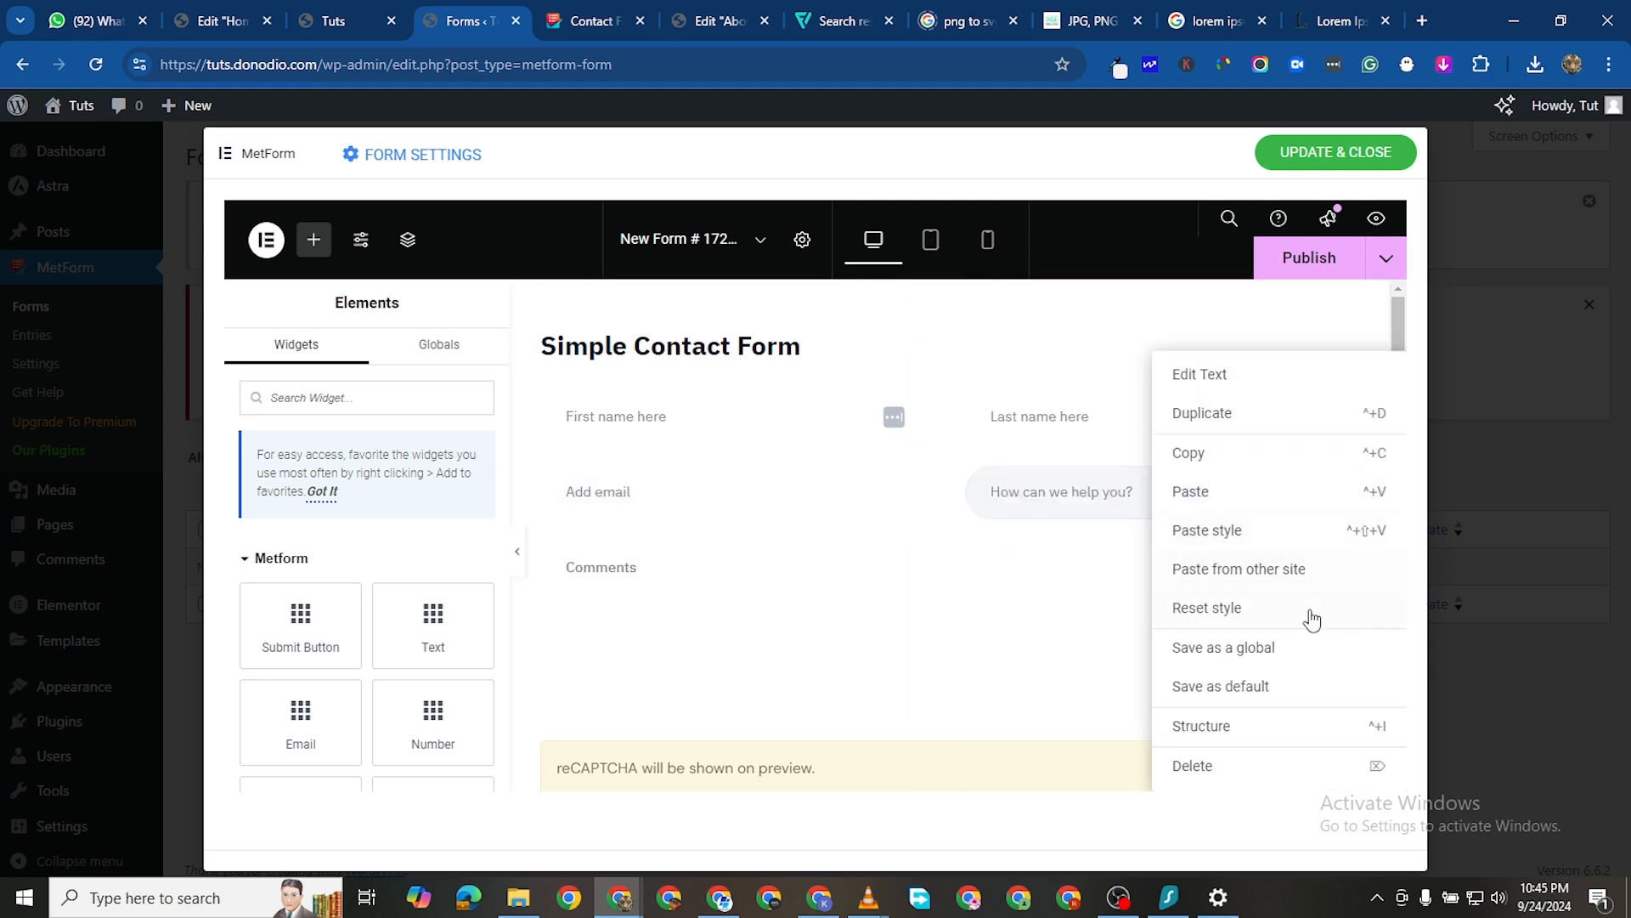
left_click(1219, 530)
Open the Send Message button for editing, and copy the background colour #A58400 from the Read More button in the Home page editor
scroll(958, 710, "down", 3)
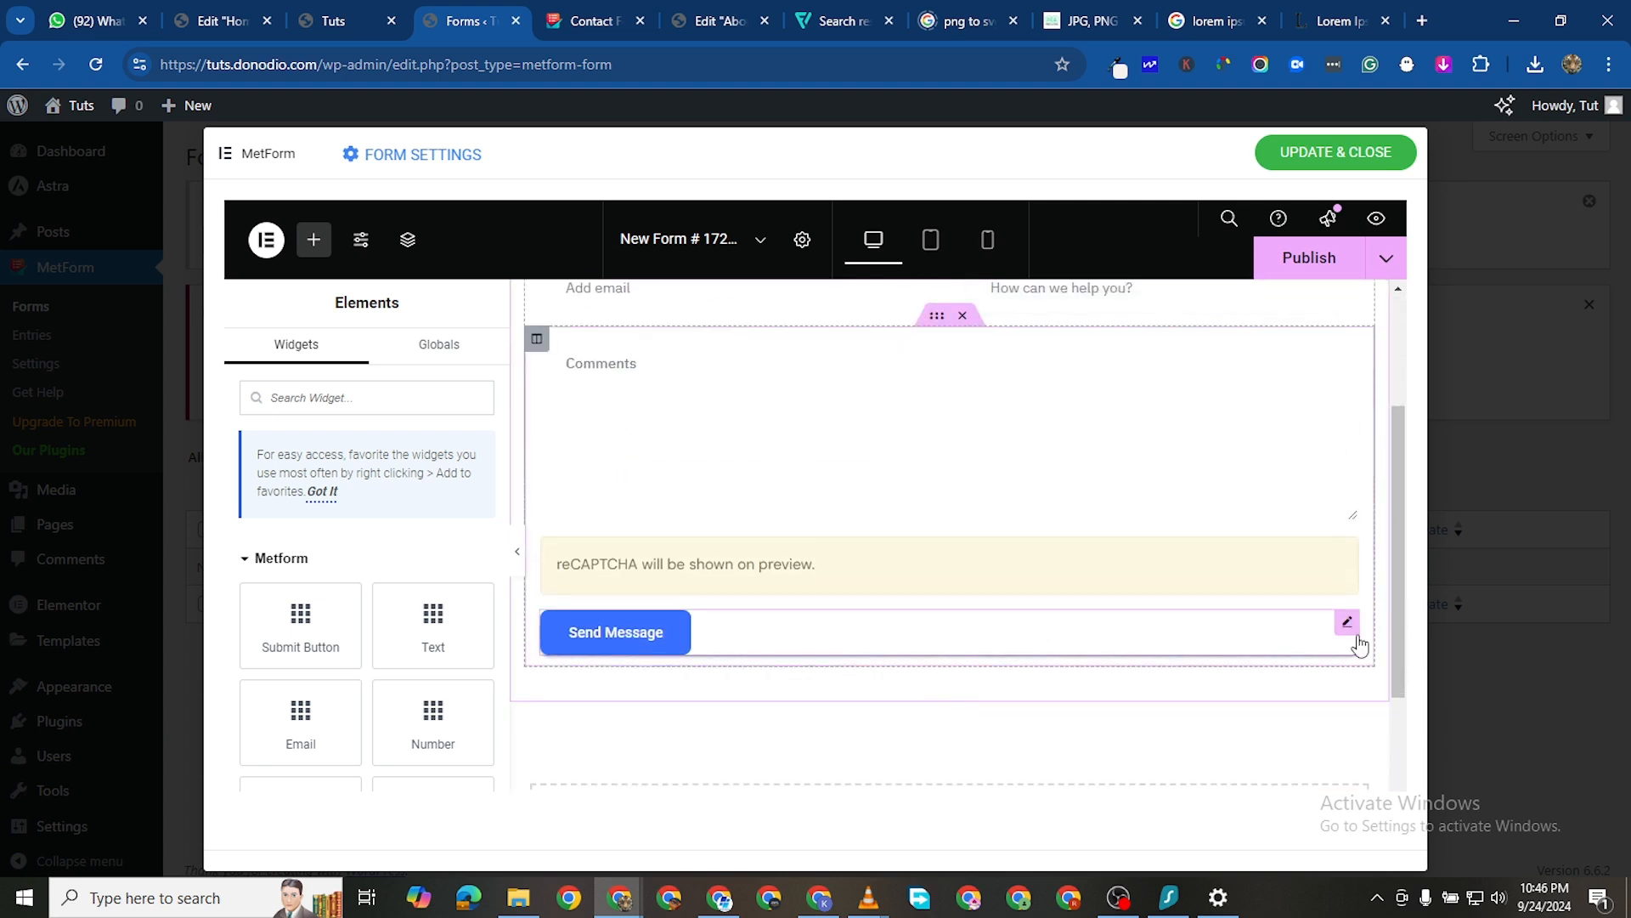
left_click(1347, 621)
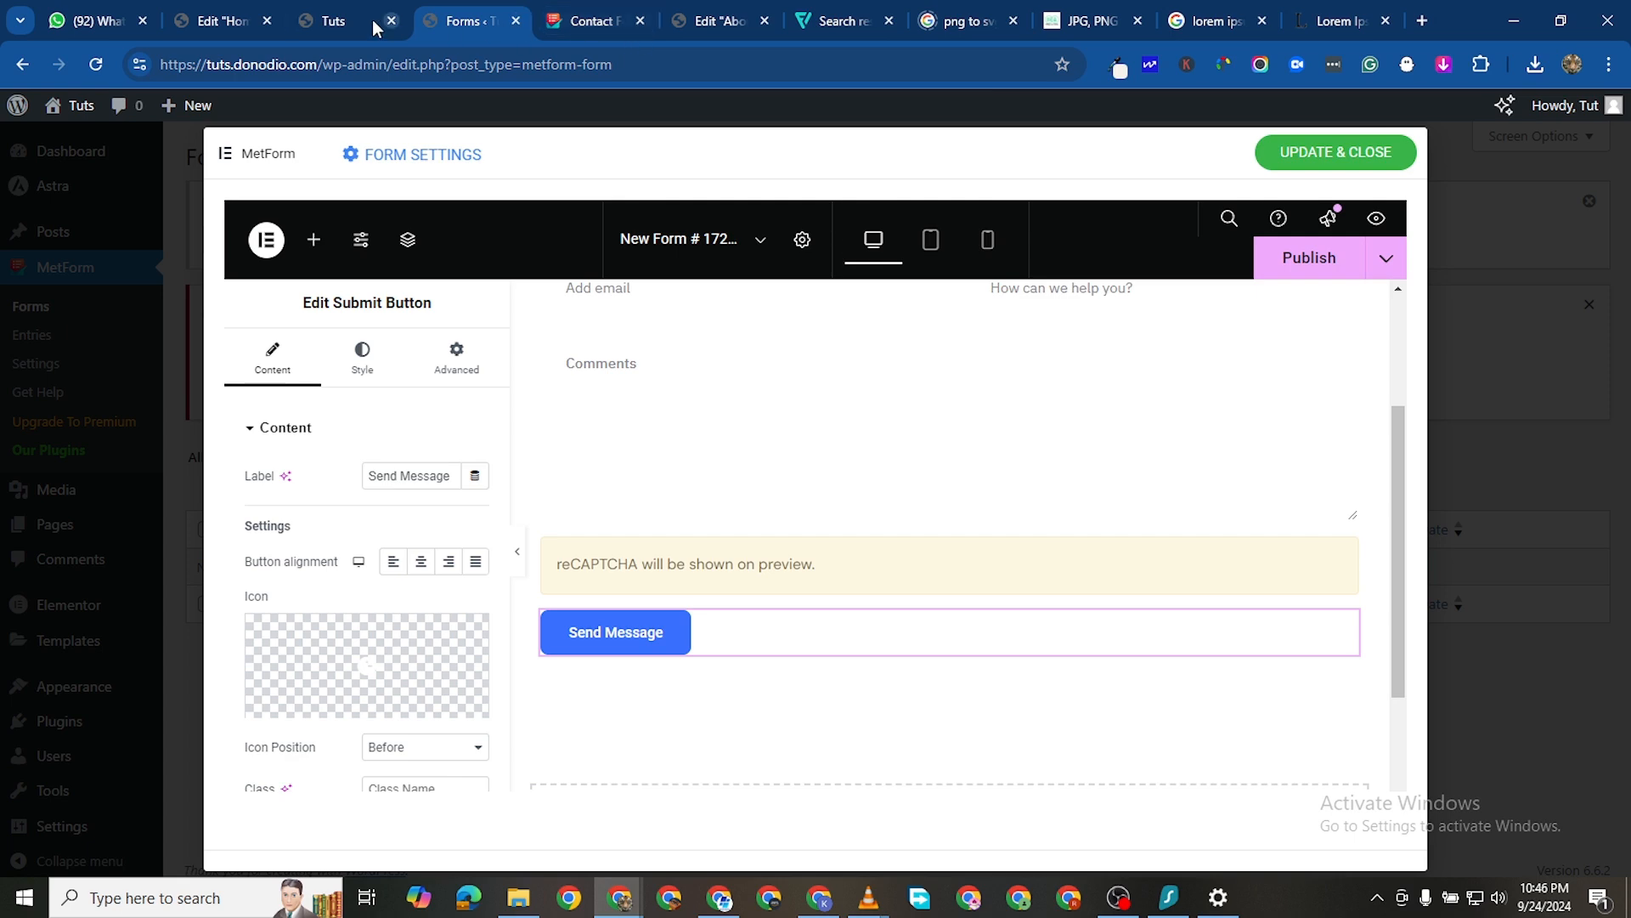
left_click(218, 21)
scroll(340, 407, "down", 2)
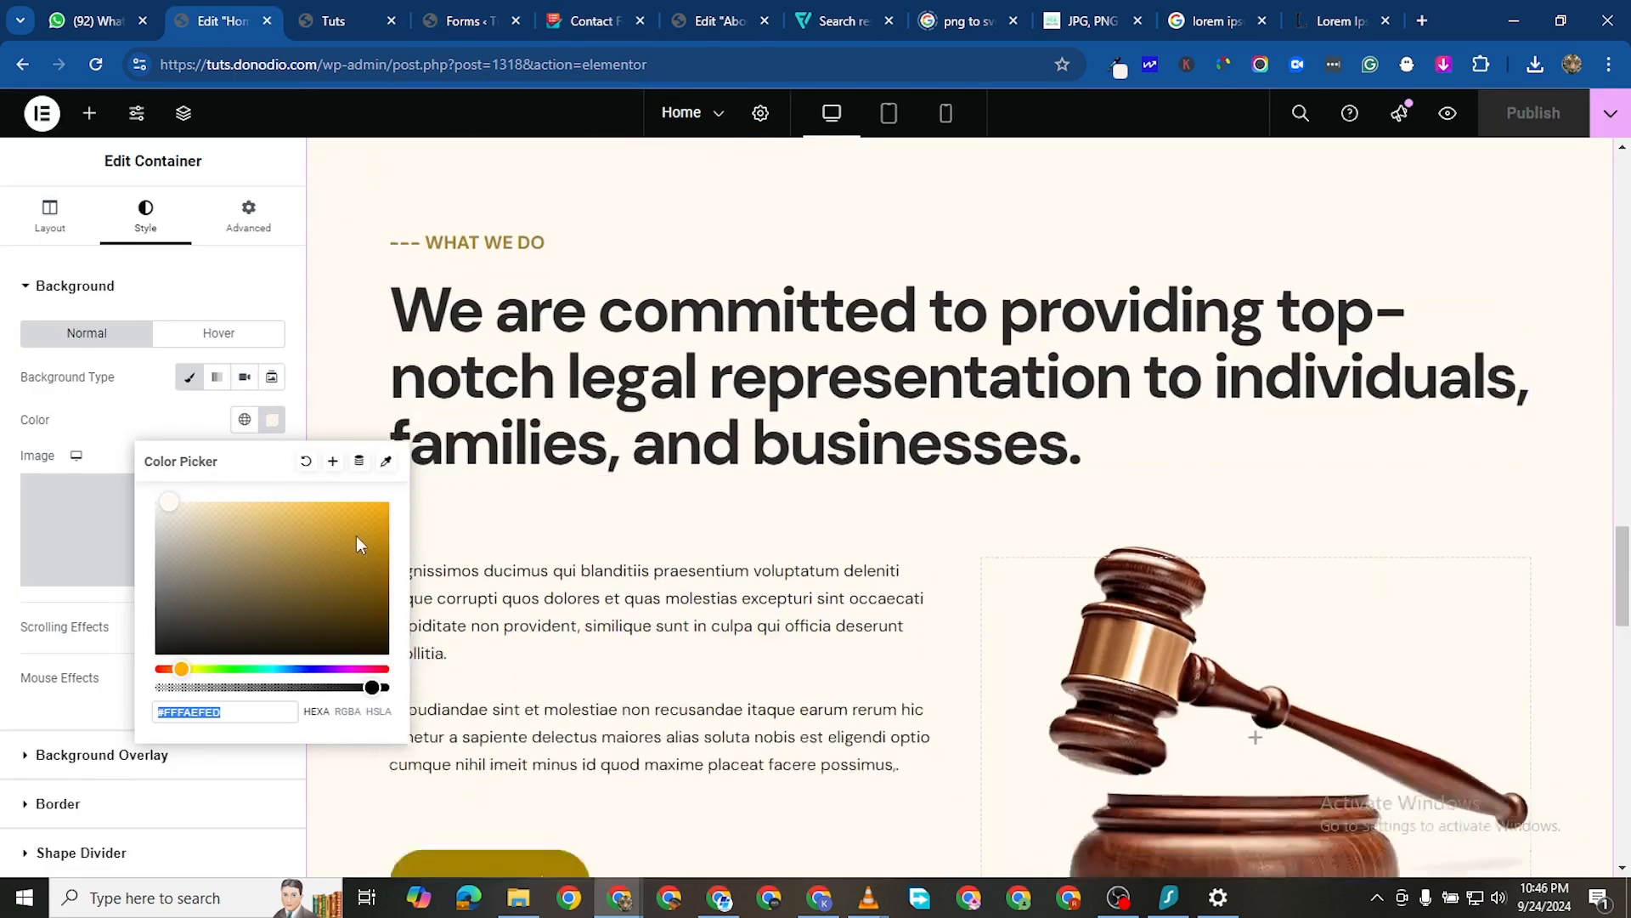
key("ctrl+c")
scroll(463, 669, "down", 1)
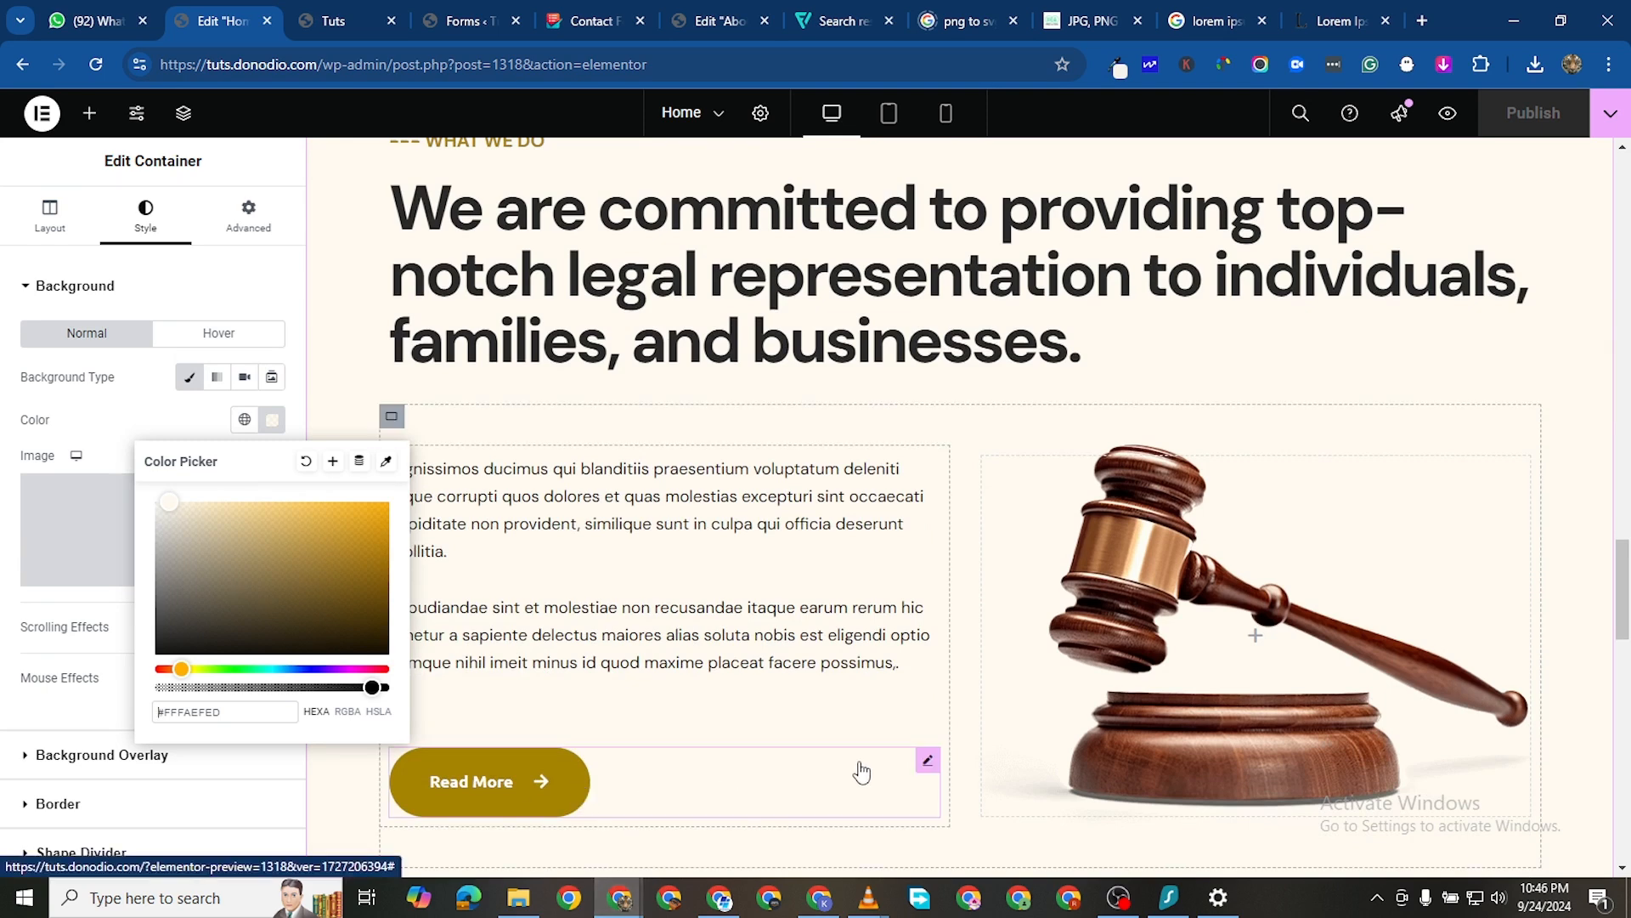
left_click(928, 759)
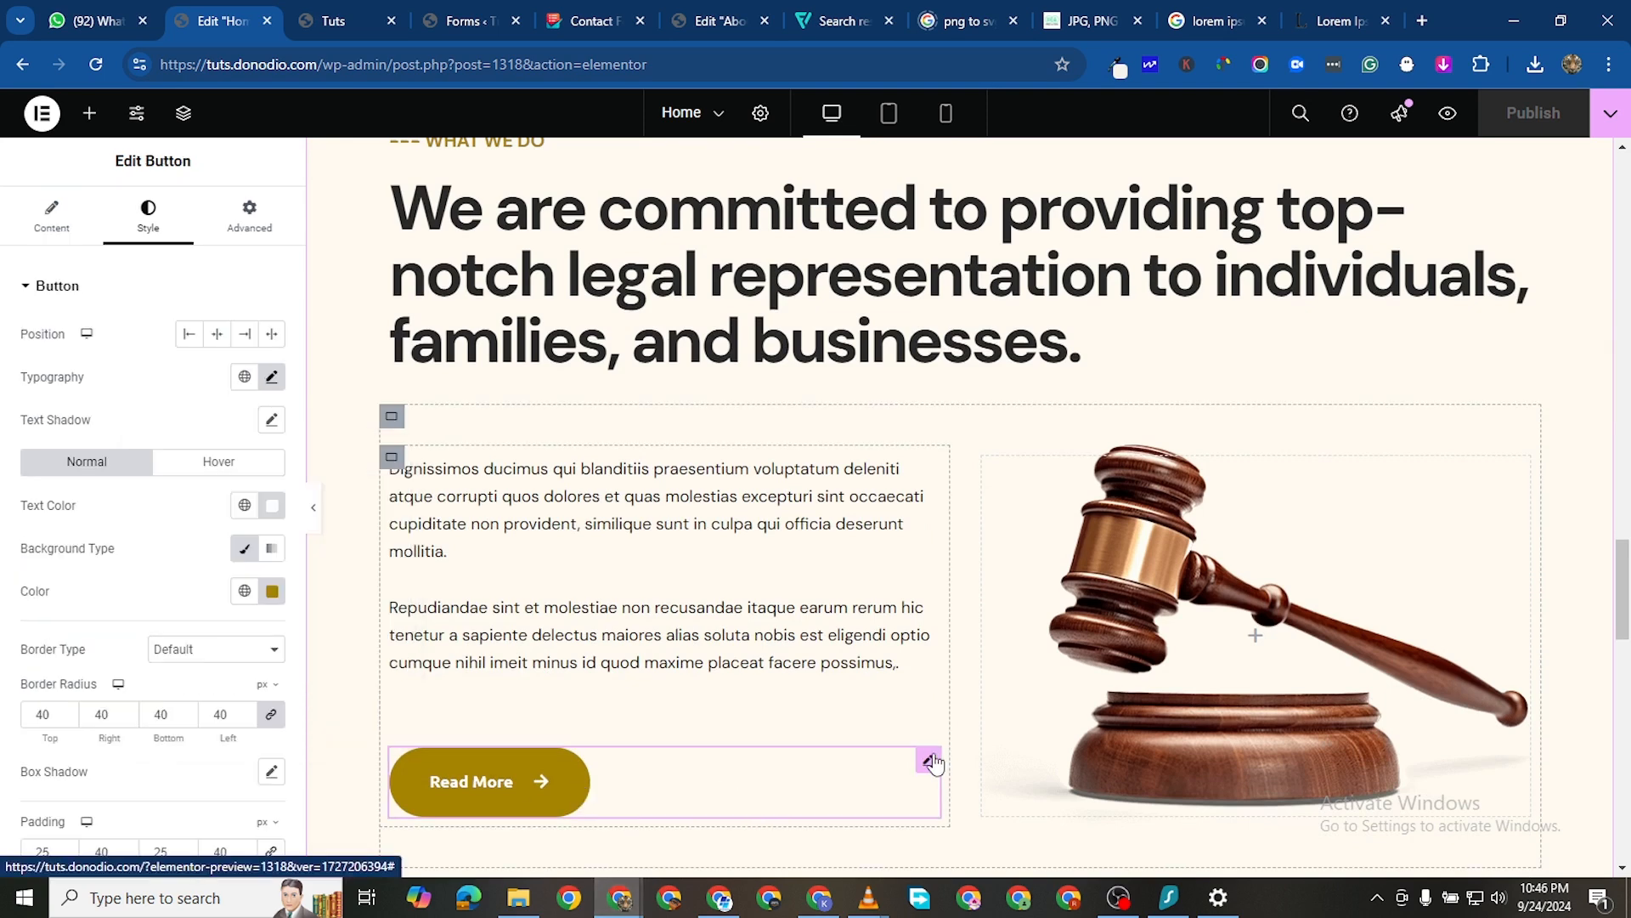
left_click(272, 590)
double_click(181, 539)
right_click(181, 545)
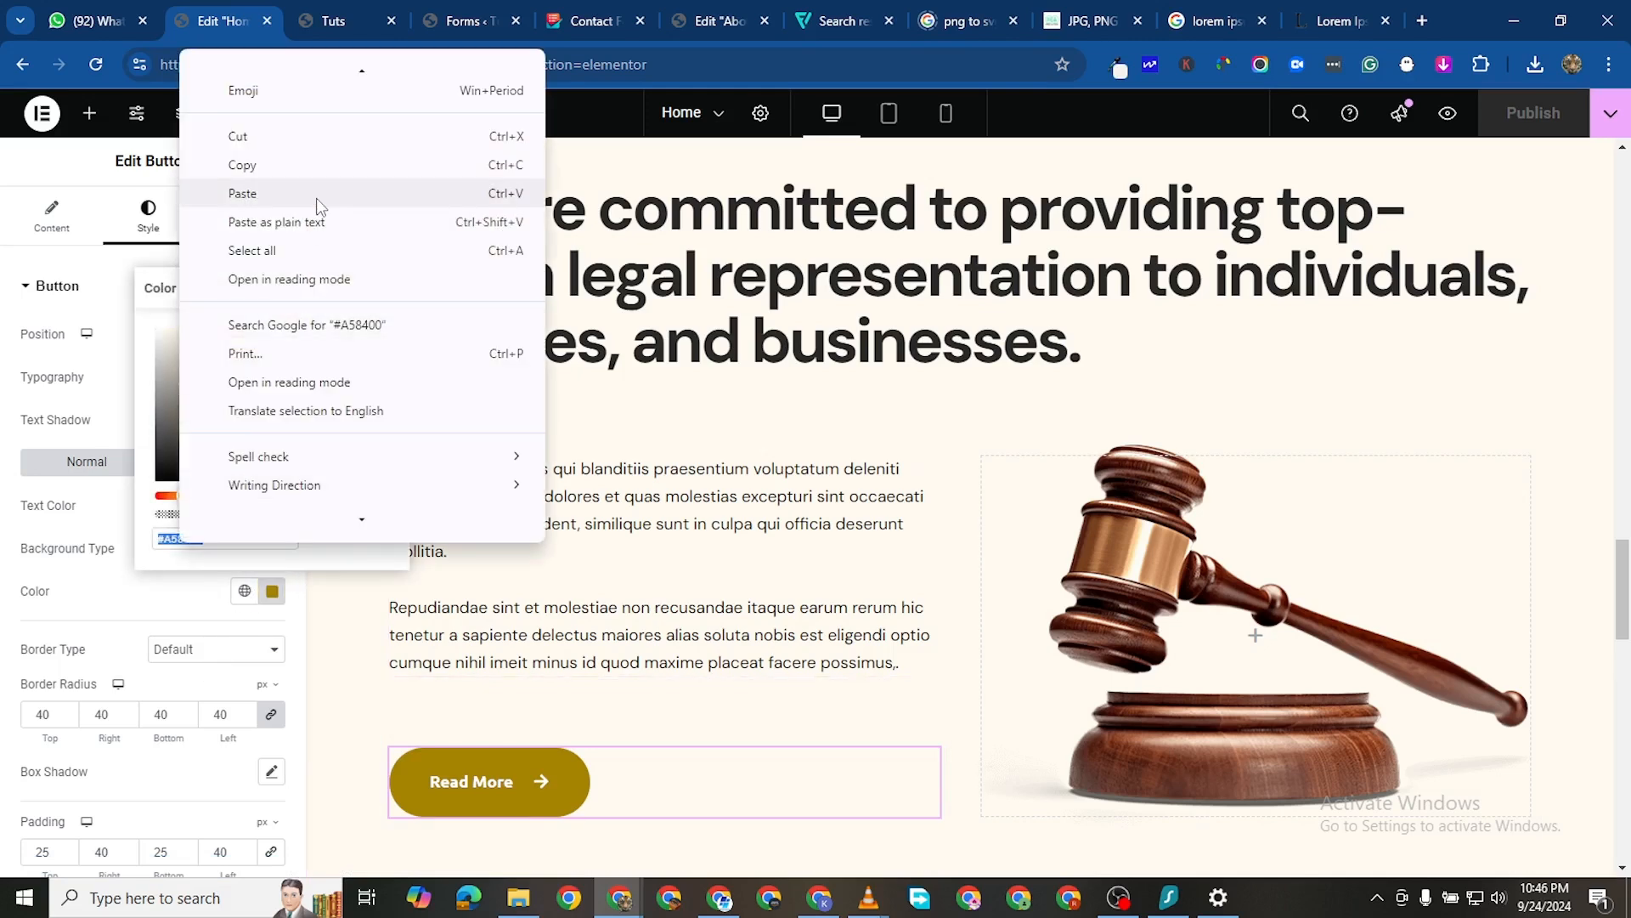
left_click(270, 166)
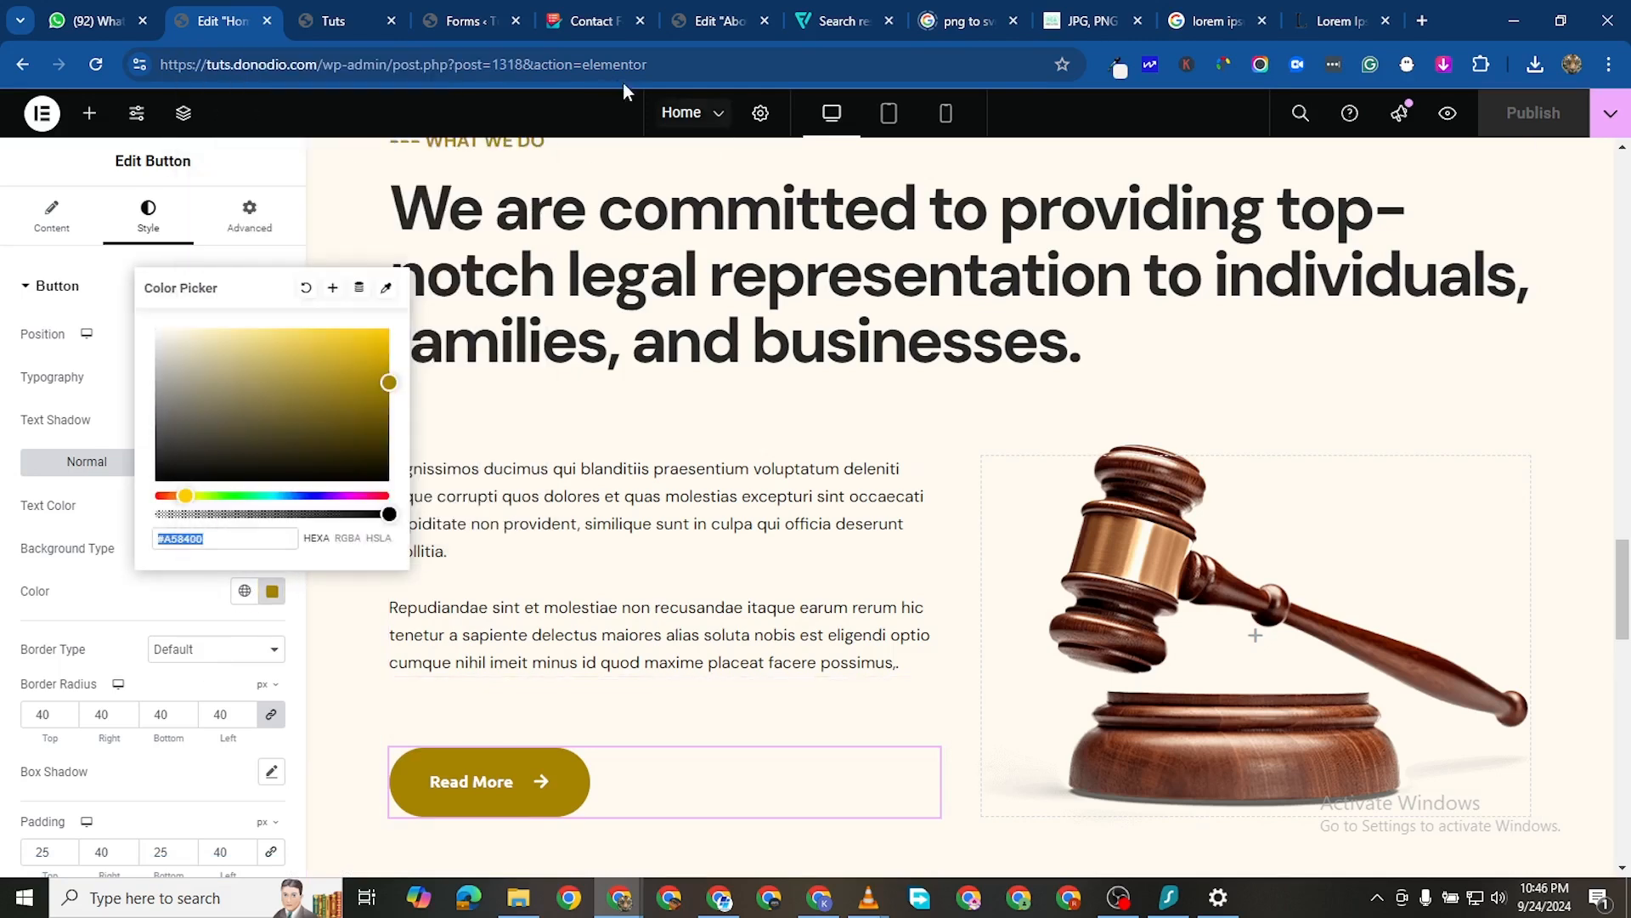
Return to the MetForm form editor and set the Send Message button's normal background colour to the copied #A58400
left_click(471, 24)
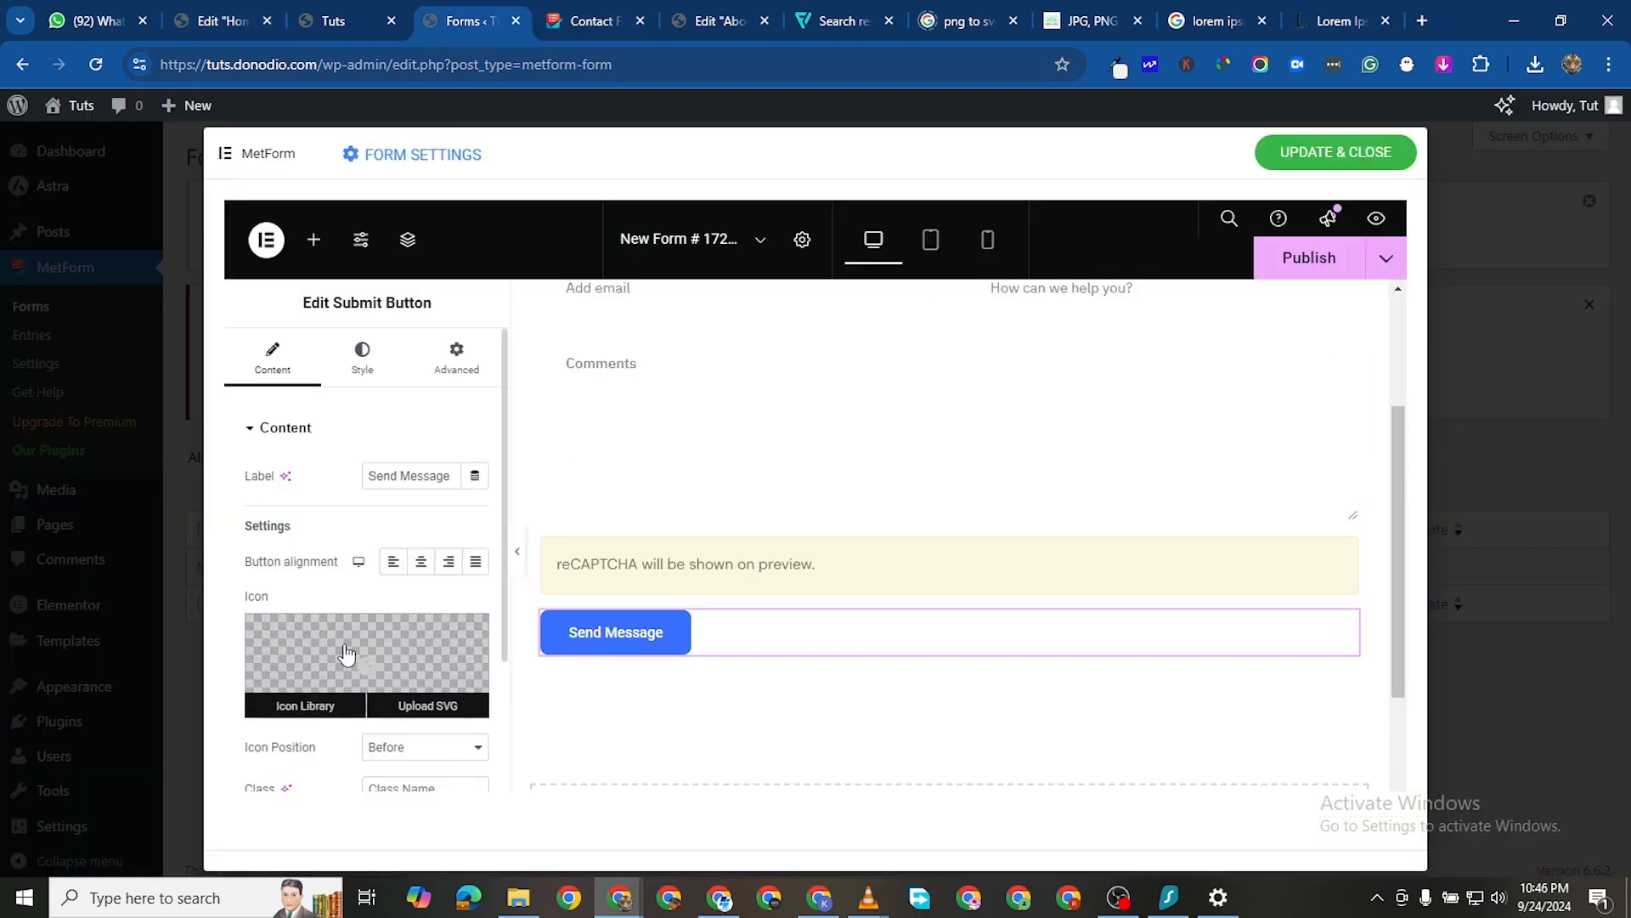
scroll(474, 645, "down", 1)
scroll(549, 660, "down", 1)
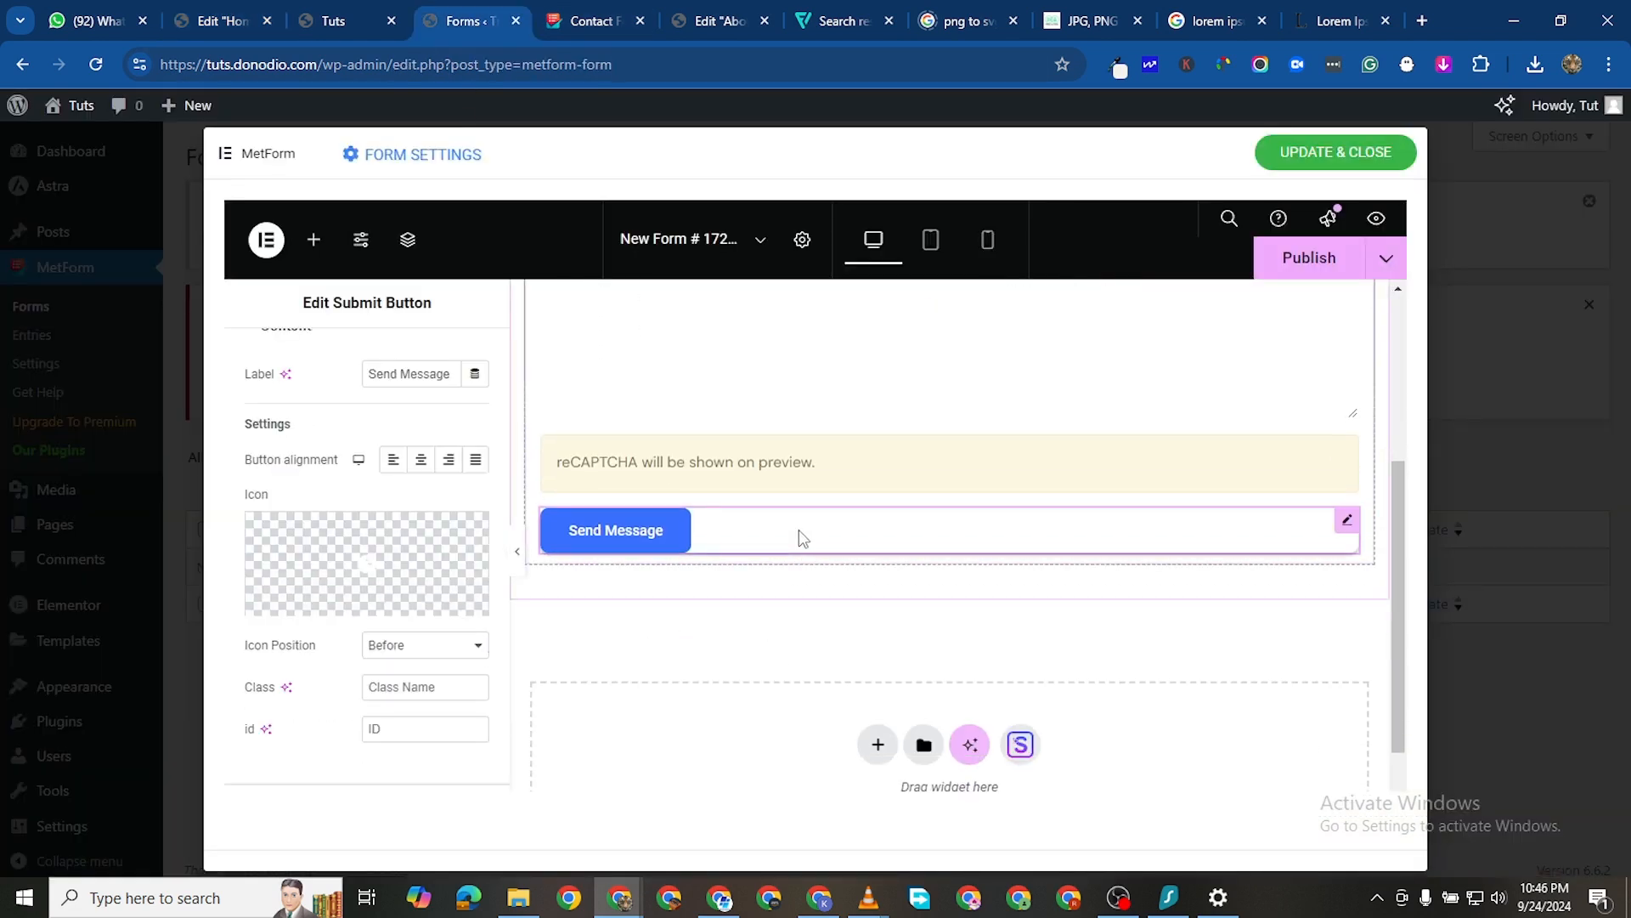
scroll(365, 672, "down", 1)
scroll(369, 667, "up", 3)
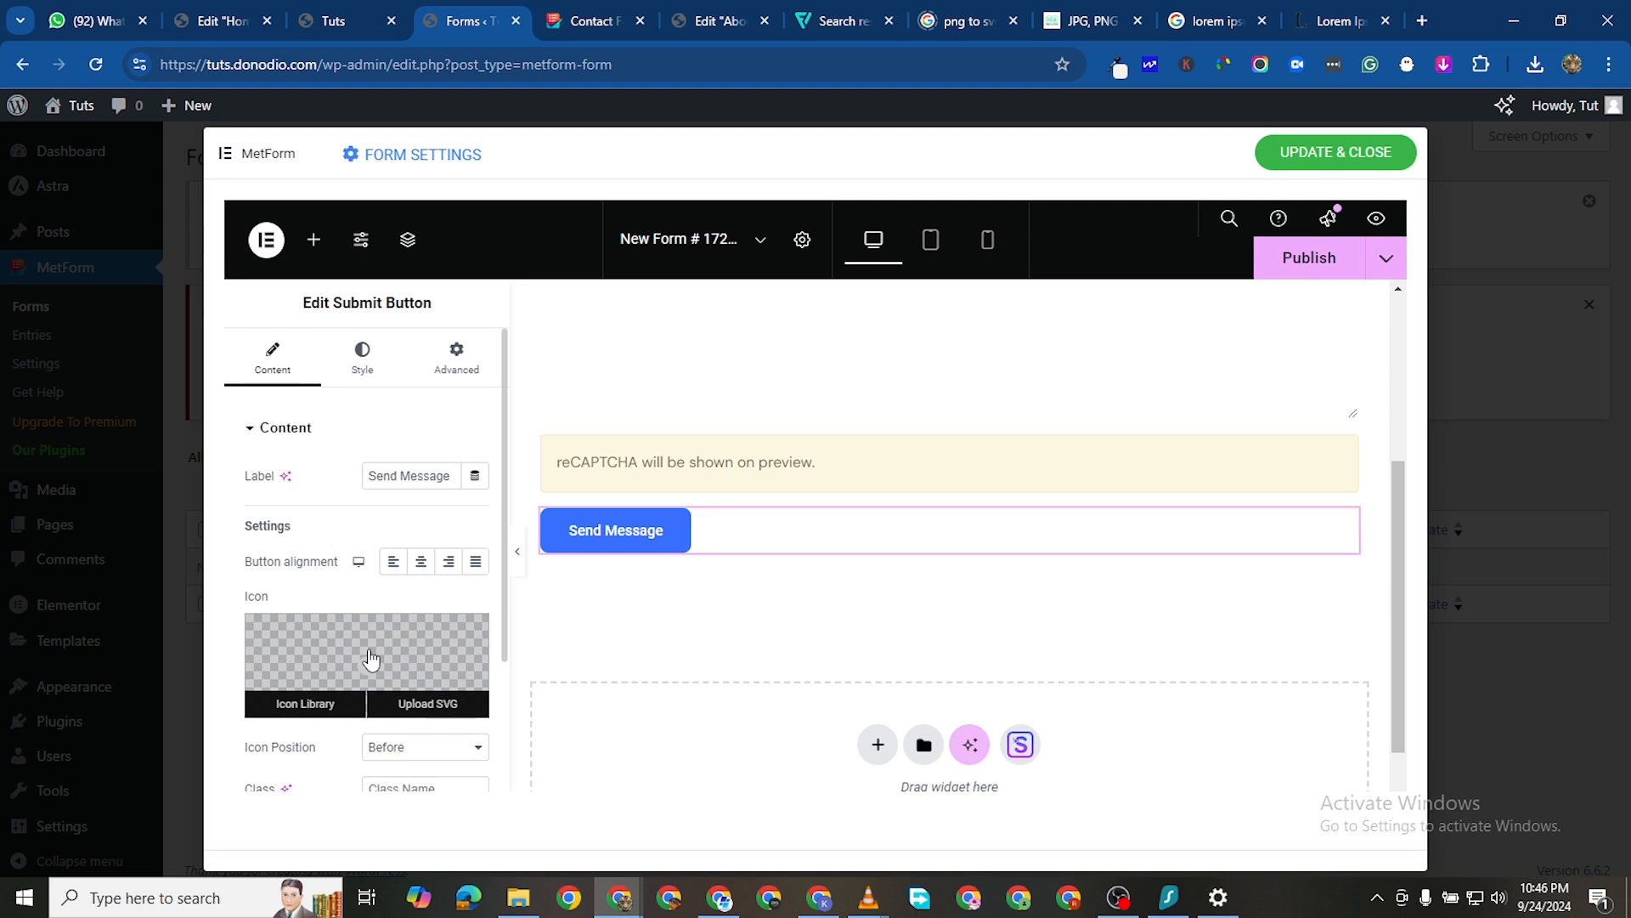
left_click(368, 379)
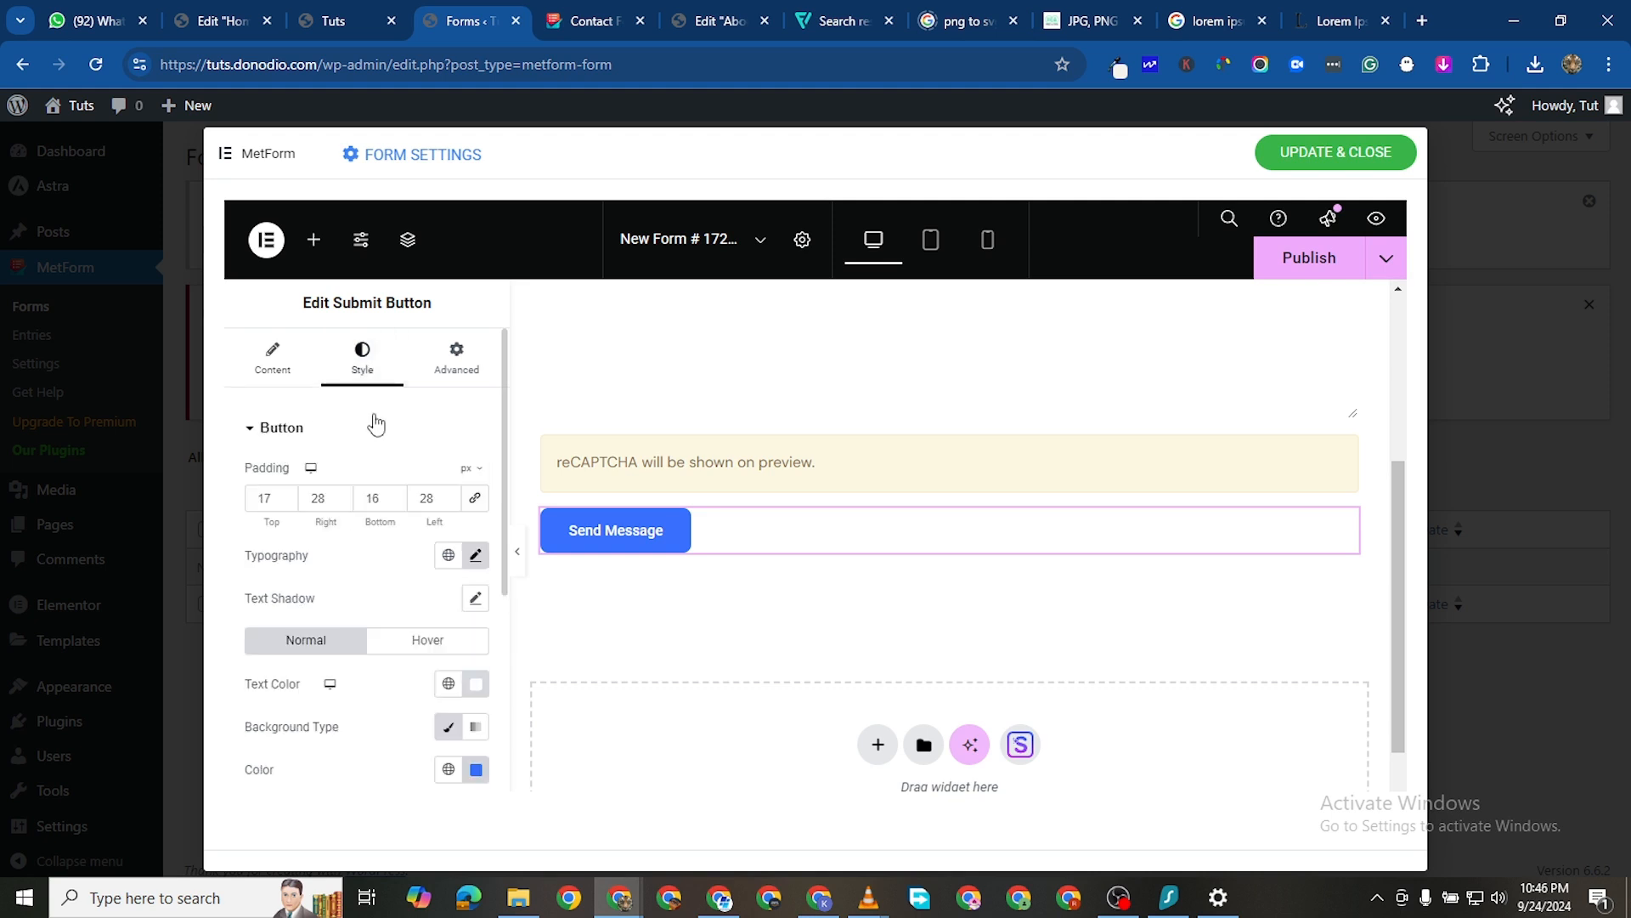
scroll(482, 695, "down", 2)
left_click(476, 565)
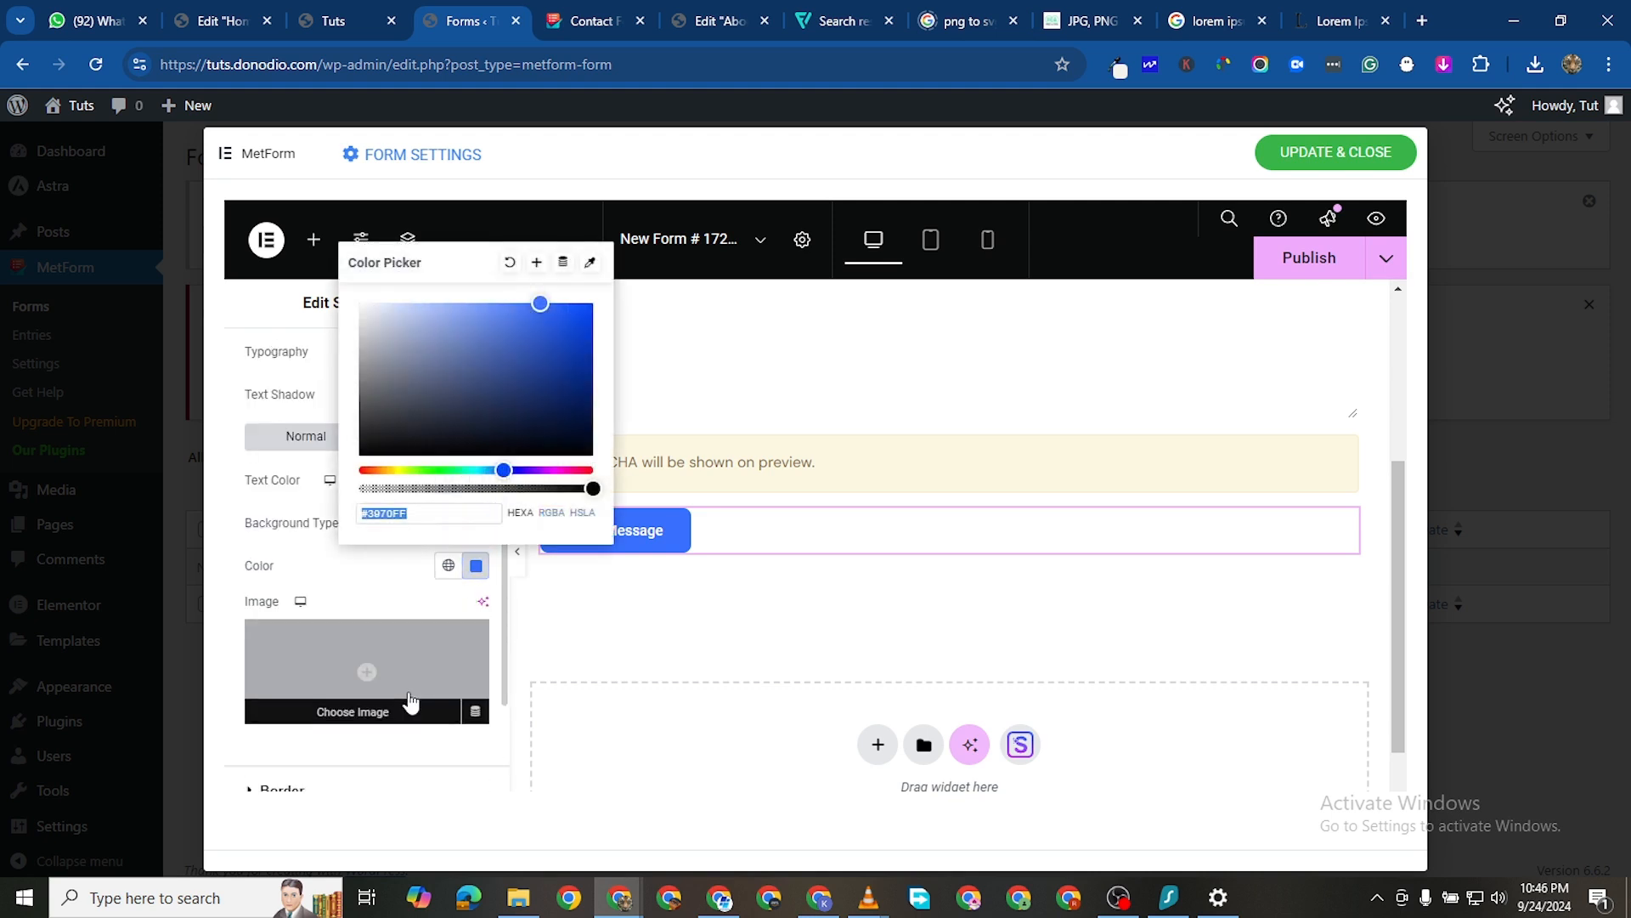
right_click(405, 517)
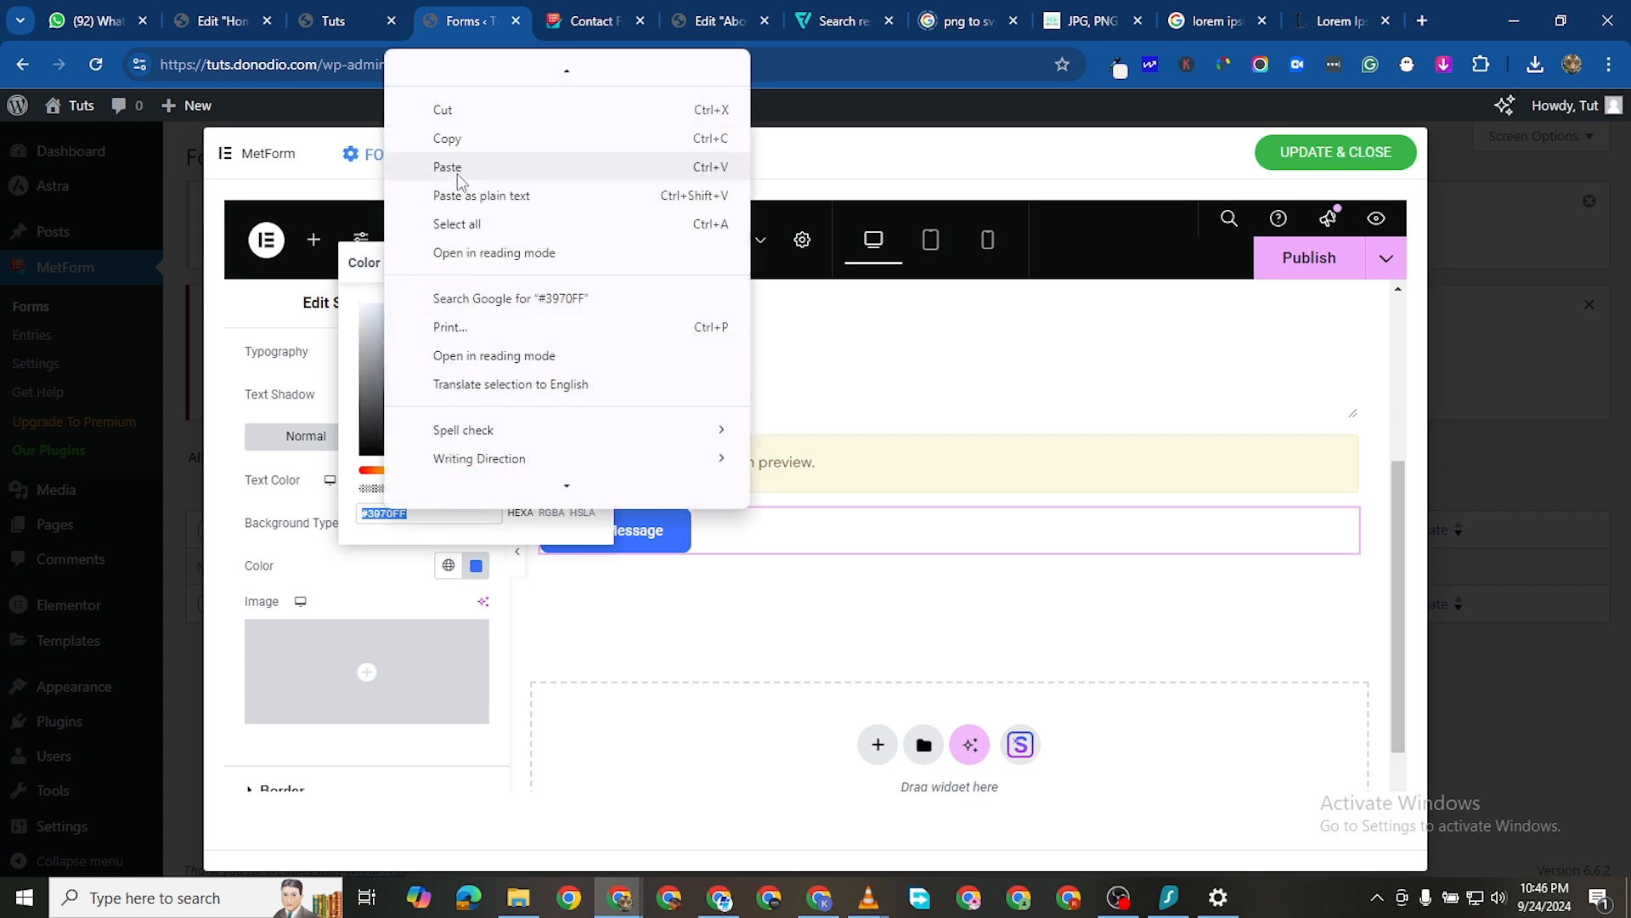
left_click(459, 170)
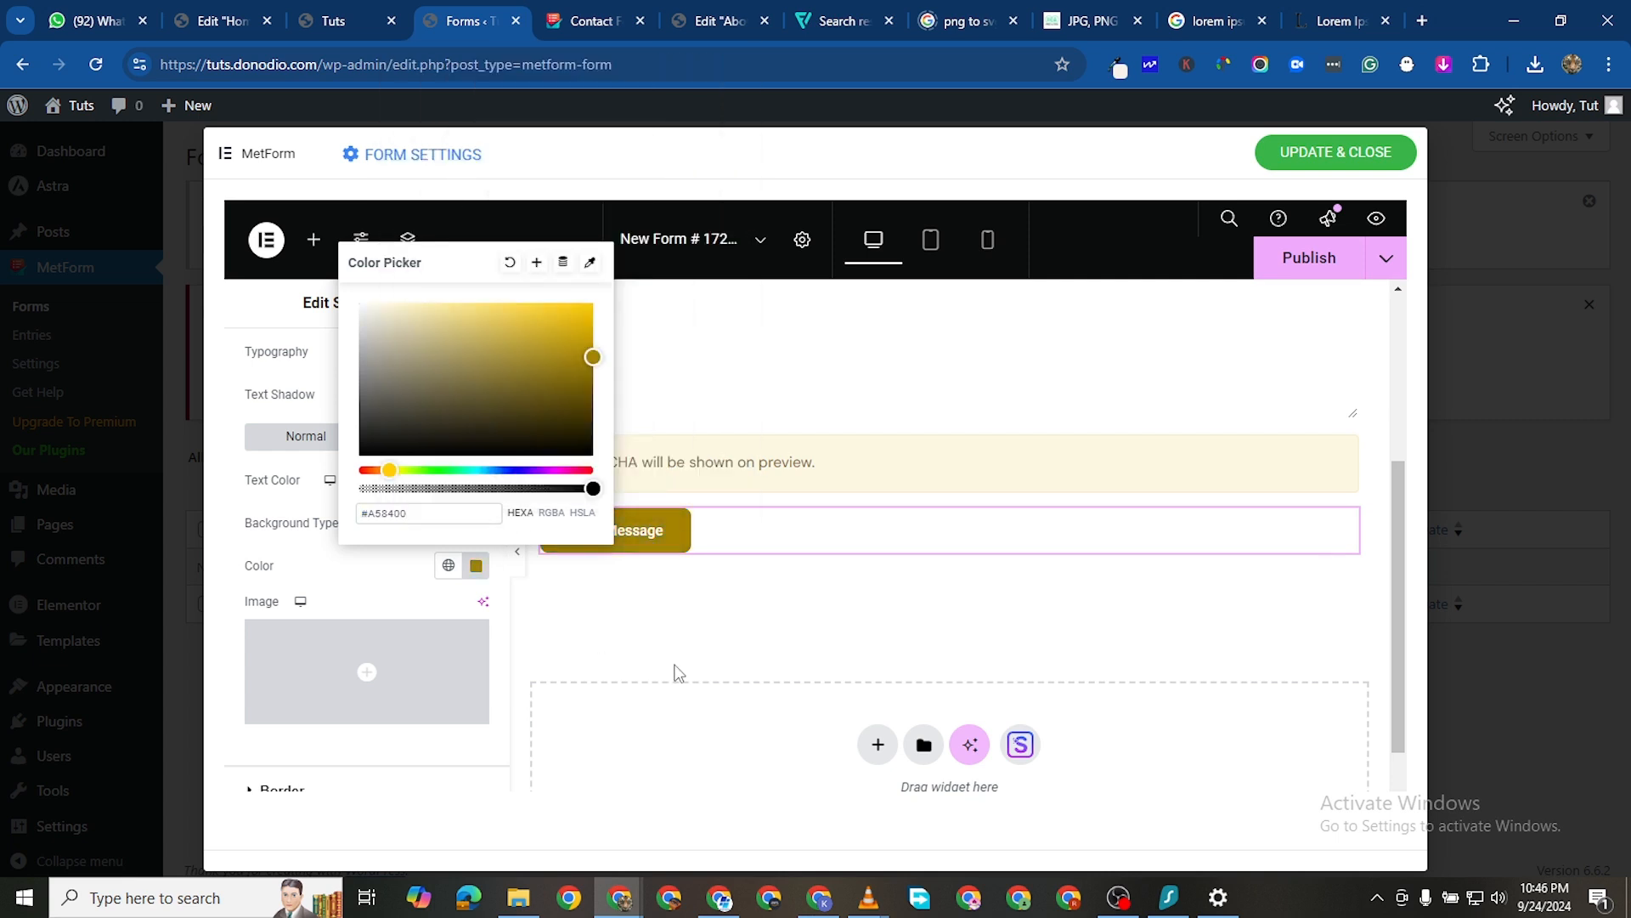
left_click(677, 673)
Set the Send Message button's border radius to 20 px on all corners
scroll(371, 629, "down", 3)
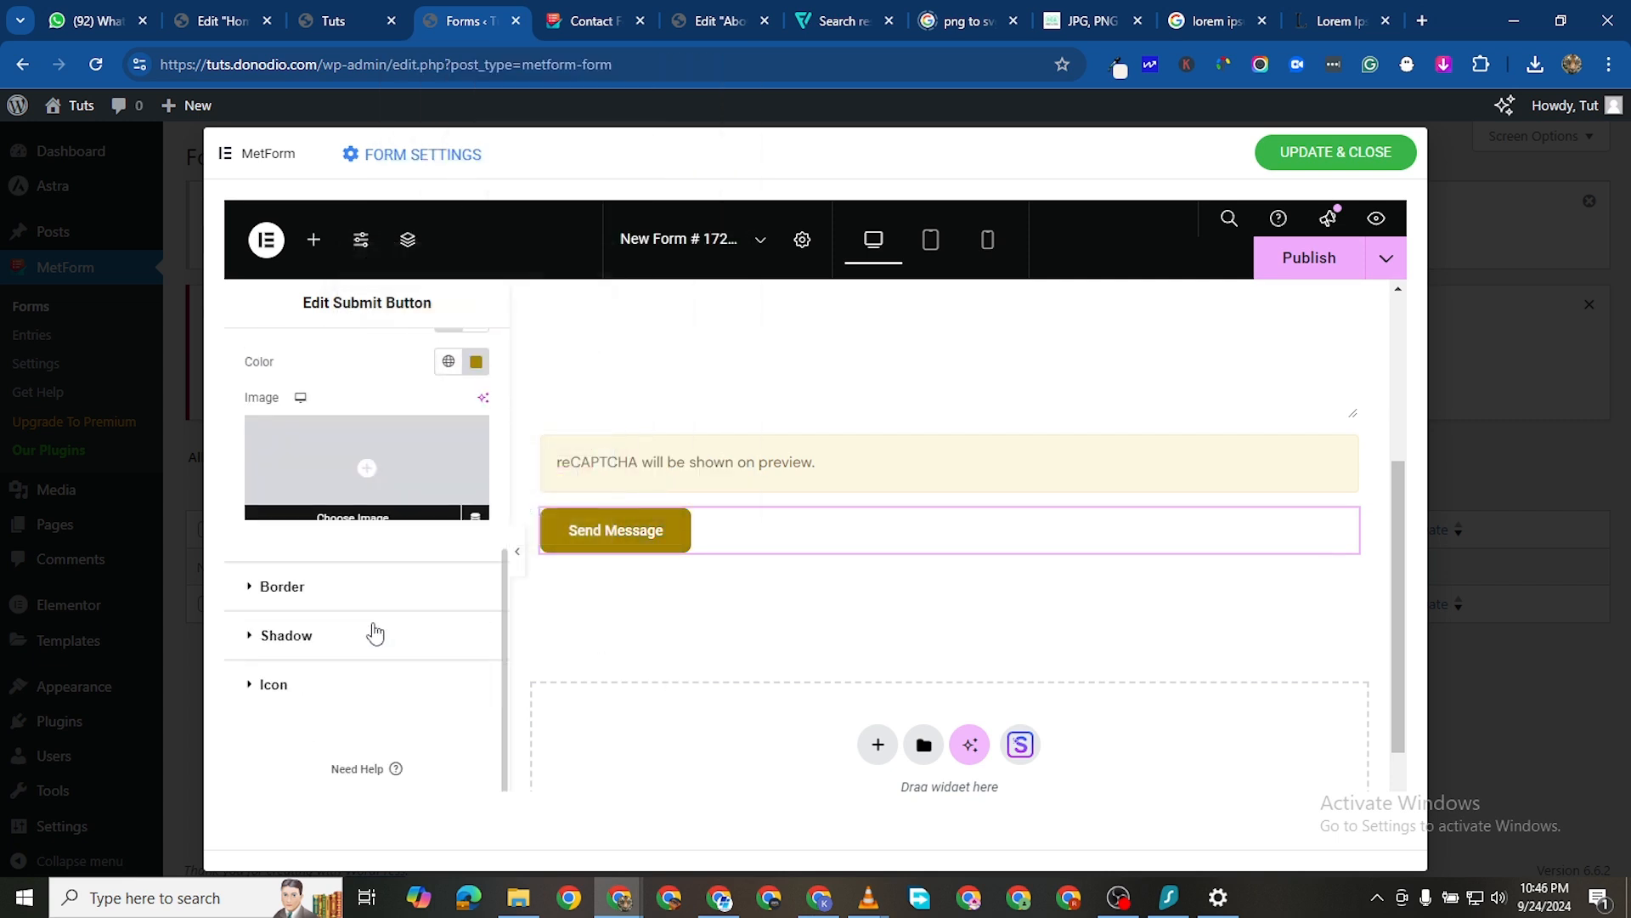
left_click(255, 586)
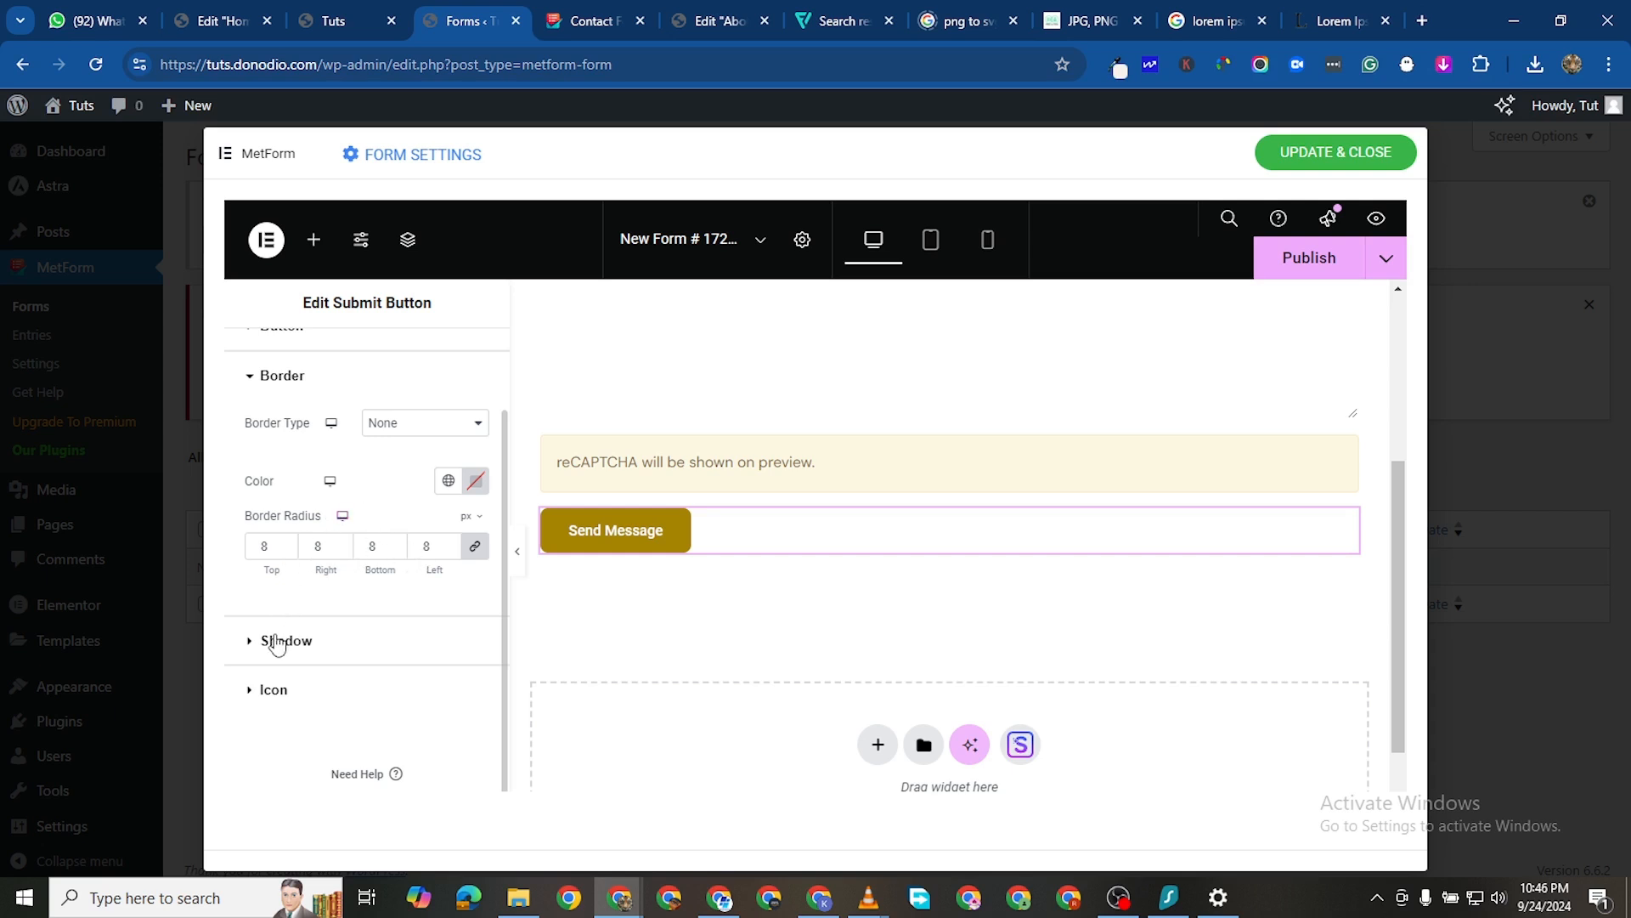
scroll(344, 491, "up", 1)
scroll(374, 595, "down", 1)
left_click(450, 543)
left_click(450, 543)
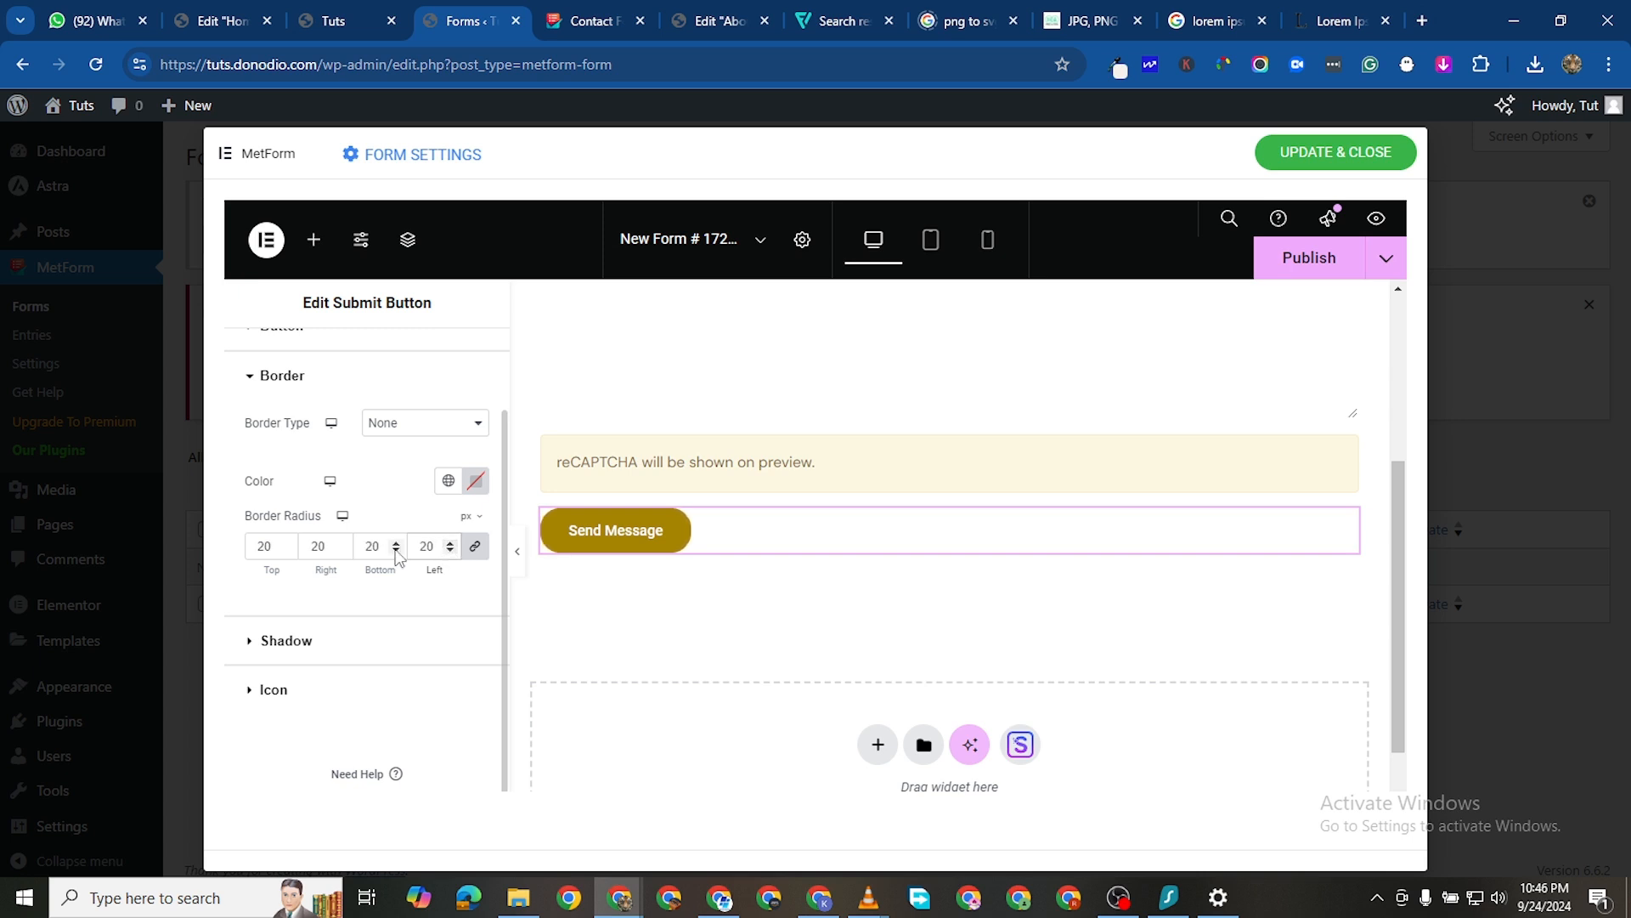
Set the Send Message button's typography to the DM Sans font family at 15 px
scroll(348, 539, "up", 1)
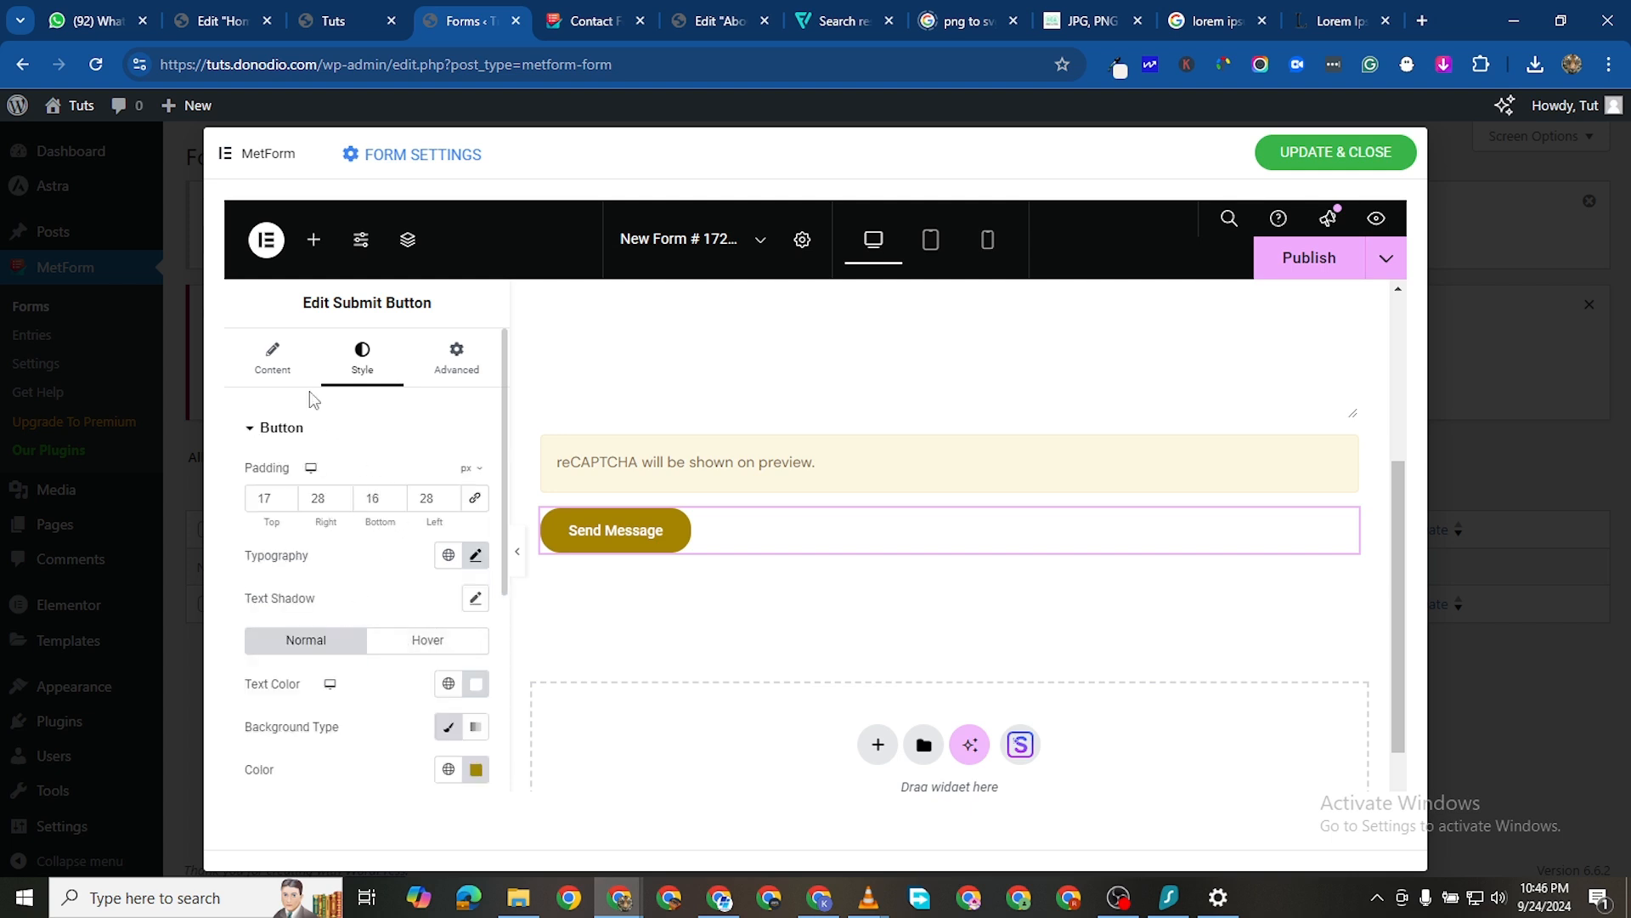
scroll(357, 552, "down", 1)
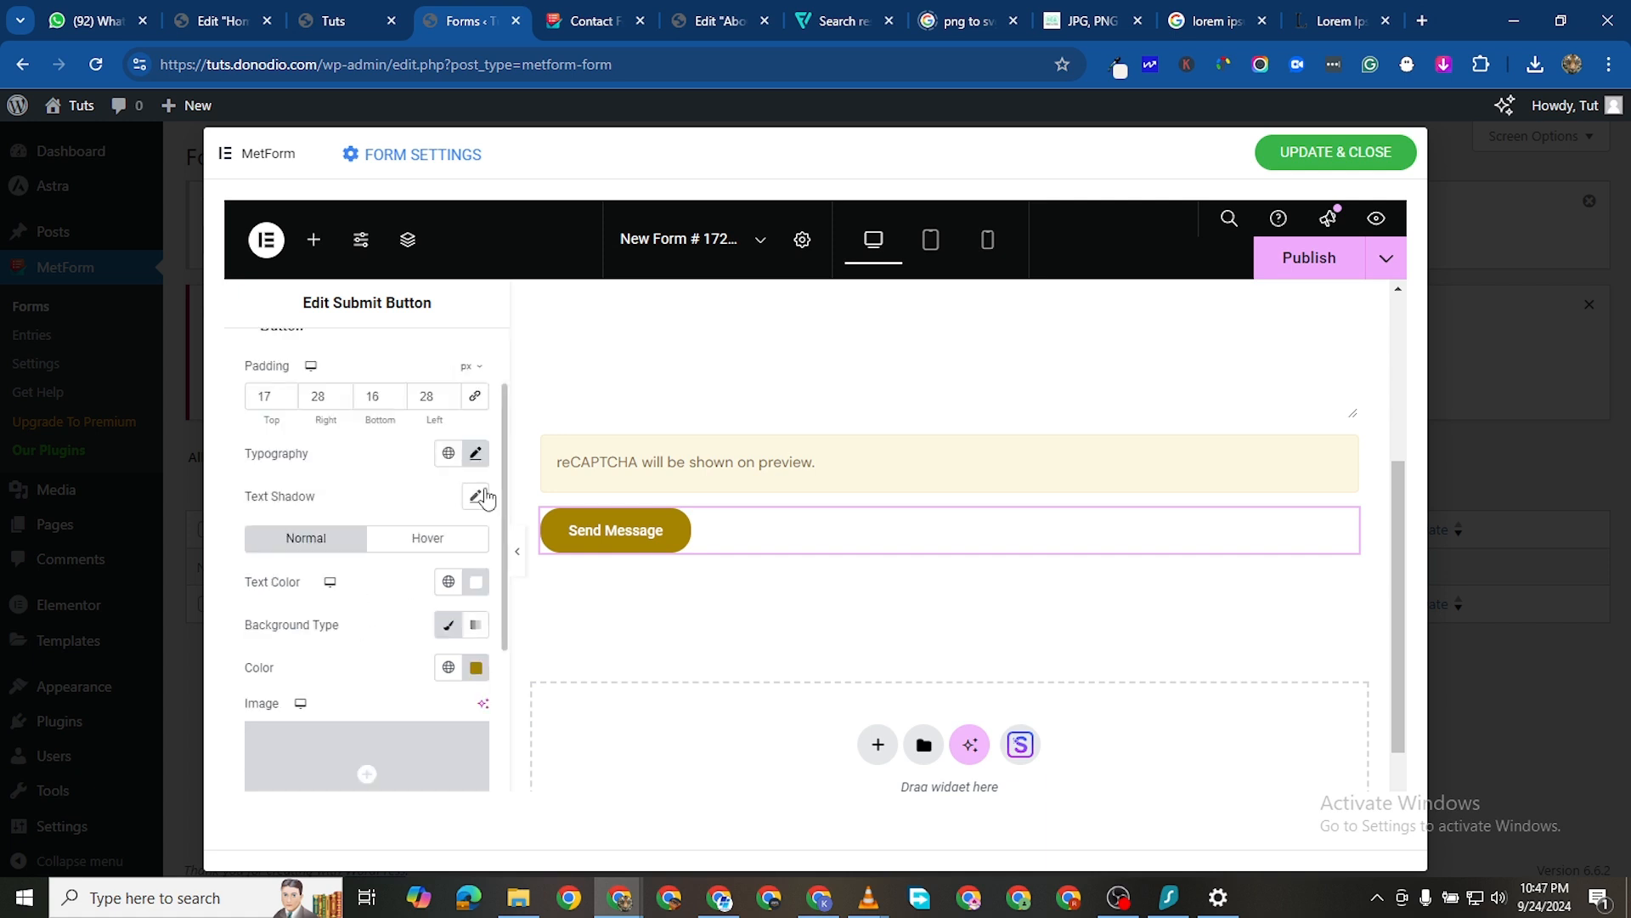
left_click(476, 452)
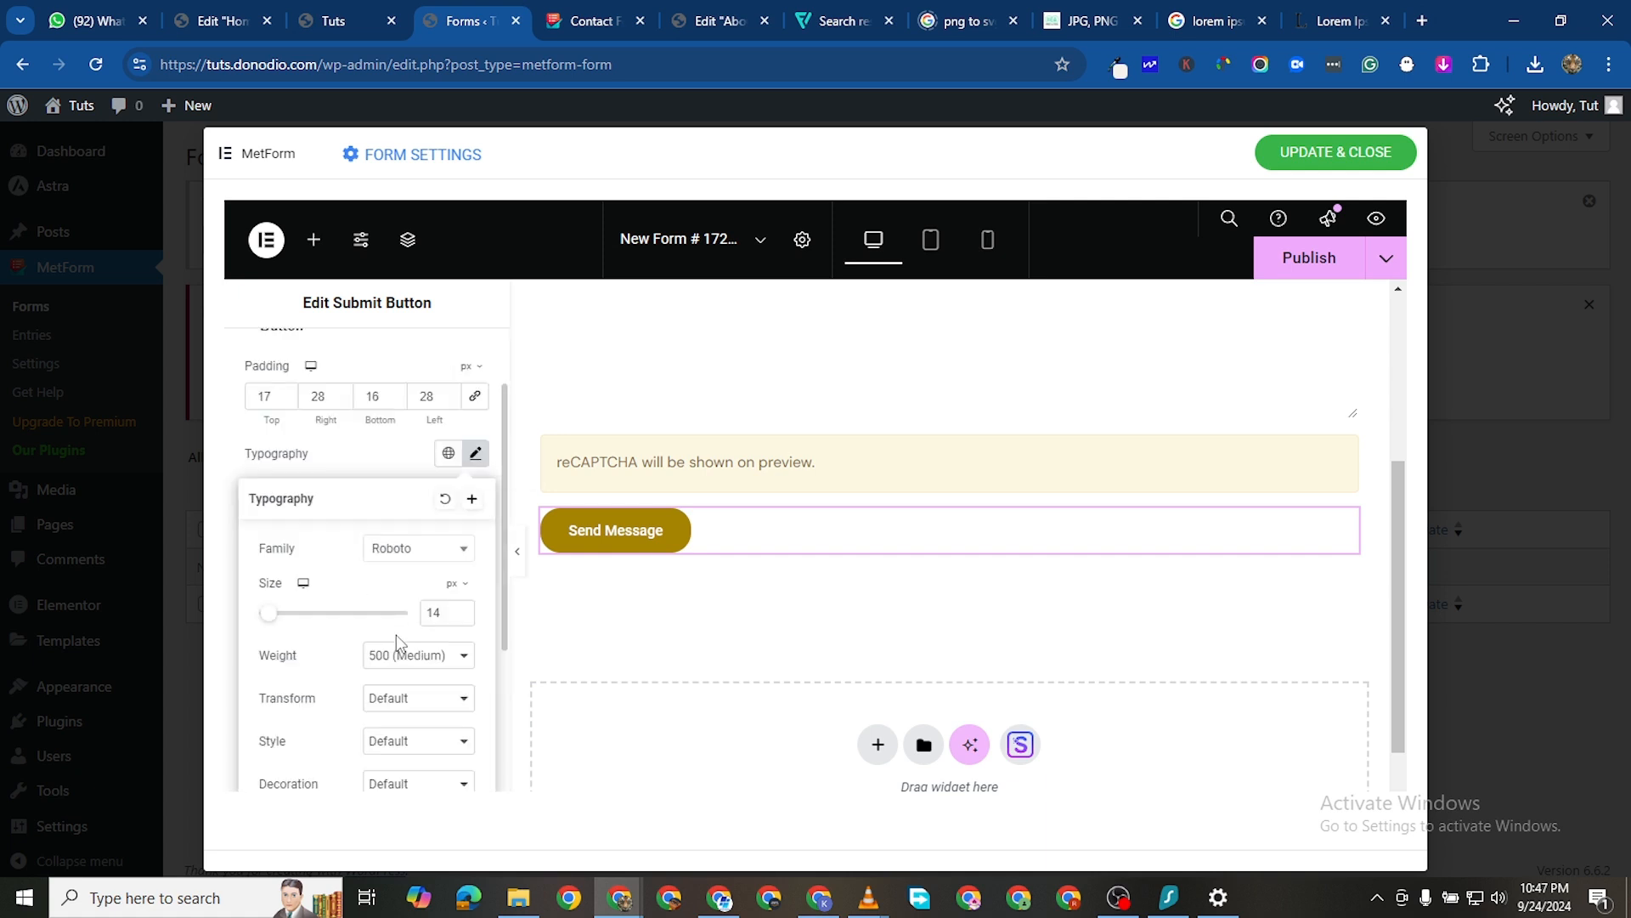
left_click(427, 564)
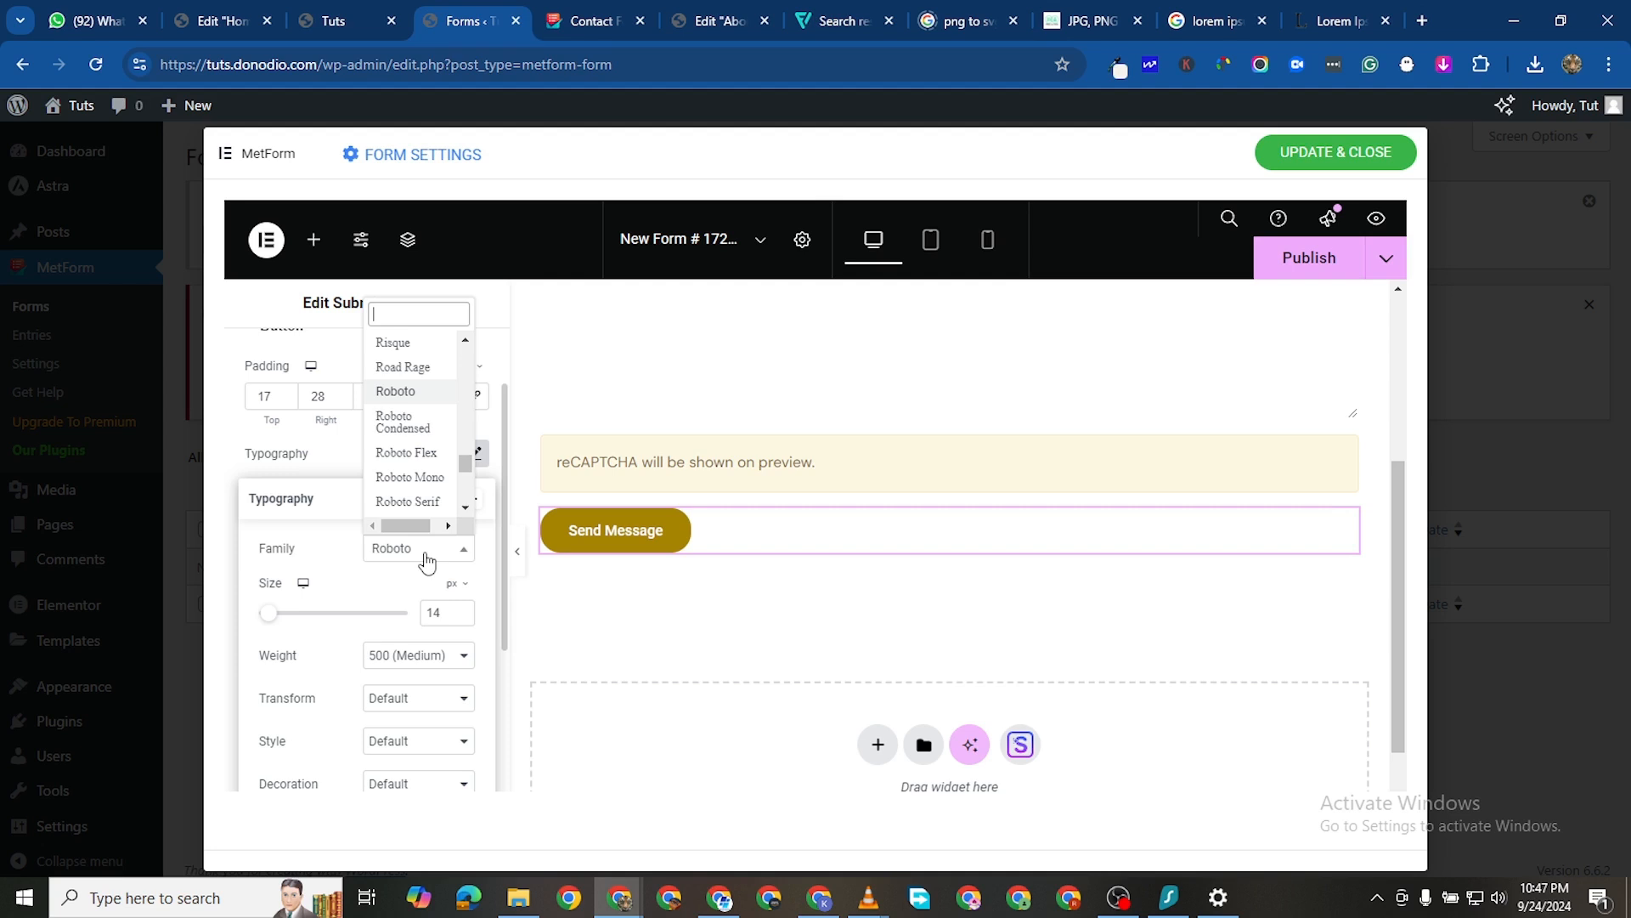
type("sa")
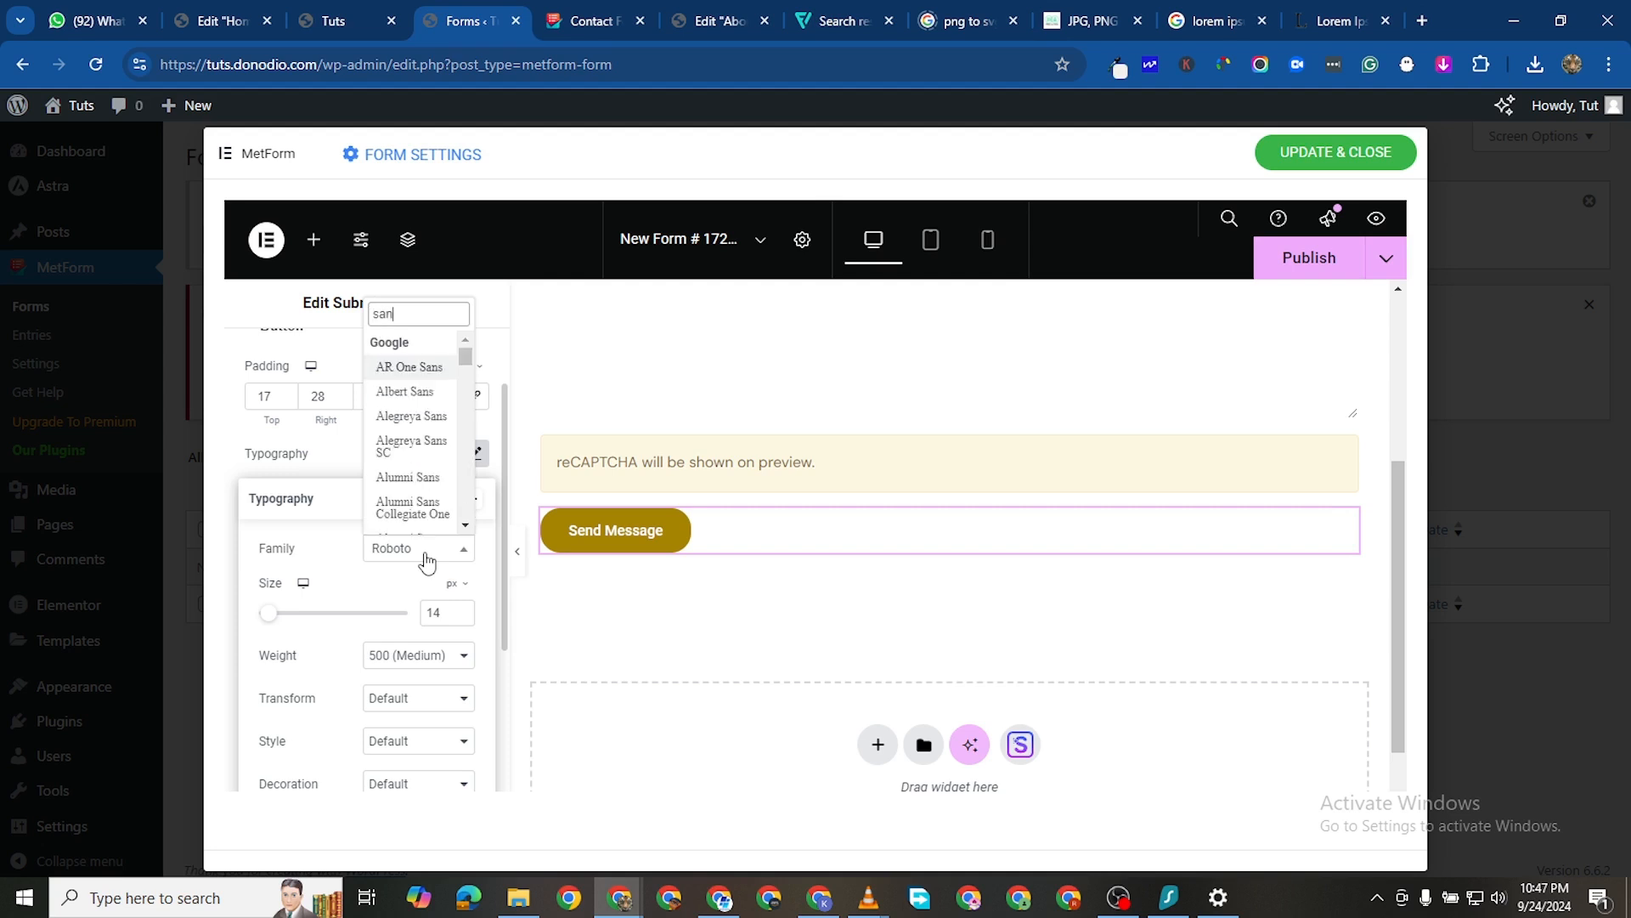
type("n")
key("BackSpace")
key("BackSpace")
key("BackSpace")
type("dm s")
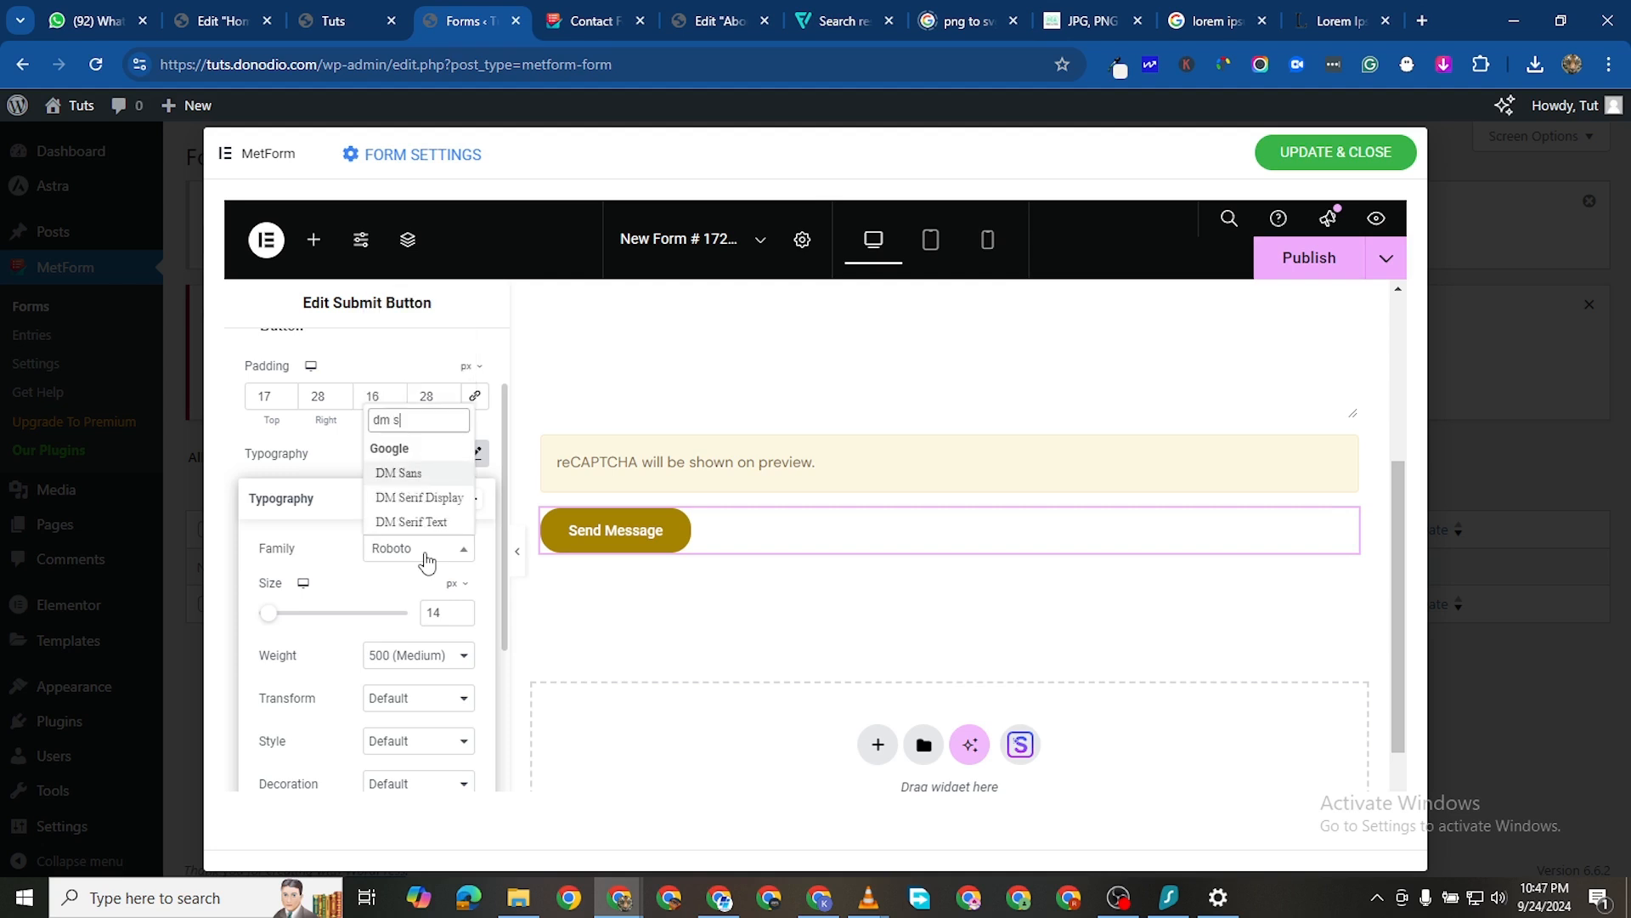
type("ans")
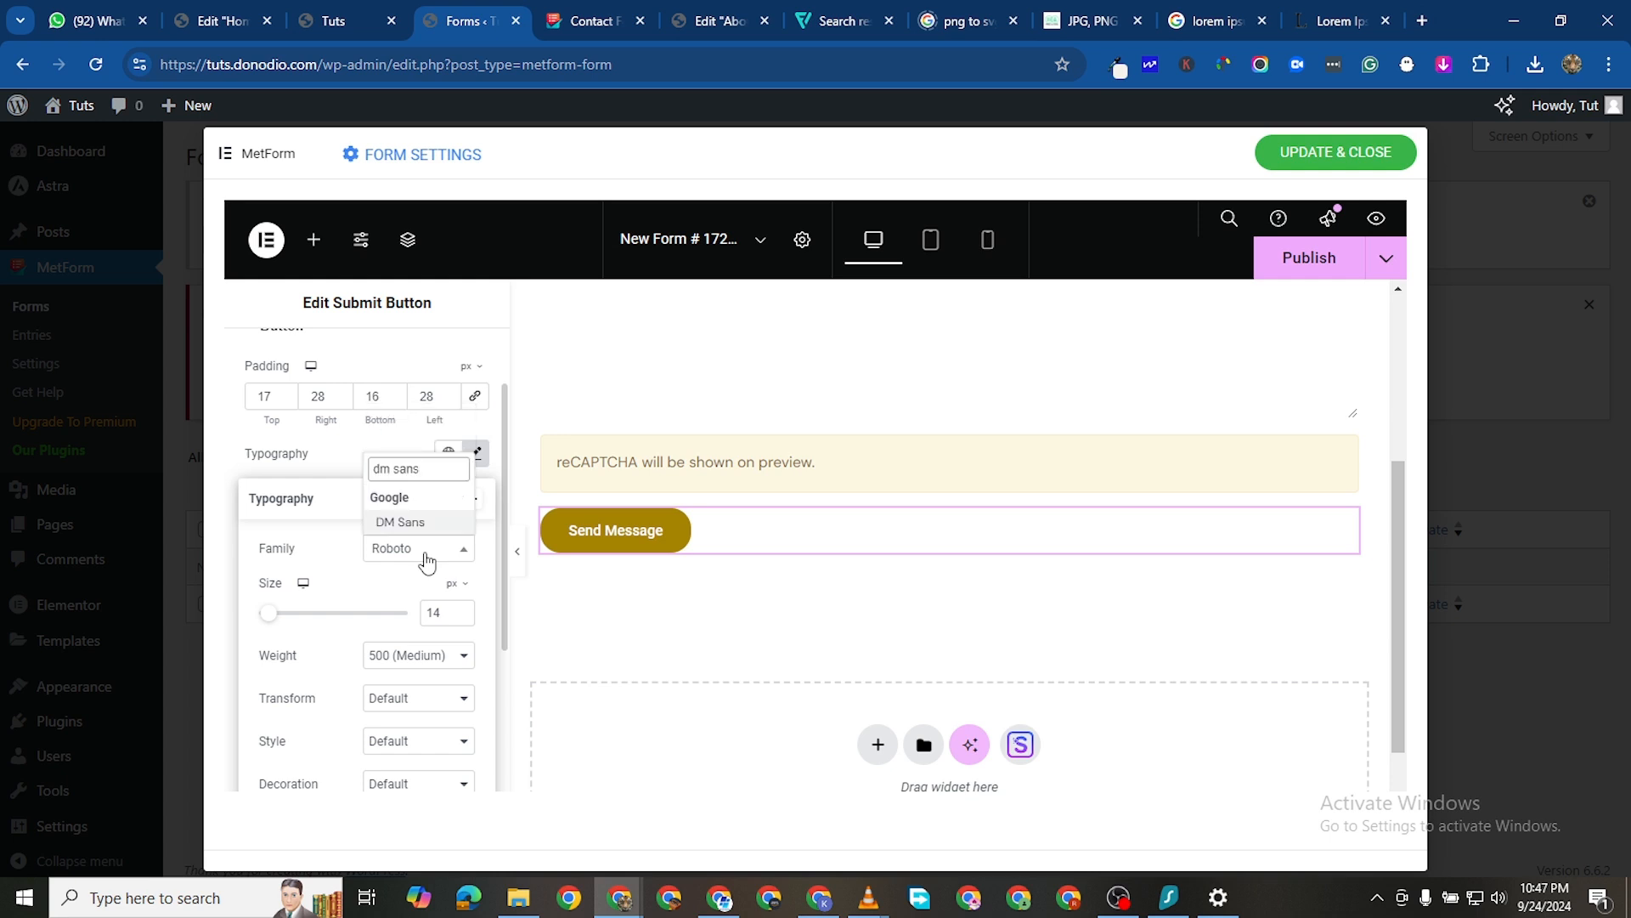
left_click(395, 522)
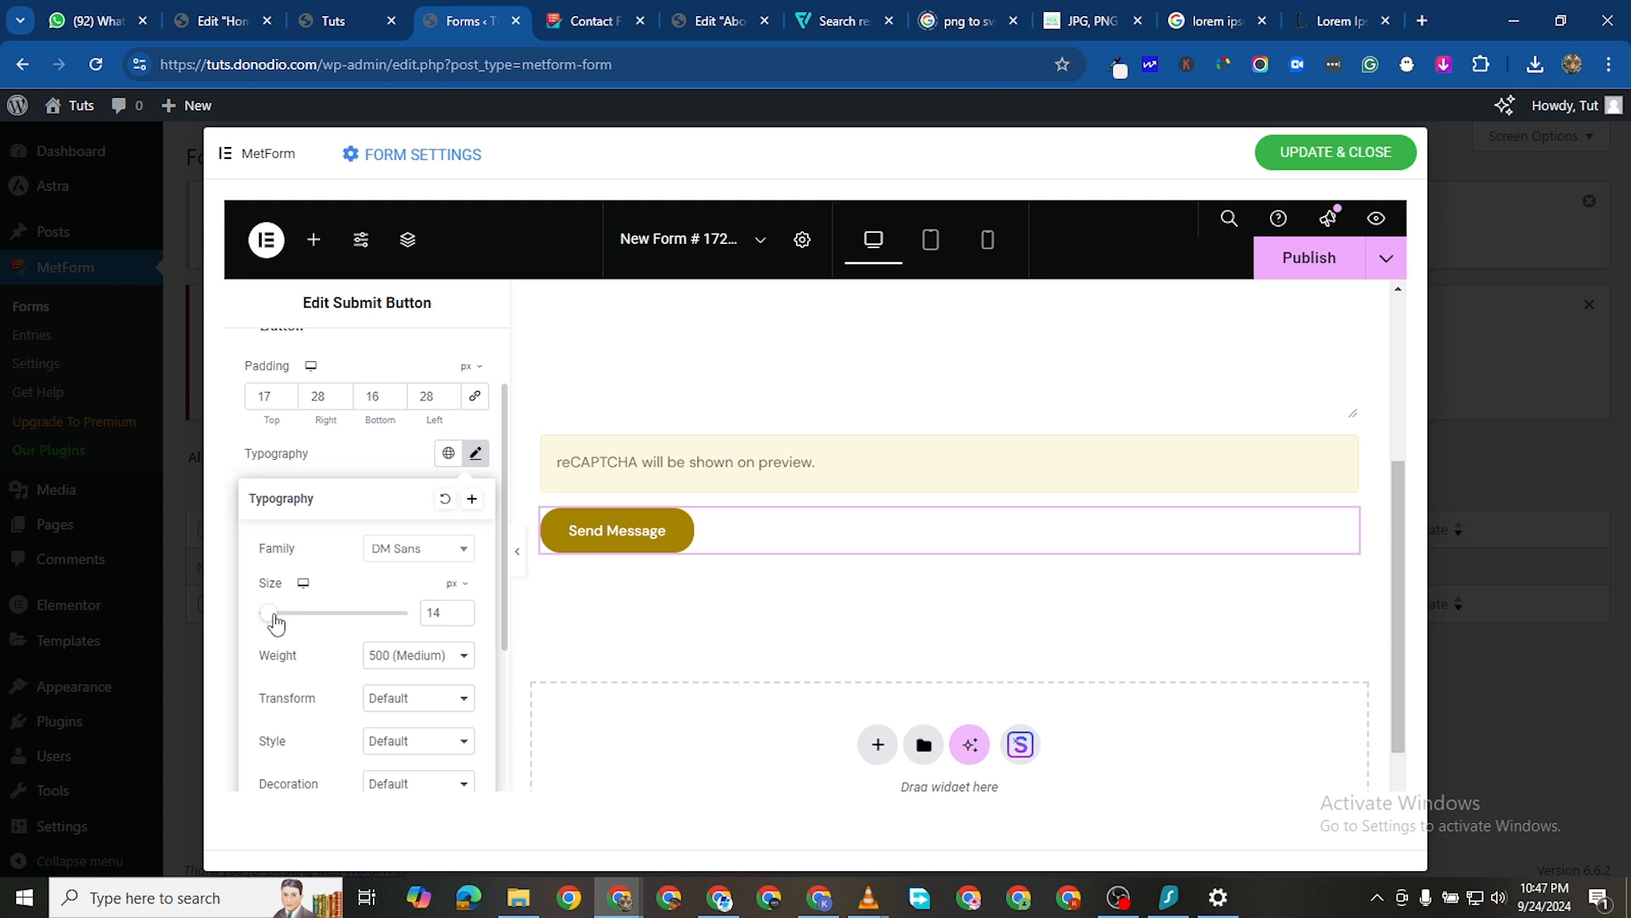
left_click_drag(275, 622, 276, 625)
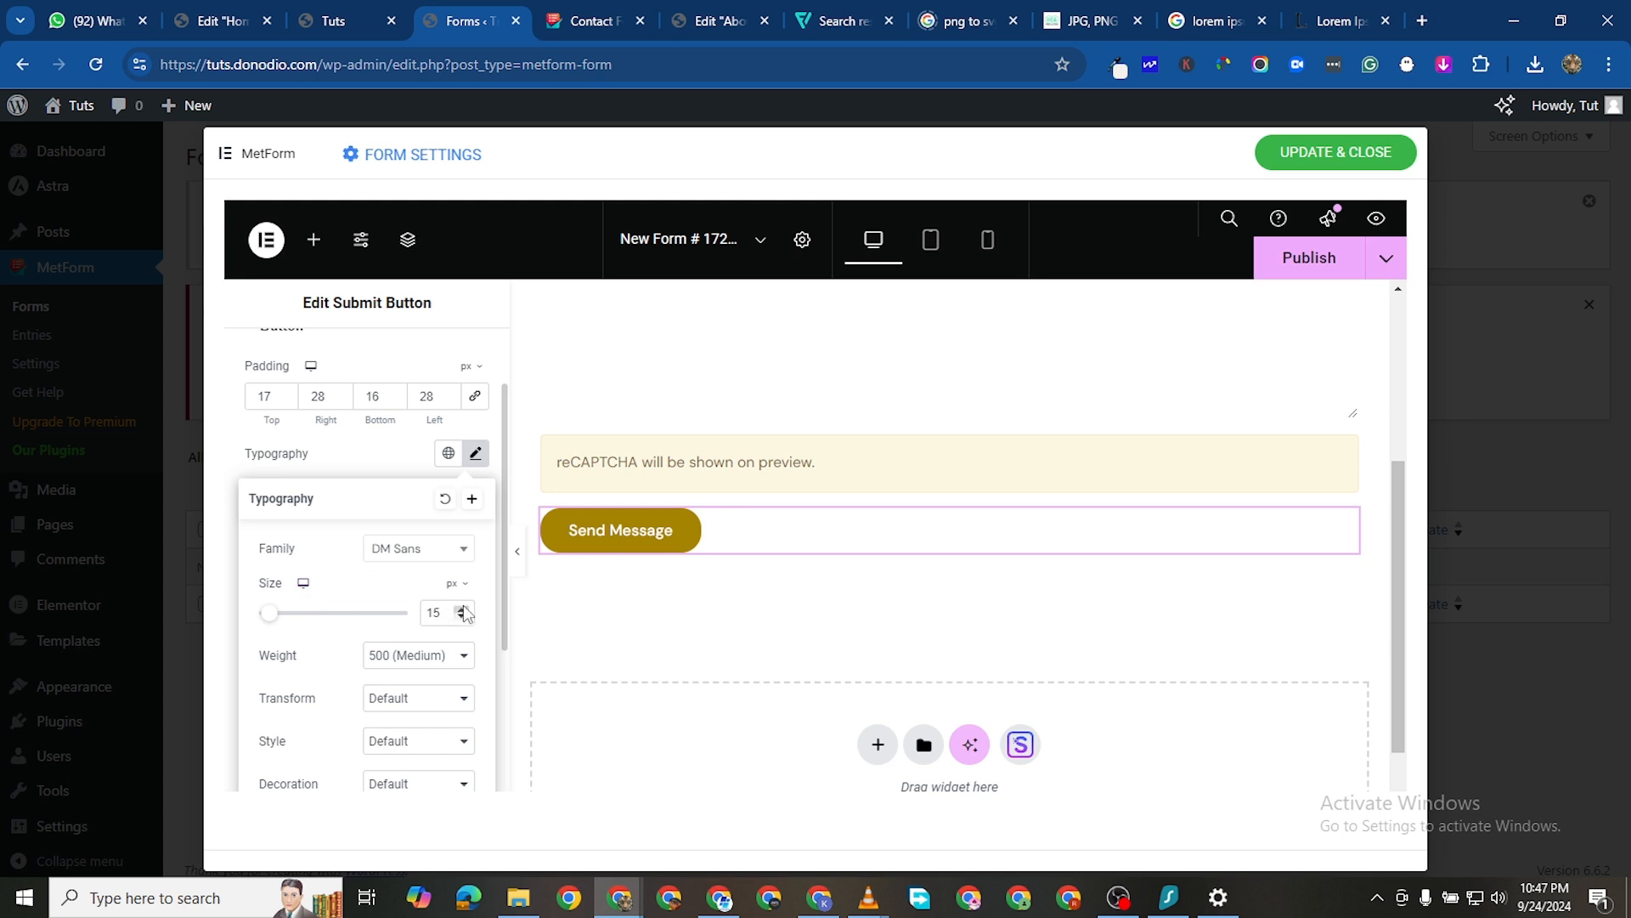
left_click(230, 378)
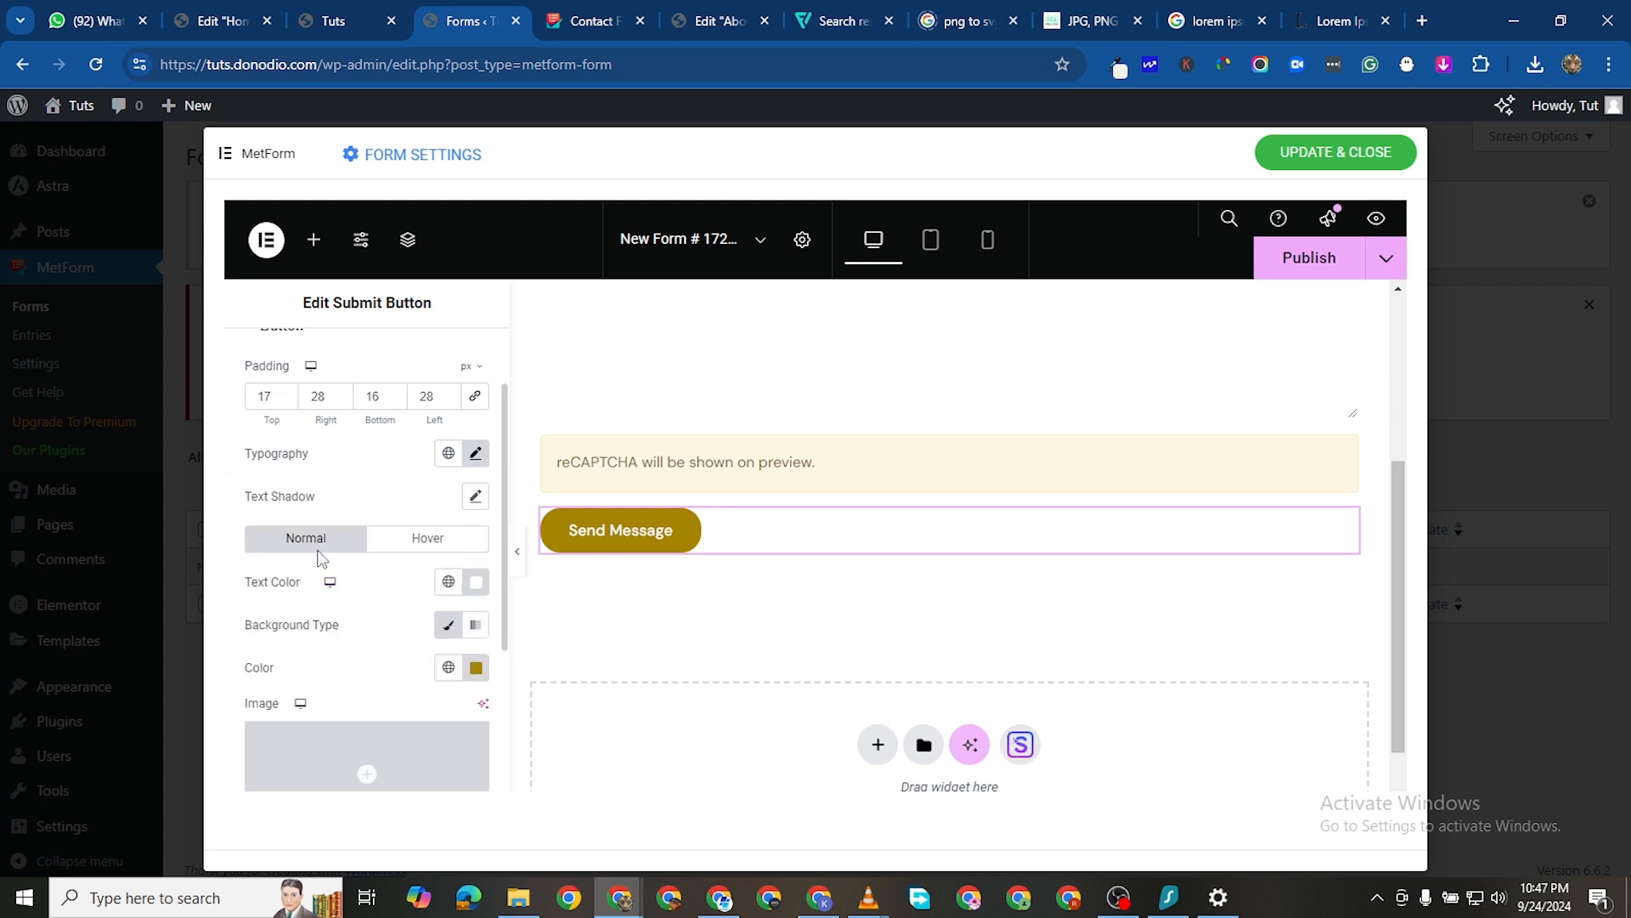
Set the Send Message button's padding to 20 px top and bottom and 40 px right and left
scroll(320, 553, "down", 1)
scroll(327, 554, "up", 2)
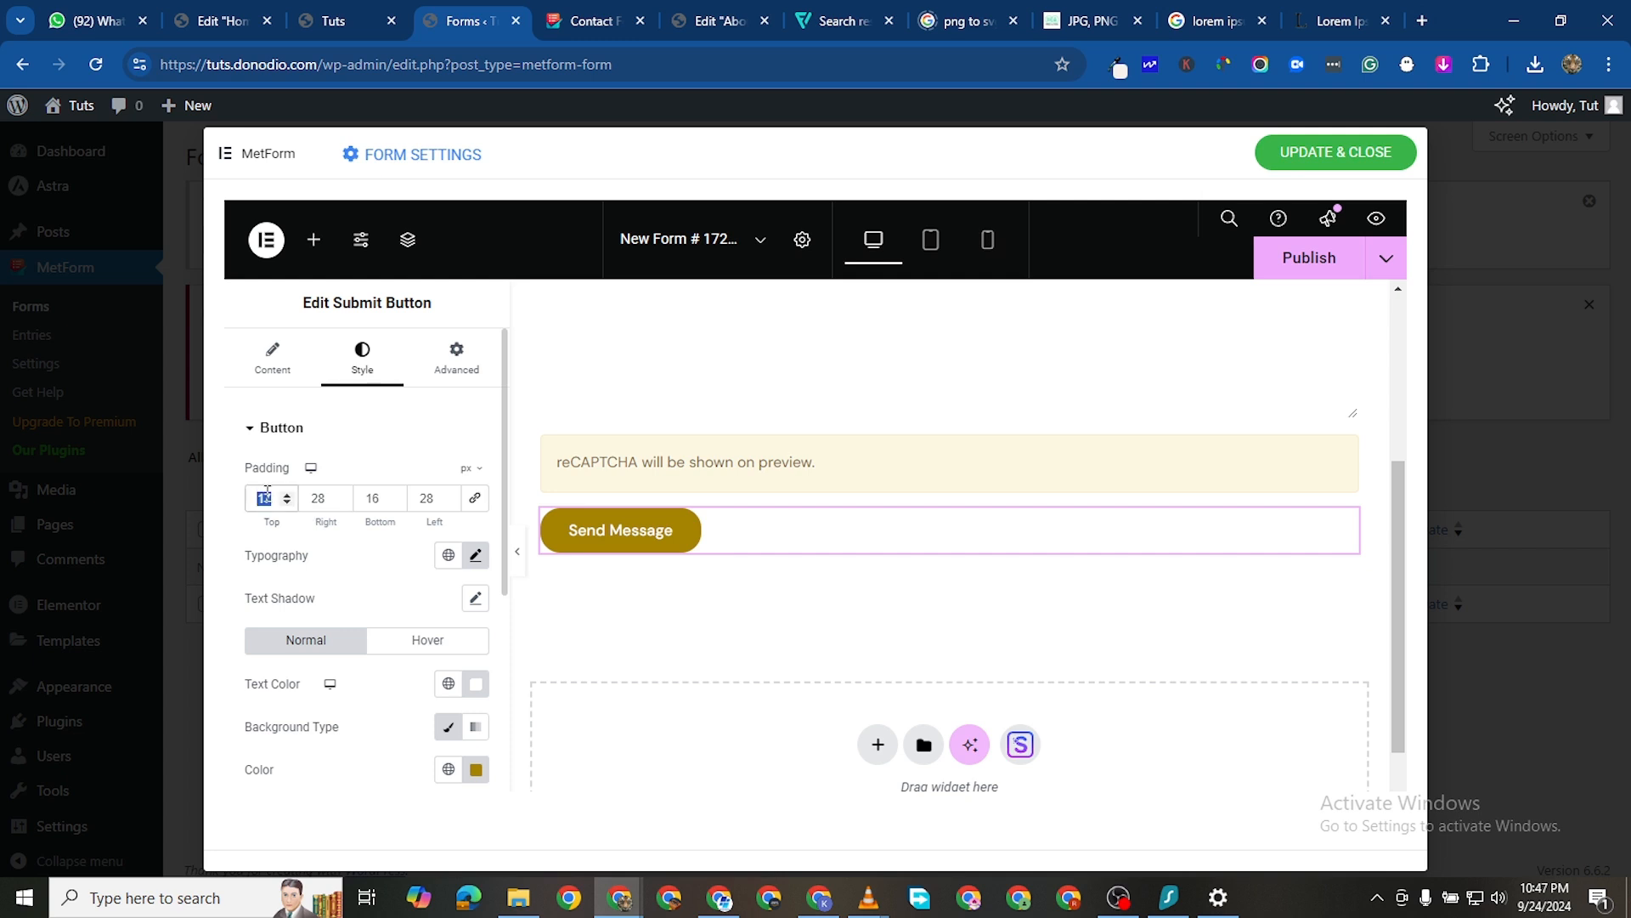
type("20")
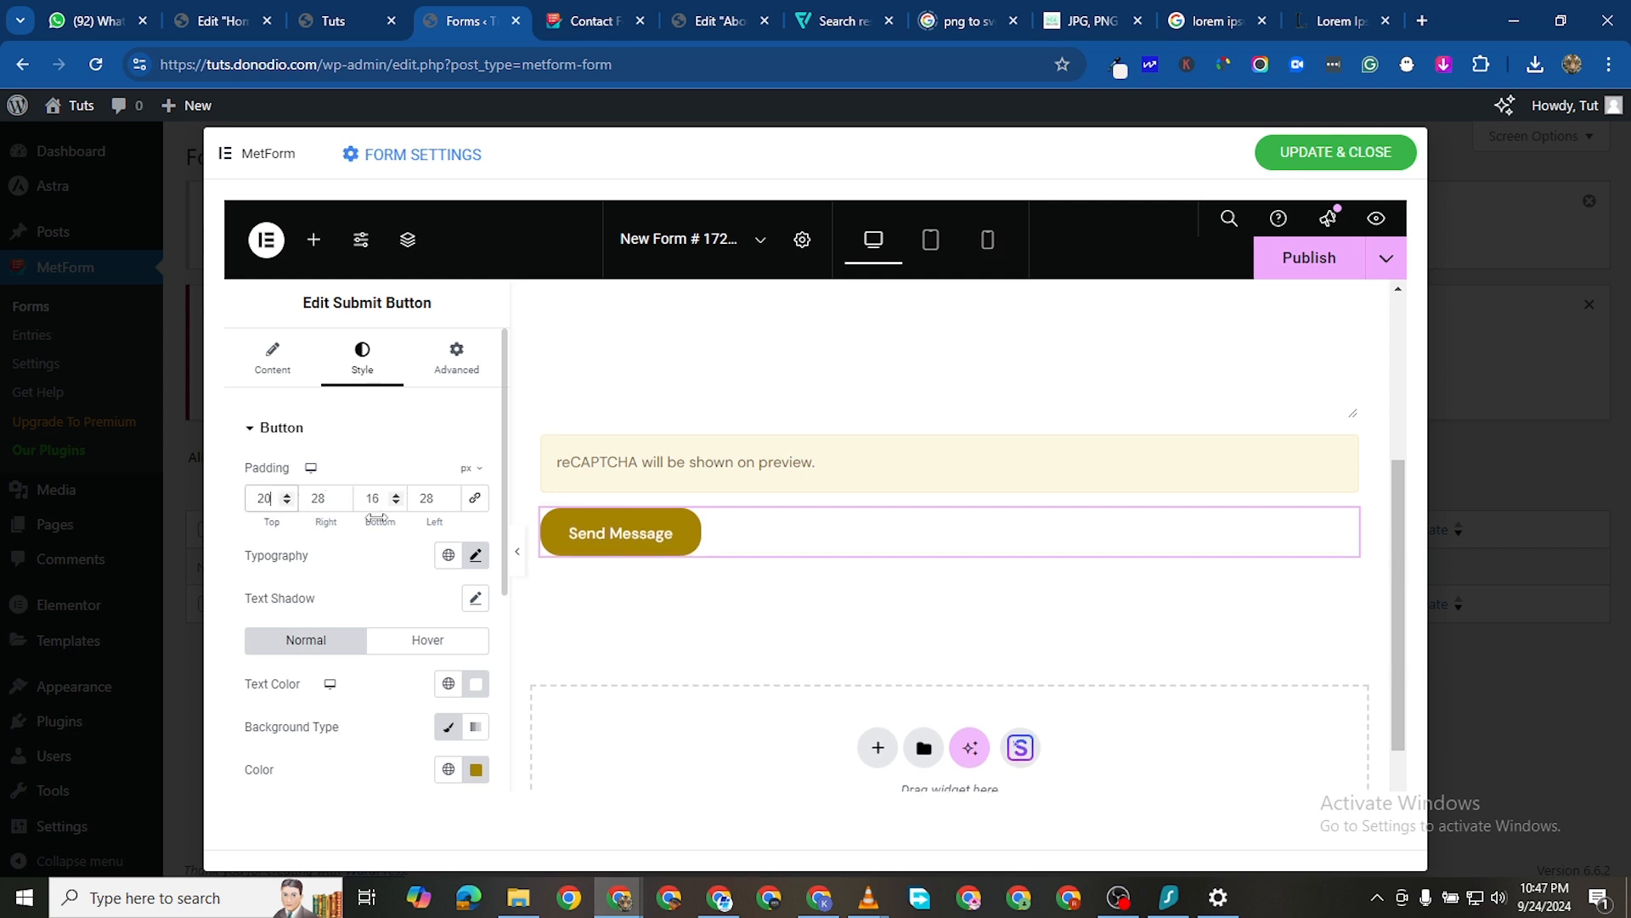
left_click(380, 496)
type("20")
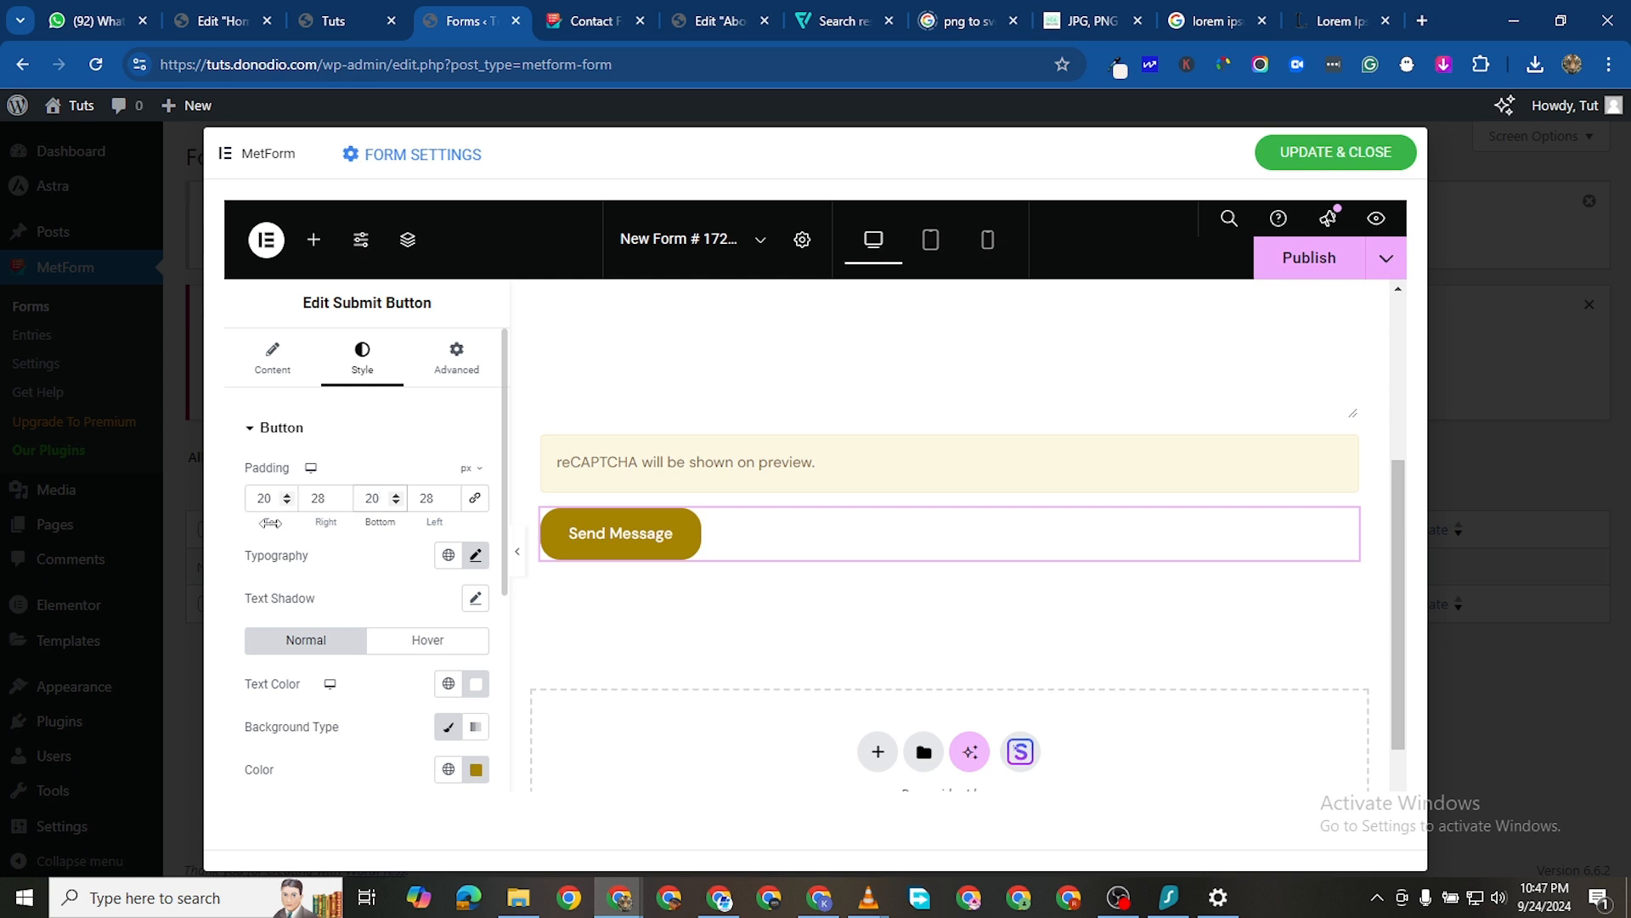
double_click(324, 491)
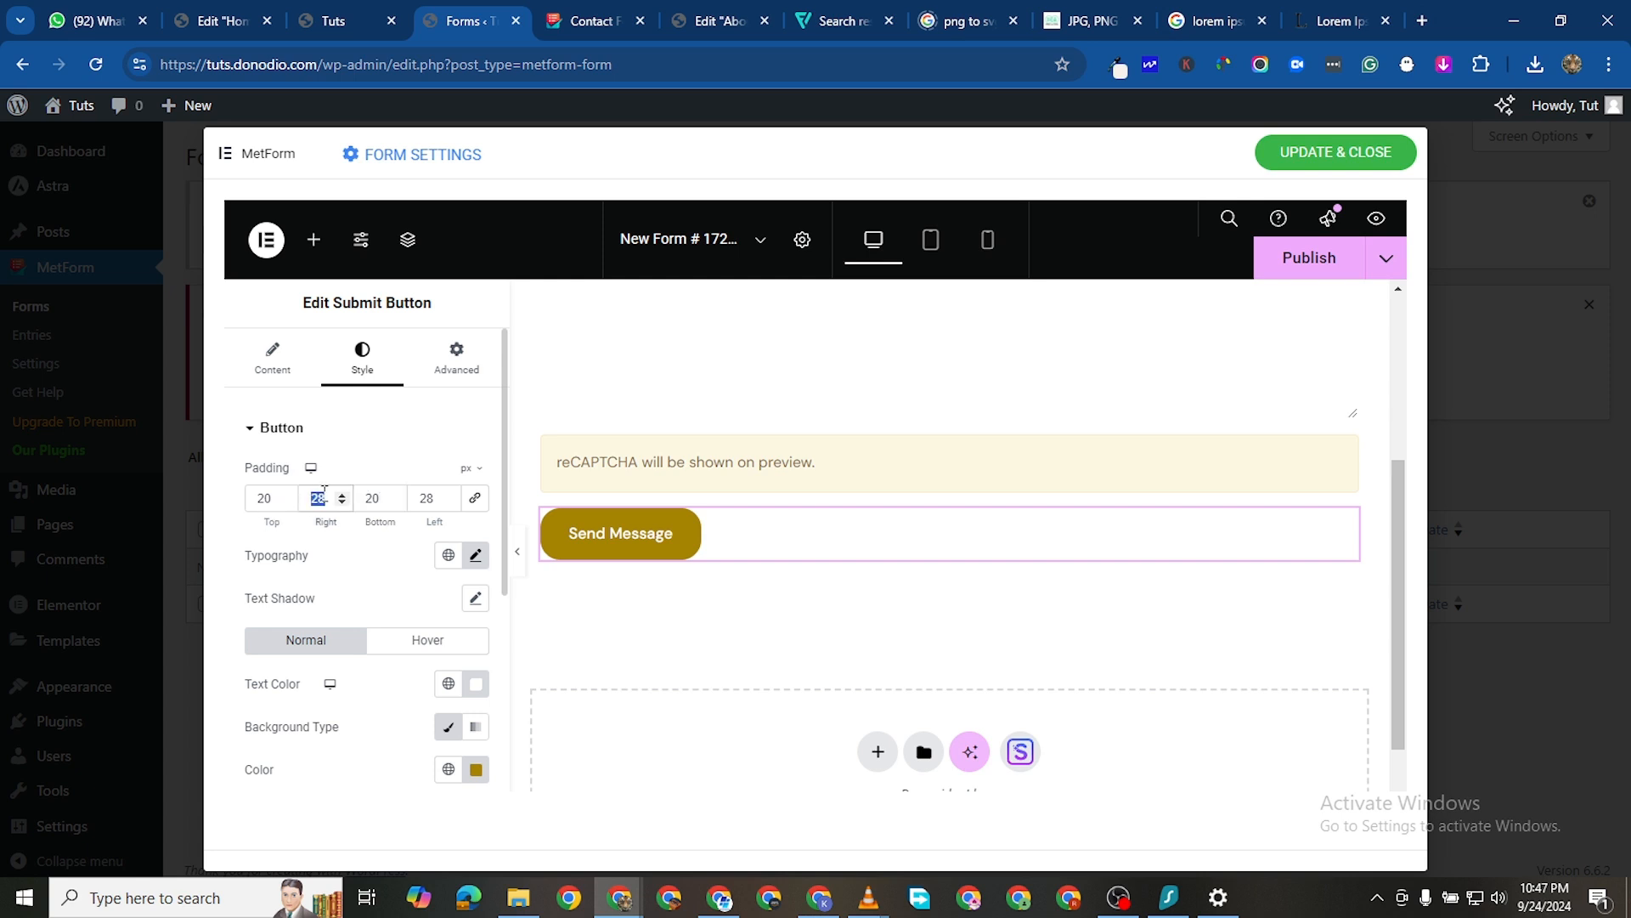
type("40")
double_click(418, 498)
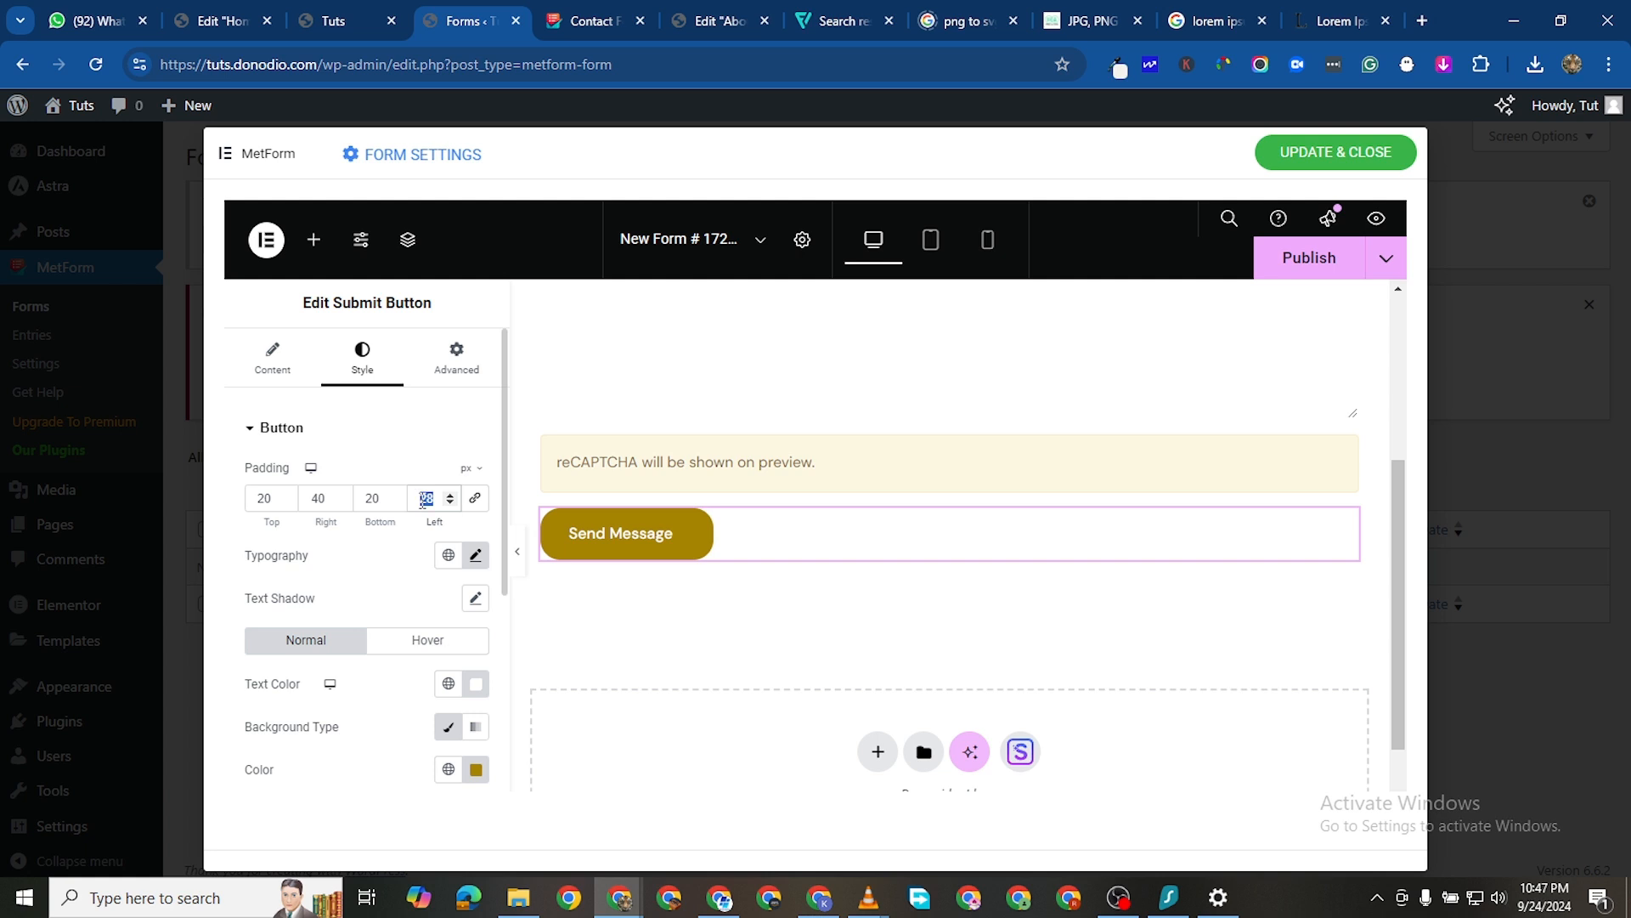
type("40")
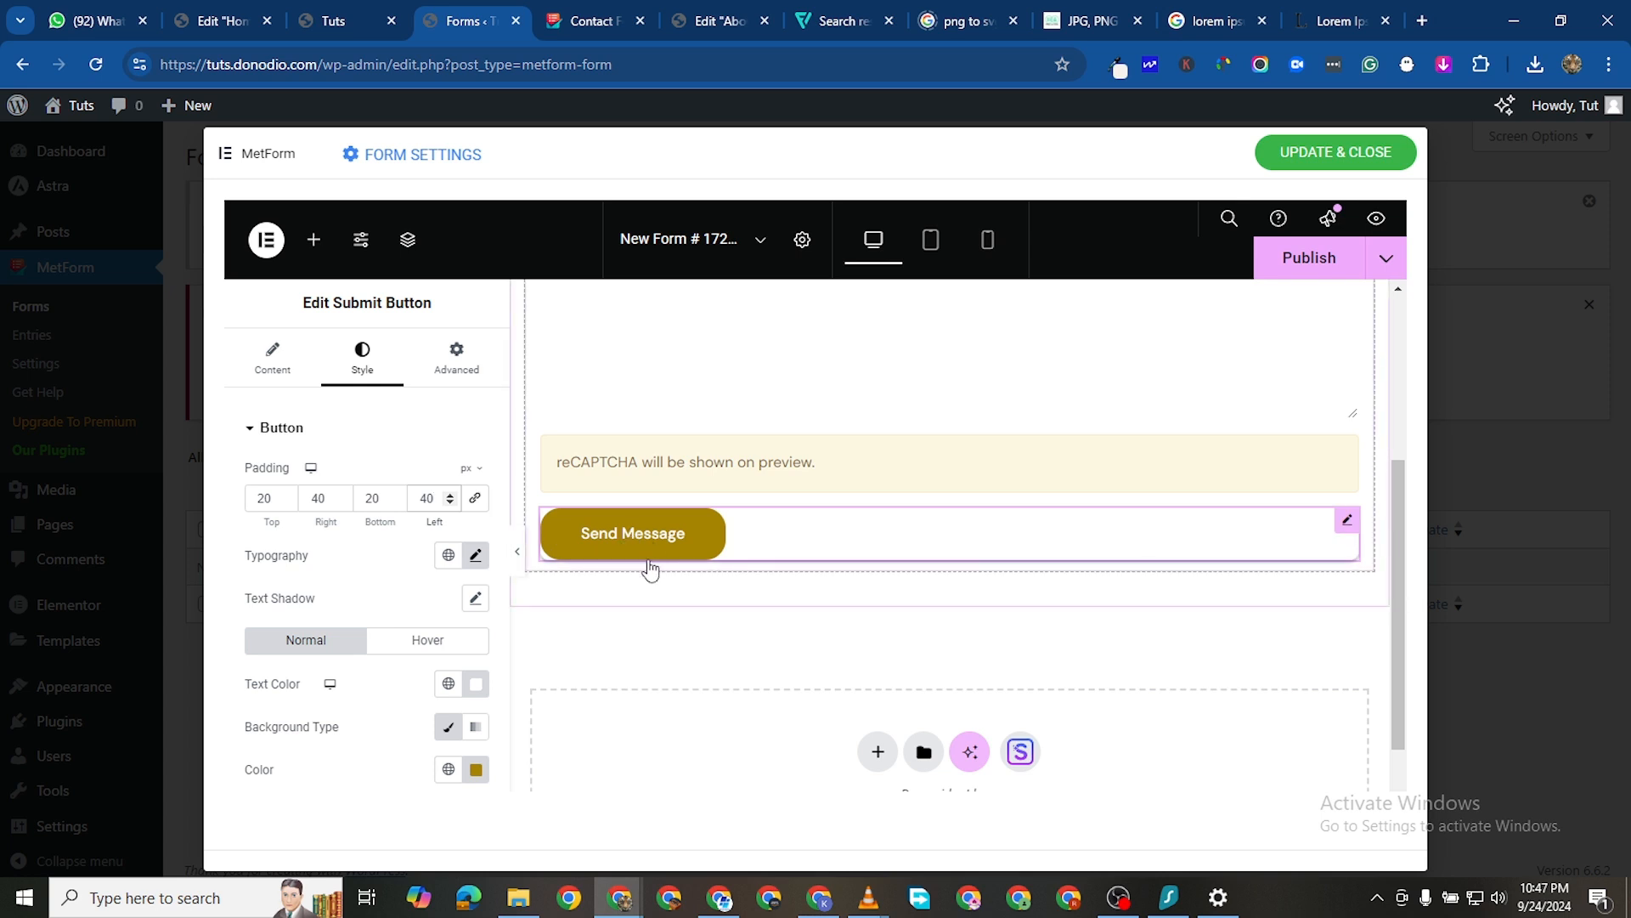
Publish and close the contact form, and copy its shortcode [metform form_id="1780"] from the forms list
left_click(1316, 270)
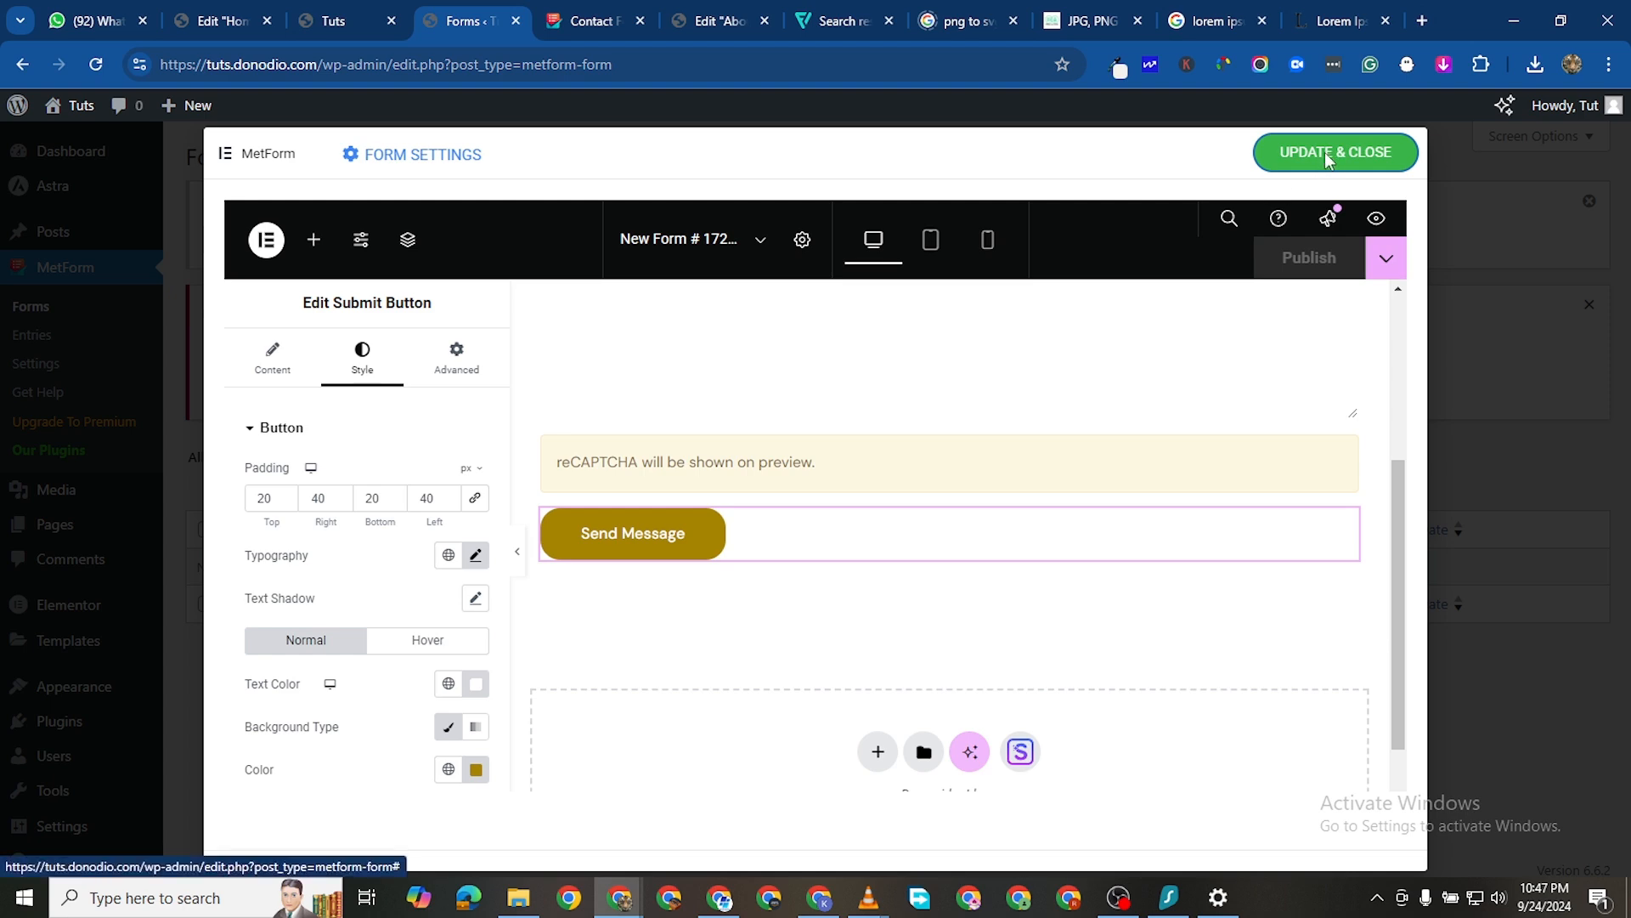
left_click(1323, 151)
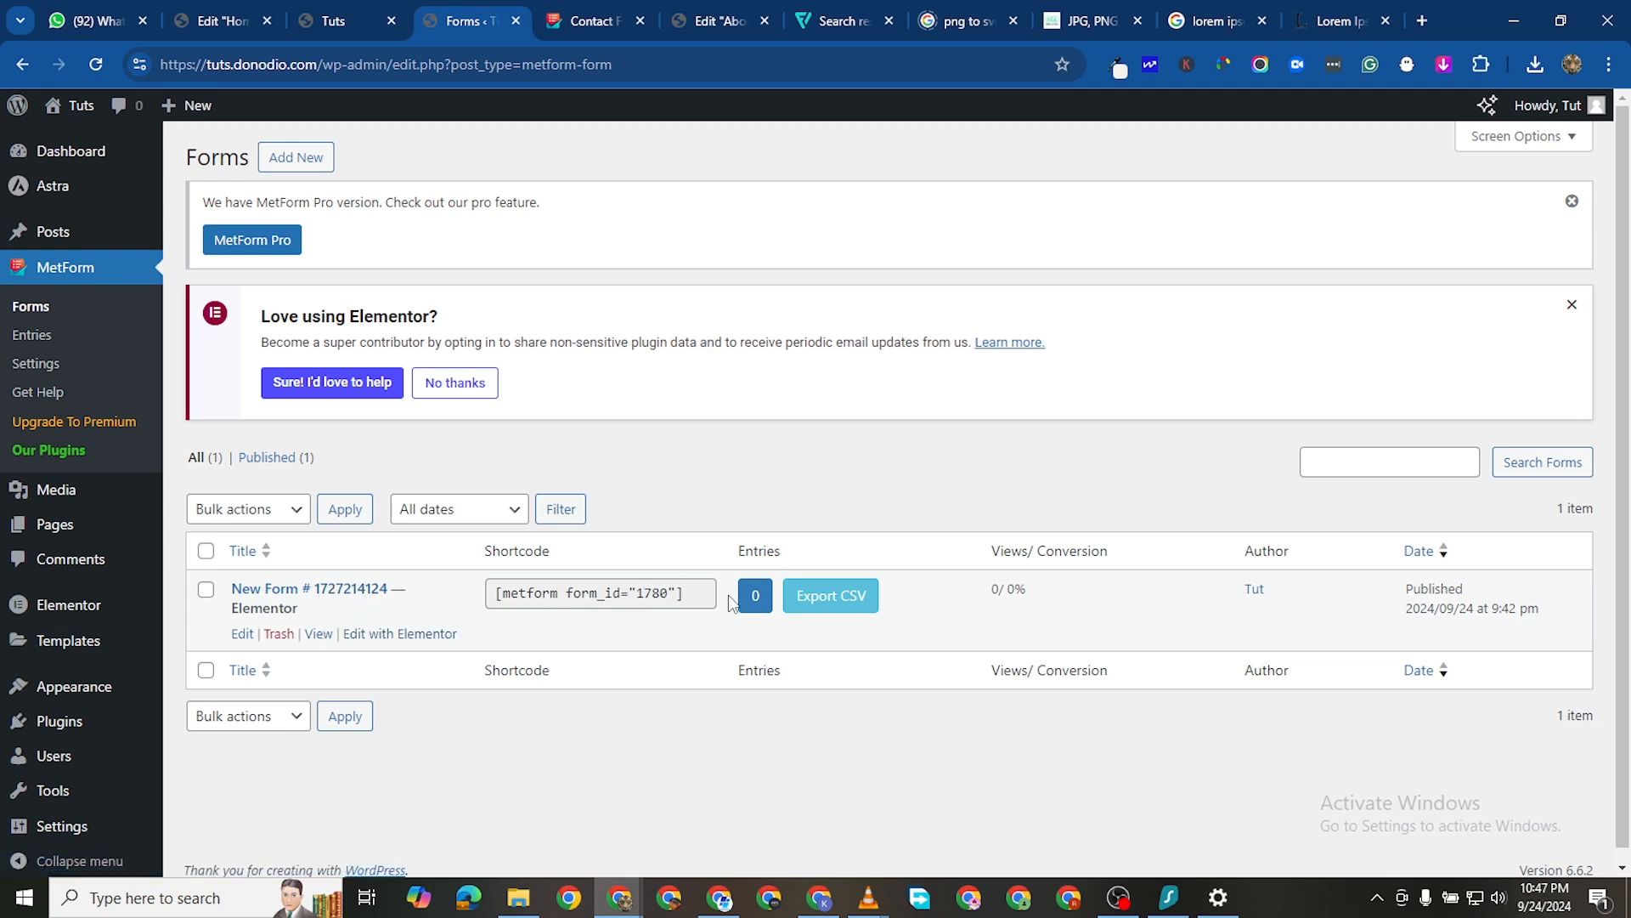
left_click(665, 593)
right_click(666, 594)
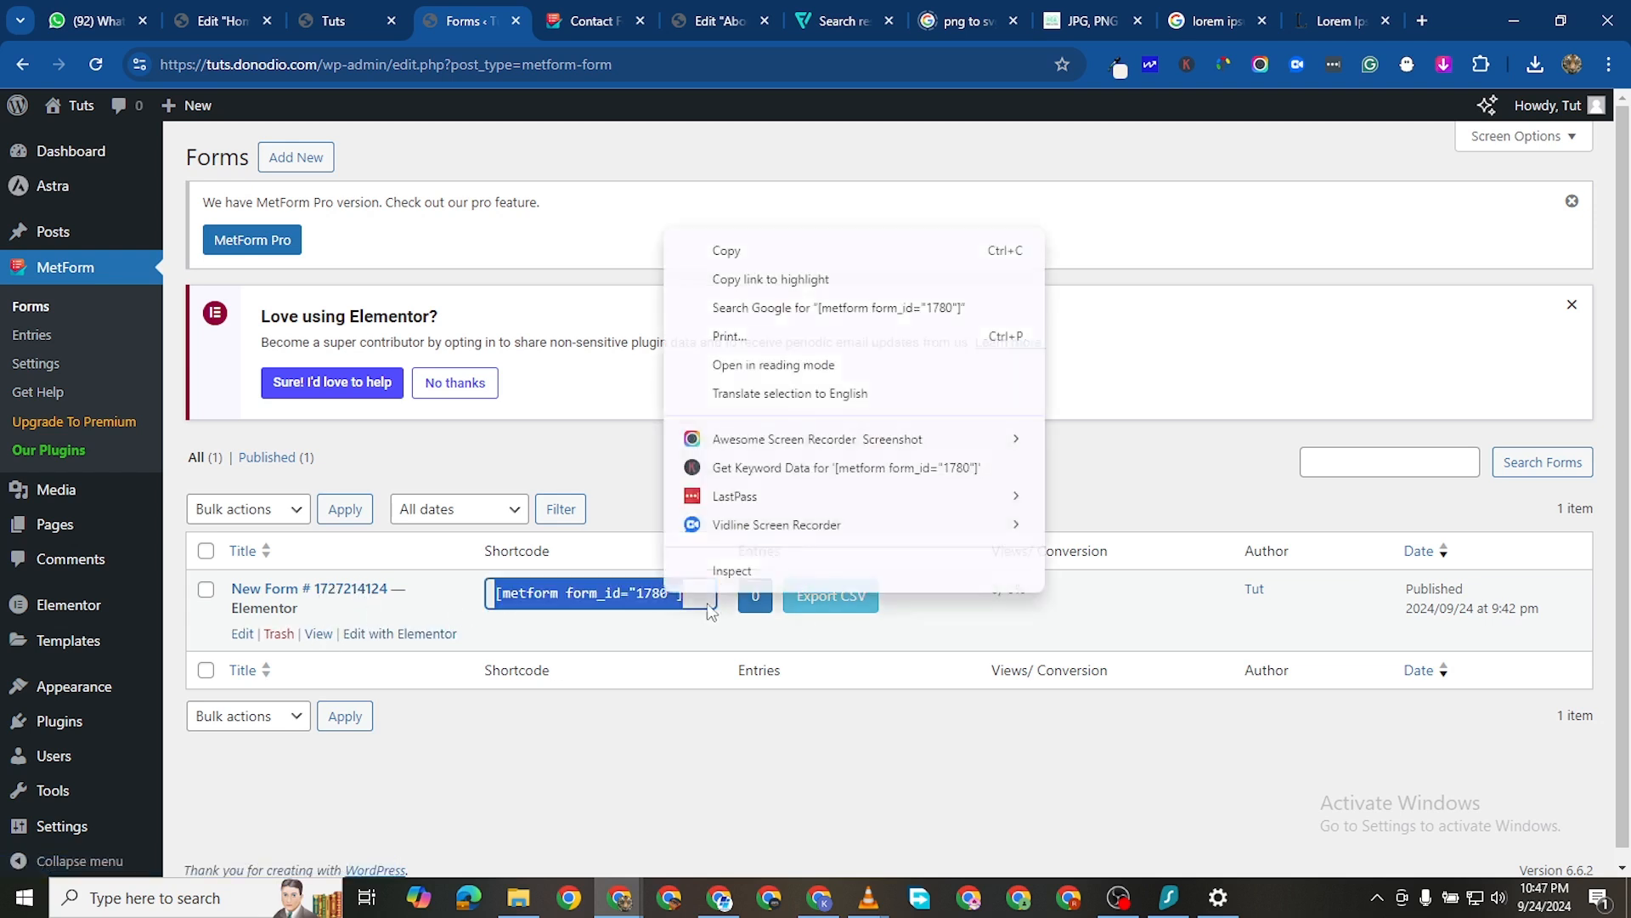
left_click(764, 258)
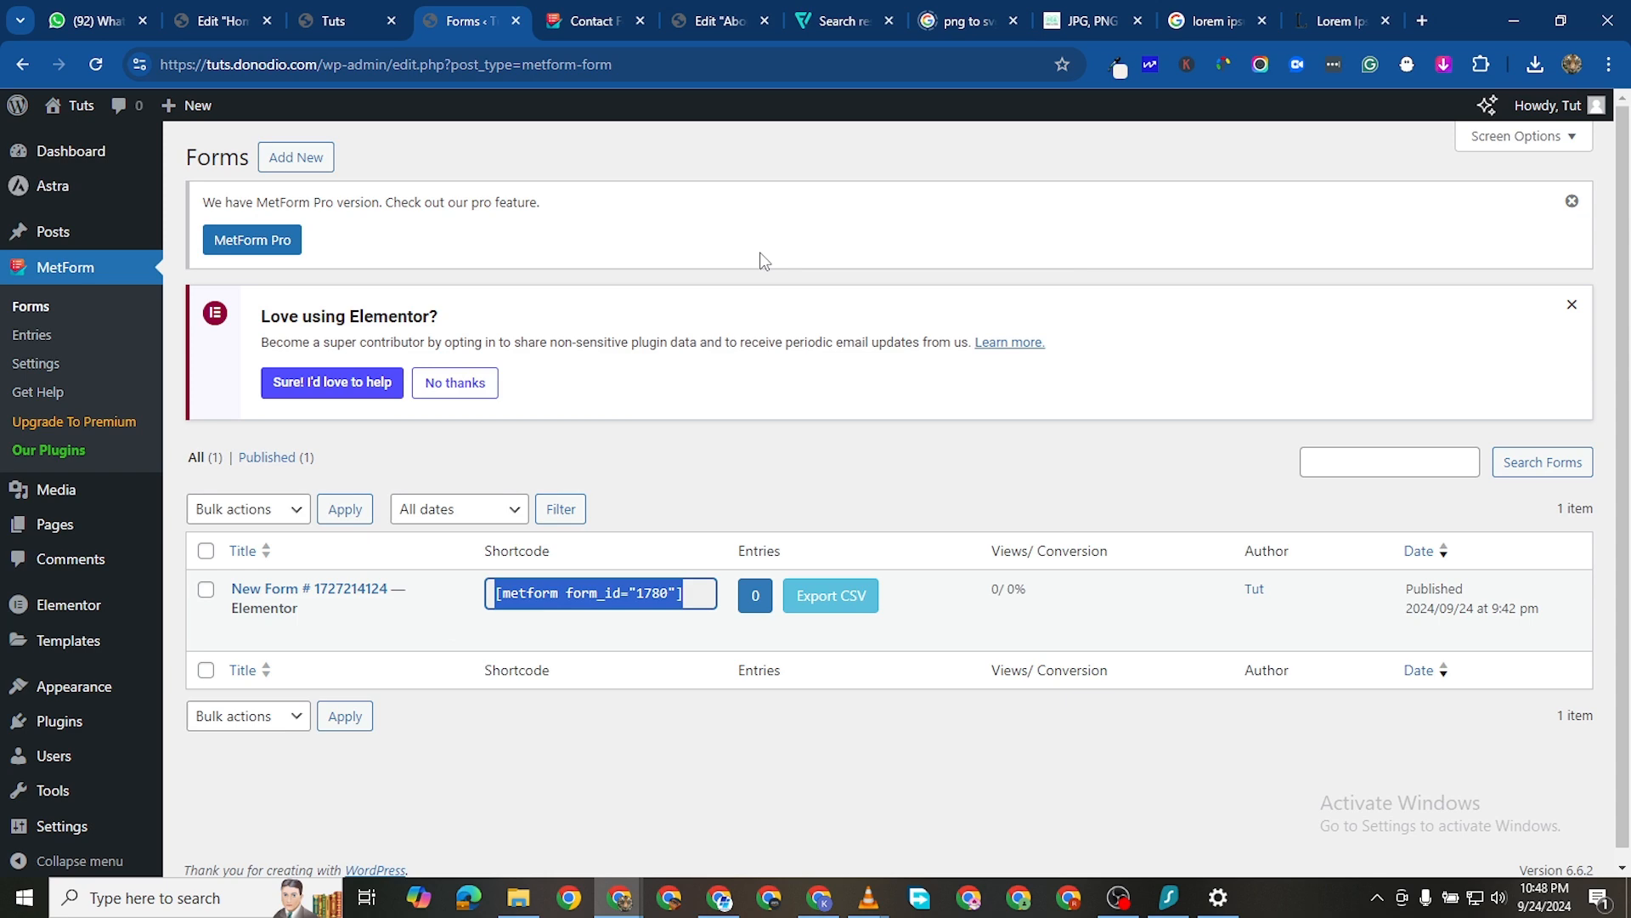
Switch to the About page editor and give the Get In Touch column a classic background in solid mid-grey
left_click(357, 18)
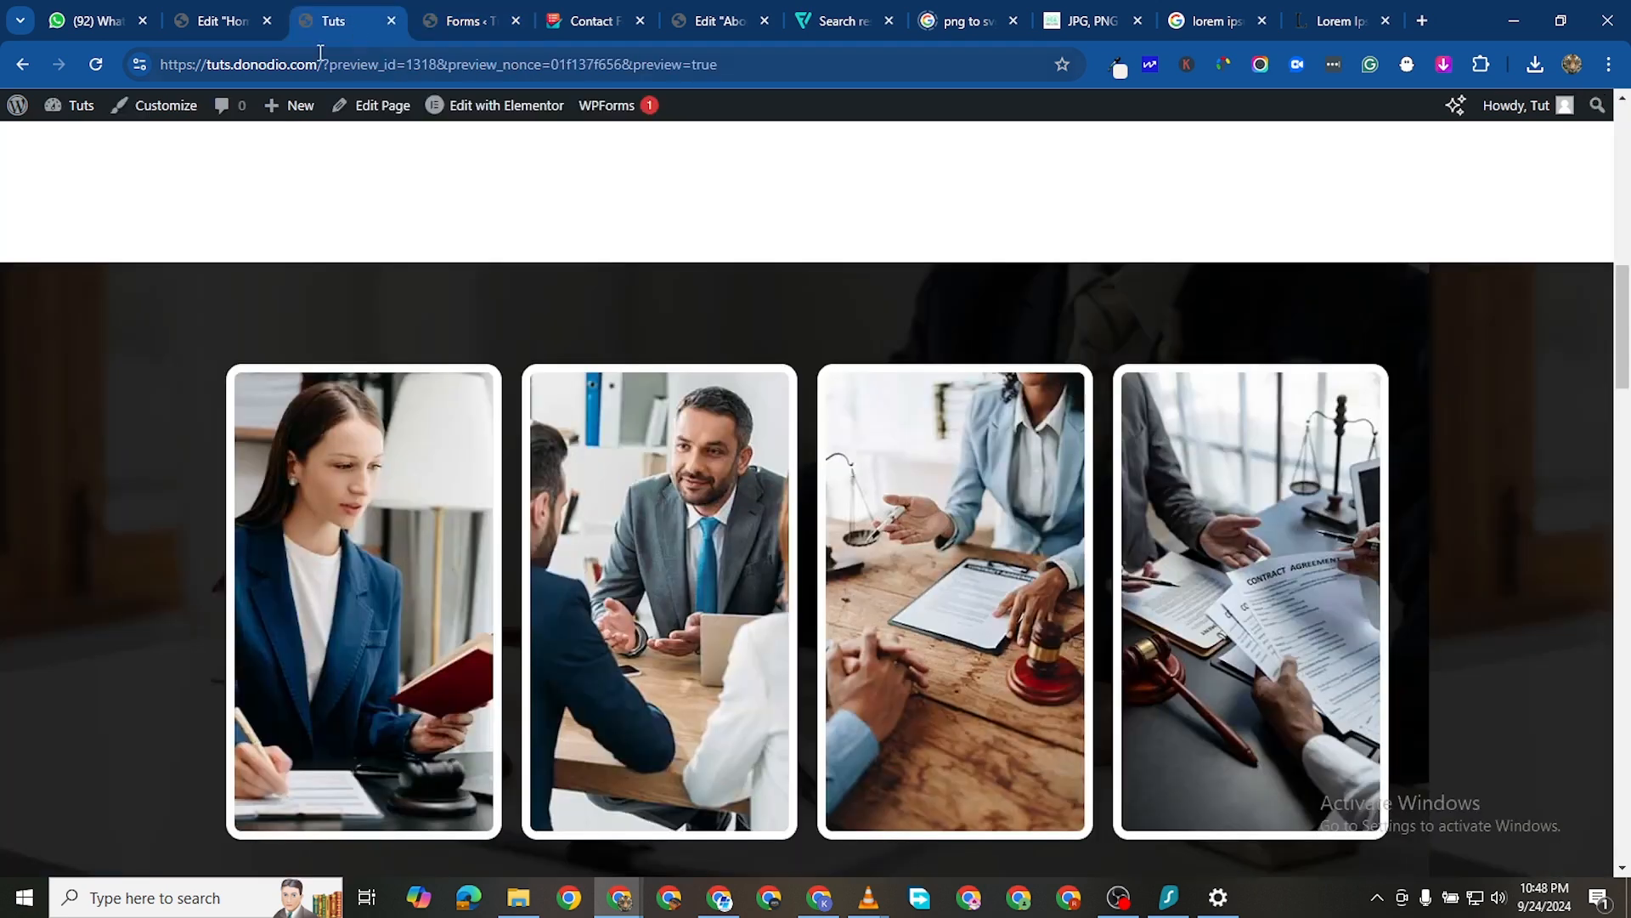
left_click(714, 21)
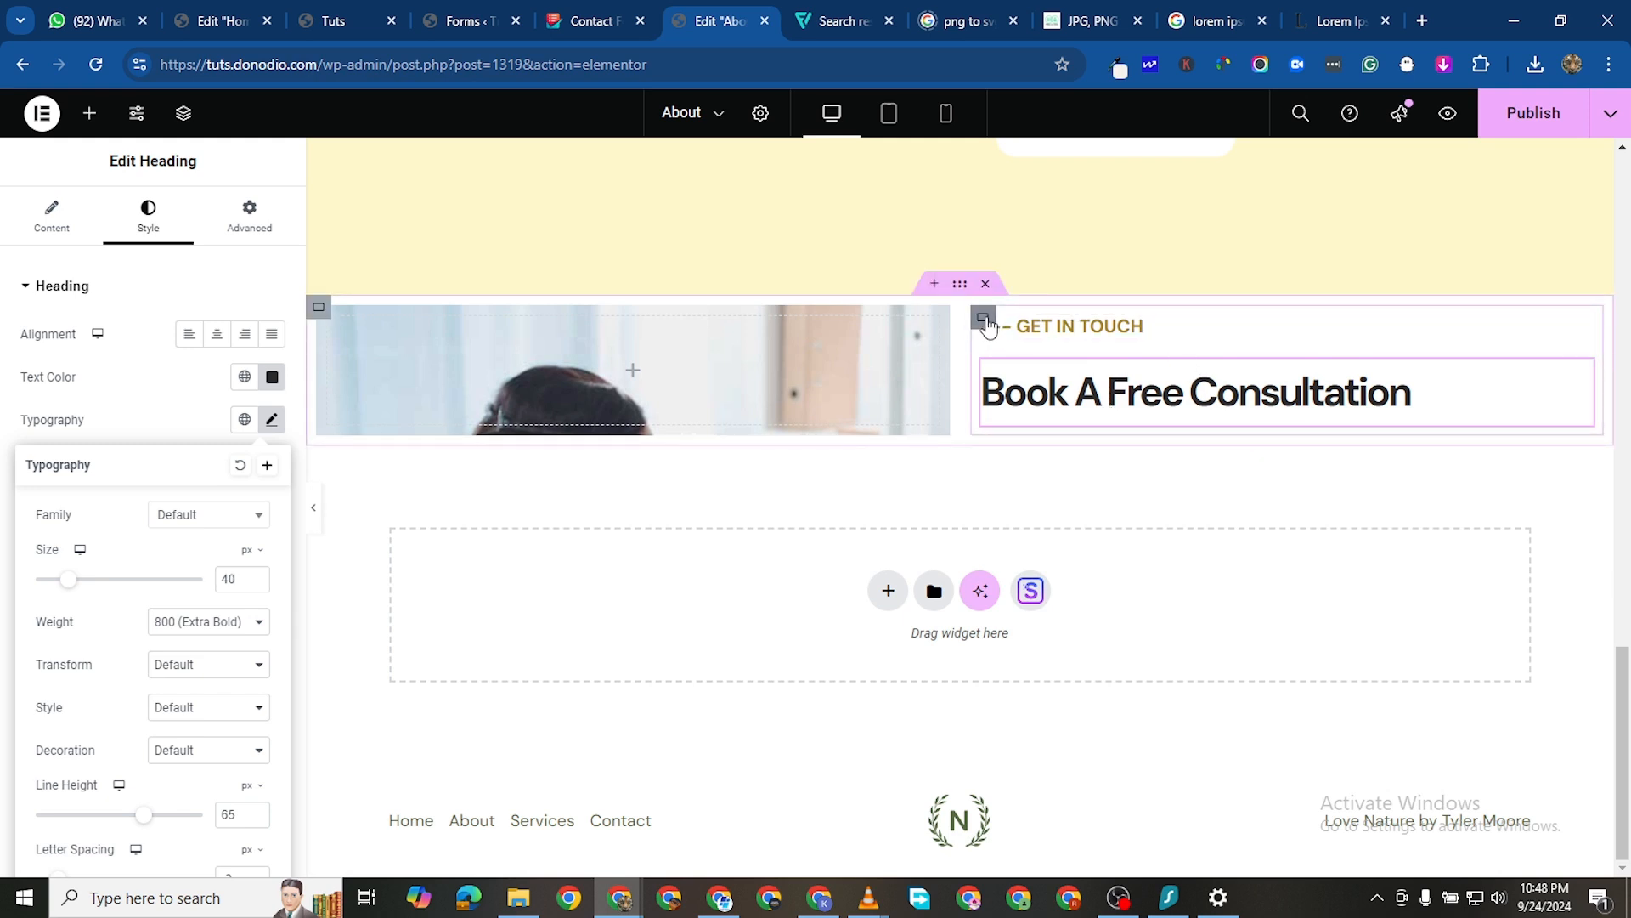
left_click(984, 319)
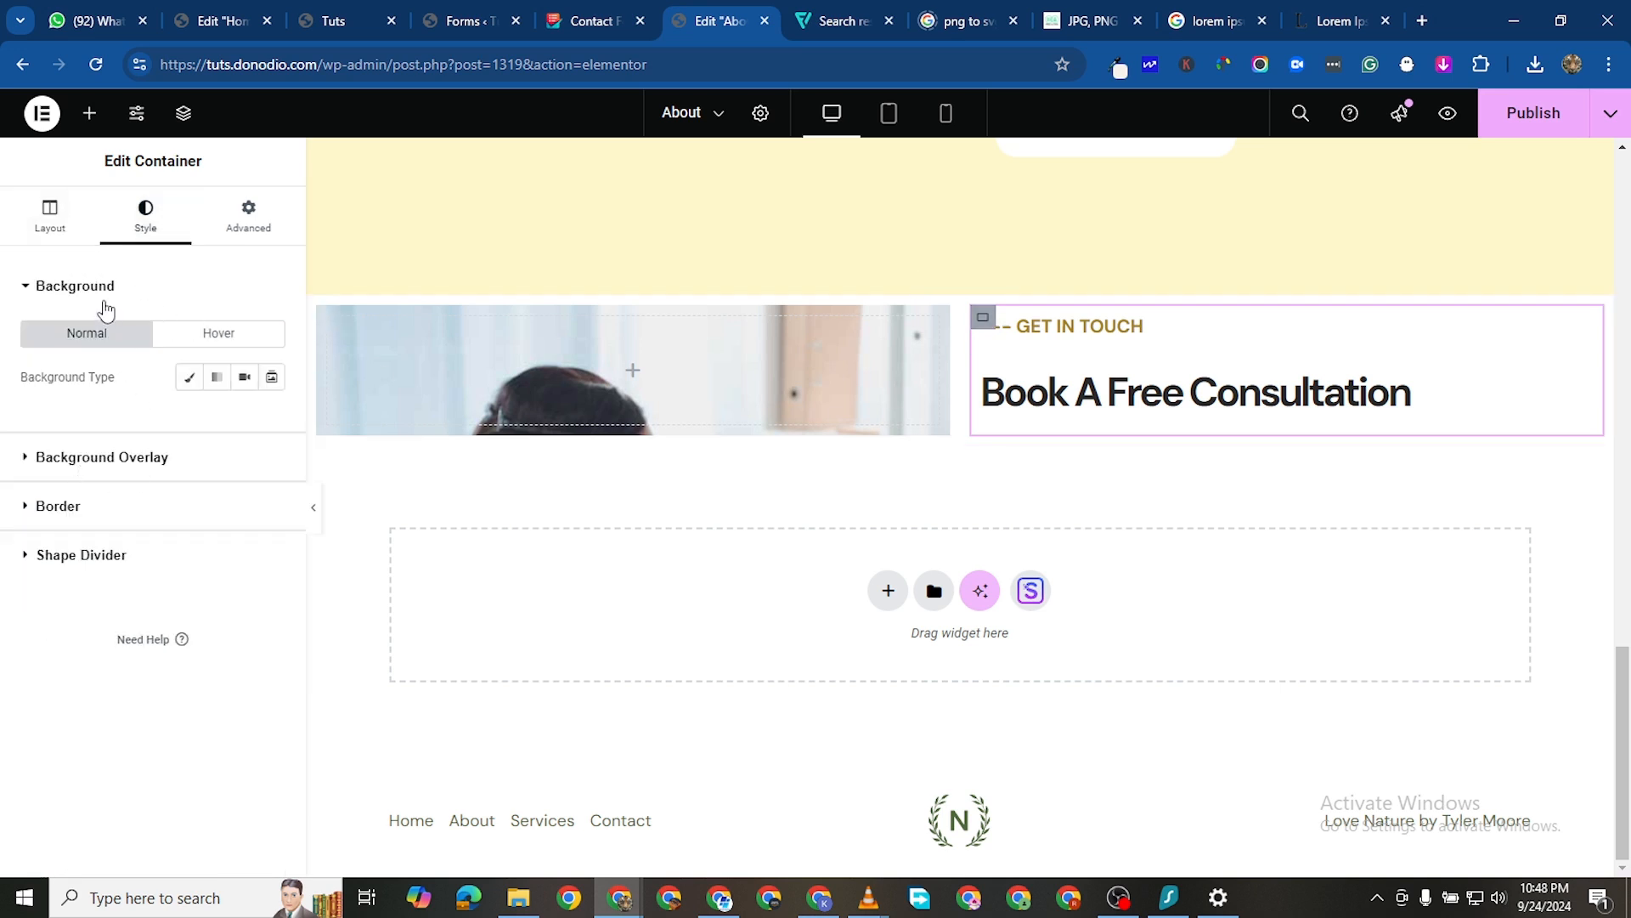
left_click(190, 377)
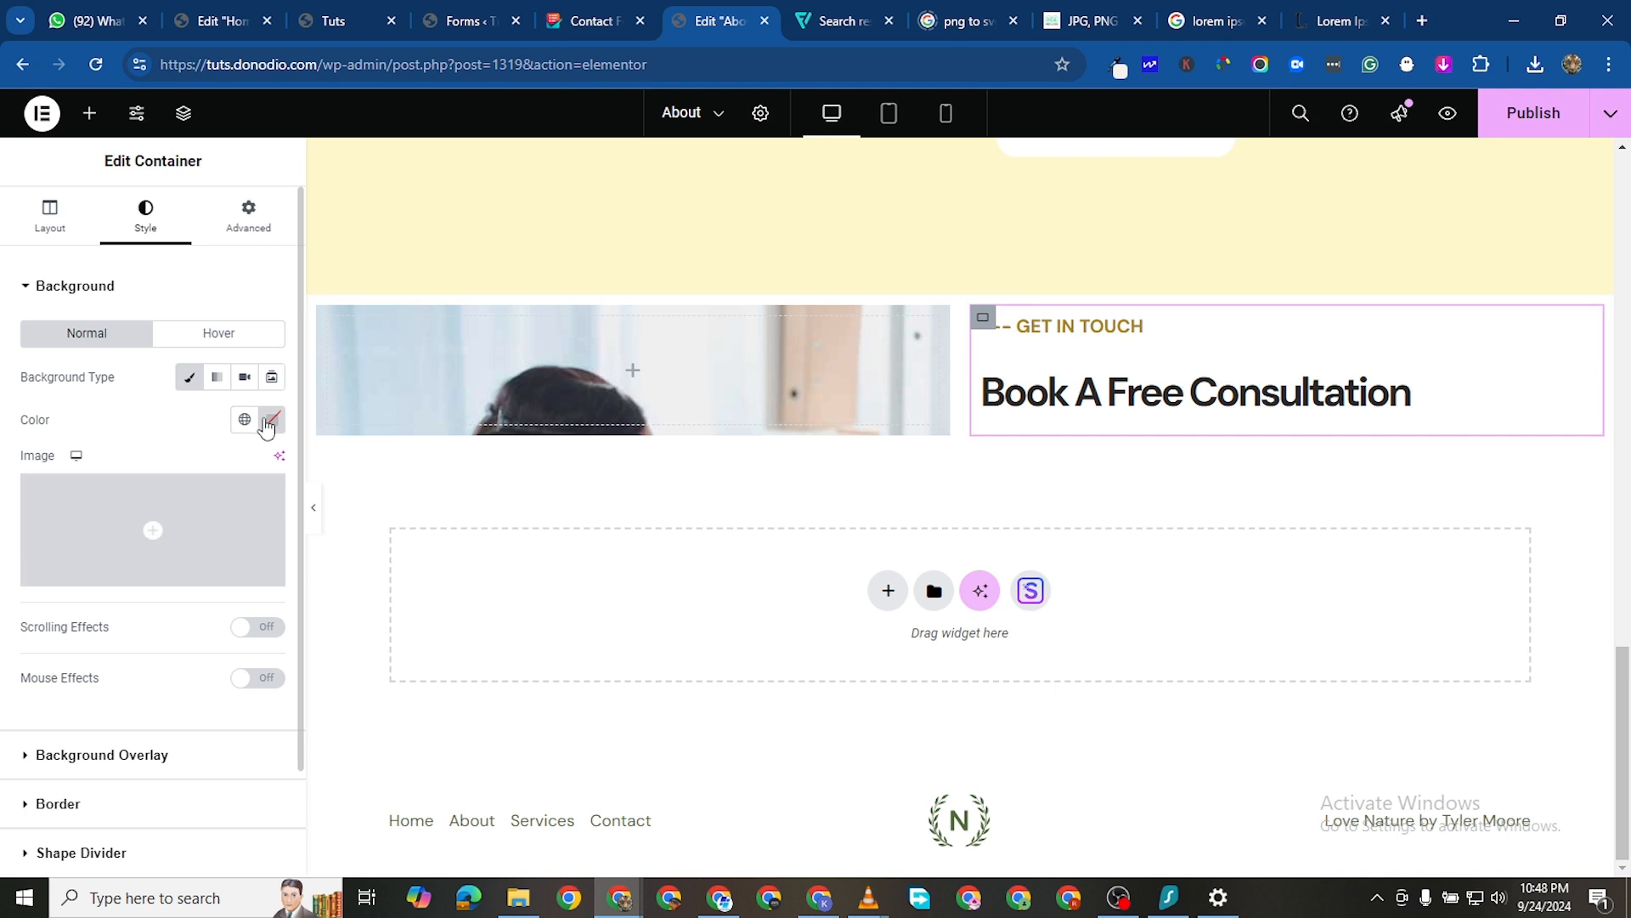
left_click(272, 418)
left_click_drag(170, 539, 148, 571)
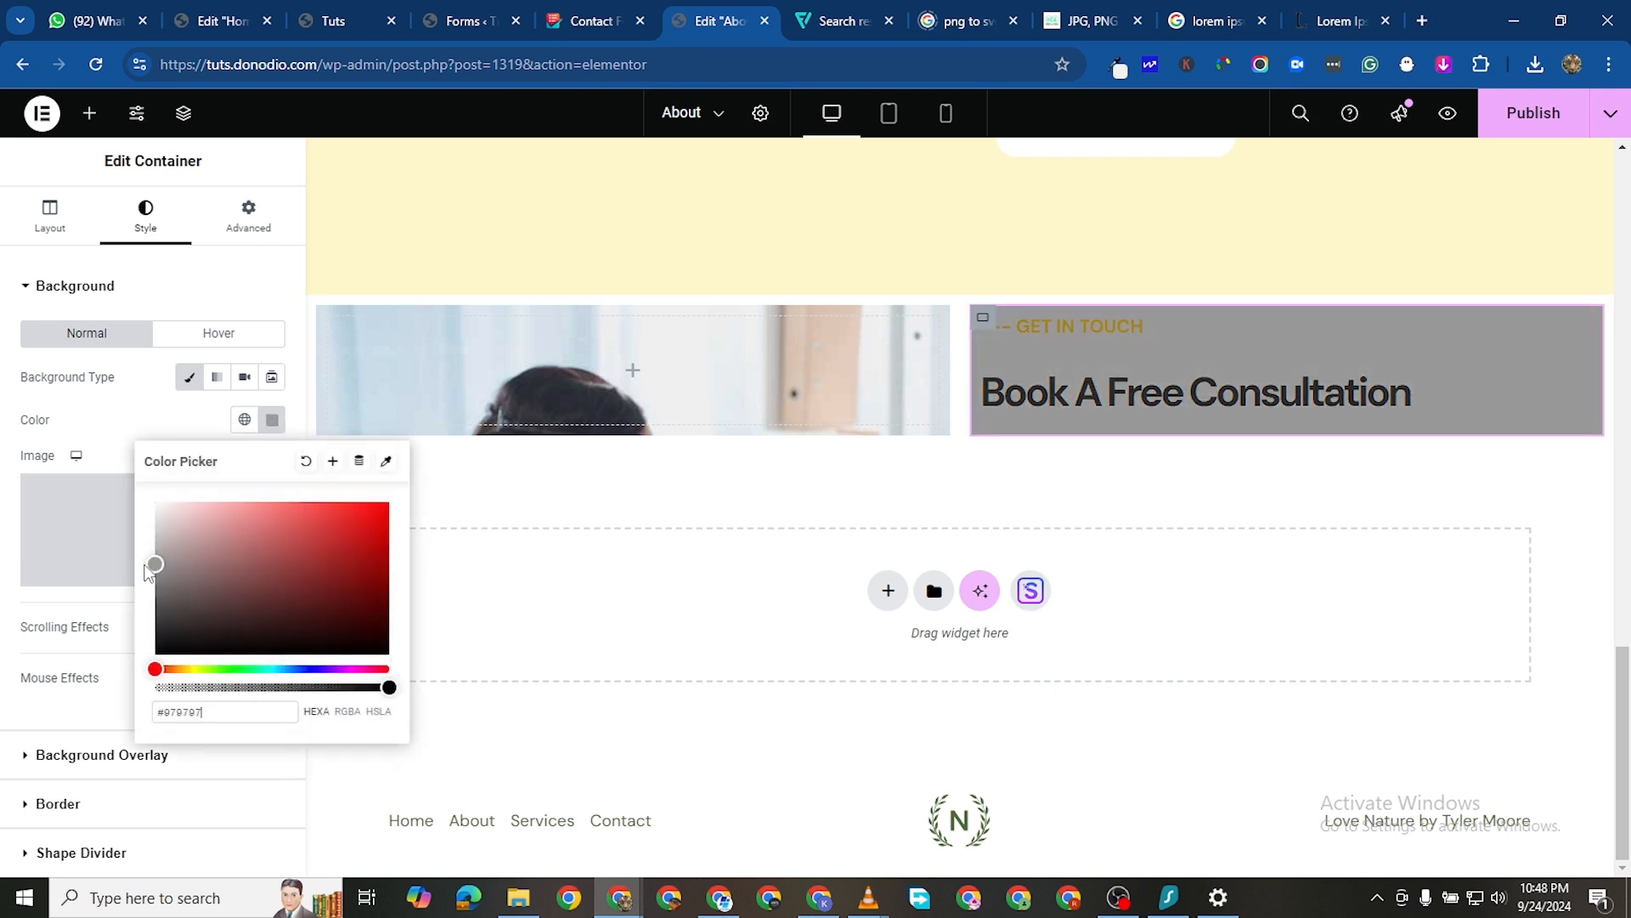
Add a Shortcode widget below the Book A Free Consultation heading and paste [metform form_id="1780"] into it
left_click(89, 113)
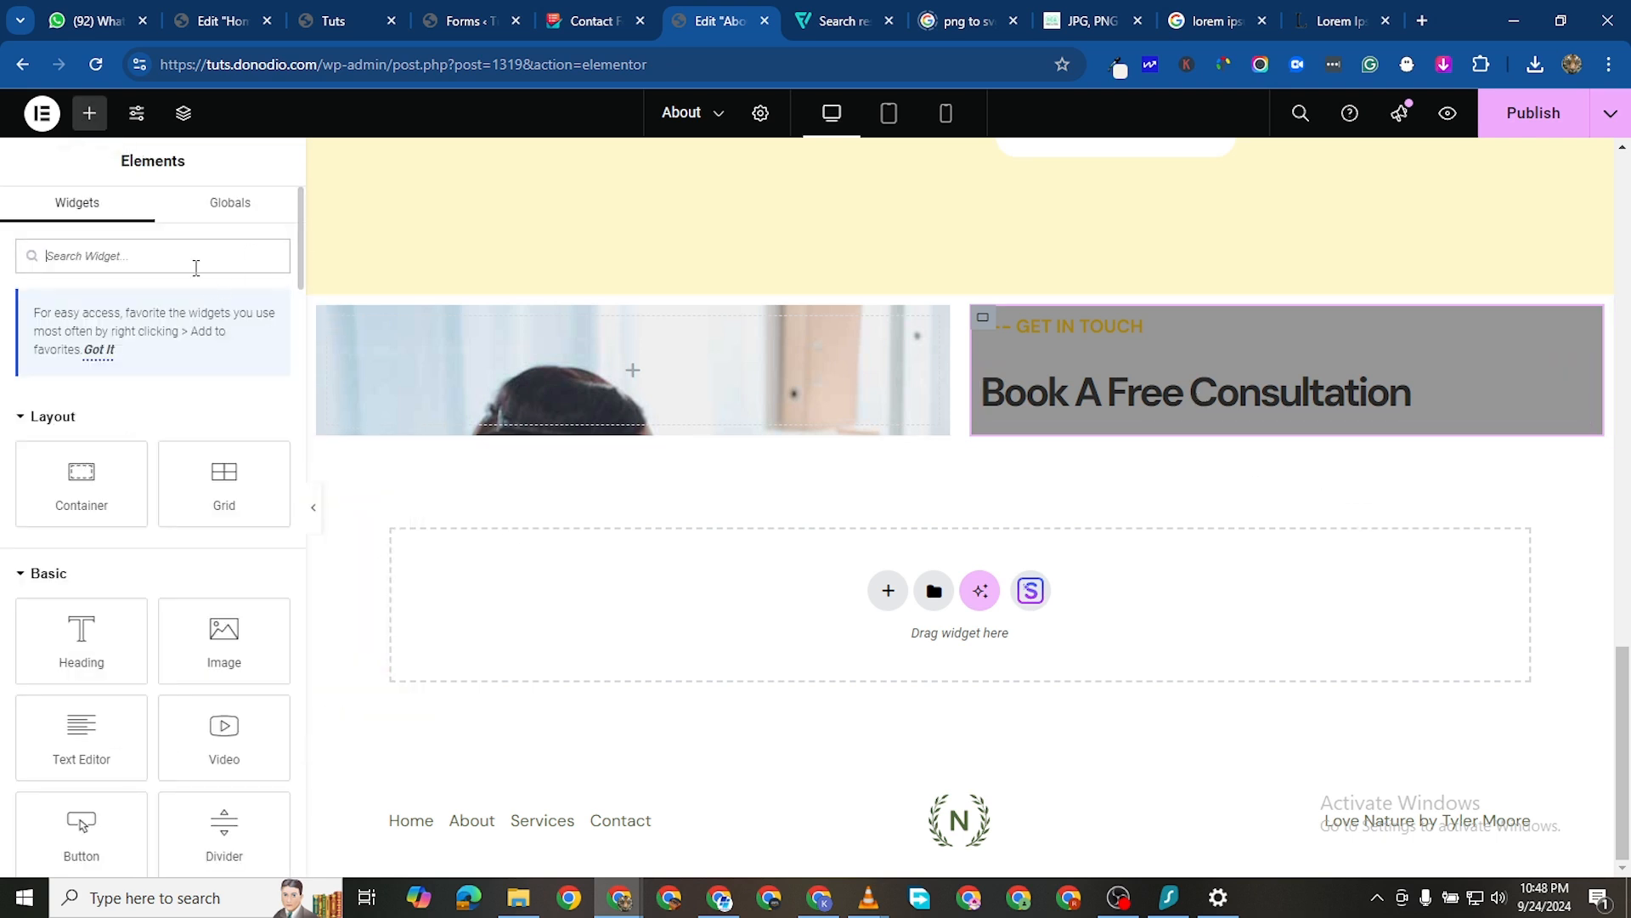
type("shortcode")
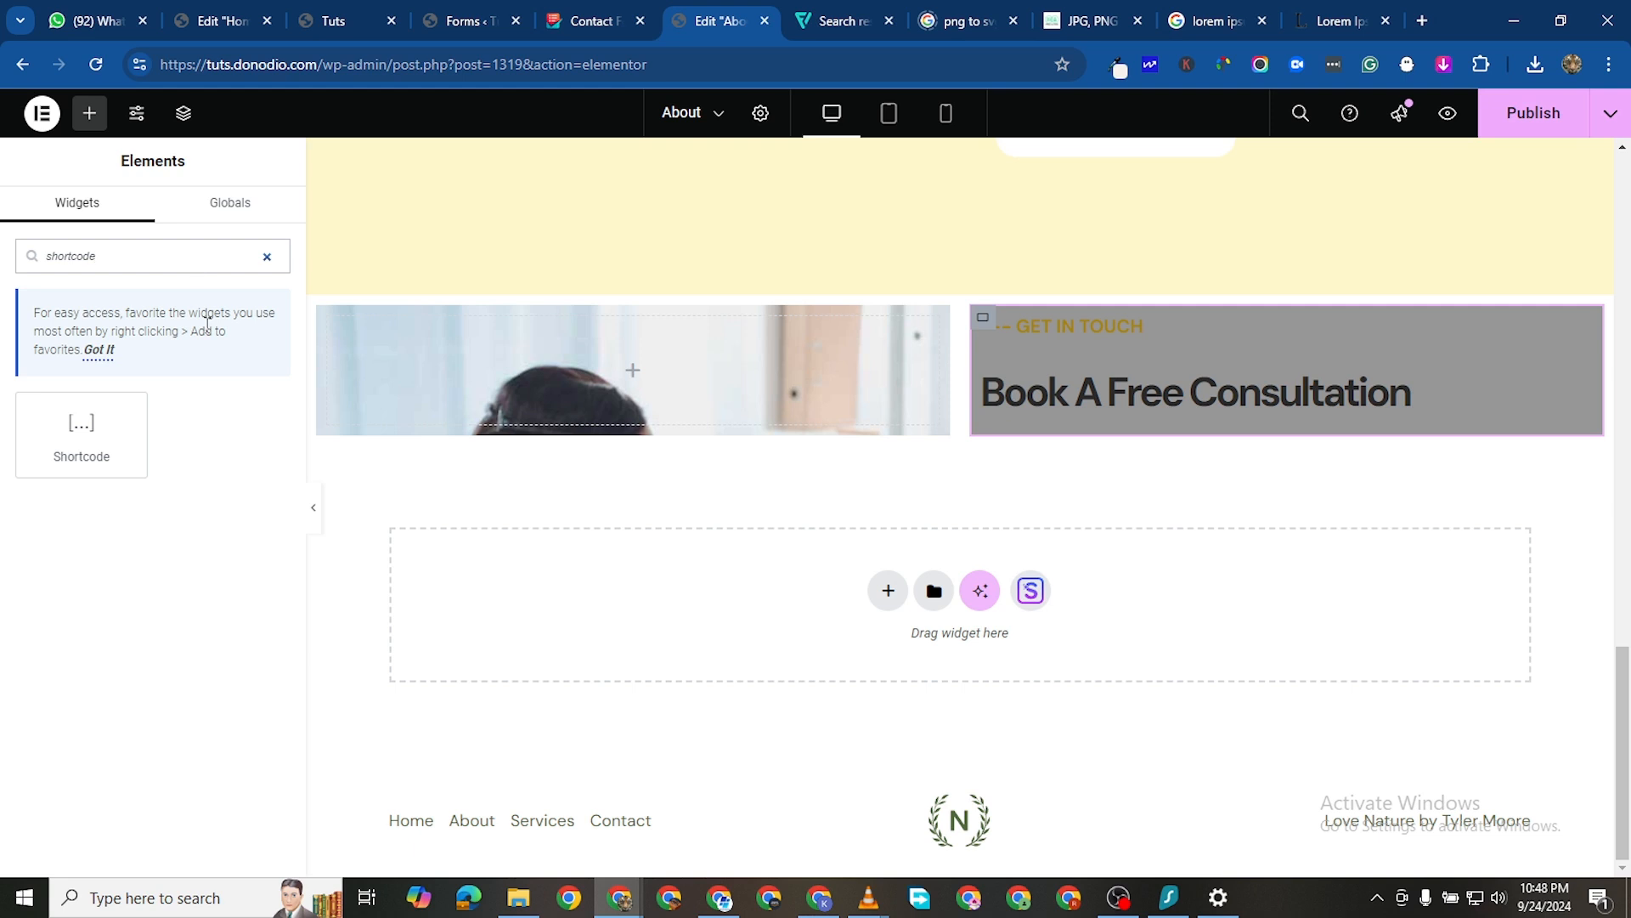
left_click_drag(82, 429, 1193, 391)
left_click(121, 410)
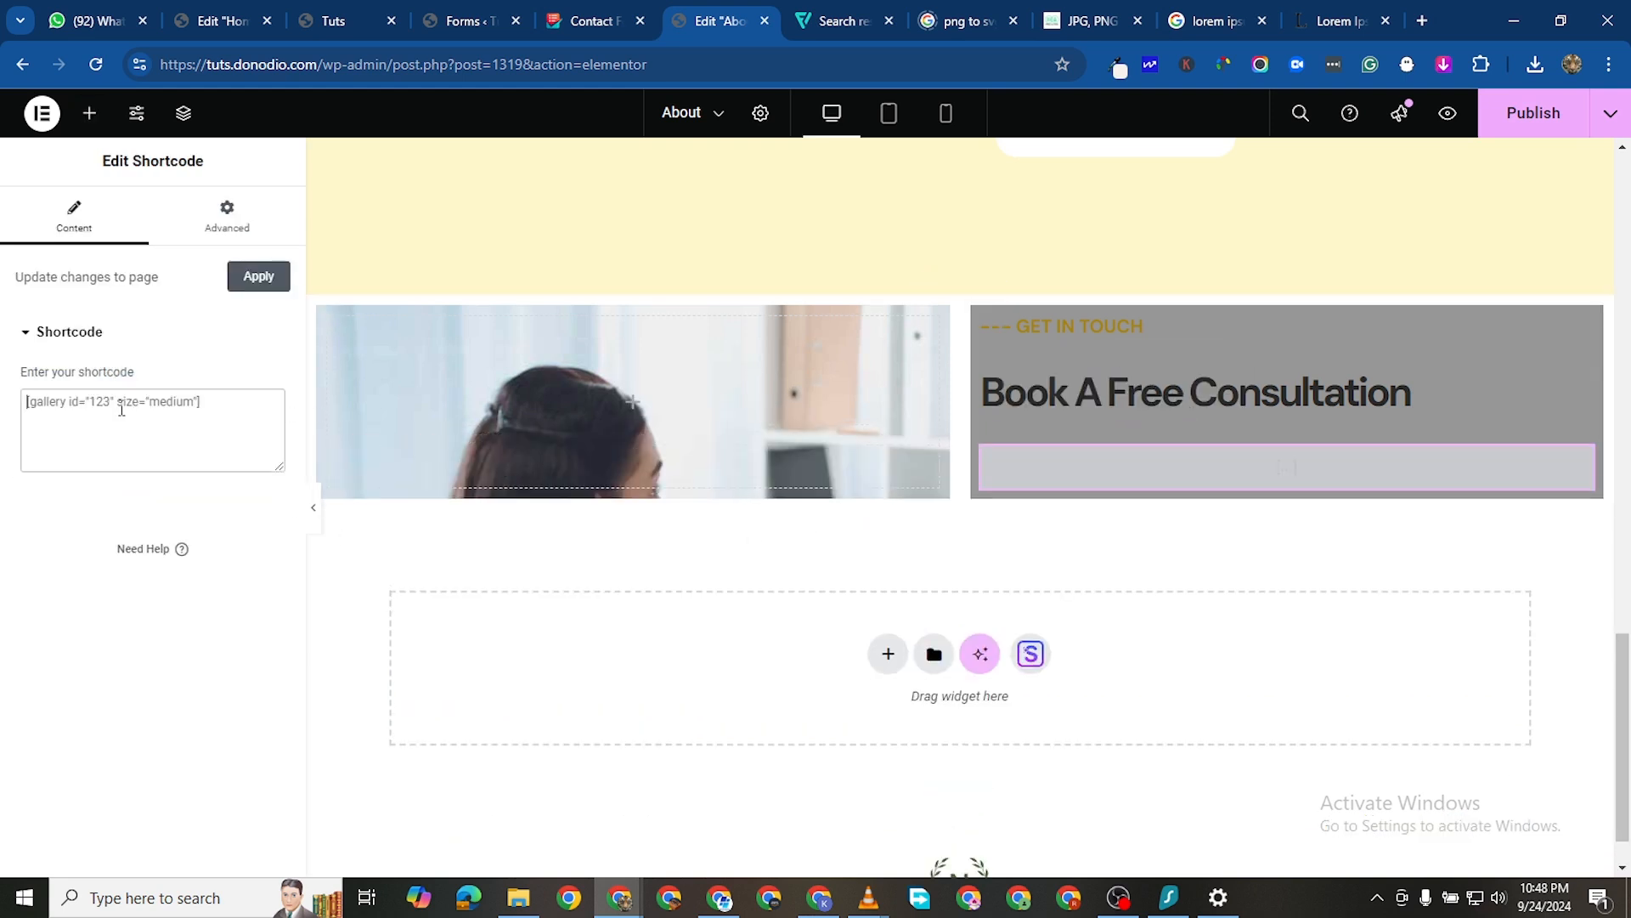
right_click(122, 410)
left_click(212, 635)
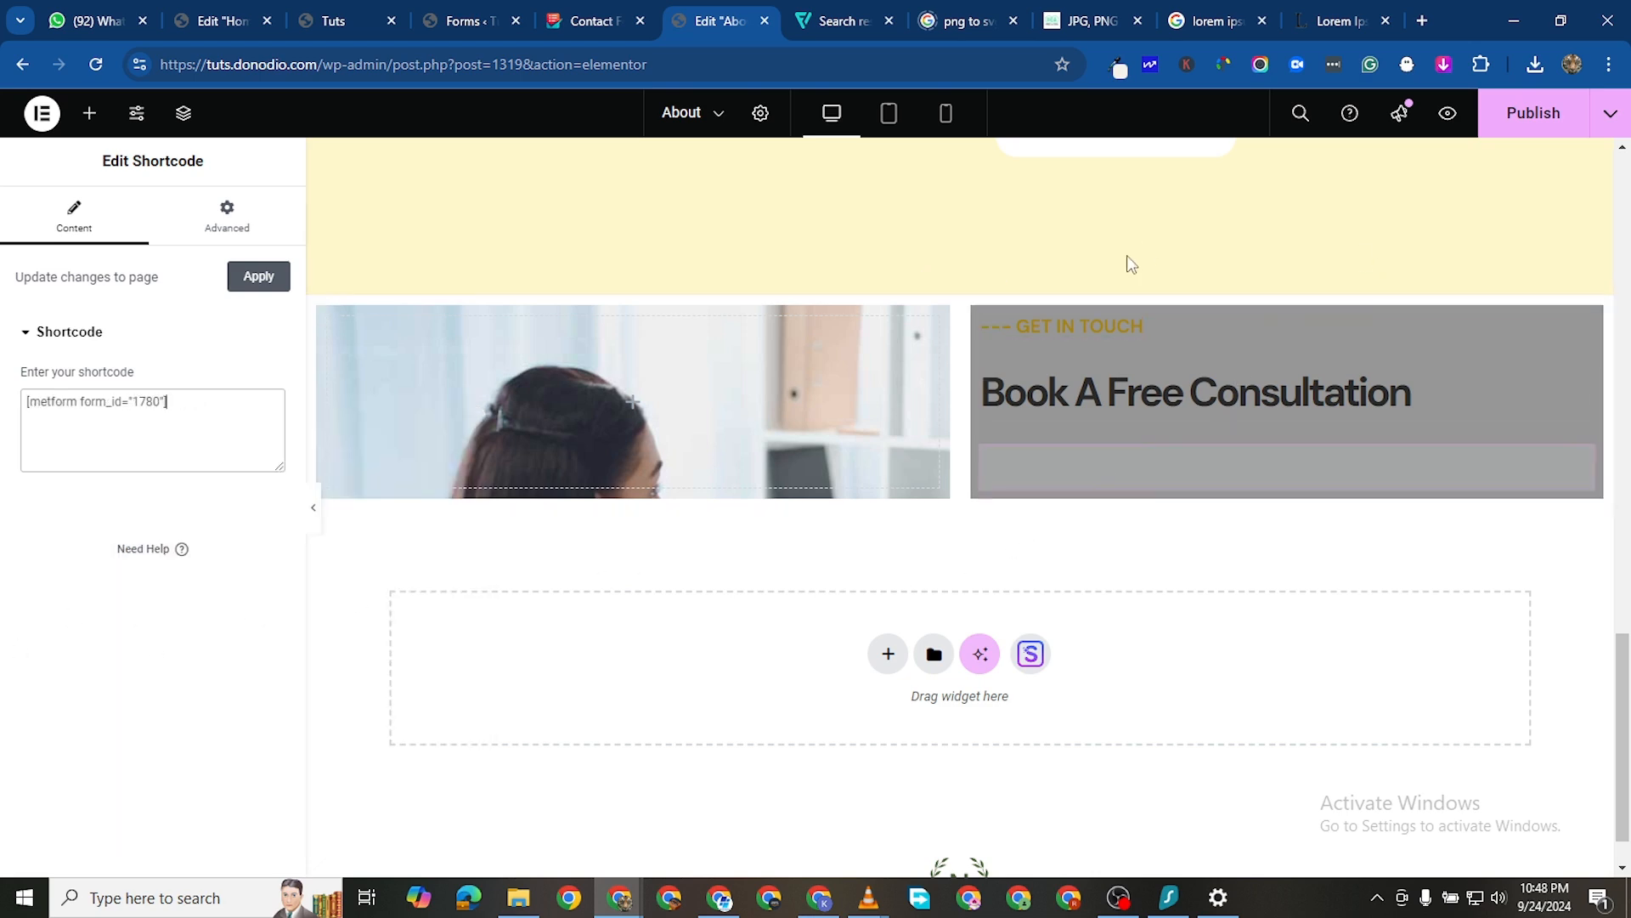
Copy the Who We Are section's background colour code, #FFF8C8ED
scroll(1165, 395, "up", 1)
scroll(1054, 502, "down", 1)
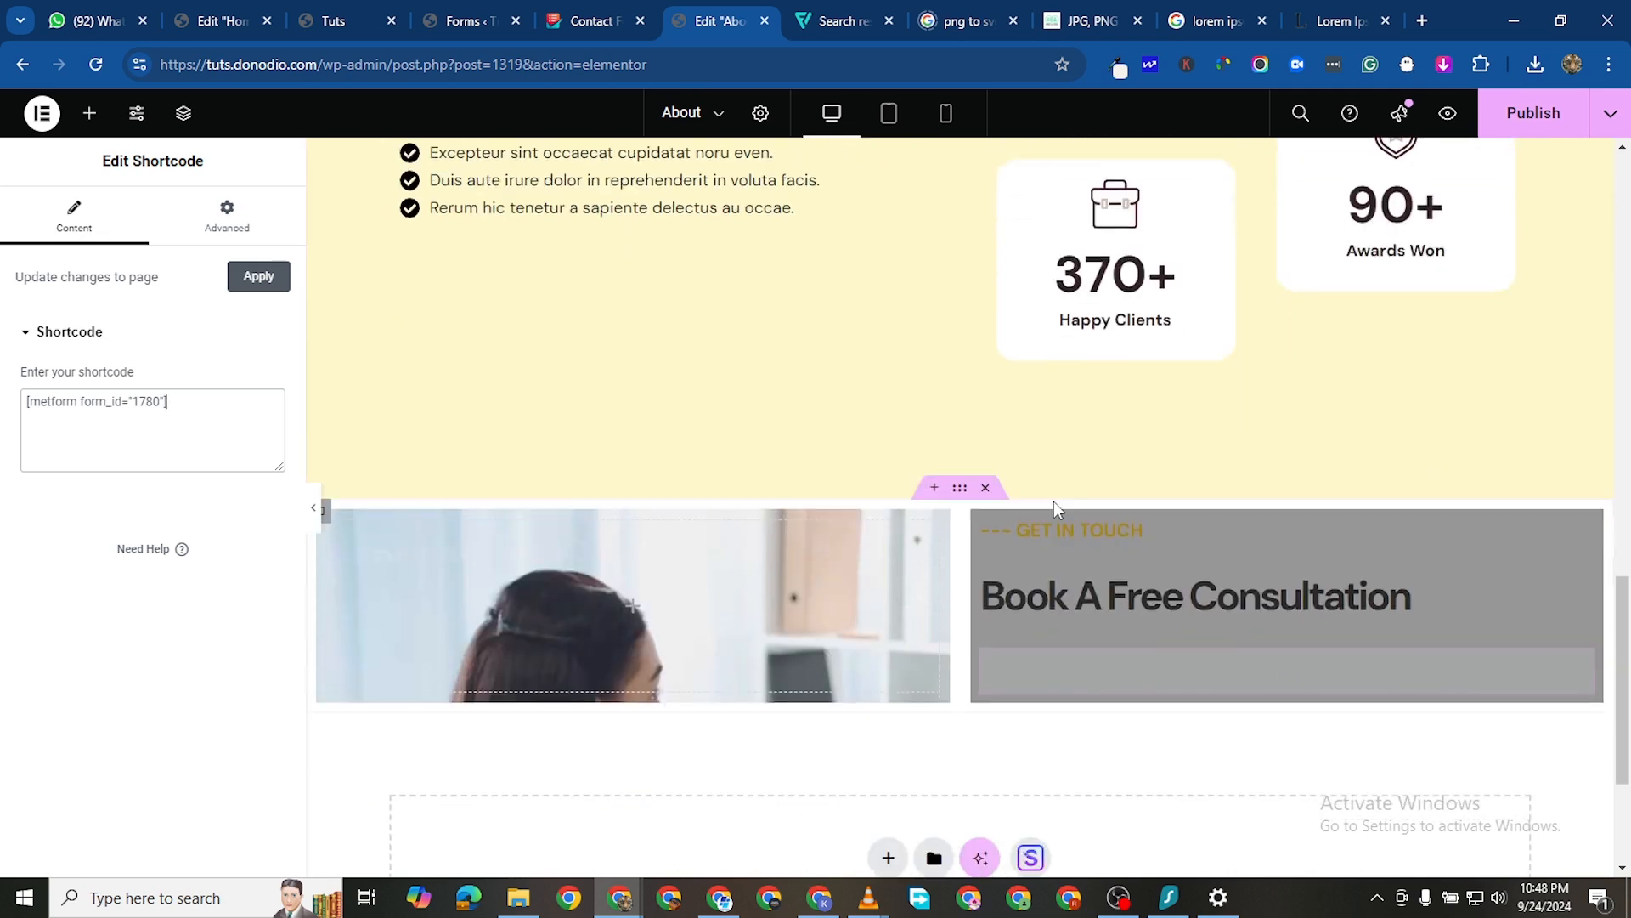
scroll(1053, 499, "up", 5)
scroll(977, 637, "down", 2)
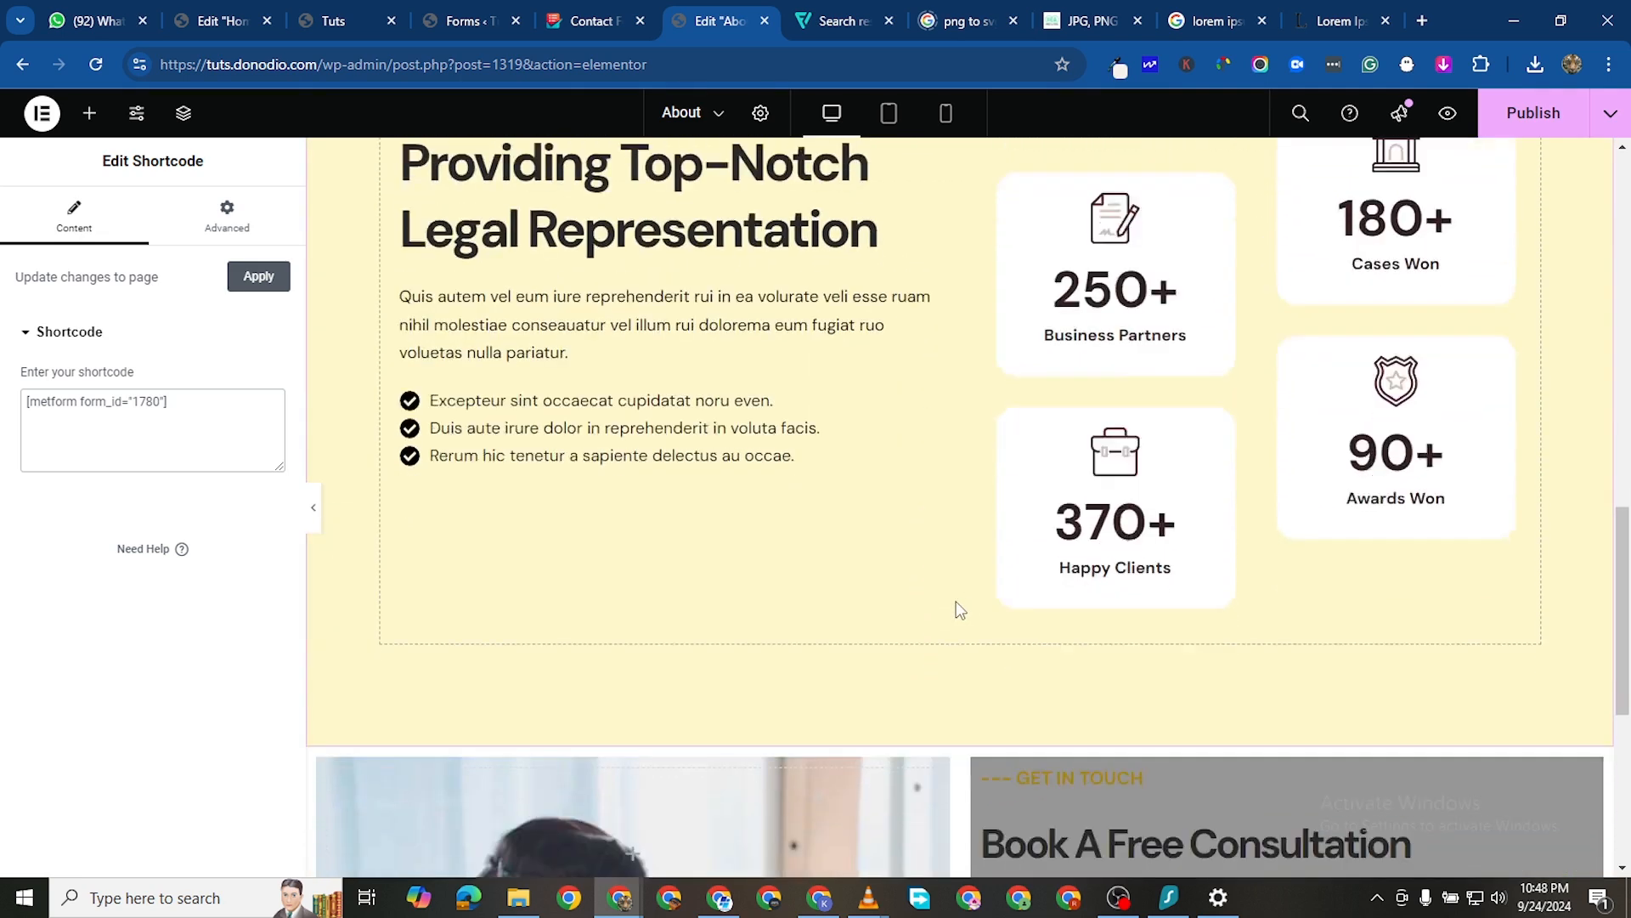
scroll(956, 600, "up", 3)
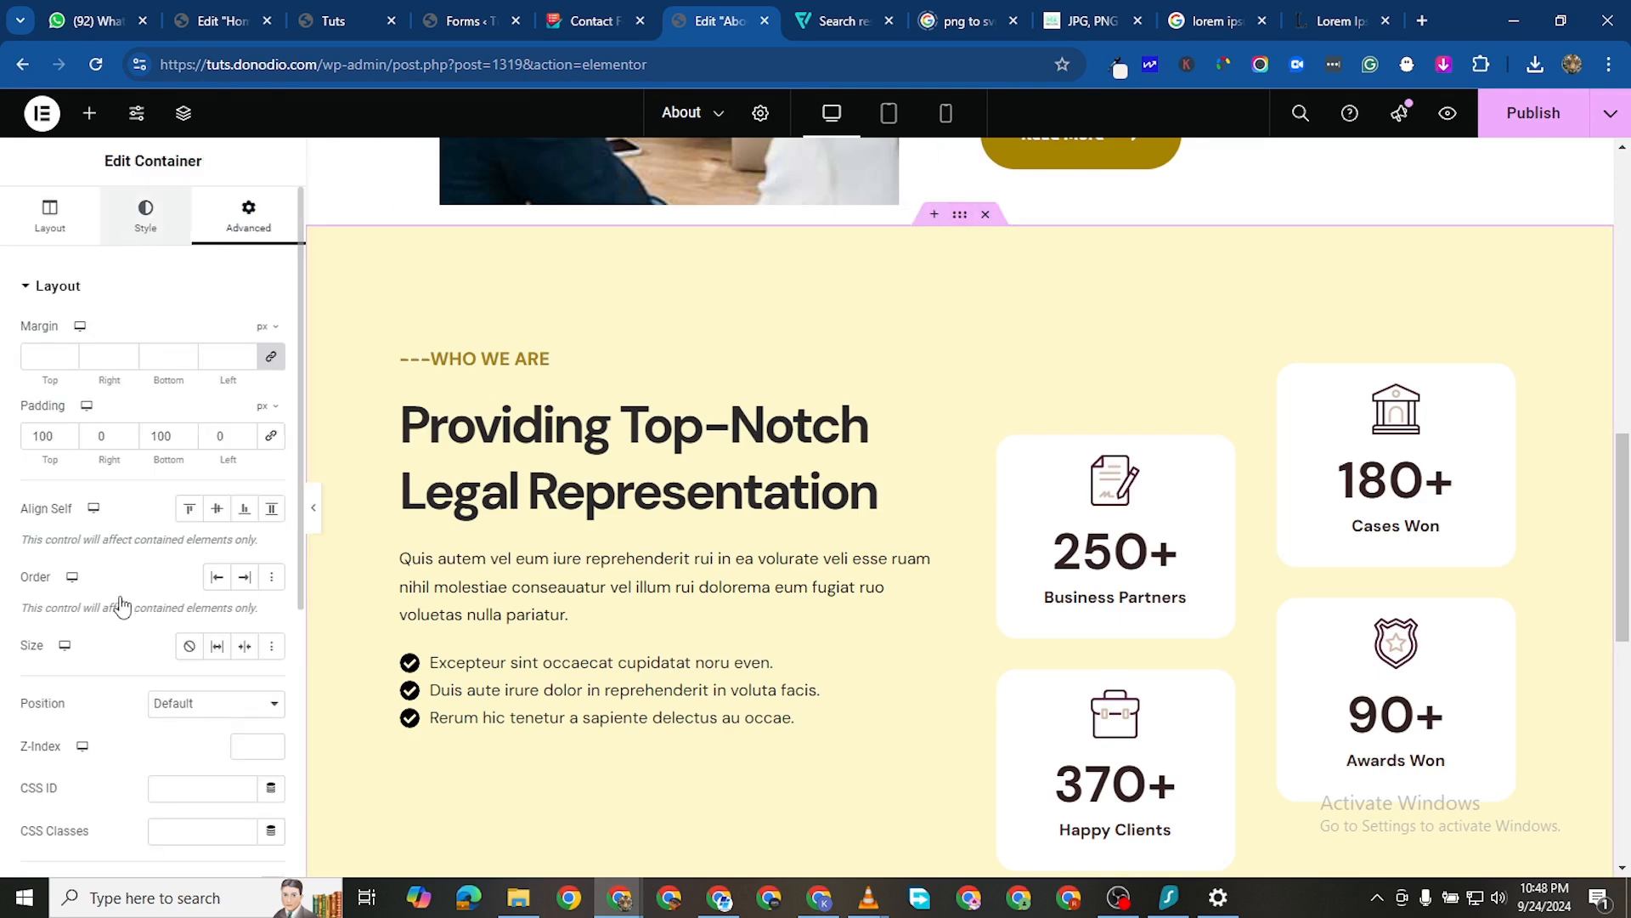
scroll(390, 595, "down", 3)
scroll(153, 510, "down", 2)
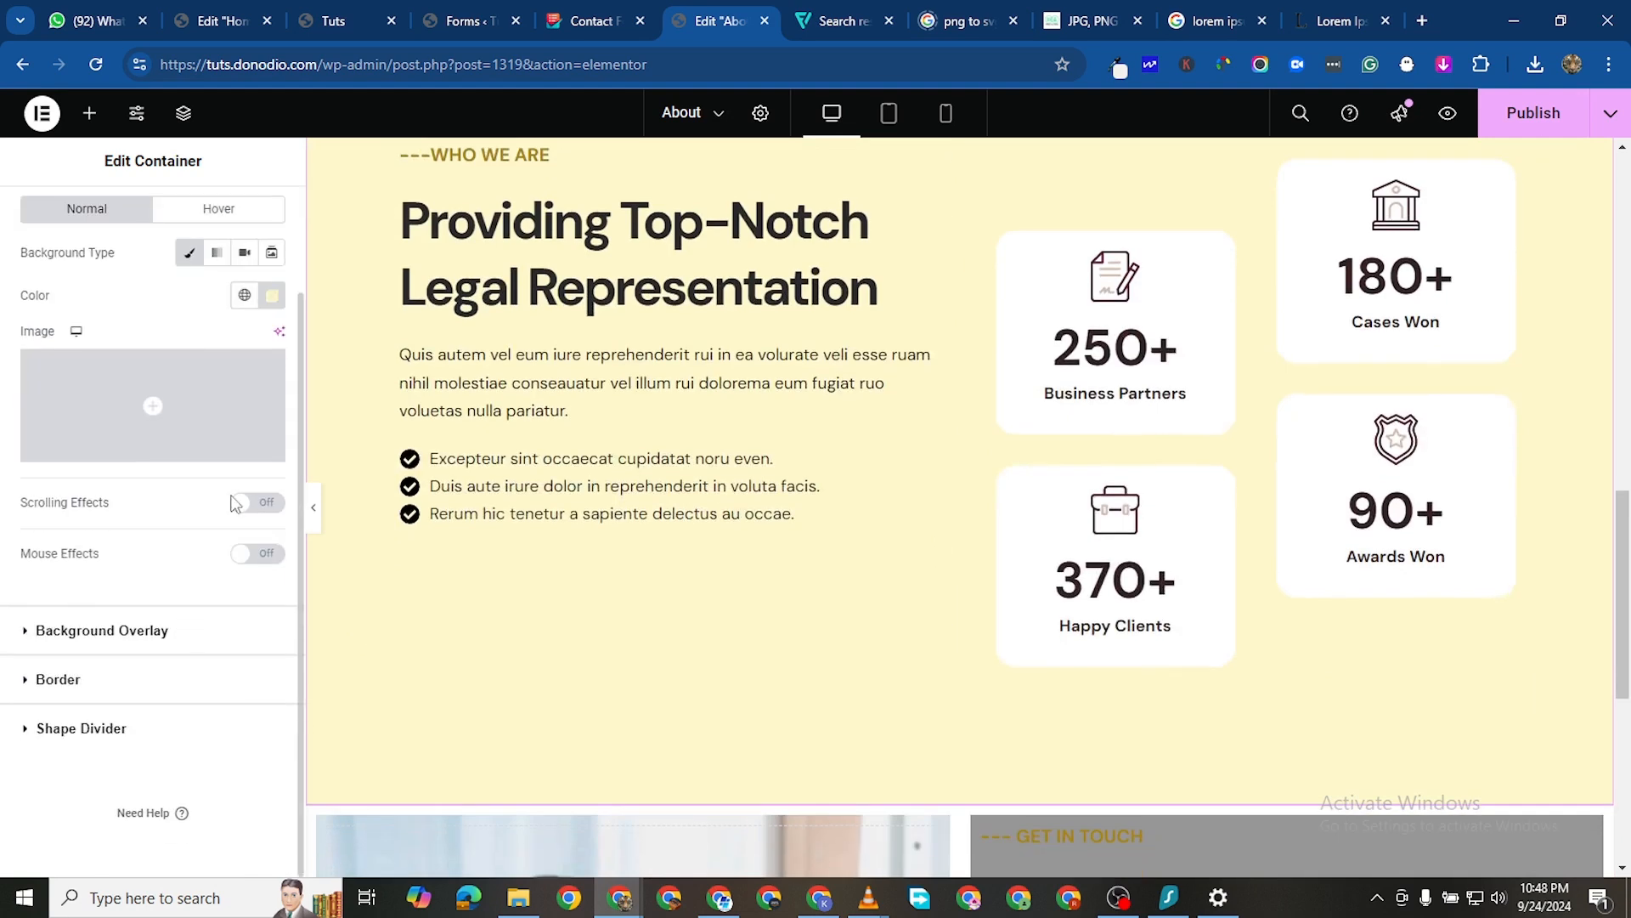
left_click(272, 306)
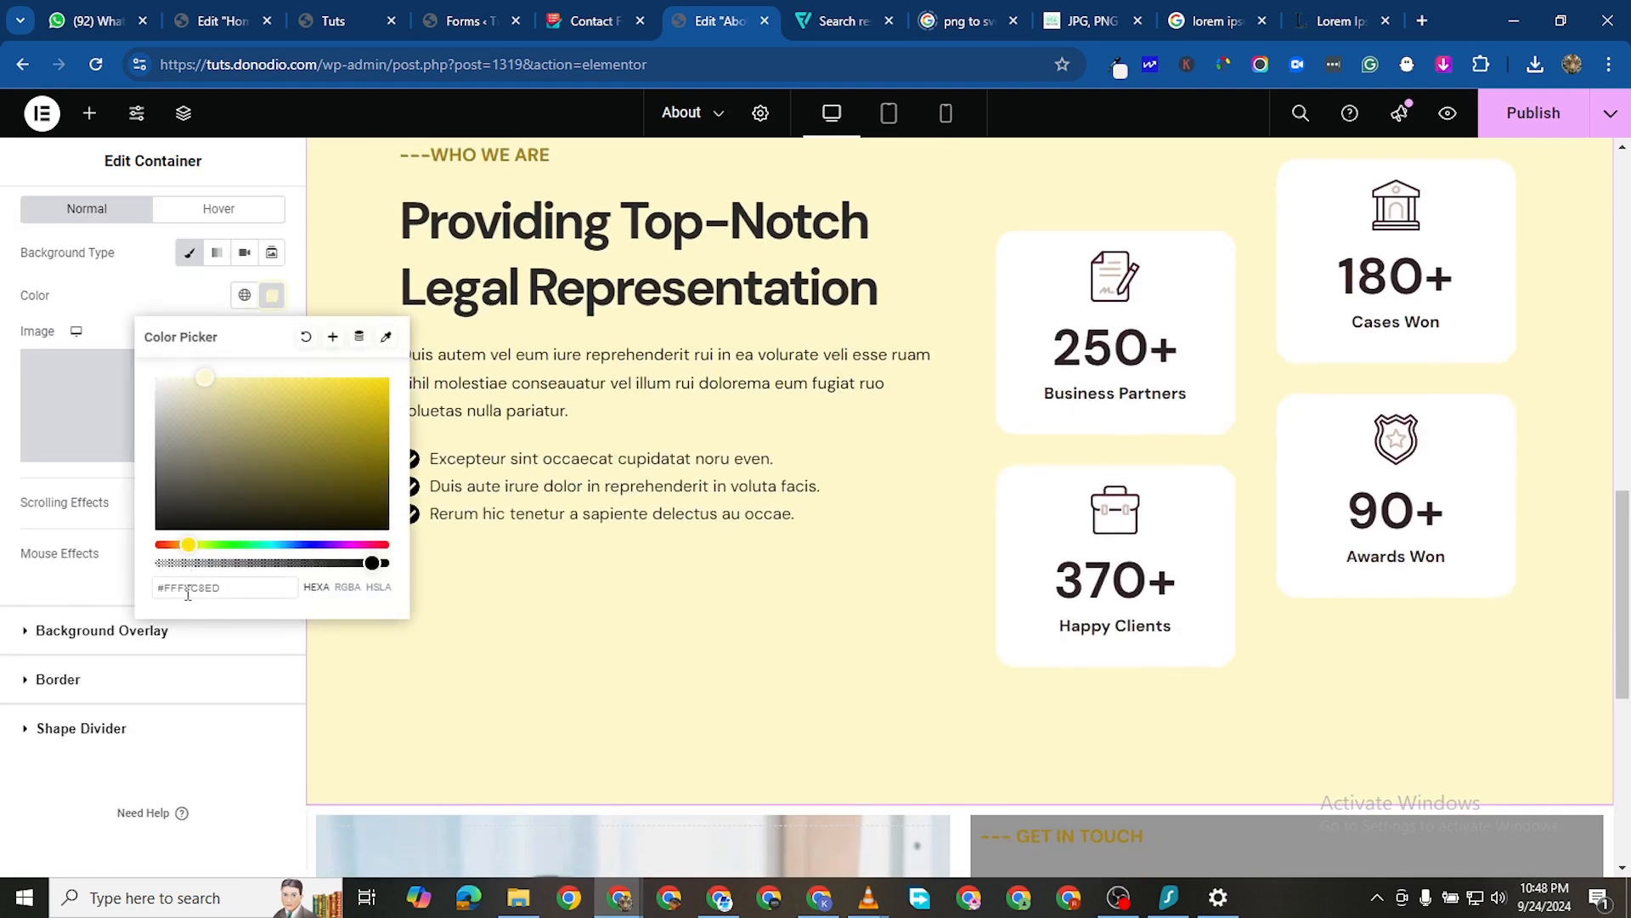
triple_click(188, 589)
right_click(188, 588)
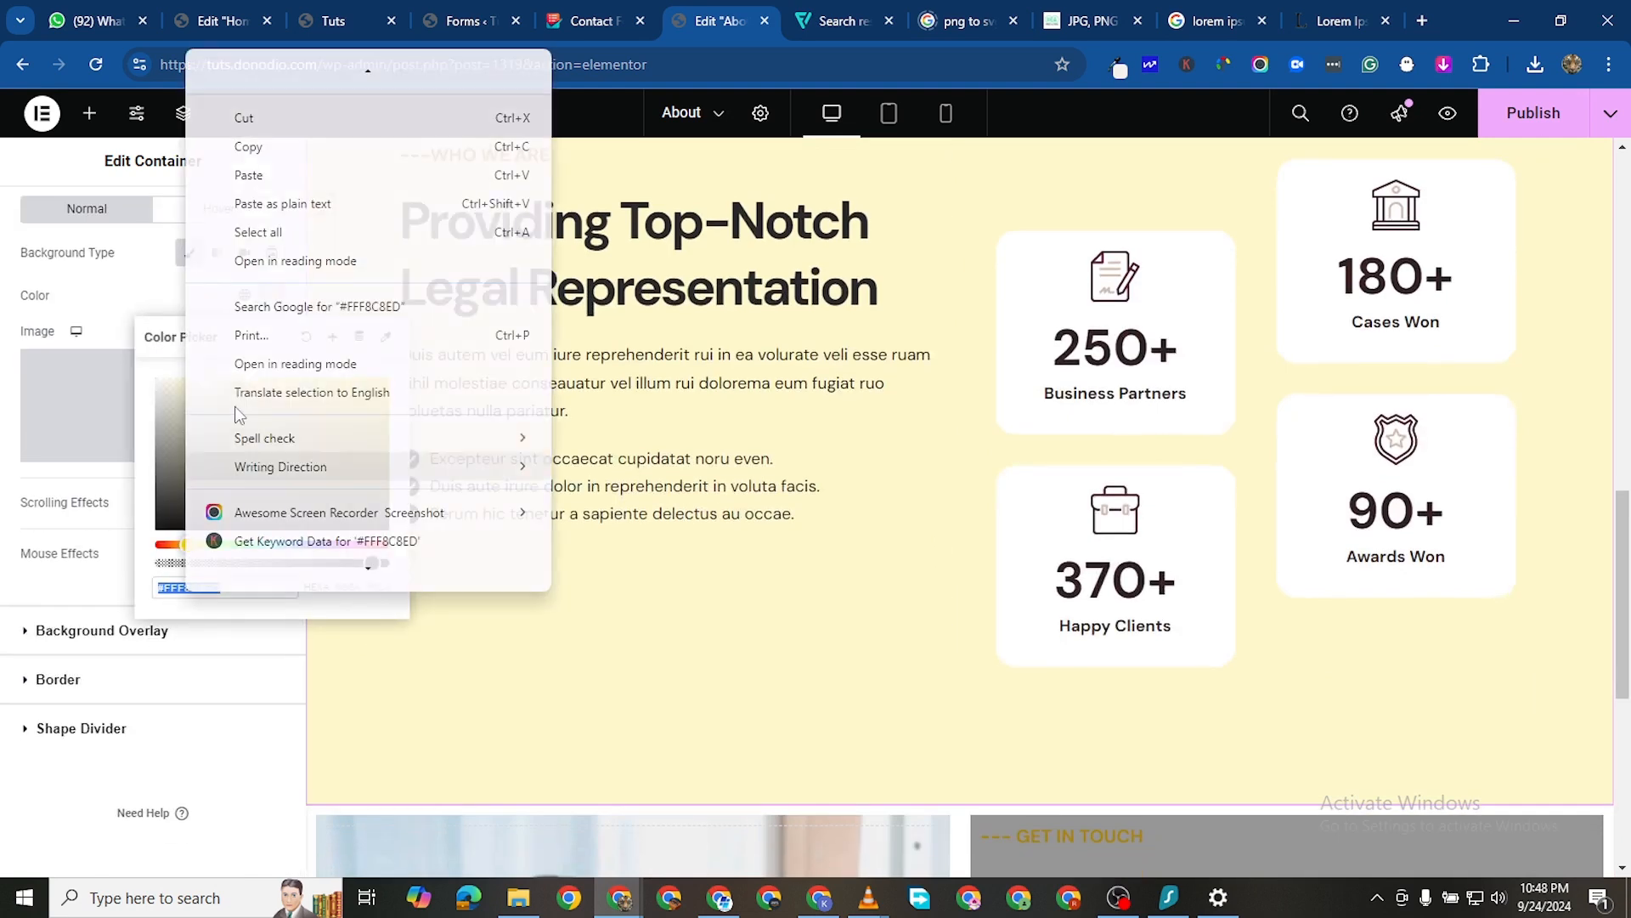
left_click(255, 146)
Paste the copied colour as the Get In Touch column's background and adjust its shade to #FFF6BCED
scroll(885, 658, "down", 1)
scroll(886, 658, "down", 7)
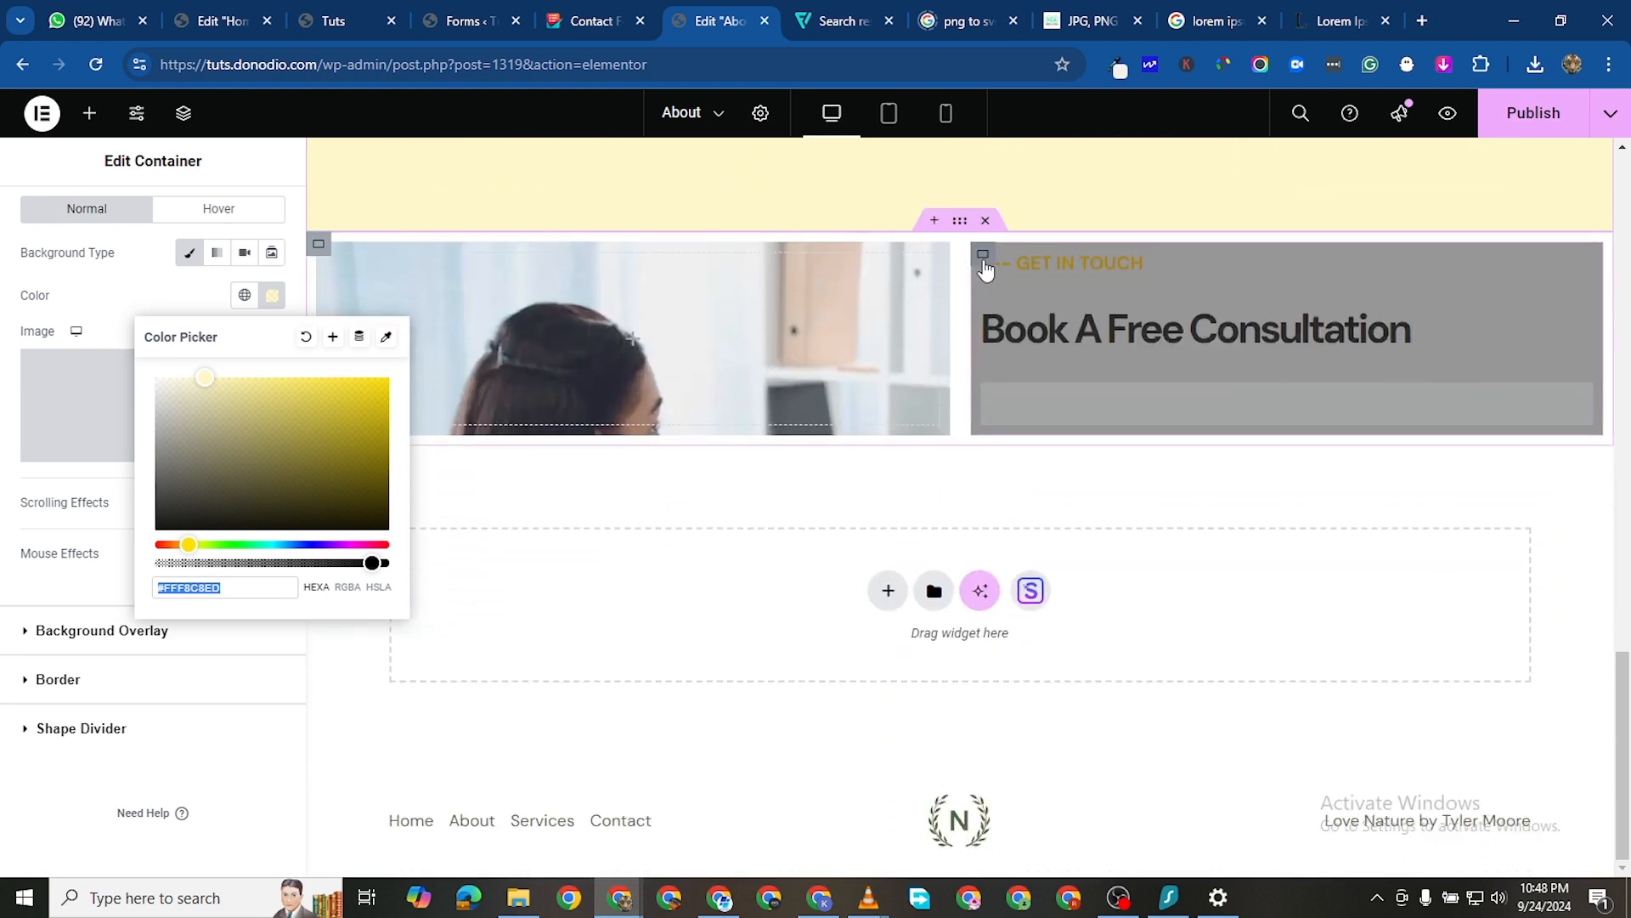
left_click(984, 253)
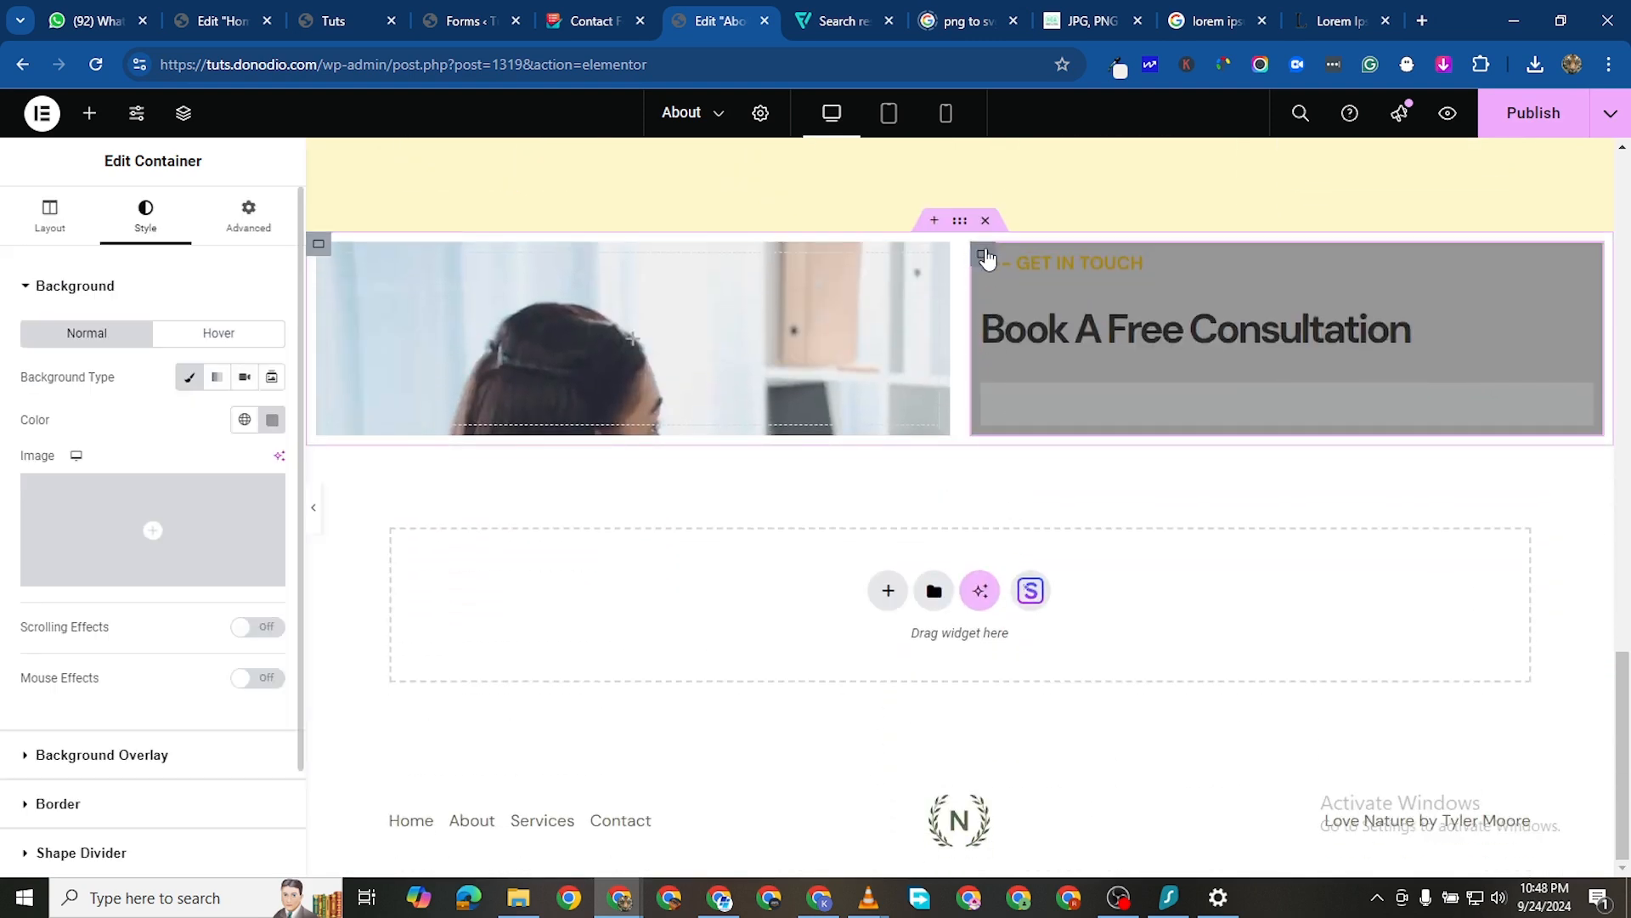
left_click(272, 420)
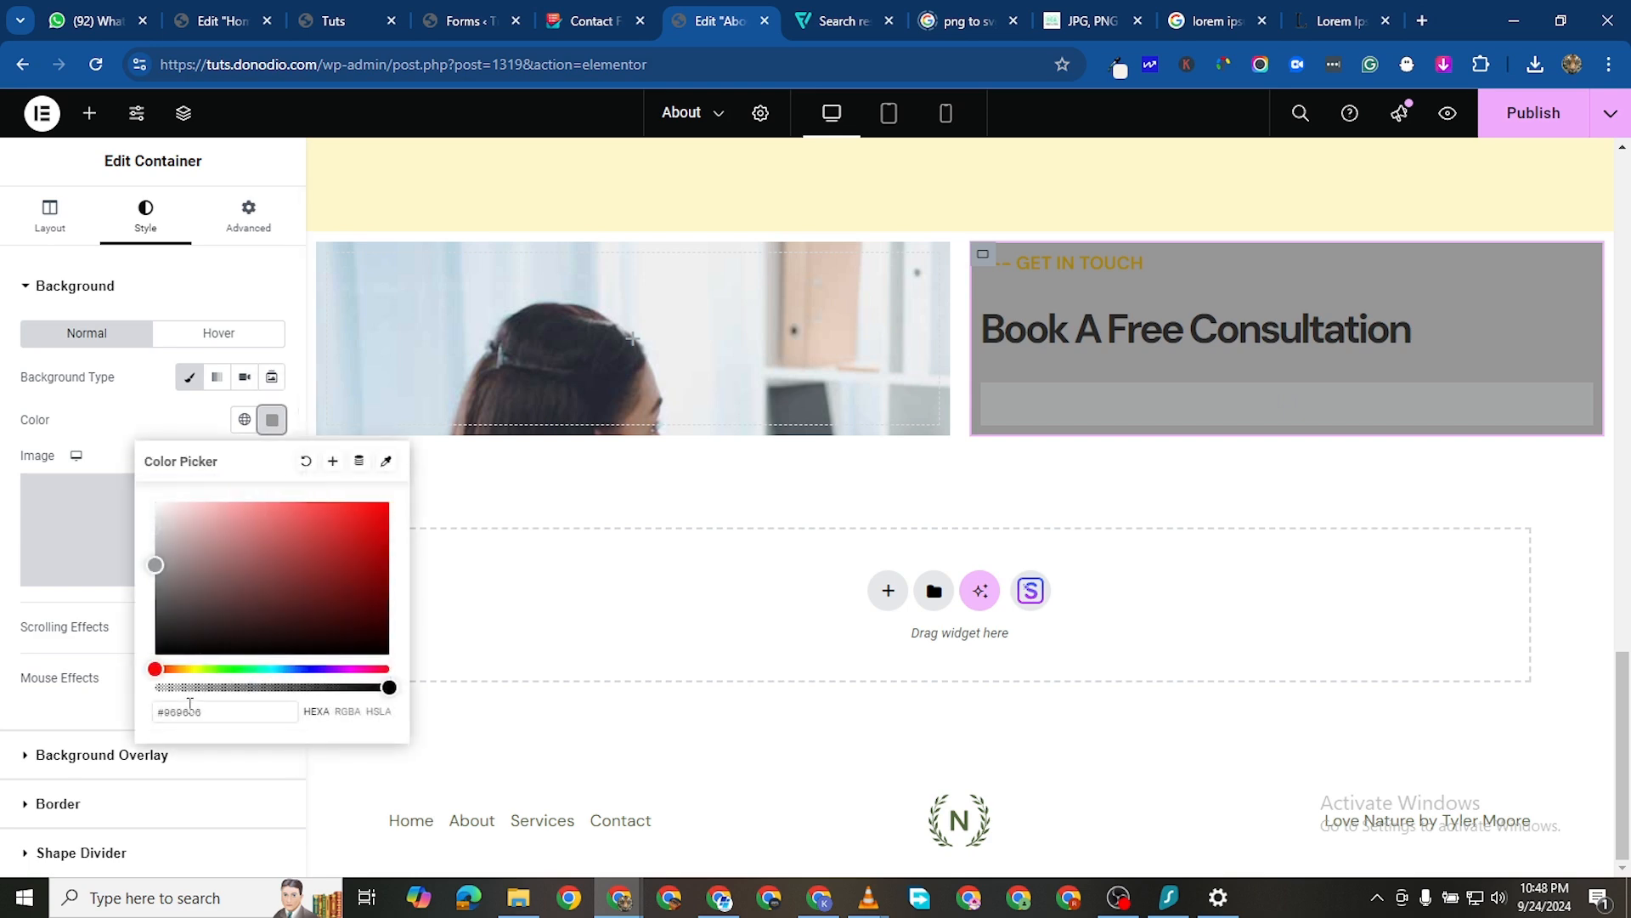
double_click(179, 710)
right_click(180, 711)
left_click(255, 216)
triple_click(200, 710)
right_click(201, 710)
left_click(309, 218)
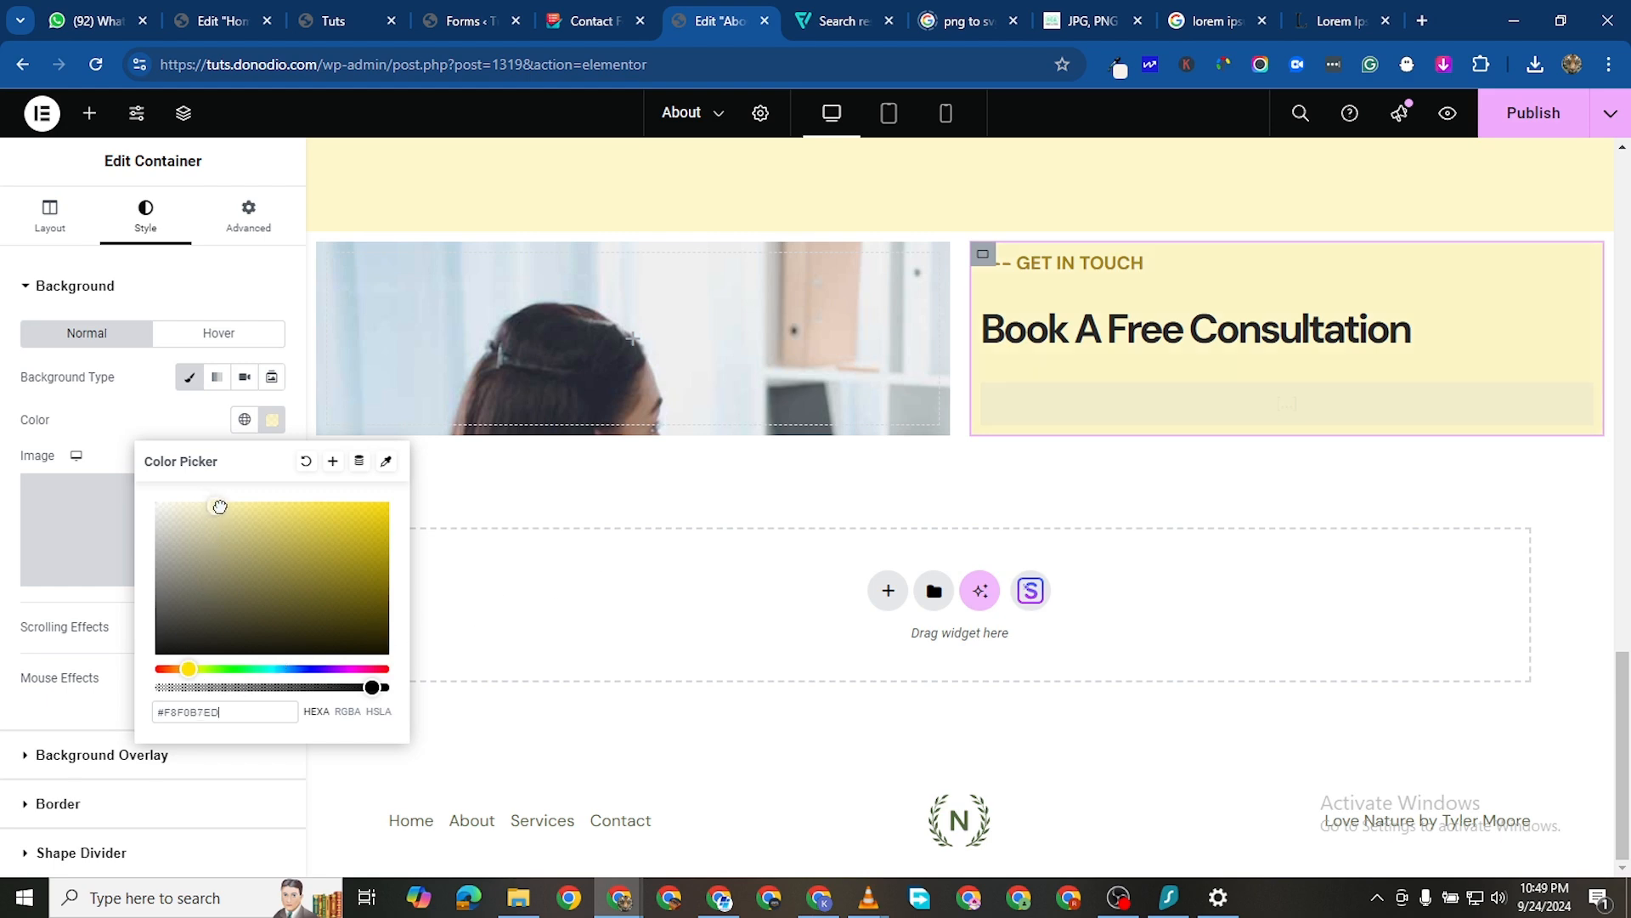
left_click_drag(221, 497, 216, 495)
Lower the opacity of the Who We Are section's background colour, giving #FFF8C8BF
scroll(933, 488, "up", 3)
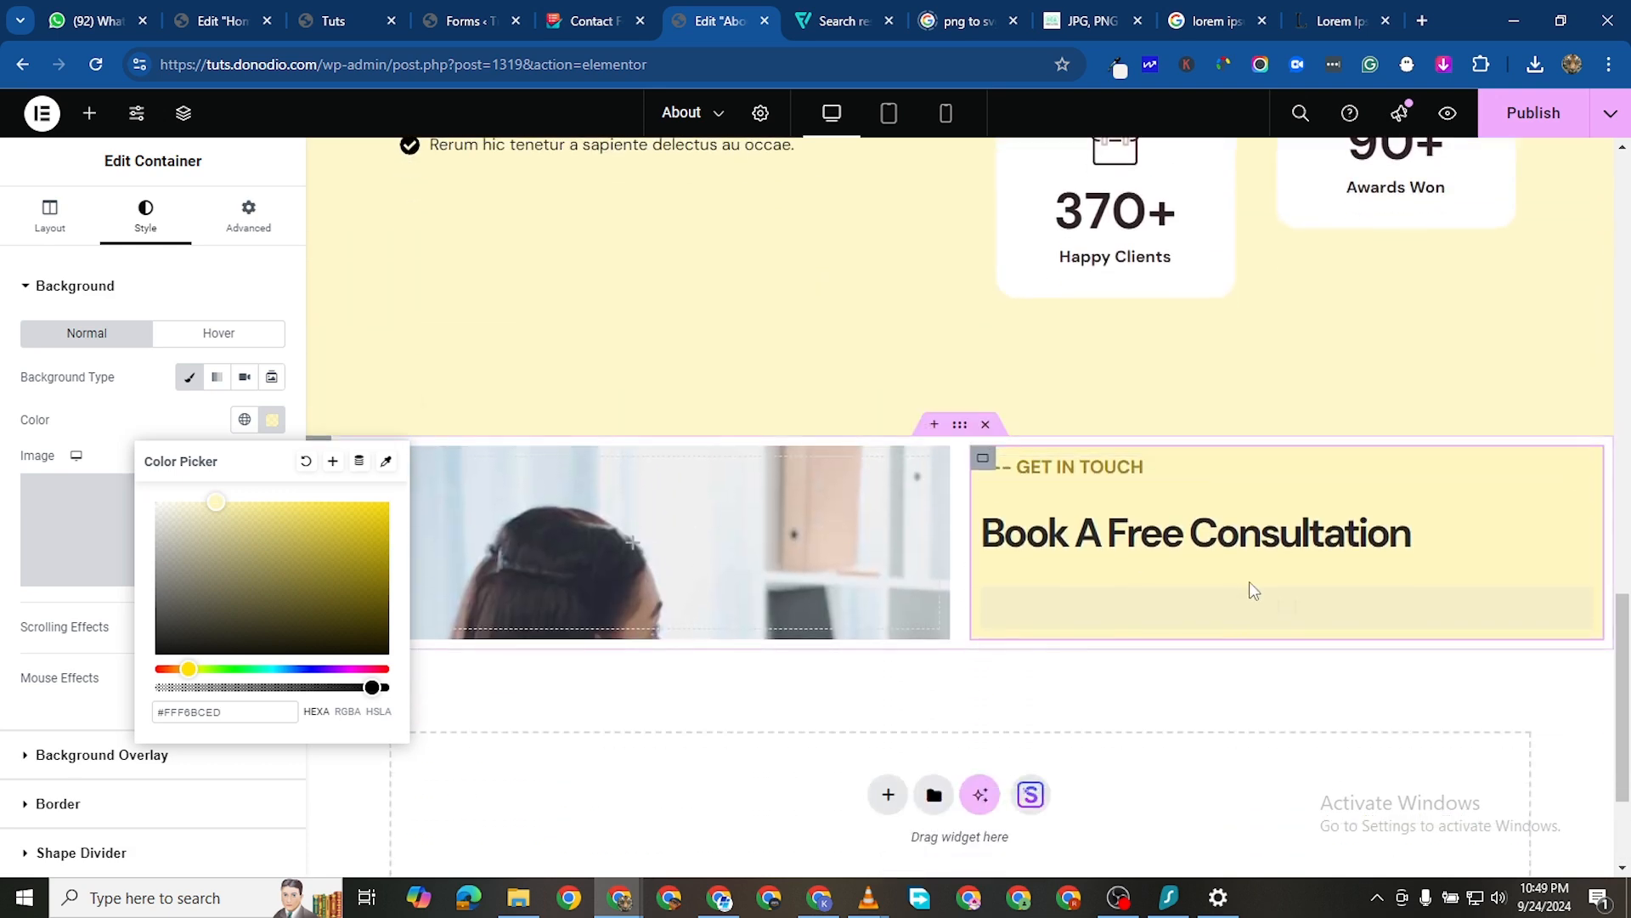
scroll(1249, 581, "up", 9)
scroll(1238, 583, "up", 3)
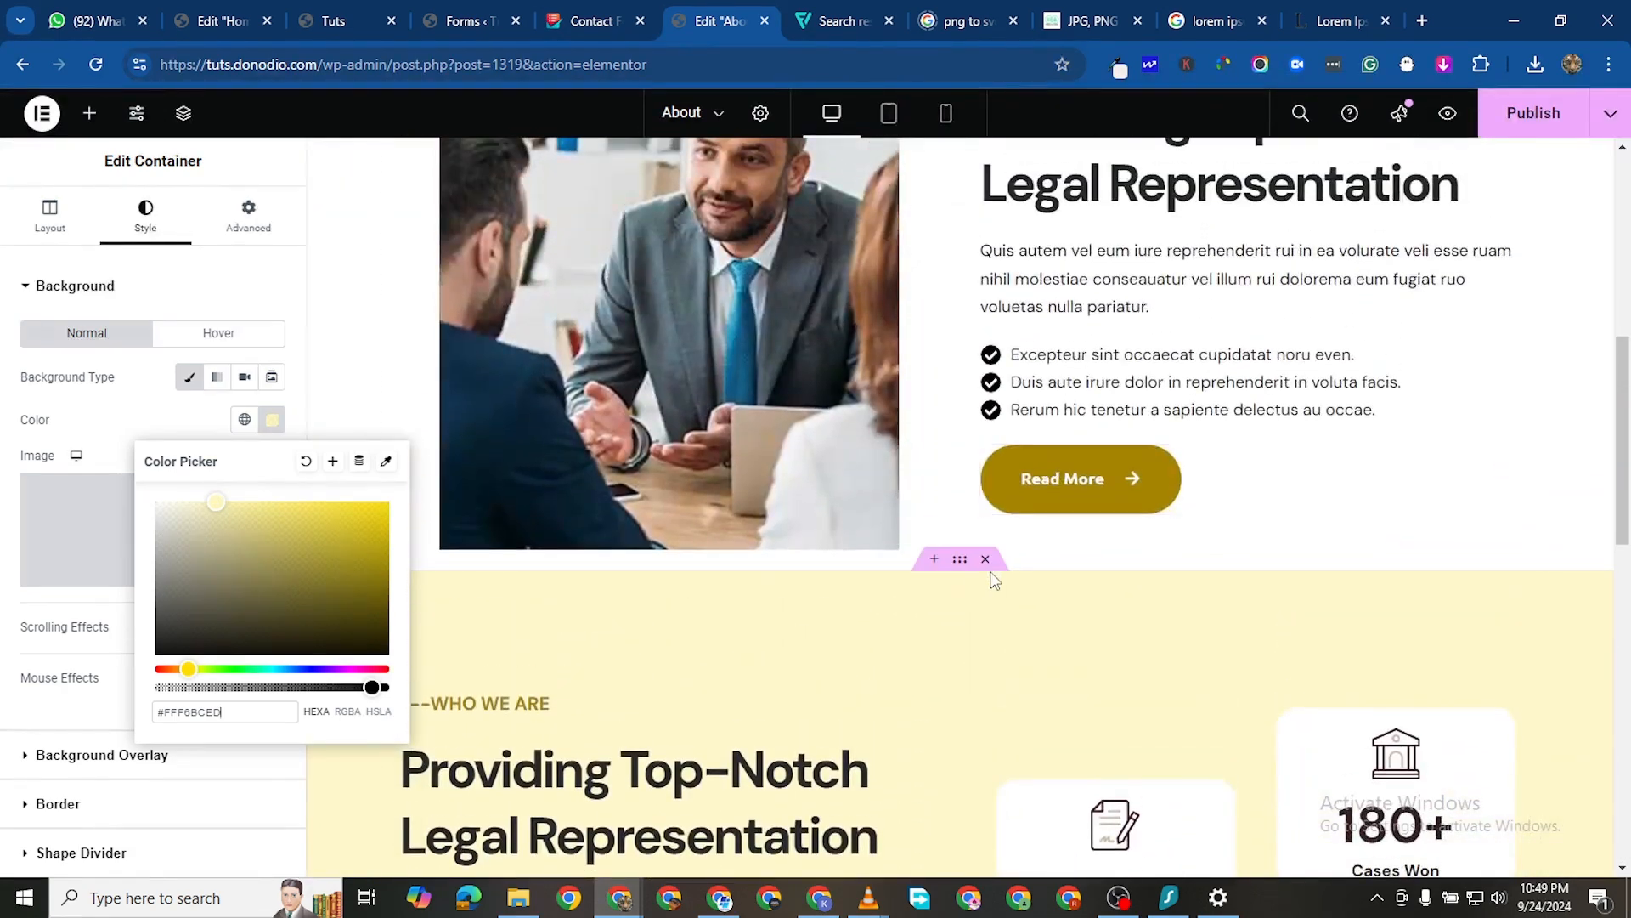
left_click(965, 569)
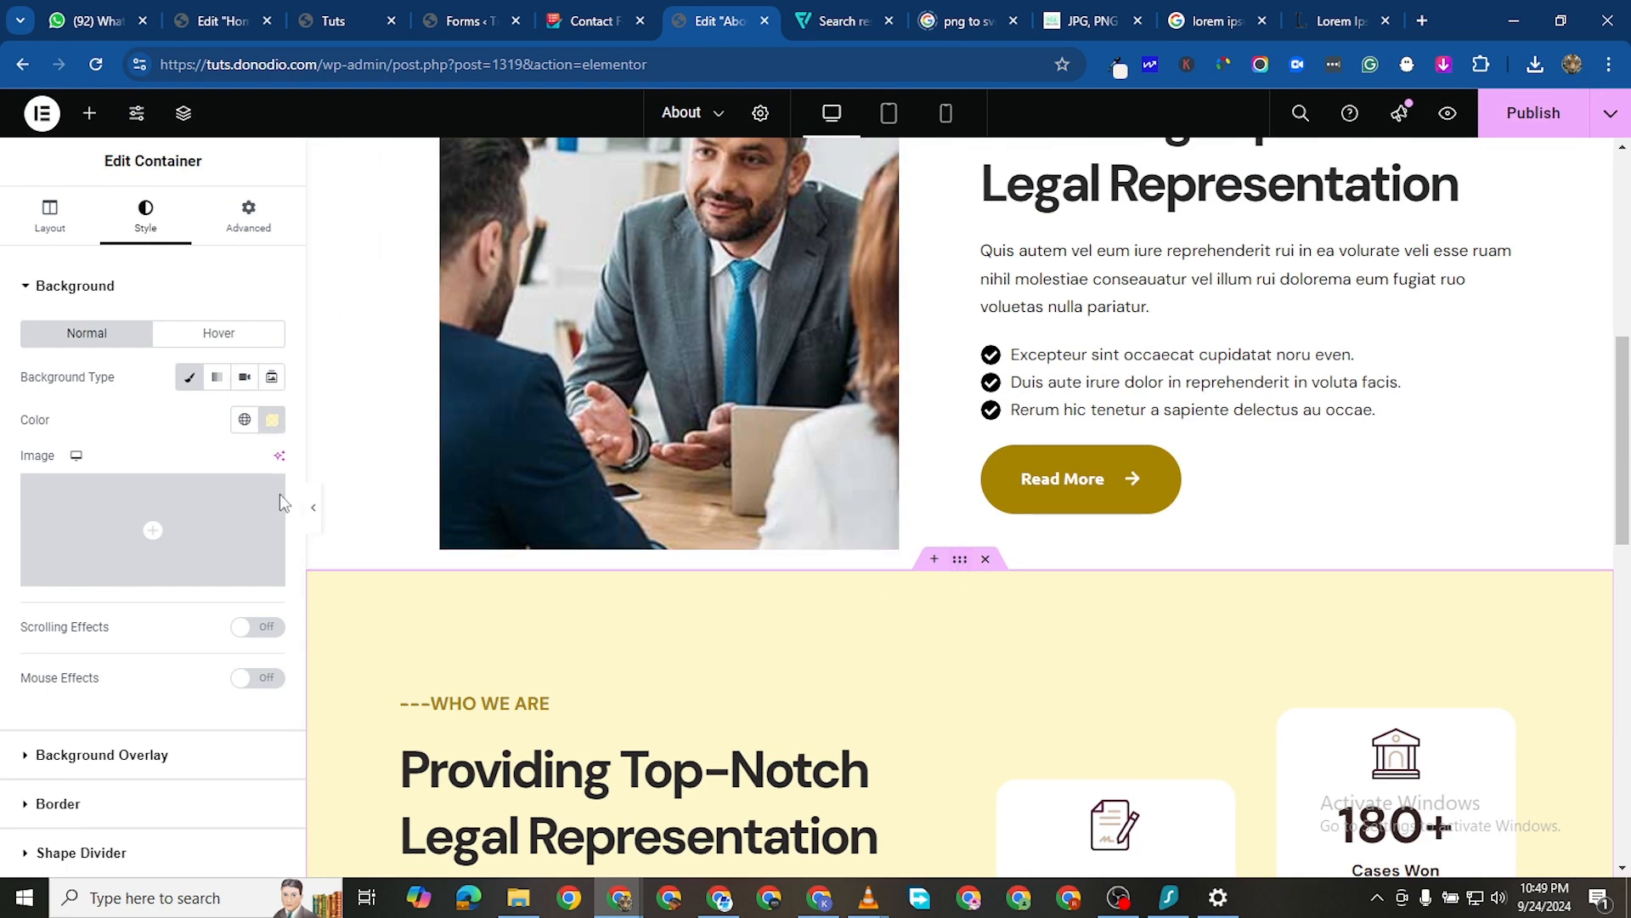
left_click(272, 420)
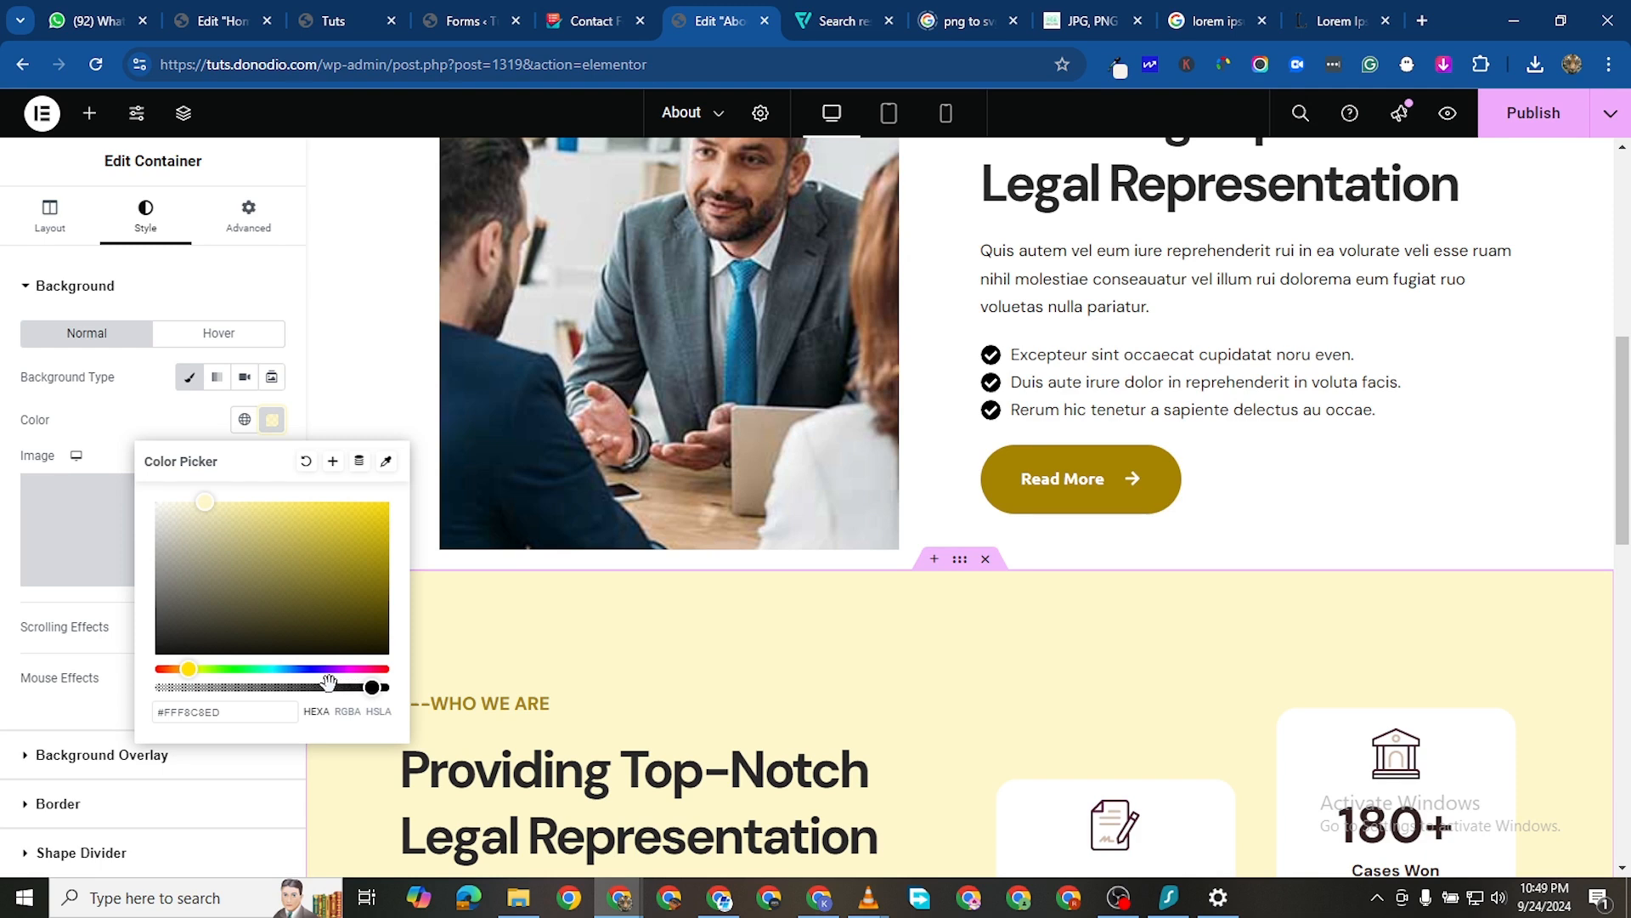
left_click_drag(367, 689, 332, 687)
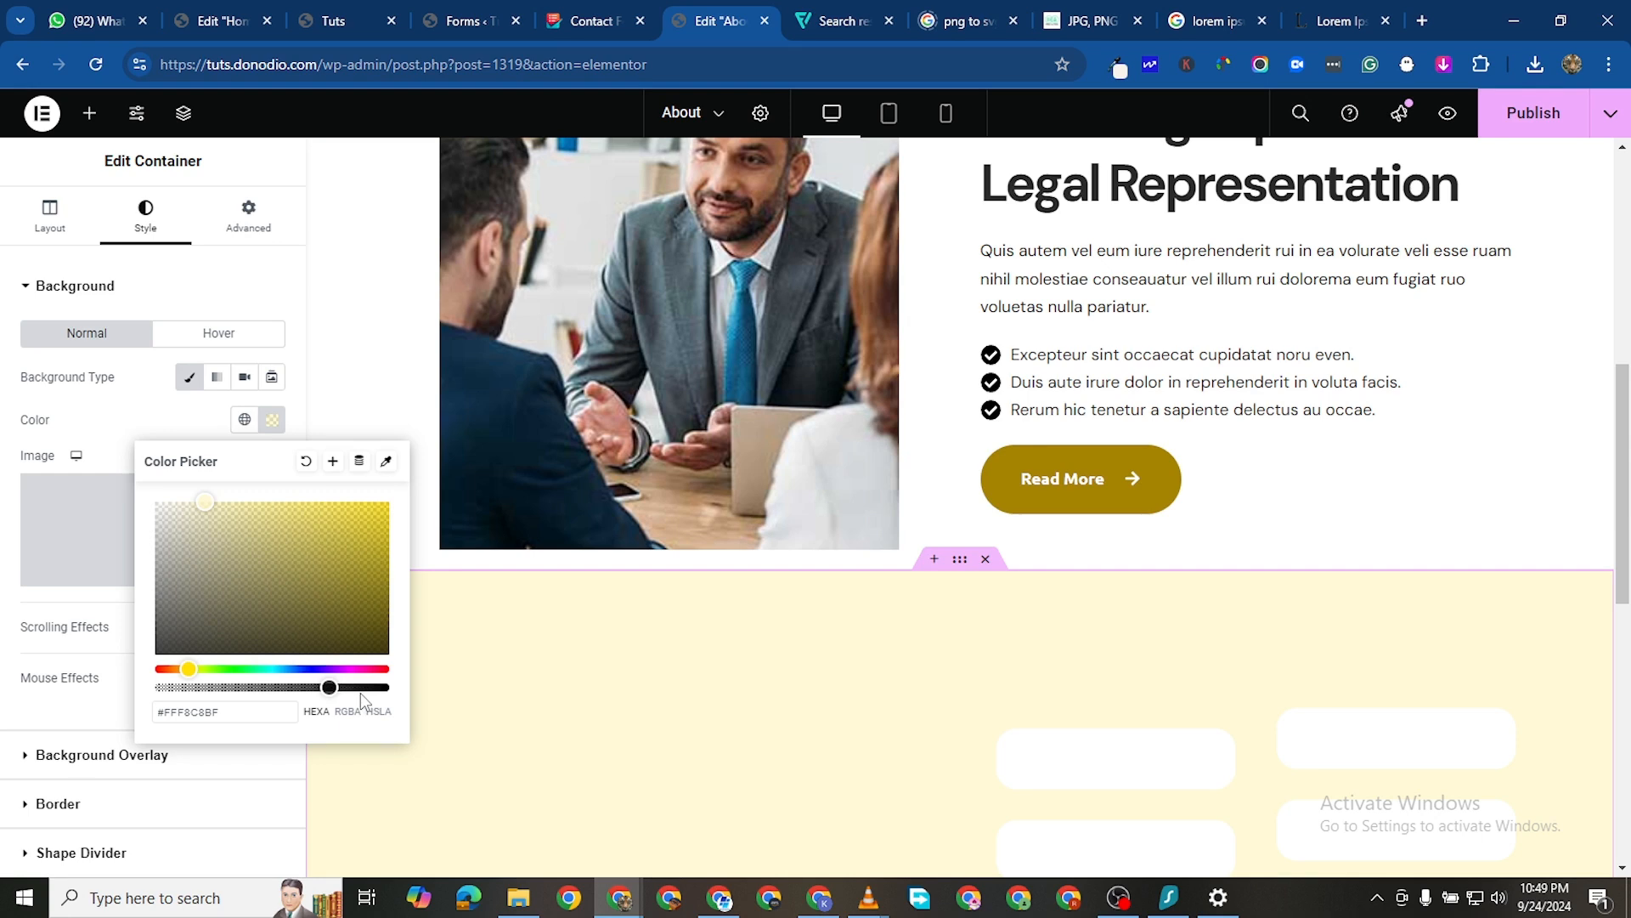
scroll(958, 684, "down", 5)
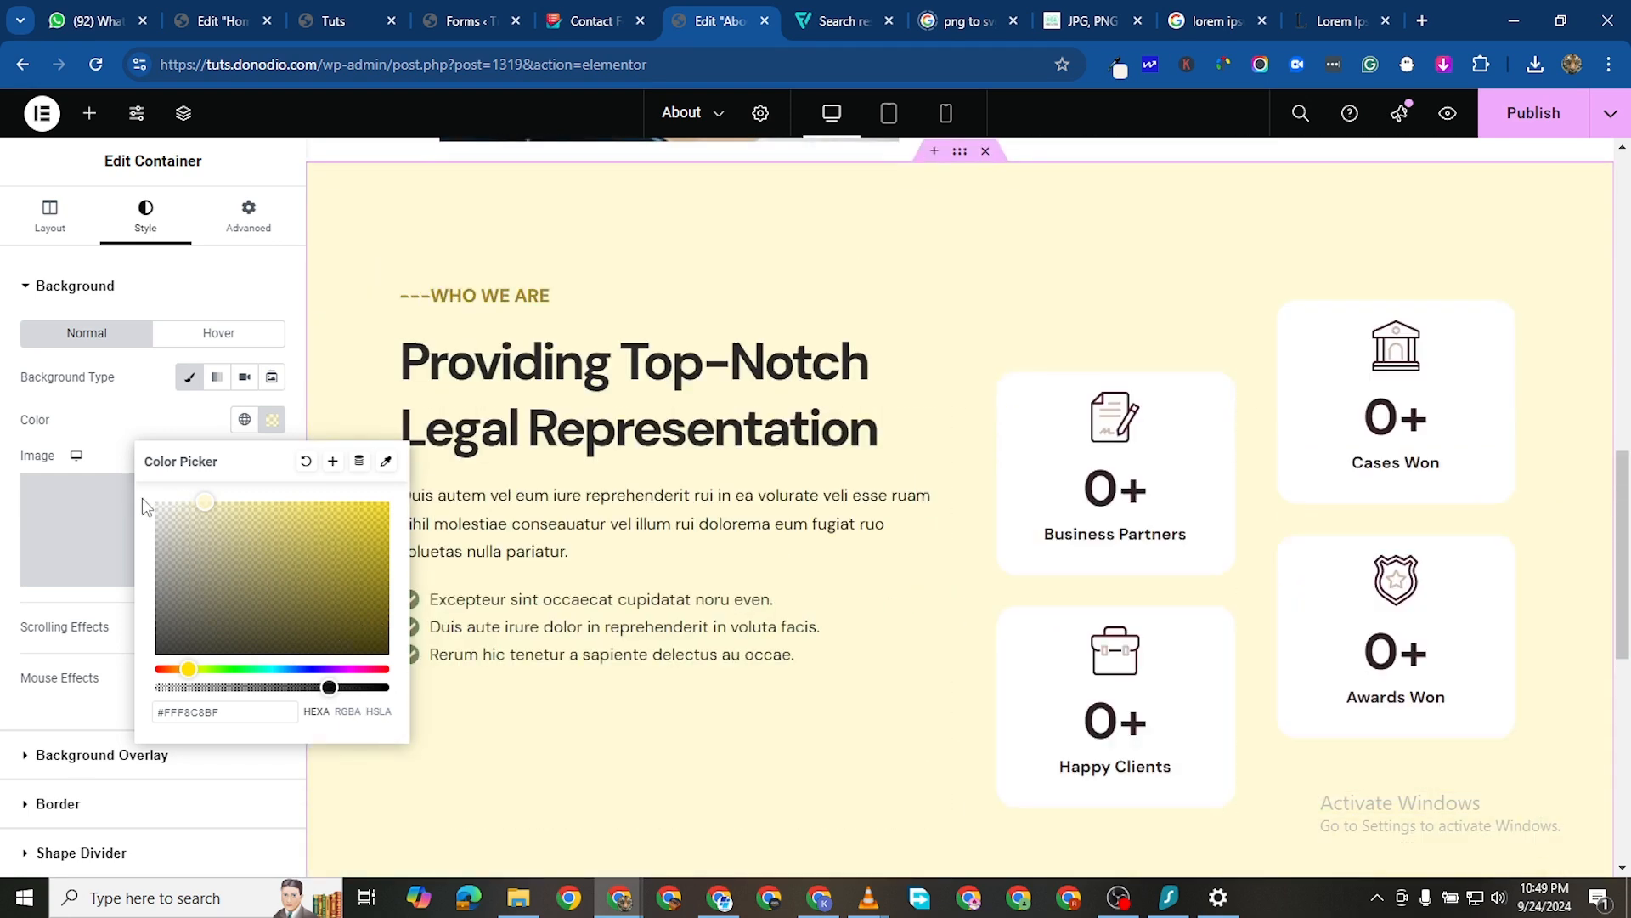
scroll(980, 645, "down", 6)
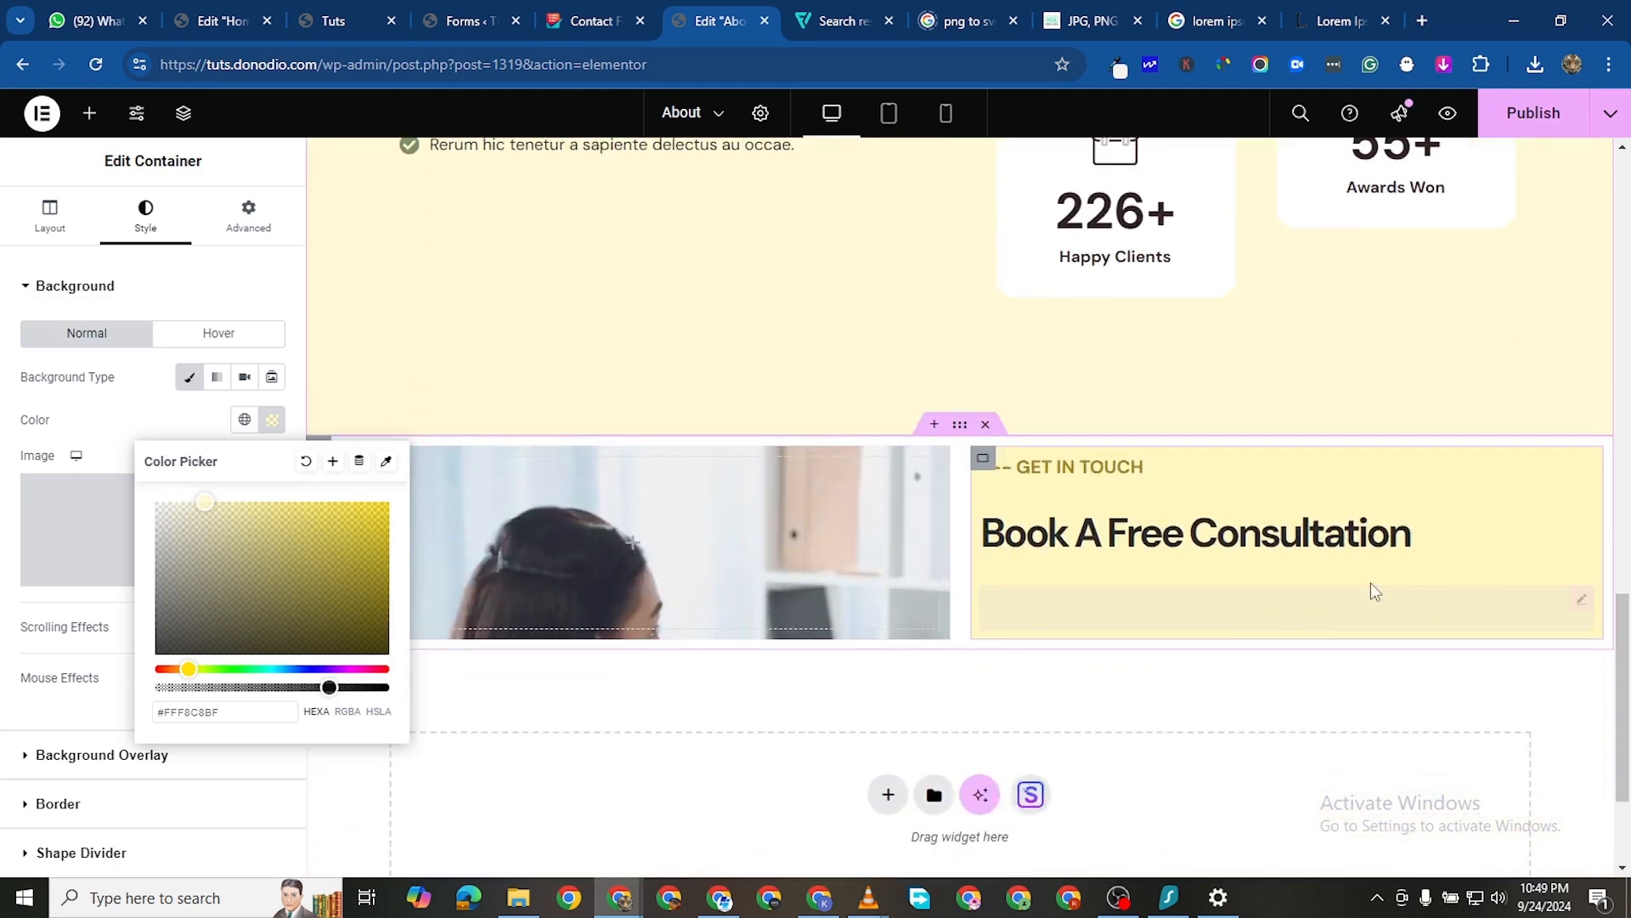
Publish the About page and preview it, examining the Get In Touch section with its embedded contact form
left_click(1521, 114)
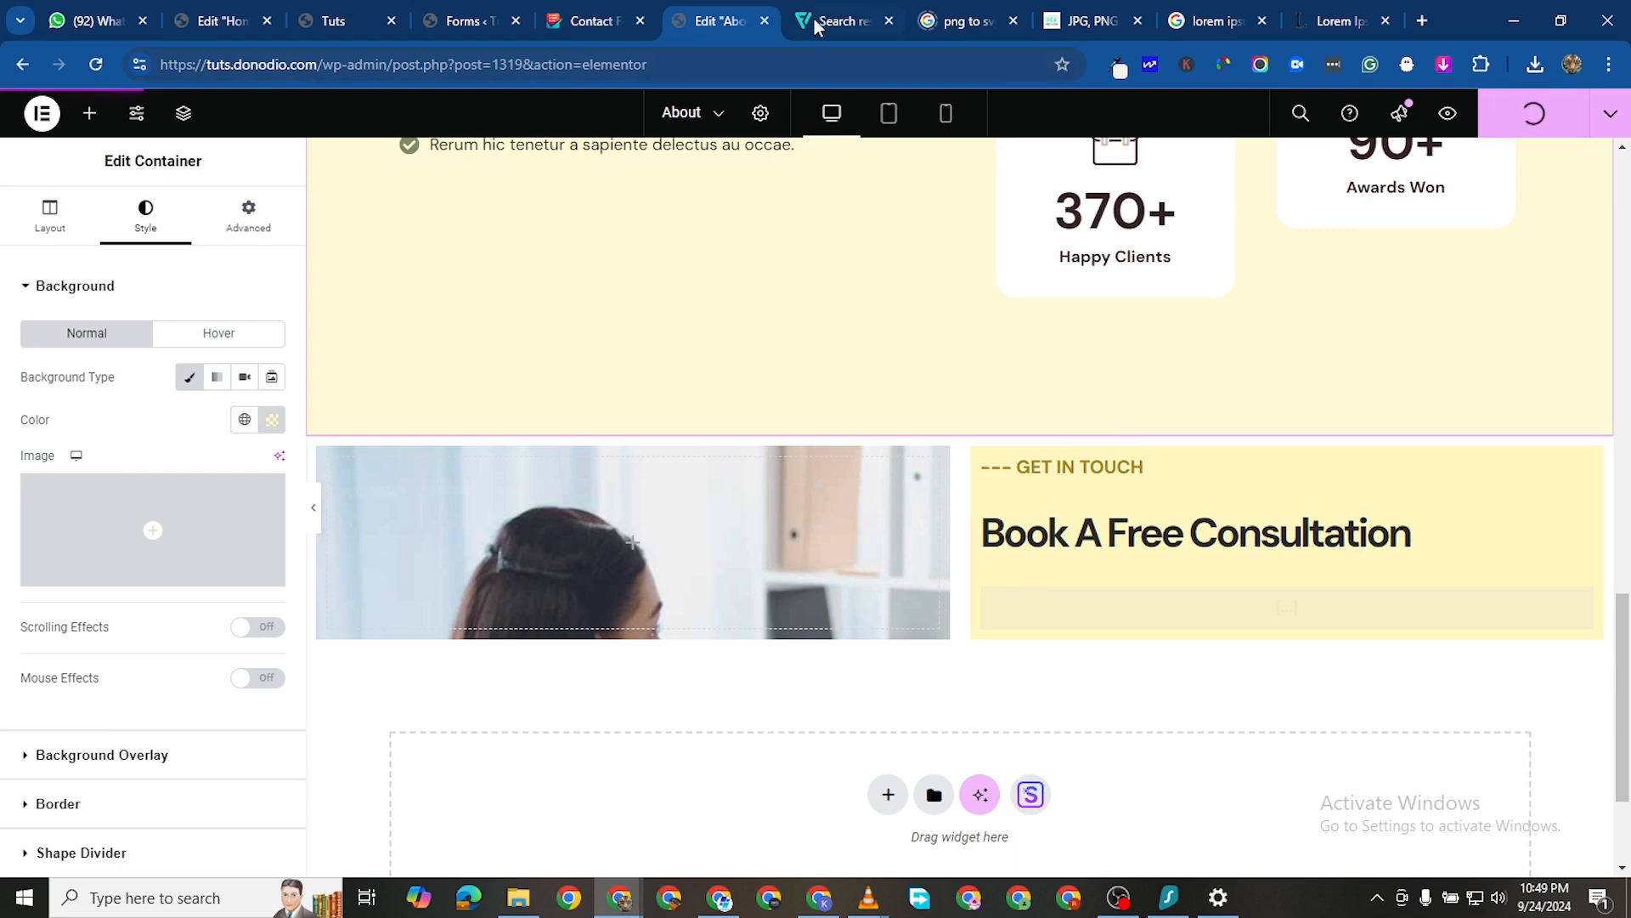
left_click(1448, 113)
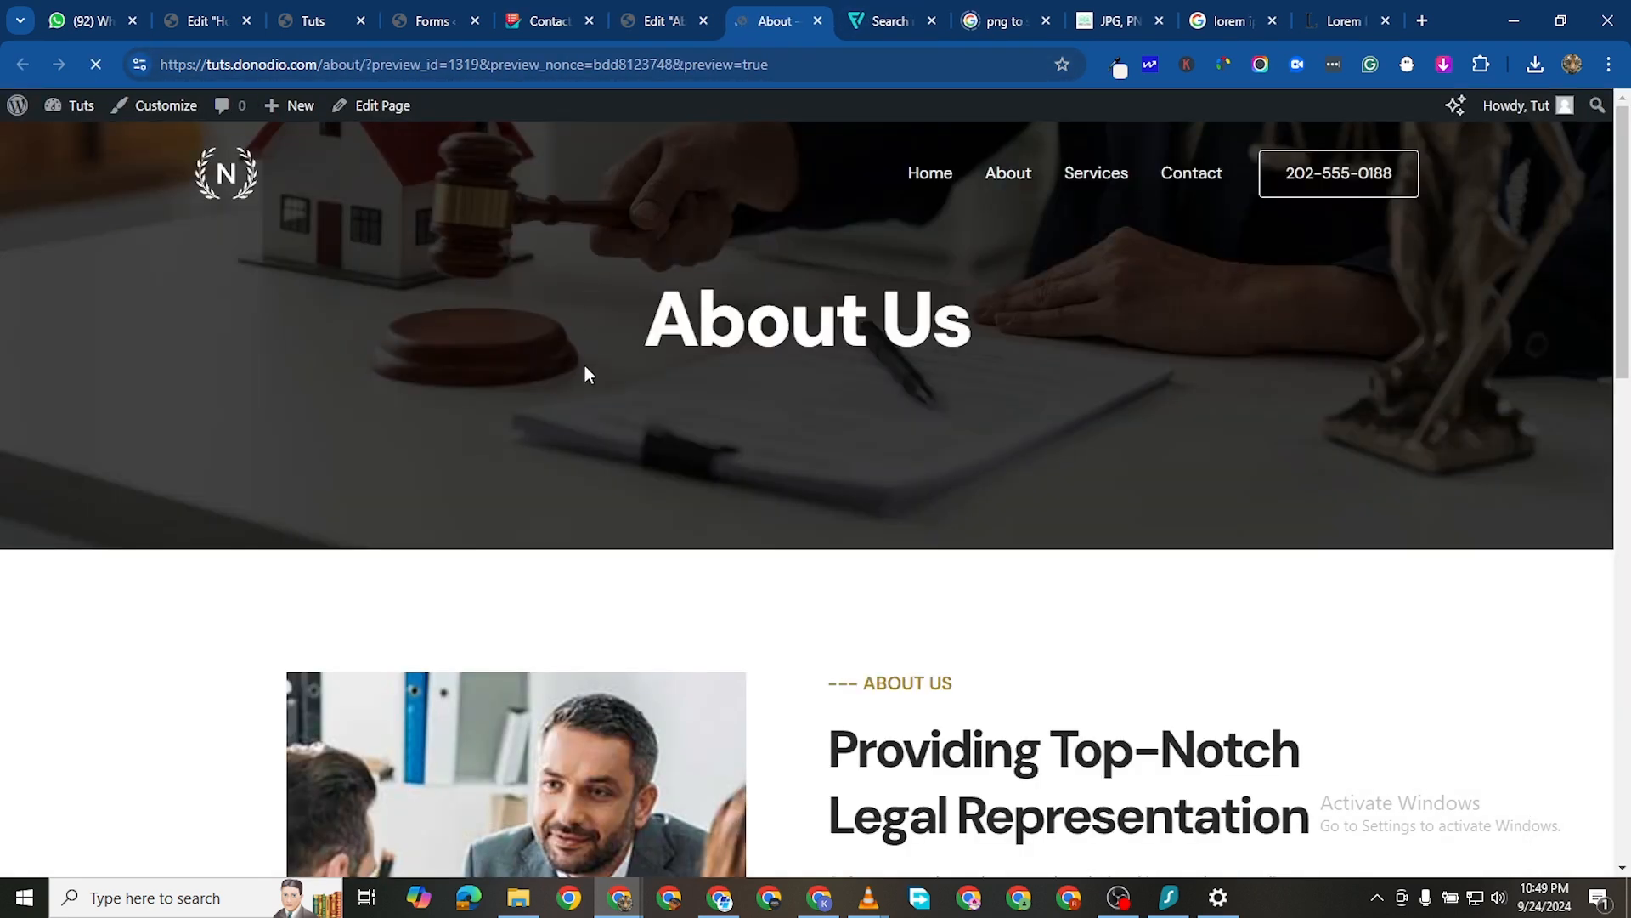
scroll(684, 523, "down", 3)
scroll(684, 523, "down", 12)
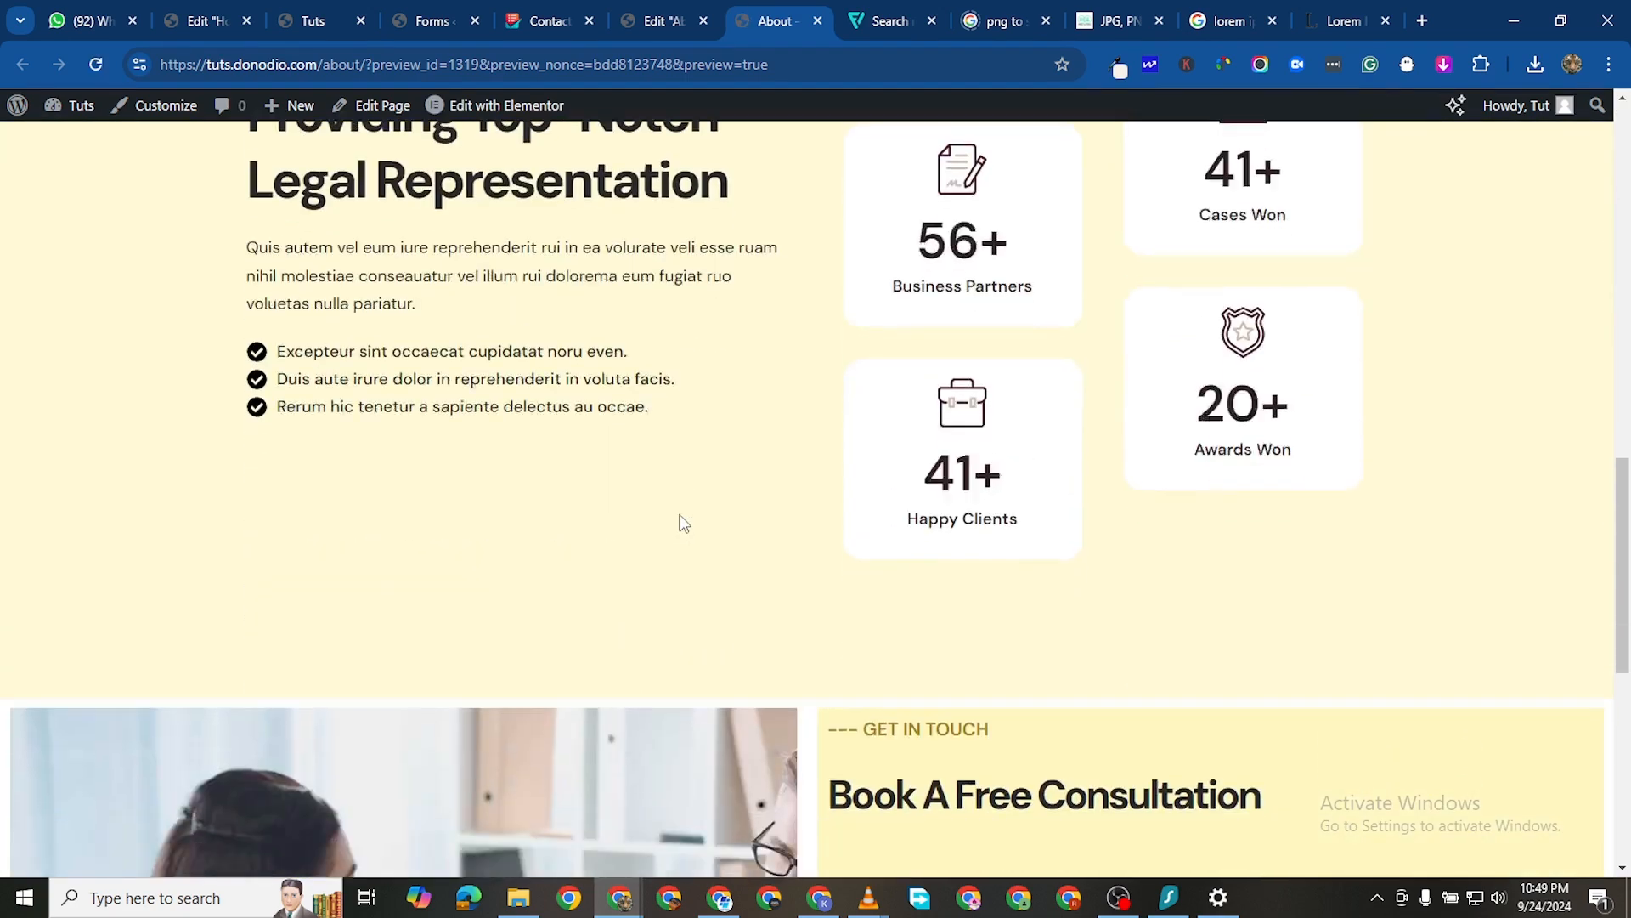
scroll(684, 522, "down", 5)
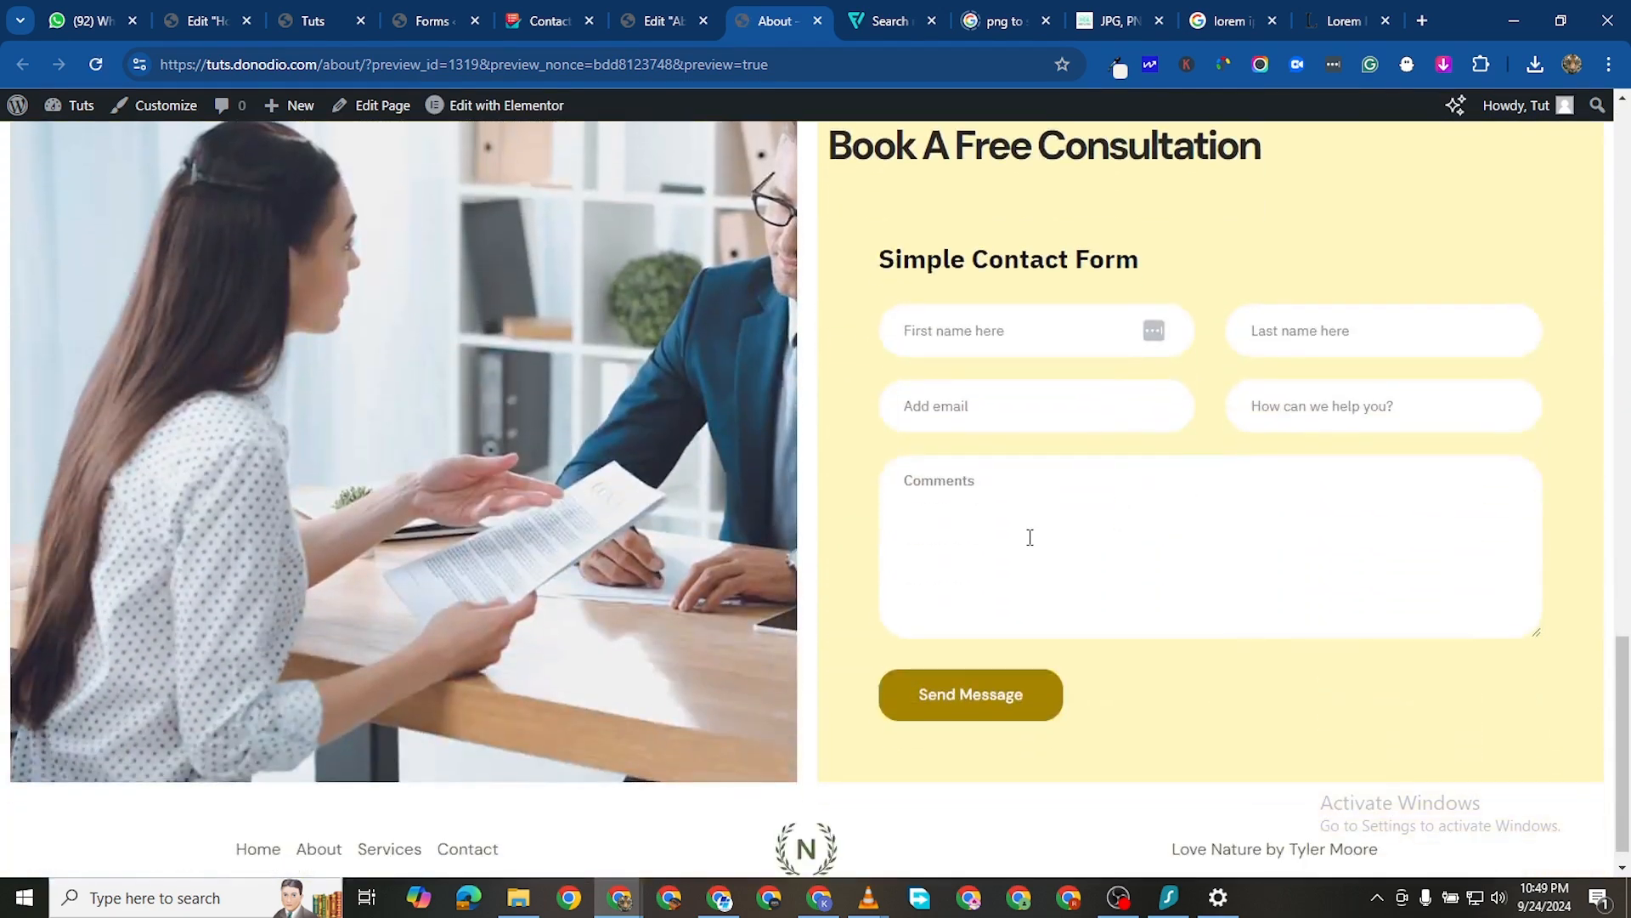
scroll(1117, 488, "up", 3)
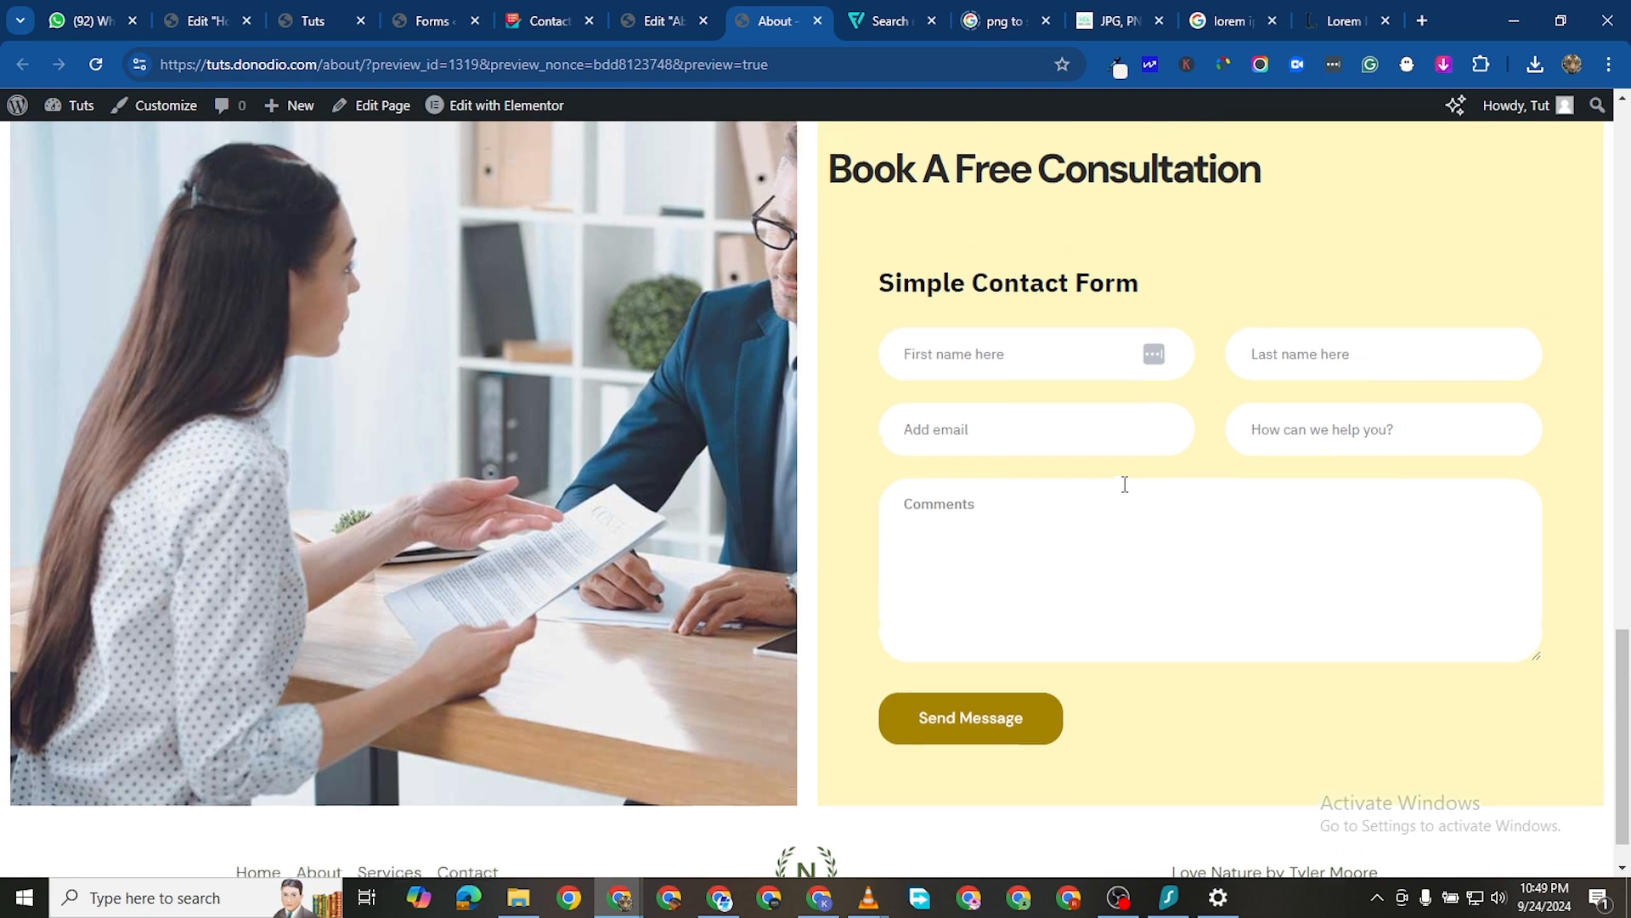
scroll(1119, 495, "down", 2)
scroll(1115, 492, "up", 2)
scroll(1114, 497, "up", 1)
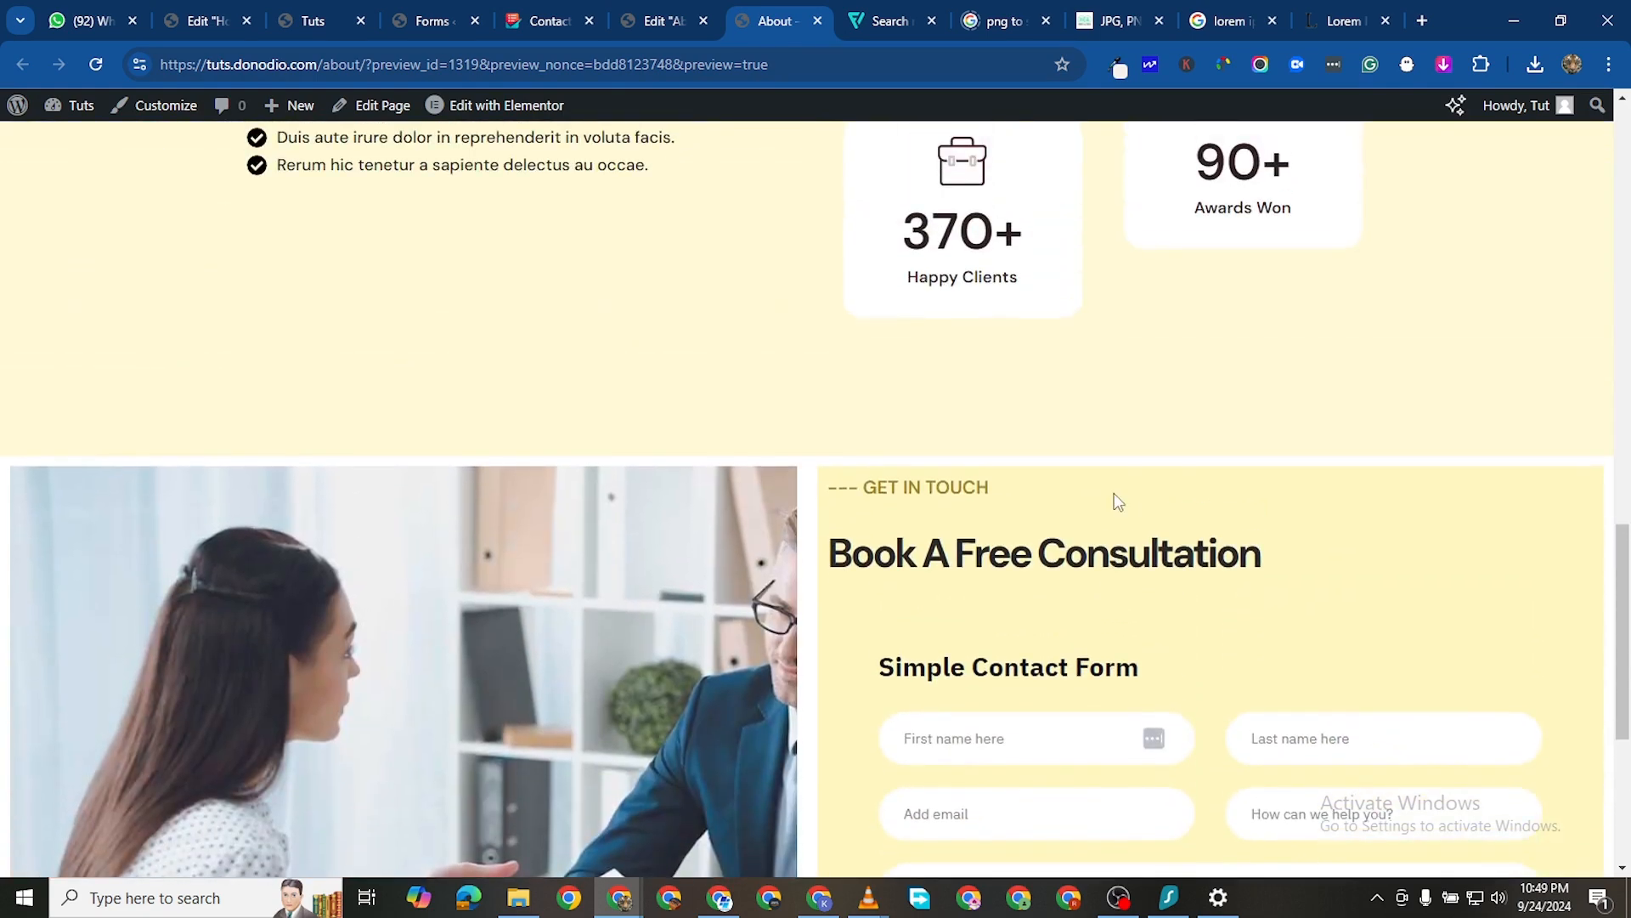
scroll(1114, 502, "down", 2)
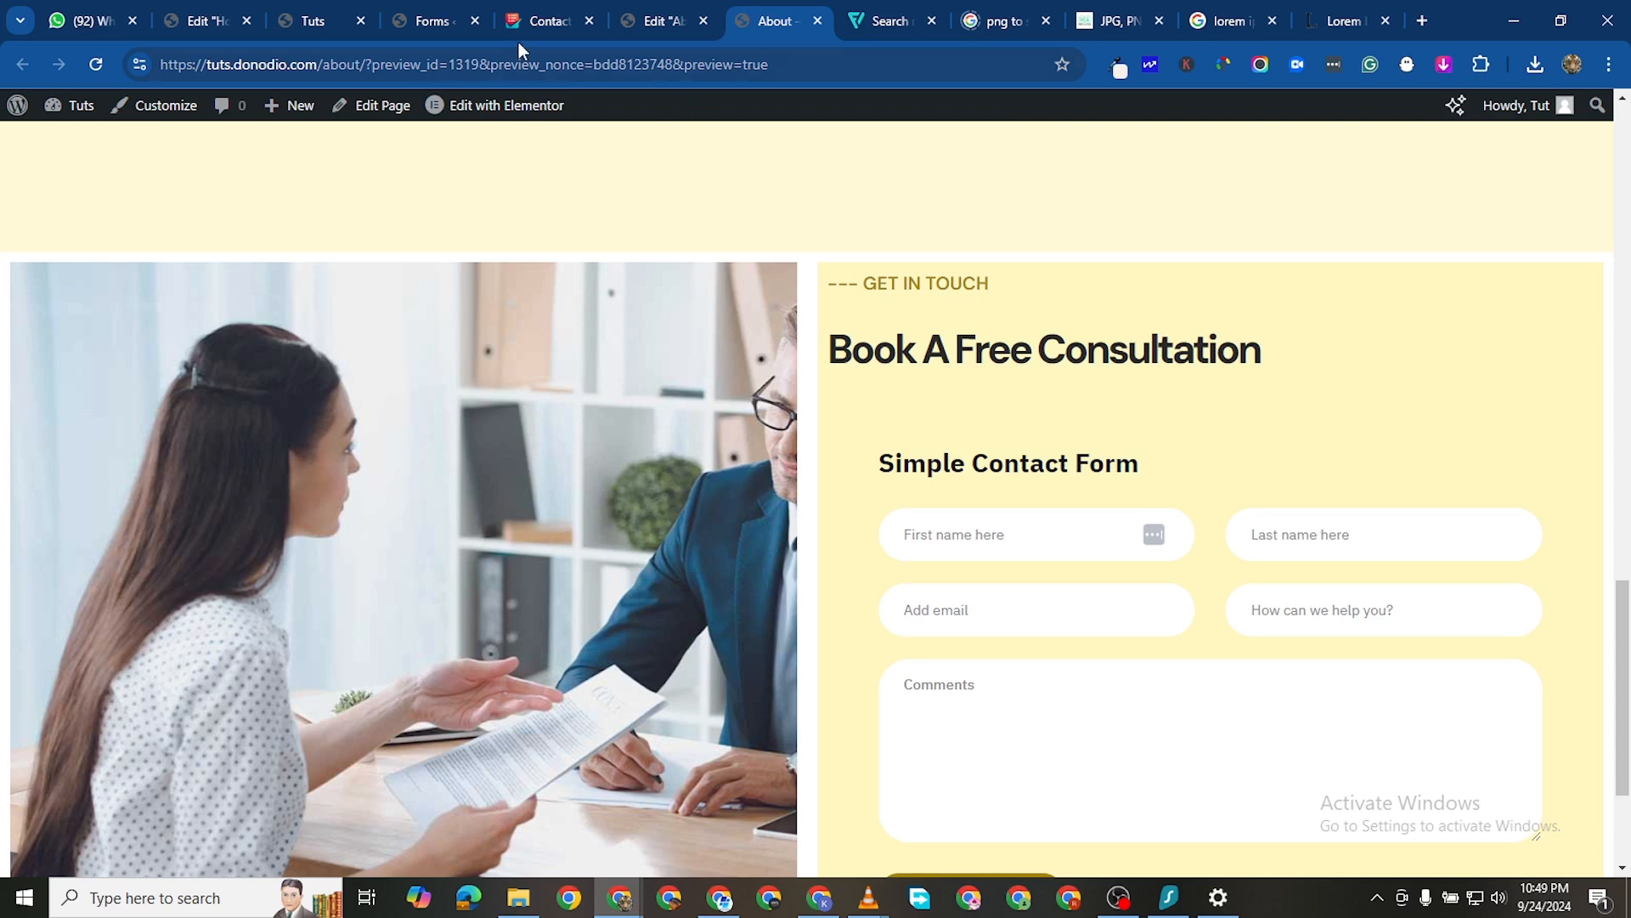
Return to the About page editor and set the Get In Touch column's padding to 50 px on all sides
left_click(620, 19)
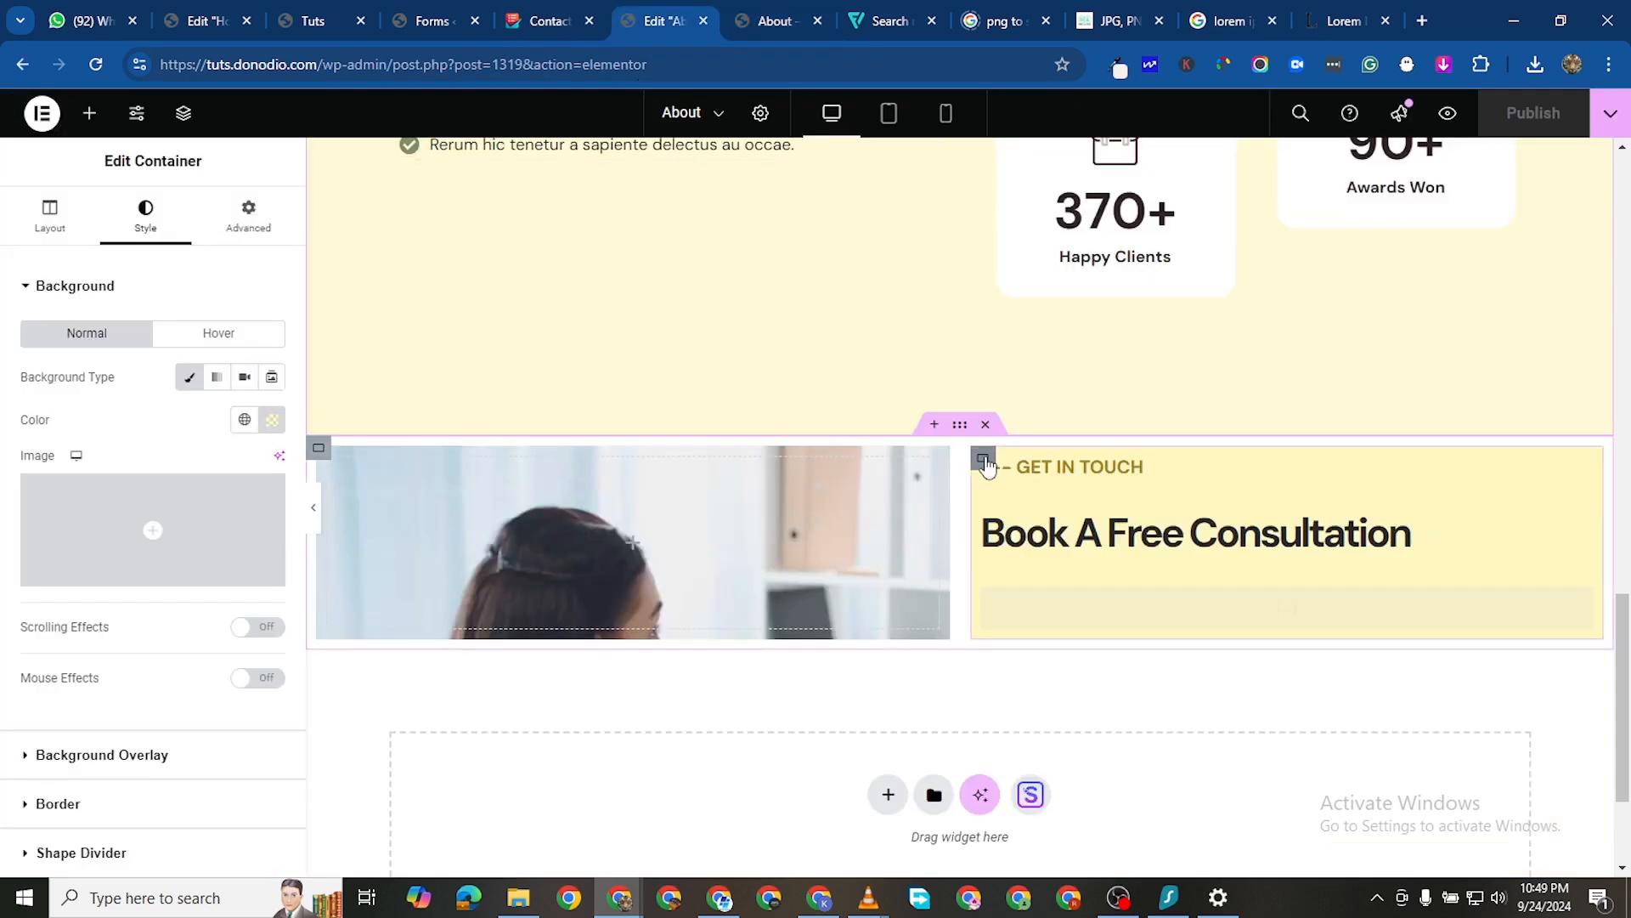
left_click(228, 227)
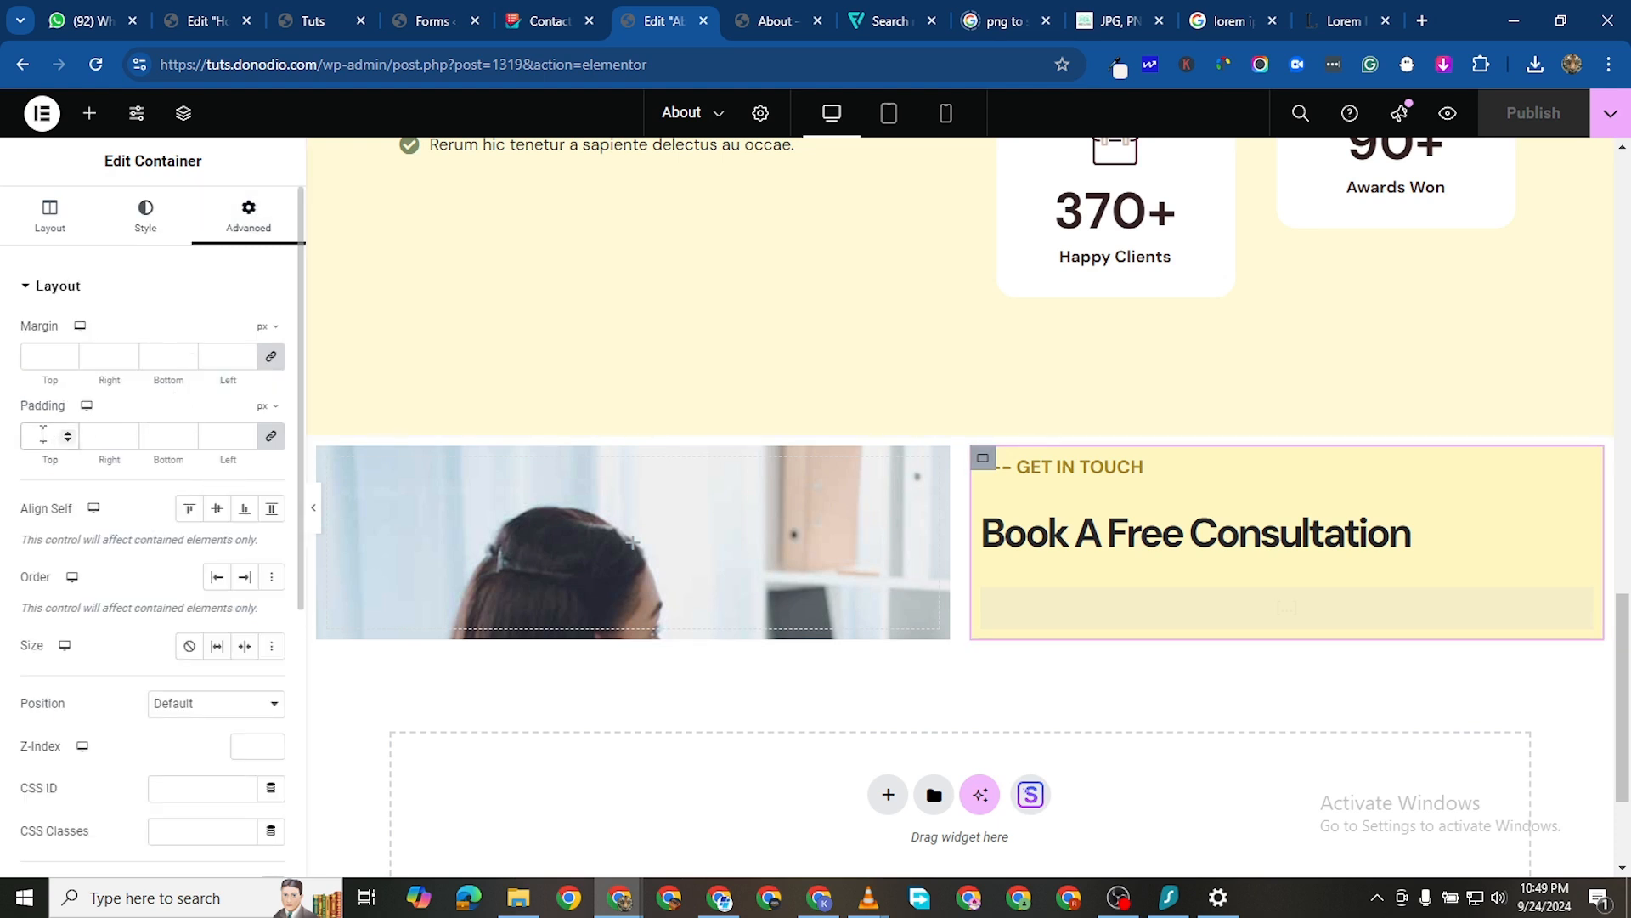
left_click(43, 433)
type("50")
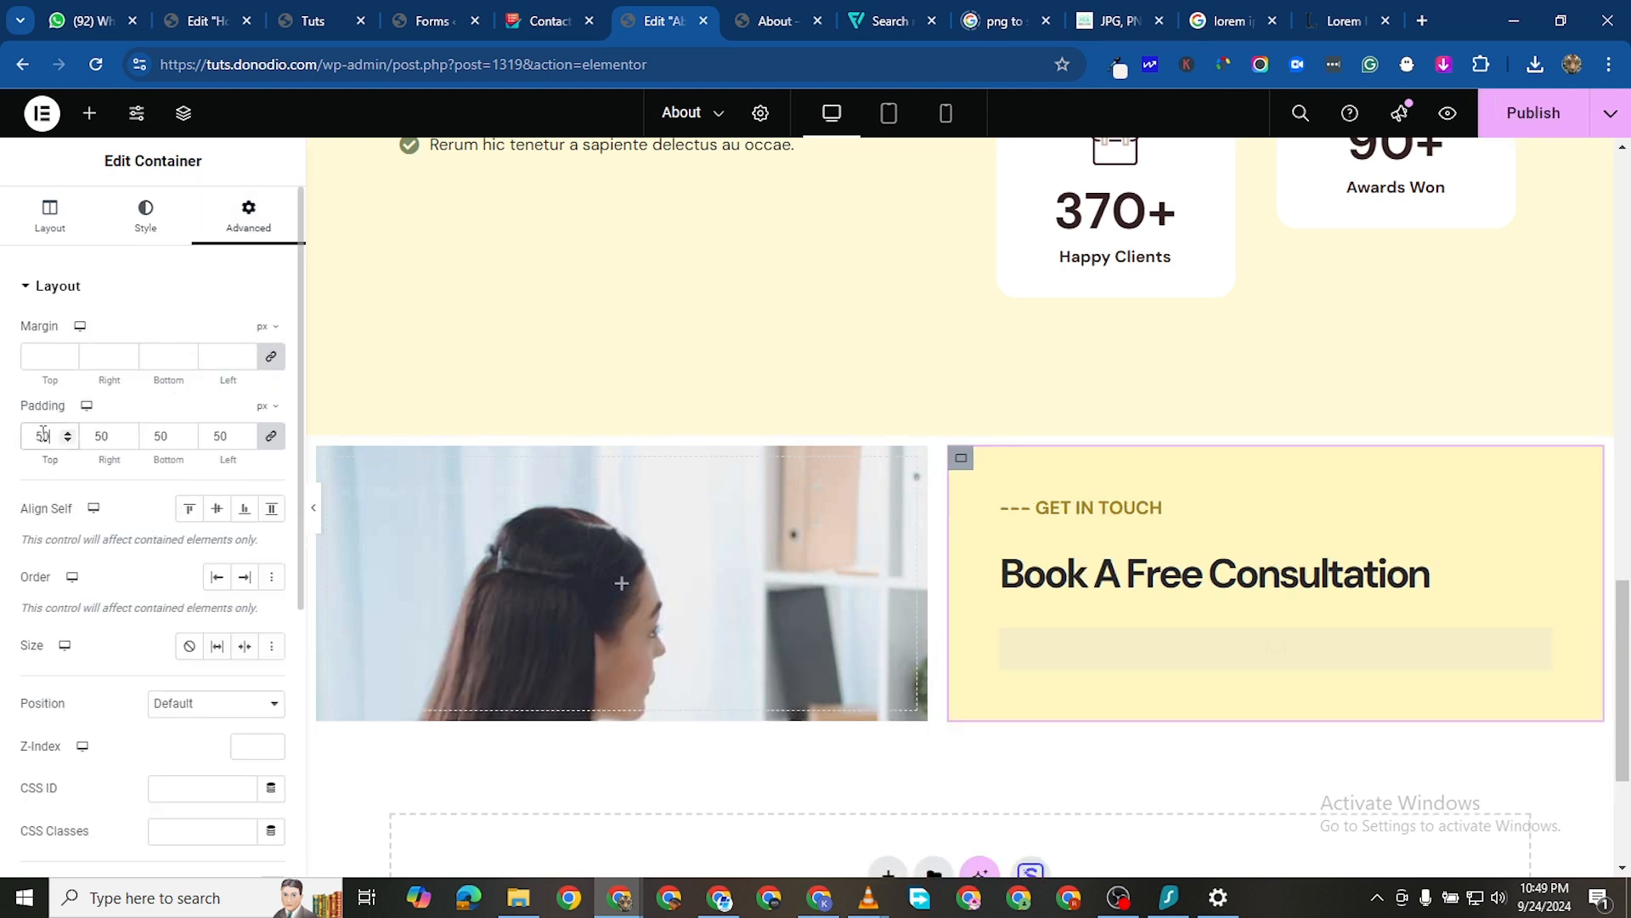
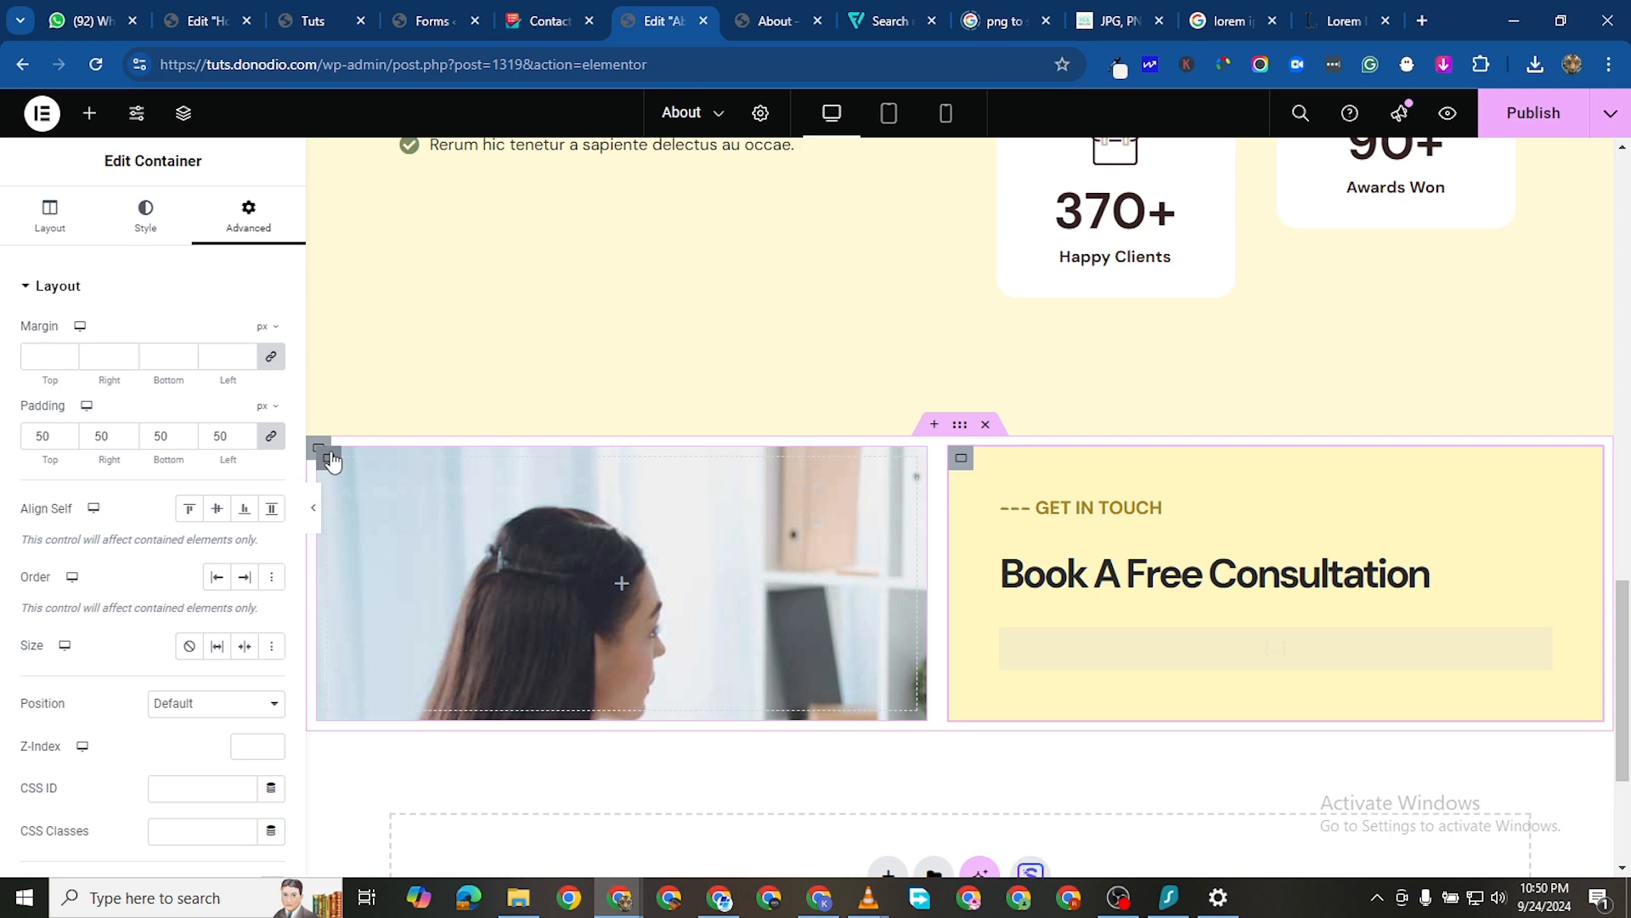
Set the image column's padding to 0 with its sides unlinked, and unlink the Get In Touch column's padding values
left_click(331, 460)
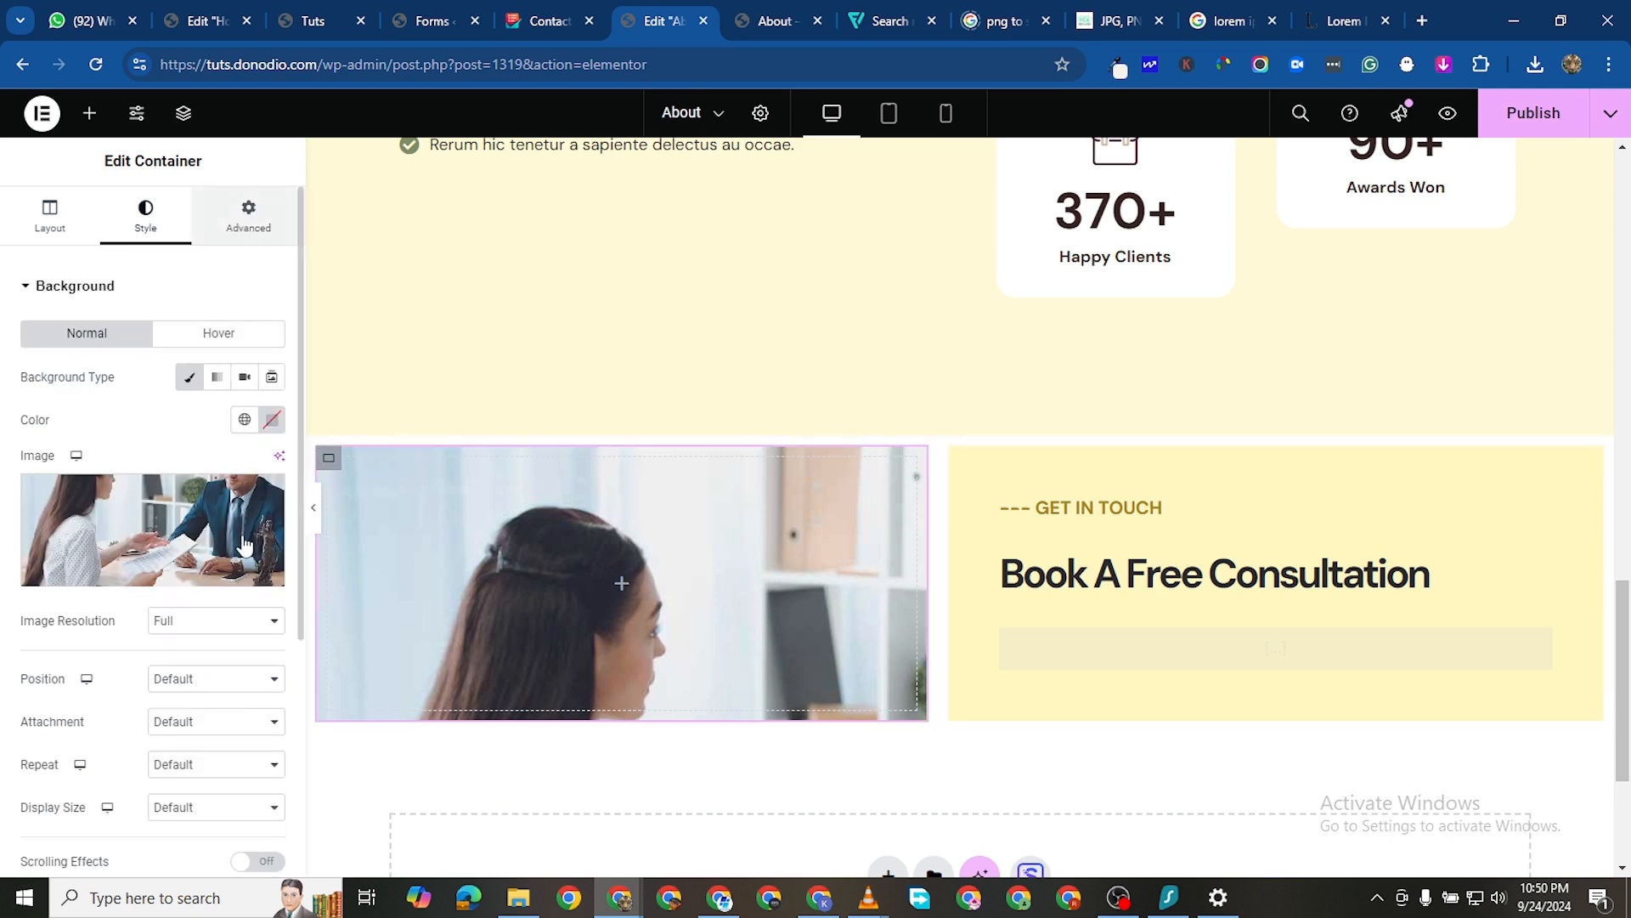
left_click(248, 214)
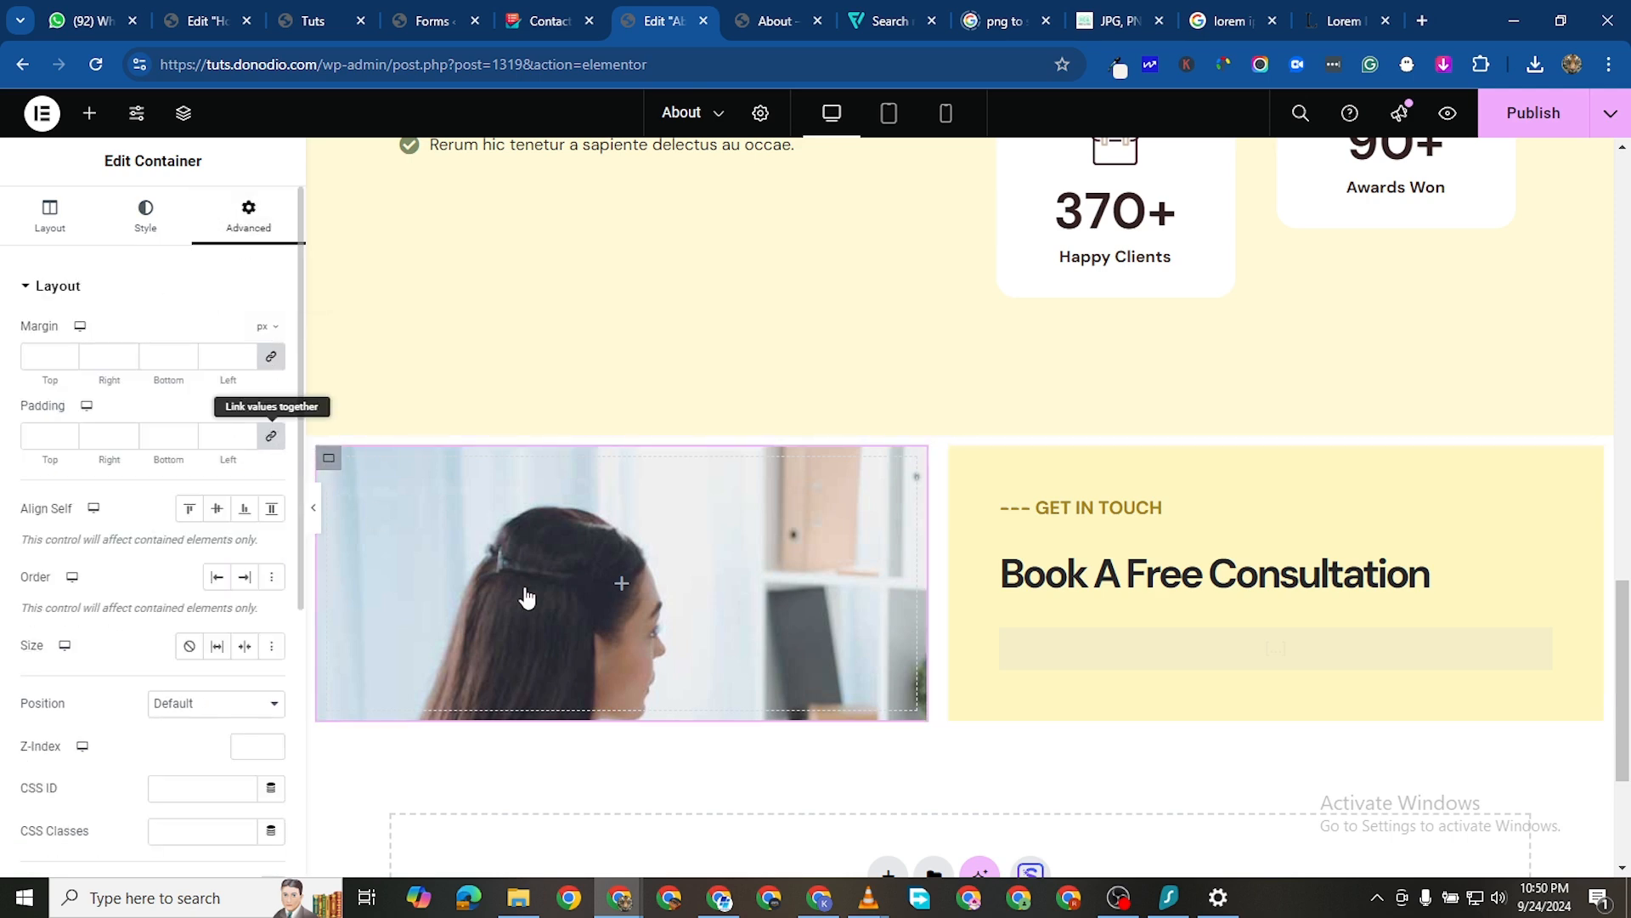
left_click(271, 436)
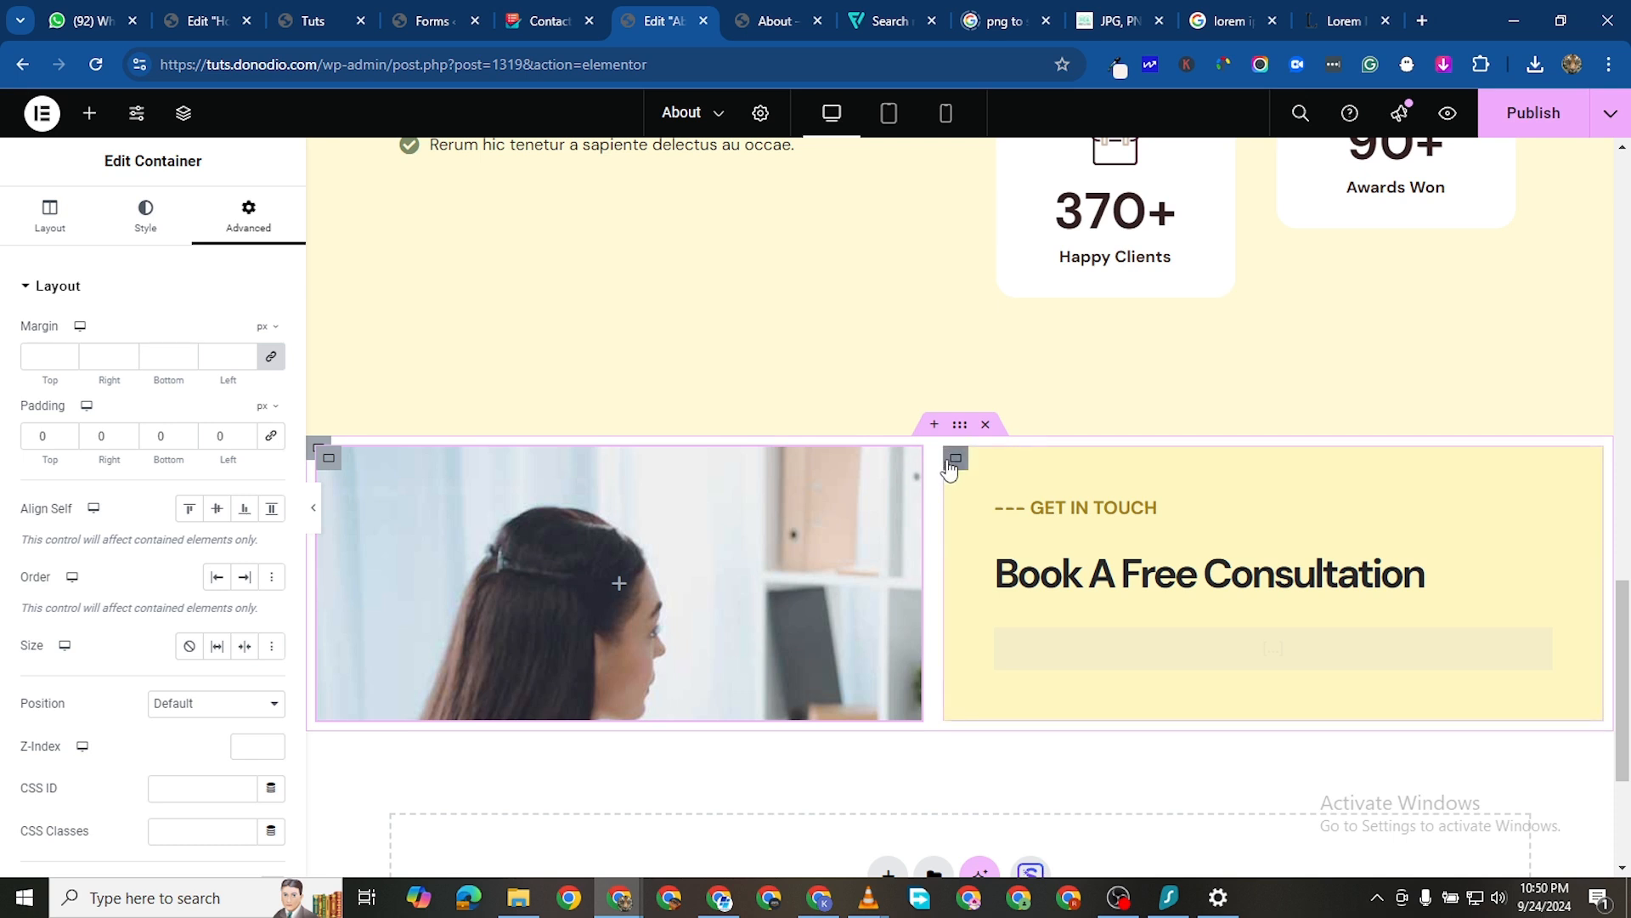
left_click(951, 463)
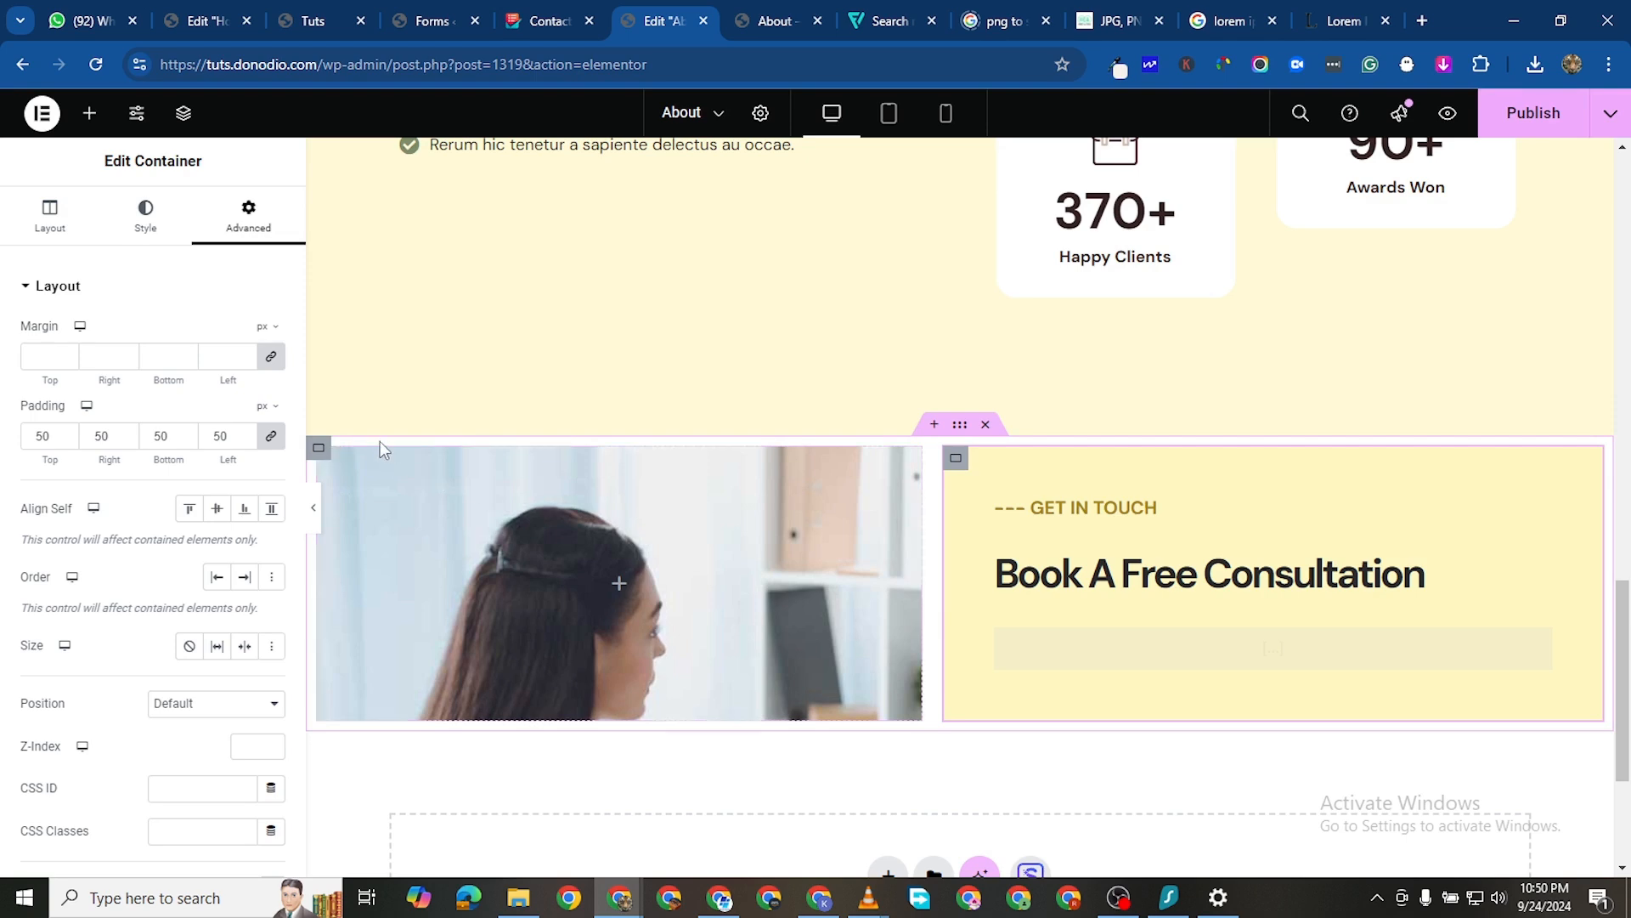
left_click(271, 435)
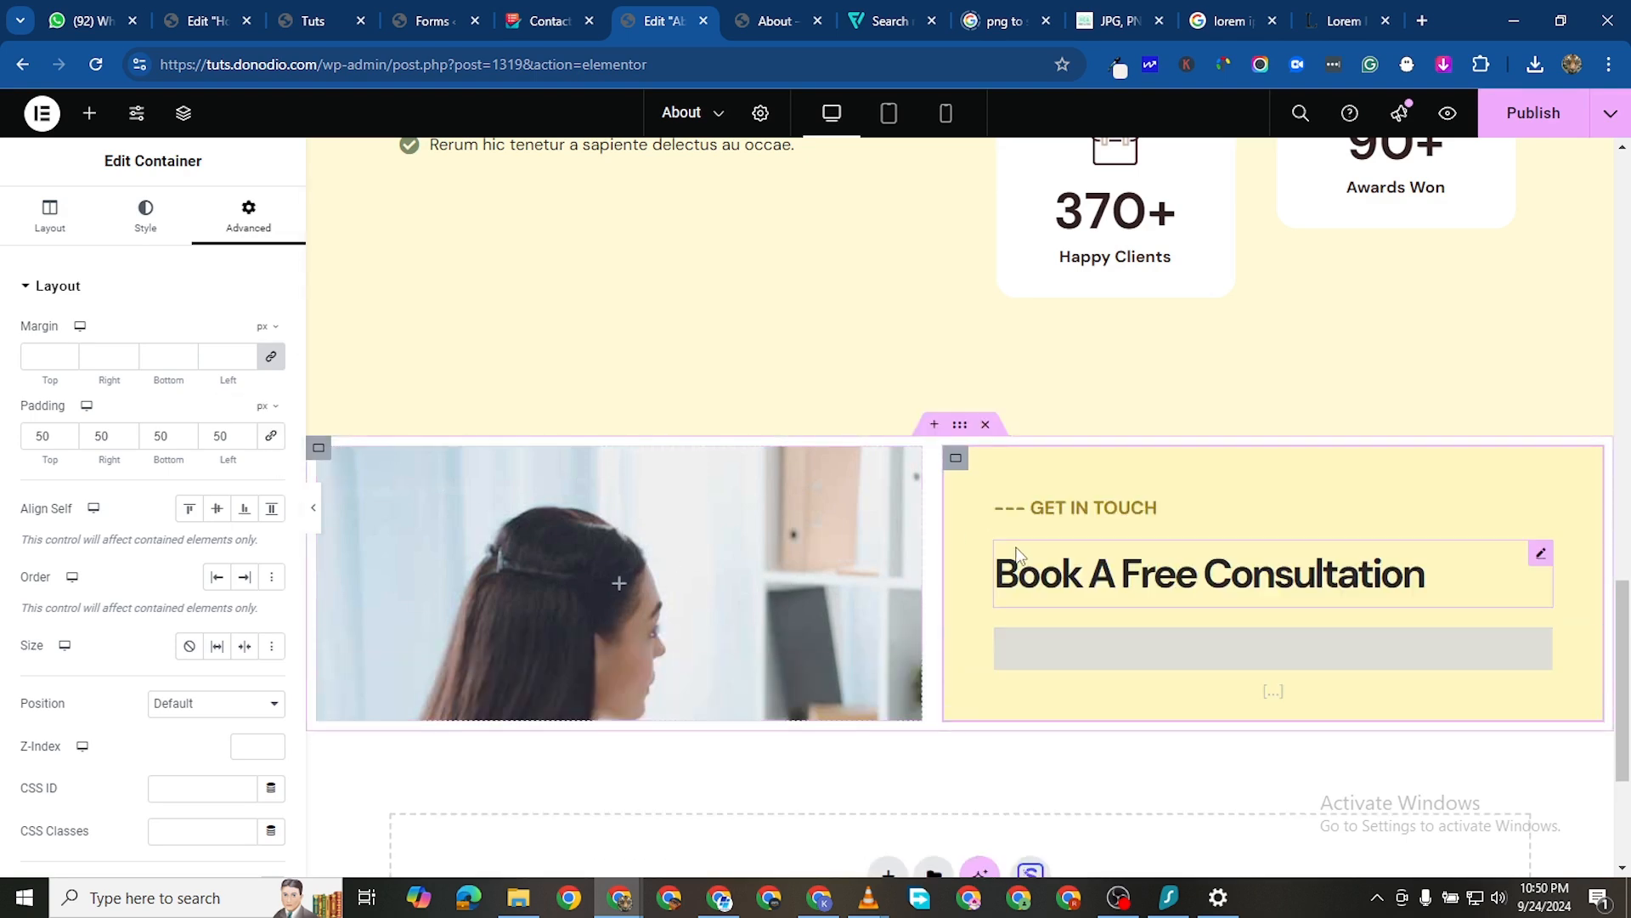
Set the column and row gaps of the container holding the image and form columns to 0, and publish the page
left_click(320, 450)
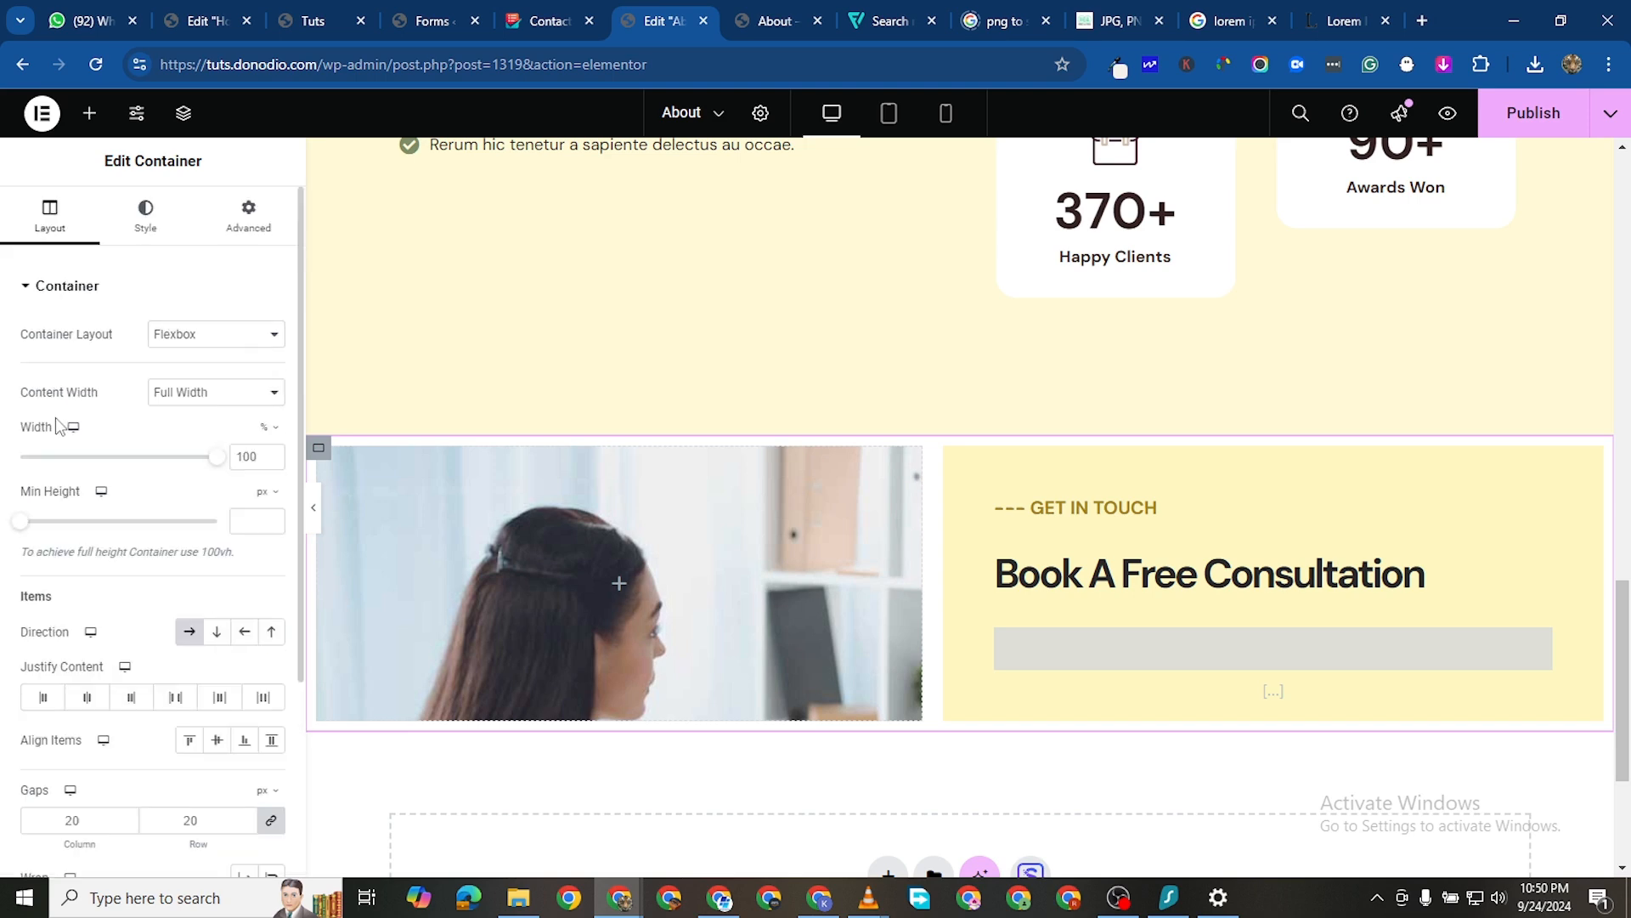
scroll(103, 484, "down", 2)
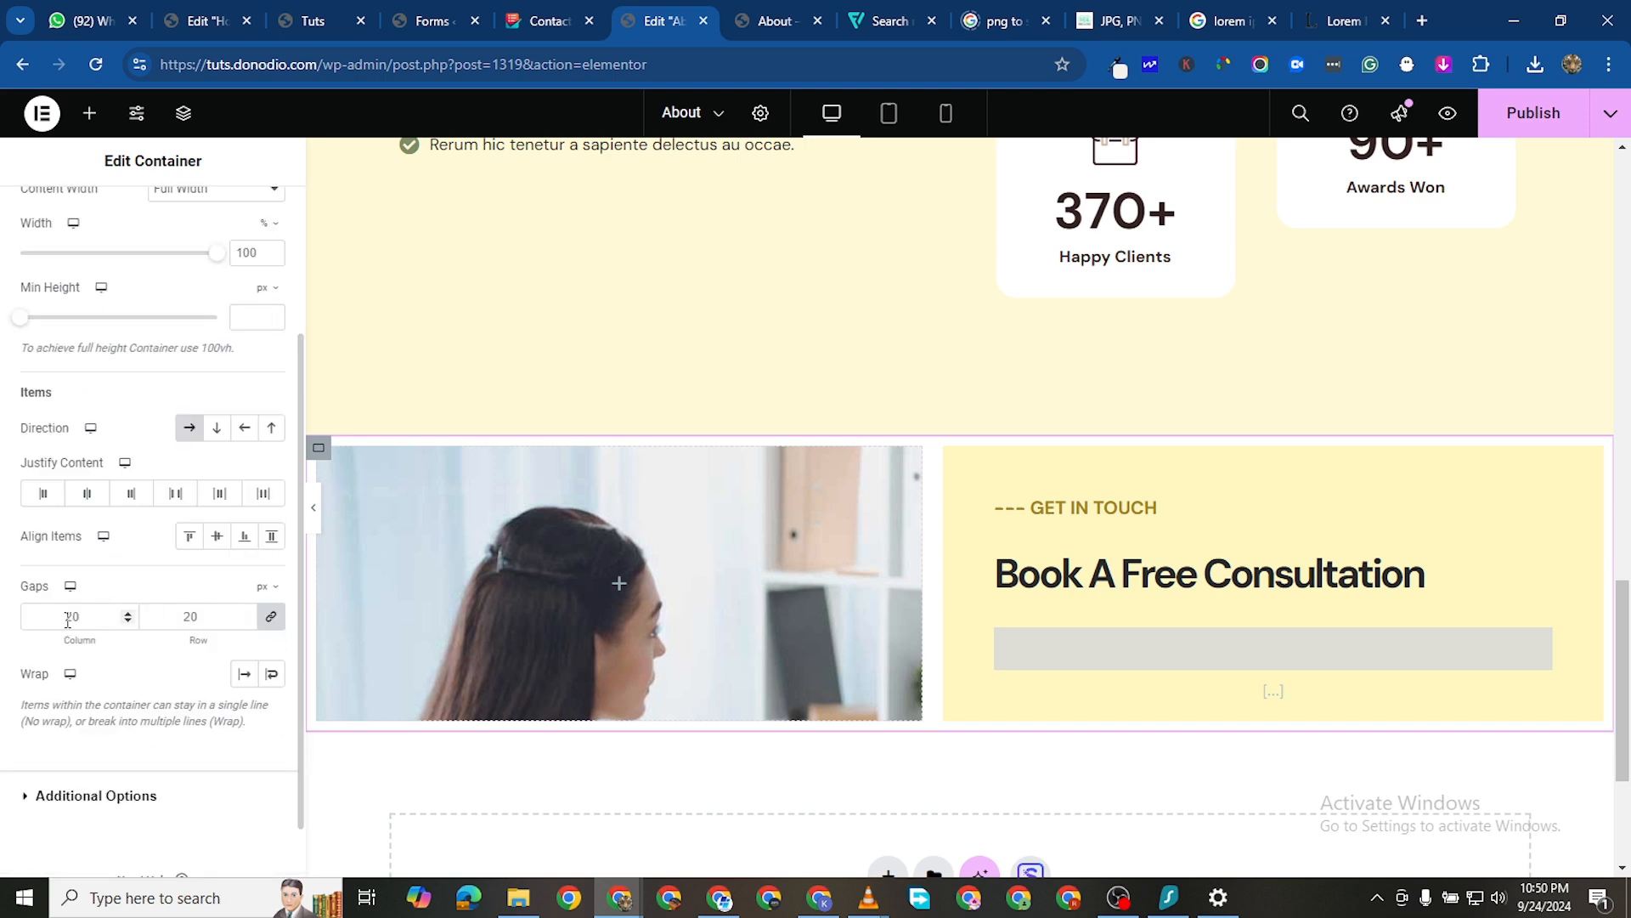
left_click(274, 618)
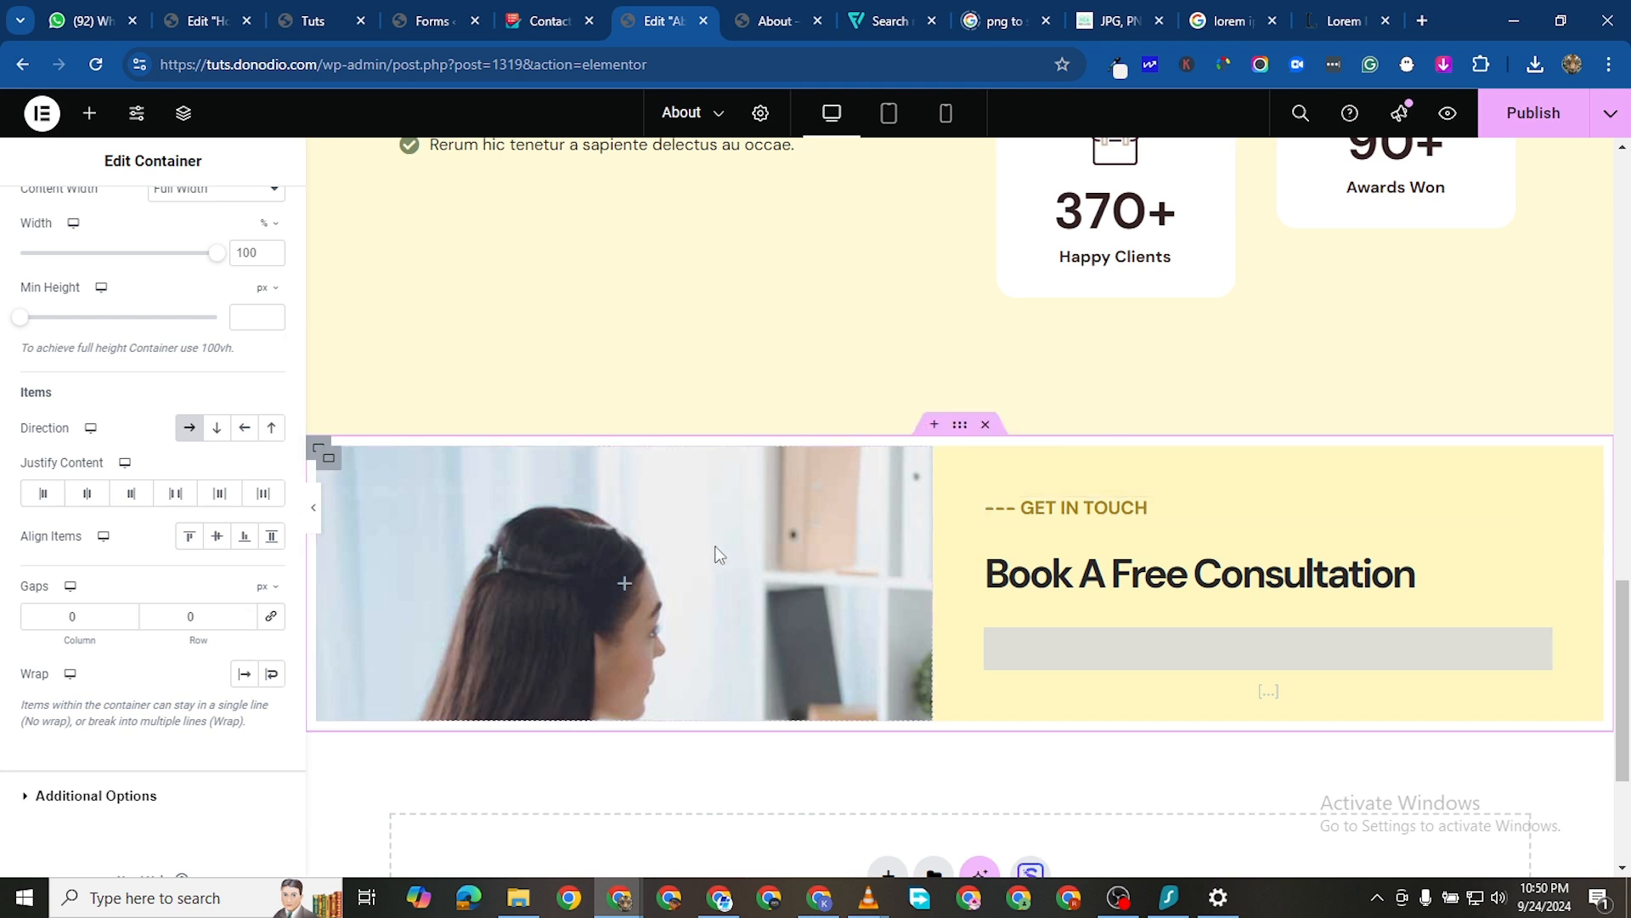
left_click(1521, 111)
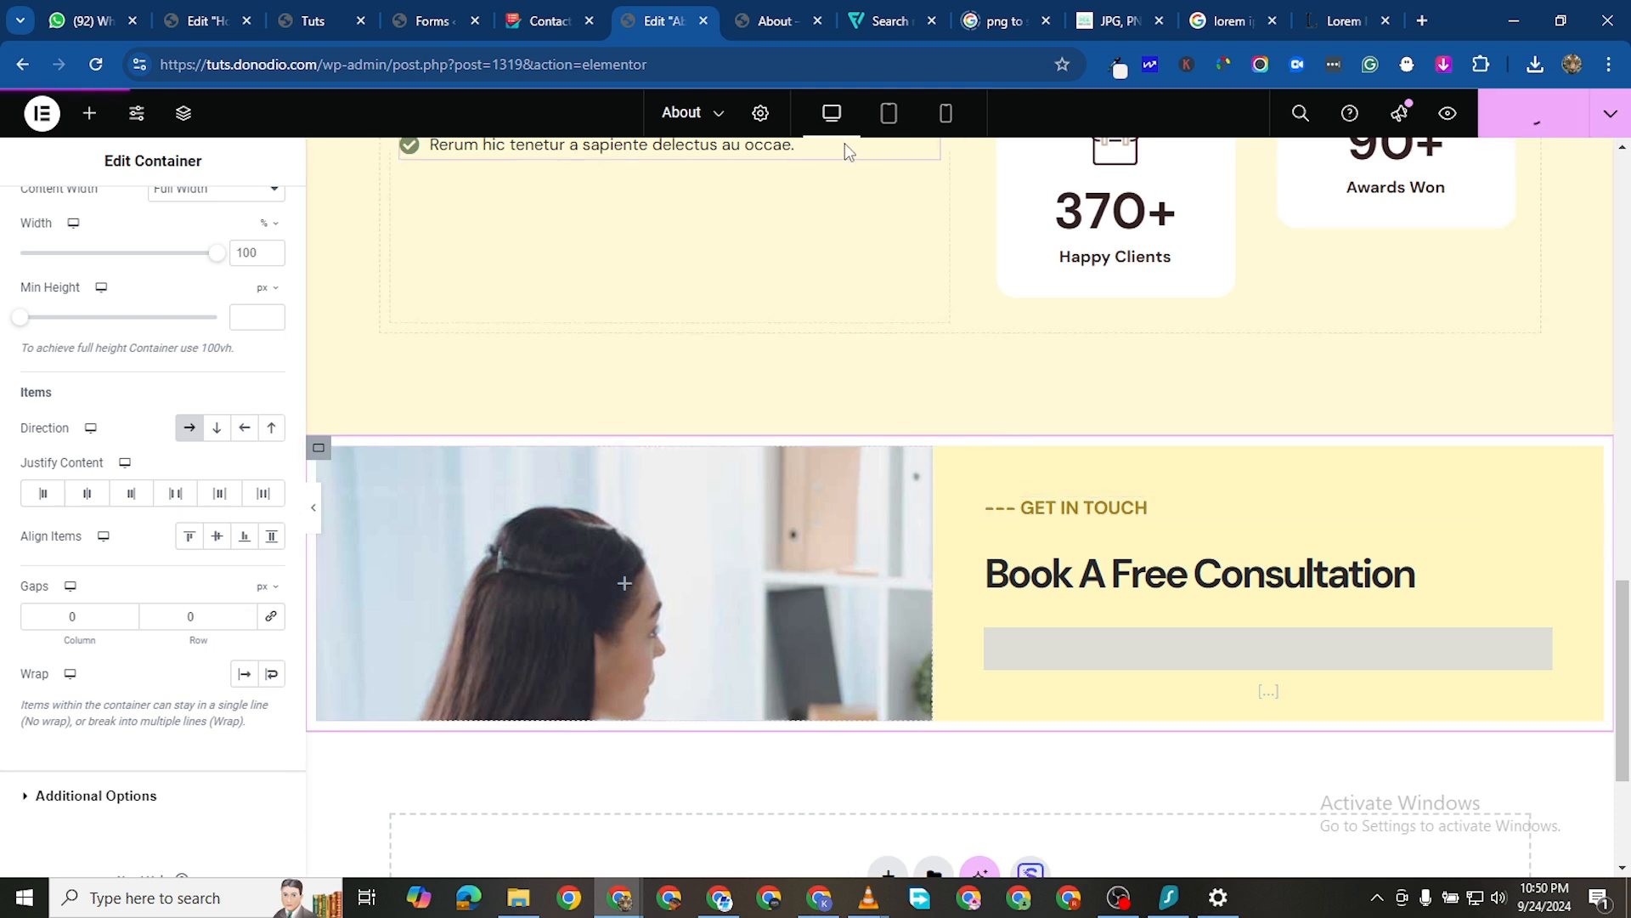
Reload the About page preview and examine the layout, especially the Get In Touch section's image, padding and contact form
left_click(762, 27)
scroll(834, 502, "down", 7)
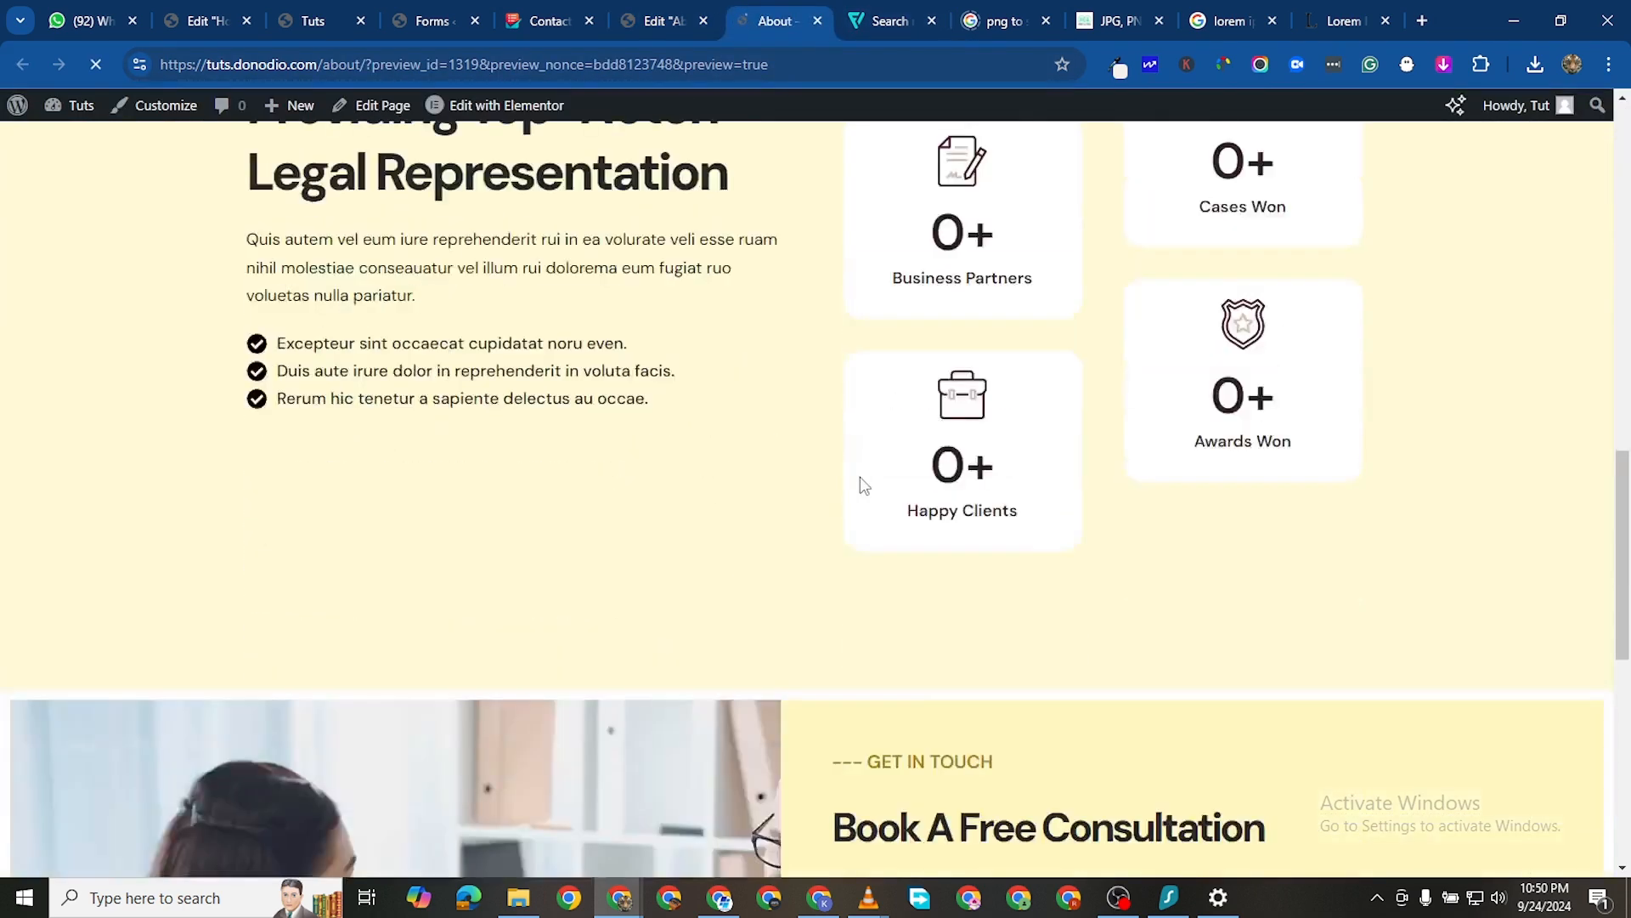
scroll(864, 485, "down", 8)
scroll(864, 483, "up", 5)
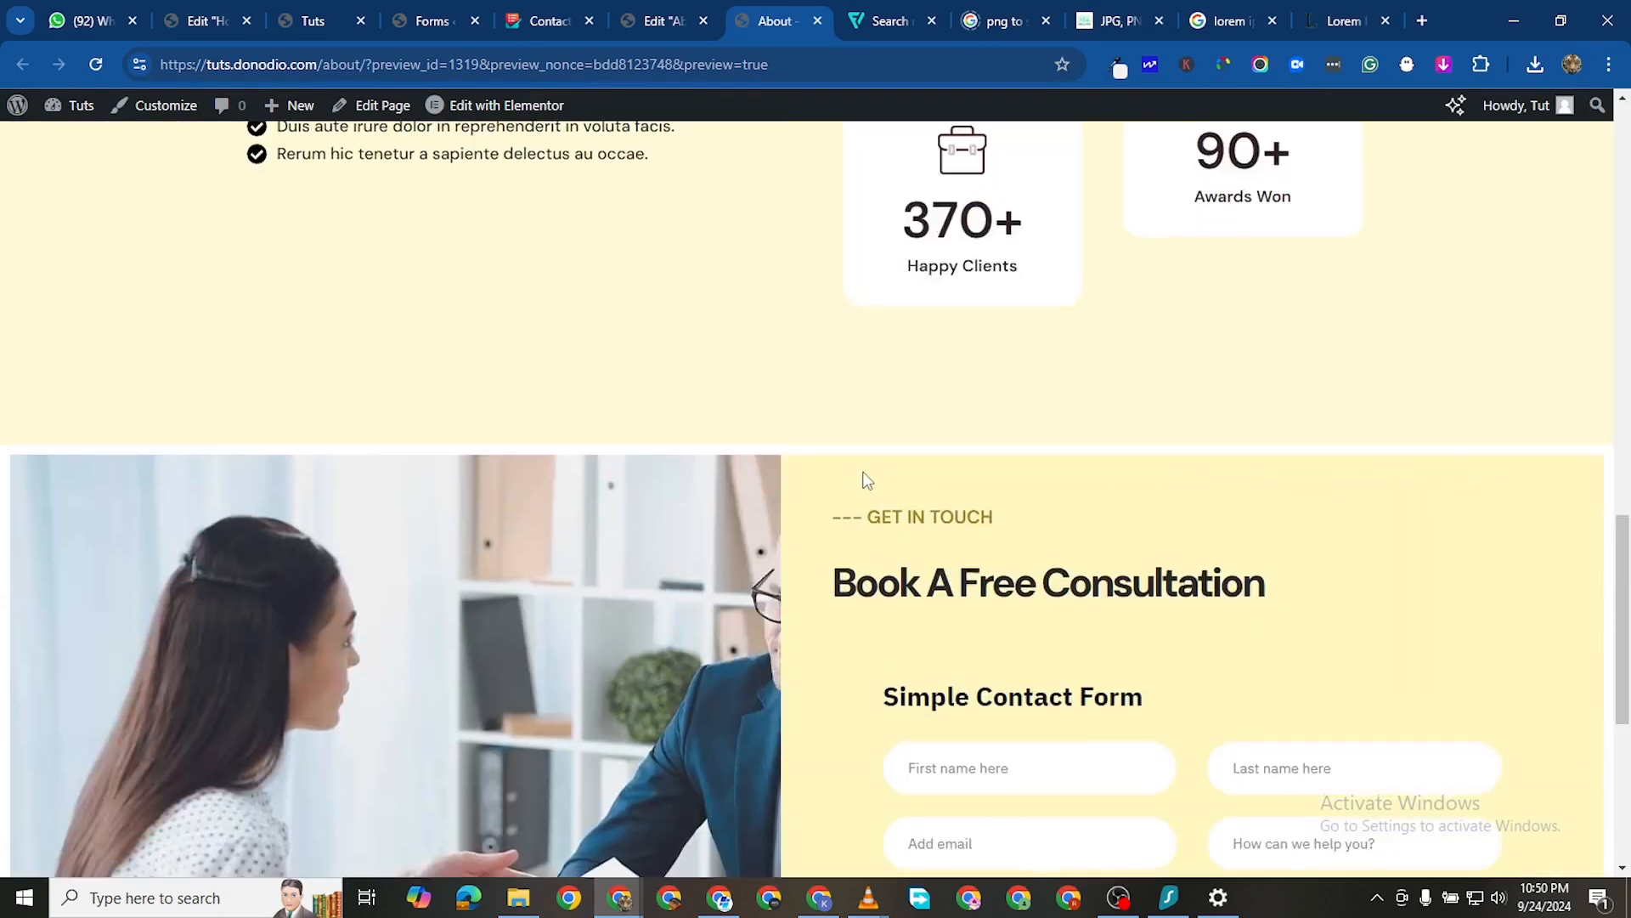
scroll(864, 483, "down", 3)
scroll(871, 484, "up", 2)
scroll(871, 484, "up", 12)
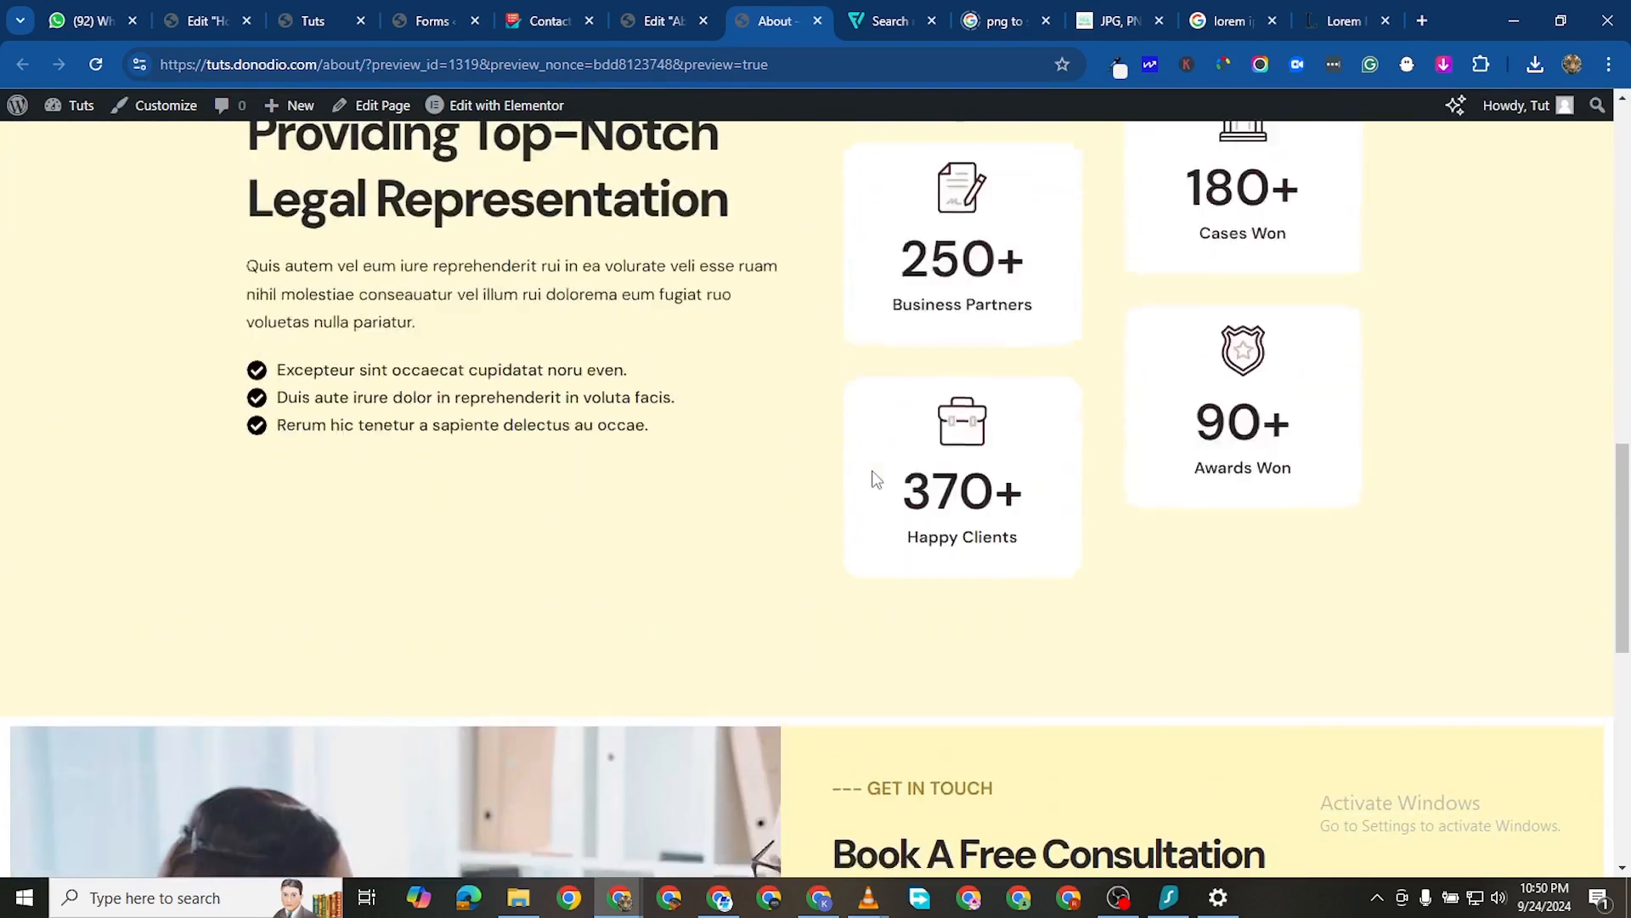
scroll(871, 485, "down", 4)
scroll(871, 486, "up", 8)
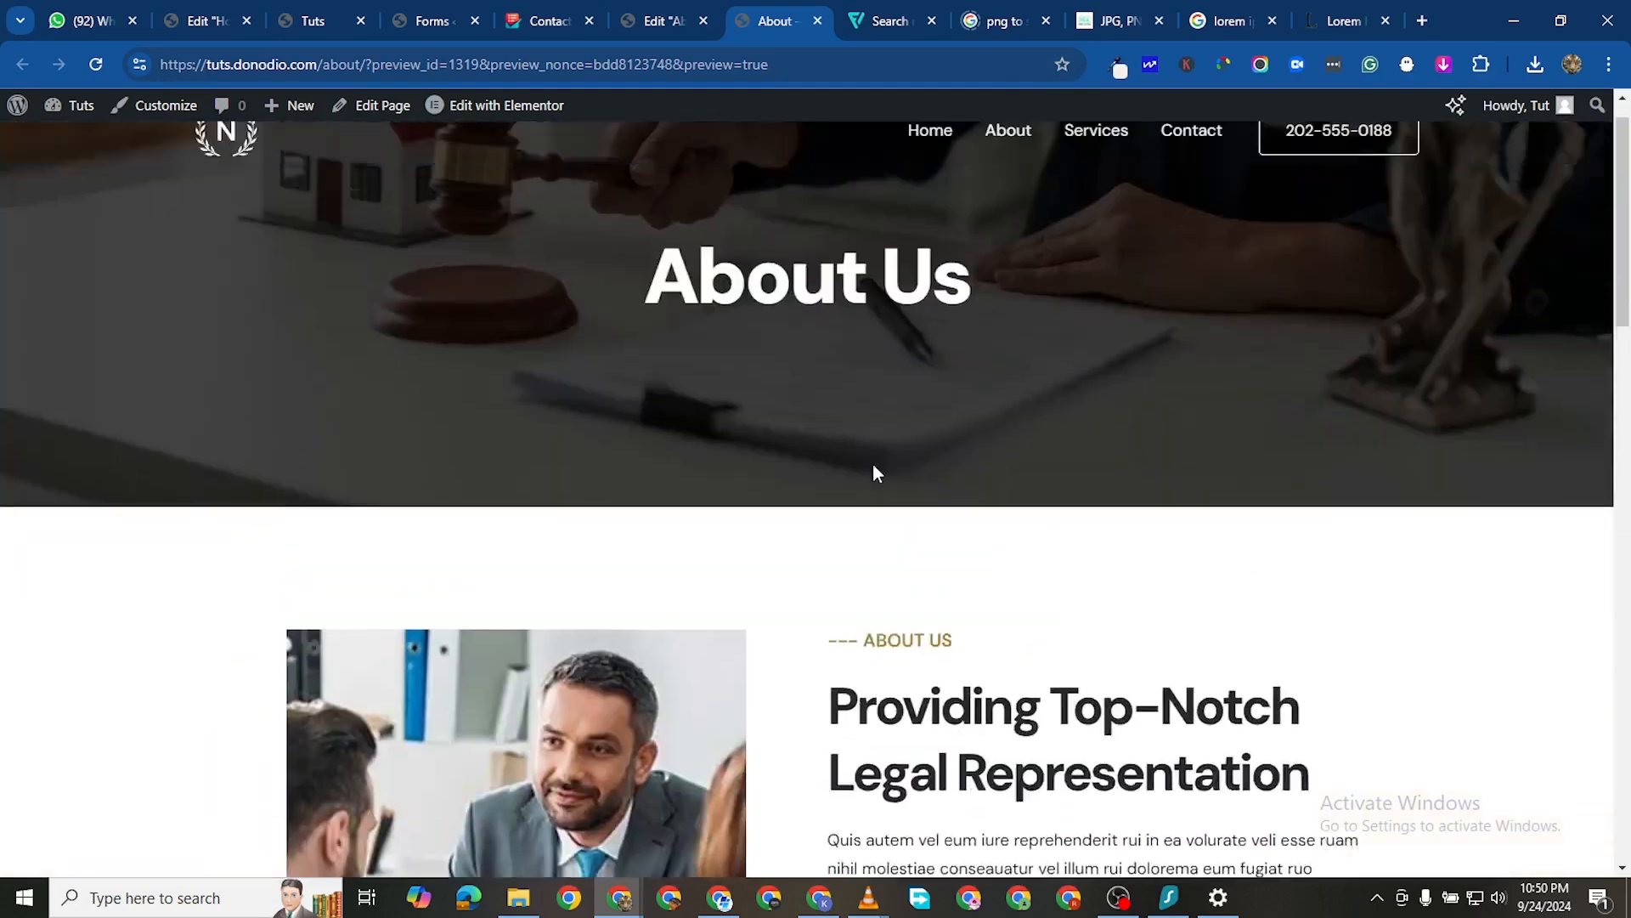
scroll(873, 470, "down", 6)
scroll(866, 480, "down", 10)
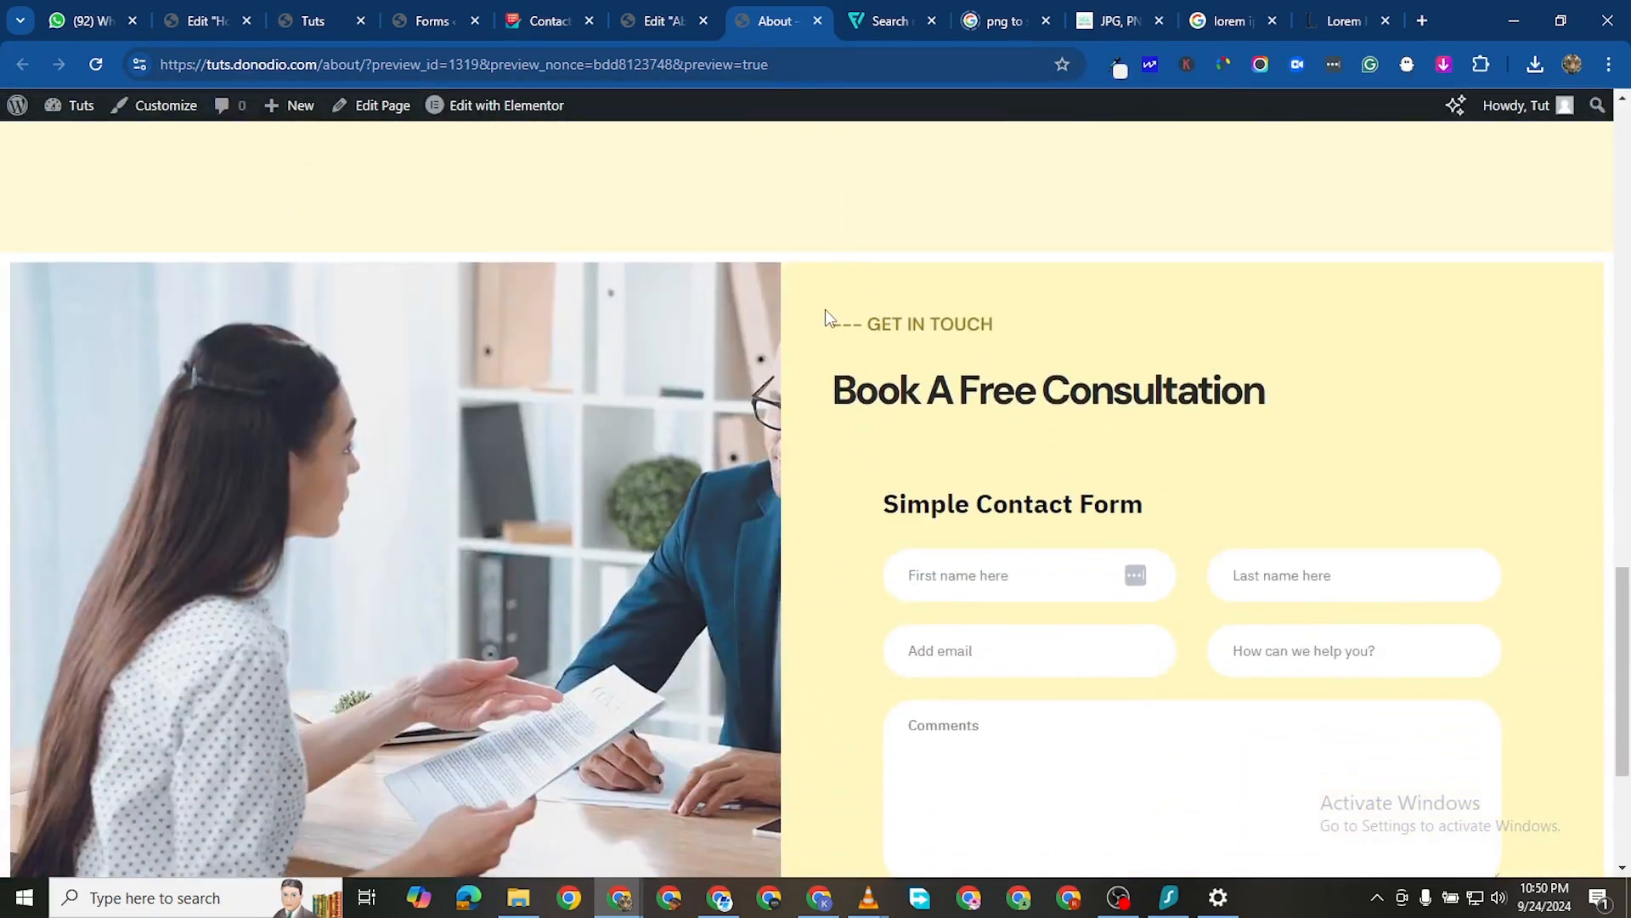
scroll(904, 375, "down", 2)
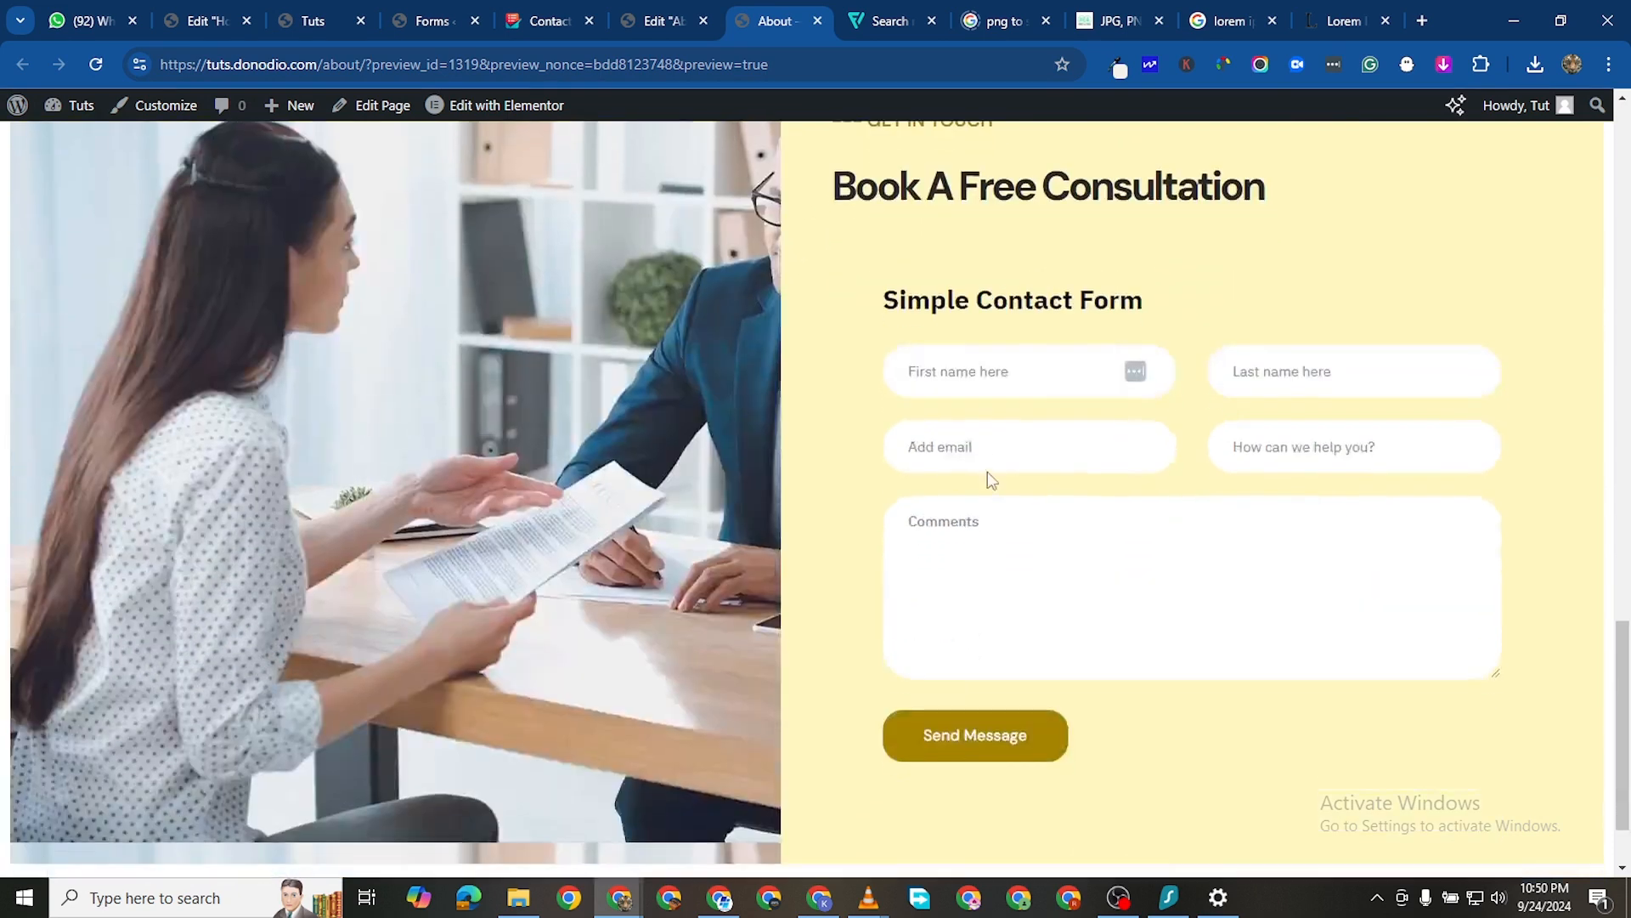
scroll(970, 444, "up", 1)
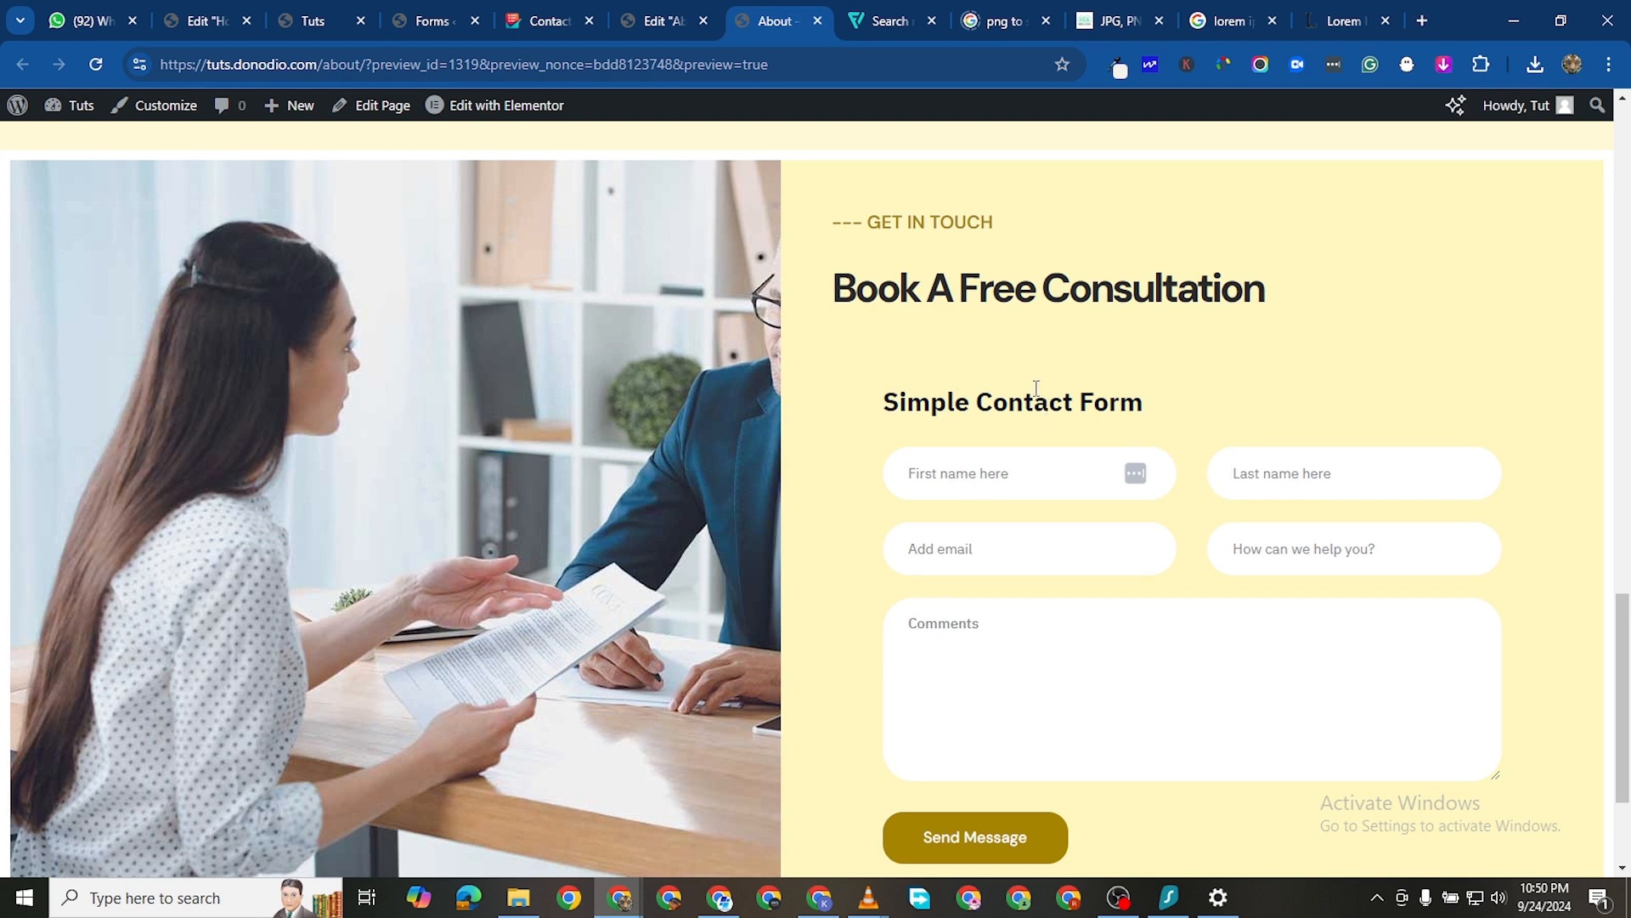
Open the MetForm contact form in Elementor, delete its Simple Contact Form heading, and publish the form
left_click(615, 22)
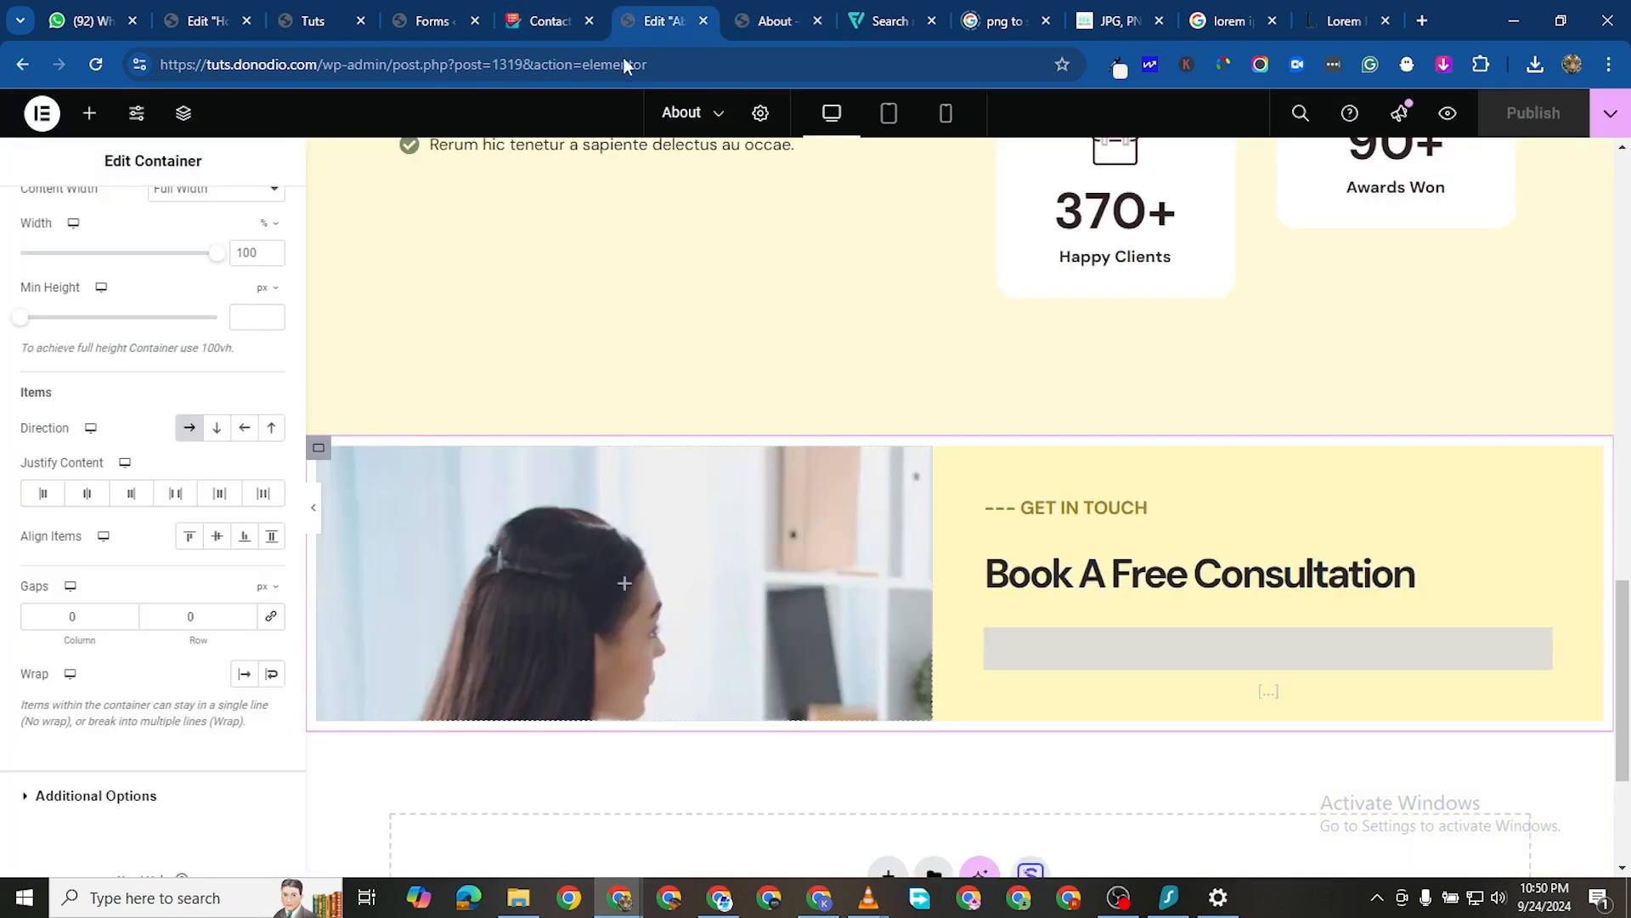
left_click(437, 28)
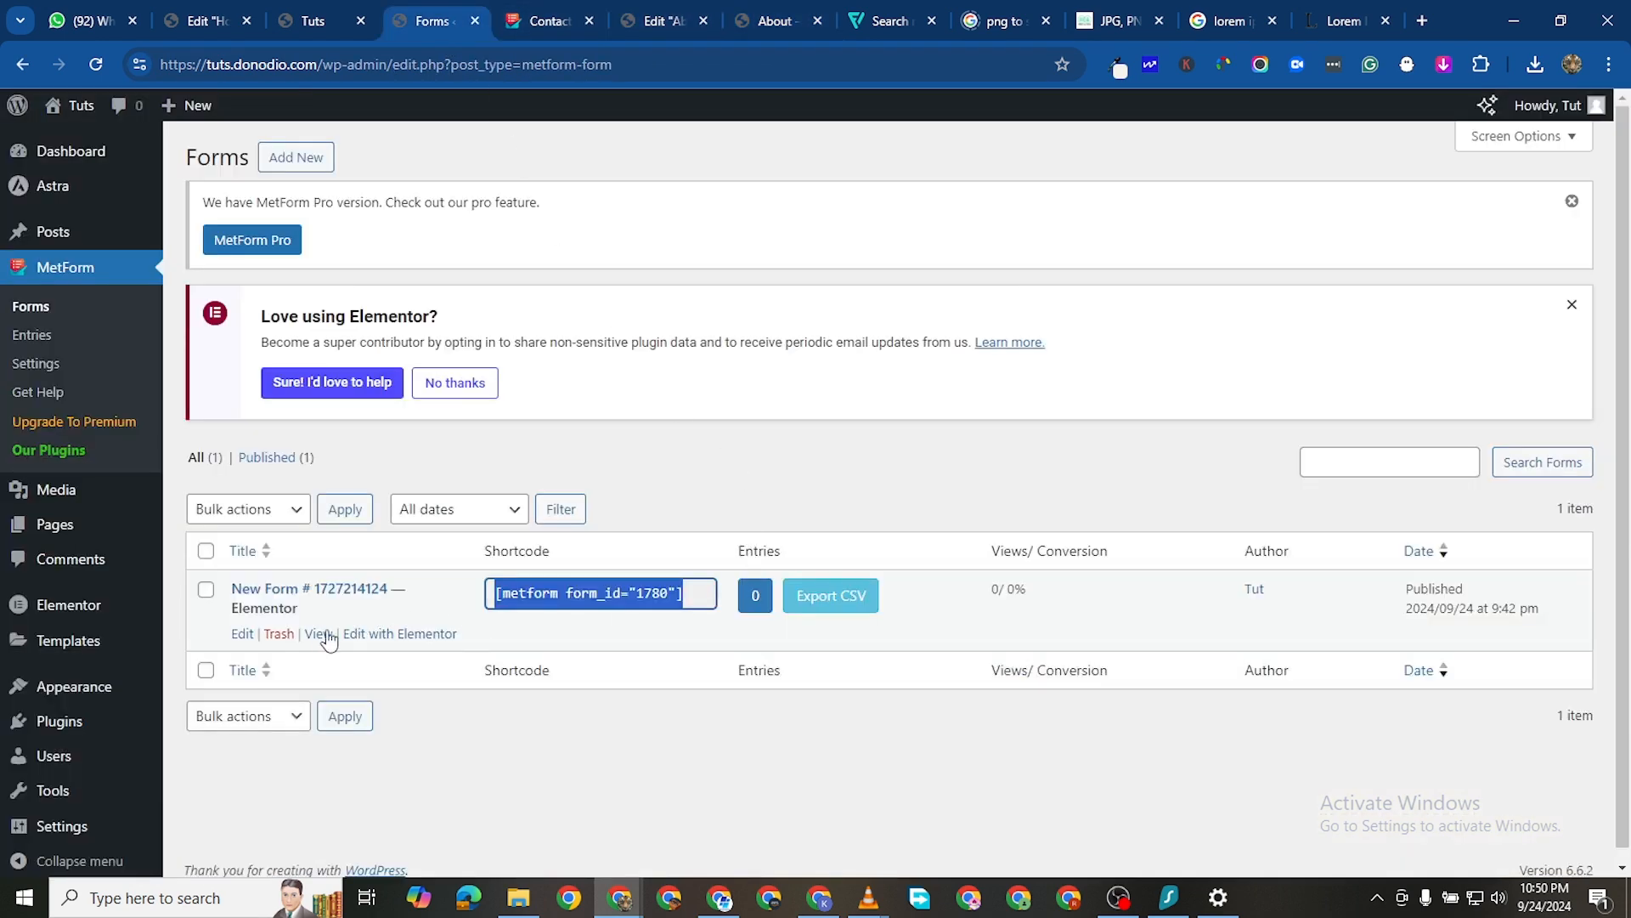
left_click(371, 637)
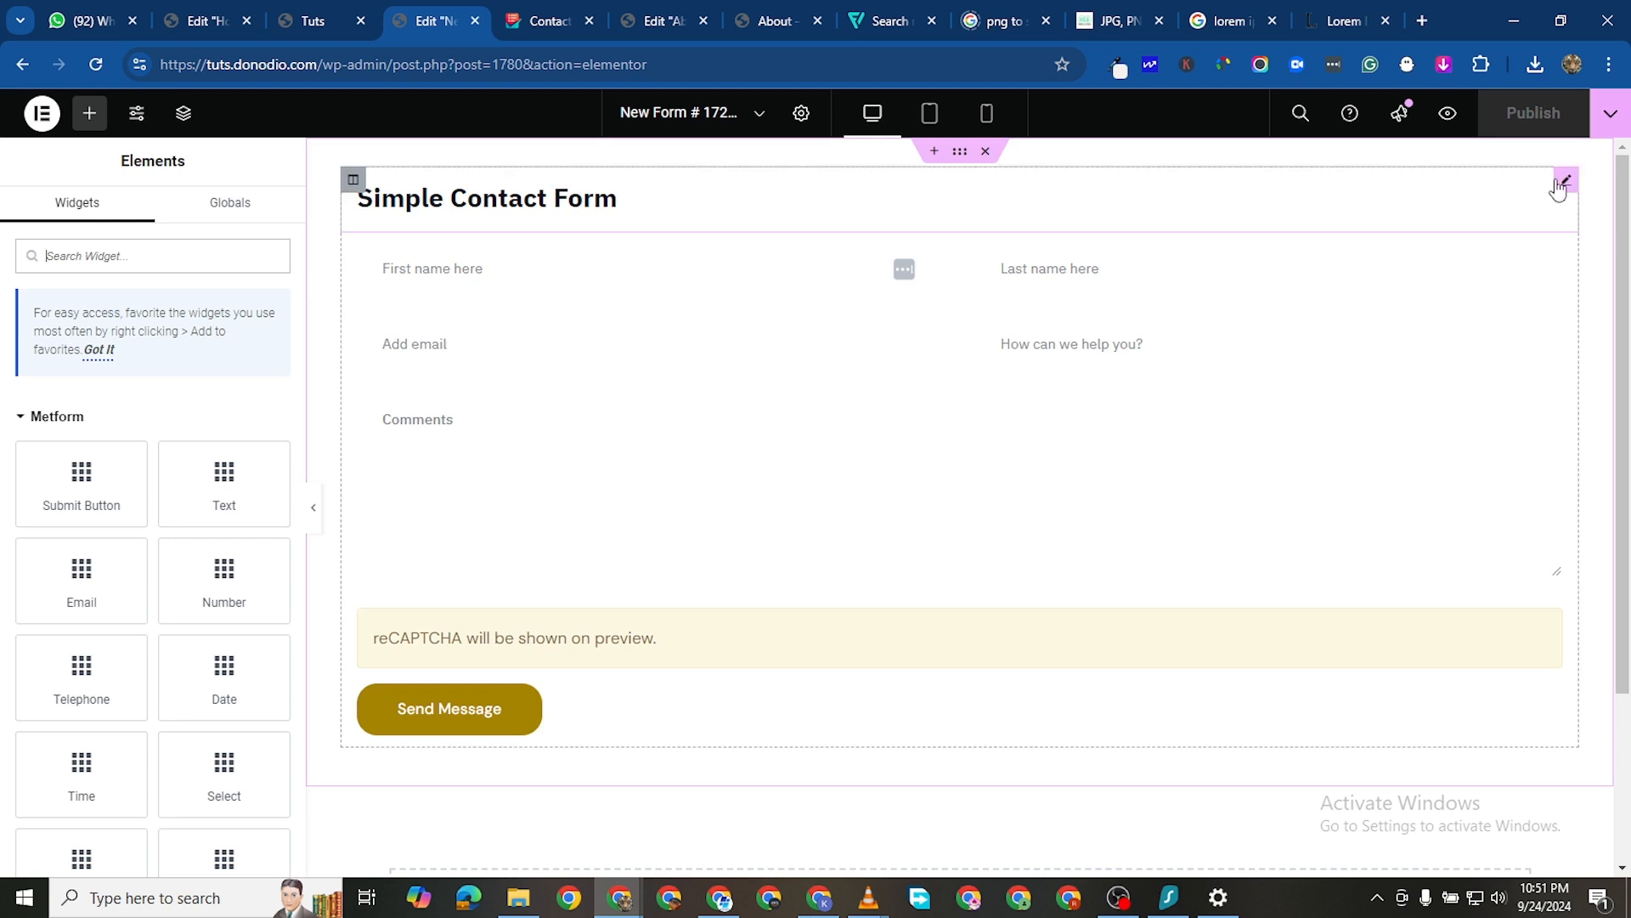
right_click(1555, 223)
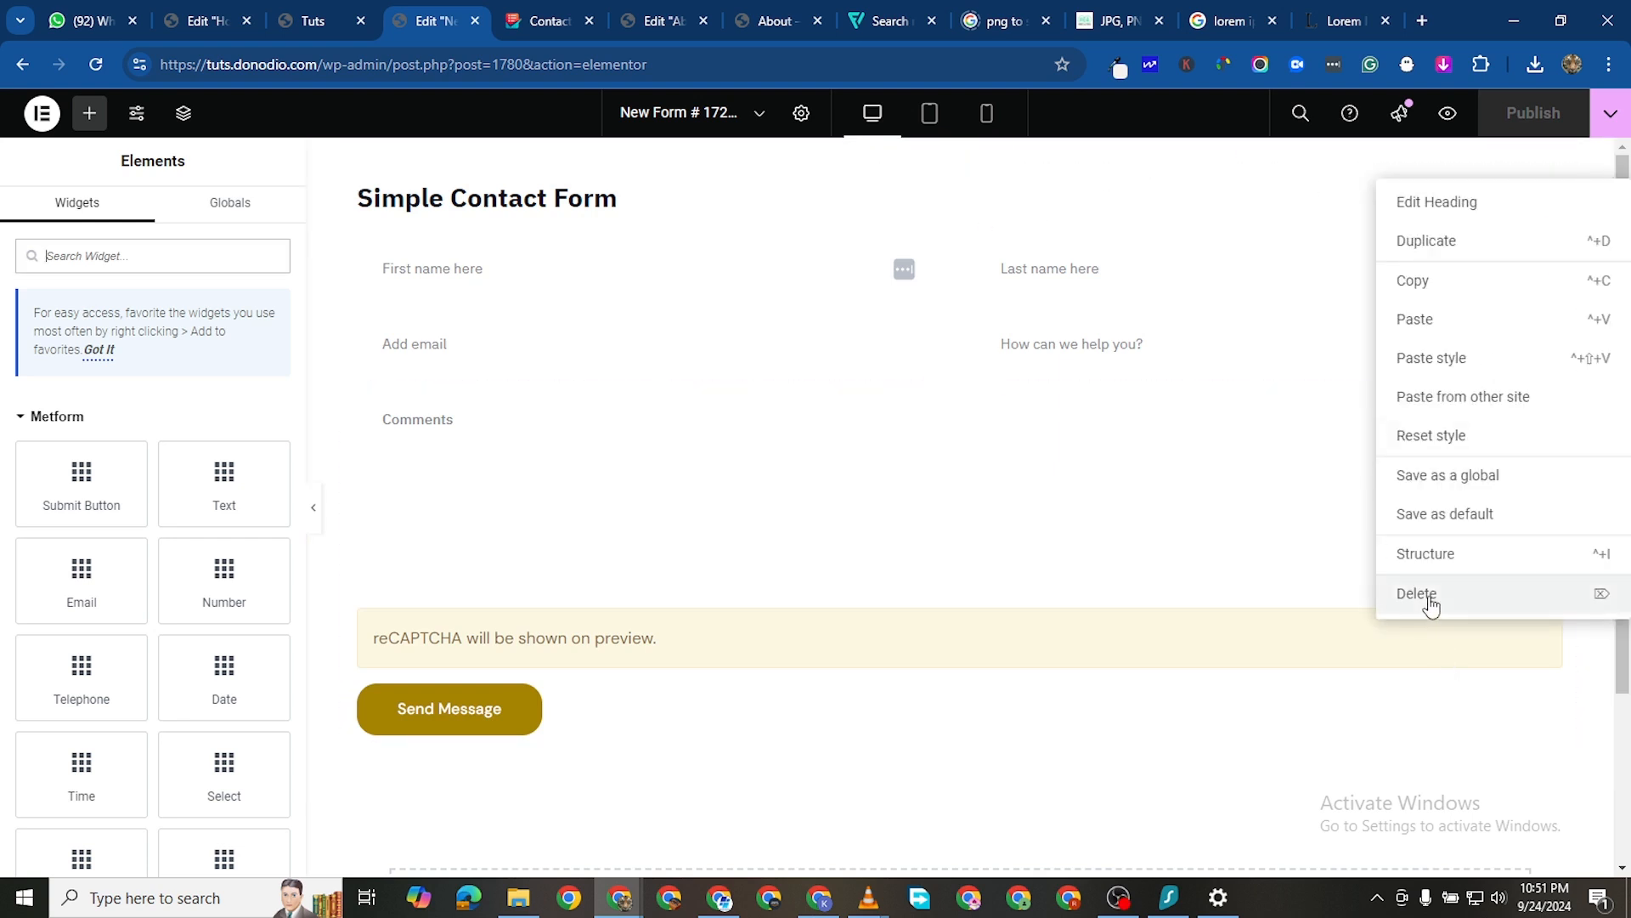
left_click(1431, 601)
left_click(1551, 117)
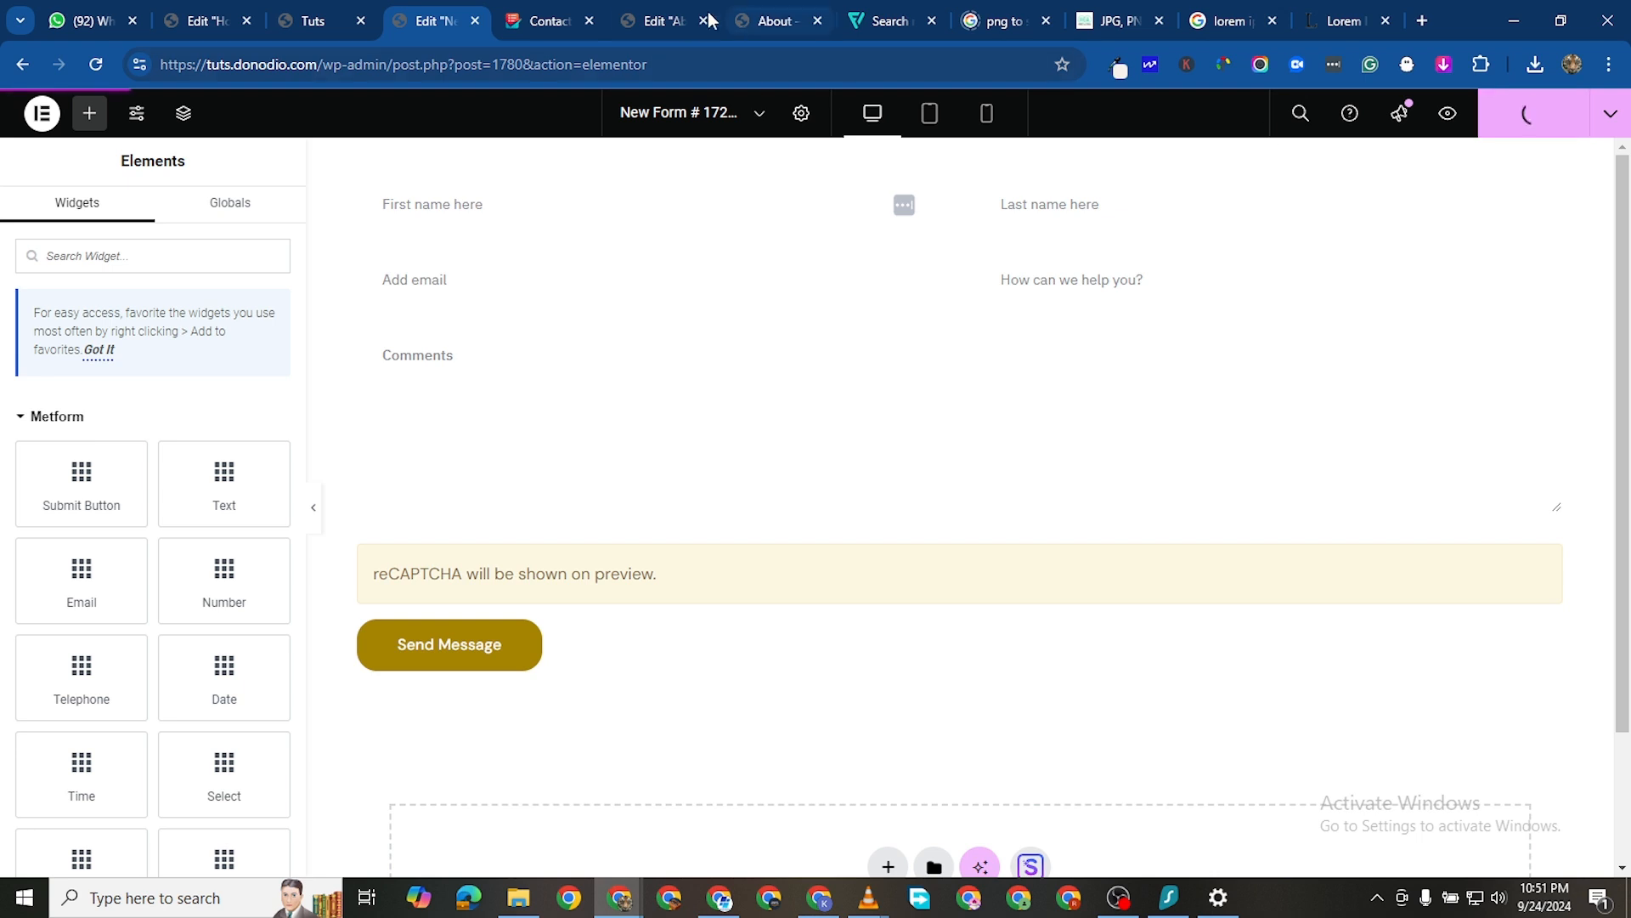
In the About page editor, give the Book A Free Consultation heading a left padding of 30 px, with the other sides at 0
left_click(646, 22)
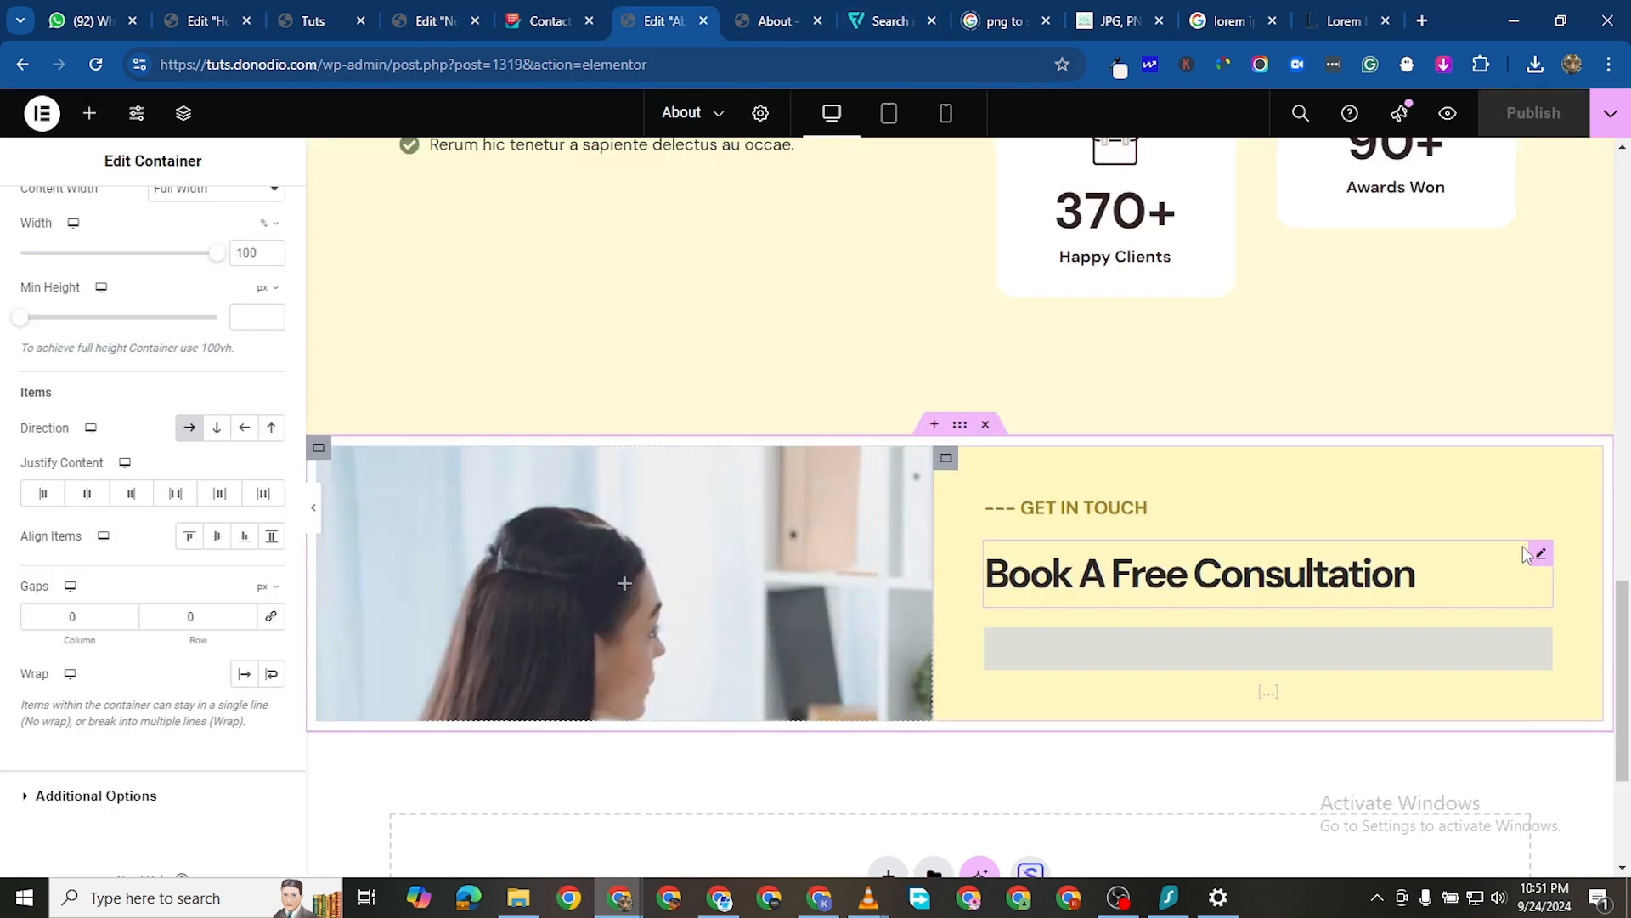
left_click(1415, 578)
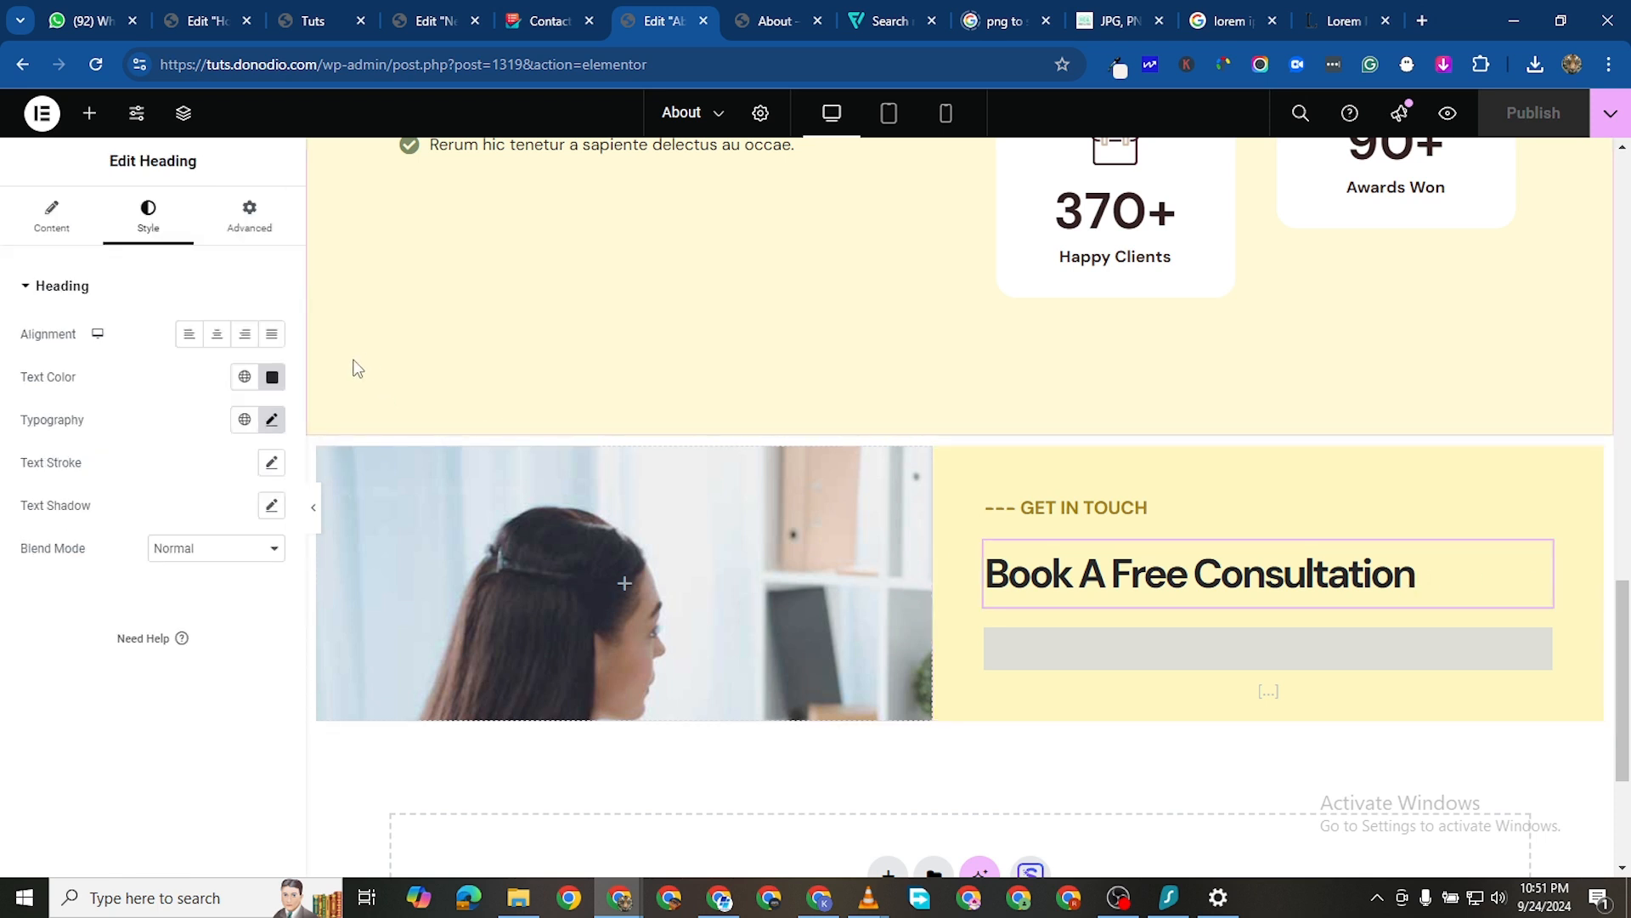
left_click(238, 241)
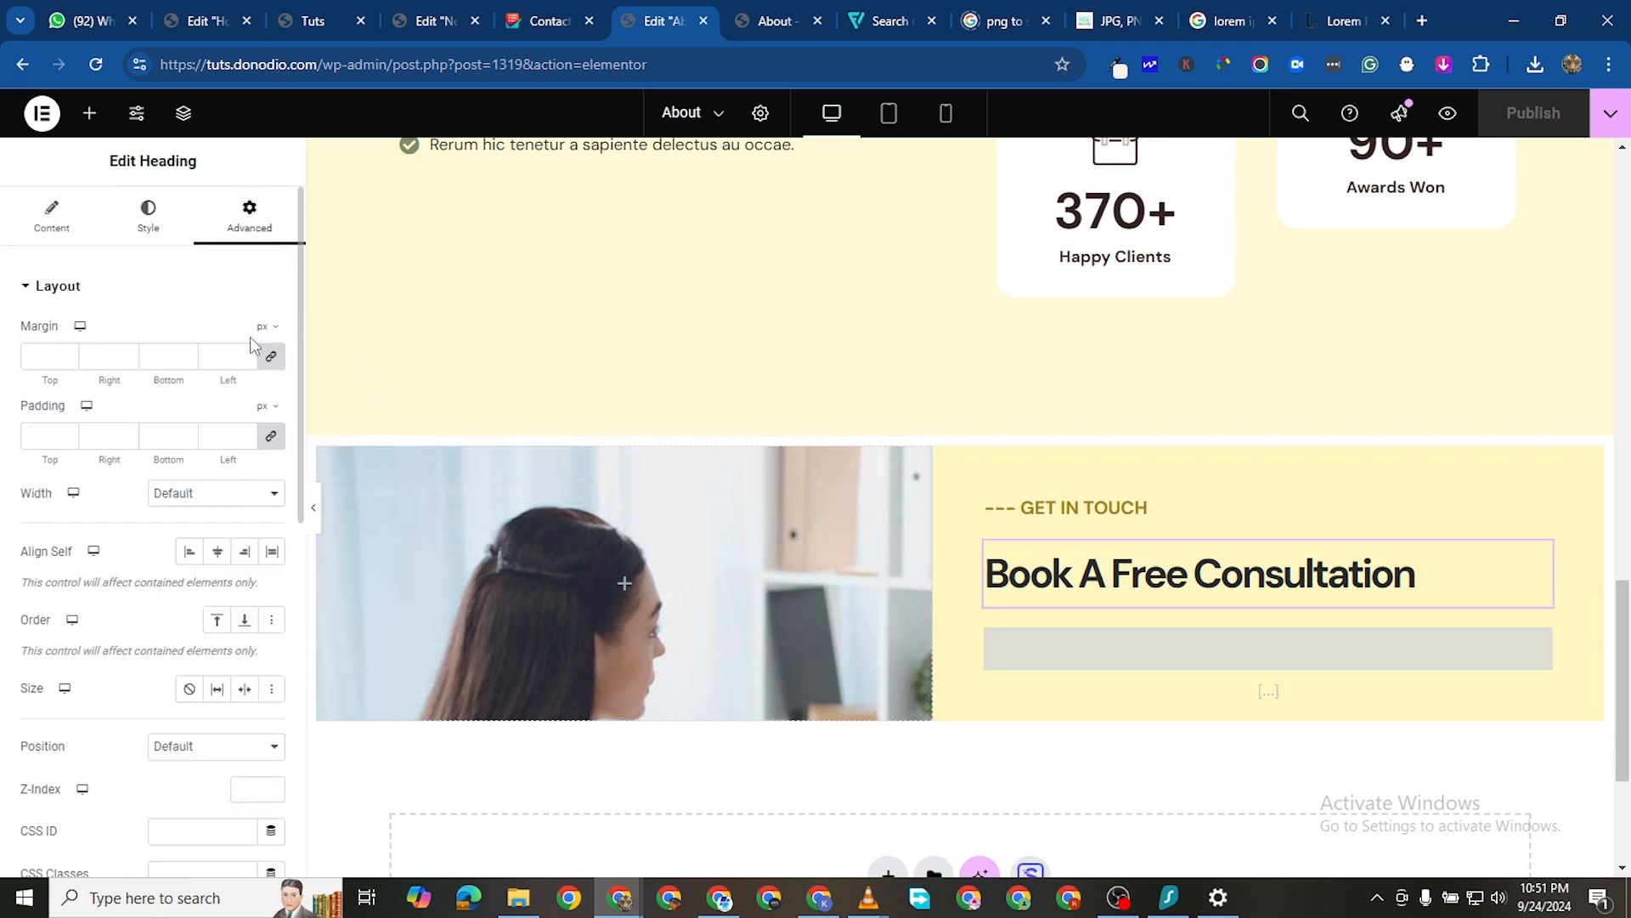
left_click(270, 442)
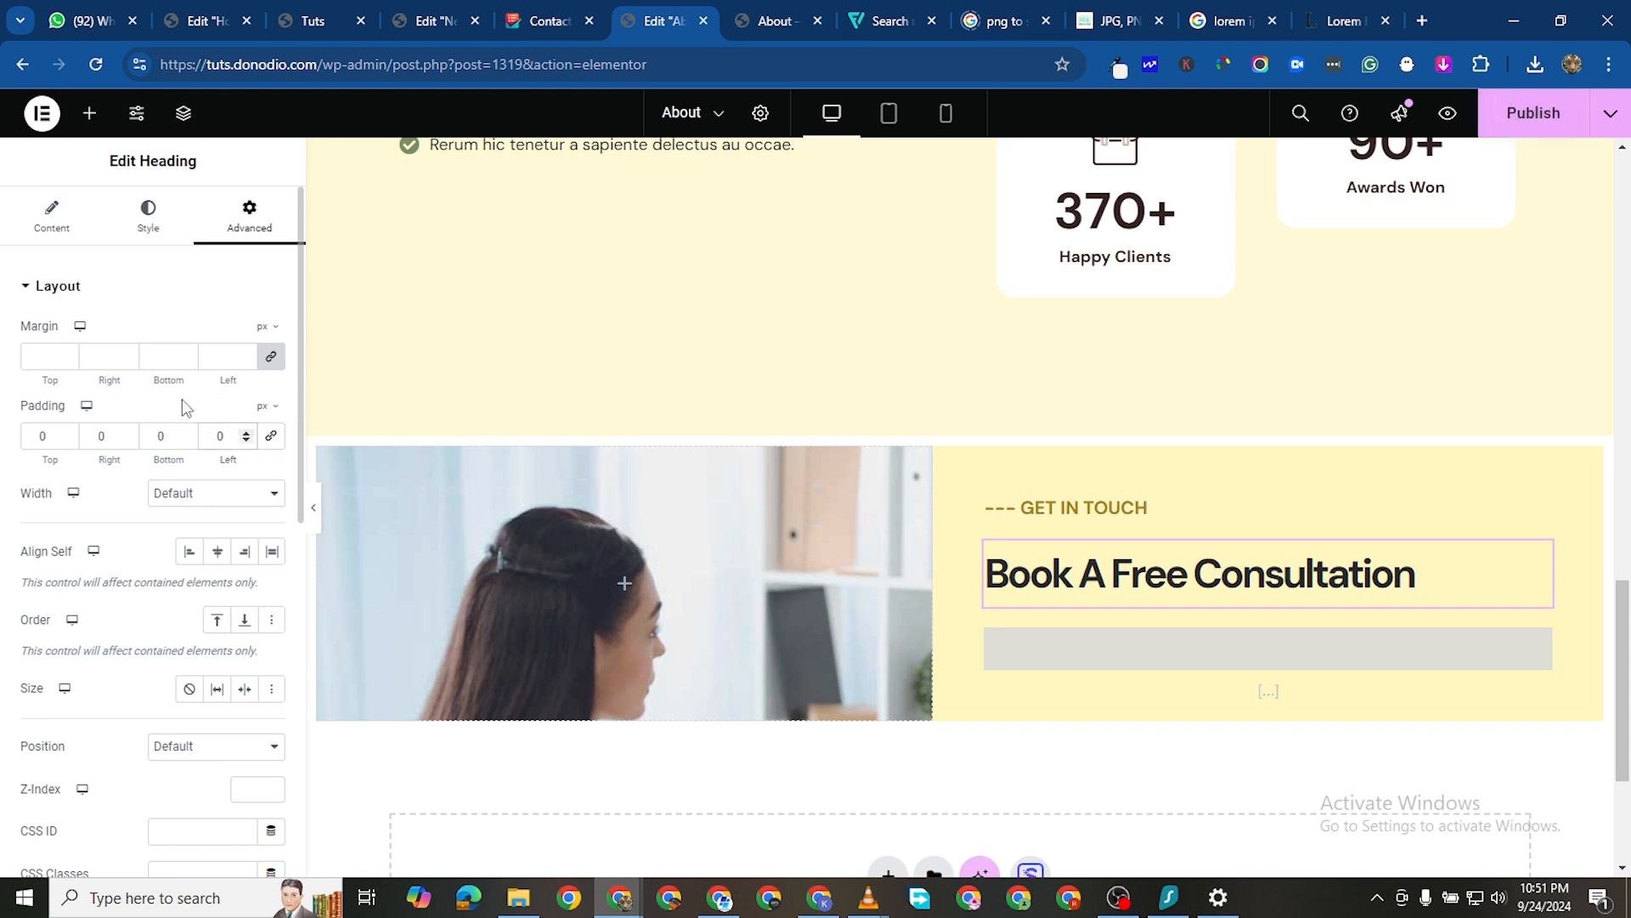
type("3")
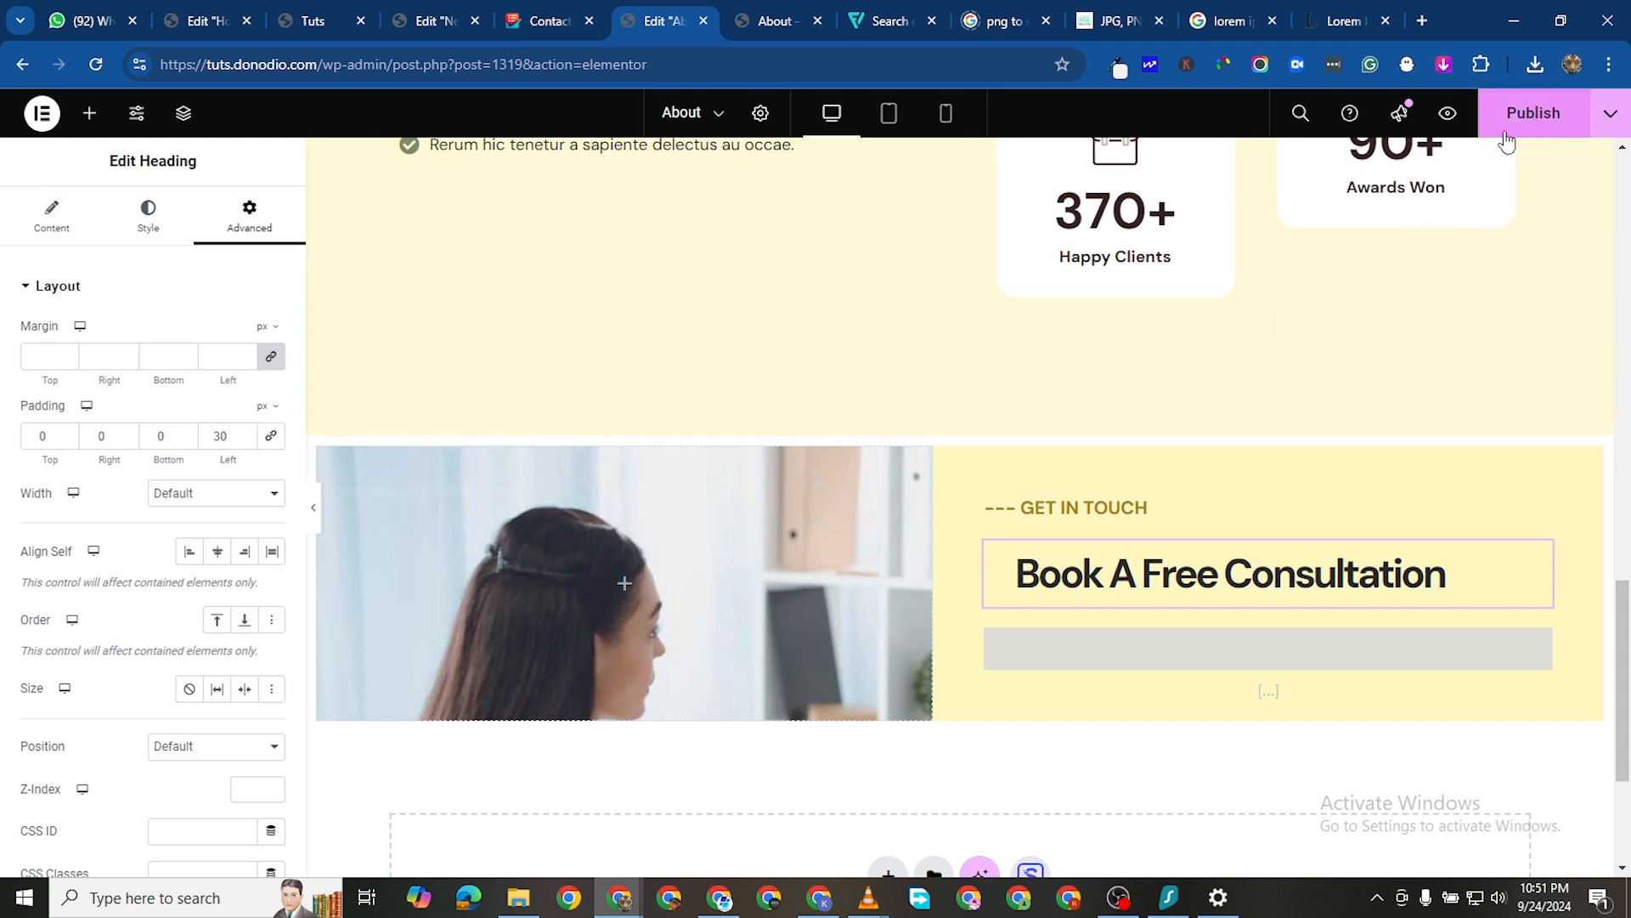
Publish the About page and check the "Book A Free Consultation" heading's position in the page preview
left_click(1532, 113)
left_click(749, 23)
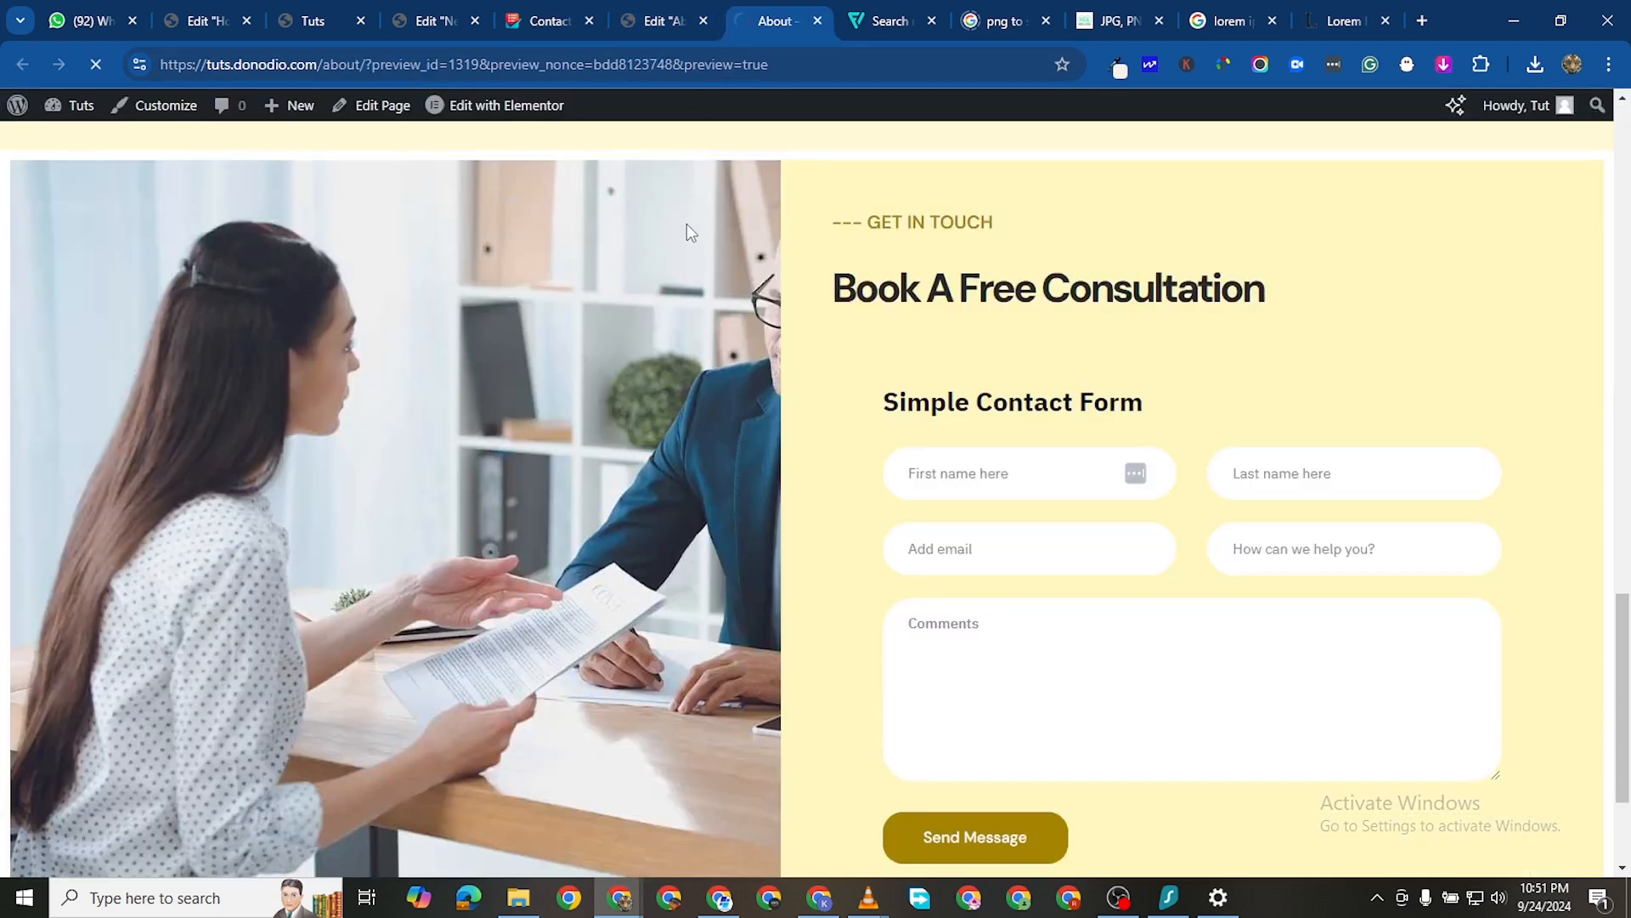
scroll(1045, 594, "down", 8)
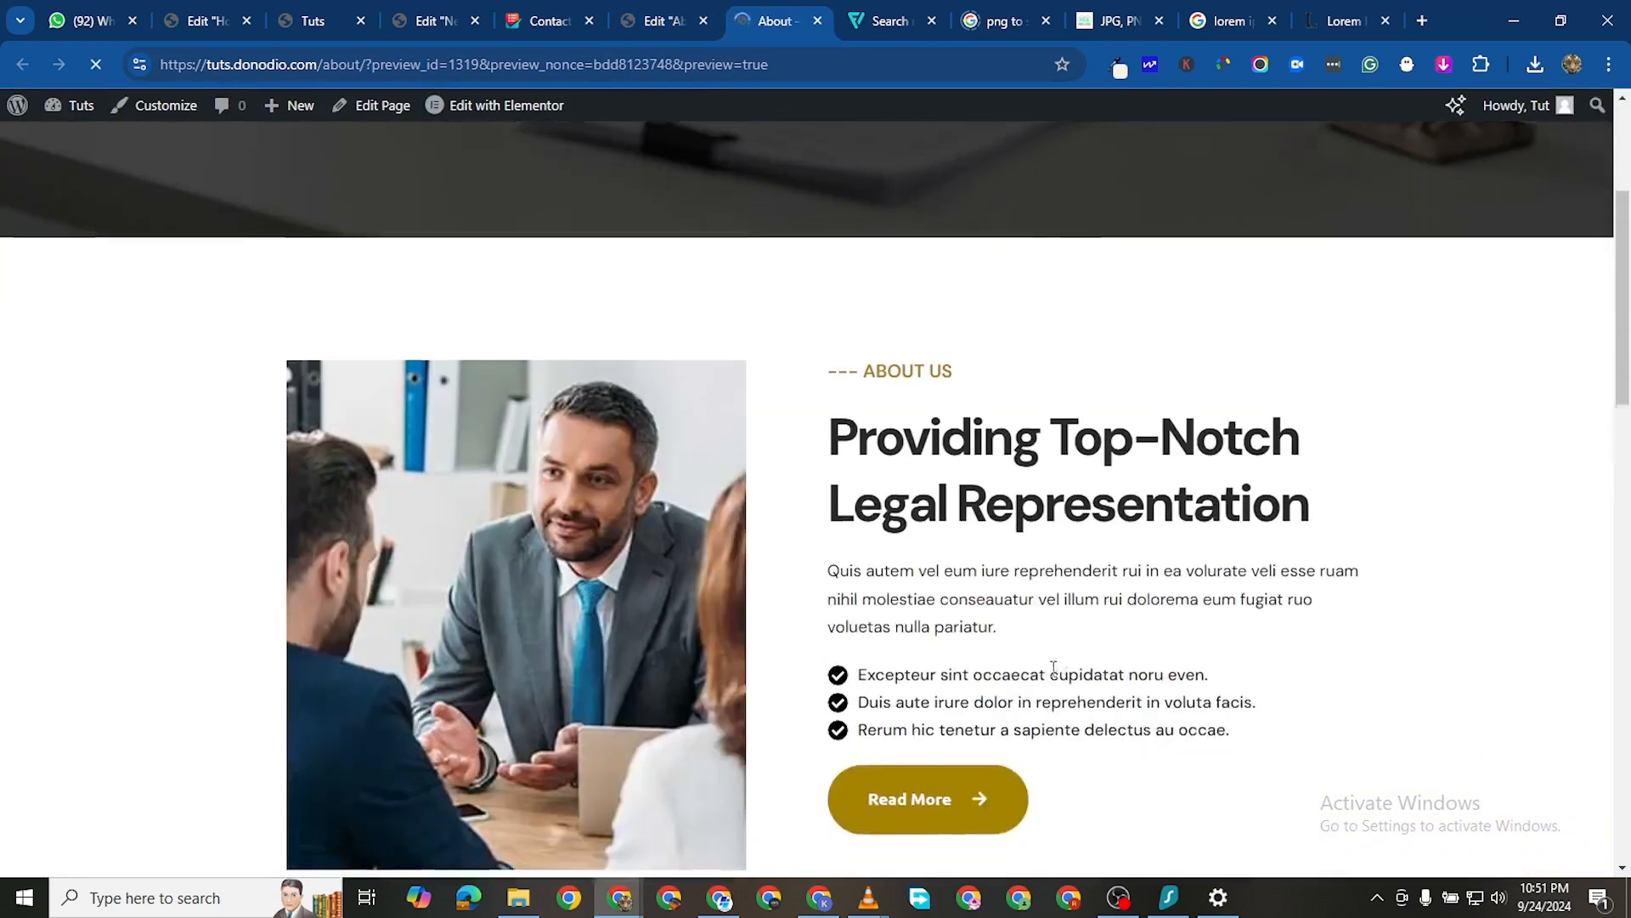
scroll(1067, 680, "down", 6)
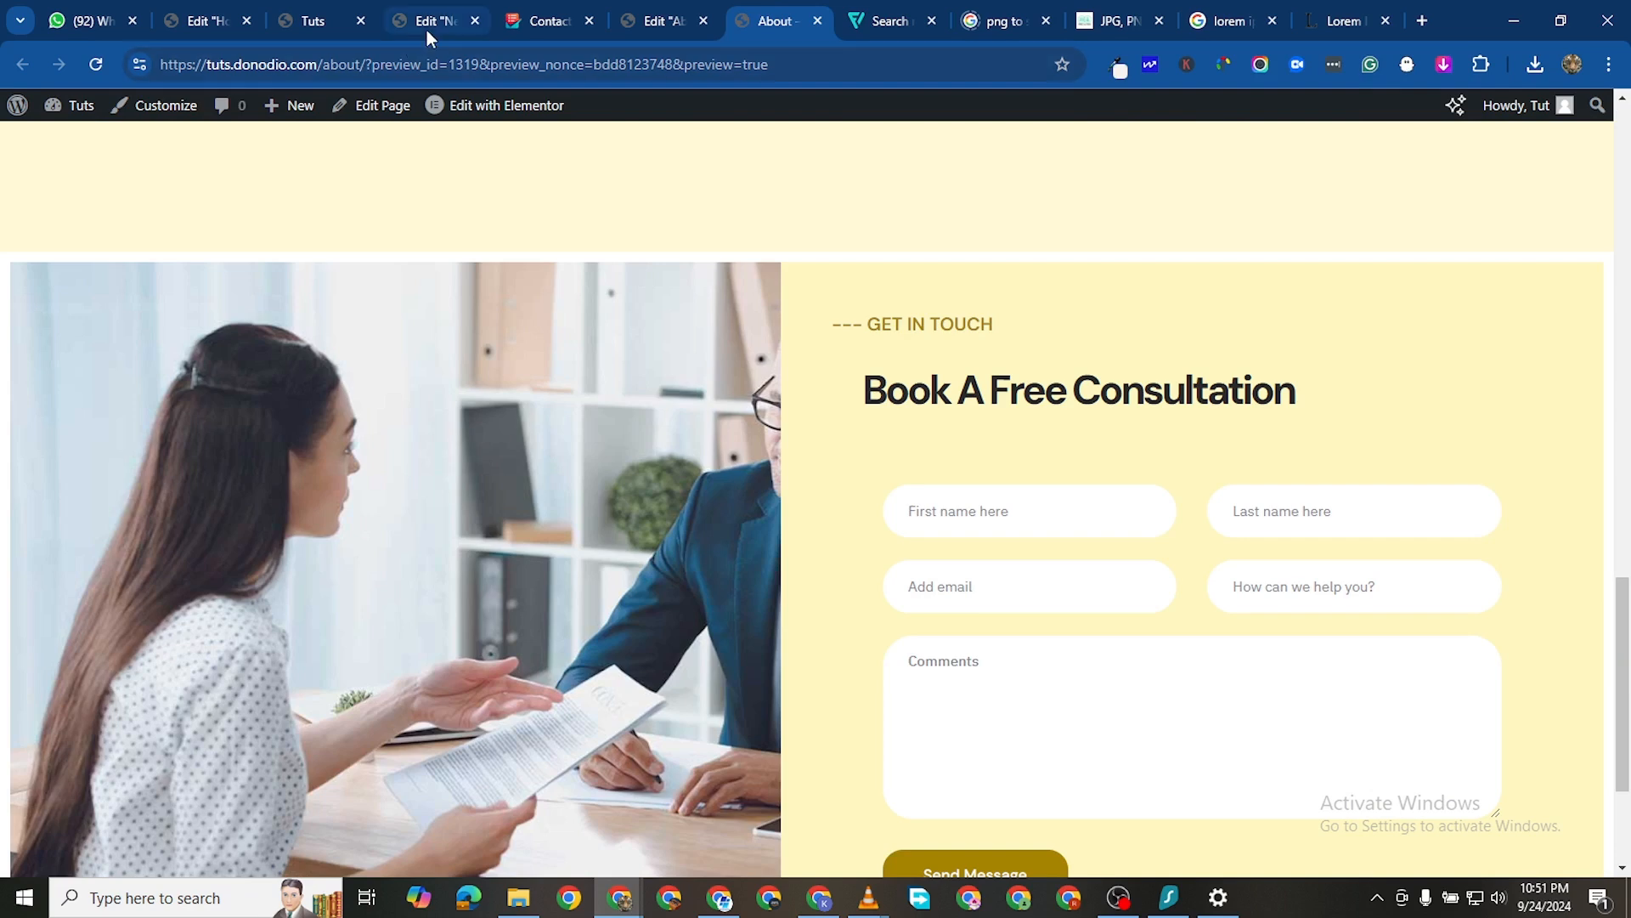
Set the left padding of the "Book A Free Consultation" heading to 50 px and publish the page
left_click(431, 24)
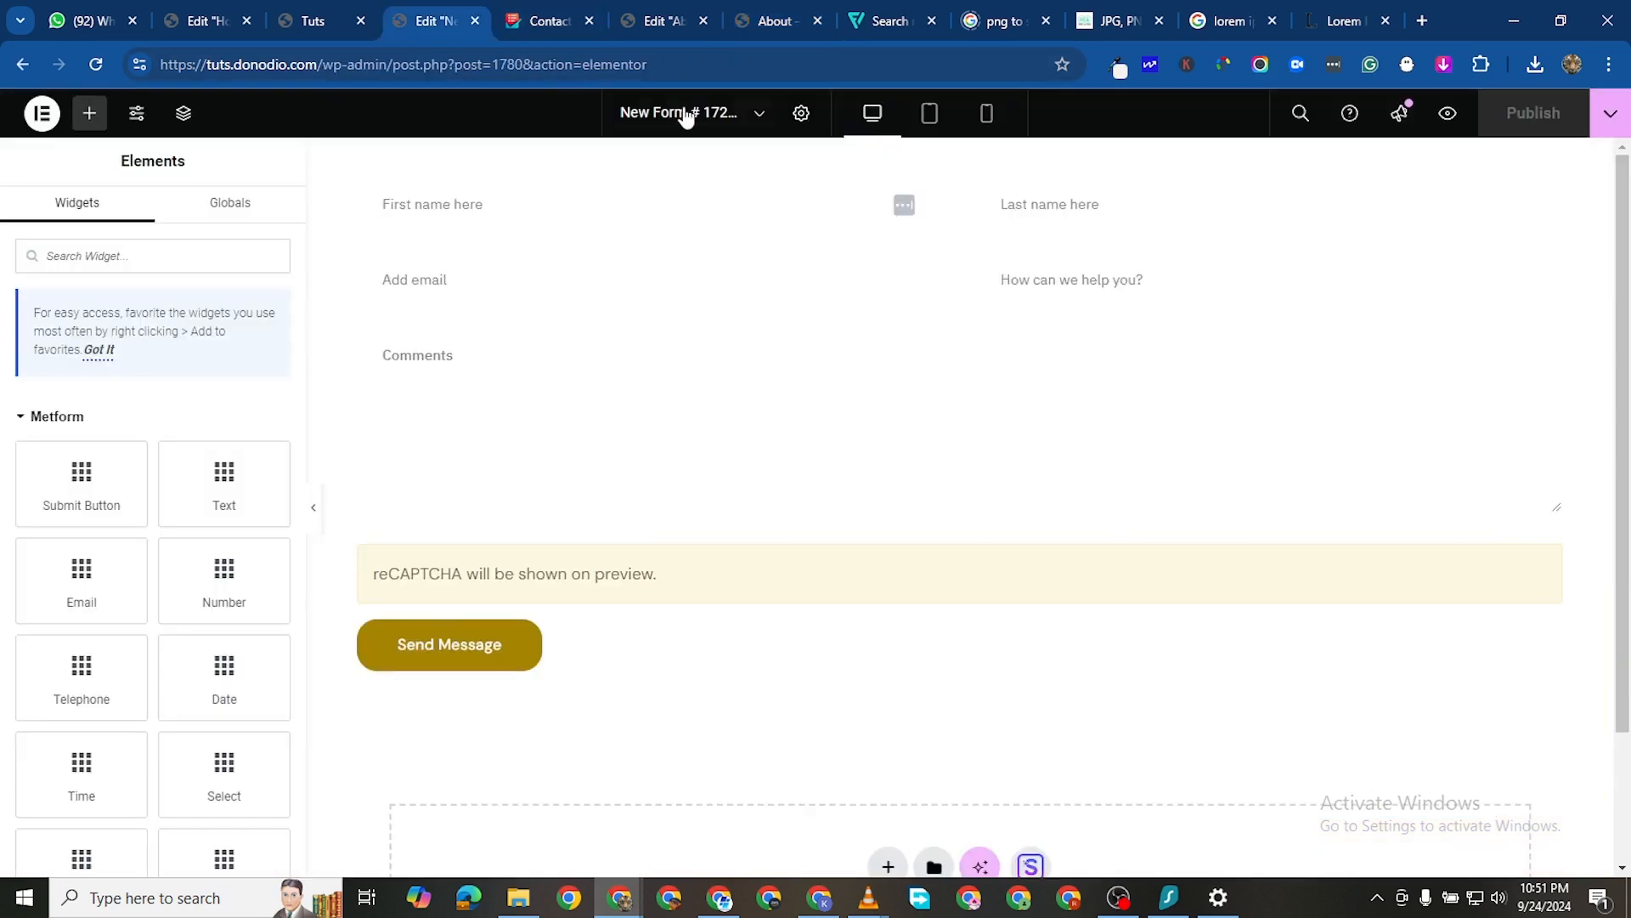
left_click(669, 32)
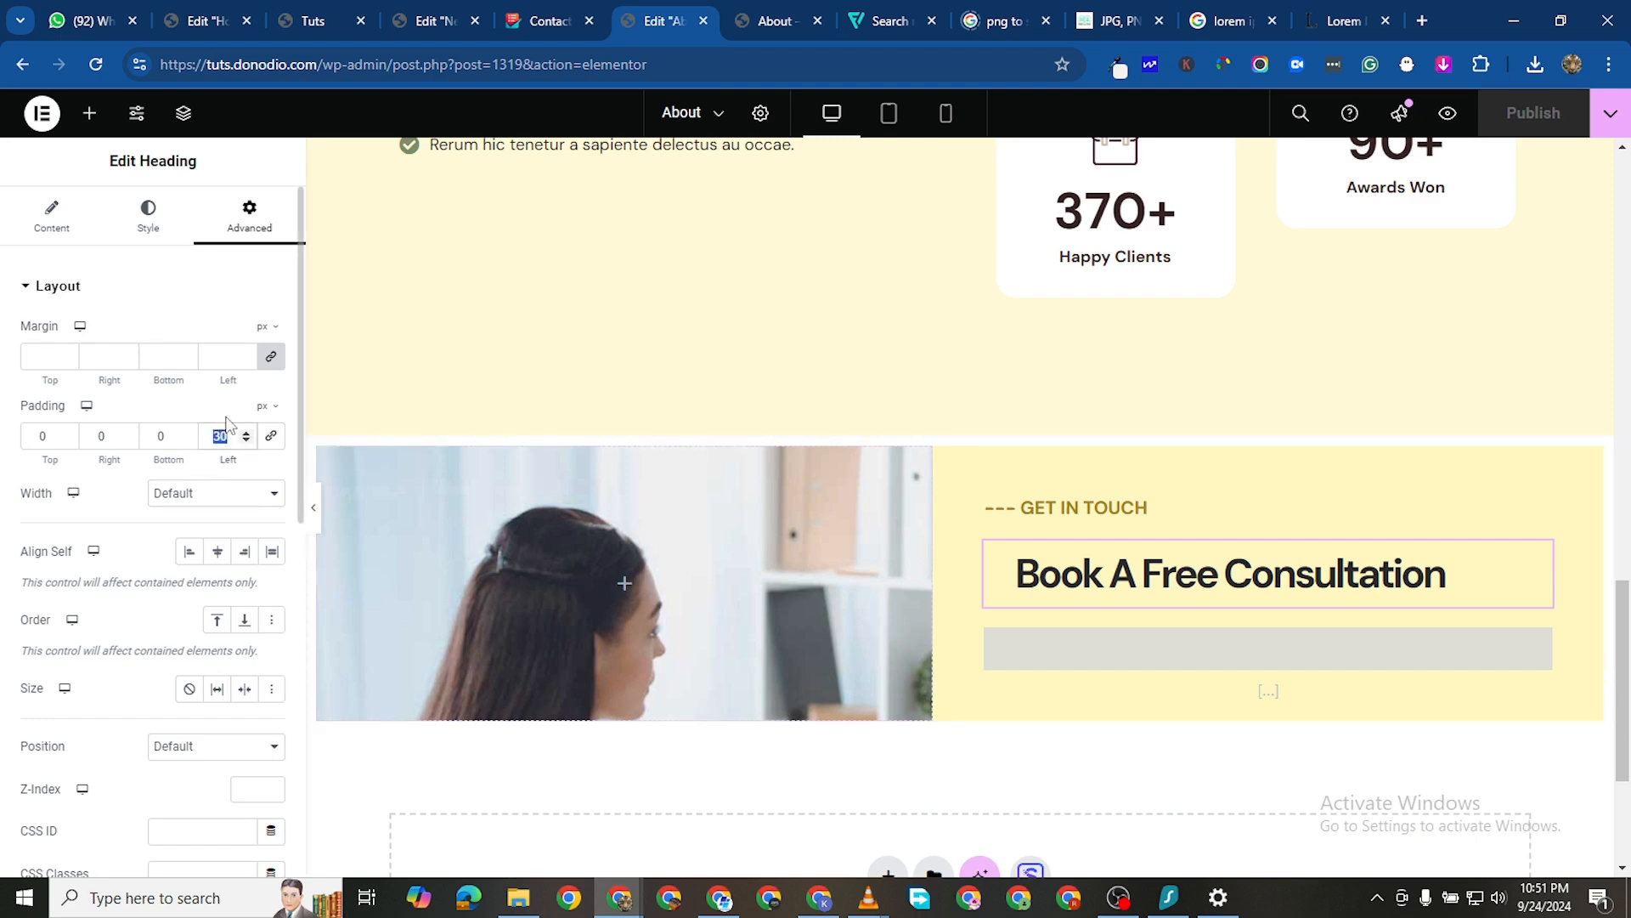
type("50")
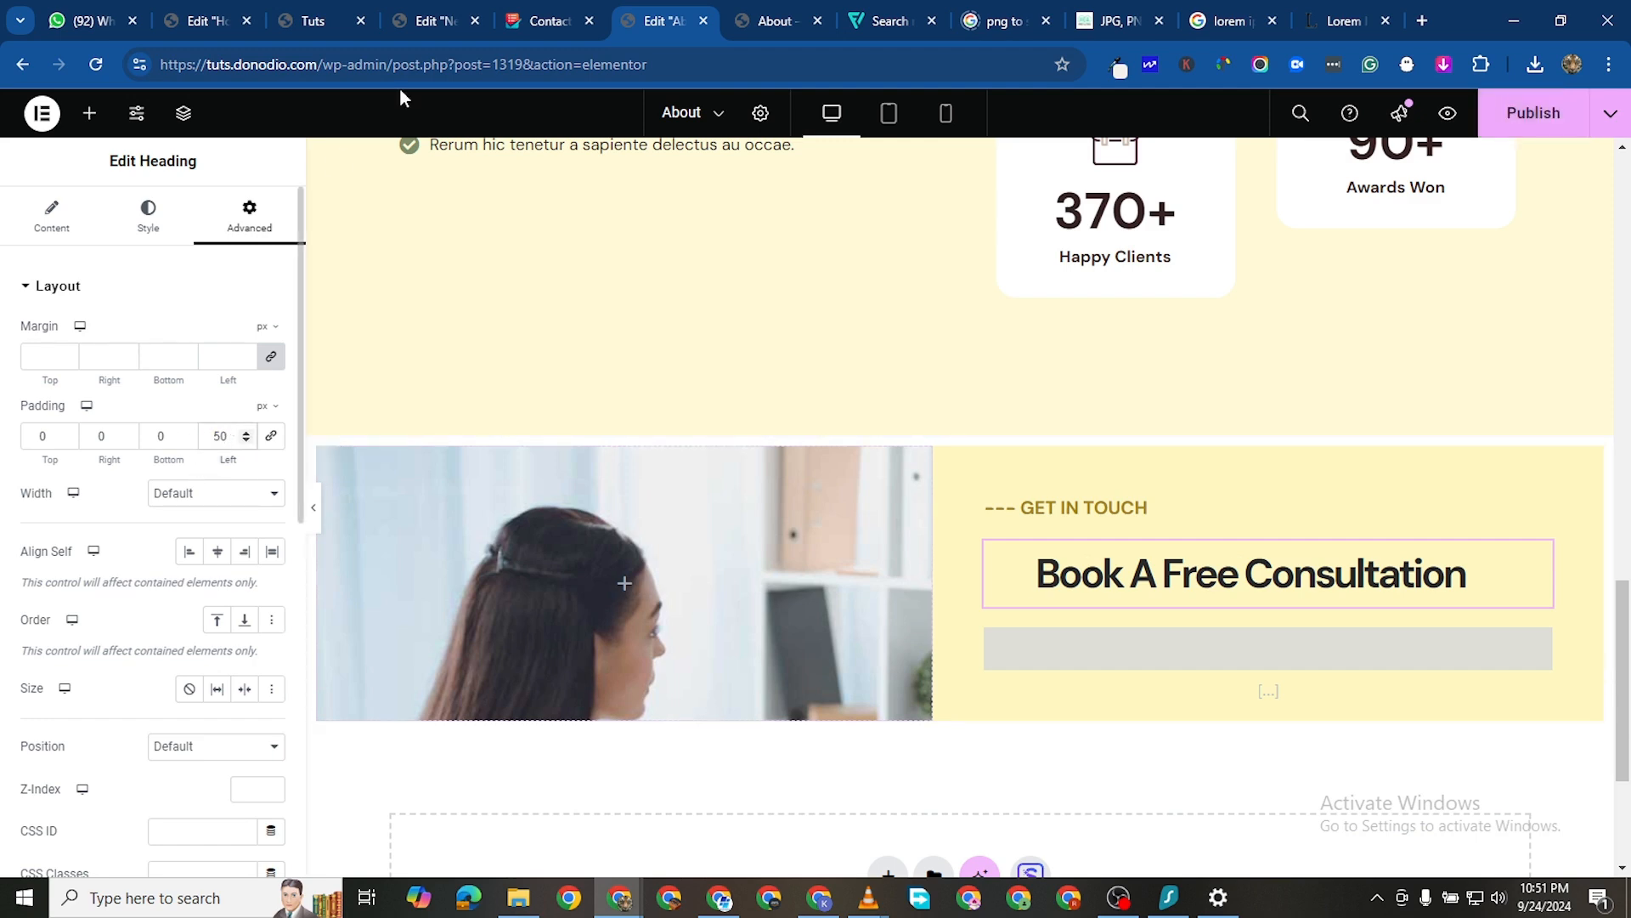
left_click(1534, 113)
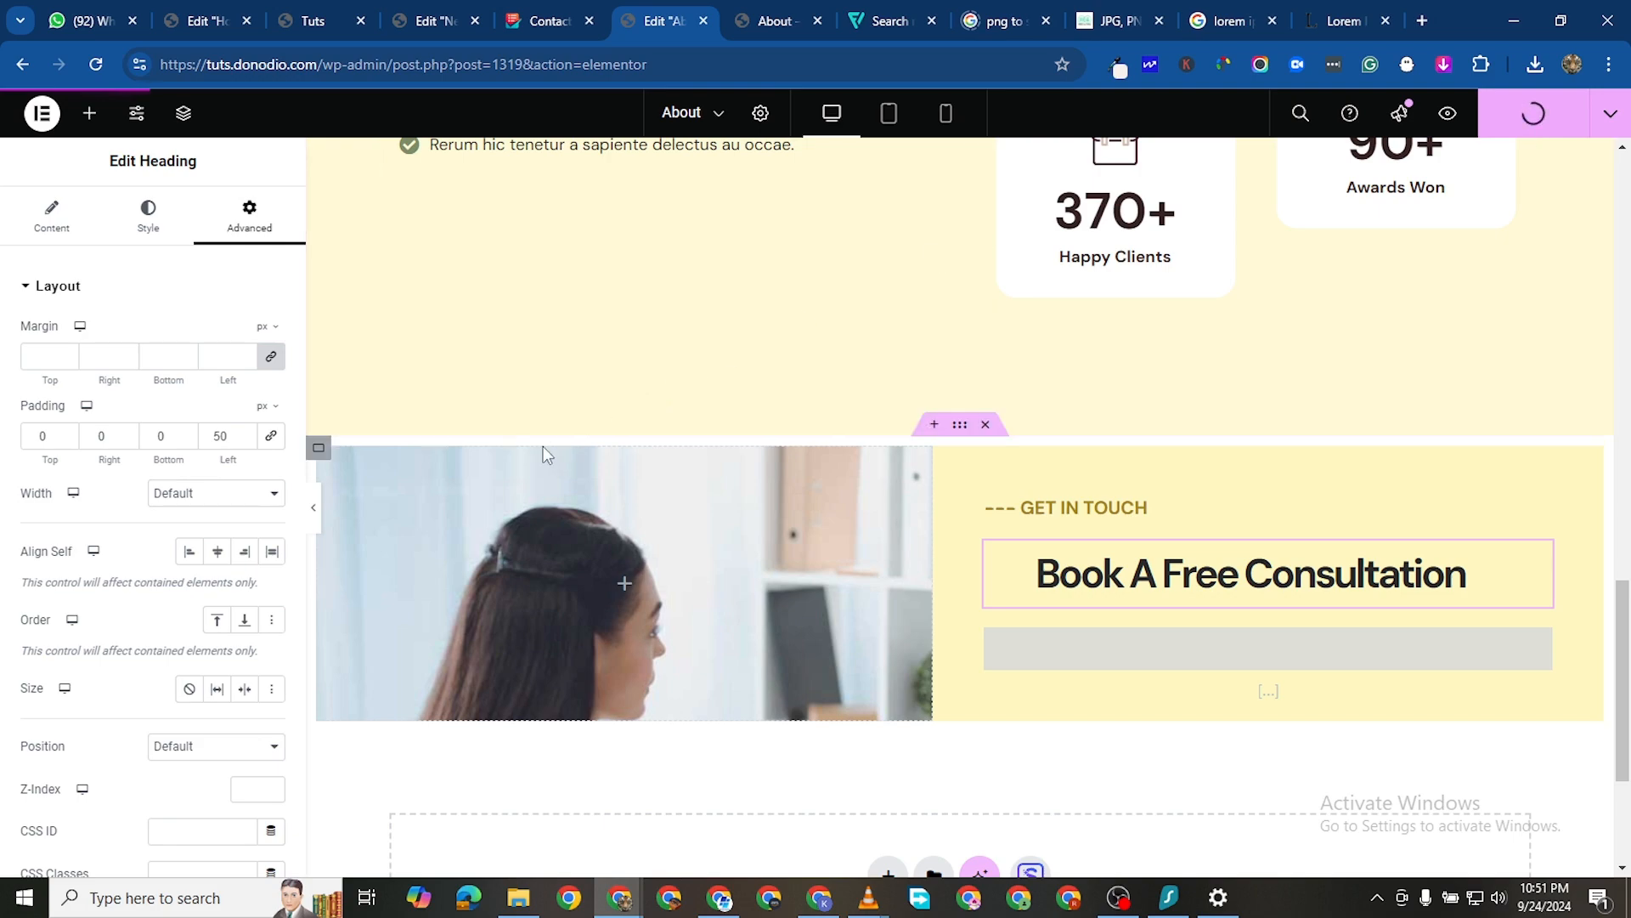
Examine the heading's alignment with the contact form in the About page preview
left_click(760, 21)
scroll(635, 314, "down", 10)
scroll(752, 512, "down", 10)
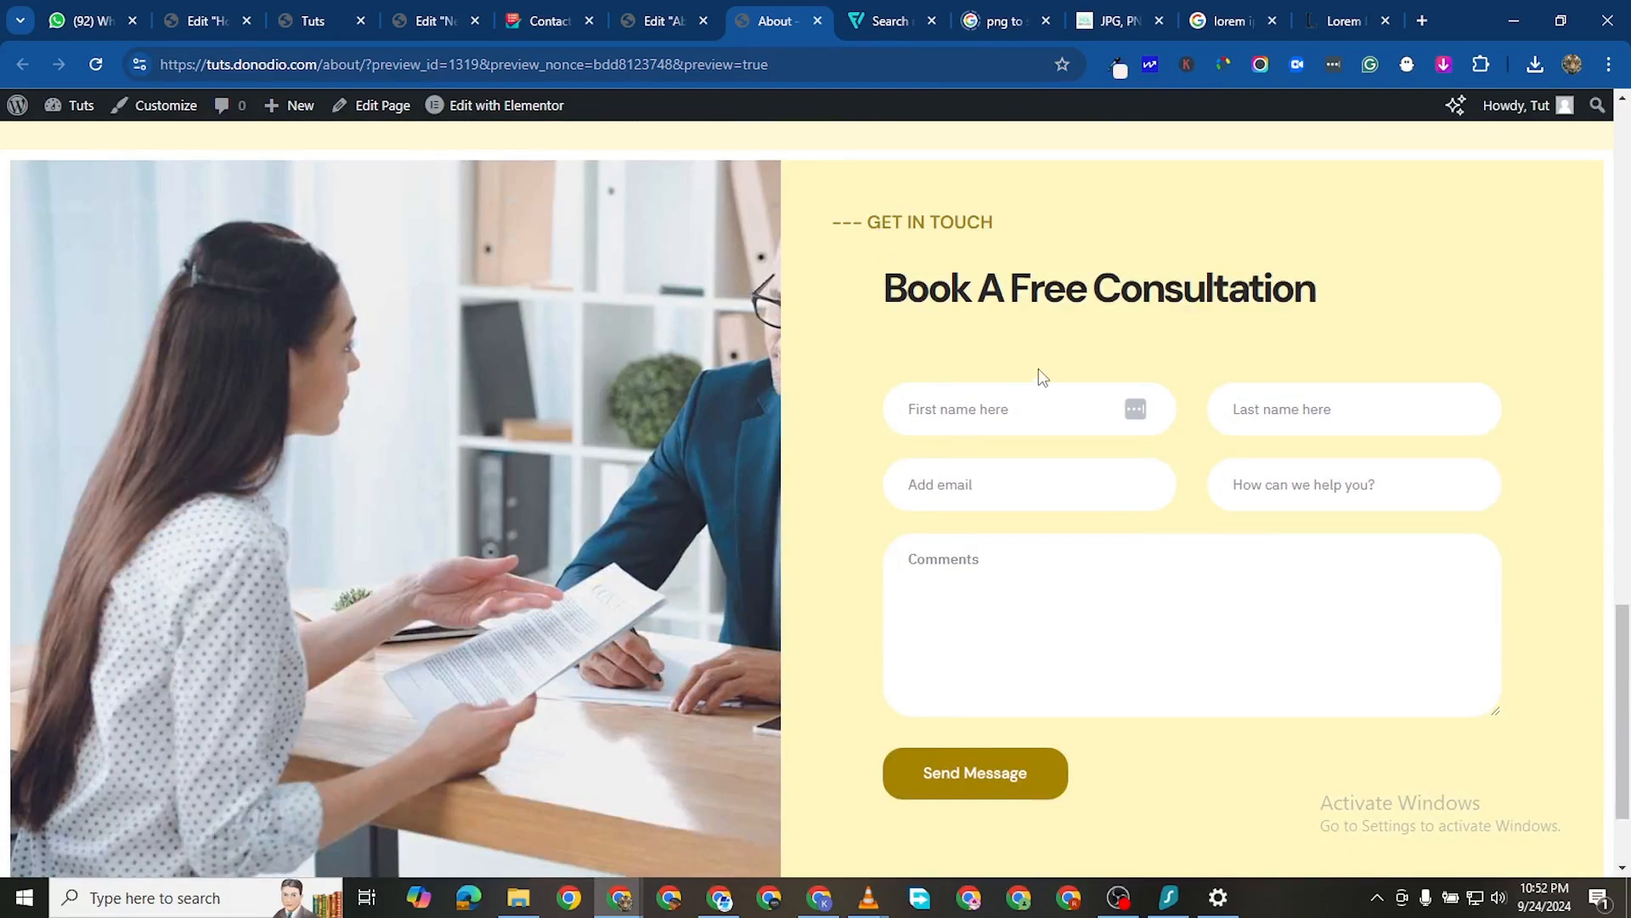
scroll(1136, 478, "down", 1)
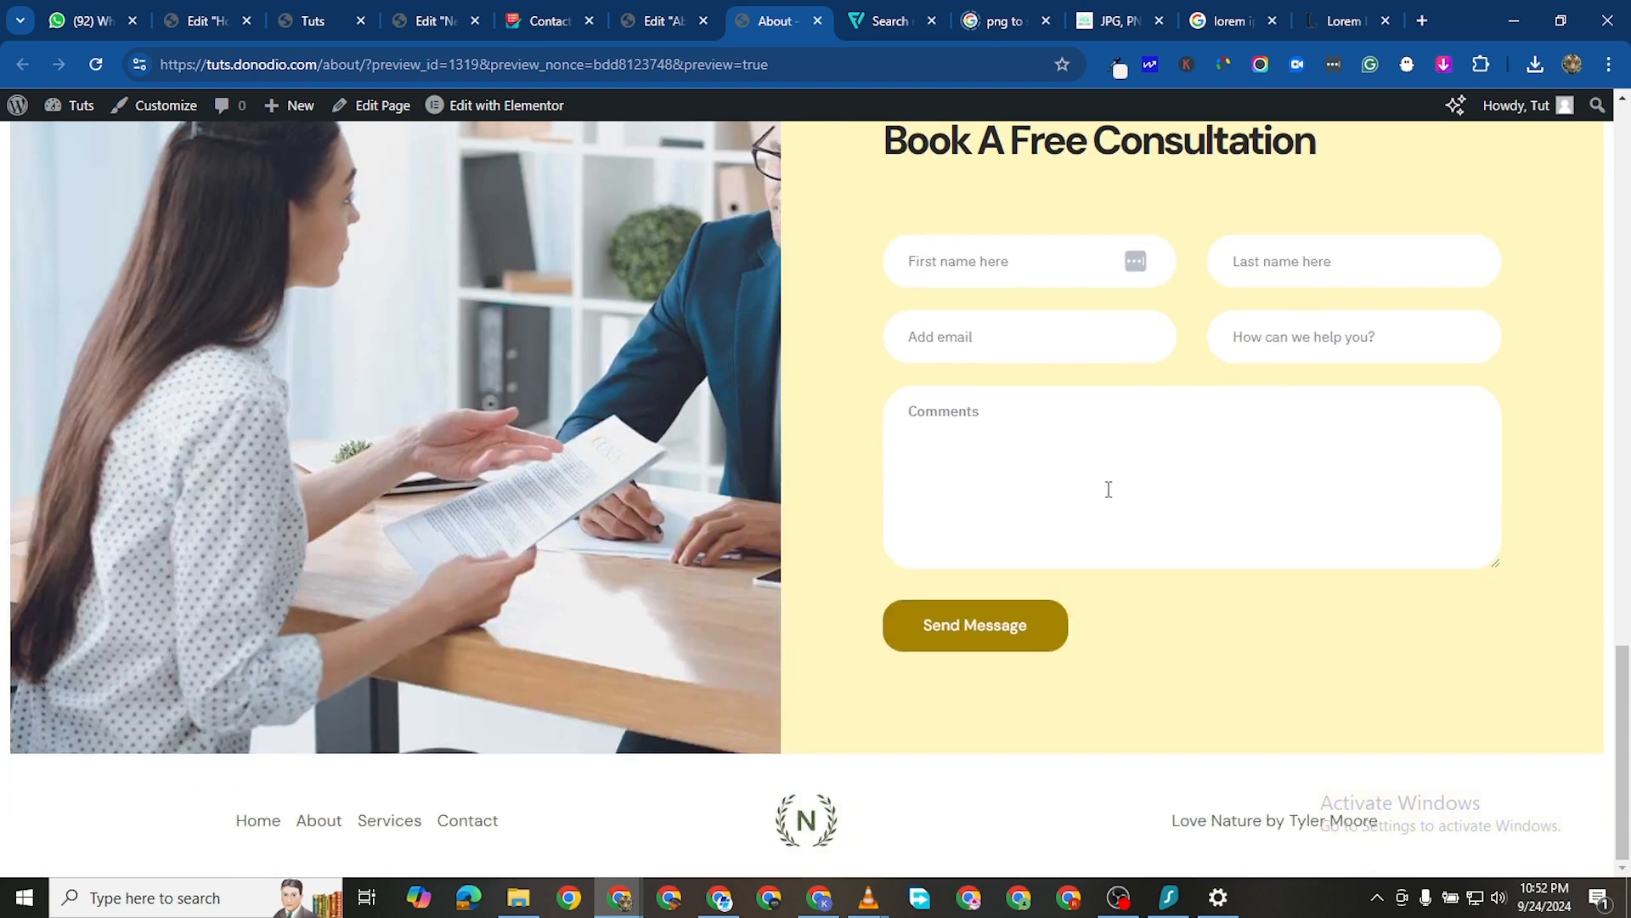
scroll(1108, 484, "up", 1)
scroll(1097, 485, "down", 1)
scroll(719, 416, "up", 2)
scroll(812, 224, "up", 2)
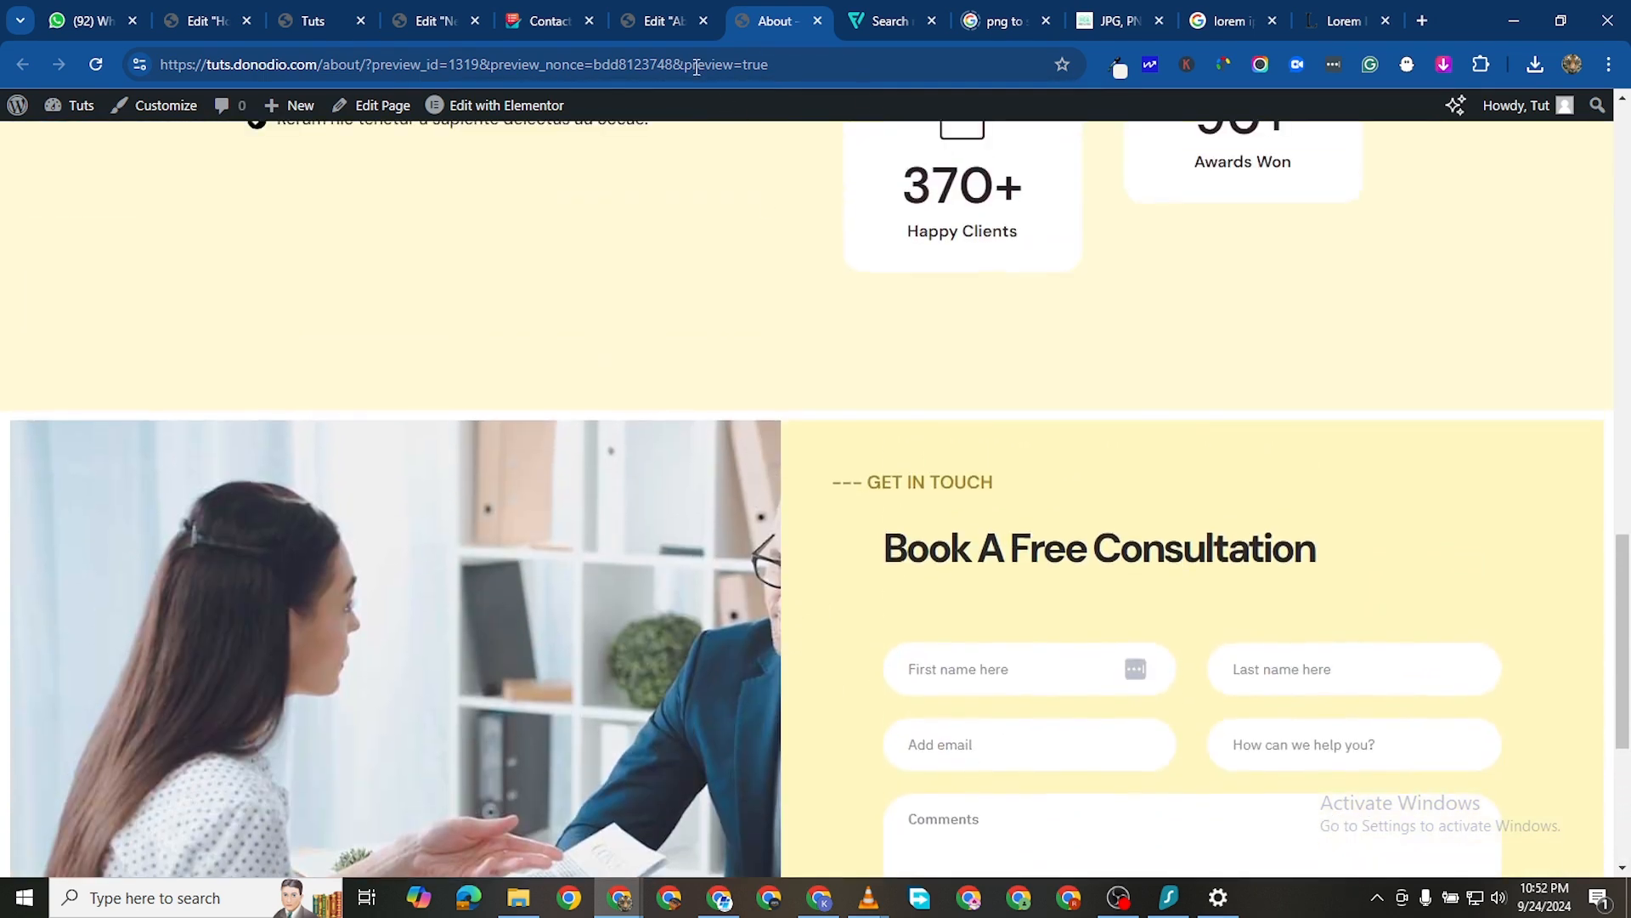
Set 50 px left padding on the "GET IN TOUCH" heading and 0 px padding on all sides of the contact section's outer container
left_click(681, 24)
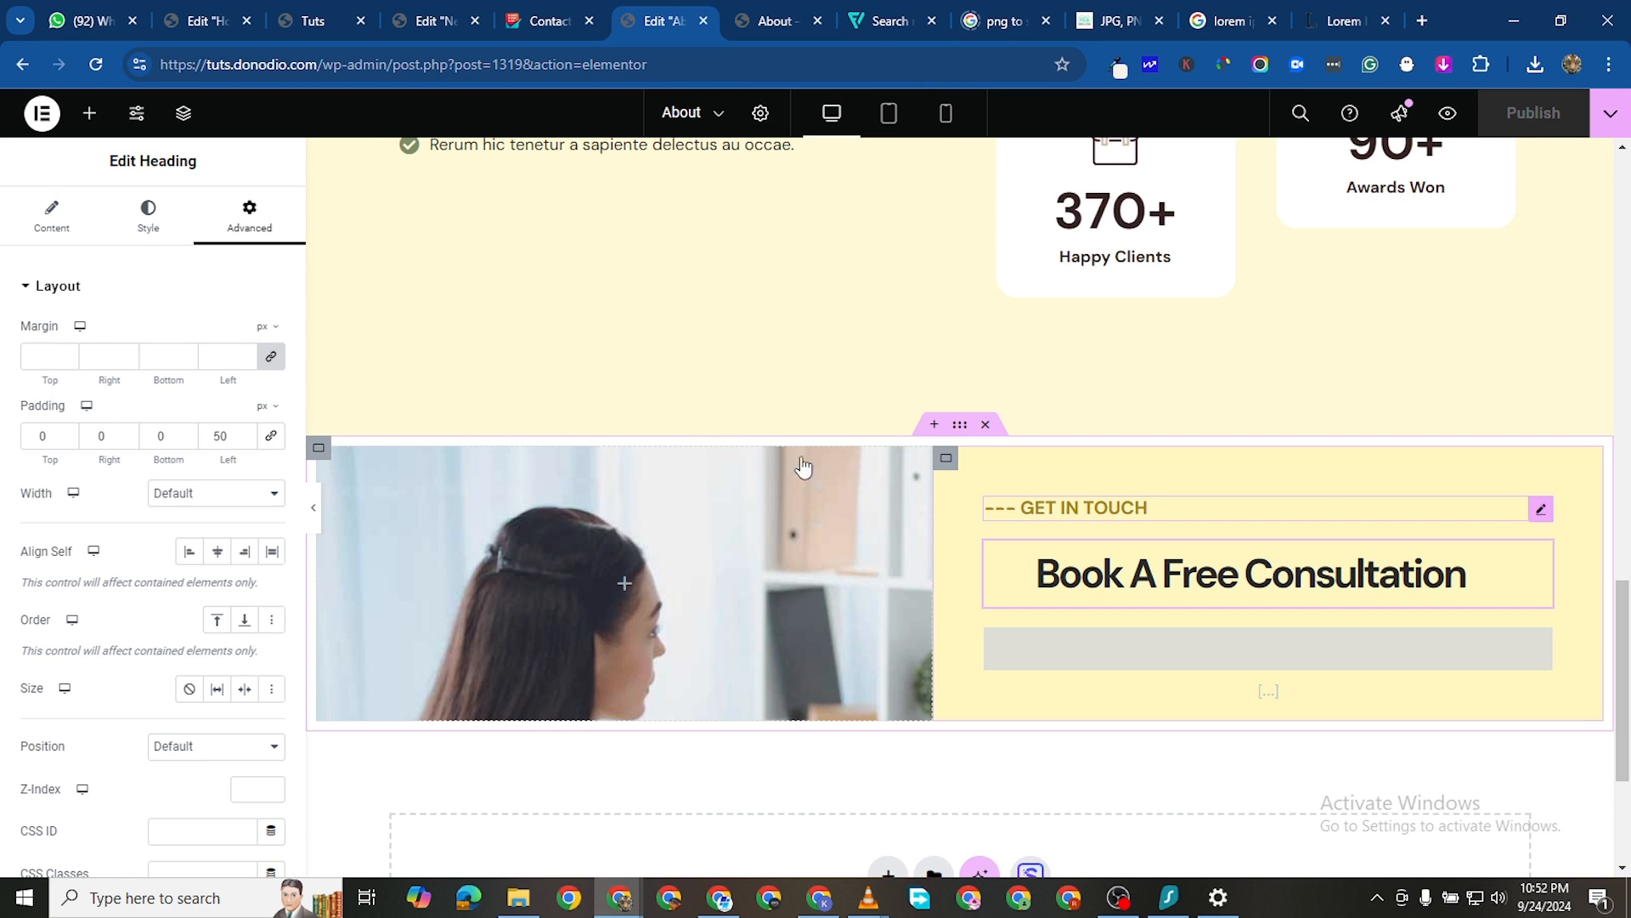
left_click(1073, 508)
left_click(250, 219)
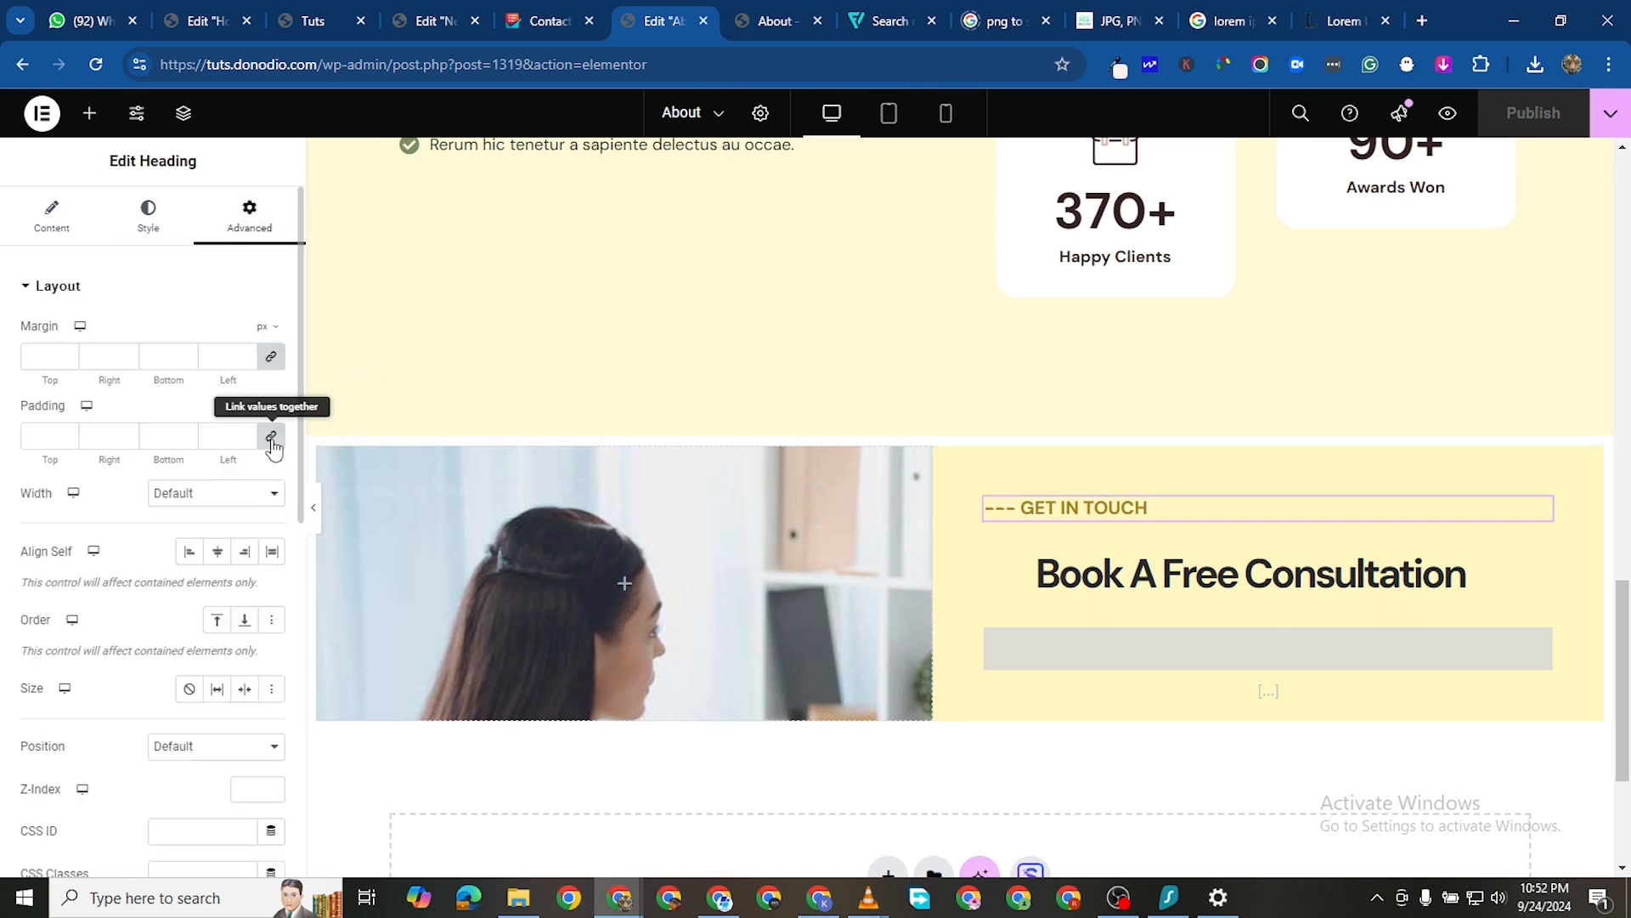
left_click(272, 440)
type("50")
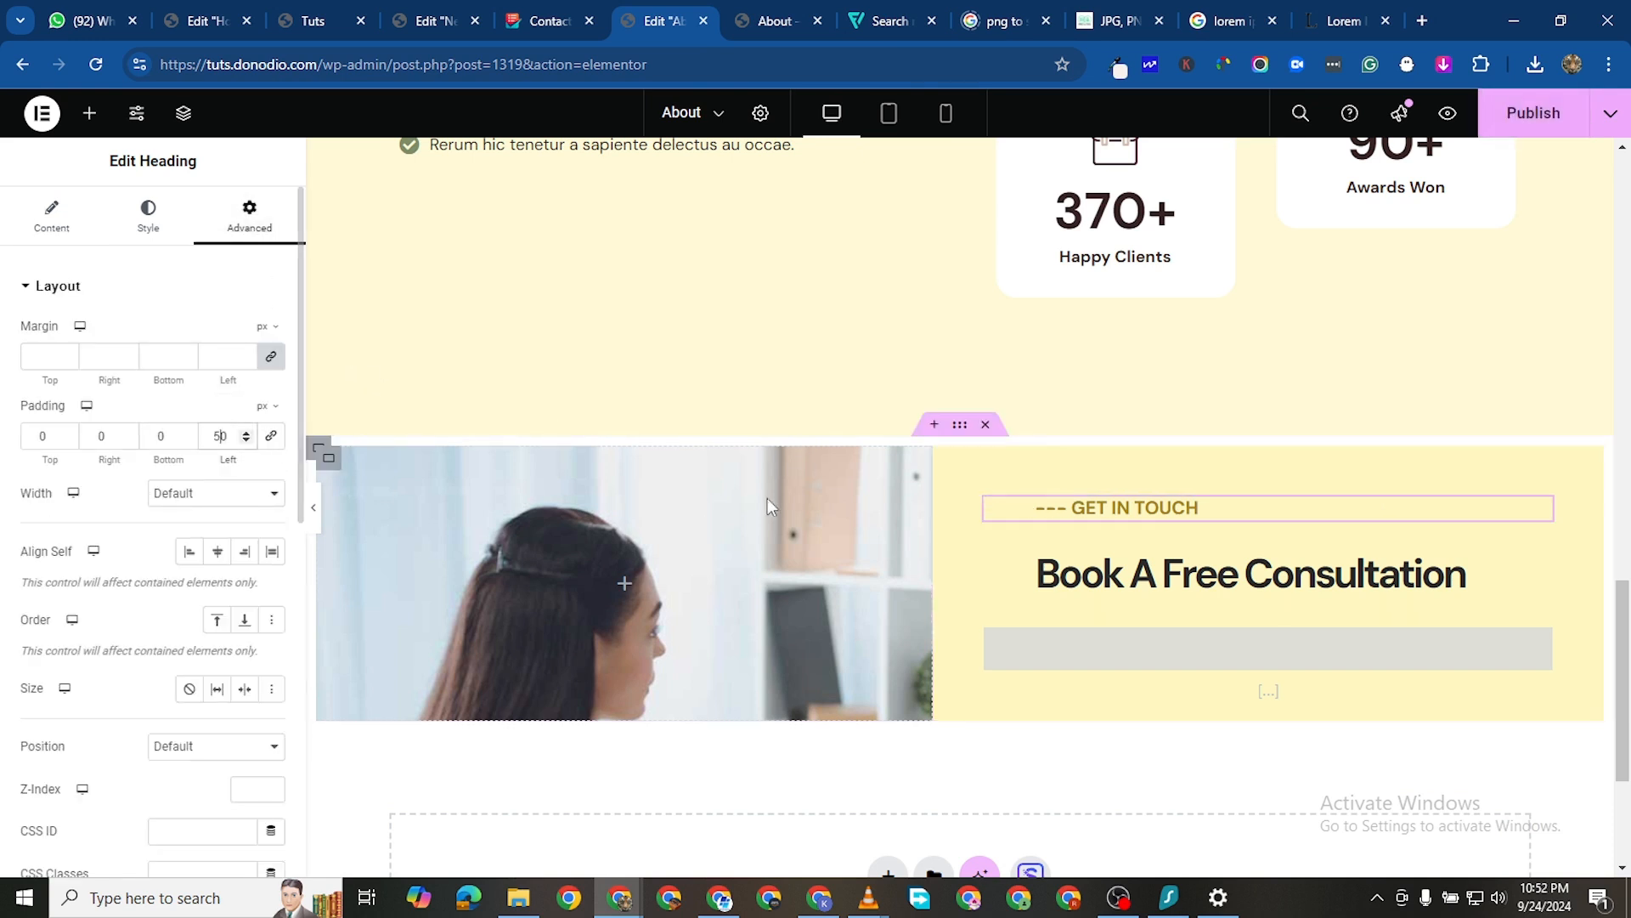
left_click(319, 450)
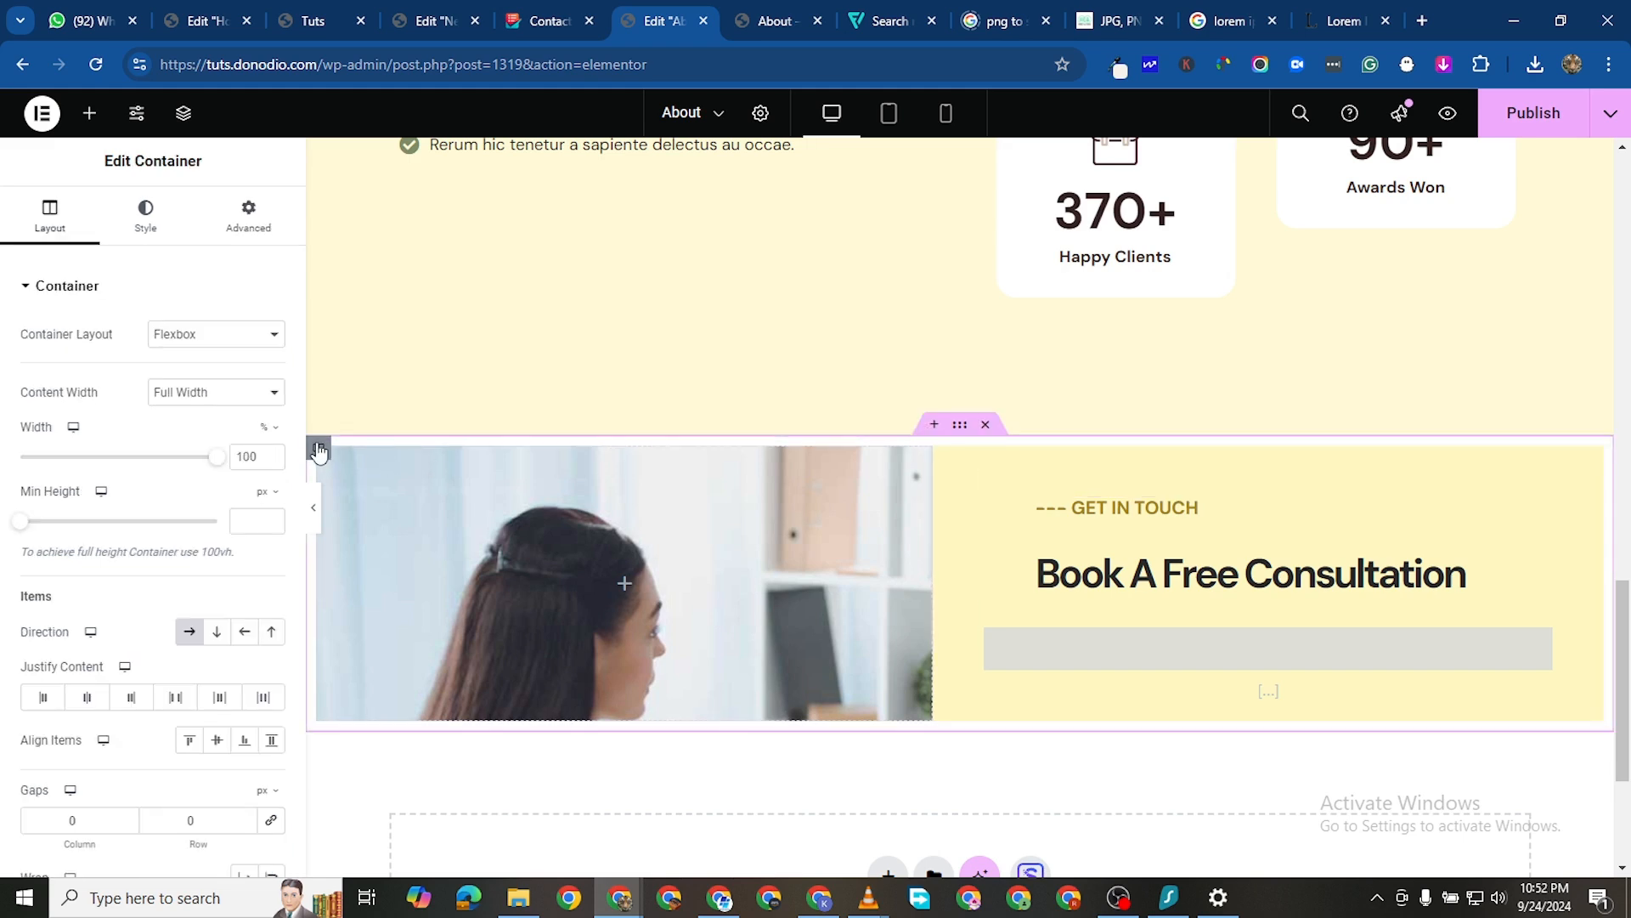
left_click(248, 217)
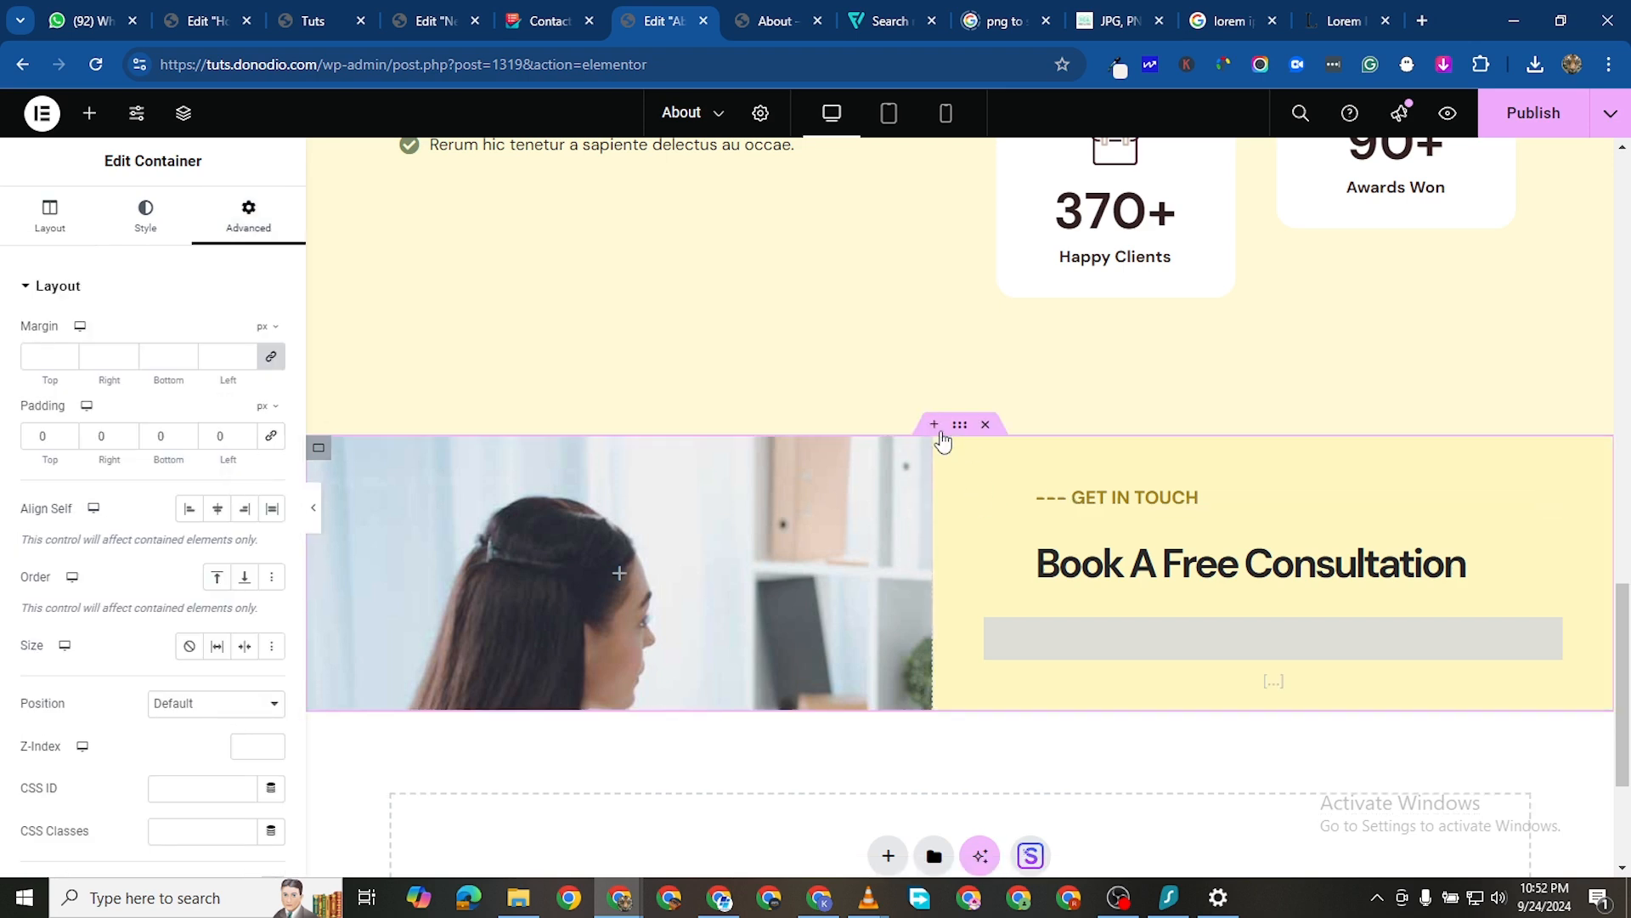
Change the background color of the contact form's container to the near-black #111111ED
left_click(946, 448)
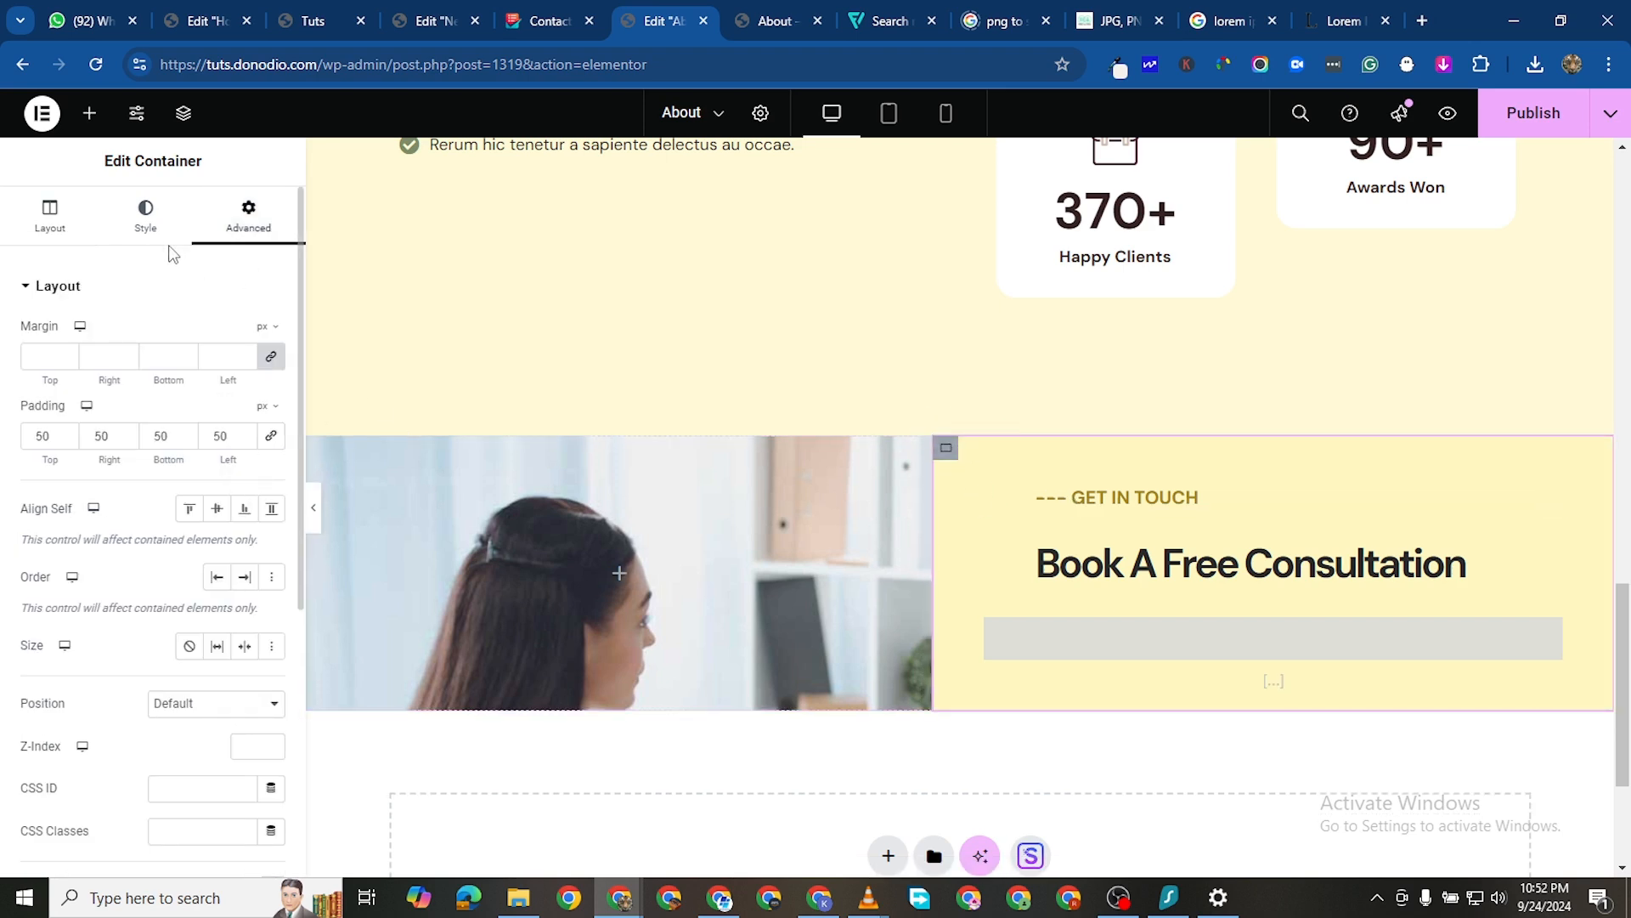
left_click(145, 216)
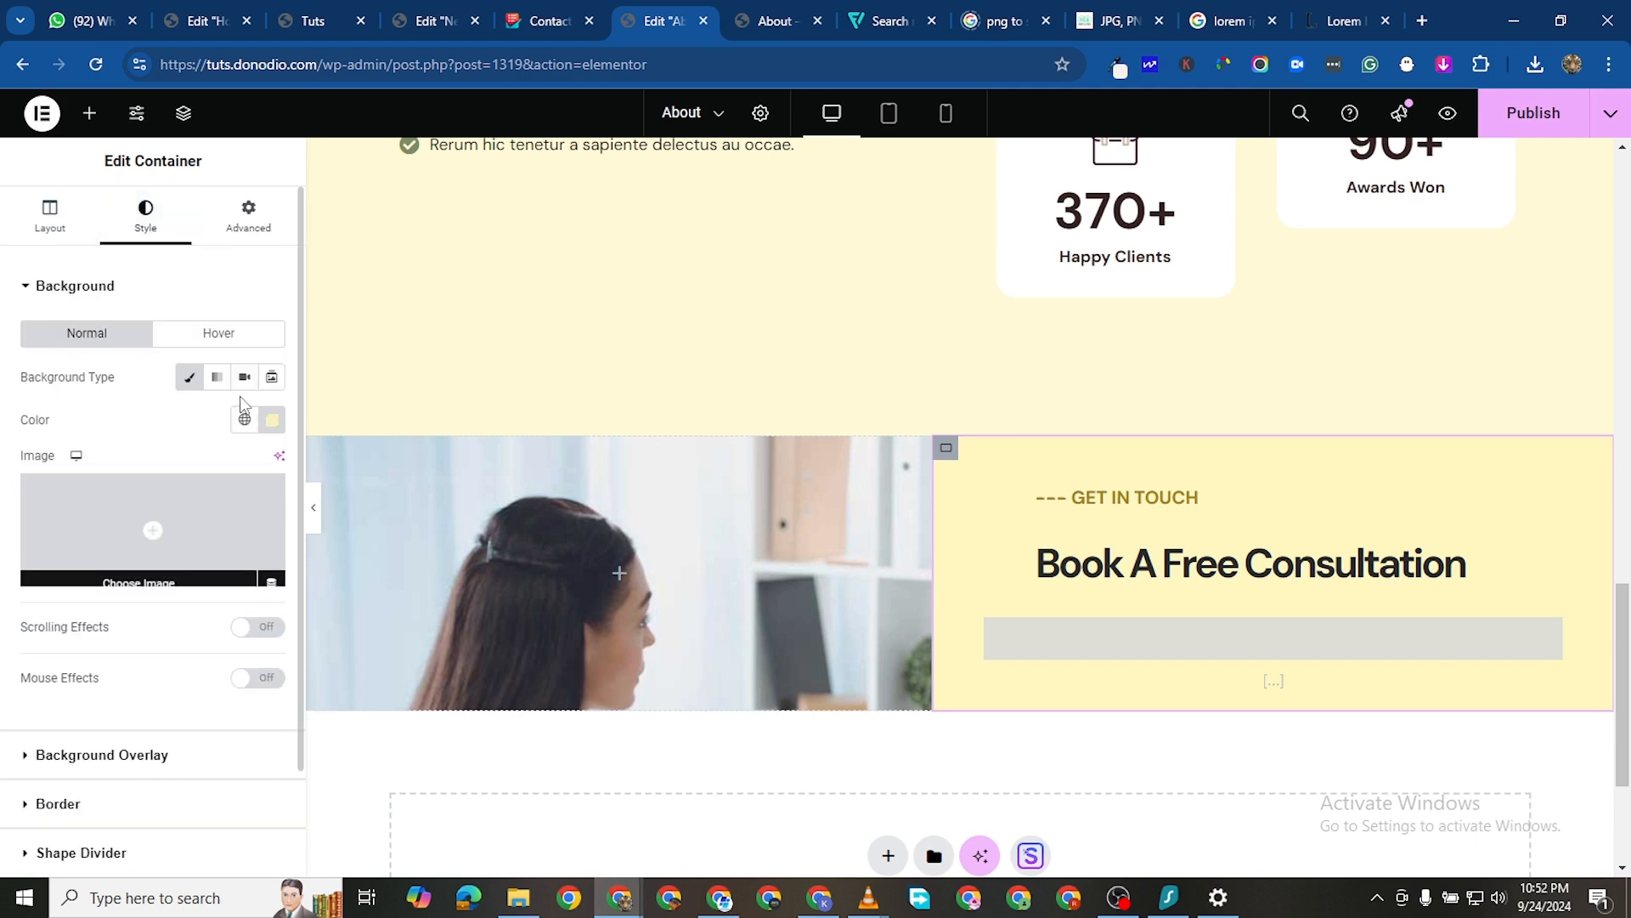
left_click(272, 420)
left_click_drag(221, 567, 144, 593)
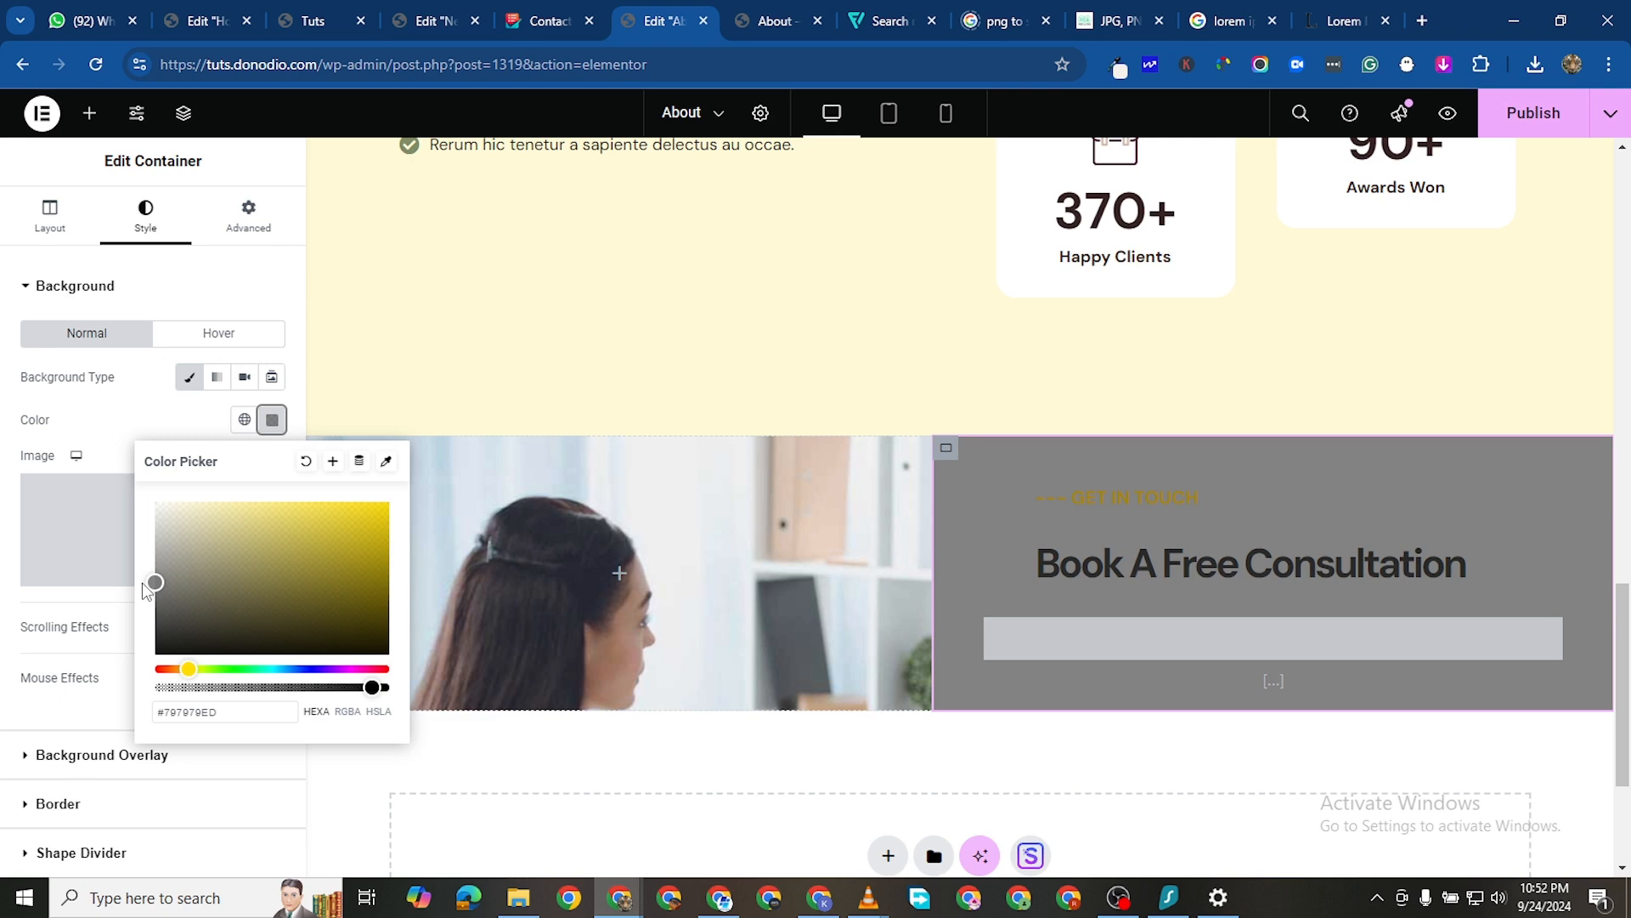
left_click_drag(143, 585, 144, 647)
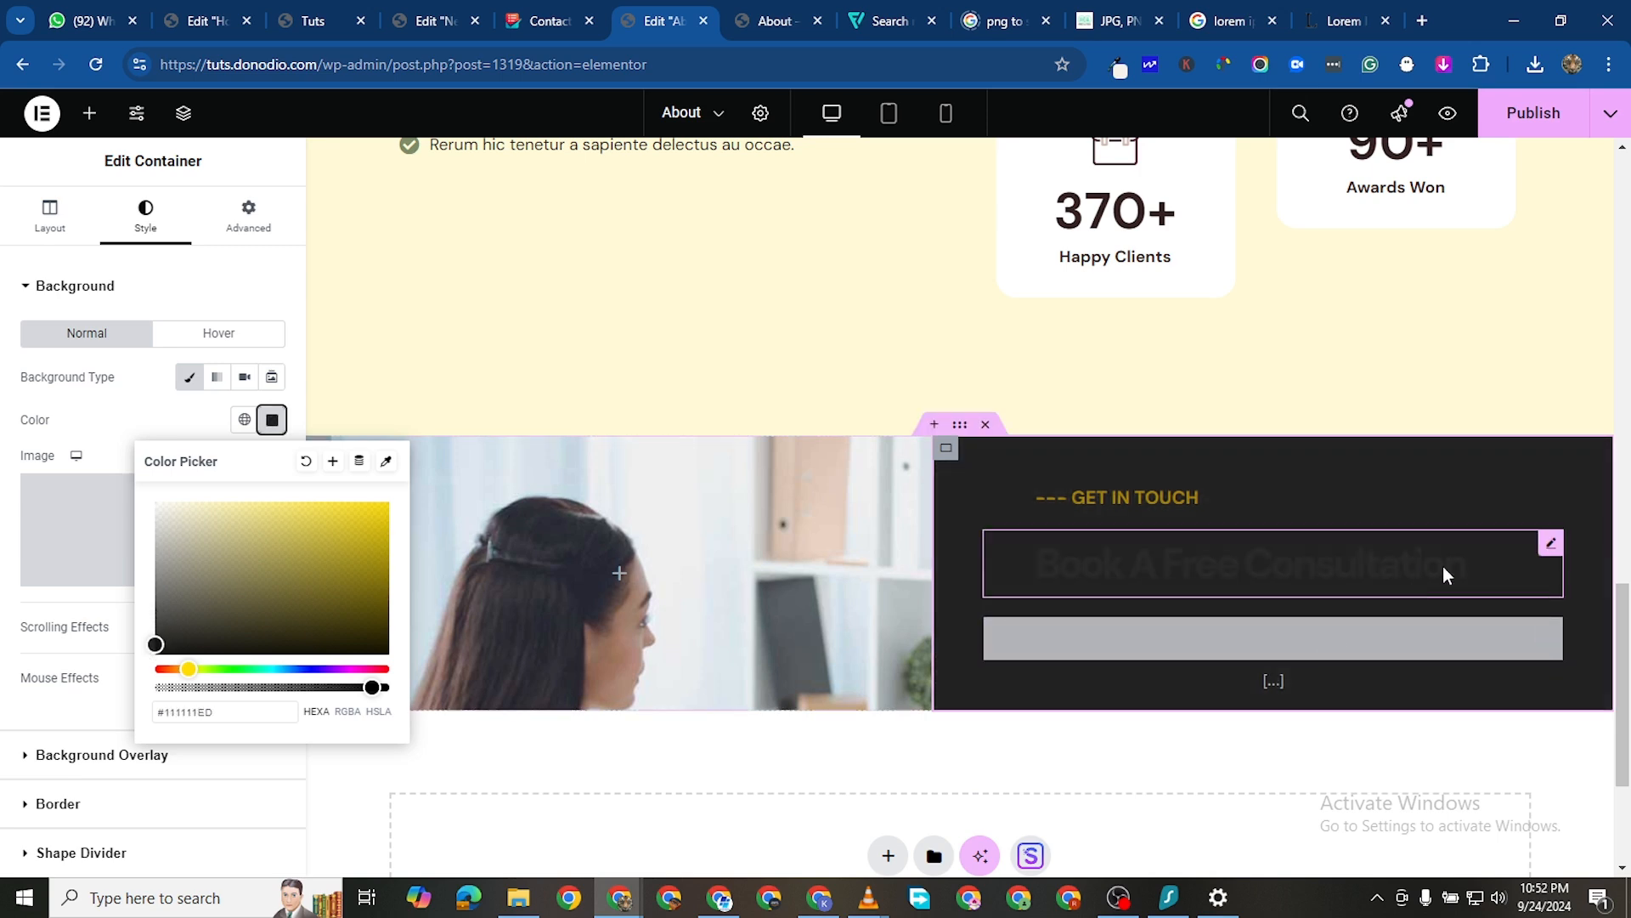
Set the text color of the "Book A Free Consultation" heading to #FFFFFF
left_click(1551, 548)
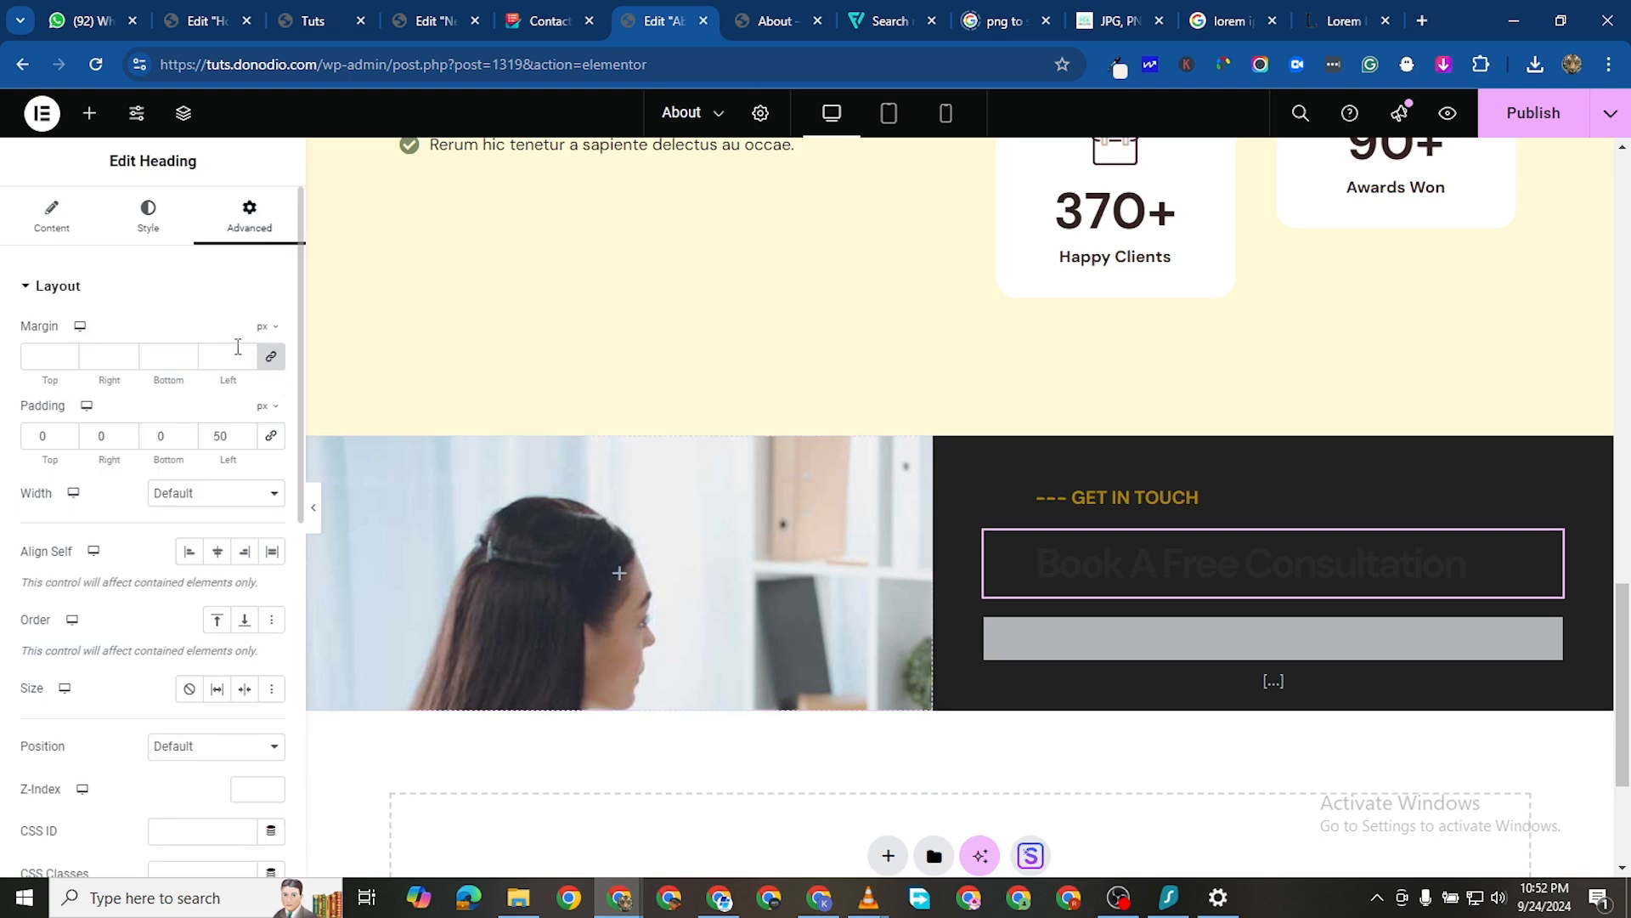
left_click(148, 217)
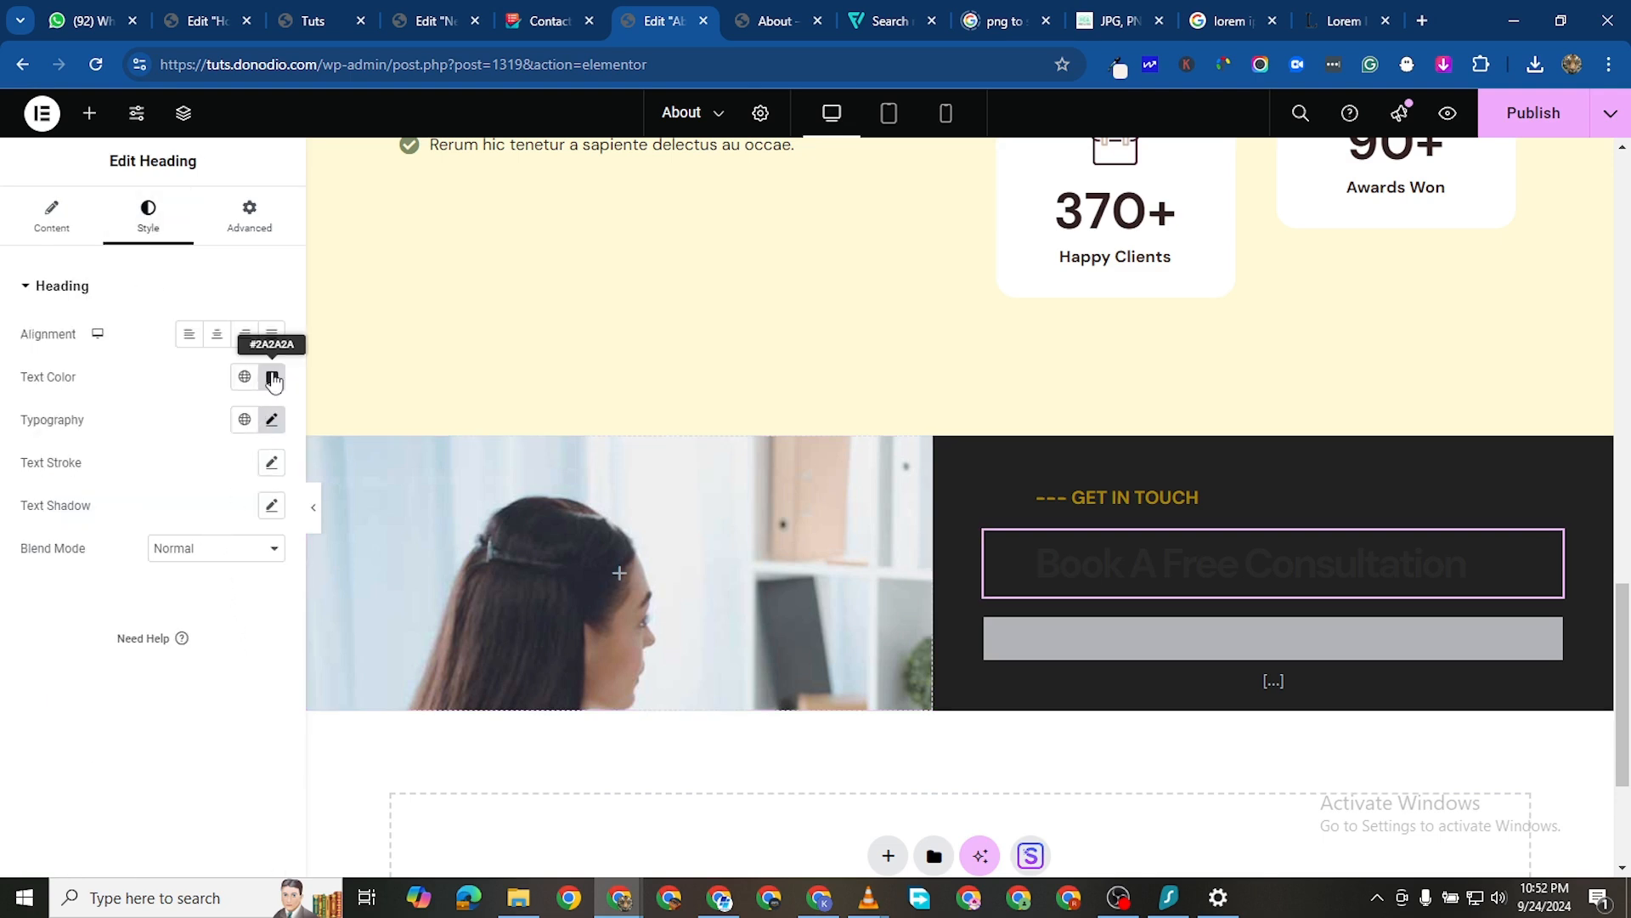
left_click(272, 376)
type("#FFFFFF")
left_click(3, 643)
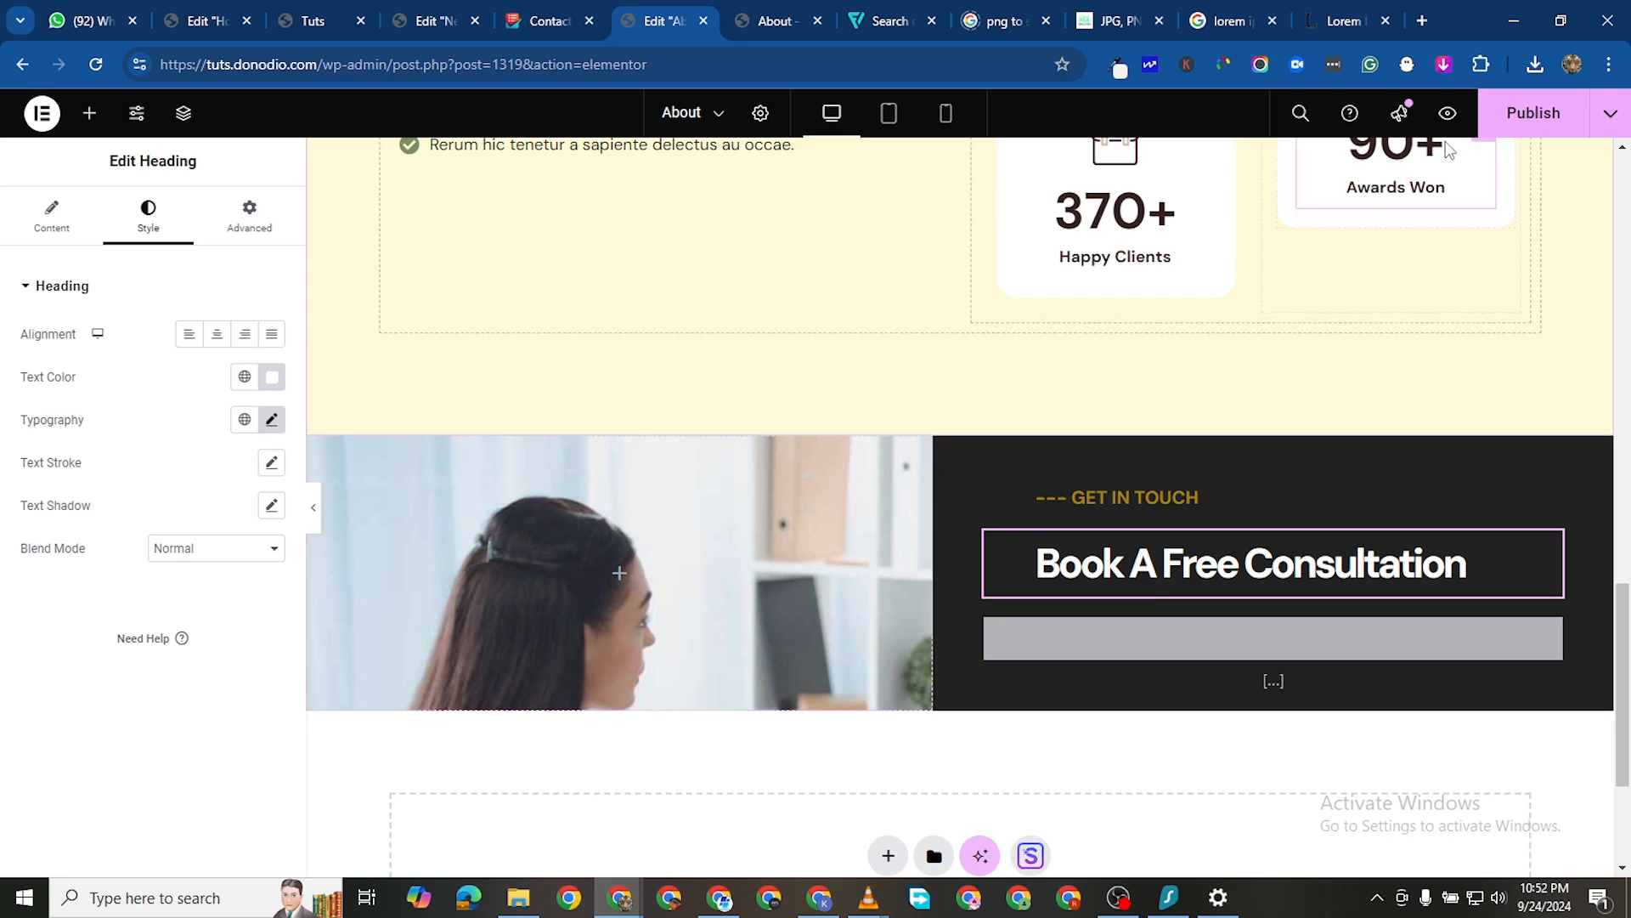
Publish the page and check the dark contact section in the About page preview
left_click(1534, 113)
scroll(978, 286, "up", 1)
scroll(979, 286, "up", 6)
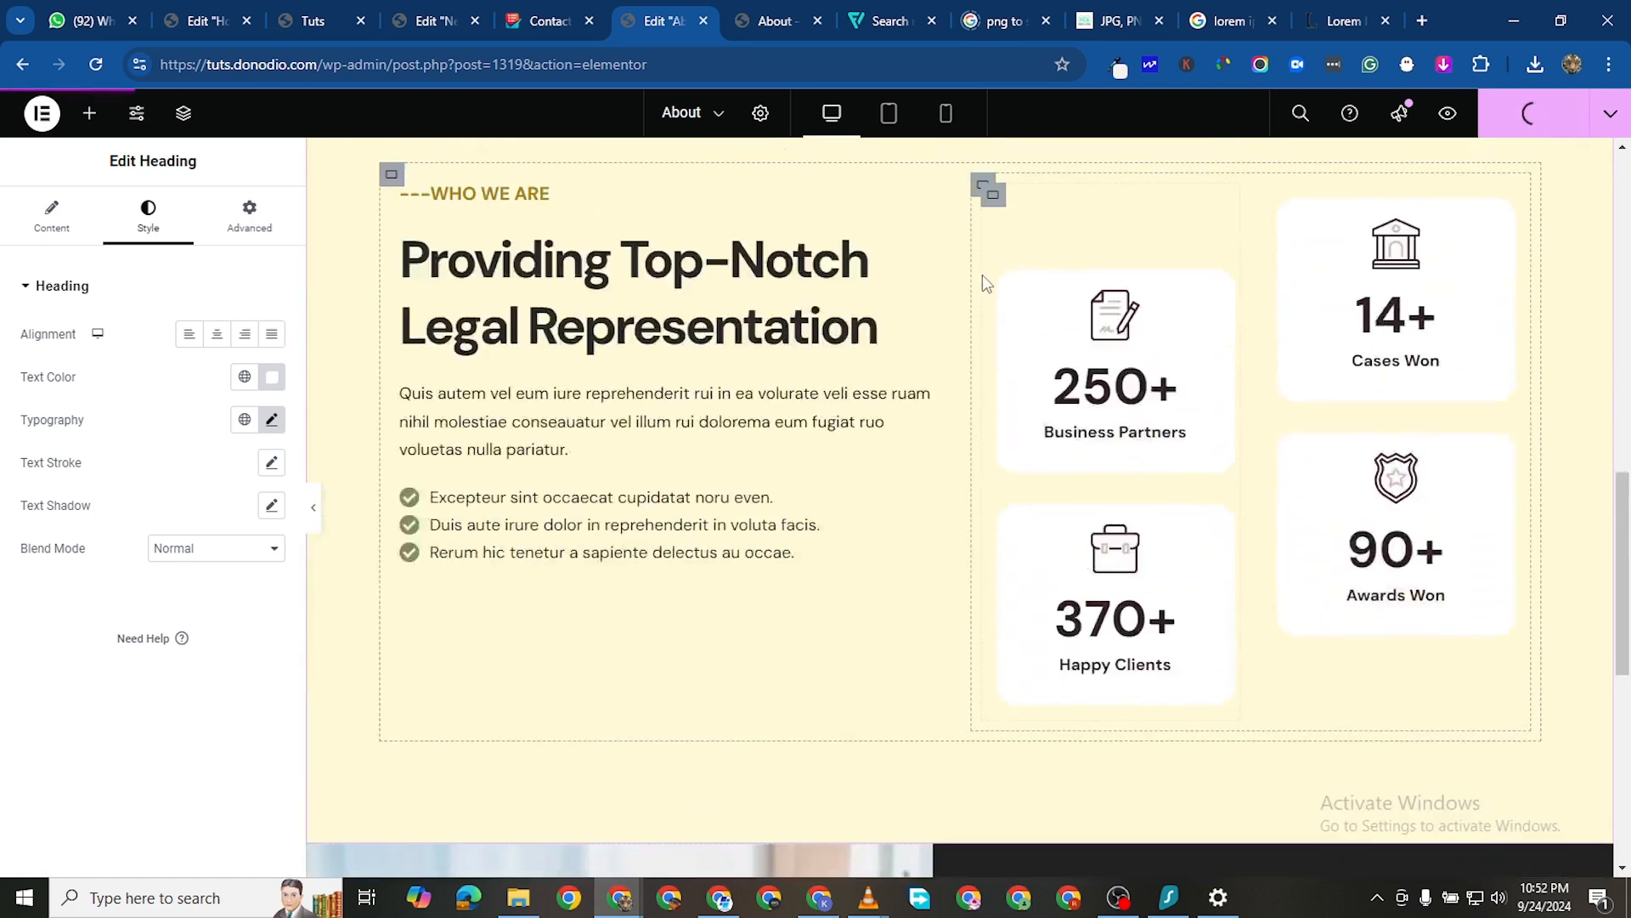
left_click(773, 22)
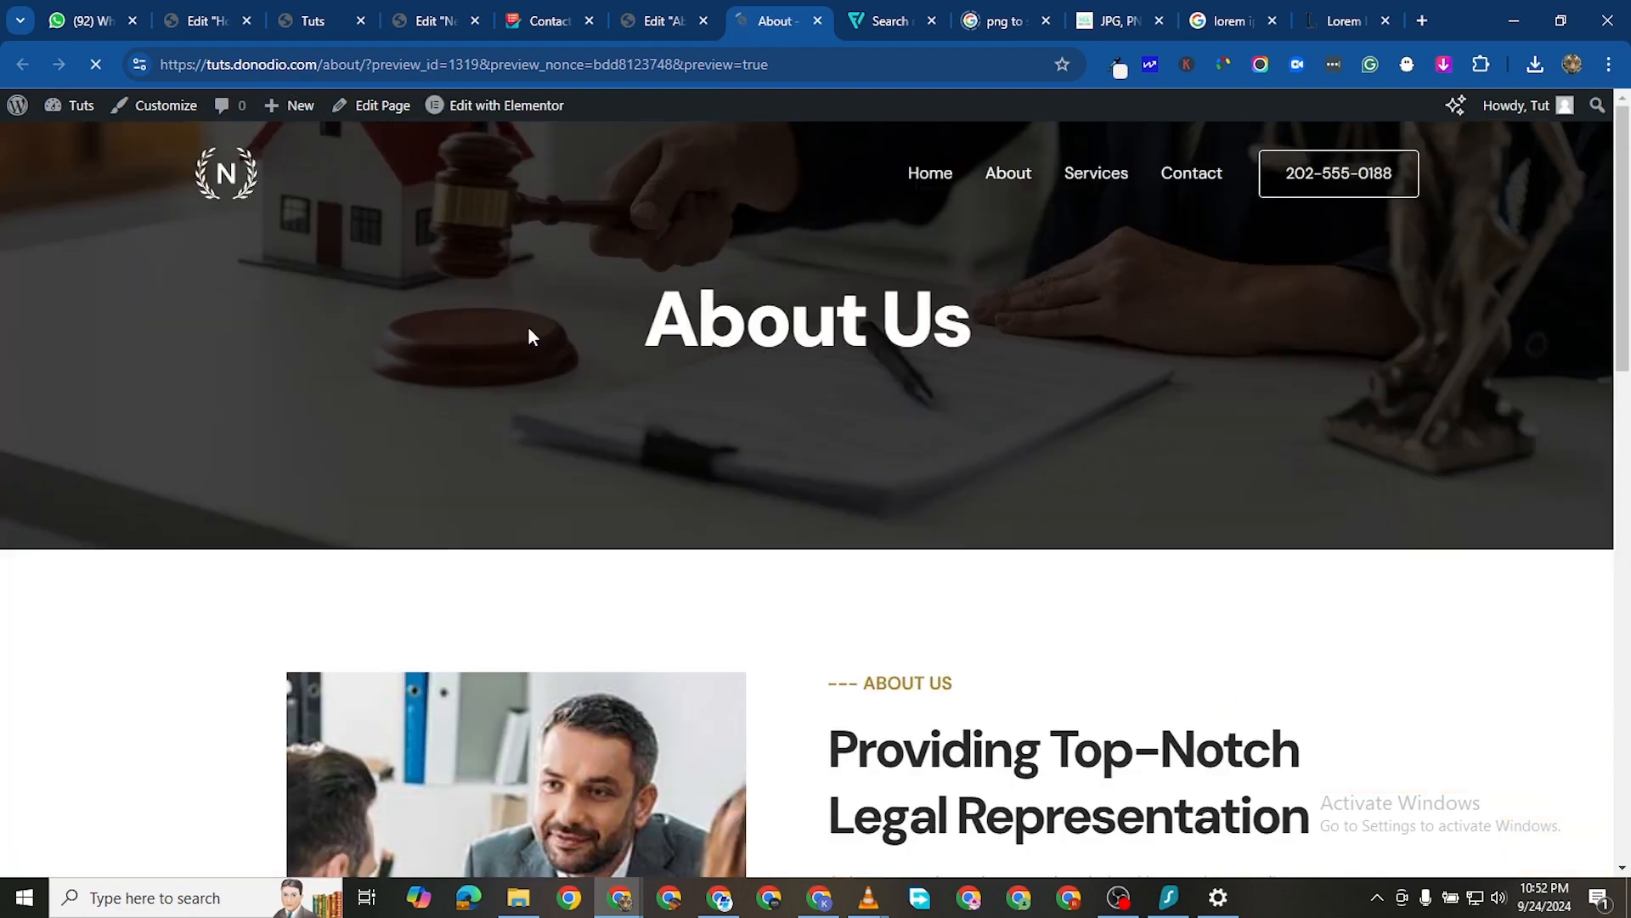
scroll(528, 335, "down", 14)
scroll(812, 497, "down", 7)
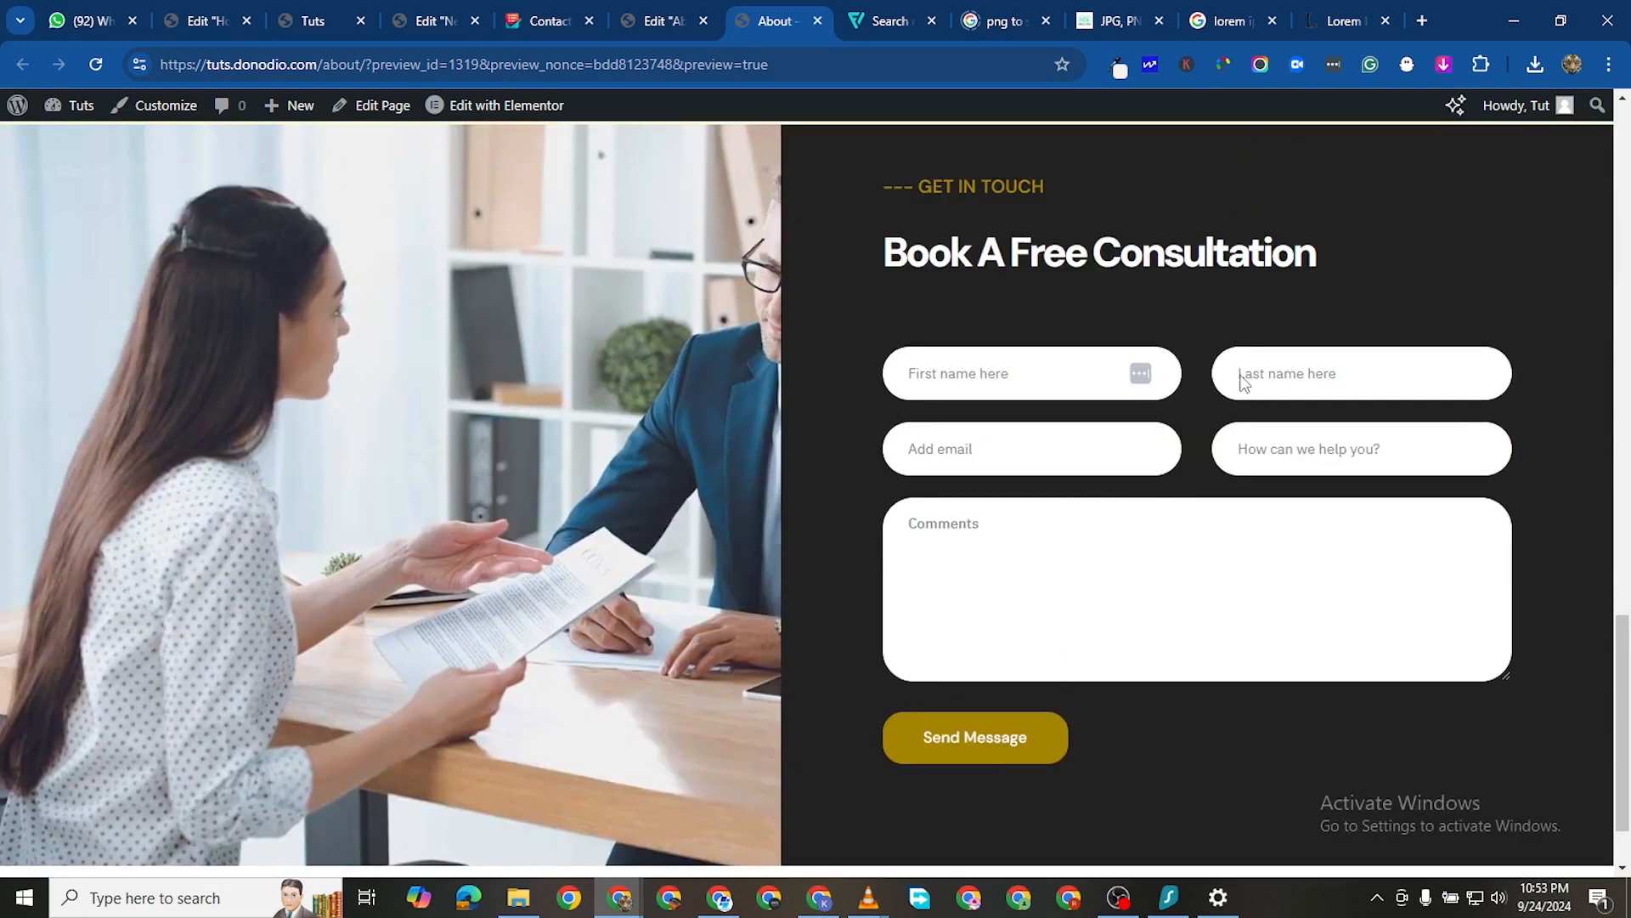
scroll(1220, 411, "up", 2)
scroll(1213, 437, "down", 3)
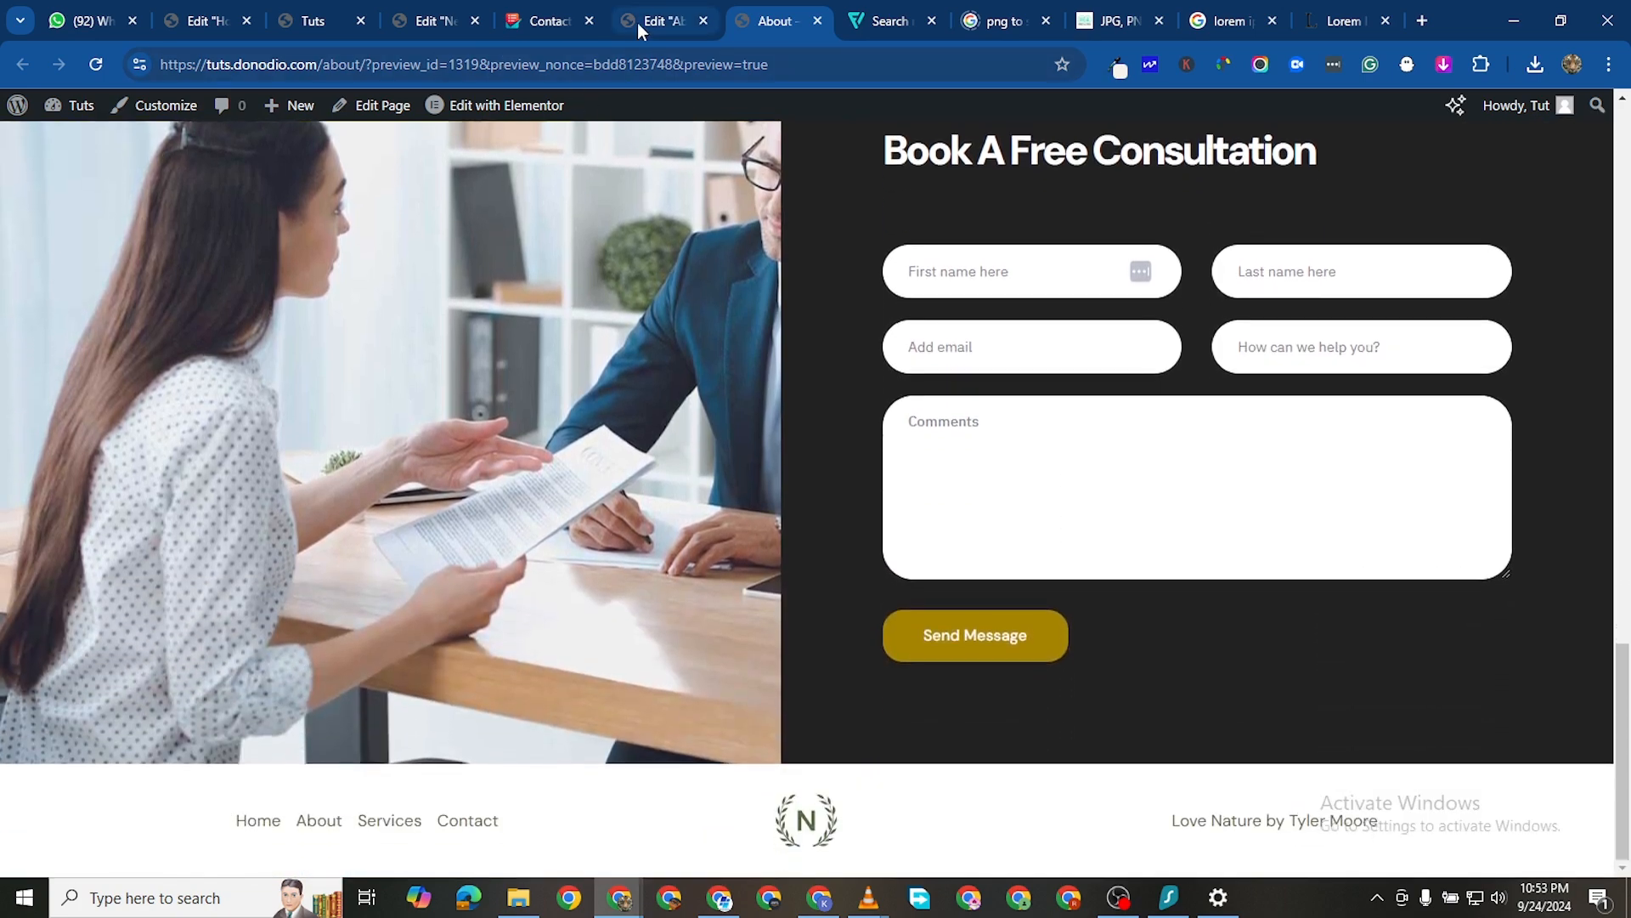
Set the background image of the container beside the contact form to No-repeat with display size Cover
left_click(637, 22)
scroll(604, 408, "down", 10)
scroll(593, 391, "up", 2)
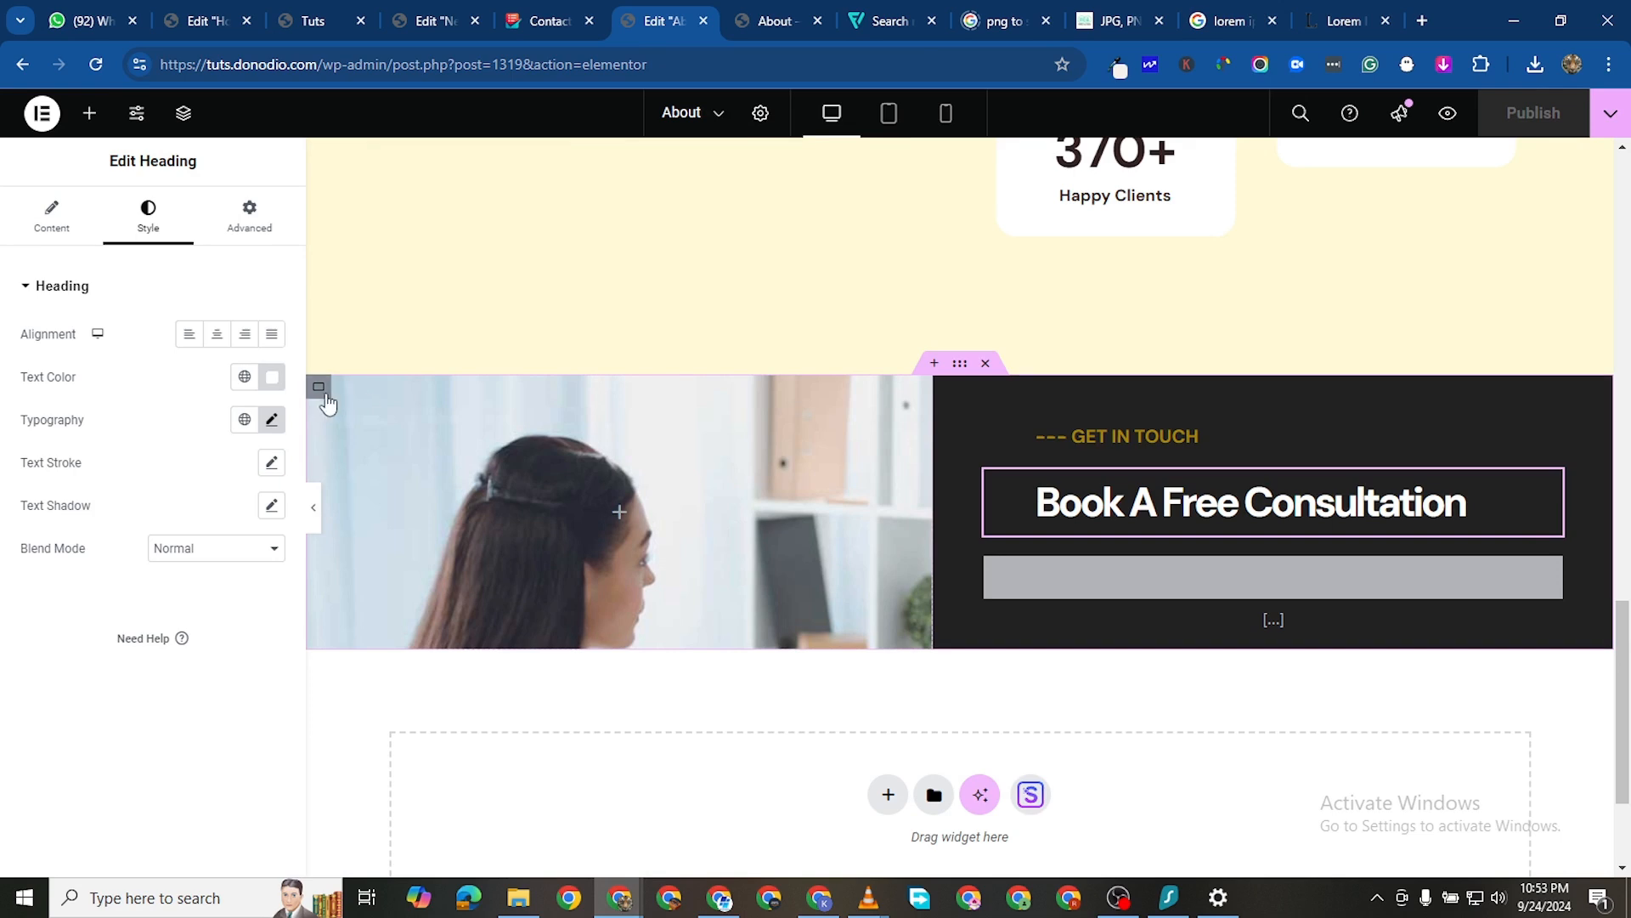
left_click(319, 388)
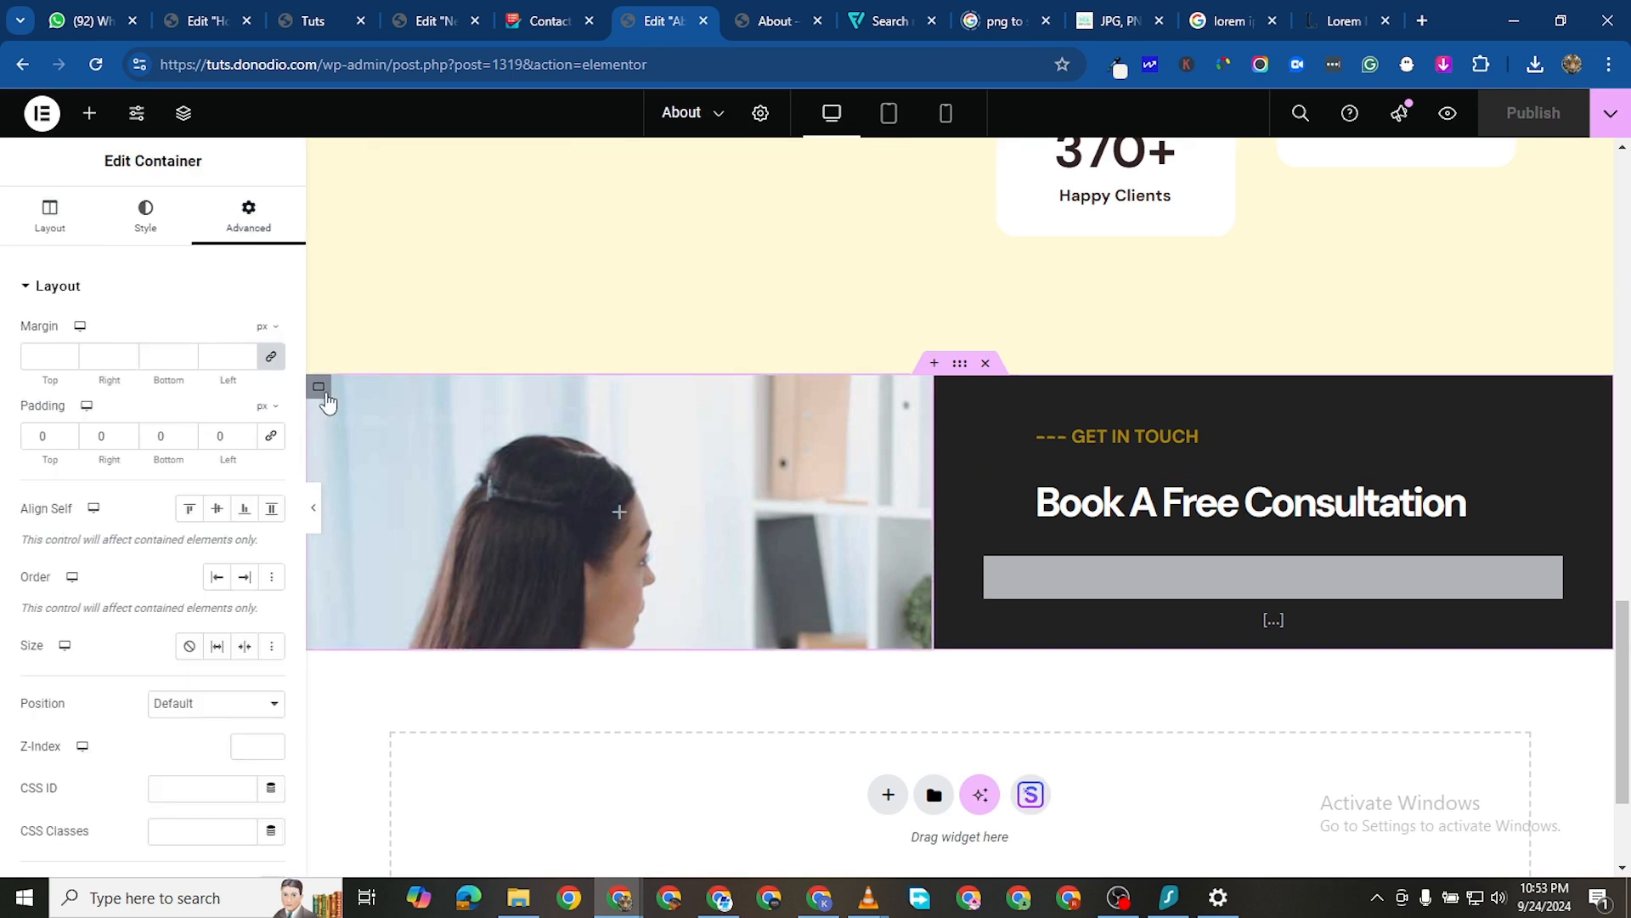
left_click(145, 217)
scroll(191, 566, "down", 2)
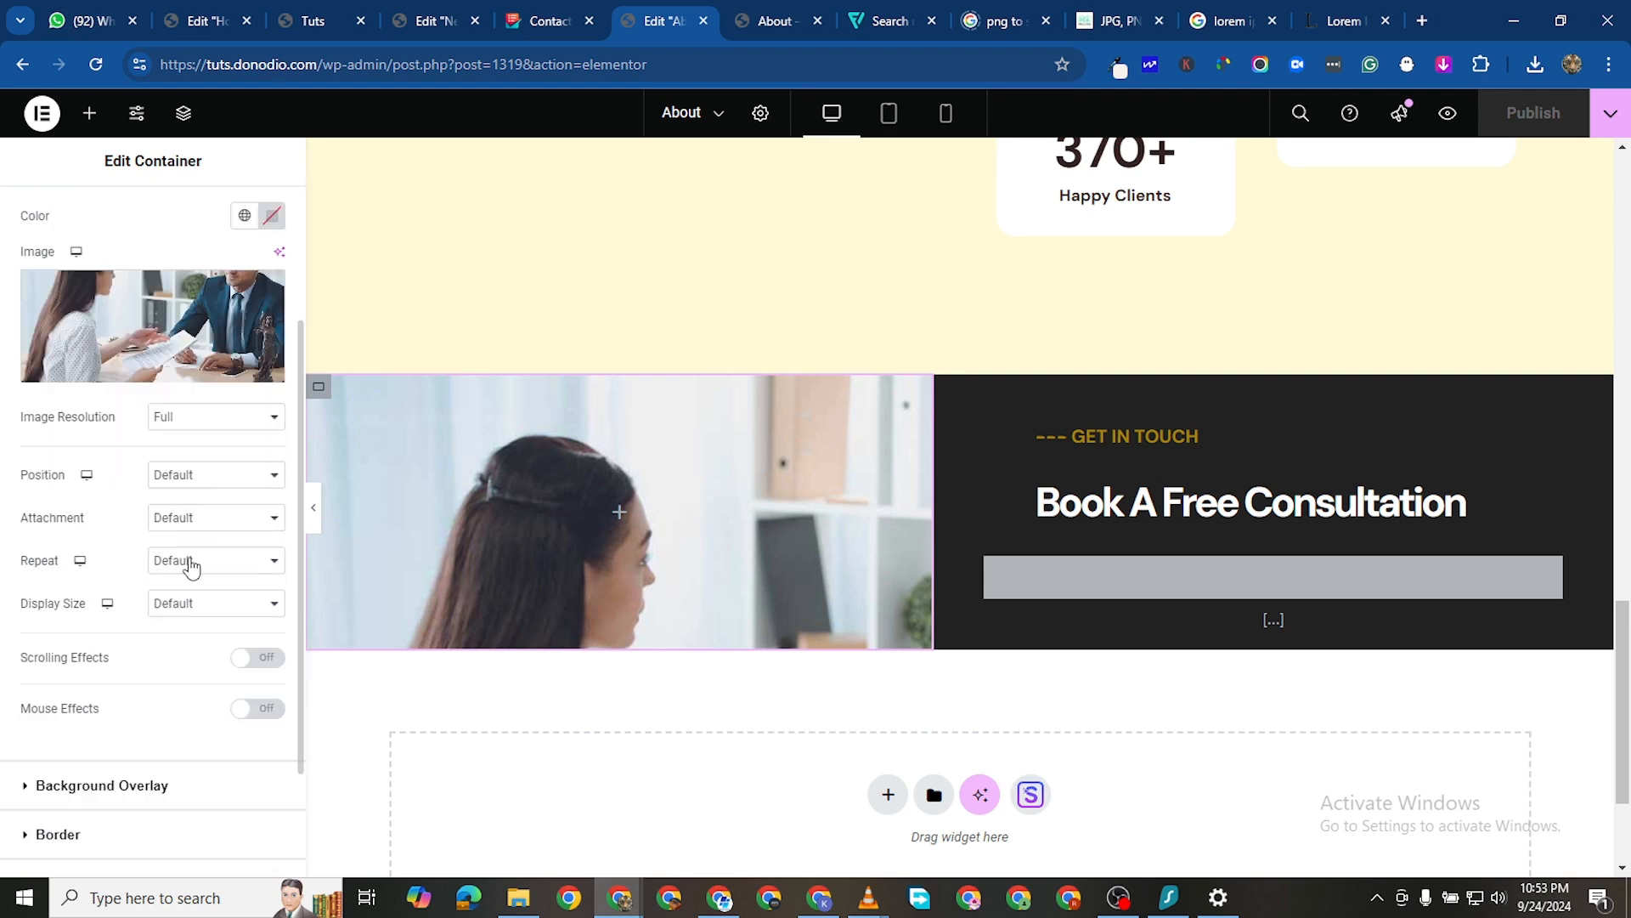
left_click(209, 562)
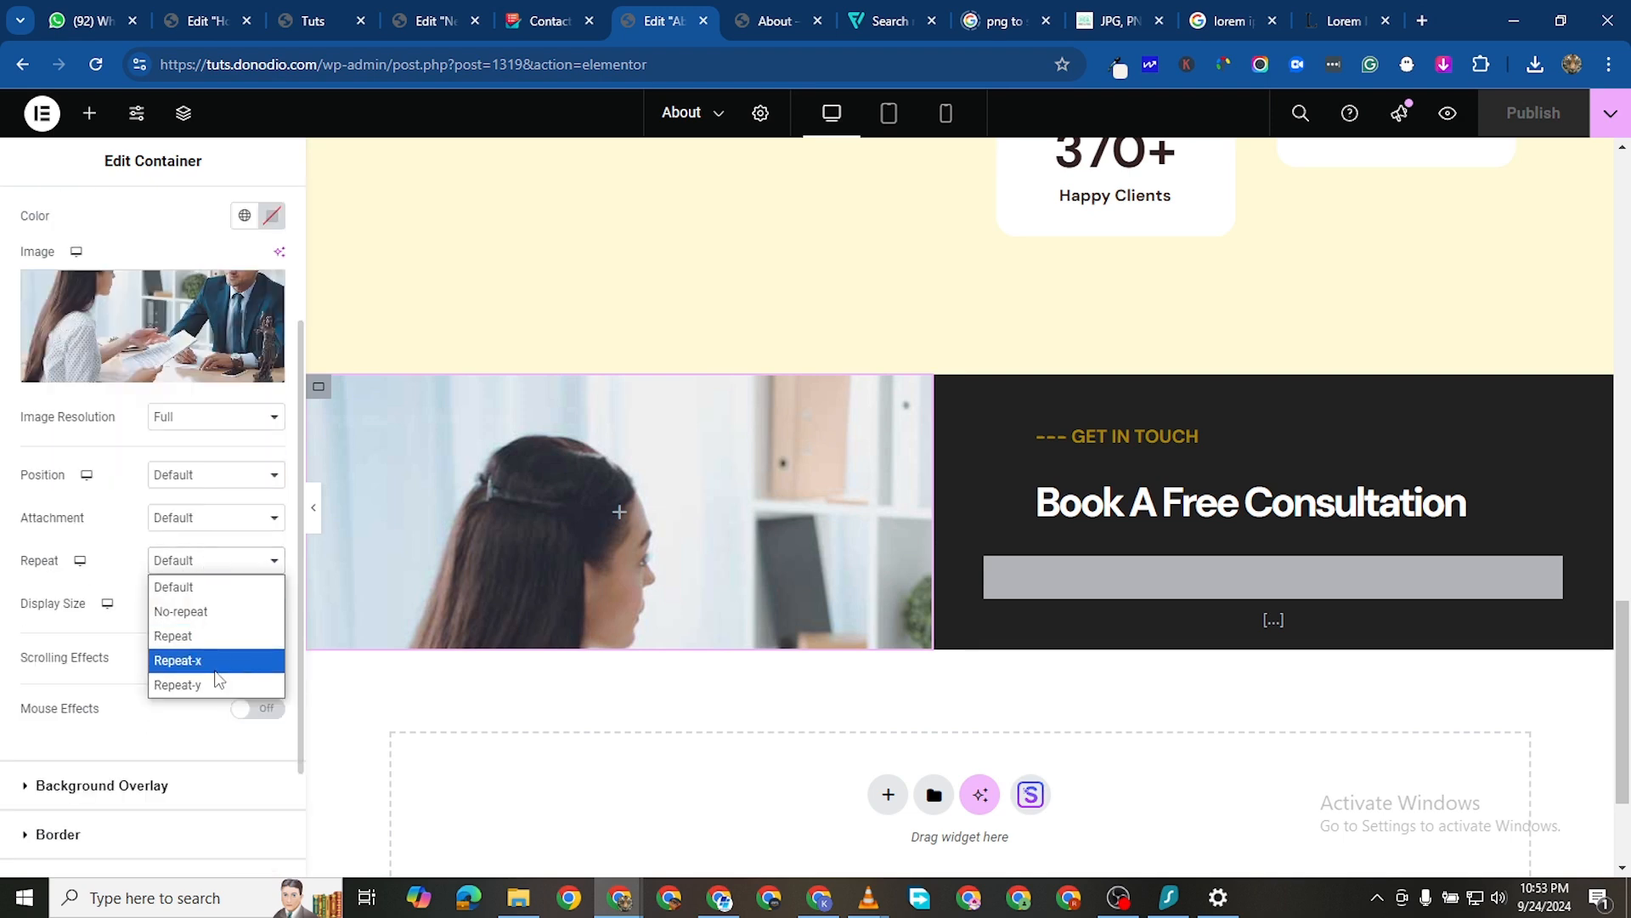
left_click(217, 617)
left_click(218, 605)
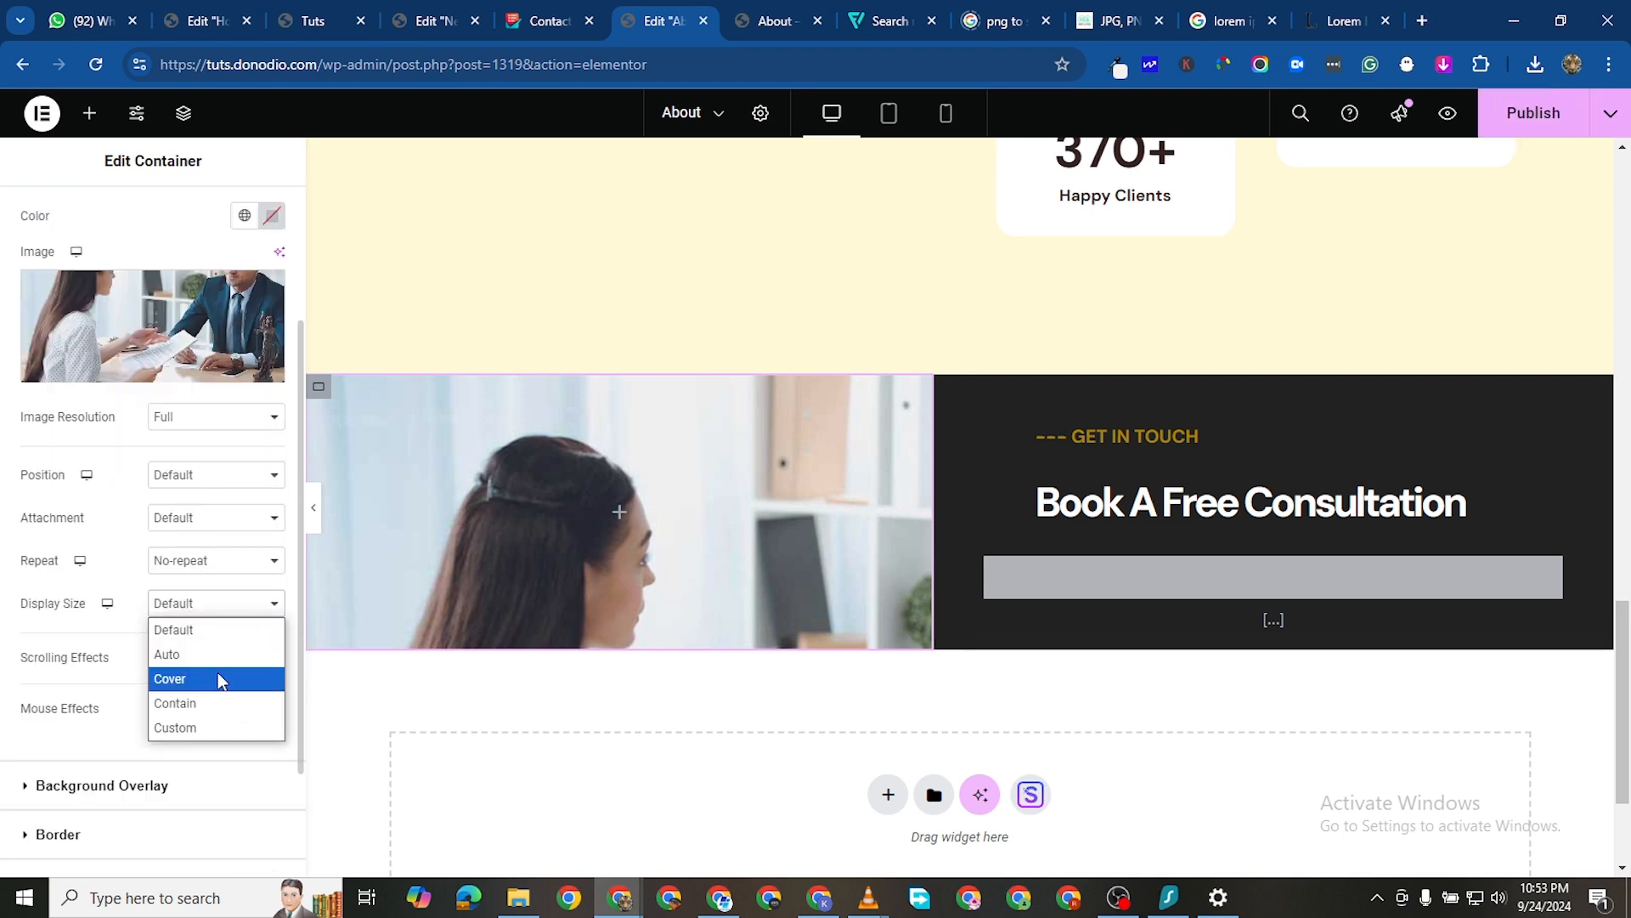
left_click(219, 690)
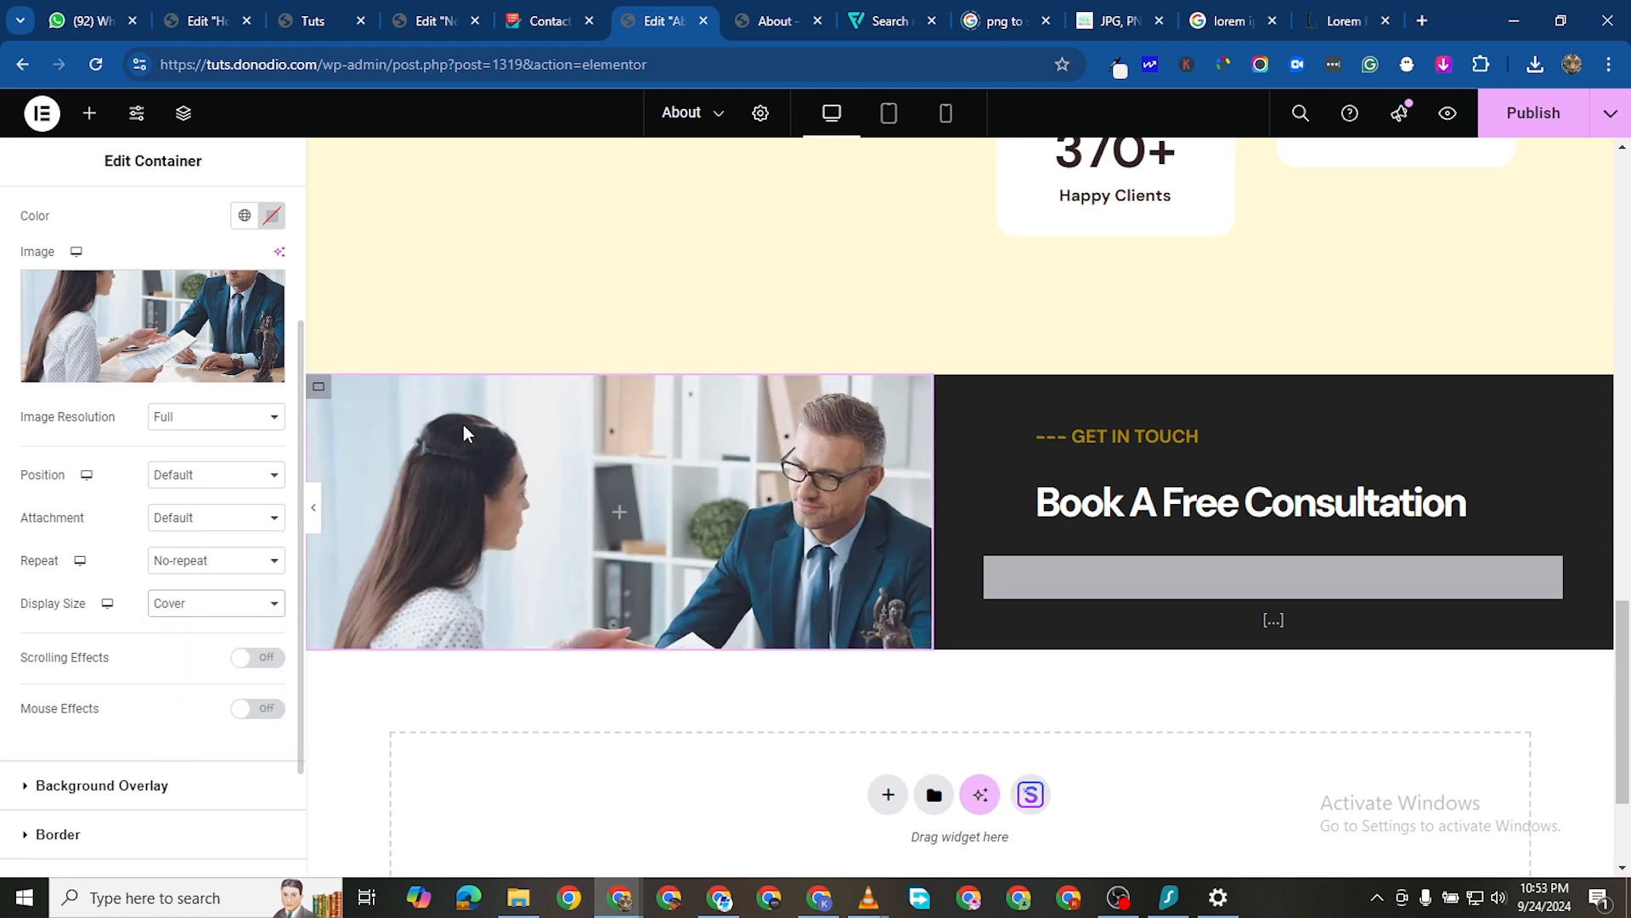
Reload the About page preview and examine how the image fits beside the contact form
left_click(755, 24)
left_click(95, 75)
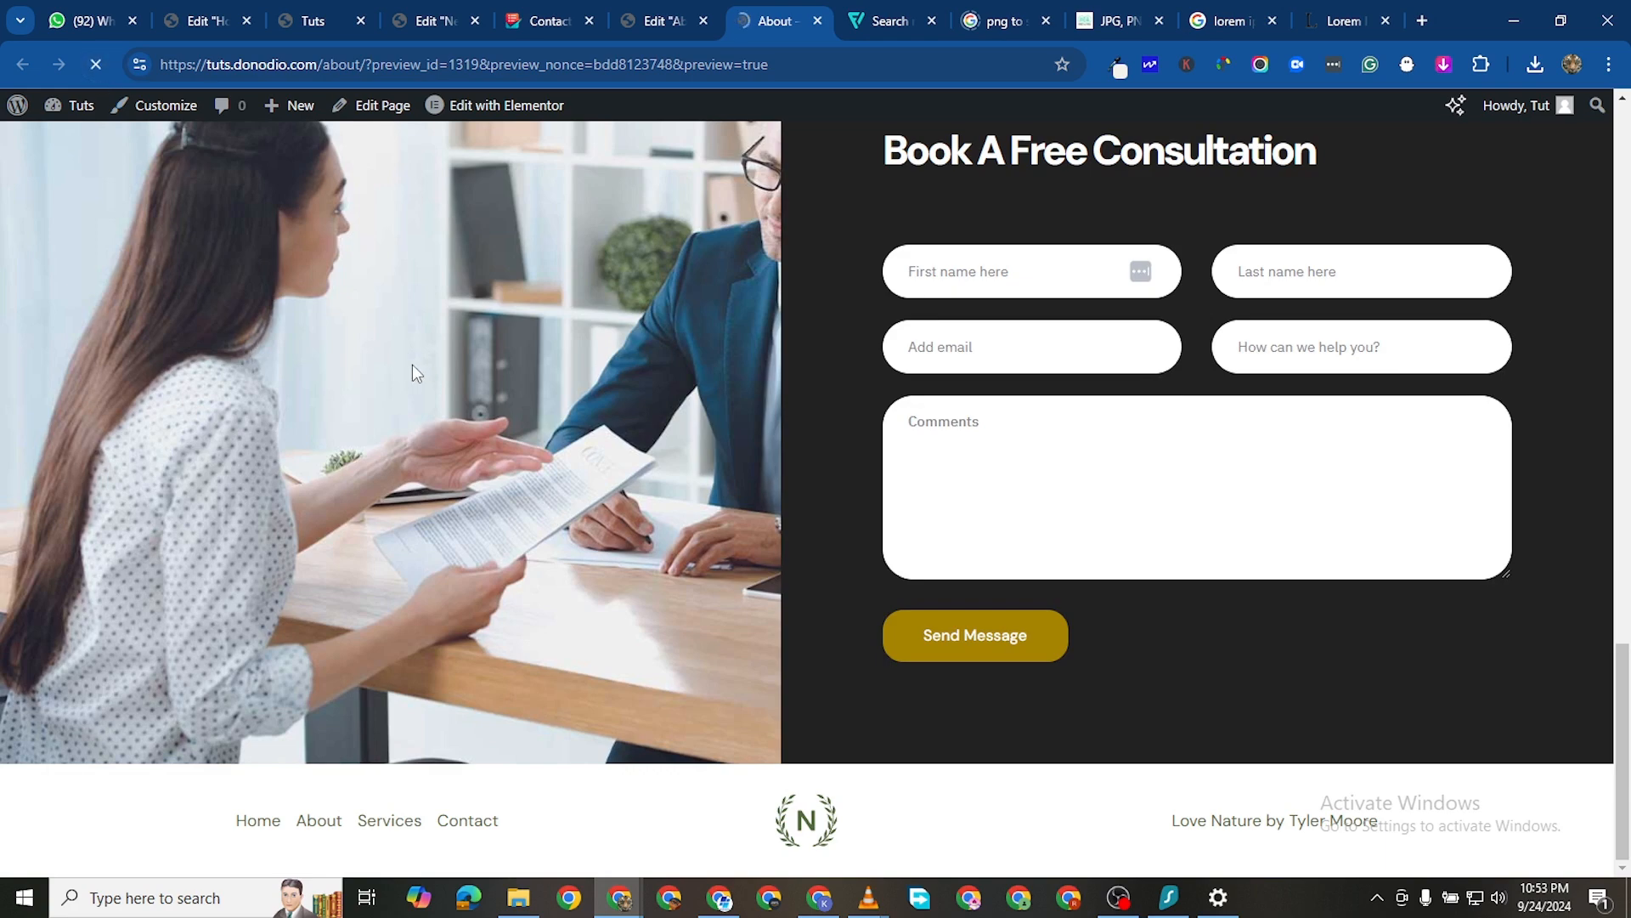
scroll(578, 419, "down", 7)
scroll(581, 497, "down", 15)
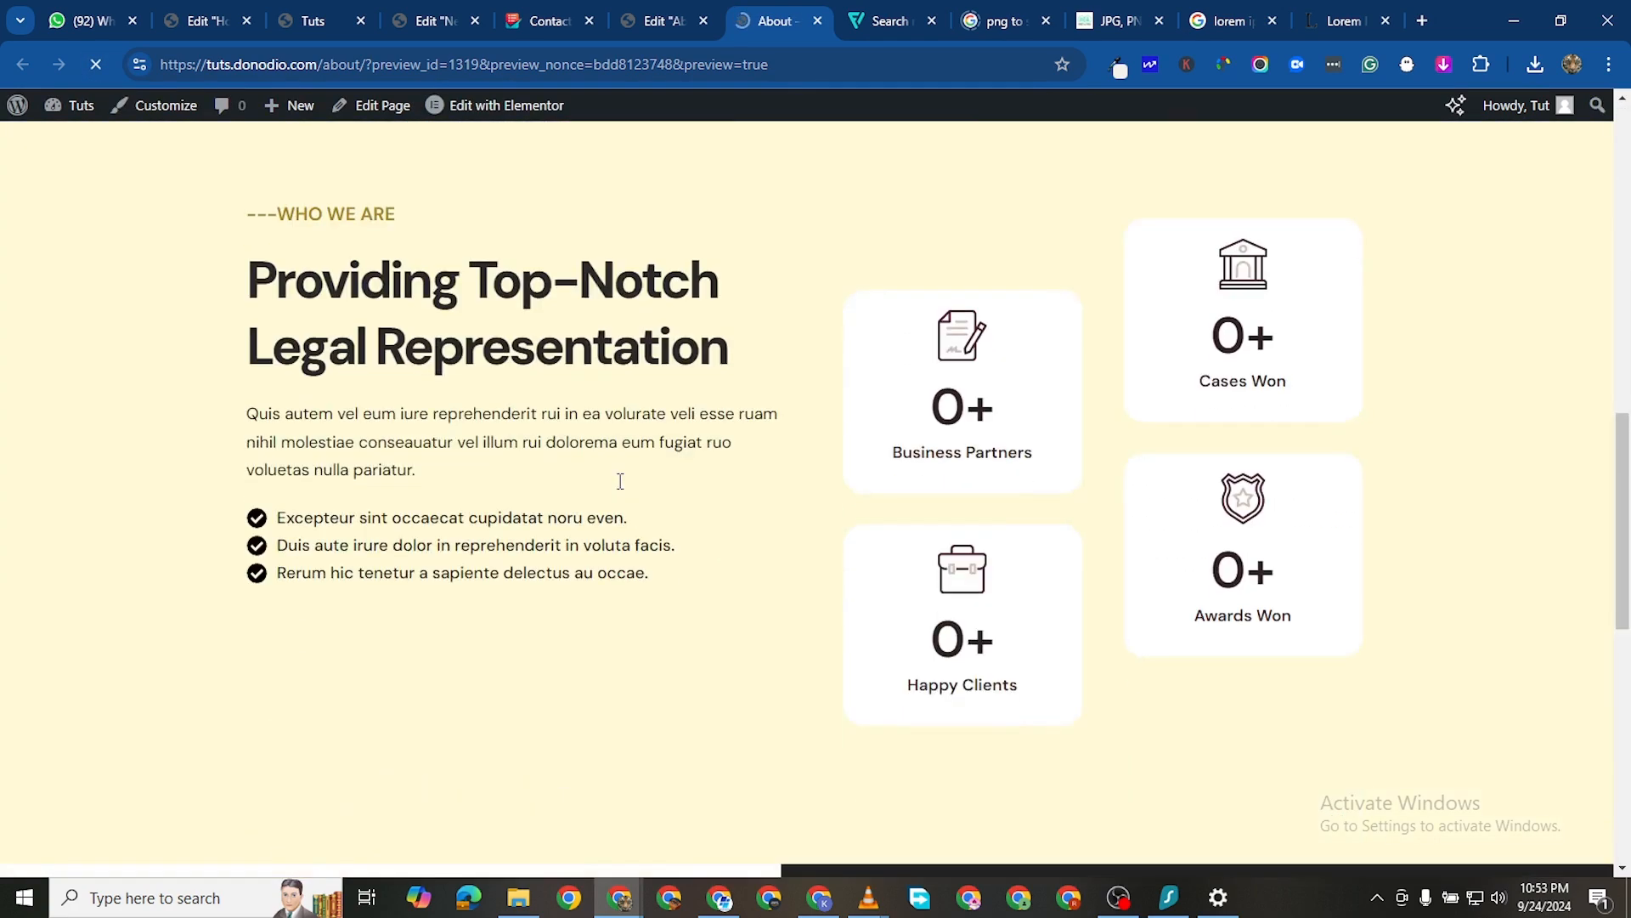
scroll(610, 496, "up", 3)
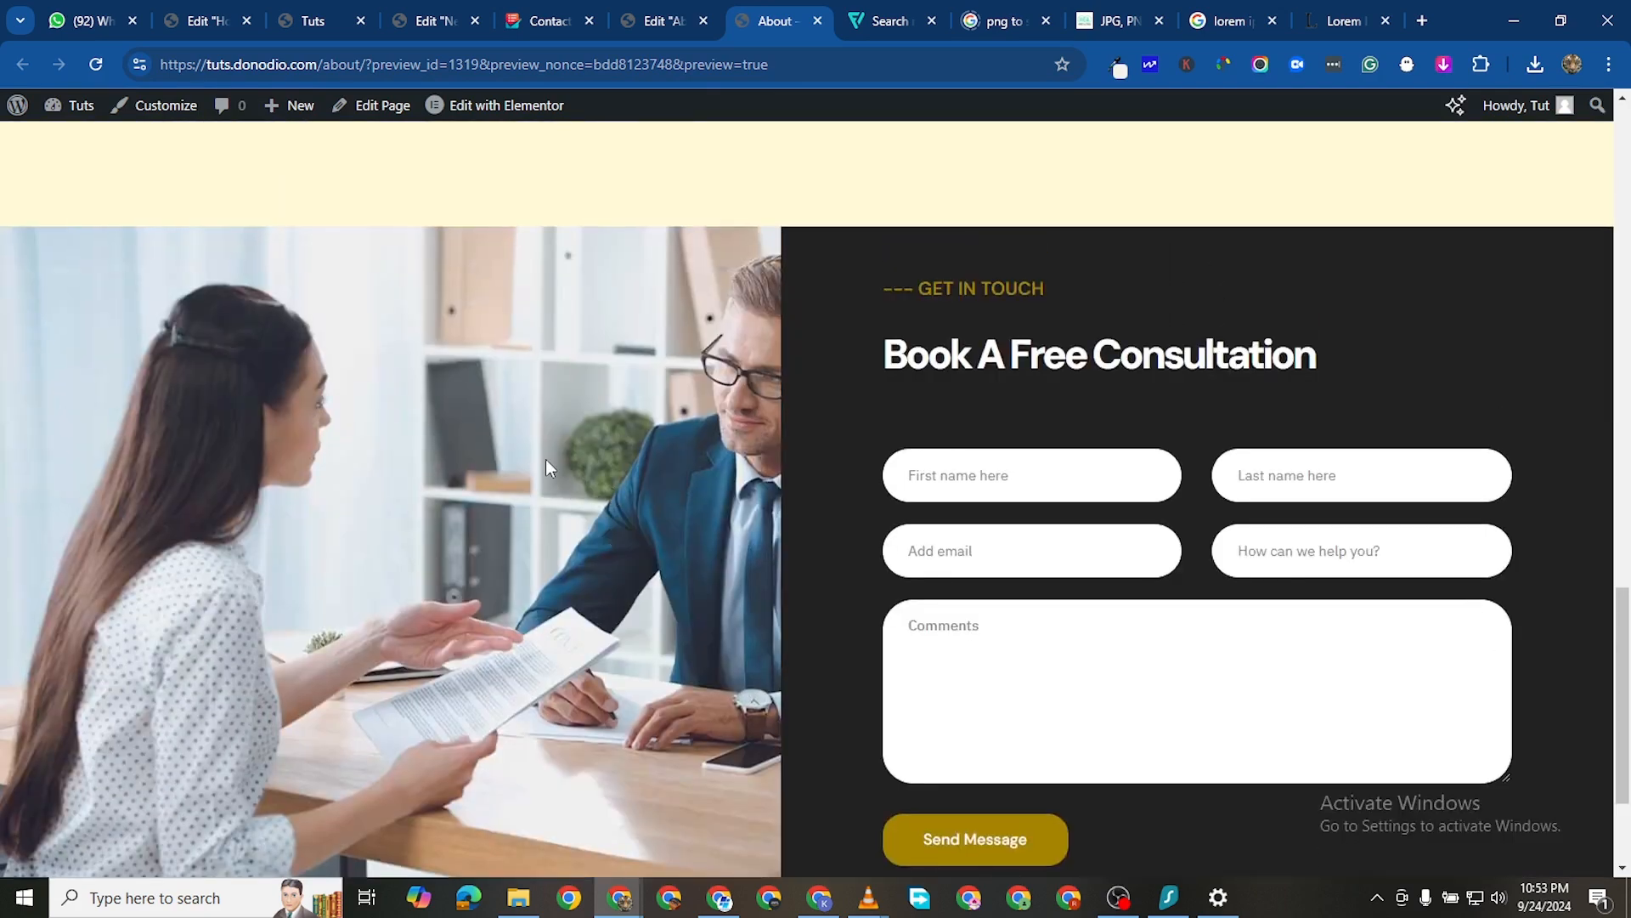
Set the background image position of the container beside the contact form to Center Center
scroll(546, 460, "down", 2)
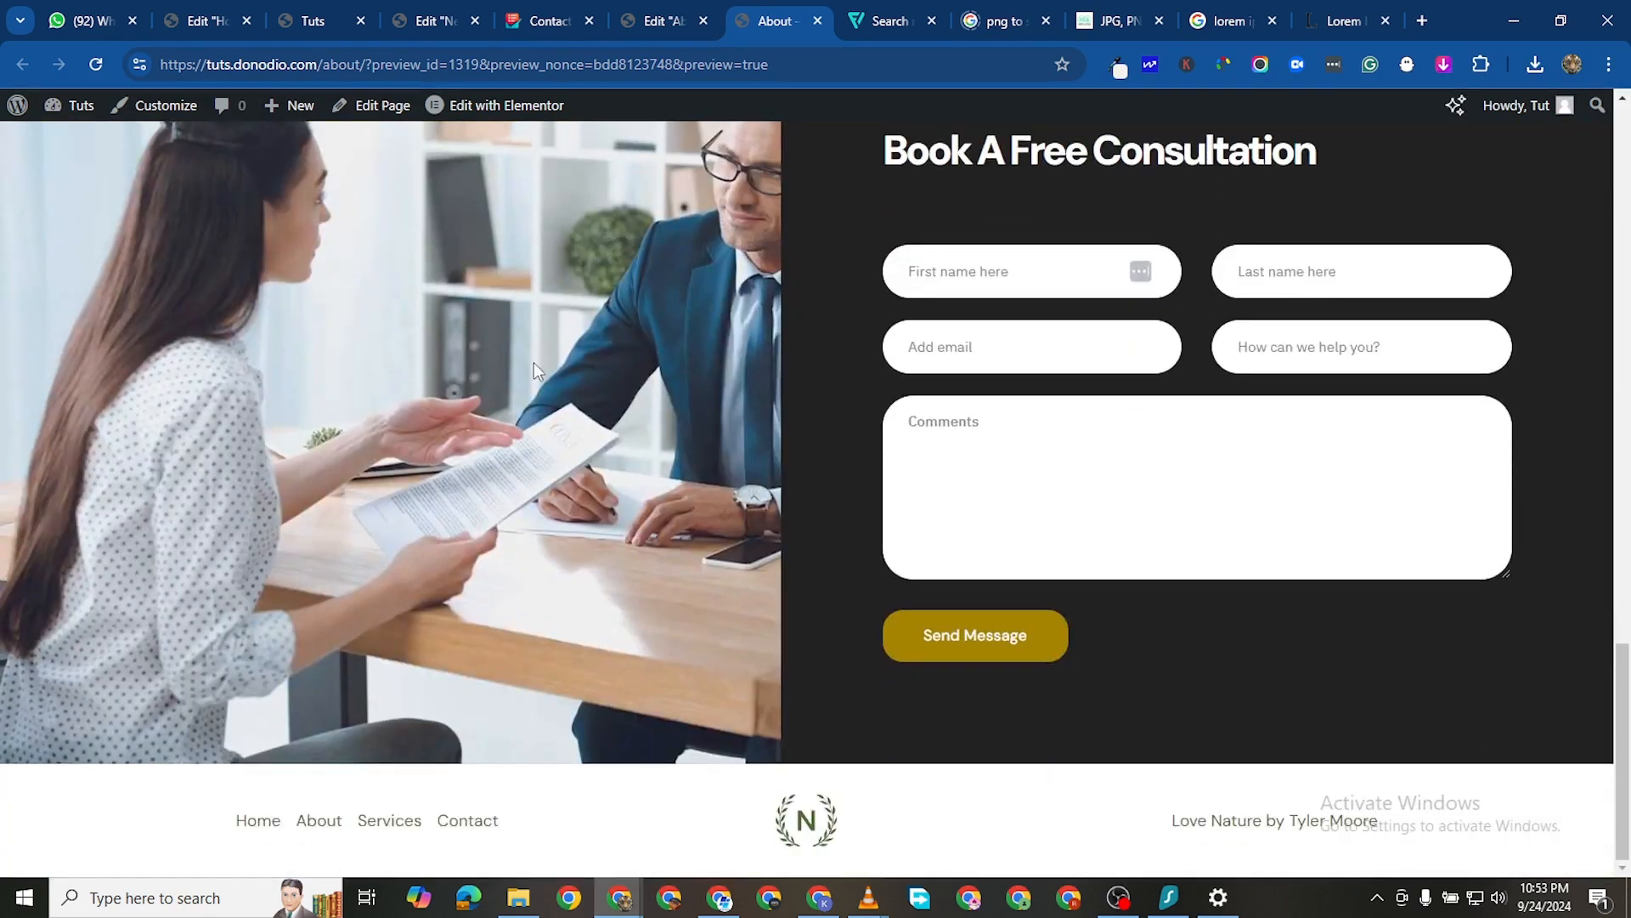
scroll(533, 362, "up", 1)
left_click(627, 21)
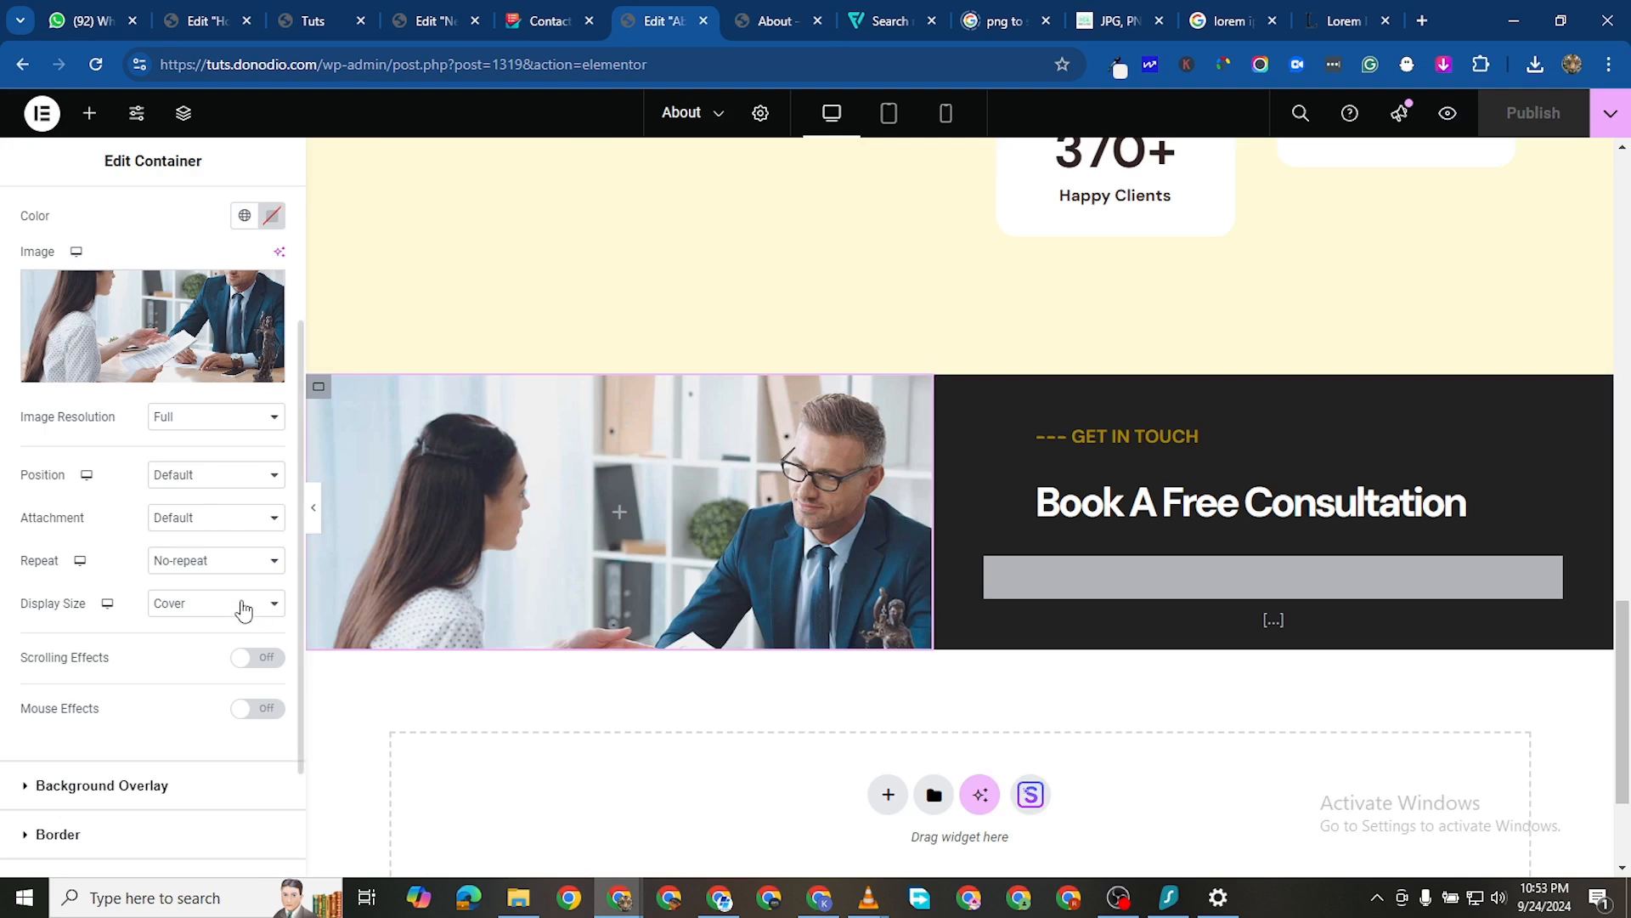
left_click(198, 480)
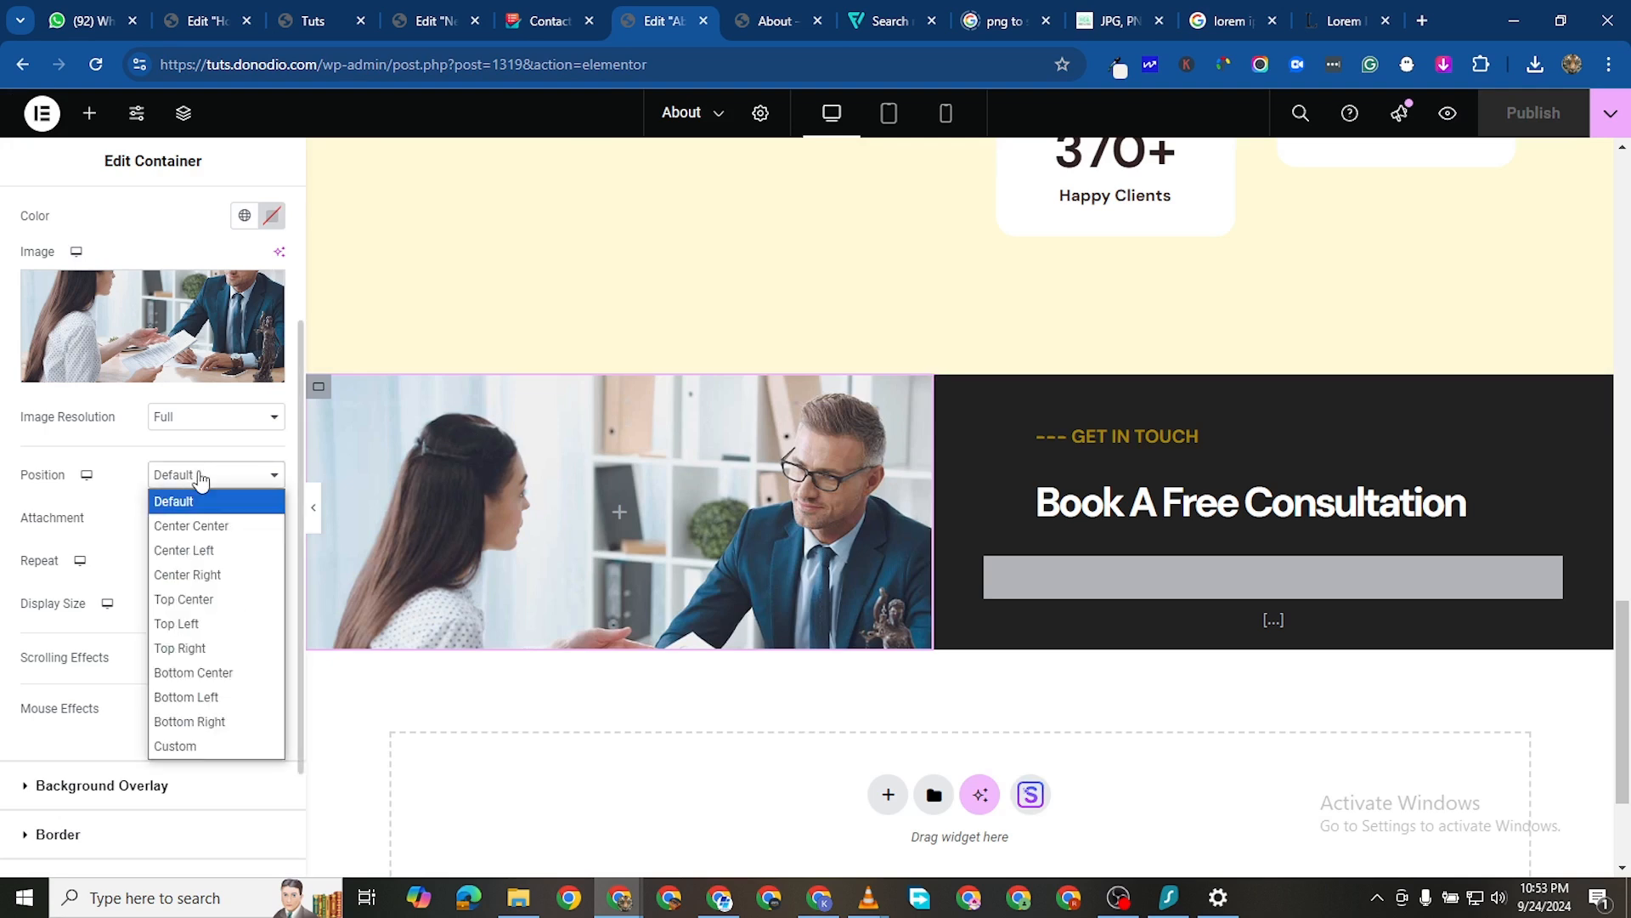
left_click(220, 522)
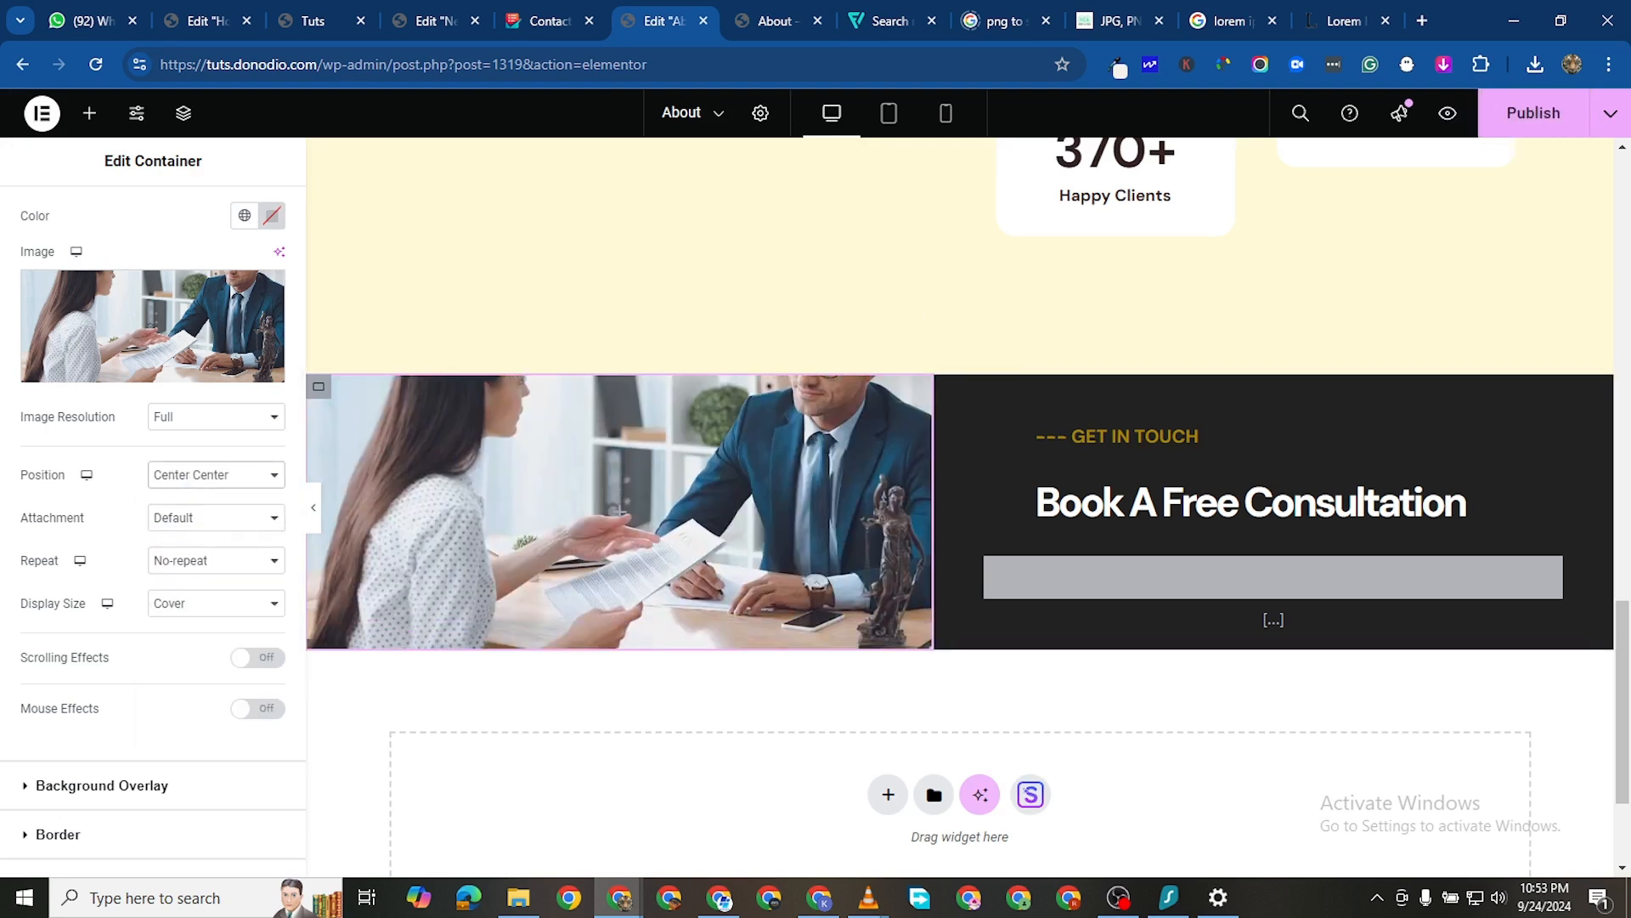
Publish the About page and check the contact section's image framing in the page preview
left_click(1530, 112)
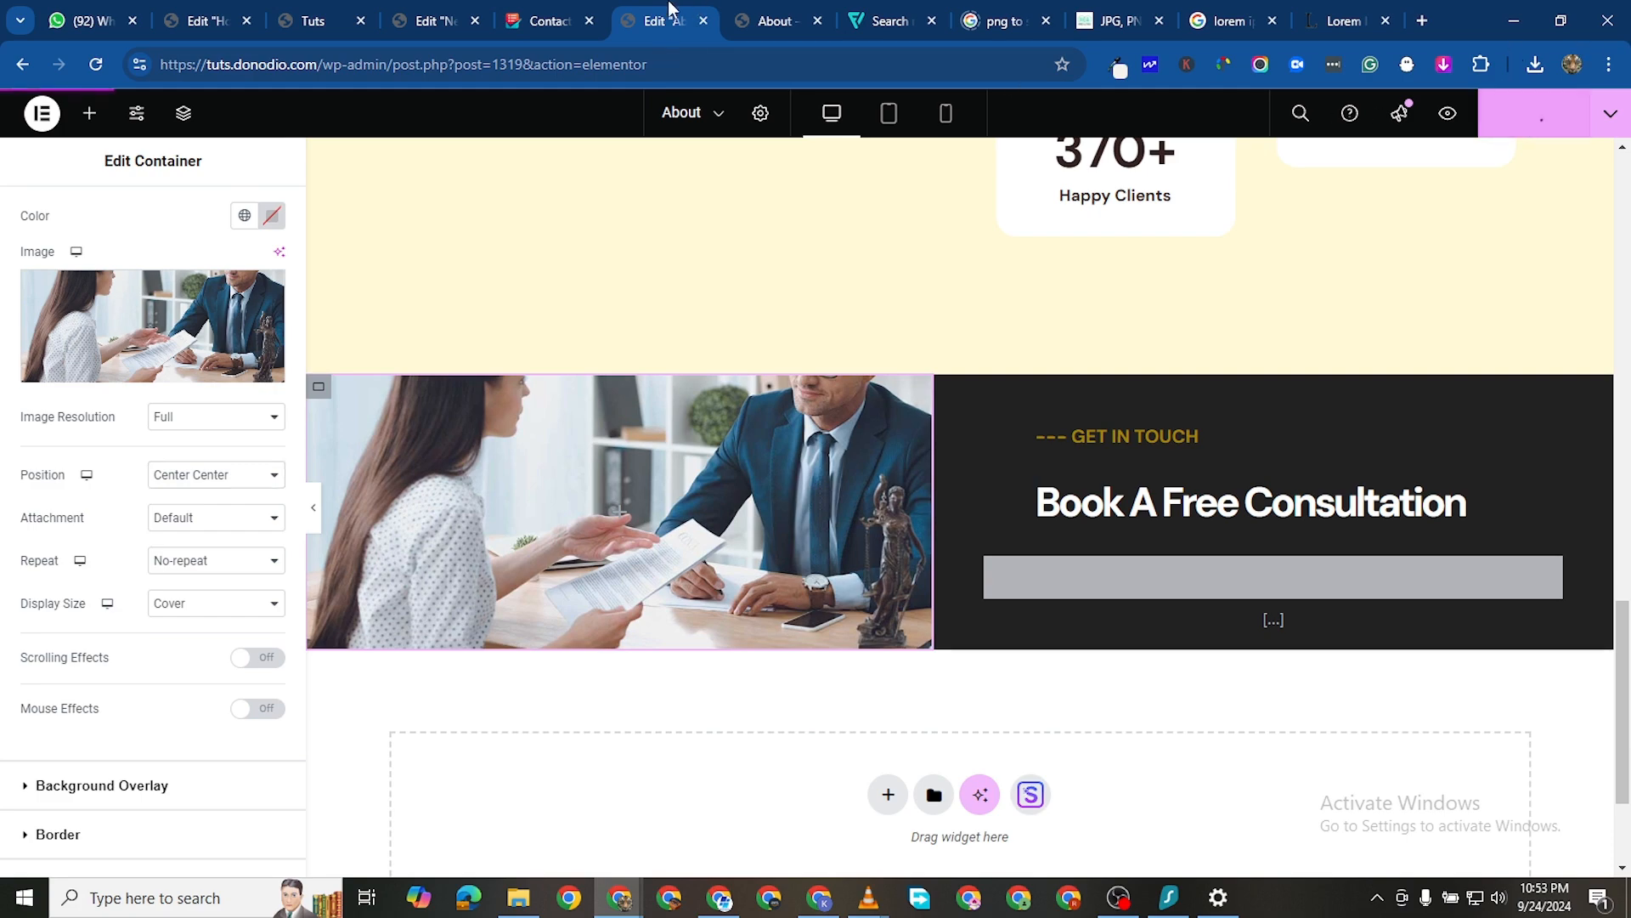
left_click(781, 24)
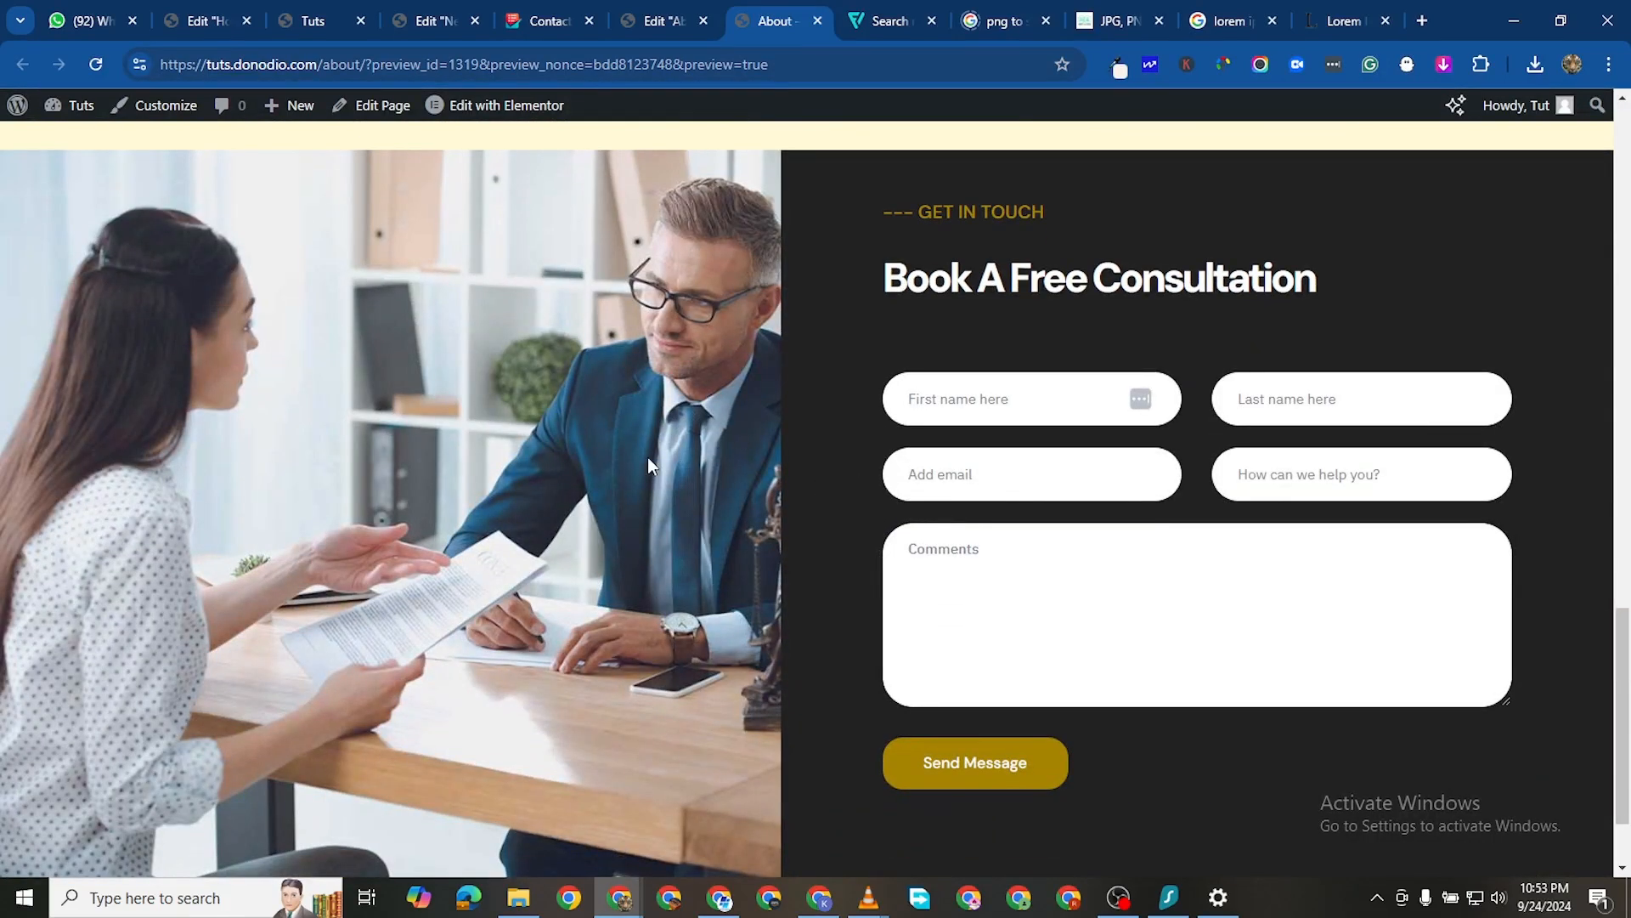
scroll(651, 472, "down", 2)
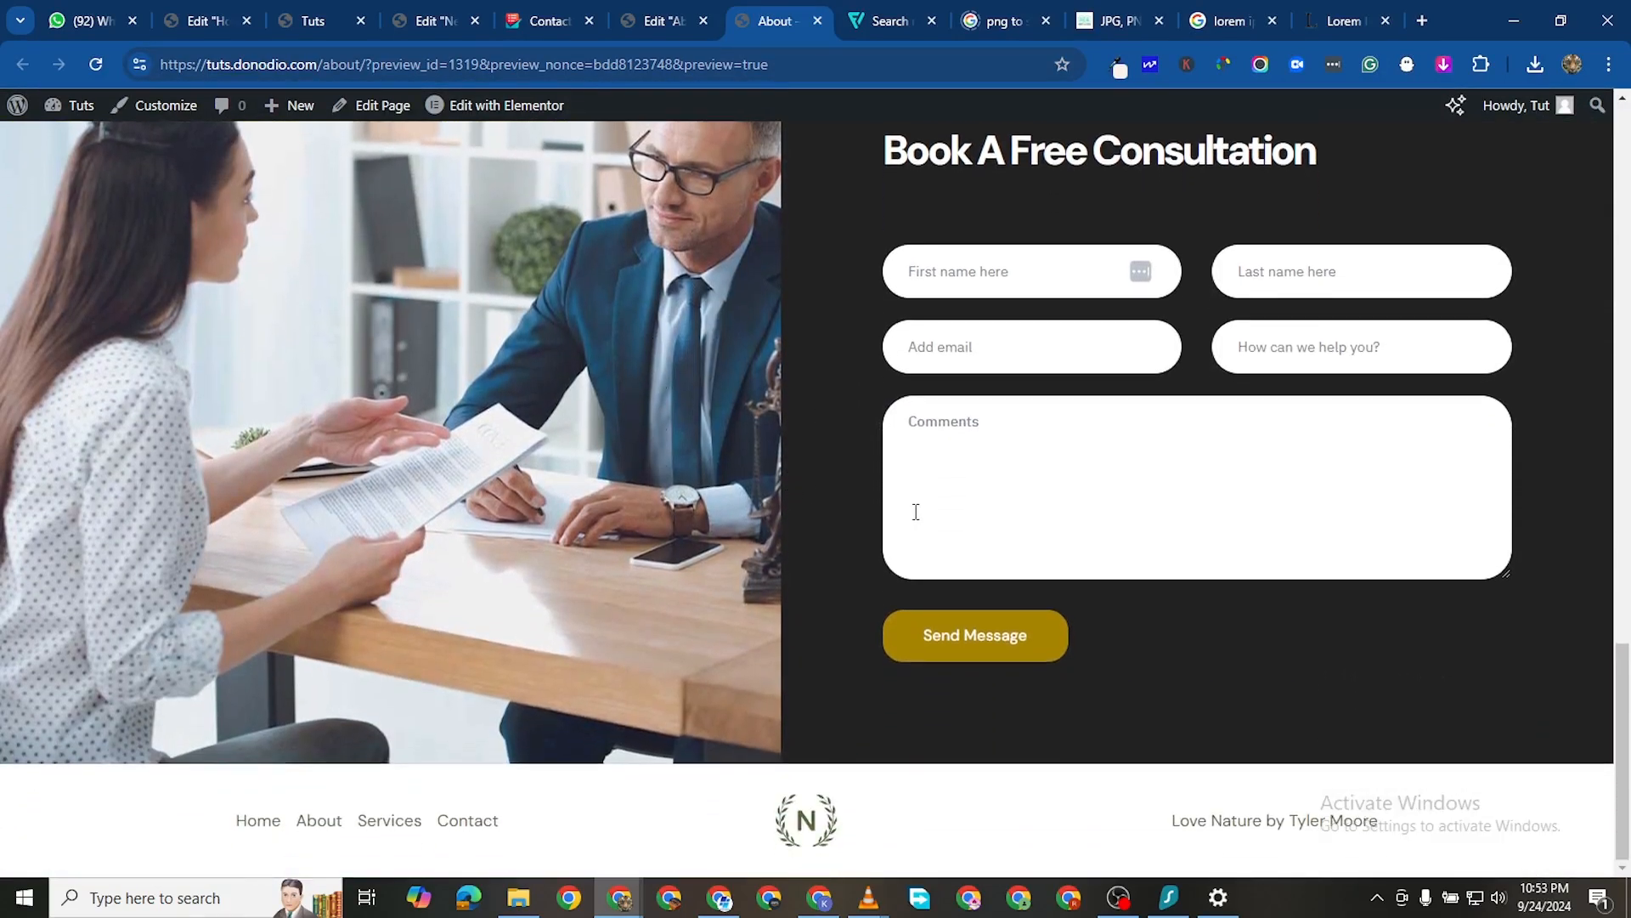
scroll(926, 497, "up", 20)
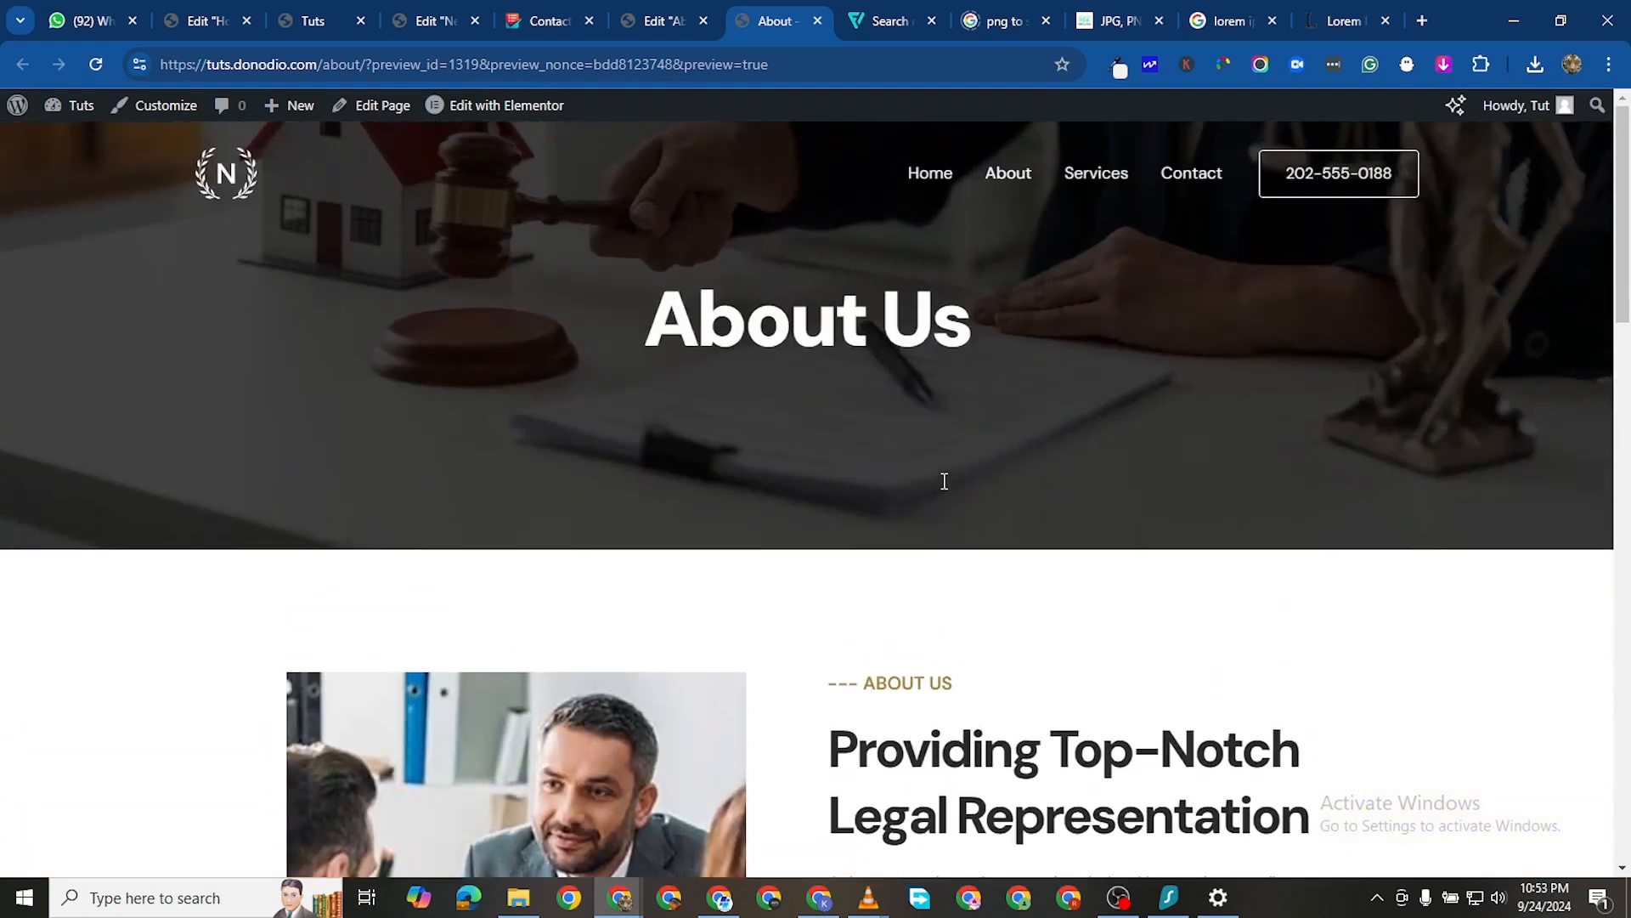
scroll(944, 481, "down", 20)
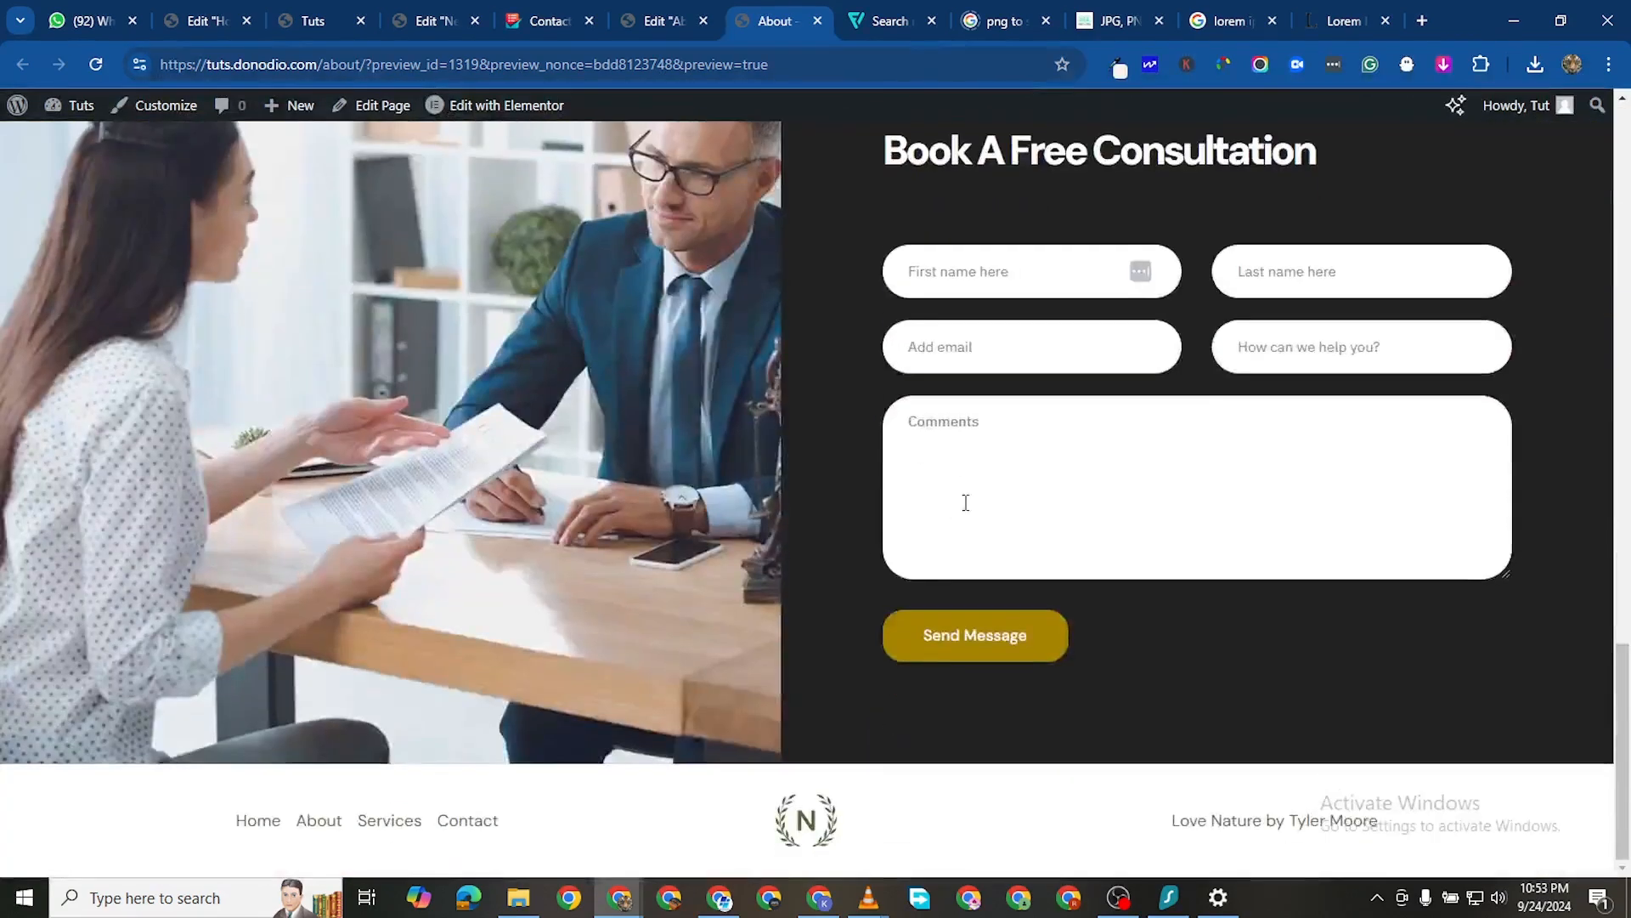
scroll(966, 502, "up", 1)
scroll(813, 204, "up", 1)
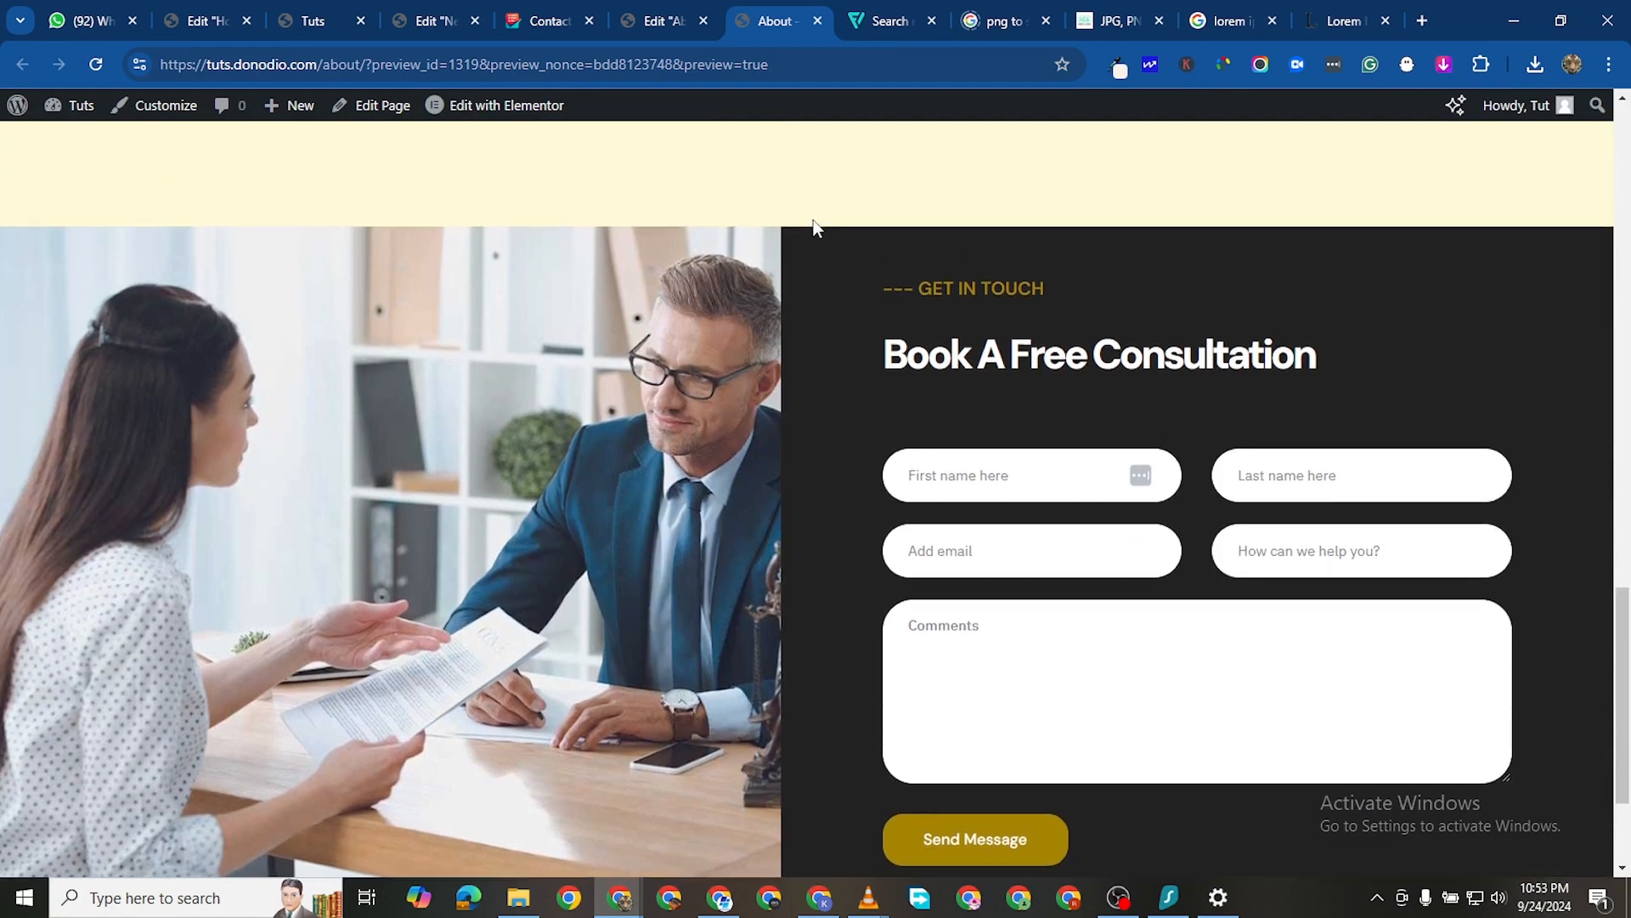
Copy the whole "Book A Free Consultation" section container from the About page and close the MetForm contact form demo page
left_click(657, 24)
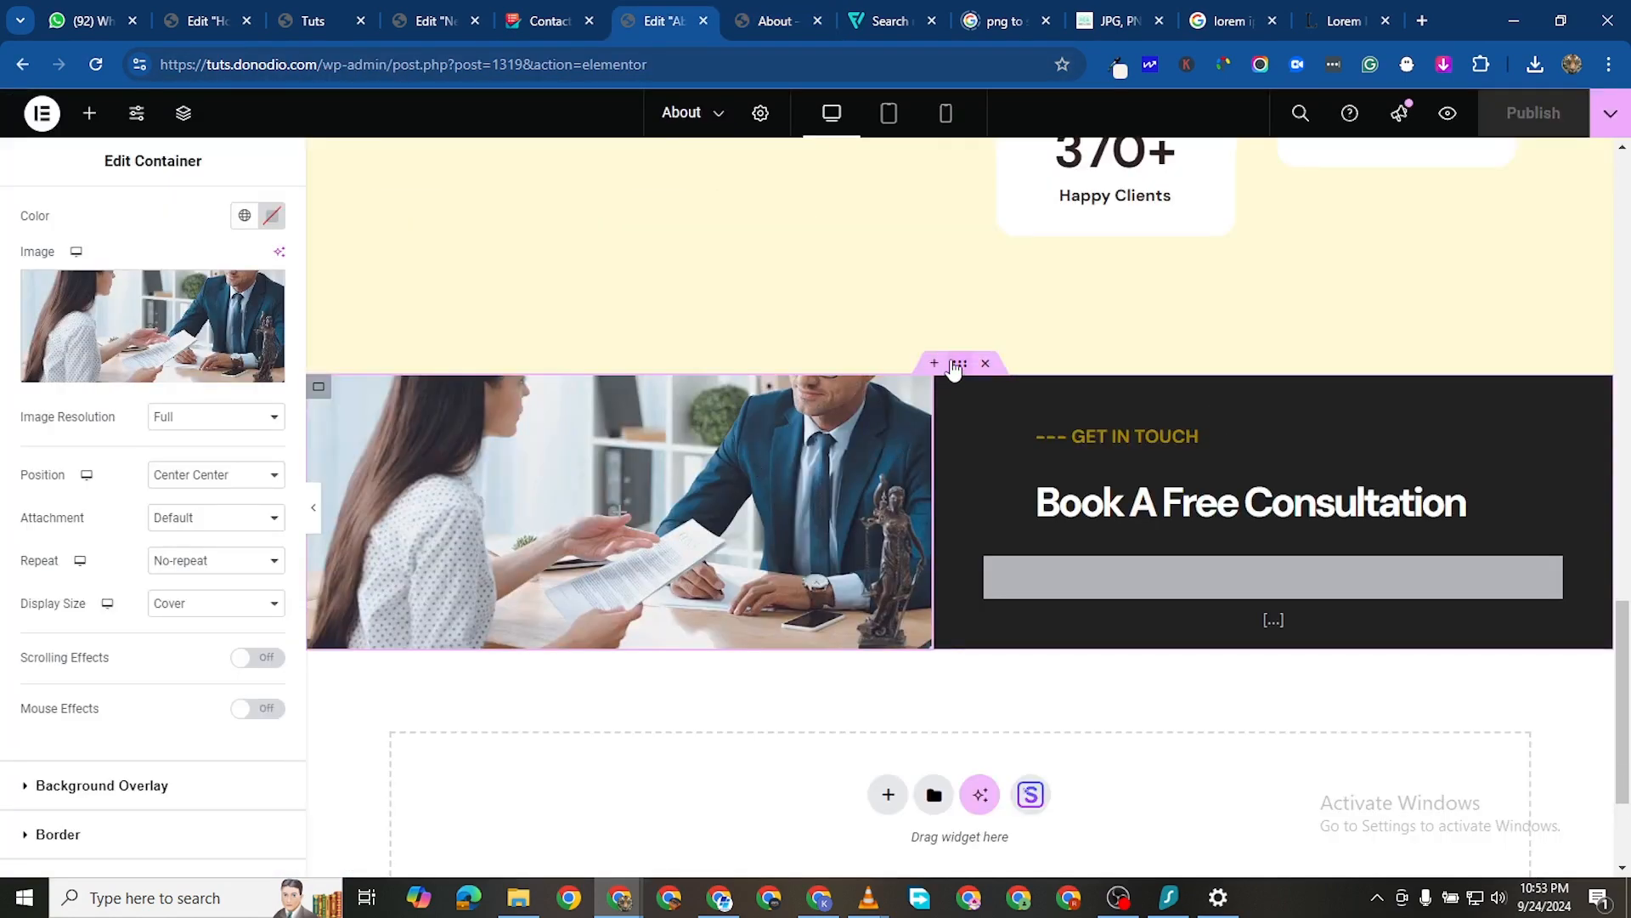
right_click(955, 365)
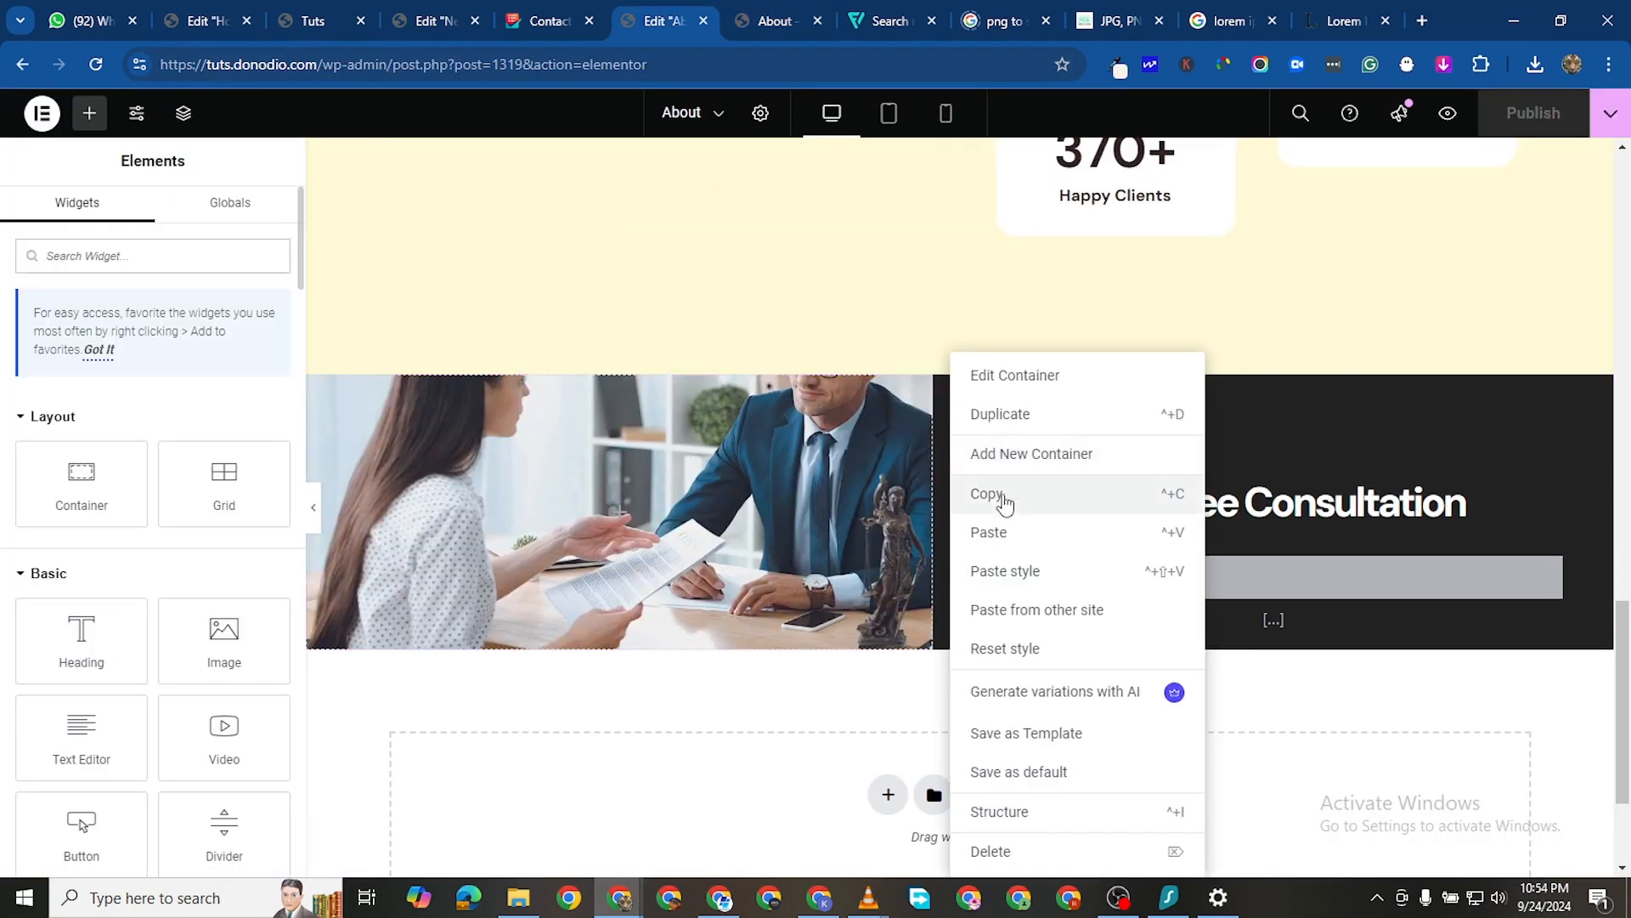
left_click(315, 20)
left_click(775, 22)
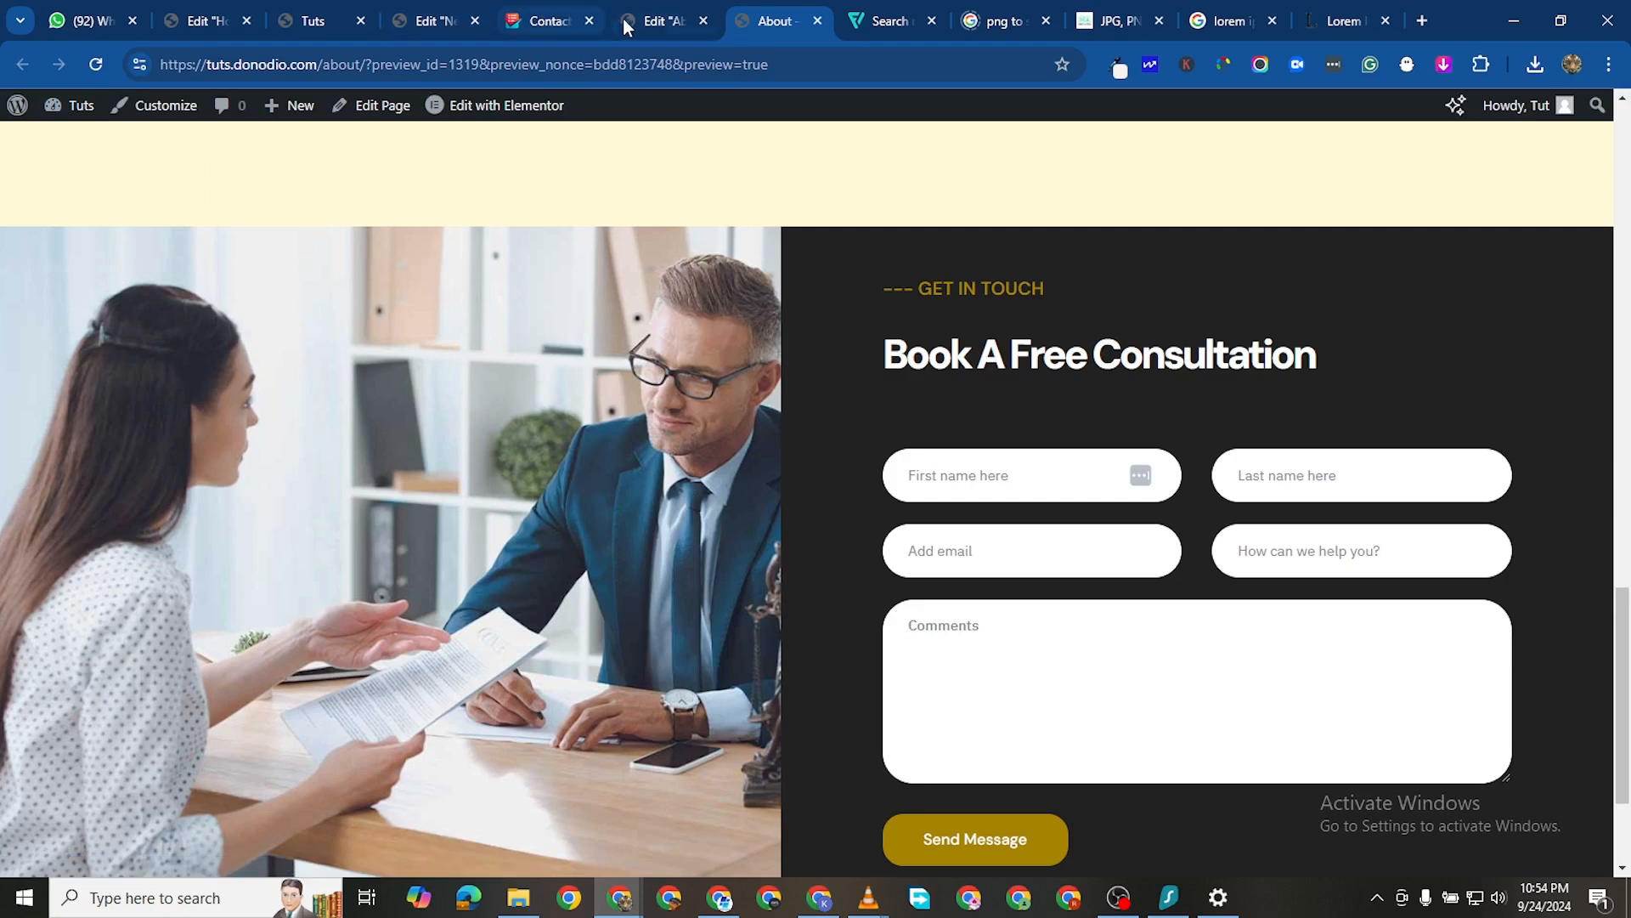
left_click(567, 26)
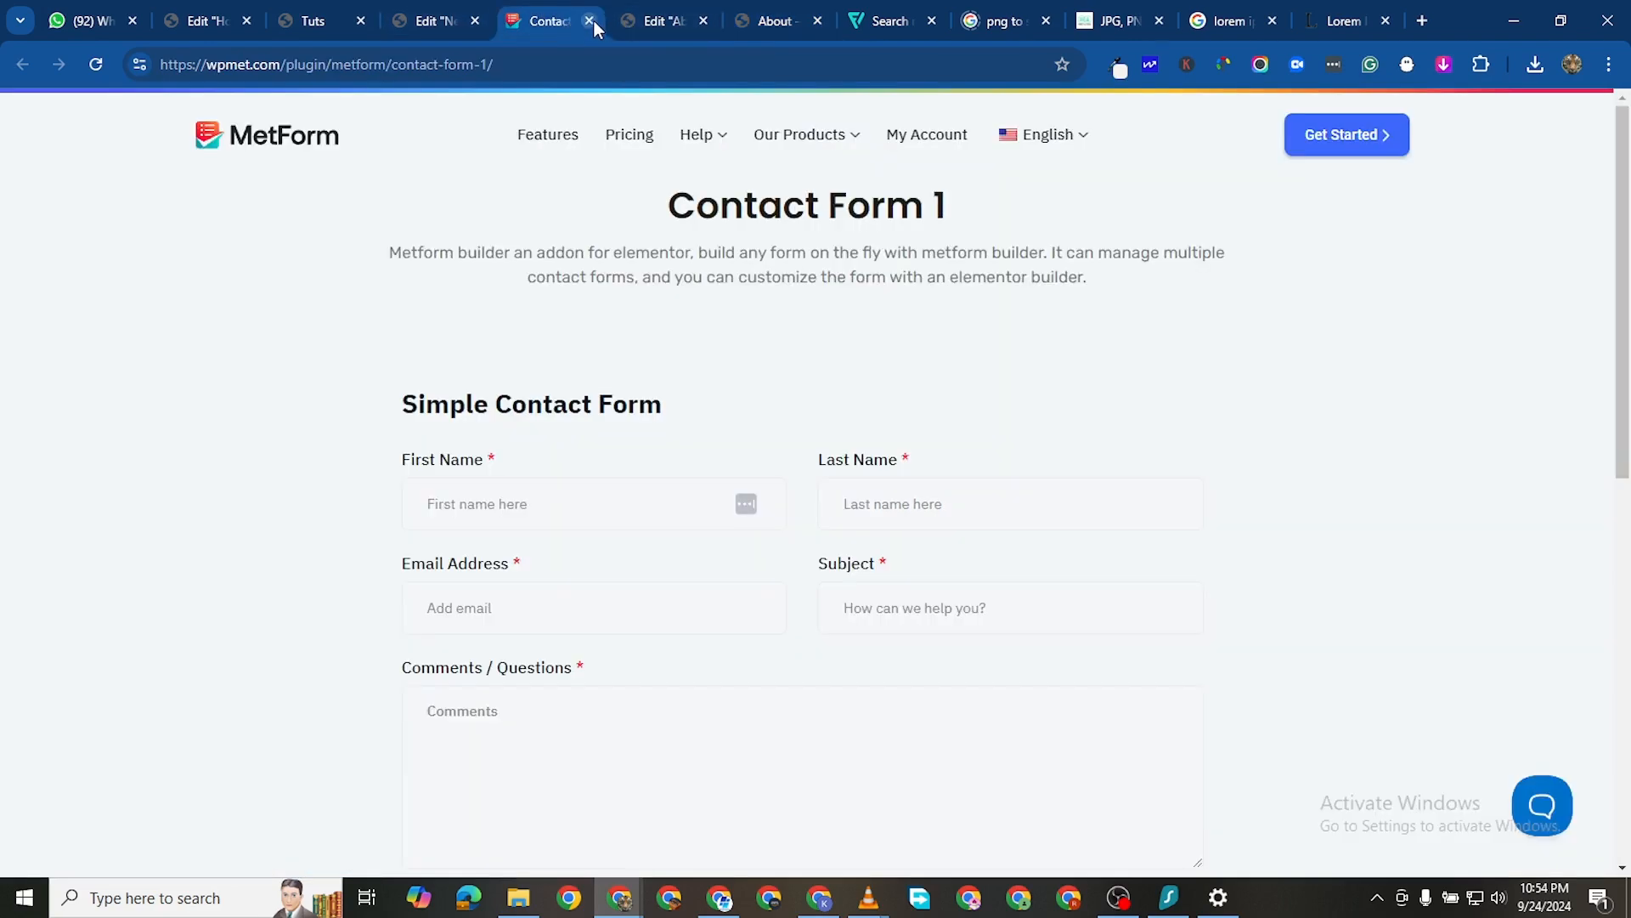
left_click(592, 22)
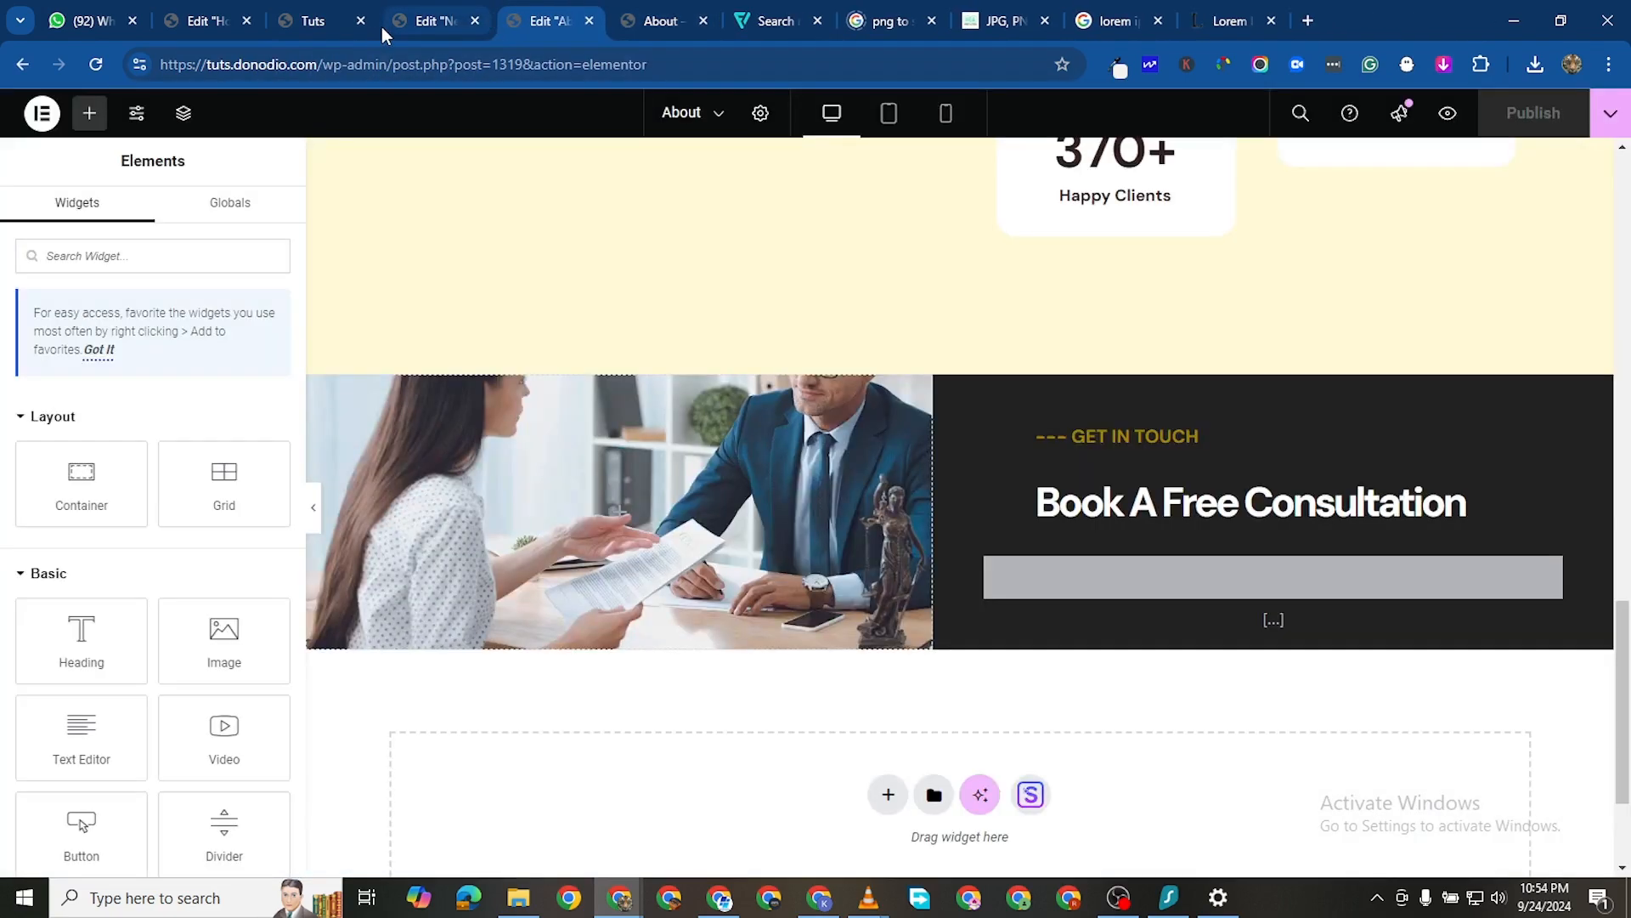
Leave the form editor for the site's wp-admin dashboard and list all pages
left_click(433, 21)
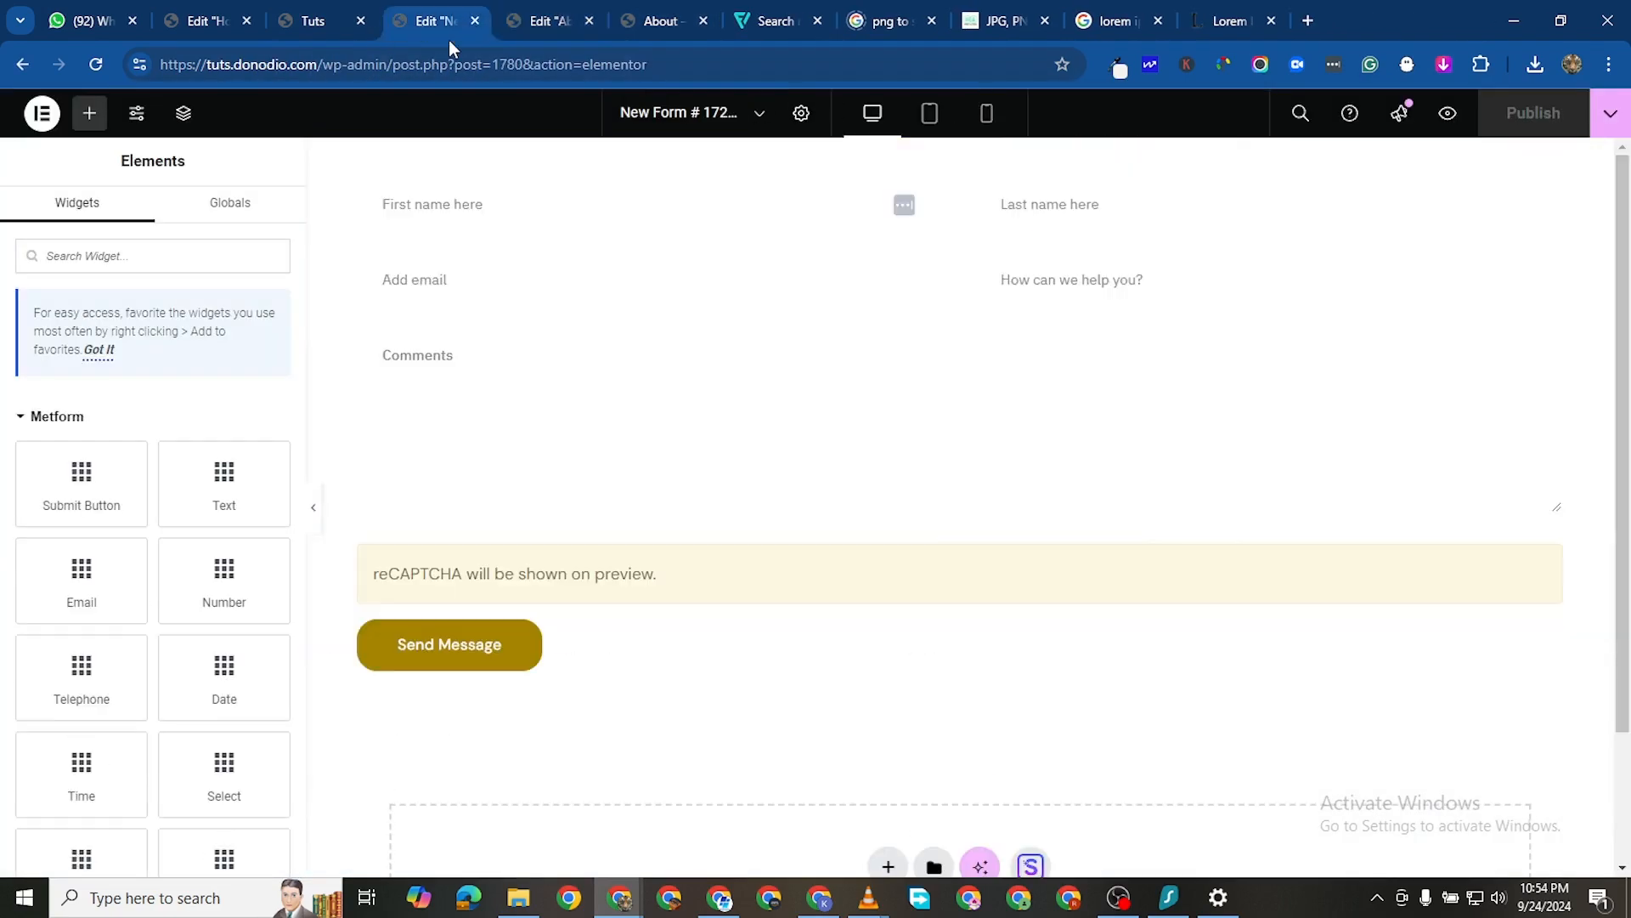
left_click_drag(387, 65, 663, 65)
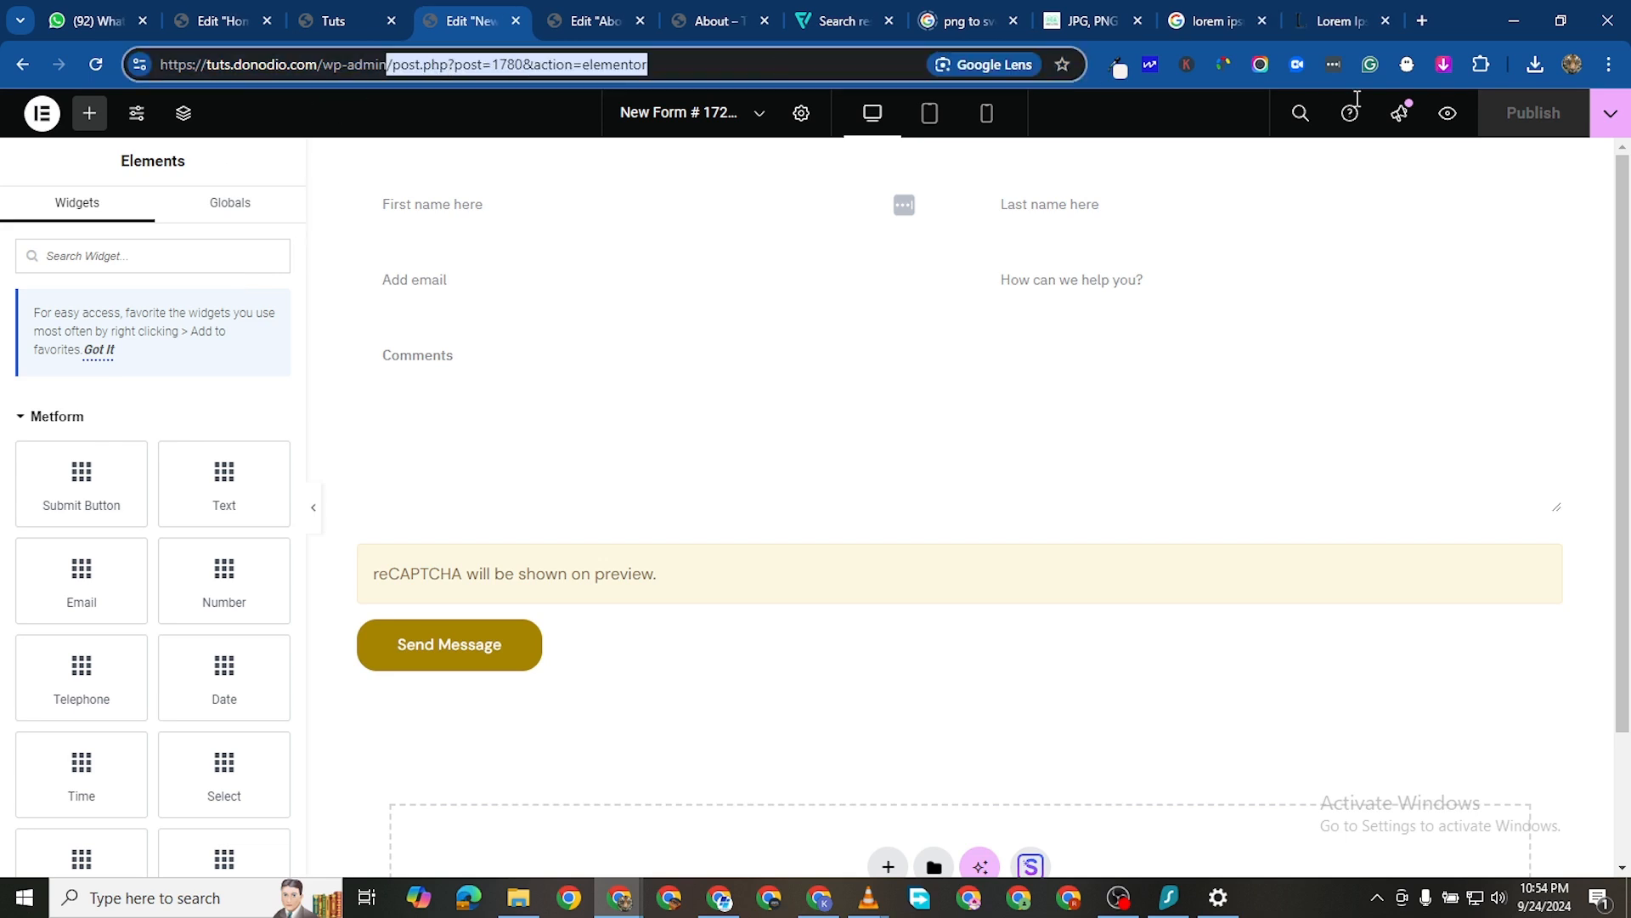
key("BackSpace")
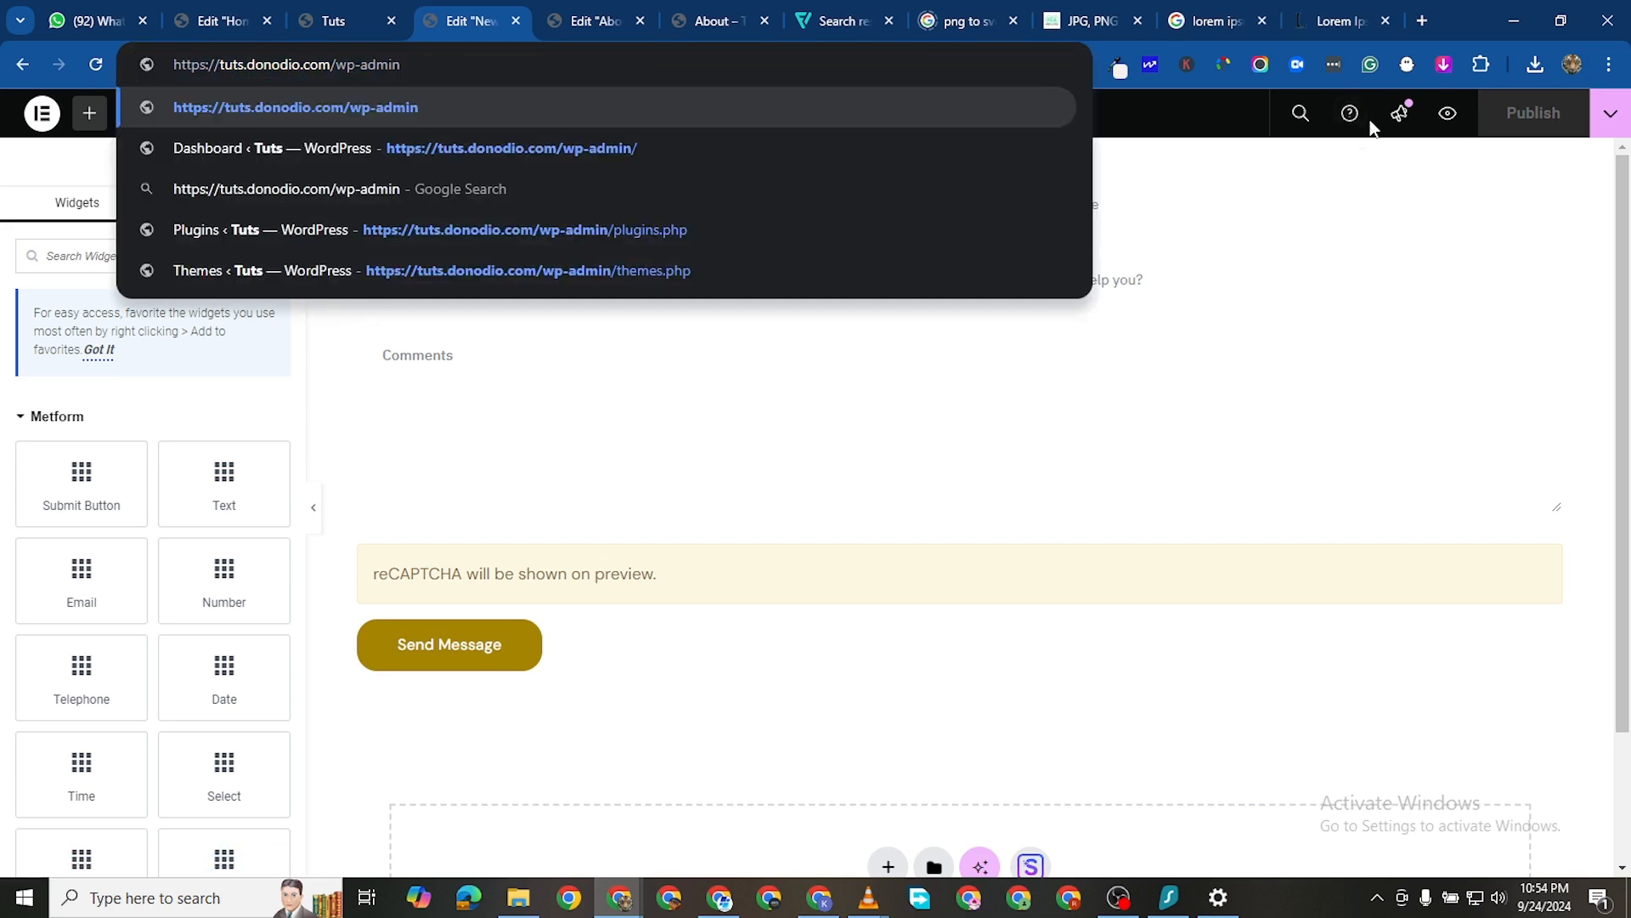
key("Return")
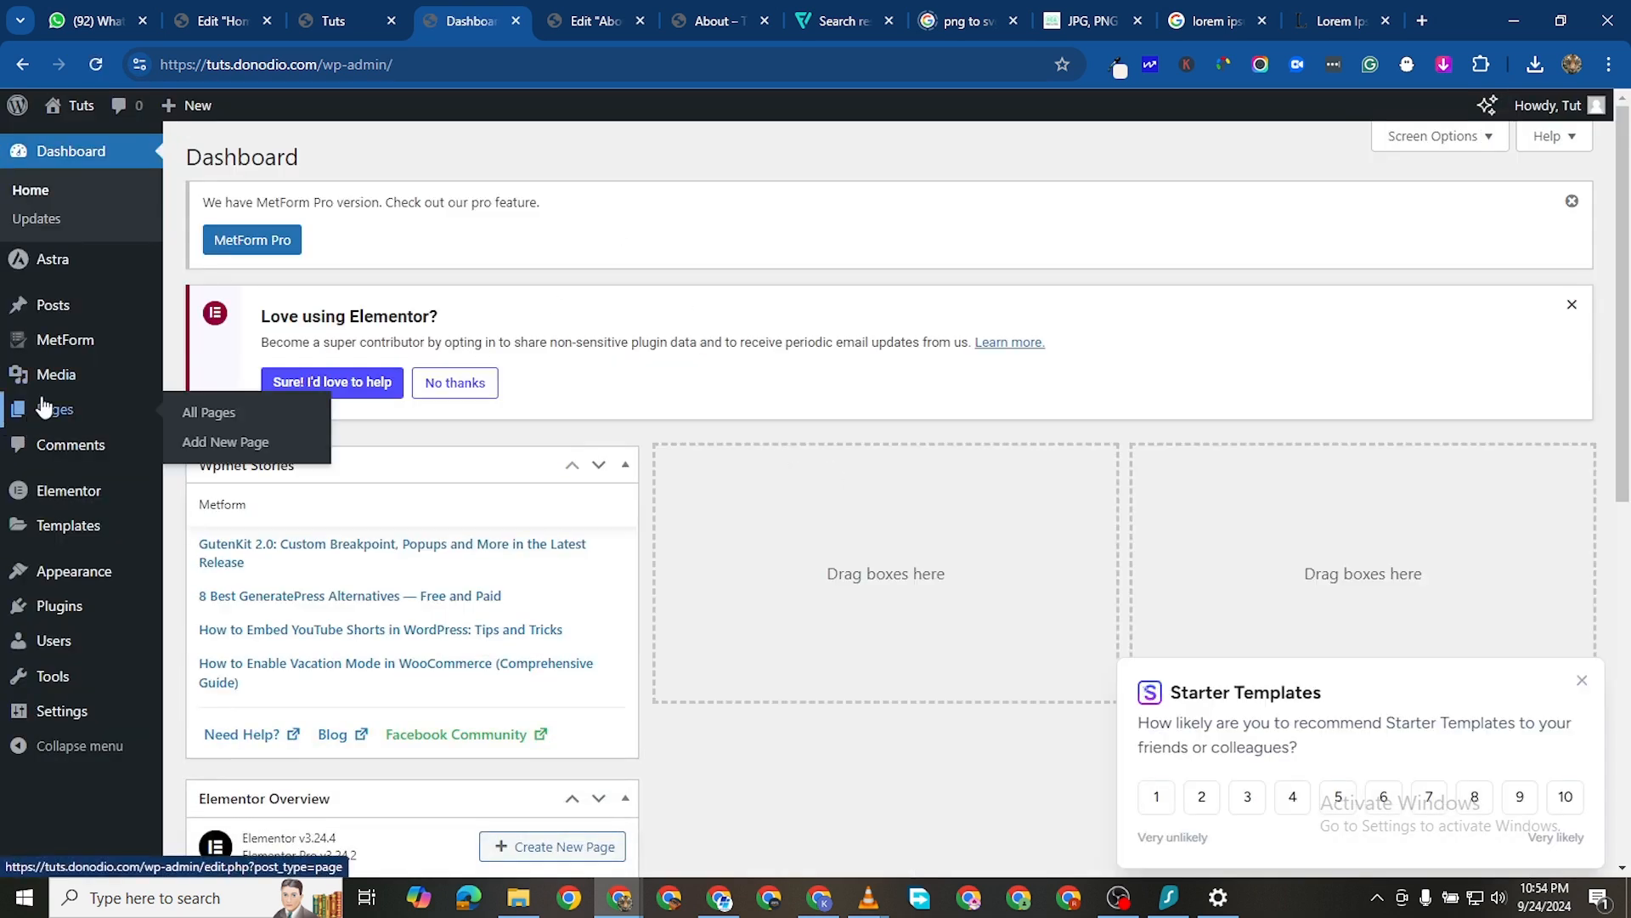
mouse_move(90, 413)
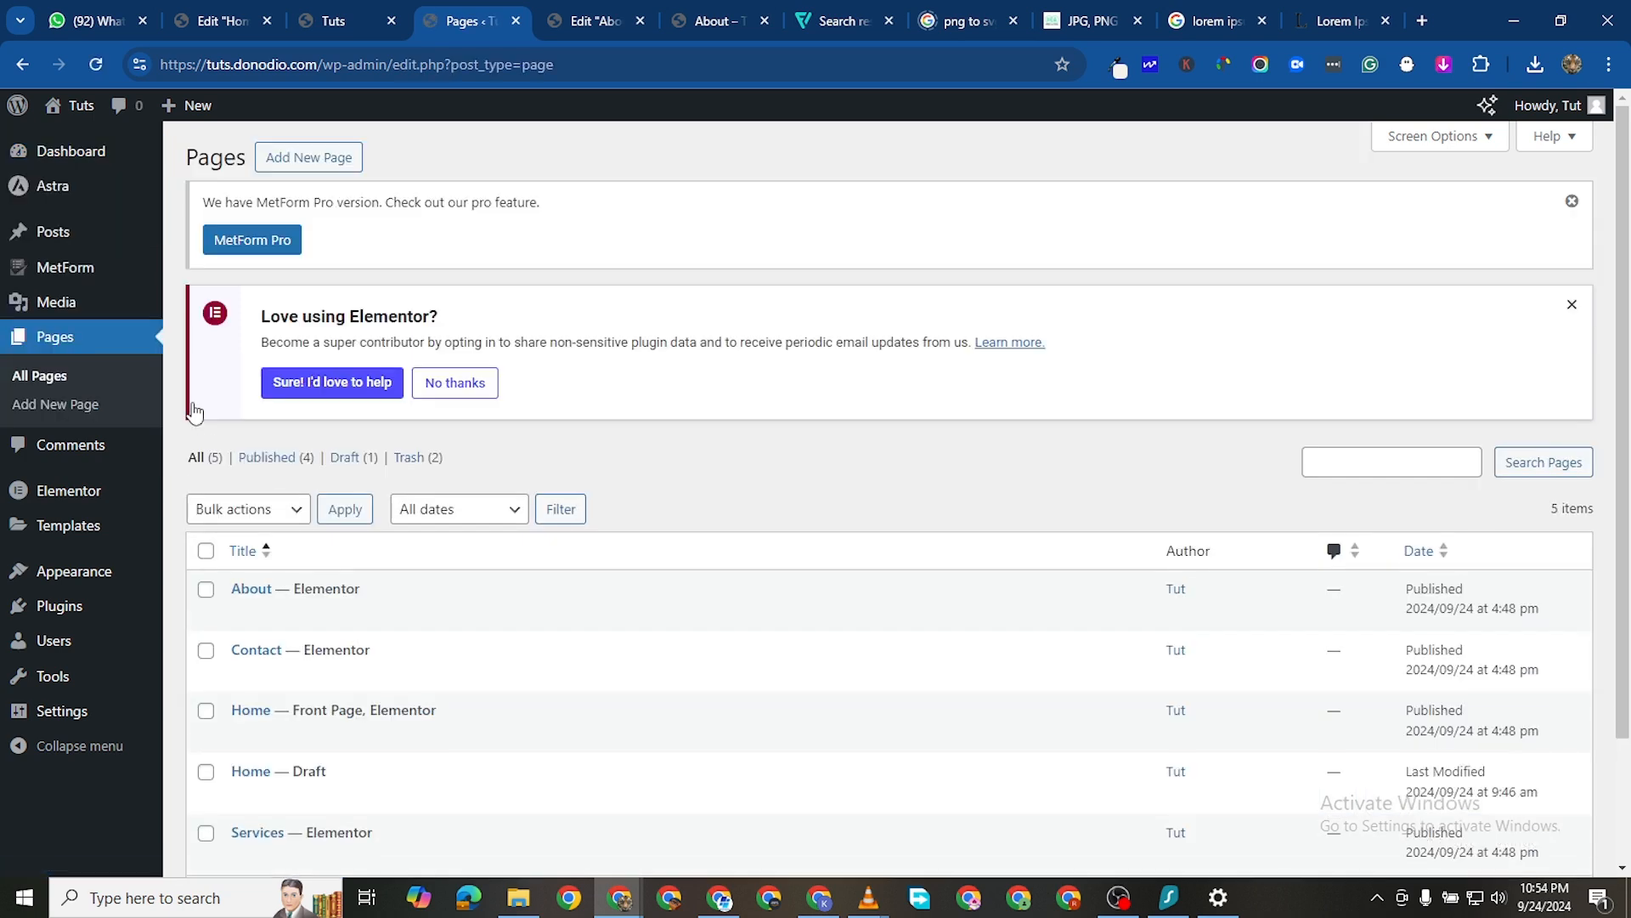
View the Contact page in a new tab and look through its existing sections
scroll(293, 613, "down", 2)
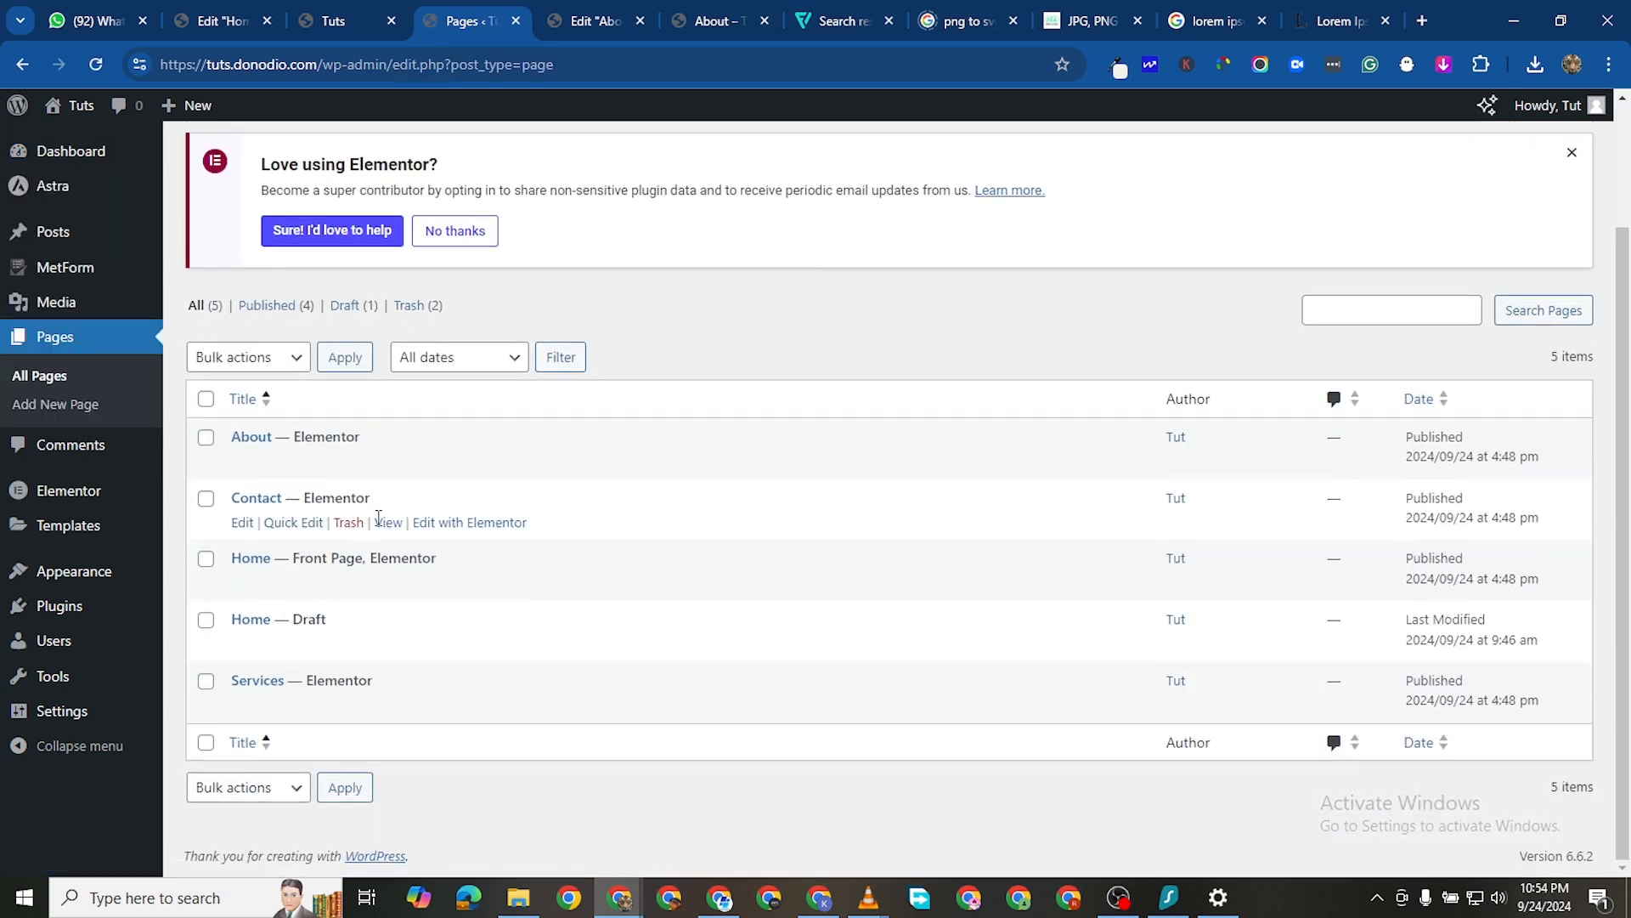
right_click(388, 521)
left_click(558, 184)
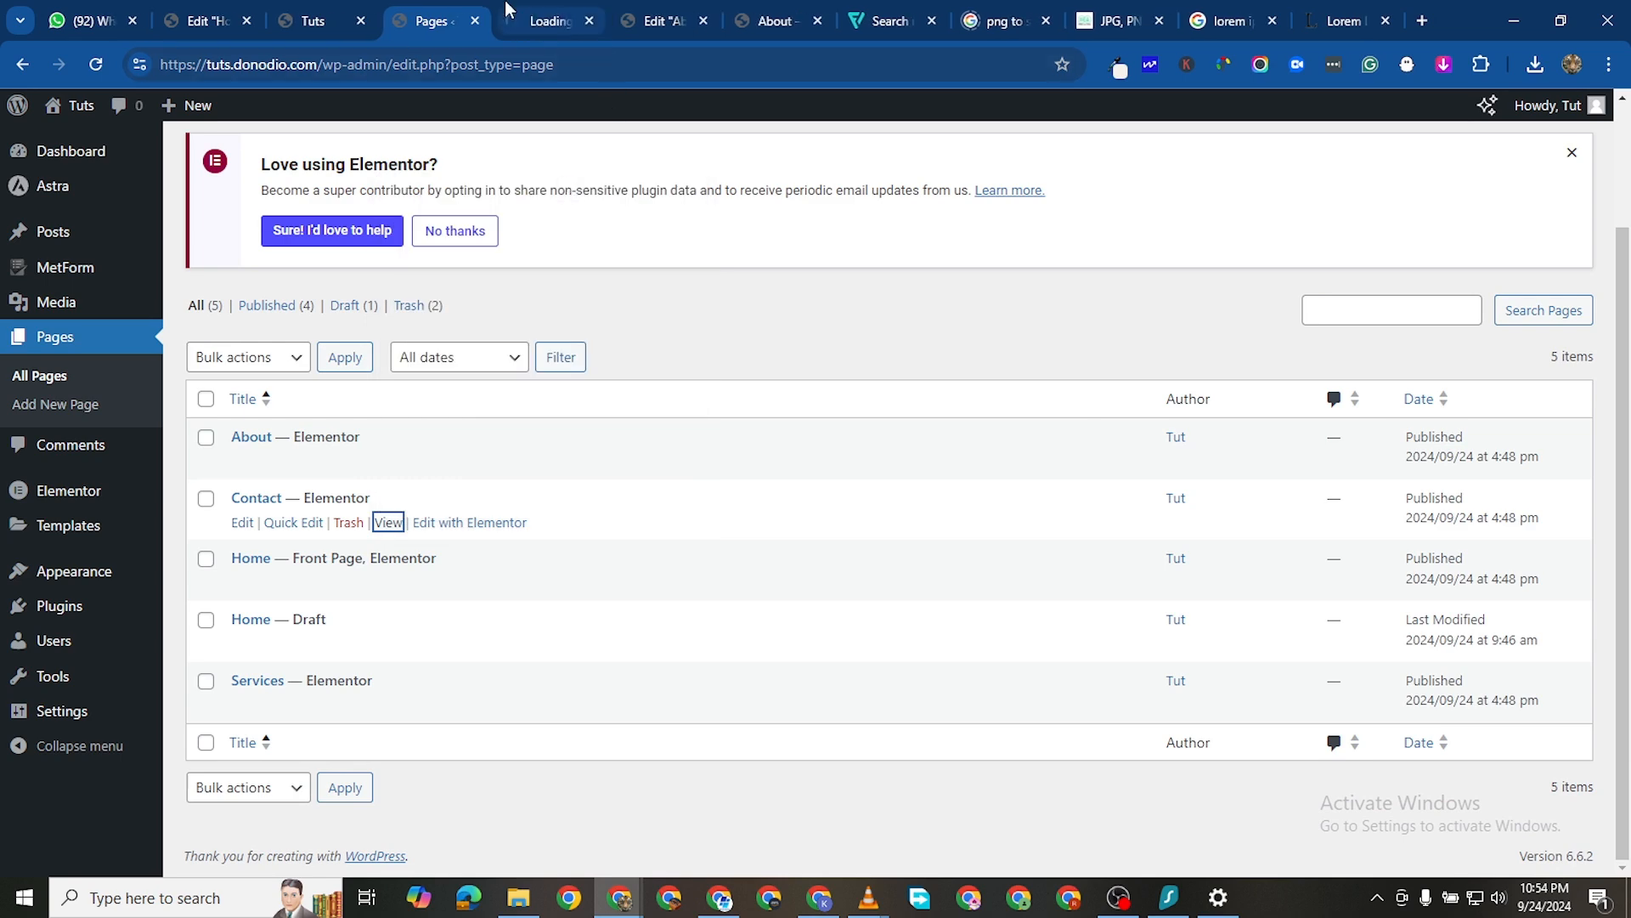
left_click(536, 21)
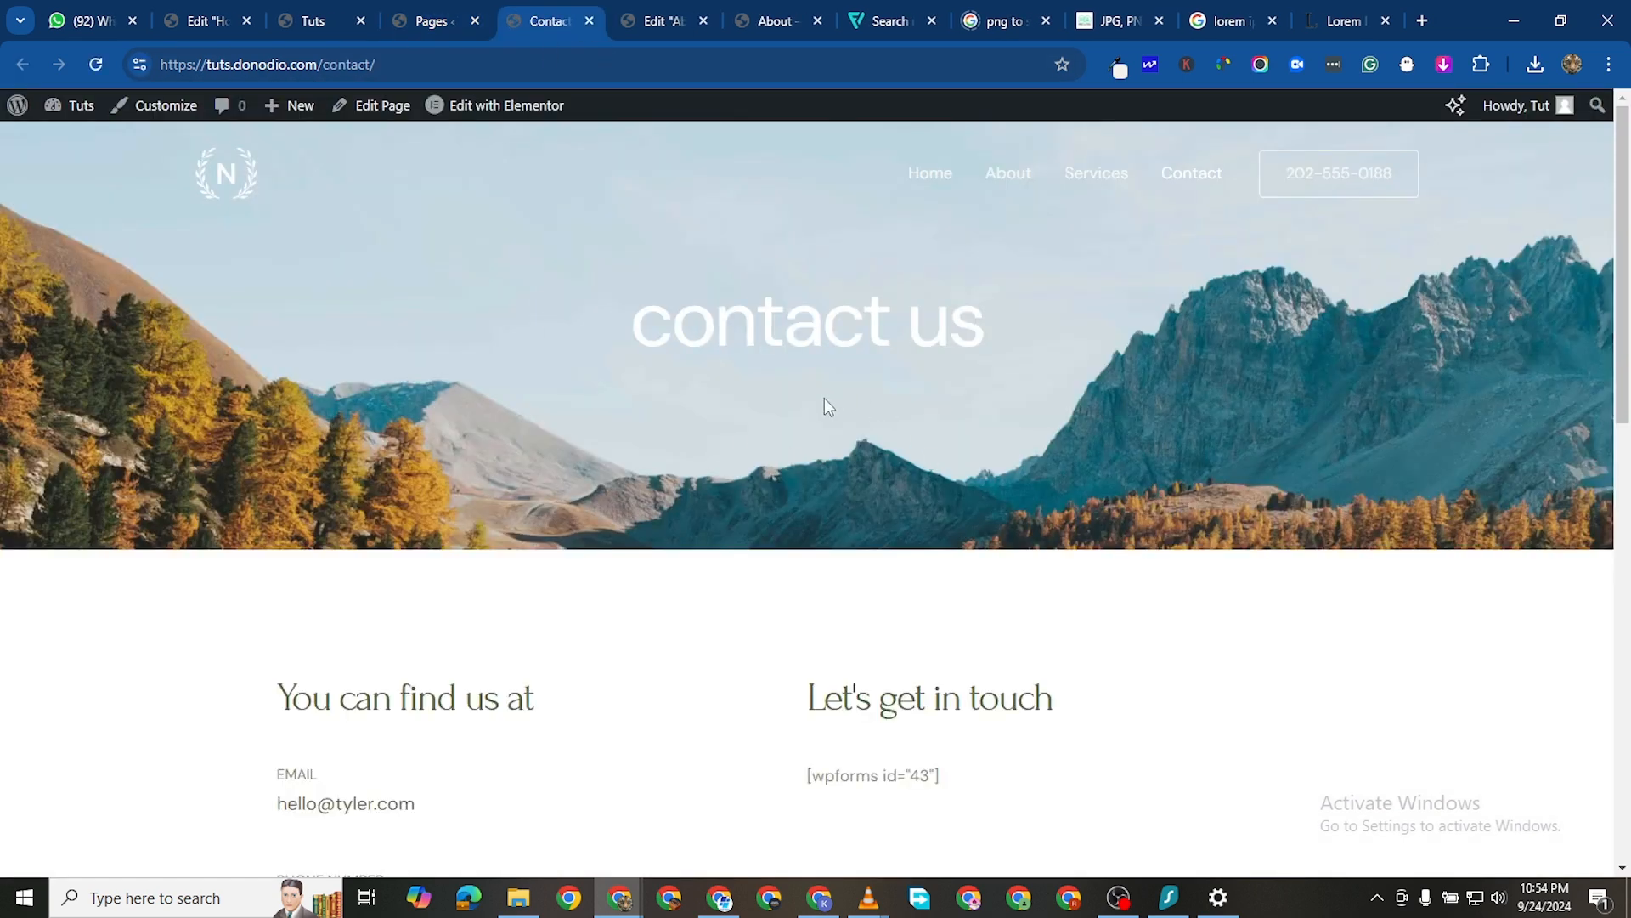
scroll(829, 491, "down", 5)
scroll(816, 450, "up", 6)
scroll(841, 485, "down", 12)
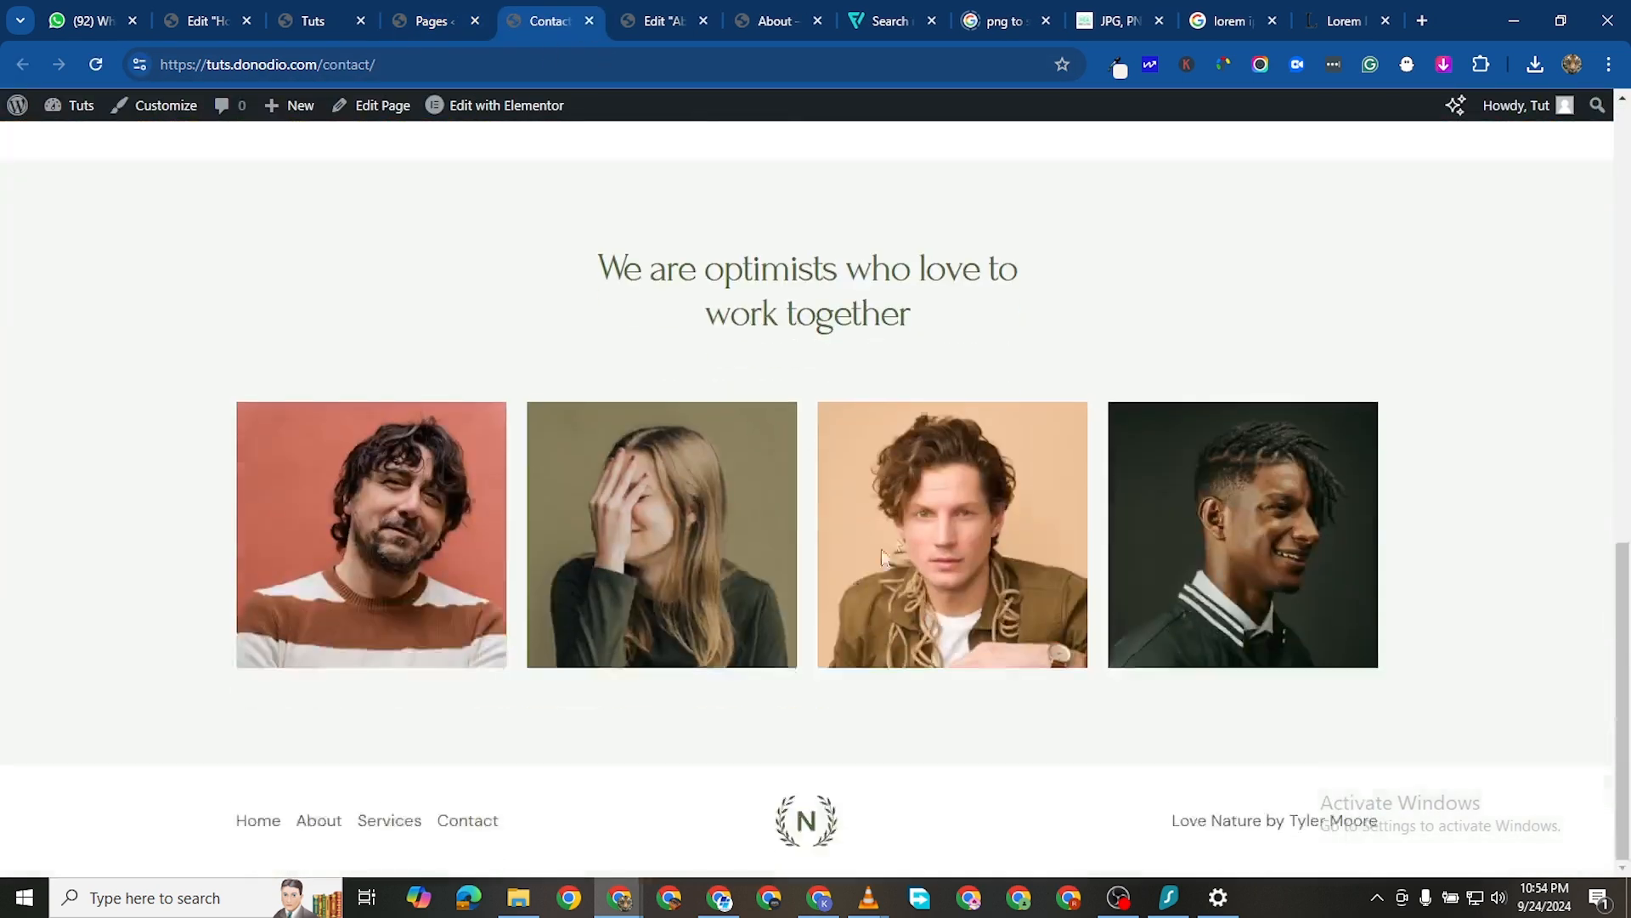
scroll(893, 557, "up", 12)
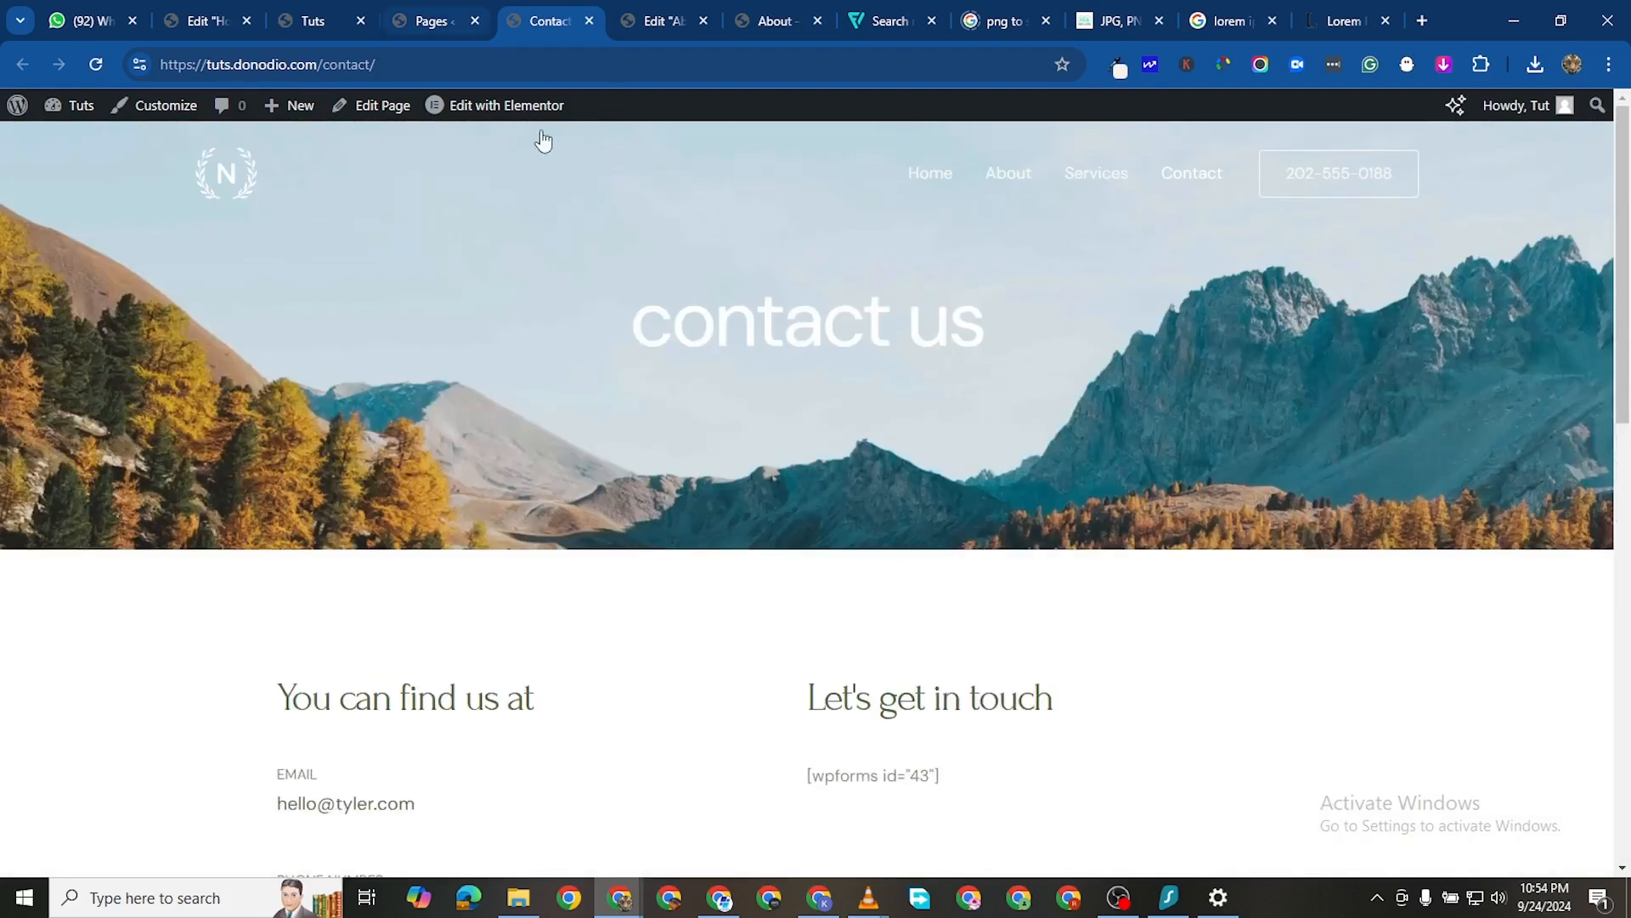
Open the Contact page in Elementor and delete the "You can find us at" and "We are optimists who love to work together" sections
left_click(474, 138)
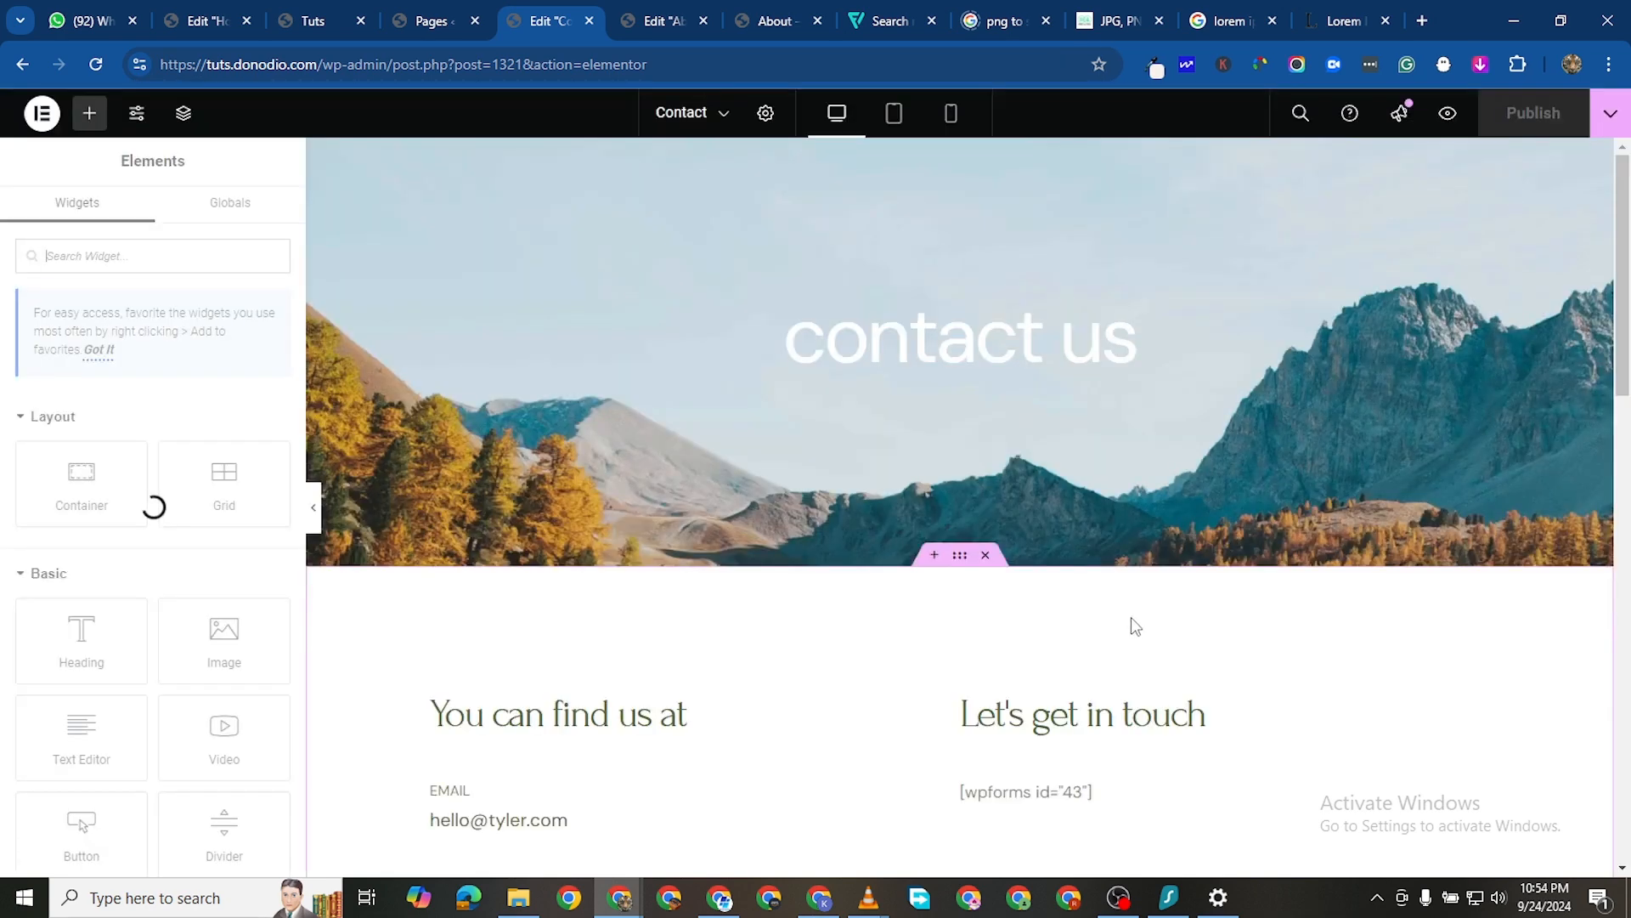
scroll(1020, 604, "down", 4)
scroll(950, 363, "up", 4)
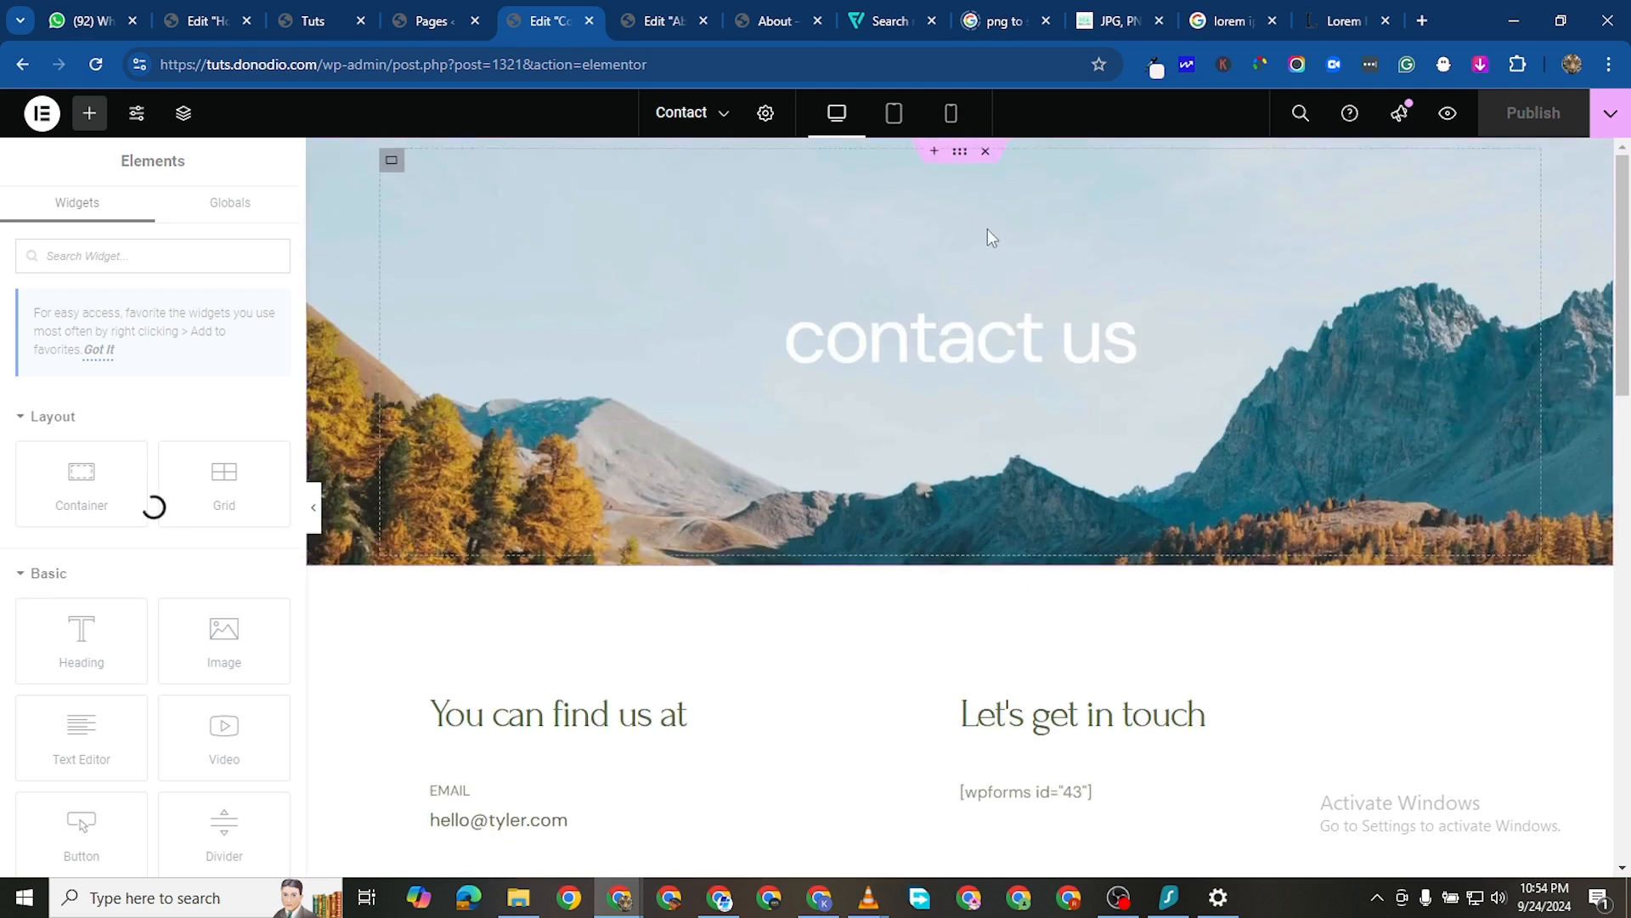
scroll(954, 619, "down", 3)
left_click(984, 354)
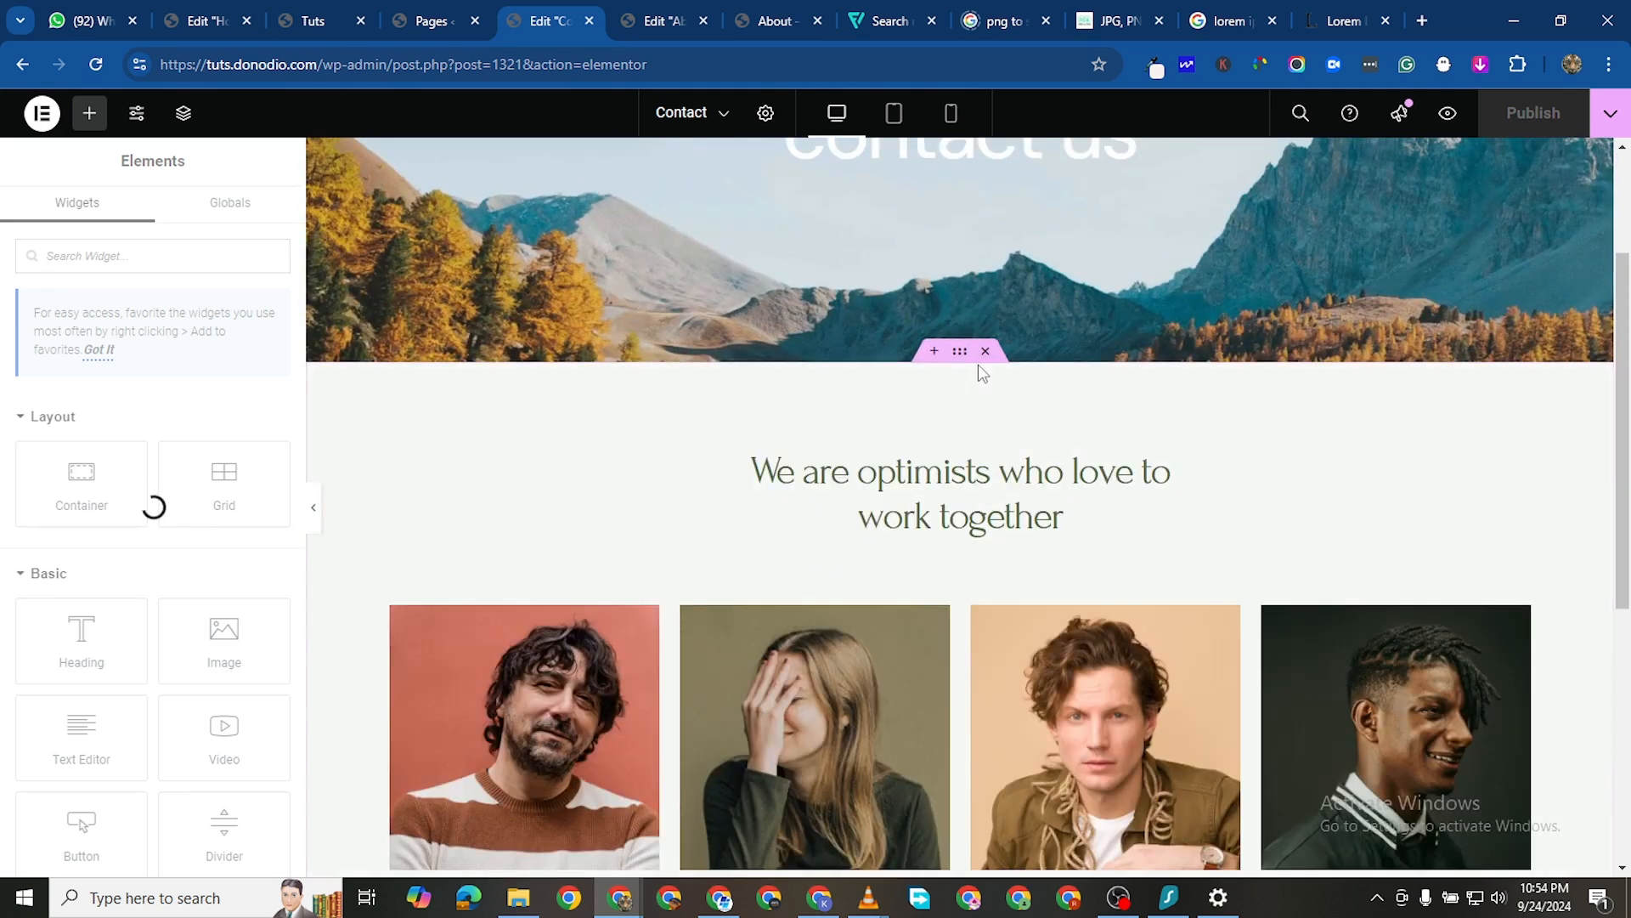
left_click(986, 351)
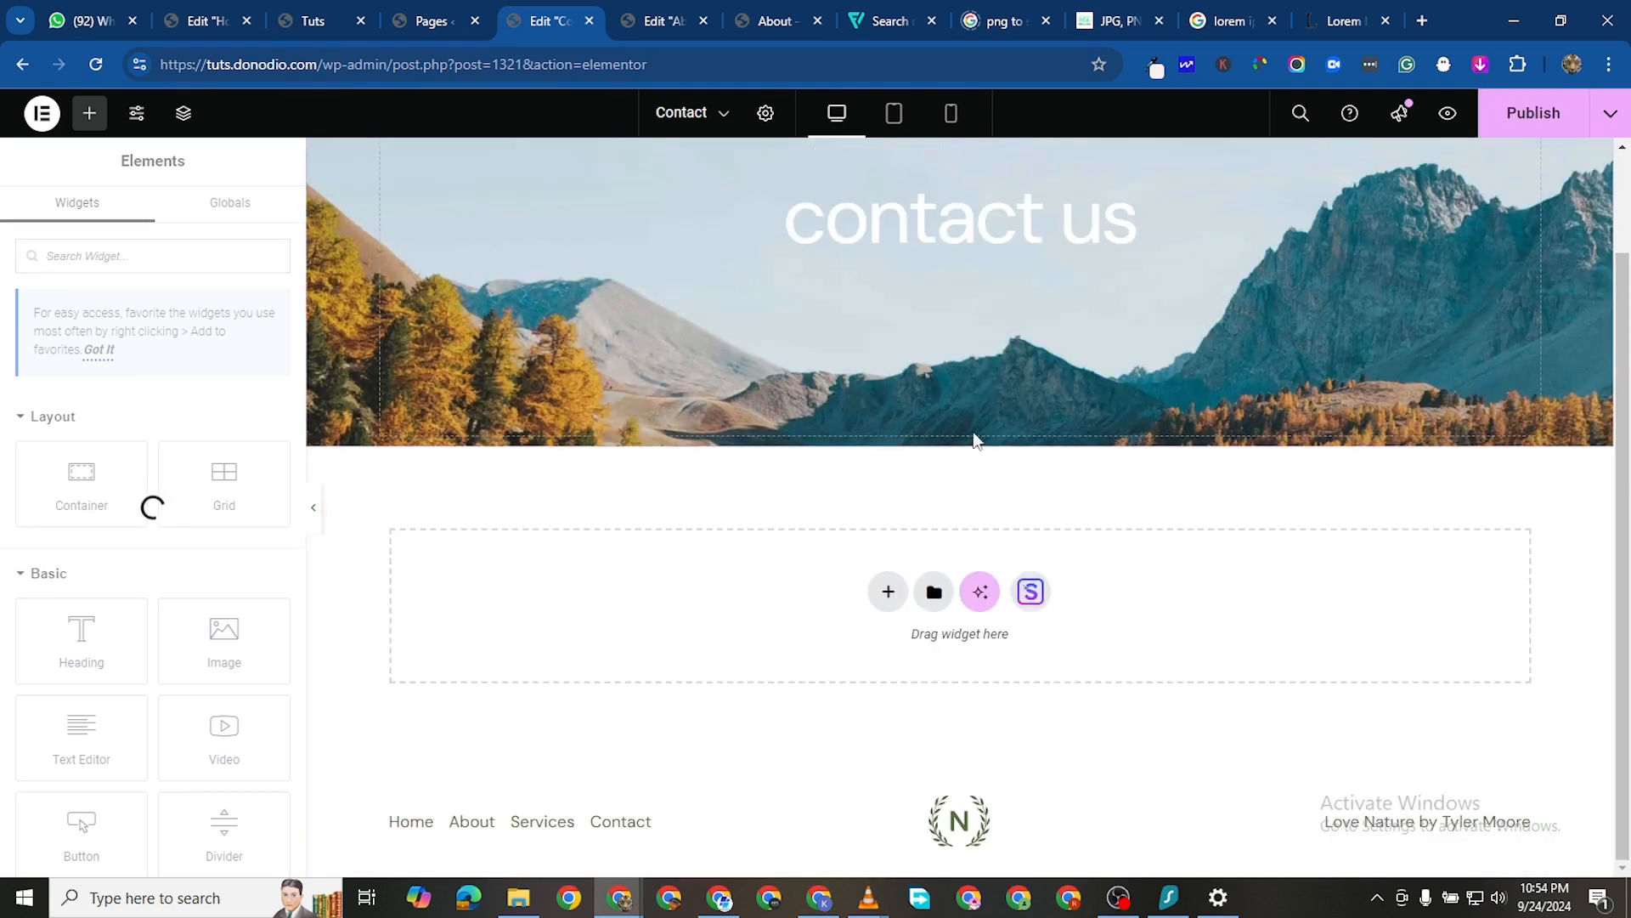
Paste the copied consultation section below the Contact page's banner and compare the page with the About page preview
right_click(767, 622)
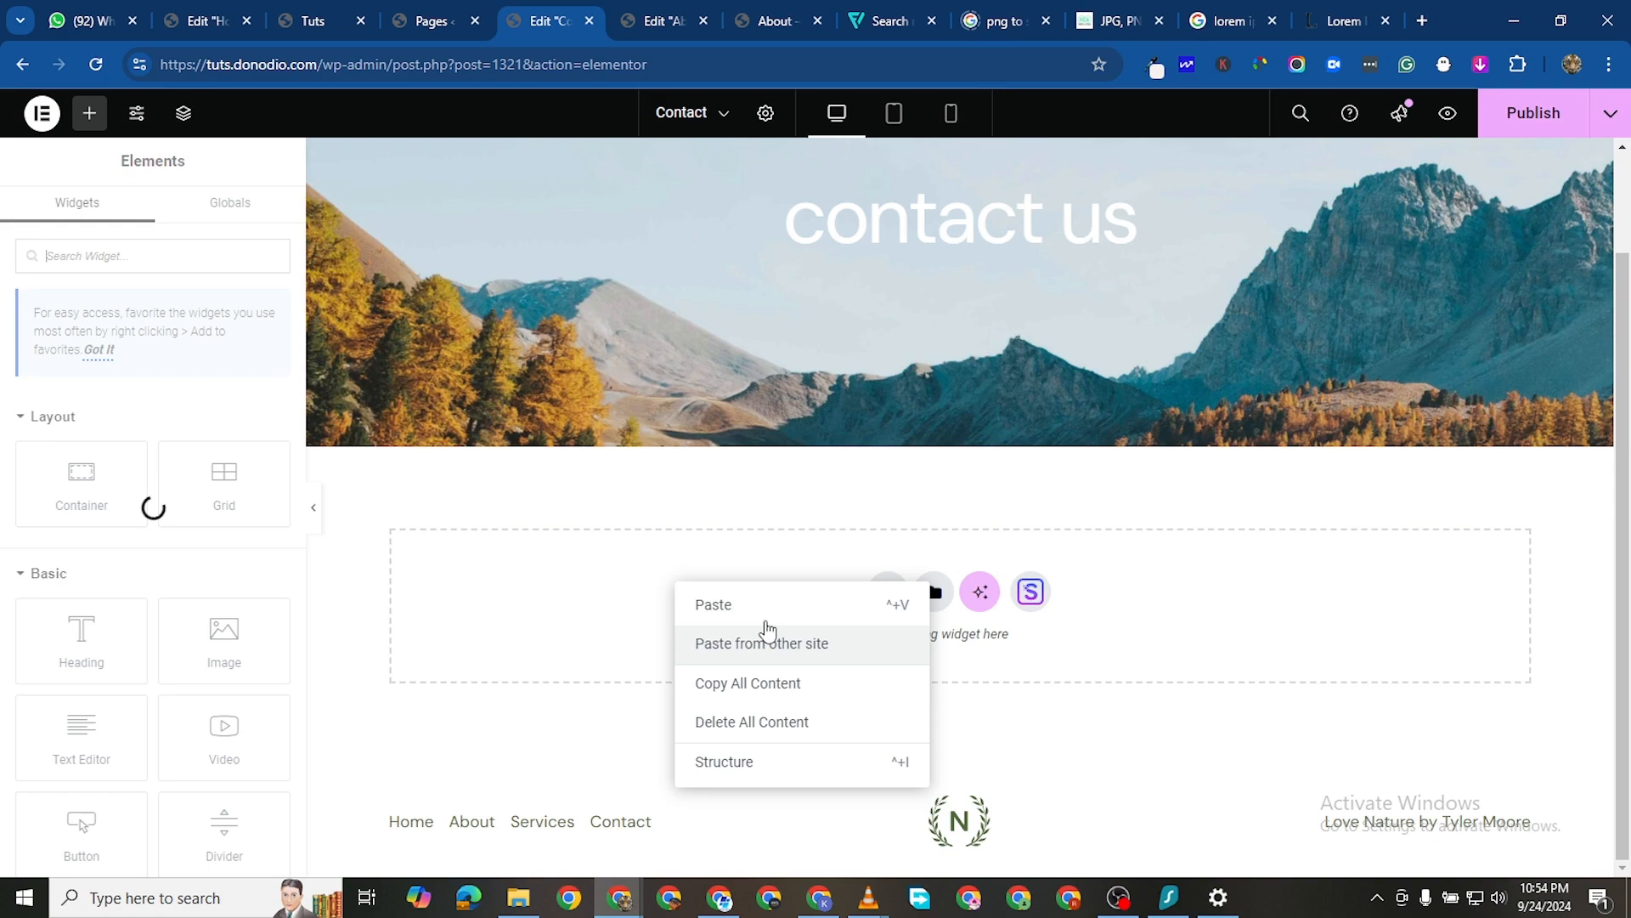
key("ctrl+v")
left_click(773, 23)
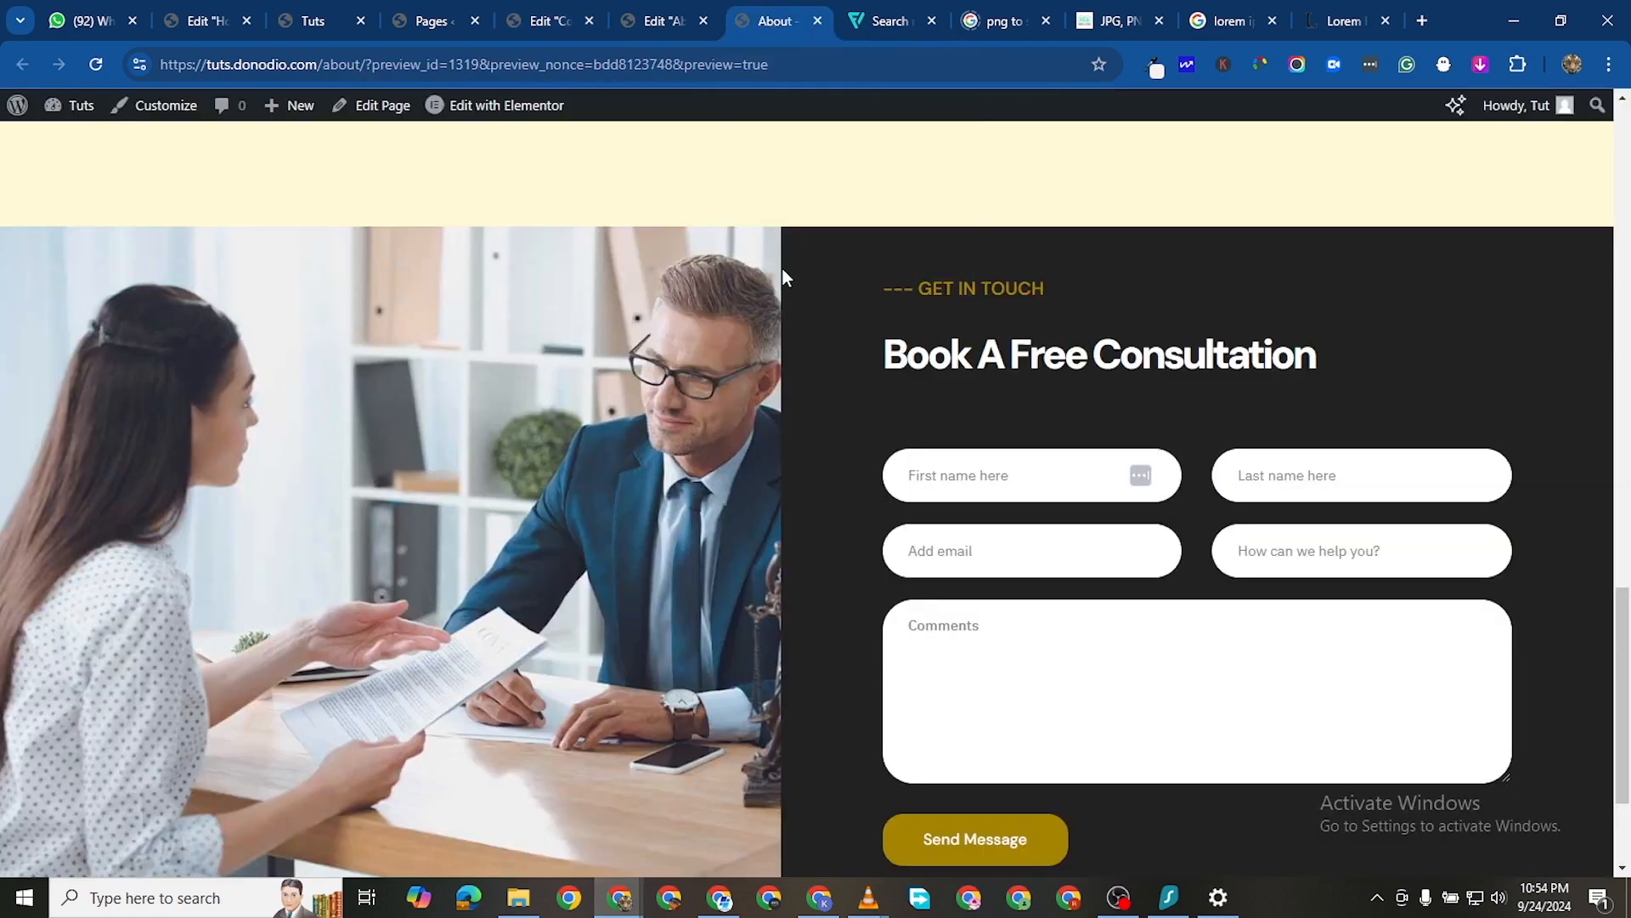
scroll(858, 238, "up", 15)
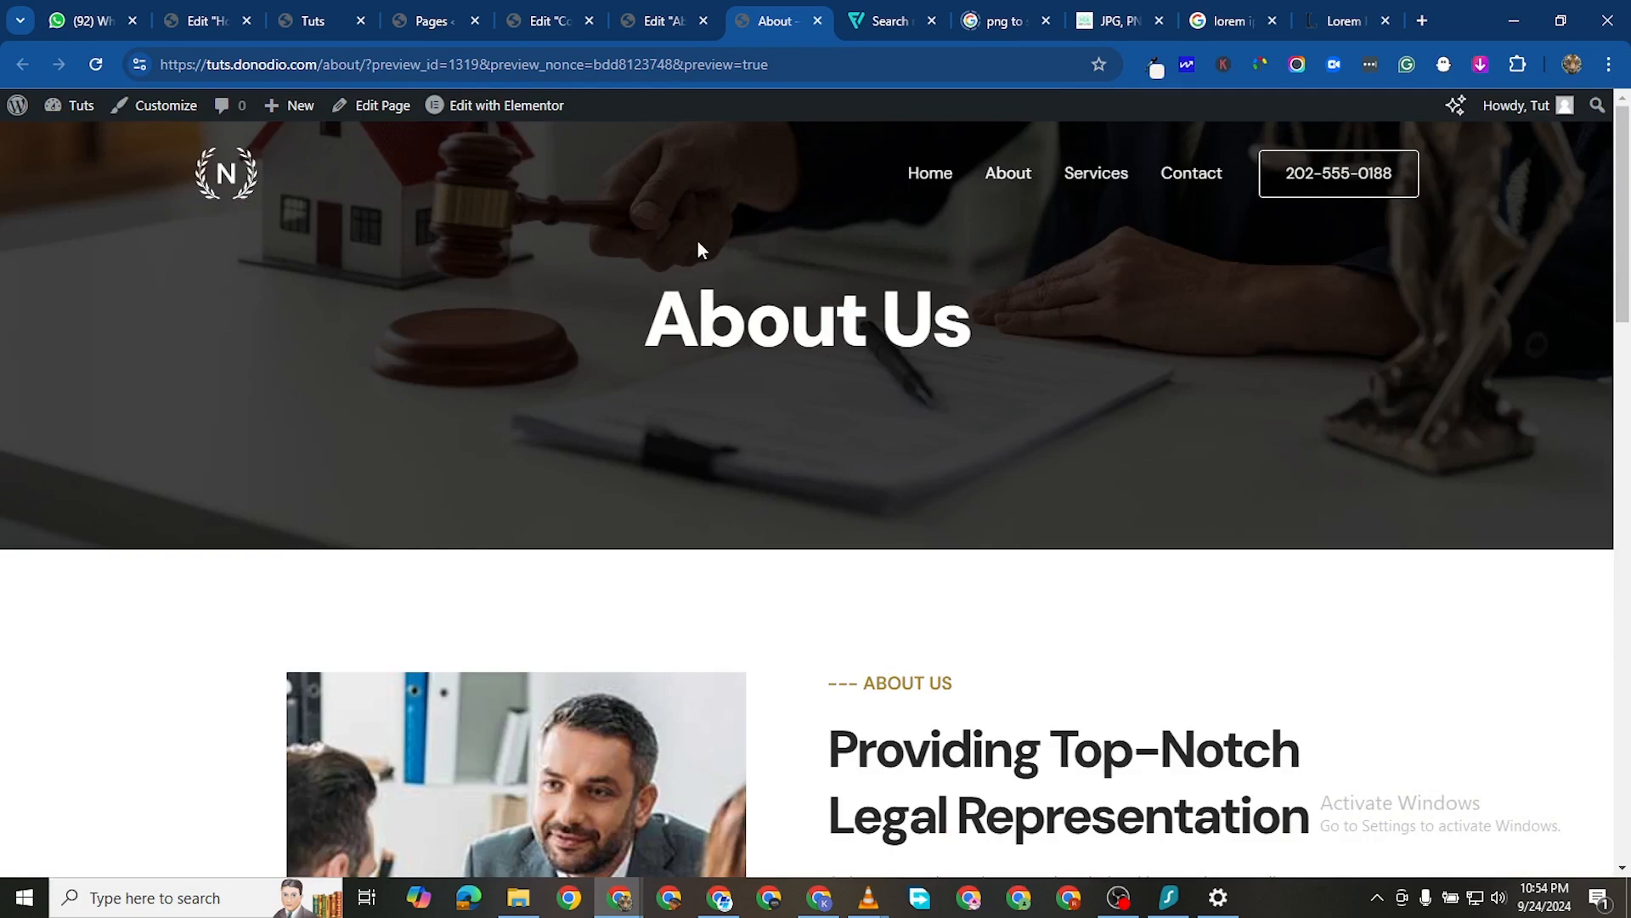
left_click(547, 20)
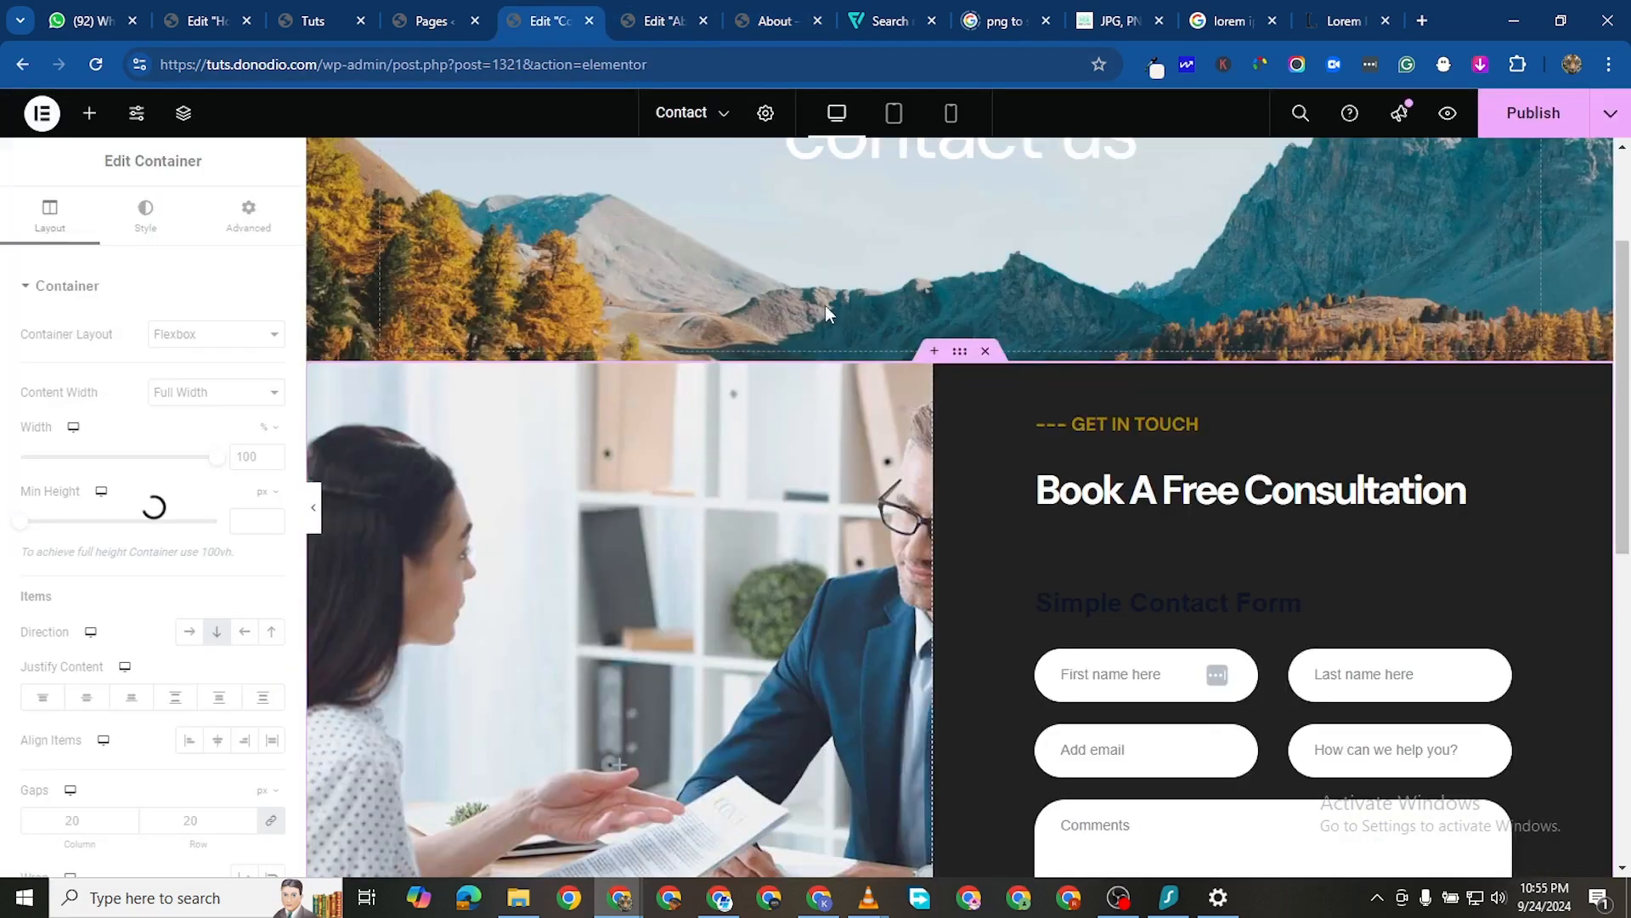
Copy the About page's "About Us" banner container and paste it below the consultation section on the Contact page
scroll(824, 304, "up", 3)
left_click(663, 22)
scroll(907, 192, "up", 10)
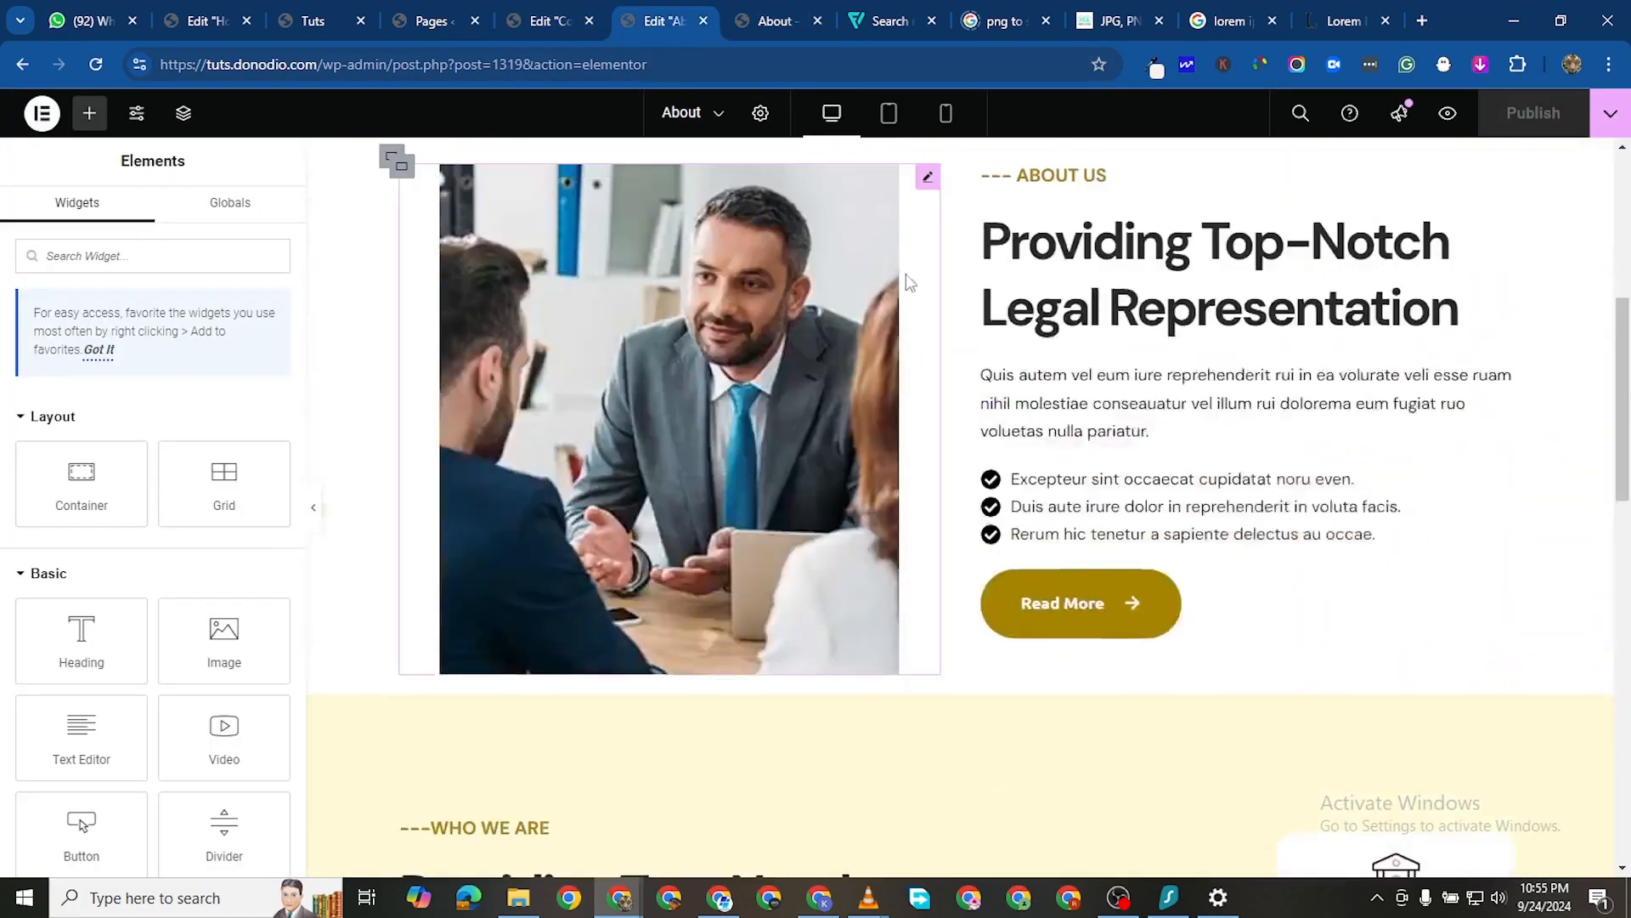
right_click(959, 151)
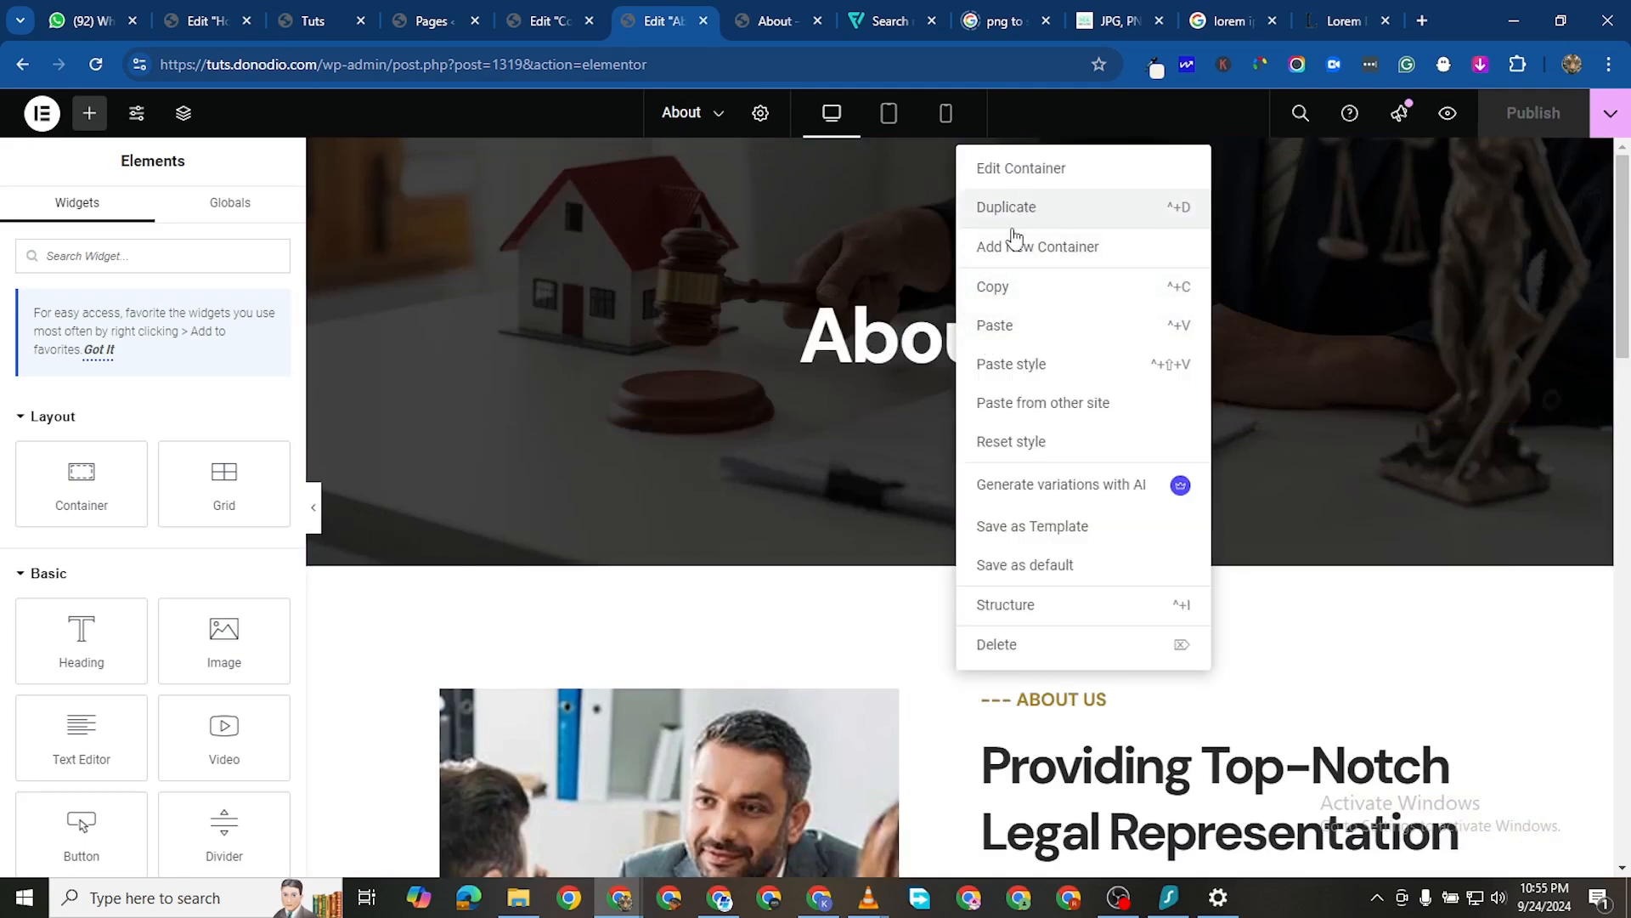
left_click(1012, 287)
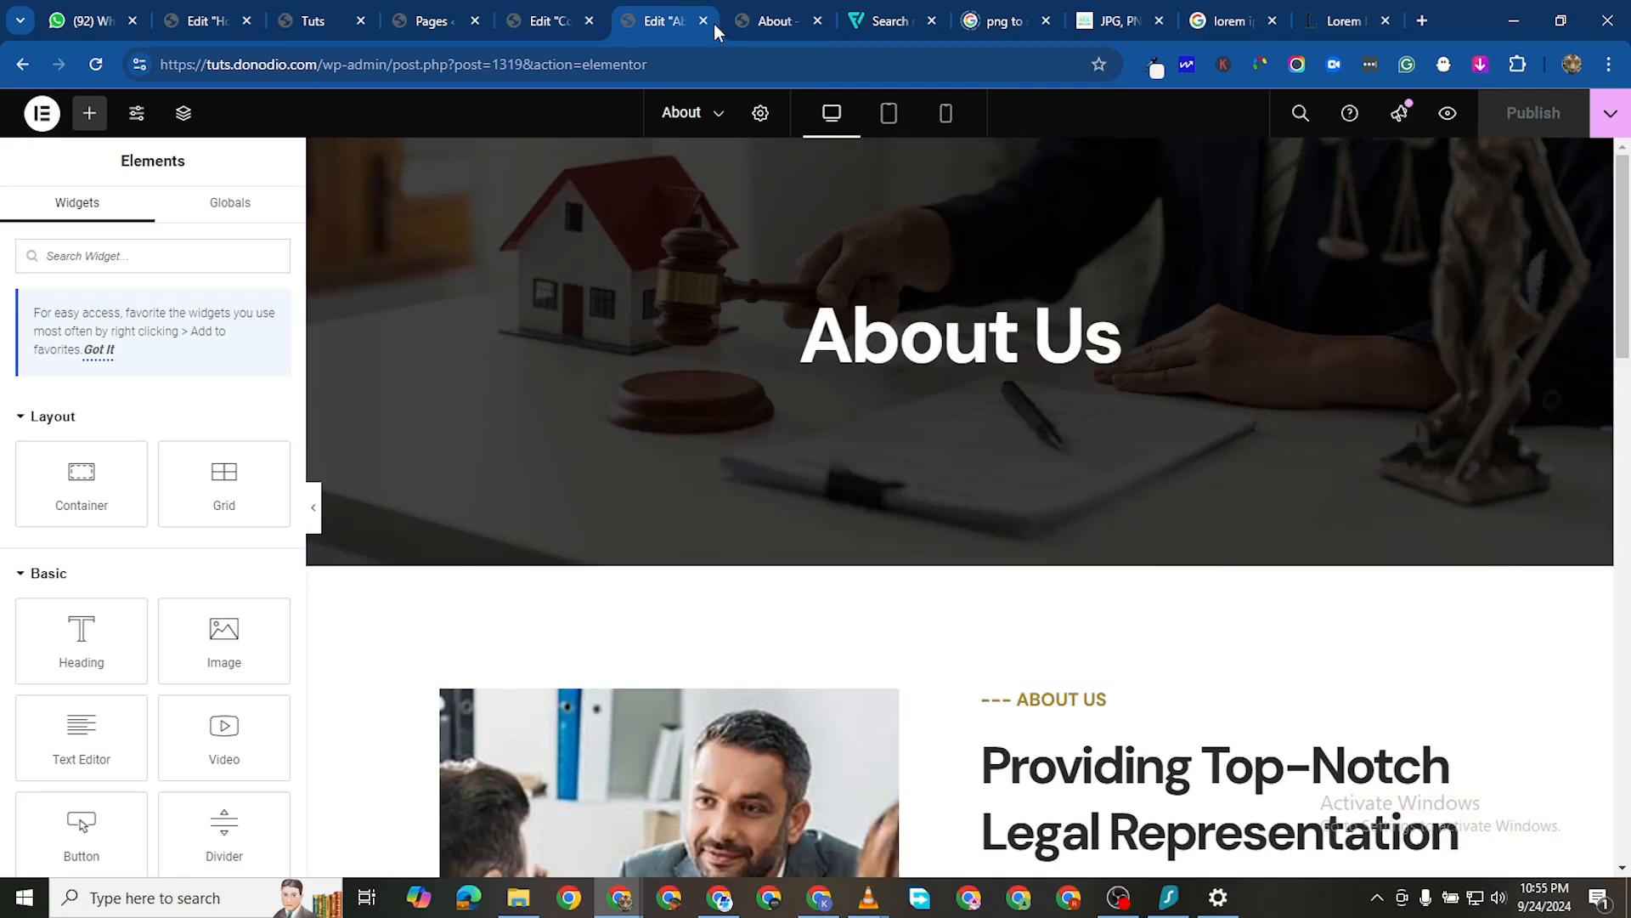
left_click(515, 24)
scroll(671, 544, "down", 10)
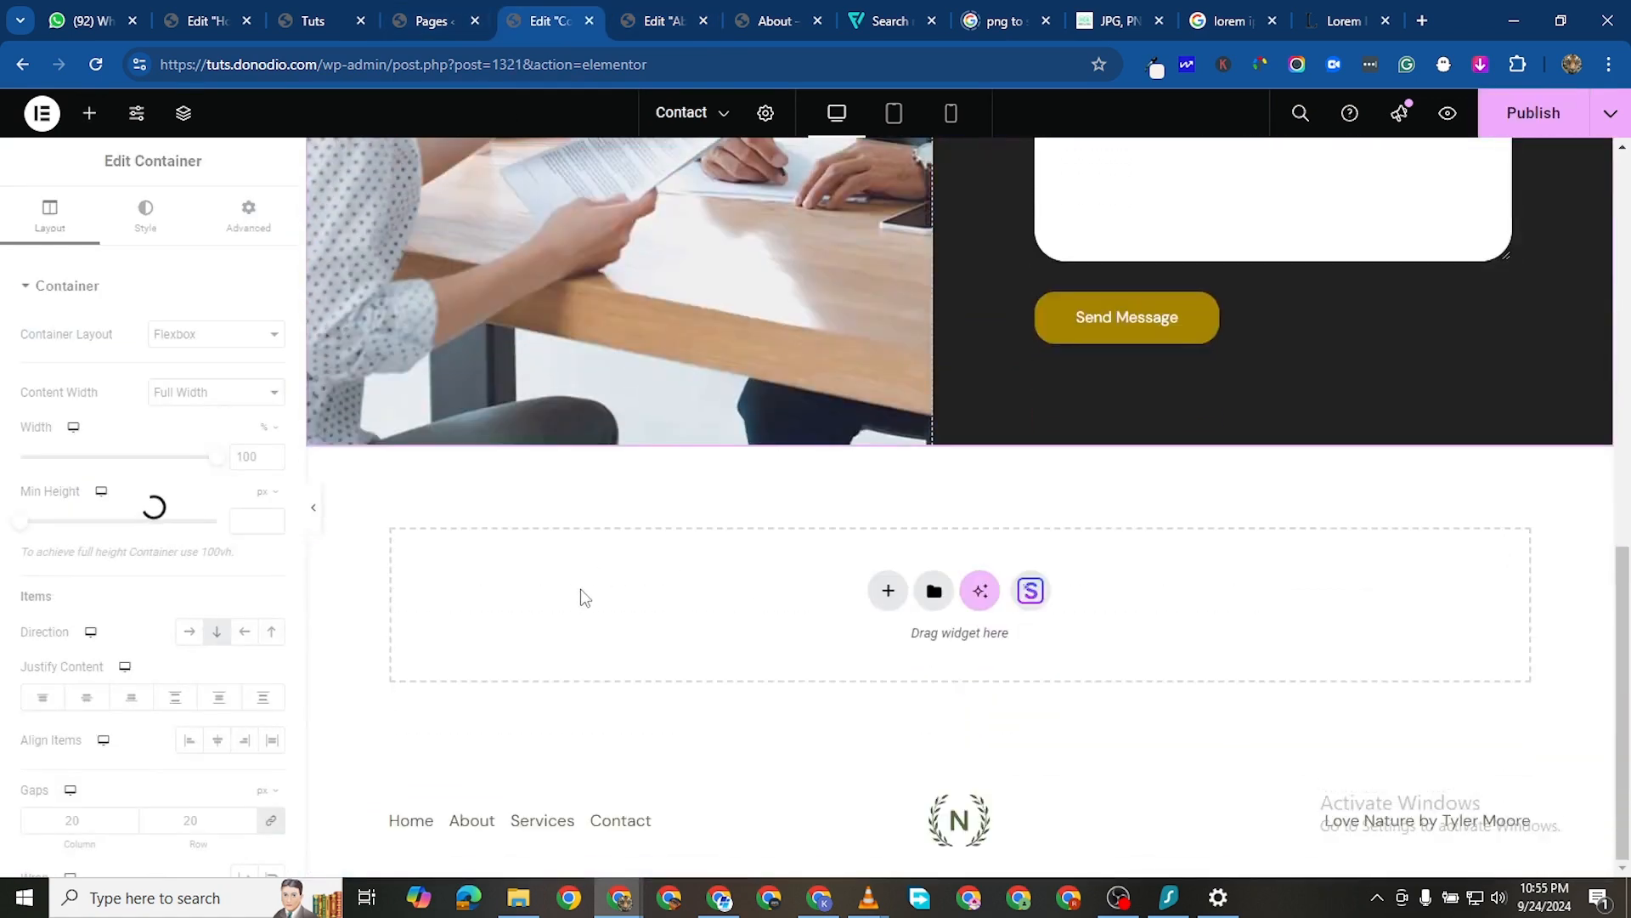
right_click(660, 565)
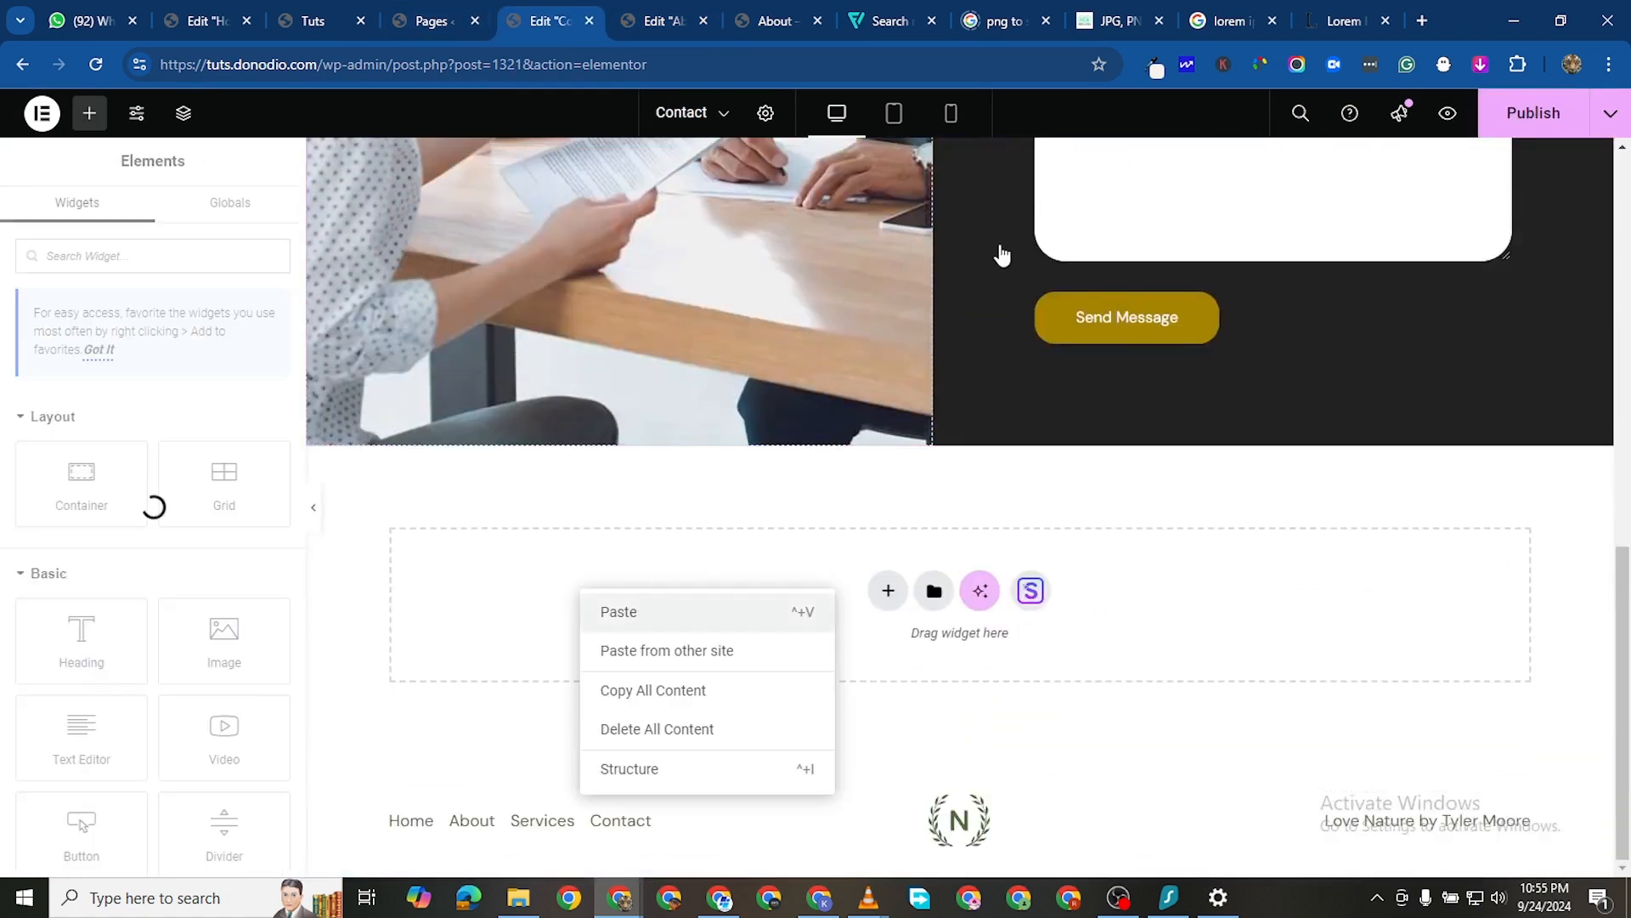
key("ctrl+v")
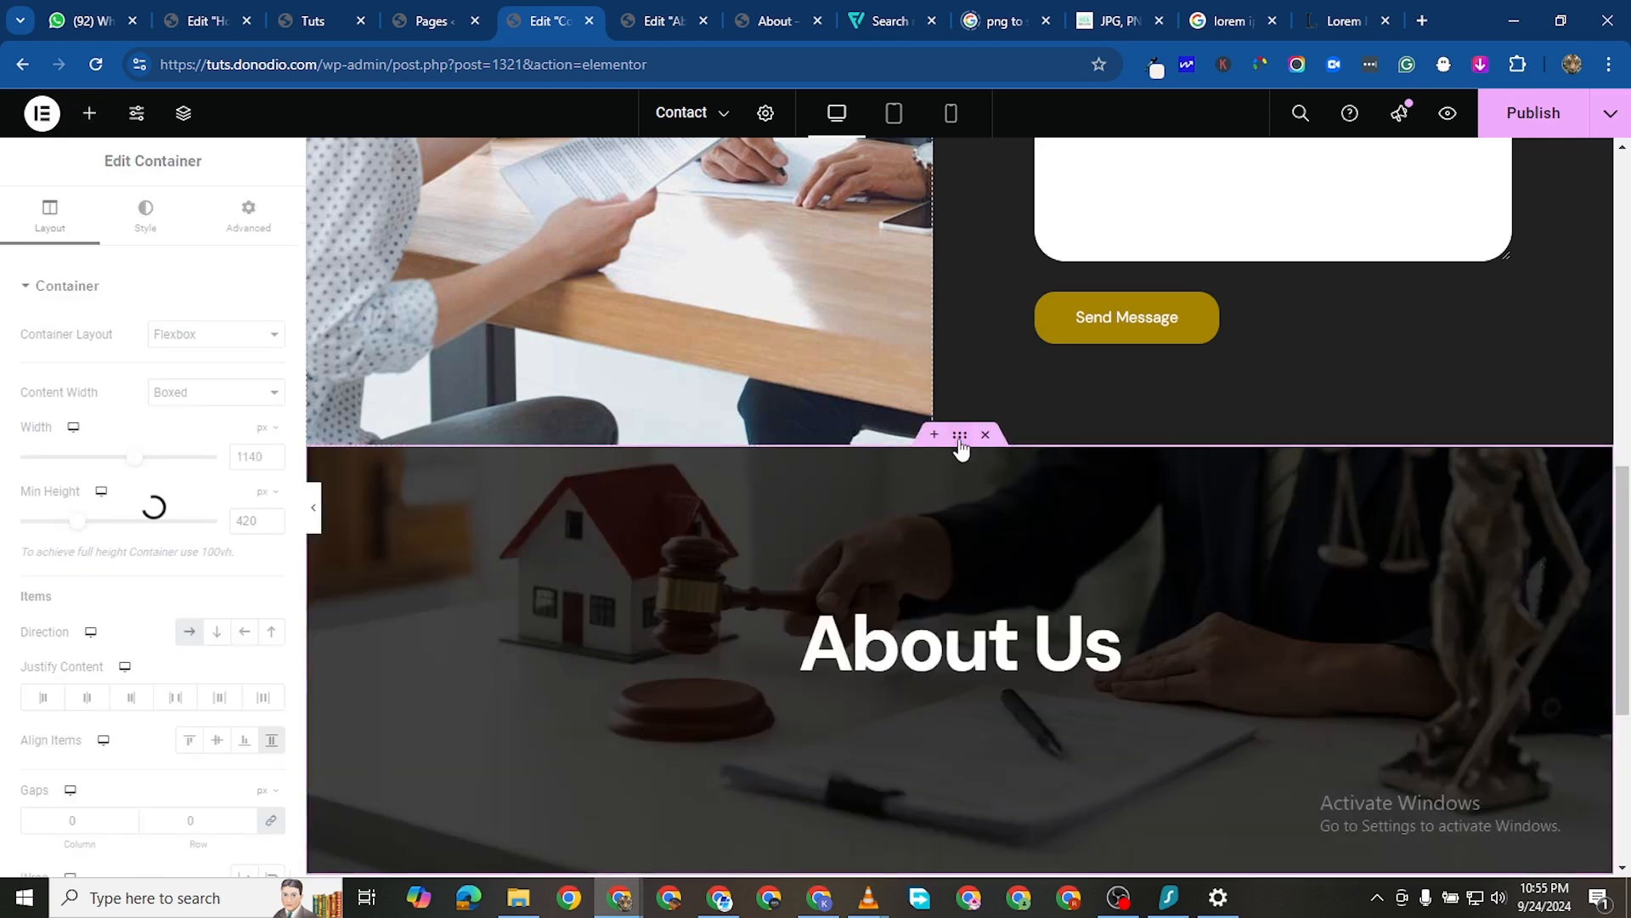
Move the pasted banner to the start of the Contact page and delete the old "contact us" mountain banner
left_click_drag(961, 435, 918, 167)
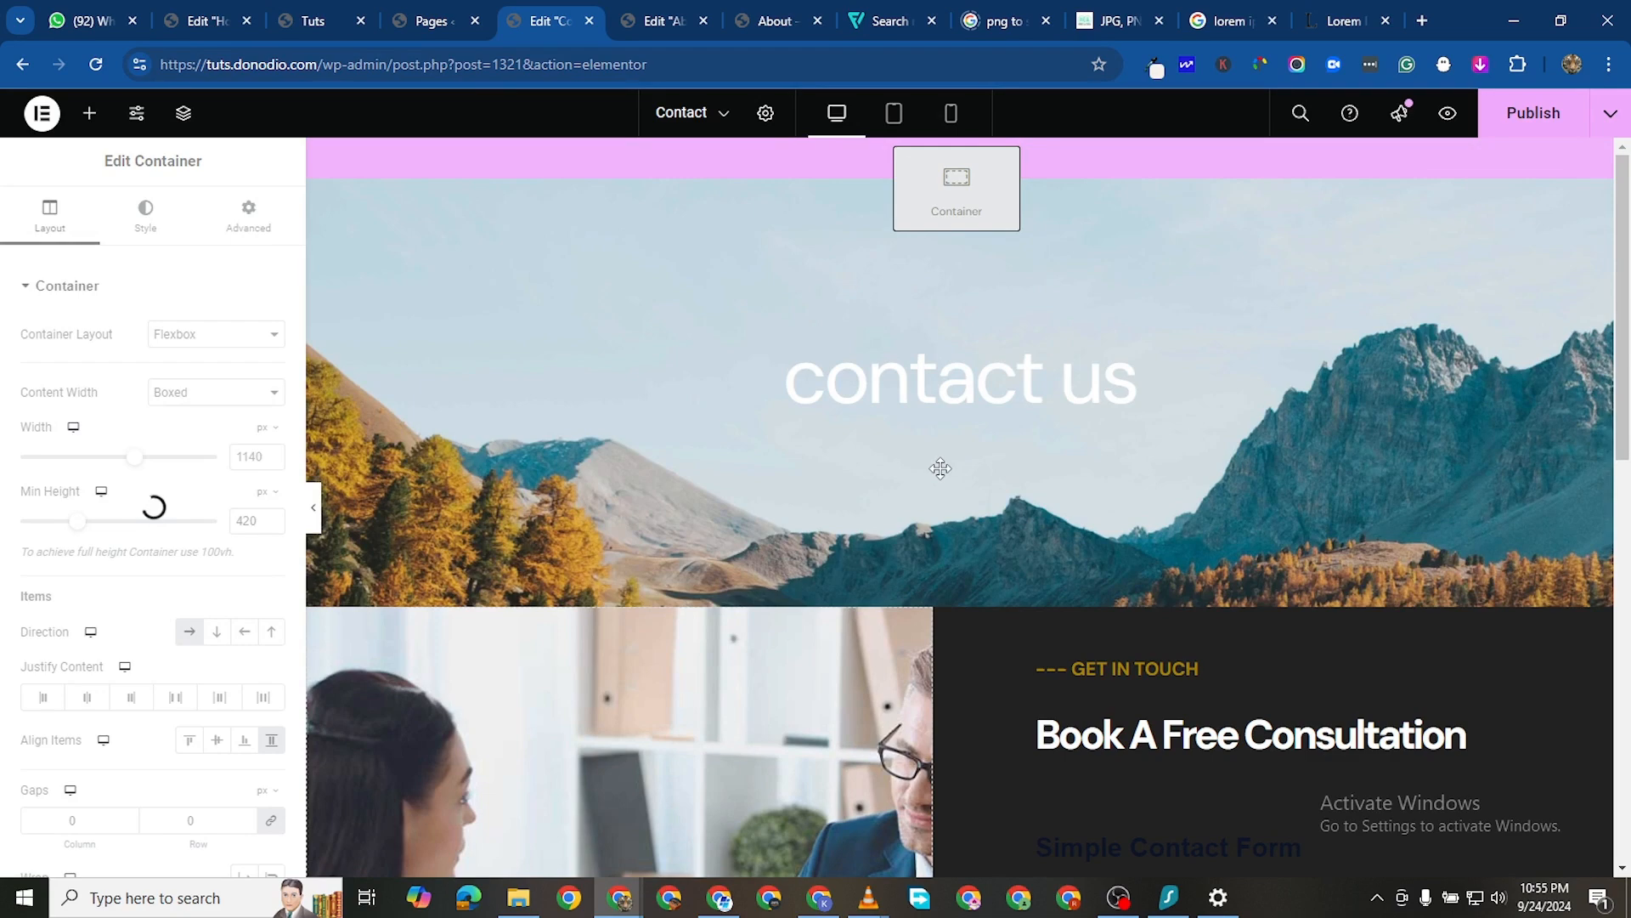
left_click_drag(941, 467, 940, 467)
scroll(1053, 547, "down", 2)
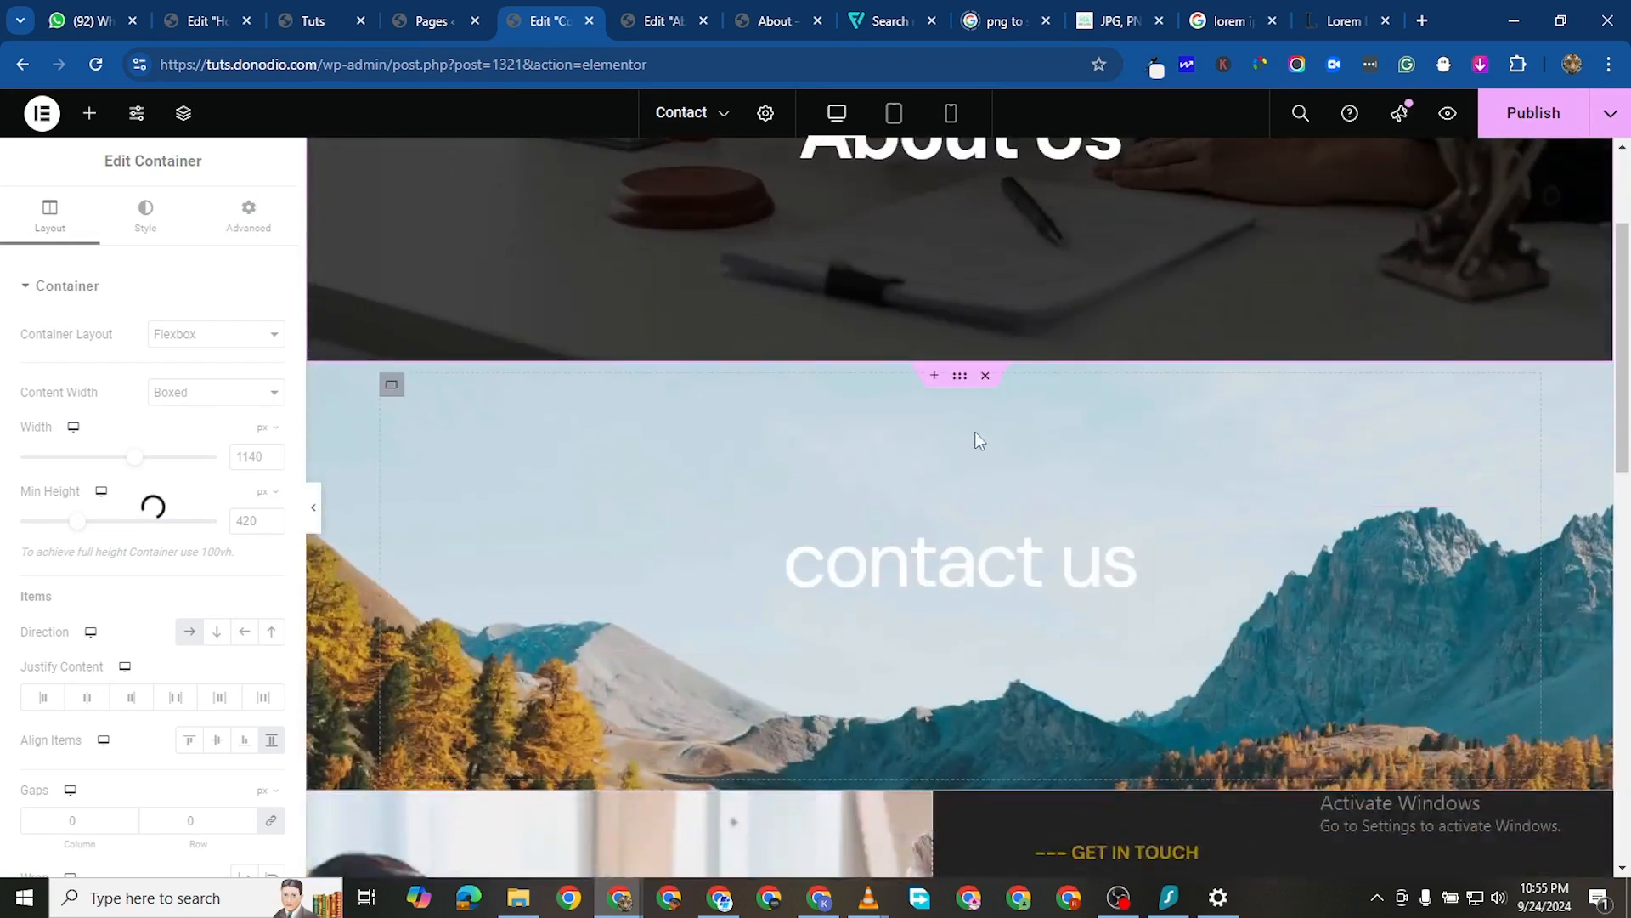
left_click(986, 376)
Add an empty single-column Flexbox container below the consultation section, publish the Contact page and reload the editor
scroll(911, 523, "down", 8)
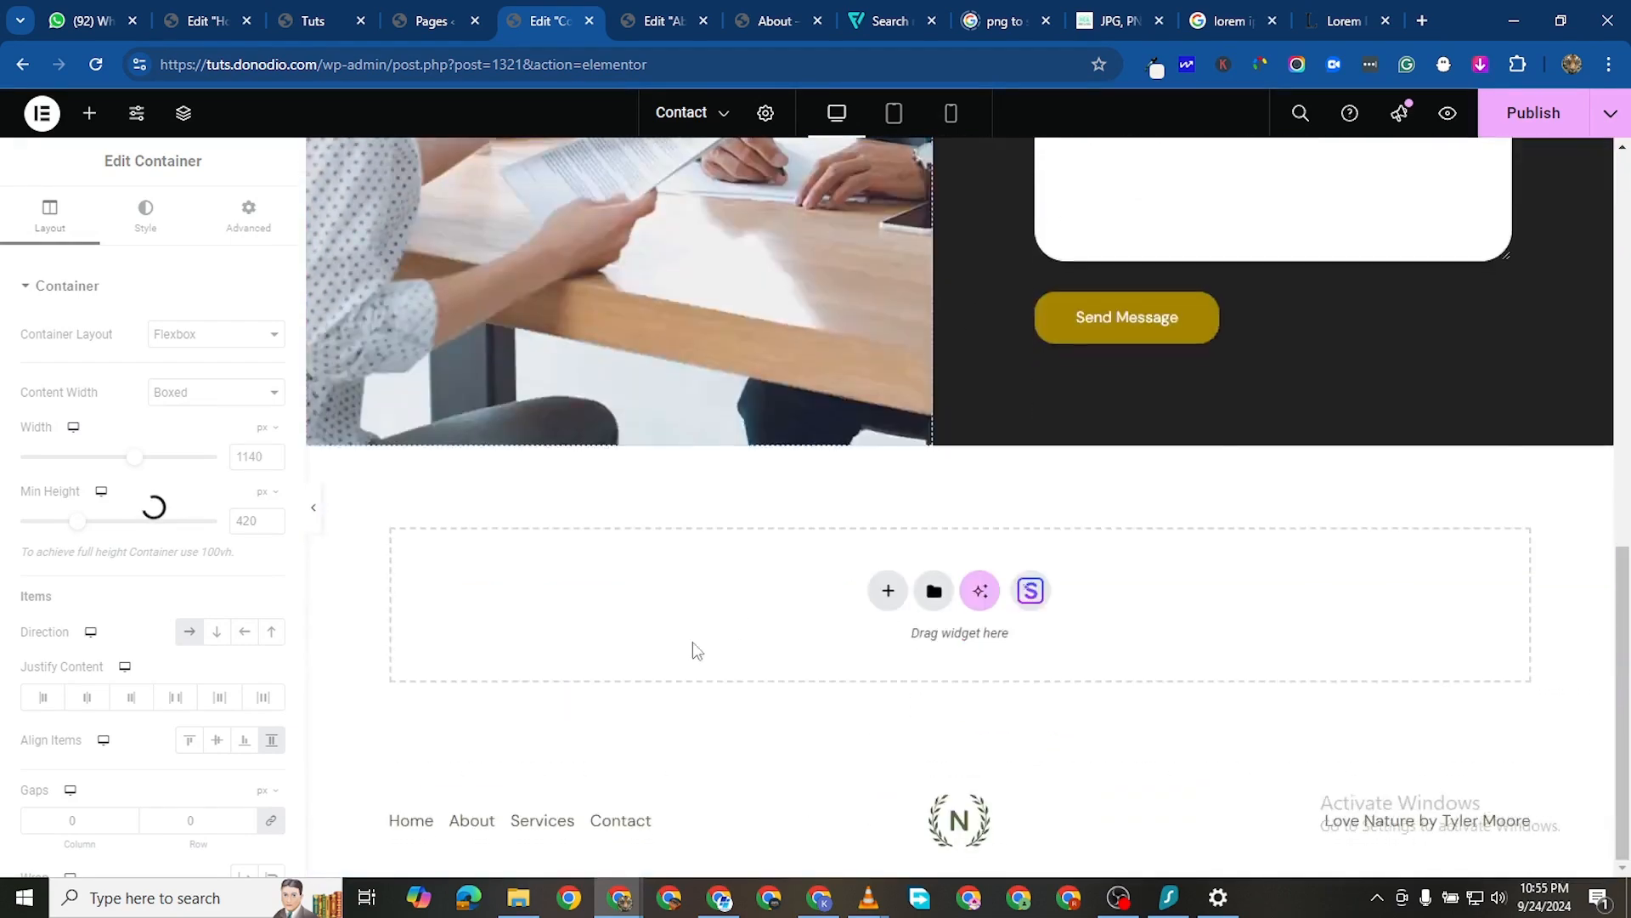
left_click(890, 591)
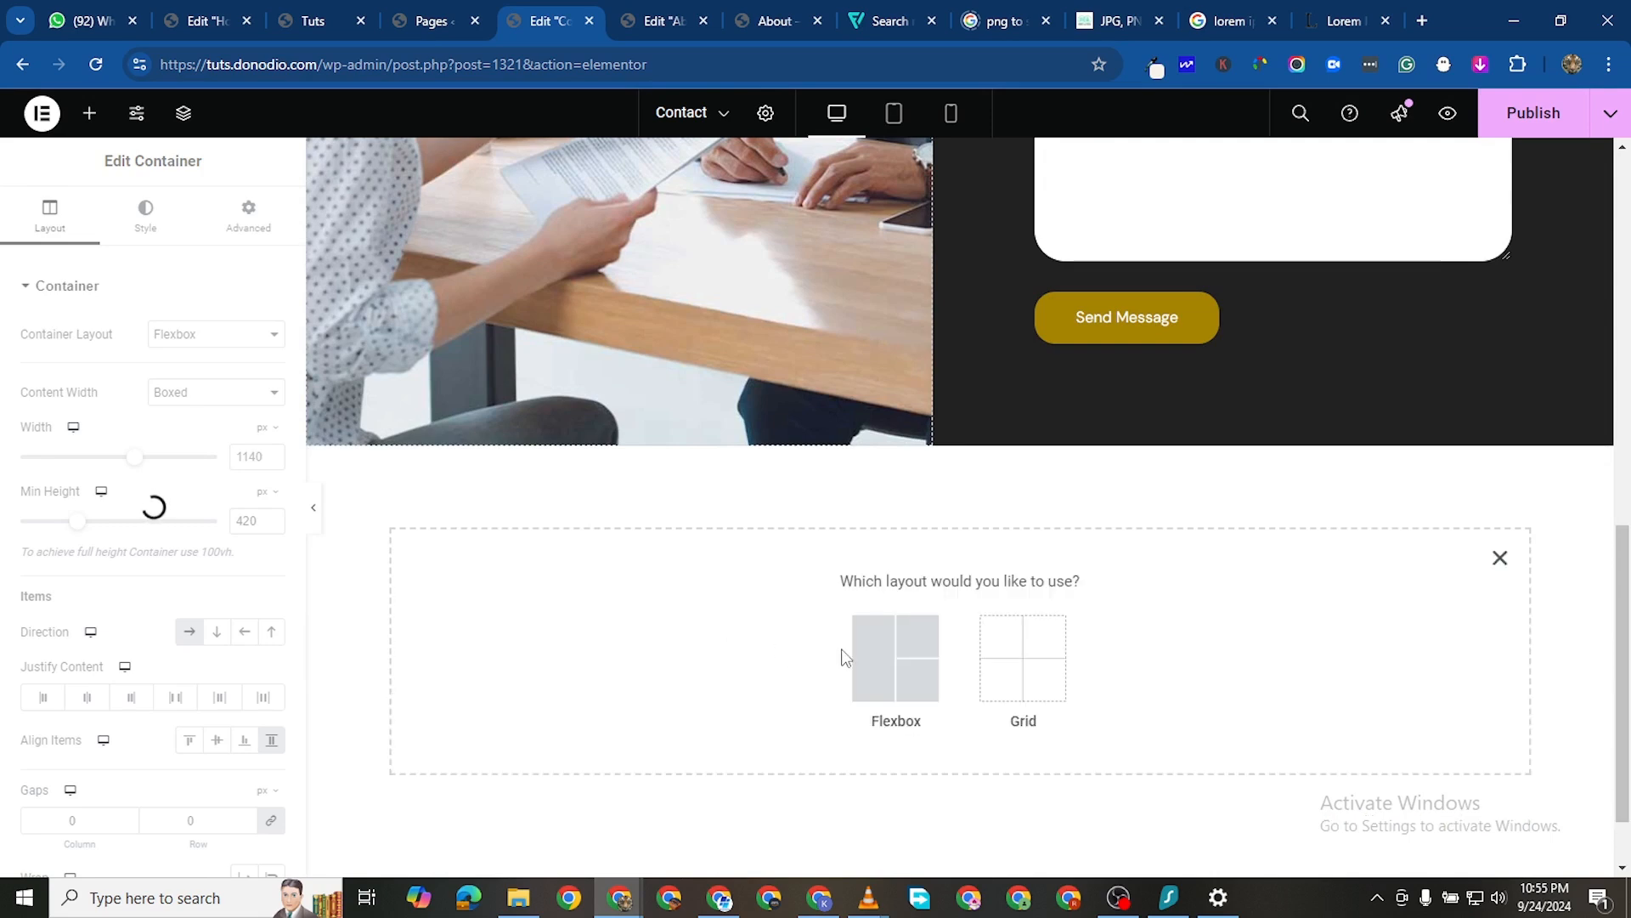
left_click(859, 667)
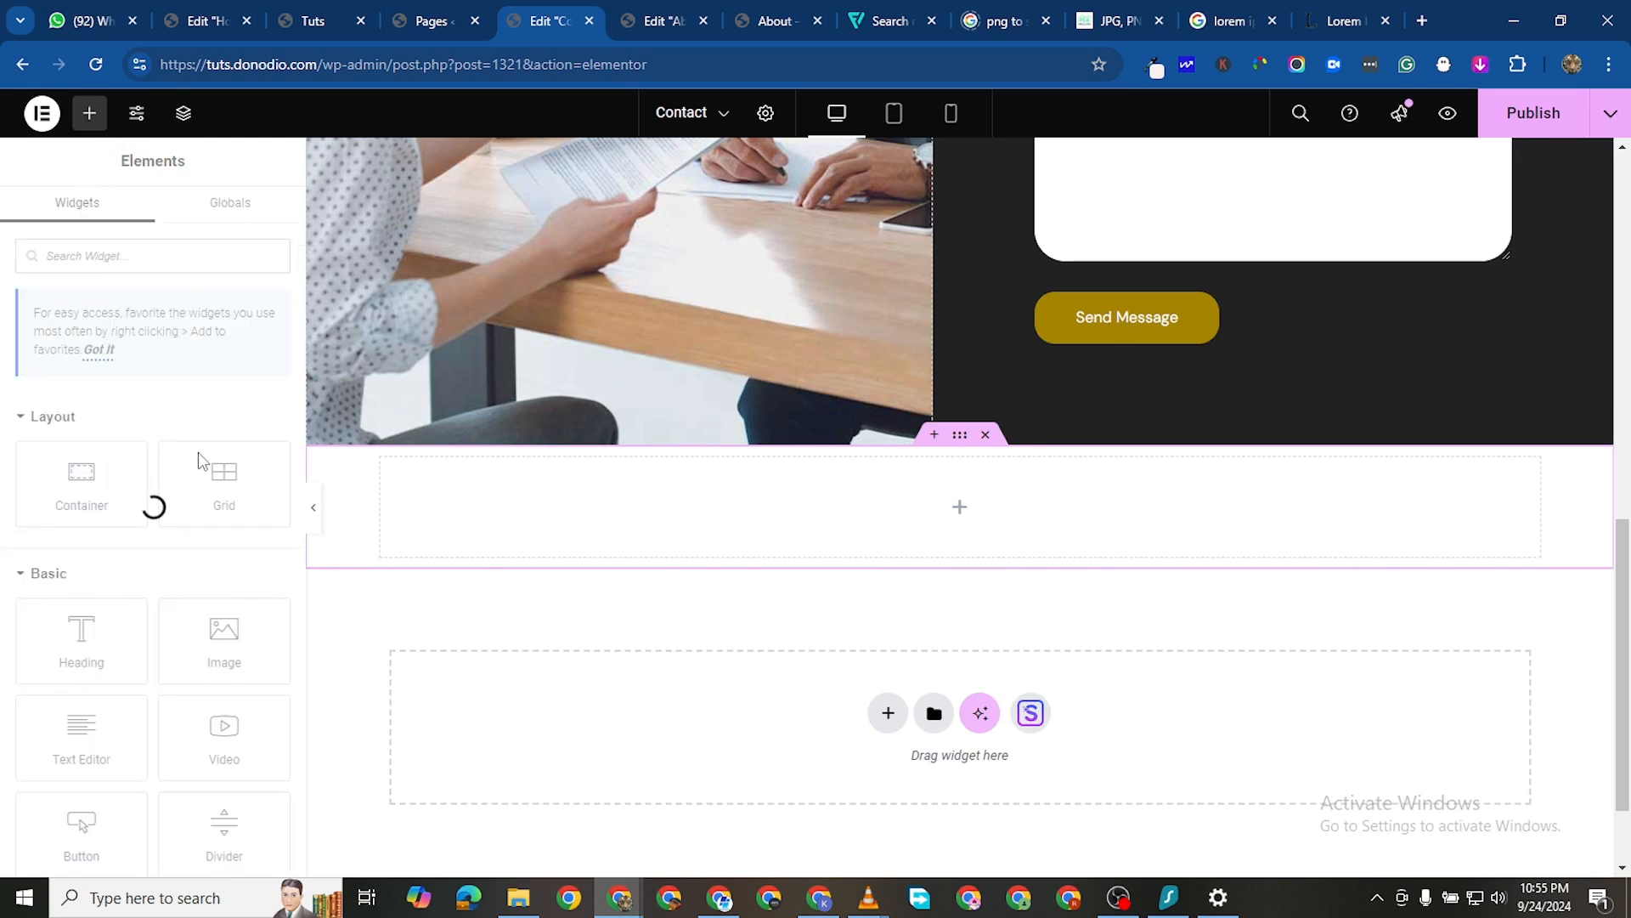
left_click(1534, 113)
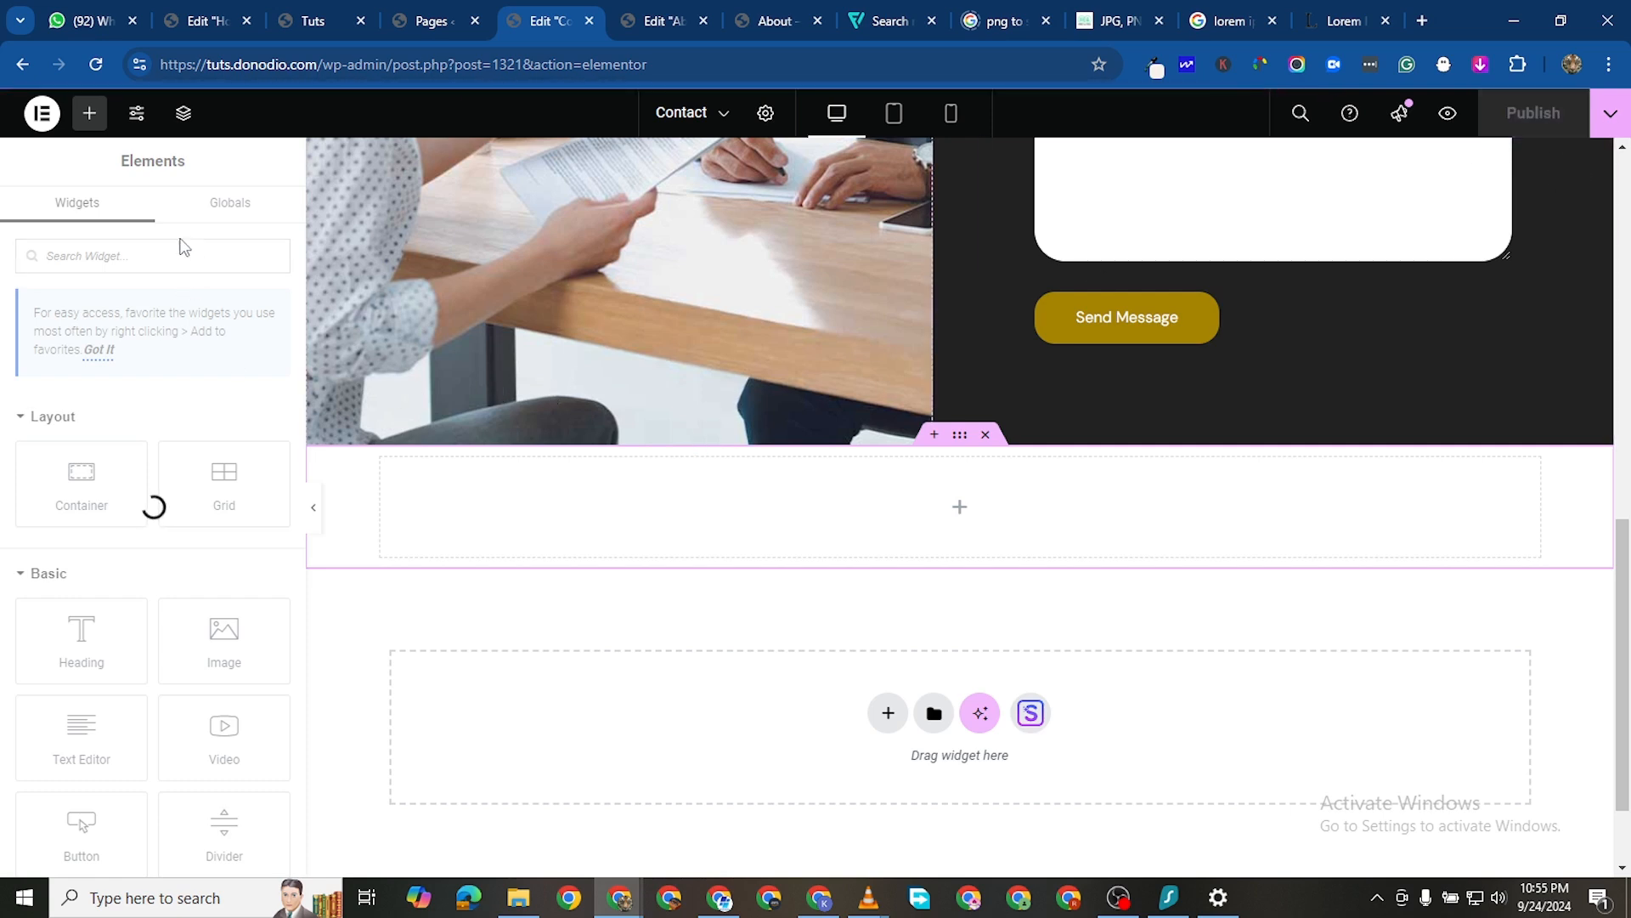
left_click(94, 69)
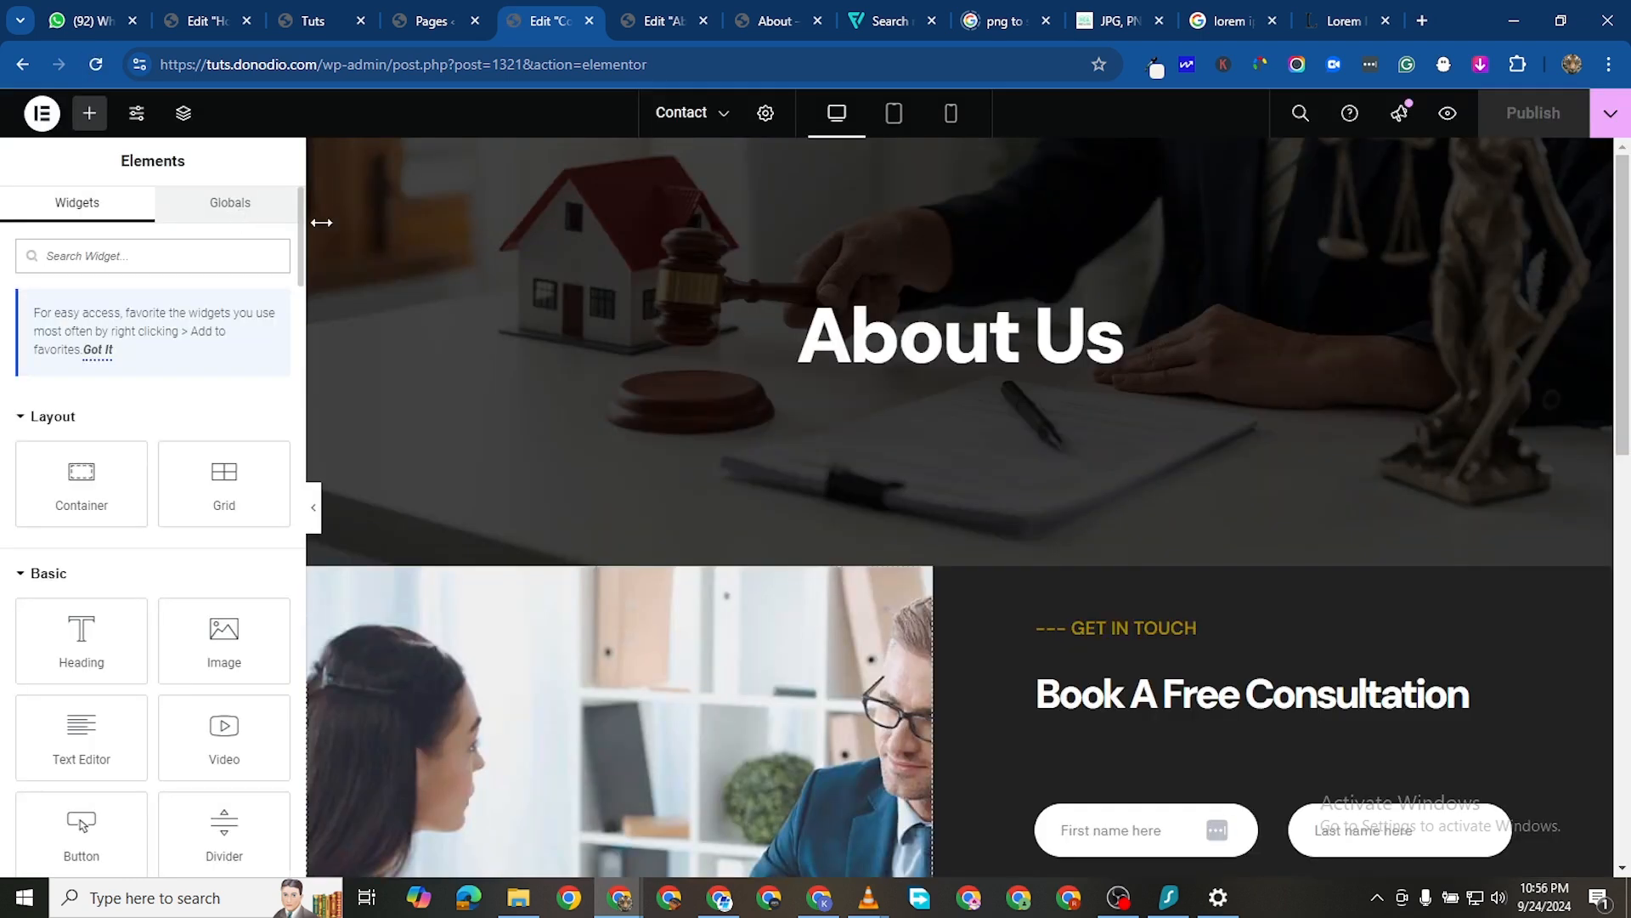
Review the reloaded Contact page, examining its banner, consultation image and form layout
scroll(283, 319, "down", 2)
scroll(889, 592, "down", 3)
scroll(889, 592, "up", 3)
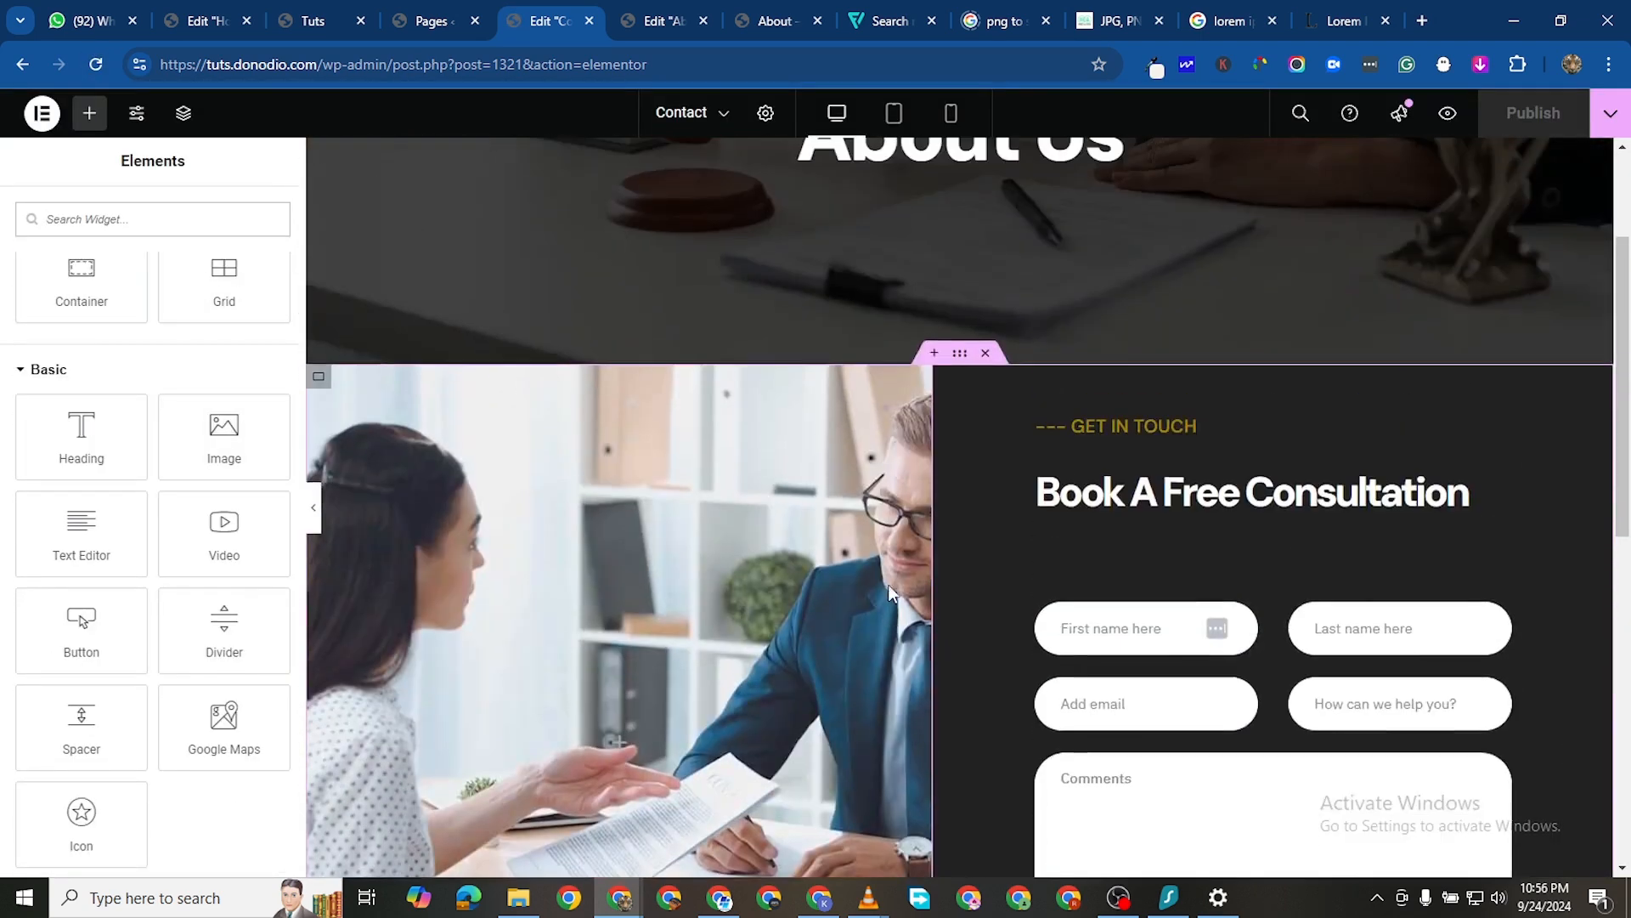
scroll(968, 493, "down", 2)
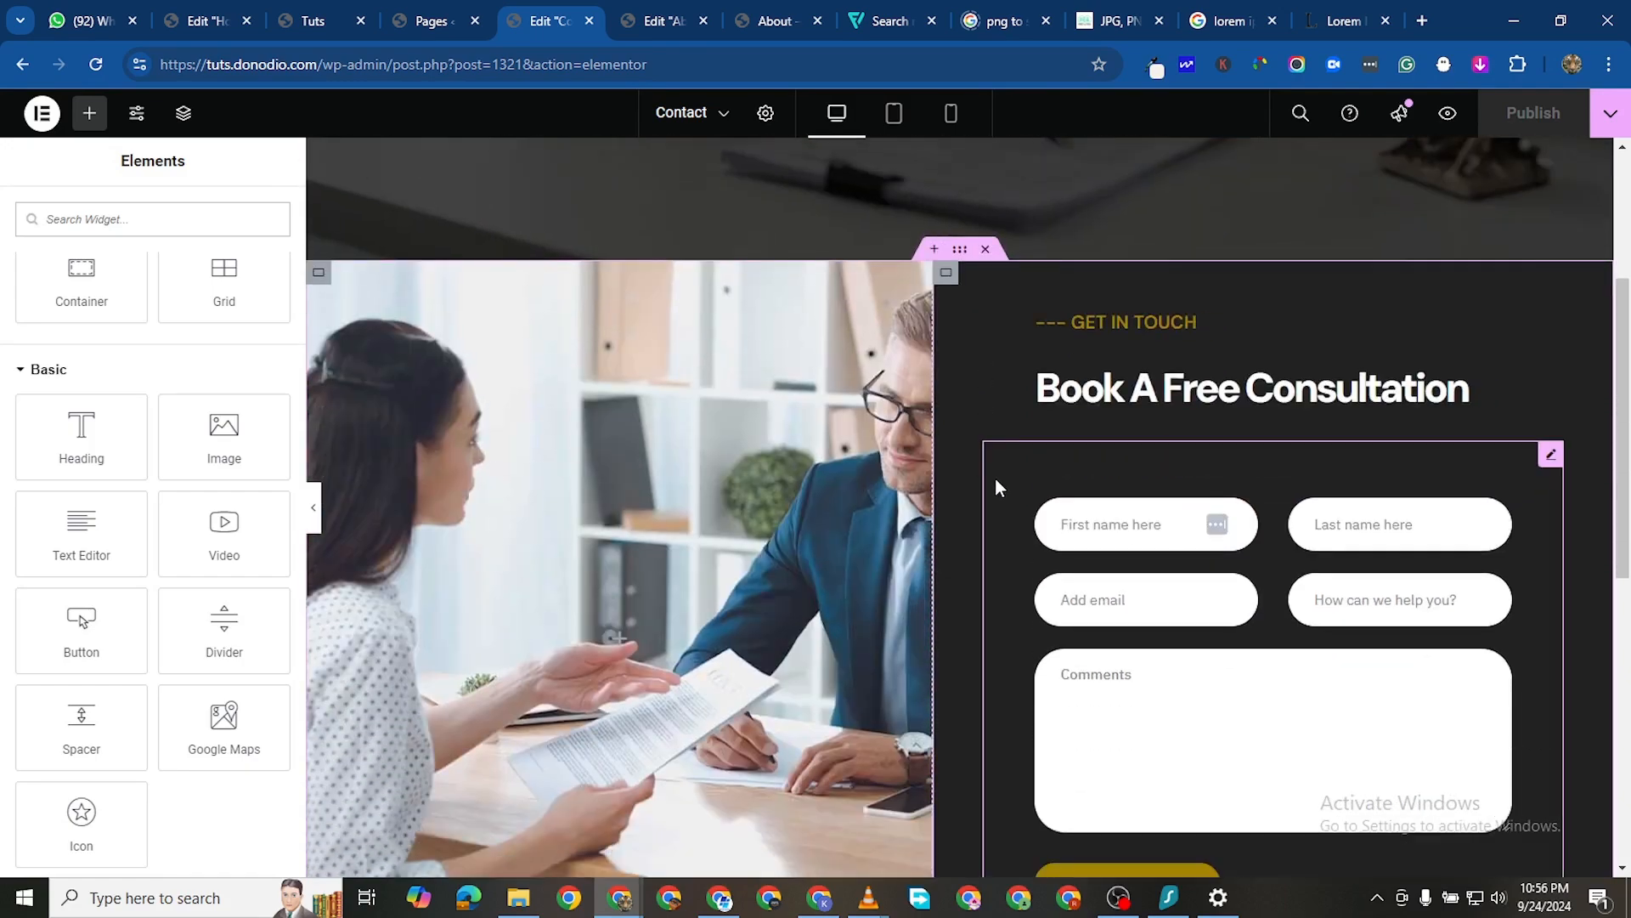
scroll(1038, 572, "down", 3)
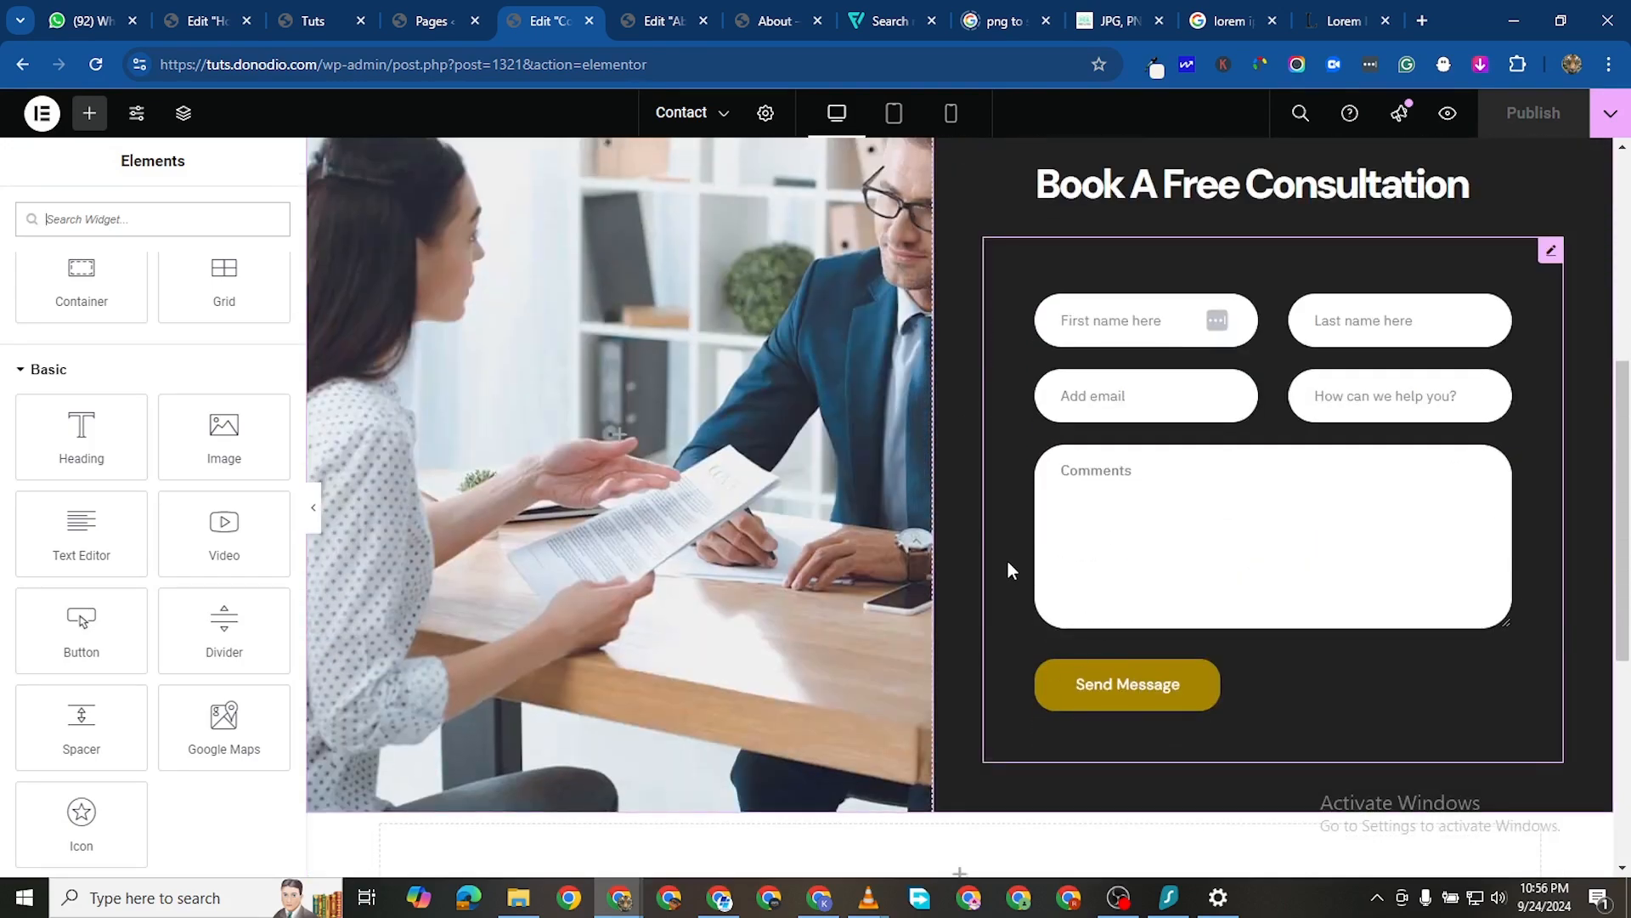
scroll(994, 476, "up", 4)
scroll(977, 408, "up", 2)
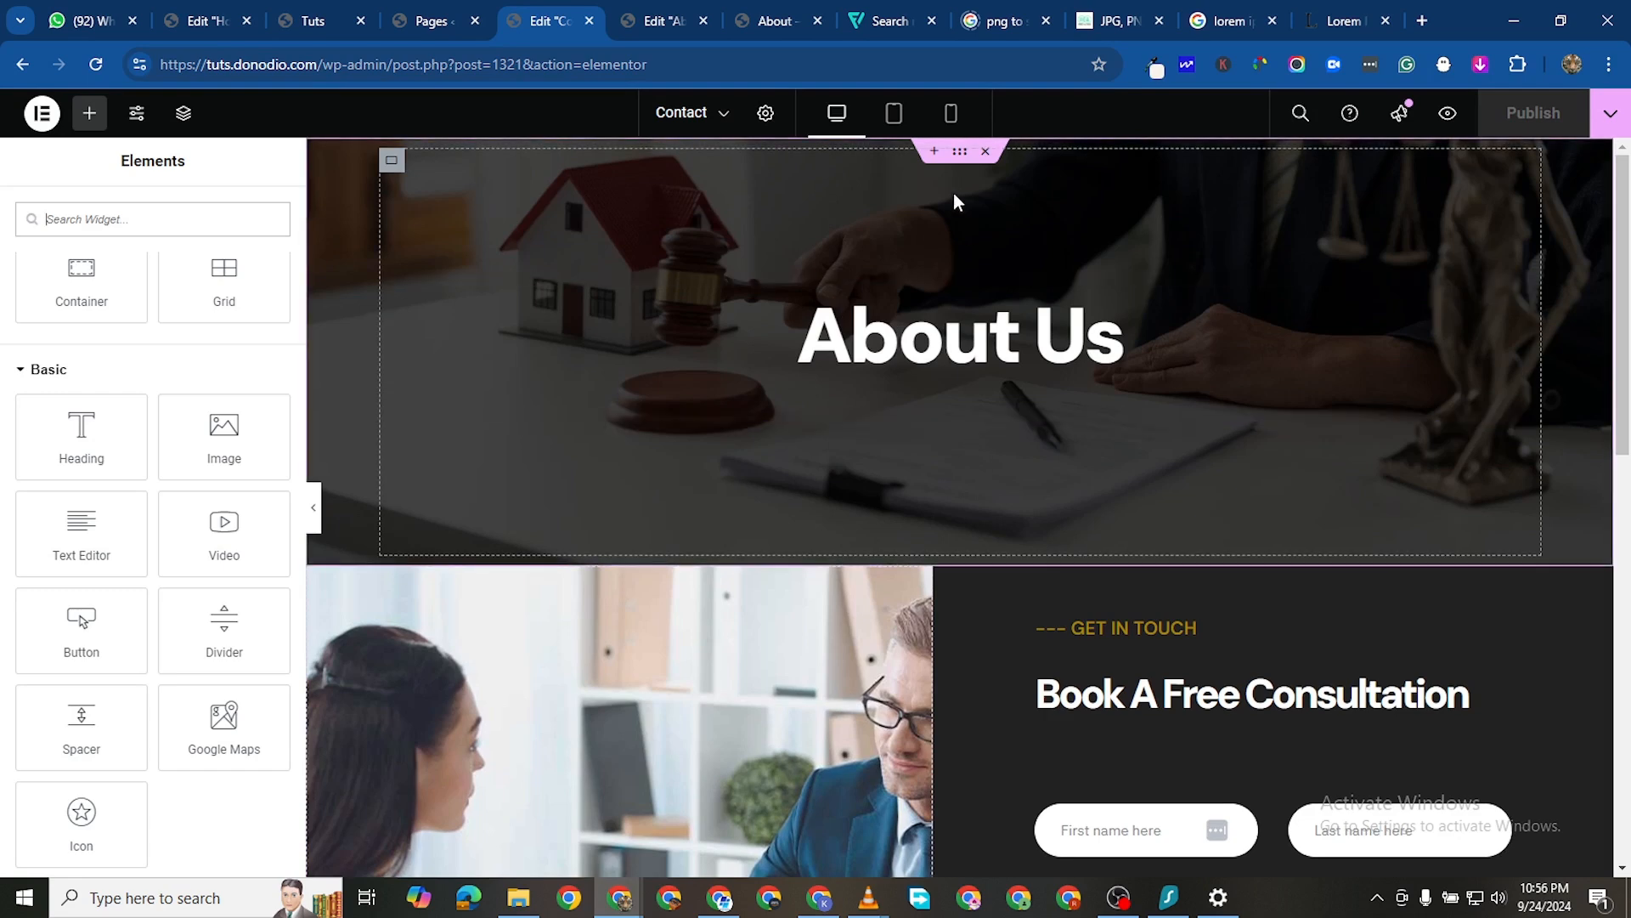
scroll(1009, 639, "down", 4)
scroll(1010, 639, "down", 1)
scroll(1045, 740, "up", 1)
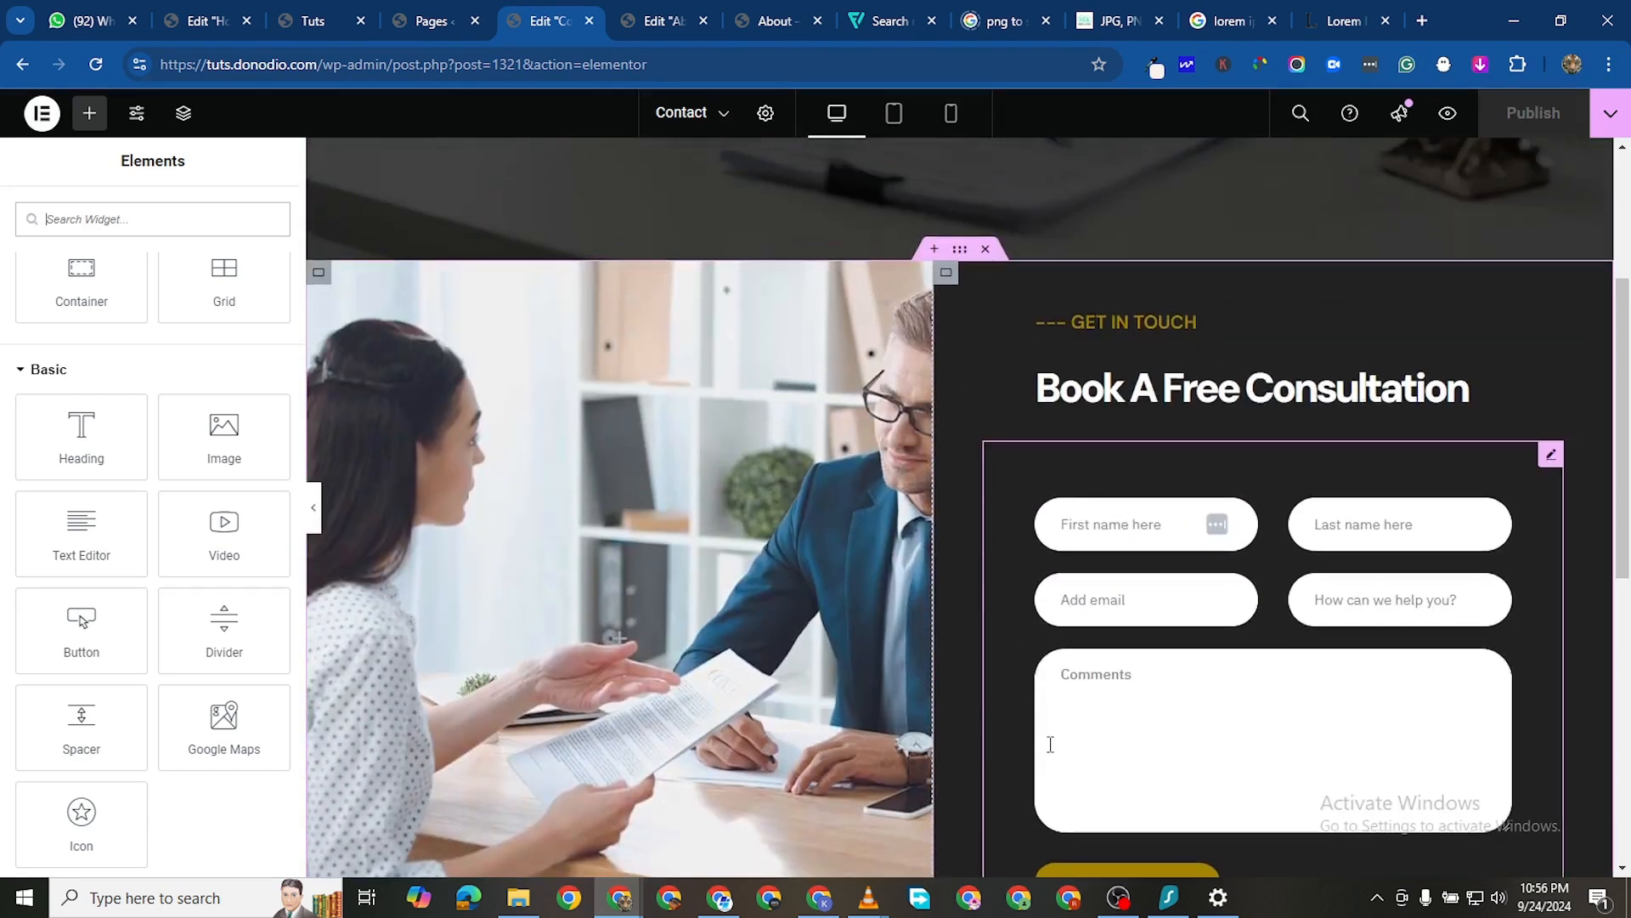
Copy the background color code #FFF8C8BF from the About page's "Who We Are" section
left_click(646, 21)
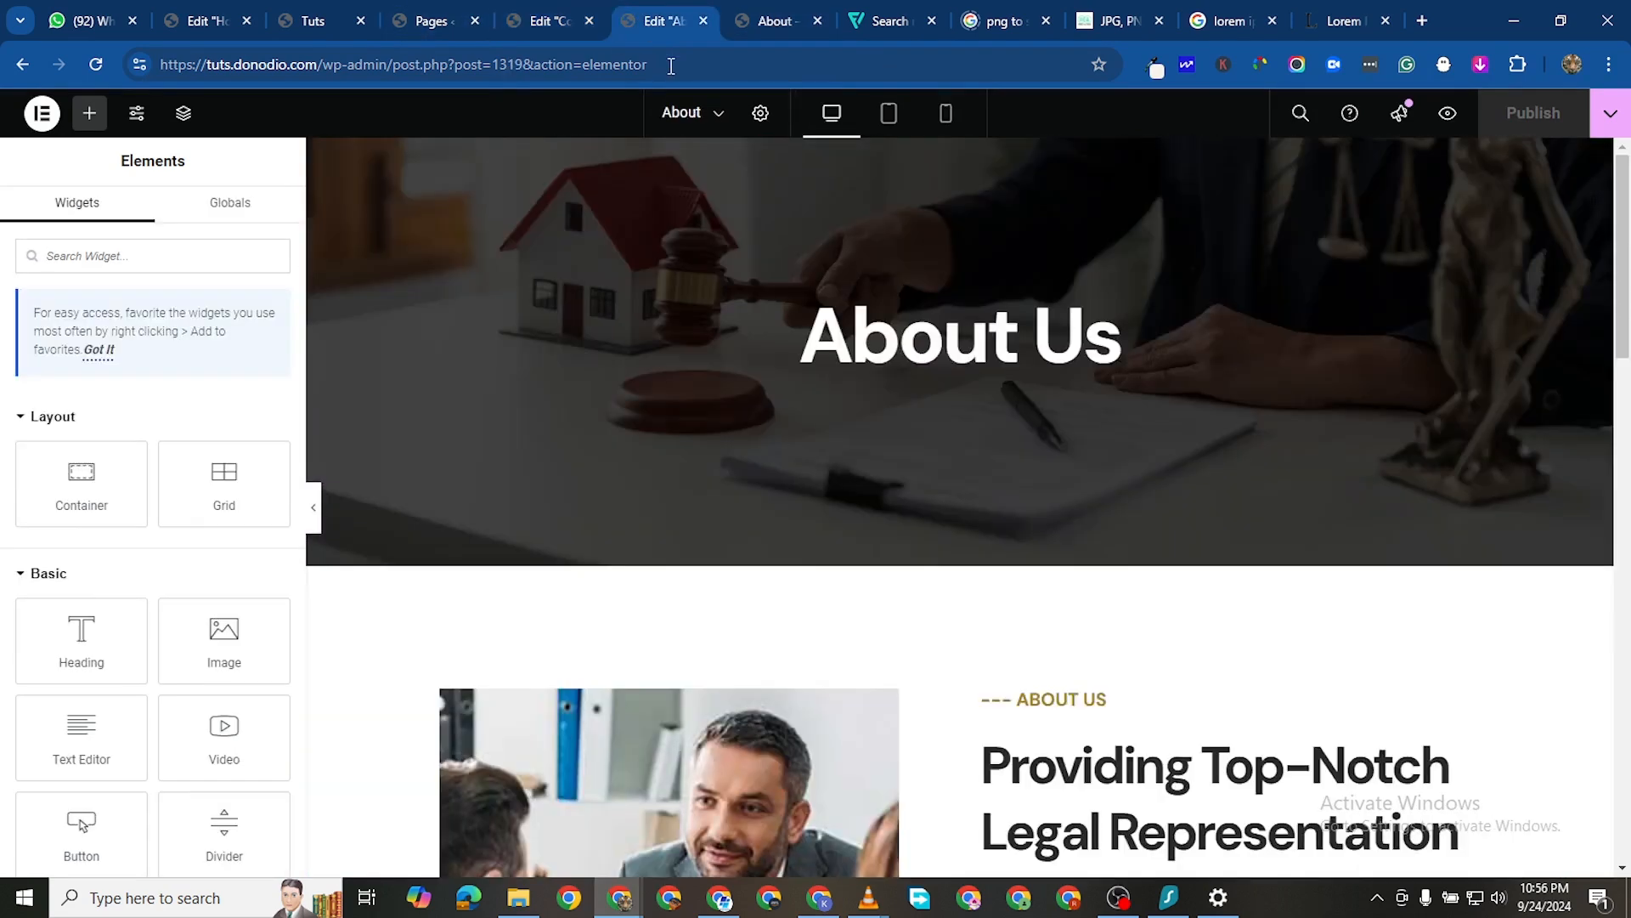
scroll(860, 512, "down", 4)
scroll(860, 512, "down", 7)
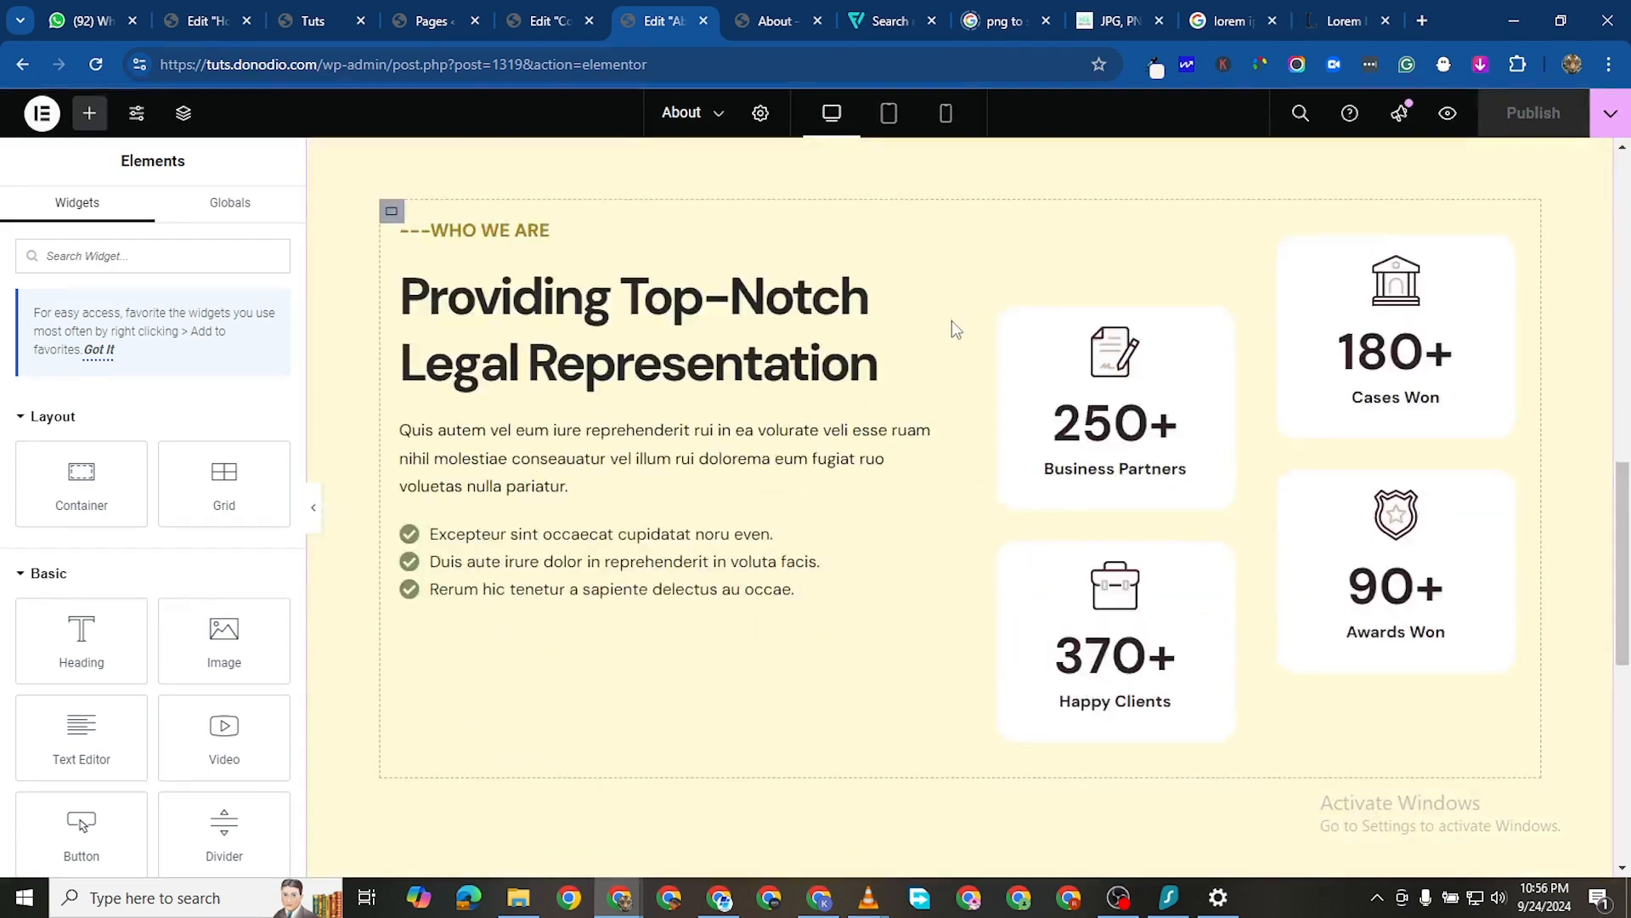
scroll(952, 319, "up", 2)
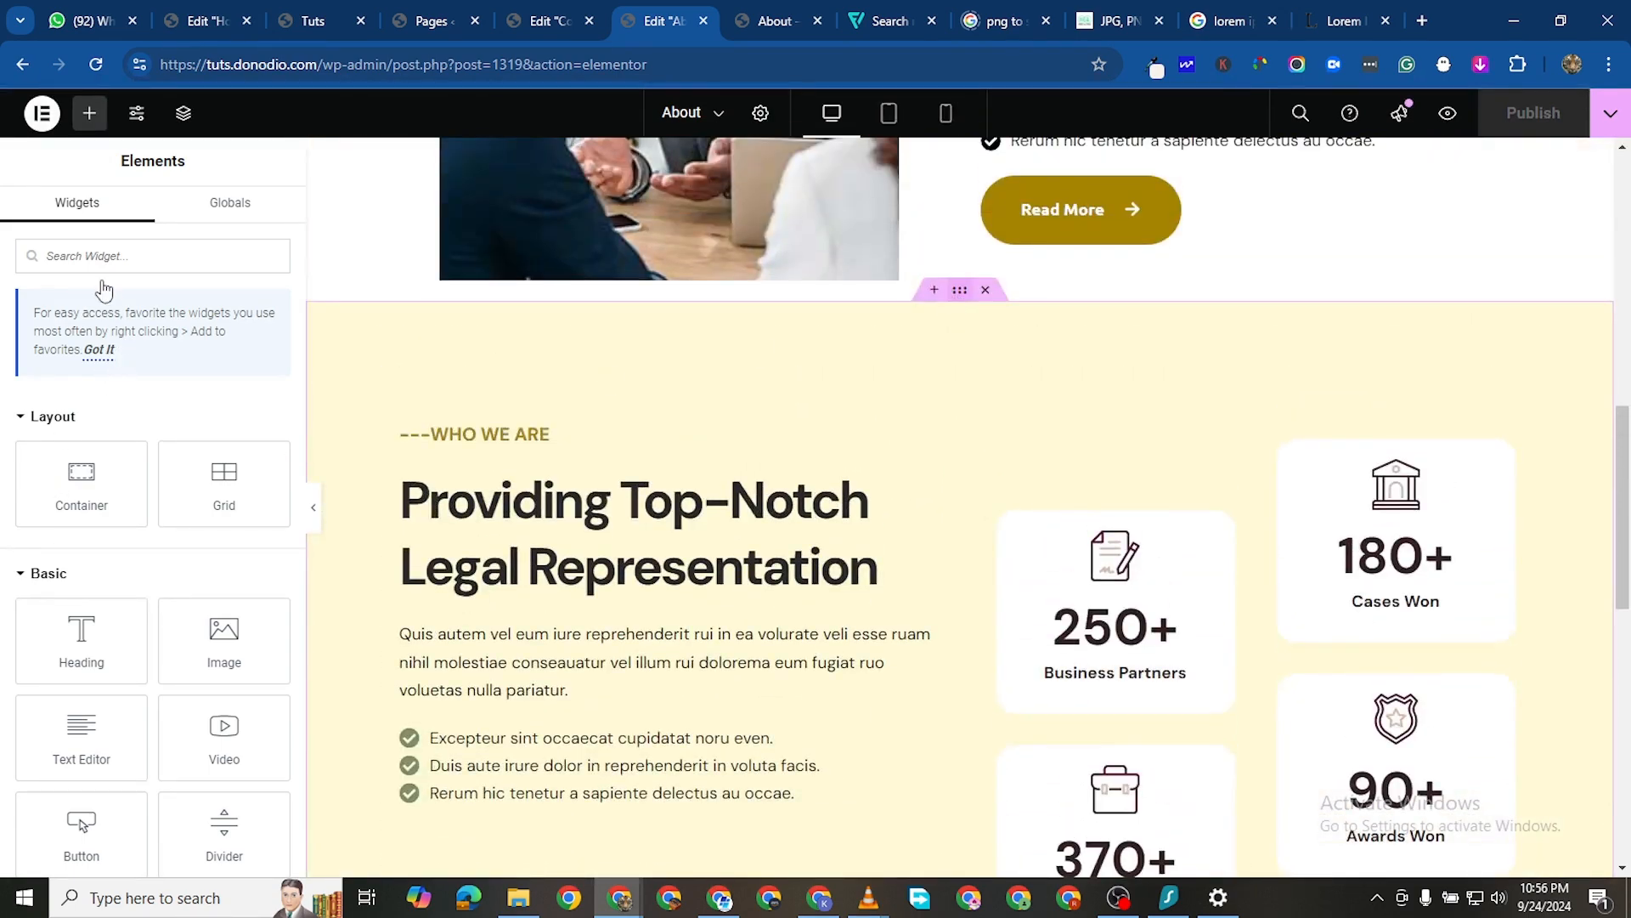
left_click(272, 420)
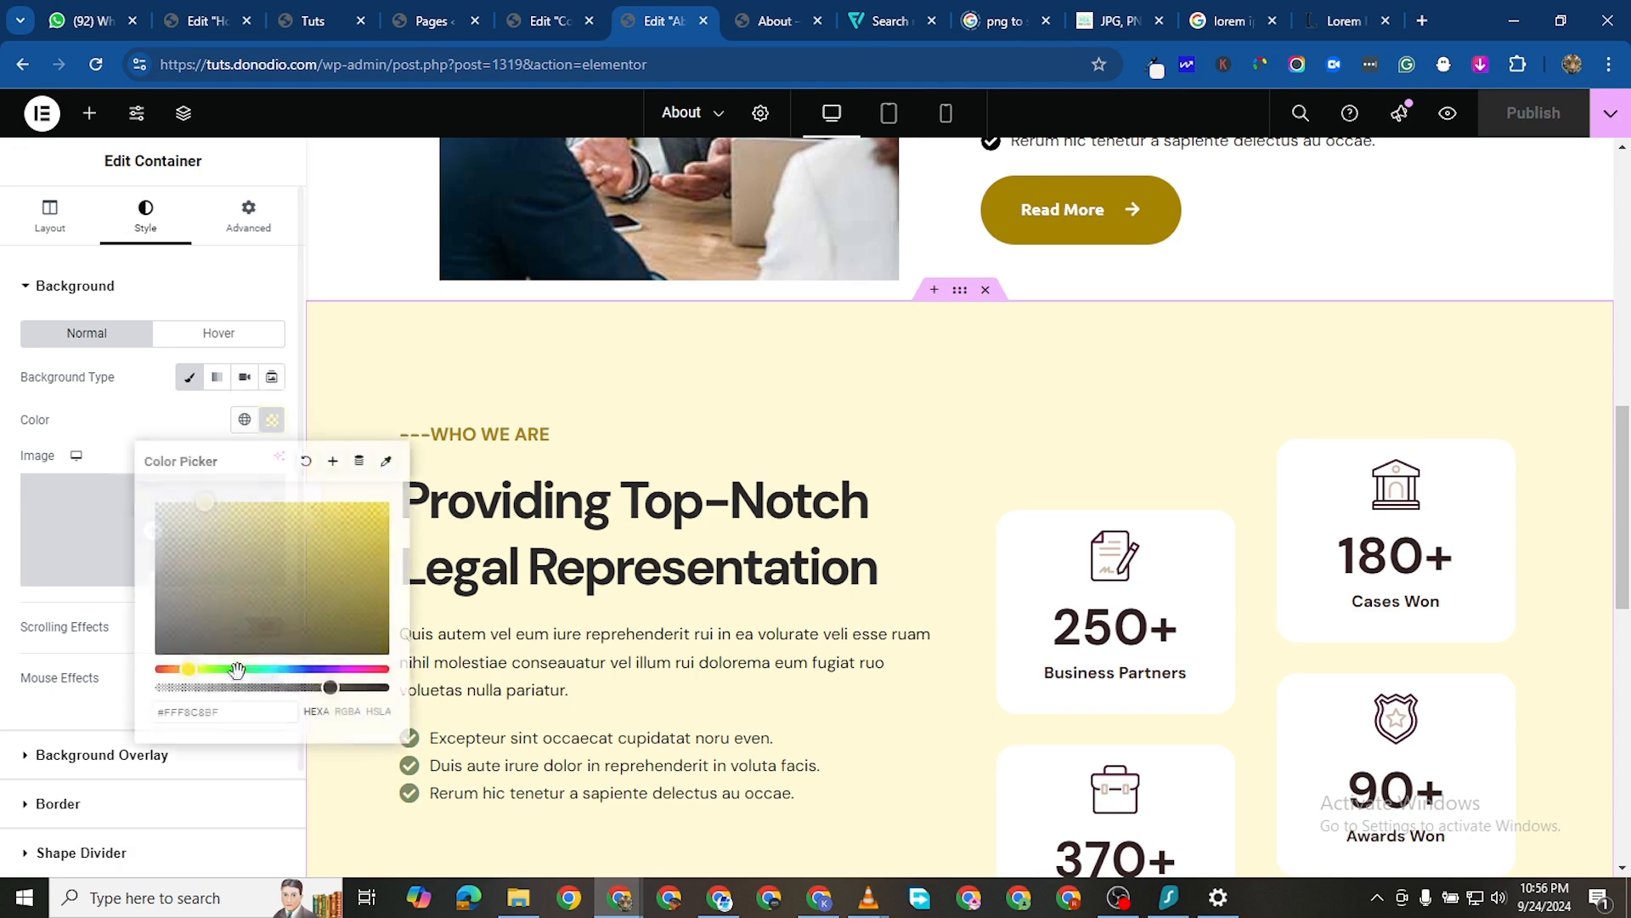
right_click(208, 712)
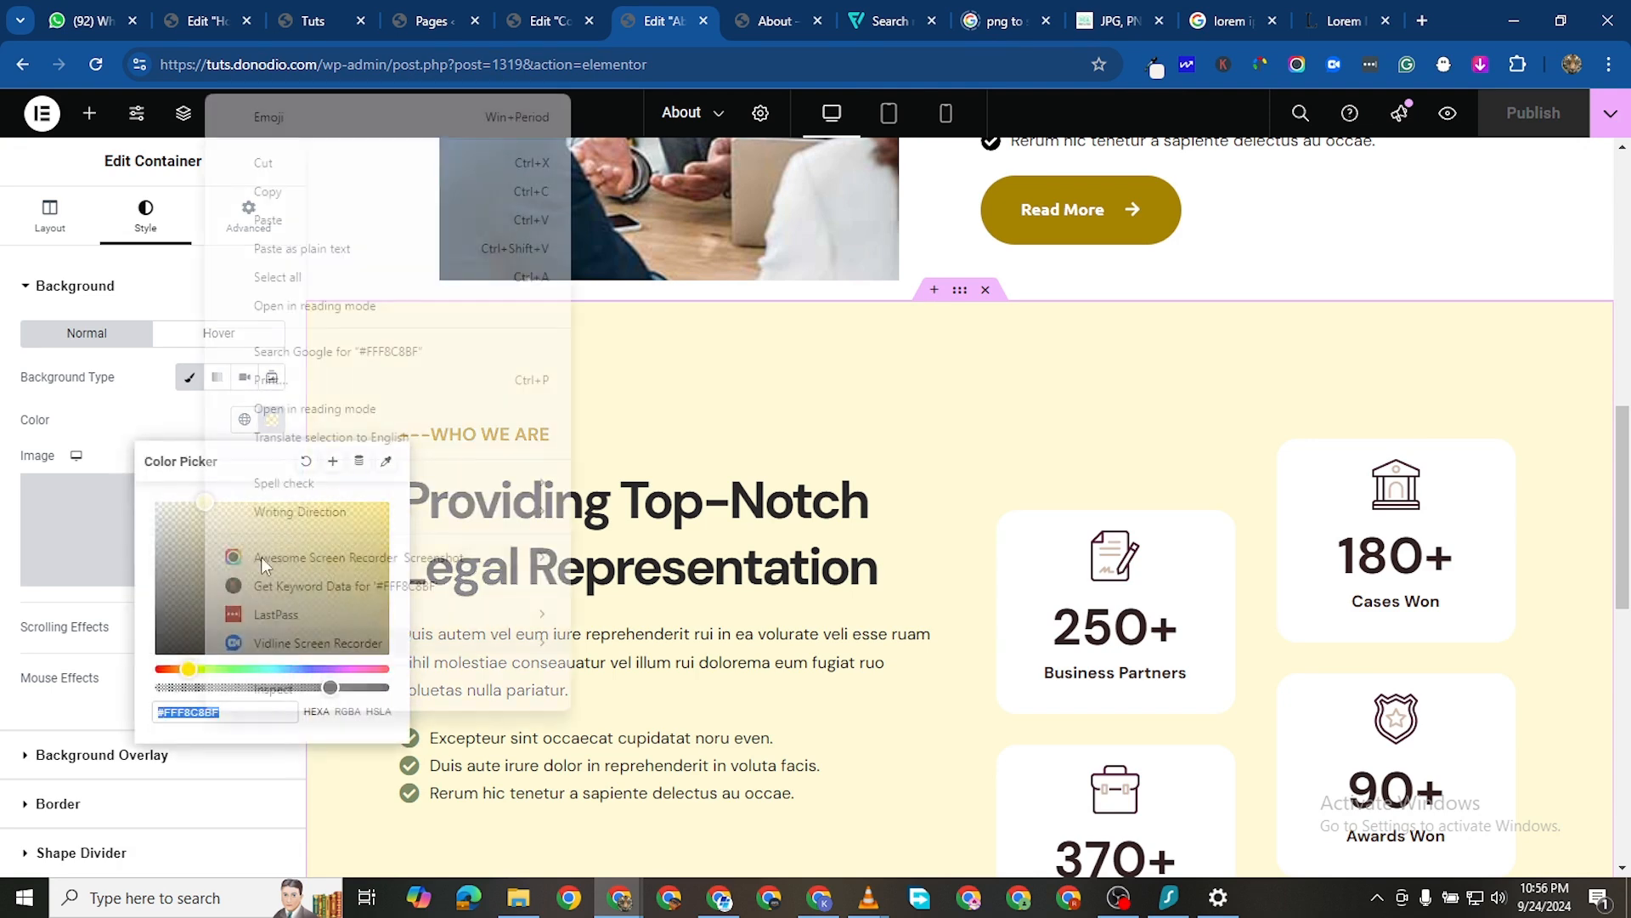
left_click(321, 192)
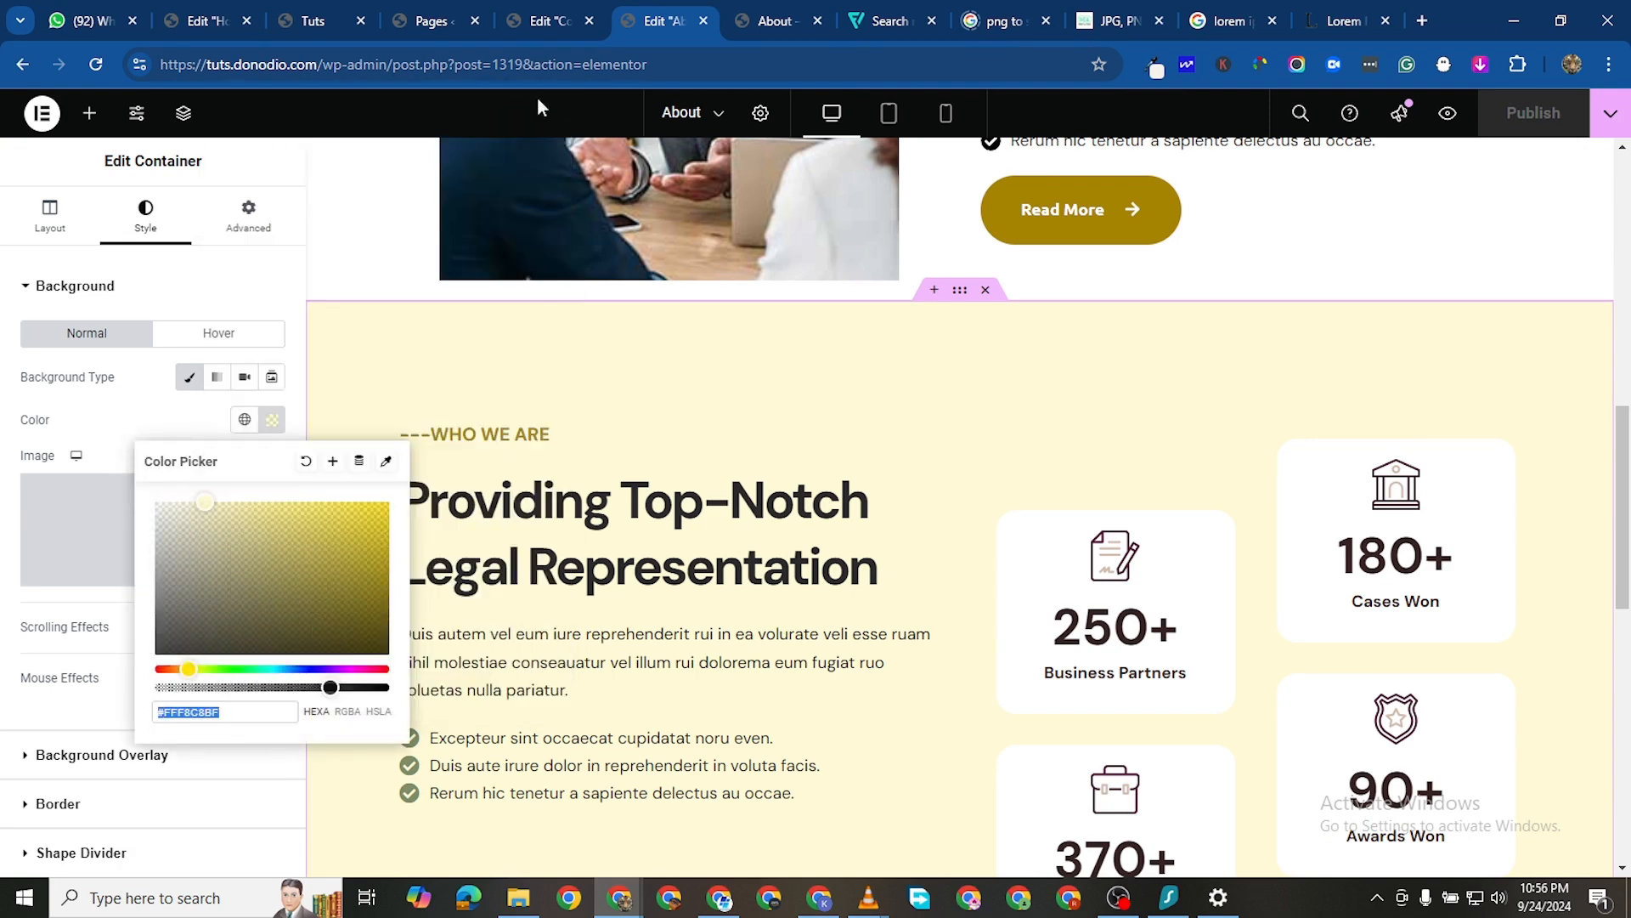
Set the background color of the Contact page's consultation form container to the copied code #FFF8C8BF
left_click(563, 26)
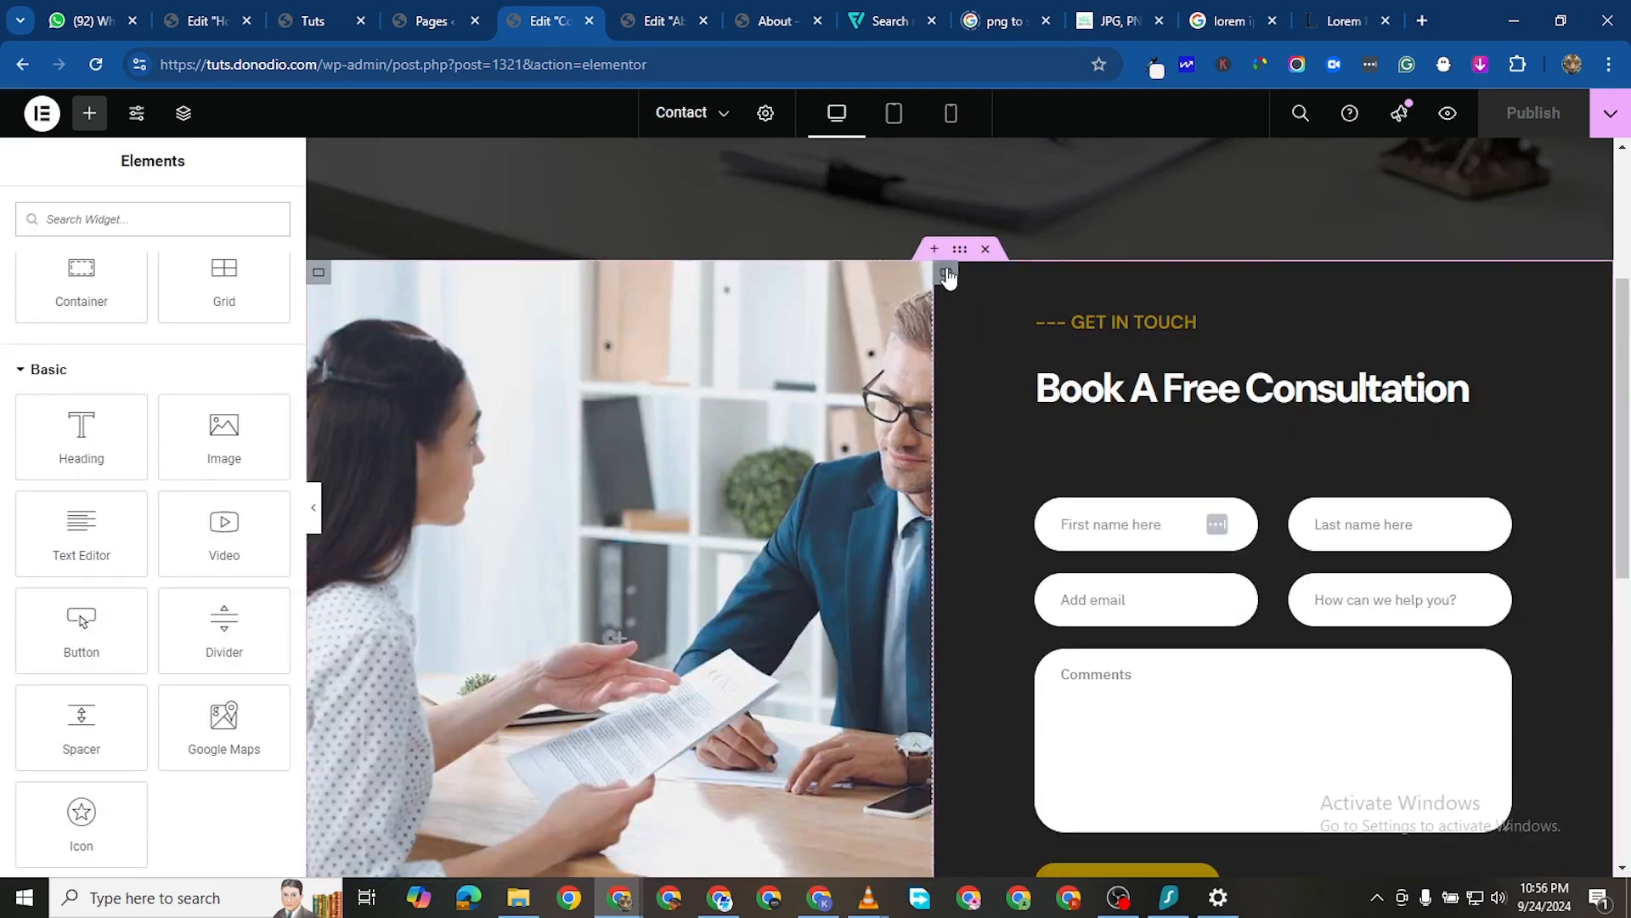
left_click(946, 273)
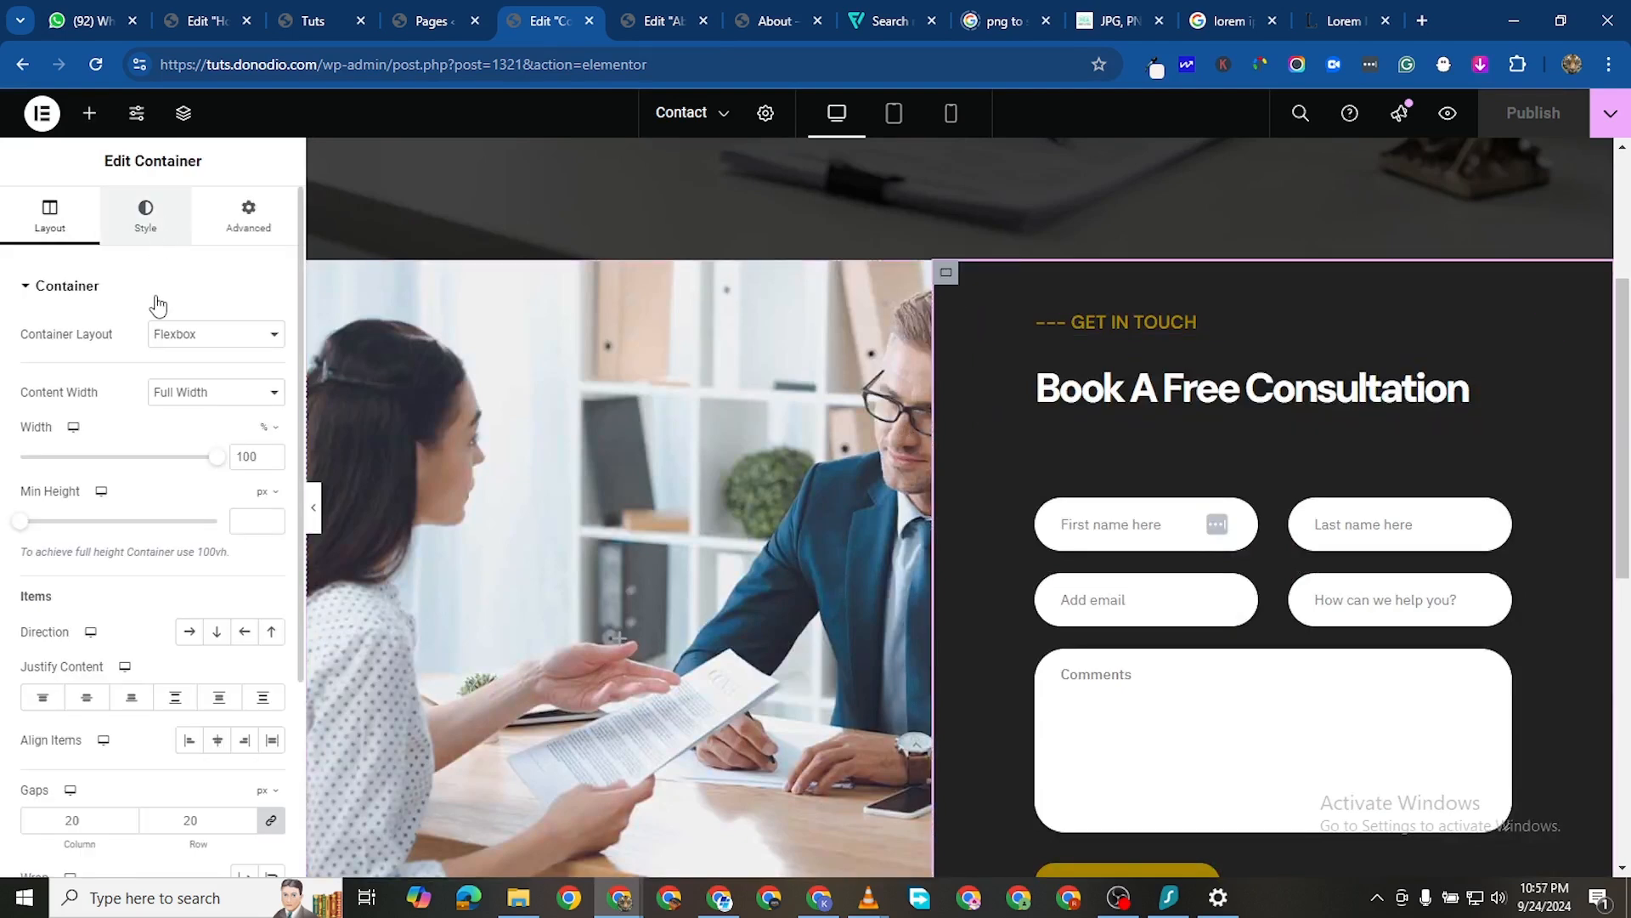
left_click(146, 216)
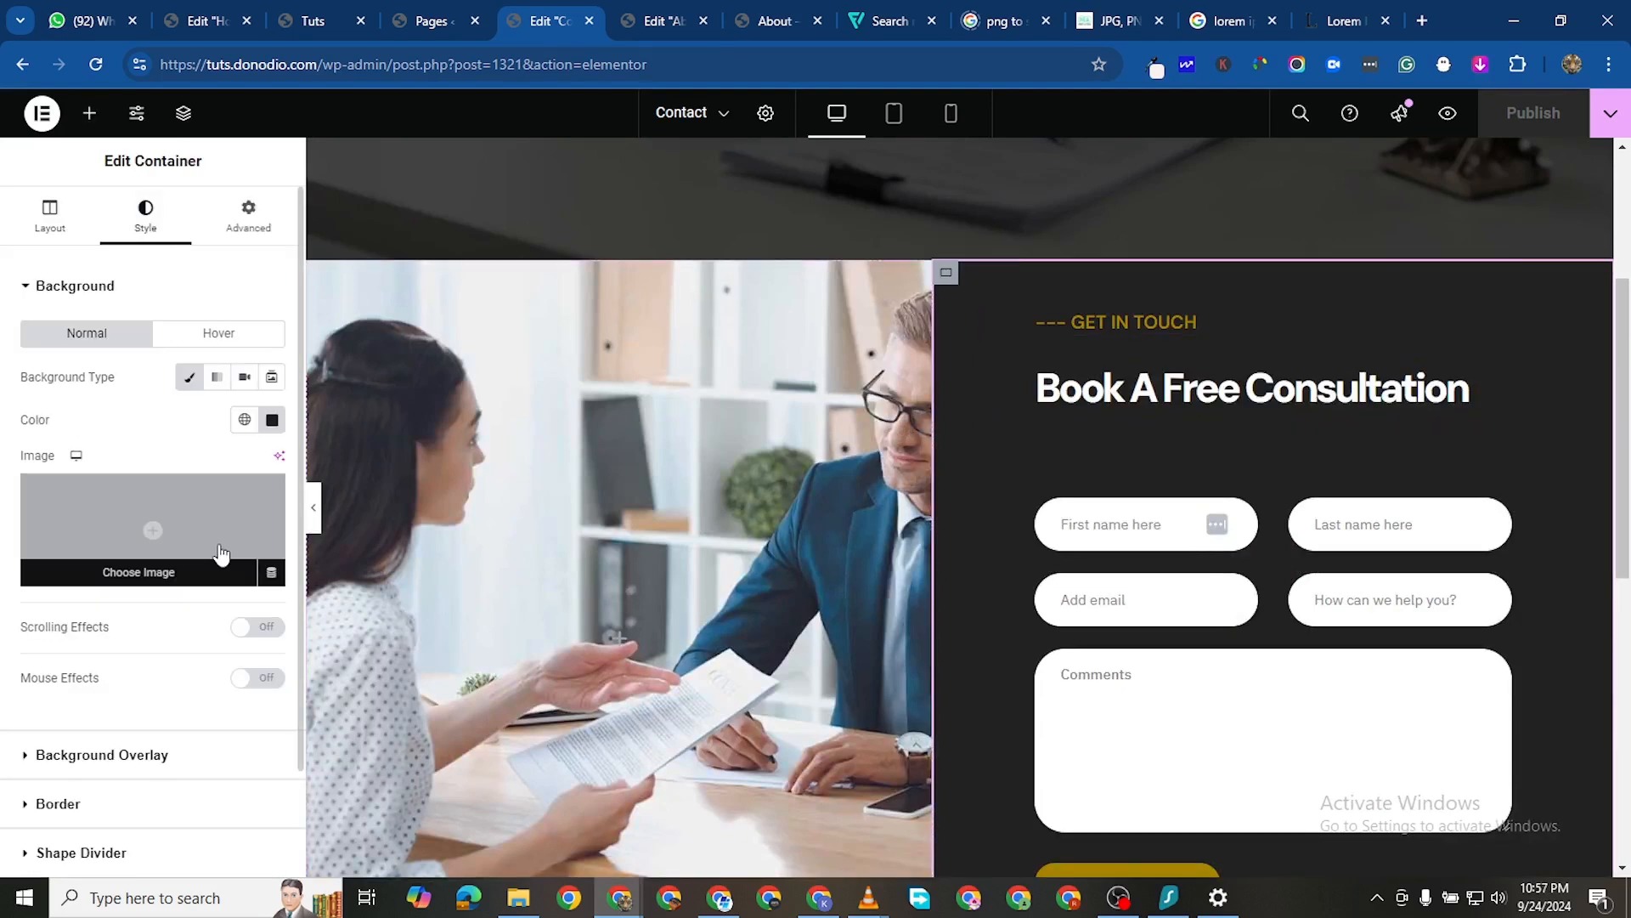
left_click(272, 420)
triple_click(188, 707)
right_click(188, 707)
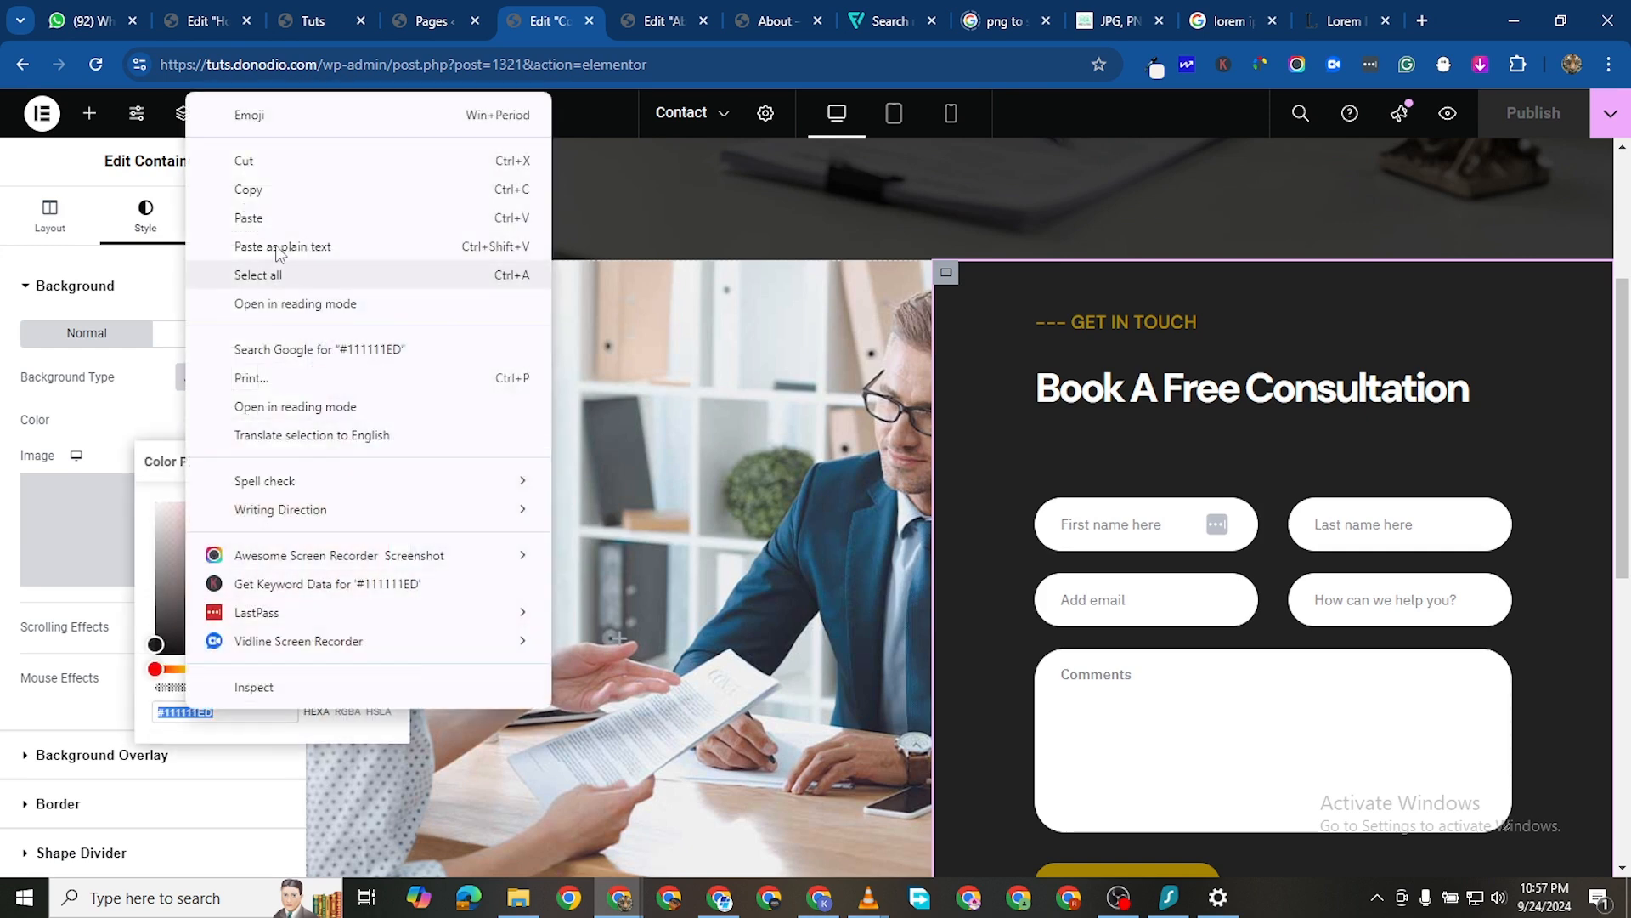
left_click(266, 215)
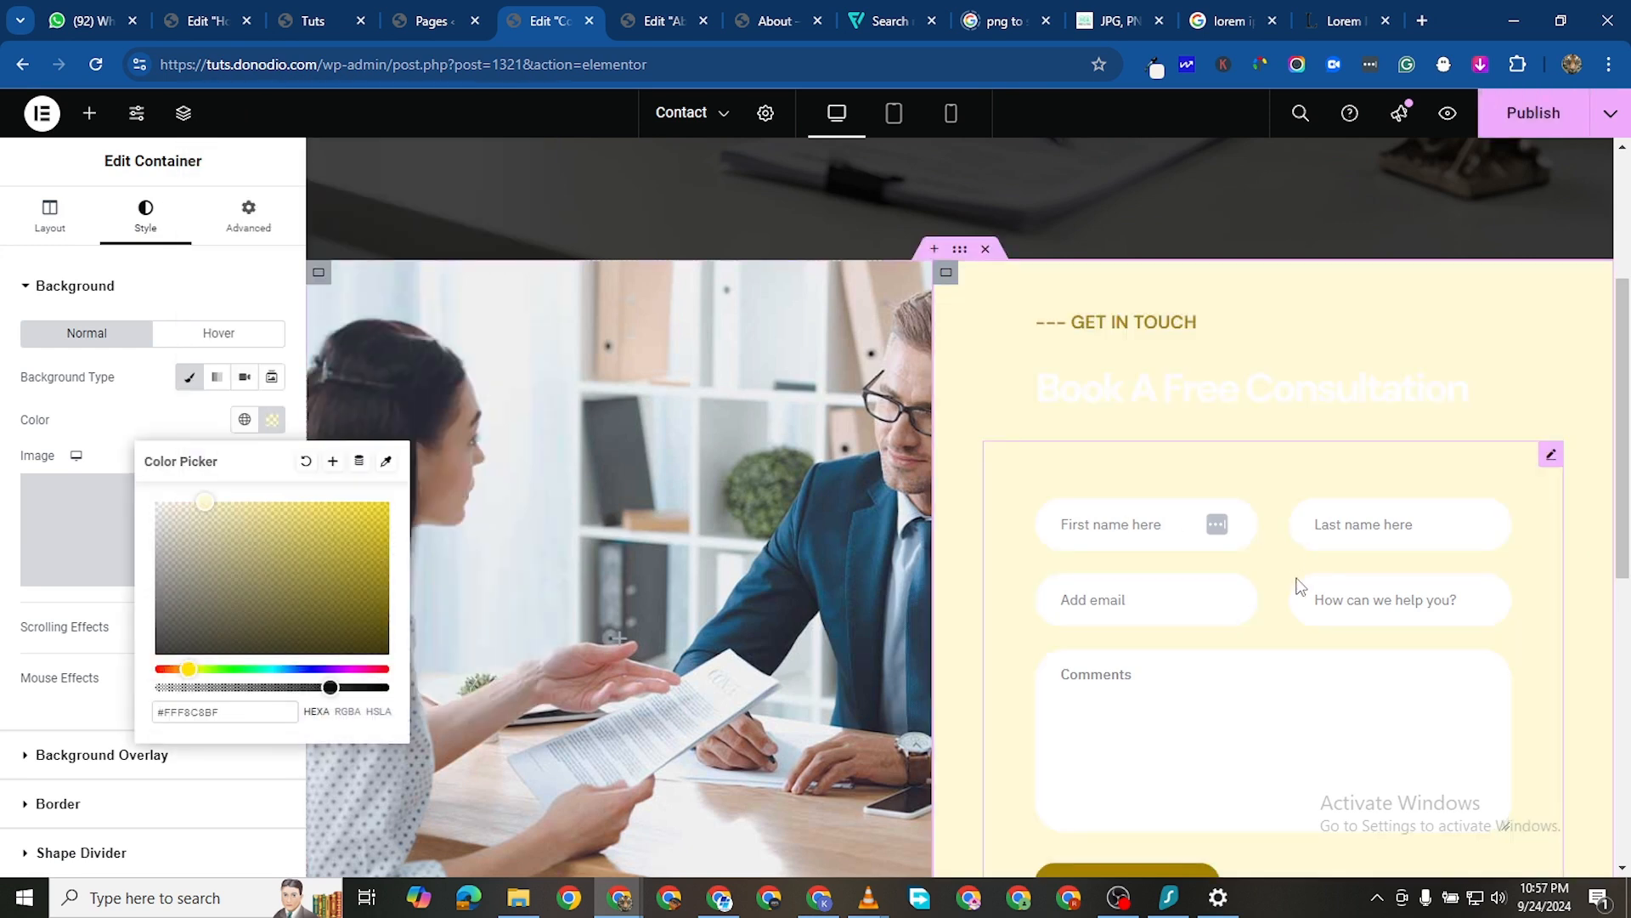
Raise the form container's background color to full opacity, giving #FFF8C8
scroll(1300, 586, "down", 3)
scroll(1500, 532, "up", 2)
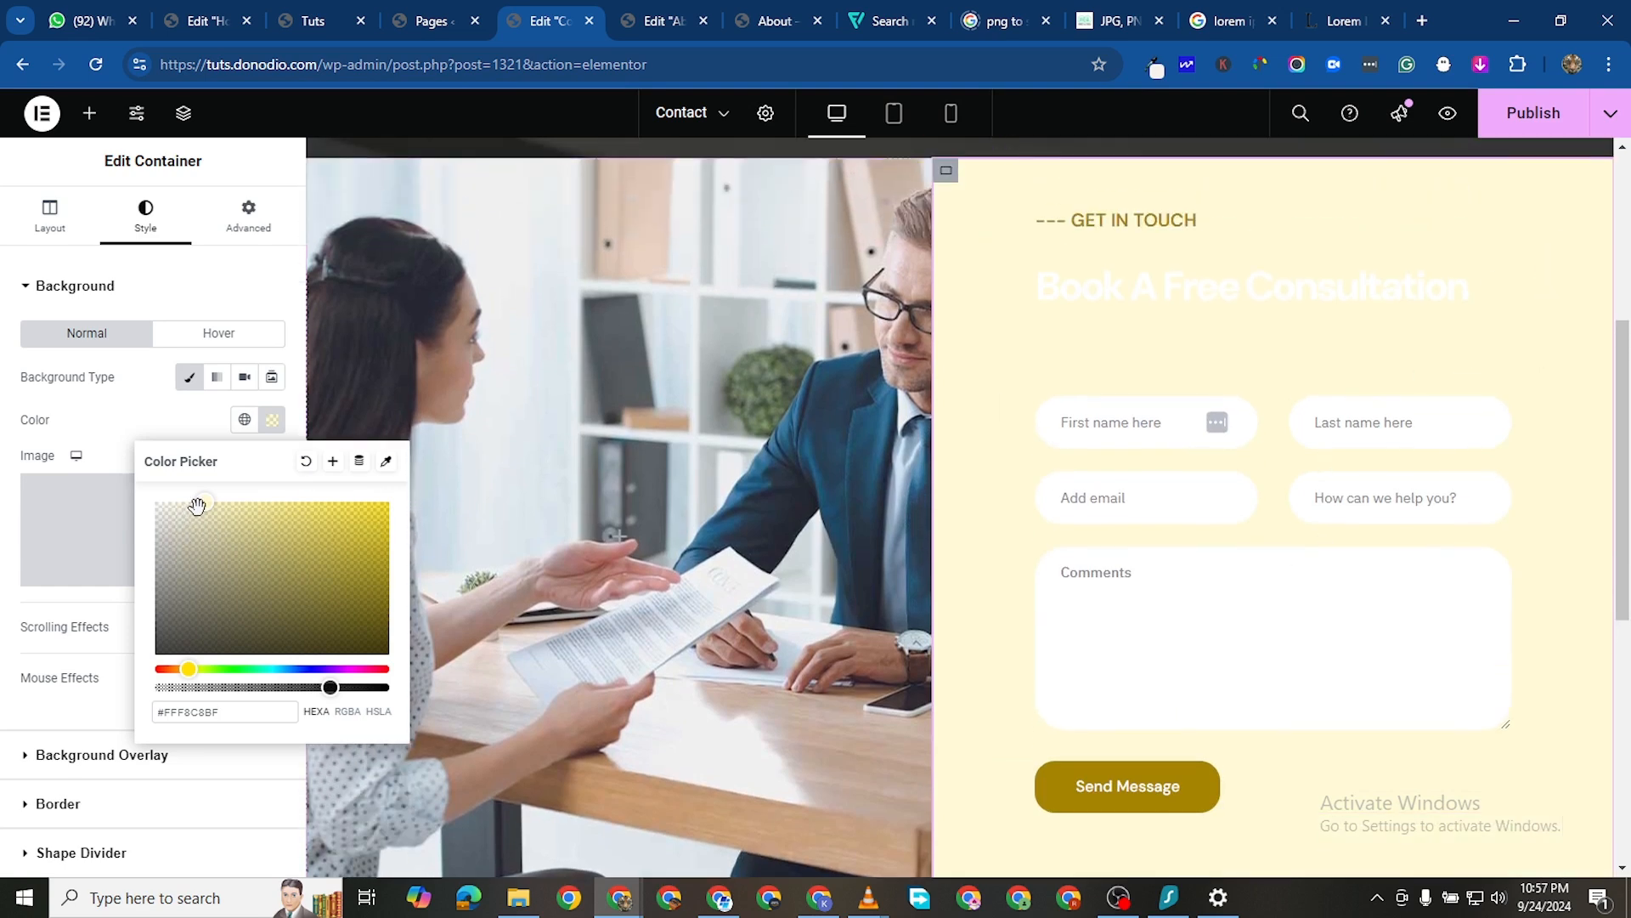
left_click_drag(338, 690, 353, 690)
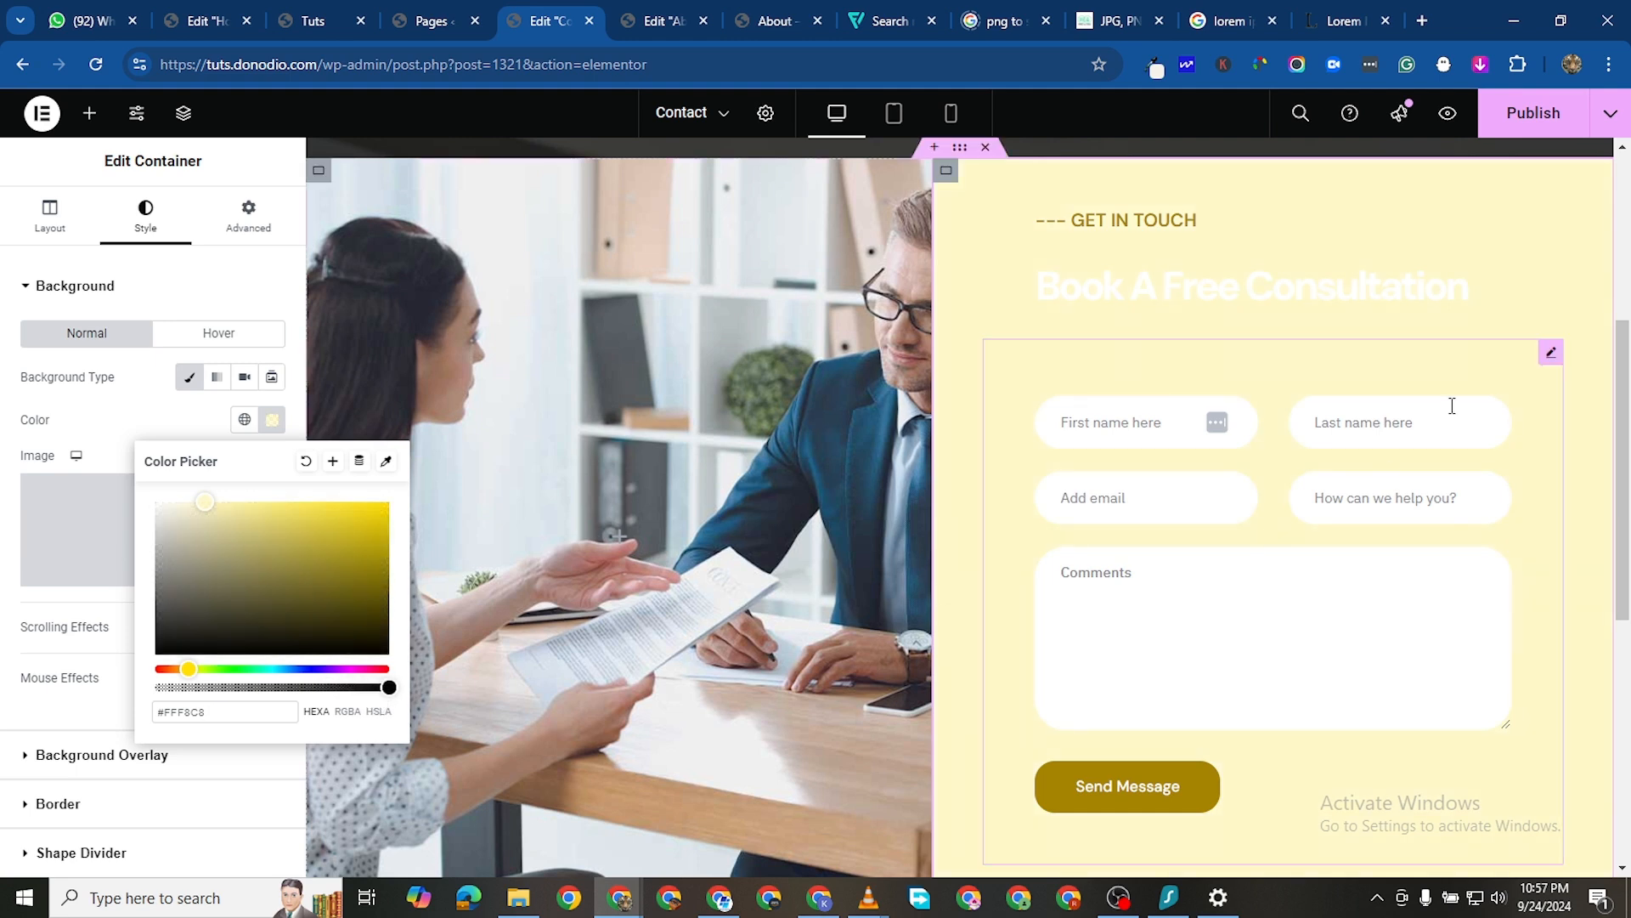
Change the text color of the "Book A Free Consultation" heading to black
left_click(1496, 299)
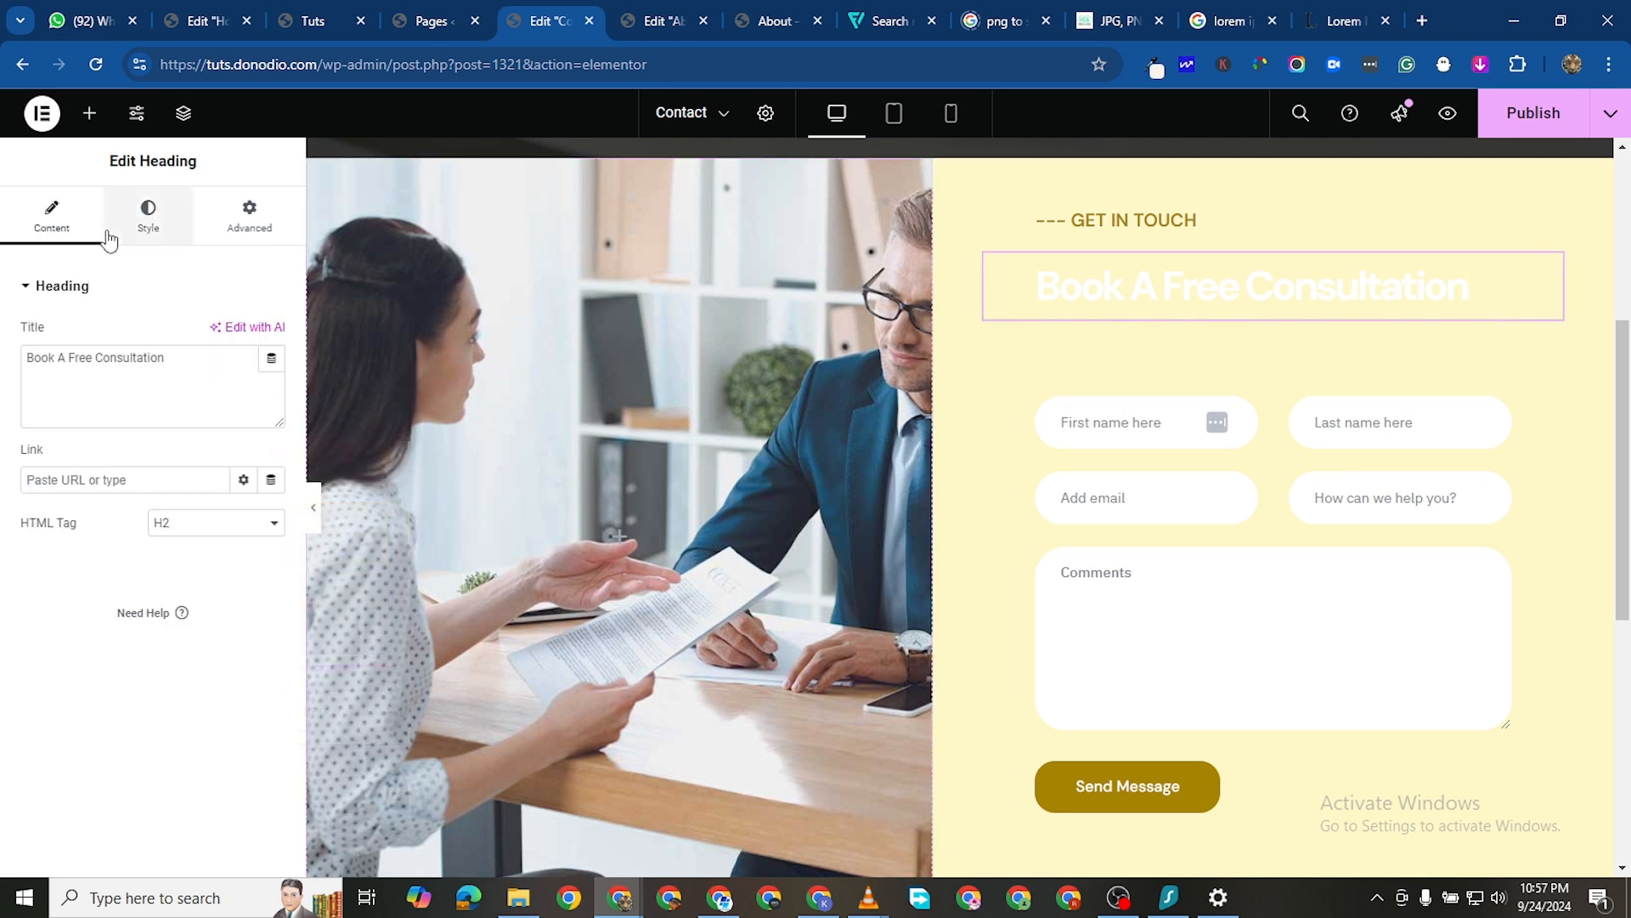
left_click(148, 217)
left_click(263, 384)
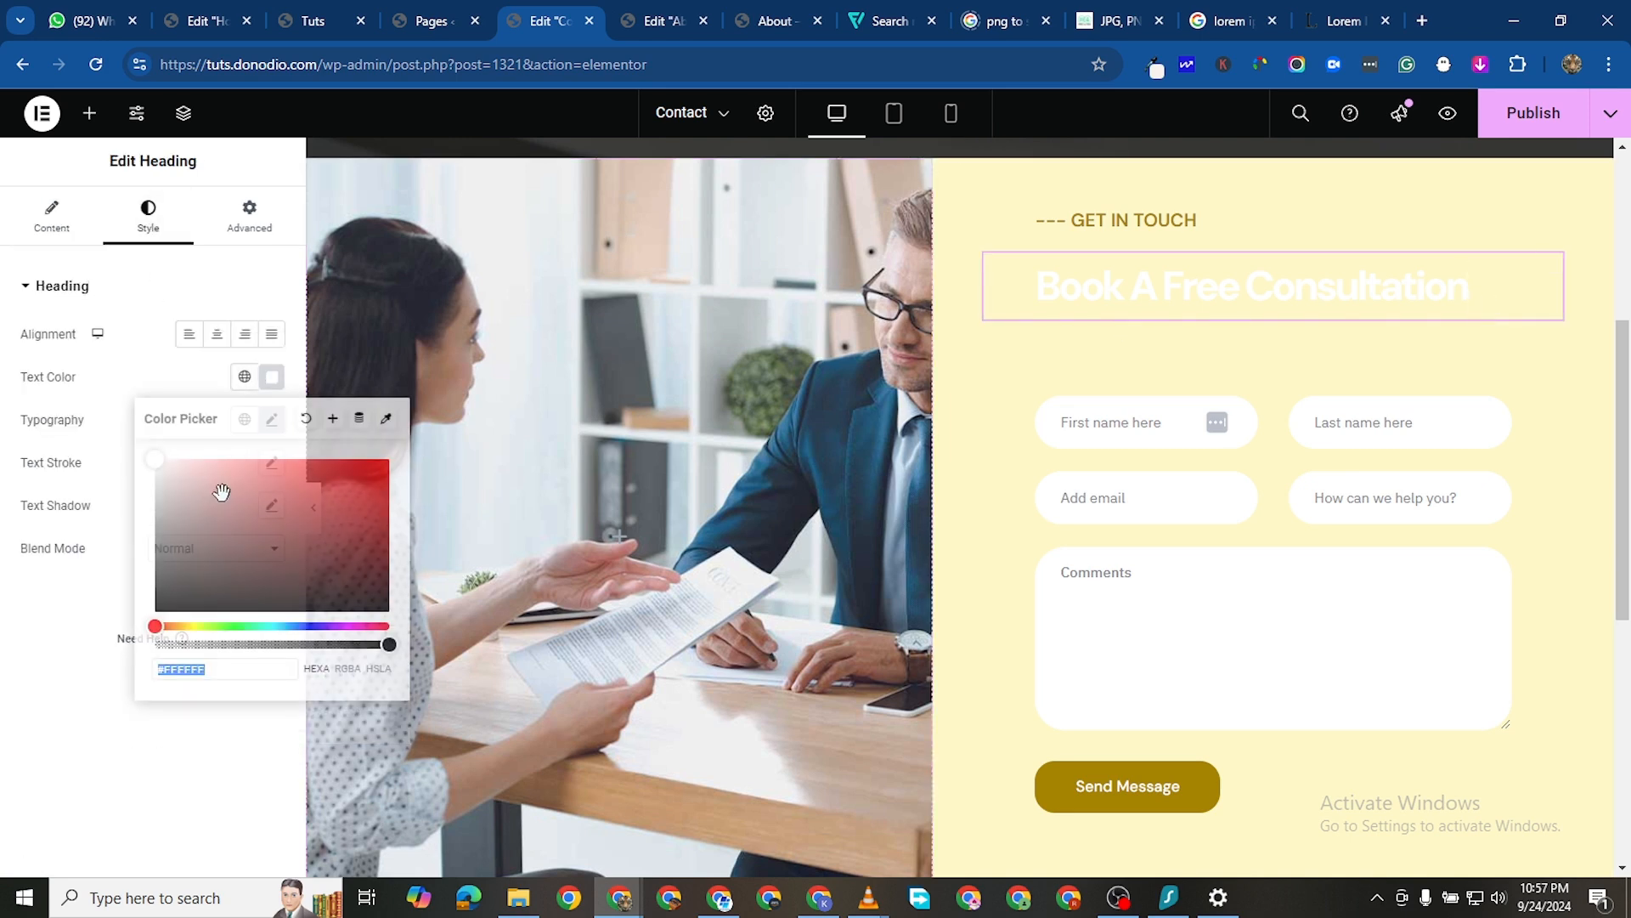
left_click_drag(208, 523, 106, 659)
scroll(1151, 630, "down", 4)
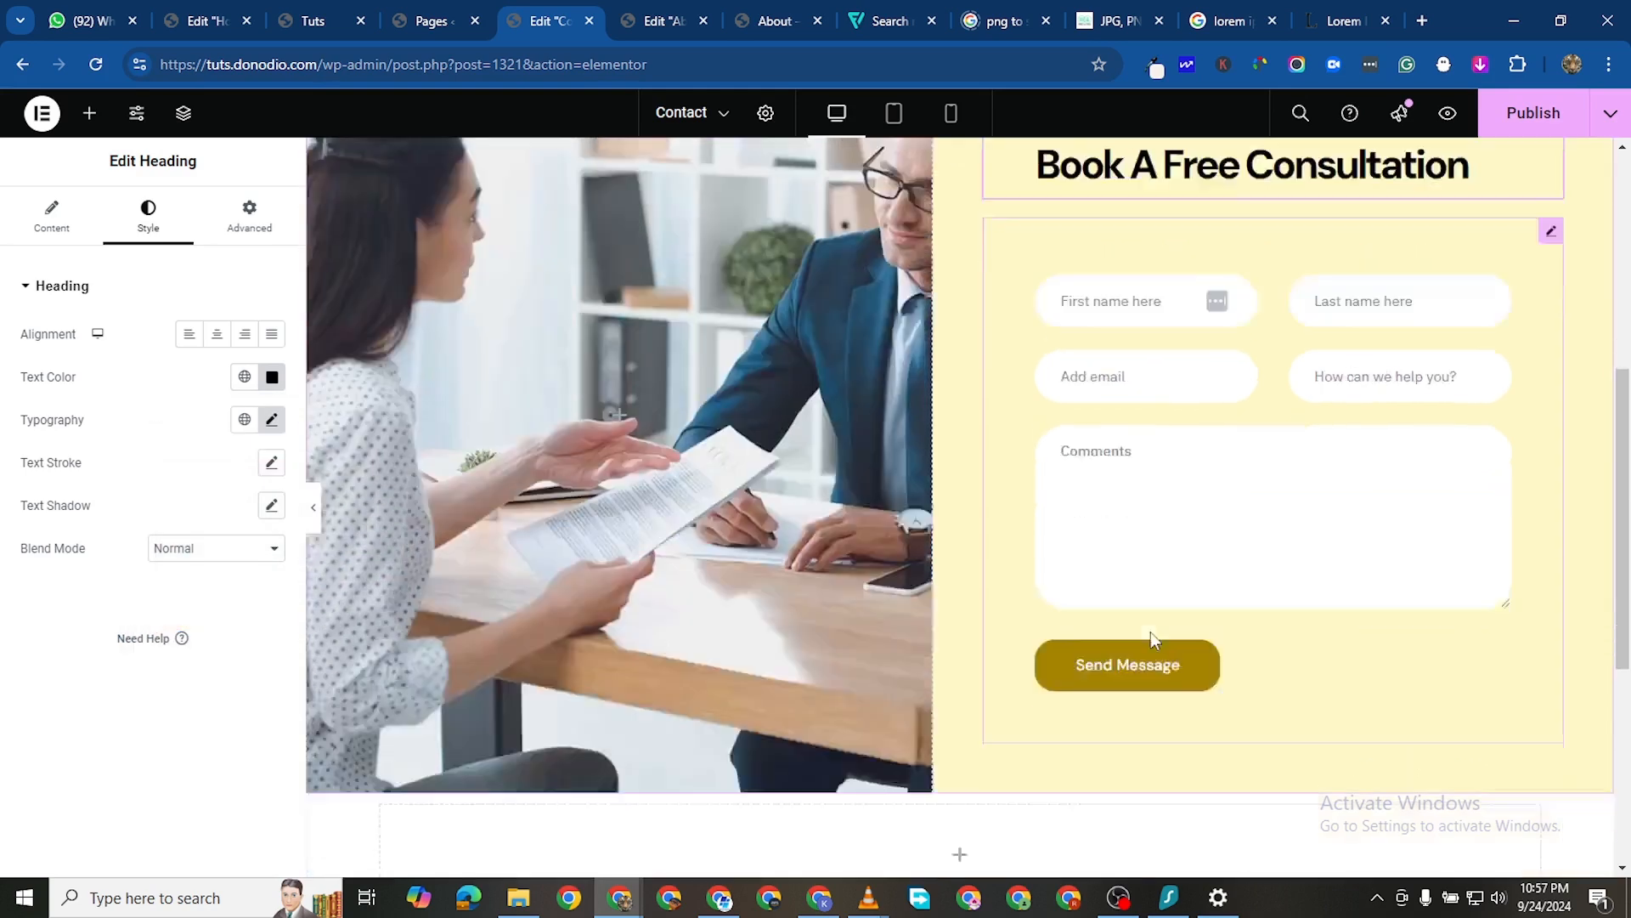
scroll(952, 656, "down", 1)
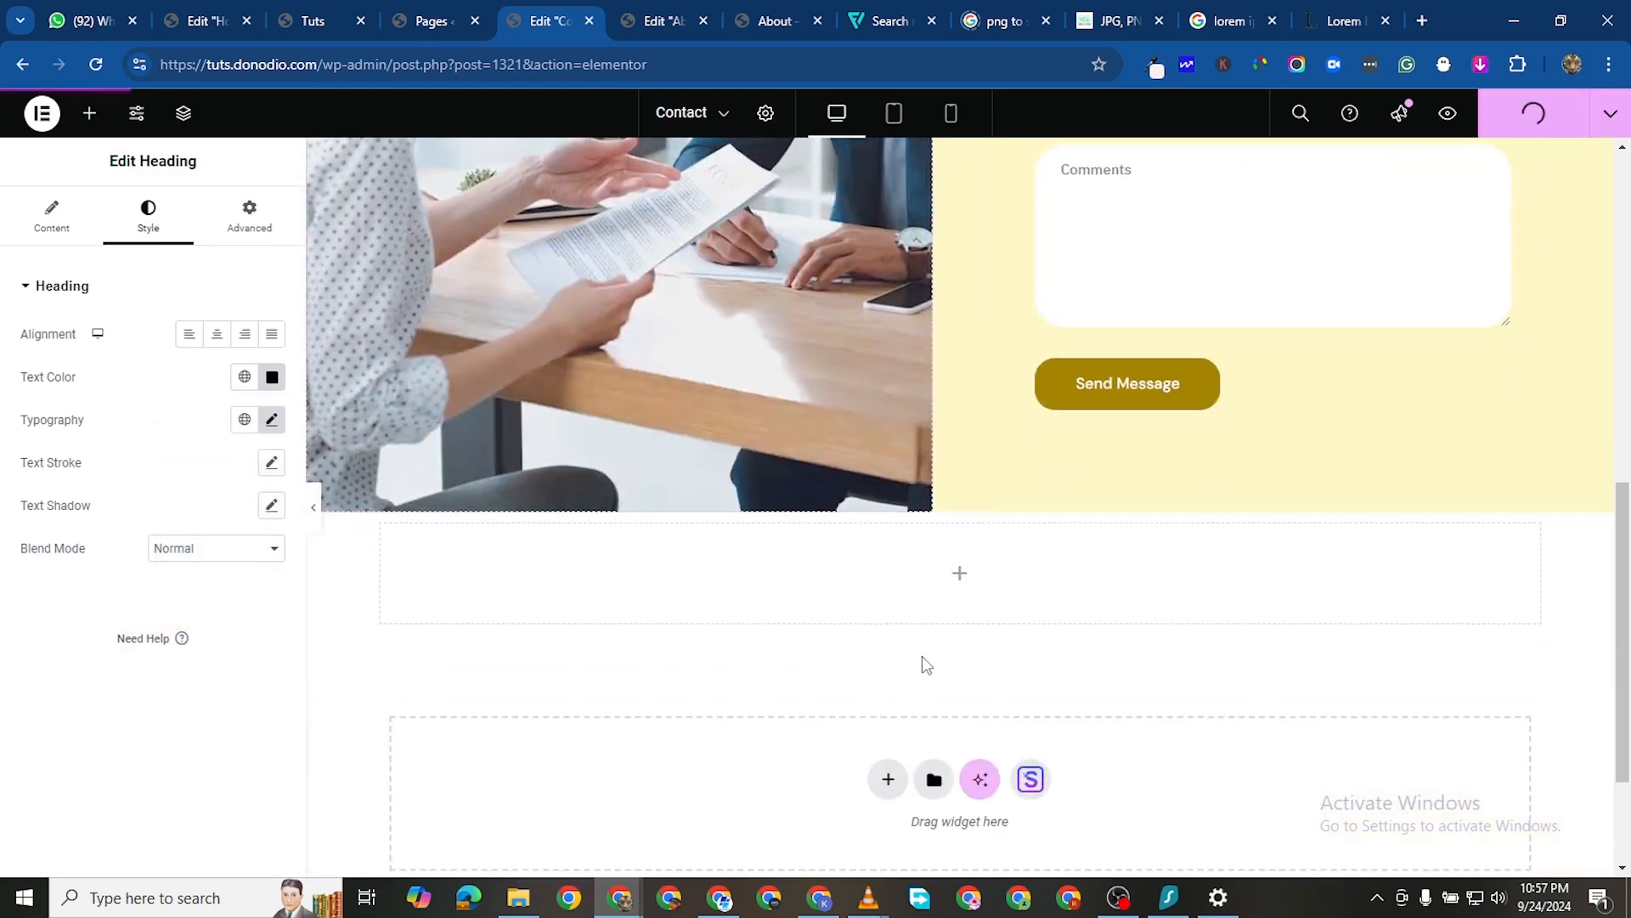
Add a Google Maps widget to the empty container below the consultation section and set its height to 337 px
left_click(90, 113)
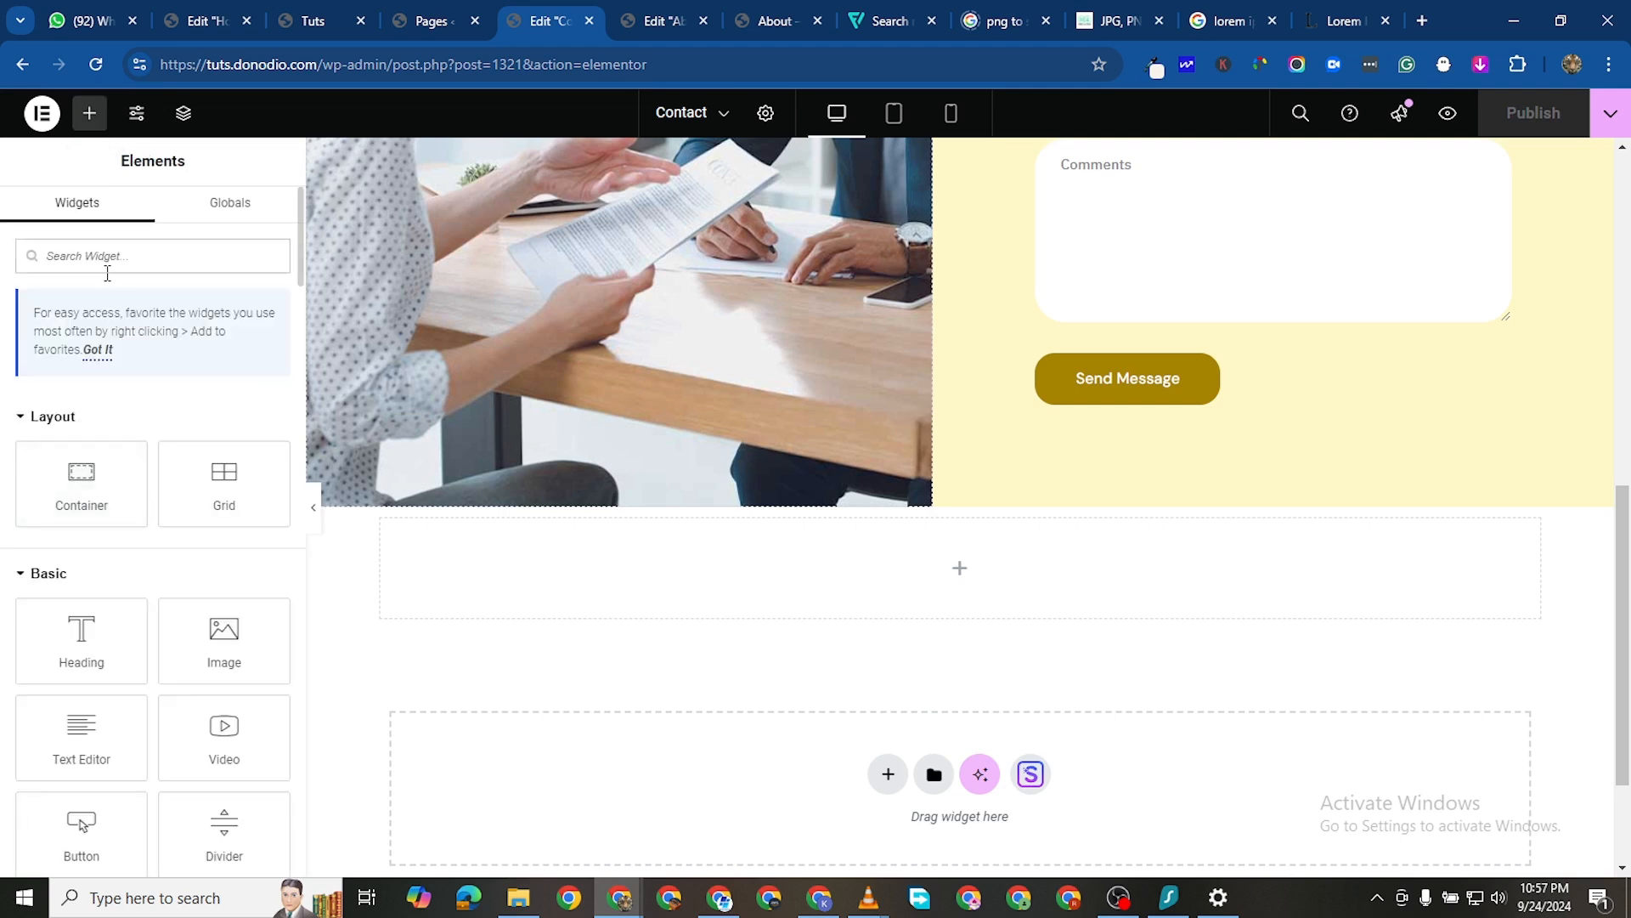
type("map")
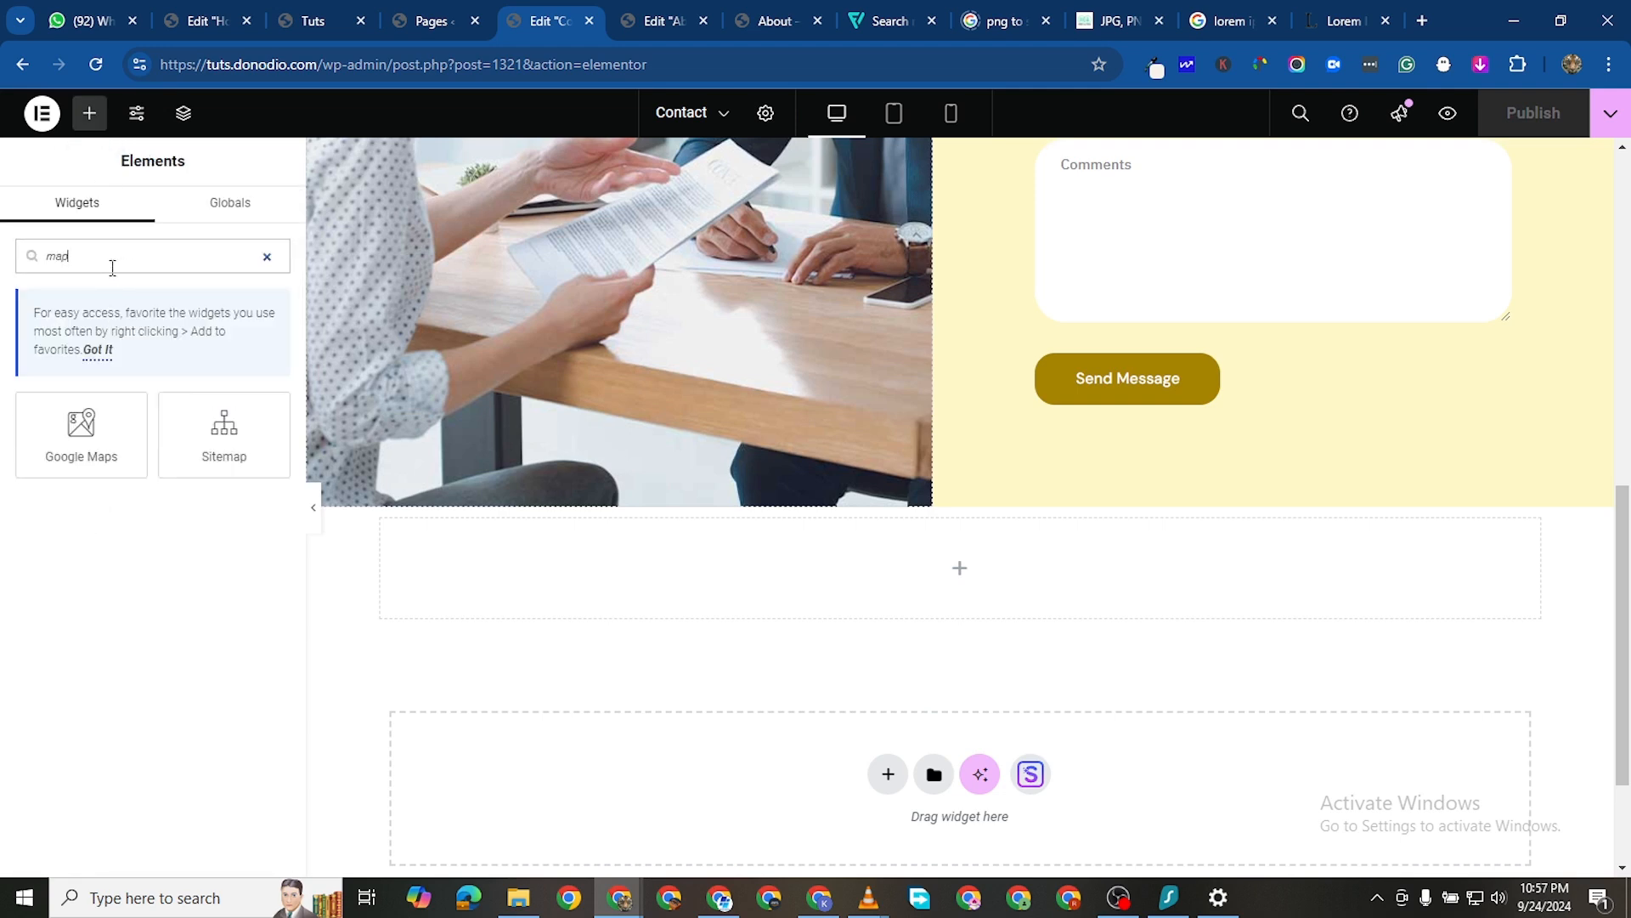
left_click_drag(77, 450, 954, 569)
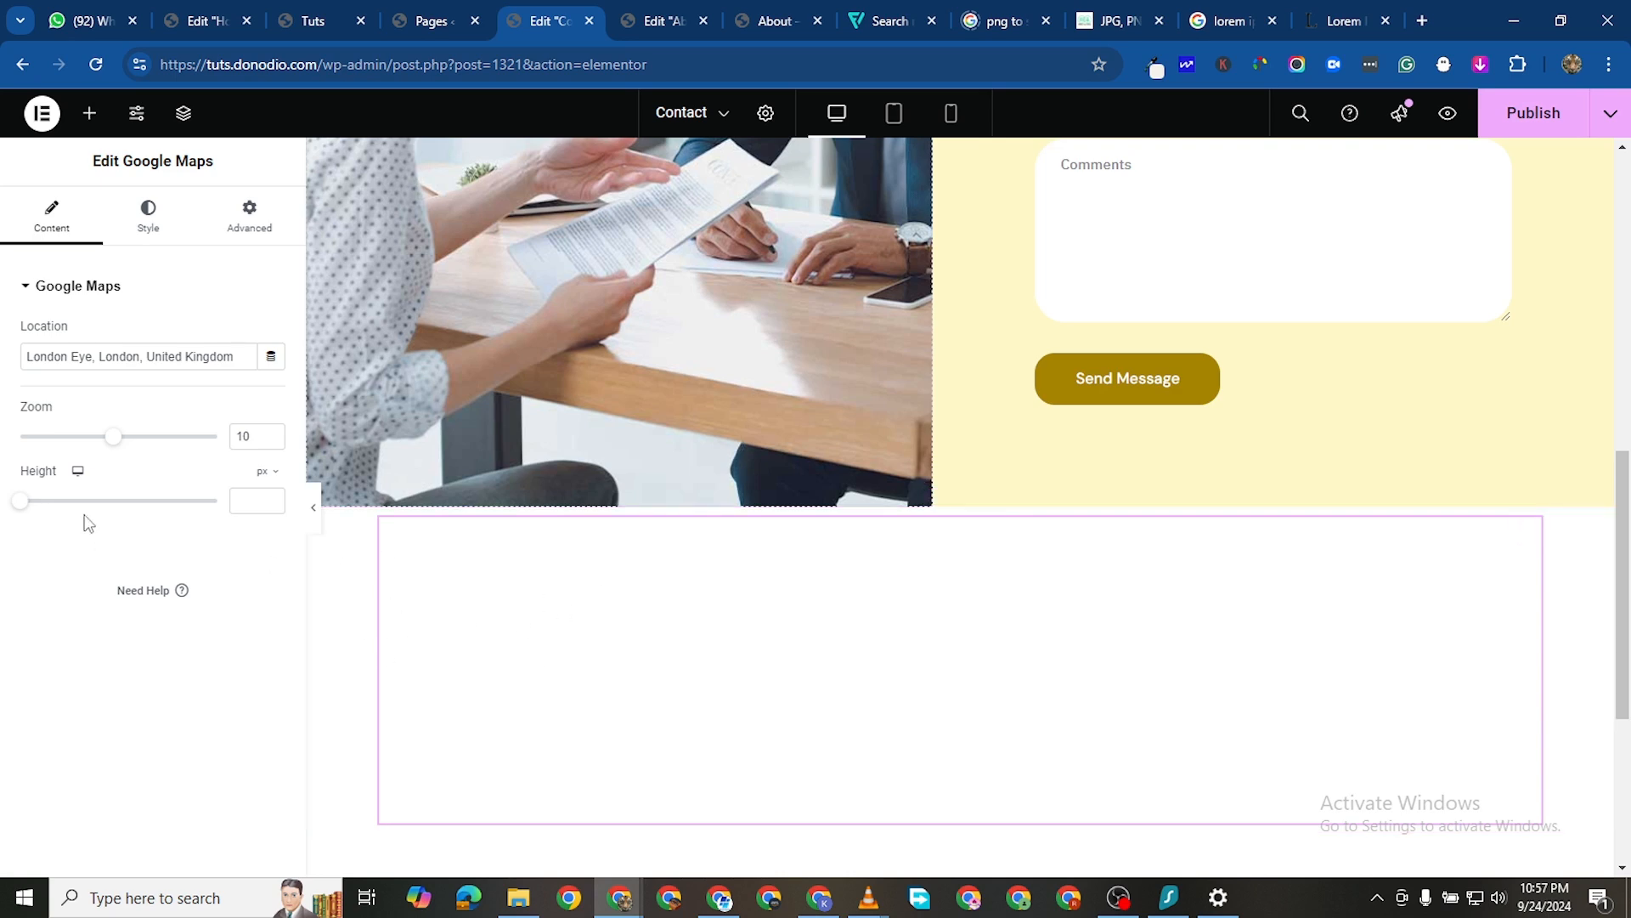
left_click_drag(24, 506, 65, 528)
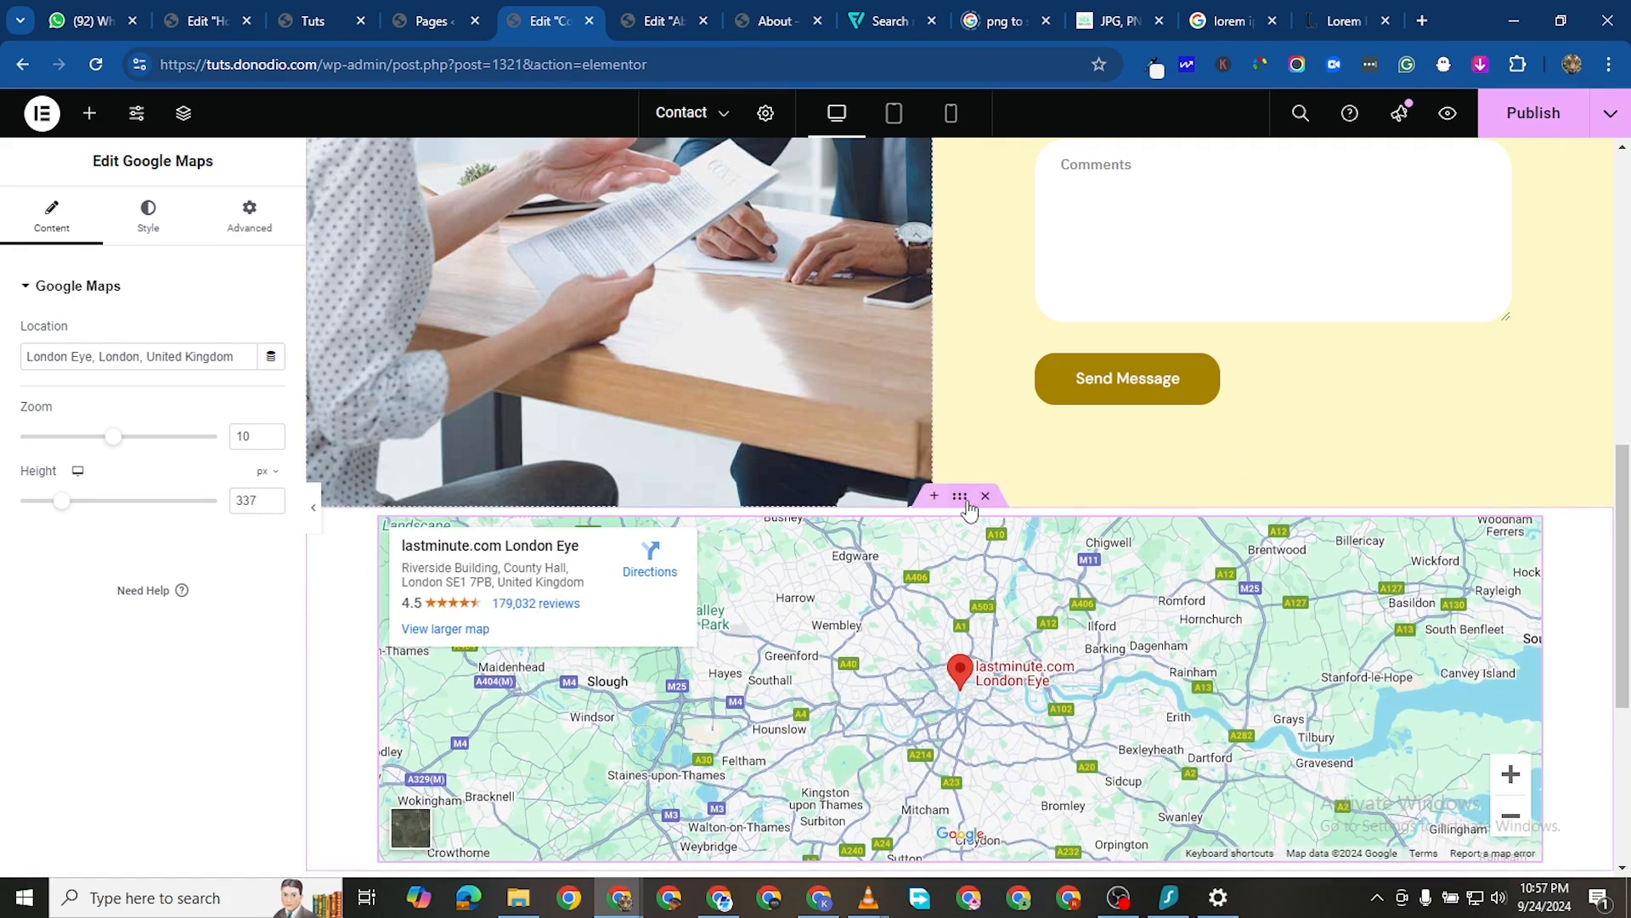
Set the map container's content width to Full Width and publish the Contact page changes
left_click(327, 457)
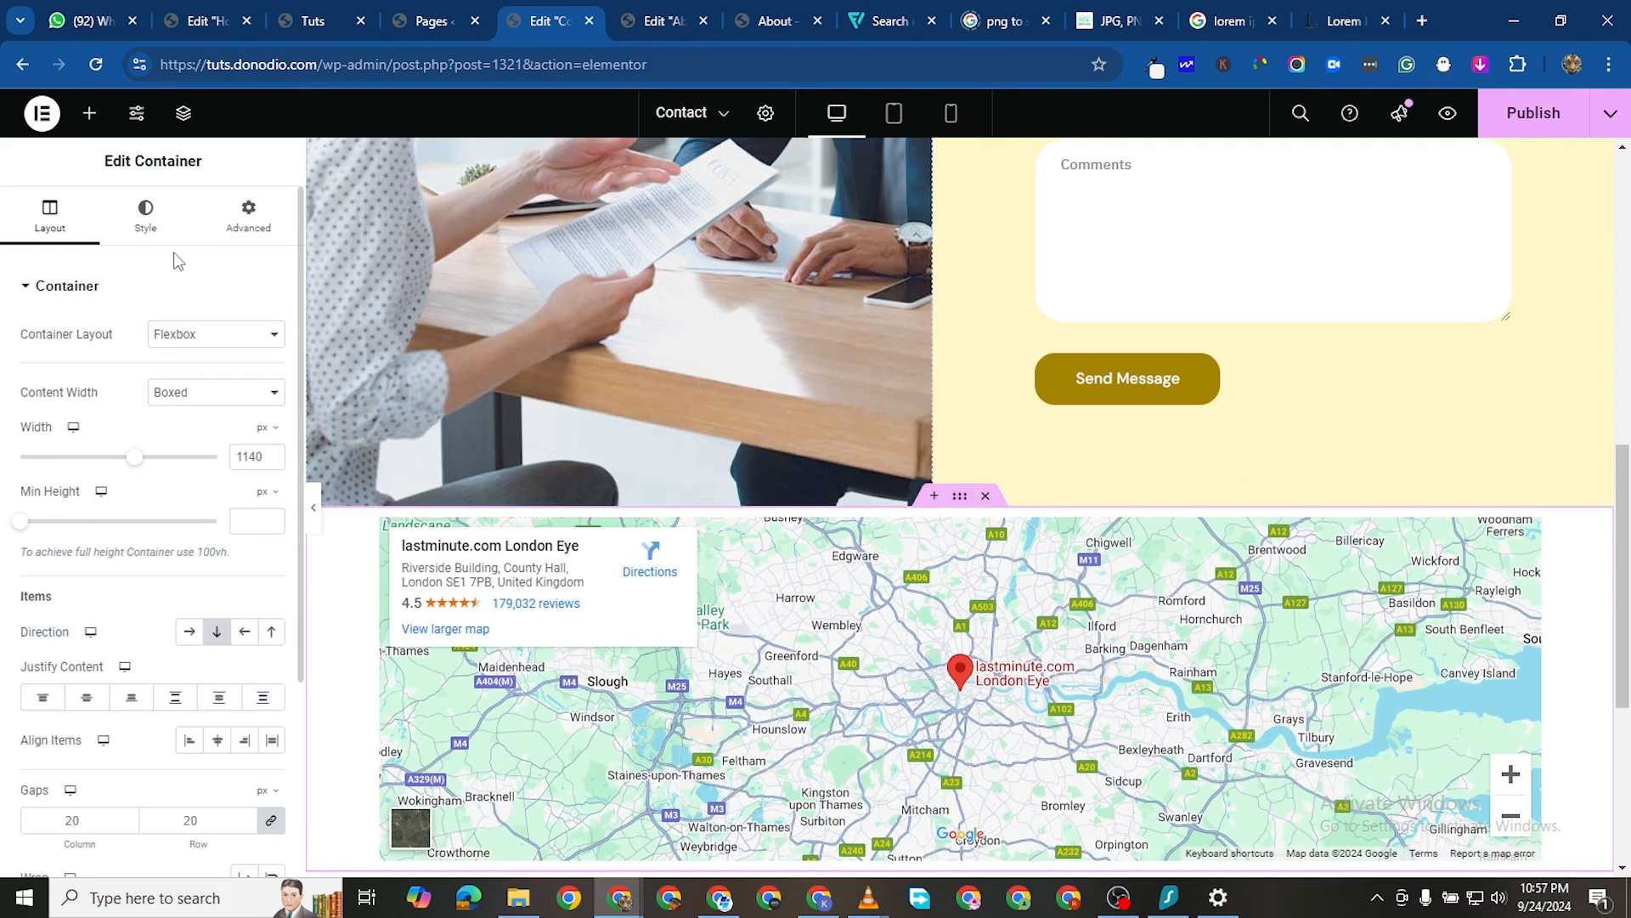
left_click(174, 344)
left_click(160, 392)
left_click(161, 394)
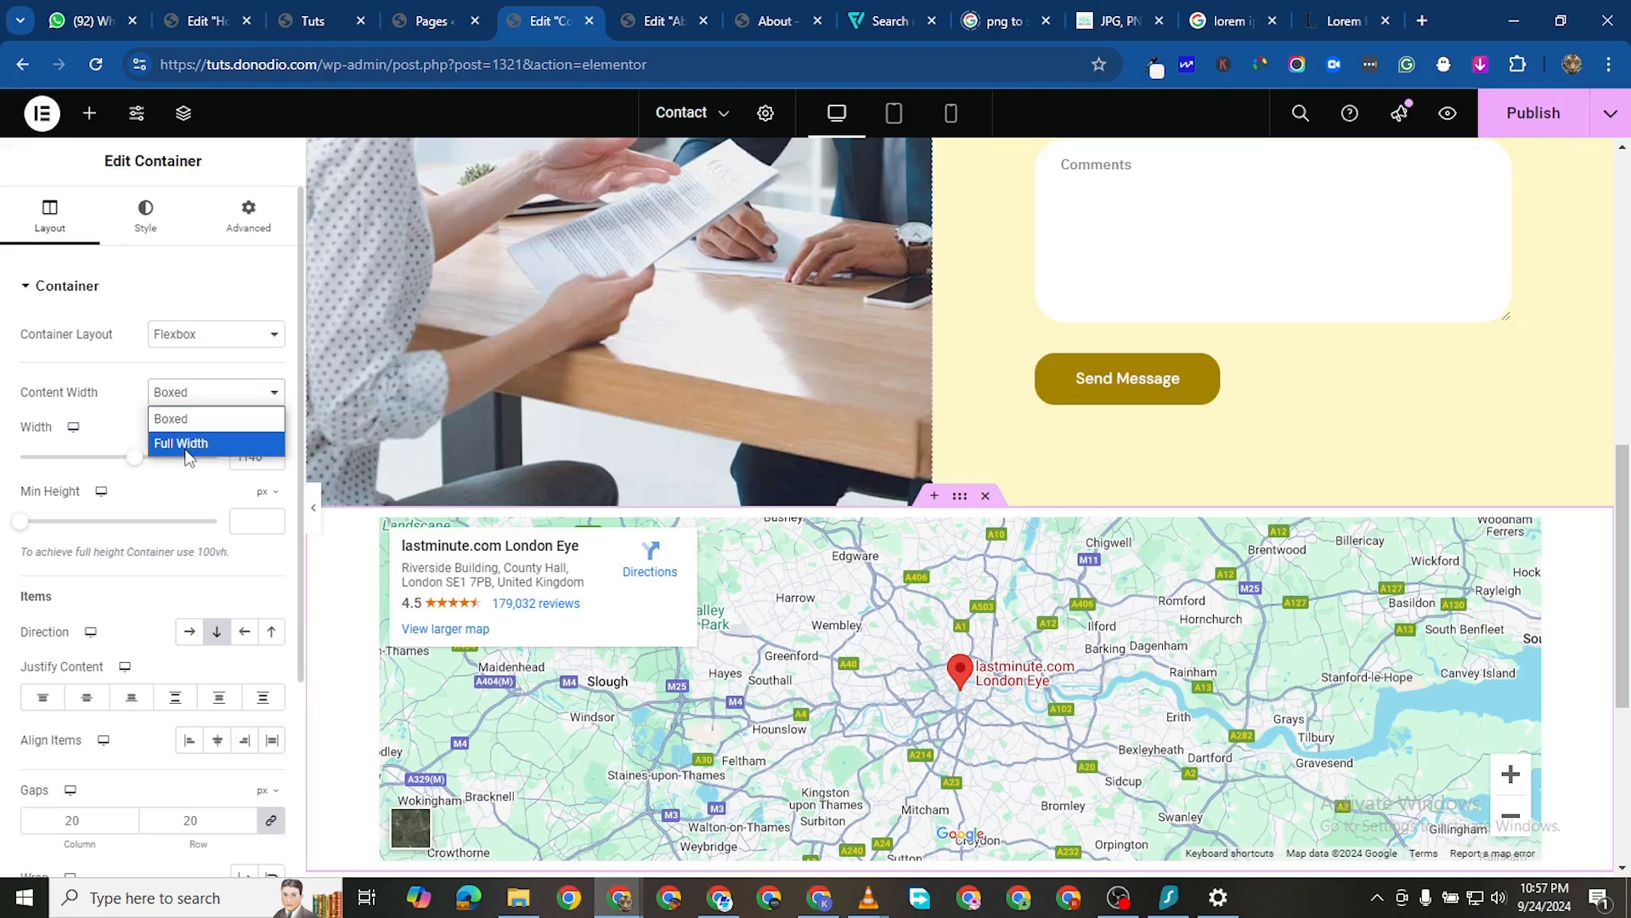
left_click(191, 481)
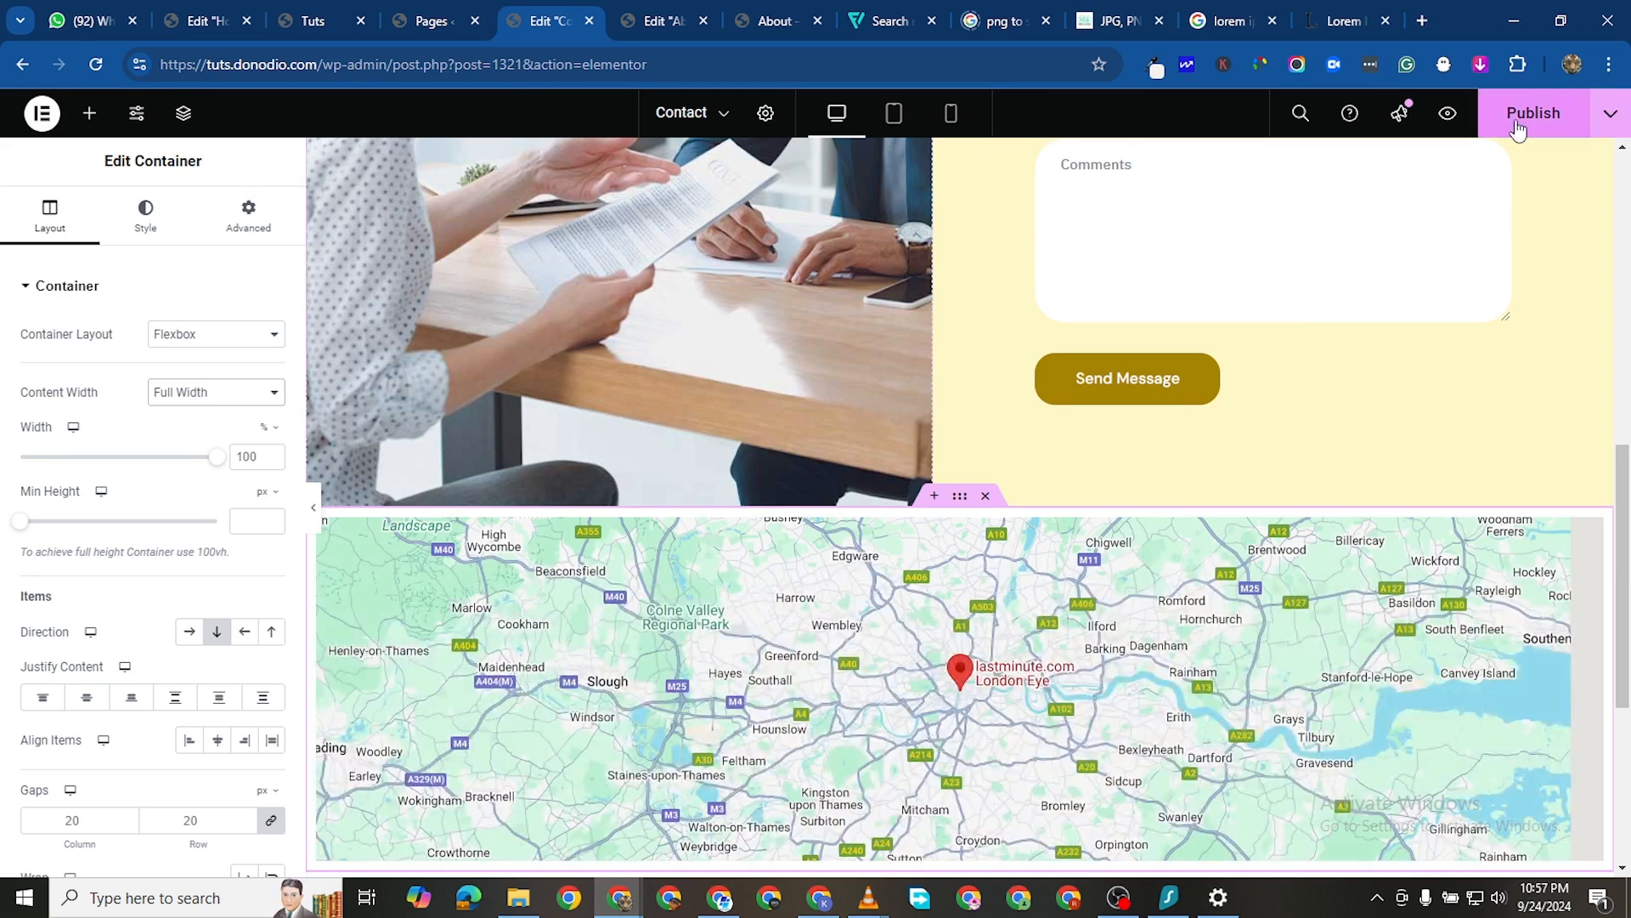
left_click(1518, 127)
scroll(1008, 812, "down", 3)
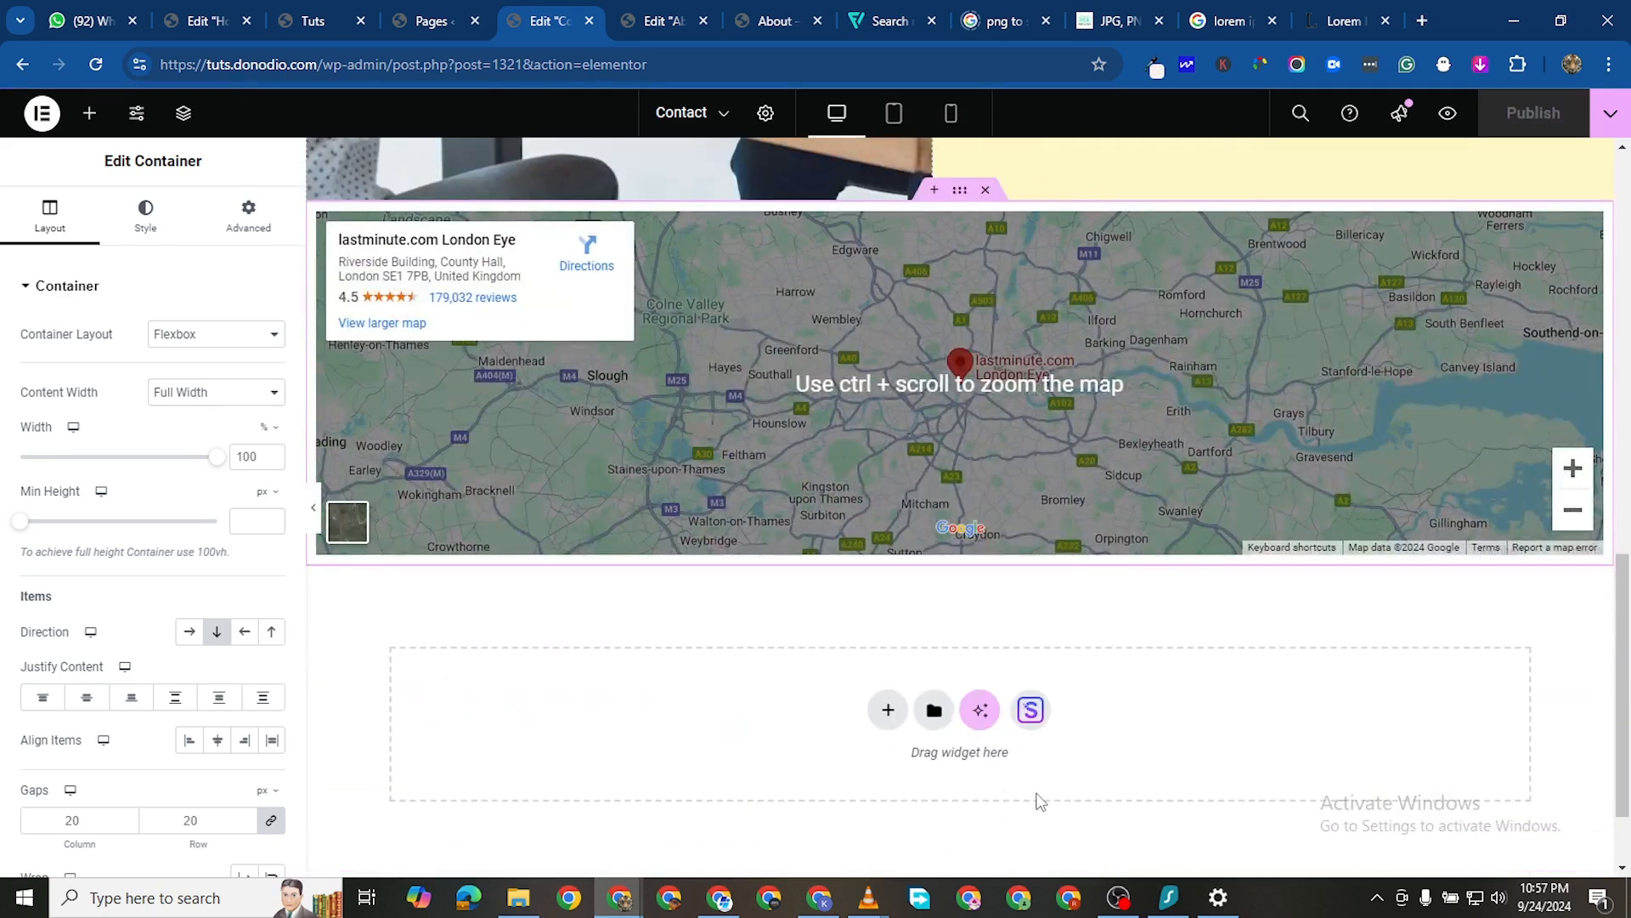
scroll(1038, 801, "down", 2)
scroll(1052, 779, "up", 15)
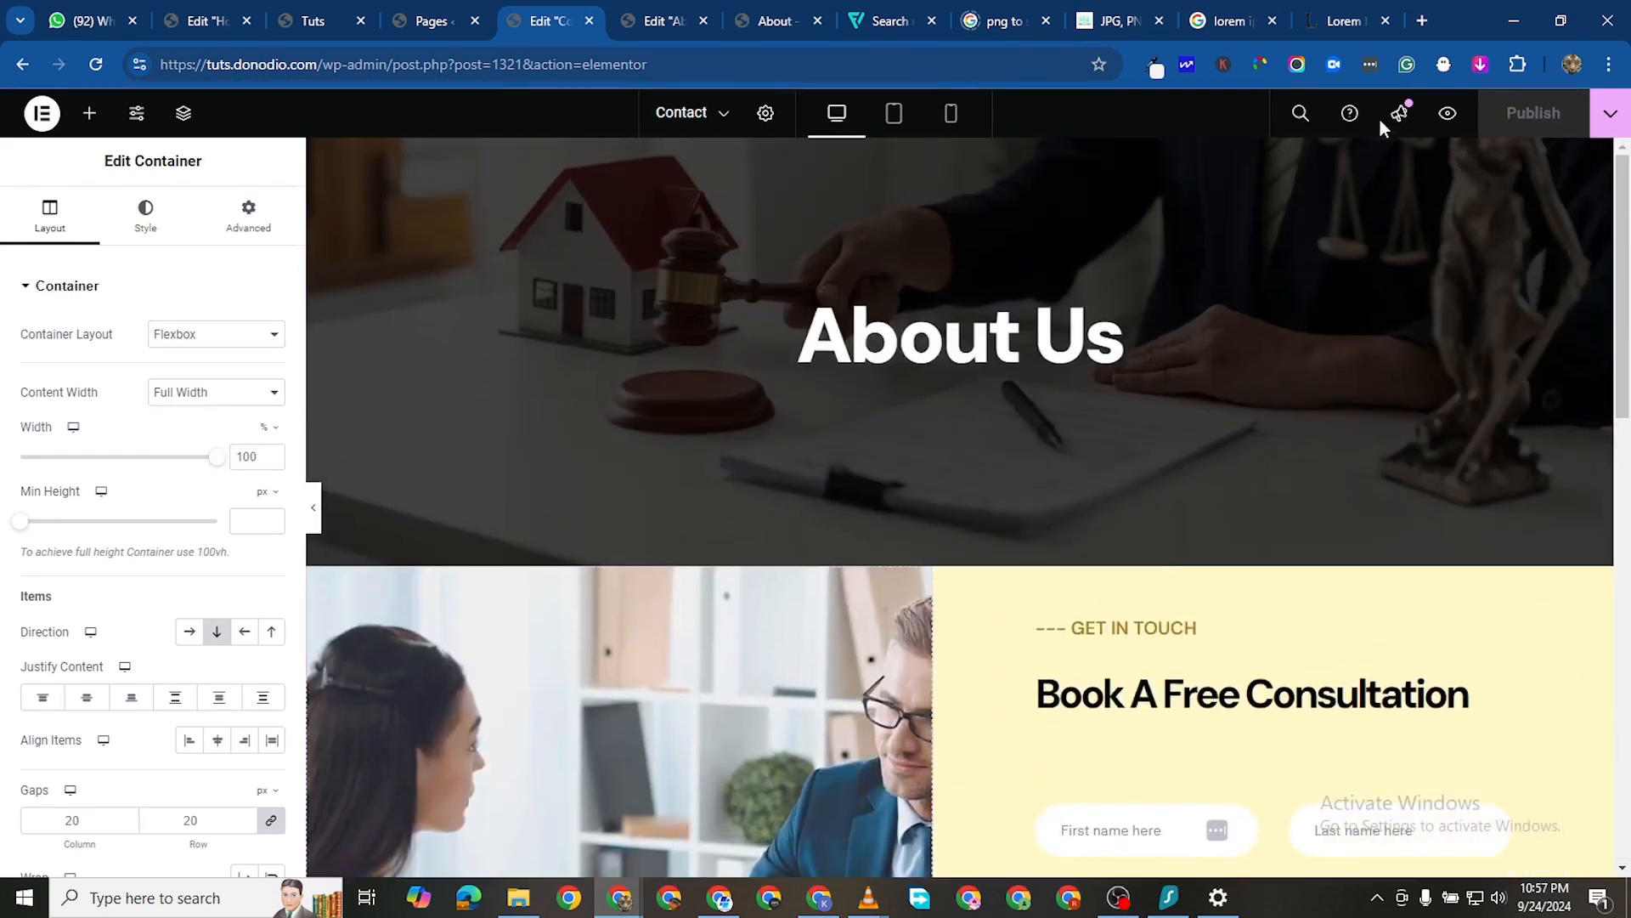
Preview the Contact page and examine its banner, consultation form and map from top to bottom
left_click(1447, 114)
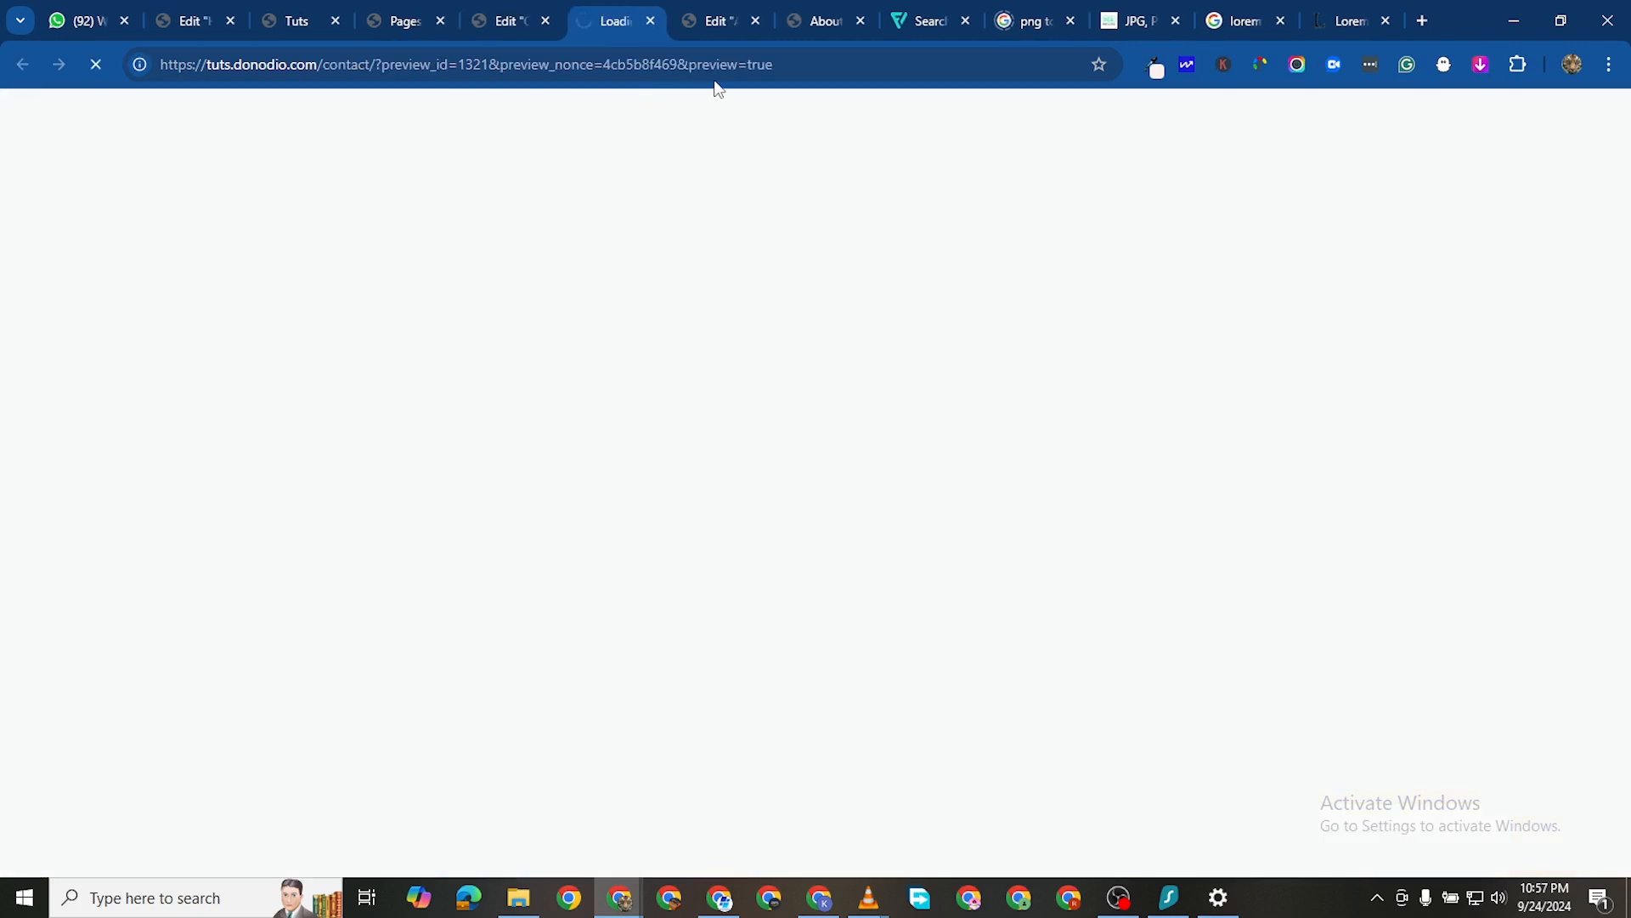
scroll(844, 549, "down", 6)
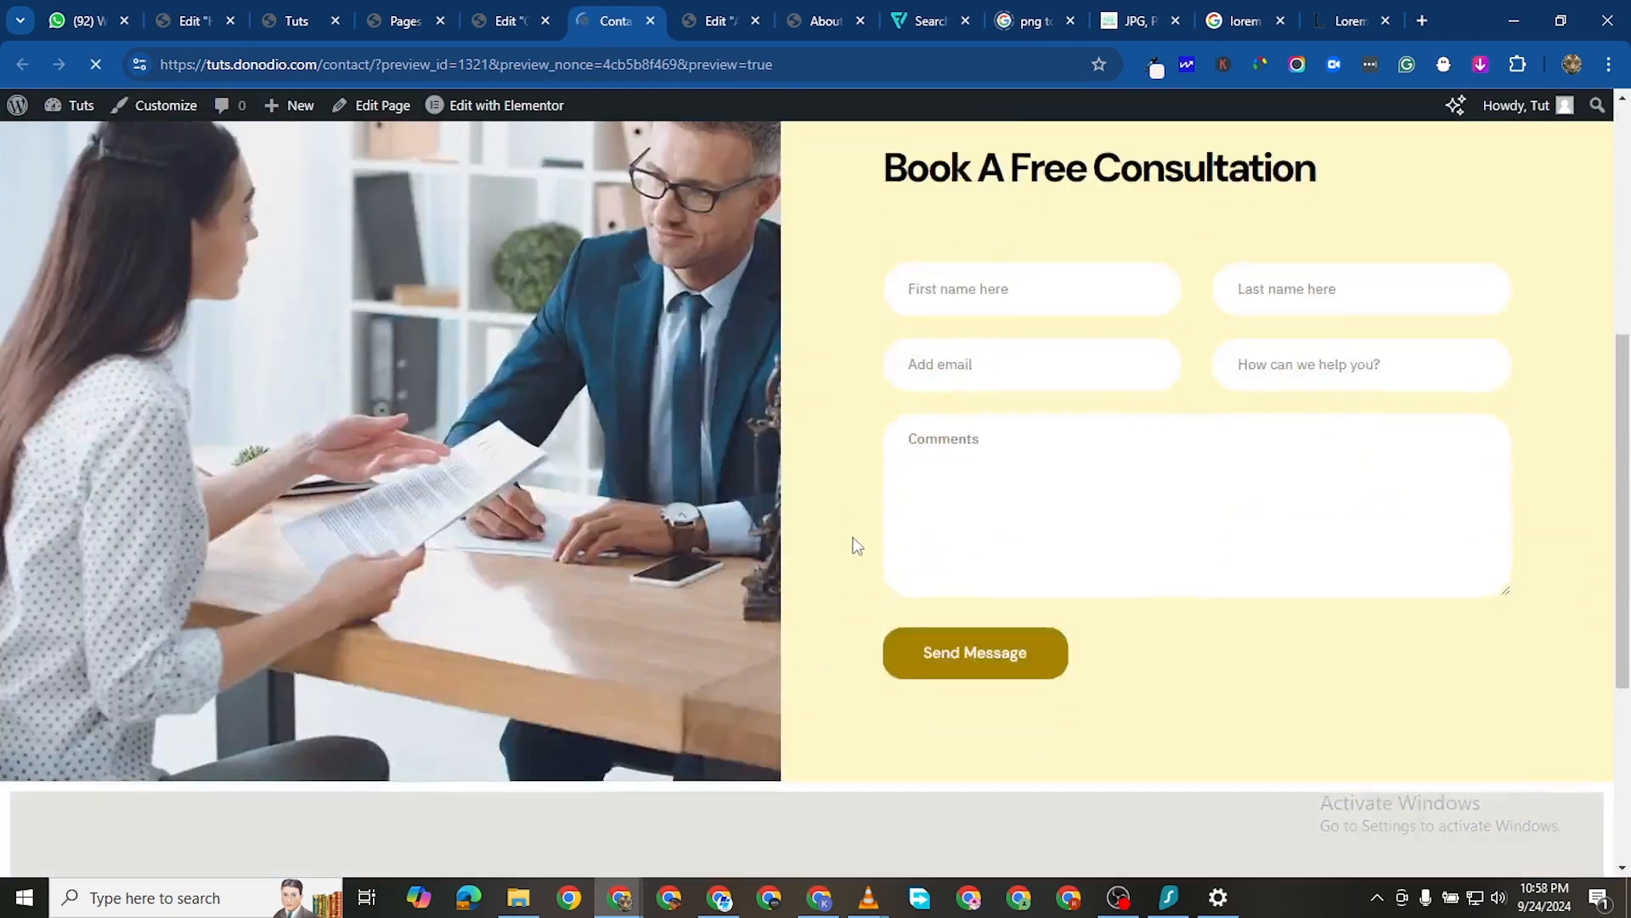
scroll(855, 537, "up", 5)
scroll(855, 537, "down", 9)
scroll(841, 561, "up", 5)
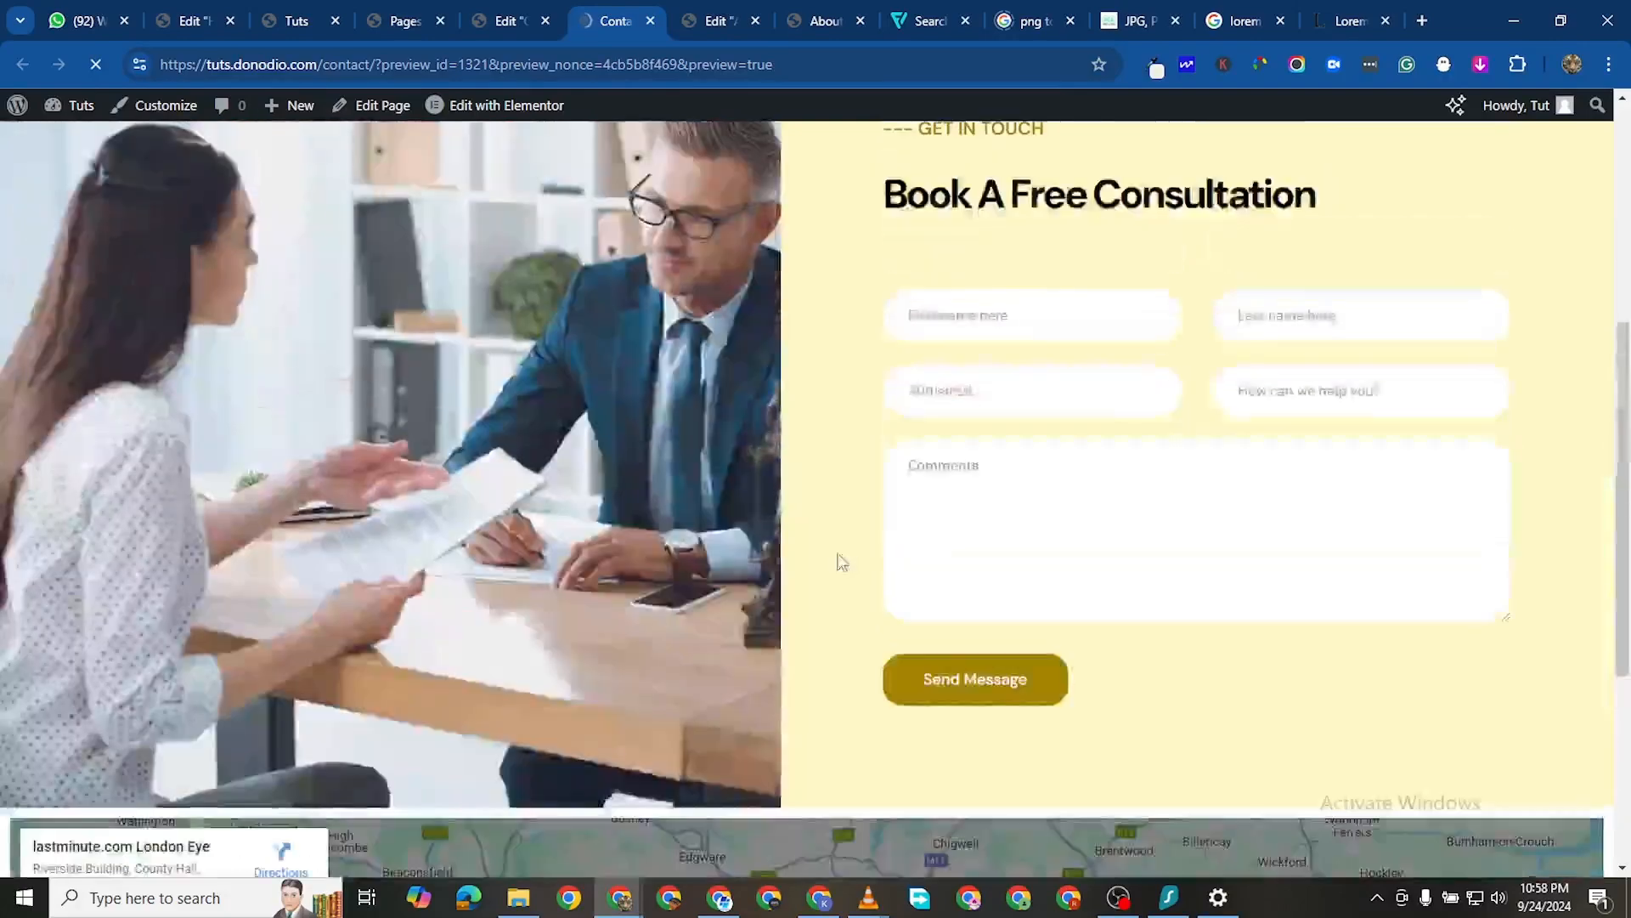
scroll(843, 559, "up", 5)
scroll(1031, 550, "down", 6)
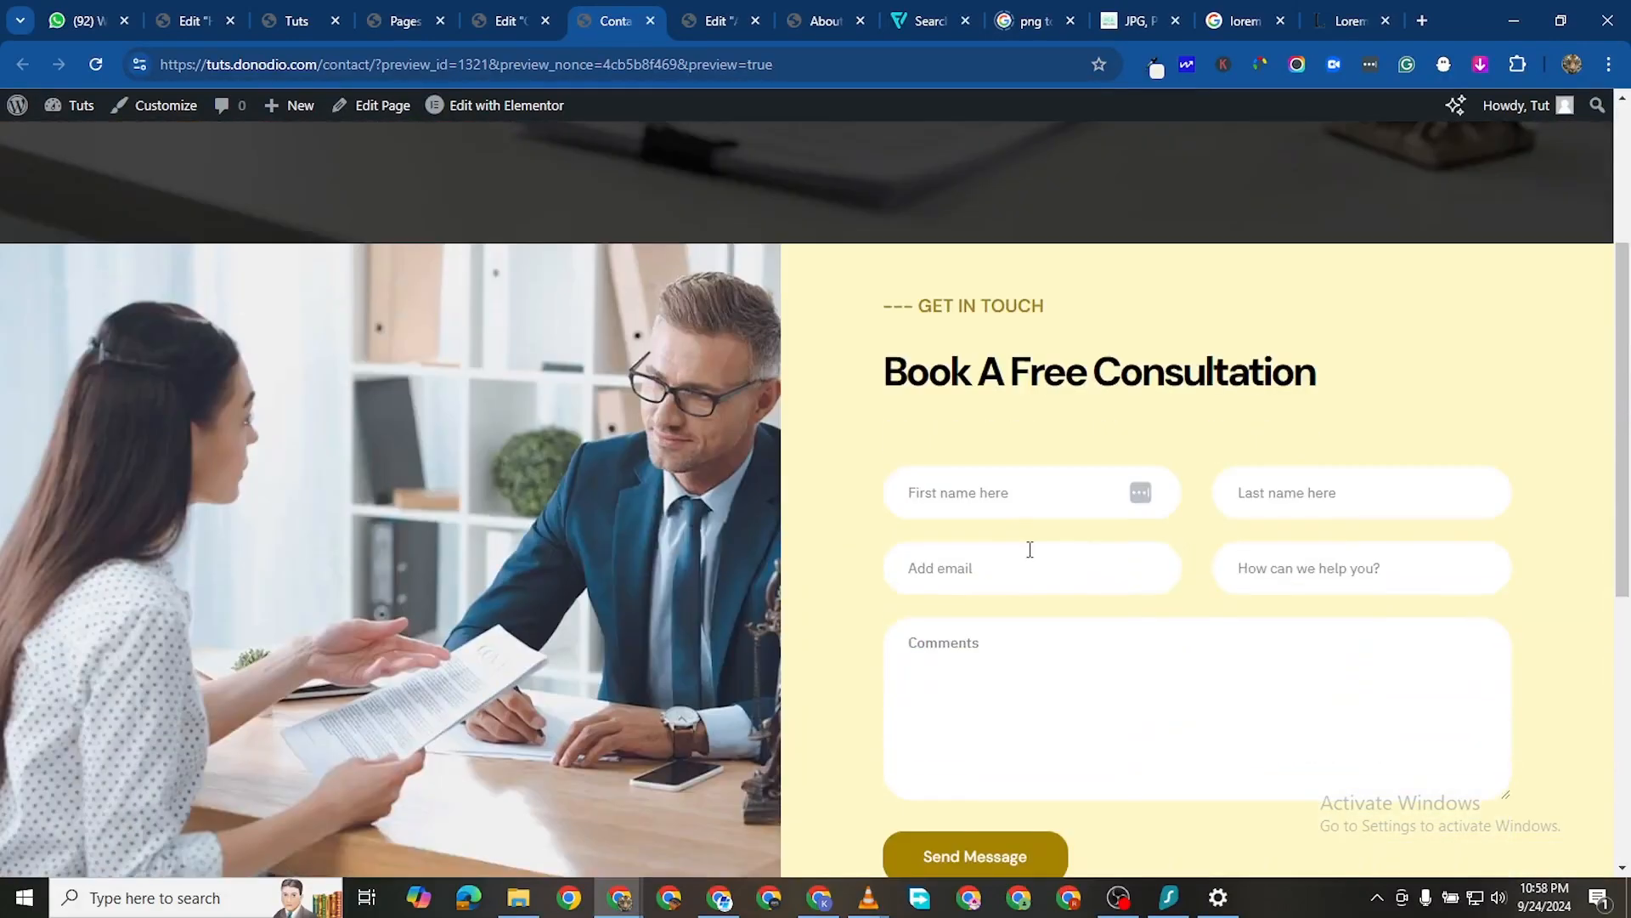
scroll(1068, 525, "up", 6)
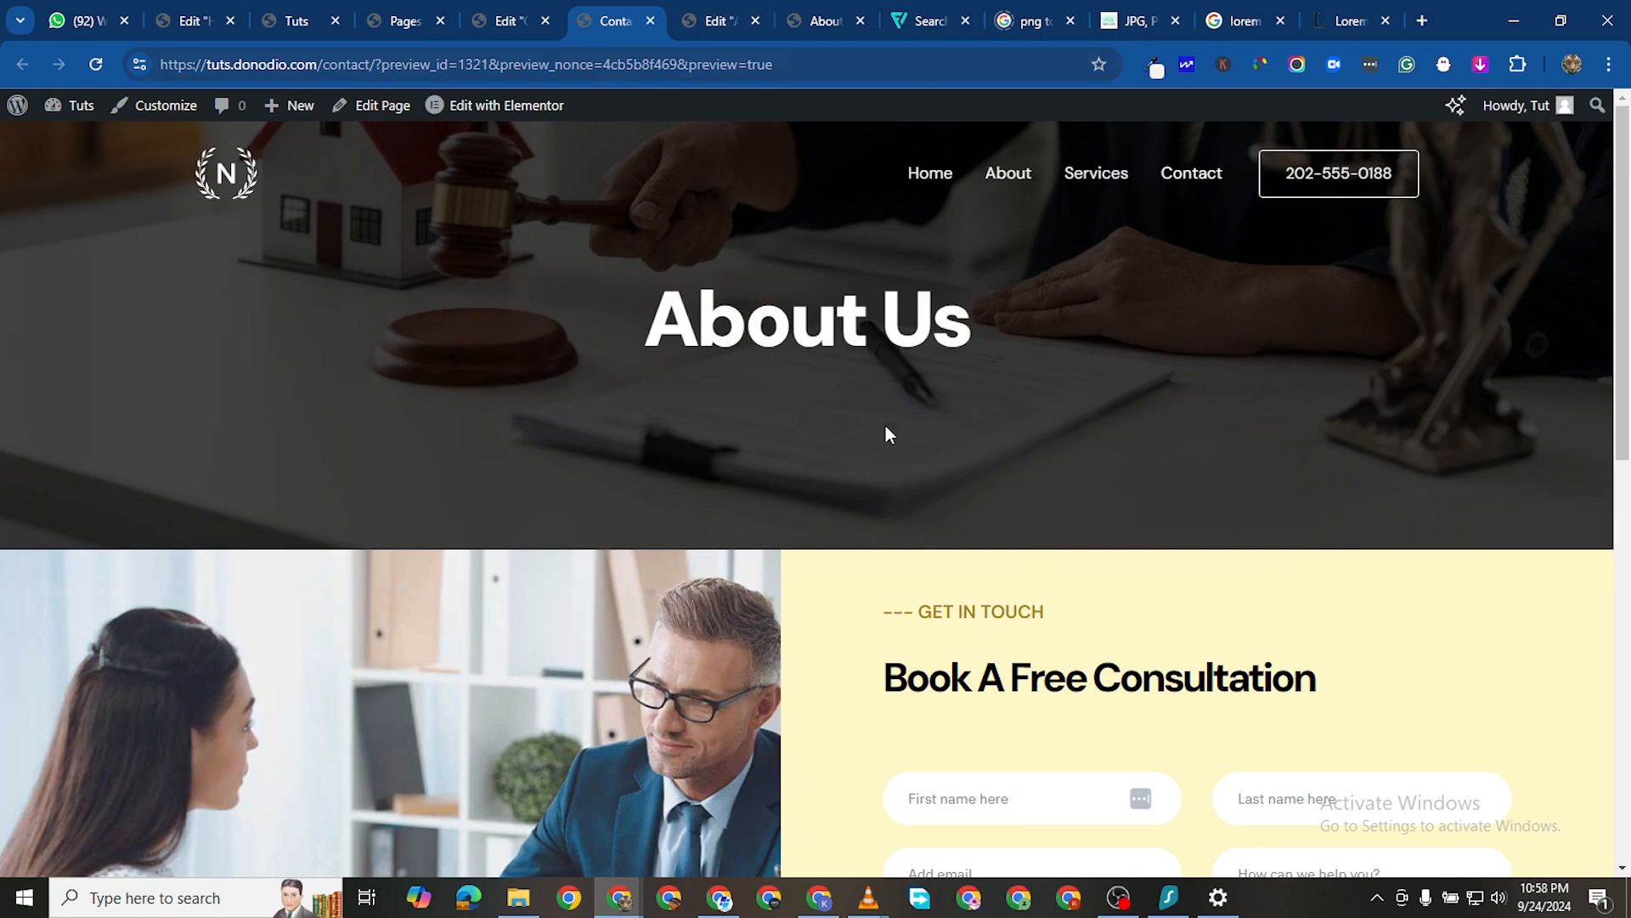
scroll(886, 426, "down", 5)
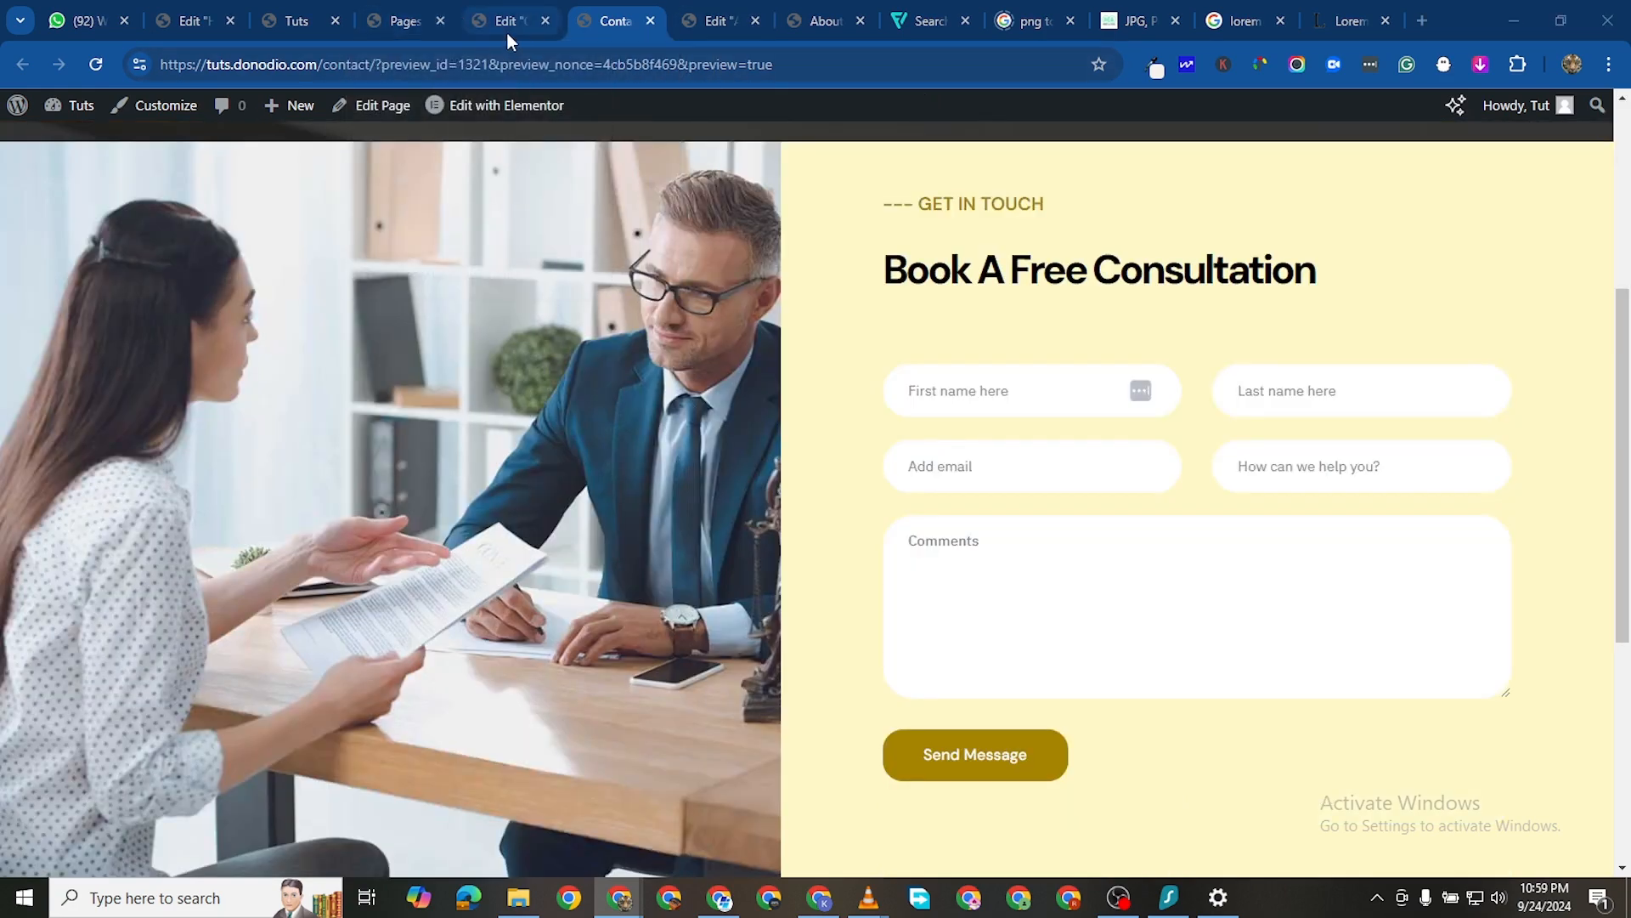
Open the live Services page in a new browser tab from the WordPress list of pages
left_click(508, 33)
left_click(413, 30)
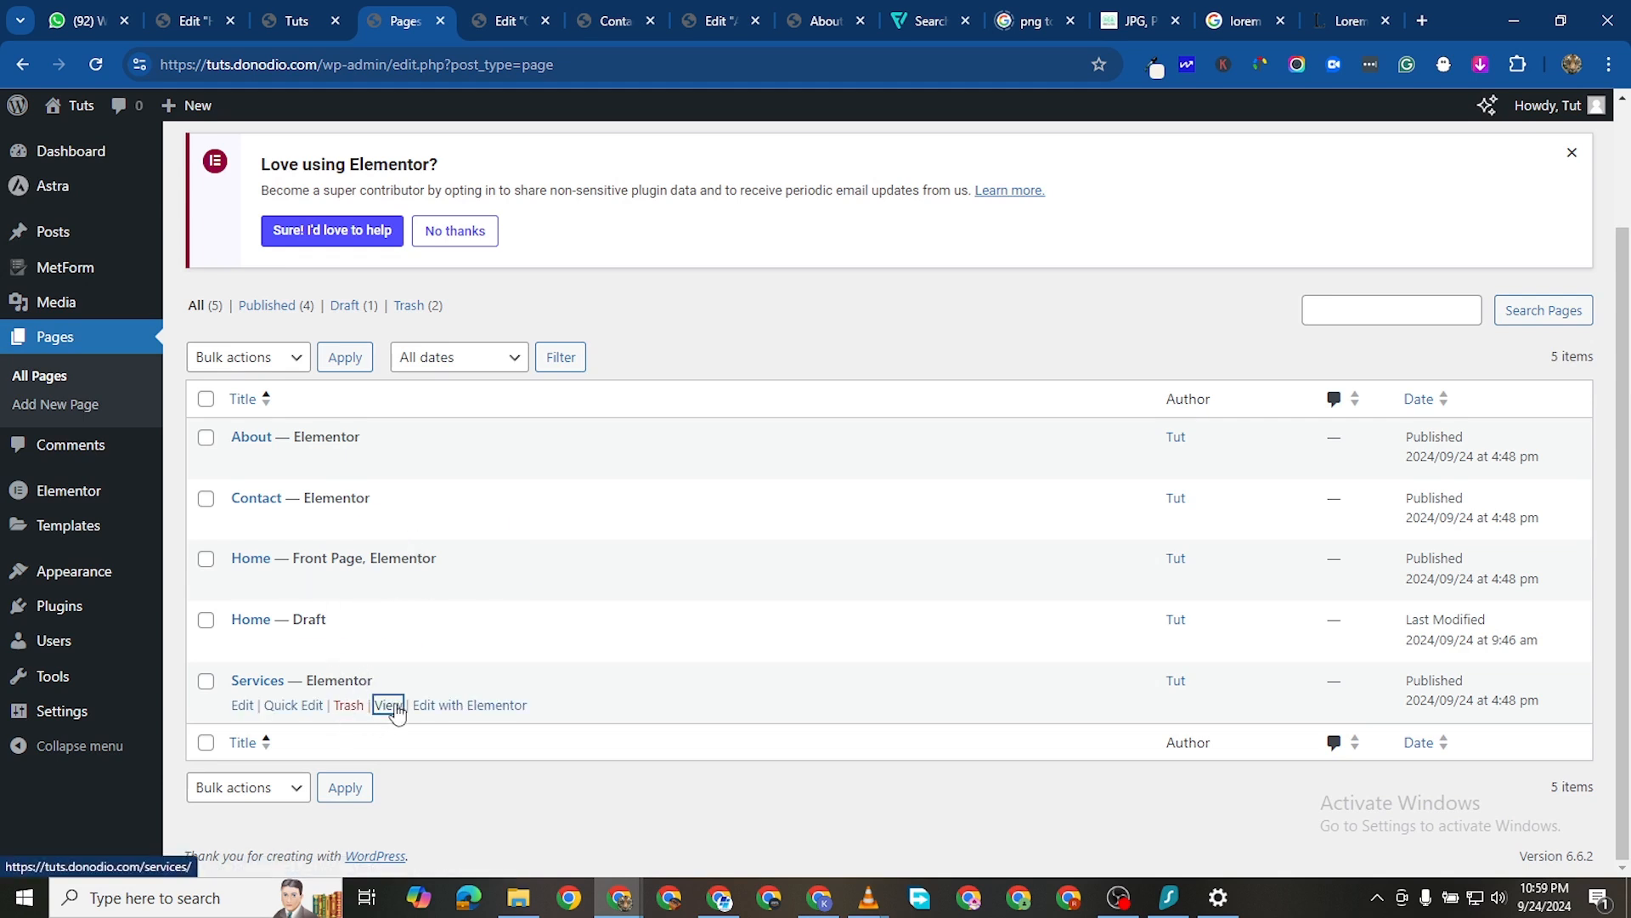
right_click(389, 706)
left_click(560, 363)
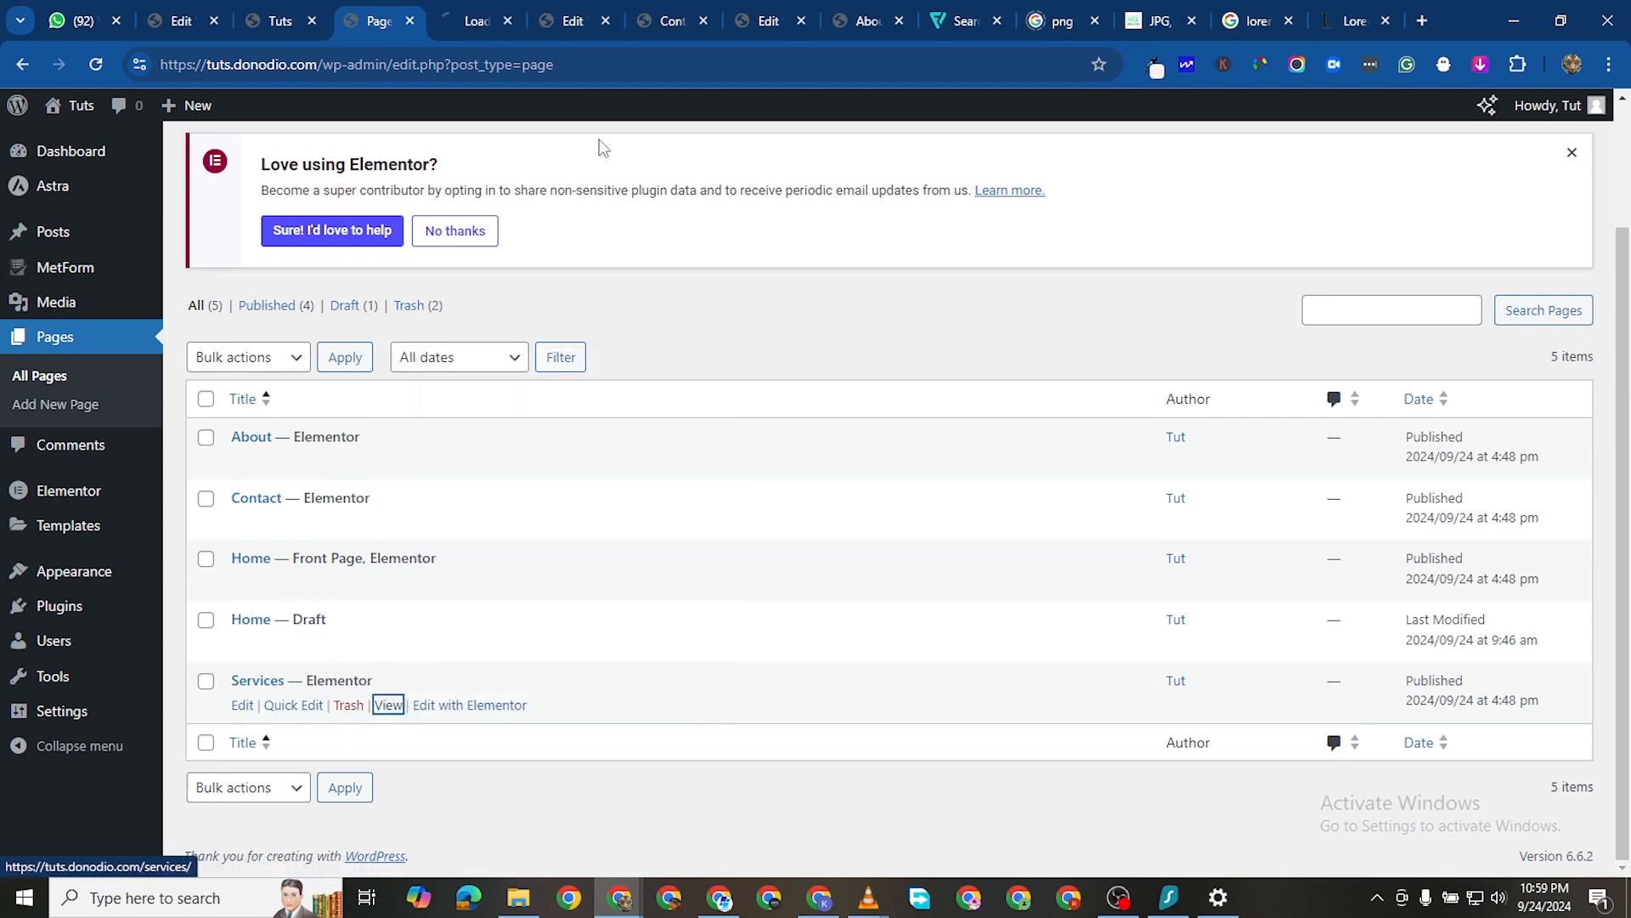
left_click(474, 20)
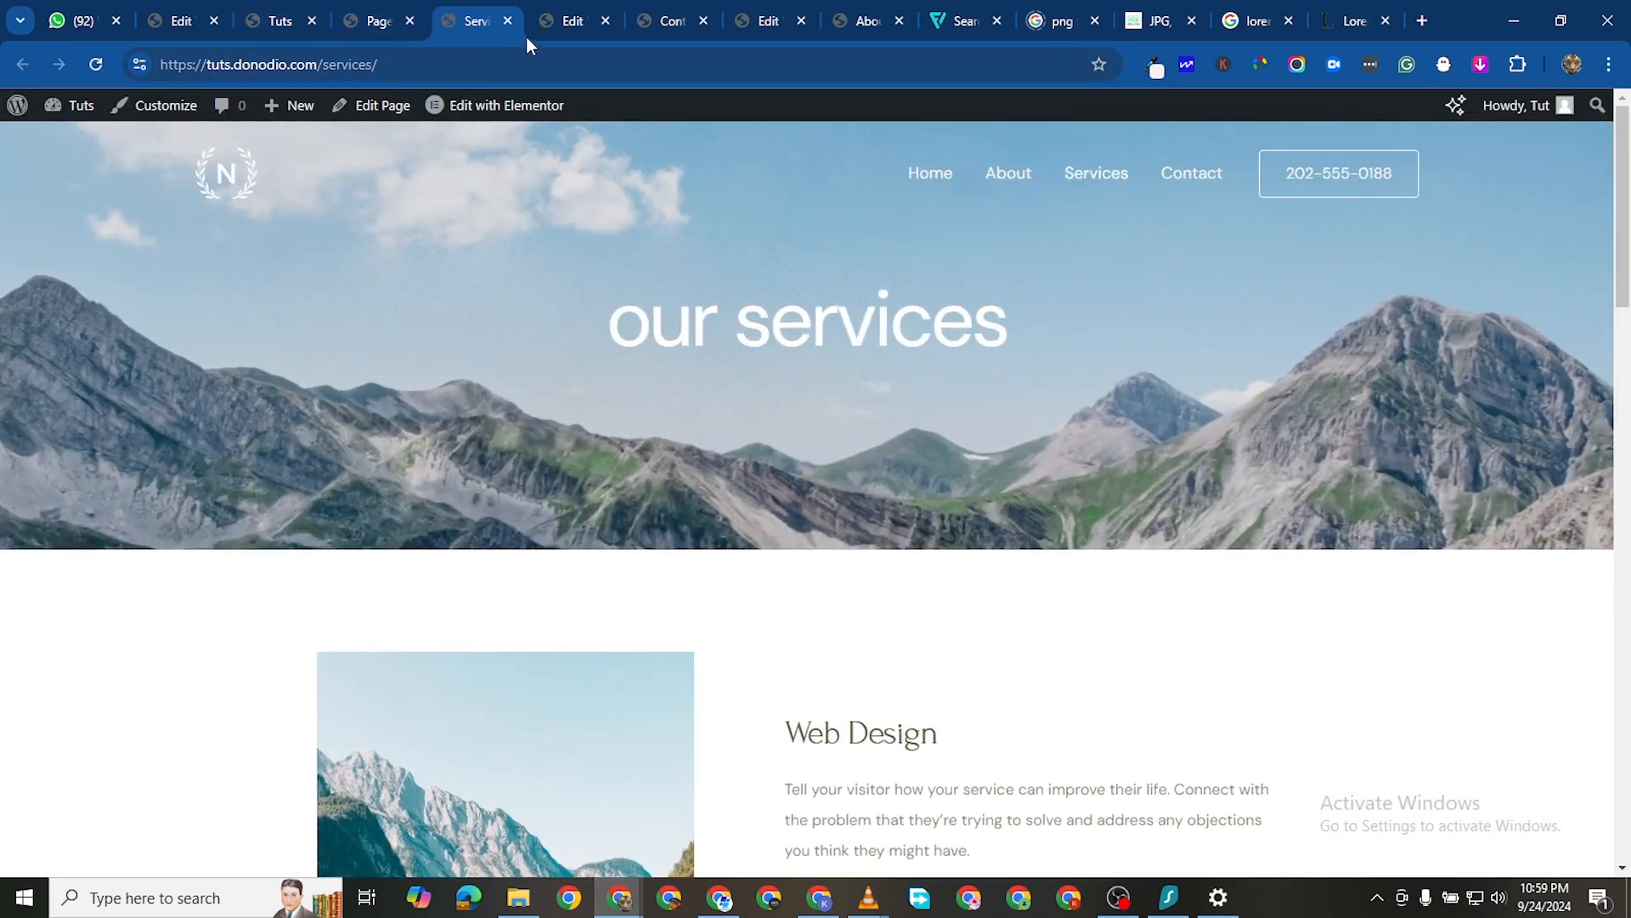
Copy the middle team member's name from the team section at the end of the home page preview
left_click(281, 20)
scroll(737, 584, "down", 10)
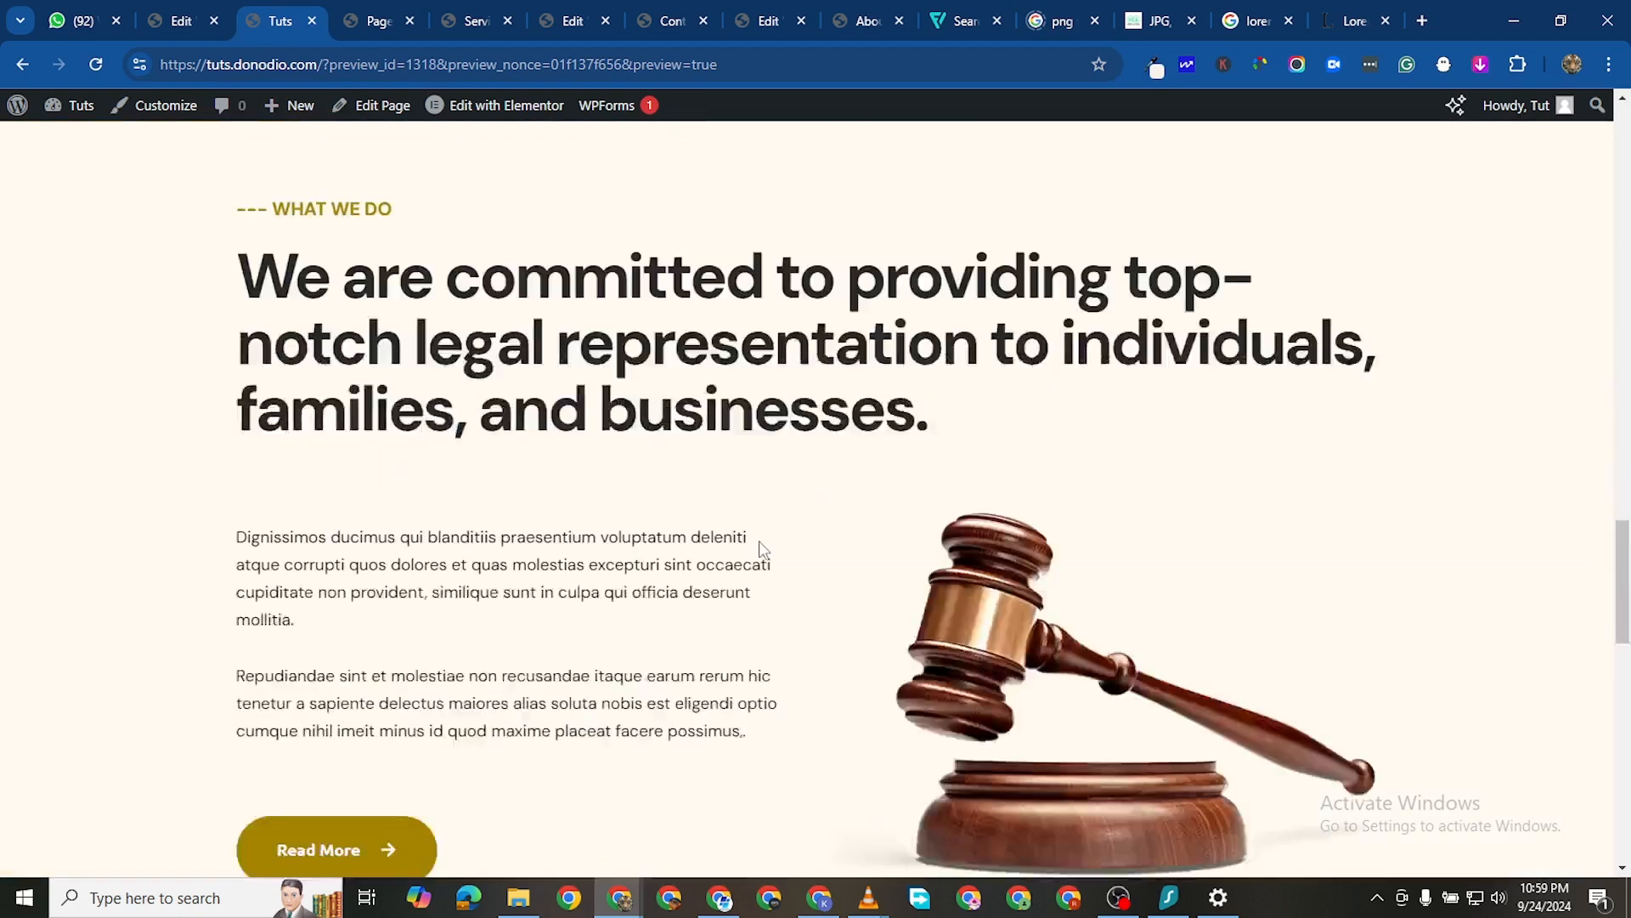
scroll(754, 561, "down", 15)
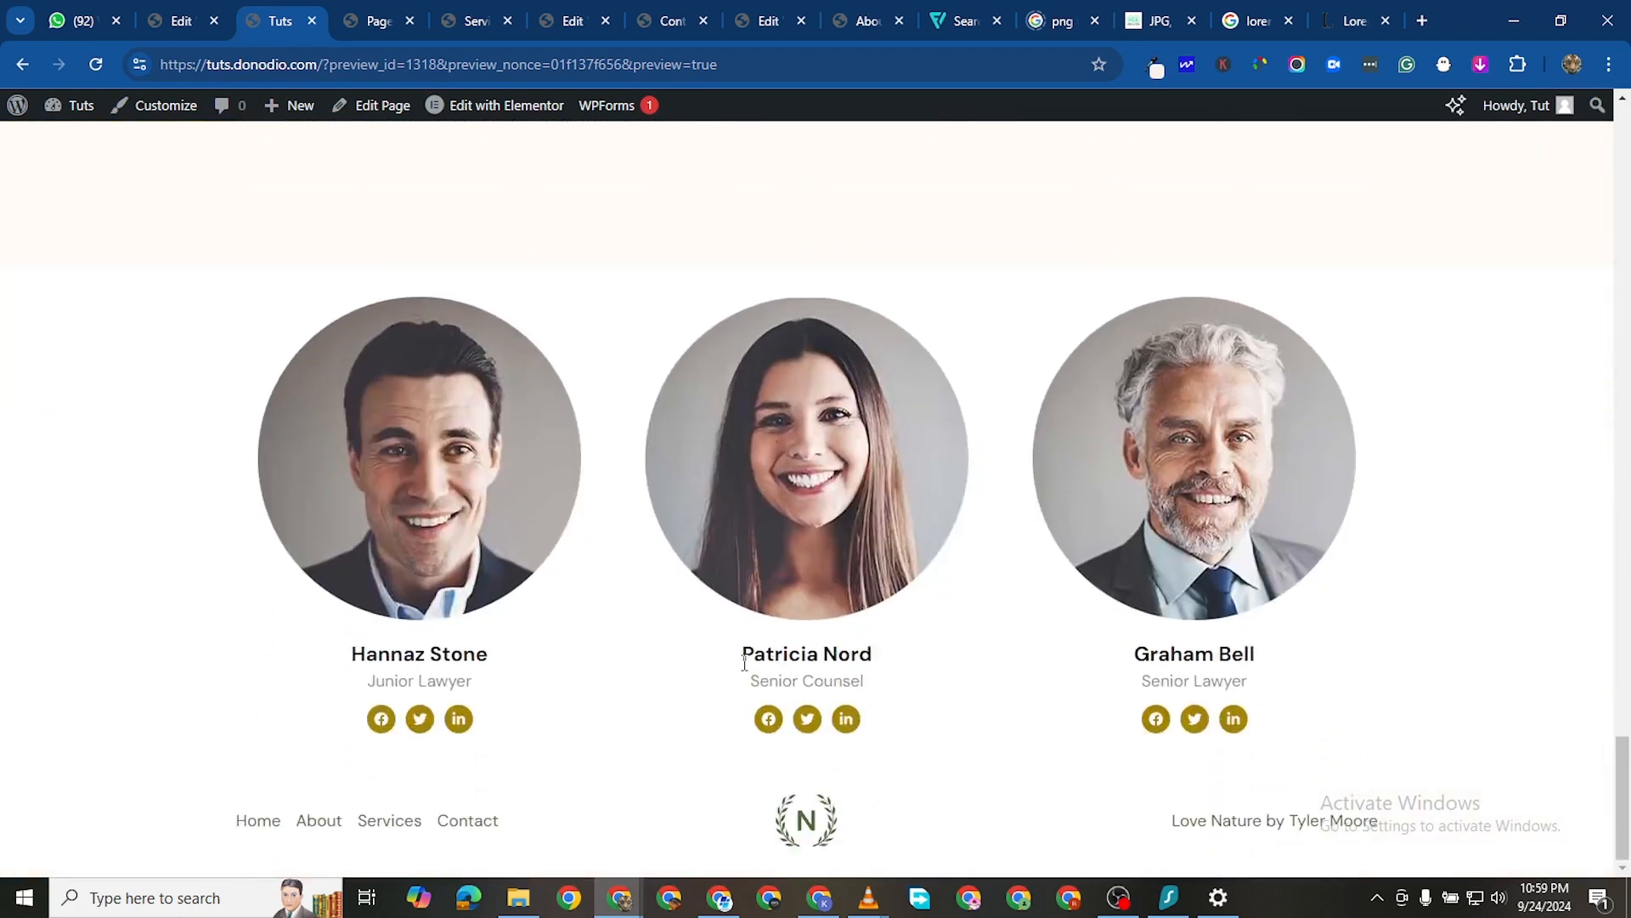
left_click_drag(739, 667, 897, 652)
right_click(832, 644)
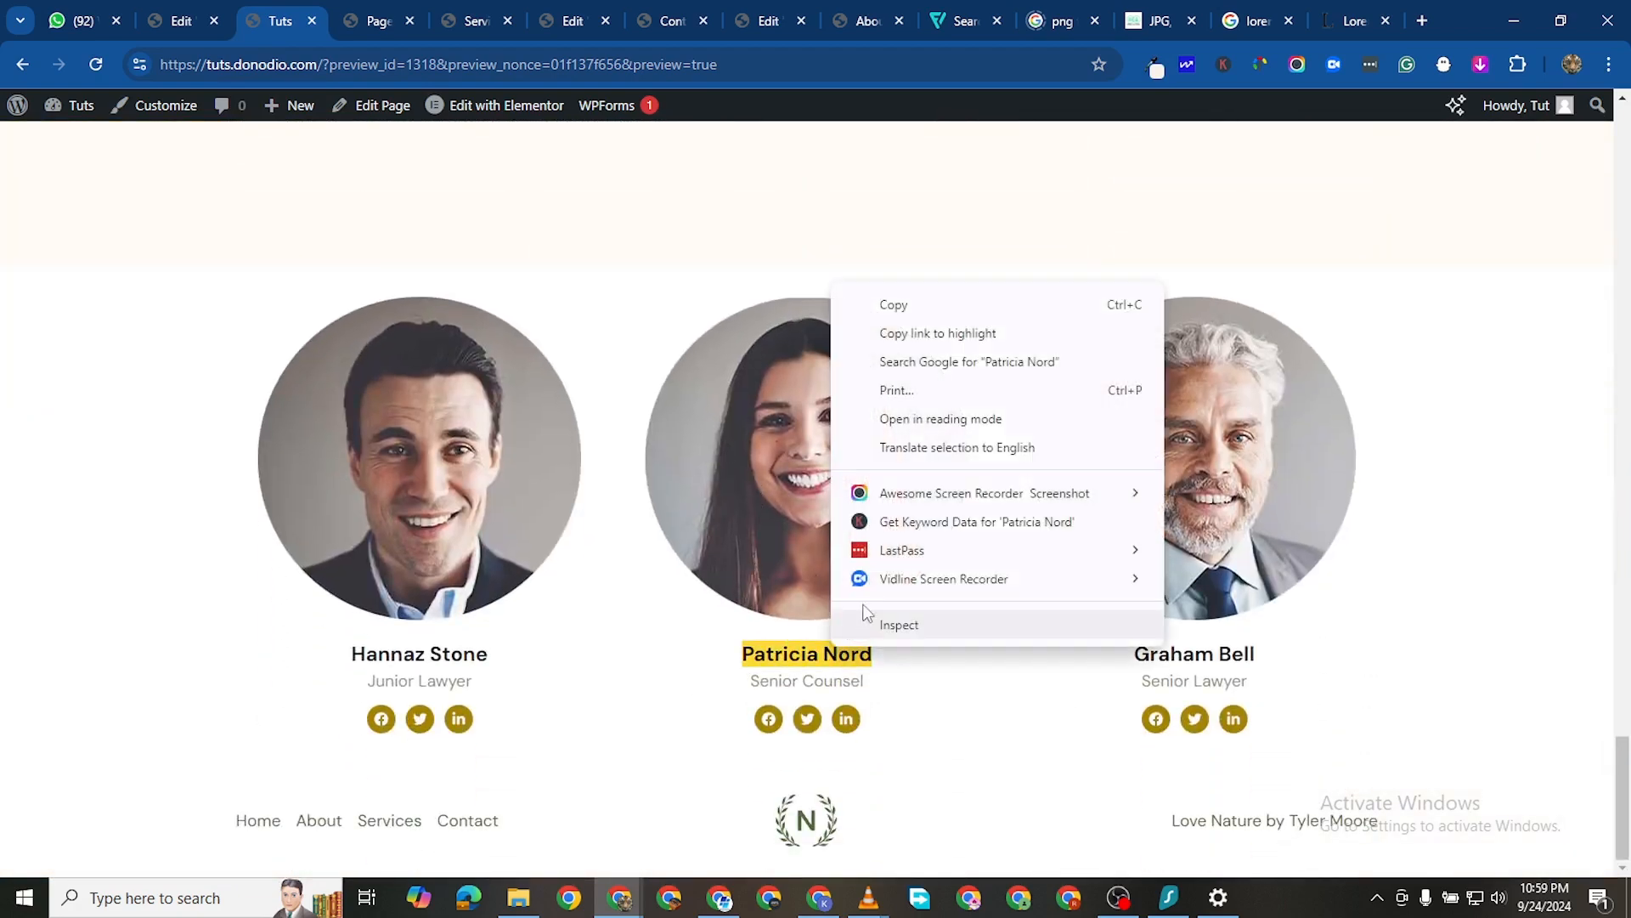
left_click(900, 294)
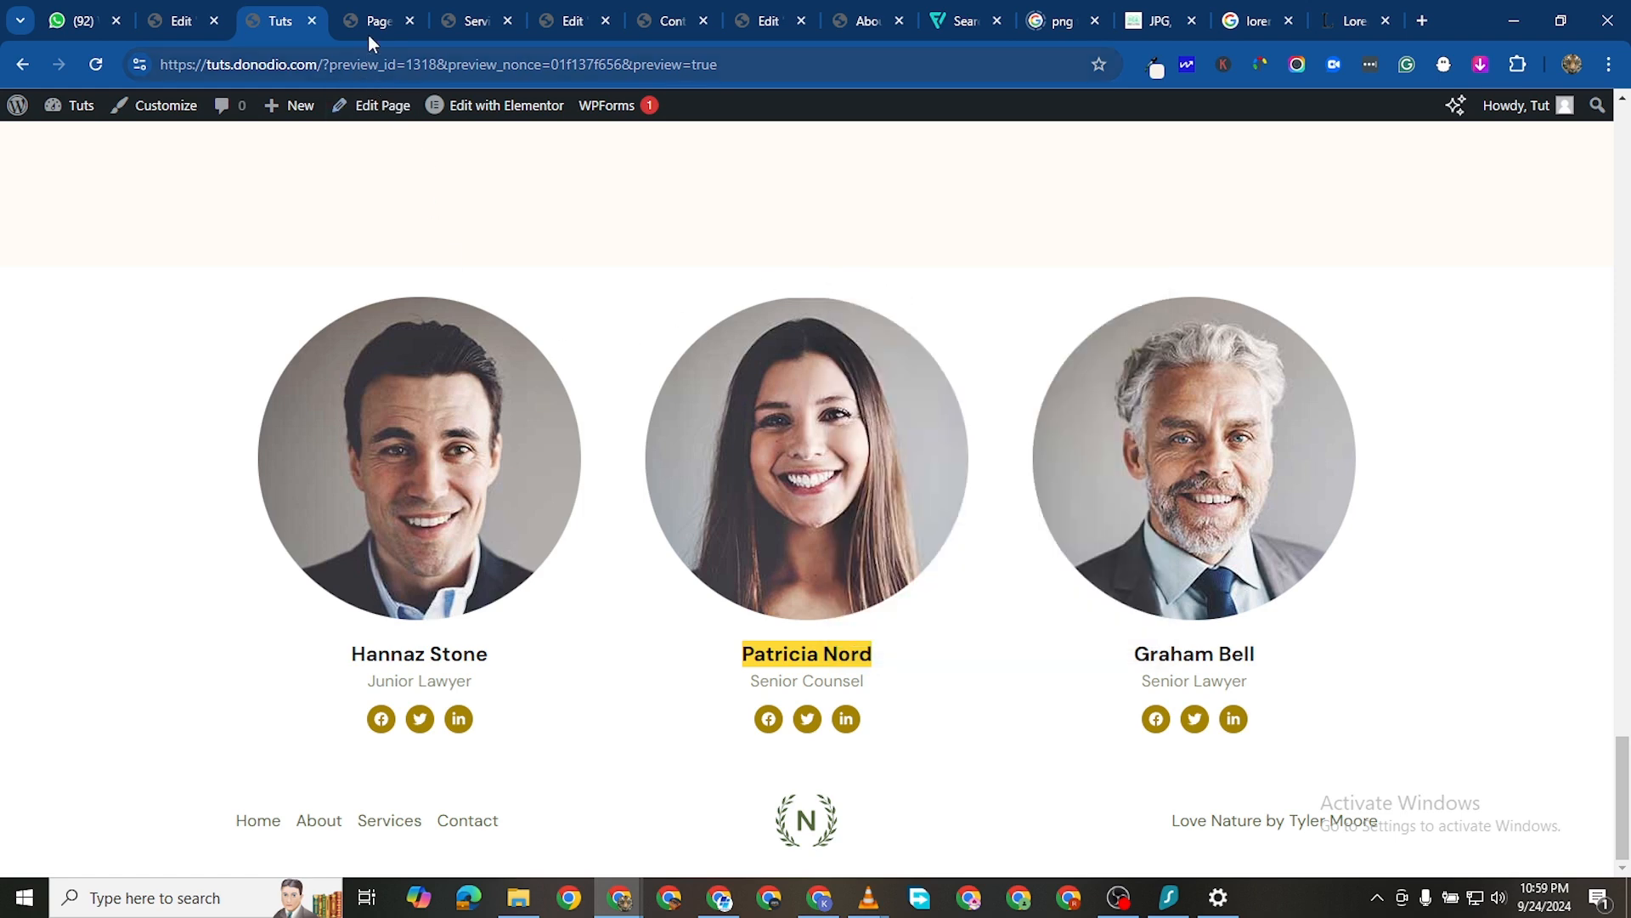
Open the Services page in Elementor and delete all template sections below the "our services" banner
left_click(473, 21)
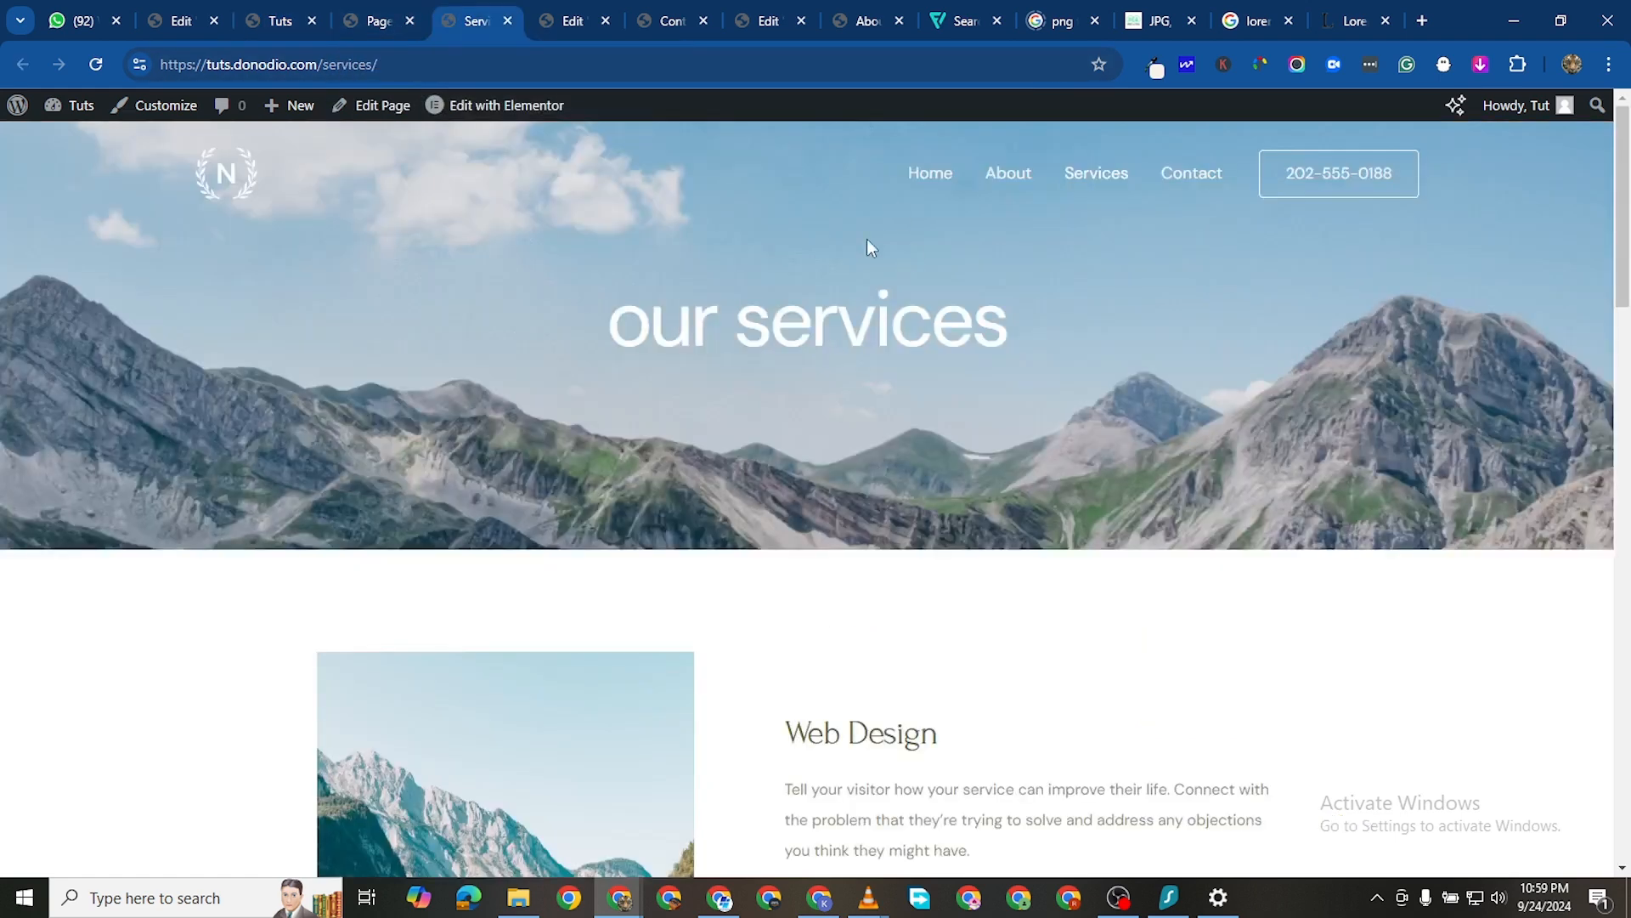
left_click(518, 105)
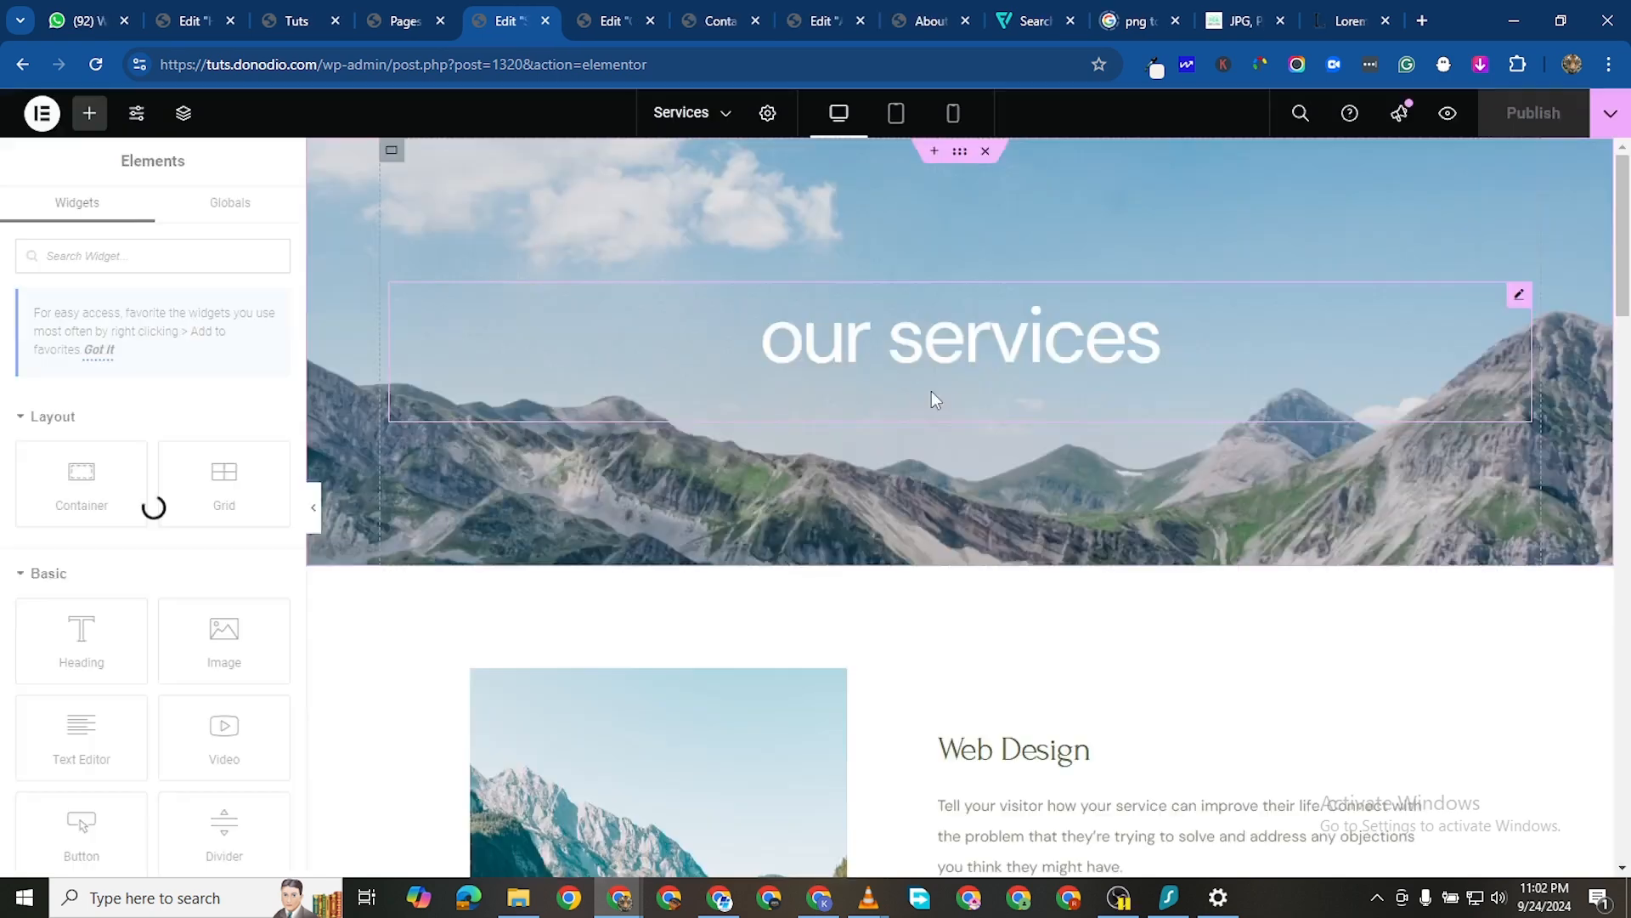
scroll(934, 399, "down", 3)
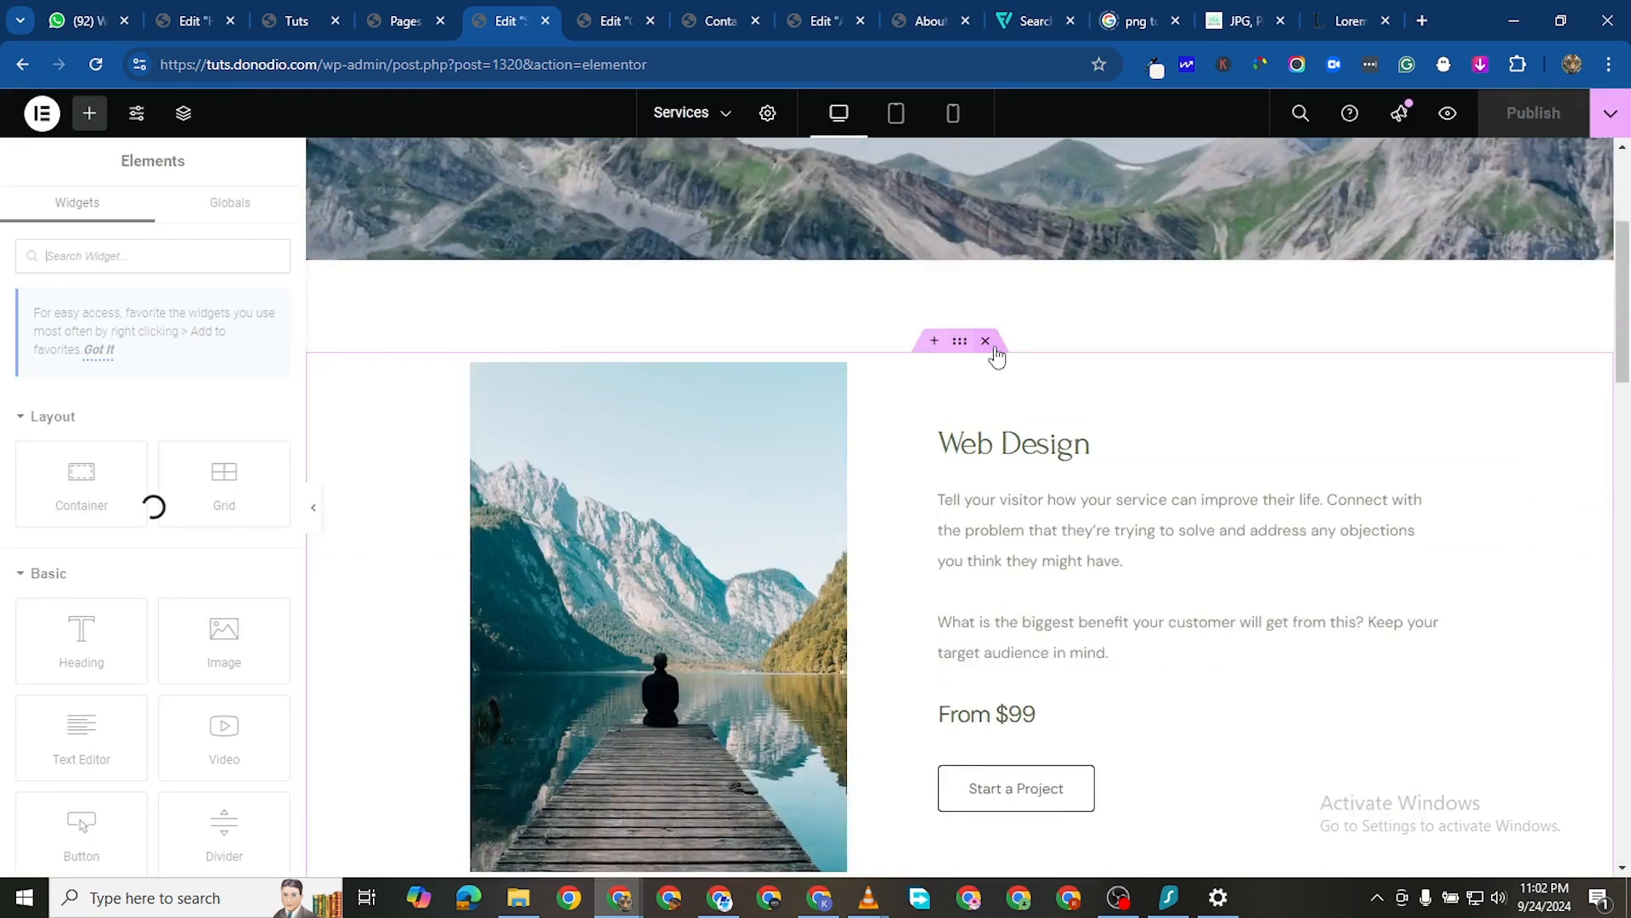
left_click(986, 340)
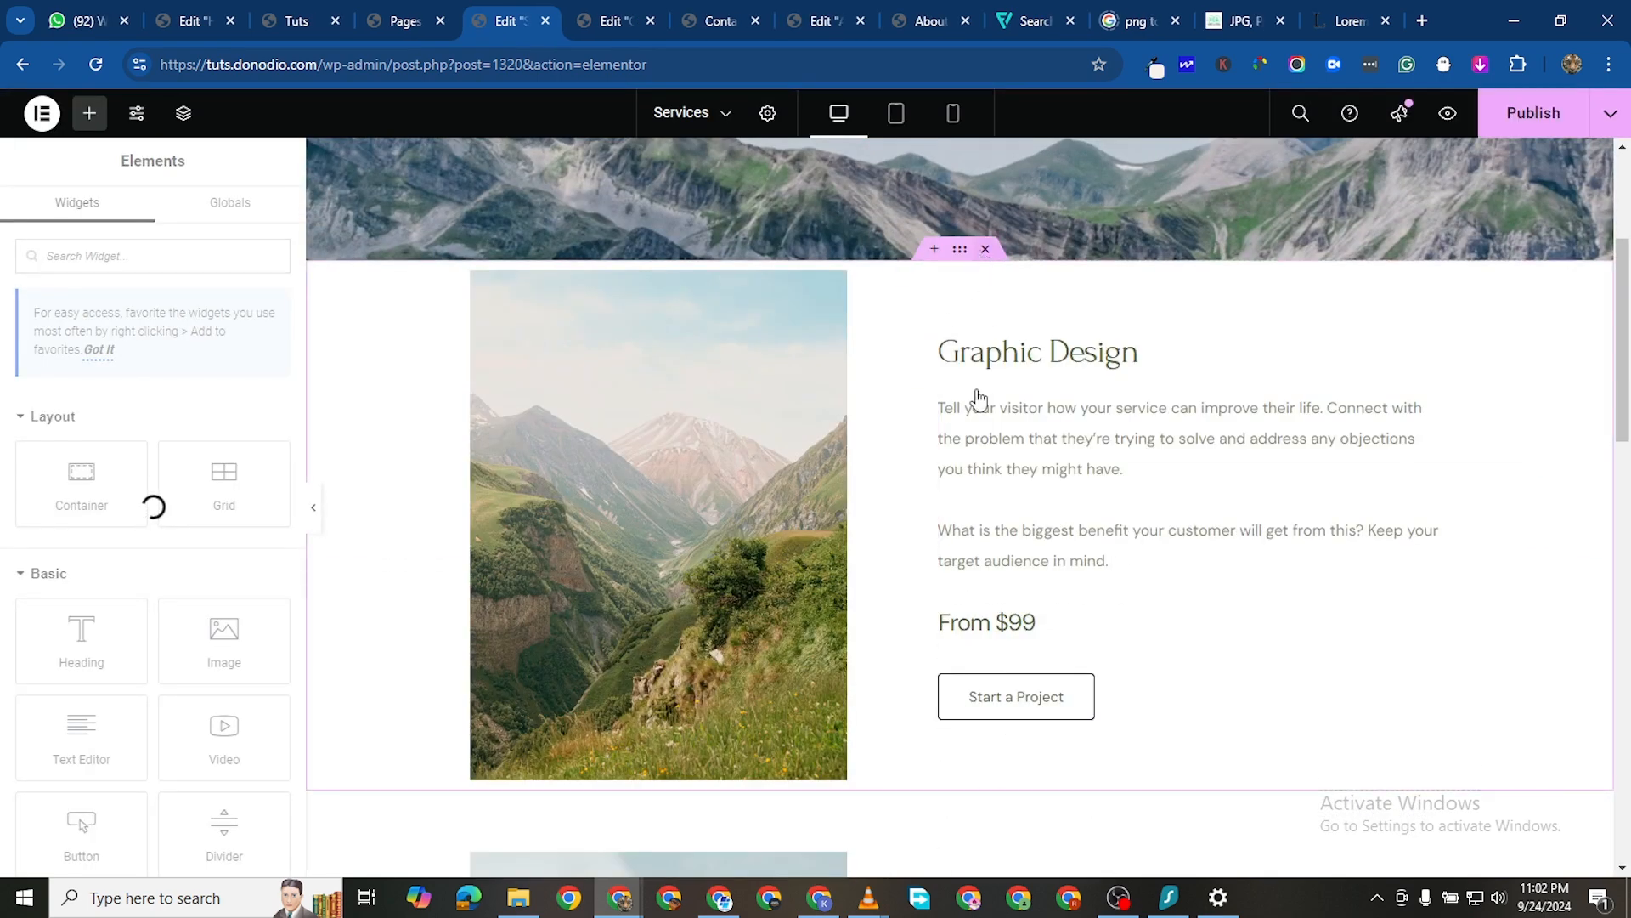
left_click(985, 249)
left_click(986, 249)
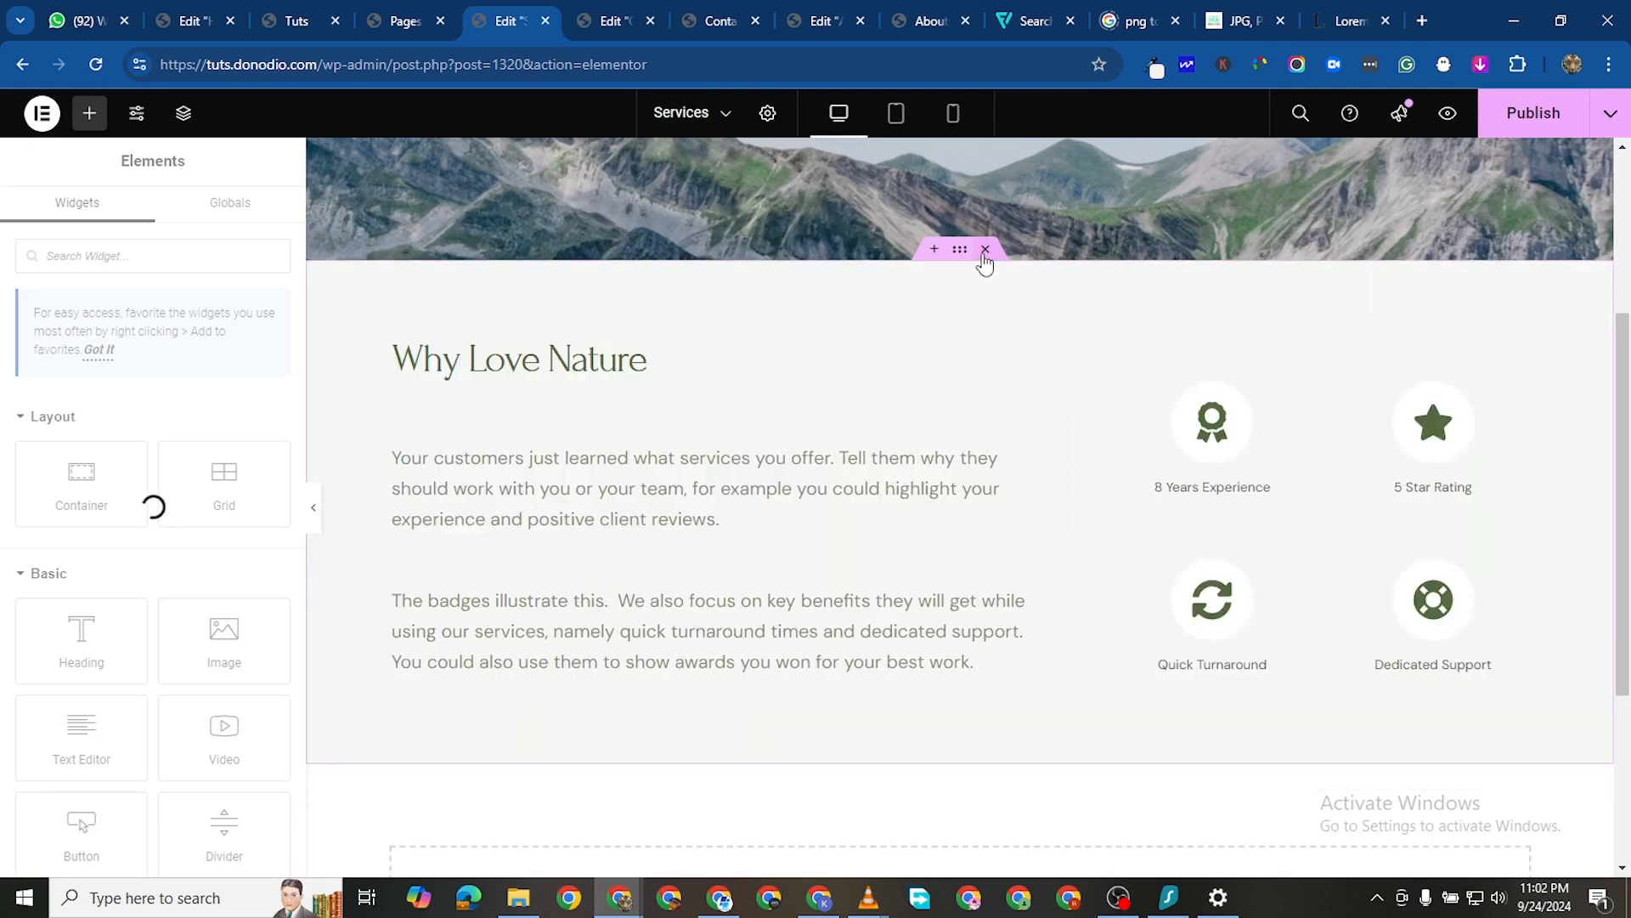
left_click(986, 249)
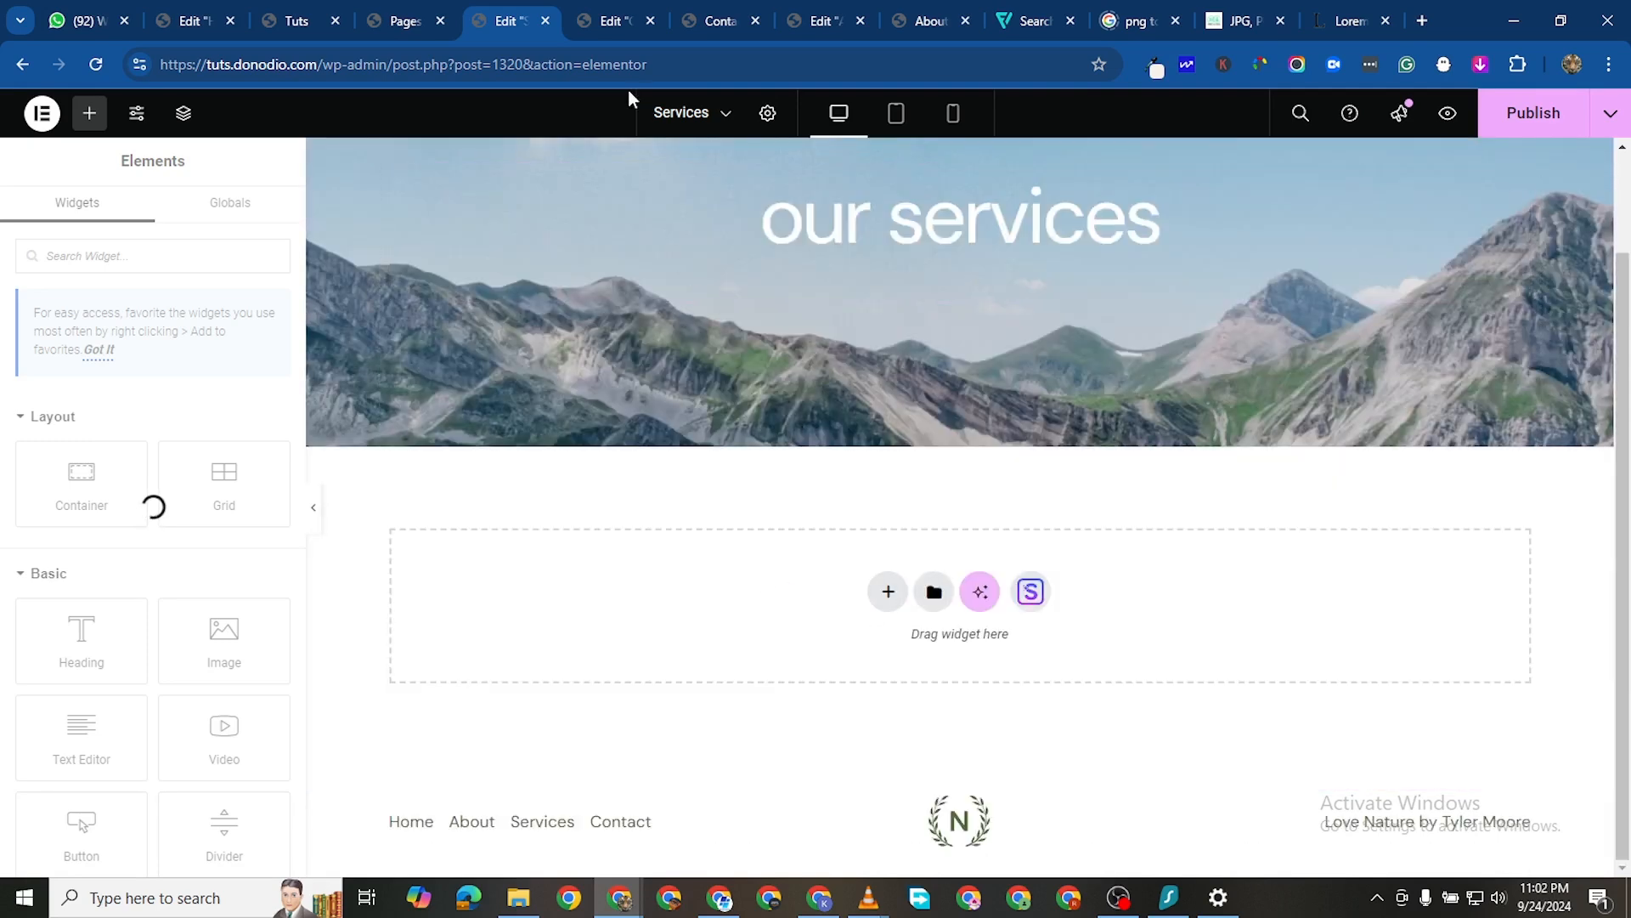
Copy the "About Us" banner container from the Contact page and paste it into the Services page below its existing banner
left_click(594, 23)
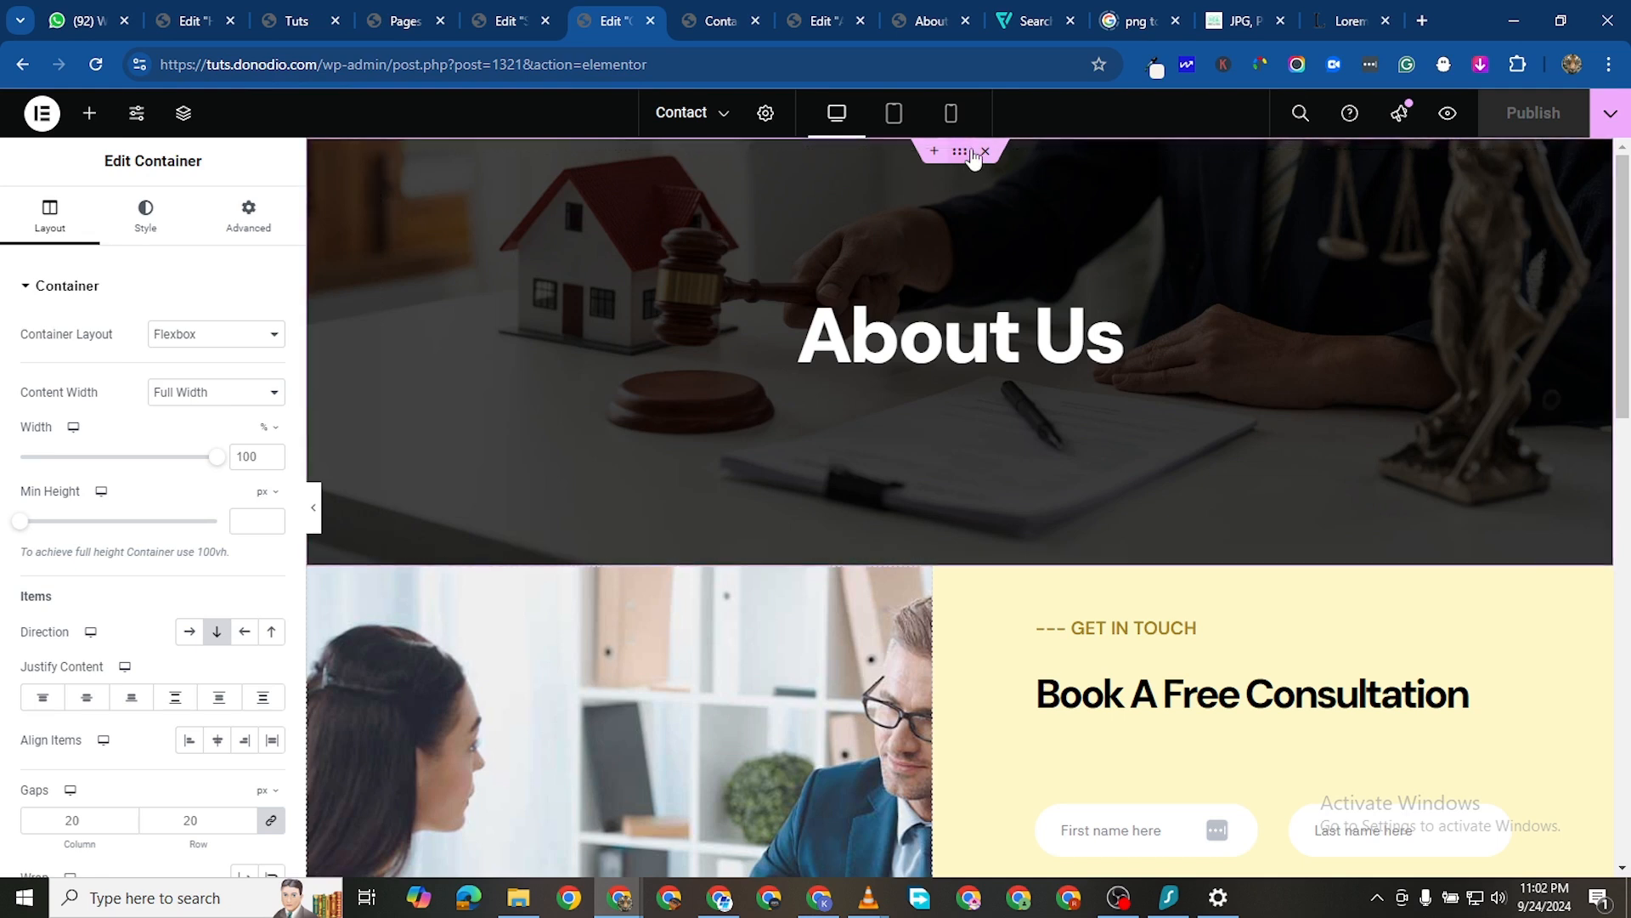
right_click(1036, 255)
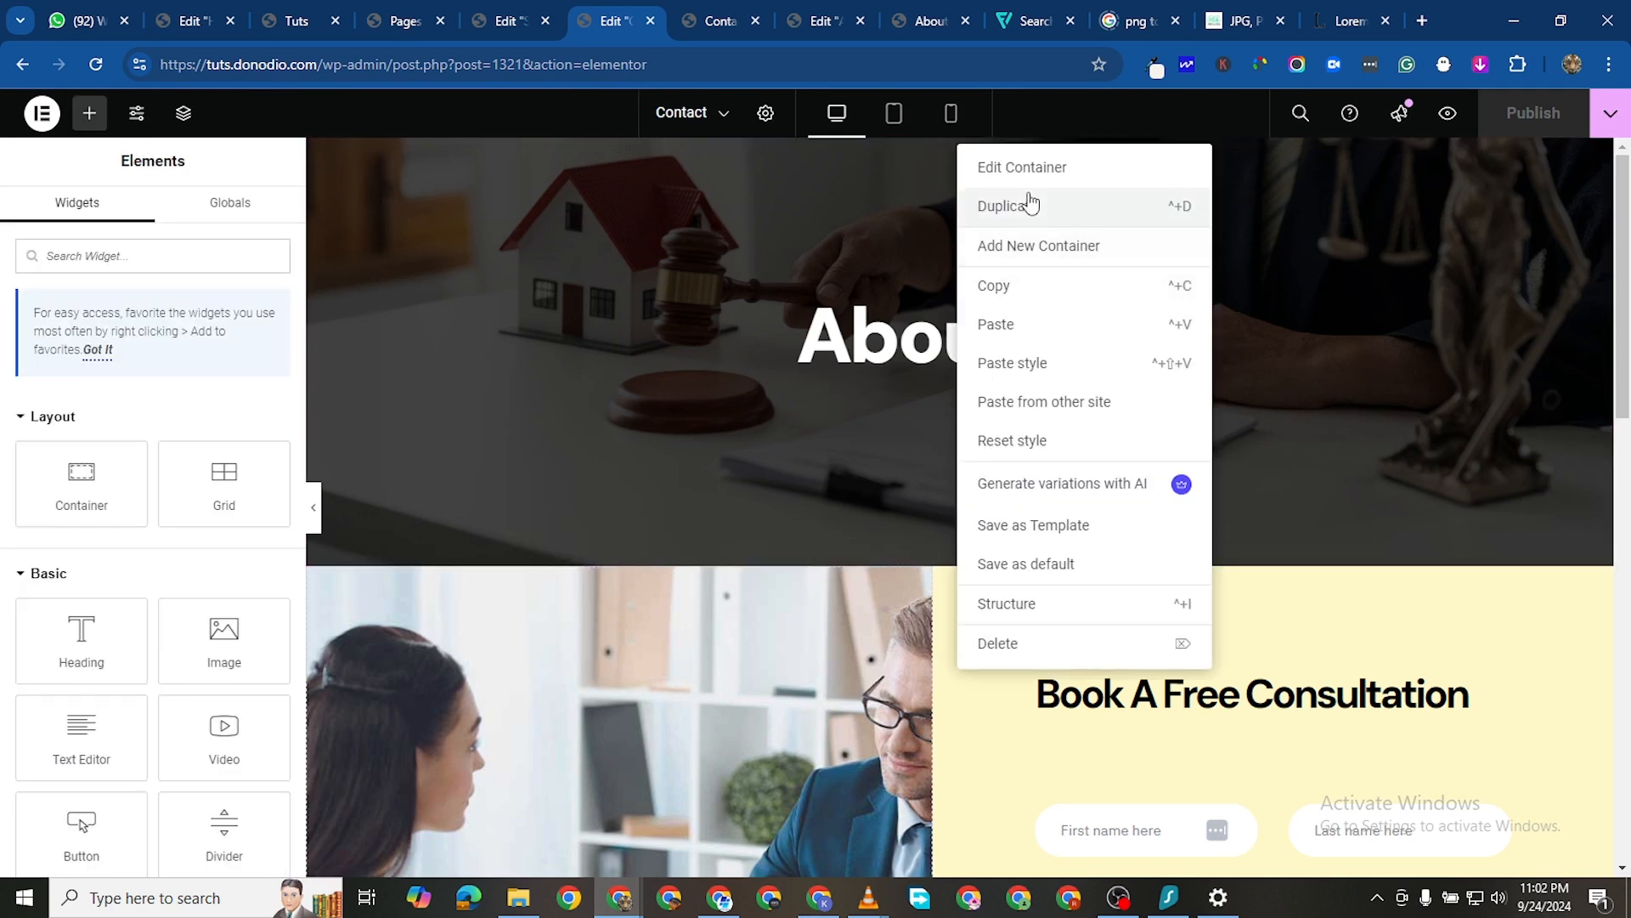
left_click(1023, 284)
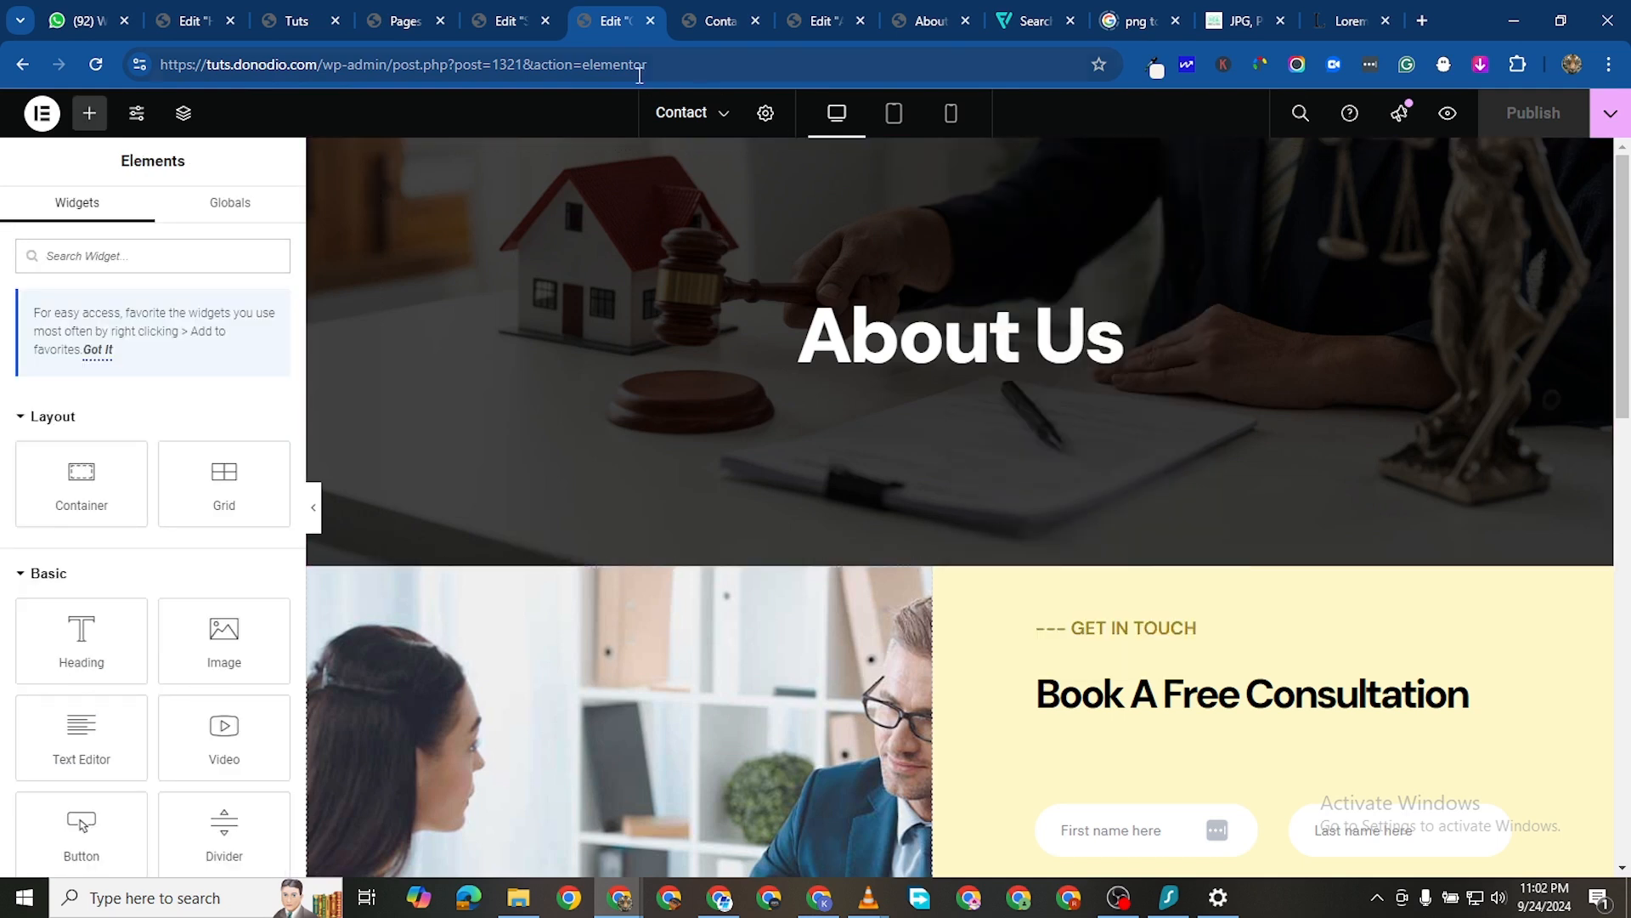
left_click(508, 24)
right_click(758, 557)
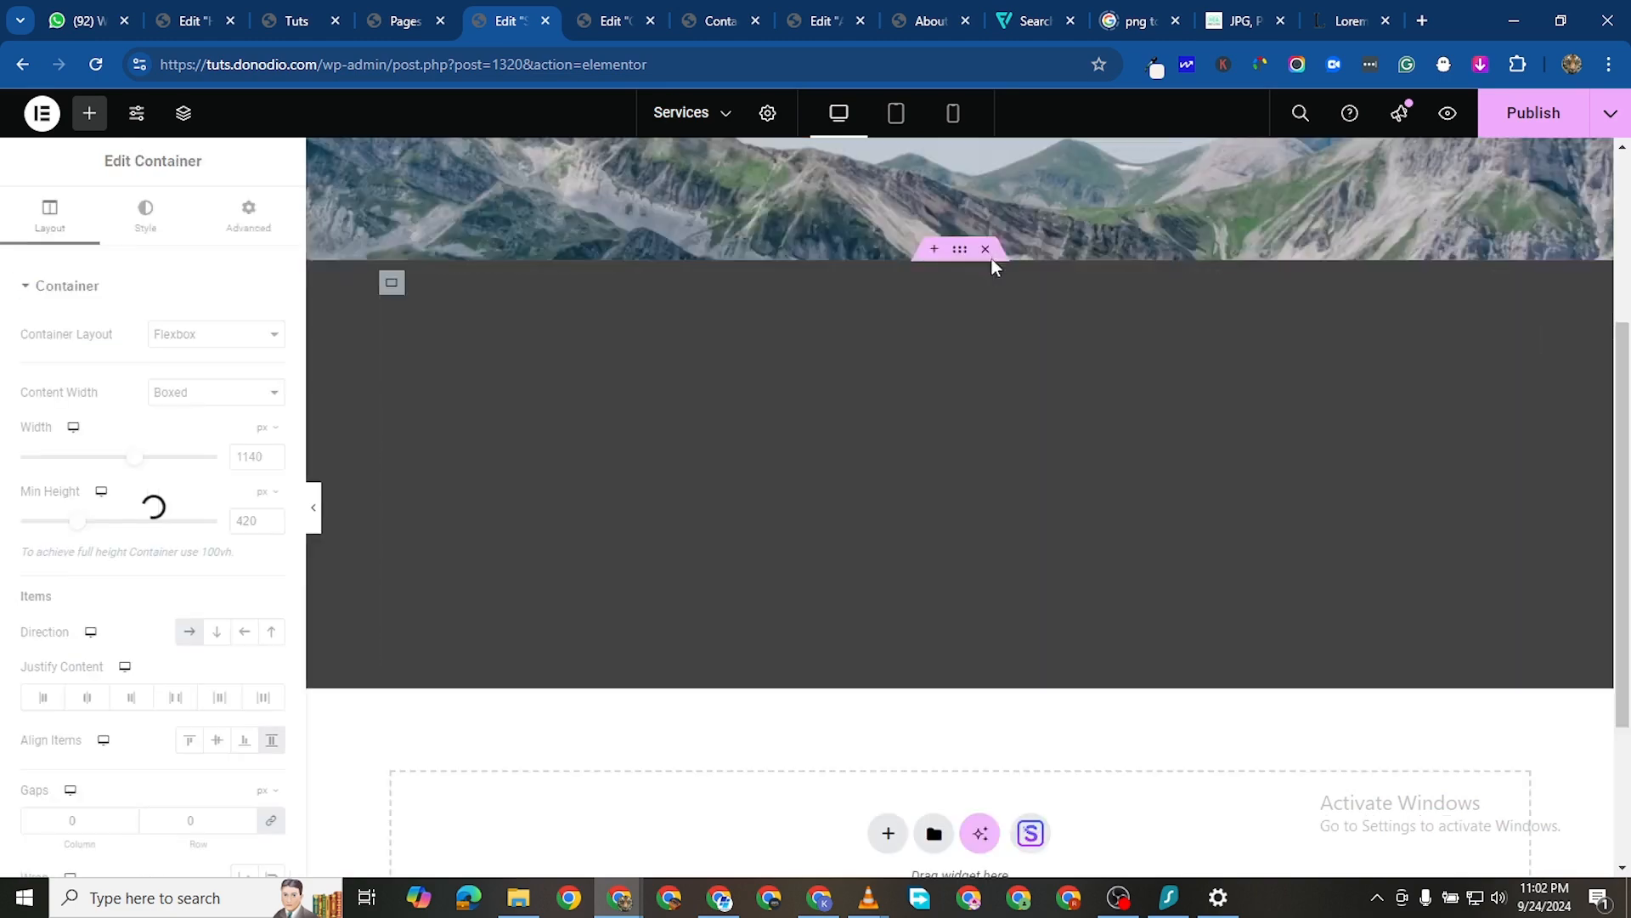
Delete the original "our services" mountain banner from the Services page
scroll(1021, 356, "down", 3)
scroll(1023, 348, "up", 6)
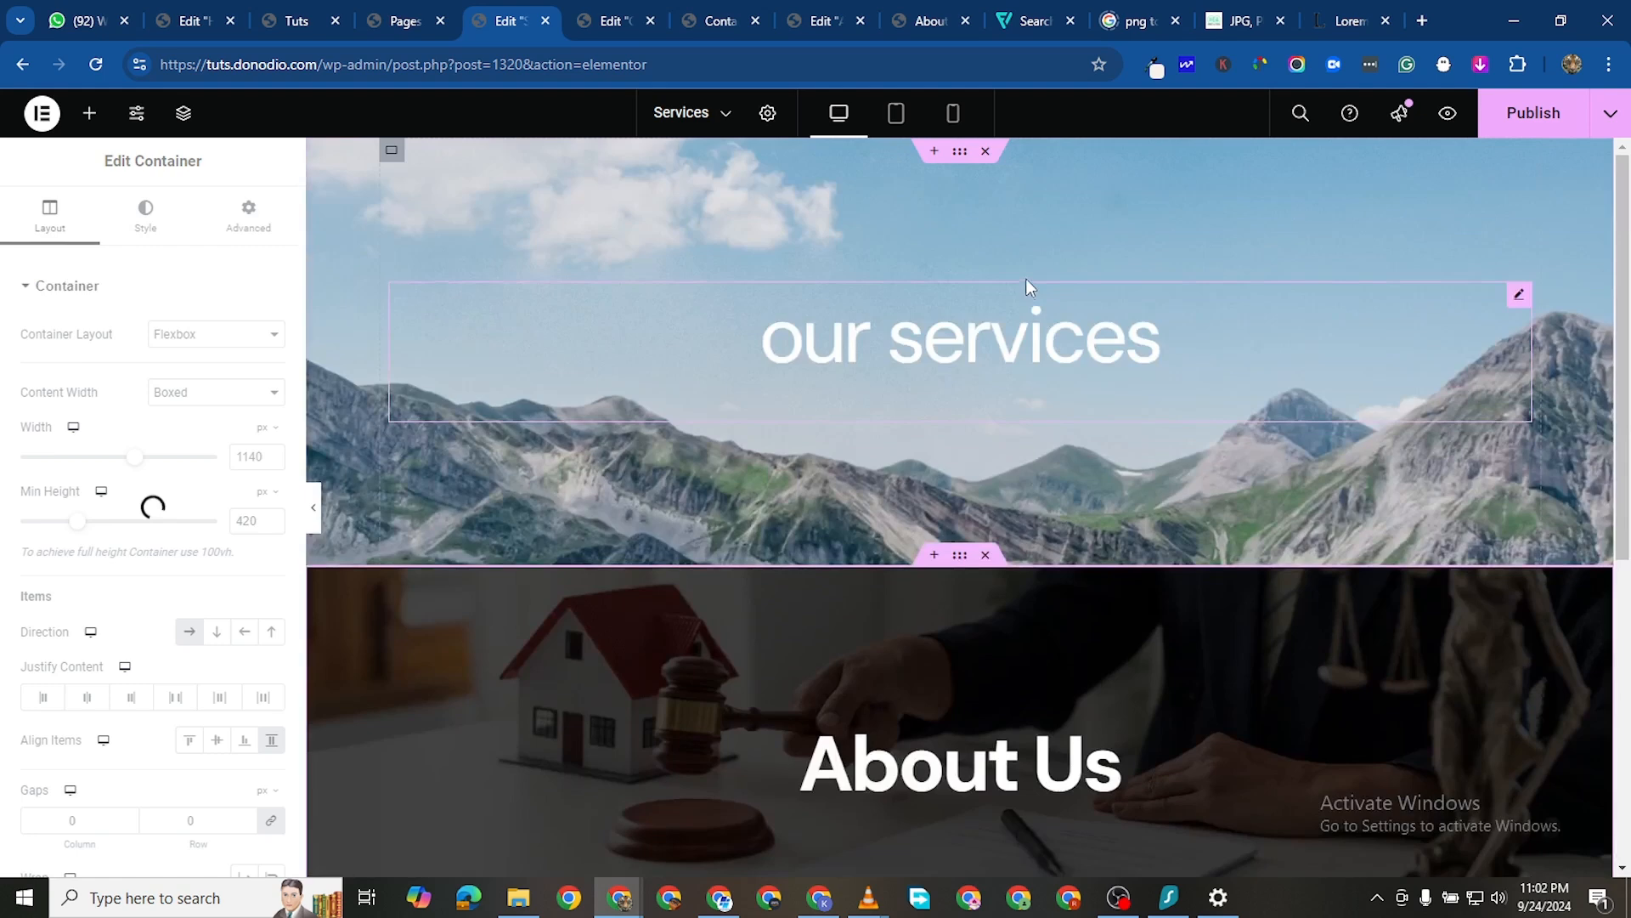
left_click(986, 150)
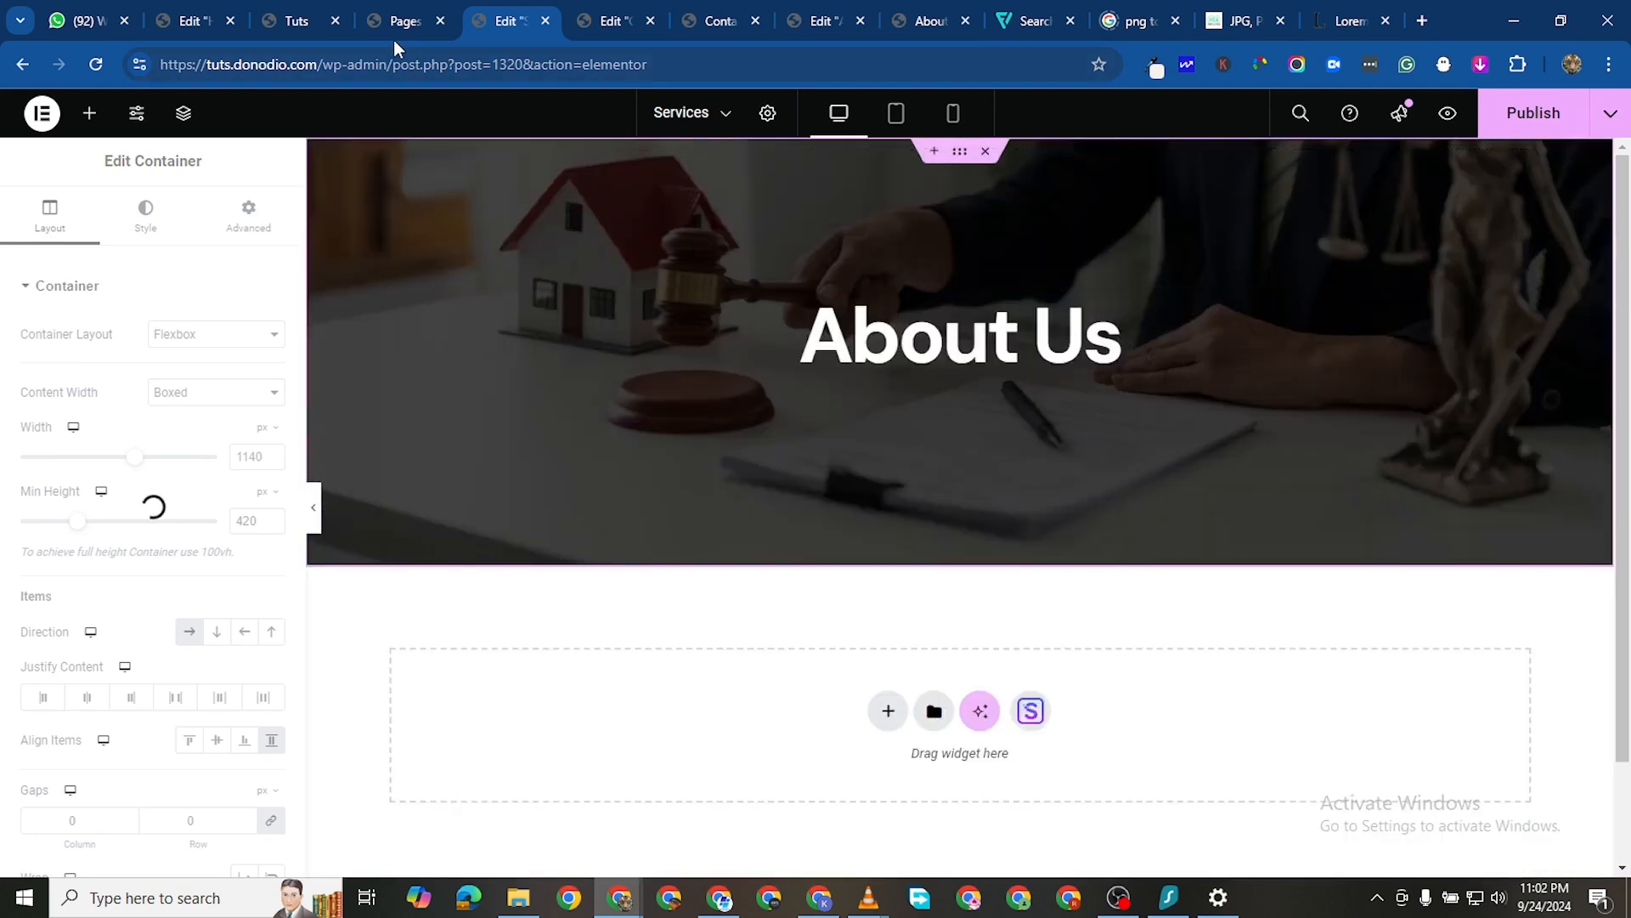
Copy the middle team member's name again from the home page preview
left_click(303, 25)
right_click(797, 653)
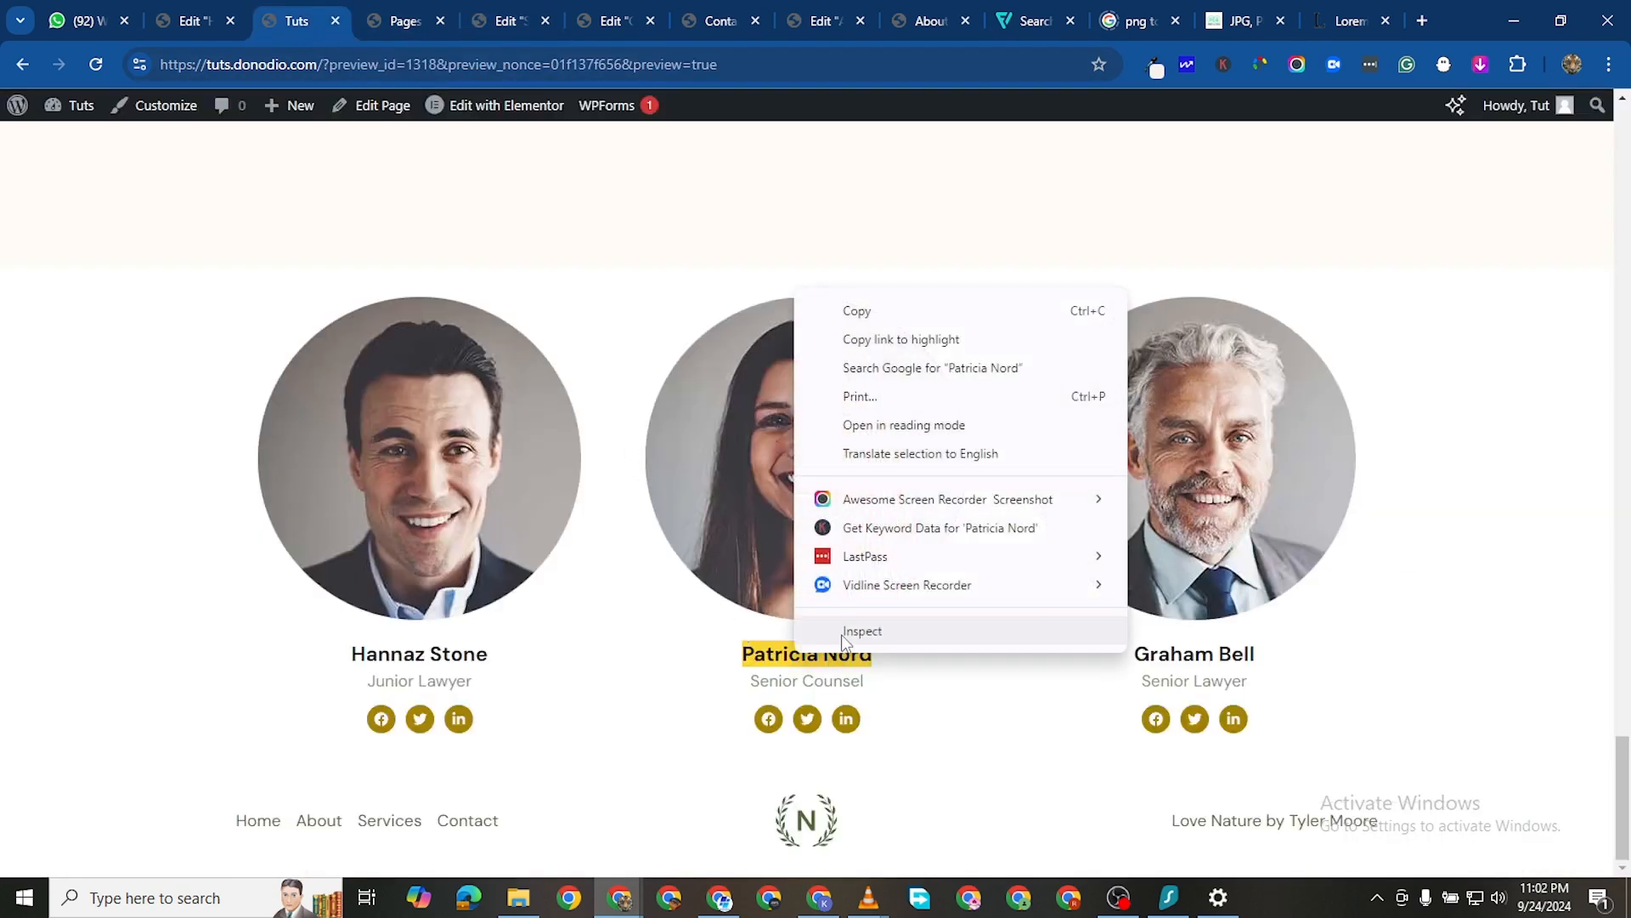
left_click(841, 313)
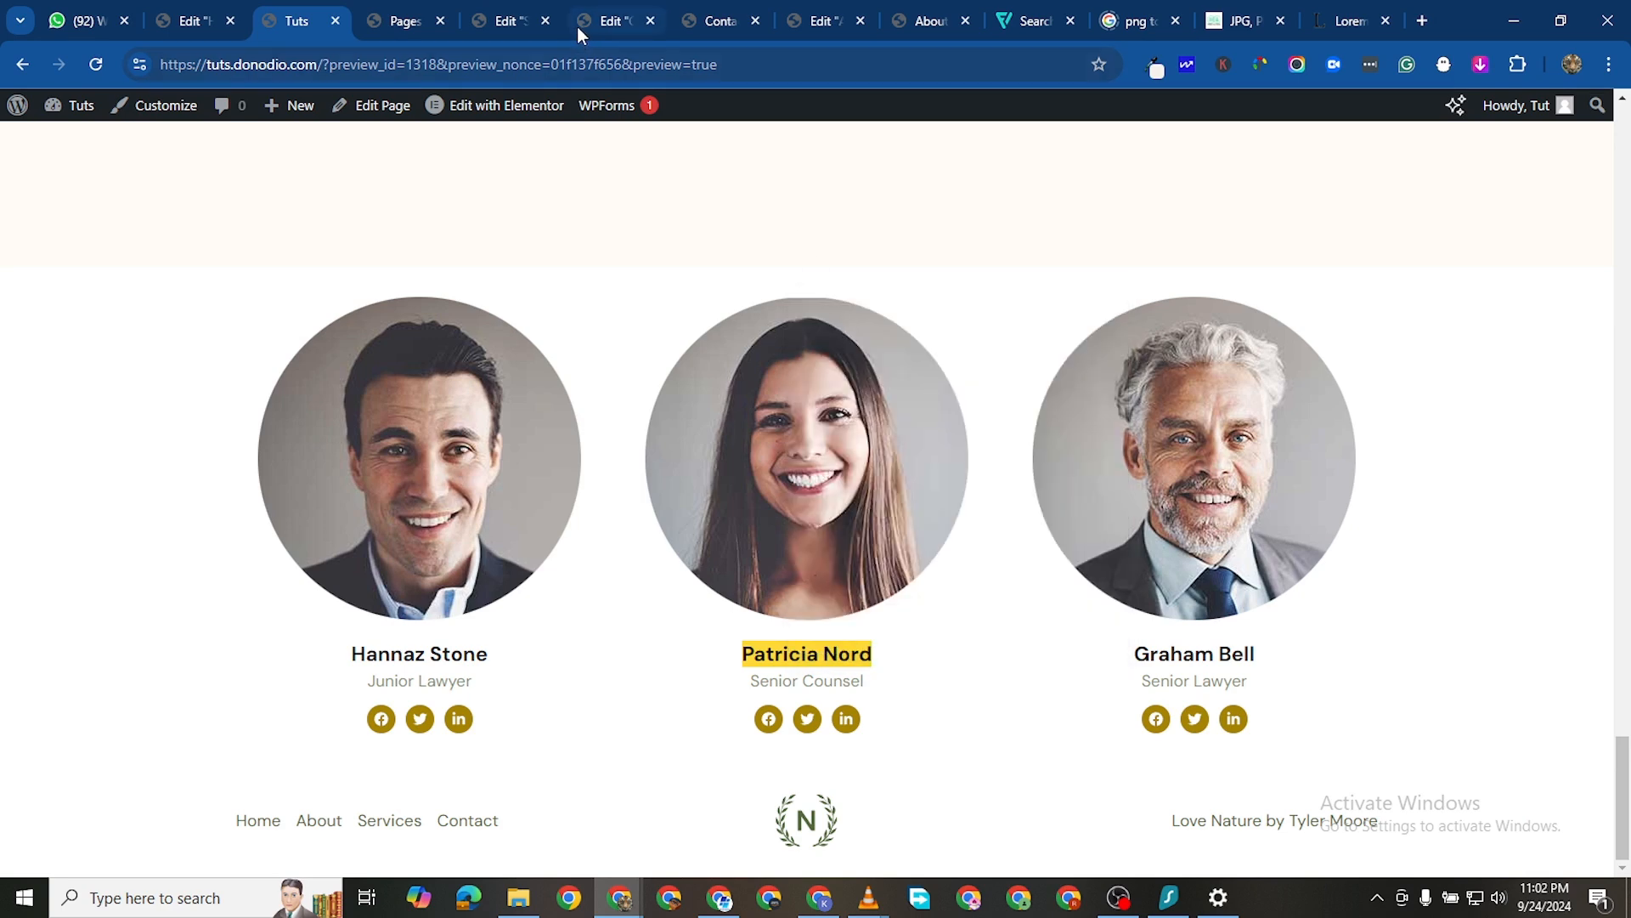
Return to the Services page editor, publish the page and reload the editor
left_click(520, 29)
left_click(477, 411)
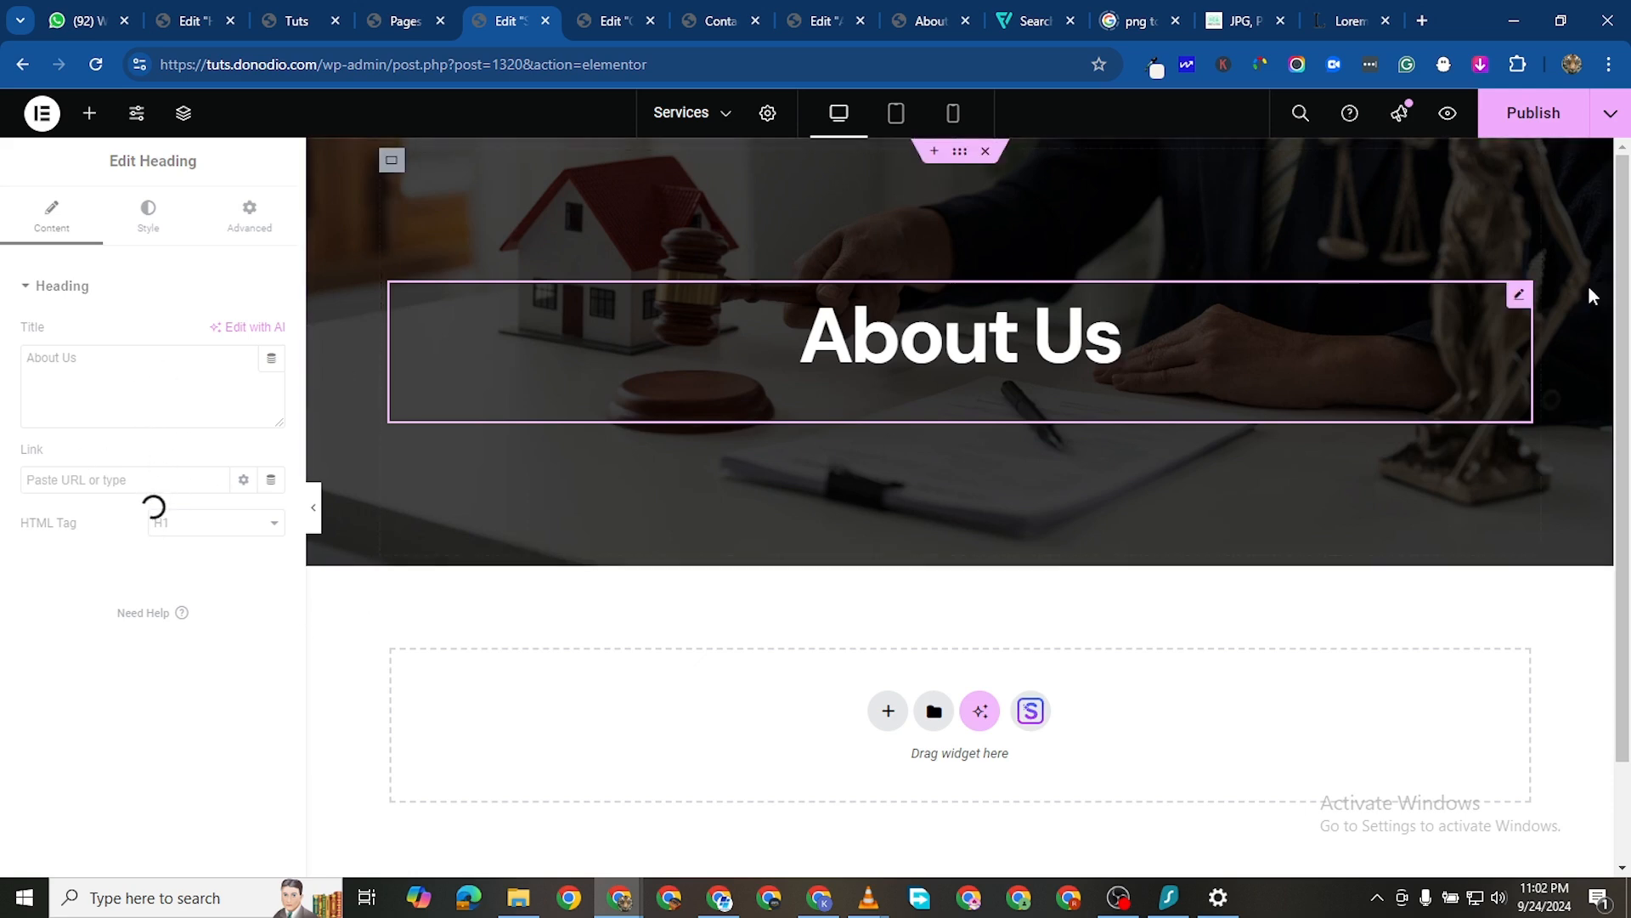
left_click(1545, 124)
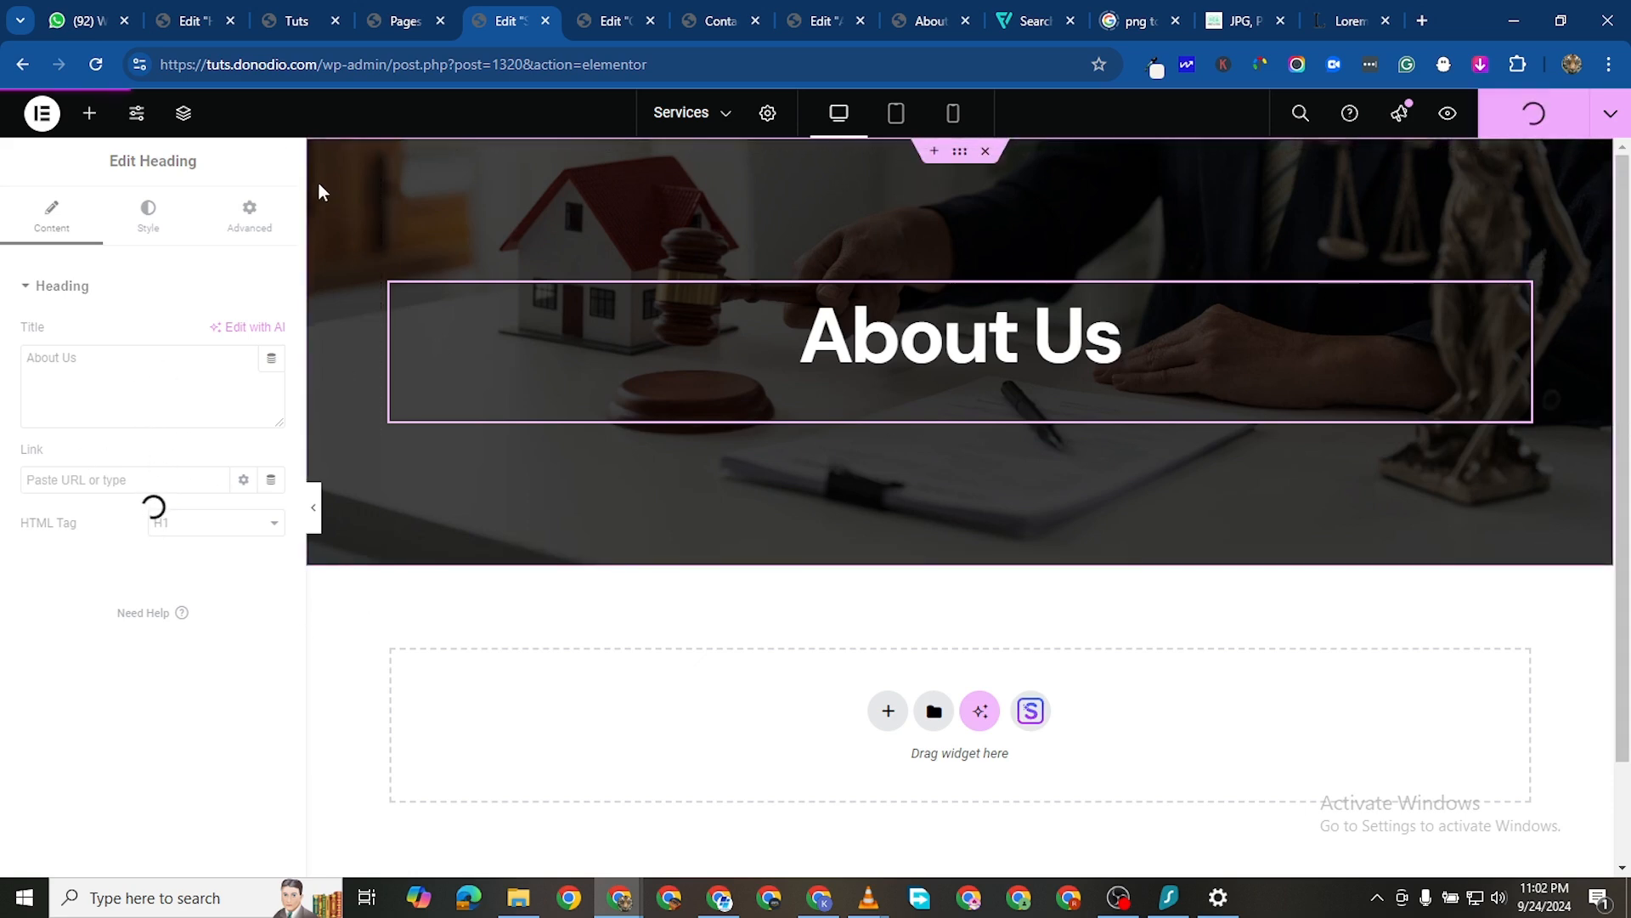
left_click(92, 68)
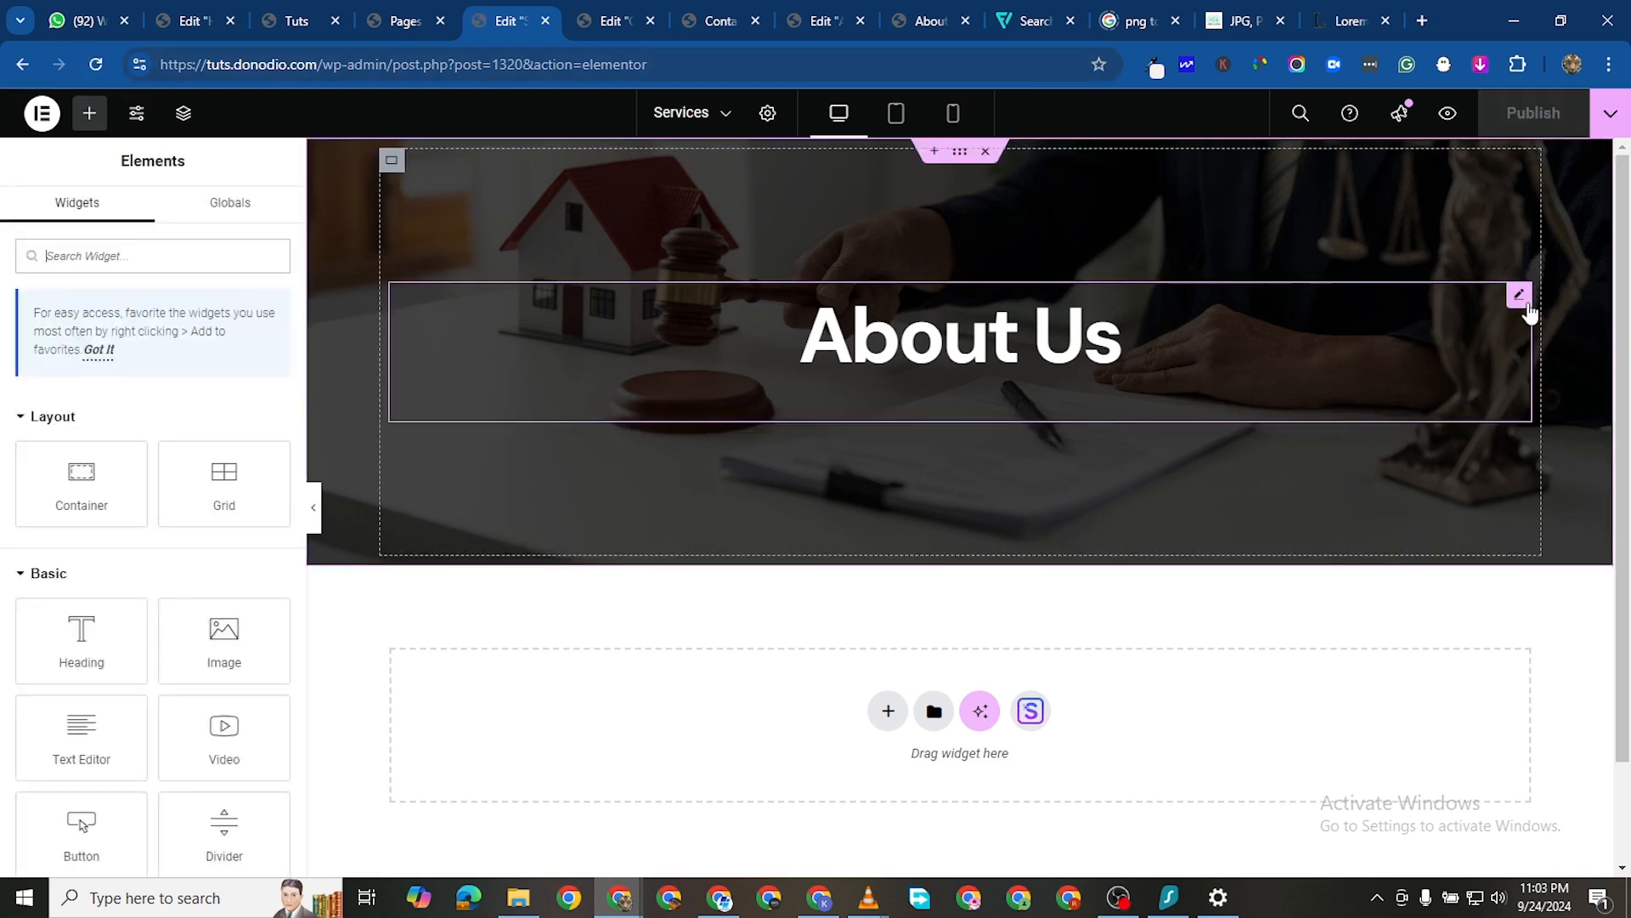
Replace the "About Us" banner heading with the copied team member's name
left_click(1510, 305)
triple_click(59, 362)
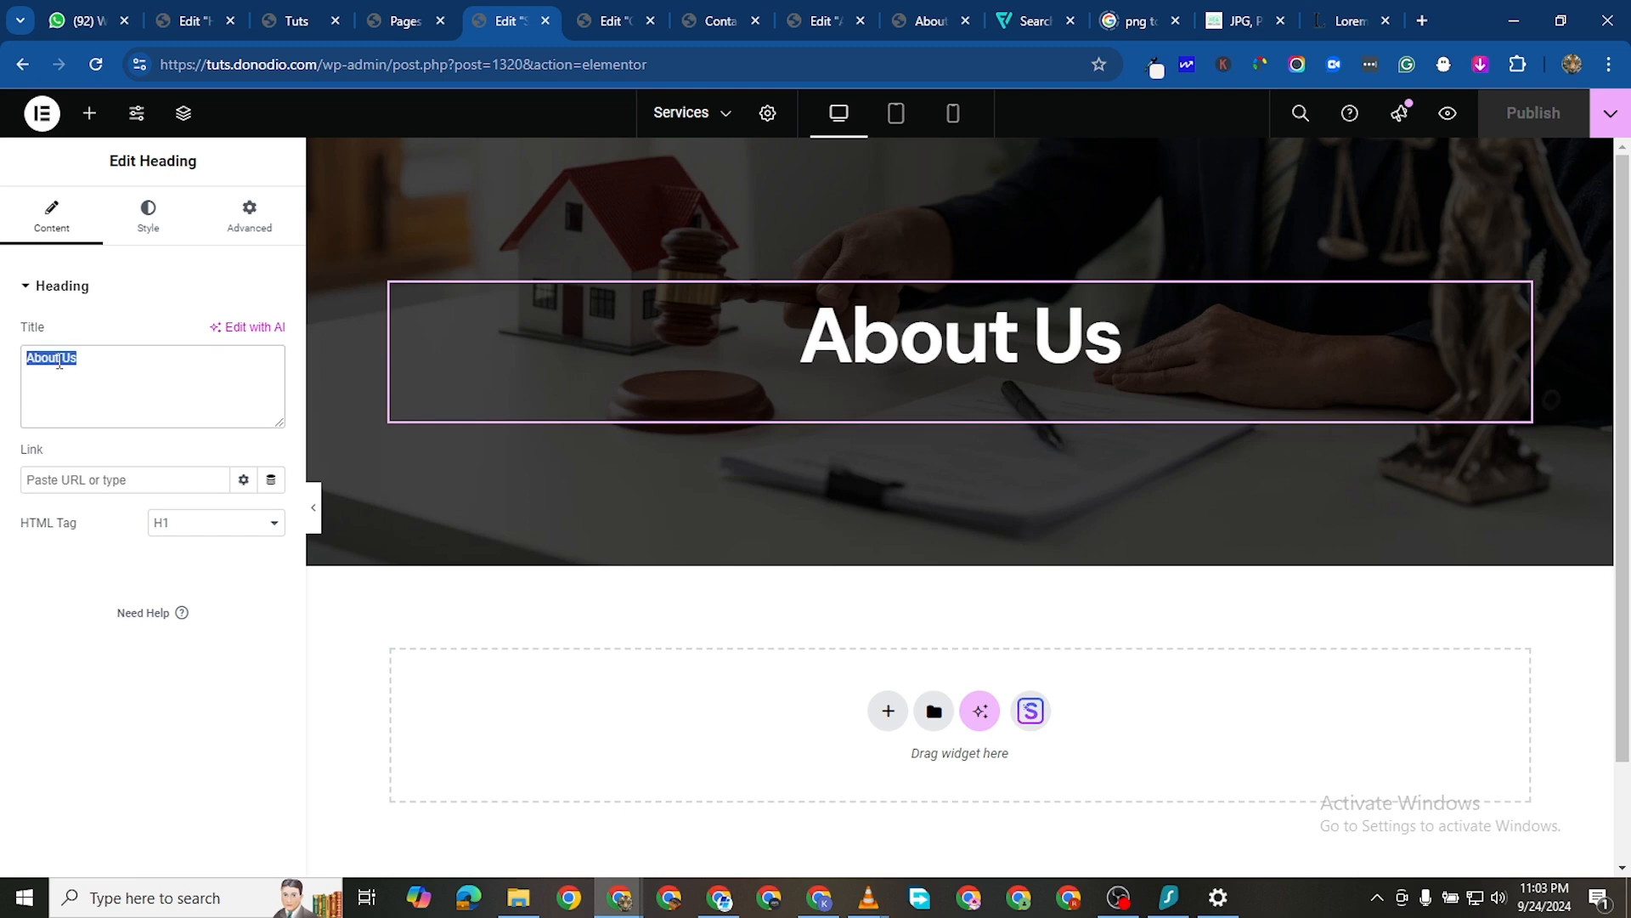
right_click(57, 360)
left_click(169, 524)
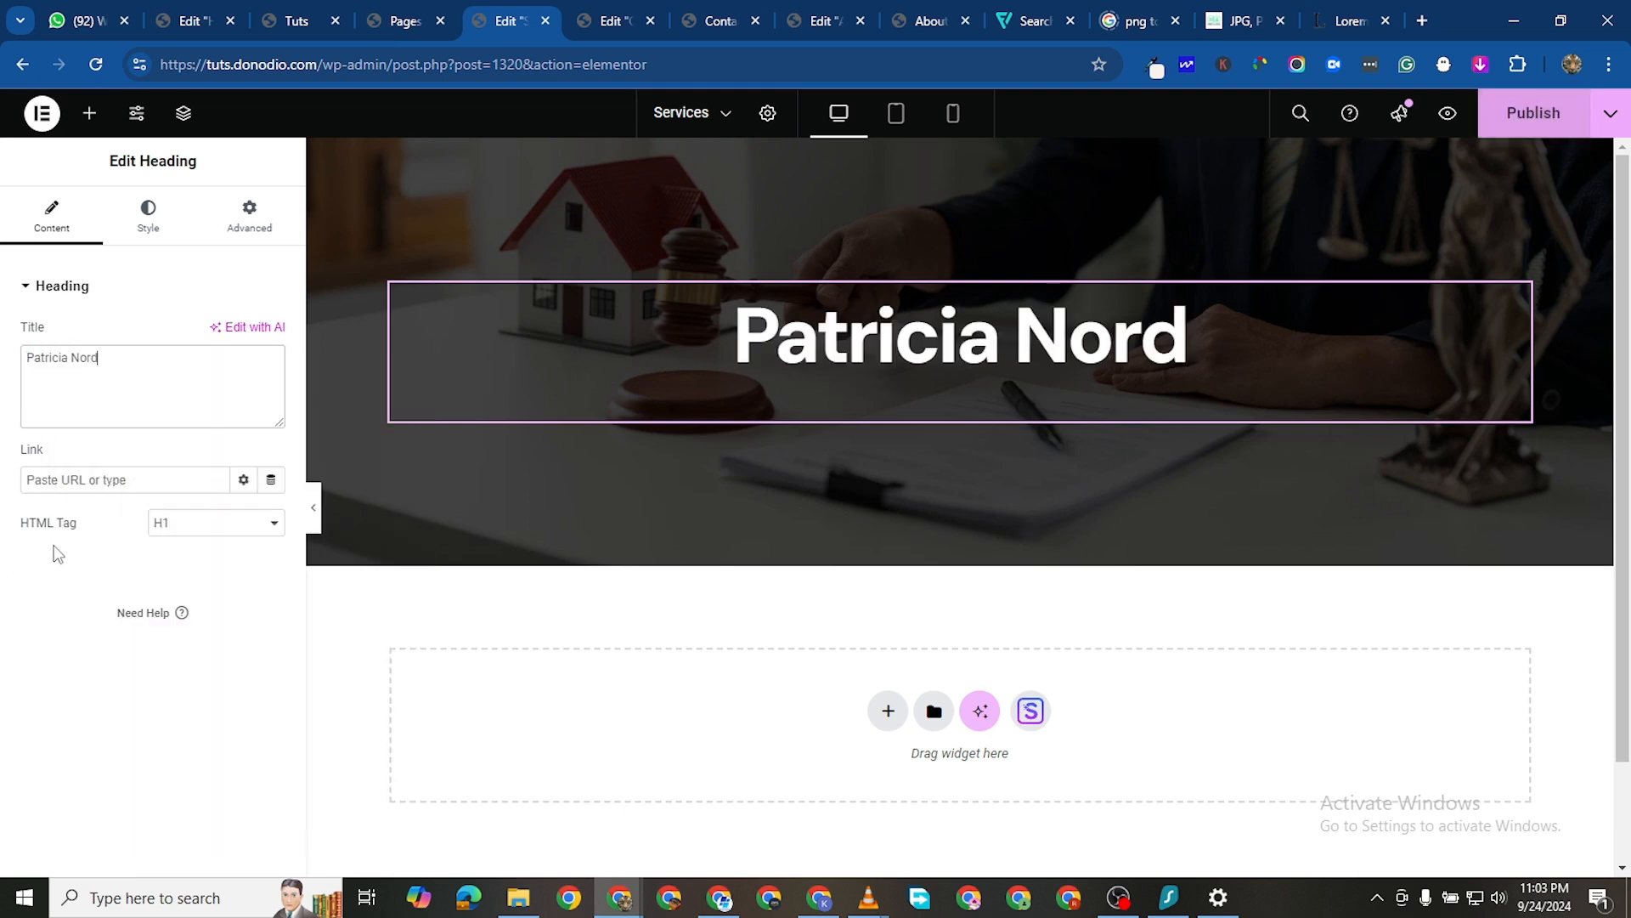
Set the banner container's minimum height to 350 px
left_click(148, 216)
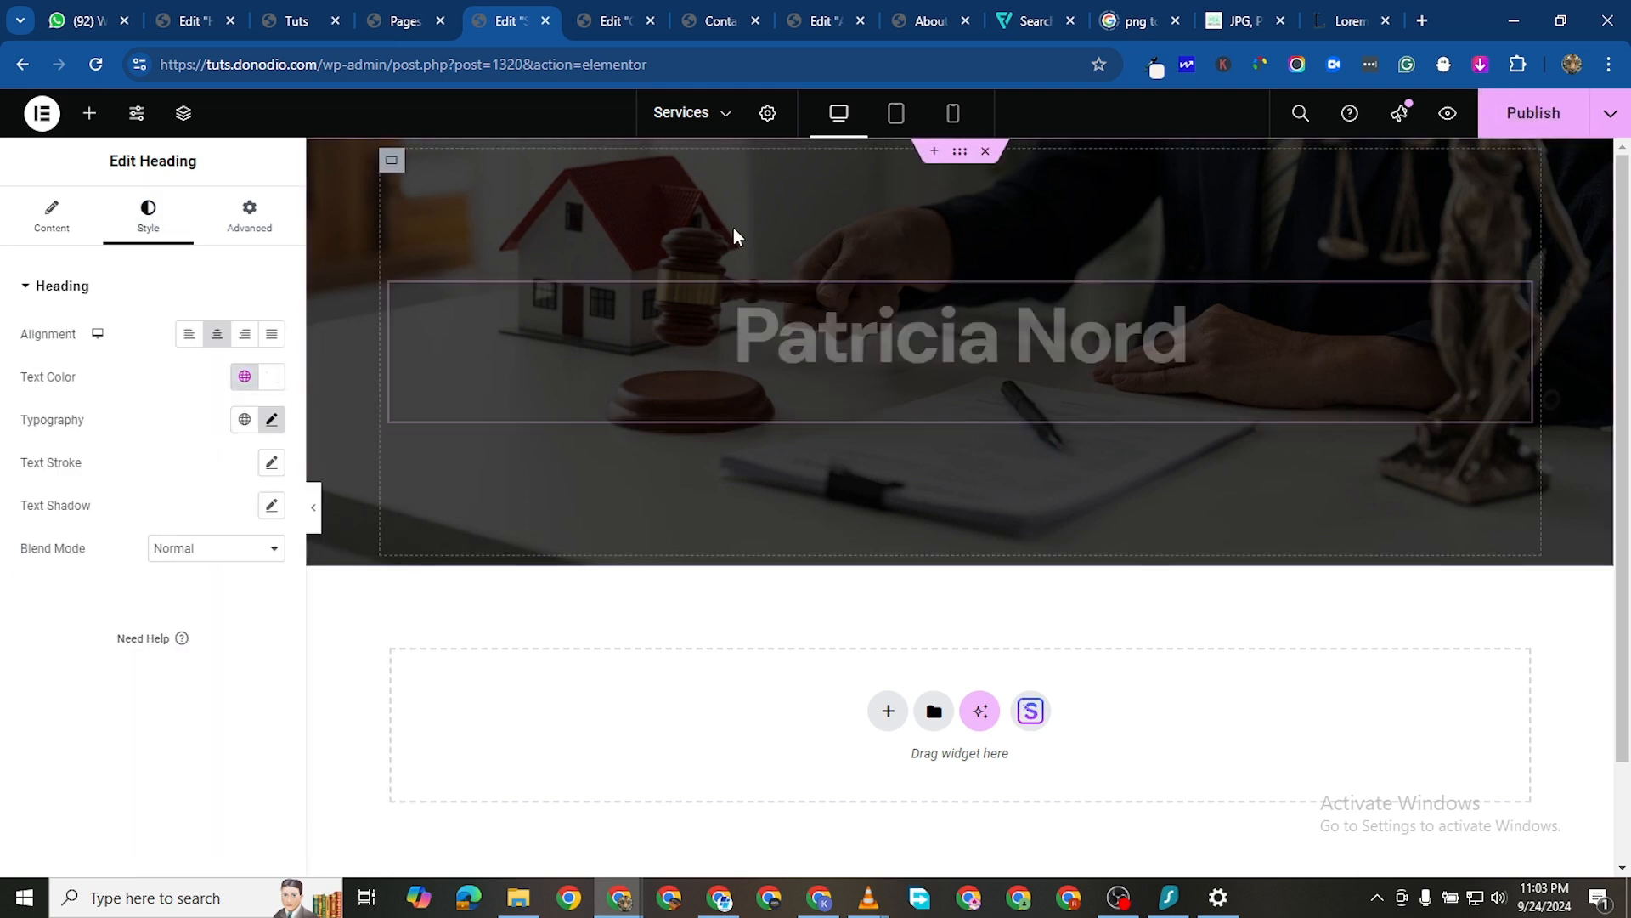
left_click(446, 272)
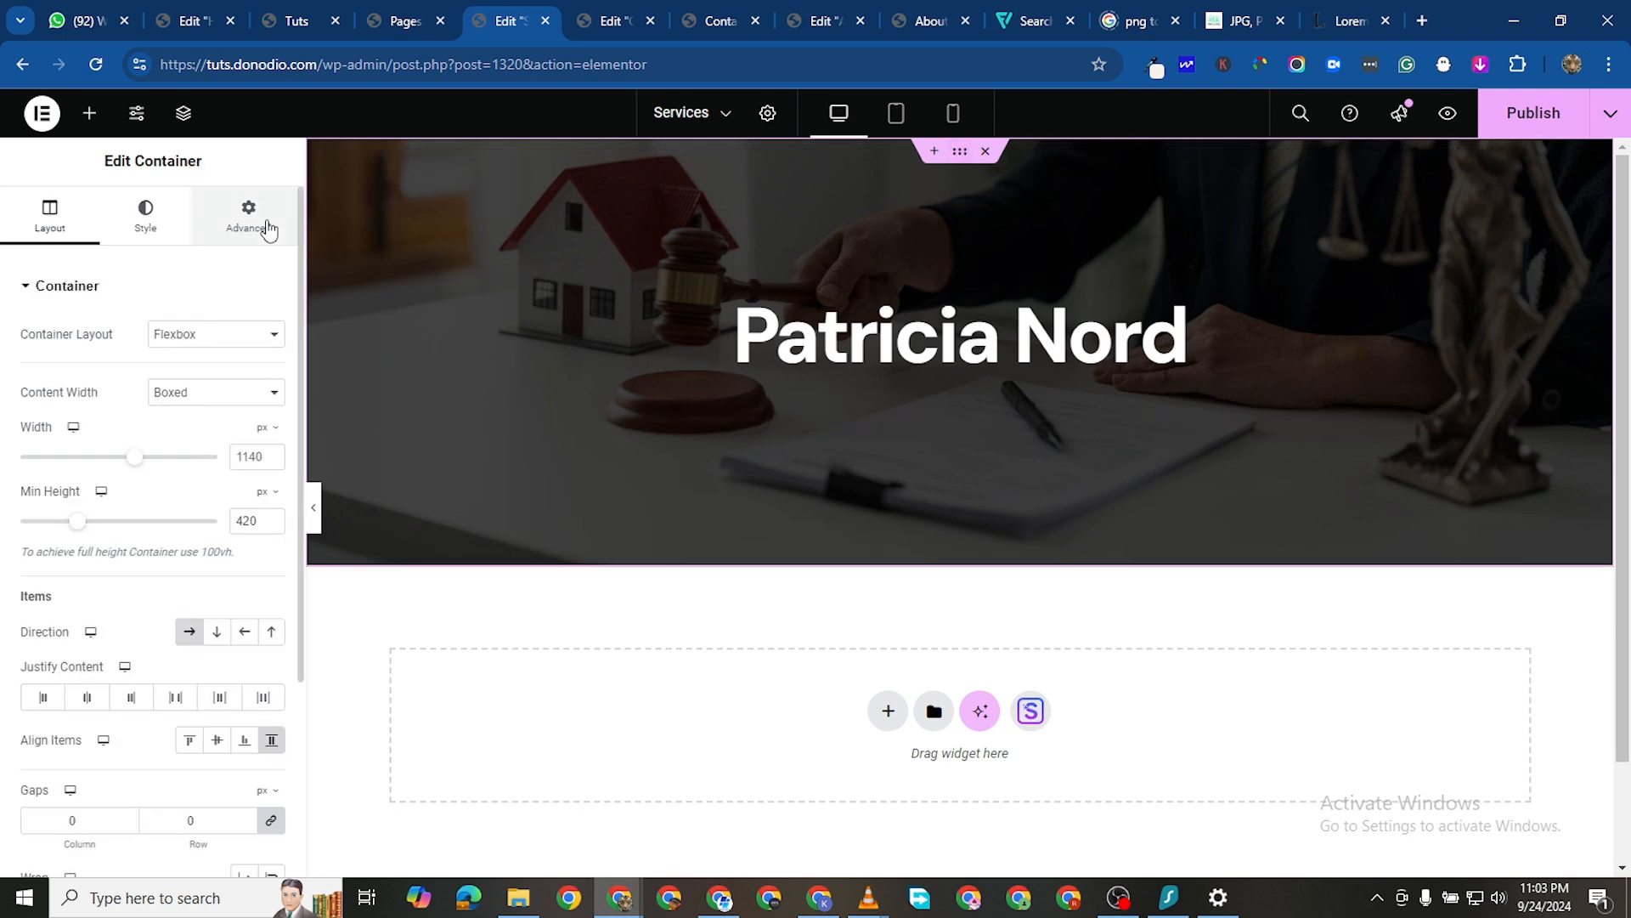
left_click(248, 217)
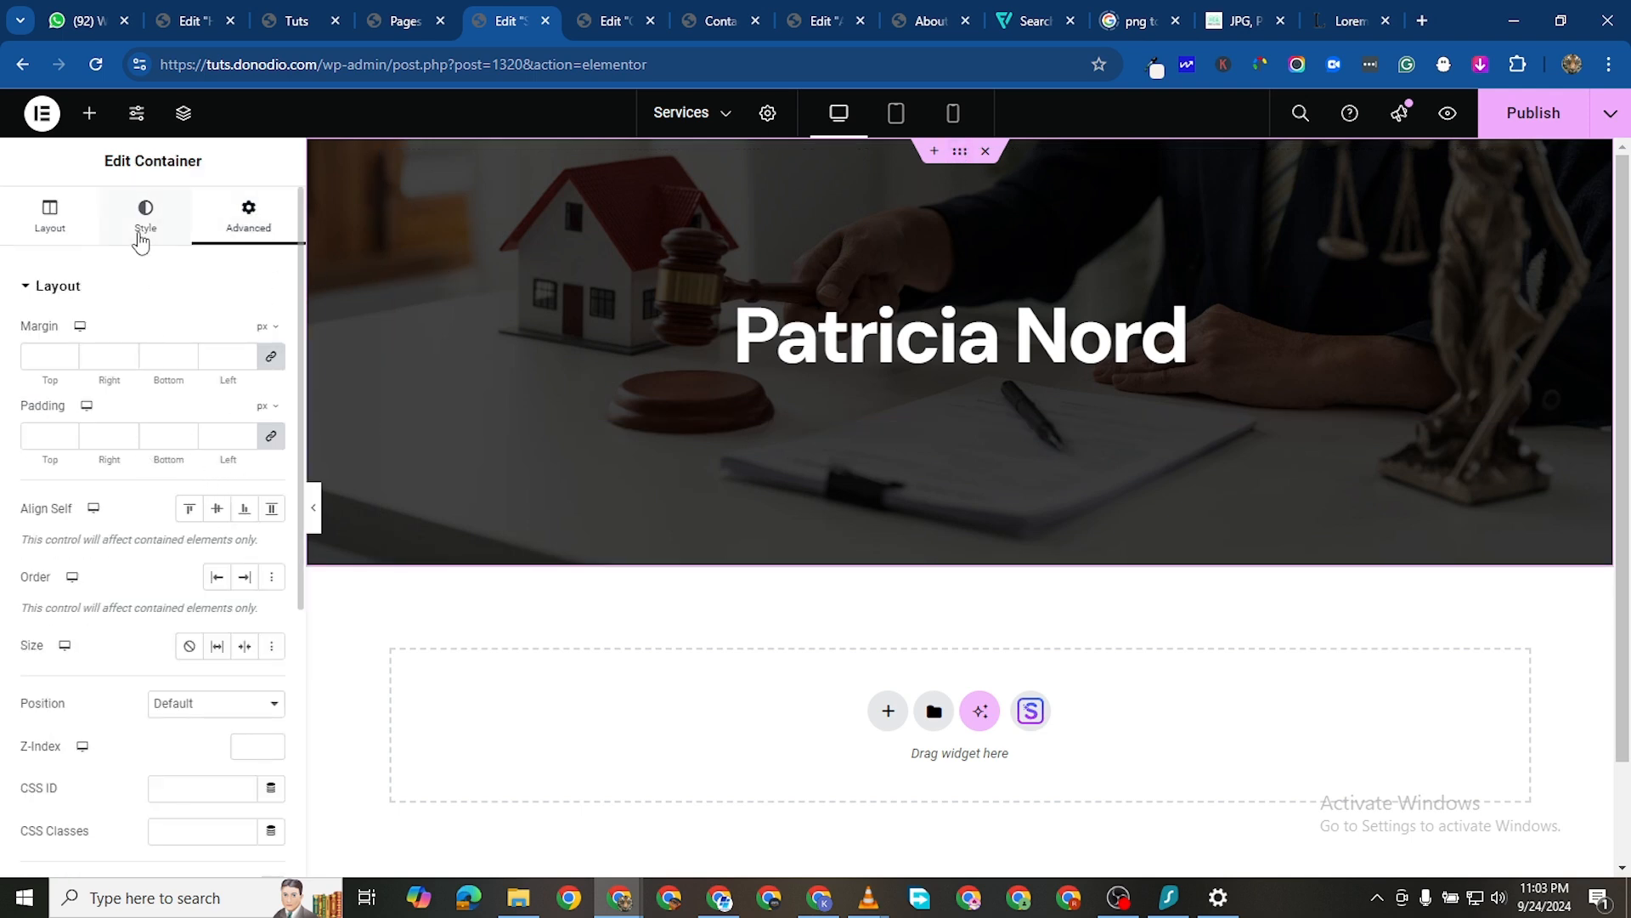
left_click(44, 223)
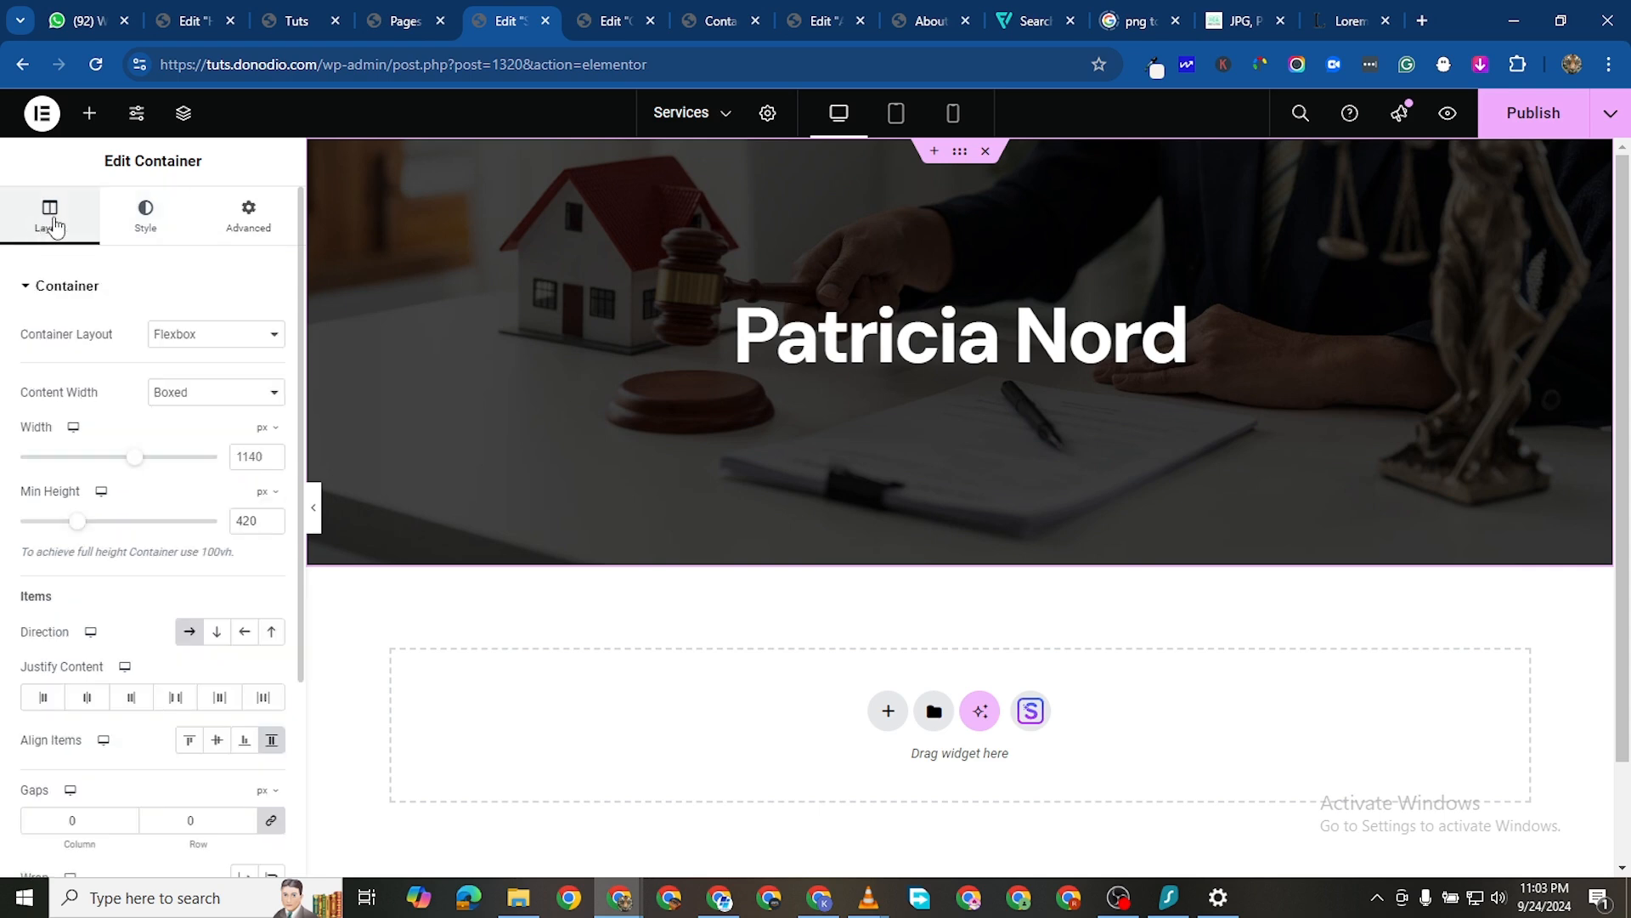
left_click_drag(79, 530, 67, 532)
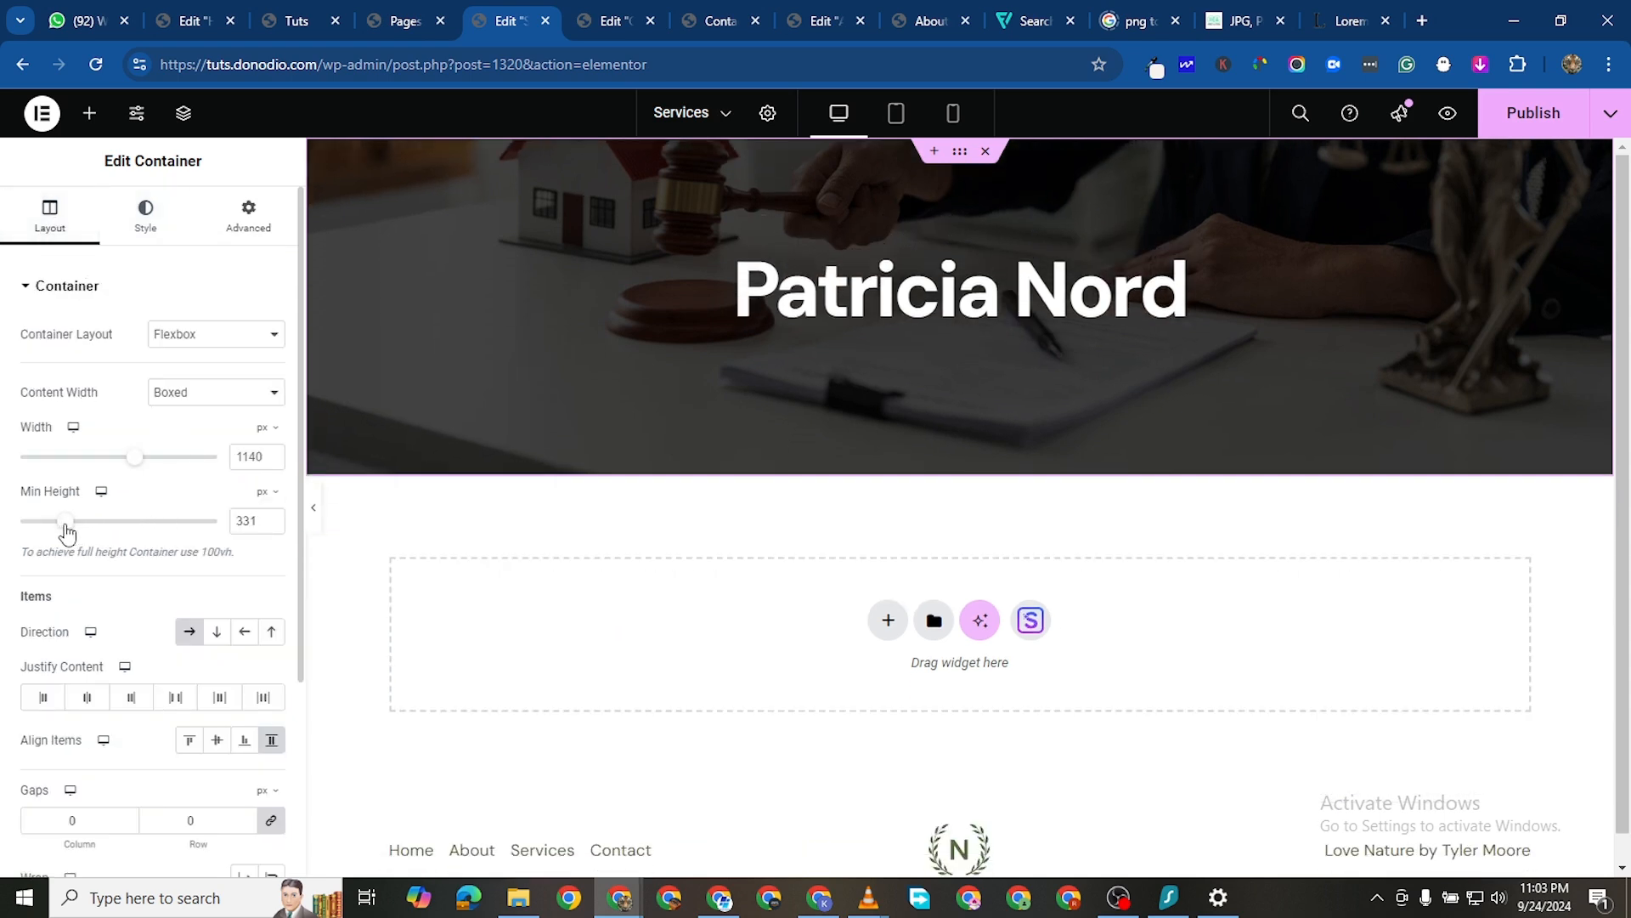
left_click(271, 526)
left_click(270, 525)
left_click(270, 526)
left_click(271, 526)
left_click(271, 526)
left_click(270, 526)
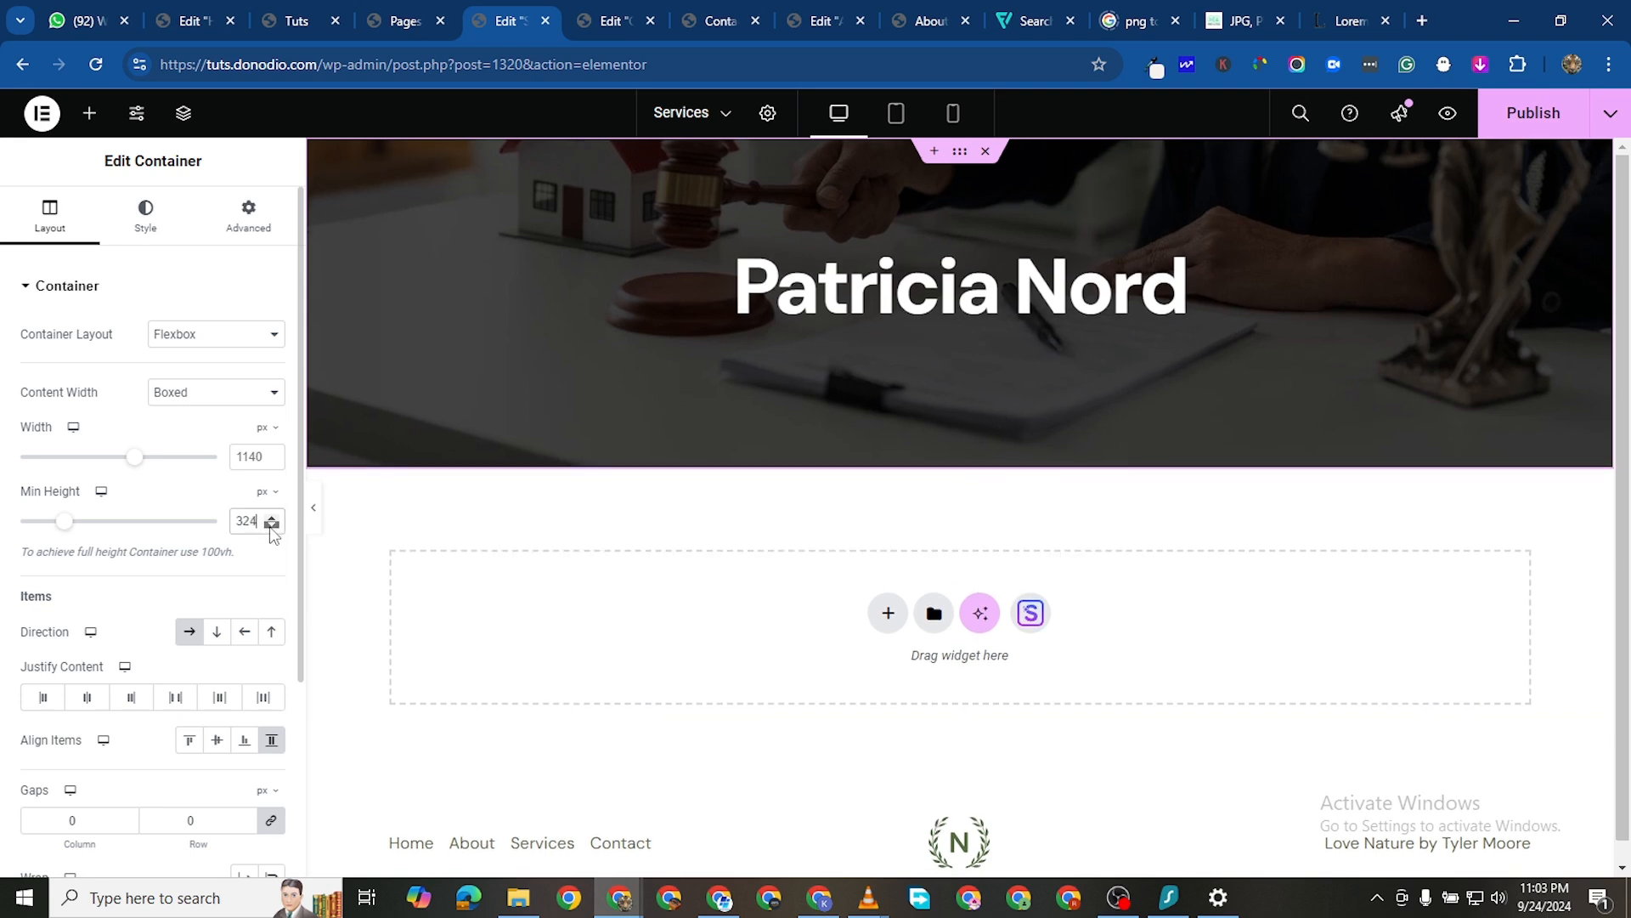
left_click(270, 526)
left_click(271, 526)
left_click(270, 526)
left_click(270, 526)
left_click(270, 526)
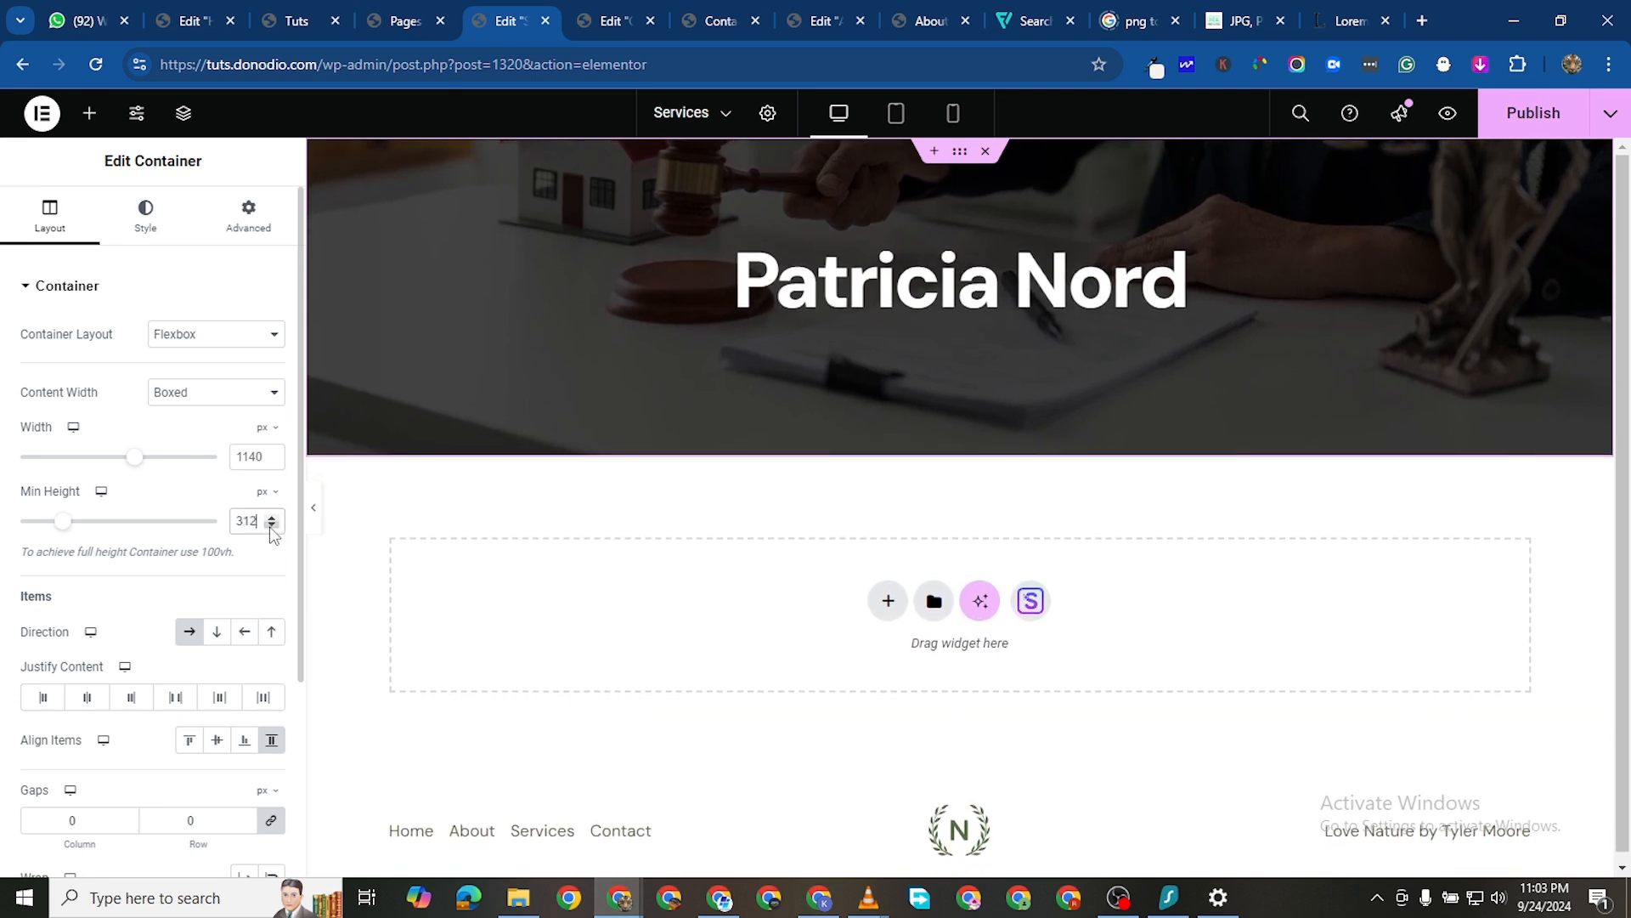
left_click(271, 517)
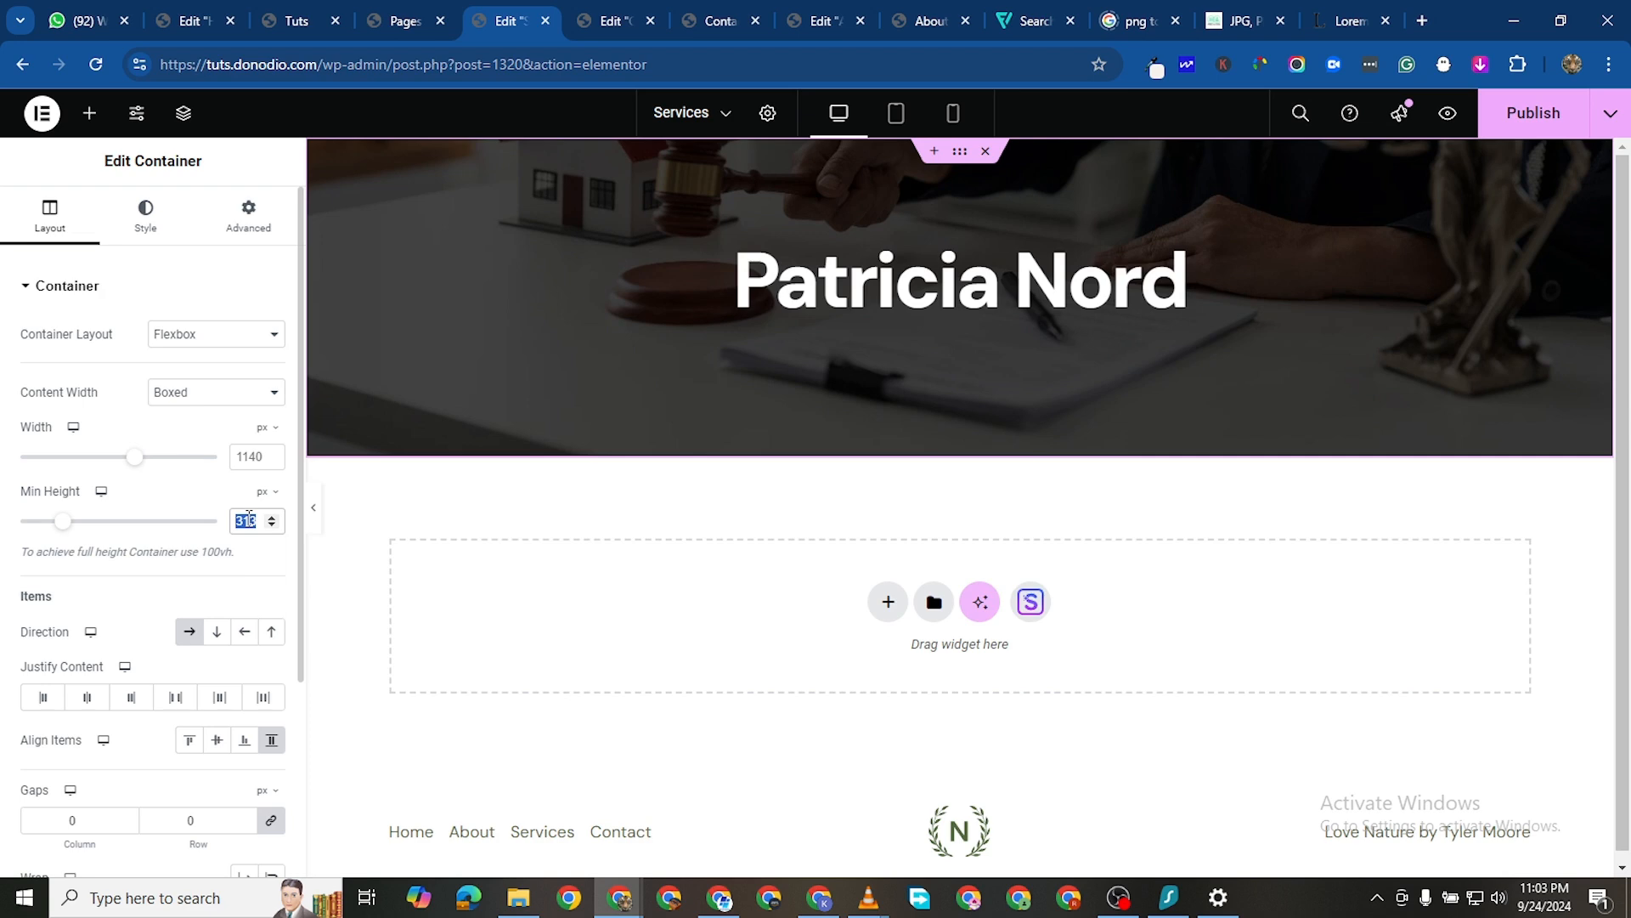
type("350")
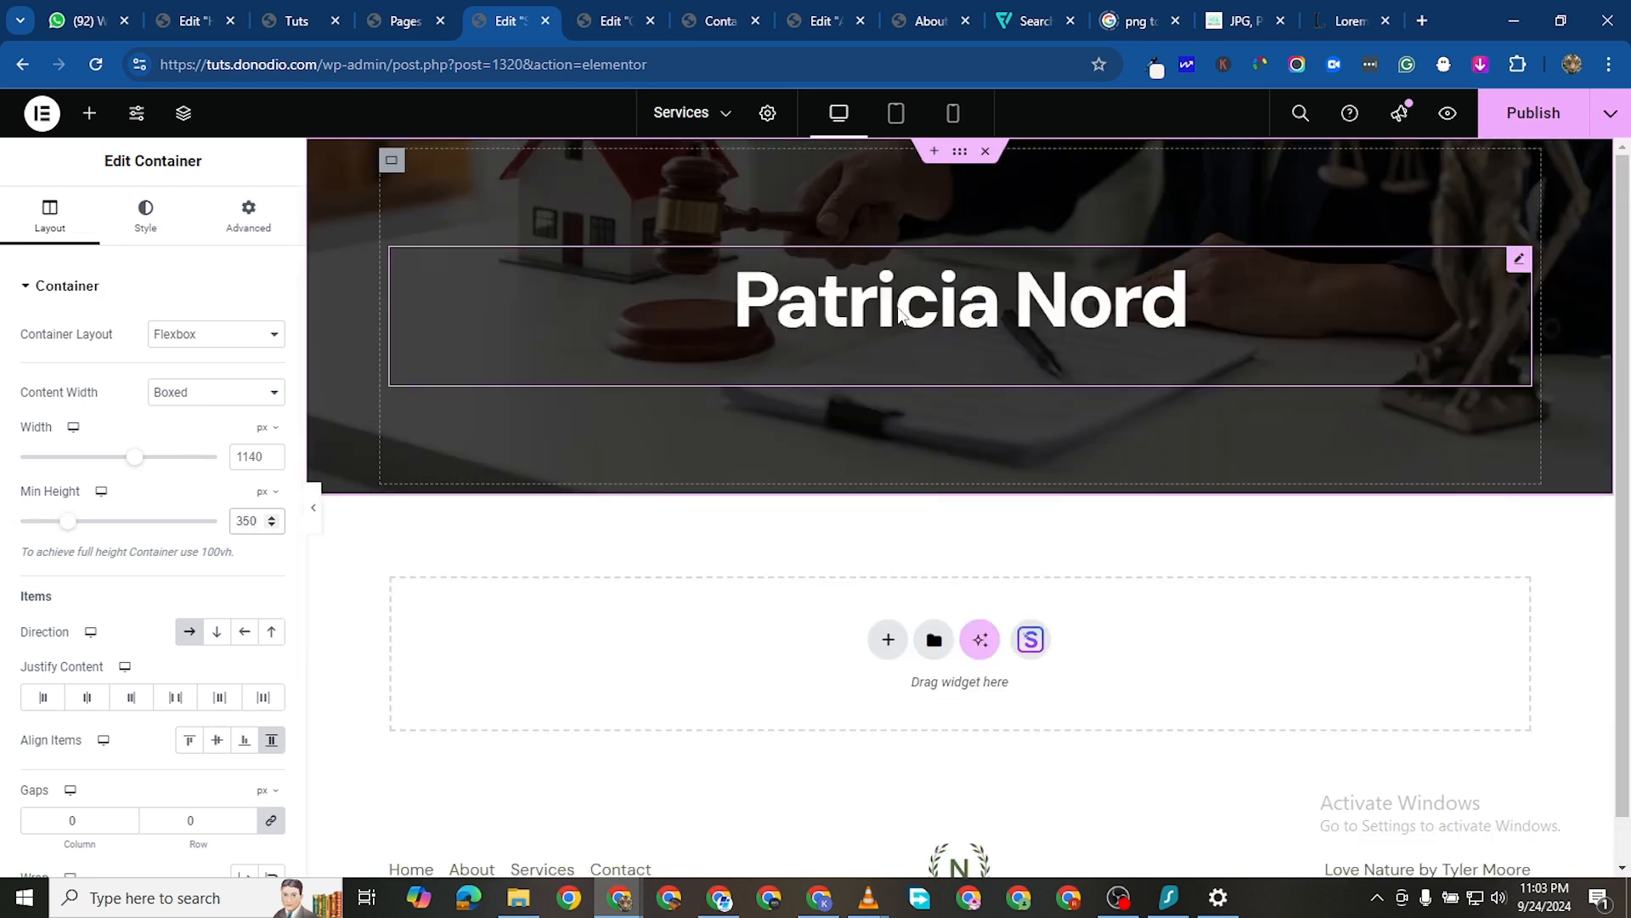
Set the banner heading's font weight to 200 (Extra Light) and its font size to 58 px
left_click(1495, 262)
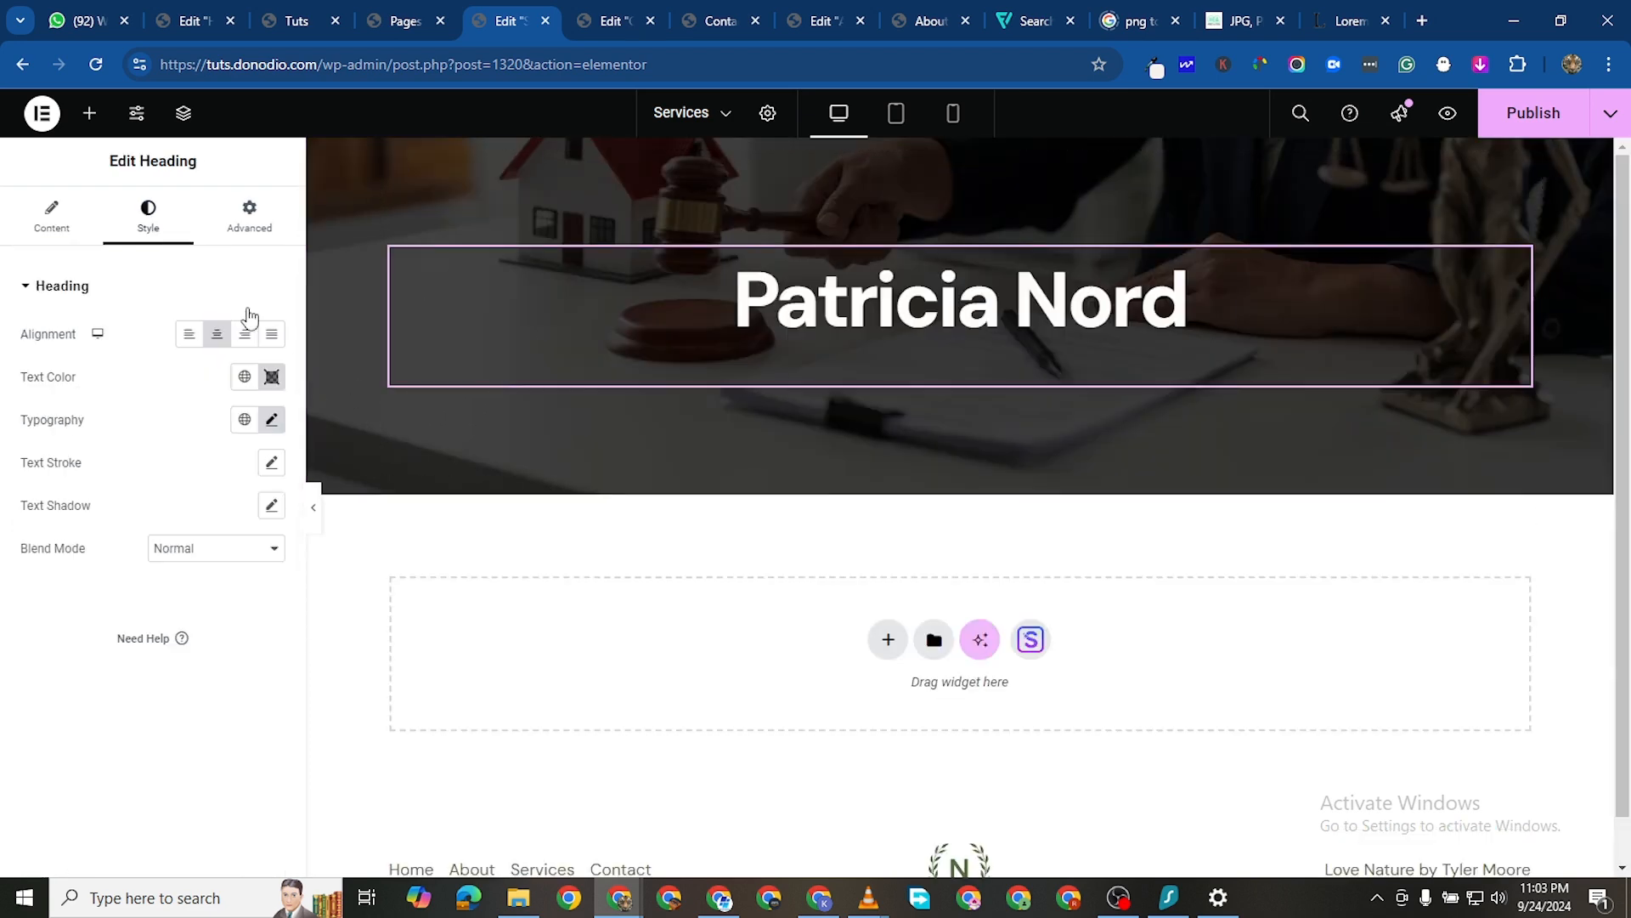
left_click(272, 420)
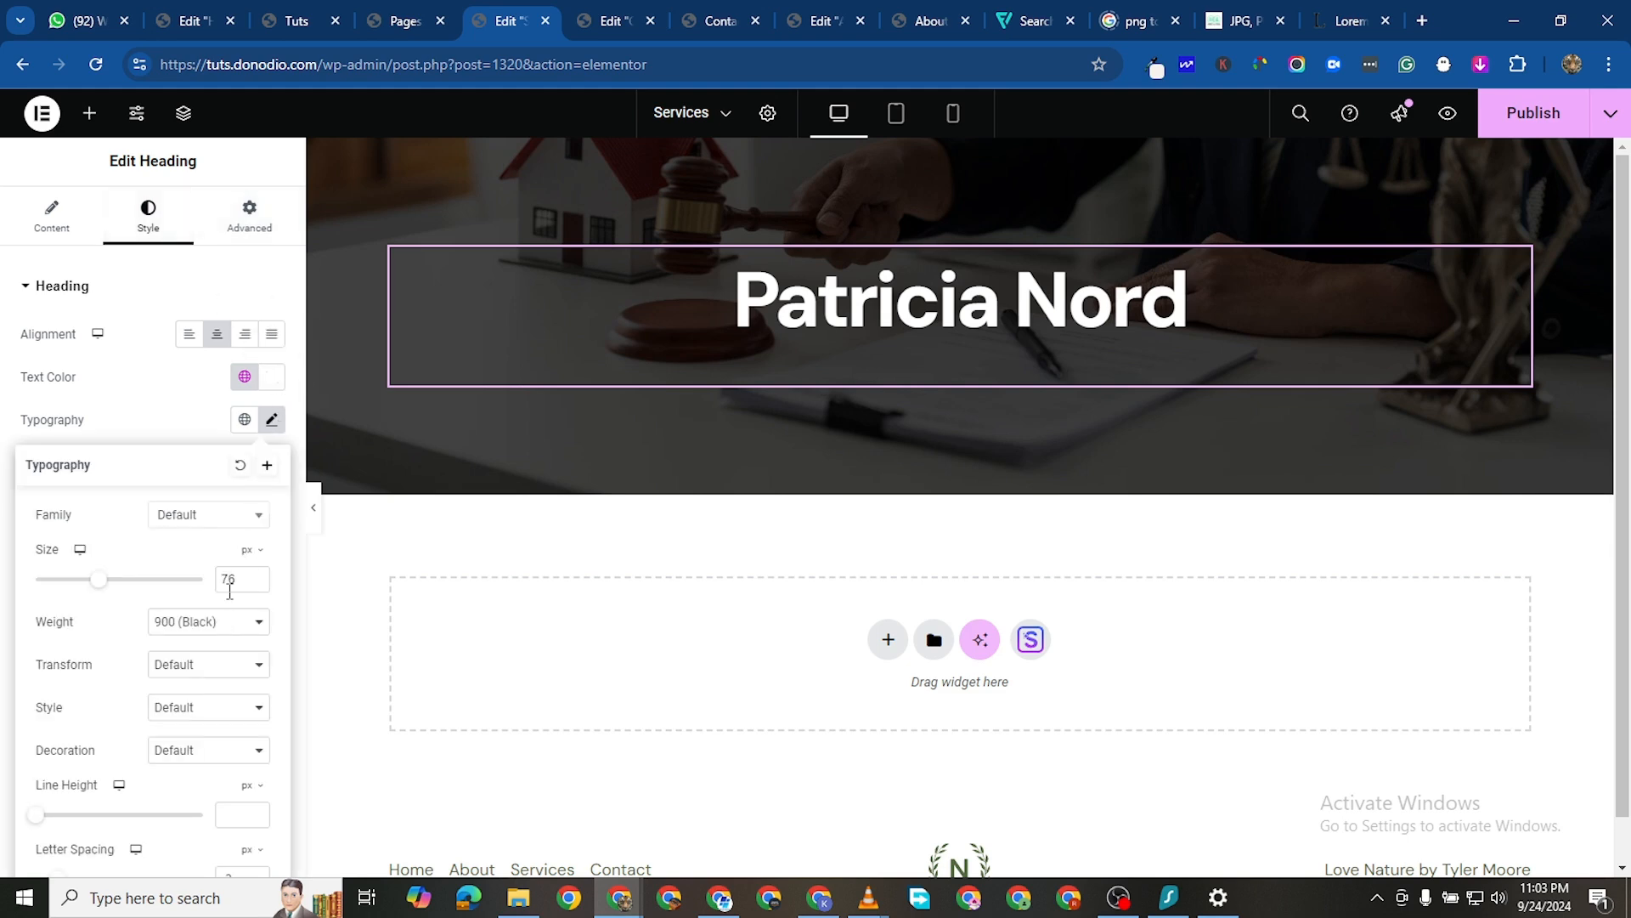
left_click(228, 627)
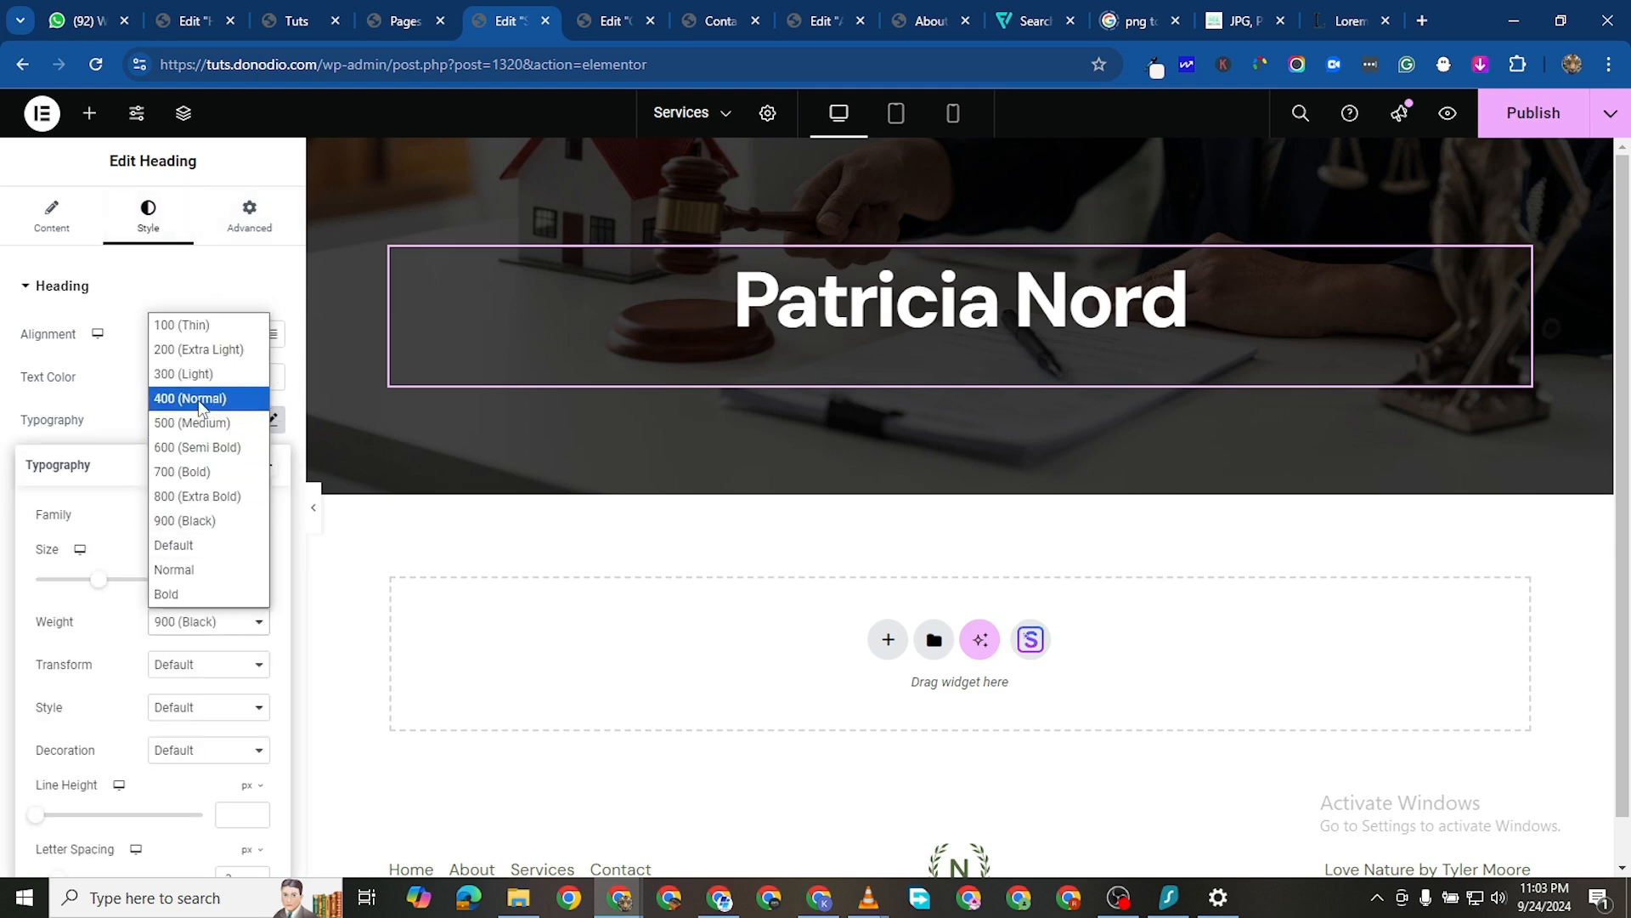
left_click(202, 373)
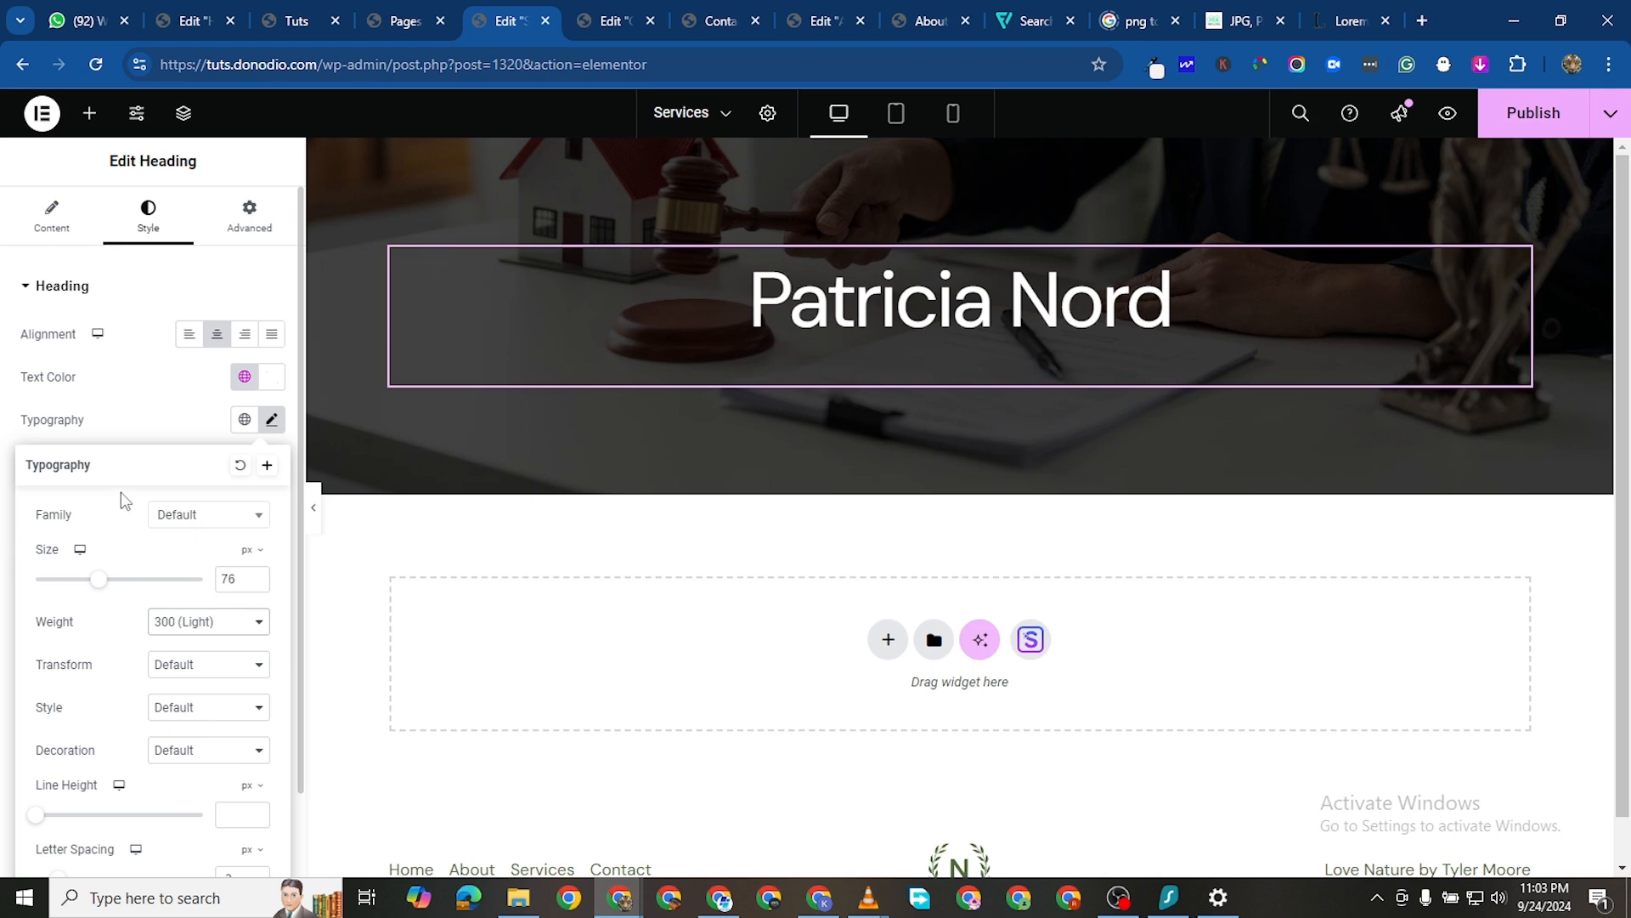
left_click(187, 621)
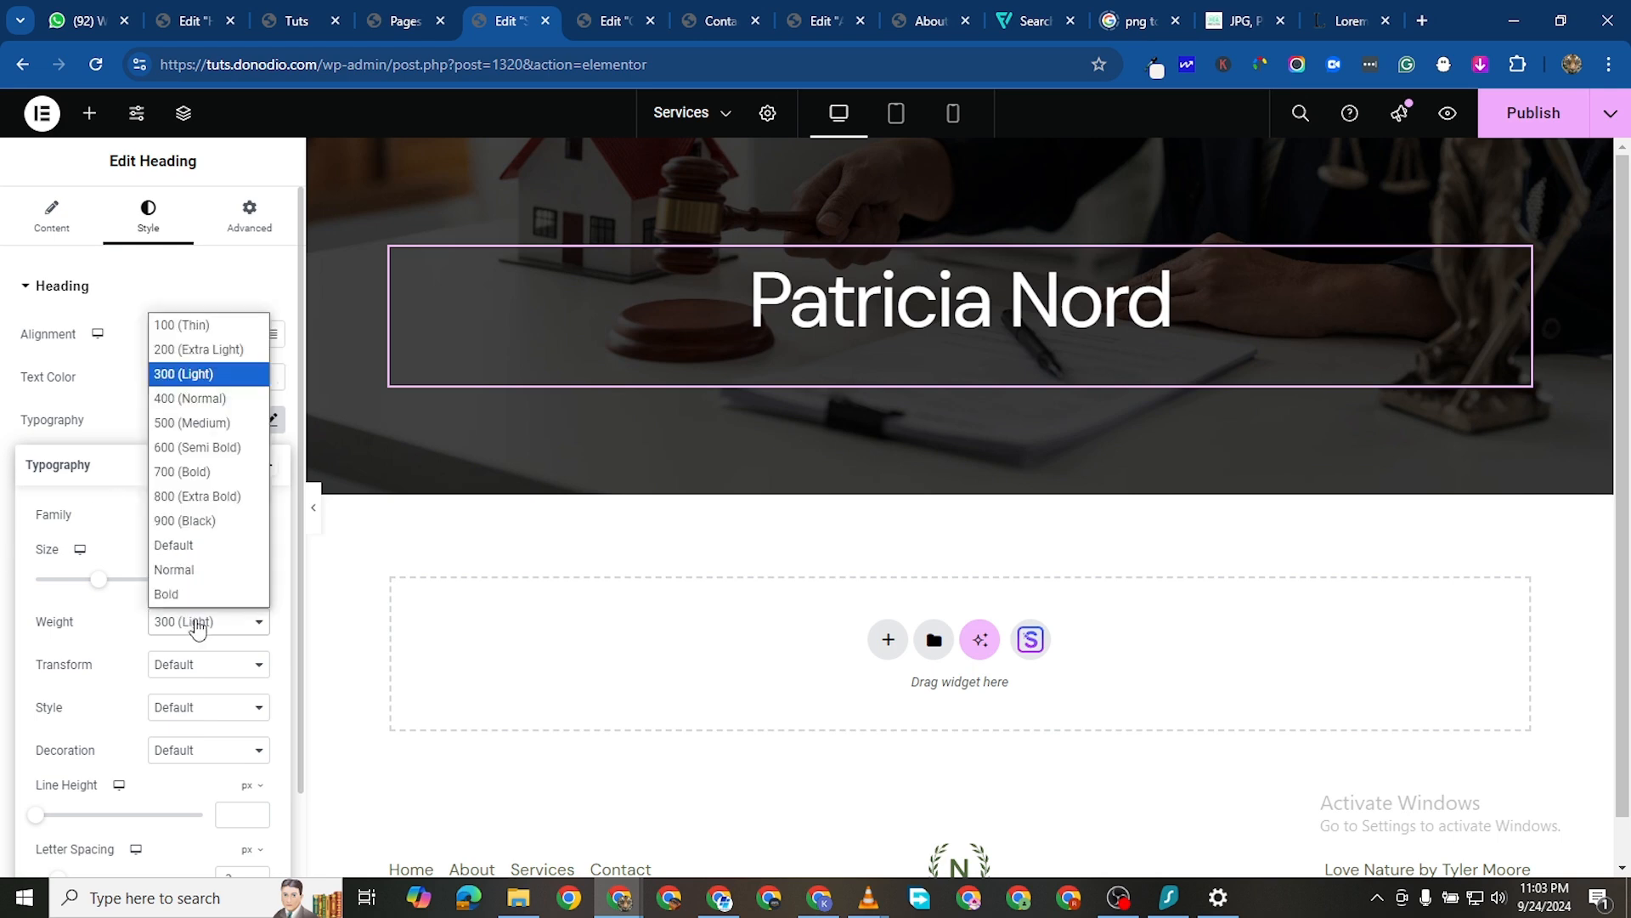
left_click(202, 345)
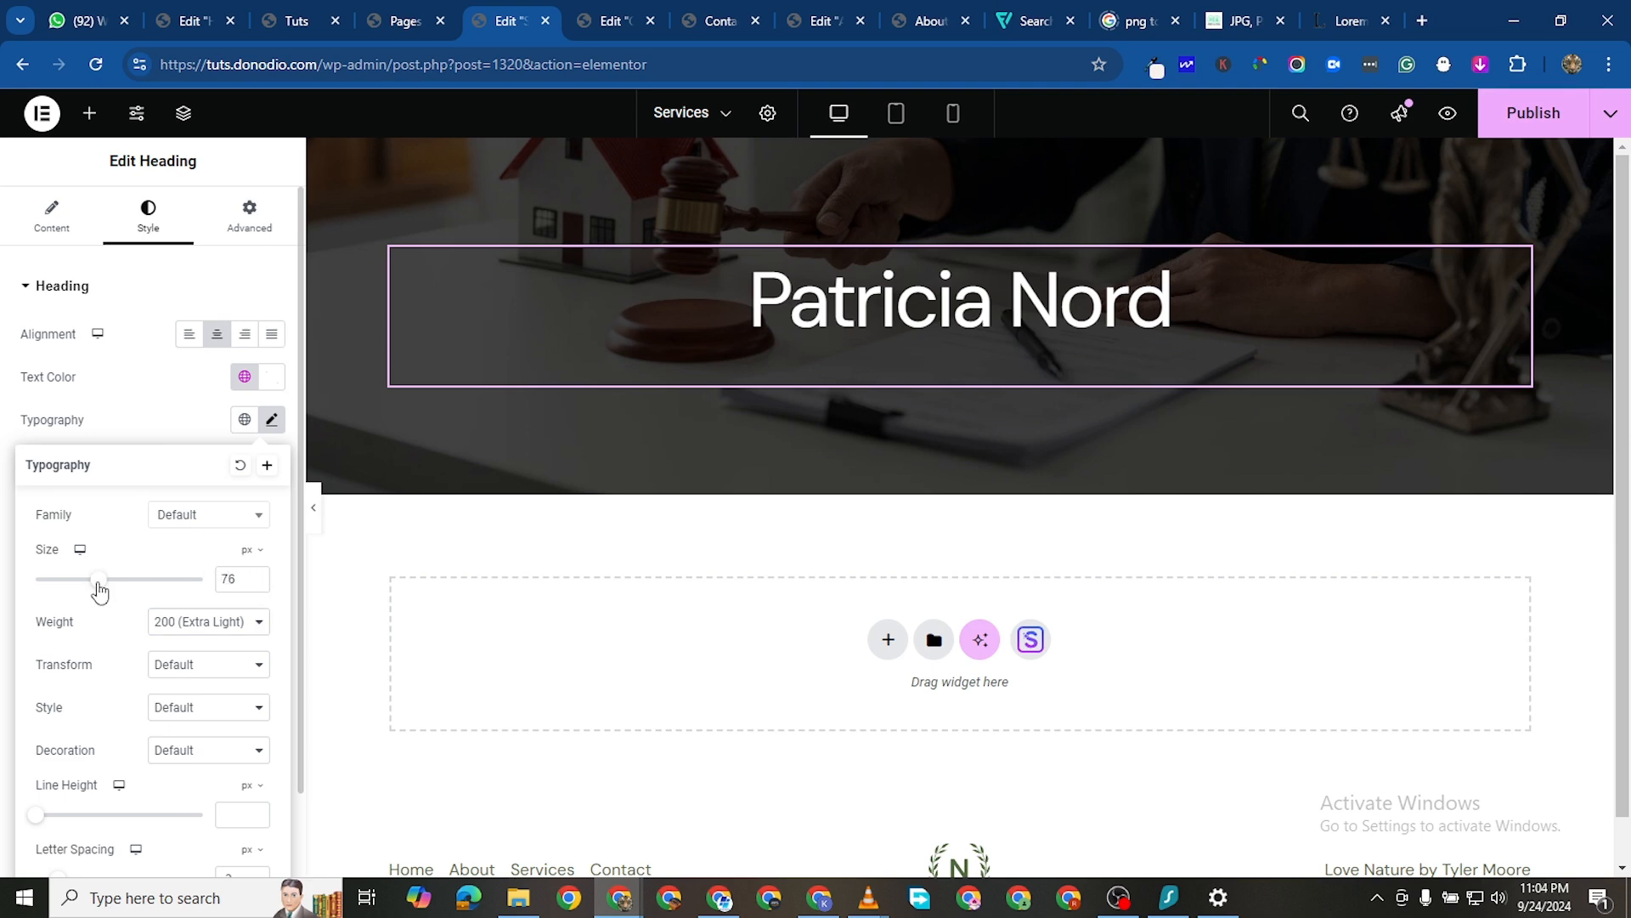
left_click_drag(98, 586, 86, 586)
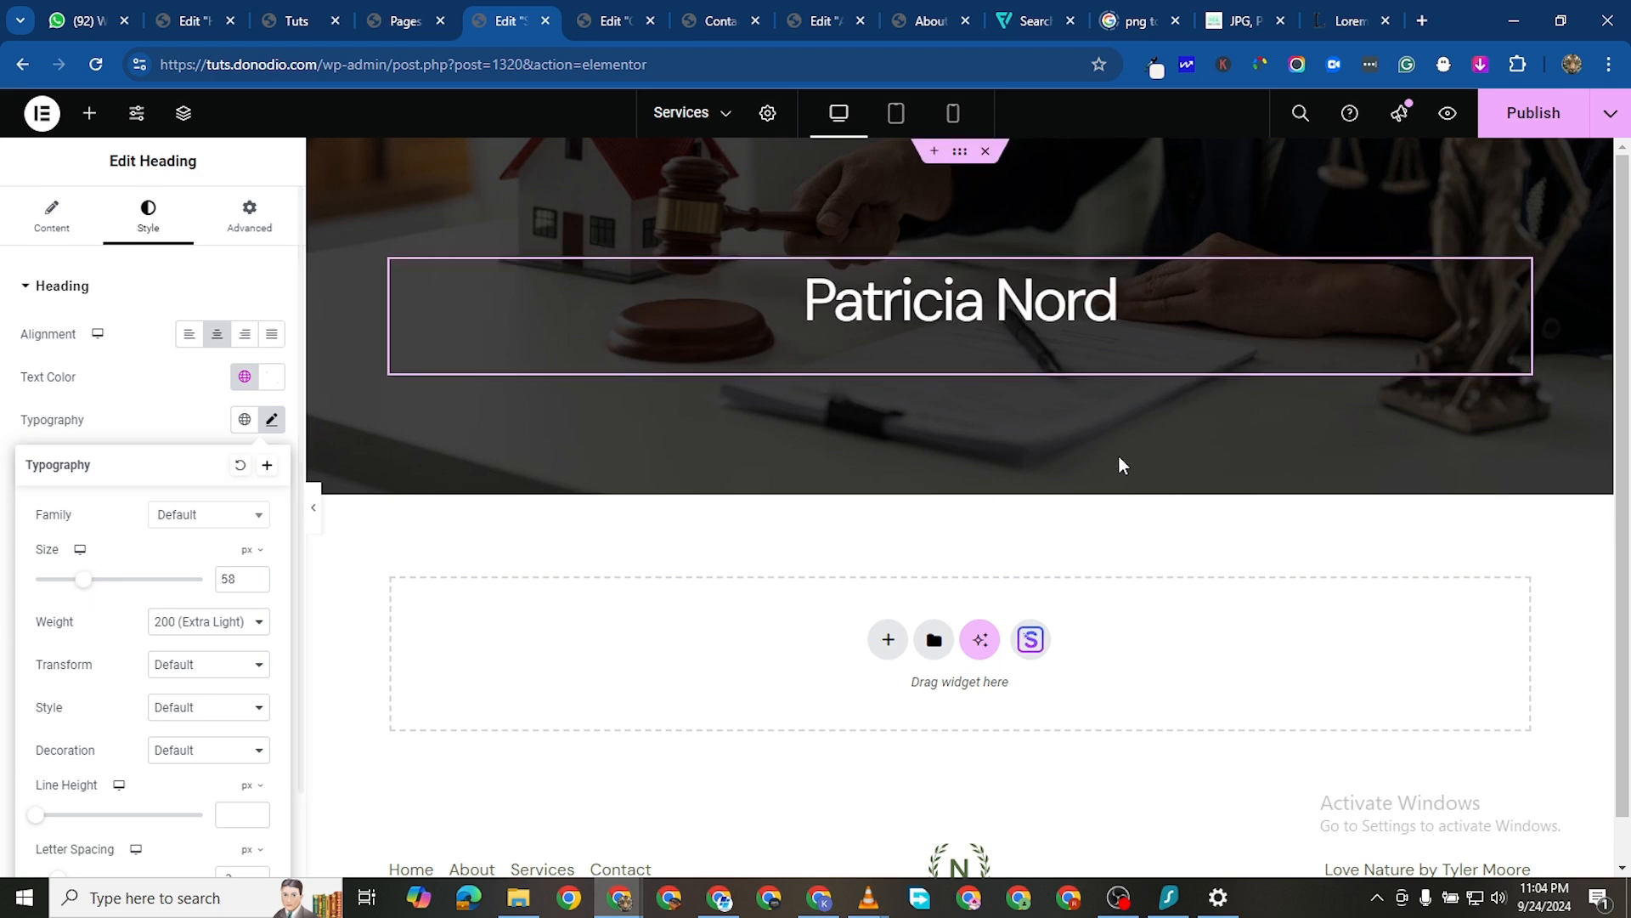
Add a single-column flexbox container with vertical direction below the banner
scroll(879, 551, "down", 1)
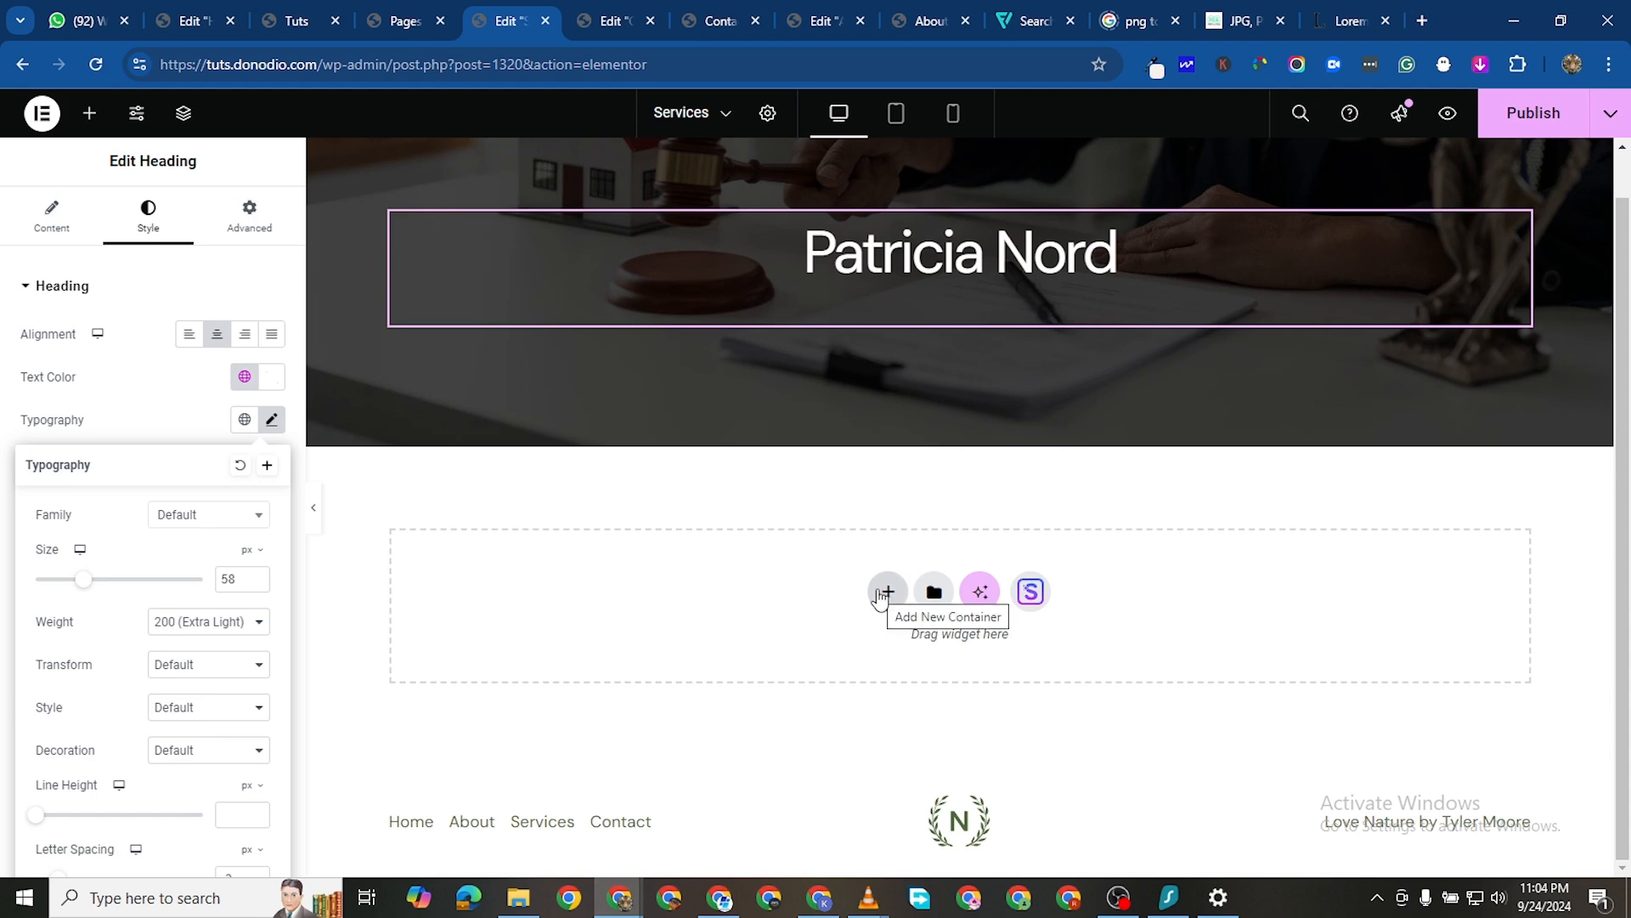
left_click(881, 595)
left_click(853, 687)
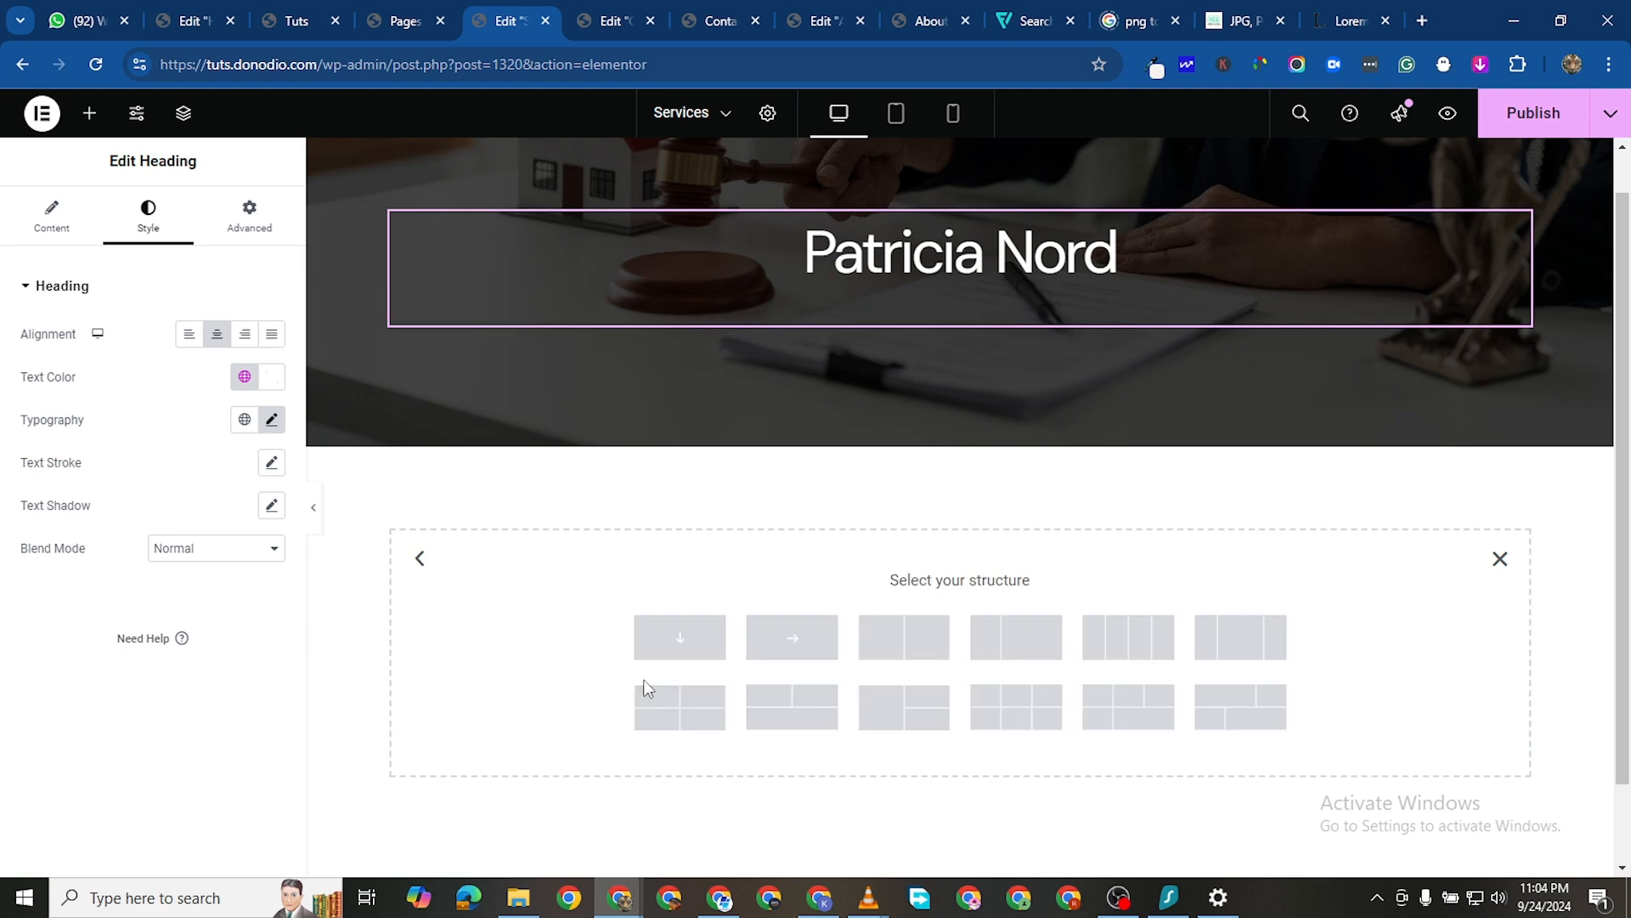
left_click(680, 637)
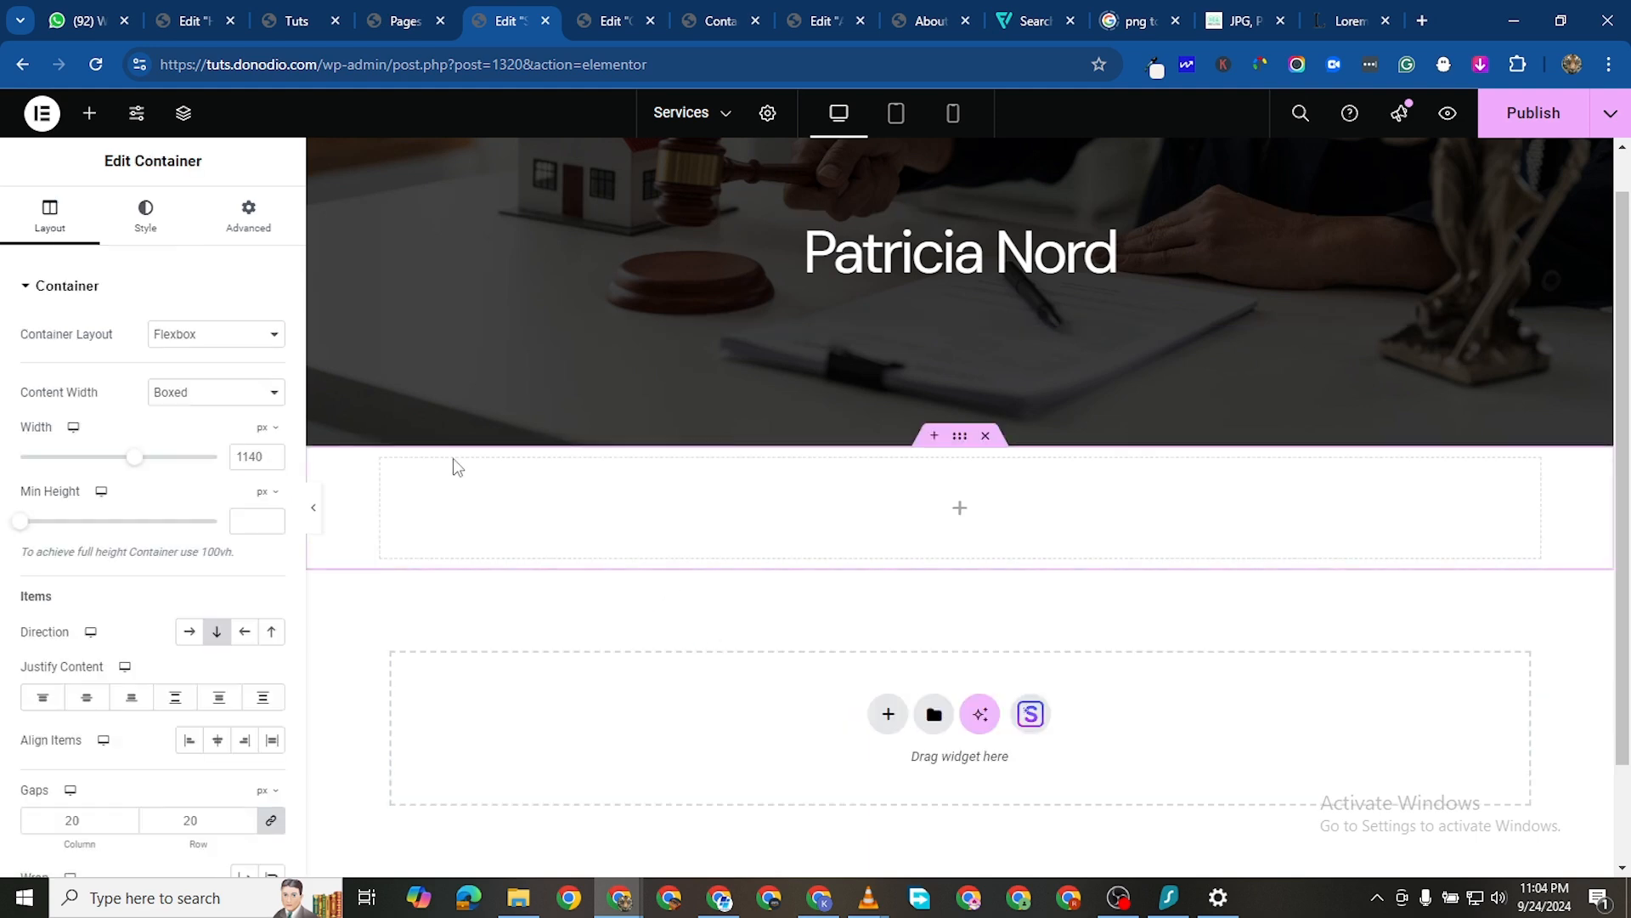
Nest a container inside the new section and place another container inside that one
left_click(88, 114)
left_click_drag(85, 501, 450, 666)
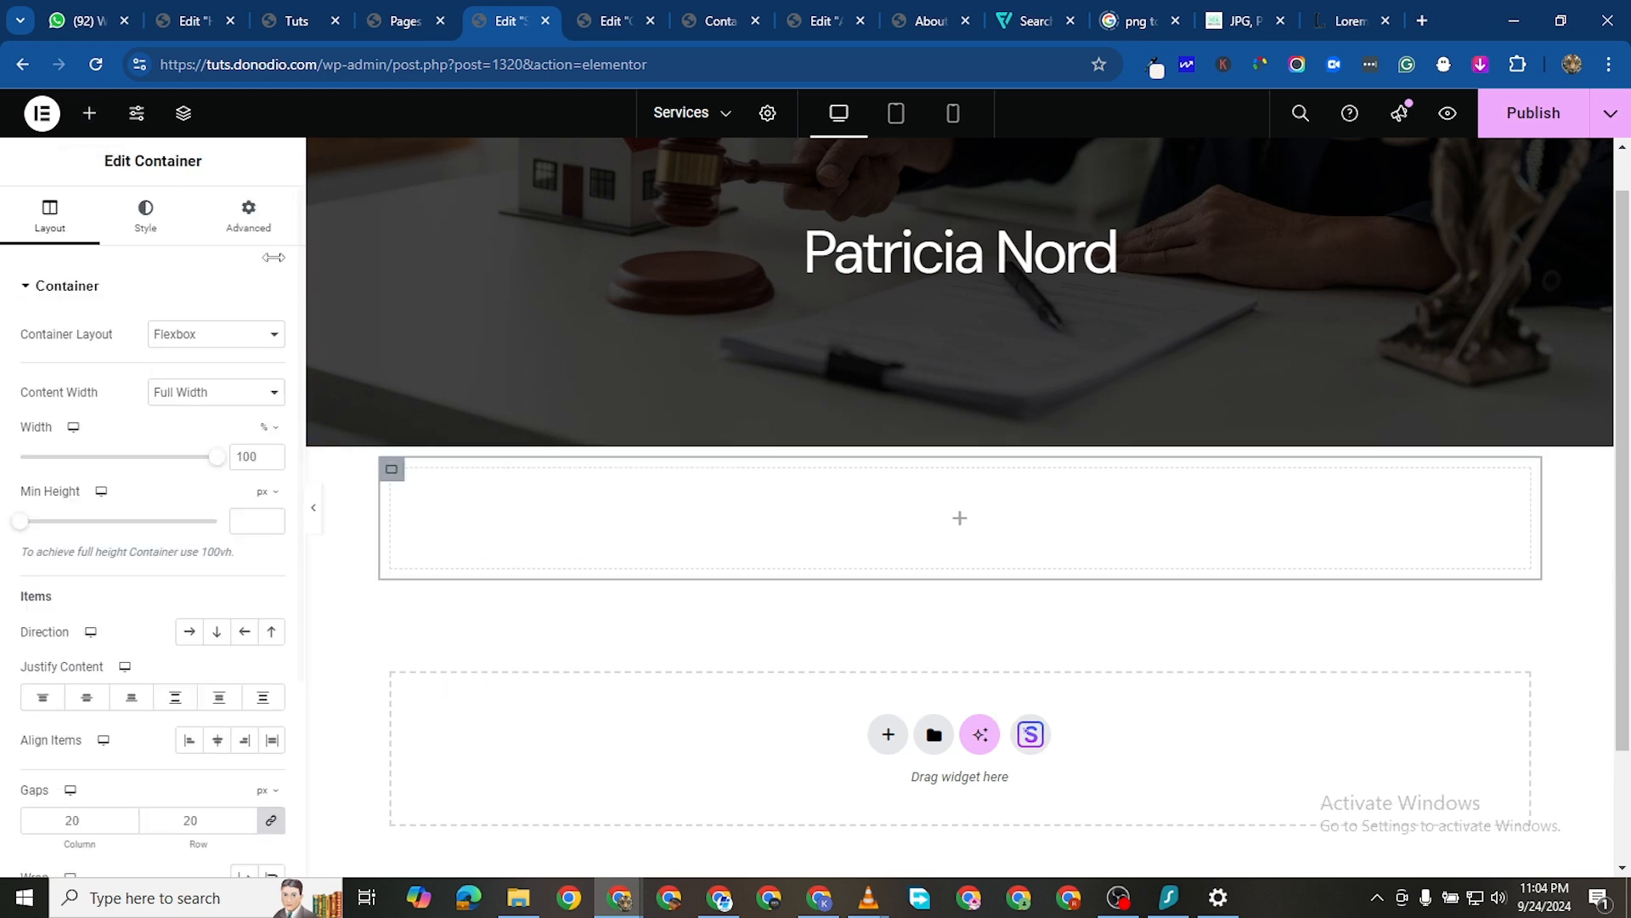
left_click(90, 113)
left_click_drag(80, 501, 451, 555)
Duplicate the innermost container and set its parent's direction to a horizontal row so the two sit side by side
right_click(404, 492)
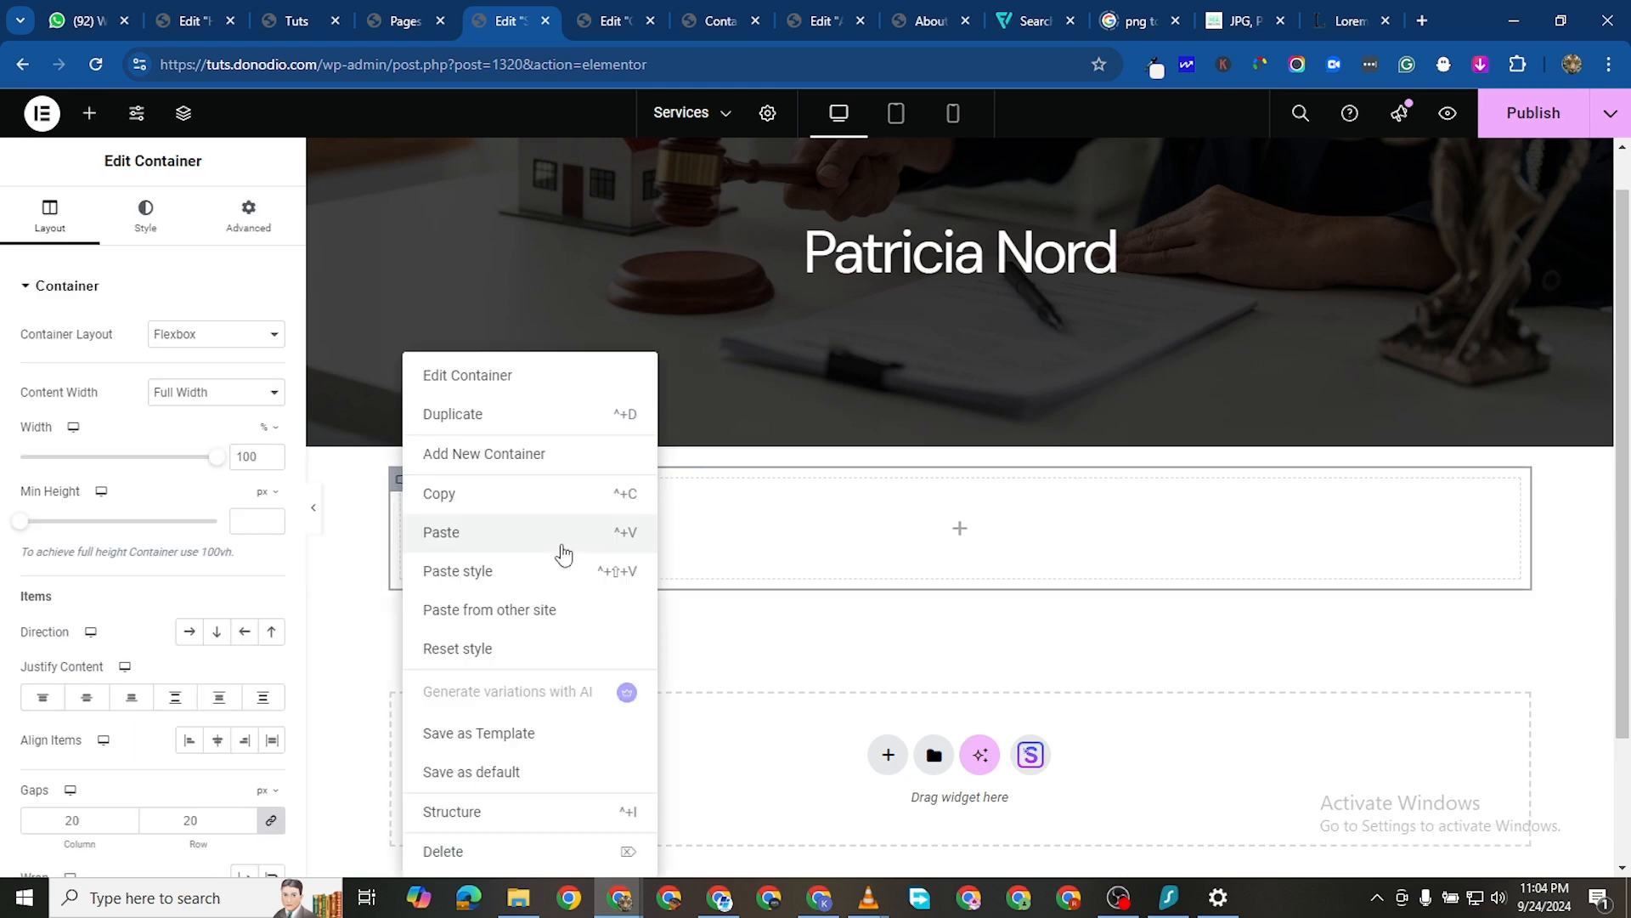
key("ctrl+d")
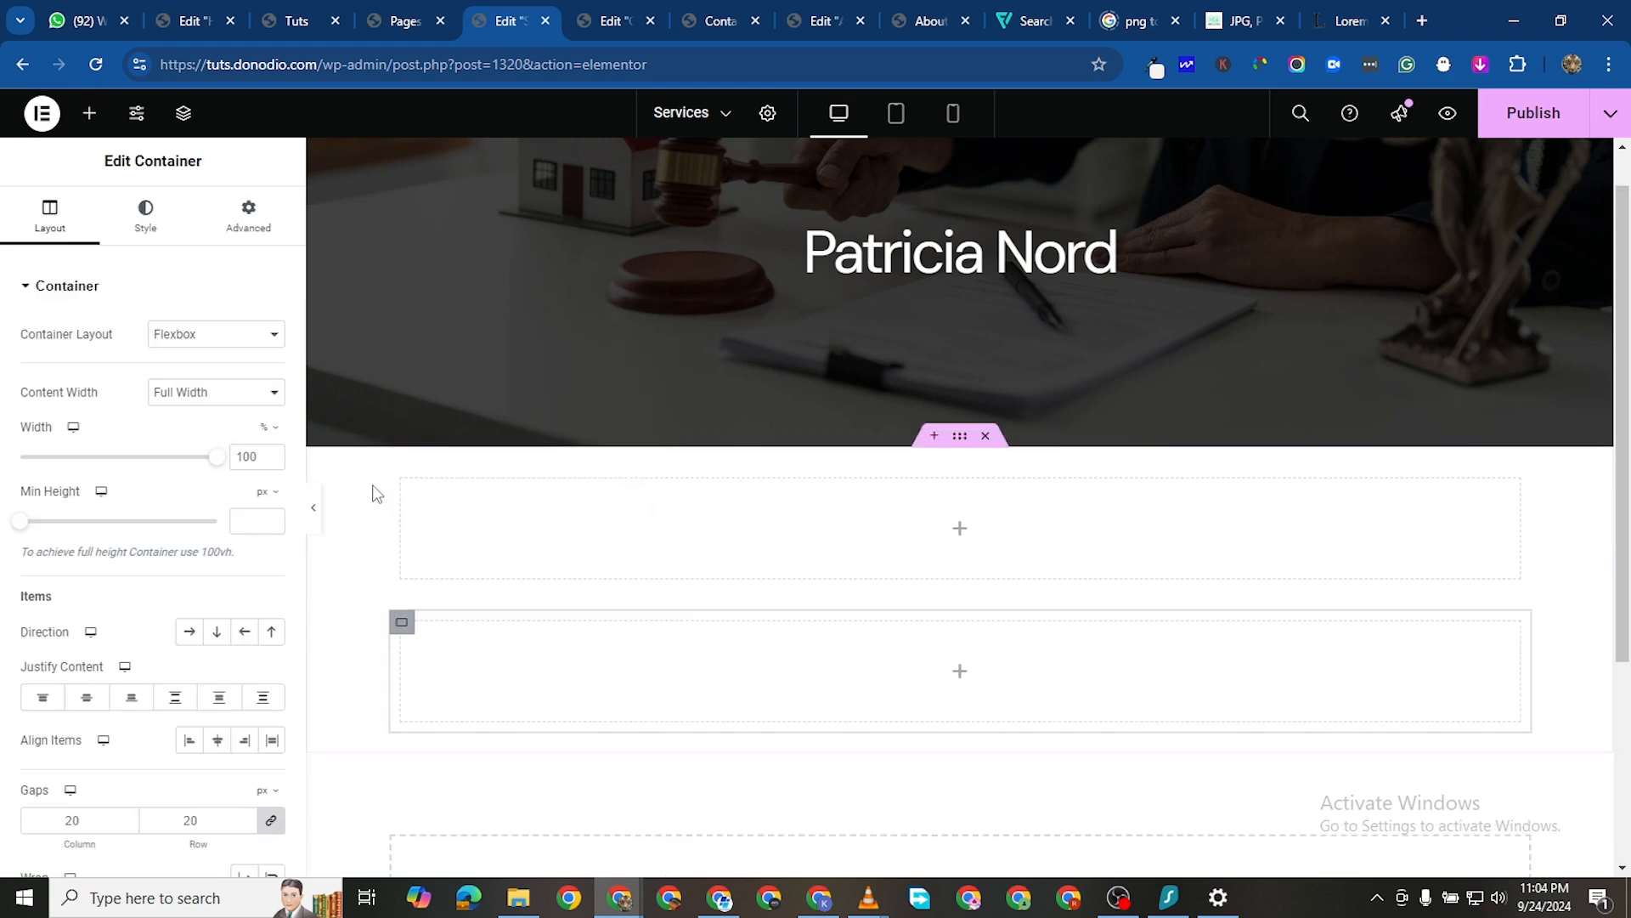
left_click(389, 473)
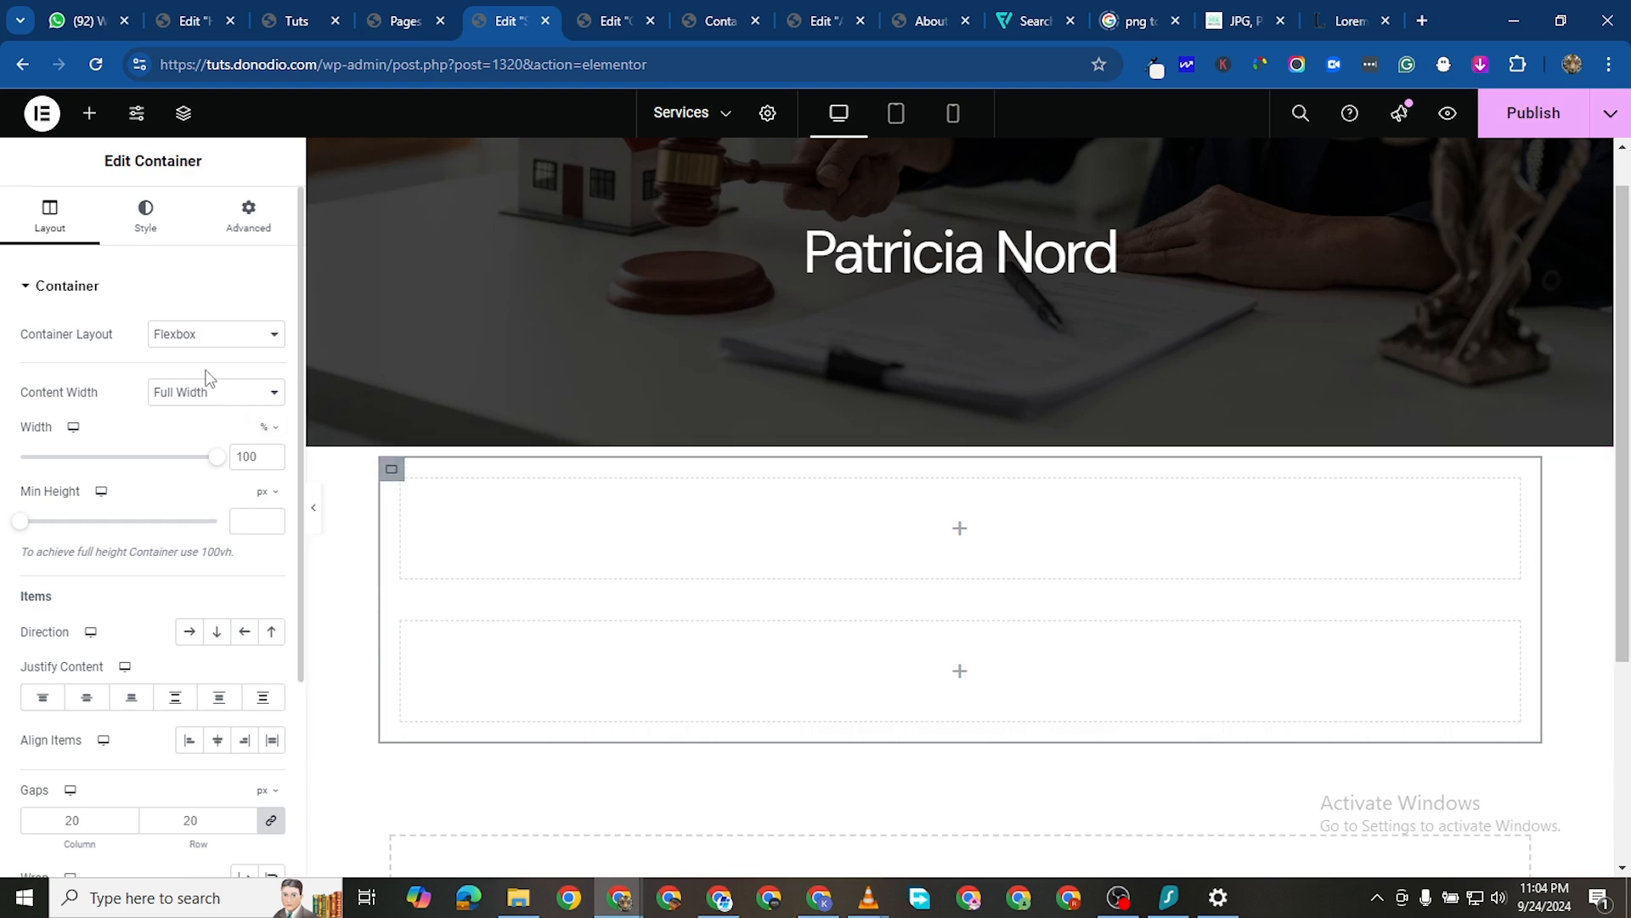
left_click(189, 638)
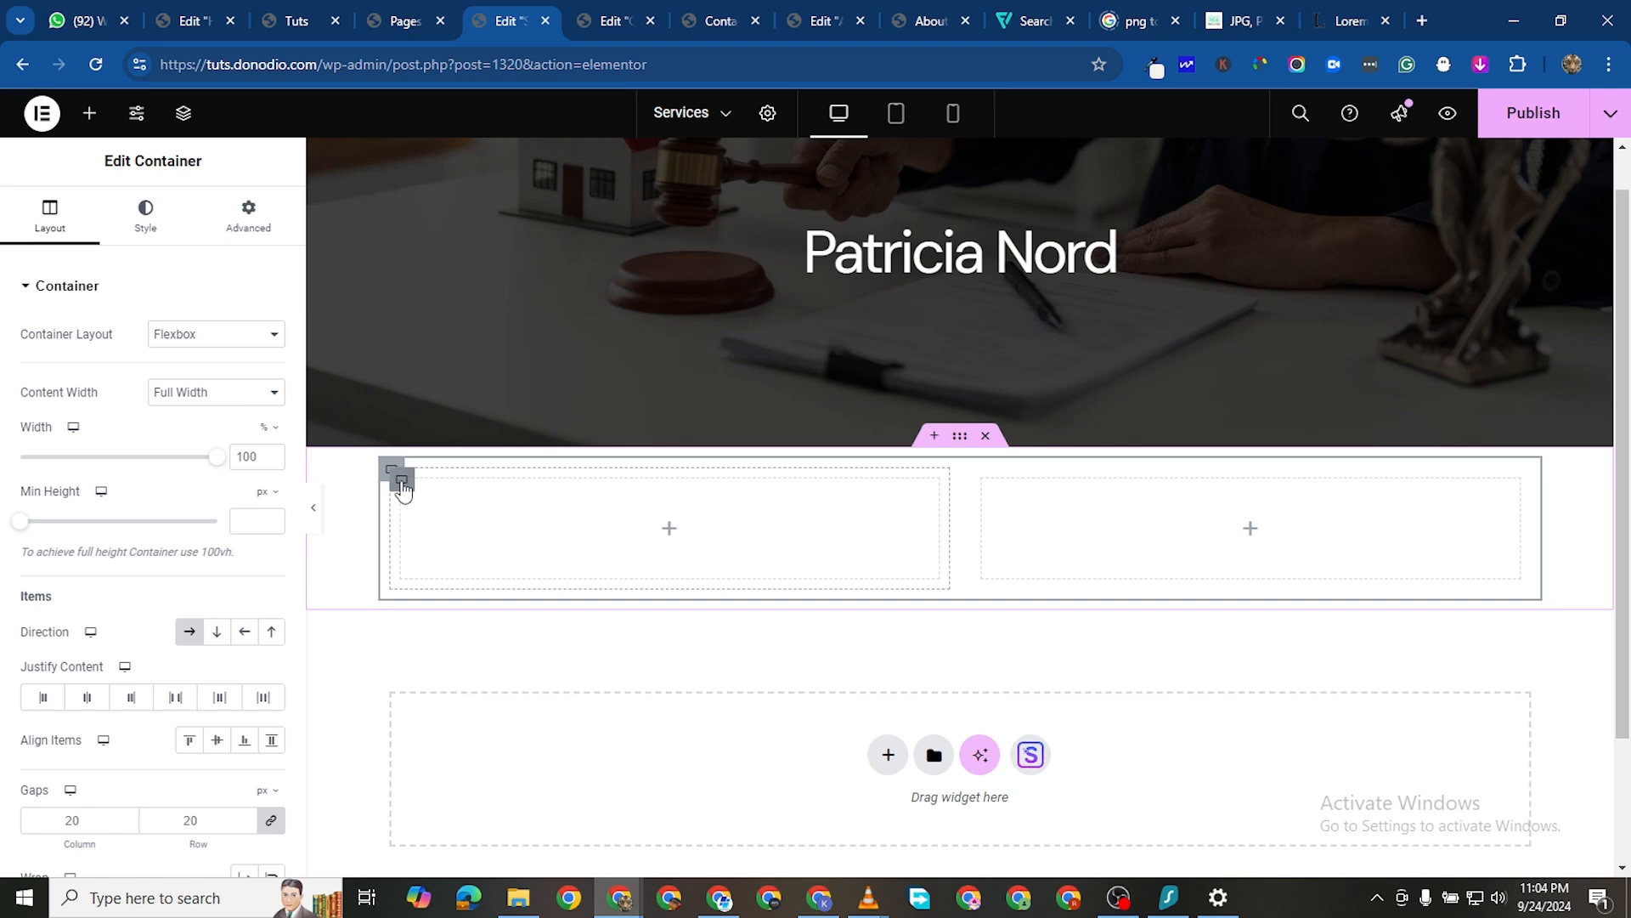
Set the width of the first of the two side-by-side containers to 40%
left_click(402, 484)
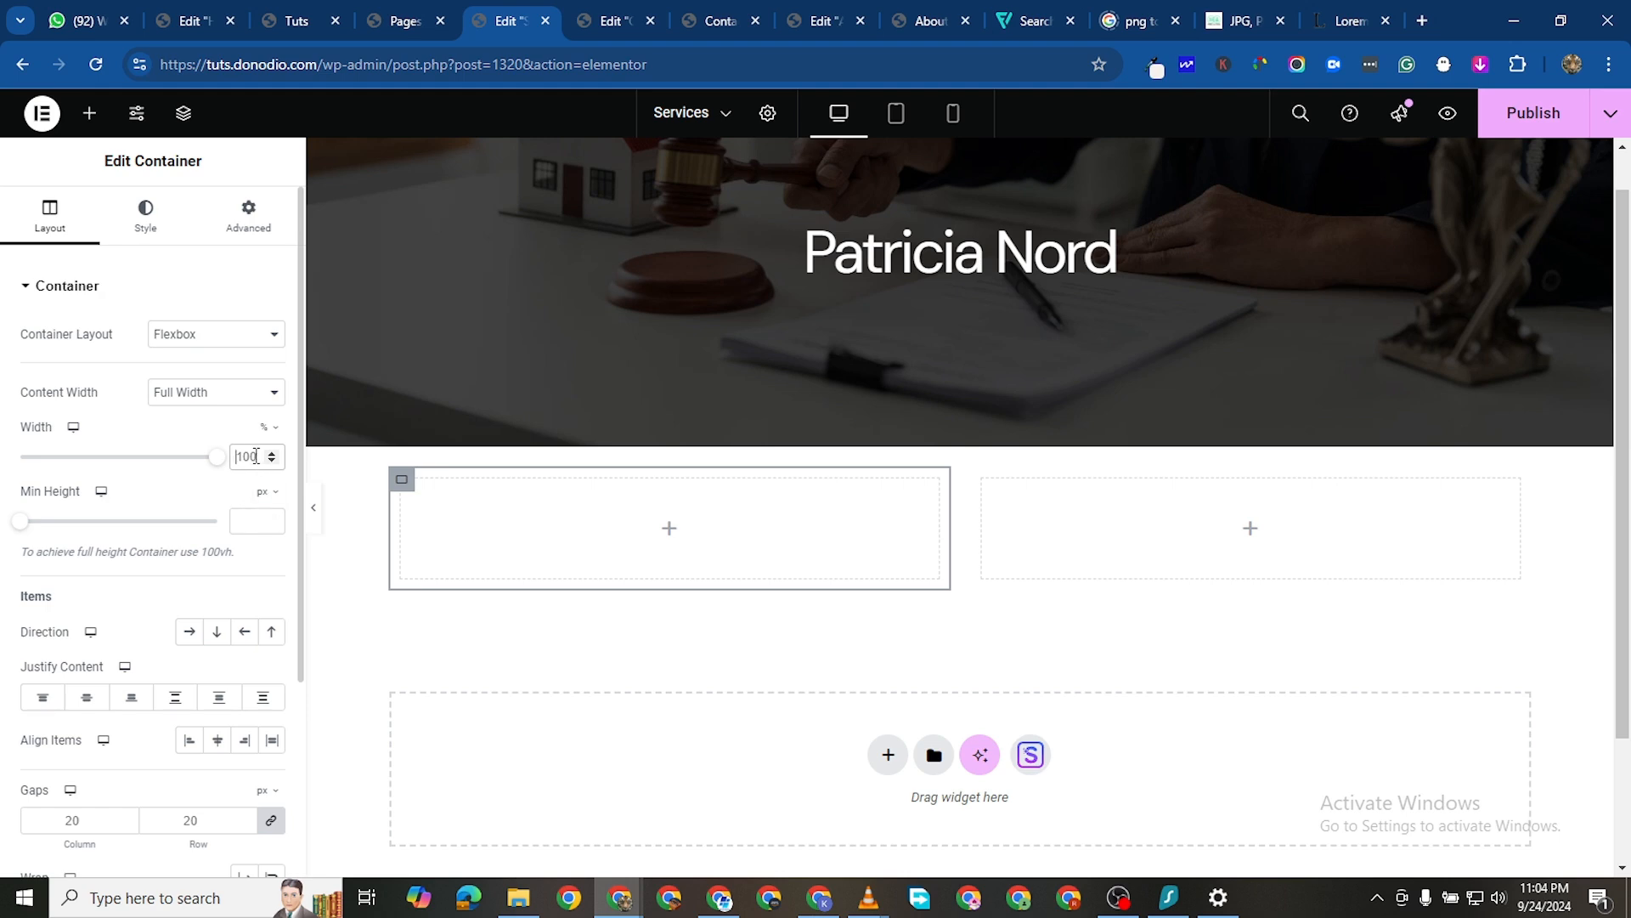
key("BackSpace")
key("BackSpace")
key("BackSpace")
type("70")
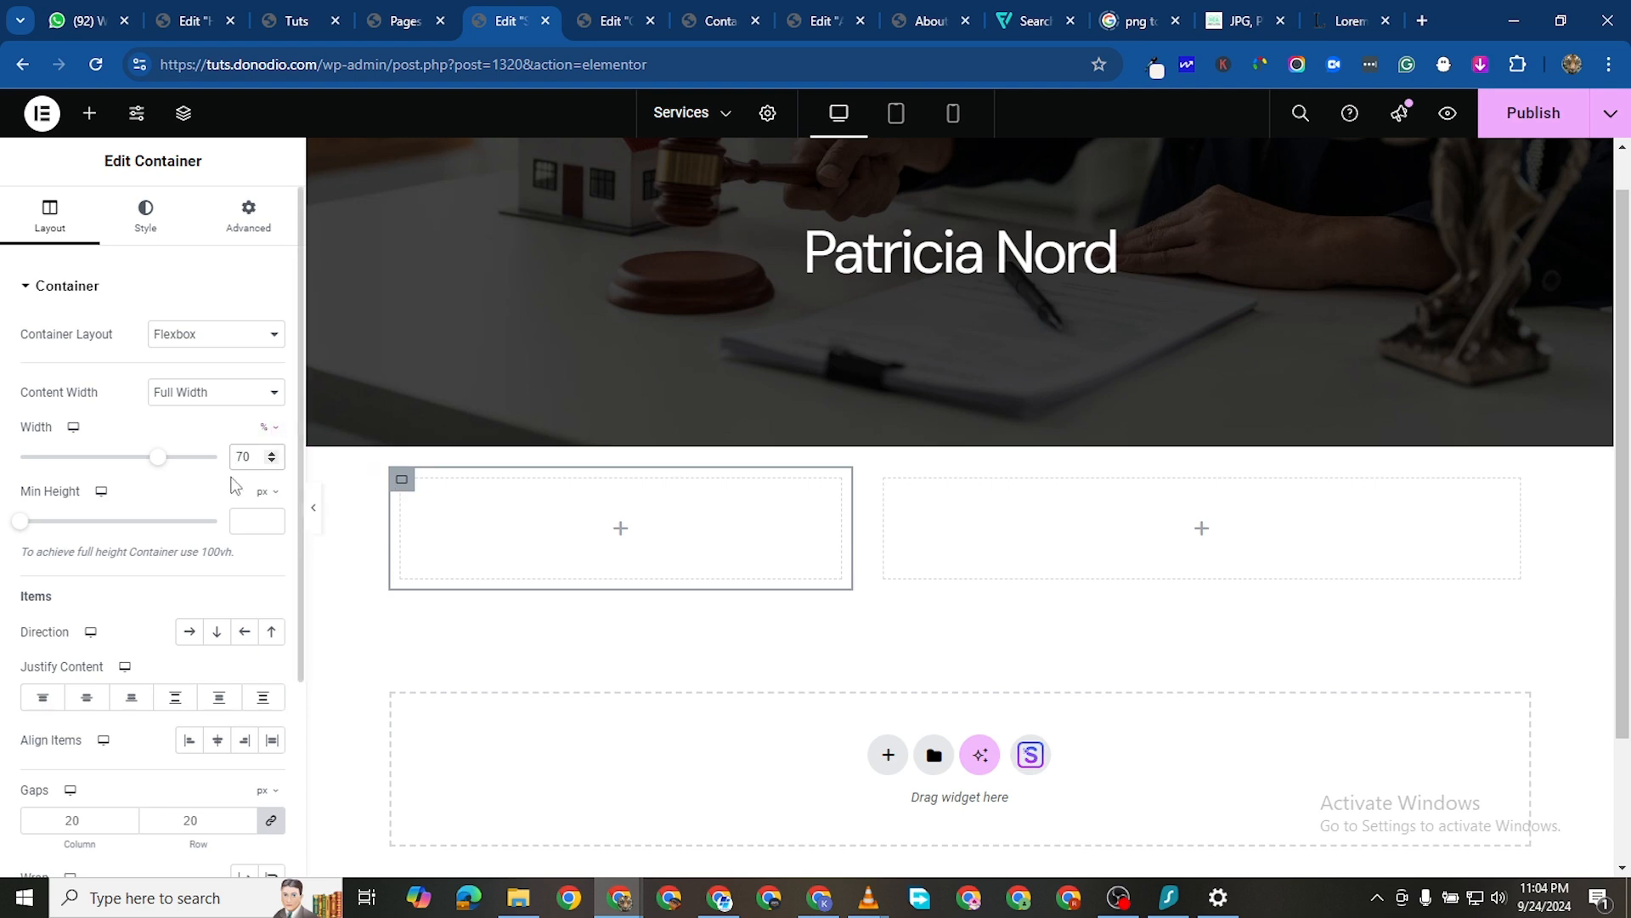
key("ctrl+z")
type("50")
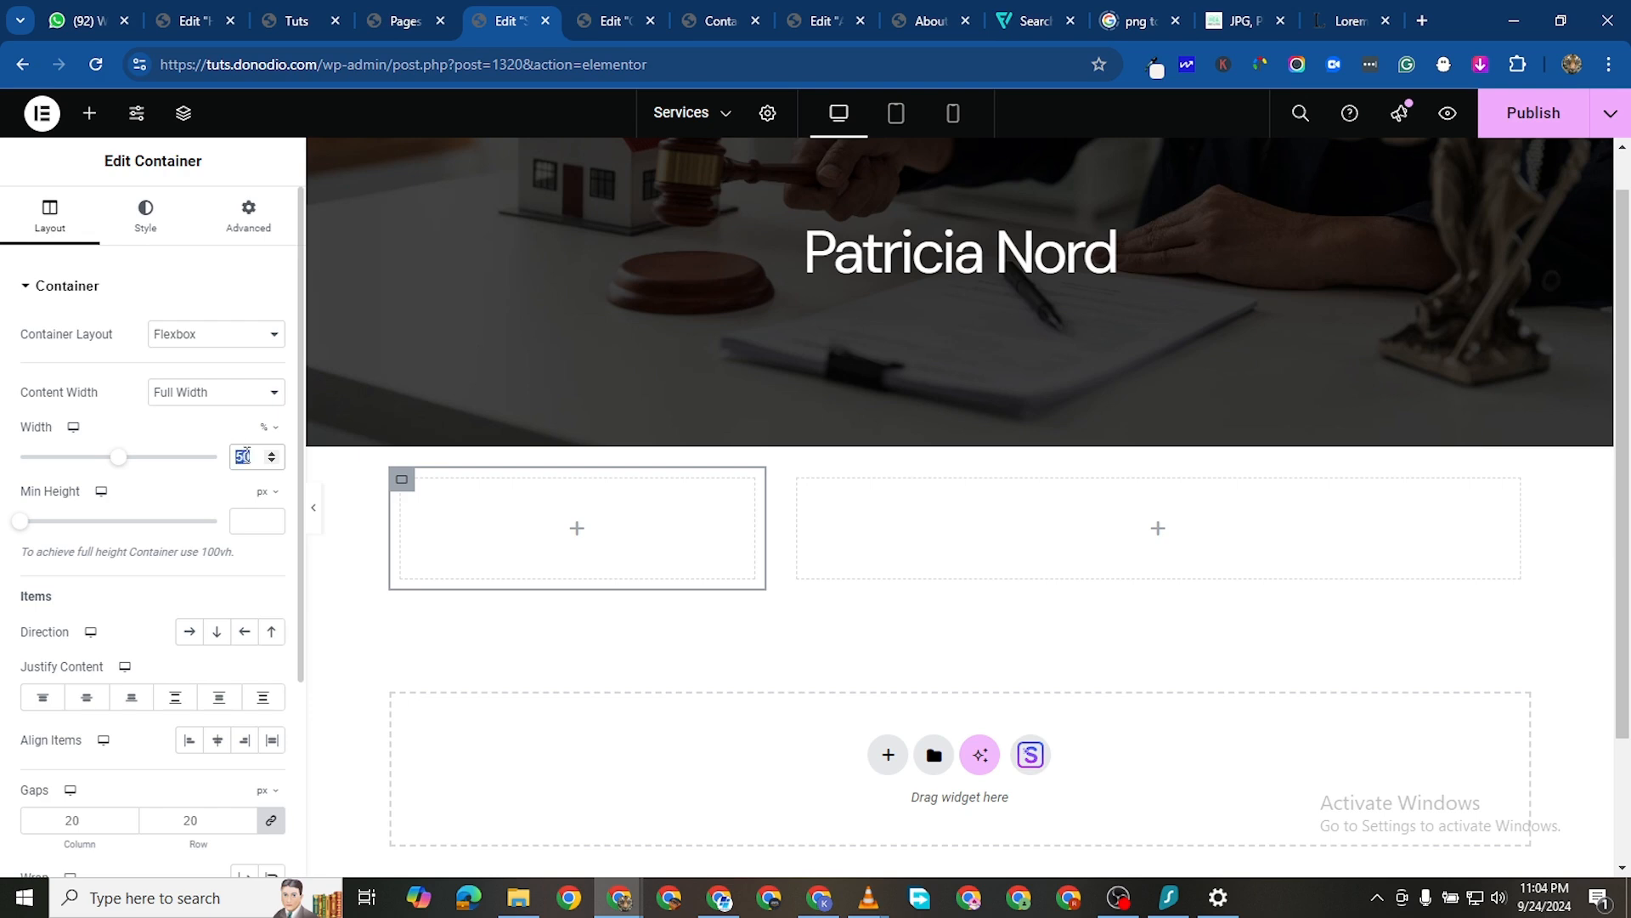
type("40")
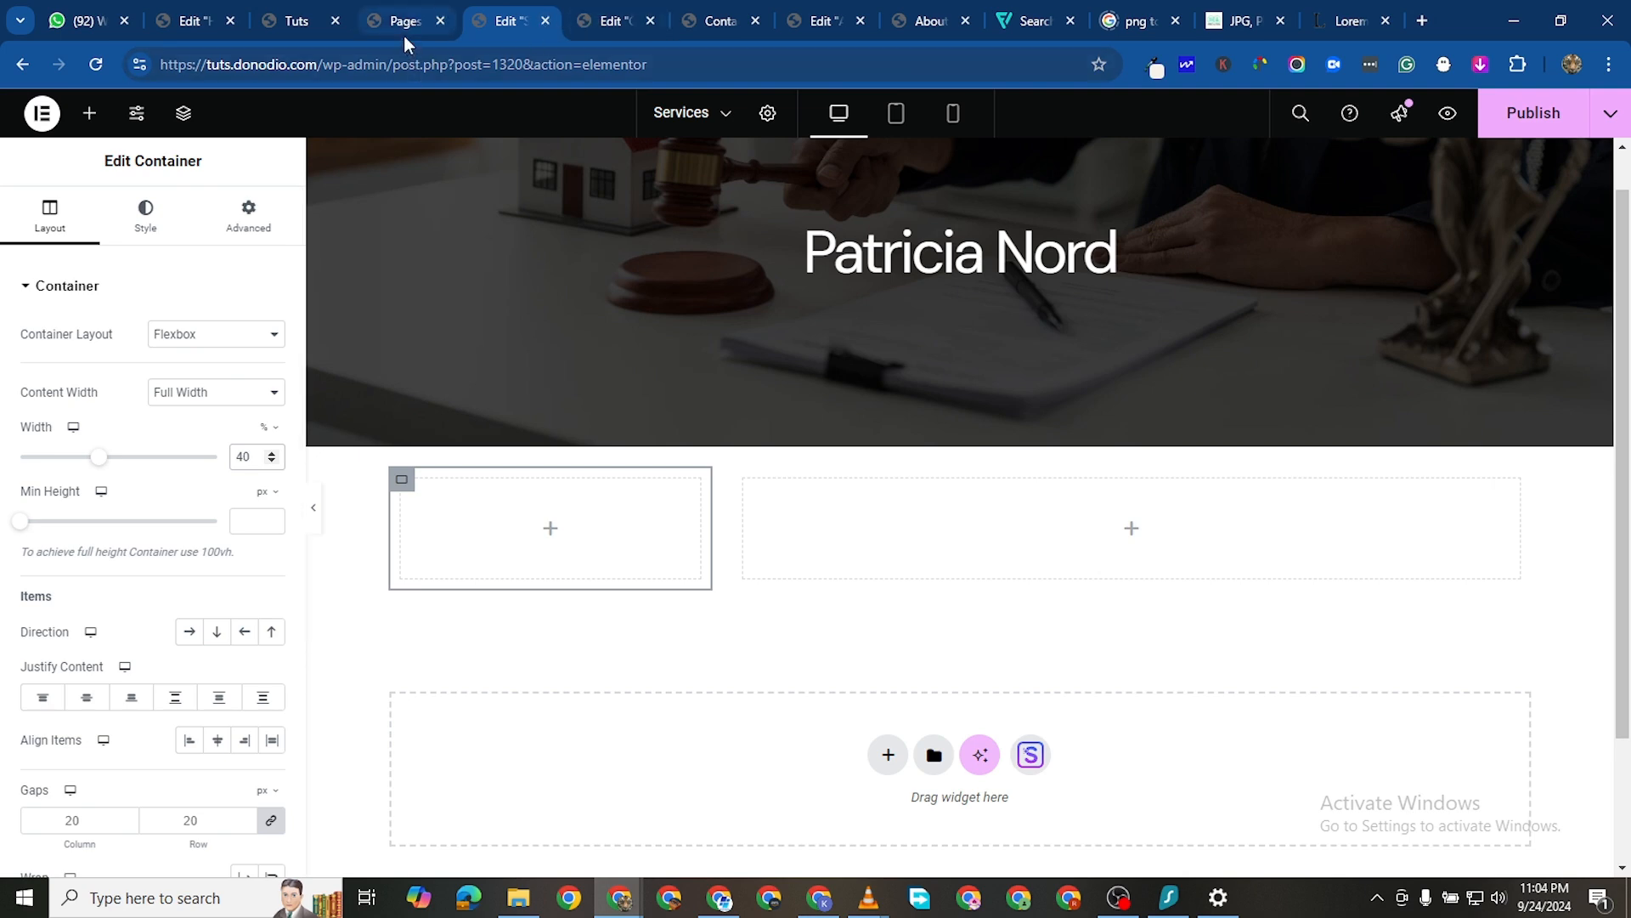
Copy the middle team member's portrait from the Home page and paste it into the 40% wide container on the Services page
left_click(284, 25)
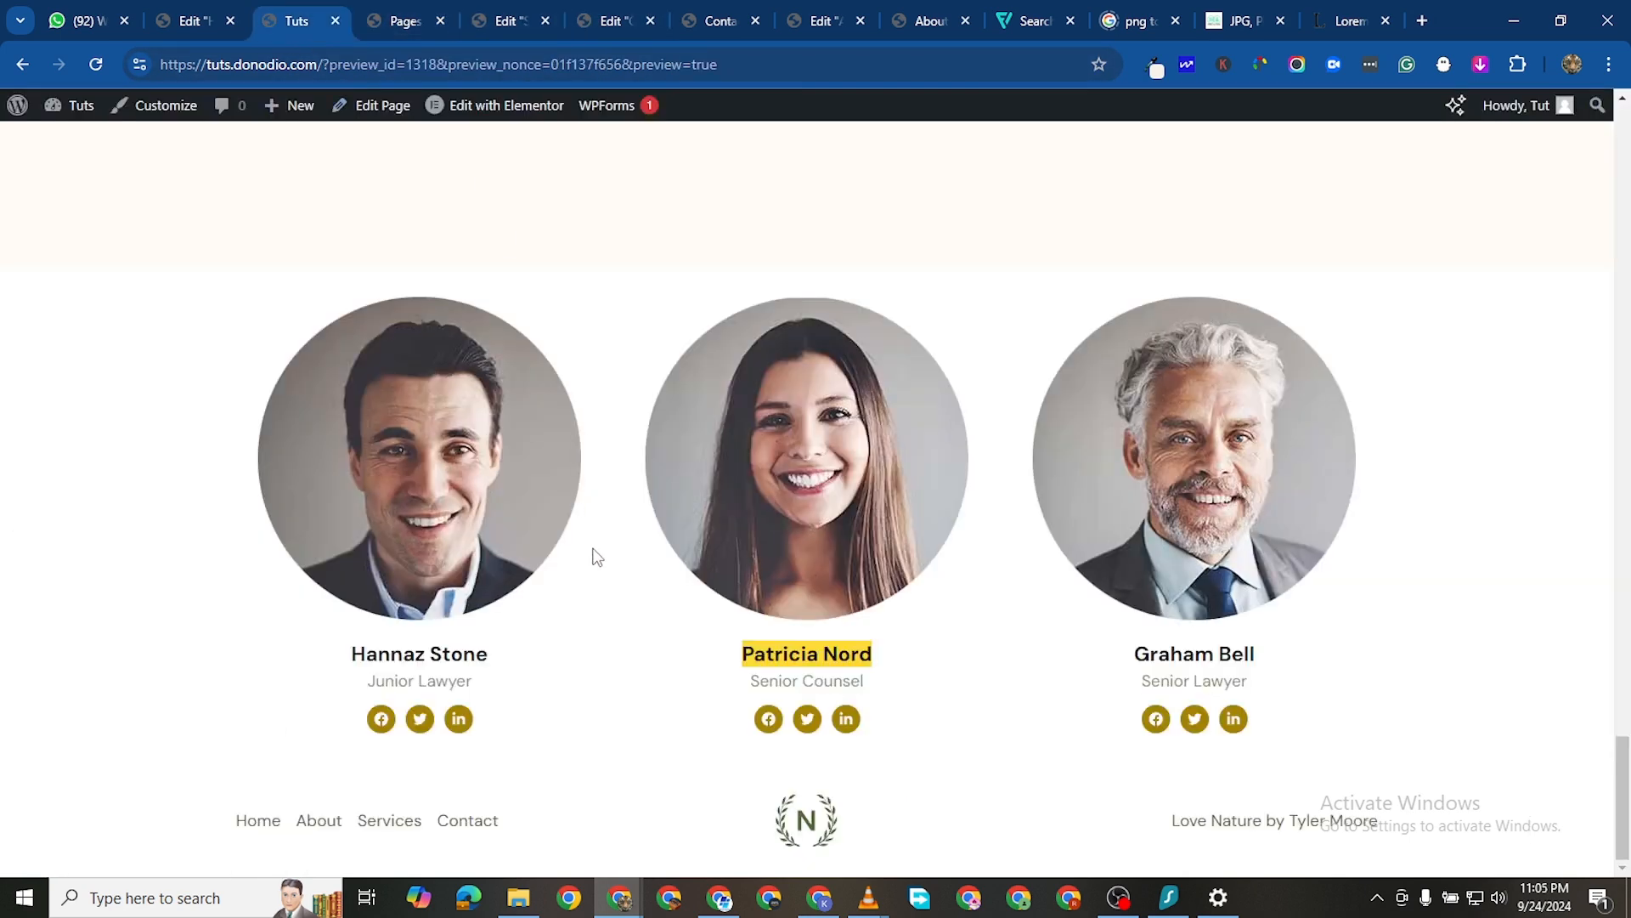
left_click(503, 26)
left_click(194, 21)
scroll(728, 514, "down", 10)
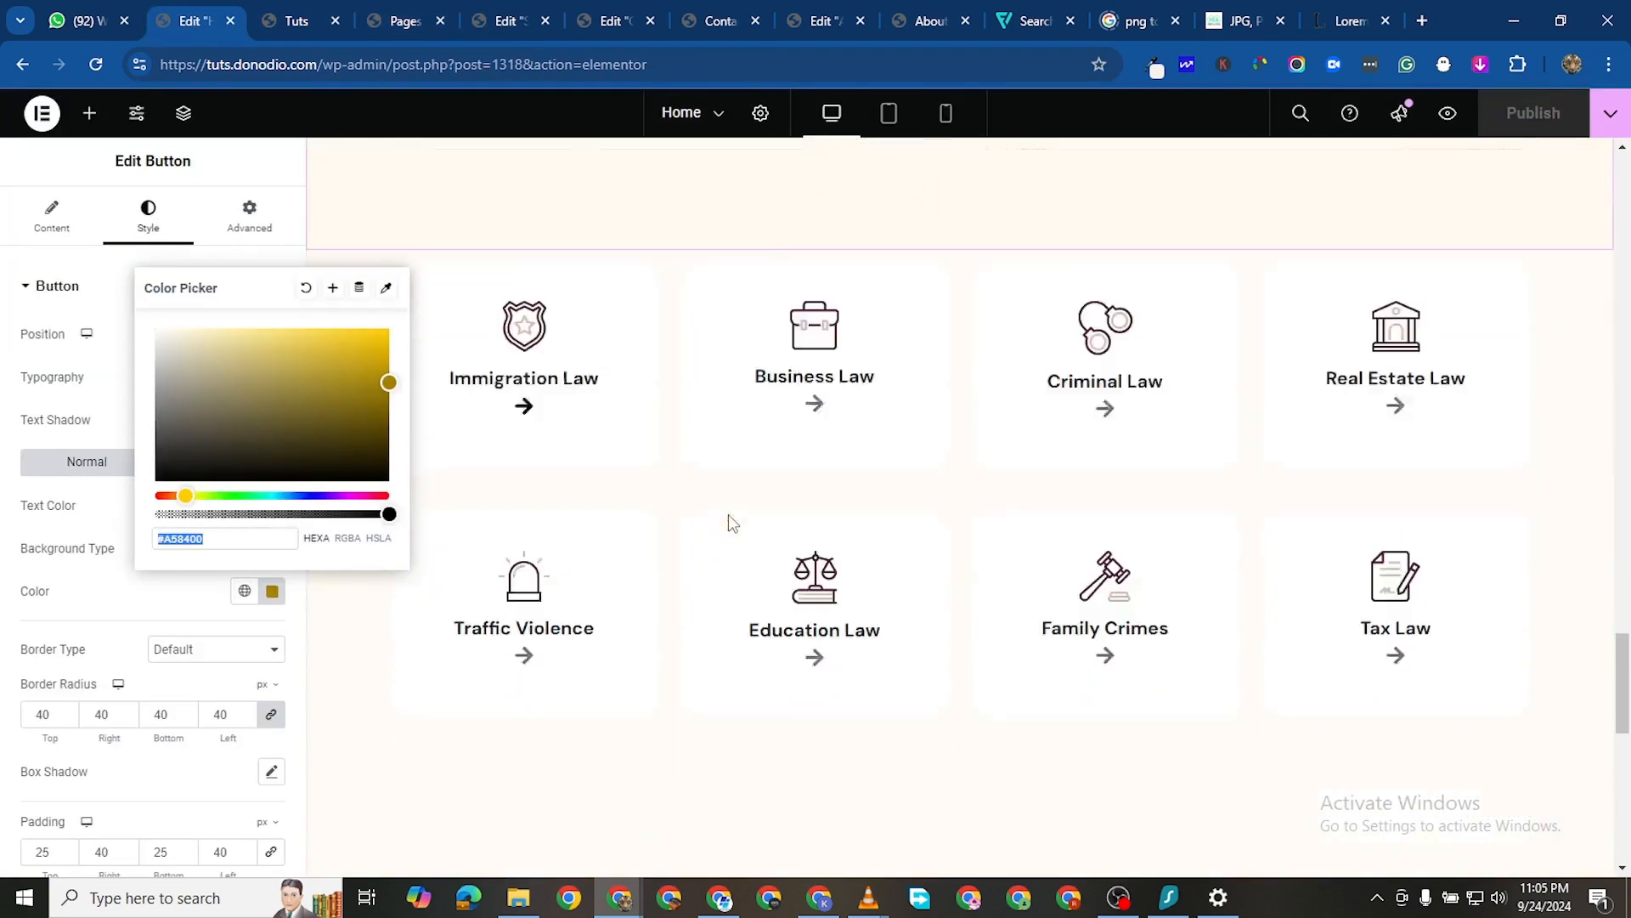
scroll(767, 526, "down", 3)
scroll(997, 367, "up", 2)
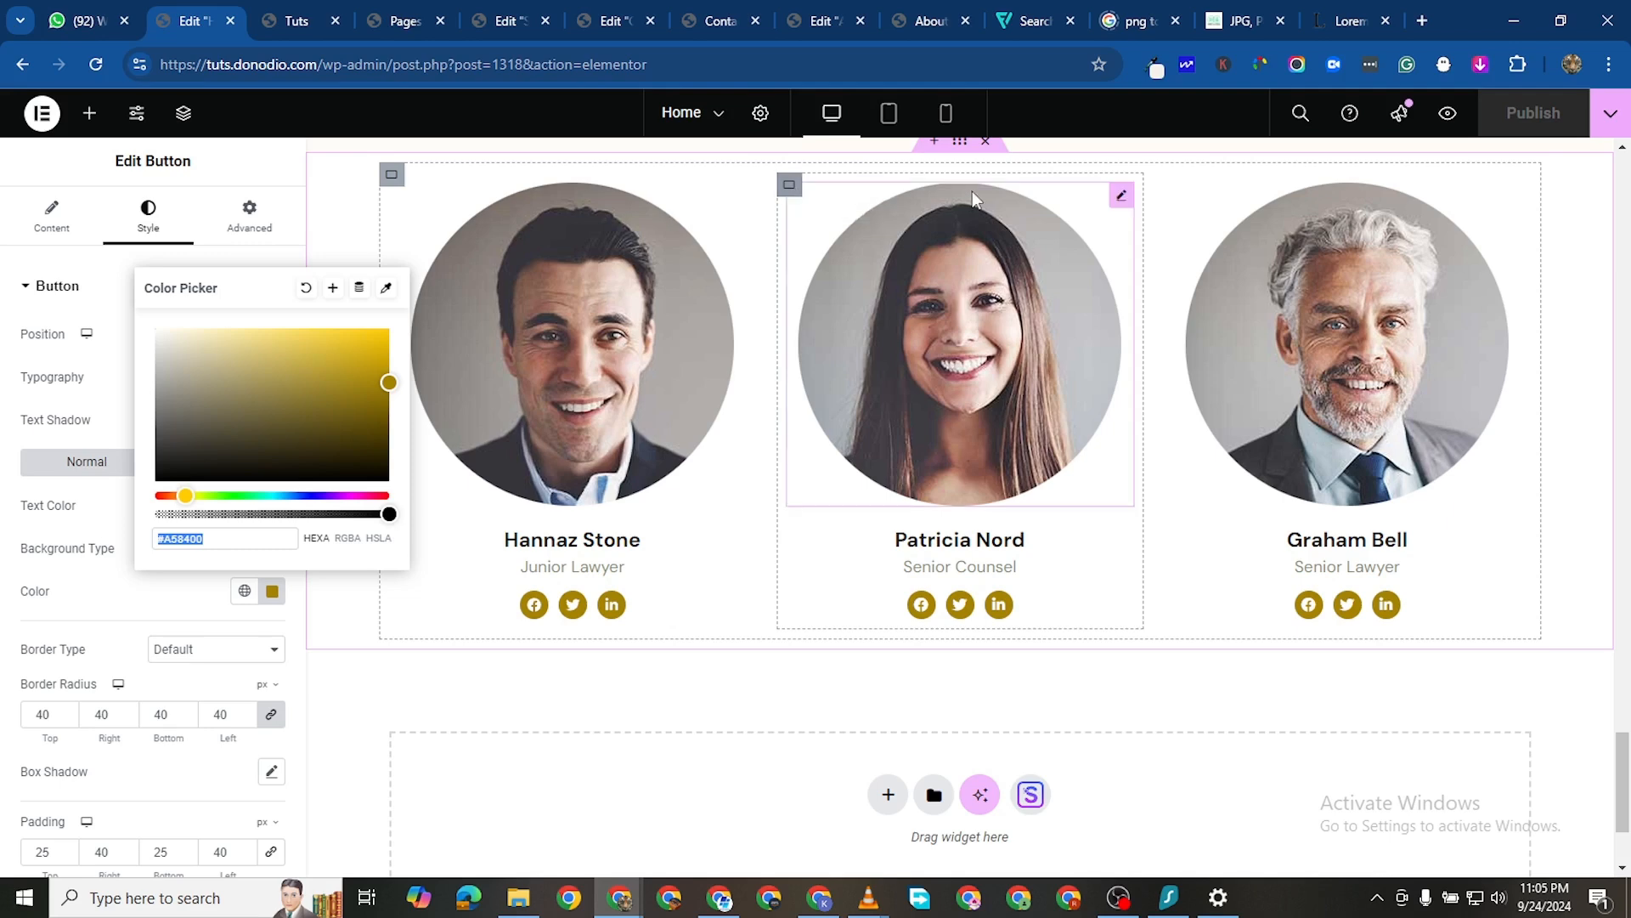
left_click(1120, 197)
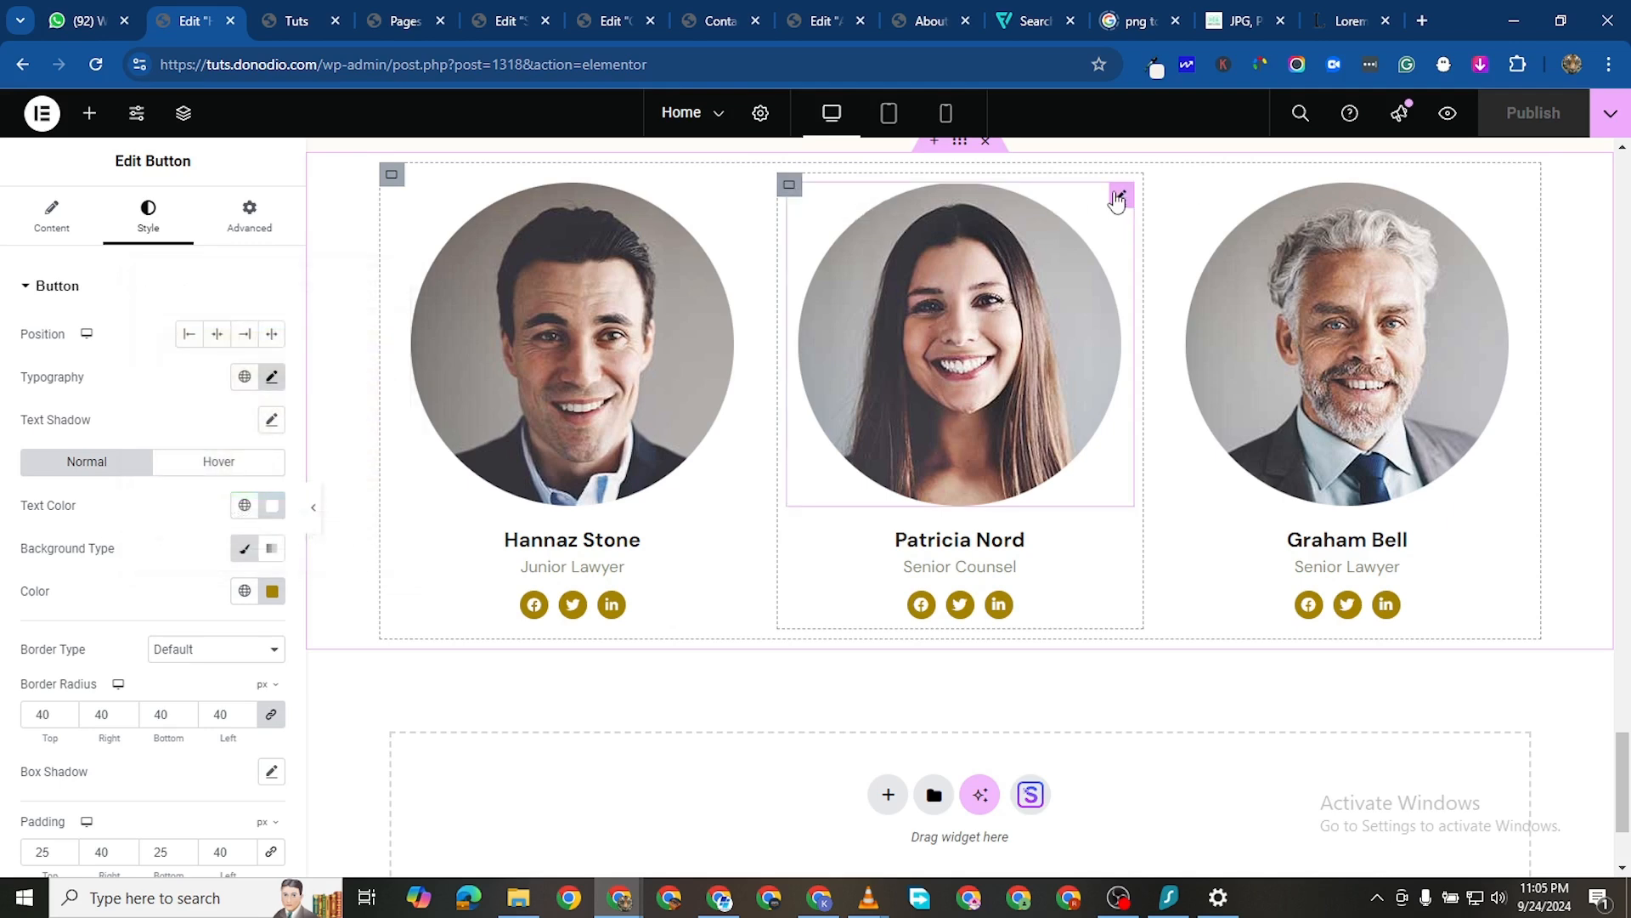
right_click(1119, 199)
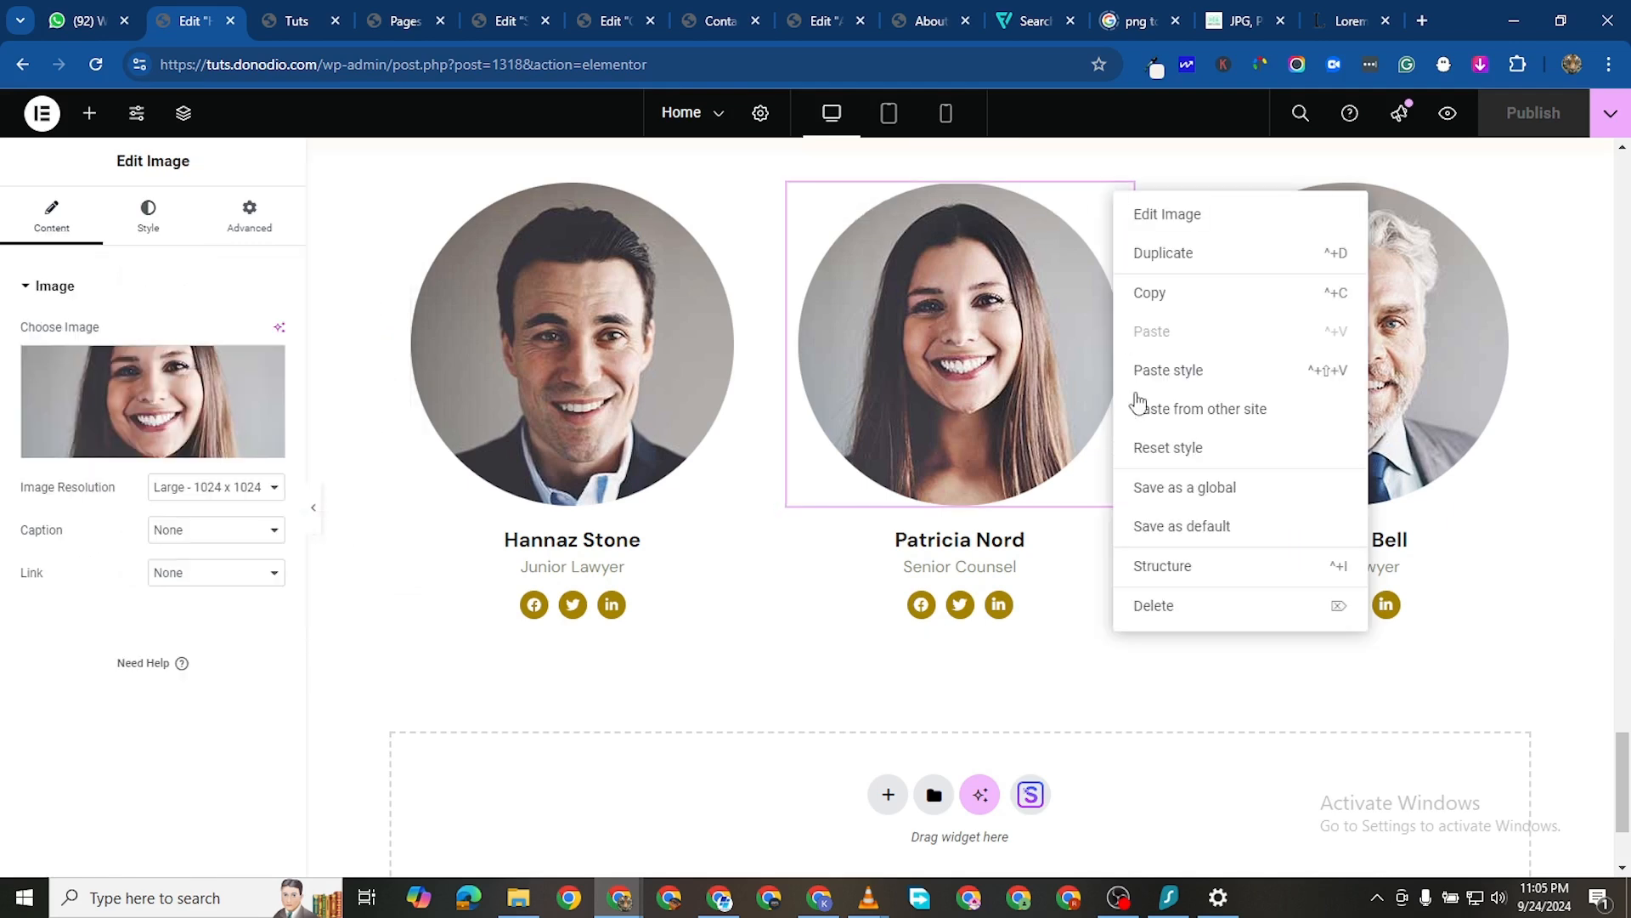
left_click(1162, 295)
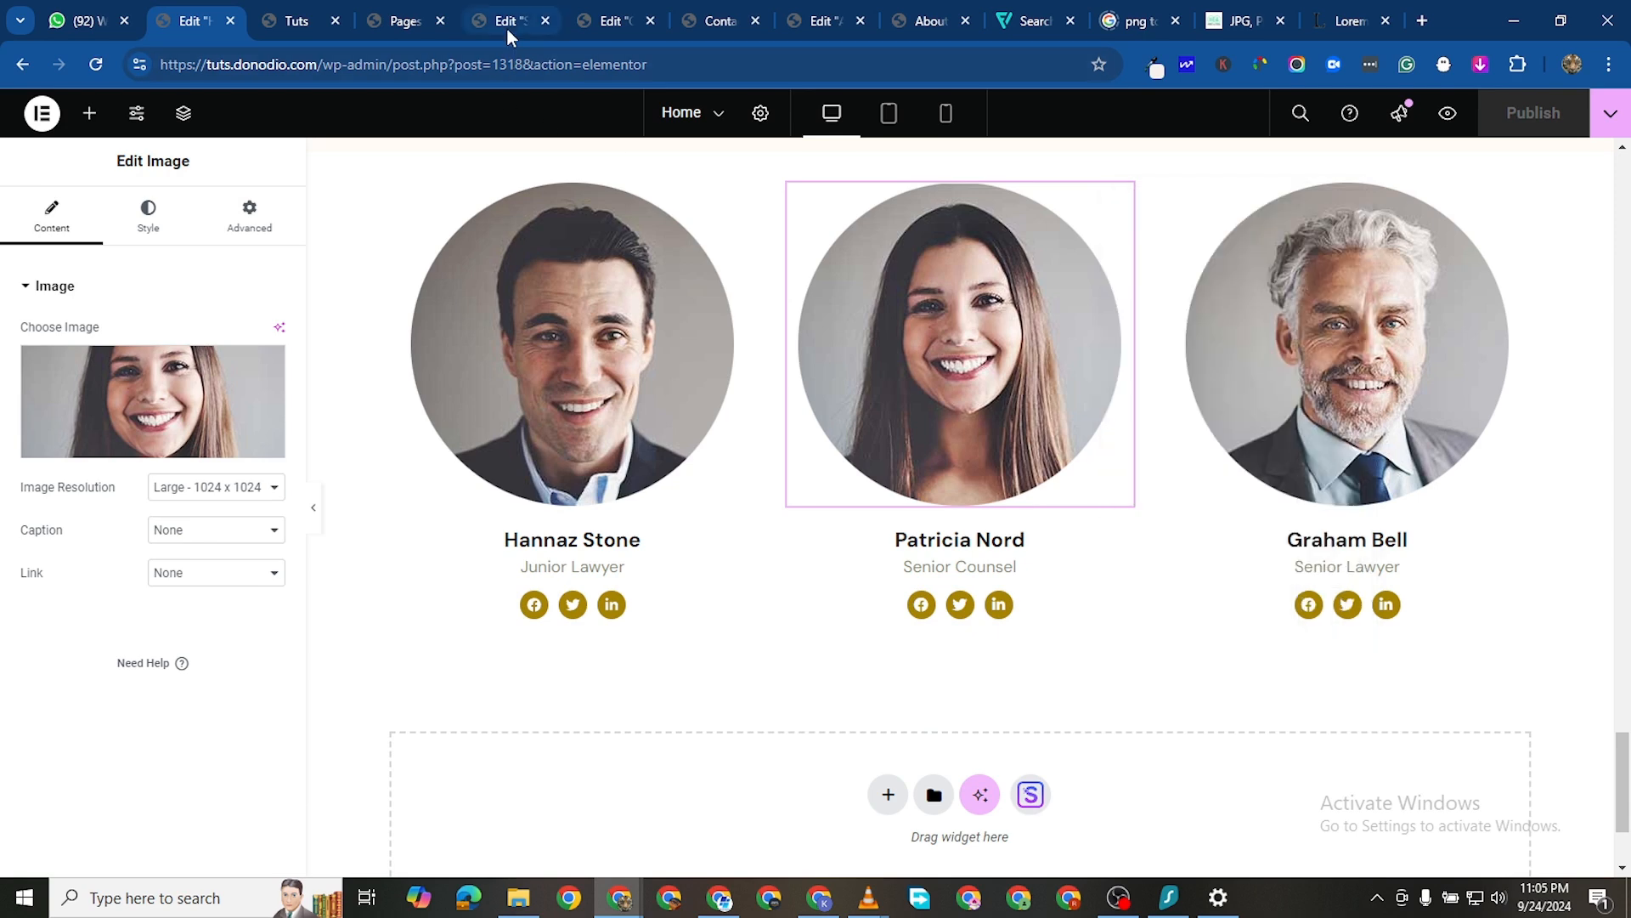
left_click(507, 29)
right_click(506, 512)
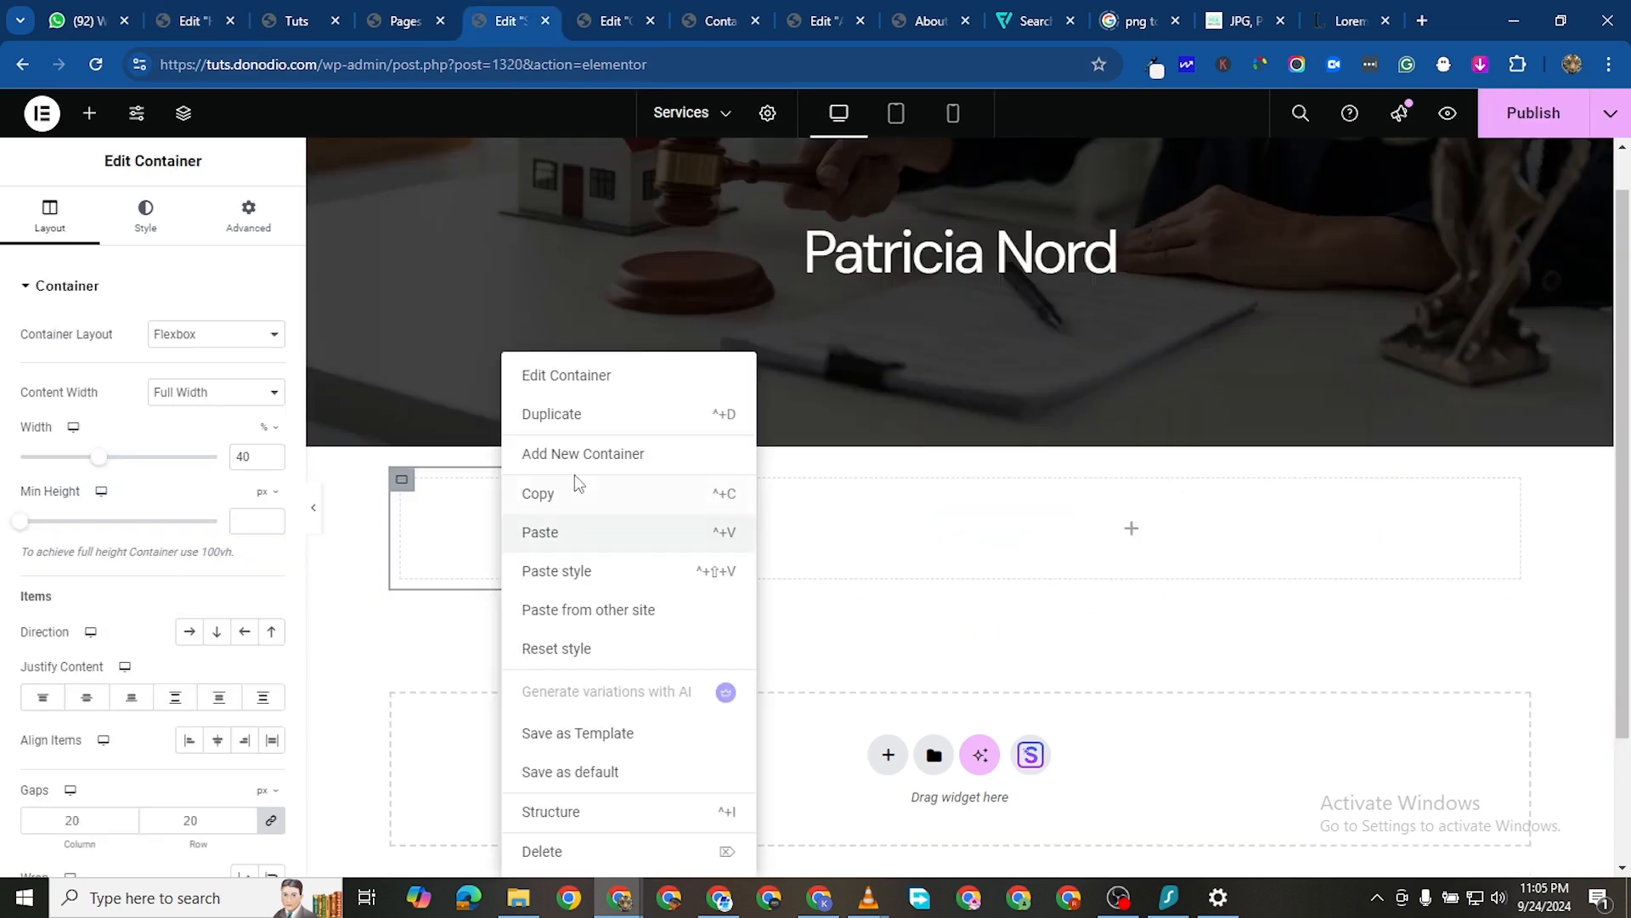
left_click(564, 542)
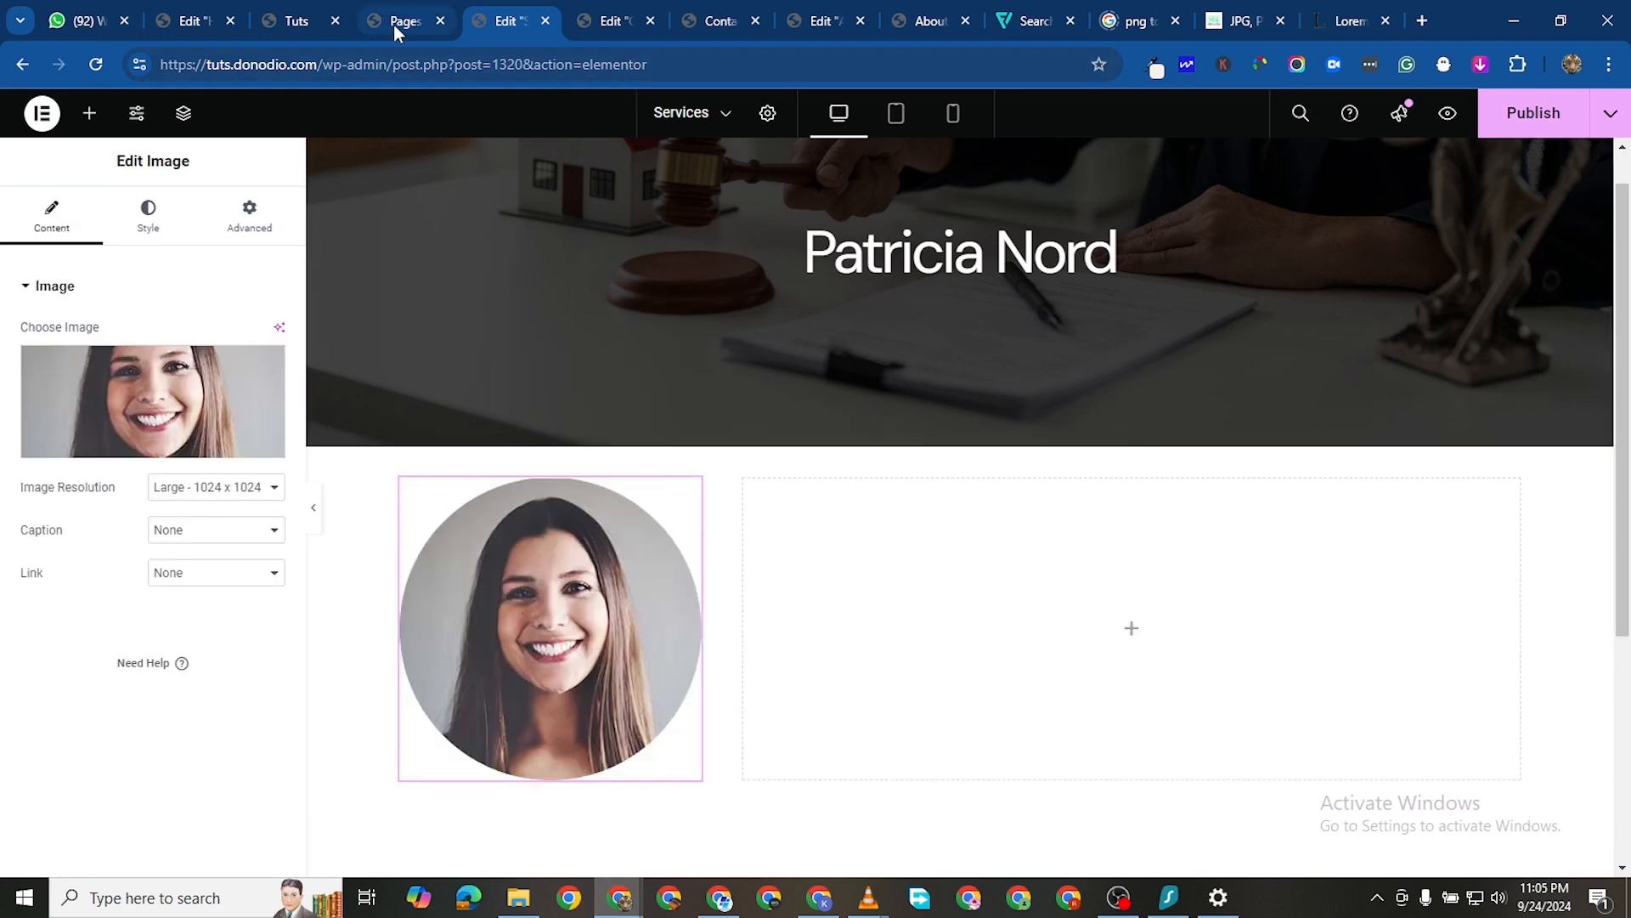
Copy the middle team member's name and job title icon box from the Home page and paste it below the portrait on the Services page
left_click(289, 22)
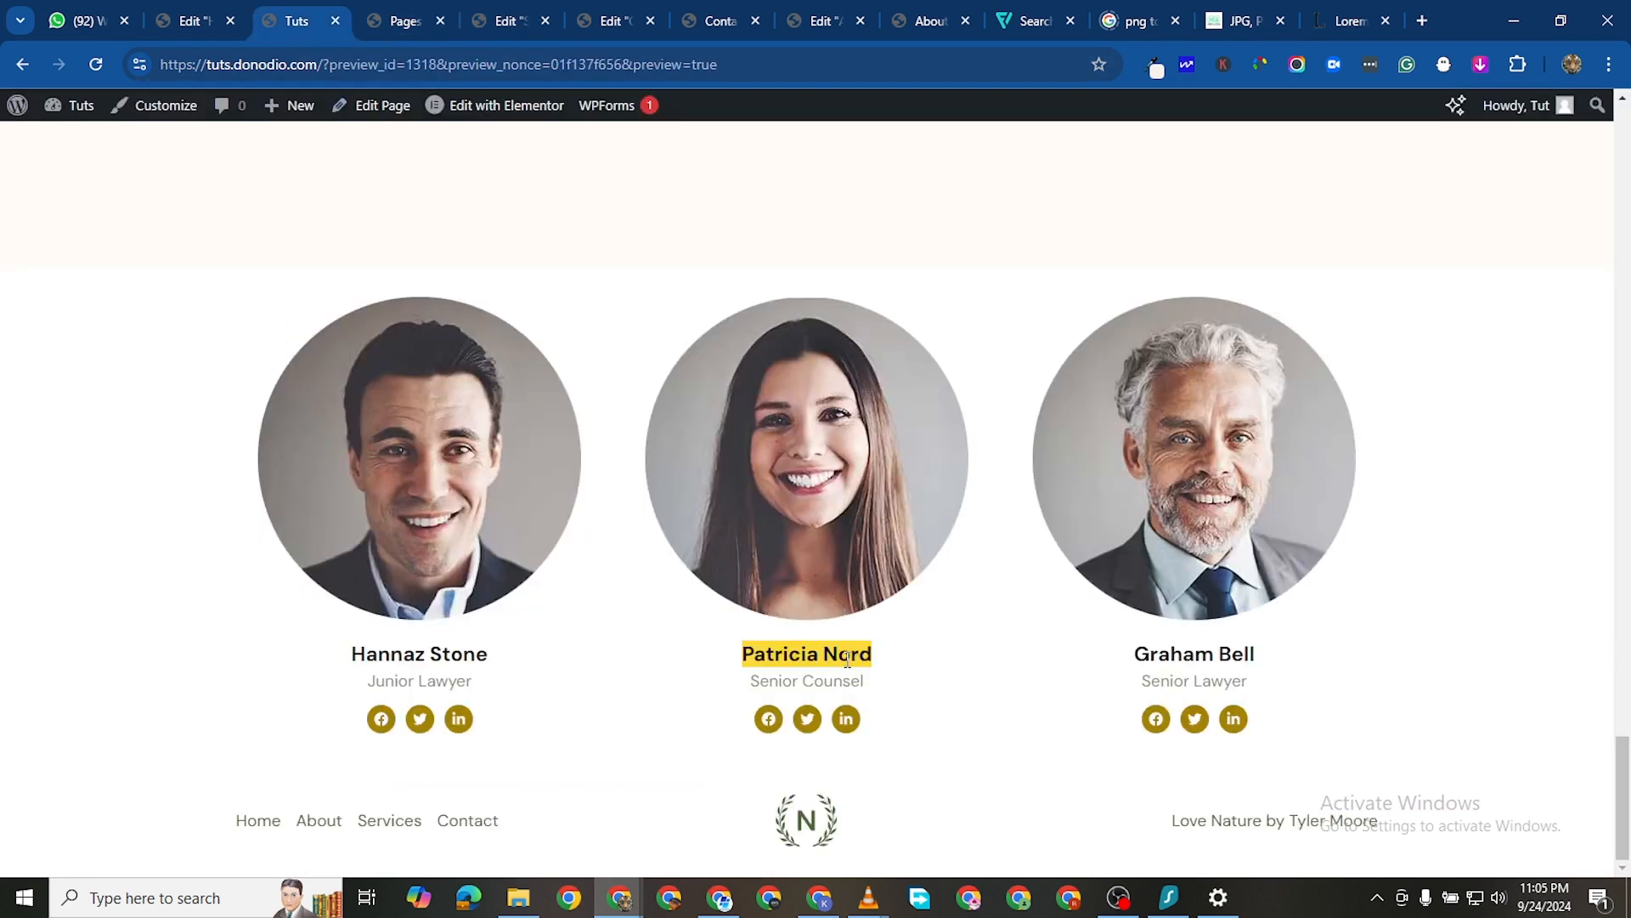
left_click(881, 692)
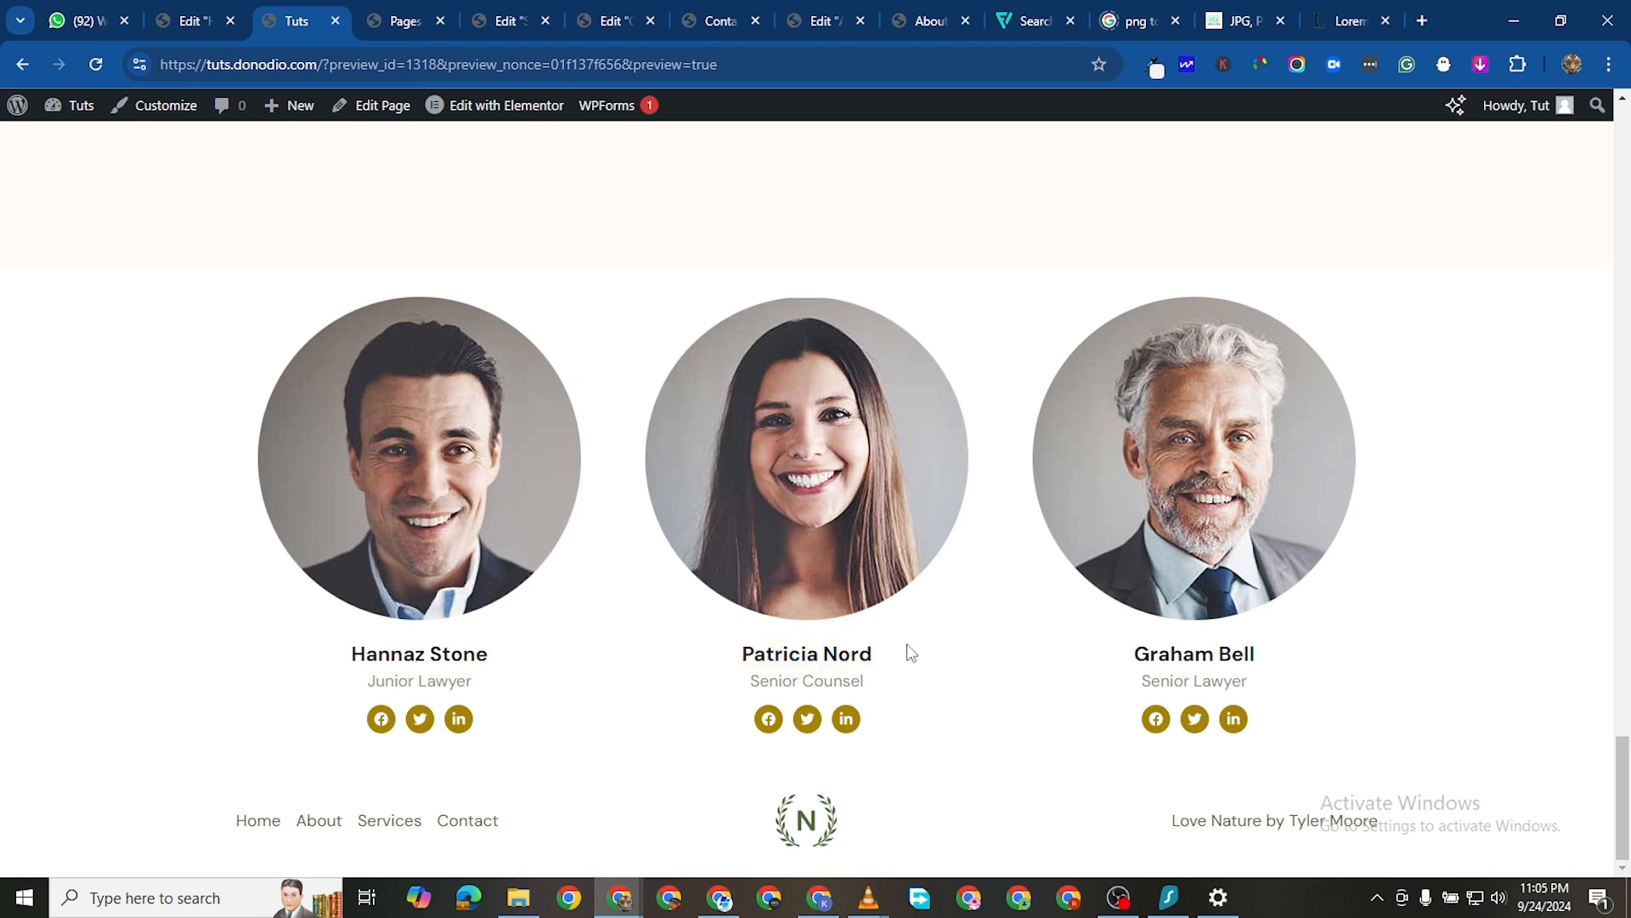
left_click(212, 22)
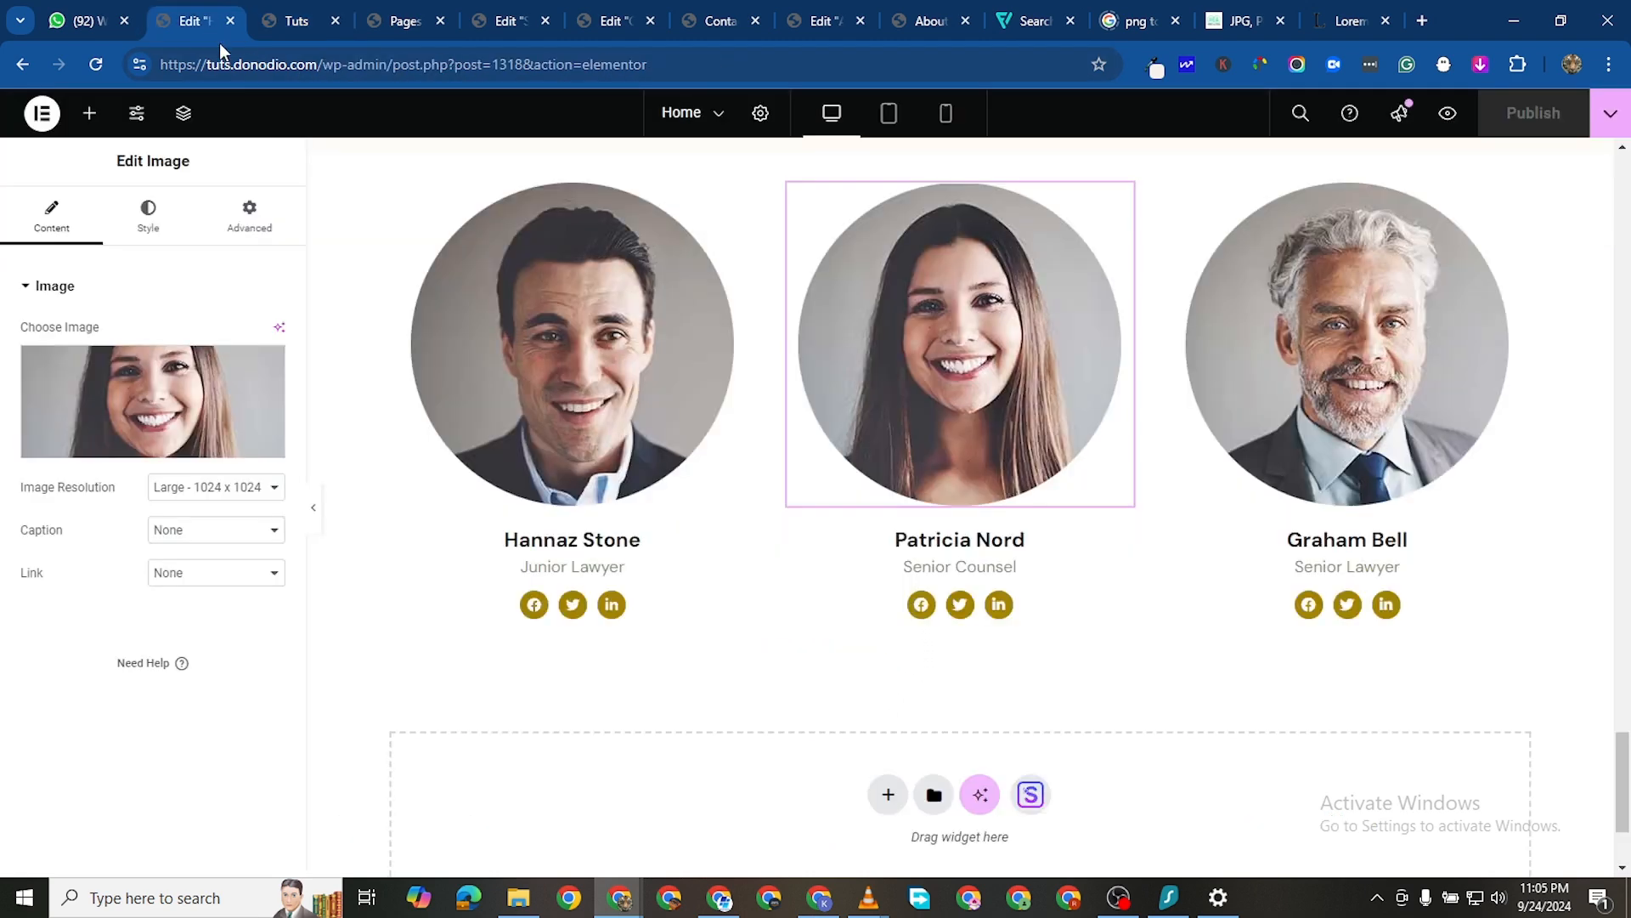
right_click(1116, 537)
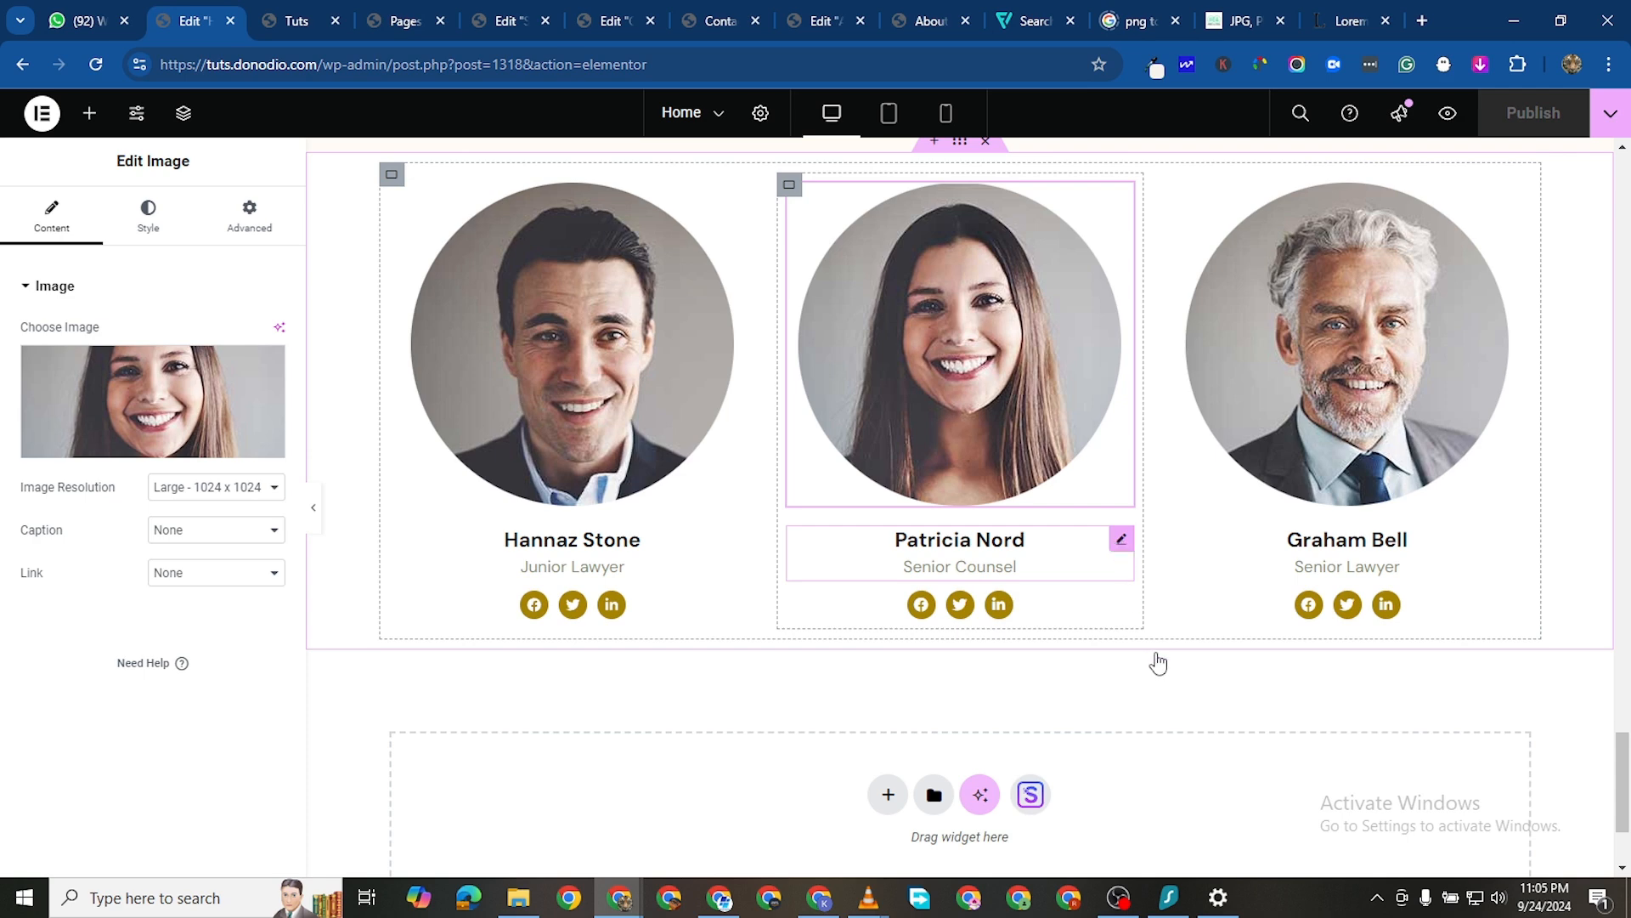
left_click(1152, 542)
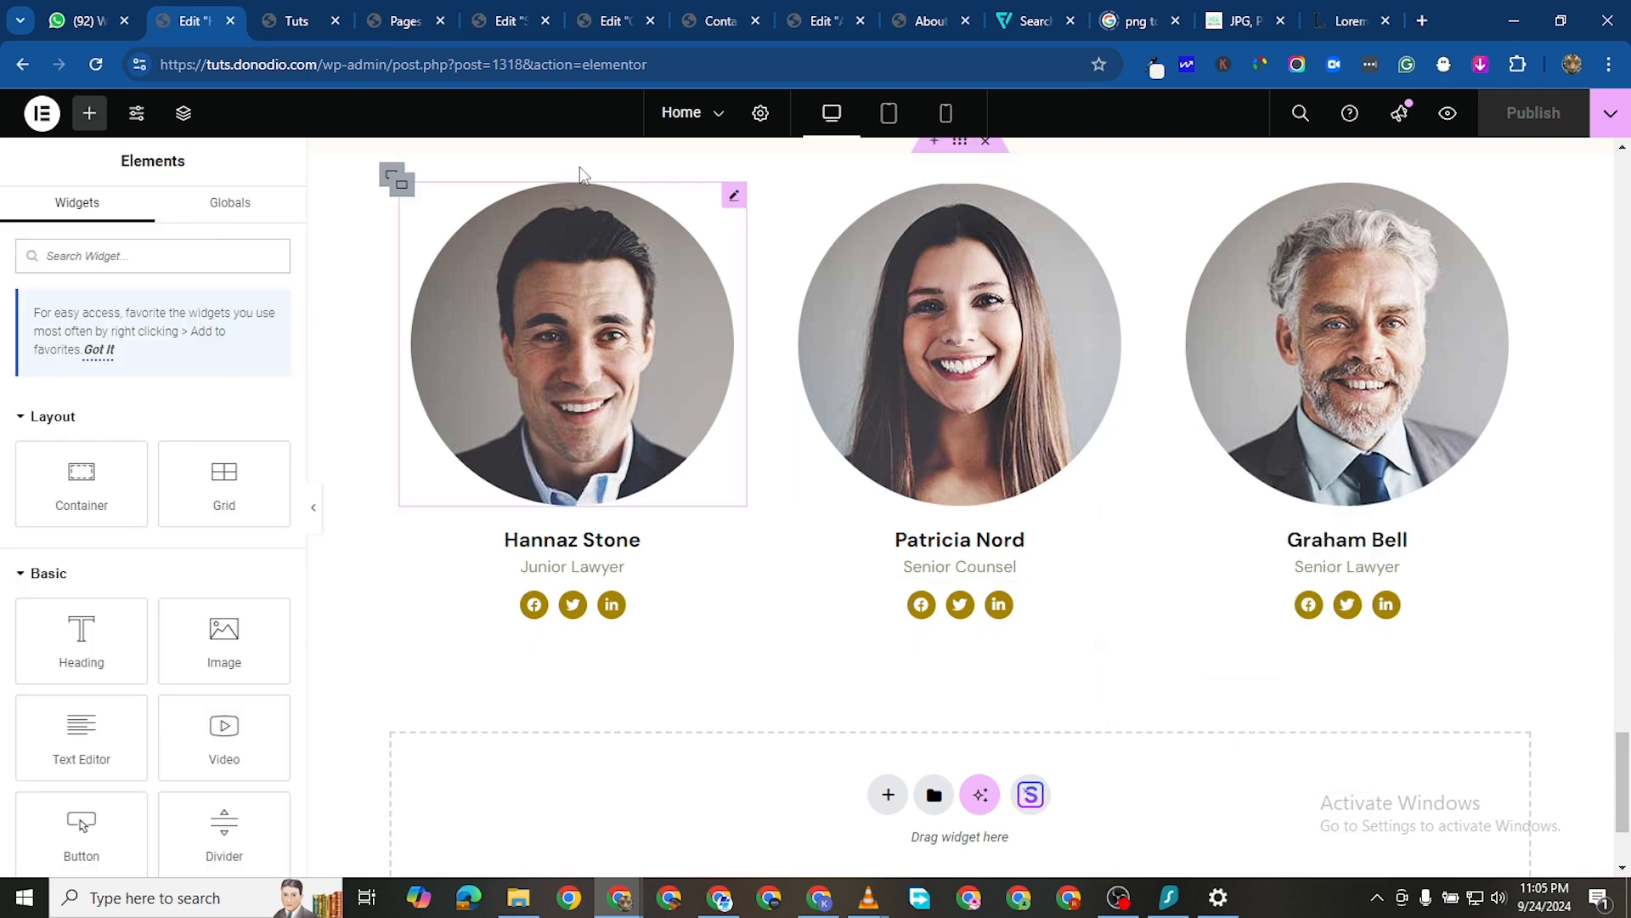
left_click(495, 21)
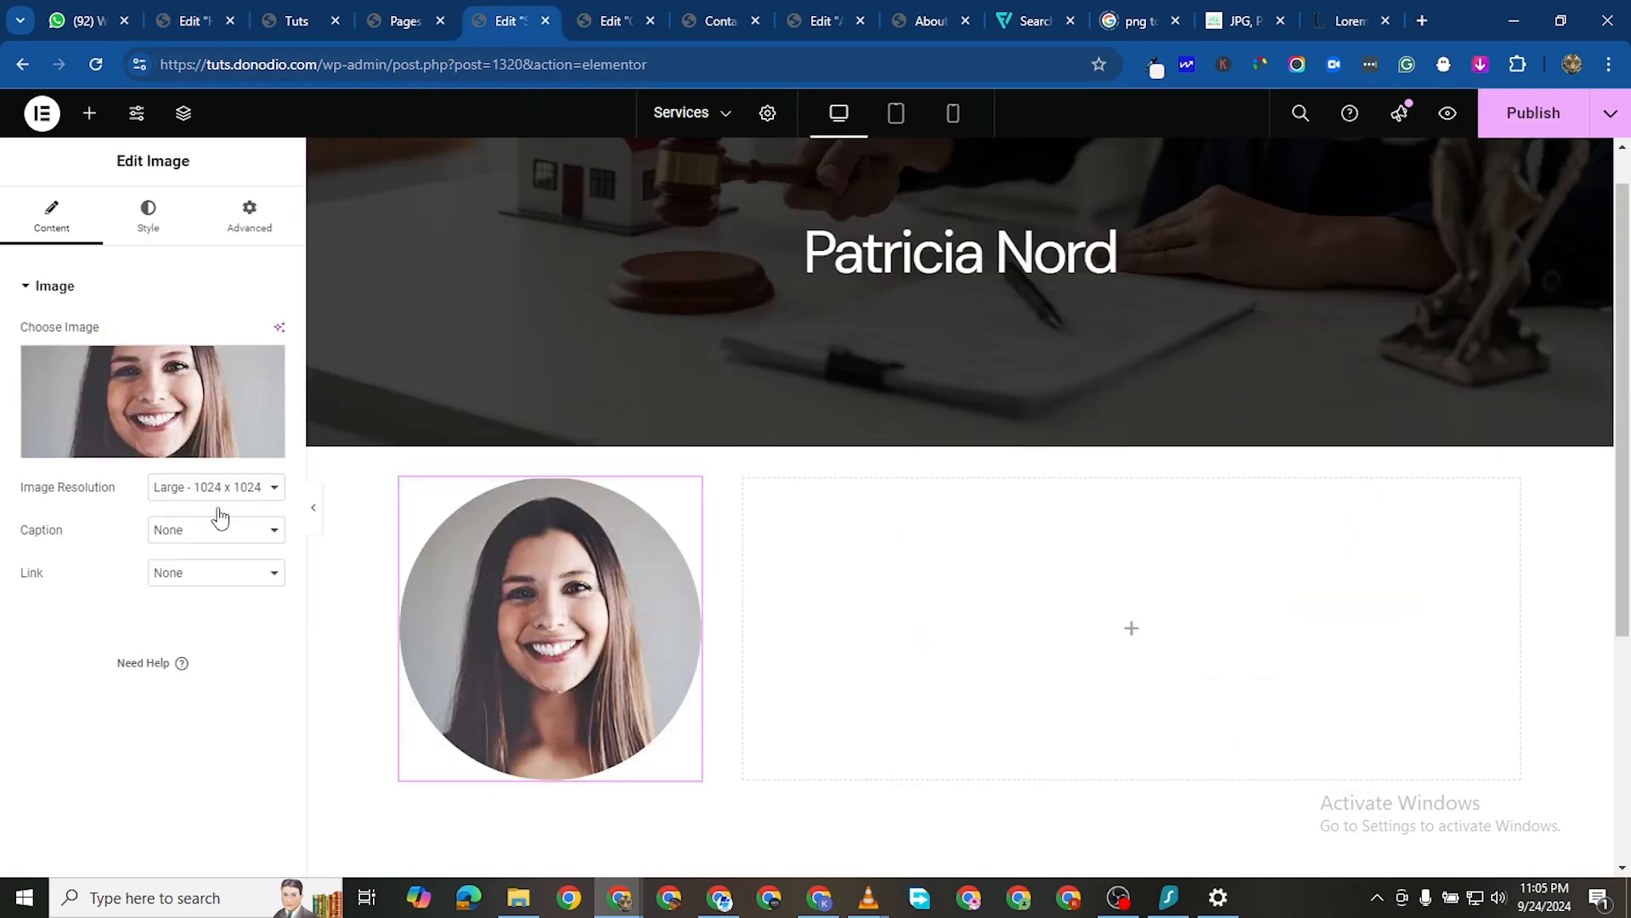
scroll(630, 559, "down", 2)
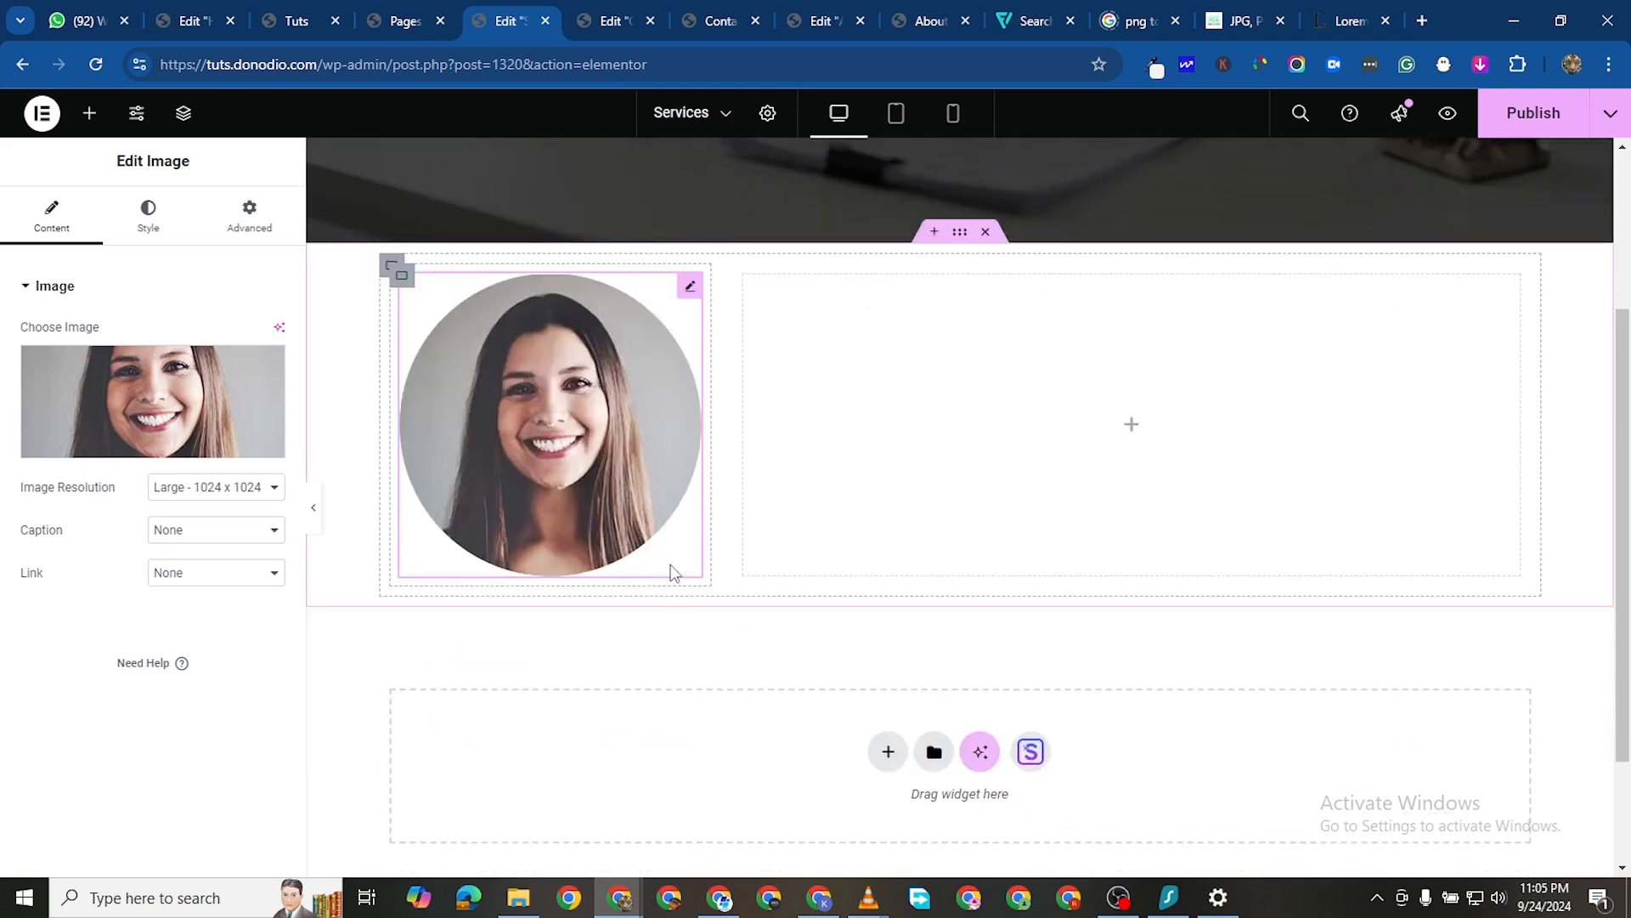
right_click(671, 564)
left_click(751, 574)
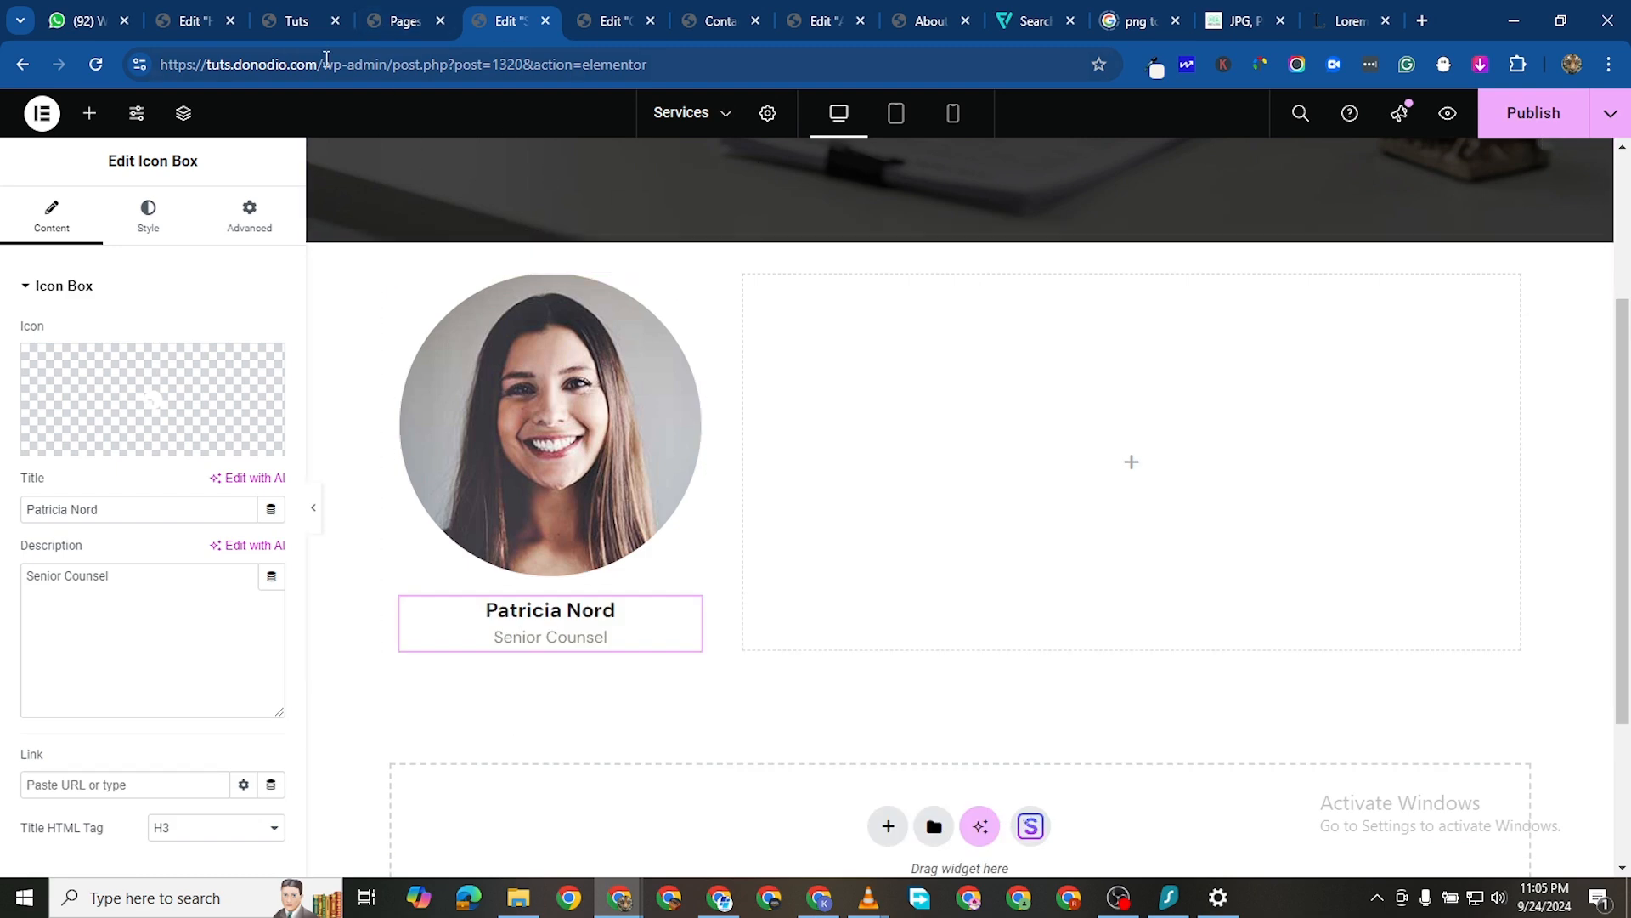
Copy the middle team member's social icons from the Home page and paste them below the icon box on the Services page
left_click(189, 24)
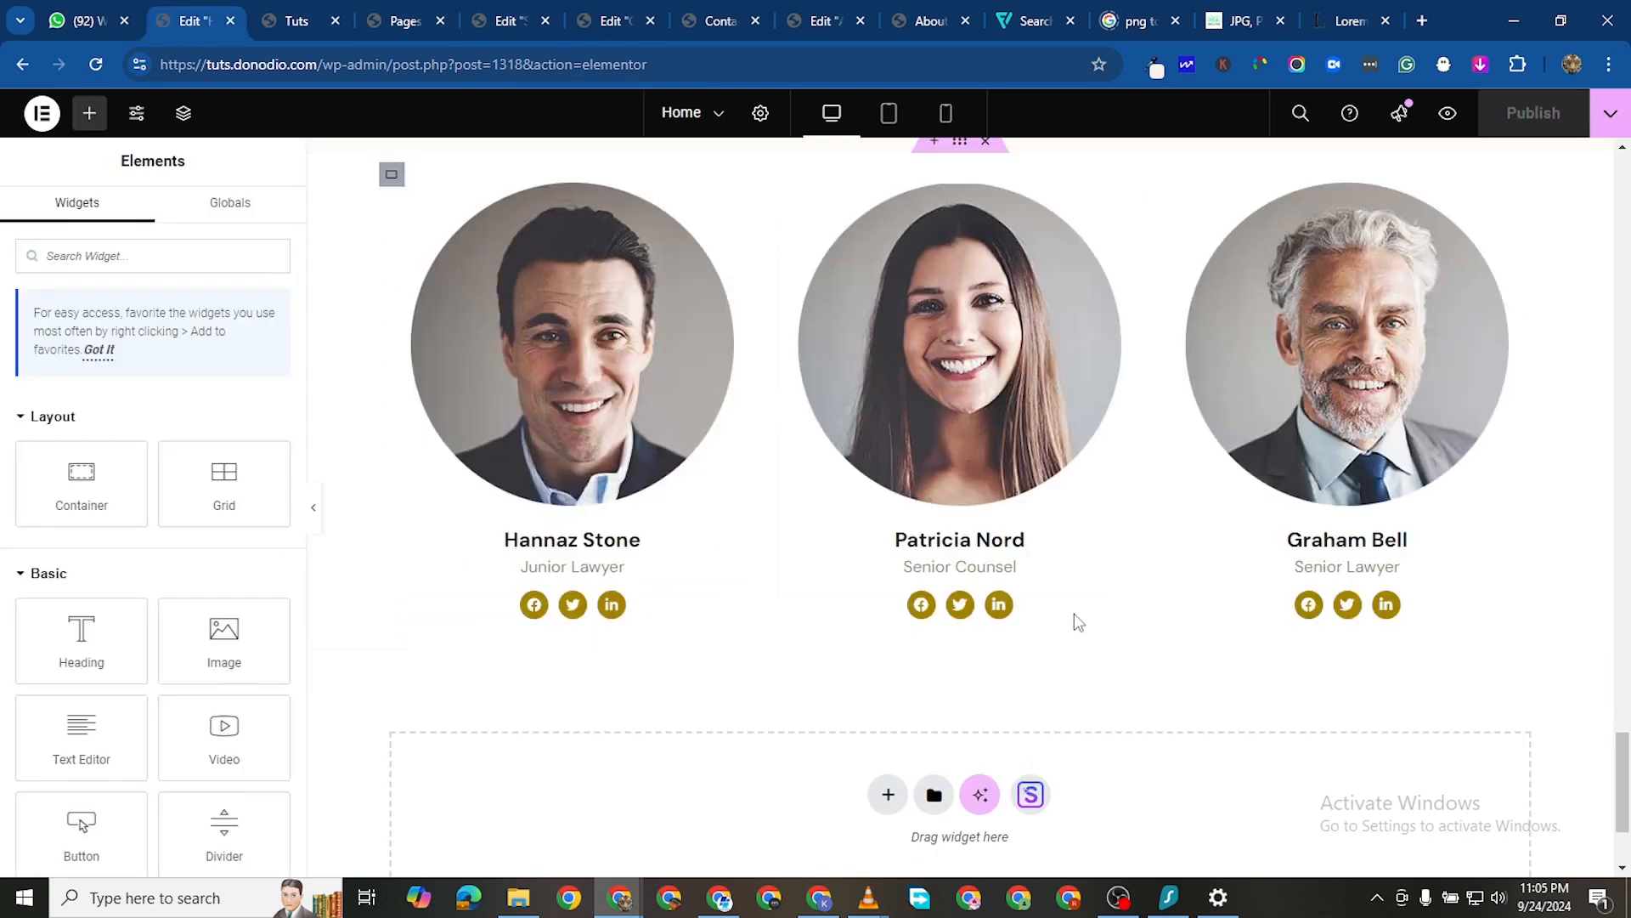
right_click(1122, 619)
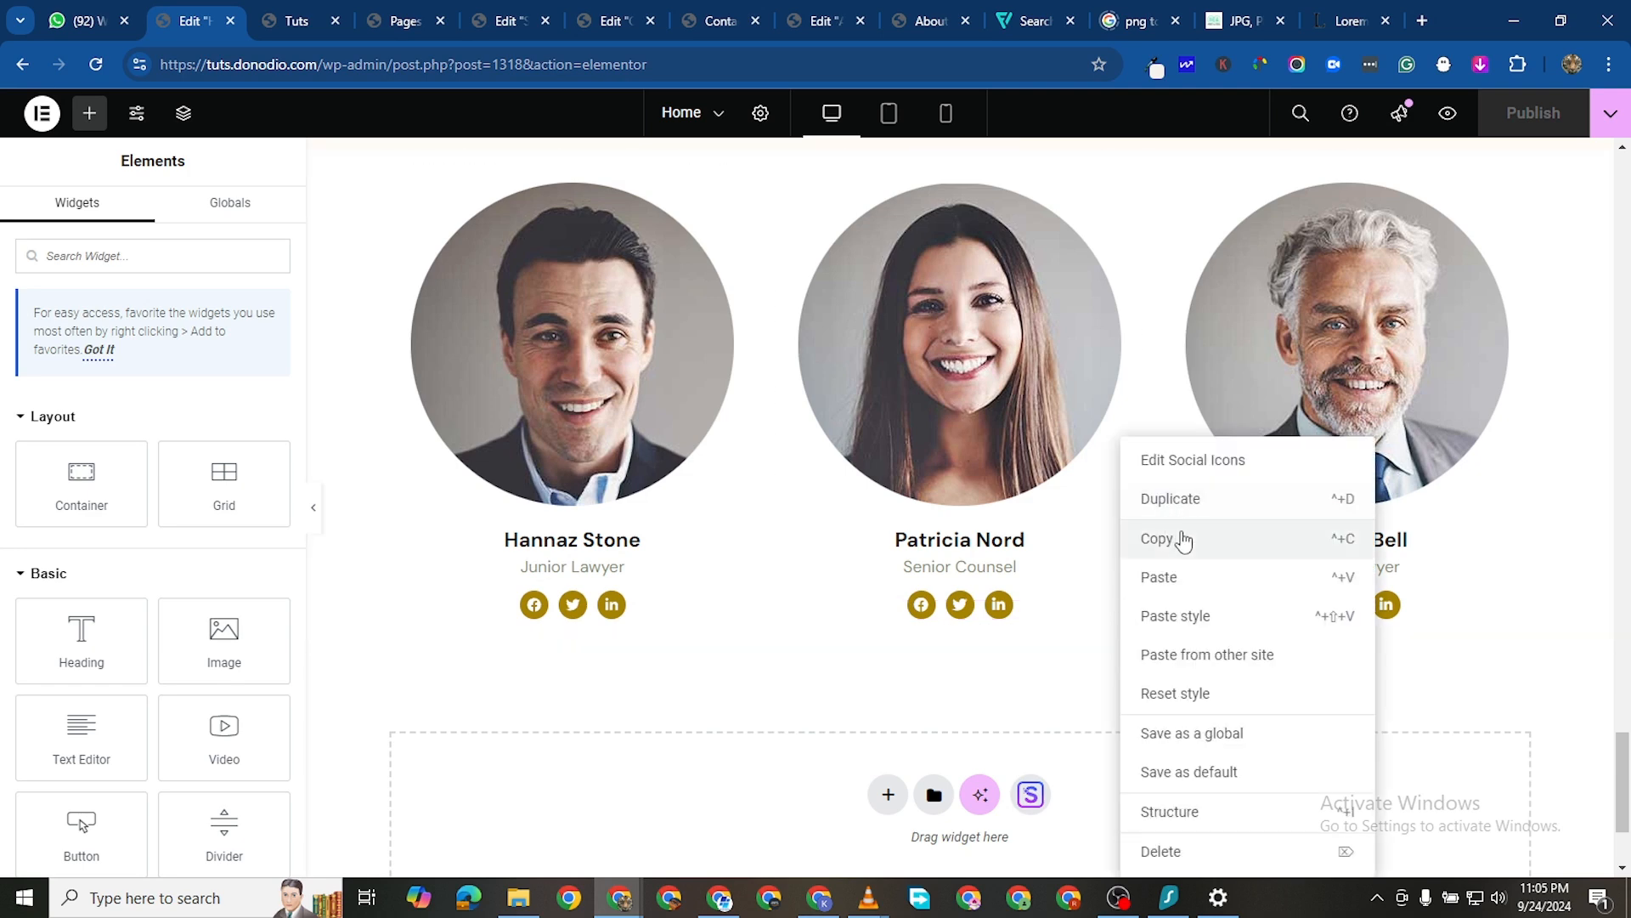
left_click(1181, 539)
left_click(510, 22)
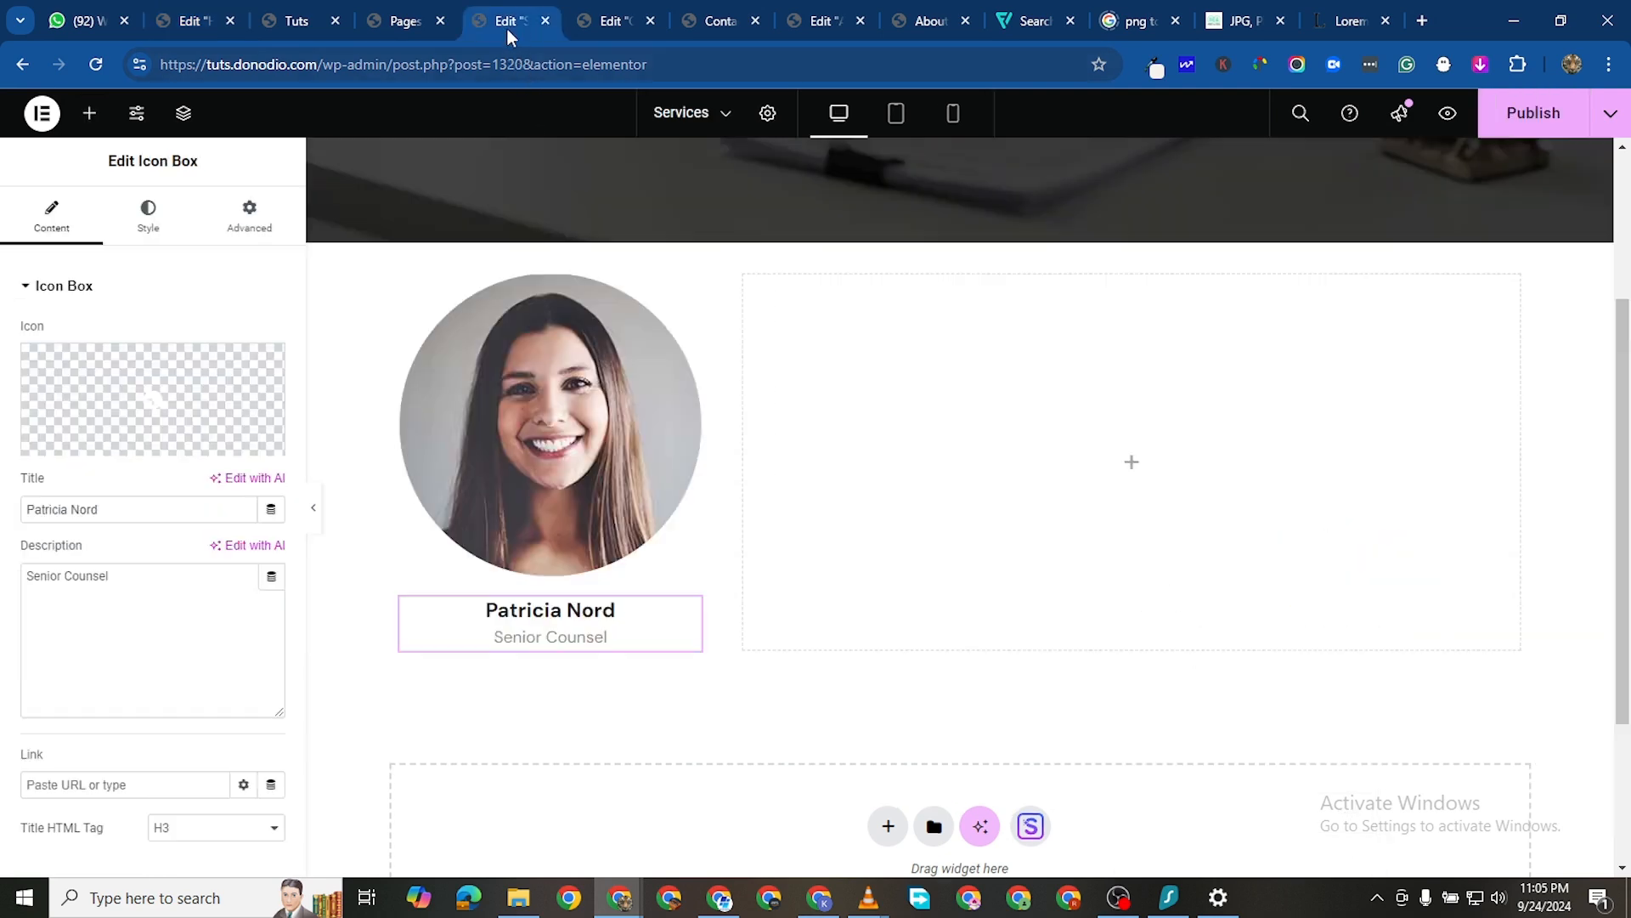
right_click(680, 648)
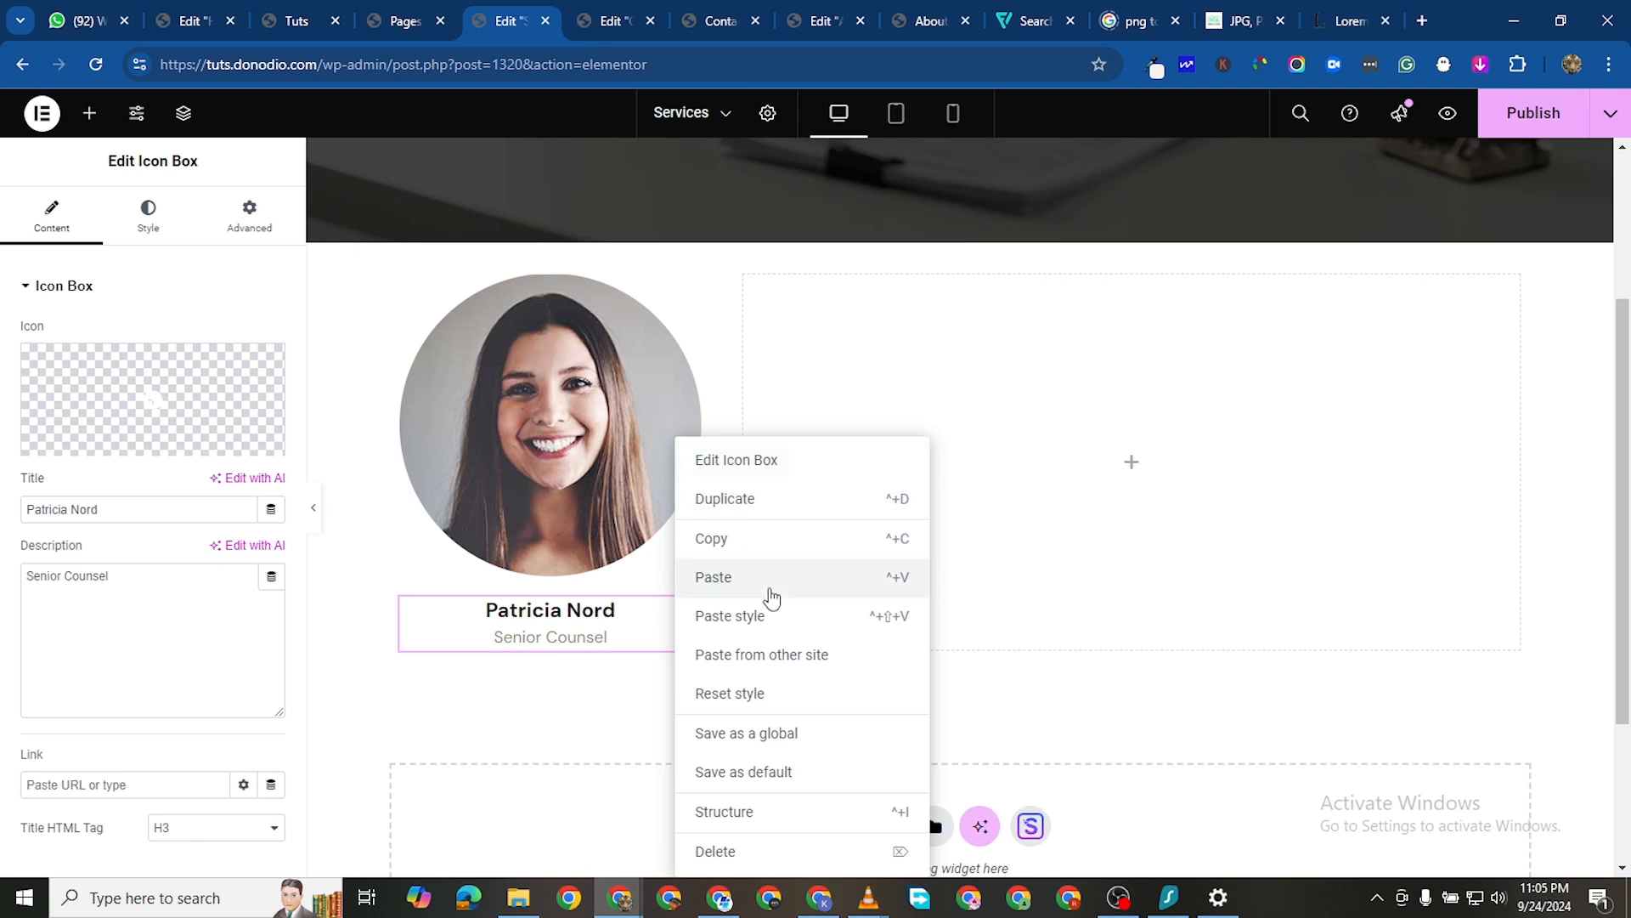
left_click(771, 599)
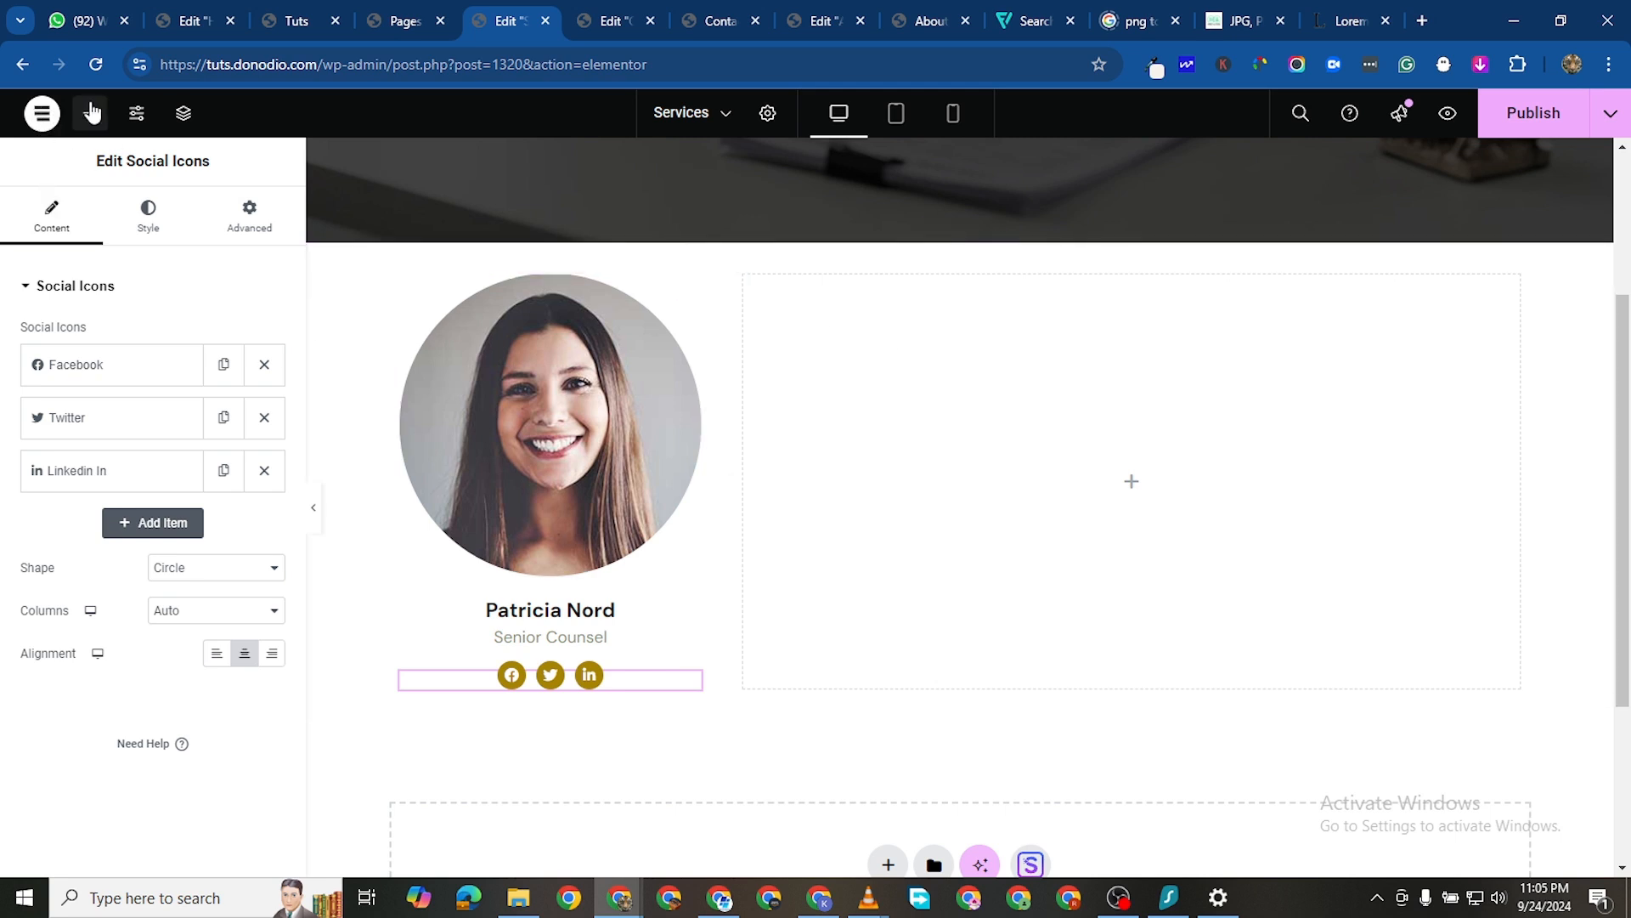
Add a Heading widget to the empty wider container and a Text Editor widget below it
left_click_drag(80, 636, 1023, 557)
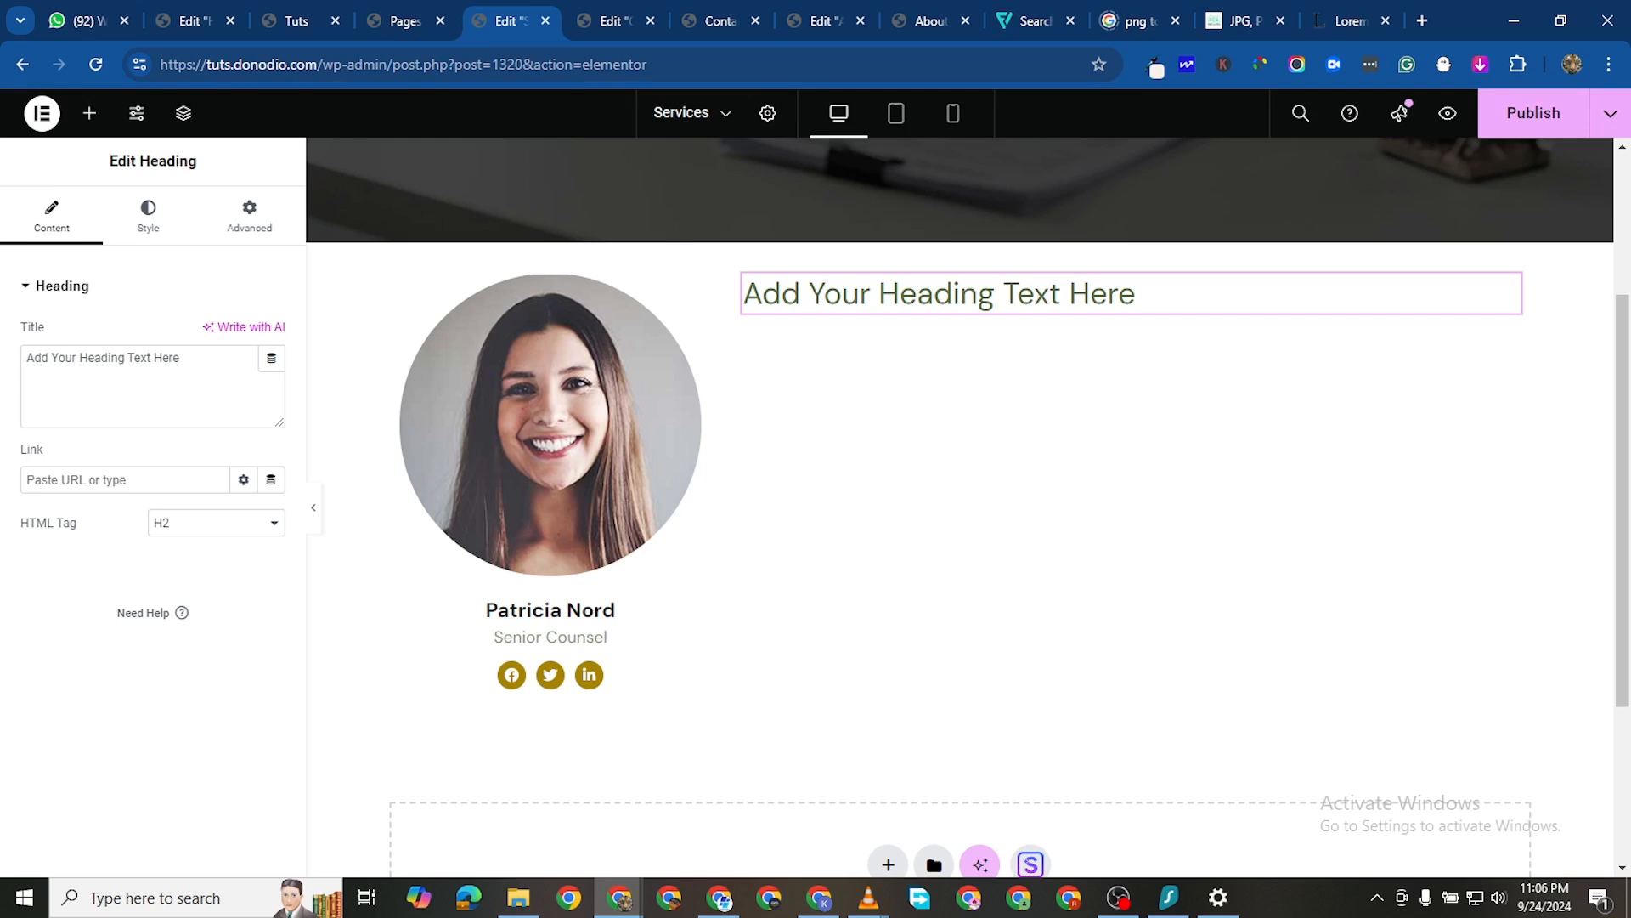
left_click(89, 113)
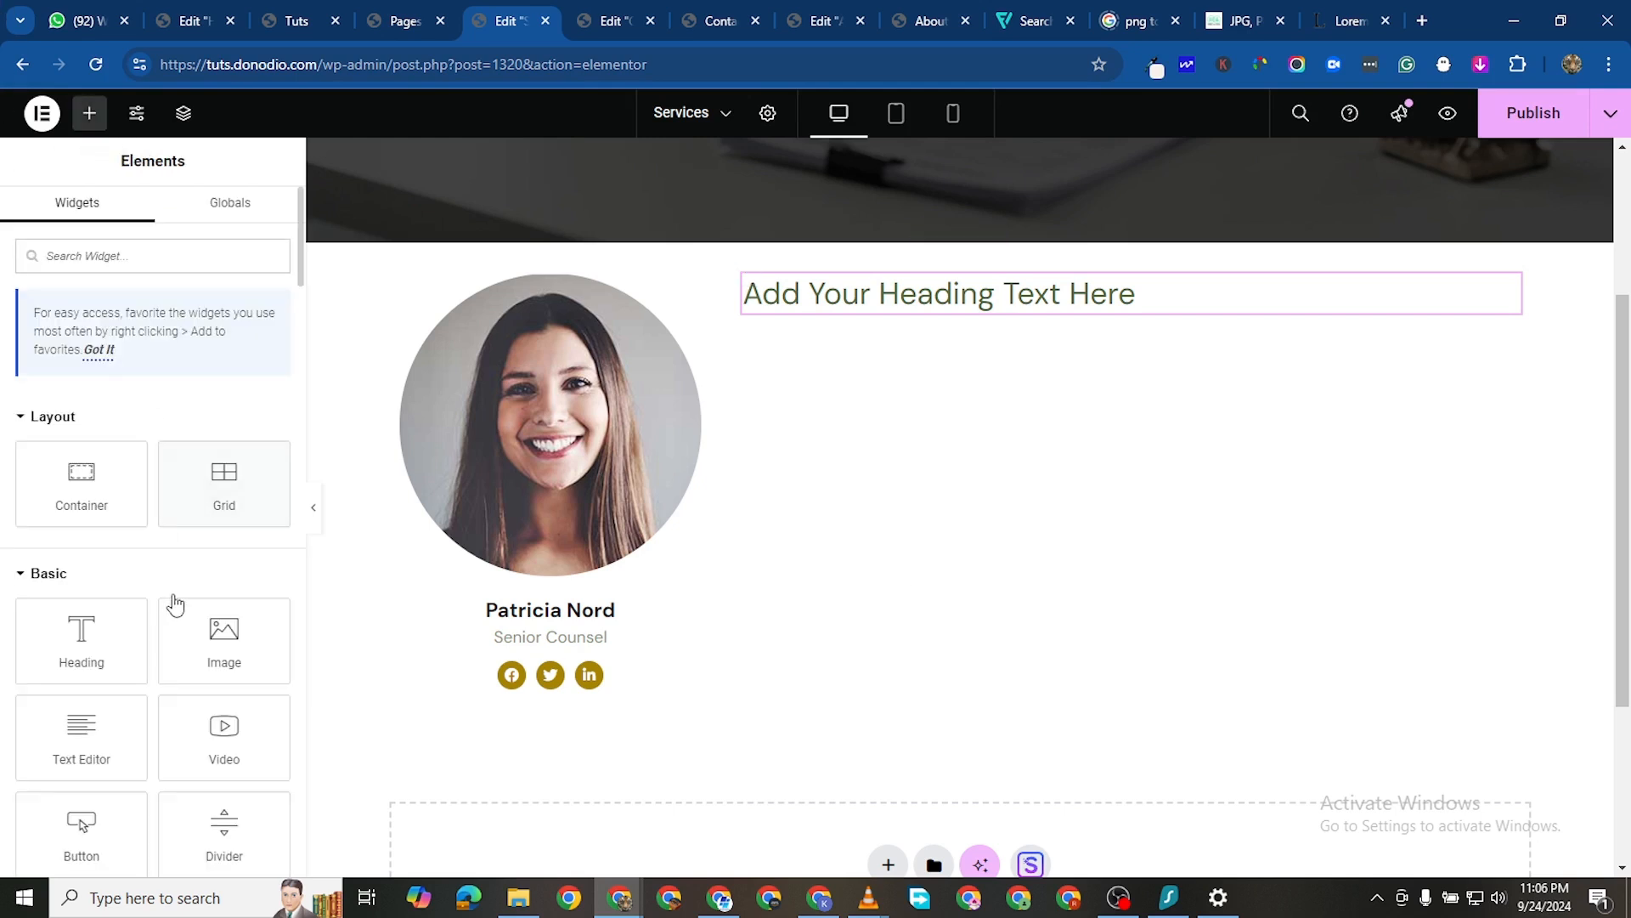
left_click_drag(81, 739, 1020, 320)
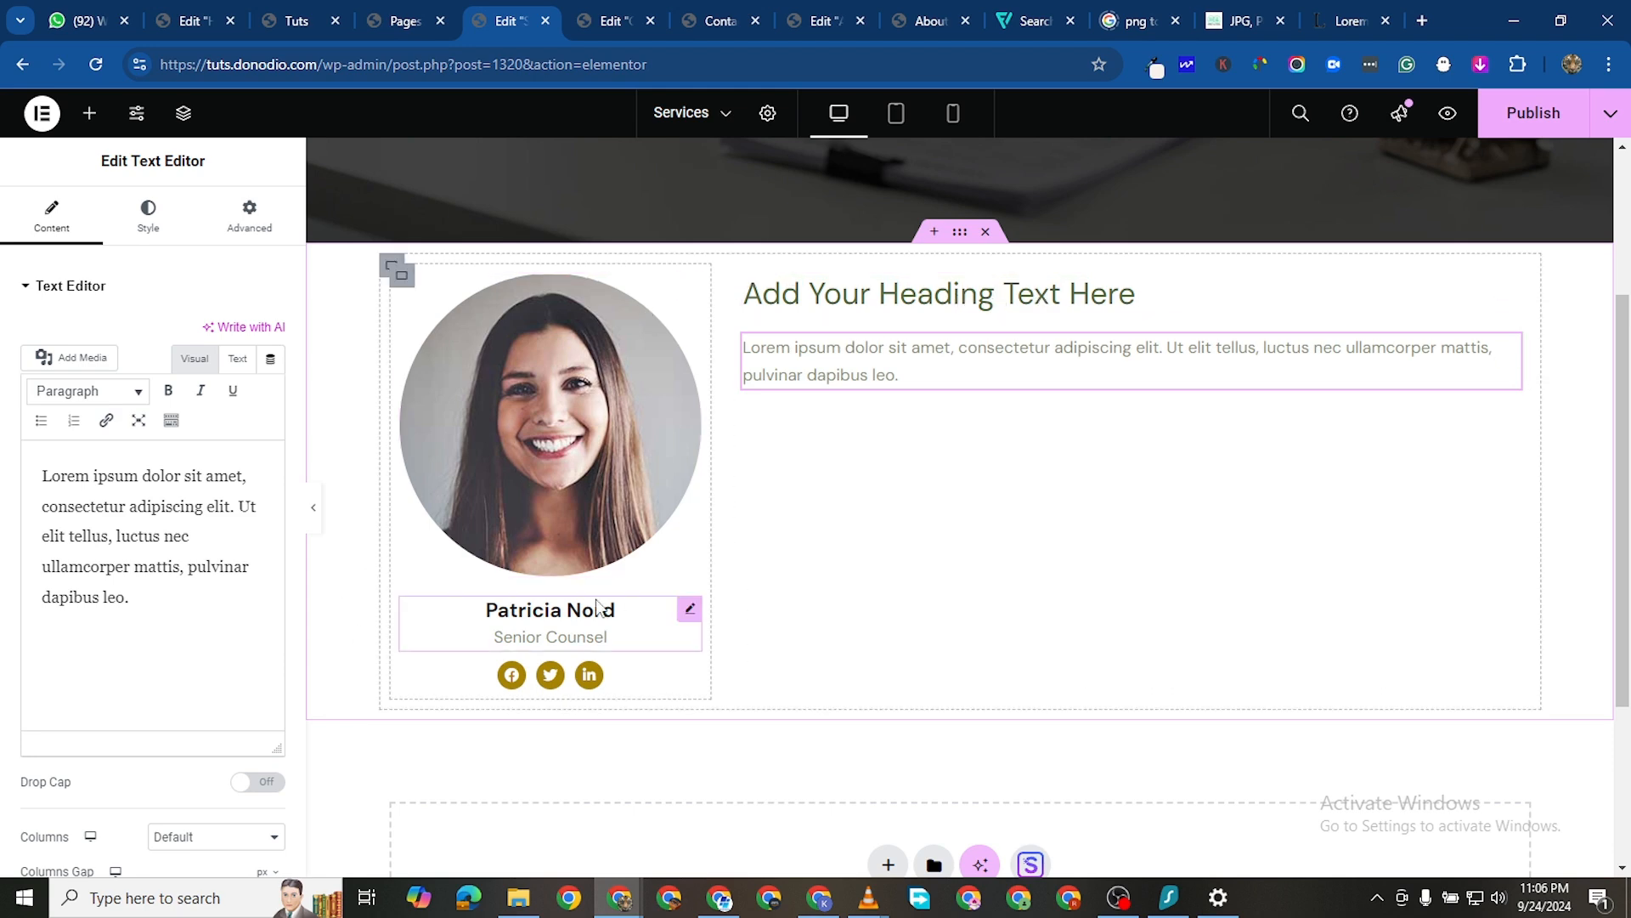
left_click(689, 609)
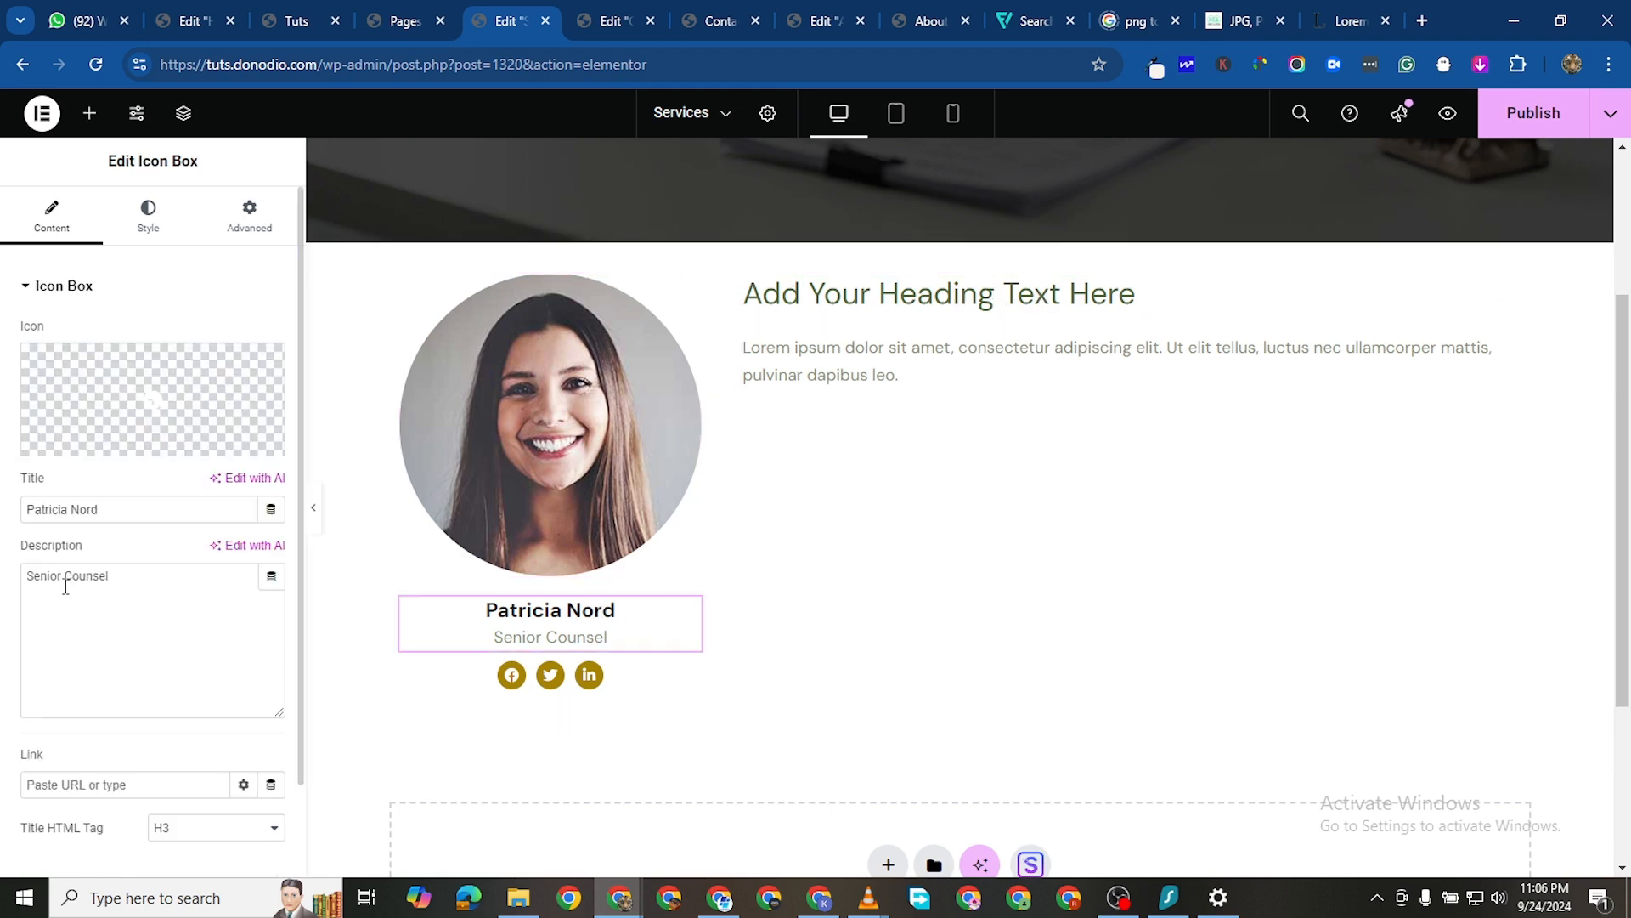
triple_click(93, 584)
right_click(75, 573)
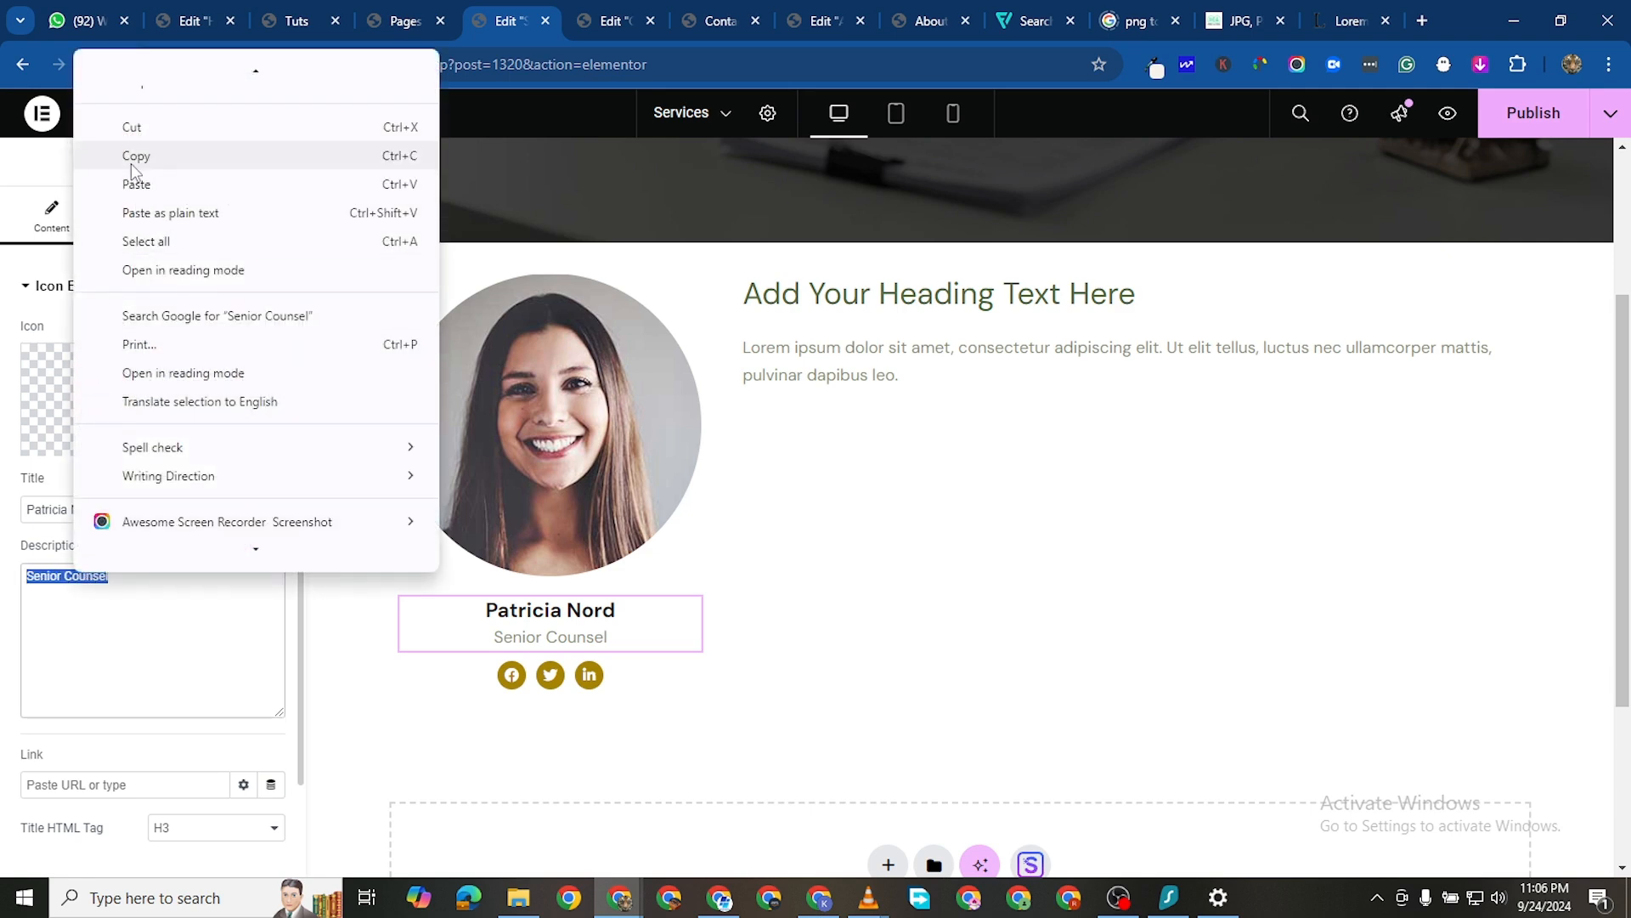
left_click(132, 128)
triple_click(81, 508)
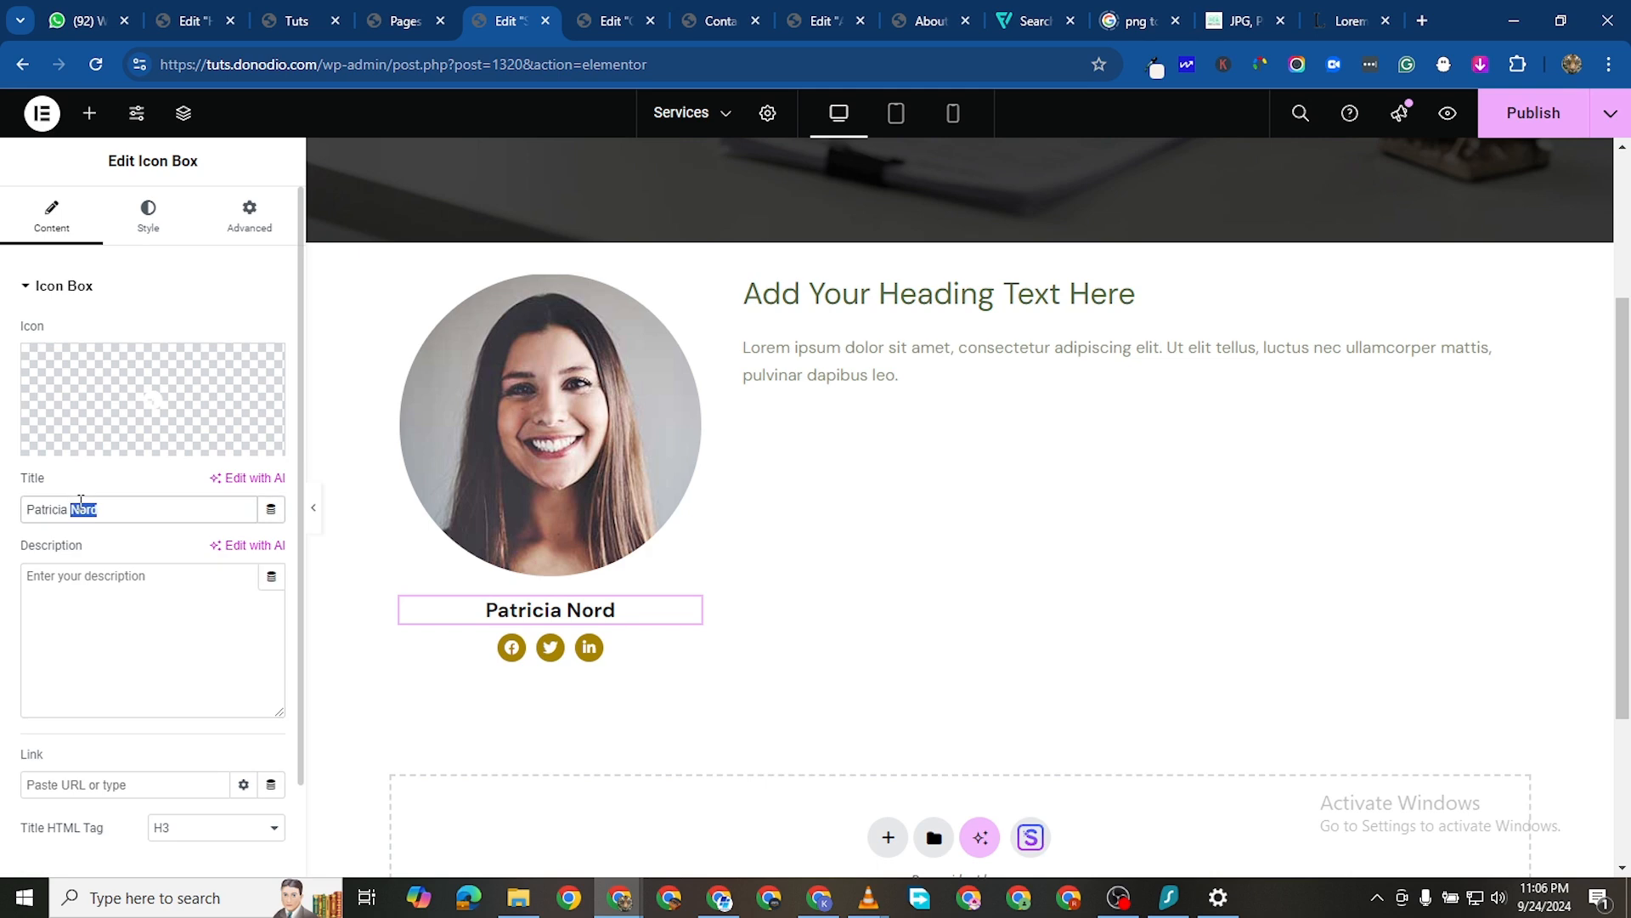
right_click(80, 508)
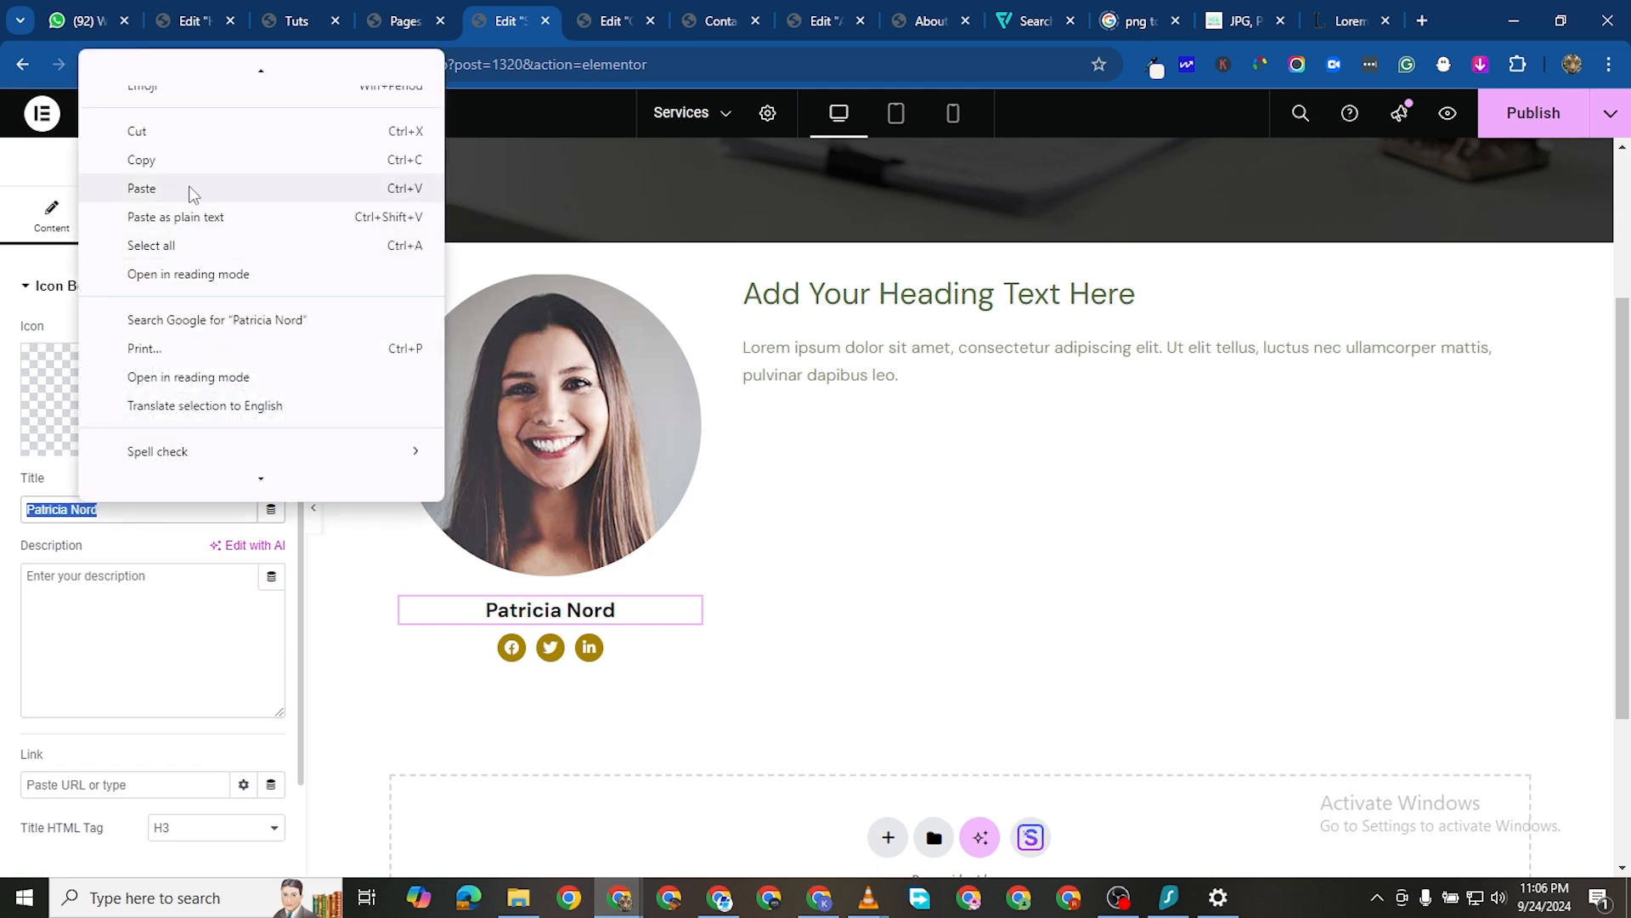
left_click(110, 581)
right_click(110, 581)
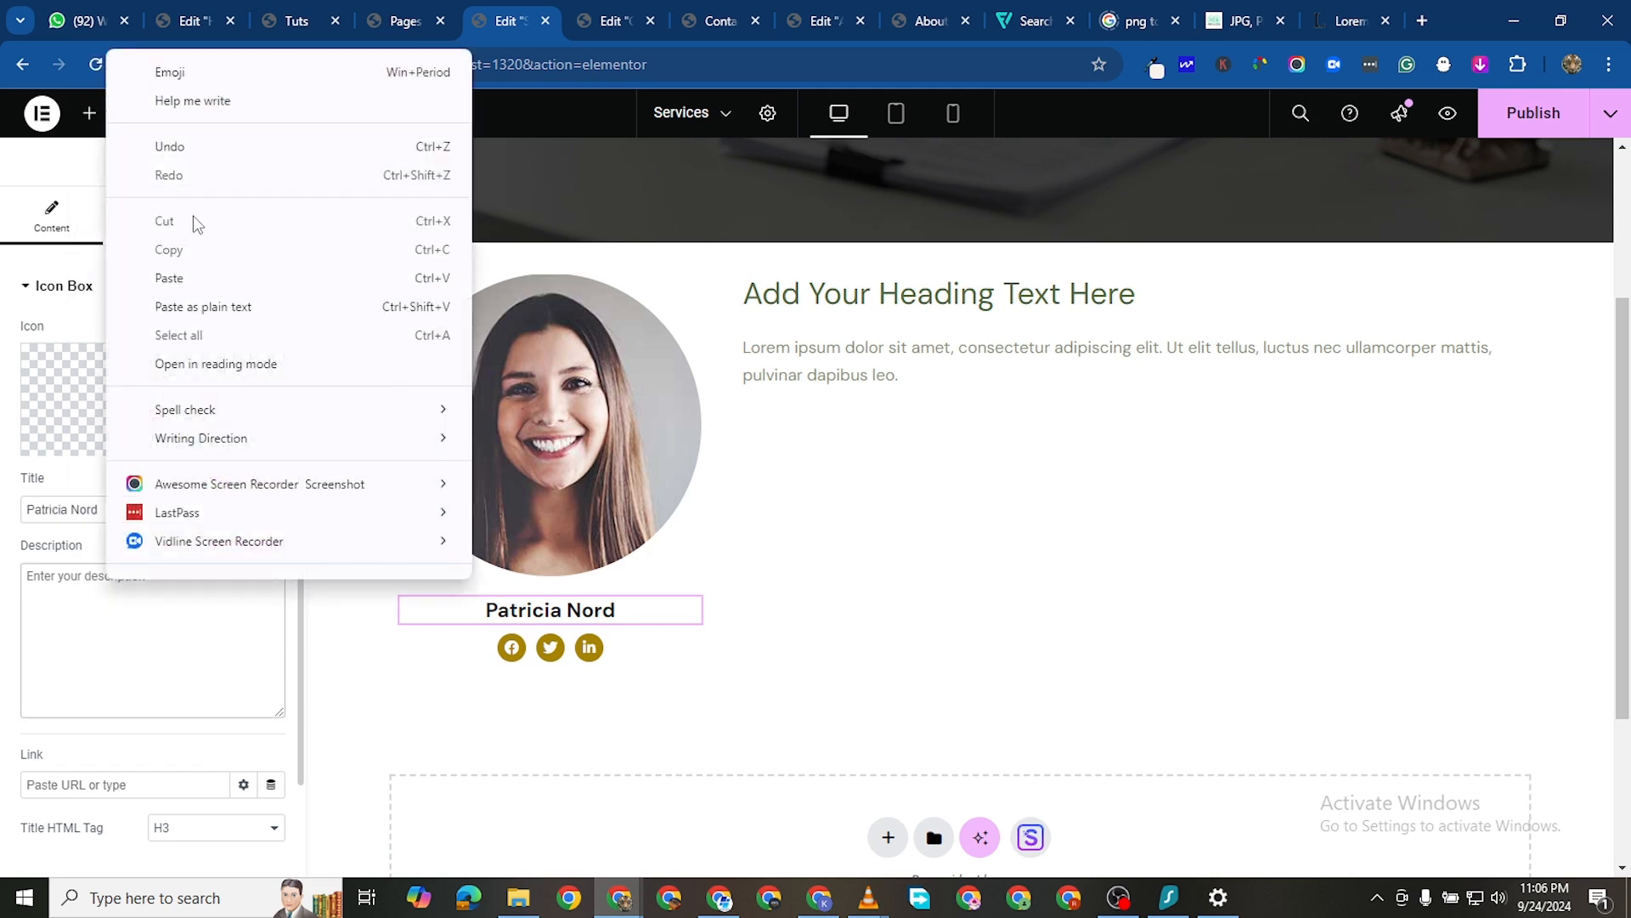
left_click(189, 280)
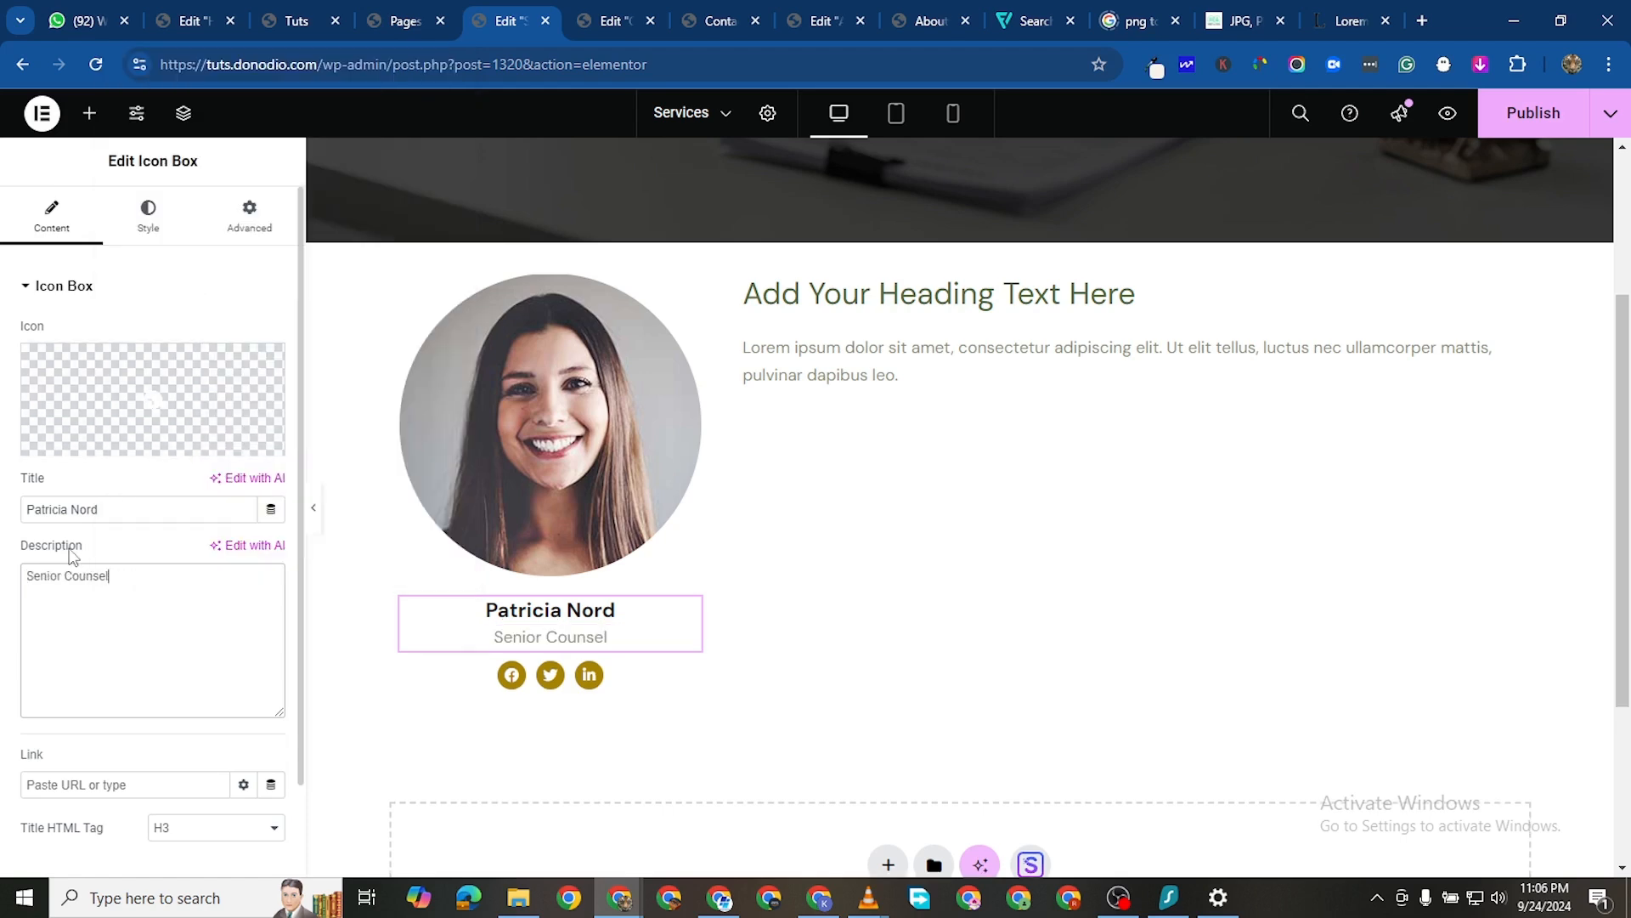
Copy the team member's name from the icon box title and paste it over the placeholder text of the new heading
triple_click(72, 504)
right_click(72, 504)
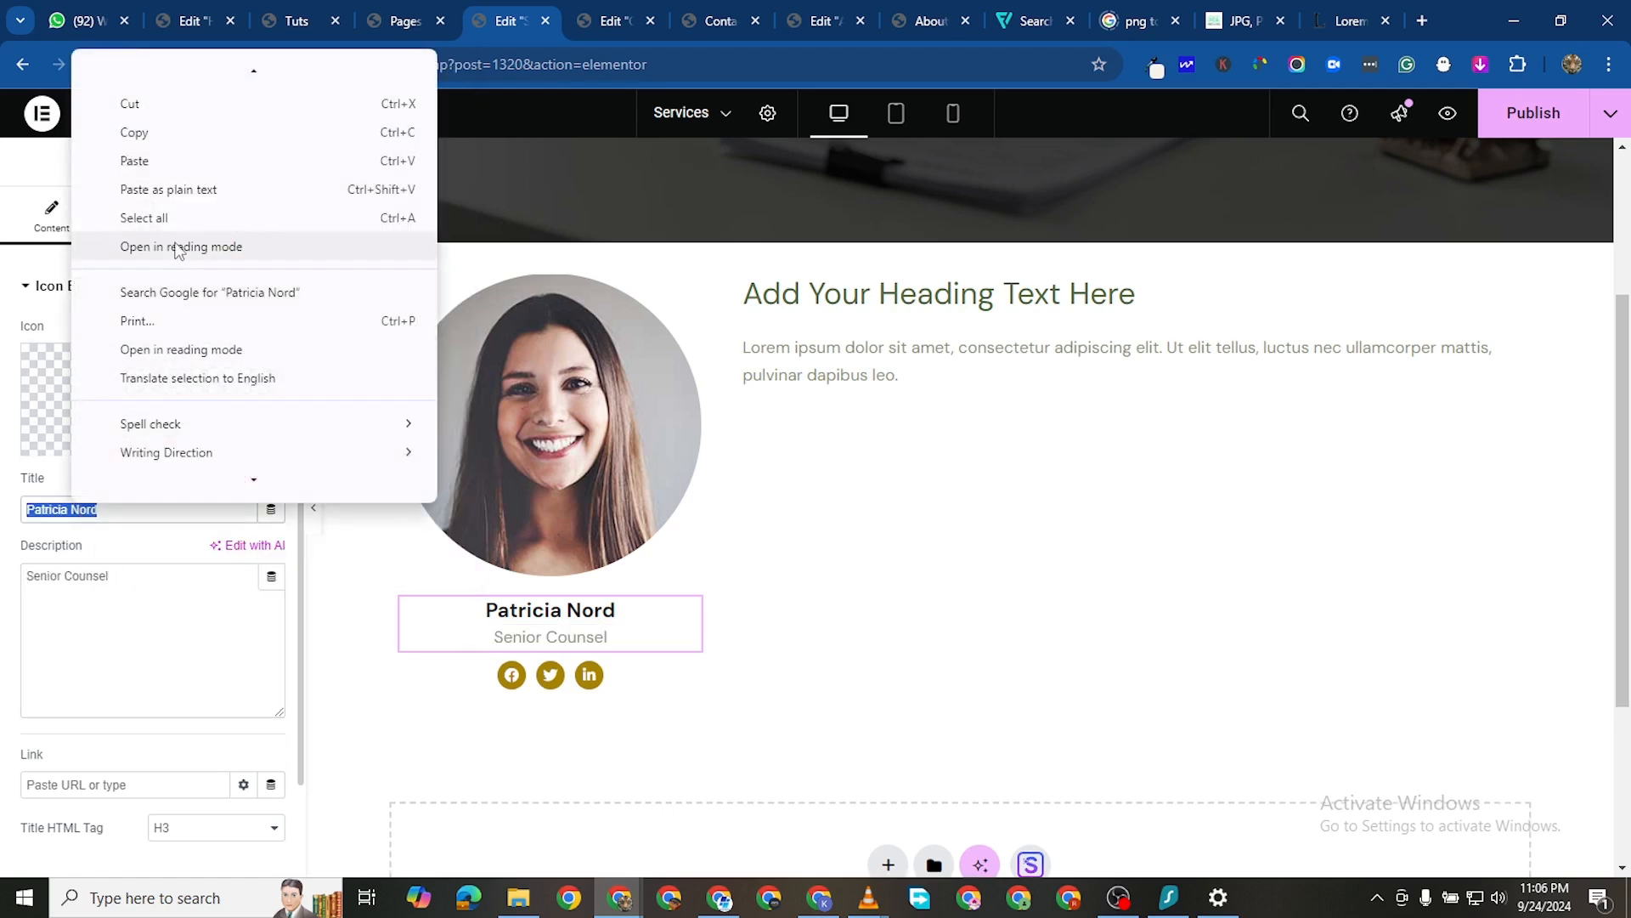
left_click(156, 139)
left_click(856, 289)
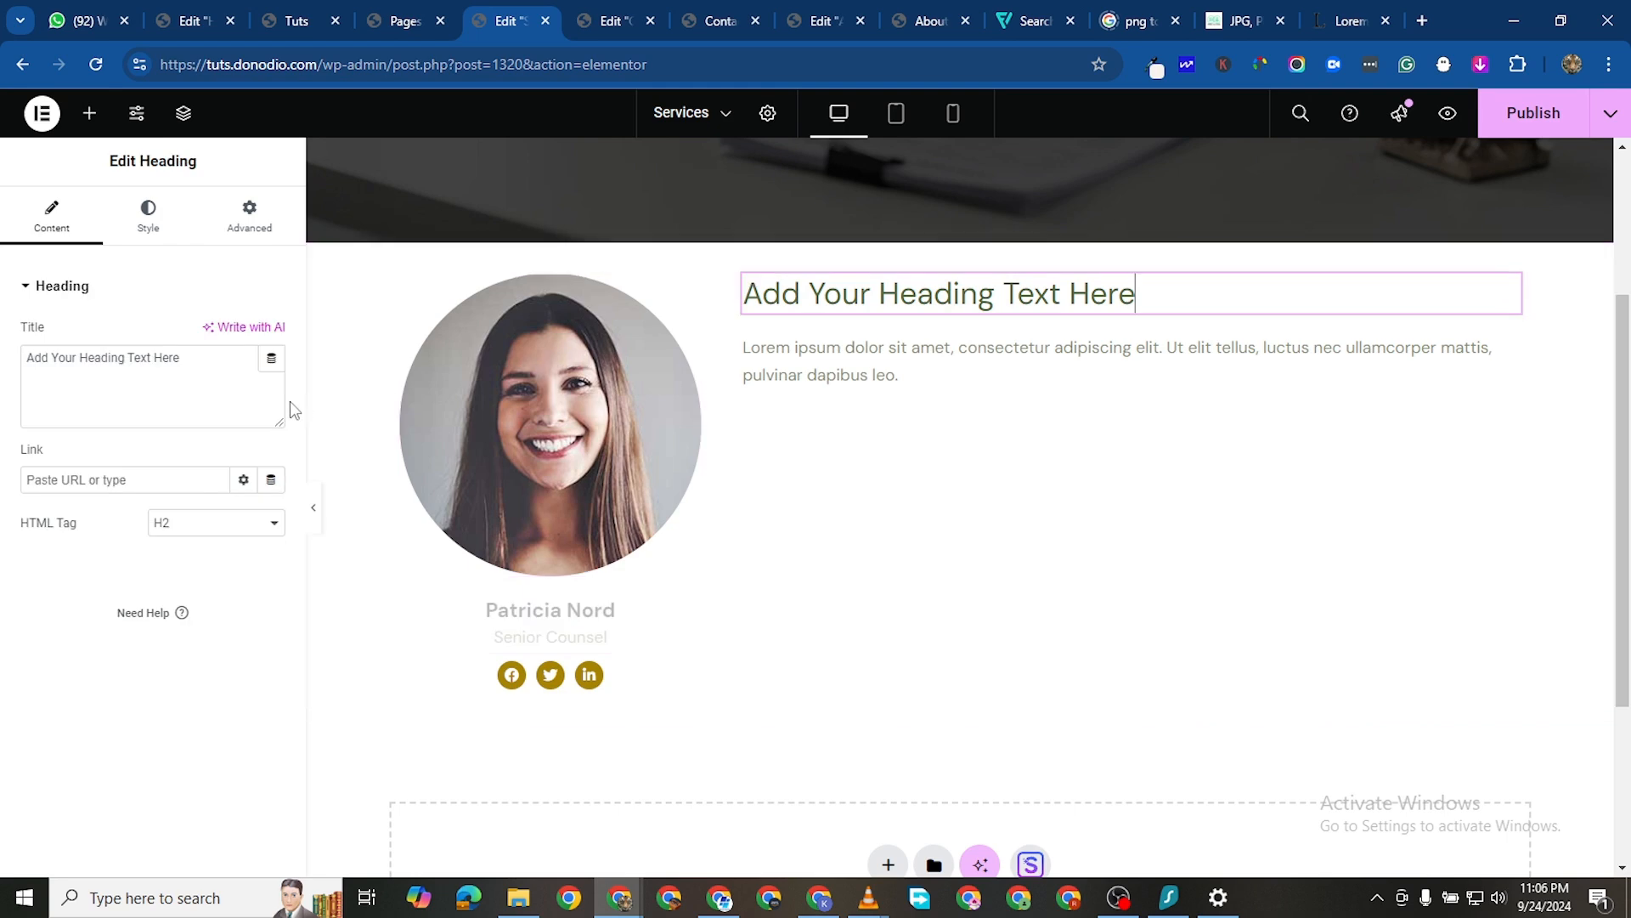
left_click(151, 367)
triple_click(150, 367)
right_click(148, 365)
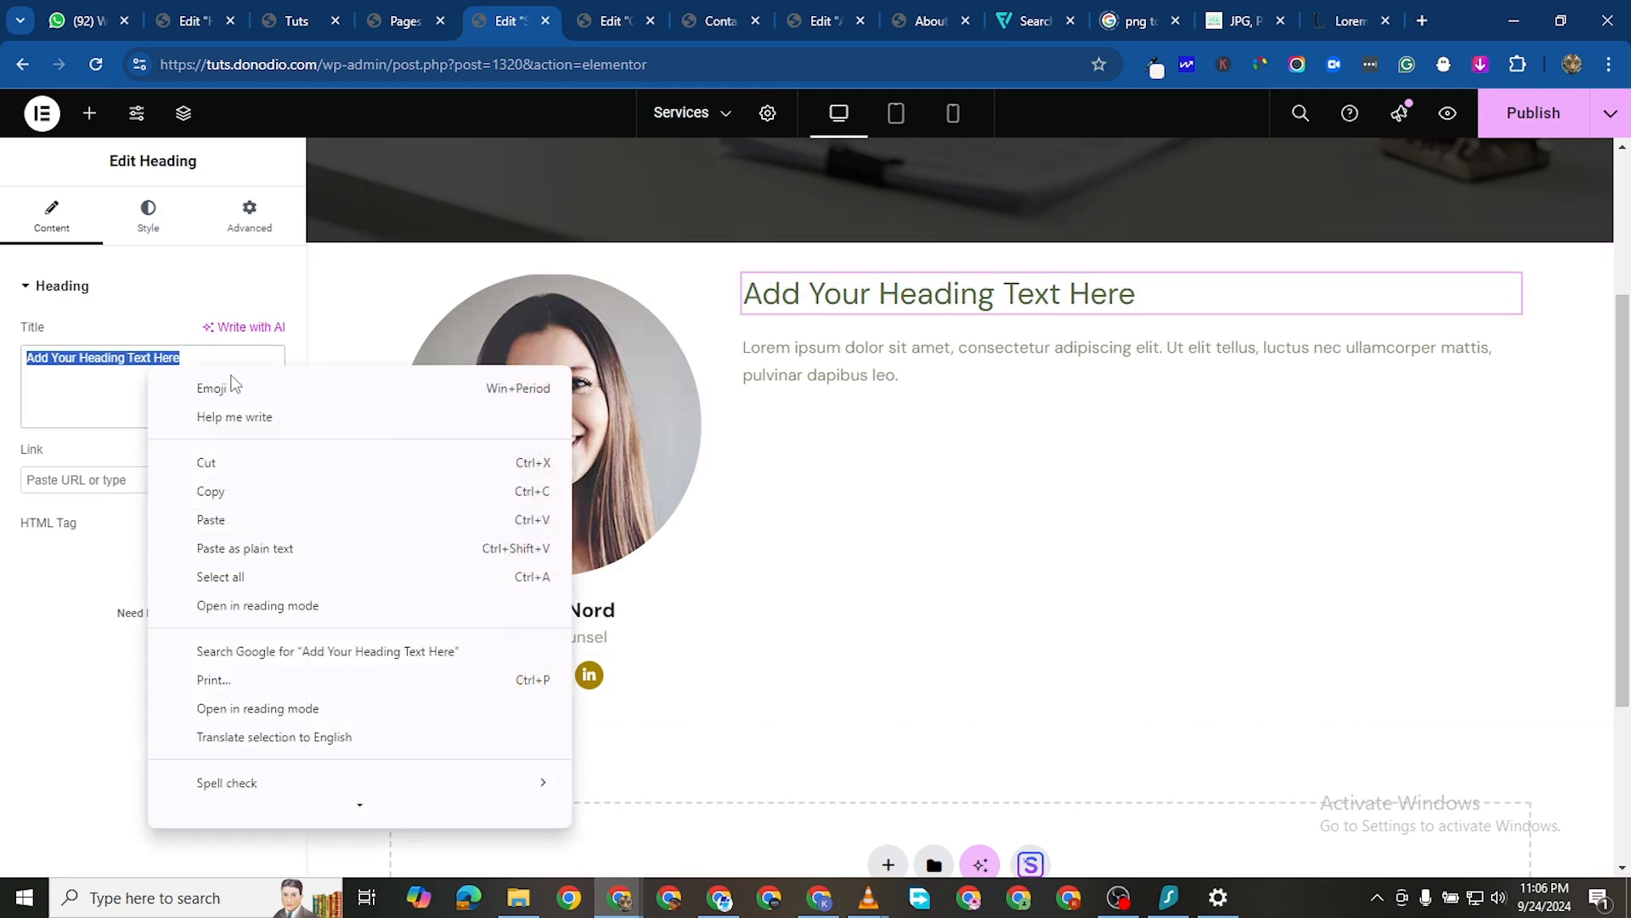
left_click(253, 514)
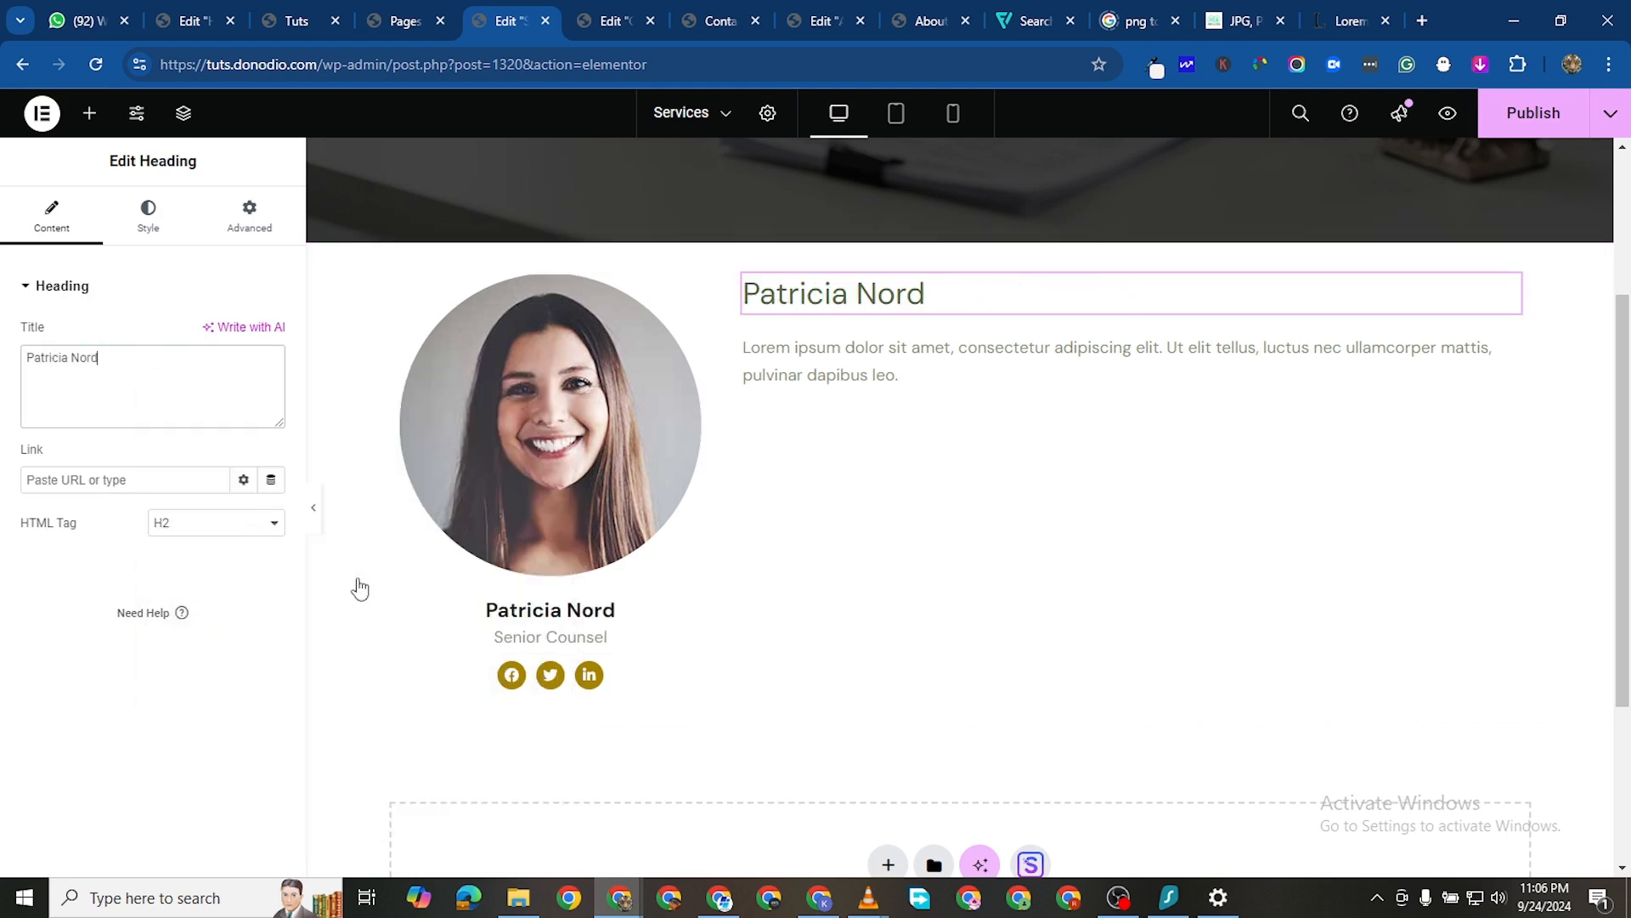
Move the job title "Senior Counsel" into the icon box title in place of the name and clear the icon box description
left_click(680, 608)
triple_click(96, 581)
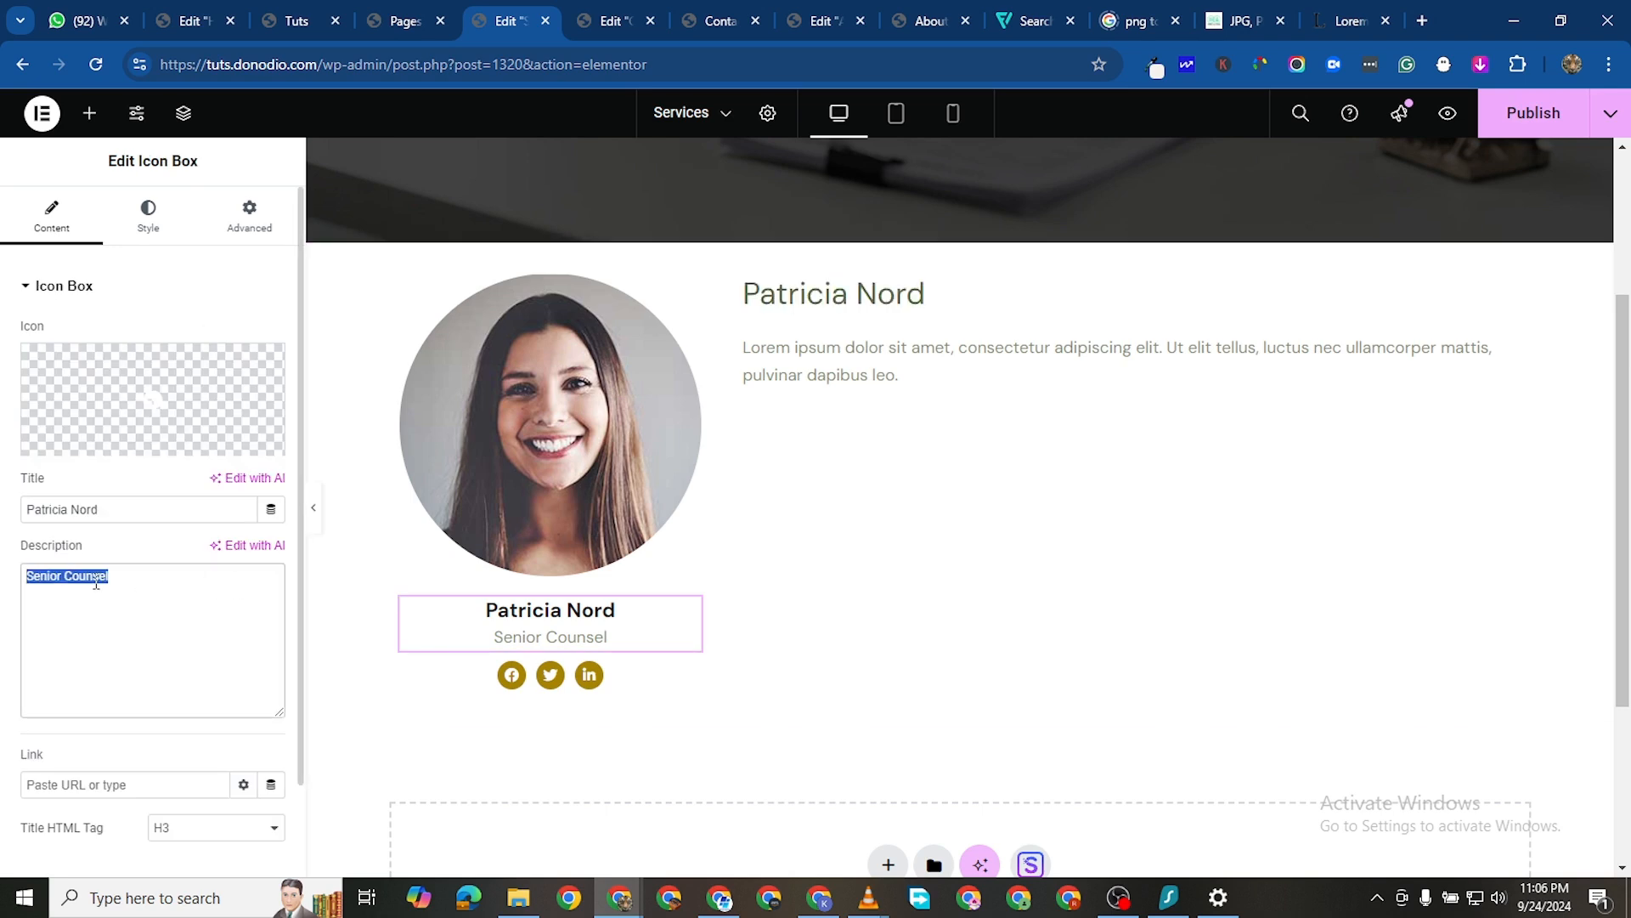
right_click(96, 584)
left_click(193, 170)
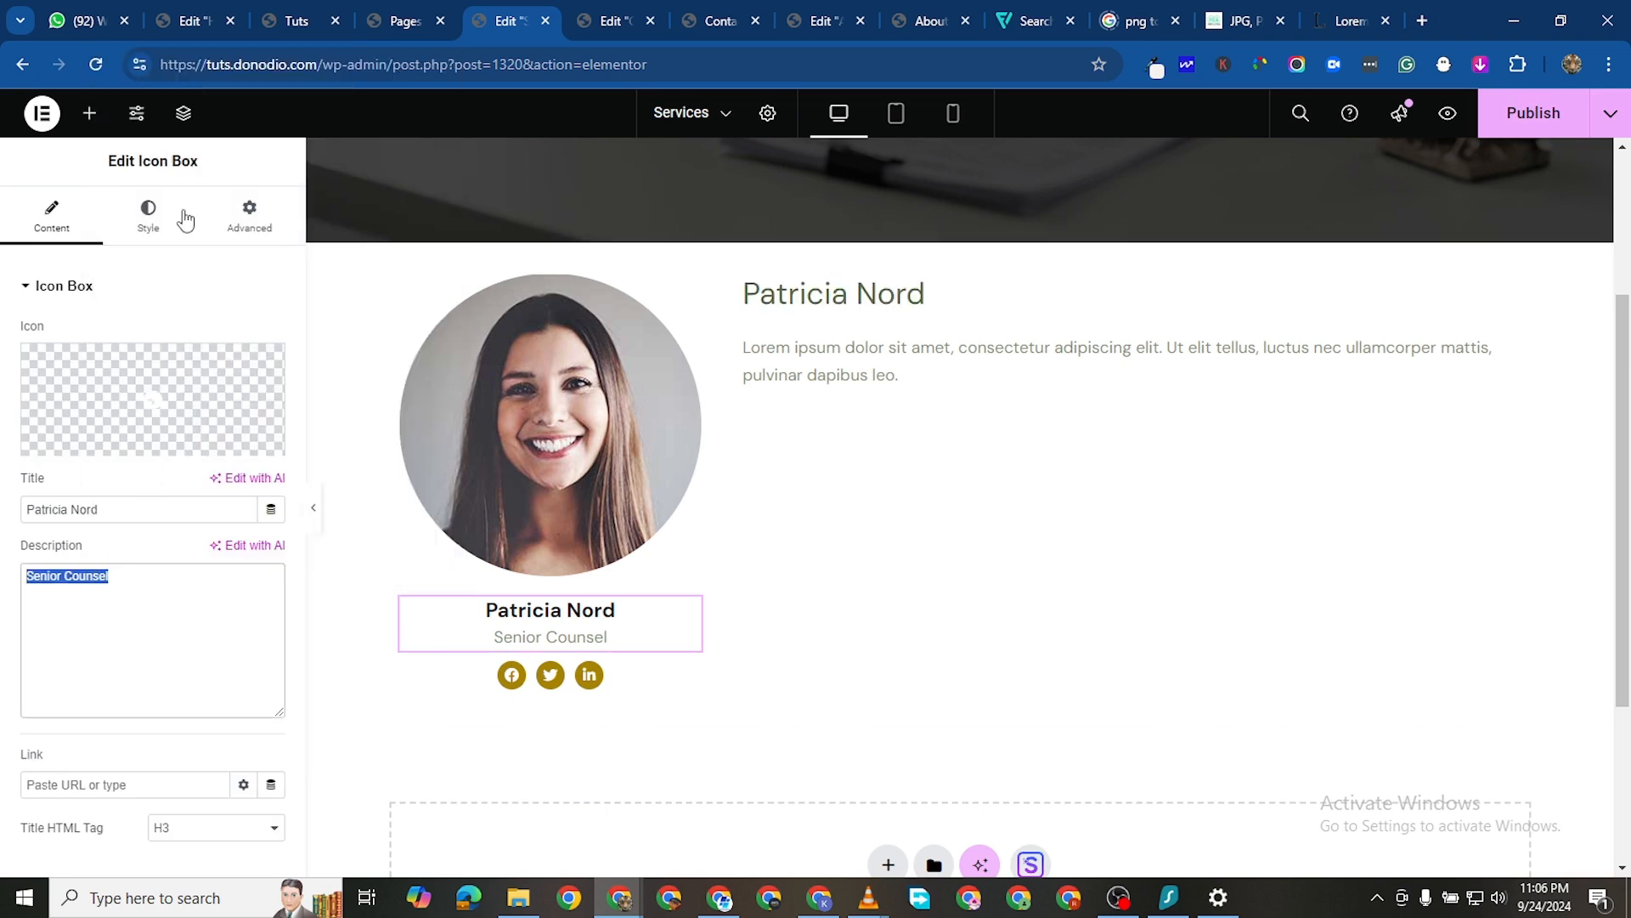
left_click(100, 509)
triple_click(98, 509)
right_click(99, 510)
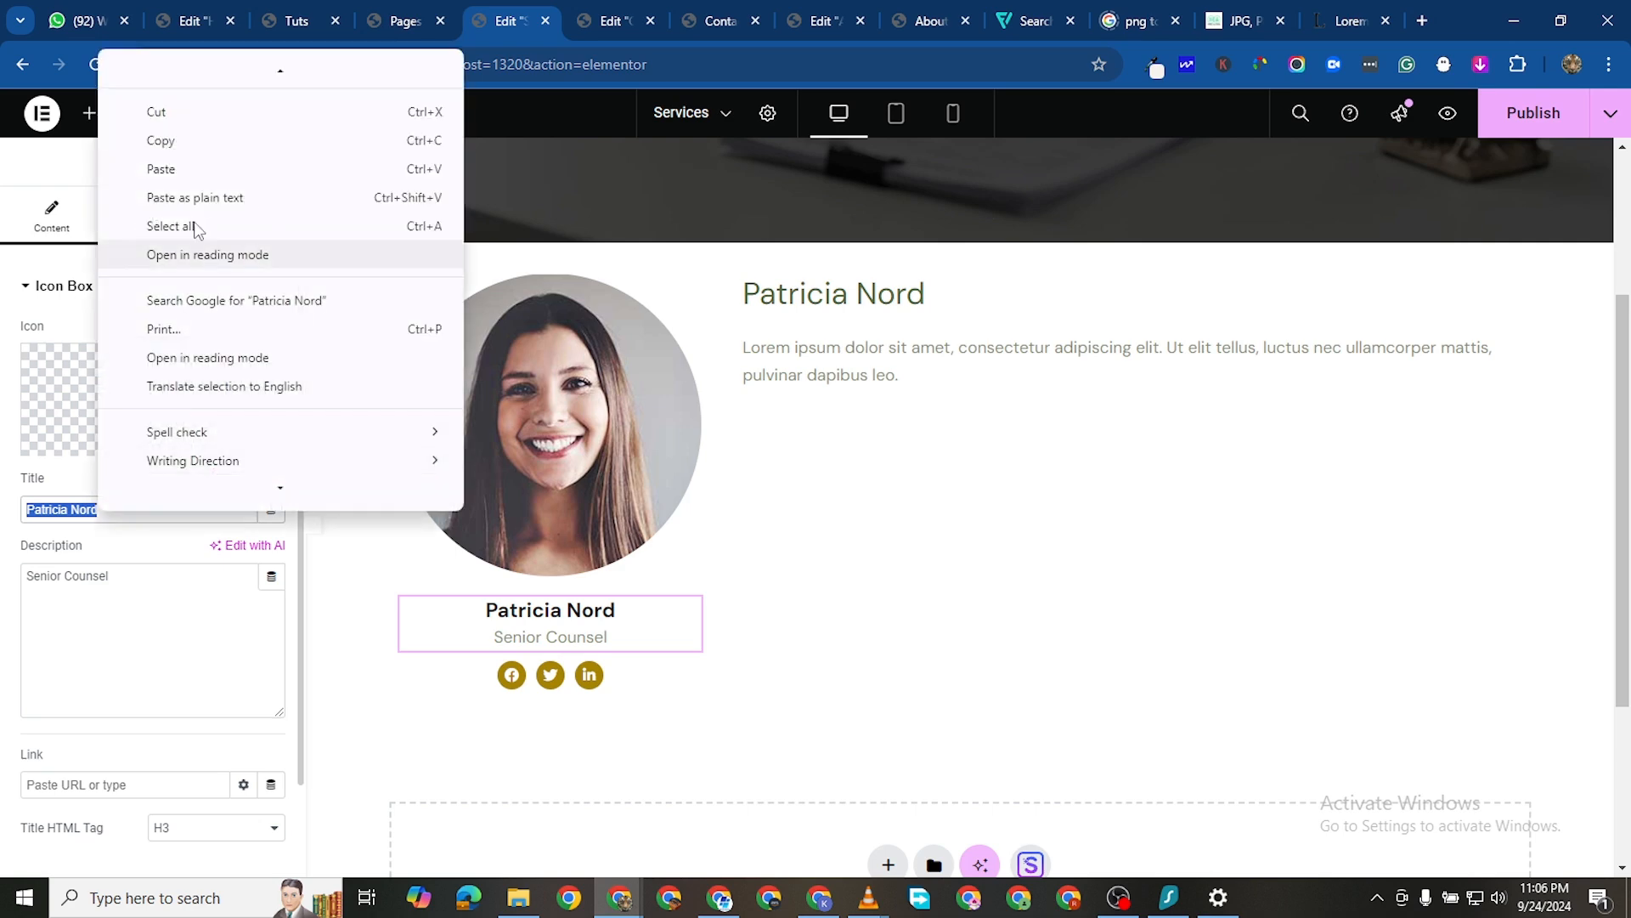
left_click(204, 168)
triple_click(88, 578)
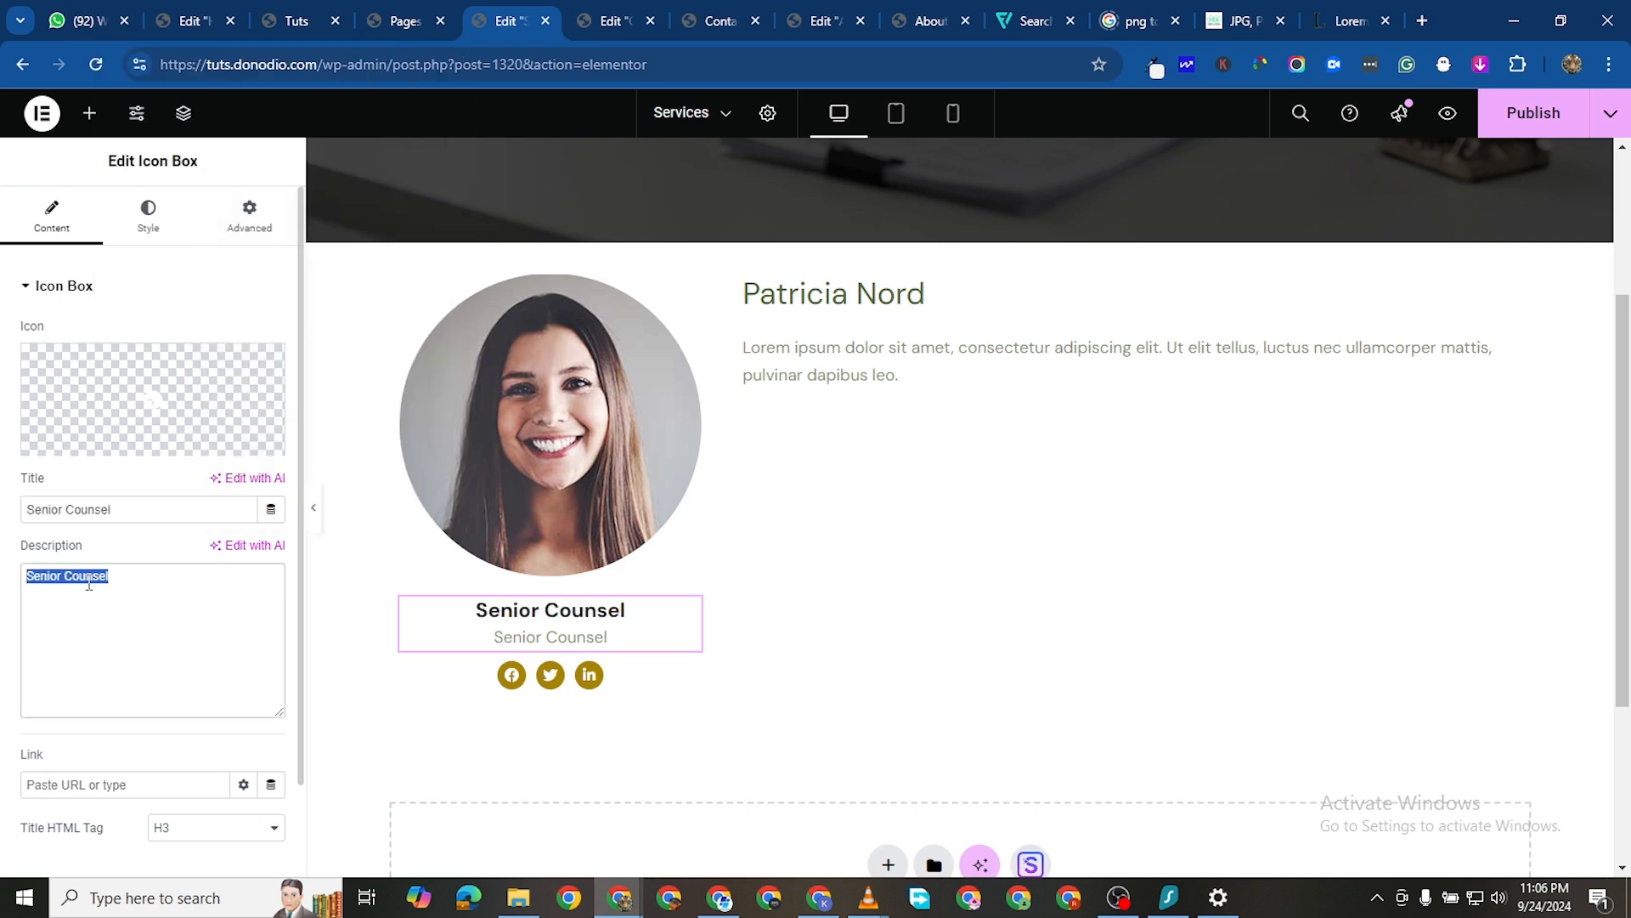
key("BackSpace")
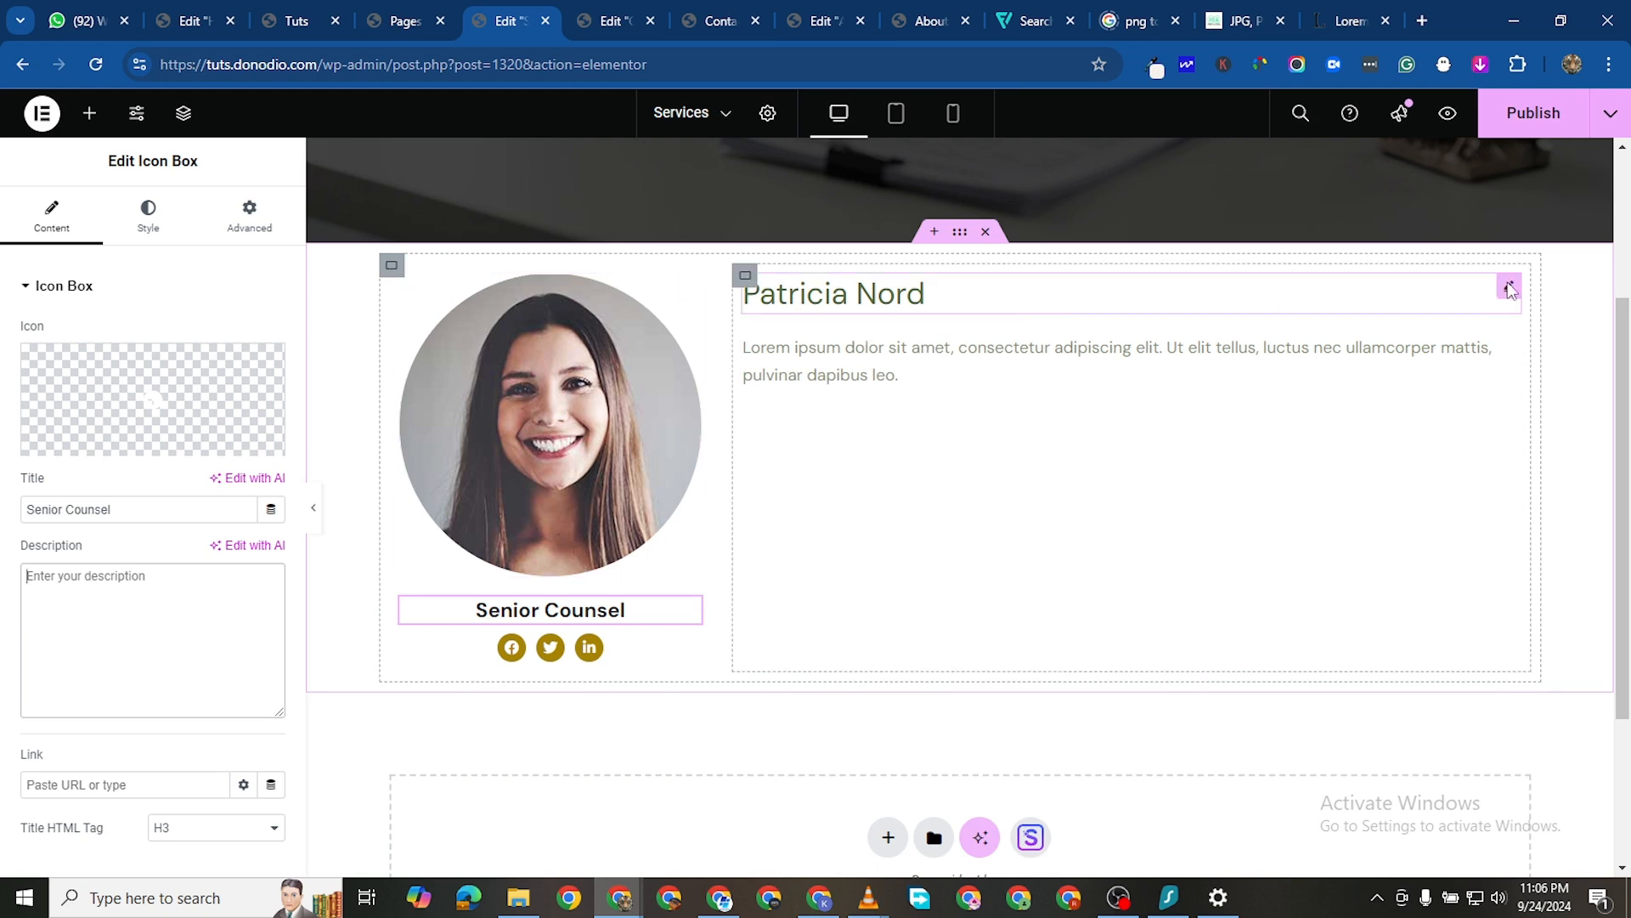
Set the font size of the name heading beside the portrait to 40 px
left_click(1509, 288)
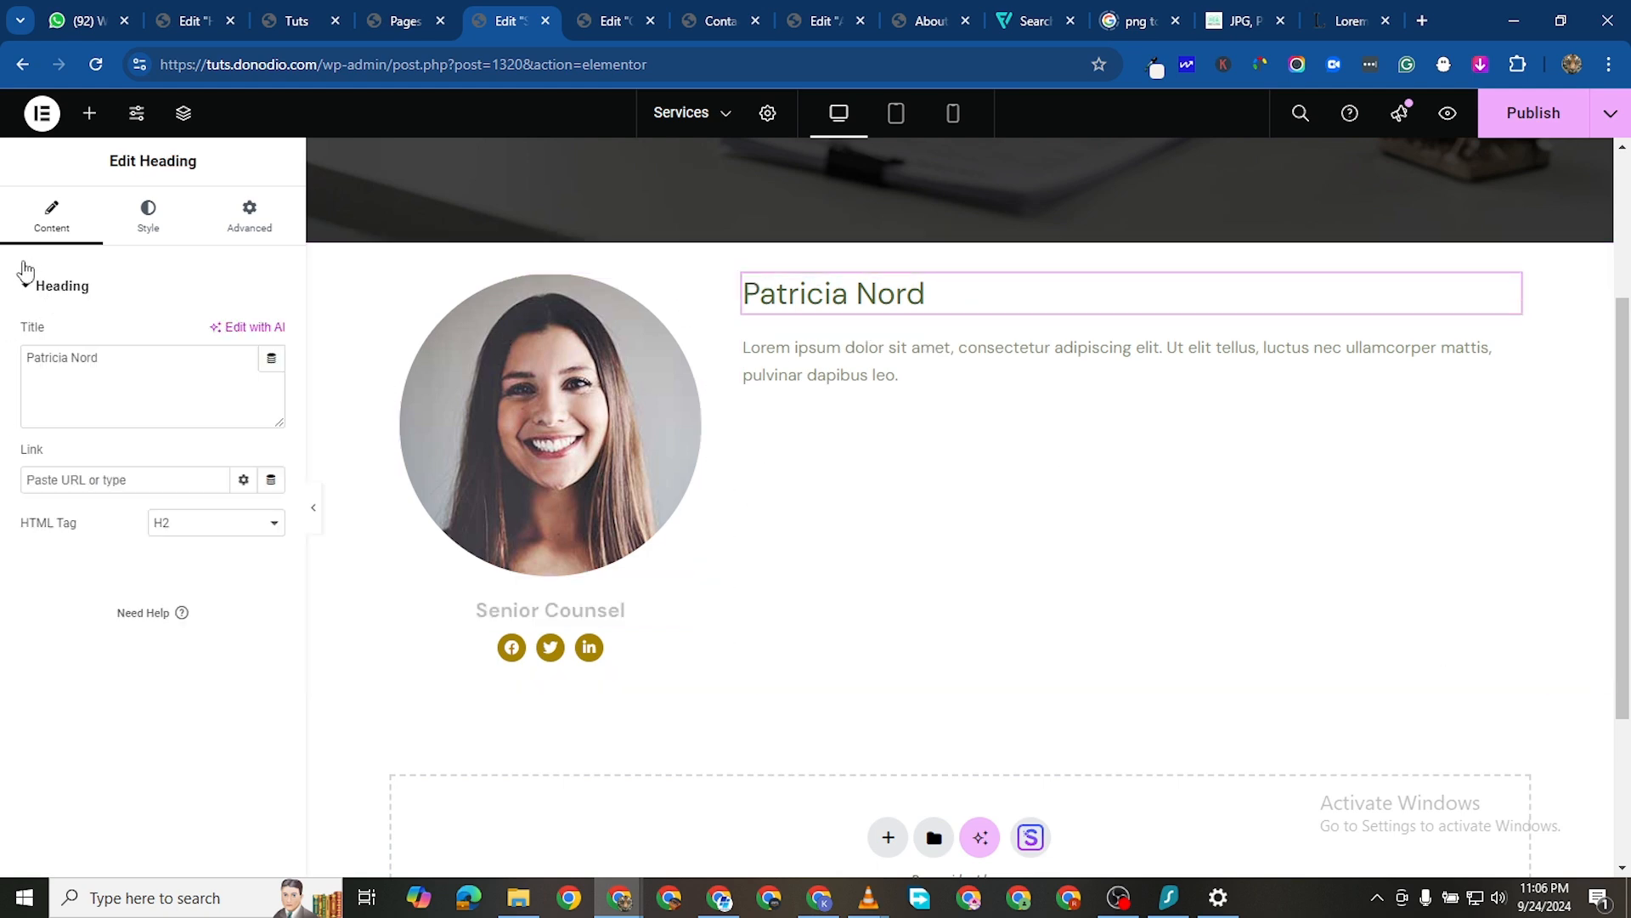
left_click(177, 216)
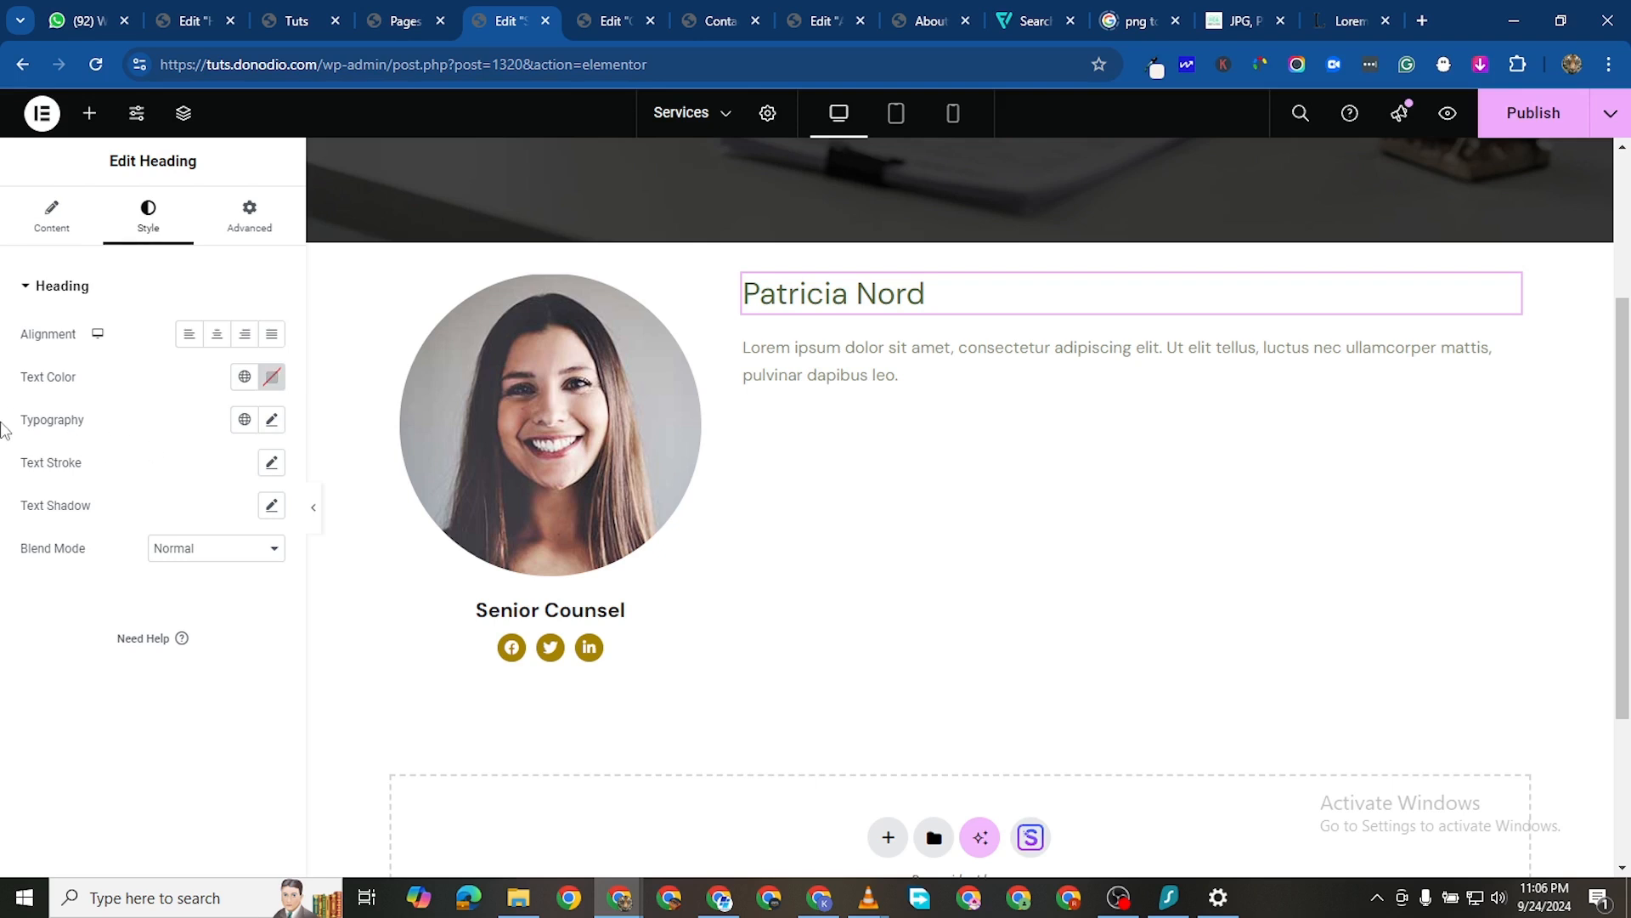
left_click(273, 422)
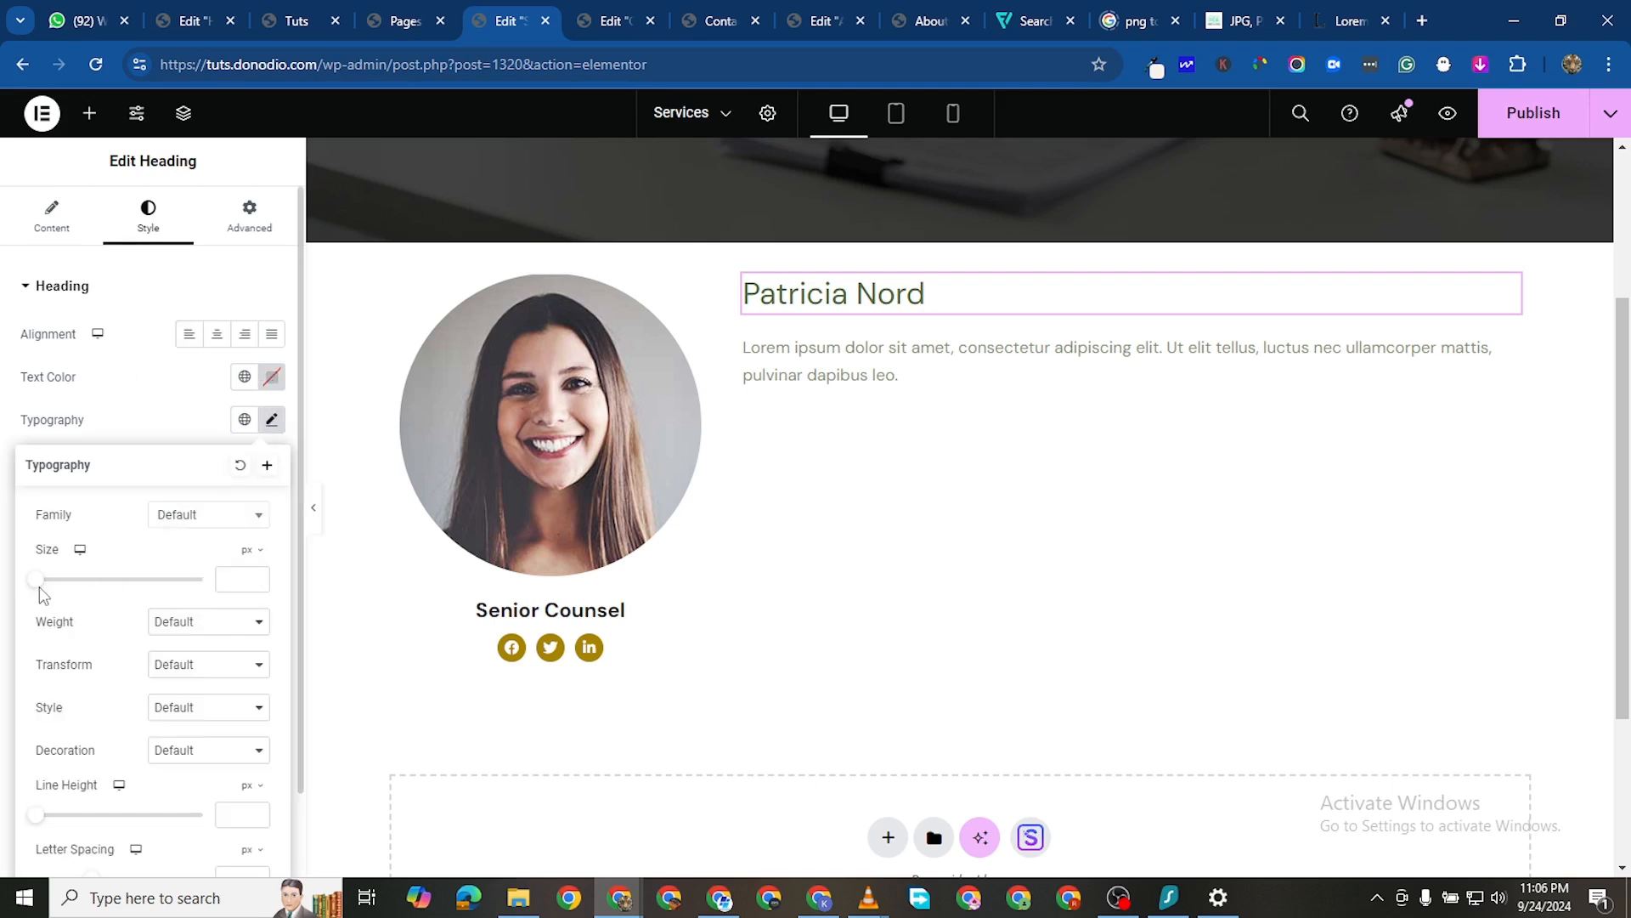
left_click_drag(39, 586, 70, 594)
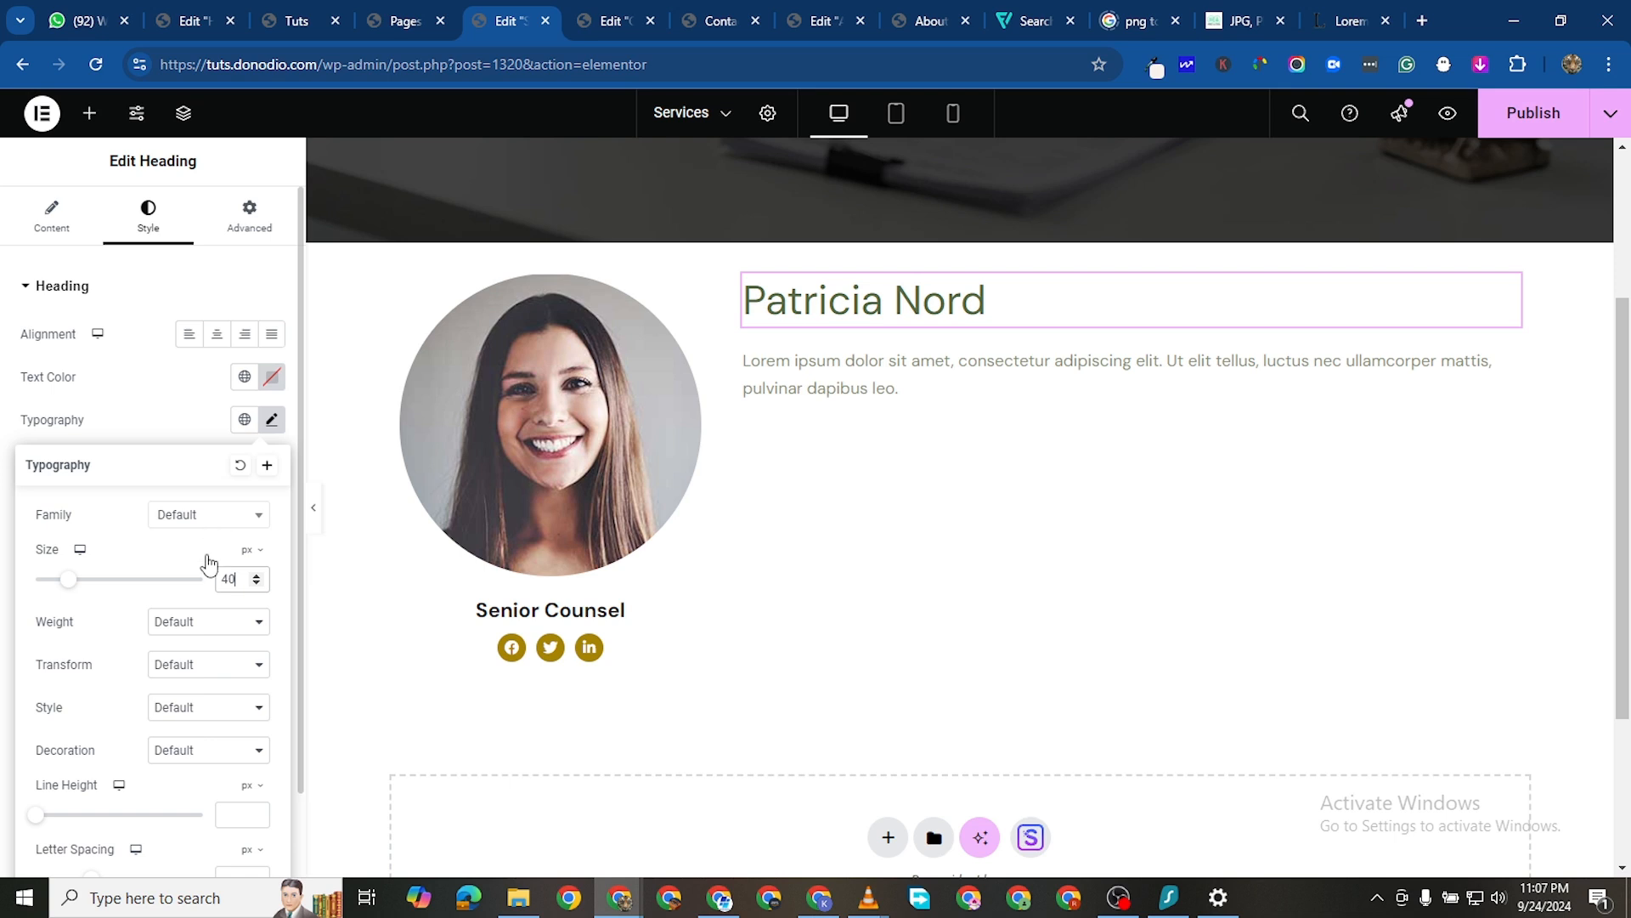
left_click(209, 514)
left_click(85, 605)
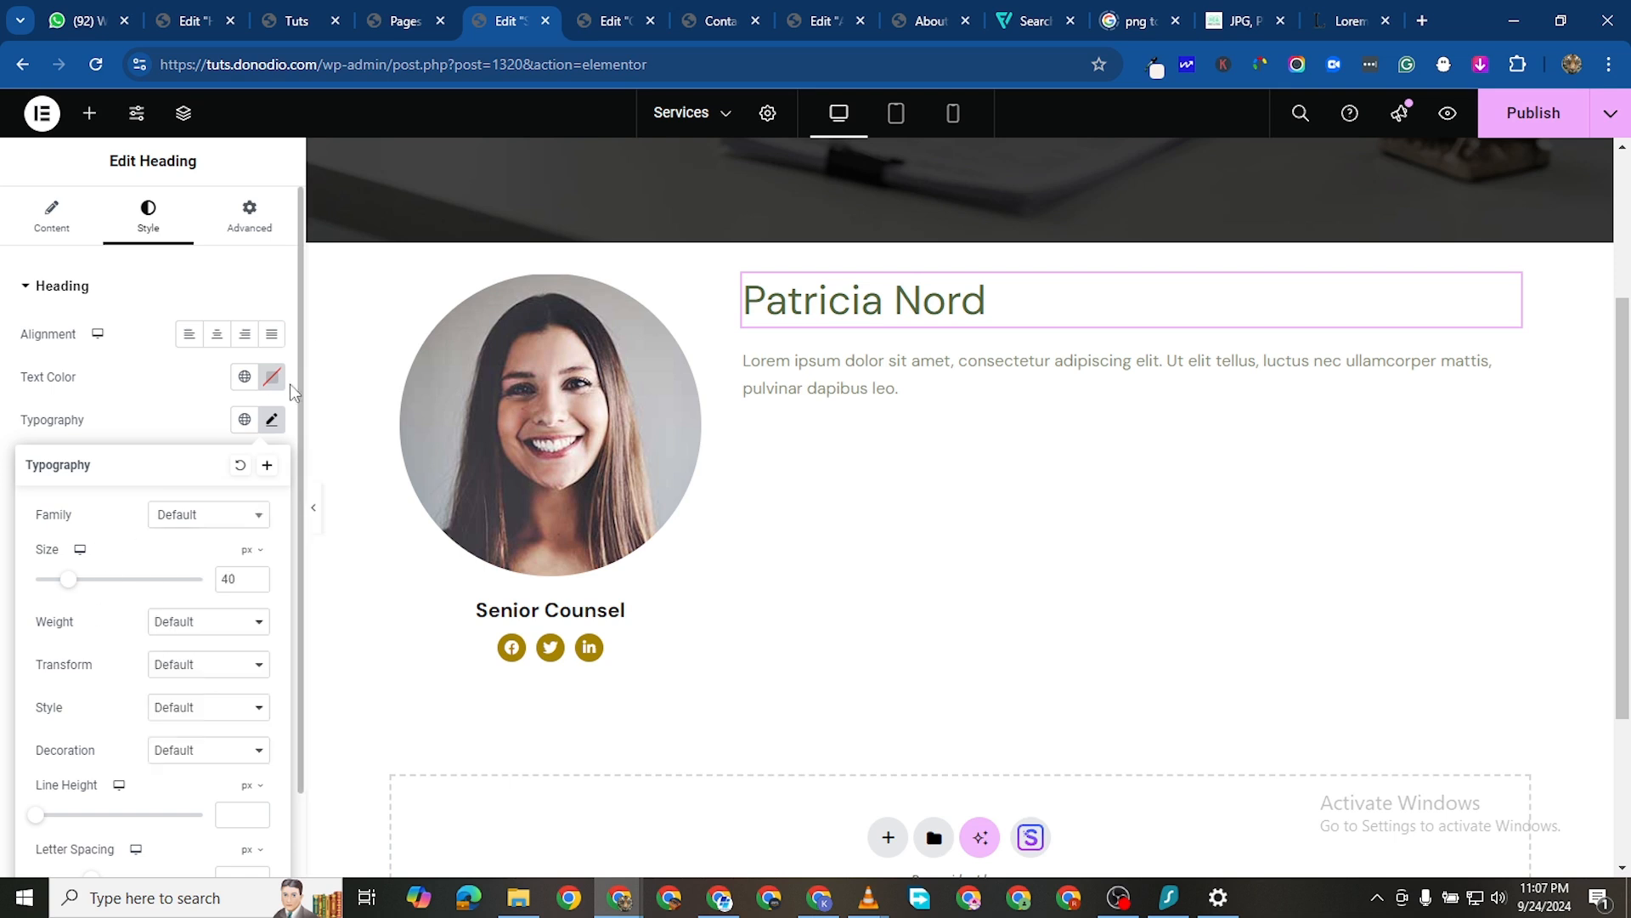
Set the name heading's text color to #000000 and its font weight to 700 (Bold)
left_click(272, 376)
left_click_drag(208, 509, 111, 630)
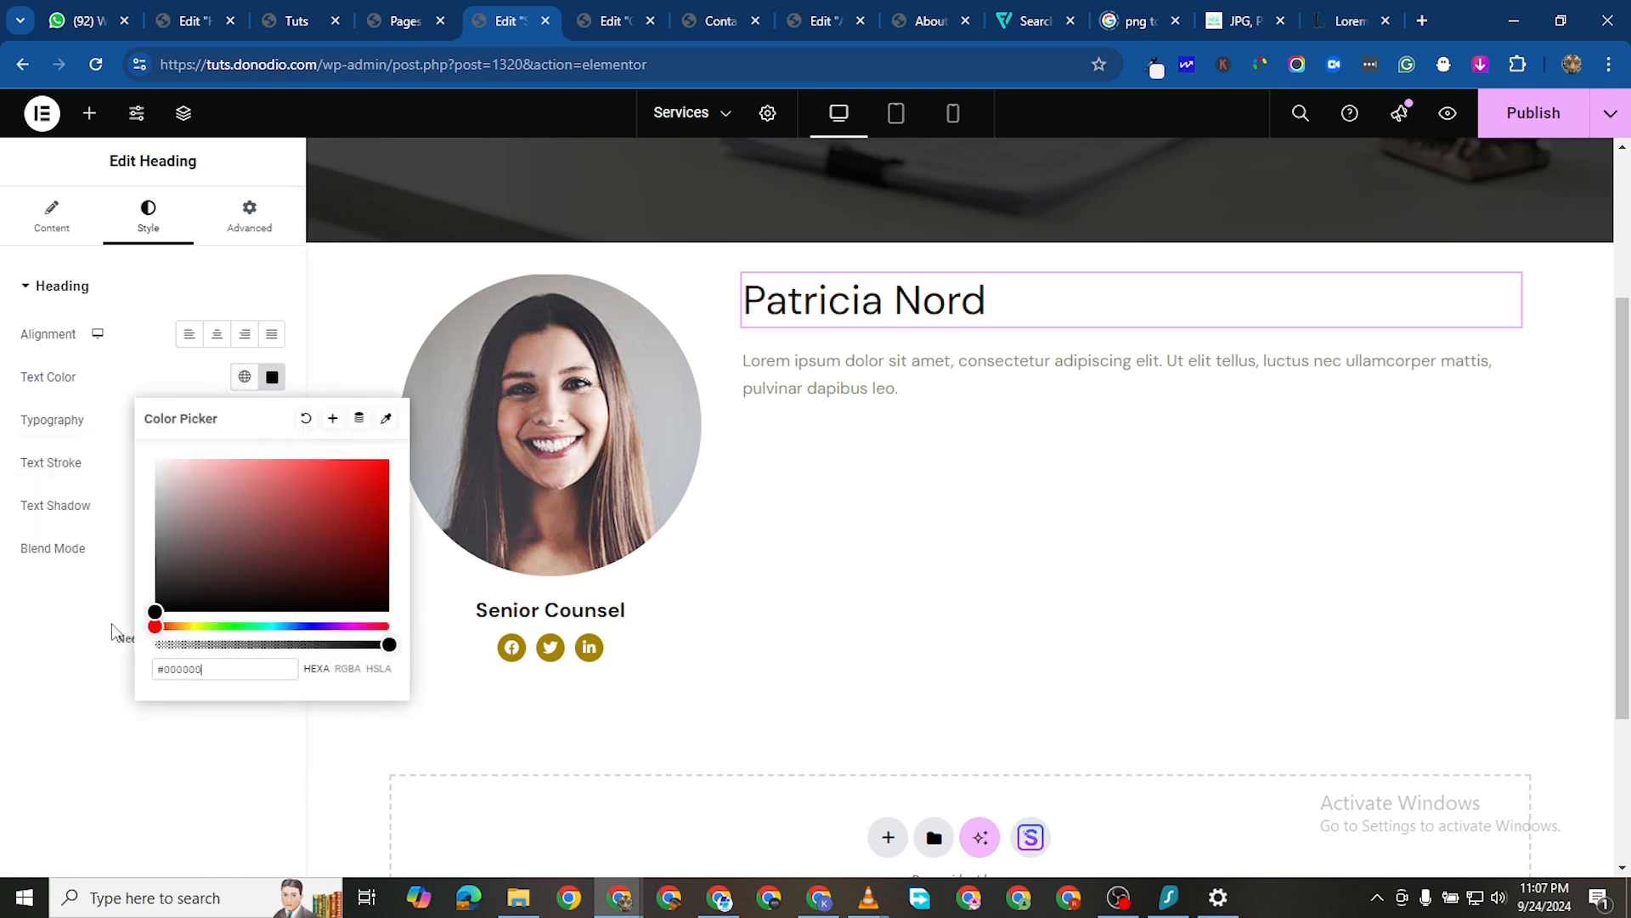
left_click(65, 636)
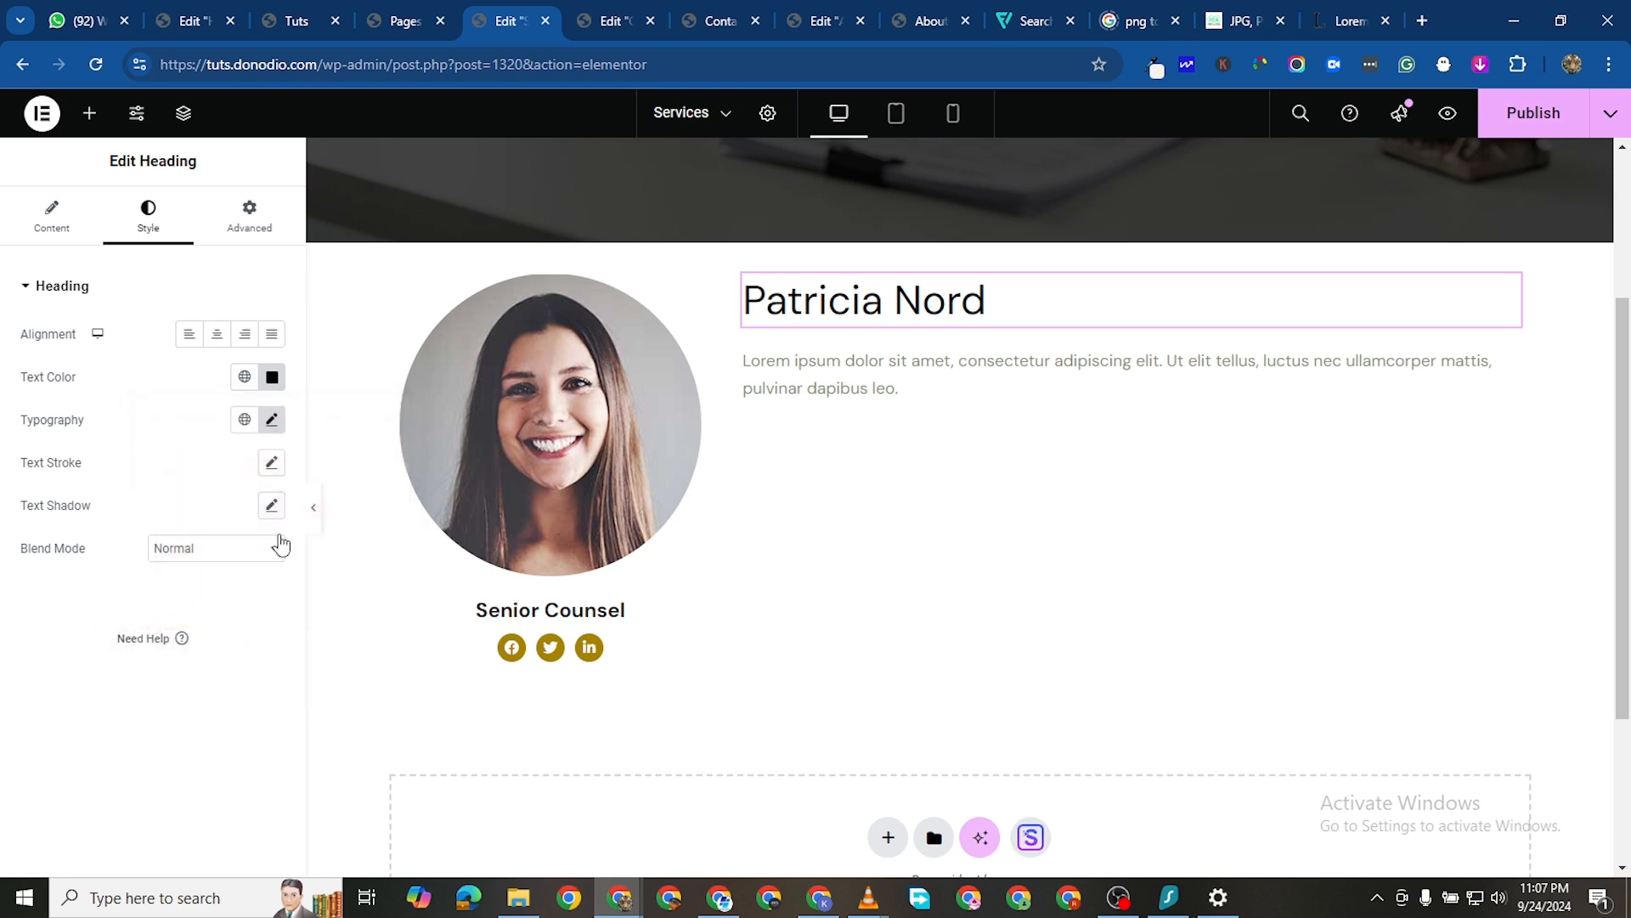
left_click(272, 419)
left_click(208, 629)
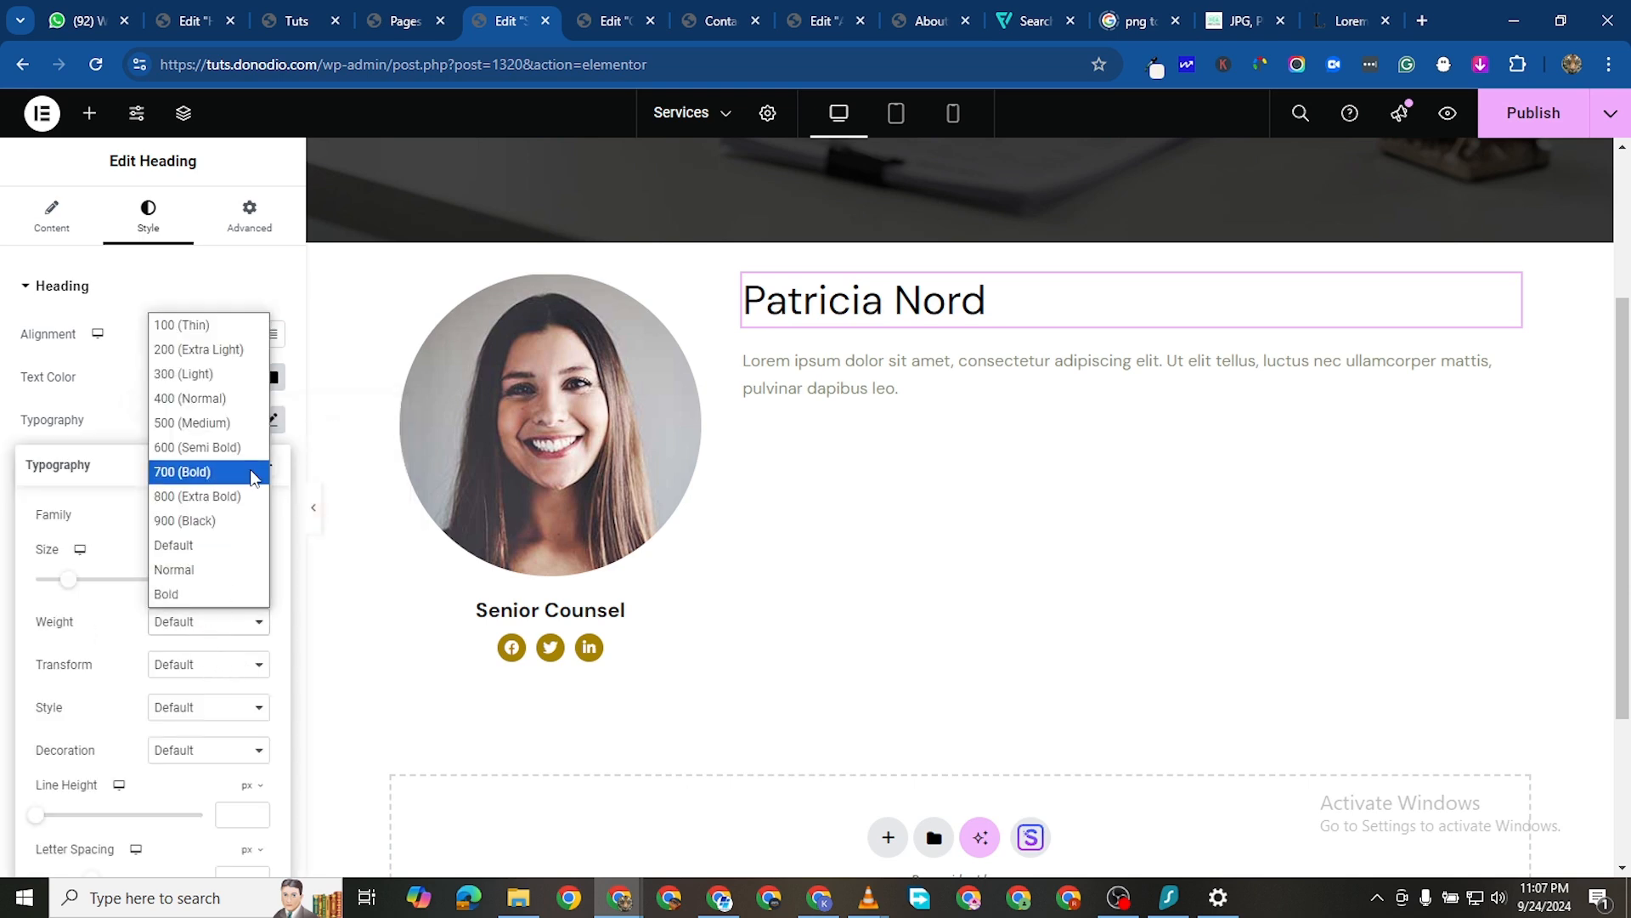
left_click(204, 472)
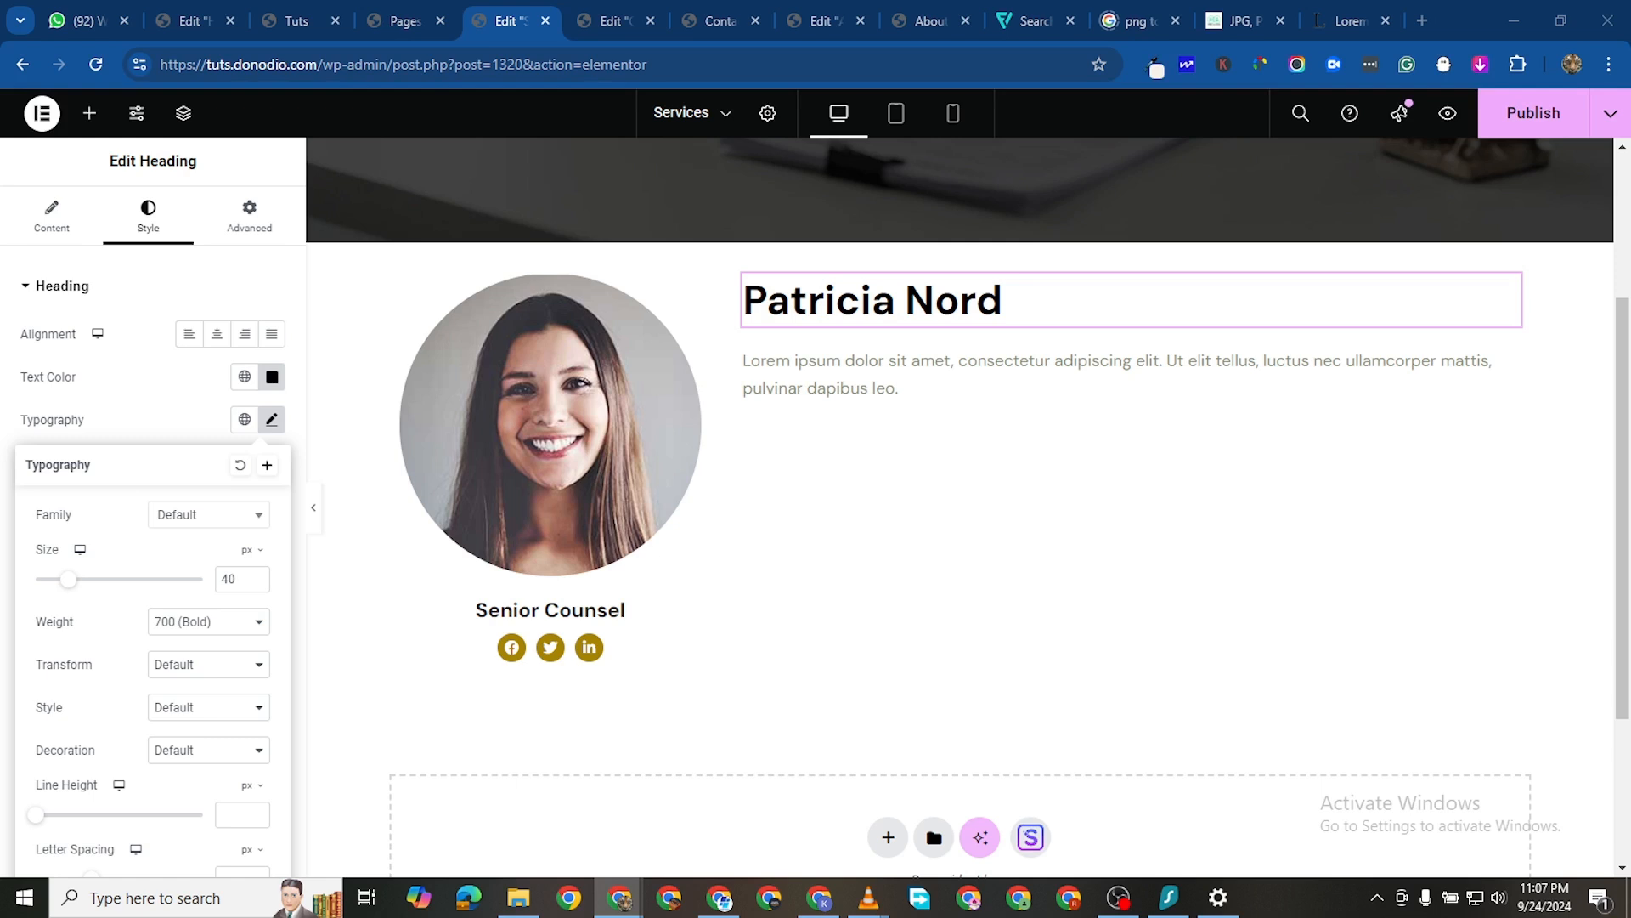
Replace the default text below the name heading with the filler paragraph beginning "Aute irure dolor in reprehenderit", pasted from the clipboard history
left_click(1023, 375)
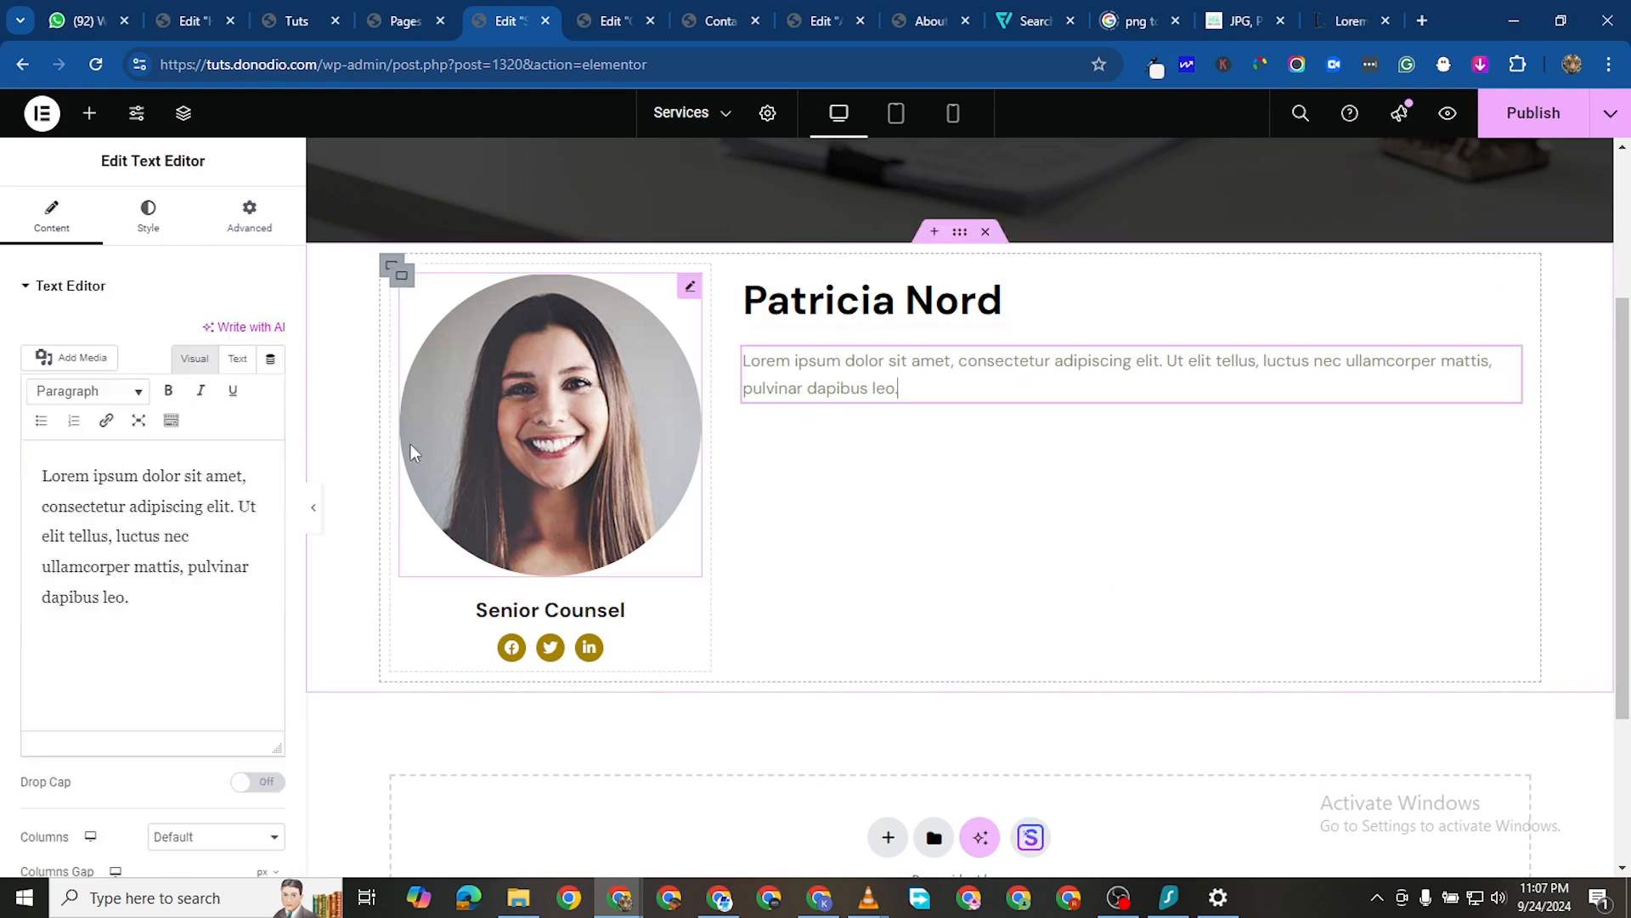
left_click(68, 550)
key("ctrl+a")
right_click(100, 498)
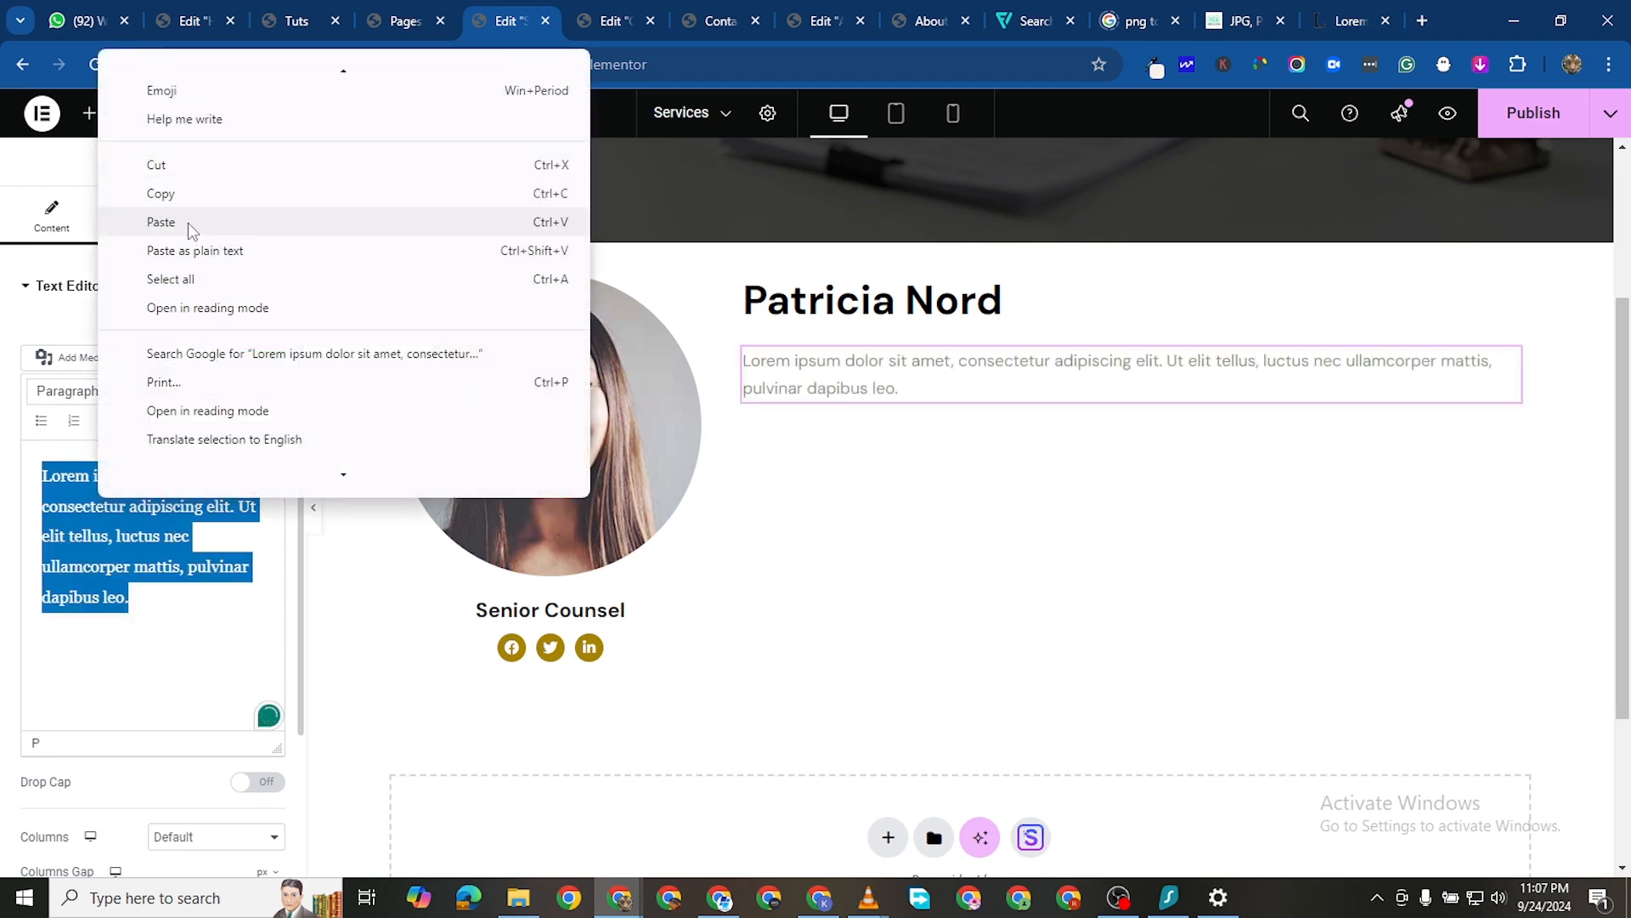
left_click(189, 223)
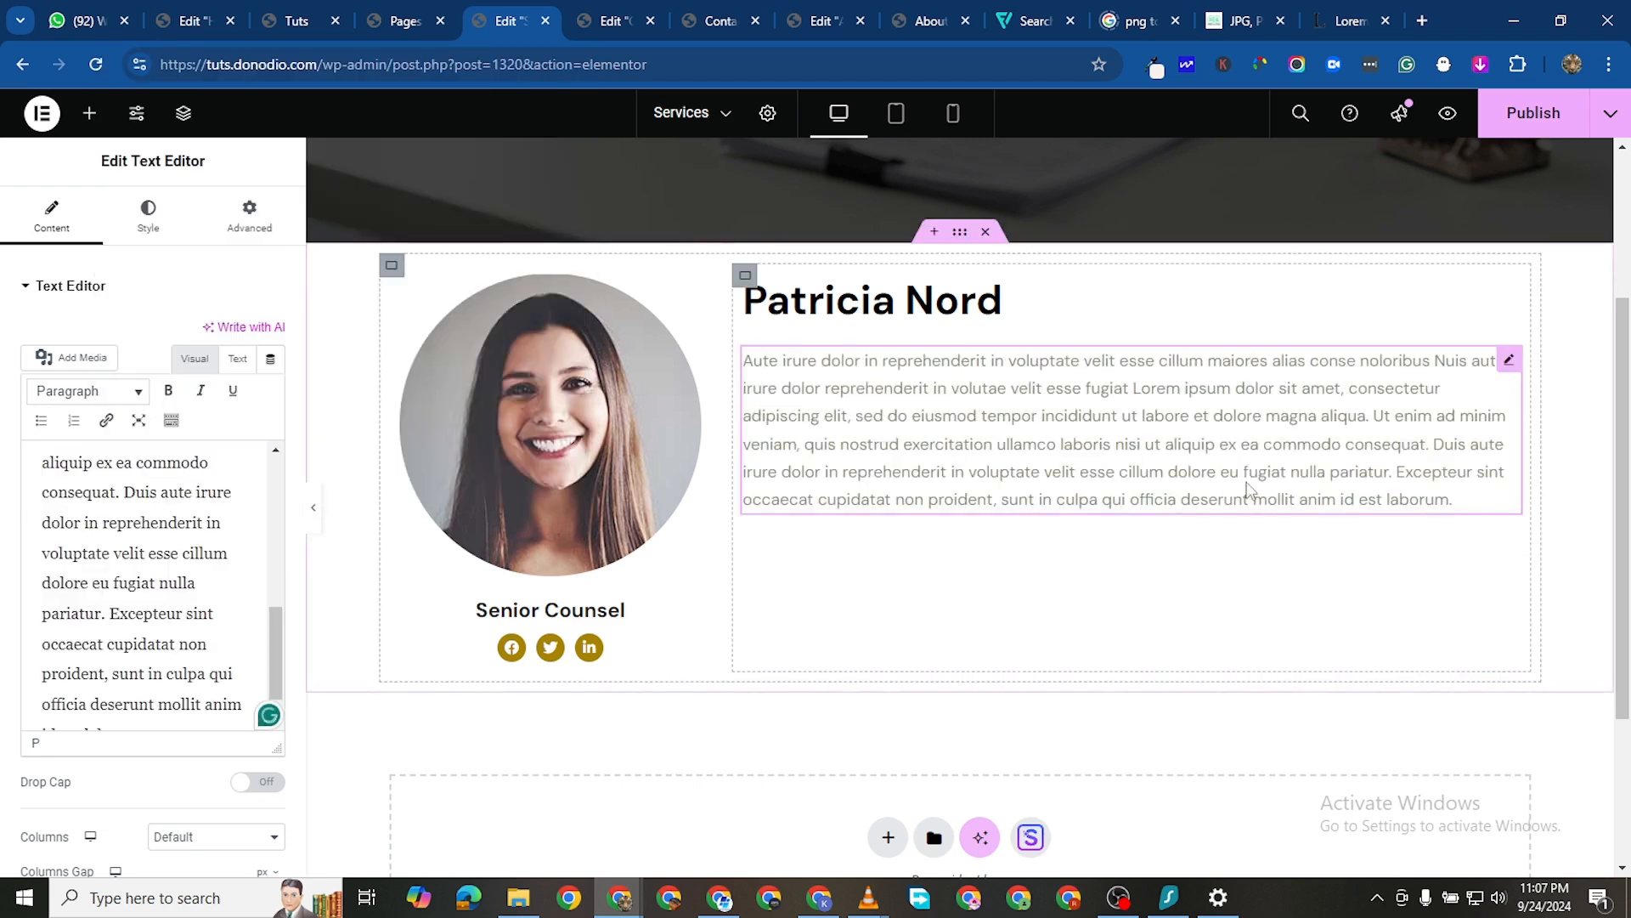
Duplicate the text block and replace the copy's content with the paragraph beginning "Sed ut perspiciatis unde omnis"
right_click(1511, 366)
left_click(1445, 420)
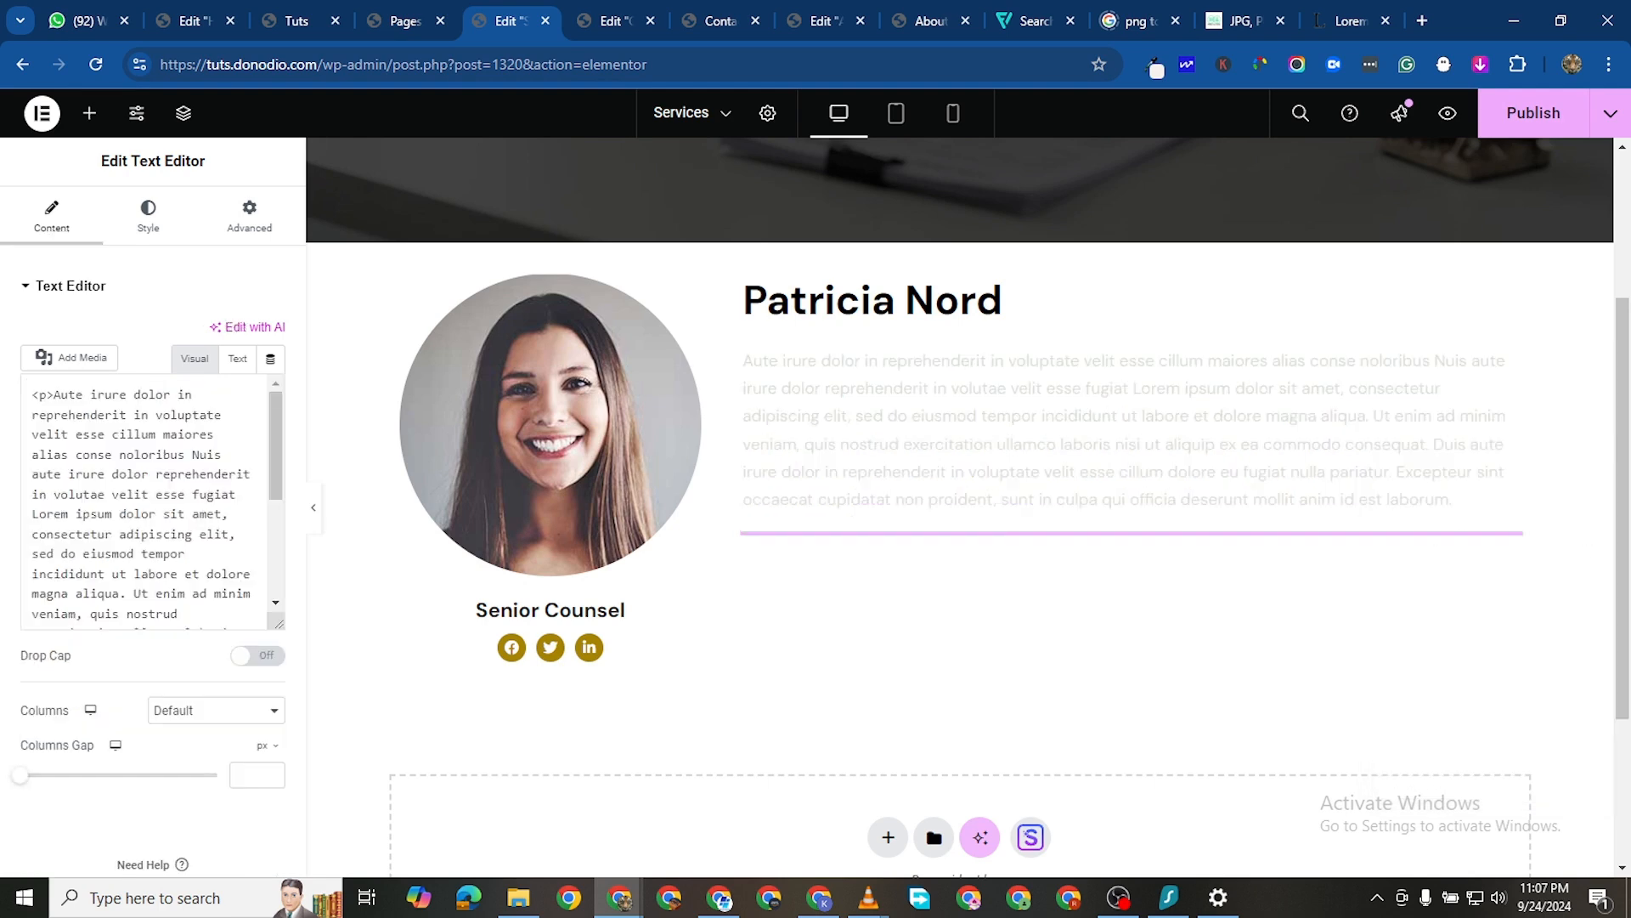
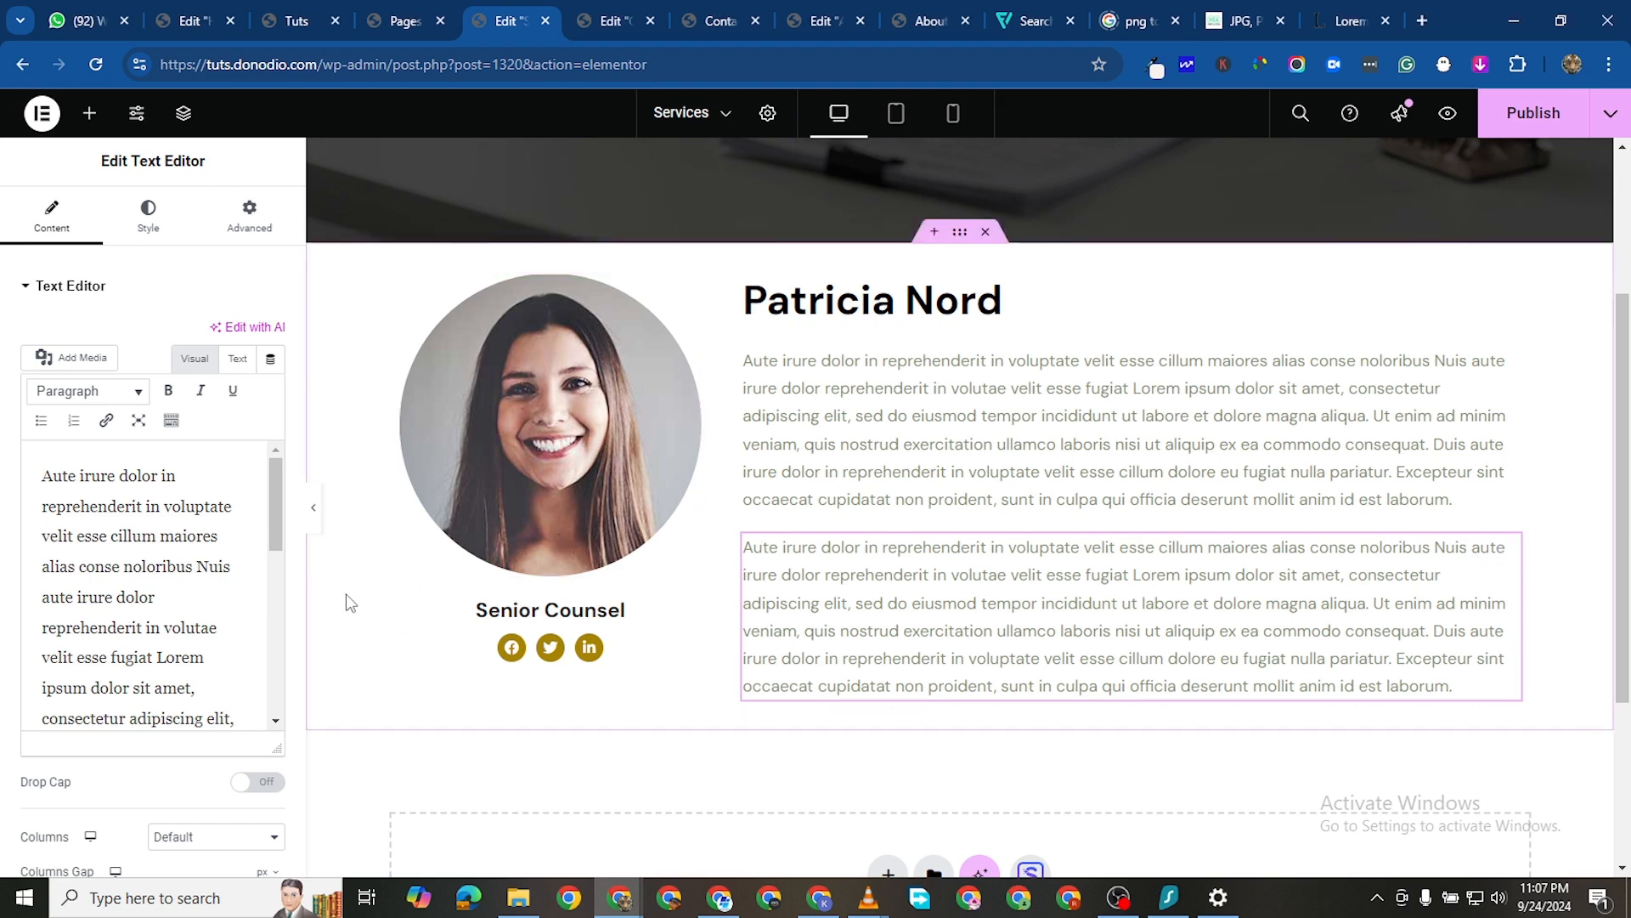
left_click_drag(37, 479, 149, 694)
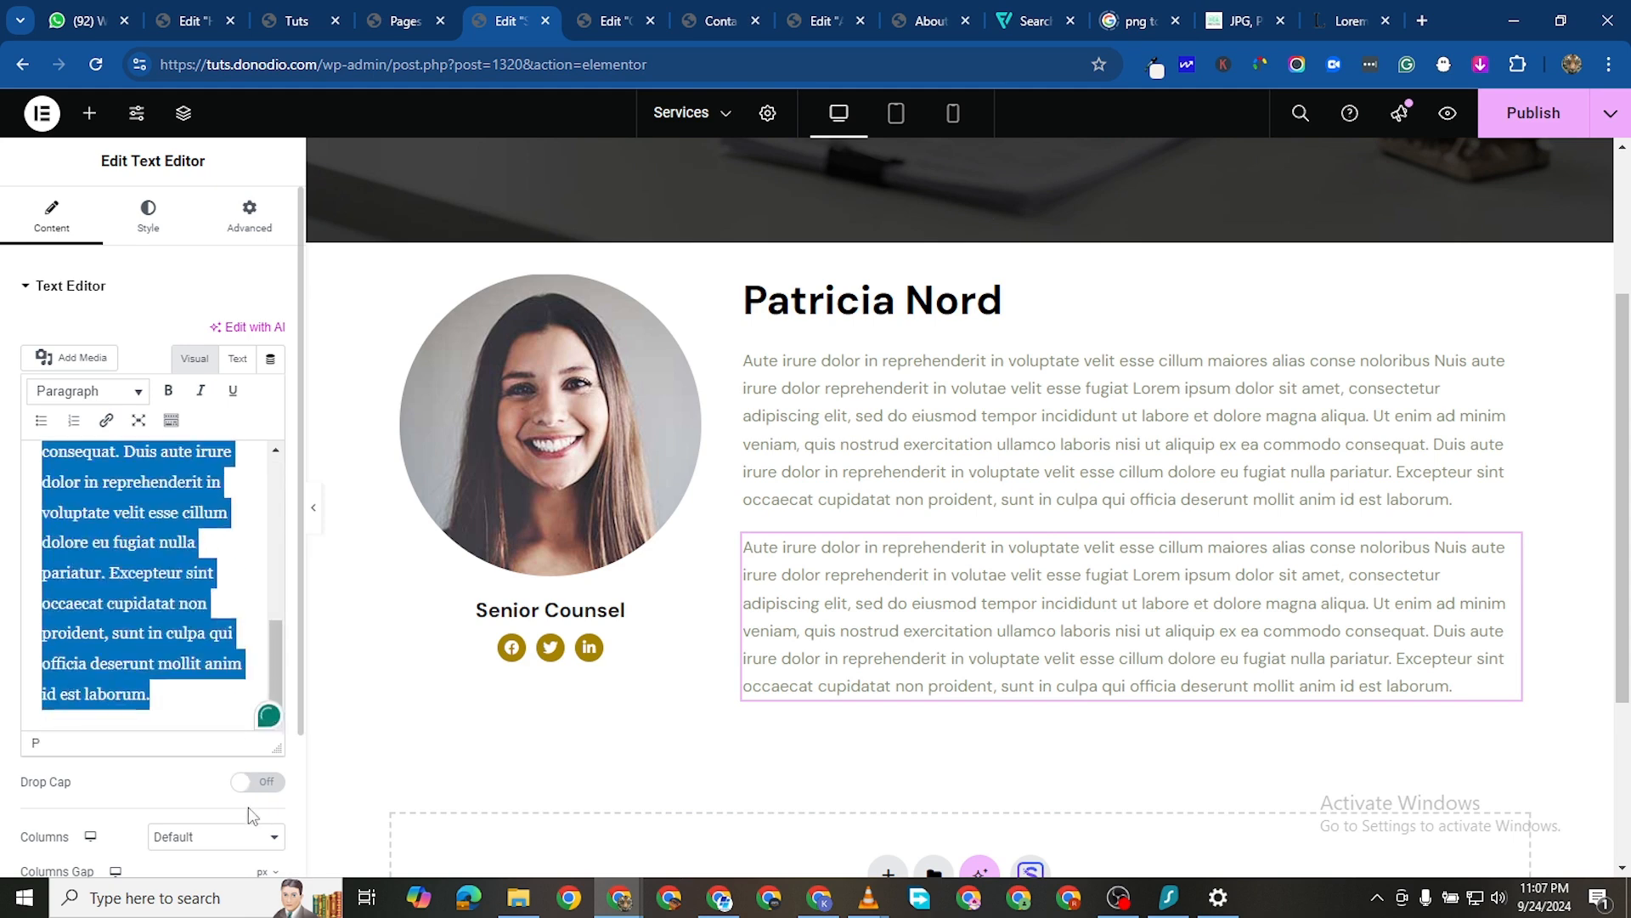
right_click(144, 629)
left_click(255, 204)
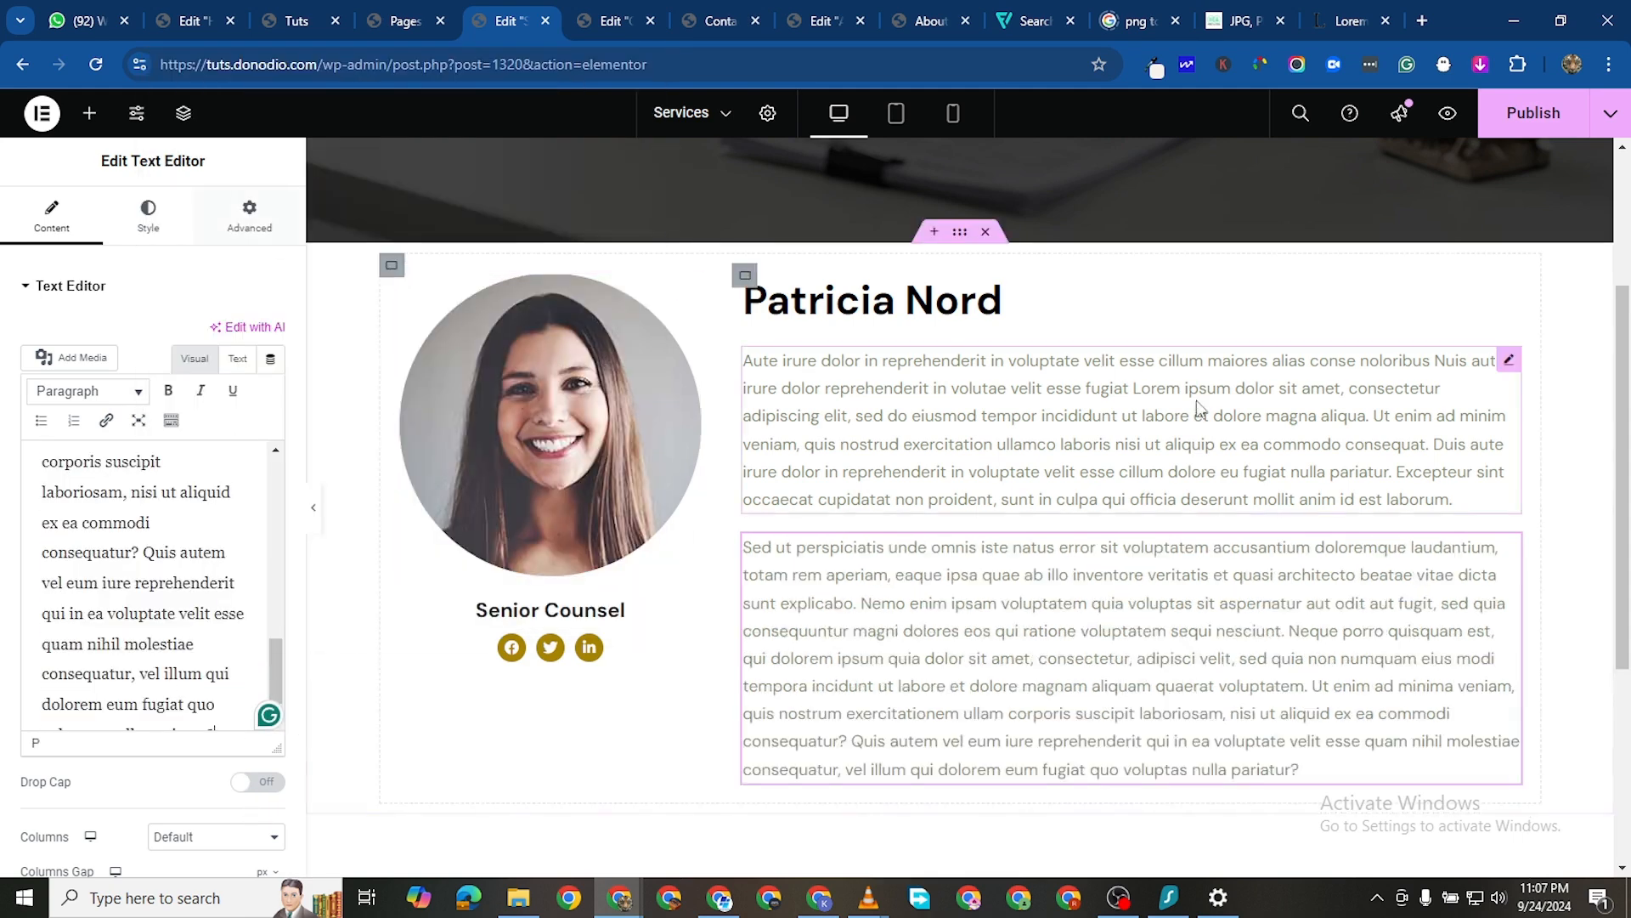
Set the text color of the first paragraph below the name heading to dark gray #363636
left_click(1504, 363)
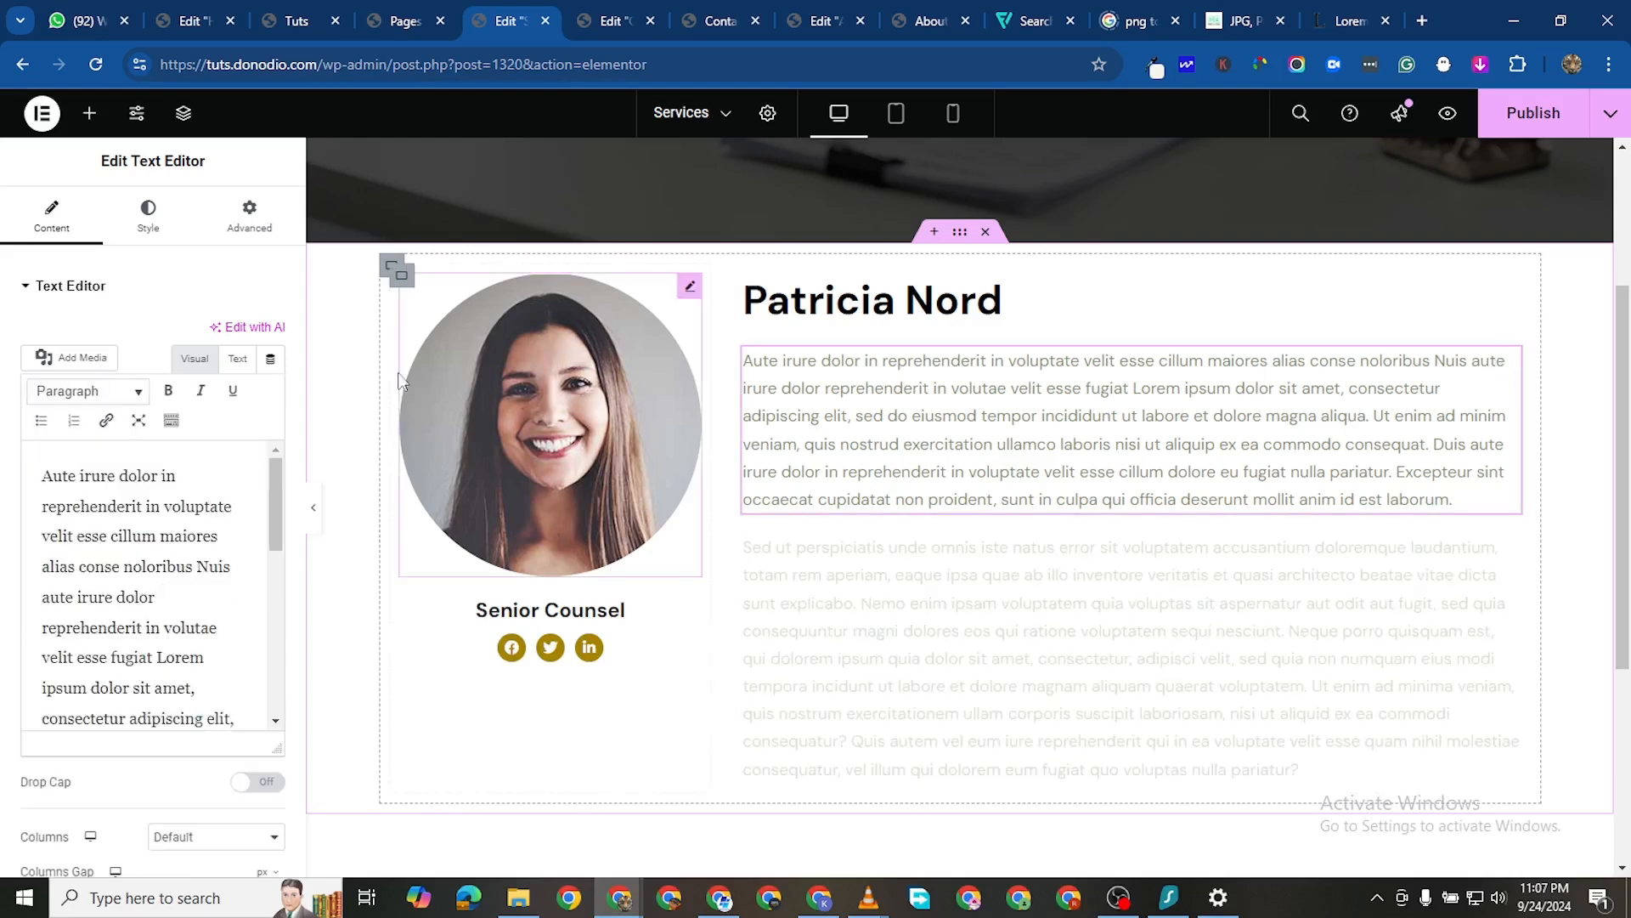
left_click(146, 219)
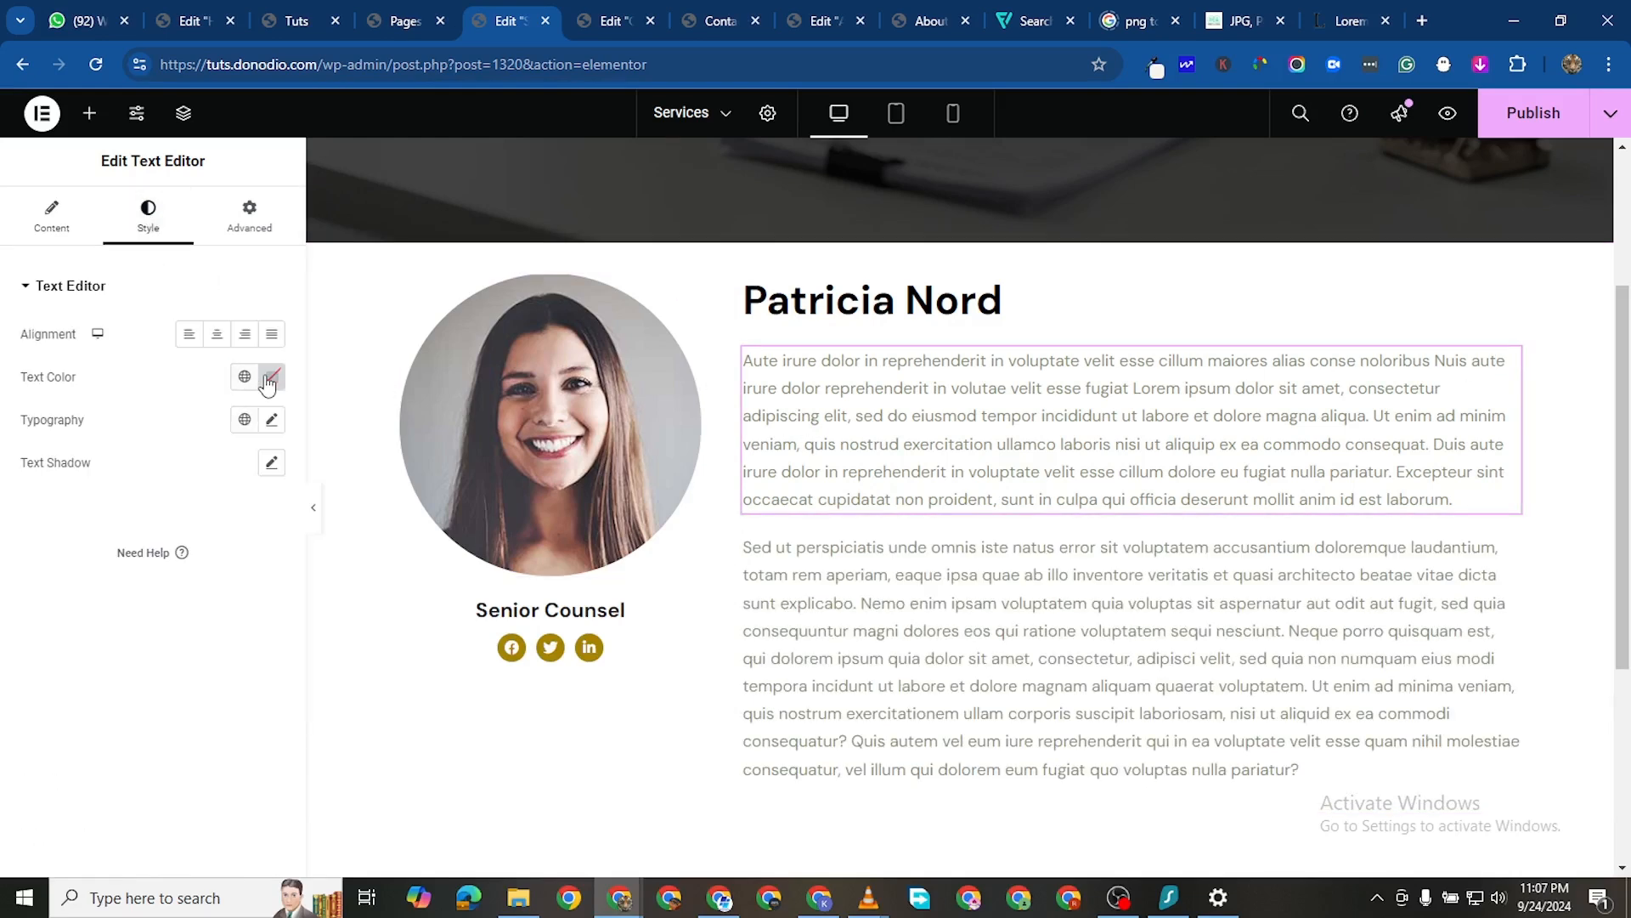
left_click(272, 377)
left_click_drag(170, 570, 136, 588)
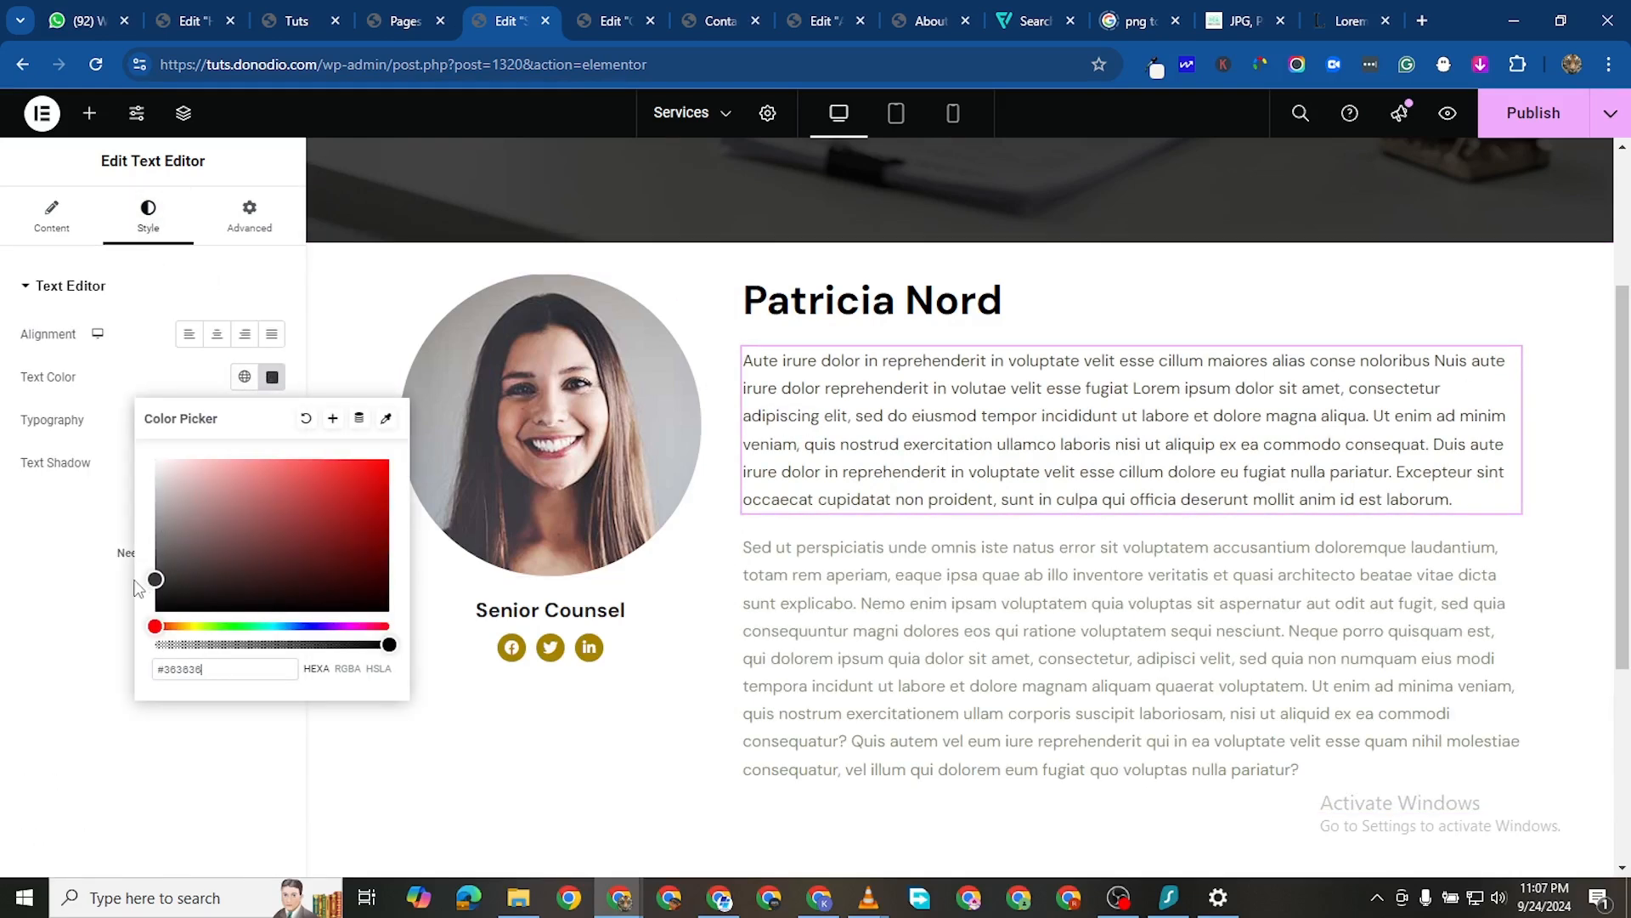
left_click(26, 644)
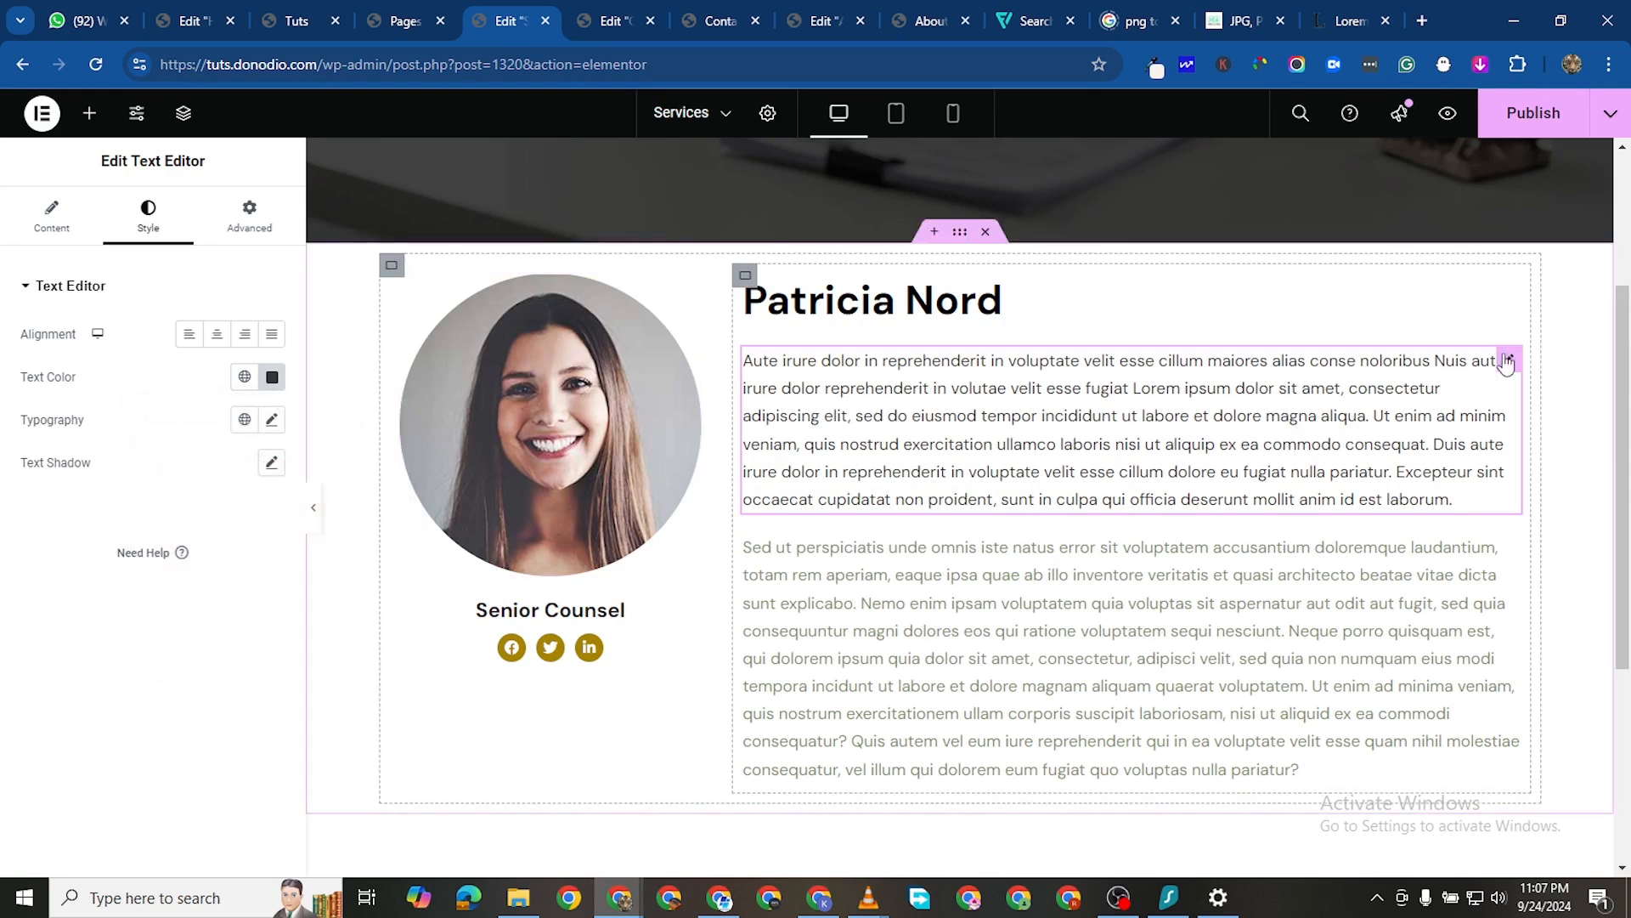
Copy the first paragraph block and paste its style onto the second paragraph block
right_click(1506, 362)
left_click(1461, 451)
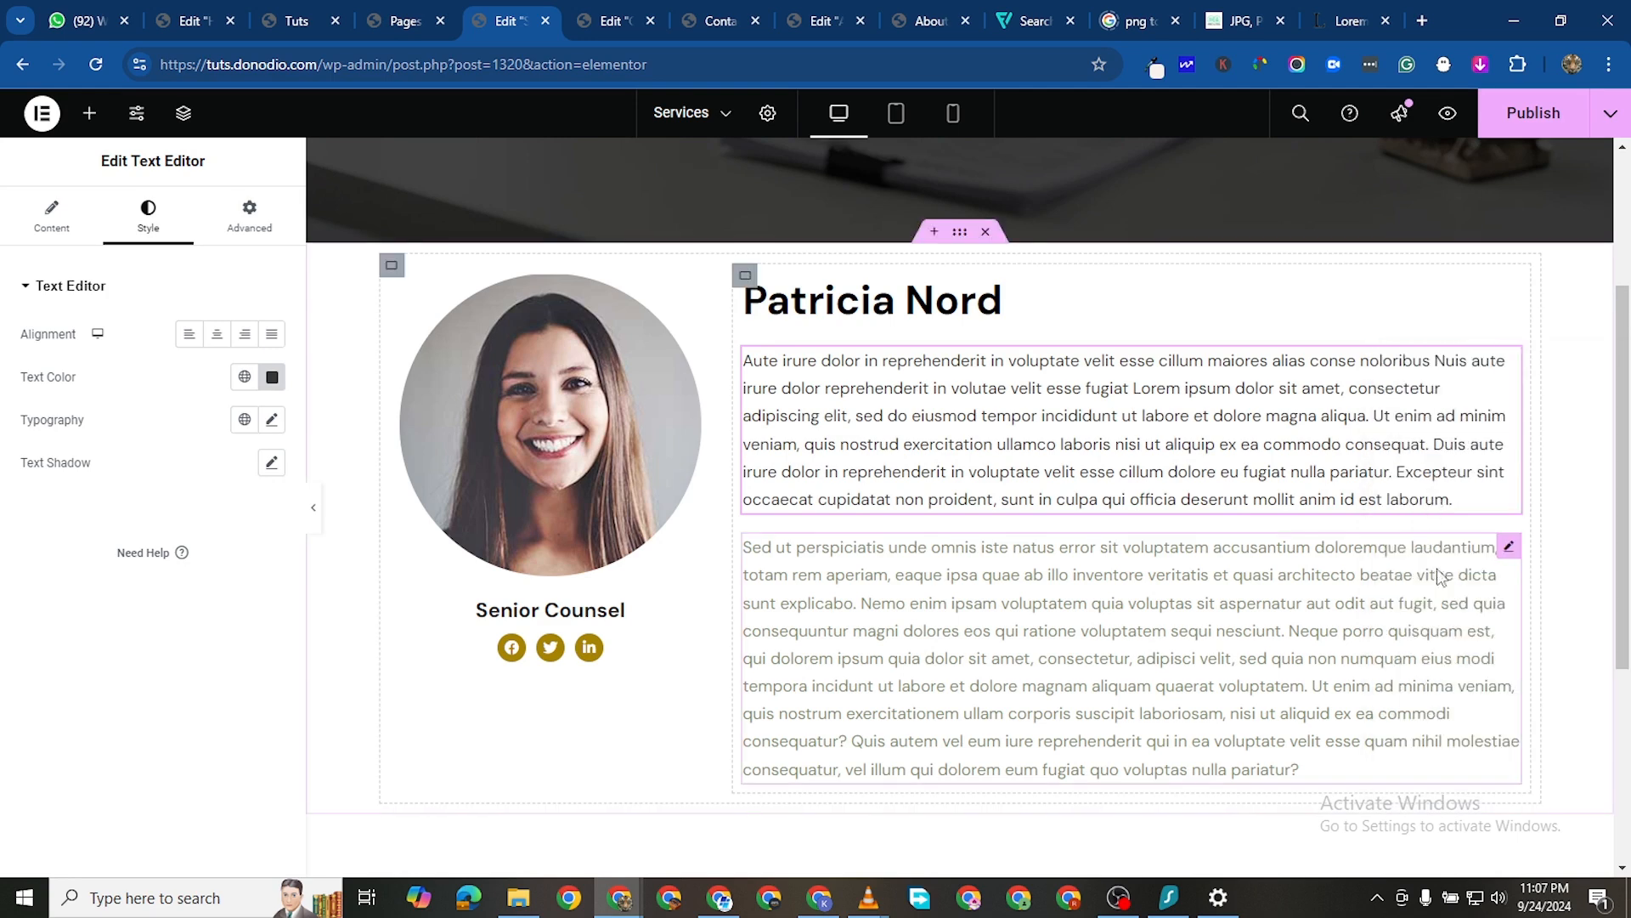
right_click(1509, 546)
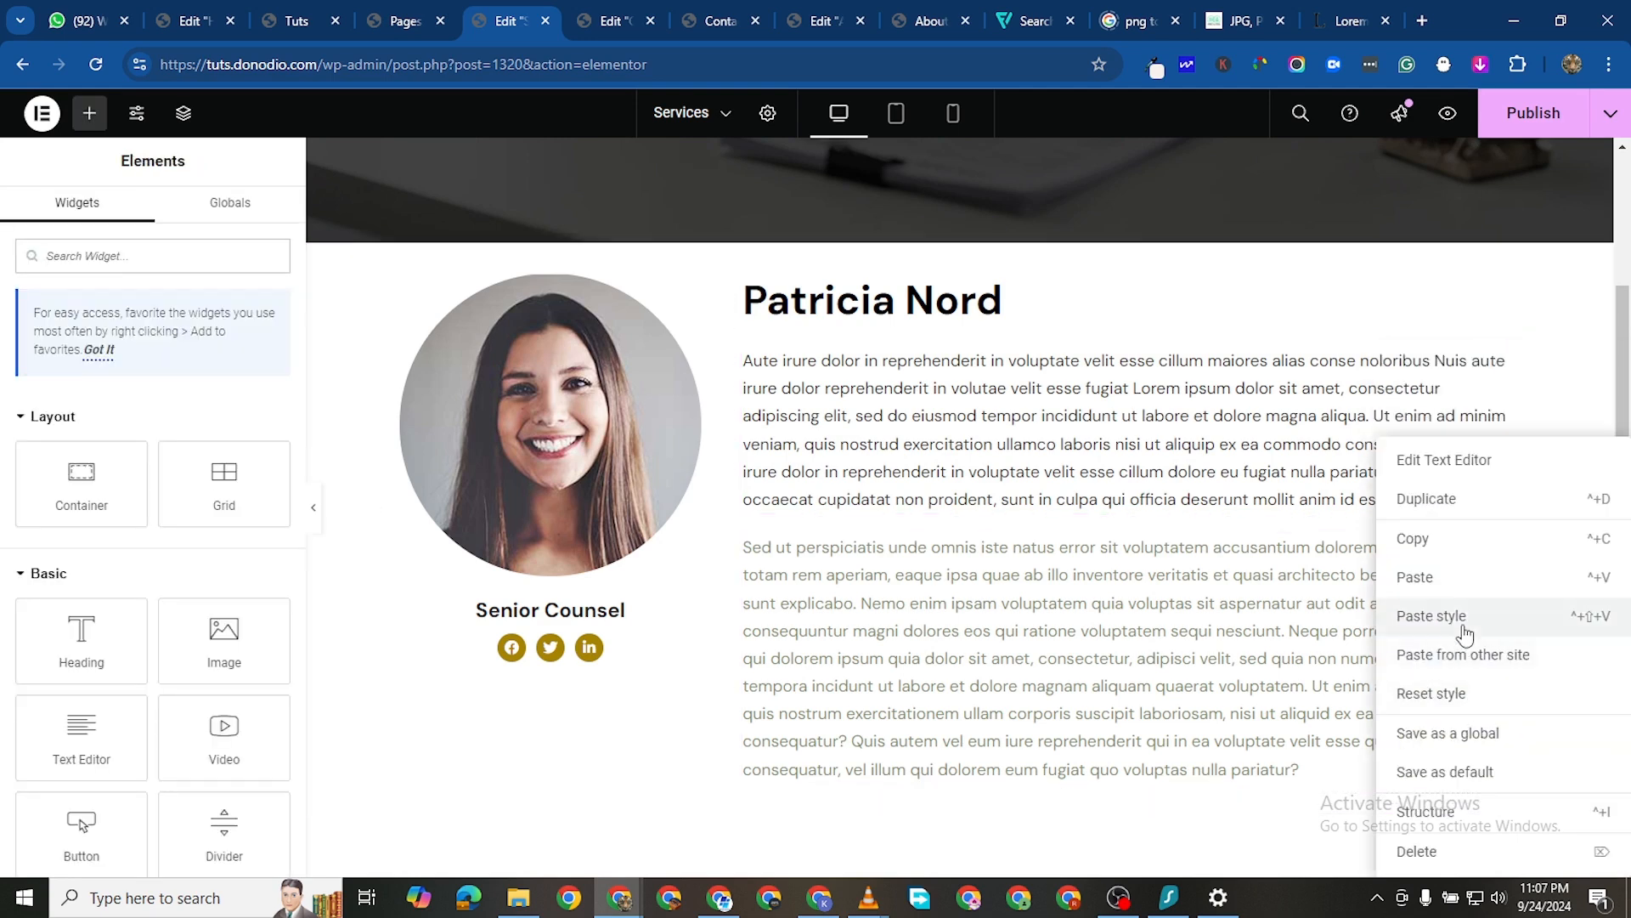
left_click(1463, 627)
Examine the "Book A Free Consultation" section on the About page and in the Contact page preview
scroll(900, 637, "down", 4)
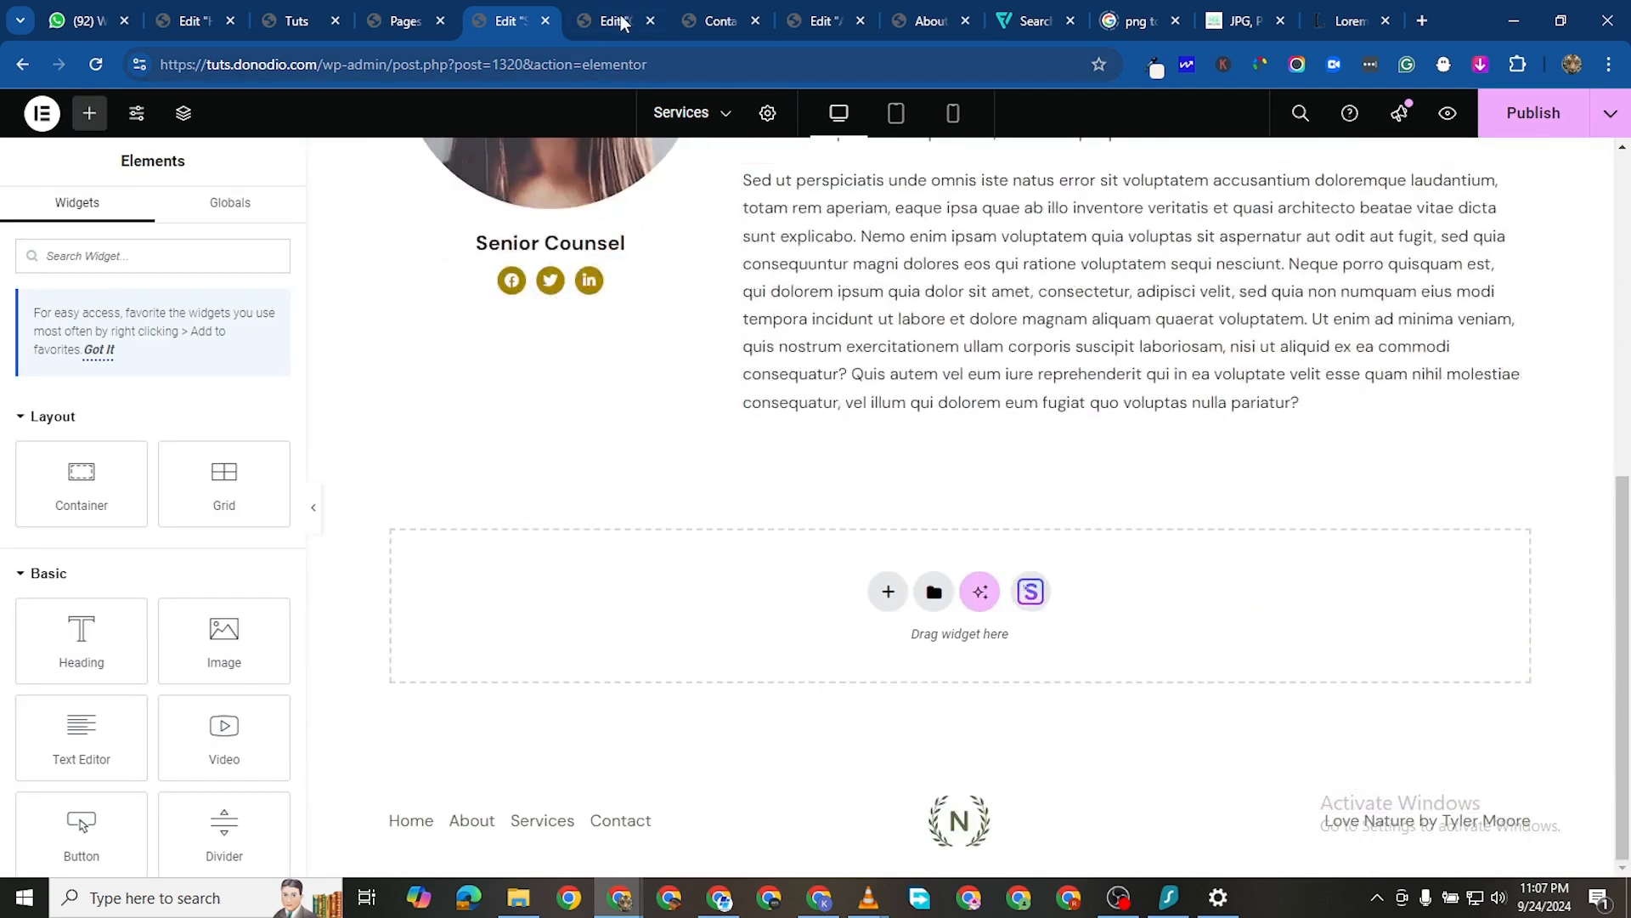
left_click(814, 20)
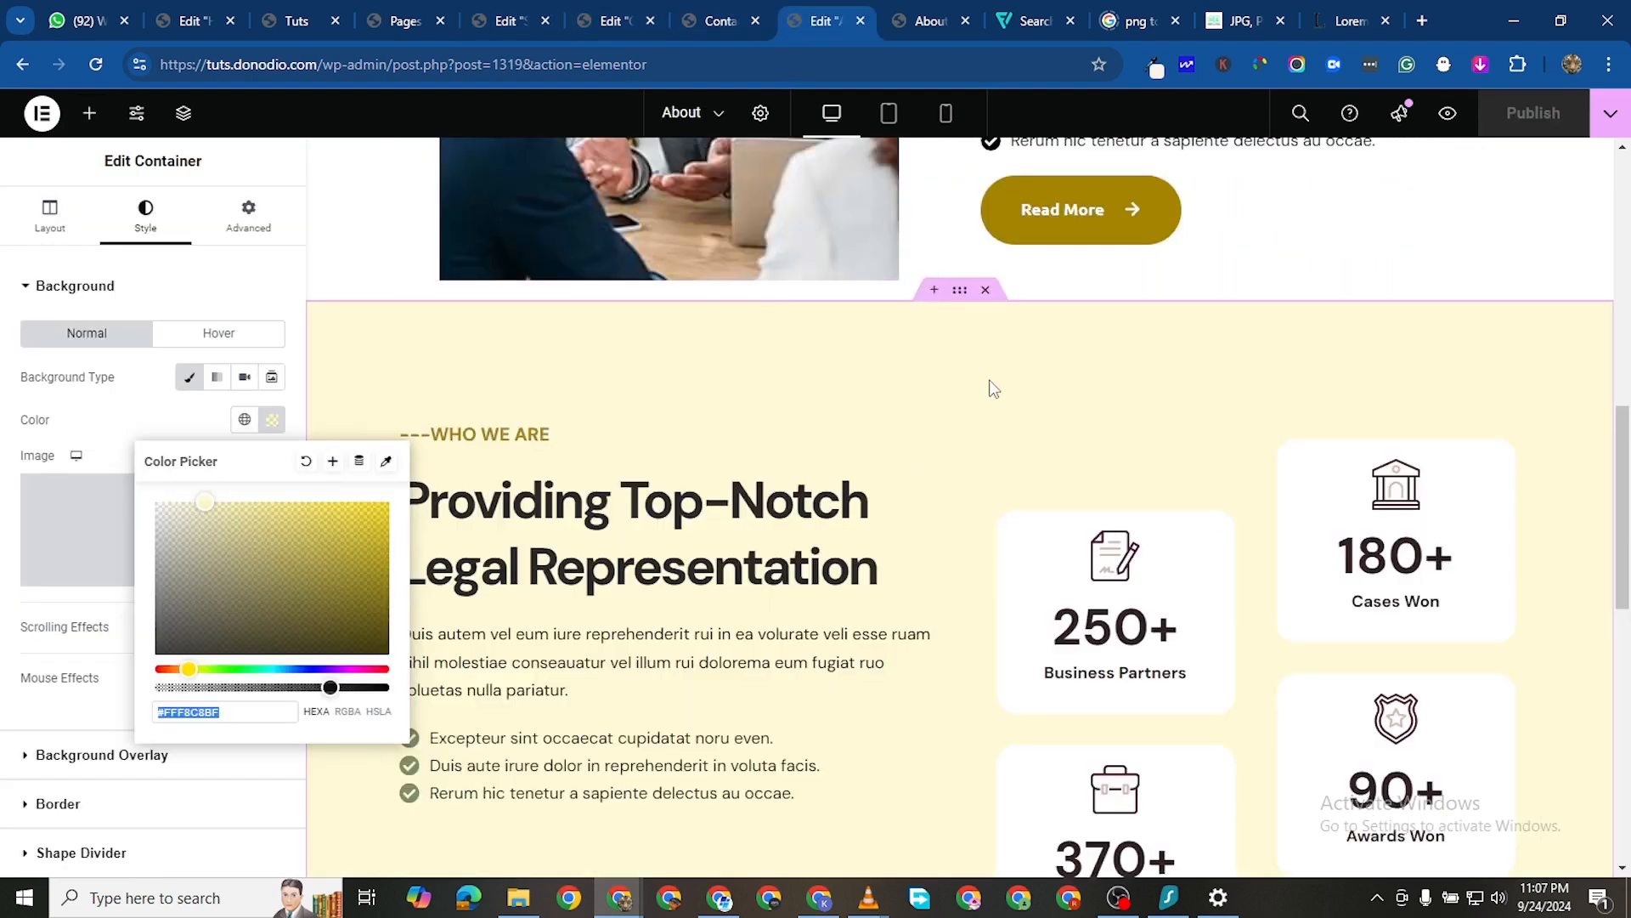
scroll(994, 388, "down", 8)
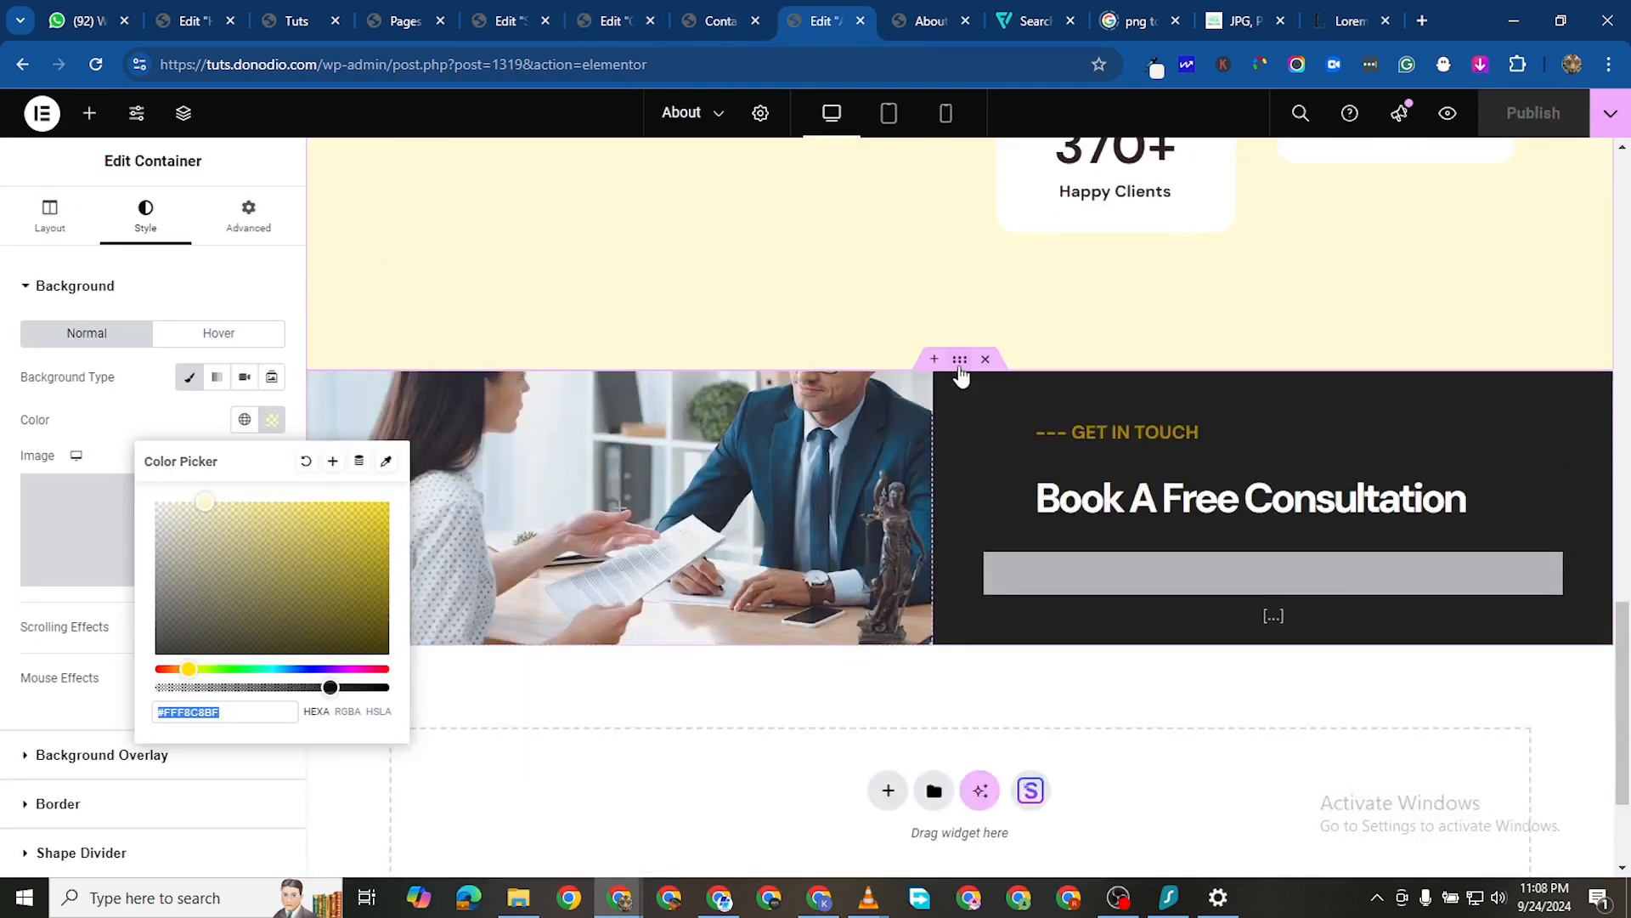
right_click(973, 469)
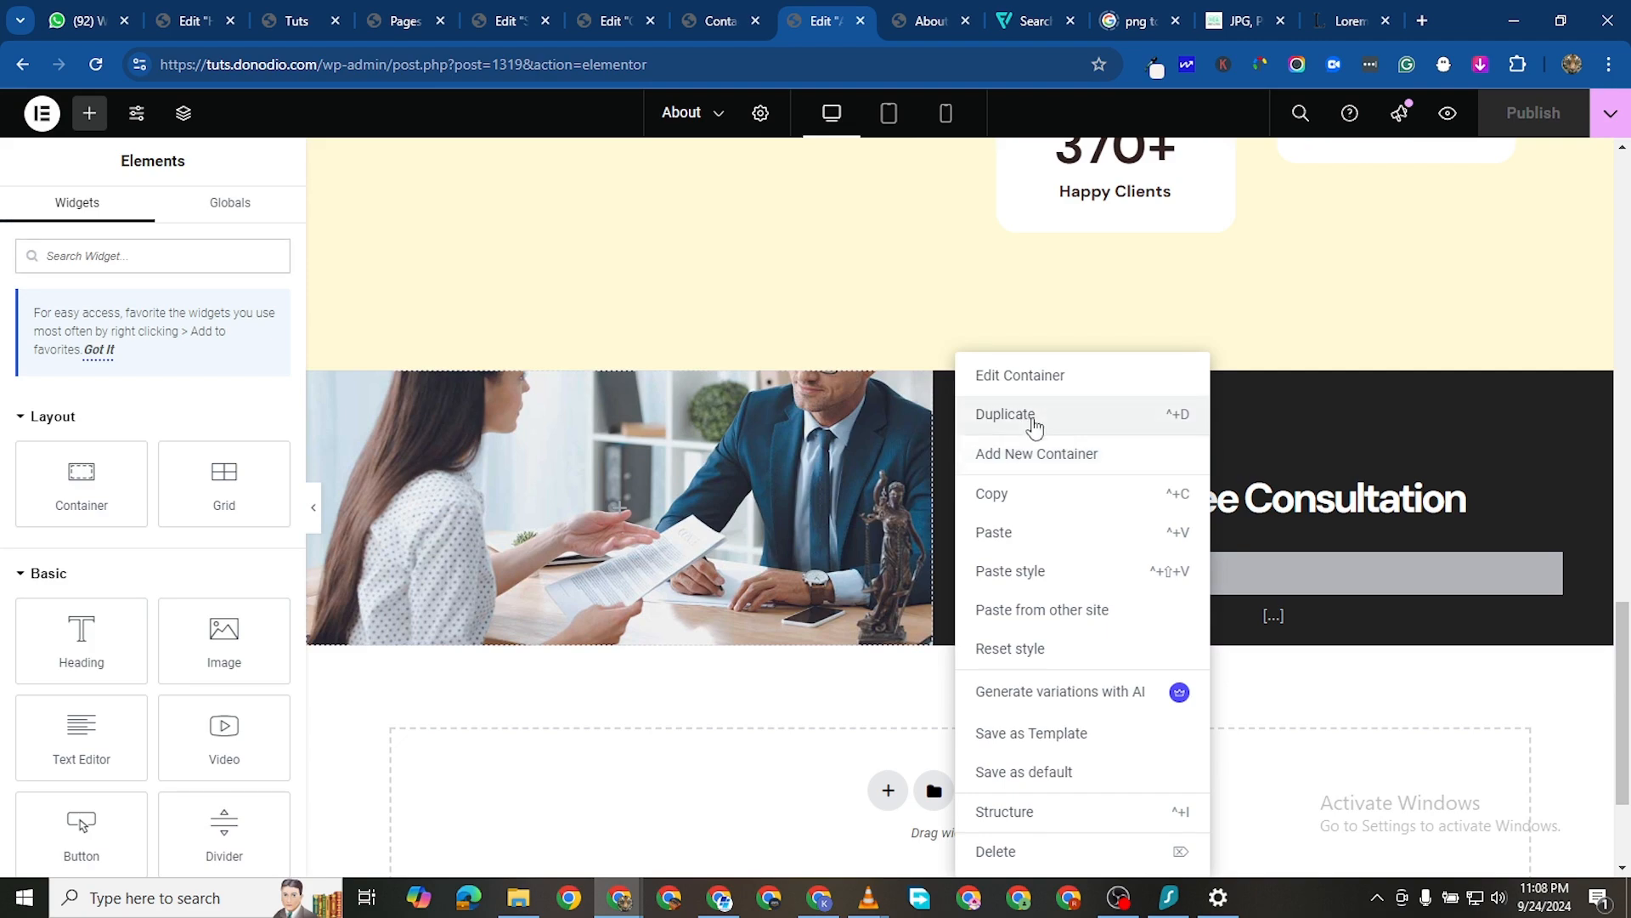
left_click(901, 29)
left_click(705, 25)
scroll(830, 435, "down", 1)
scroll(839, 440, "up", 2)
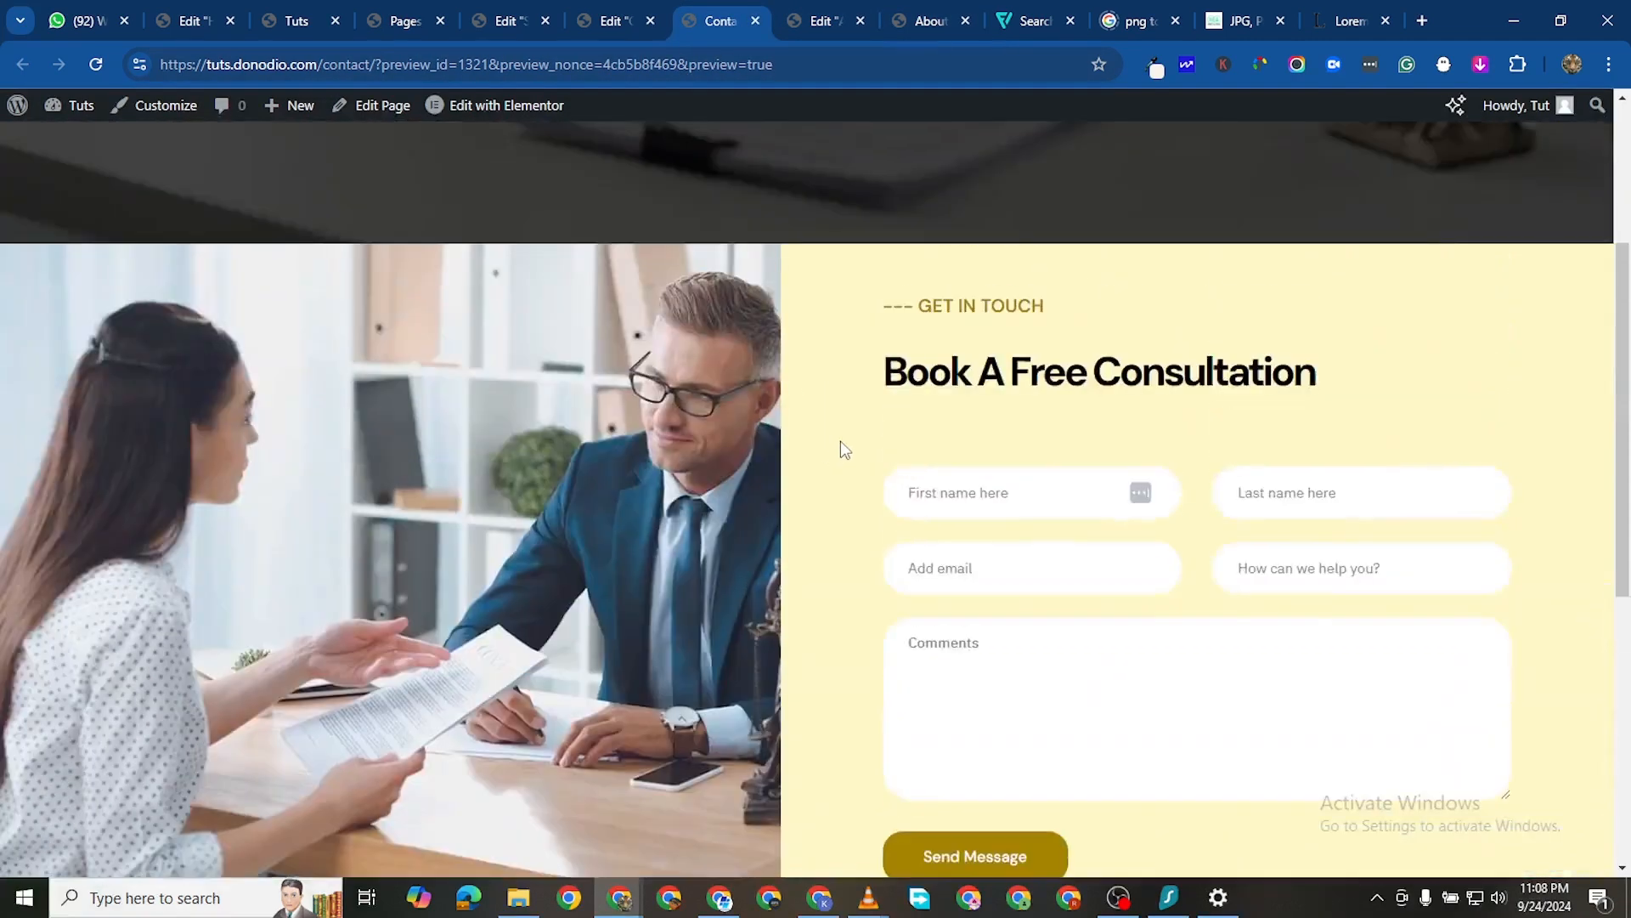
Copy the "Book A Free Consultation" container from the Contact page and paste it below the biography on the Services page
left_click(610, 21)
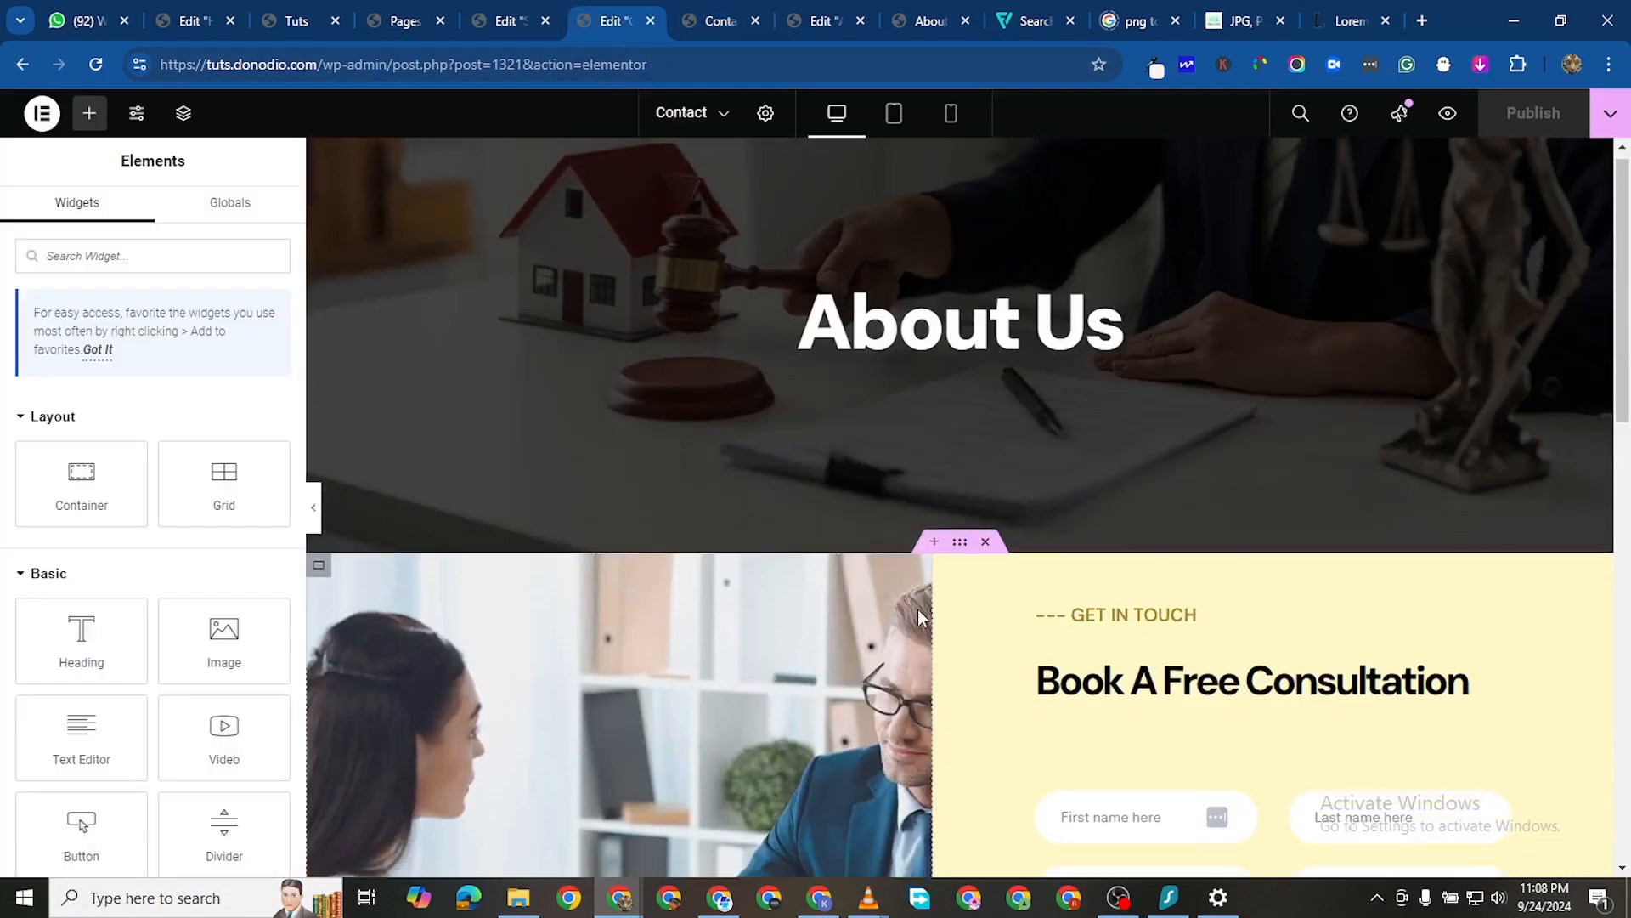
scroll(958, 425, "down", 2)
right_click(959, 357)
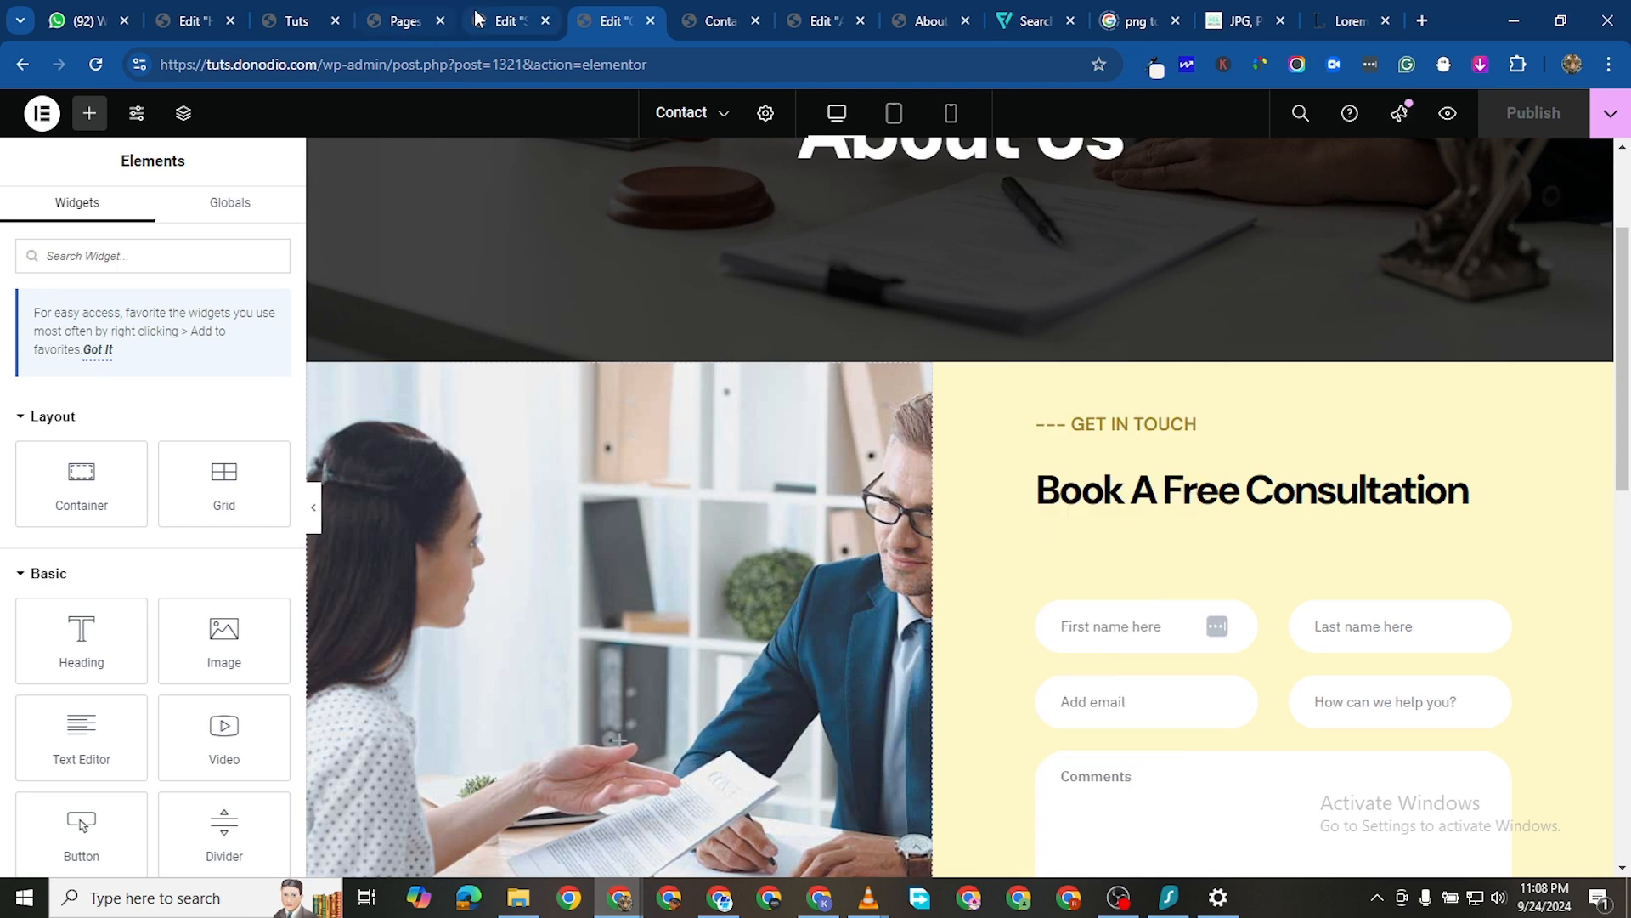
left_click(510, 20)
right_click(660, 569)
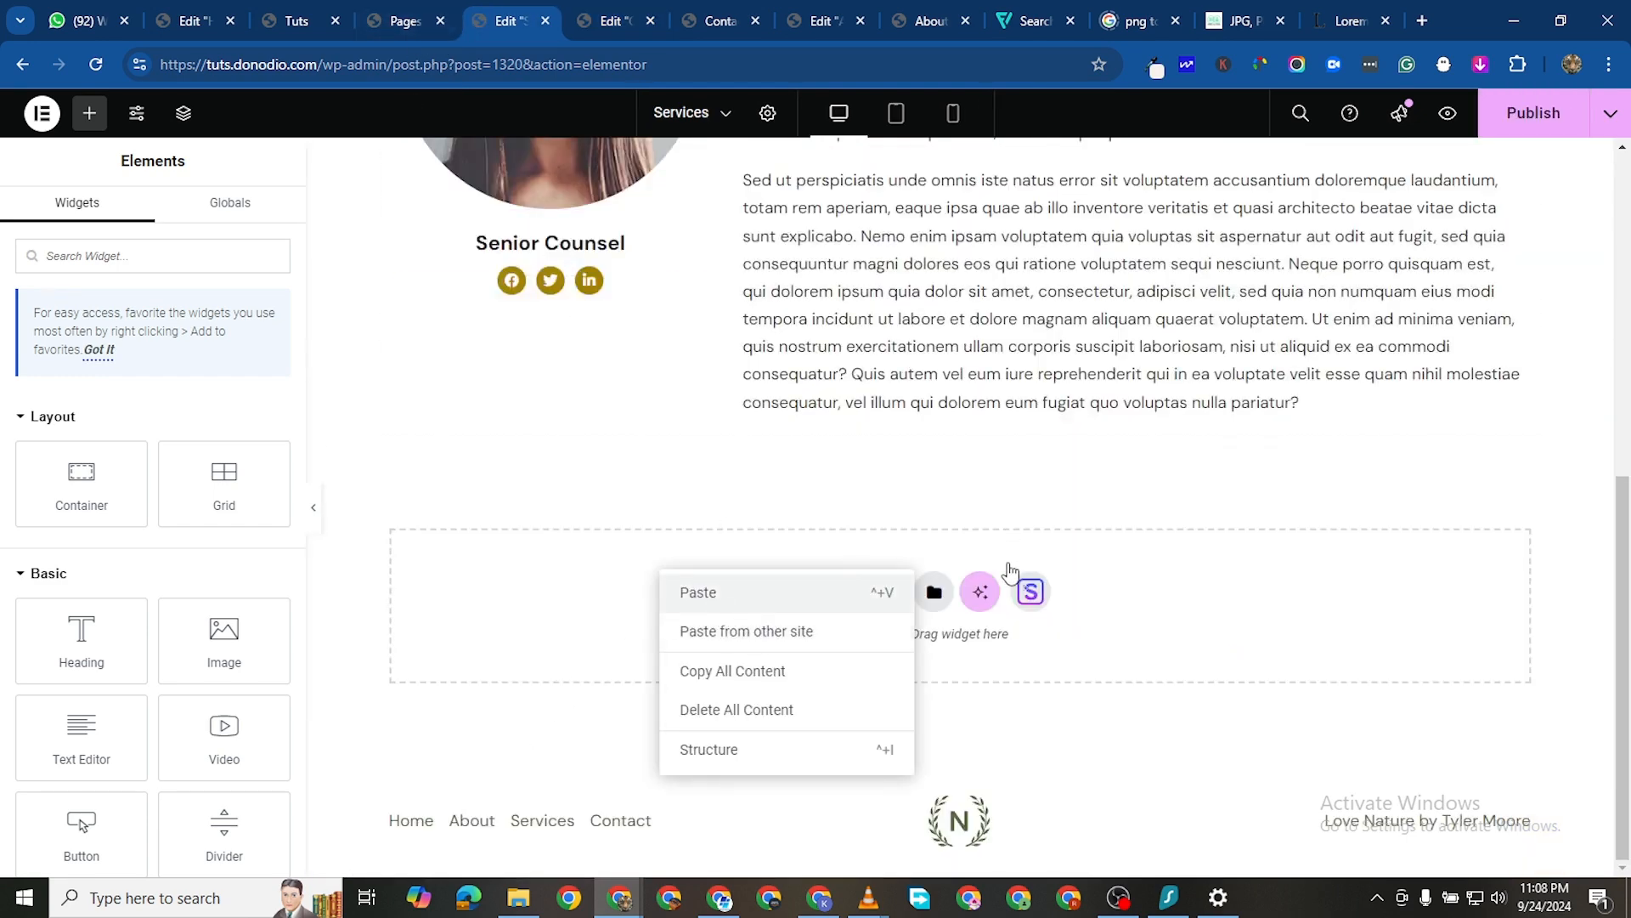
key("ctrl+v")
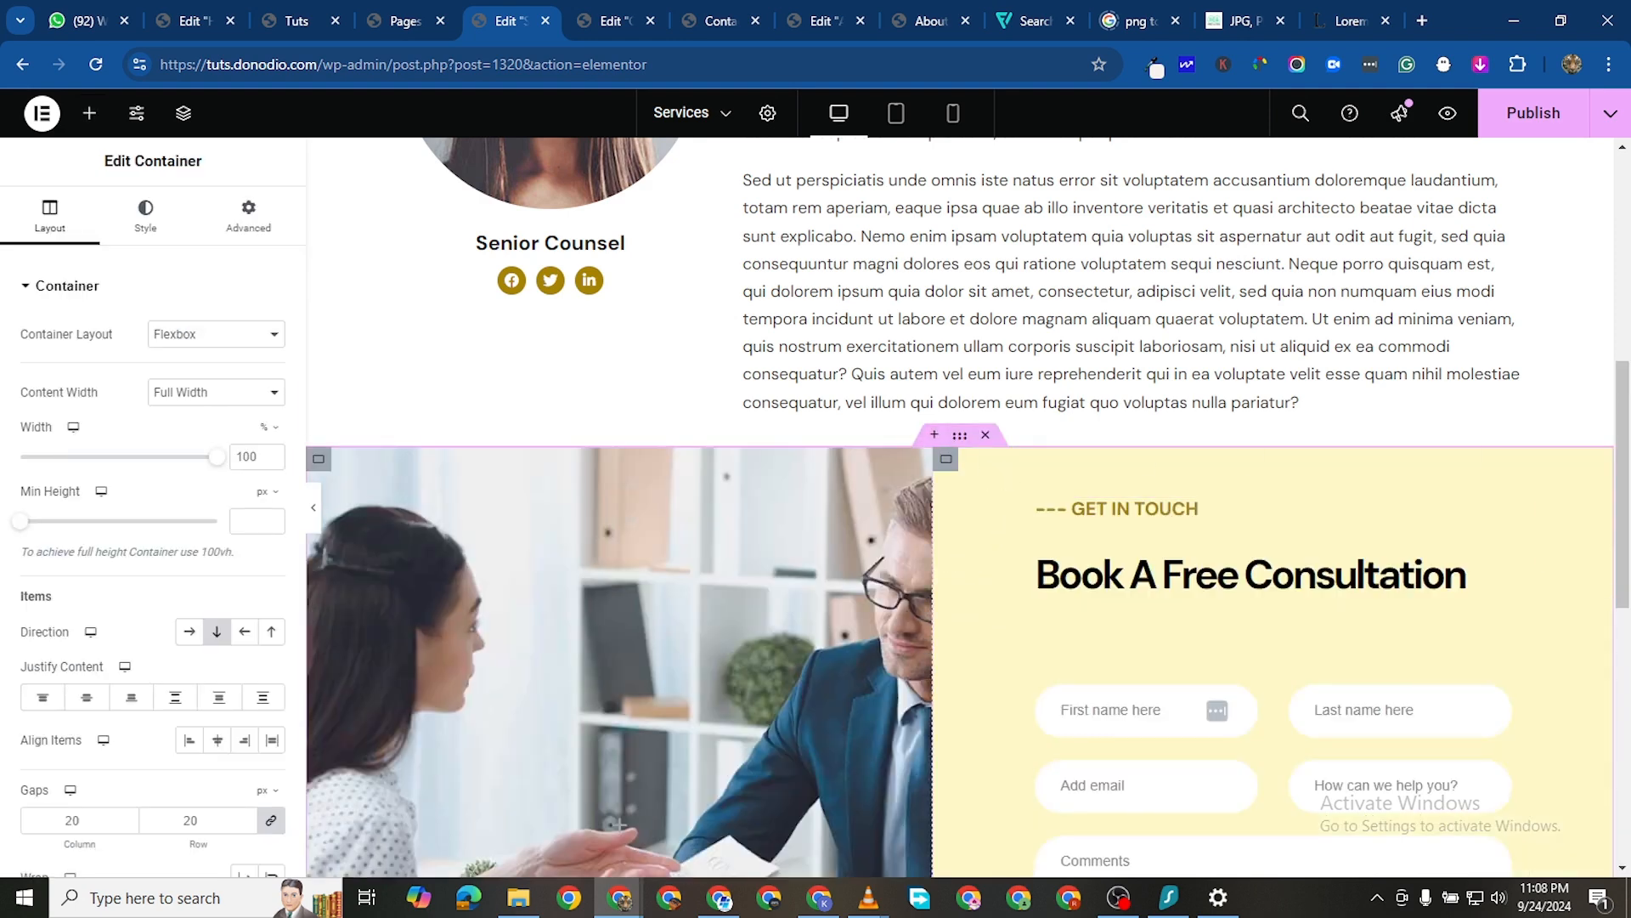
Check the pasted consultation section from top to bottom and publish the Services page
scroll(1104, 578, "down", 1)
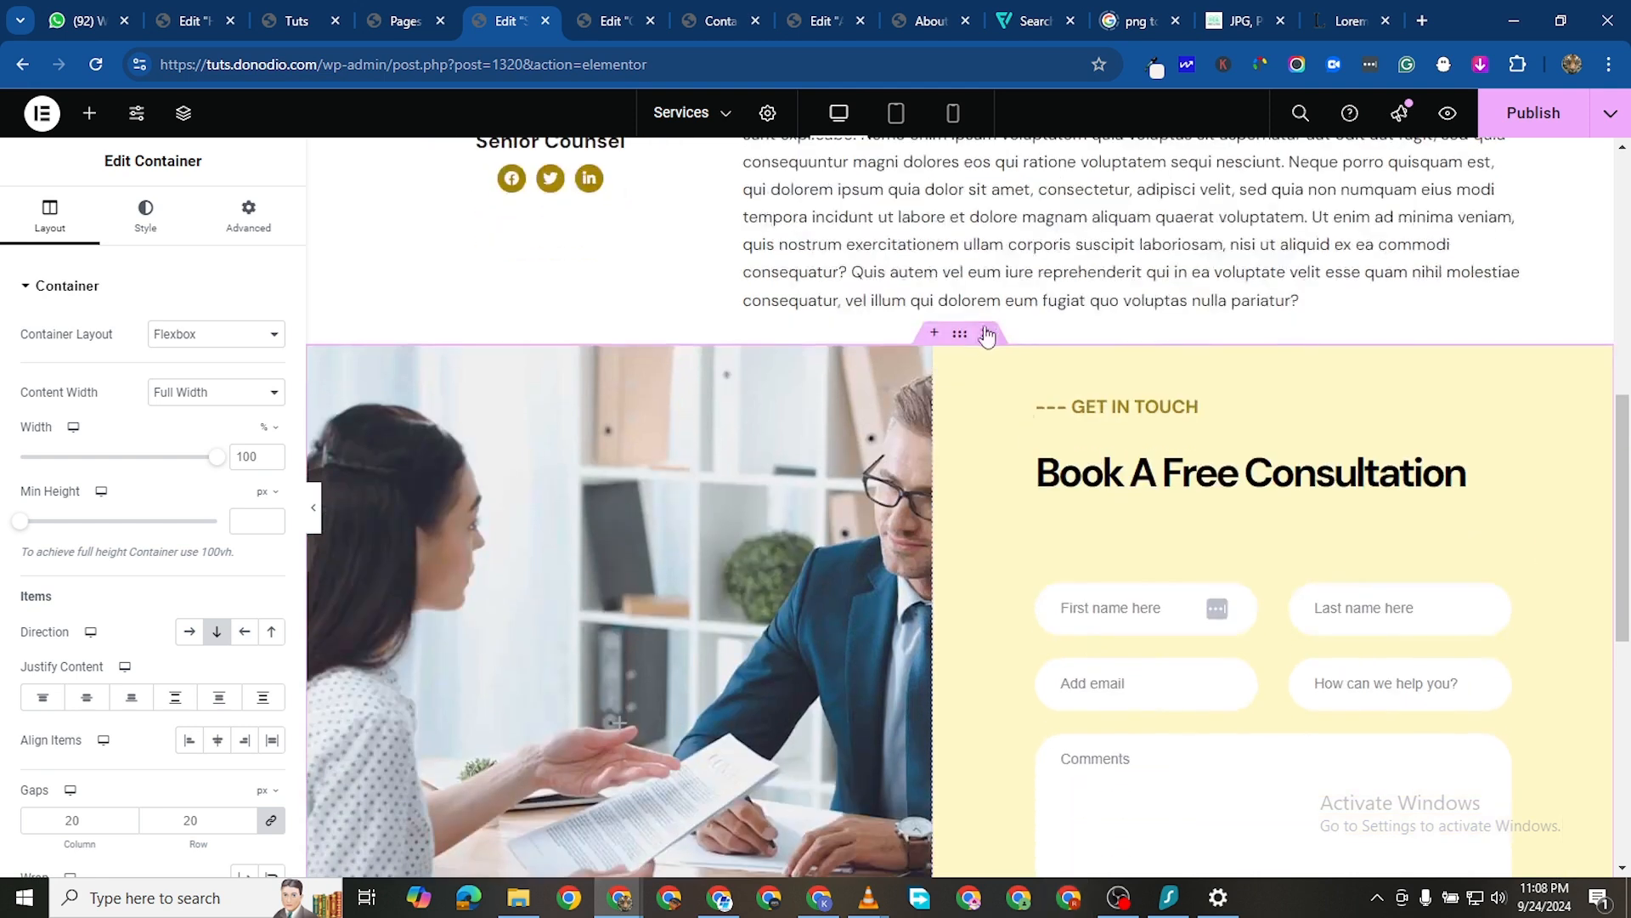
scroll(978, 425, "down", 4)
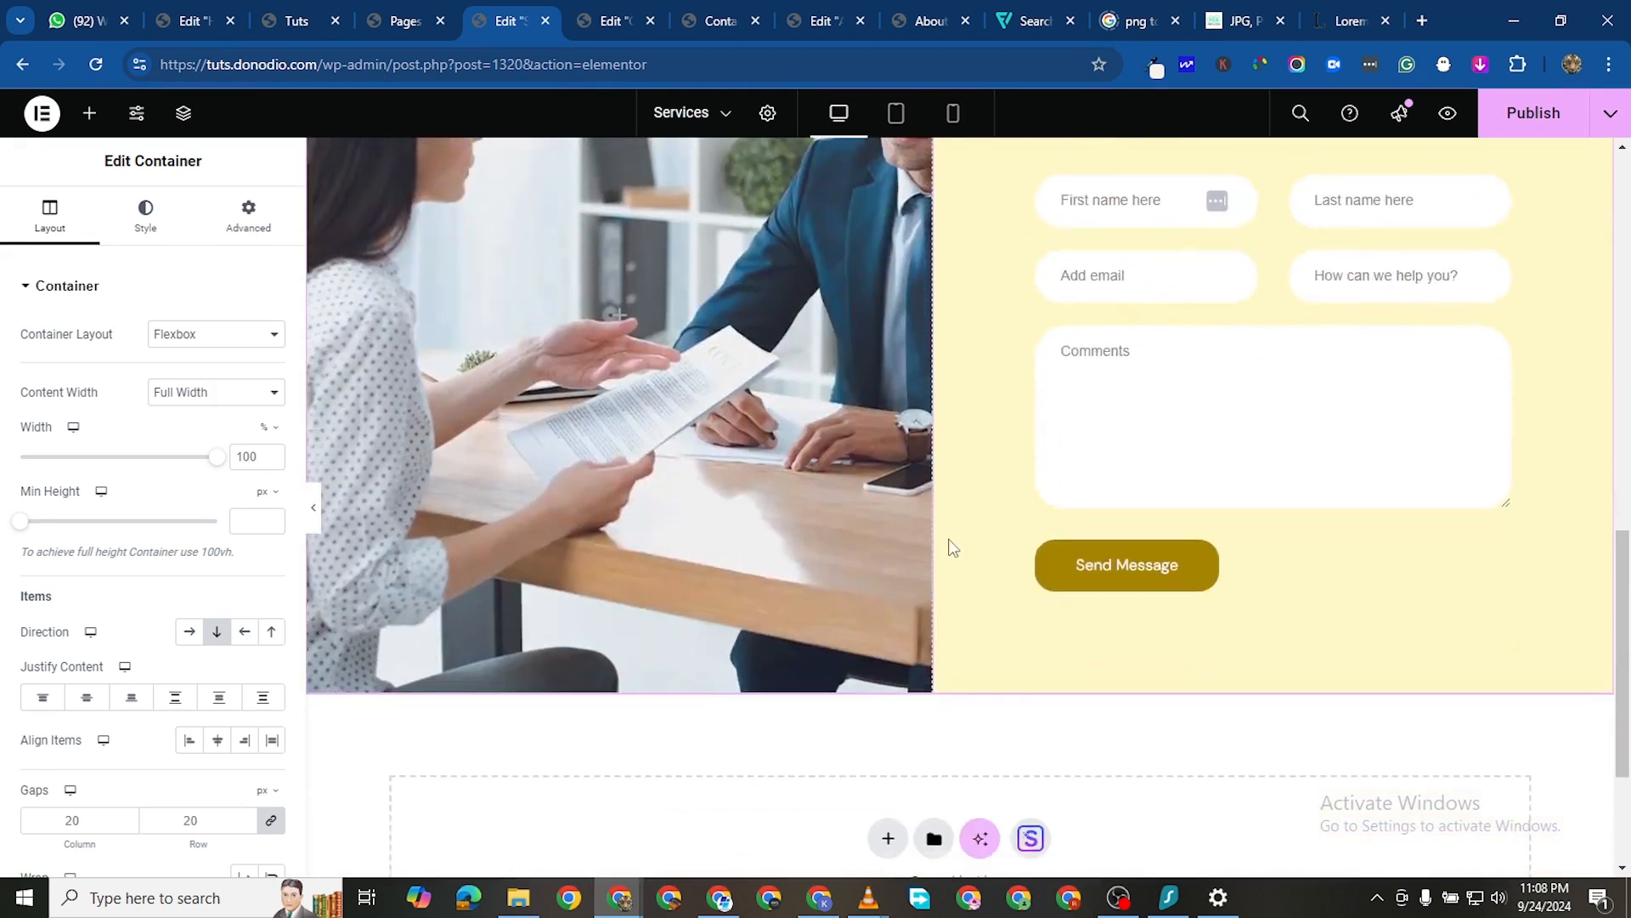
scroll(1009, 370, "up", 2)
scroll(1008, 370, "up", 3)
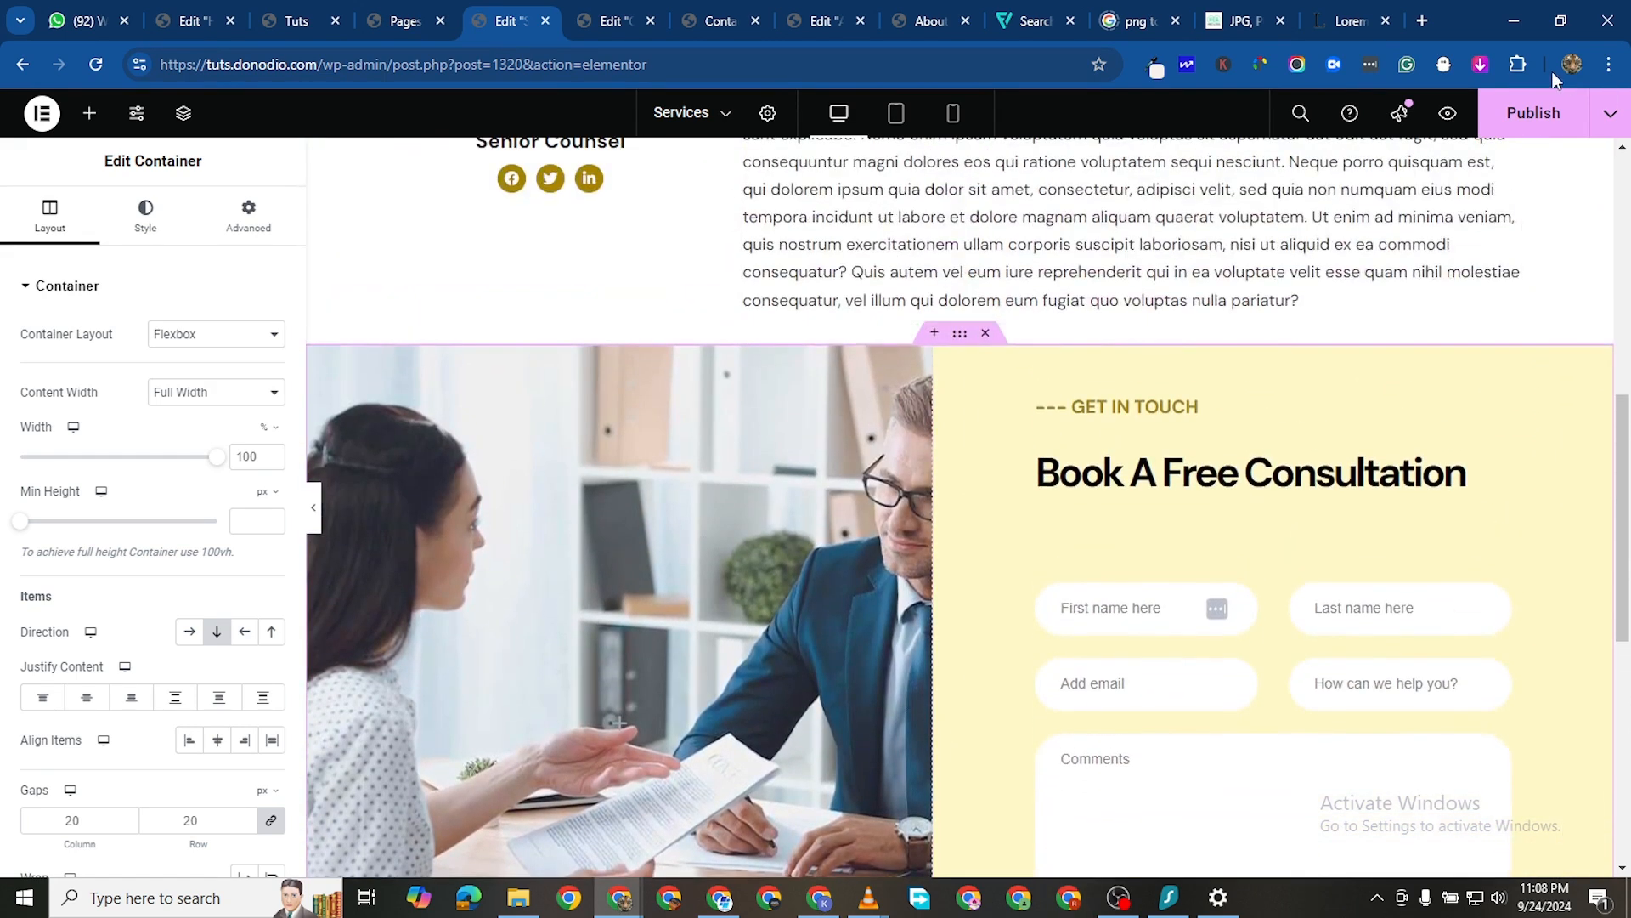
left_click(1542, 111)
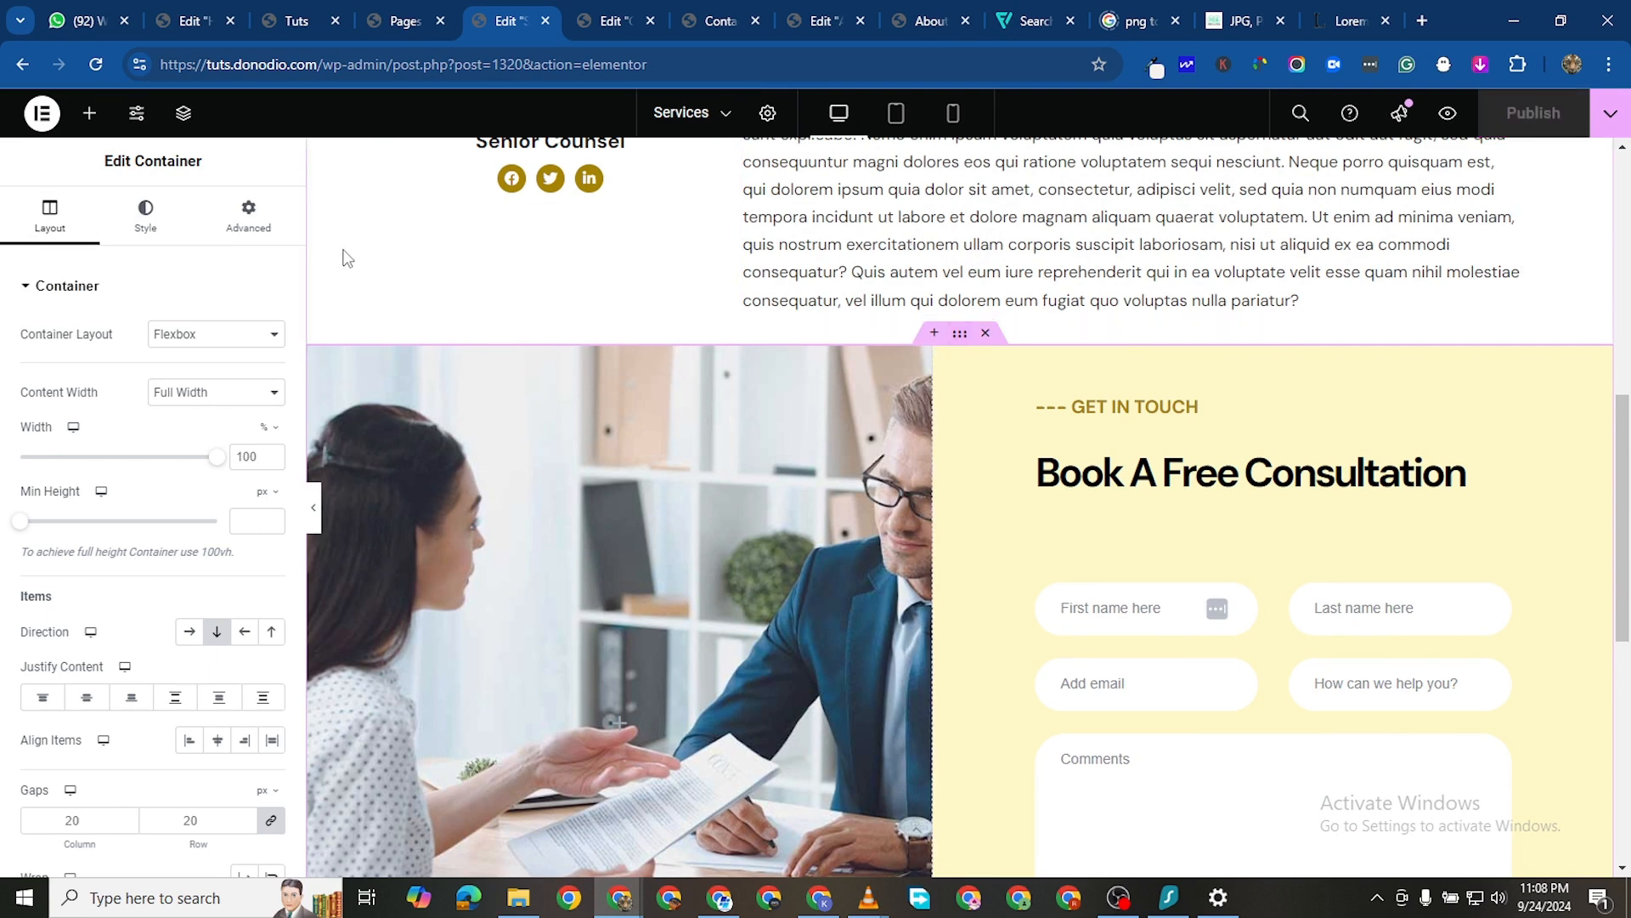
Set the consultation container's margin to 40 px at the top and 0 on the other sides, and publish the page
left_click(244, 222)
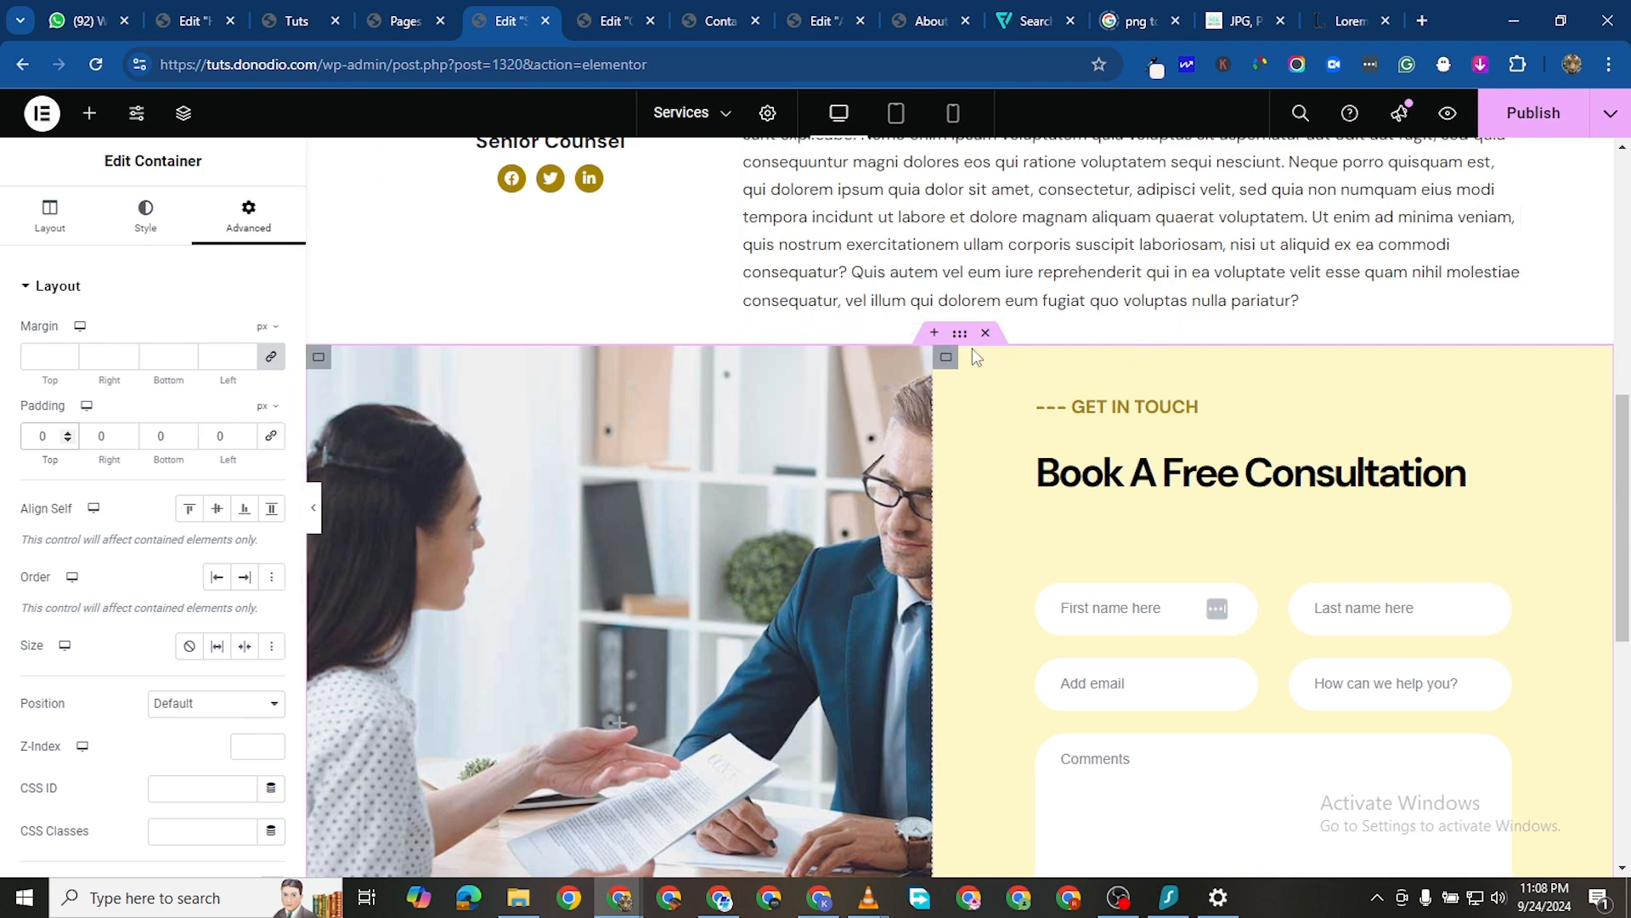
left_click(268, 358)
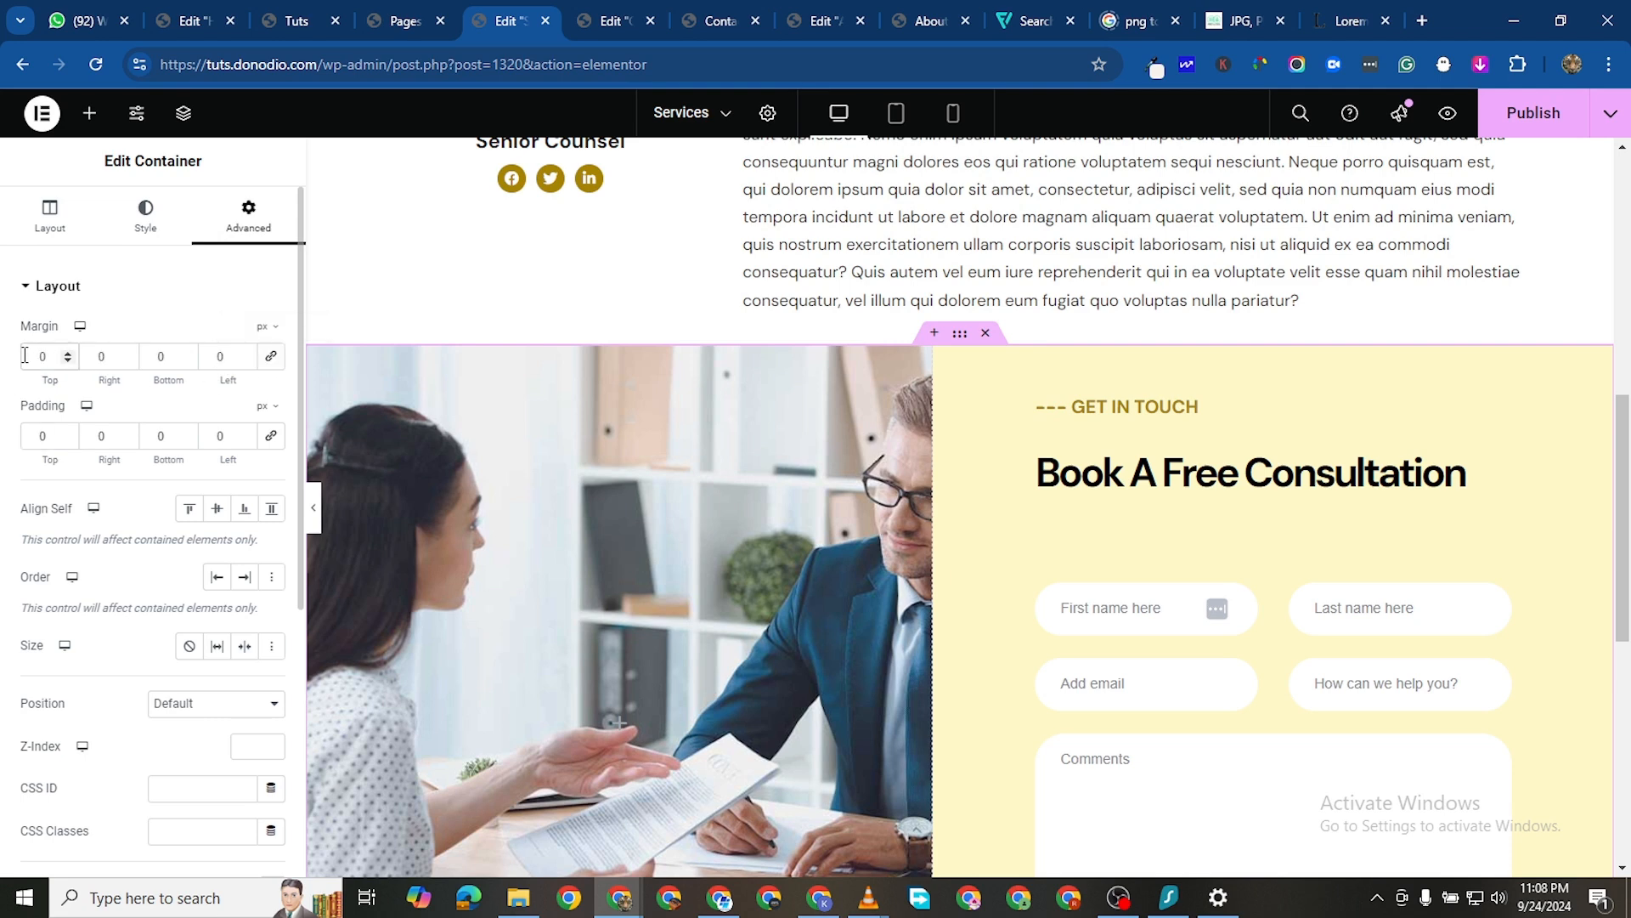
type("400")
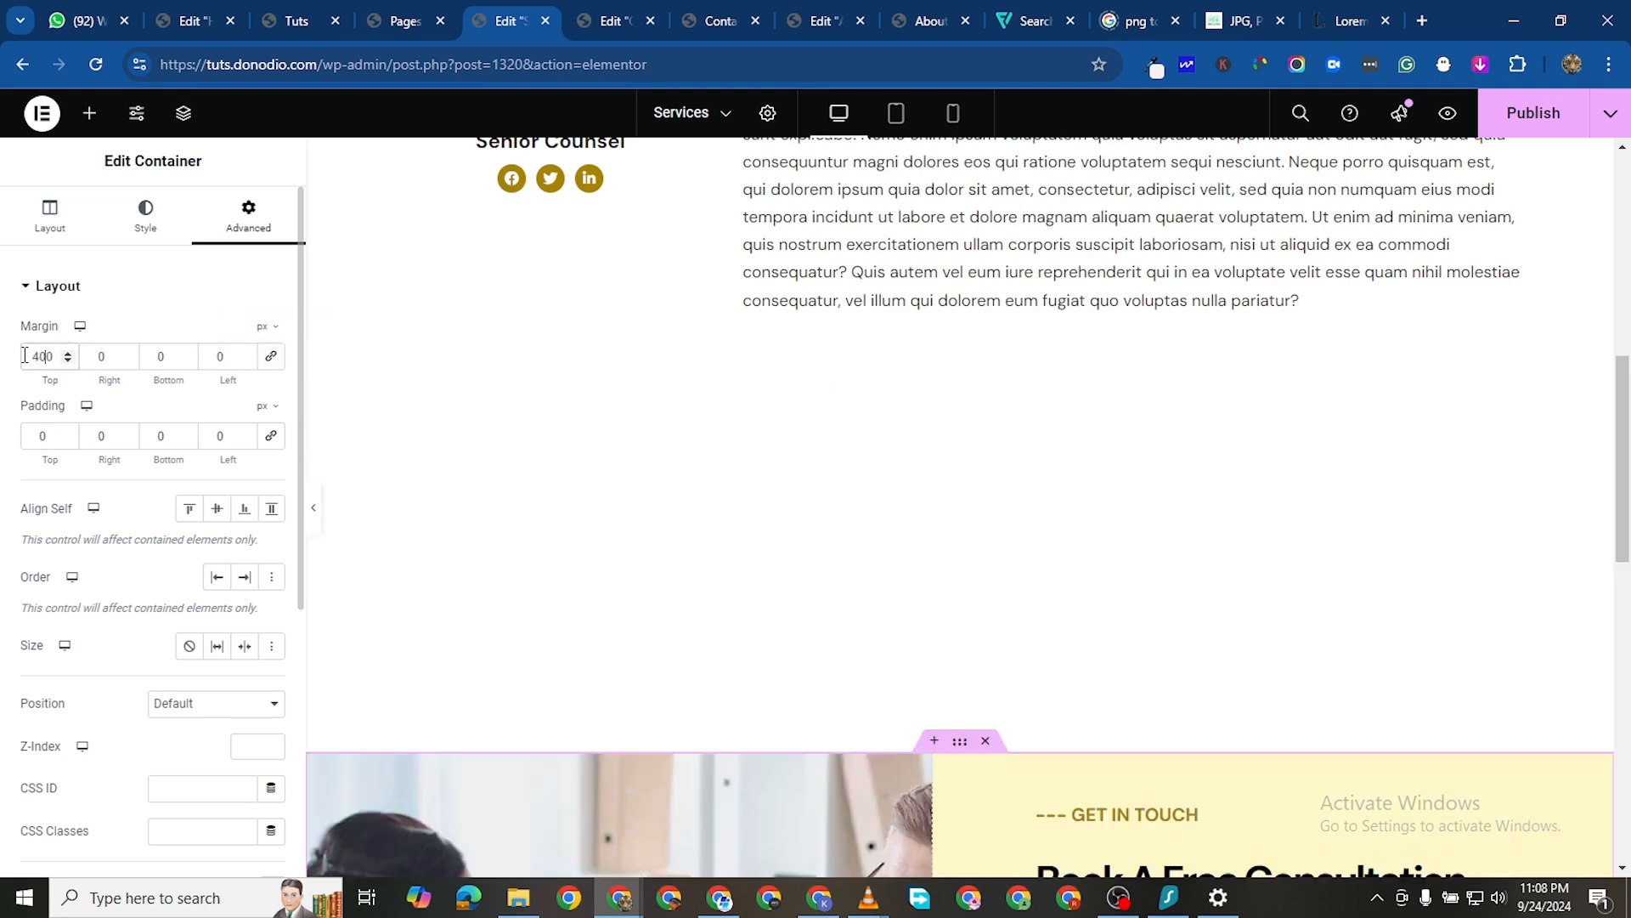
key("BackSpace")
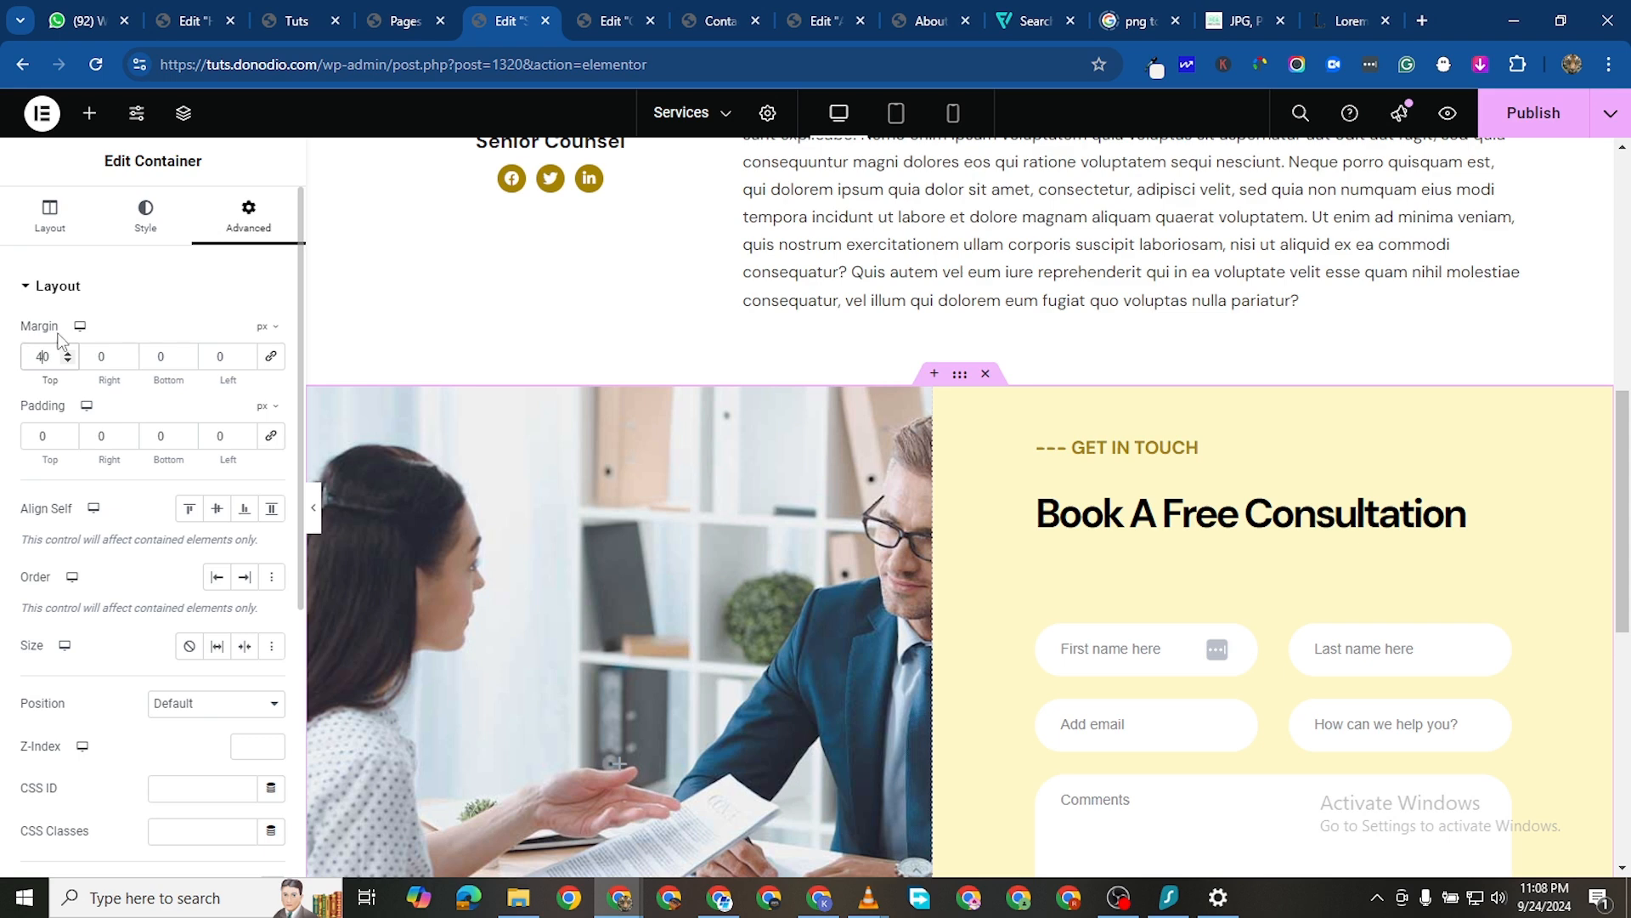
left_click(1525, 119)
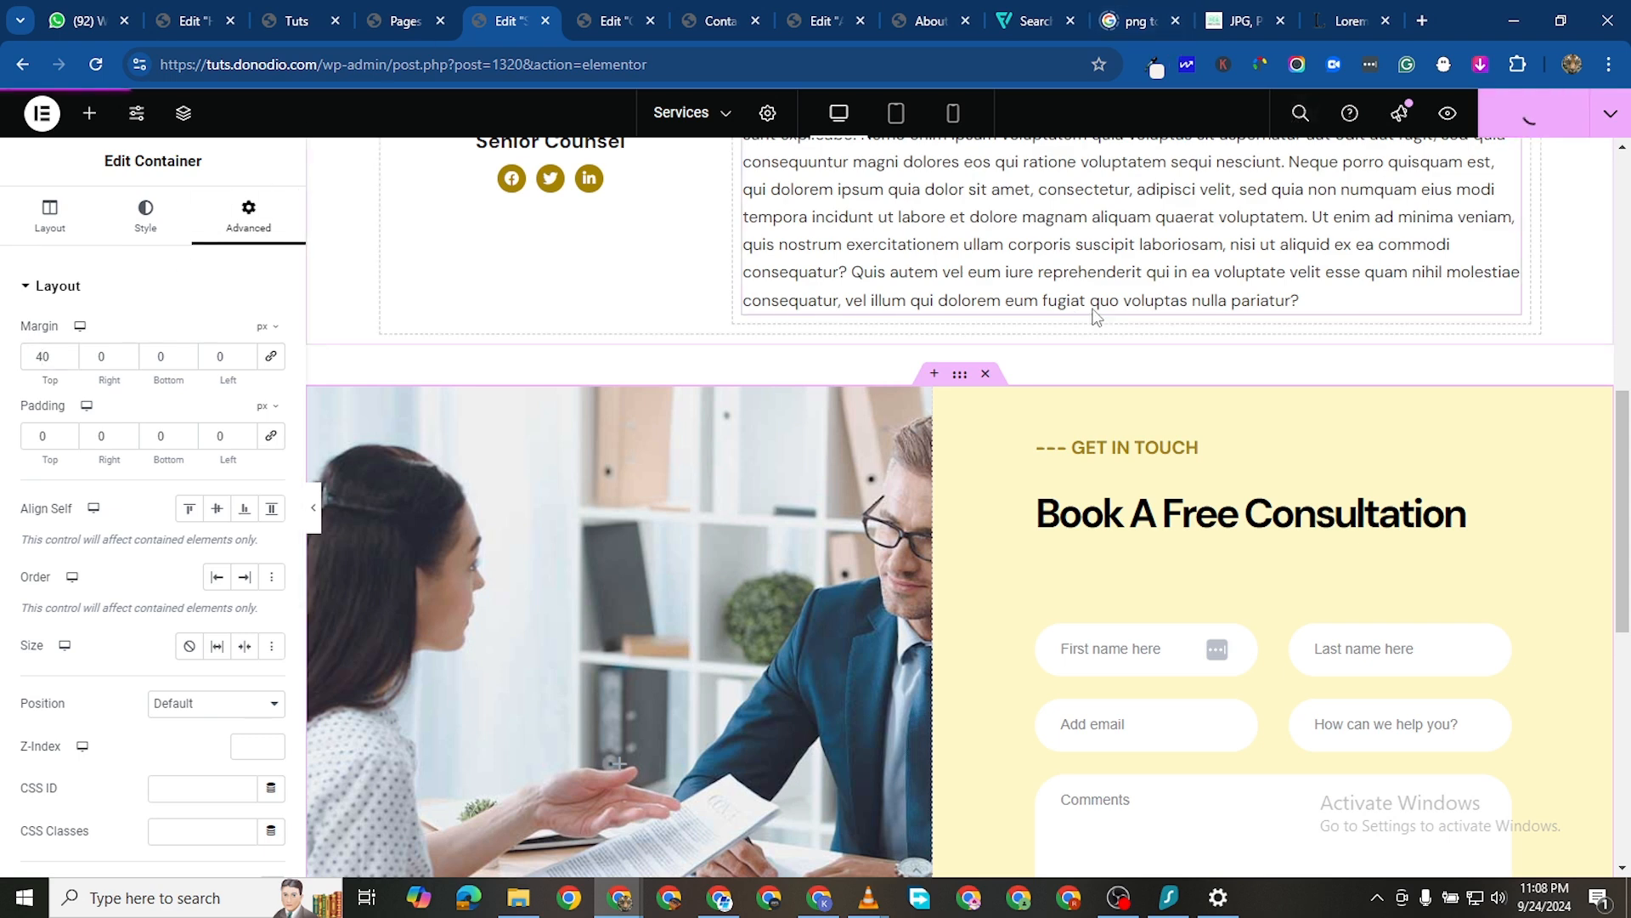
Preview the Services page and check the spacing around the profile and consultation sections
left_click(1448, 113)
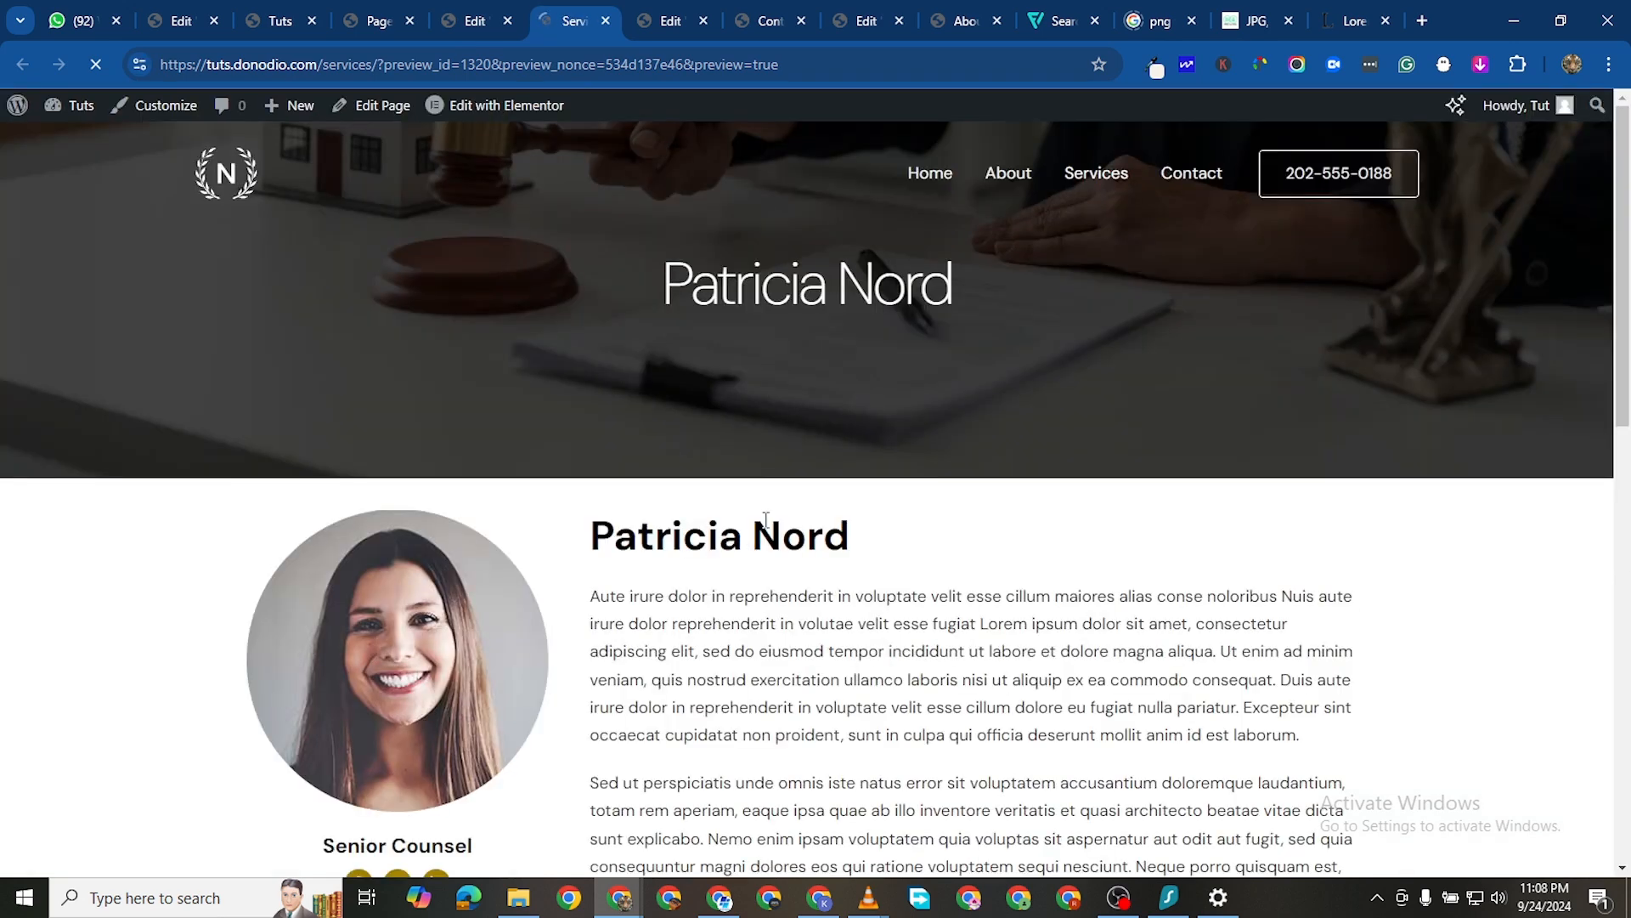
scroll(766, 519, "down", 1)
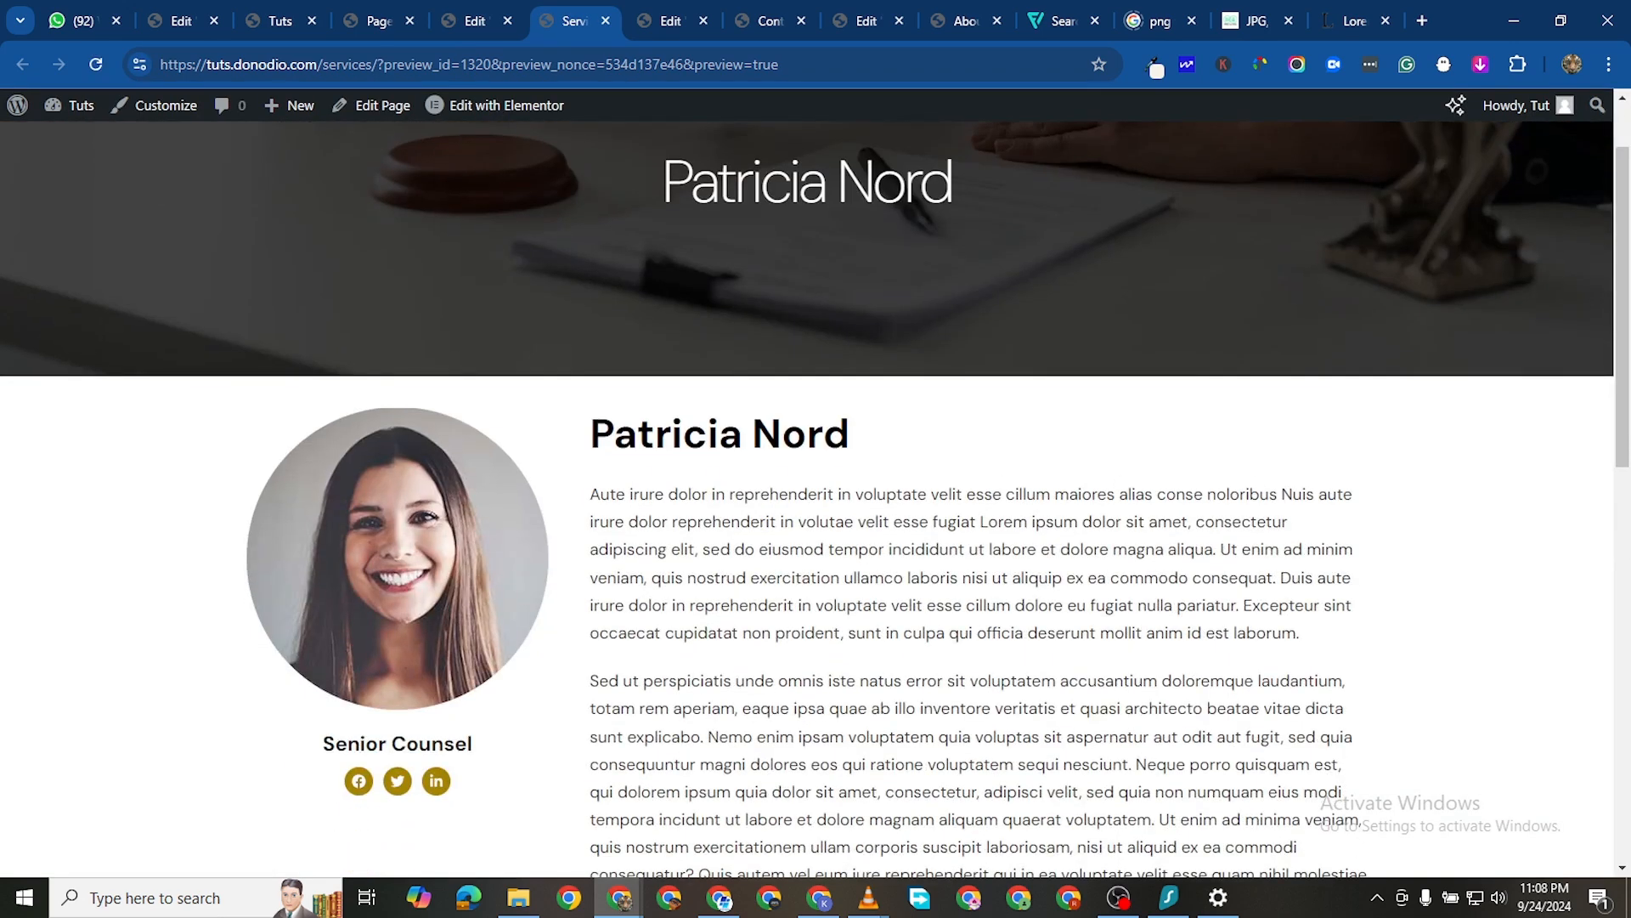
scroll(724, 578, "down", 10)
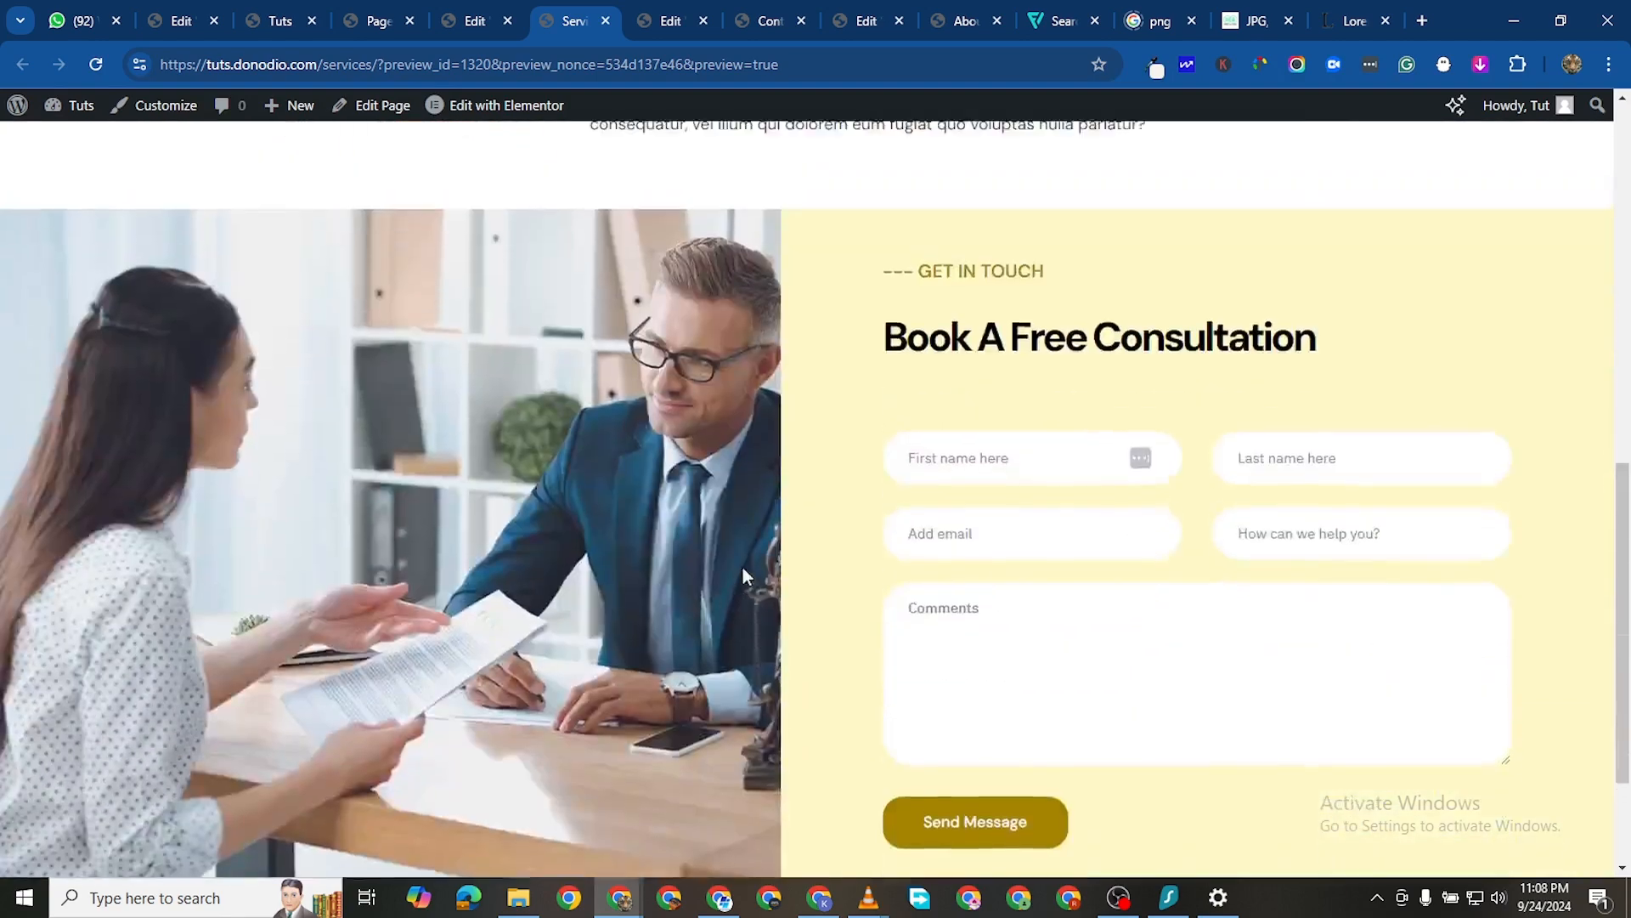
scroll(804, 589, "up", 8)
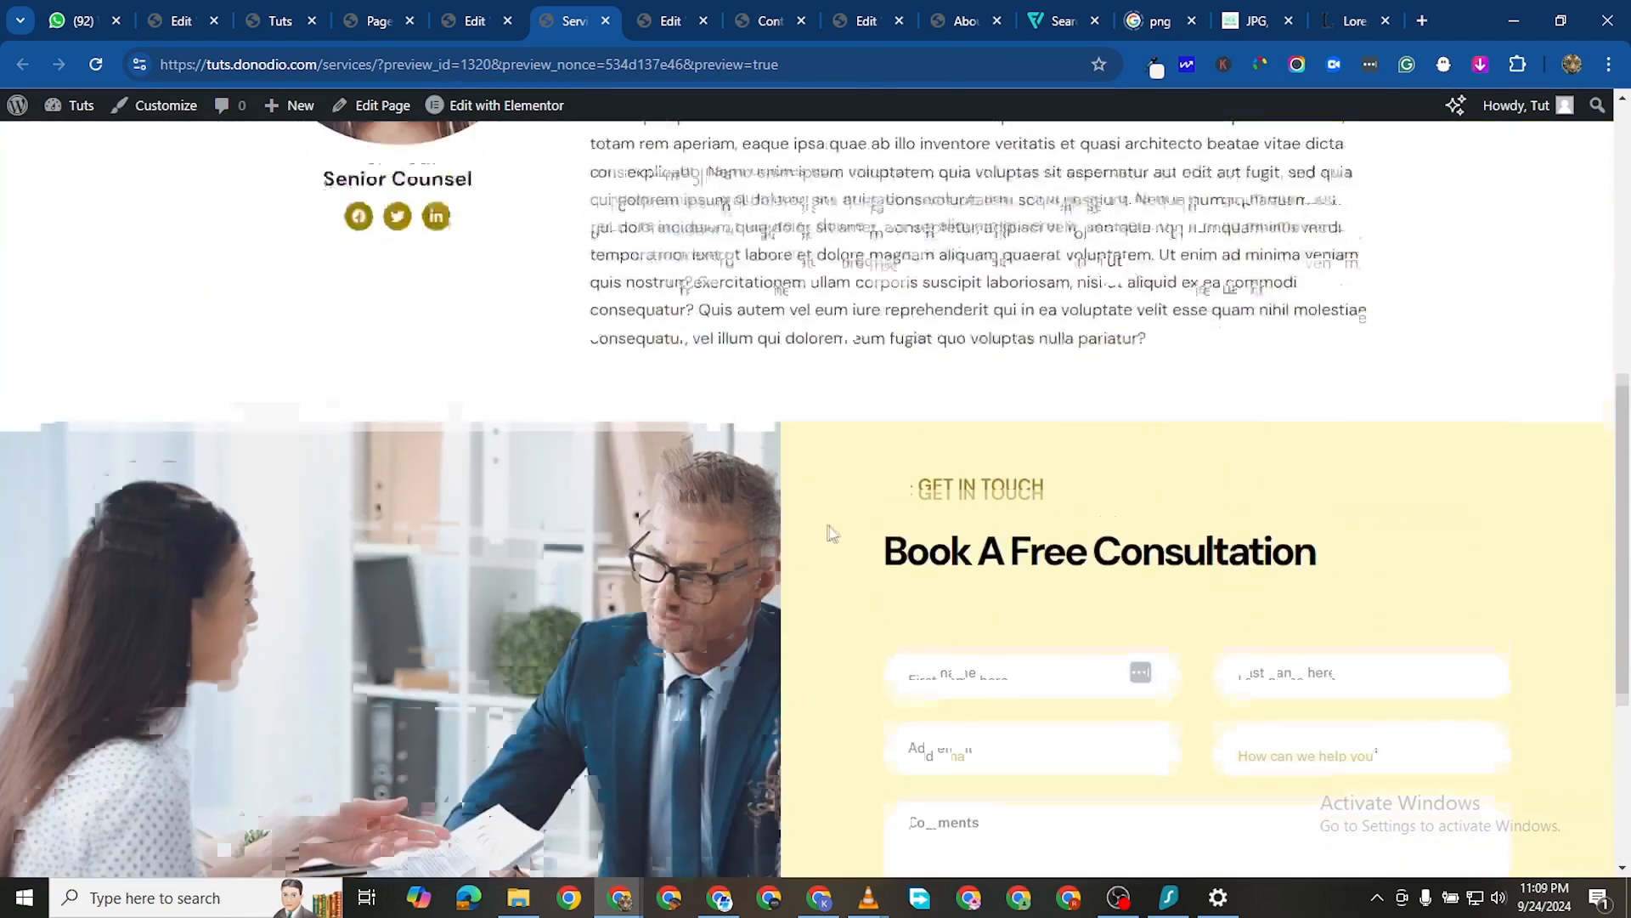
scroll(837, 565, "up", 3)
Set the team member profile container's padding to 80 px at the top and 0 on the other sides, and publish the page
left_click(480, 36)
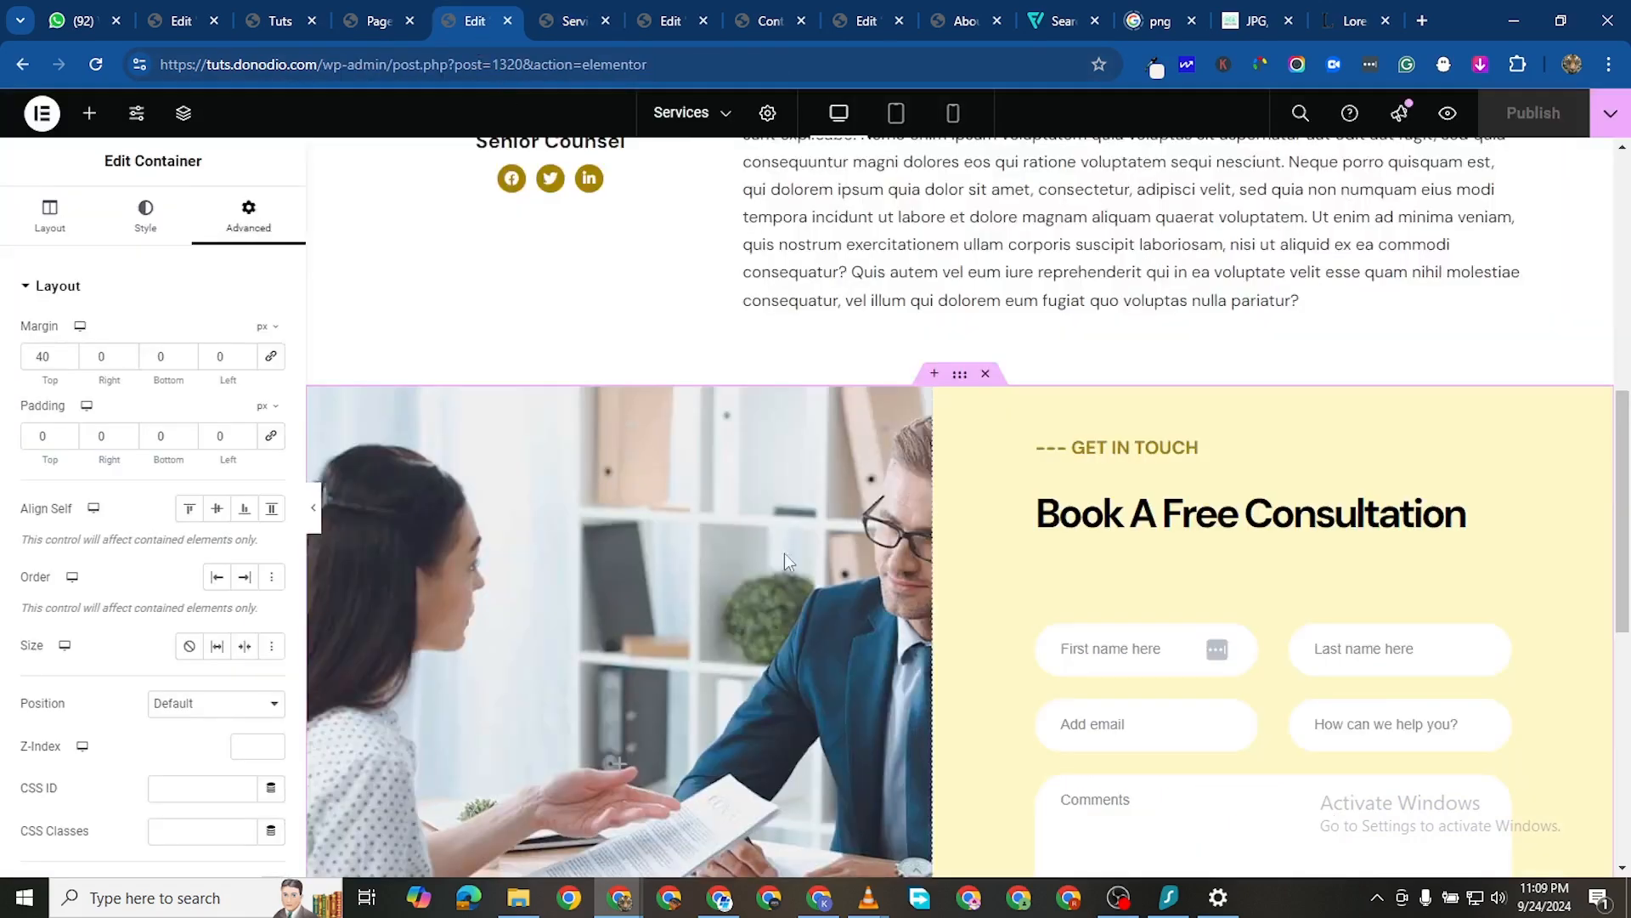
scroll(784, 553, "up", 6)
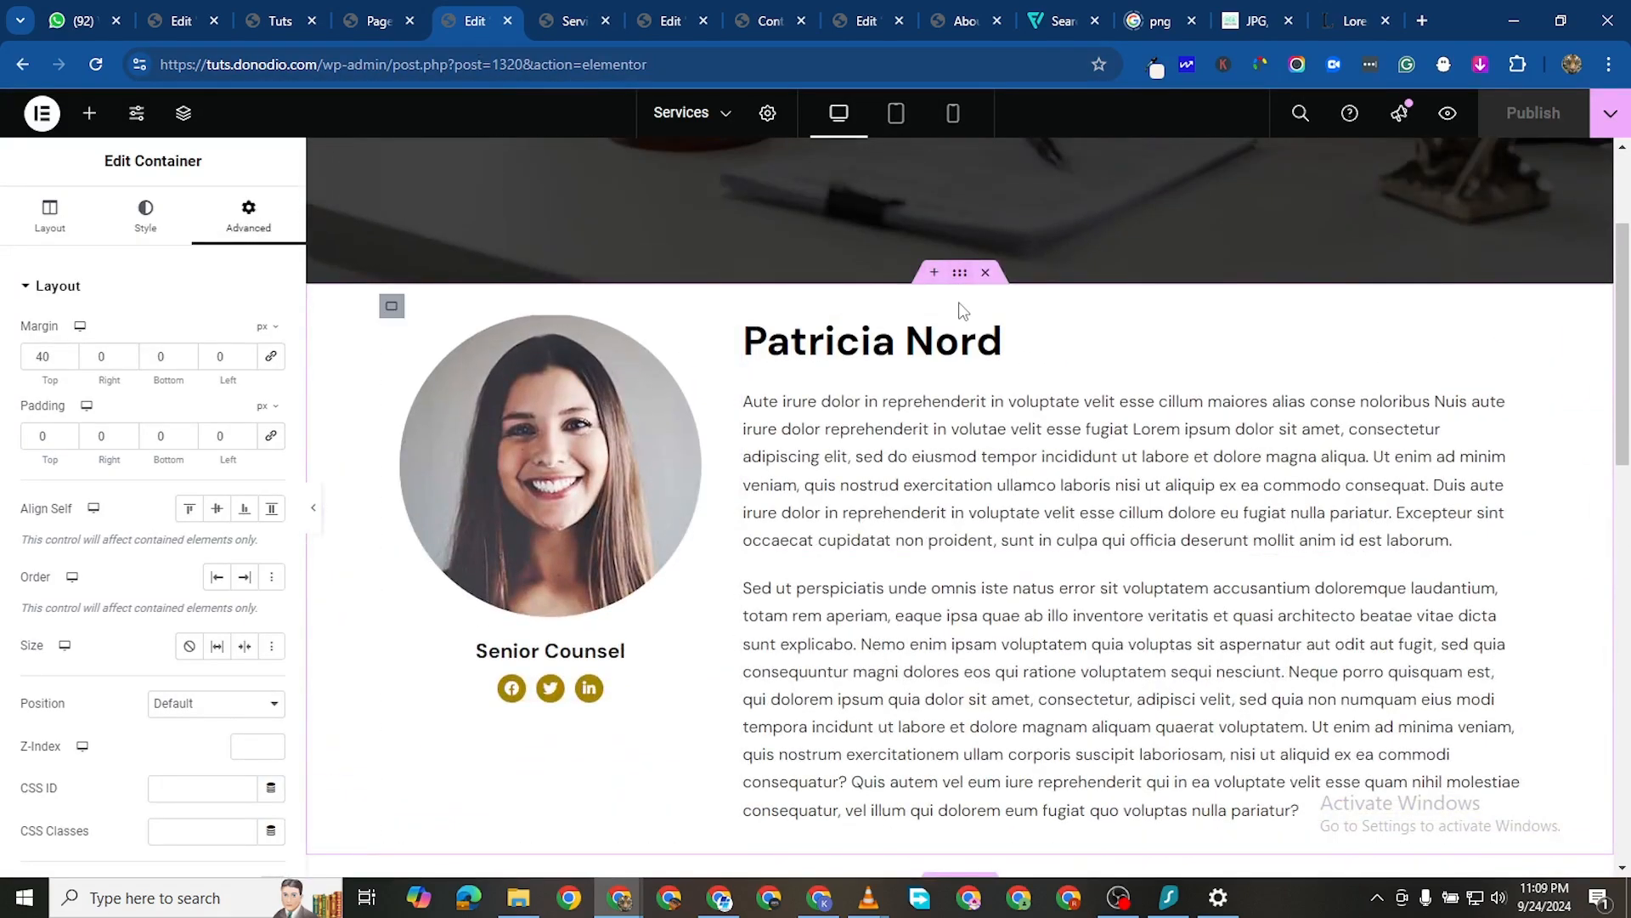
left_click(955, 281)
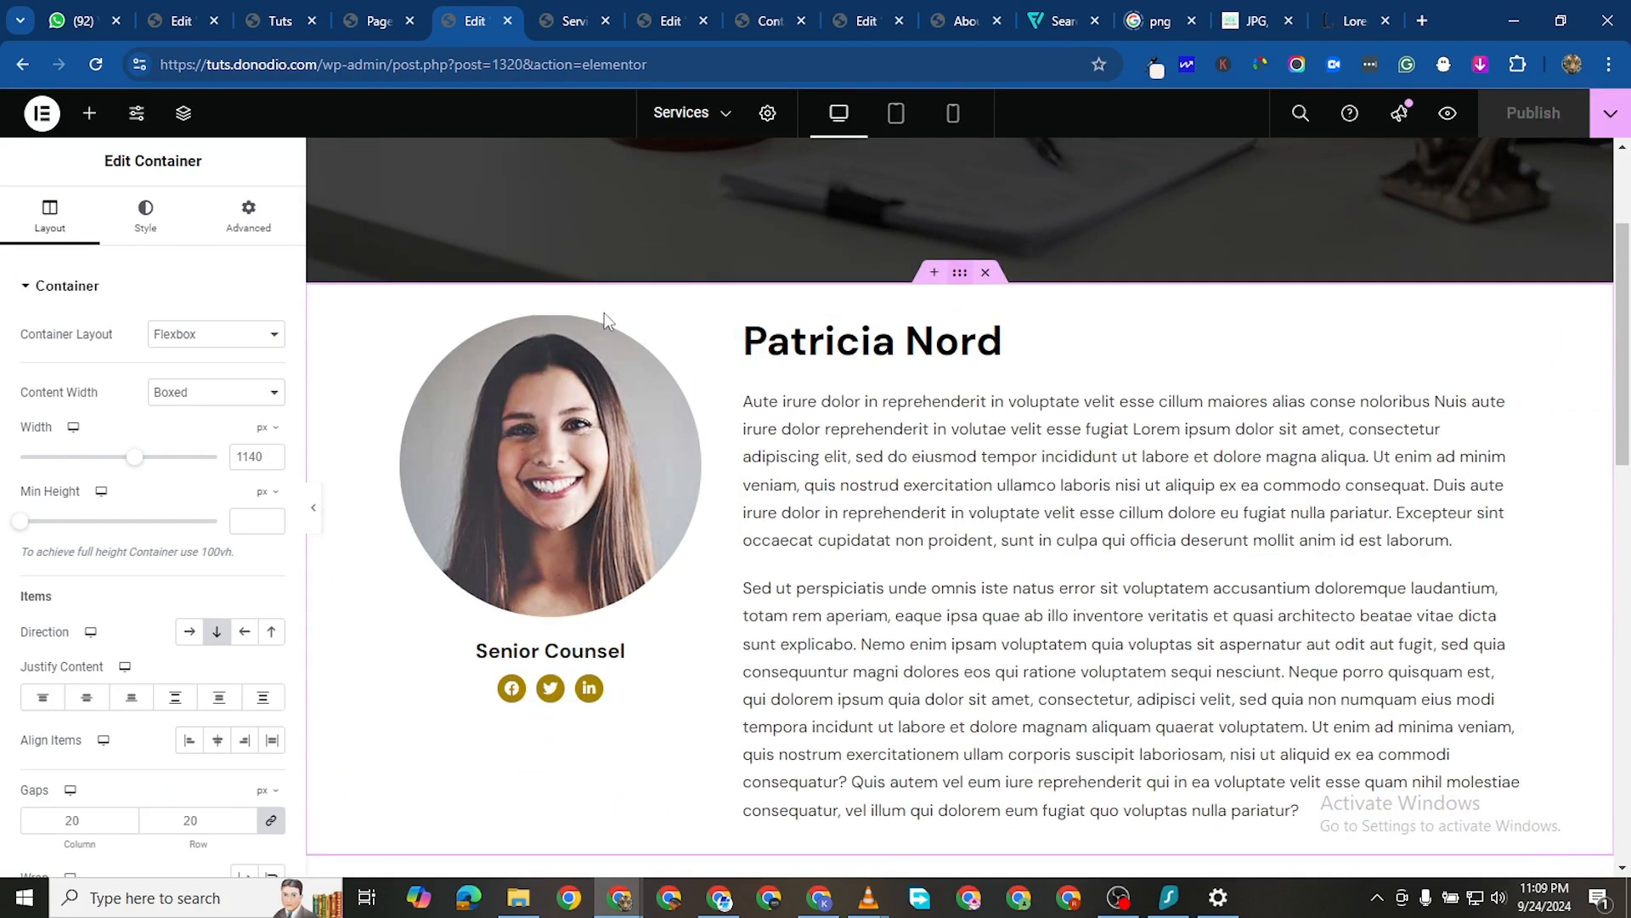
left_click(240, 222)
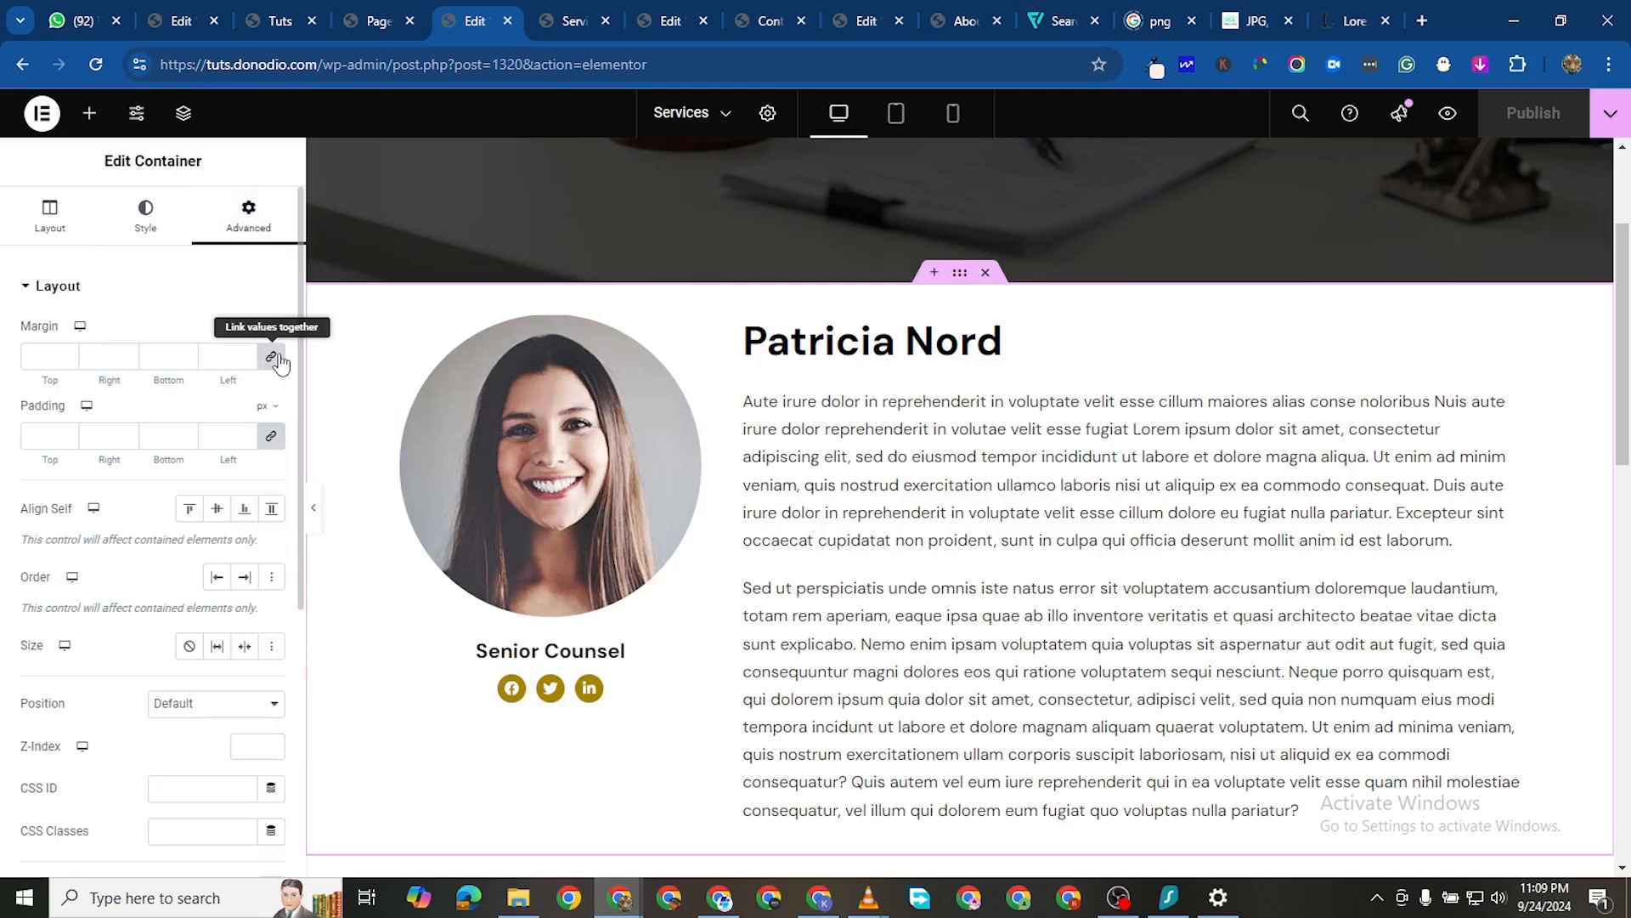
left_click(43, 436)
type("0")
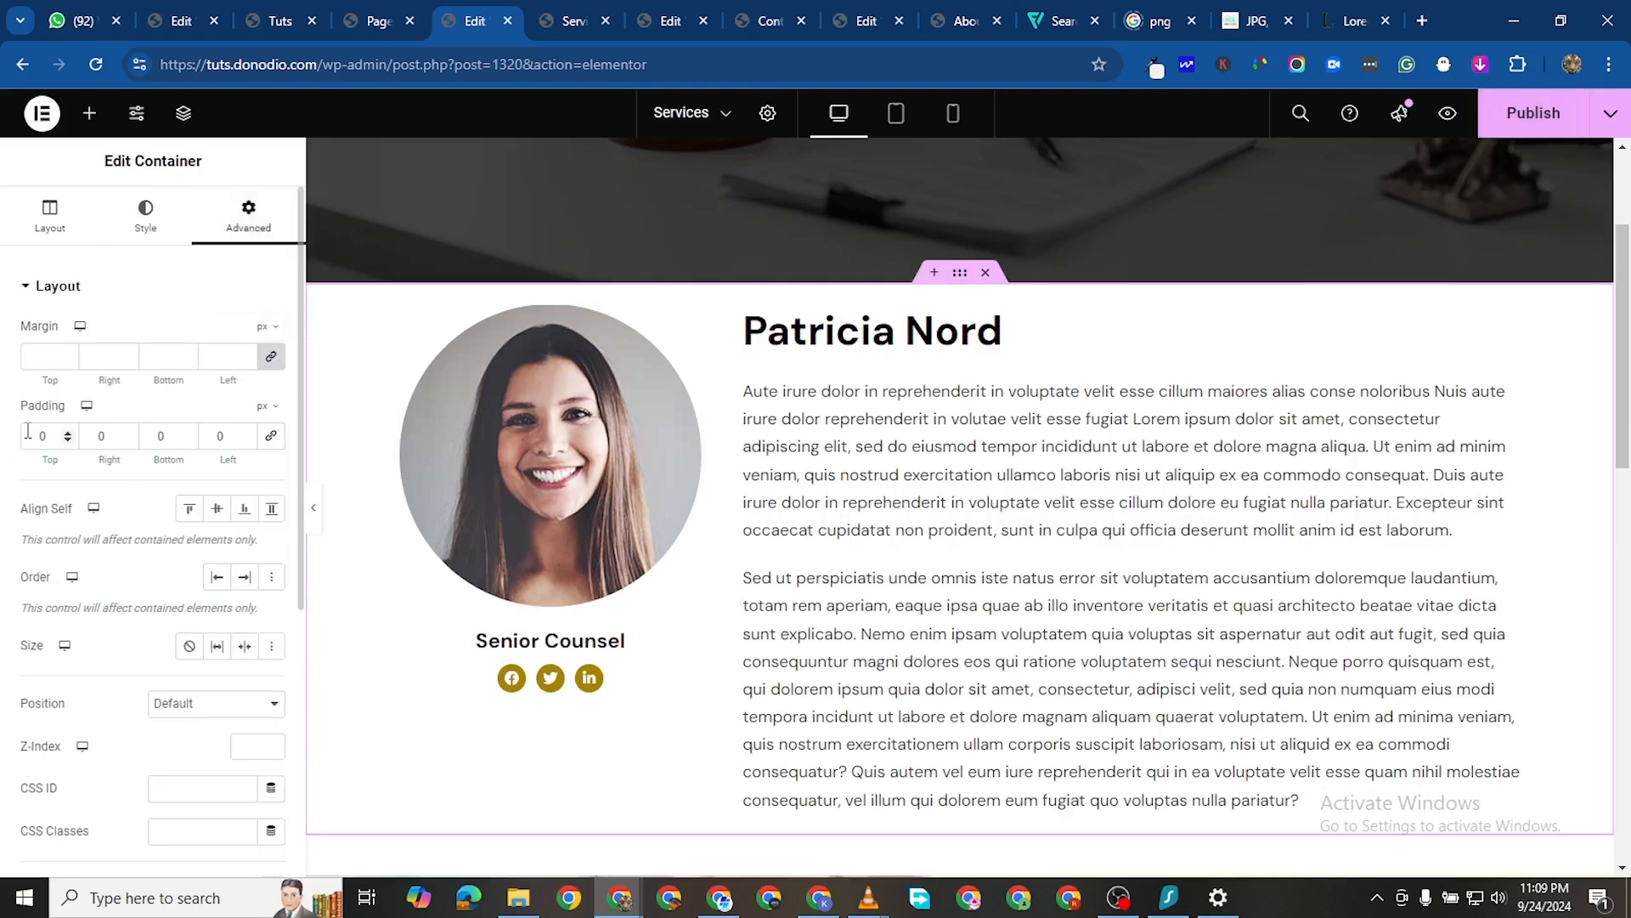
type("5")
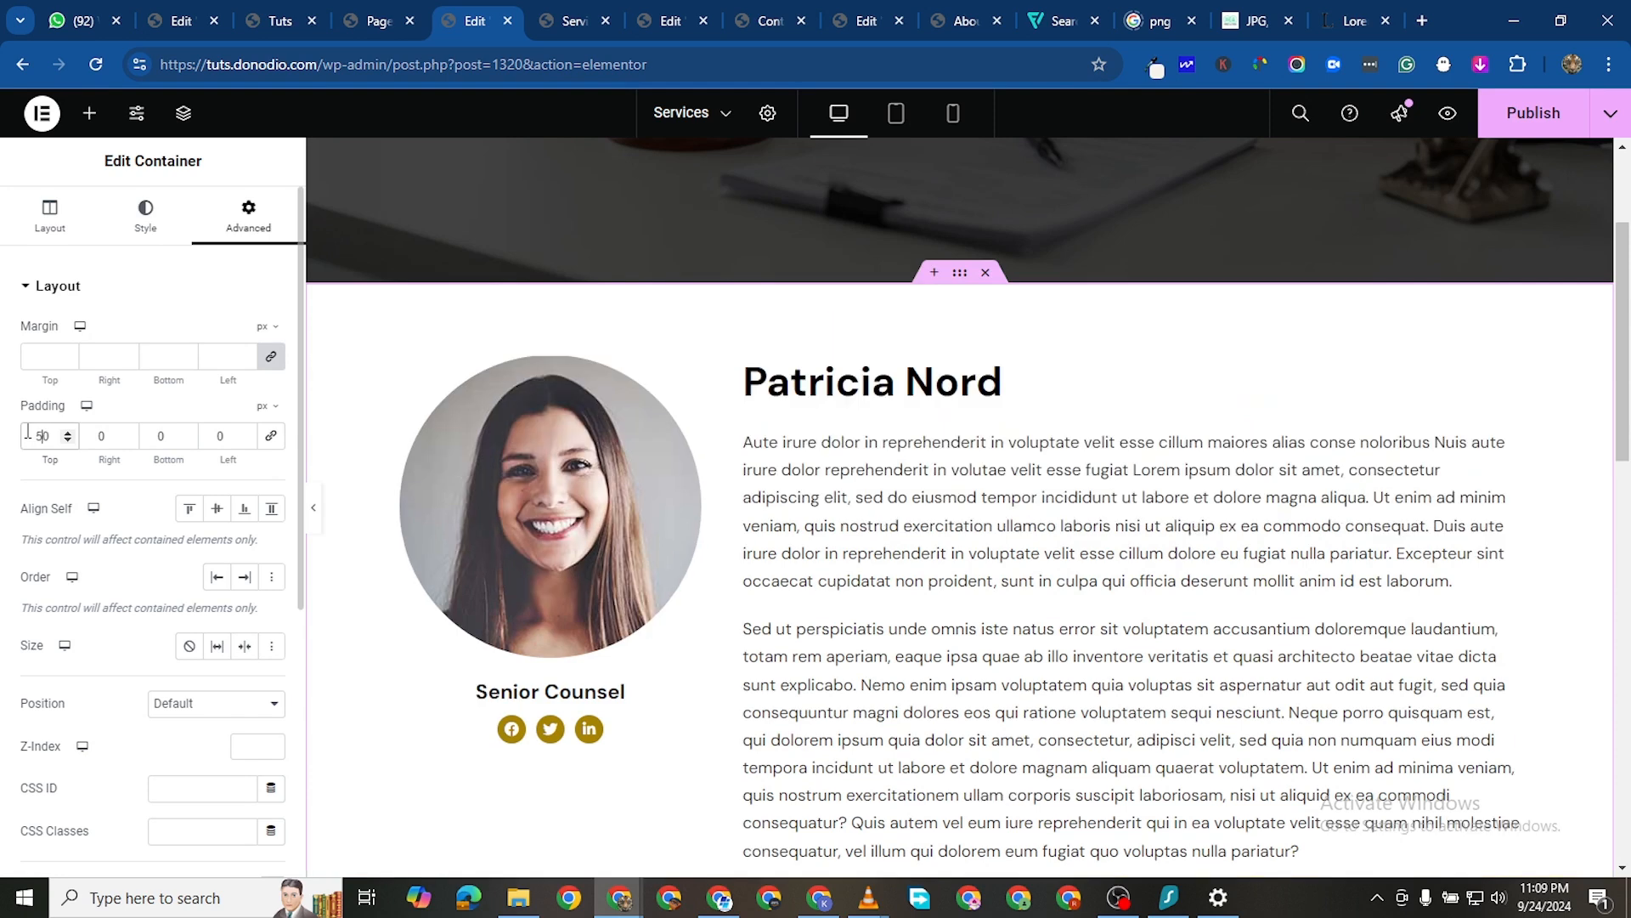
key("Up")
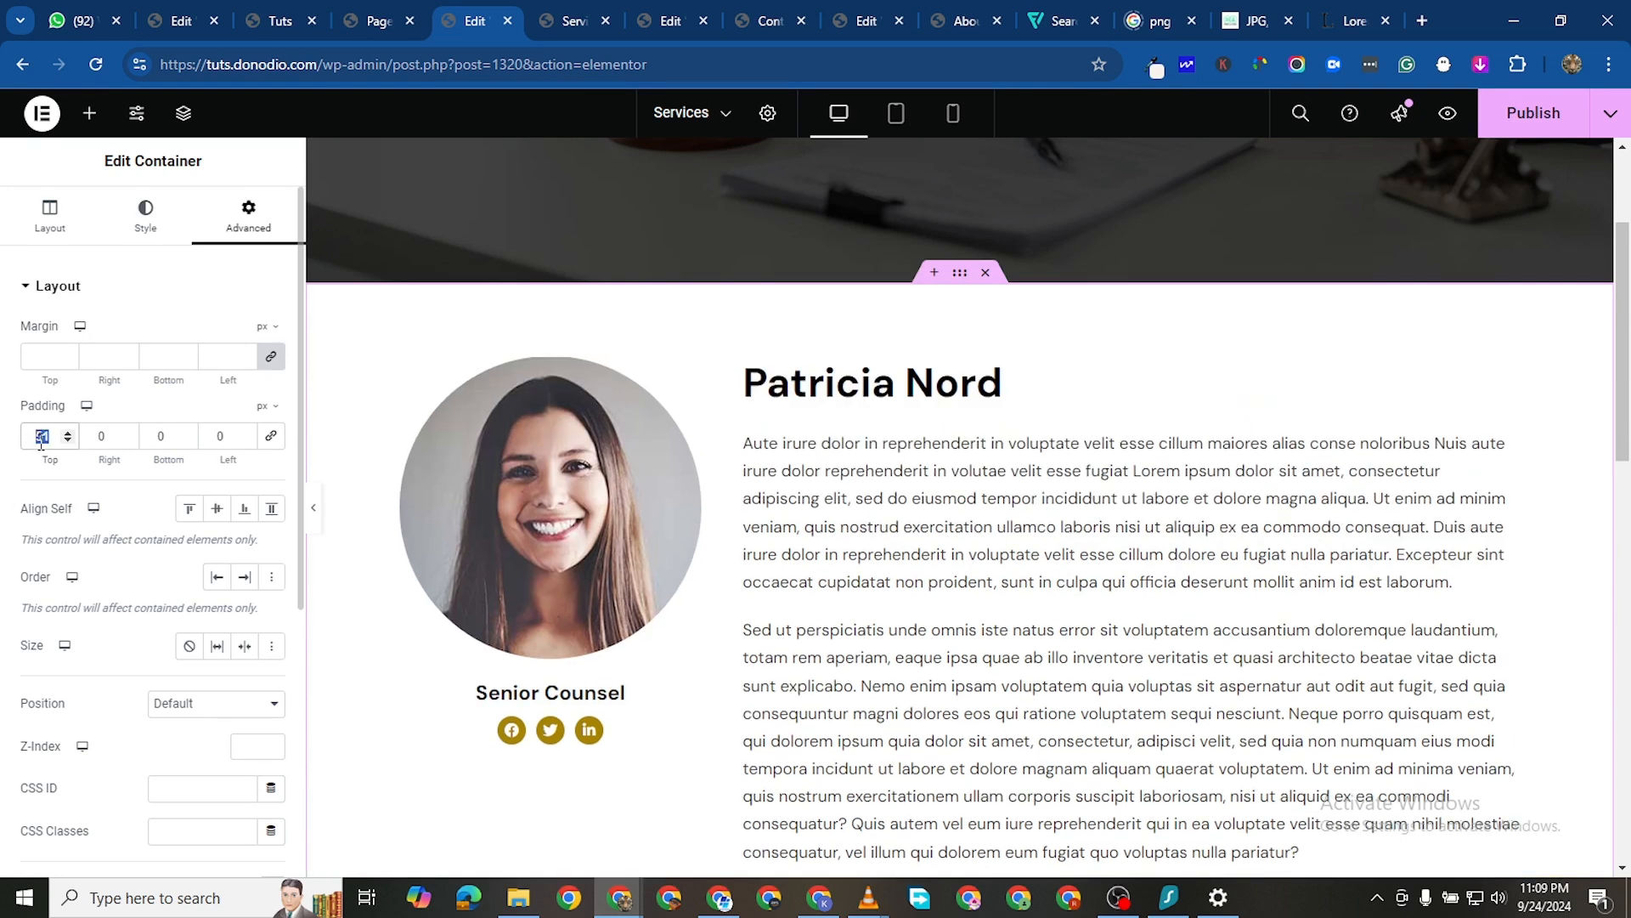
type("80")
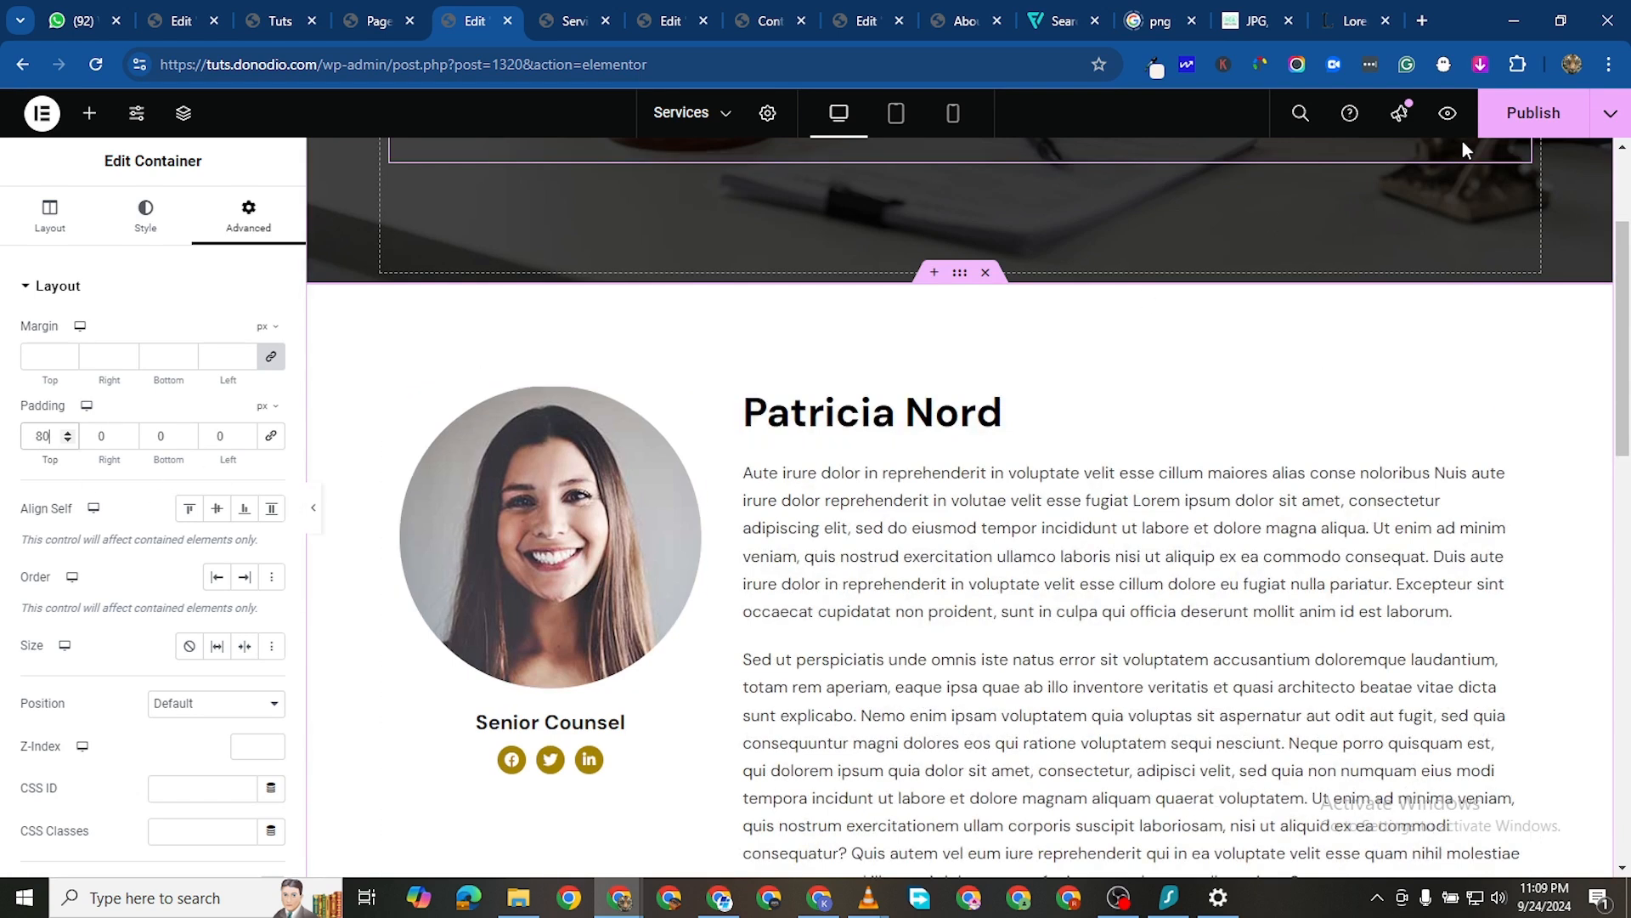
left_click(1530, 113)
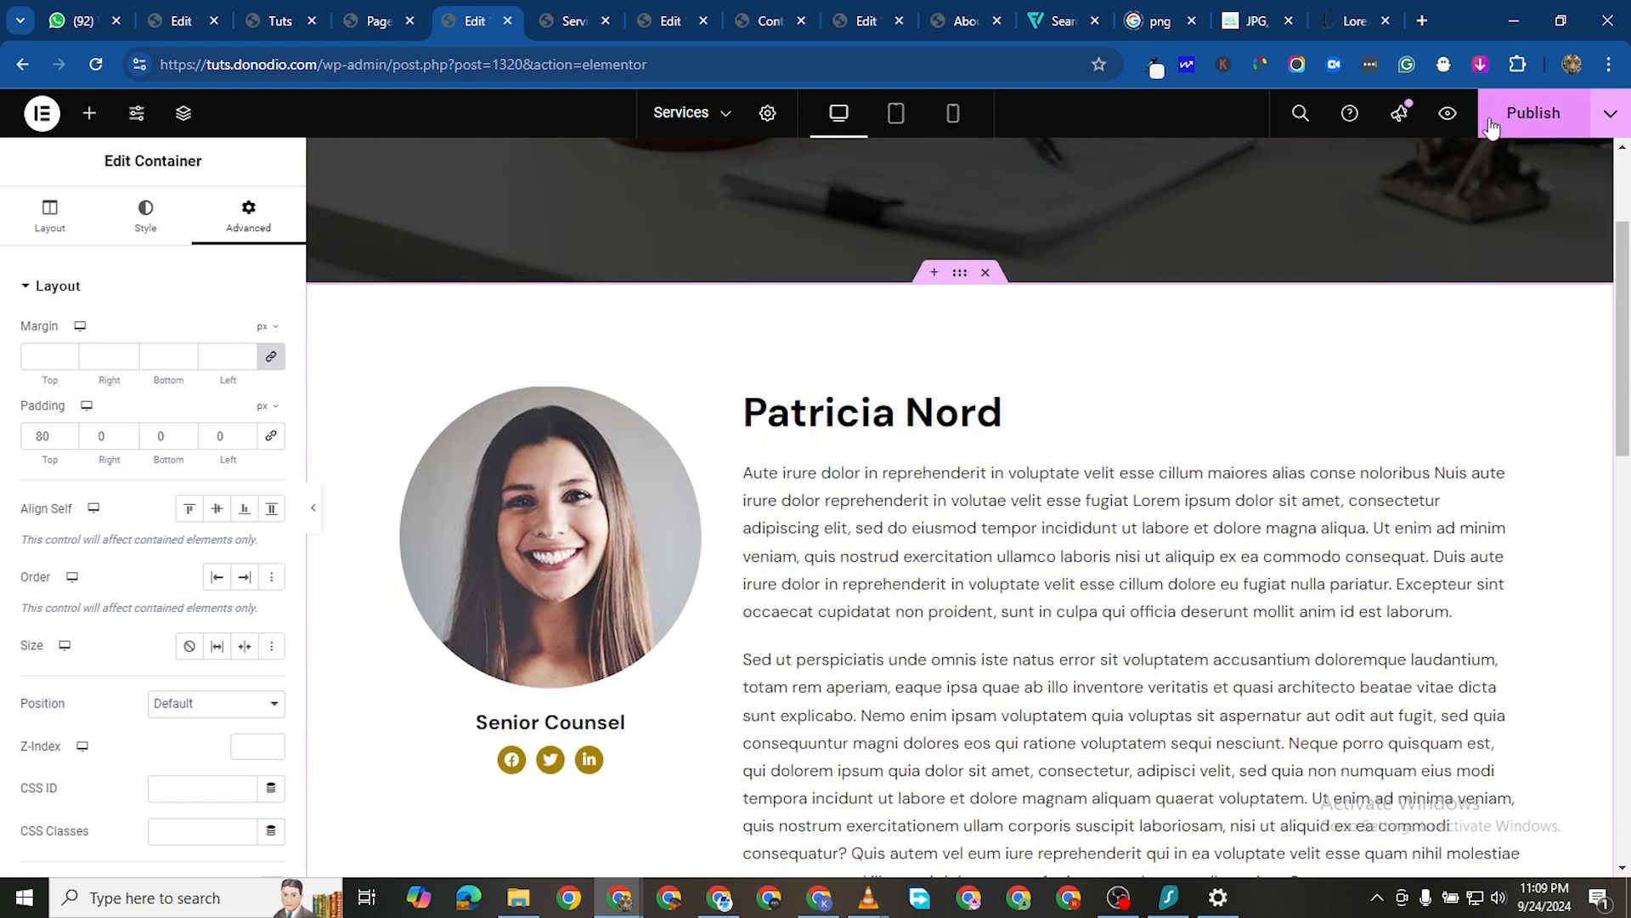
Reload the Services page preview and check the profile section's new top spacing against the consultation section below
left_click(554, 29)
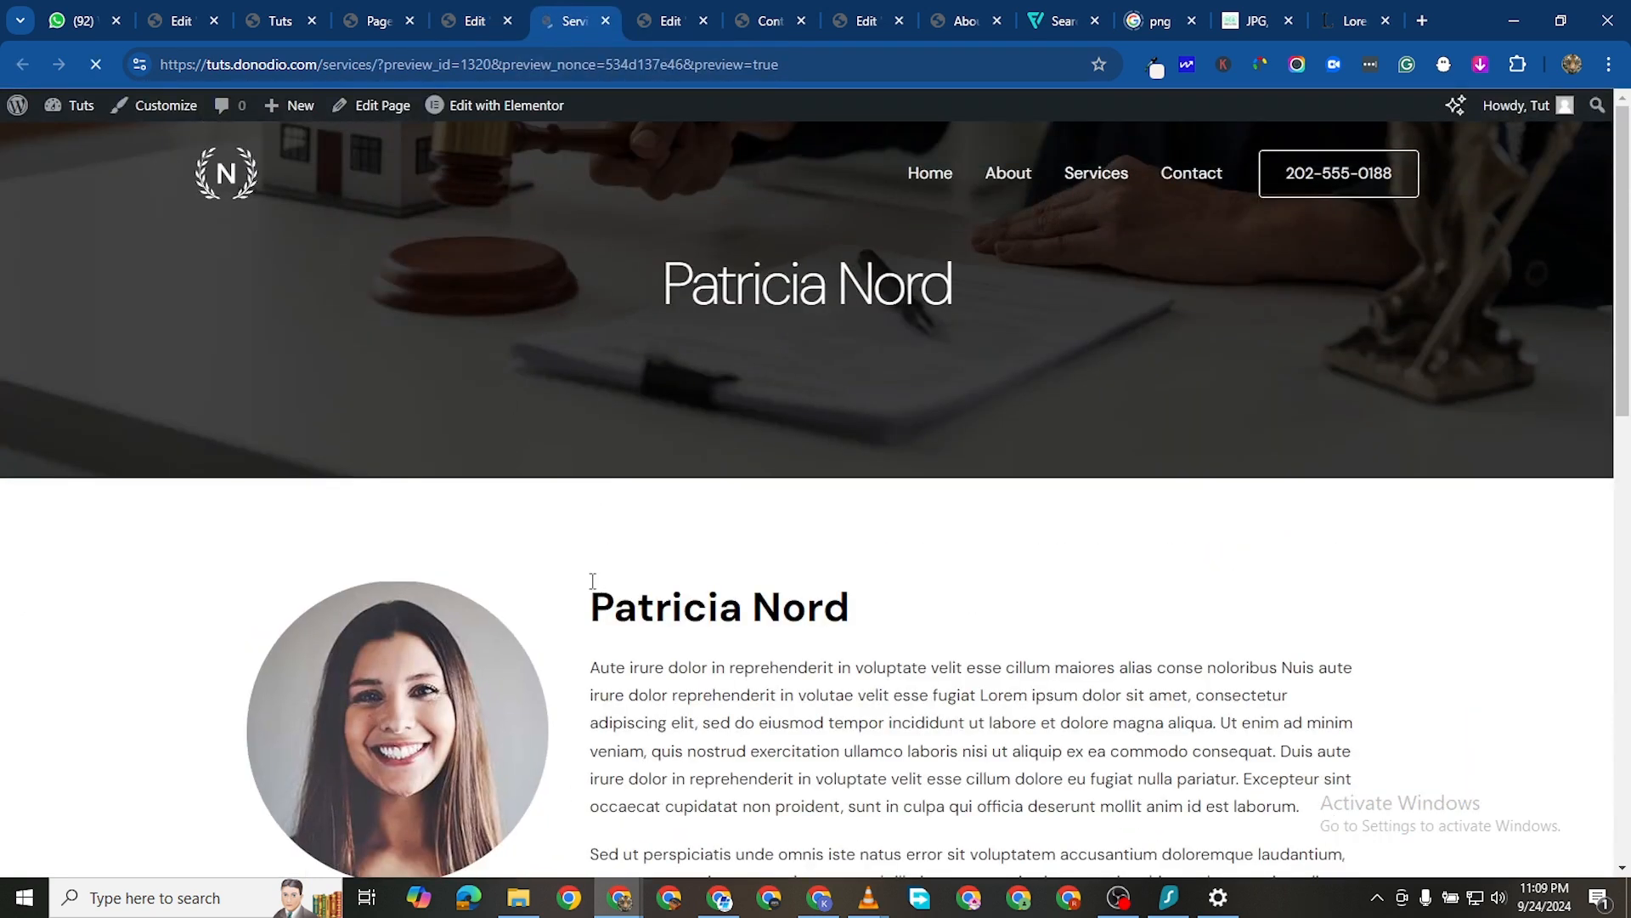
scroll(721, 586, "down", 4)
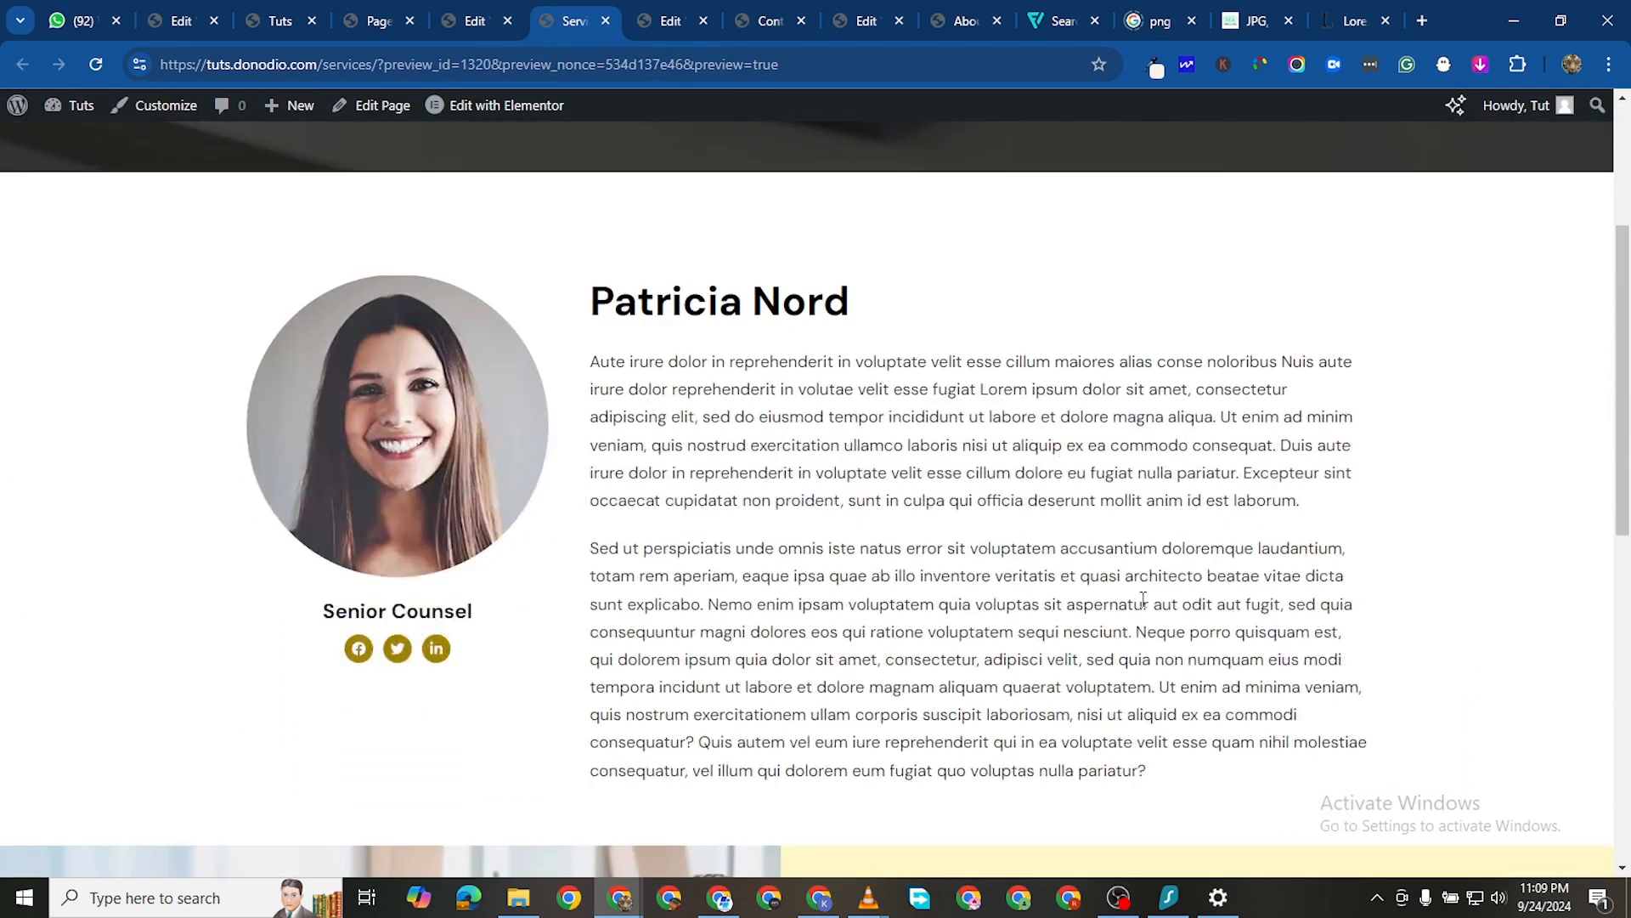
scroll(539, 641, "down", 1)
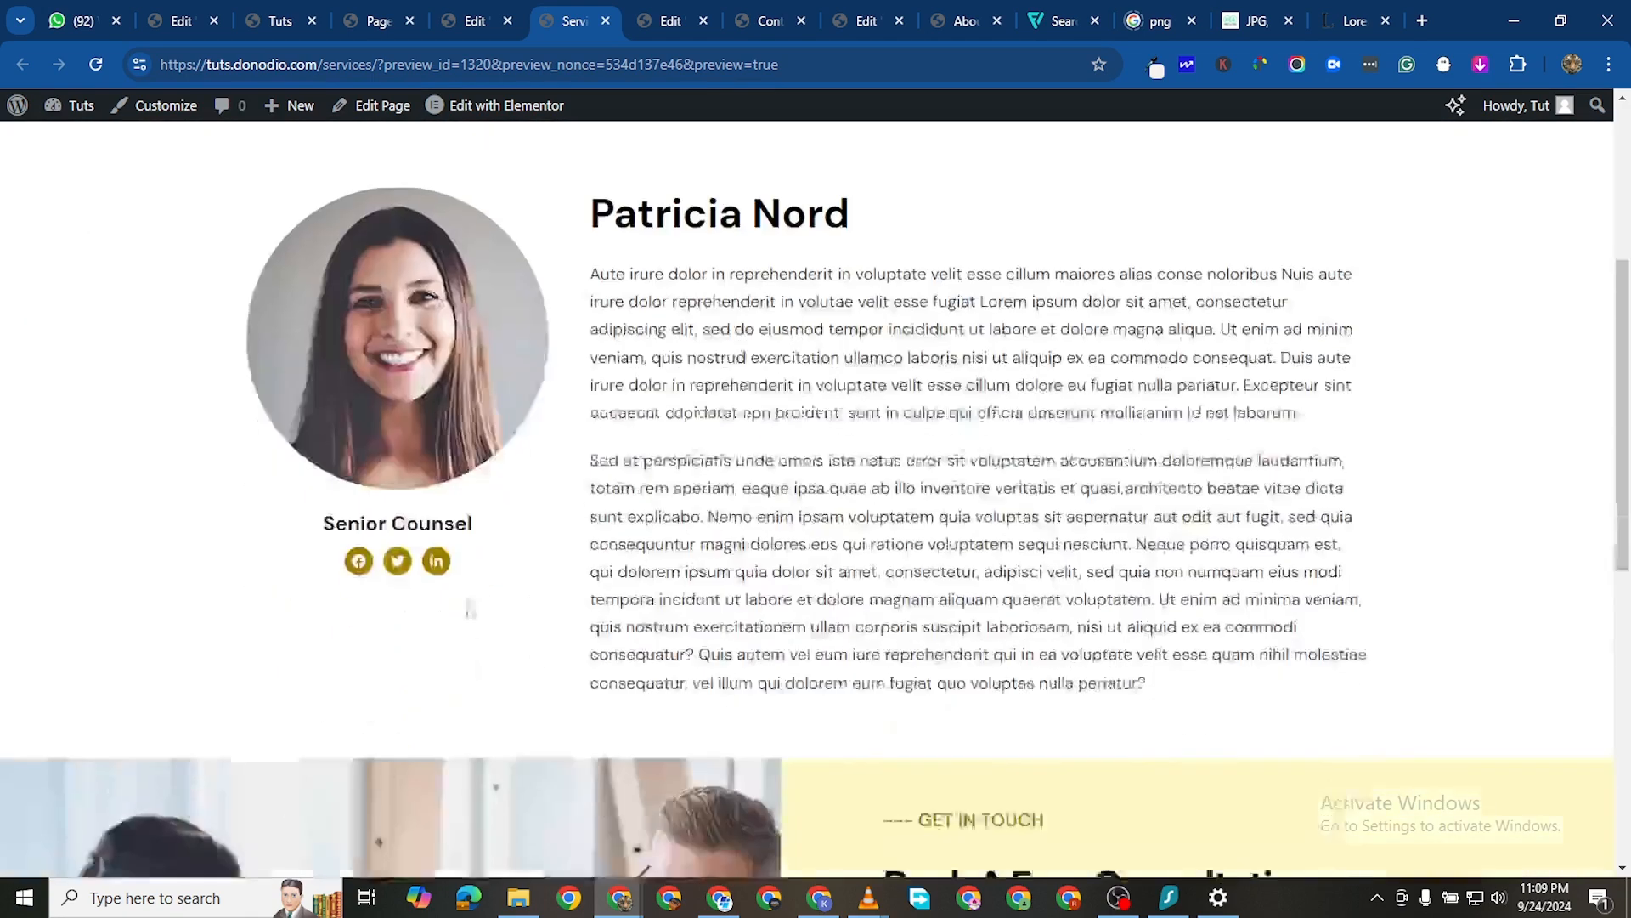
scroll(738, 574, "down", 3)
scroll(696, 564, "up", 3)
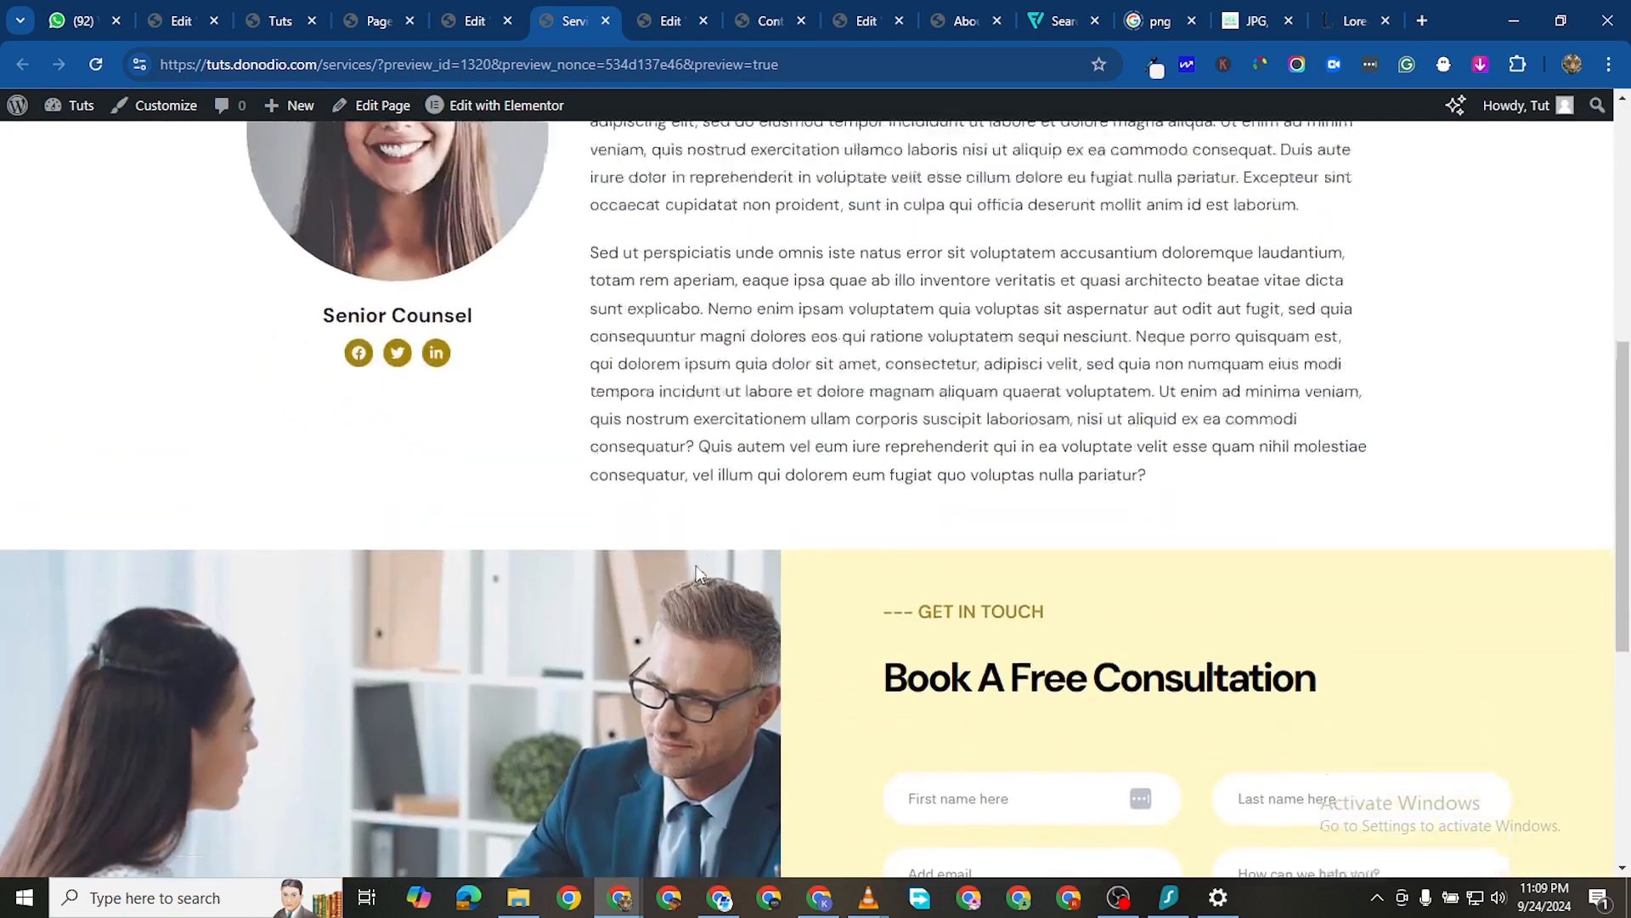
scroll(697, 566, "up", 1)
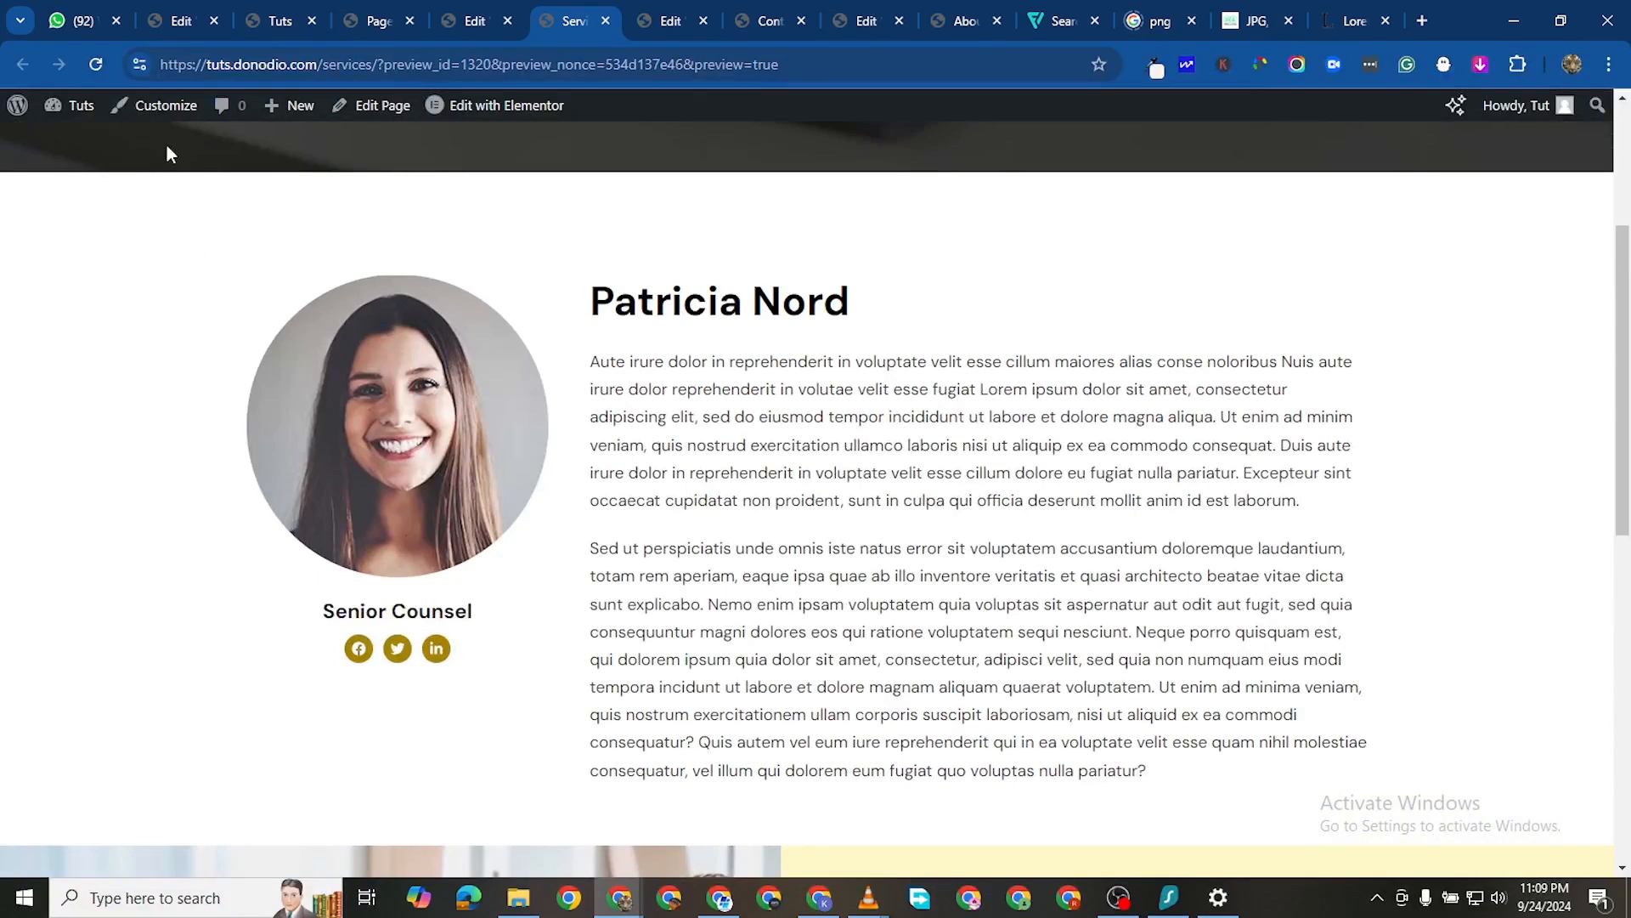
Examine the team section in the Home page preview and the banner and consultation form in the Contact page preview
left_click(268, 22)
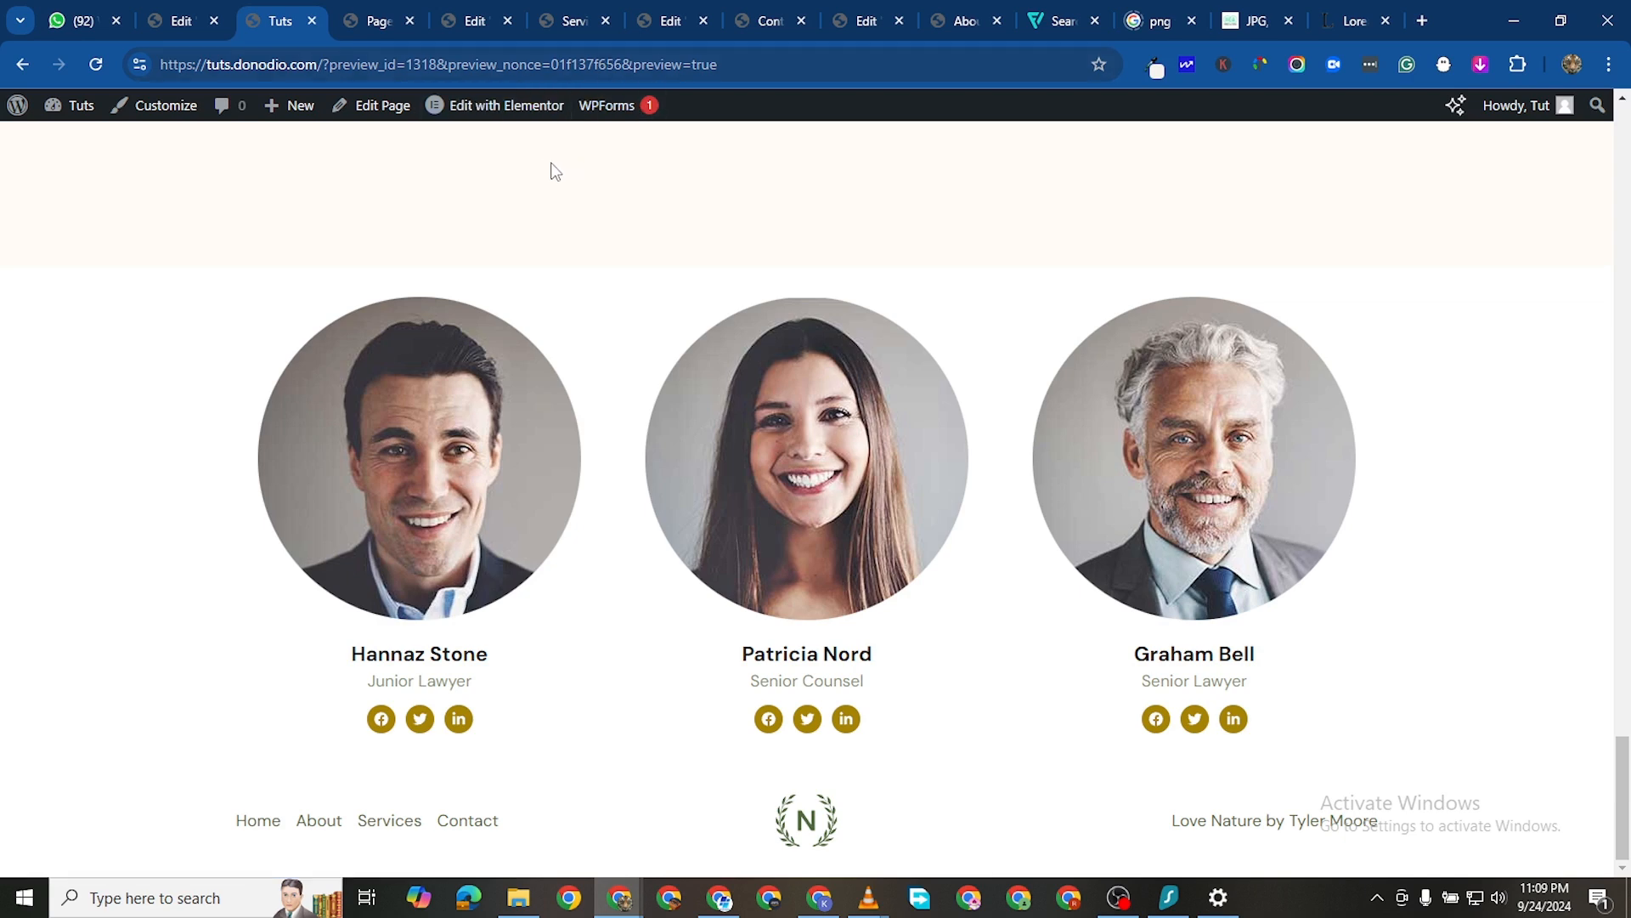
left_click(776, 24)
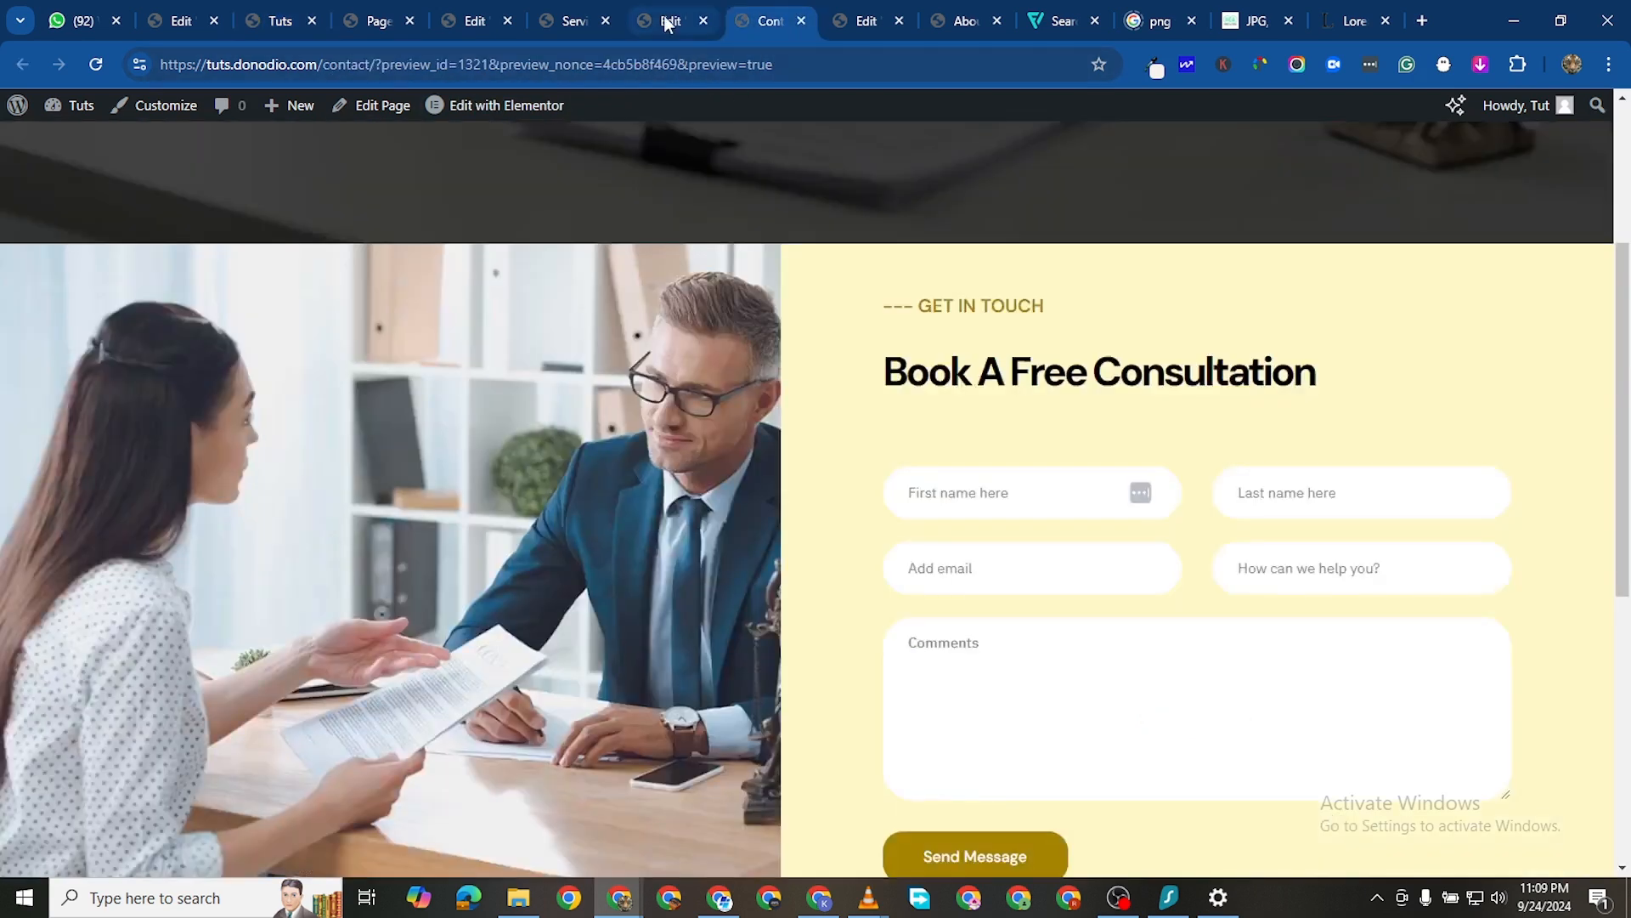
scroll(738, 401, "up", 4)
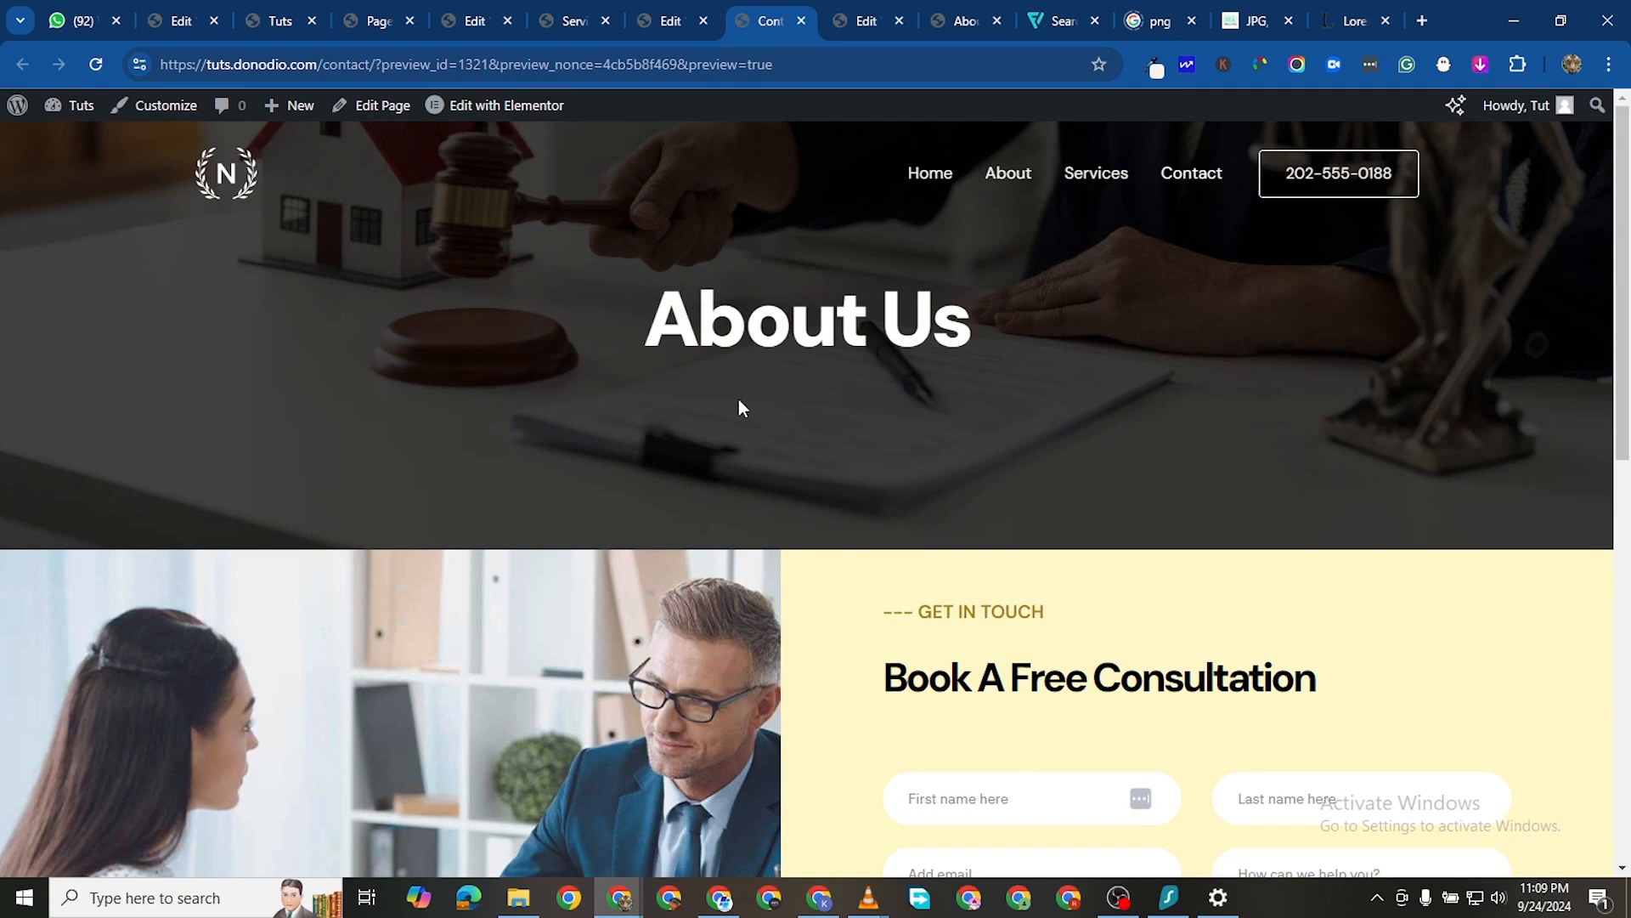
scroll(880, 416, "down", 6)
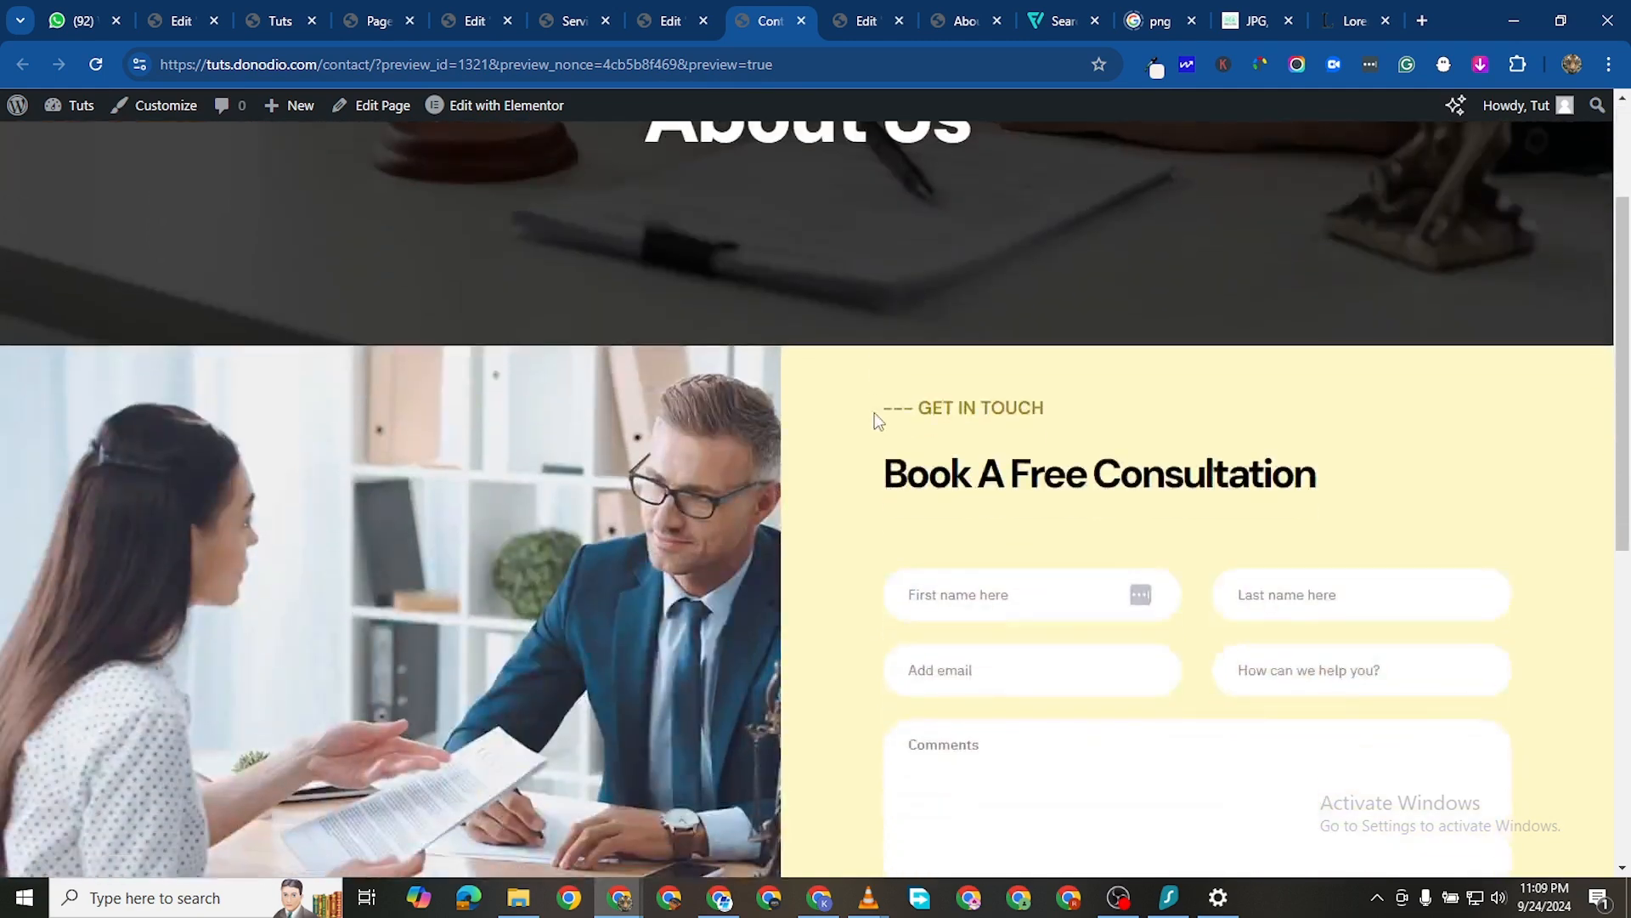
Reload the Home page preview and check the top sections of the Contact, Home and Services page previews
scroll(892, 401, "up", 6)
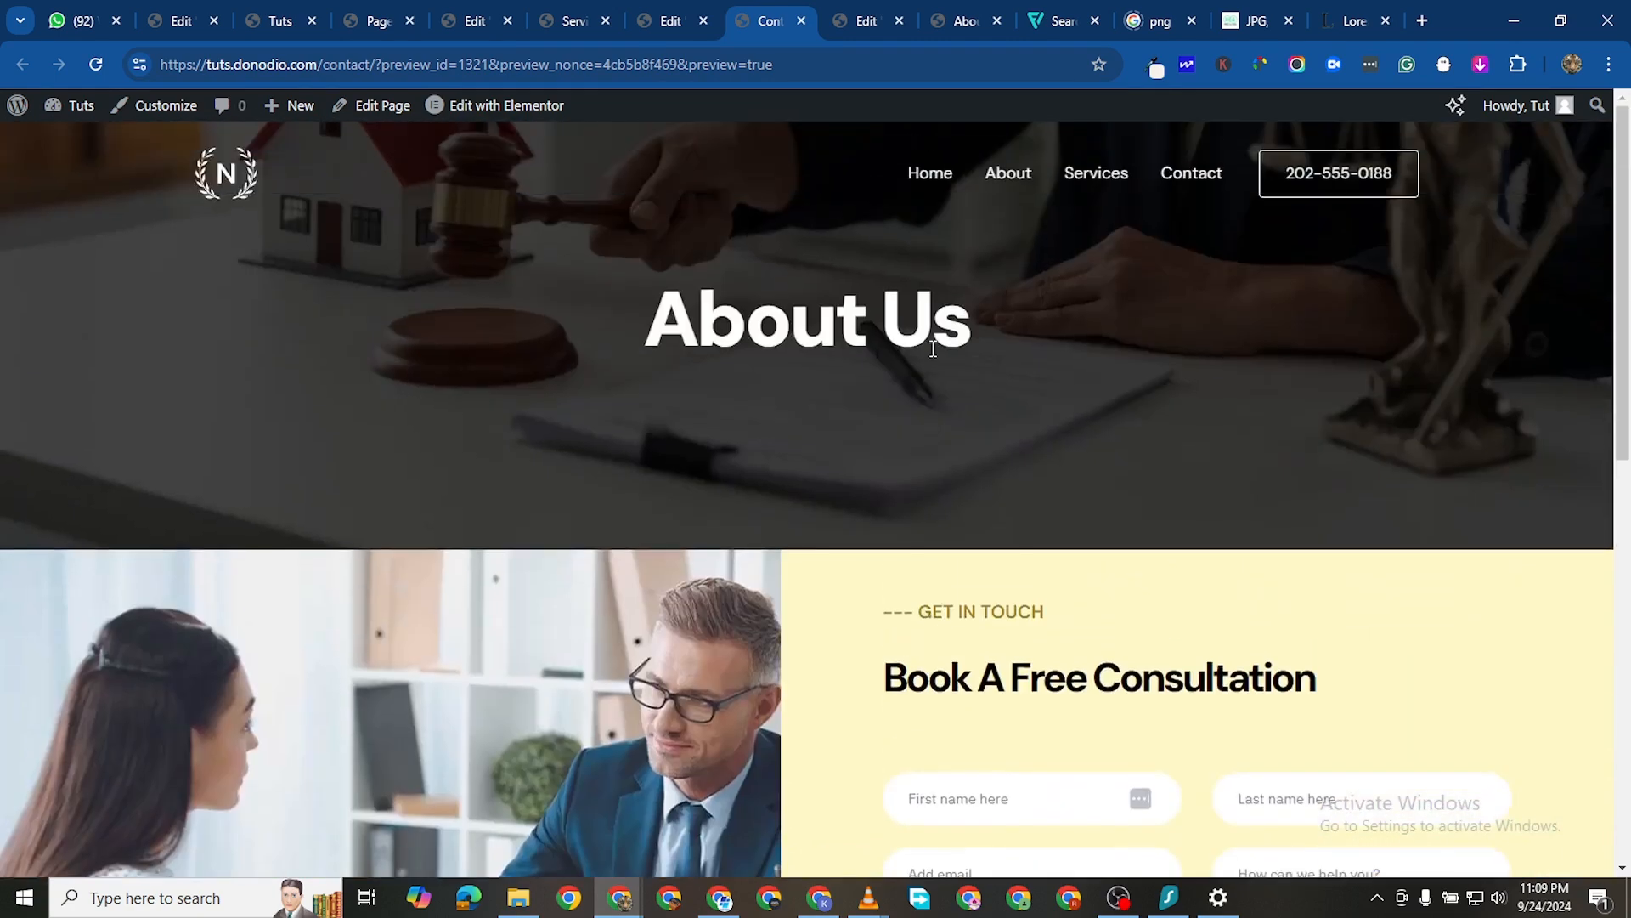
left_click(661, 26)
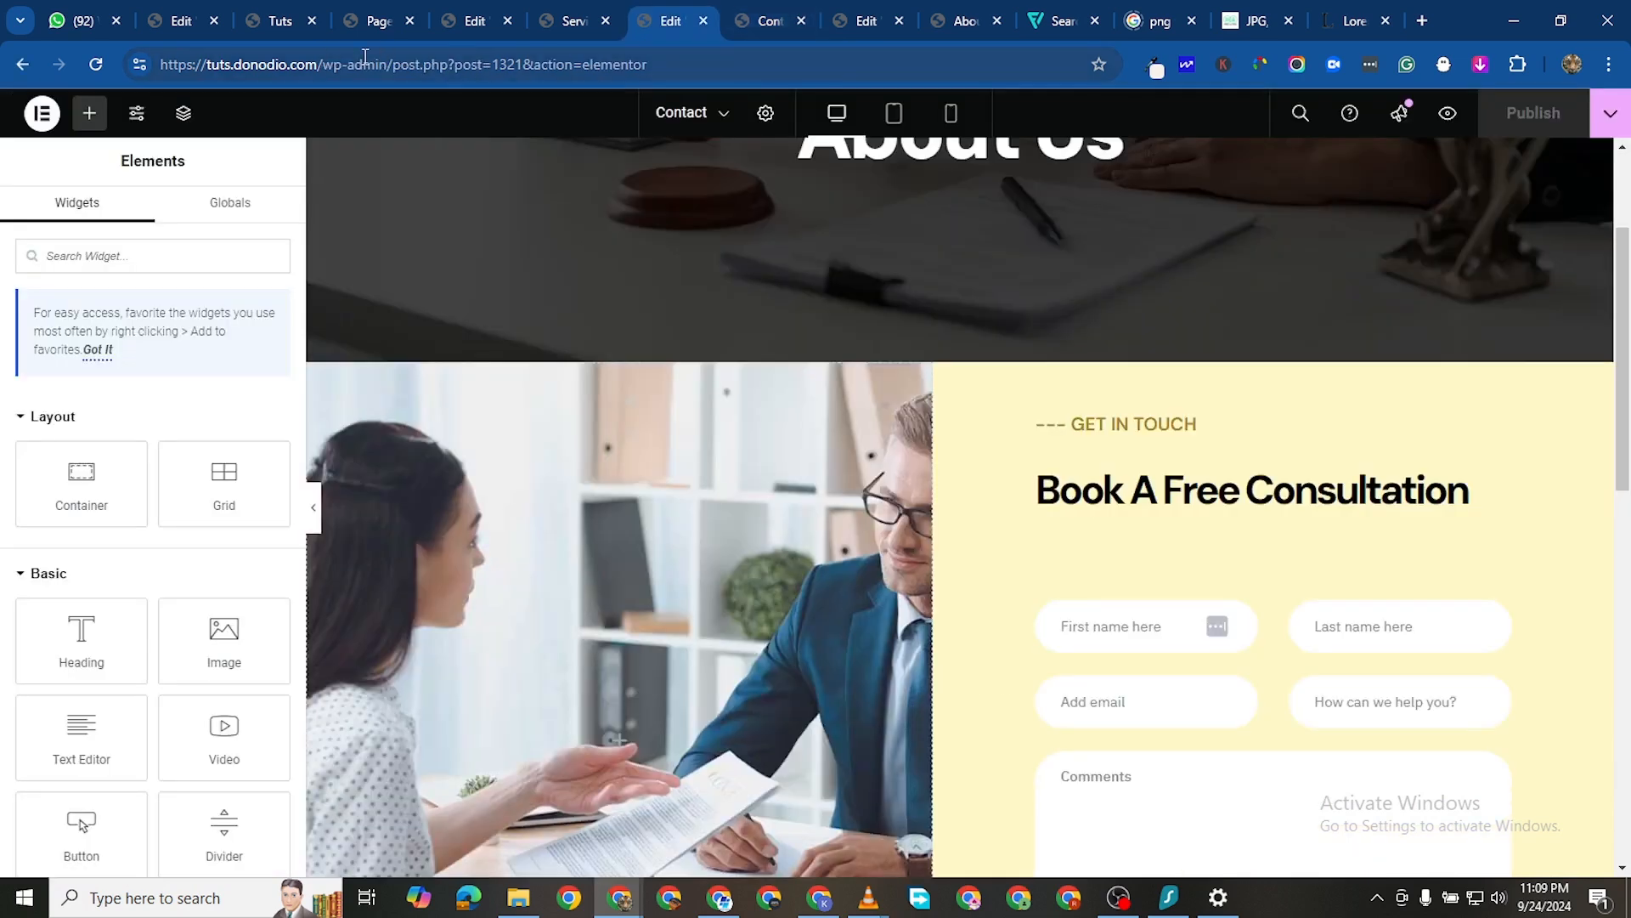
left_click(289, 24)
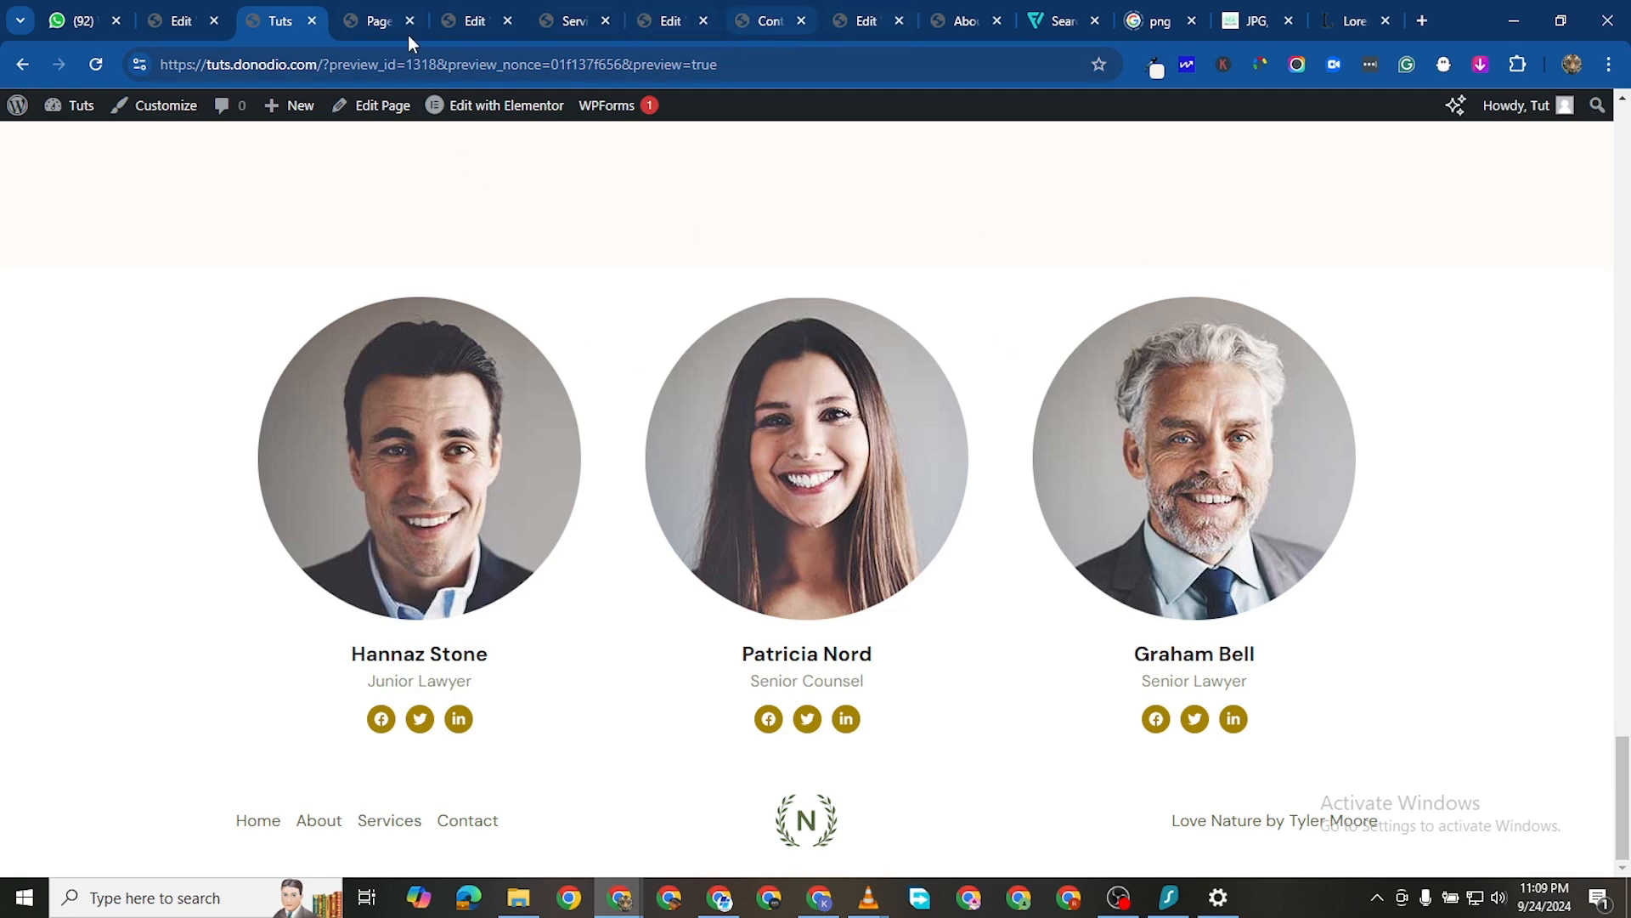
scroll(248, 175, "up", 3)
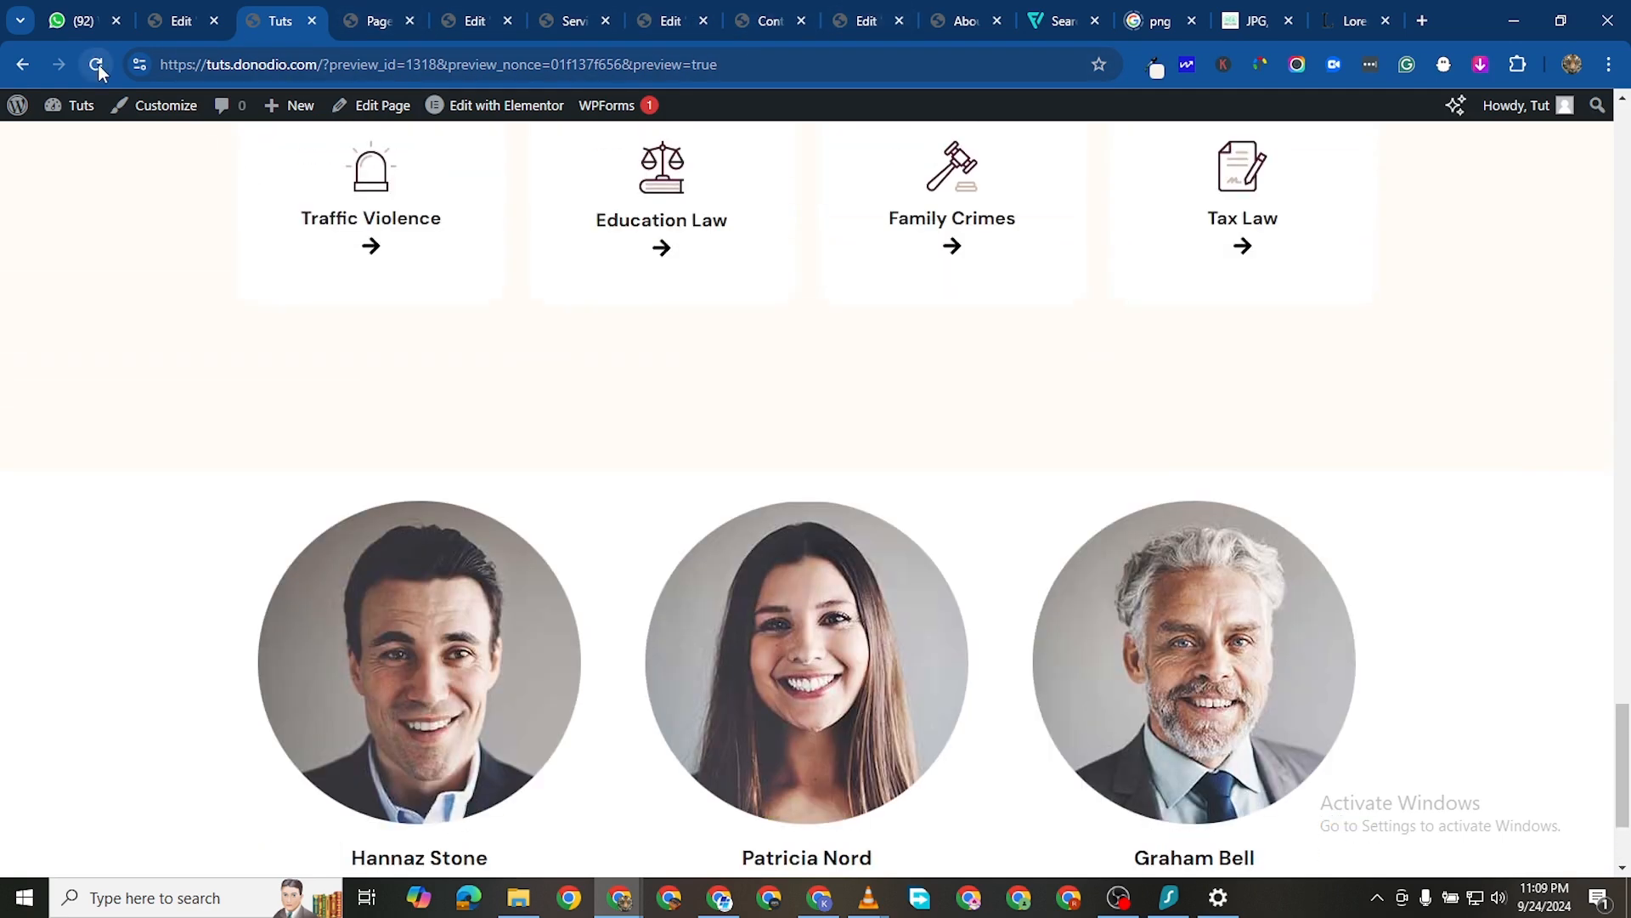
left_click(97, 65)
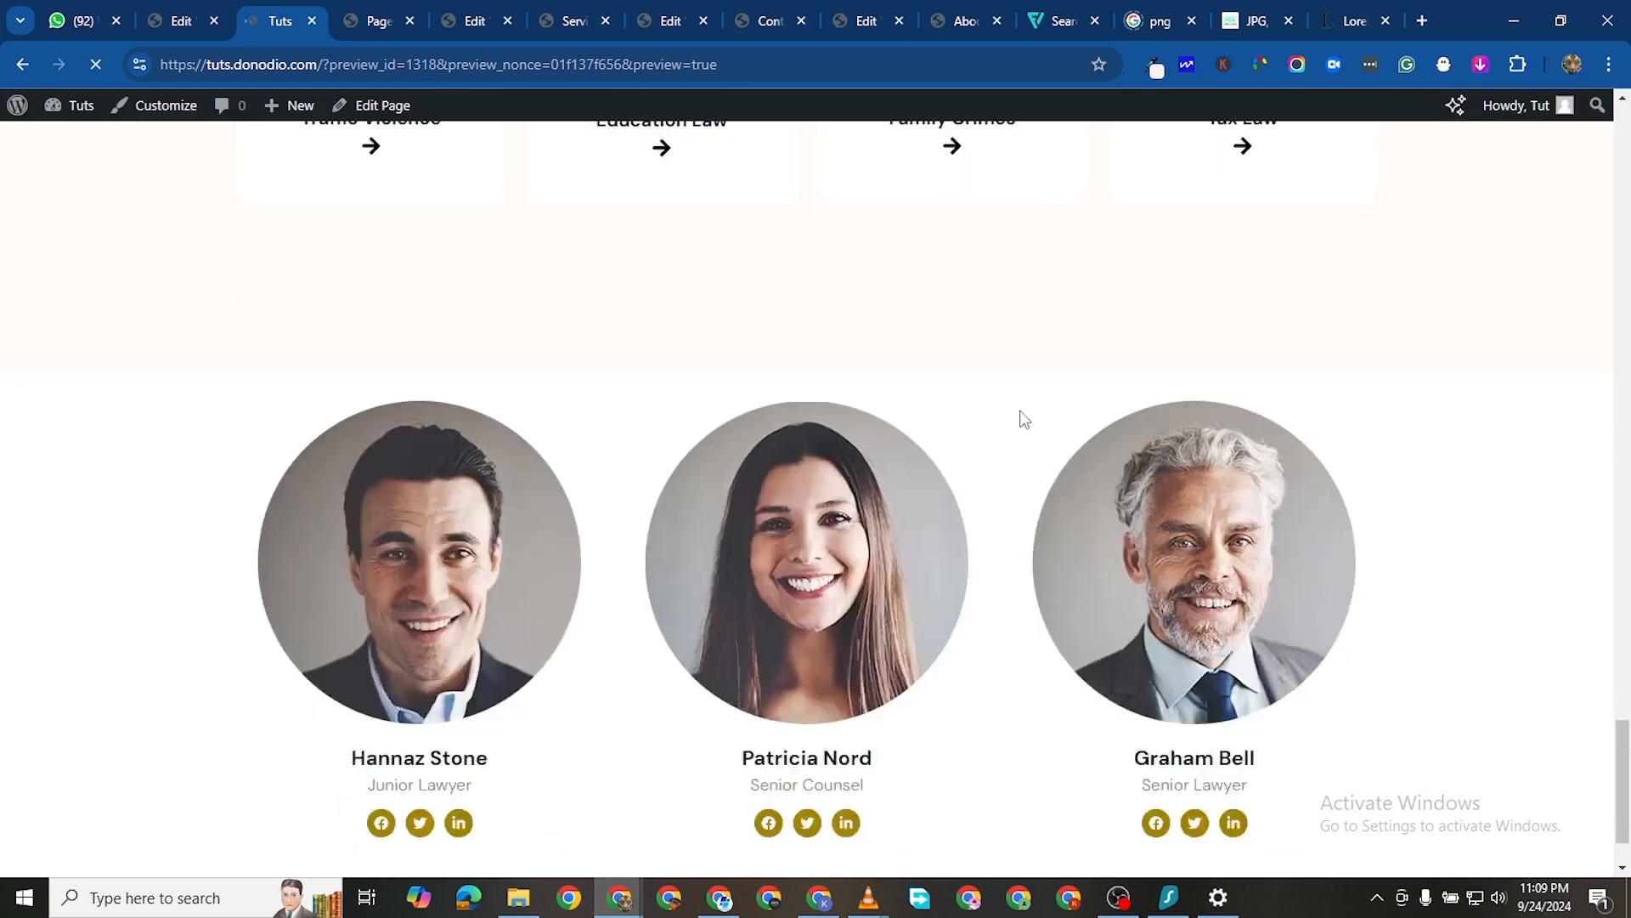
scroll(1113, 358, "up", 20)
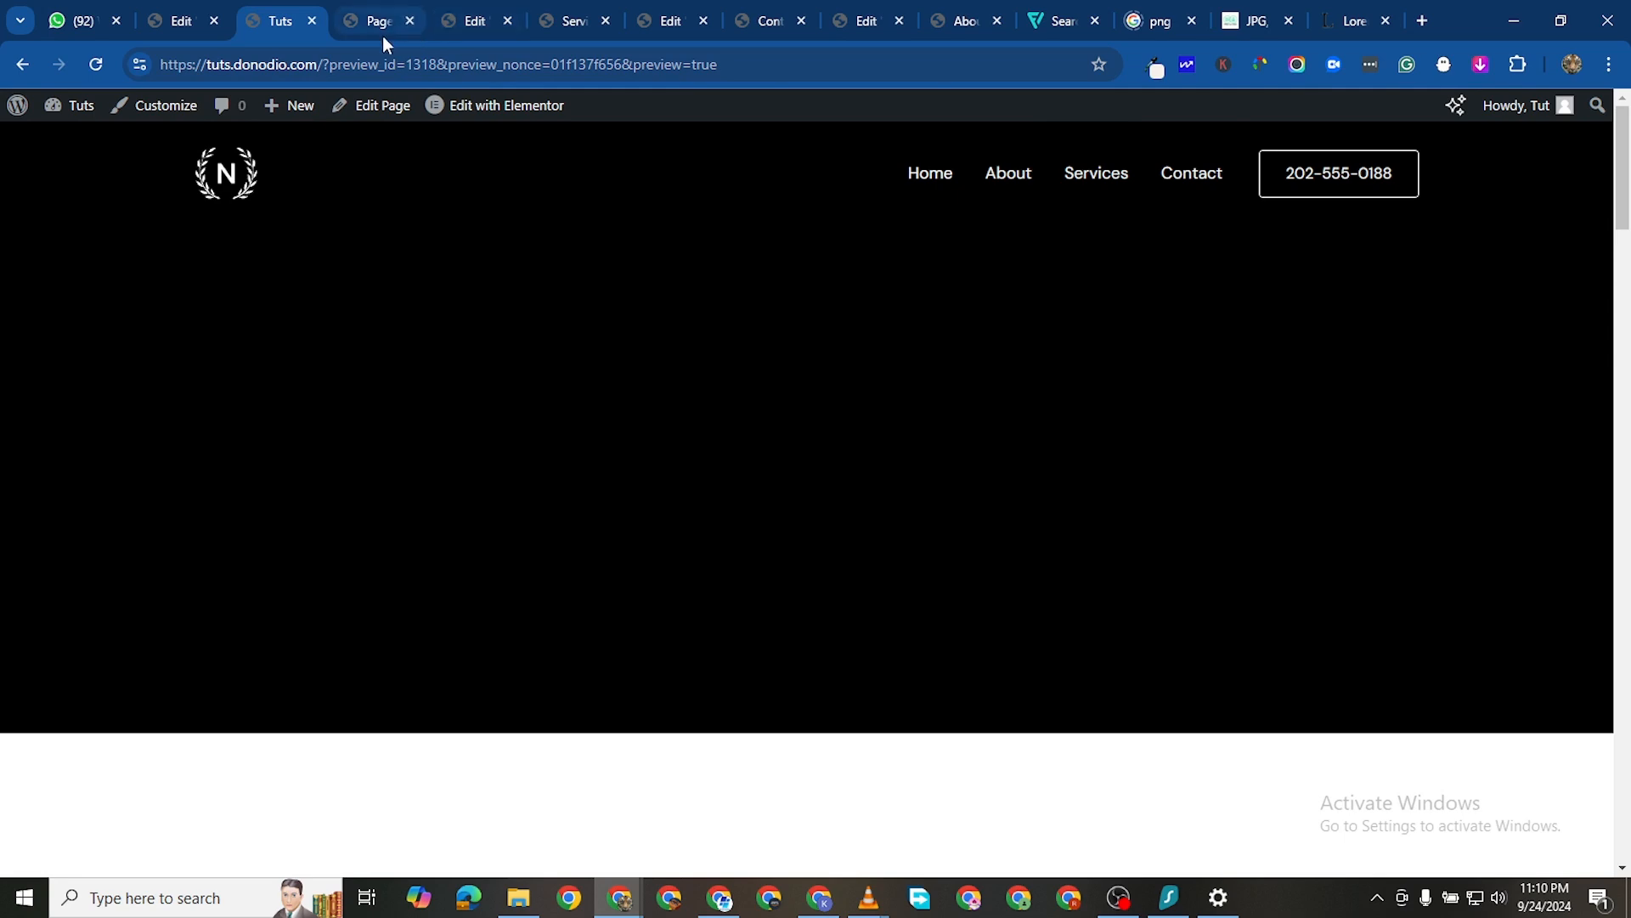
left_click(565, 21)
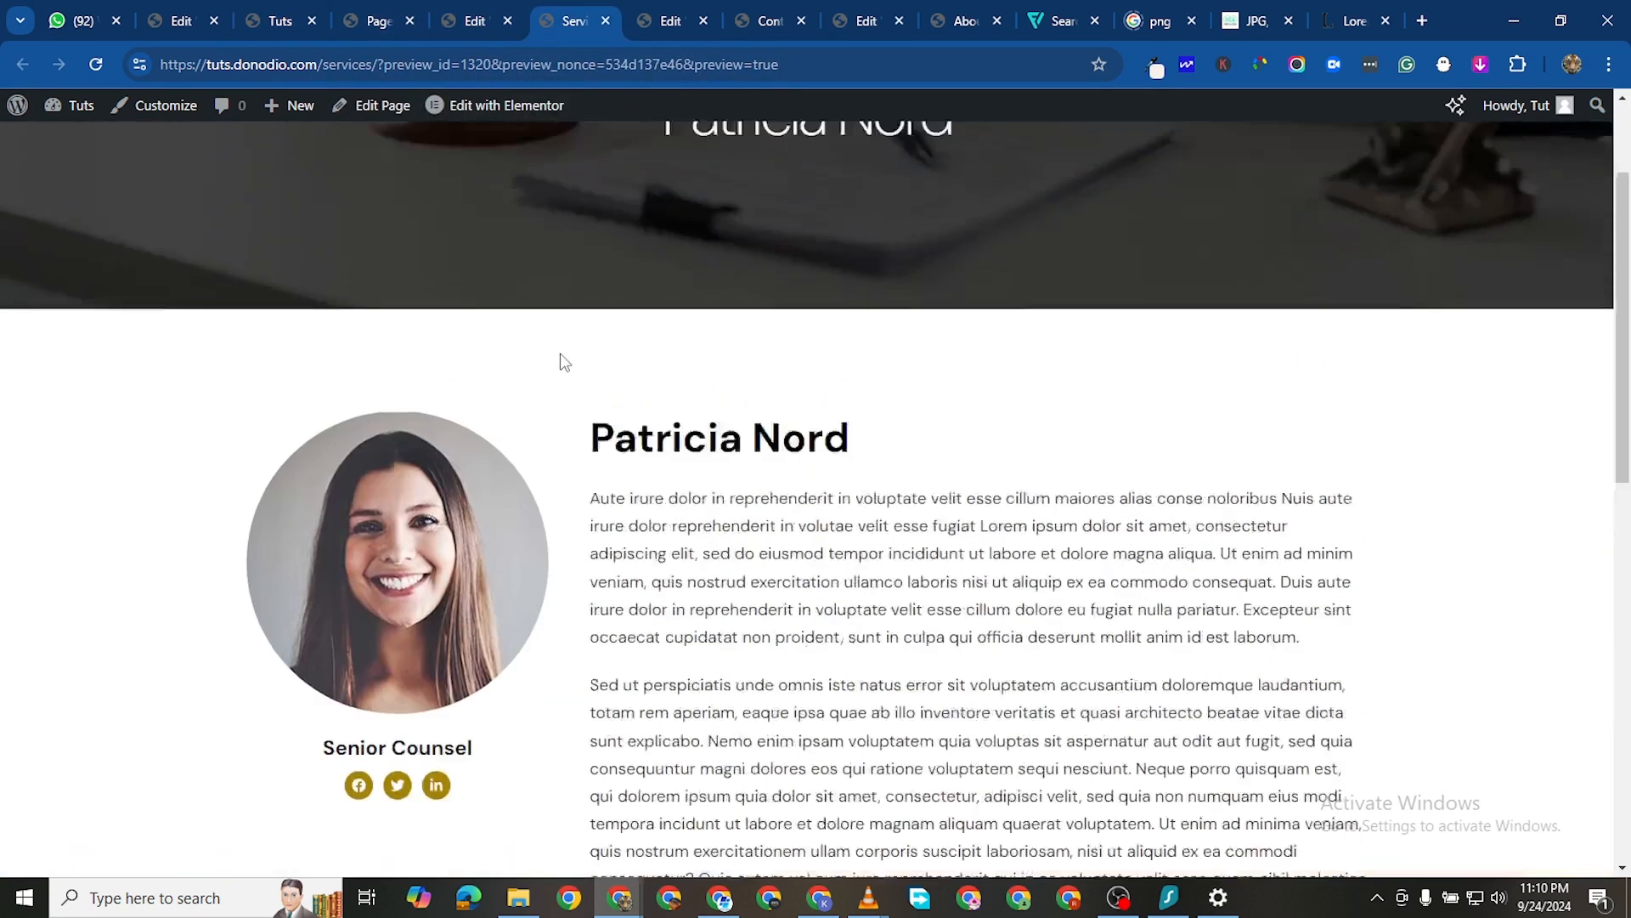
scroll(561, 361, "up", 2)
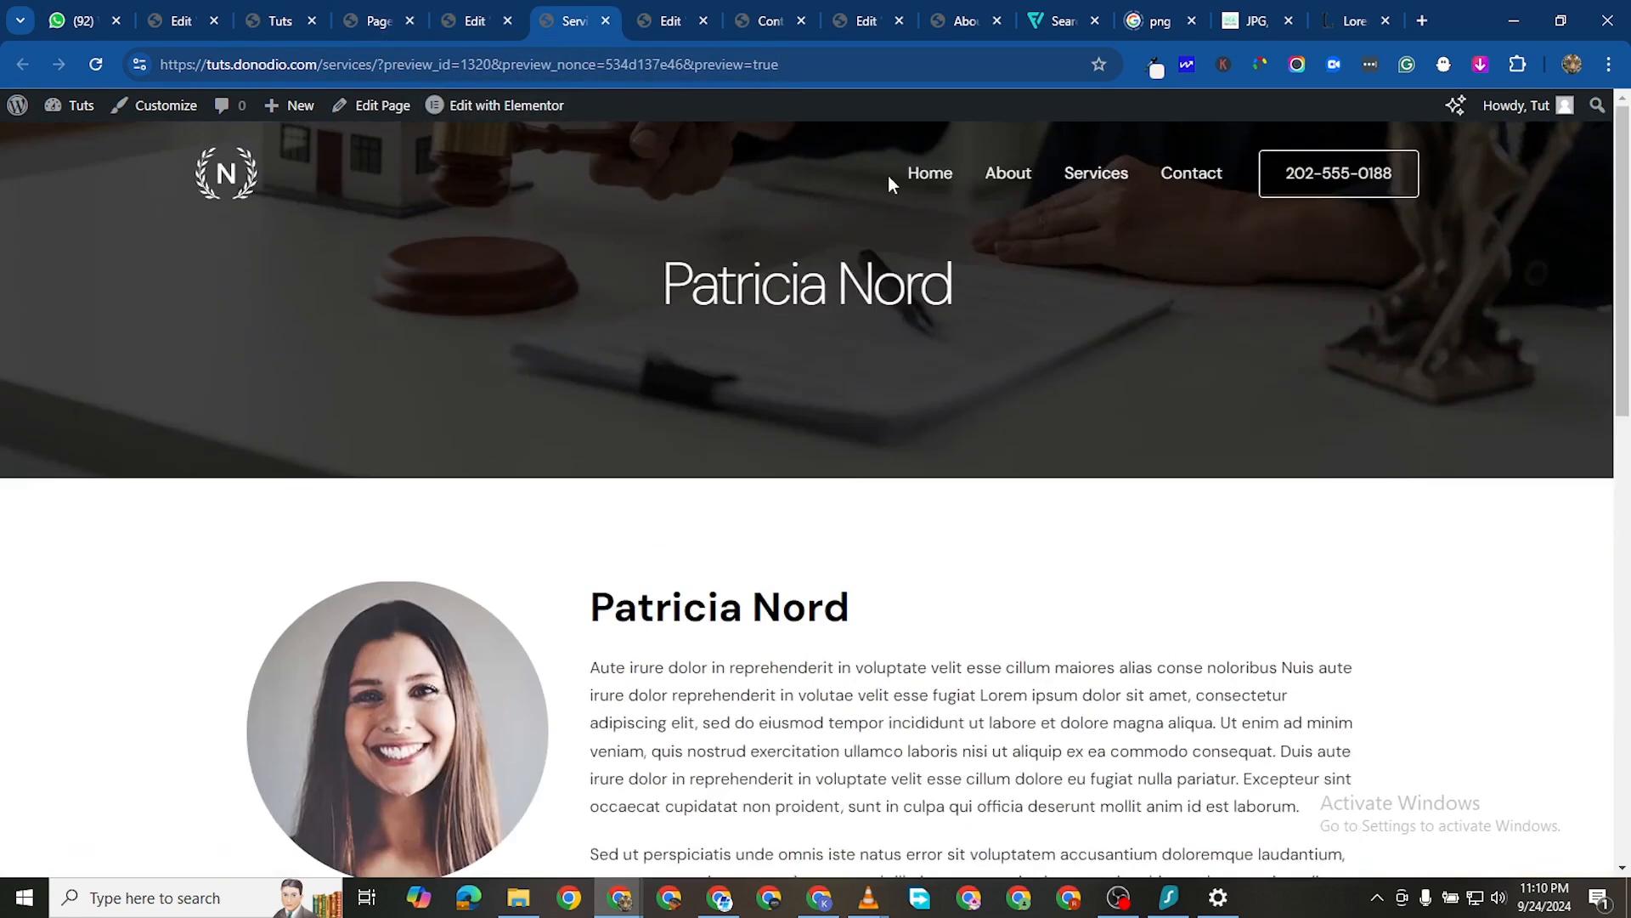
Change the Services page's title in its page settings to the profiled team member's full name and publish the page
left_click(493, 22)
scroll(499, 273, "up", 2)
left_click(766, 114)
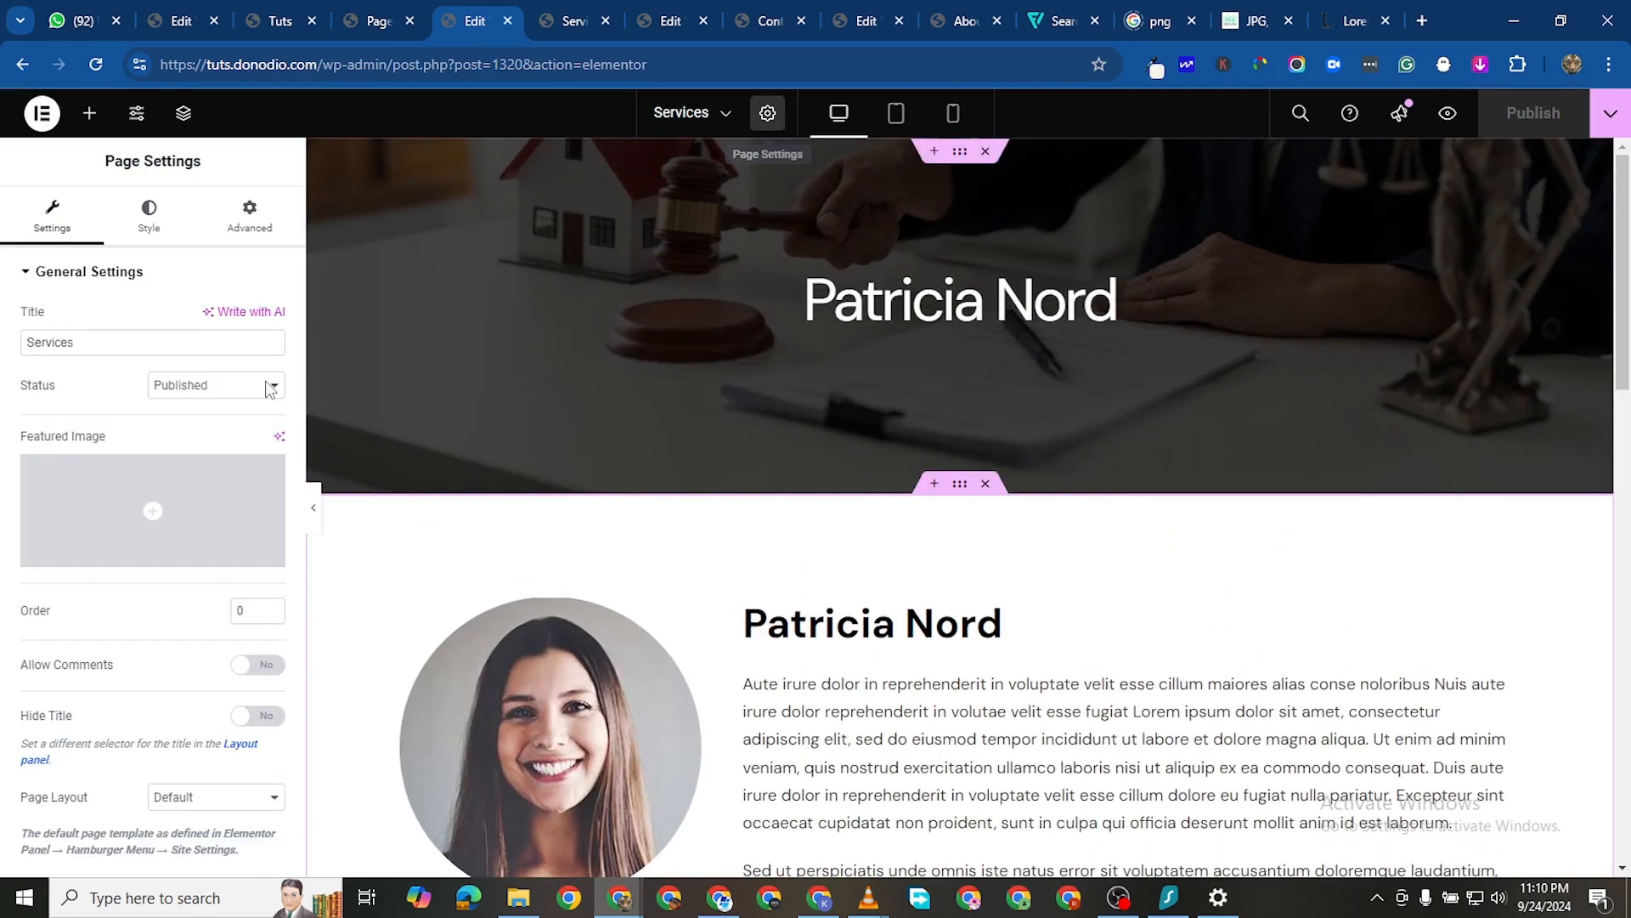
double_click(93, 341)
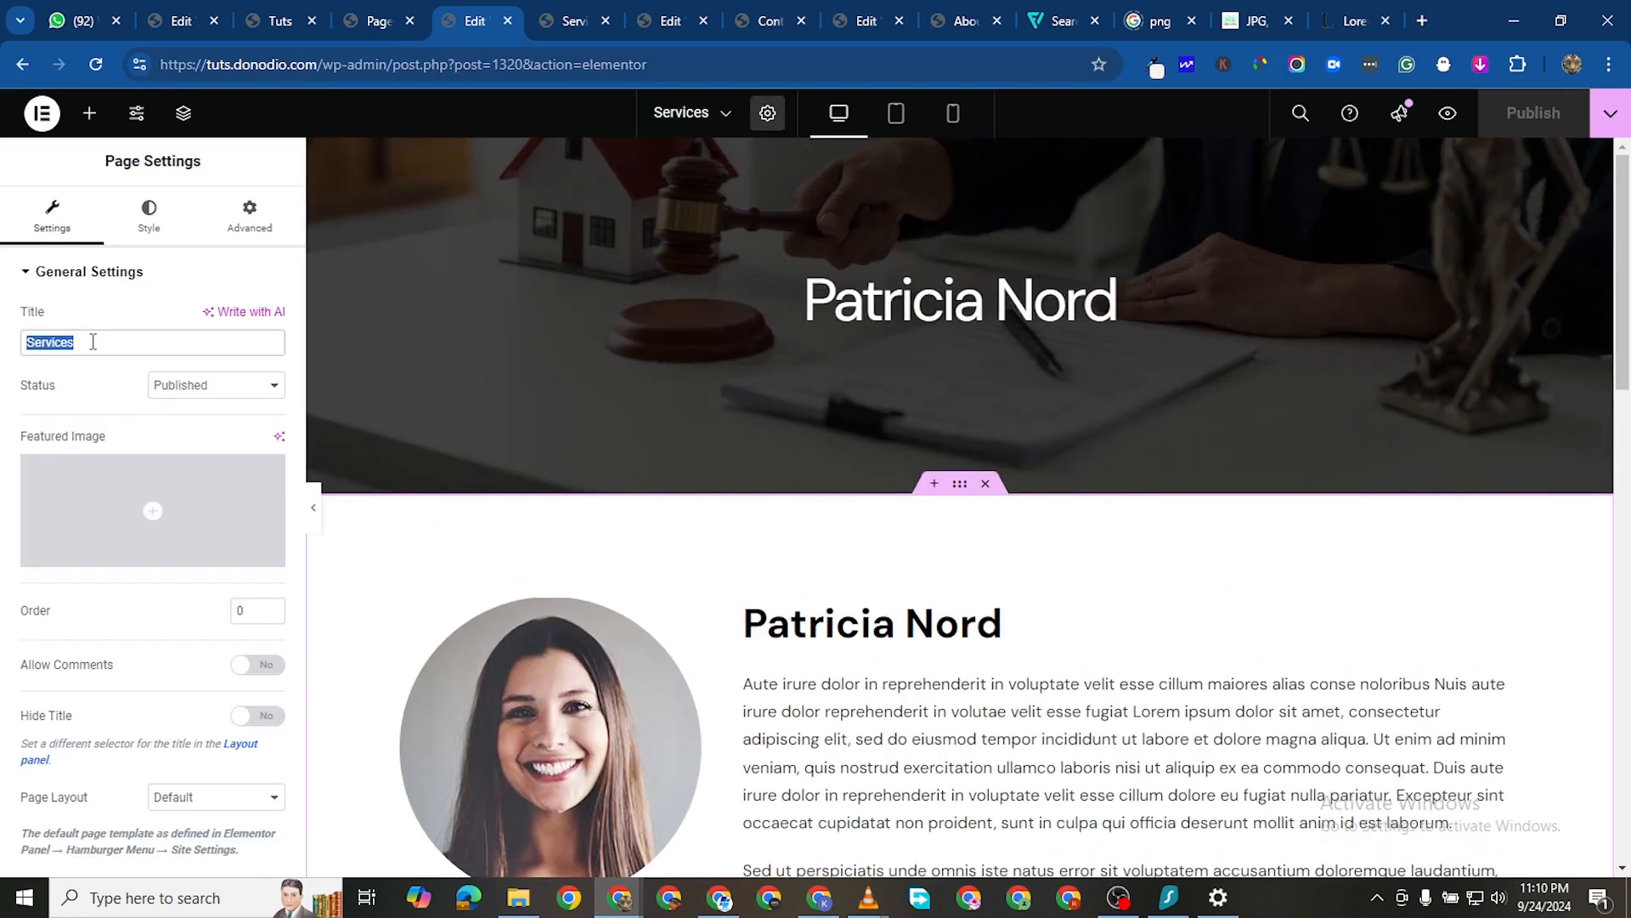
type("Patricia Nord")
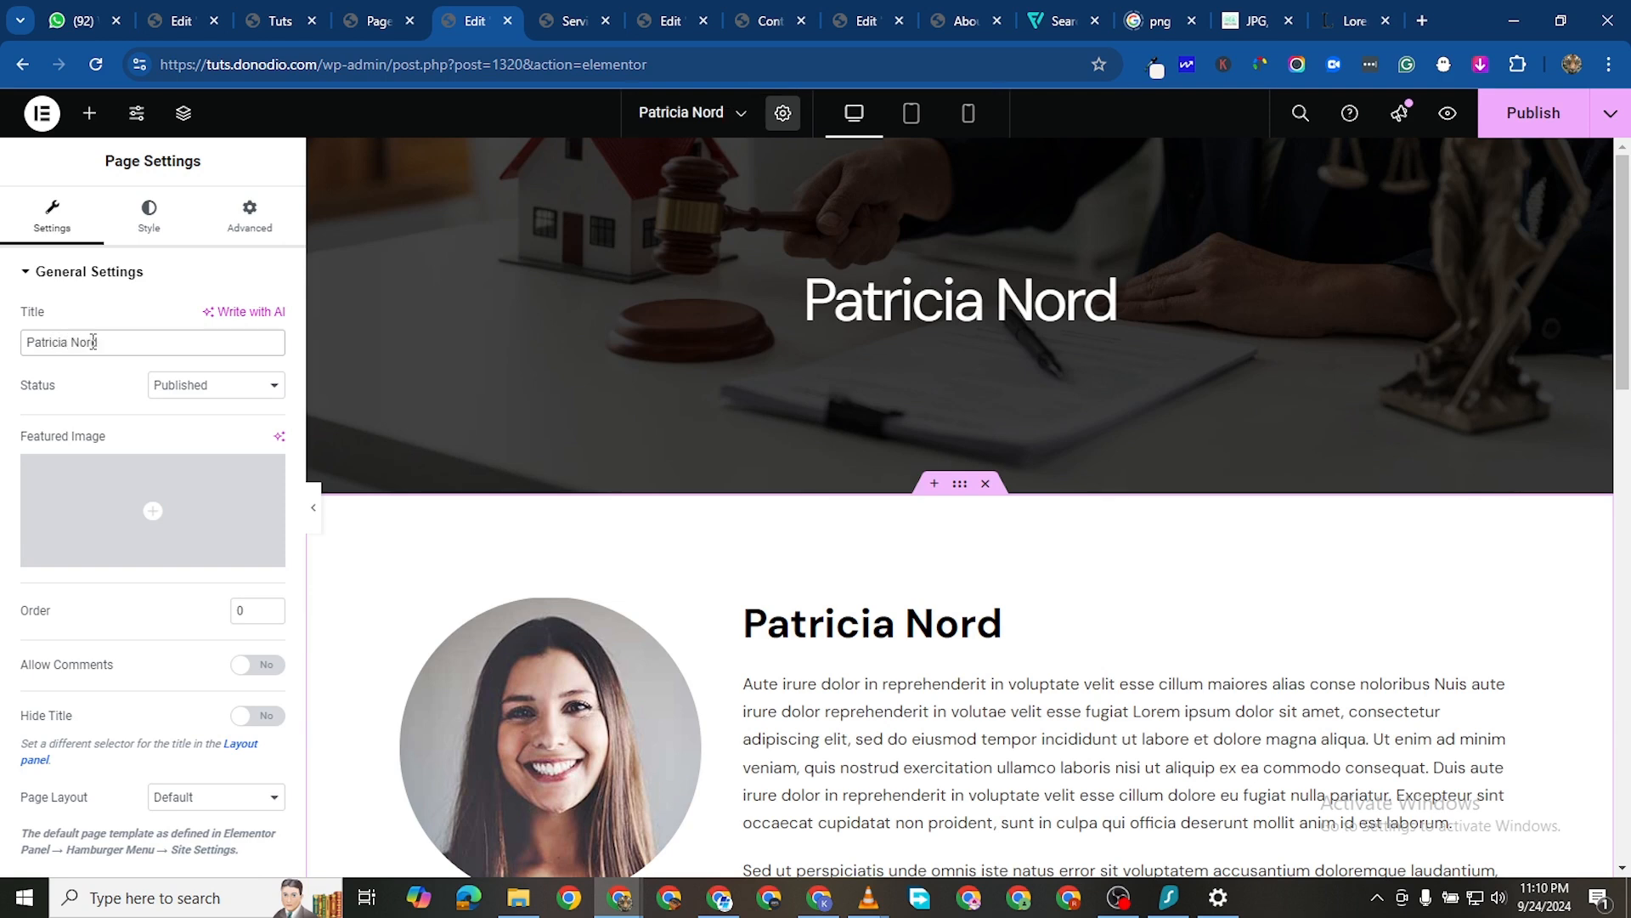
left_click(1525, 112)
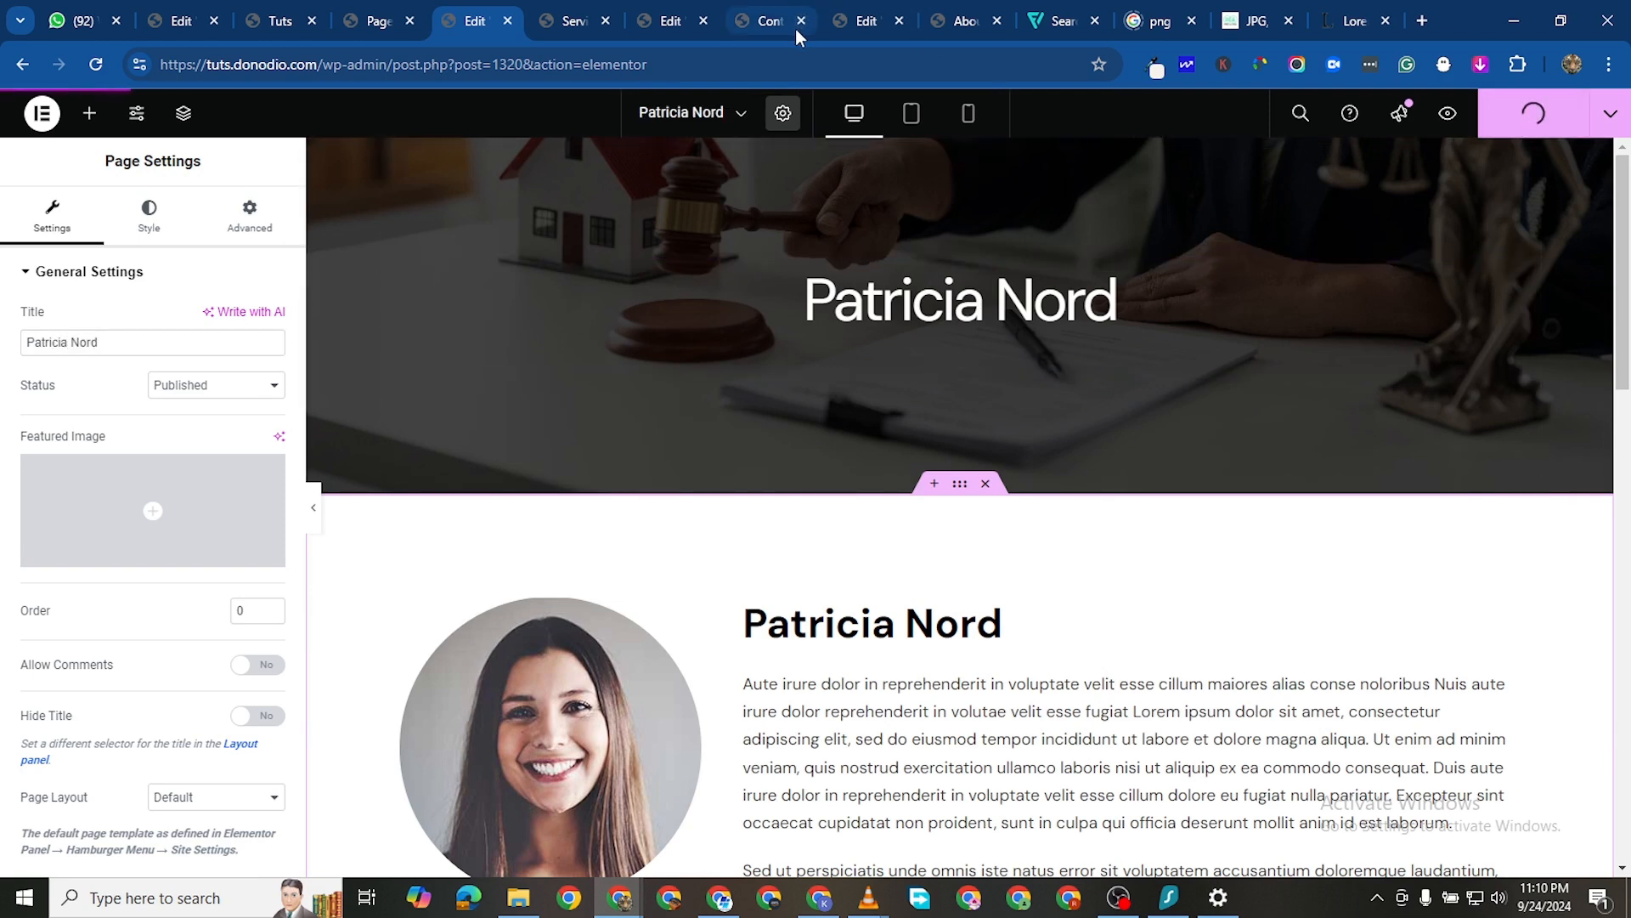
Check the About page's banner in the editor and close that editor
left_click(868, 21)
scroll(712, 194, "up", 1)
scroll(712, 194, "up", 10)
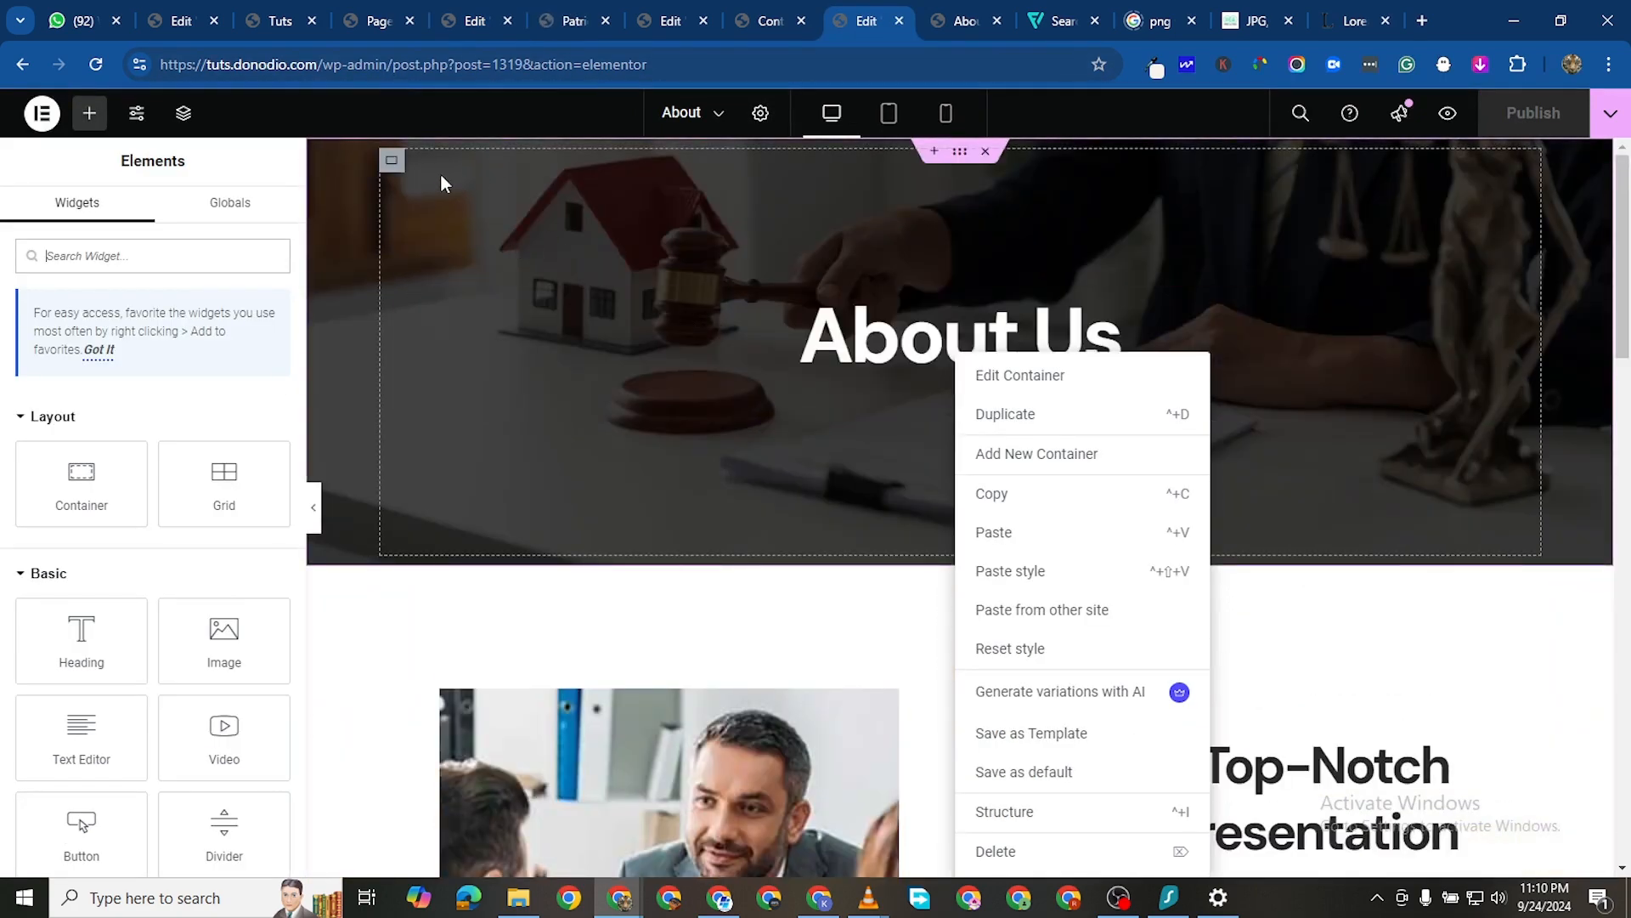
left_click(899, 20)
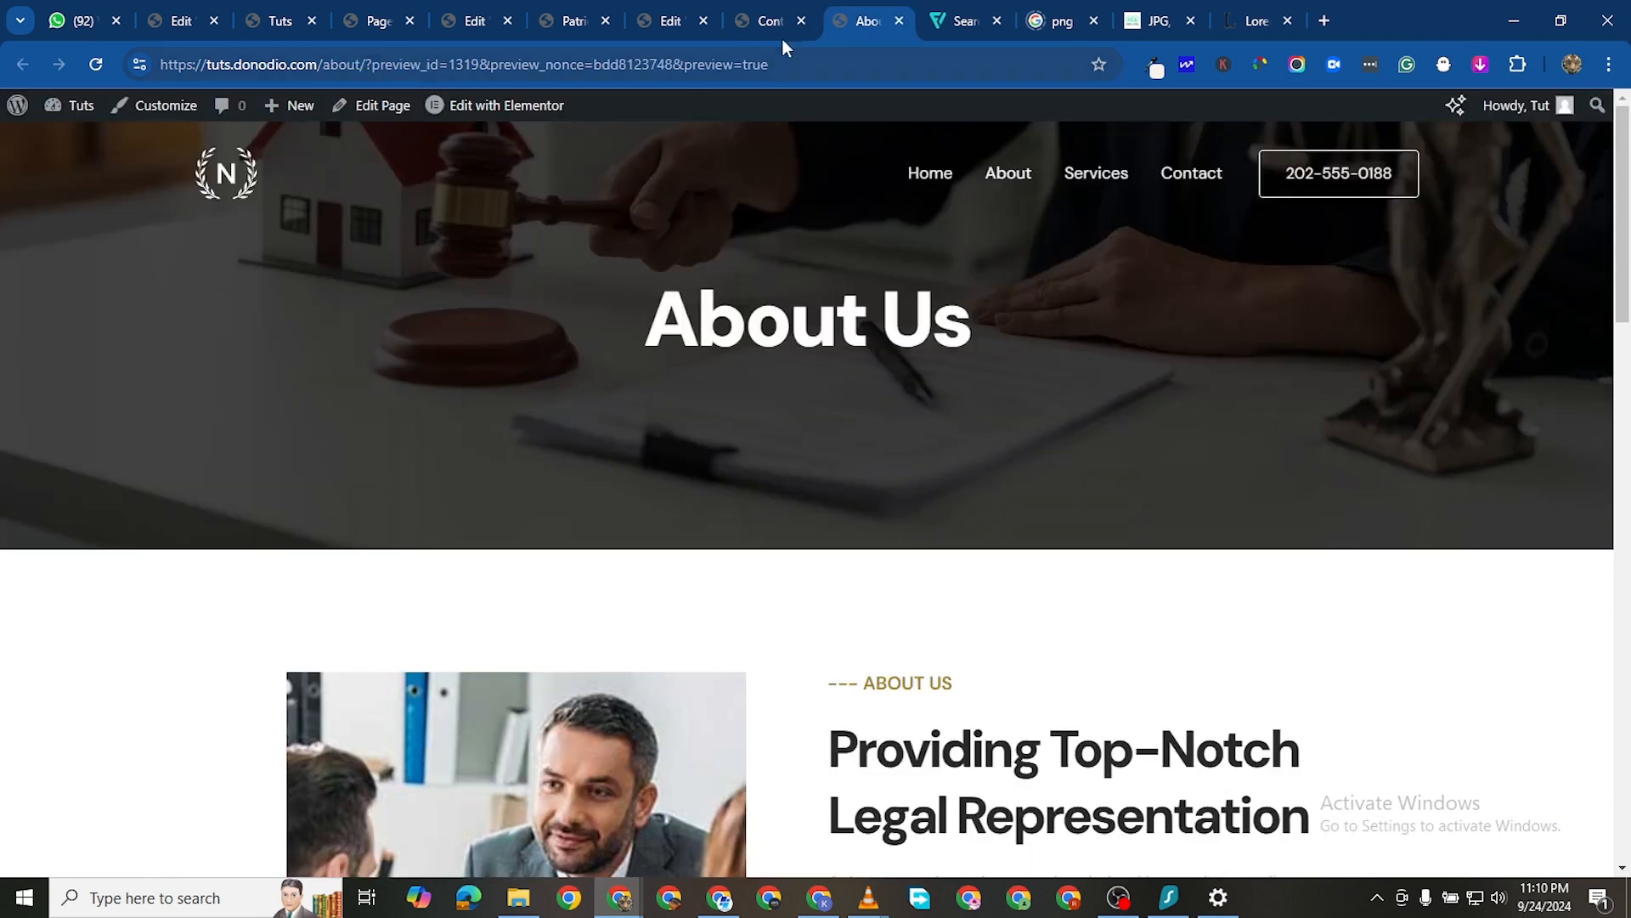
Set the Contact page's banner heading to "Contact Us" and publish the page
left_click(769, 20)
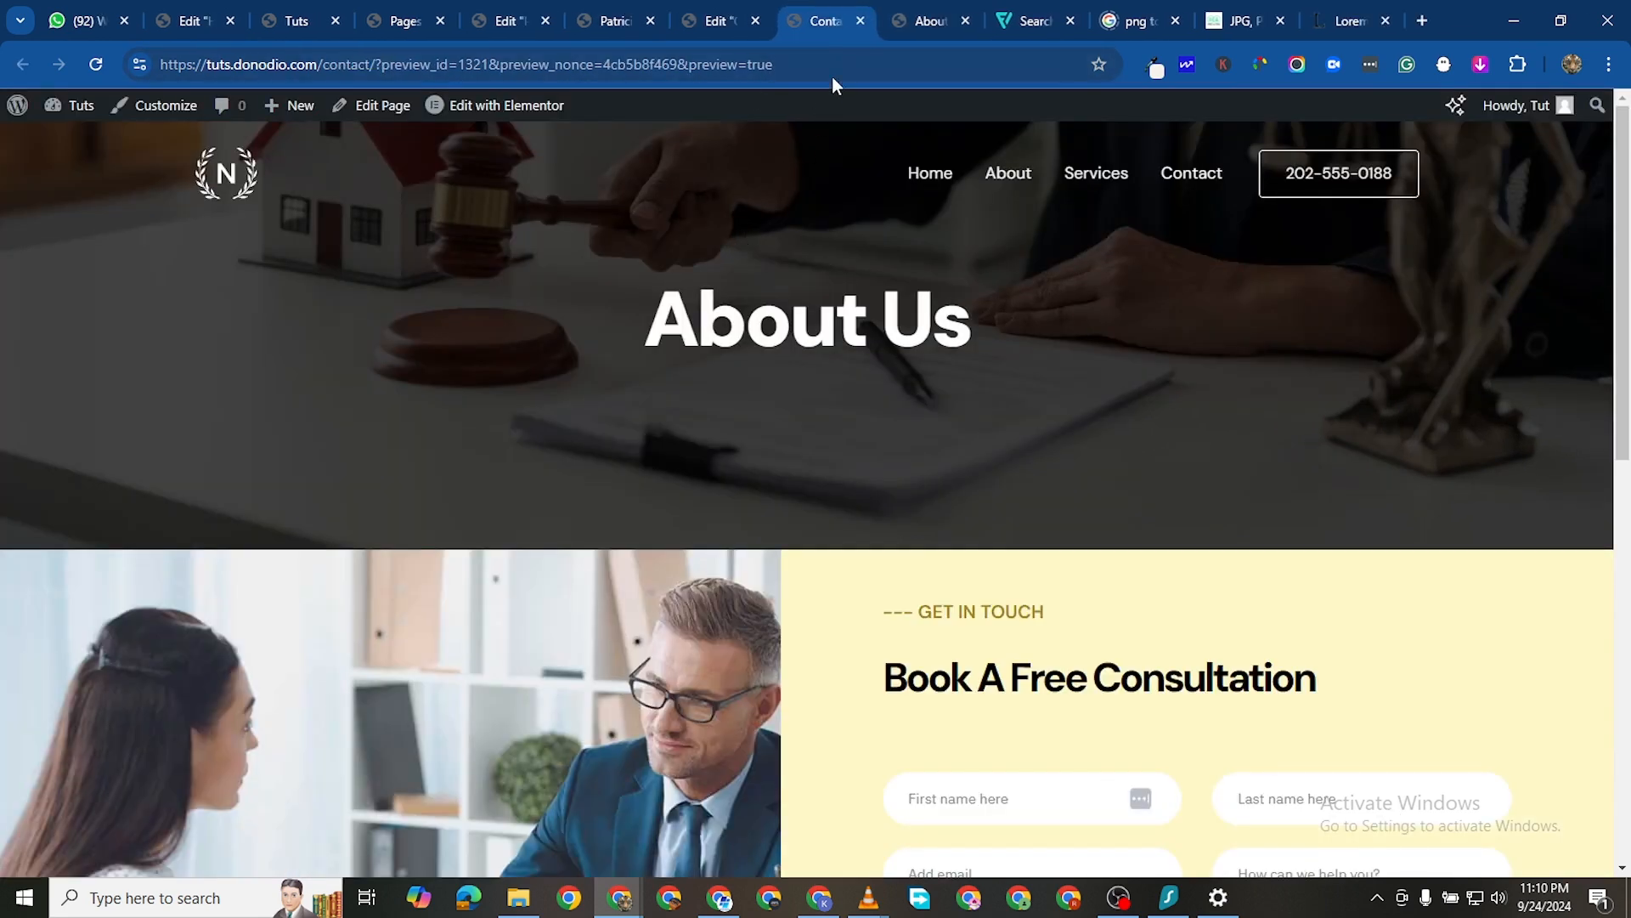
scroll(686, 351, "down", 3)
scroll(714, 365, "up", 3)
left_click(718, 20)
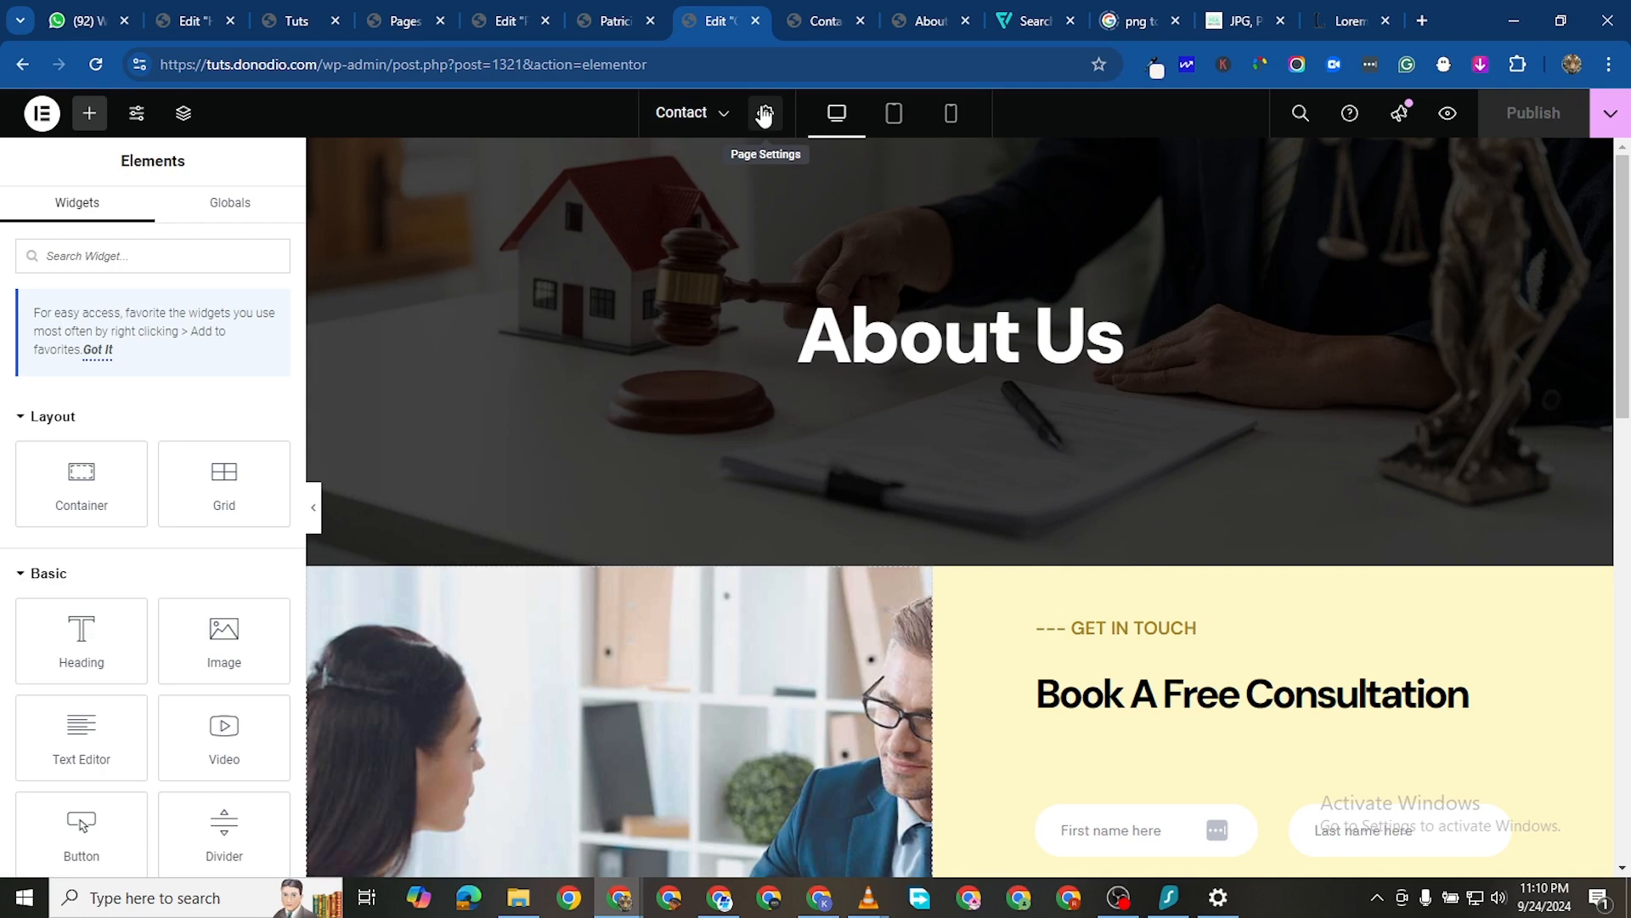
scroll(858, 342, "down", 10)
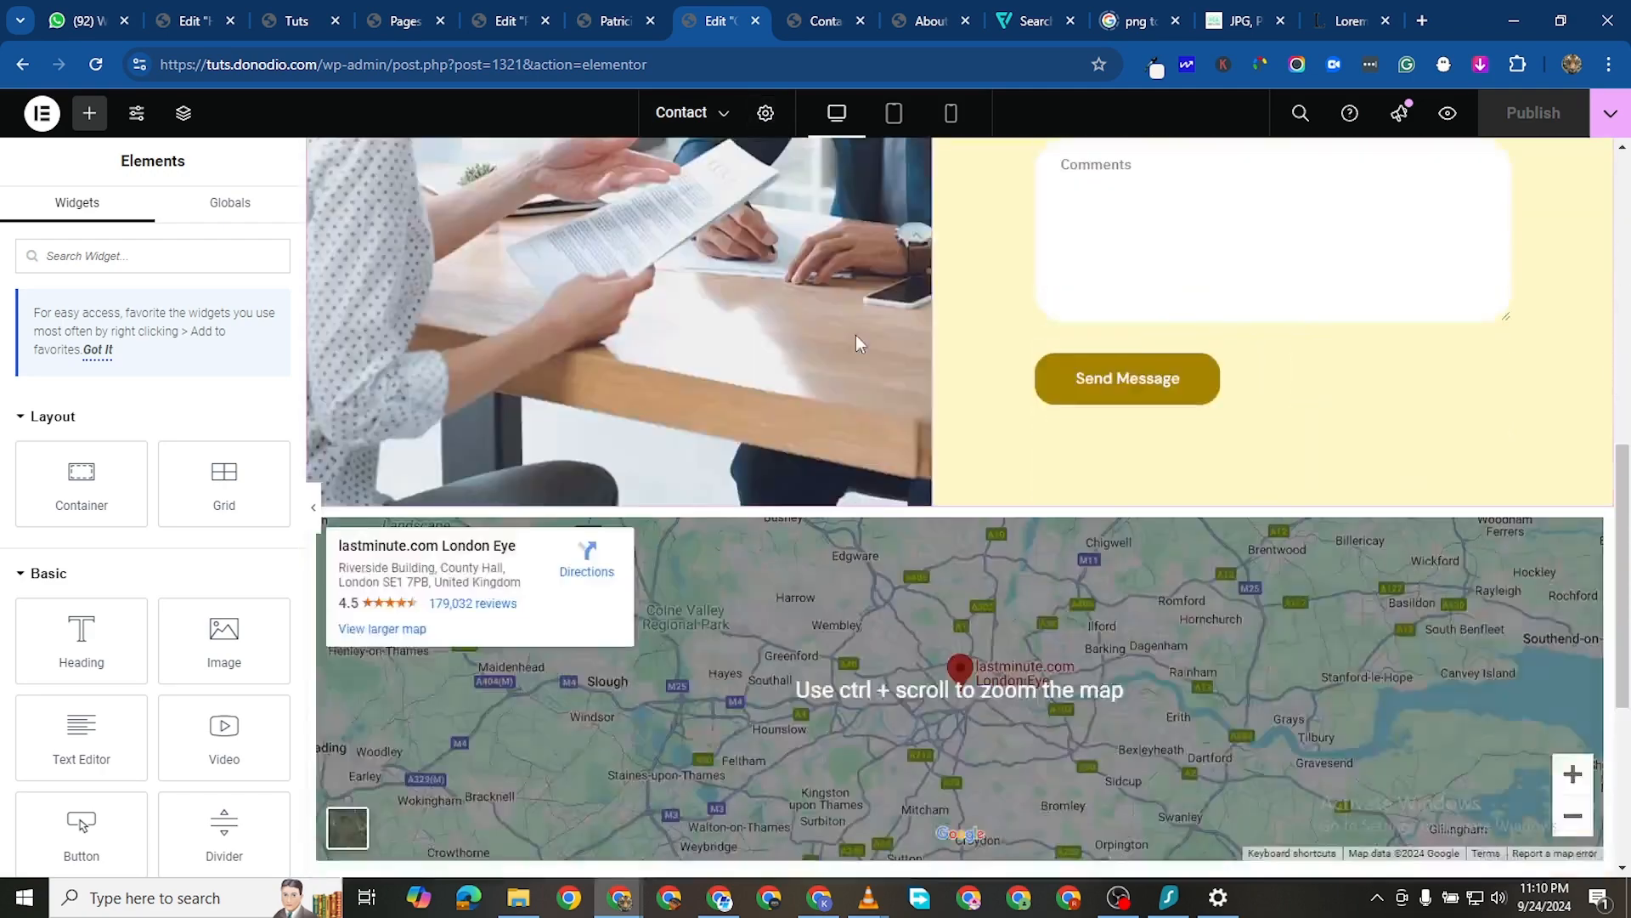
scroll(859, 343, "down", 5)
scroll(867, 331, "up", 15)
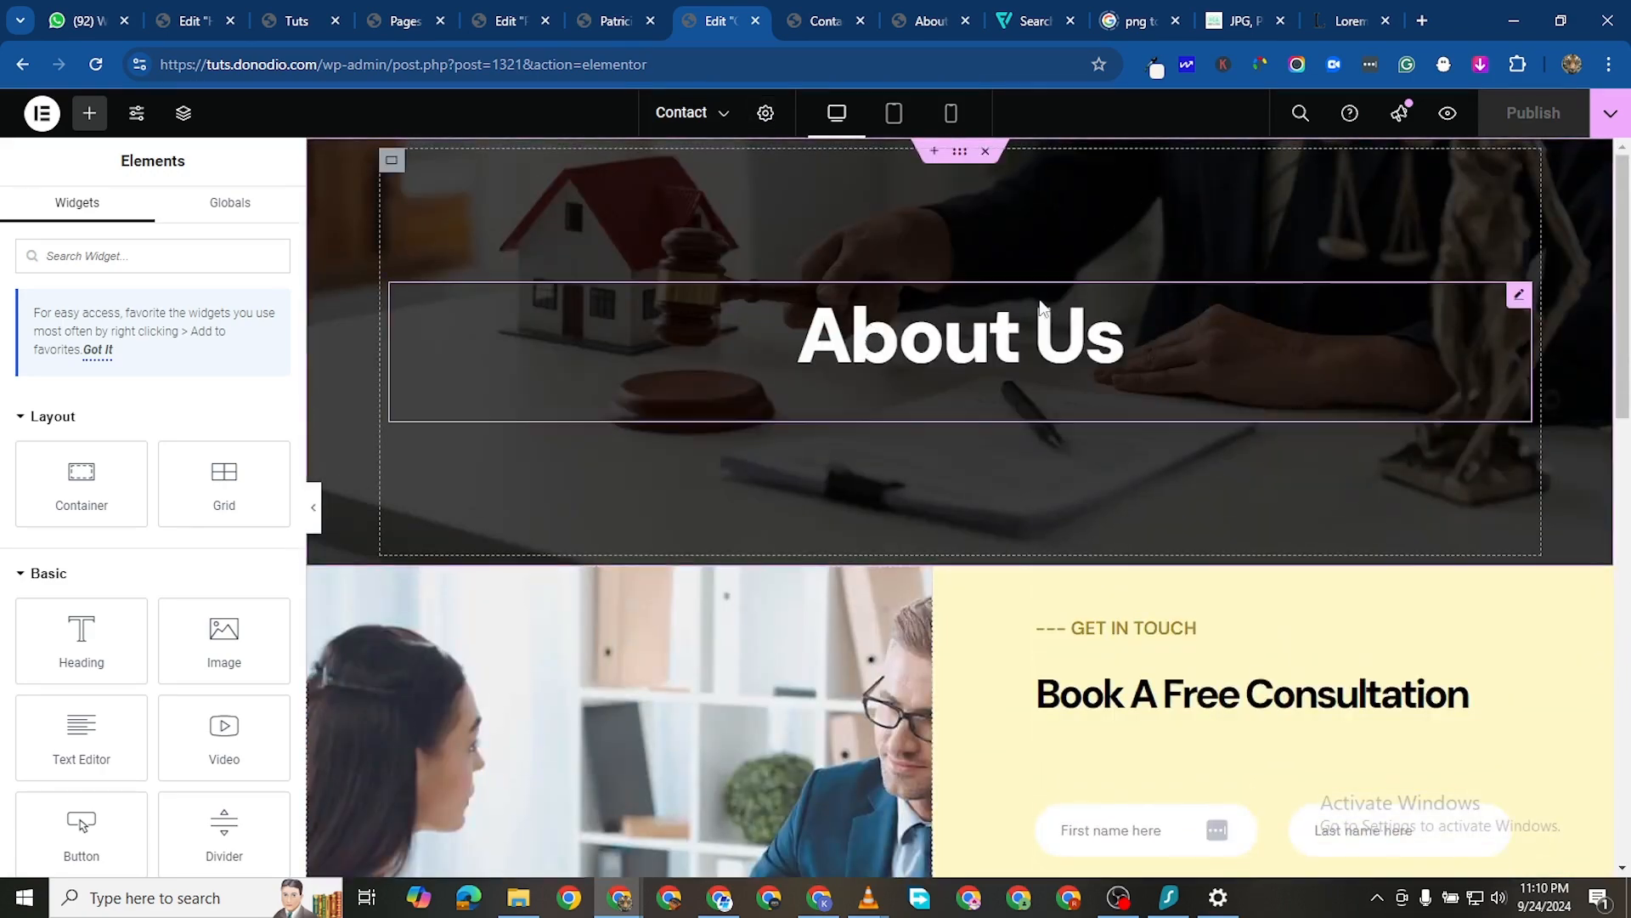
left_click(1211, 336)
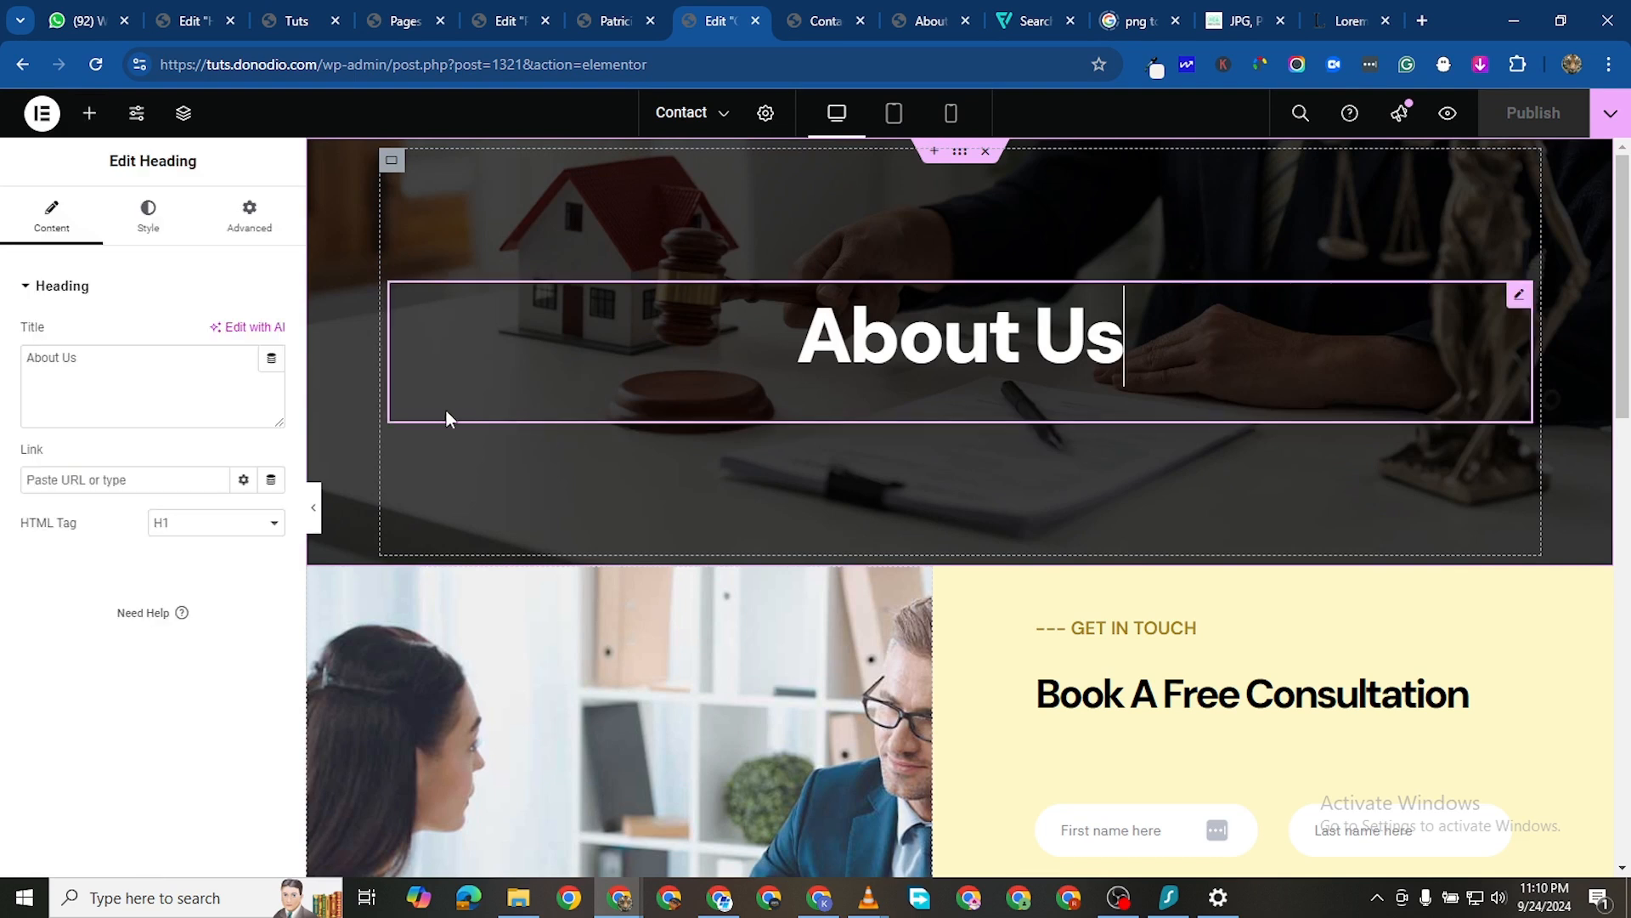
triple_click(63, 364)
type("Con")
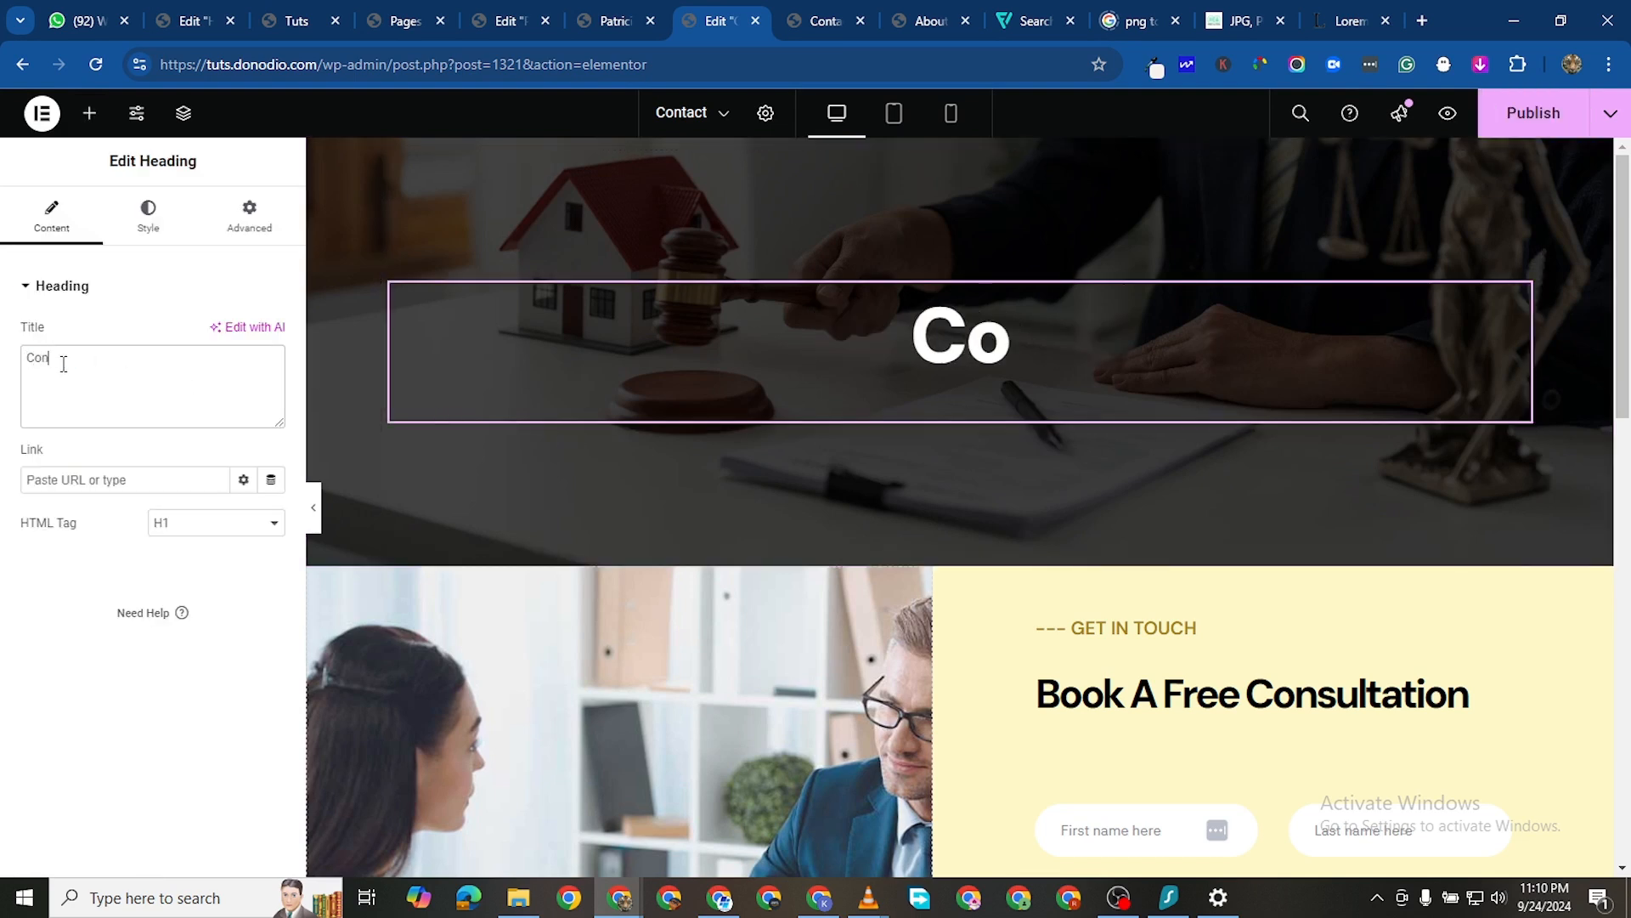
type("tact Us")
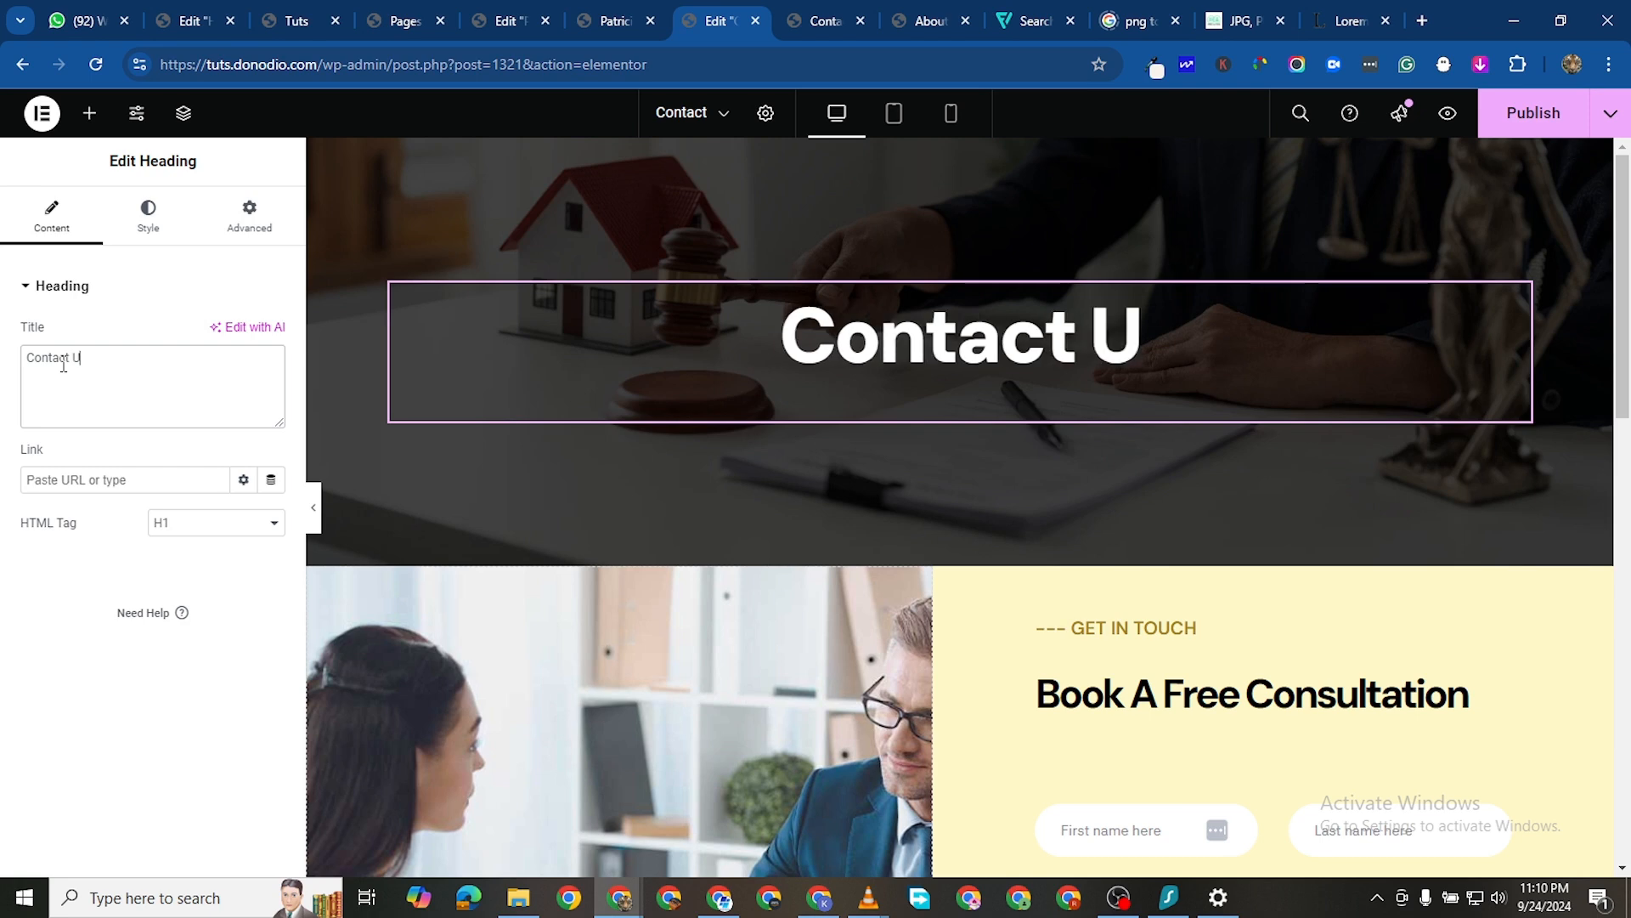
left_click(1496, 134)
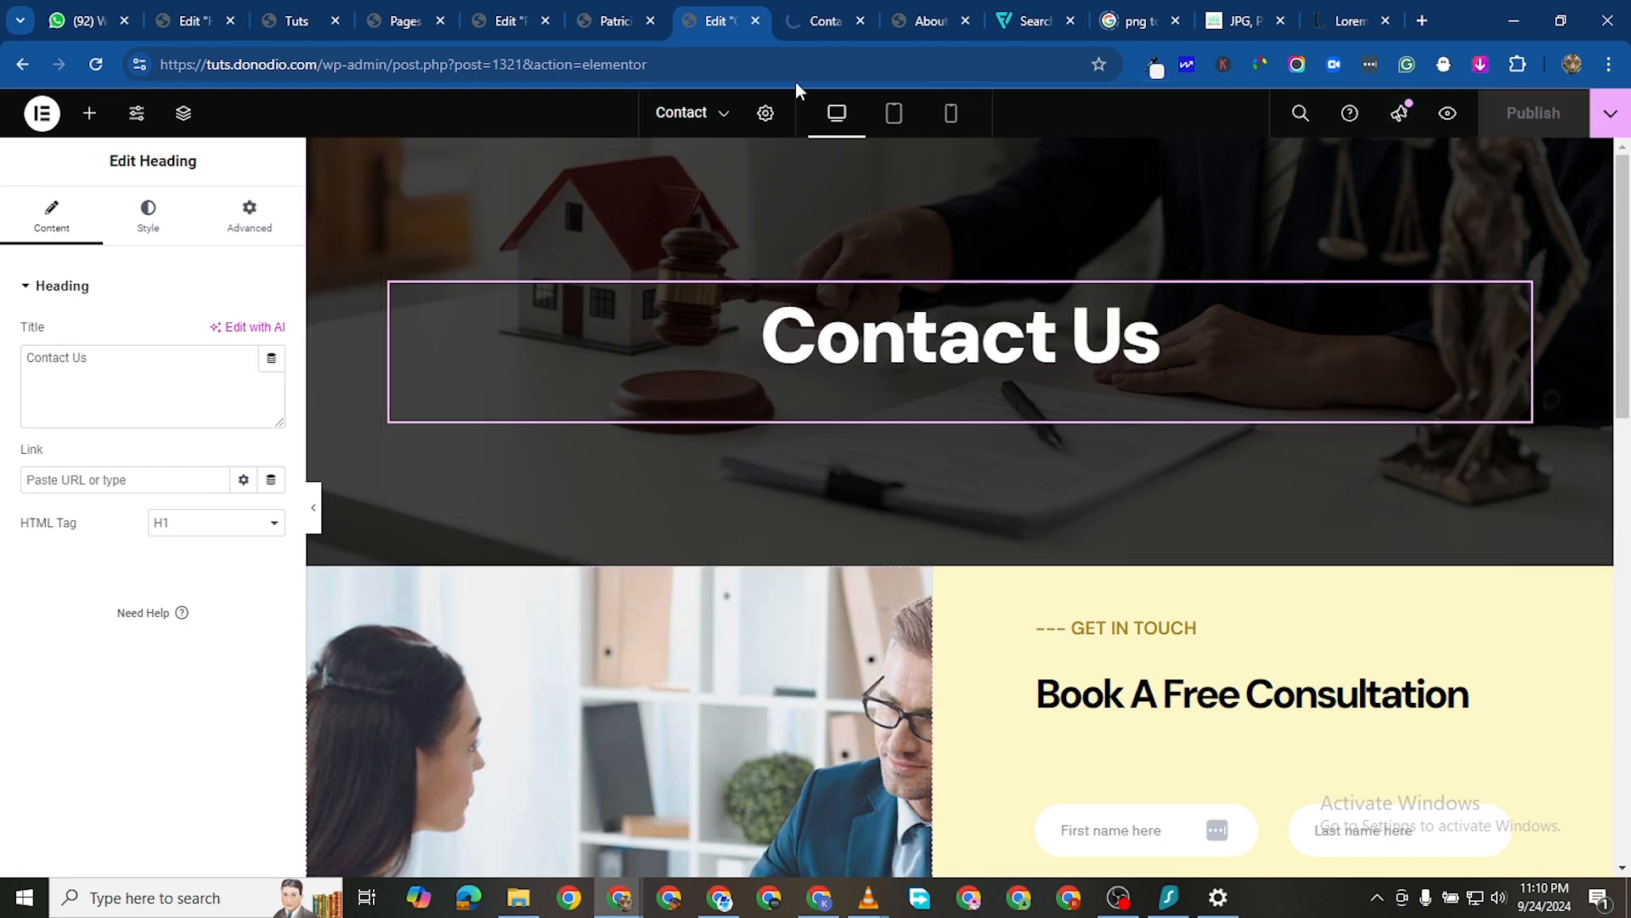
Examine the Contact page's mobile portrait layout, including the banner, the consultation form and its container, and the map
left_click(950, 113)
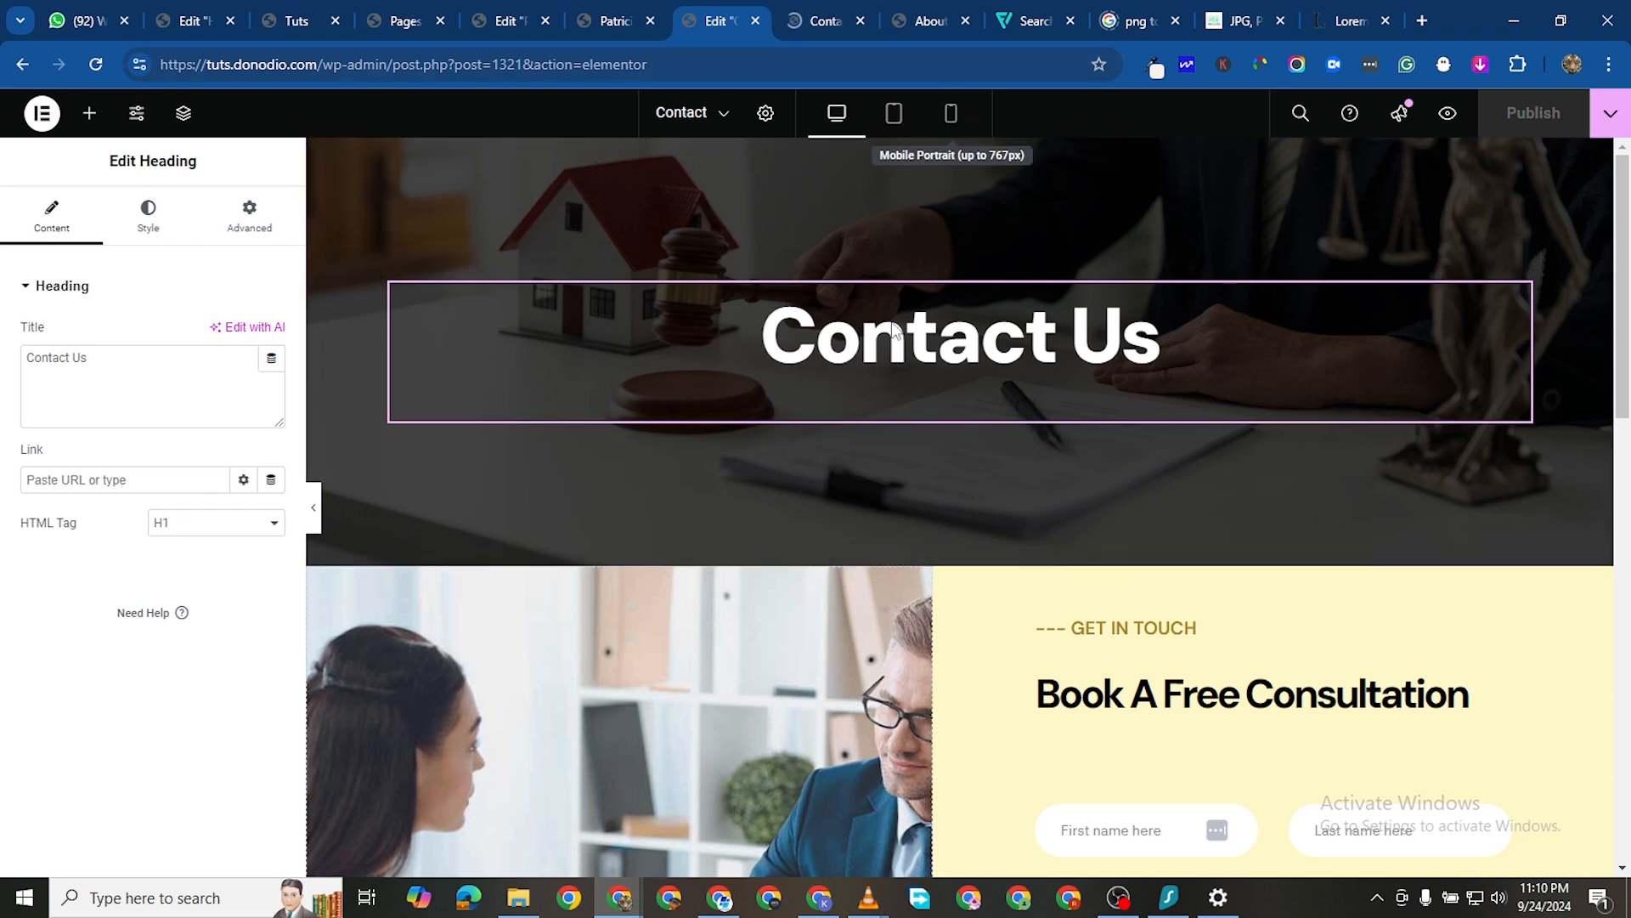
scroll(957, 395, "down", 5)
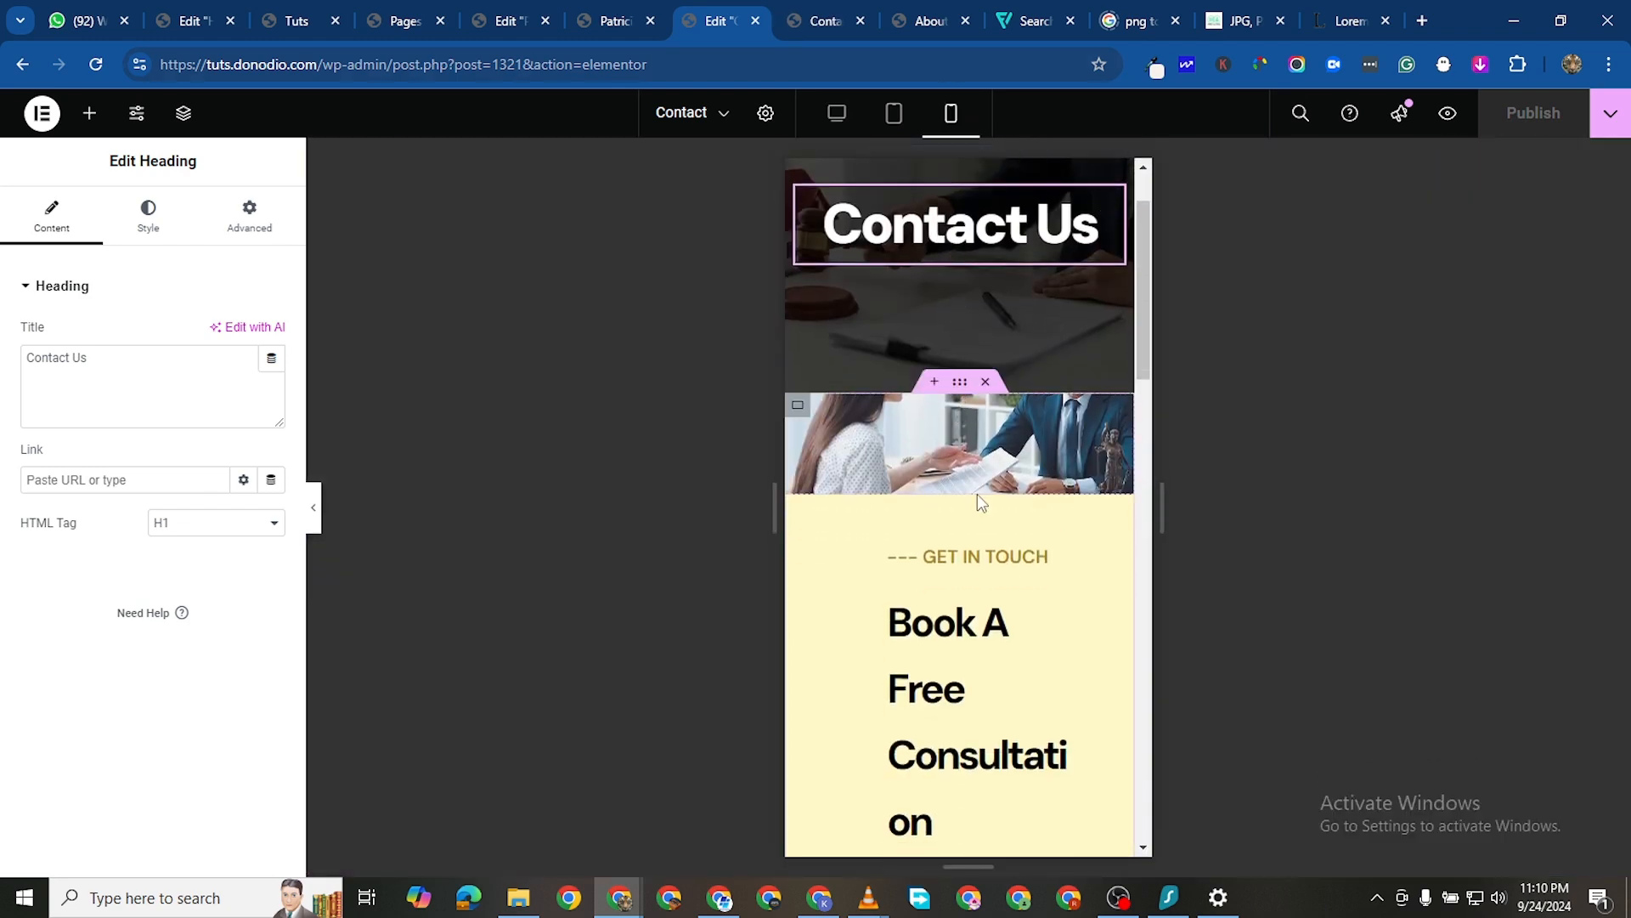
scroll(985, 442, "up", 2)
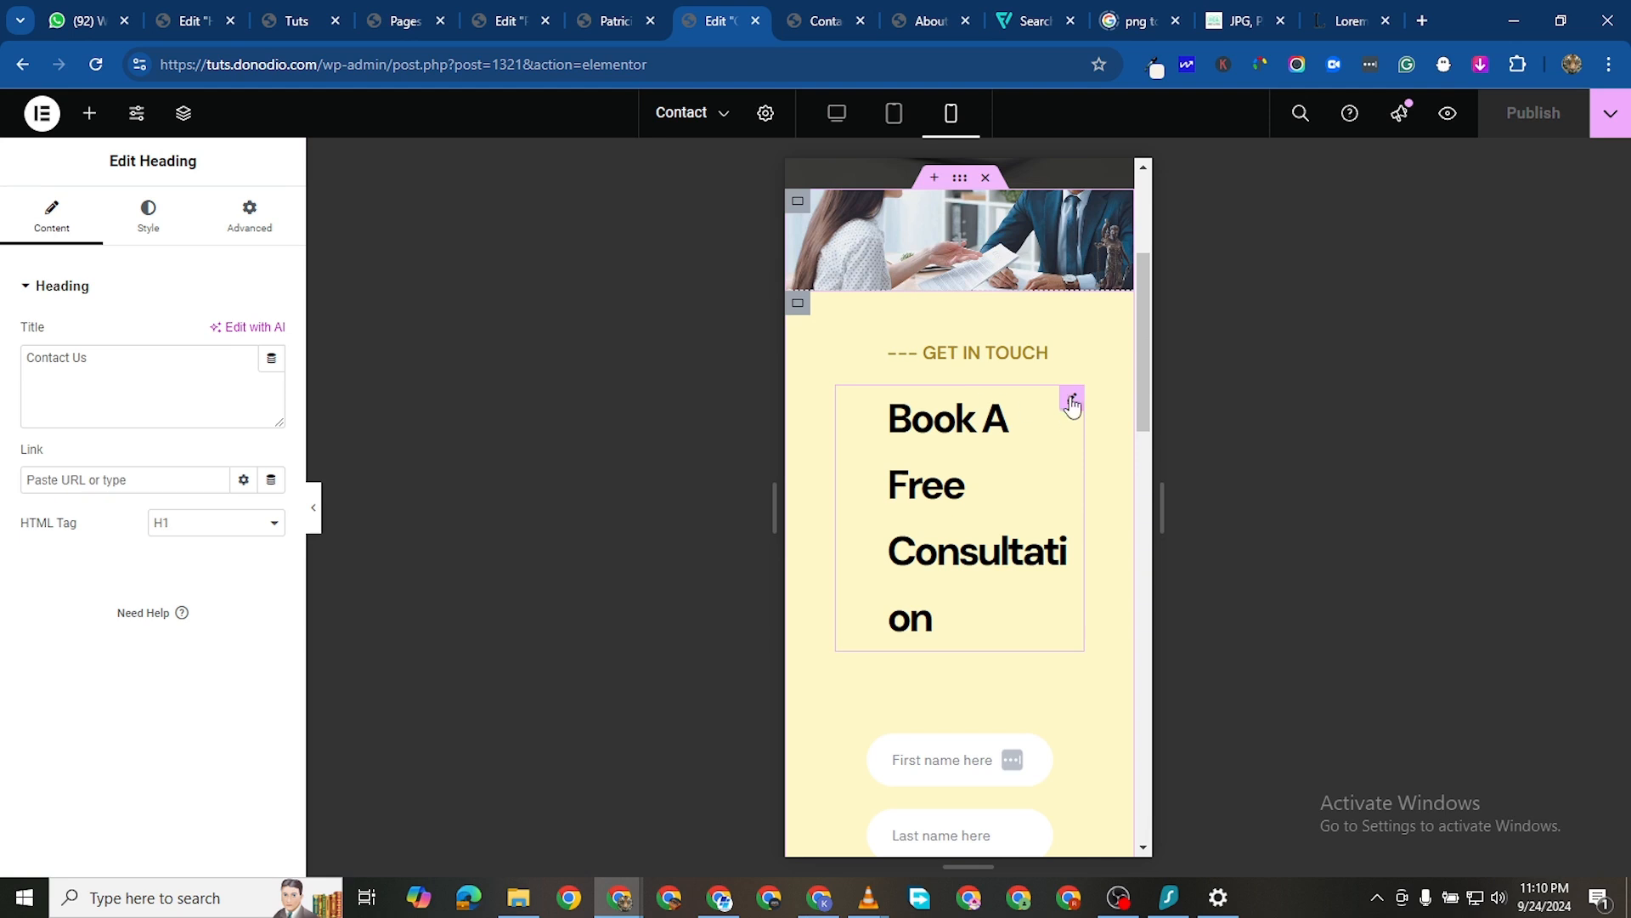
scroll(1053, 425, "down", 7)
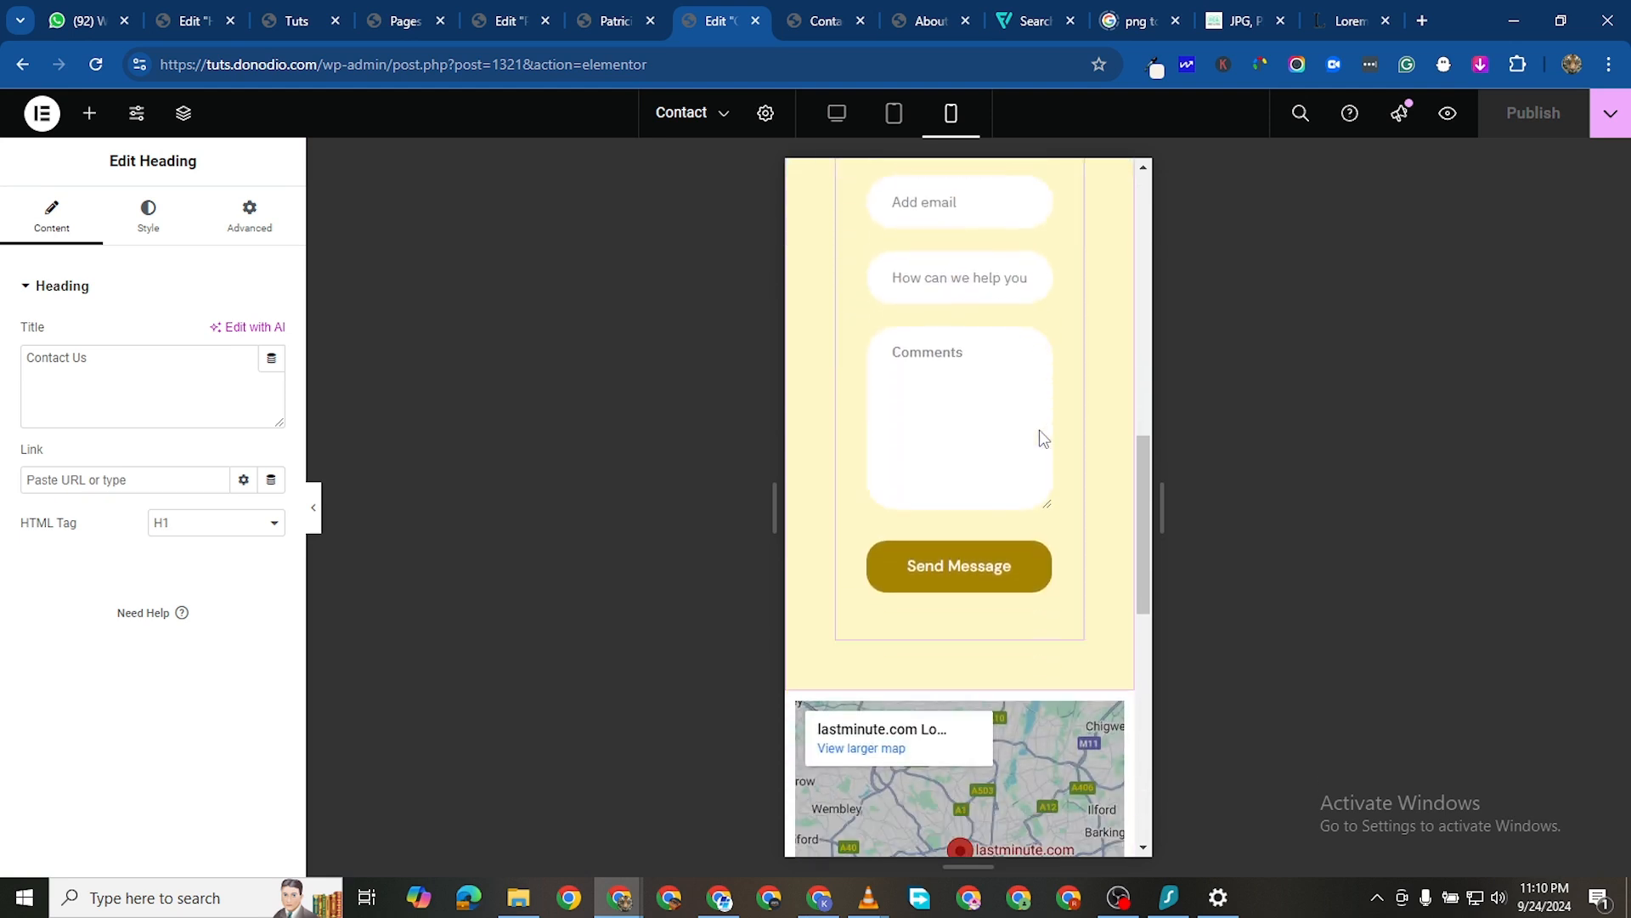
scroll(1036, 434, "up", 3)
scroll(1035, 419, "up", 5)
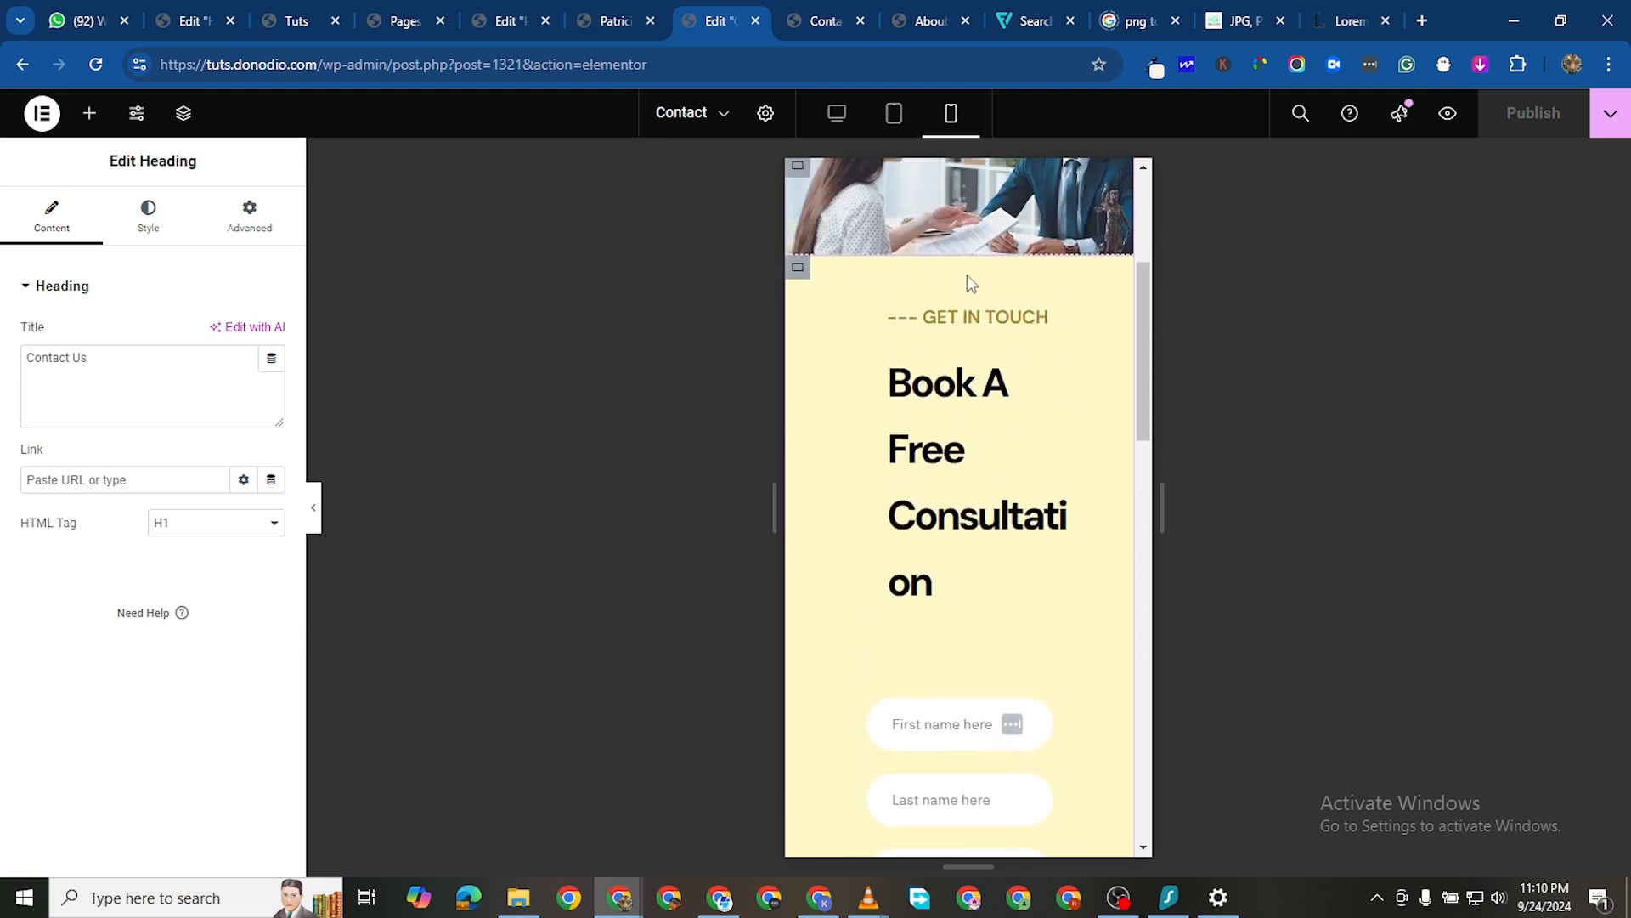
left_click(798, 304)
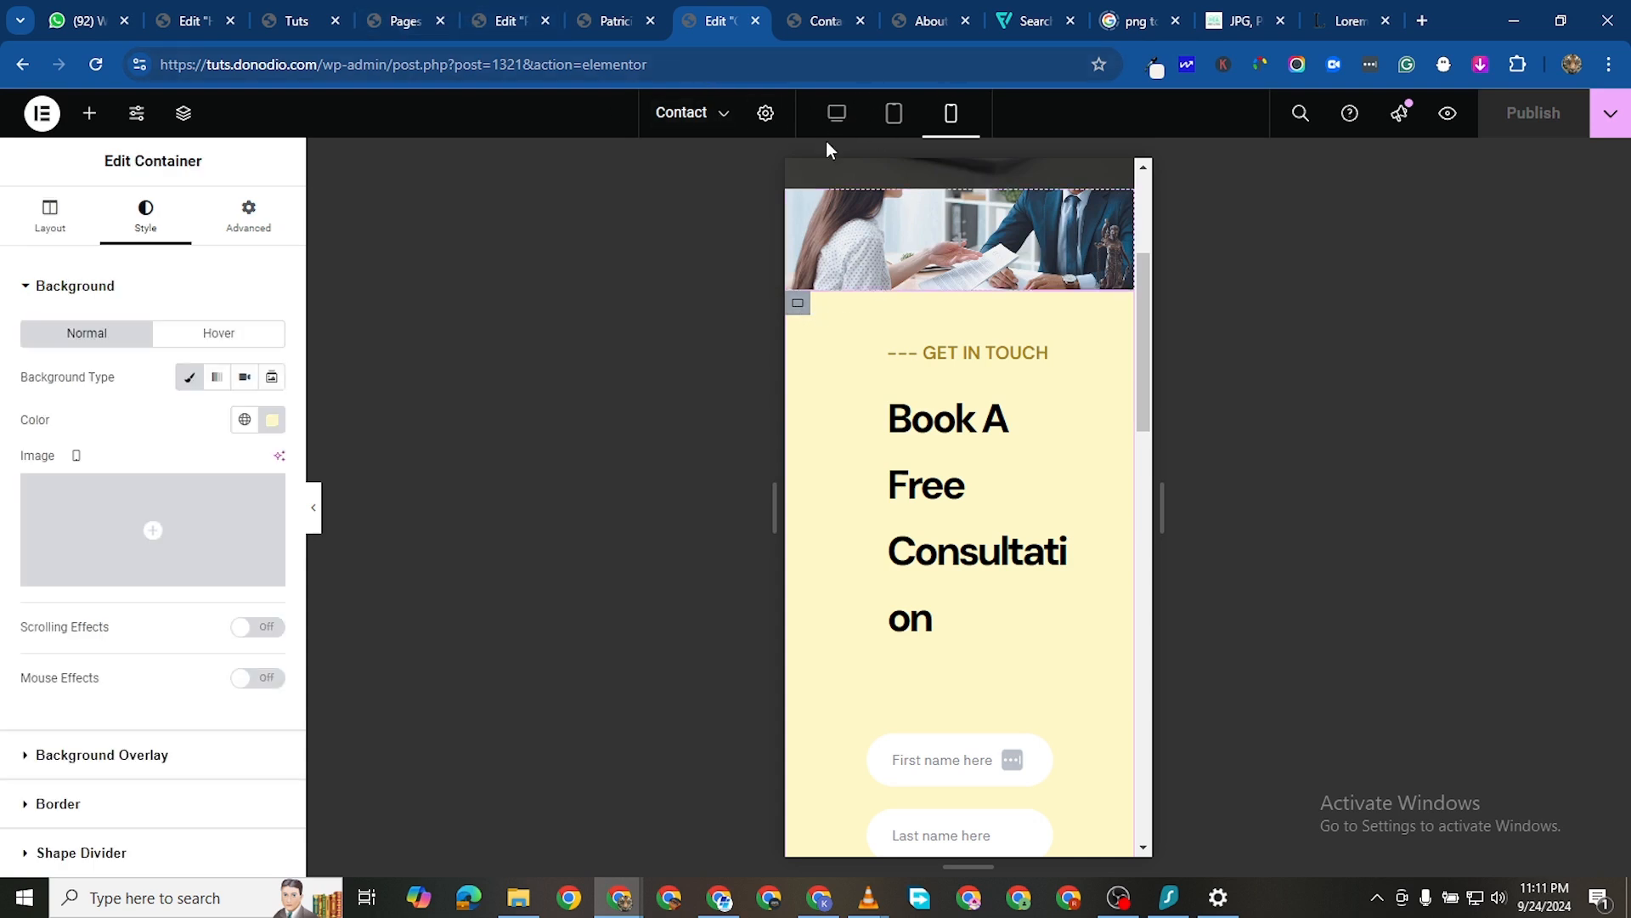
Review the Home page preview from the hero heading through the lead partner and practice area sections to the team section
left_click(406, 26)
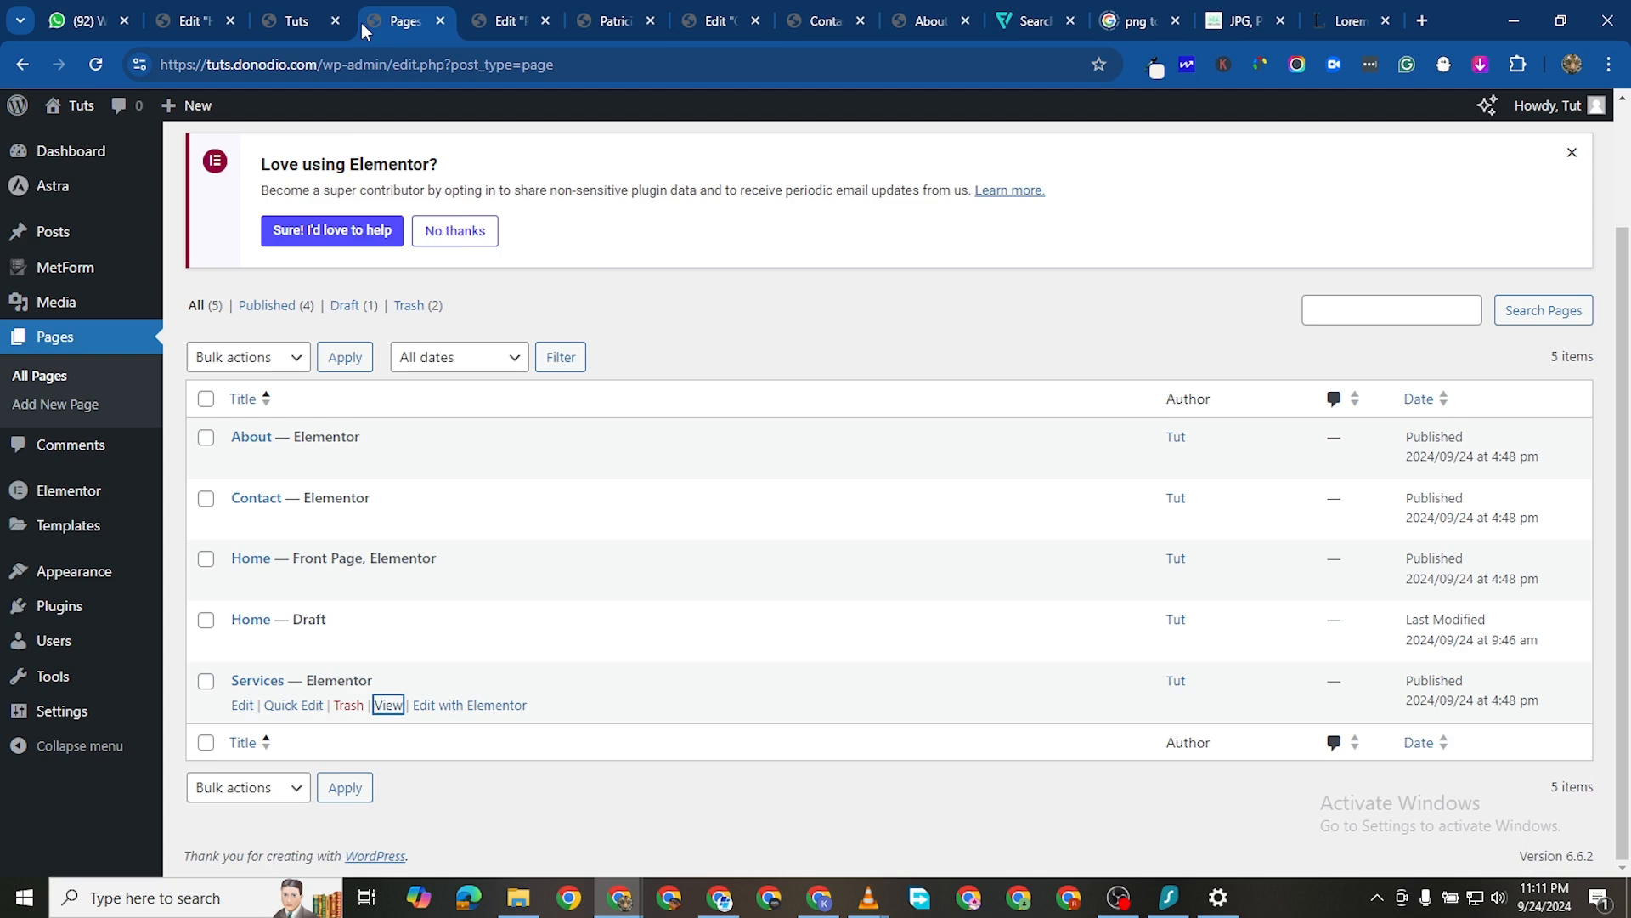
left_click(296, 21)
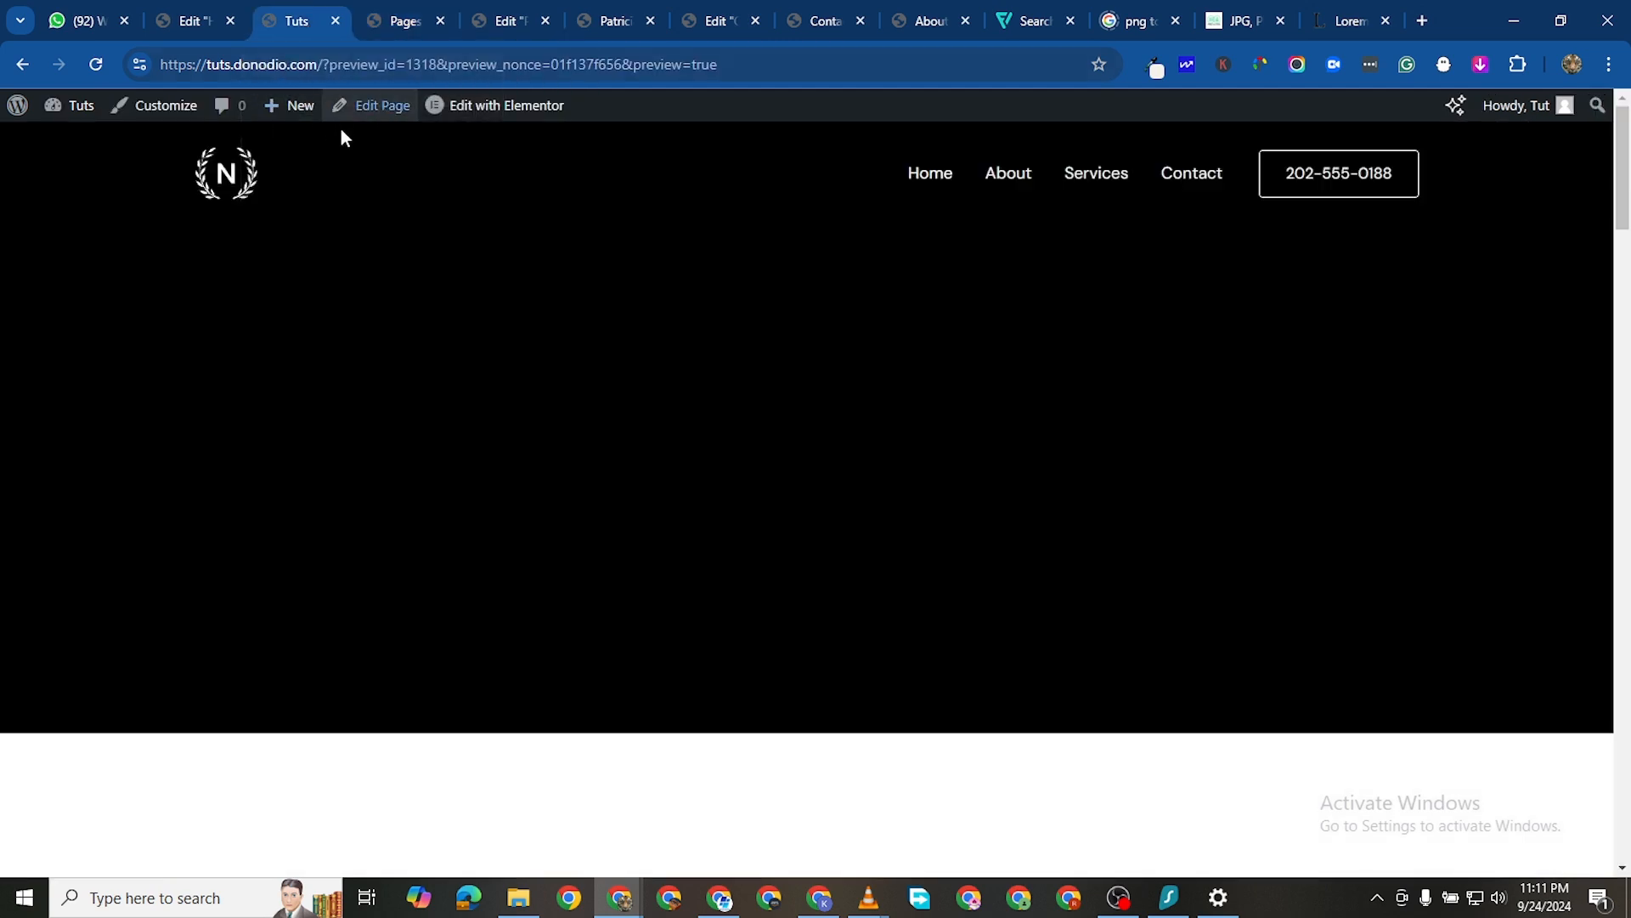
left_click(206, 26)
left_click(288, 22)
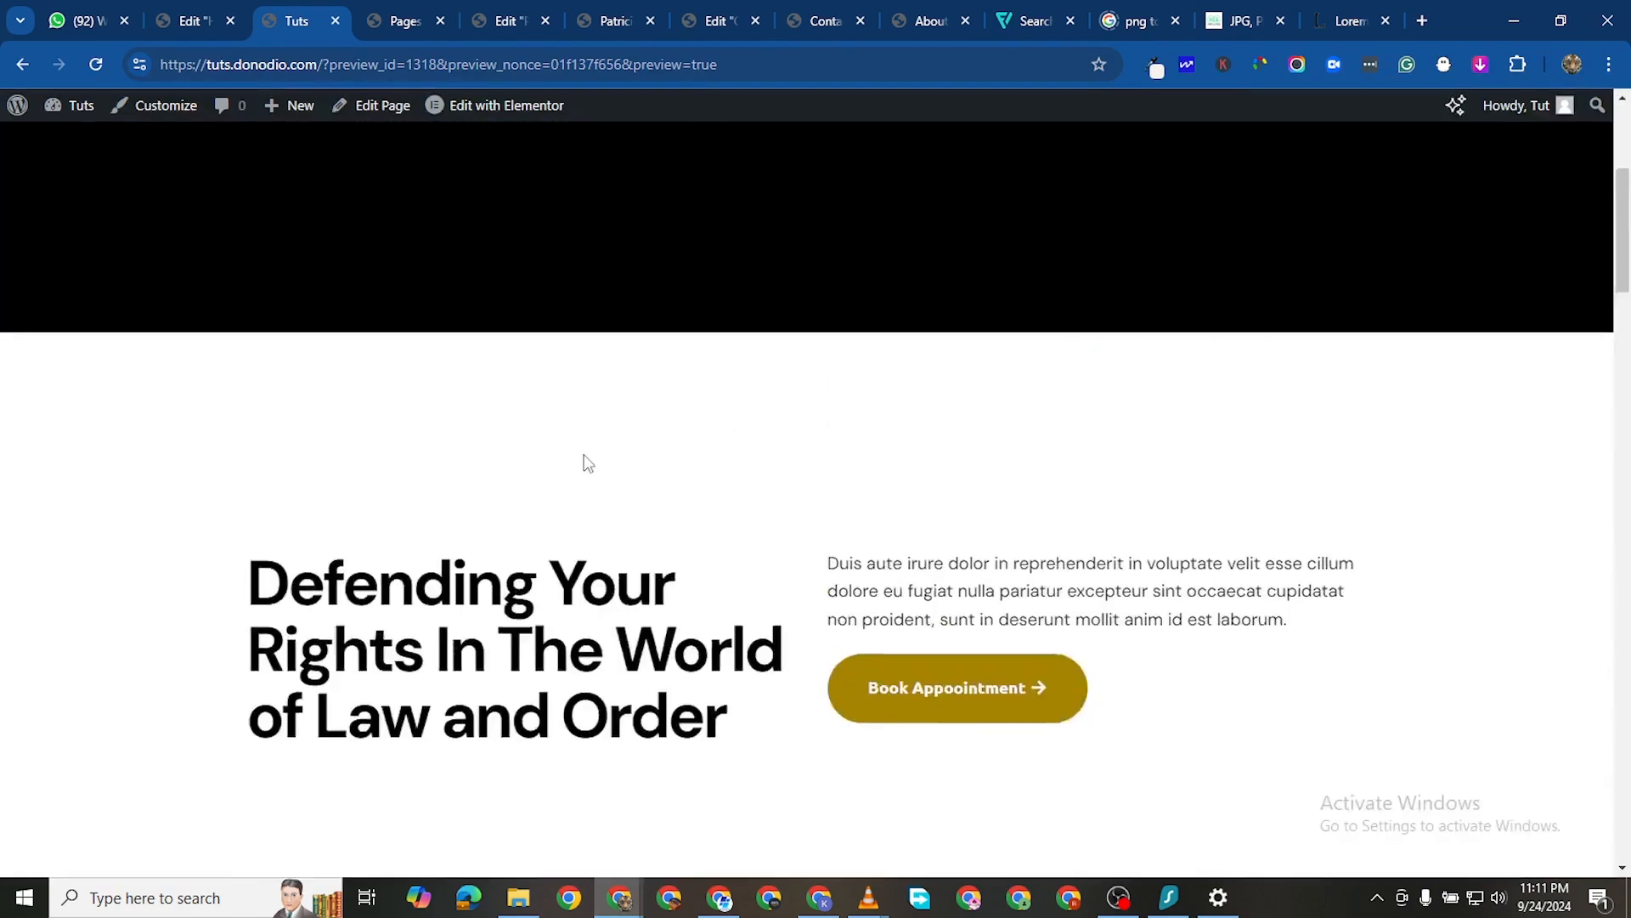
scroll(739, 463, "down", 9)
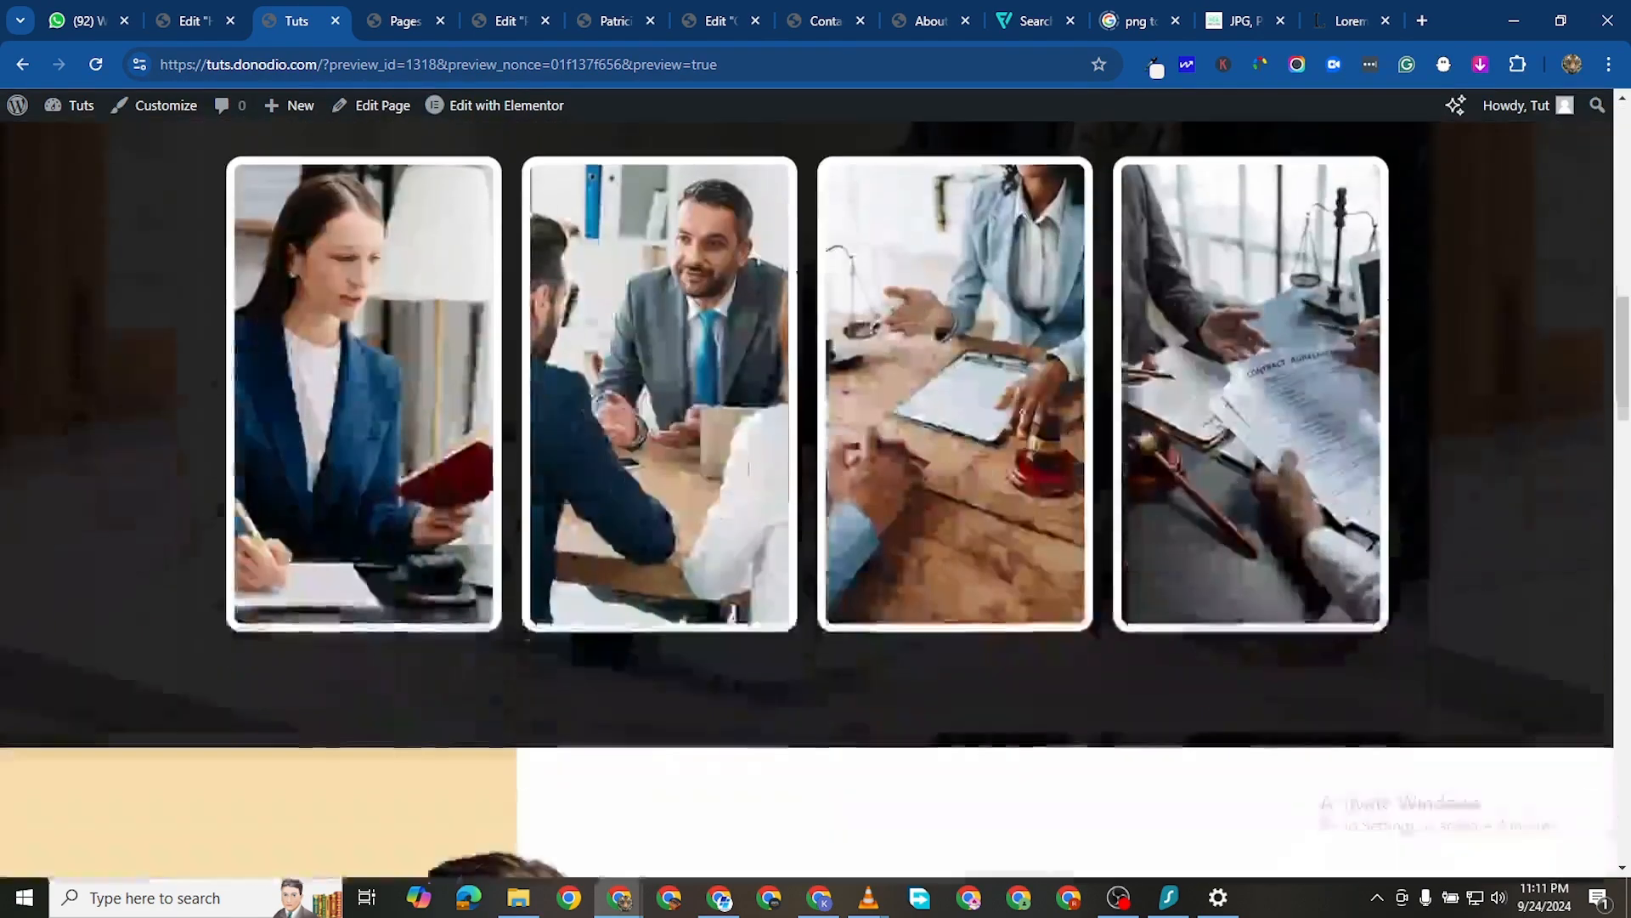
scroll(748, 468, "down", 15)
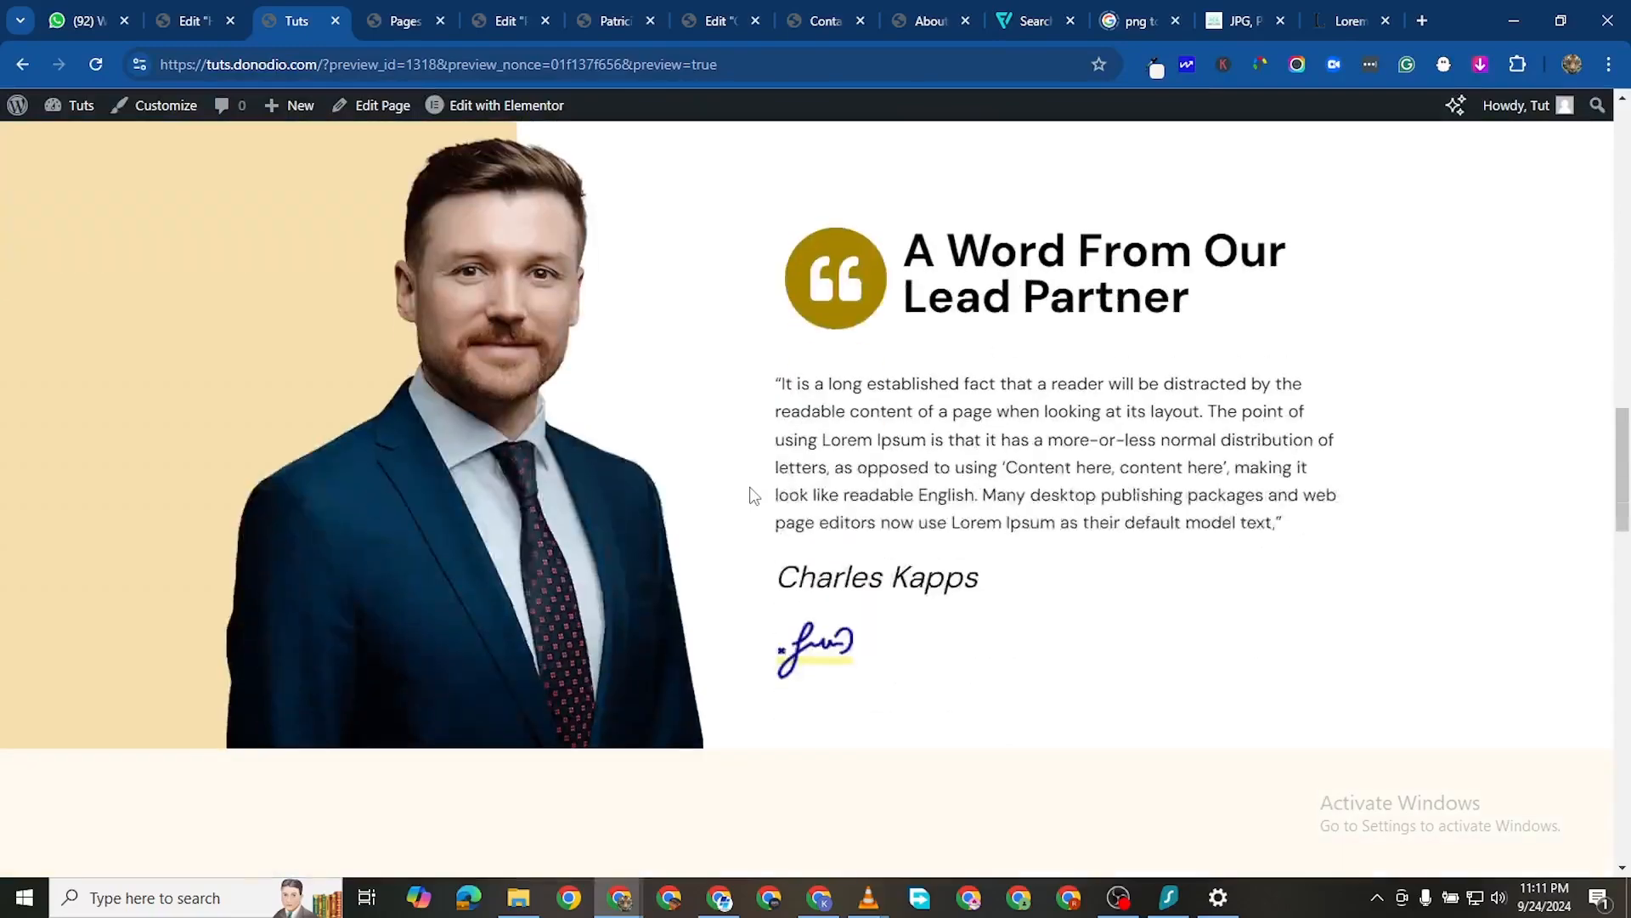
scroll(753, 493, "down", 18)
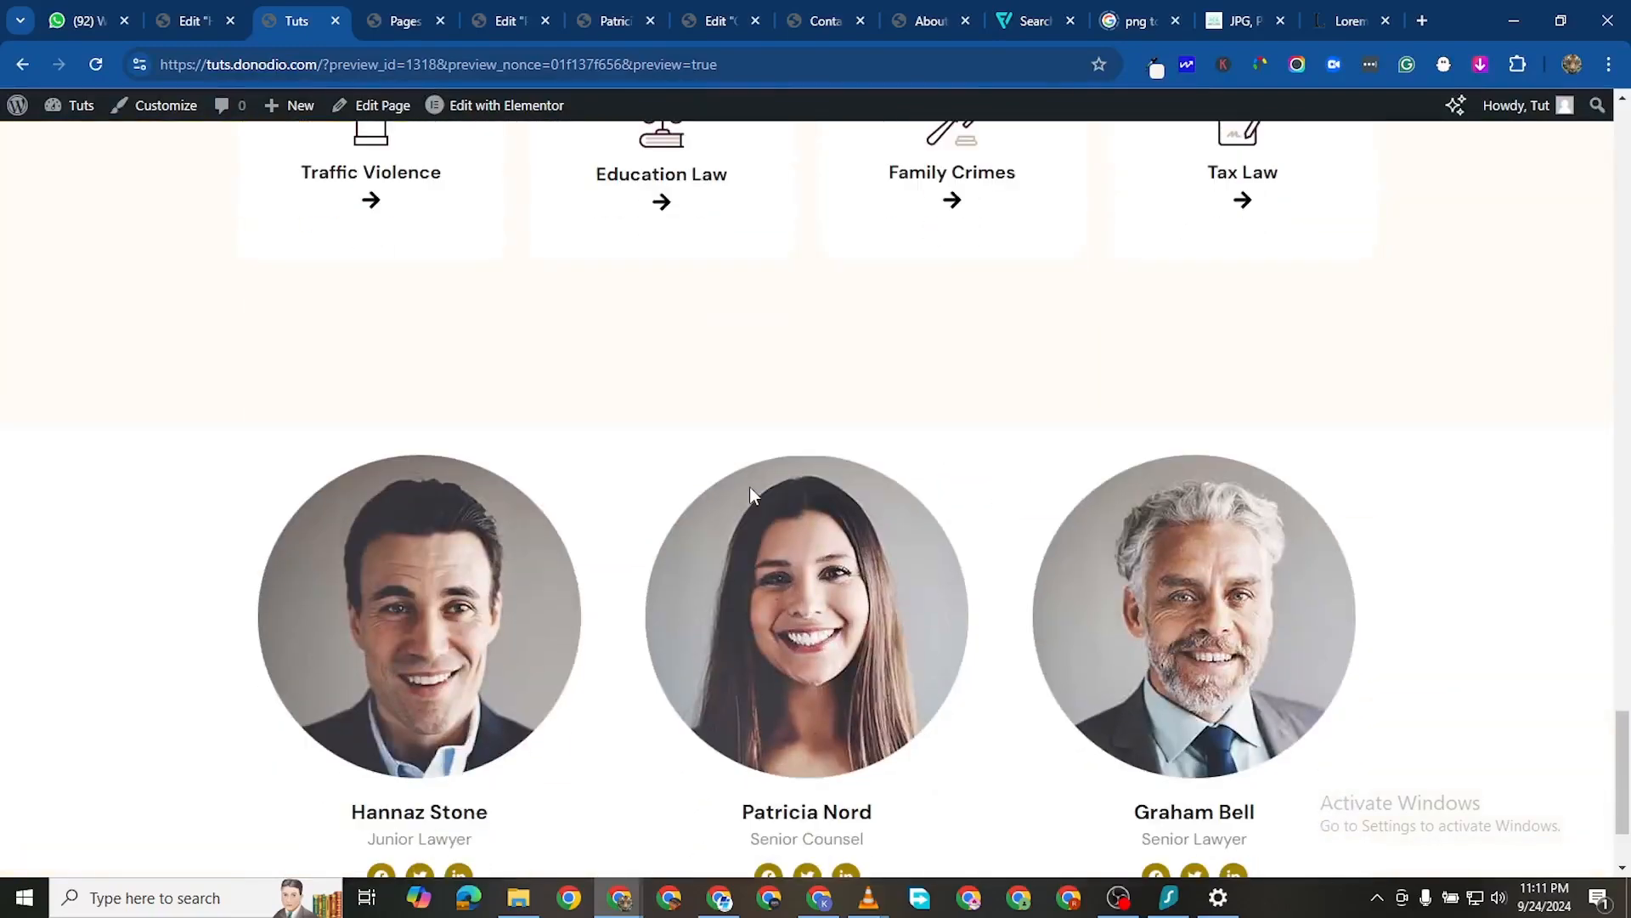
scroll(749, 486, "up", 20)
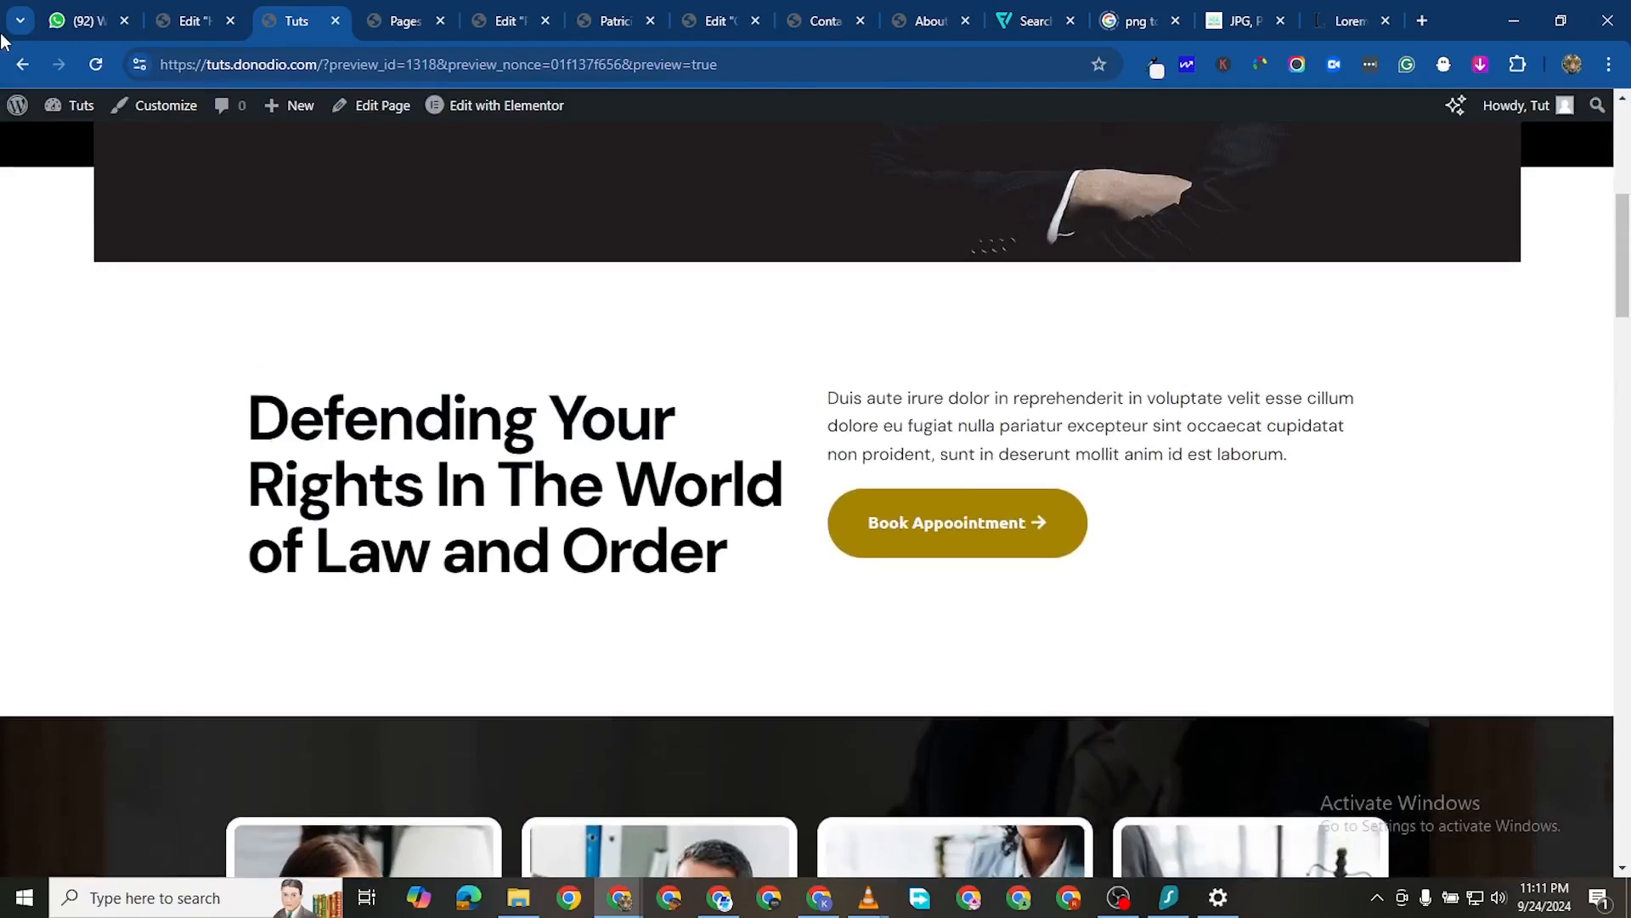
Open the site's page for adding new plugins from the WordPress dashboard
mouse_move(59, 110)
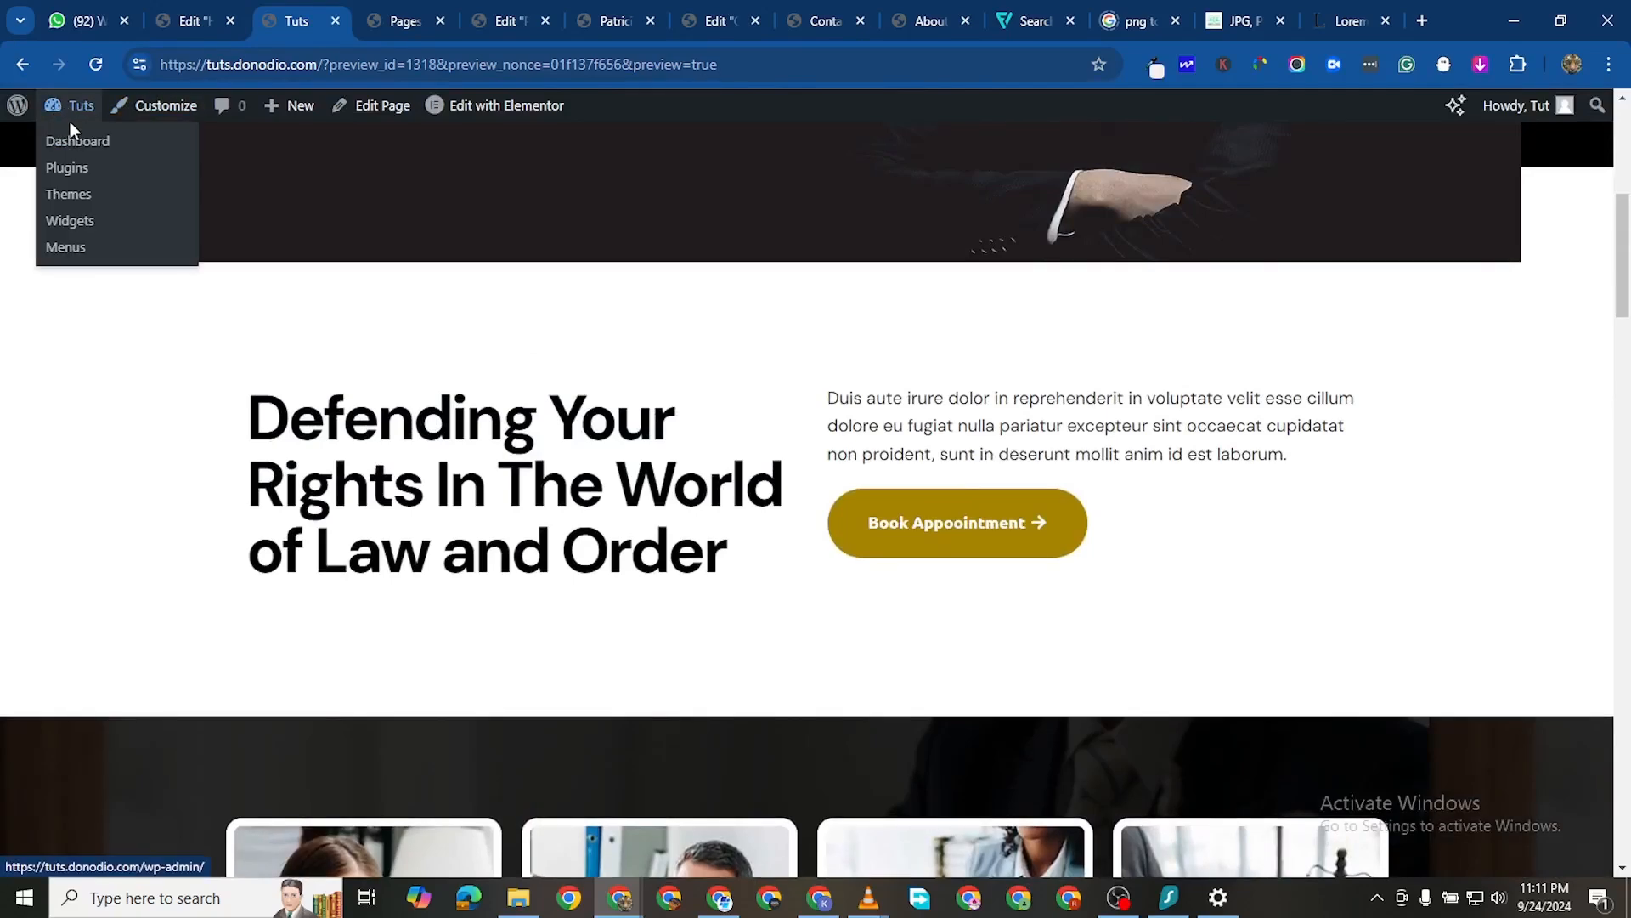
left_click(71, 139)
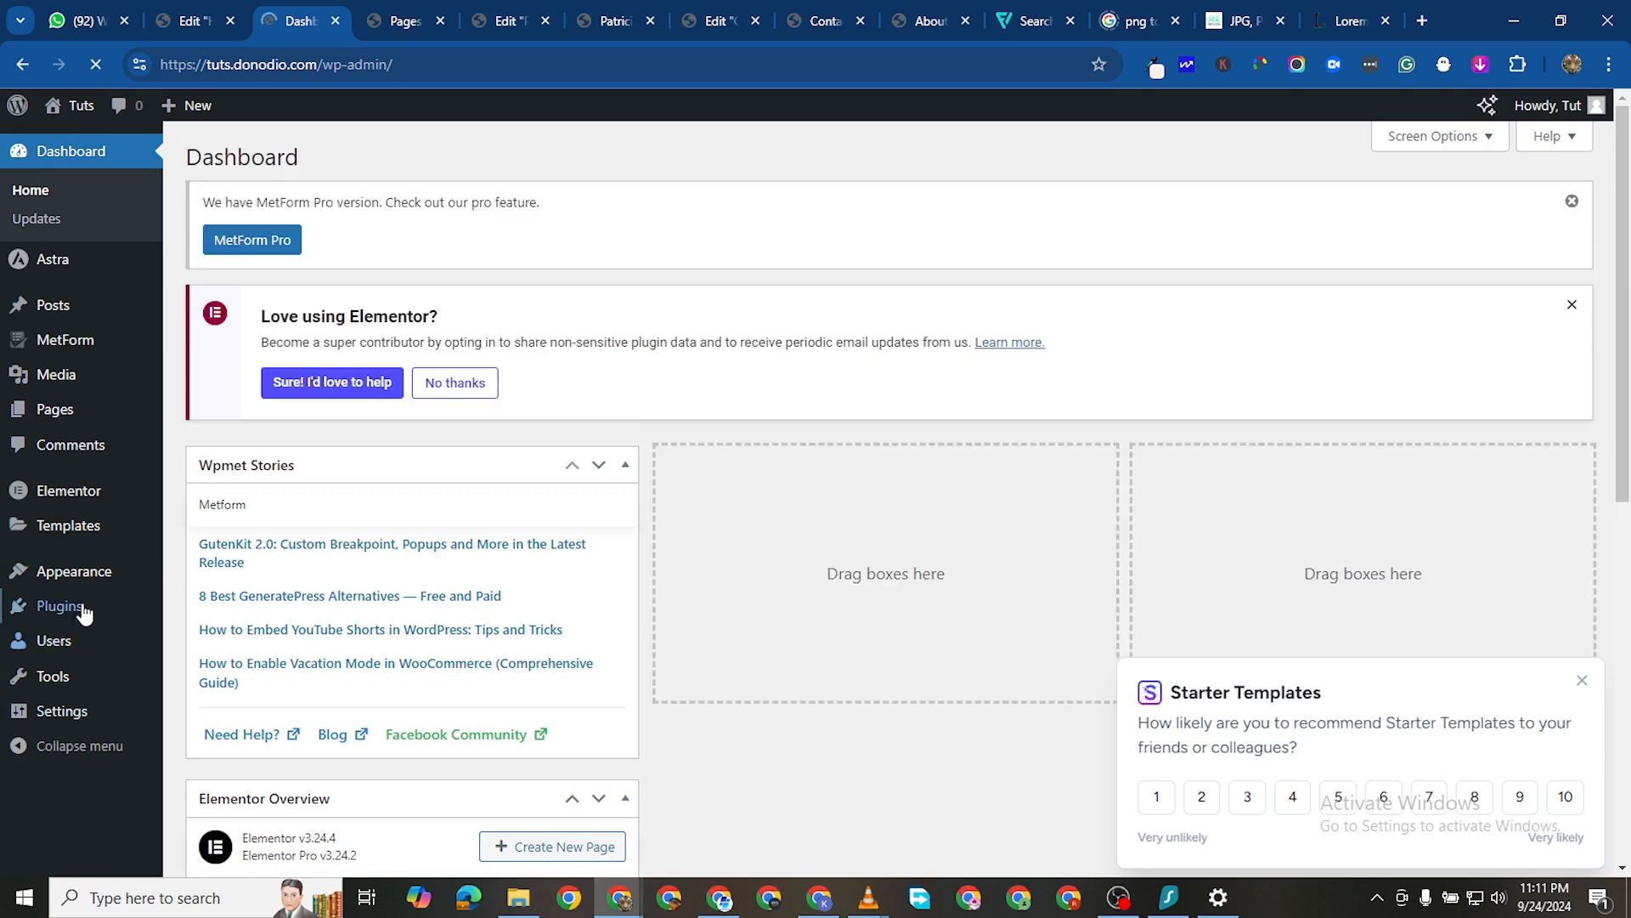
left_click(83, 614)
scroll(560, 664, "down", 2)
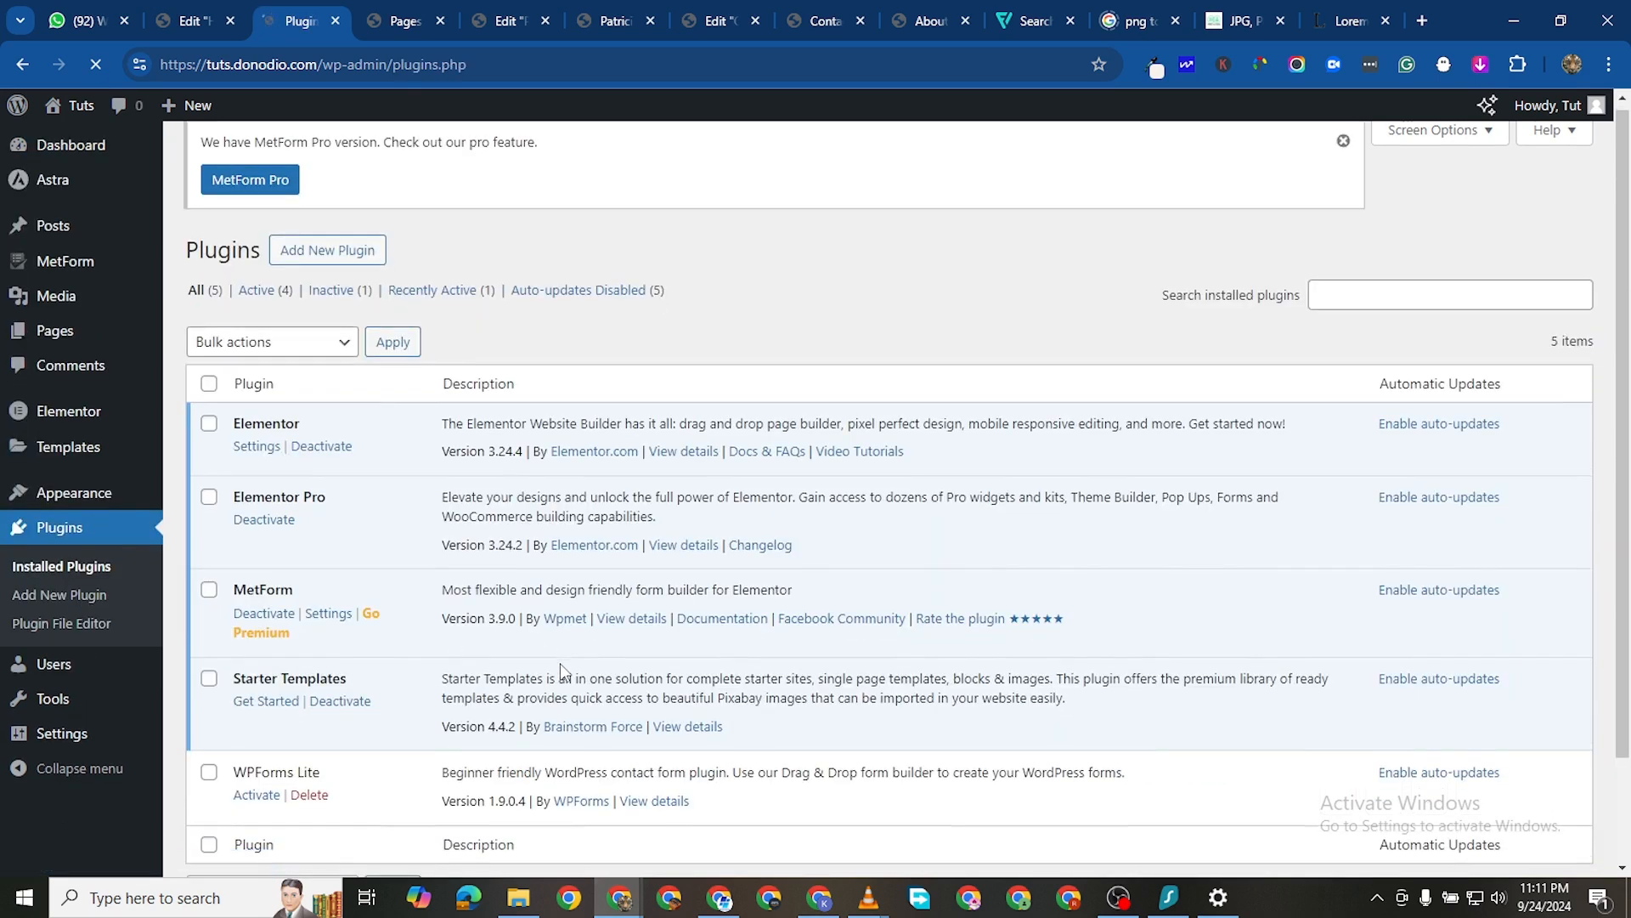
scroll(290, 216, "up", 1)
scroll(290, 216, "up", 1)
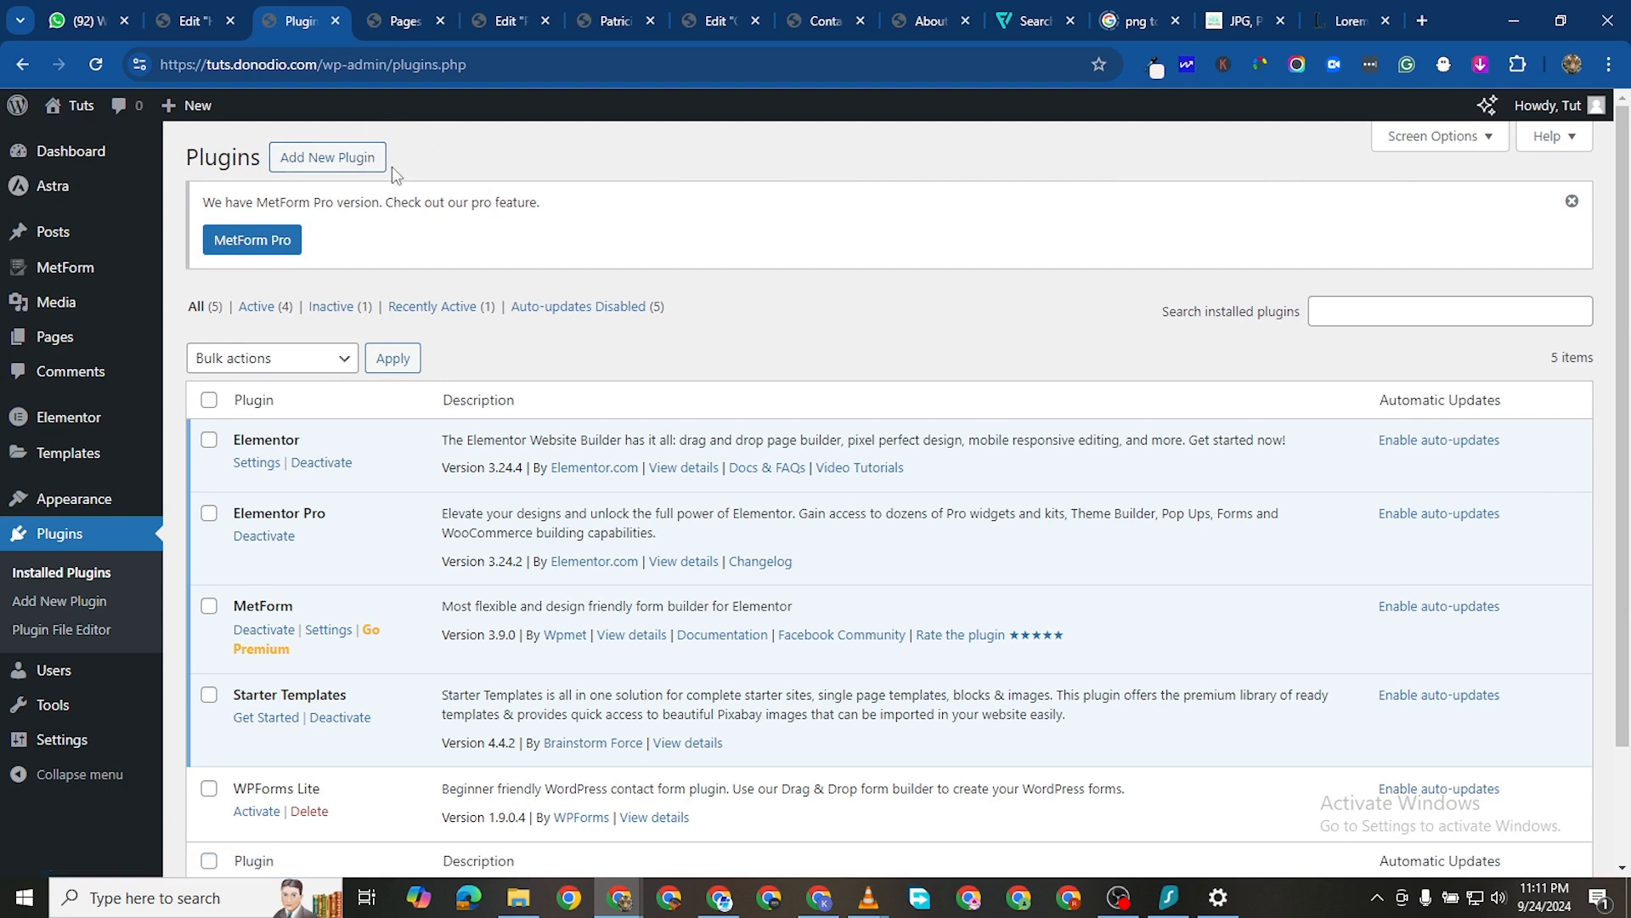
left_click(358, 168)
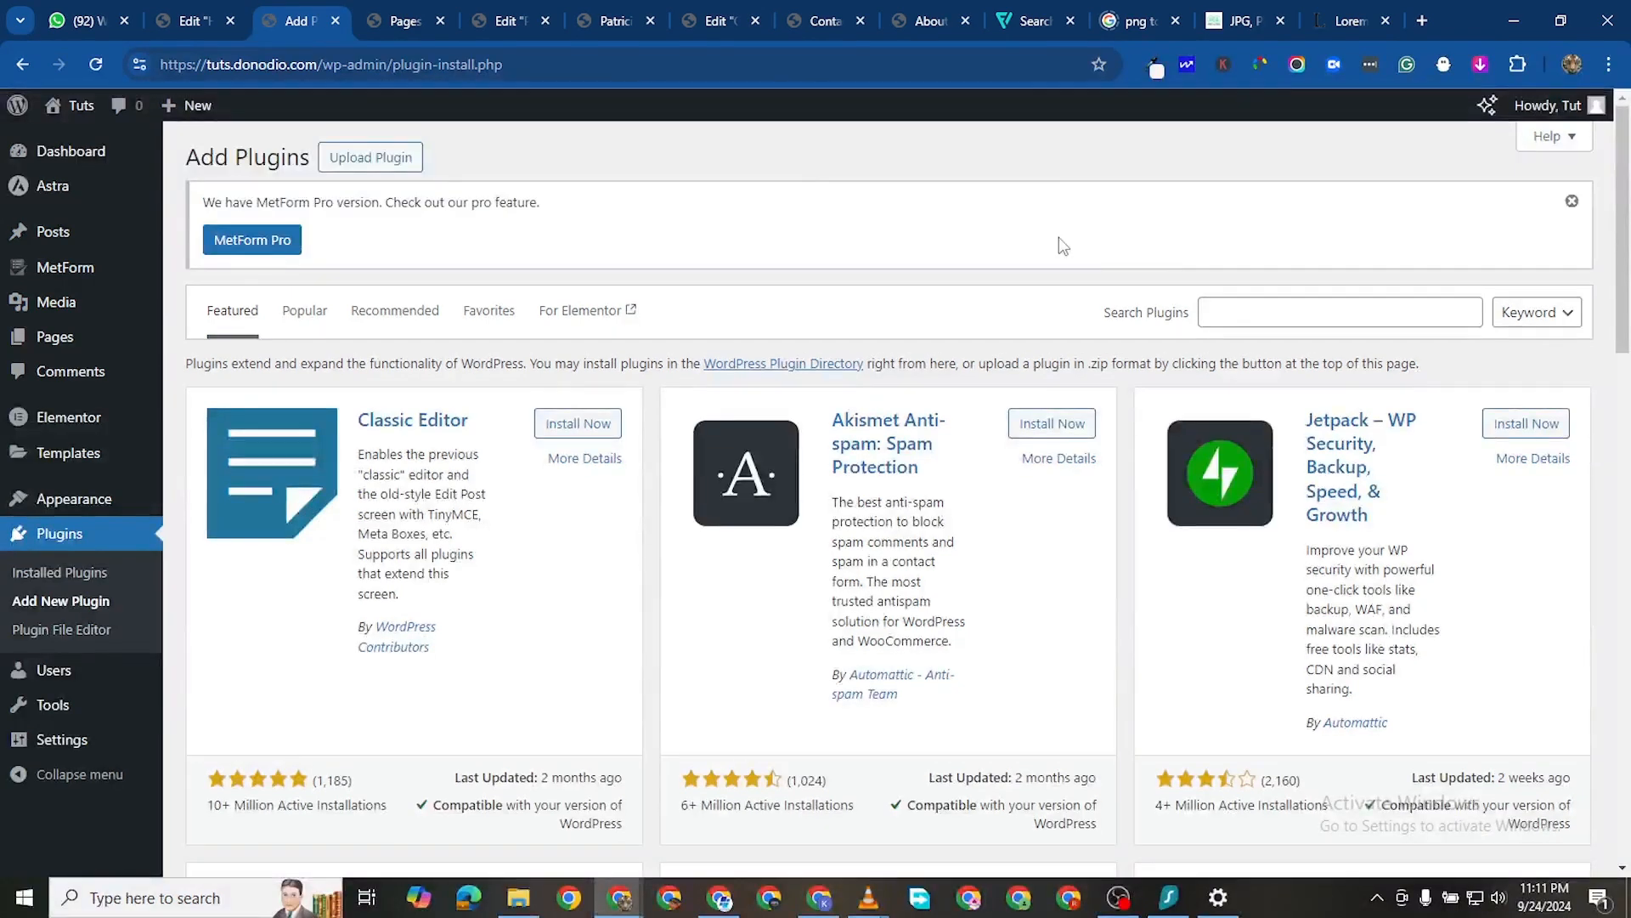
Search the plugin directory for "header footer", then install and activate Elementor Header & Footer Builder
left_click(1319, 311)
type("header footer")
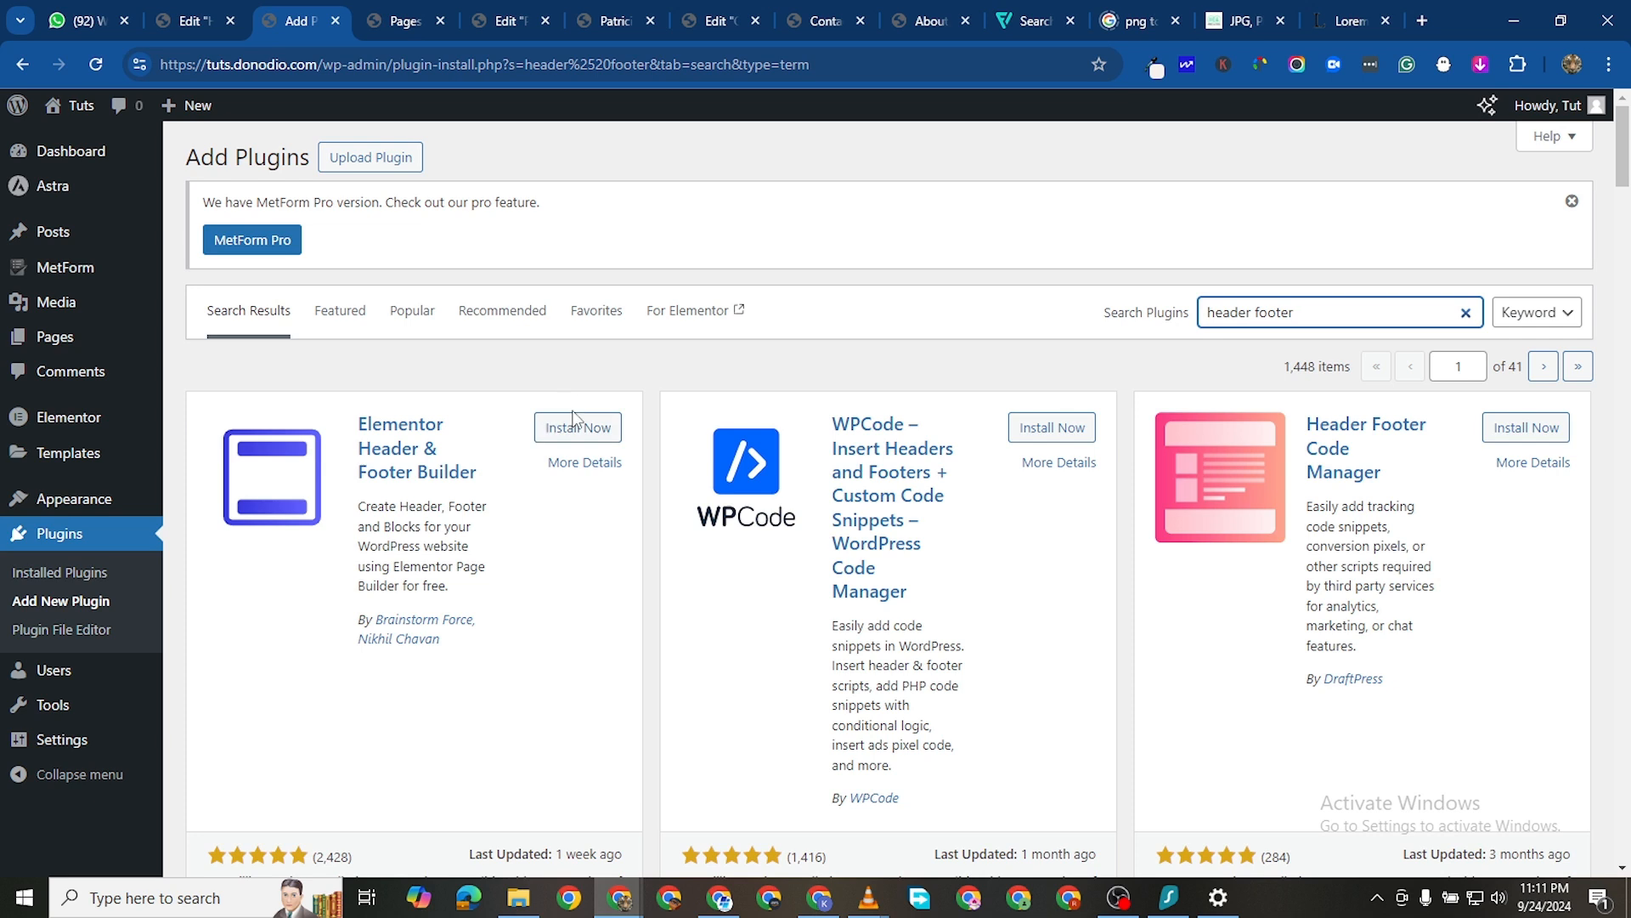
left_click(567, 427)
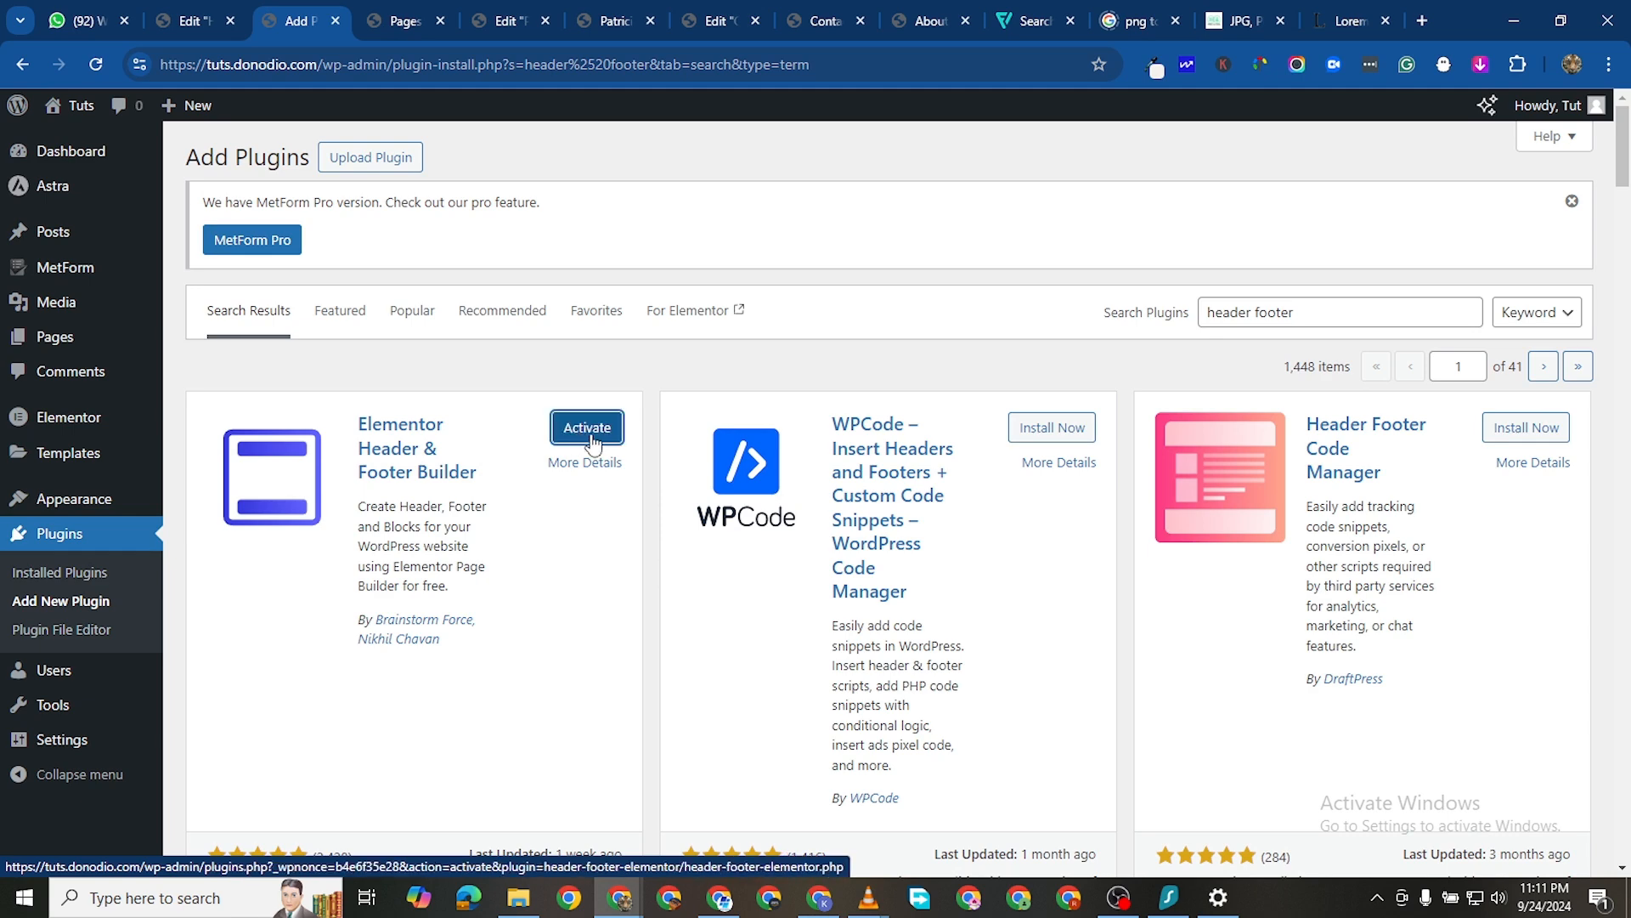
left_click(589, 437)
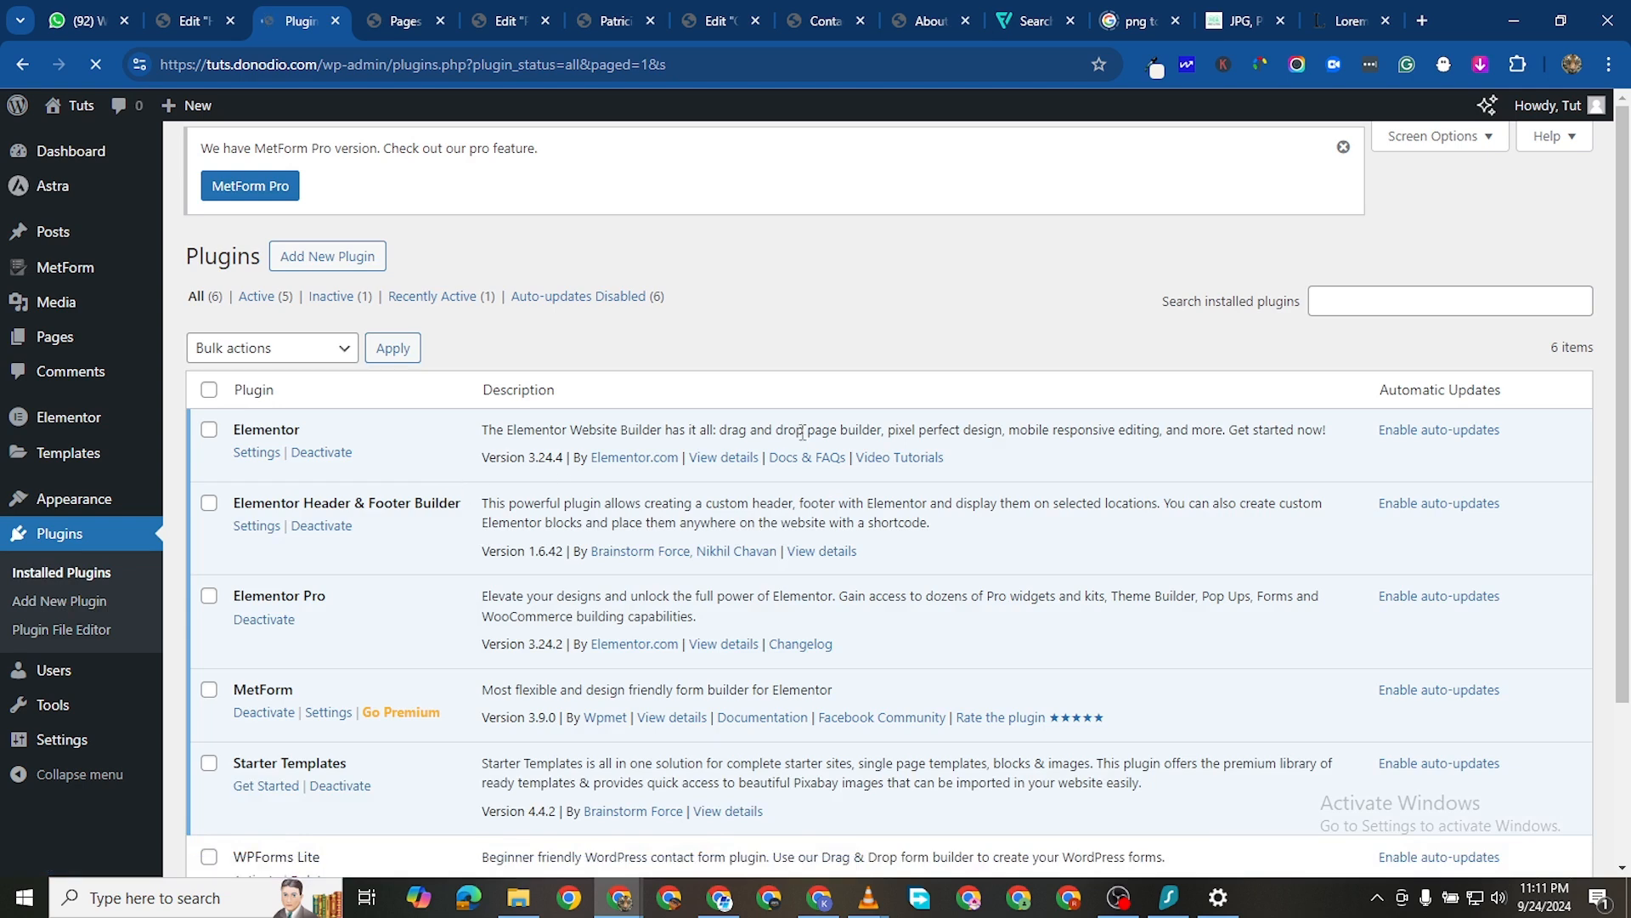
Create a new Elementor Header & Footer Builder template titled "New Footer", skipping the introductory questionnaire
scroll(451, 491, "down", 3)
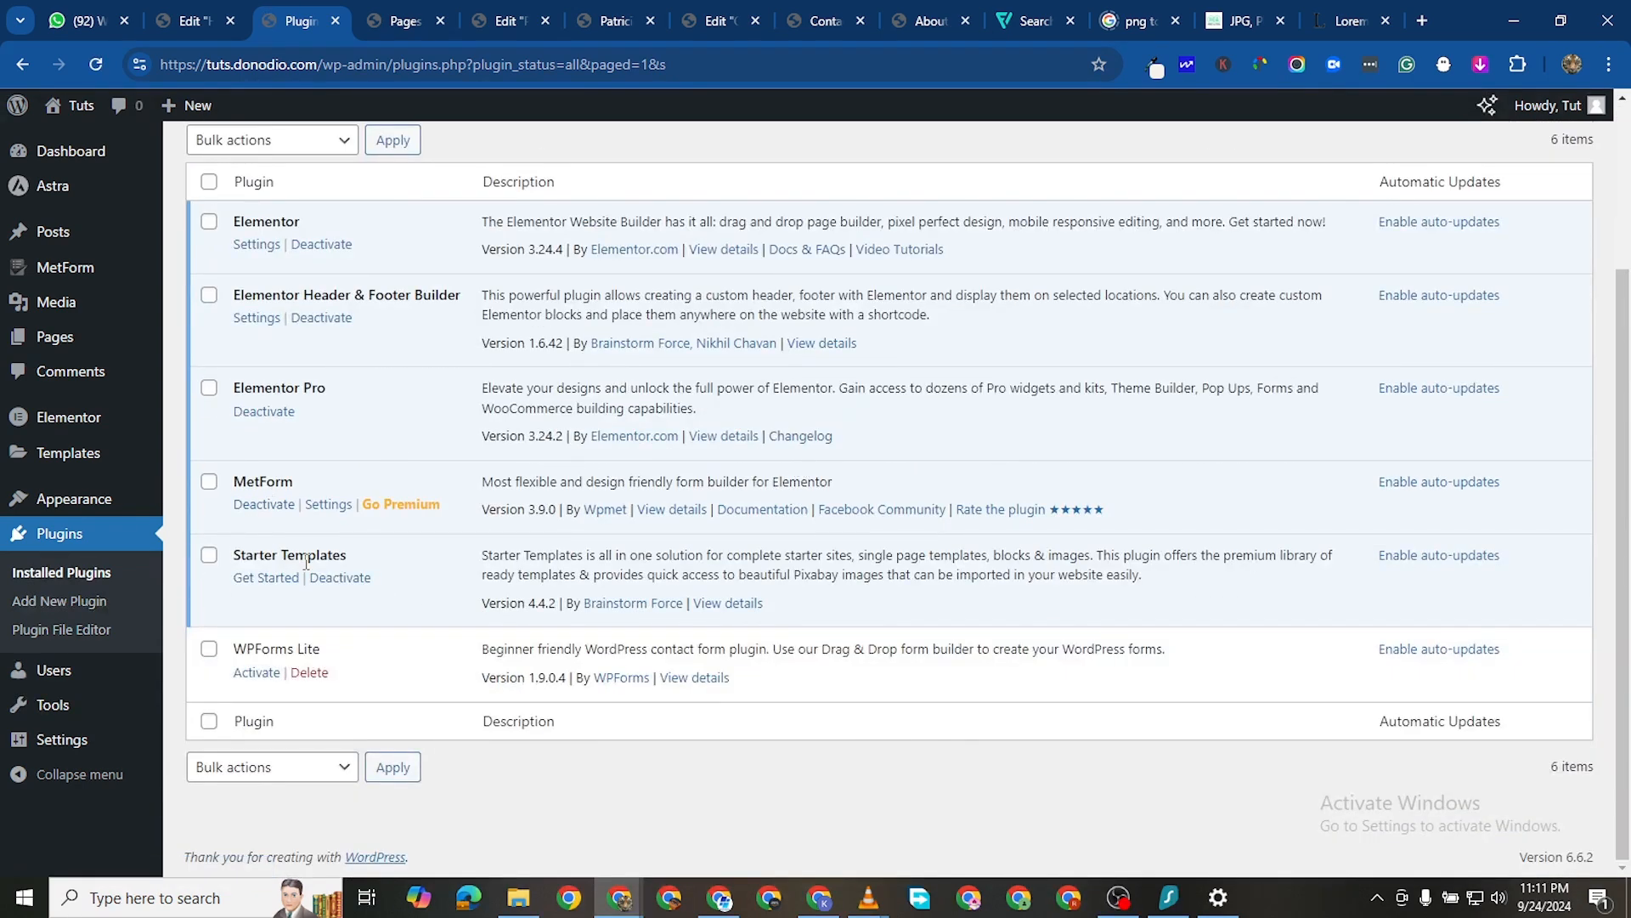
left_click(265, 326)
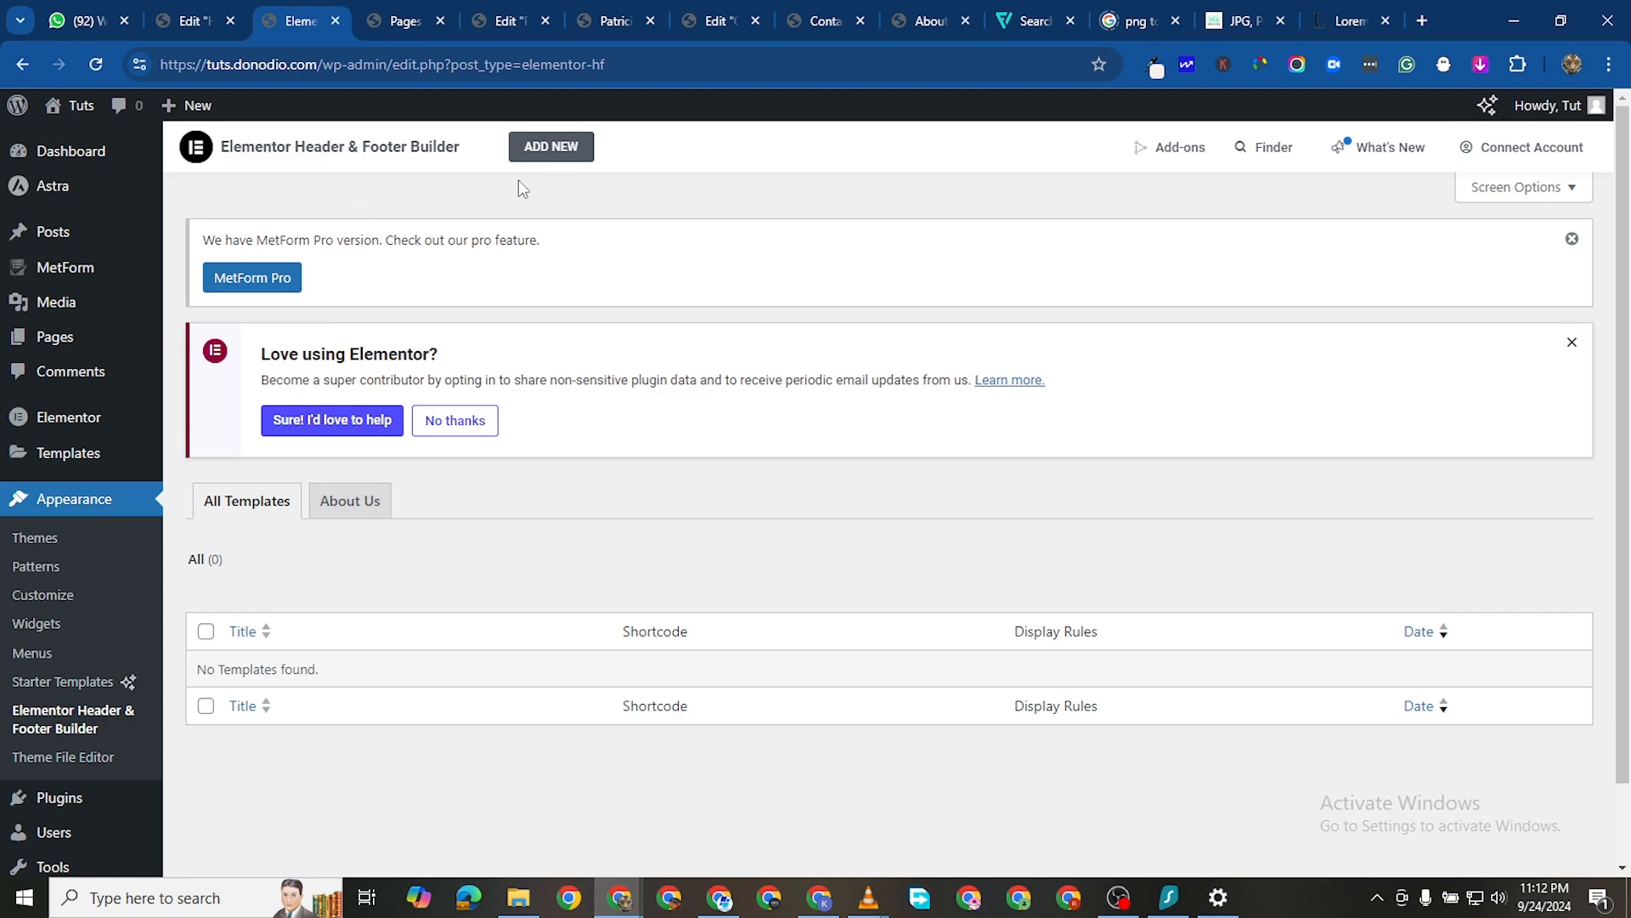
left_click(548, 147)
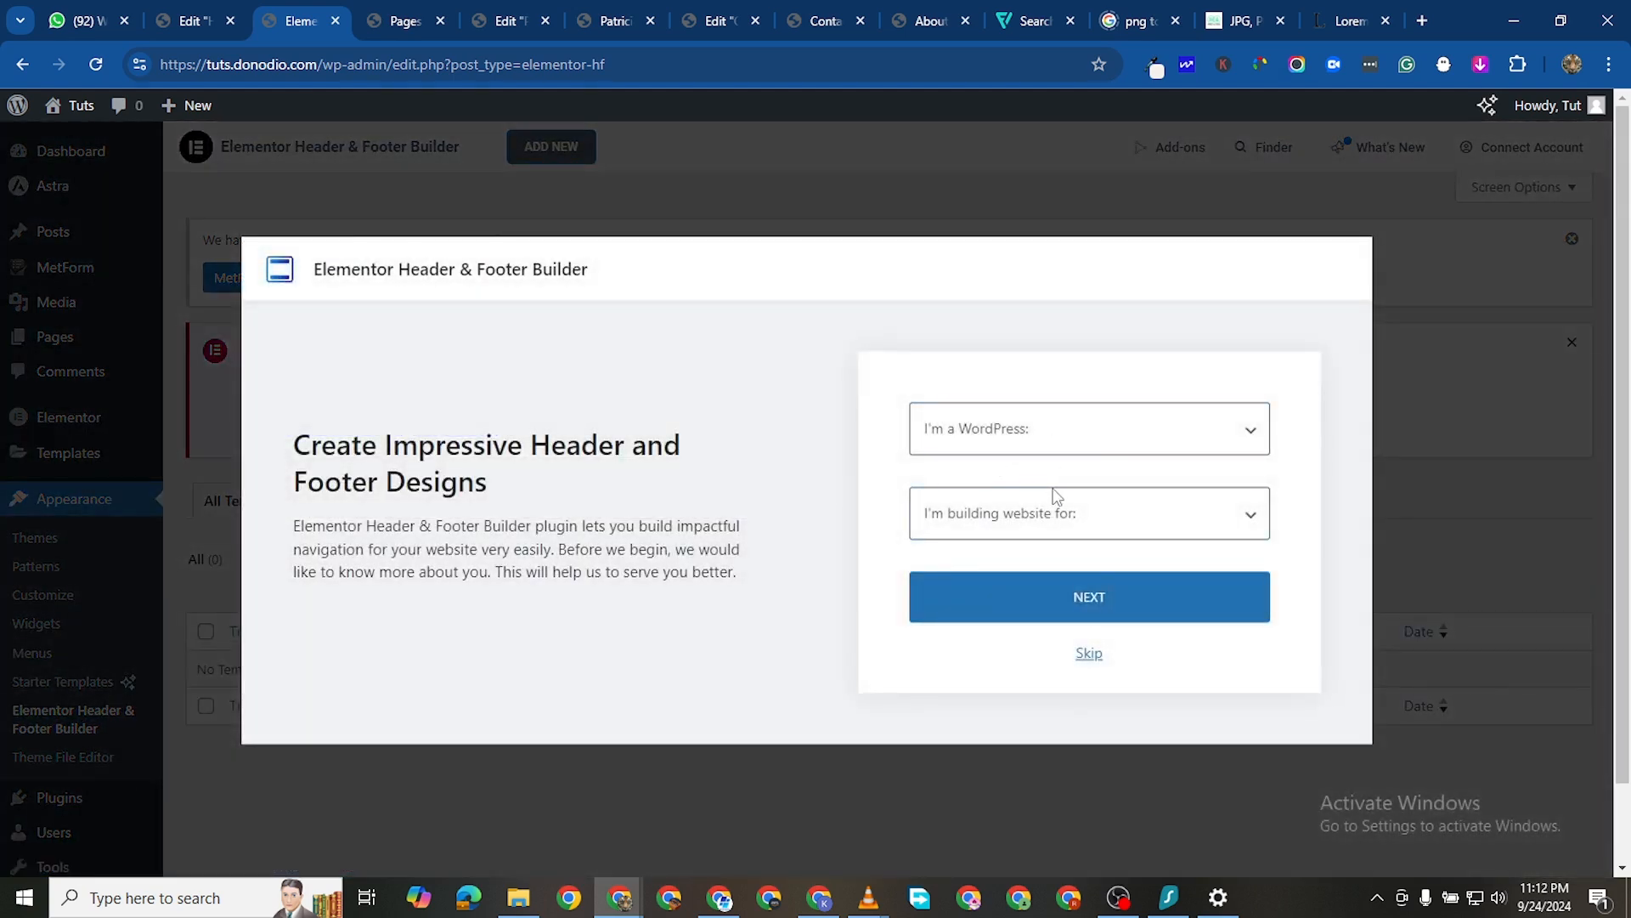
left_click(1097, 656)
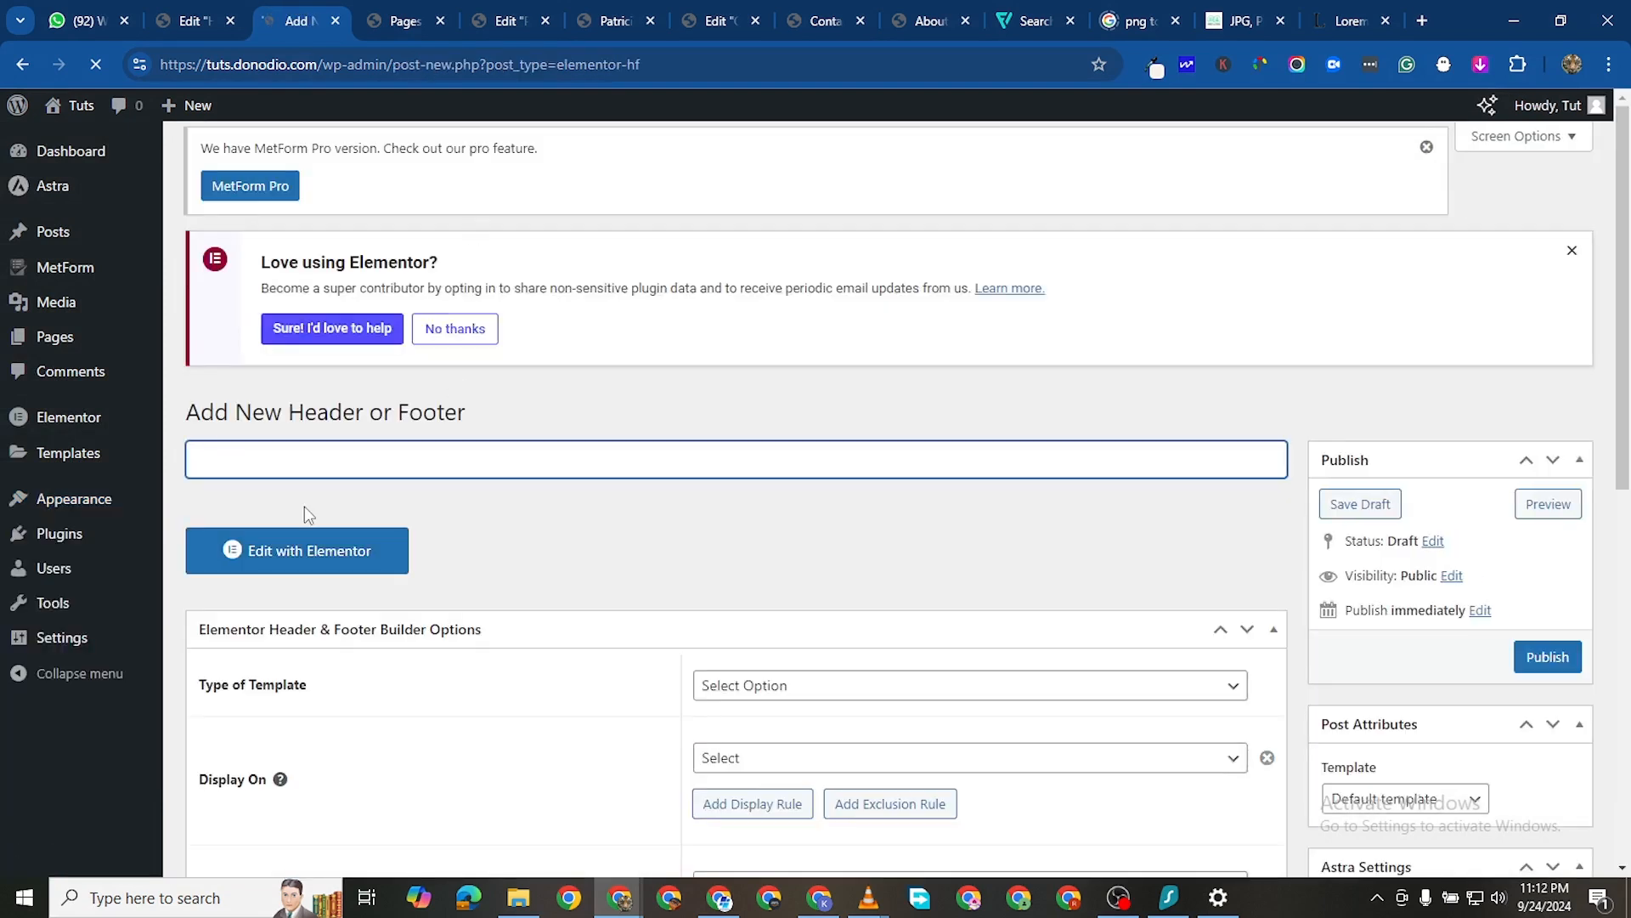
type("New Footer")
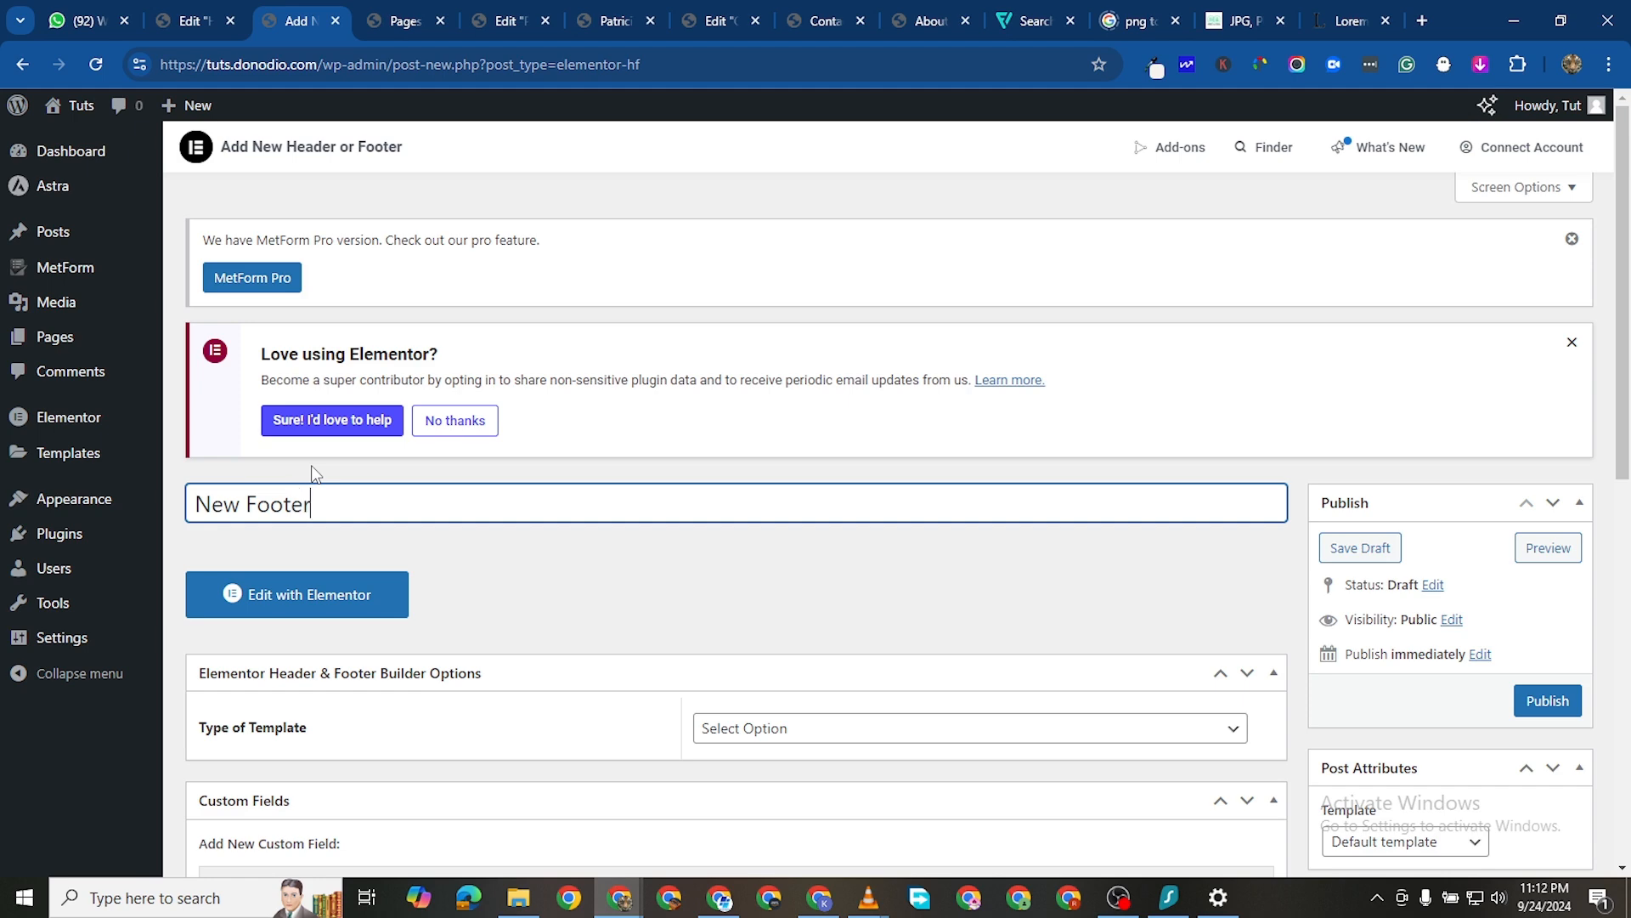
Set the template type to Footer and its first display rule to Entire Website
scroll(806, 470, "down", 3)
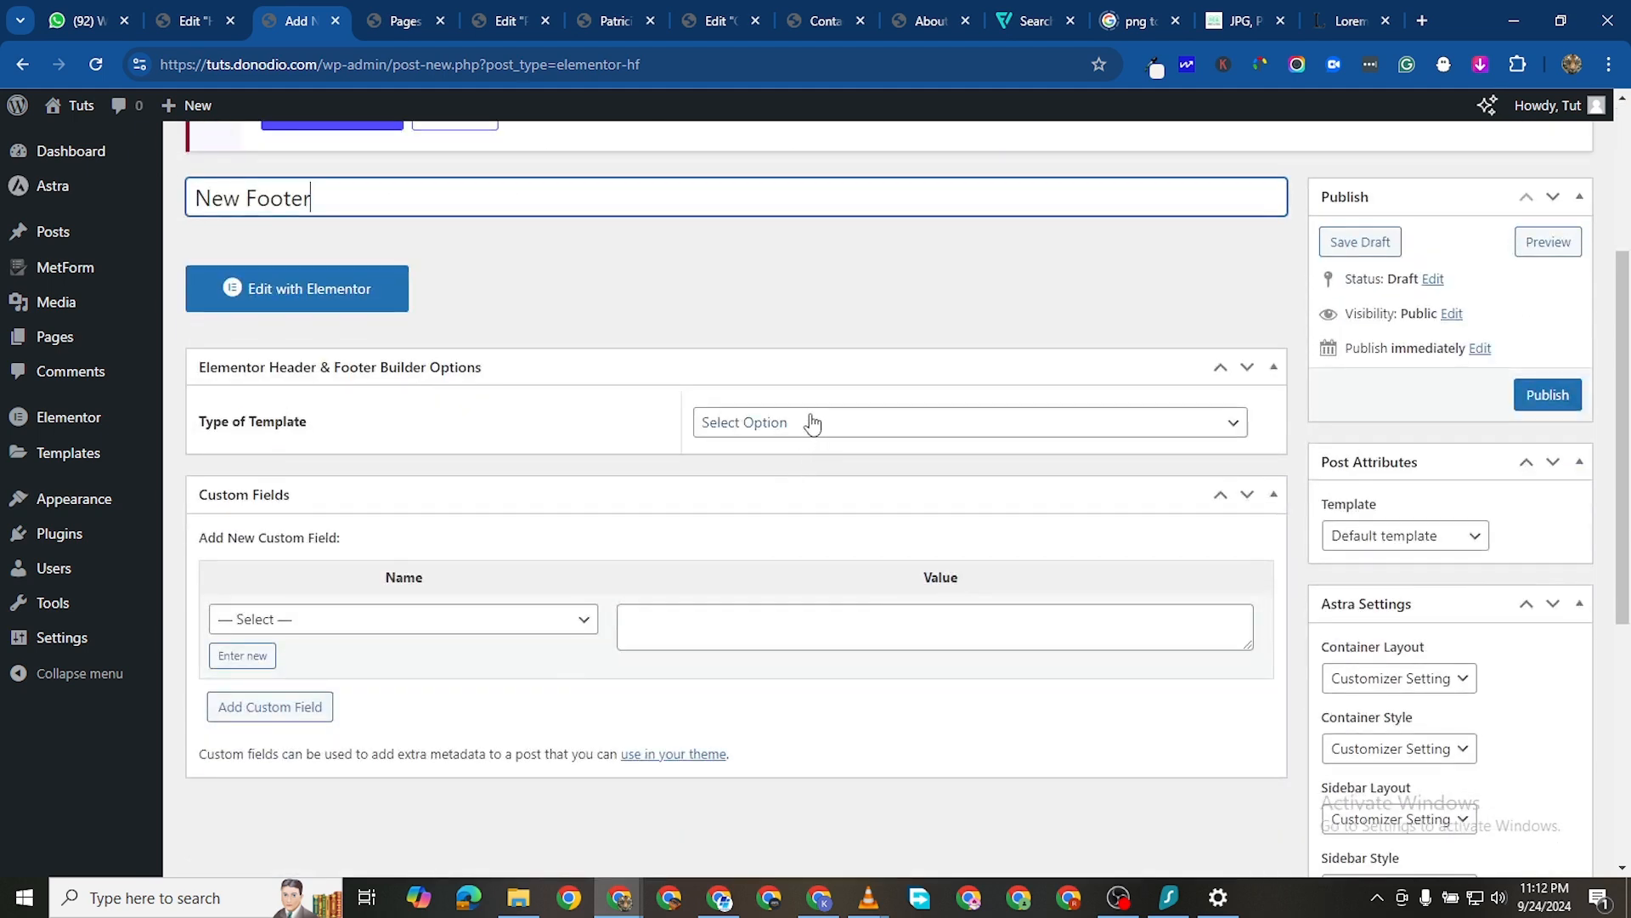
left_click(811, 423)
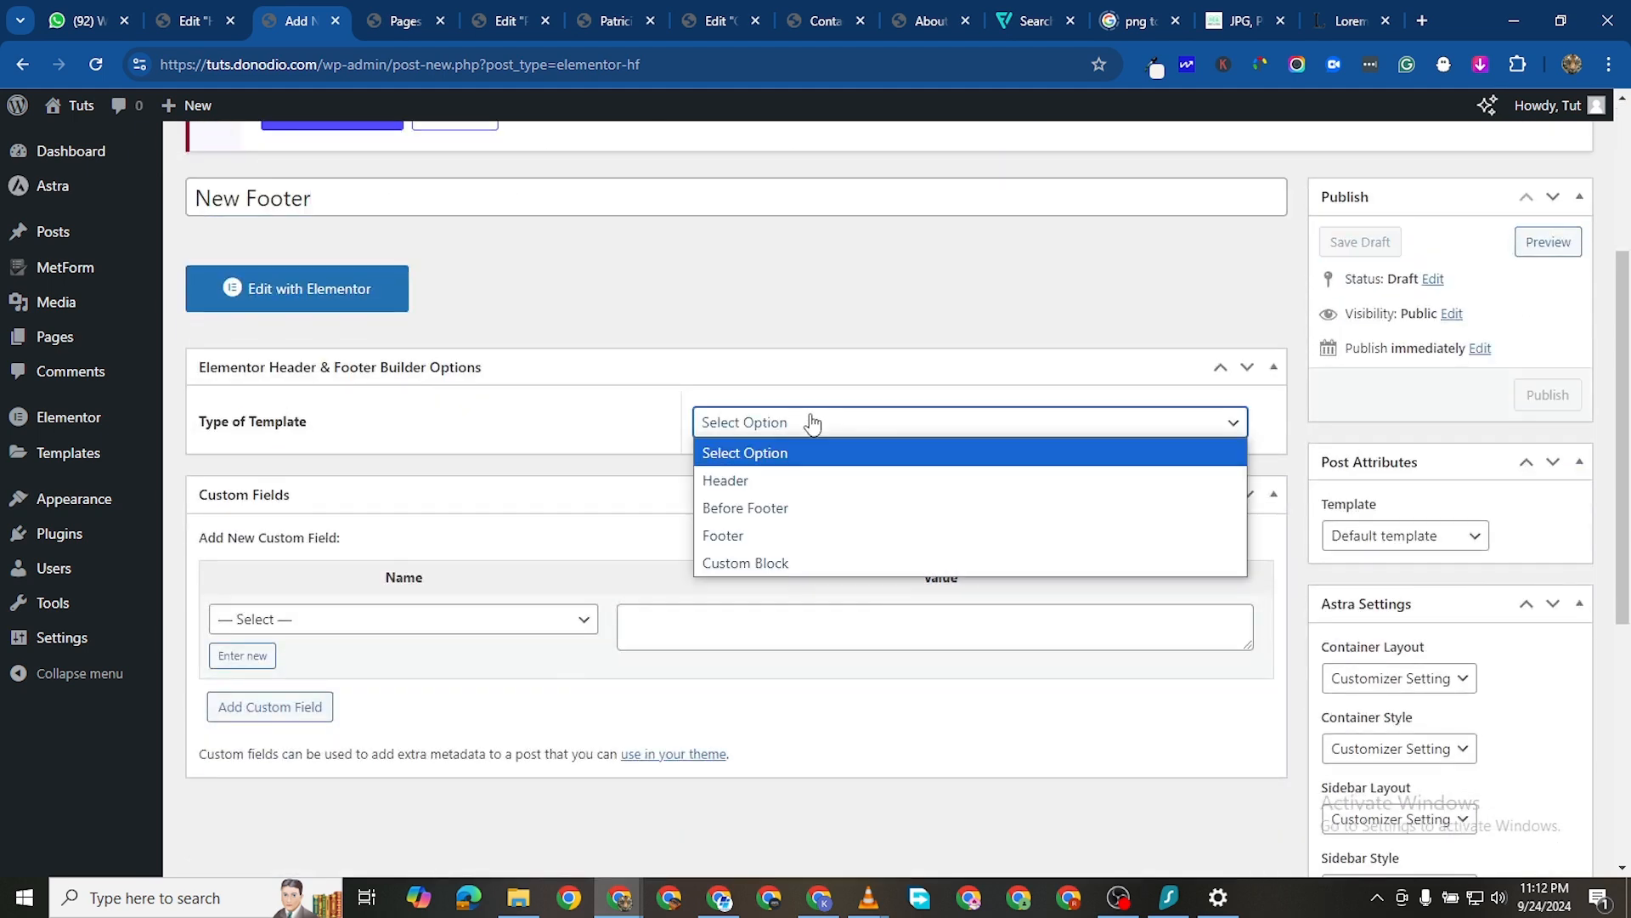
left_click(783, 536)
scroll(816, 459, "down", 1)
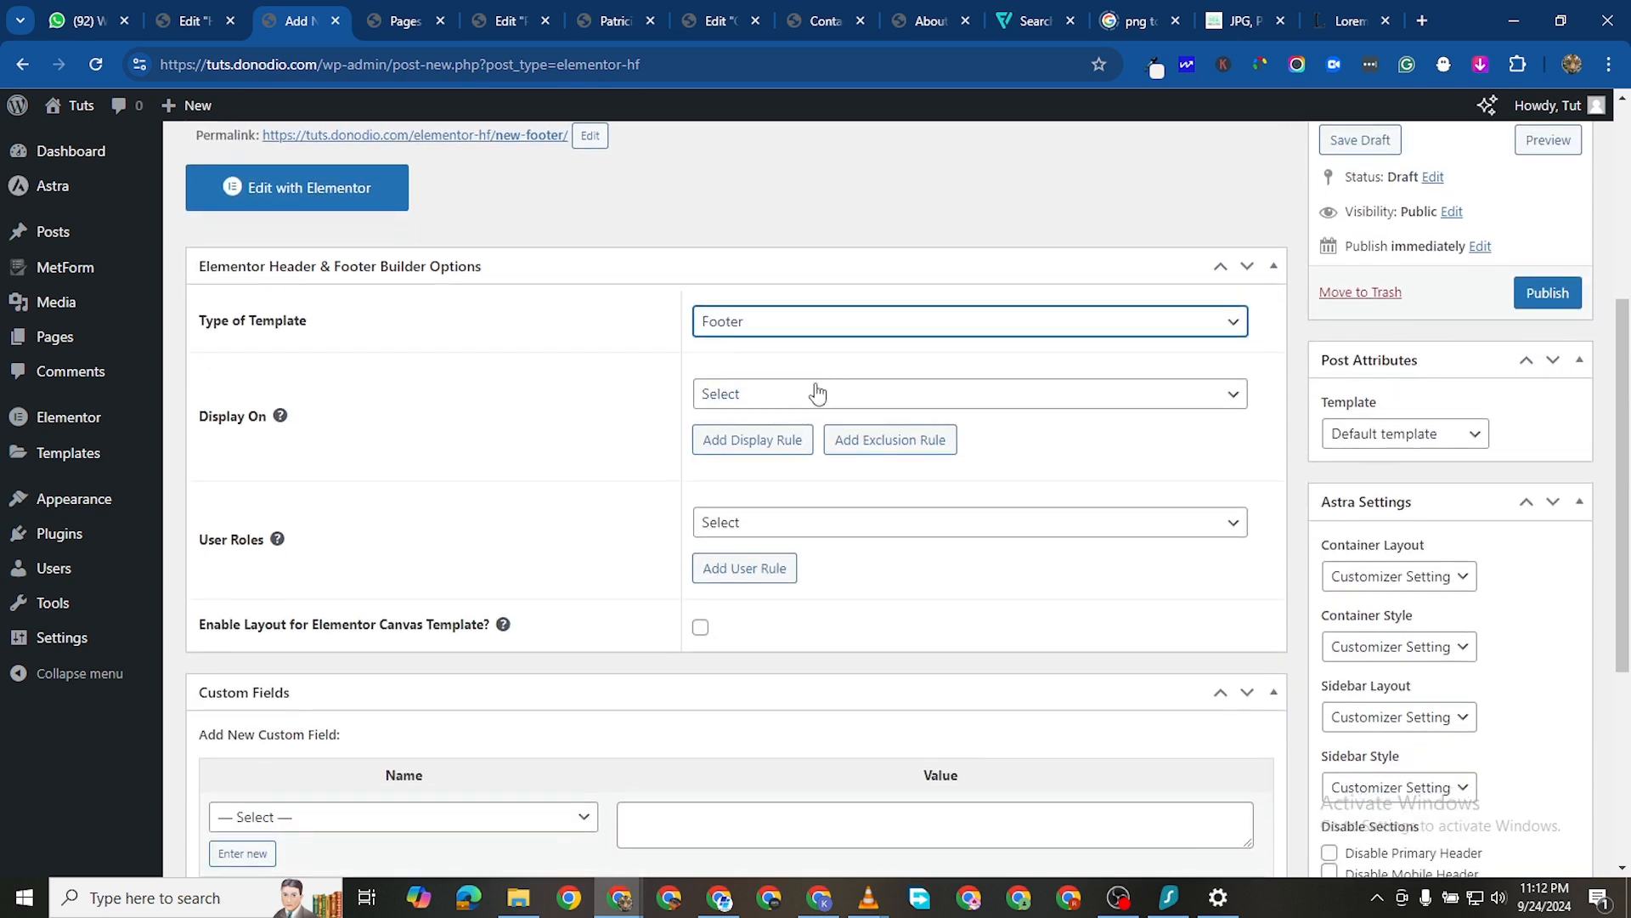
left_click(818, 393)
left_click(793, 474)
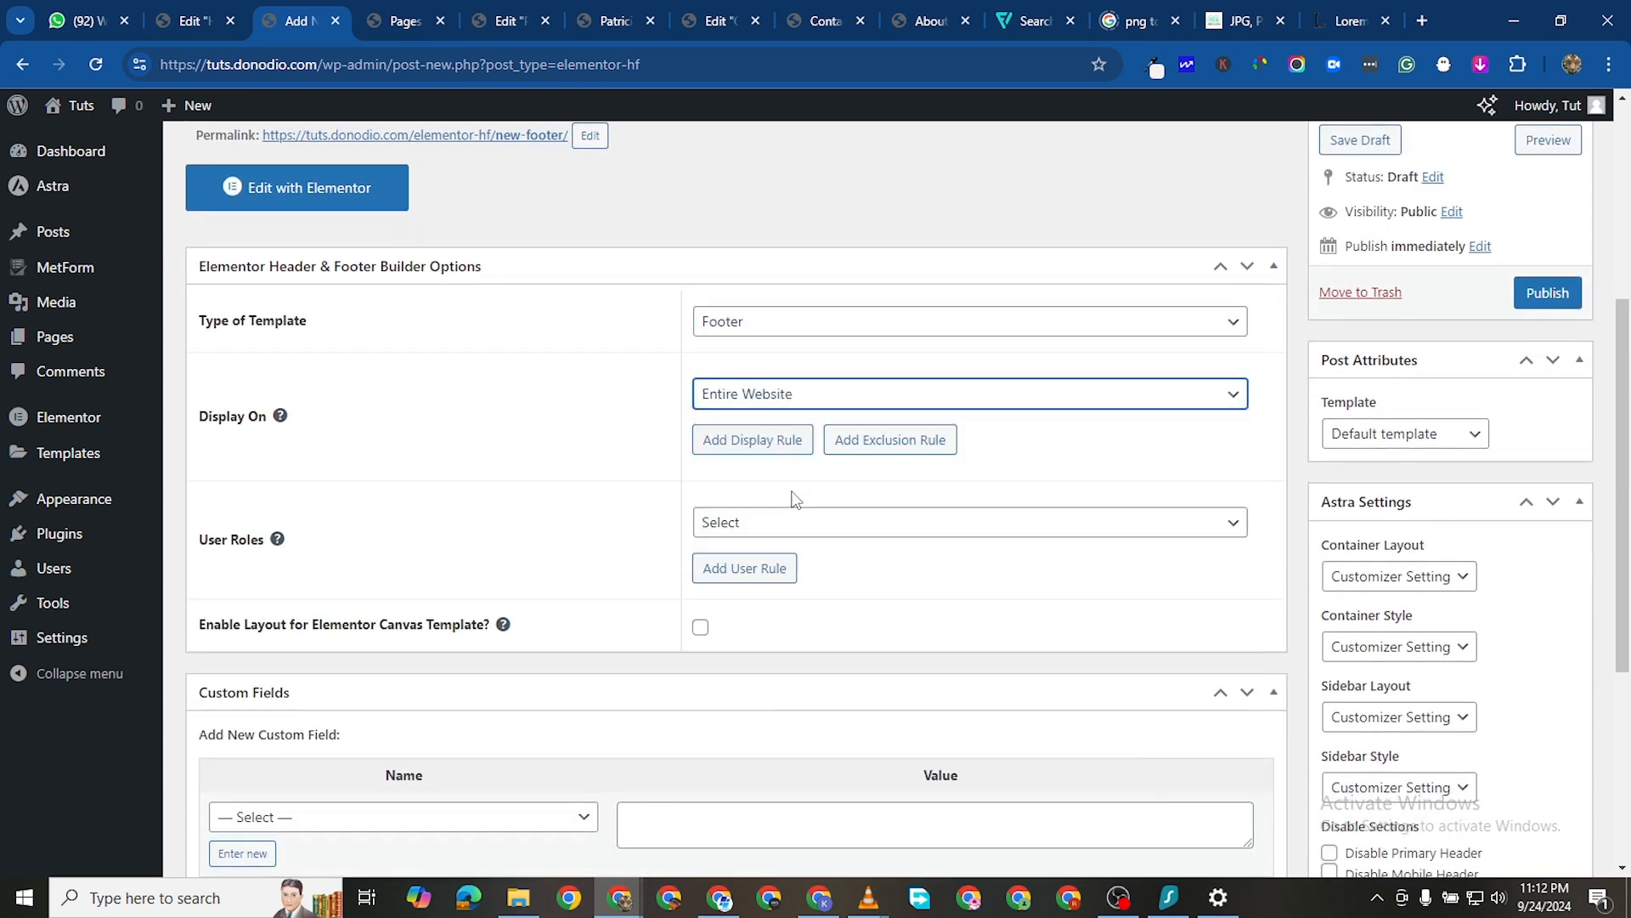
Add two more display rules to the footer template, All Singulars and All Archives
left_click(769, 453)
left_click(765, 480)
left_click(776, 435)
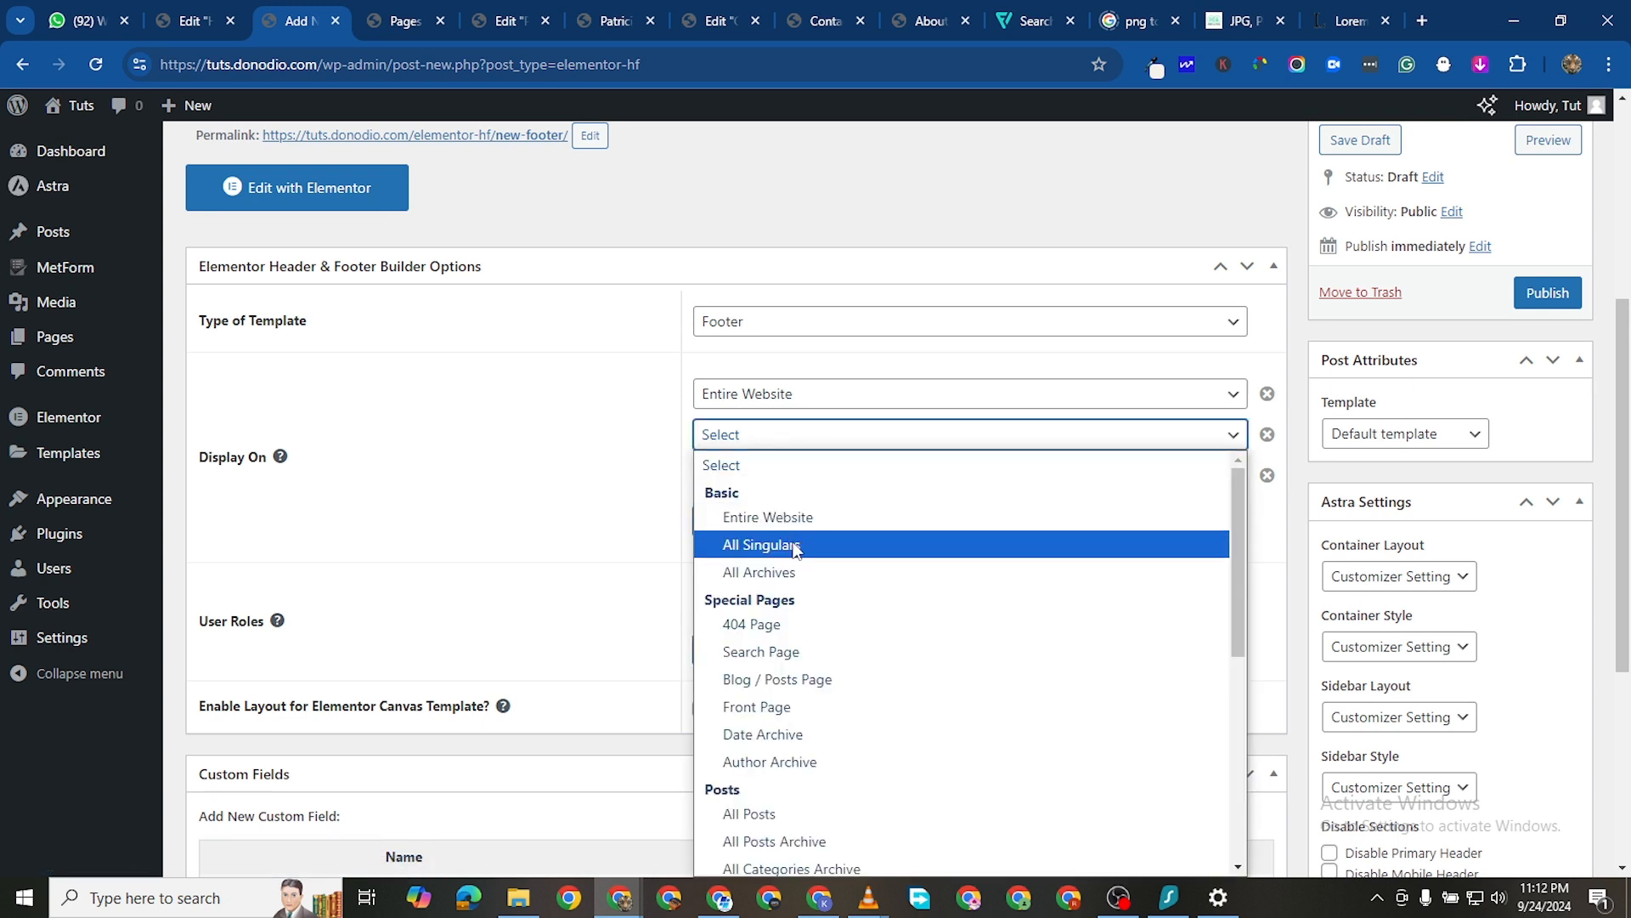
left_click(793, 548)
left_click(753, 475)
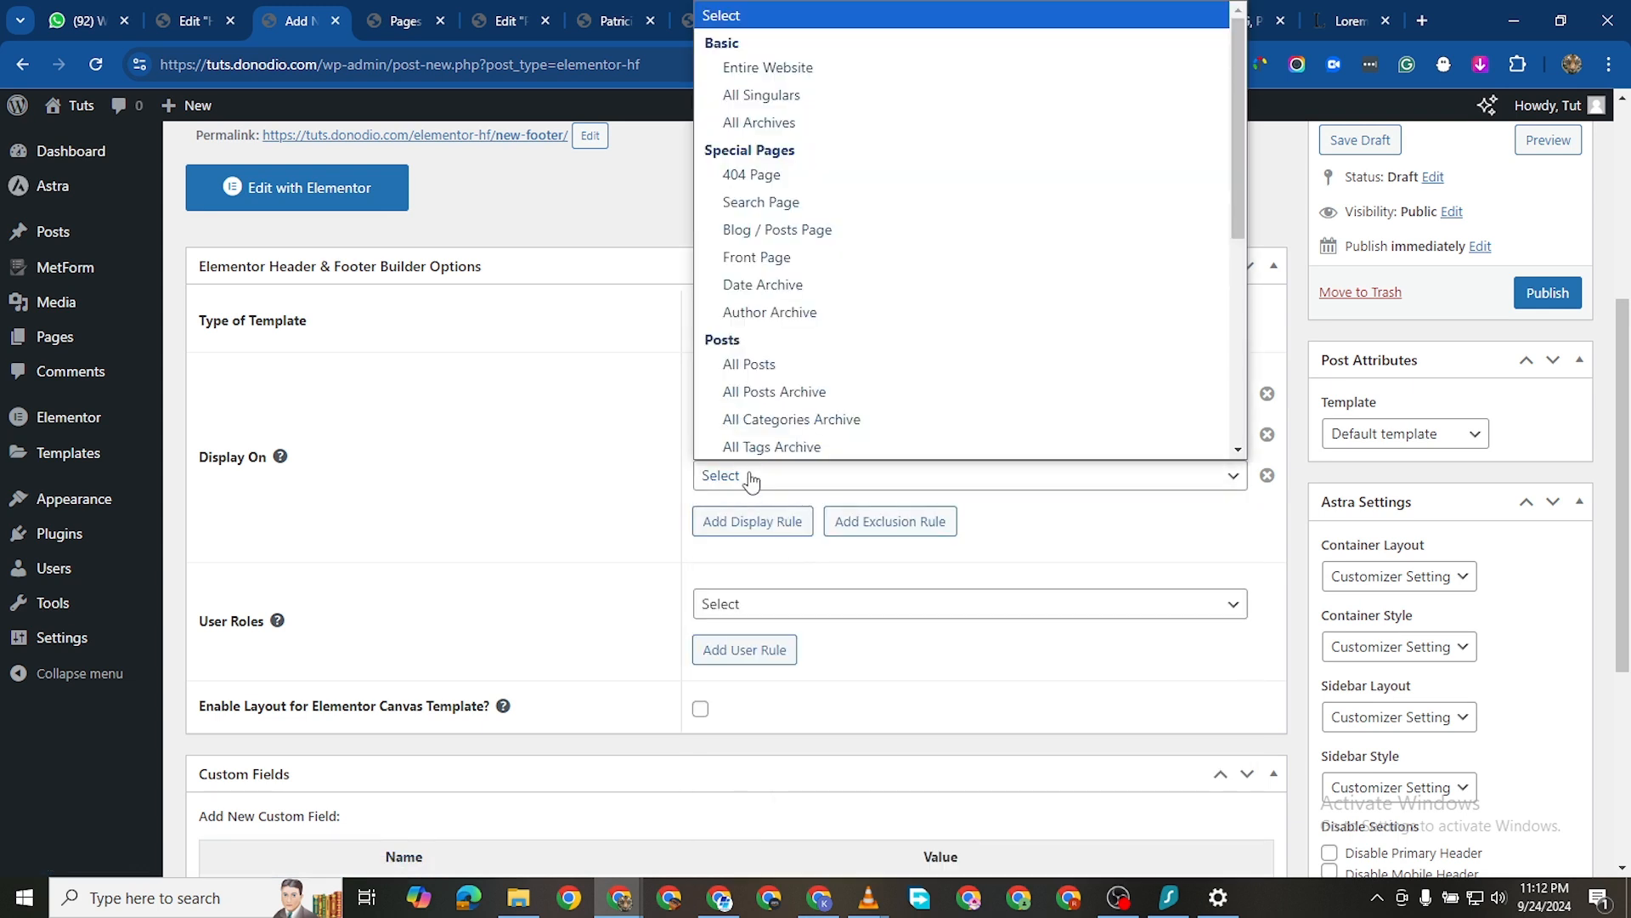
left_click(792, 123)
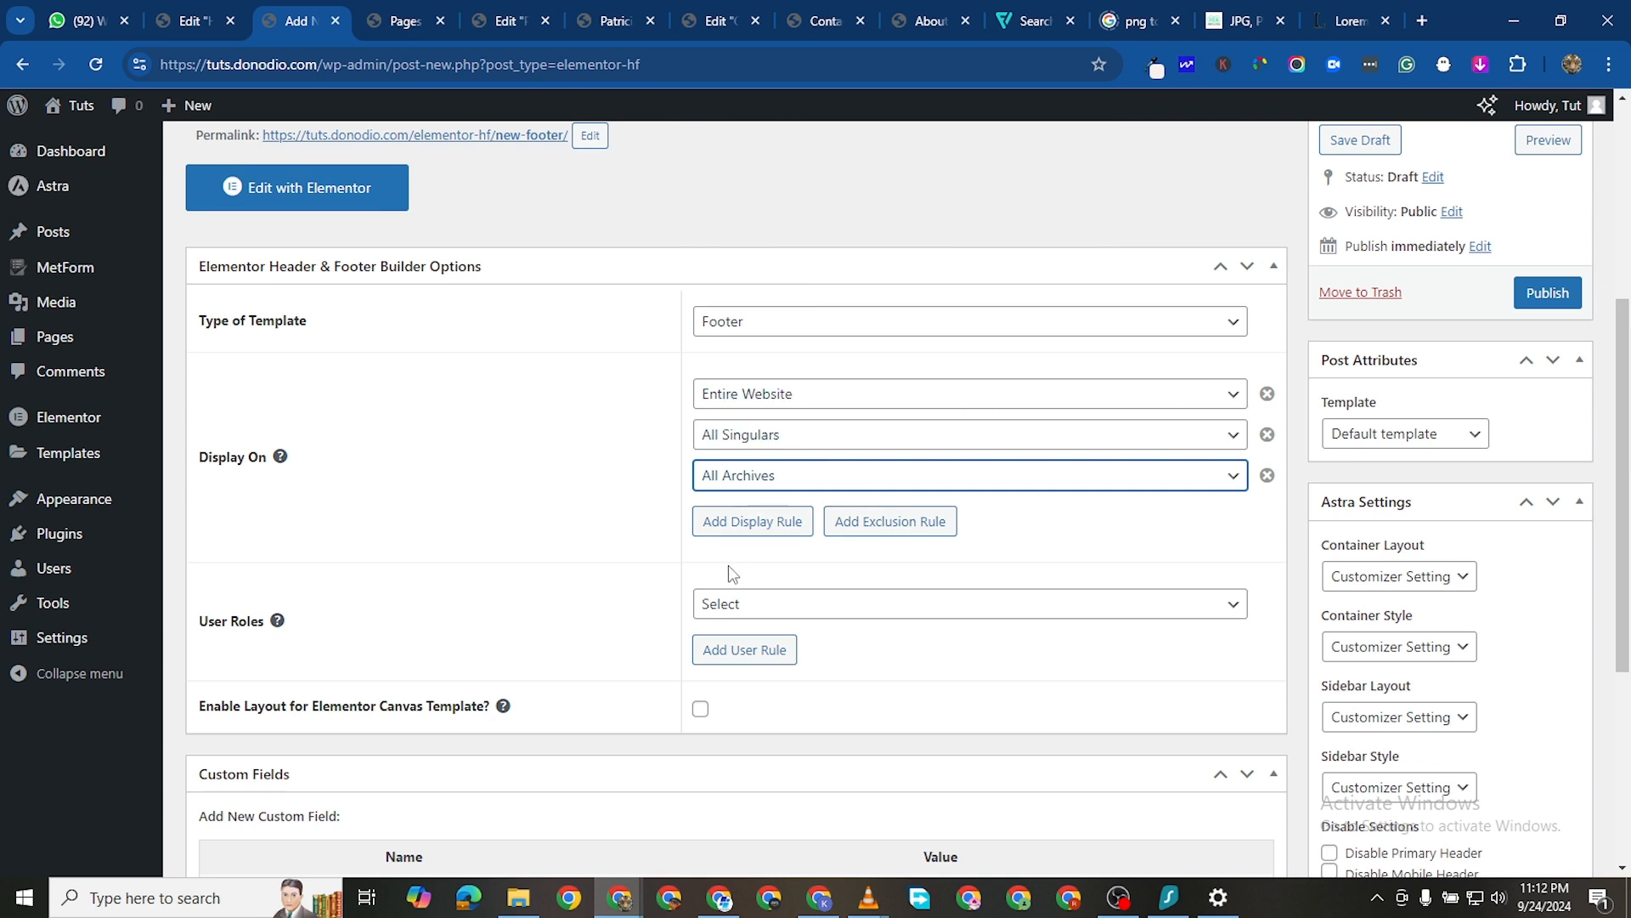
Set the footer template's user role to All and publish the template
left_click(749, 602)
left_click(792, 358)
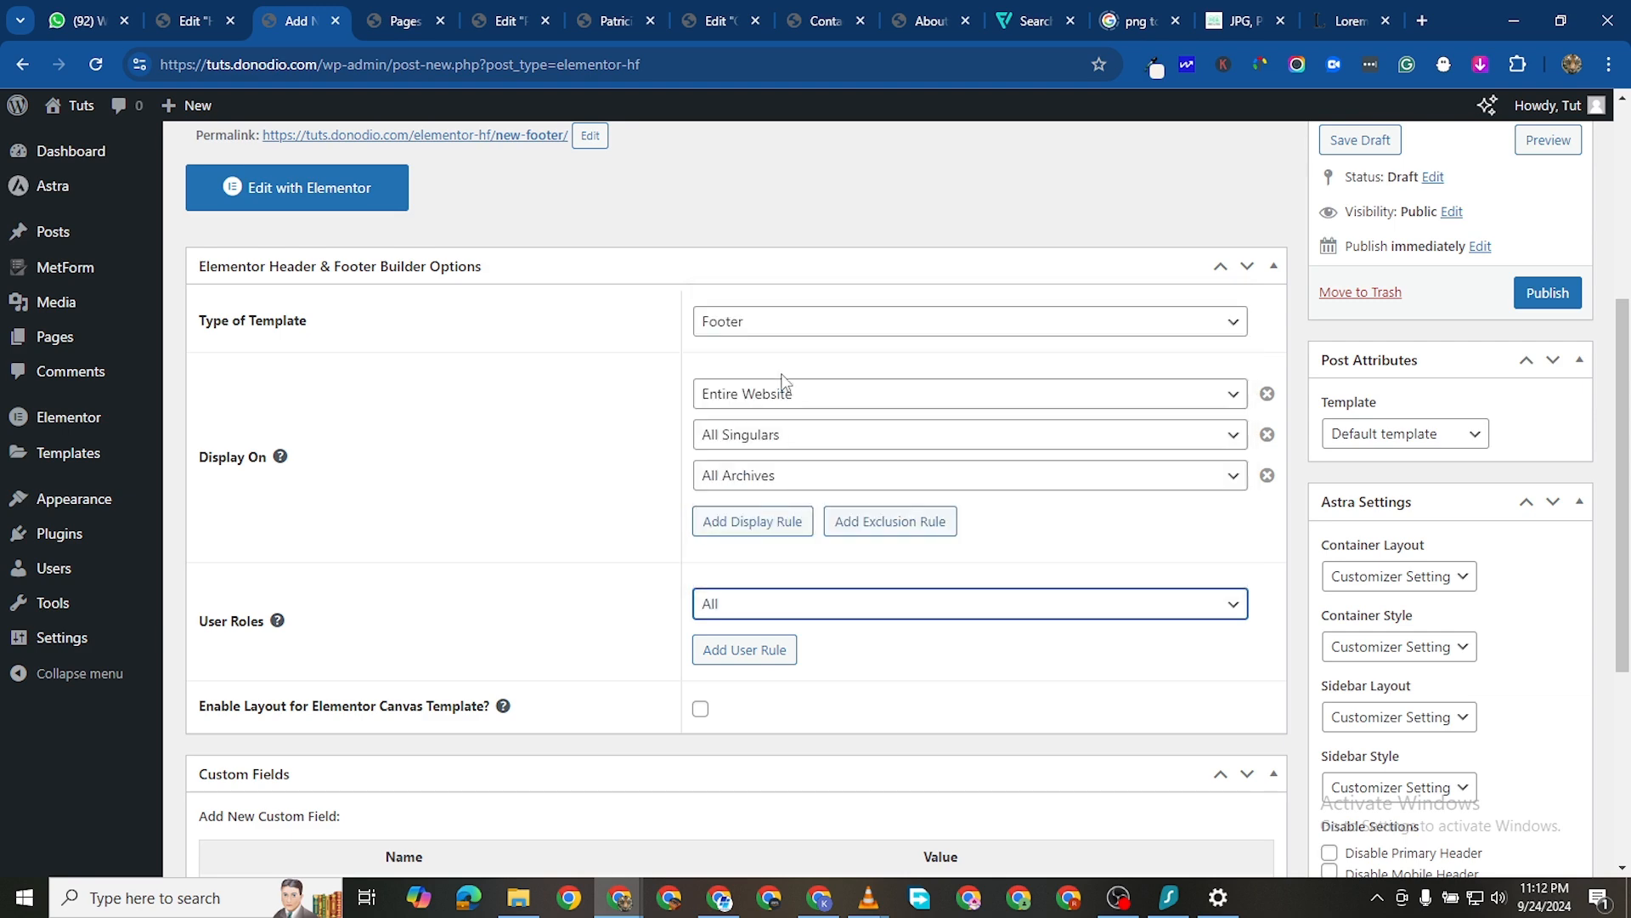
scroll(855, 633, "down", 1)
scroll(856, 633, "down", 4)
scroll(1405, 383, "up", 6)
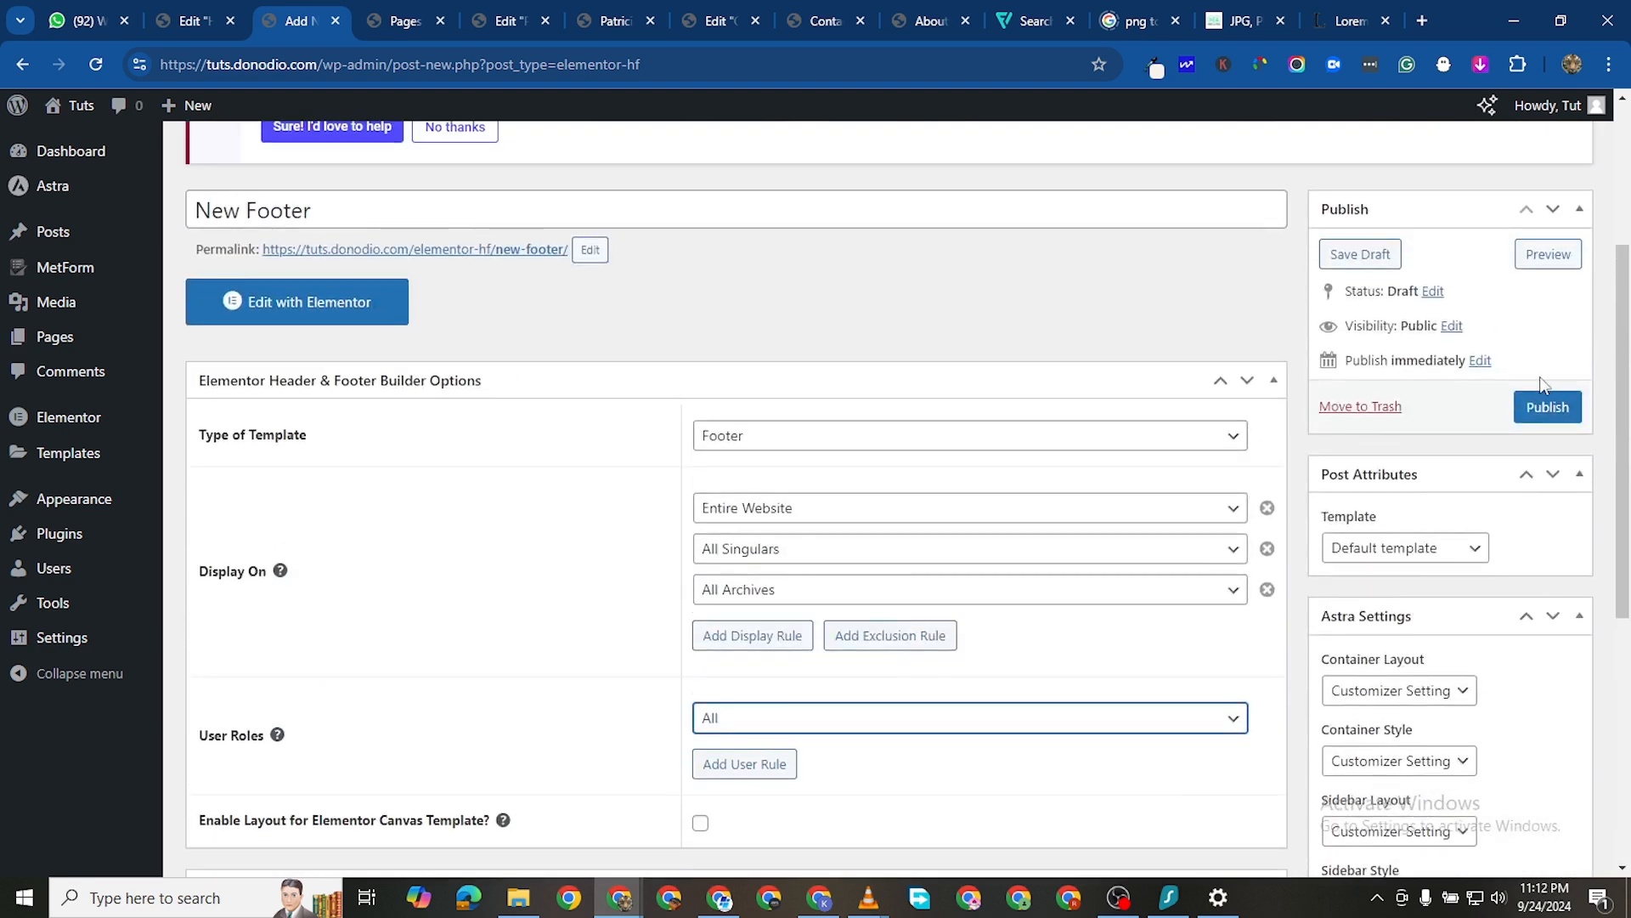
left_click(1550, 401)
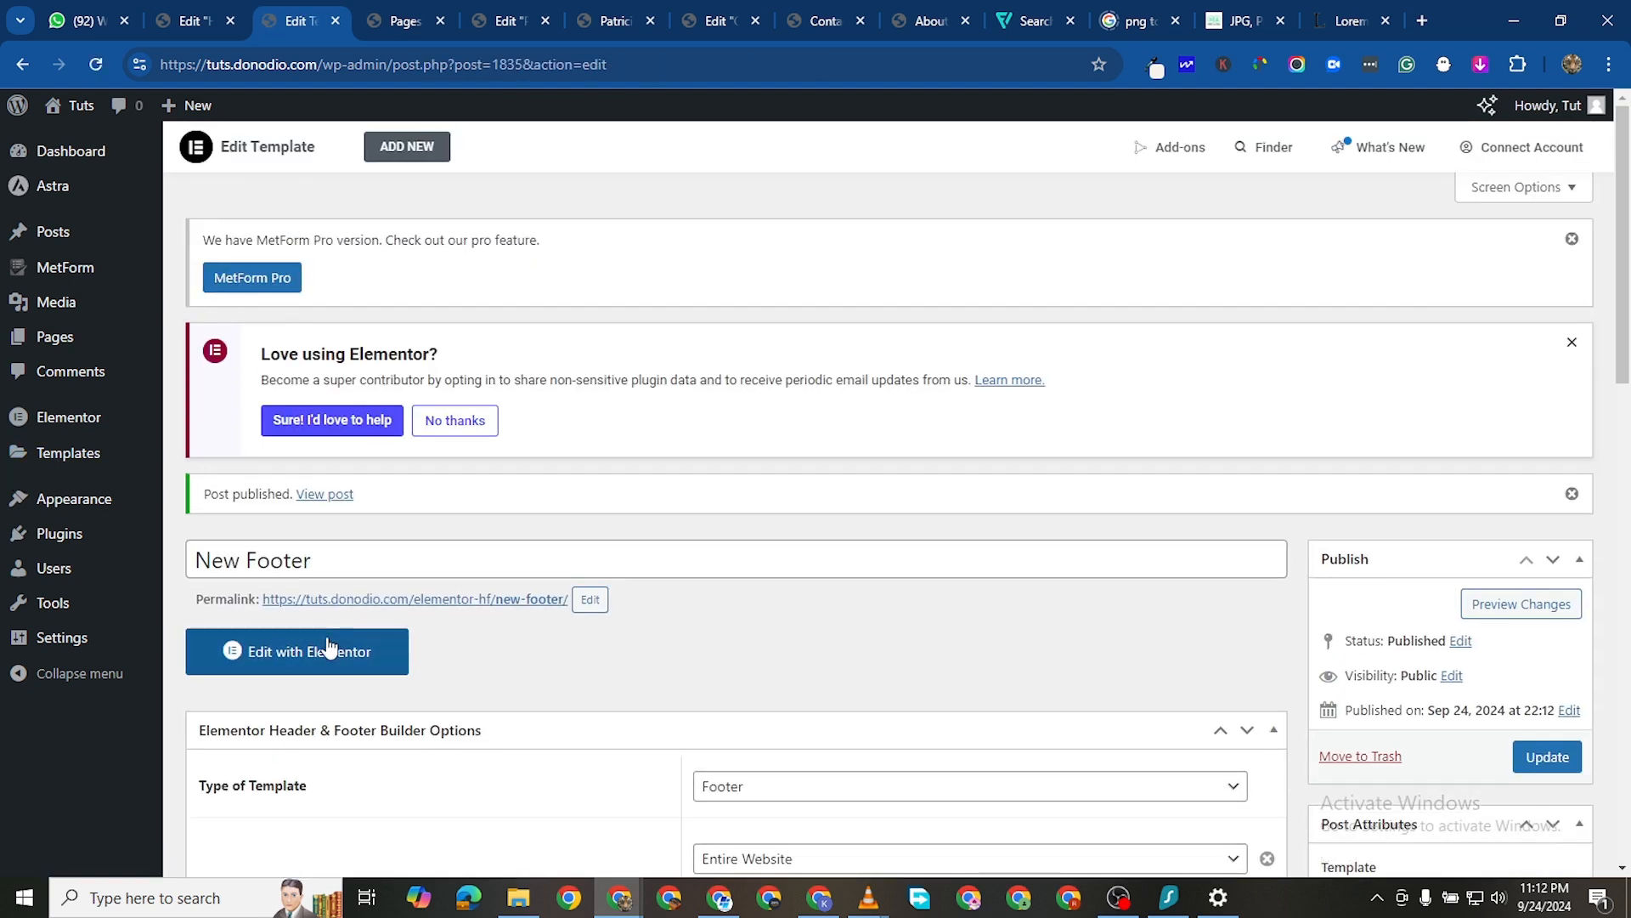
Open the New Footer template in Elementor and add a single flex container with downward direction
left_click(328, 653)
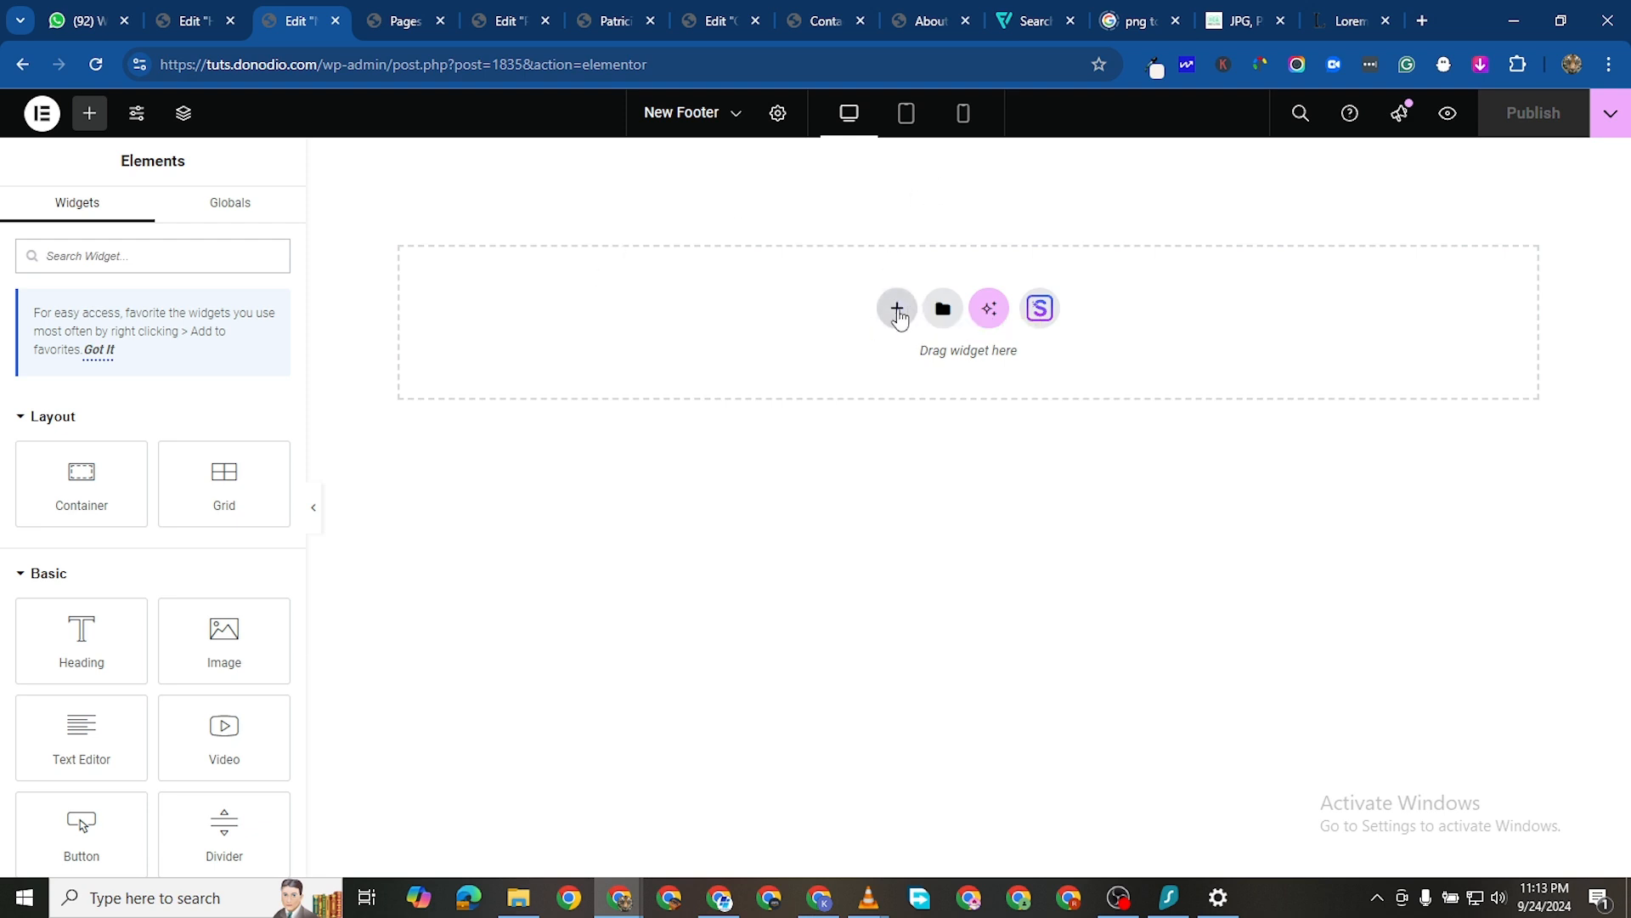
left_click(897, 310)
left_click(876, 399)
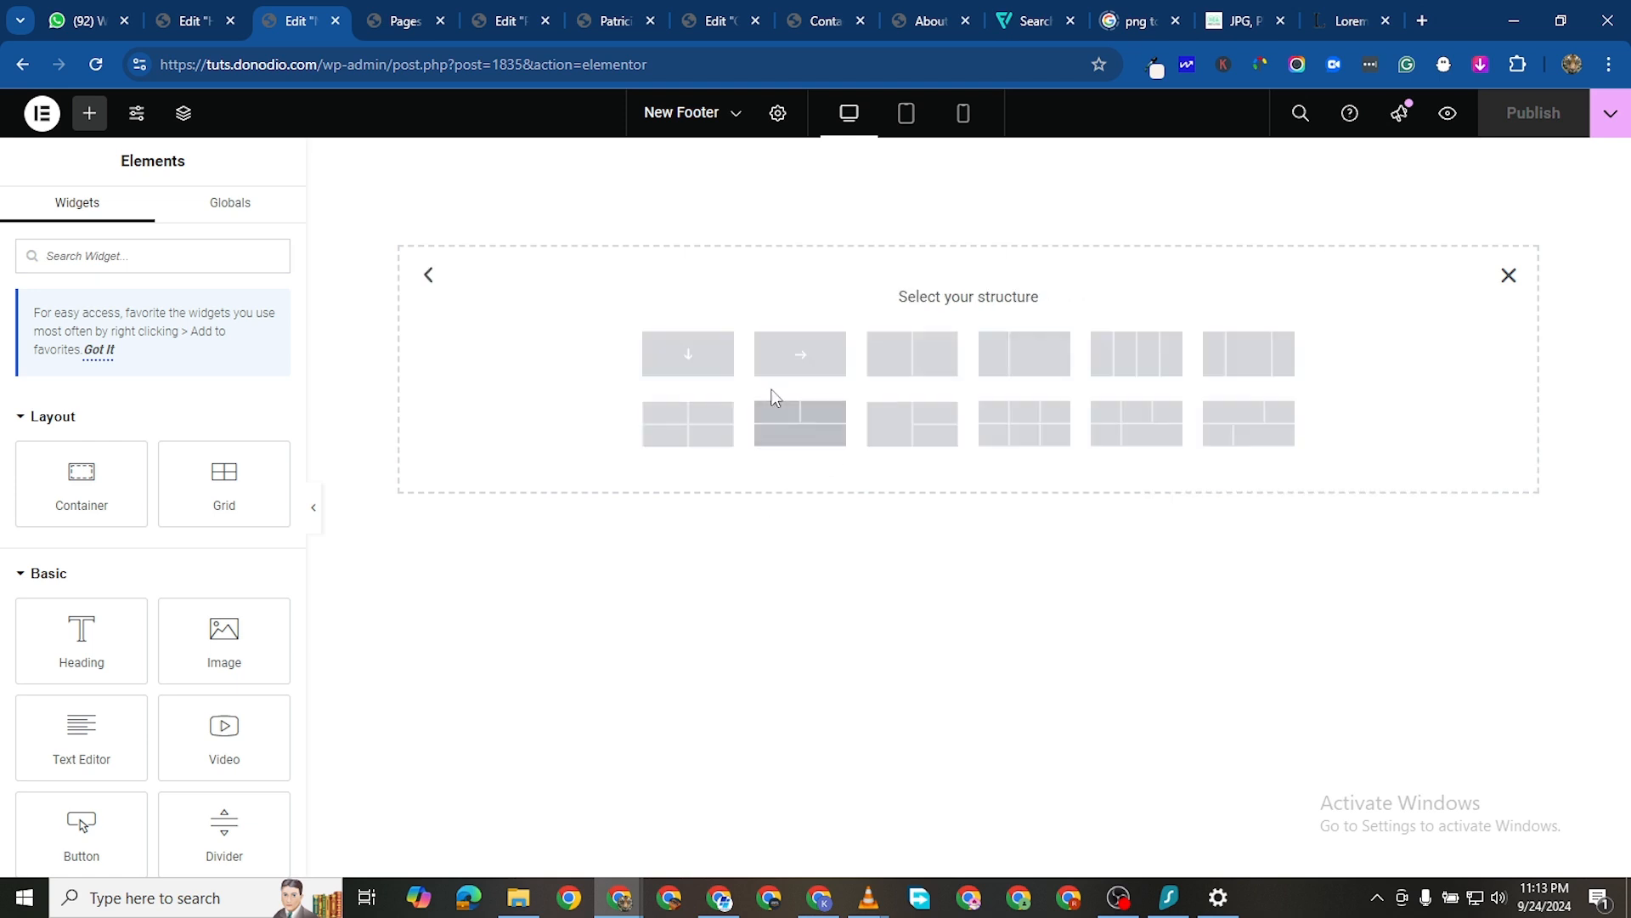
left_click(717, 350)
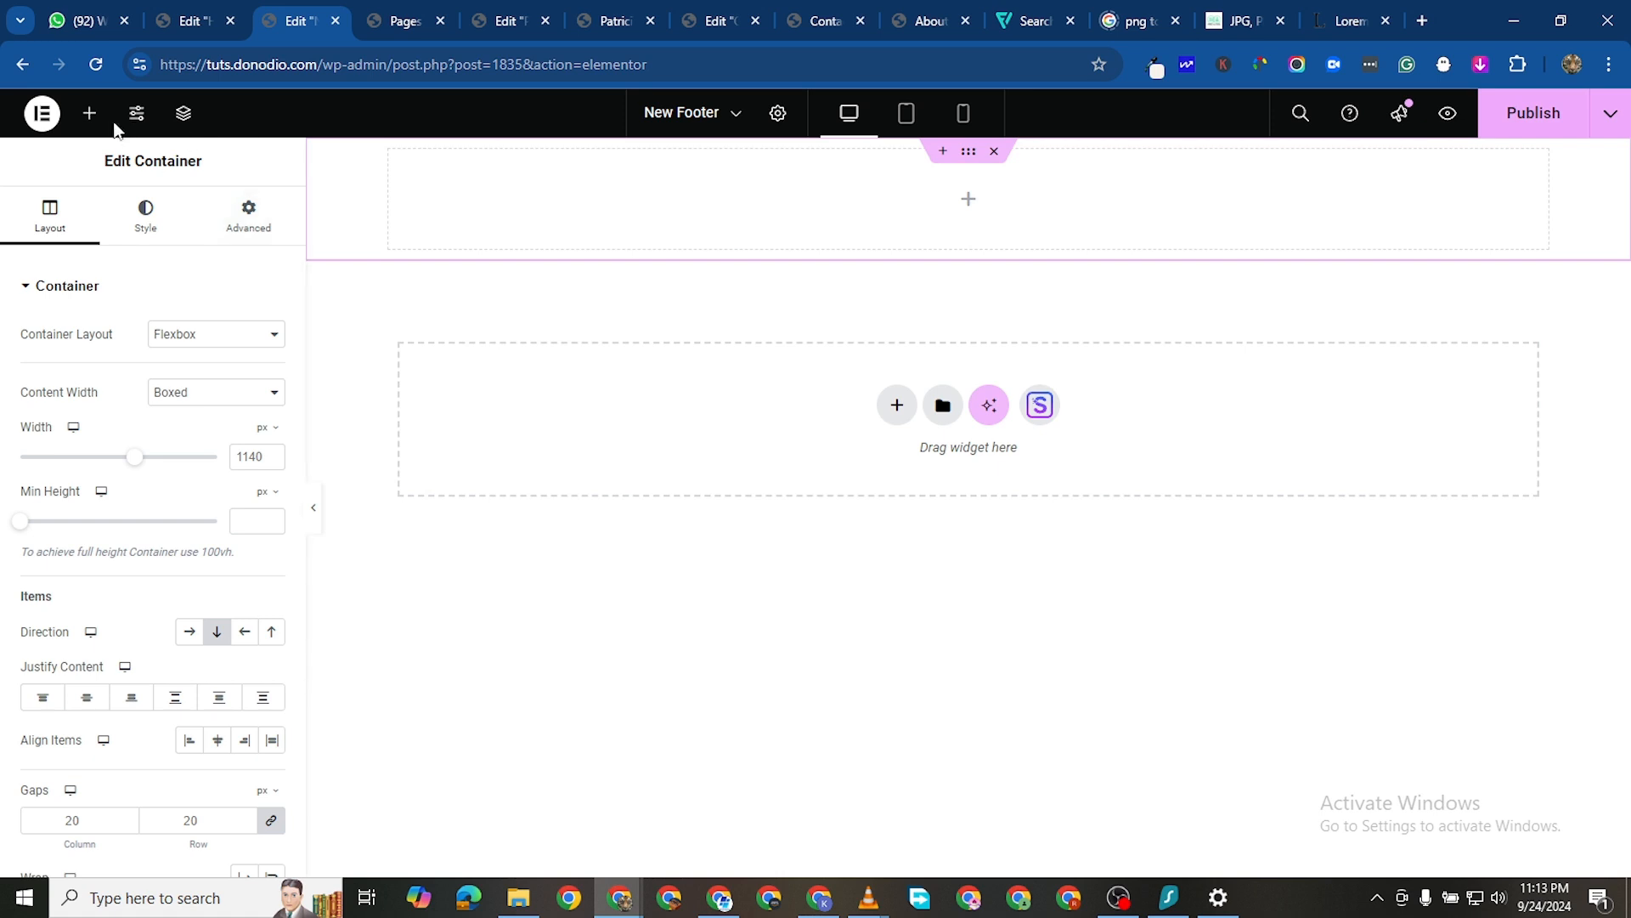
Nest a container inside the footer's outer container and another container inside that one
left_click(90, 113)
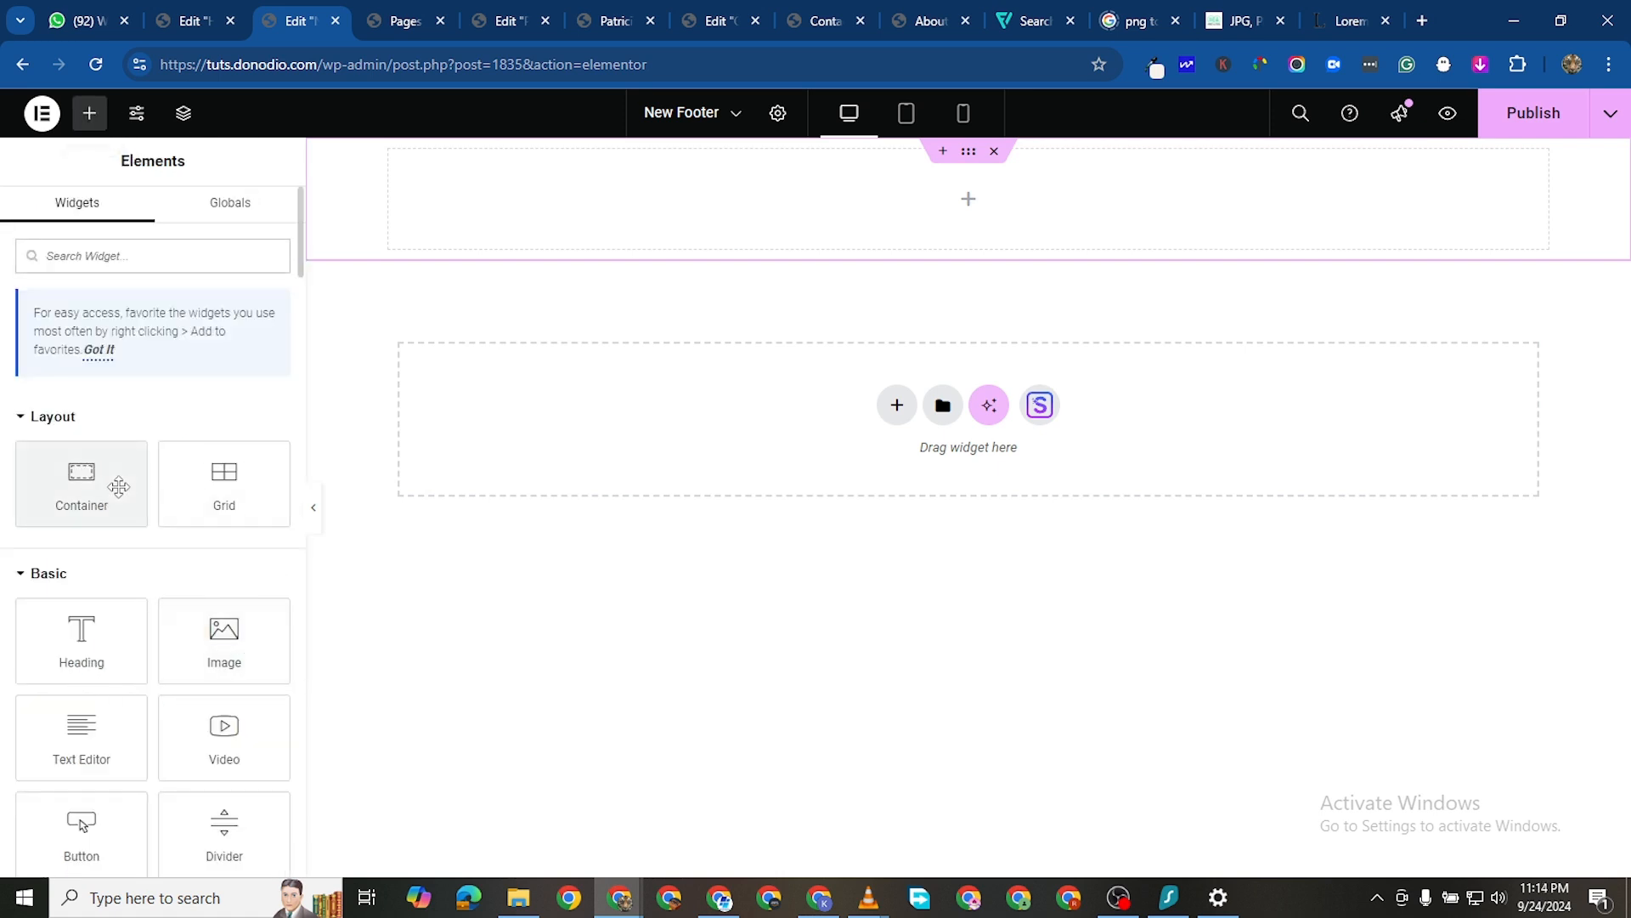
left_click_drag(110, 481, 95, 124)
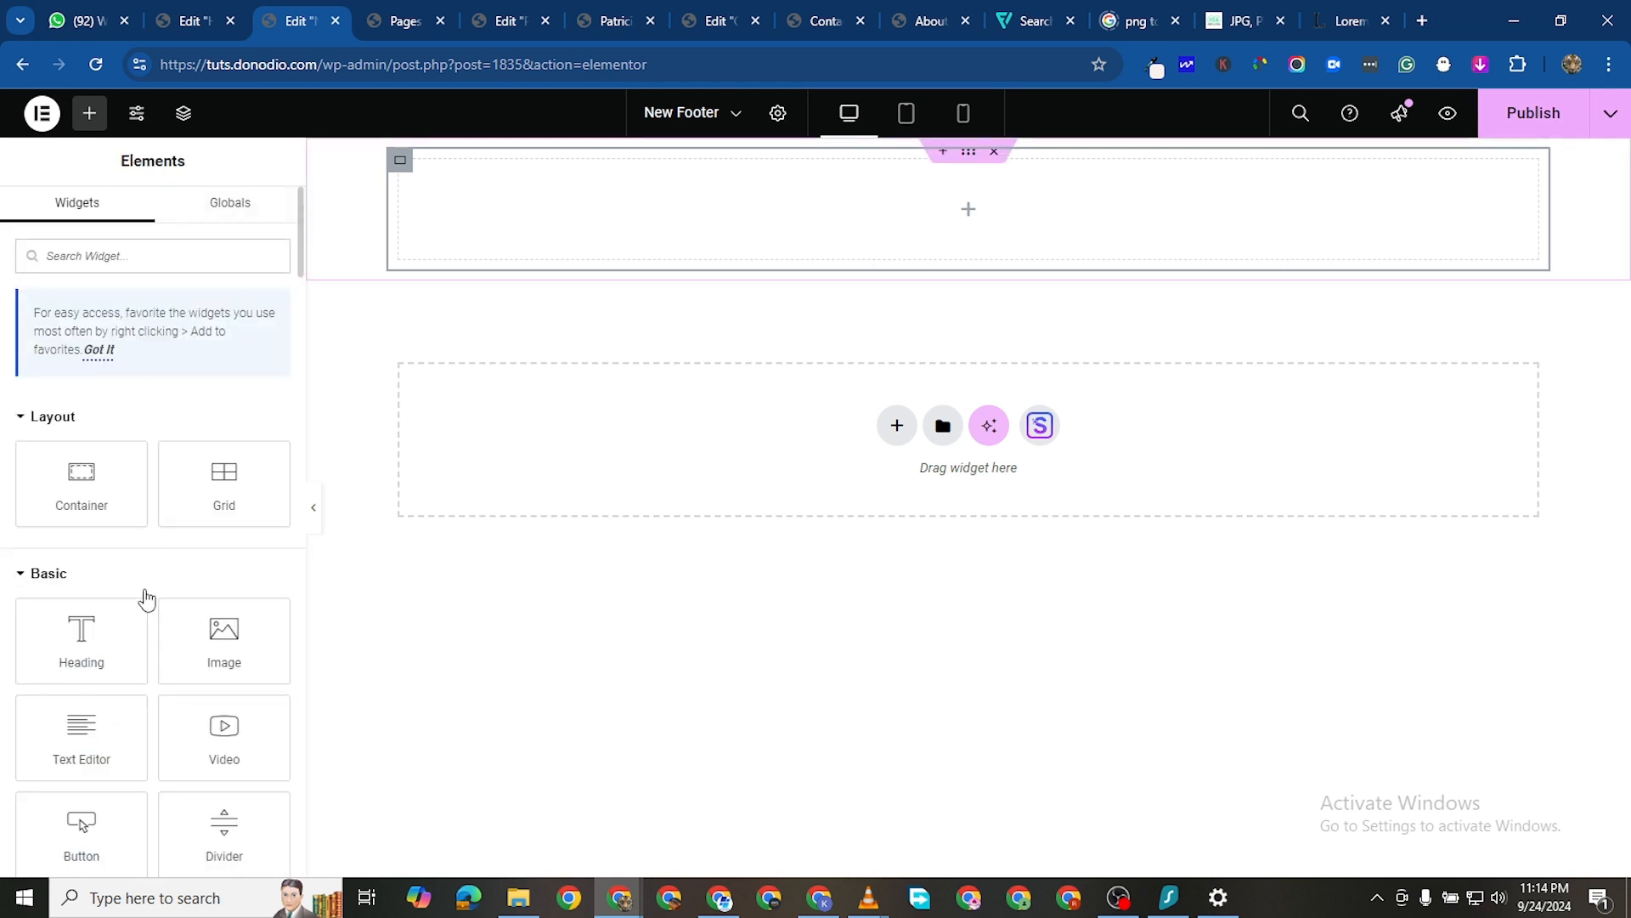
left_click_drag(120, 502, 408, 241)
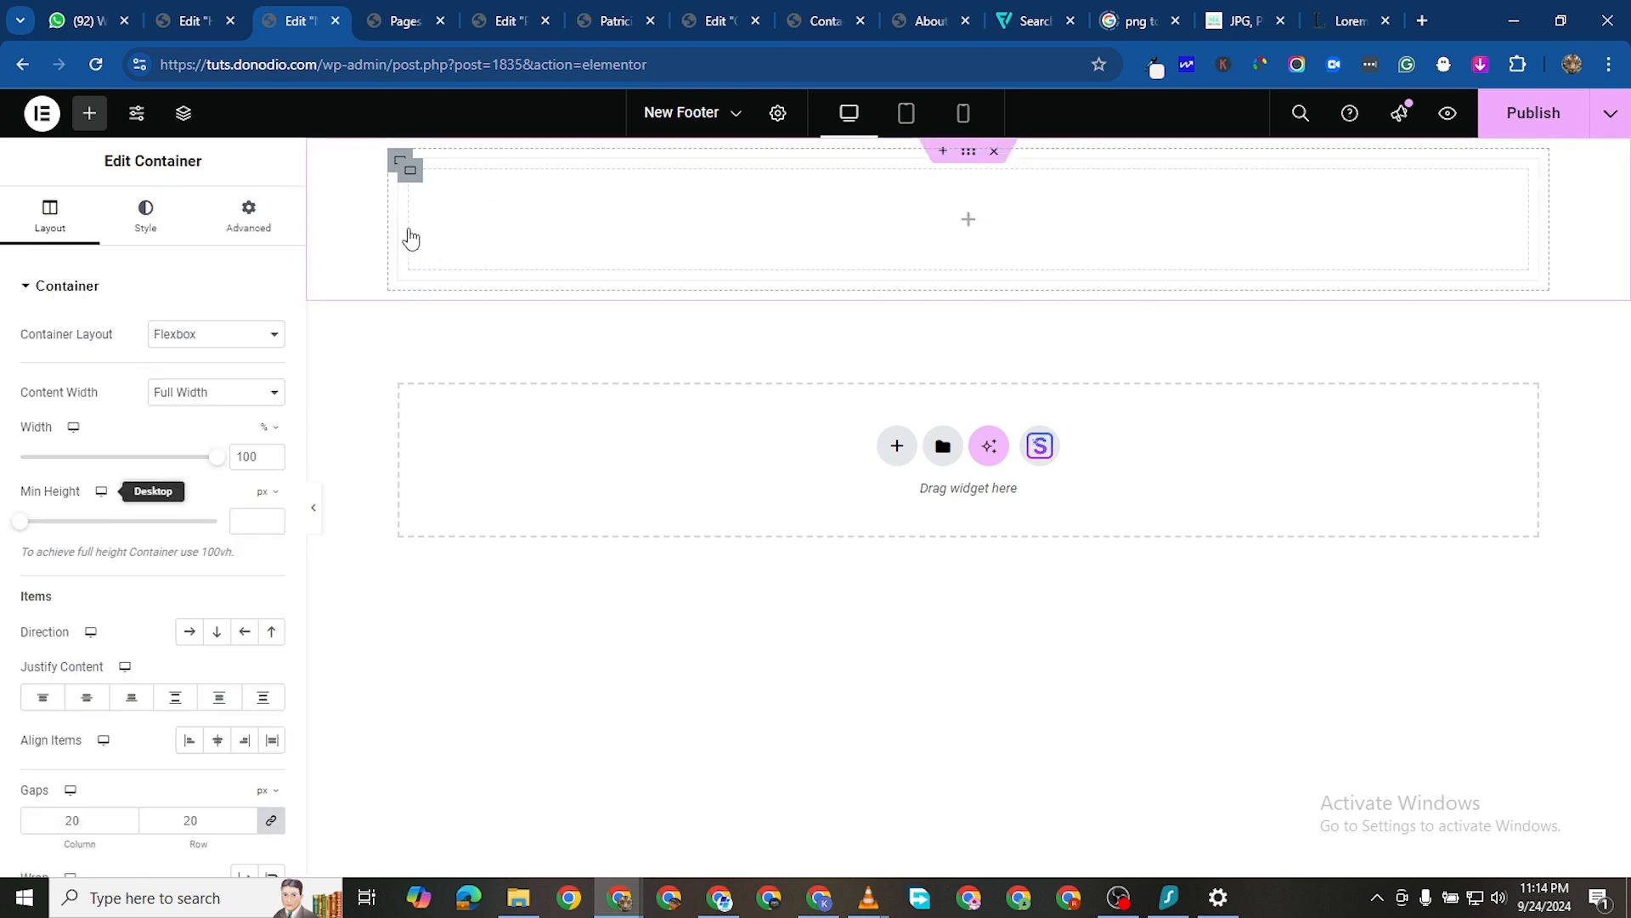
Duplicate the innermost container and set its parent container's direction to a horizontal row, forming two columns
right_click(411, 174)
left_click(471, 234)
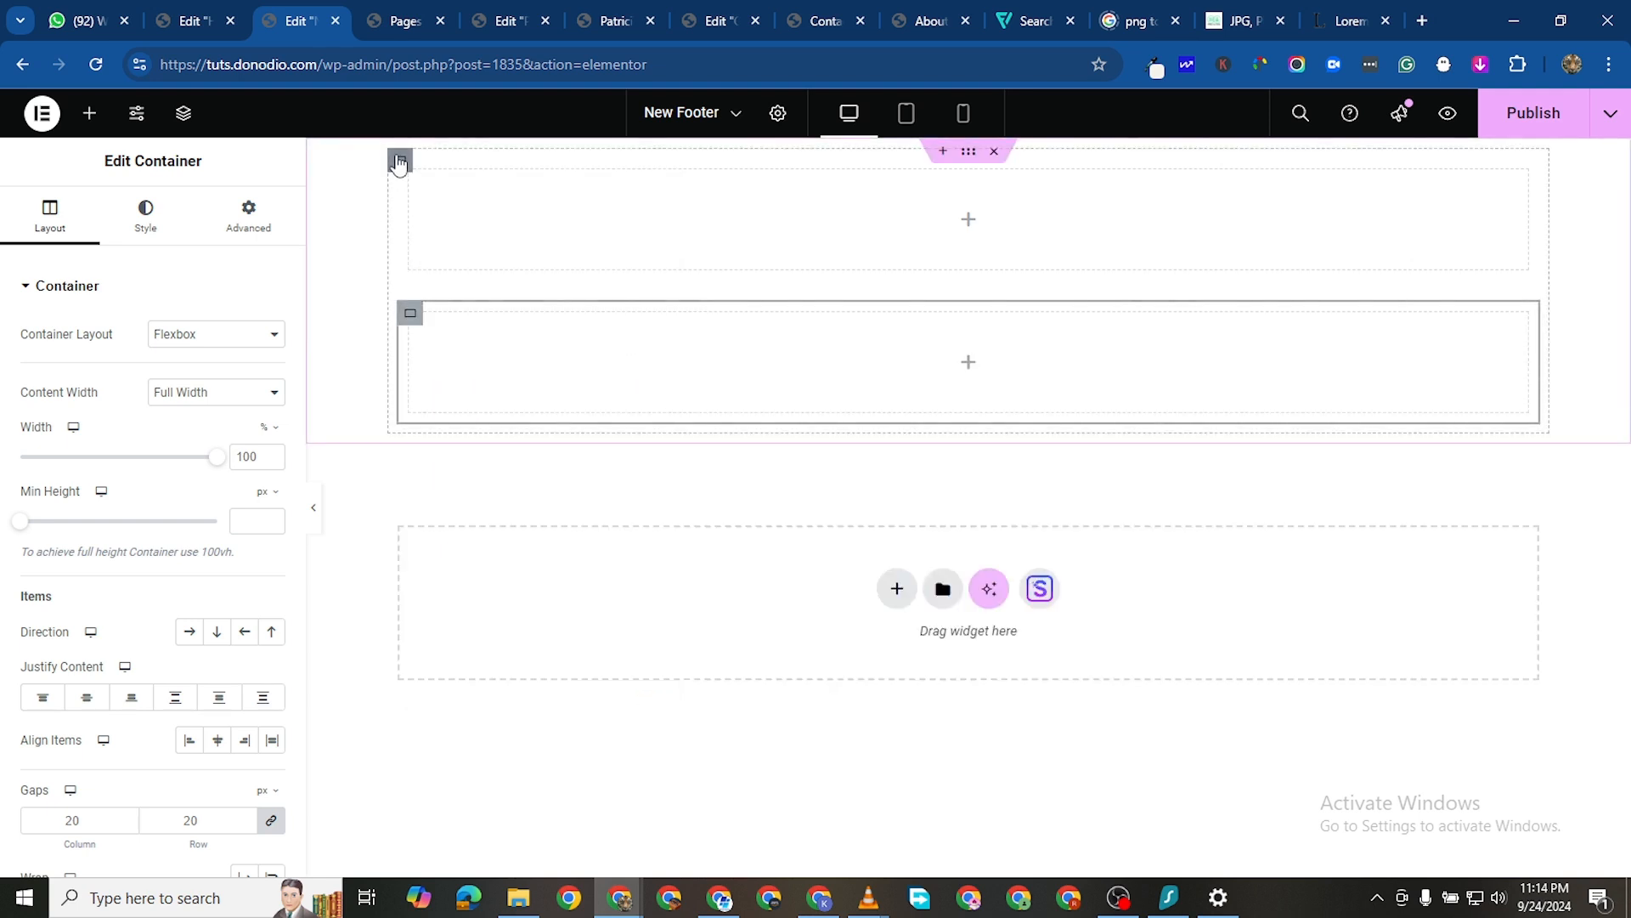
left_click(399, 162)
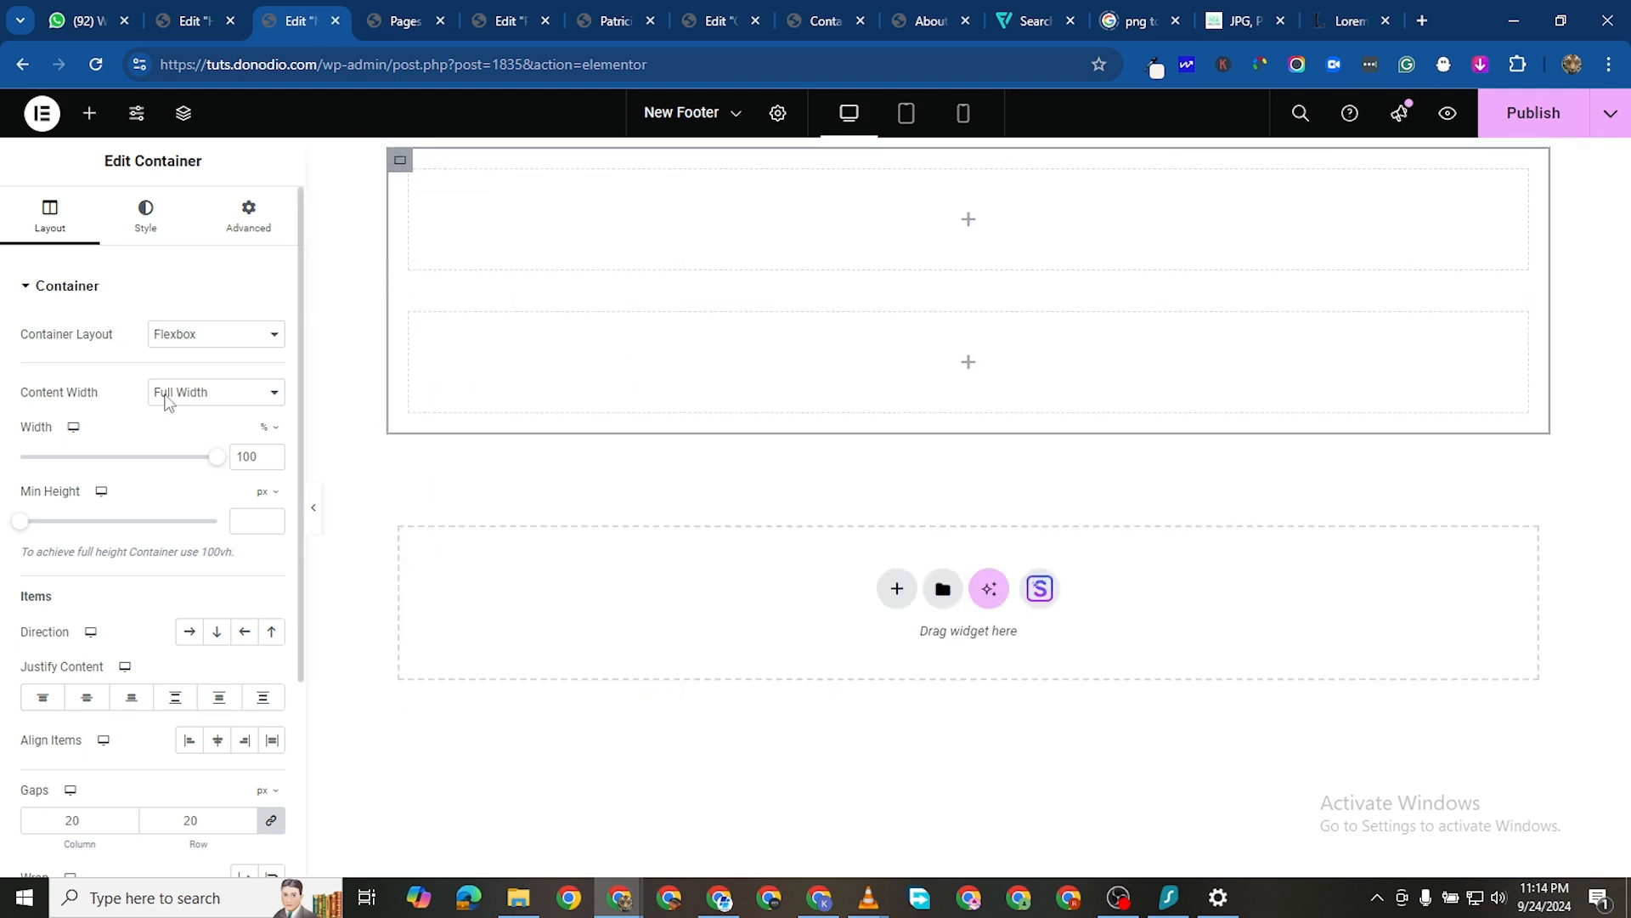
left_click(188, 631)
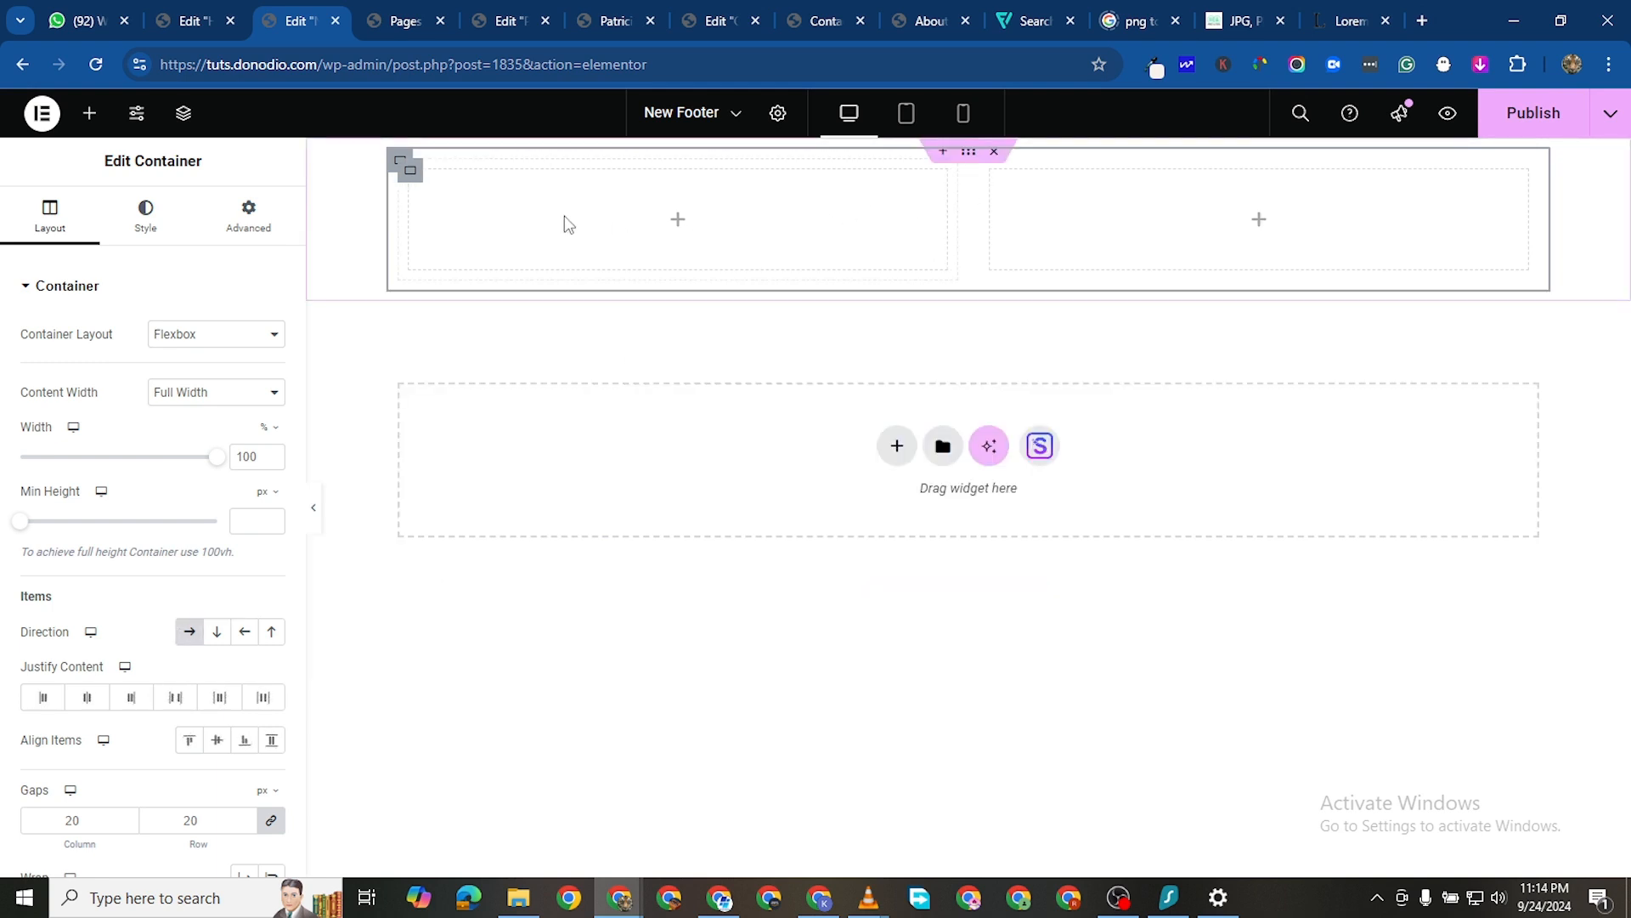
Try Full Width content on the footer's outermost container and restore it to Boxed
left_click(964, 153)
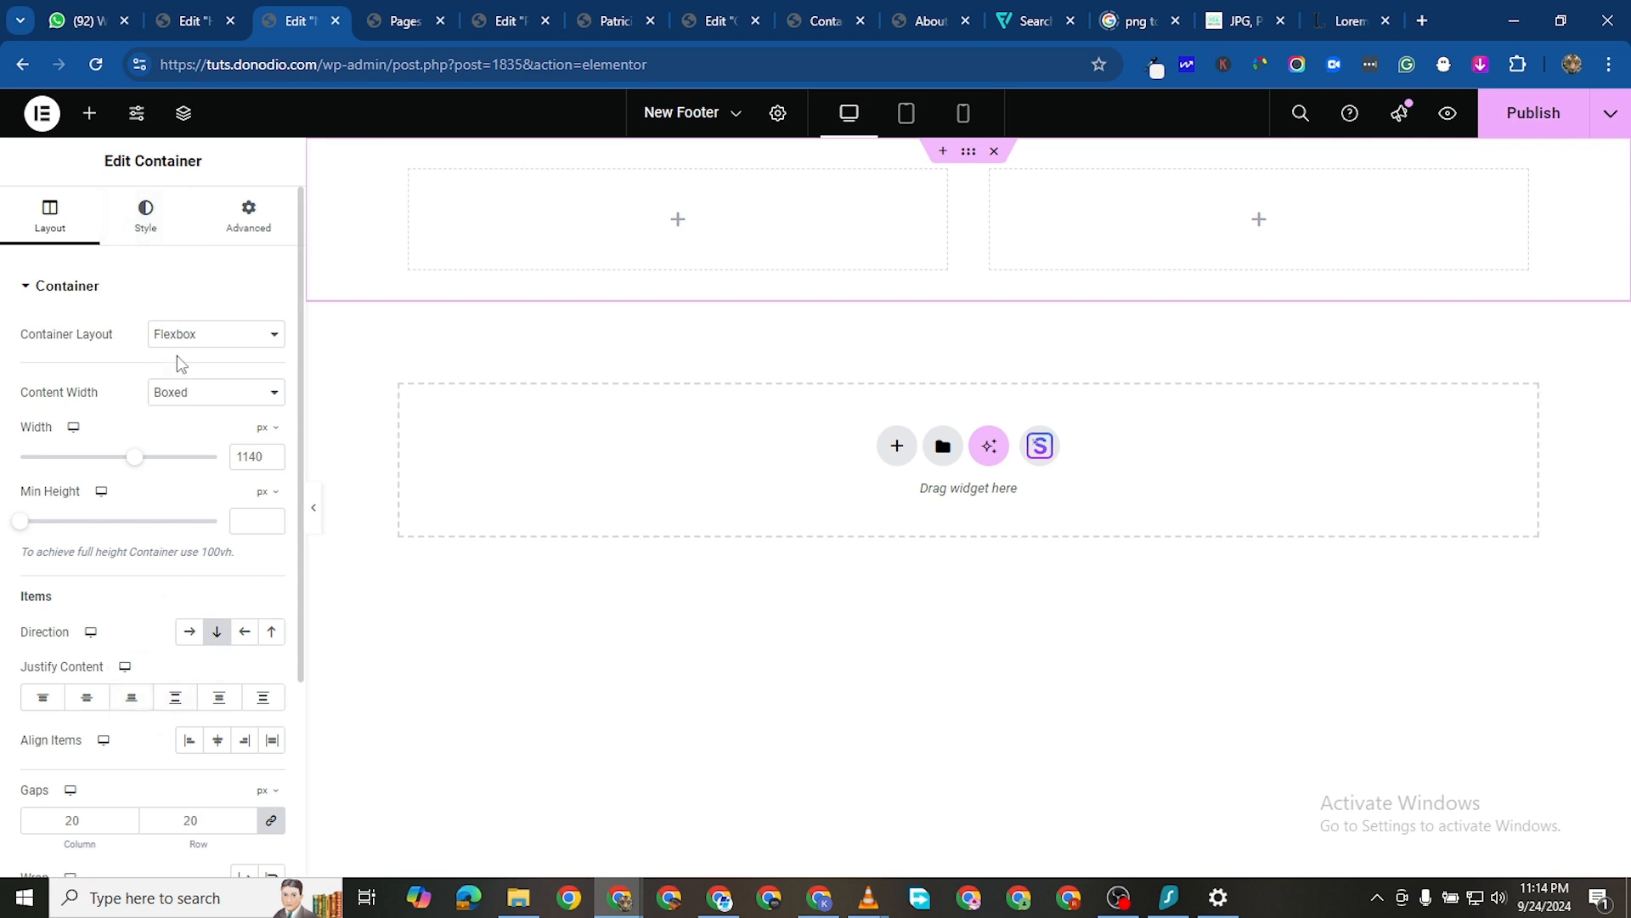
left_click(199, 401)
left_click(209, 445)
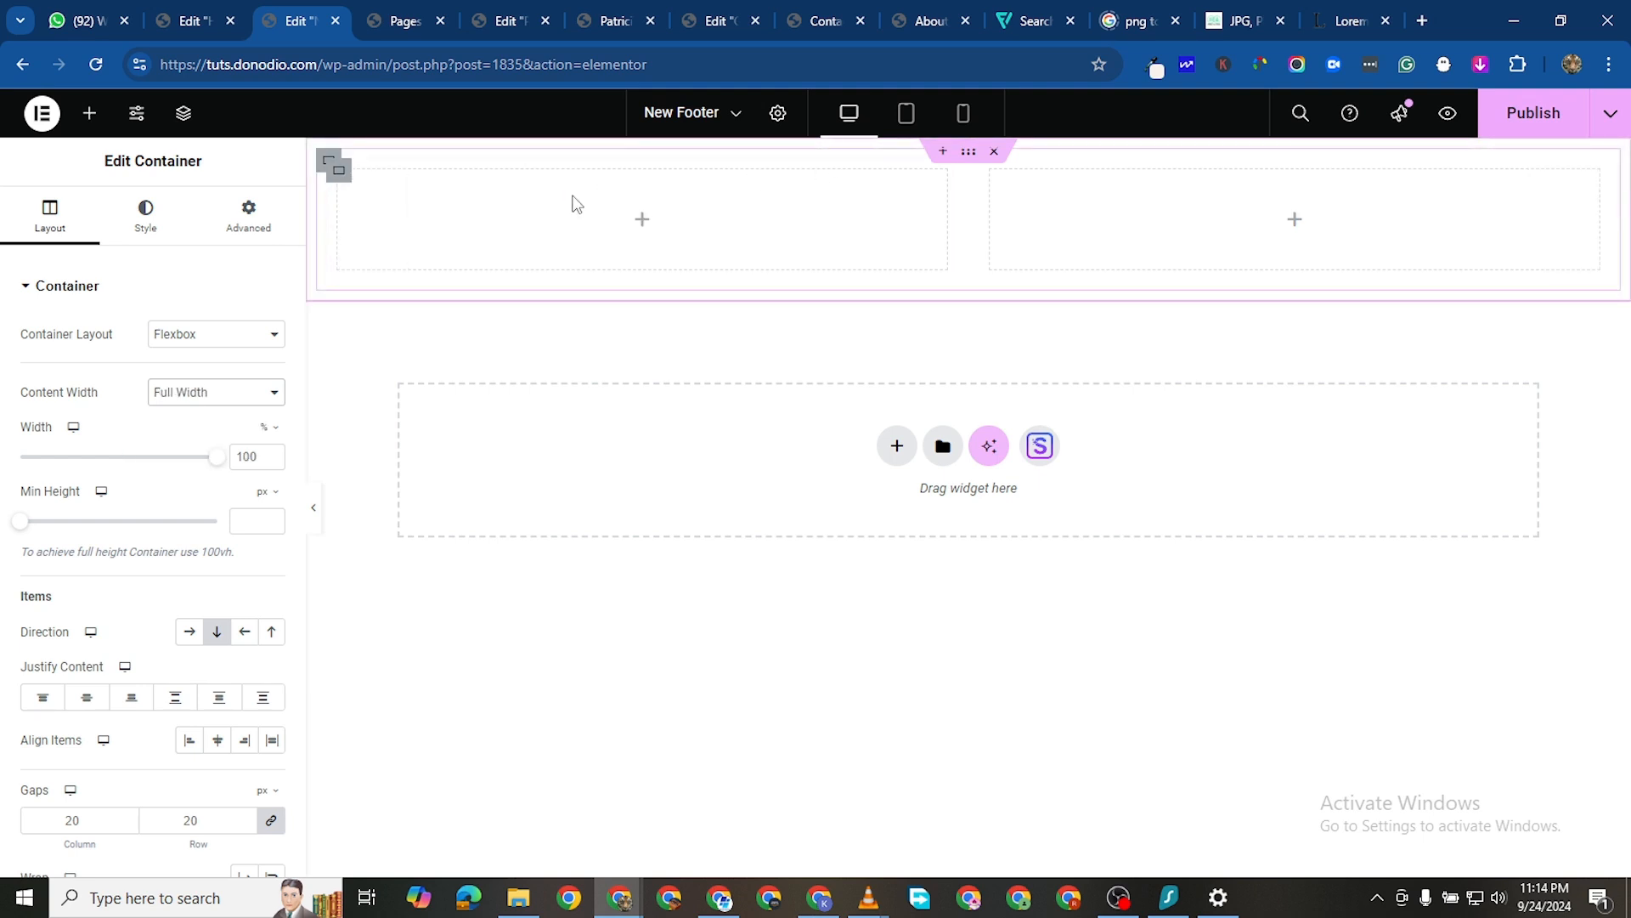
left_click(228, 392)
left_click(209, 419)
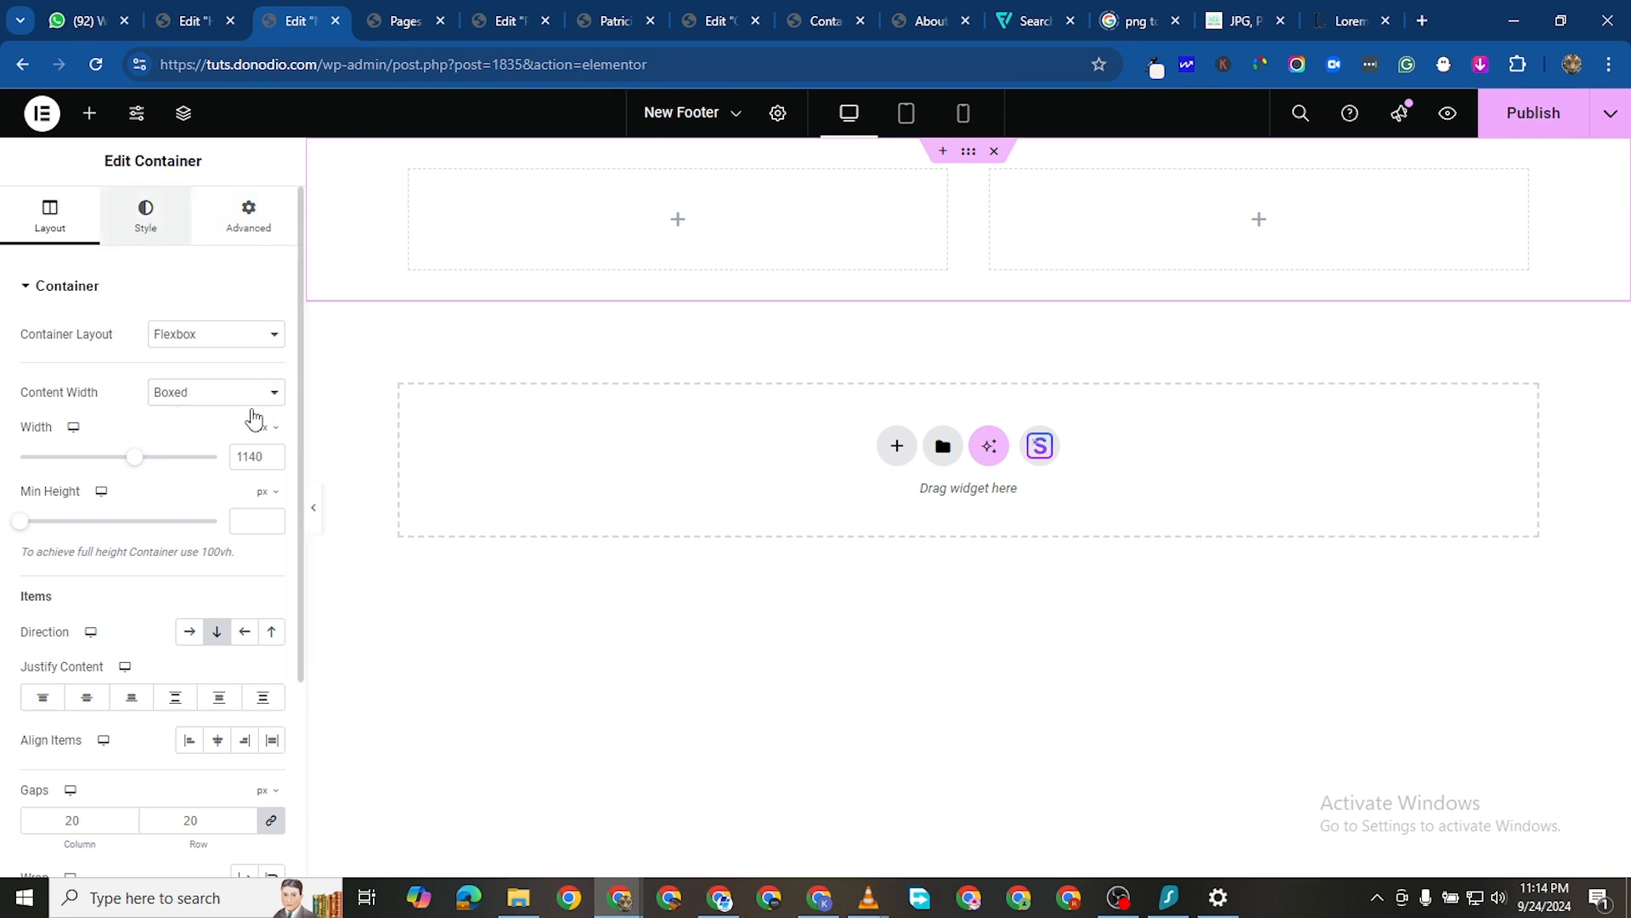
Fill the footer's outermost container with the solid background colour #222222
left_click(188, 382)
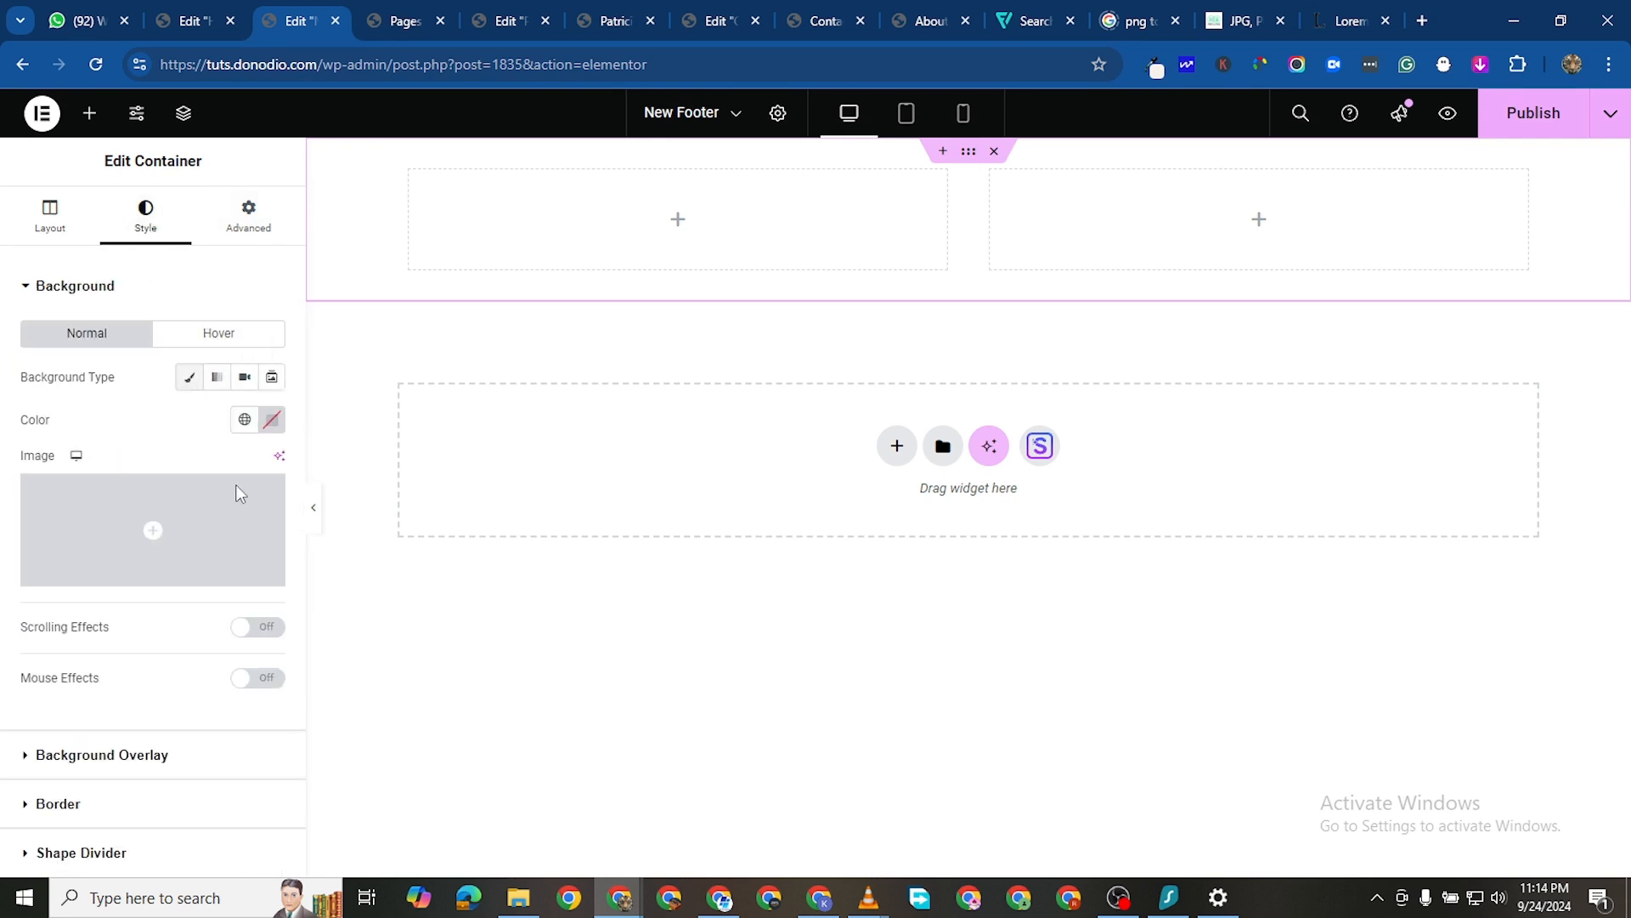
left_click_drag(191, 586, 125, 635)
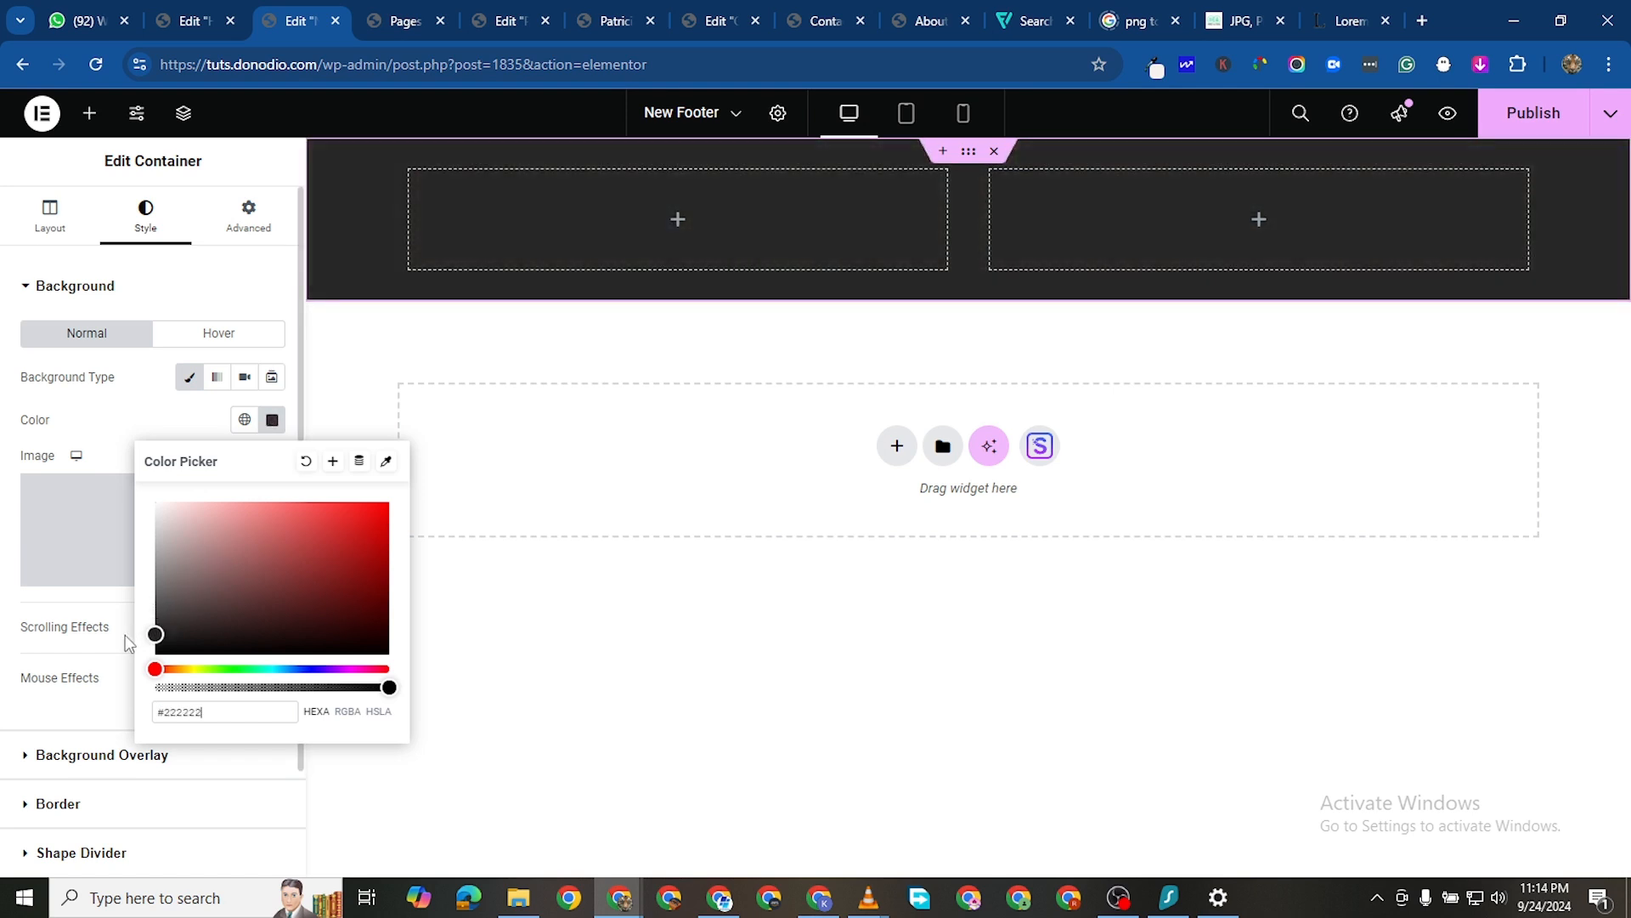
left_click(513, 345)
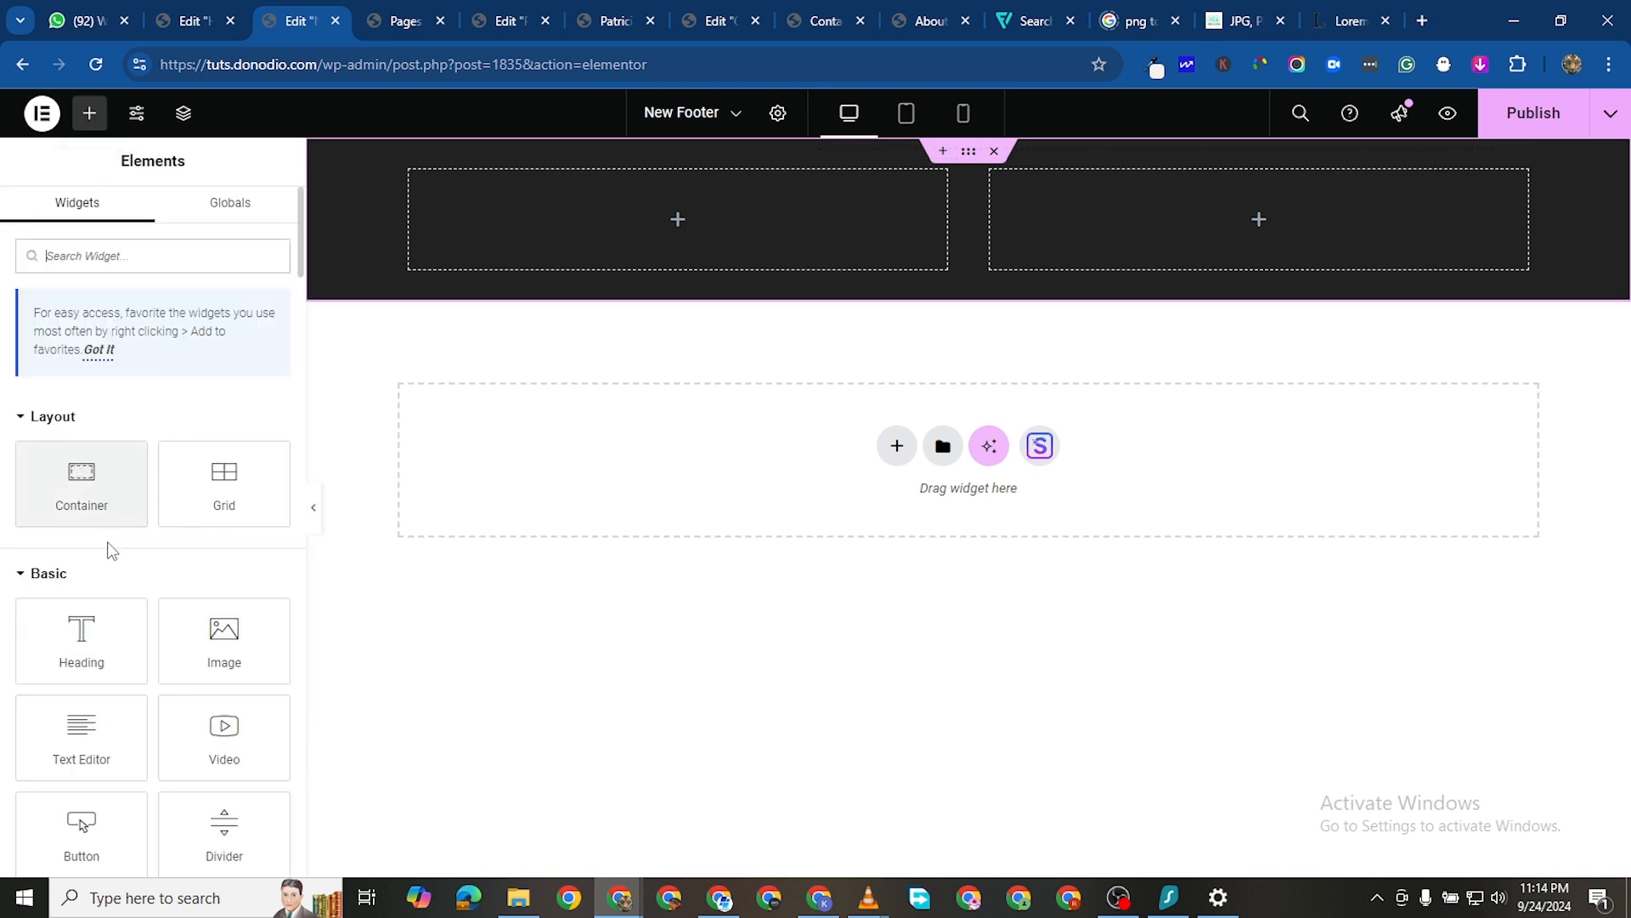
Add an Image widget to the footer's first column and choose the scales logo image2vector.svg from the media library
left_click_drag(224, 639, 535, 237)
left_click(139, 400)
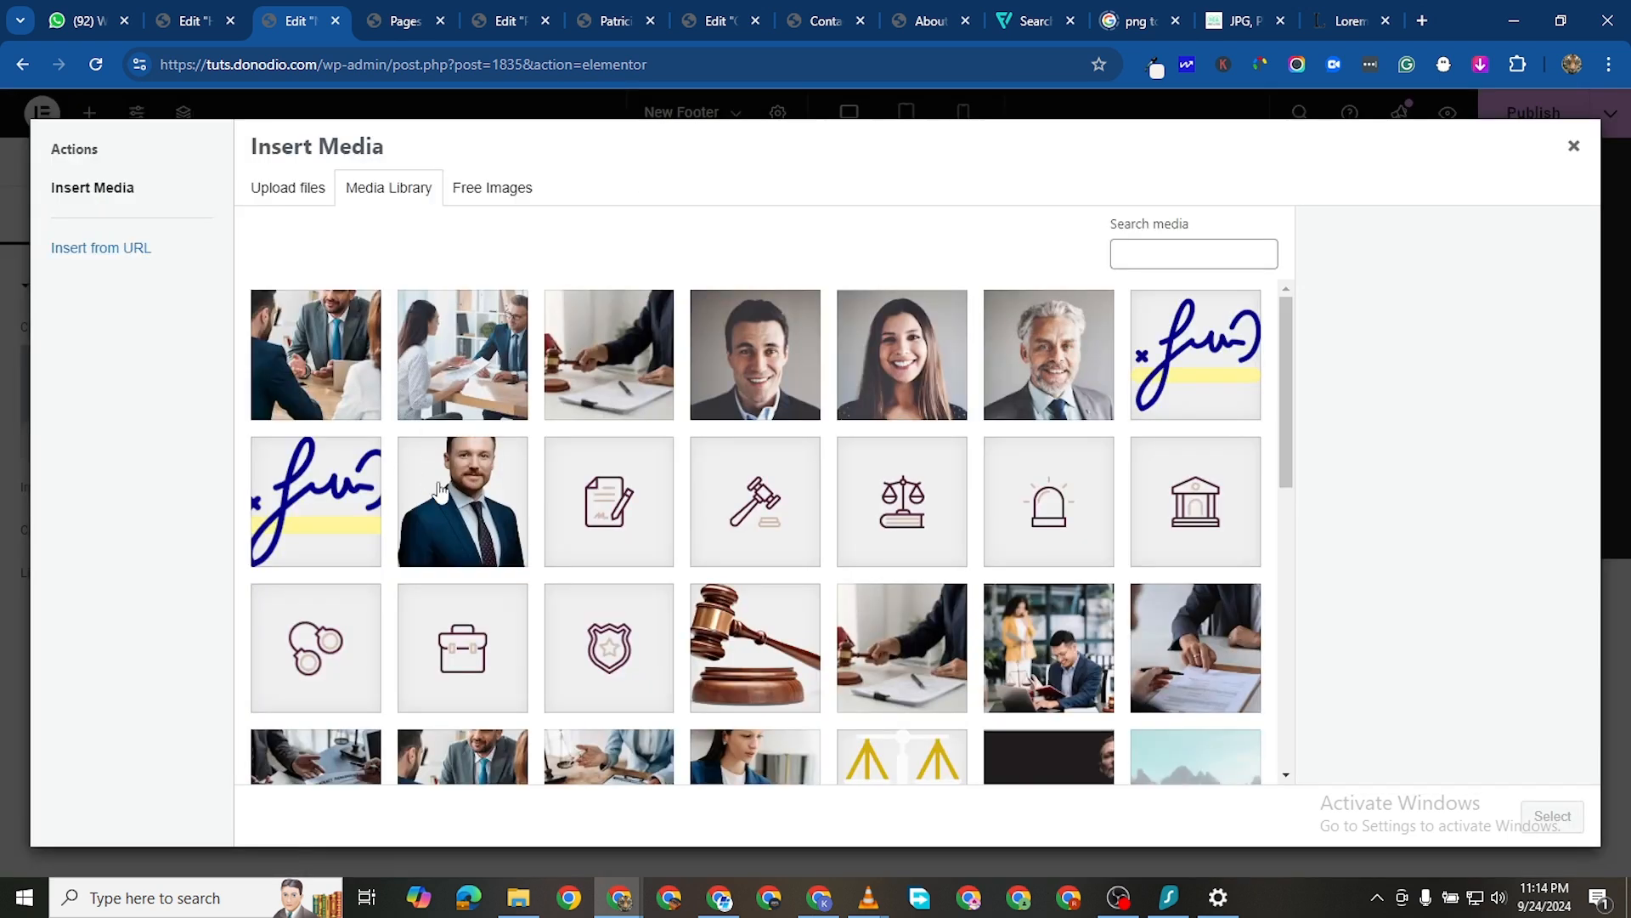
scroll(1044, 485, "down", 2)
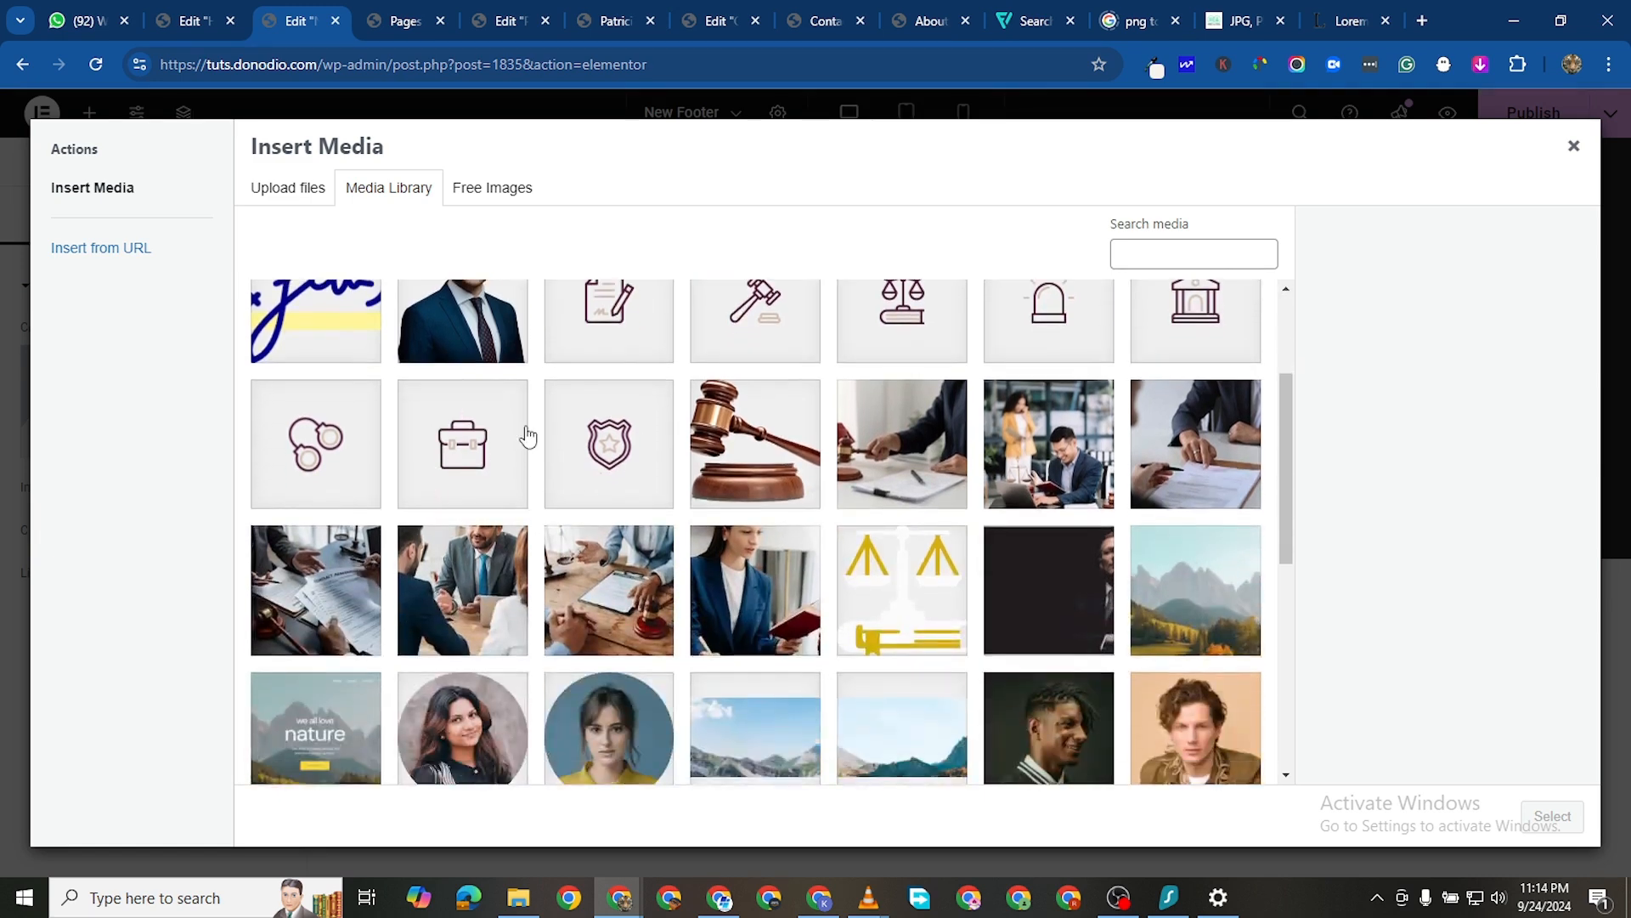
scroll(528, 436, "up", 1)
left_click(903, 688)
scroll(1315, 685, "down", 1)
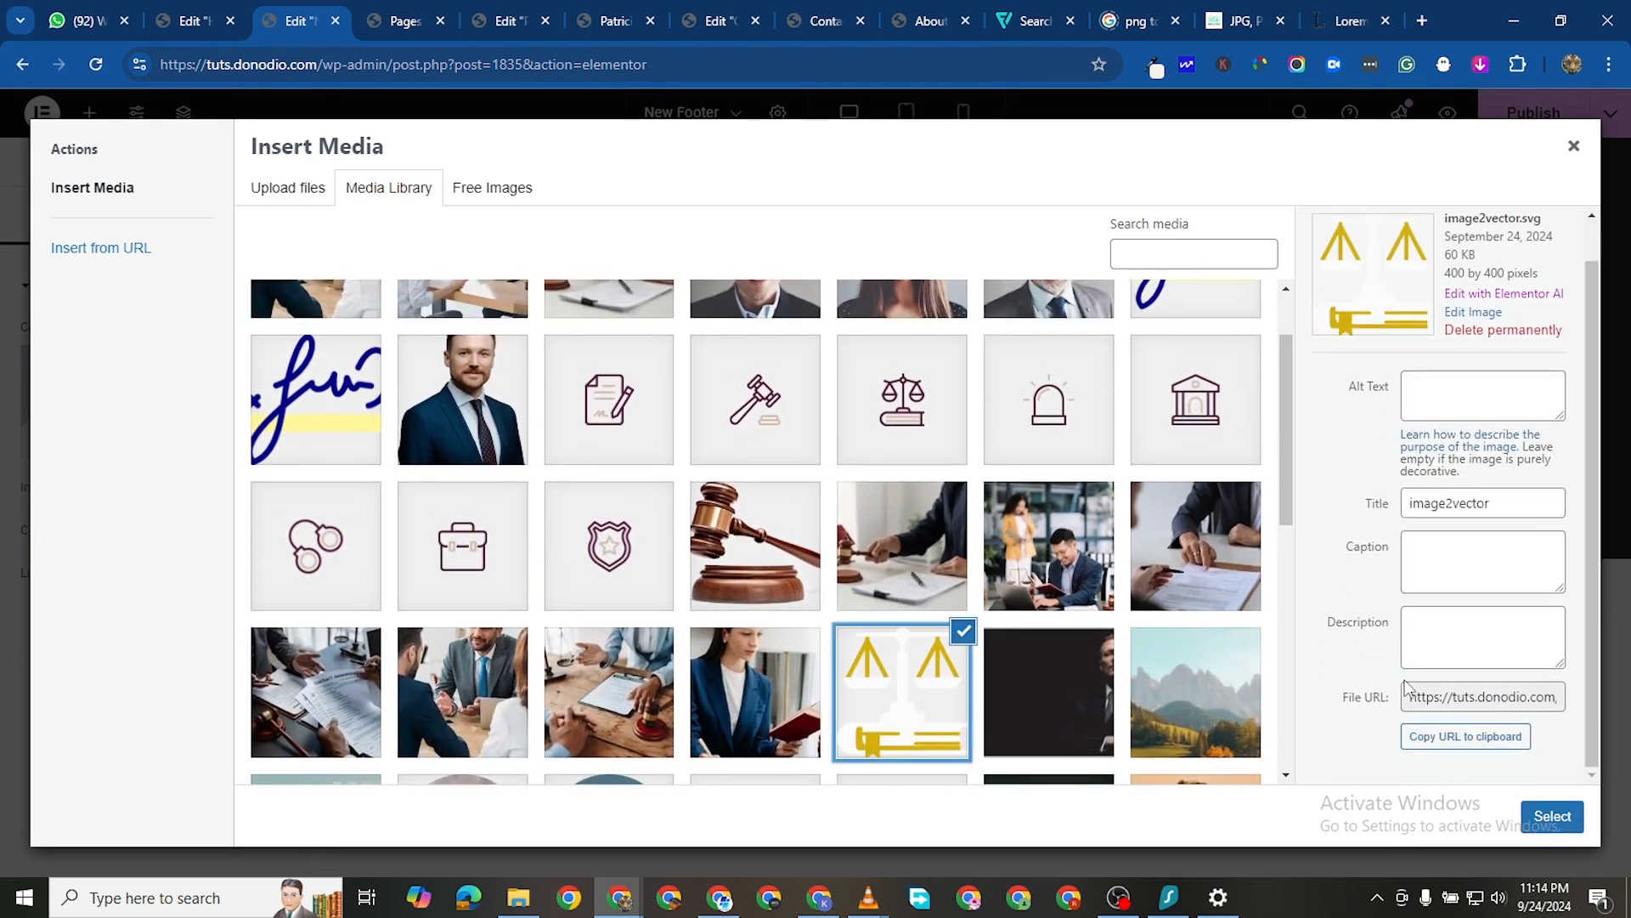
left_click(1552, 817)
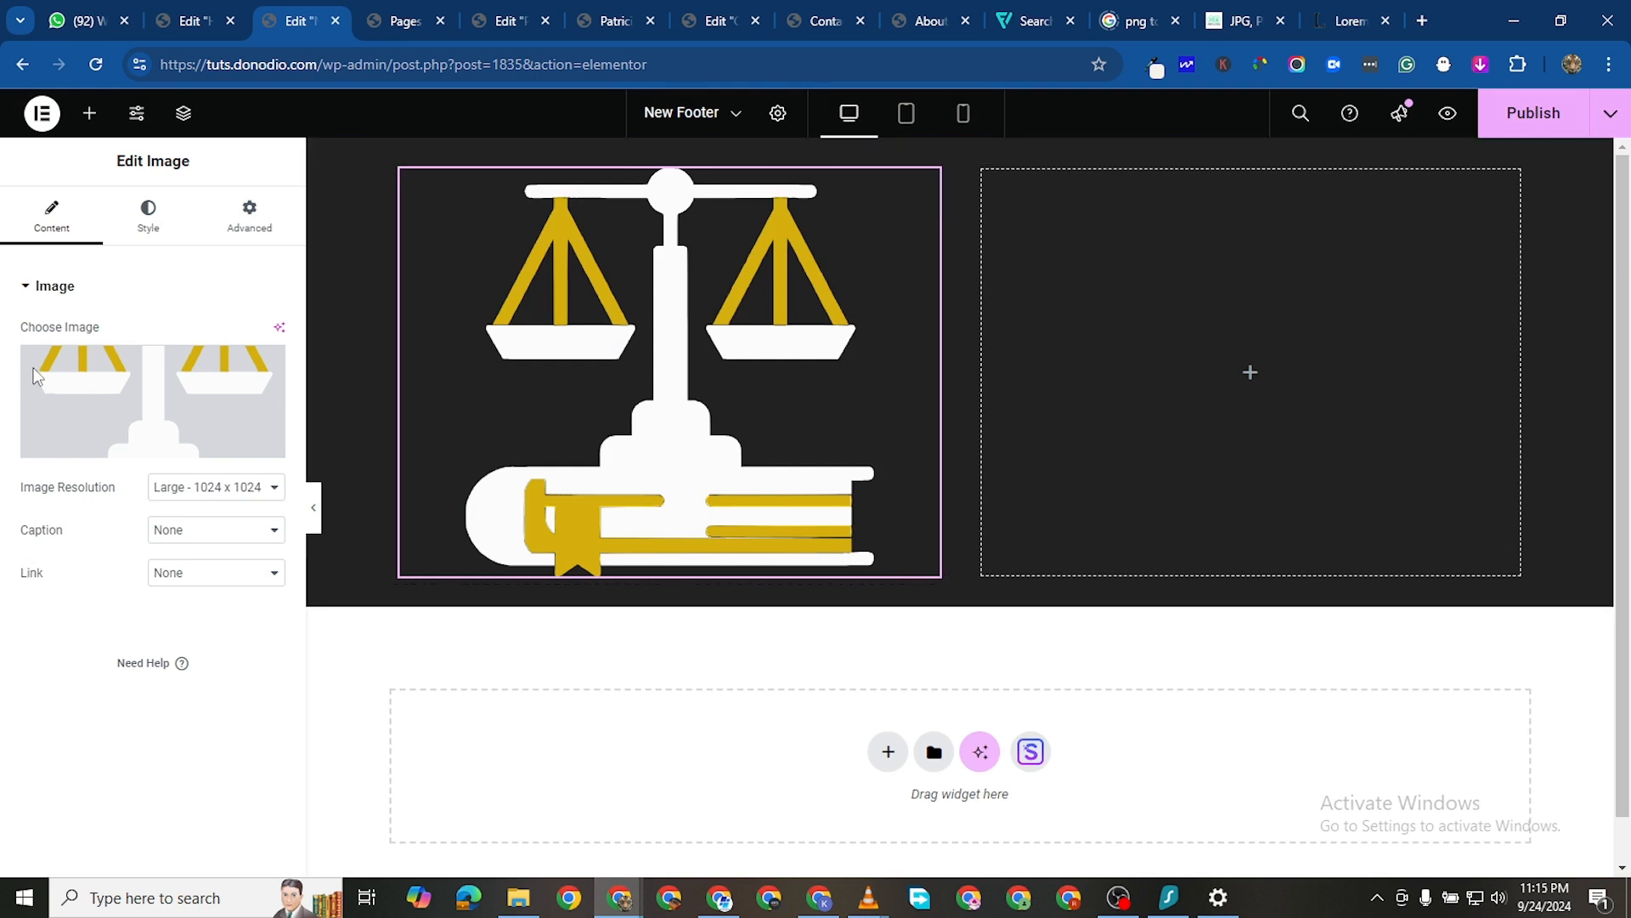
Apply a custom resolution of 75 x 75 to the footer's logo image and open its style settings
left_click(217, 493)
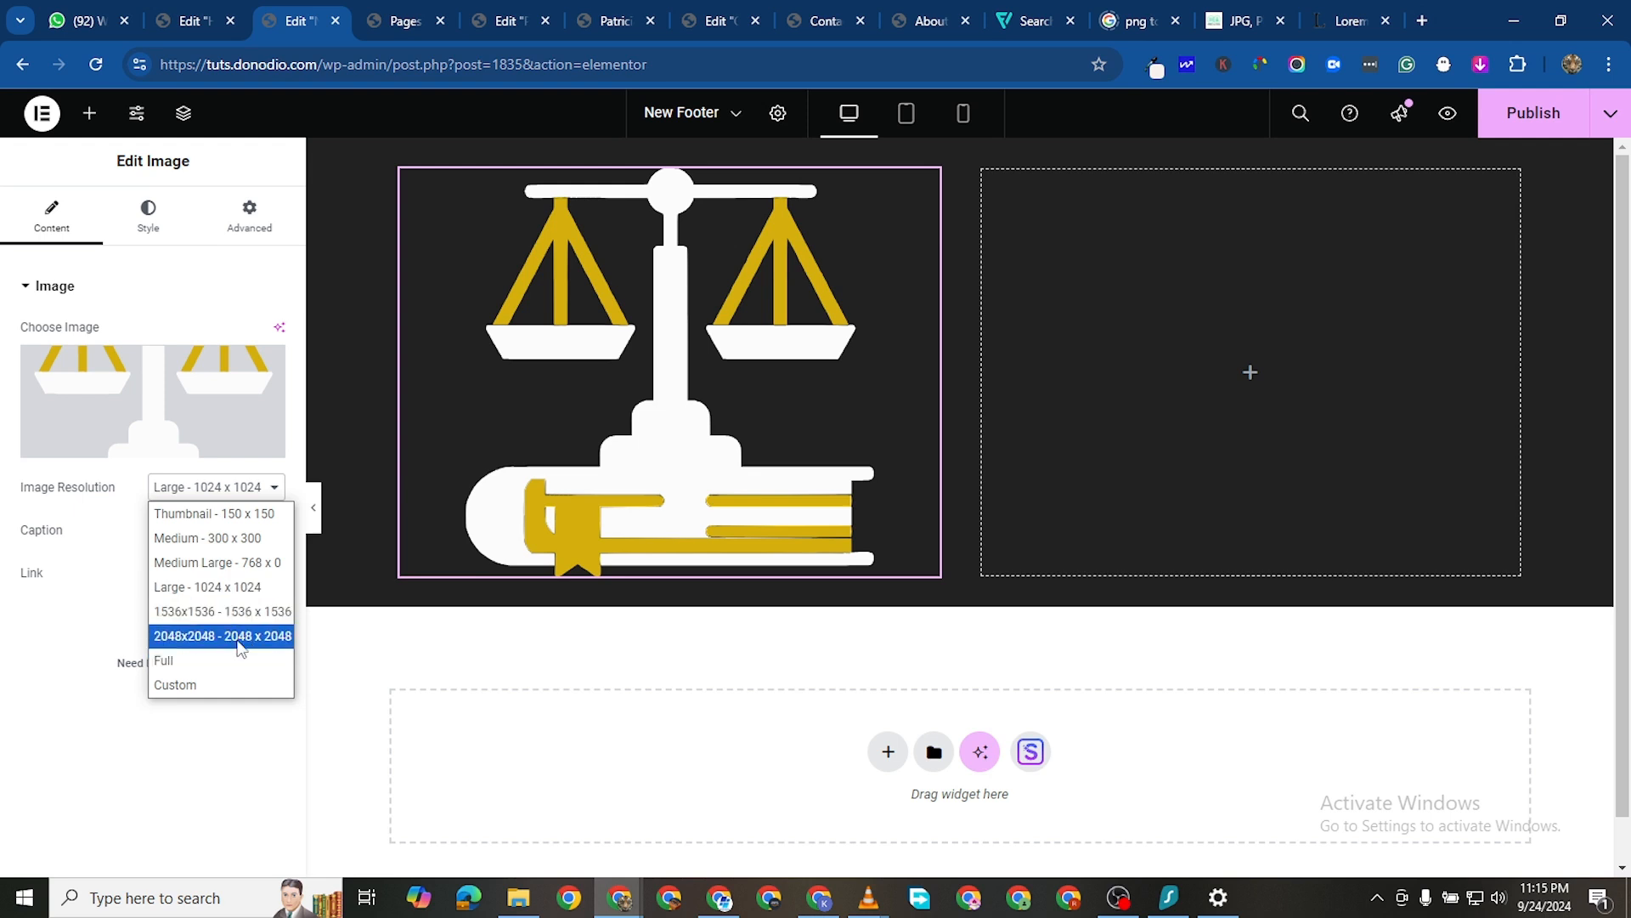
left_click(237, 688)
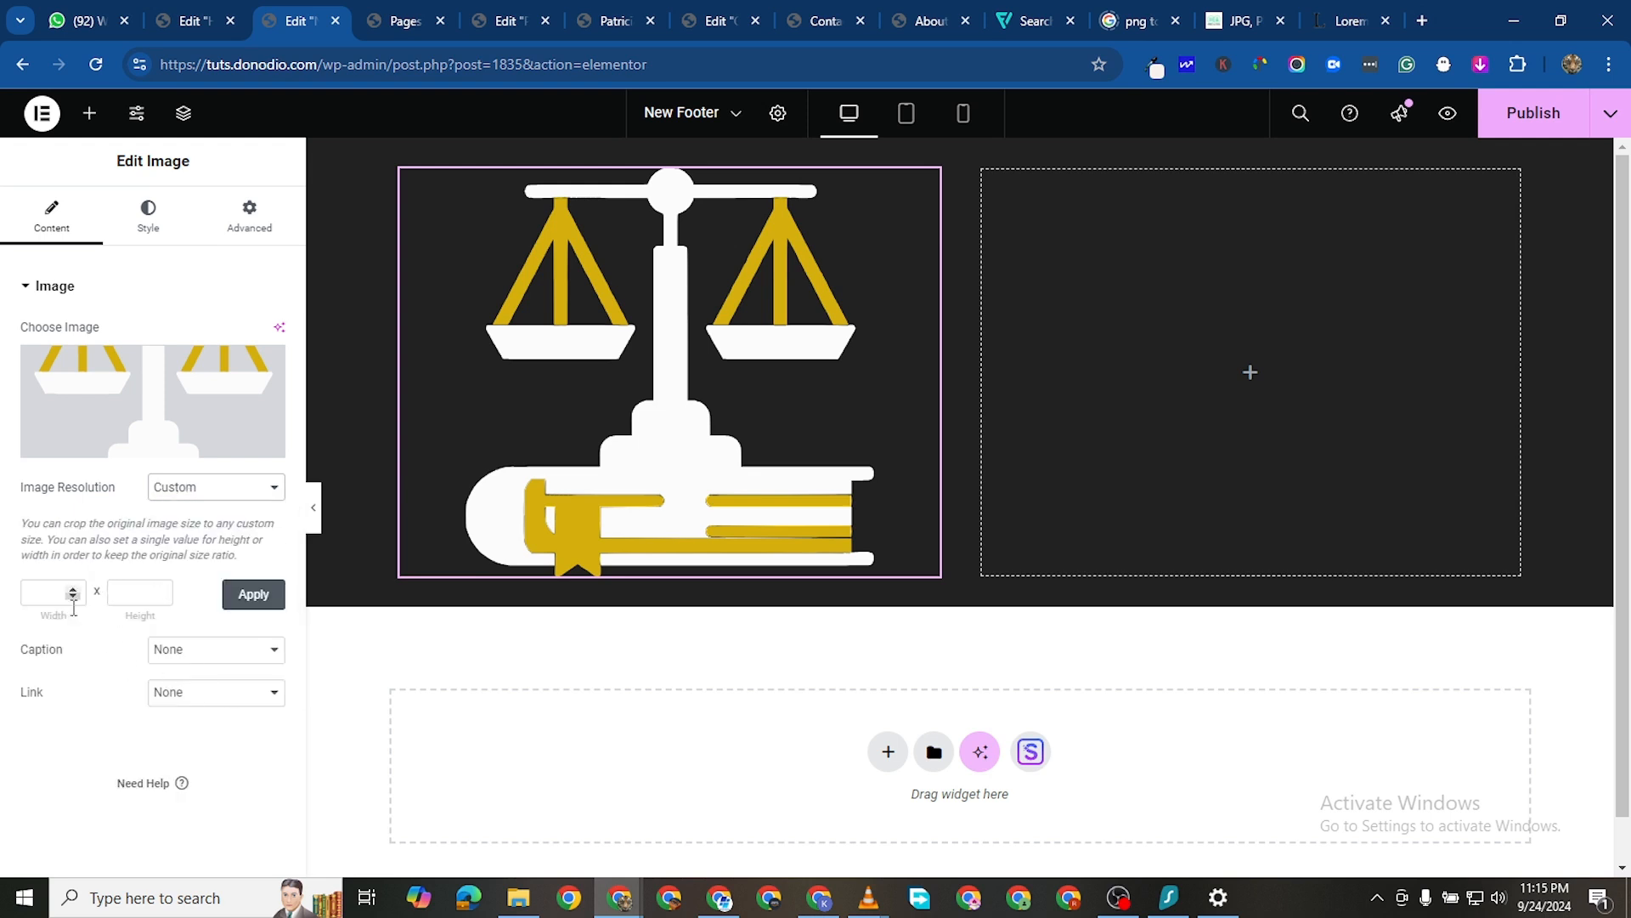
left_click(51, 594)
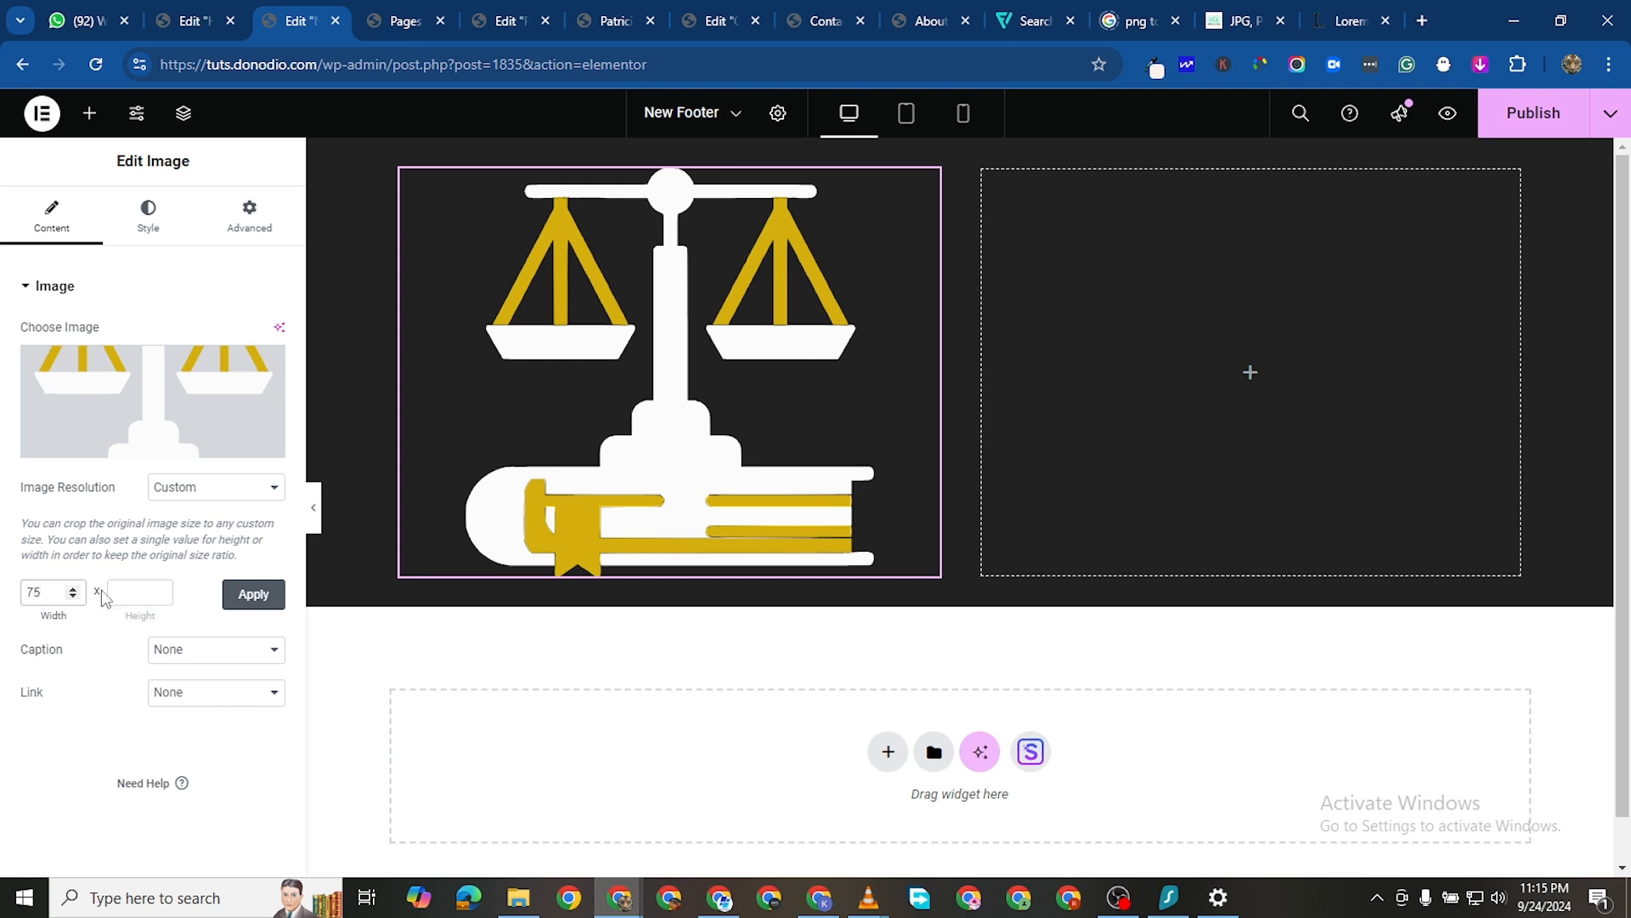
left_click(132, 590)
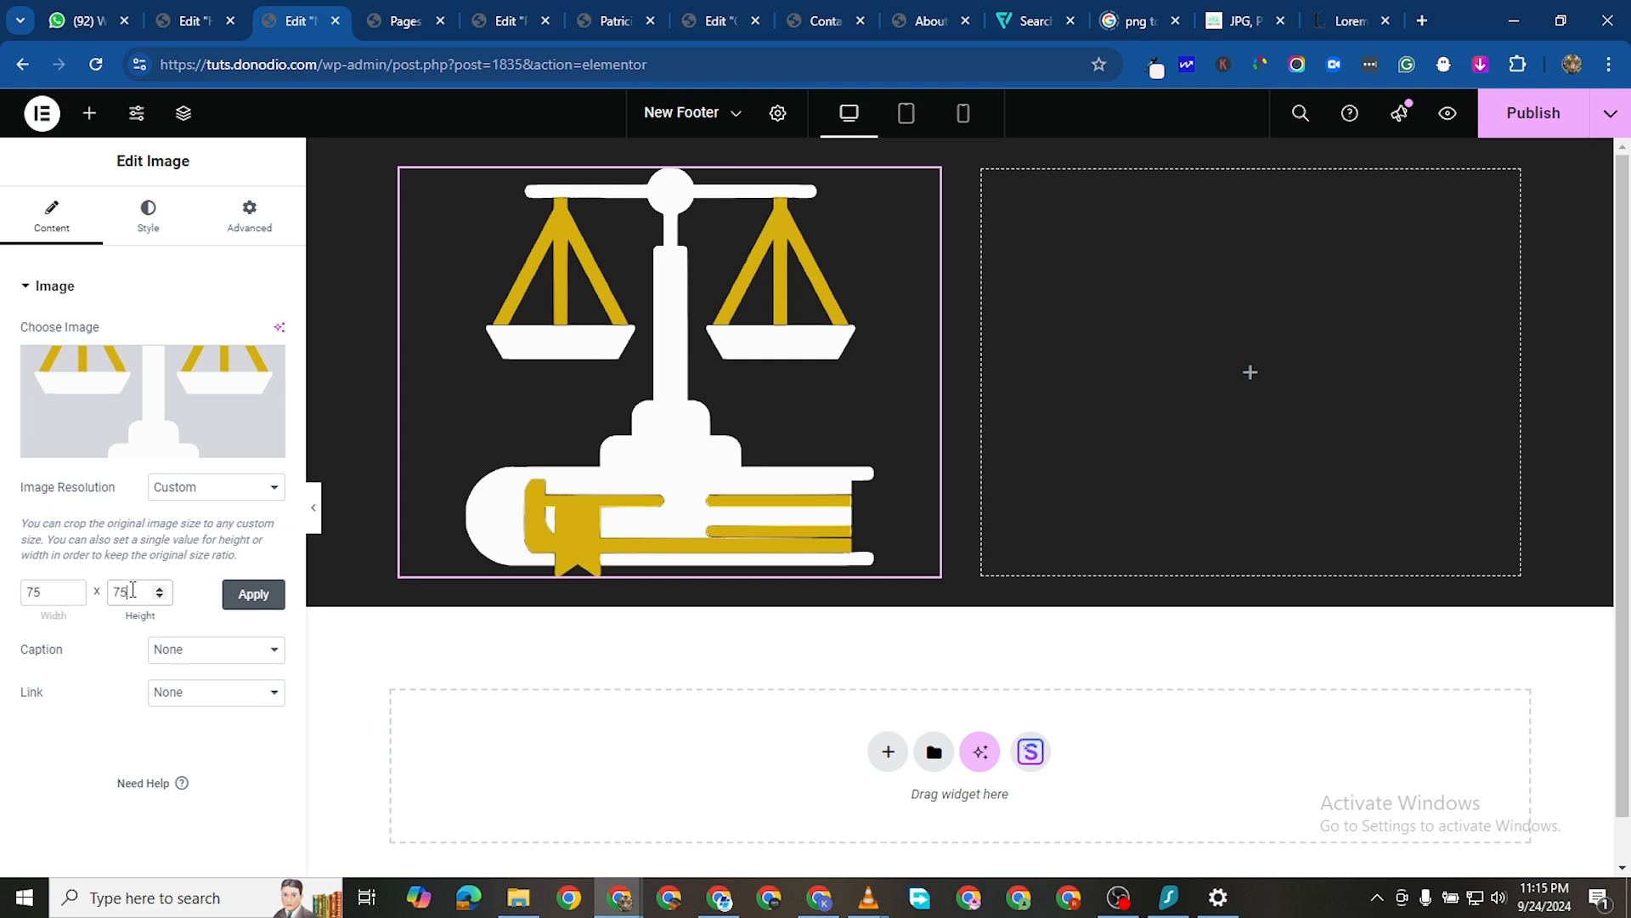
left_click(249, 595)
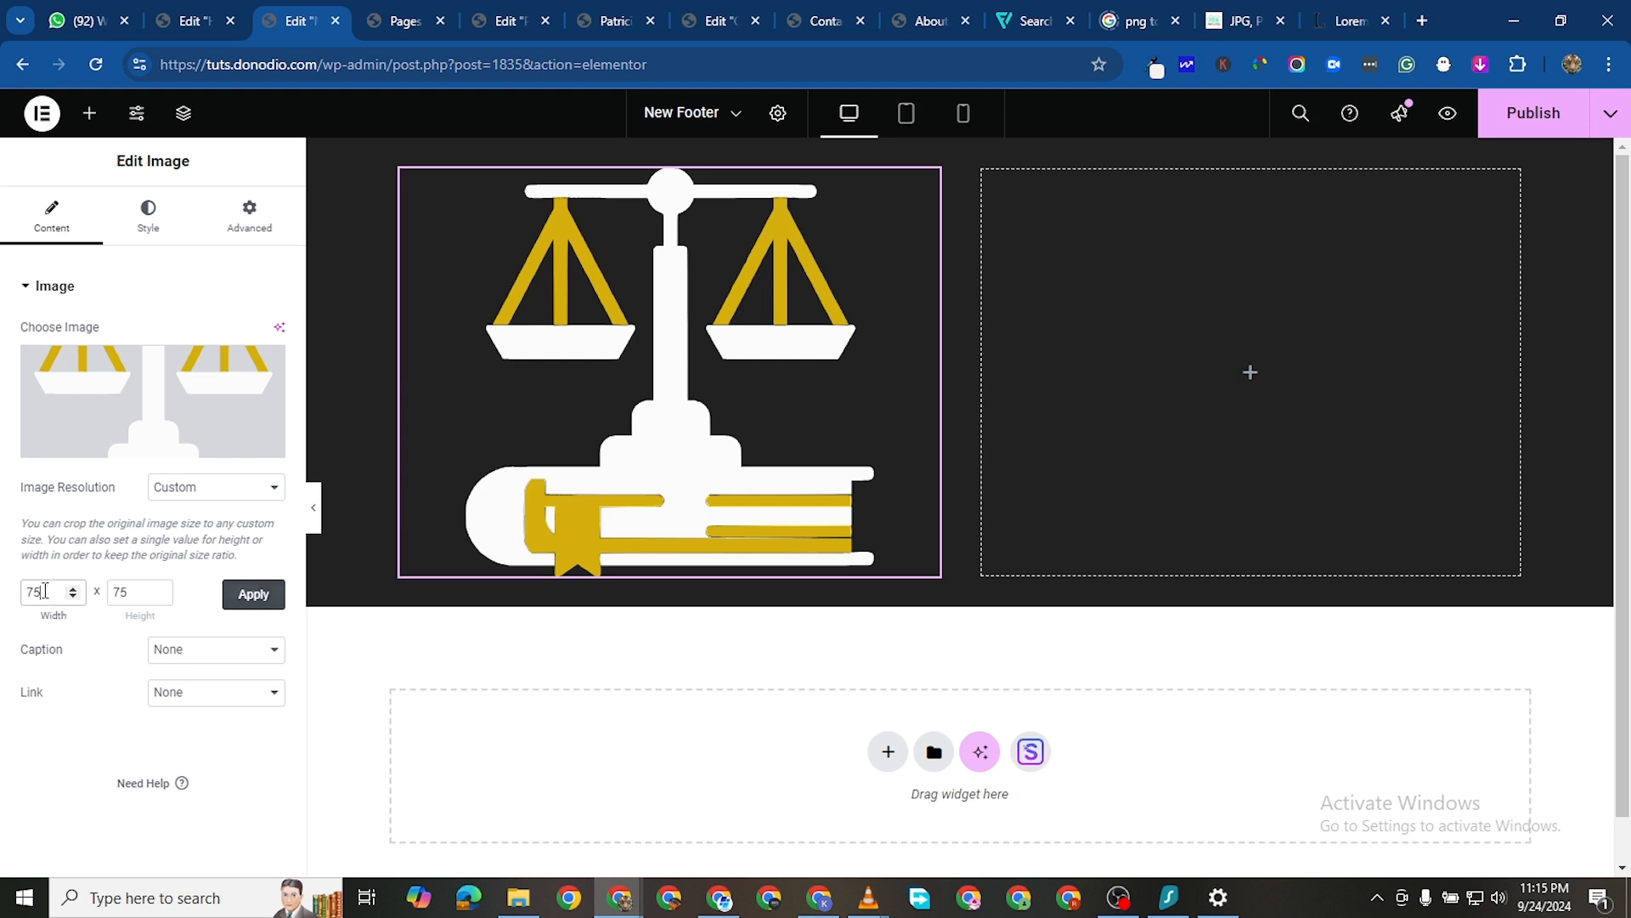
left_click(154, 226)
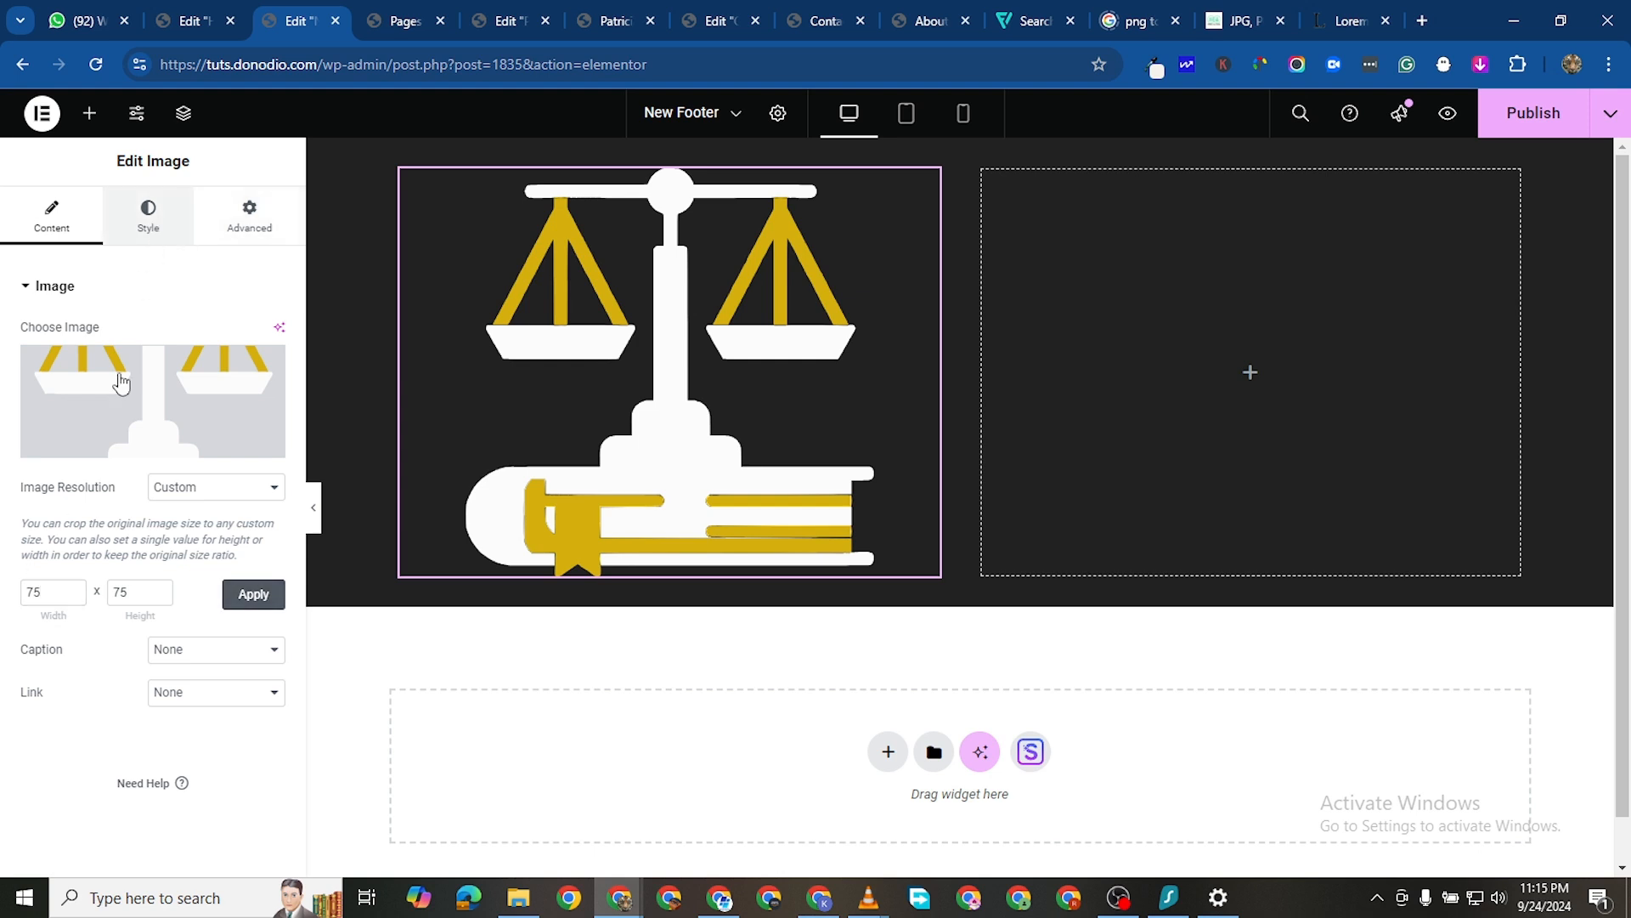
Set both the width and the max width of the footer's logo image to 12%
left_click_drag(23, 403, 48, 468)
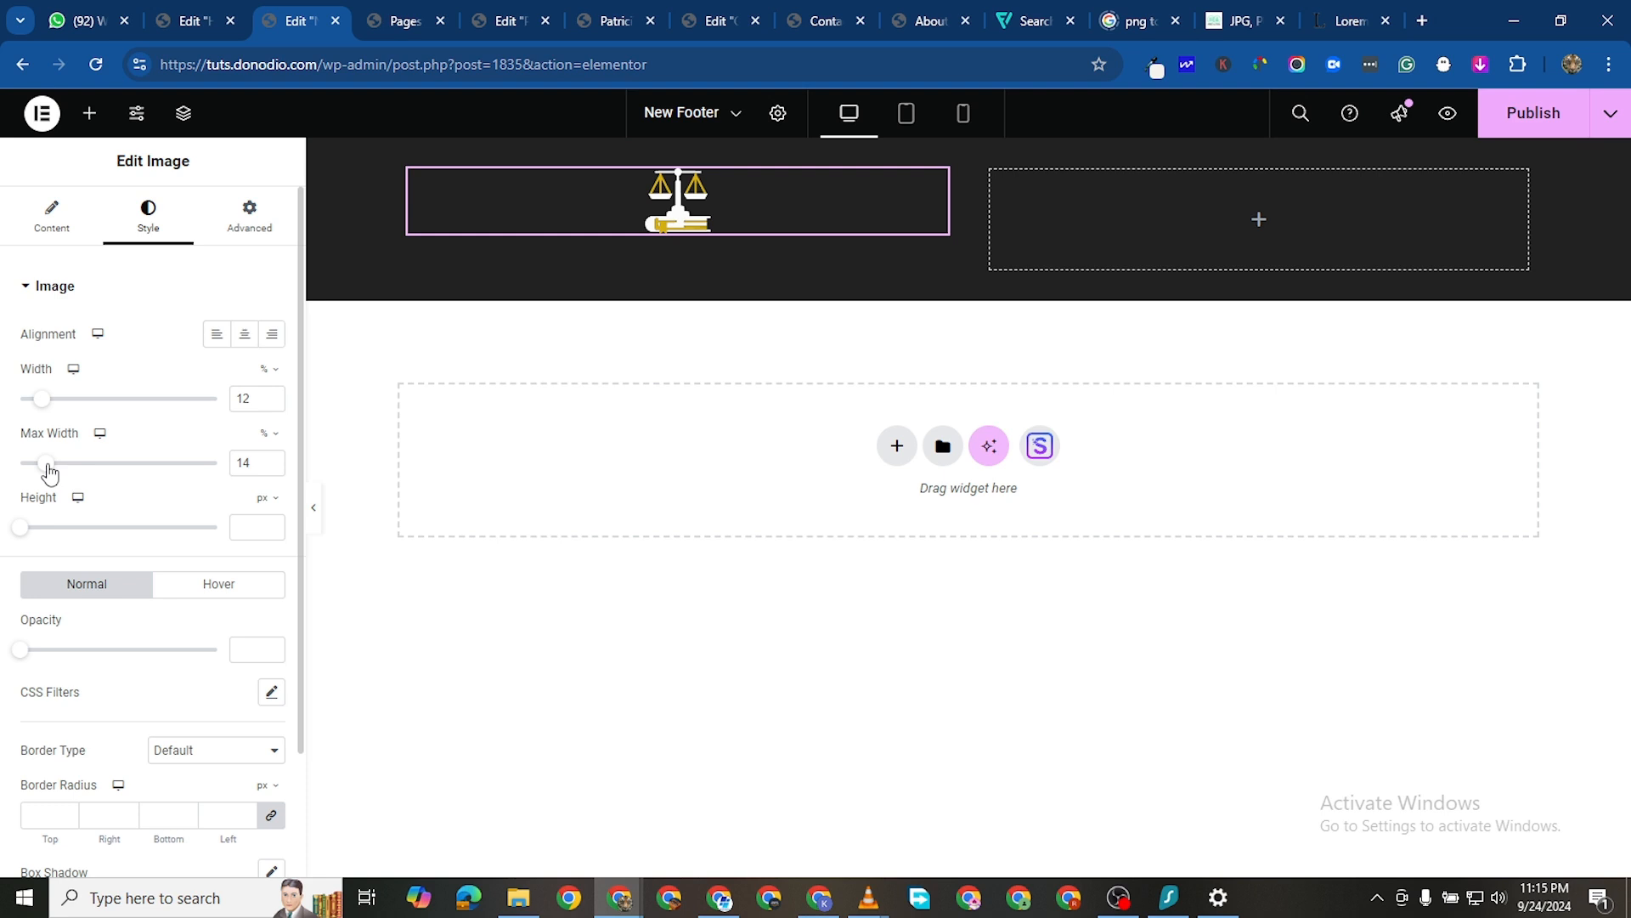
left_click(272, 395)
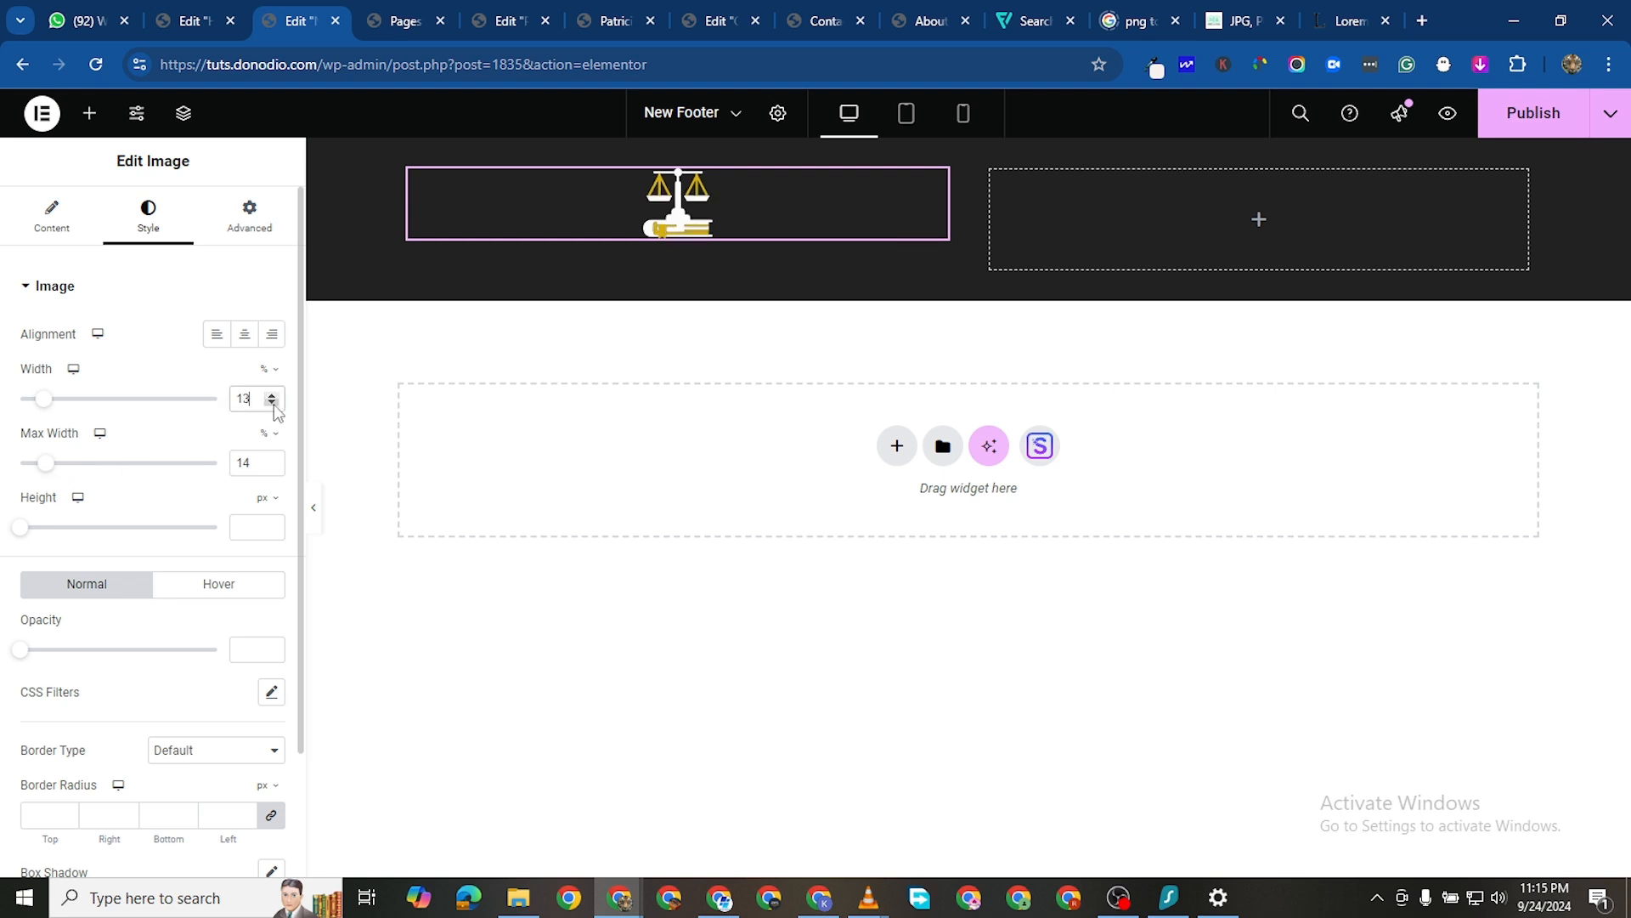
left_click(272, 403)
left_click(272, 467)
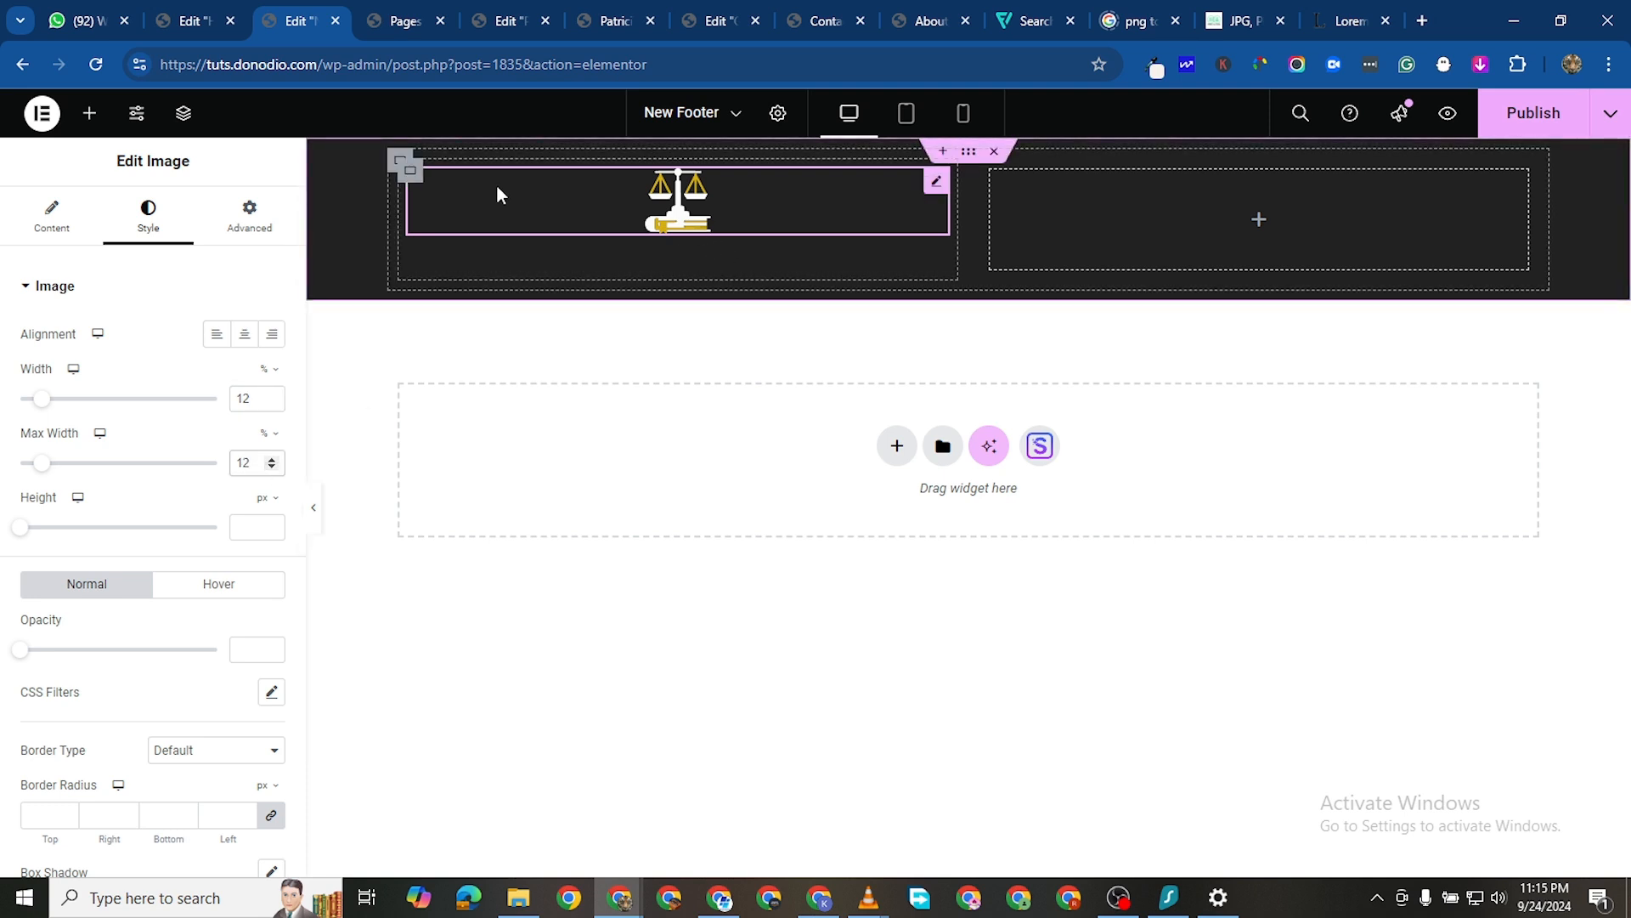
Add a Text Editor widget below the logo in the first footer column, and left-align the logo image
left_click(91, 115)
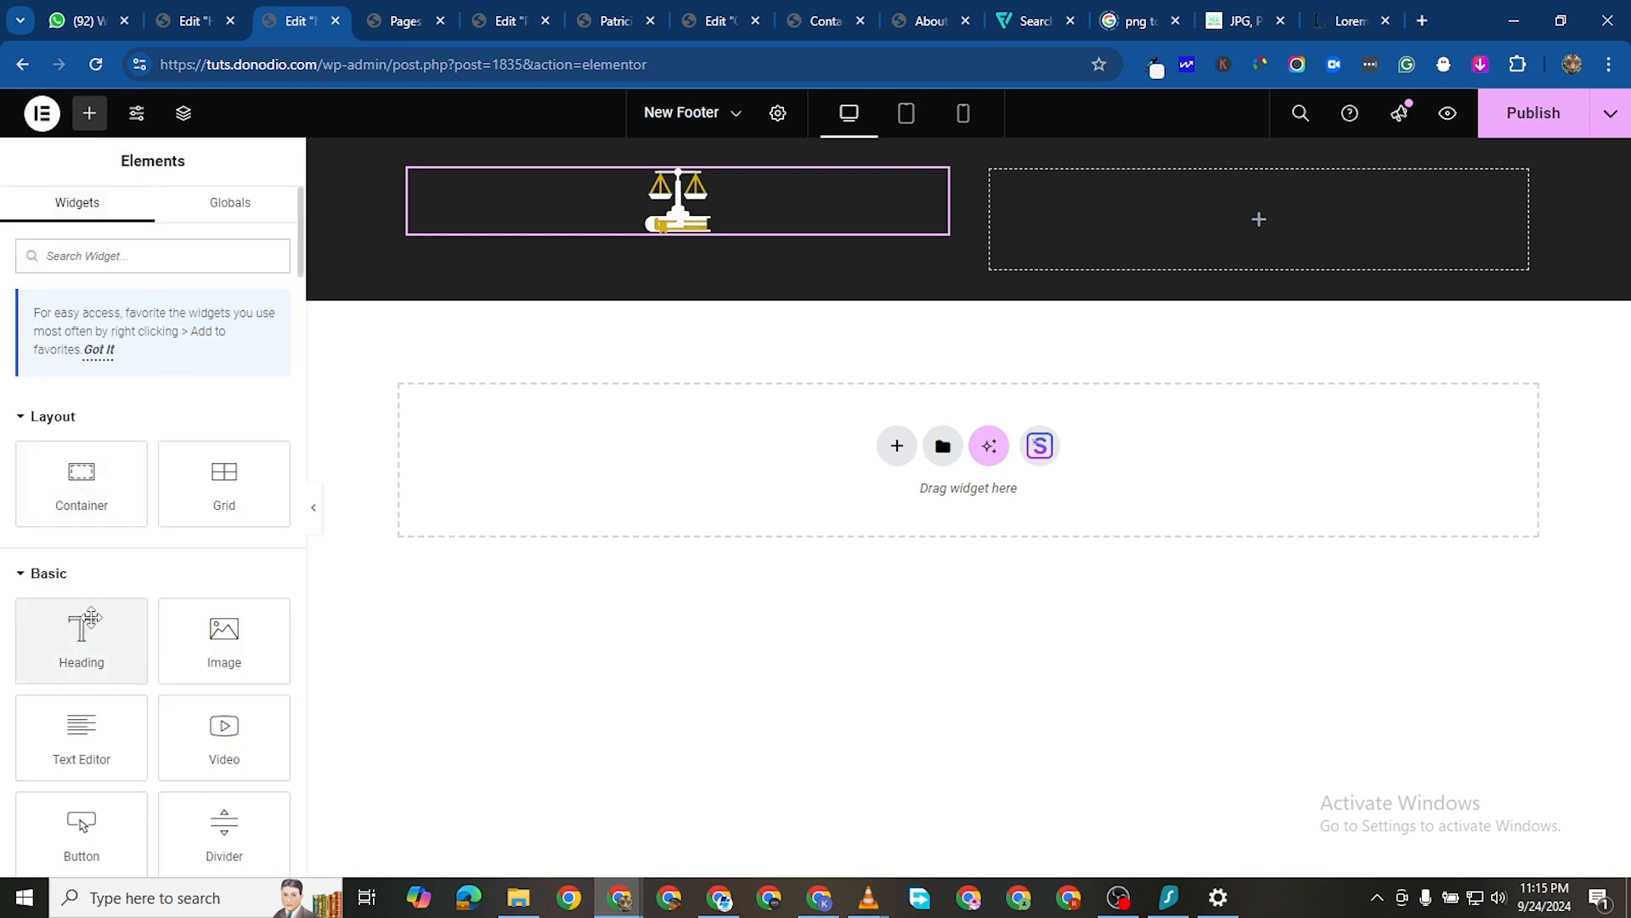
left_click_drag(91, 738, 612, 275)
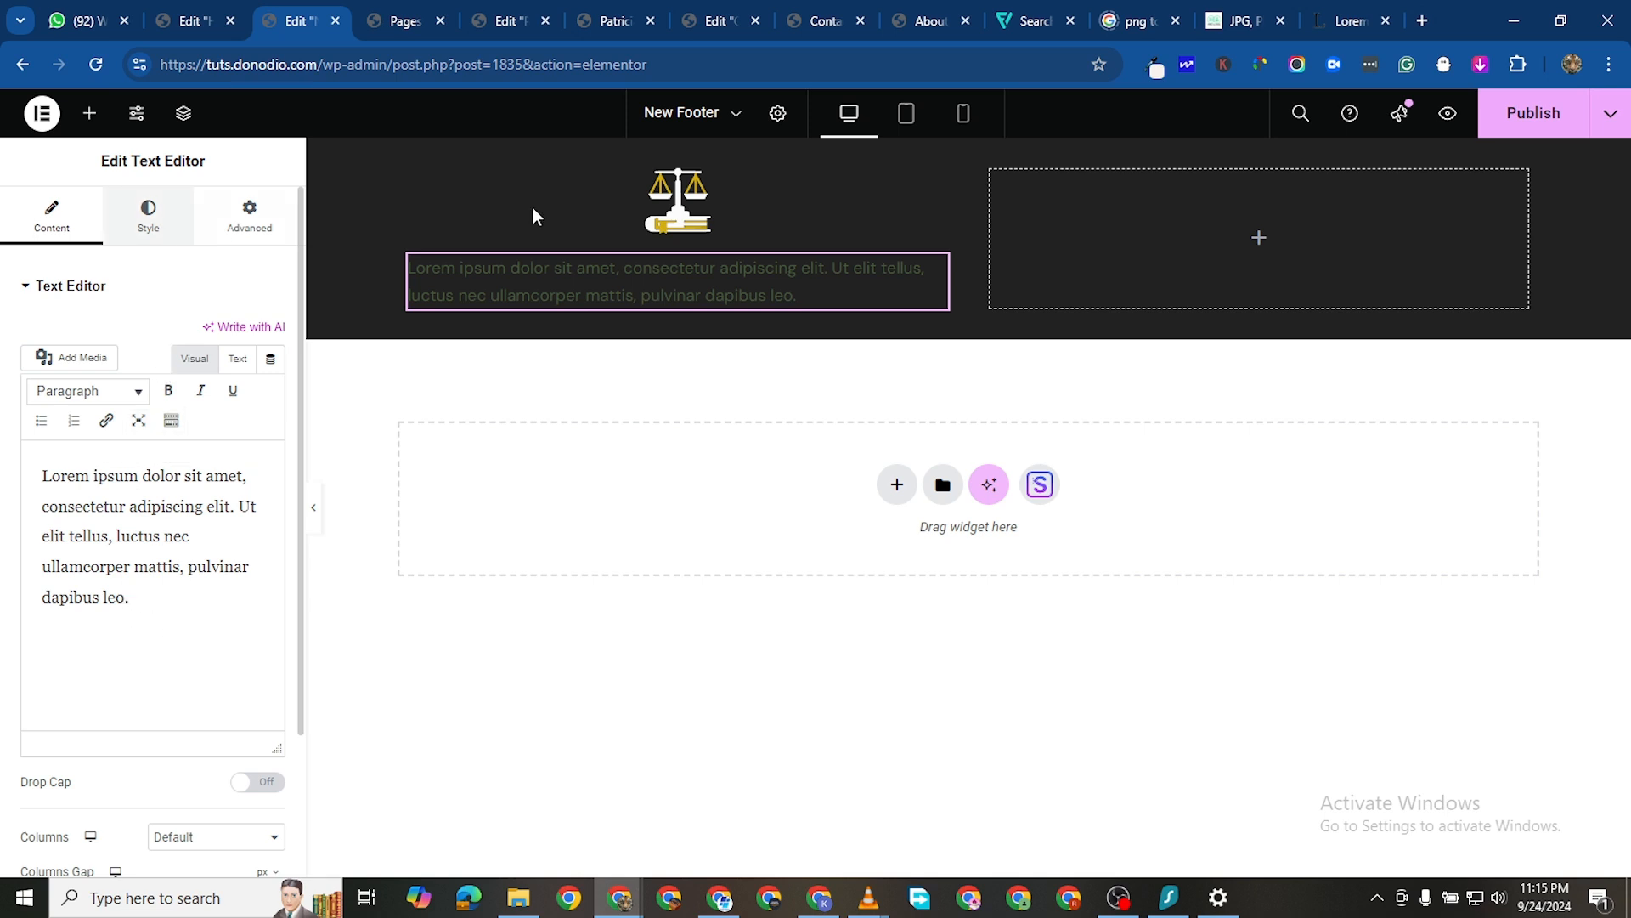
left_click(932, 181)
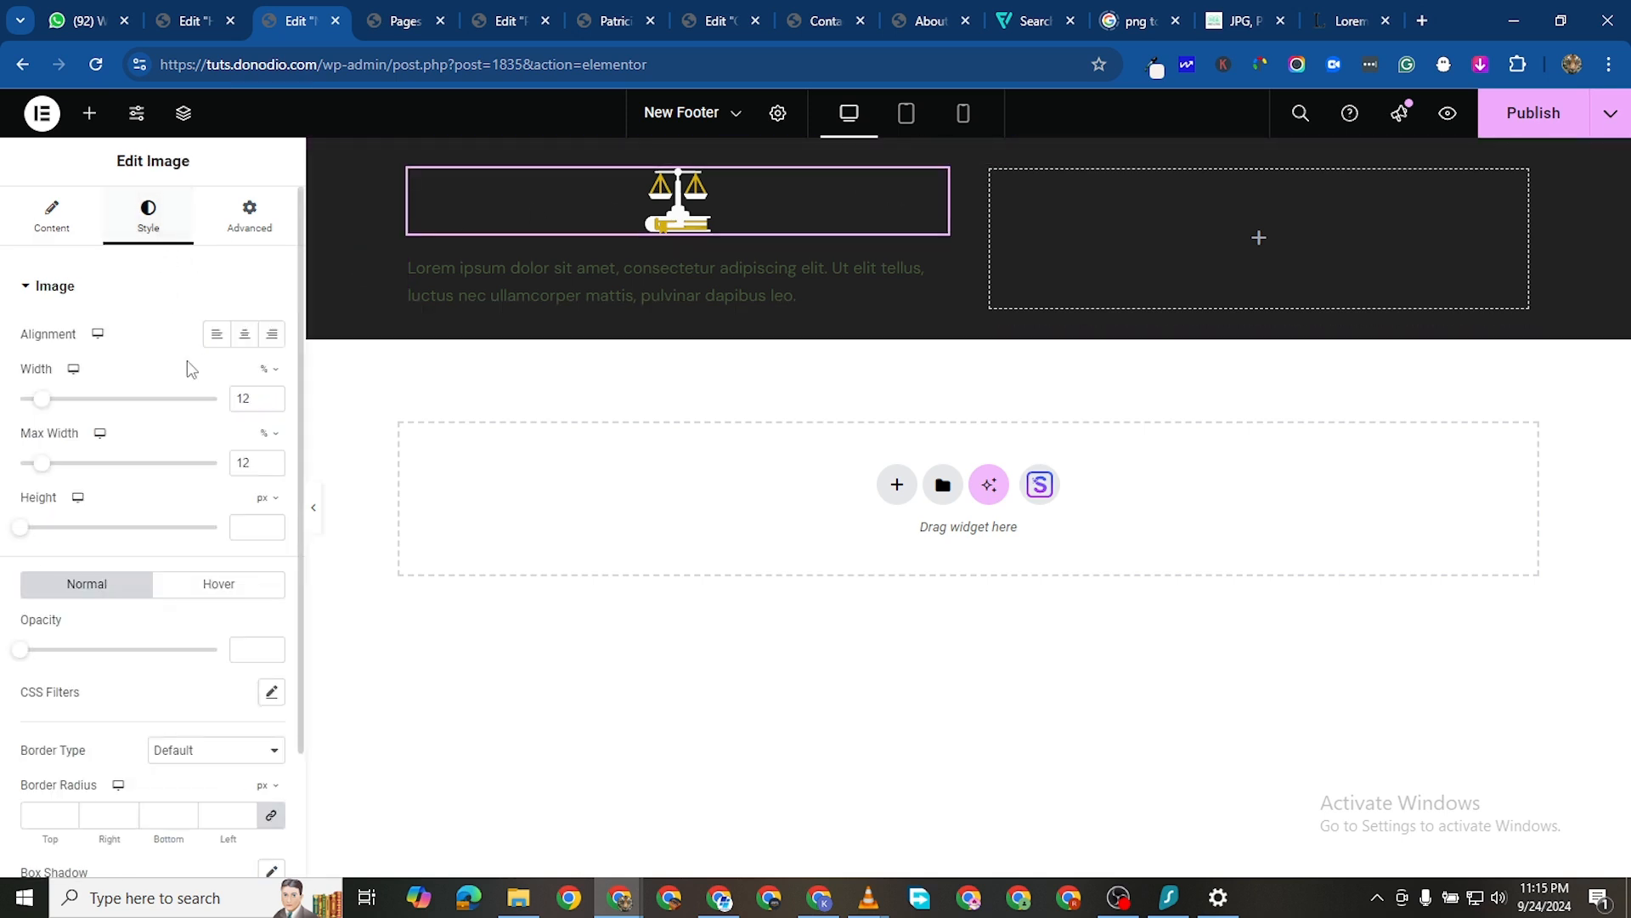
left_click(218, 338)
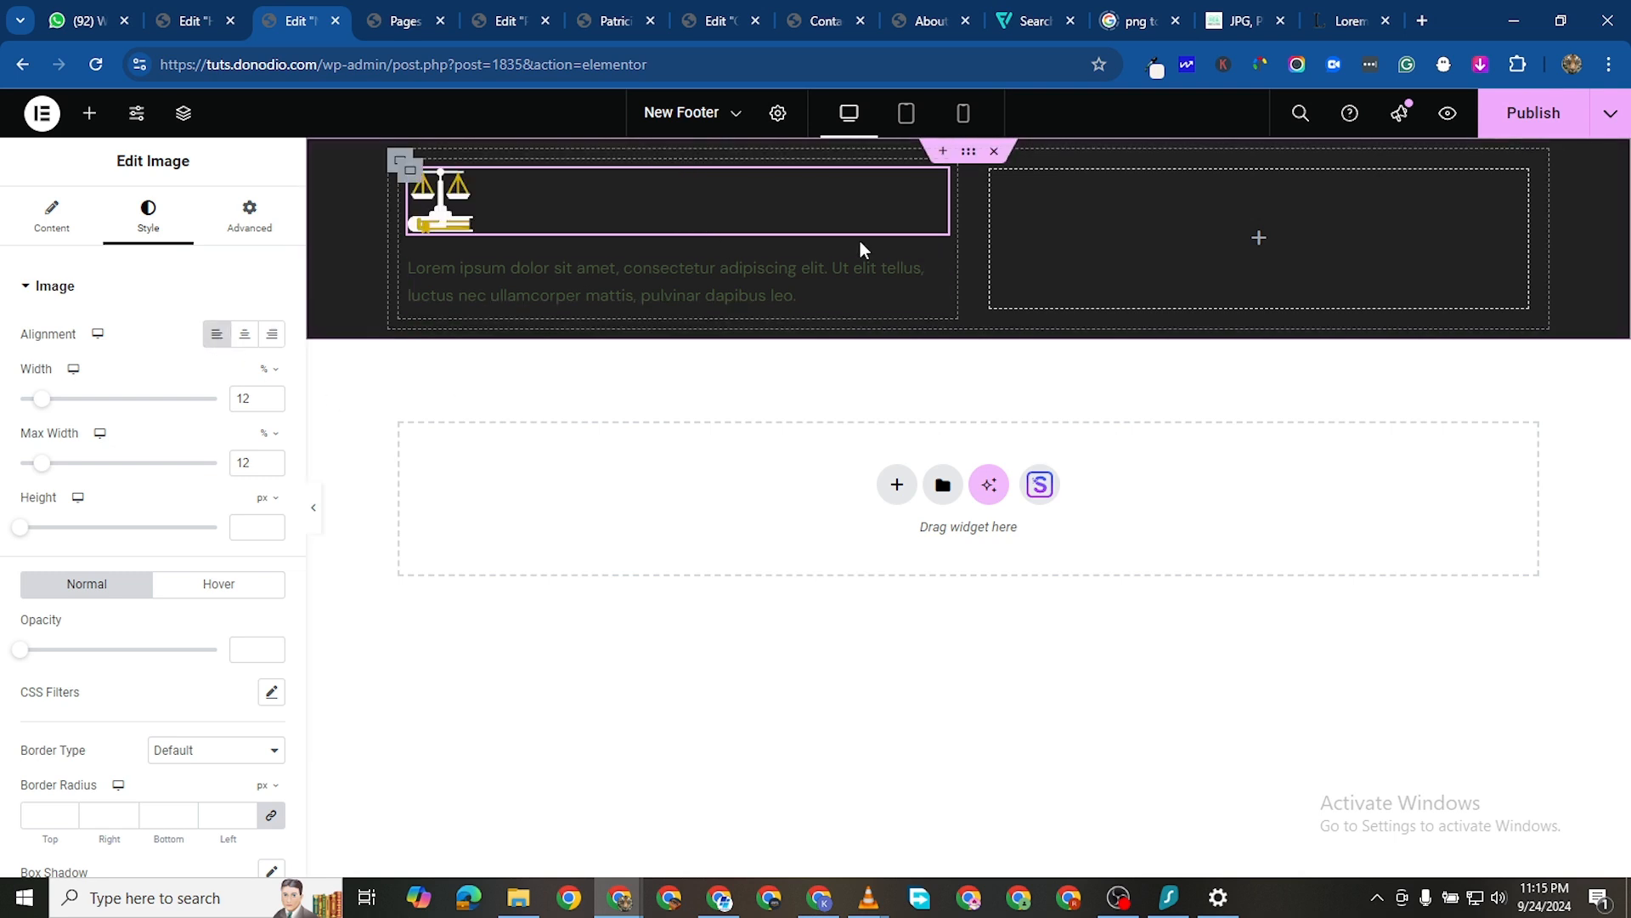
Set the text color of the footer's Lorem ipsum paragraph to white (#FFFFFF)
left_click(935, 267)
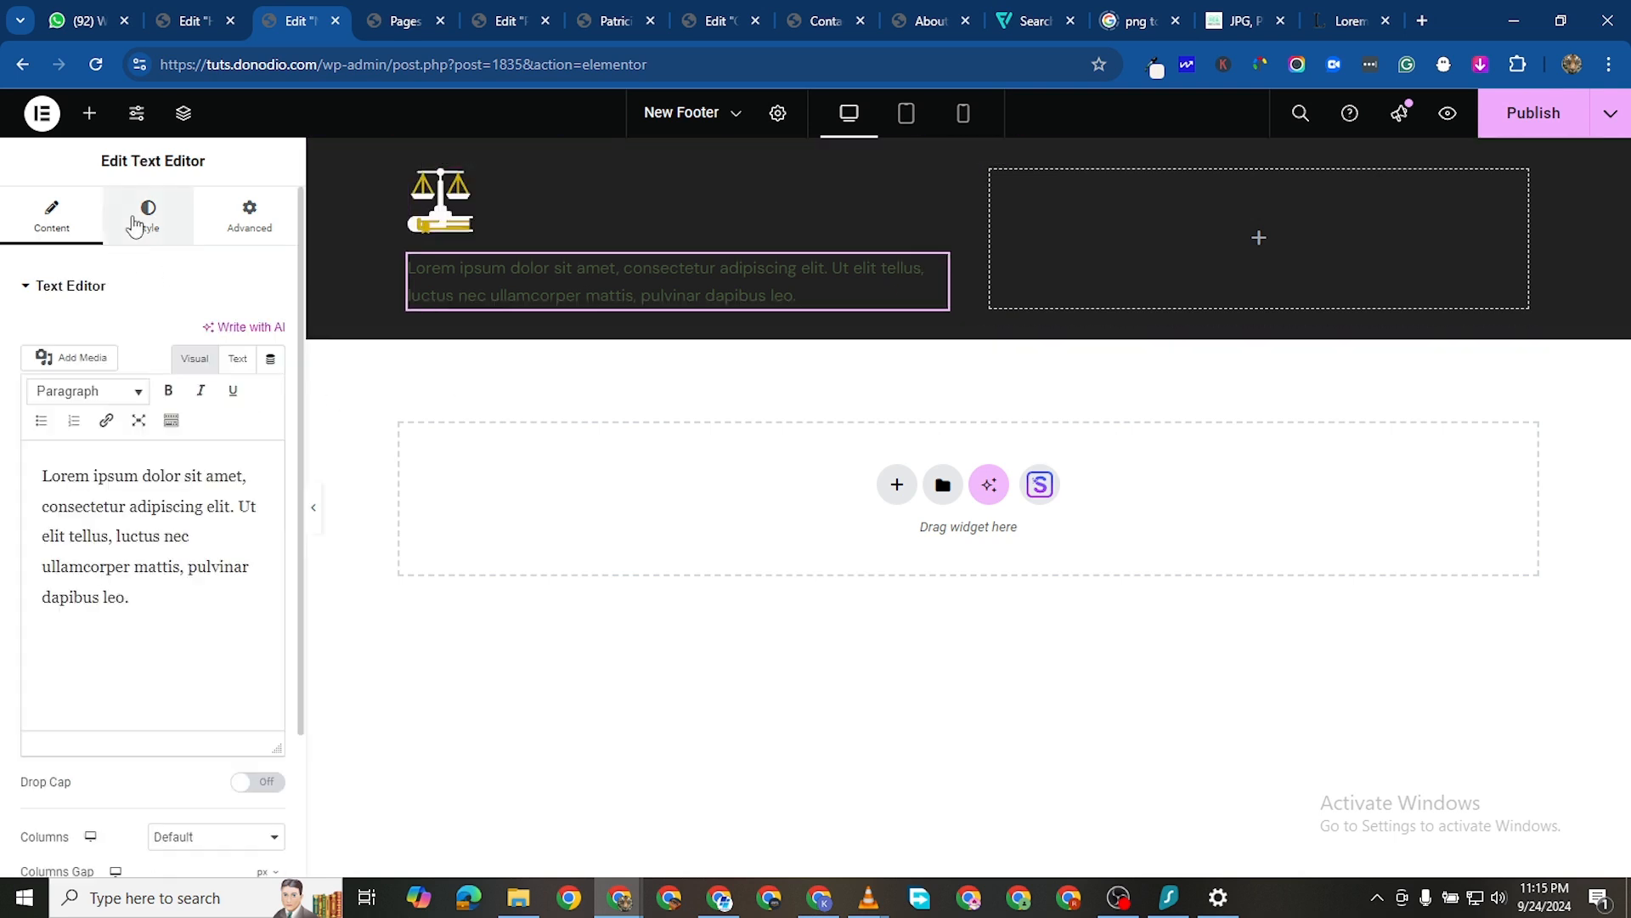
left_click(148, 217)
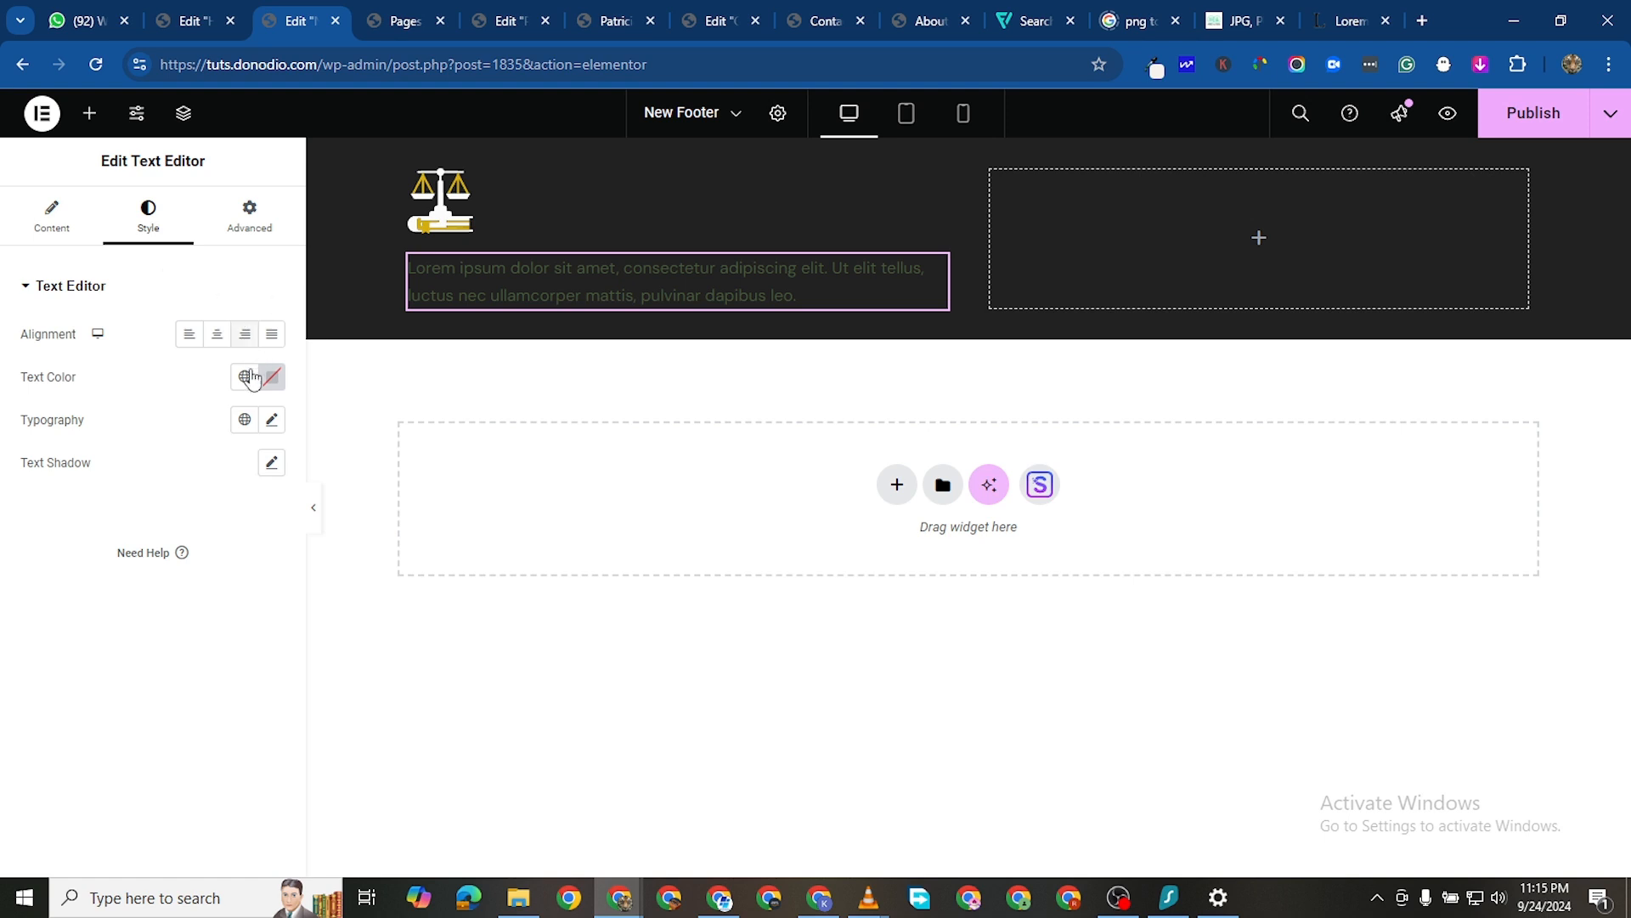
left_click(269, 379)
left_click_drag(180, 474, 108, 426)
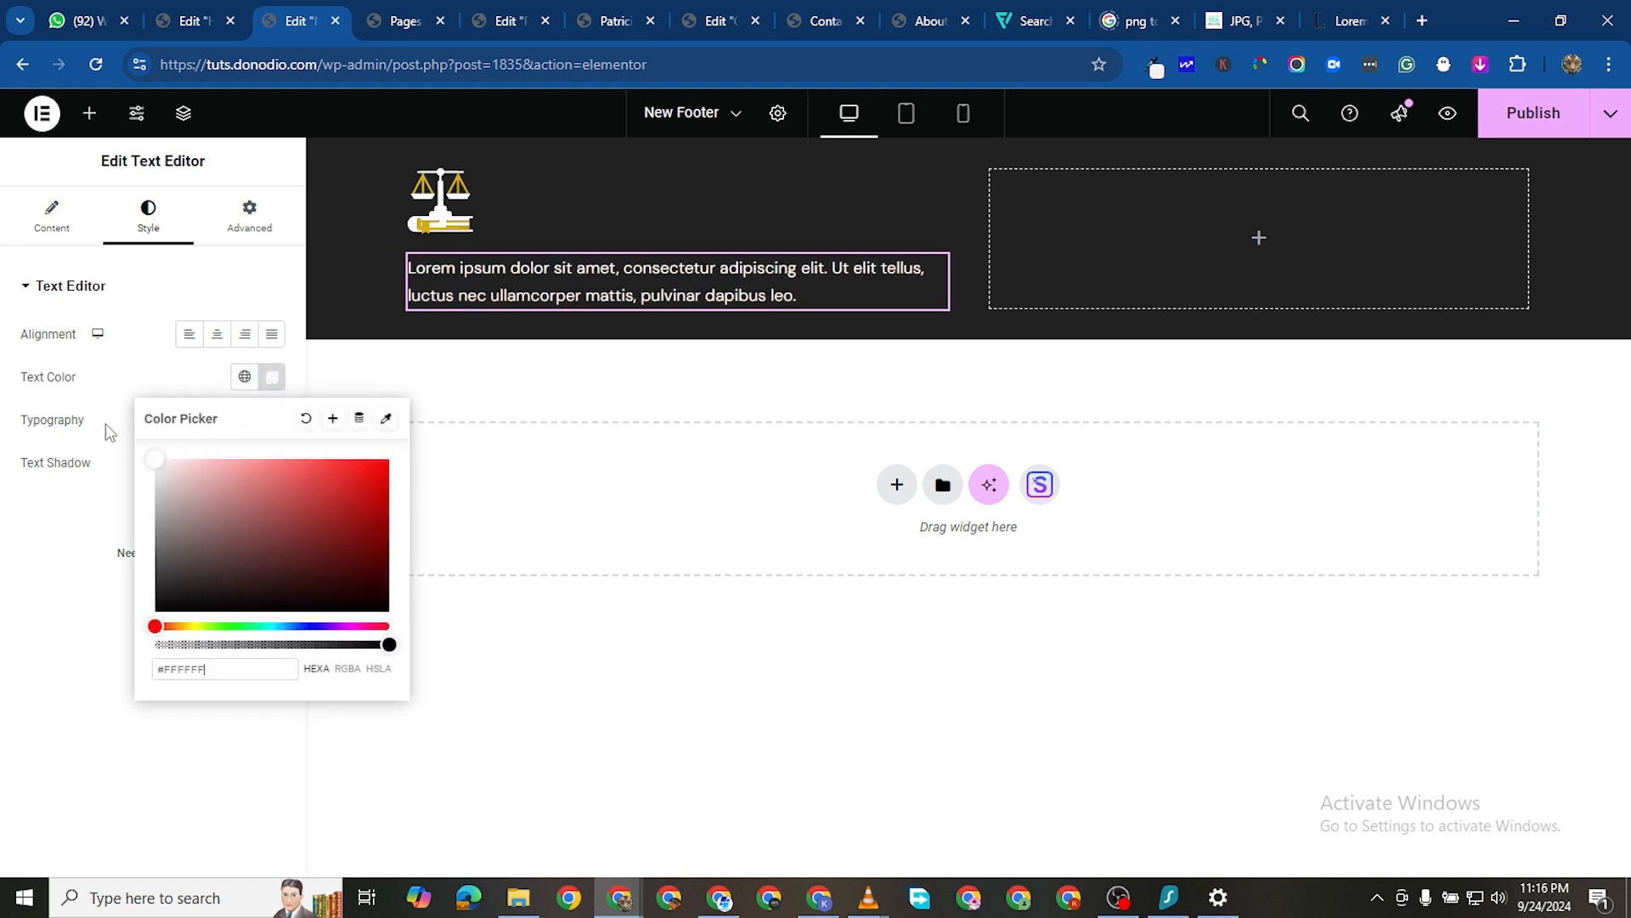
left_click(4, 456)
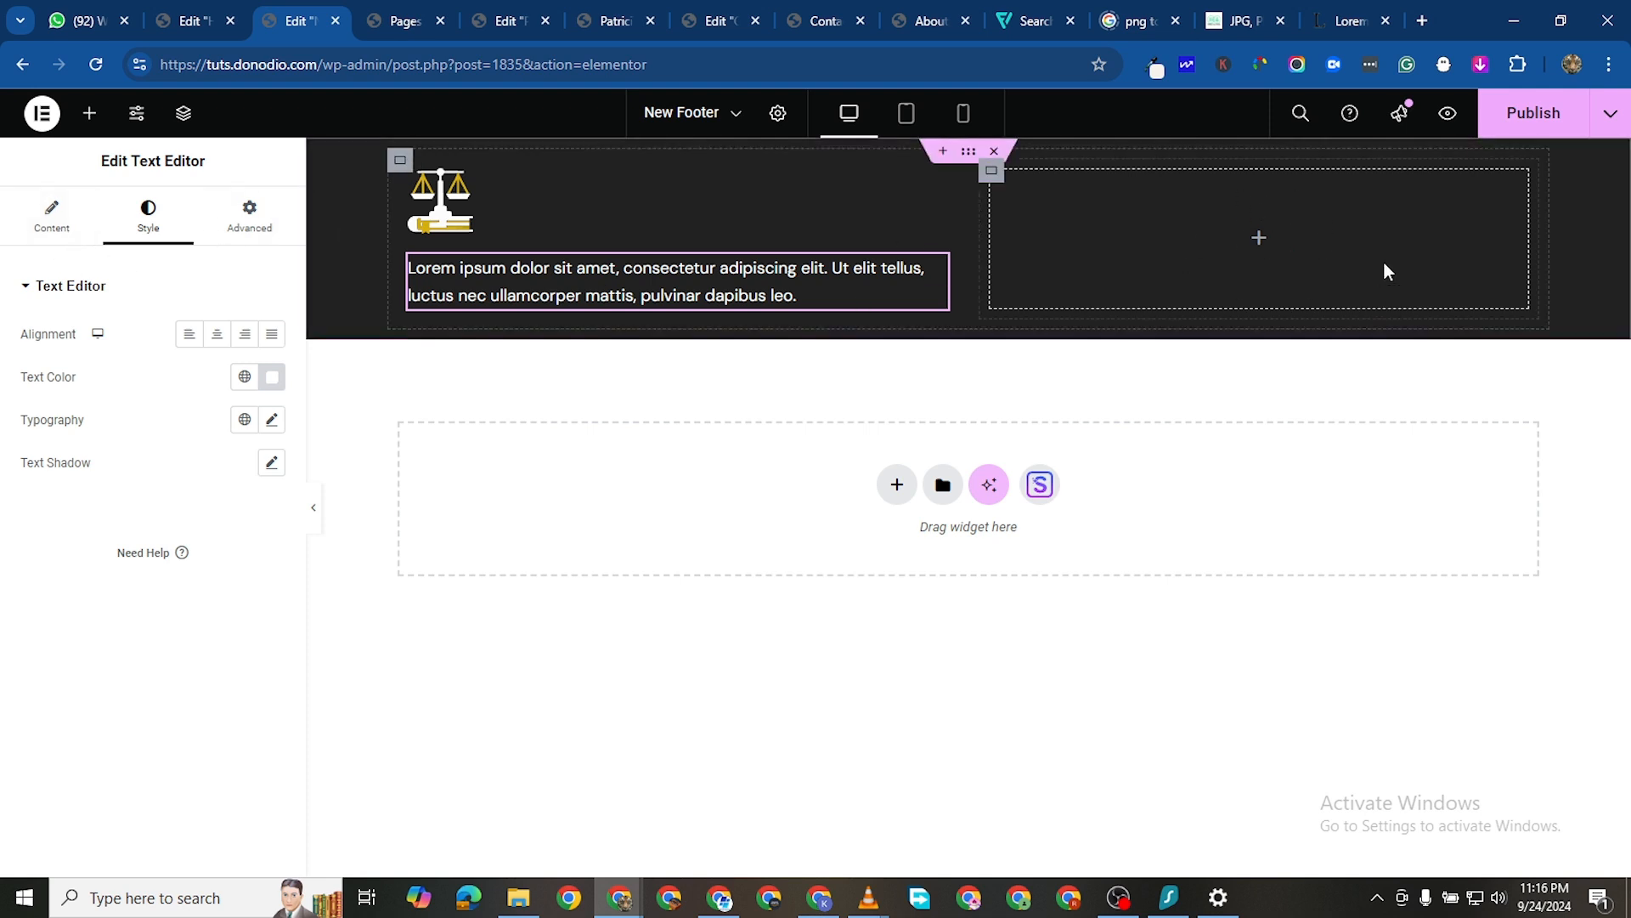
Find the Icon List widget by searching for "icon" and place it in the empty second footer column
left_click(89, 113)
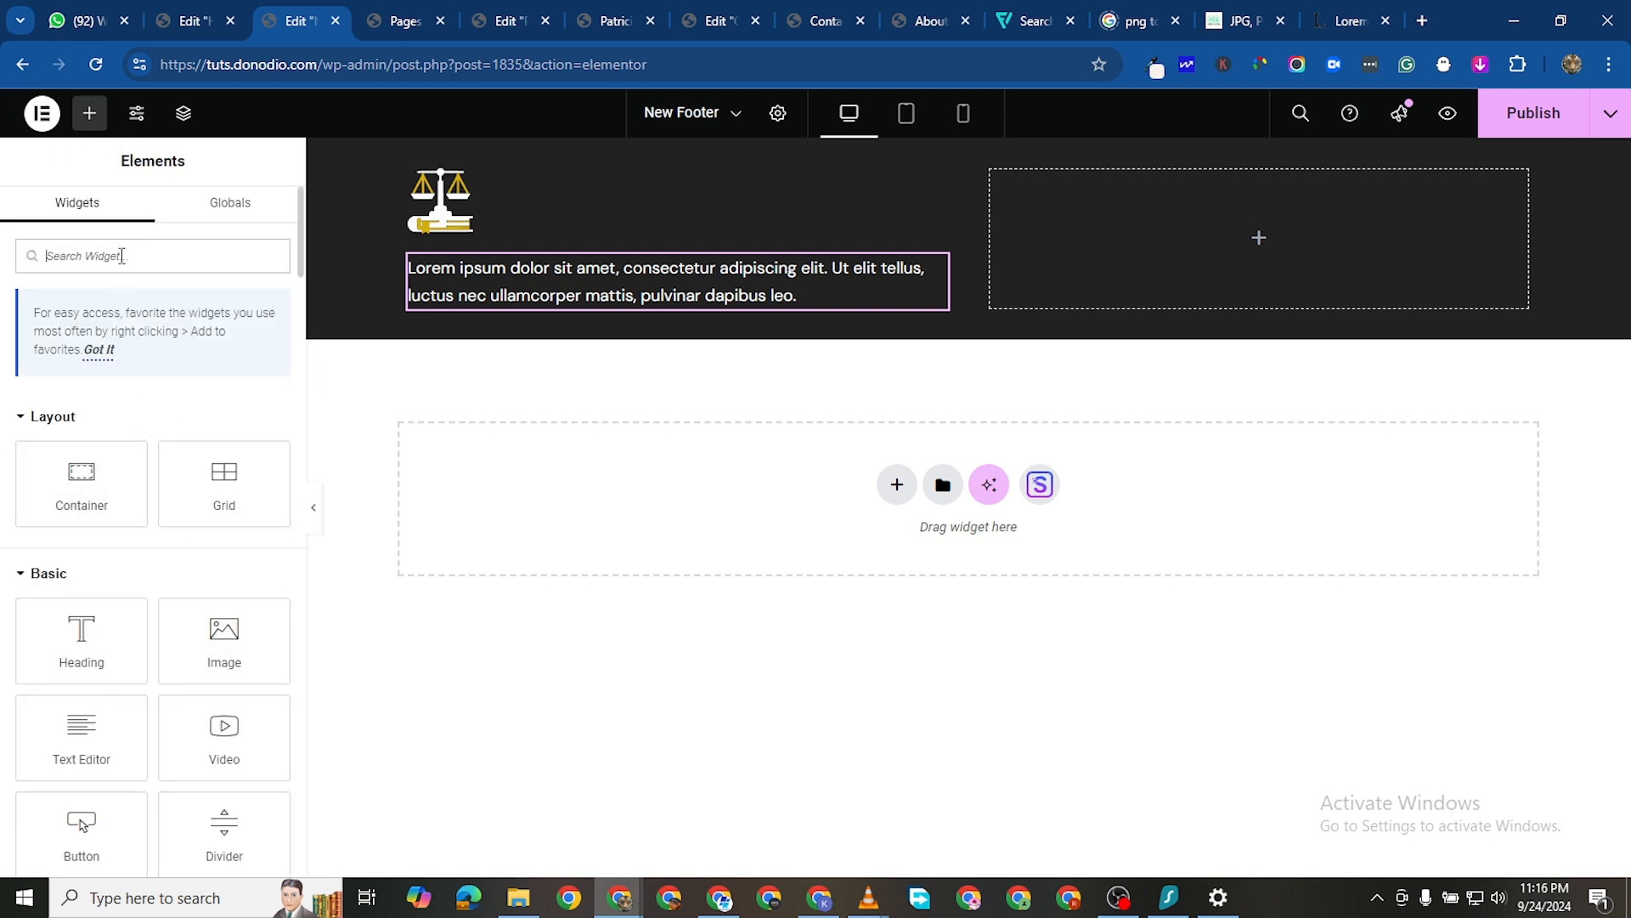
type("icon")
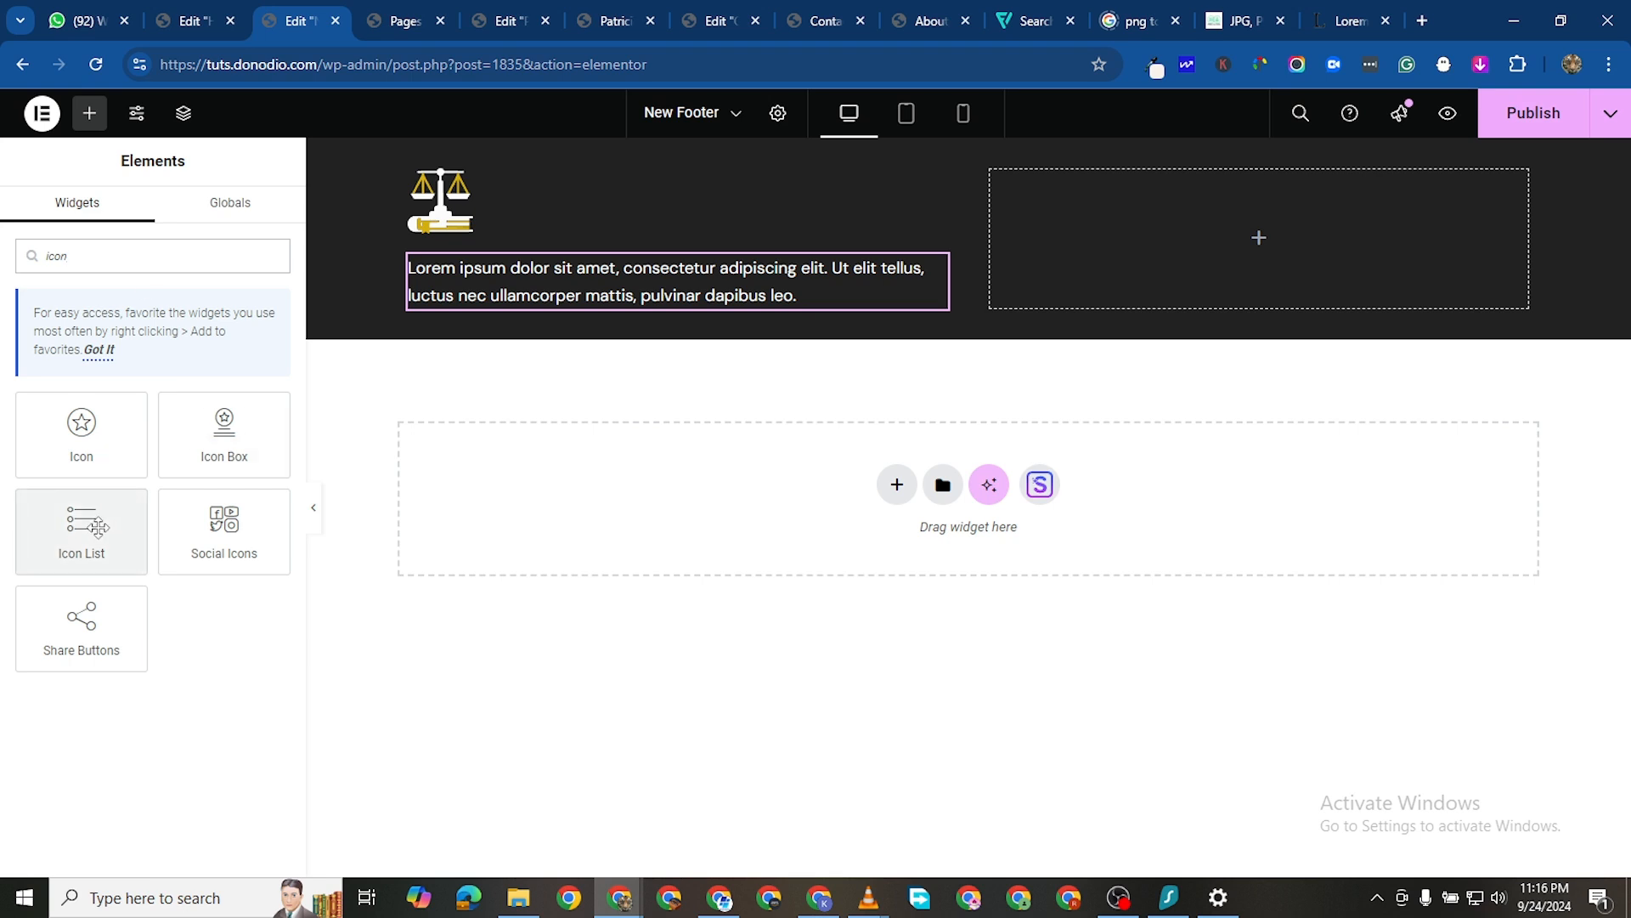
left_click_drag(81, 527, 1164, 255)
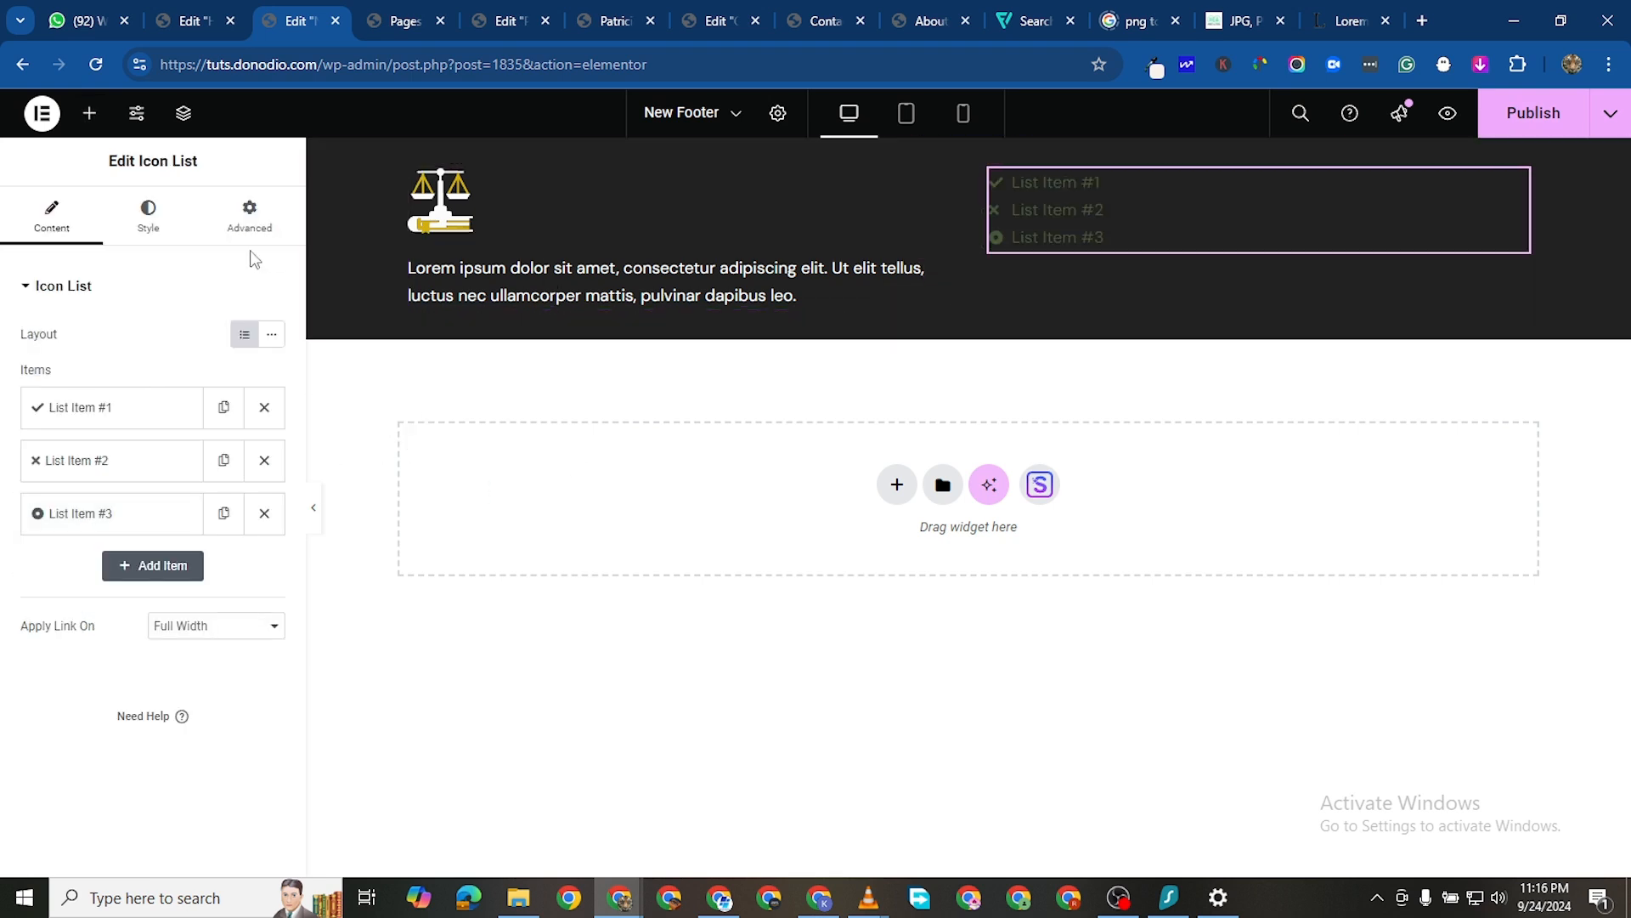
Rename the first icon list item to "Contact" and give it the solid Envelope icon from the icon library
left_click(142, 433)
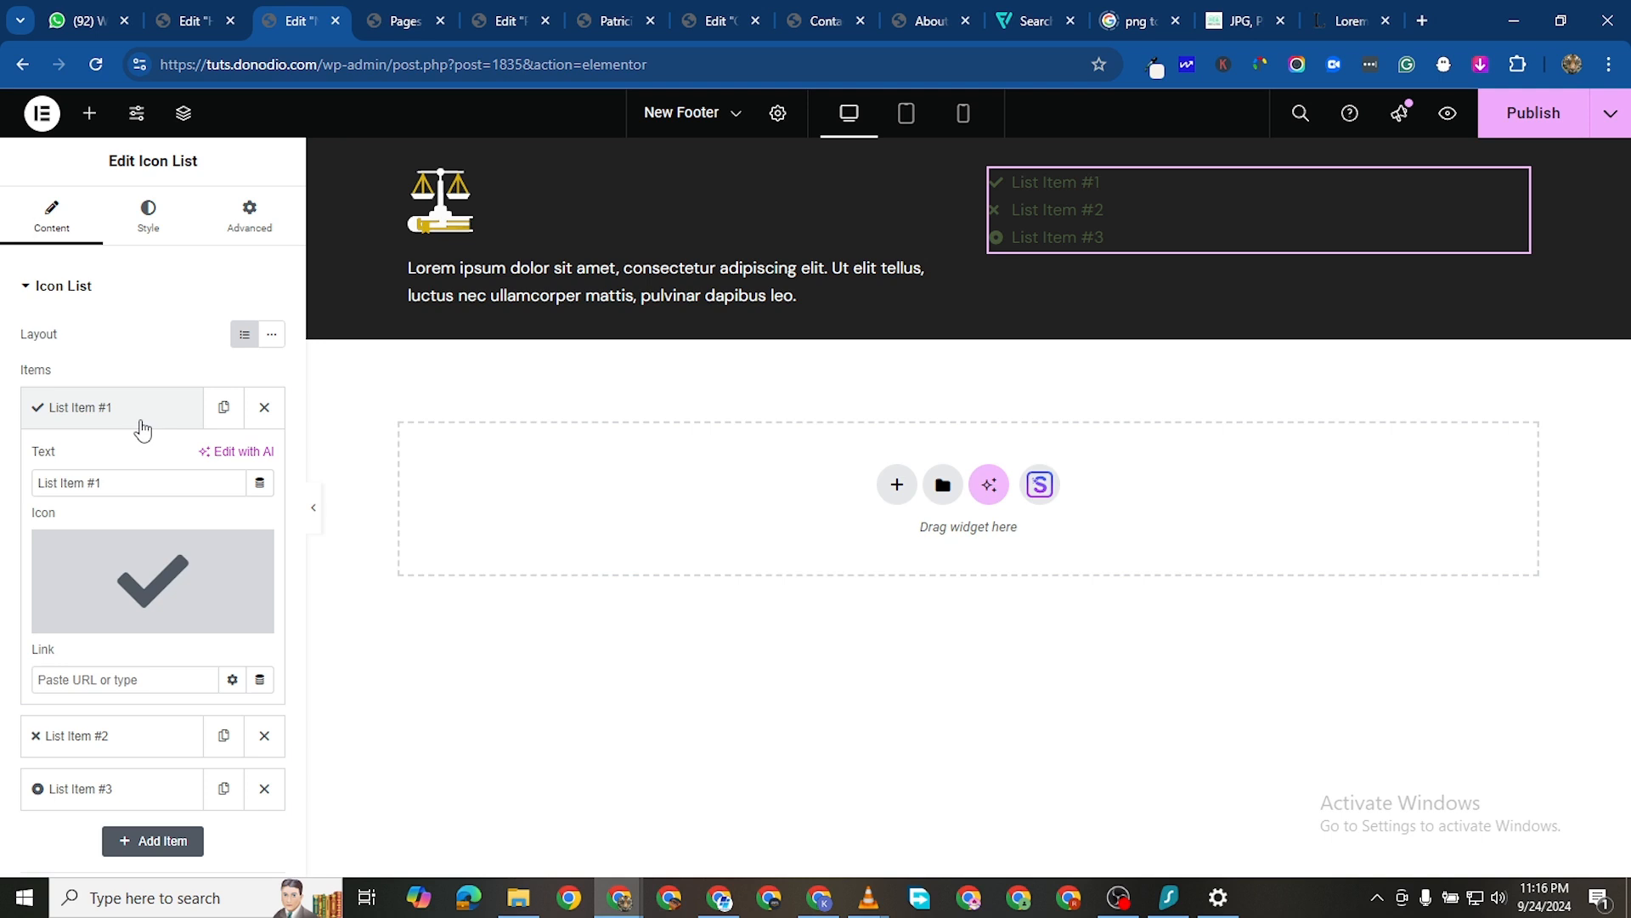
triple_click(136, 482)
type("Contact")
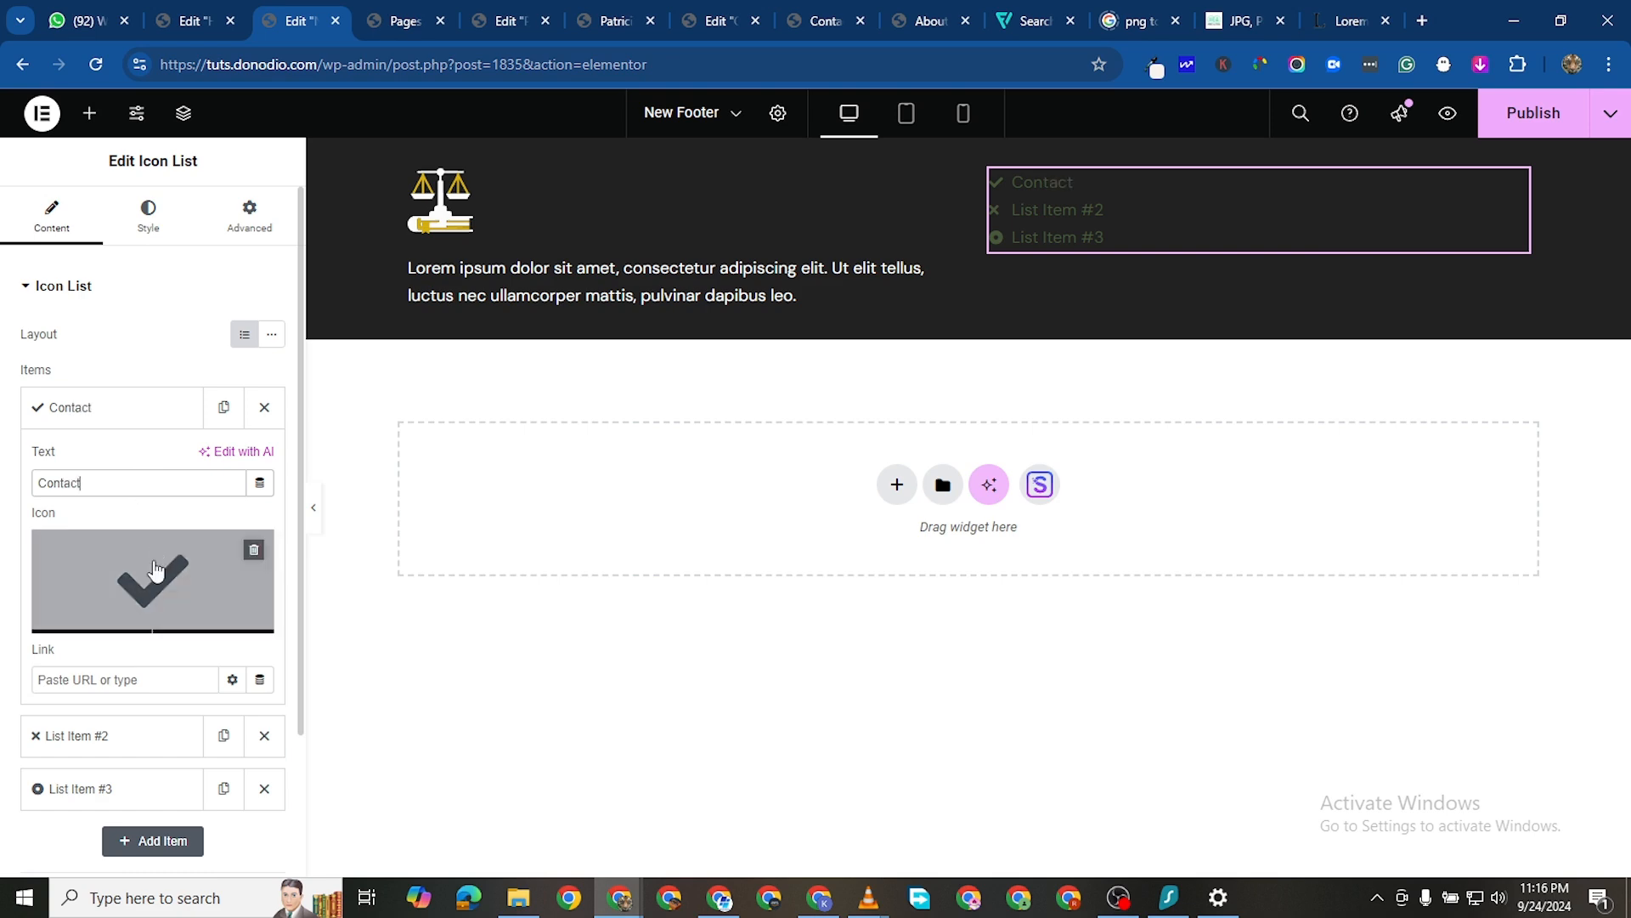
left_click(161, 618)
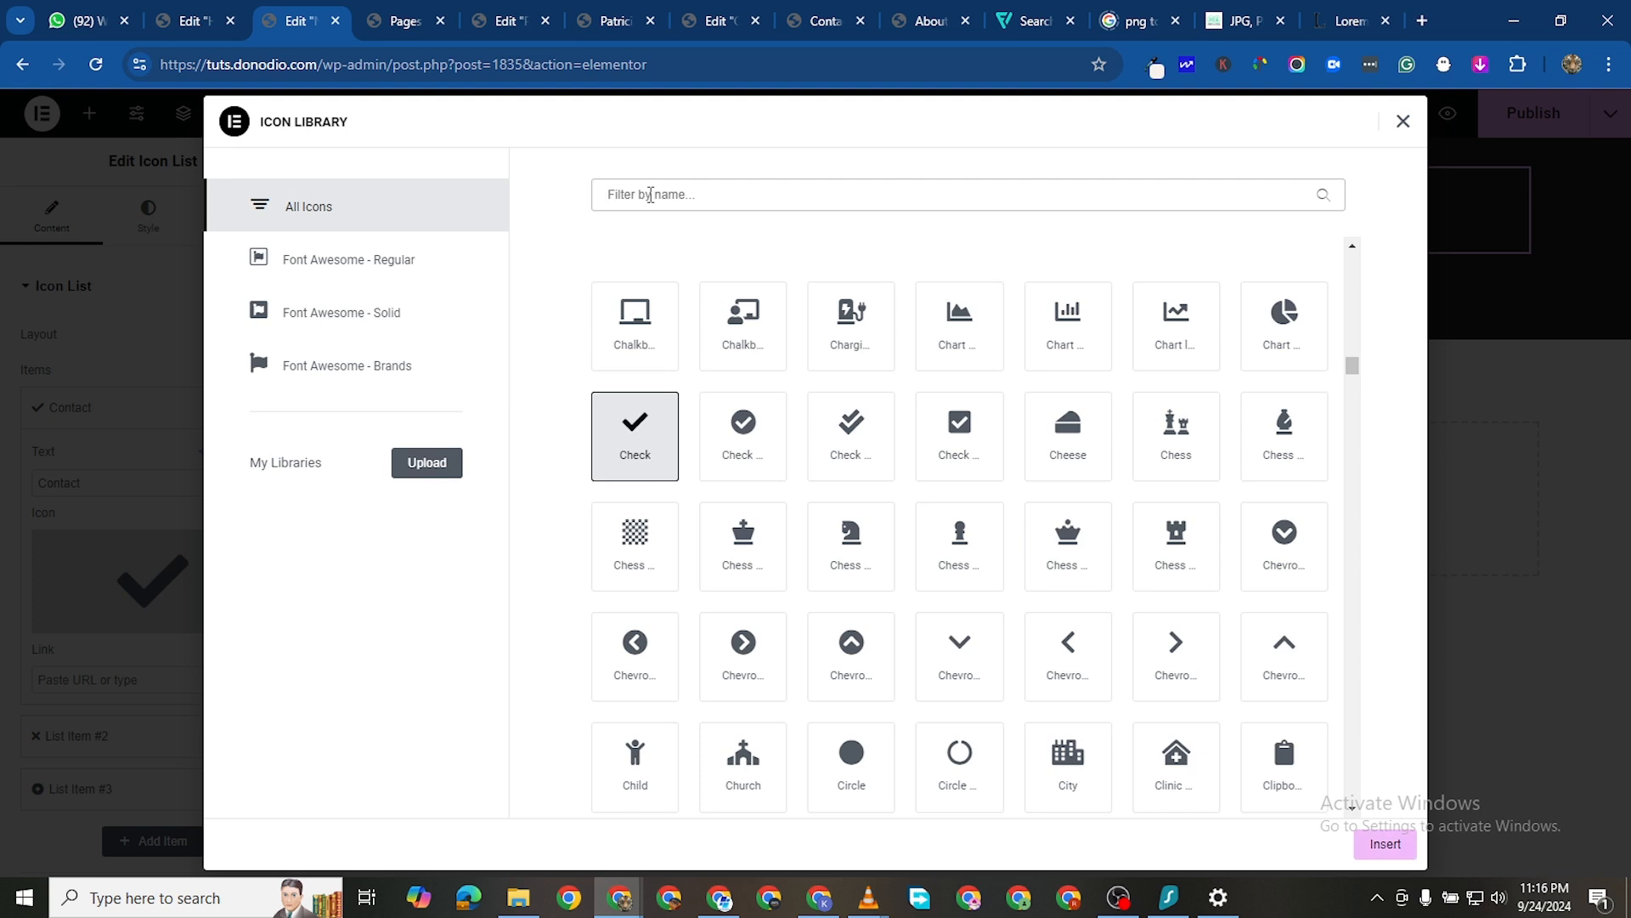
type("enve")
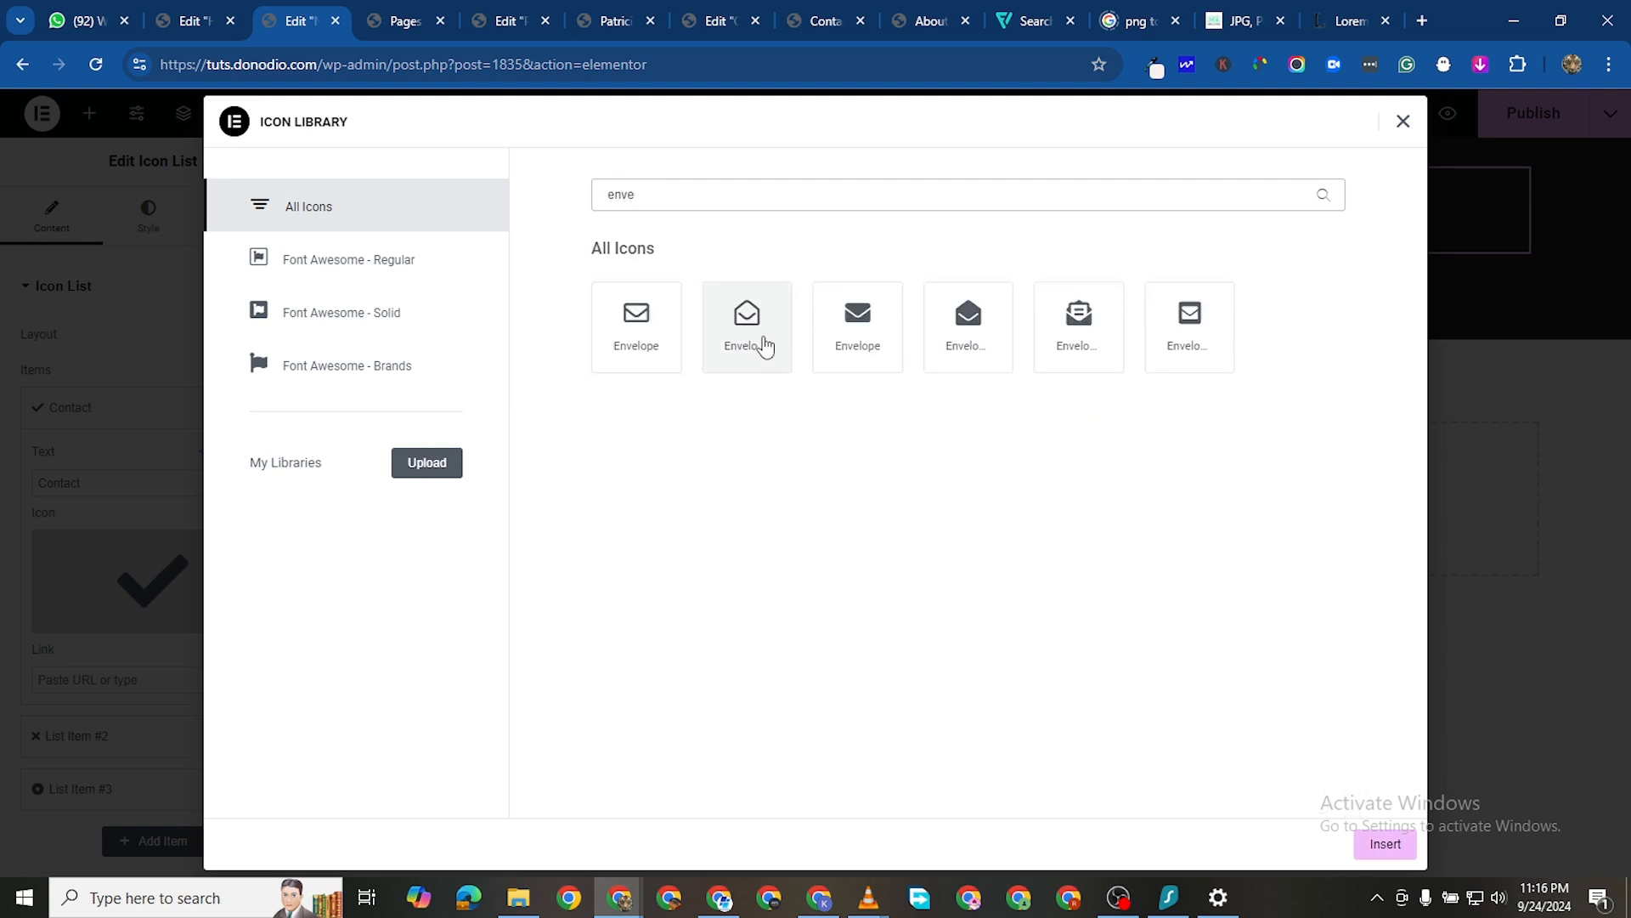
left_click(865, 333)
left_click(1385, 844)
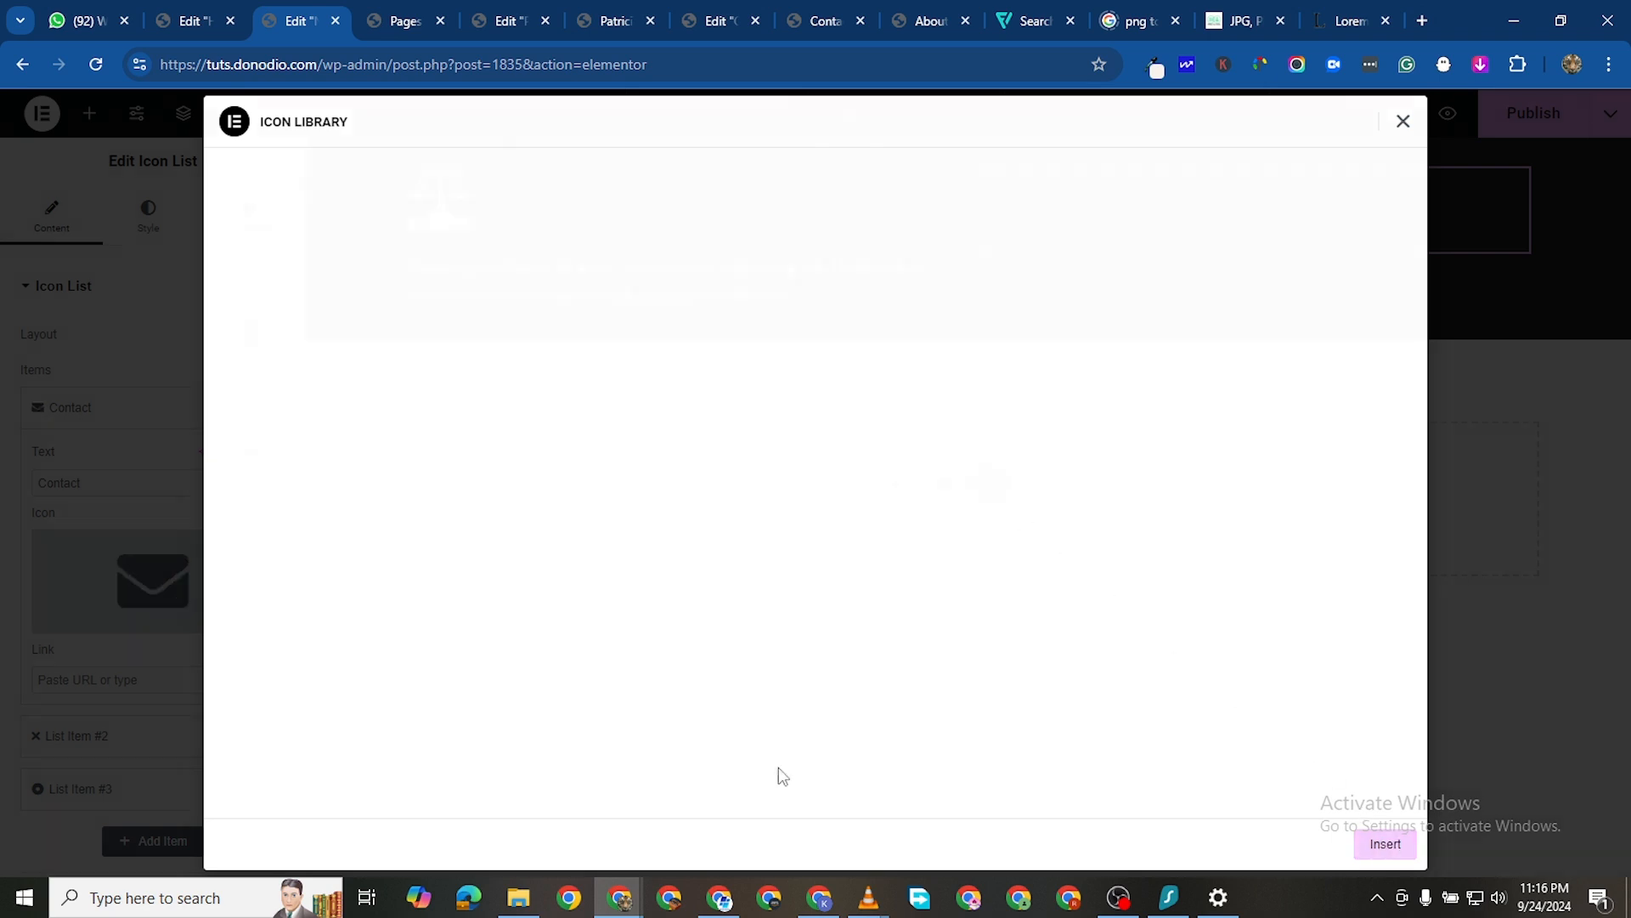
Set the icon list's icon color to white and the icon size to 20 px
left_click(149, 229)
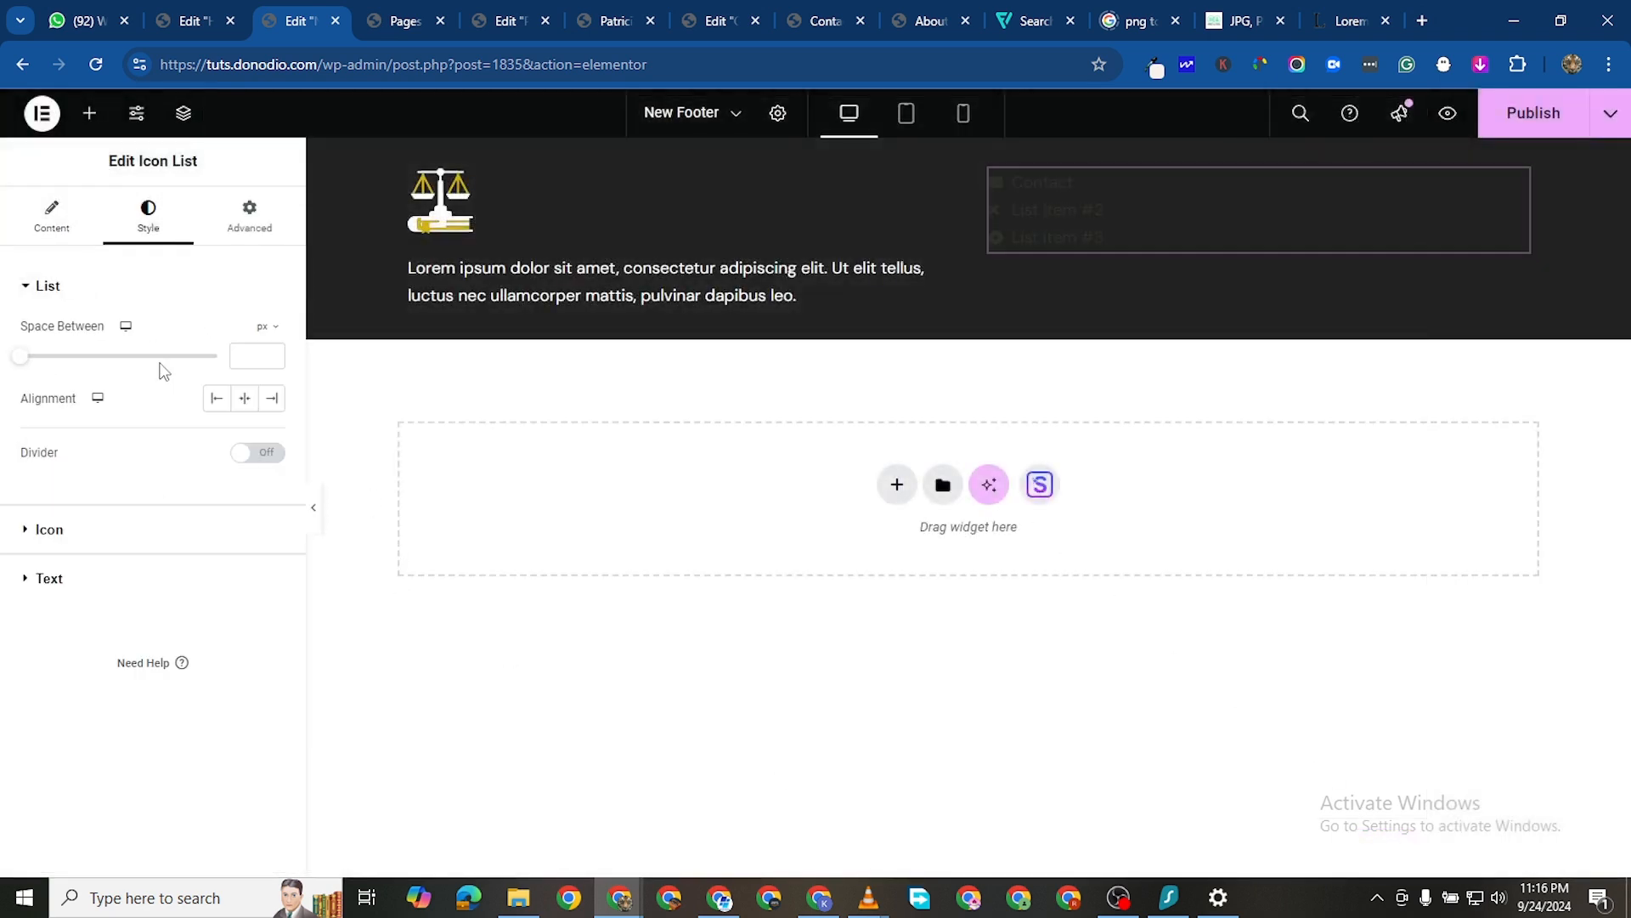
left_click(39, 531)
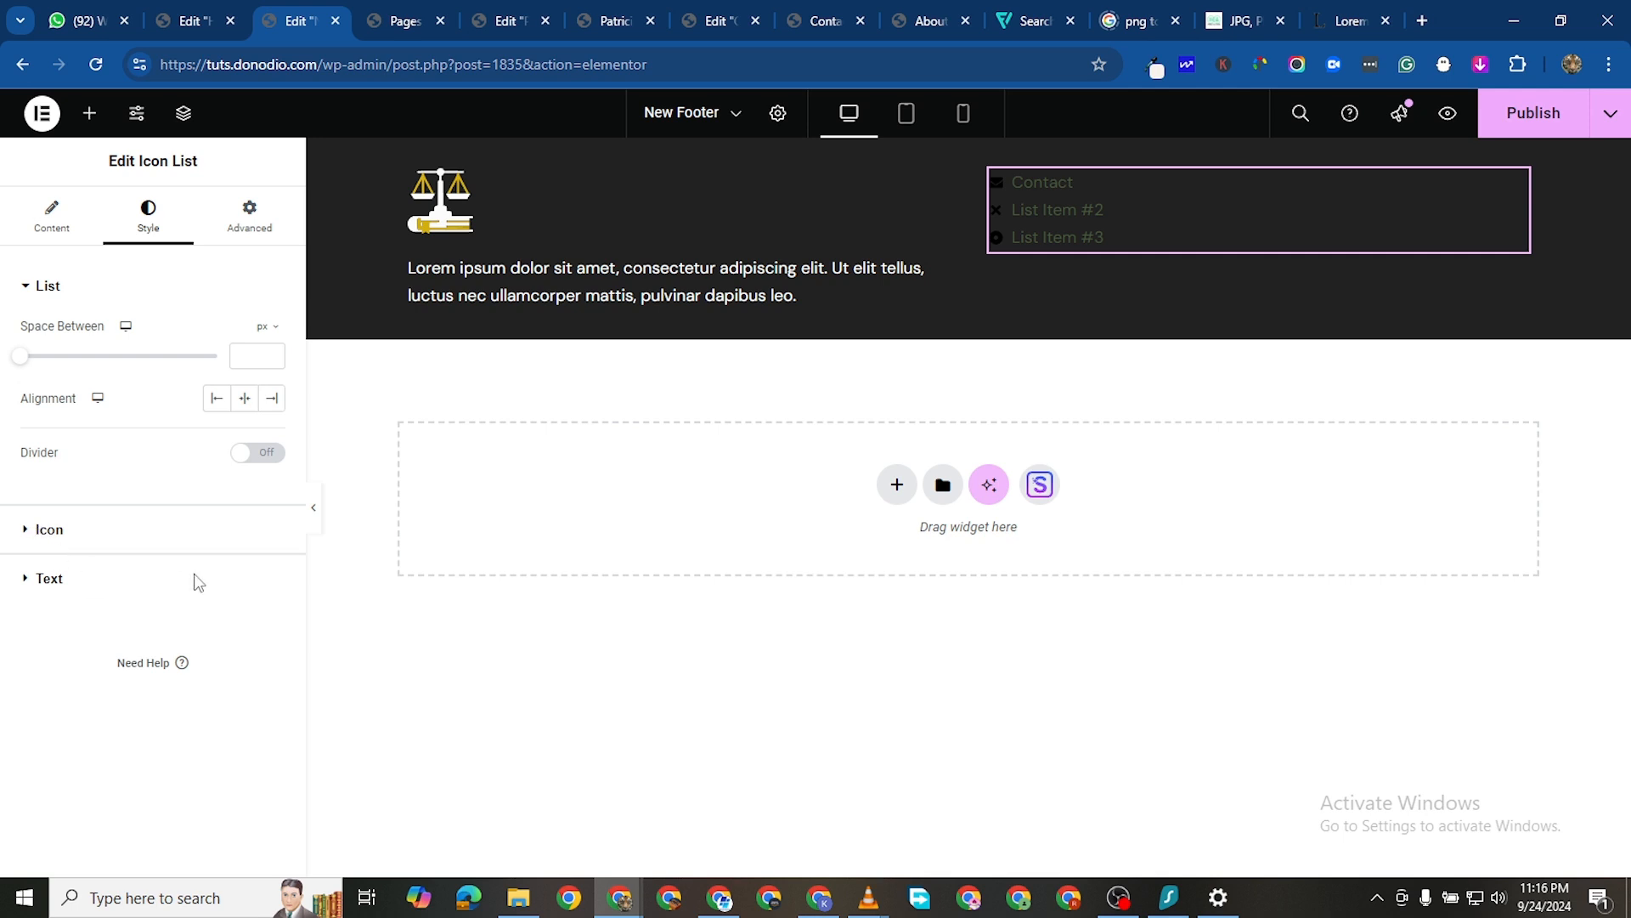
left_click(272, 426)
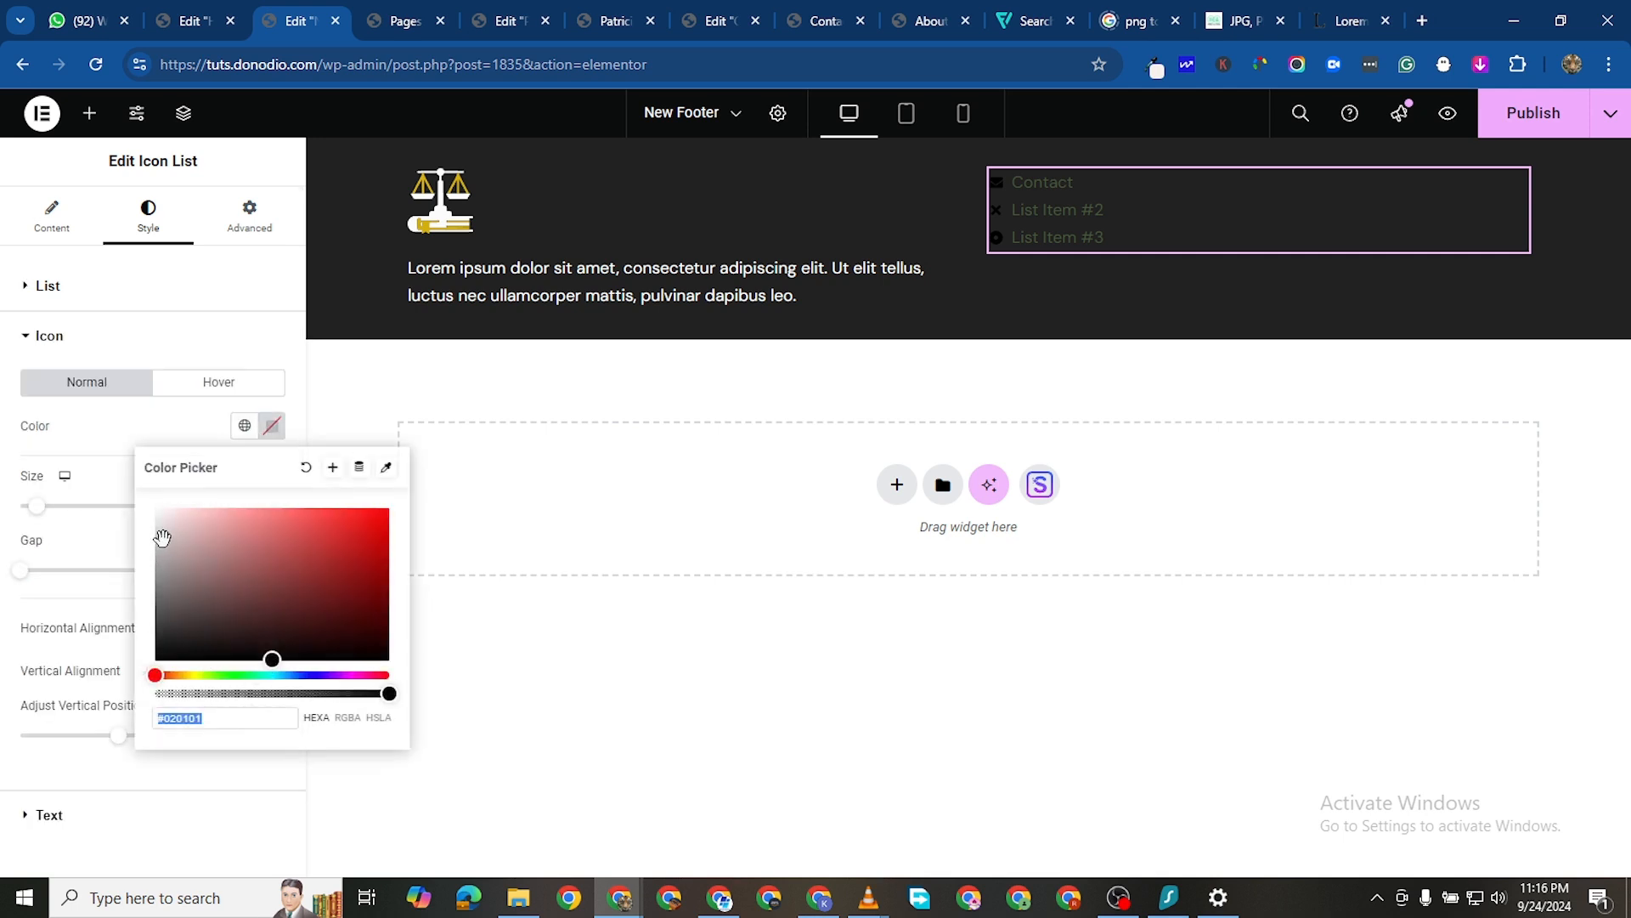
left_click_drag(162, 538, 157, 509)
left_click(26, 508)
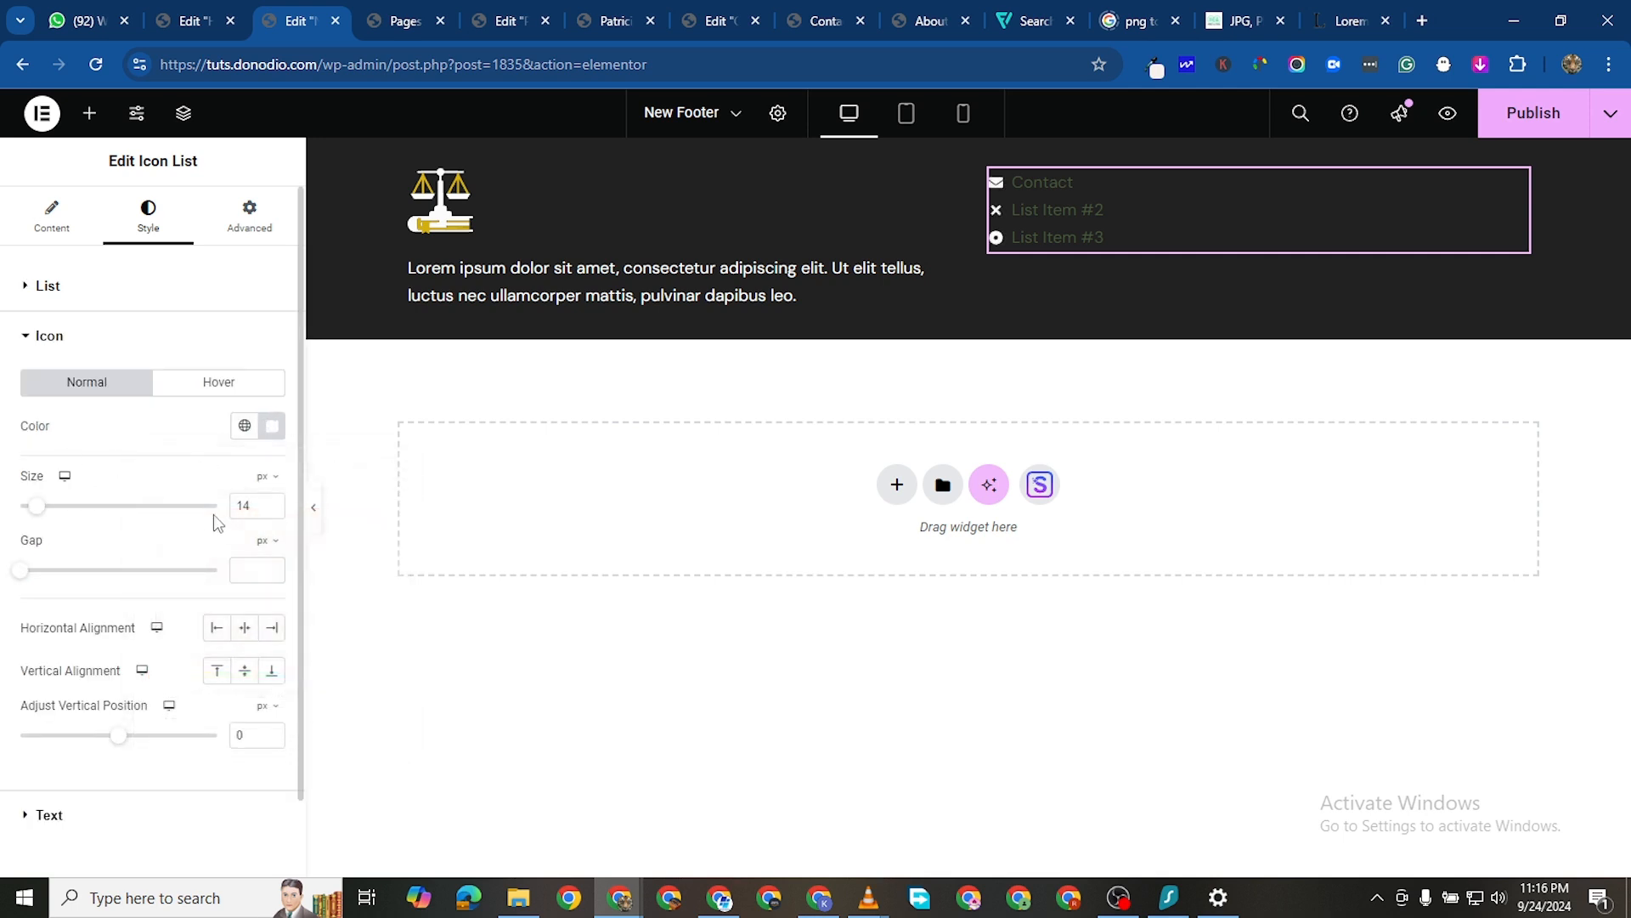
left_click_drag(40, 512, 53, 513)
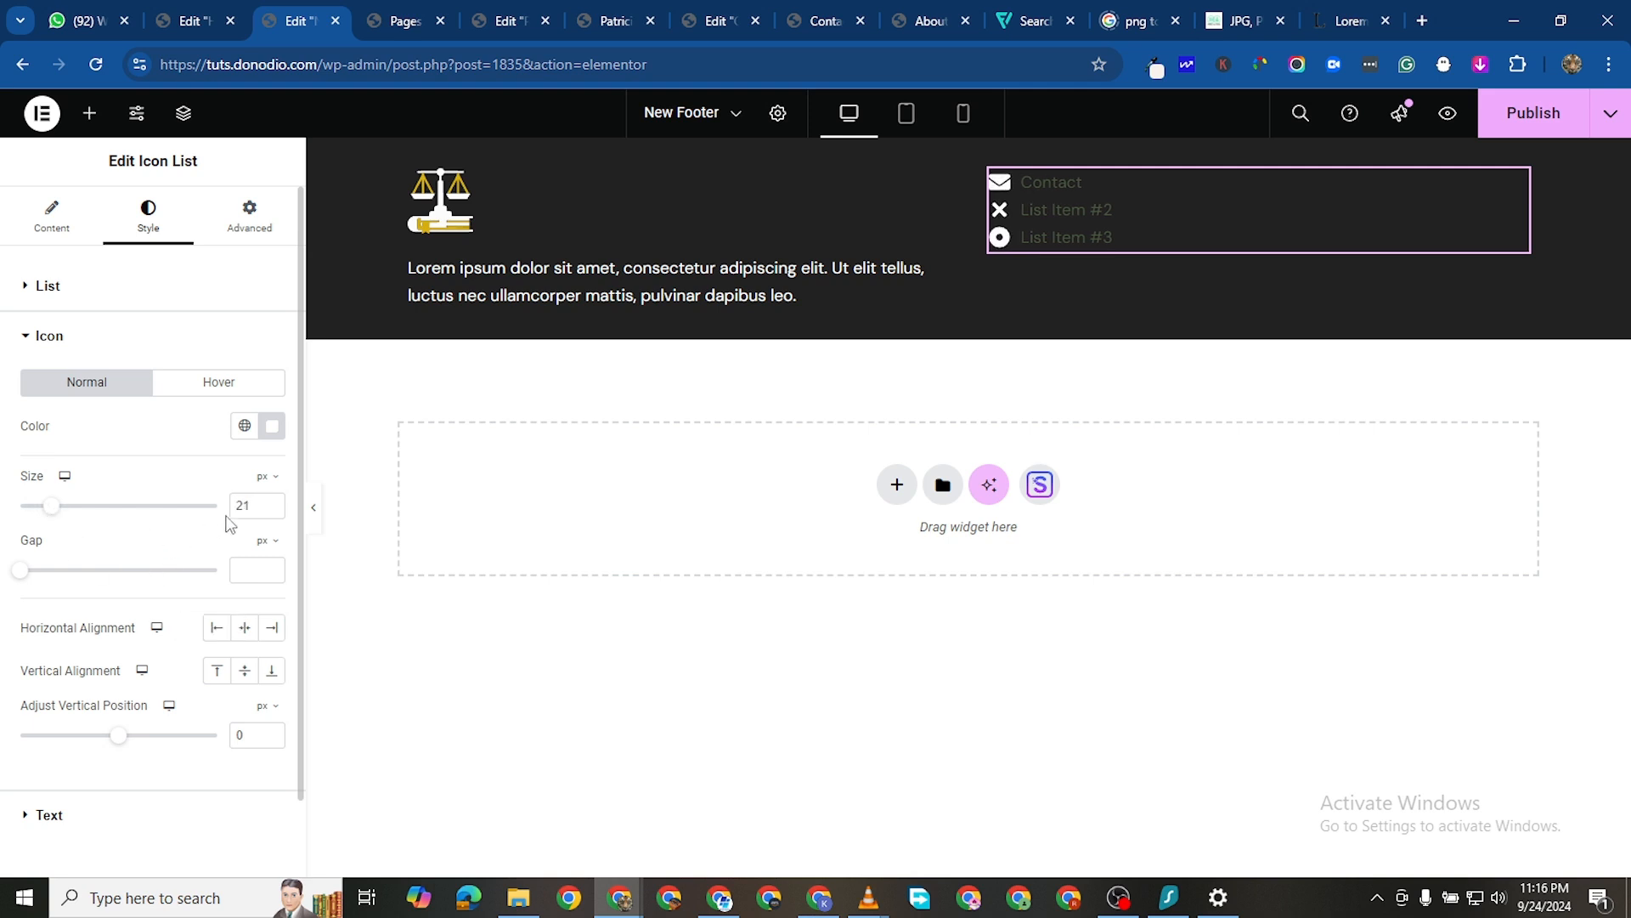
left_click(271, 503)
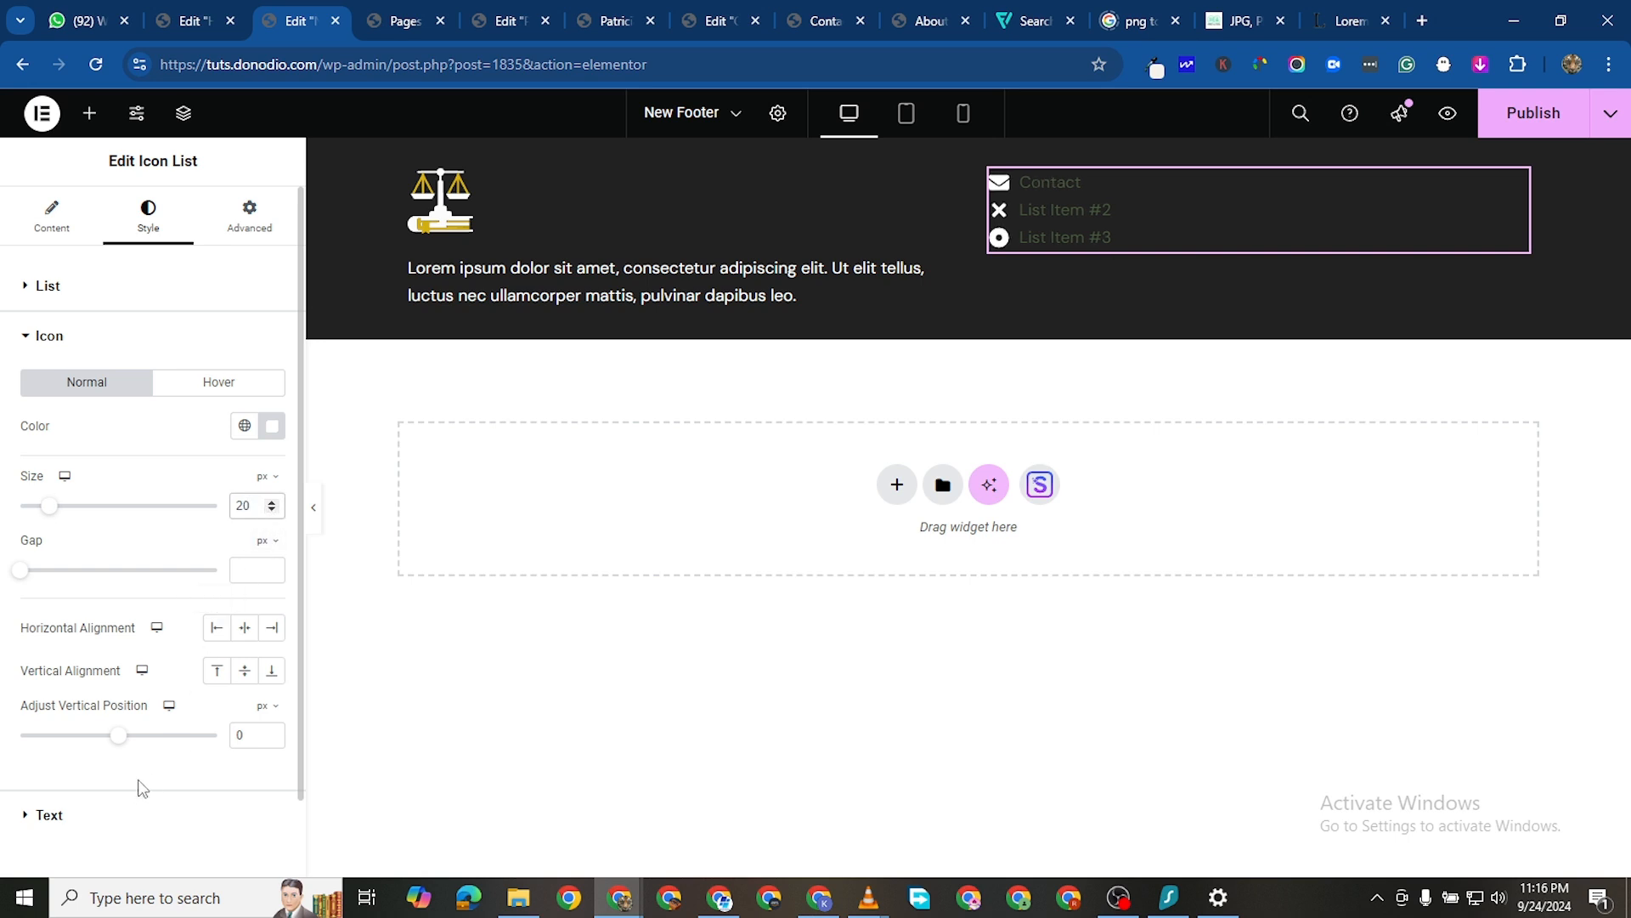
Set the font size of the icon list's text to 18 px
left_click(62, 814)
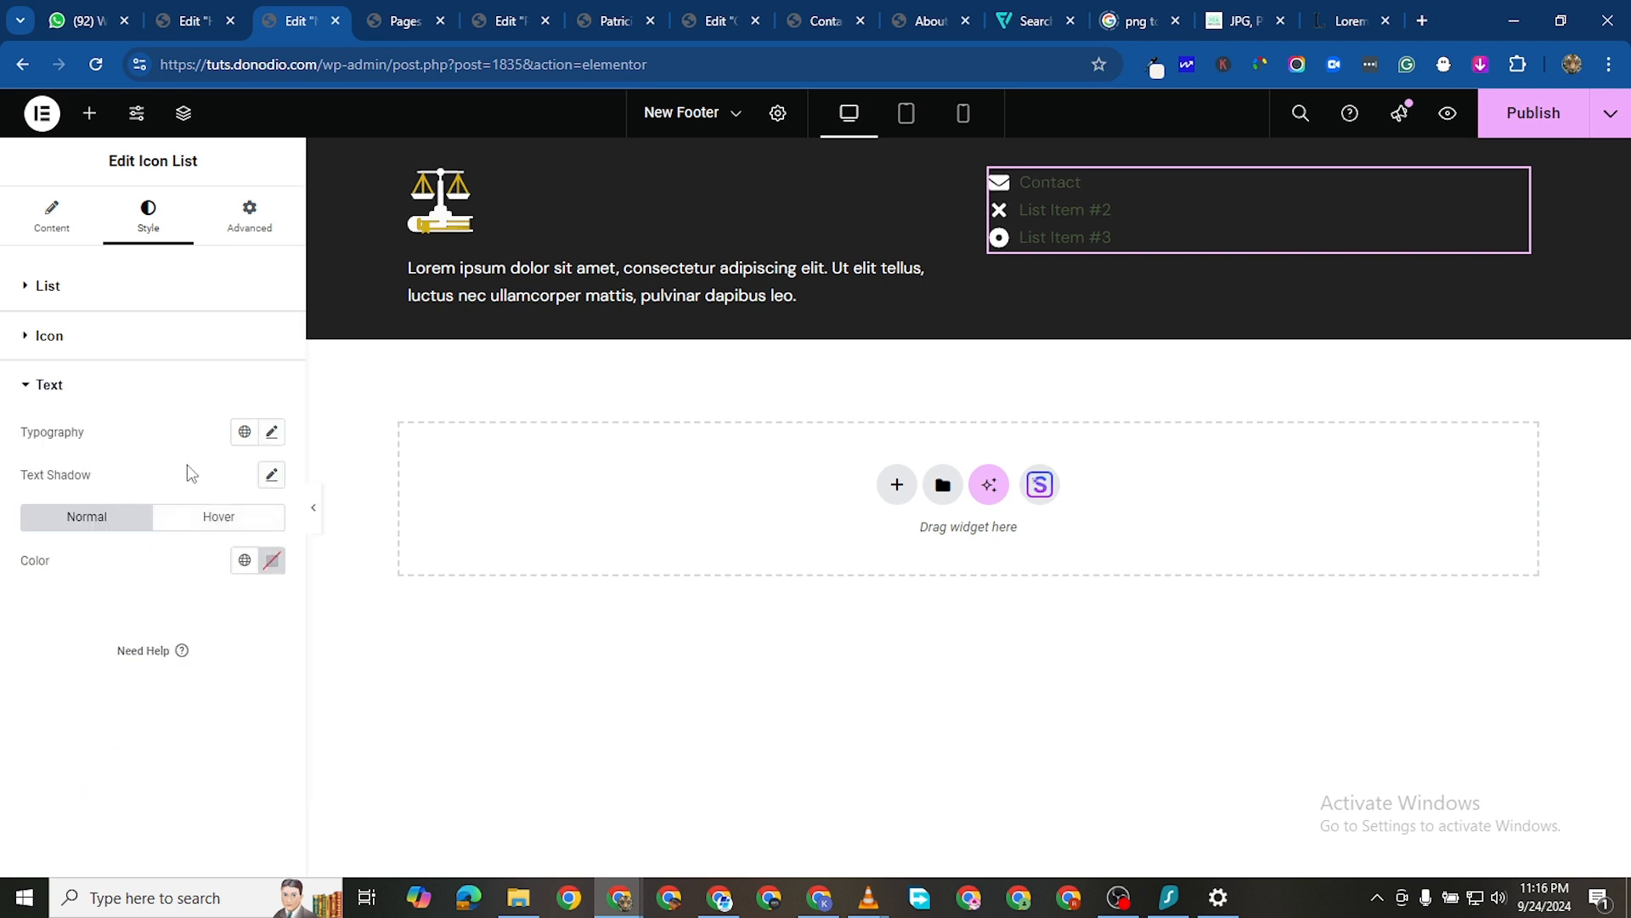
left_click(270, 432)
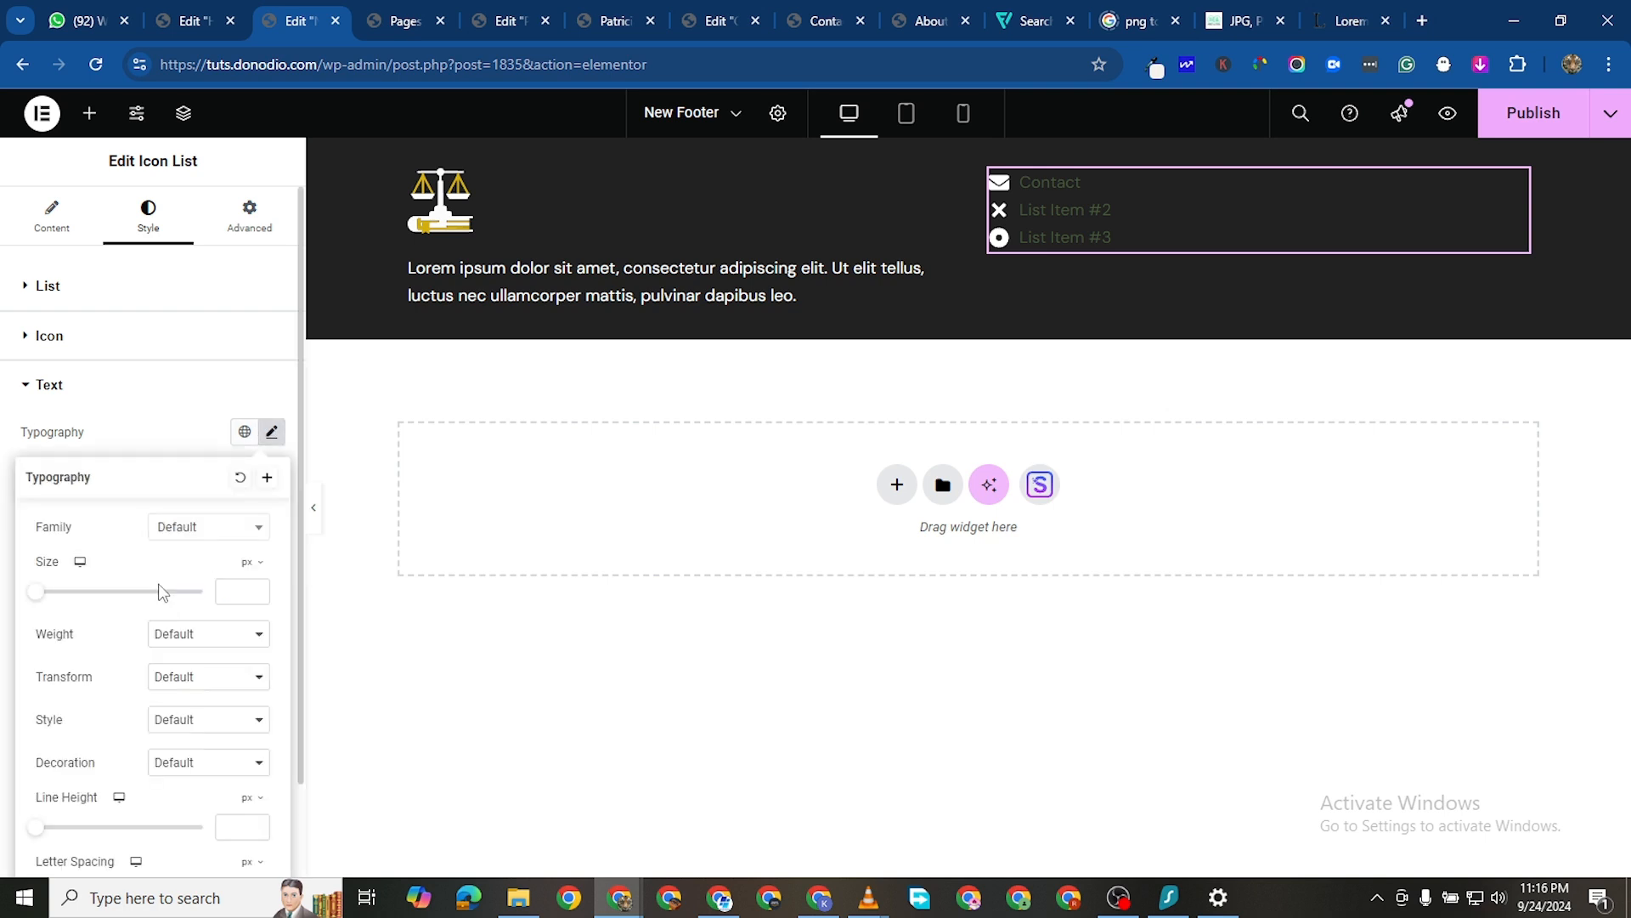
left_click(238, 593)
type("18")
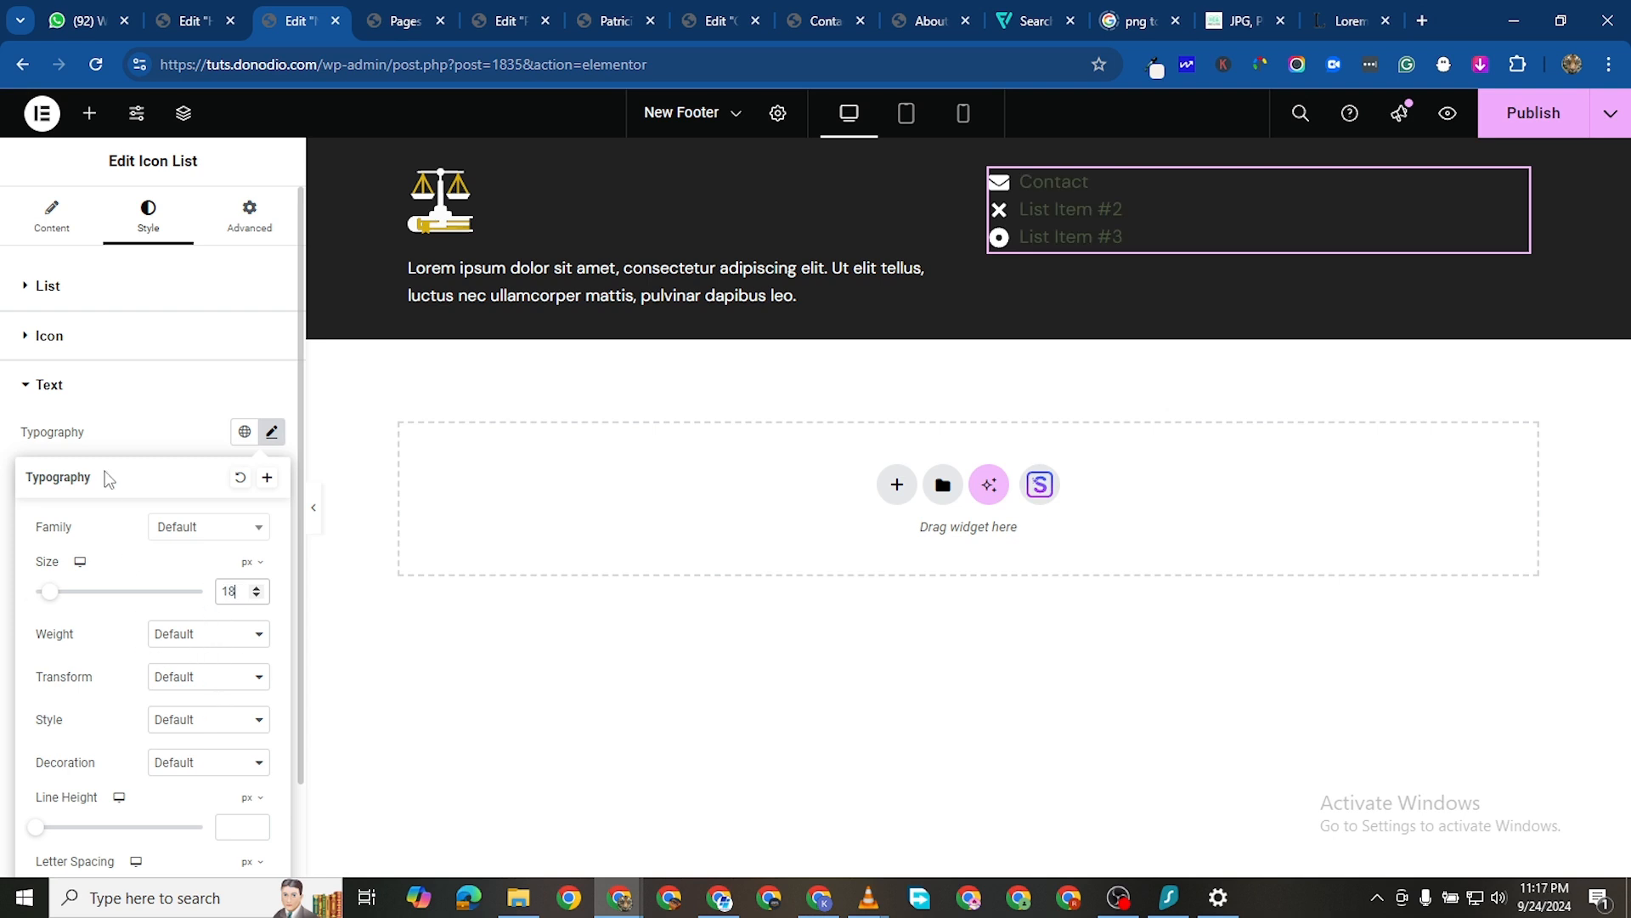
left_click(145, 398)
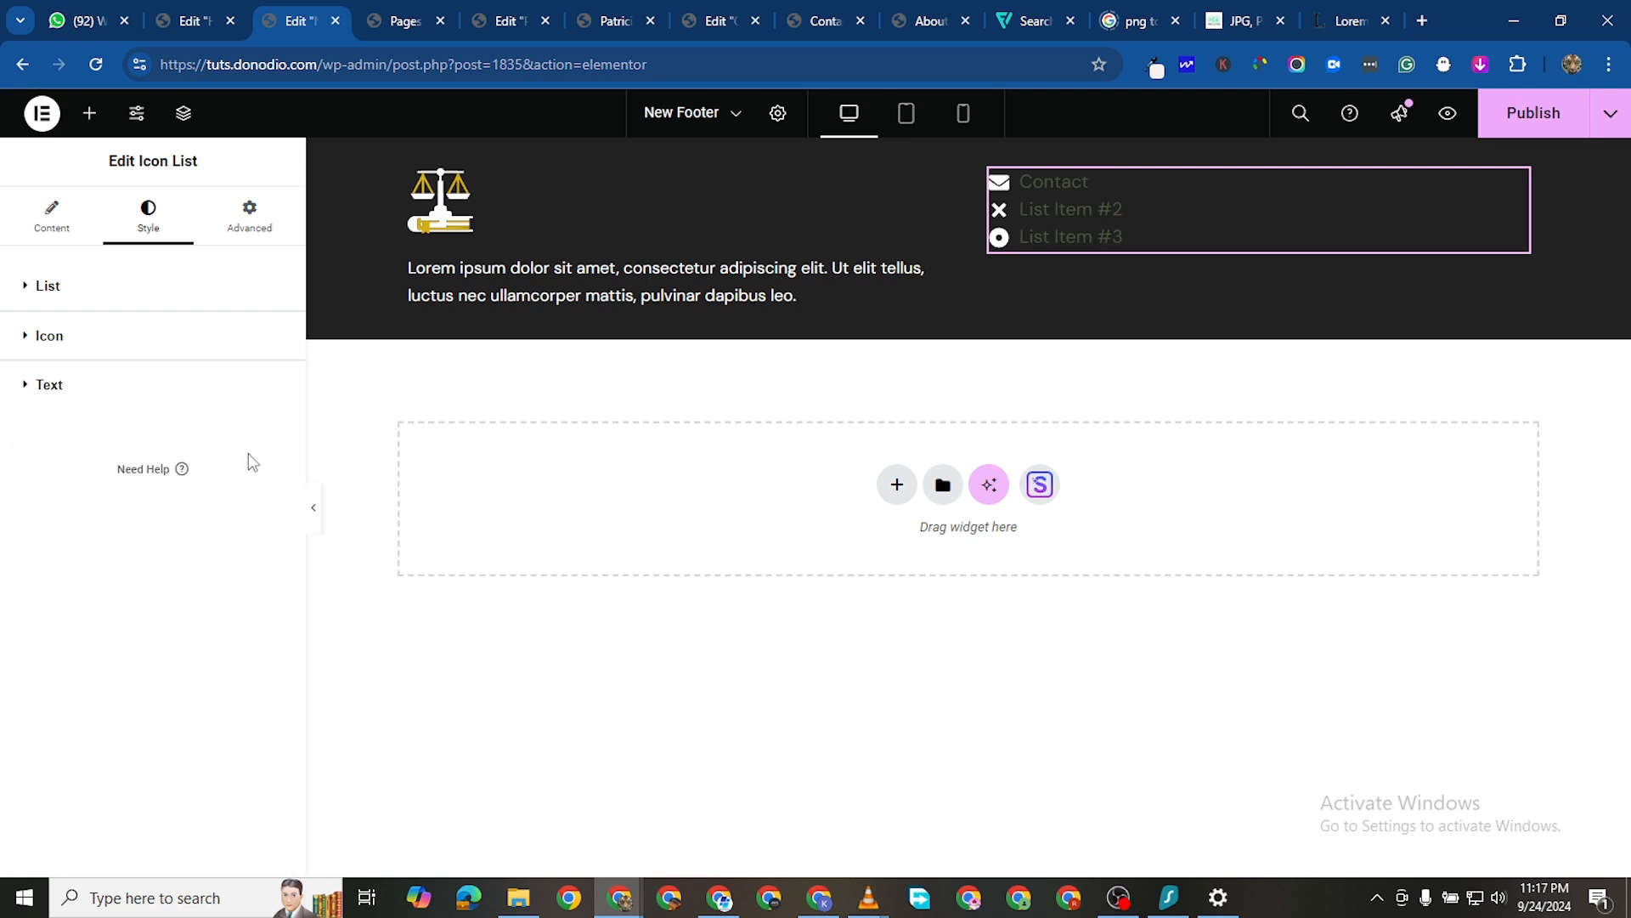
Set the color of the icon list's text to white (#FFFFFF)
left_click(246, 384)
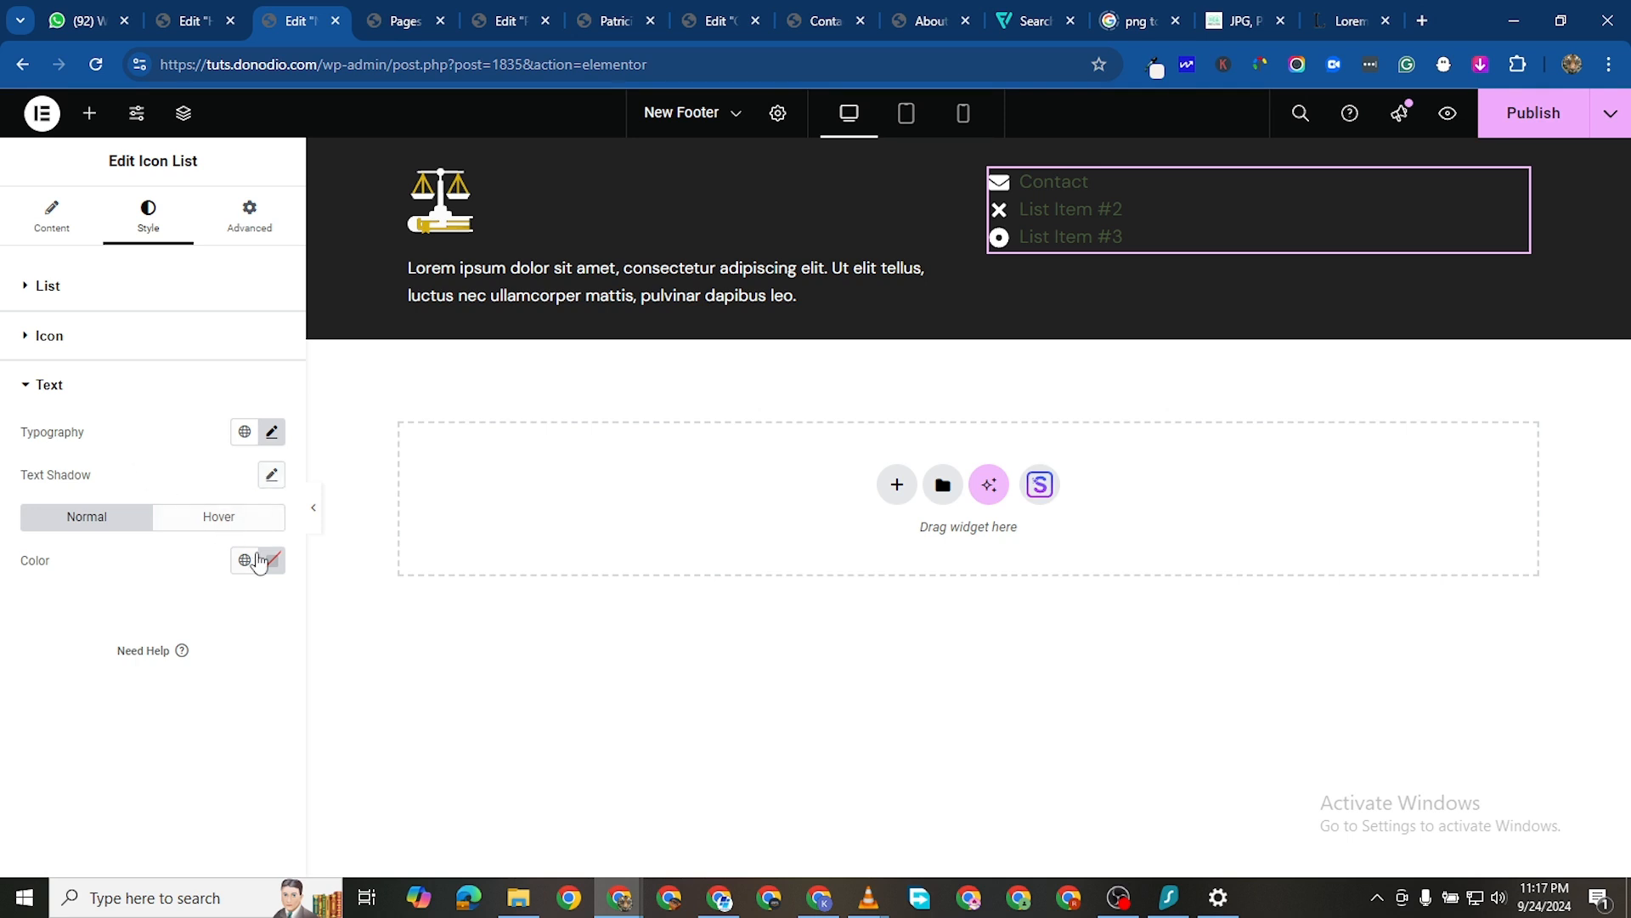
left_click(267, 565)
left_click_drag(175, 321, 135, 247)
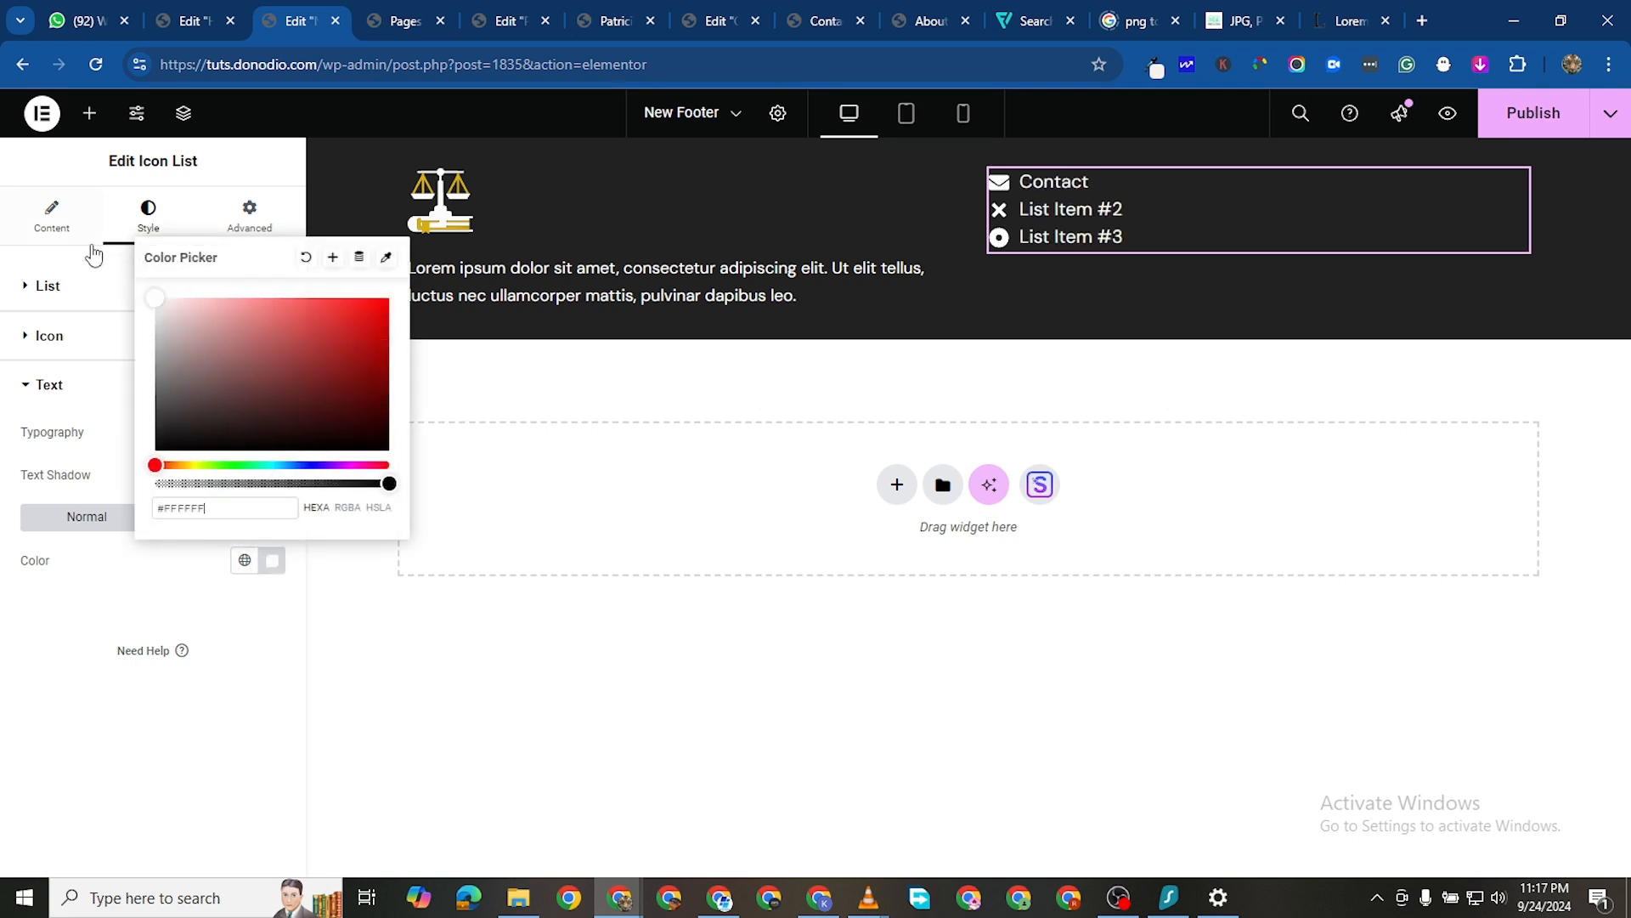
left_click(137, 706)
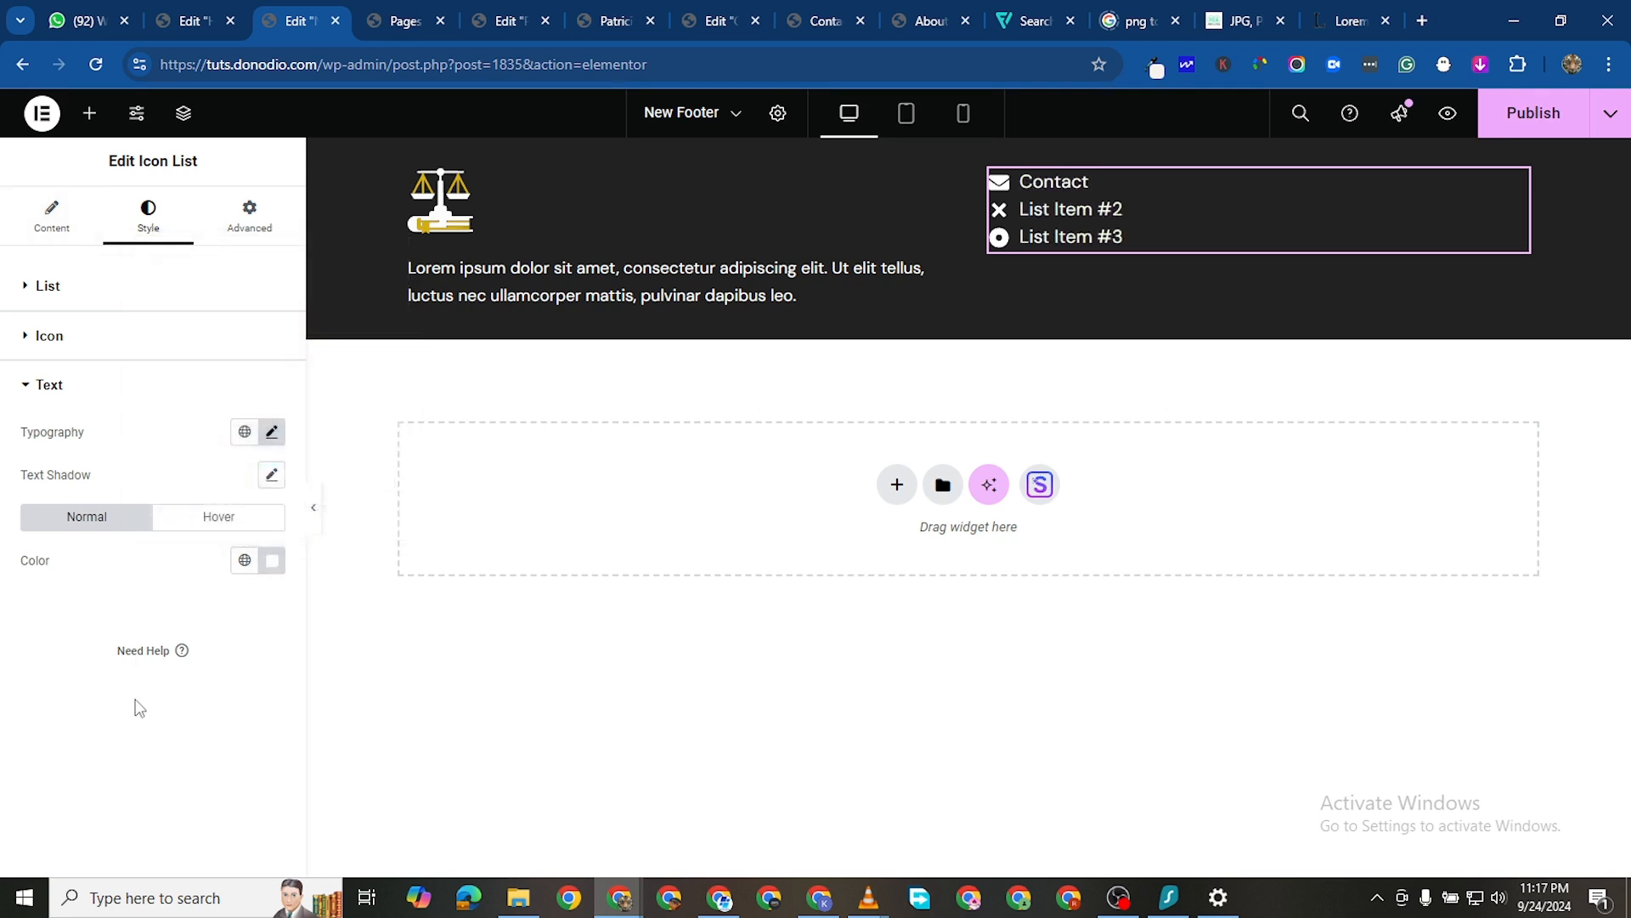
Set the weight of the icon list's text to 600 (Semi Bold)
left_click(270, 434)
left_click(182, 641)
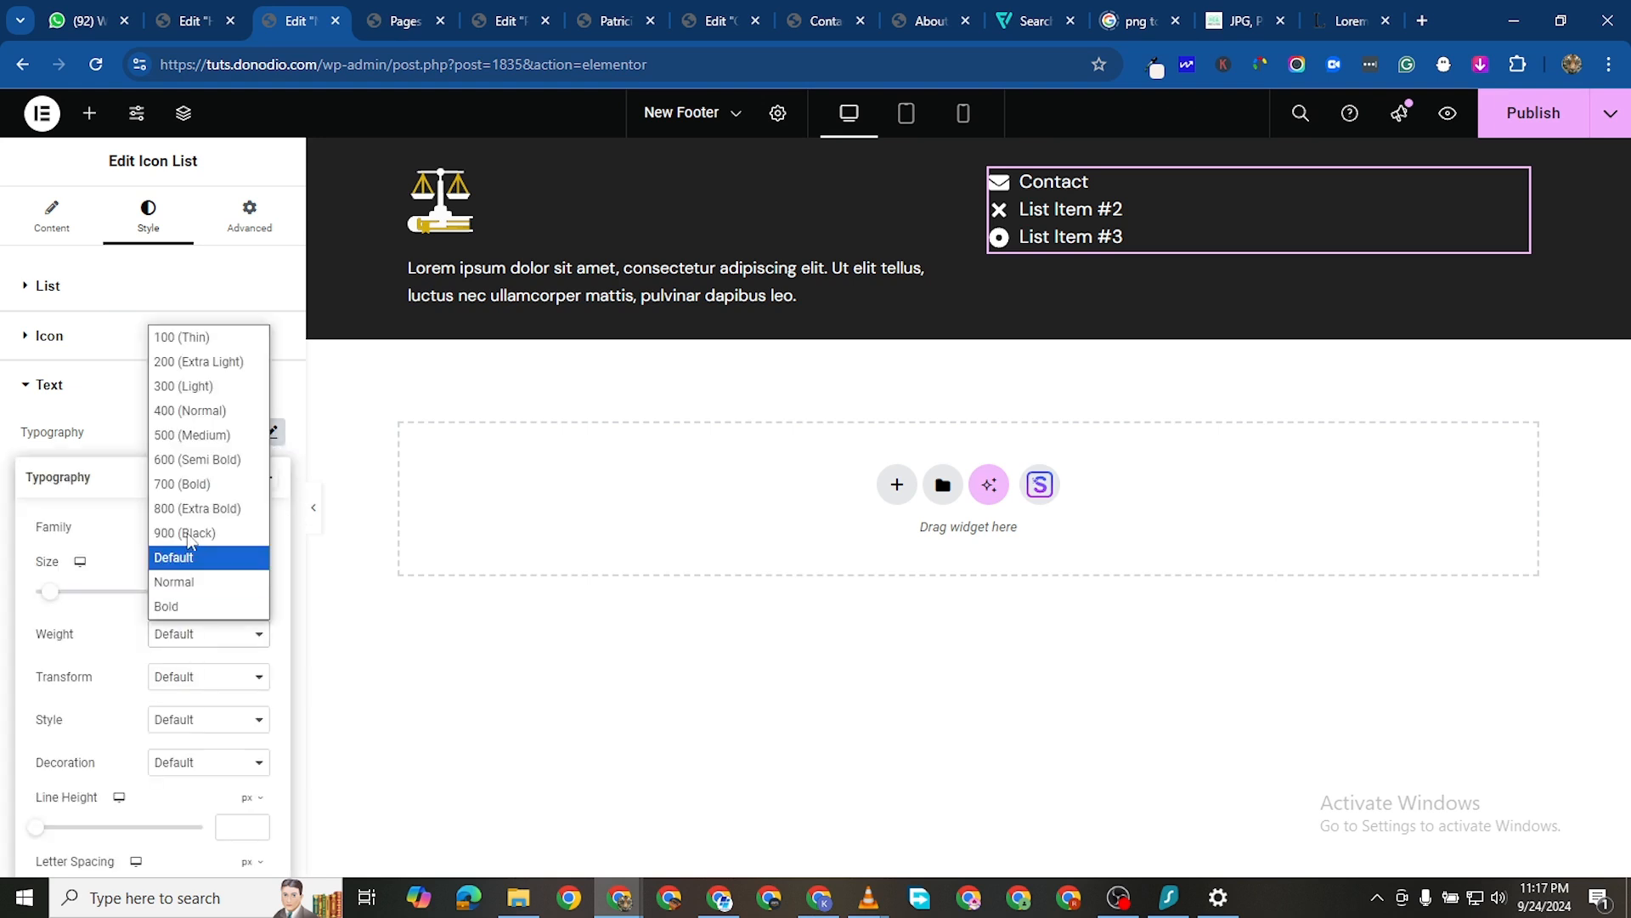
key("Escape")
left_click(201, 432)
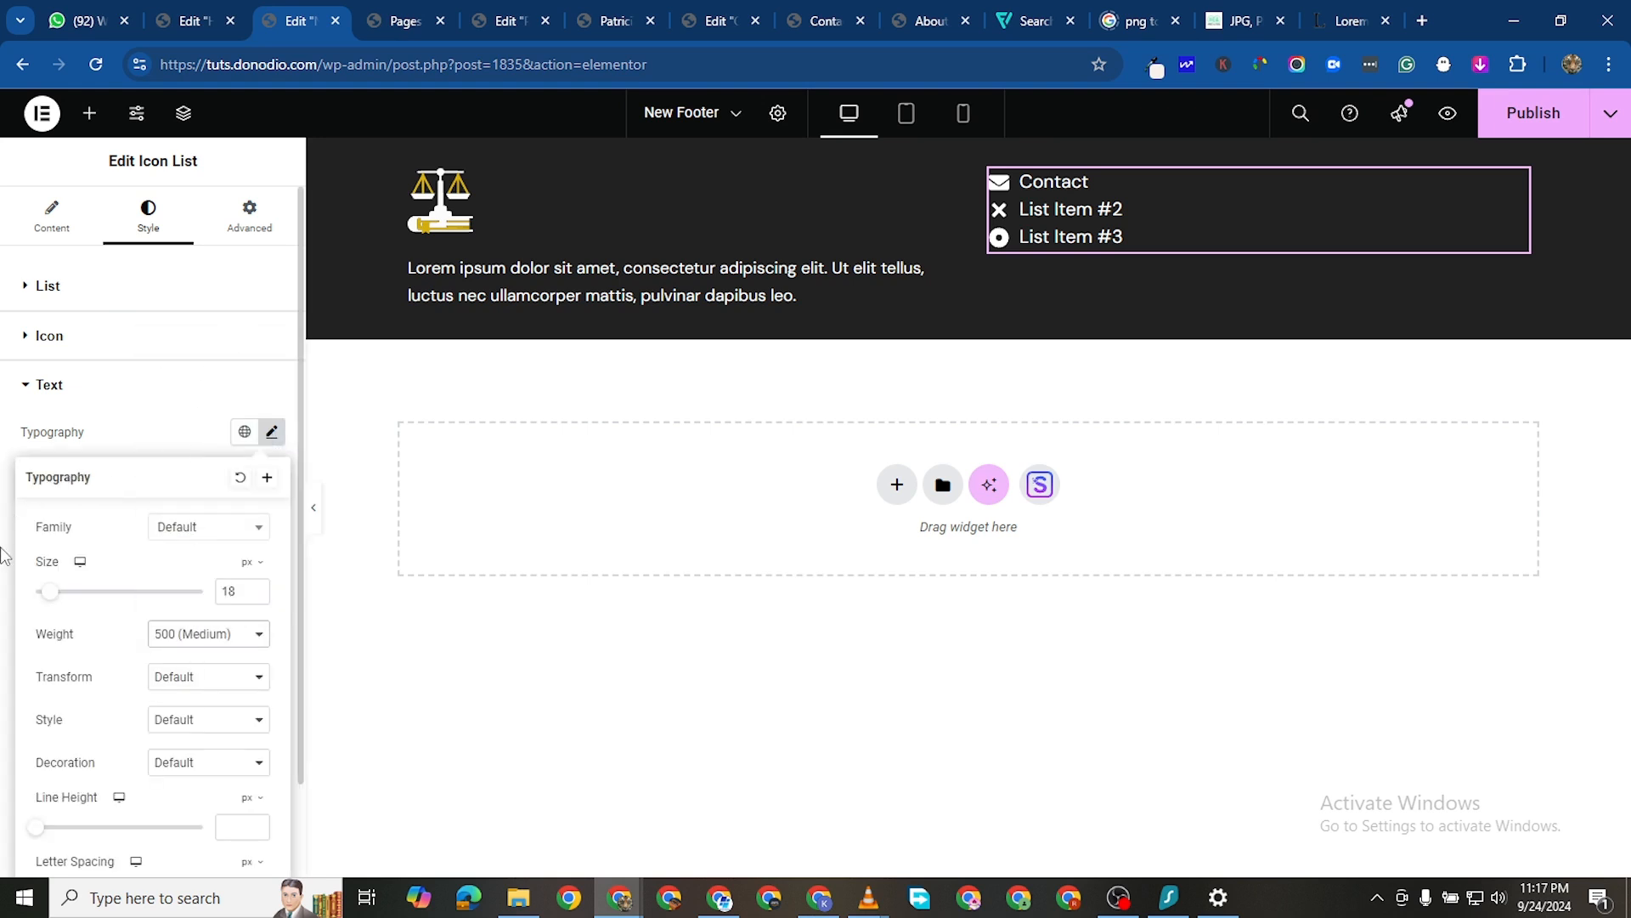
left_click(218, 627)
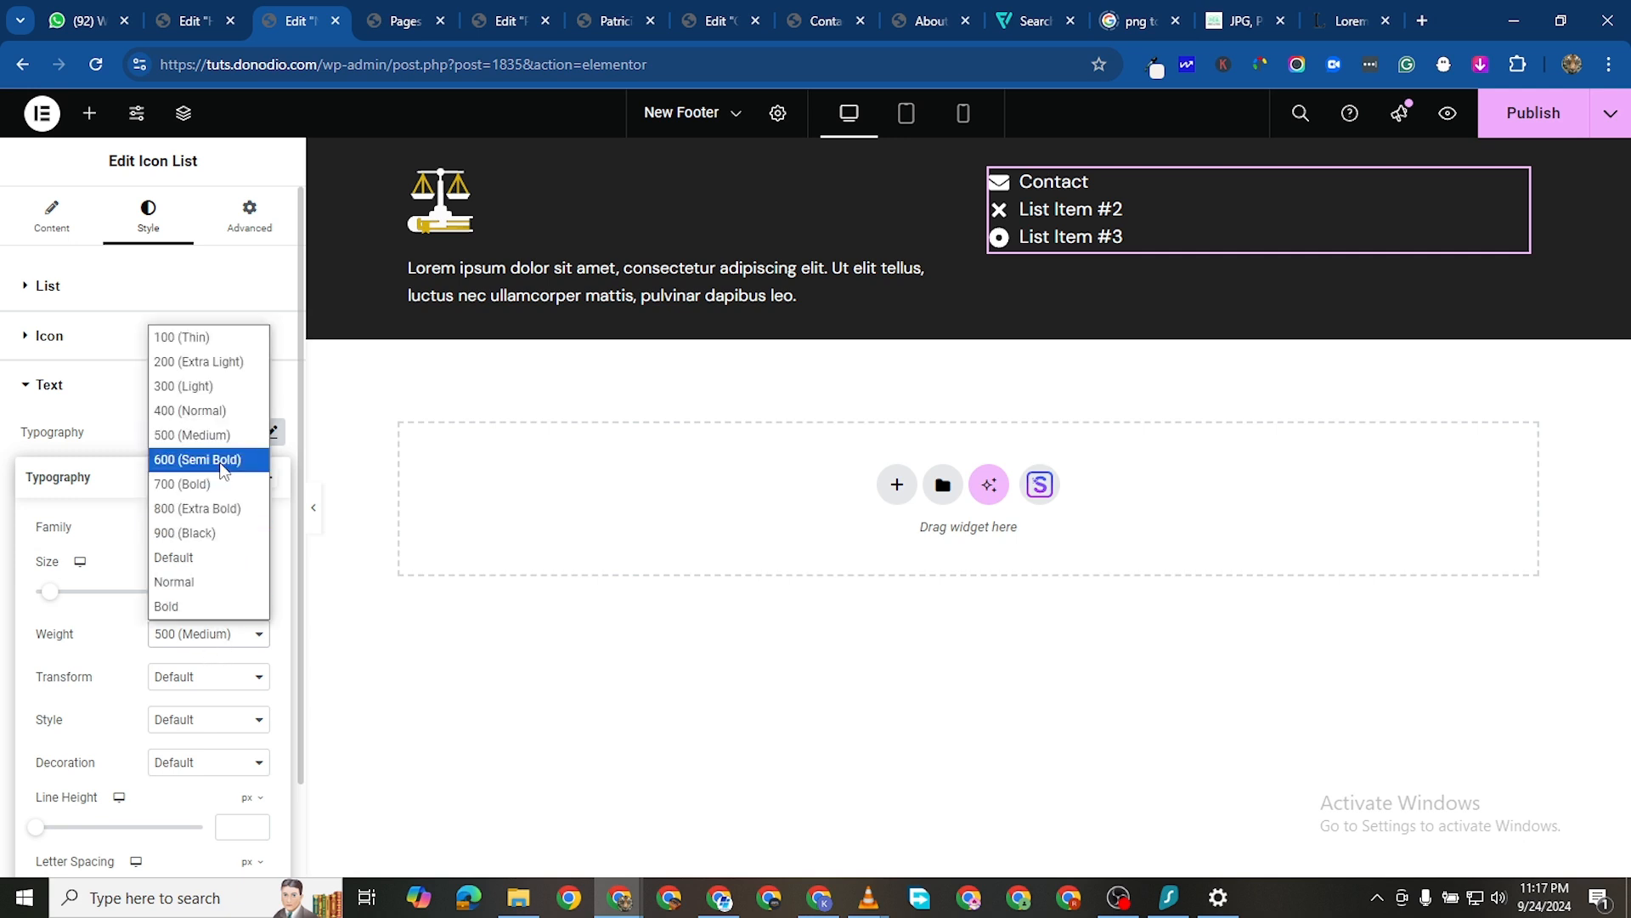
left_click(219, 460)
left_click(44, 448)
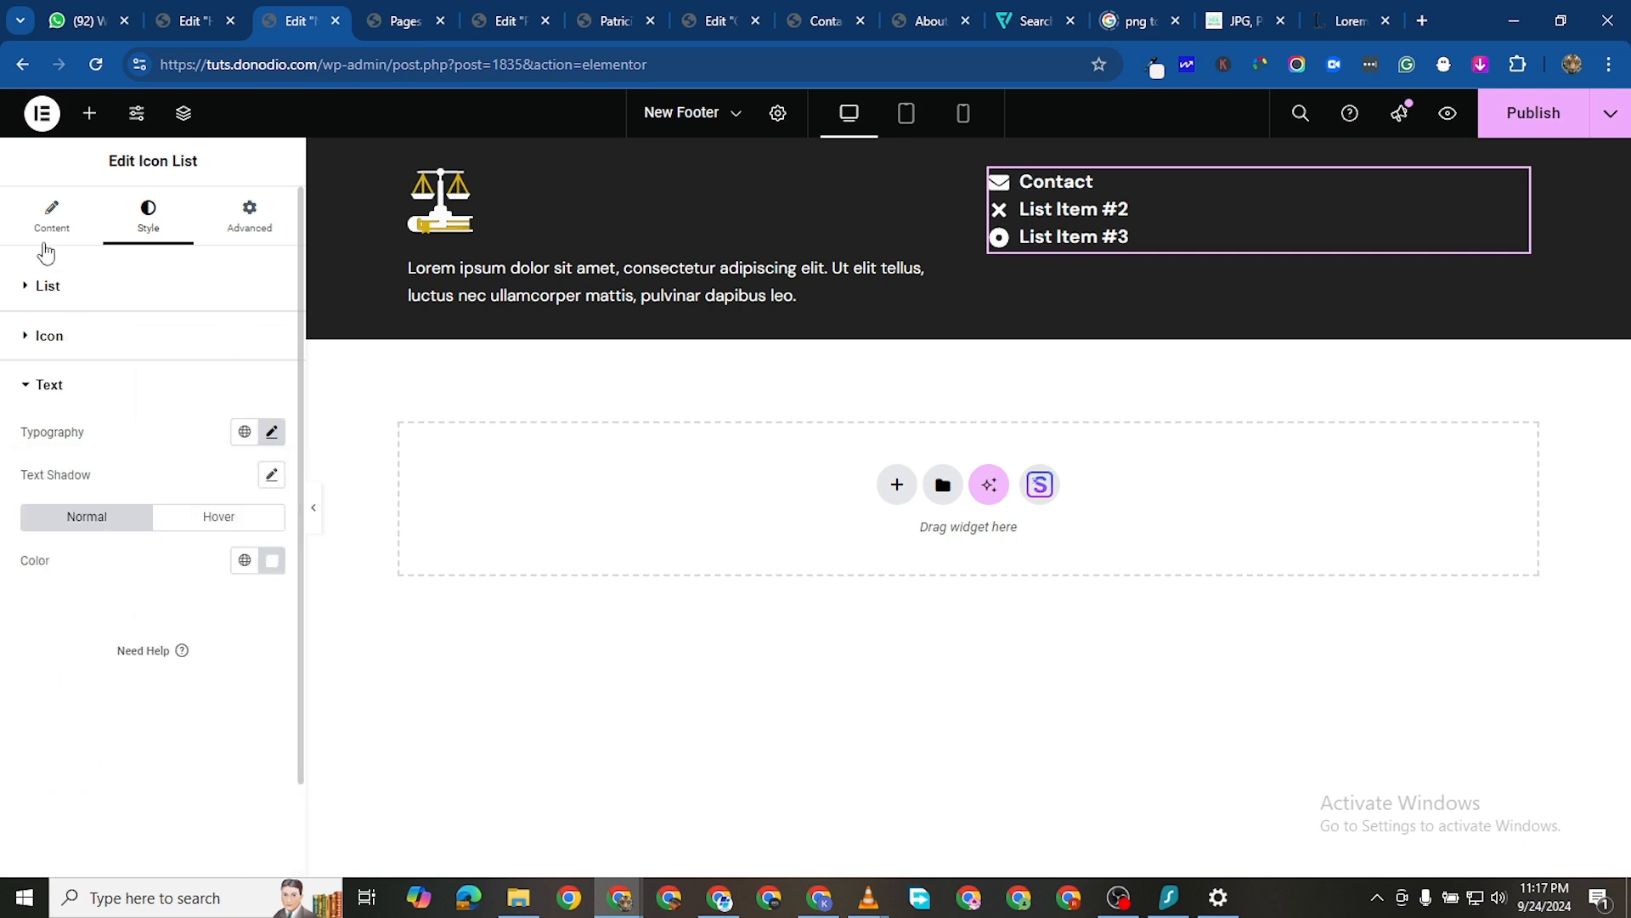
Delete List Item #3 and List Item #2 from the icon list
left_click(47, 242)
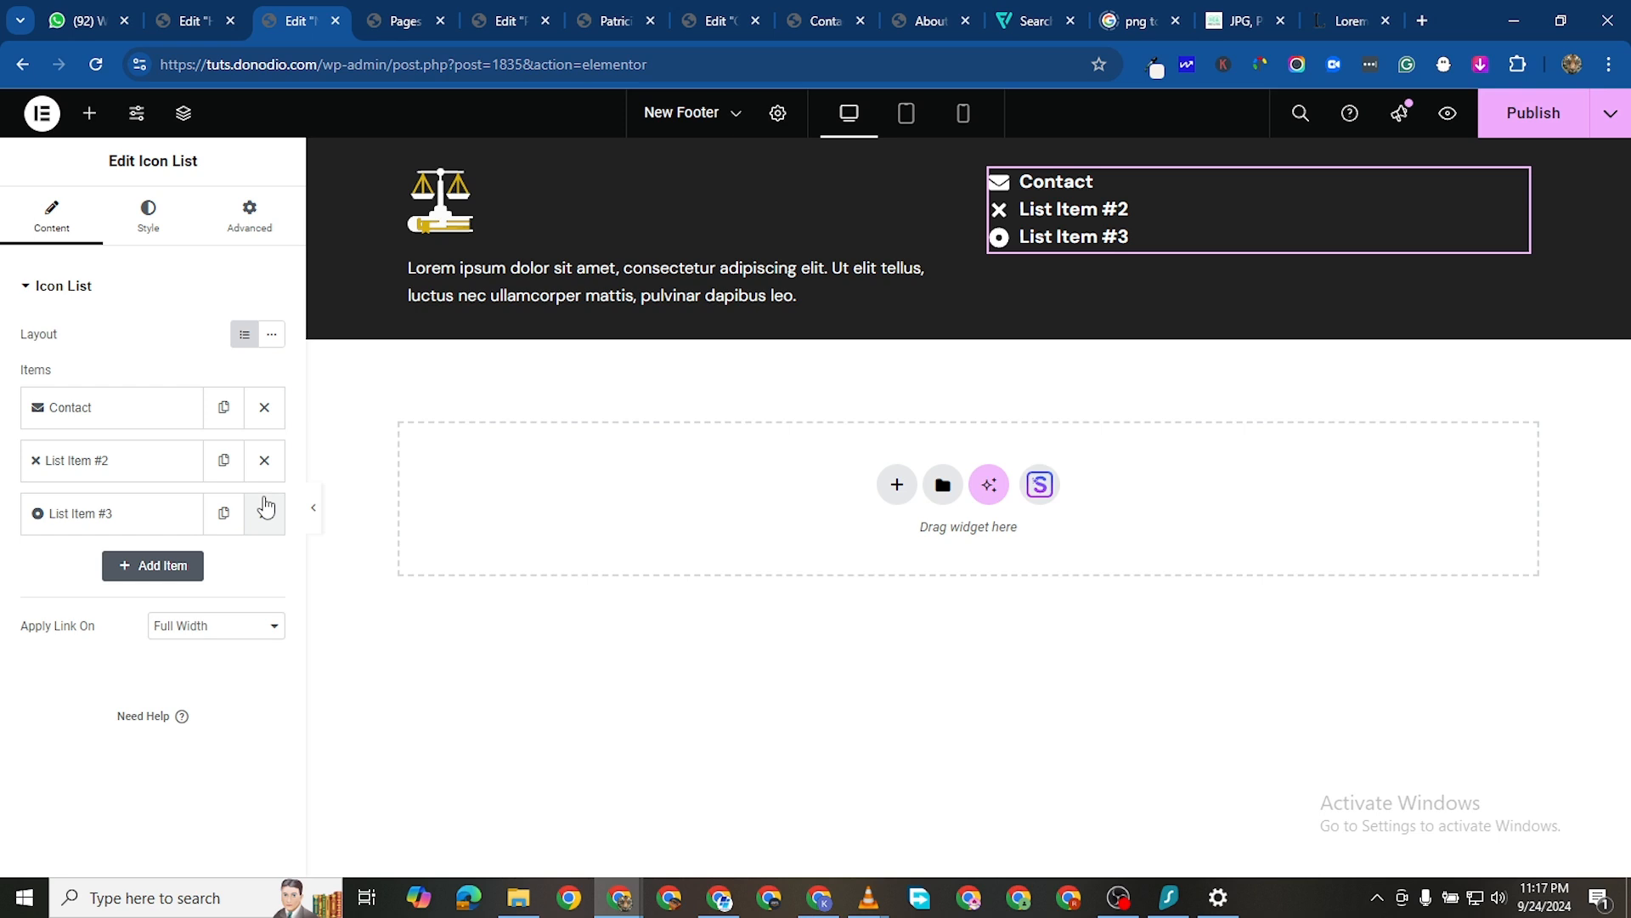
left_click(264, 514)
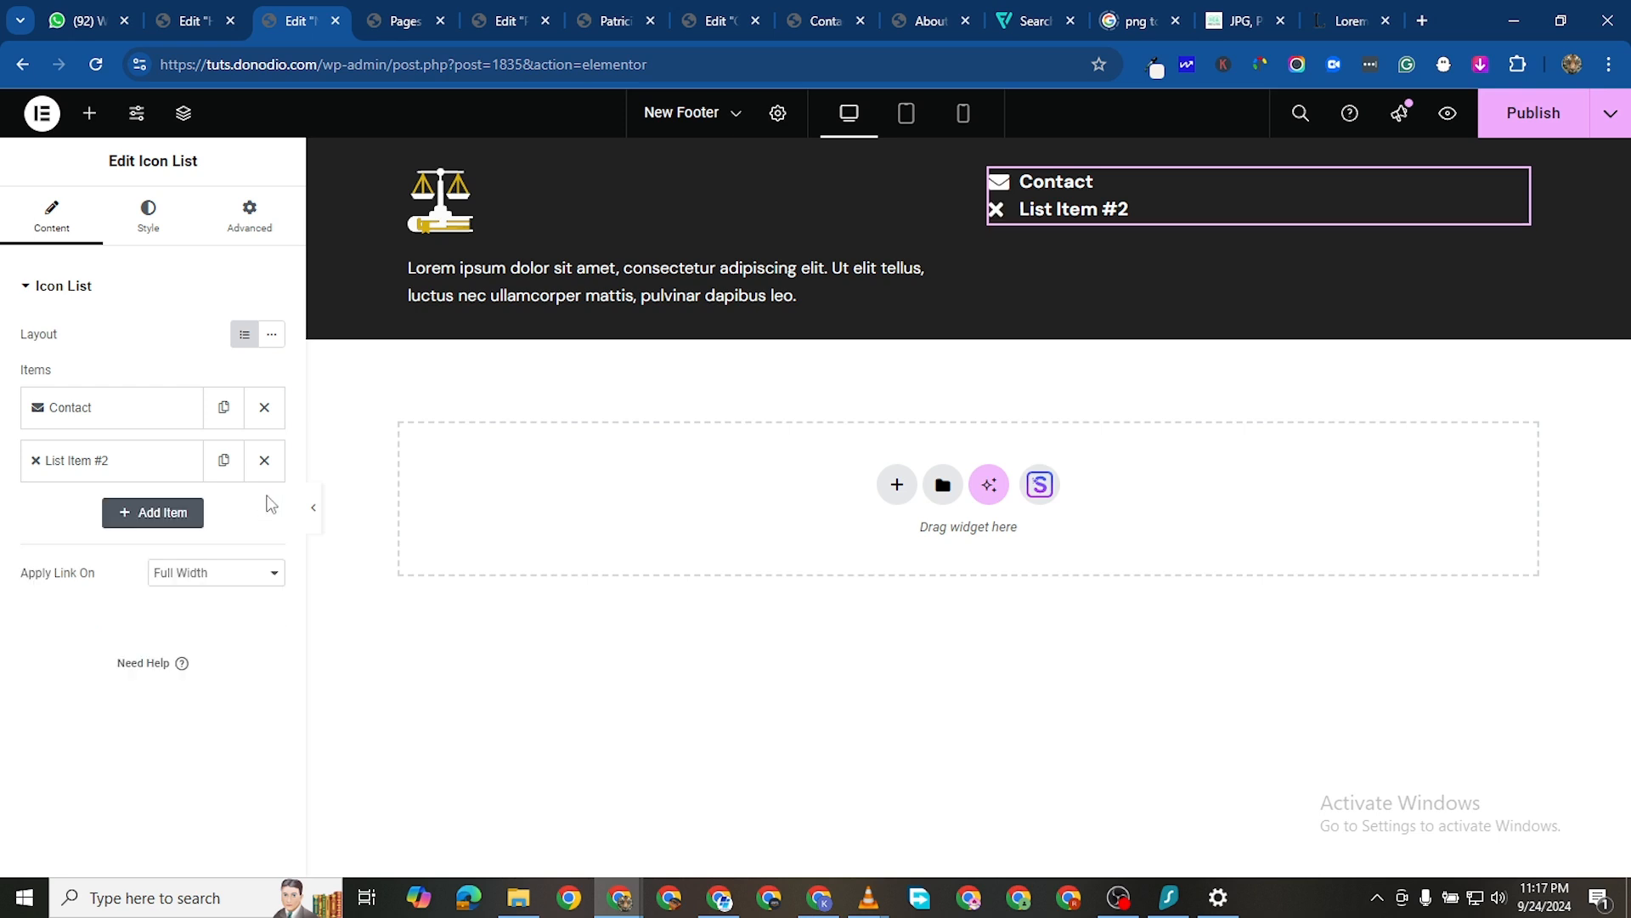
left_click(265, 460)
Duplicate the Contact item in the icon list and rename the copy "About Us"
left_click(242, 409)
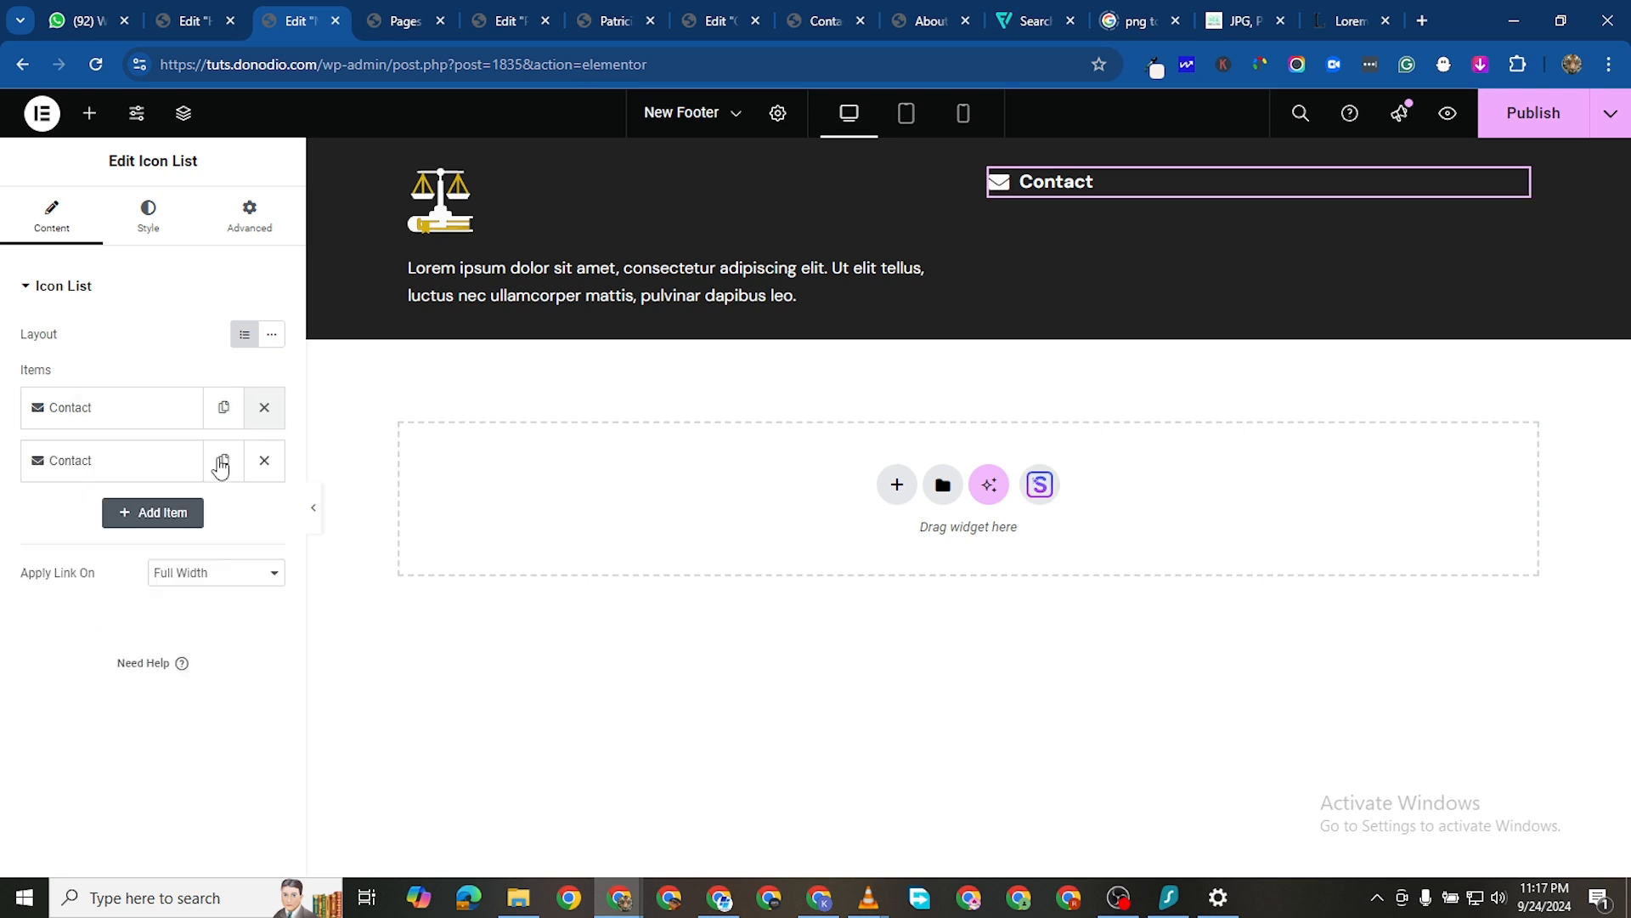
left_click(120, 461)
double_click(137, 535)
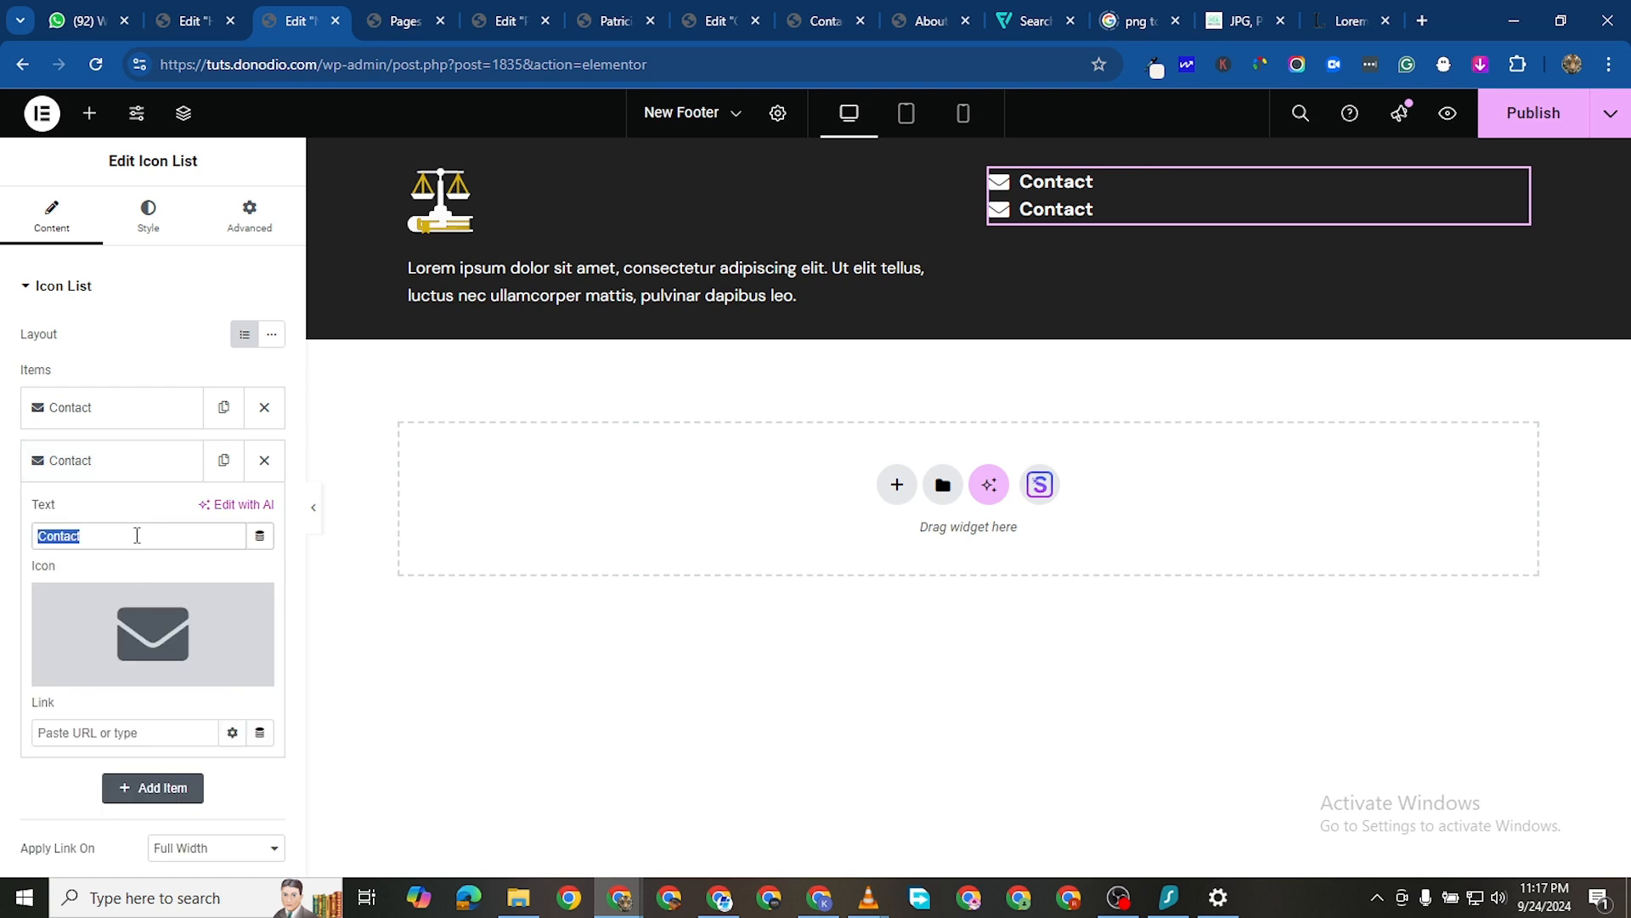
type("Ab")
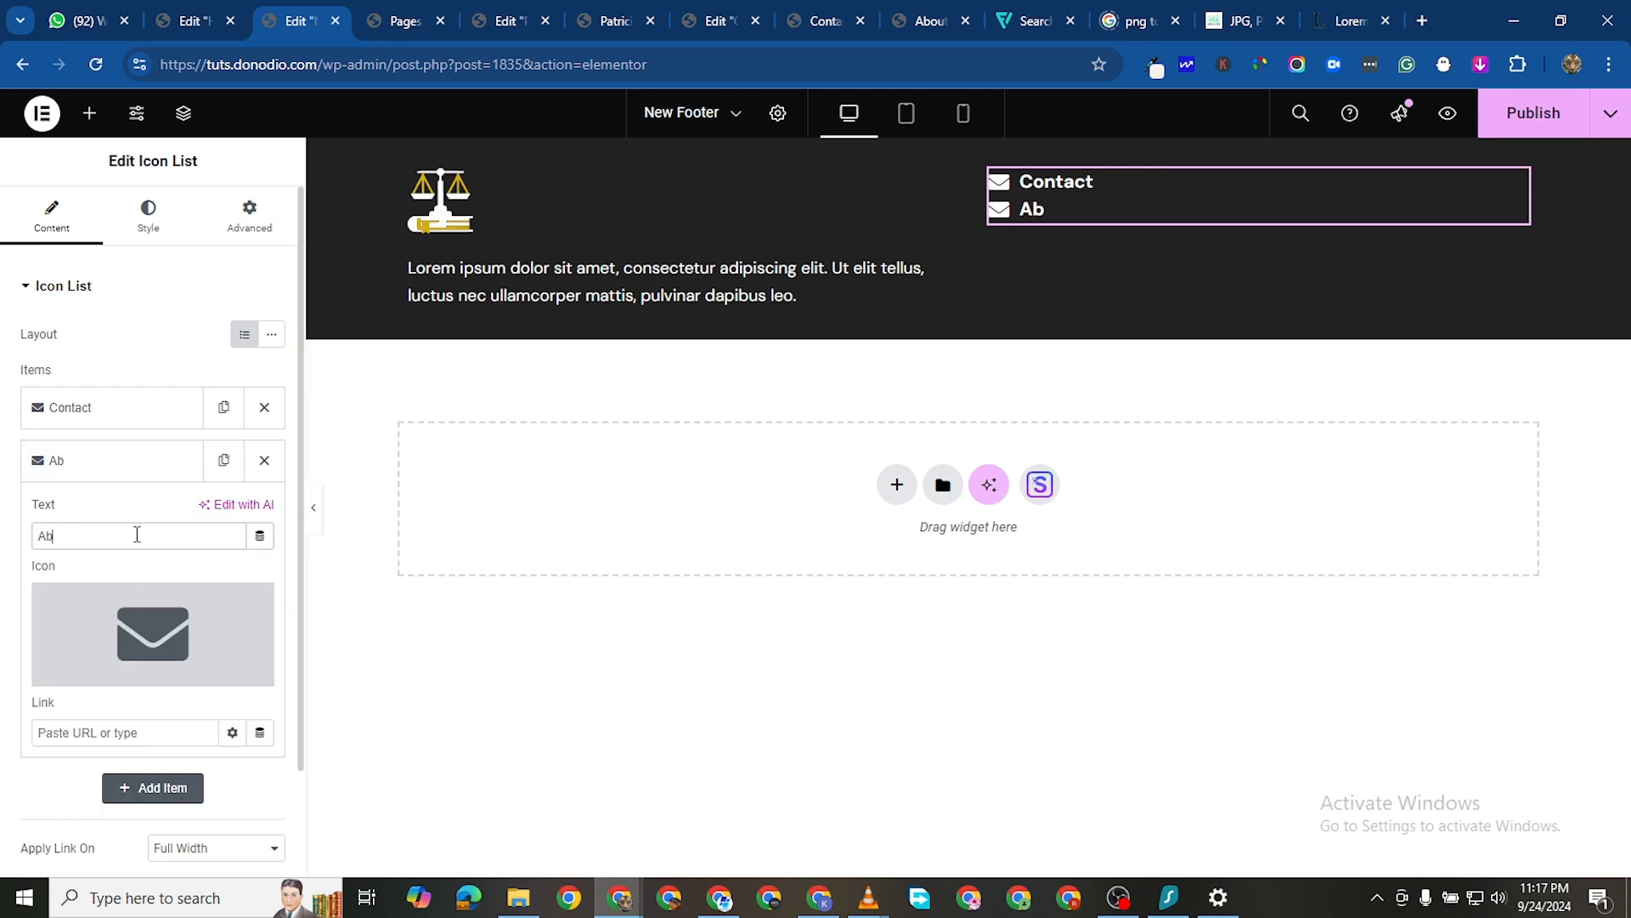
type("out Us")
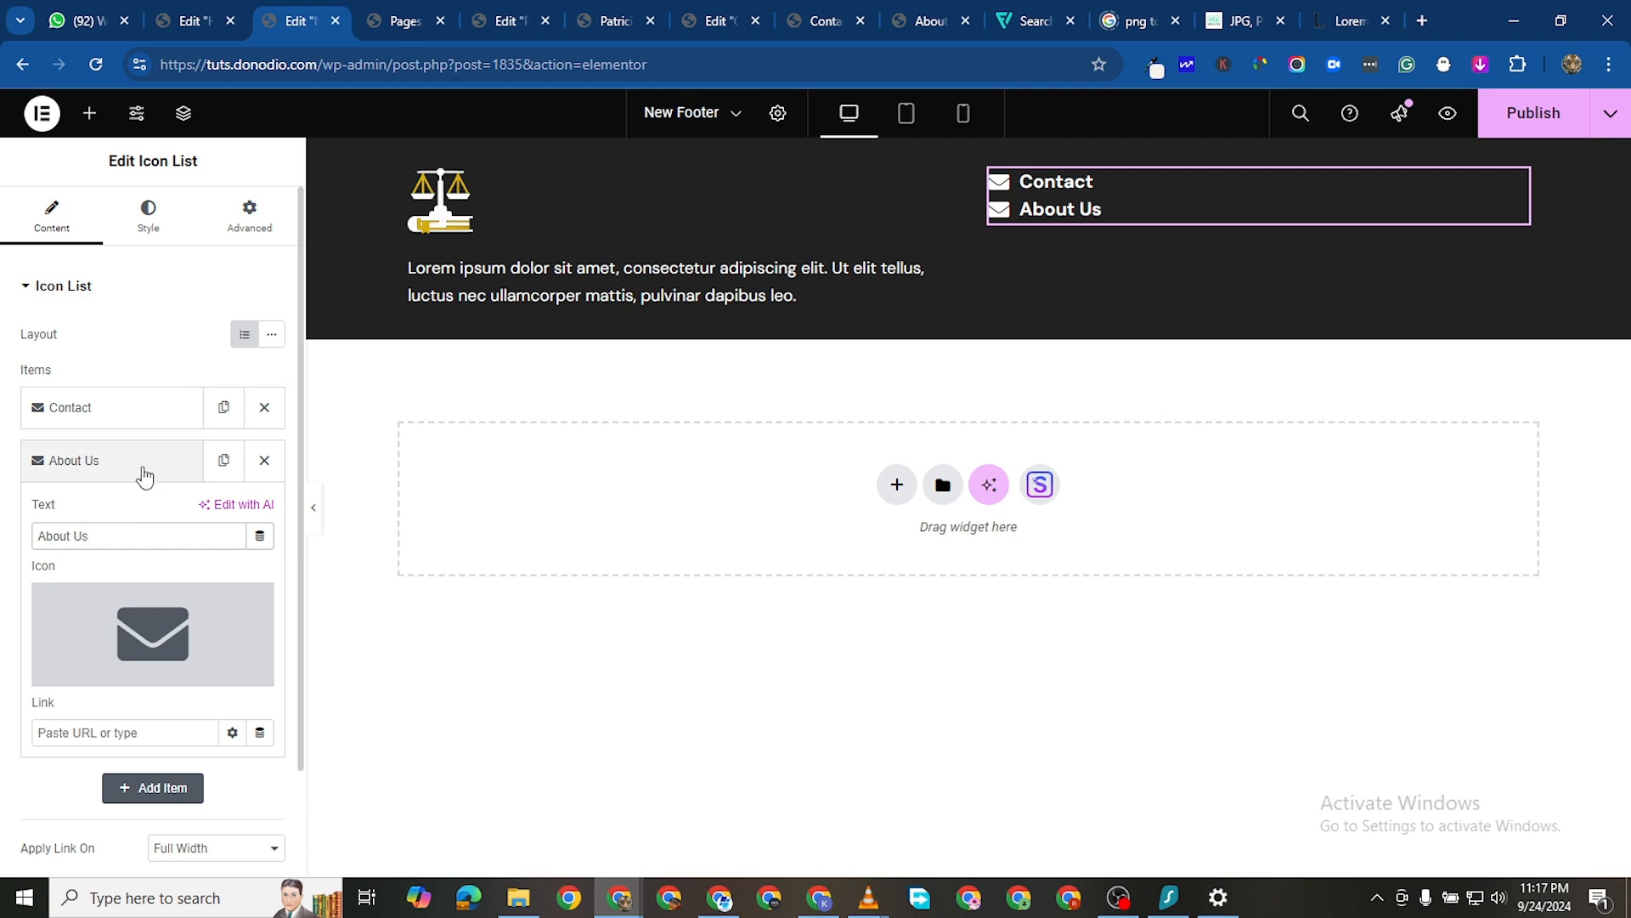
Find the "Pen alt" icon in the icon library by searching for "pen" and assign it to the About Us item
left_click(131, 624)
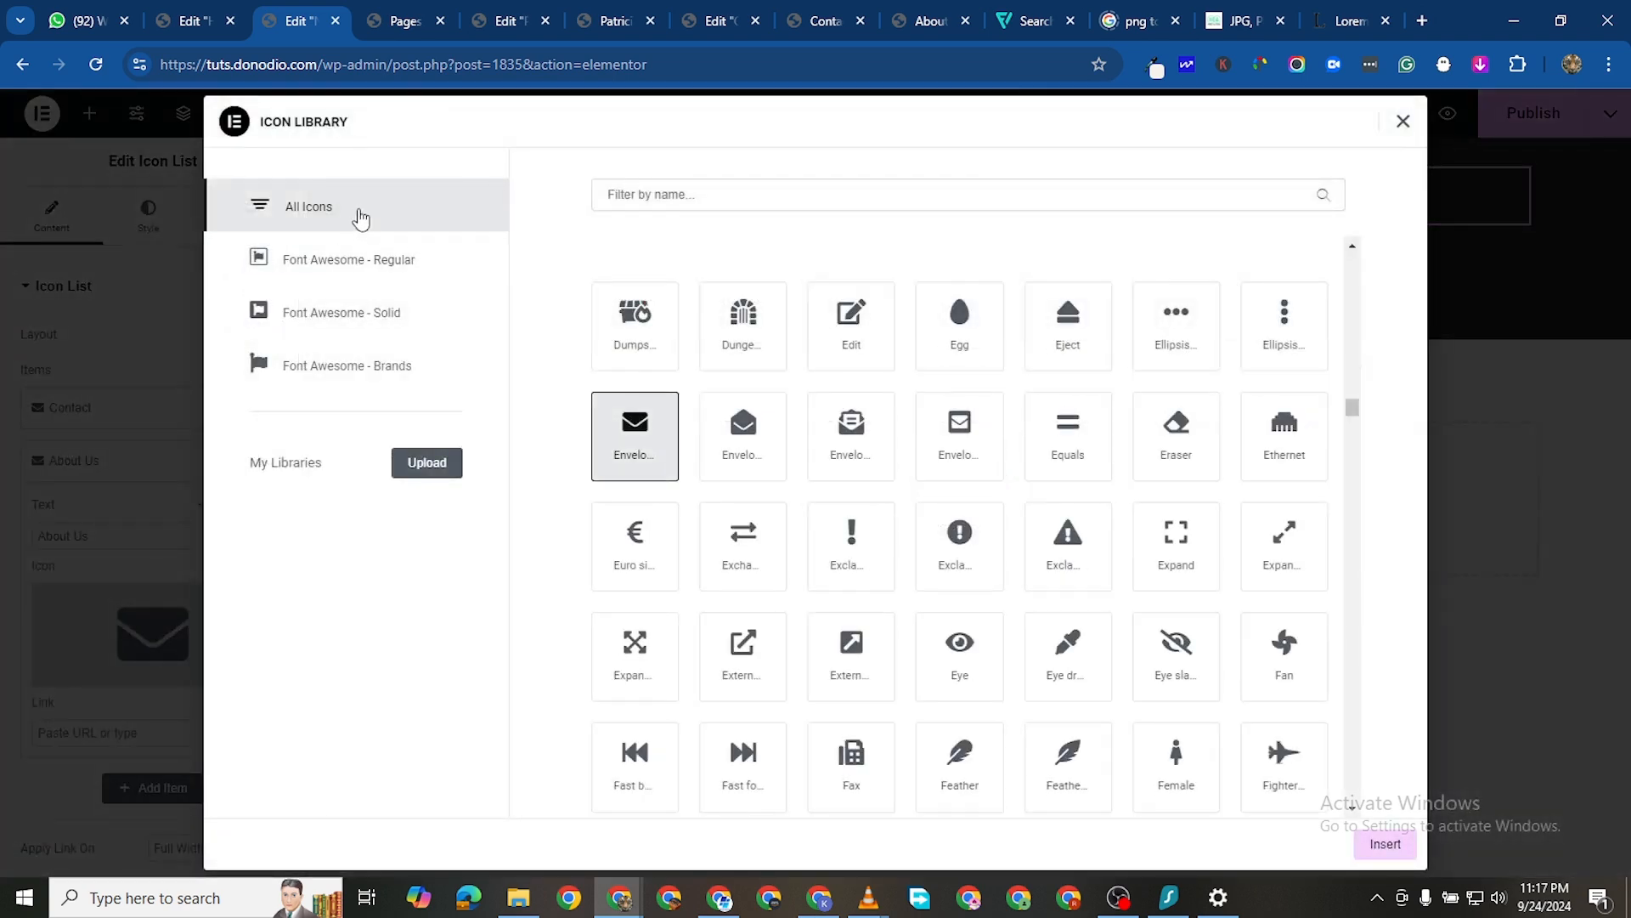
left_click(625, 194)
type("pen")
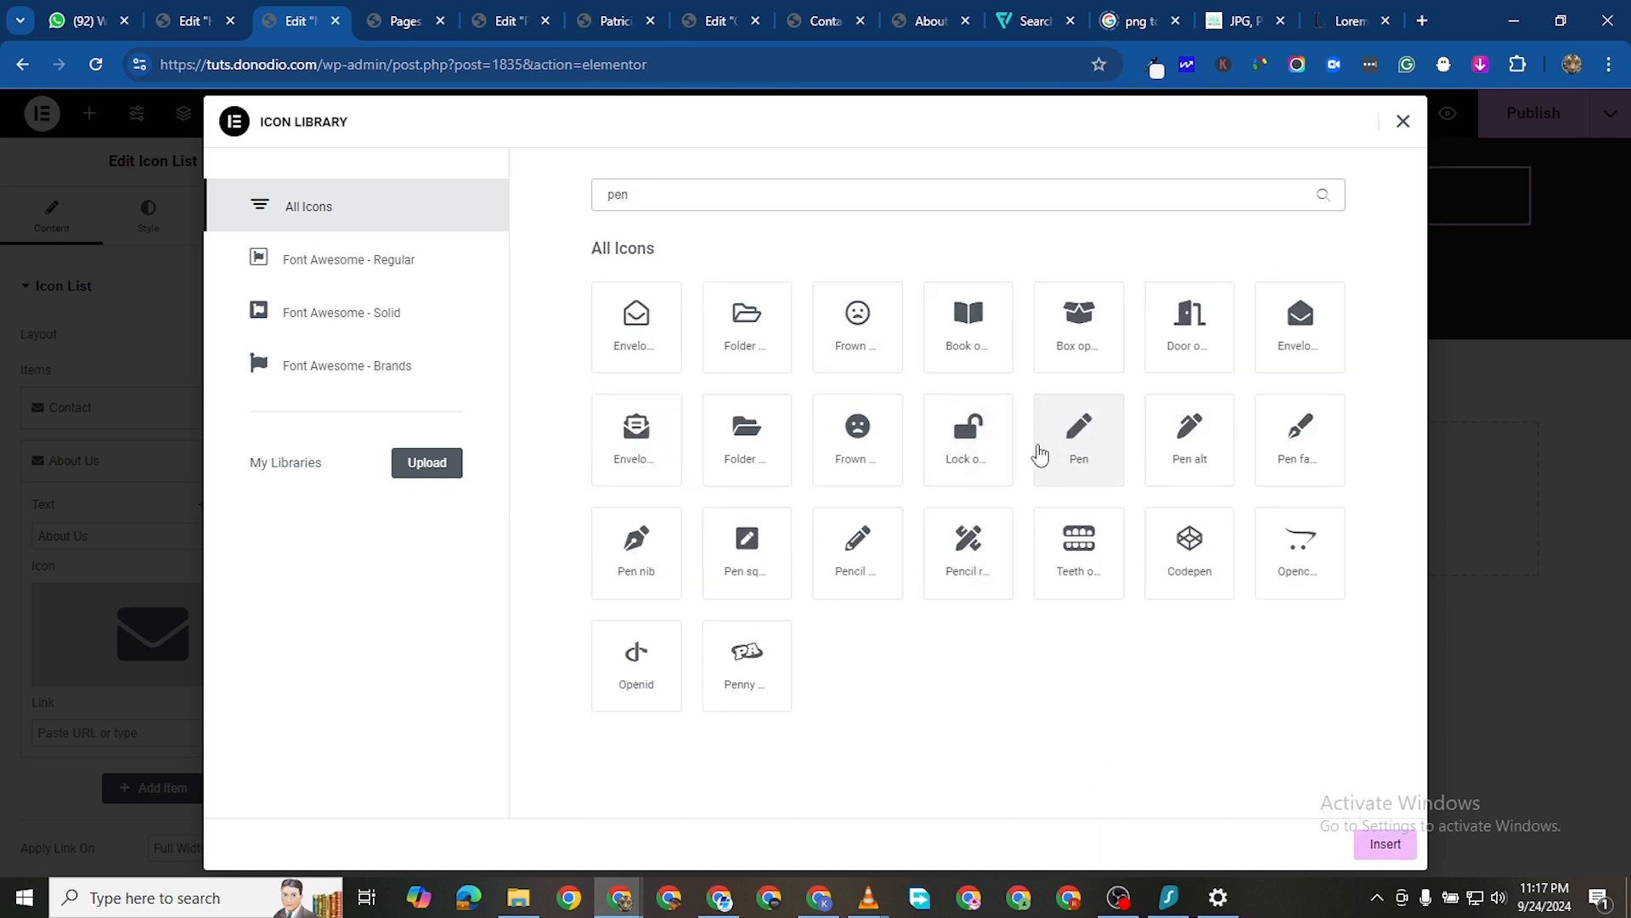
left_click(1179, 441)
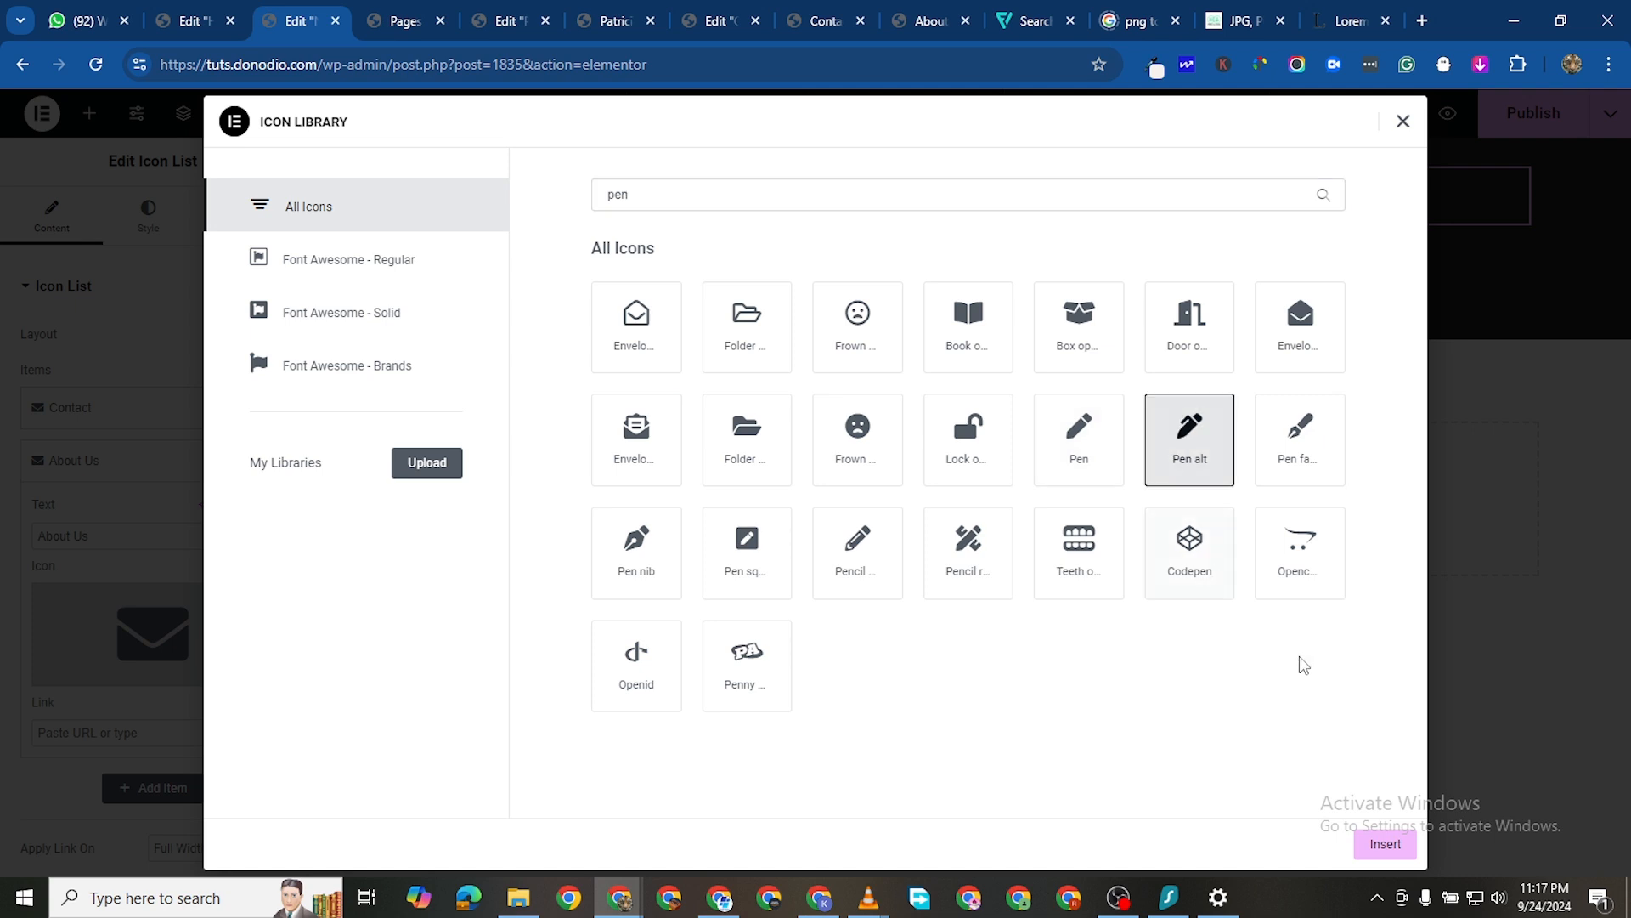
left_click(1383, 843)
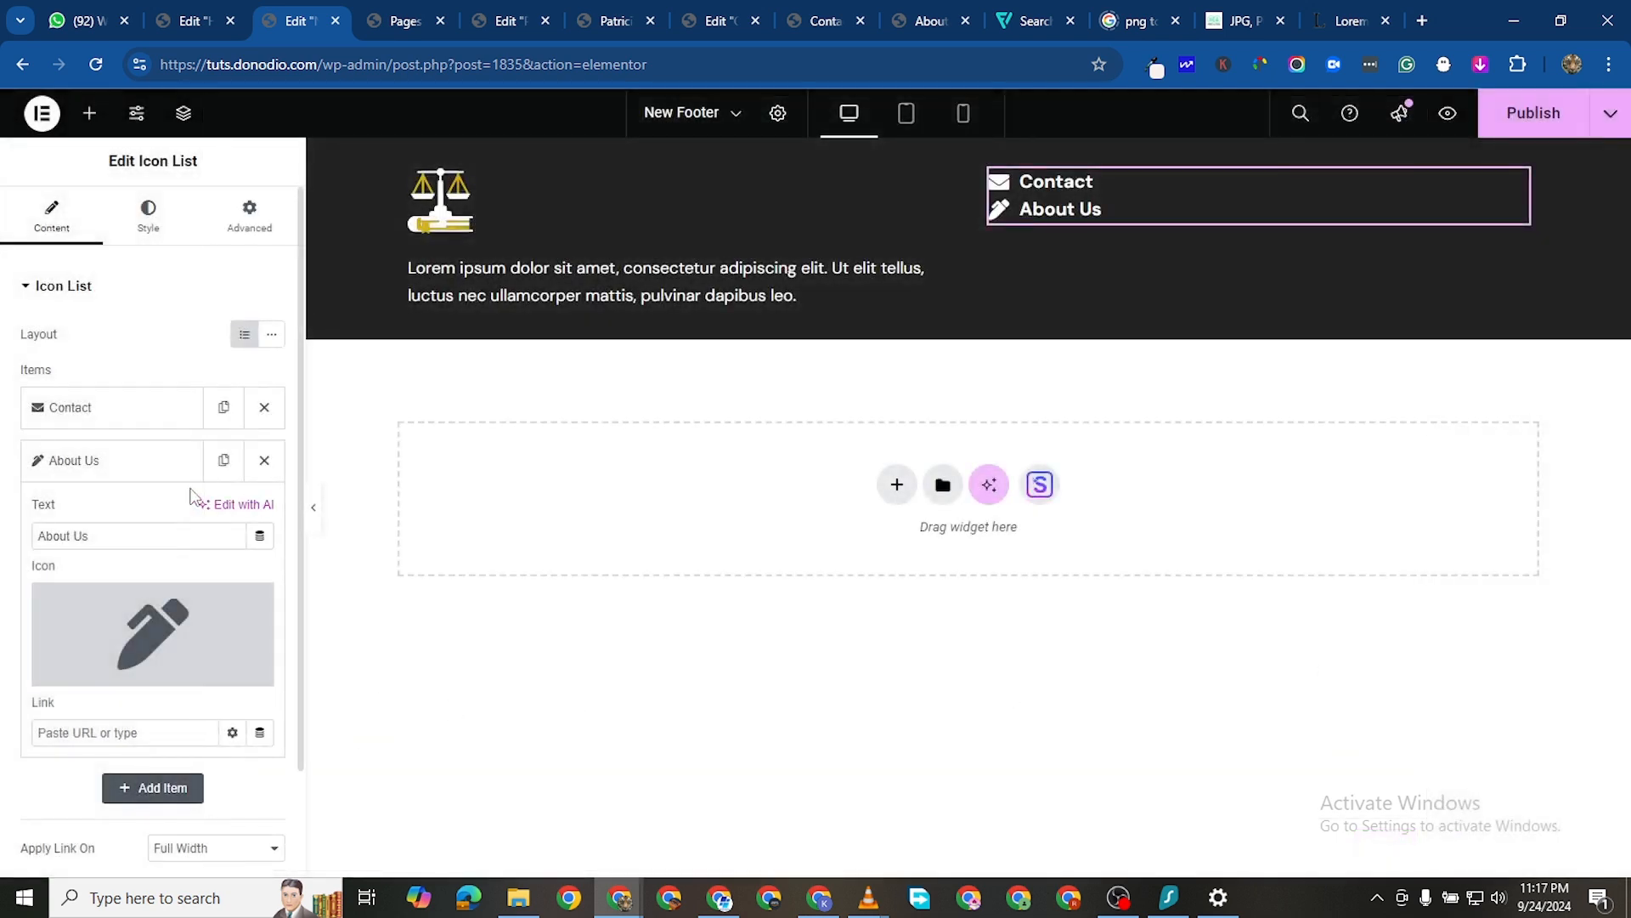
left_click(111, 466)
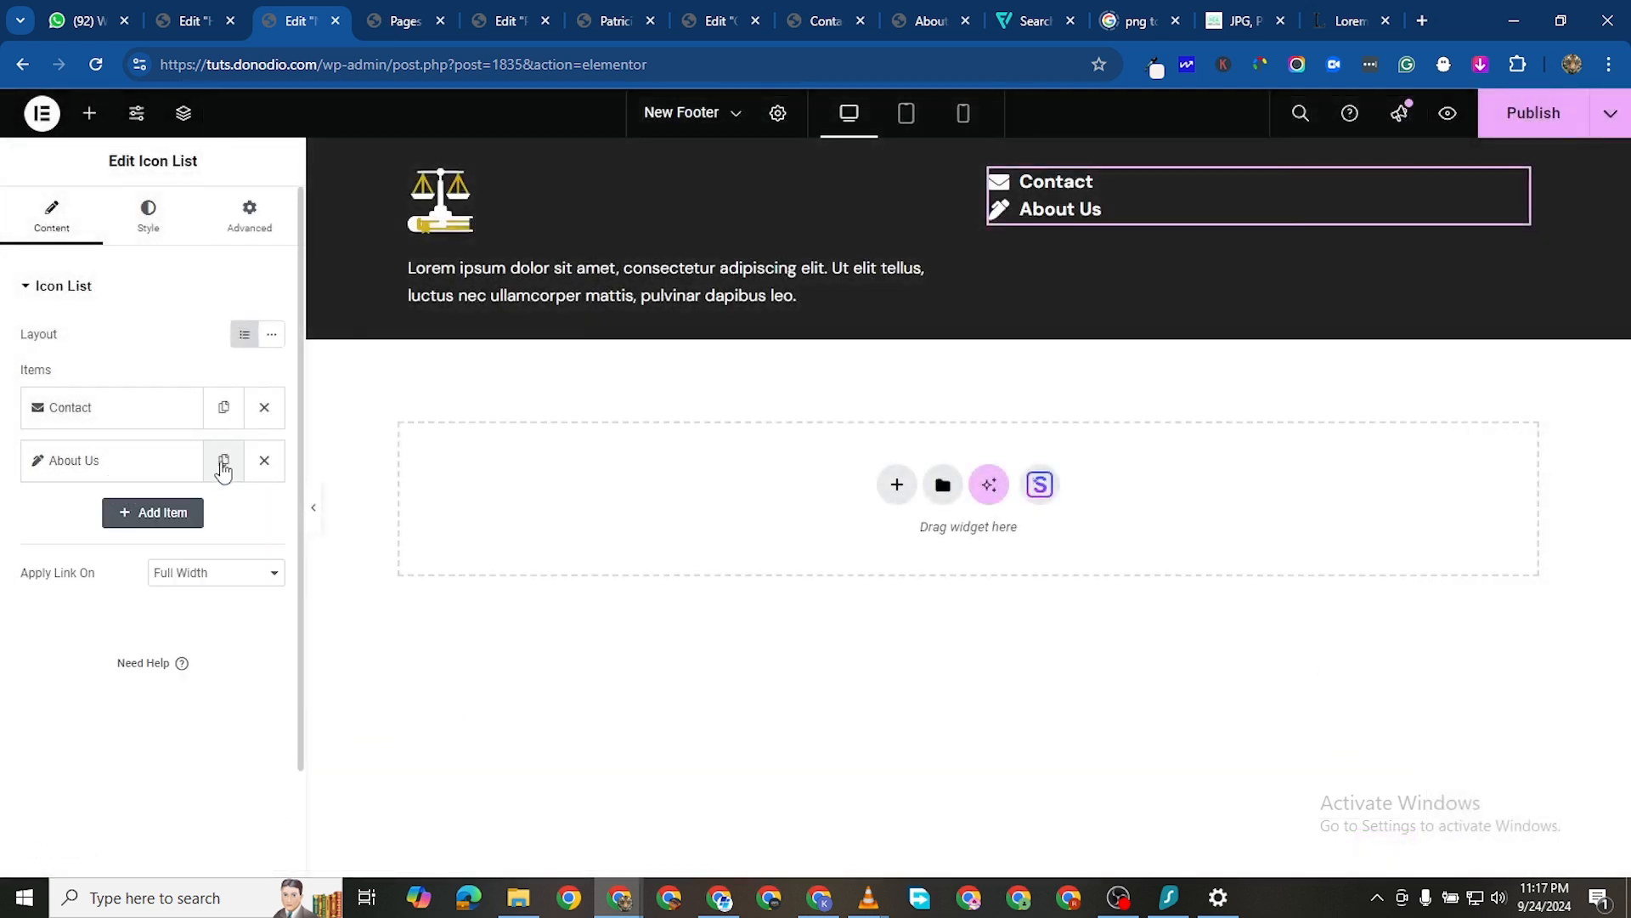
Duplicate the About Us item in the icon list and rename the copy "Book Appointment"
left_click(223, 460)
left_click(110, 518)
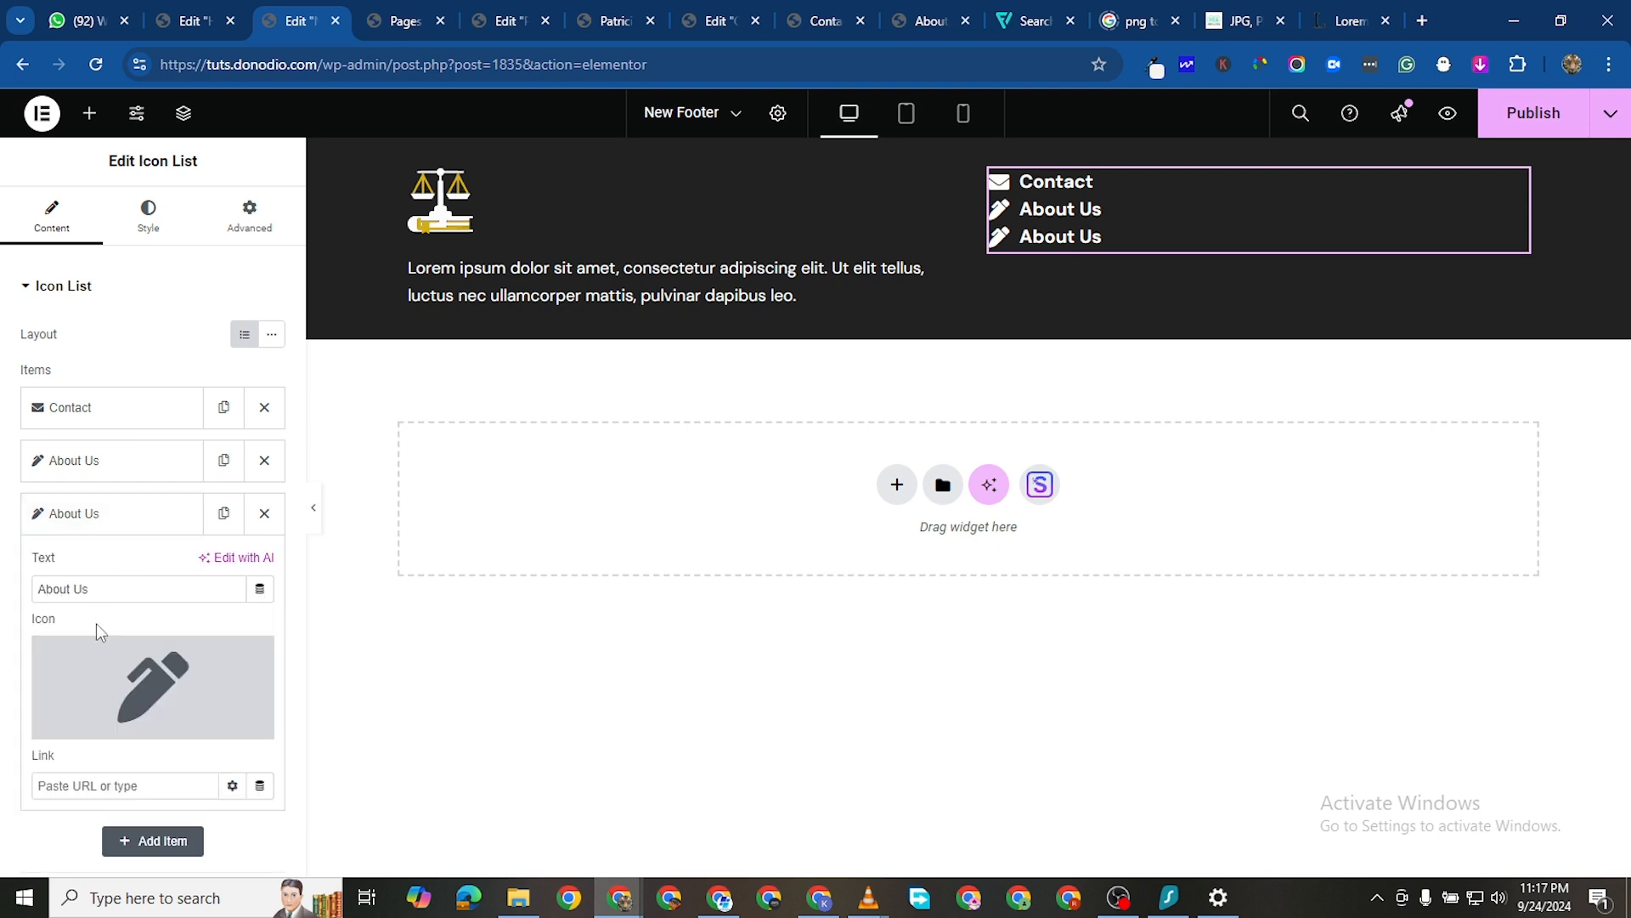
double_click(151, 589)
triple_click(151, 588)
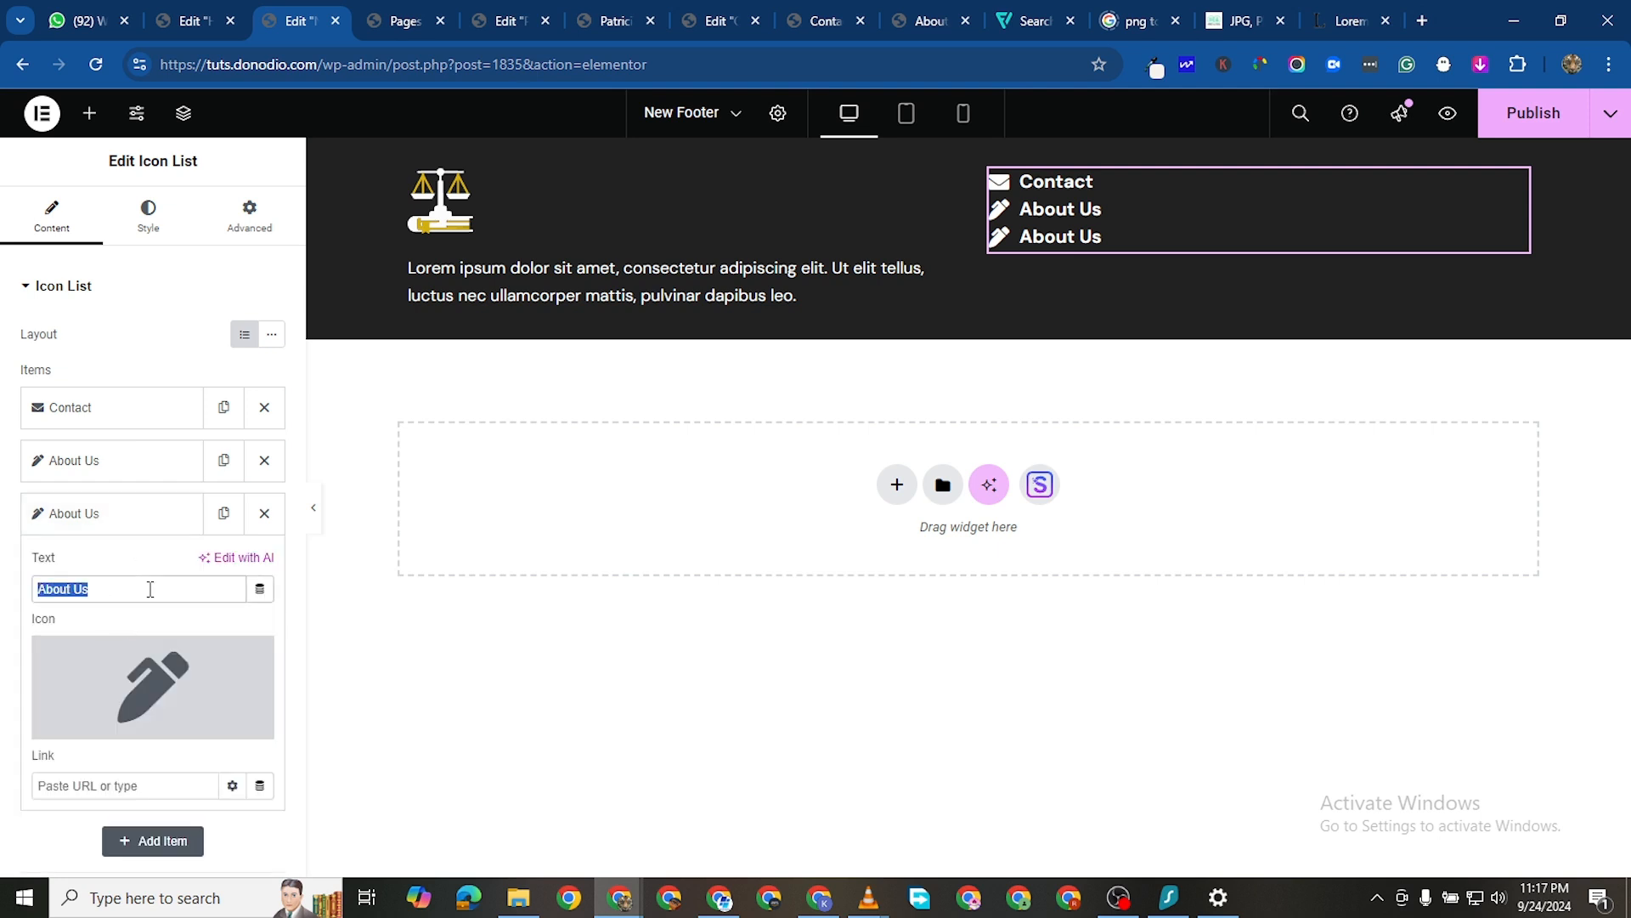
type("Book Appo")
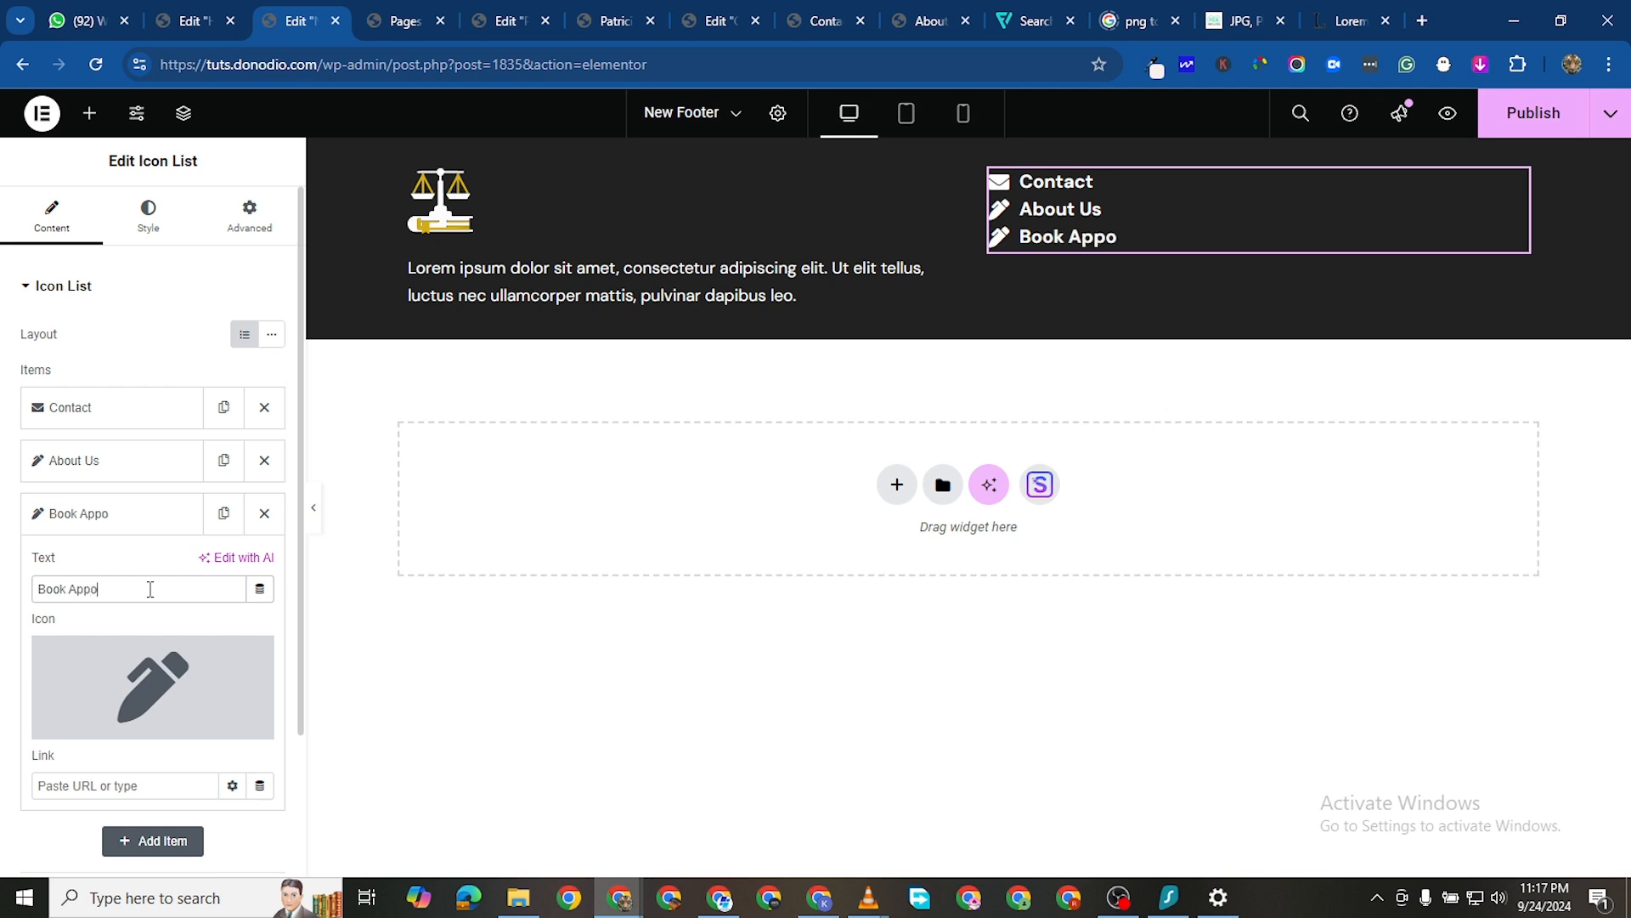
type("intment")
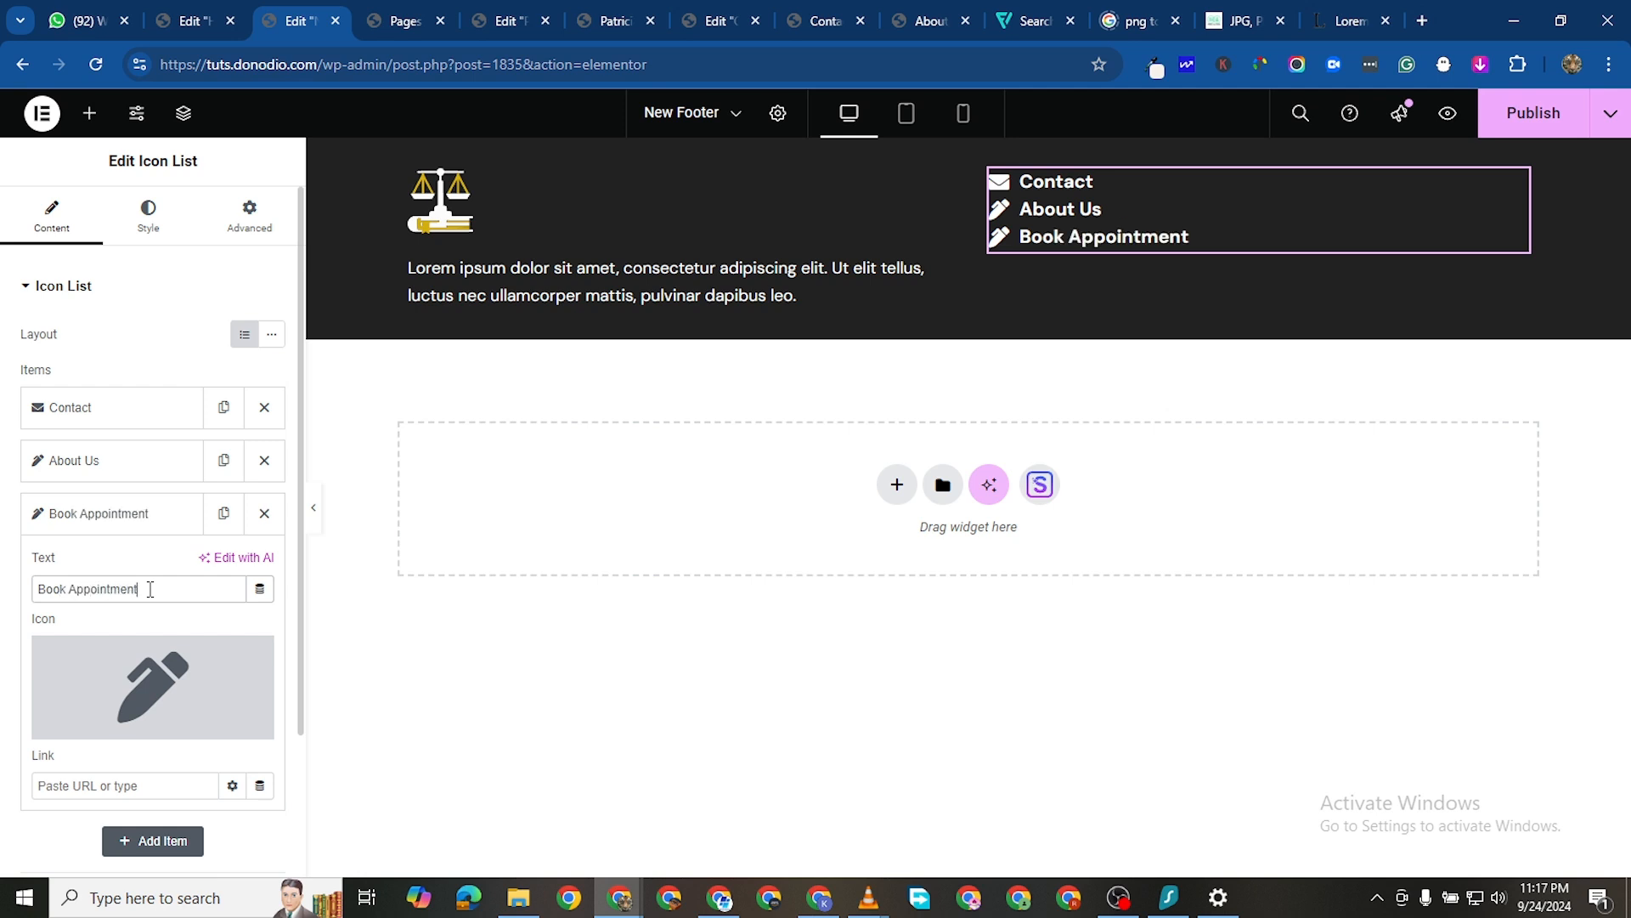
Search the icon library for "calend" and give the Book Appointment item the outlined calendar icon with a plus sign
left_click(156, 645)
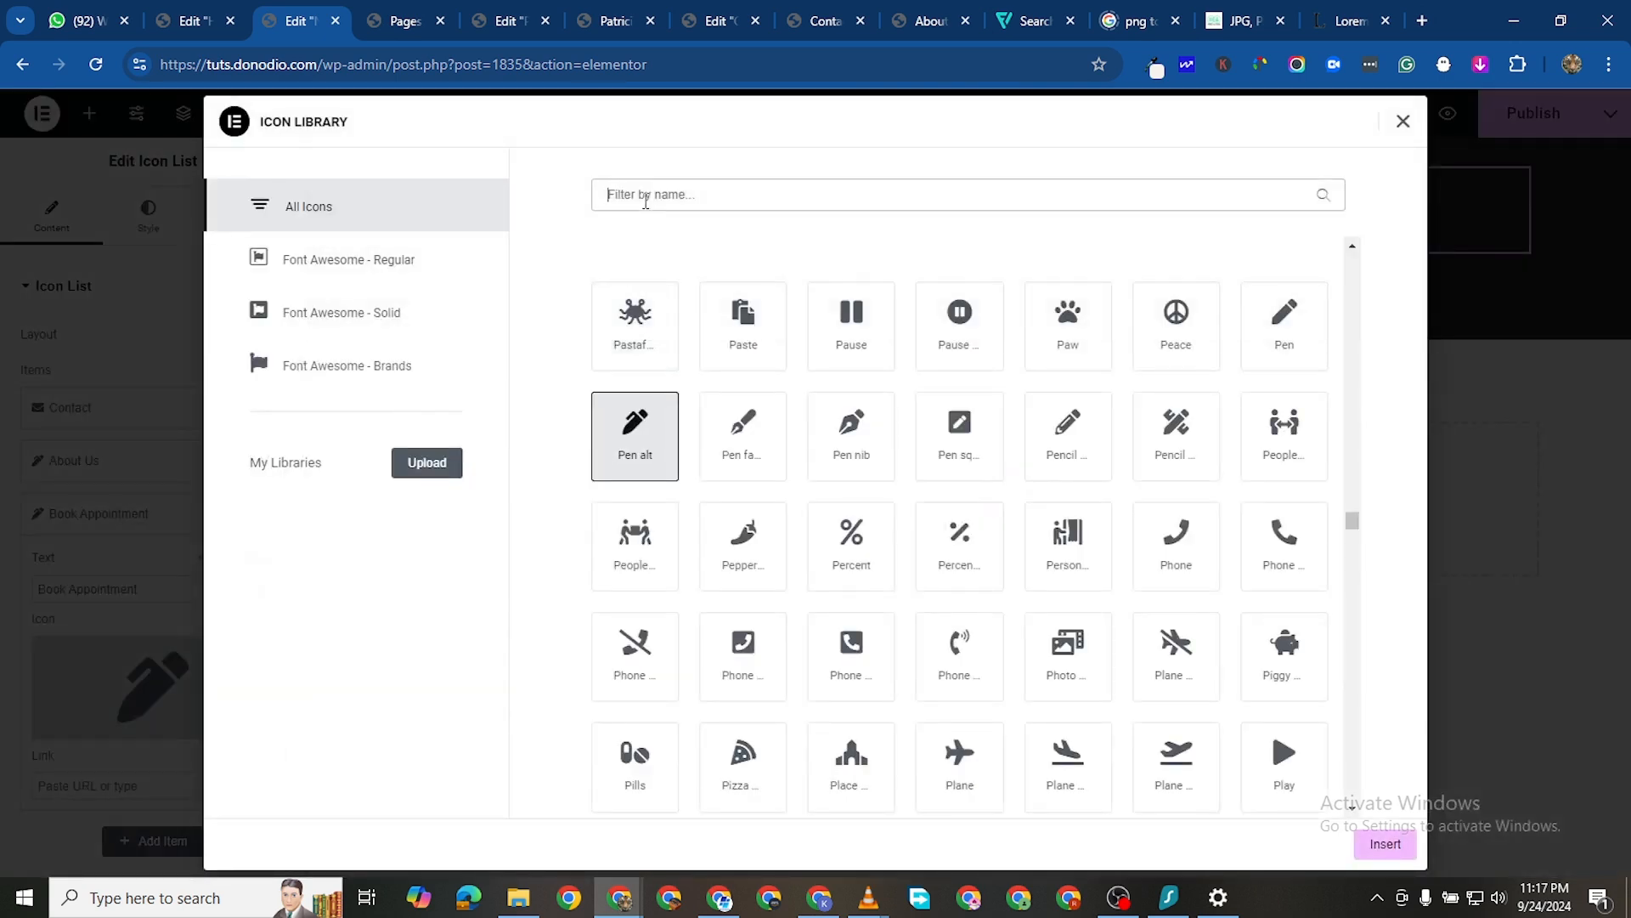
type("cale")
type("nd")
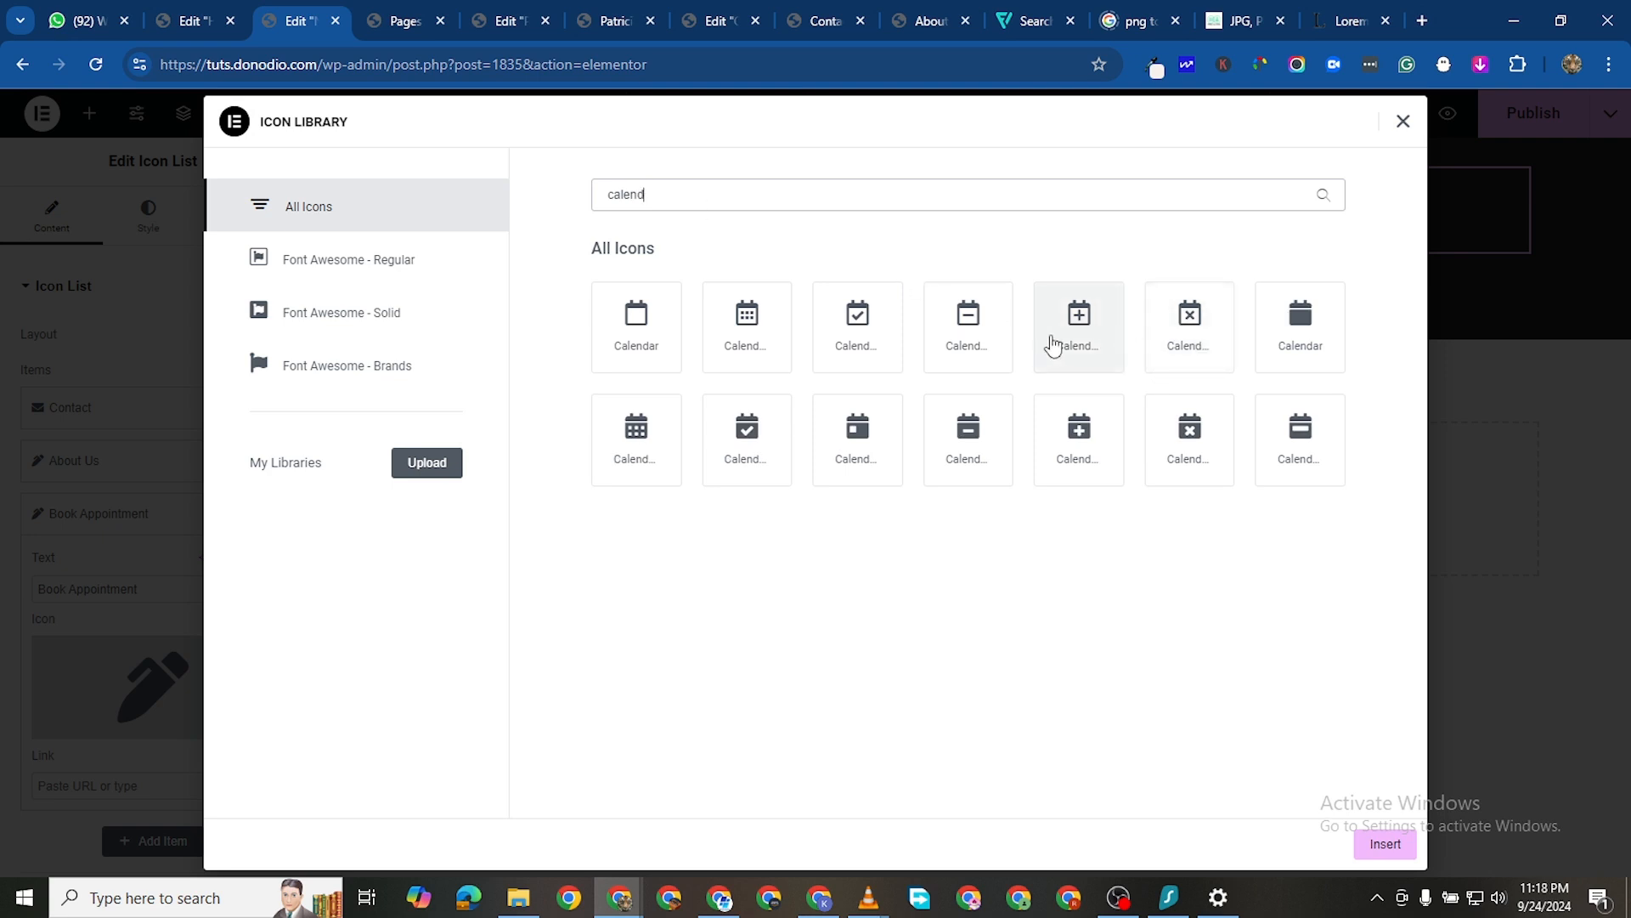
left_click(1058, 347)
left_click(1385, 845)
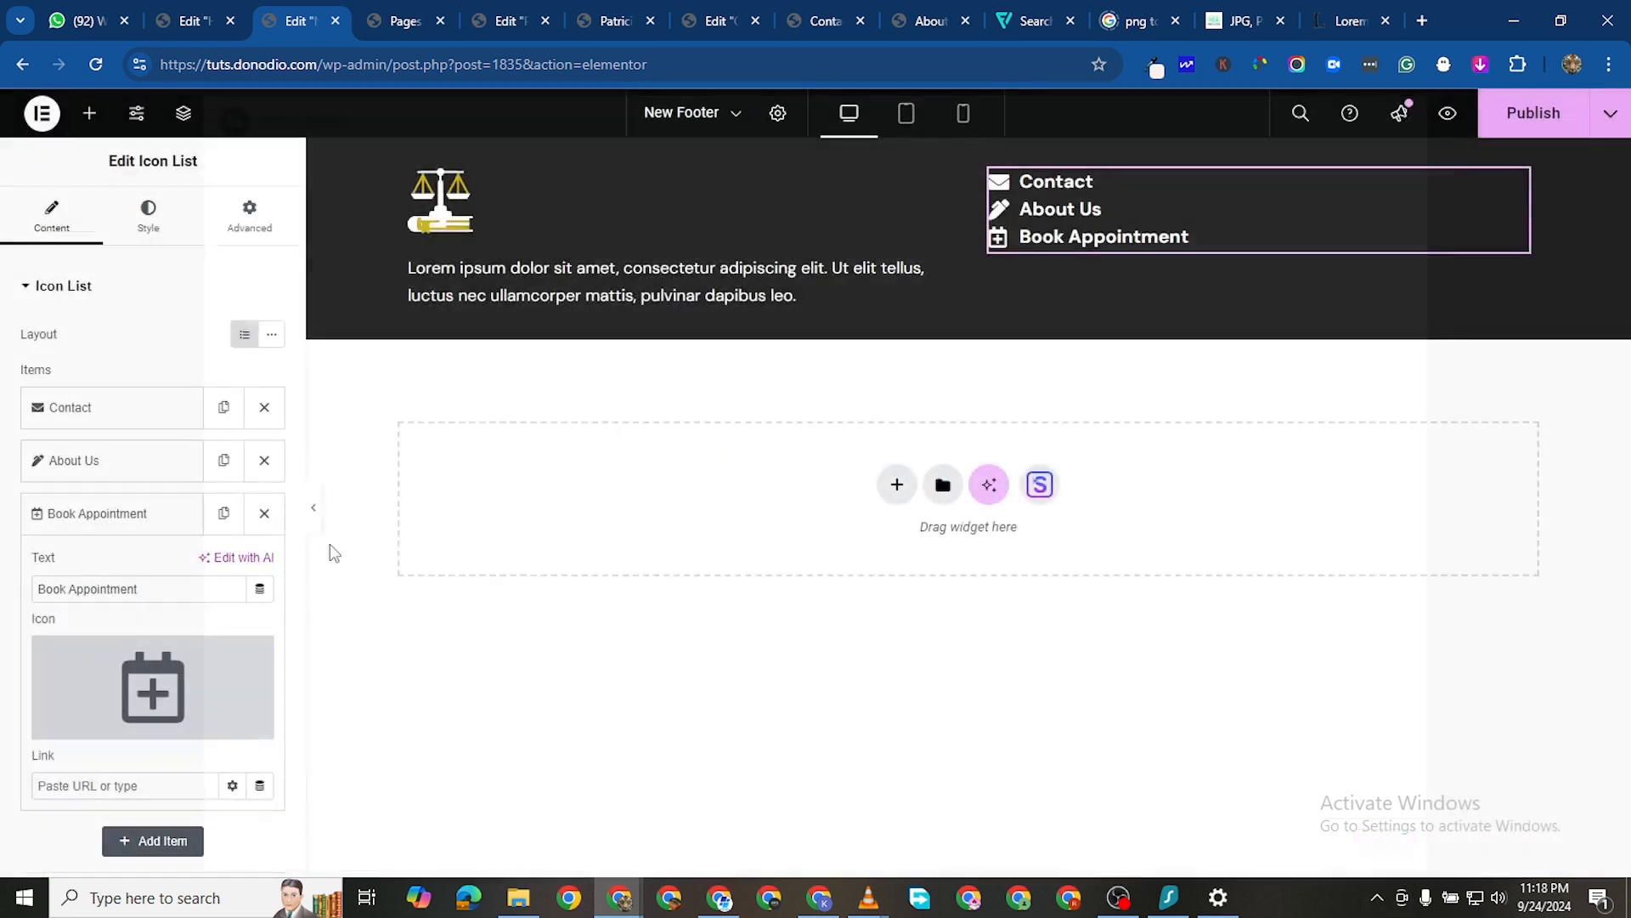
left_click(131, 522)
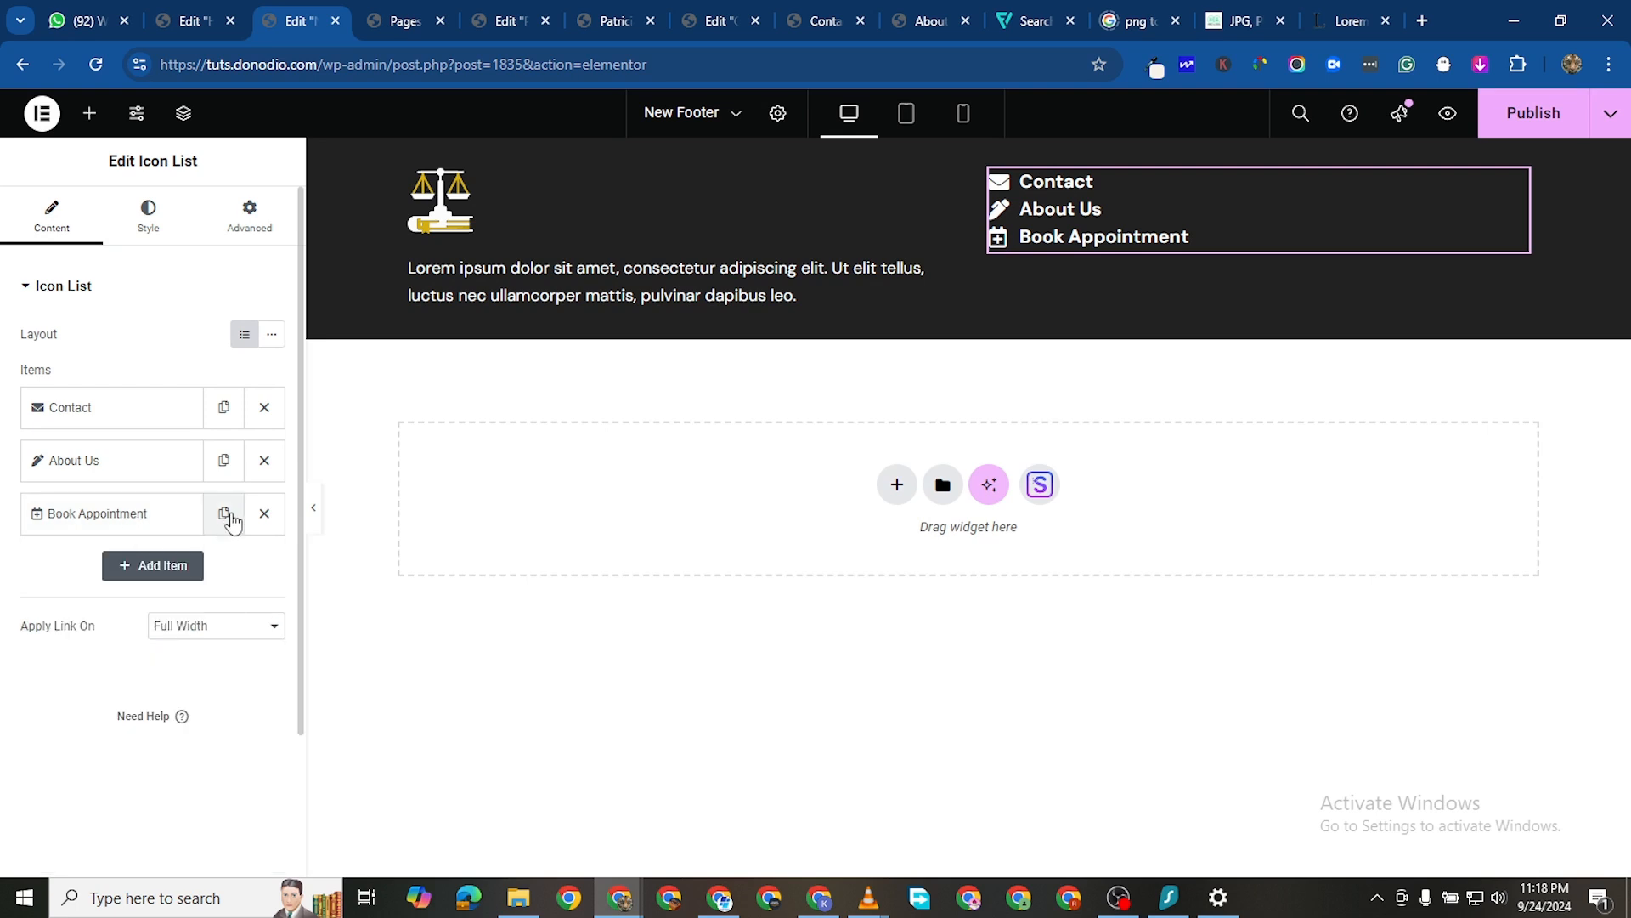
Duplicate the Book Appointment item in the icon list and rename the copy "Our Team"
left_click(224, 513)
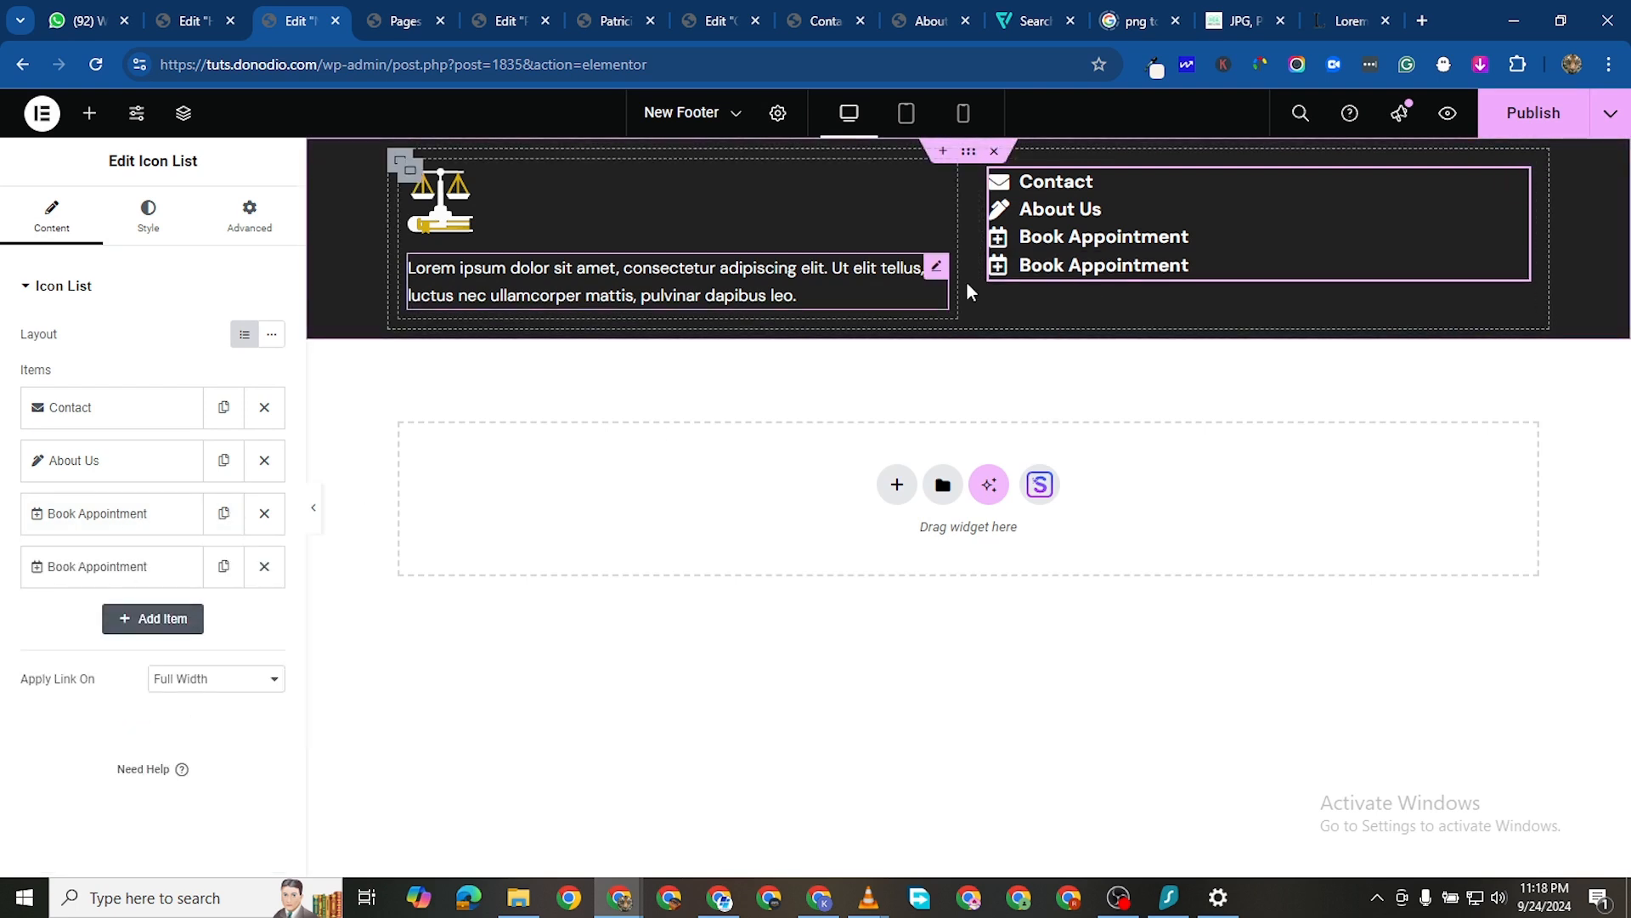
left_click(127, 568)
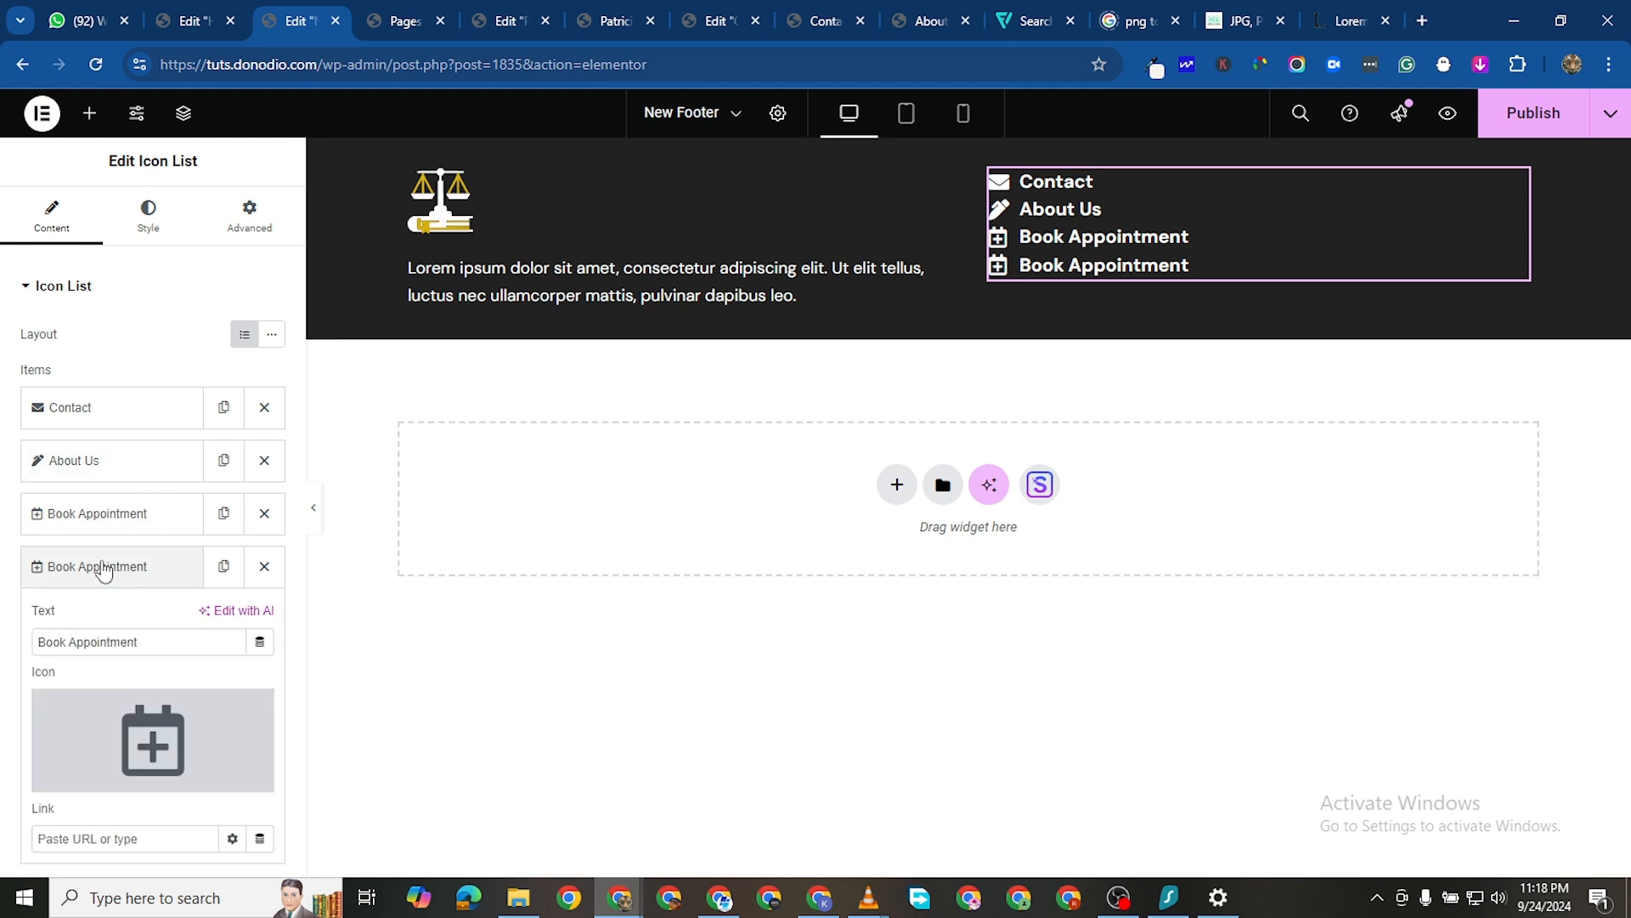
triple_click(133, 648)
type("Our Team")
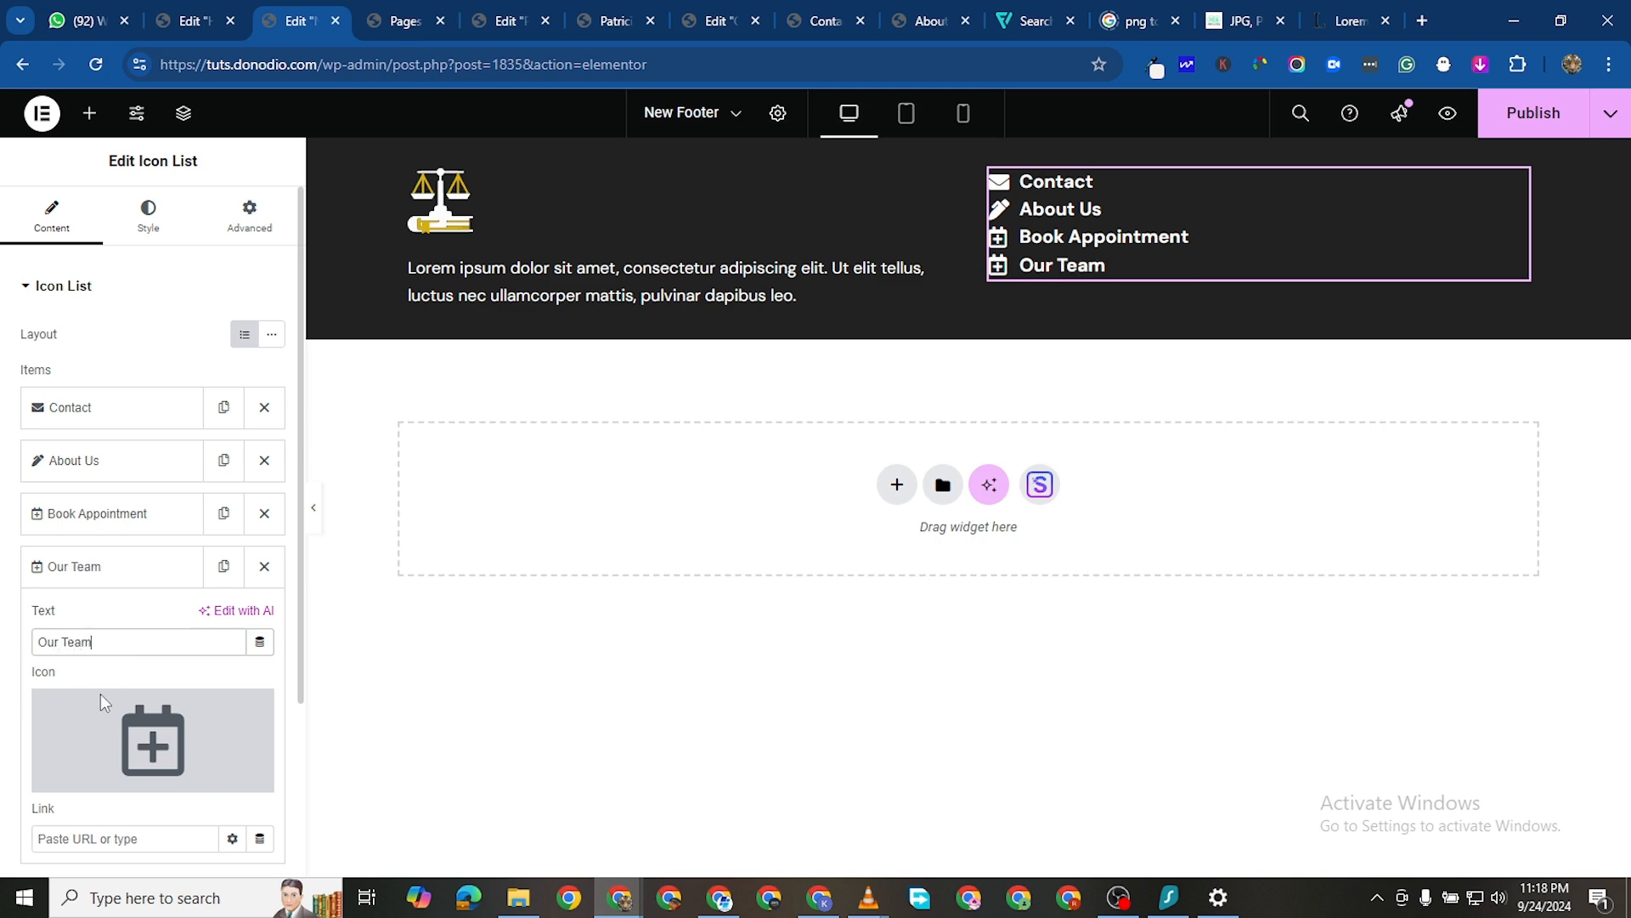
Replace the Our Team item's icon with the outlined Circle icon from the icon library
left_click(102, 702)
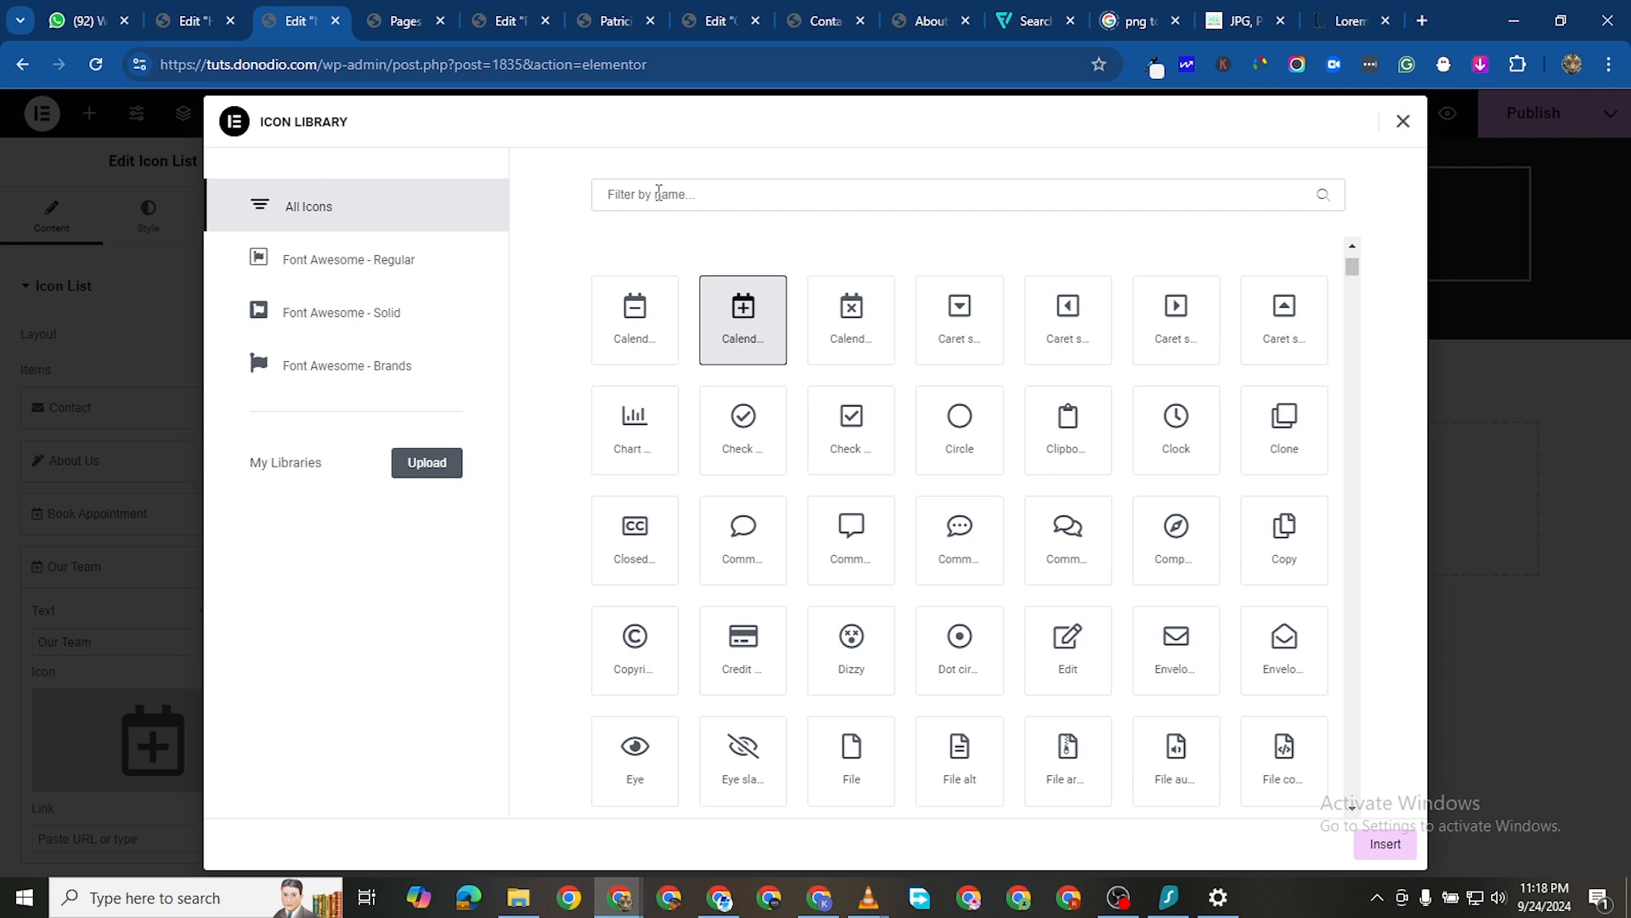
left_click(937, 438)
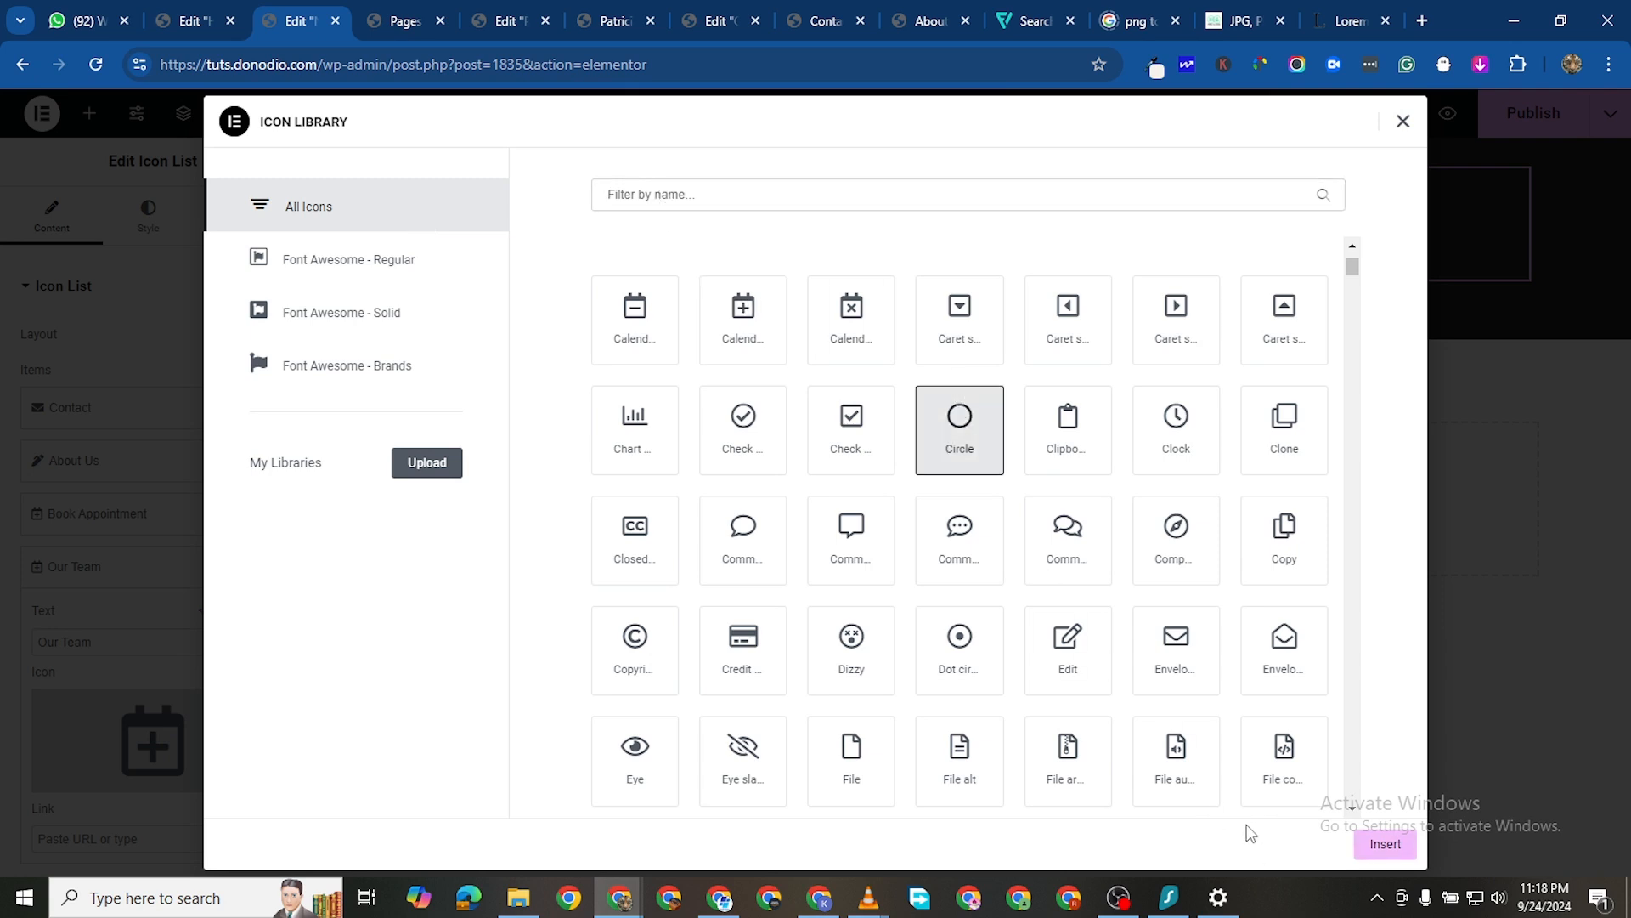
left_click(1385, 843)
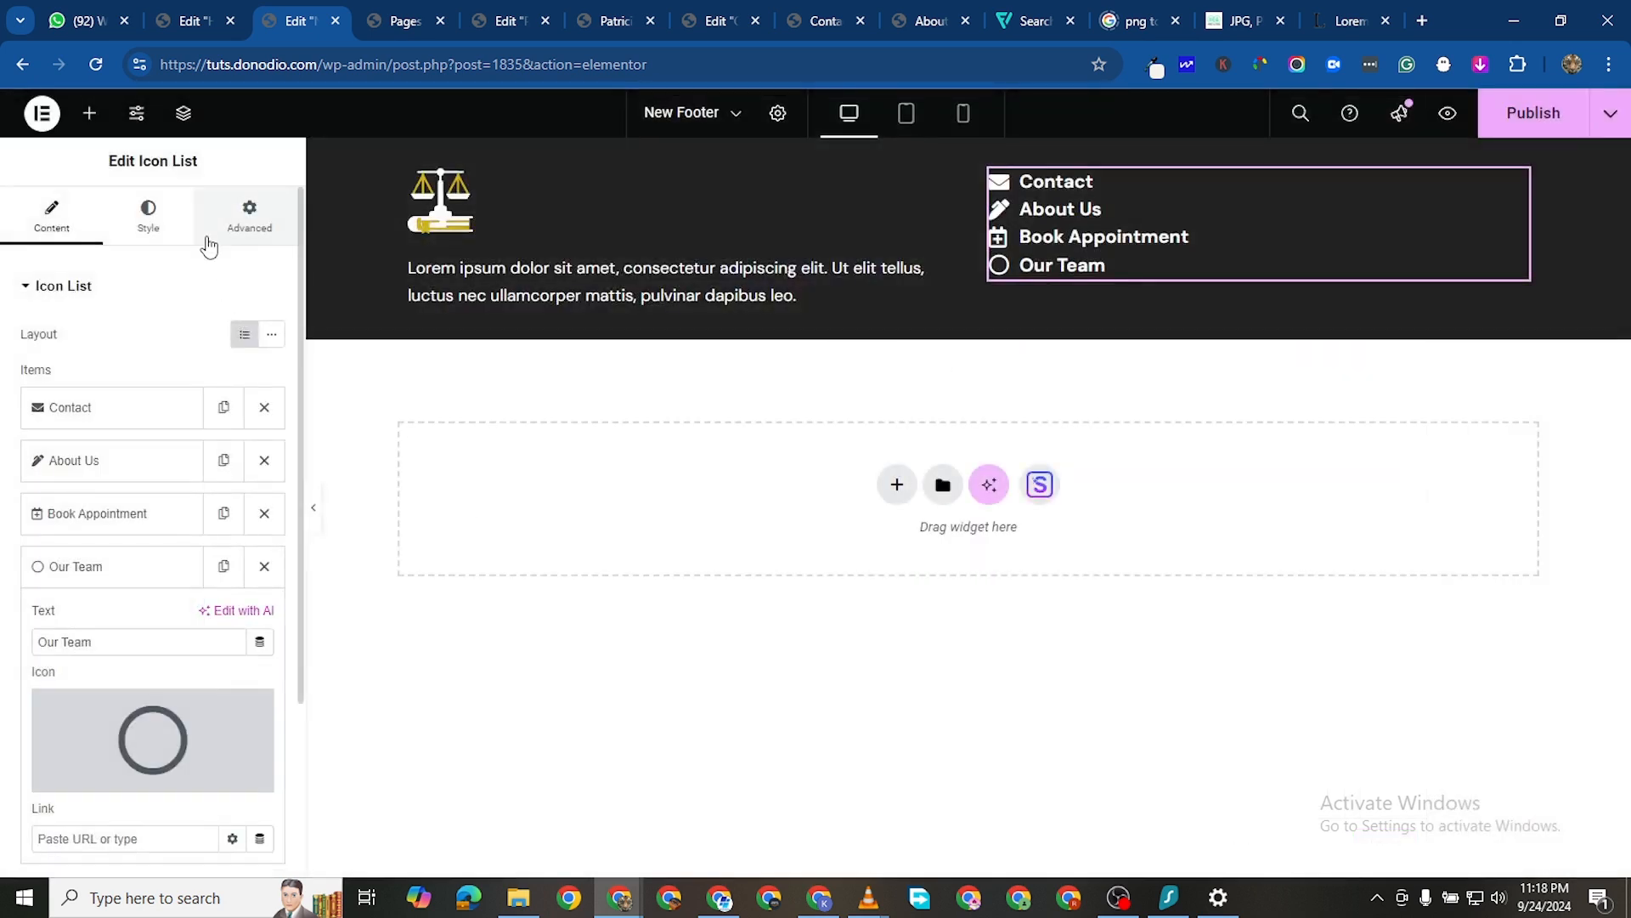
Set the icon list's text weight to 500 (Medium) and its font size to 16 px
left_click(147, 214)
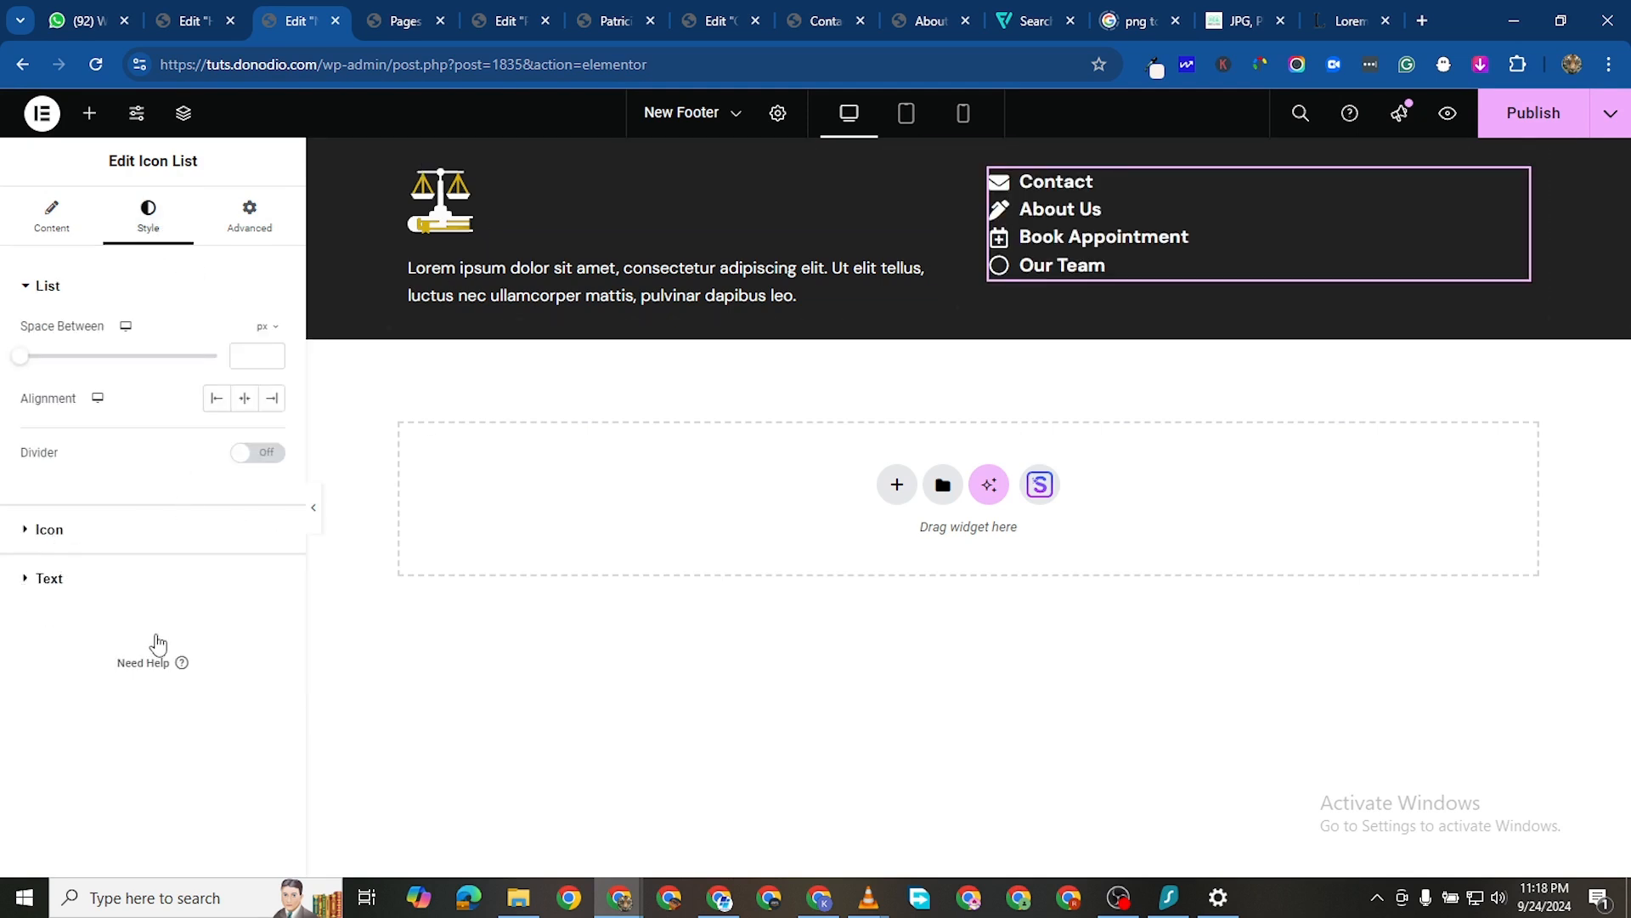
left_click(204, 585)
left_click(271, 432)
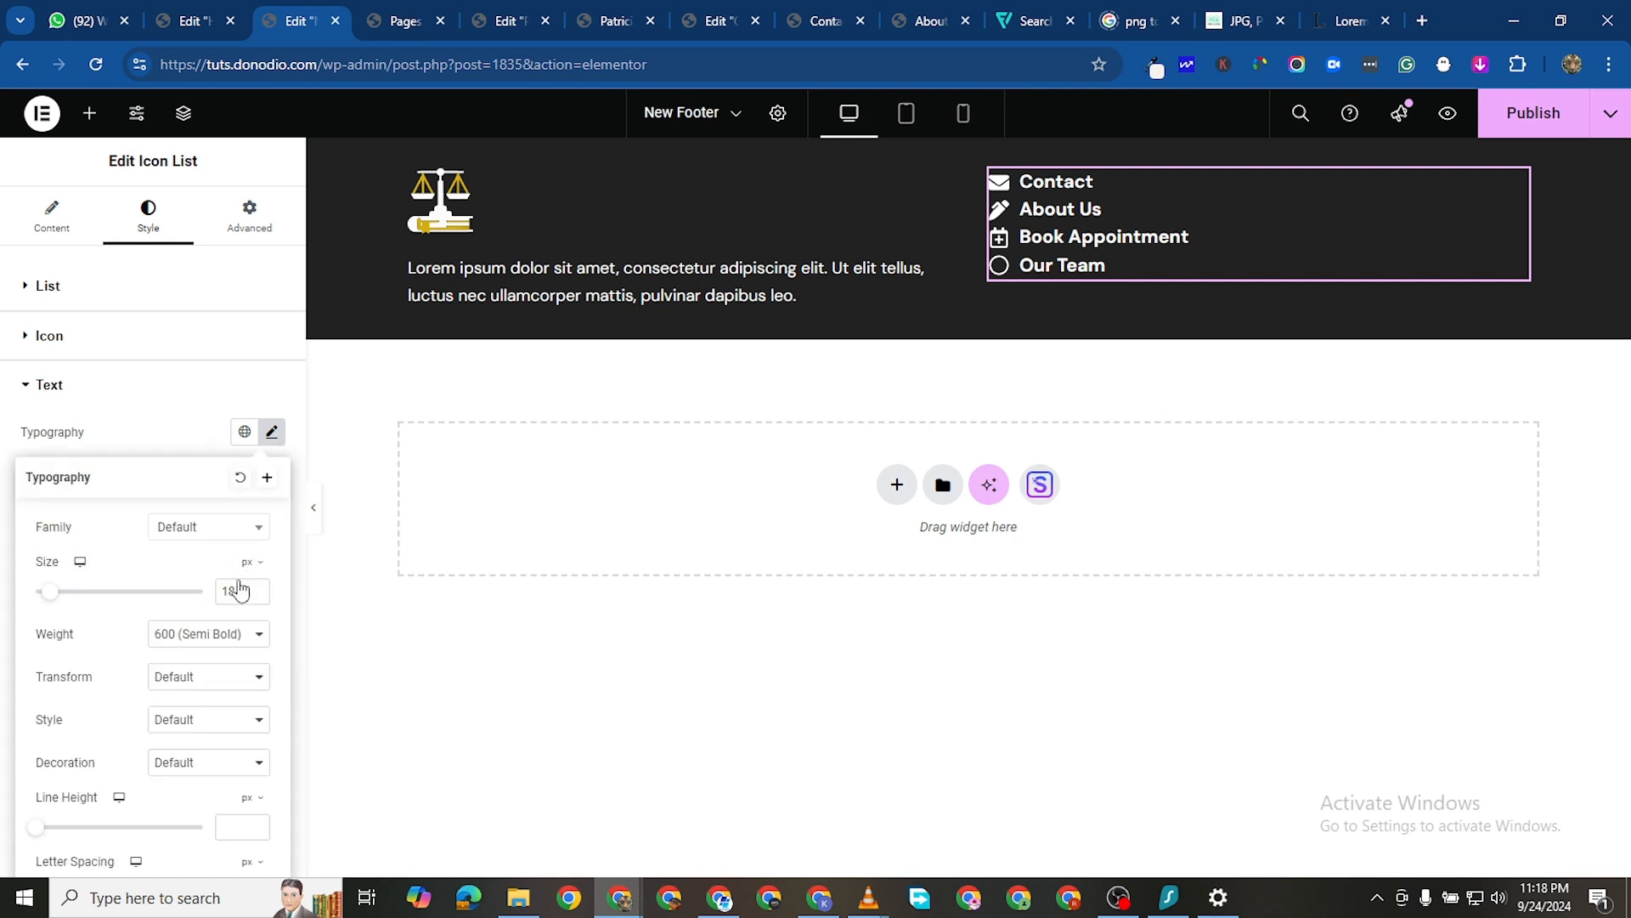
left_click(221, 636)
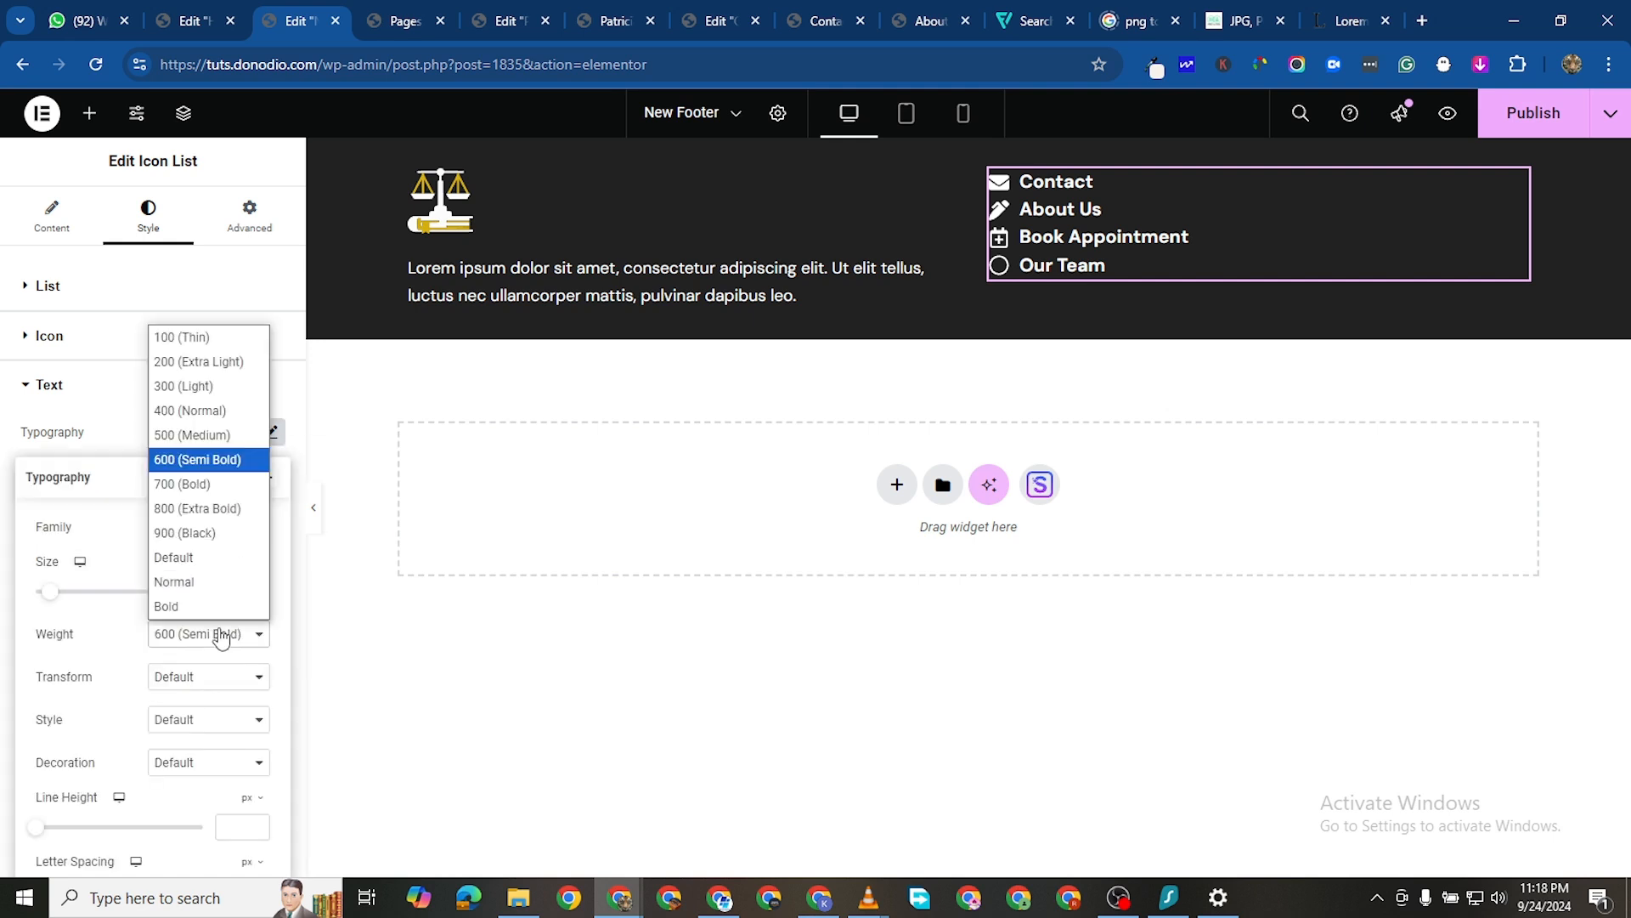
left_click(194, 435)
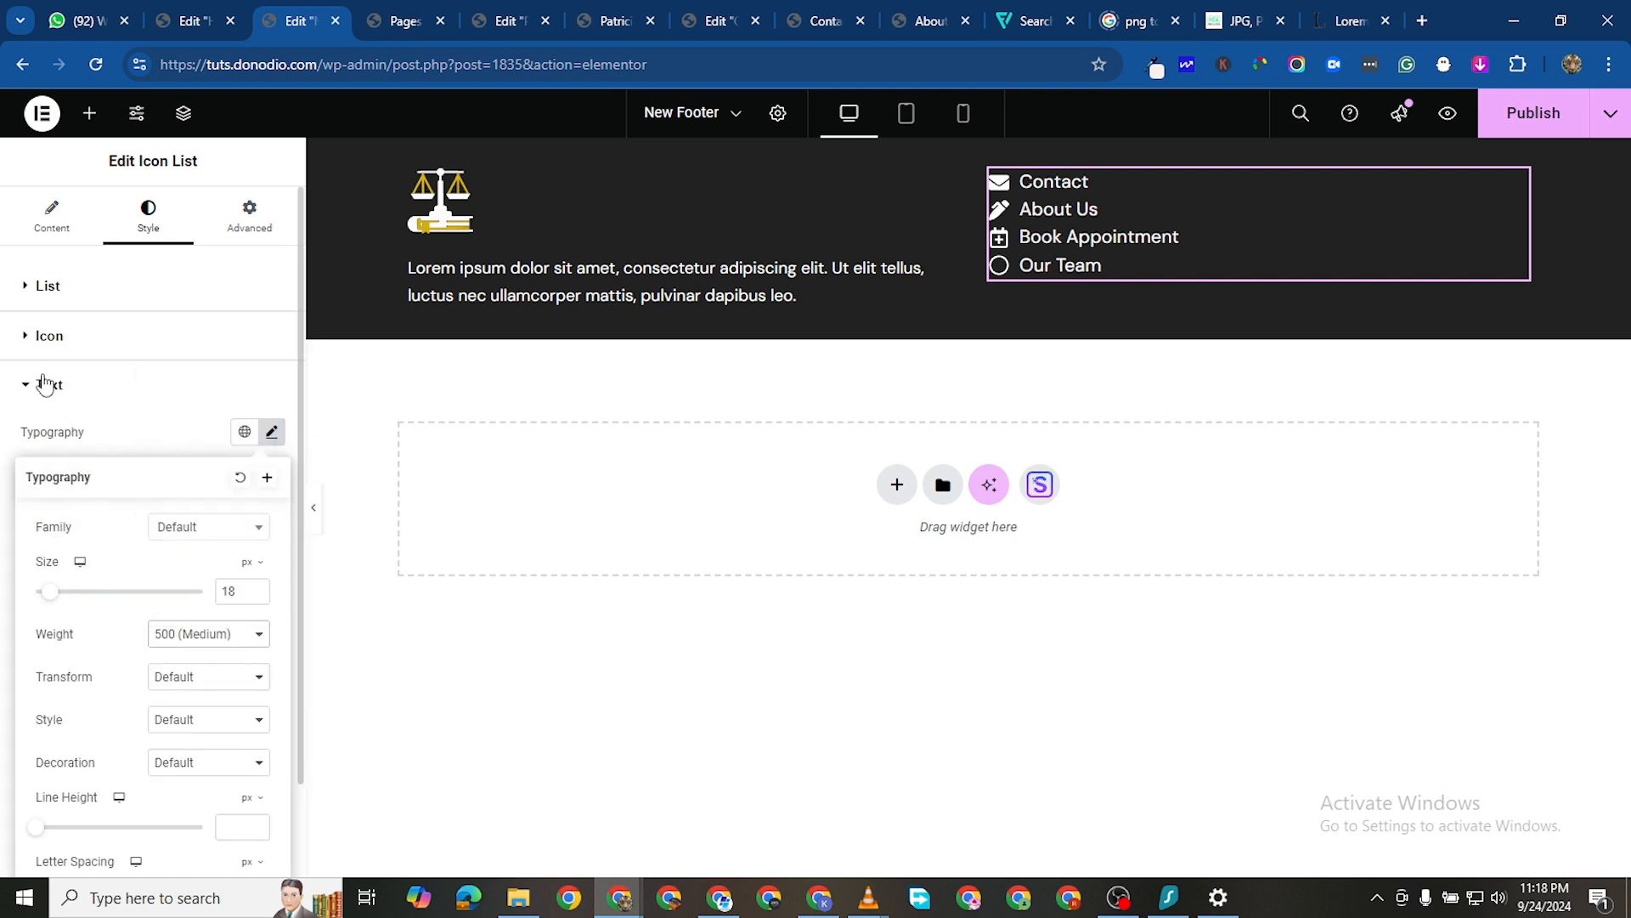
left_click(256, 595)
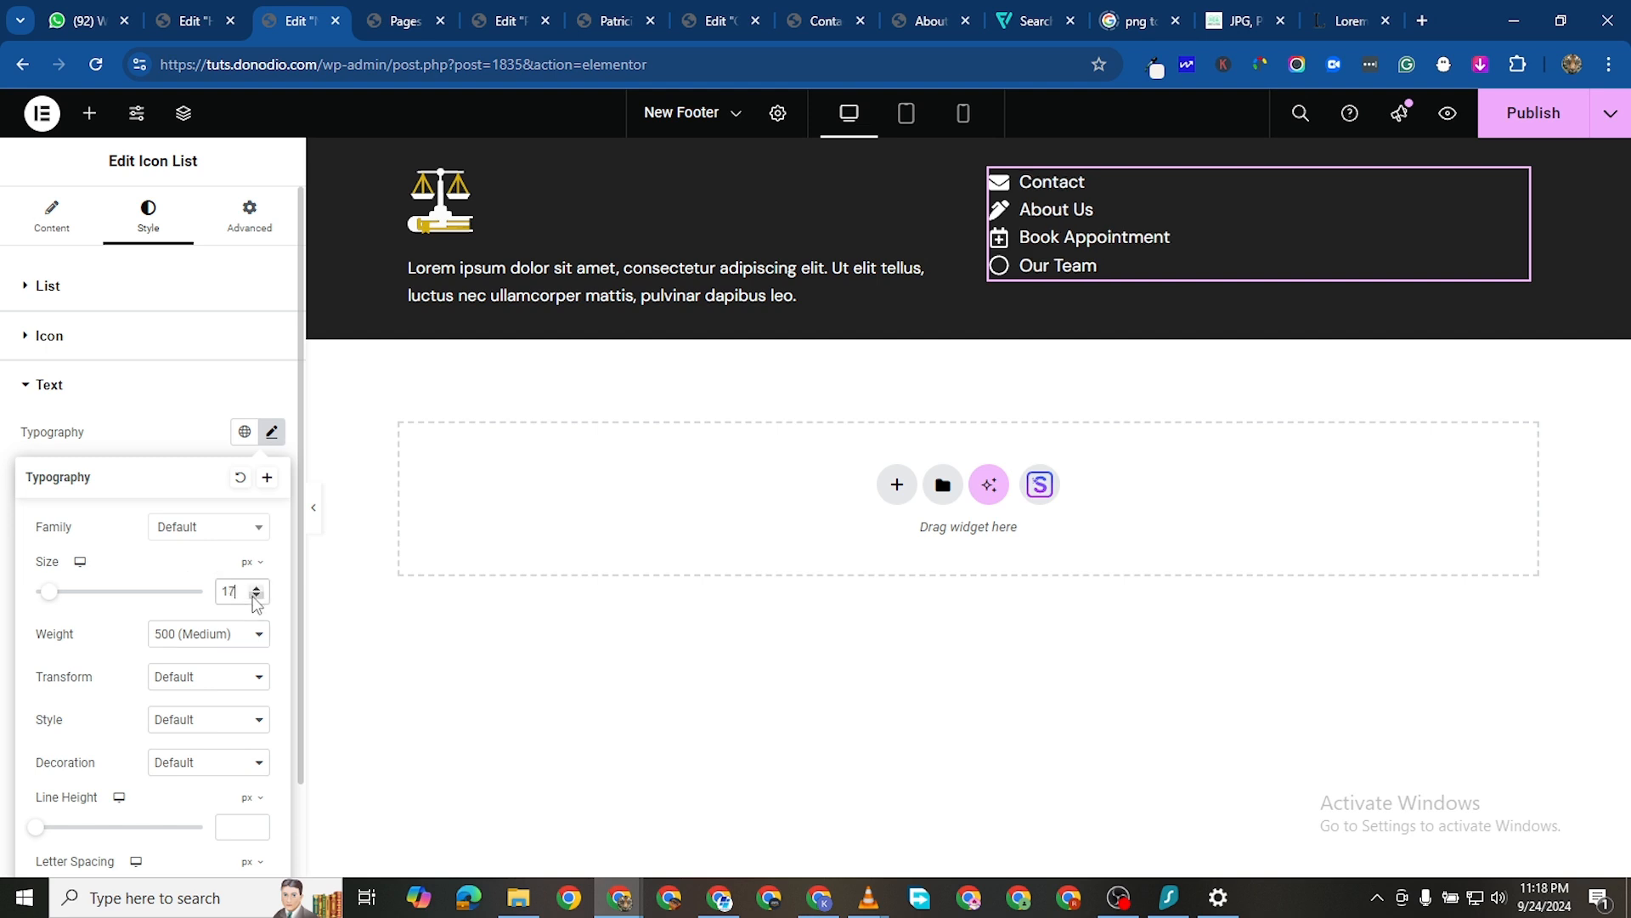
left_click(256, 596)
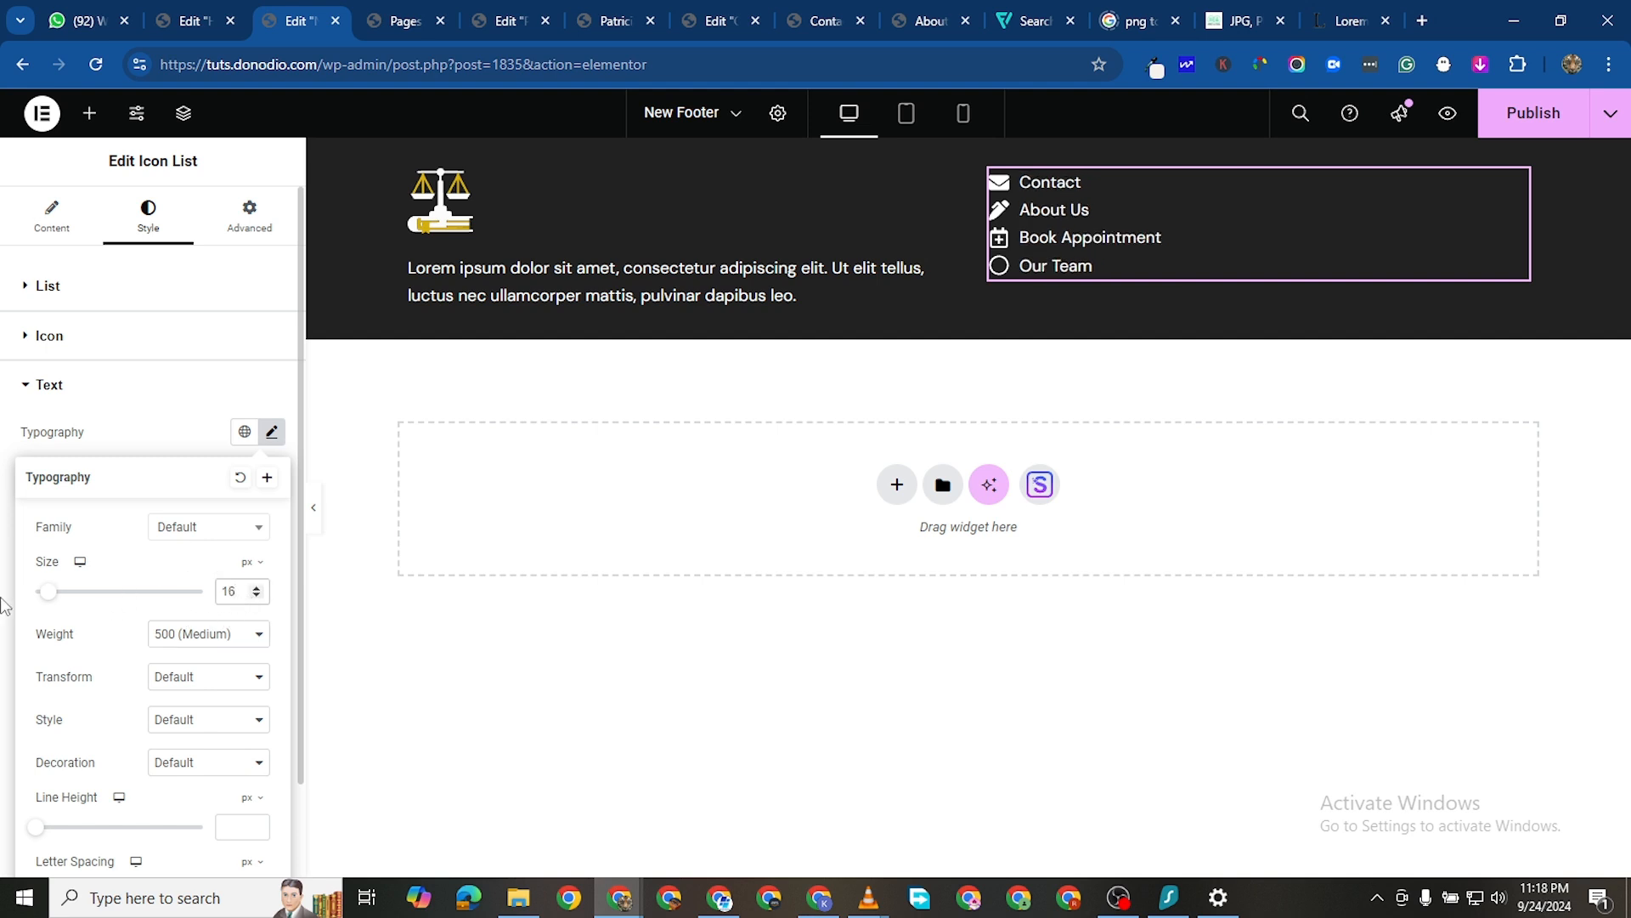
Set the icon list's icon size to 16 px and the space between its items to 9 px
left_click(34, 336)
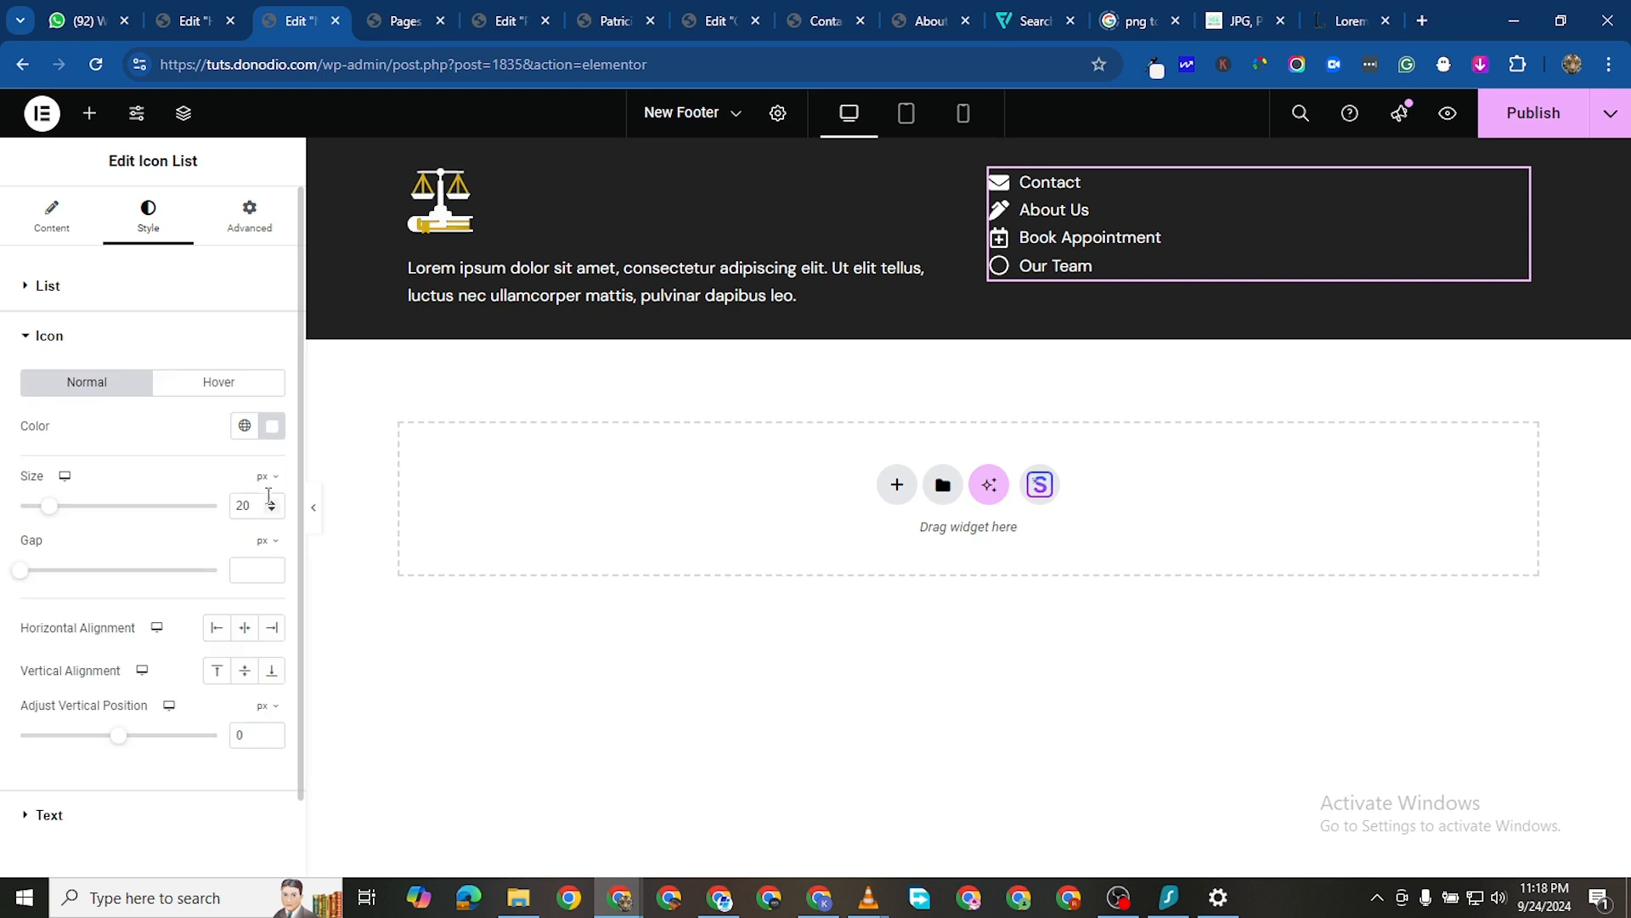
left_click(272, 510)
left_click(272, 511)
left_click(272, 510)
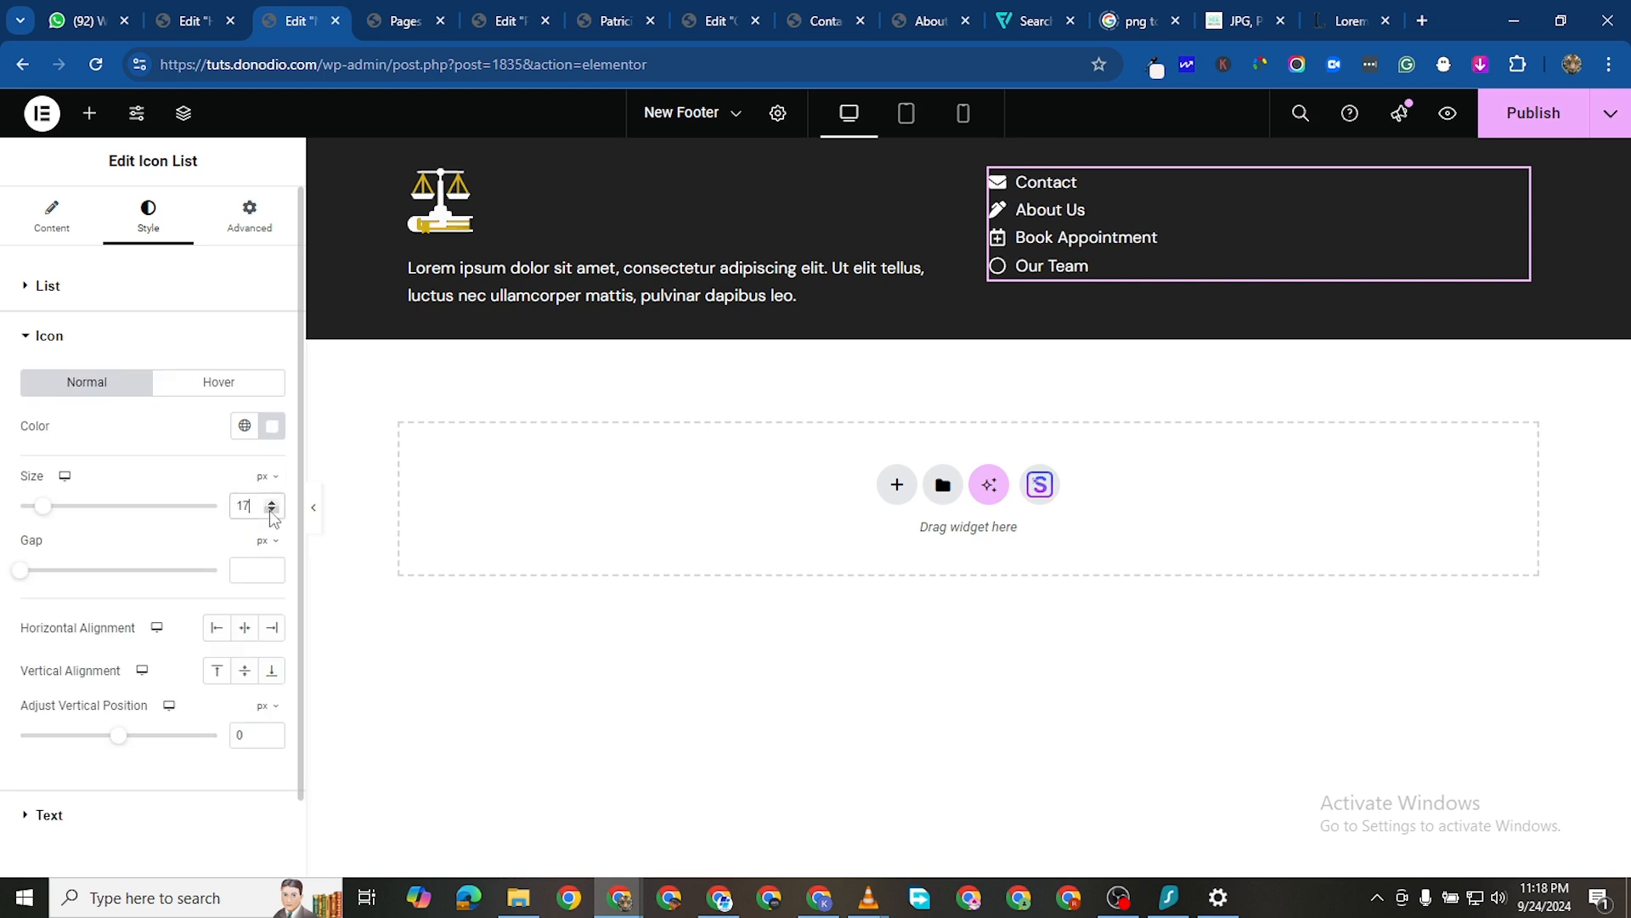
left_click(272, 511)
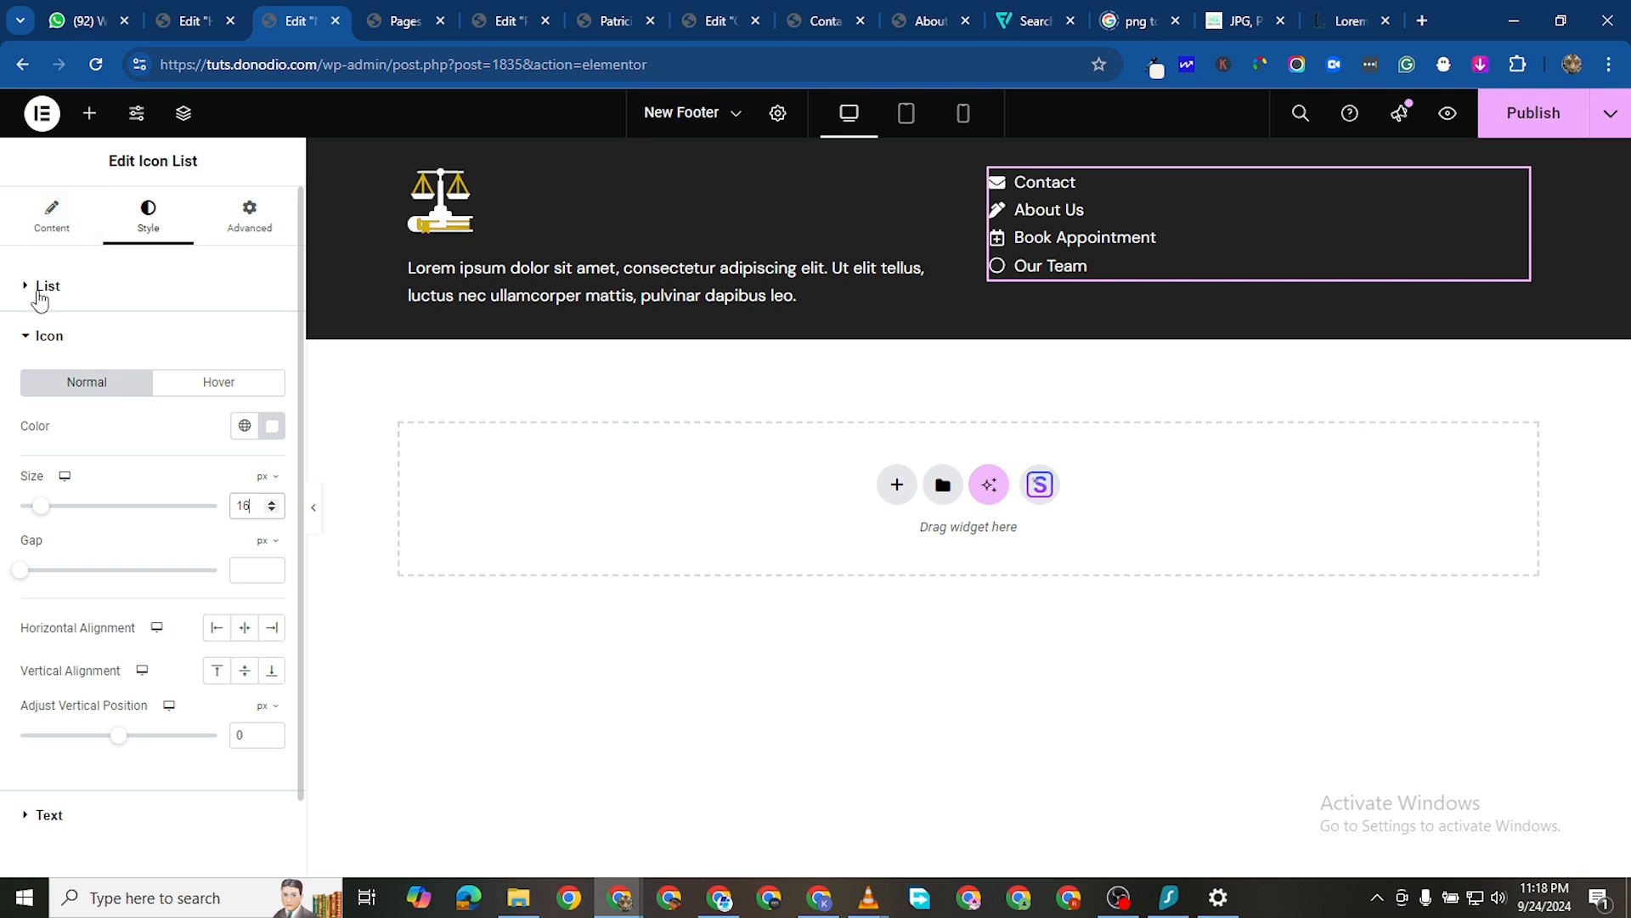
left_click(39, 288)
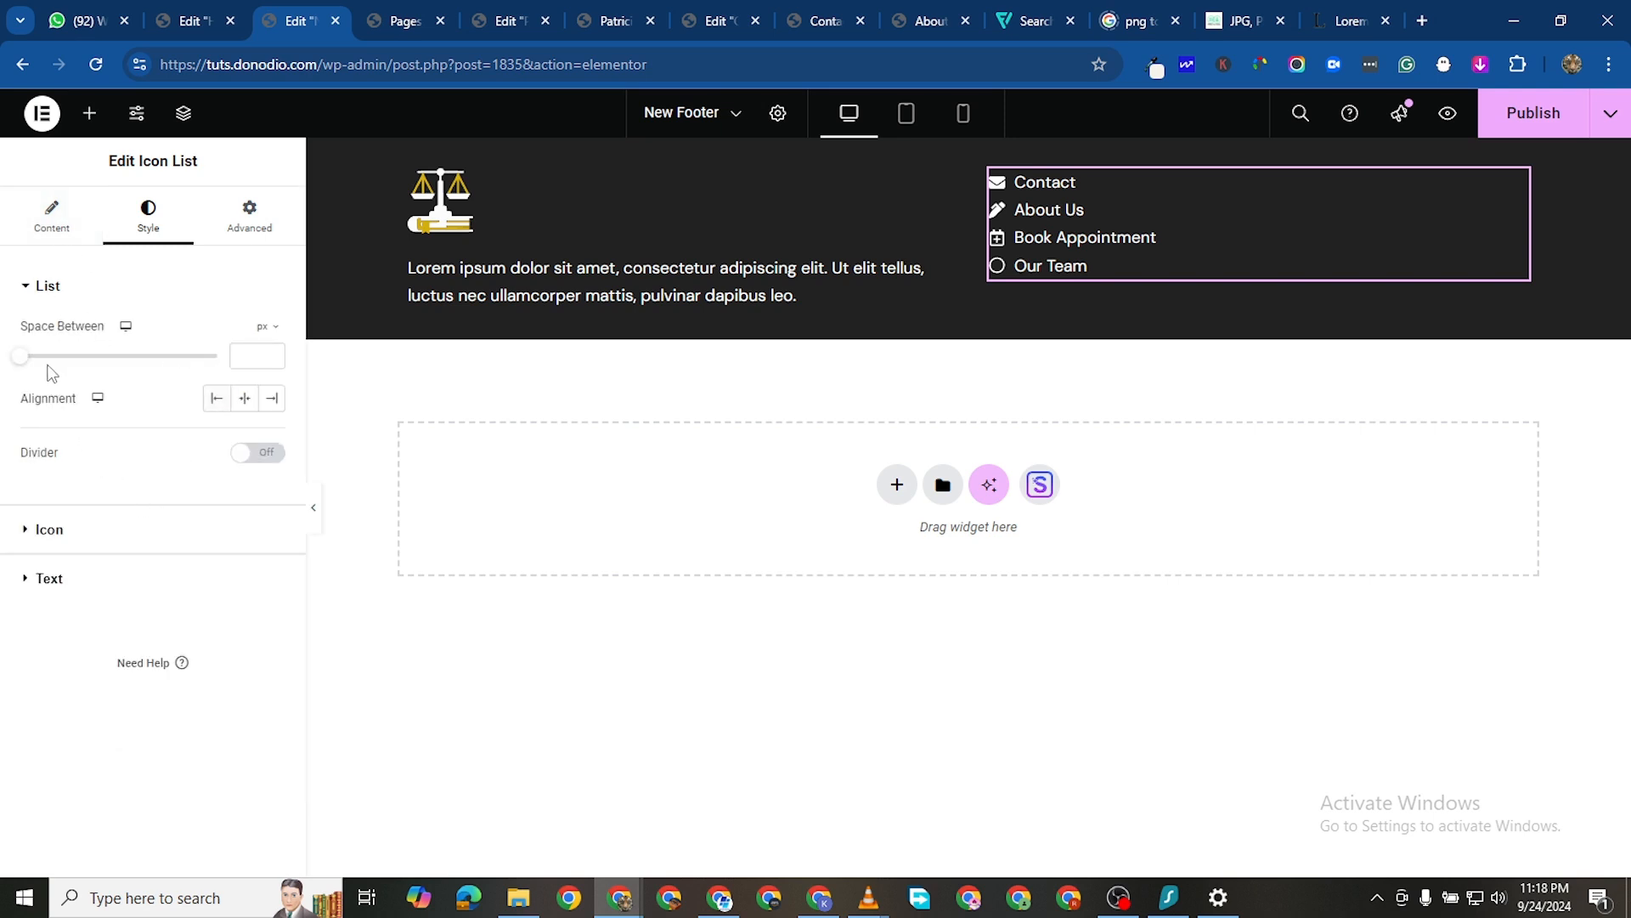
left_click_drag(28, 364, 65, 376)
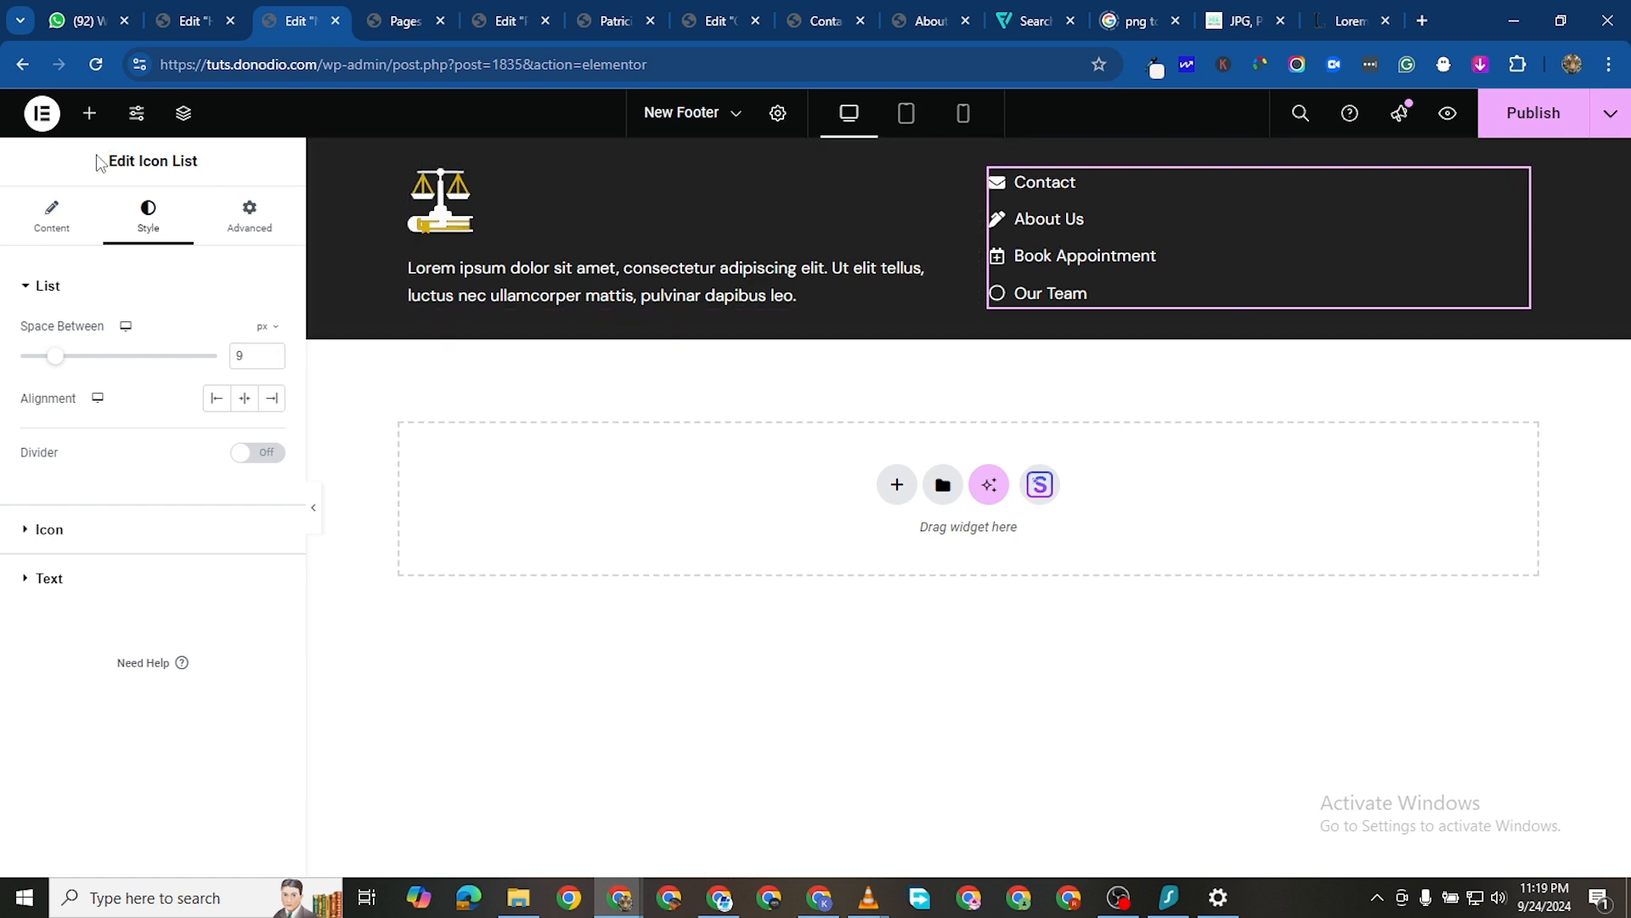
Search the widgets for "social" and add a Social Icons widget below the footer's description text
left_click(89, 113)
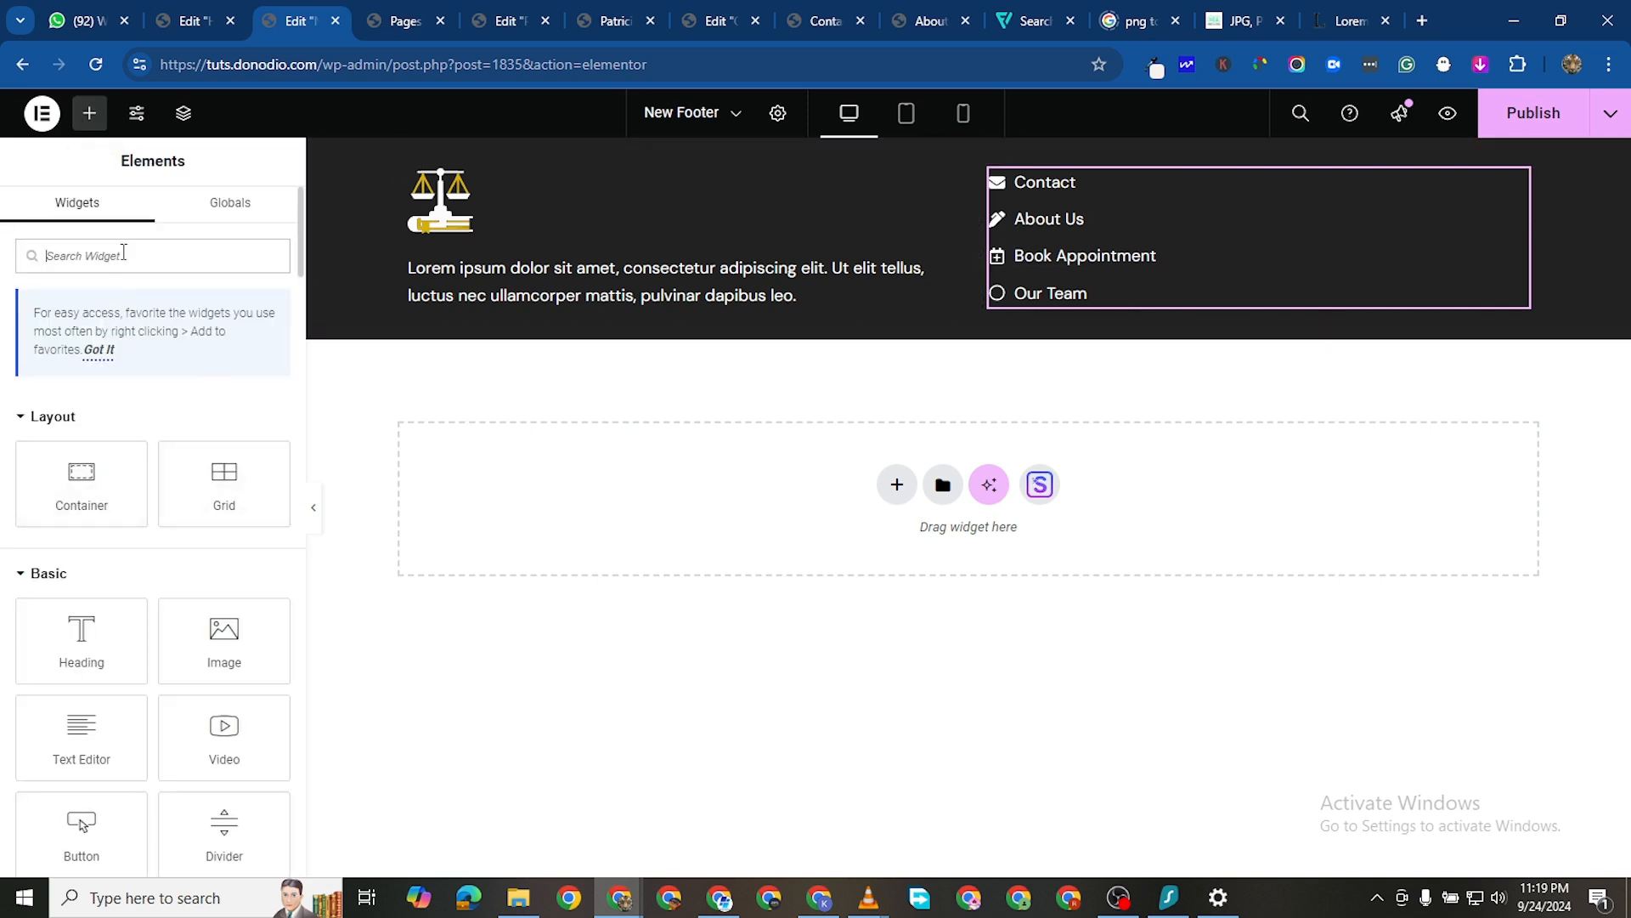
left_click(123, 255)
type("social")
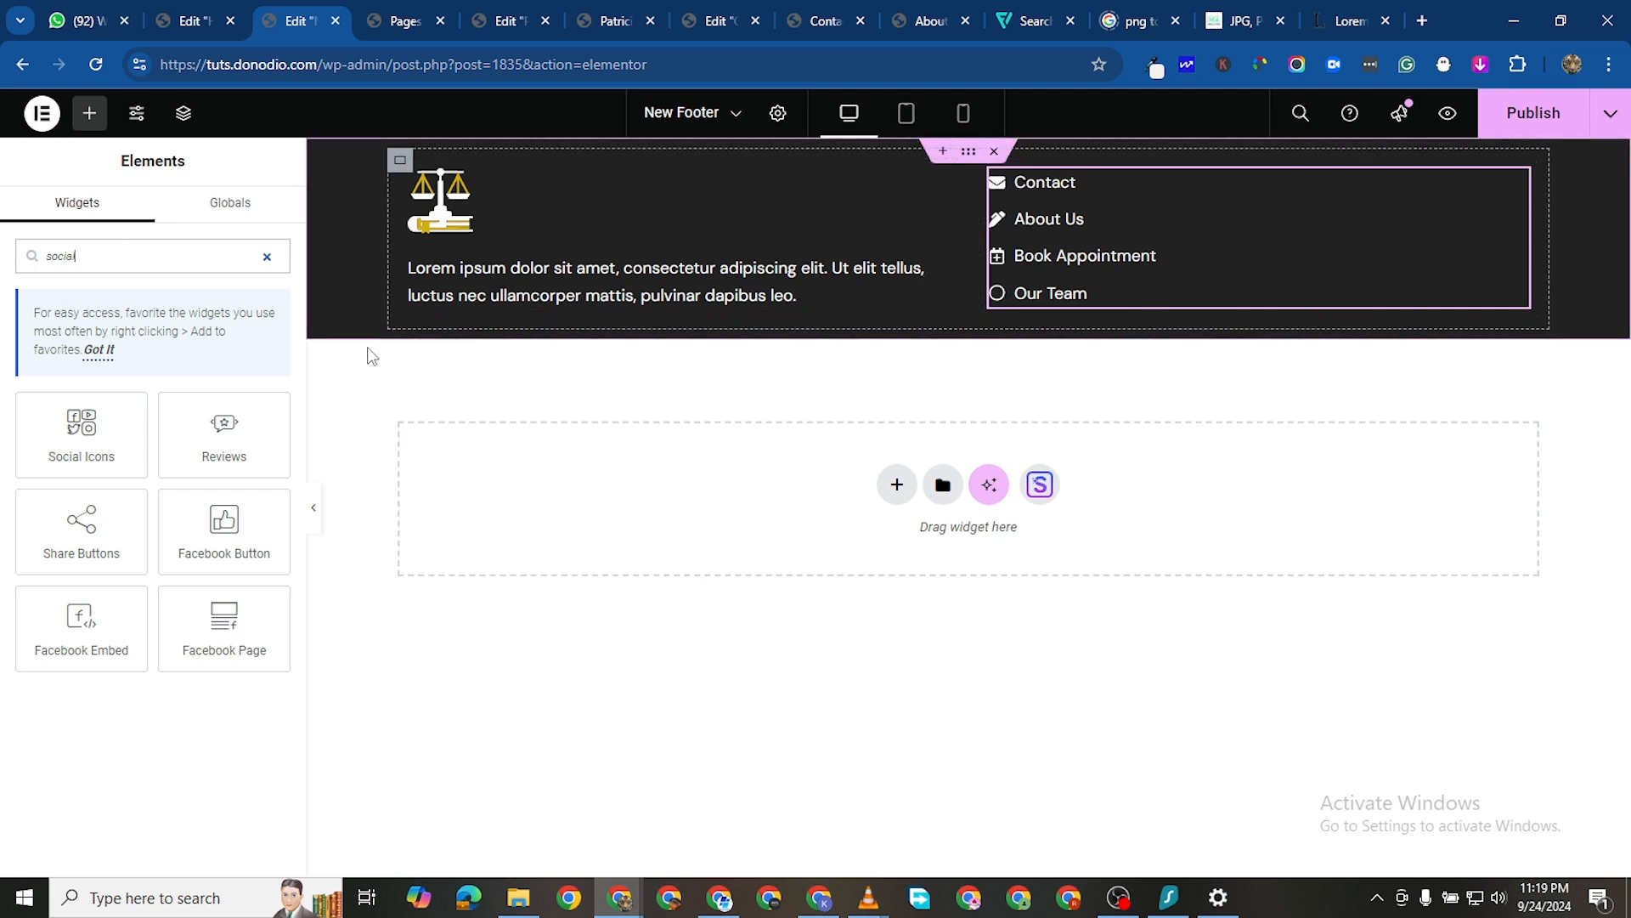
left_click_drag(82, 429, 619, 462)
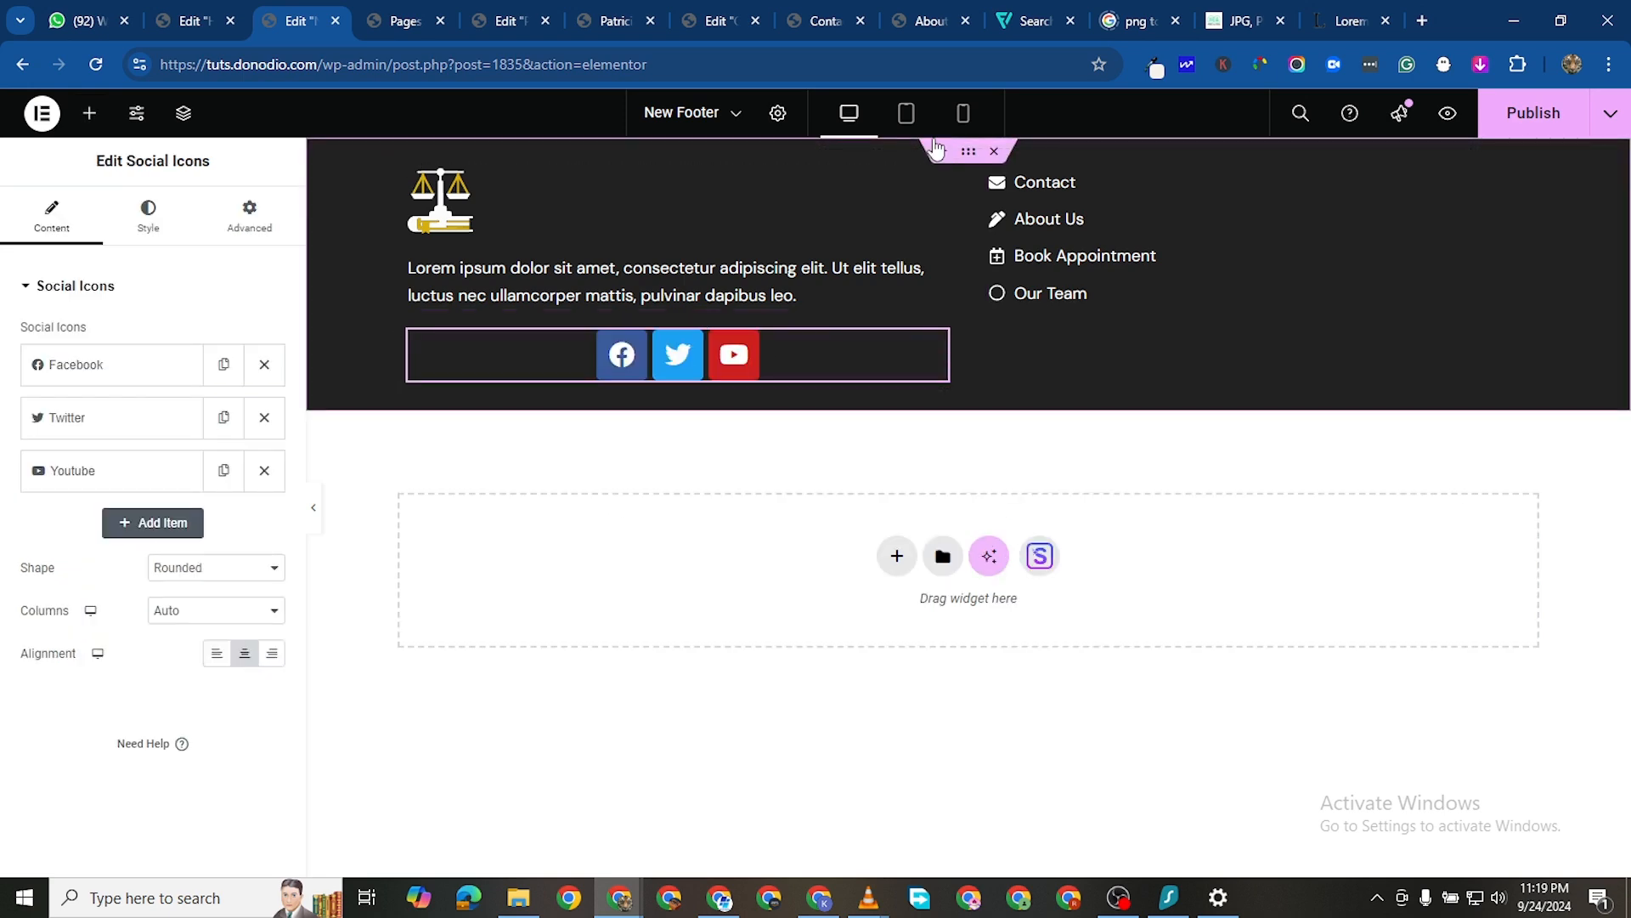
left_click(604, 22)
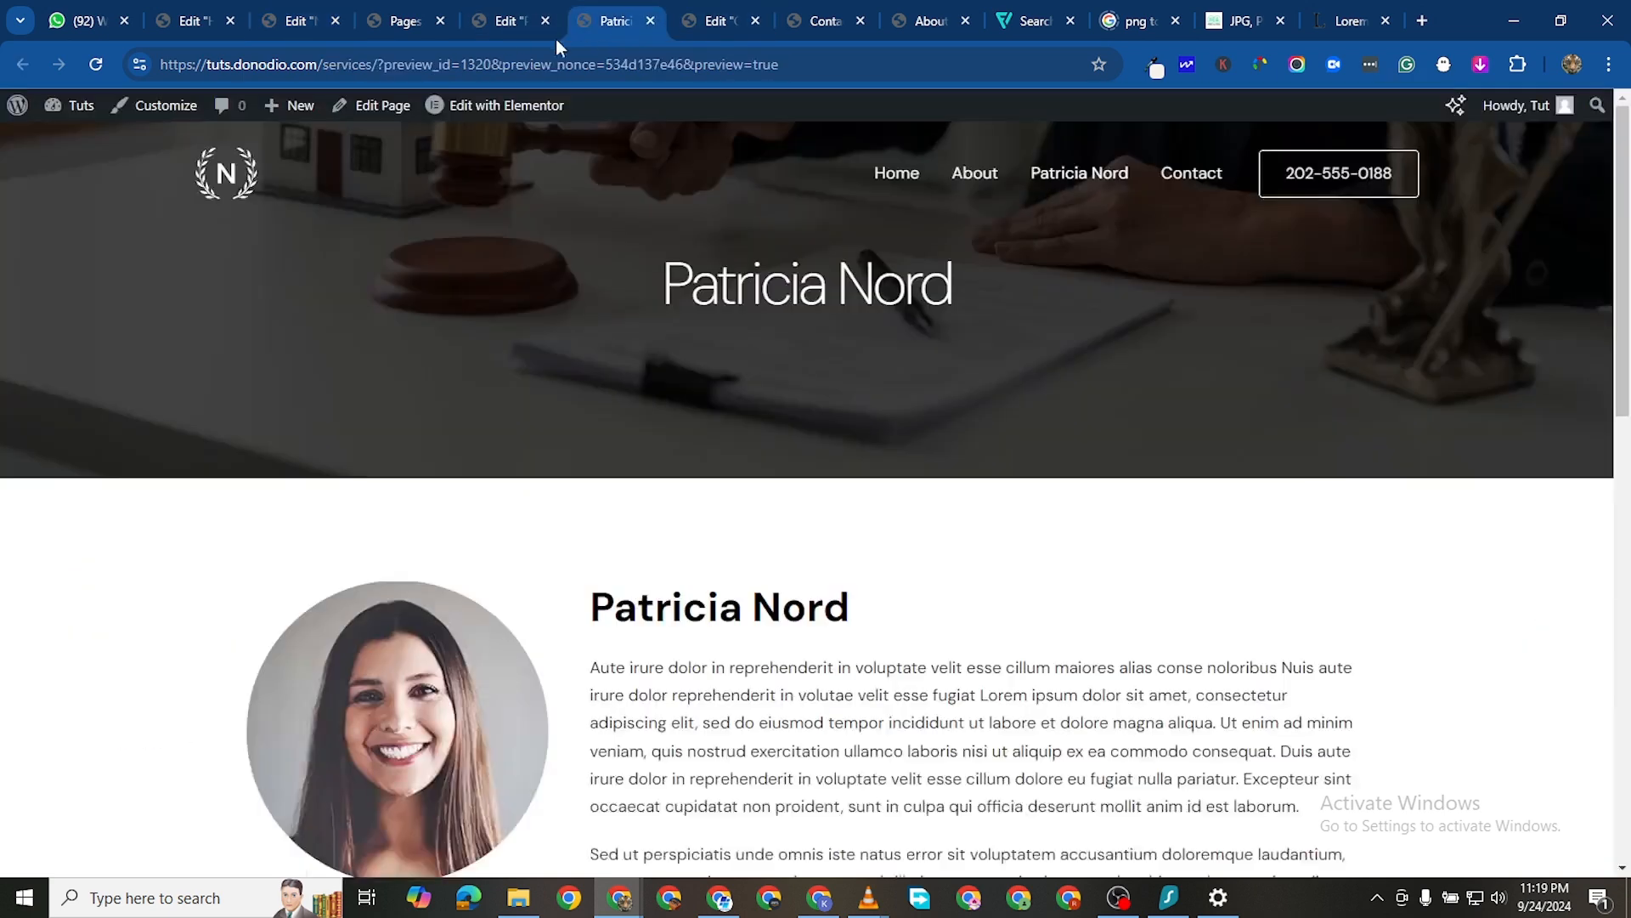
scroll(695, 304, "down", 6)
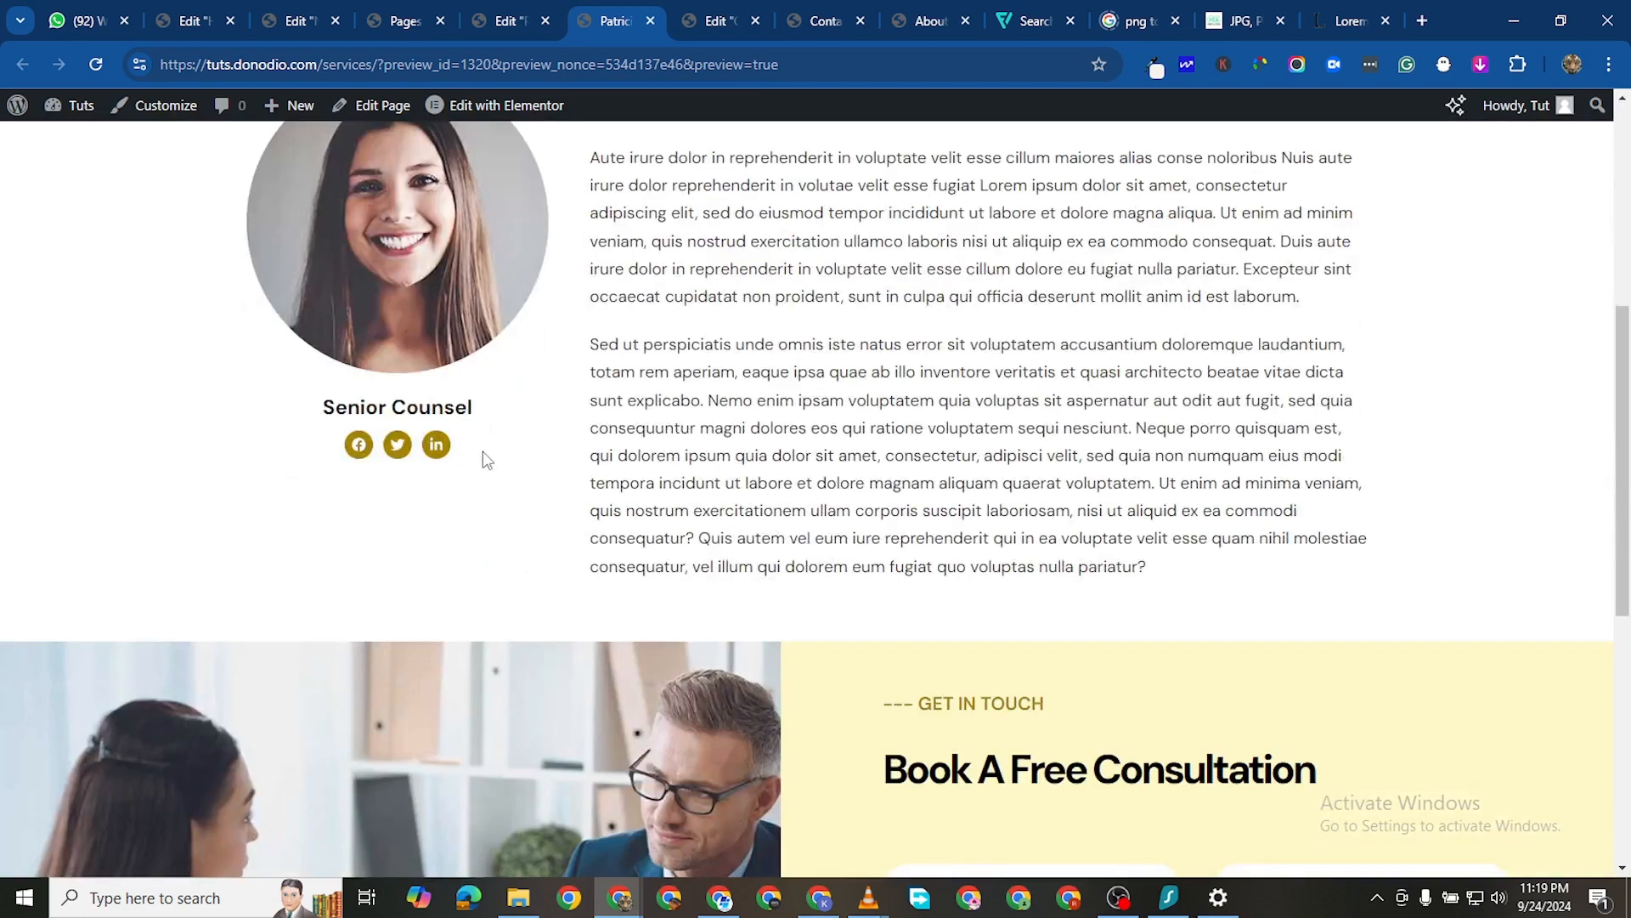
left_click(529, 26)
scroll(643, 603, "down", 5)
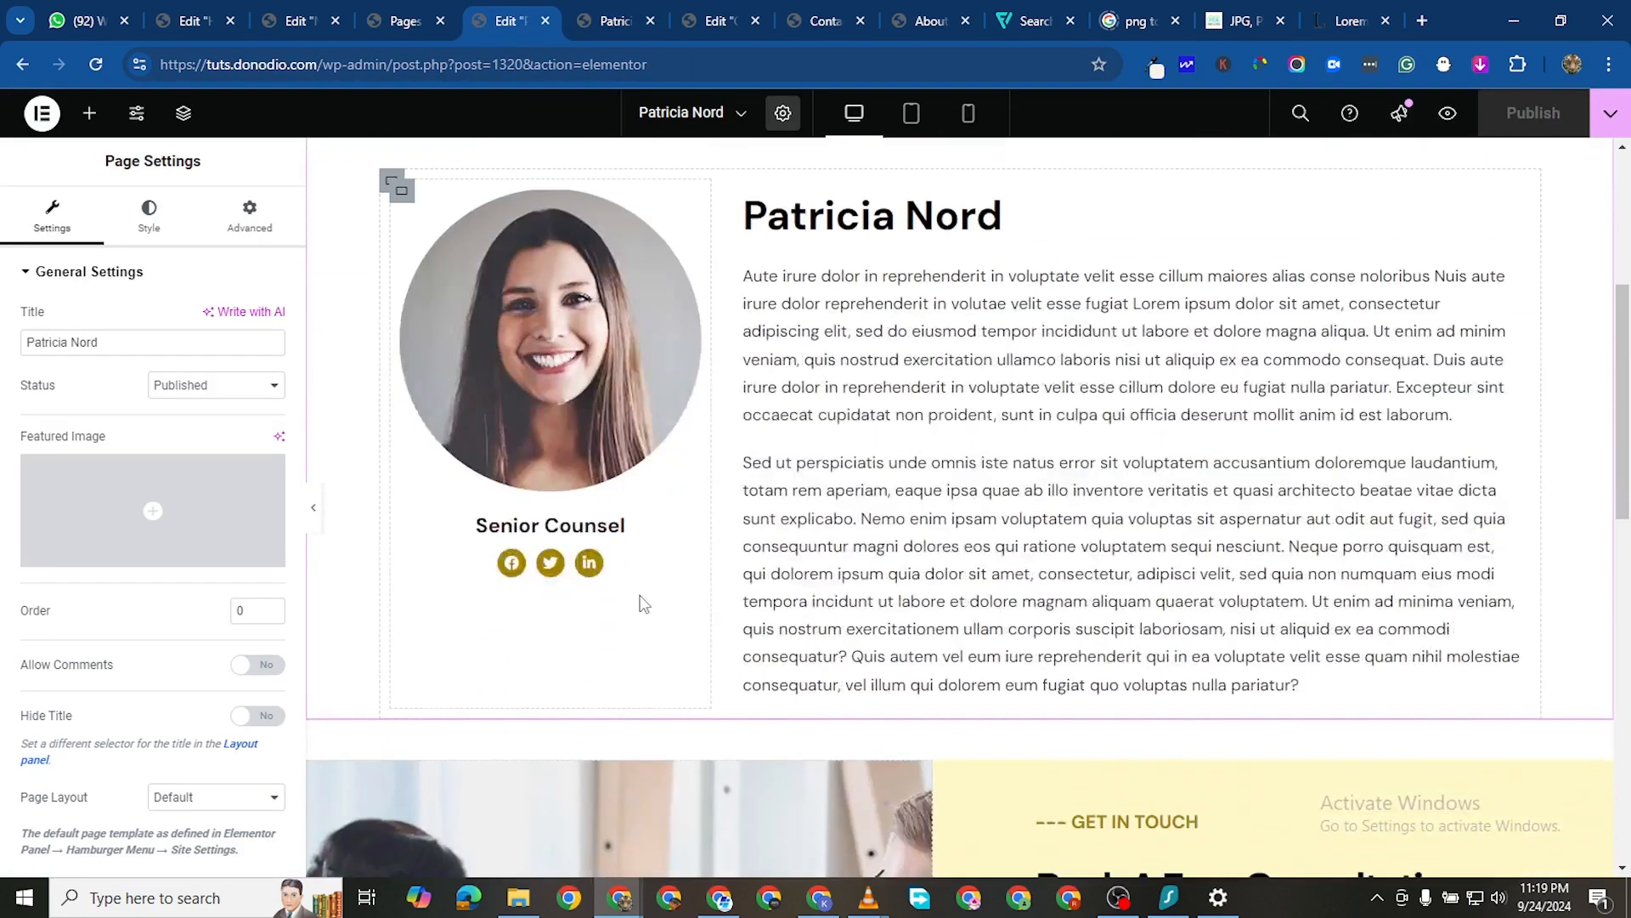
right_click(688, 567)
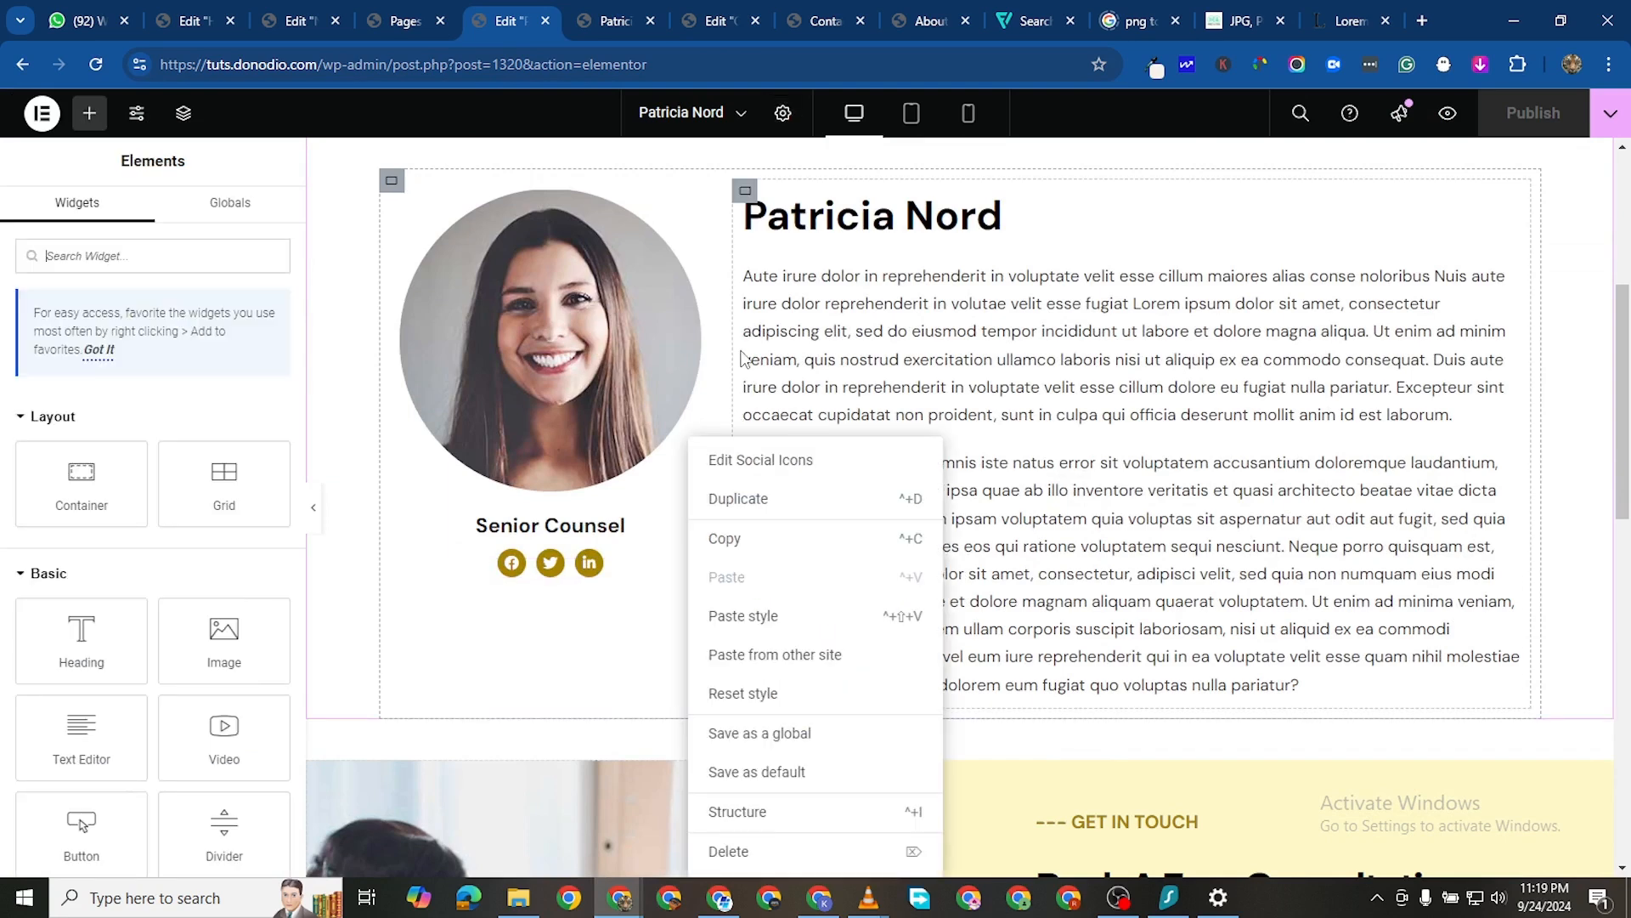
left_click(752, 539)
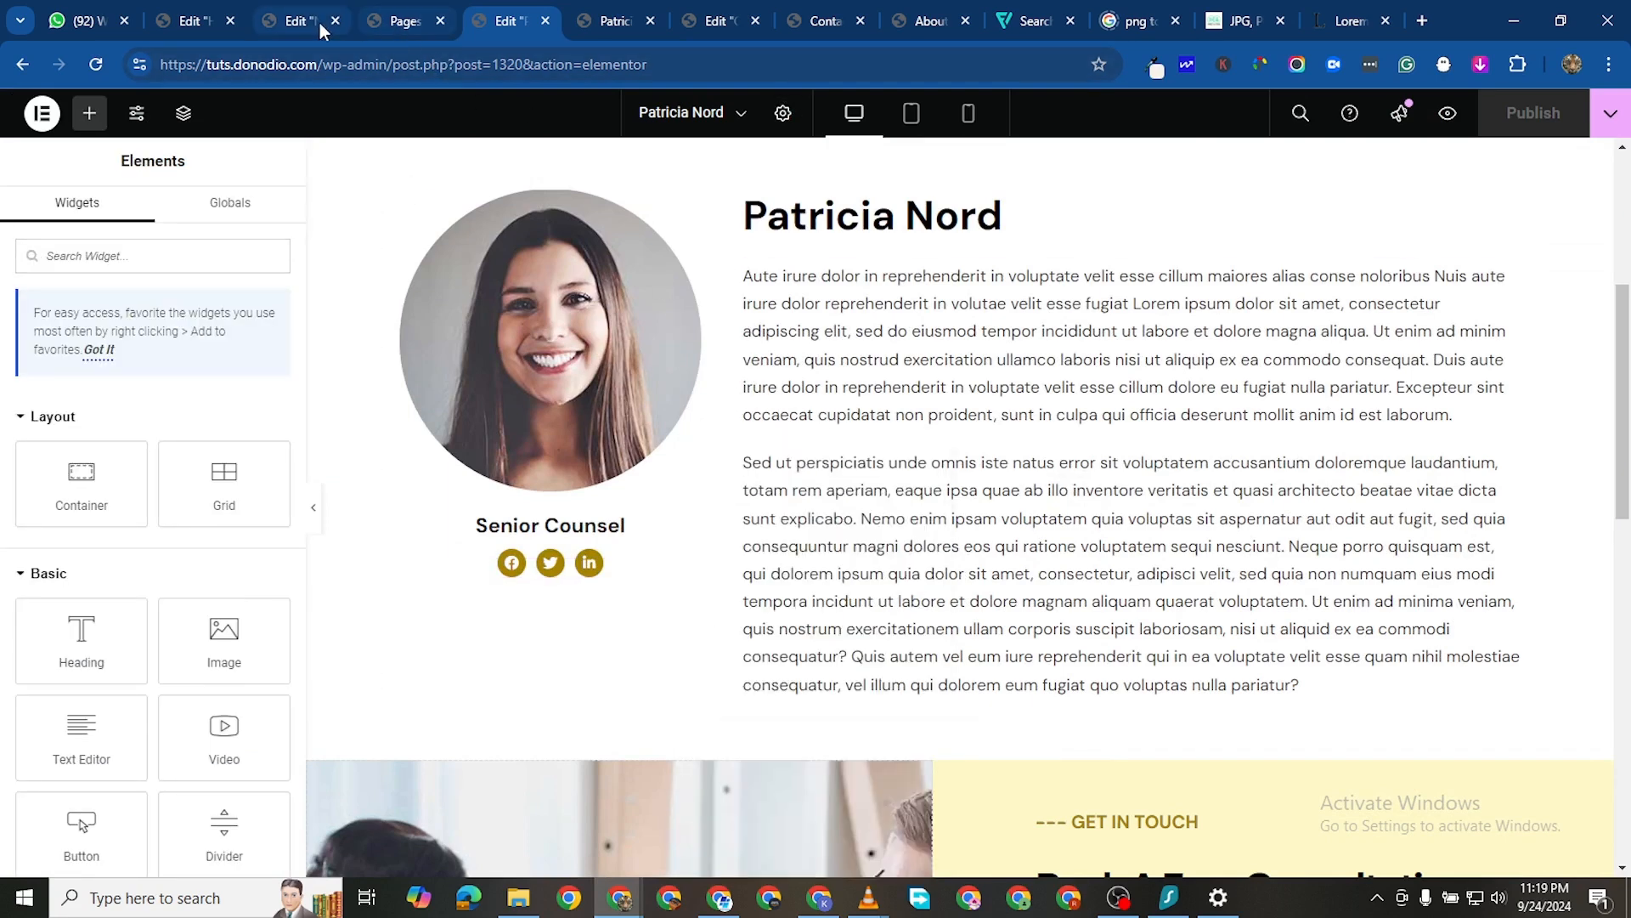
Paste the copied gold social icons into the footer's logo column and delete the default coloured Social Icons widget there
left_click(196, 20)
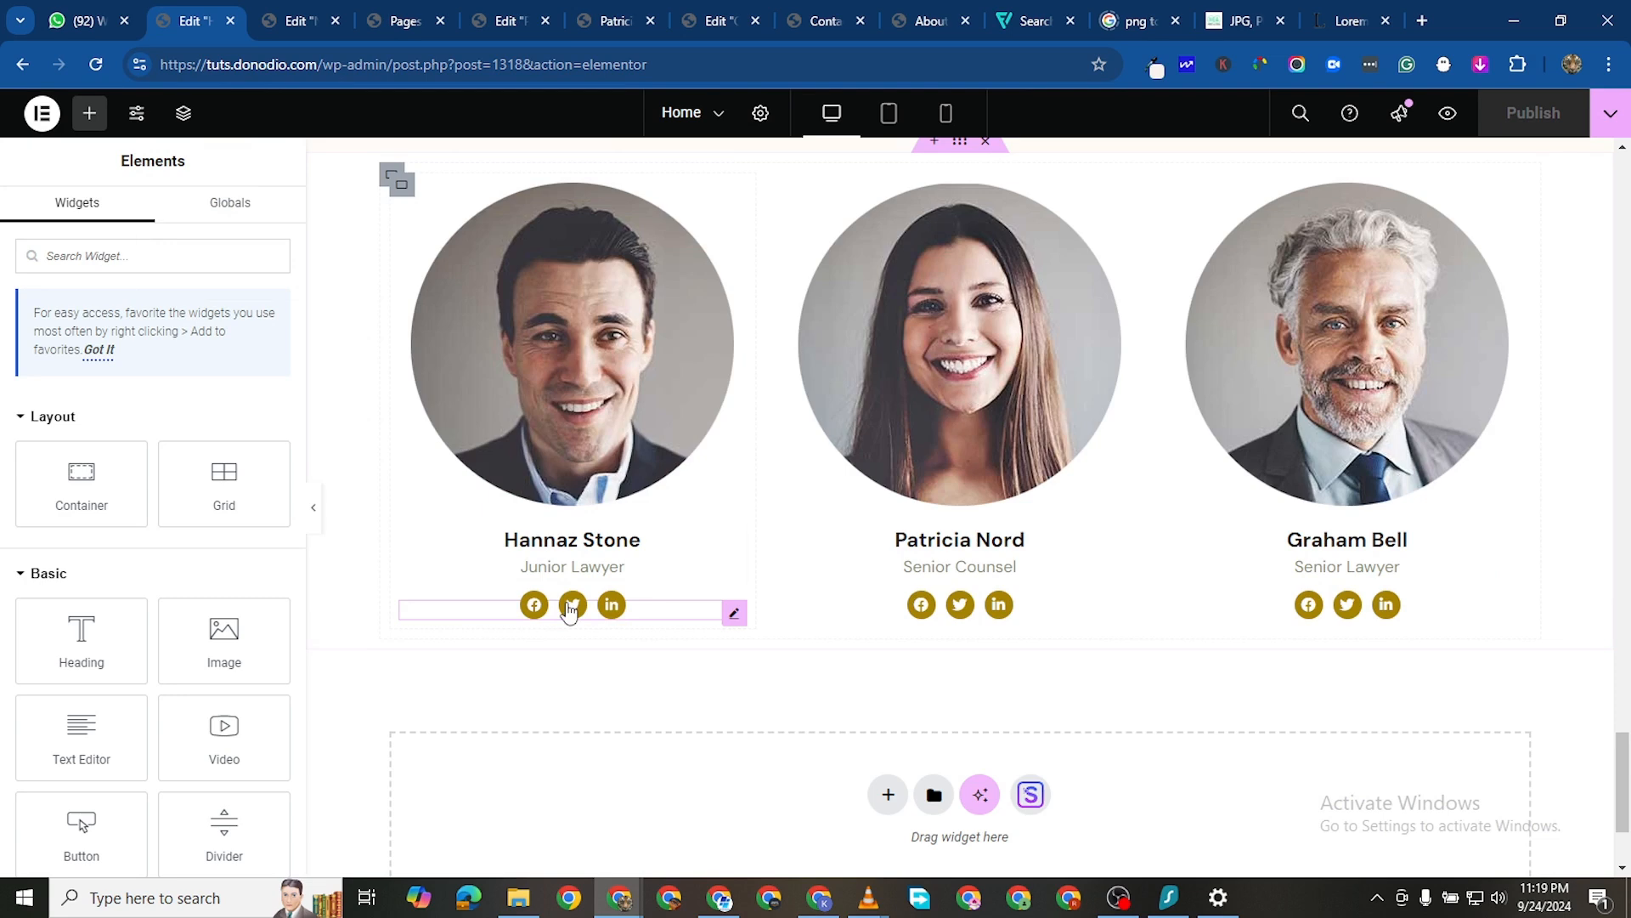
left_click(297, 20)
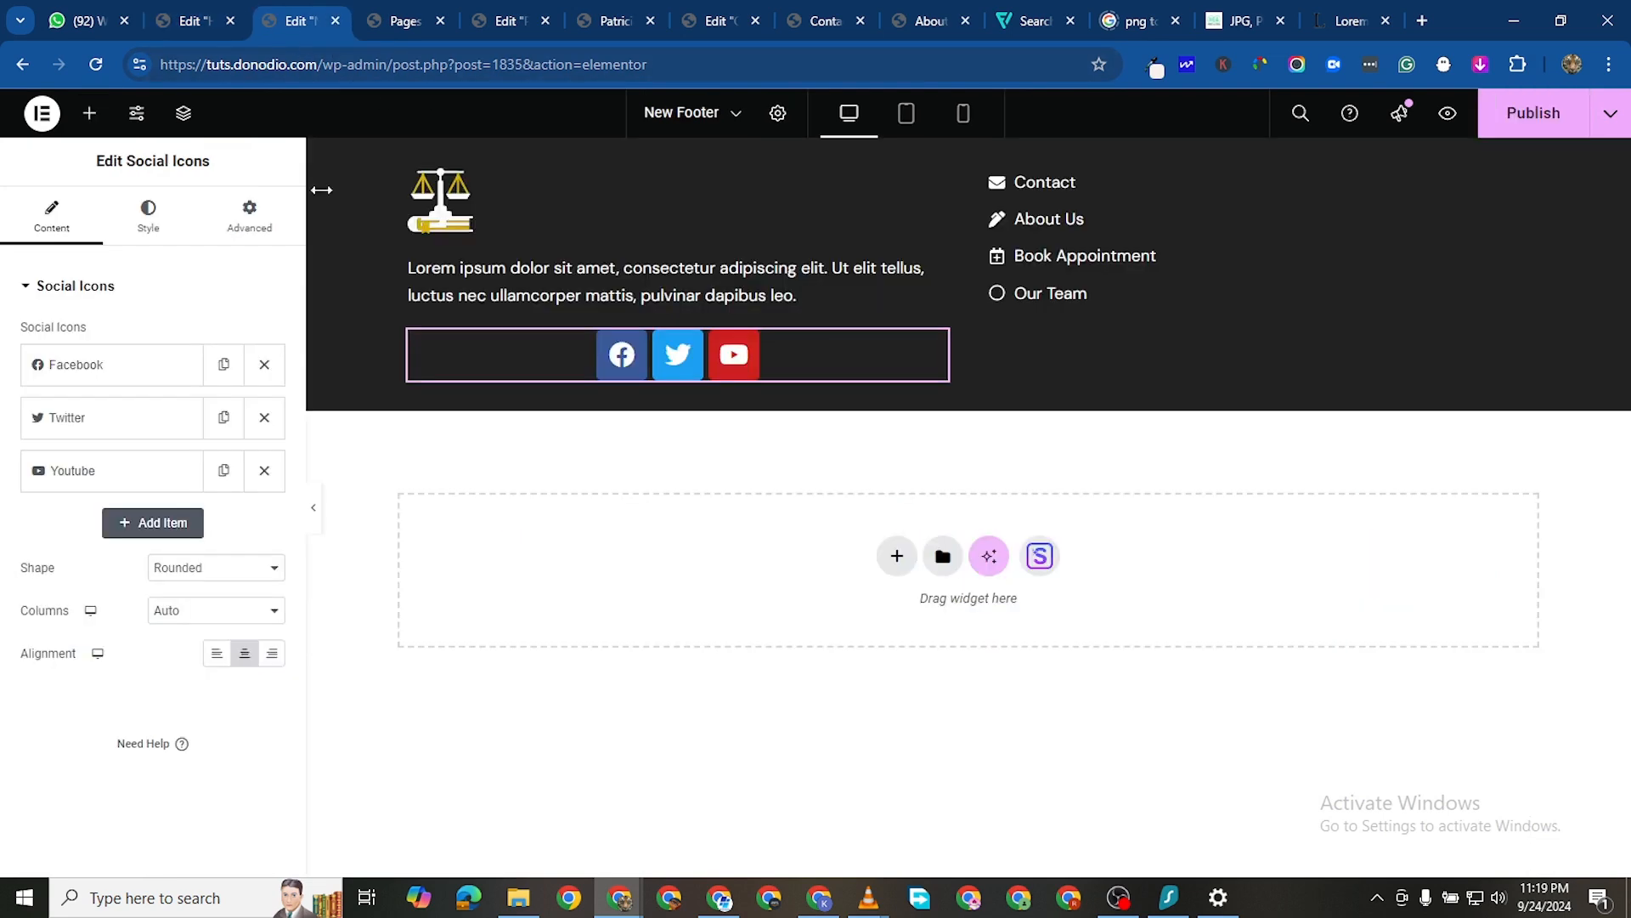
right_click(788, 357)
left_click(871, 504)
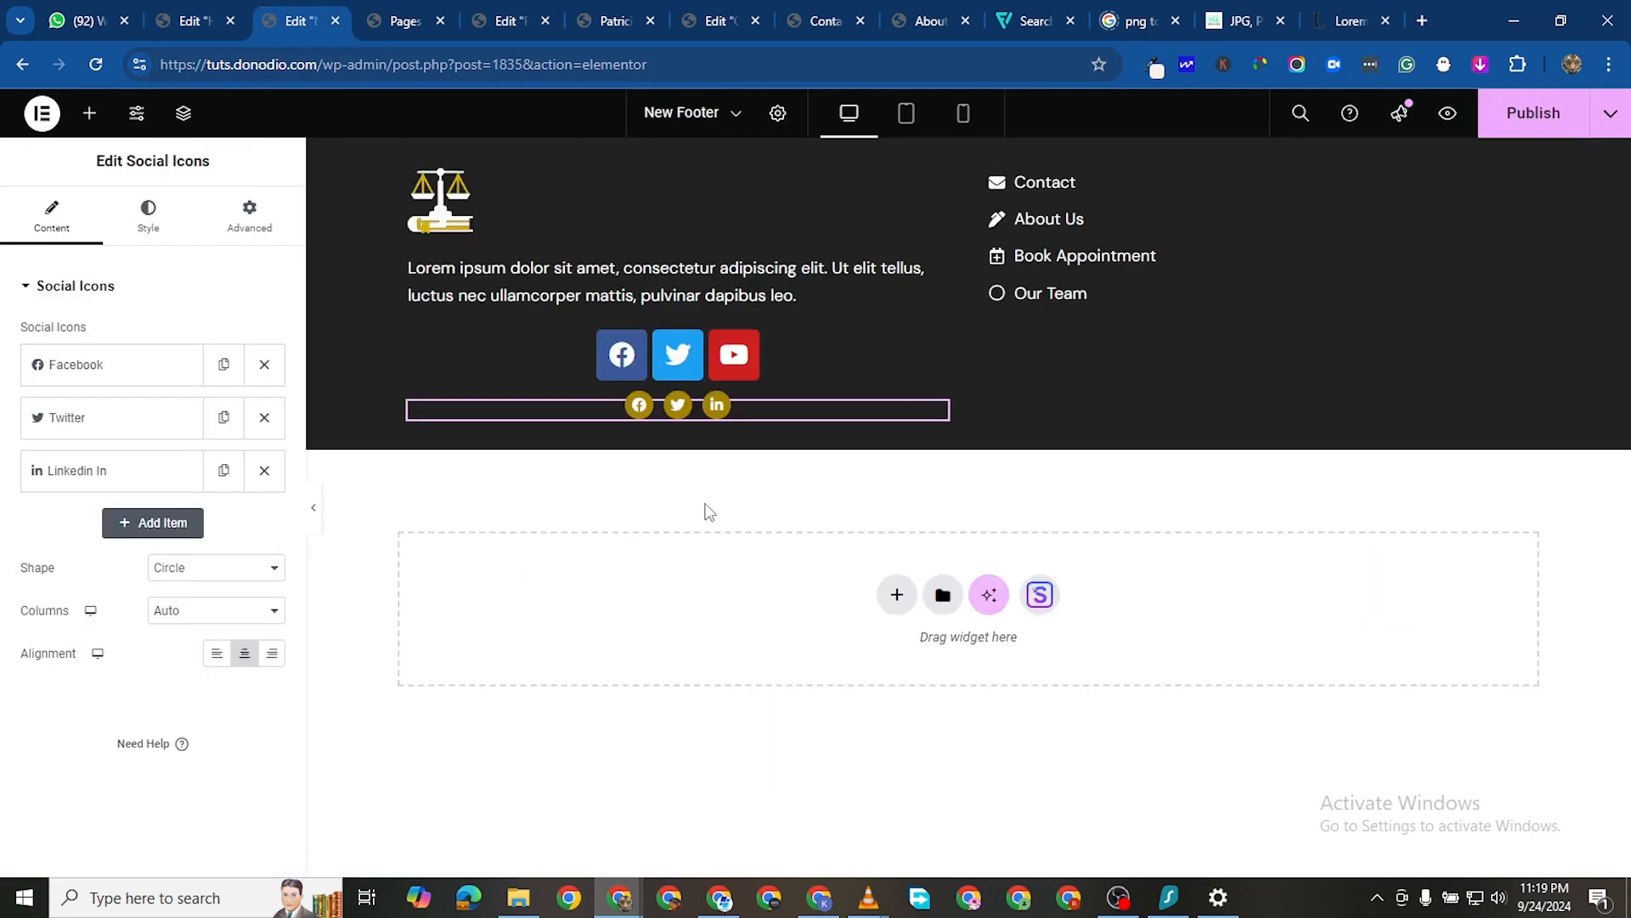
right_click(938, 344)
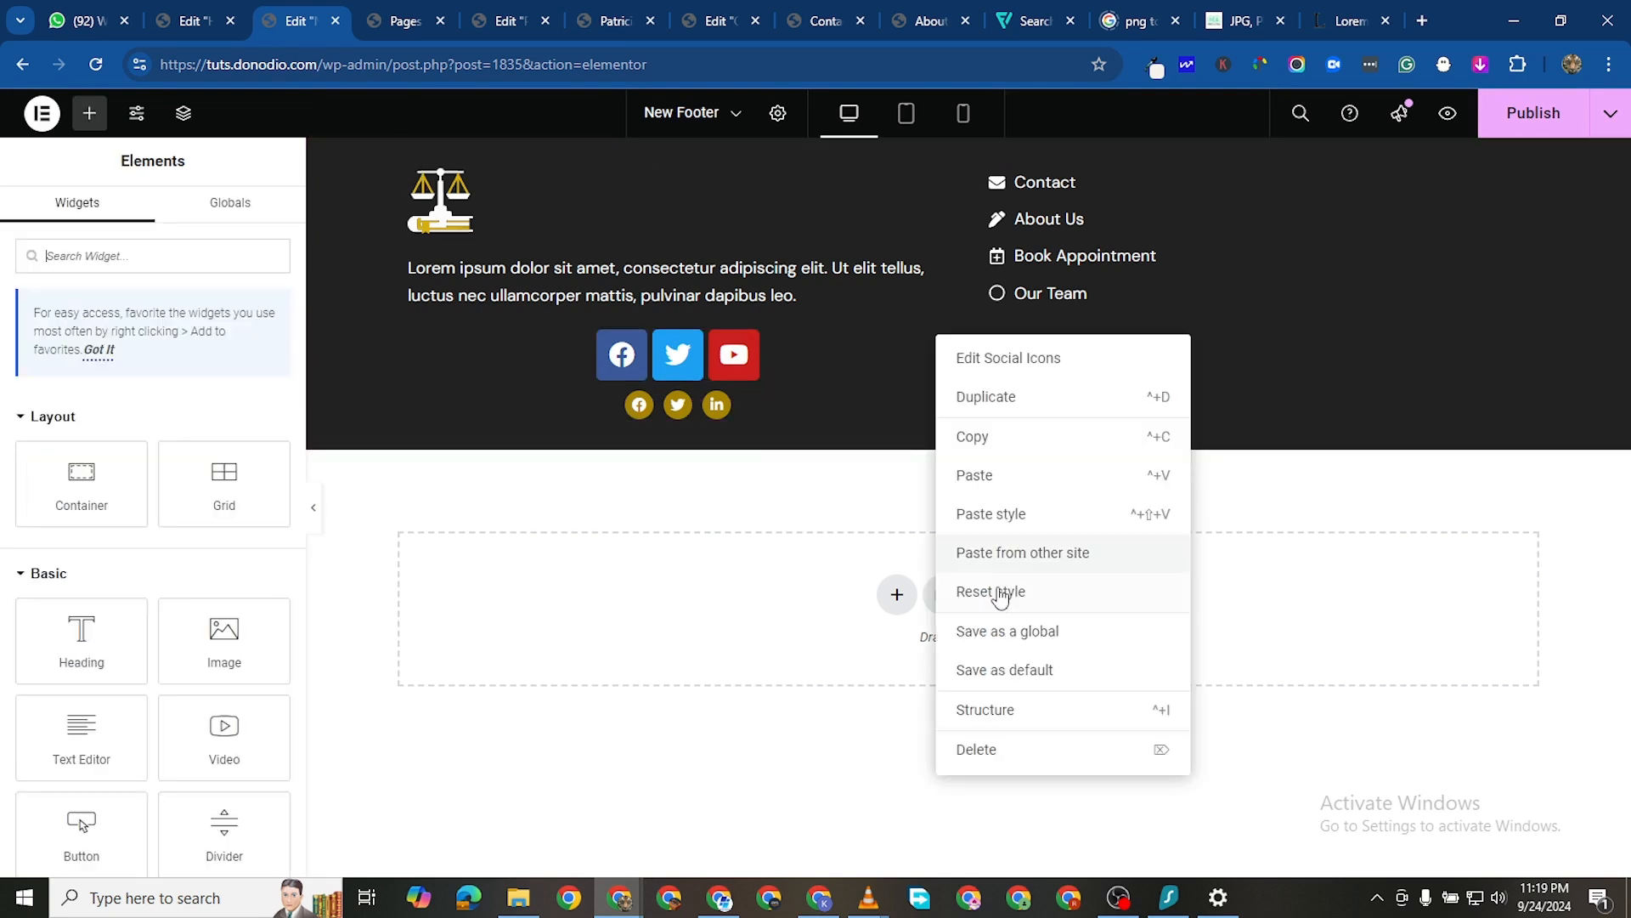
left_click(974, 740)
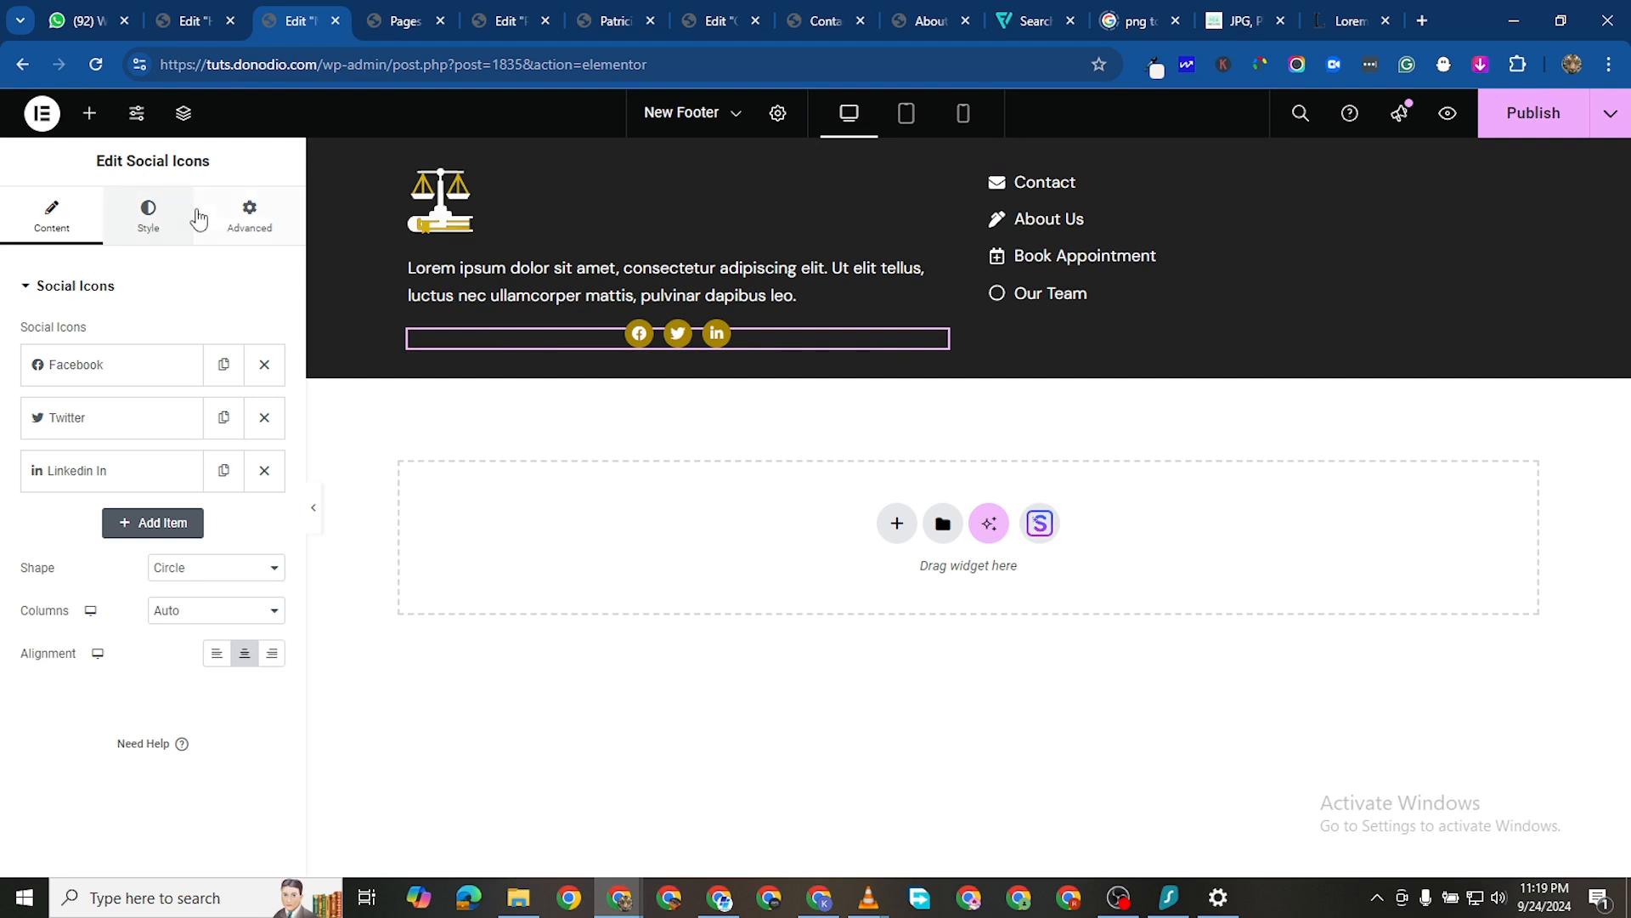
Set the gold social icons' top margin to 0 and align the widget itself to the start of its column
left_click(260, 234)
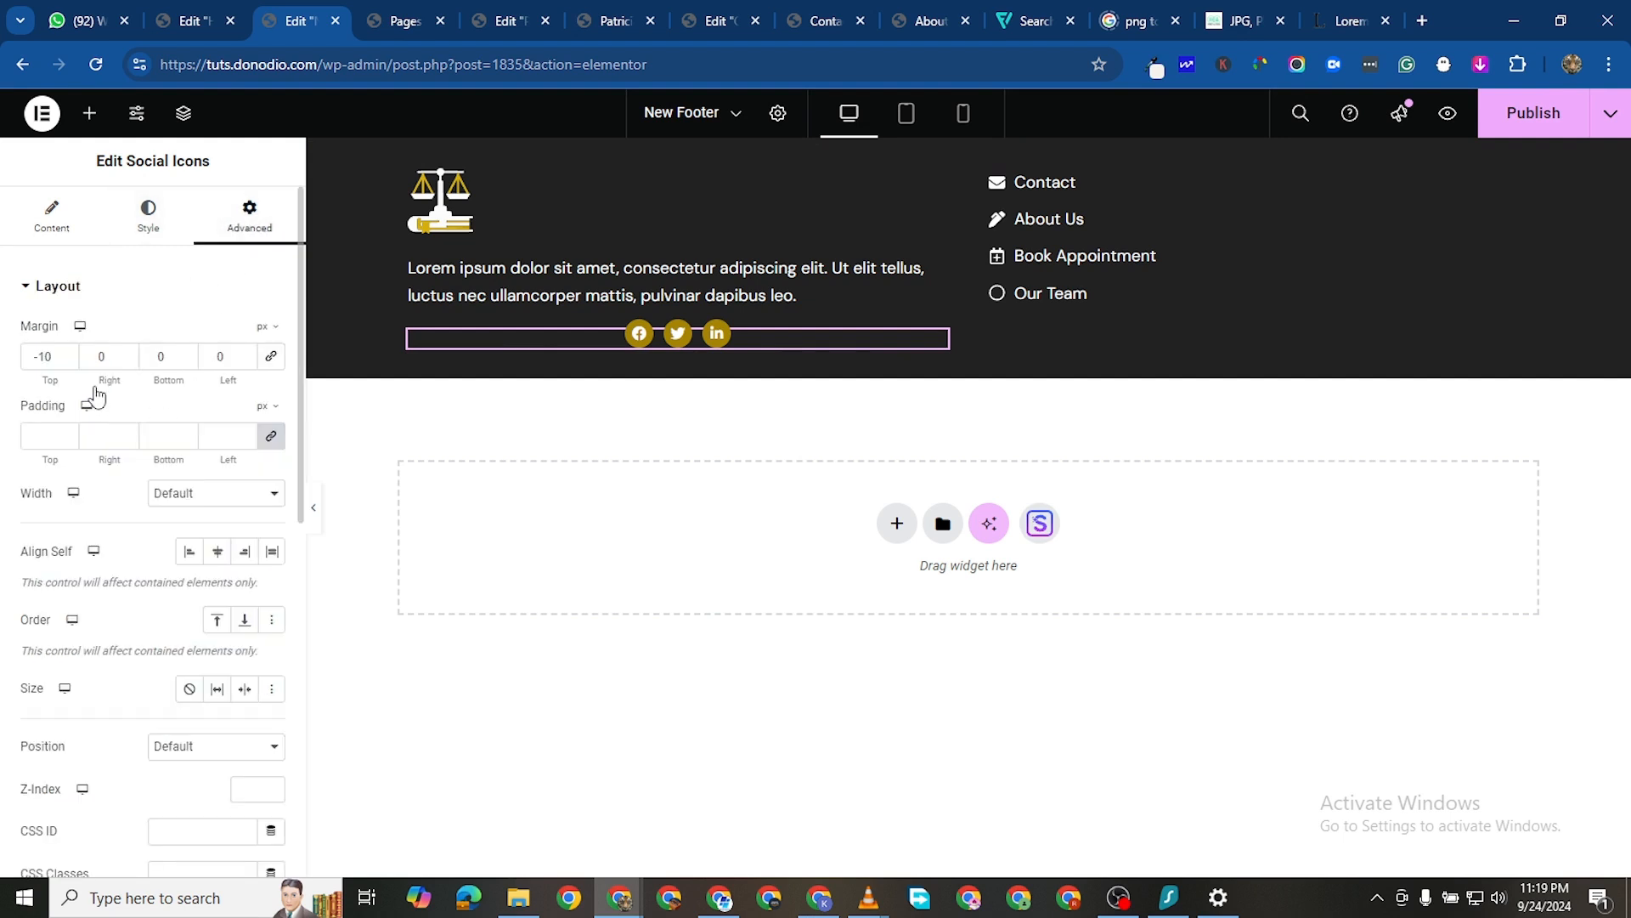
type("0")
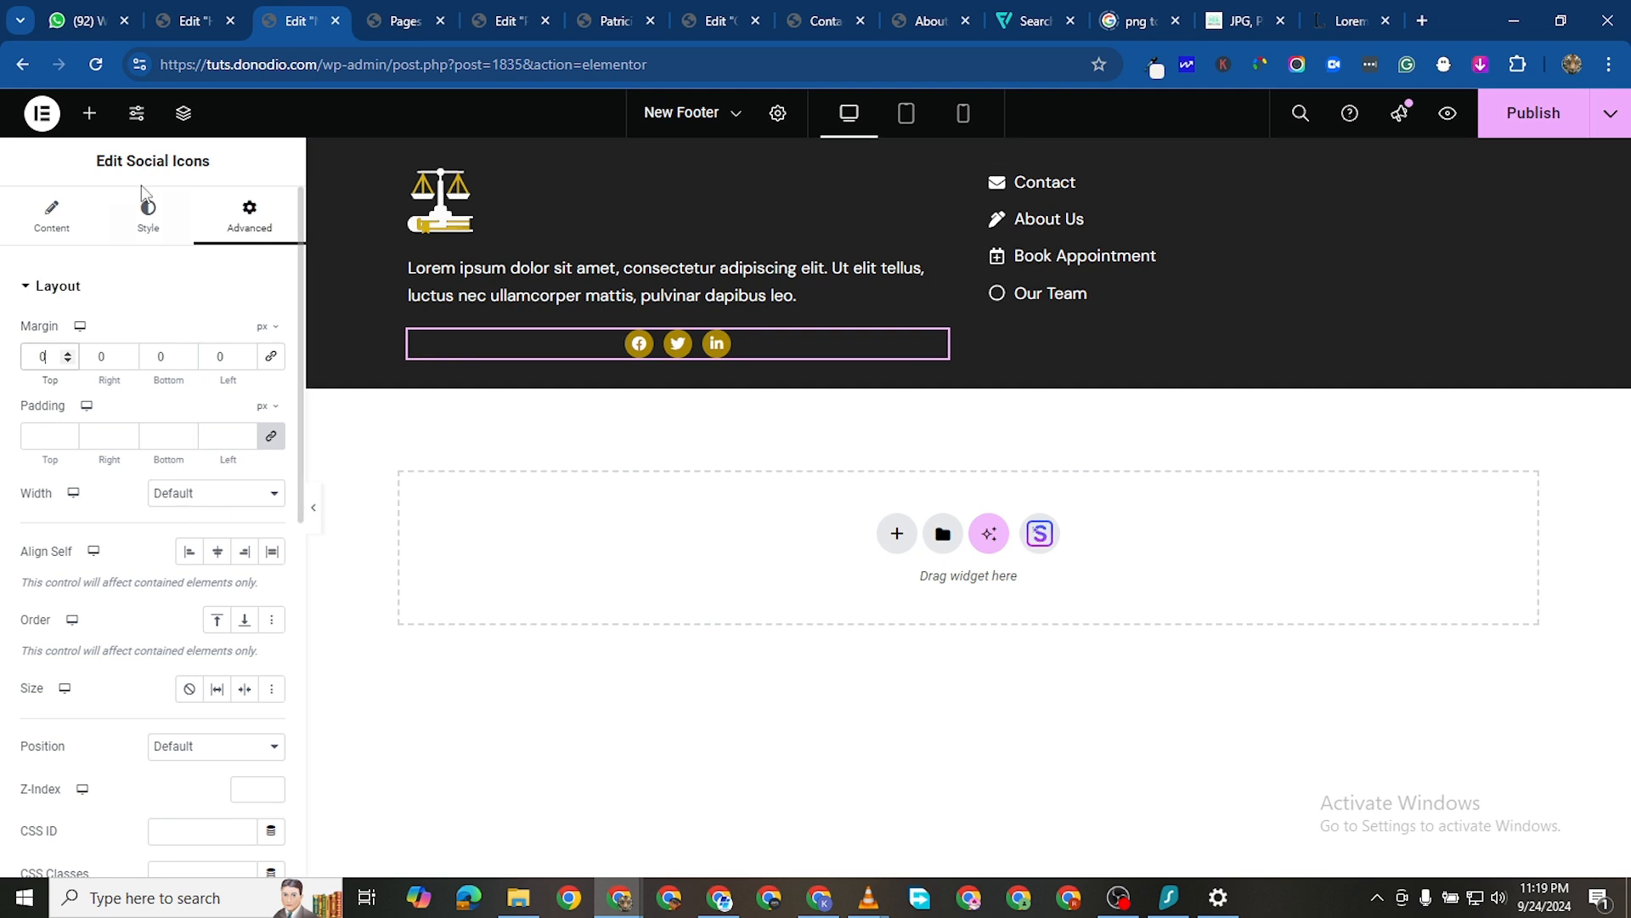
left_click(189, 552)
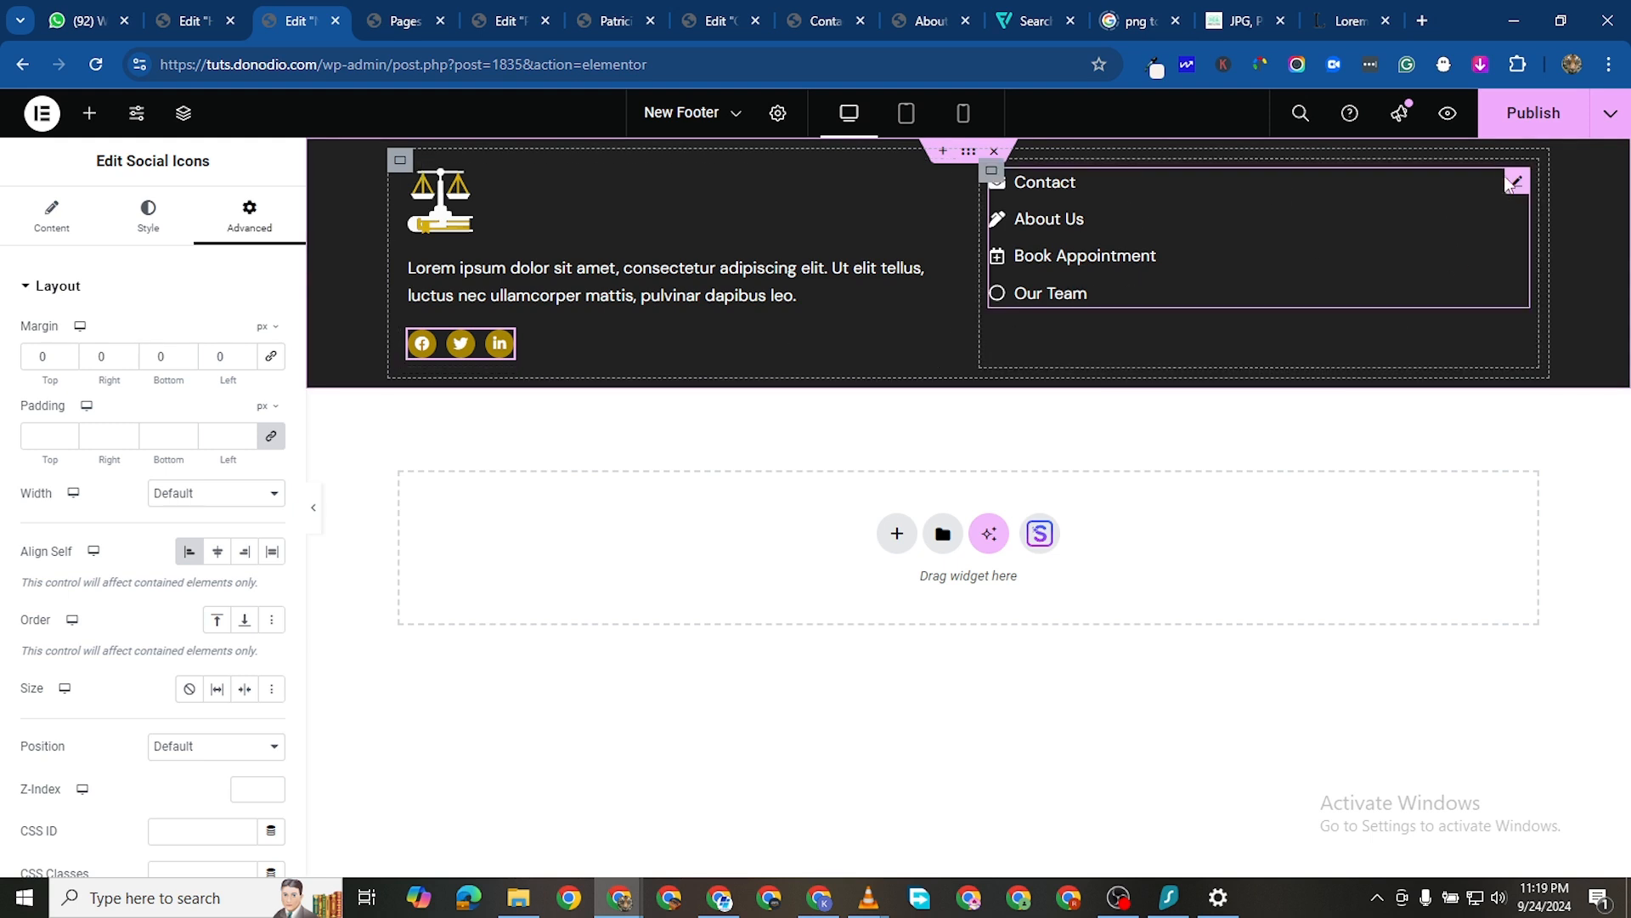
left_click(53, 219)
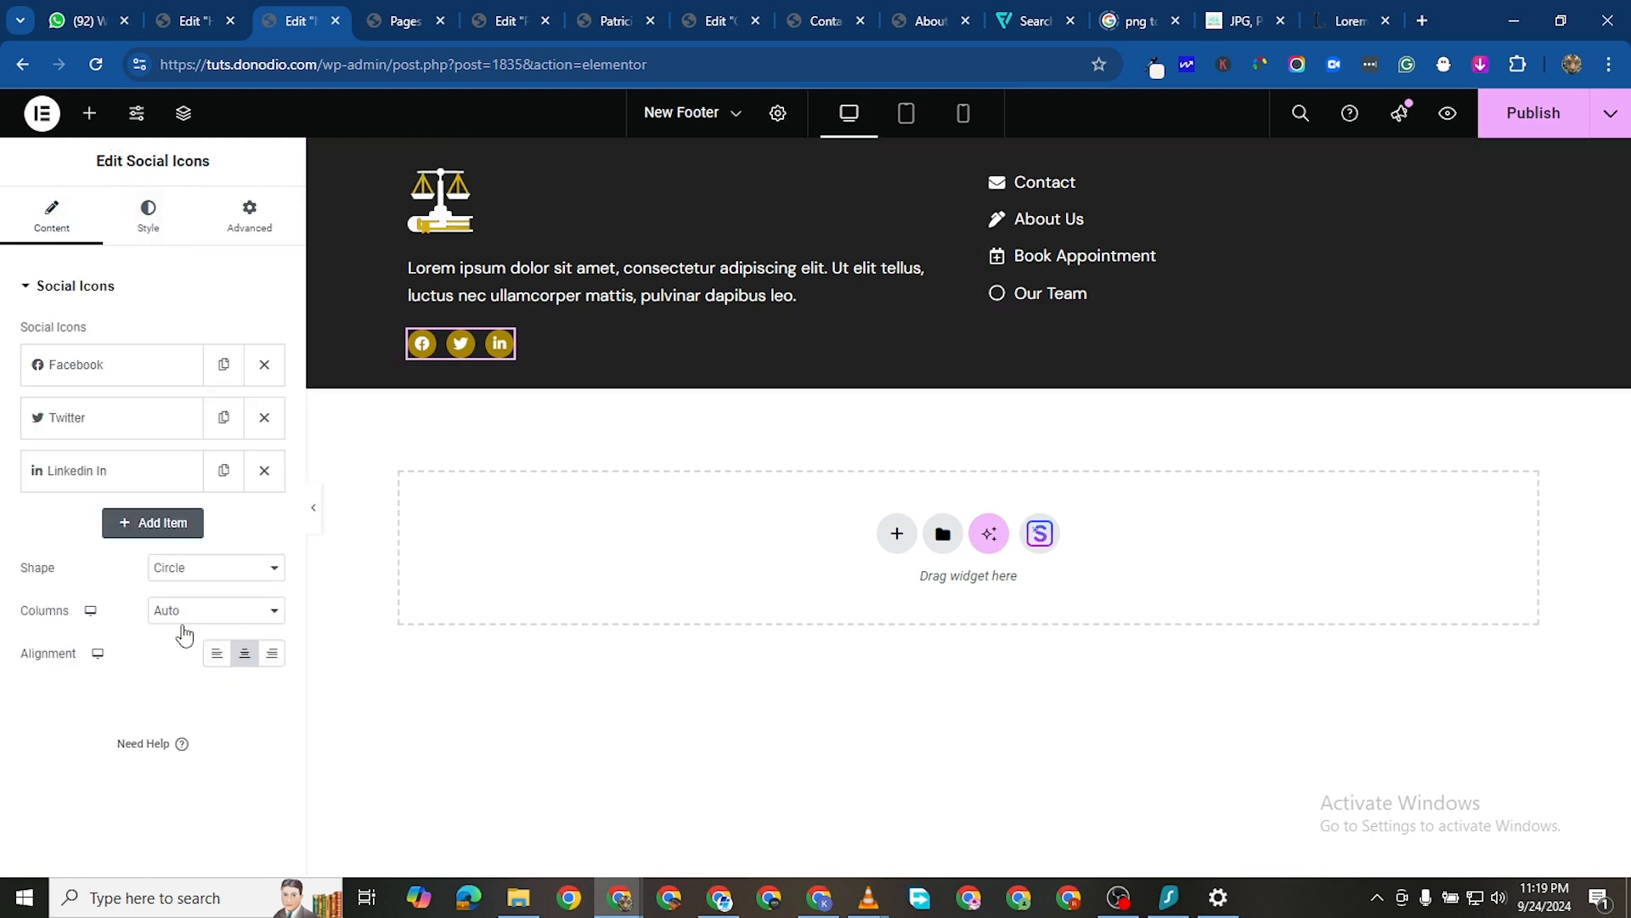
Add a Heading widget above the icon list and set its title to "Easy Links"
left_click(89, 113)
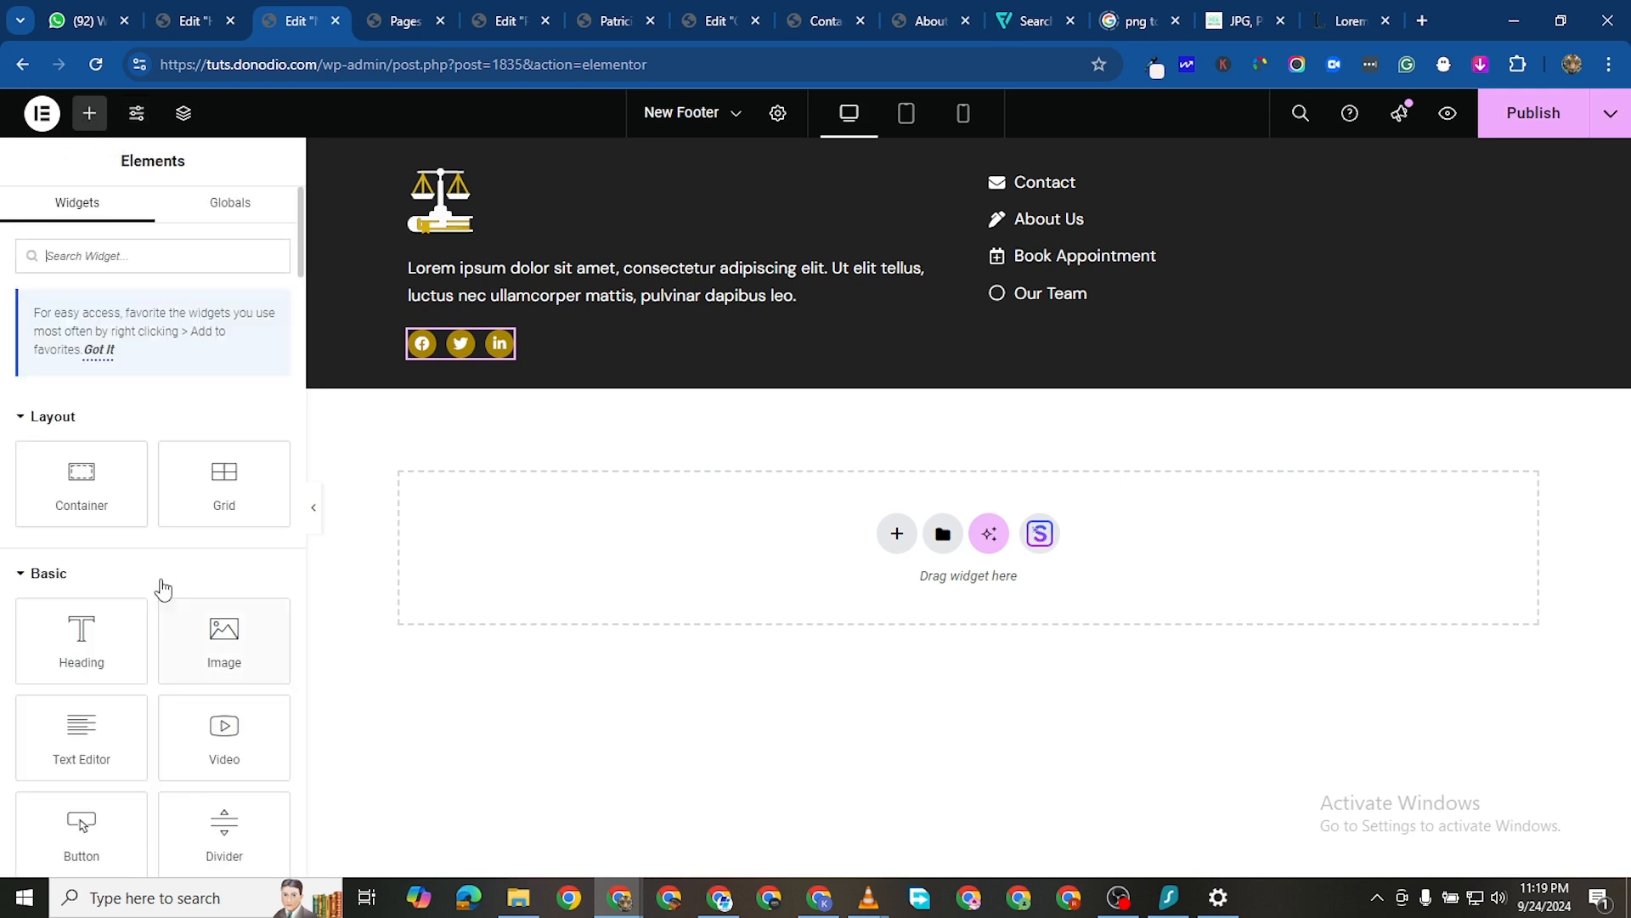
left_click_drag(85, 637, 1204, 178)
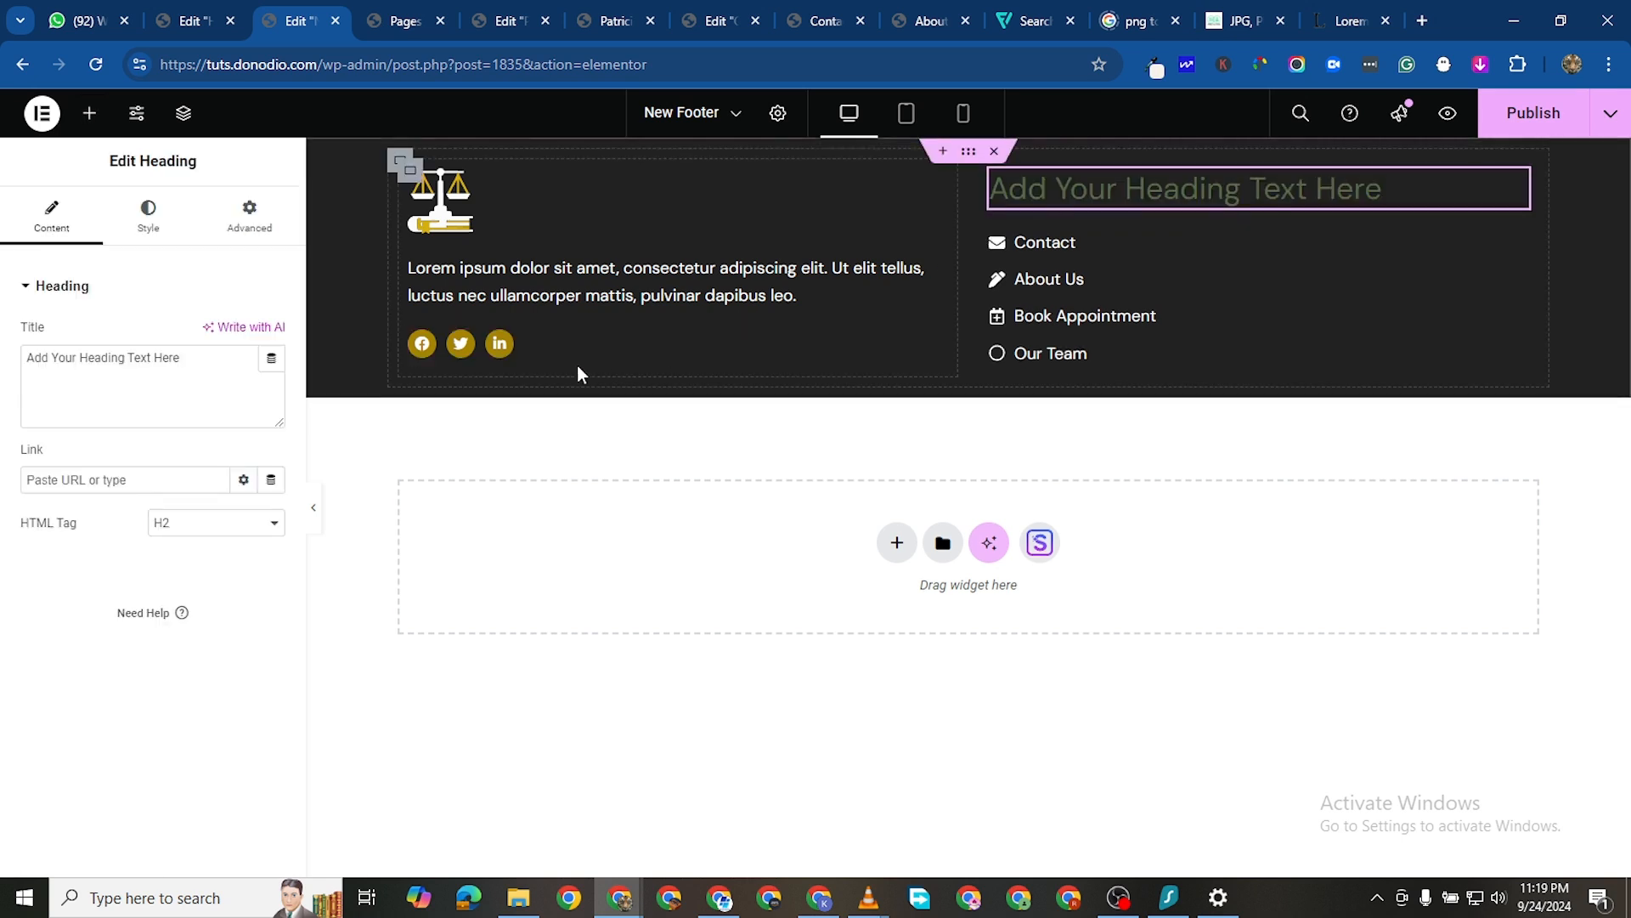
triple_click(120, 357)
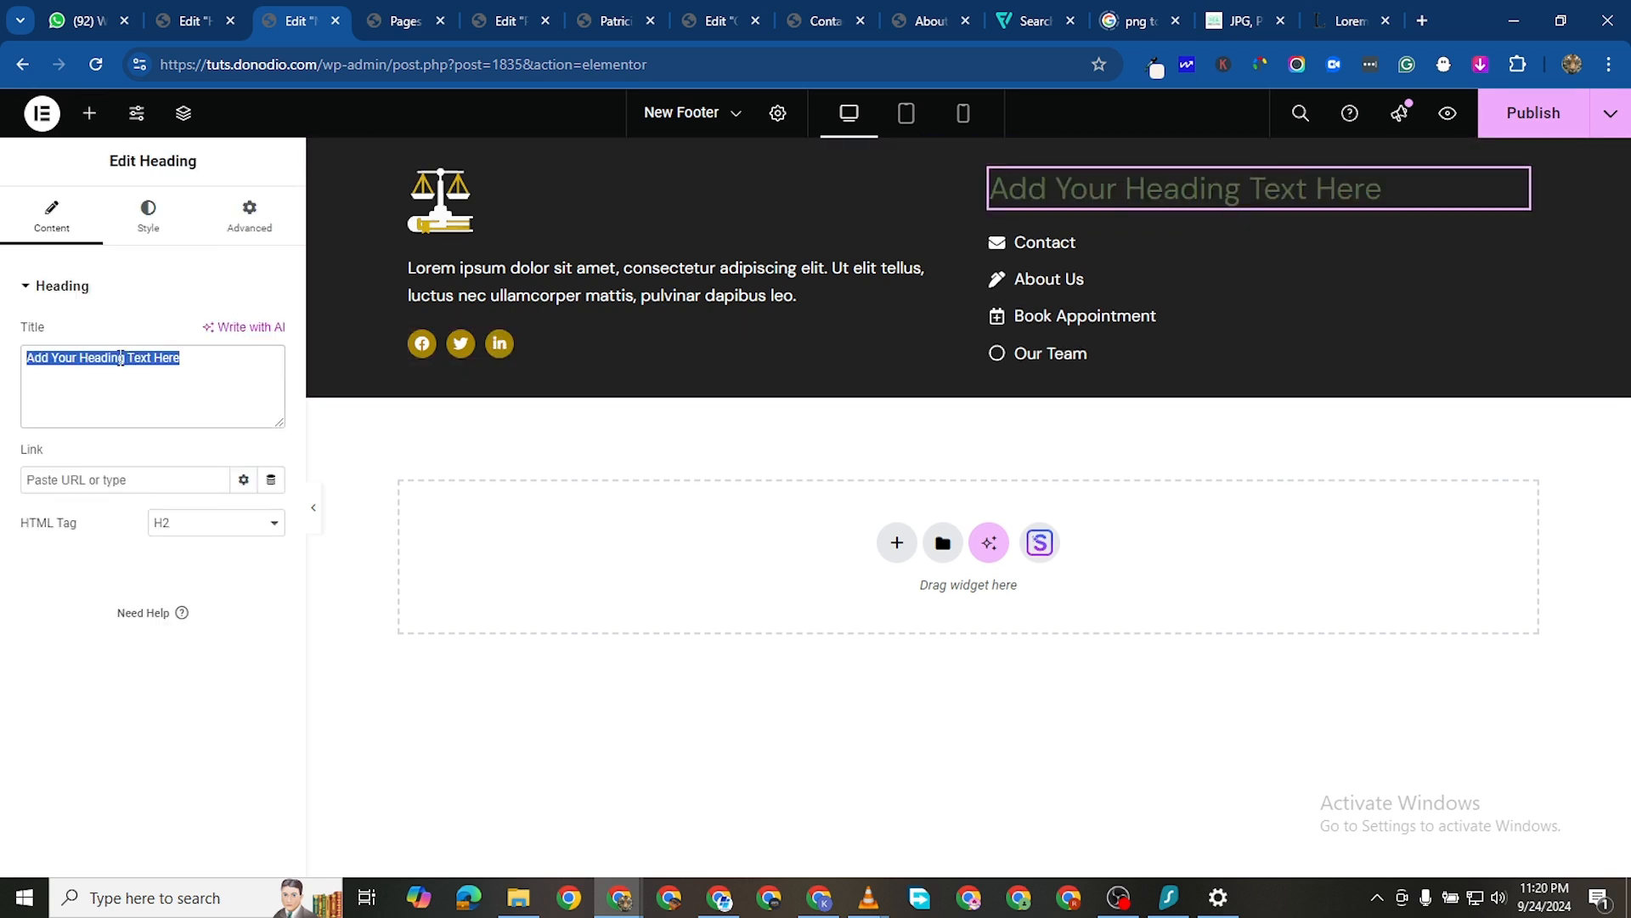
type("Easy Links")
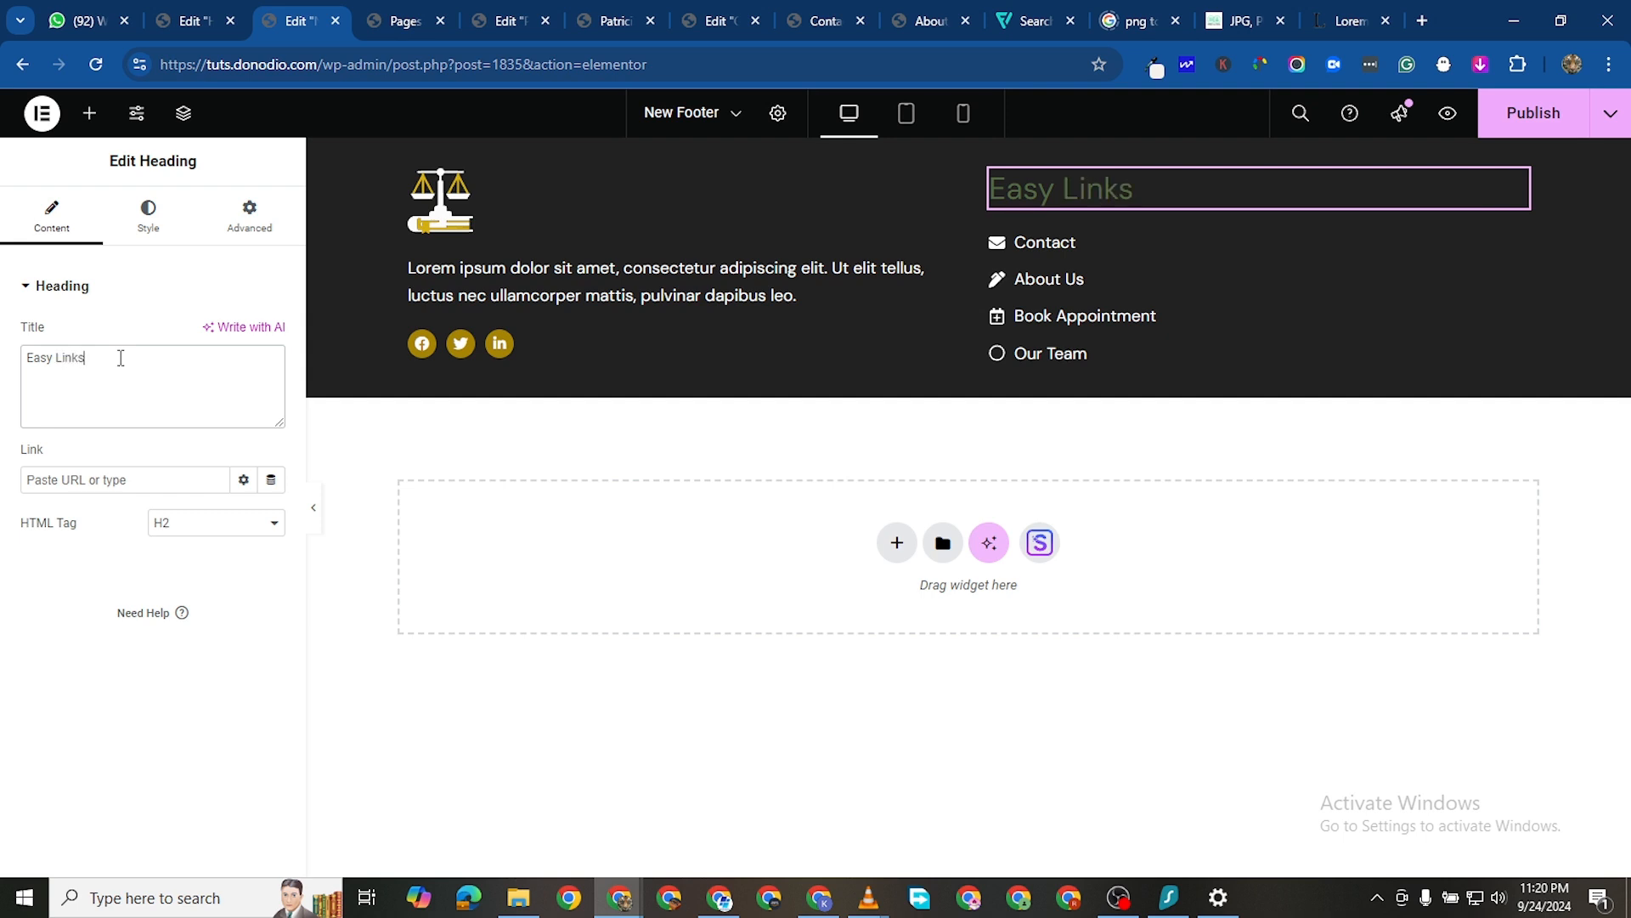
Change the Easy Links heading's text color to white
left_click(148, 217)
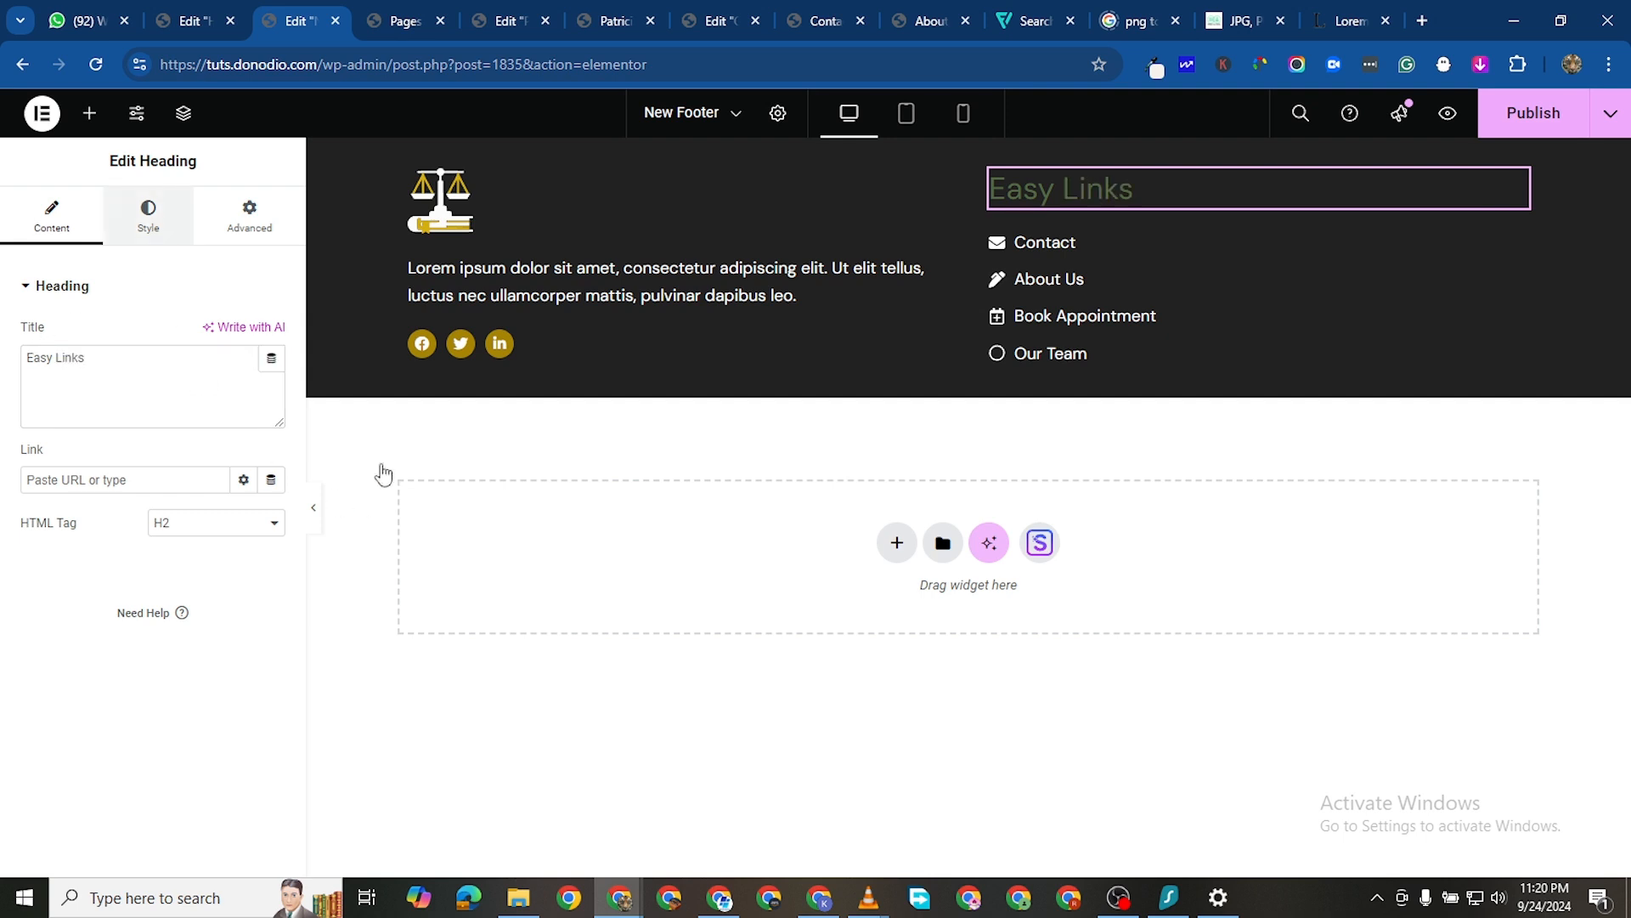
left_click(273, 384)
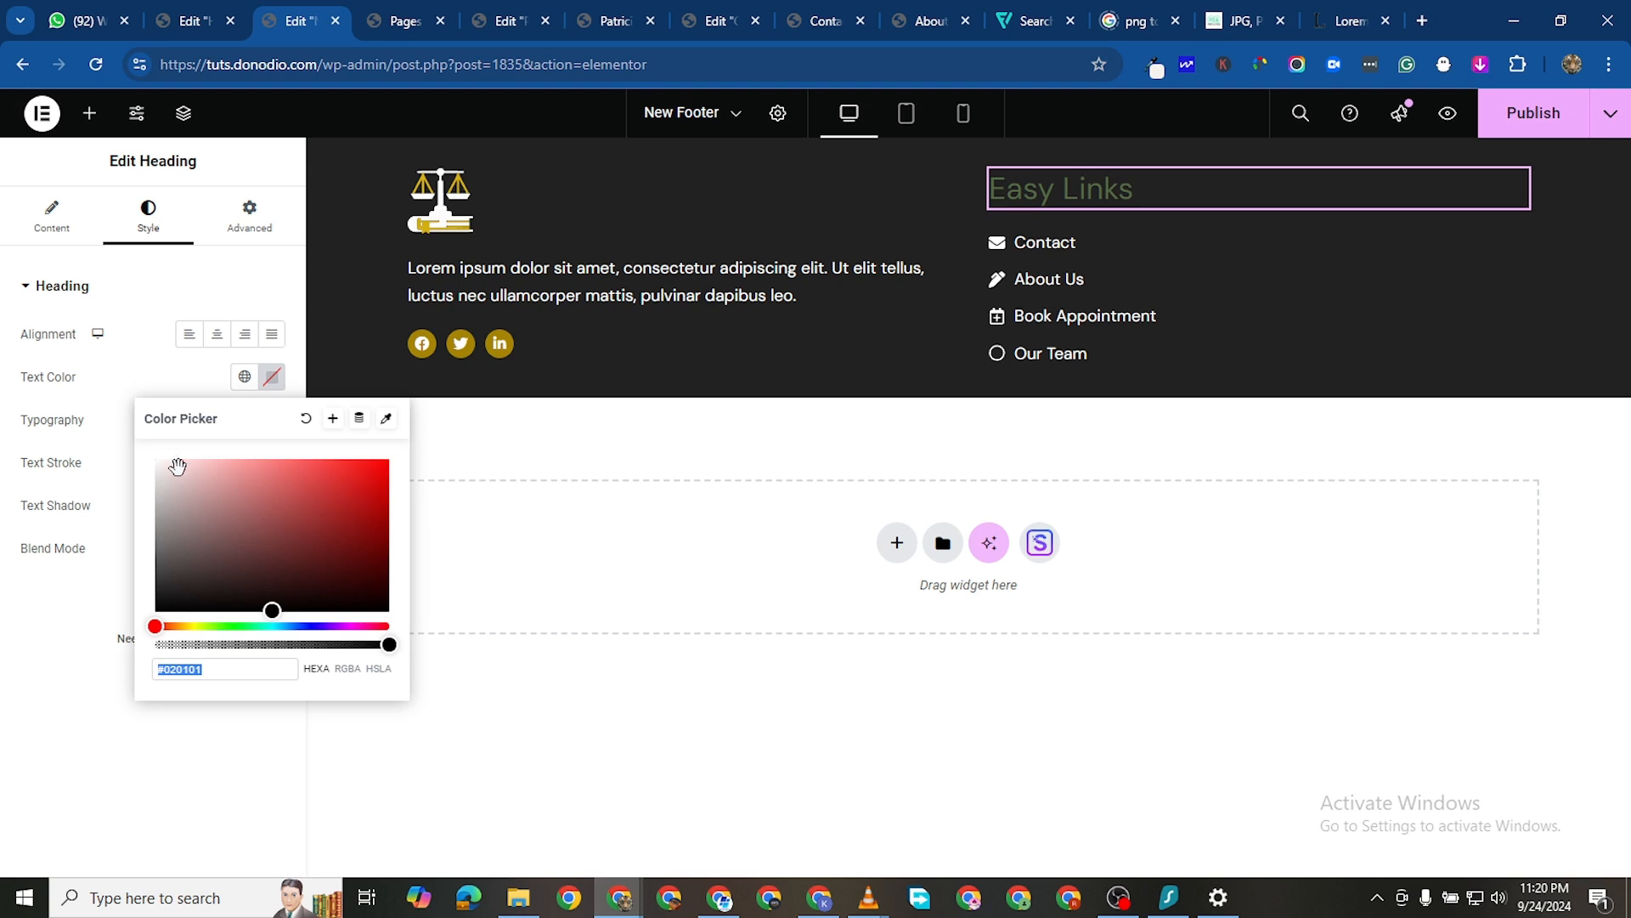
left_click_drag(178, 466, 127, 455)
left_click(17, 665)
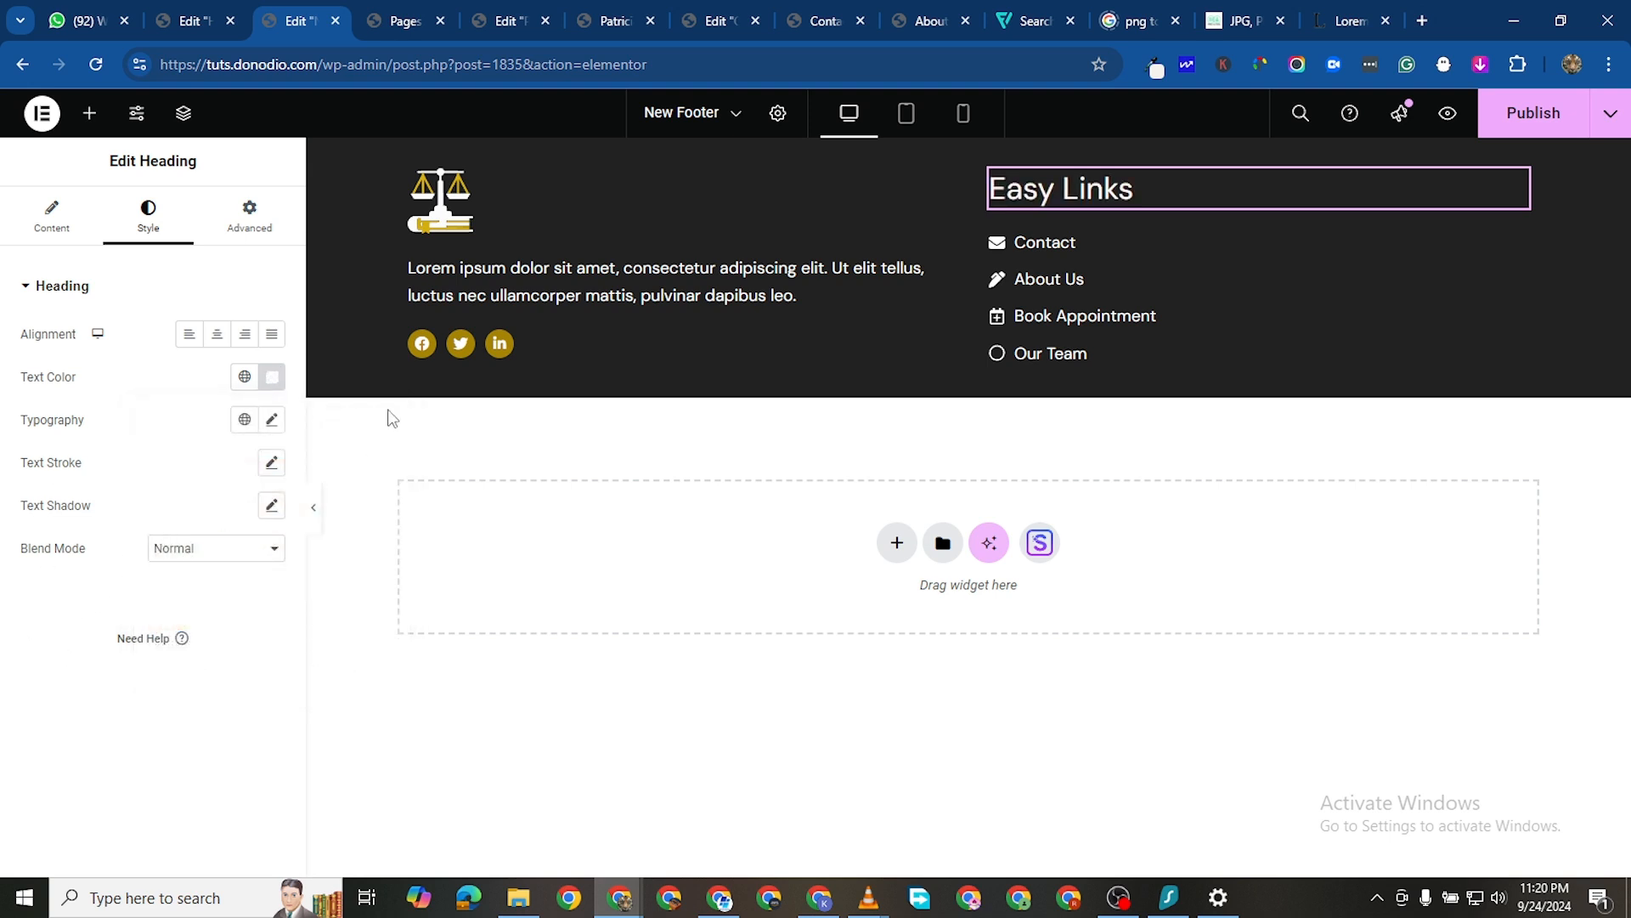
Set the Easy Links heading's font size to 20 px and its weight to 600 (Semi Bold)
left_click(272, 419)
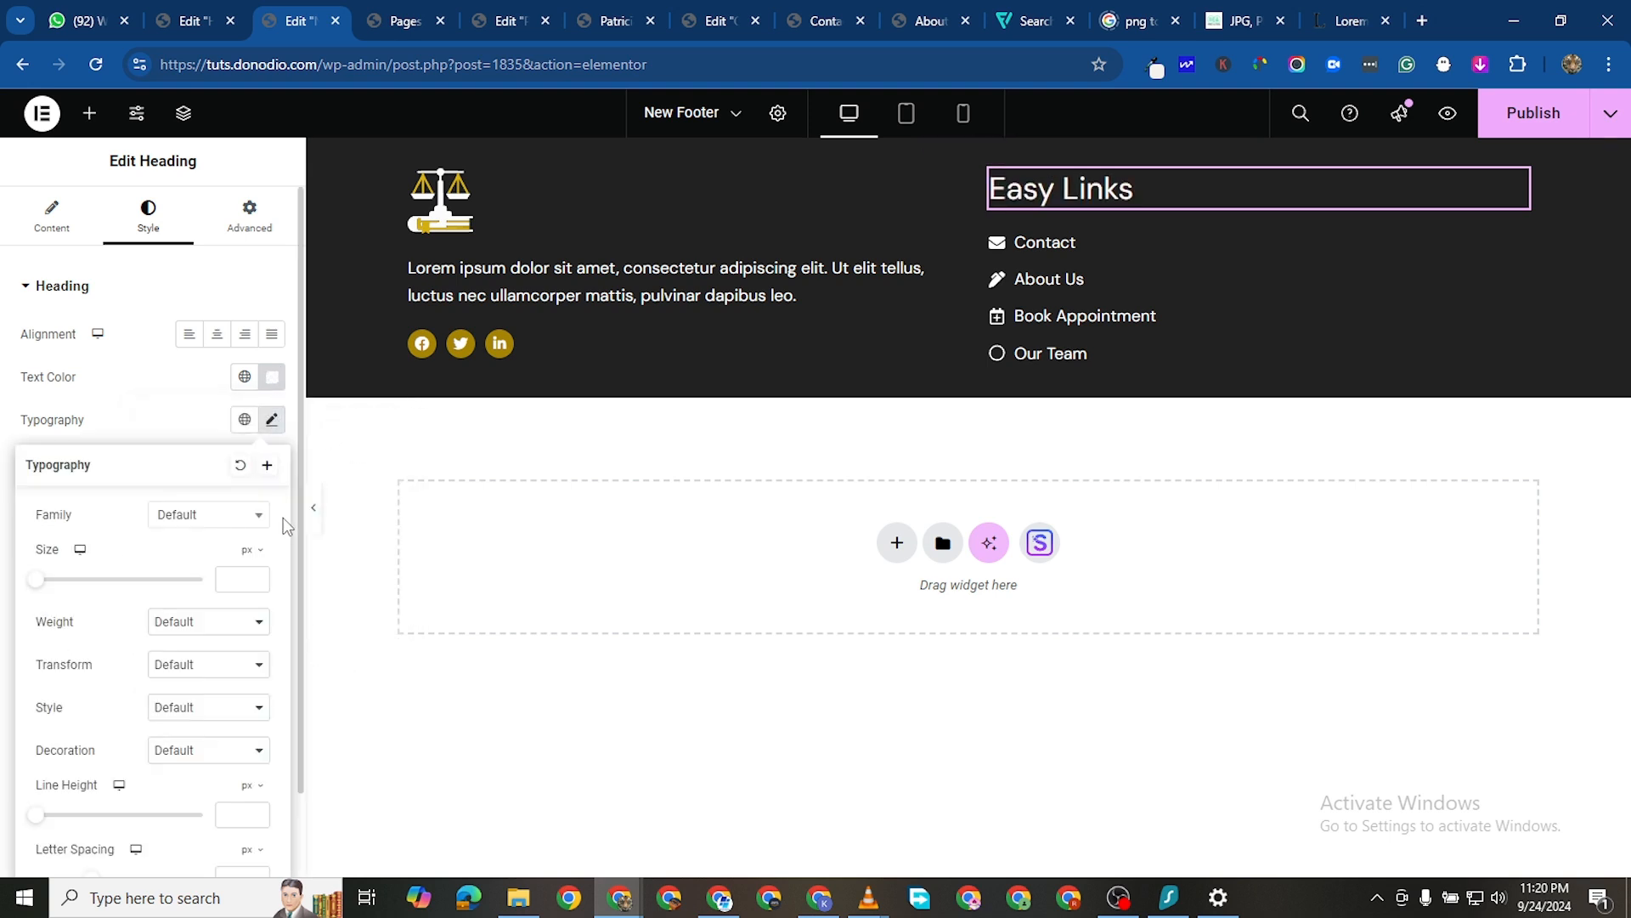
left_click(255, 578)
type("2")
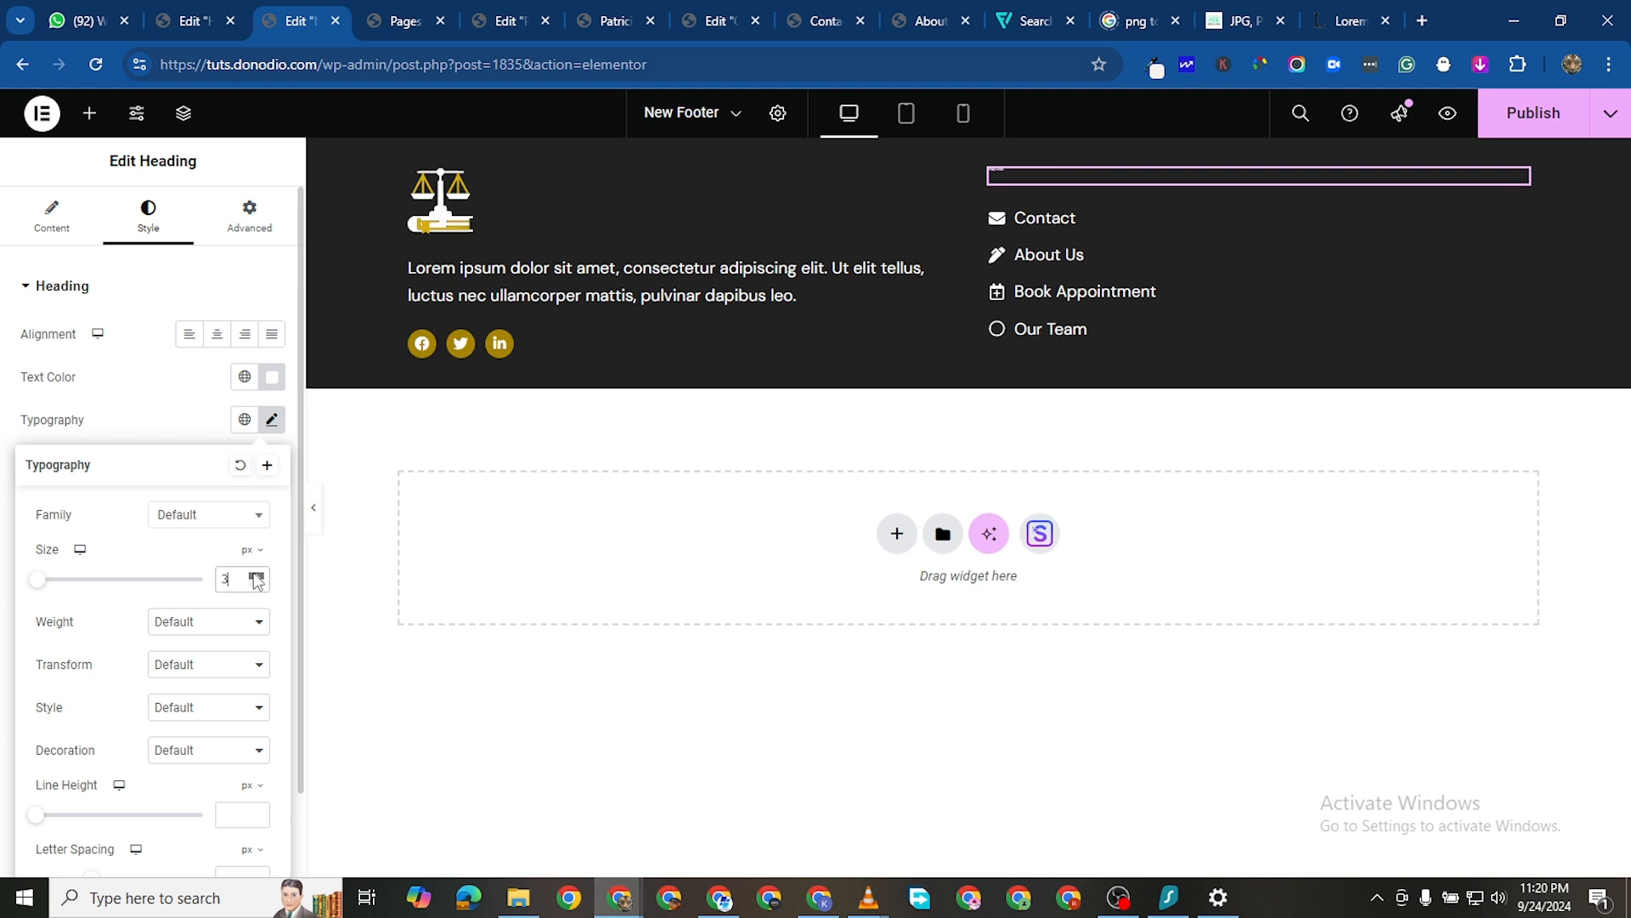
left_click(255, 577)
left_click(254, 577)
left_click(255, 576)
left_click(255, 576)
left_click(255, 576)
left_click(255, 575)
left_click(255, 575)
left_click(255, 576)
left_click(255, 575)
left_click(255, 576)
left_click(255, 575)
left_click(256, 577)
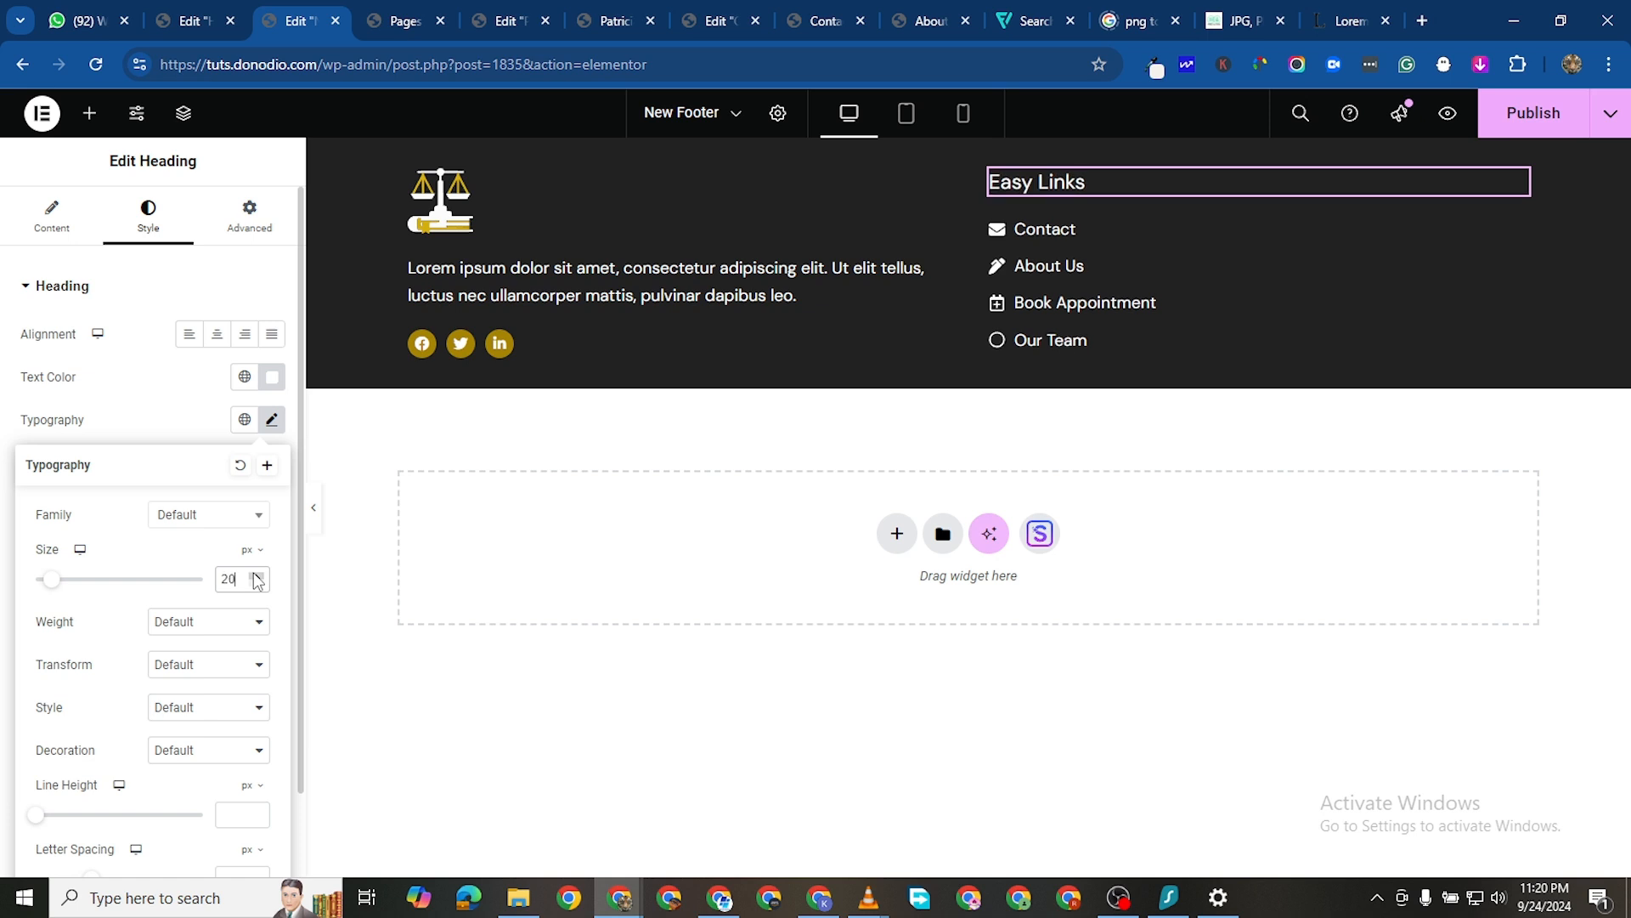
left_click(189, 640)
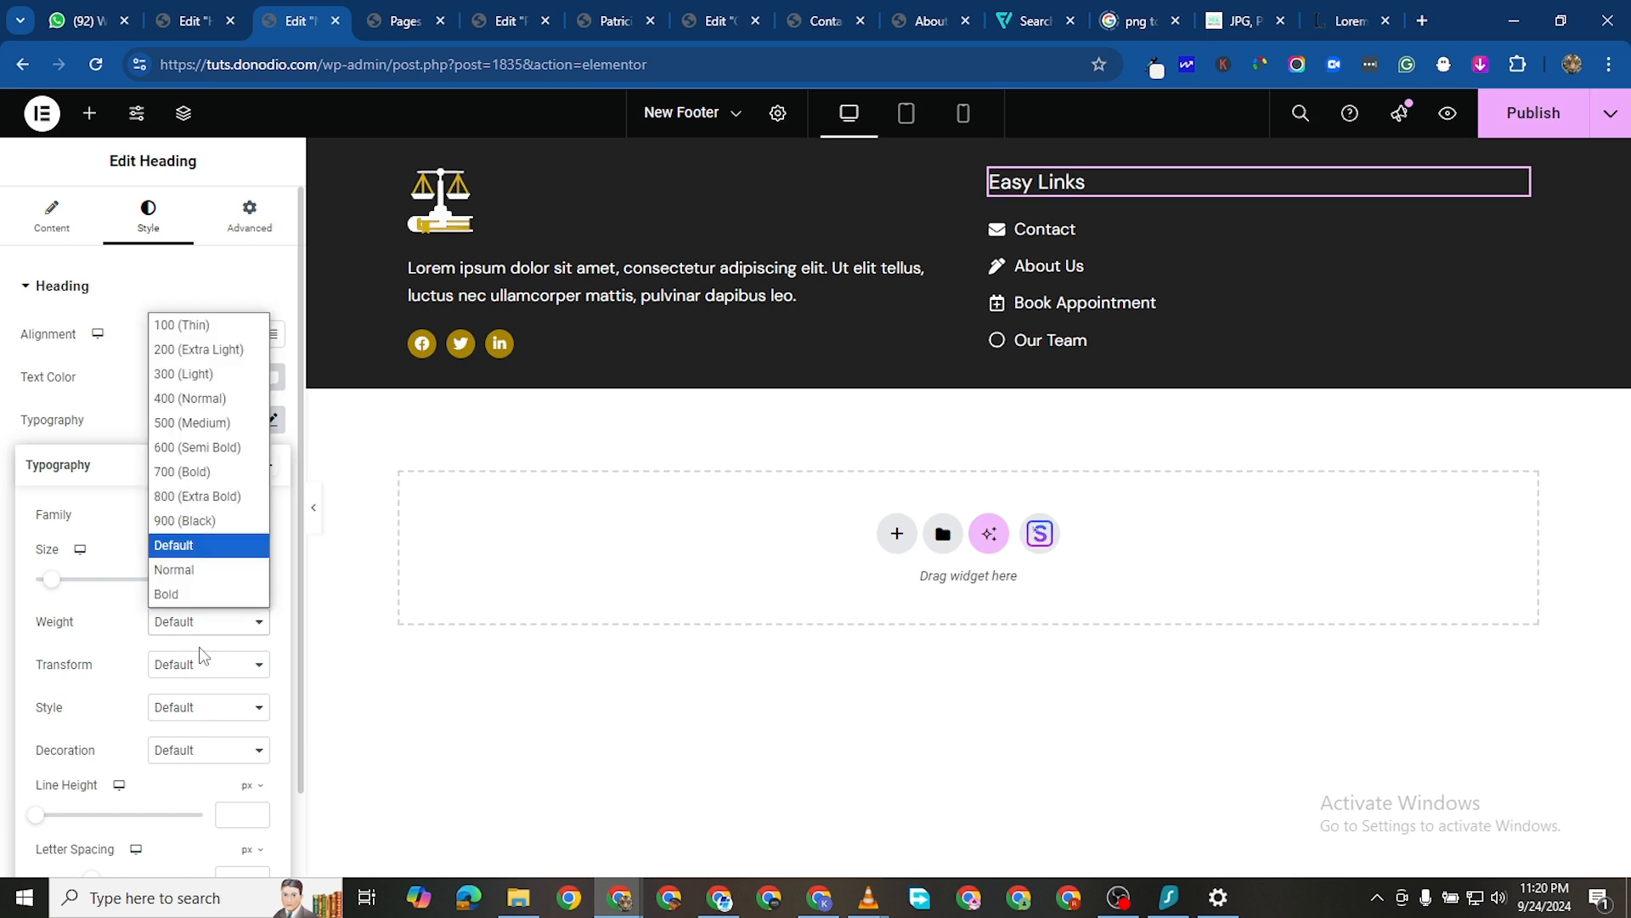
left_click(194, 445)
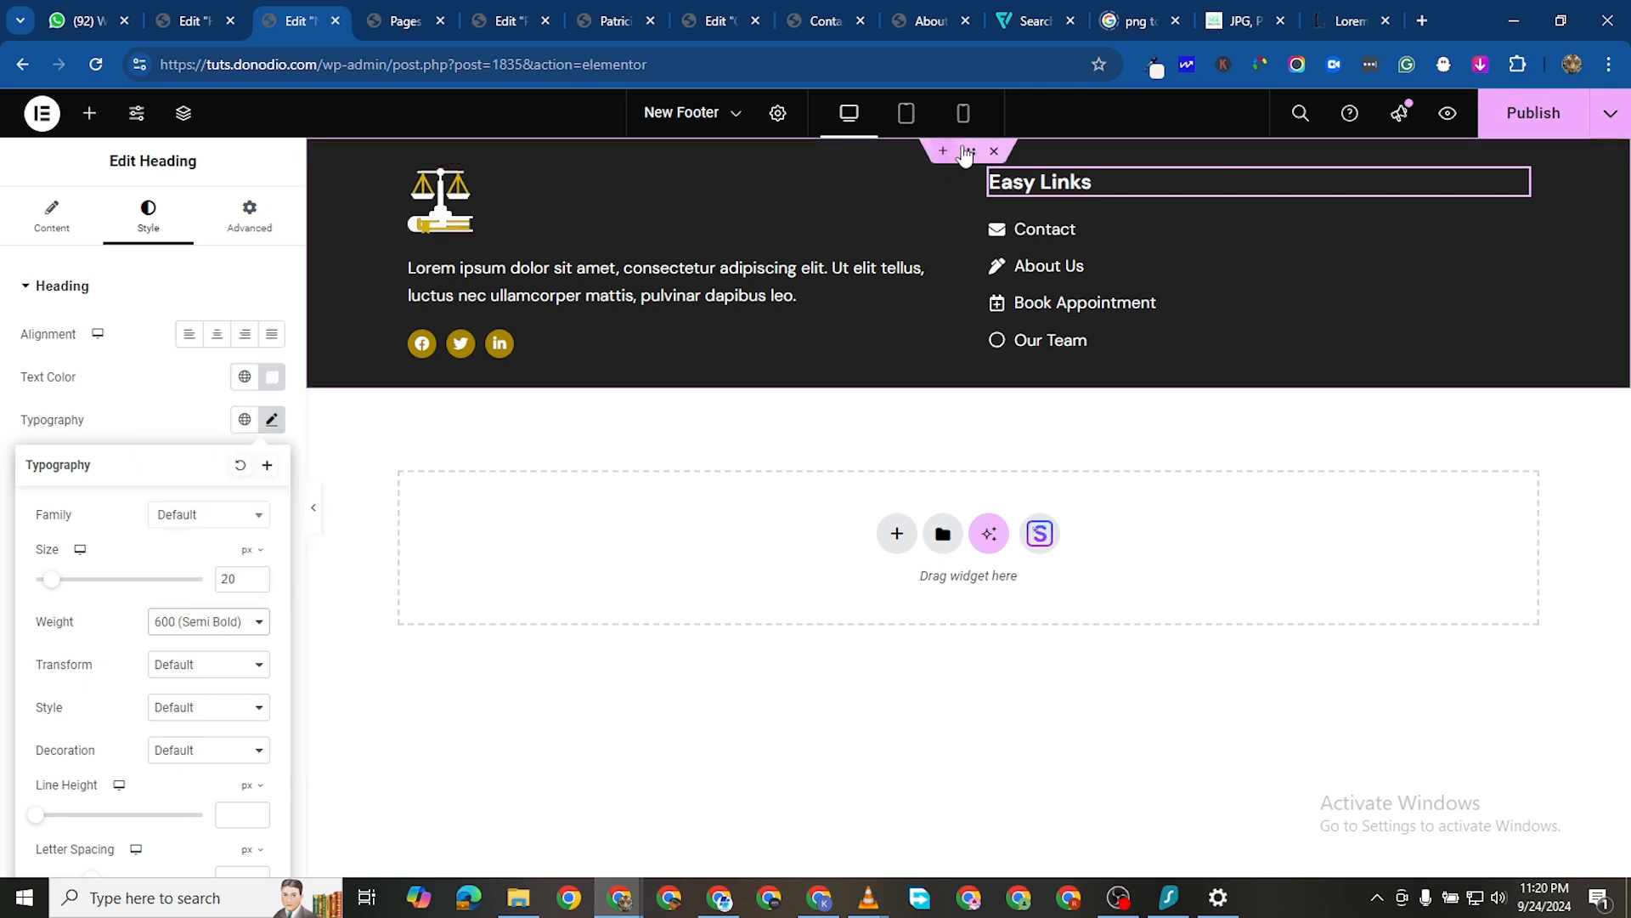
Set the footer container's top and bottom padding to 100 px and its side padding to 0
left_click(966, 153)
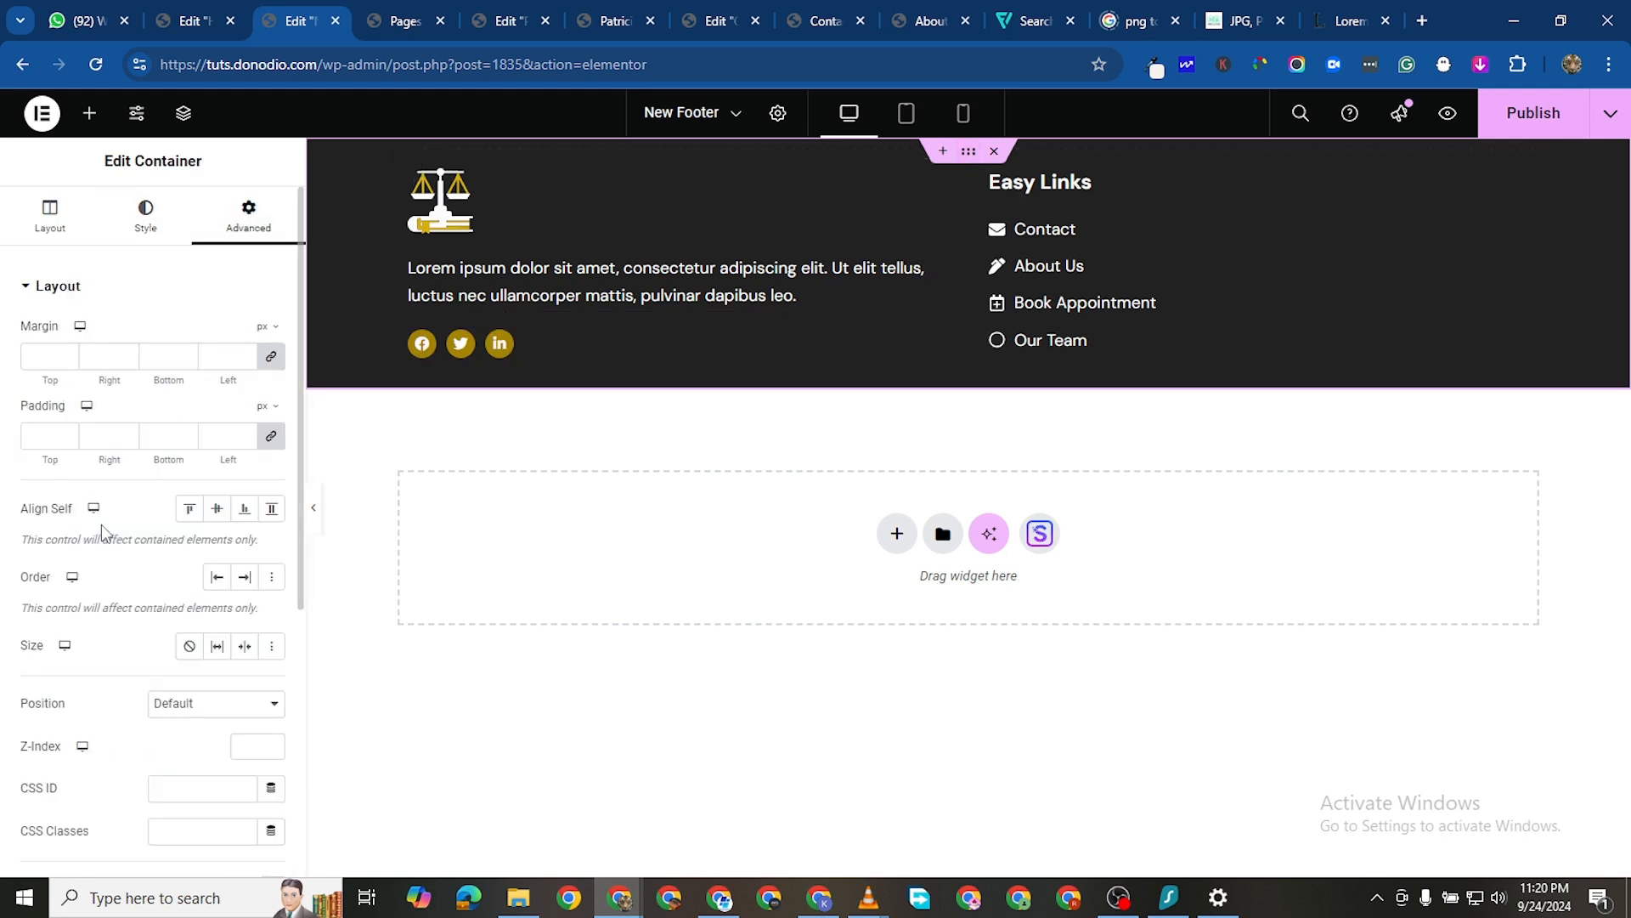
left_click(39, 435)
type("0")
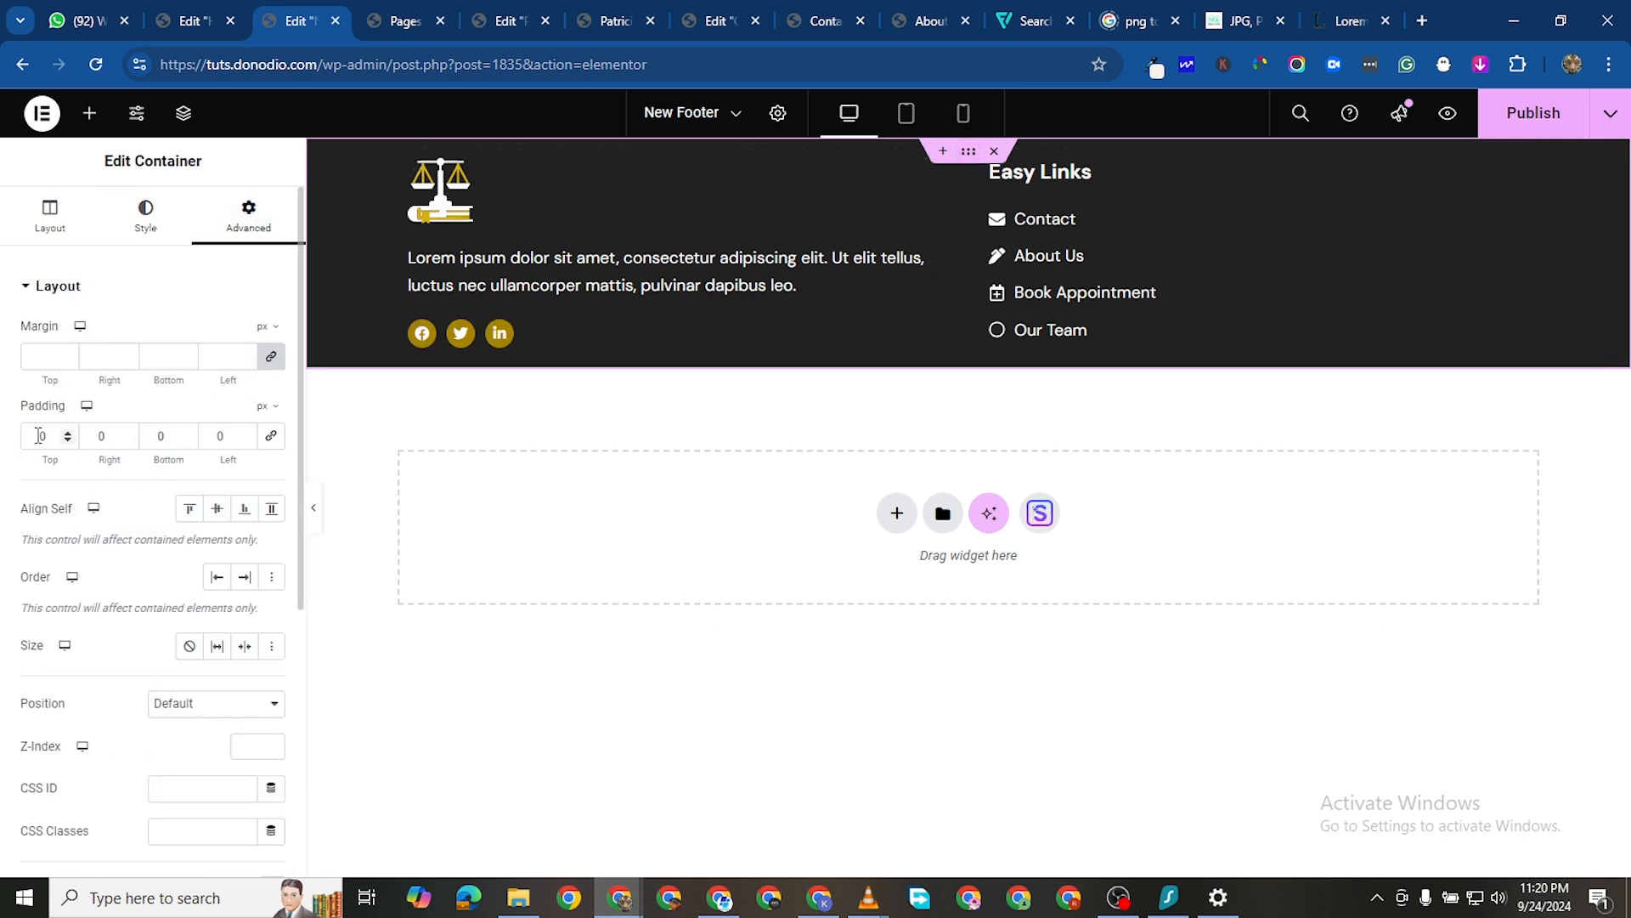
type("100")
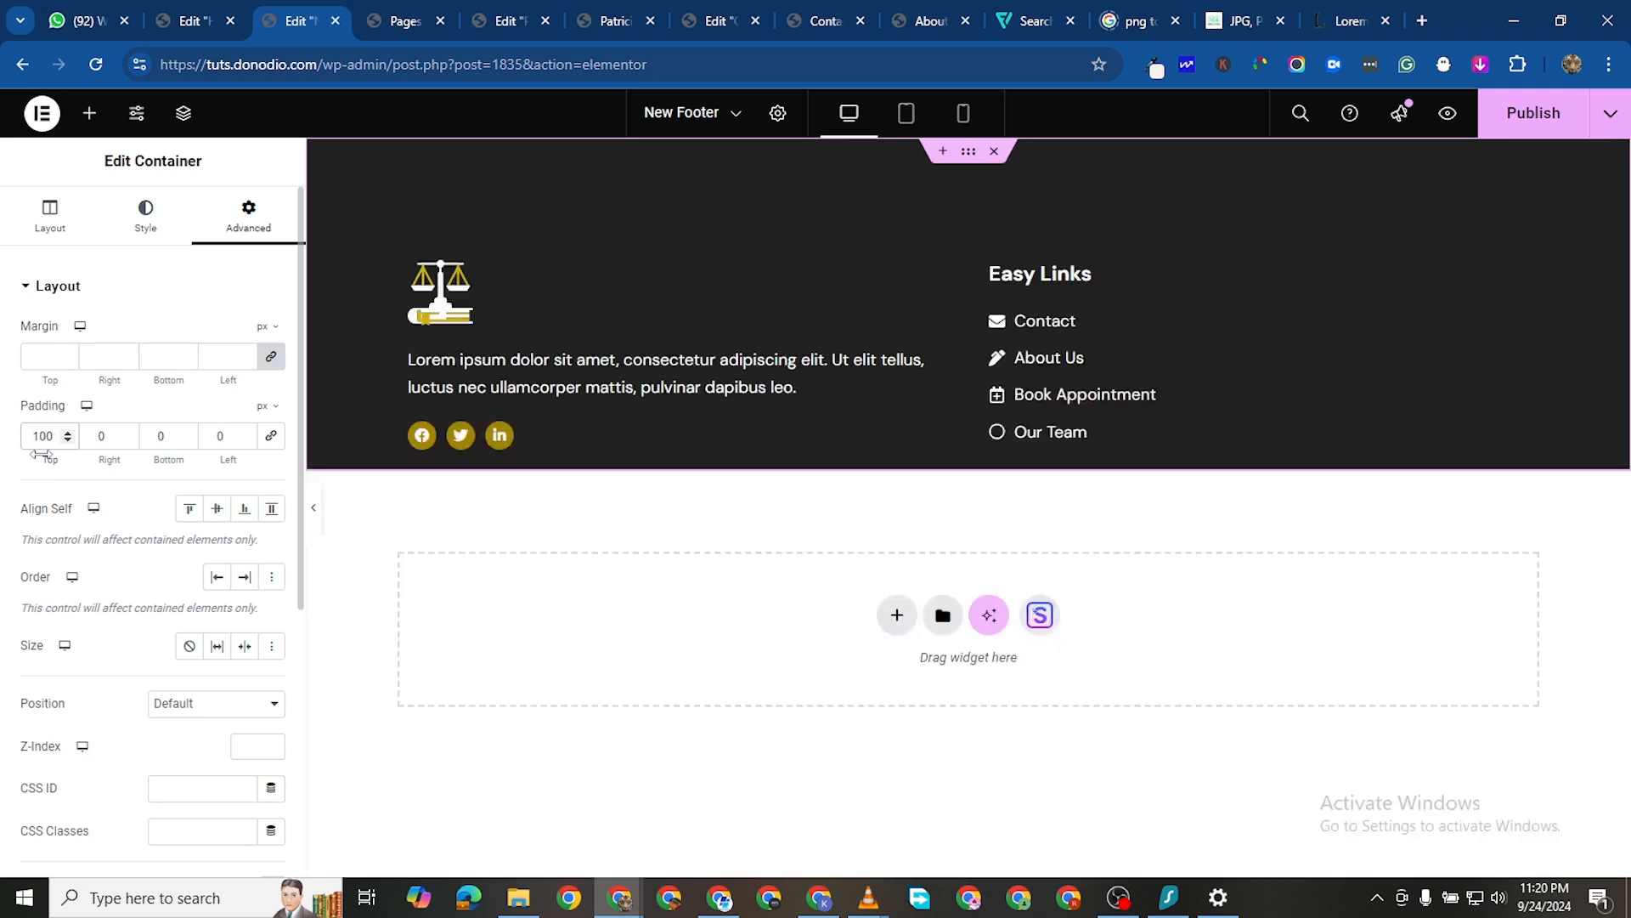
left_click(151, 435)
type("100")
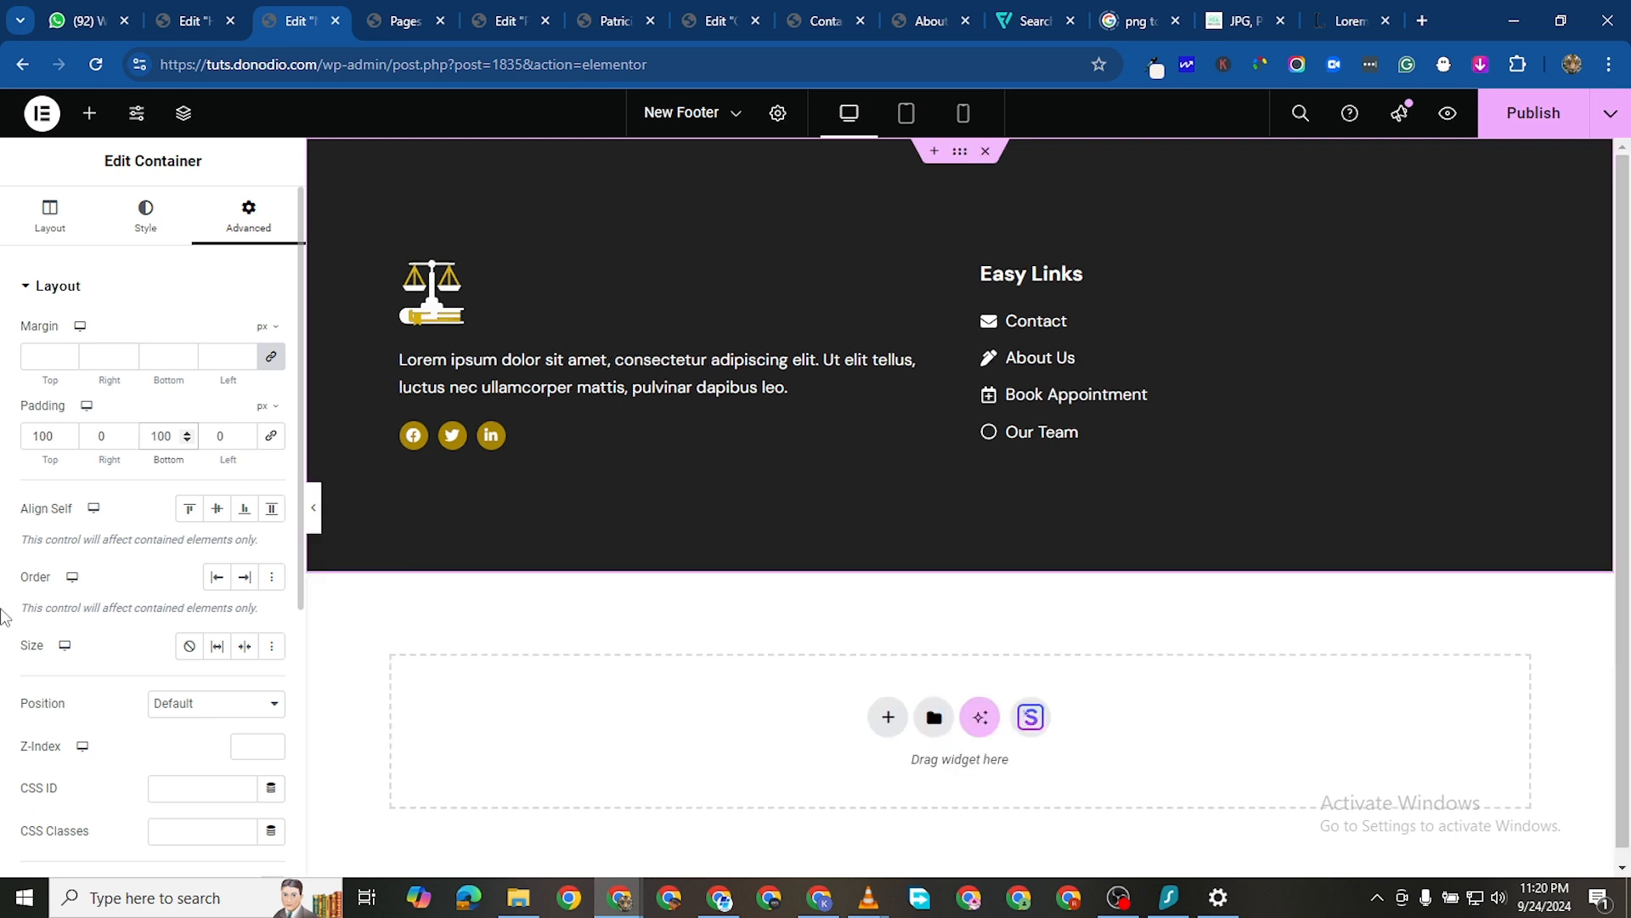
Publish the New Footer template
left_click(1521, 115)
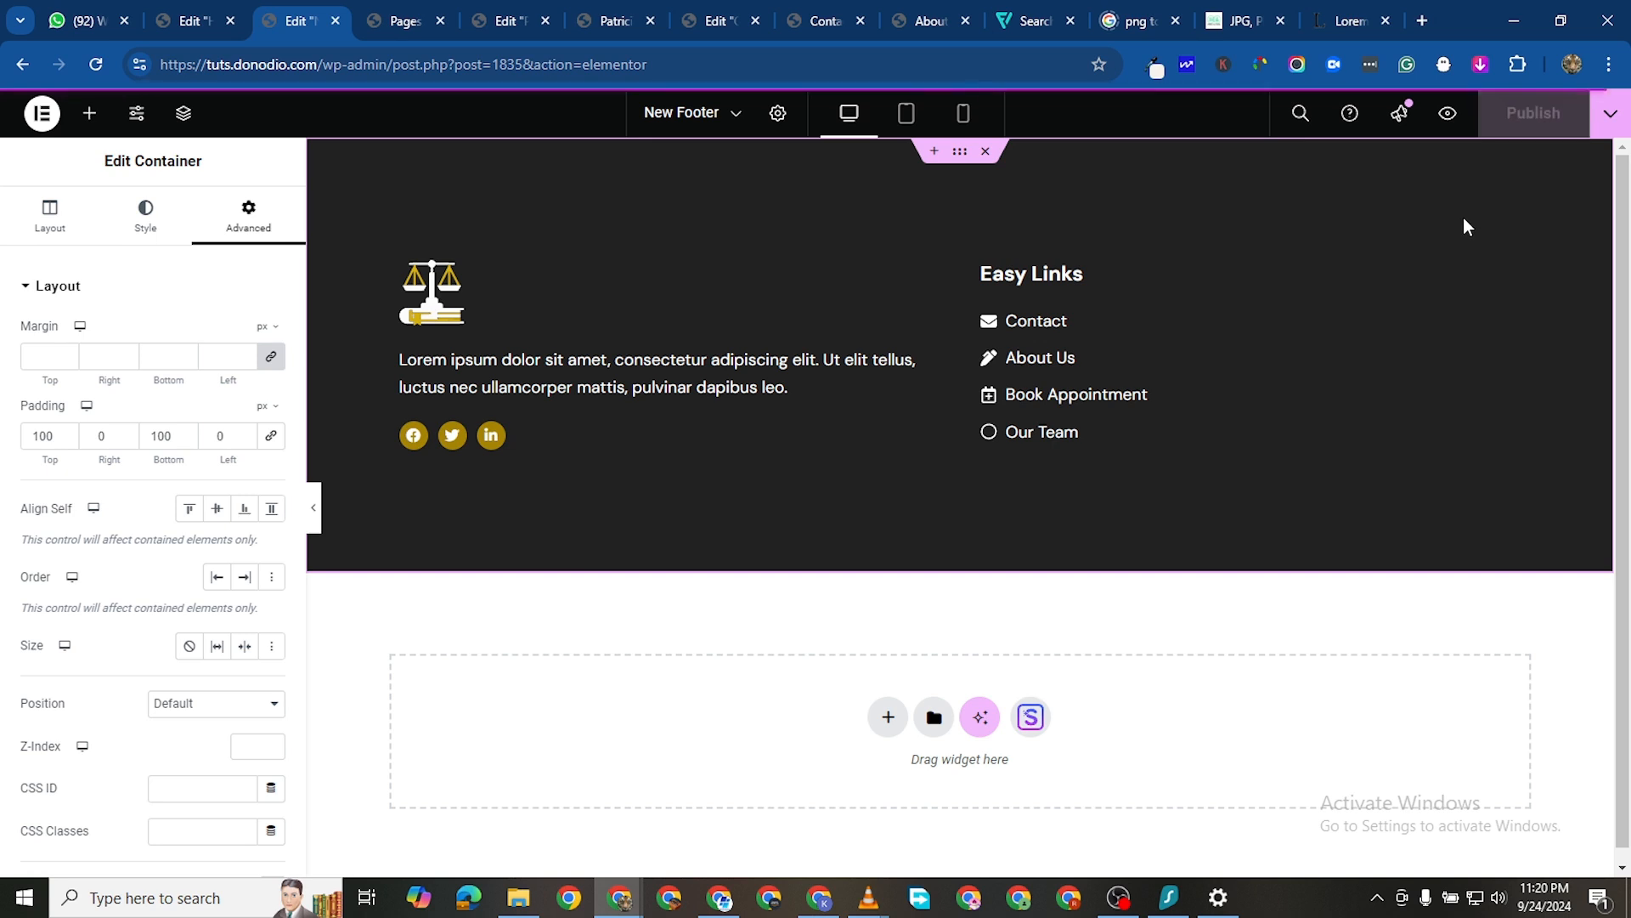
left_click(1606, 123)
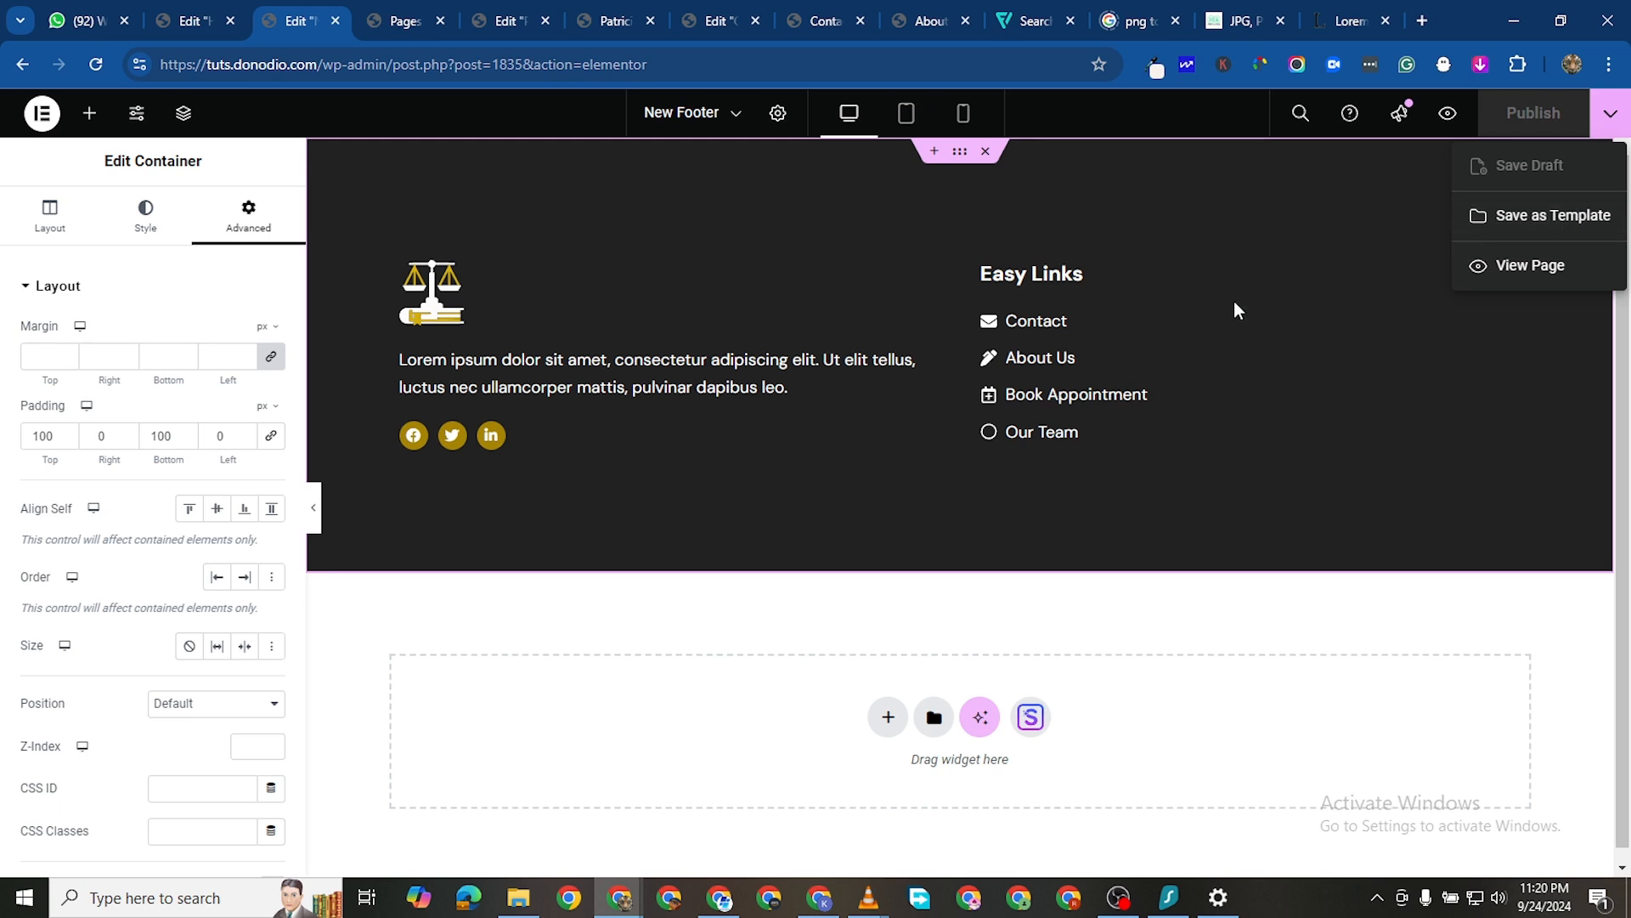
left_click(1455, 330)
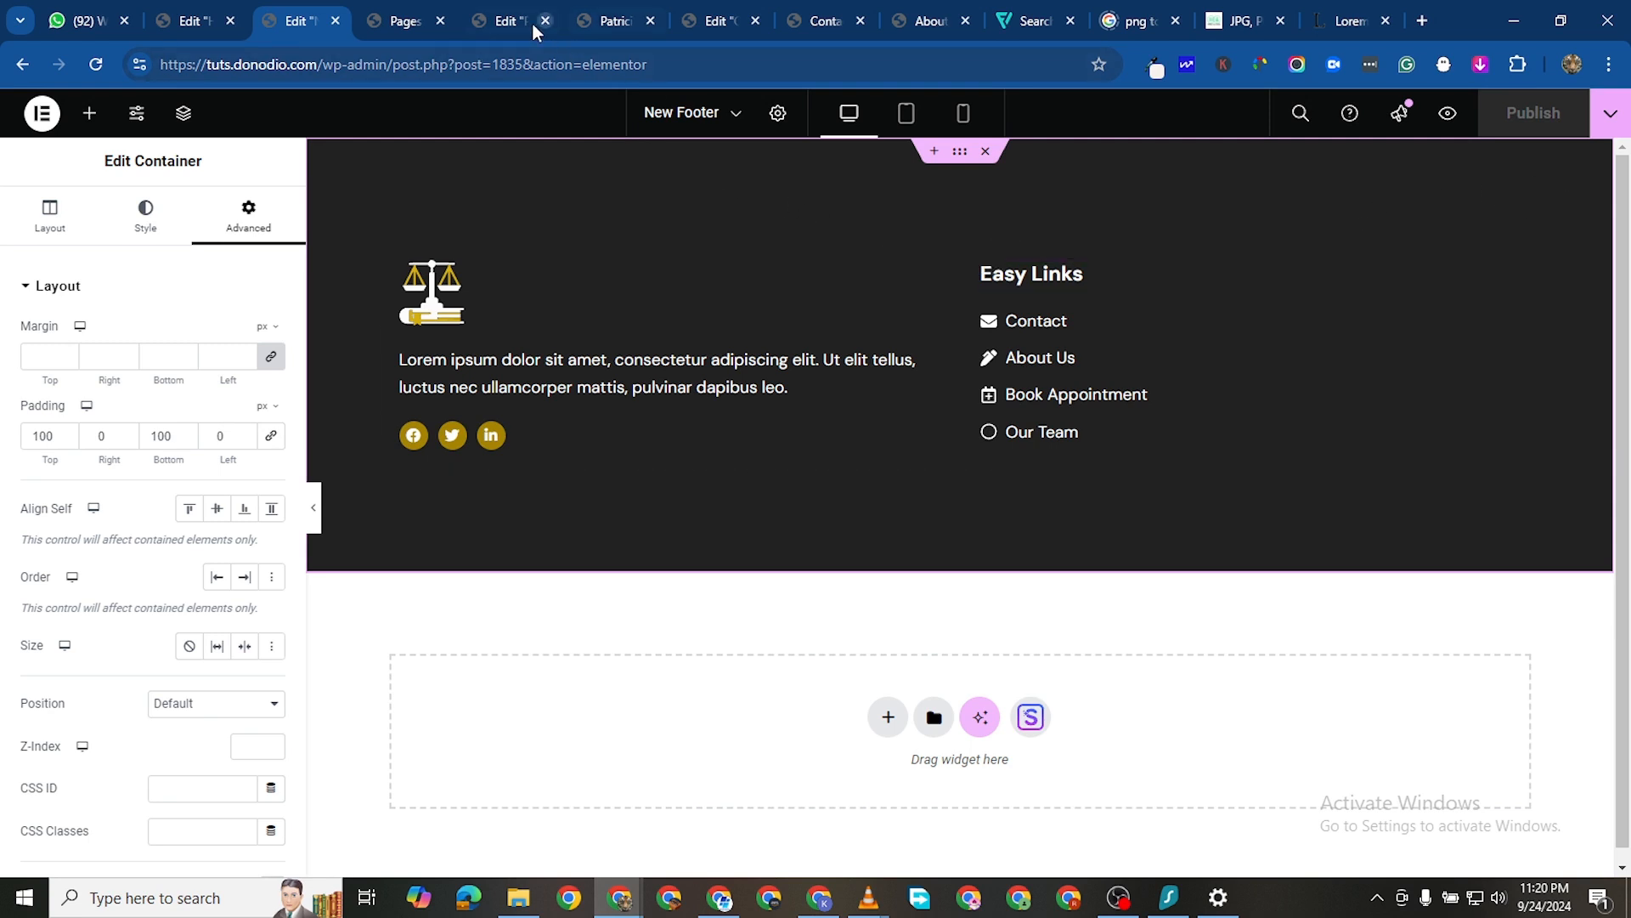
Reload the previewed services page and check how the new footer looks beneath the consultation form
left_click(591, 33)
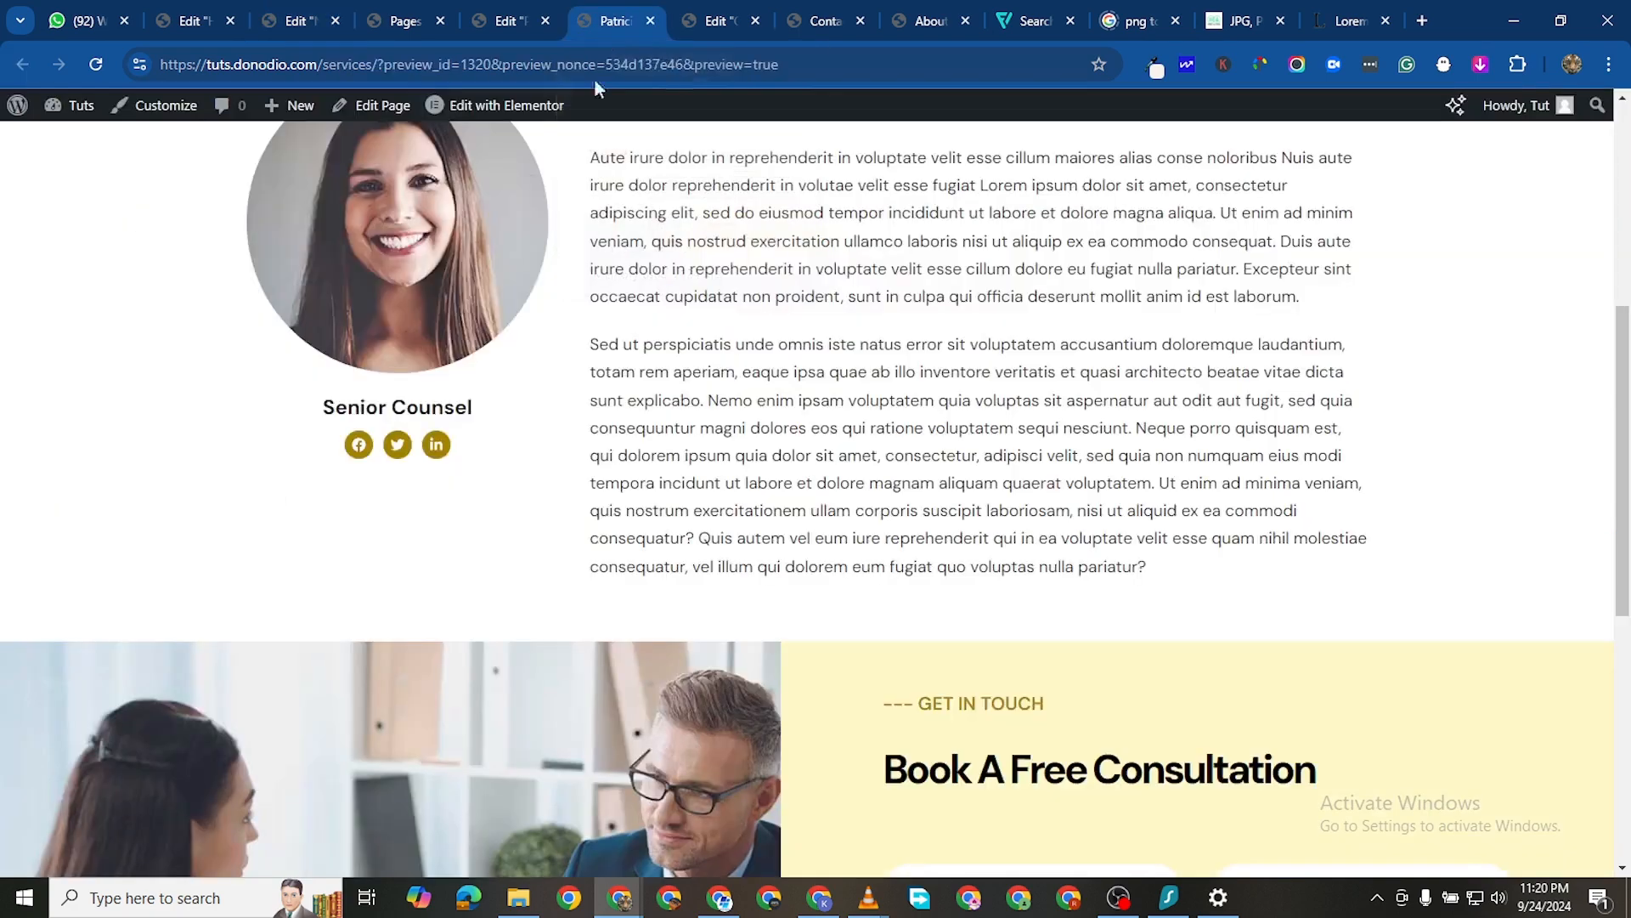
scroll(316, 170, "up", 1)
left_click(97, 63)
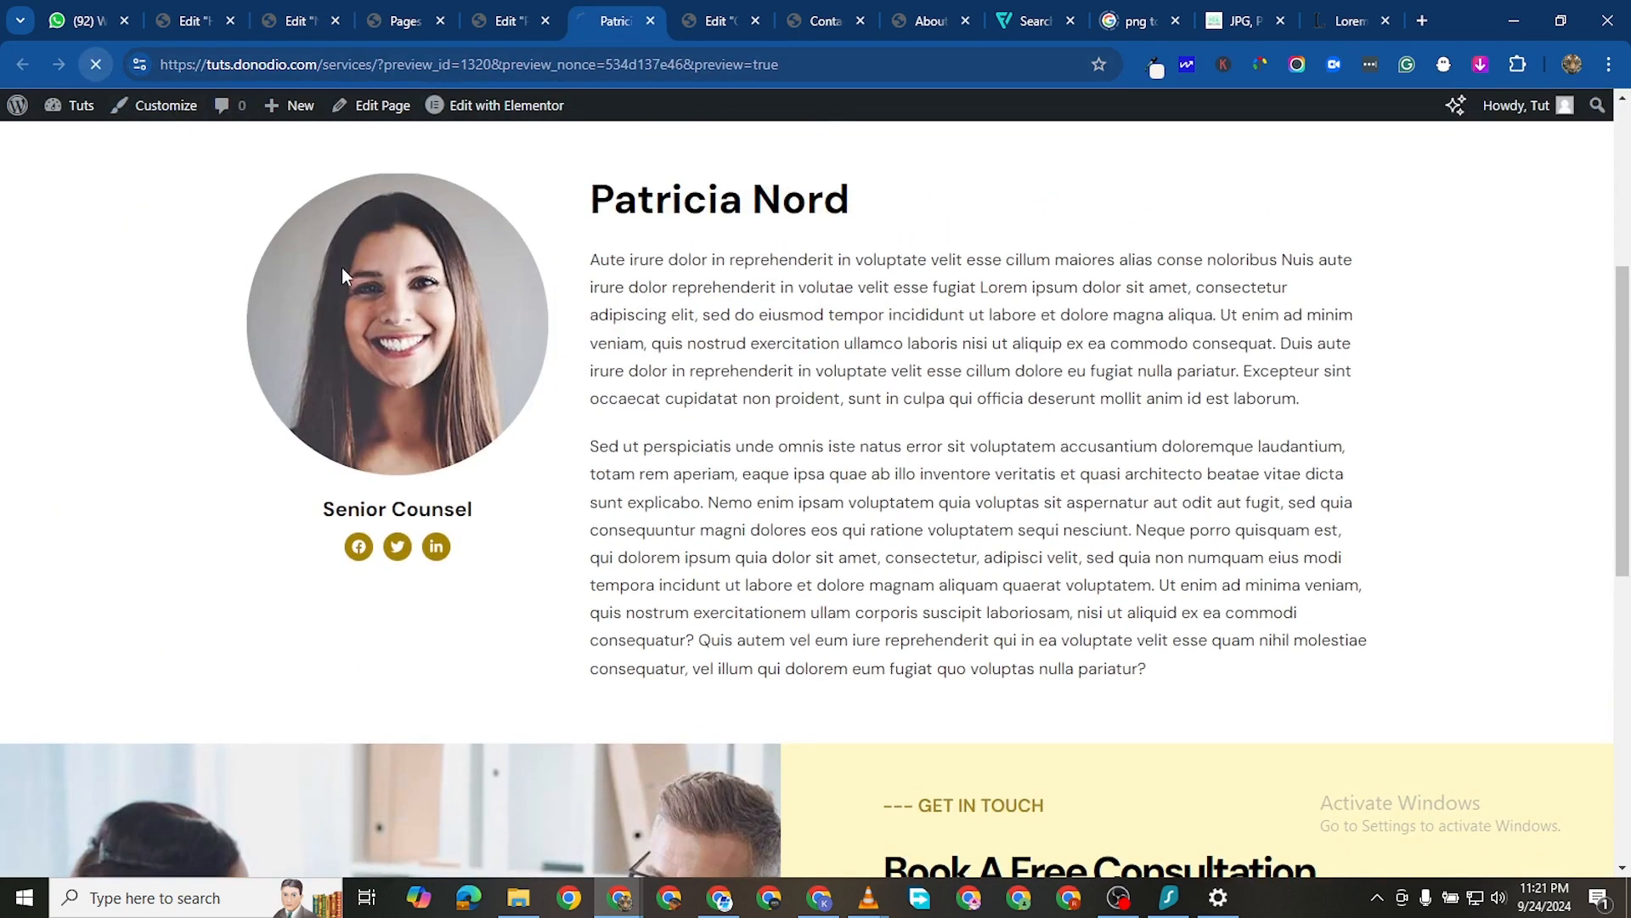
scroll(510, 391, "down", 8)
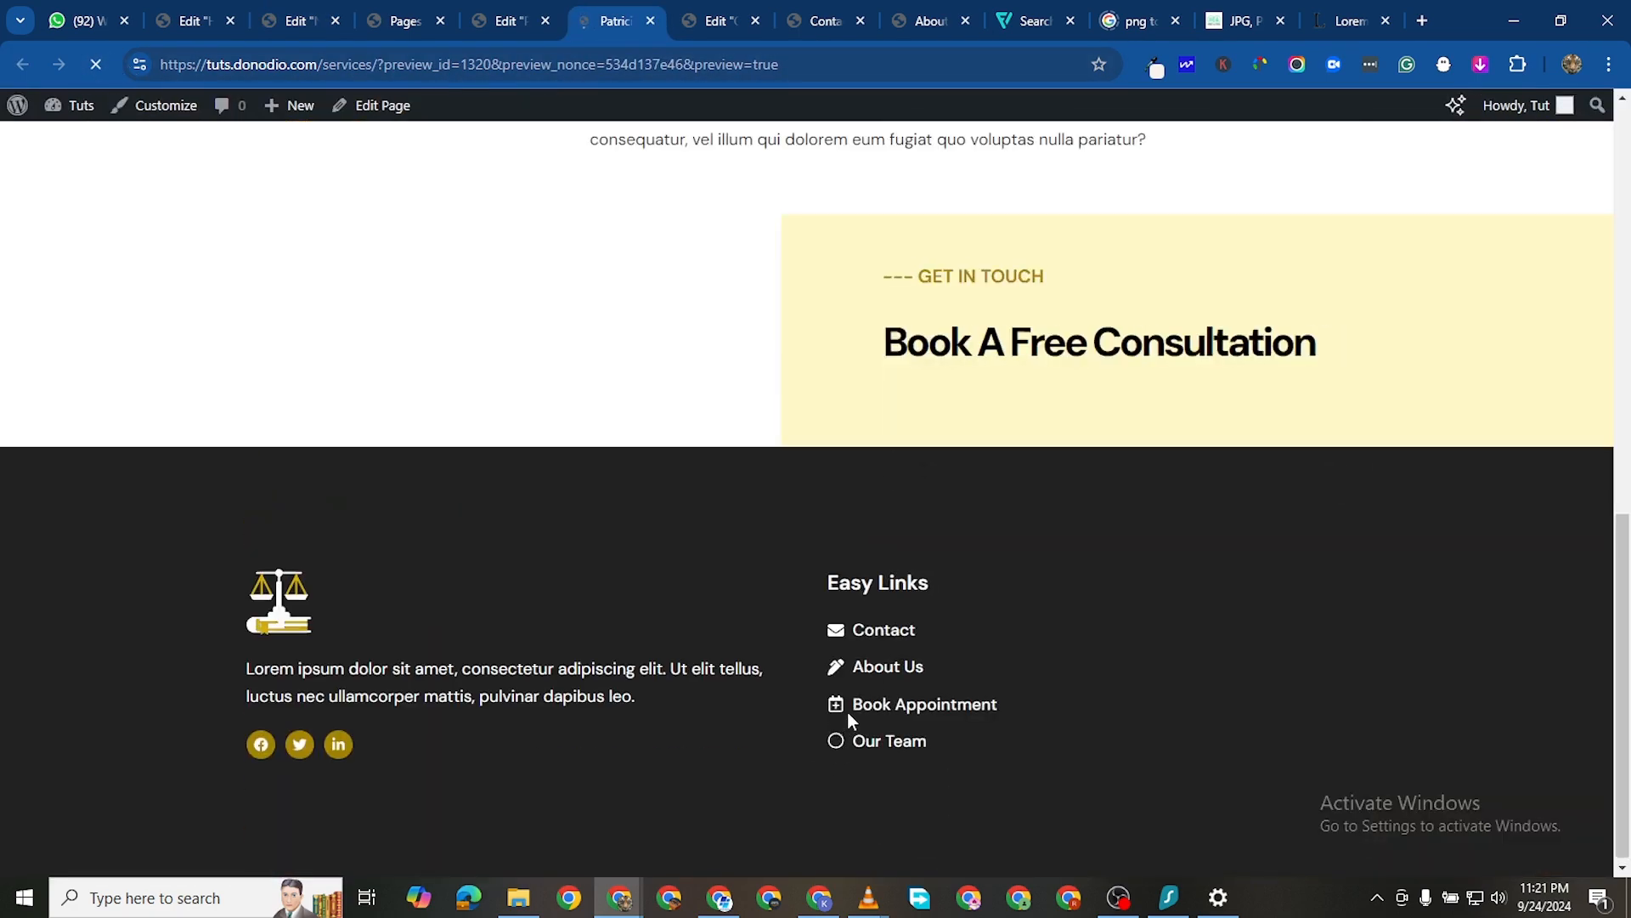
scroll(1011, 697, "down", 2)
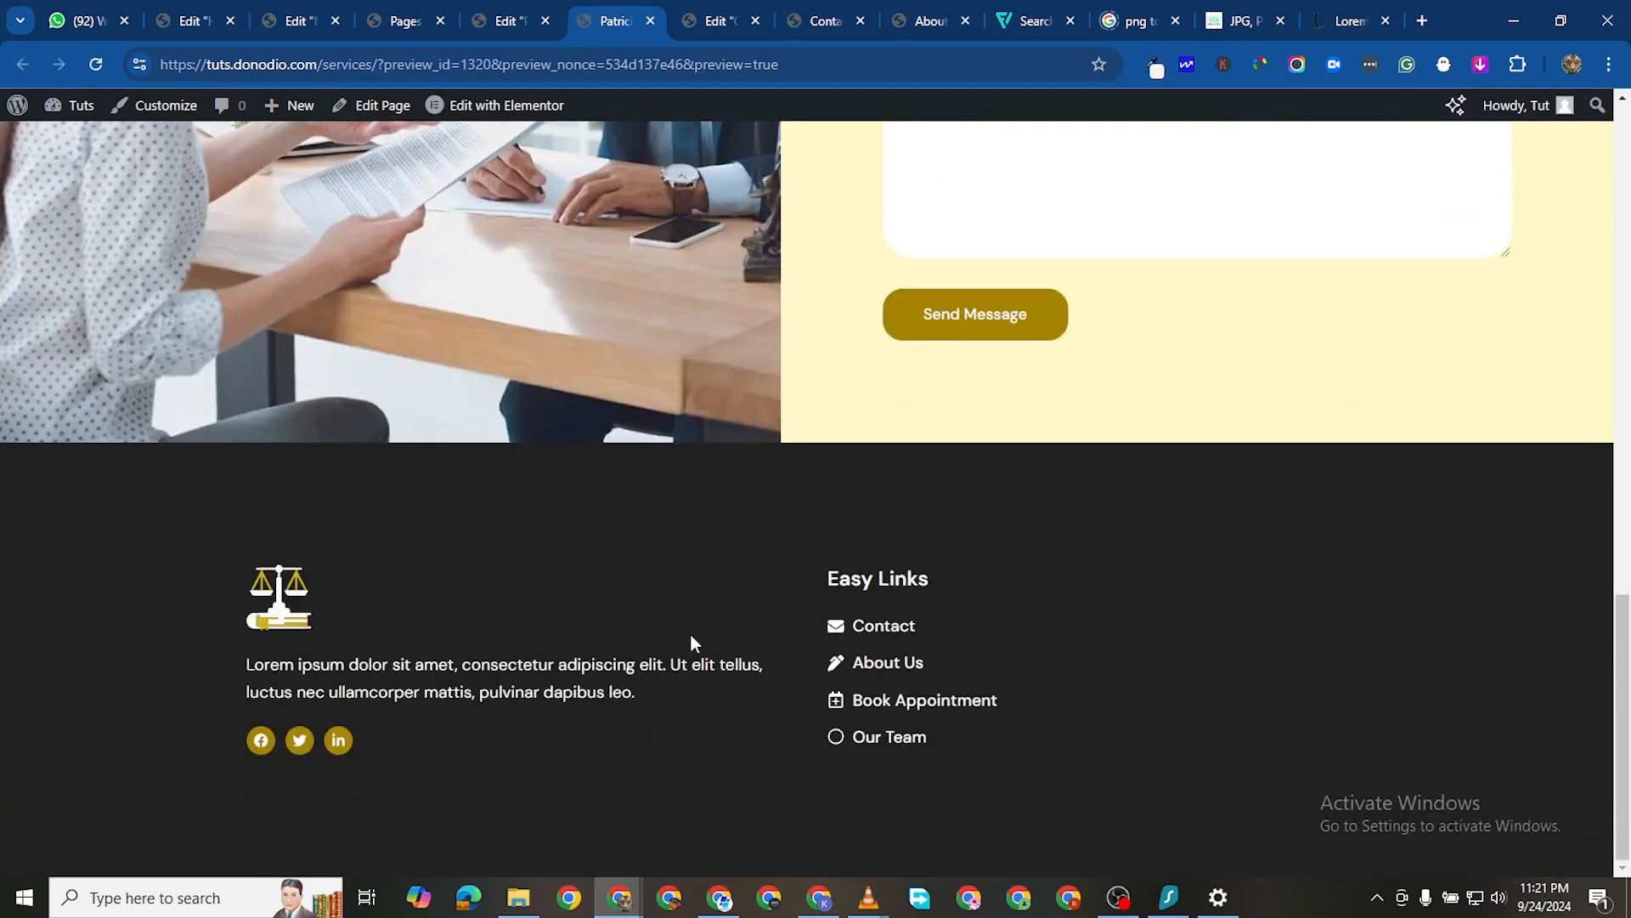
scroll(830, 643, "up", 20)
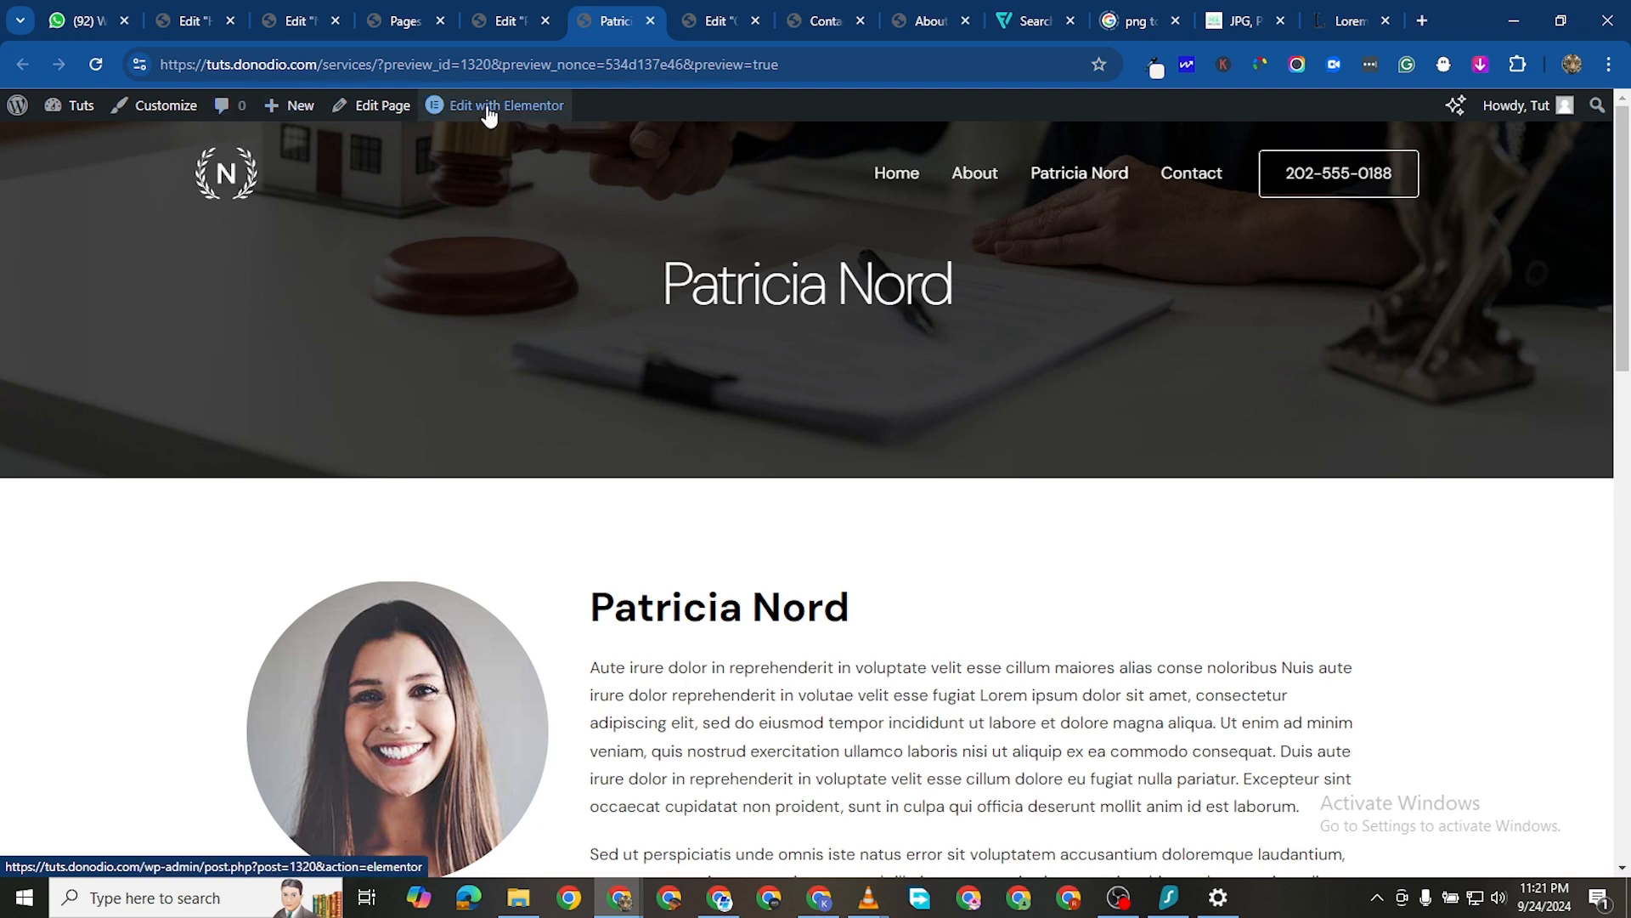
In the site customizer, replace the transparent header's logo with the gold-and-white scales image and publish the change
left_click(157, 110)
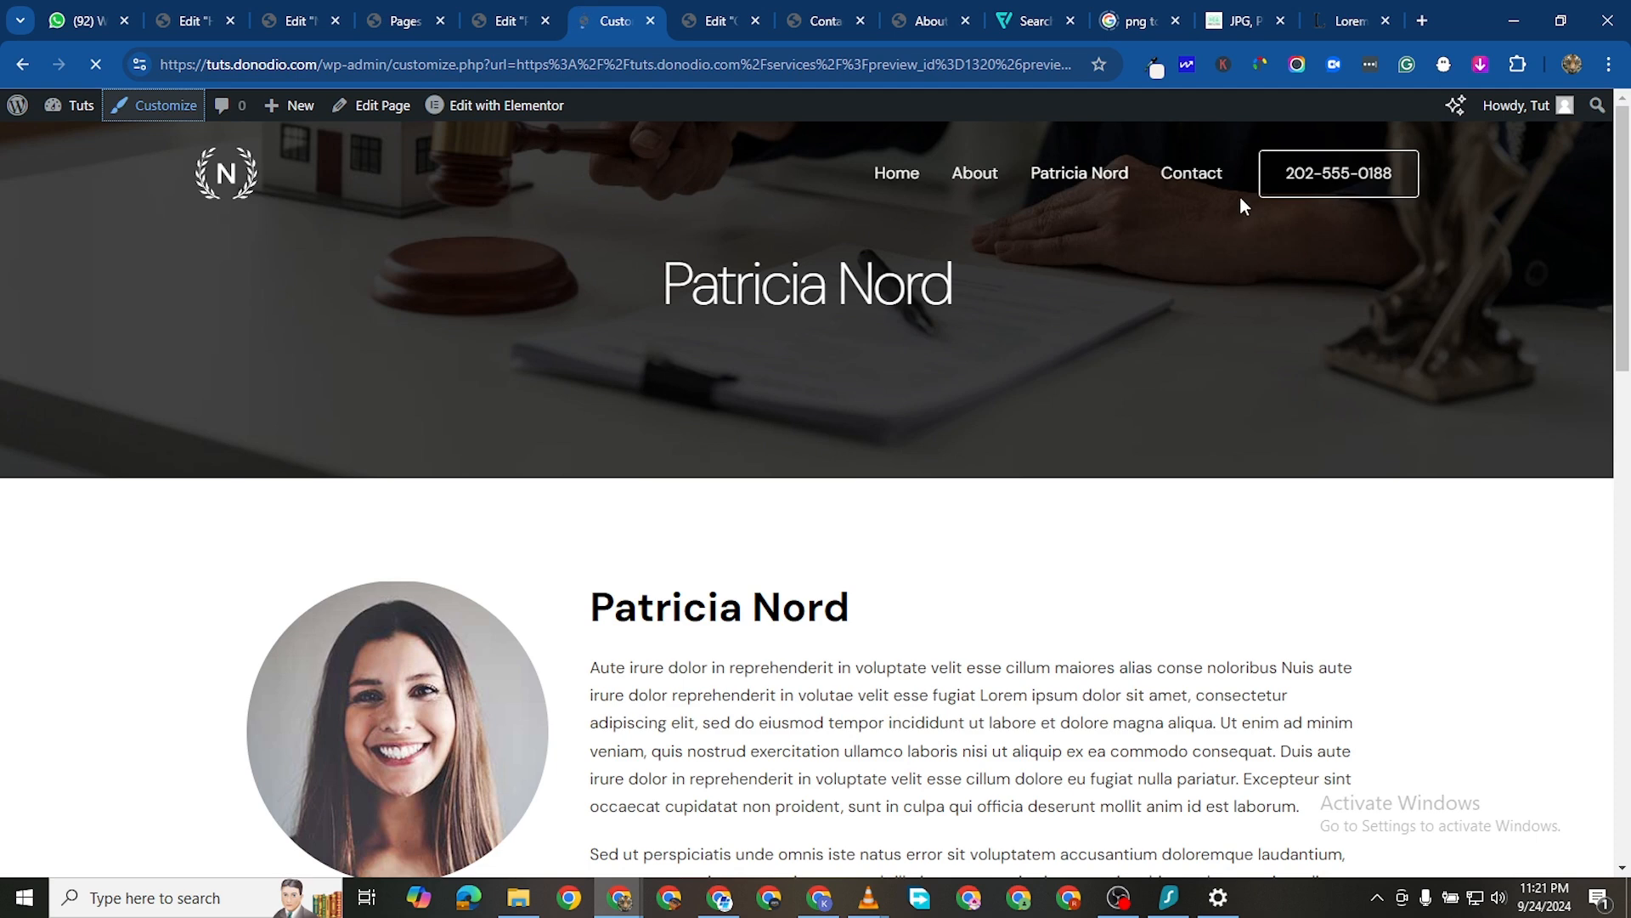
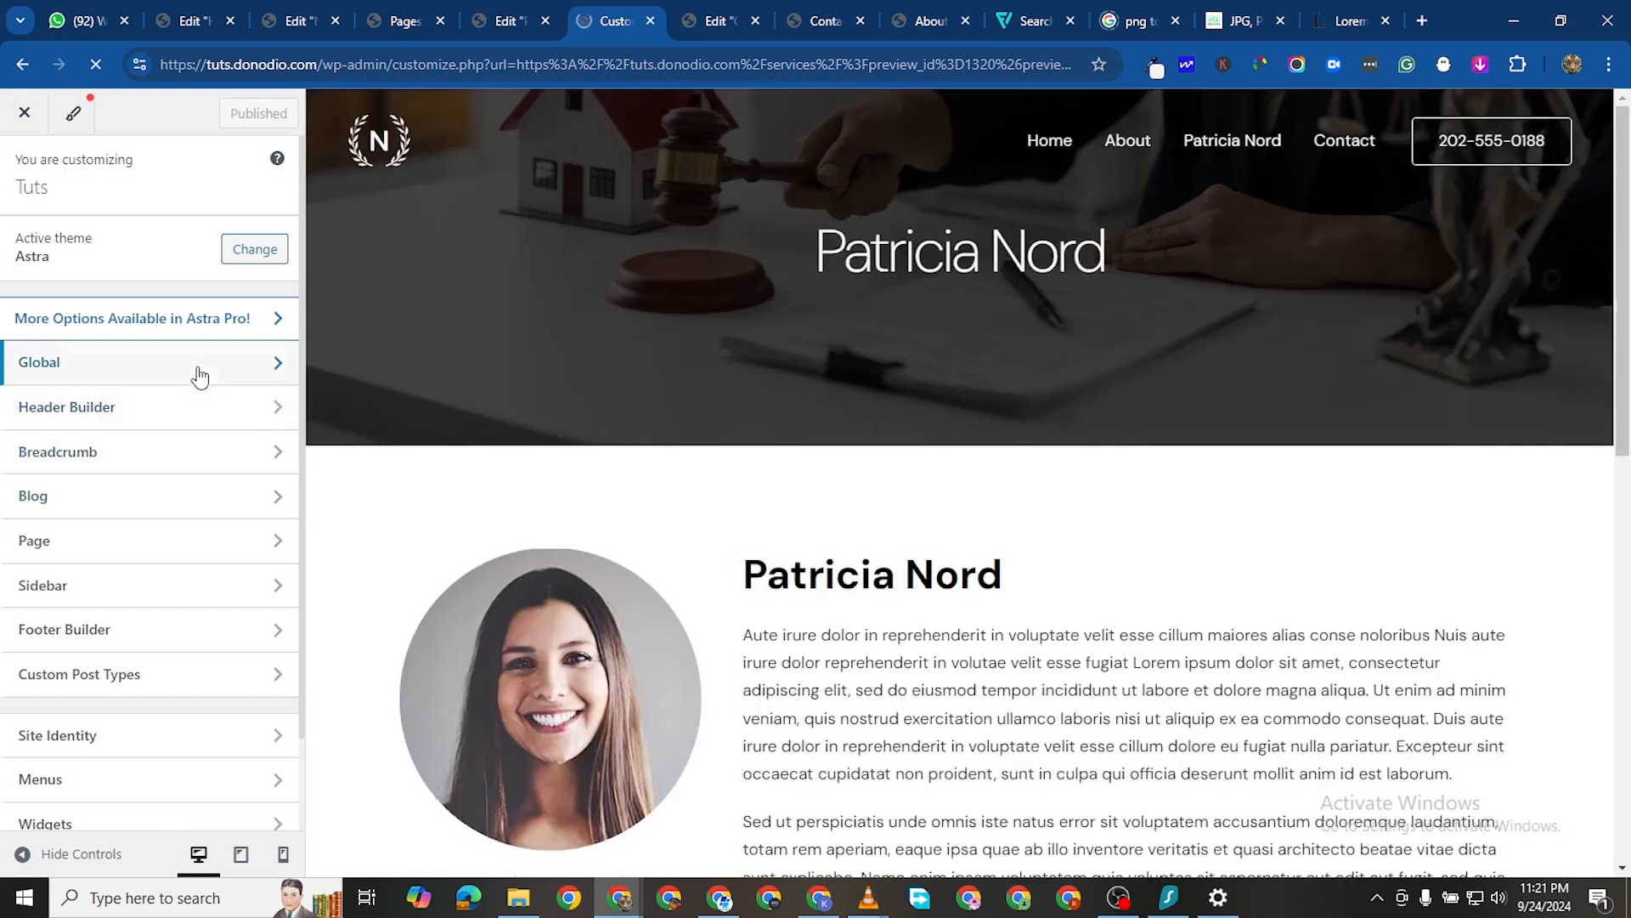
left_click(243, 424)
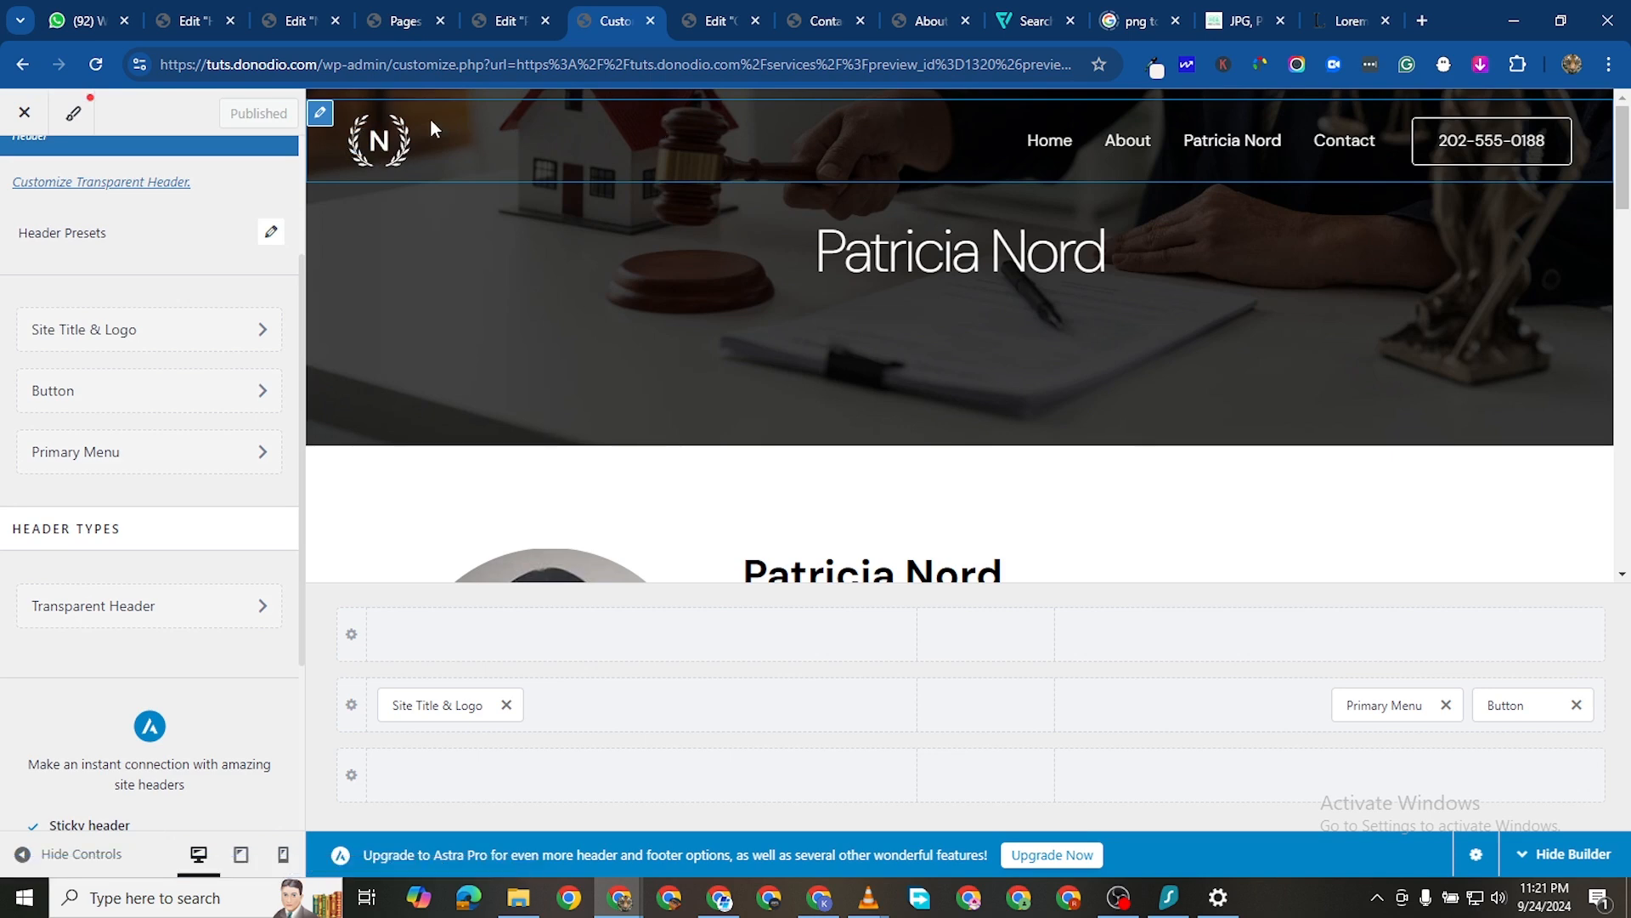
left_click(362, 144)
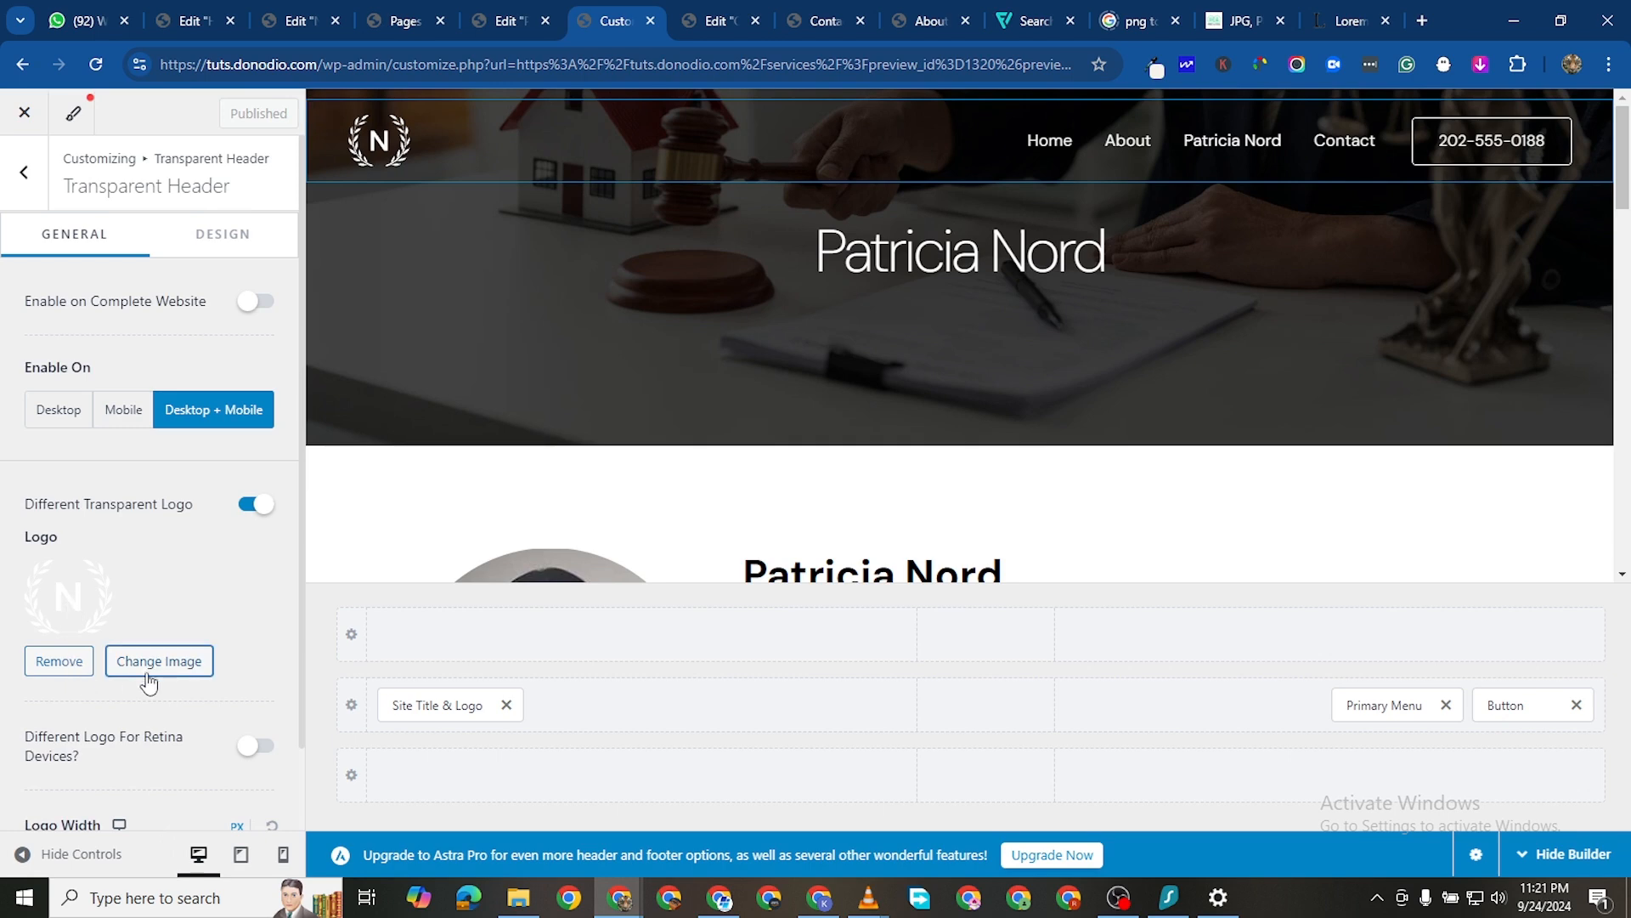
left_click(143, 673)
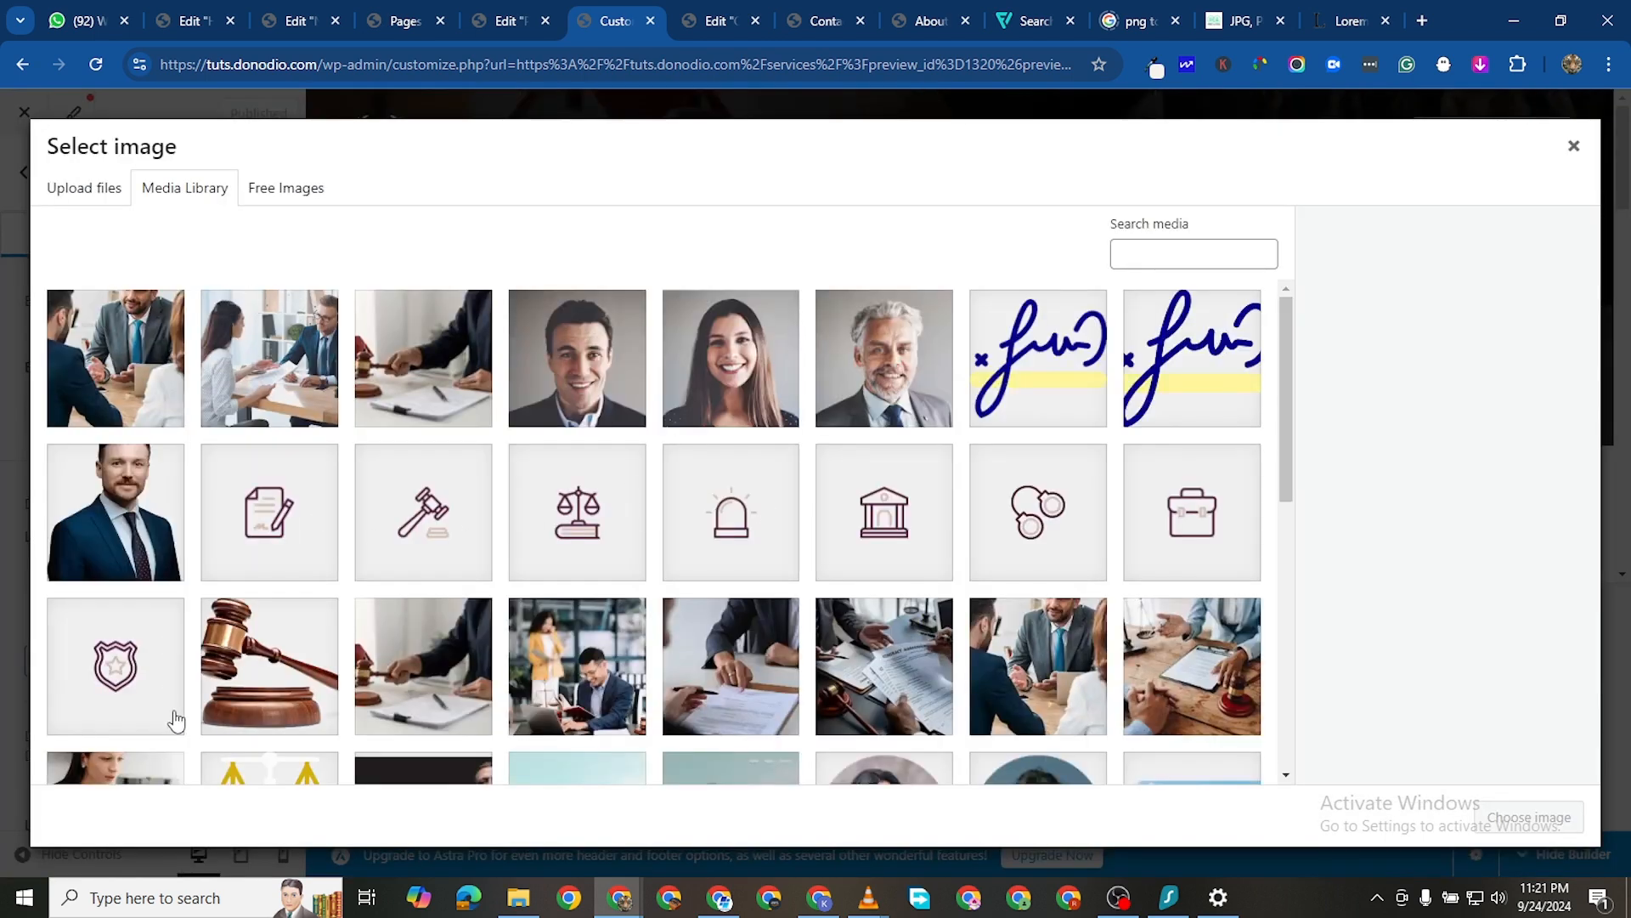
scroll(280, 697, "down", 5)
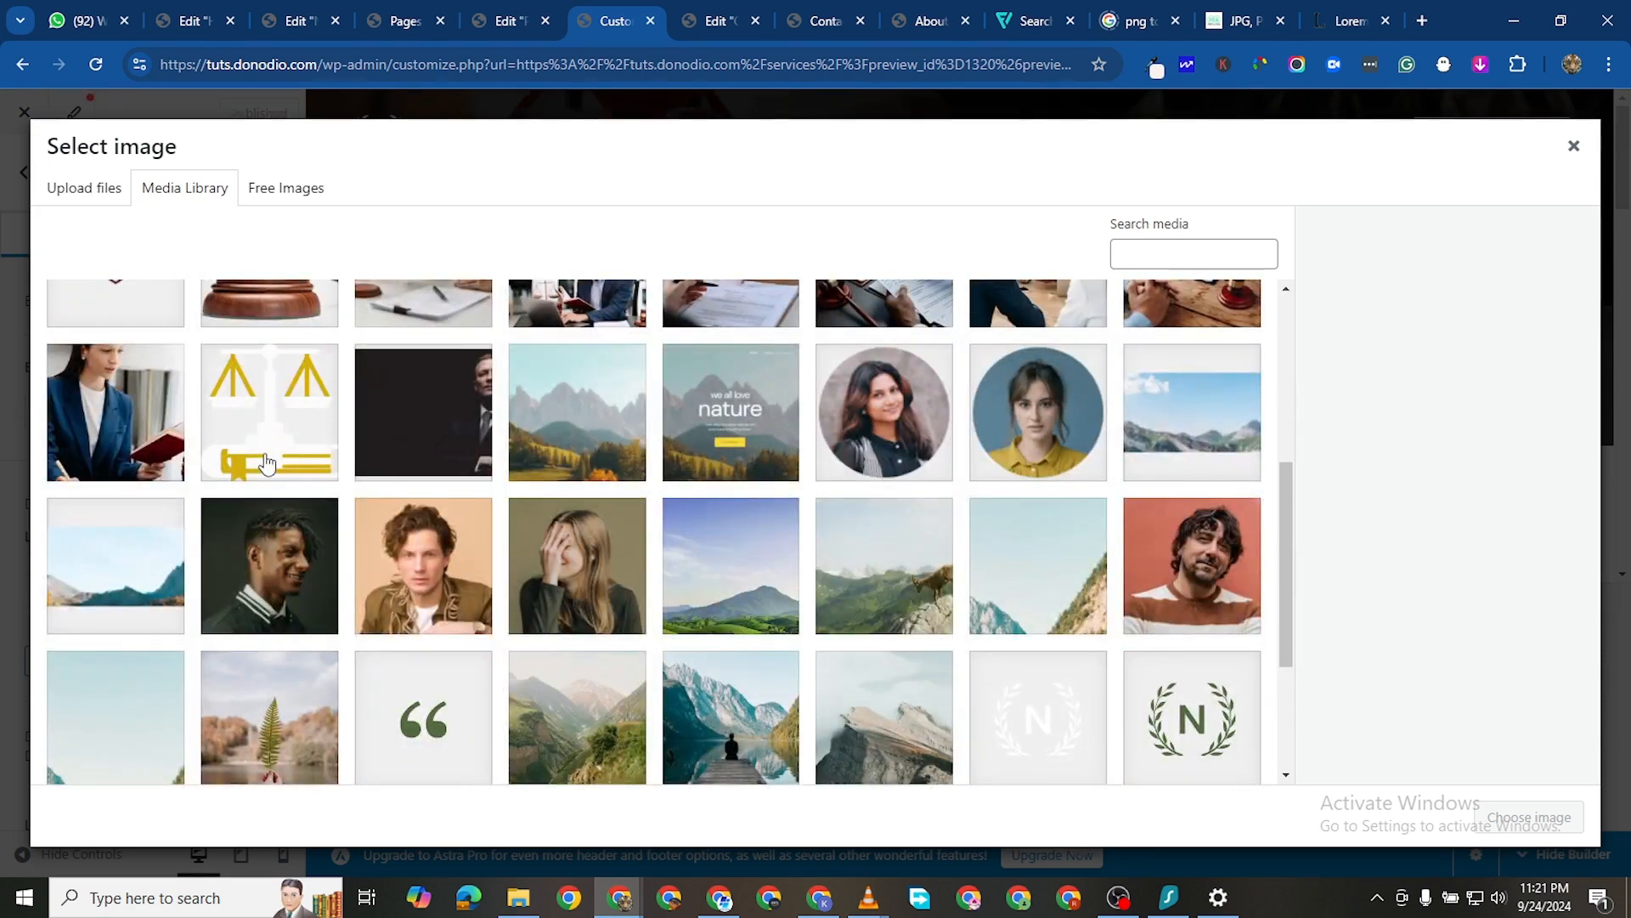
left_click(263, 465)
left_click(1520, 817)
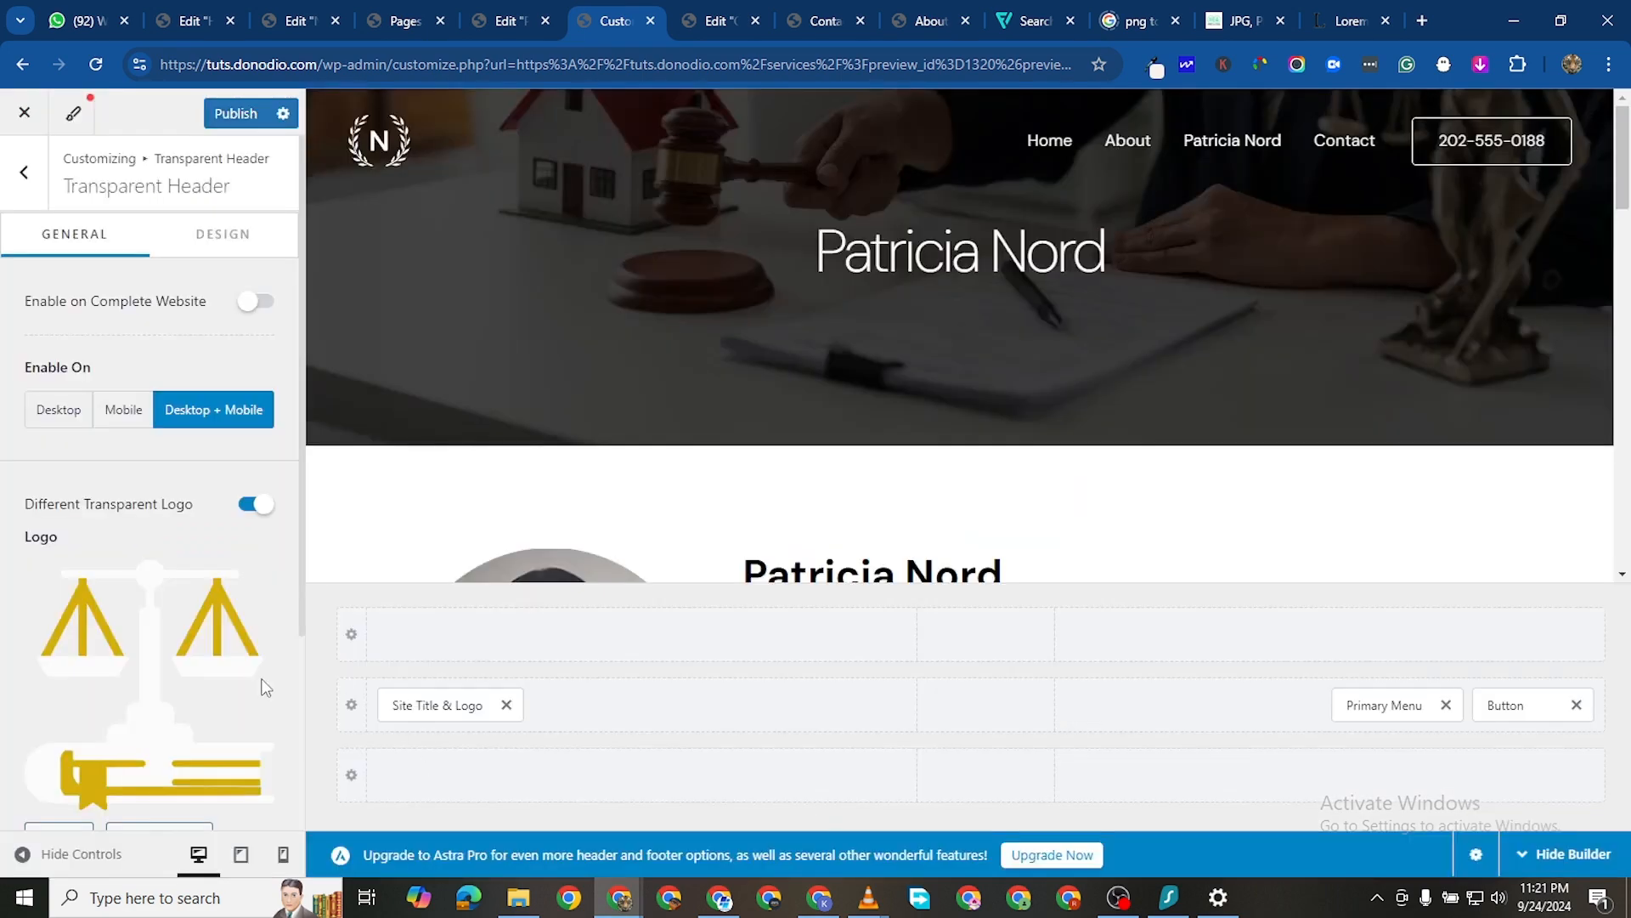
scroll(197, 609, "down", 3)
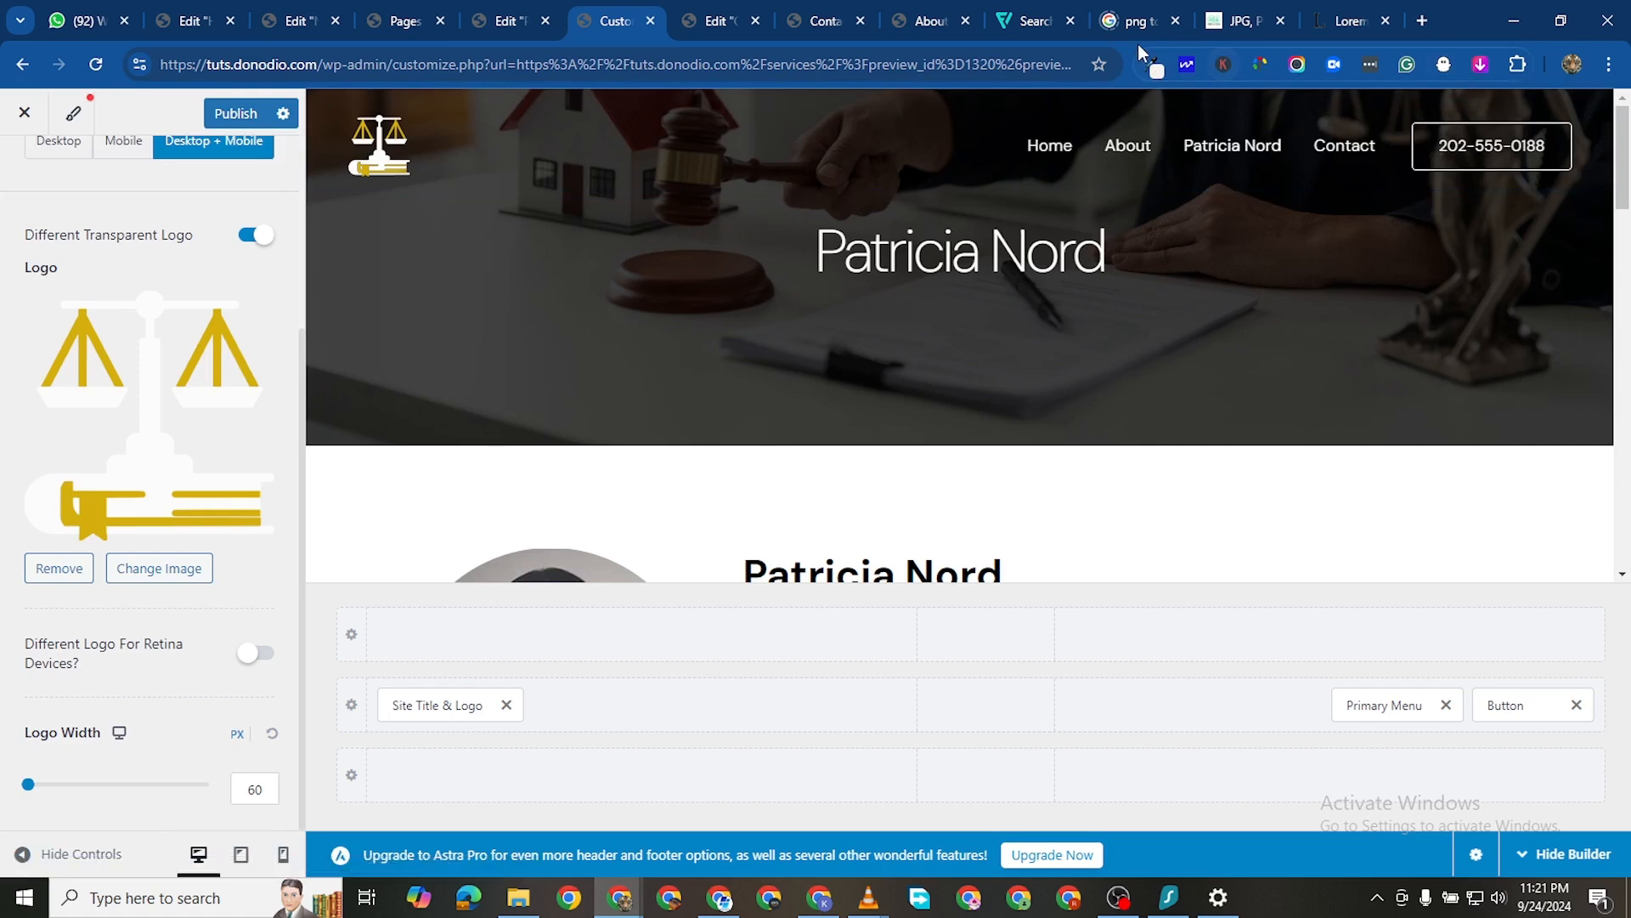
left_click(238, 113)
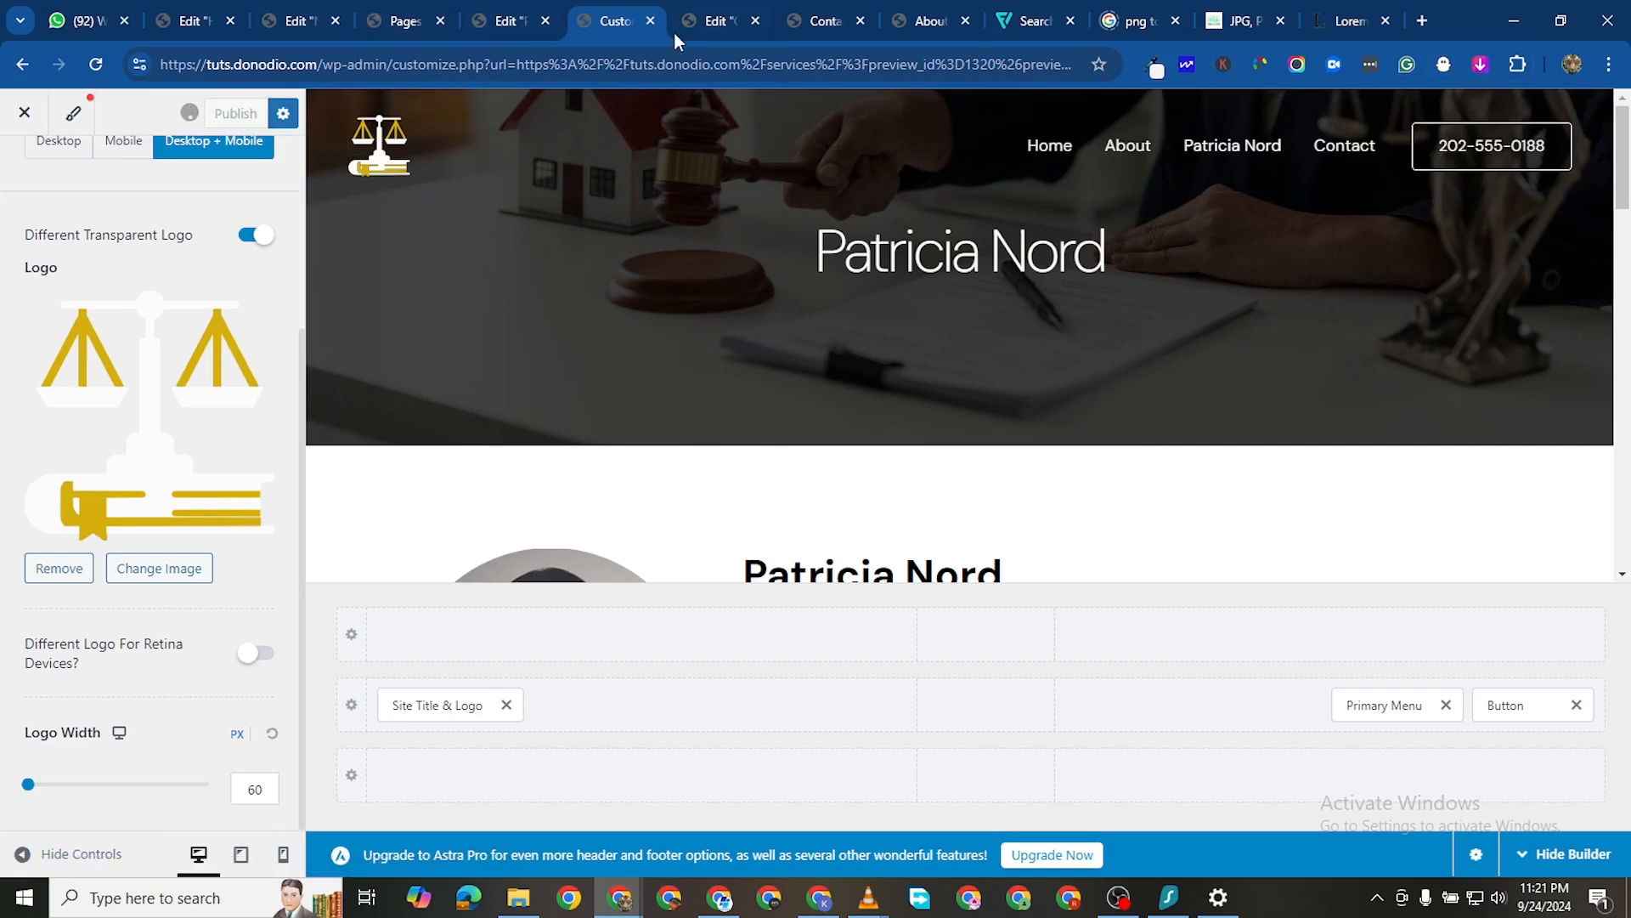
Reload the Contact page preview and visit the Home page to check the header logo on both
left_click(820, 20)
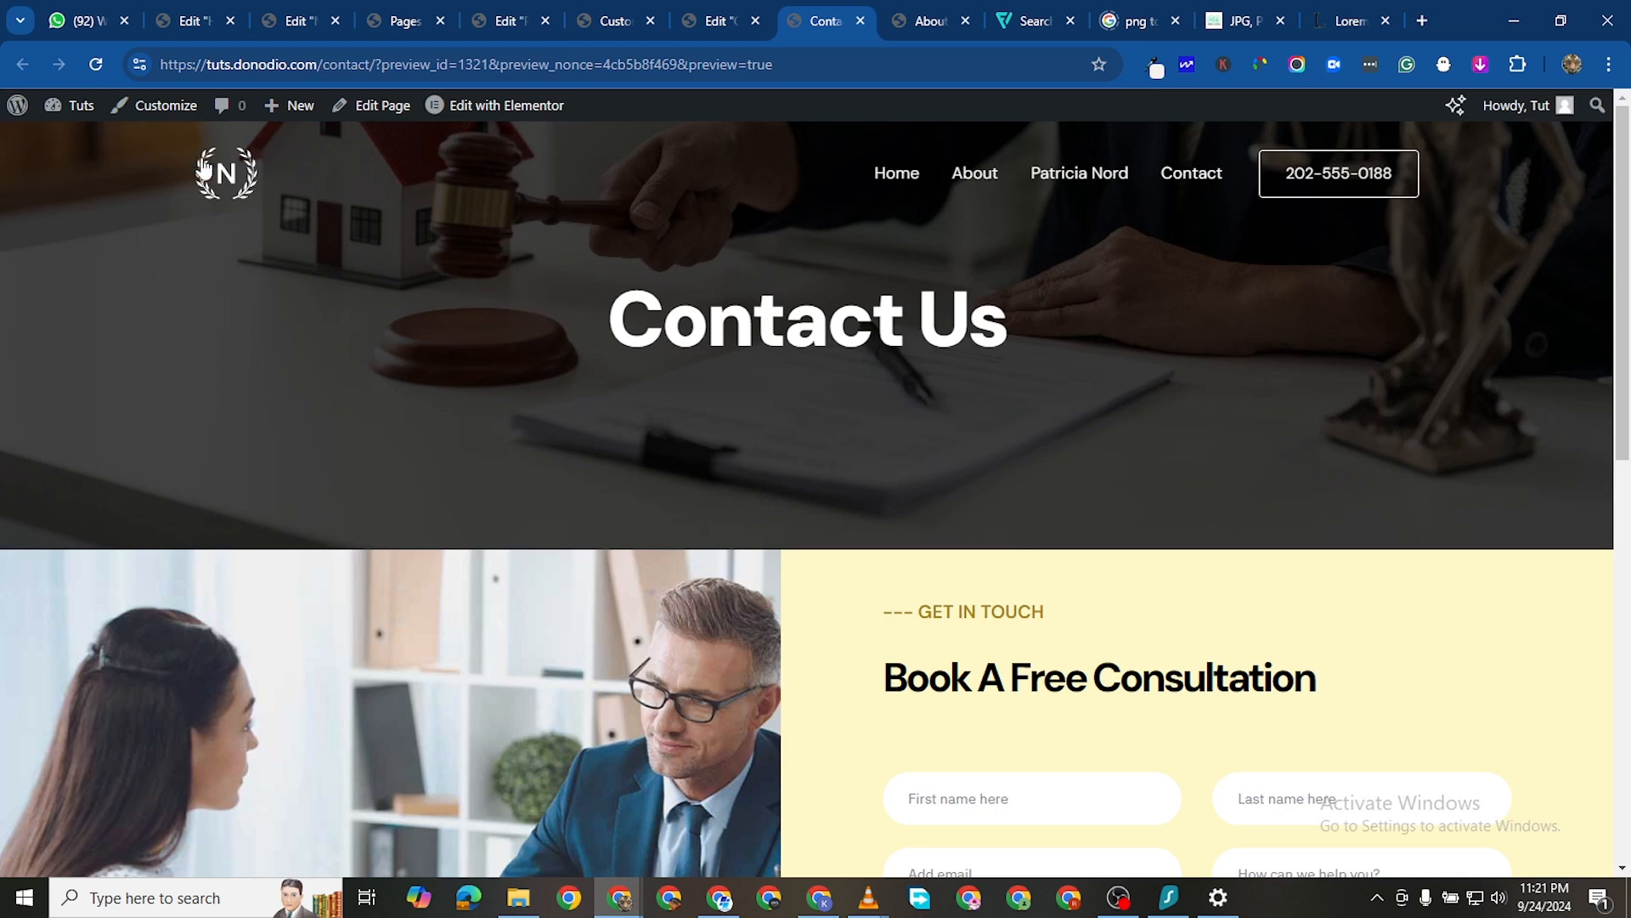
left_click(96, 67)
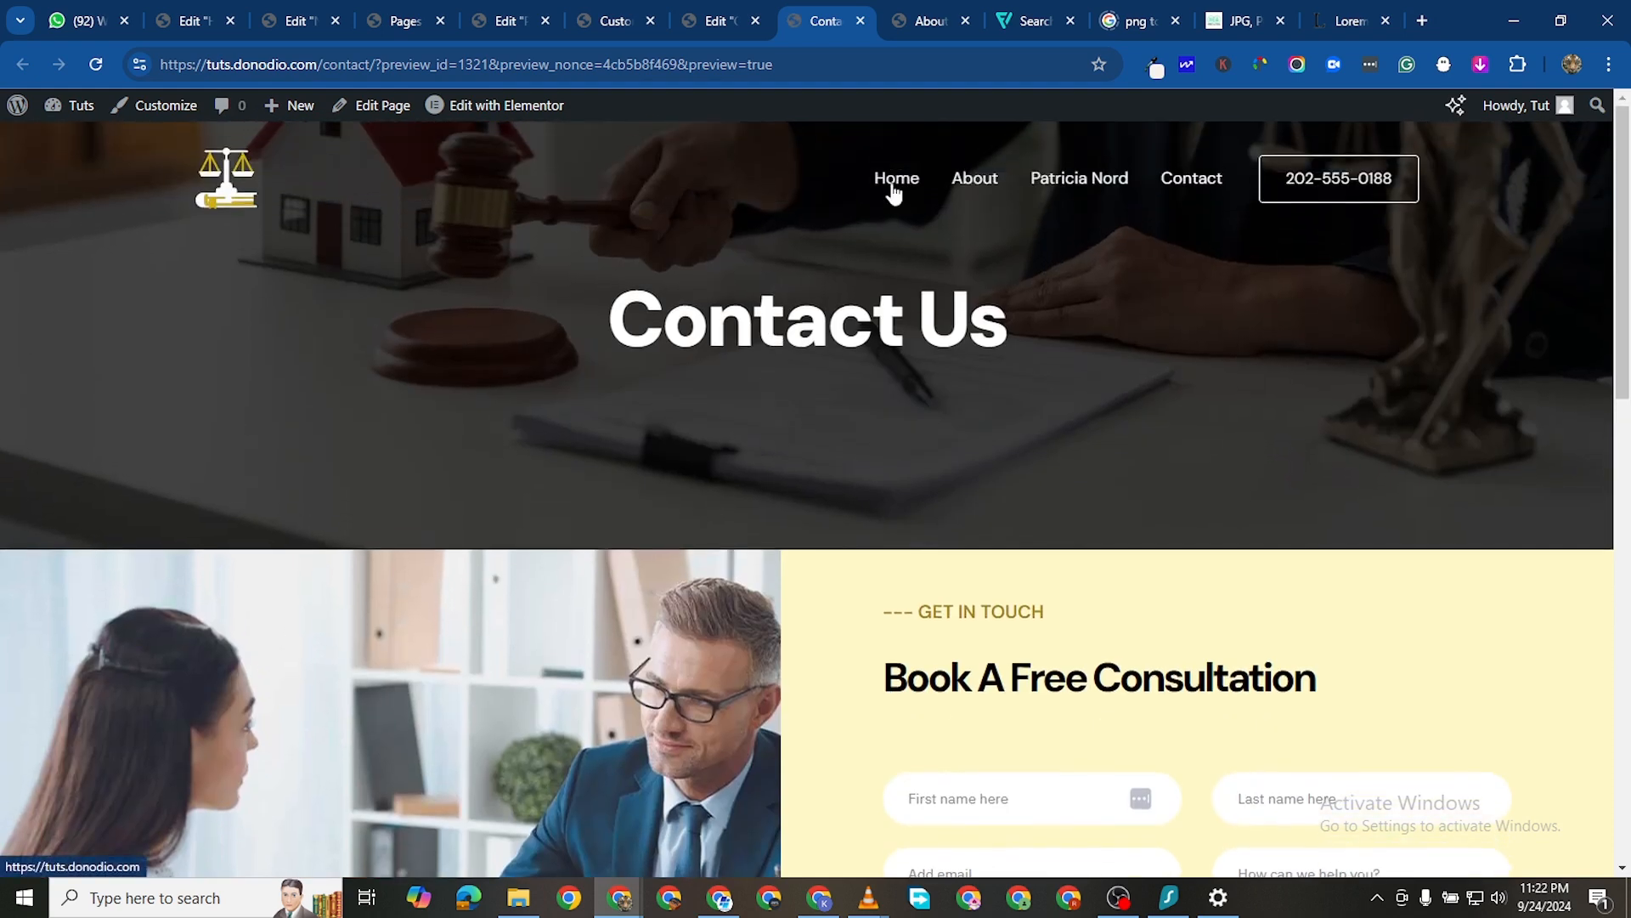
left_click(894, 192)
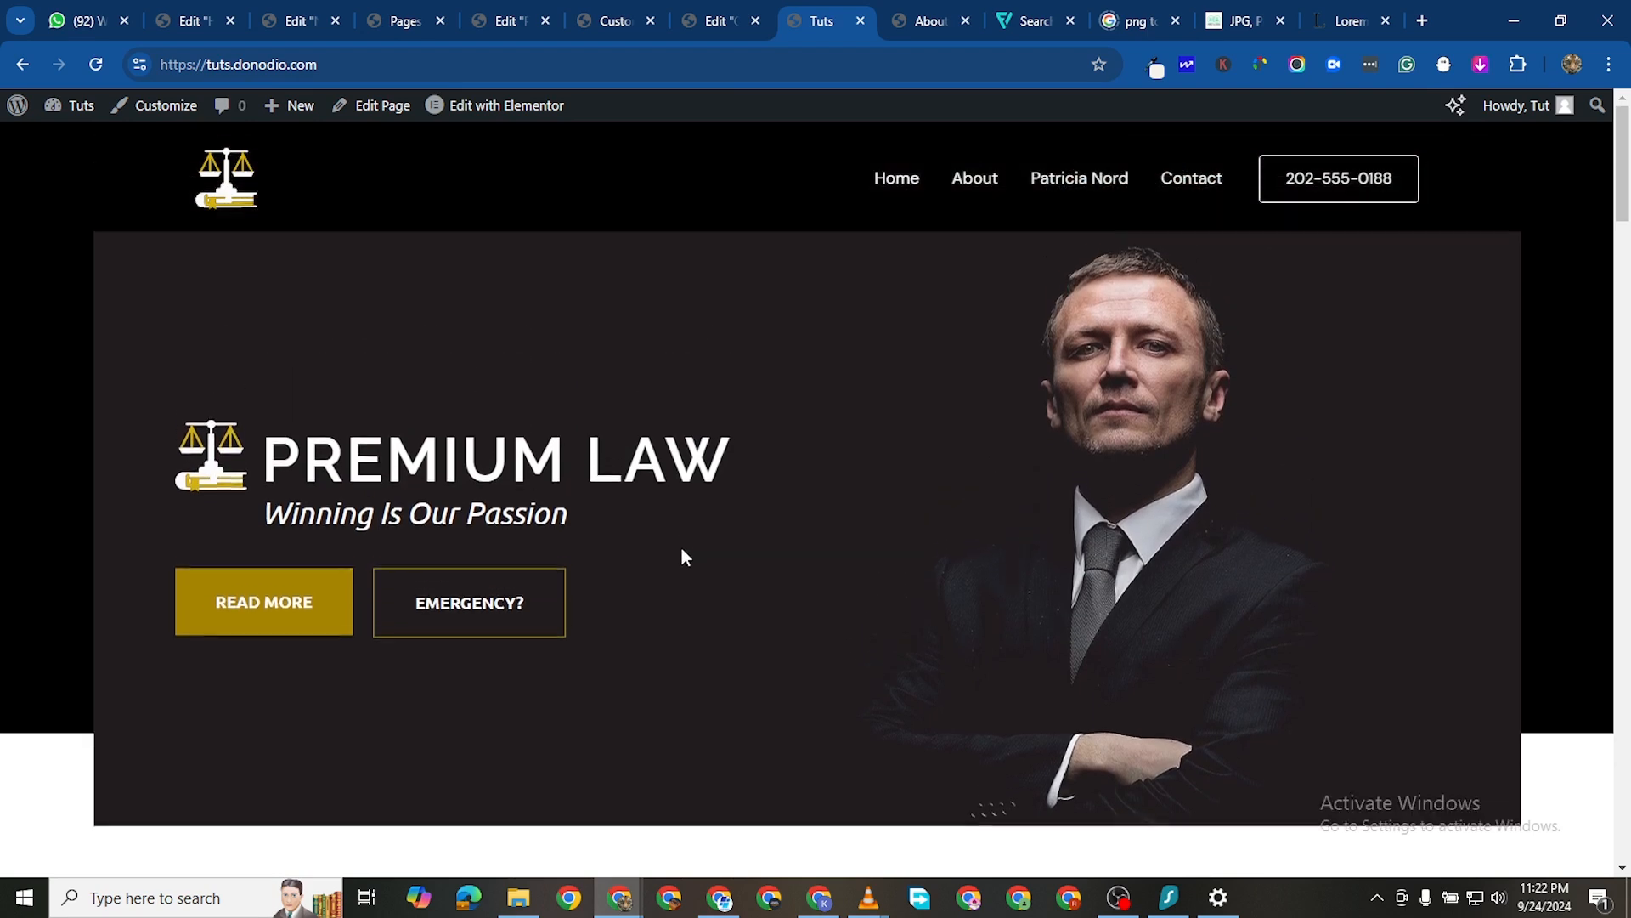
scroll(868, 535, "down", 4)
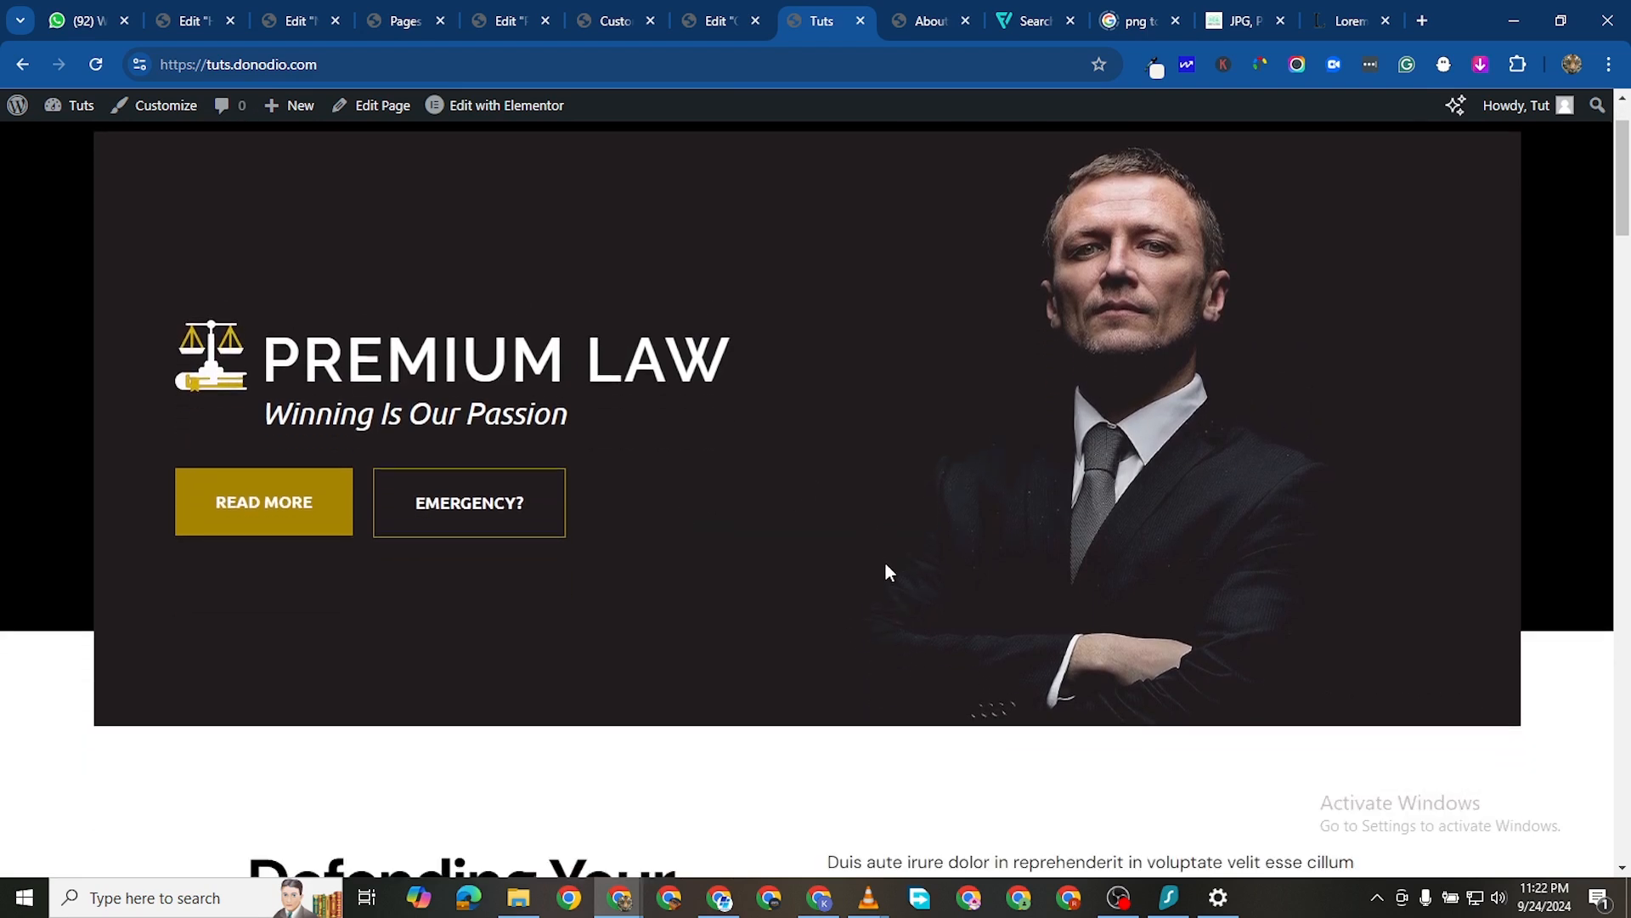
scroll(891, 559, "up", 4)
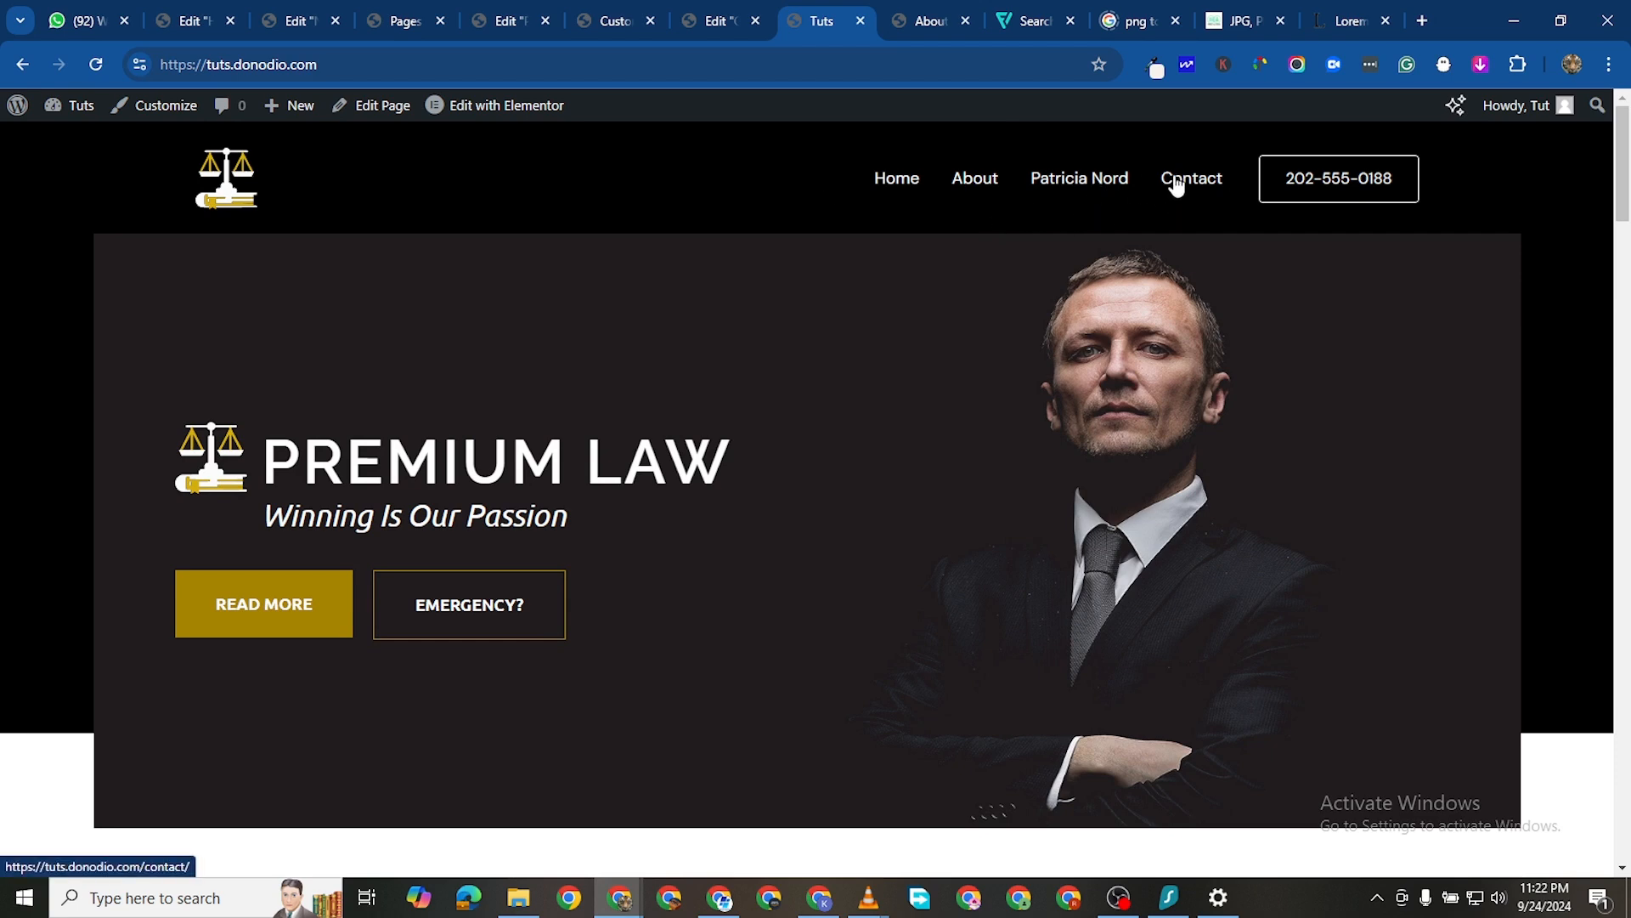
Return to the site customizer and open the settings of the header's phone-number button
left_click(286, 26)
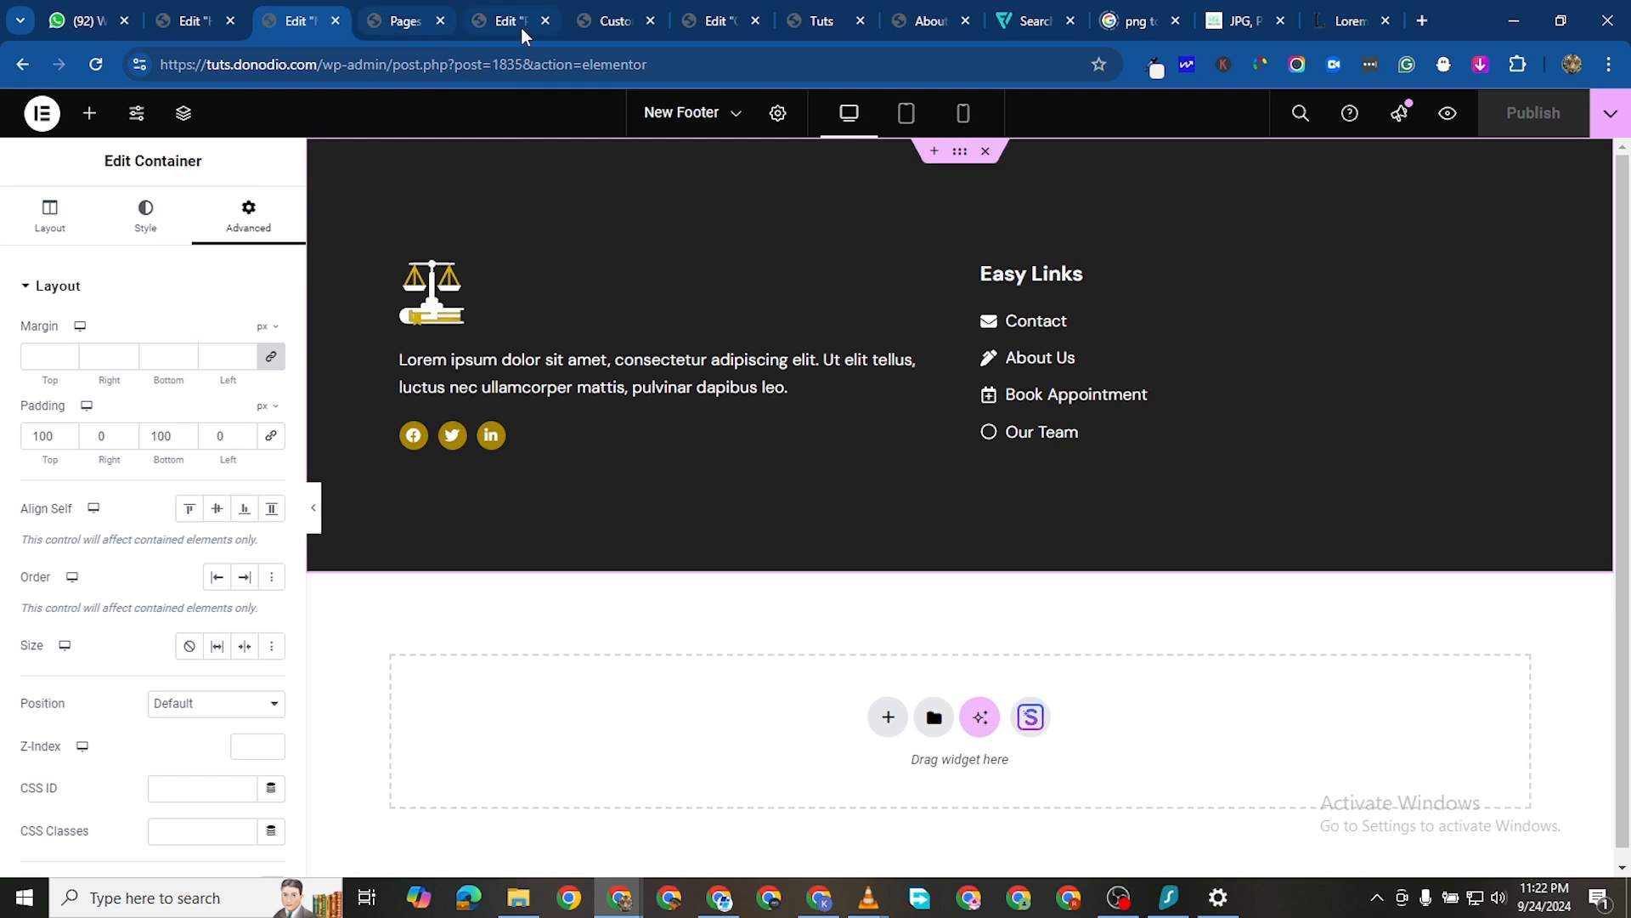
left_click(595, 24)
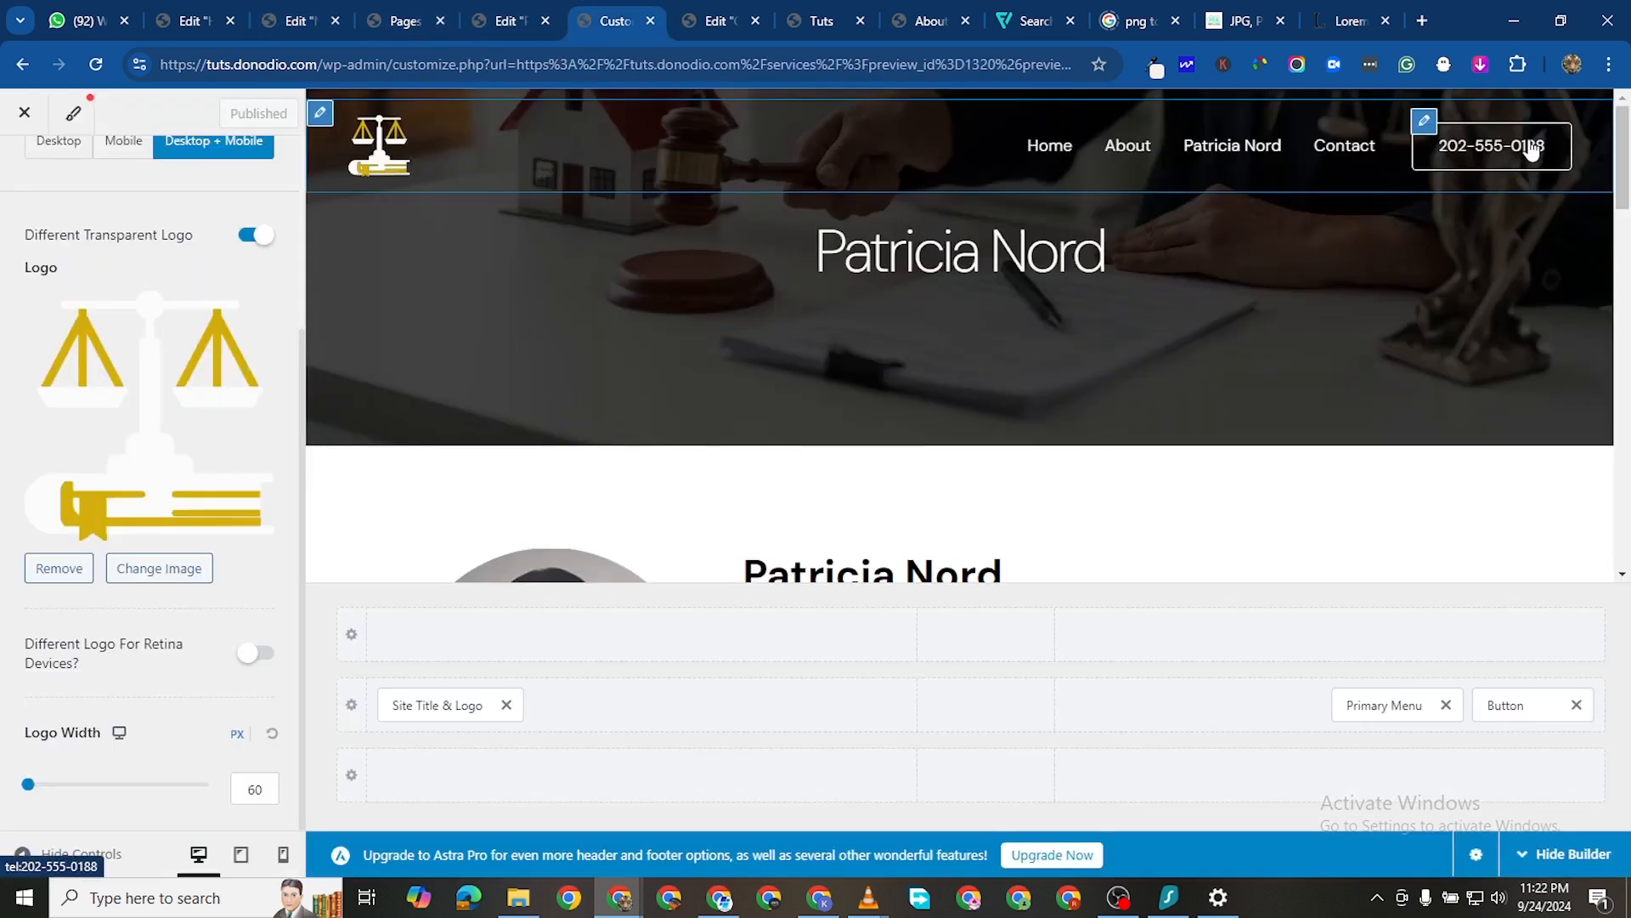
left_click(1428, 121)
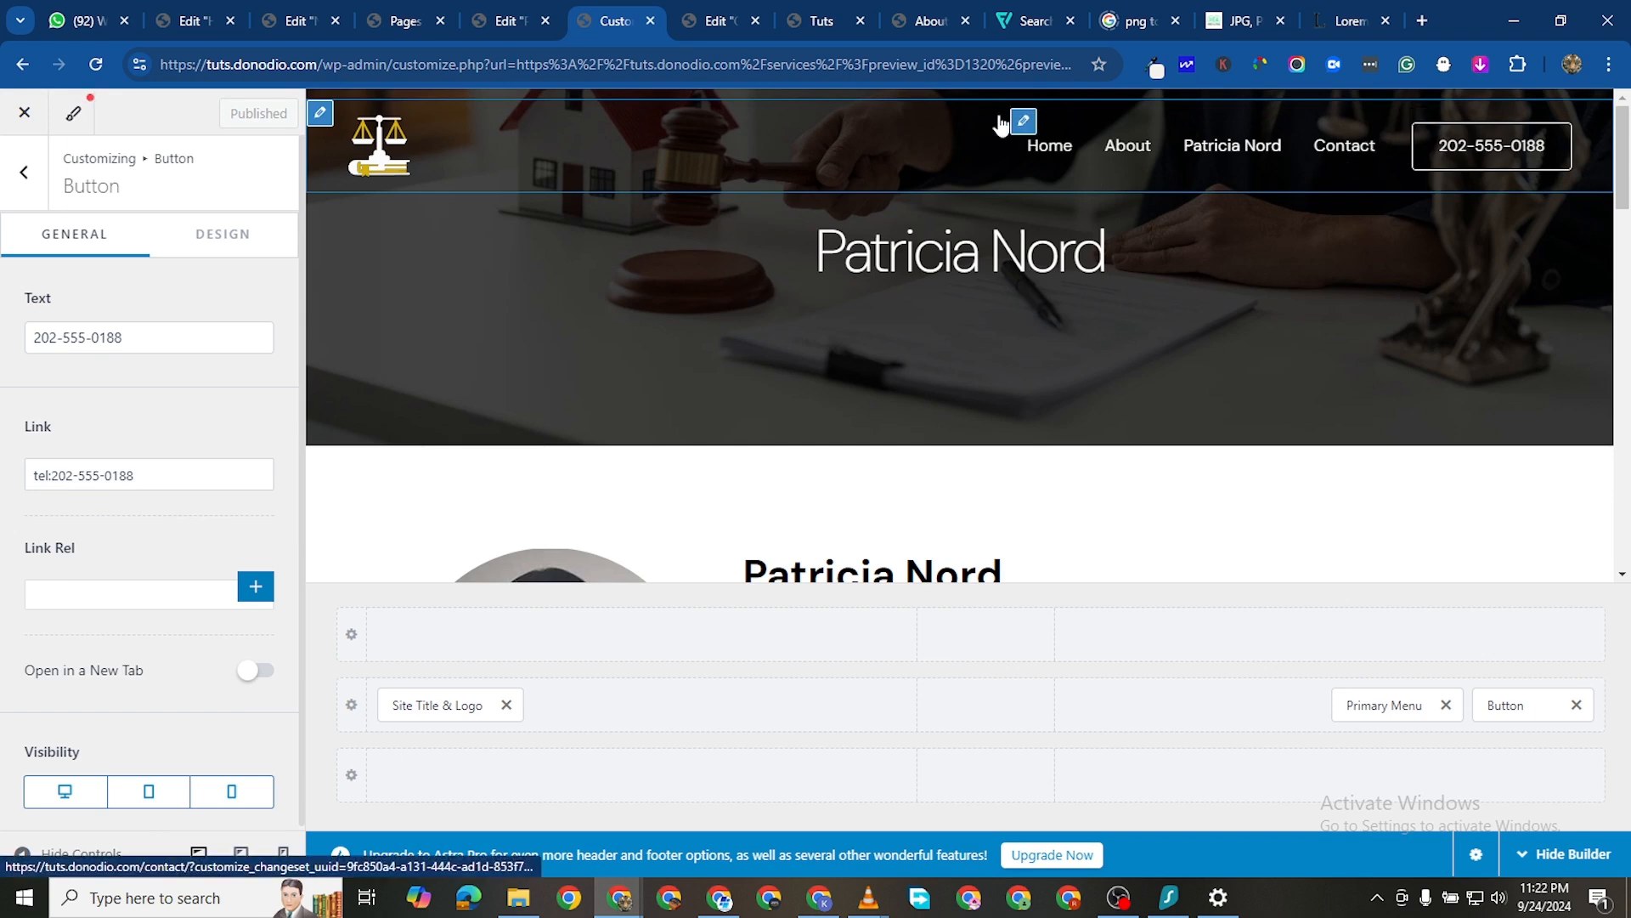
Open the WordPress menu editor for the Main Menu and list all of the site's pages available as menu items
left_click(400, 21)
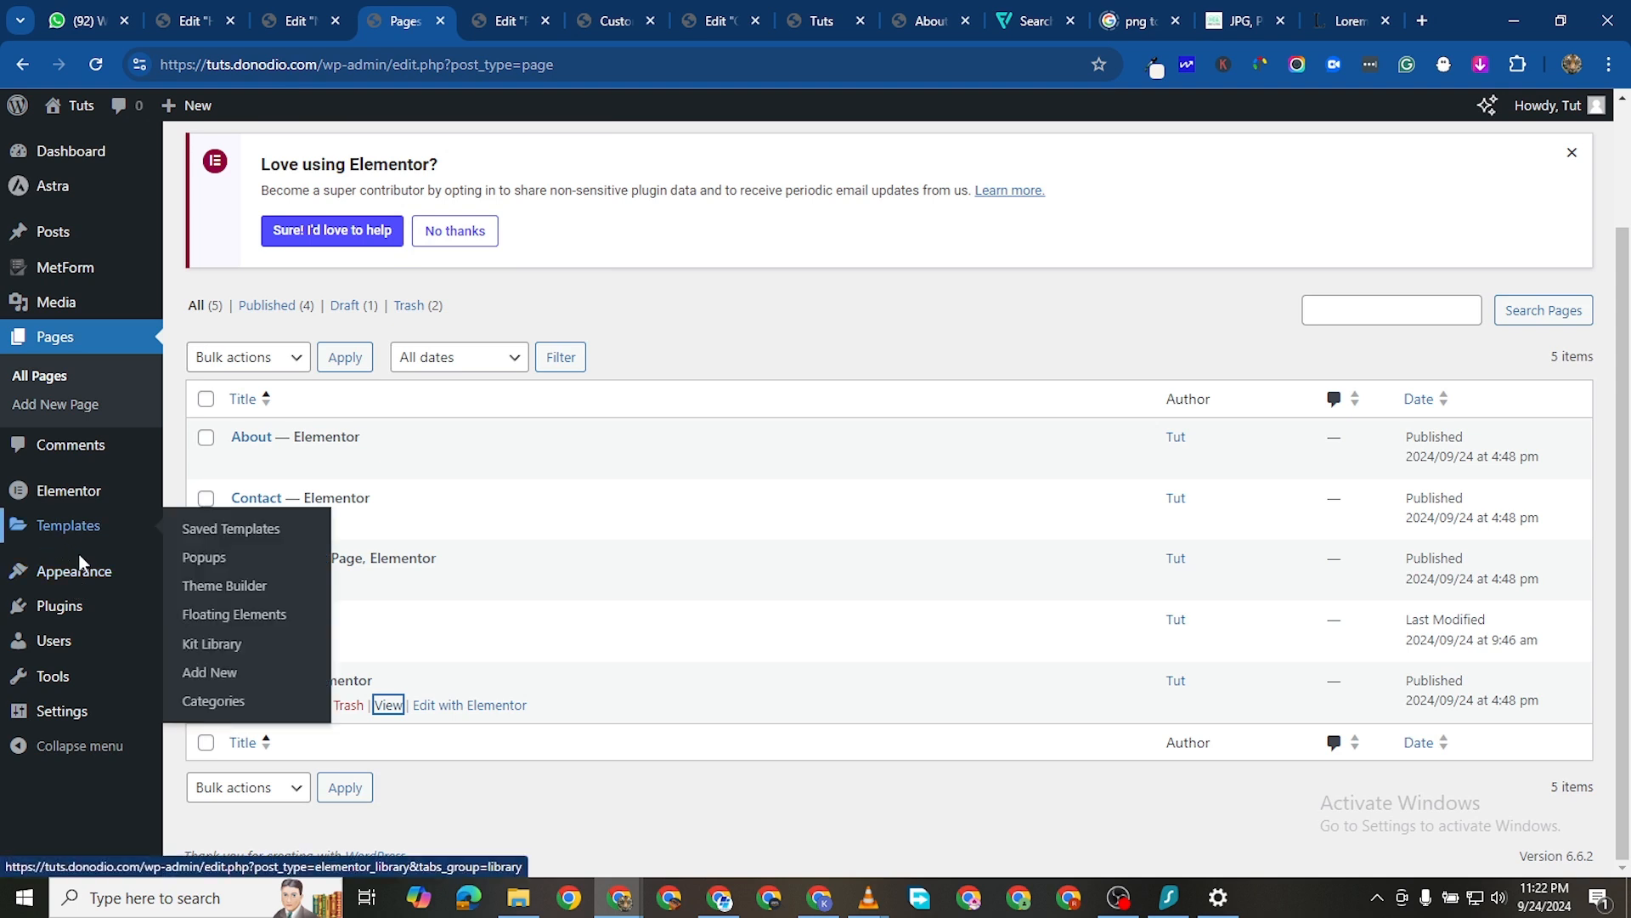
mouse_move(102, 572)
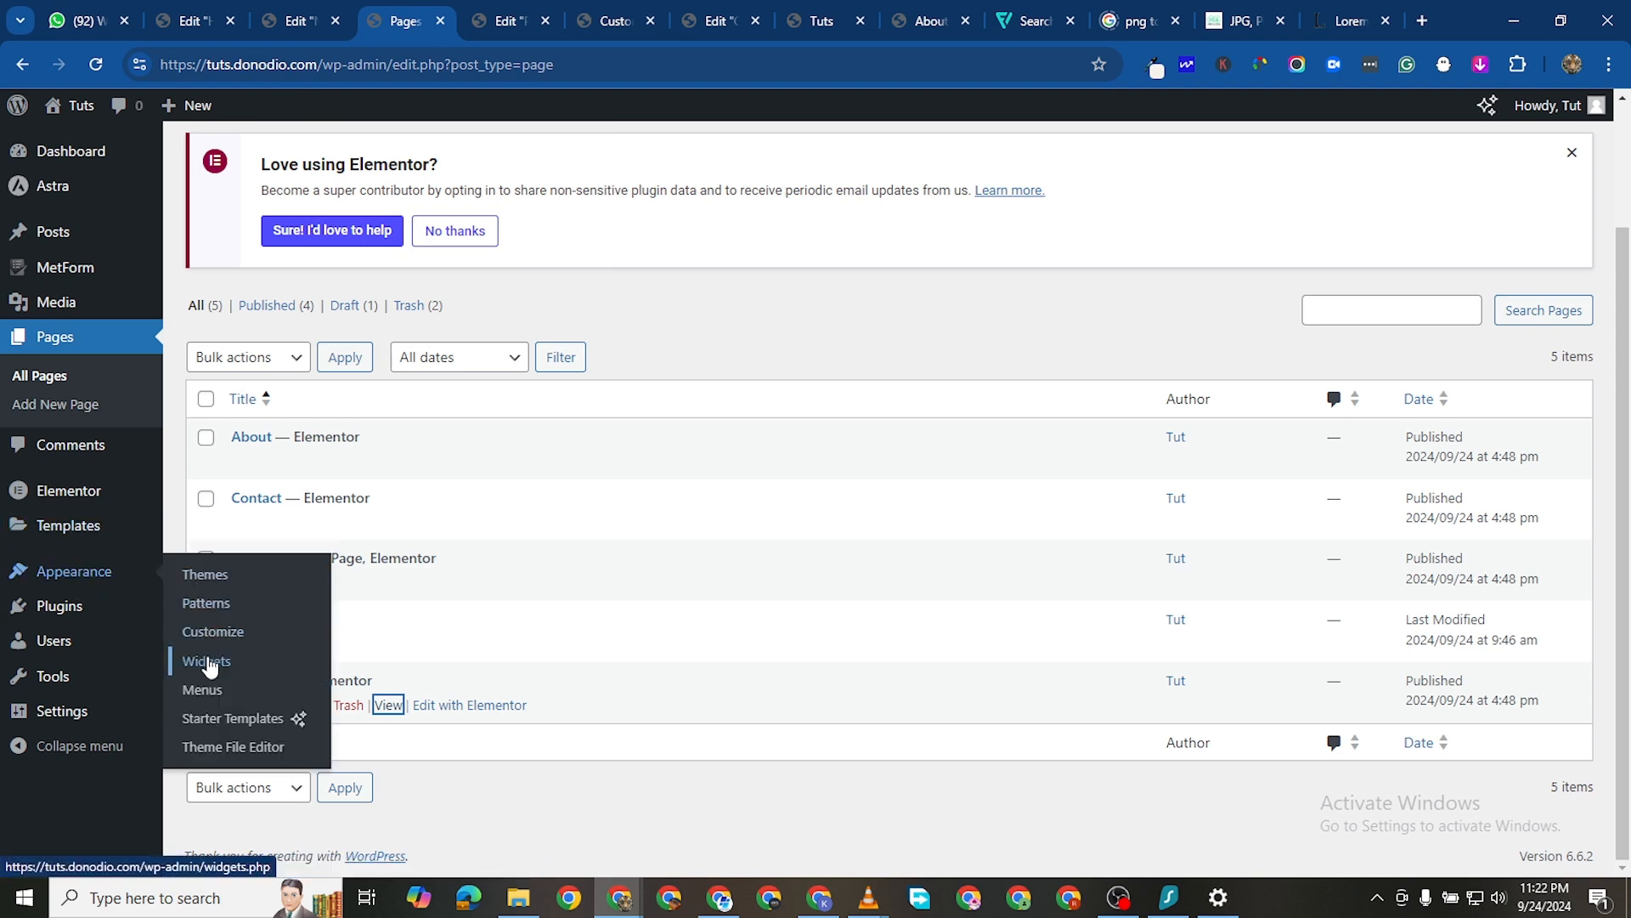
left_click(240, 674)
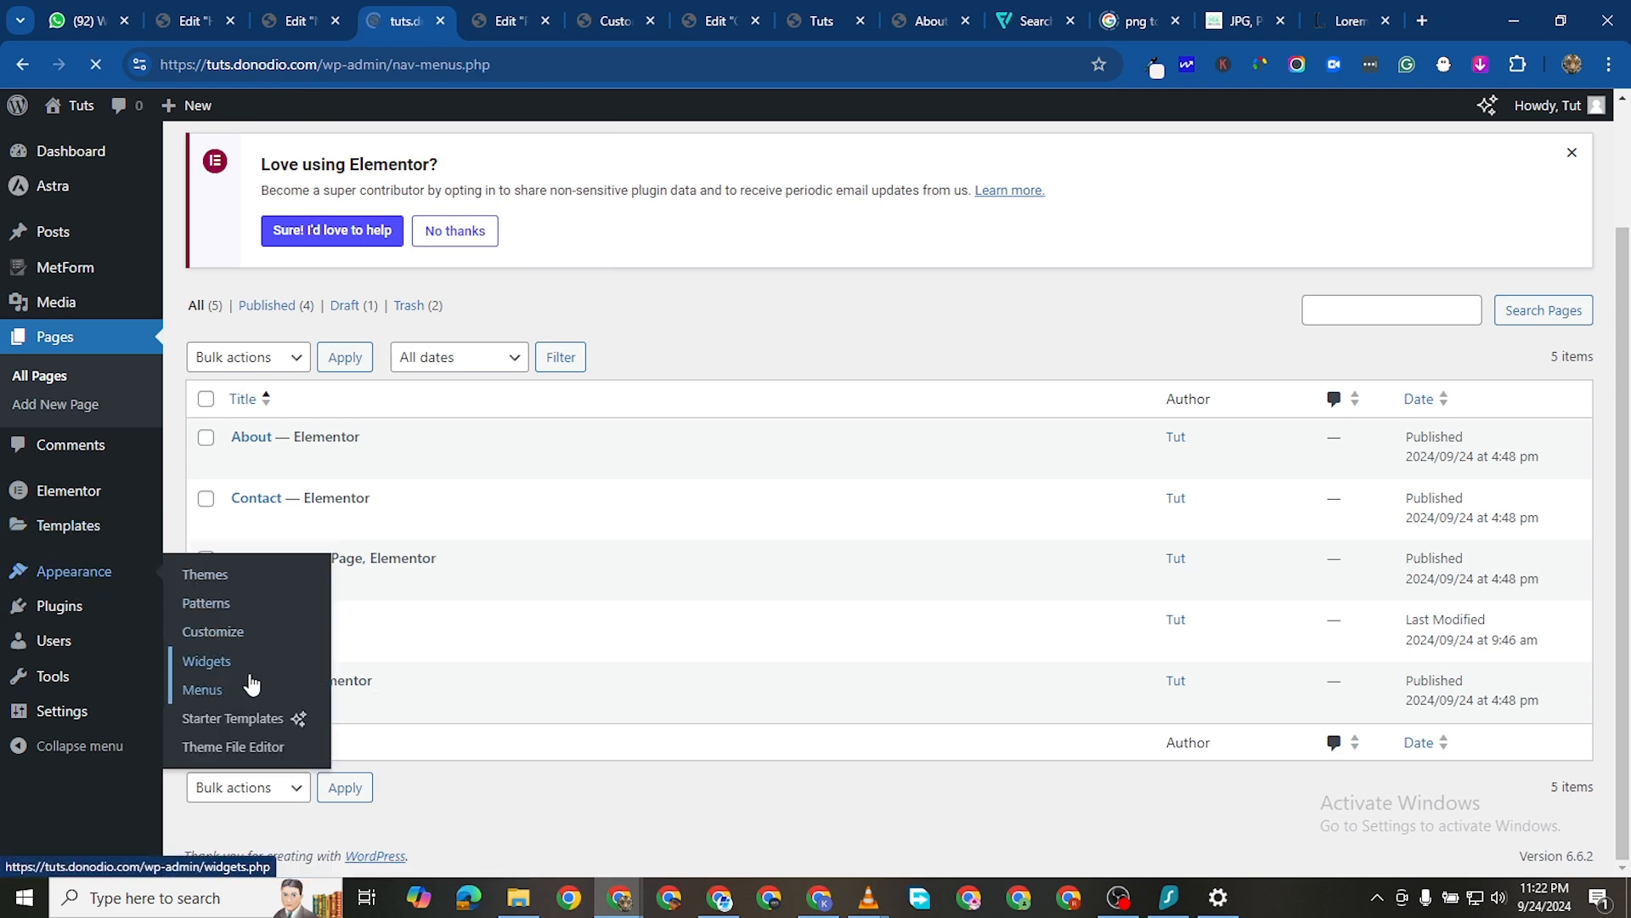
scroll(510, 595, "down", 5)
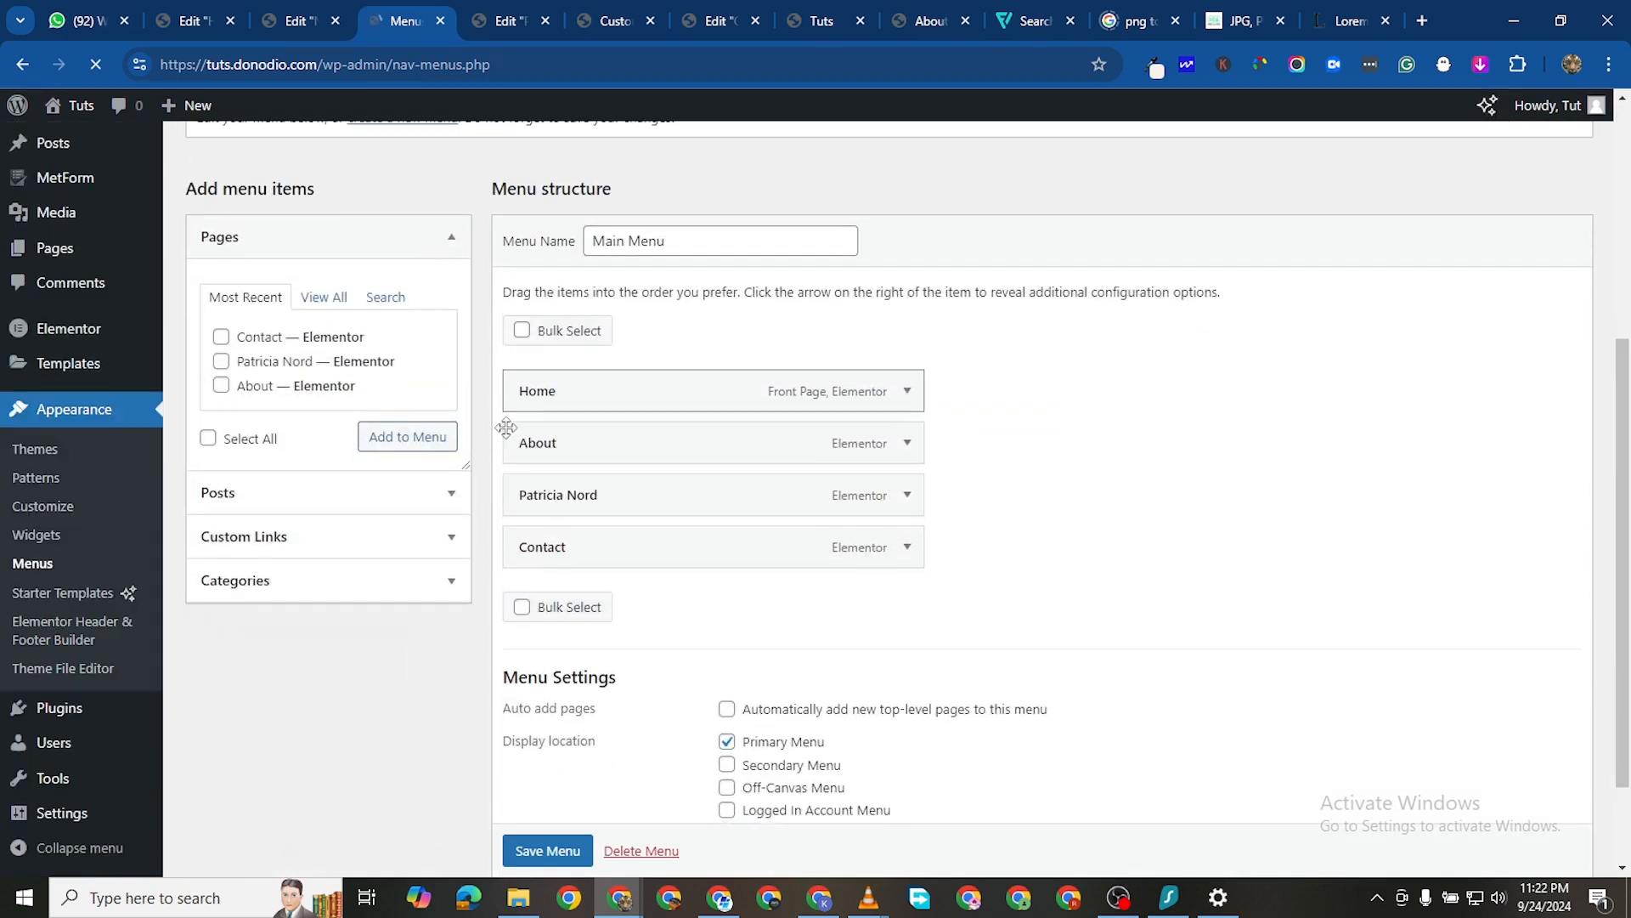
left_click(318, 299)
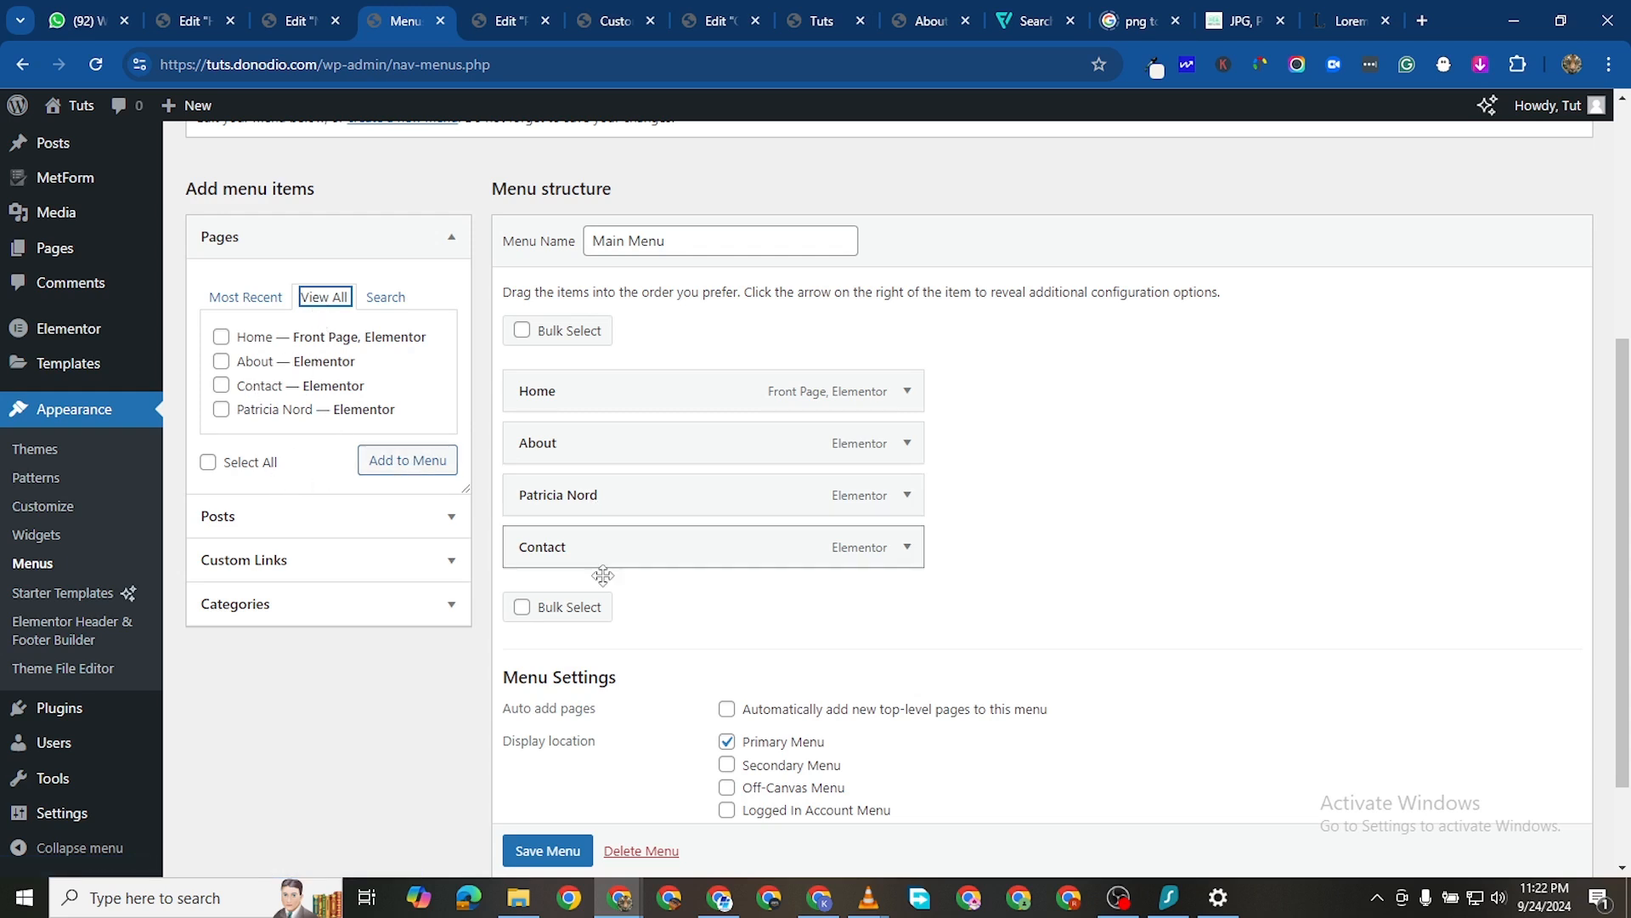
mouse_move(615, 485)
left_mouse_down()
mouse_move(620, 524)
mouse_move(609, 482)
left_mouse_up()
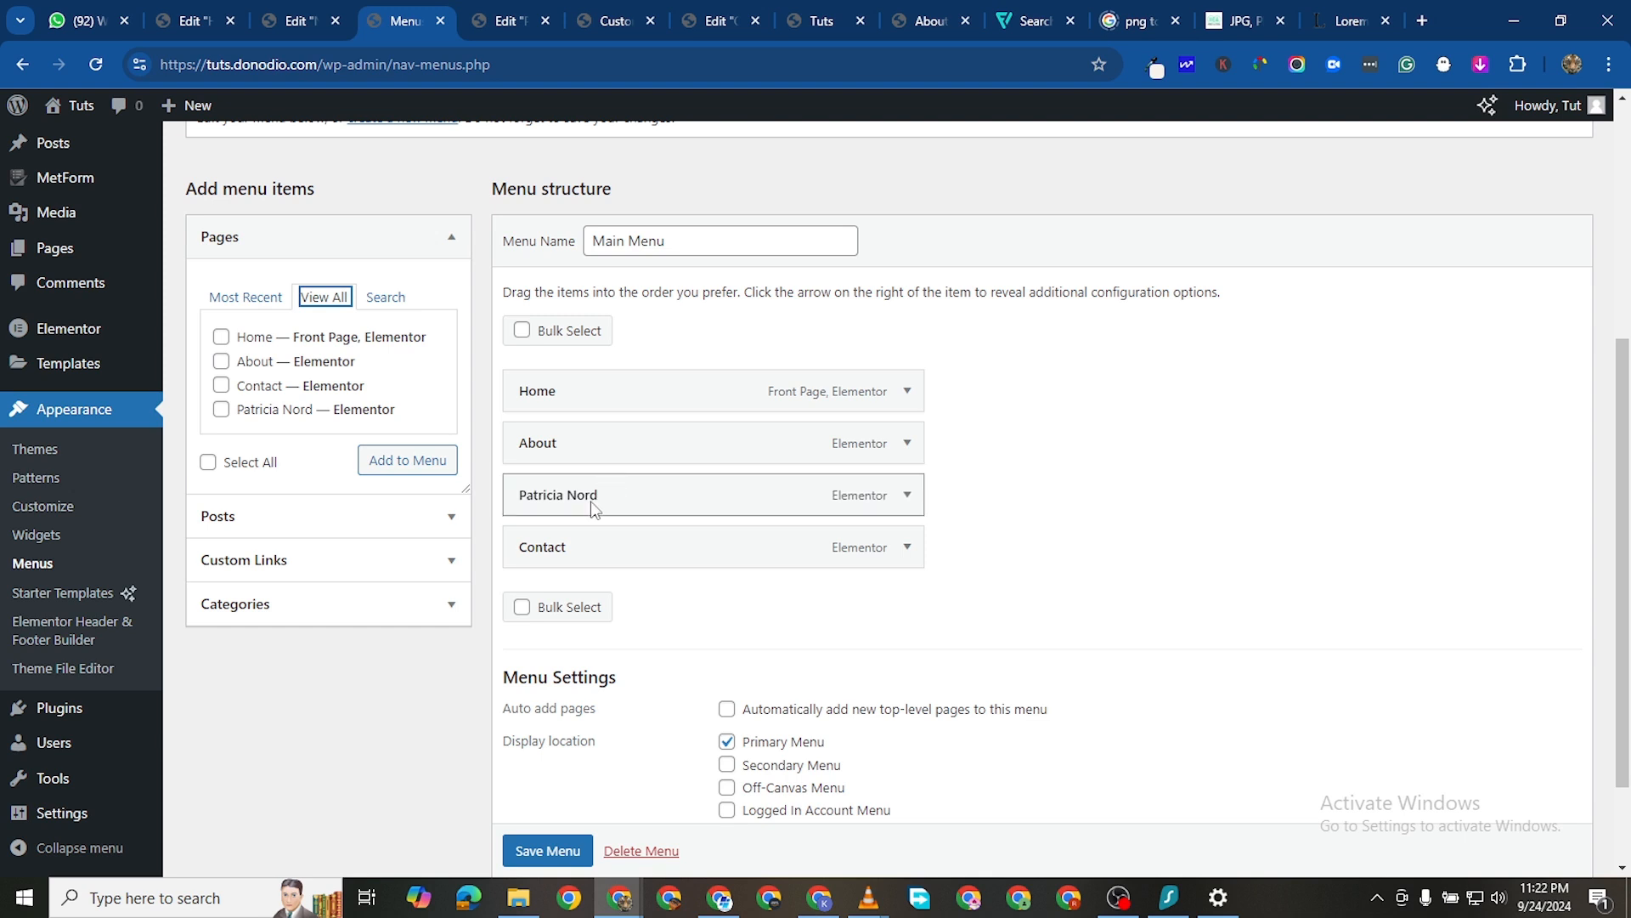
Add a custom link with the URL # and the link text Team to the Main Menu
left_click(420, 569)
left_click(308, 393)
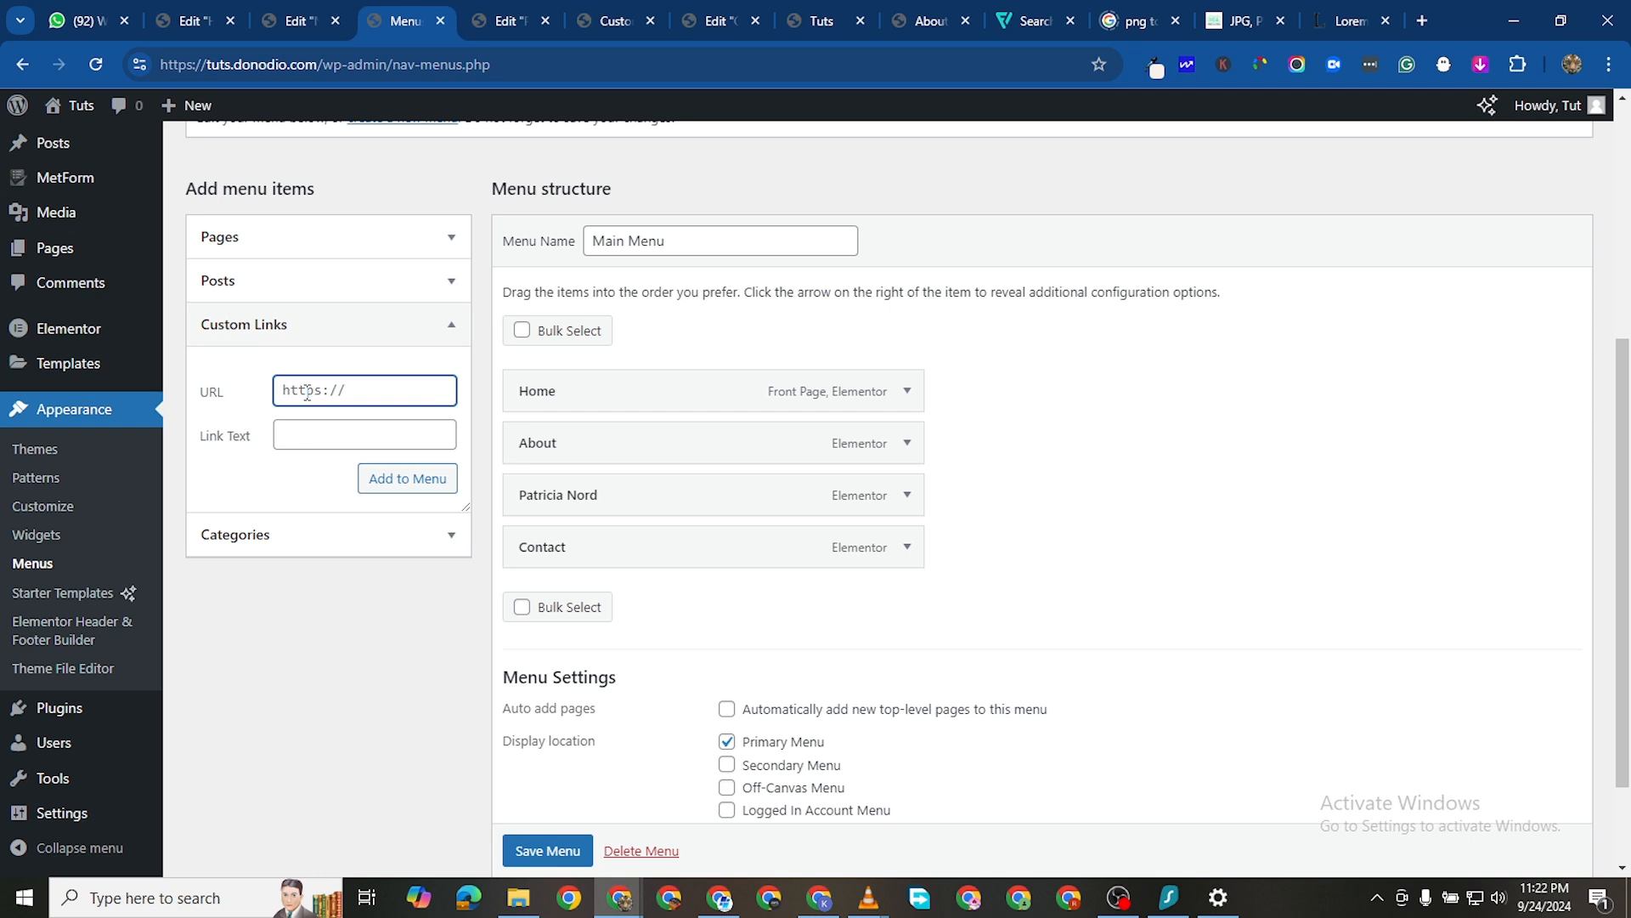
left_click(353, 429)
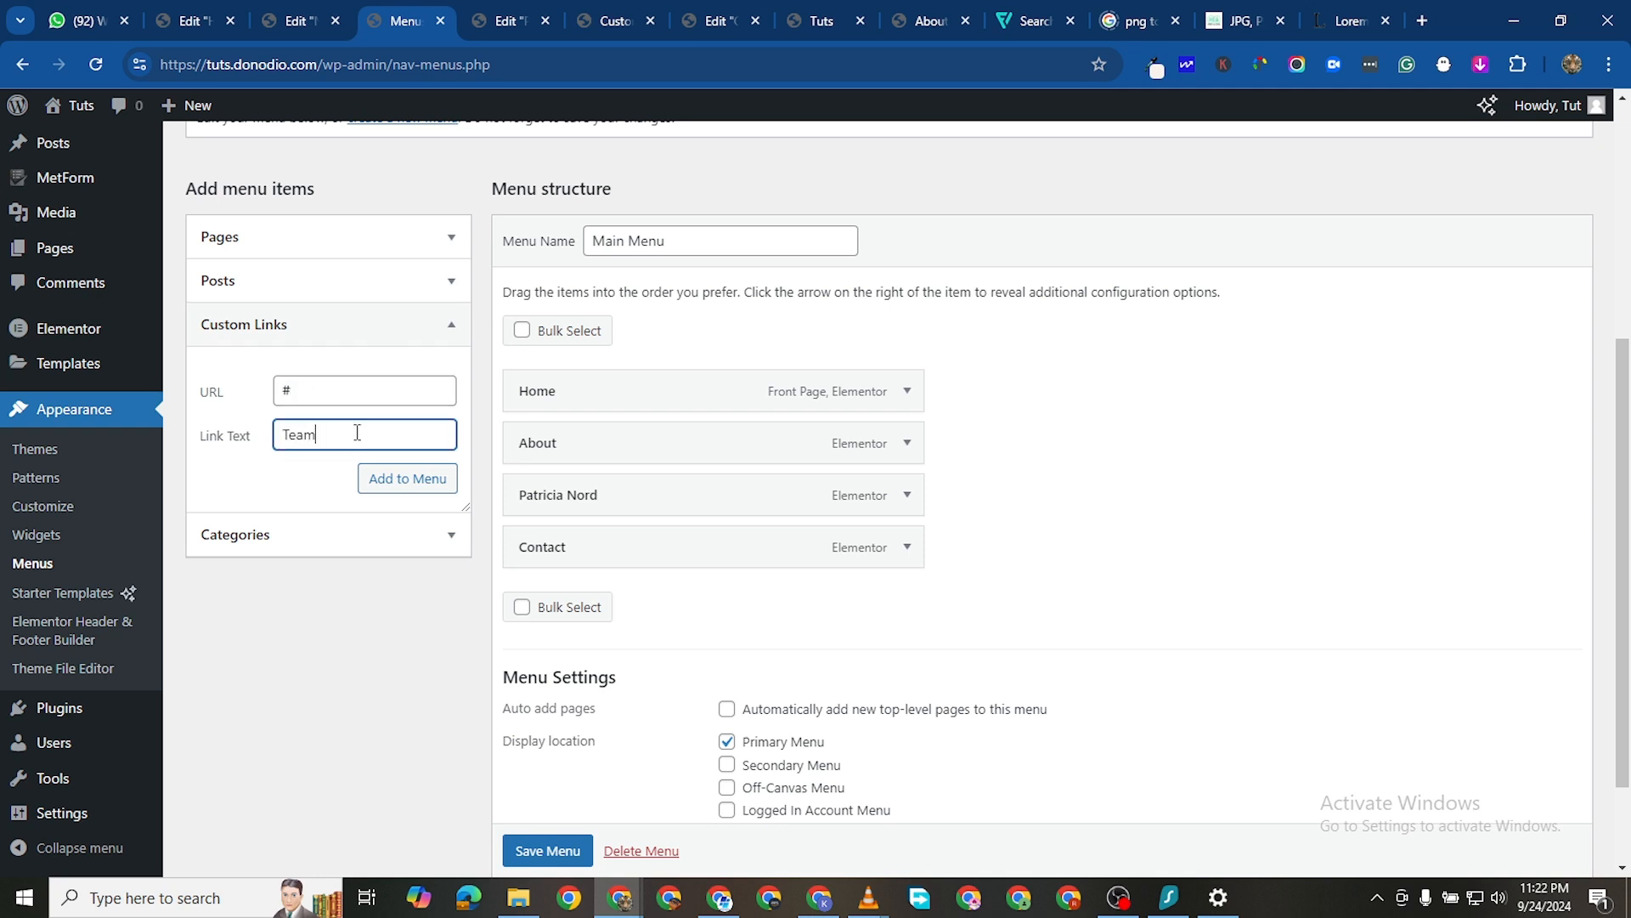
left_click(436, 482)
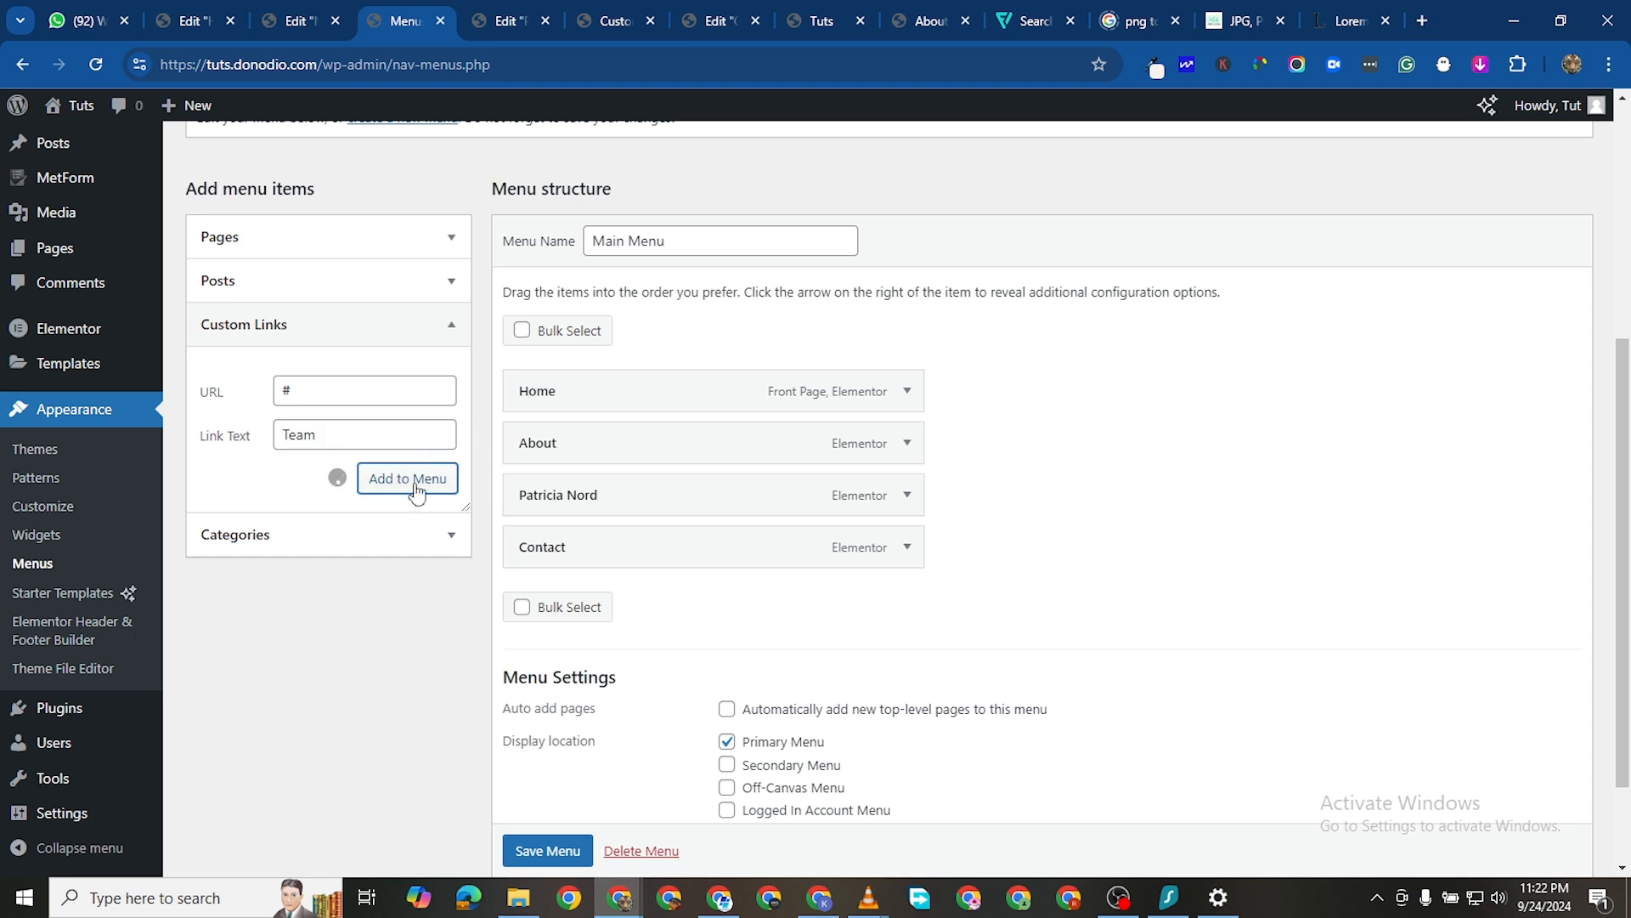
Place Team after About with the attorney's profile page as its sub item, and save the Main Menu
left_click_drag(604, 608, 615, 546)
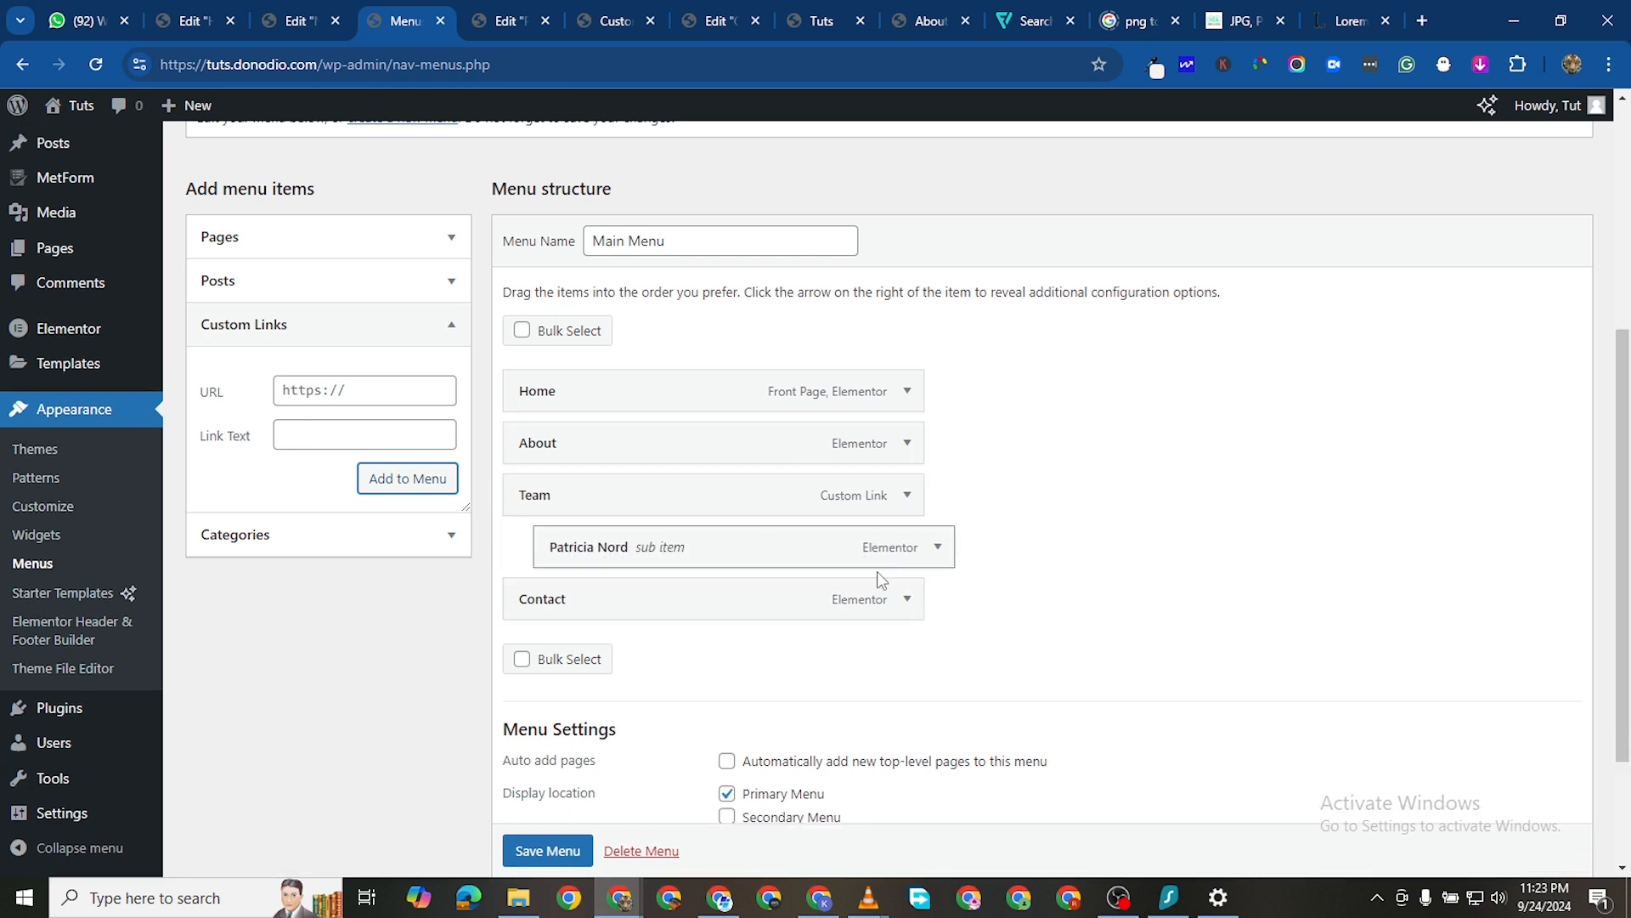
scroll(605, 787, "down", 2)
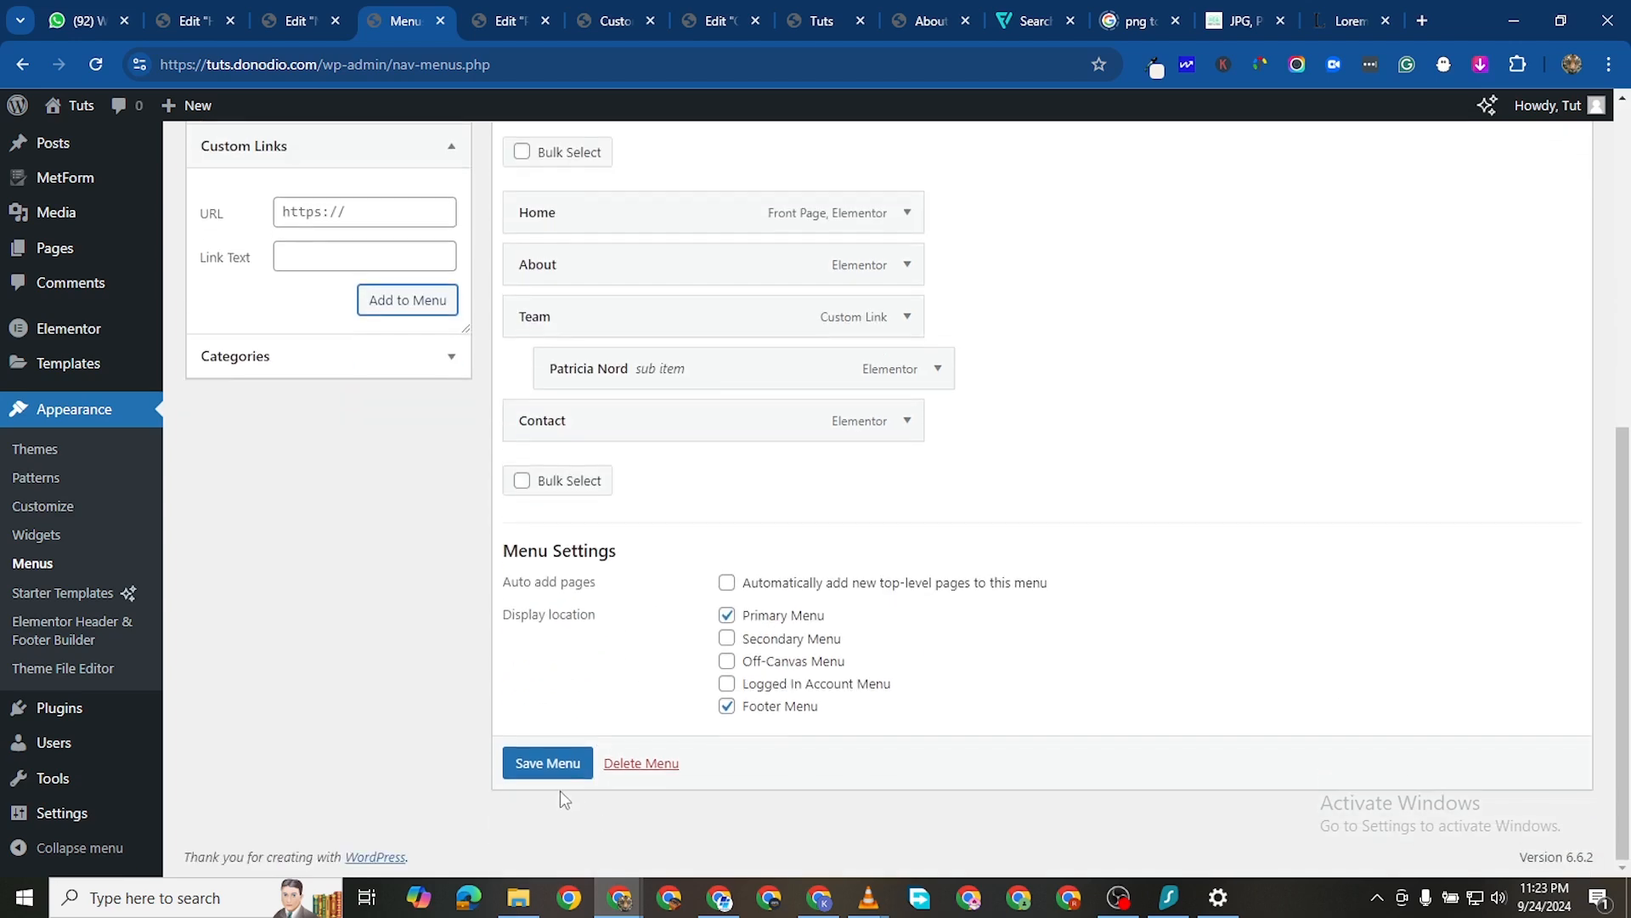
left_click(553, 762)
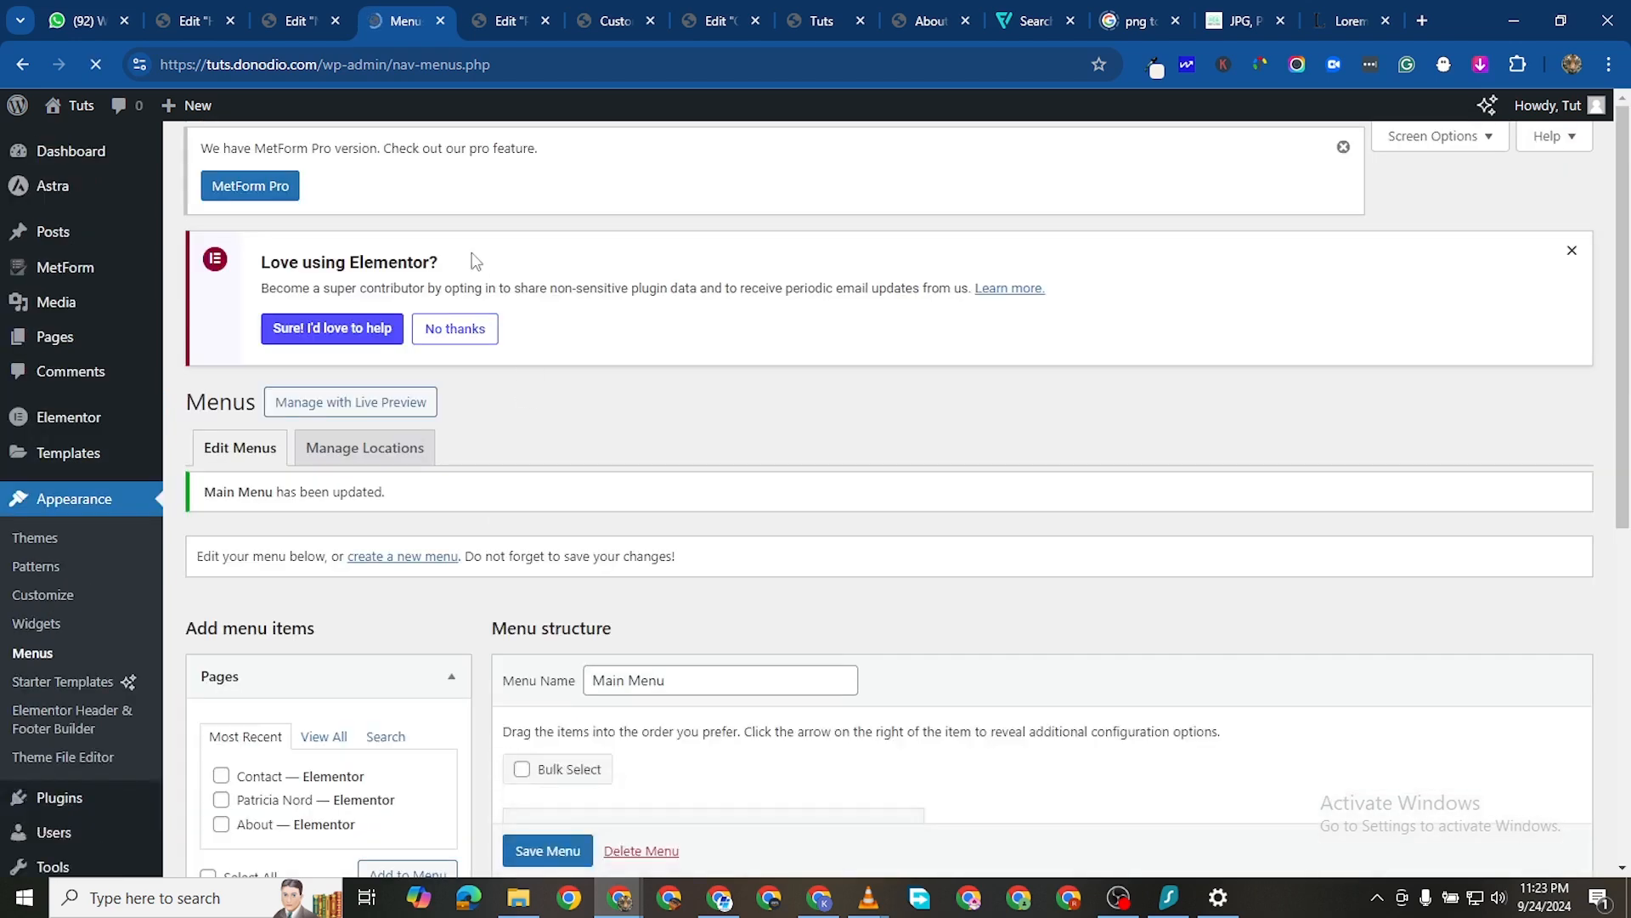
Reload the About page preview and check the Team entry in the header navigation
left_click(900, 23)
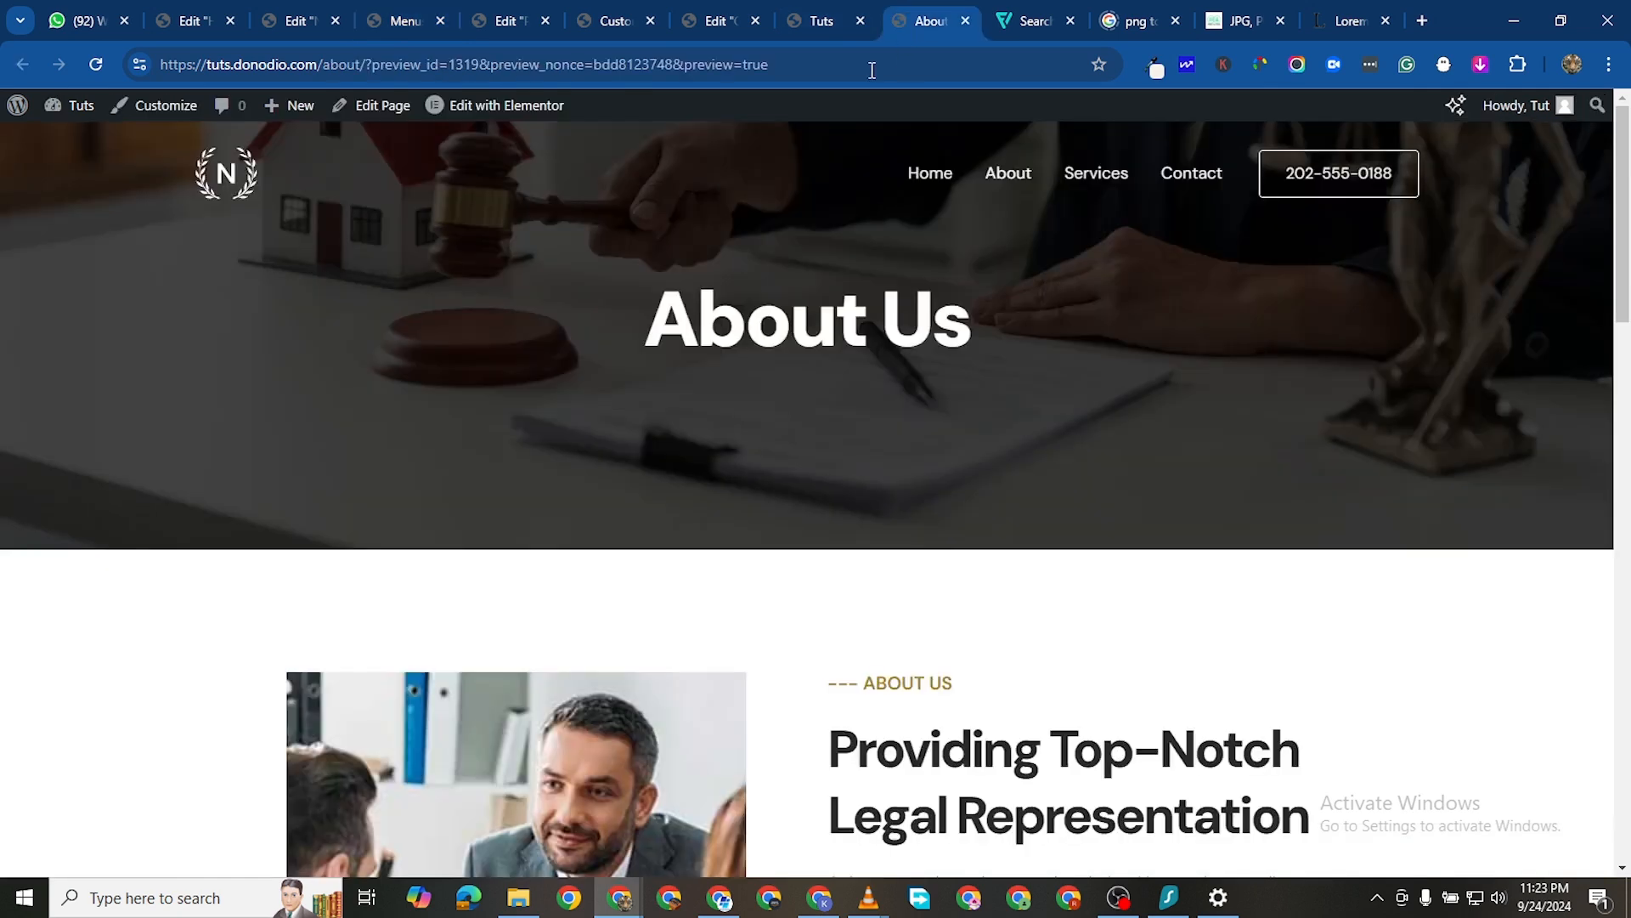
left_click(93, 65)
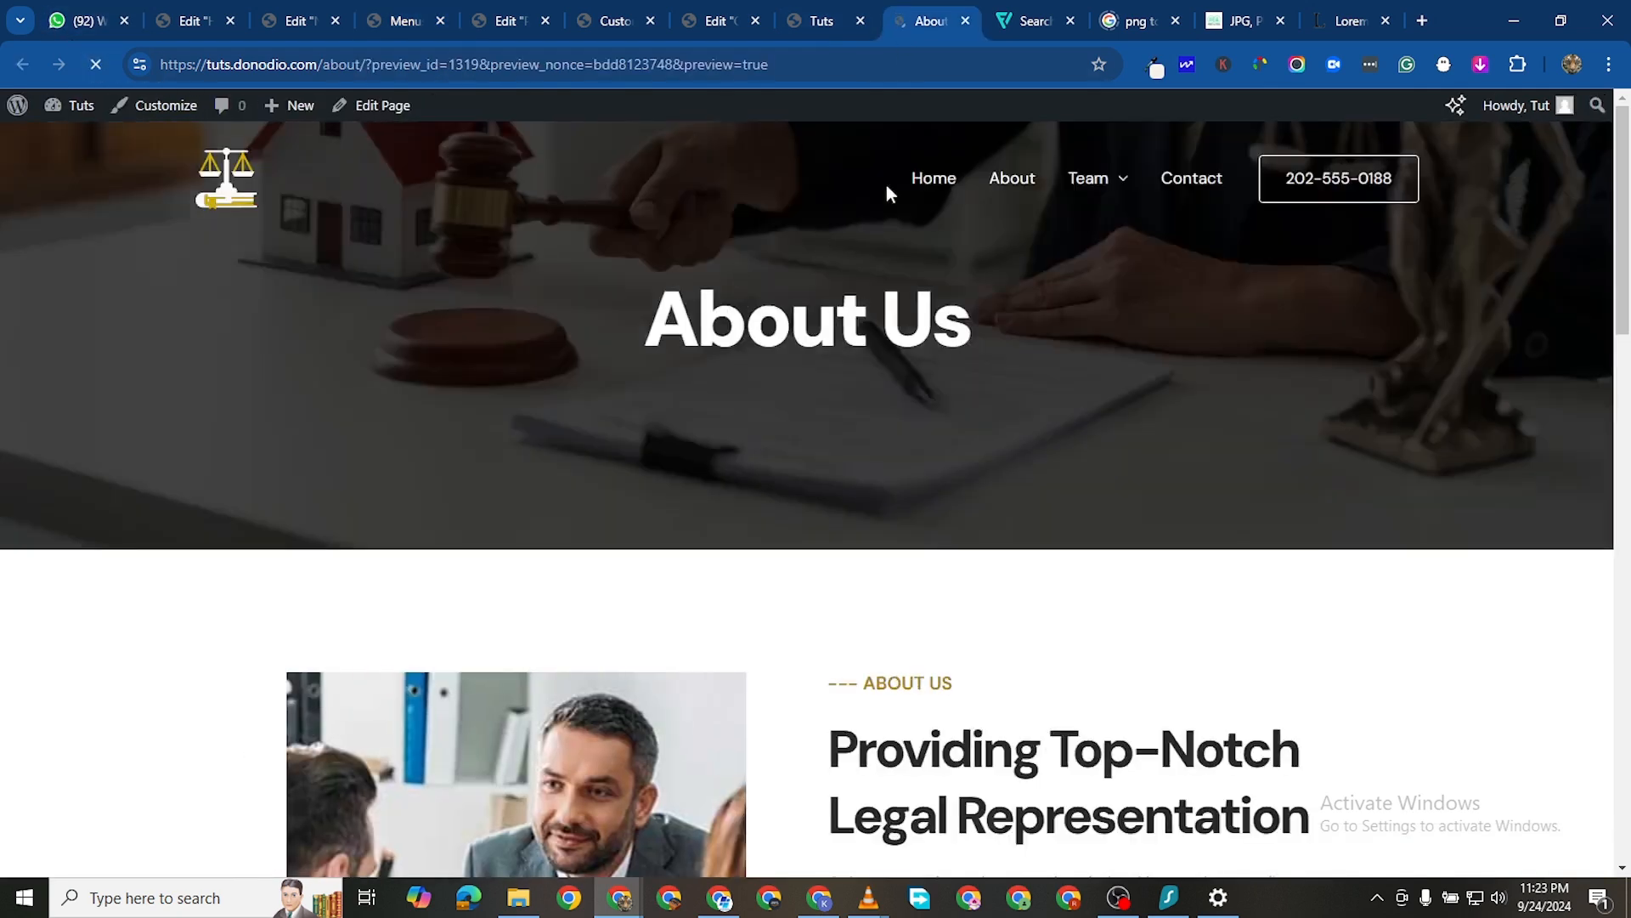
mouse_move(1103, 178)
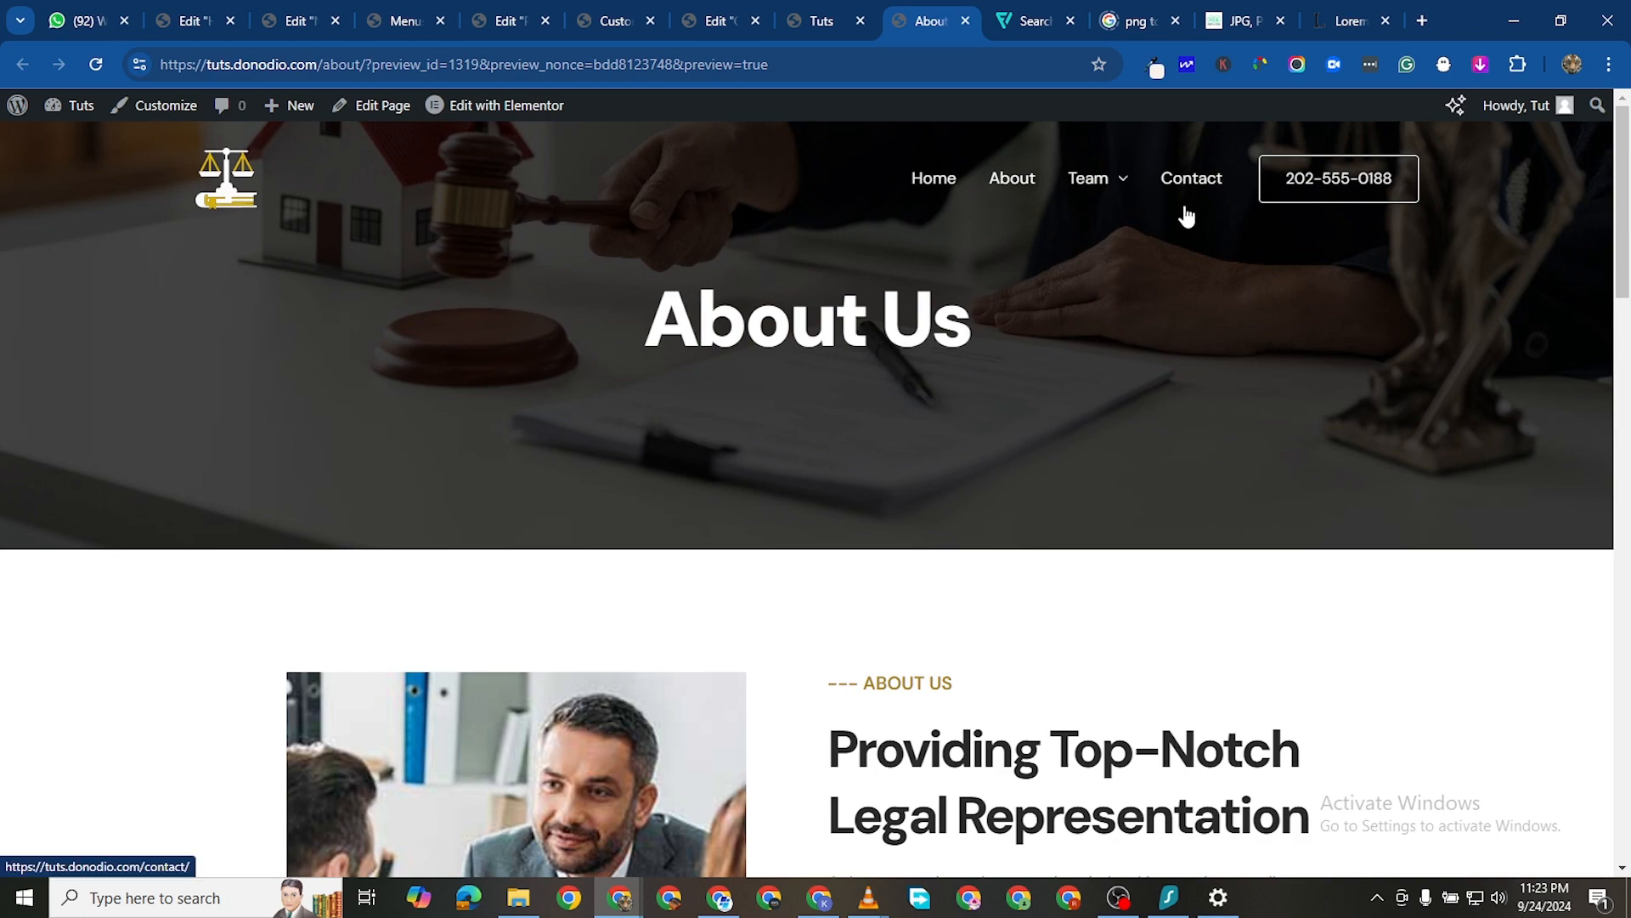
Visit the Contact page from the header navigation and look through its consultation form section
left_click(1192, 180)
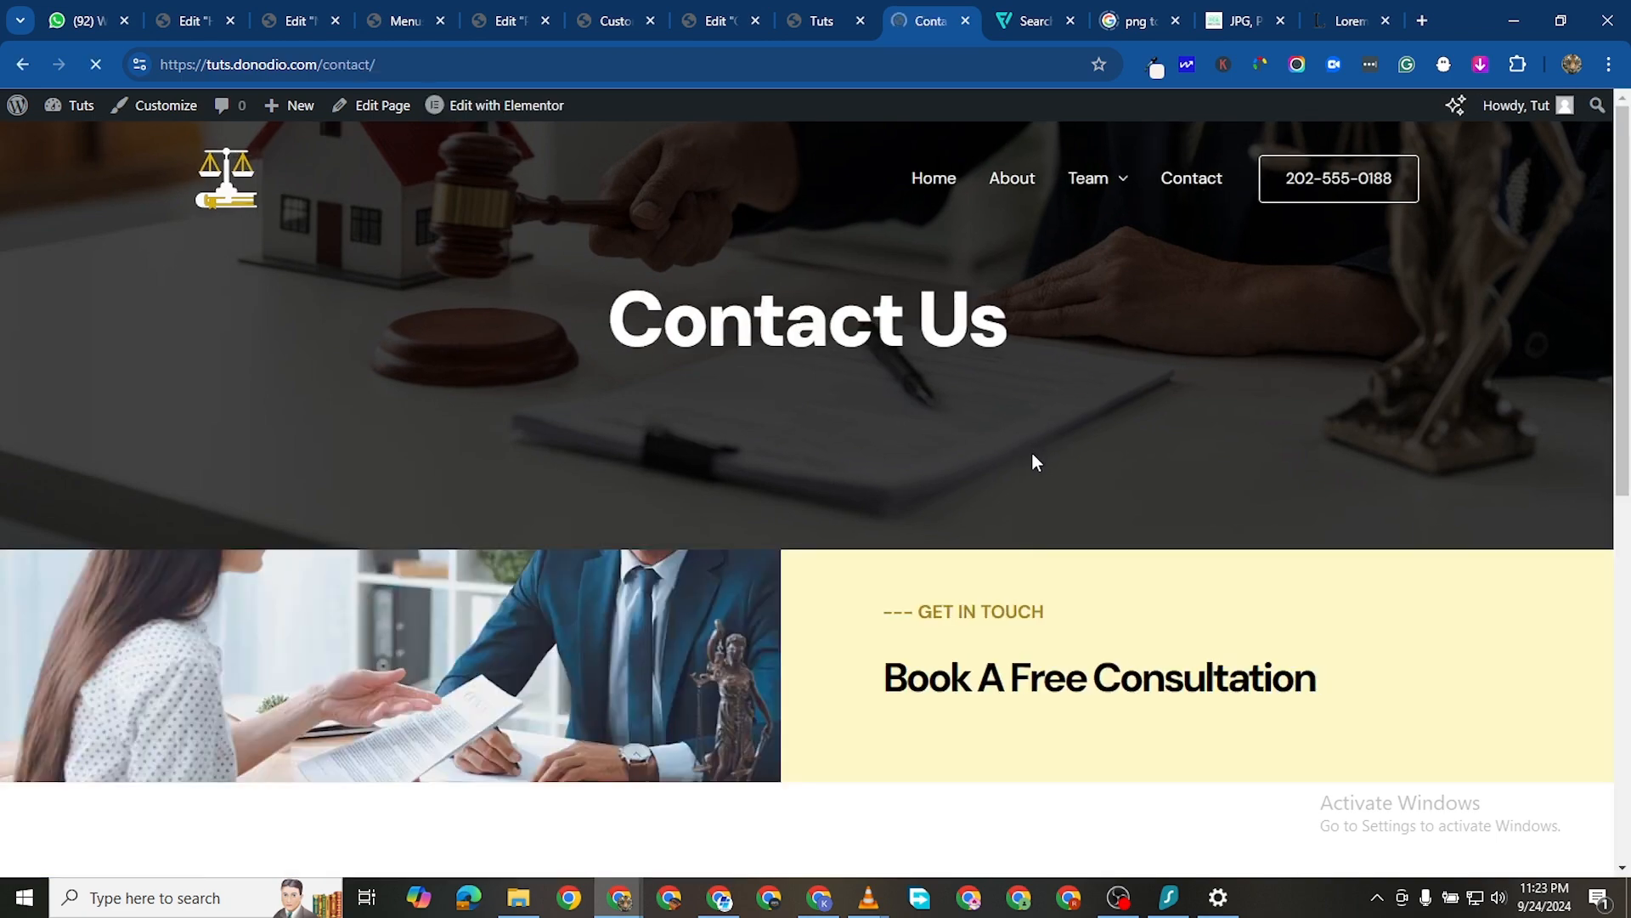
scroll(1062, 527, "down", 2)
scroll(1096, 593, "down", 4)
scroll(1096, 583, "up", 7)
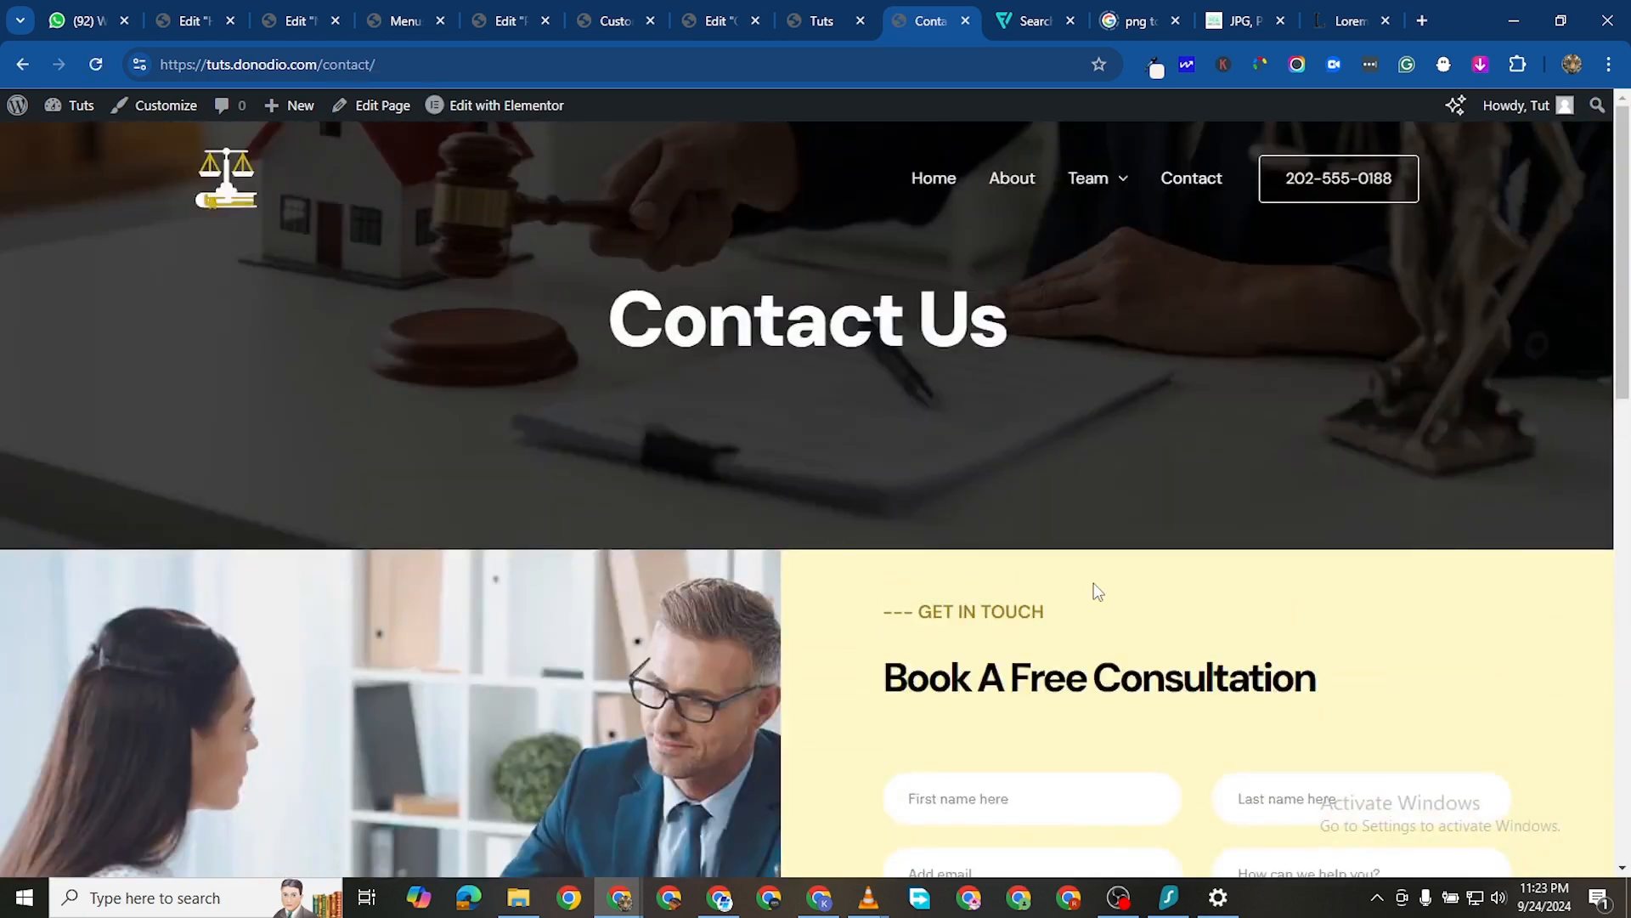
scroll(1096, 592, "down", 4)
scroll(1088, 473, "up", 4)
Go to the About page through the header navigation and review its introduction and statistics sections
left_click(1027, 187)
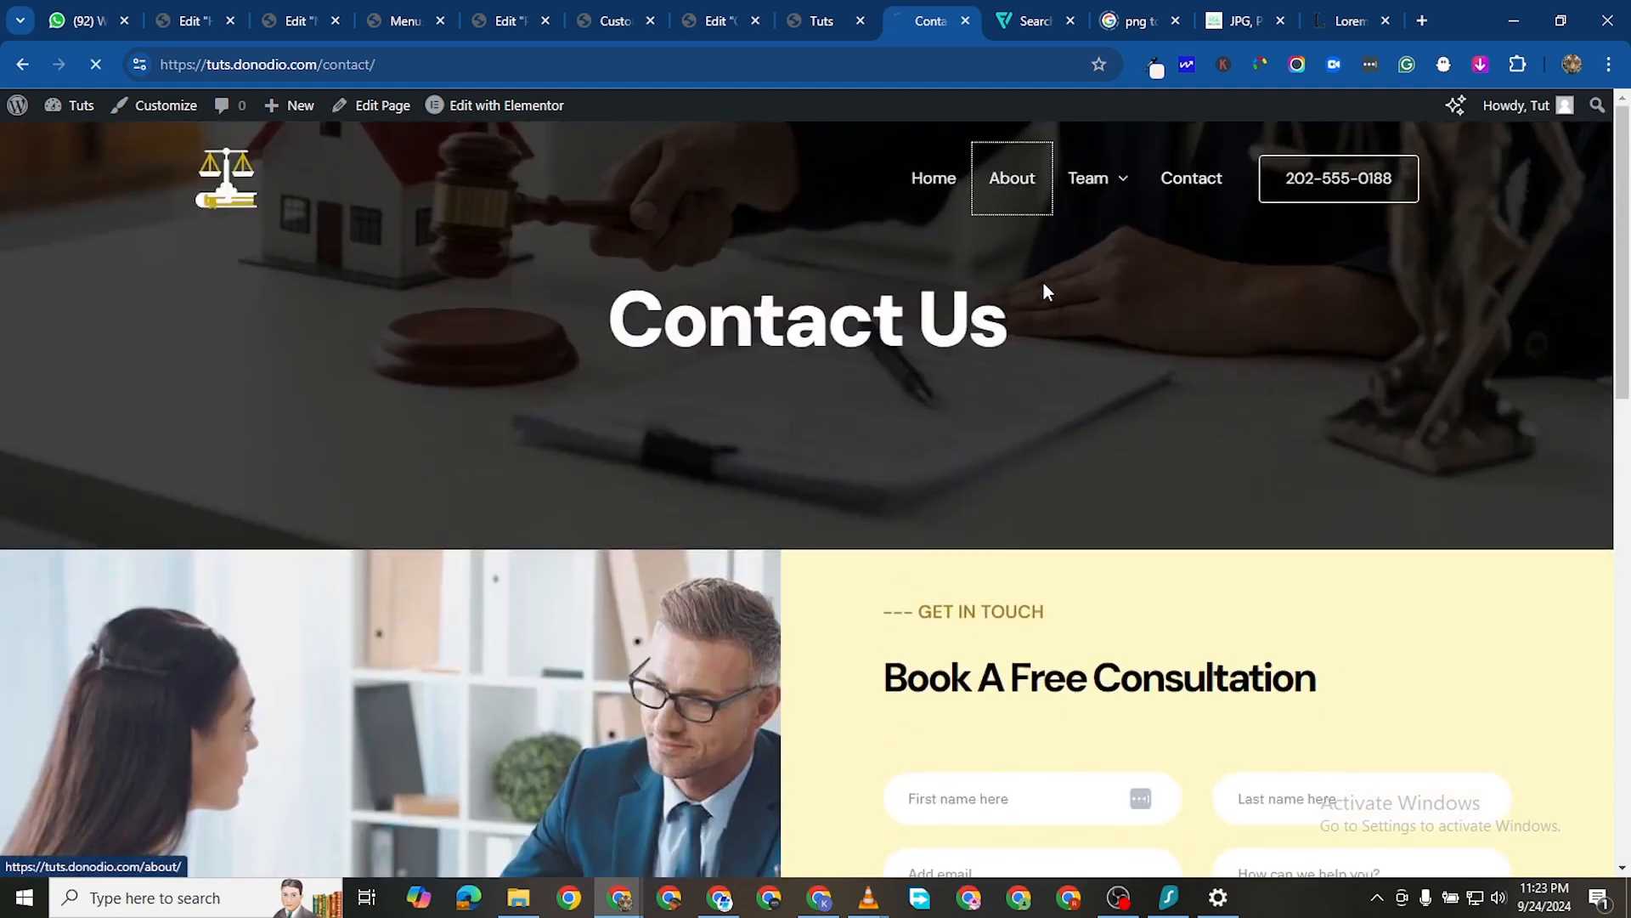
scroll(976, 481, "down", 4)
scroll(933, 631, "down", 10)
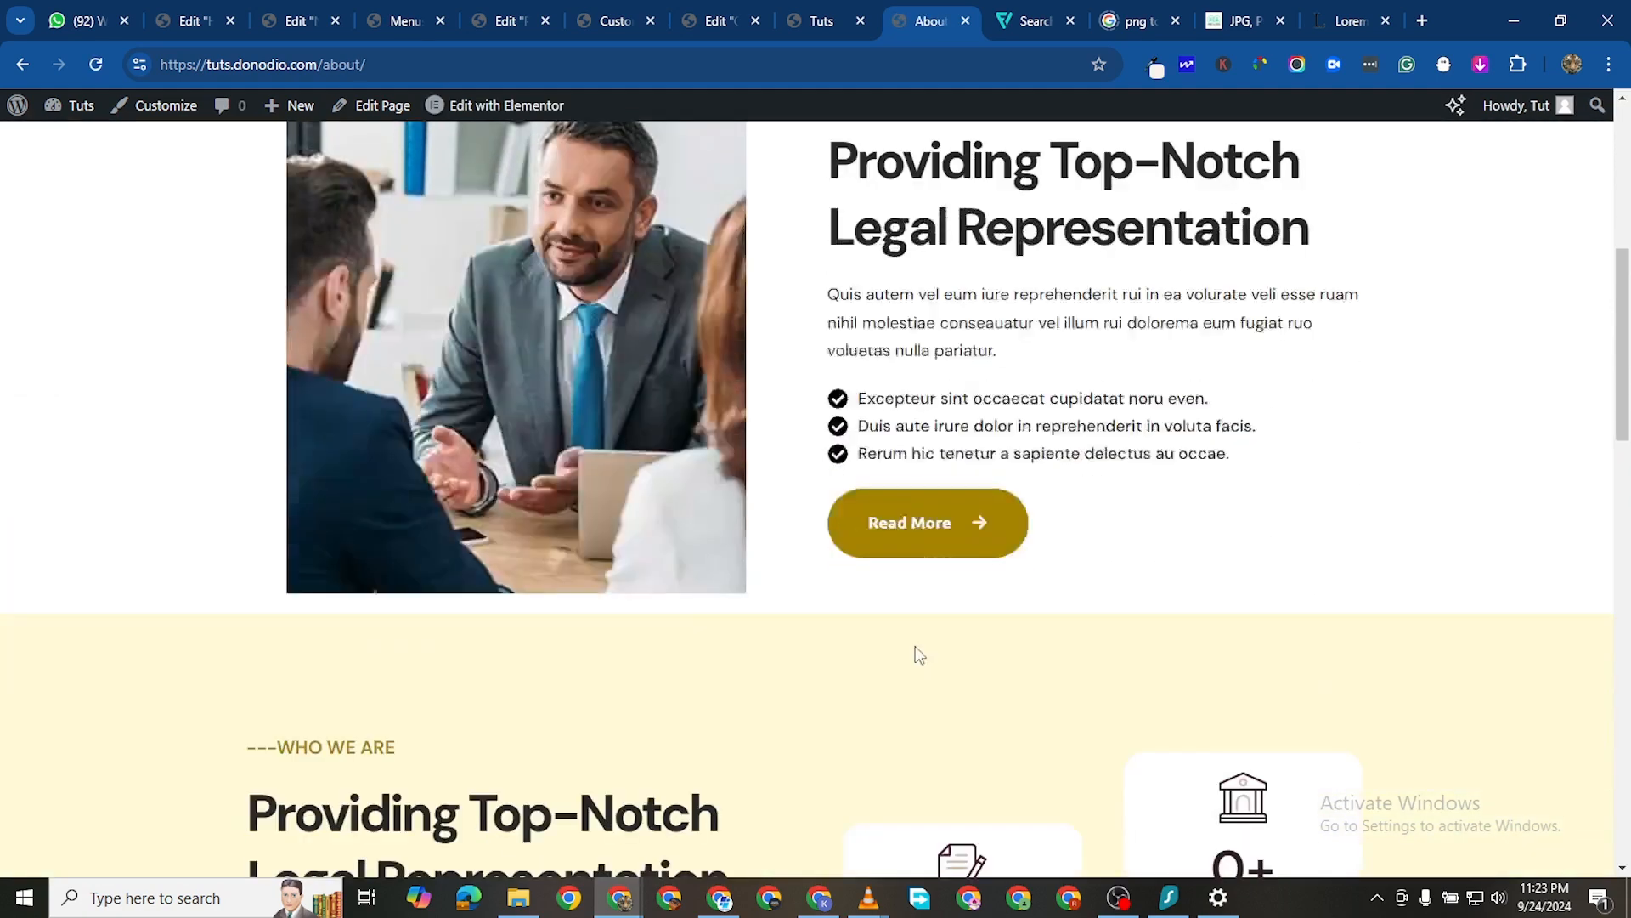
scroll(955, 626, "up", 6)
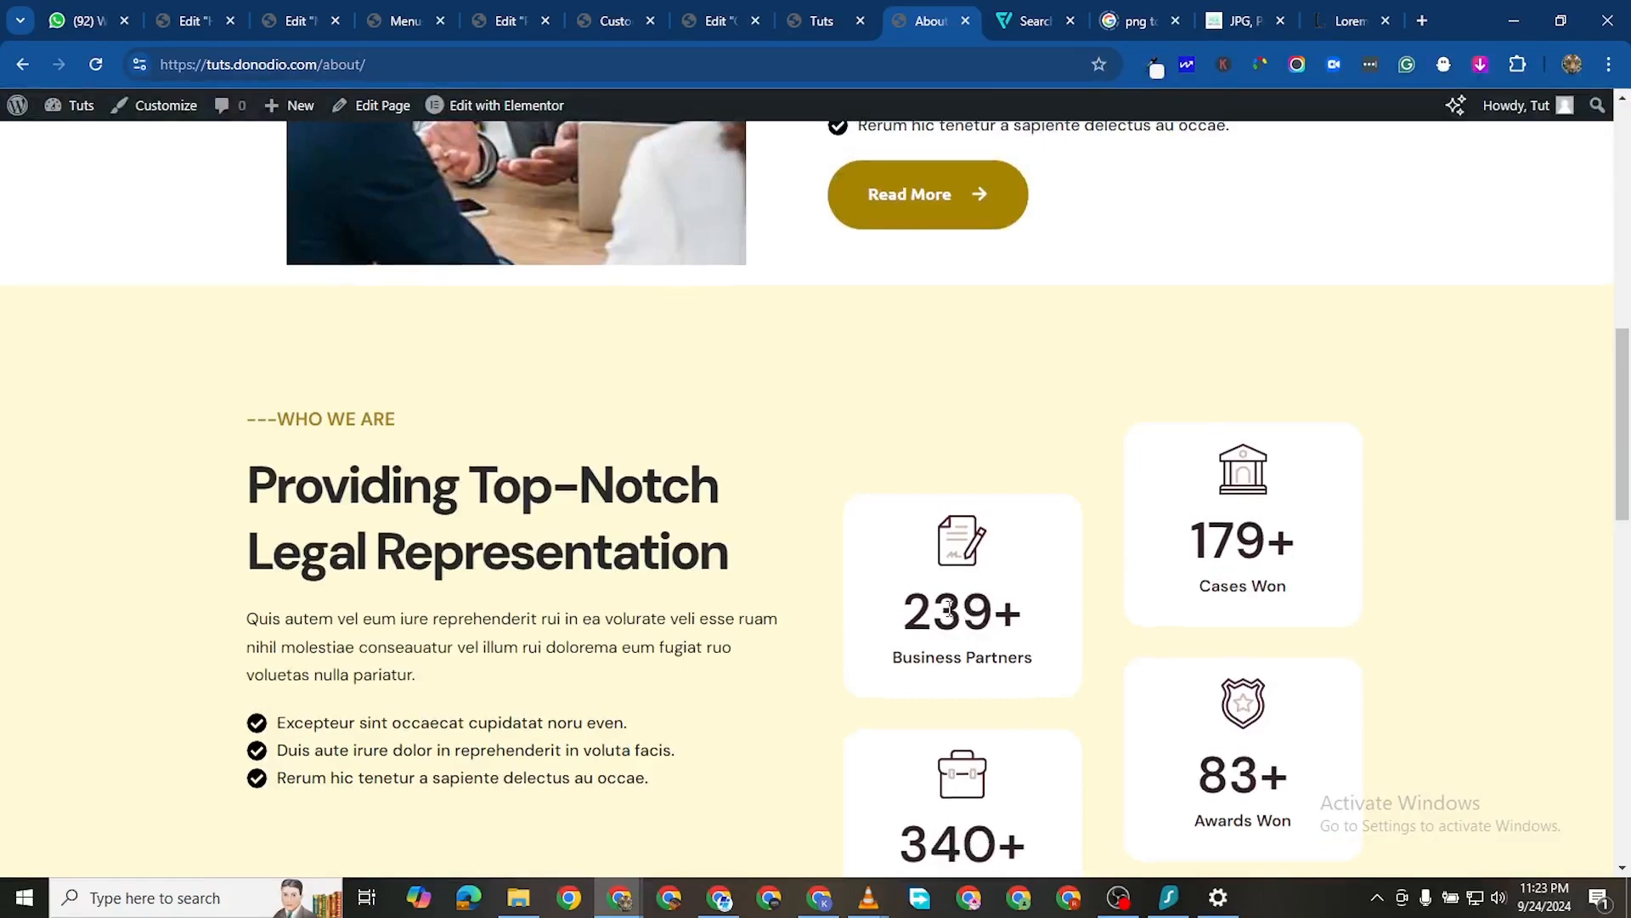
scroll(955, 626, "up", 6)
scroll(914, 533, "down", 5)
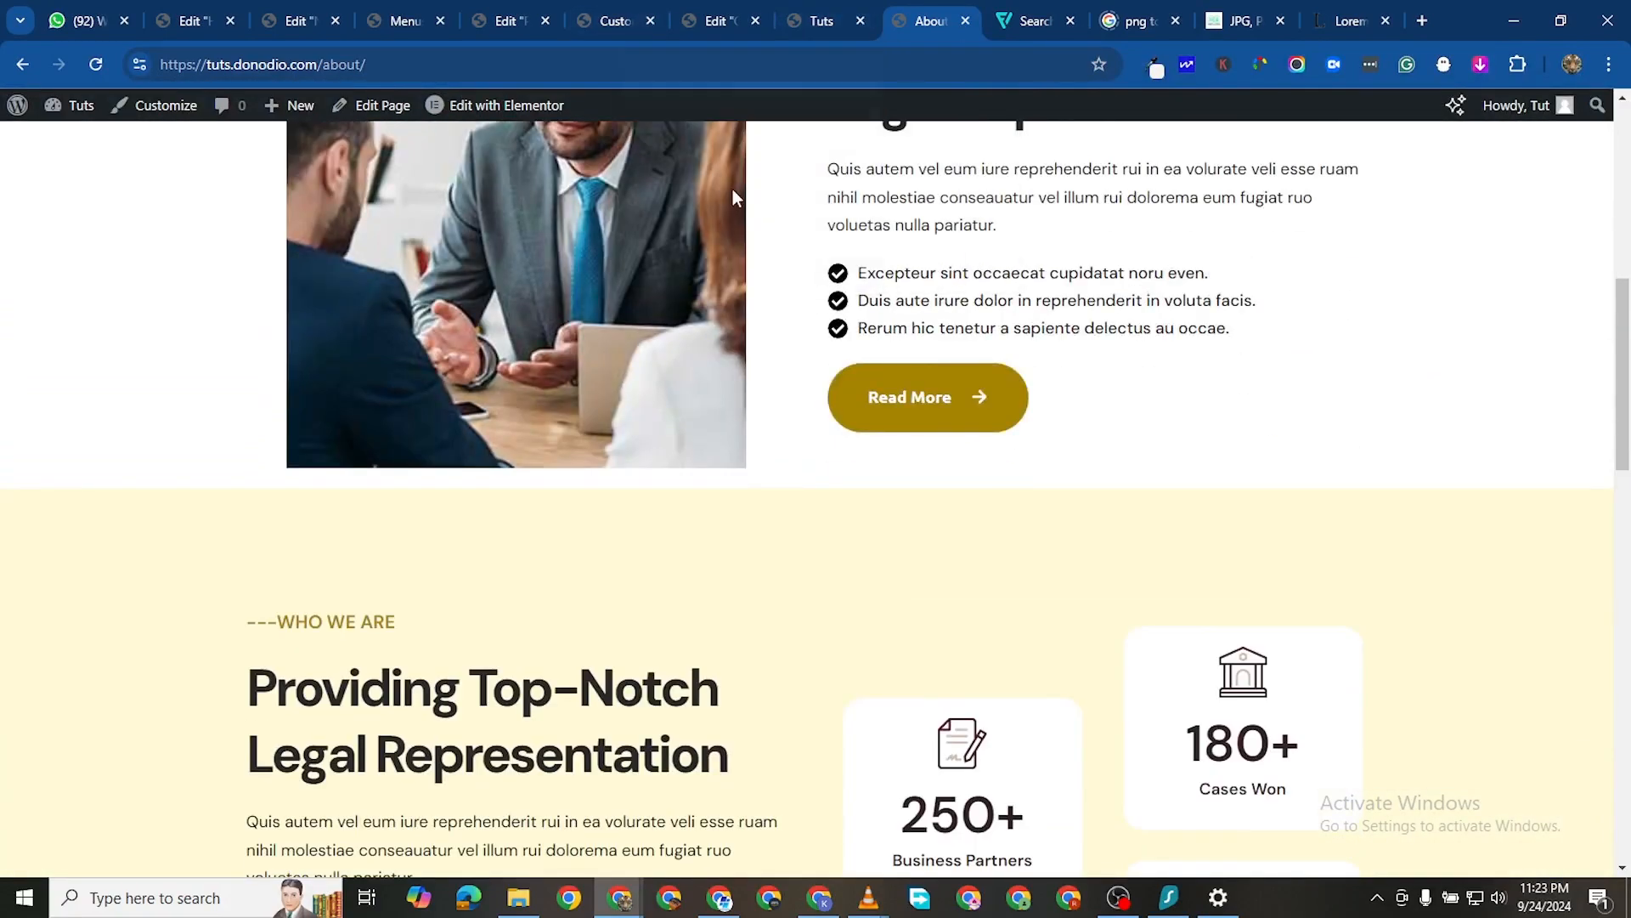
scroll(733, 189, "up", 5)
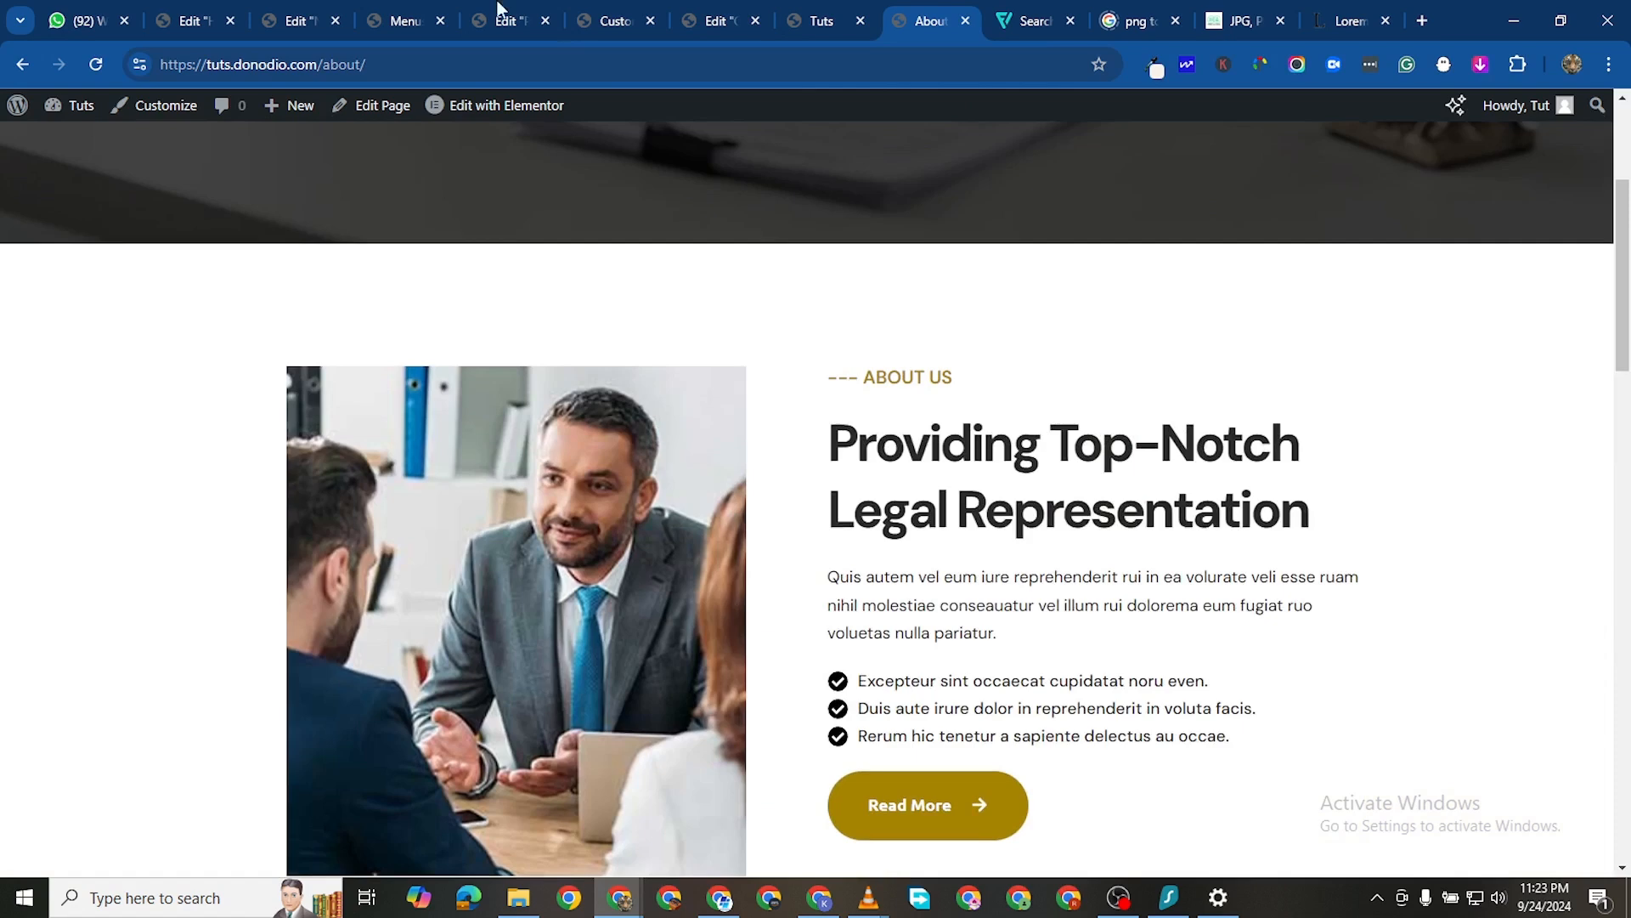
Close two unneeded page-editor tabs, and open the site's Home page in the Elementor editor
left_click(231, 20)
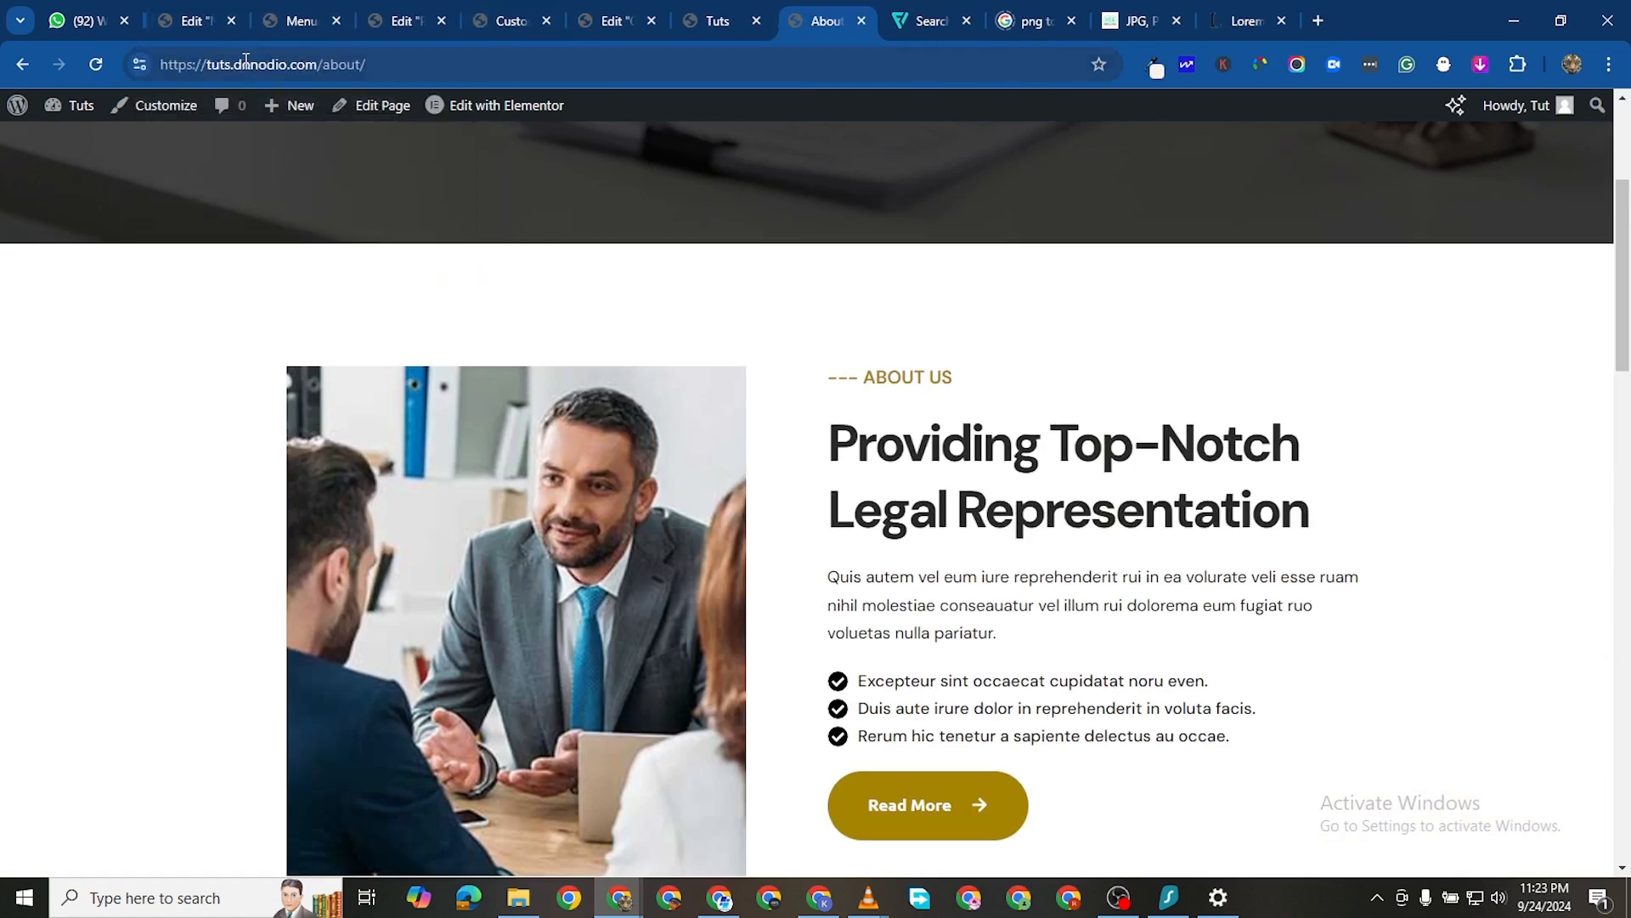
left_click(229, 20)
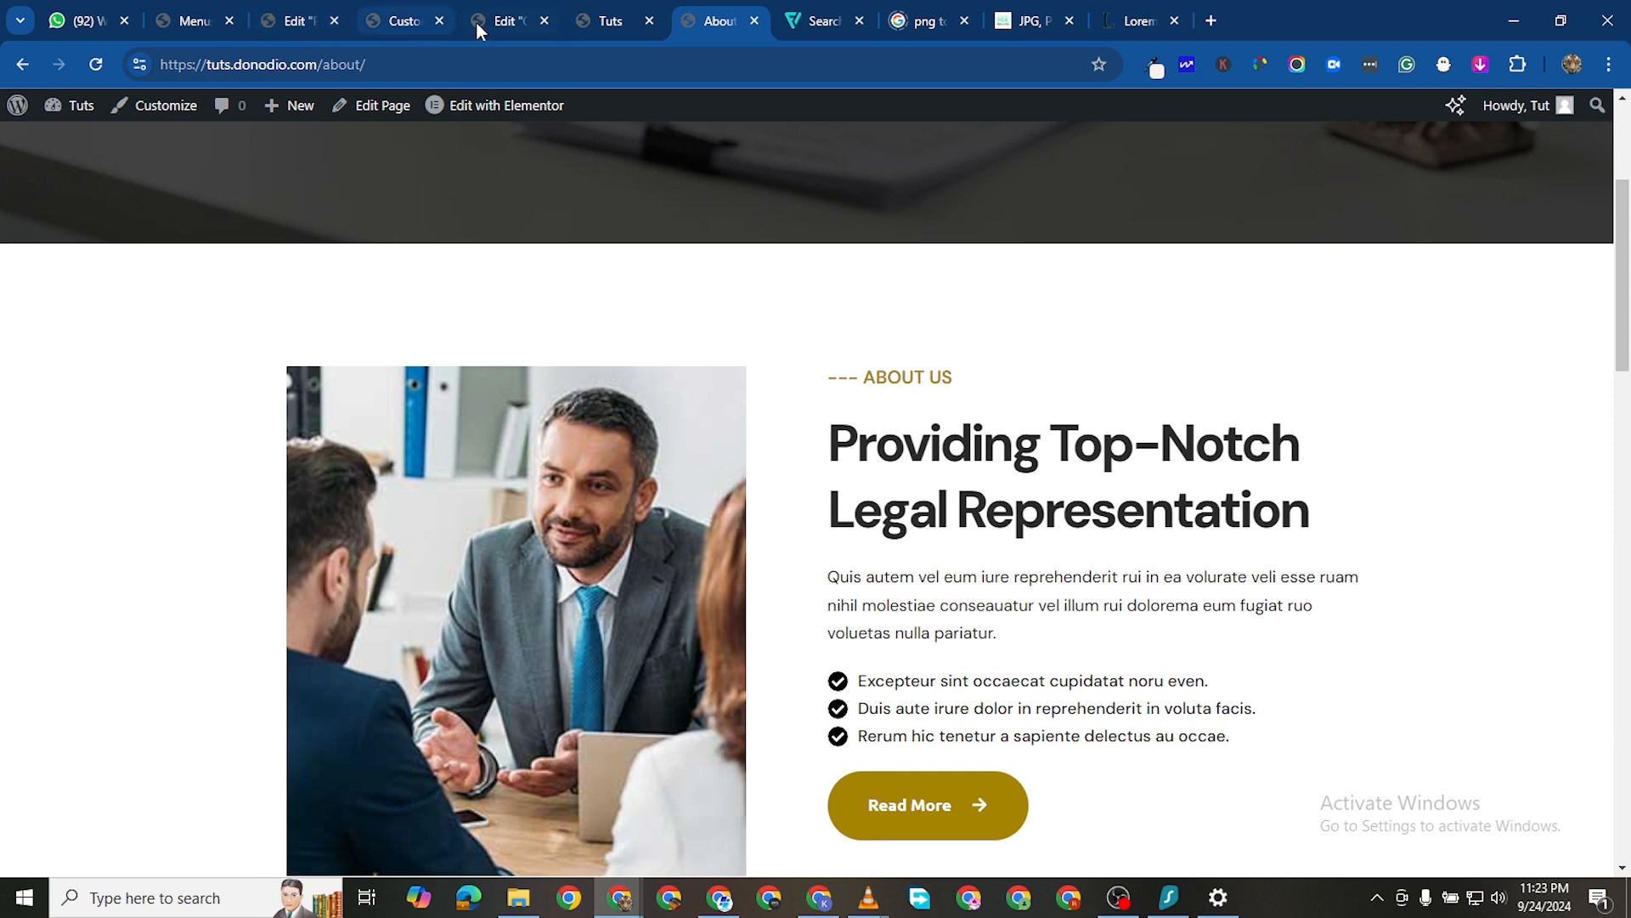
scroll(599, 340, "up", 3)
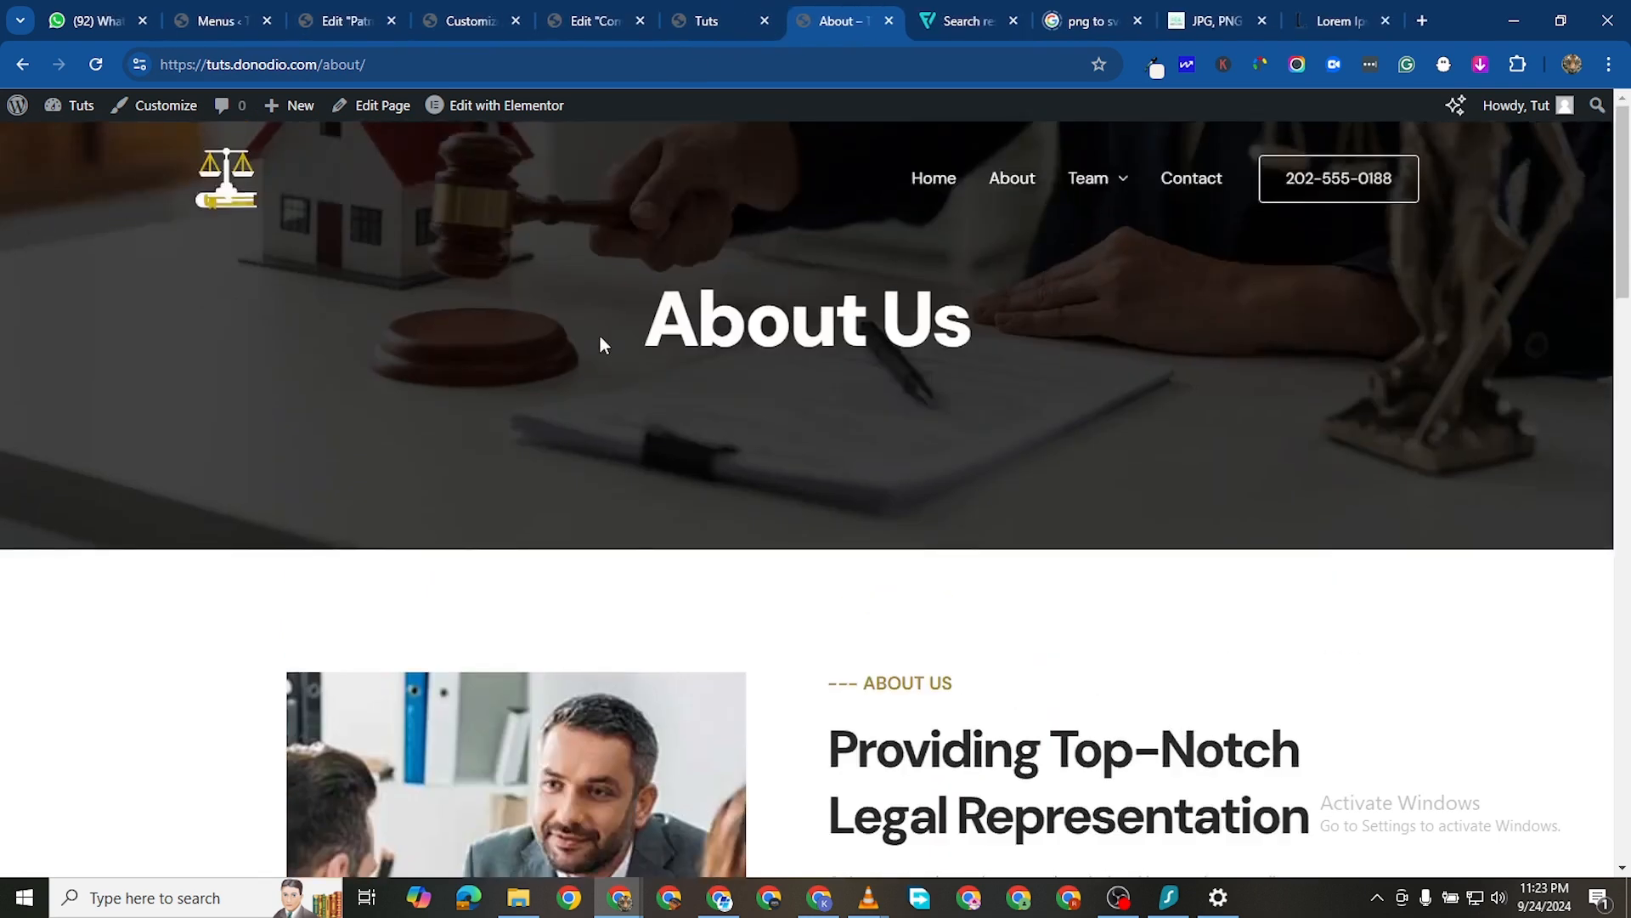
left_click(938, 180)
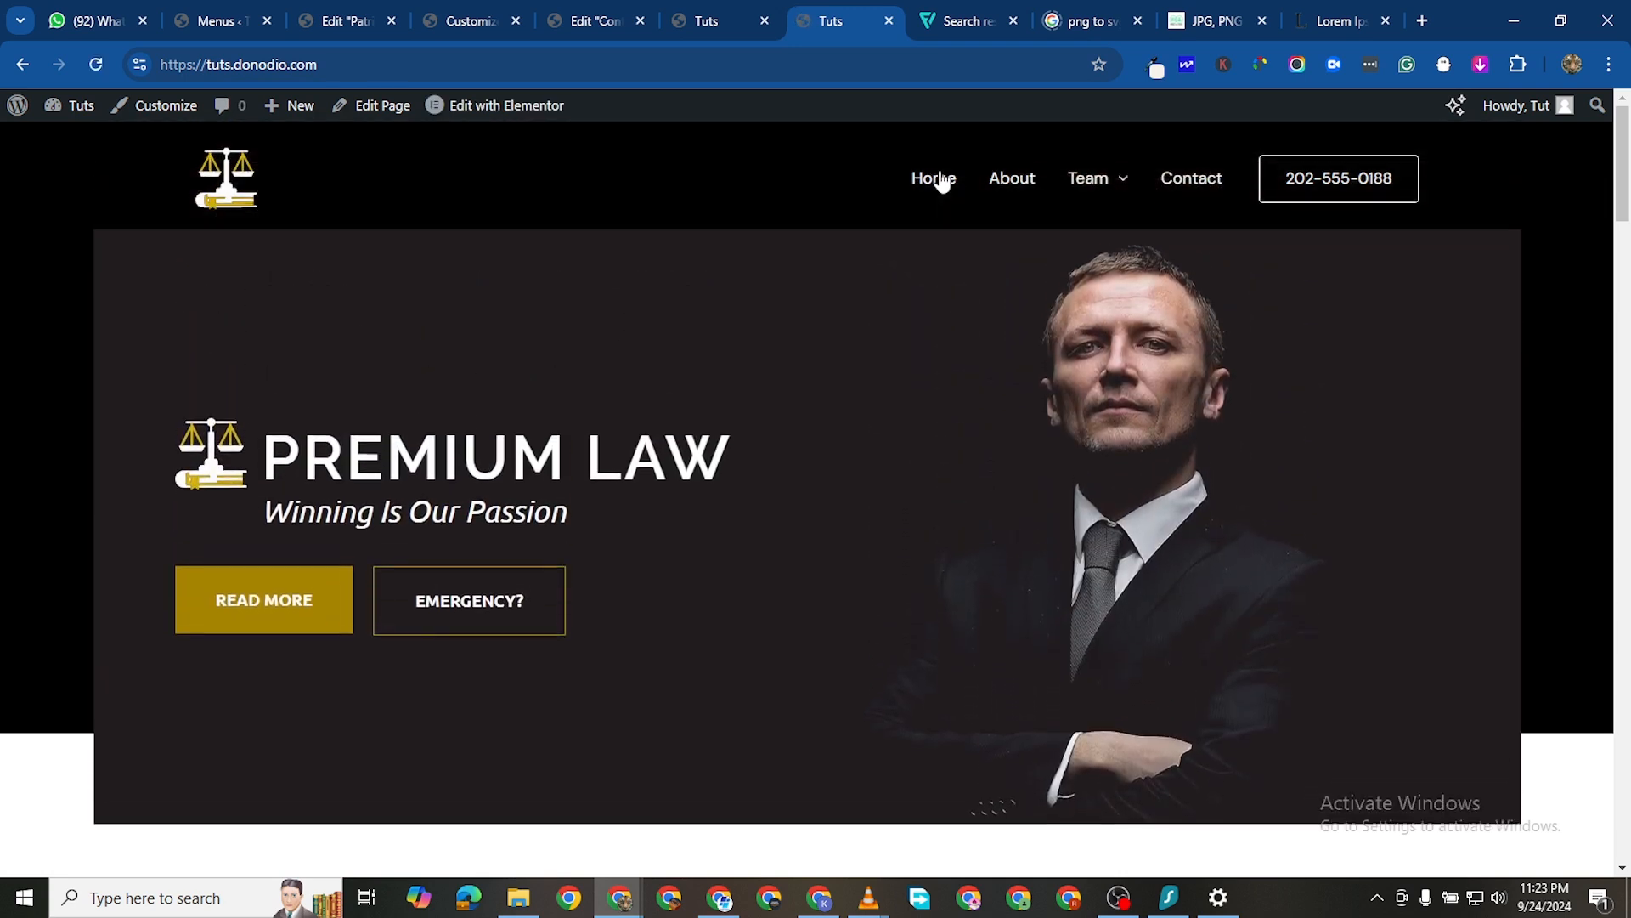
left_click(503, 113)
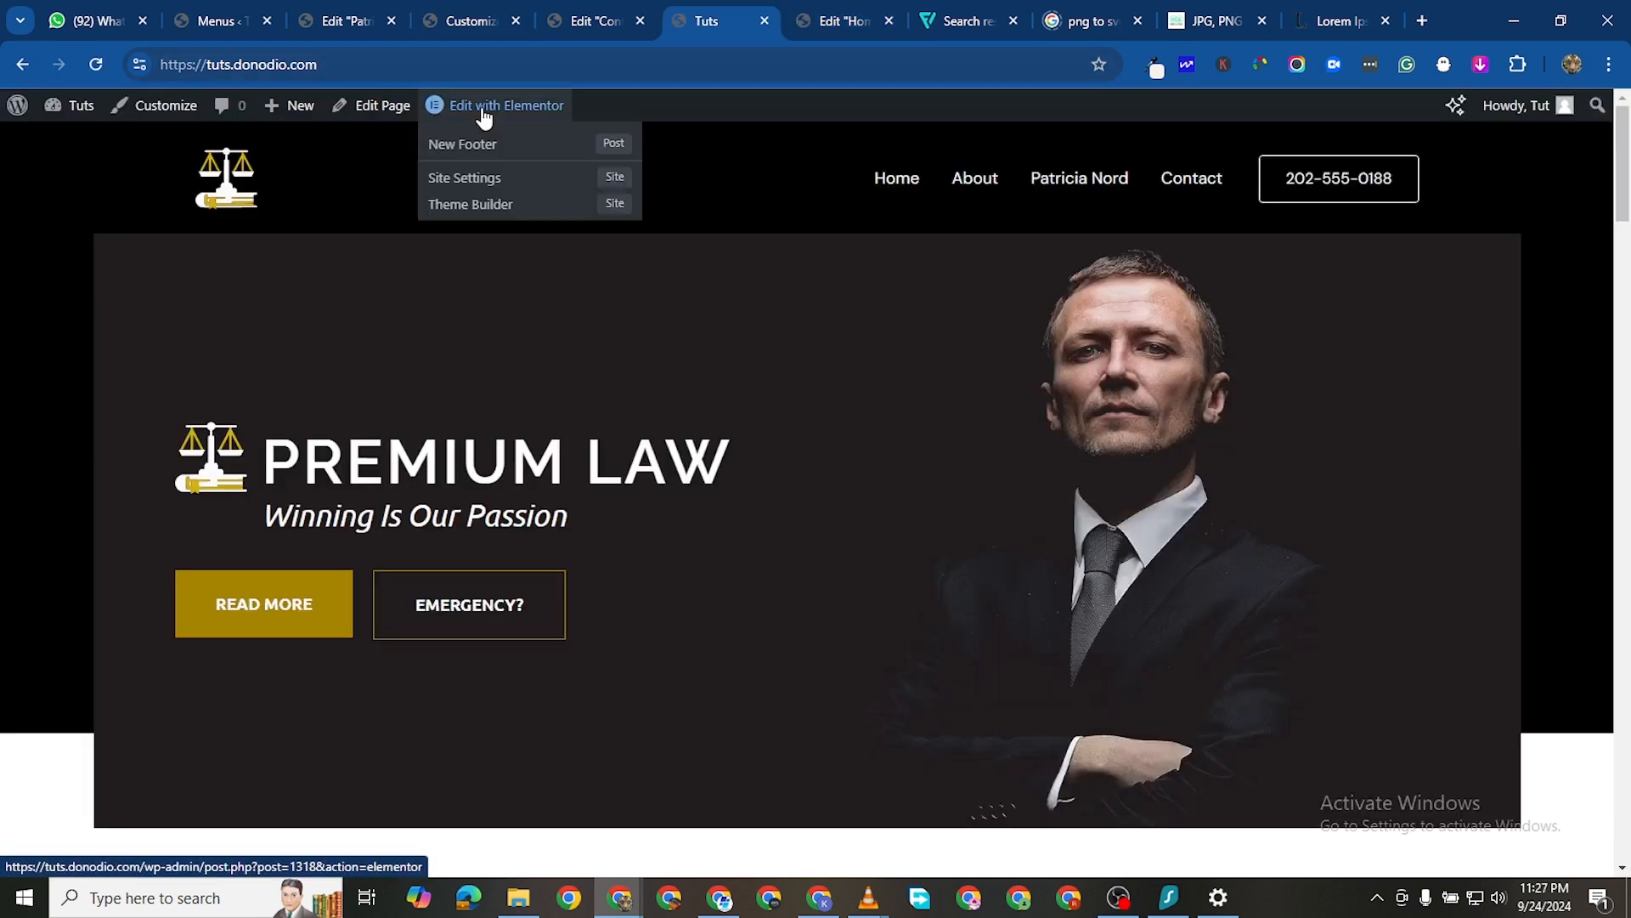
left_click(481, 106)
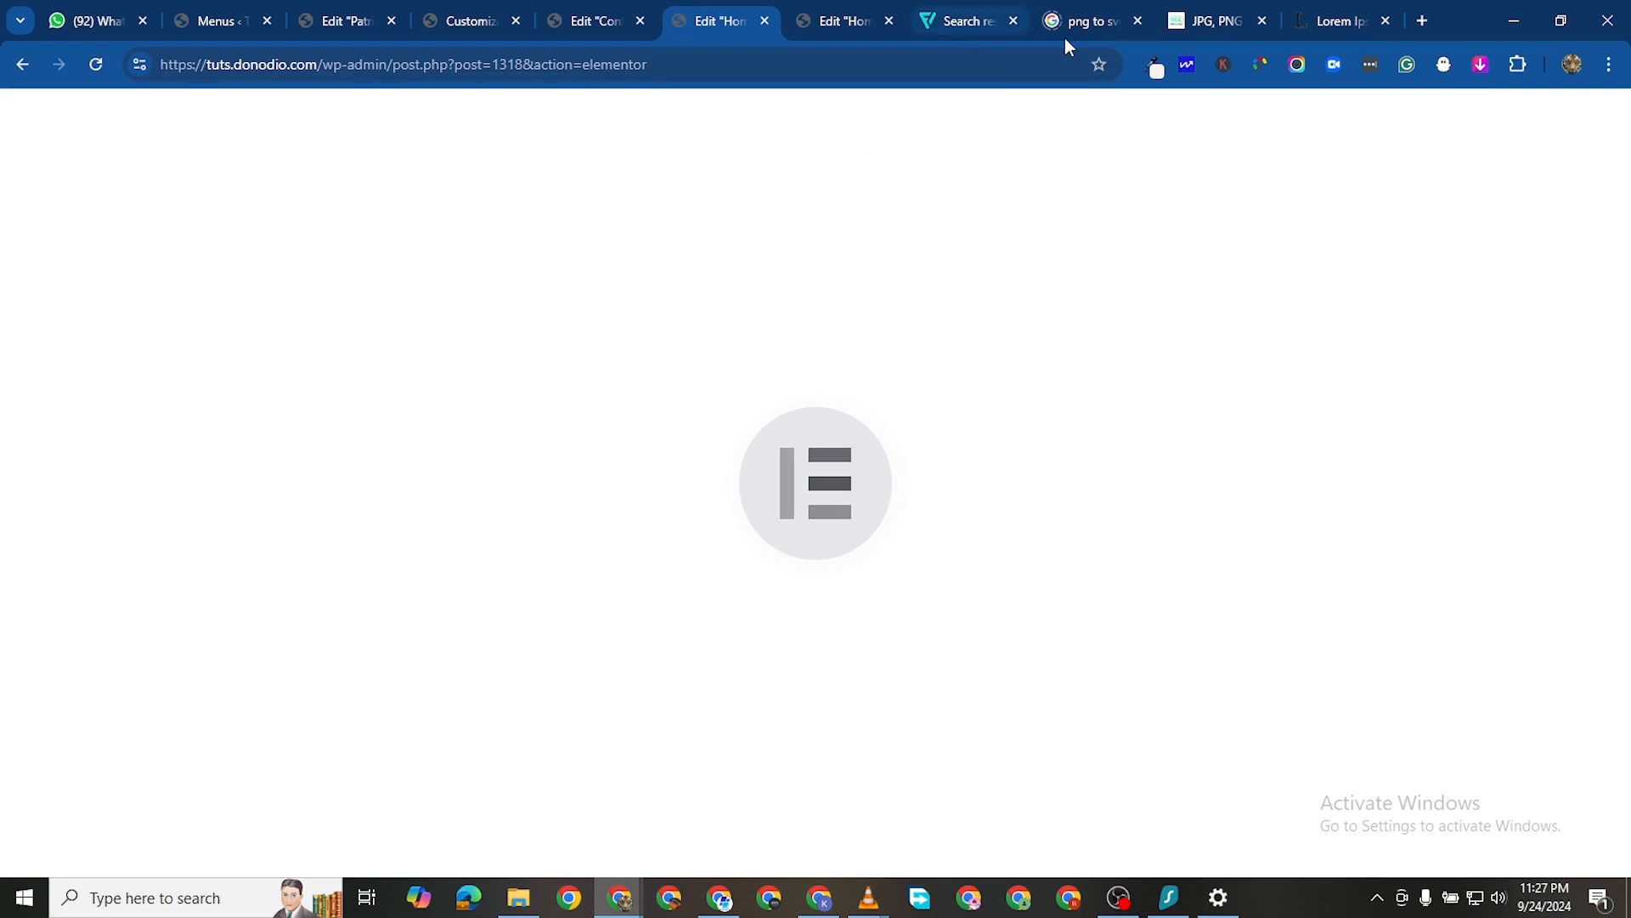
Close the browser tabs with the PNG-to-SVG converter, the Lorem Ipsum page and the "png to svg" search
left_click(1221, 27)
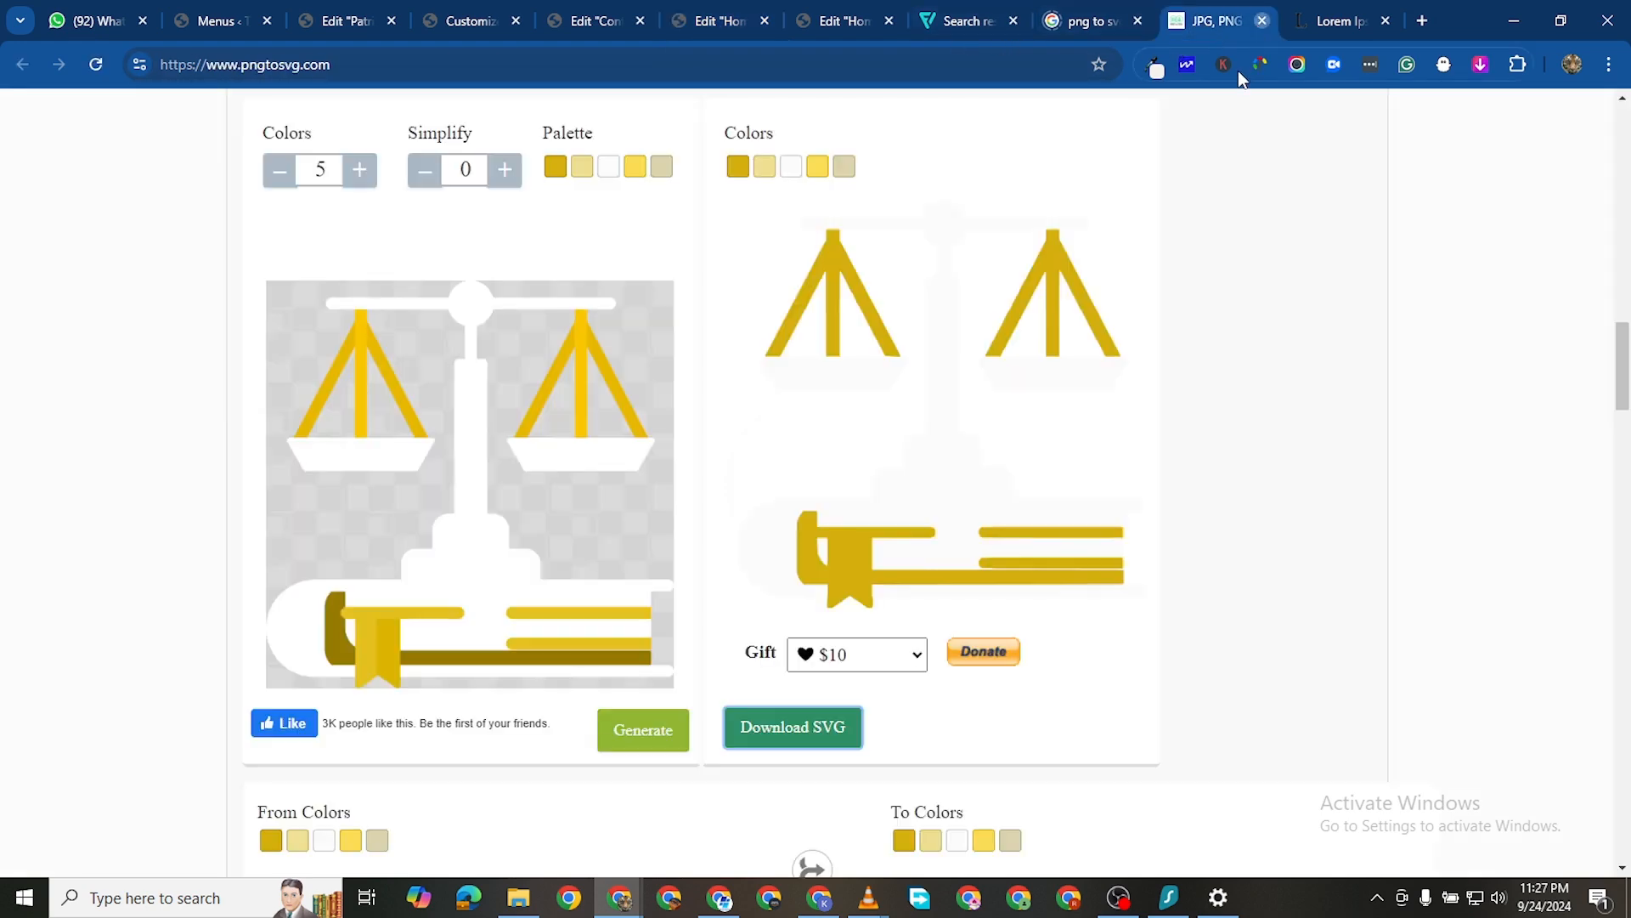
left_click(1262, 22)
left_click(1263, 23)
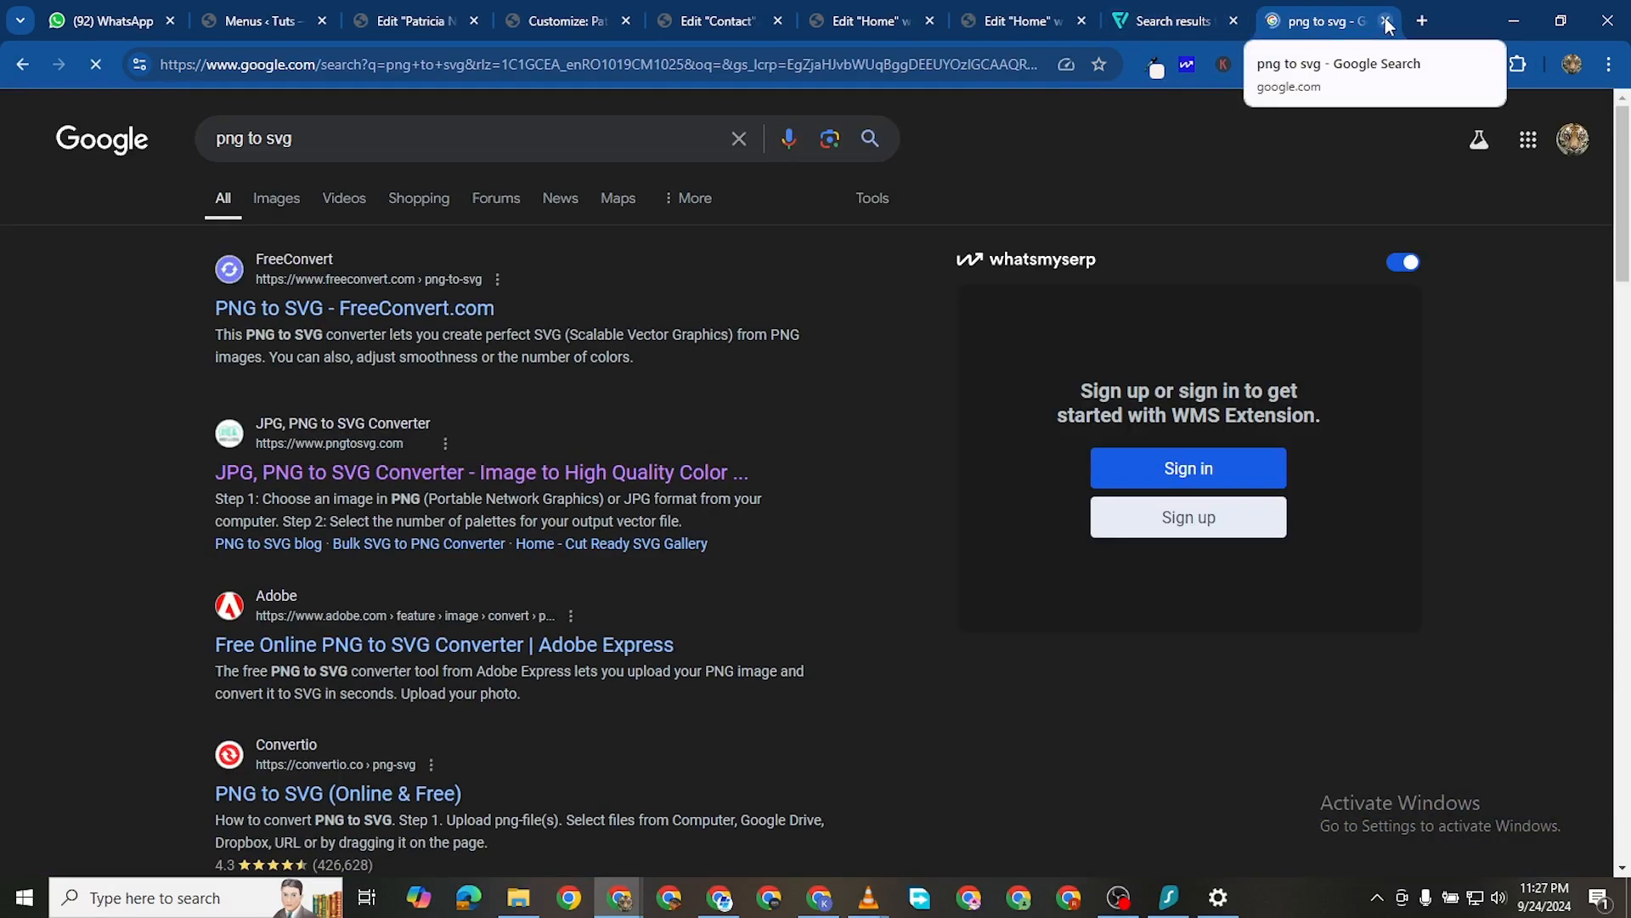
key("ctrl+w")
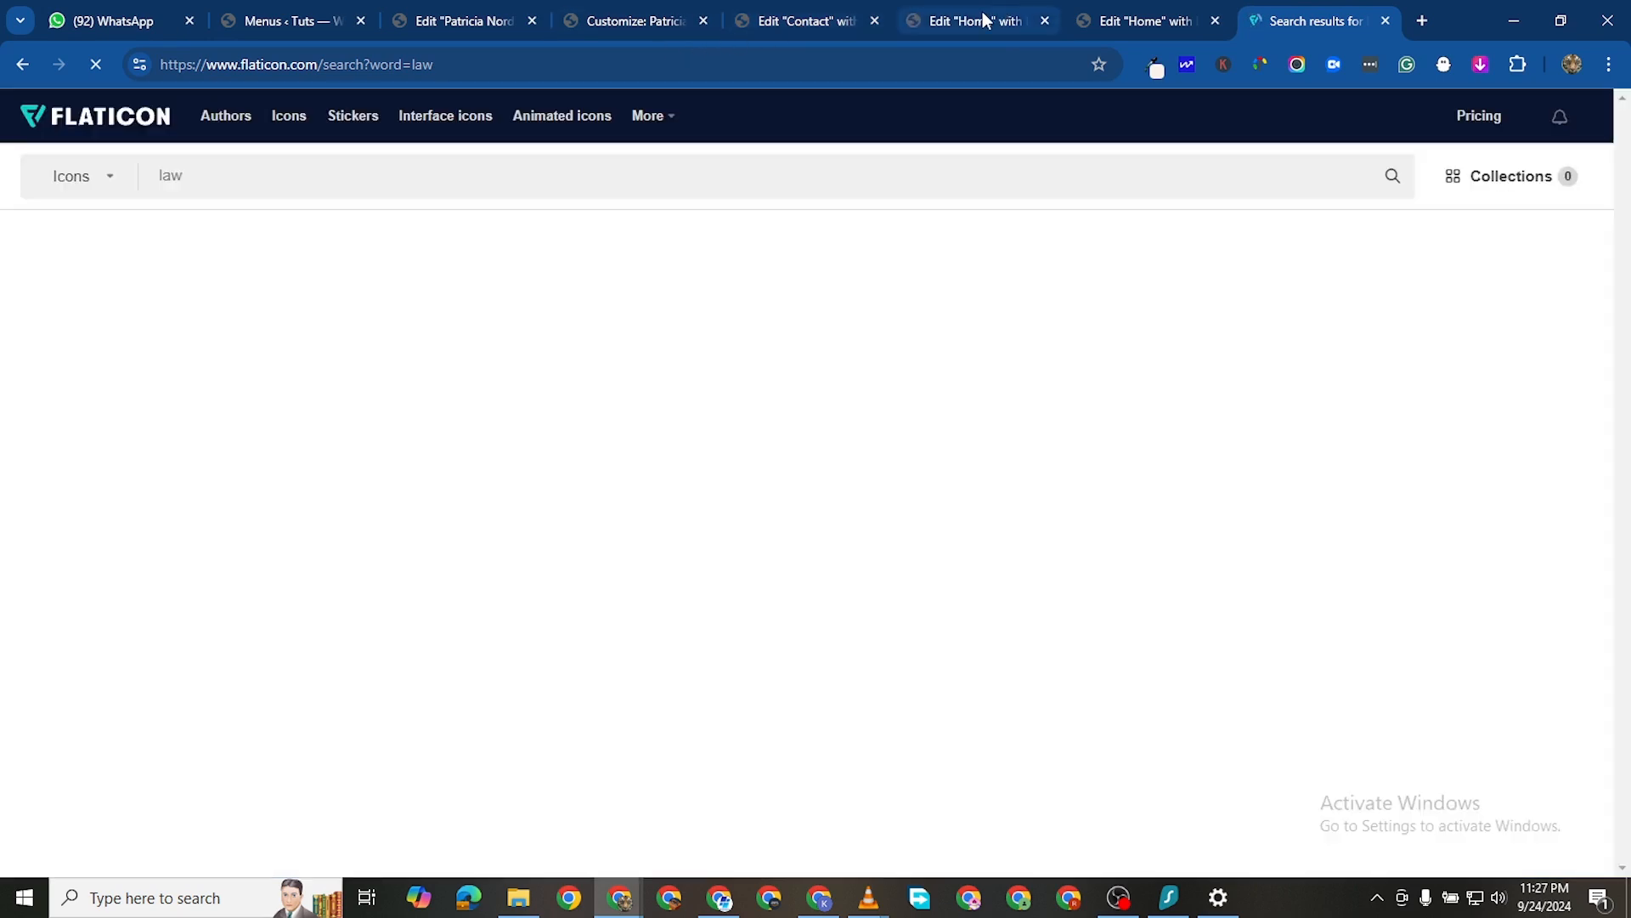
Reload the Home page's Elementor editor and examine the hero section in the Mobile Portrait view
left_click(978, 20)
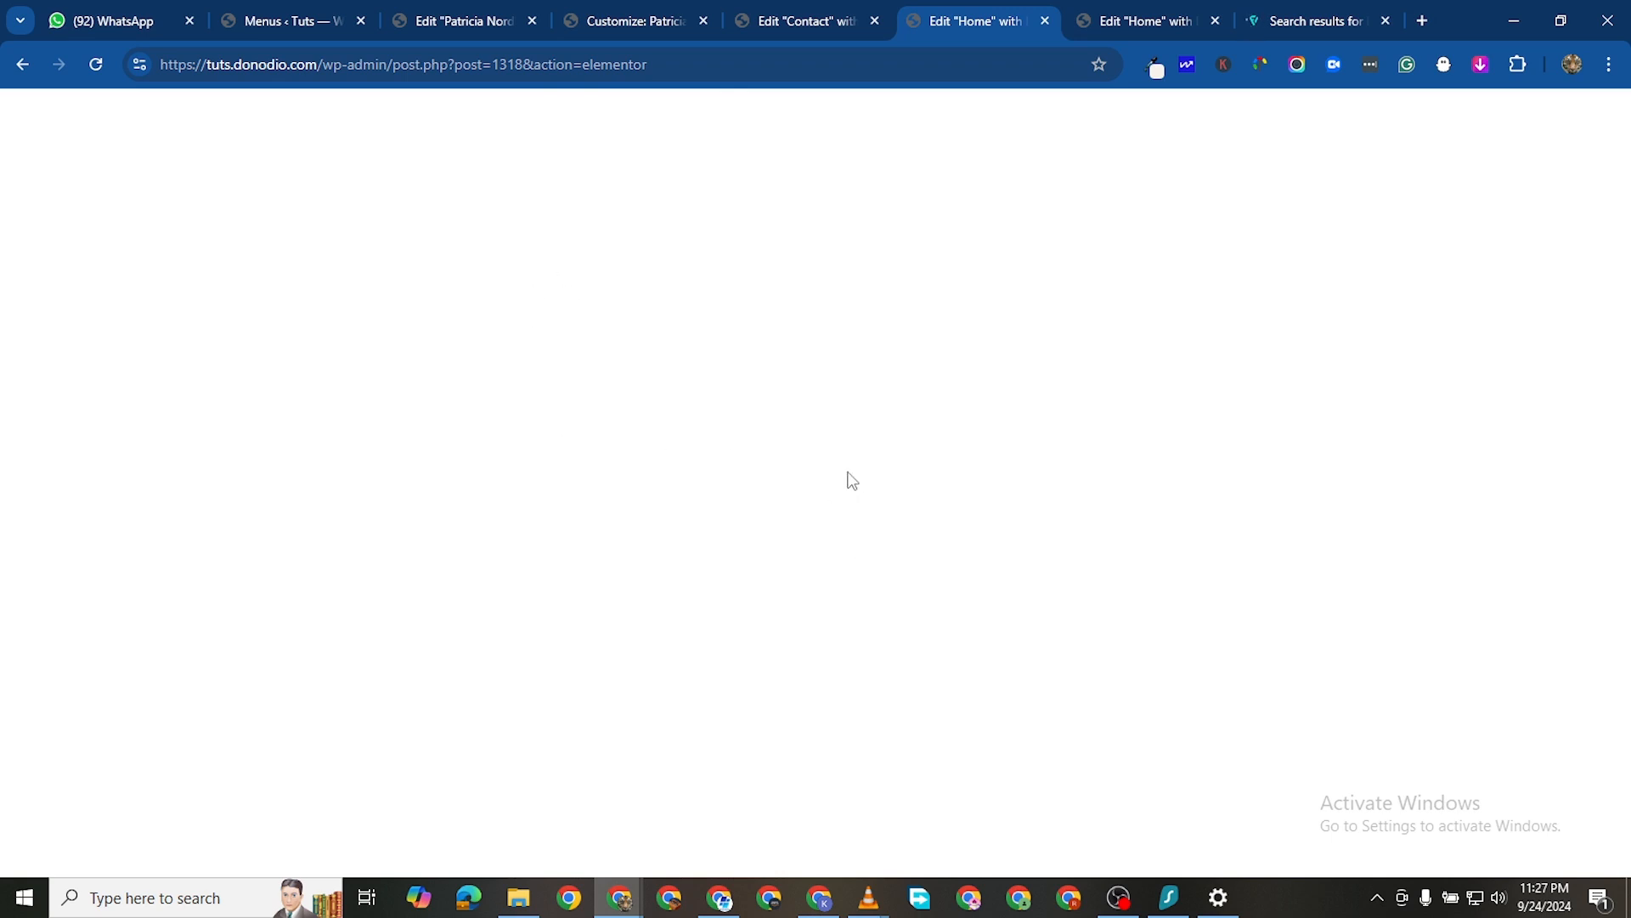
left_click(95, 65)
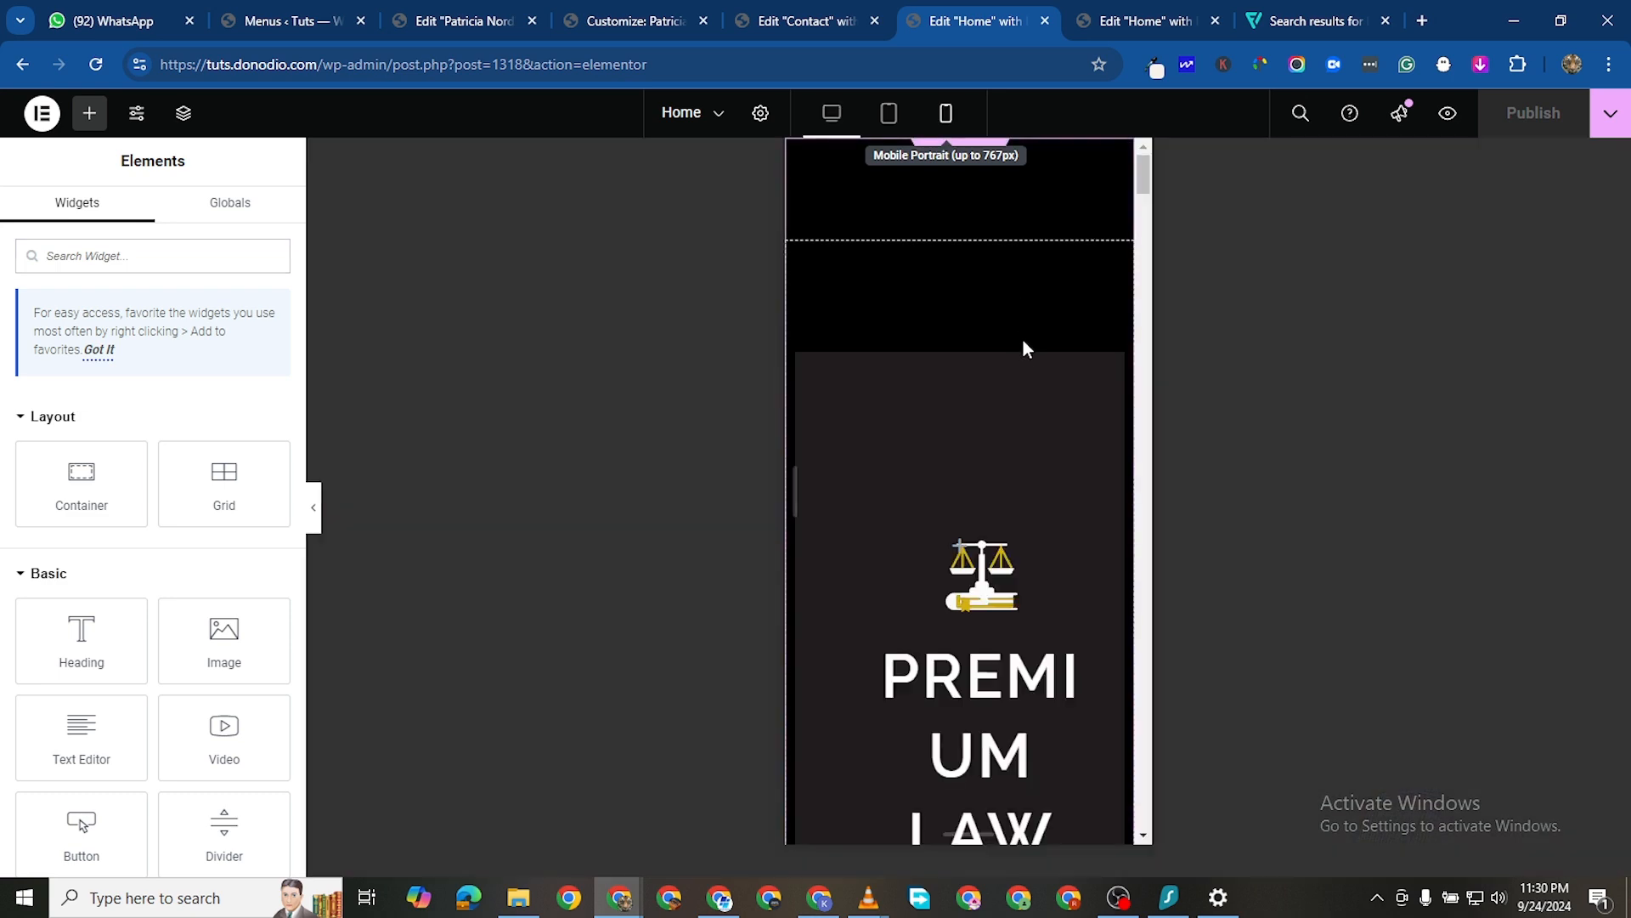
scroll(1029, 573, "down", 5)
scroll(1024, 595, "down", 3)
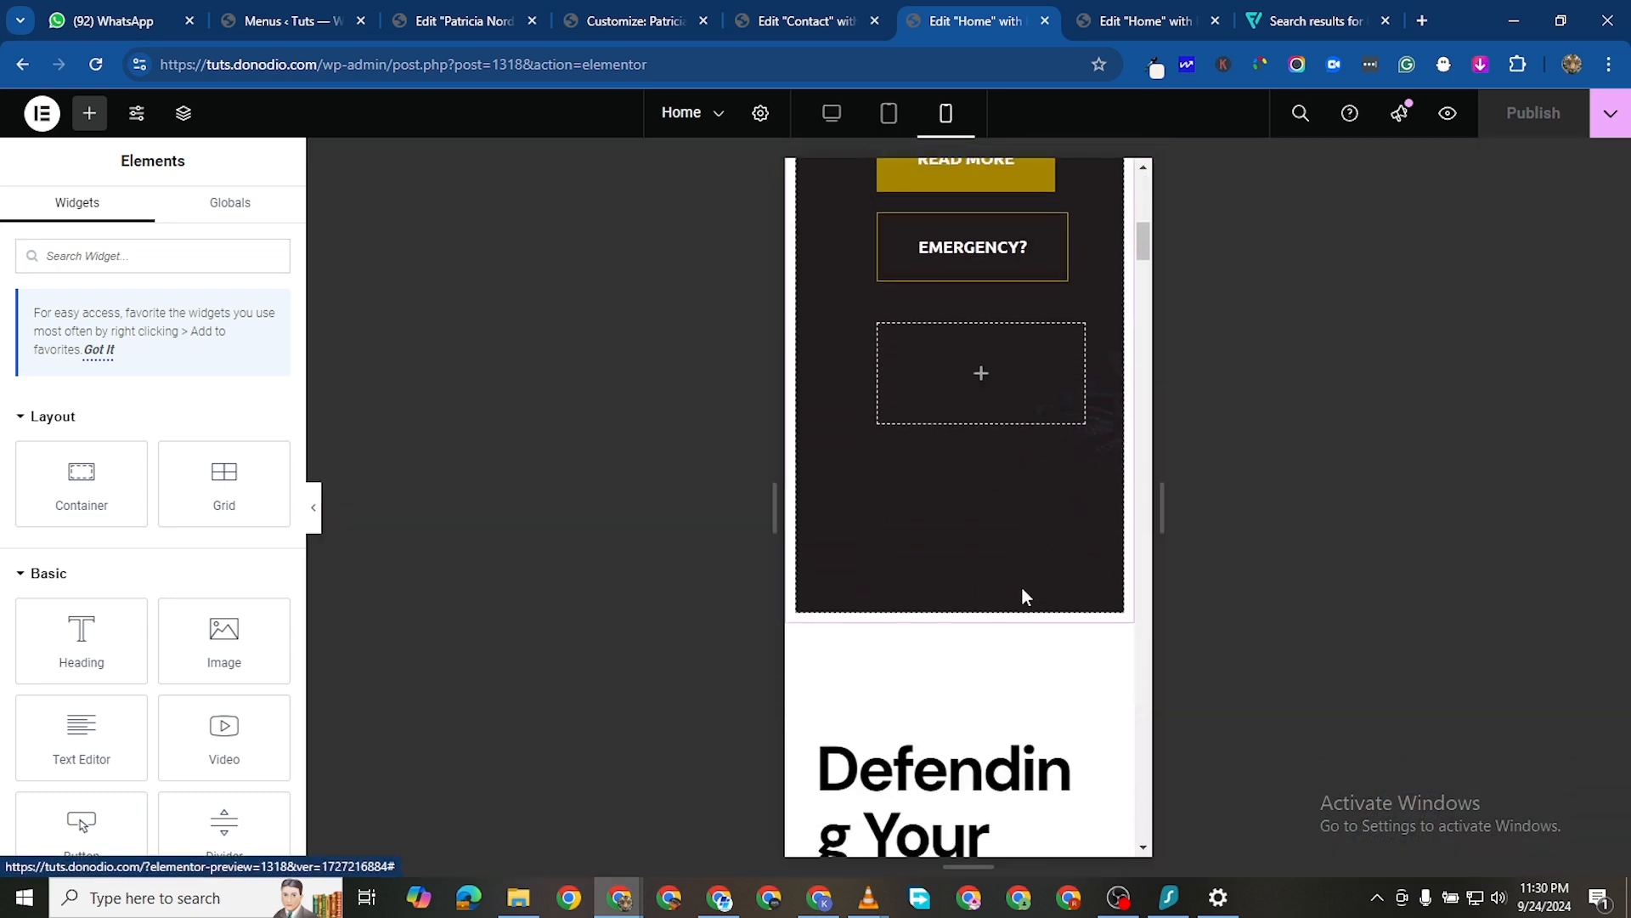
scroll(1023, 578, "up", 8)
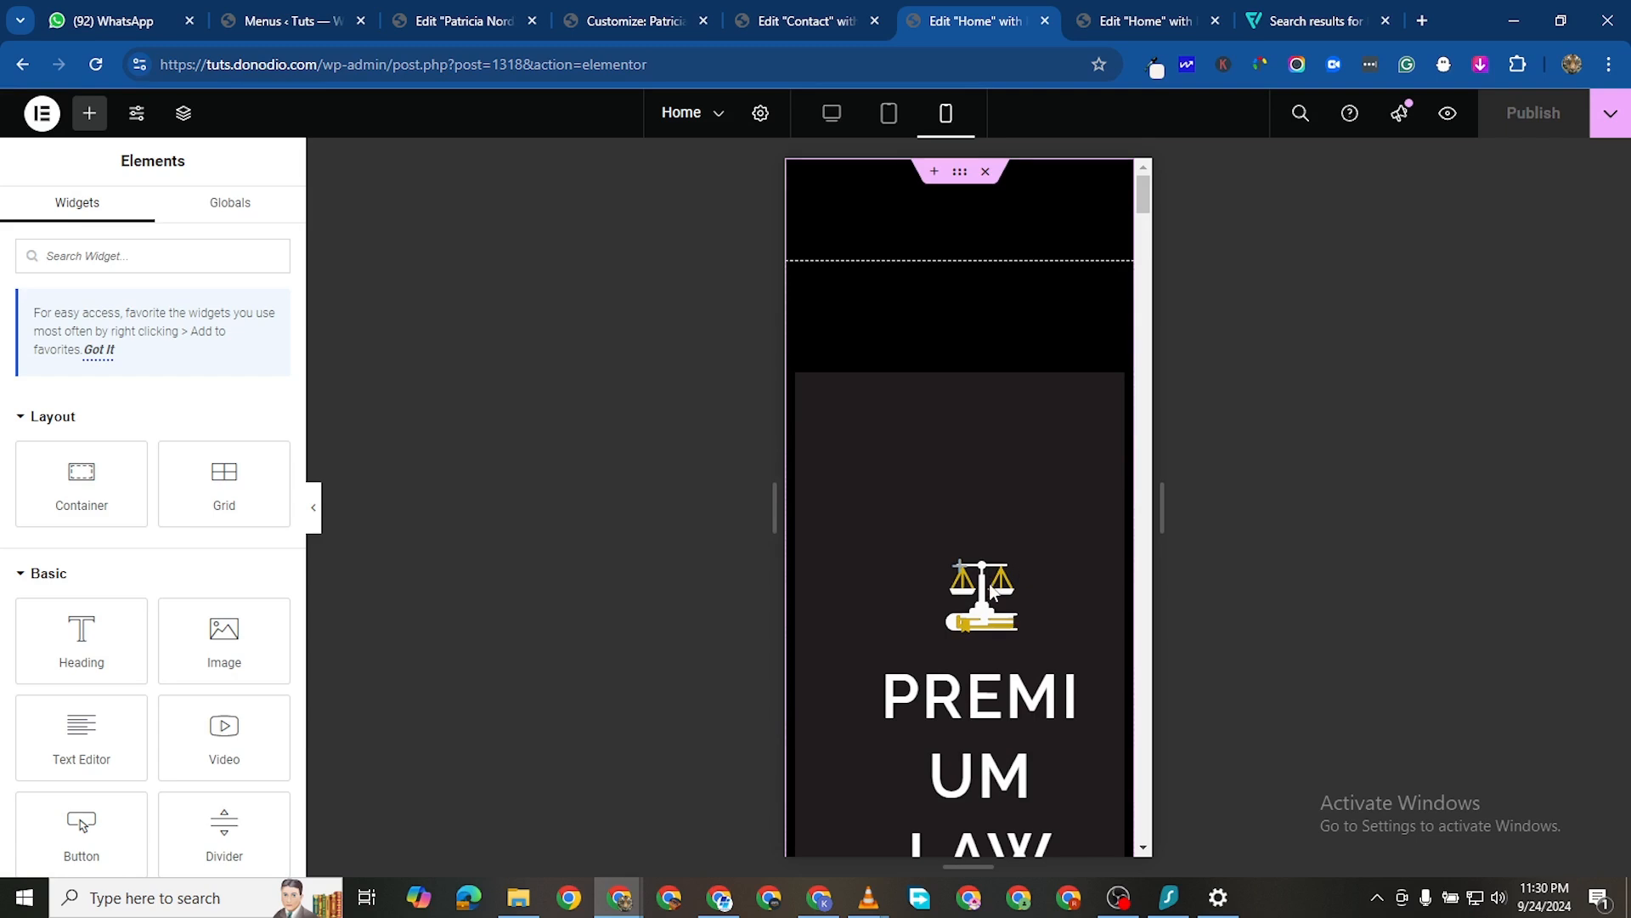
Check how the hero section's icon, title, tagline and two buttons are laid out on mobile
scroll(857, 421, "down", 8)
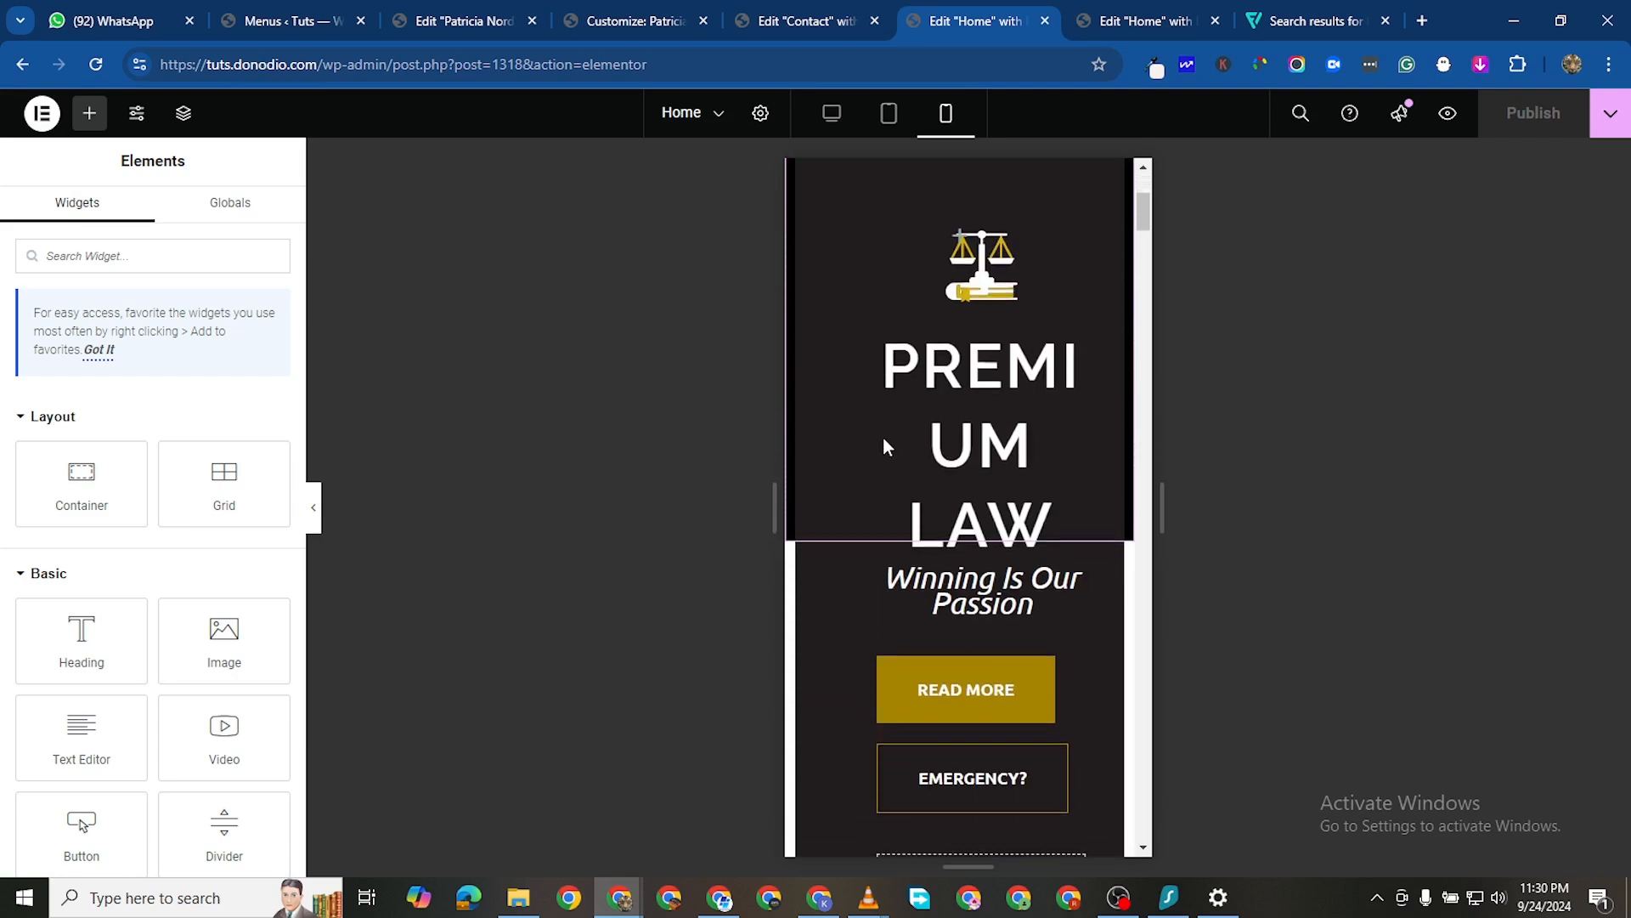
scroll(901, 467, "down", 3)
scroll(951, 474, "up", 10)
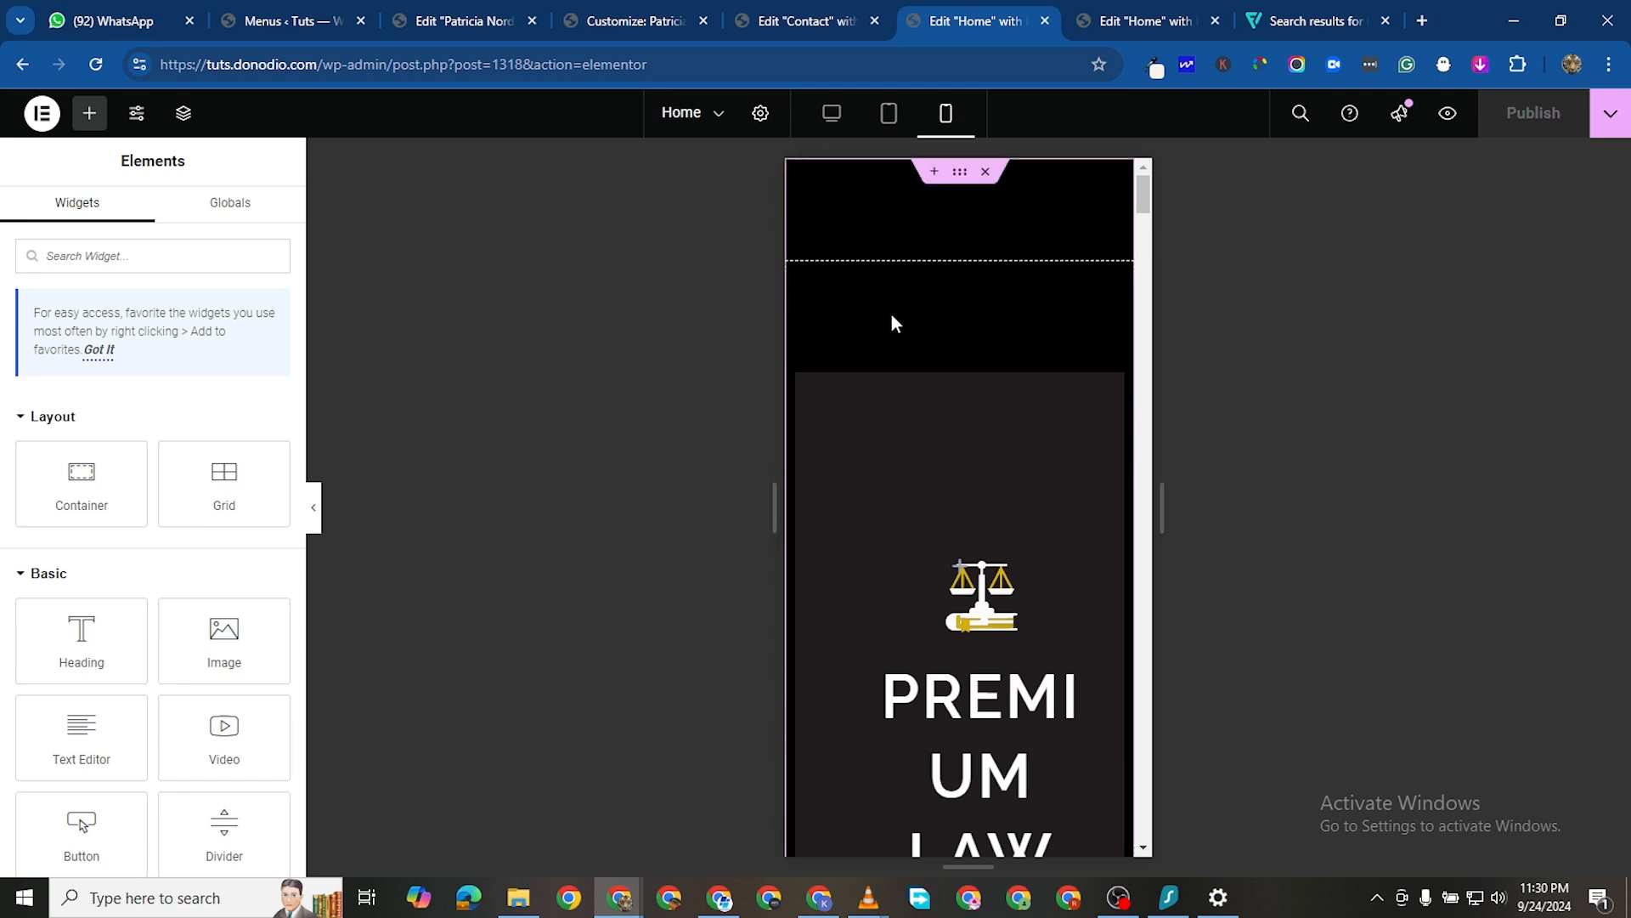
scroll(1028, 542, "down", 8)
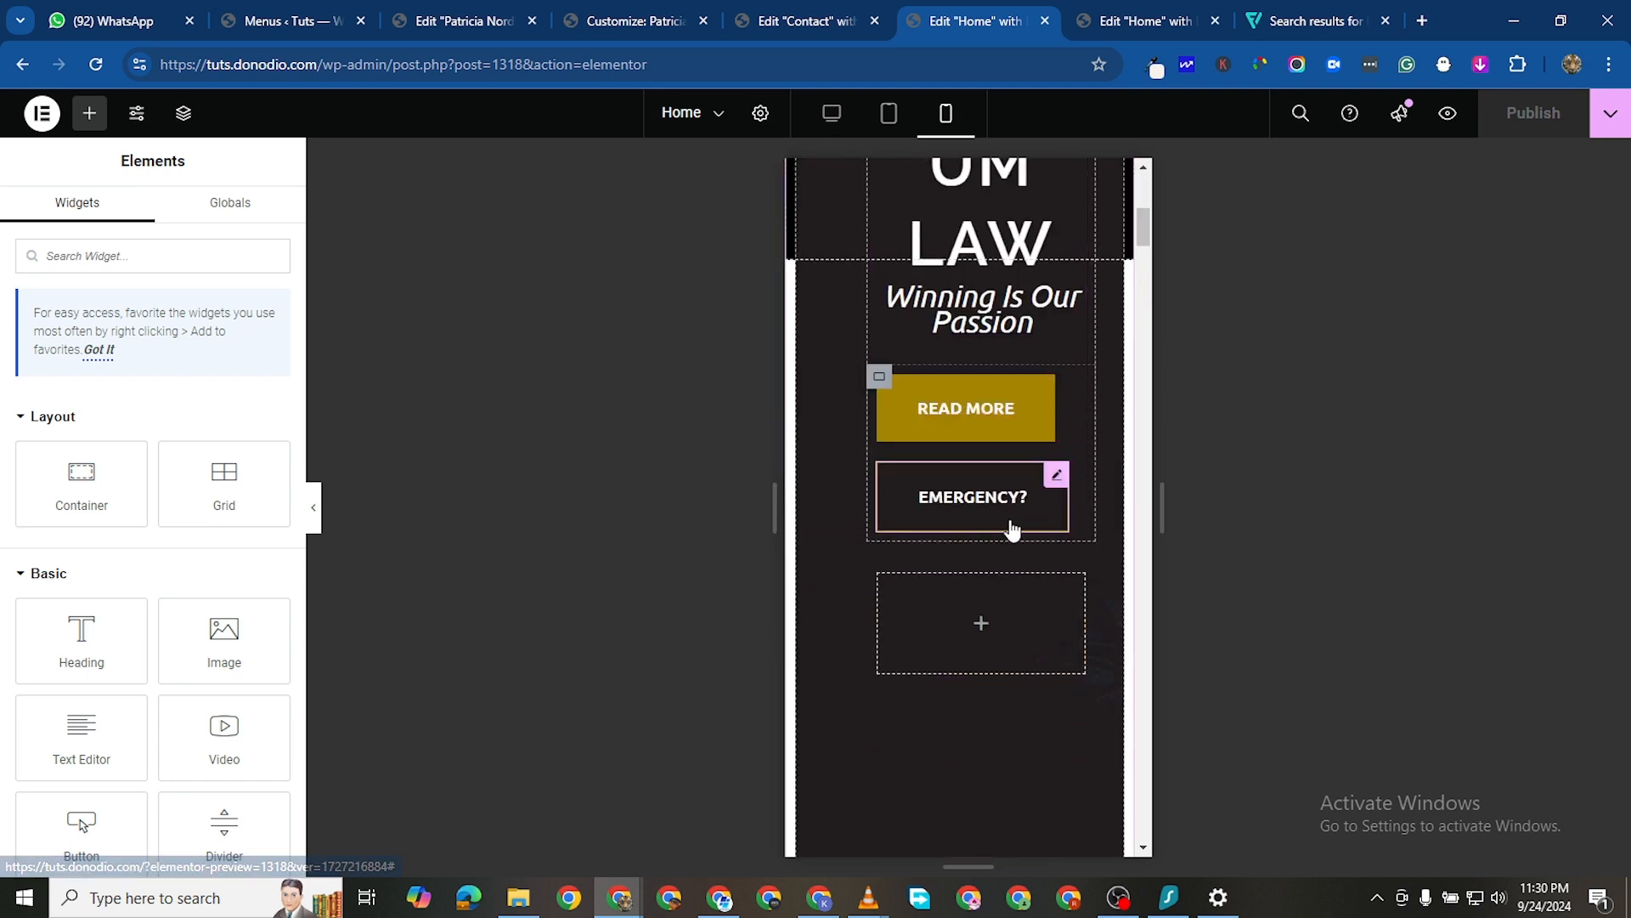
scroll(1019, 539, "up", 5)
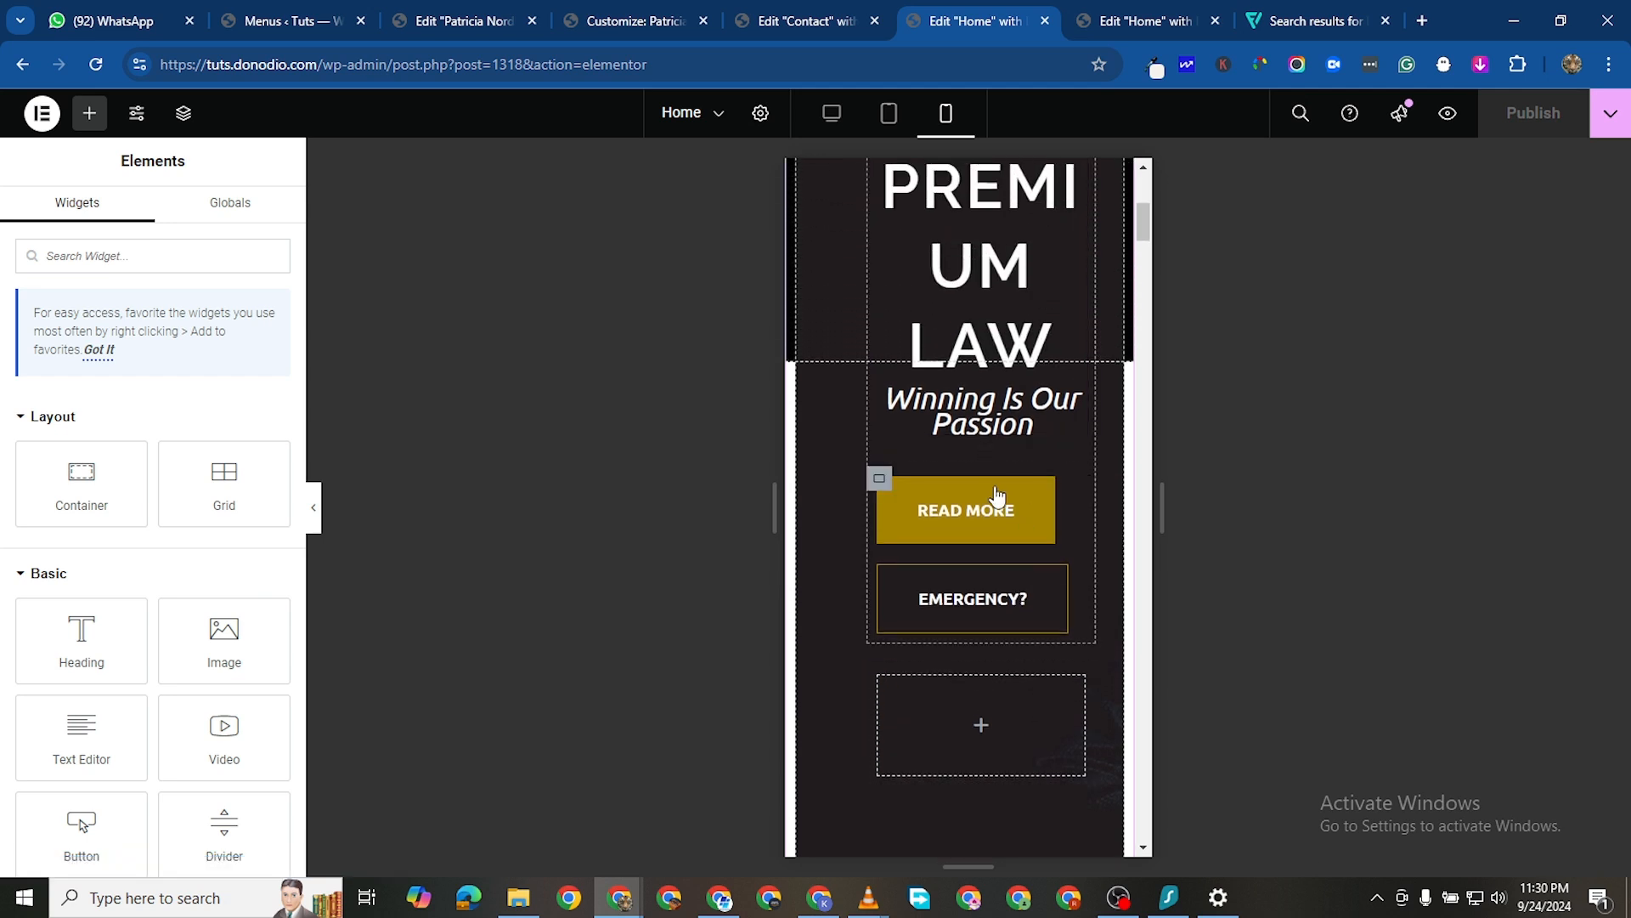
scroll(1003, 508, "up", 3)
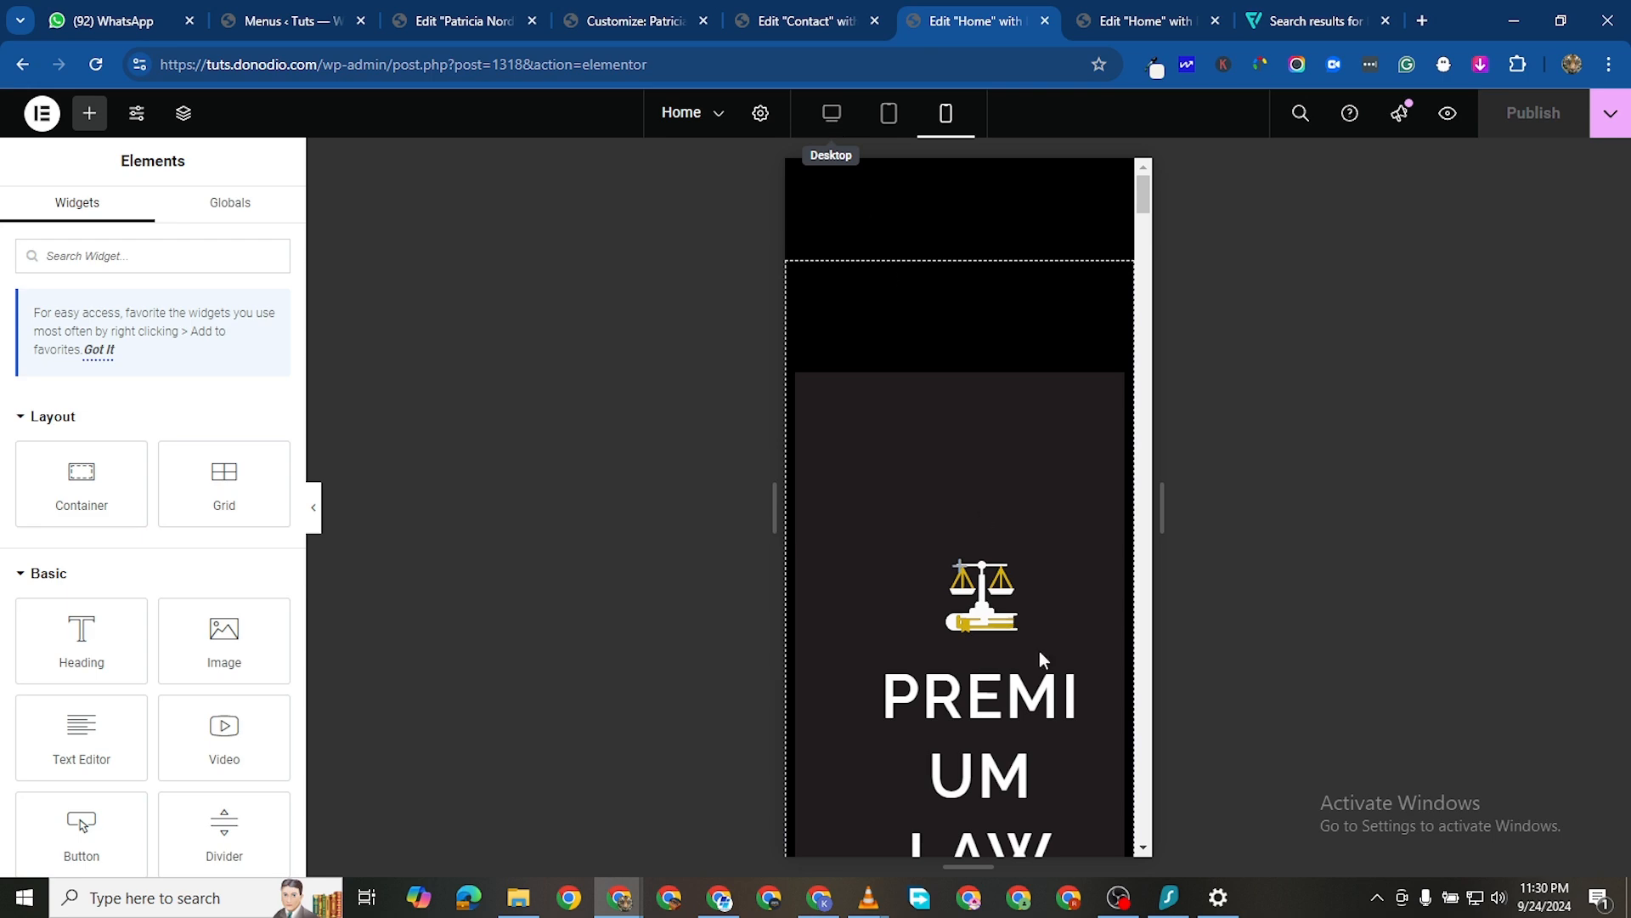
Switch the Home page preview to the desktop view and review the hero section
left_click(832, 113)
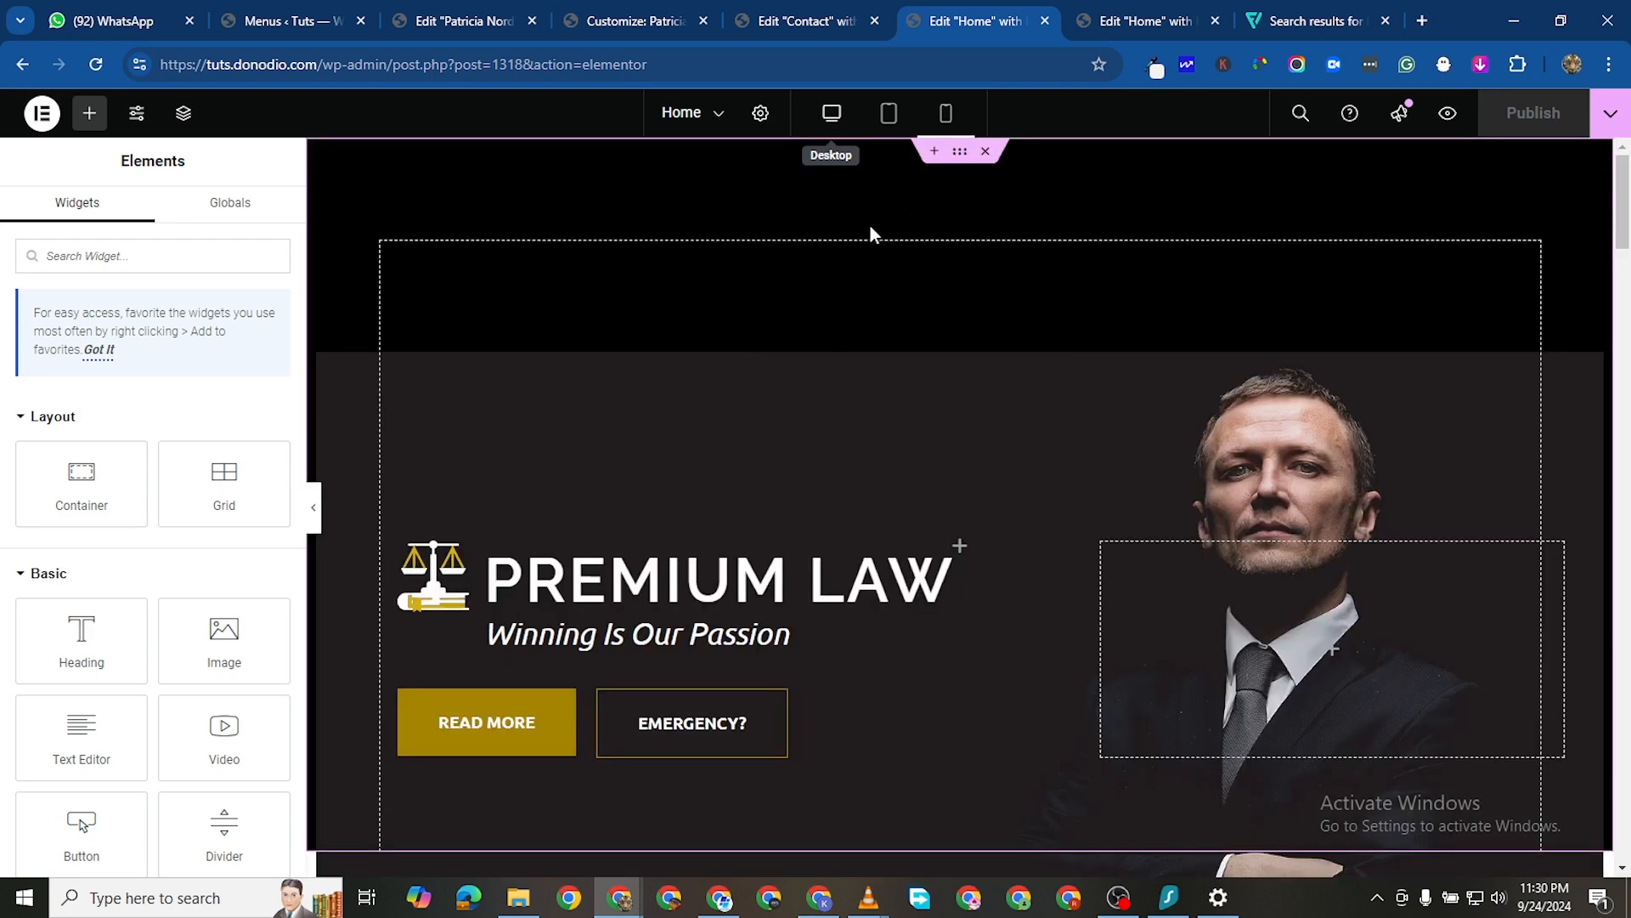
scroll(952, 487, "down", 4)
scroll(935, 510, "up", 6)
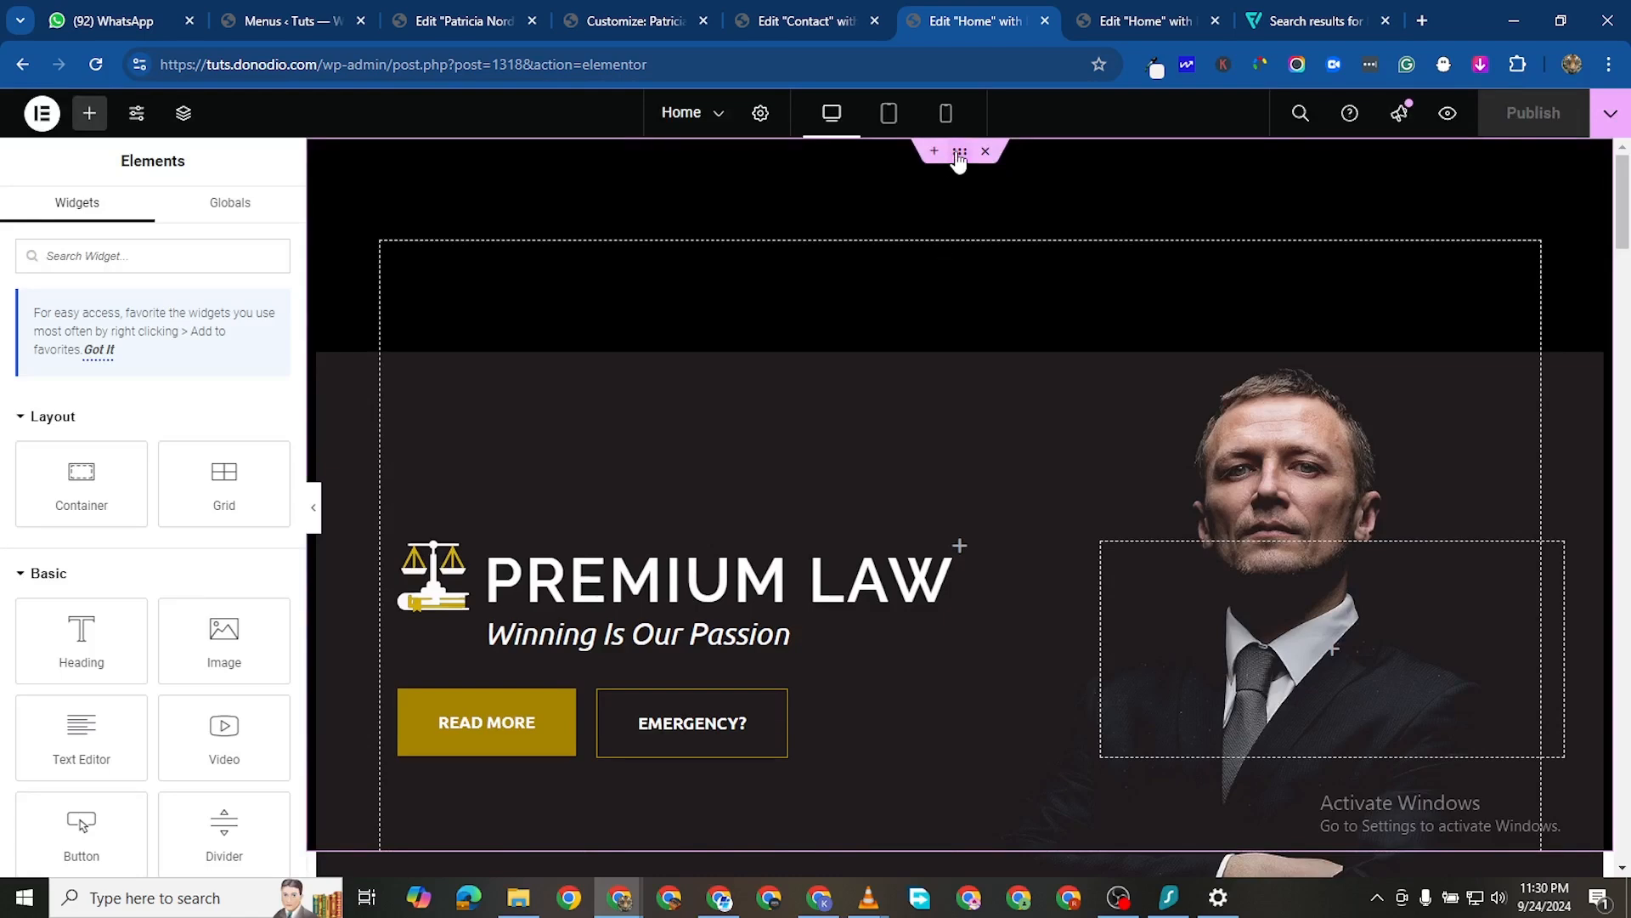
Duplicate the hero container at the start of the Home page
right_click(958, 158)
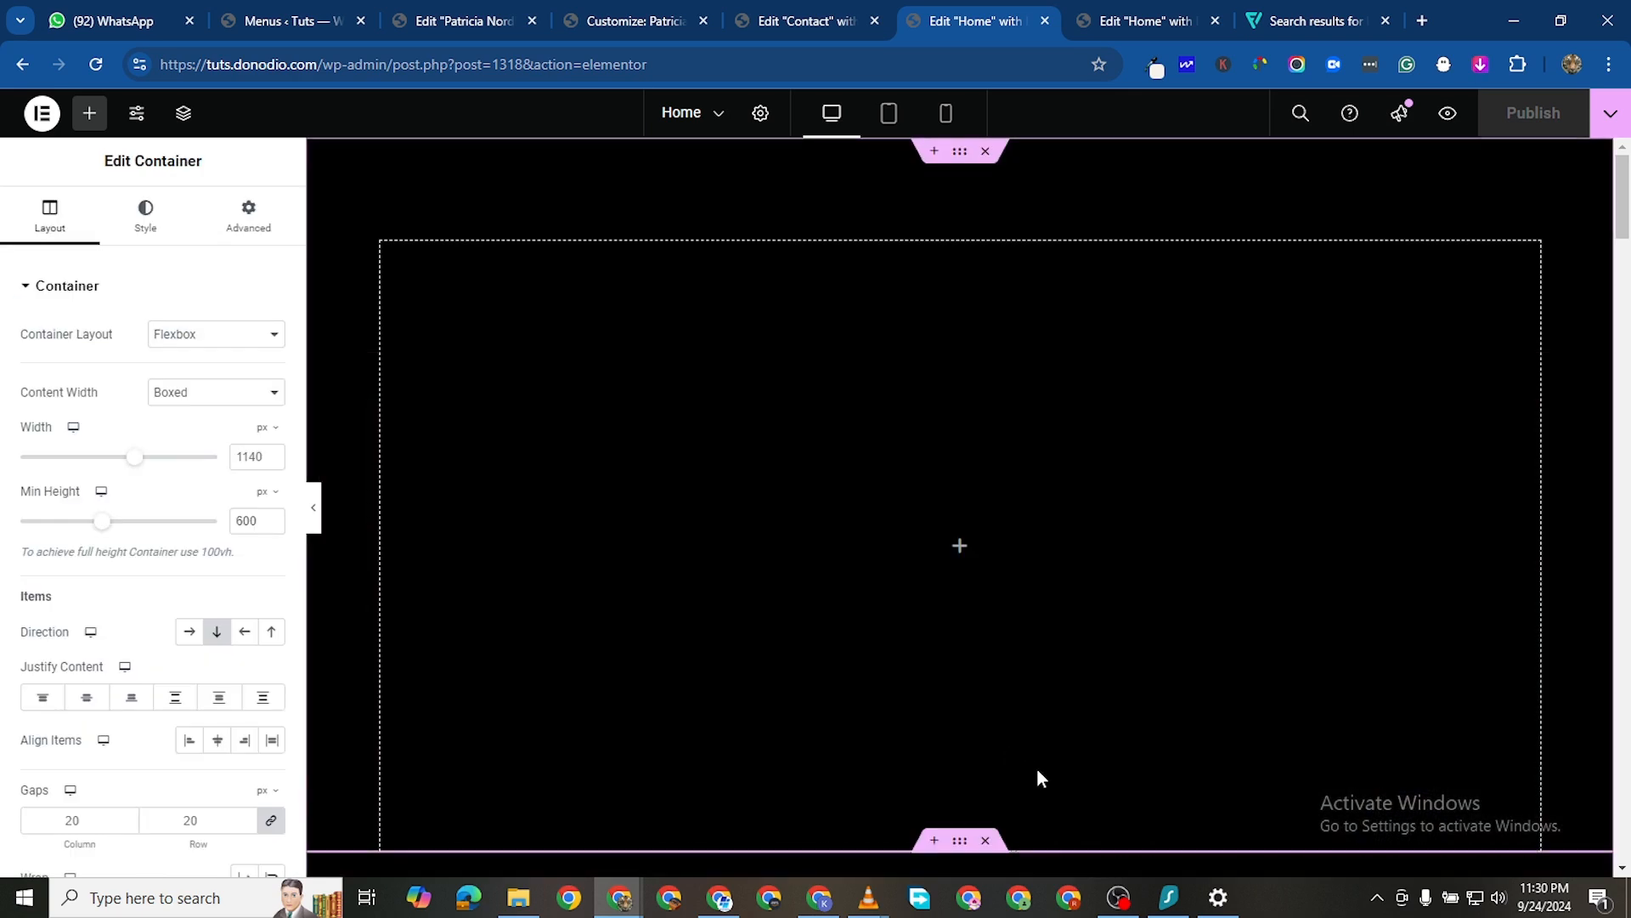
scroll(1028, 767, "down", 8)
scroll(1027, 571, "up", 3)
scroll(1031, 594, "up", 3)
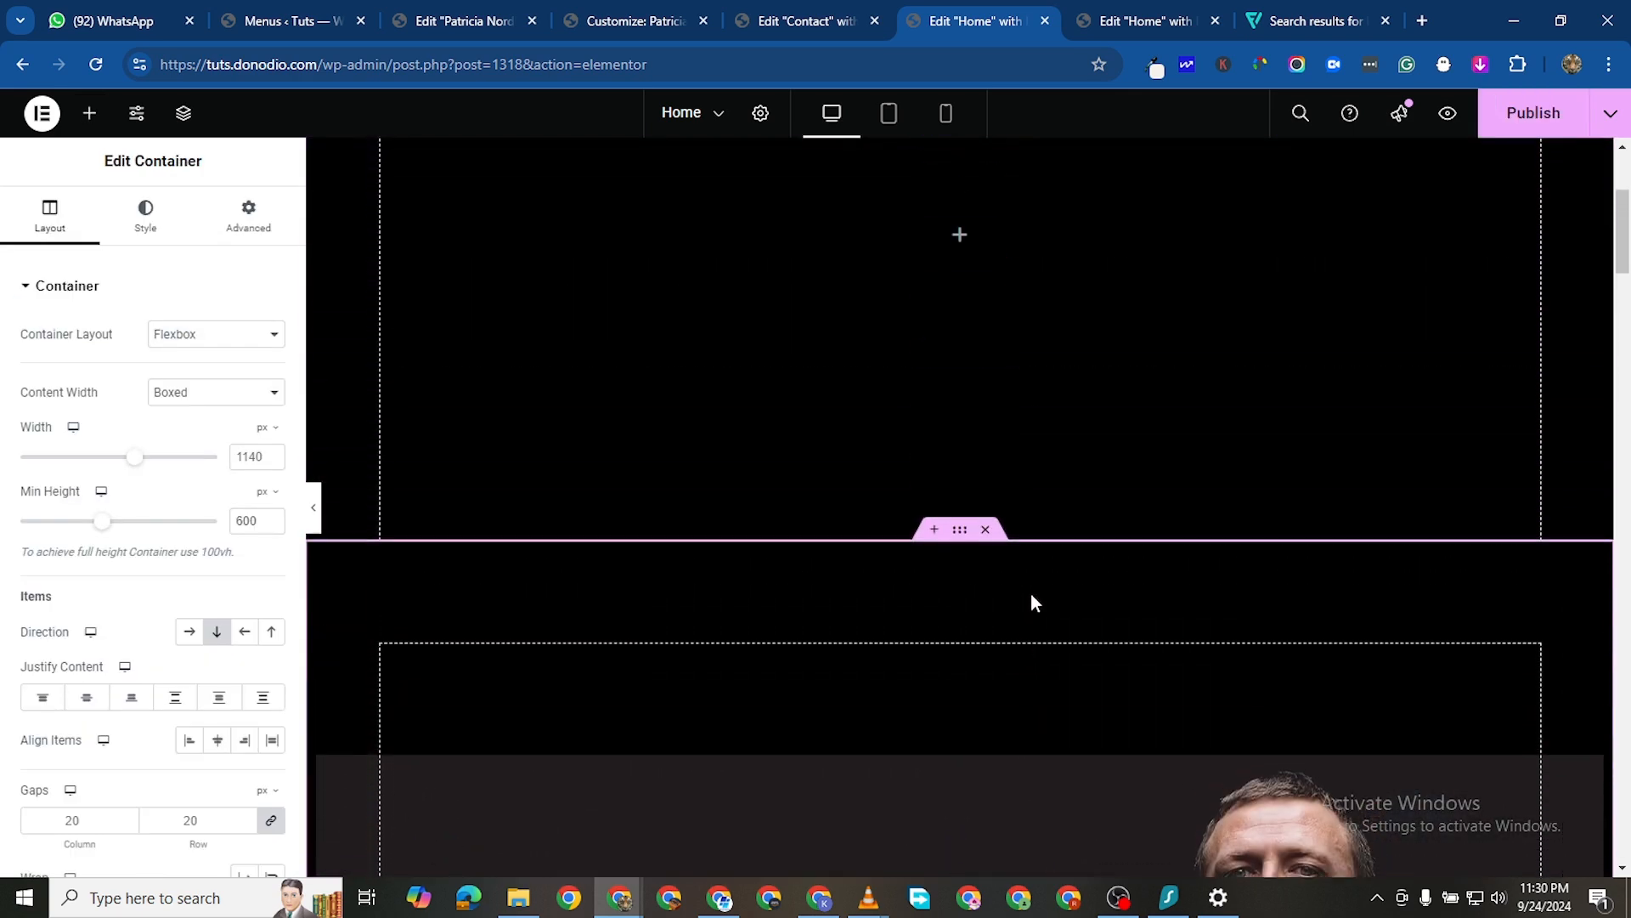
scroll(938, 748, "down", 5)
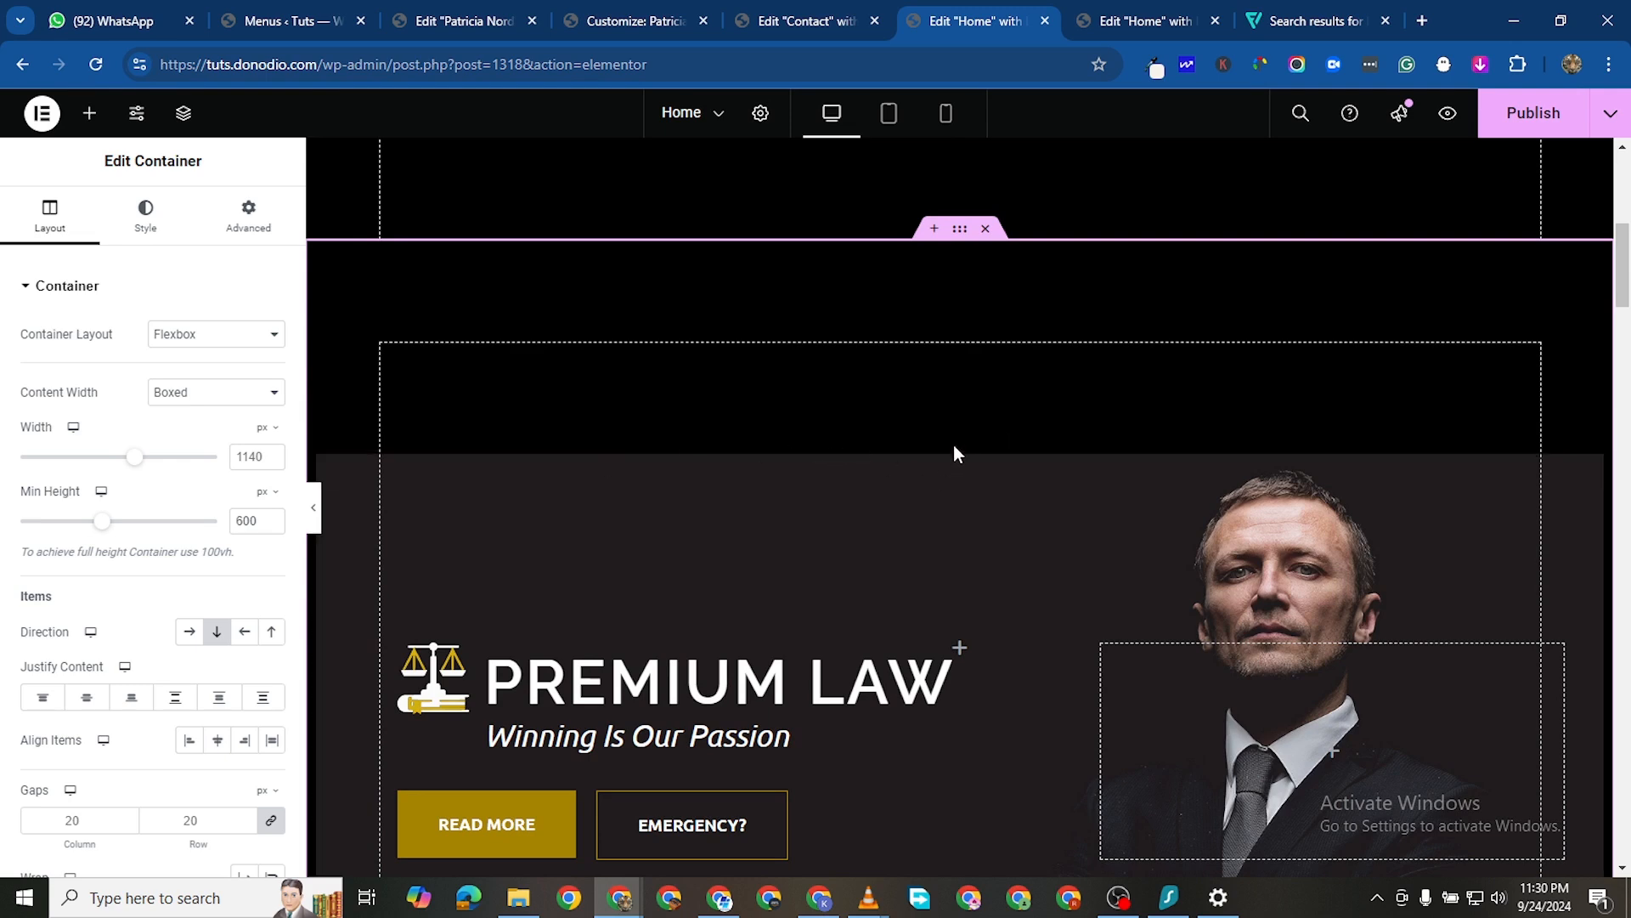
Show the page structure and compare the duplicated hero container with the original
left_click(183, 113)
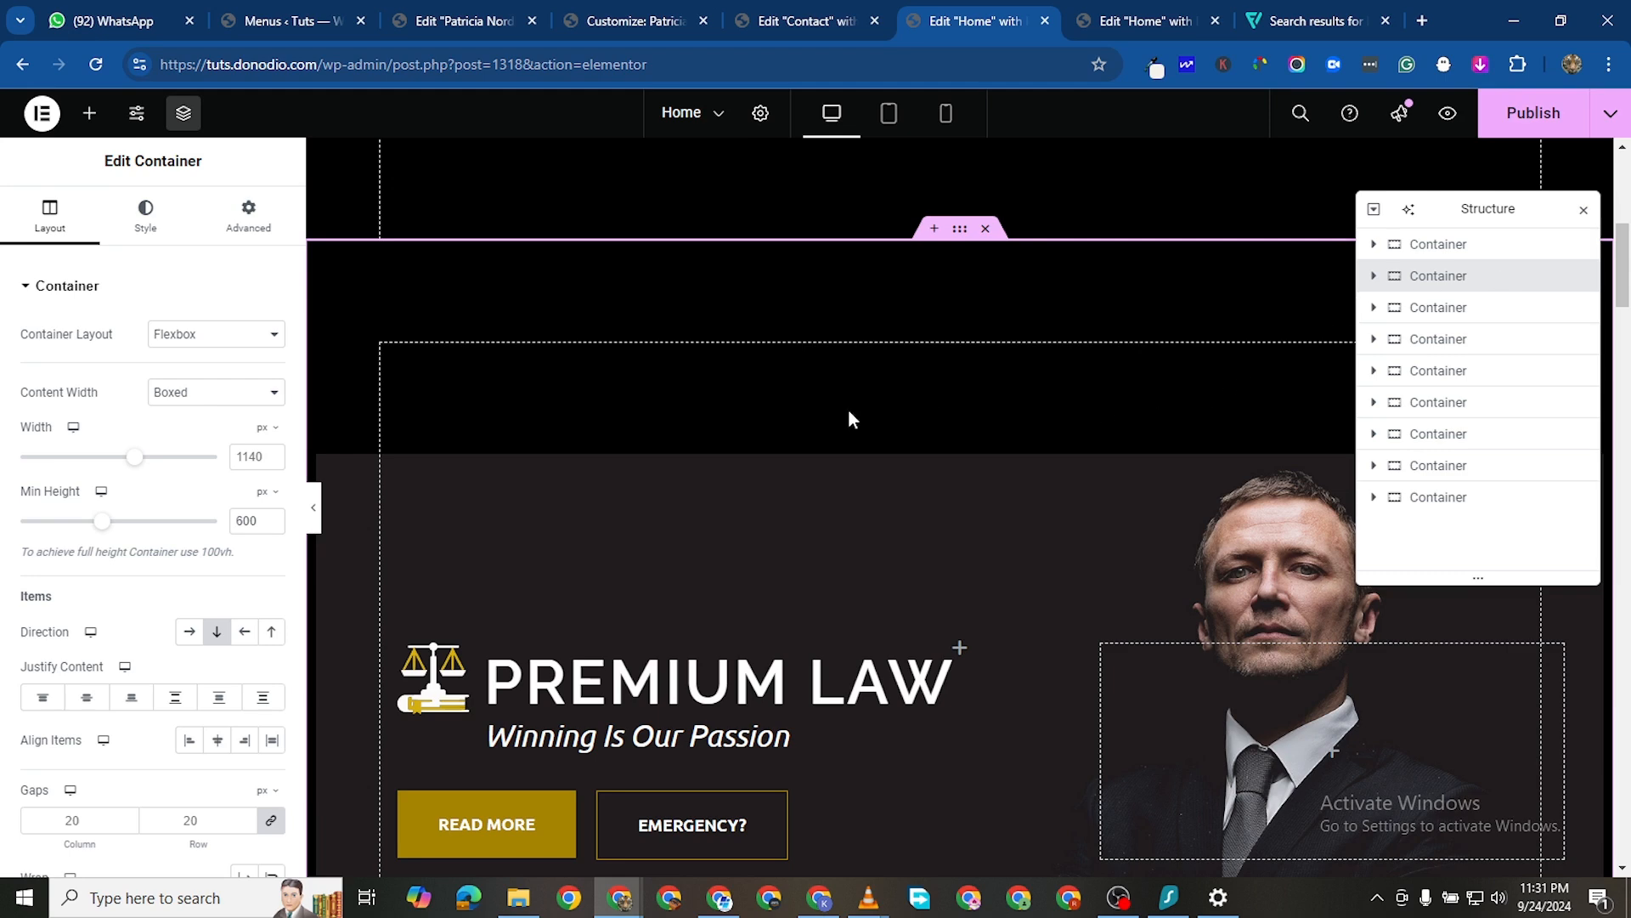
scroll(984, 321, "up", 7)
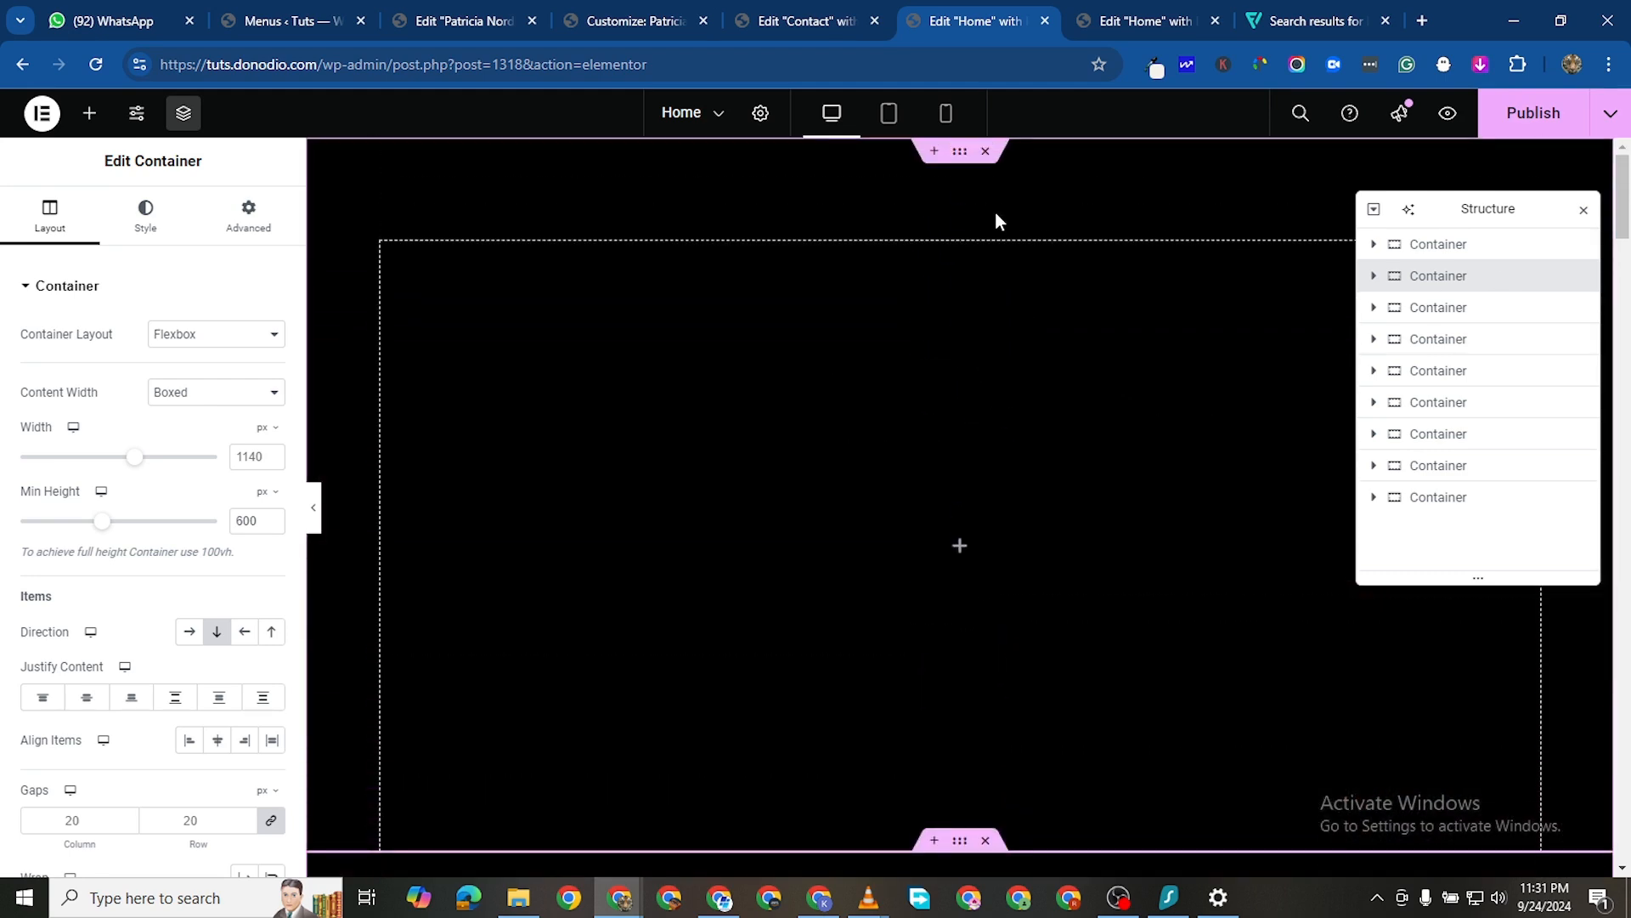
left_click_drag(977, 308, 961, 786)
left_click_drag(1006, 735, 1014, 728)
scroll(1057, 687, "up", 2)
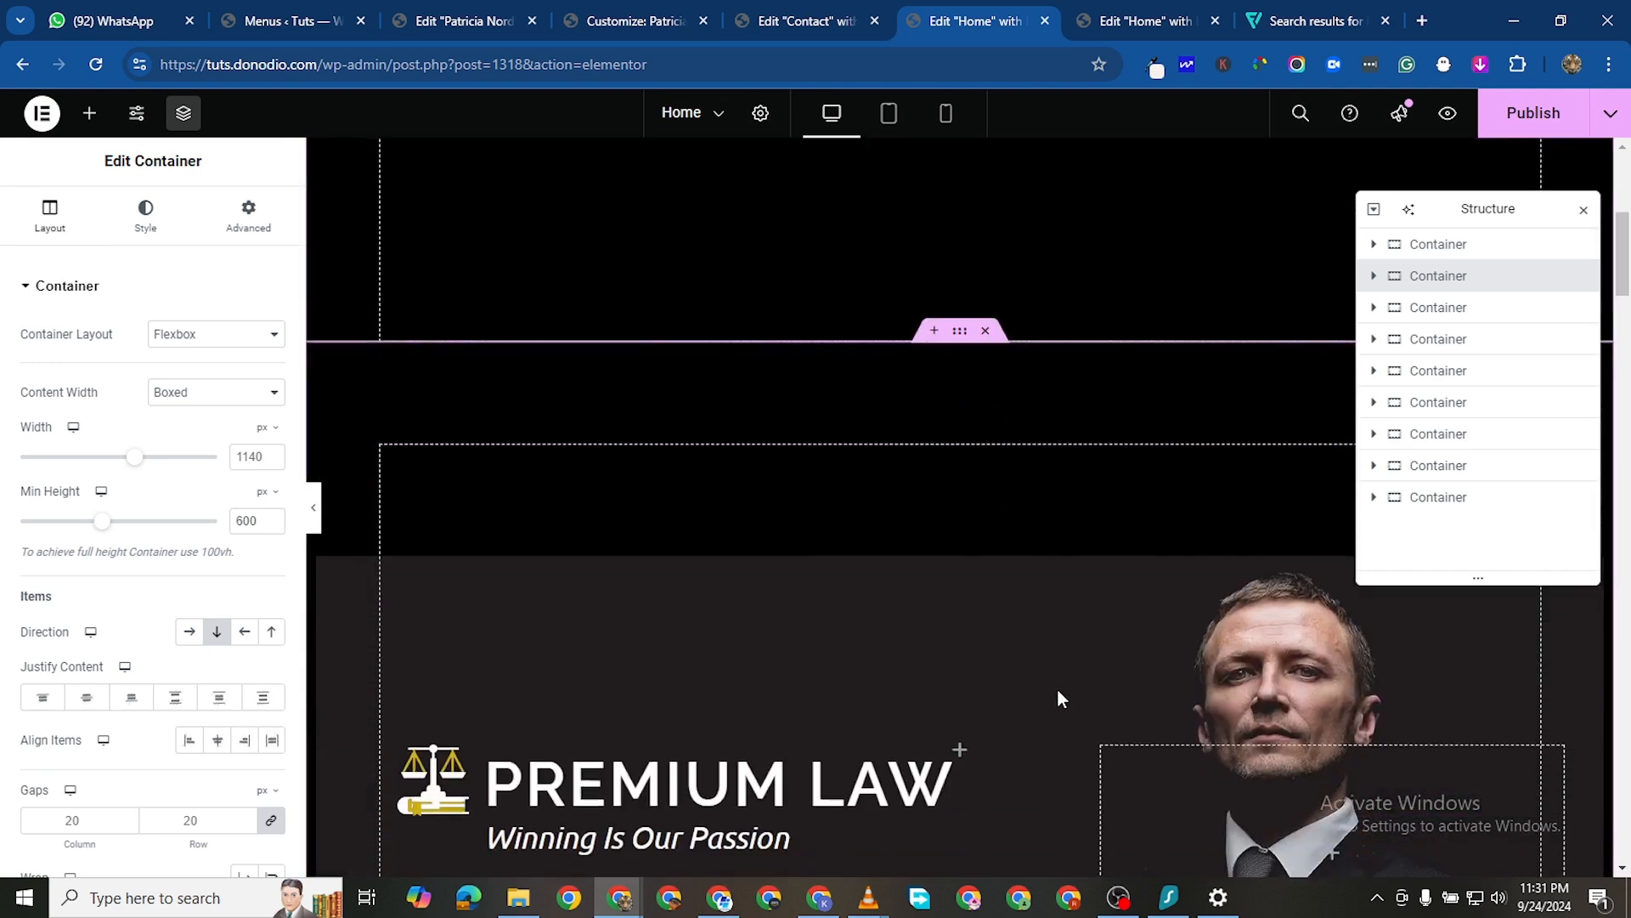
scroll(1075, 668, "down", 1)
scroll(1093, 653, "up", 5)
scroll(977, 737, "down", 2)
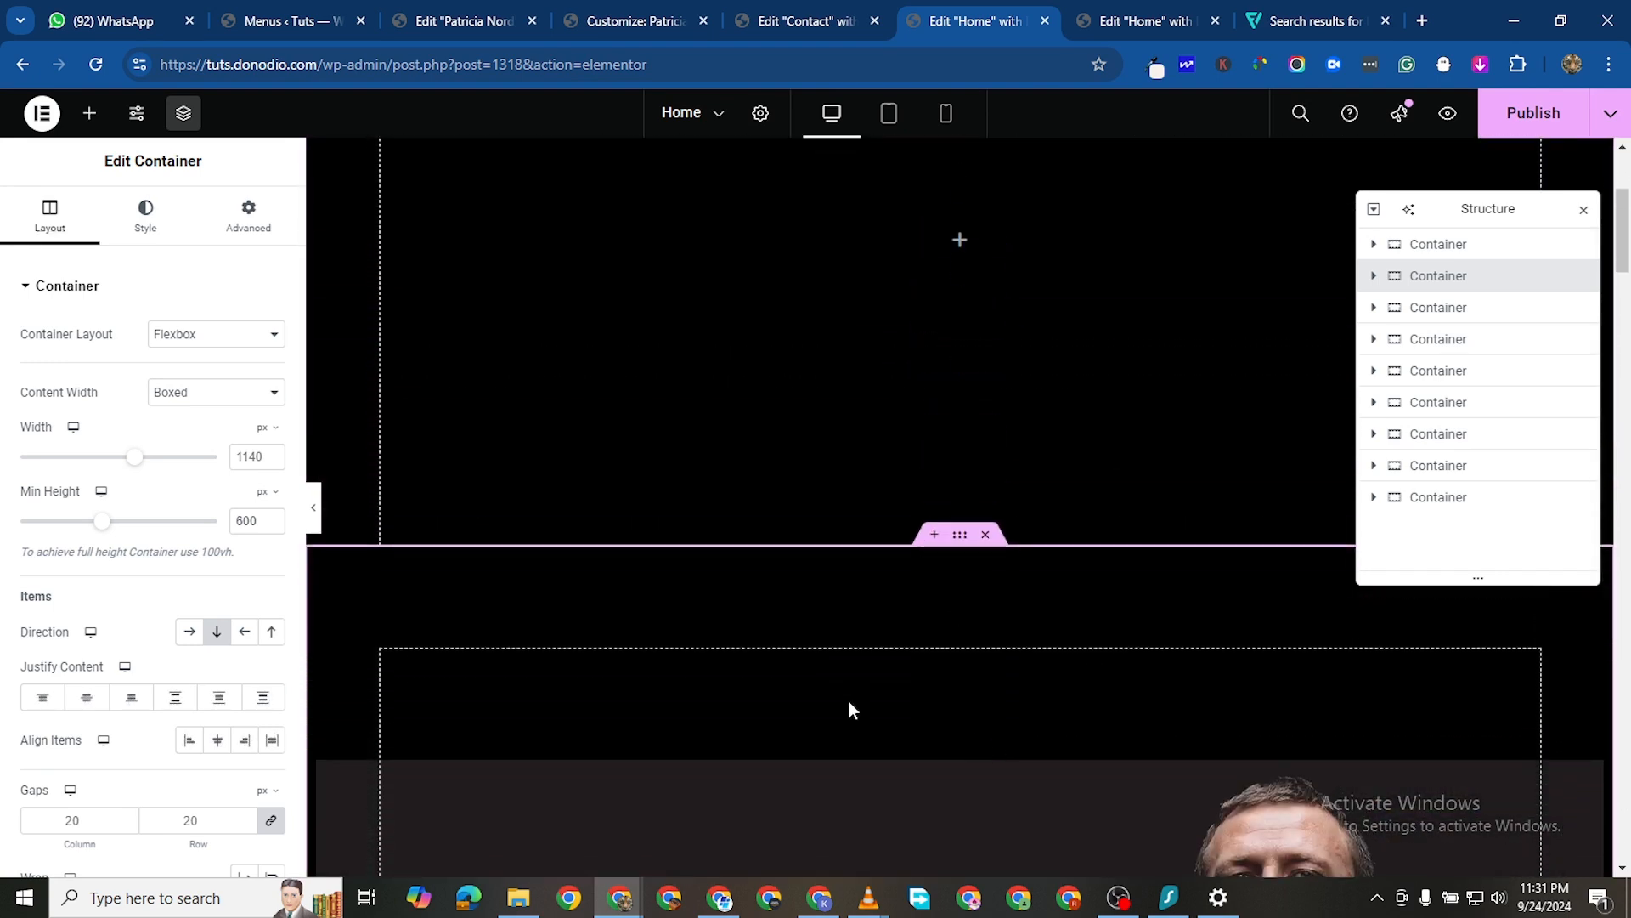
Delete the first of the two hero containers and publish the Home page
left_click_drag(932, 337, 980, 341)
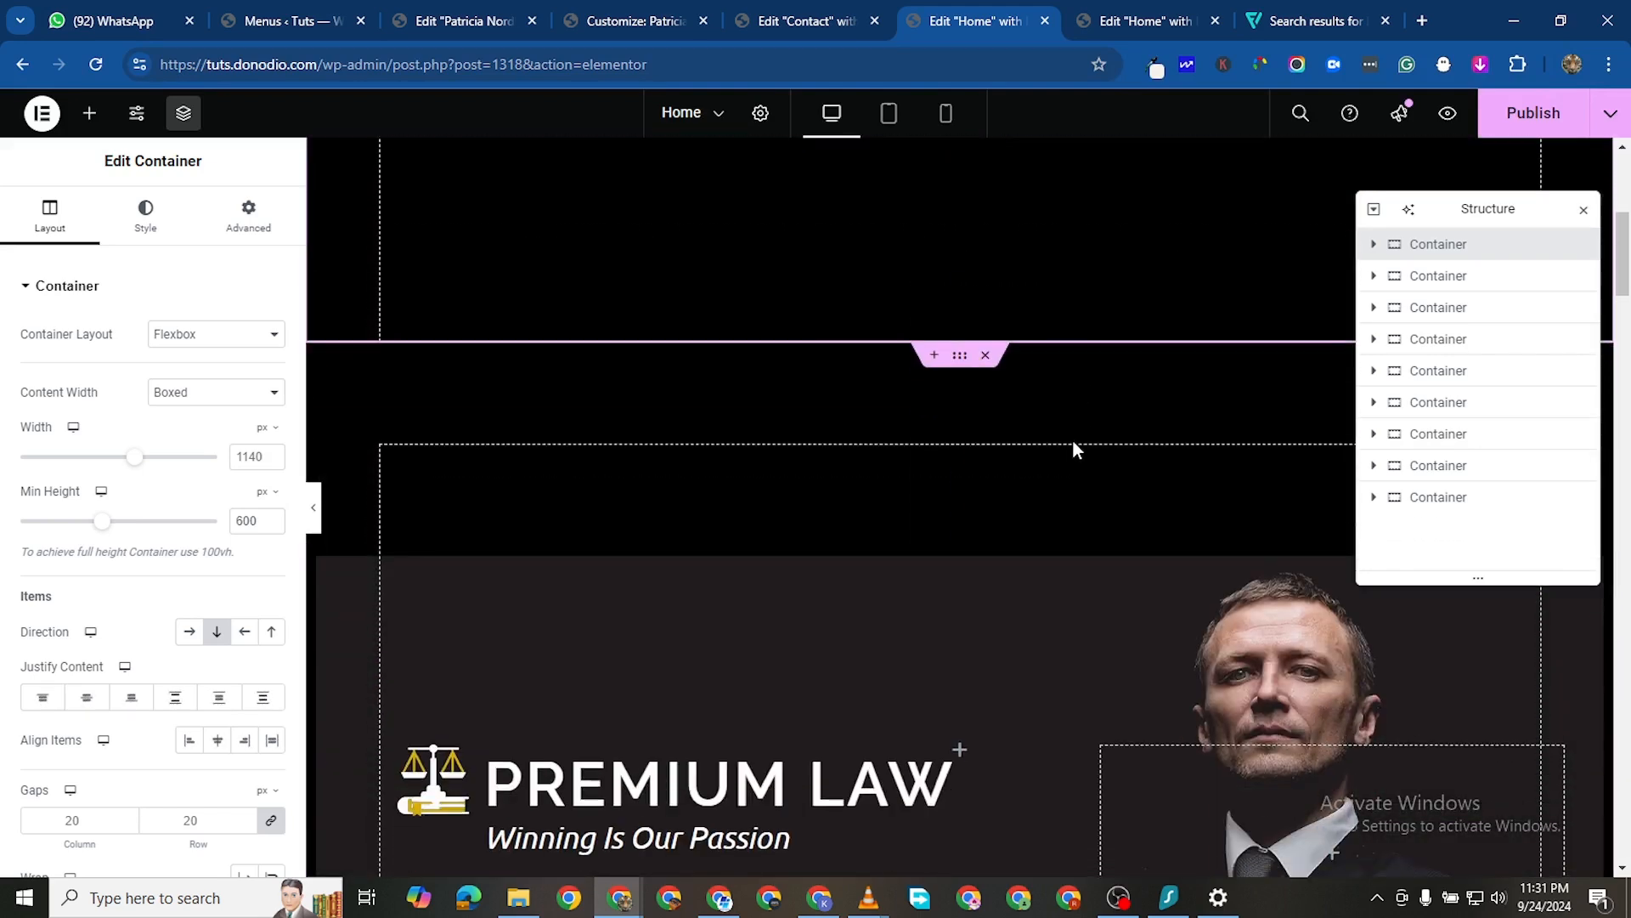
scroll(1072, 440, "down", 5)
scroll(1068, 425, "up", 11)
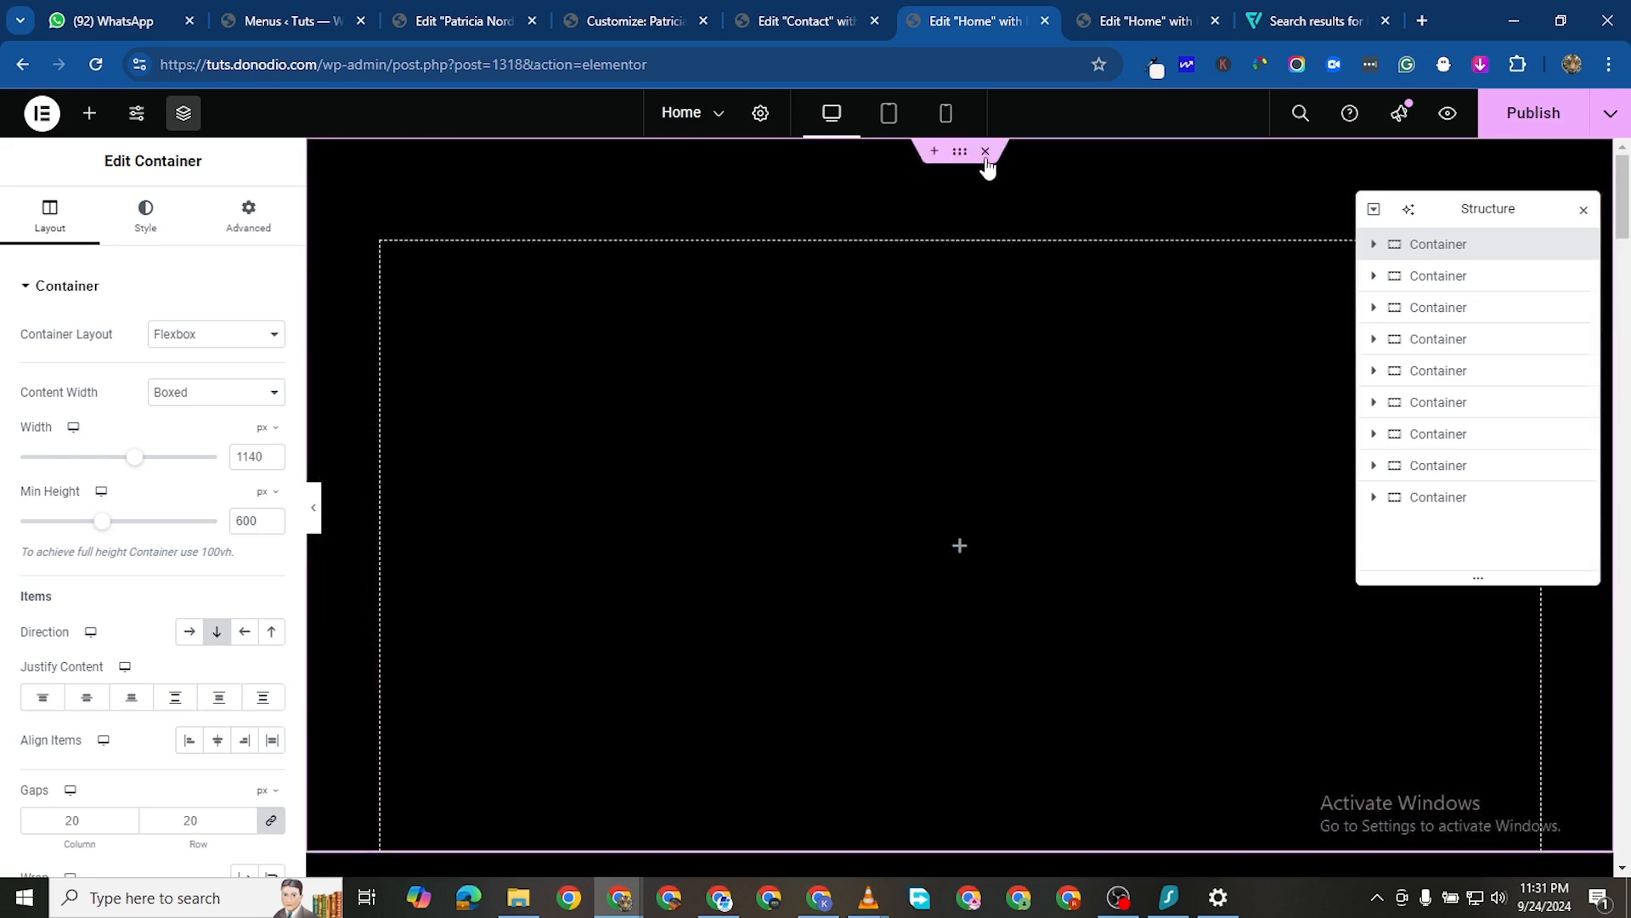
key("Delete")
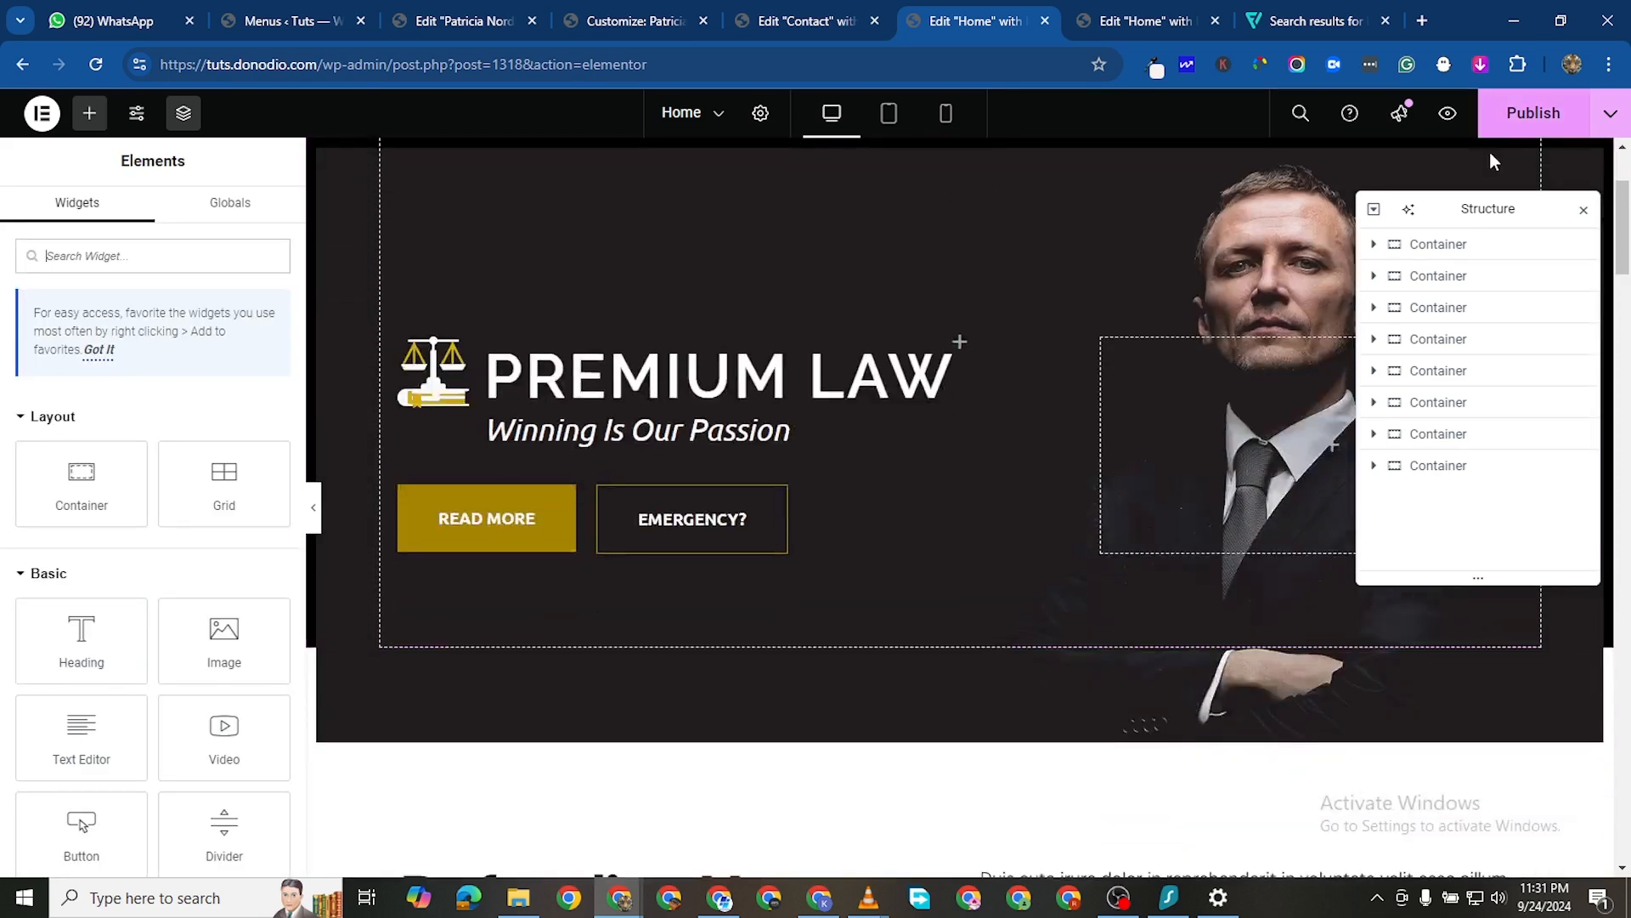
key("ctrl+s")
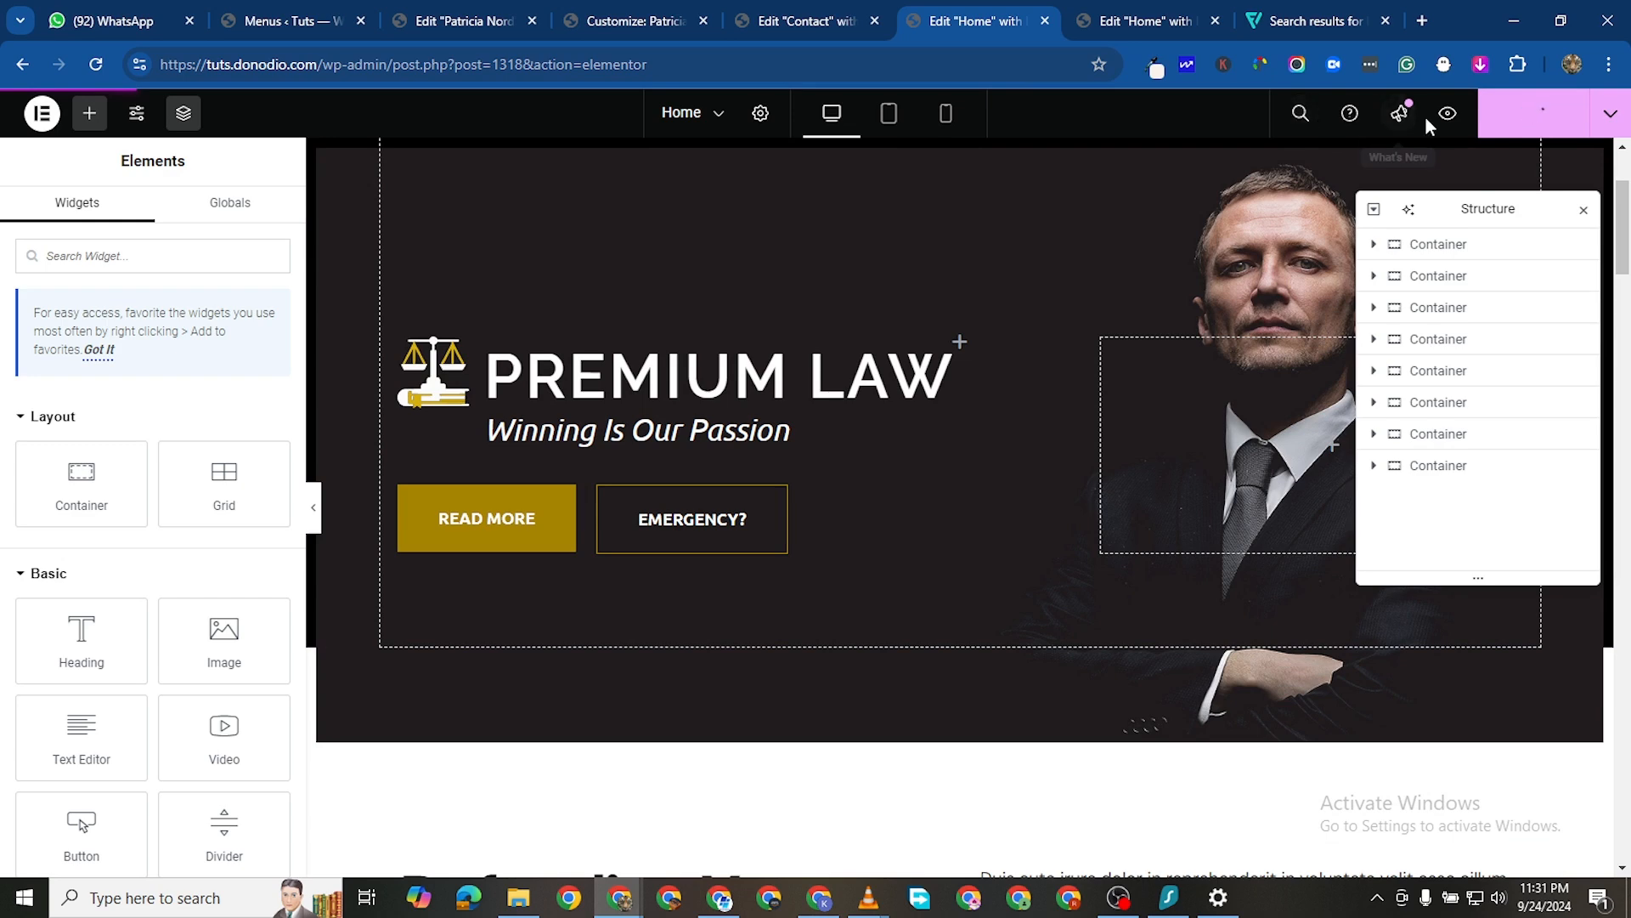
Preview the Home page in a new browser tab, and return to the editor to review the hero and introduction sections
left_click(1448, 115)
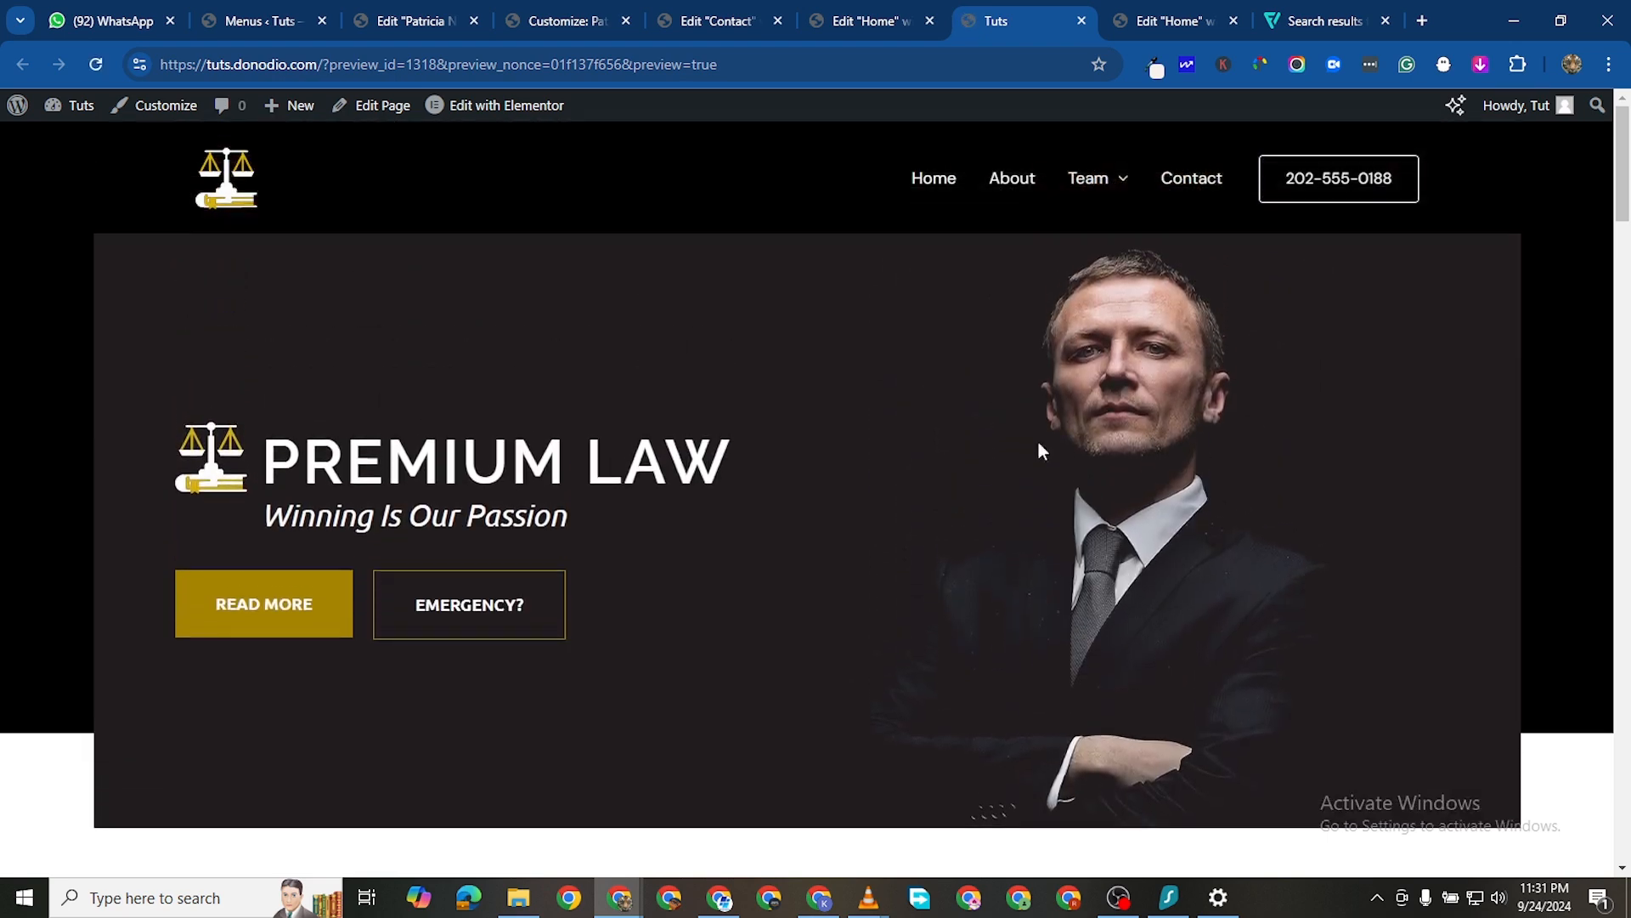
left_click(860, 22)
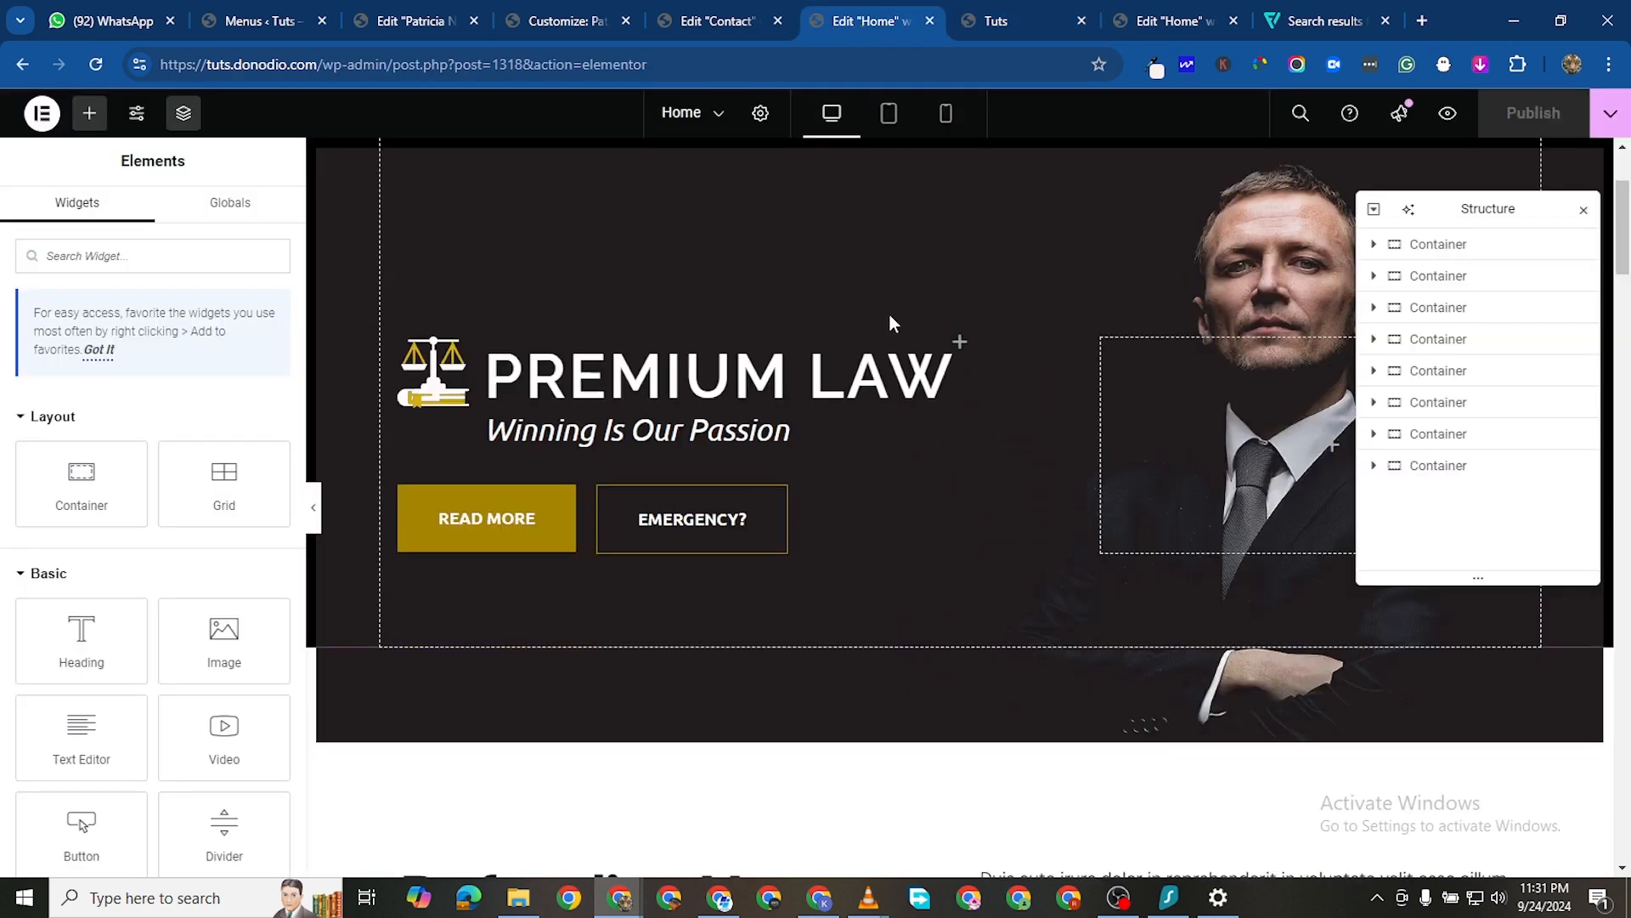
scroll(890, 314, "down", 5)
scroll(973, 531, "down", 4)
scroll(1054, 535, "up", 10)
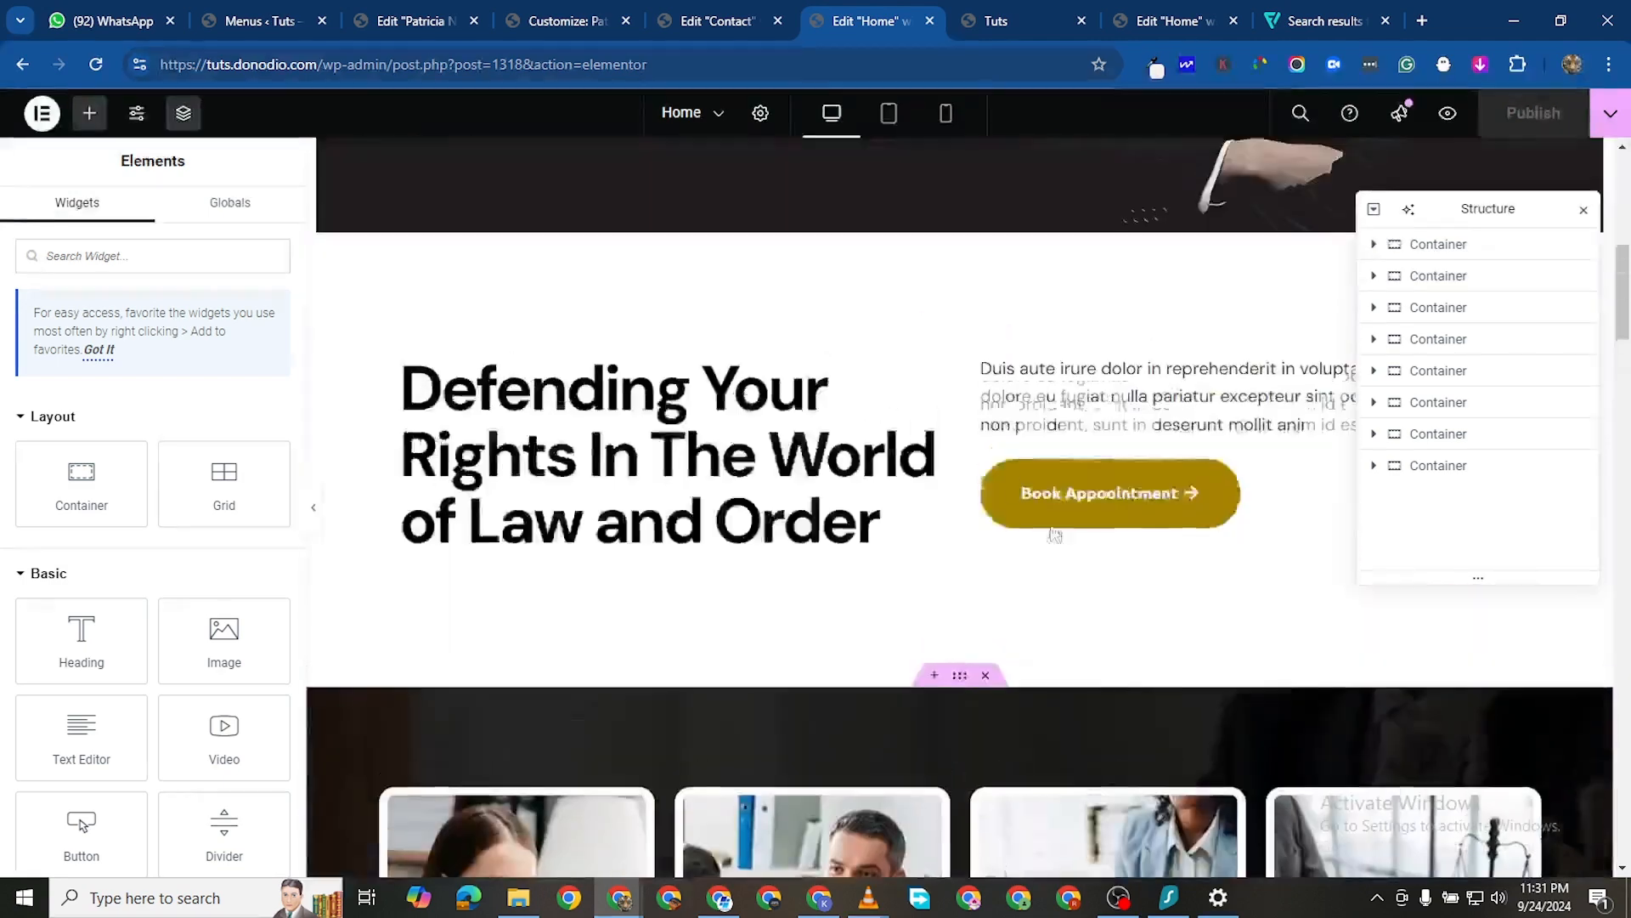
scroll(1060, 706, "down", 3)
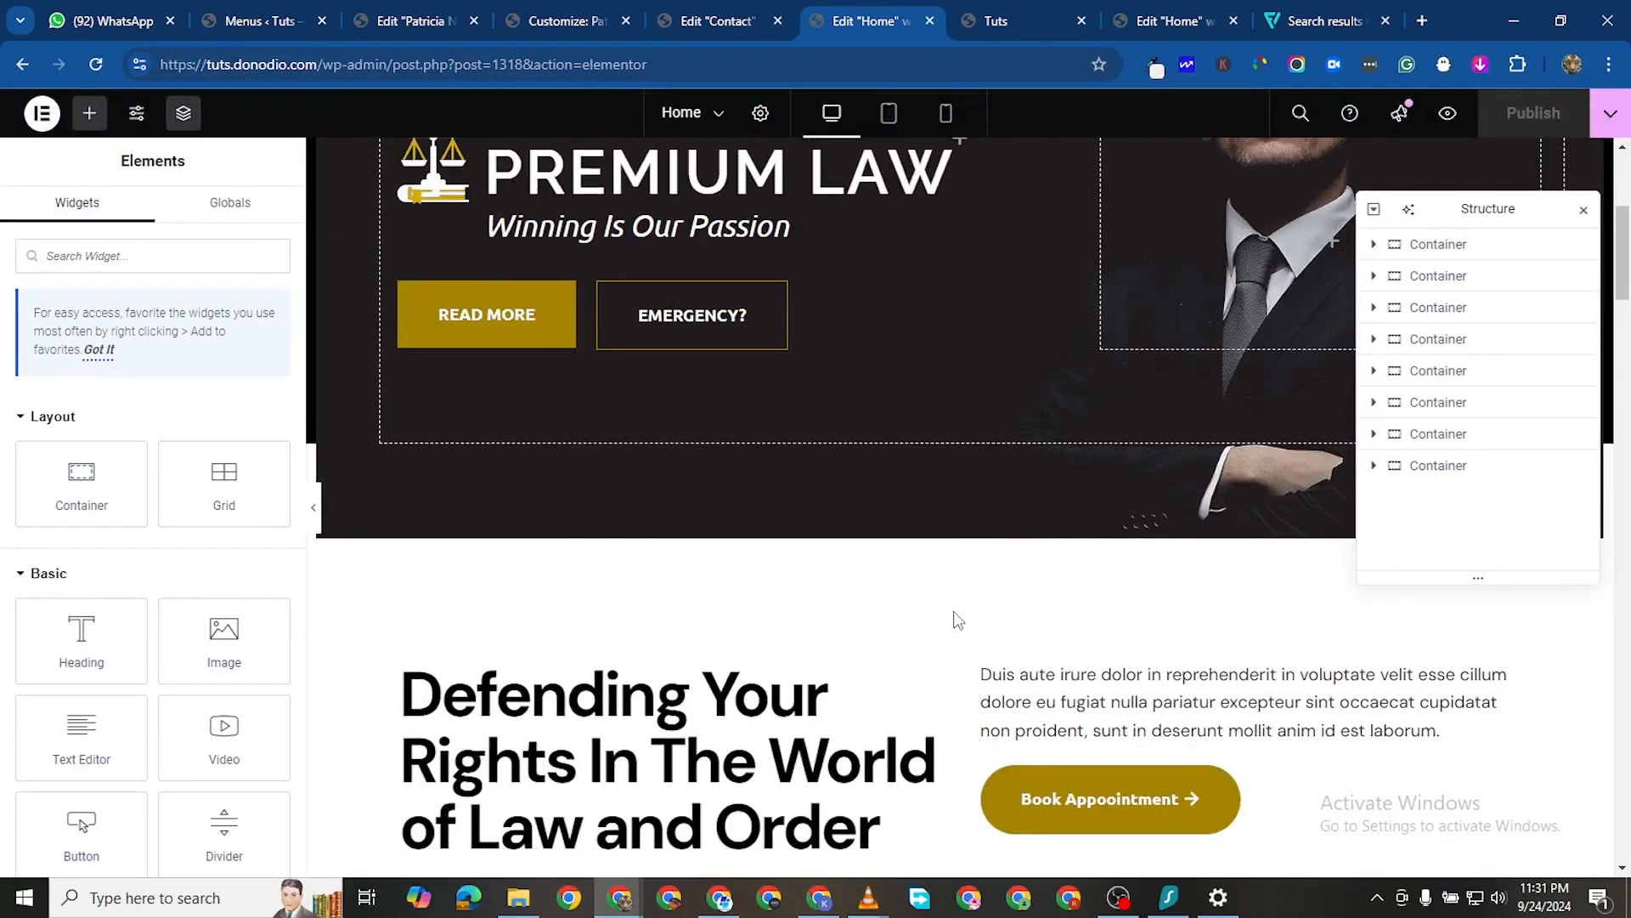
scroll(875, 561, "up", 5)
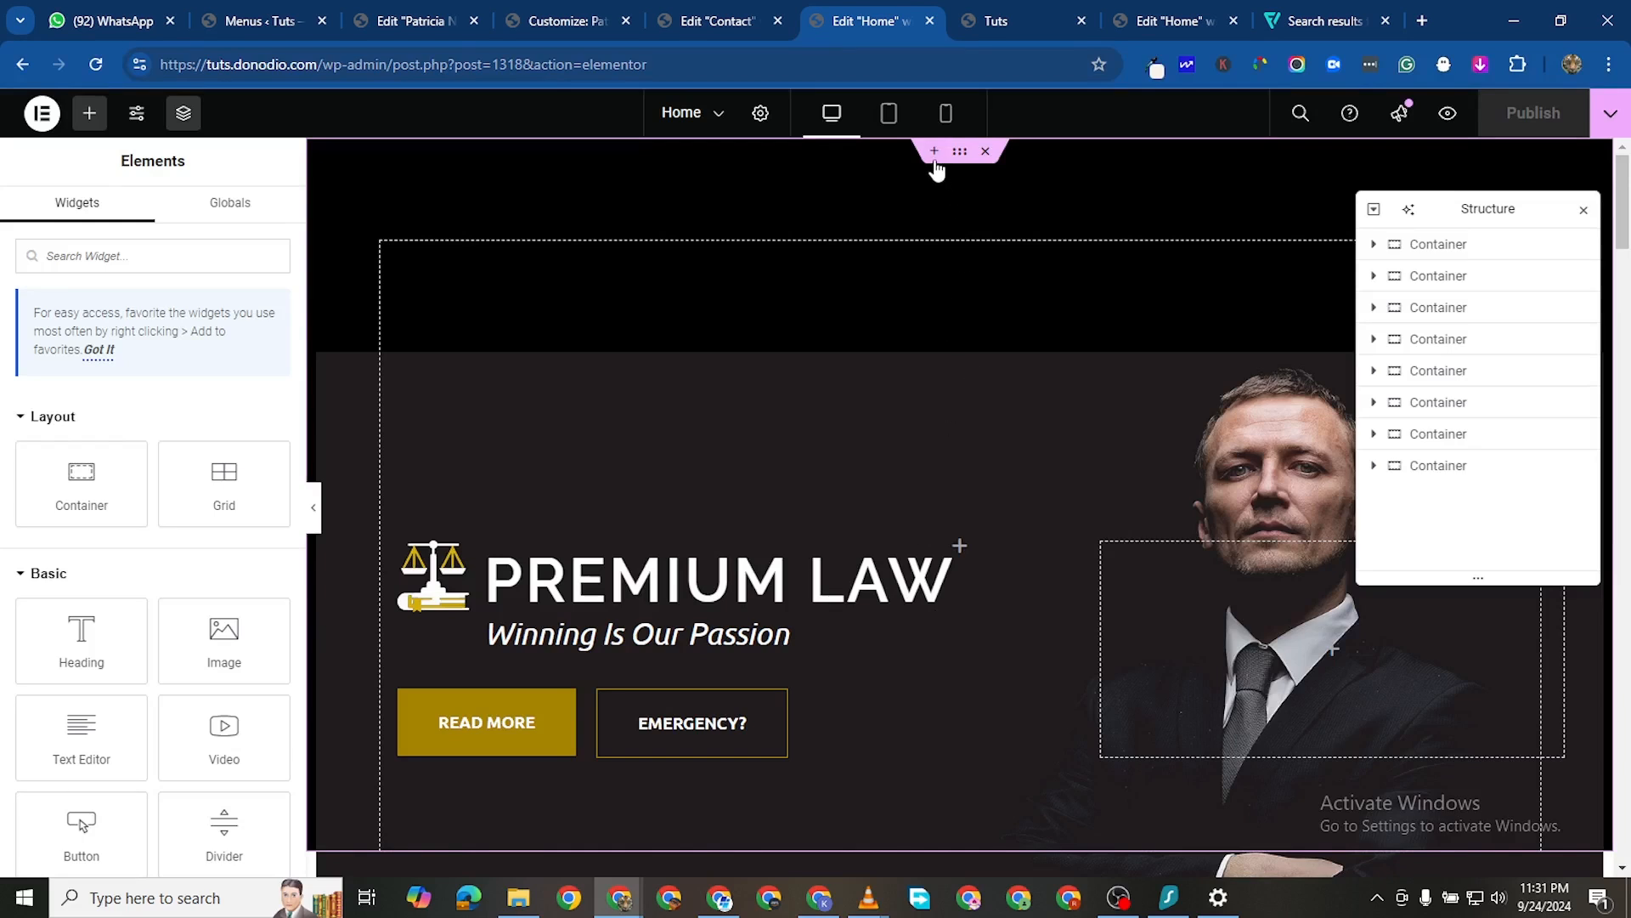
Insert a new empty Flexbox container above the hero section
left_click(934, 153)
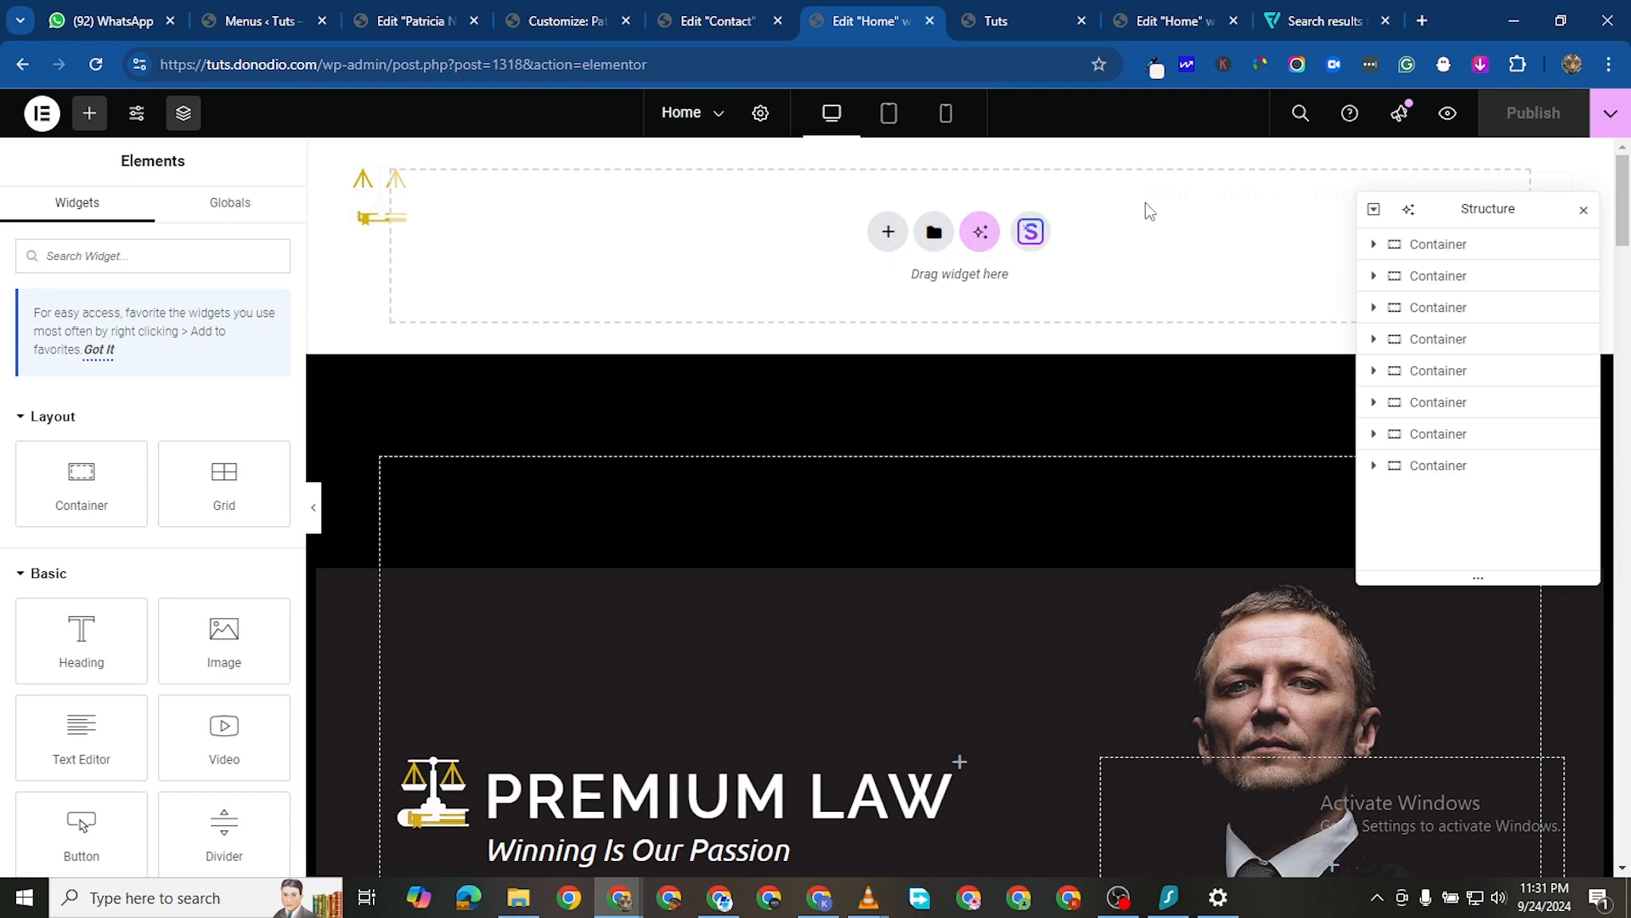
scroll(1190, 209, "down", 5)
scroll(913, 306, "up", 5)
left_click(875, 235)
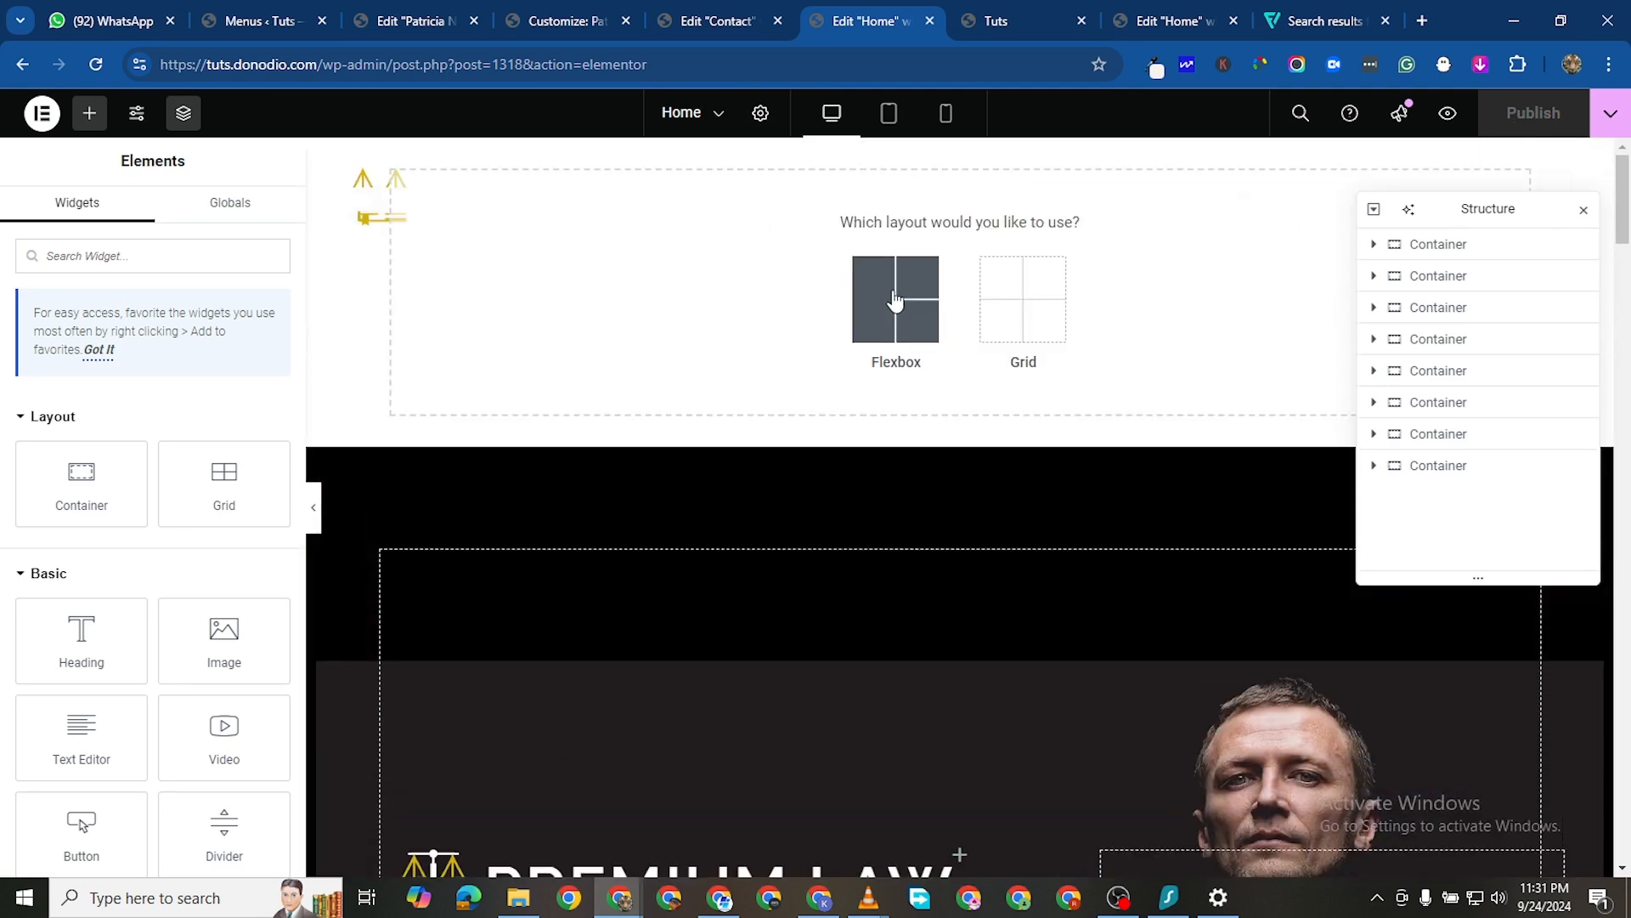
left_click(927, 315)
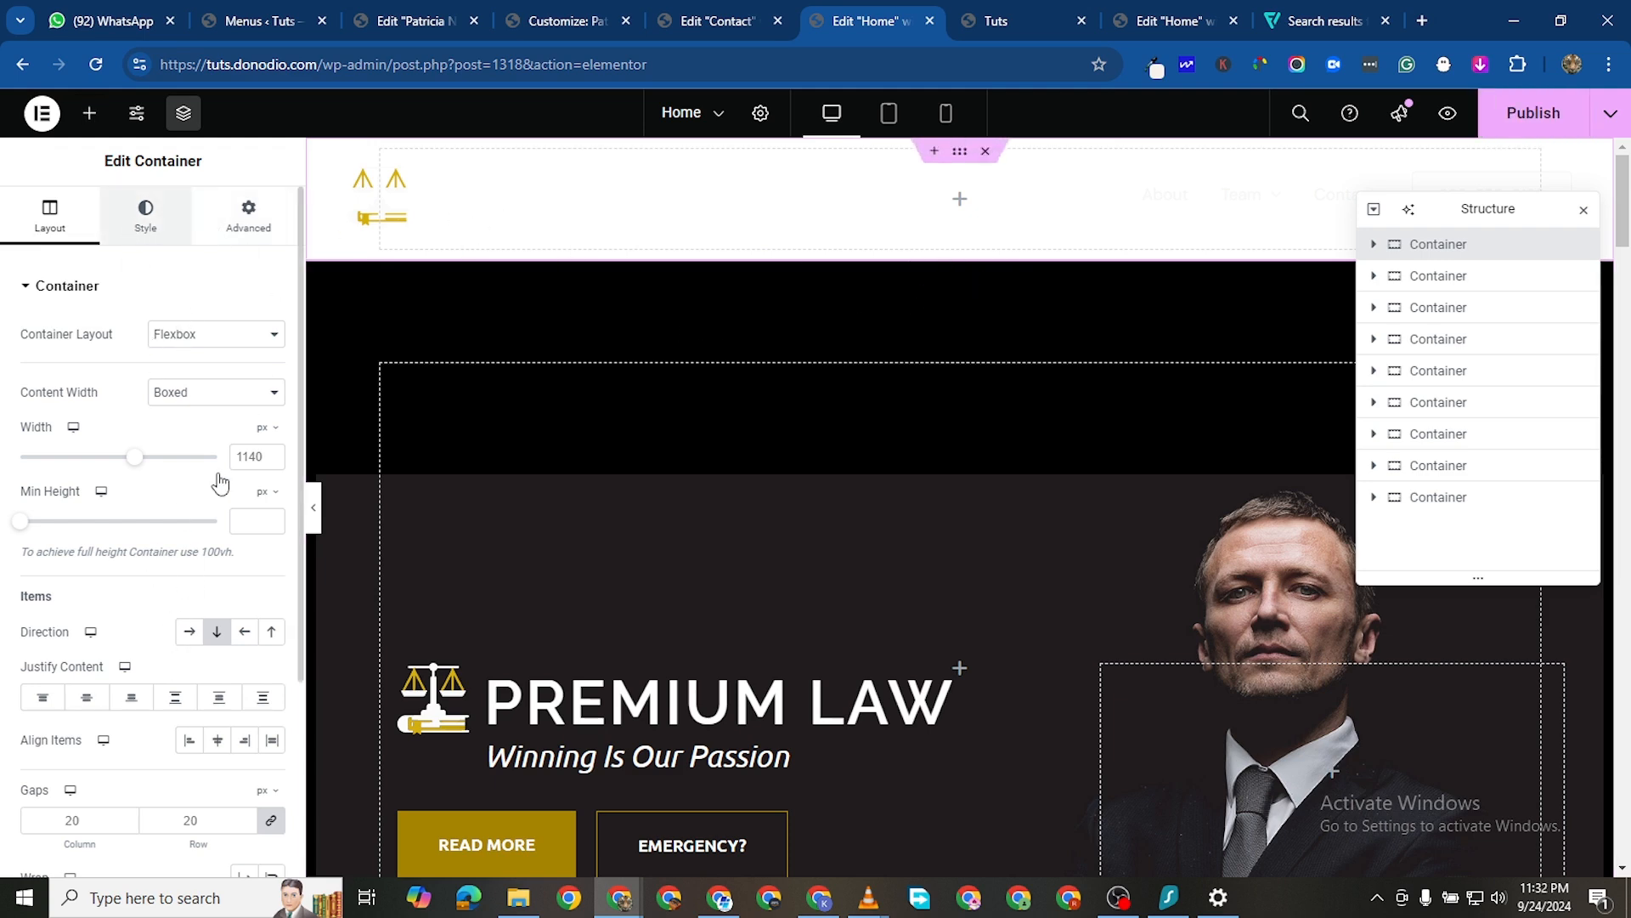
Give the new container a classic background in solid black
left_click(146, 216)
left_click(190, 376)
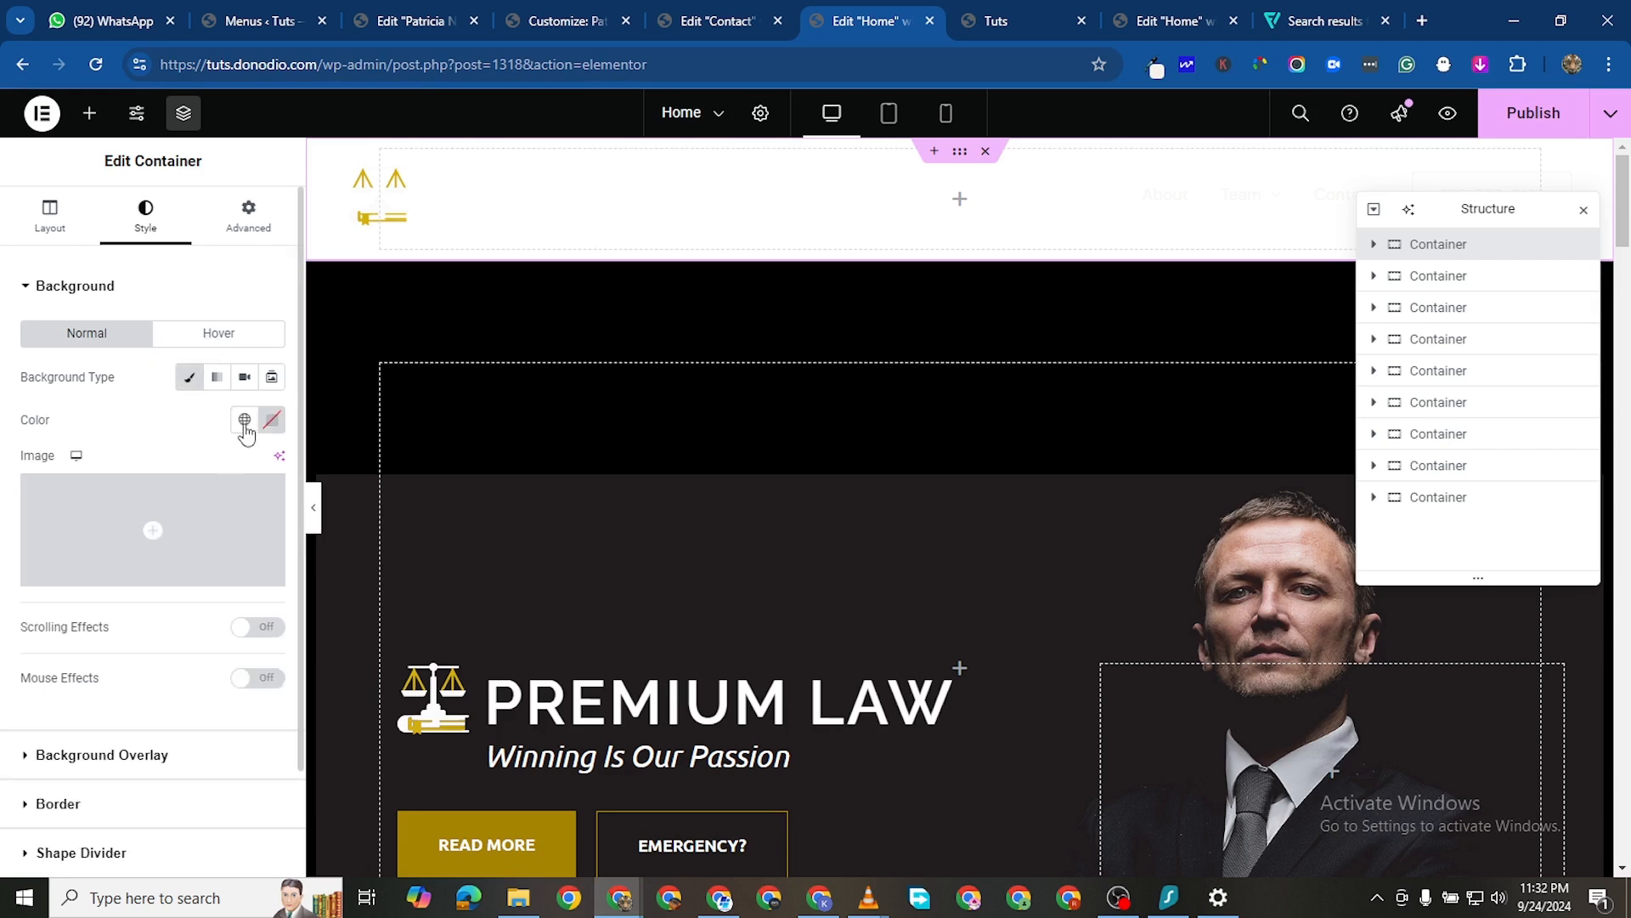
left_click(271, 420)
left_click(155, 654)
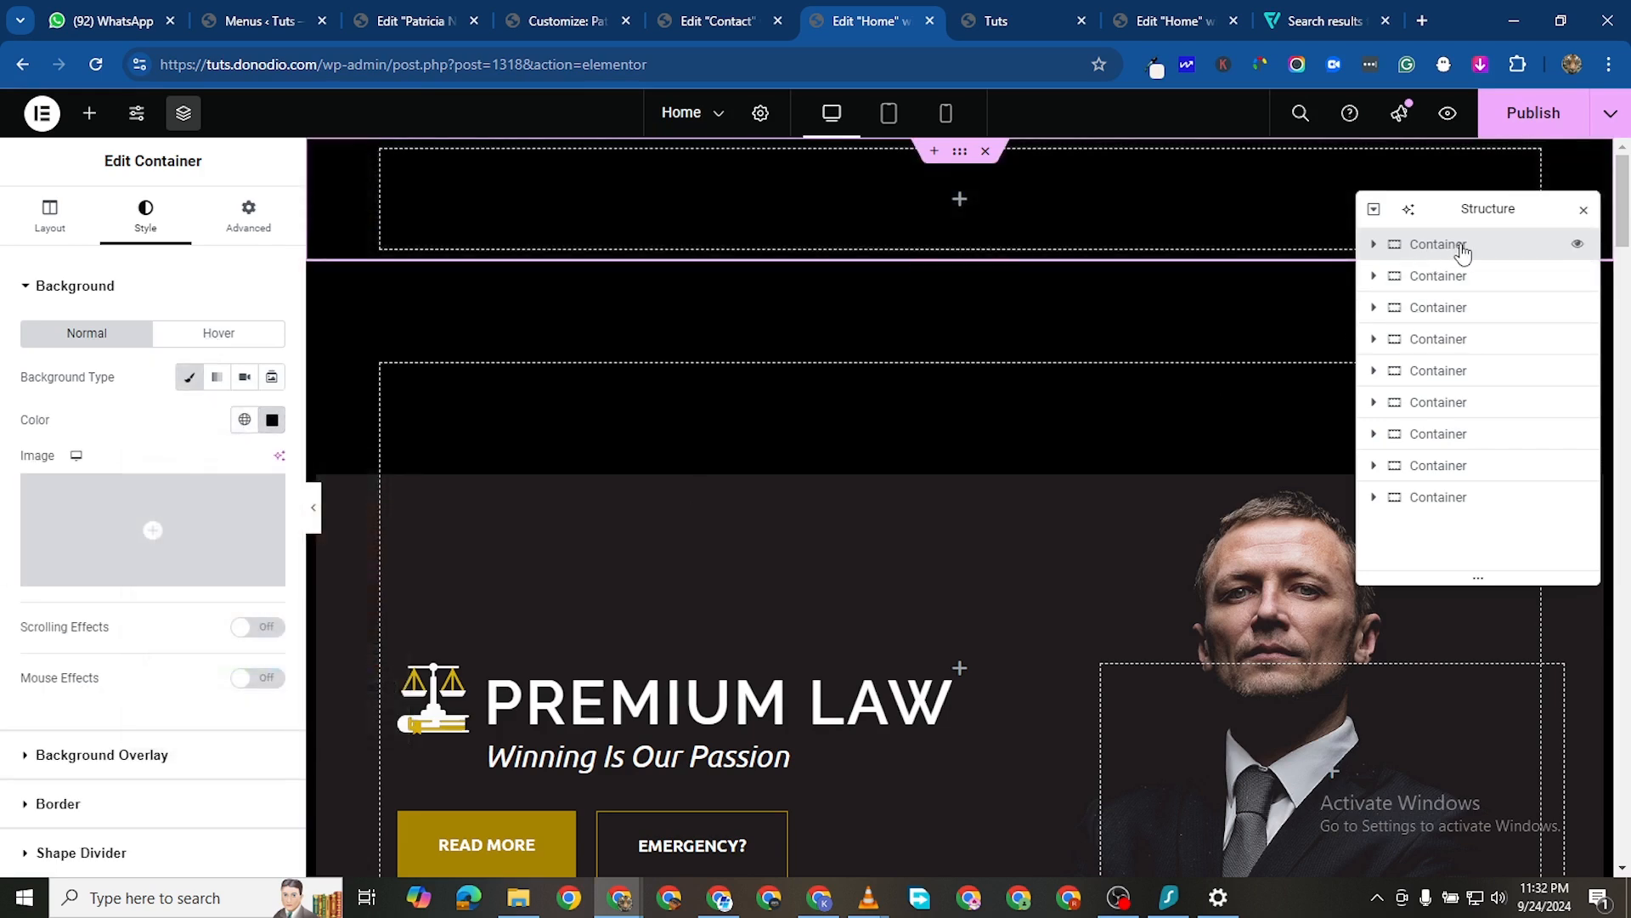
Rename the new container as Mobile Hero and move it directly below the original hero container in the page structure
double_click(1436, 247)
type("Mobile Hero")
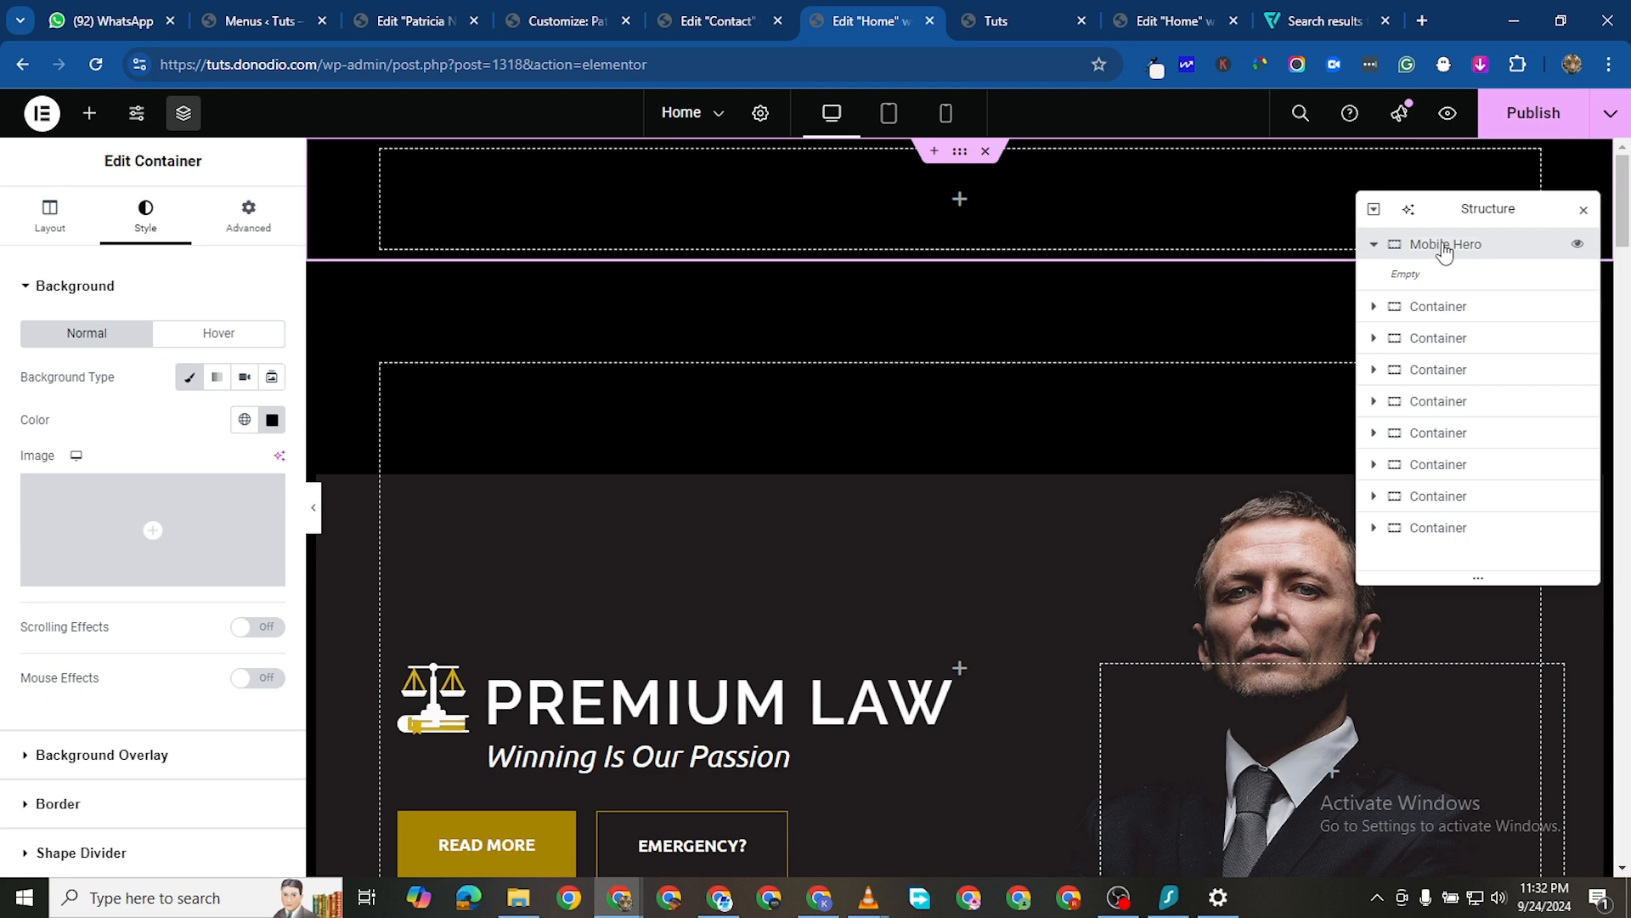
left_click_drag(1444, 251, 1461, 292)
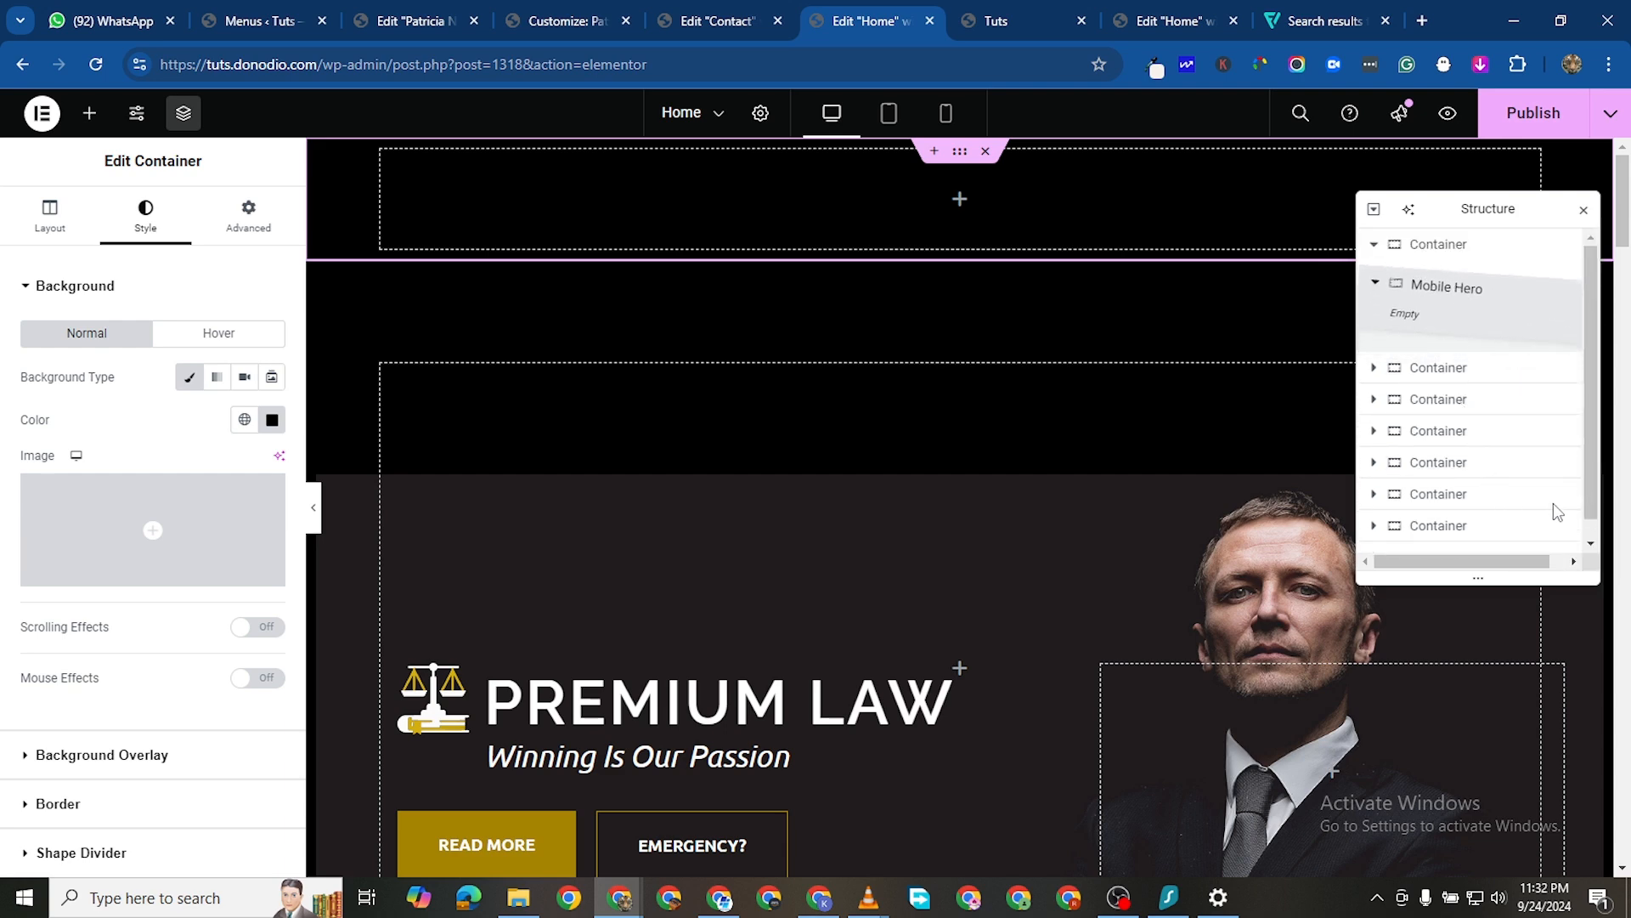
left_click_drag(1558, 510, 1563, 493)
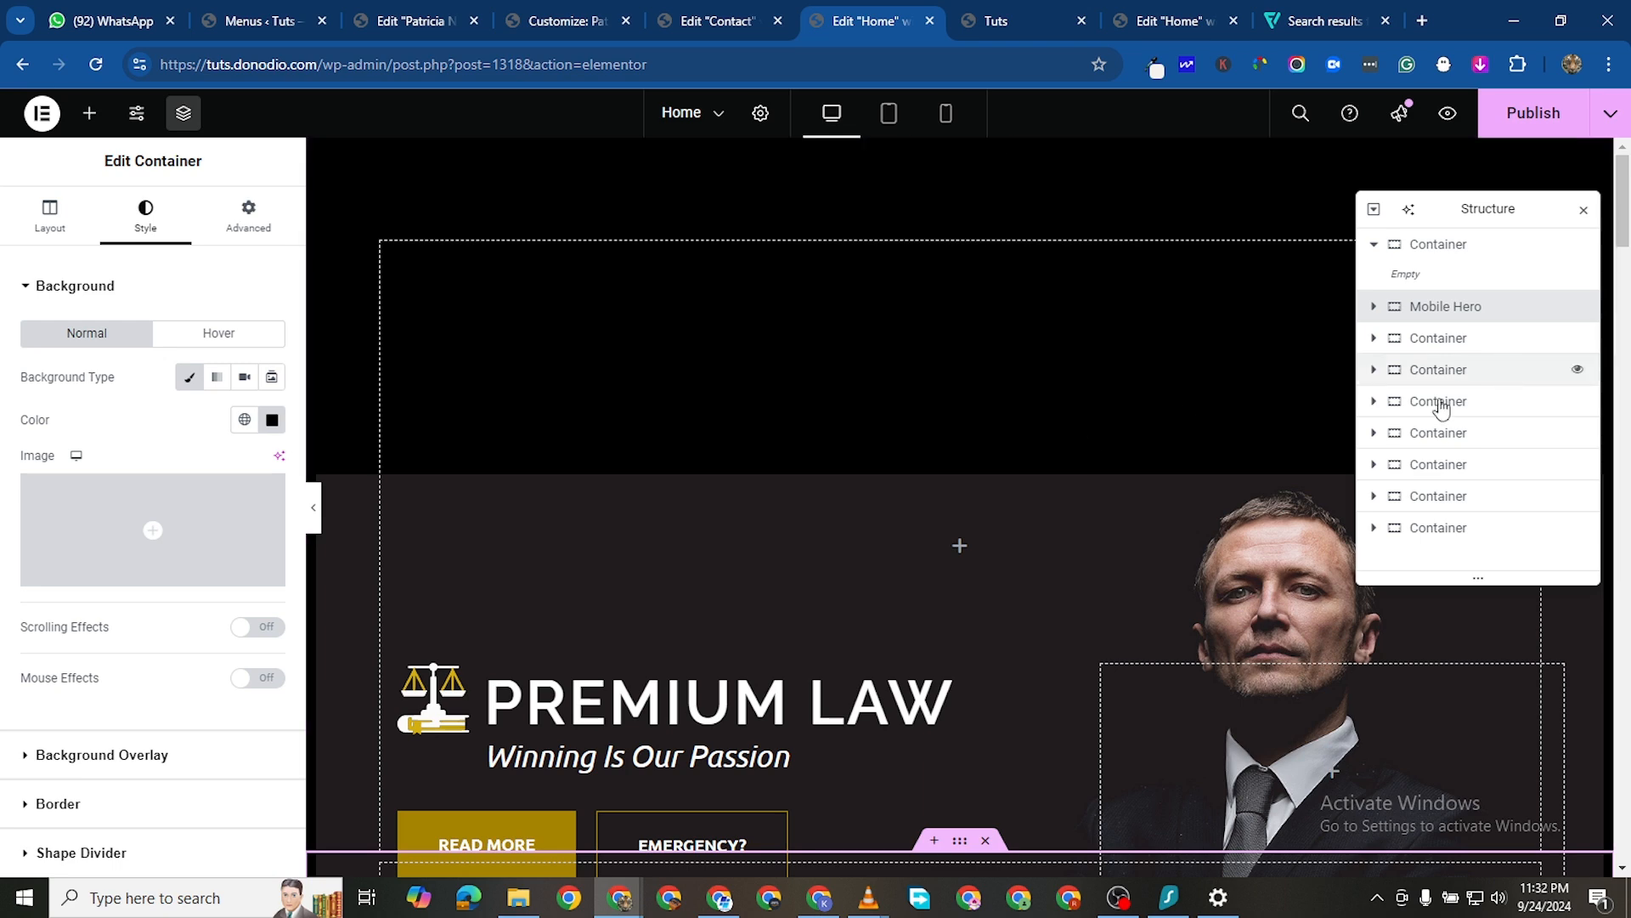
Unlink the Mobile Hero container's margin values and set its top margin to 500 px
scroll(833, 466, "down", 8)
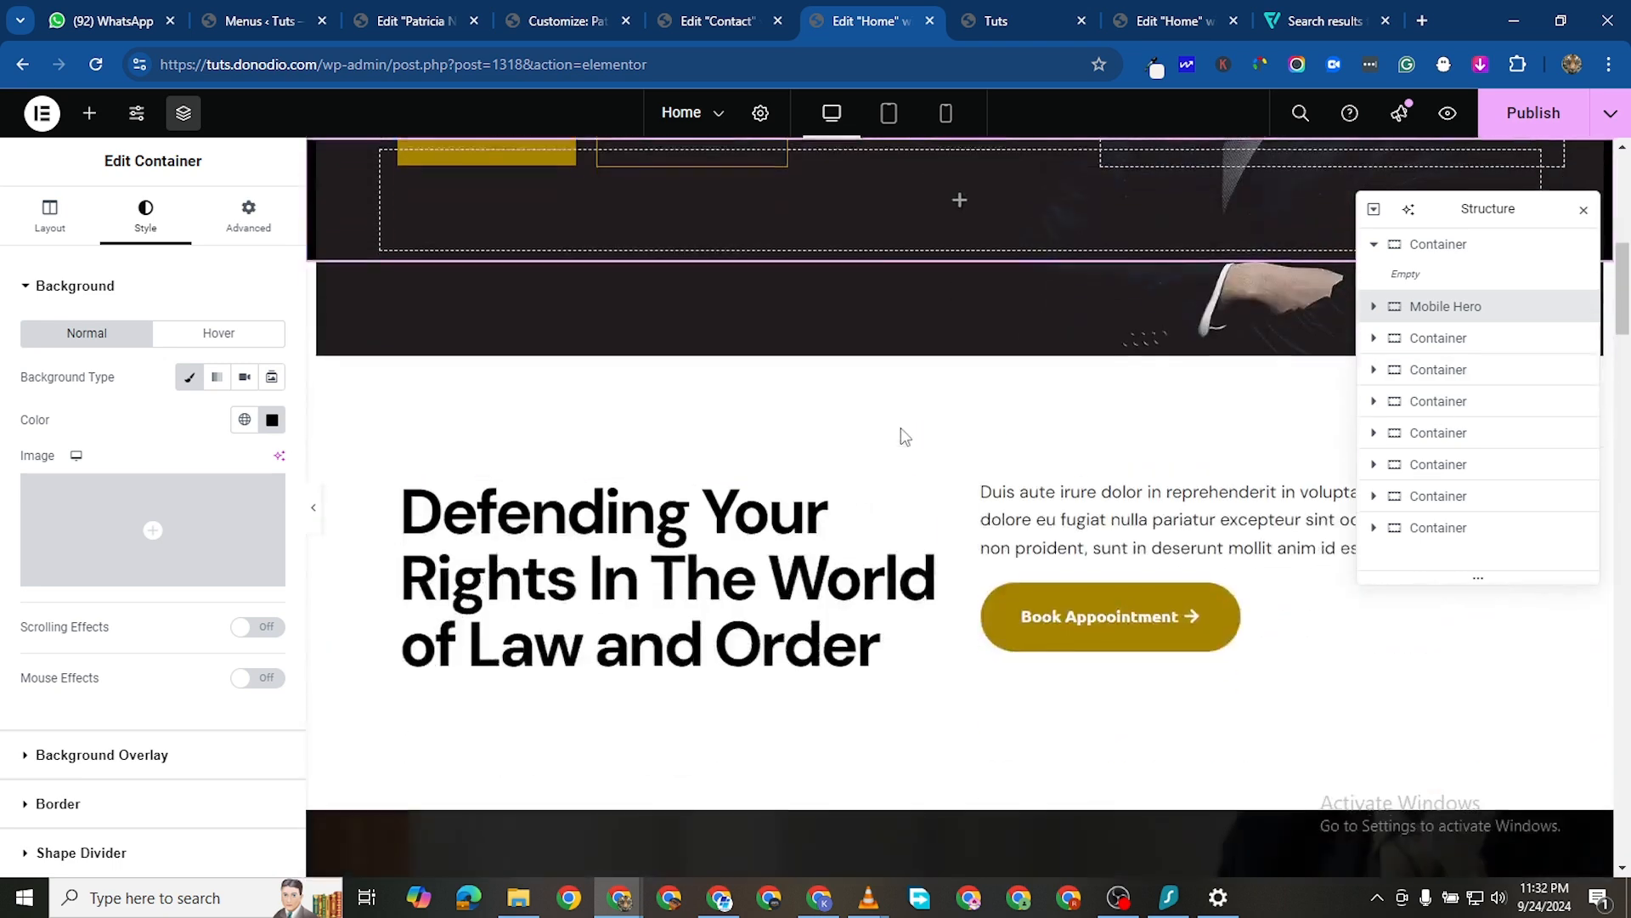
scroll(901, 427, "up", 1)
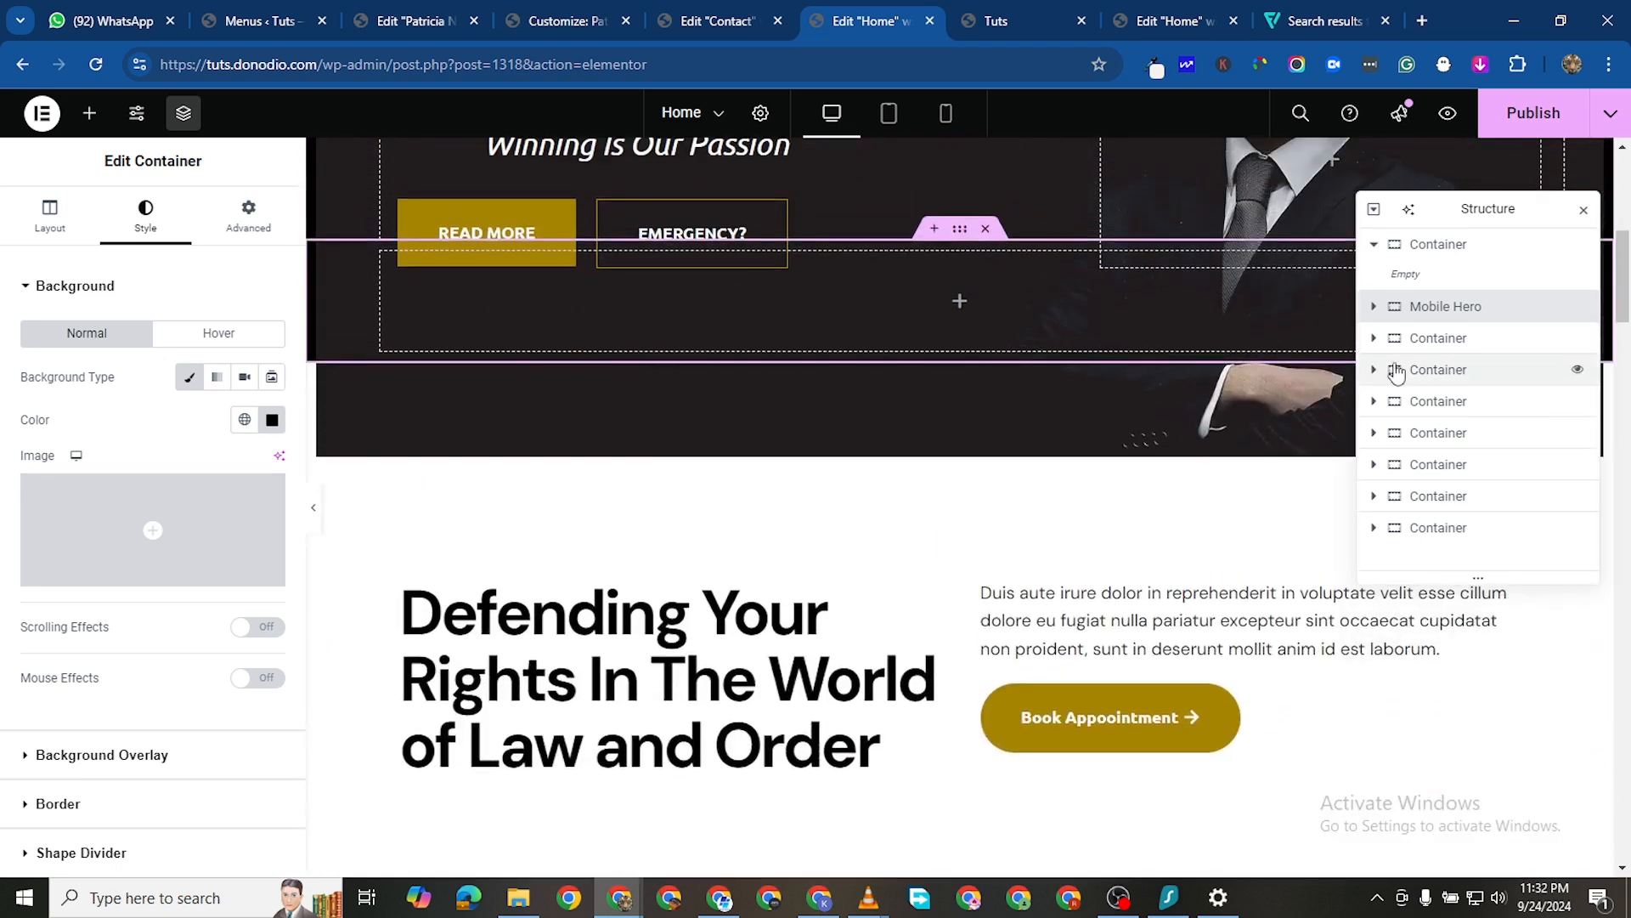
double_click(1440, 309)
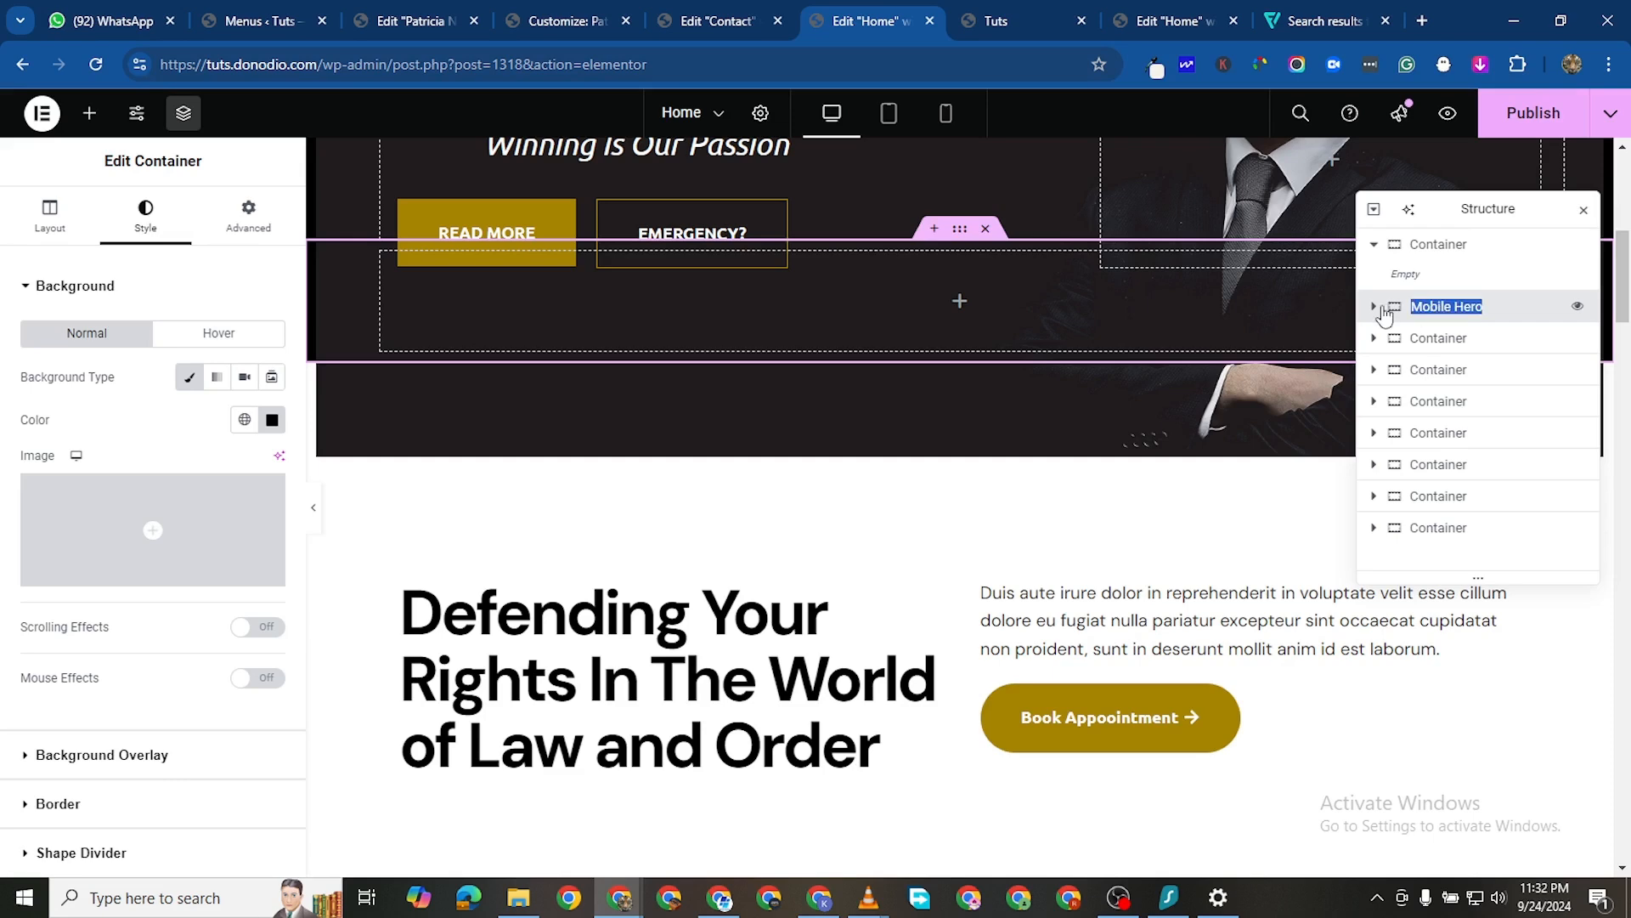
left_click(241, 223)
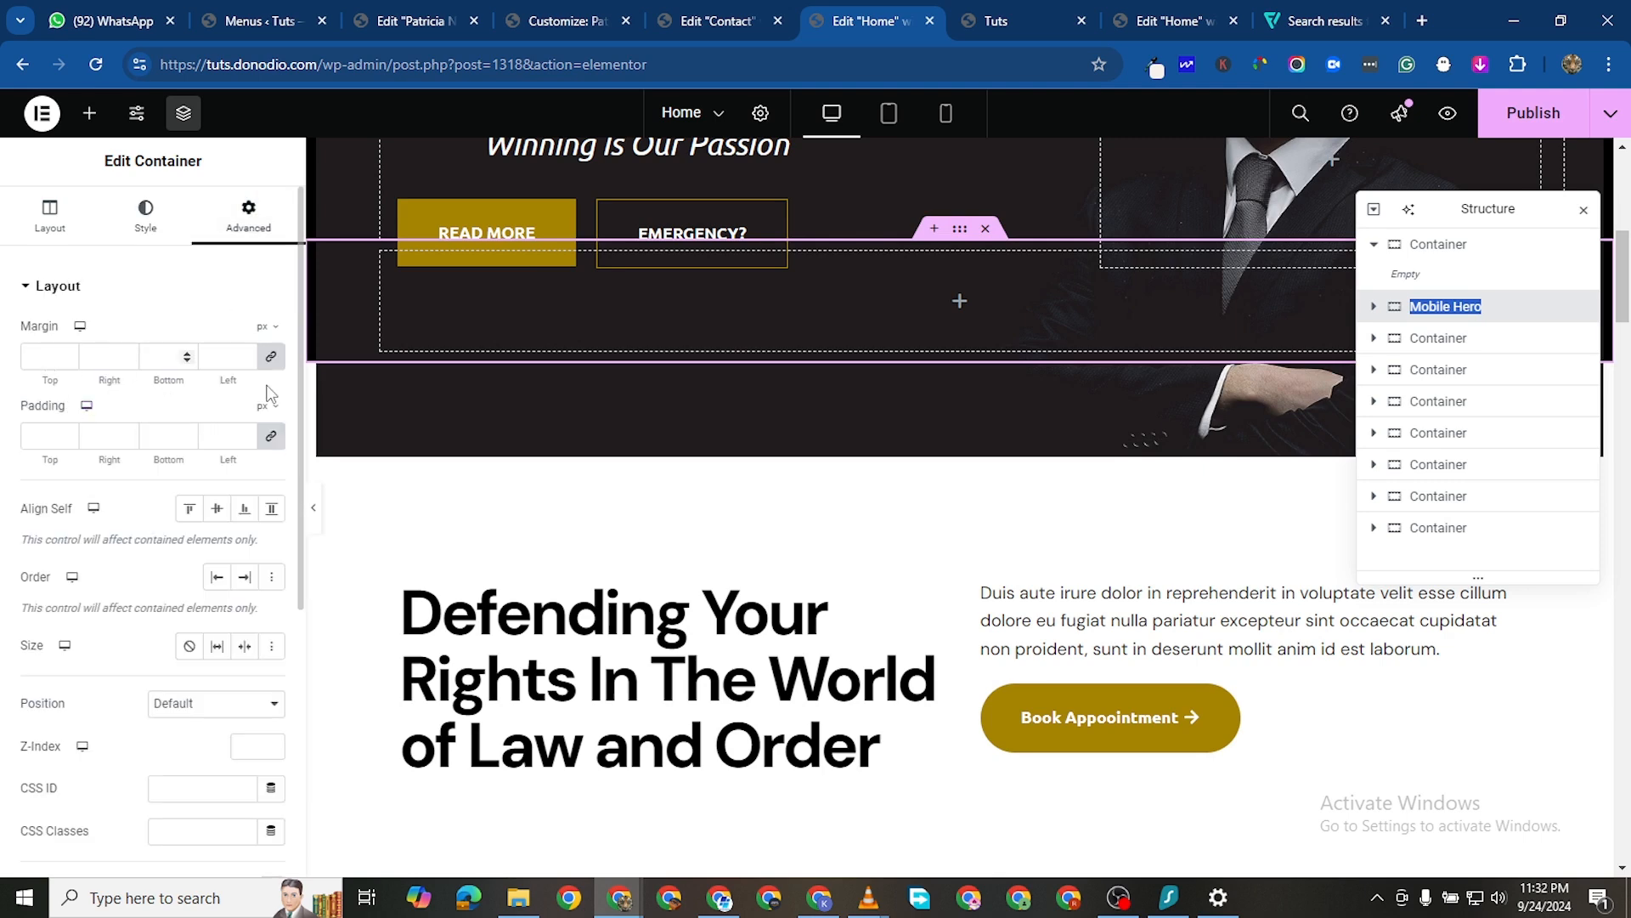
left_click(273, 360)
left_click(25, 356)
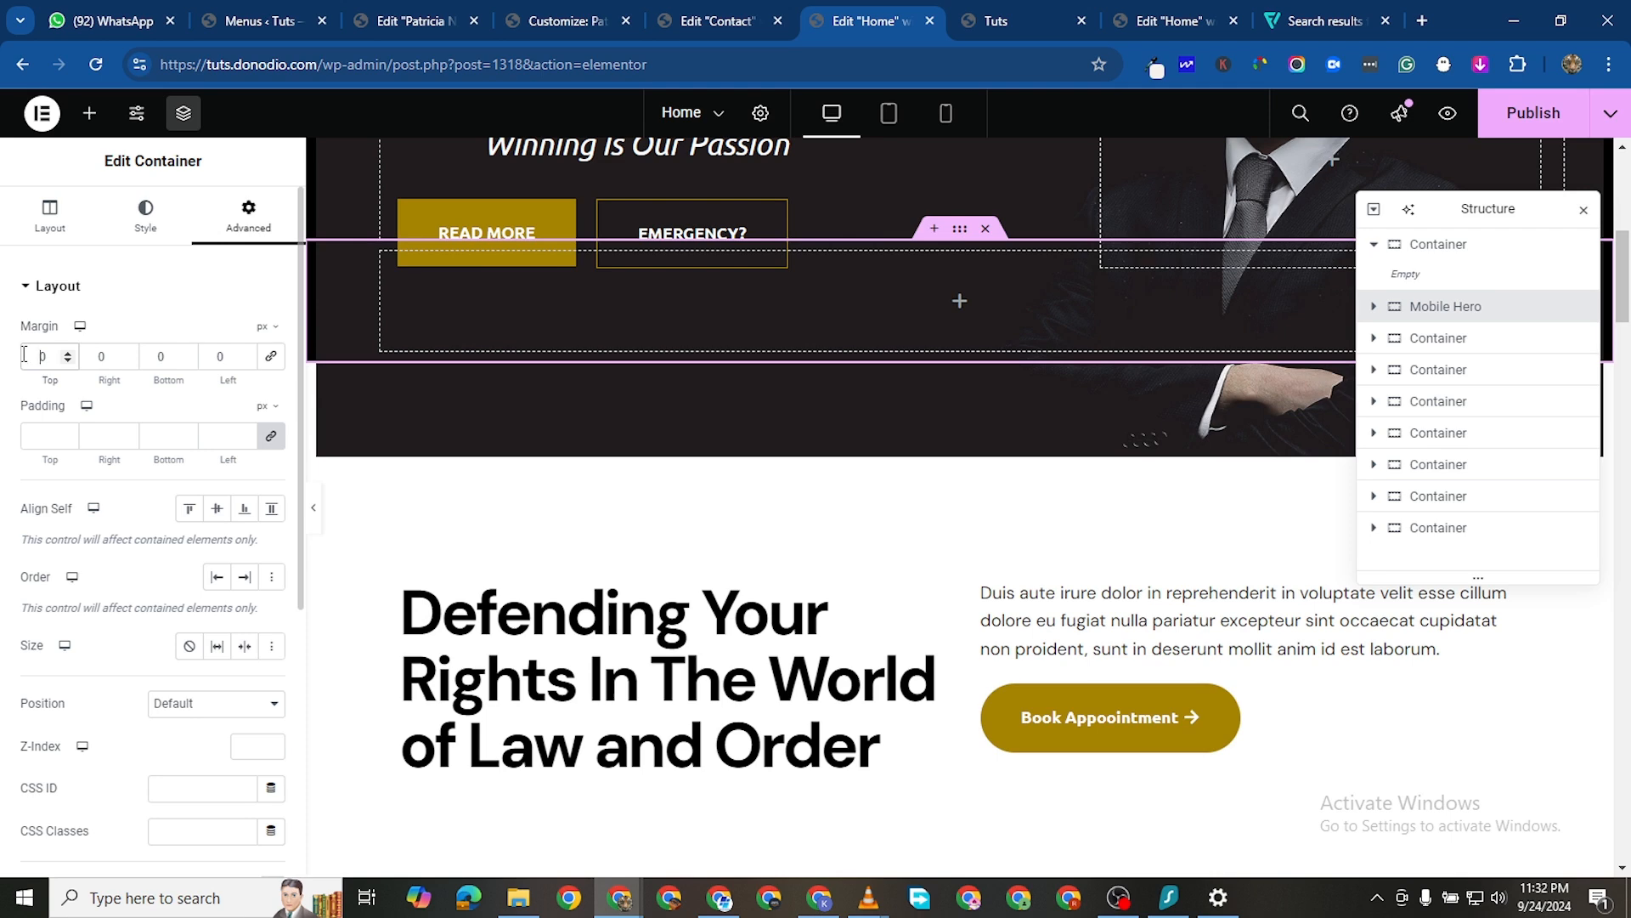
type("500")
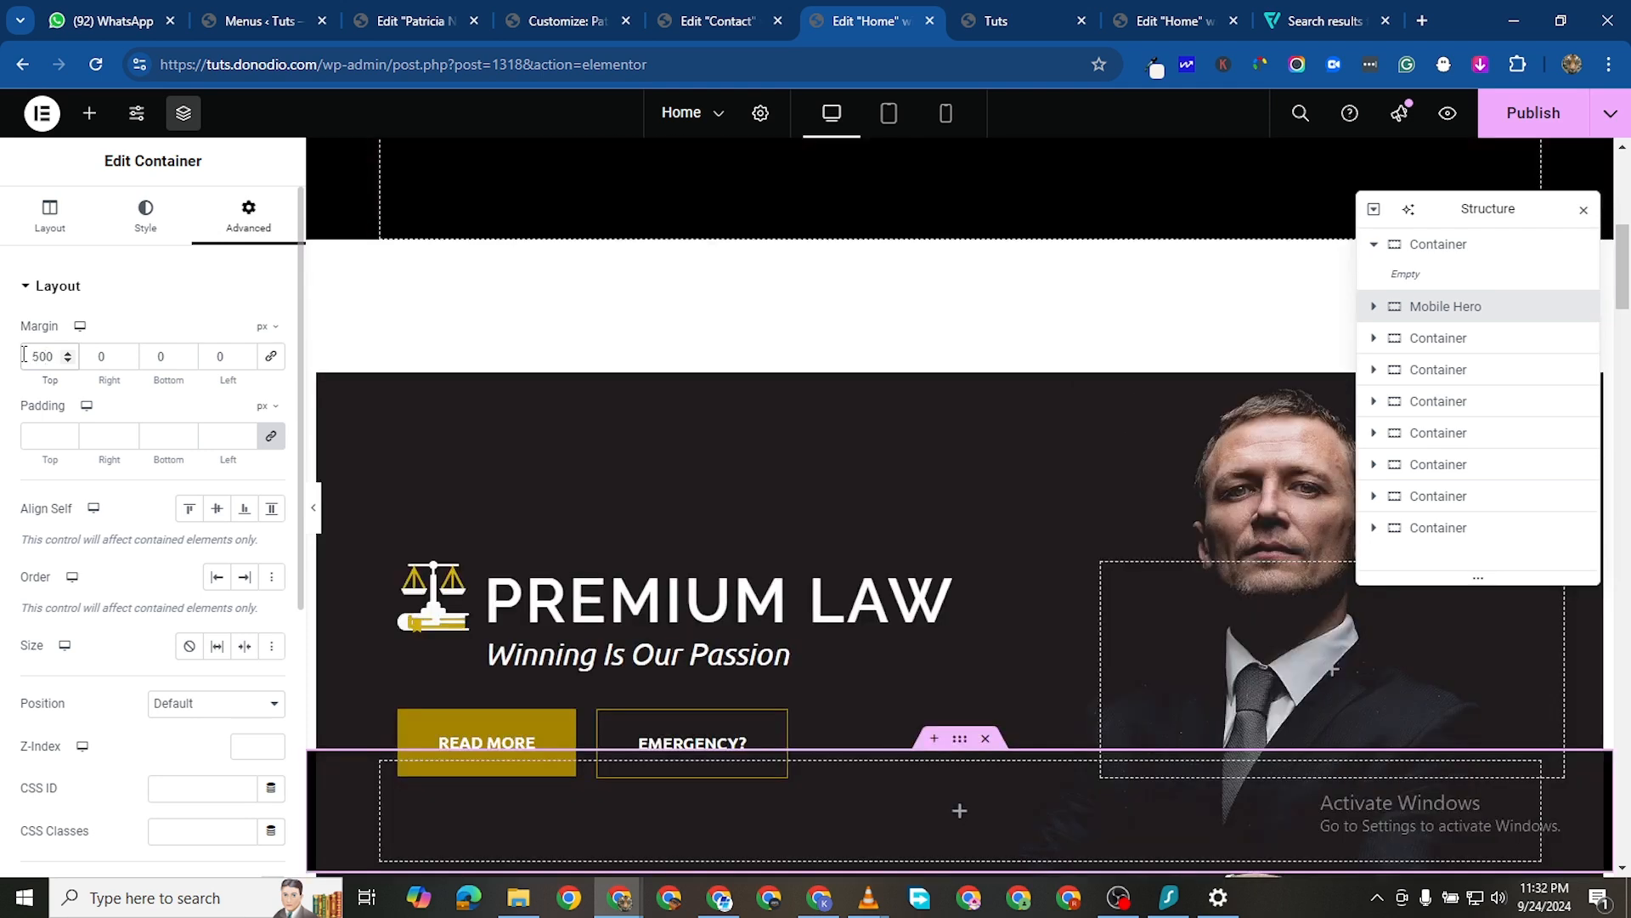
scroll(700, 394, "down", 3)
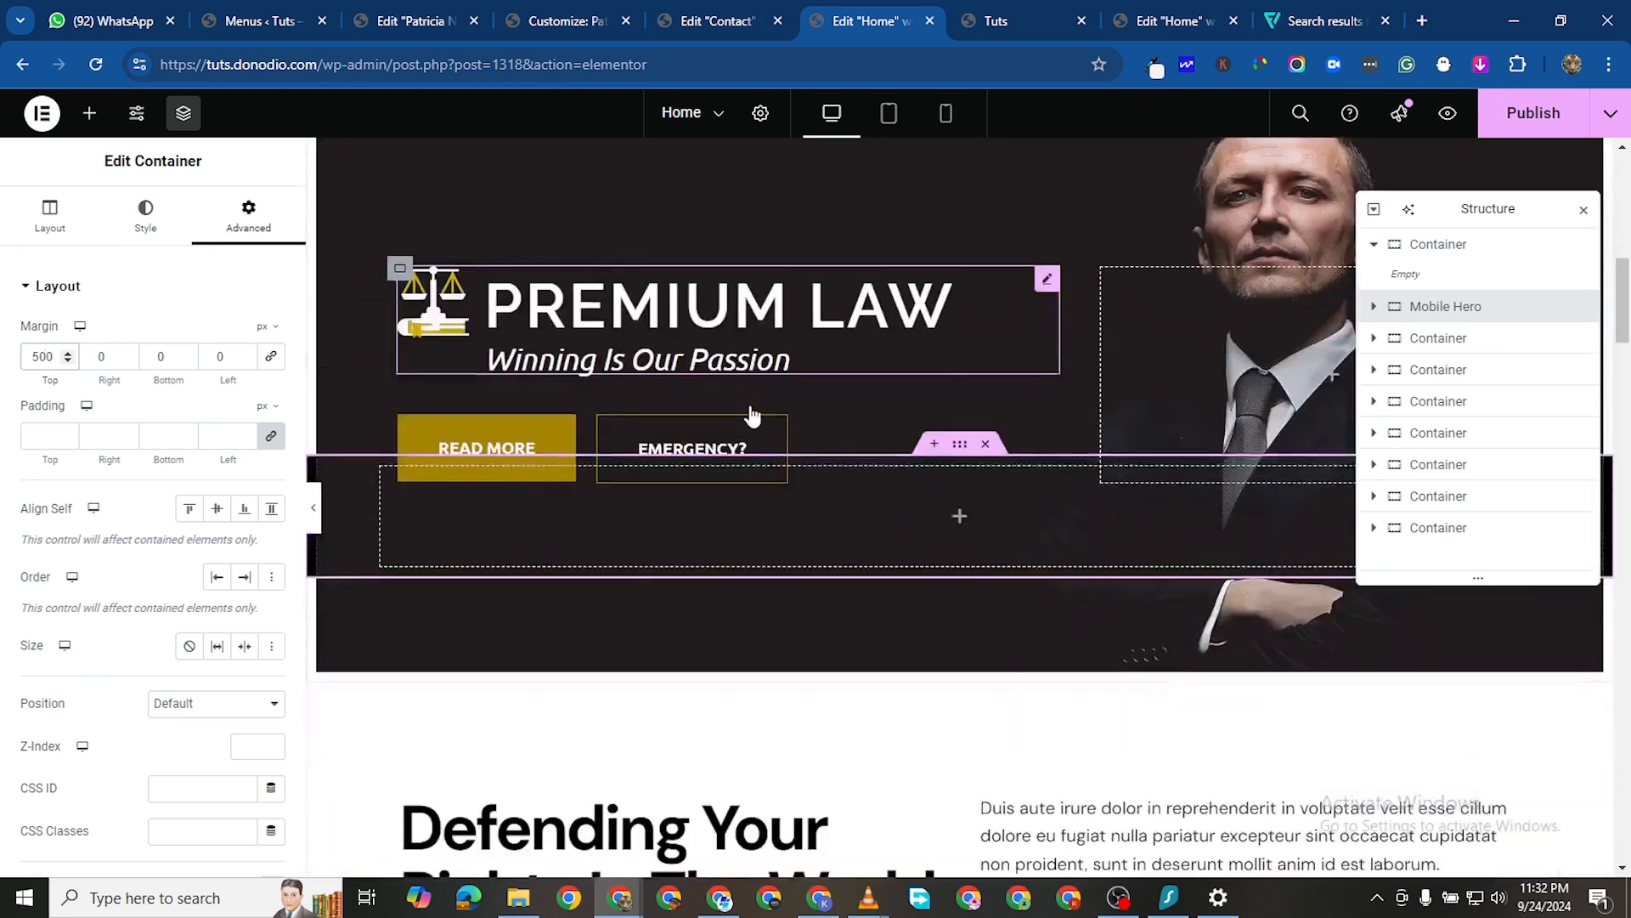
scroll(803, 436, "up", 1)
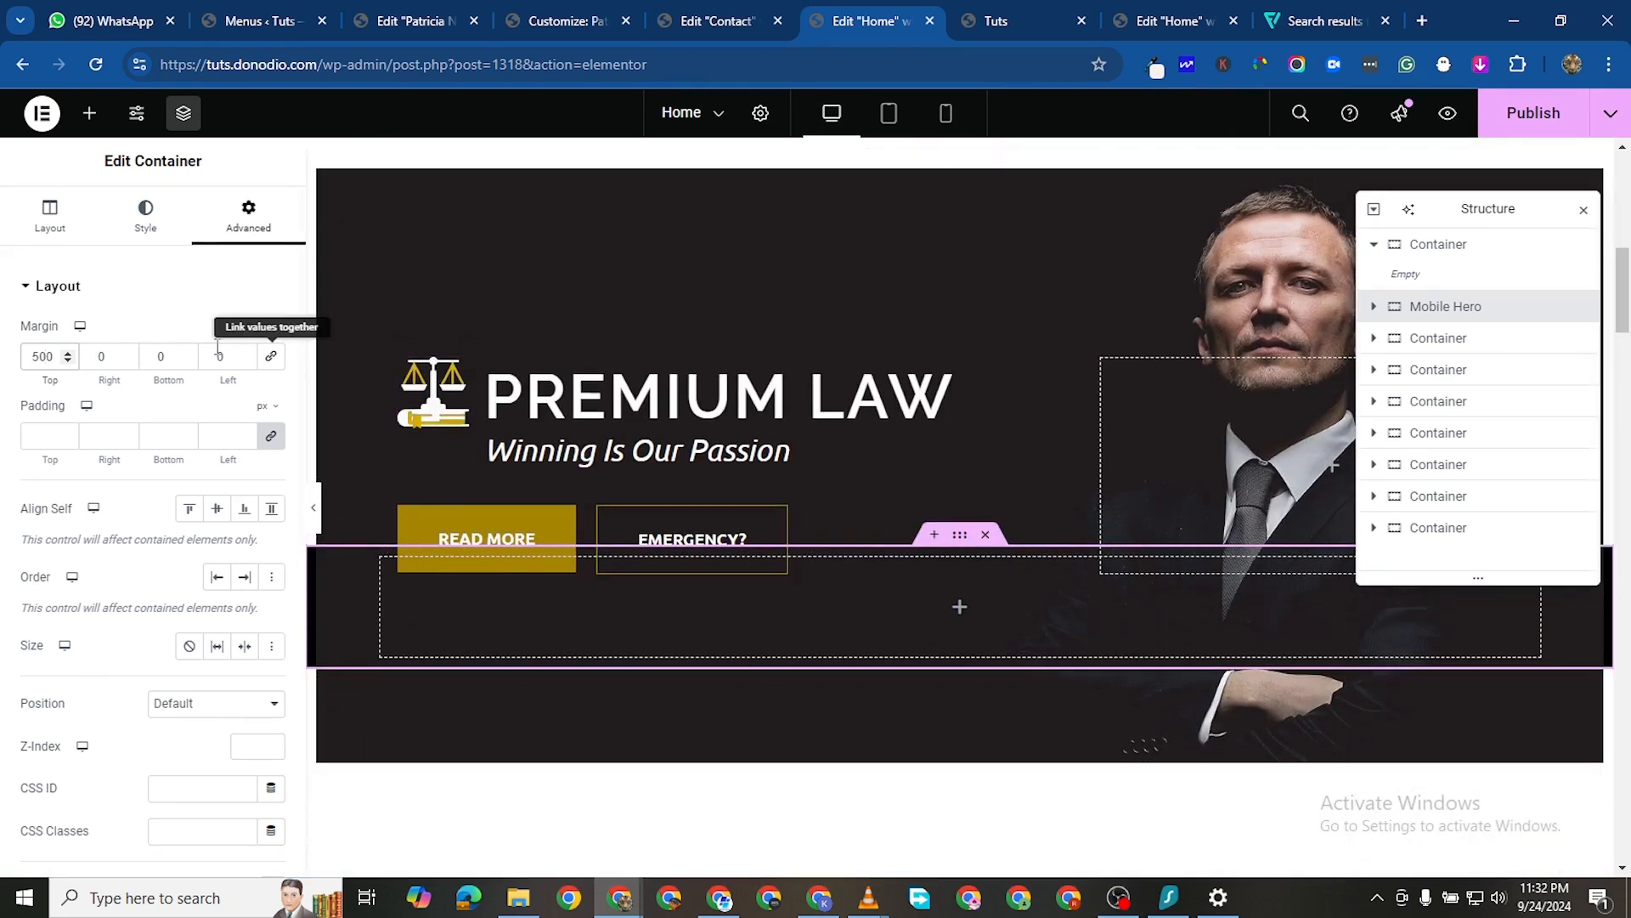
Delete the Mobile Hero container and publish the Home page, checking the preview tab before returning to the editor
right_click(1456, 308)
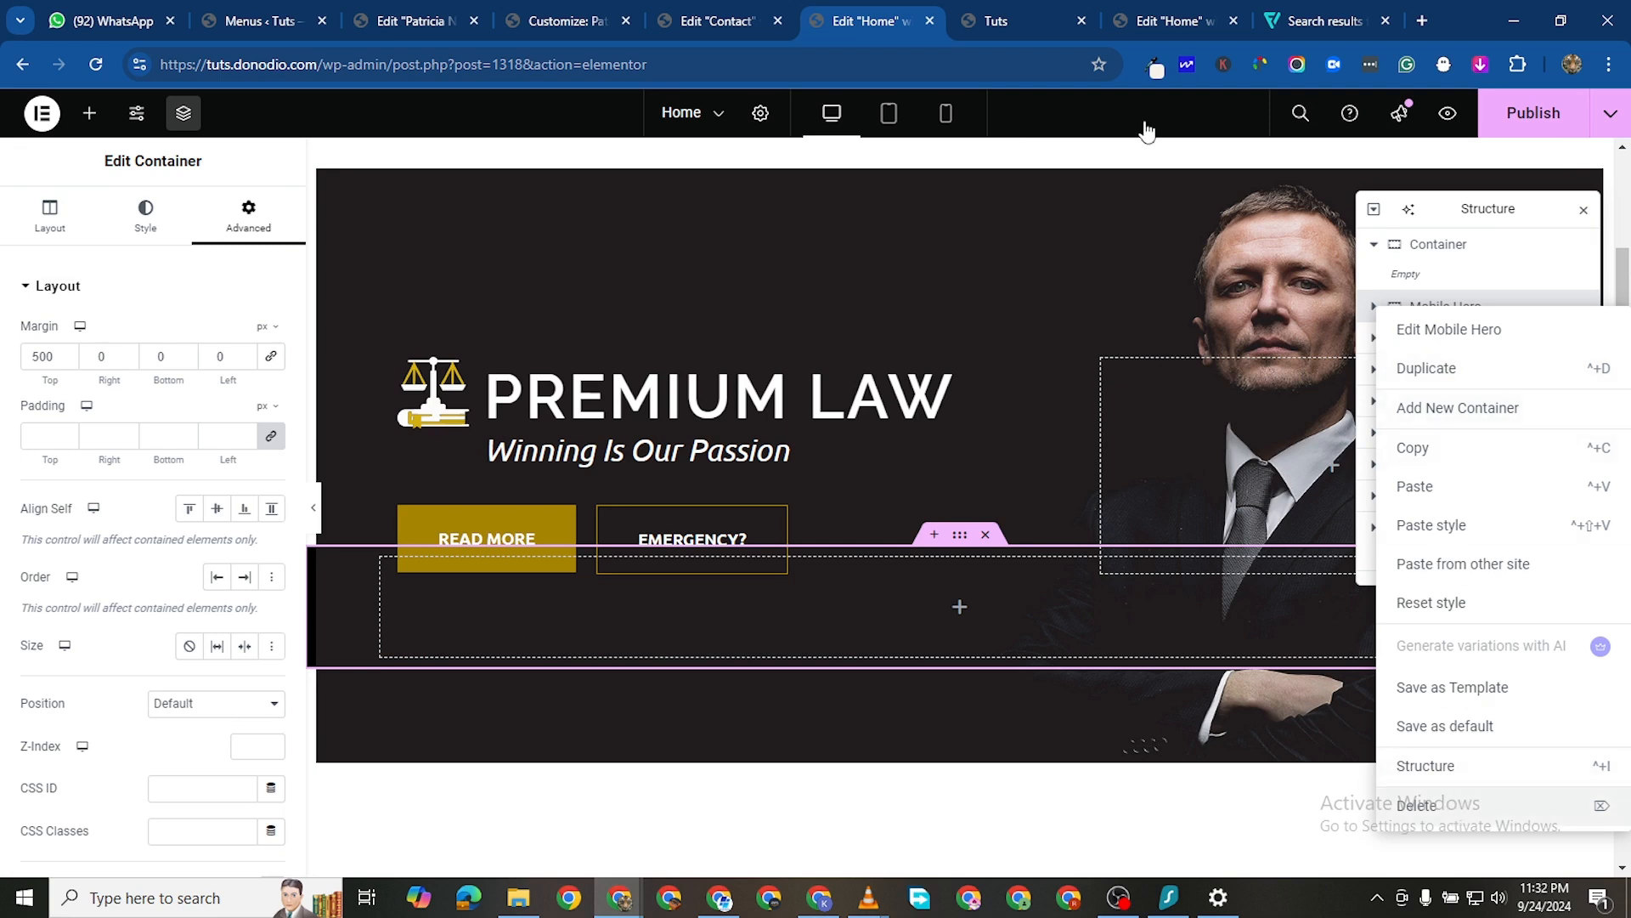
key("Delete")
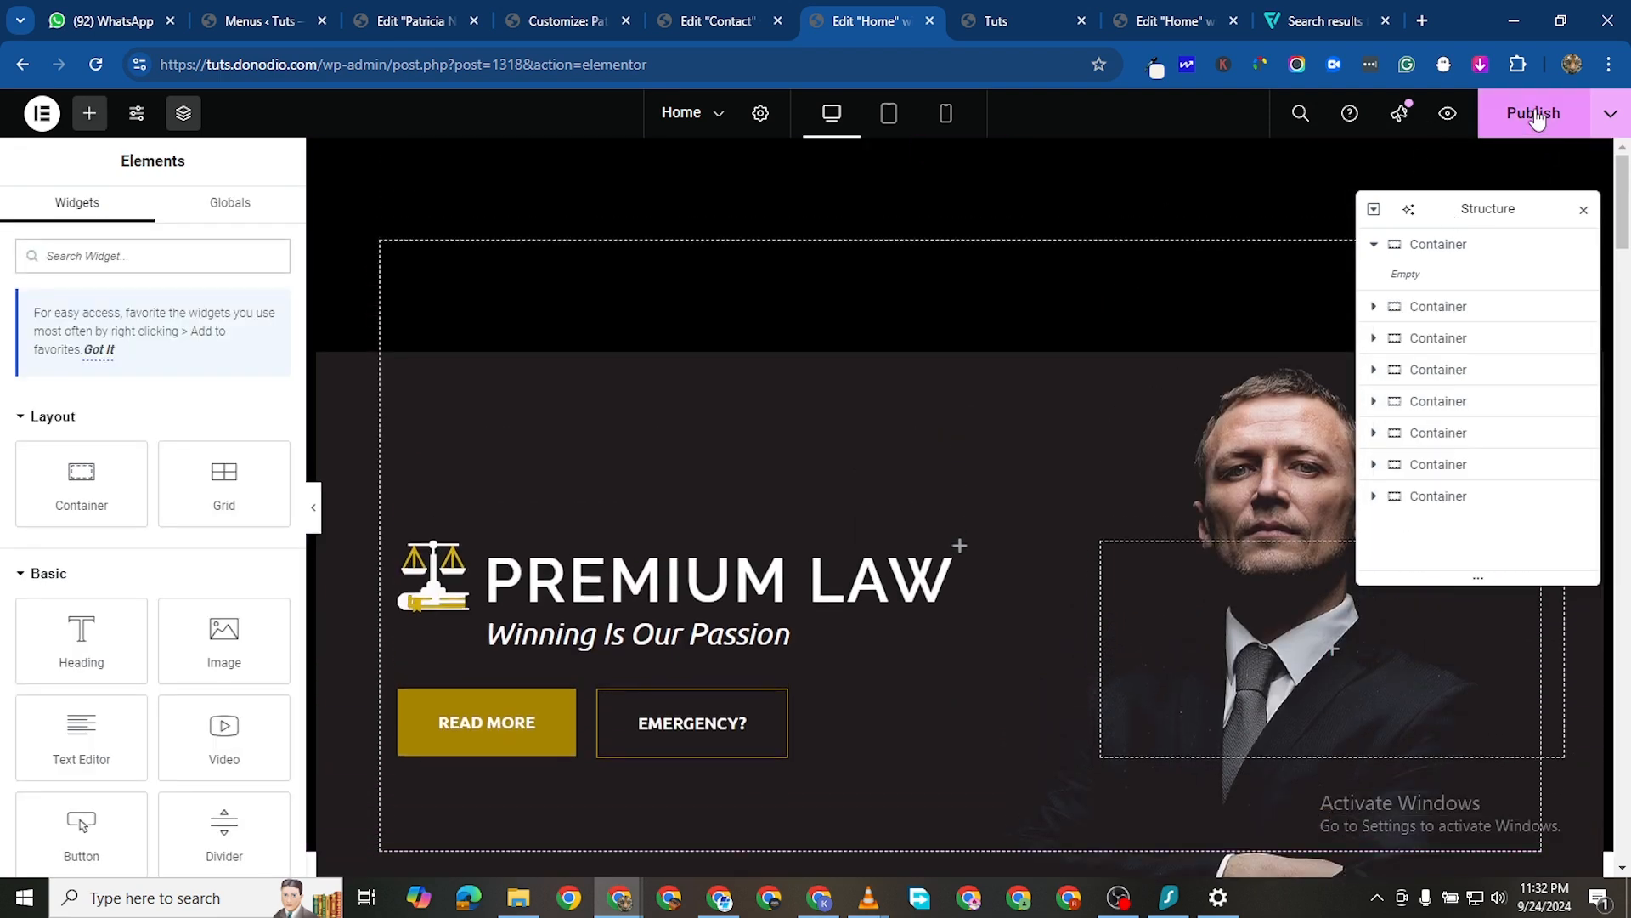
left_click(1534, 113)
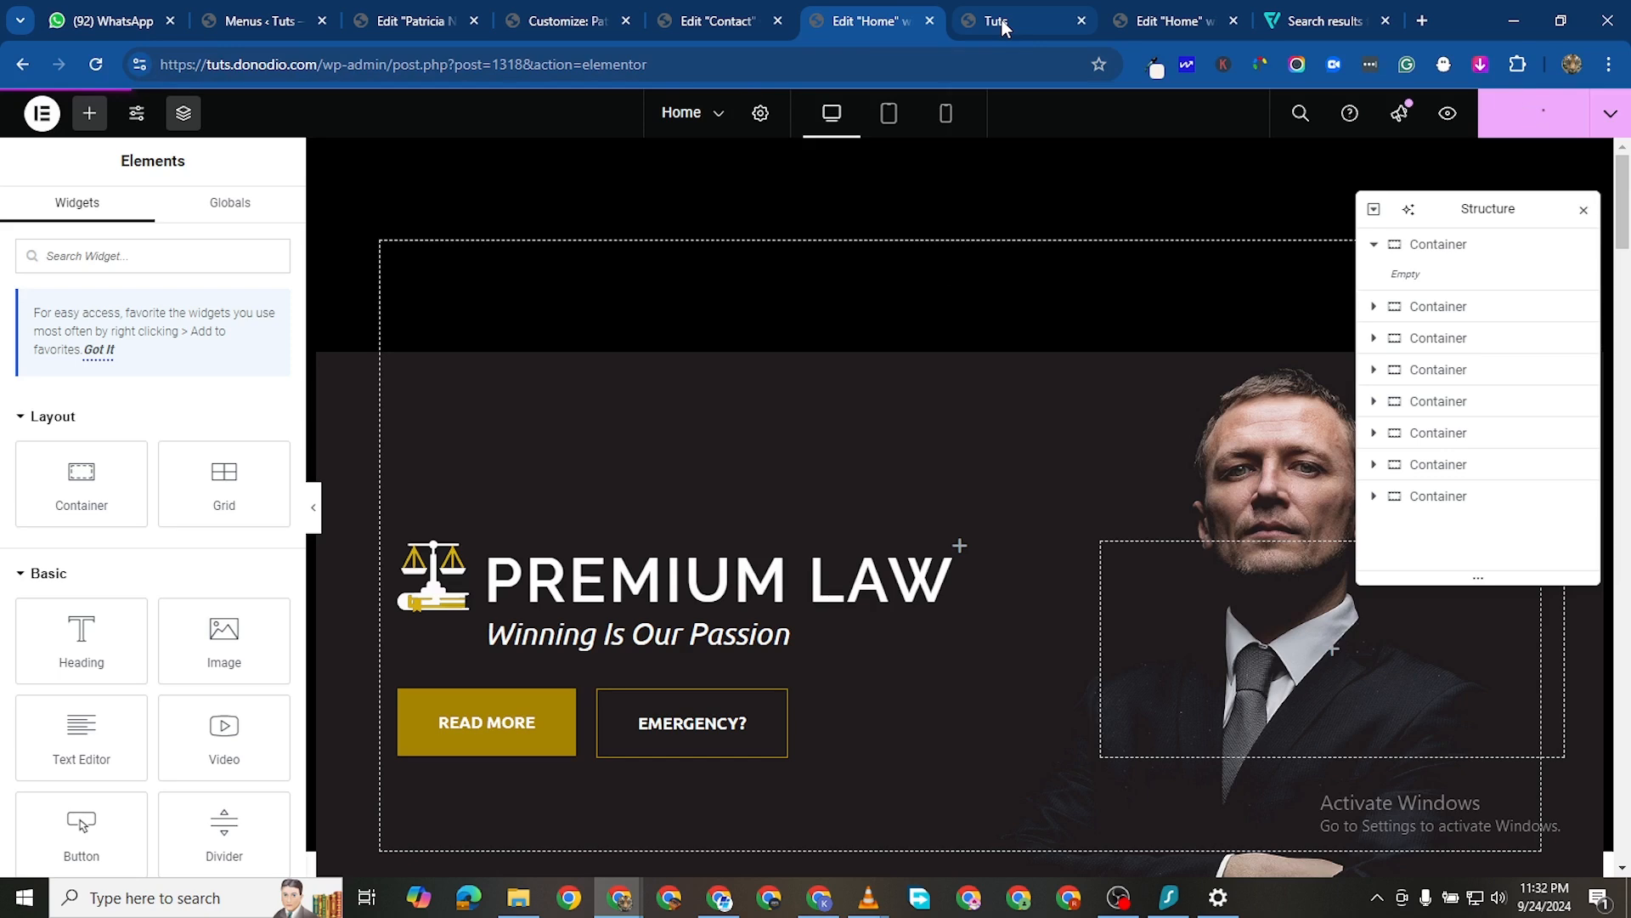
left_click(1004, 28)
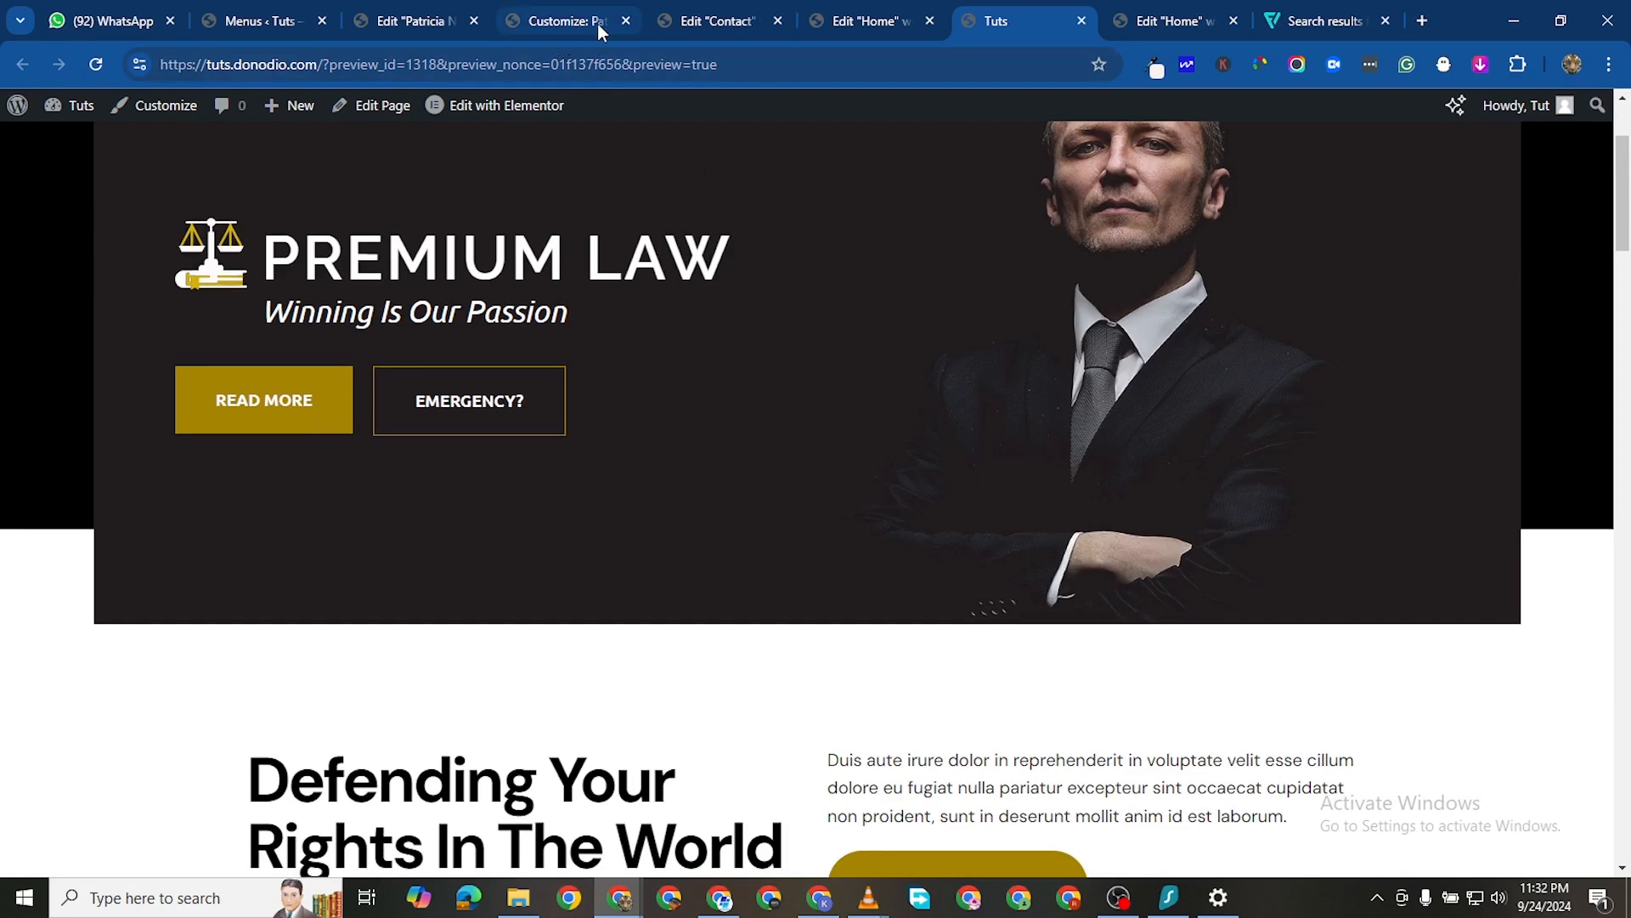
left_click(838, 34)
Insert a new single-column Flexbox container between the hero section and the "Defending Your Rights" section
scroll(884, 663, "down", 5)
mouse_move(958, 648)
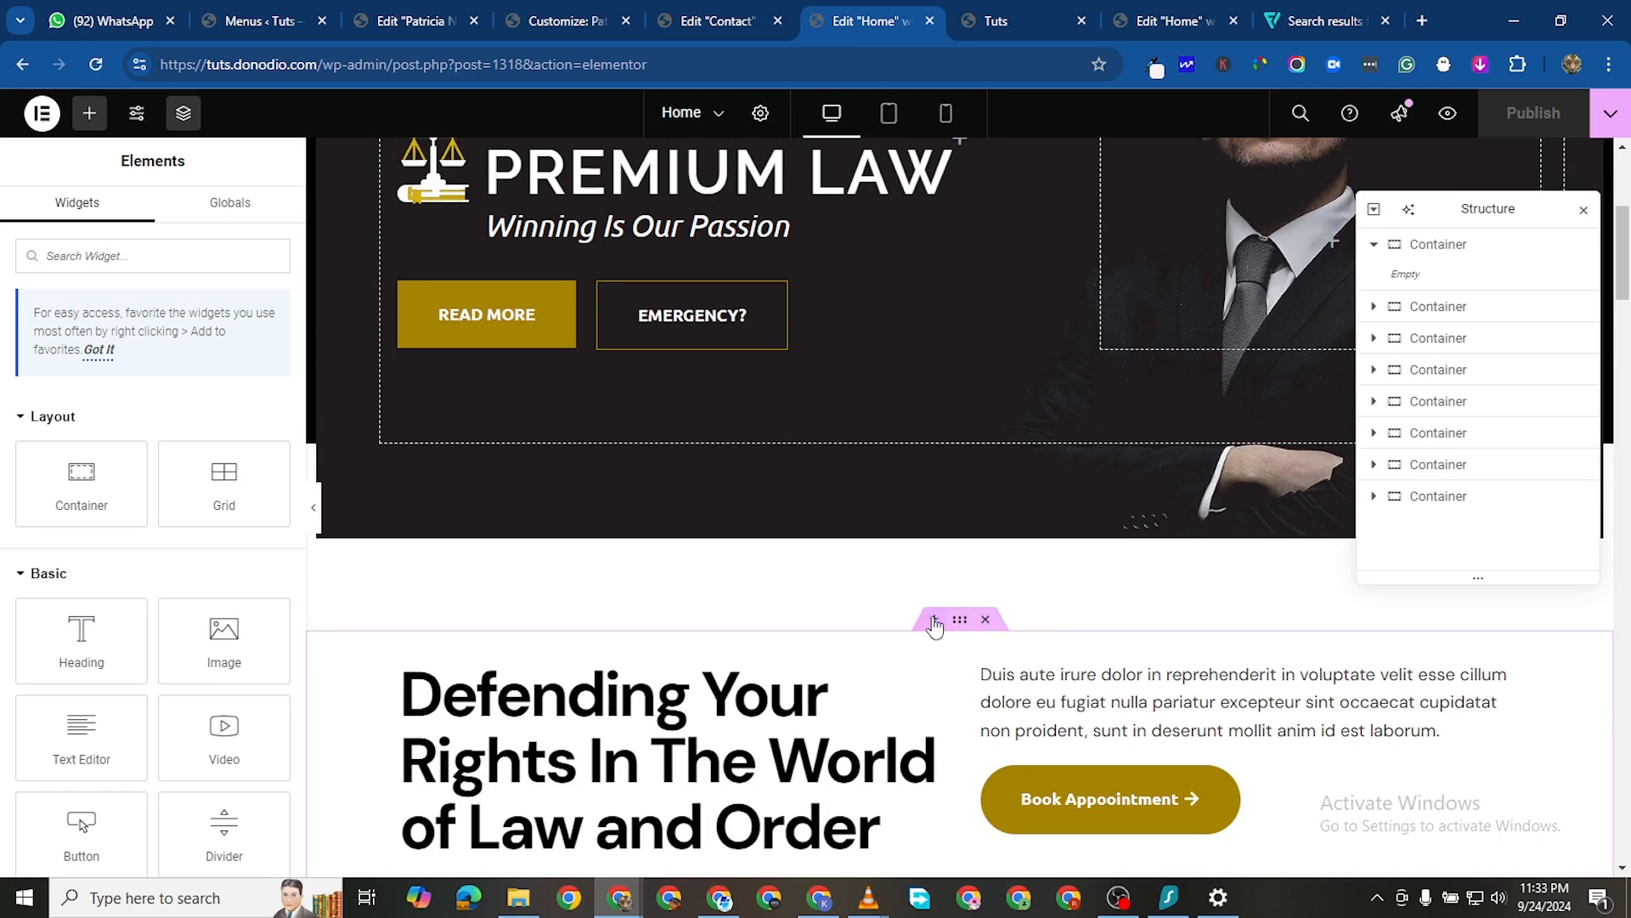
left_click(935, 622)
scroll(781, 660, "down", 1)
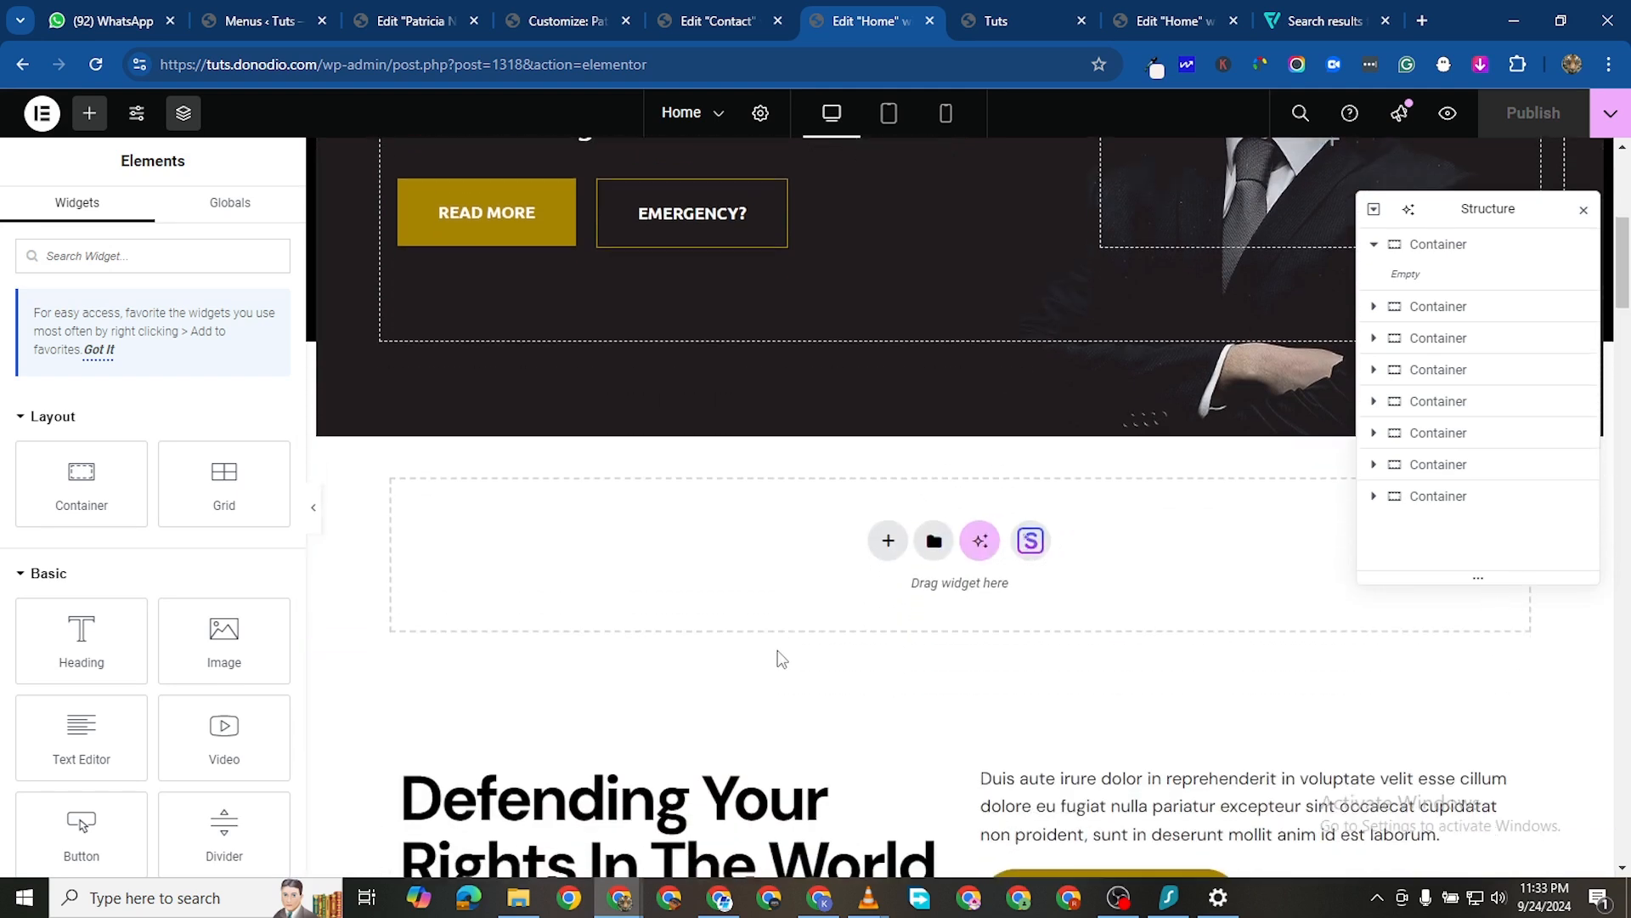
left_click(887, 540)
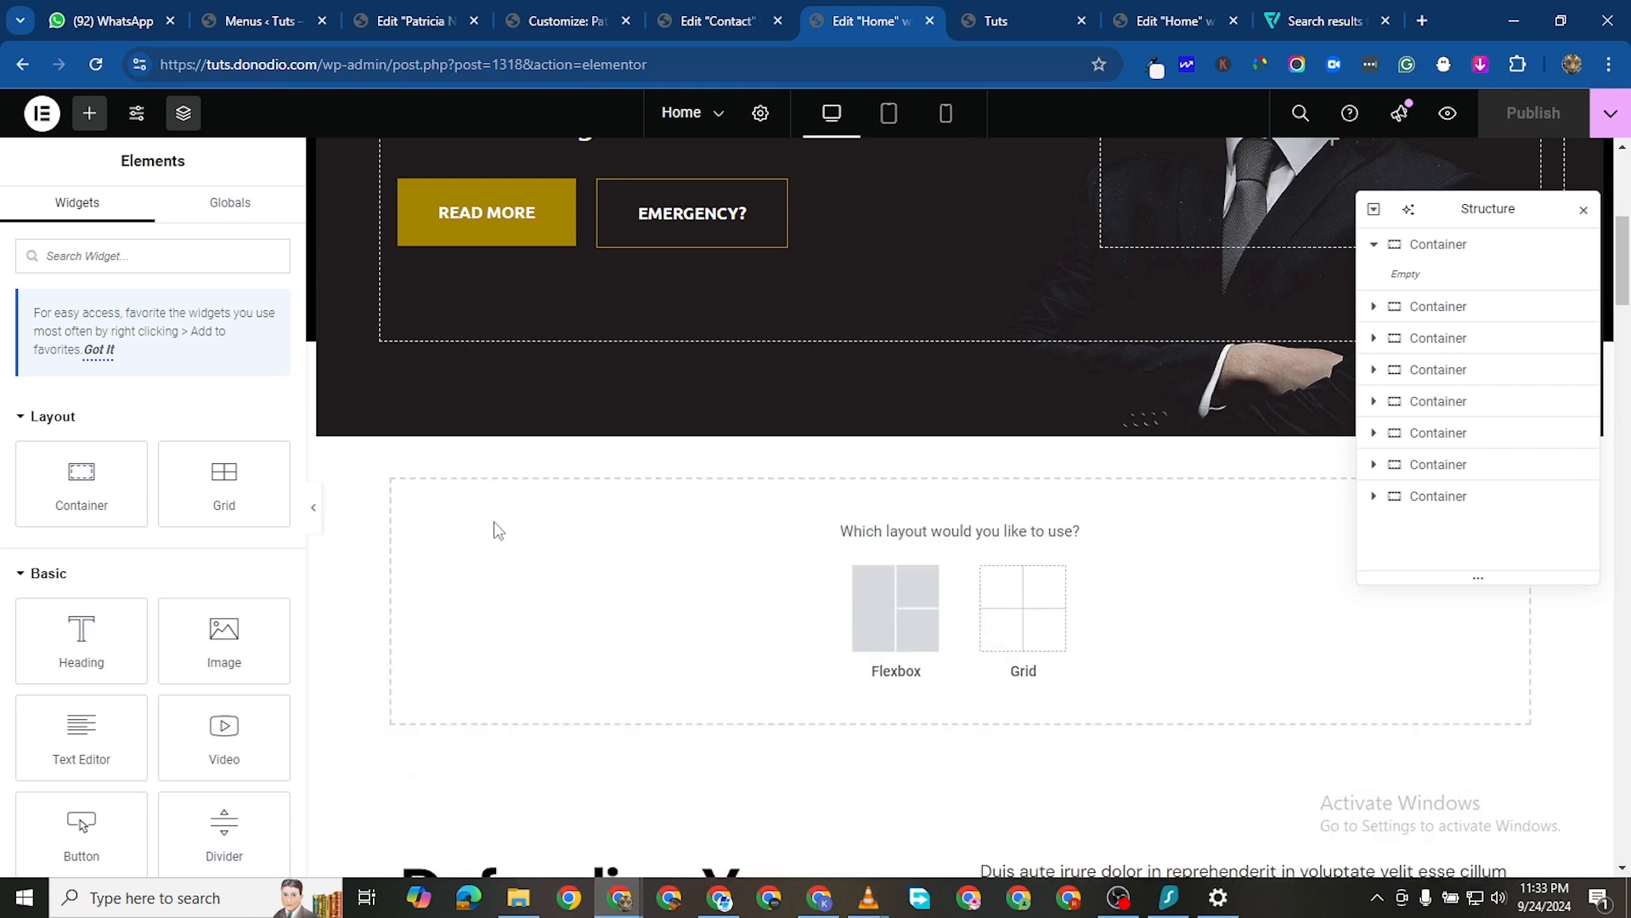
left_click(884, 646)
left_click(690, 599)
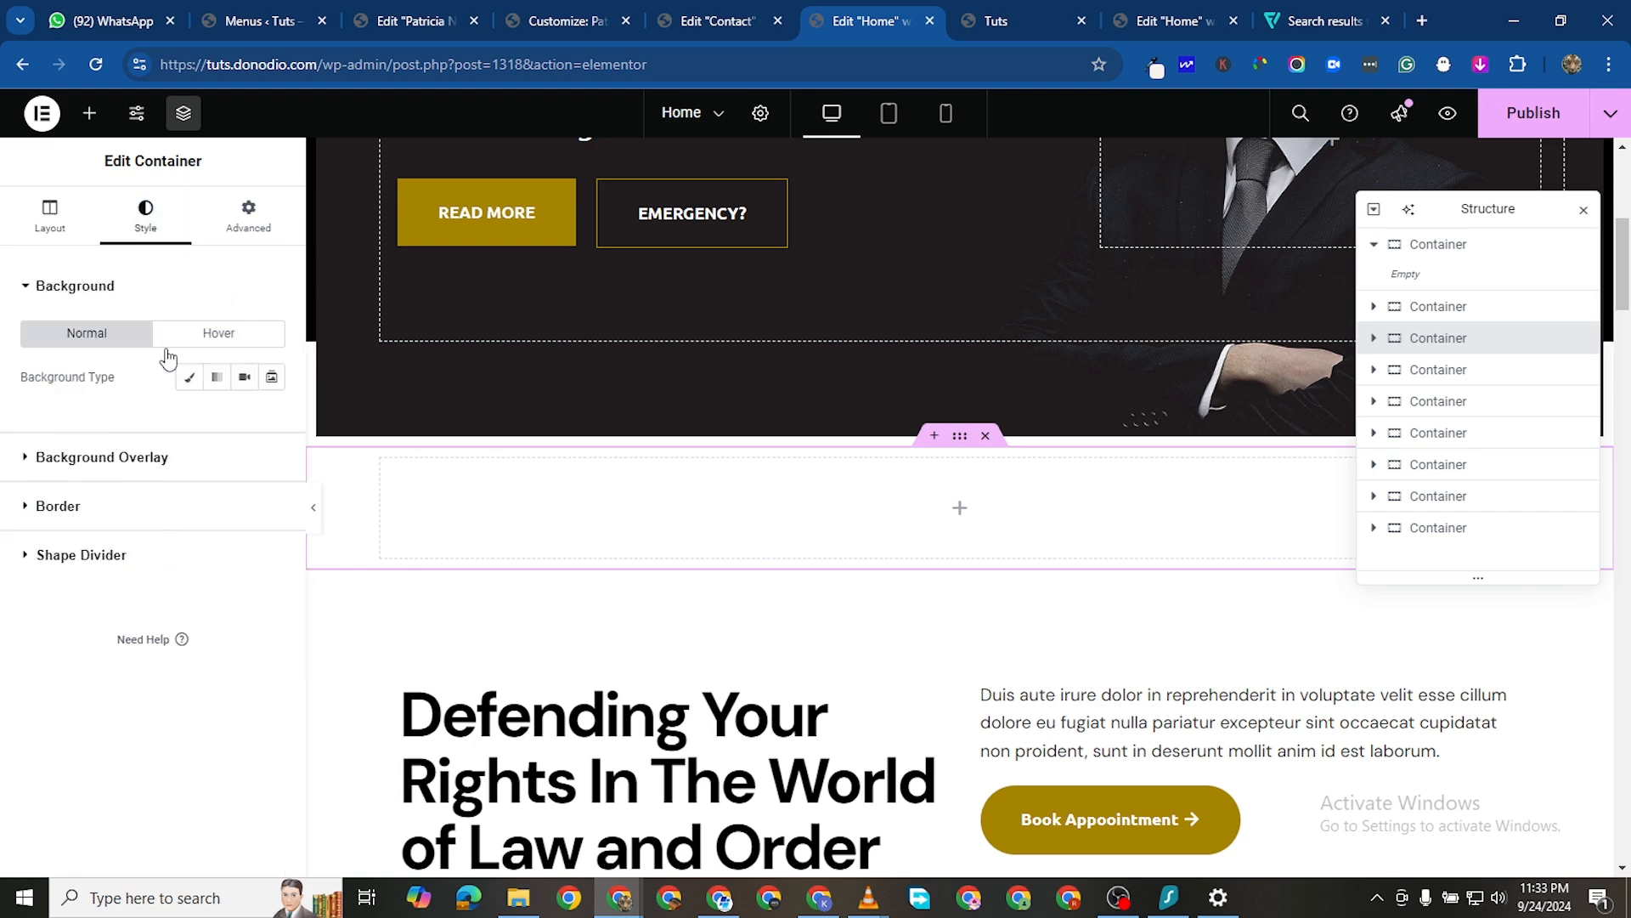
Give the new container a classic background in solid black
left_click(189, 376)
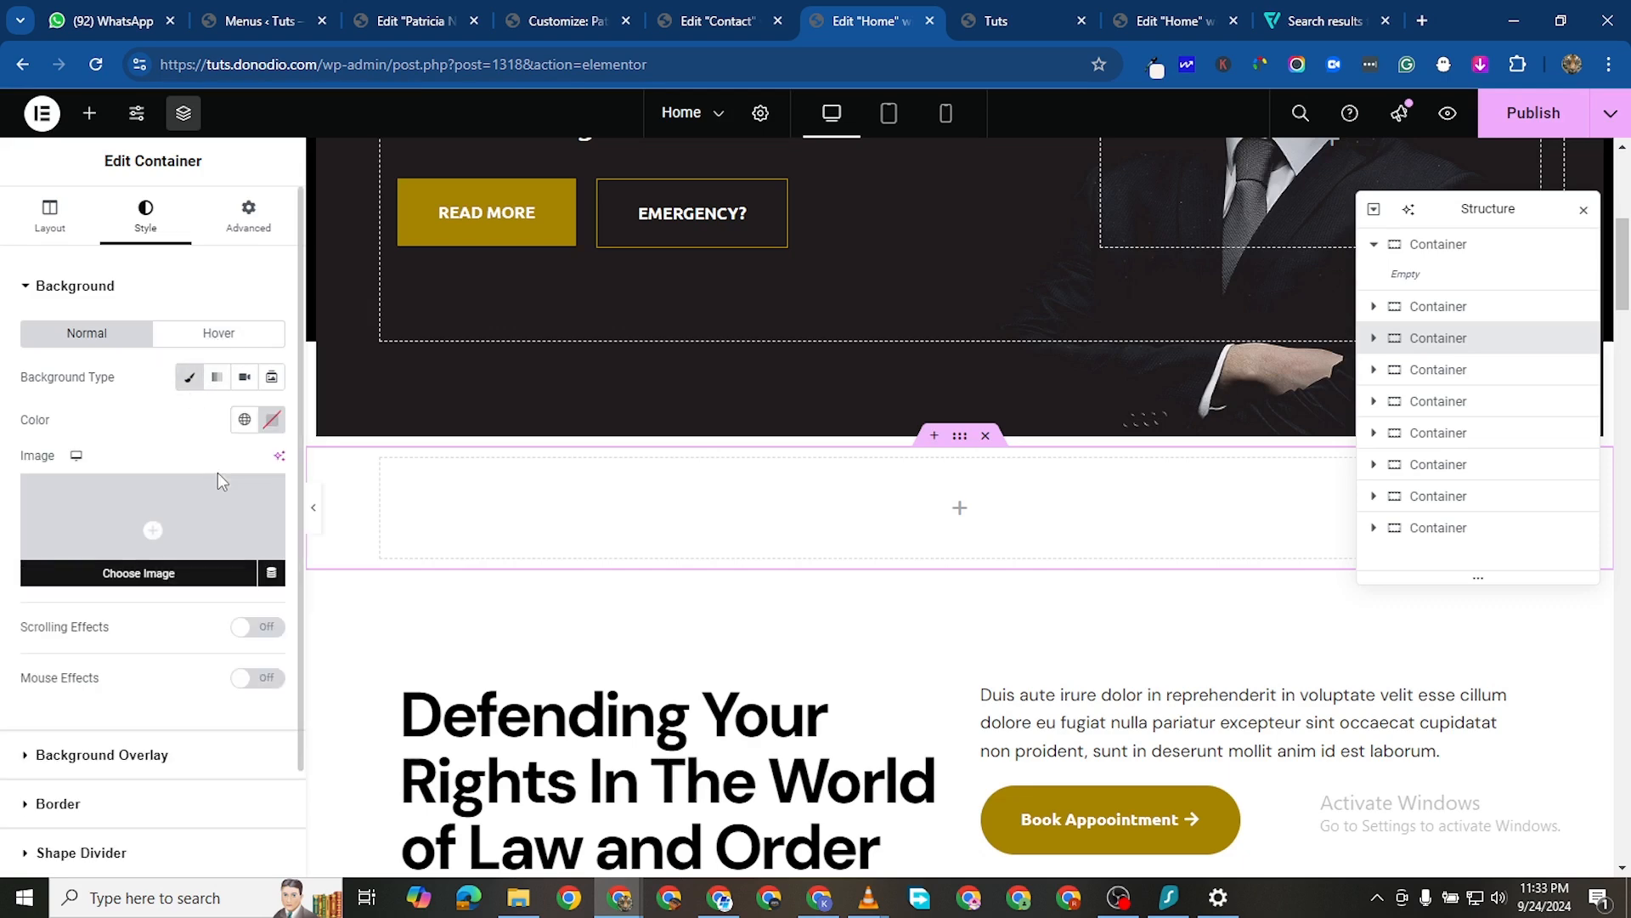
left_click(271, 422)
left_click_drag(206, 558, 103, 712)
left_click(132, 544)
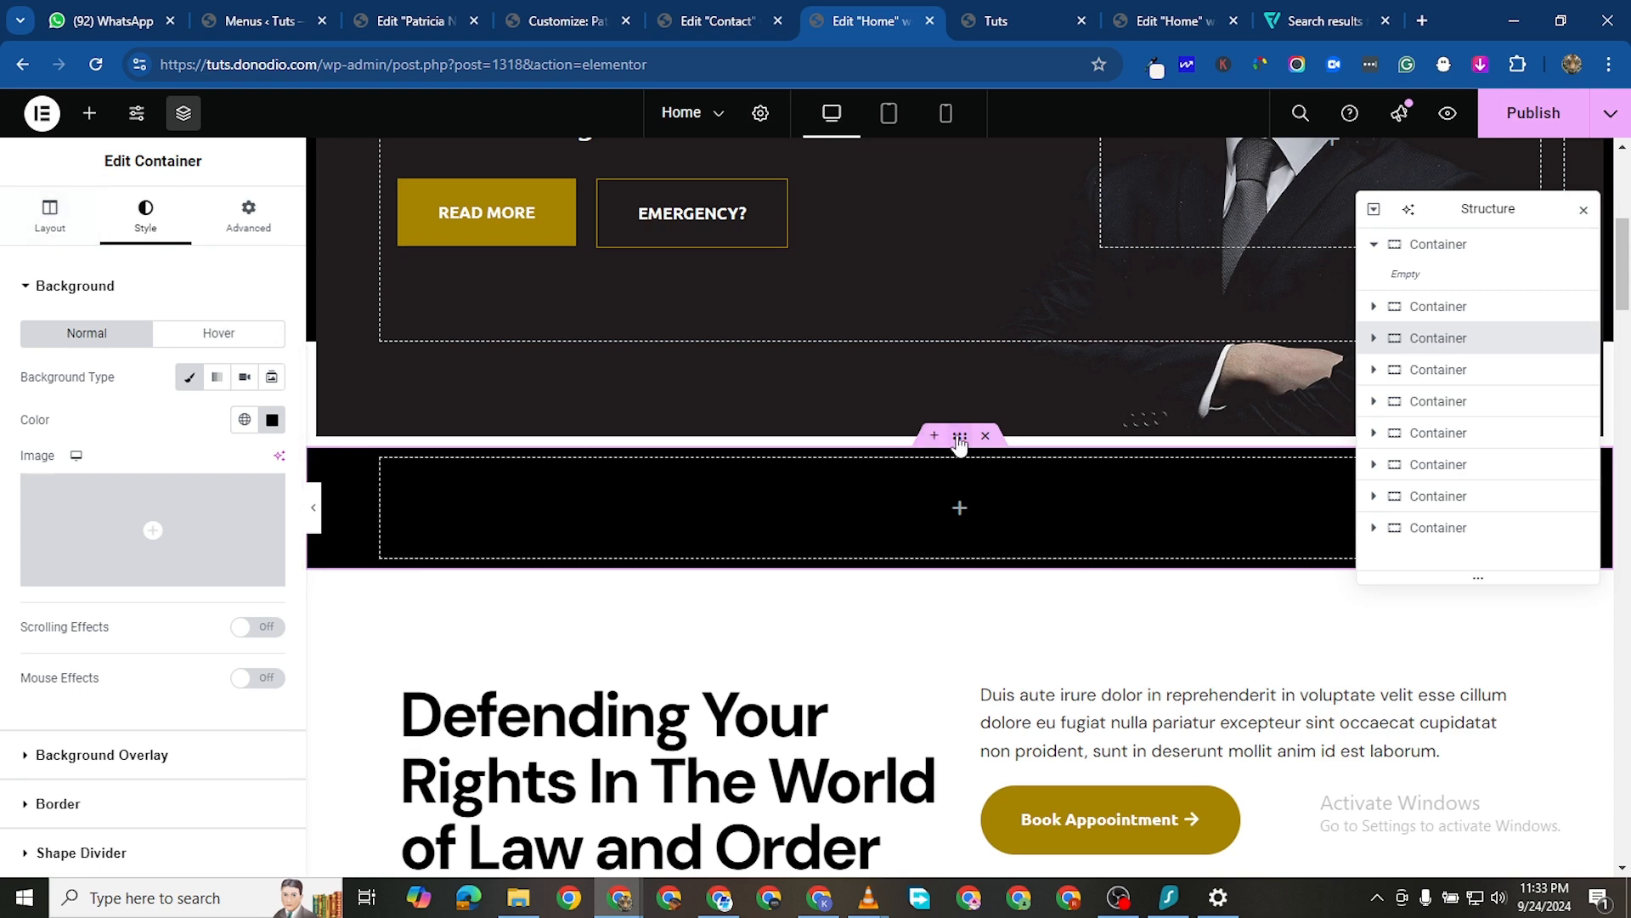
scroll(1213, 294, "up", 4)
scroll(1231, 308, "down", 4)
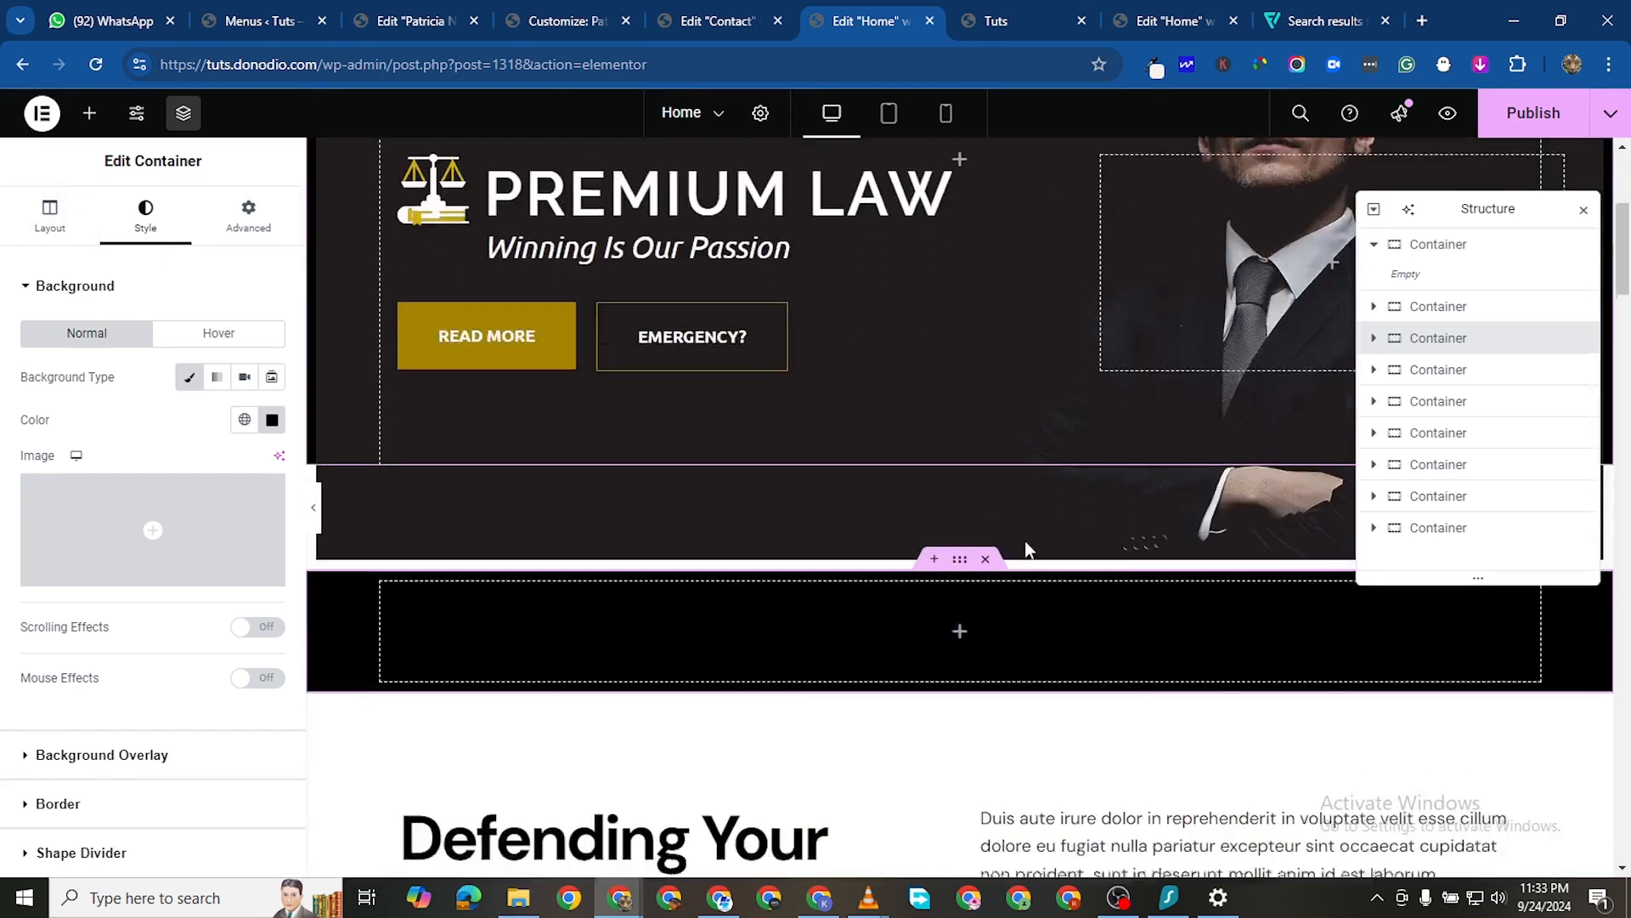
Set the dark lawyer photo from the media library as the new container's background image
left_click(194, 523)
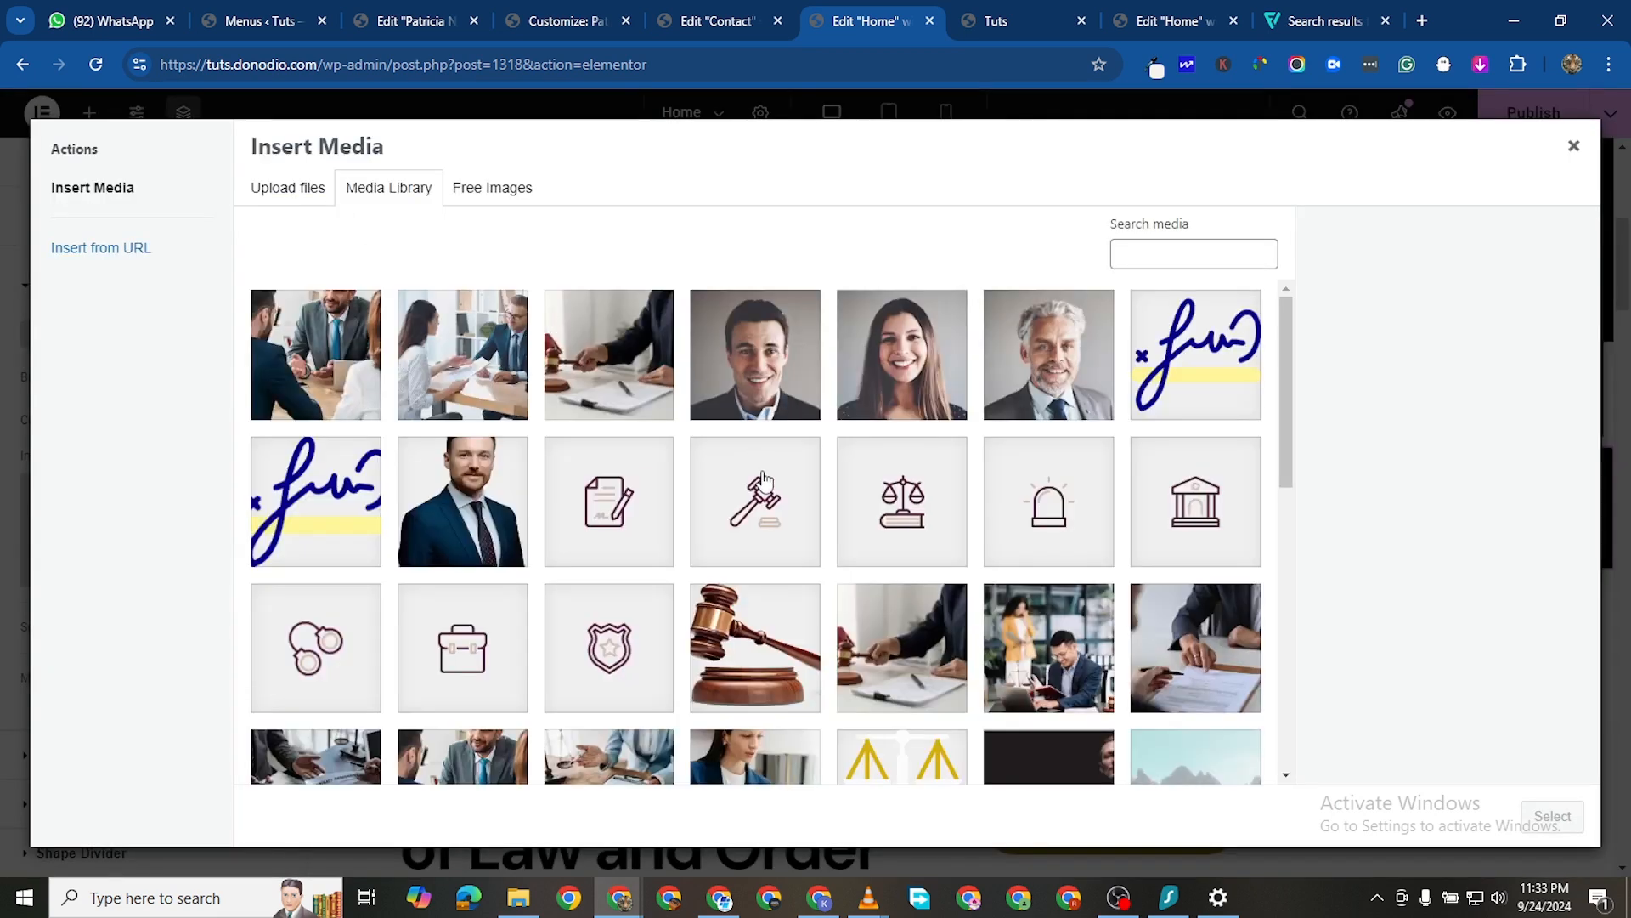
scroll(977, 544, "down", 2)
scroll(979, 544, "down", 1)
left_click(1027, 594)
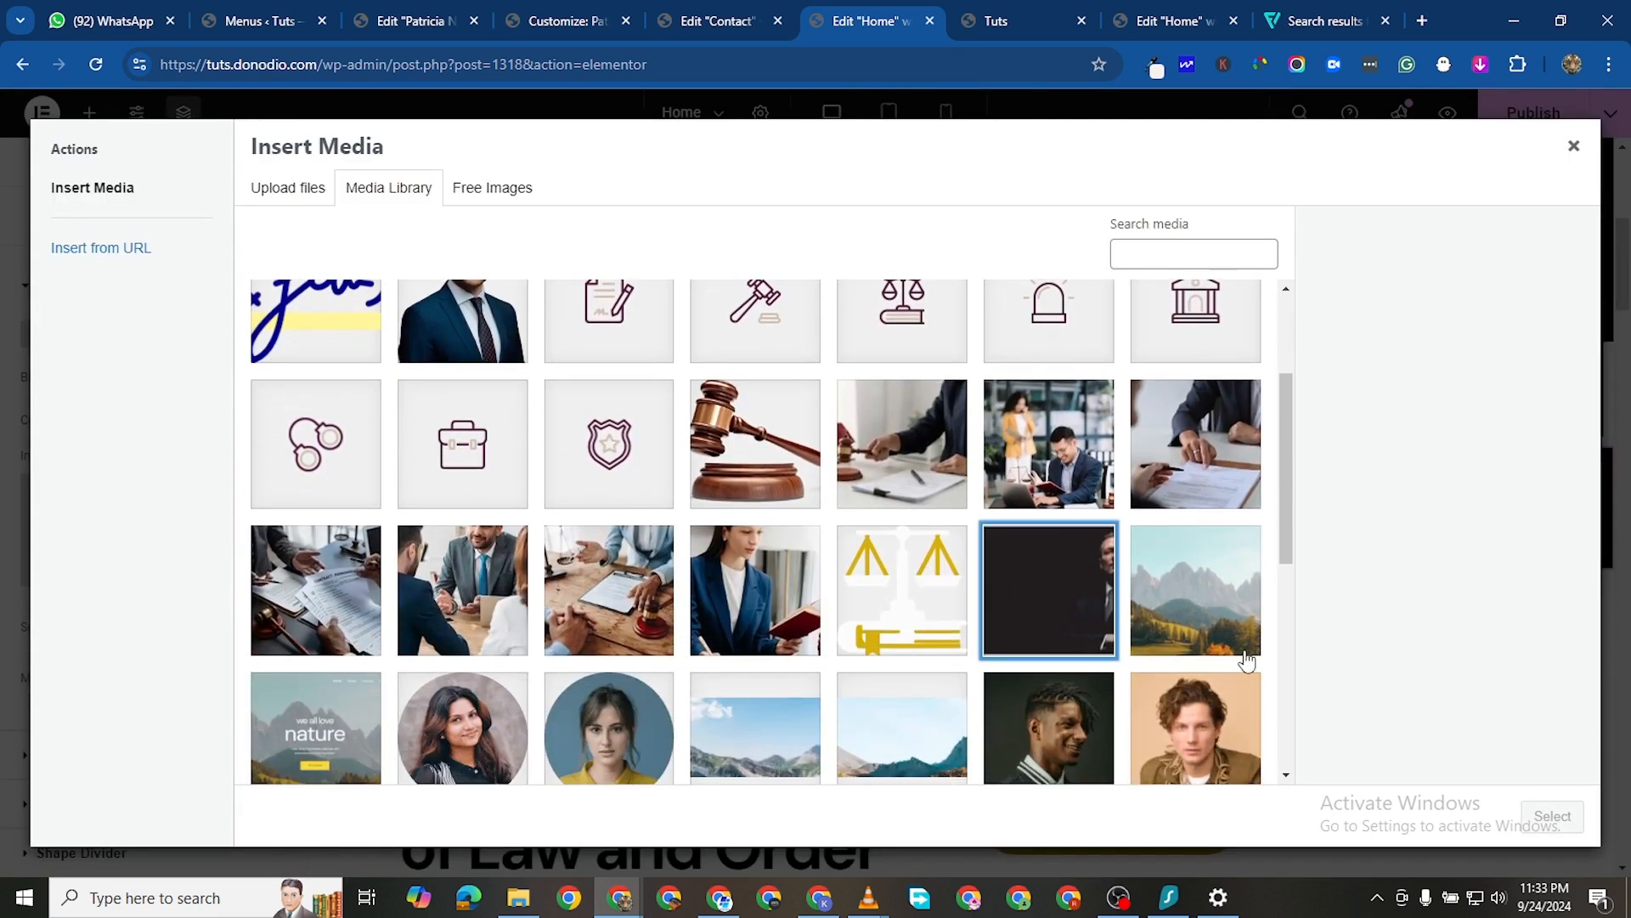
left_click(1554, 817)
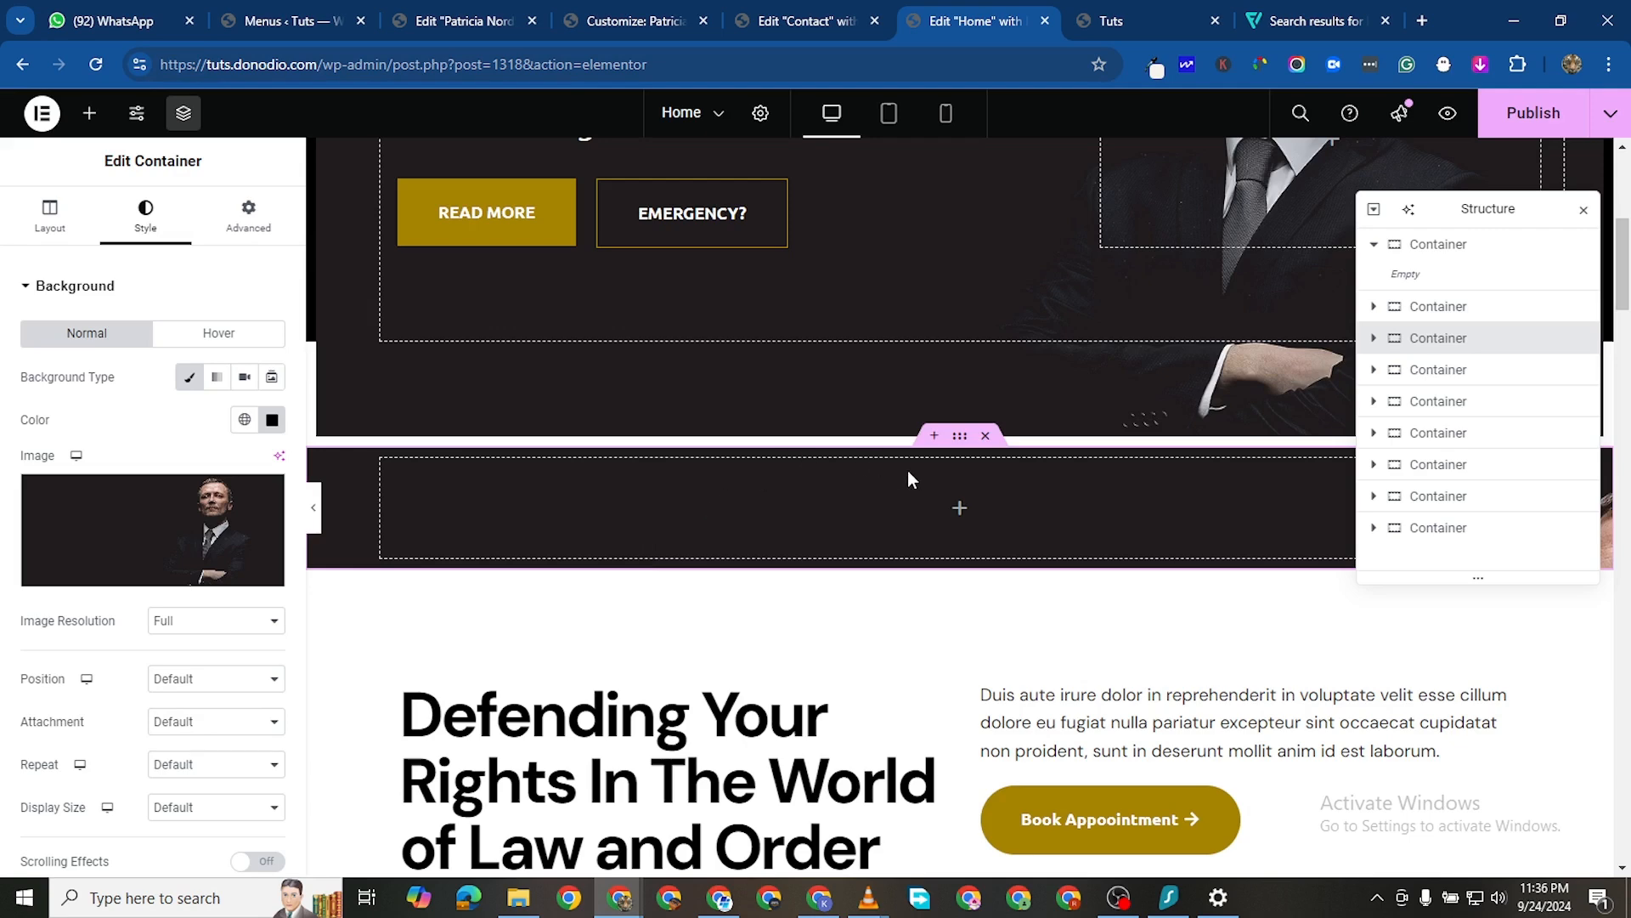
Set the new container's minimum height to 500 px
mouse_move(226, 540)
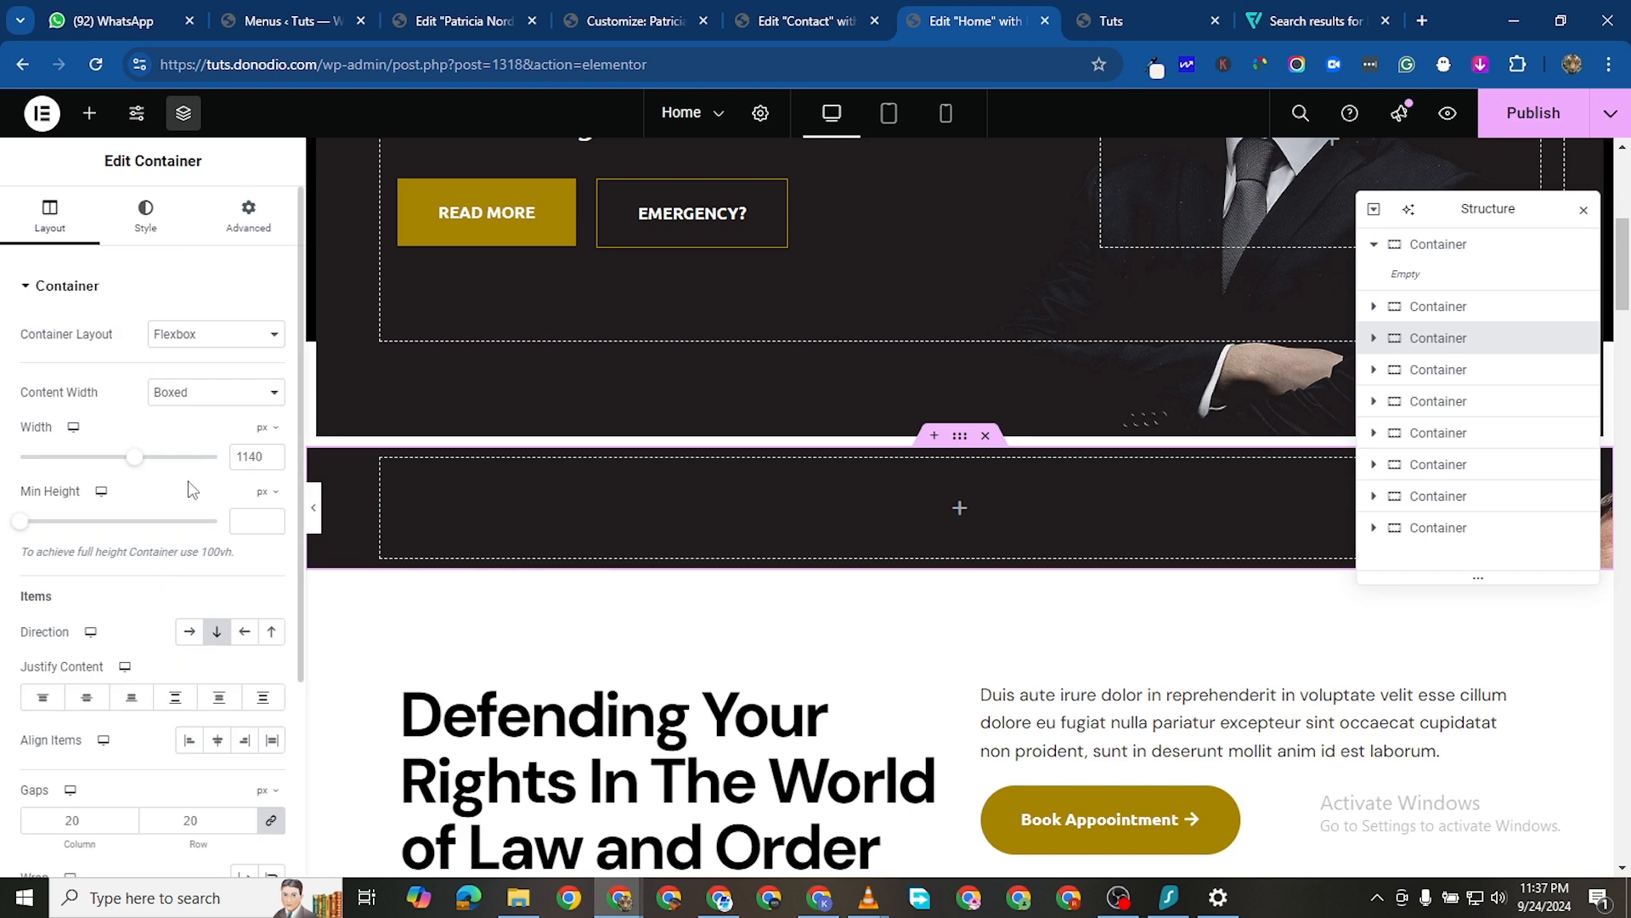
left_click_drag(22, 521, 83, 538)
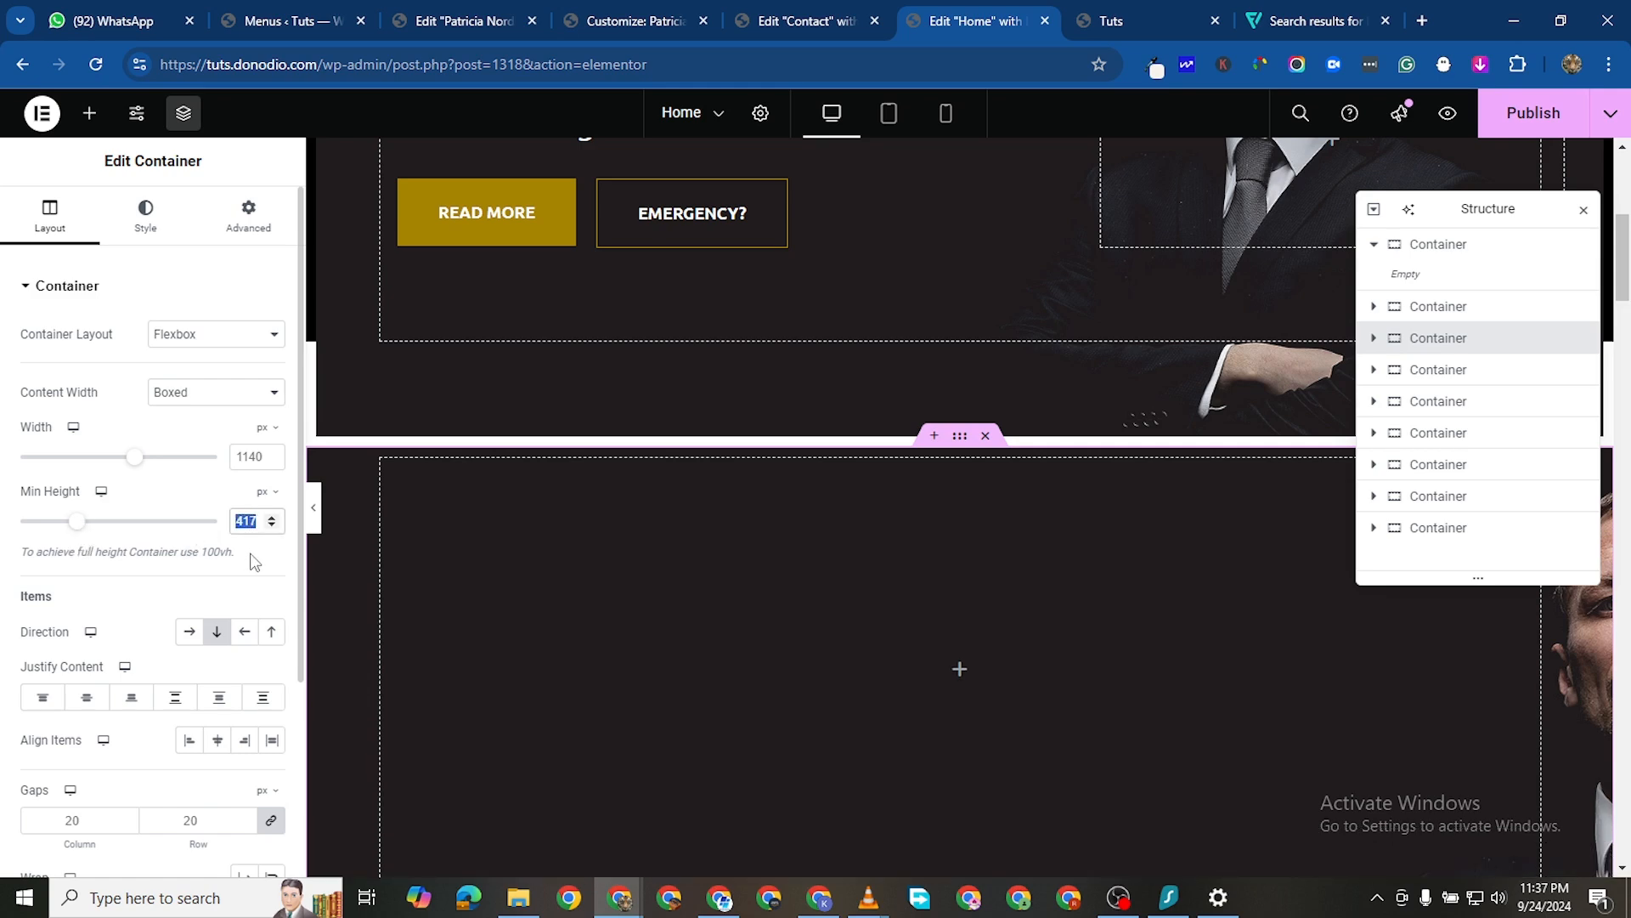
type("500")
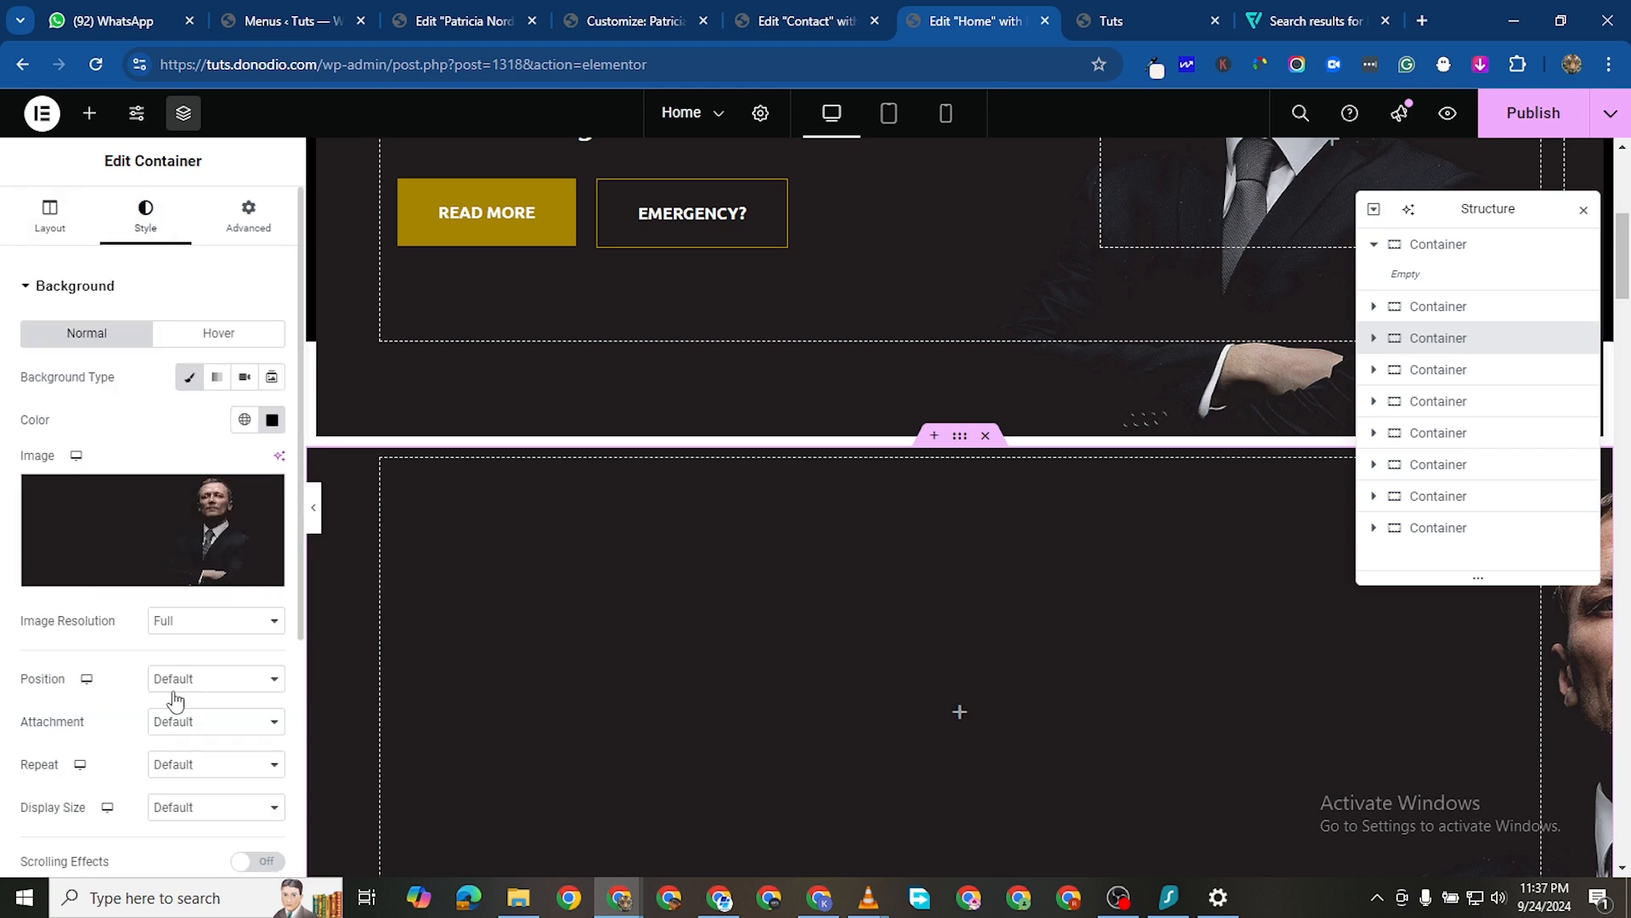
Set the container's background image position to Center Right and check how the photo sits in the section
left_click(202, 683)
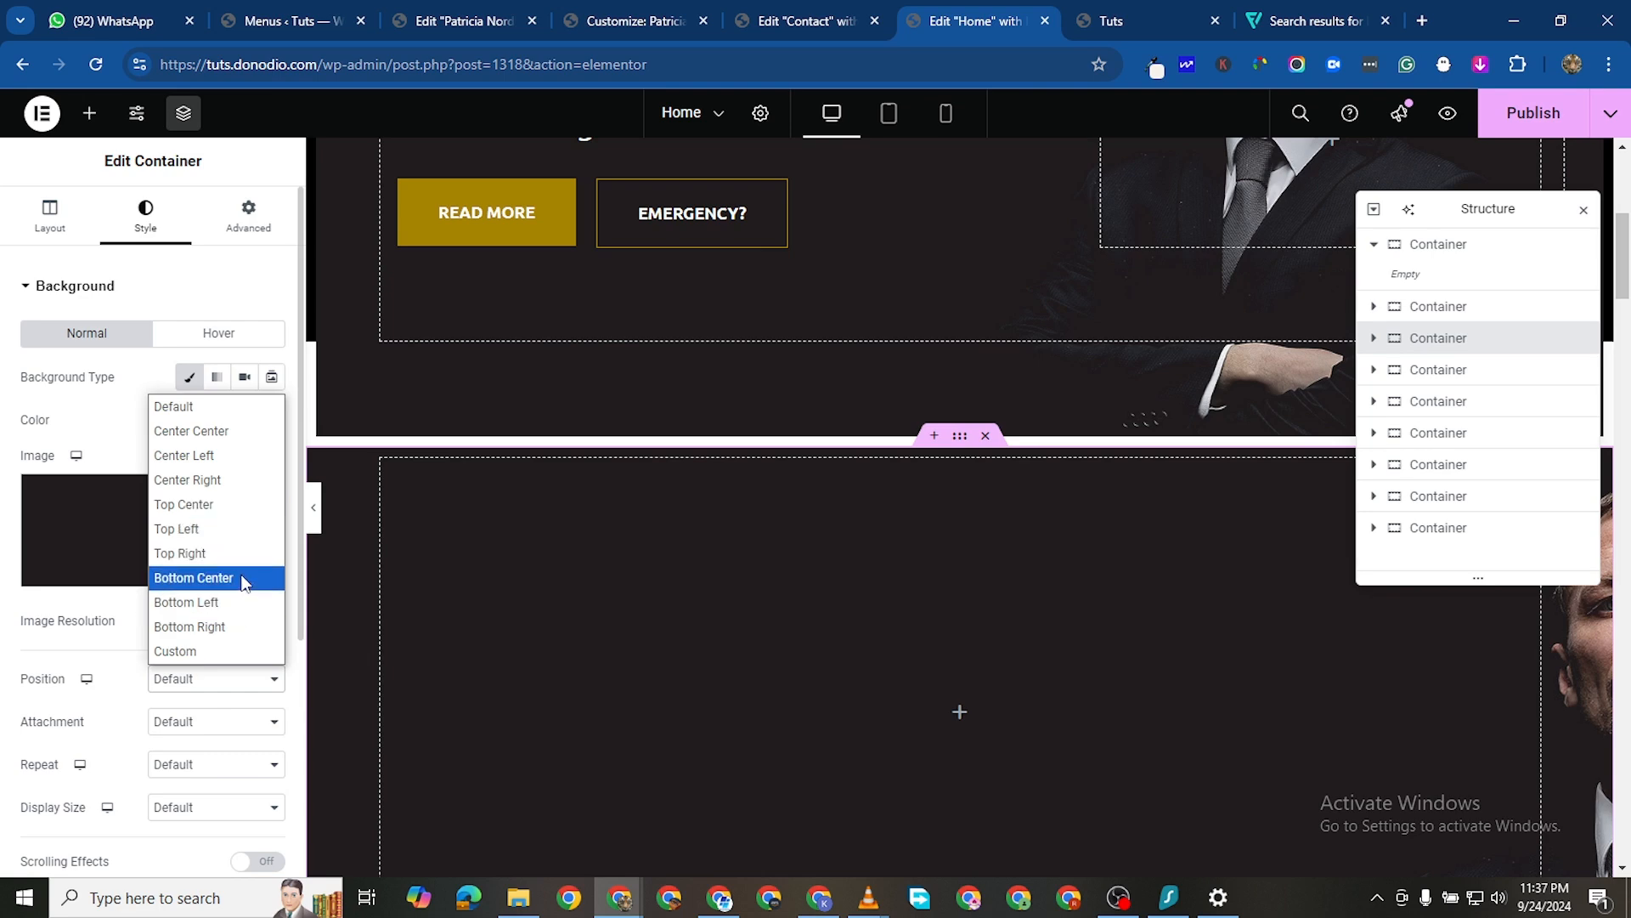
left_click(222, 481)
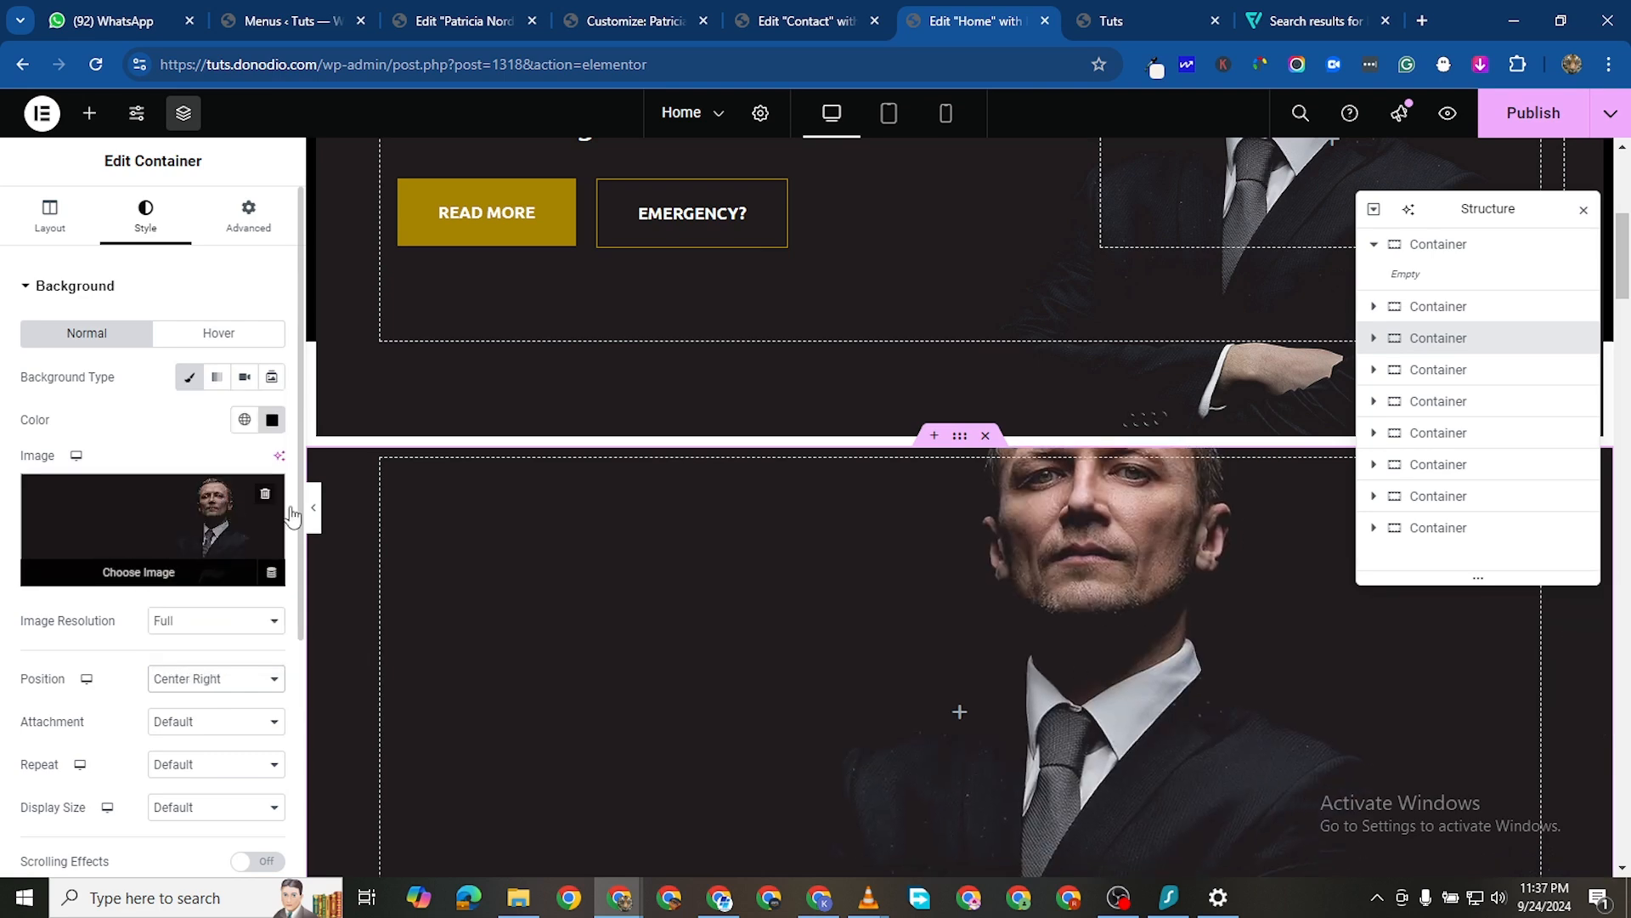
scroll(616, 580, "down", 3)
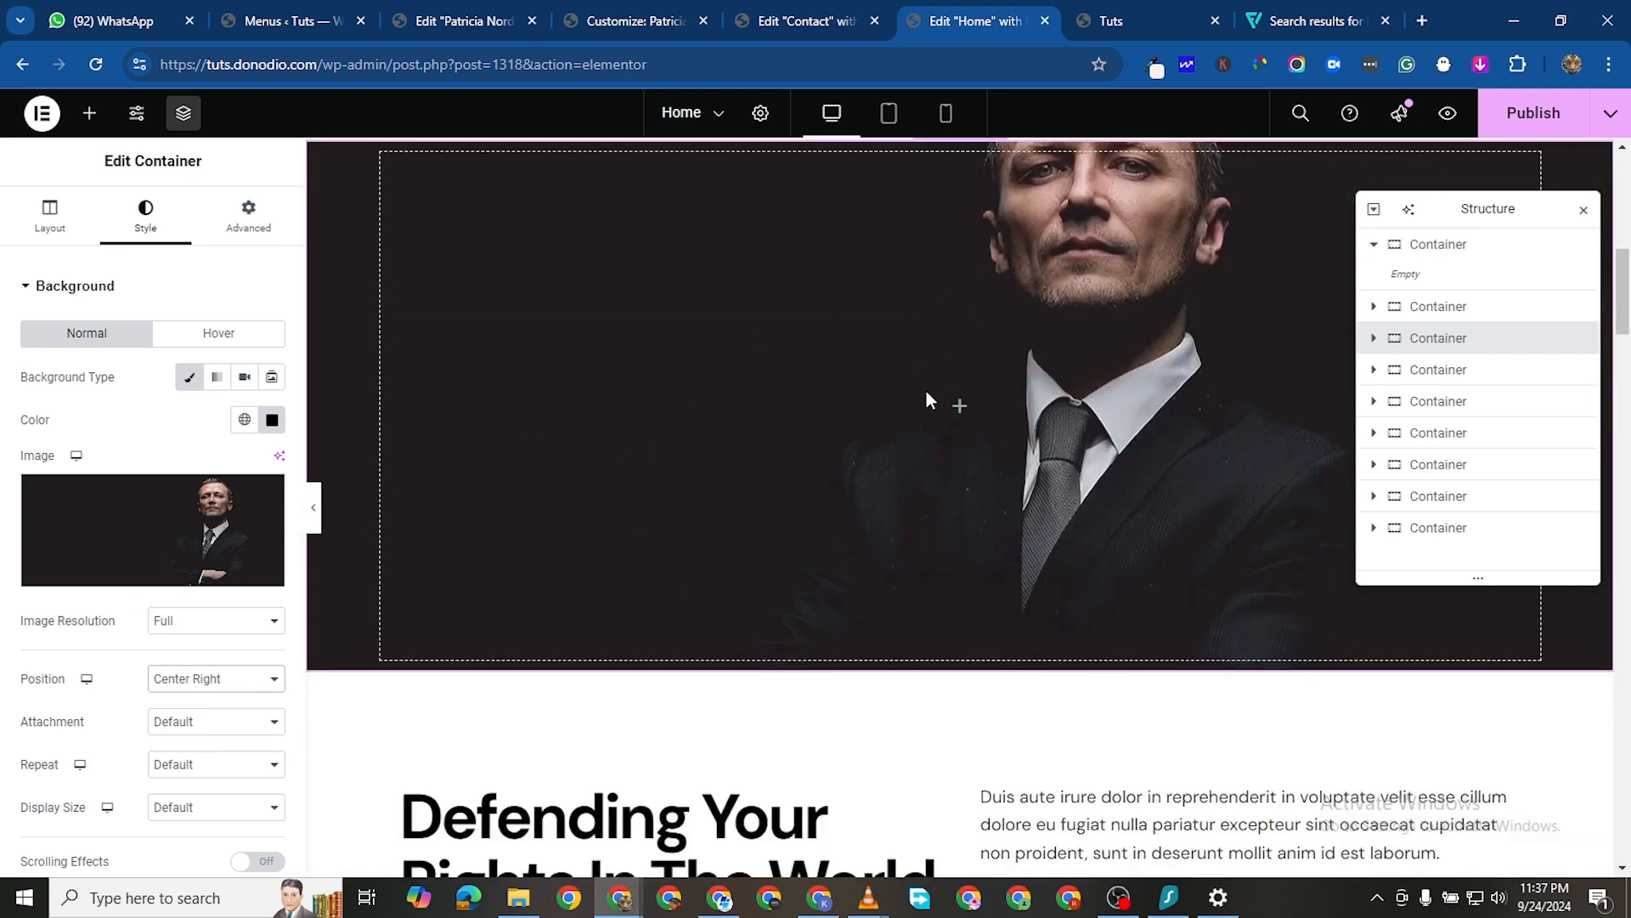
scroll(929, 395, "up", 2)
scroll(930, 366, "down", 1)
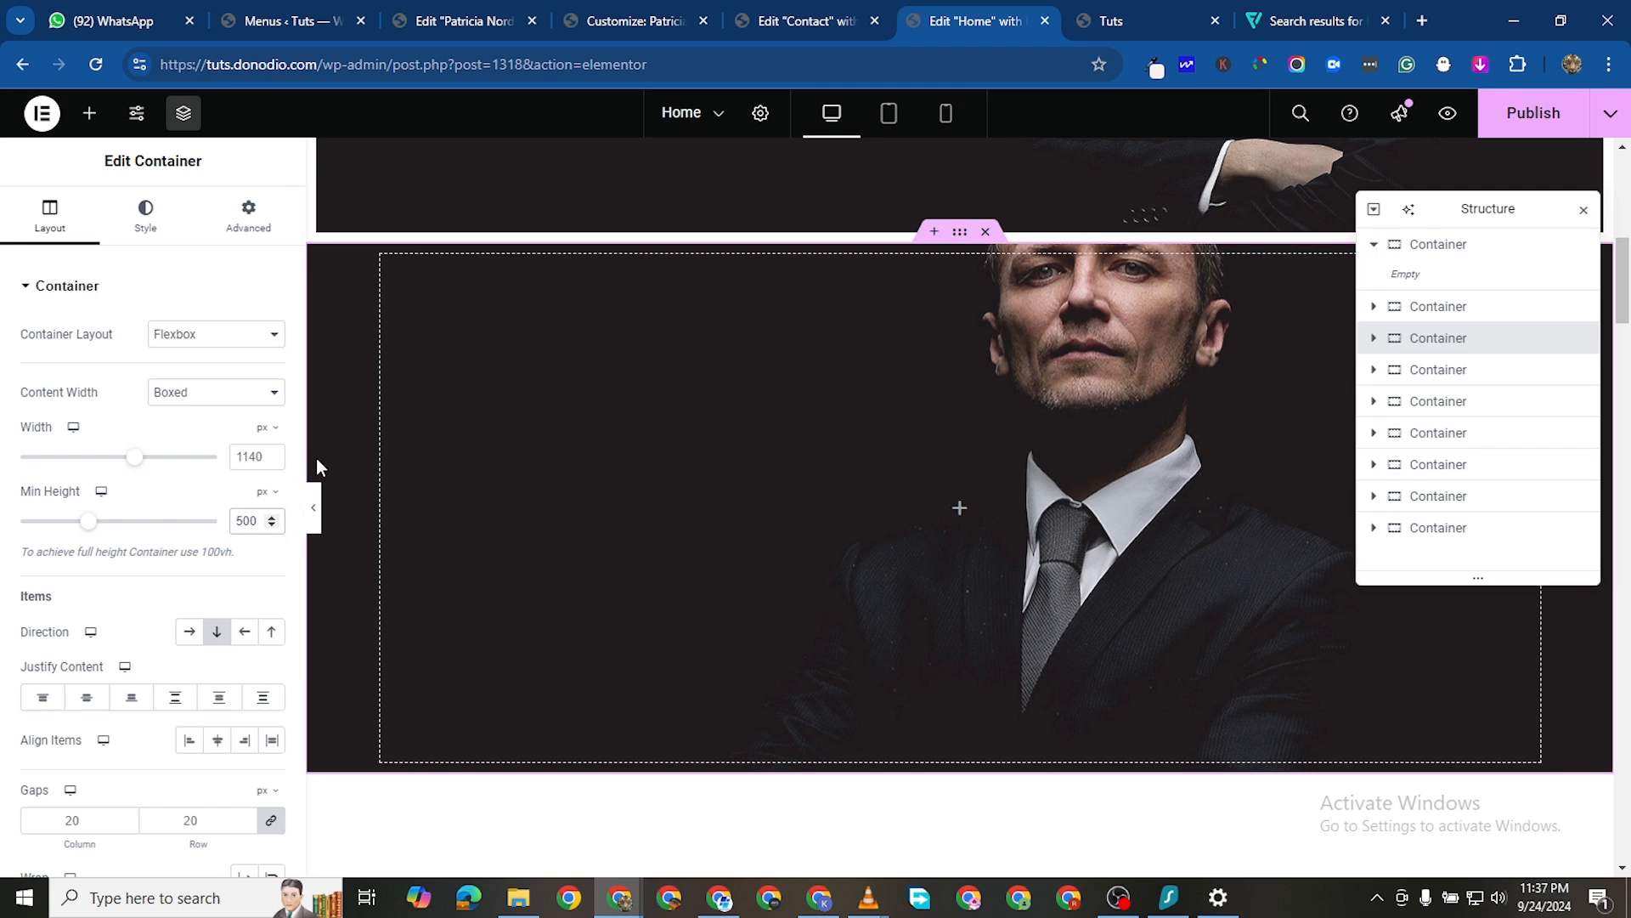
Increase the container's minimum height to 600 px and check the section's framing of the photo
key("BackSpace")
type("6")
scroll(1042, 466, "down", 3)
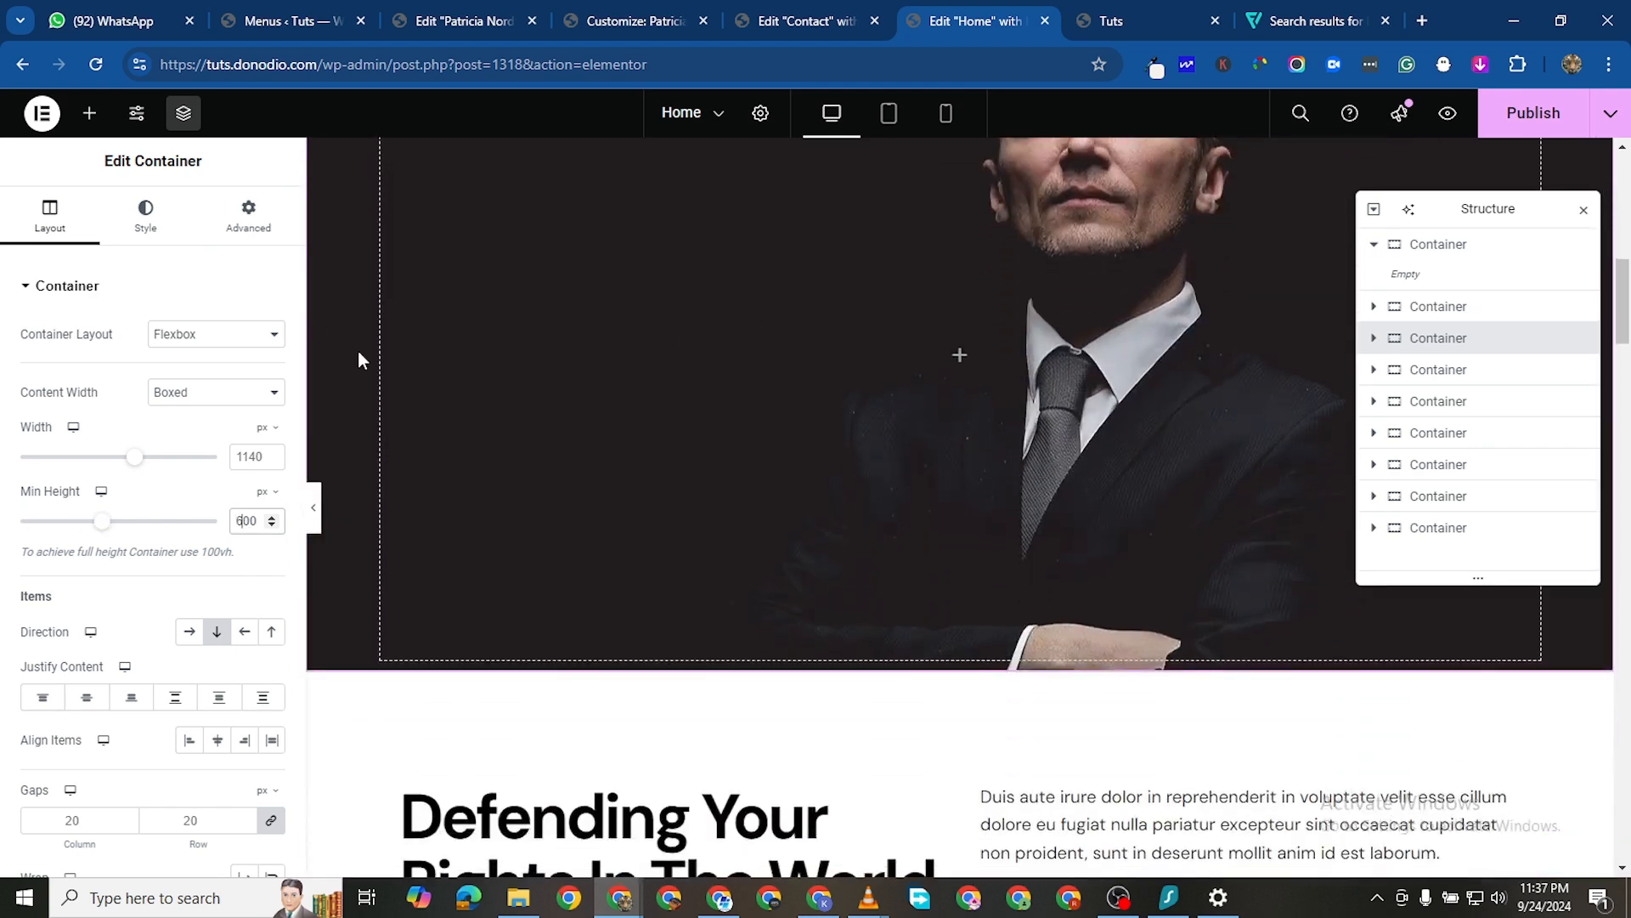
scroll(484, 379, "up", 3)
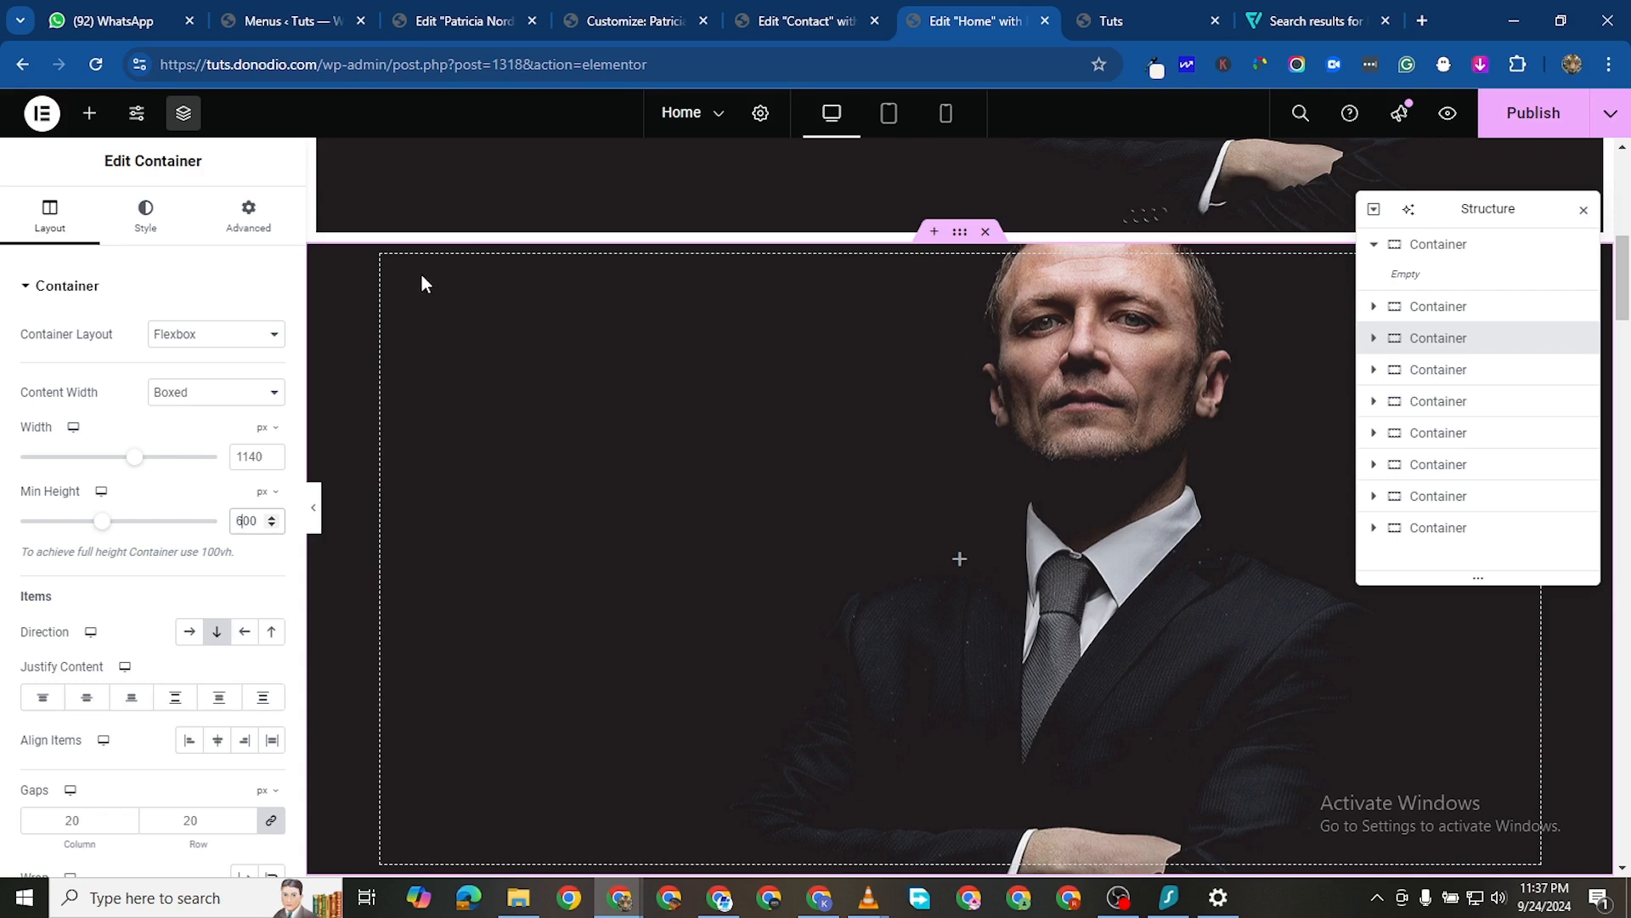
Nest a container inside the lawyer-photo container, close the page structure, and set the nested container's minimum height to 600 px
left_click(89, 113)
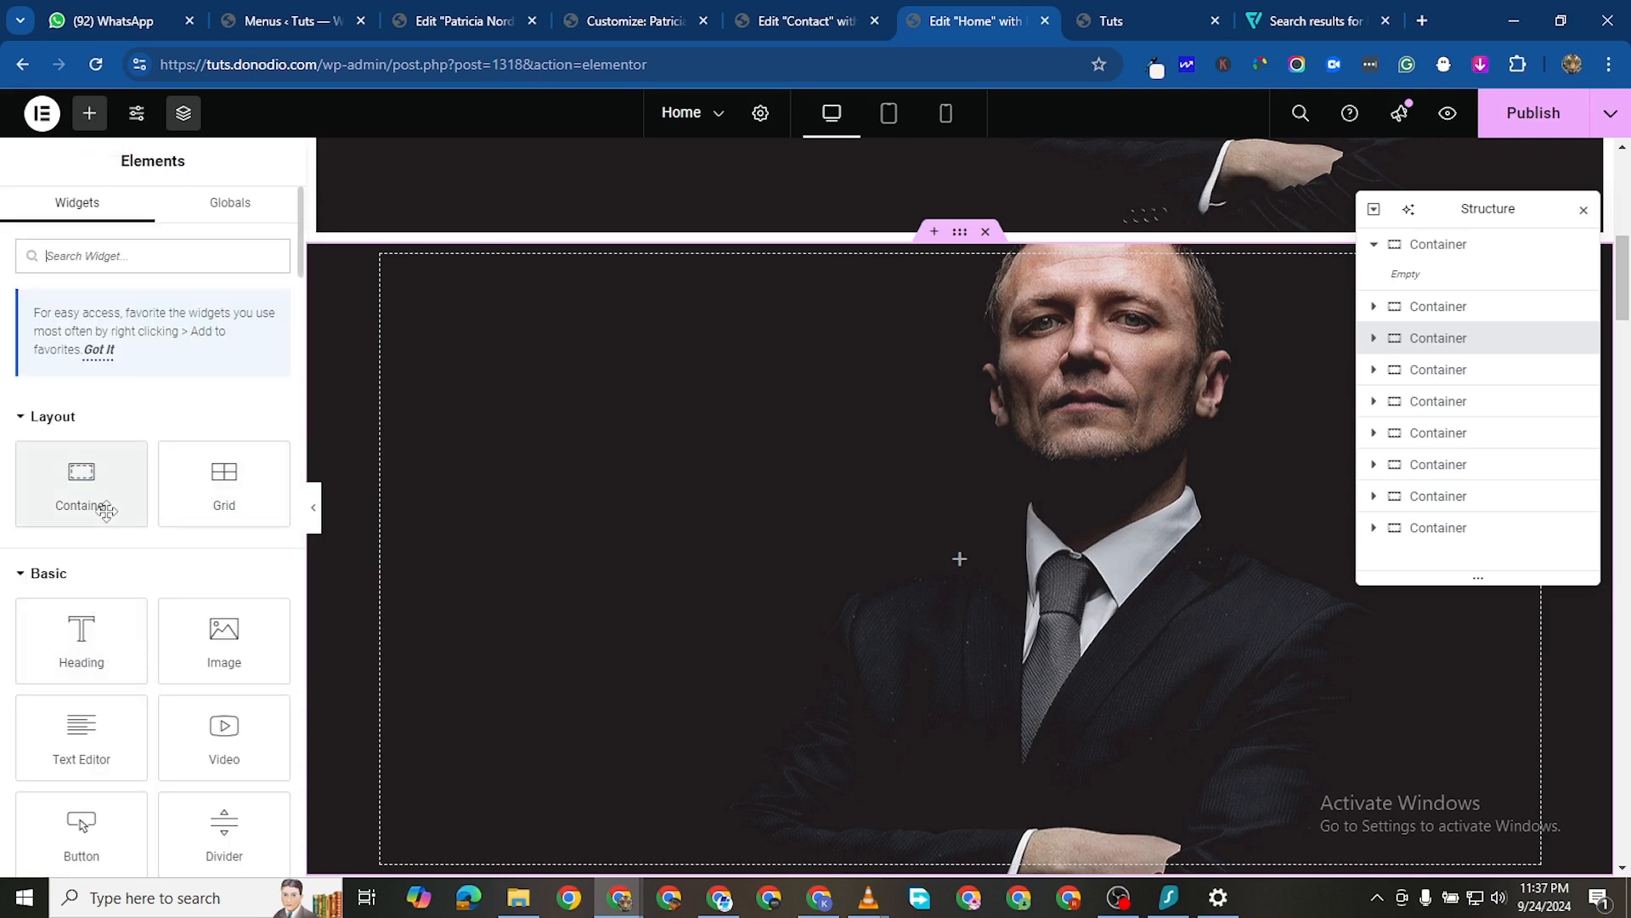
left_click_drag(99, 506, 762, 657)
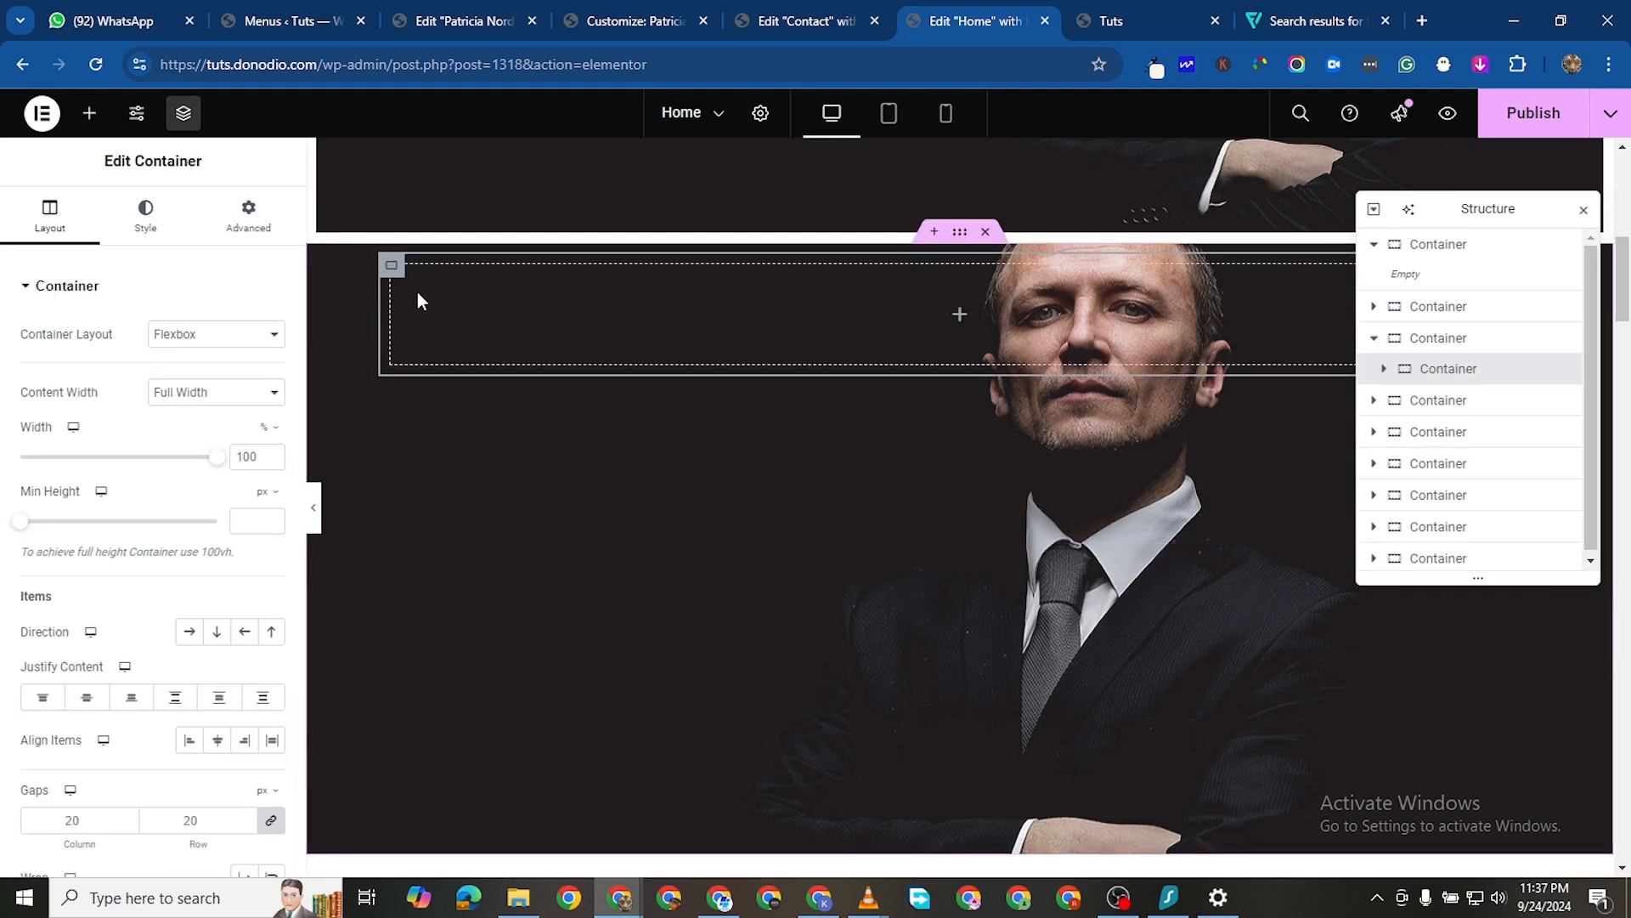
left_click(1583, 210)
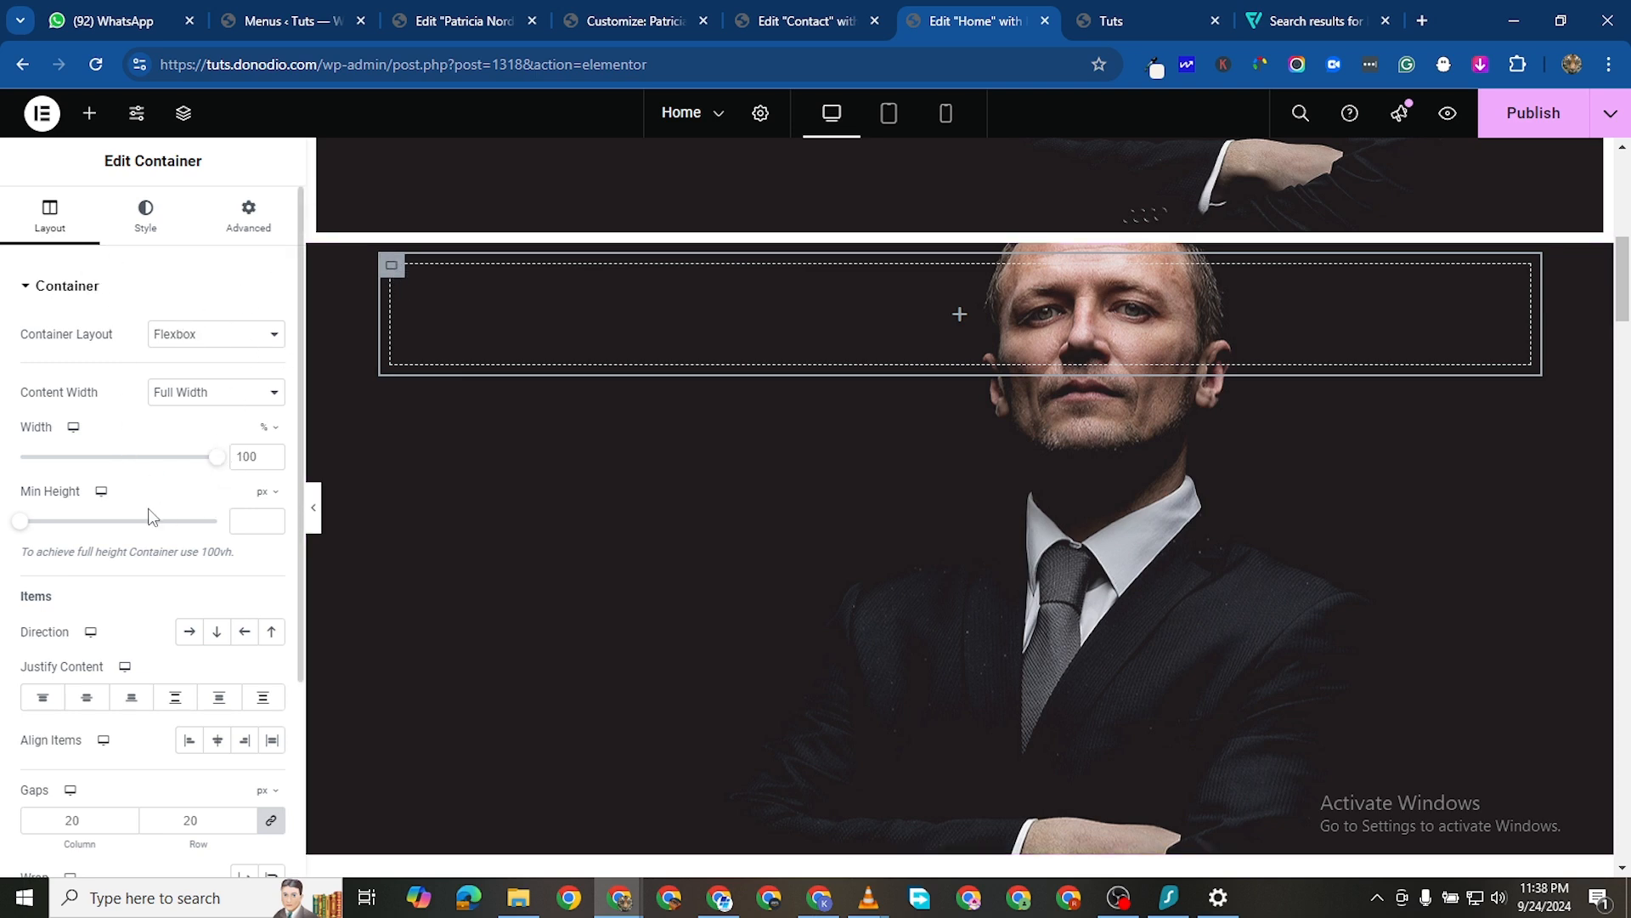
left_click(255, 512)
type("600")
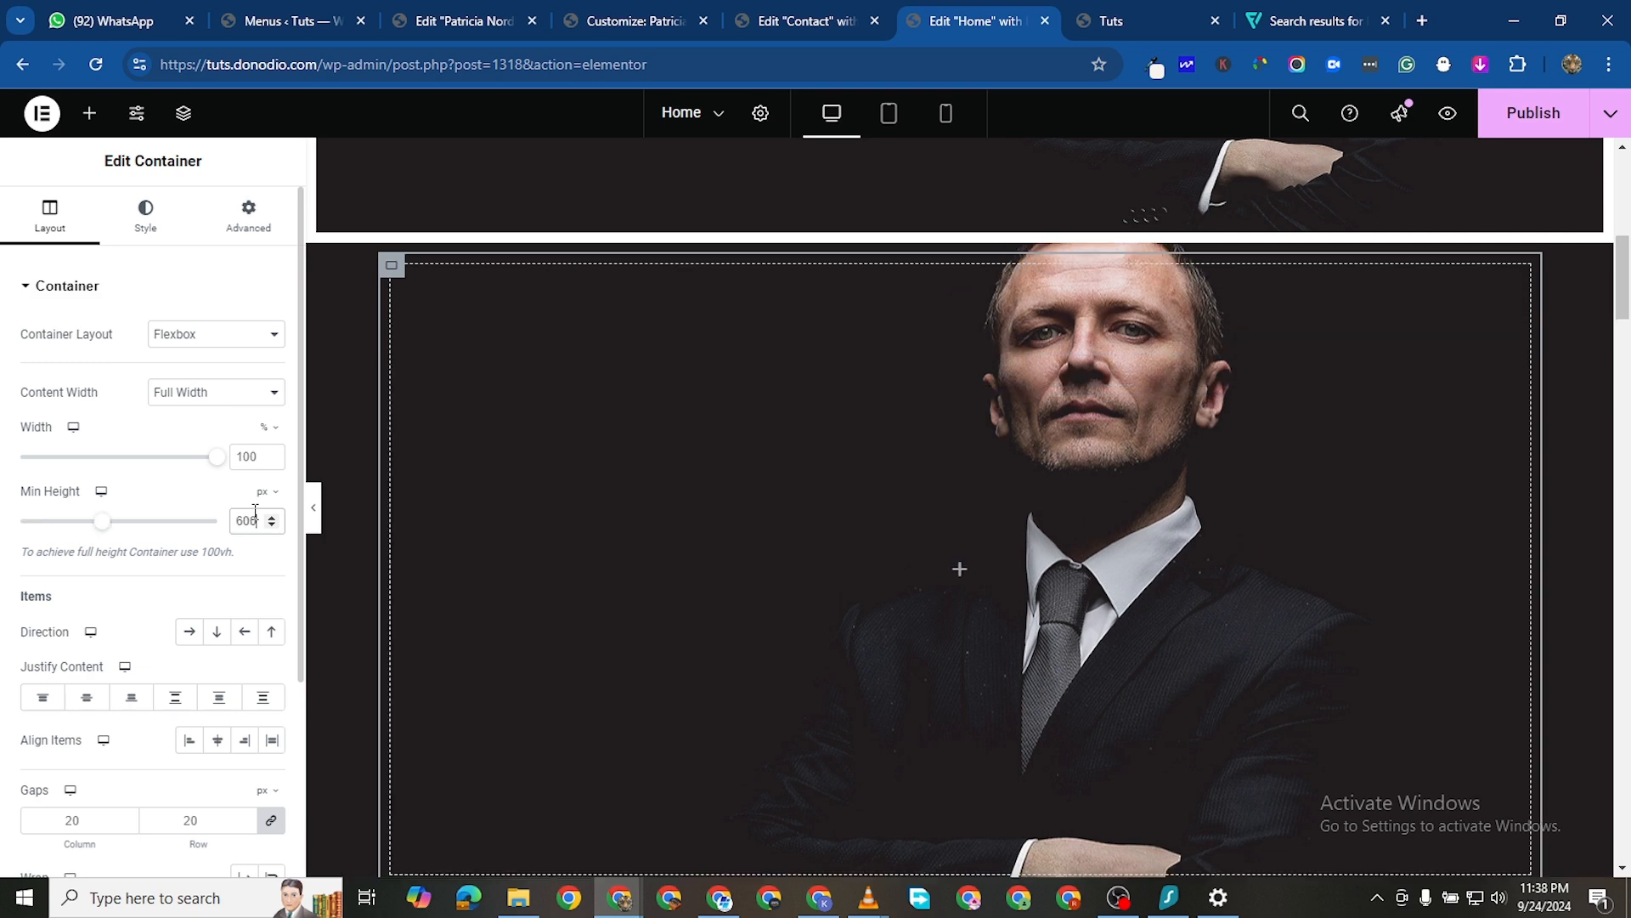
Create two side-by-side columns inside the 600 px inner container by nesting a container, setting the parent's direction to row and duplicating the nested one
left_click(89, 112)
left_click_drag(85, 514, 643, 527)
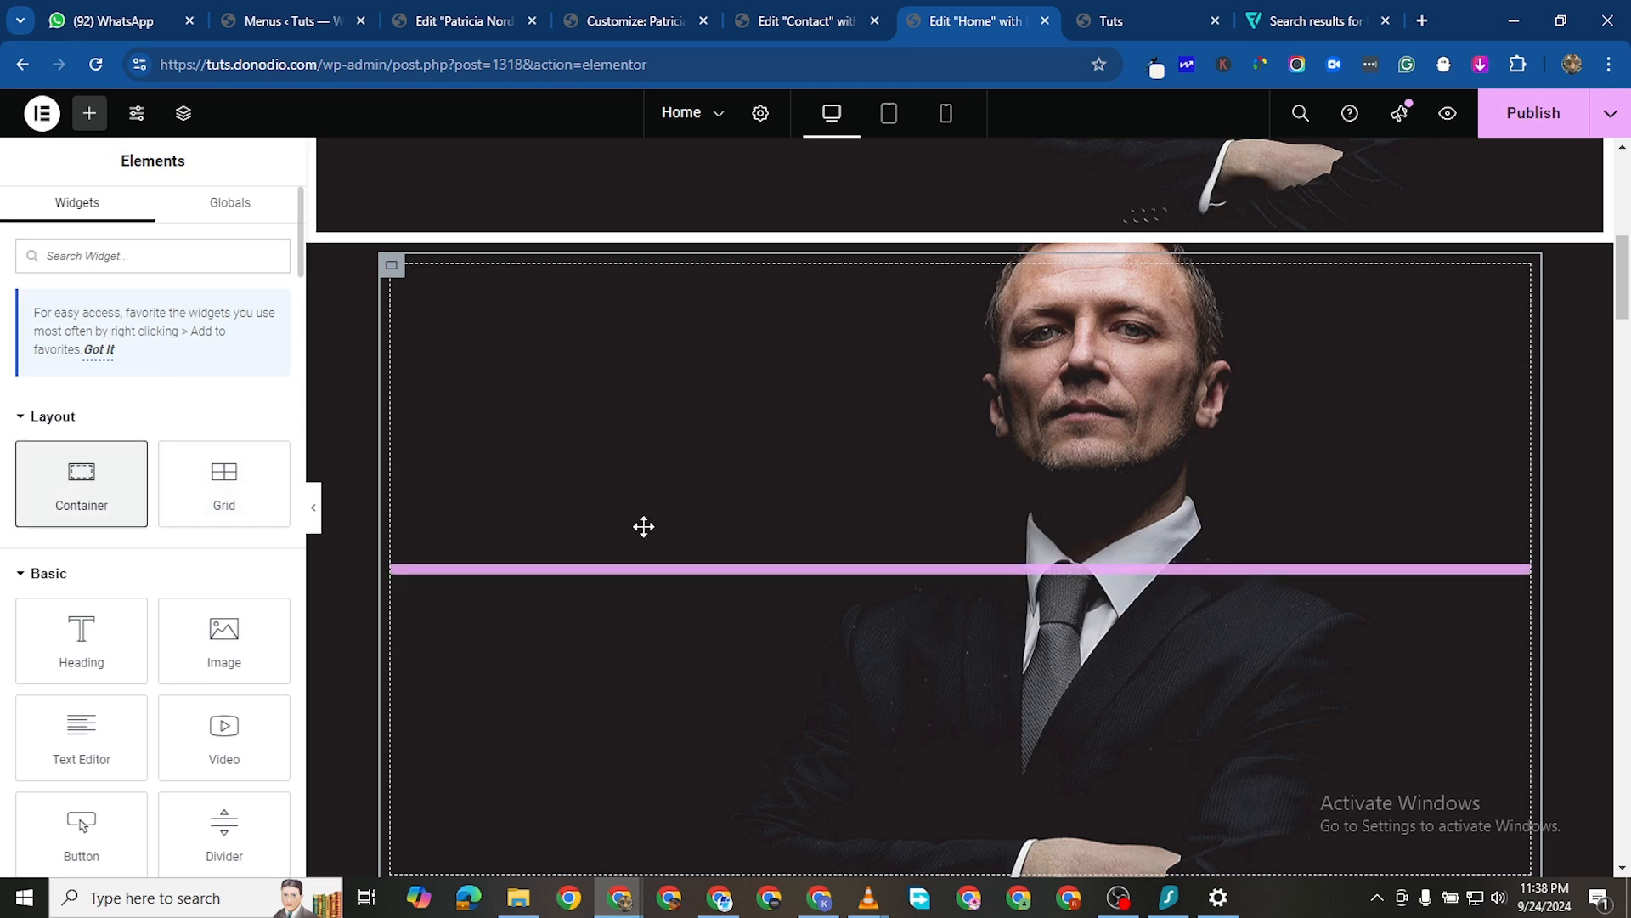
left_click_drag(470, 350, 470, 351)
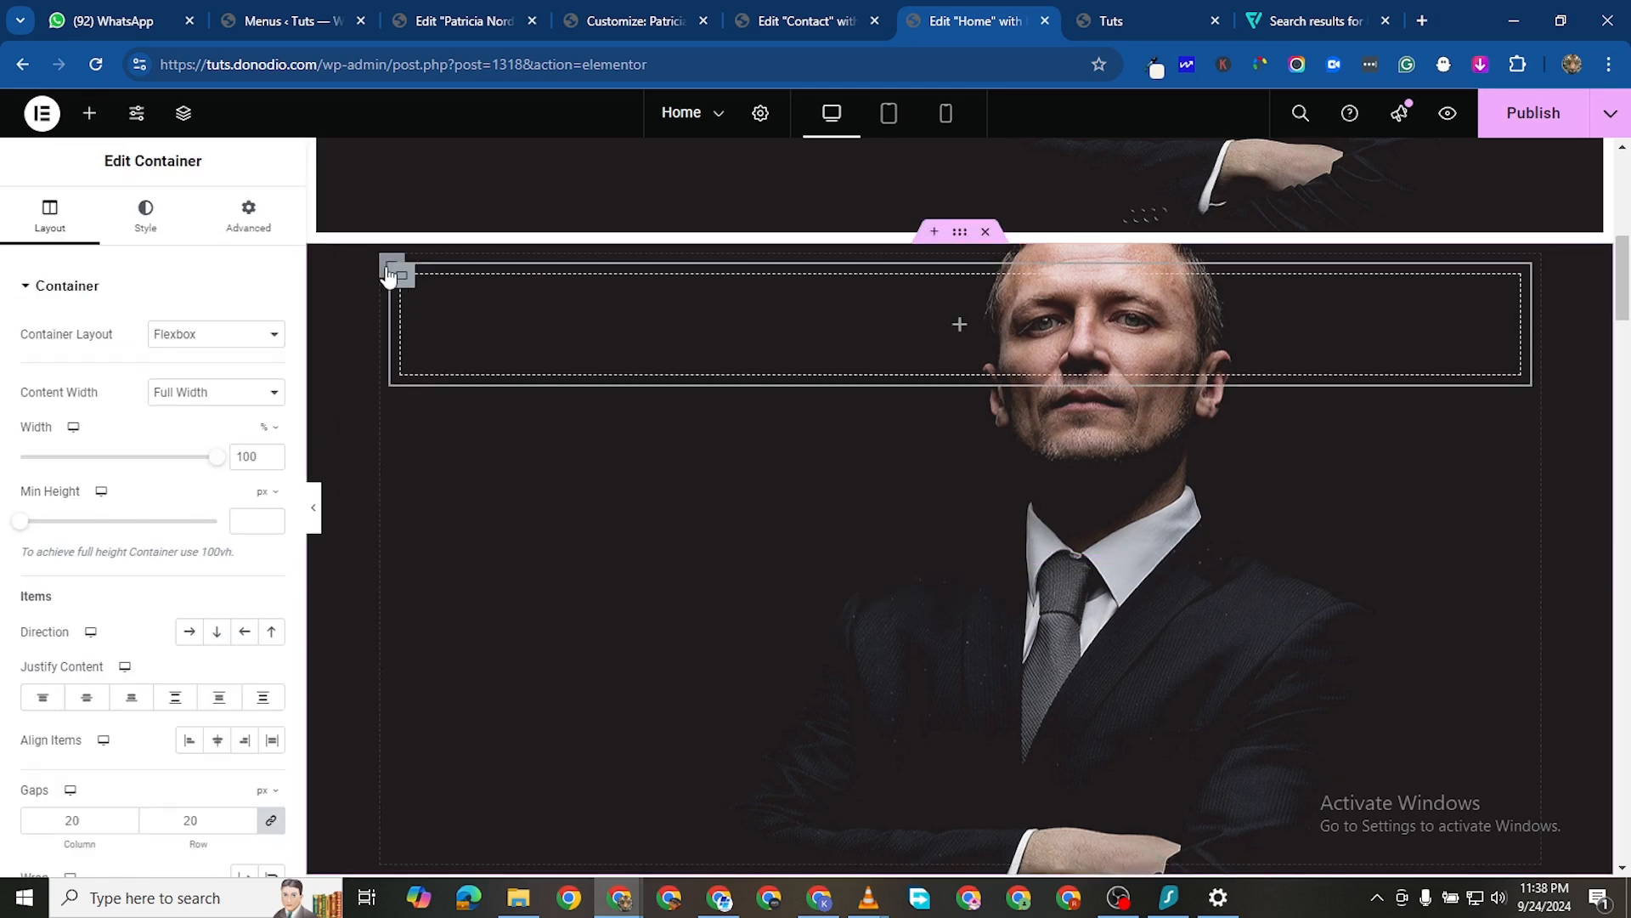
left_click(389, 272)
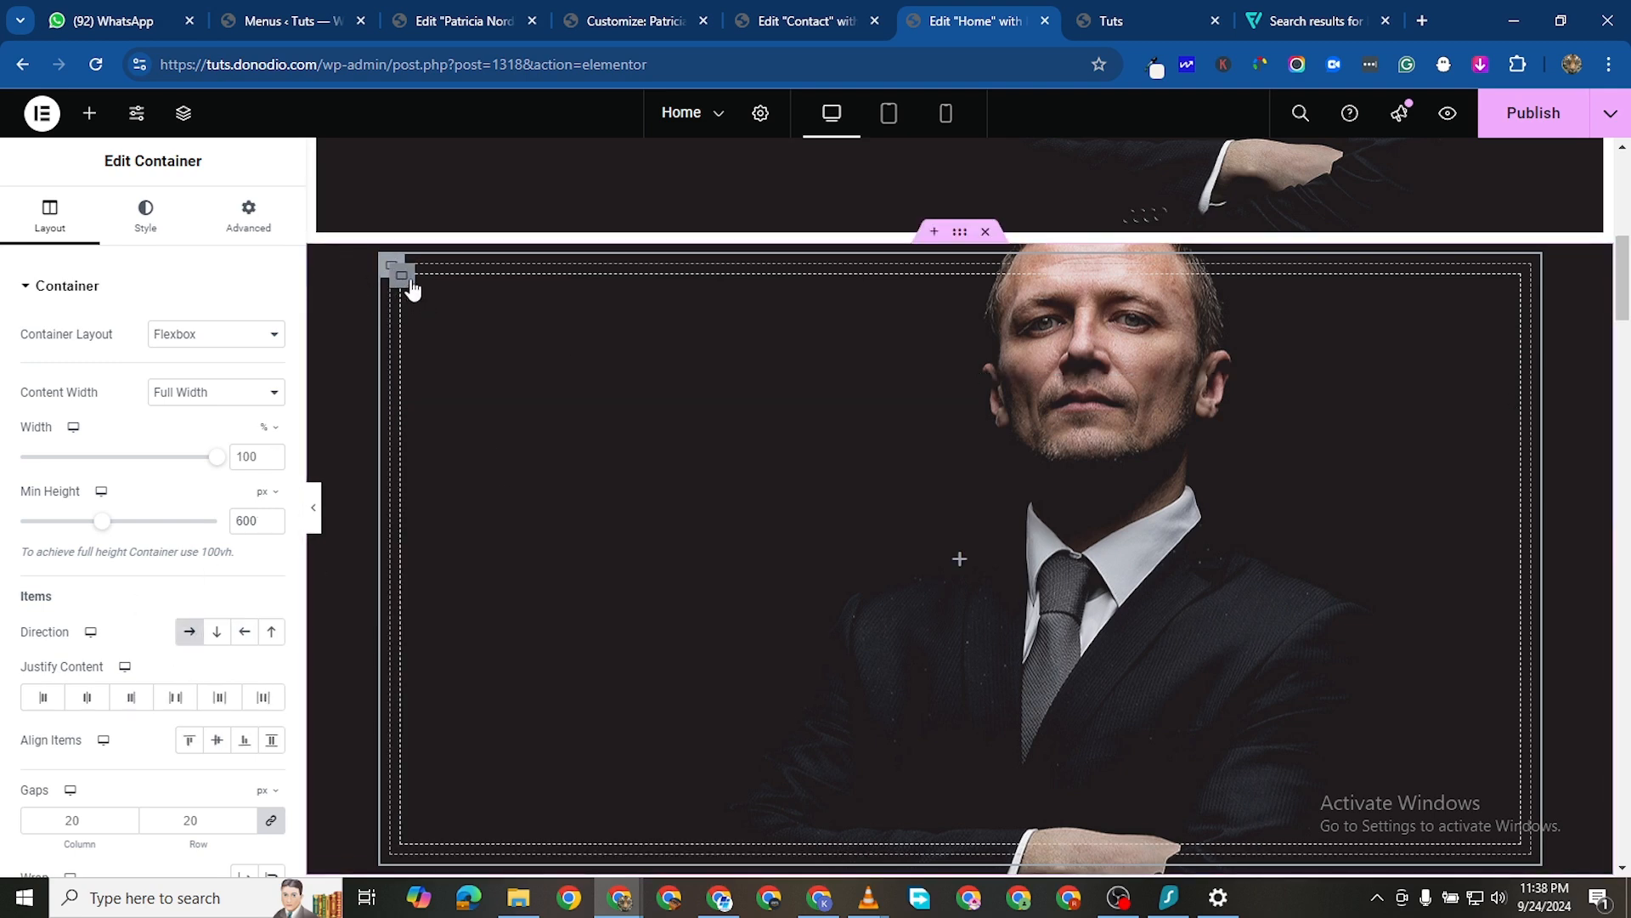
right_click(411, 282)
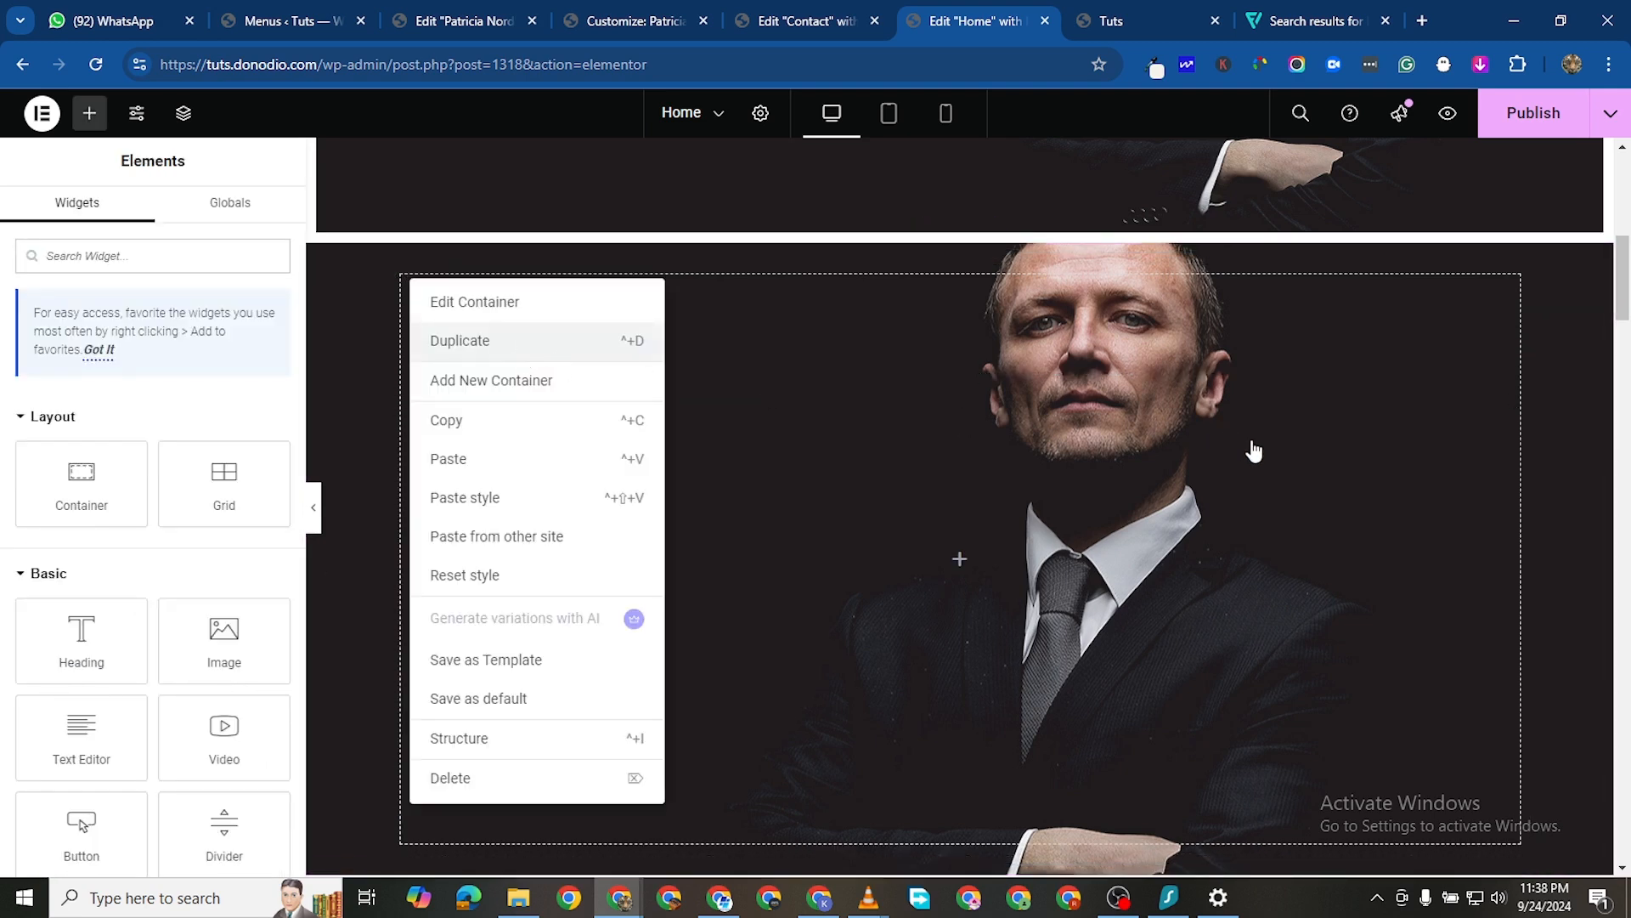
key("ctrl+d")
Locate the desktop hero's text container in the page structure and copy it with its Premium Law title and buttons
scroll(1200, 156, "up", 6)
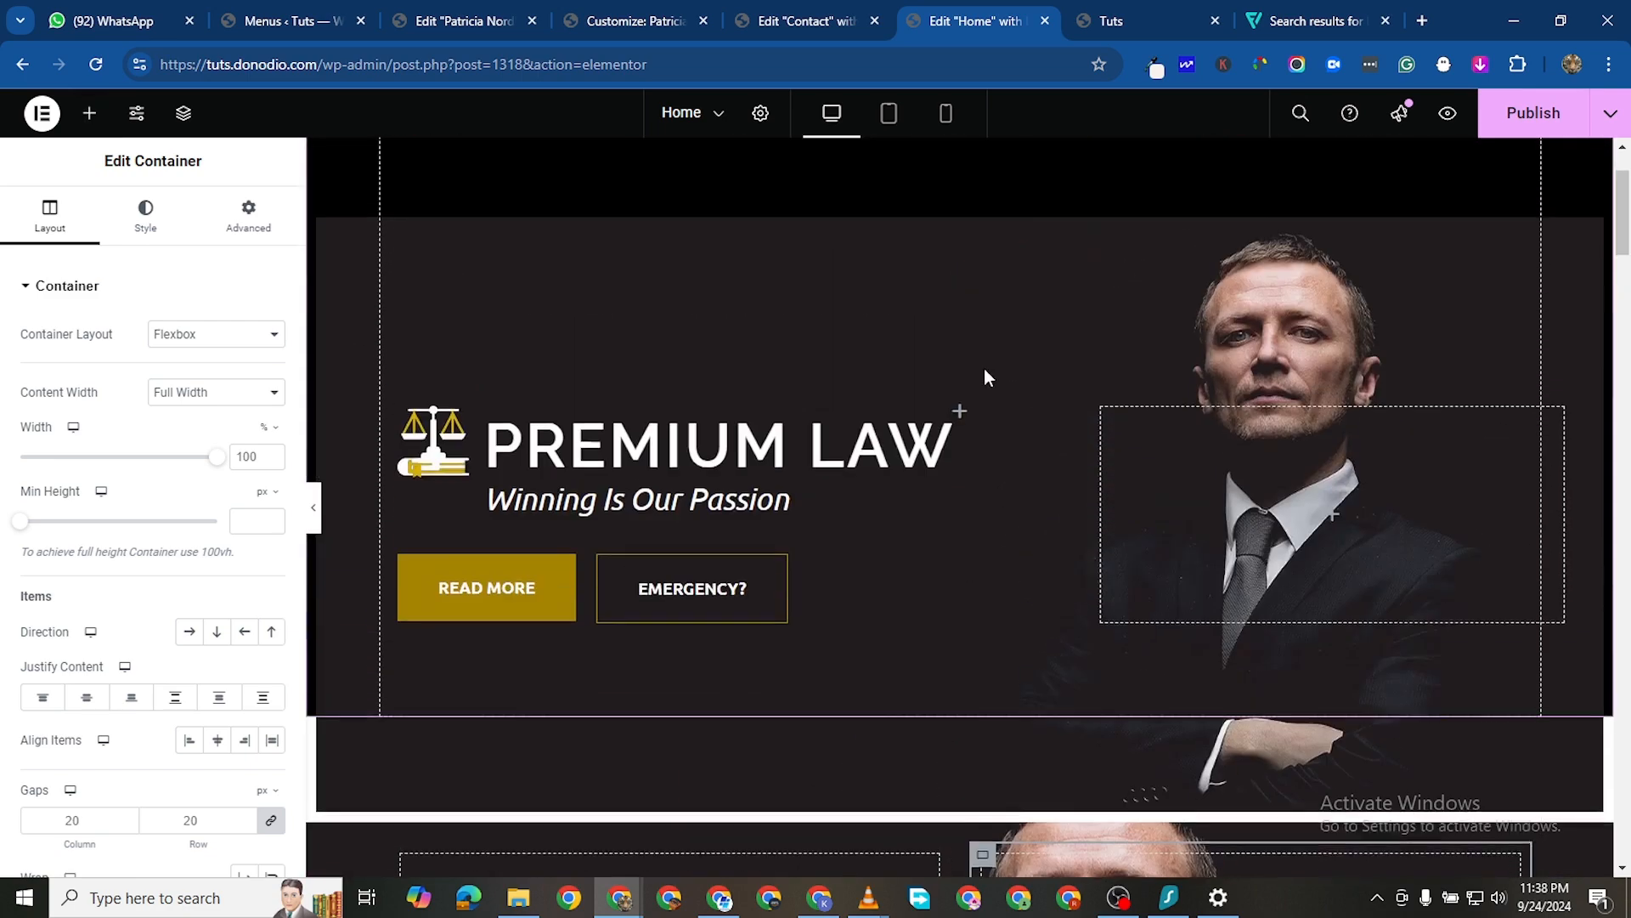
scroll(525, 522, "down", 2)
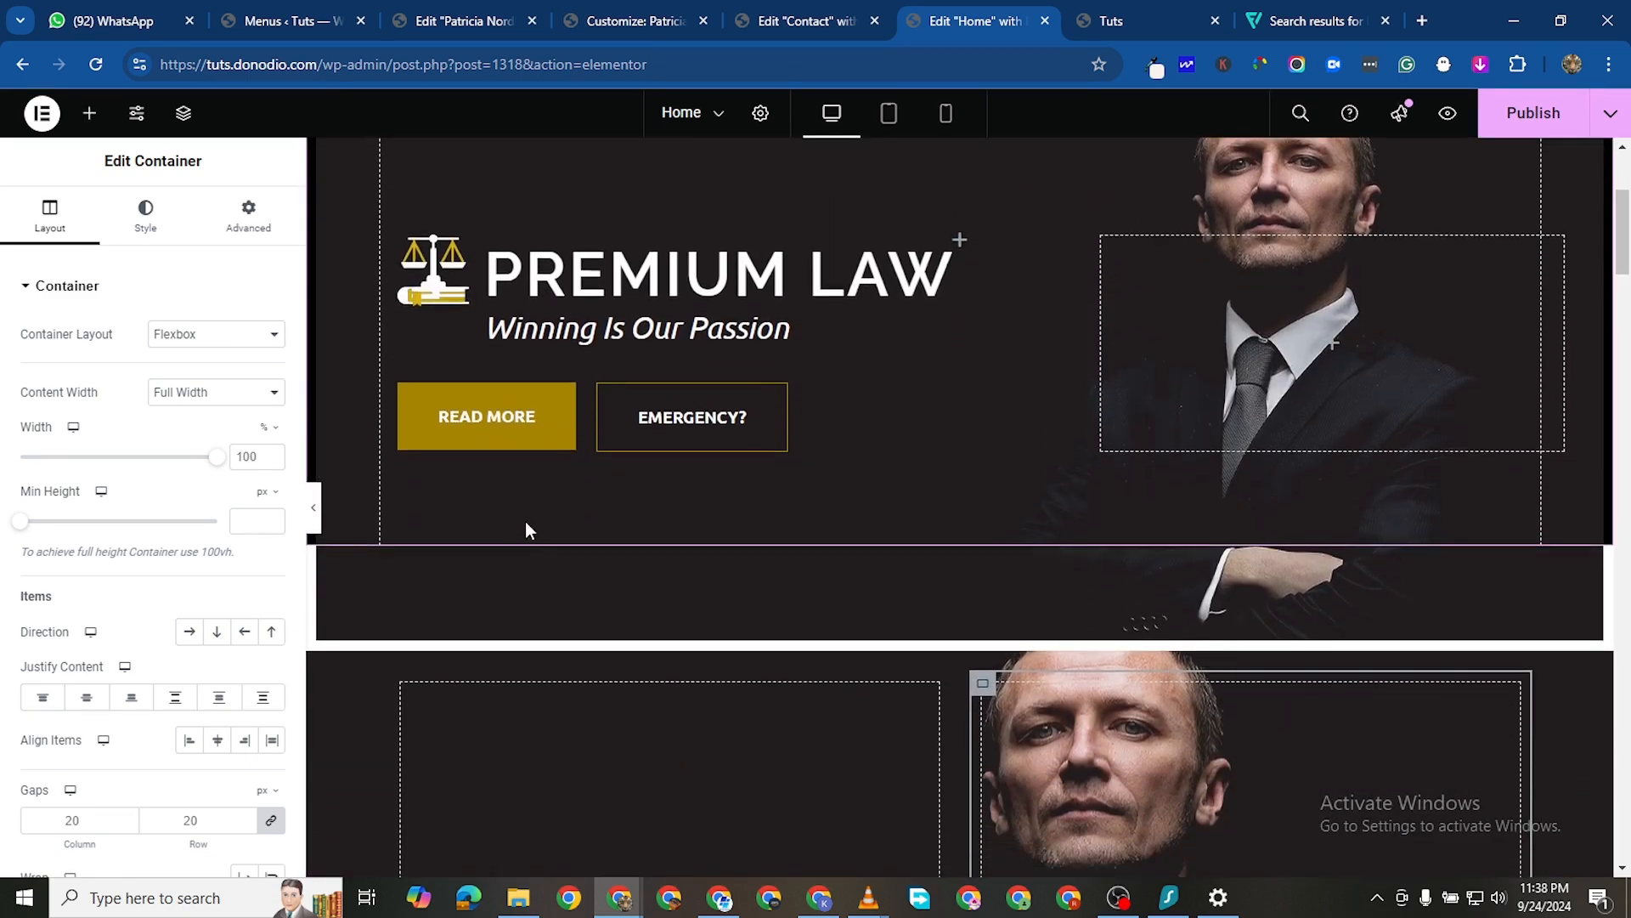
scroll(935, 488, "up", 5)
scroll(679, 595, "down", 4)
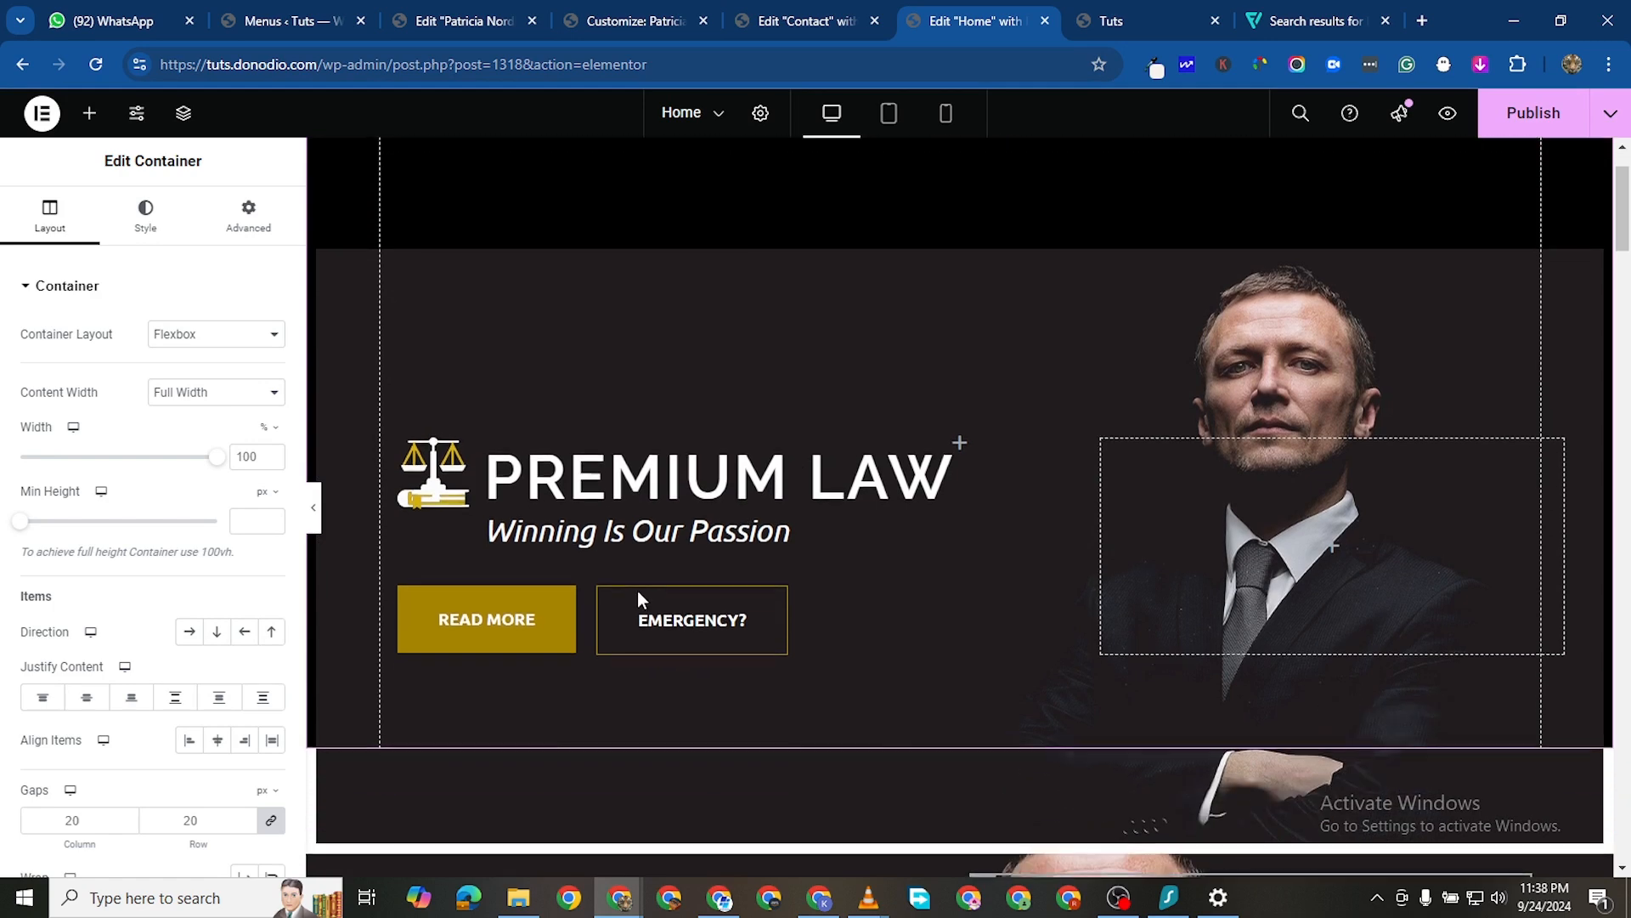
scroll(850, 357, "up", 2)
scroll(849, 288, "up", 2)
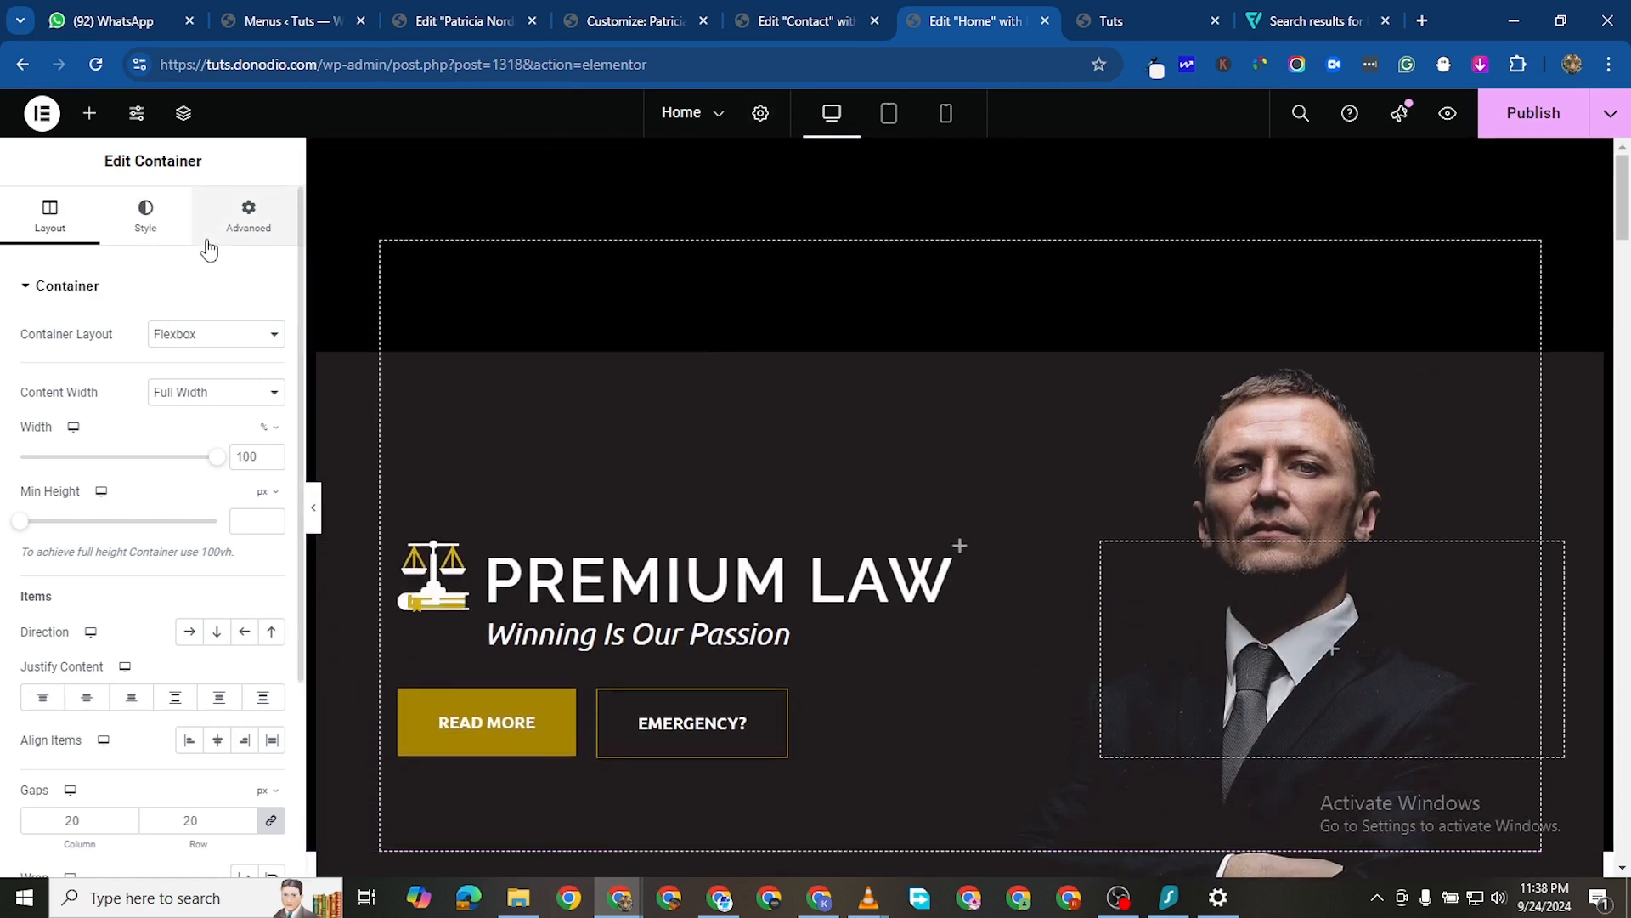
left_click(184, 114)
scroll(984, 486, "down", 2)
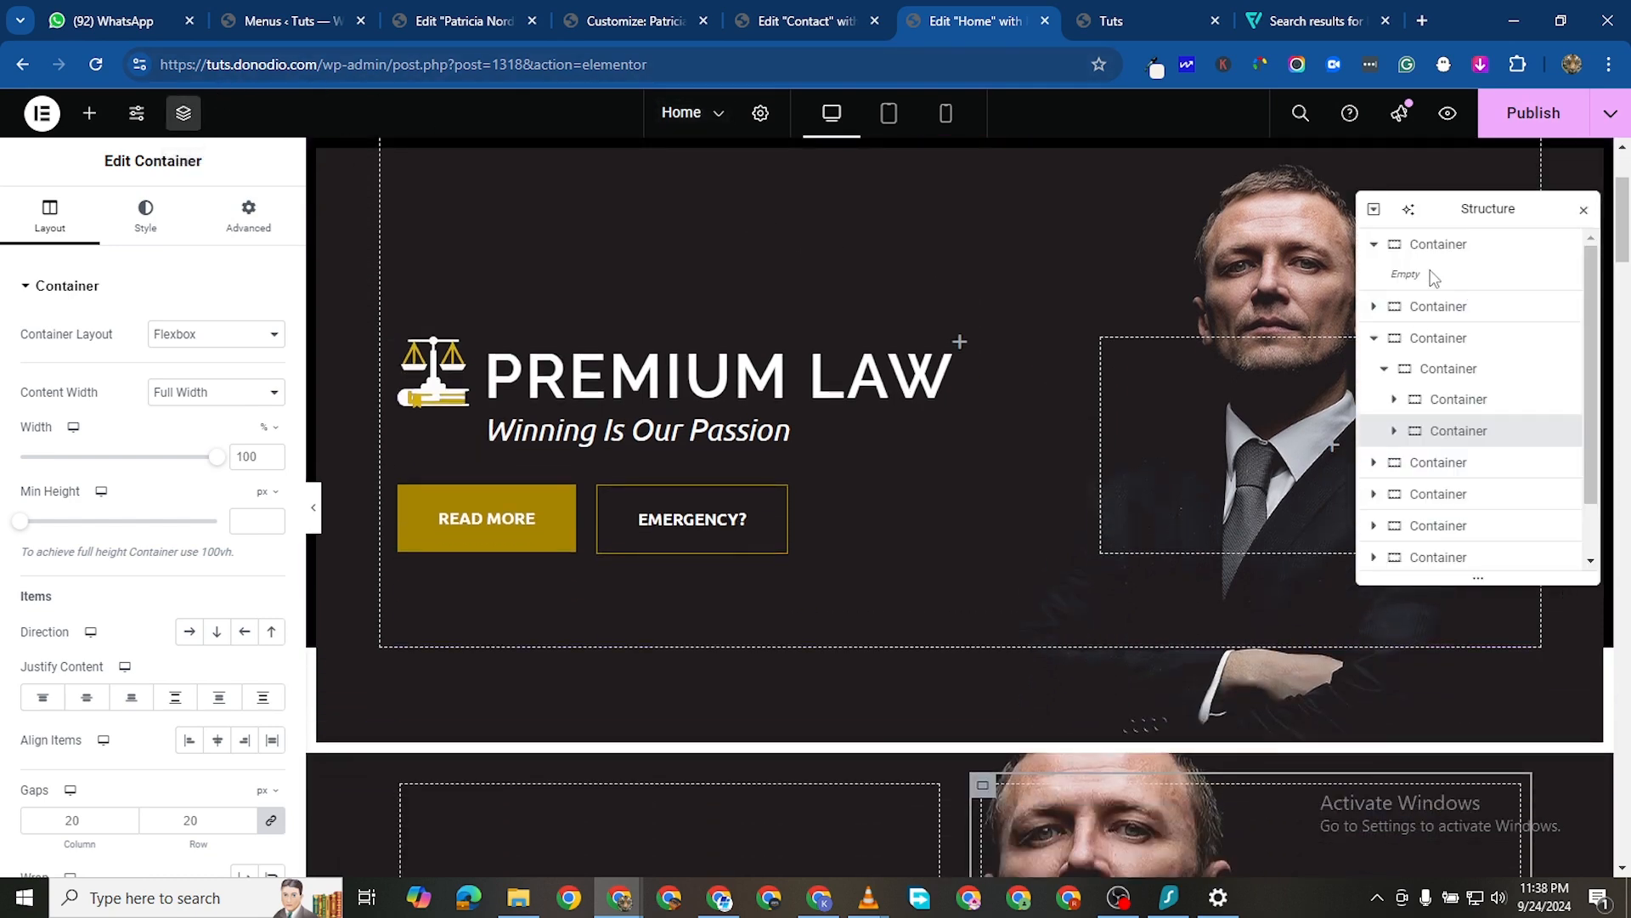
left_click(1444, 255)
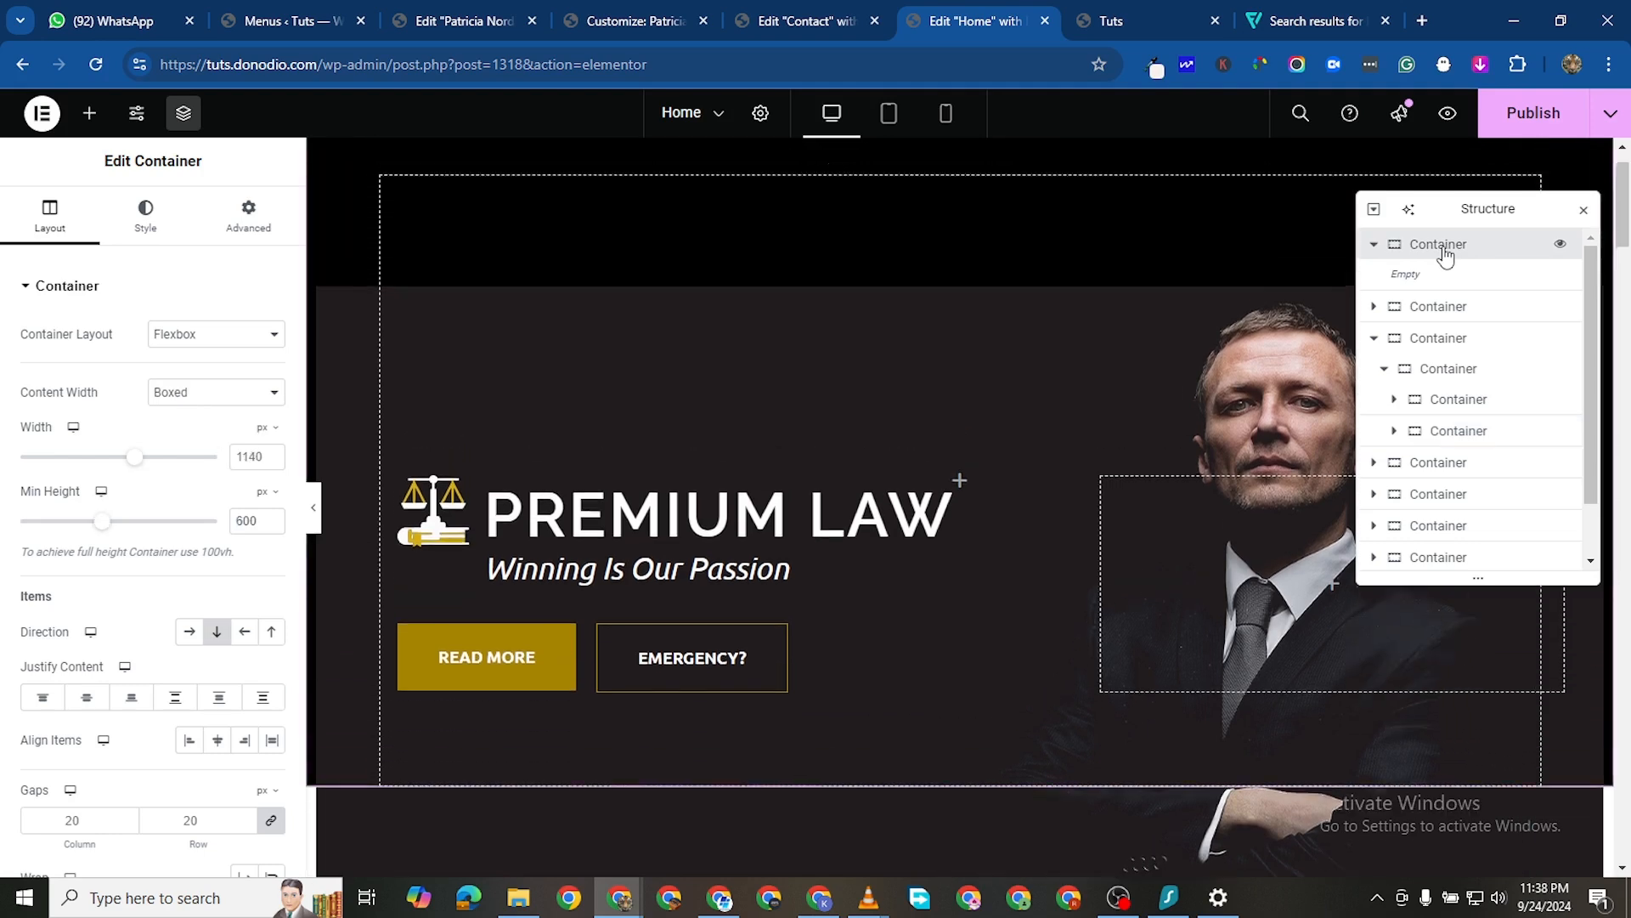
left_click(1440, 308)
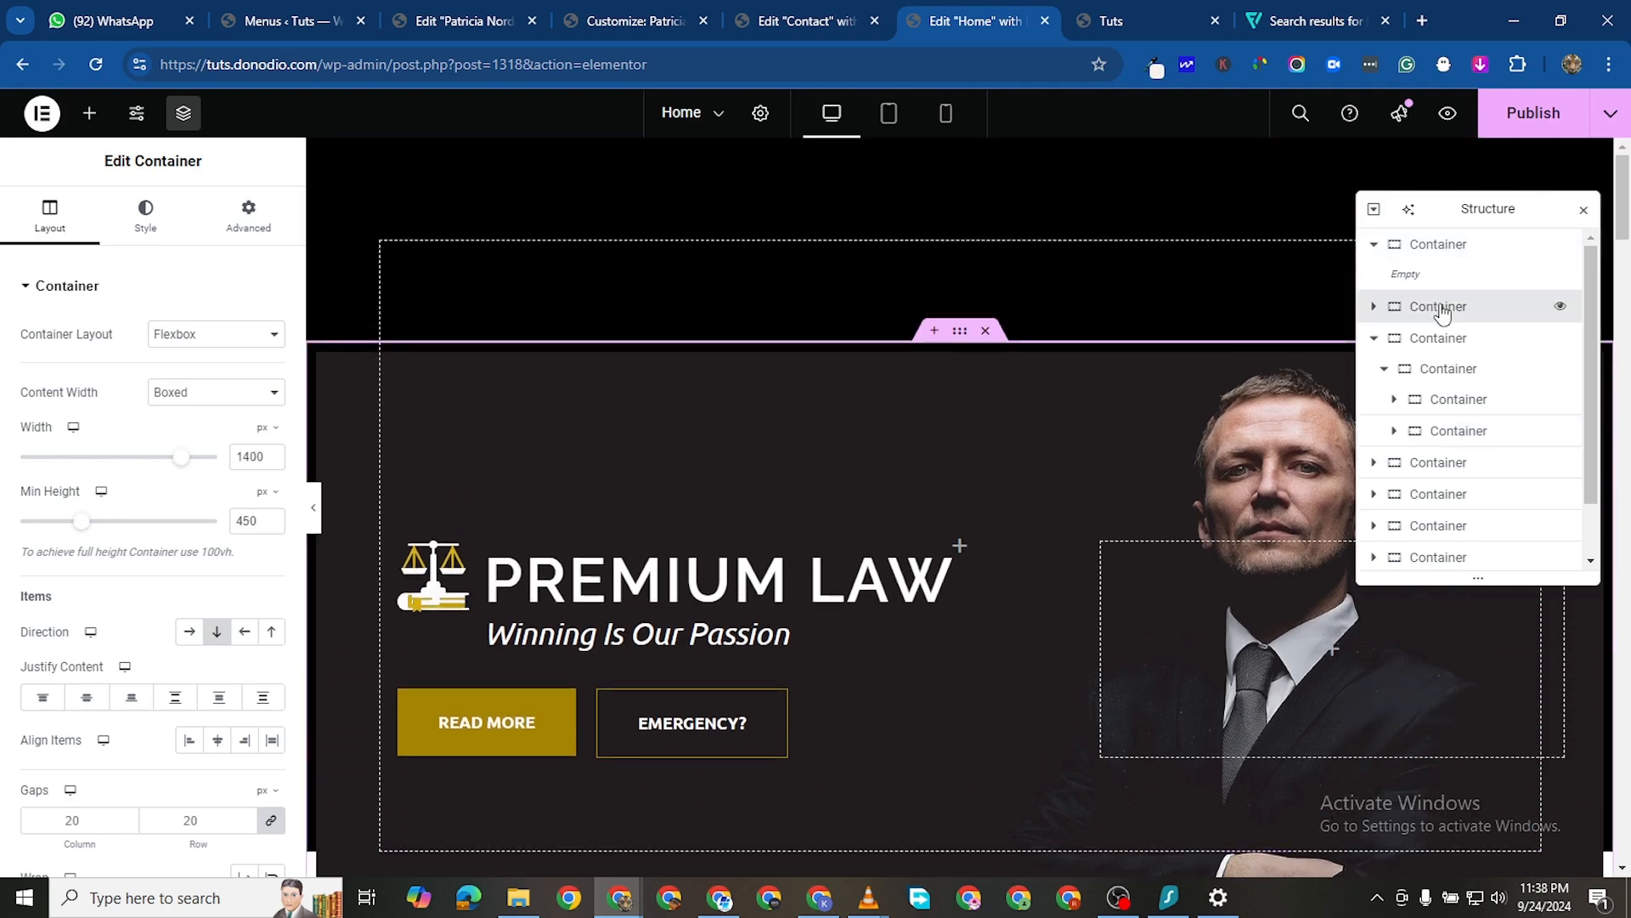
left_click(1376, 308)
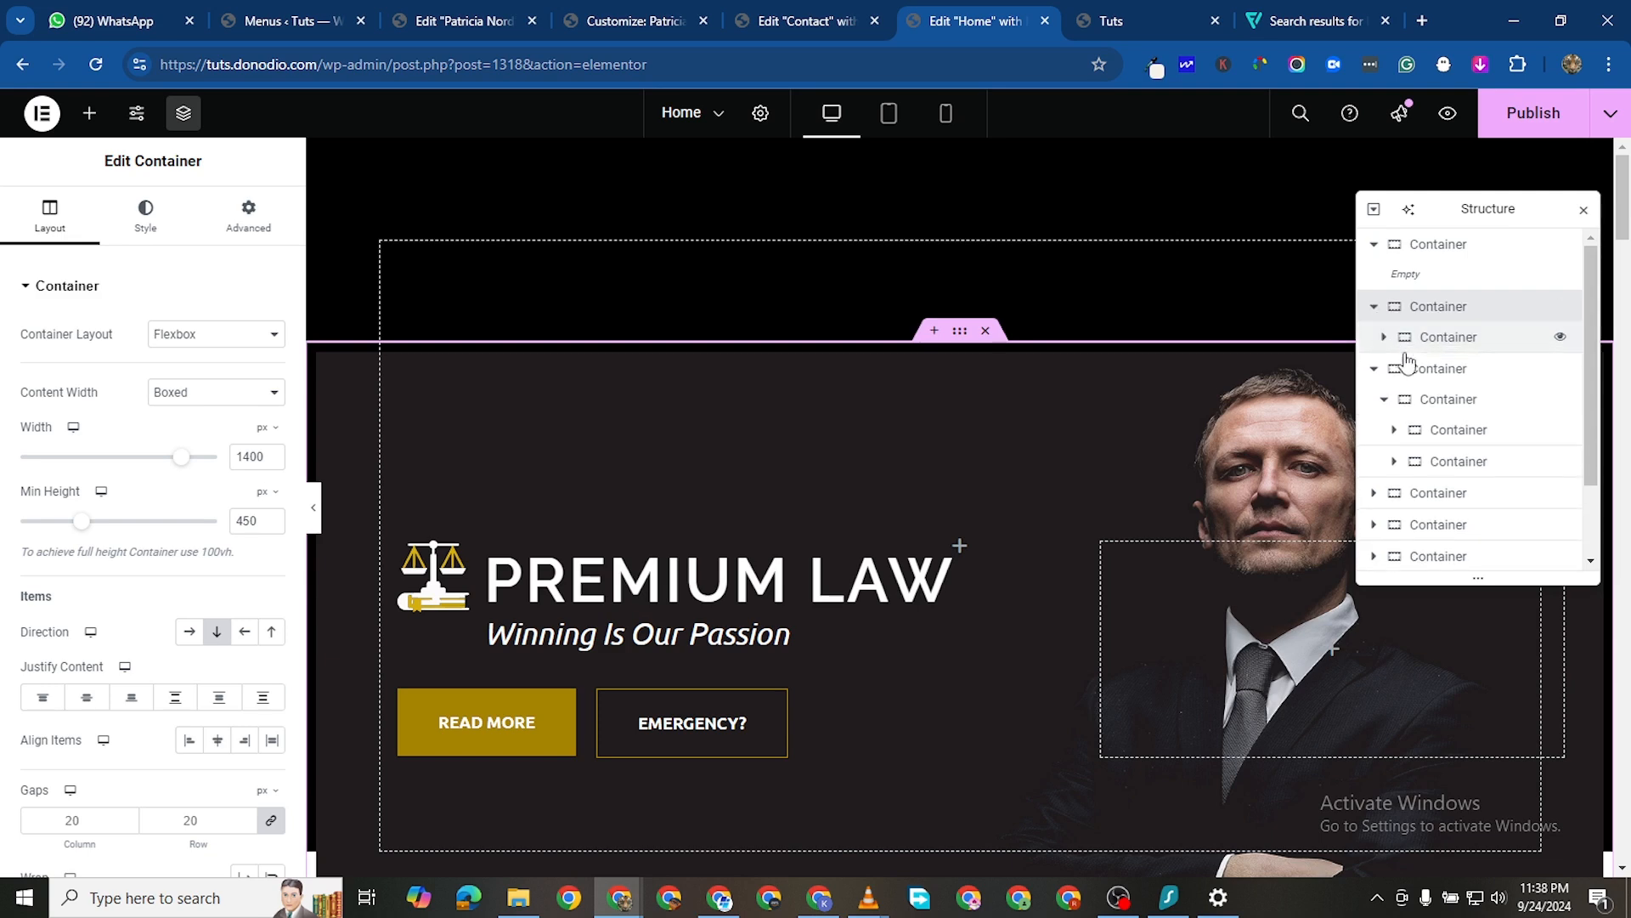
left_click(1382, 338)
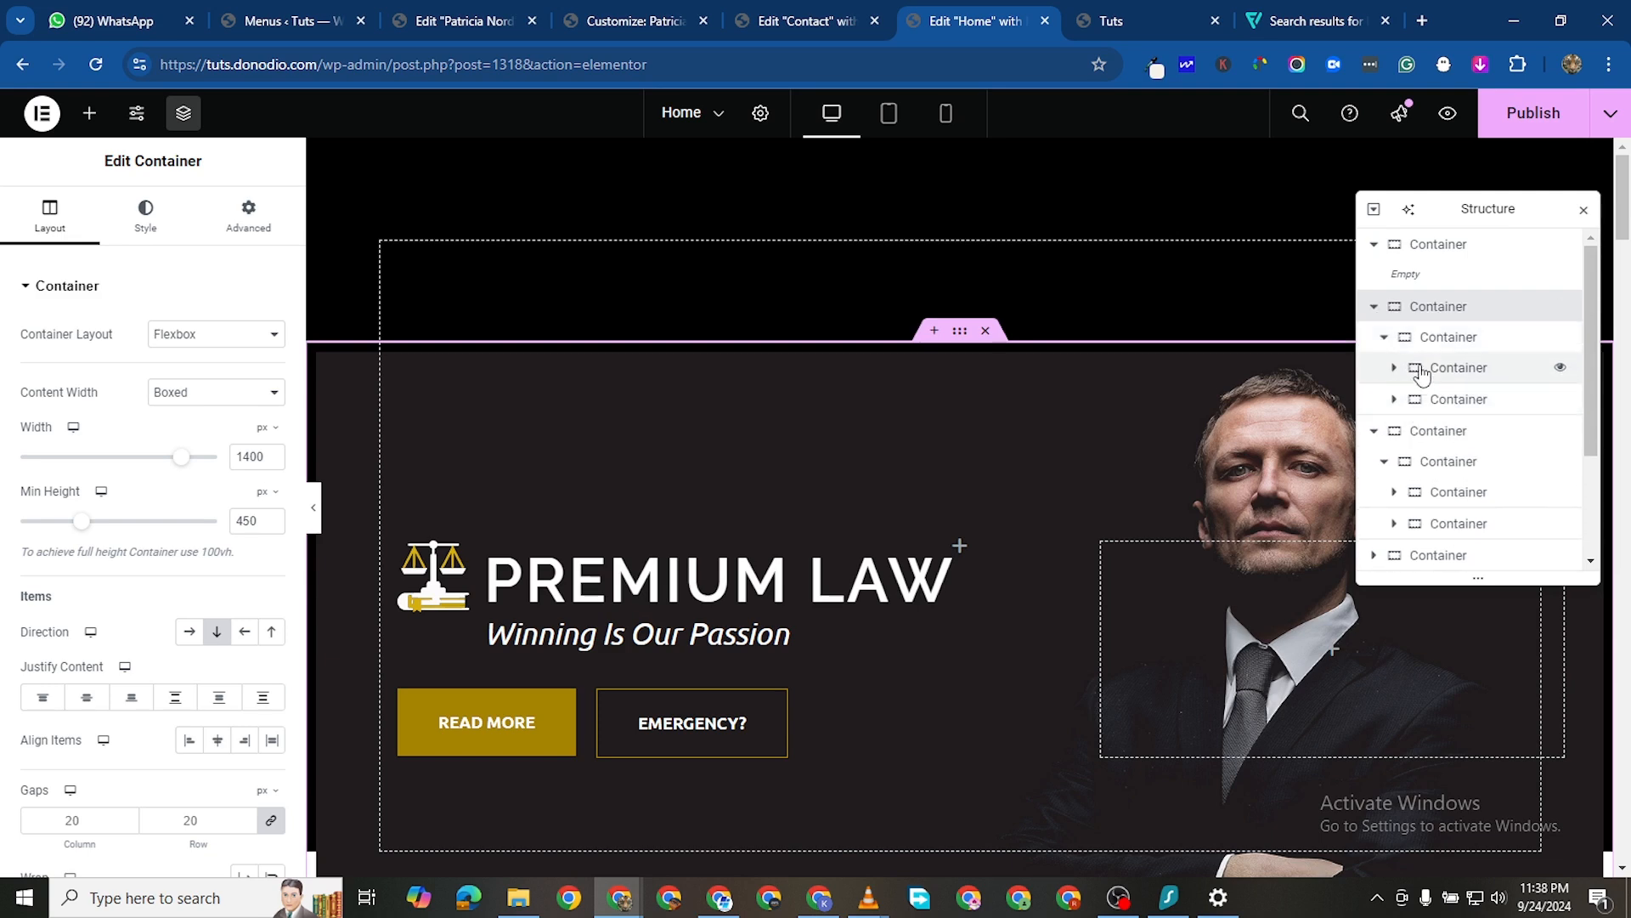
left_click(1423, 369)
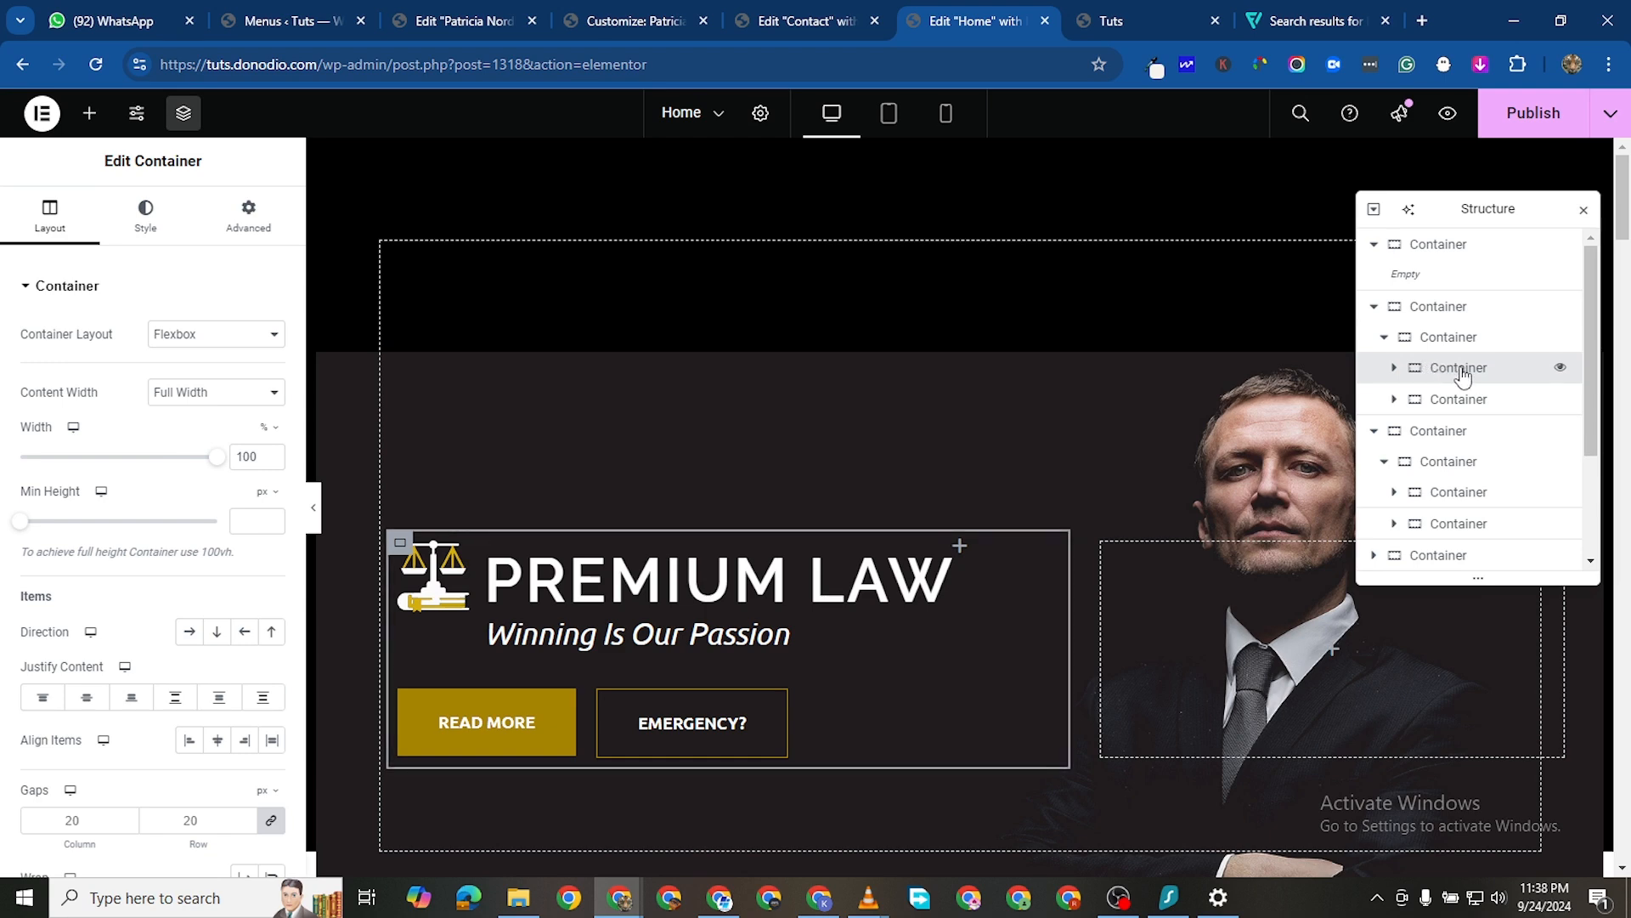
right_click(1461, 376)
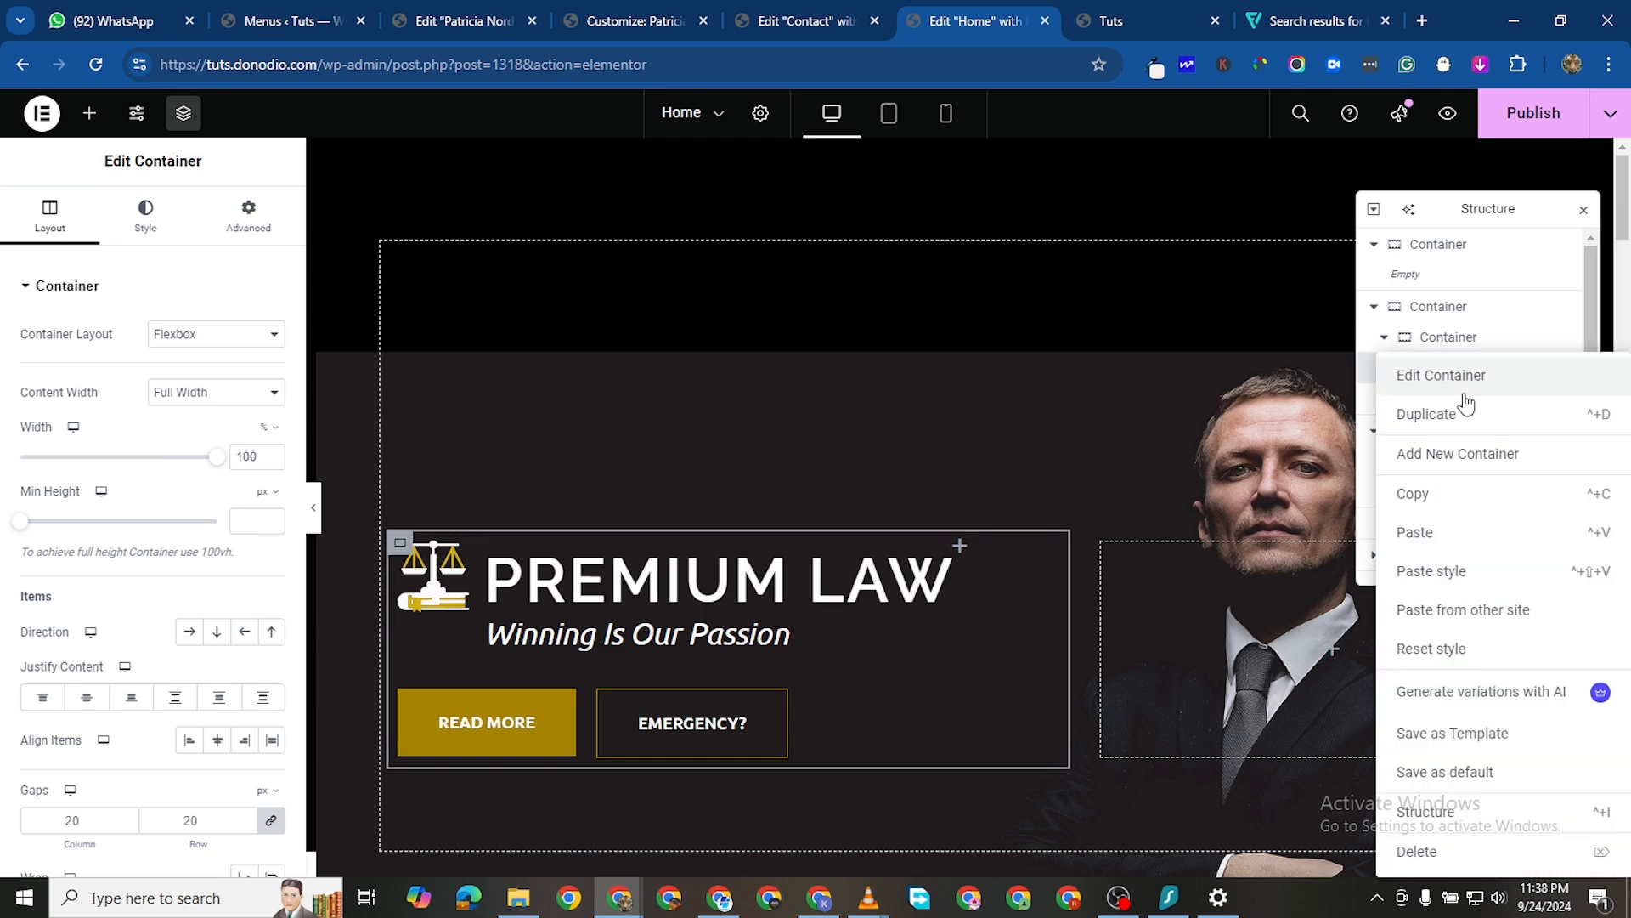
left_click(1455, 495)
Paste the copied title-and-buttons container into the empty left column of the new lawyer-photo section
scroll(1028, 605, "down", 8)
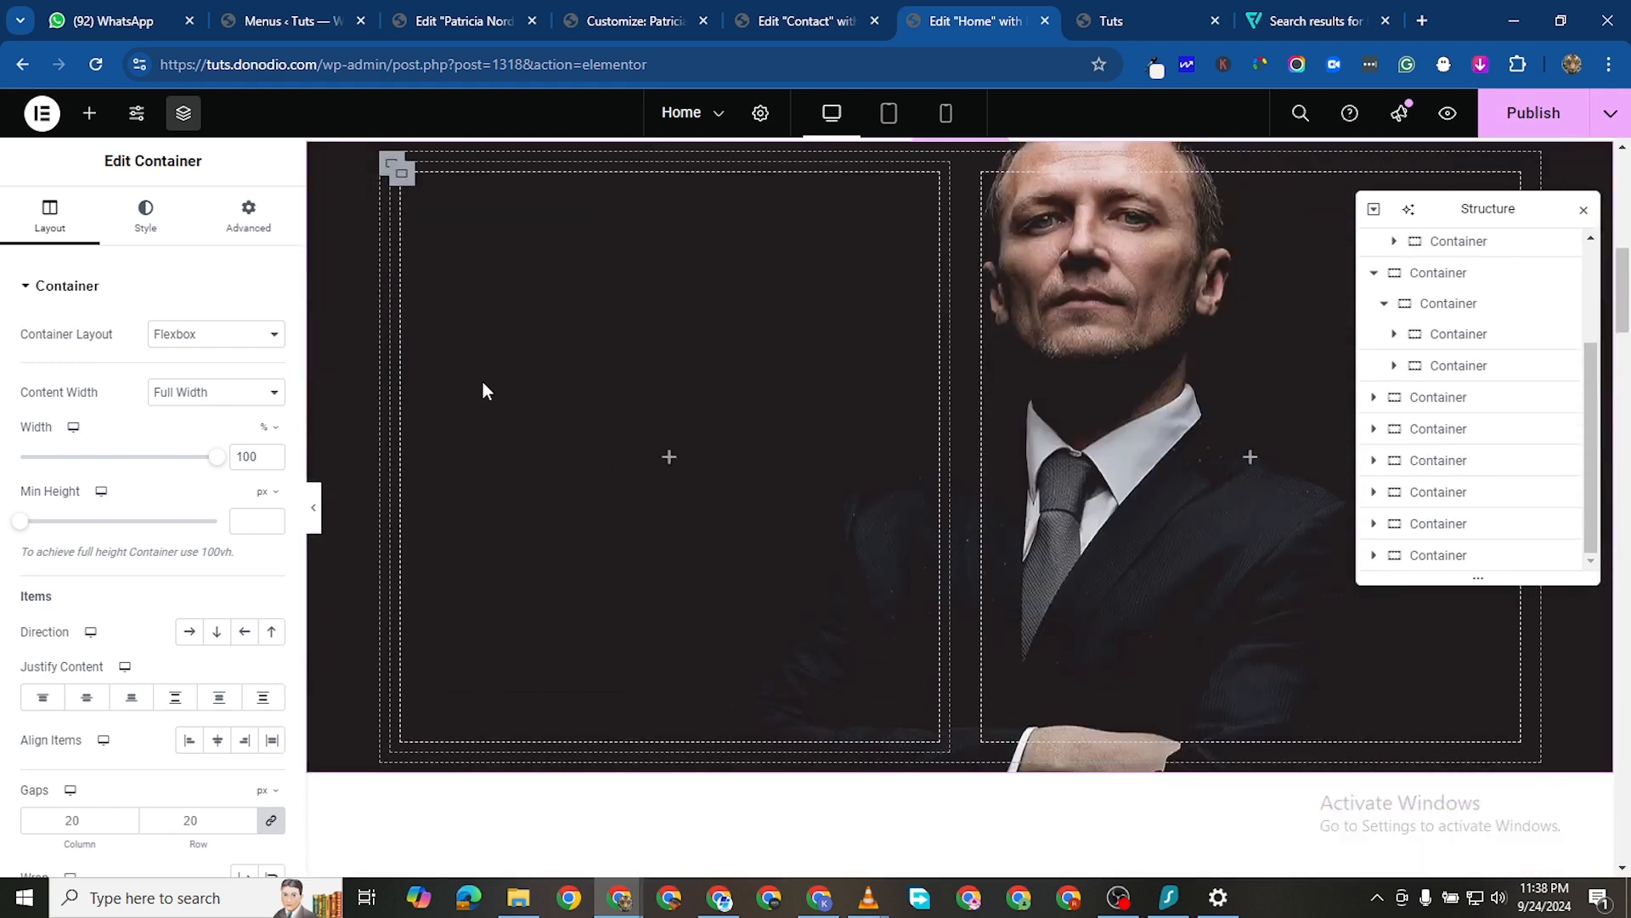
right_click(452, 269)
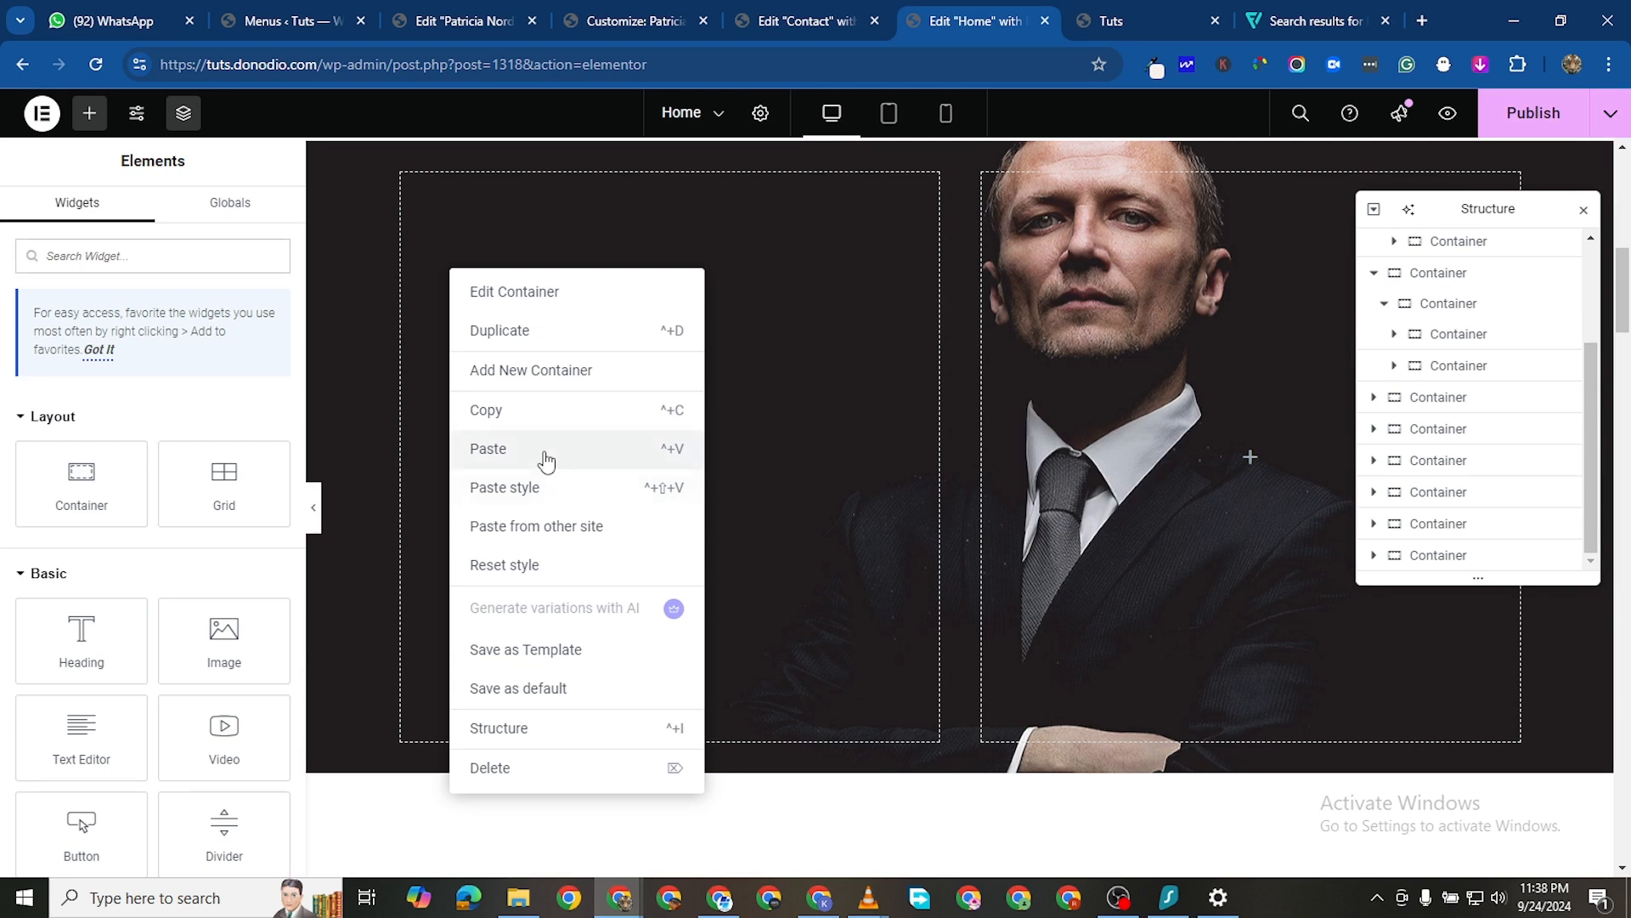
key("ctrl+v")
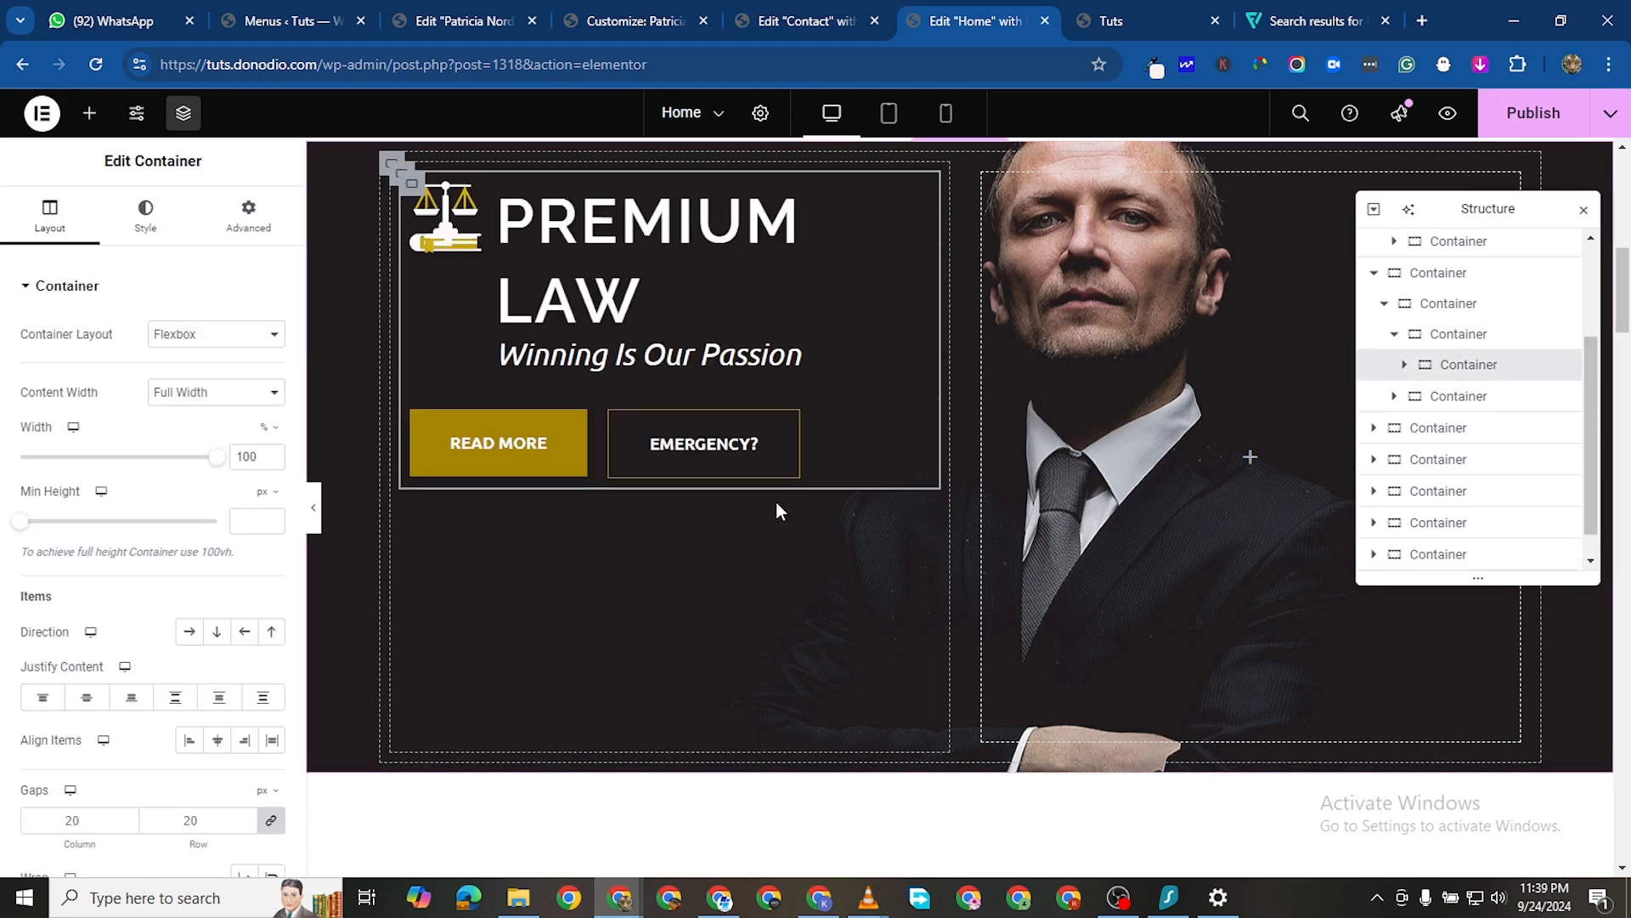
scroll(1032, 411, "up", 2)
scroll(1062, 411, "down", 1)
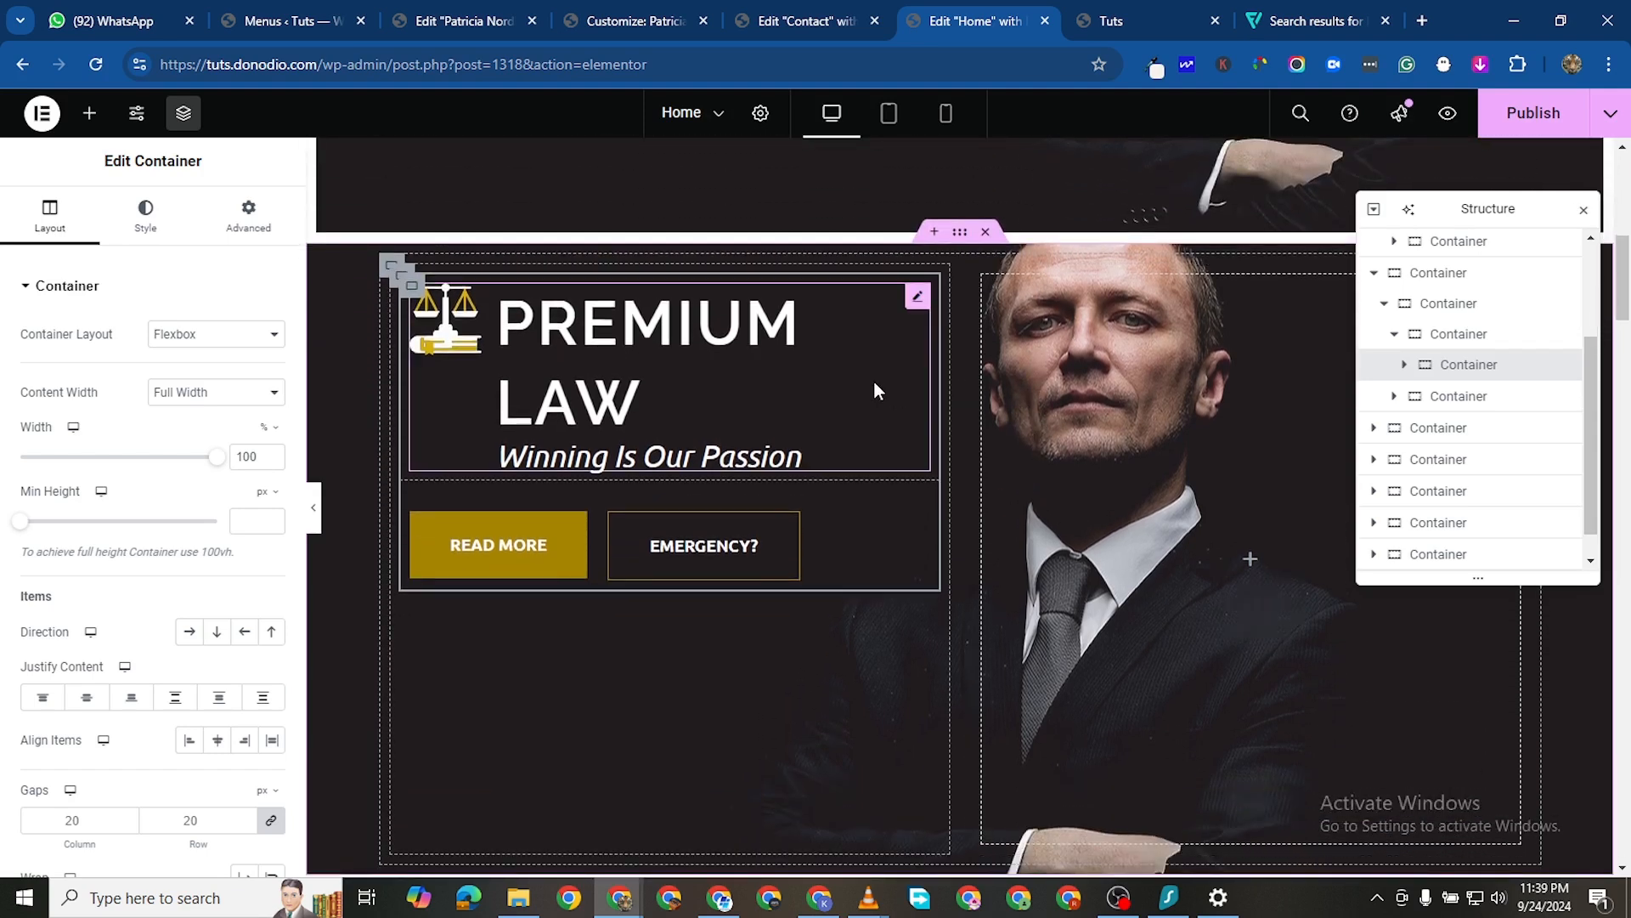
Hide the empty black container at the start of the page on tablet portrait and mobile portrait
scroll(1050, 264, "up", 7)
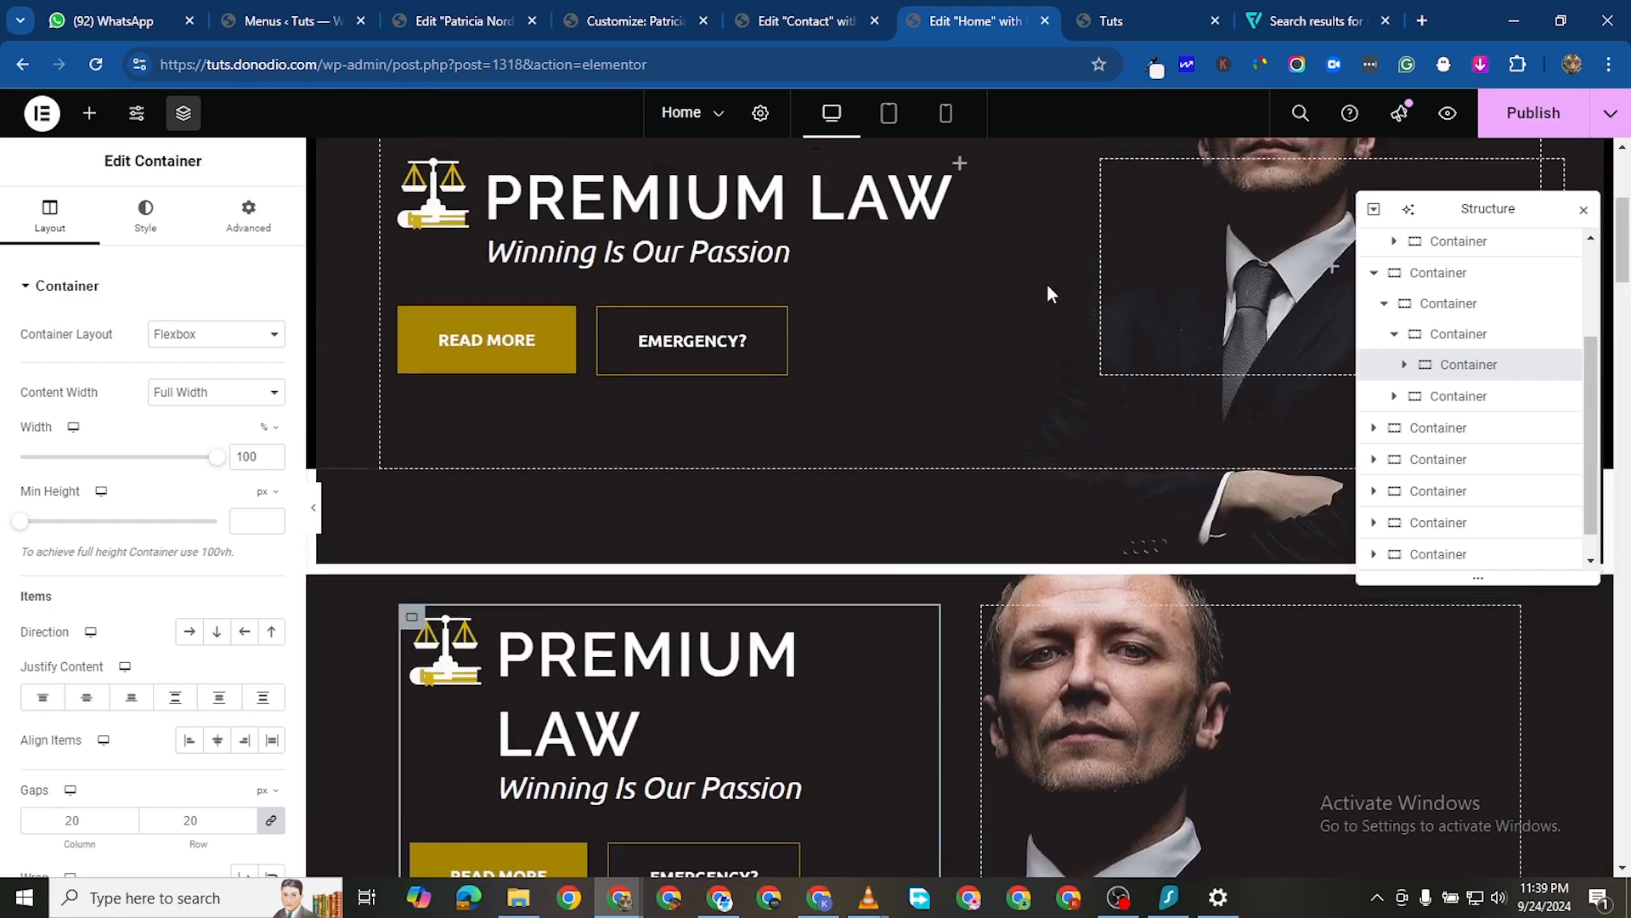
scroll(1418, 306, "up", 5)
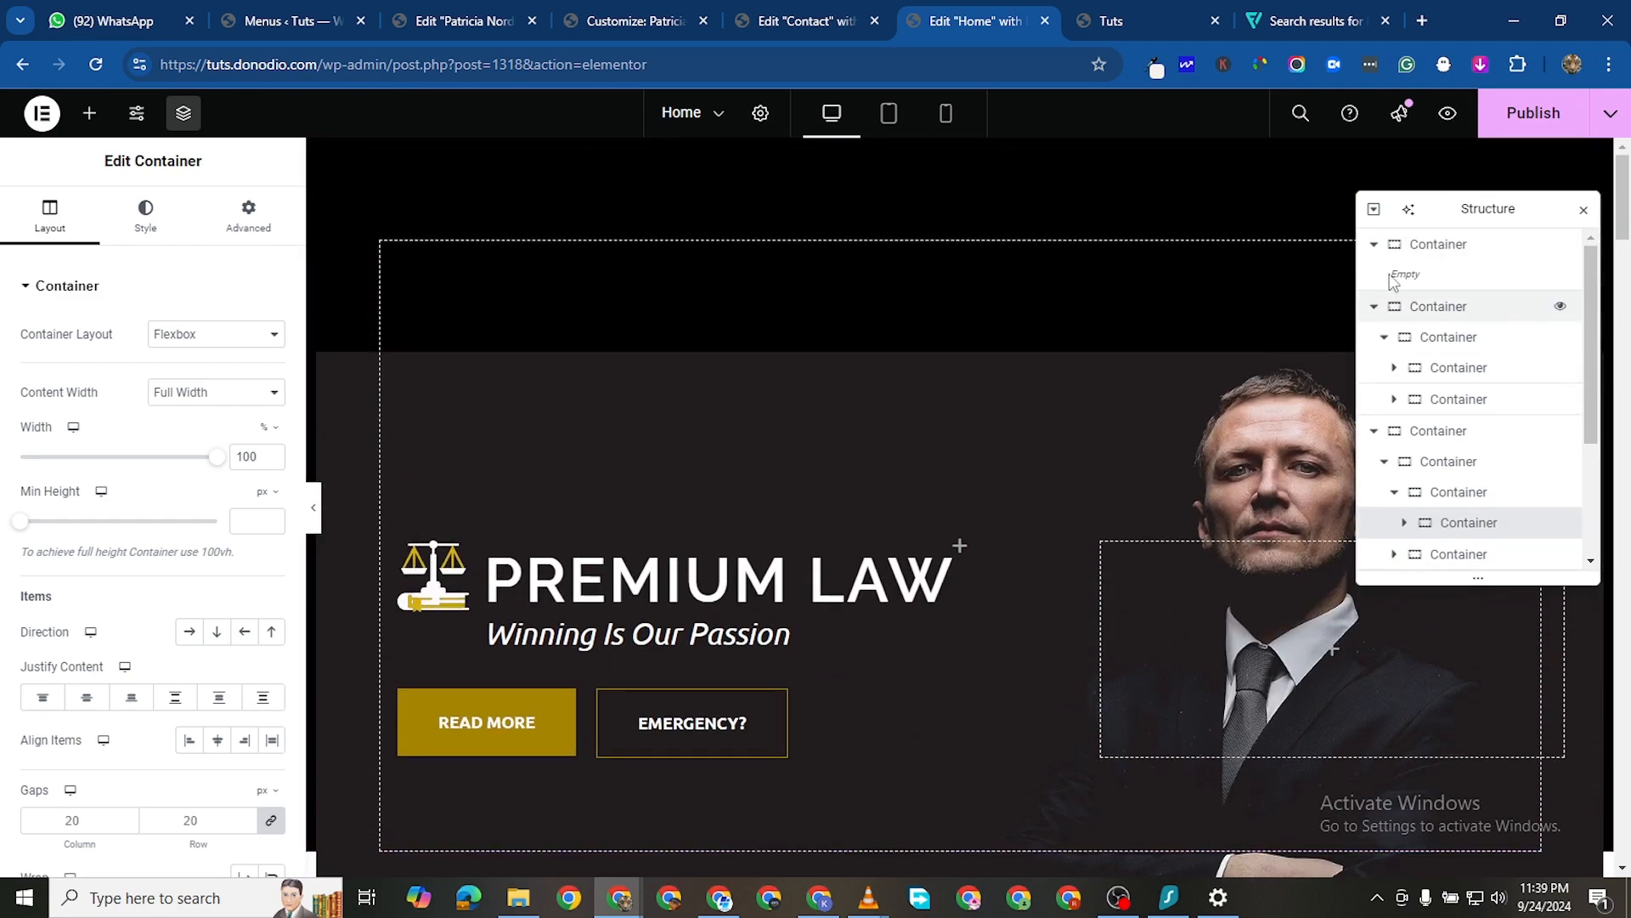
left_click(1457, 255)
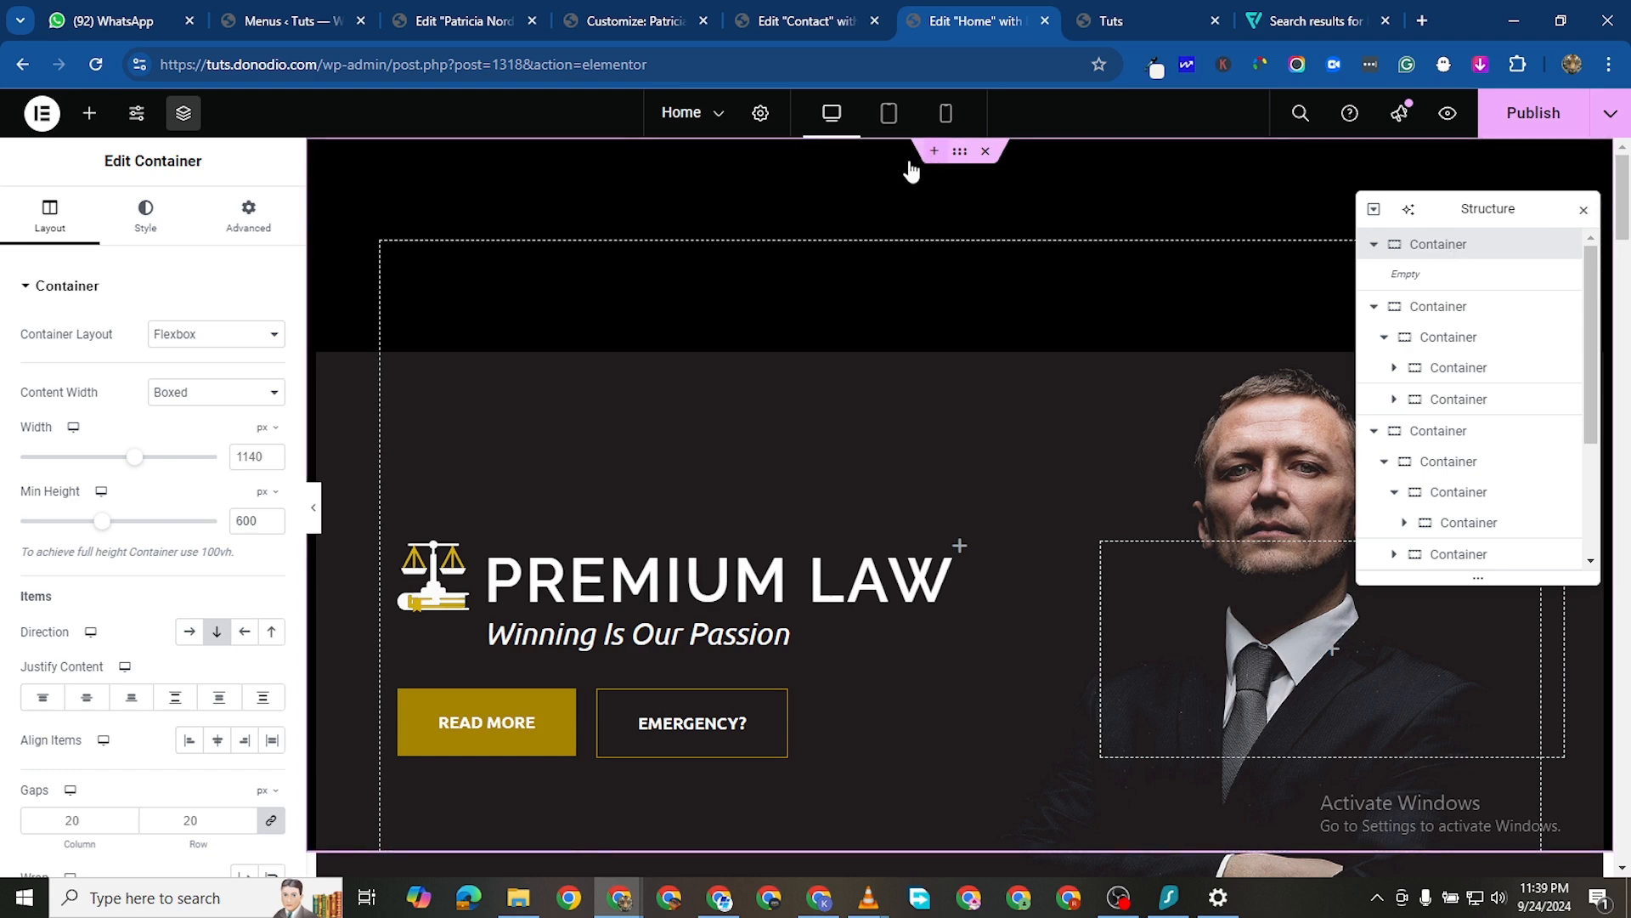
left_click(248, 218)
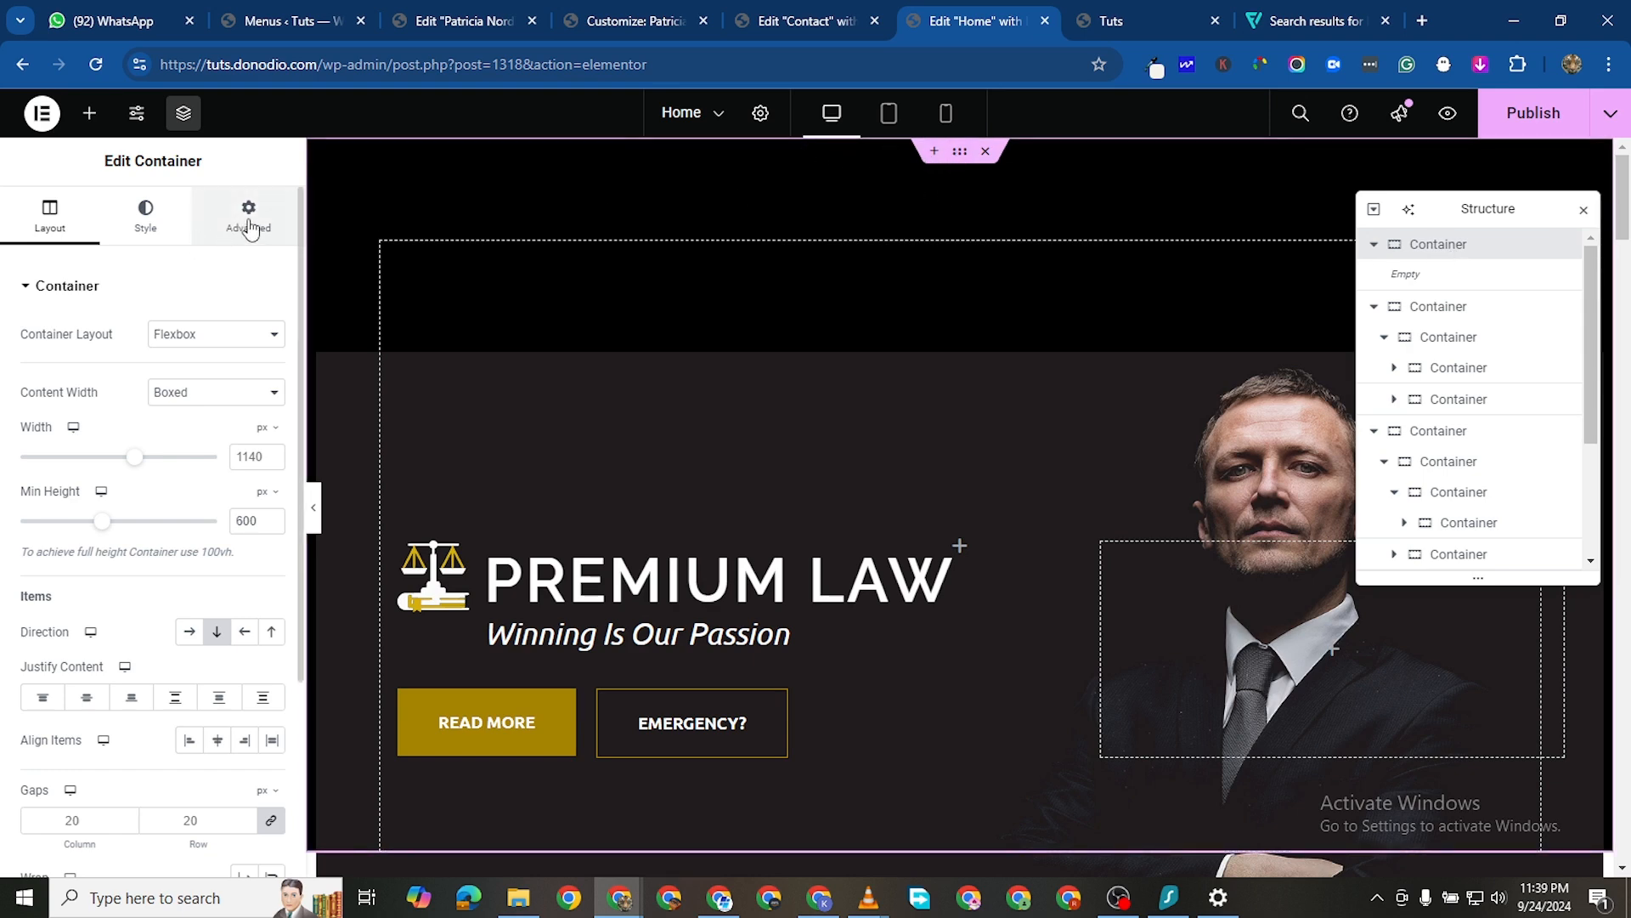
scroll(32, 627, "down", 3)
scroll(32, 626, "down", 2)
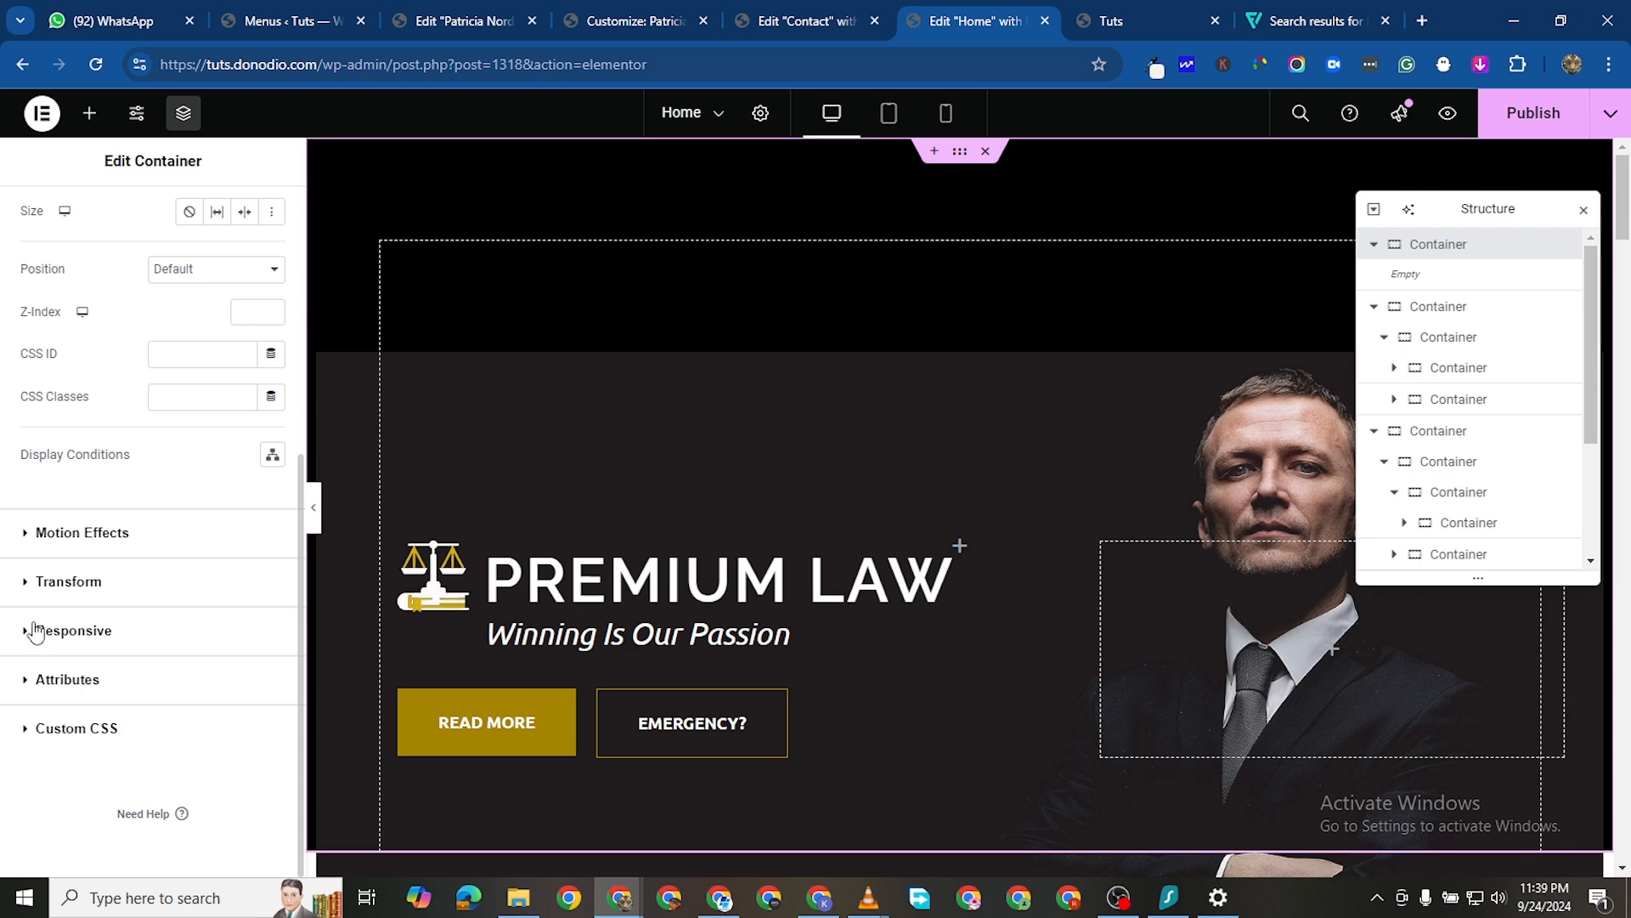
left_click(30, 633)
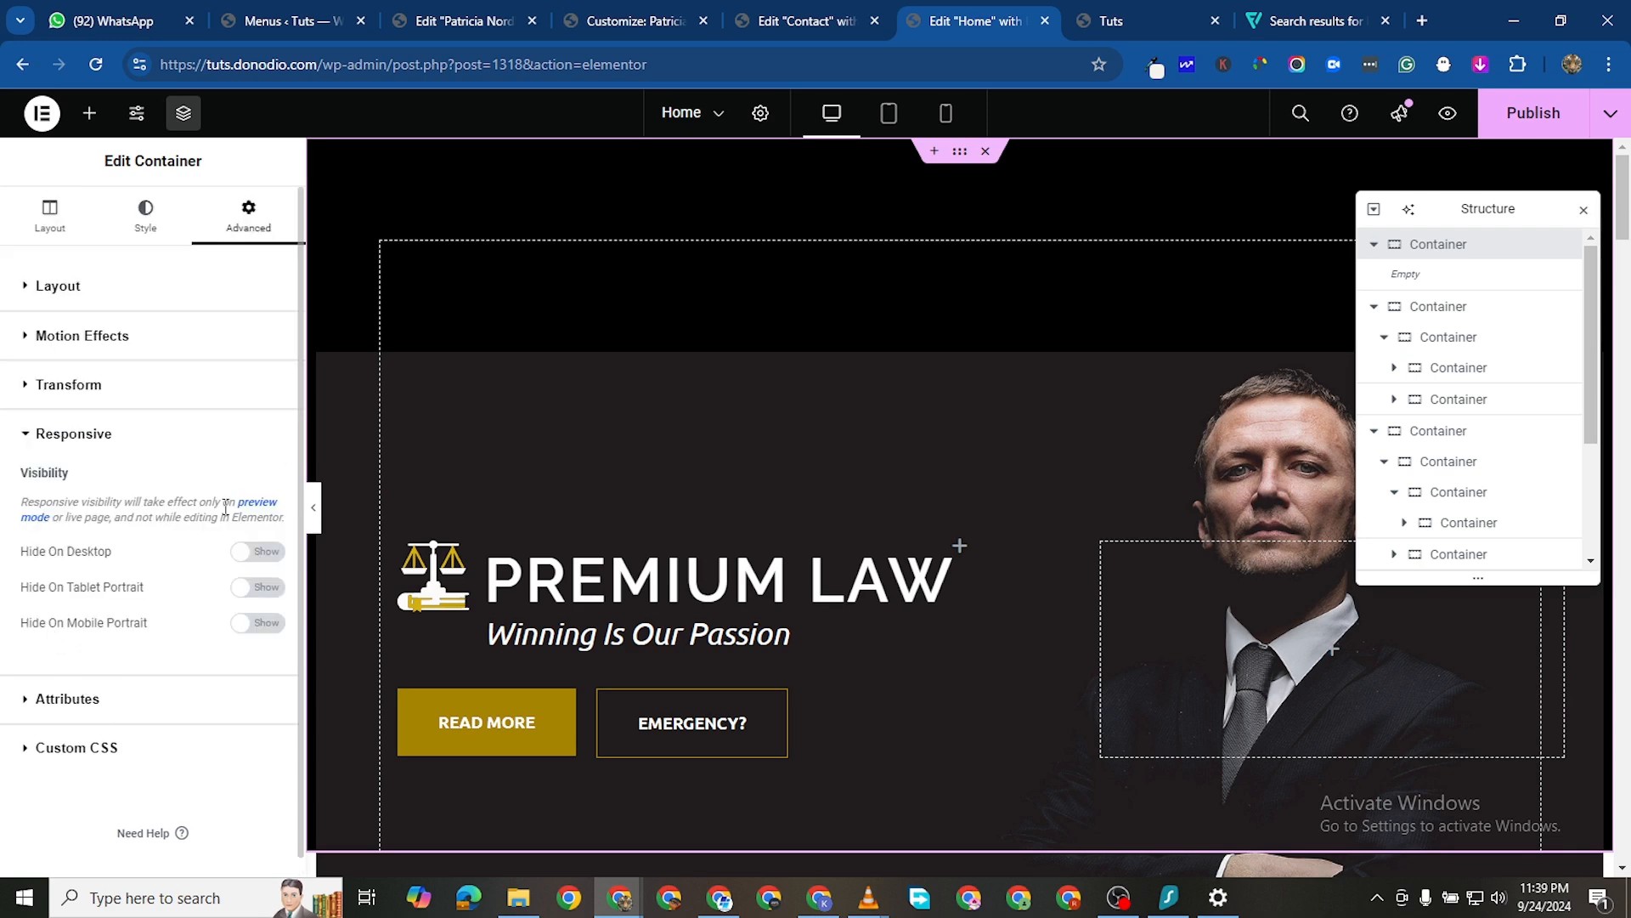
left_click(274, 586)
left_click(269, 625)
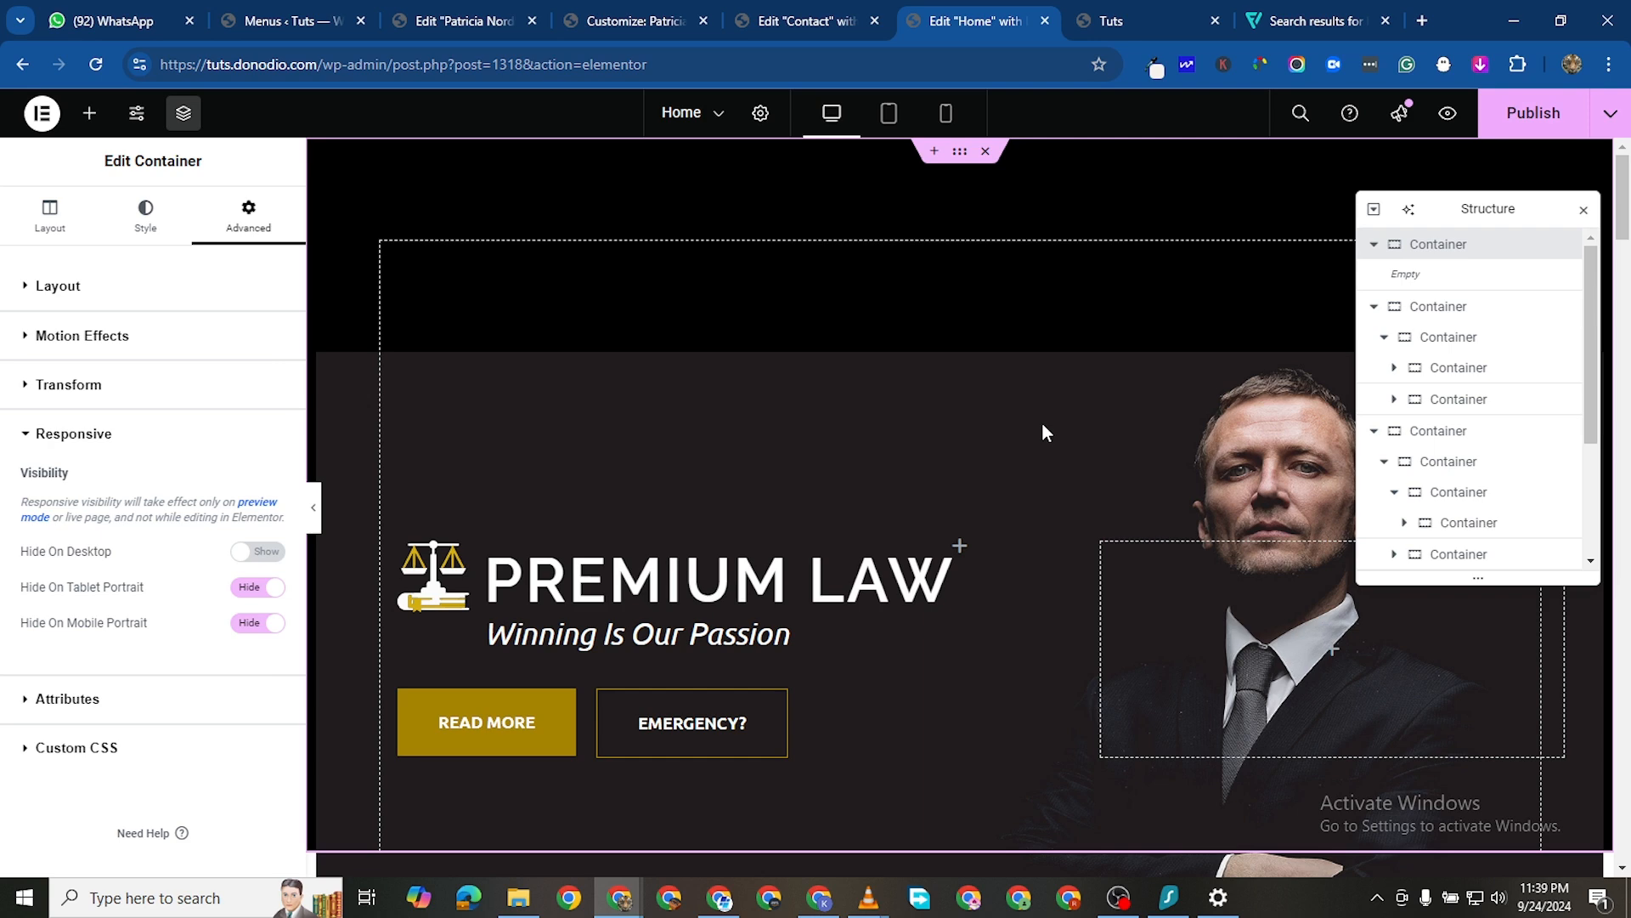
Hide the original desktop hero container on tablet portrait and mobile portrait
left_click(1440, 311)
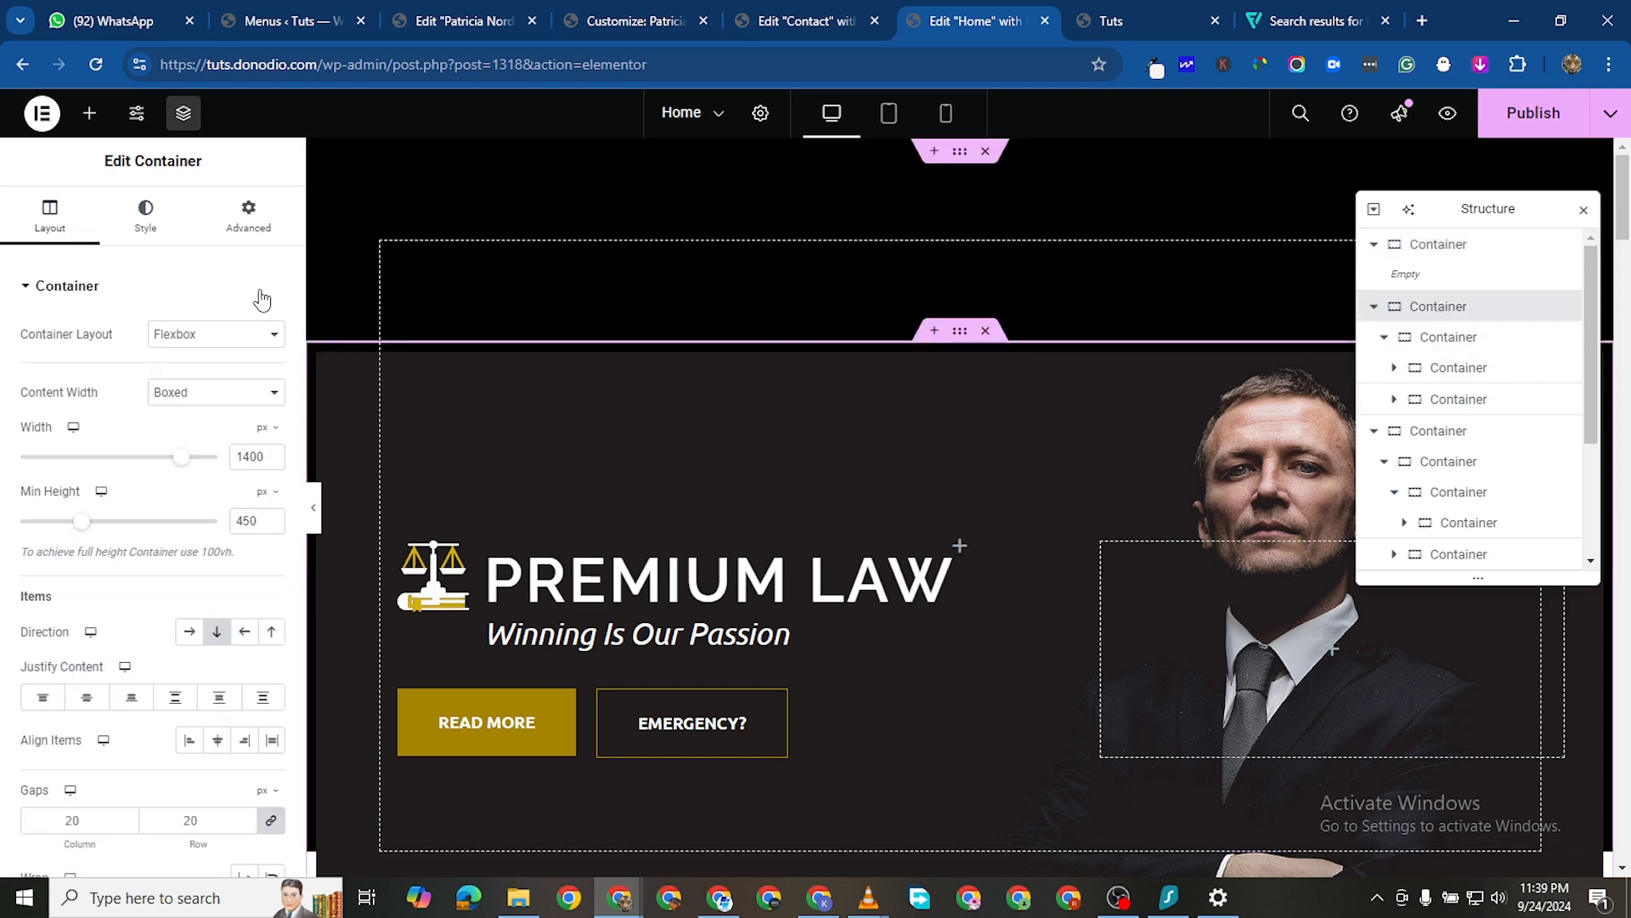
left_click(249, 214)
scroll(167, 706, "down", 5)
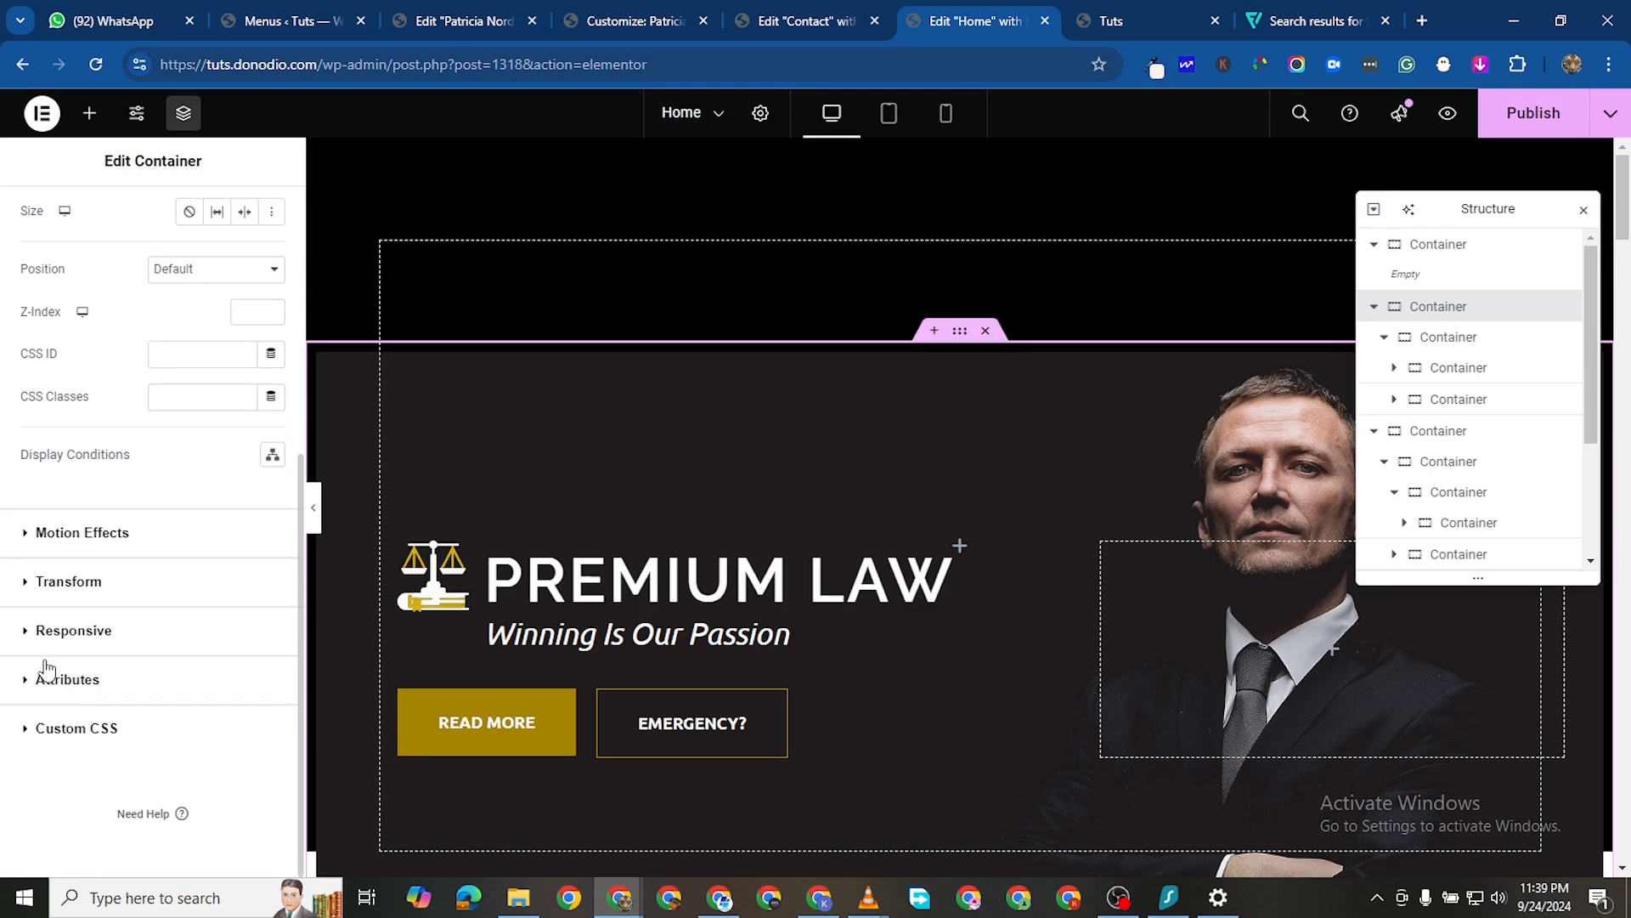
left_click(26, 631)
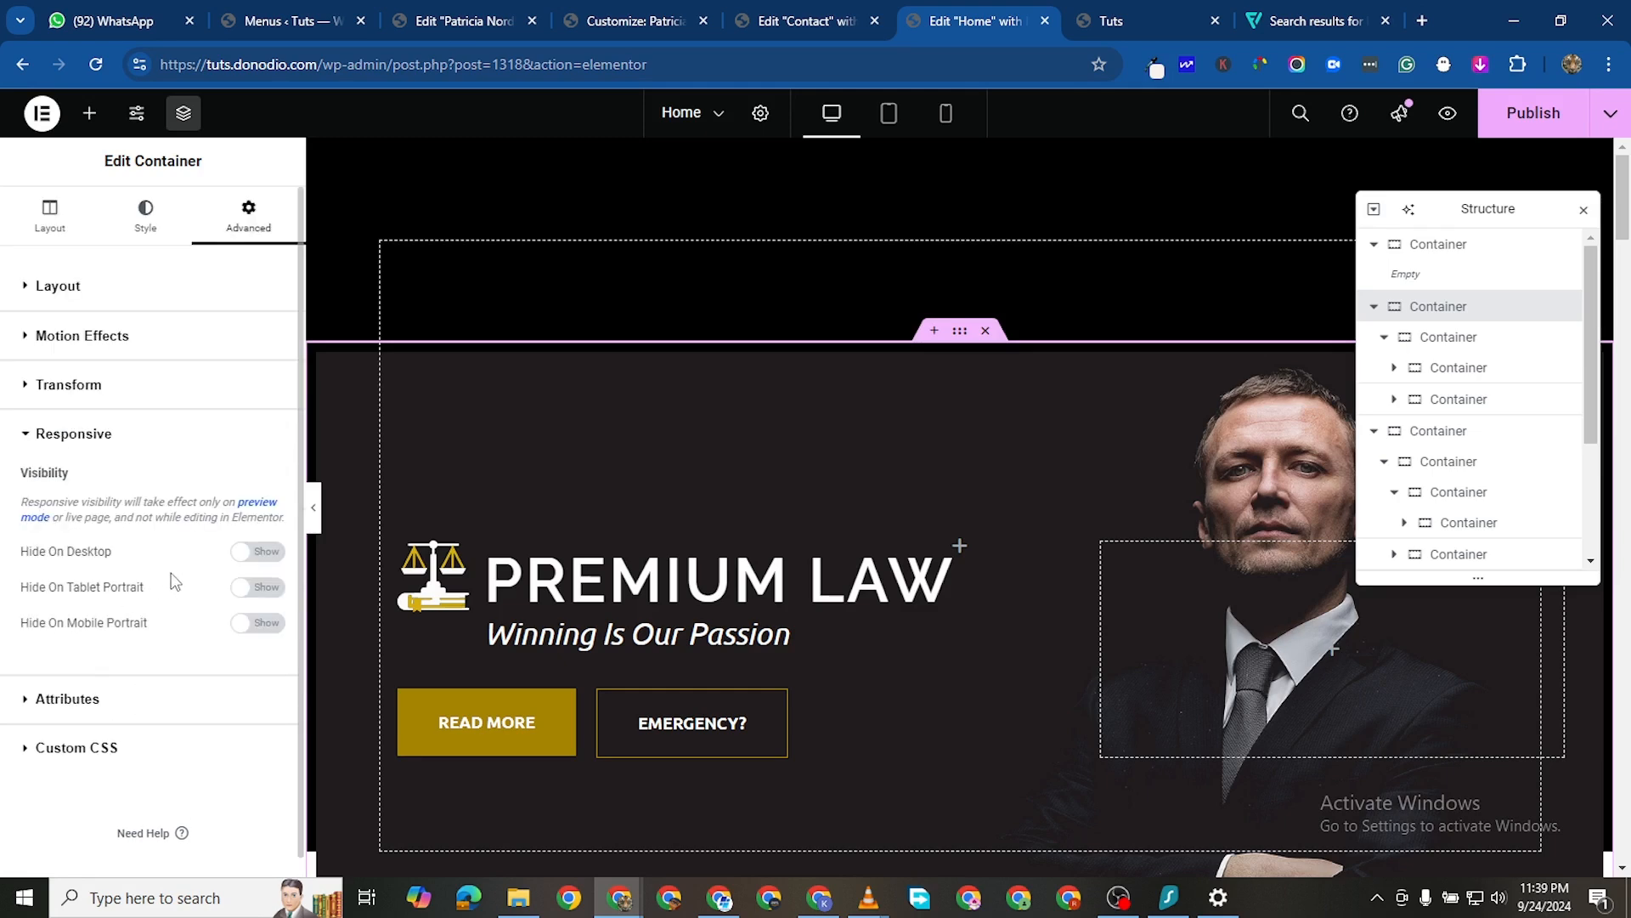
left_click(255, 587)
left_click(255, 623)
Hide the new lawyer-photo hero container on desktop
scroll(883, 629, "down", 6)
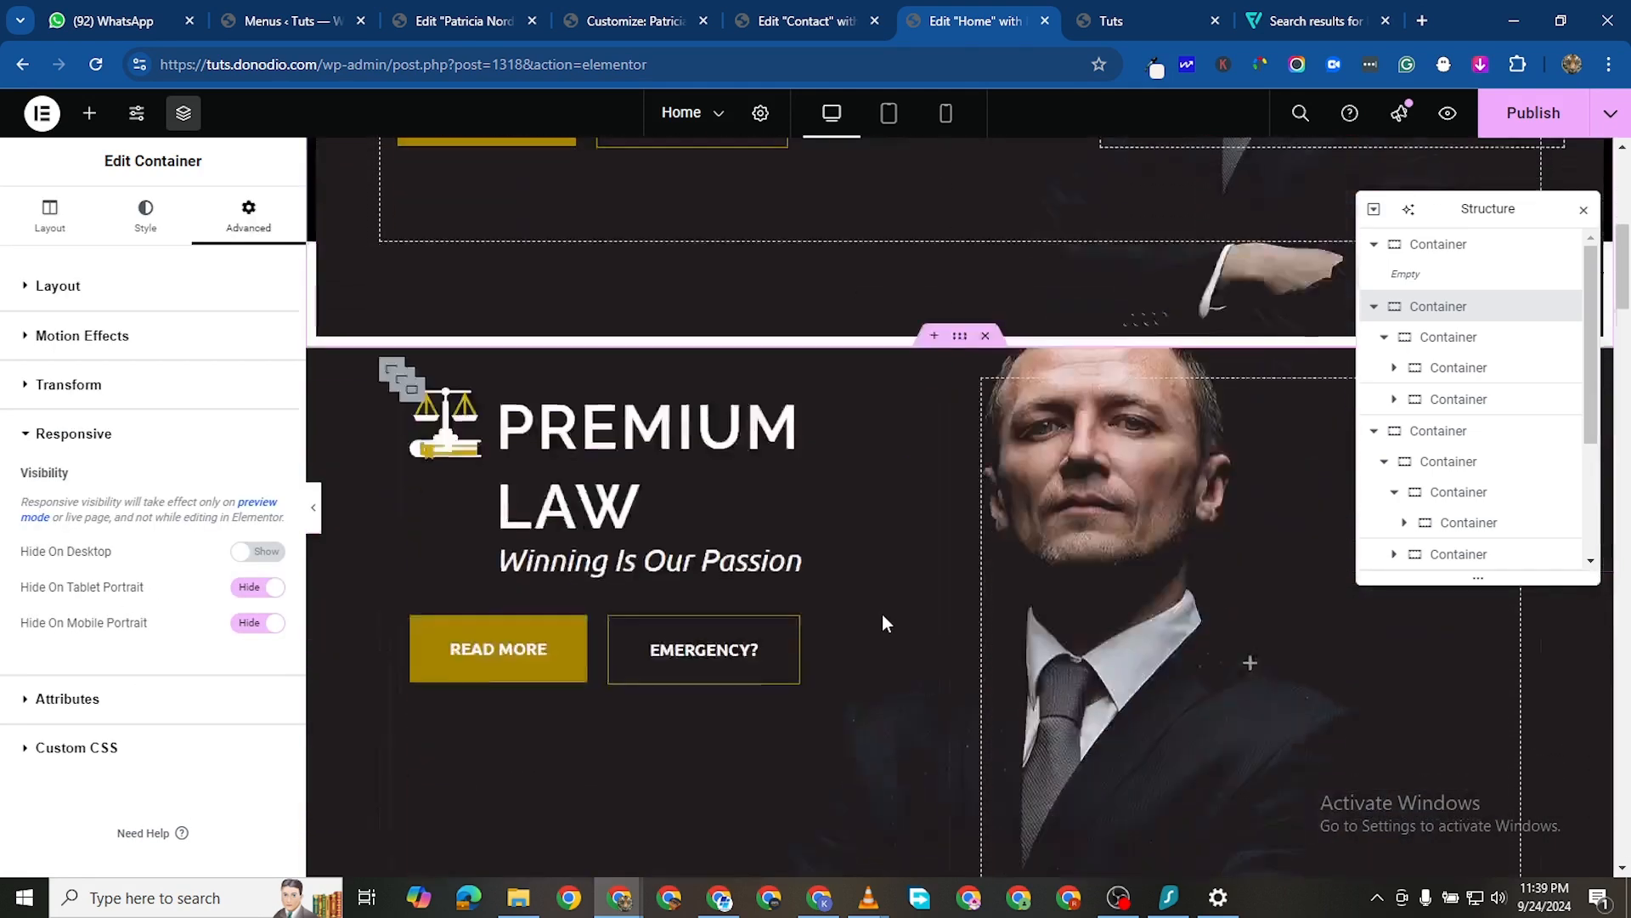
left_click(961, 336)
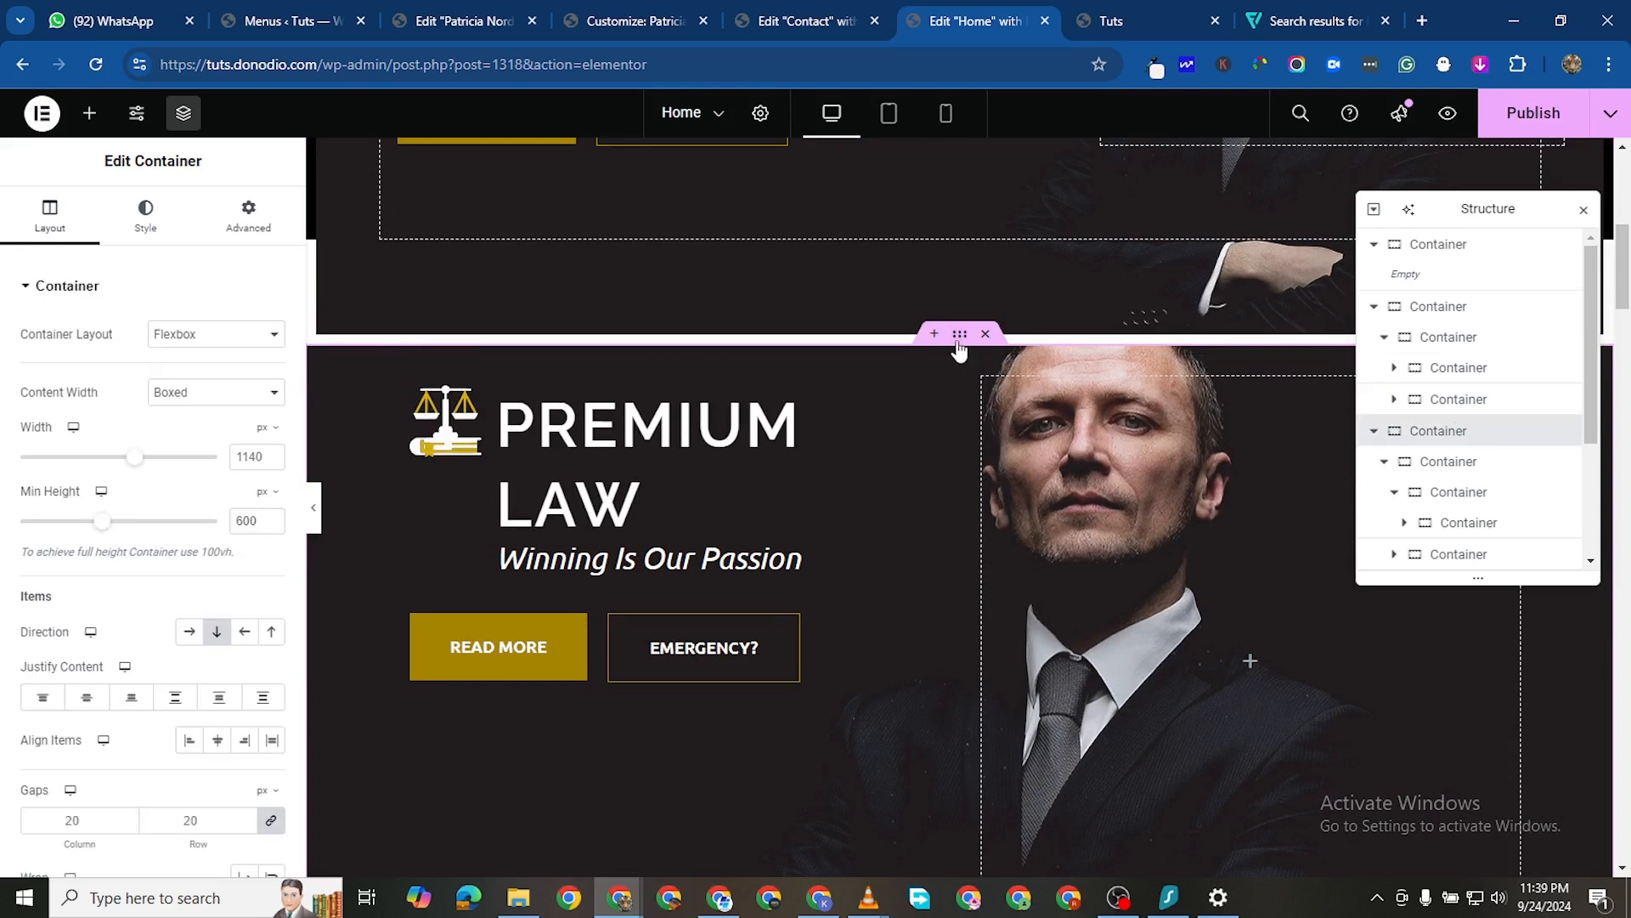
left_click(242, 223)
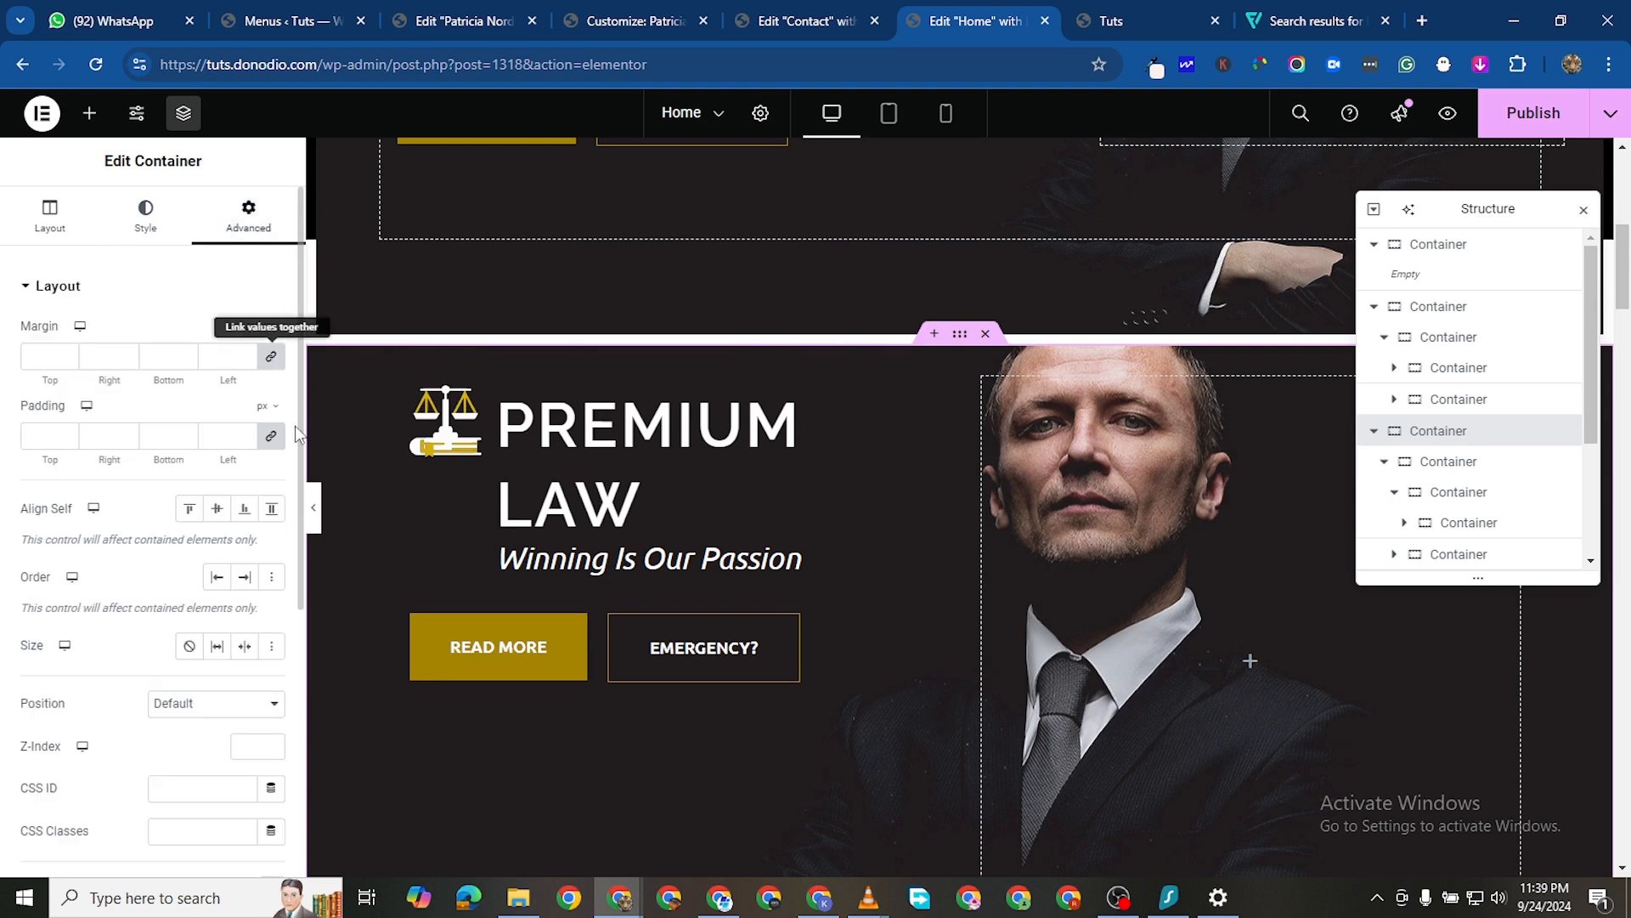
scroll(149, 680, "down", 5)
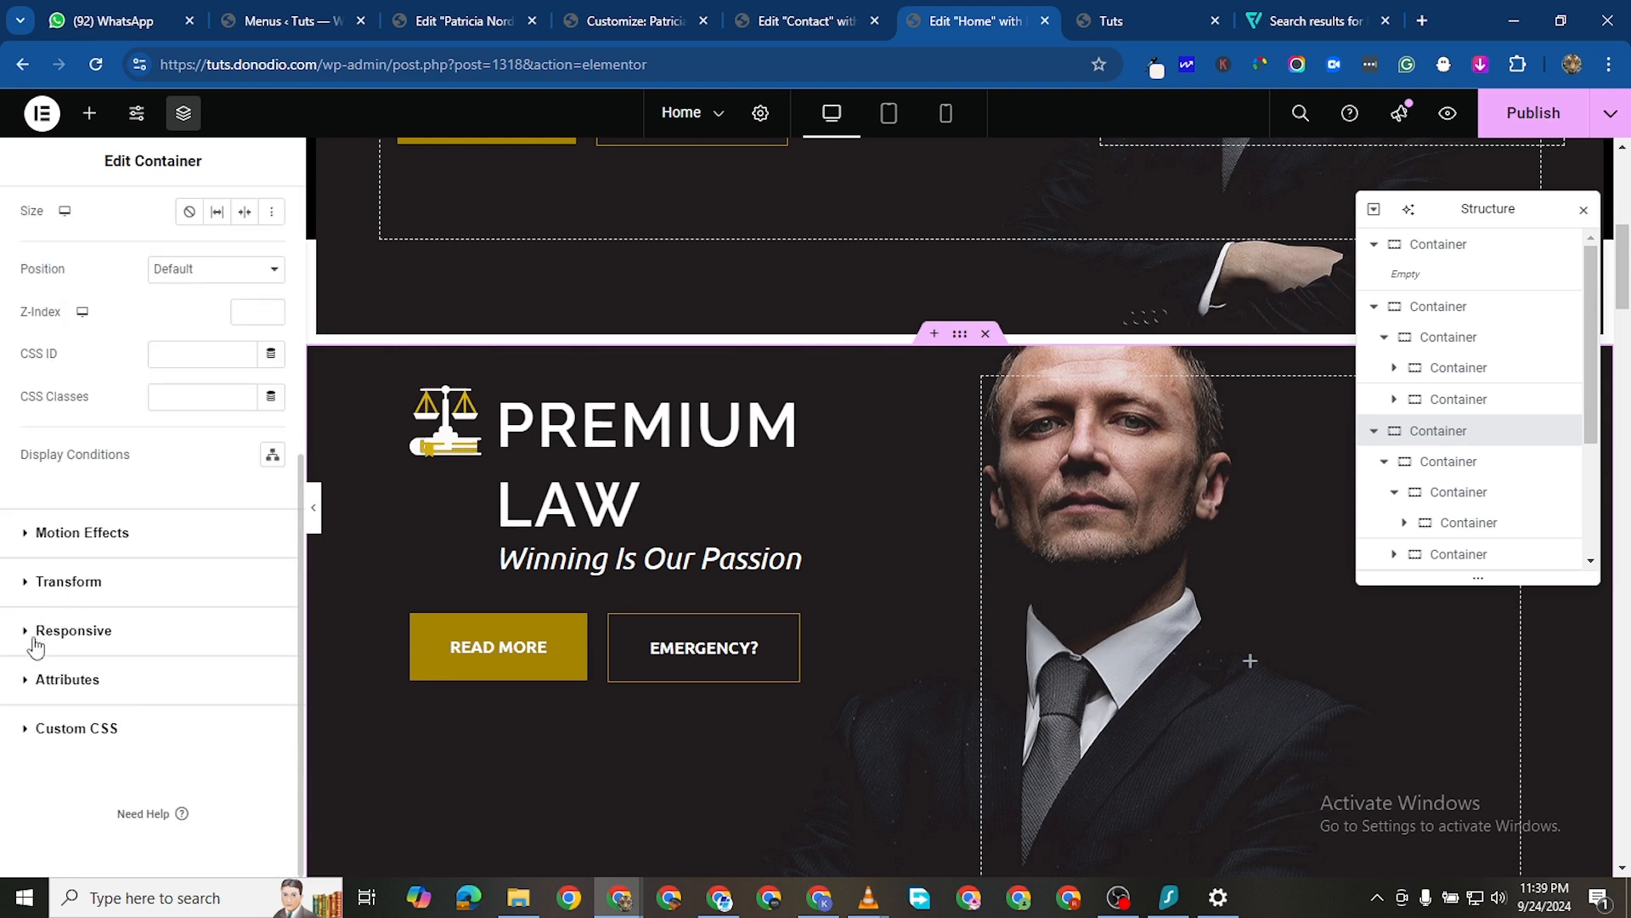
left_click(25, 631)
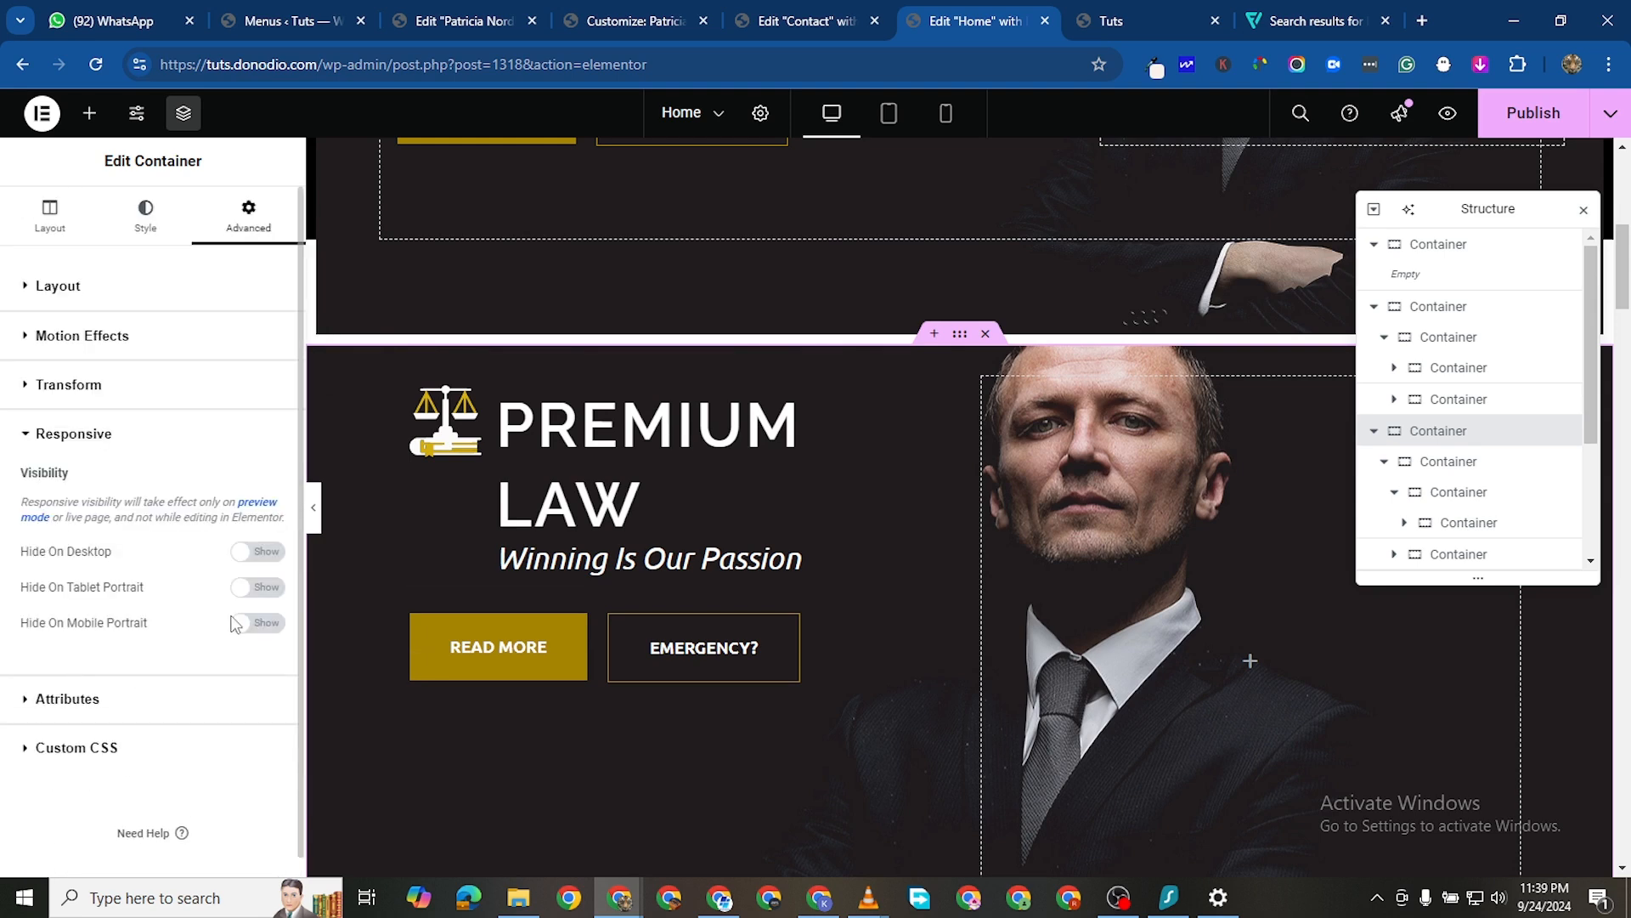
left_click(264, 554)
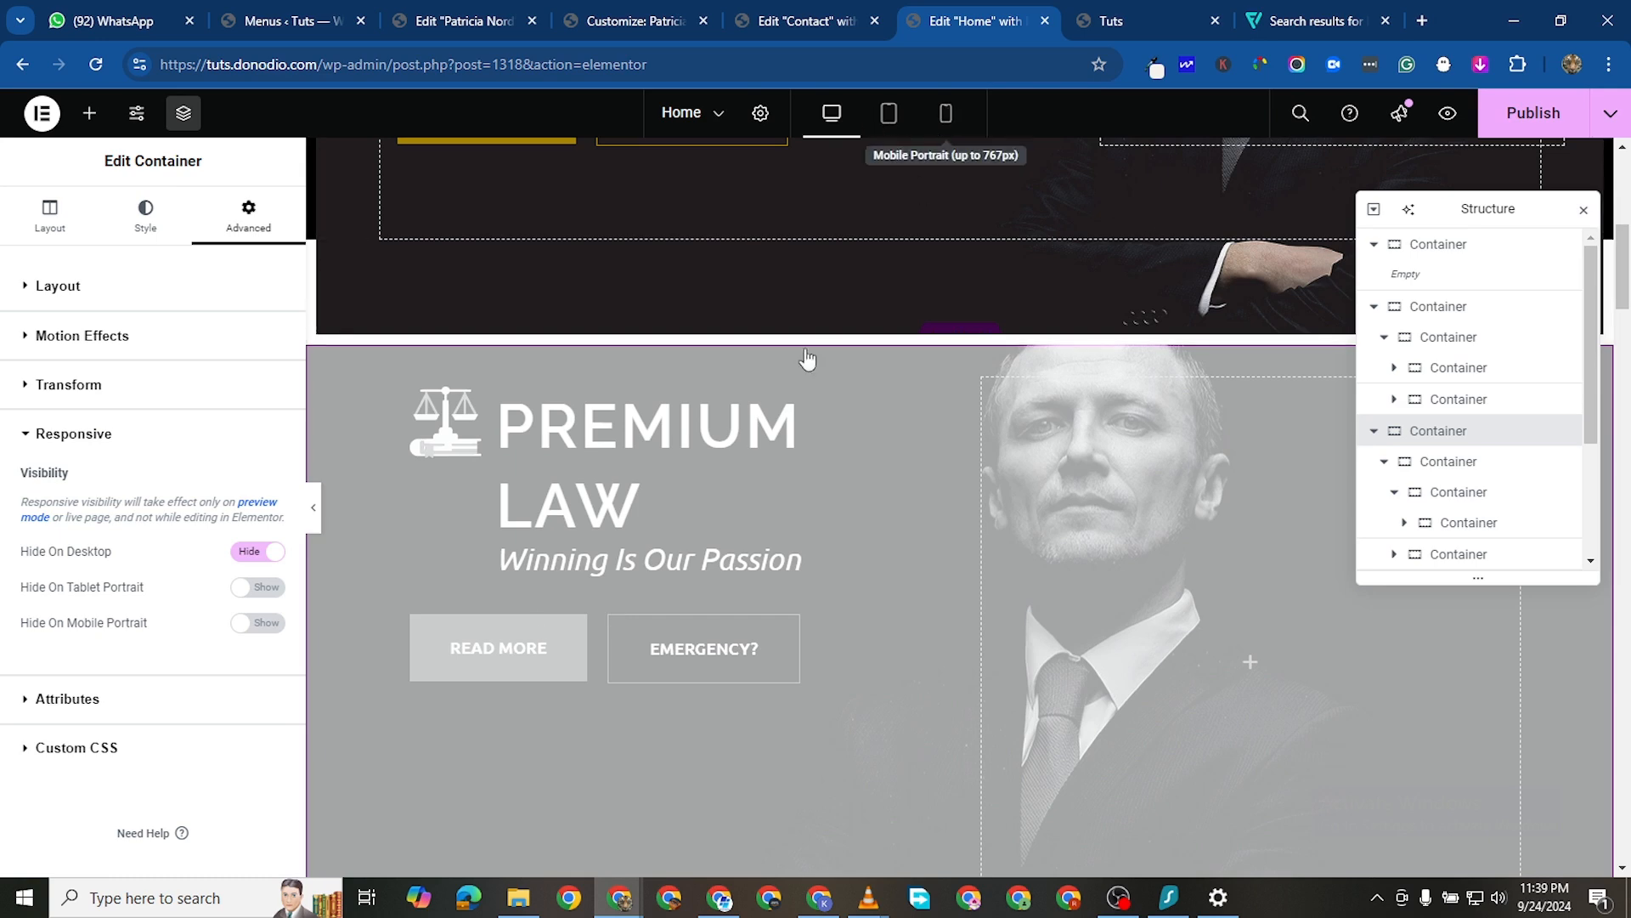
Switch to the mobile portrait view and set the icon size of the new hero's PREMIUM LAW icon box to 25 px
left_click(946, 113)
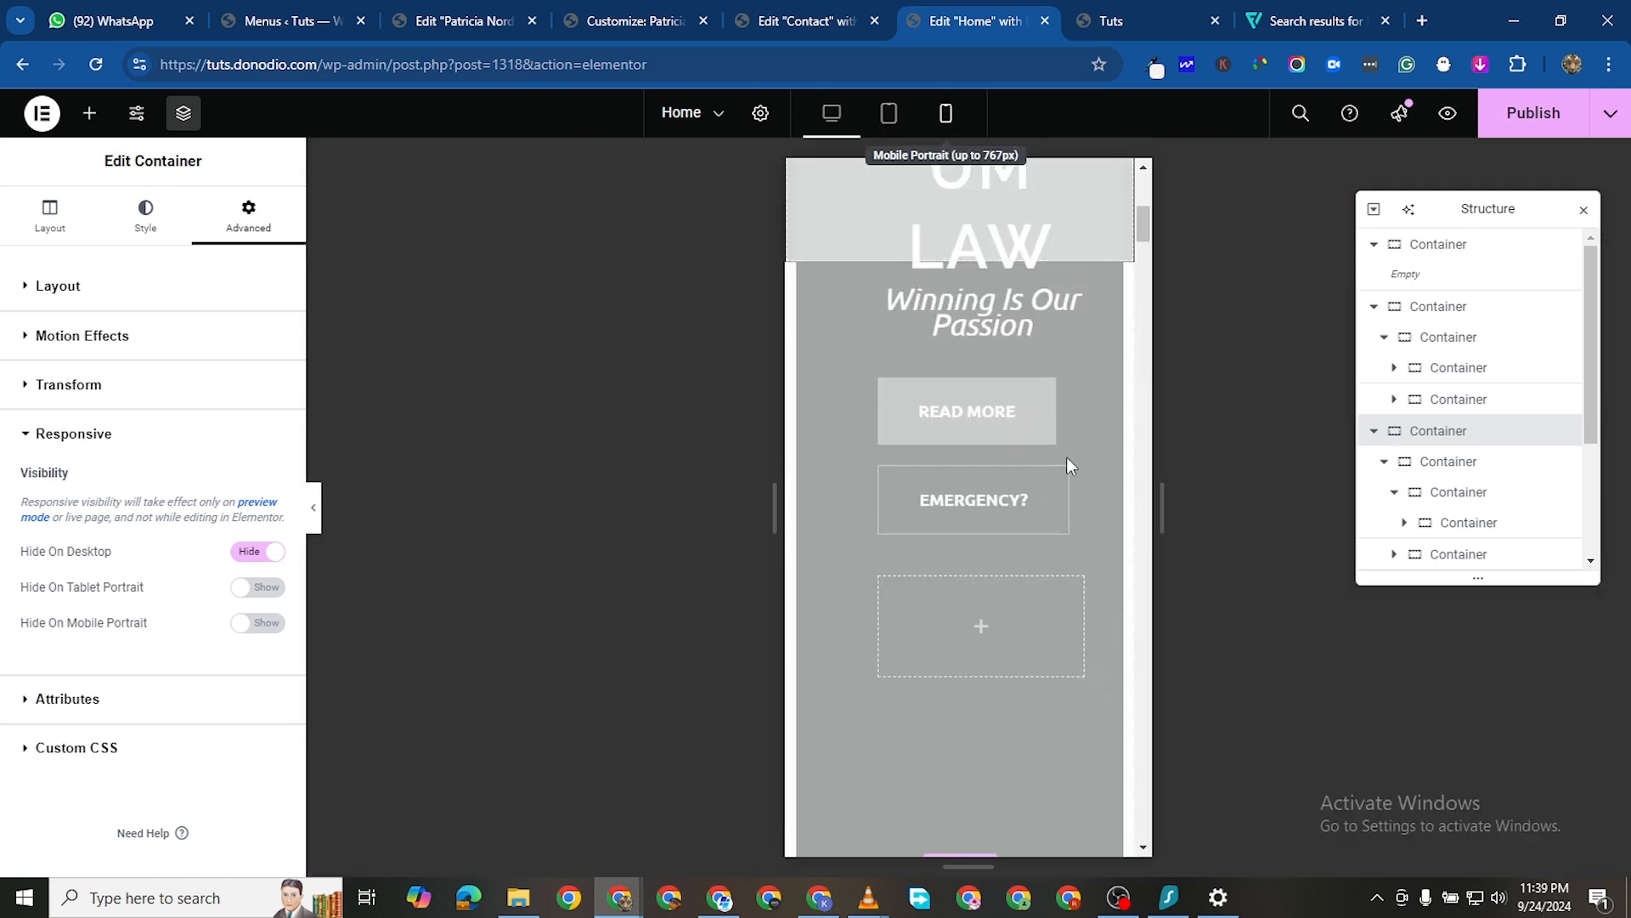
scroll(1077, 587, "up", 3)
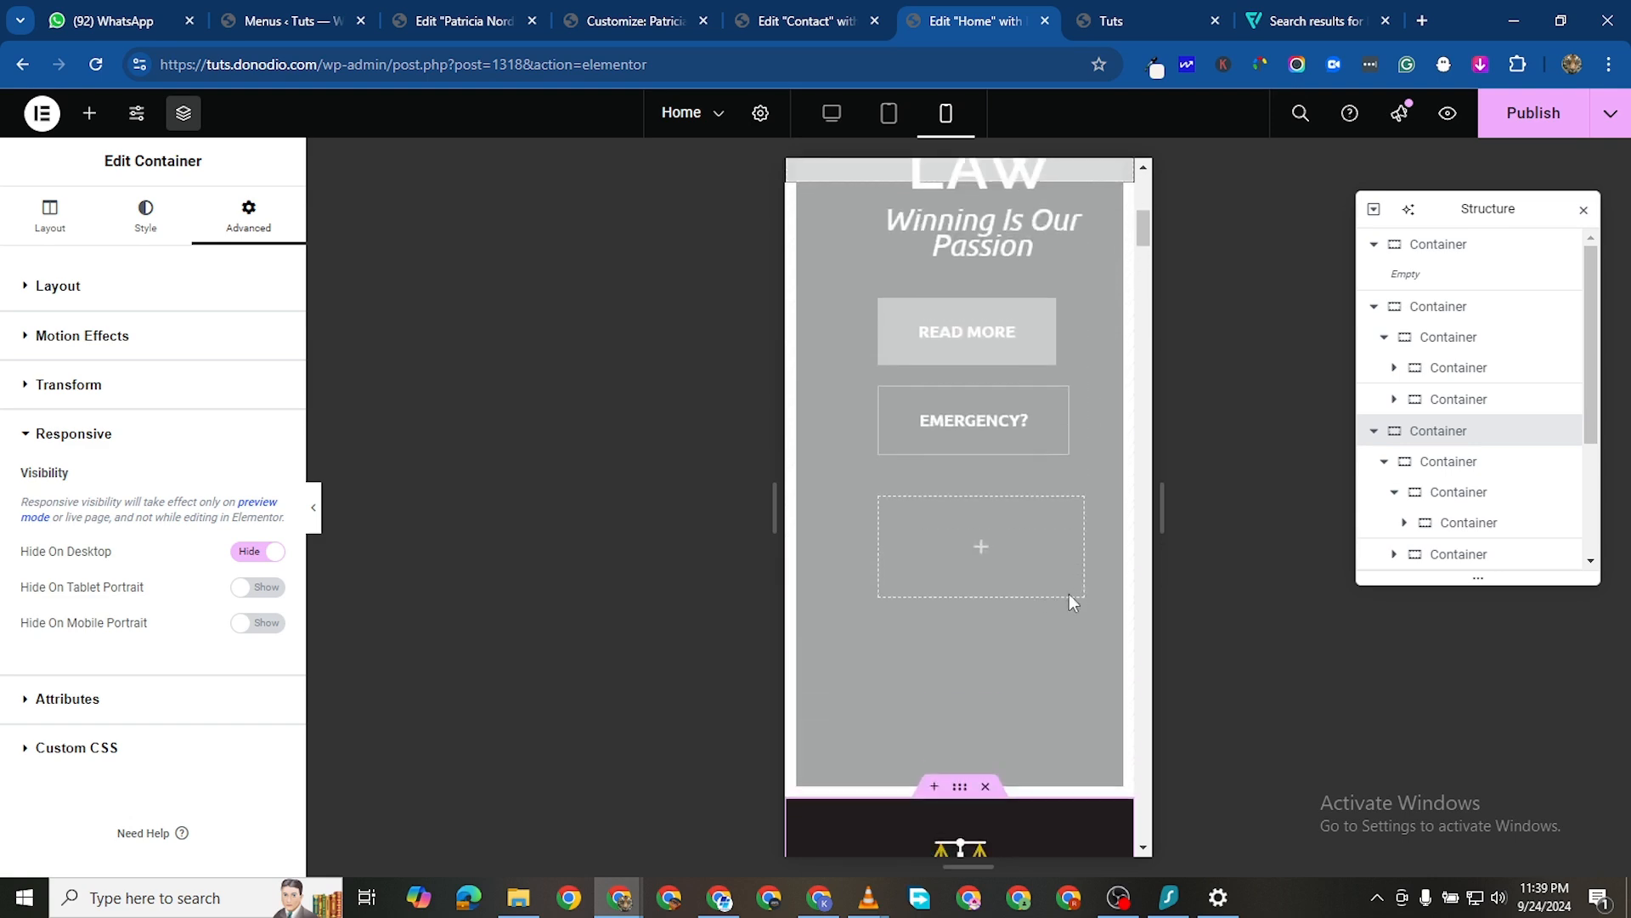
scroll(1069, 600, "down", 7)
scroll(1029, 501, "down", 5)
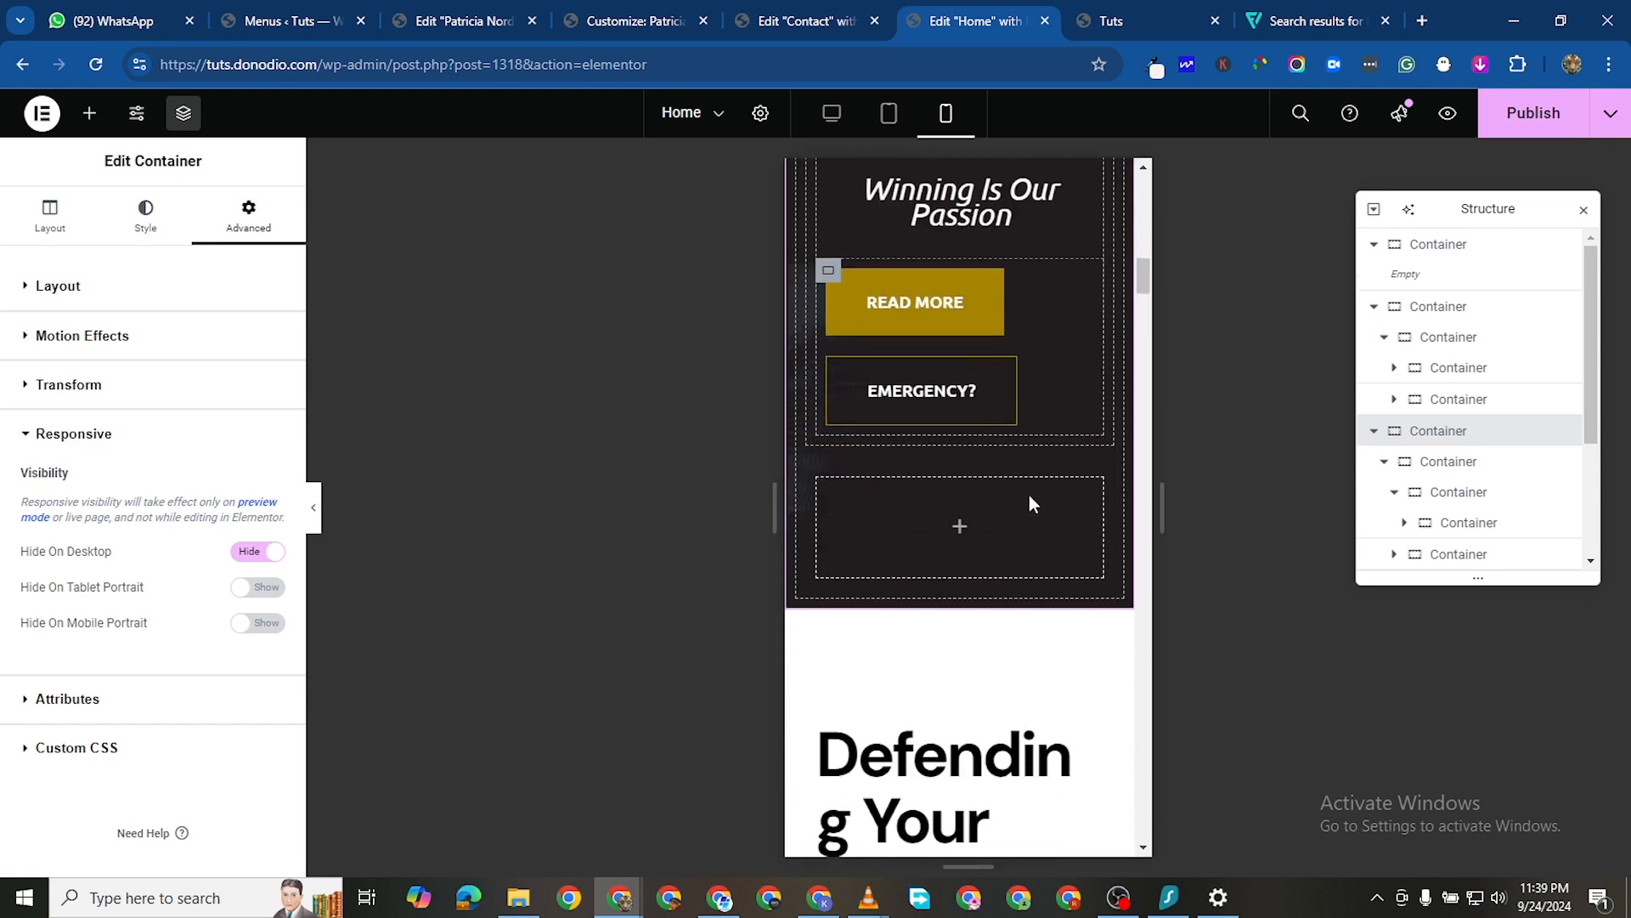
scroll(1027, 455, "up", 2)
scroll(1025, 455, "up", 3)
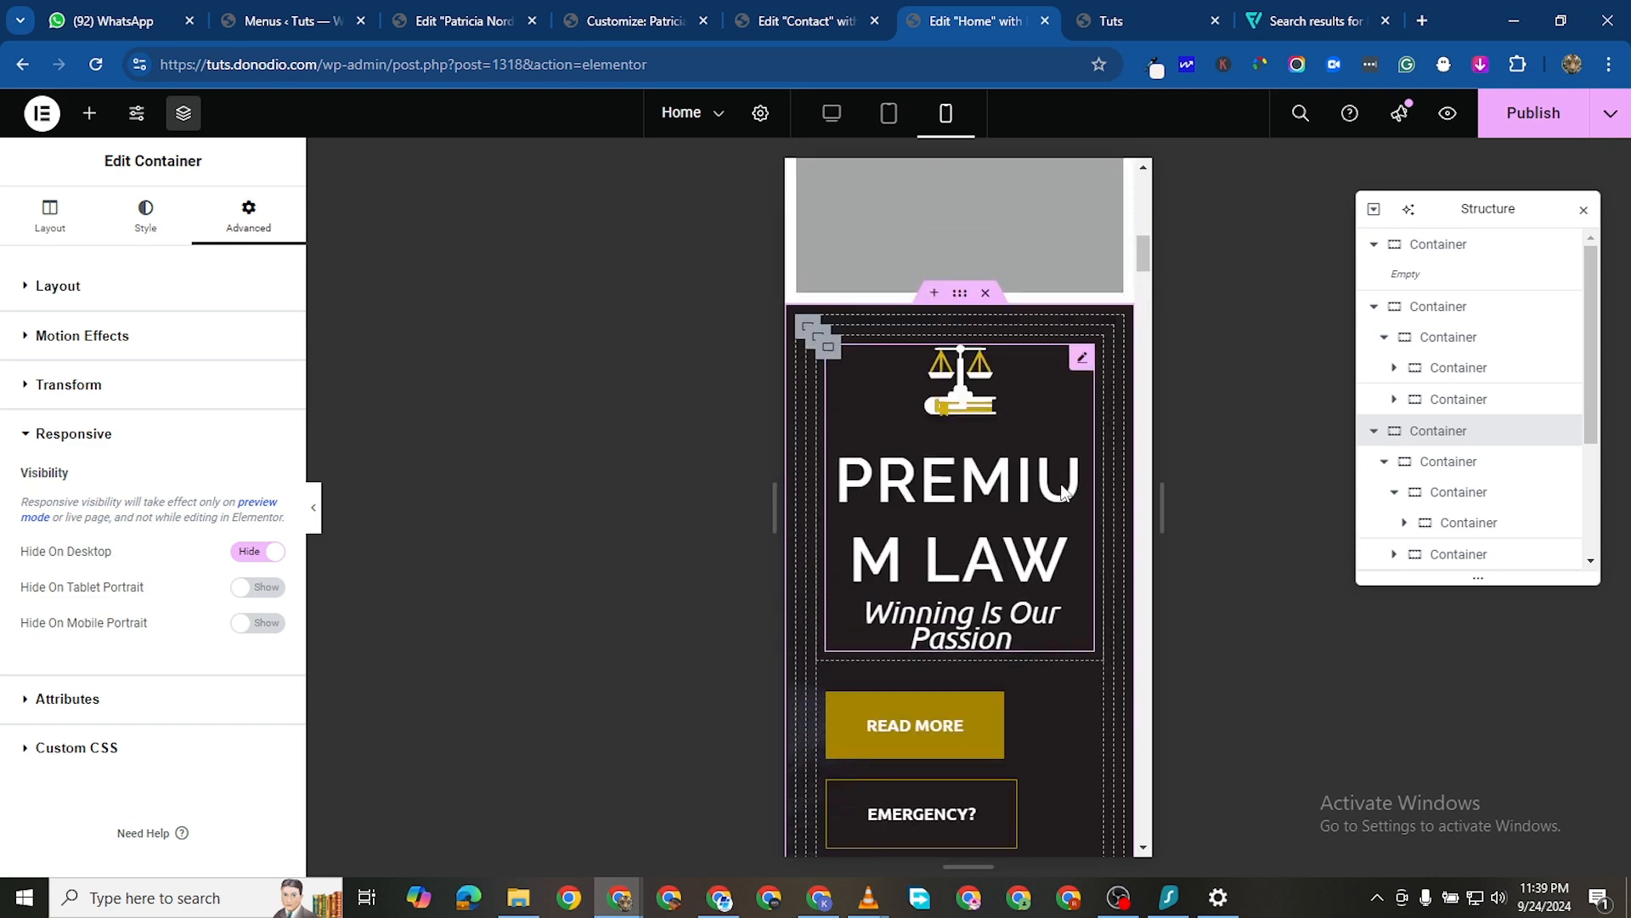
scroll(1045, 435, "down", 1)
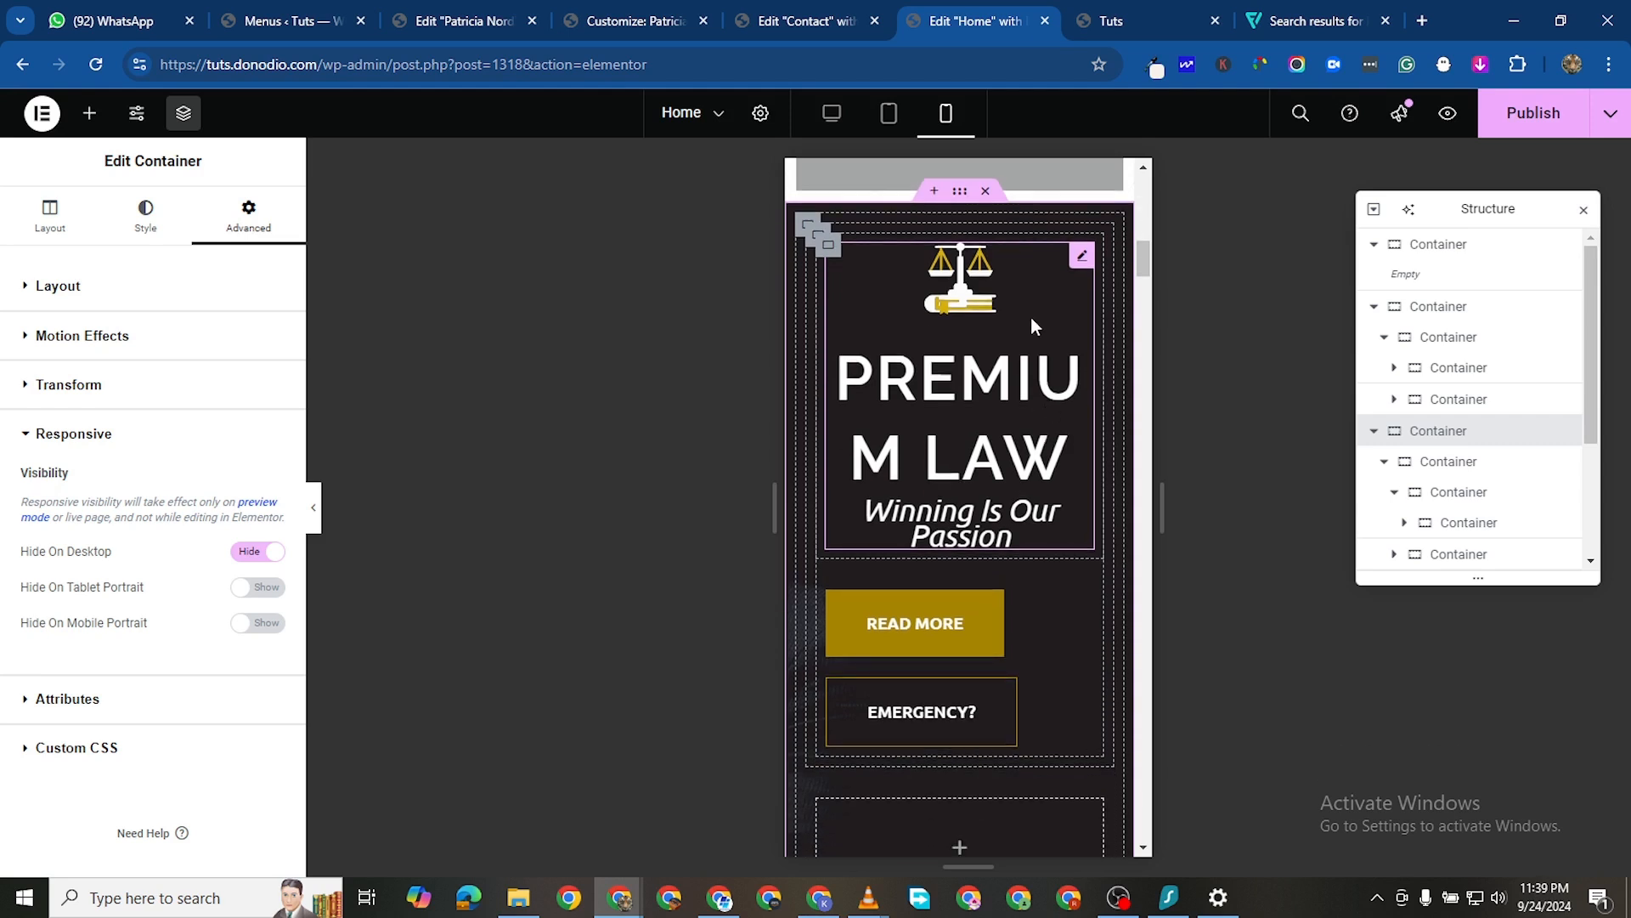
left_click(1080, 257)
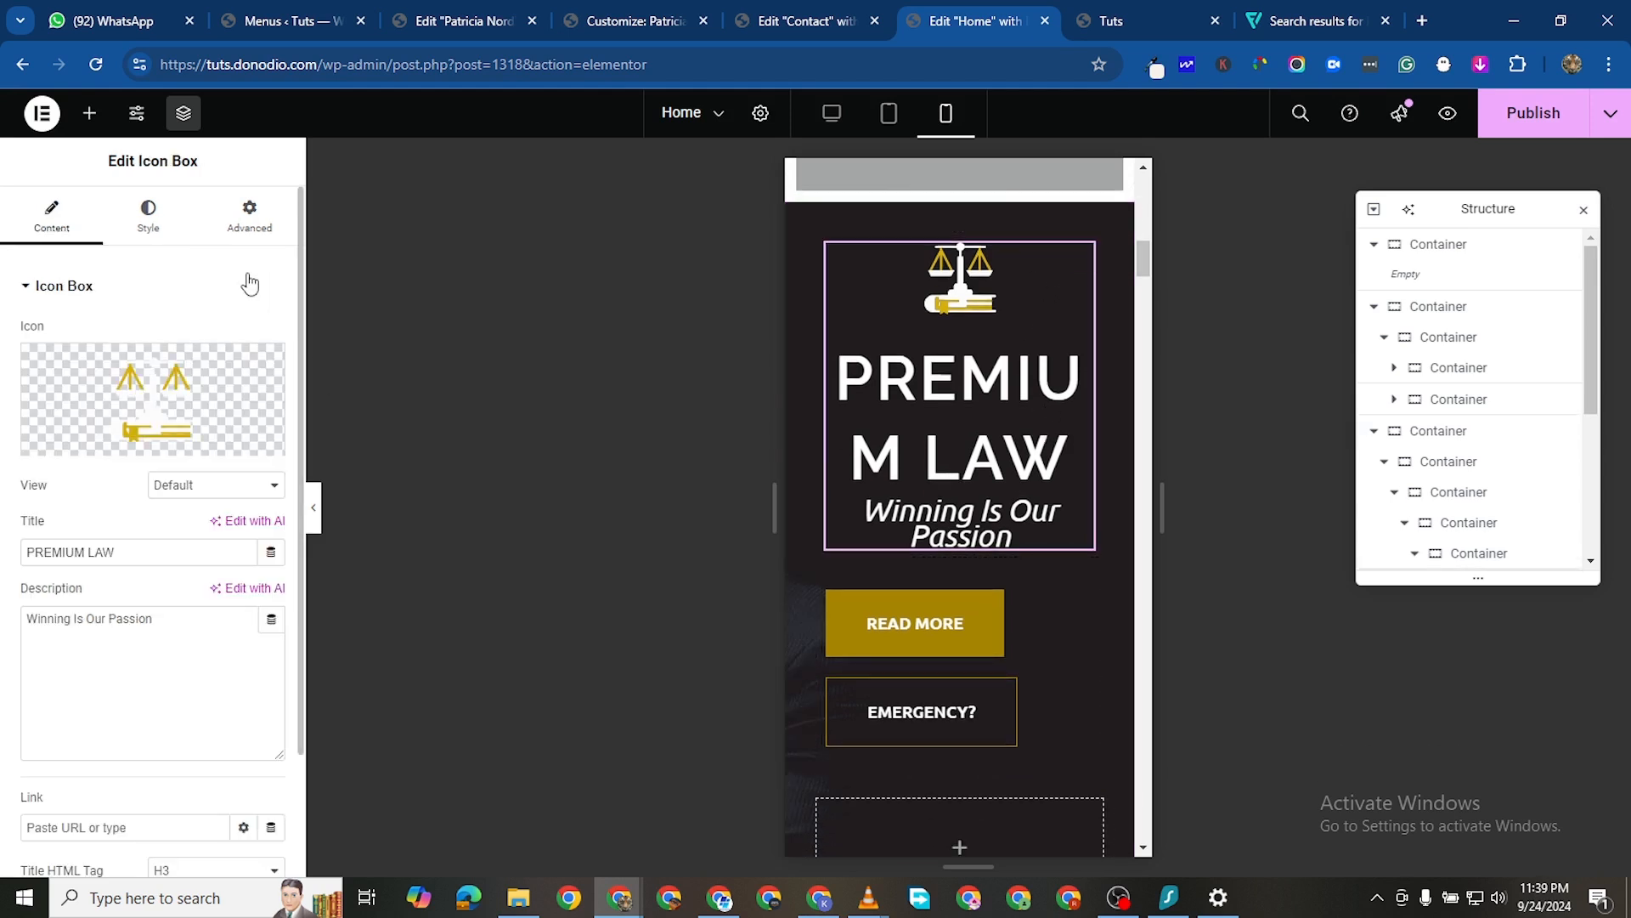
left_click(150, 215)
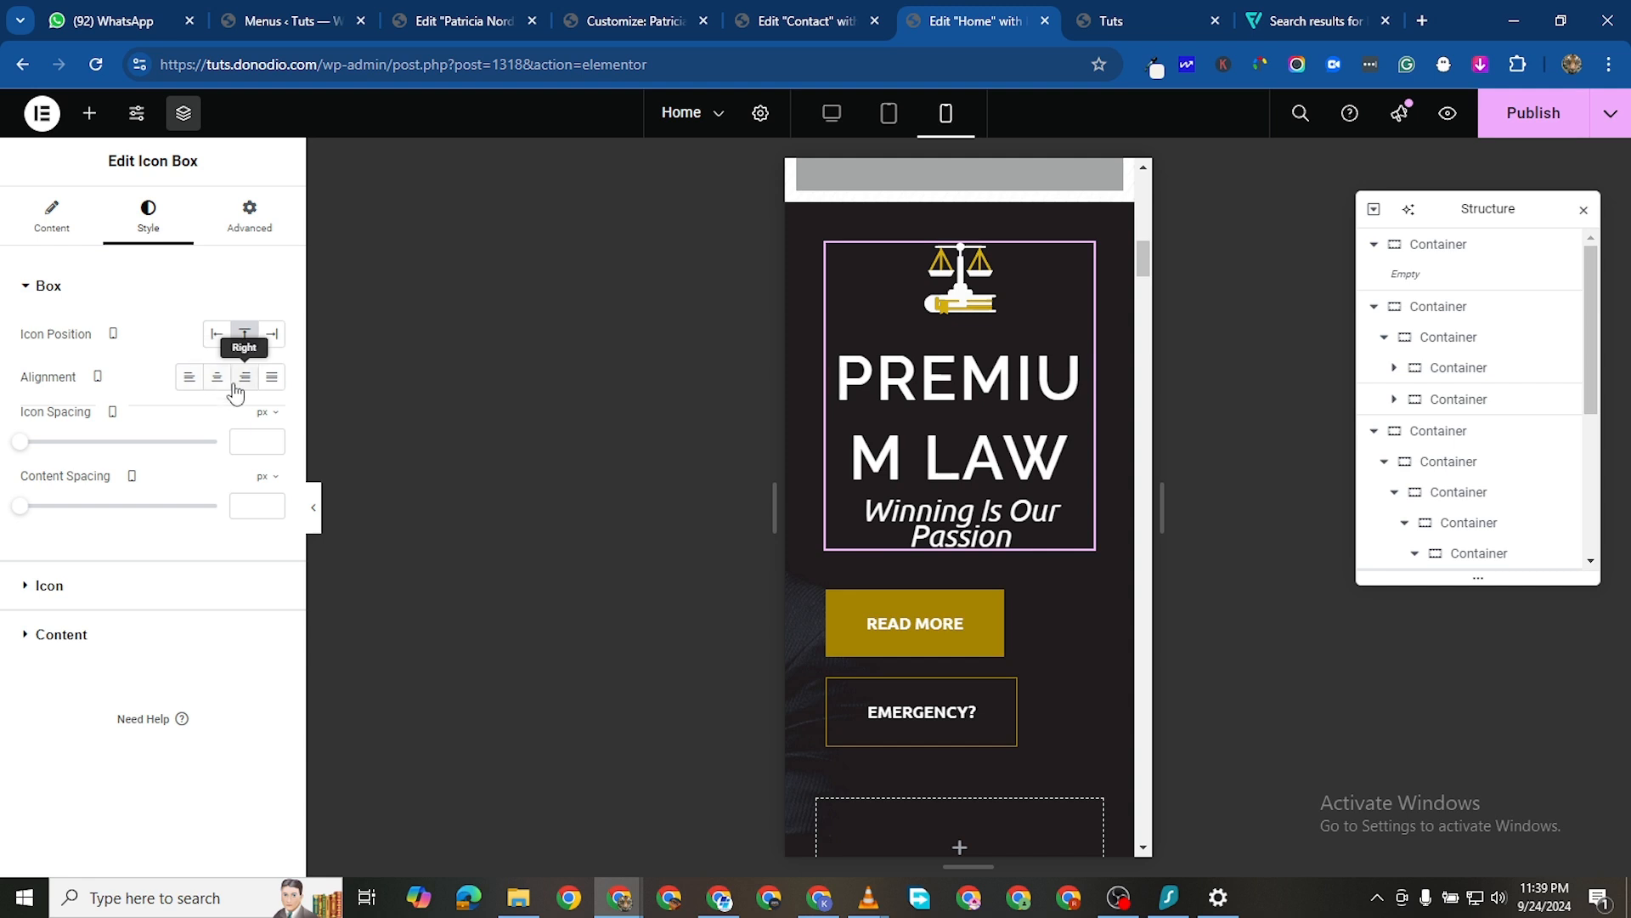
left_click(27, 588)
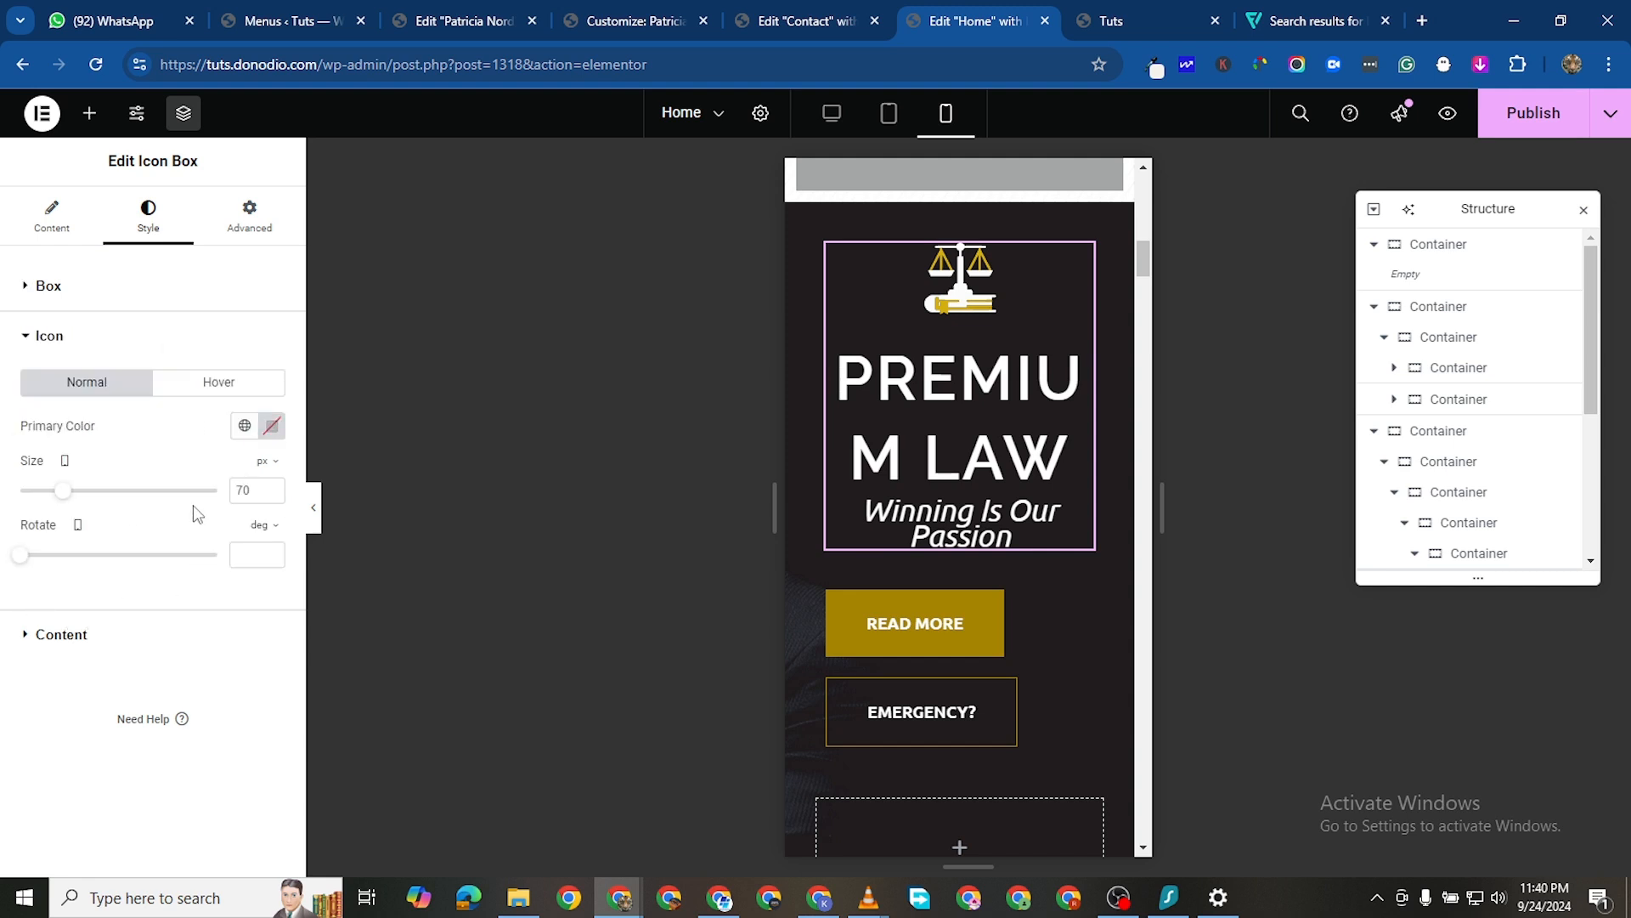
left_click_drag(69, 499, 36, 500)
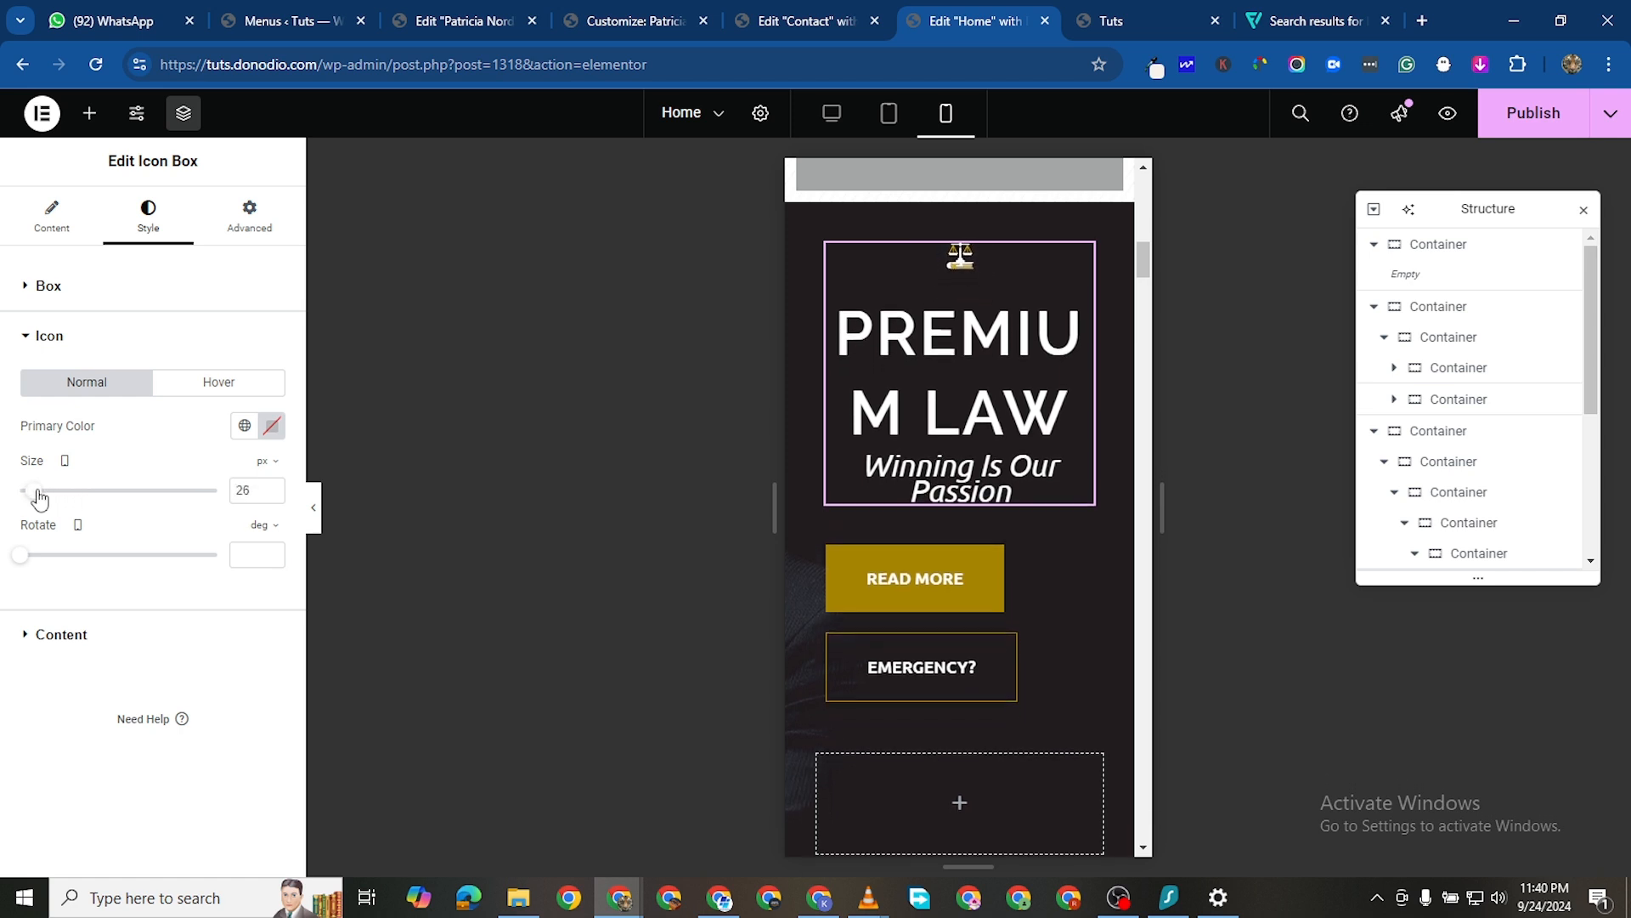
left_click(271, 495)
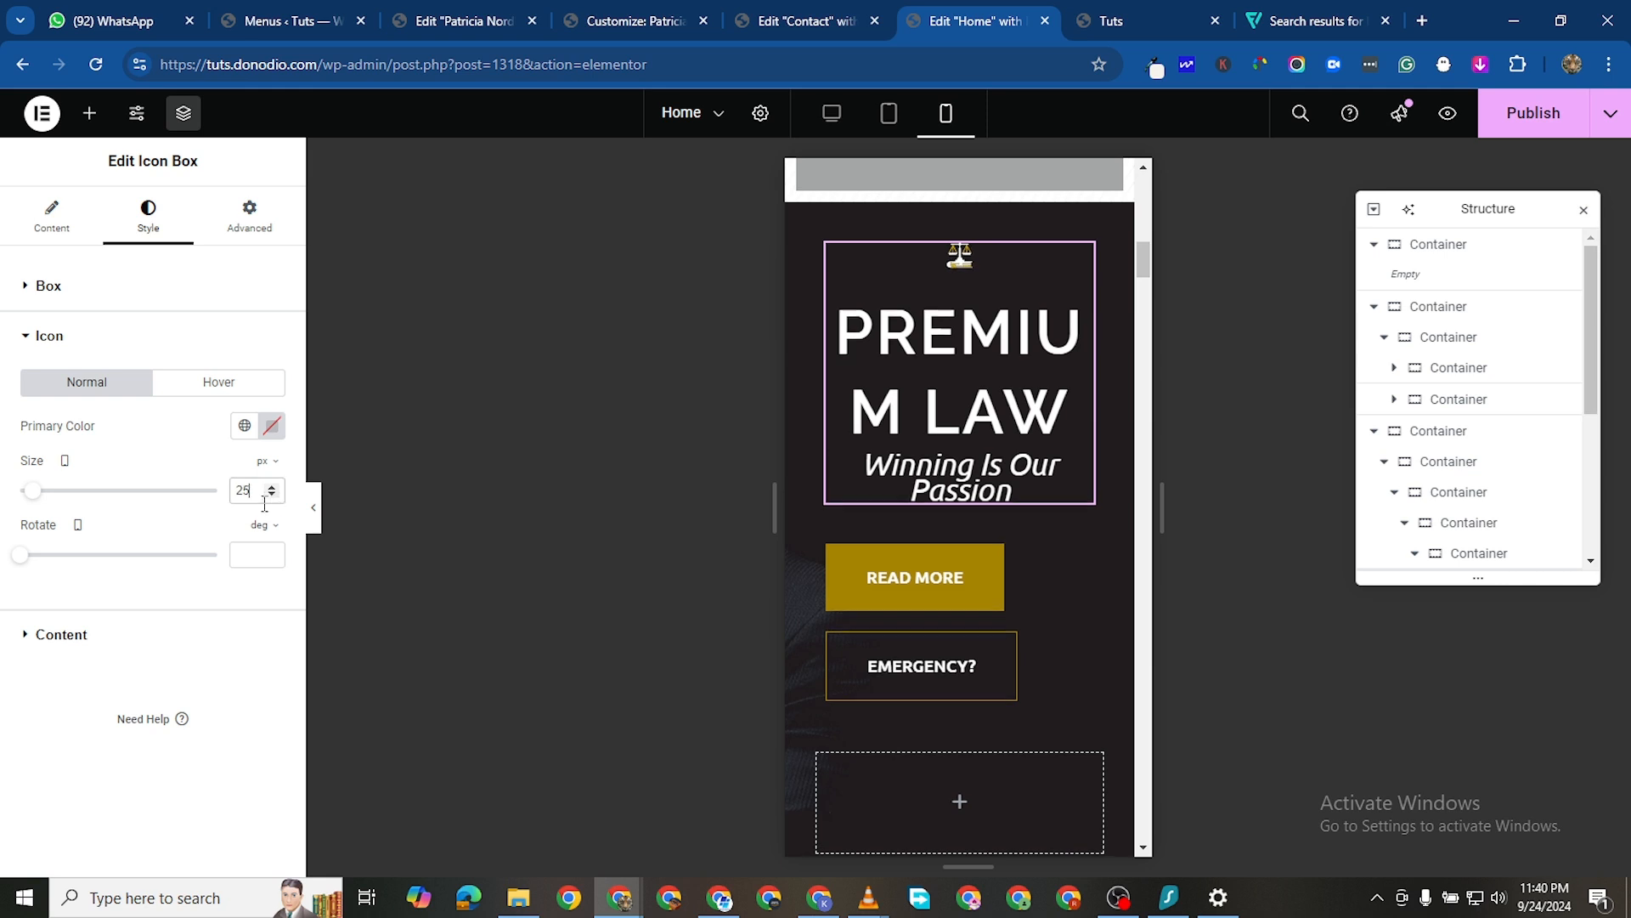
Set the icon box's title font size to 20 px and its description font size to 13 px for mobile
left_click(29, 636)
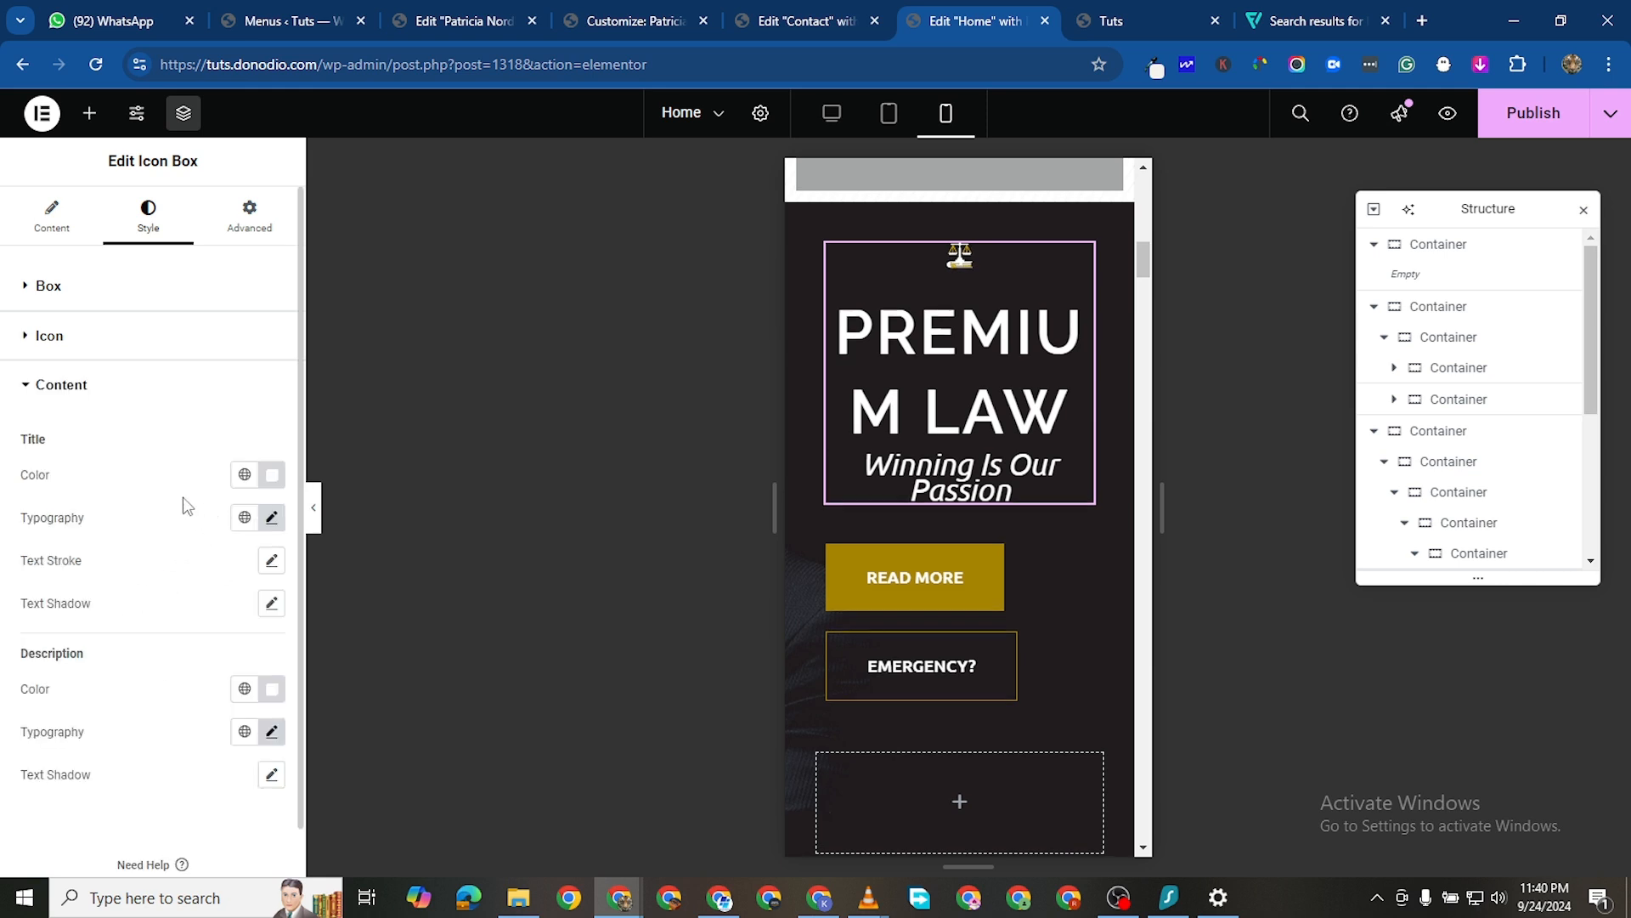
left_click(272, 518)
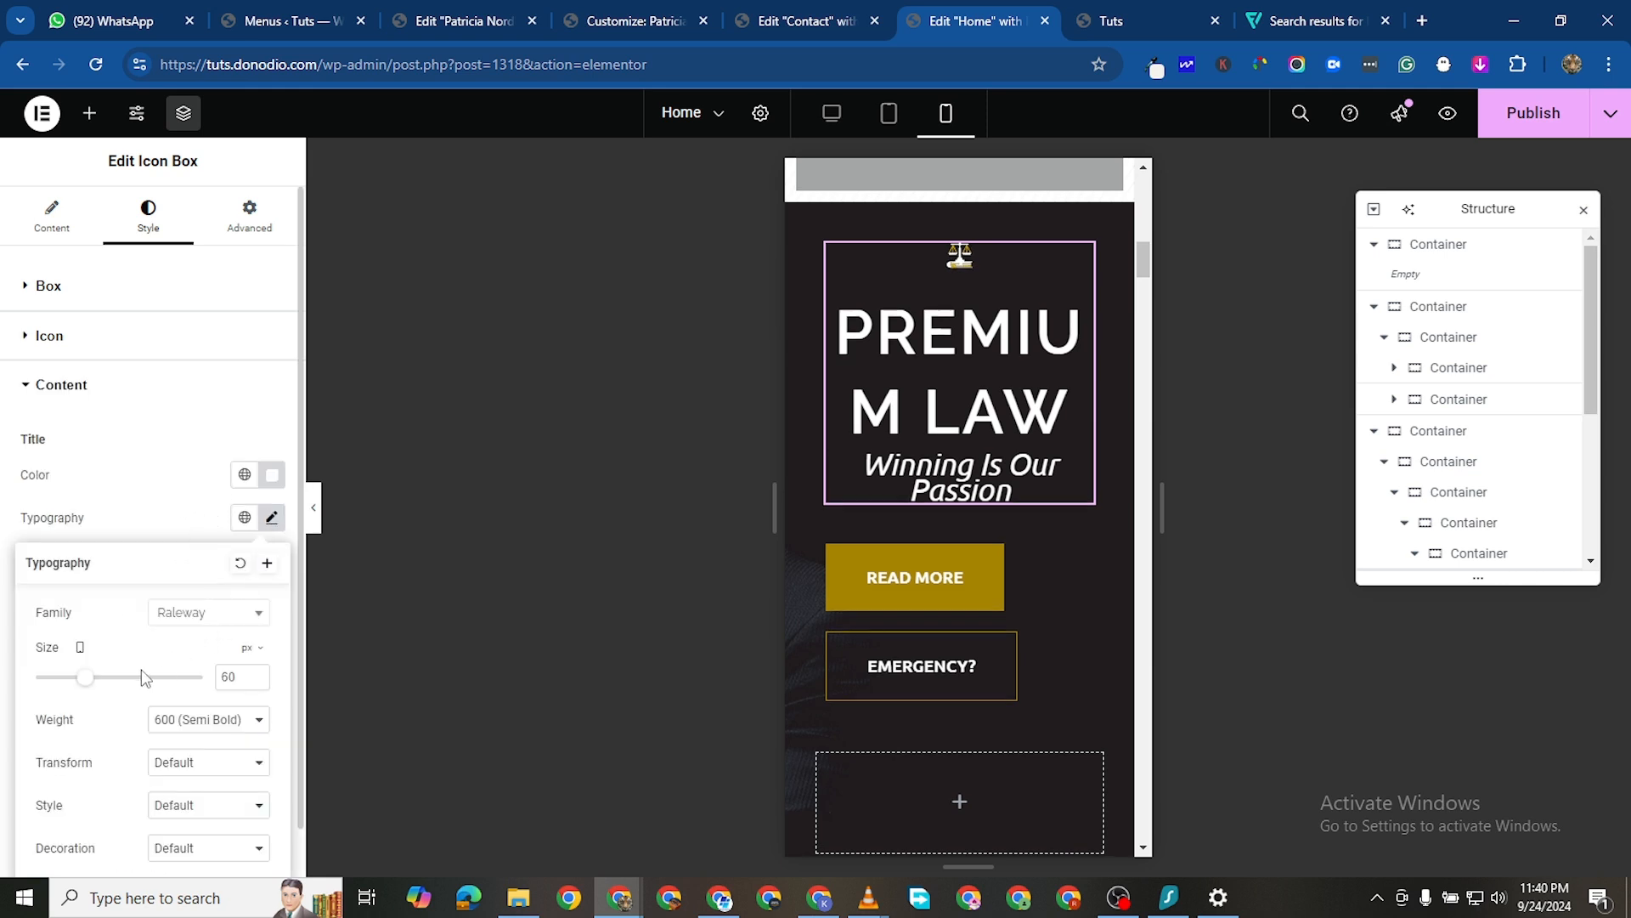
left_click_drag(85, 684, 52, 680)
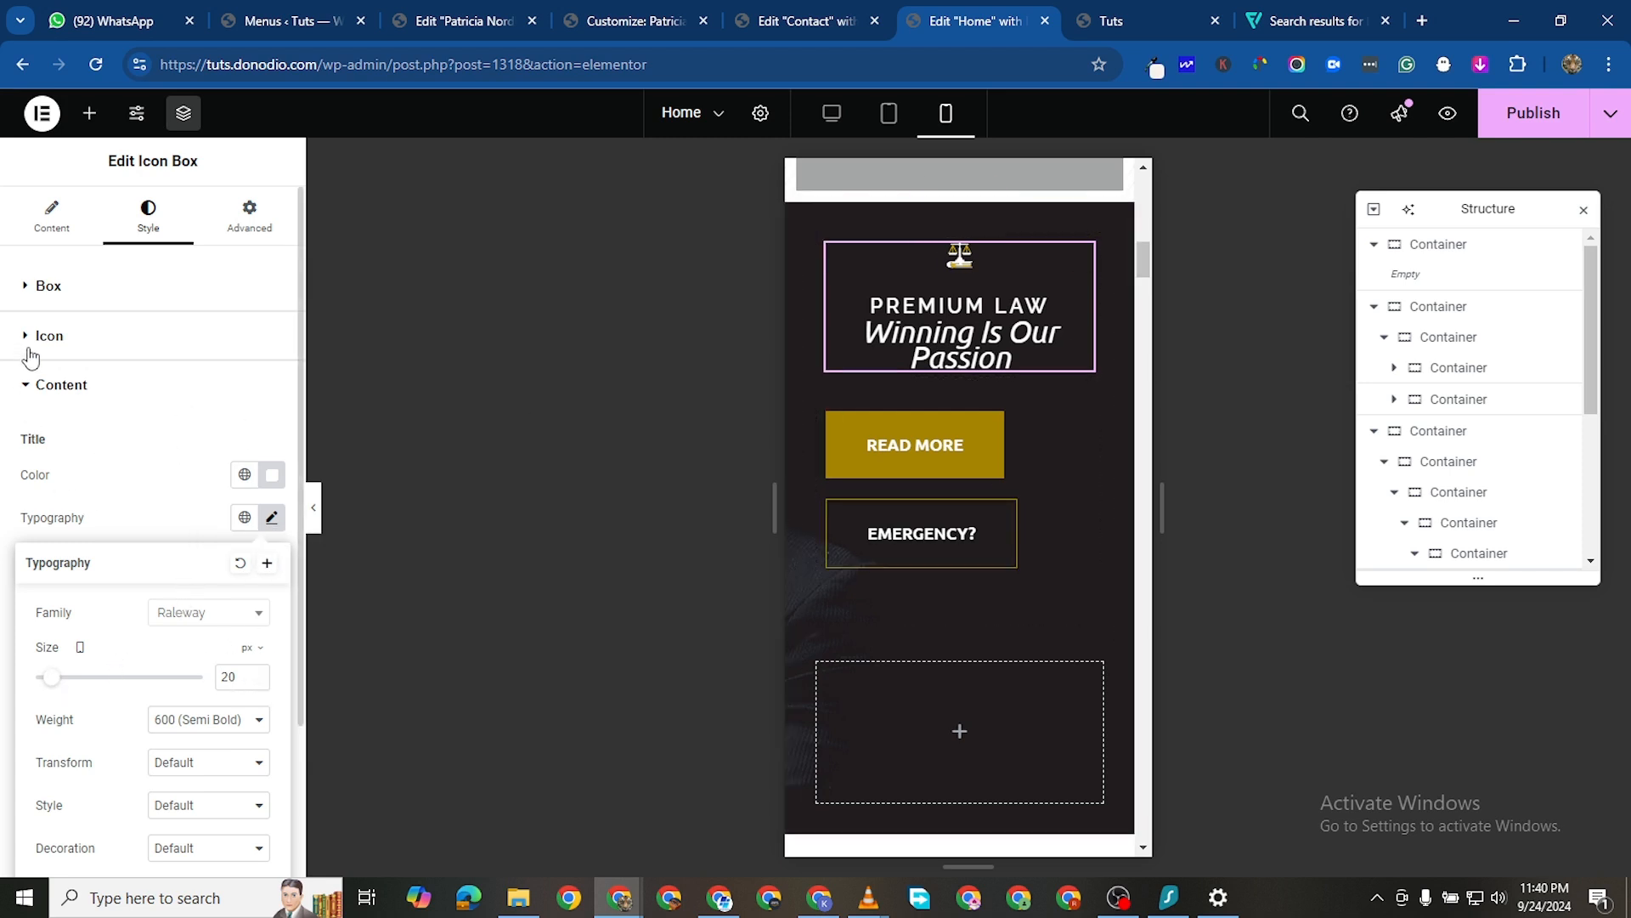
left_click(24, 386)
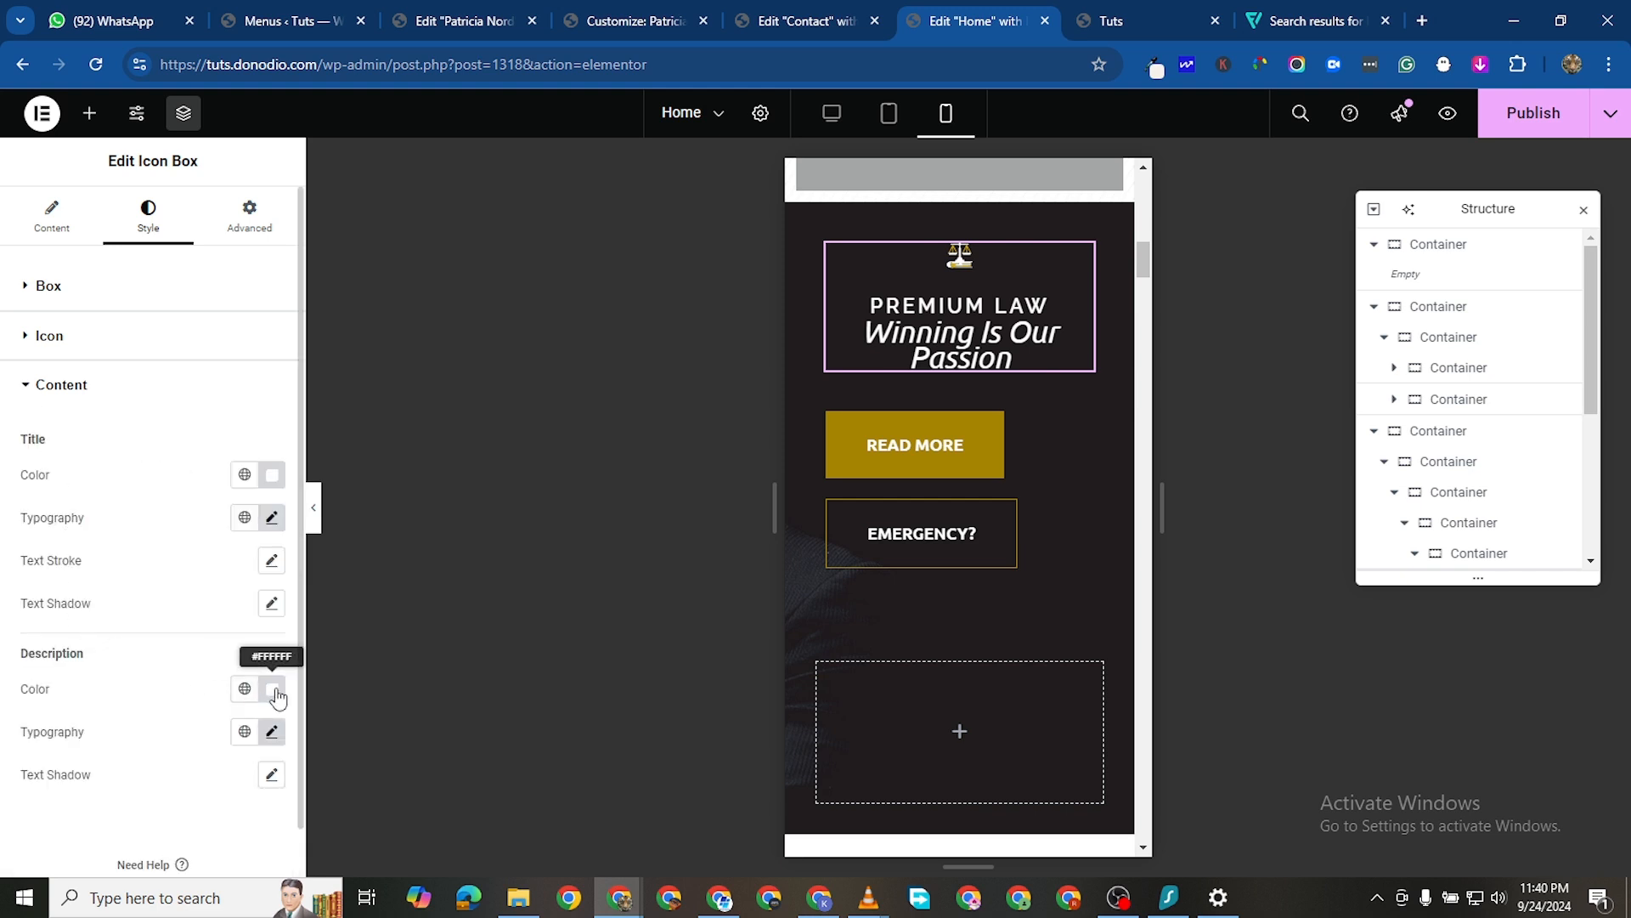
left_click(272, 732)
scroll(220, 793, "down", 3)
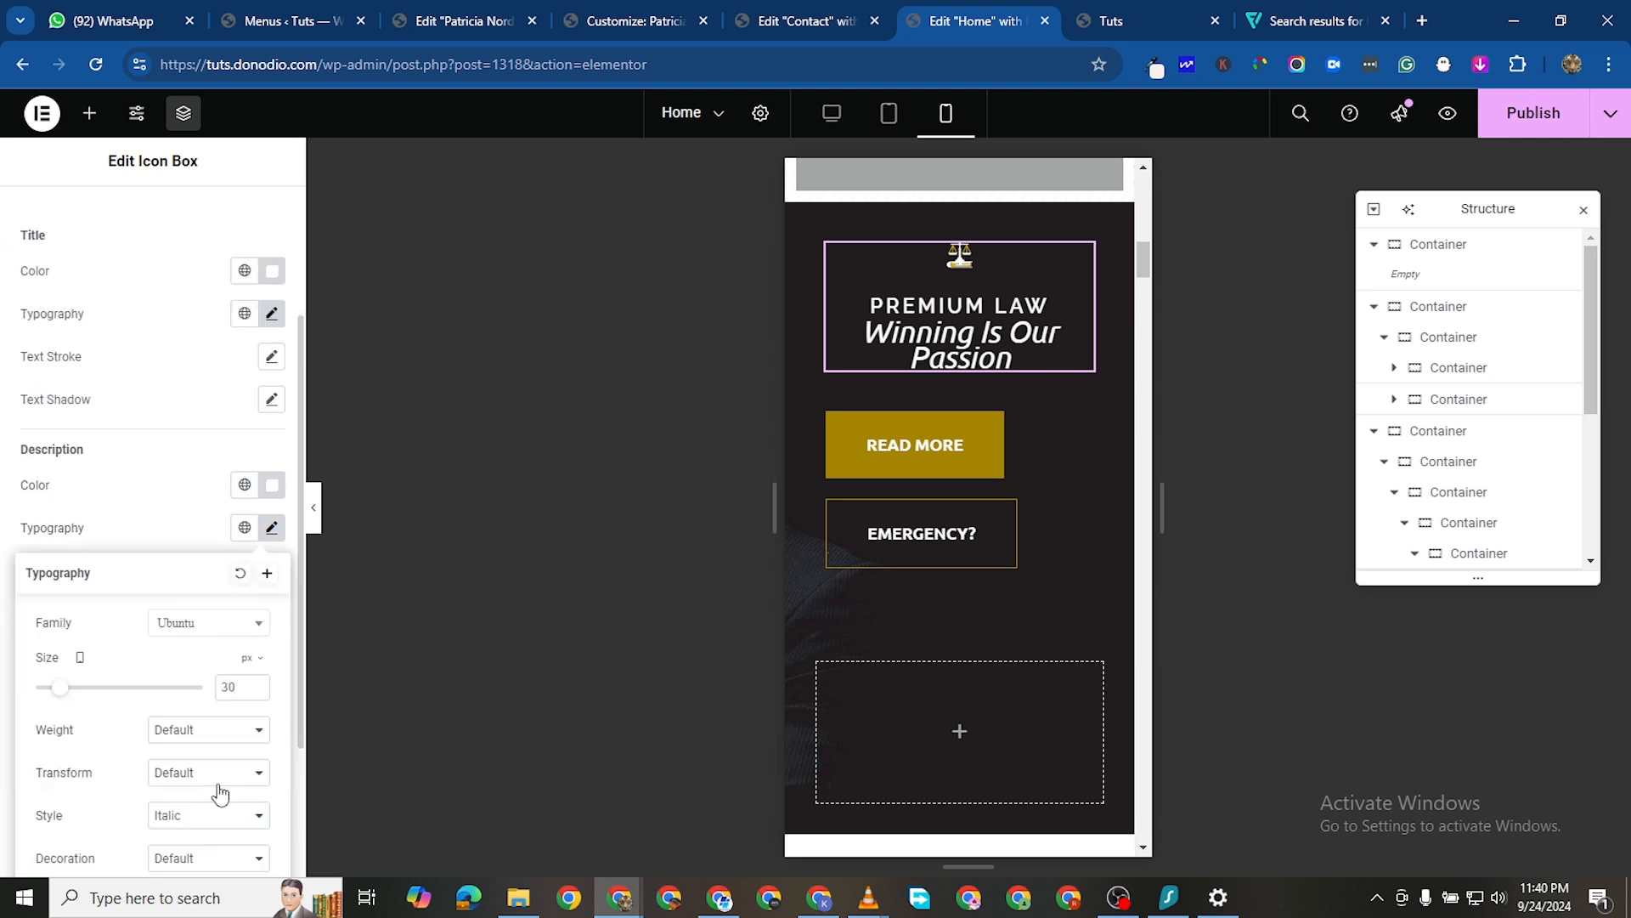
left_click_drag(67, 697, 47, 700)
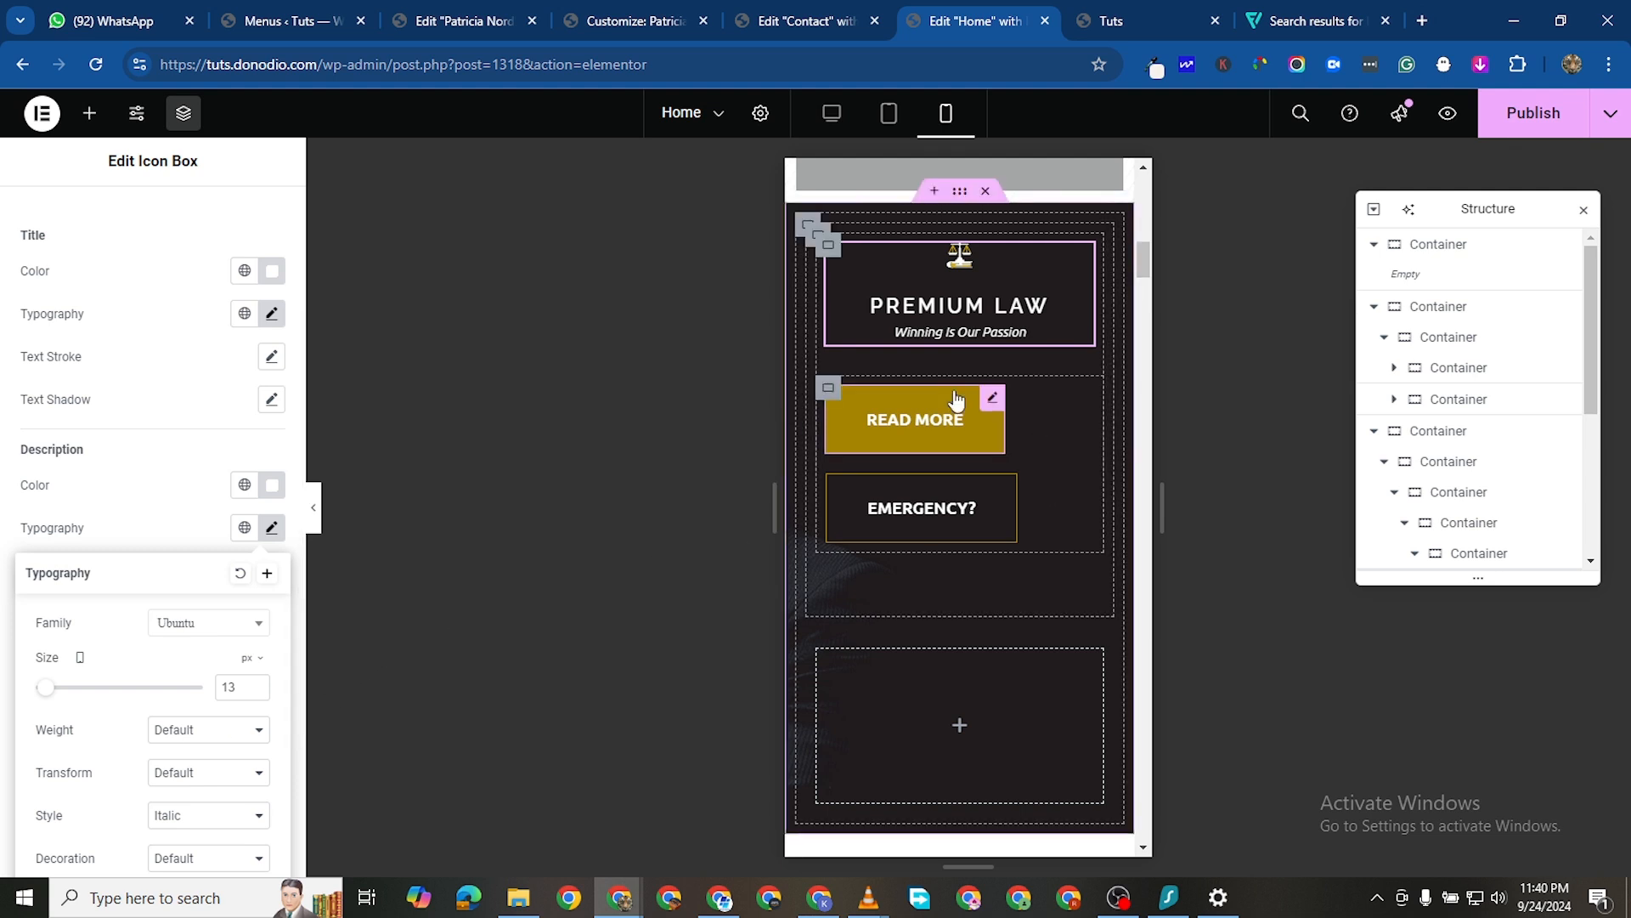
Set the text size of the new hero's READ MORE button to 10 px for mobile
left_click(993, 399)
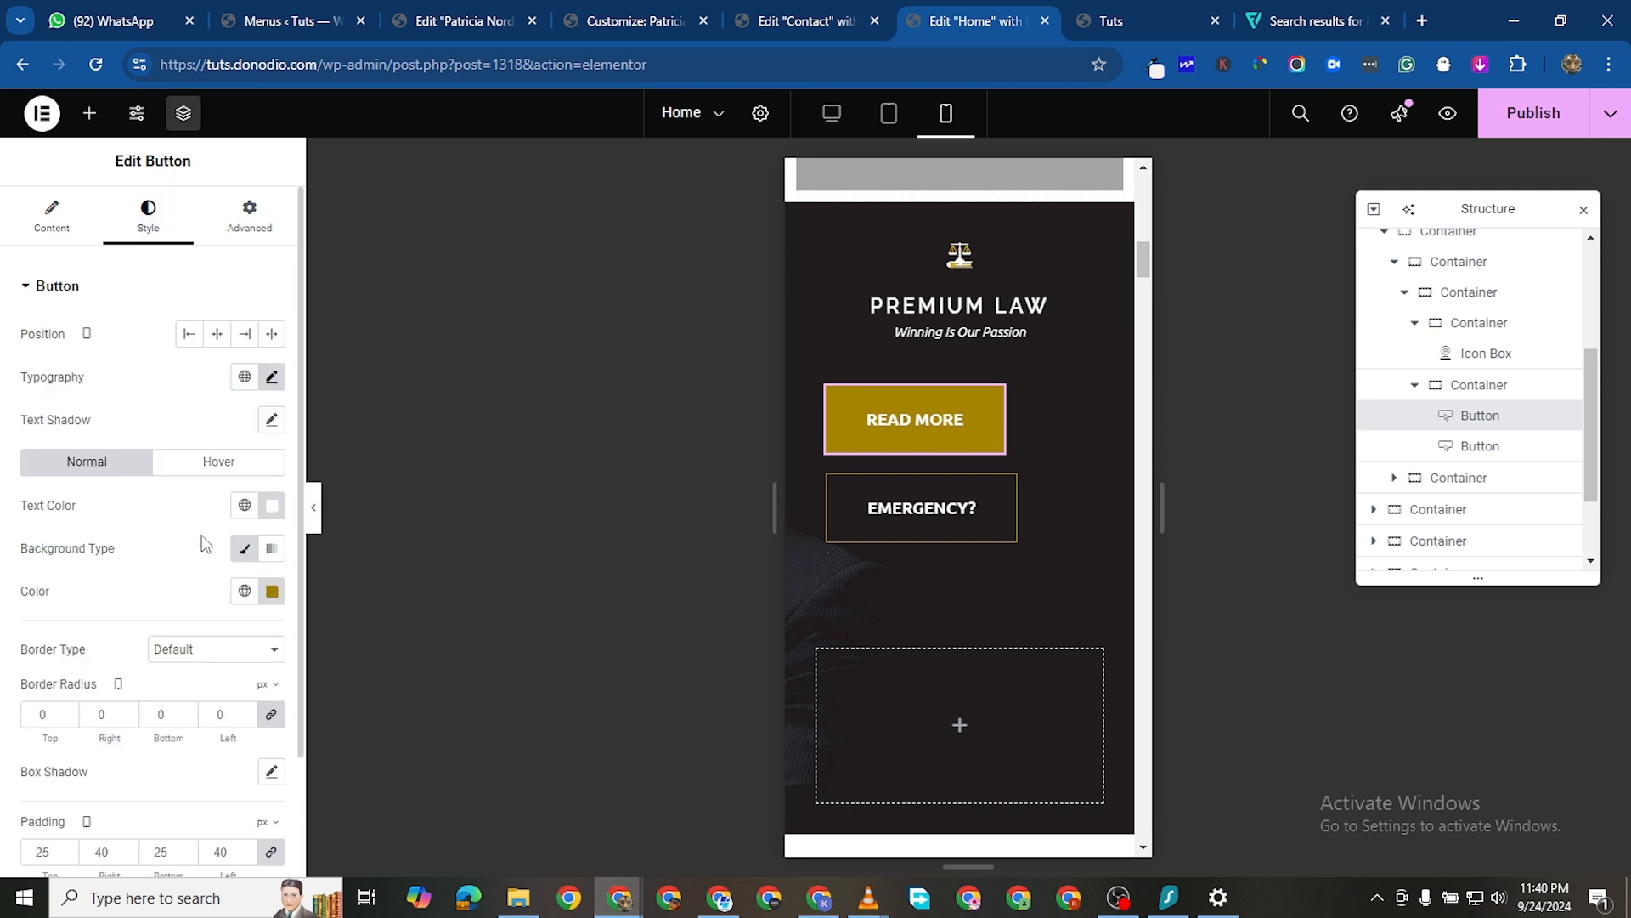
scroll(241, 627, "down", 2)
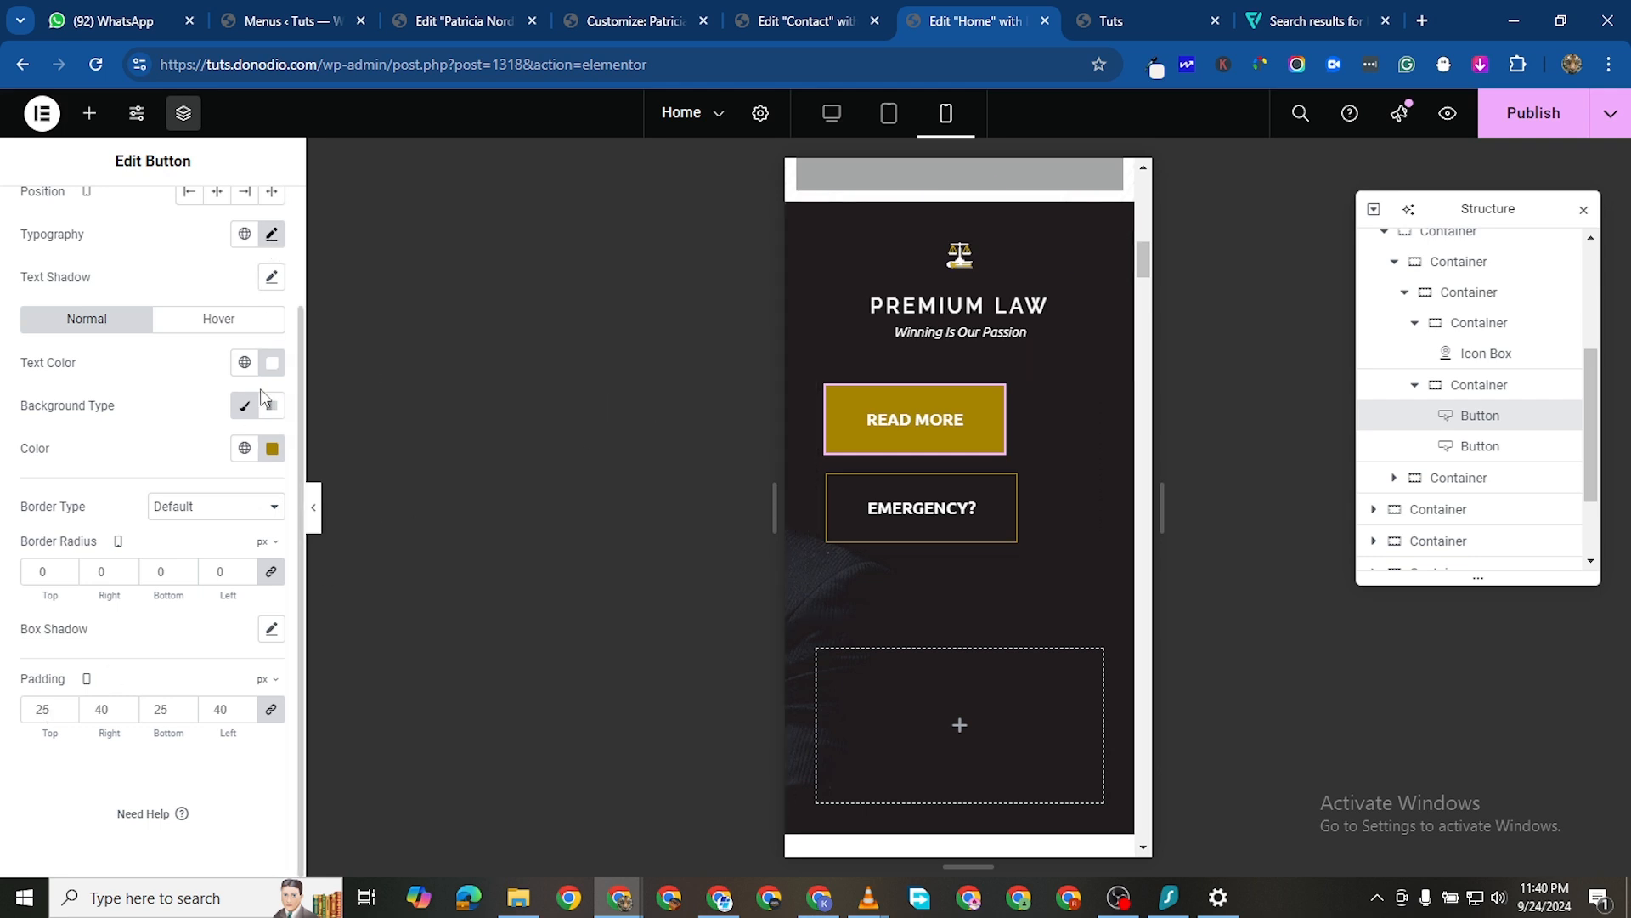
key("BackSpace")
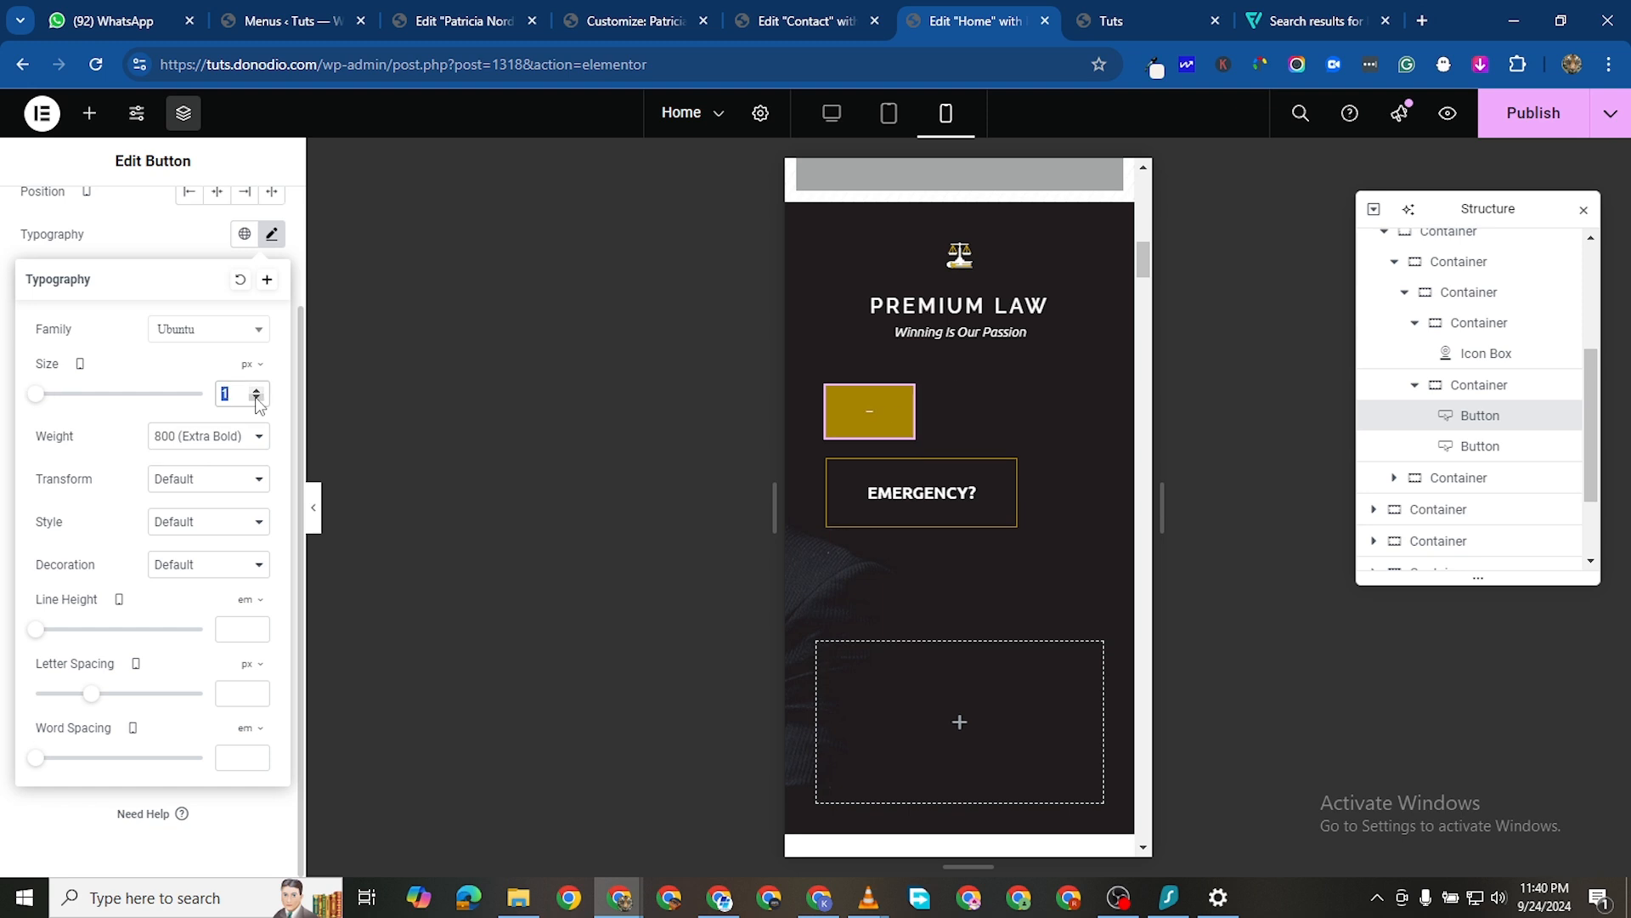
left_click(255, 390)
left_click(255, 390)
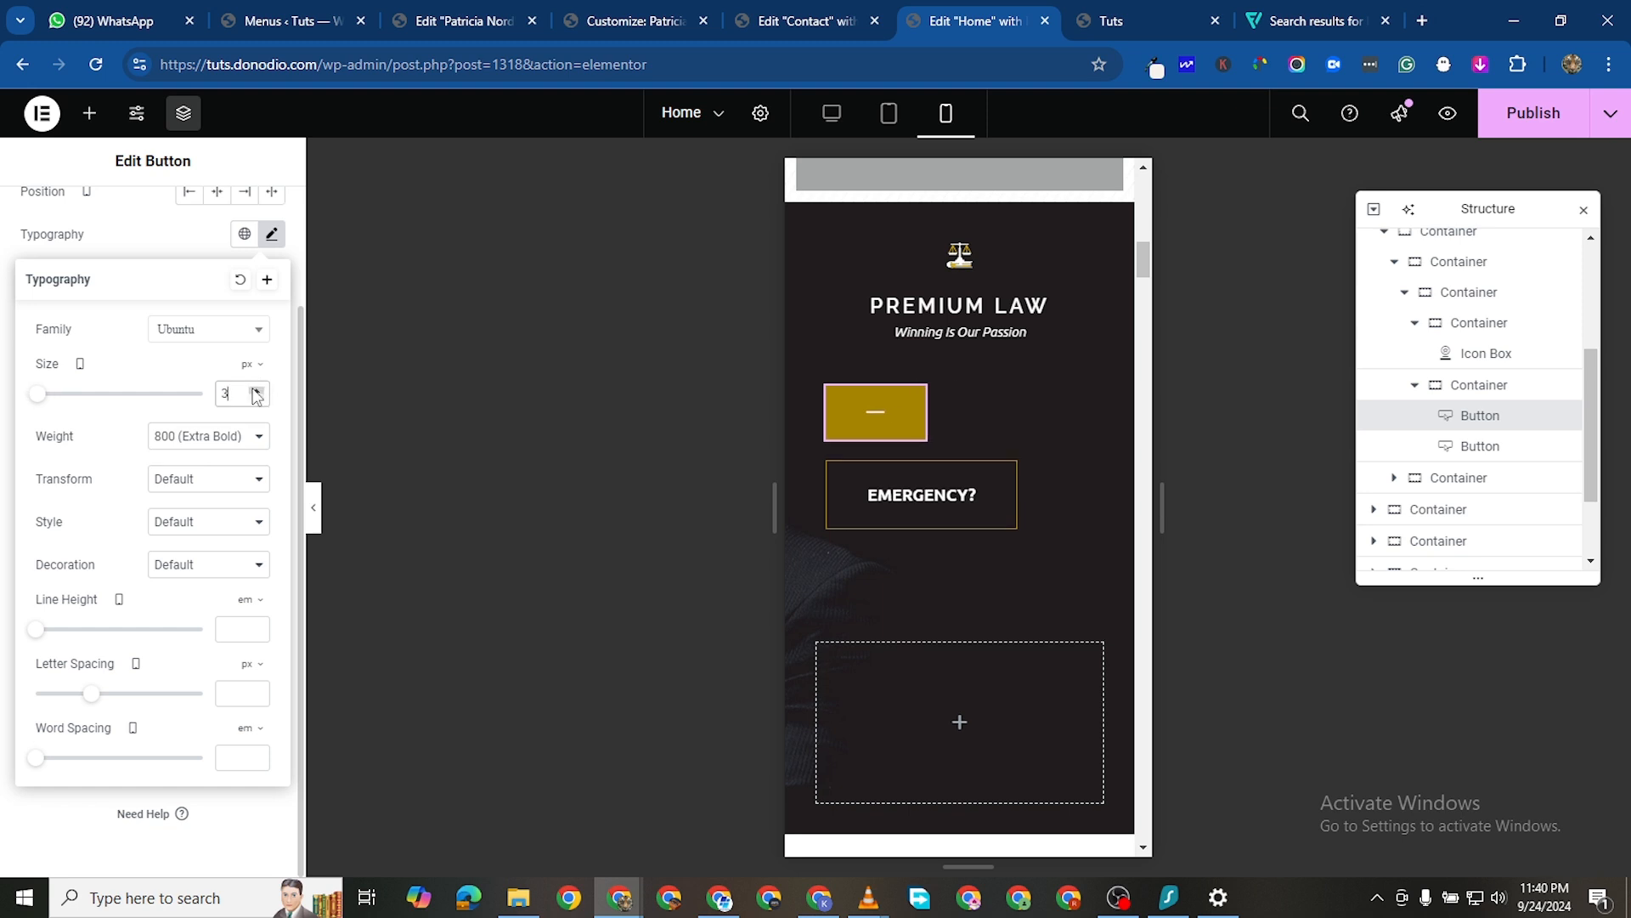
left_click(255, 390)
left_click(255, 390)
left_click(255, 390)
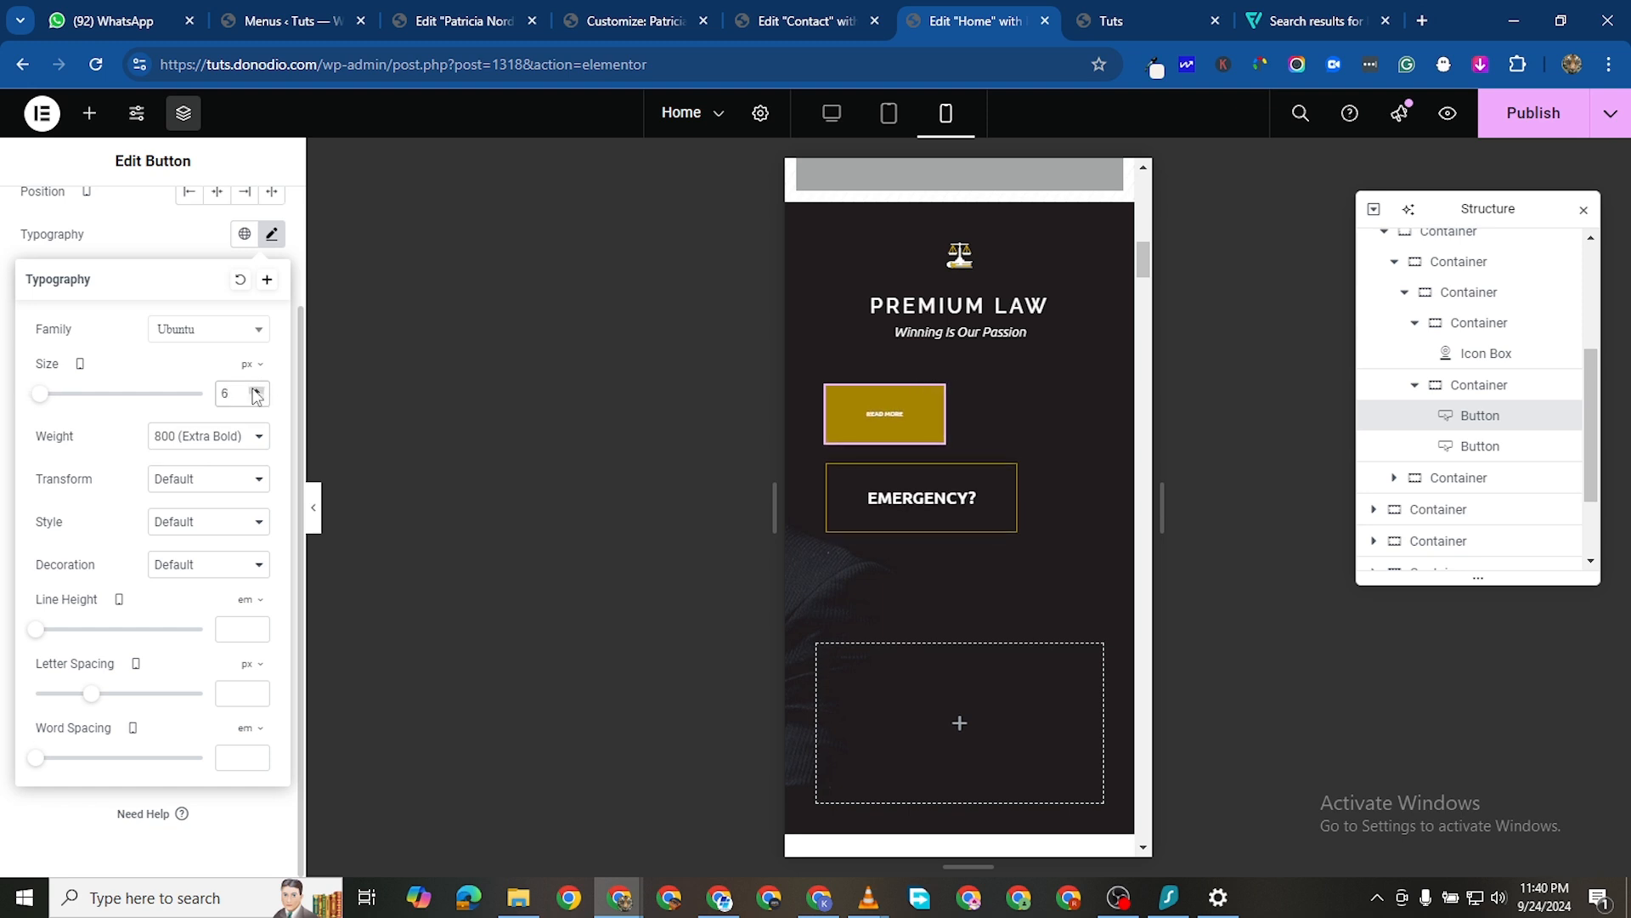
left_click(255, 390)
left_click(255, 390)
left_click(256, 390)
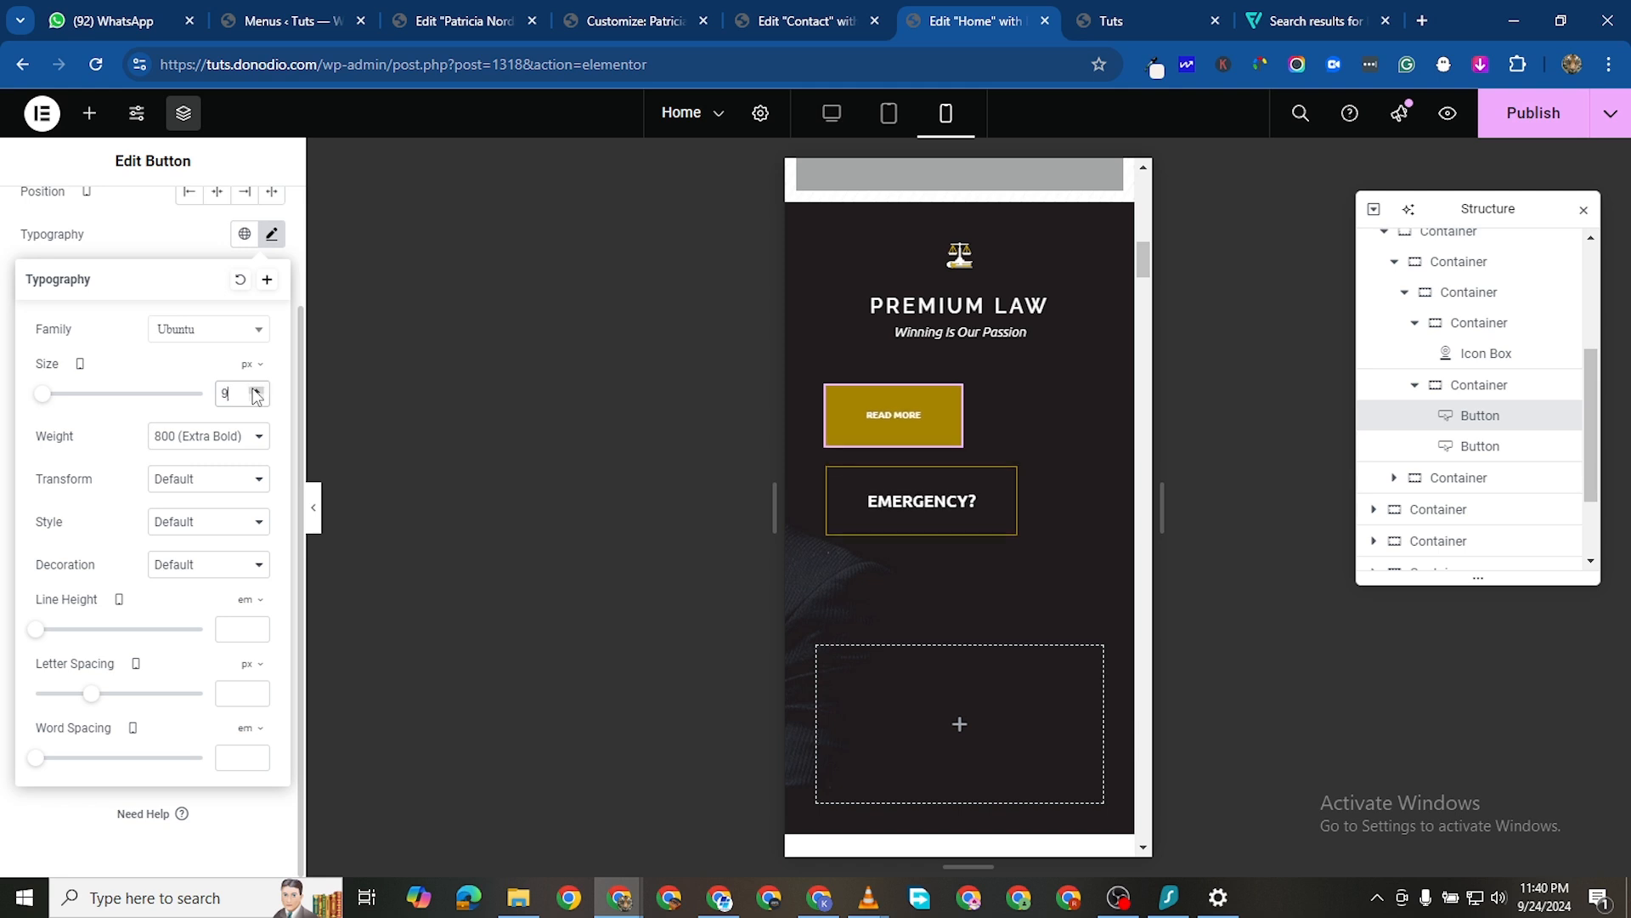
left_click(256, 390)
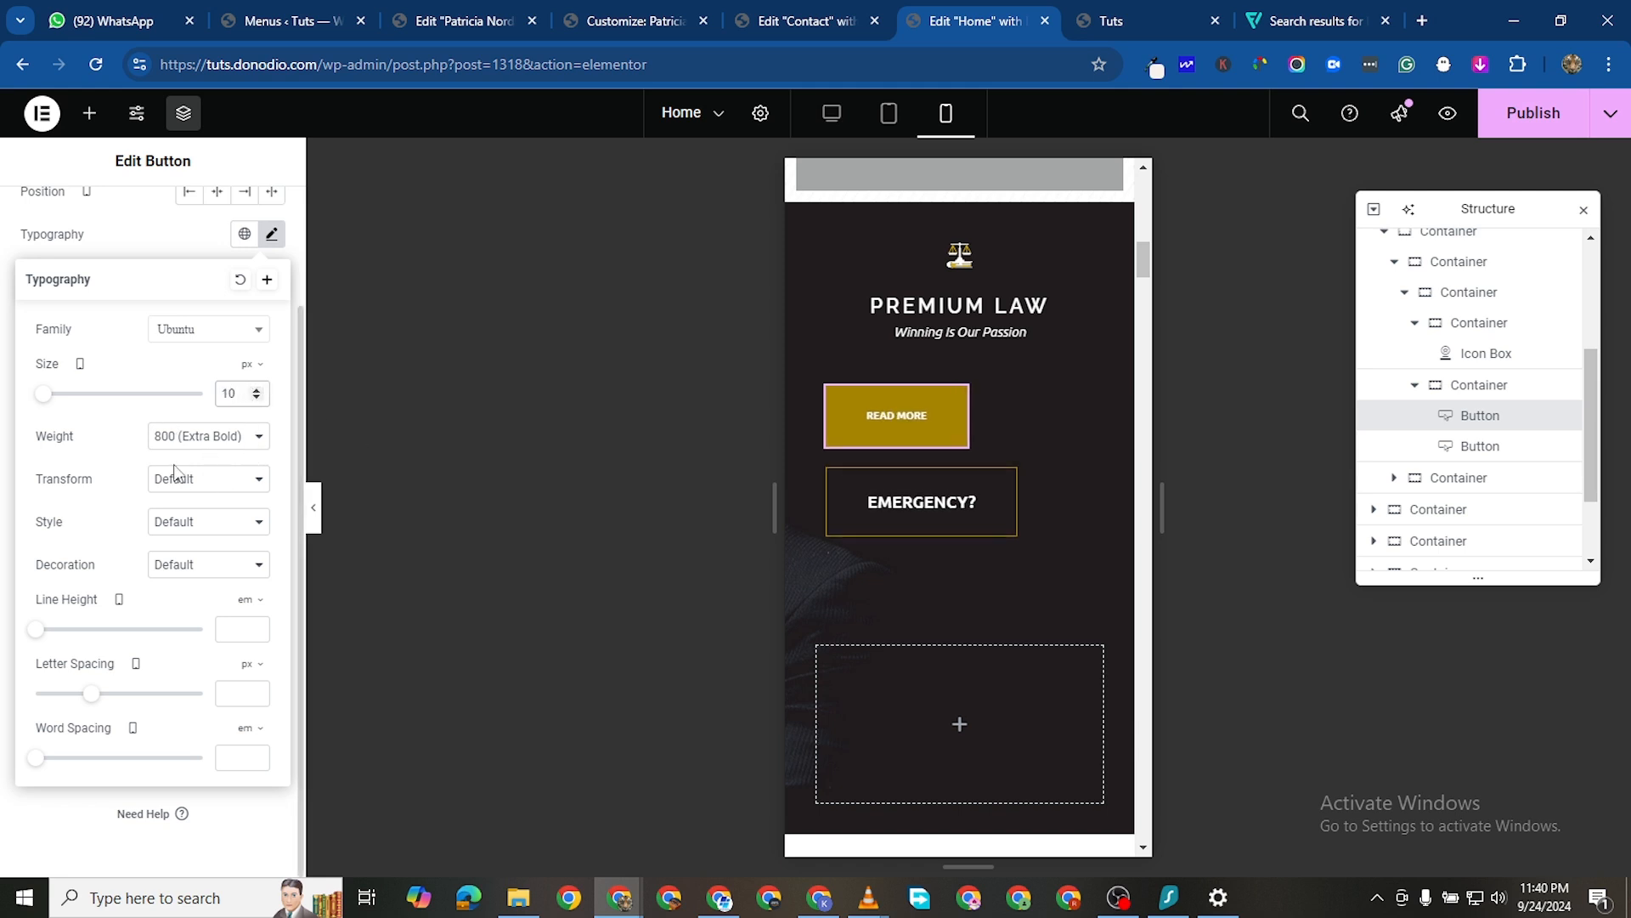
left_click(5, 389)
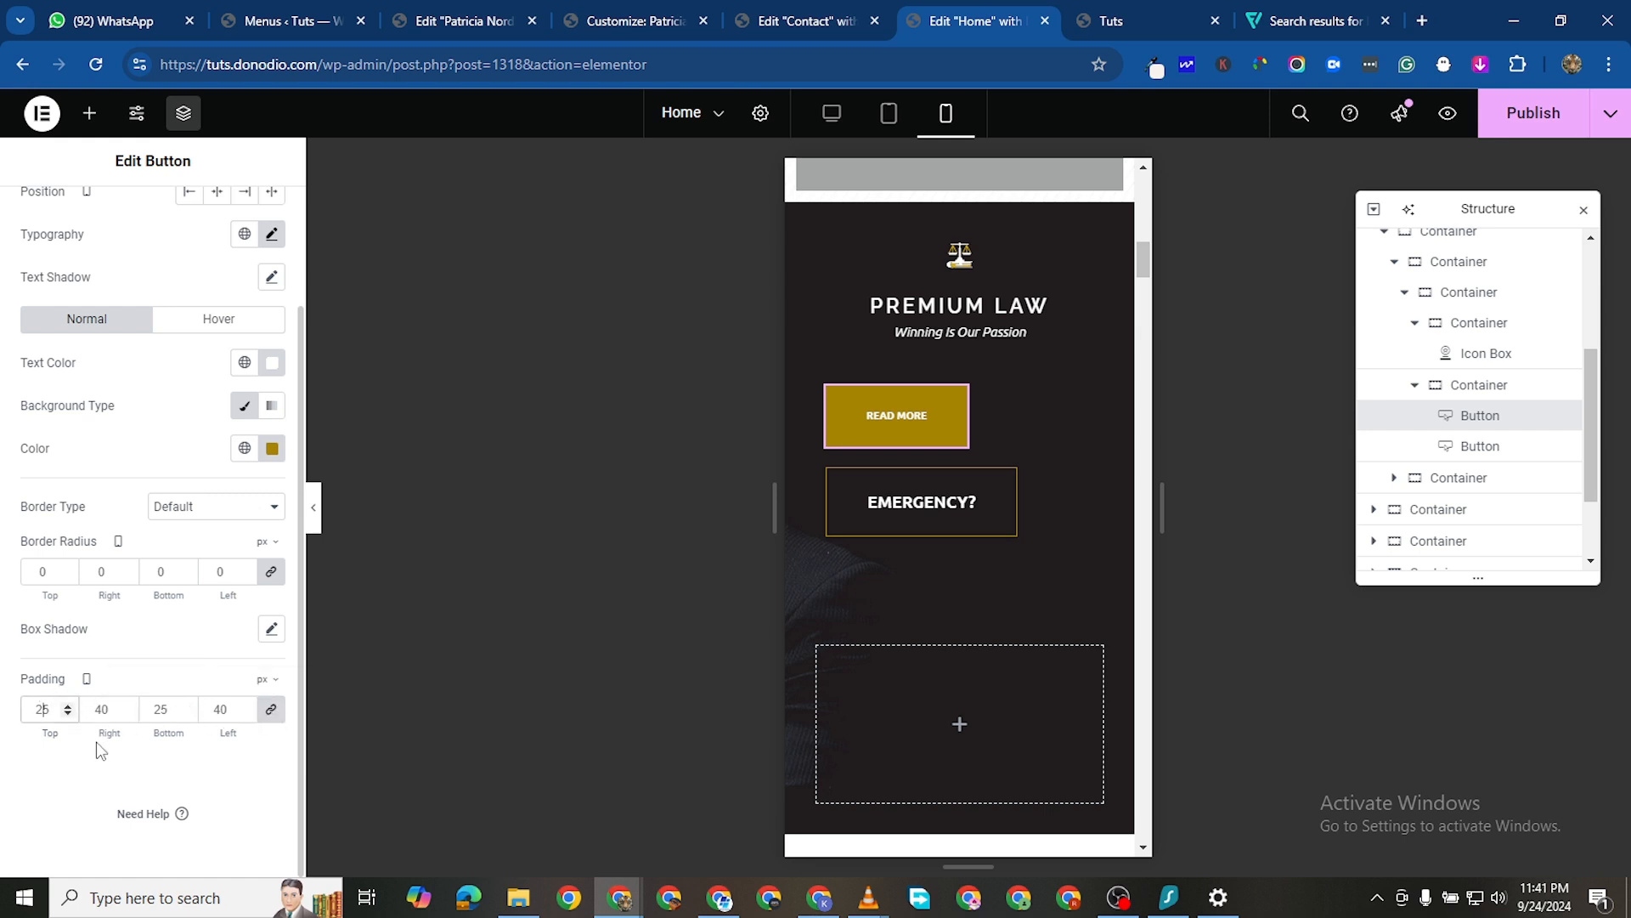
Set the READ MORE button's mobile padding to 15 px on all sides and unlink the padding values
type("15")
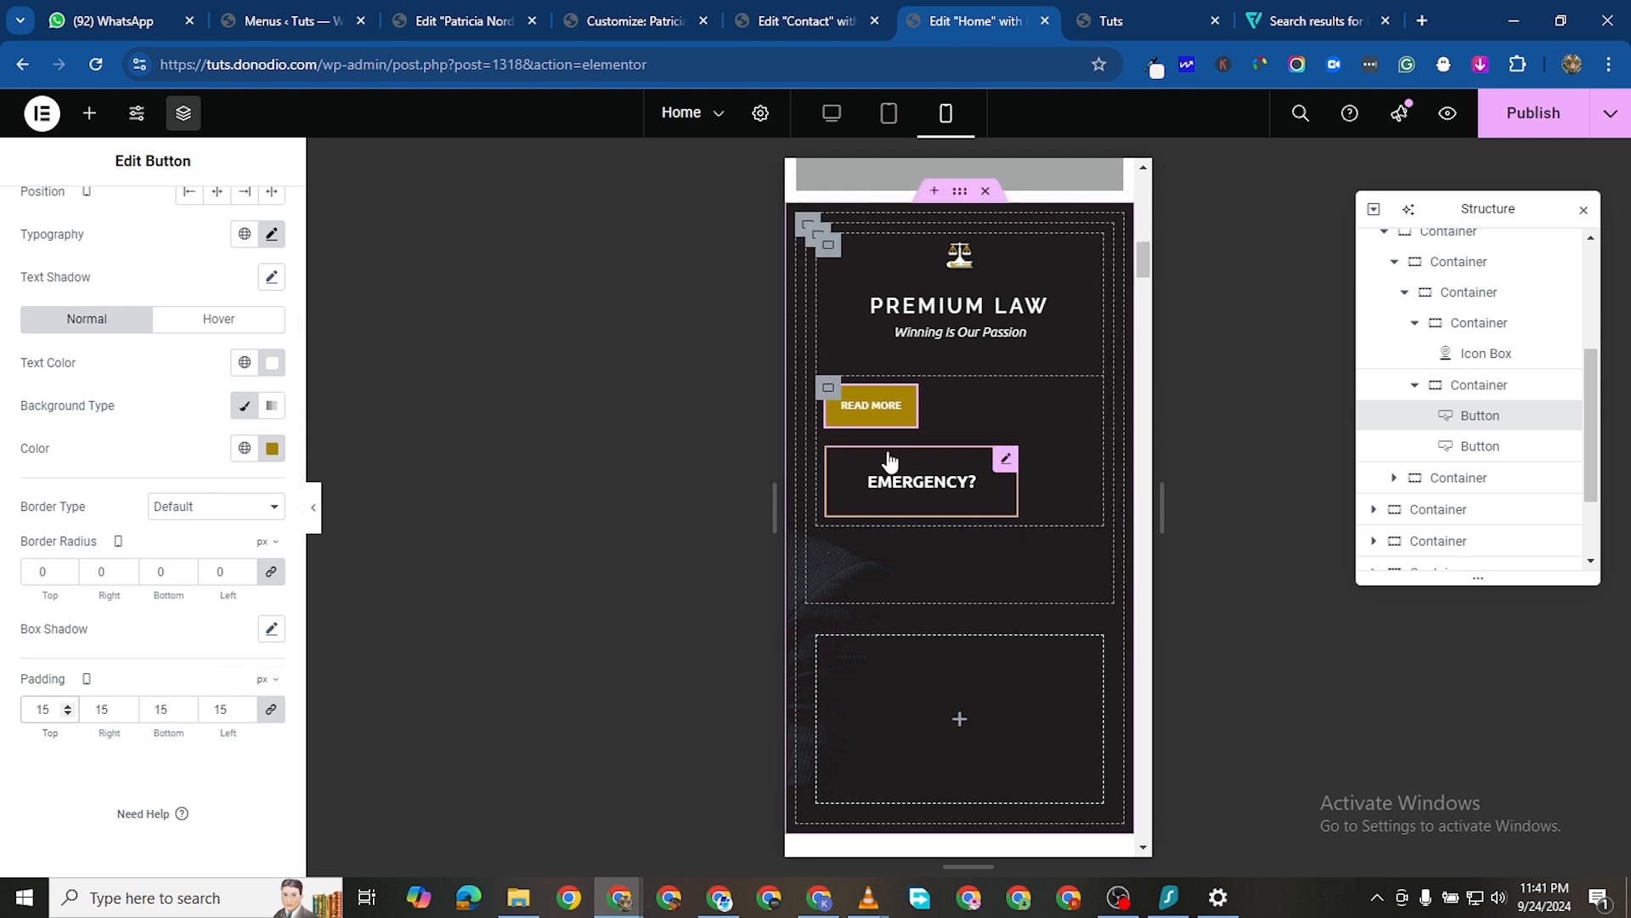
left_click(269, 712)
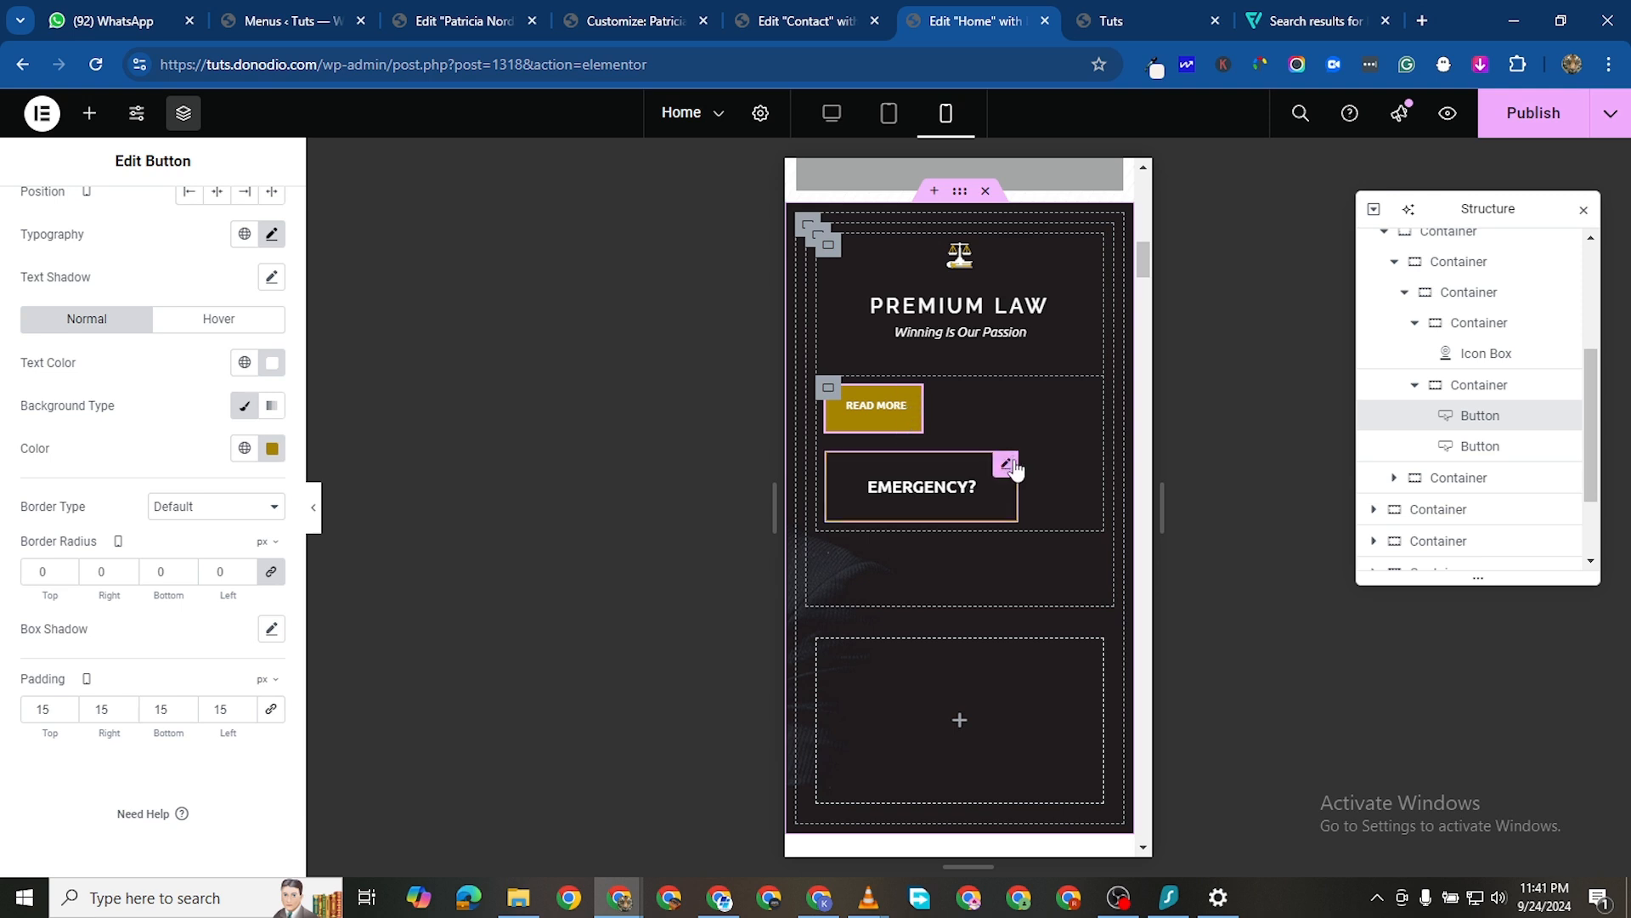
Set the EMERGENCY? button's mobile padding to 15 px on all sides and its text size to 12 px
left_click(1015, 468)
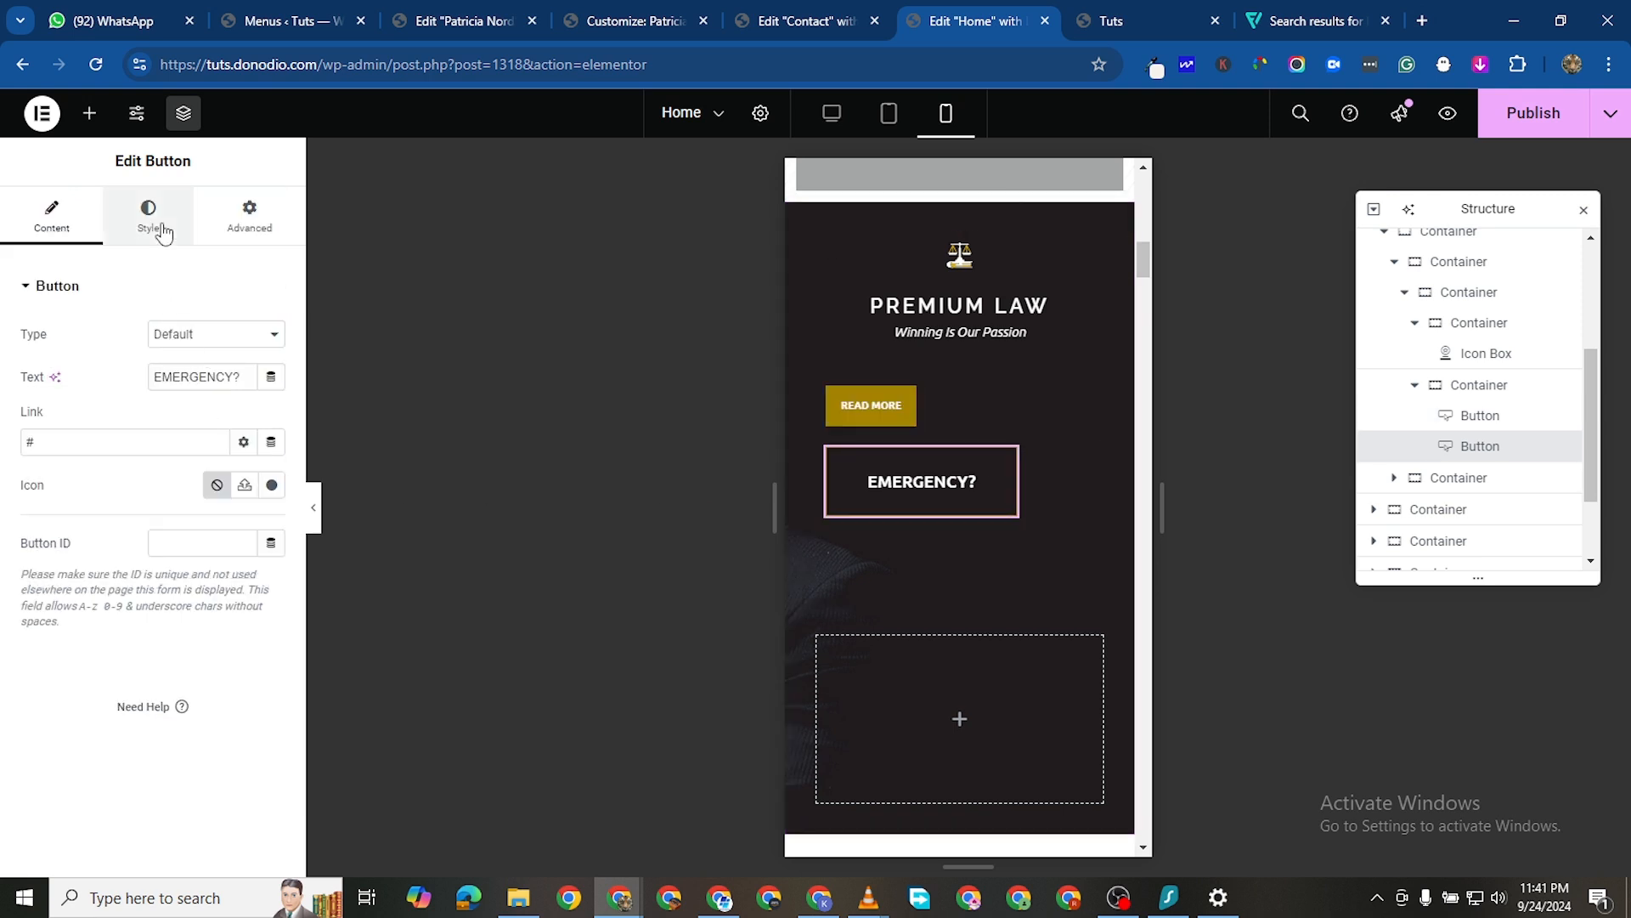
scroll(160, 672, "down", 6)
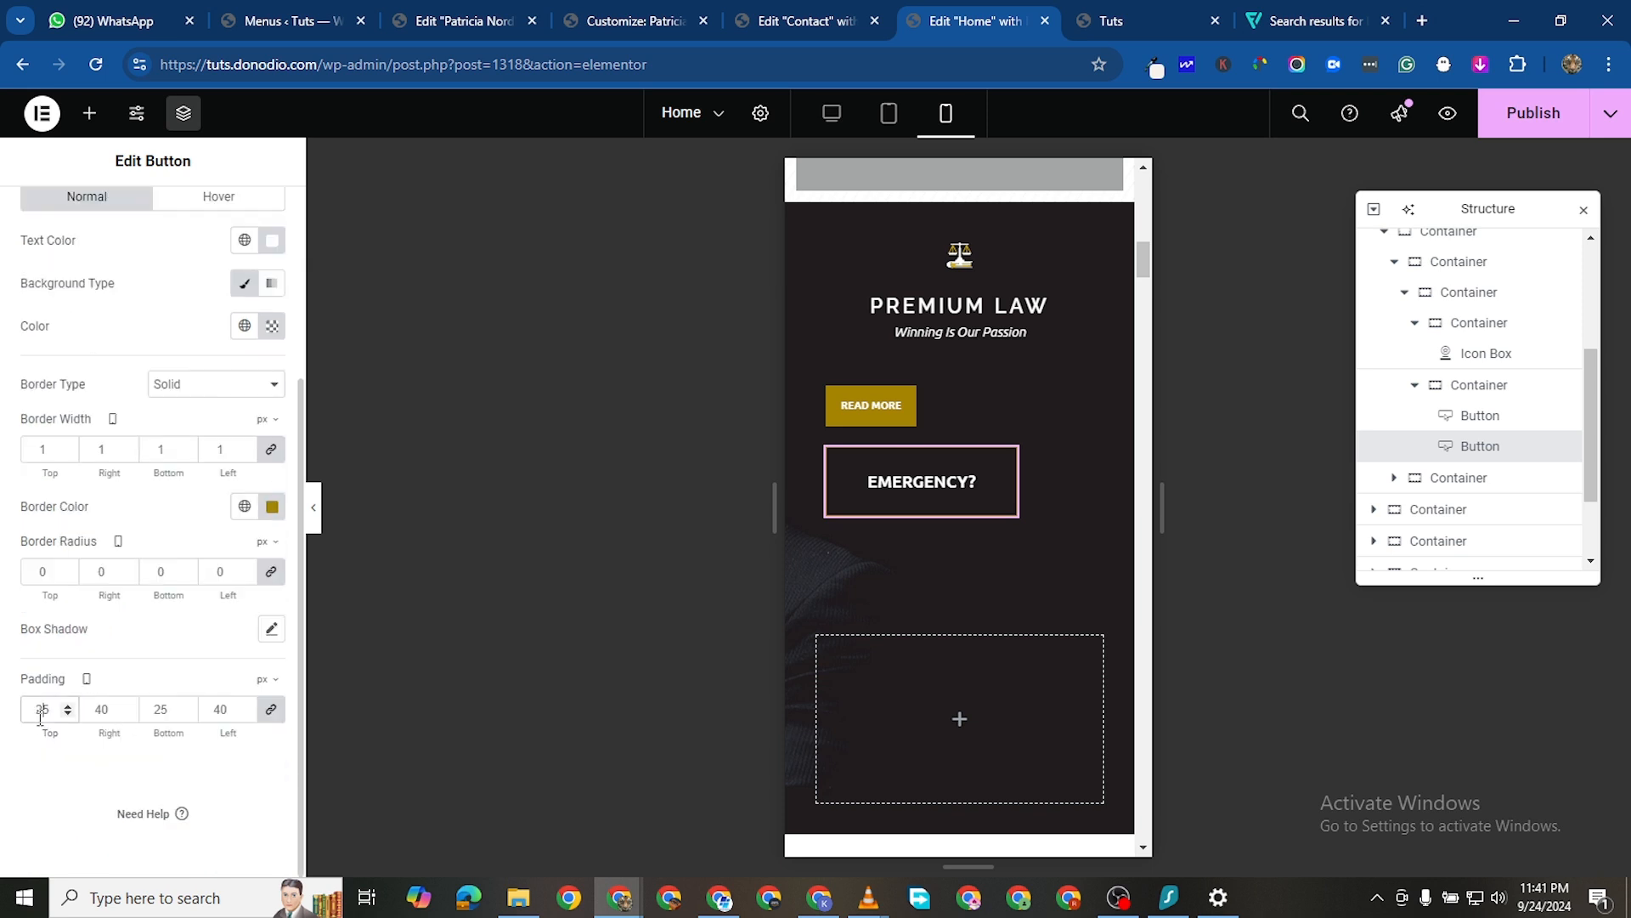
type("15")
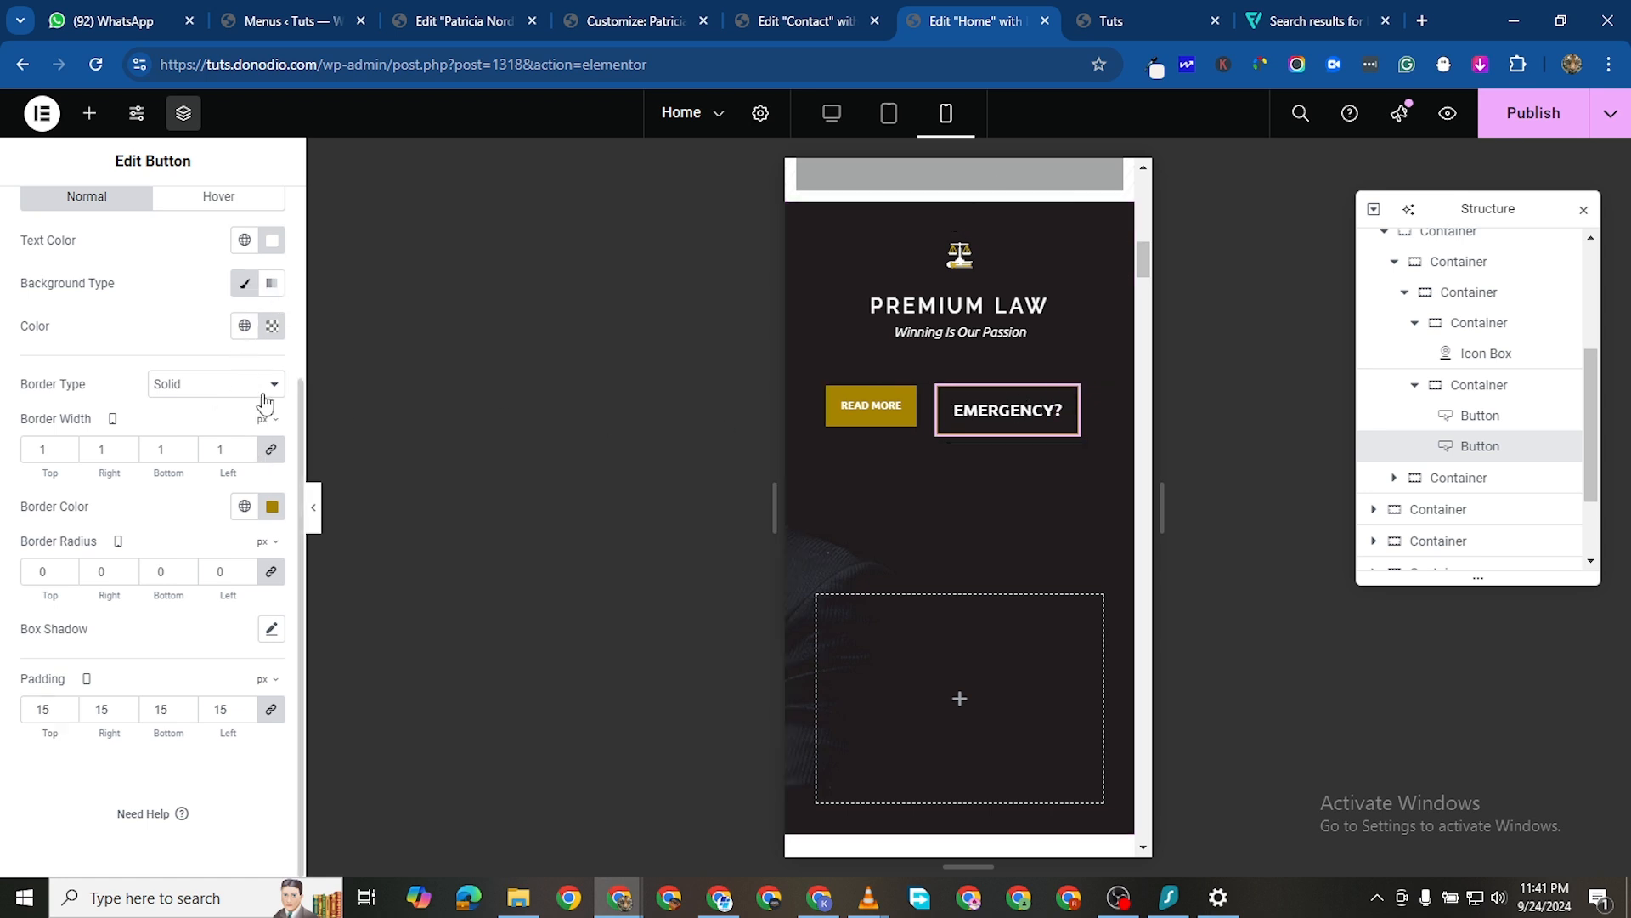
scroll(266, 403, "up", 3)
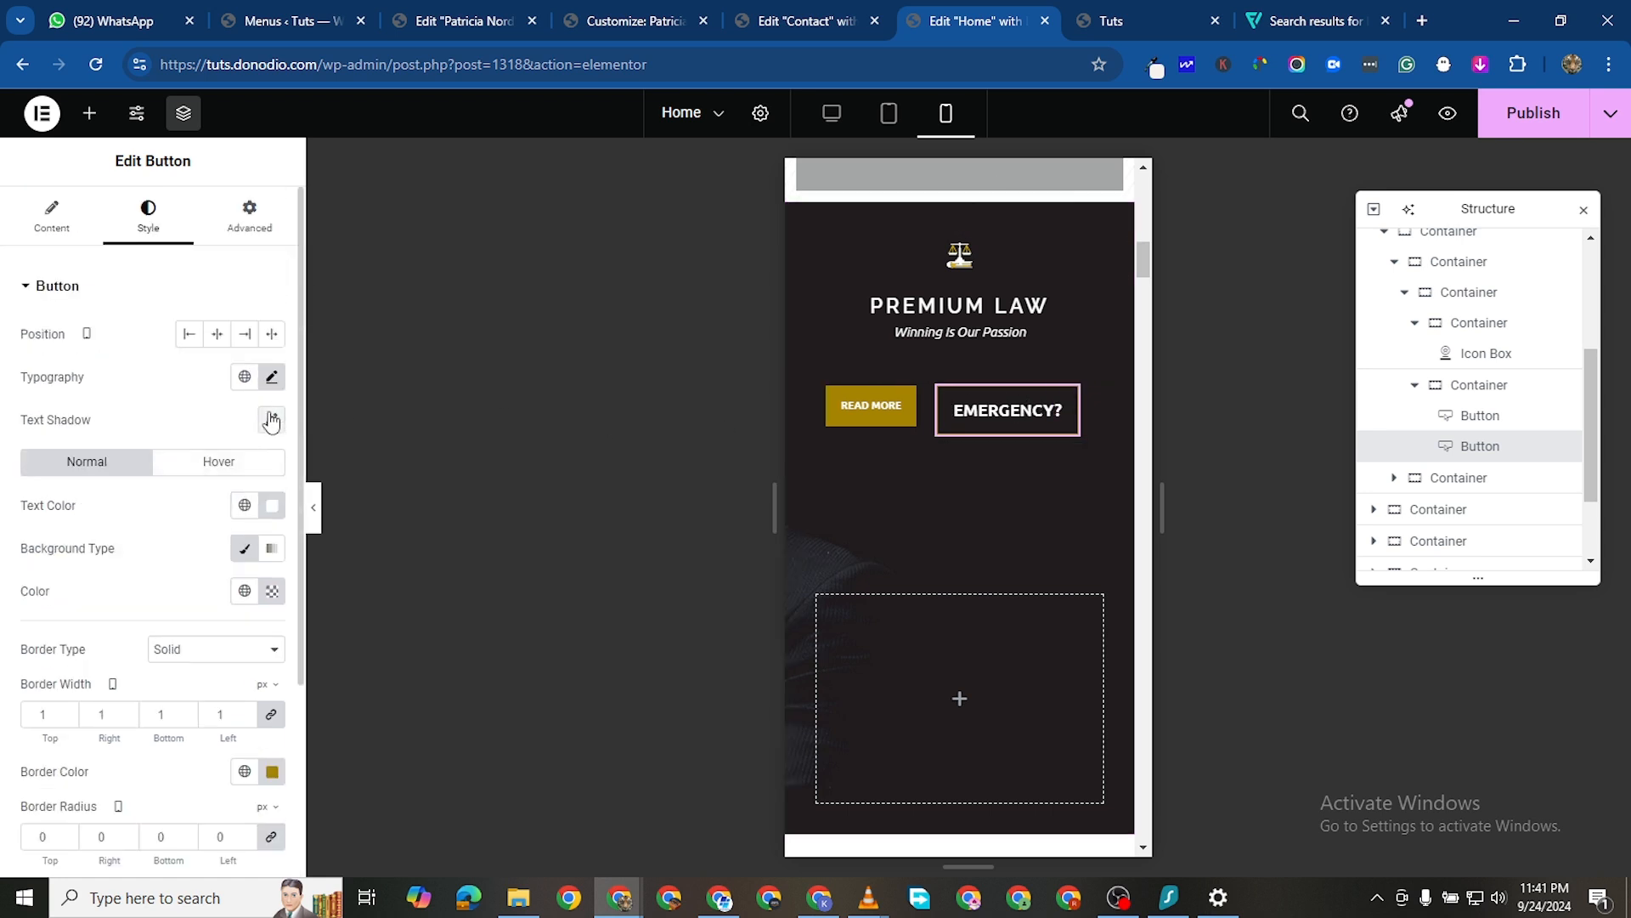
left_click(271, 377)
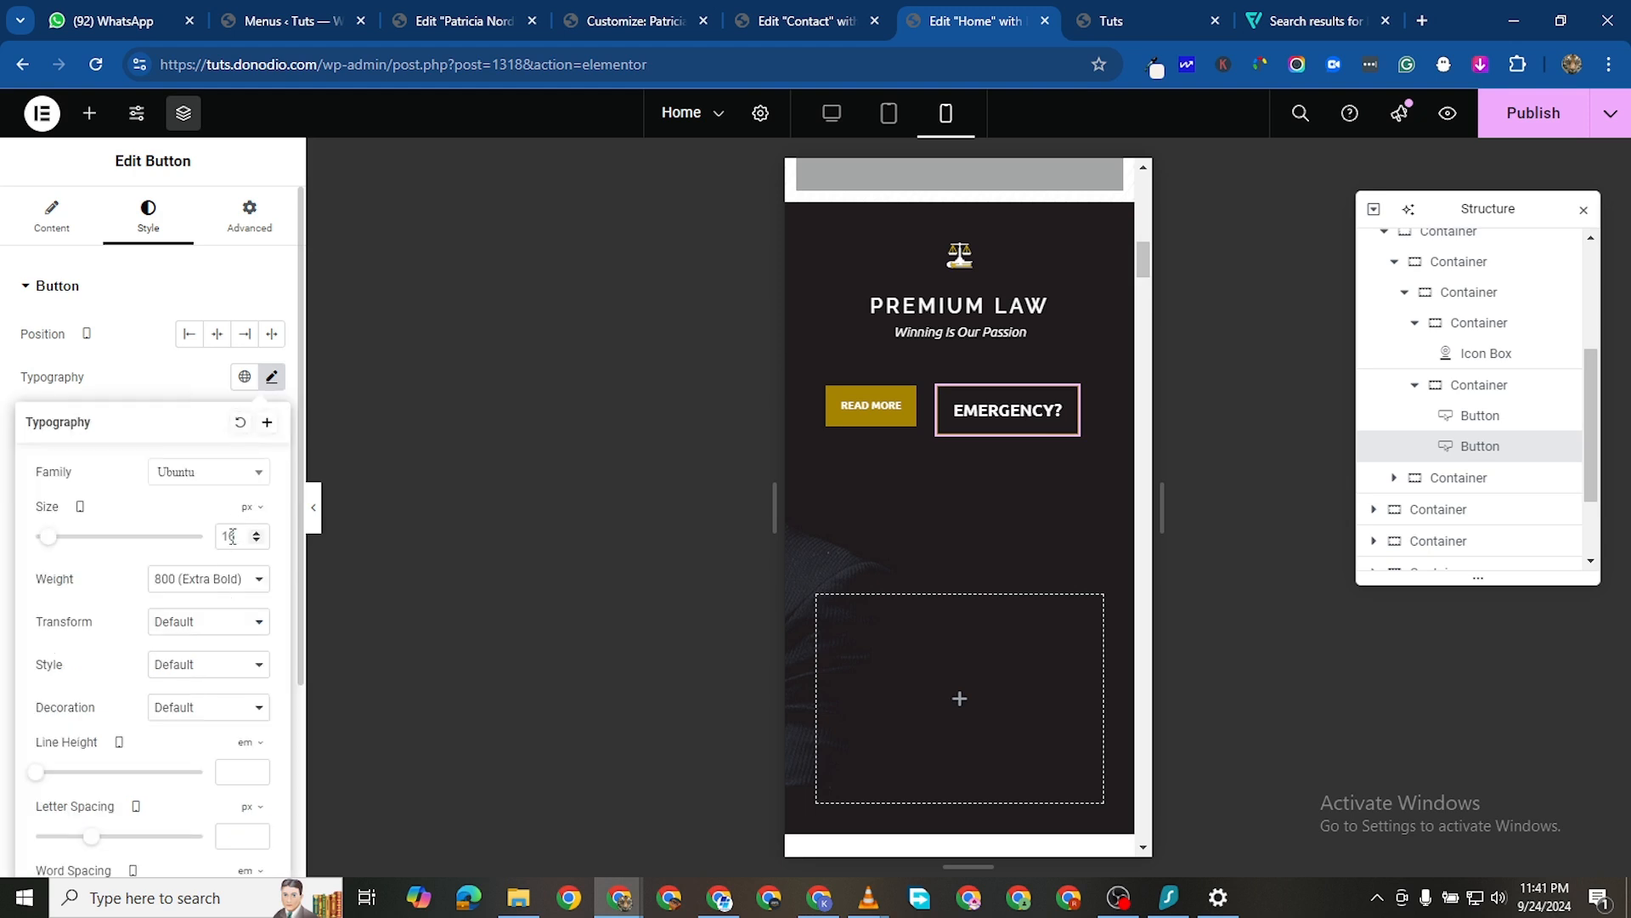
type("12")
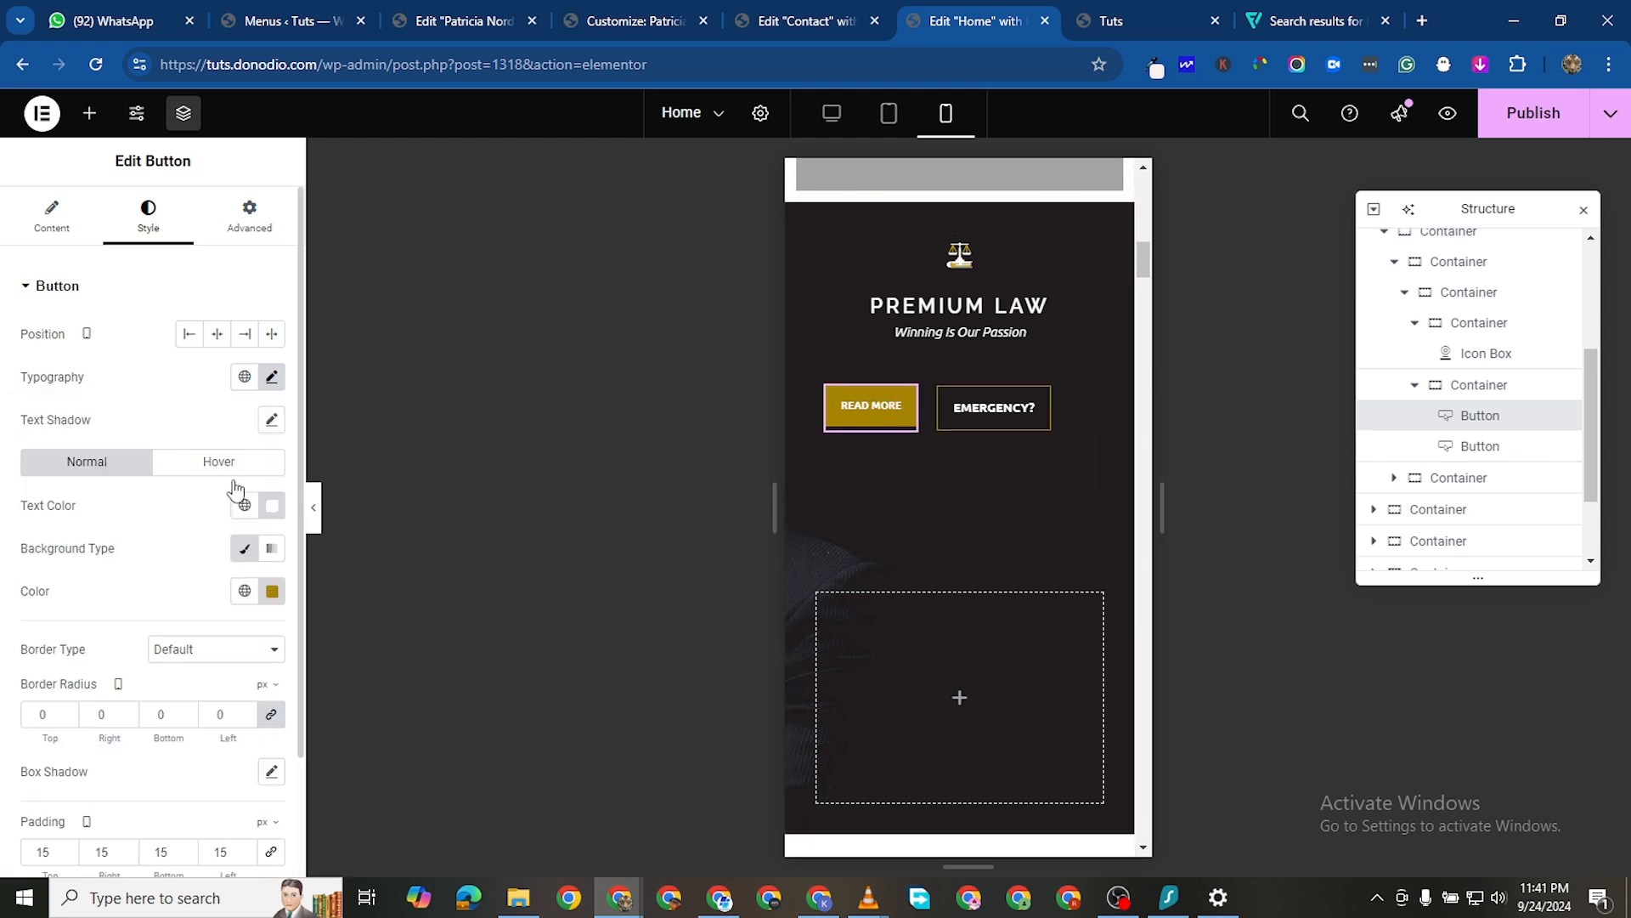
Set the READ MORE button's mobile text size to 12 px
left_click(272, 384)
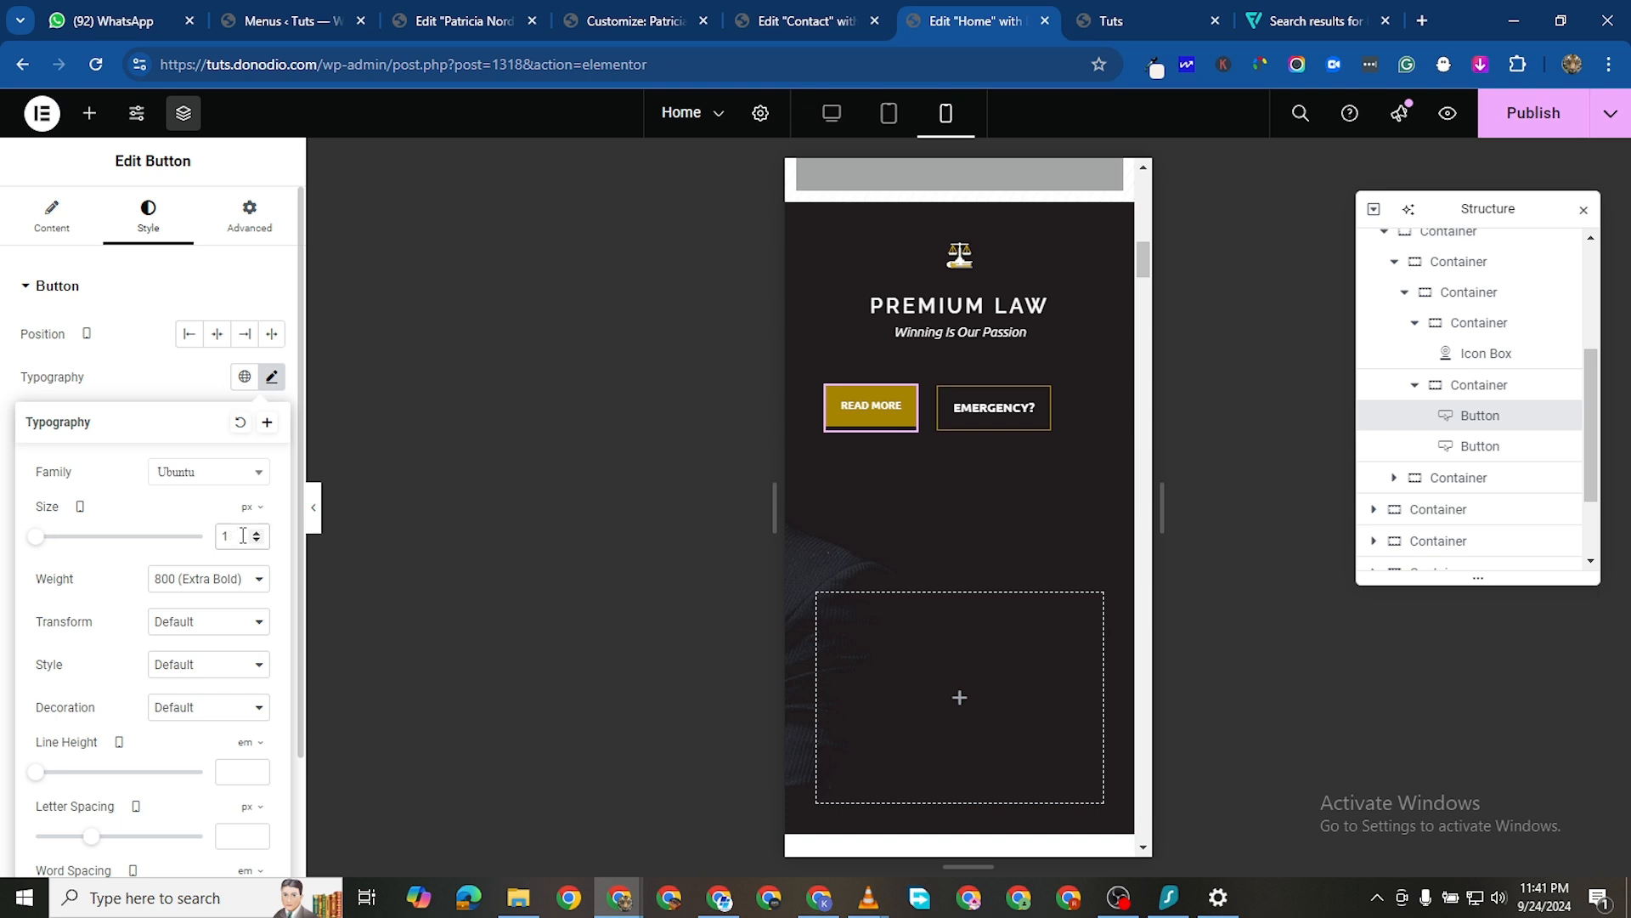
type("2")
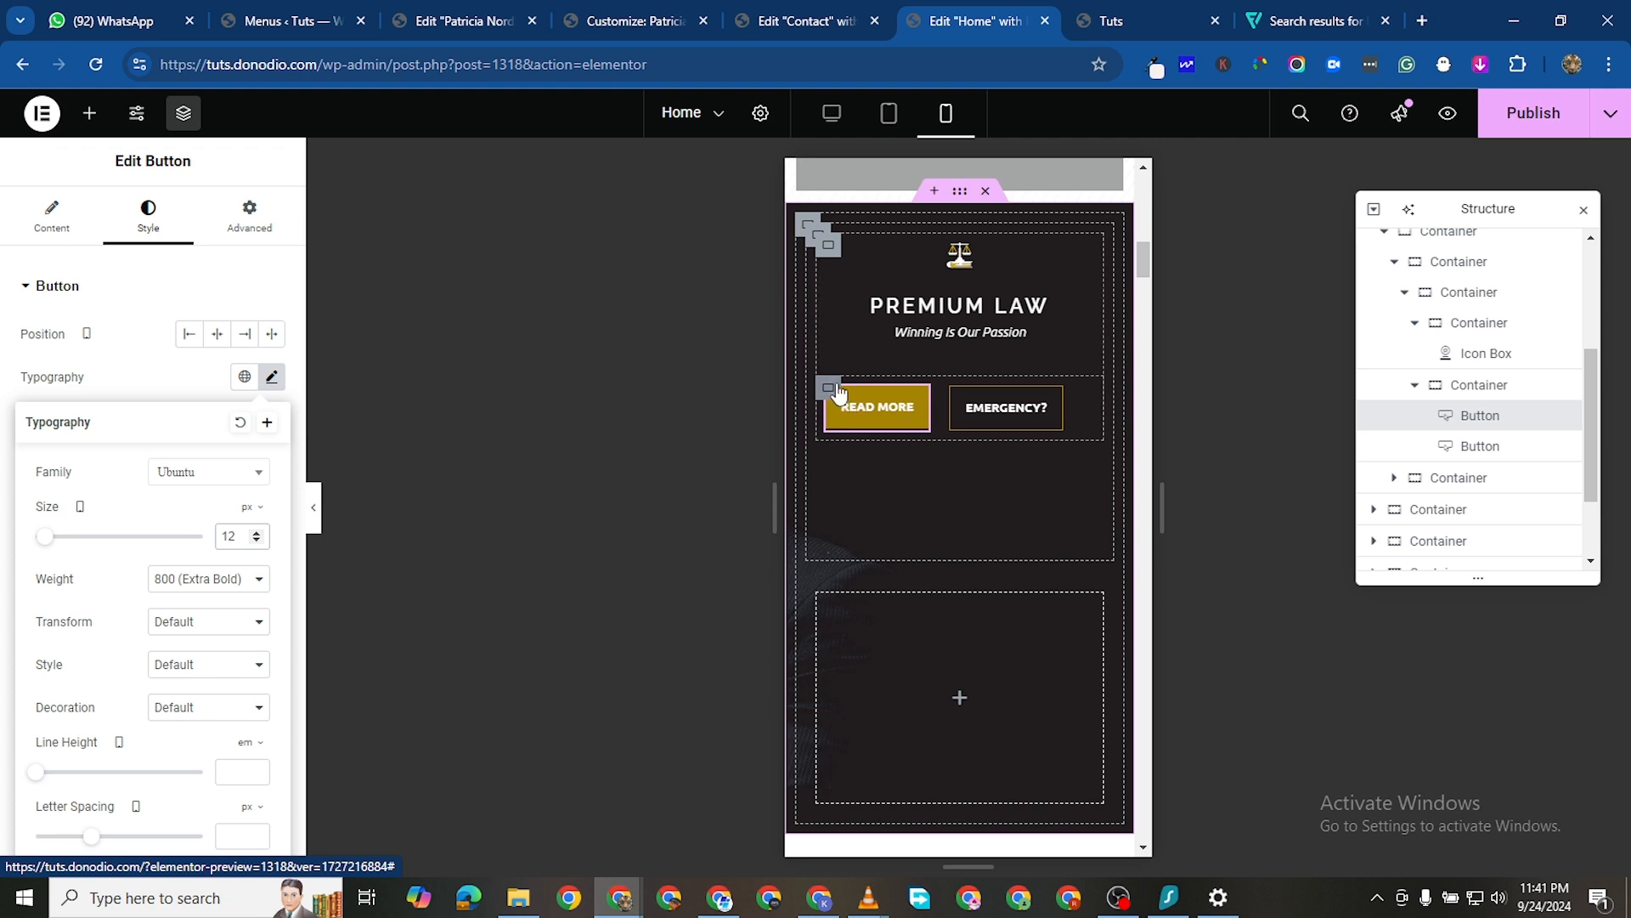
Center-justify the contents of the container holding the READ MORE and EMERGENCY? buttons for mobile
left_click(832, 389)
left_click(830, 389)
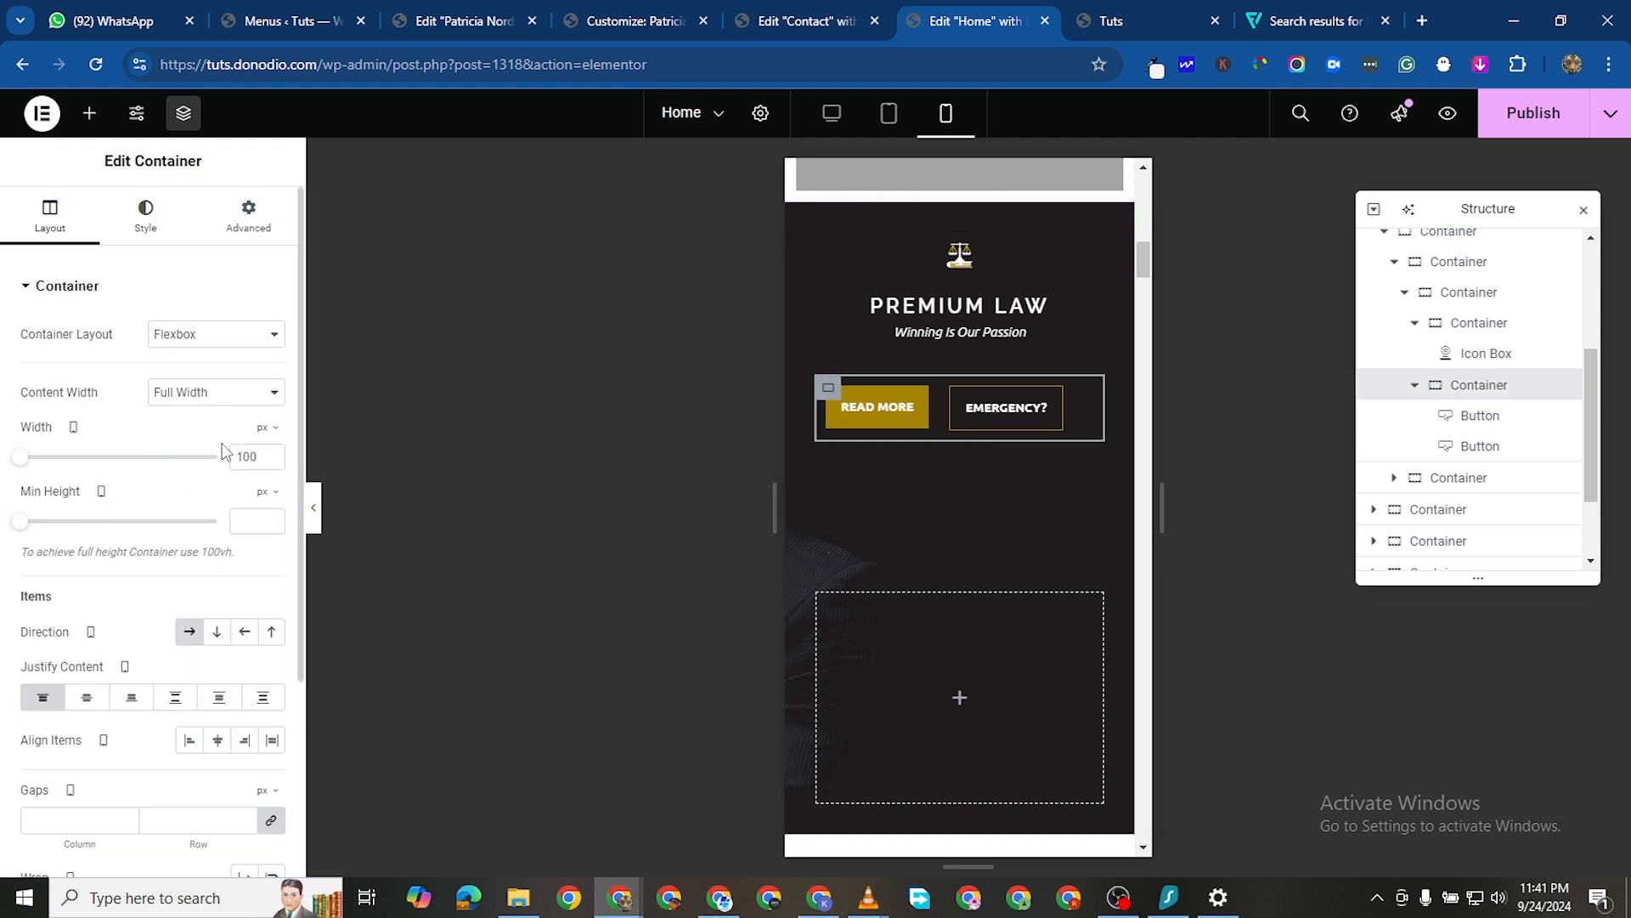
left_click(87, 697)
Set home-slider-background-img.jpg as the mobile background image of the new hero's outermost container
scroll(914, 629, "down", 3)
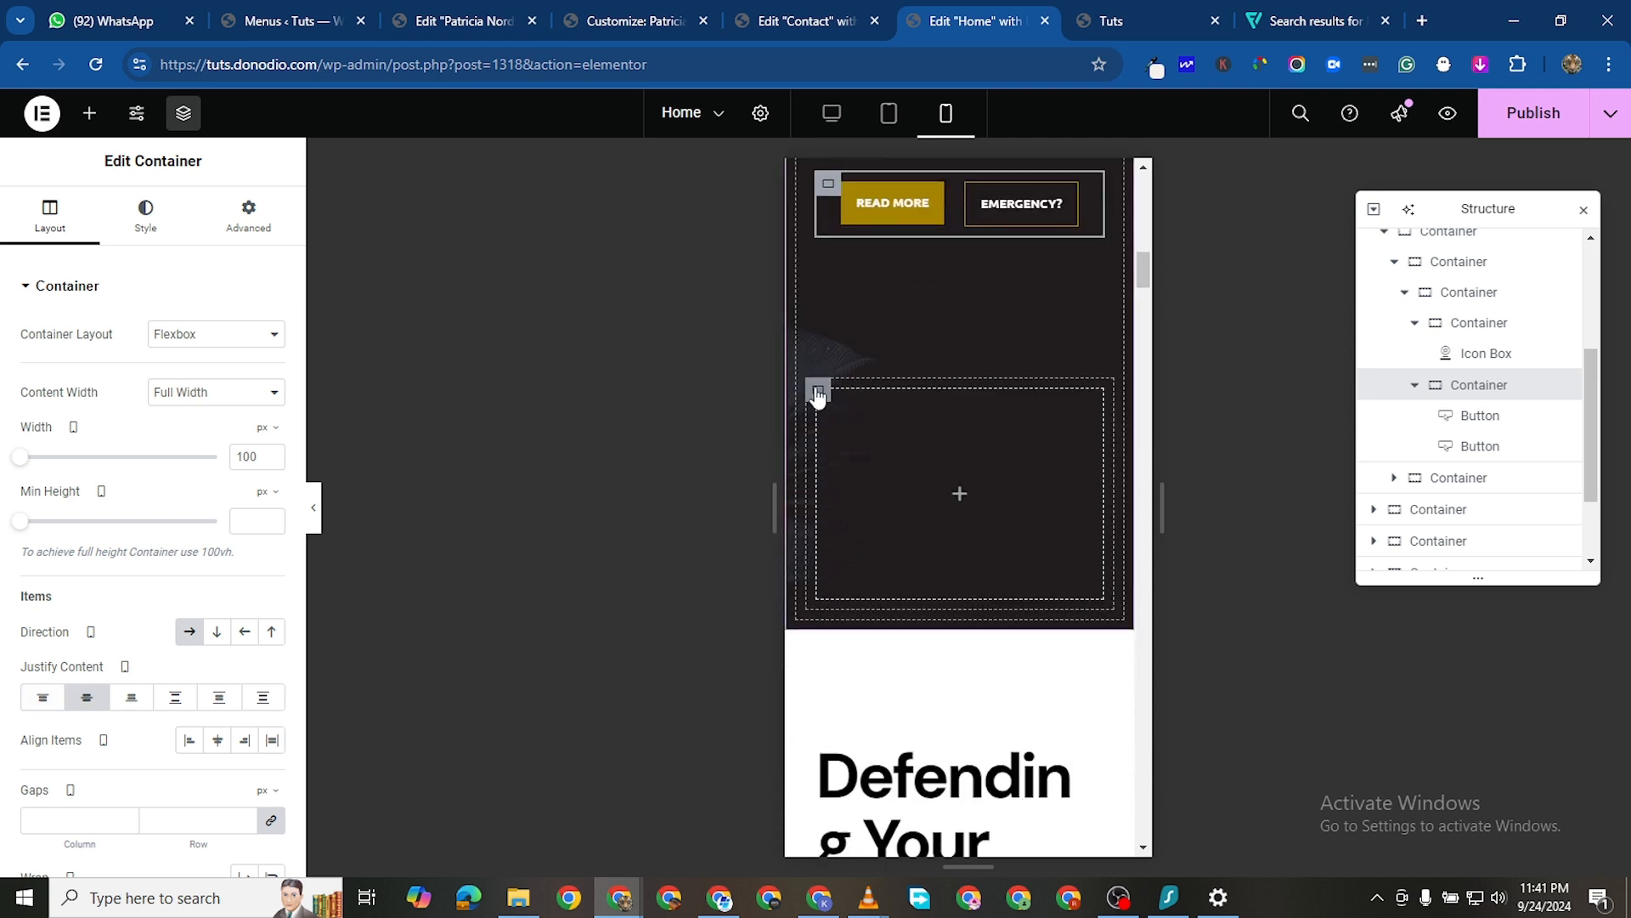
scroll(818, 396, "up", 6)
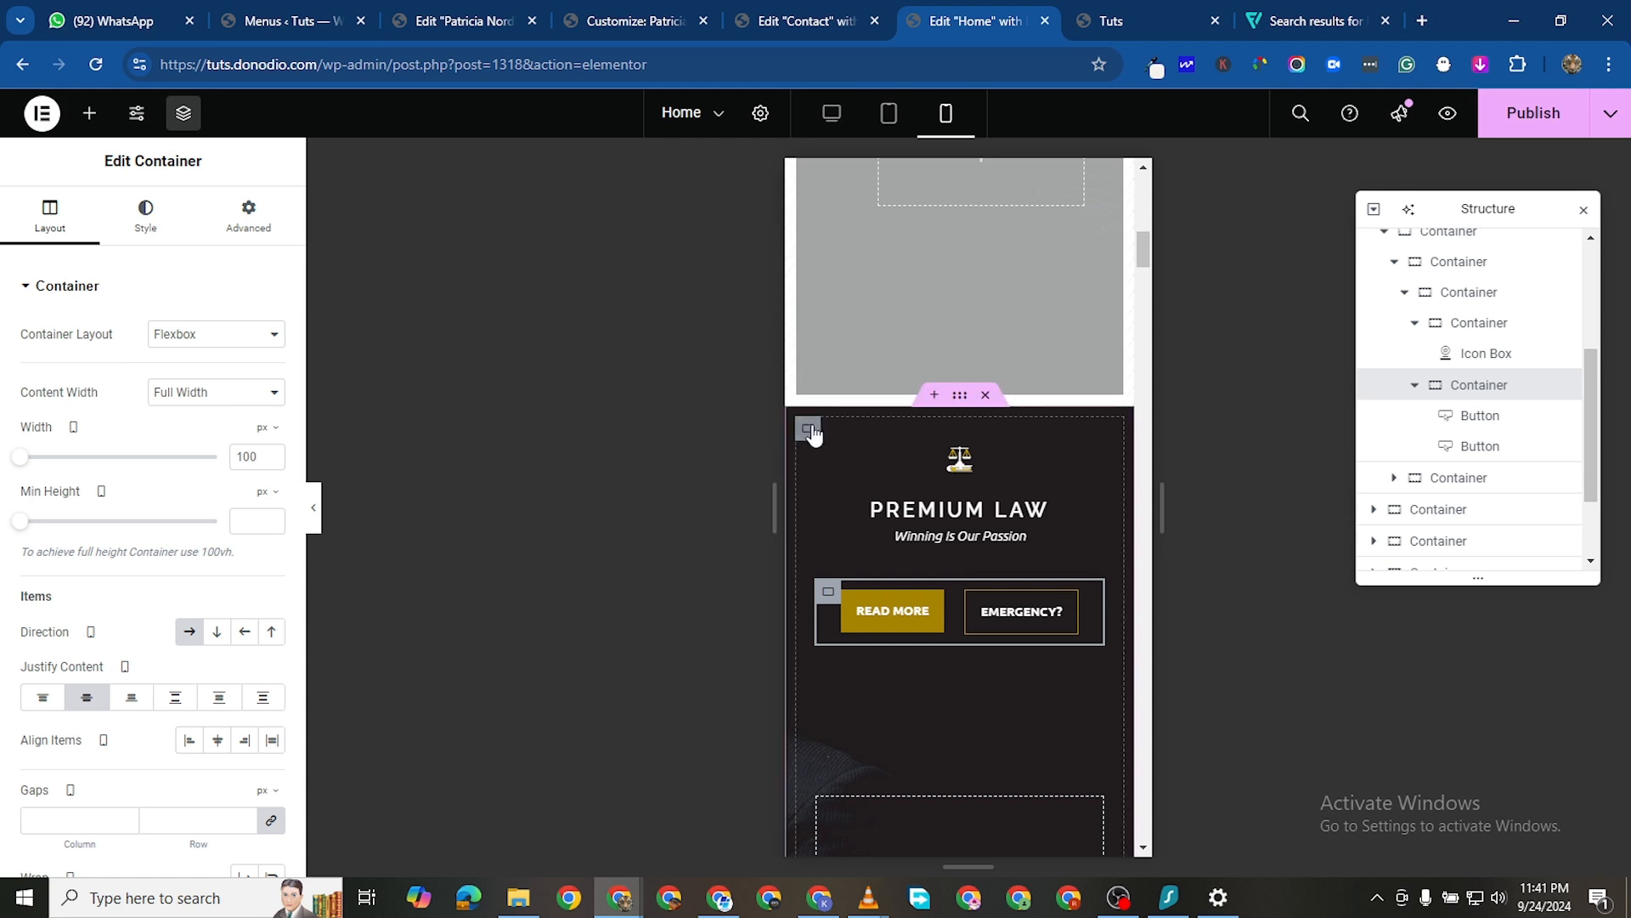
left_click(809, 431)
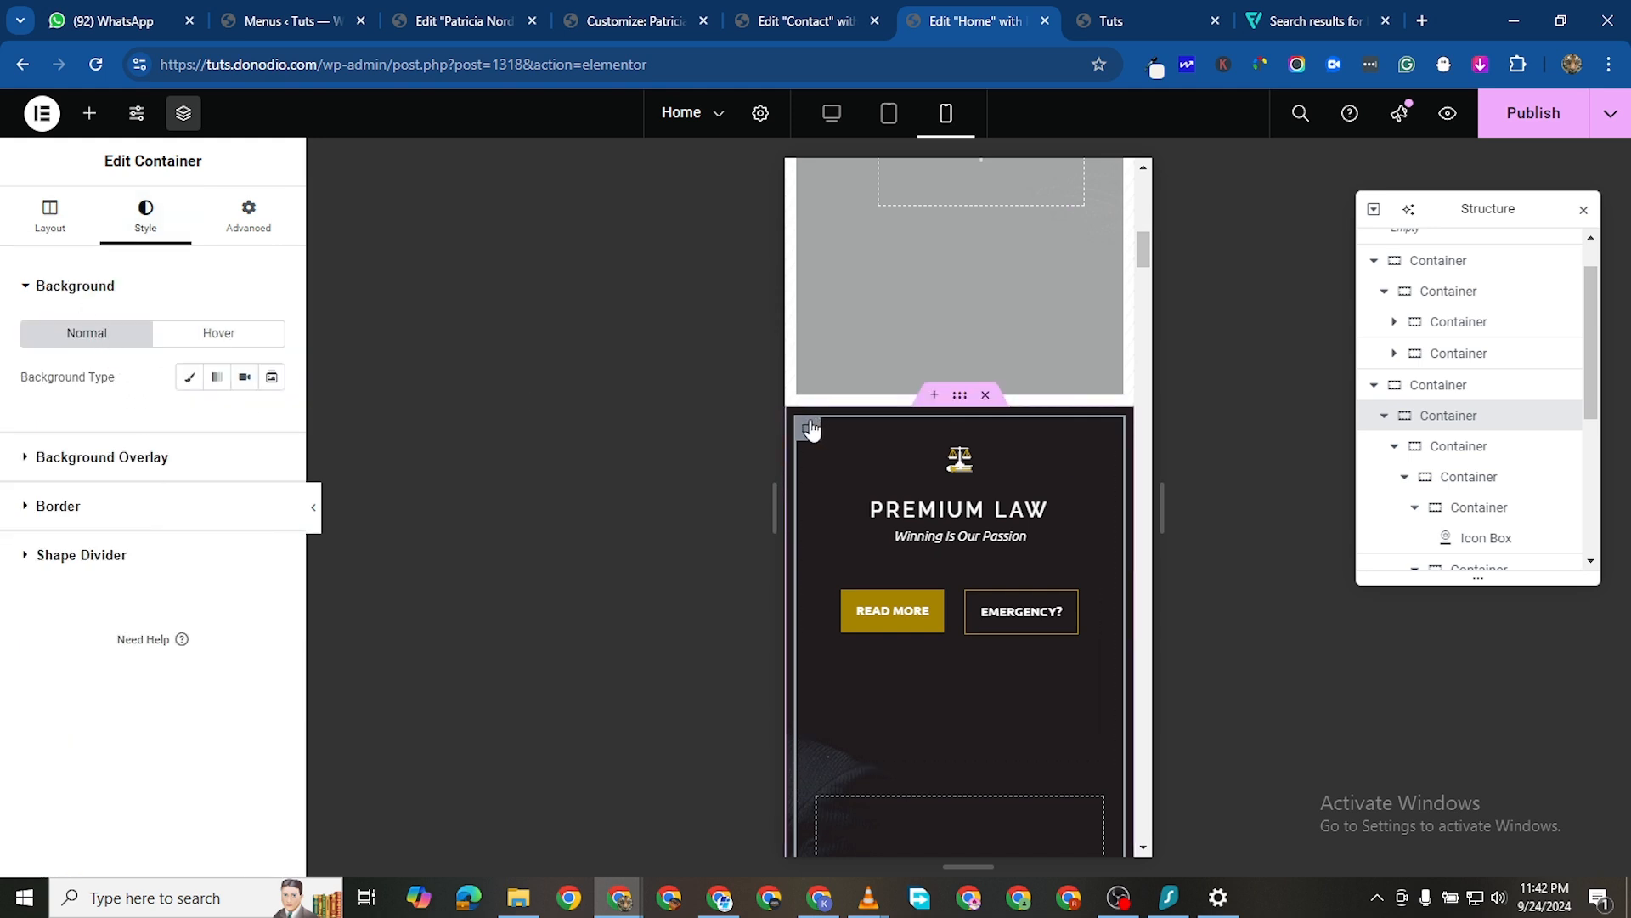
left_click(965, 397)
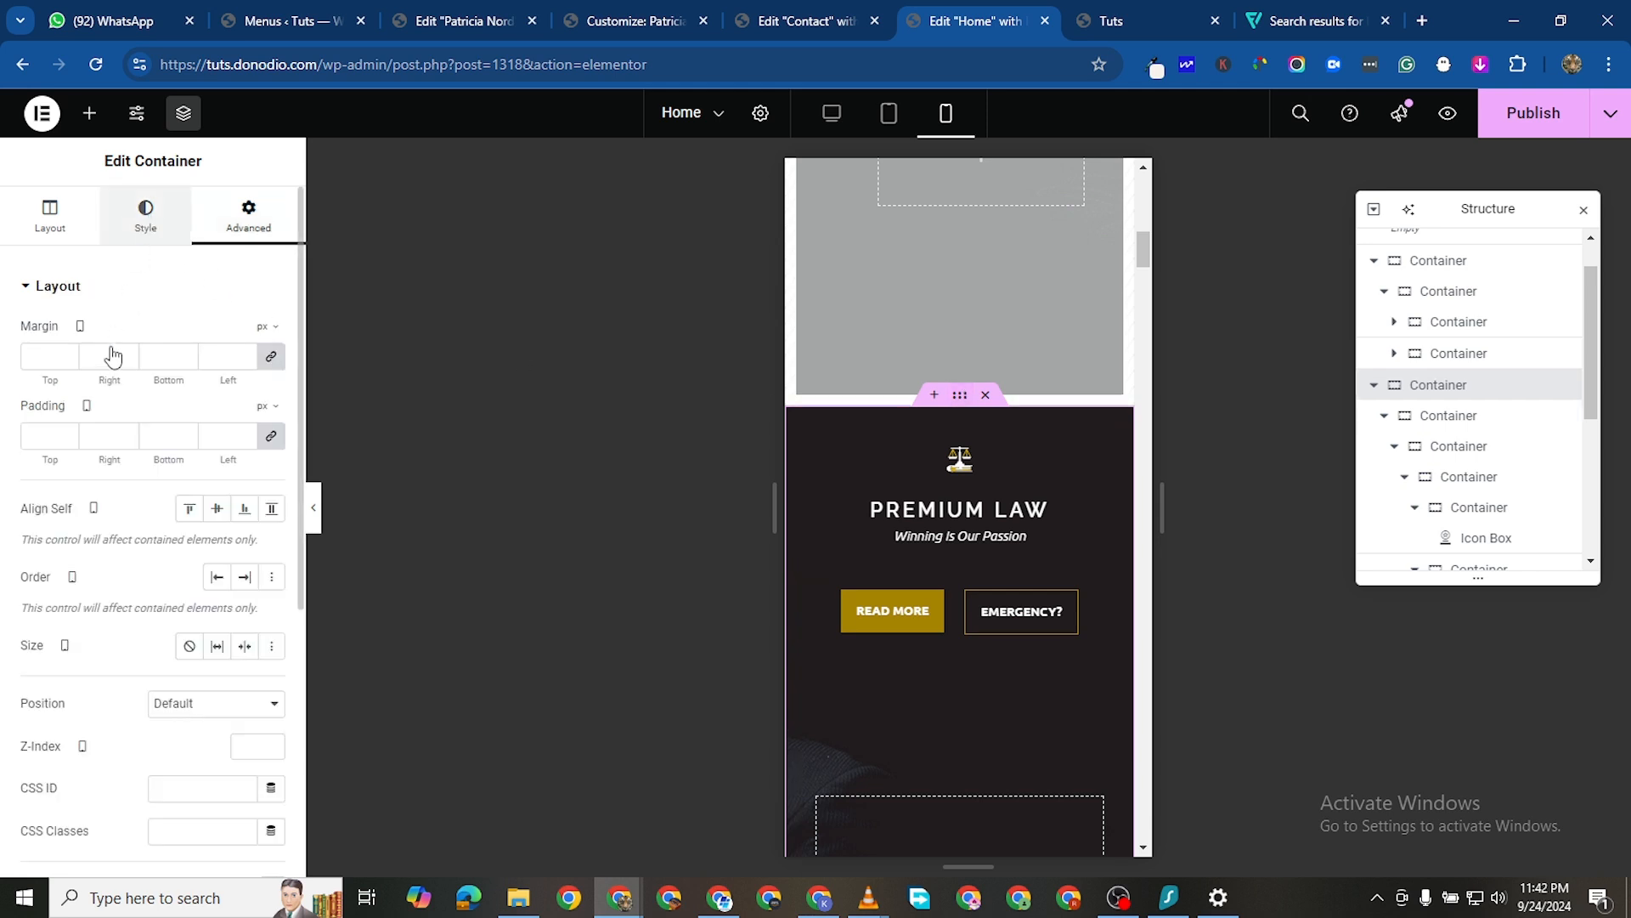
scroll(223, 622, "down", 1)
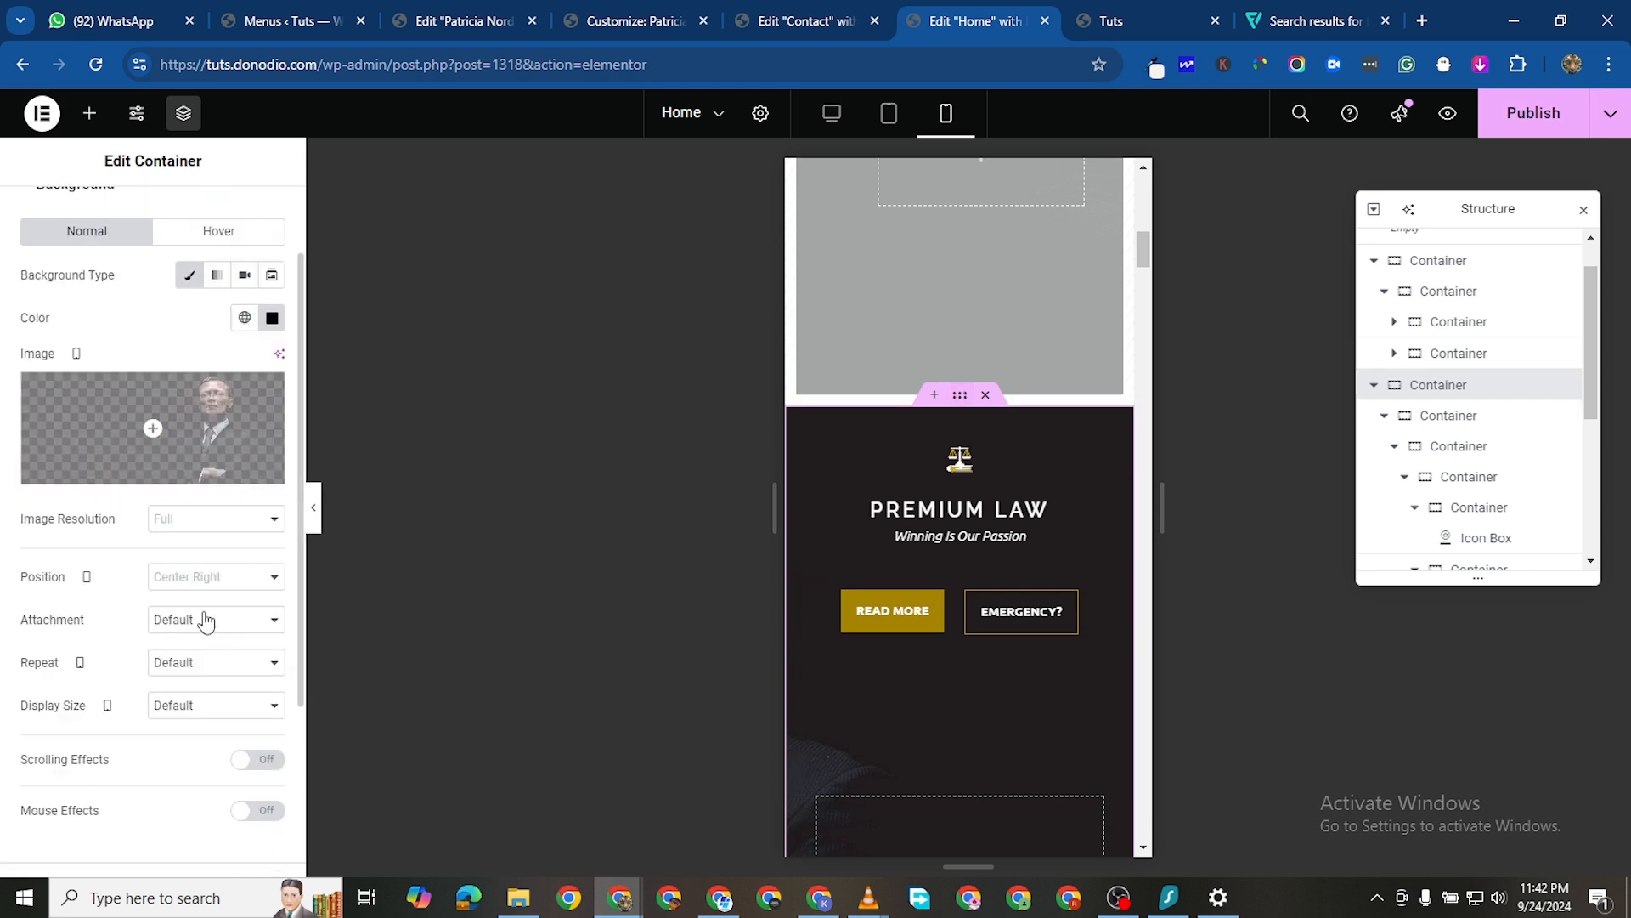
left_click(168, 429)
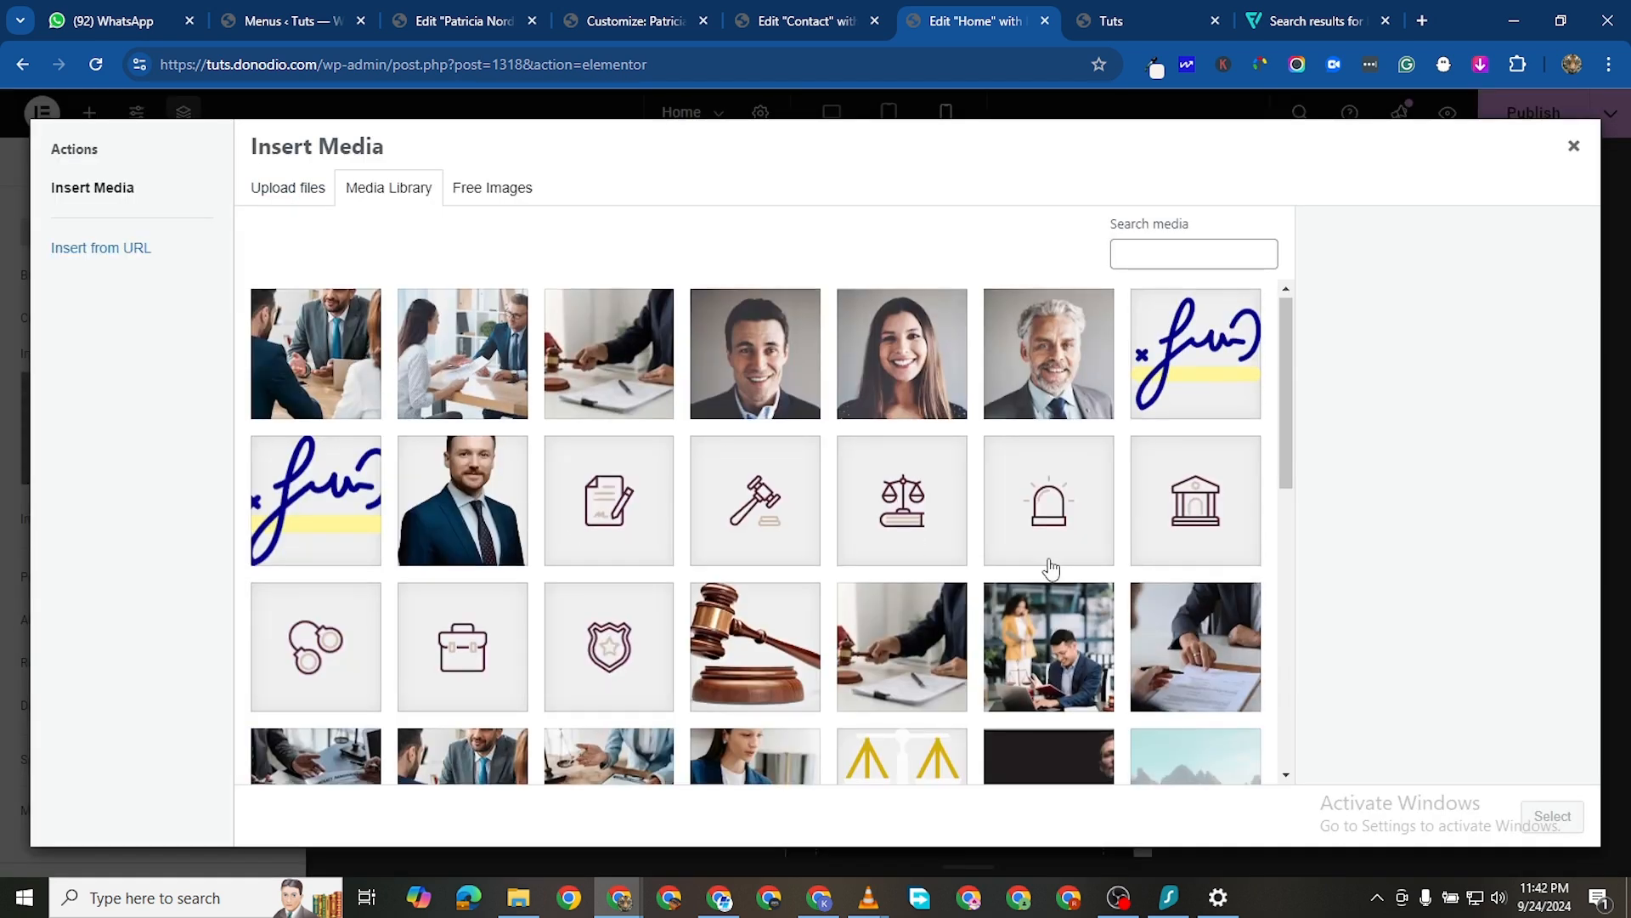
scroll(419, 520, "down", 2)
scroll(692, 646, "up", 2)
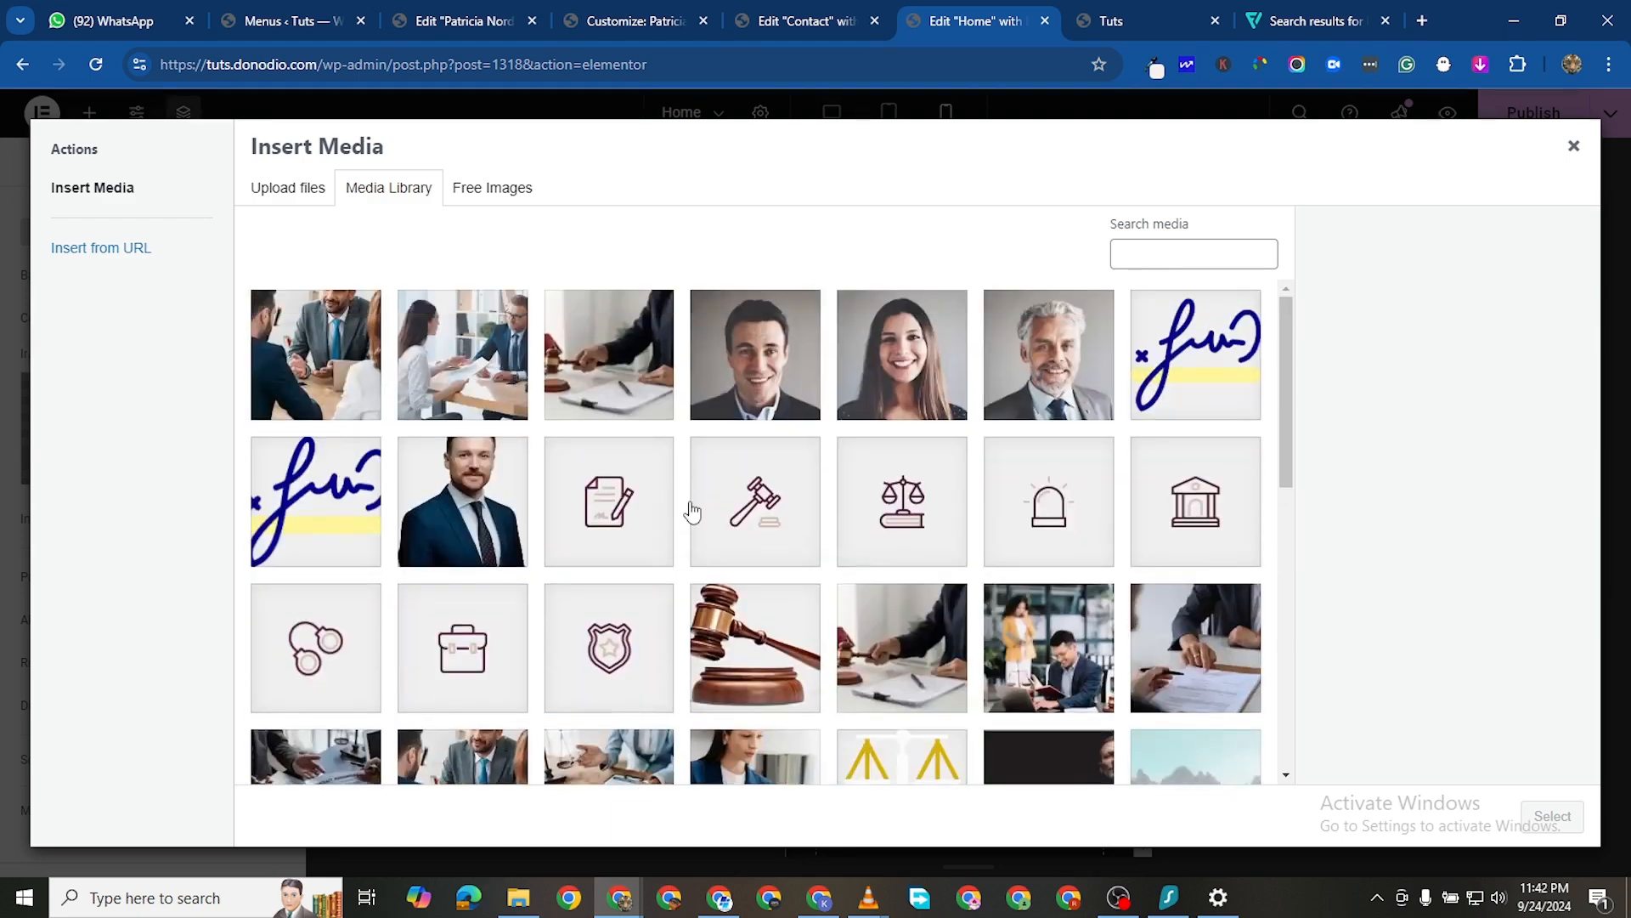
scroll(1052, 634, "down", 4)
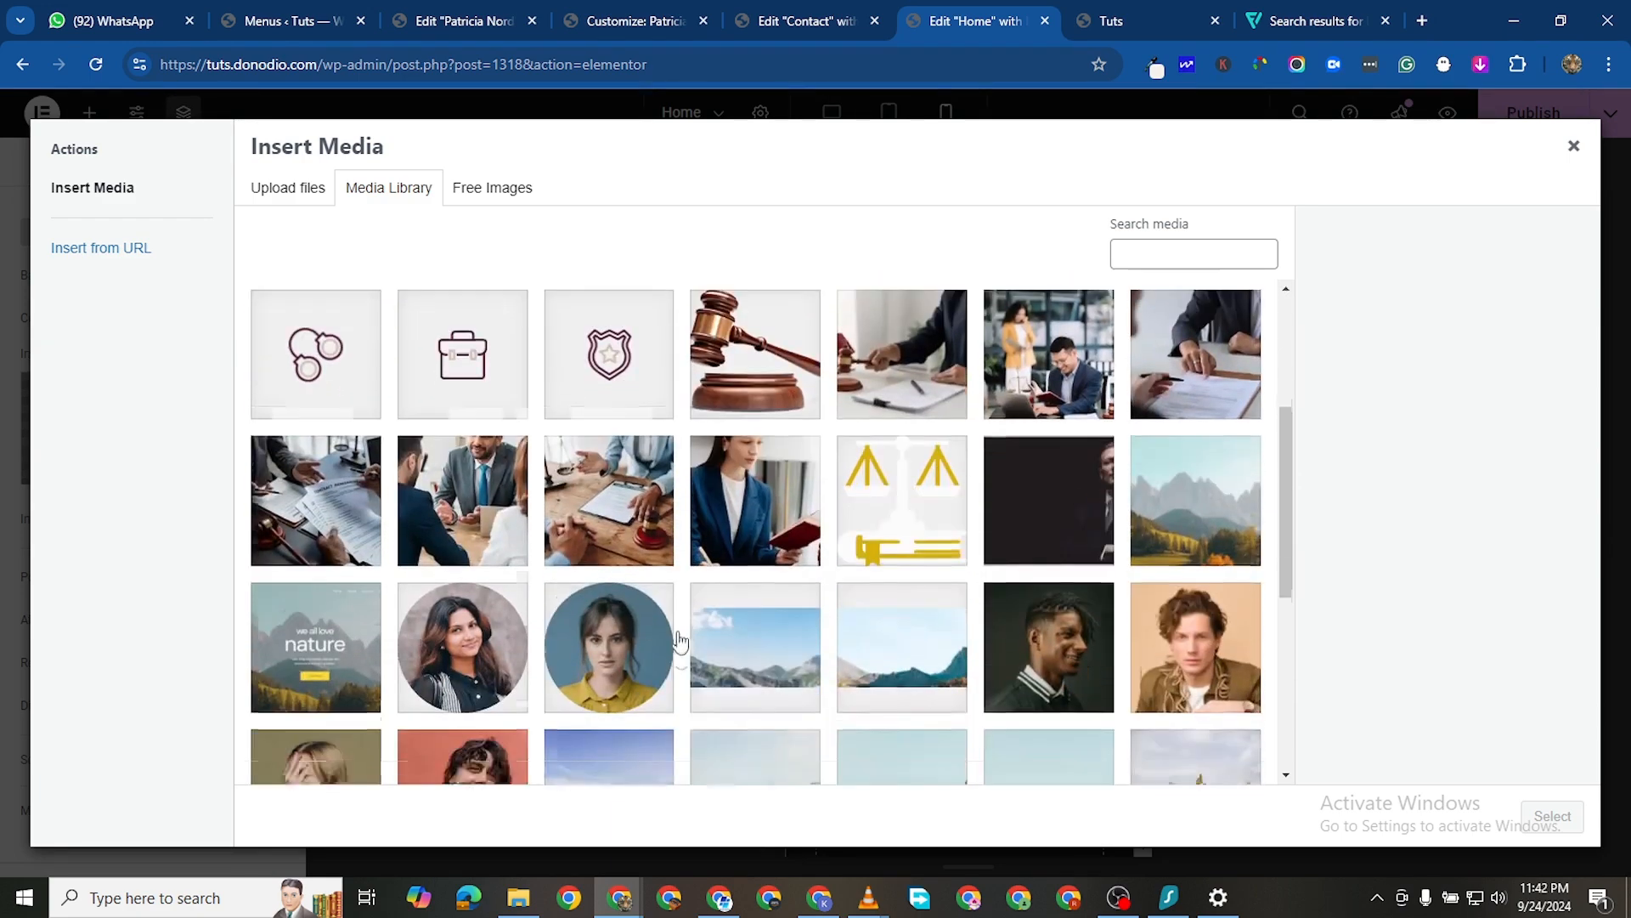
left_click(1035, 429)
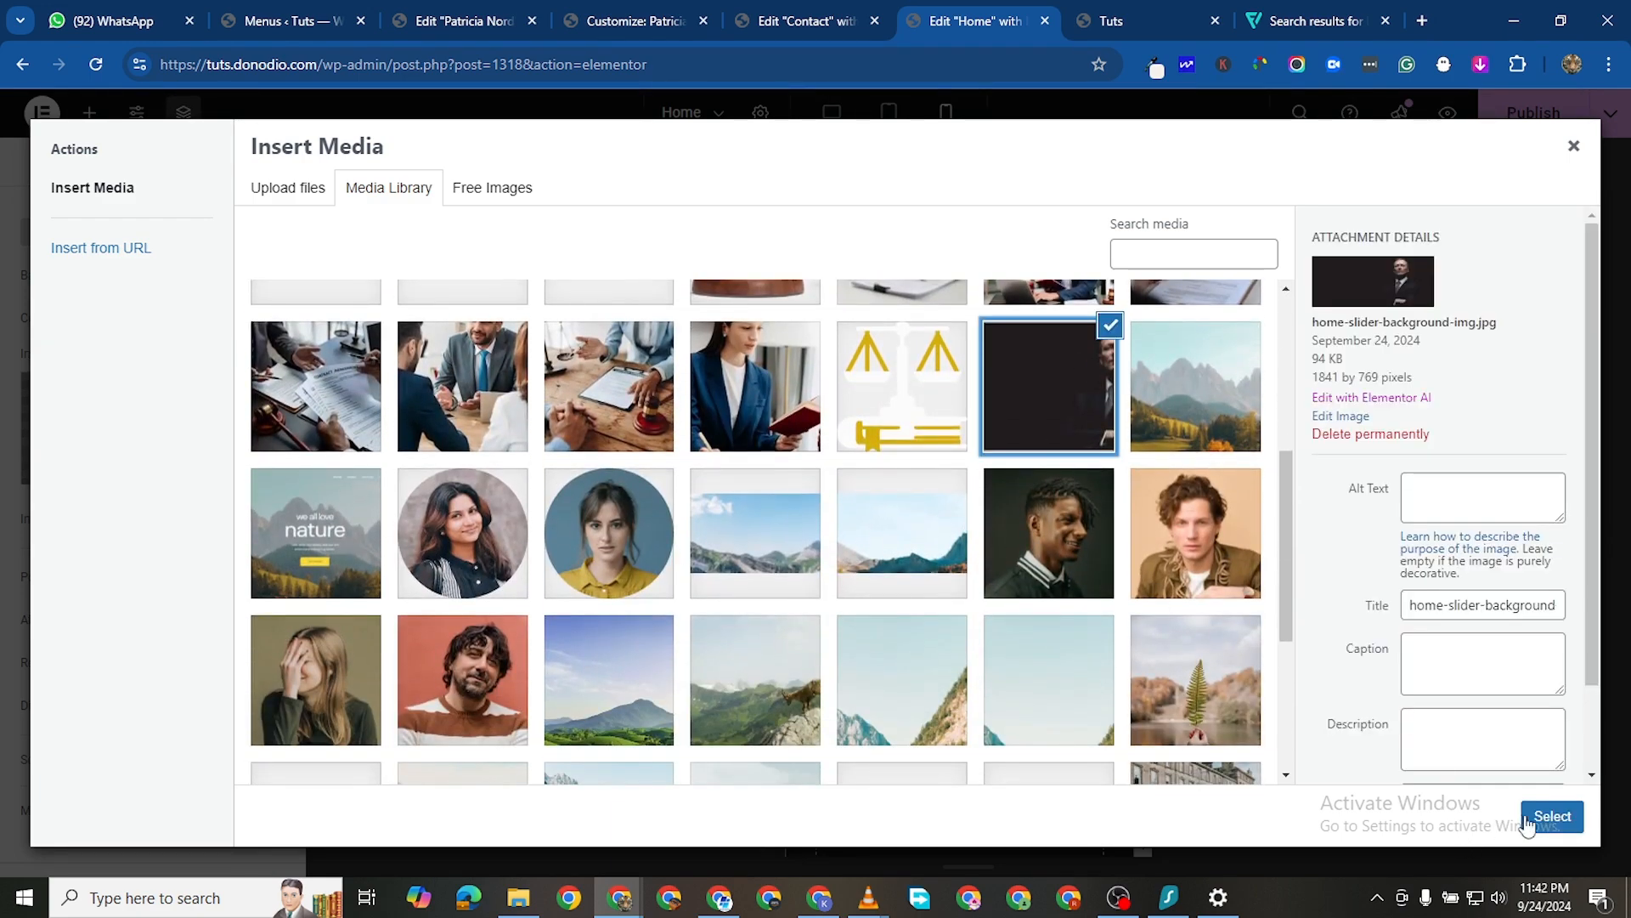
left_click(1527, 822)
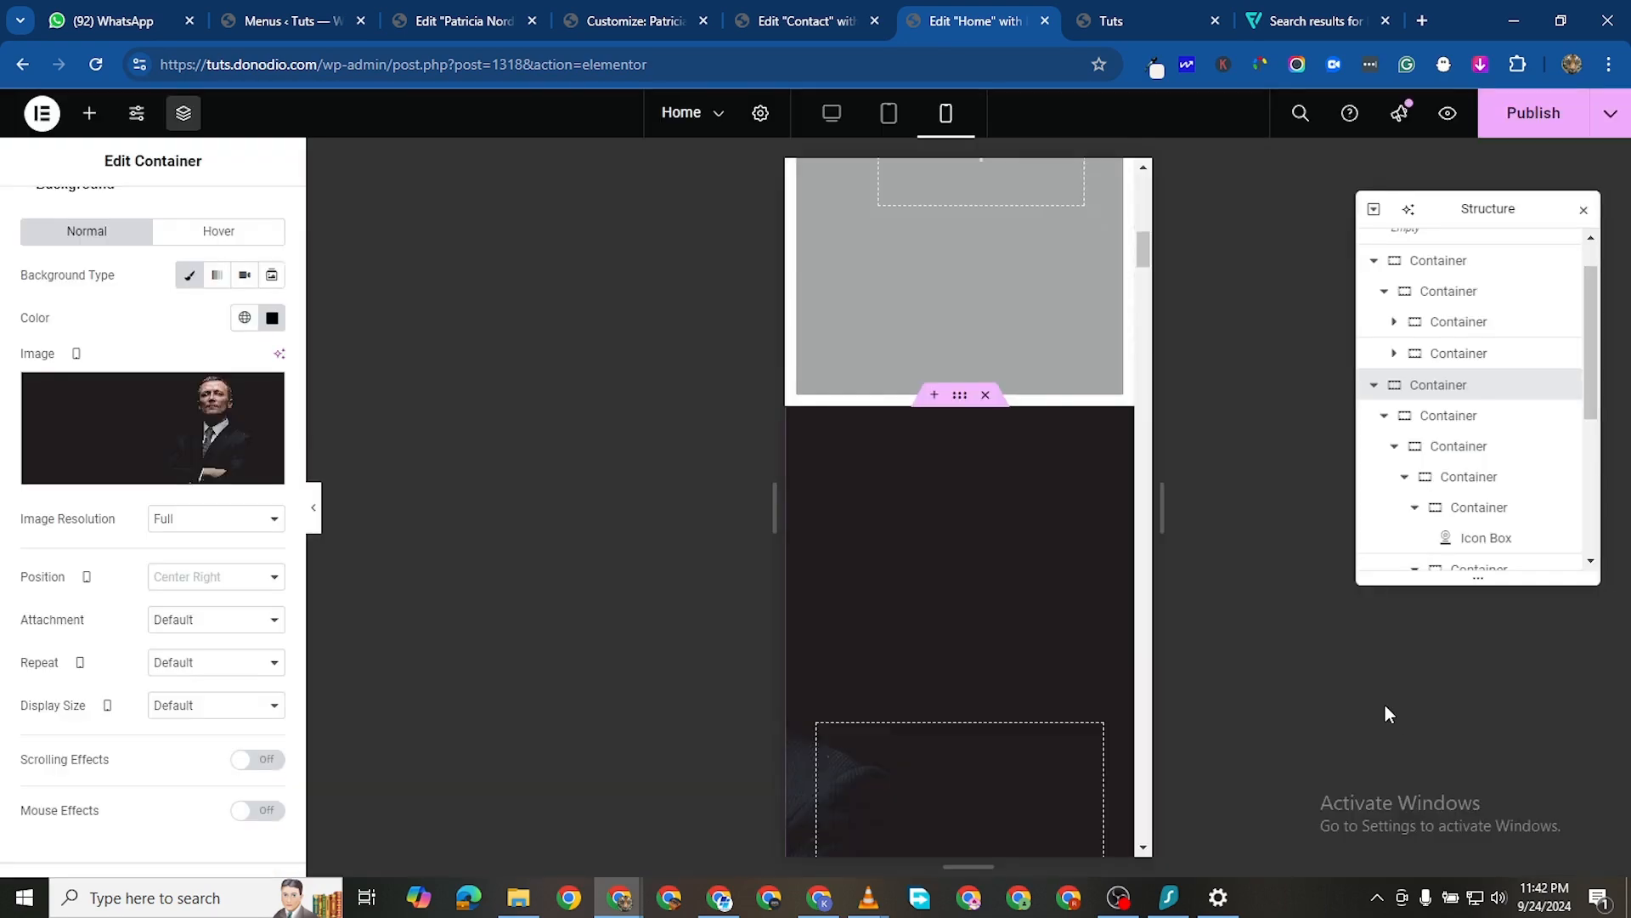
Review the new hero's background in the mobile preview and publish the page
scroll(149, 552, "down", 2)
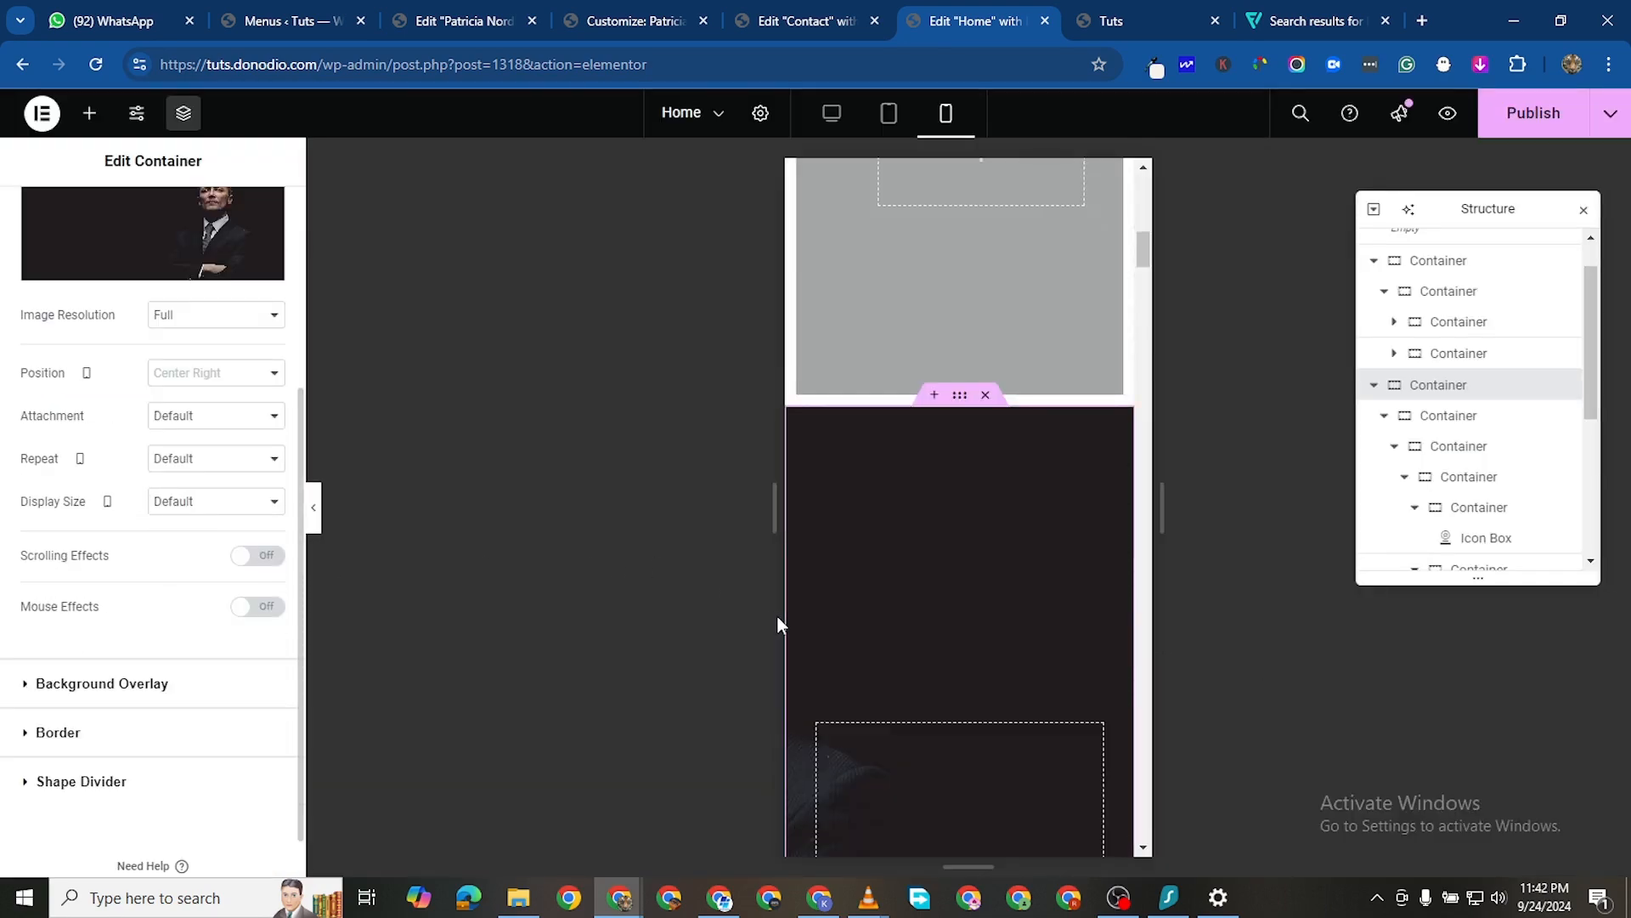
scroll(949, 688, "down", 3)
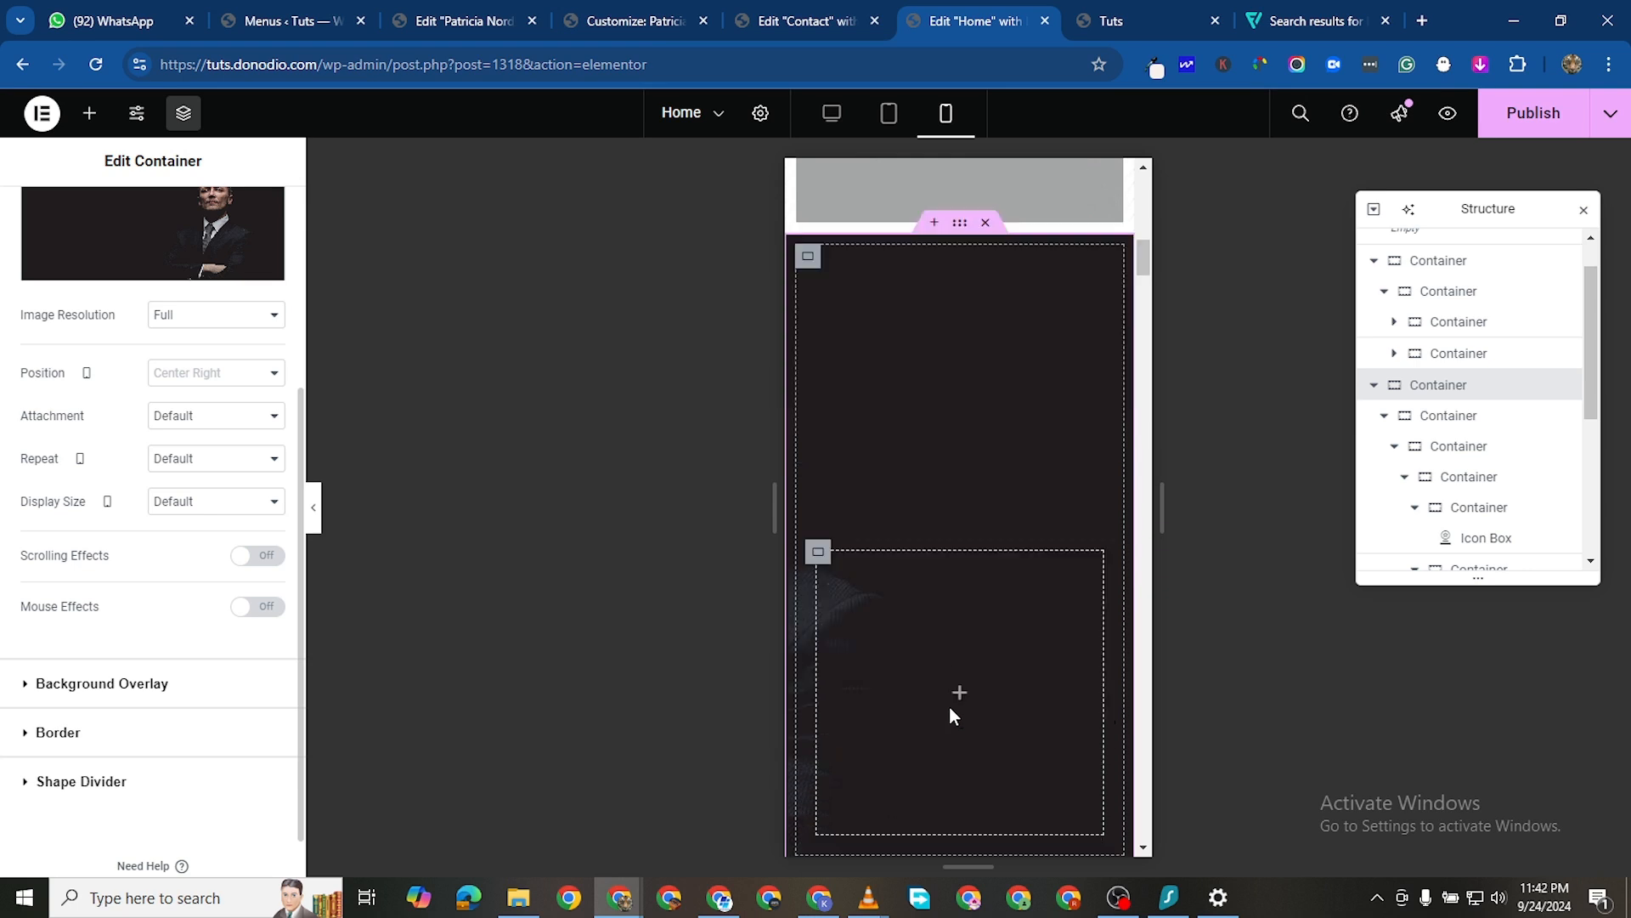
scroll(949, 705, "up", 5)
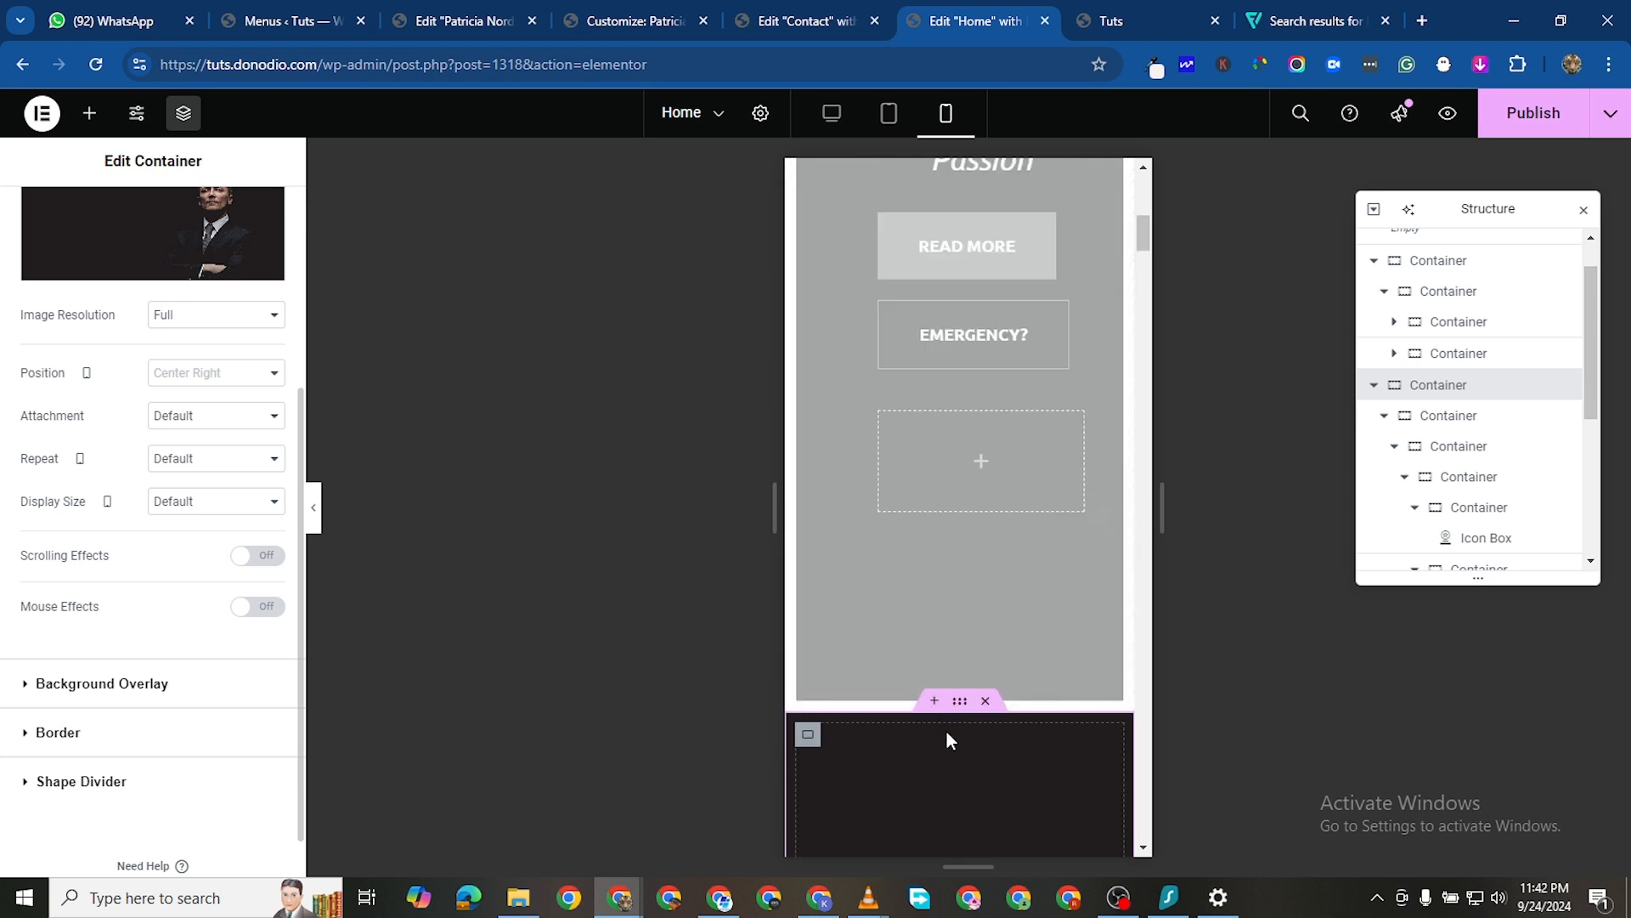
scroll(948, 728, "up", 2)
scroll(891, 683, "down", 4)
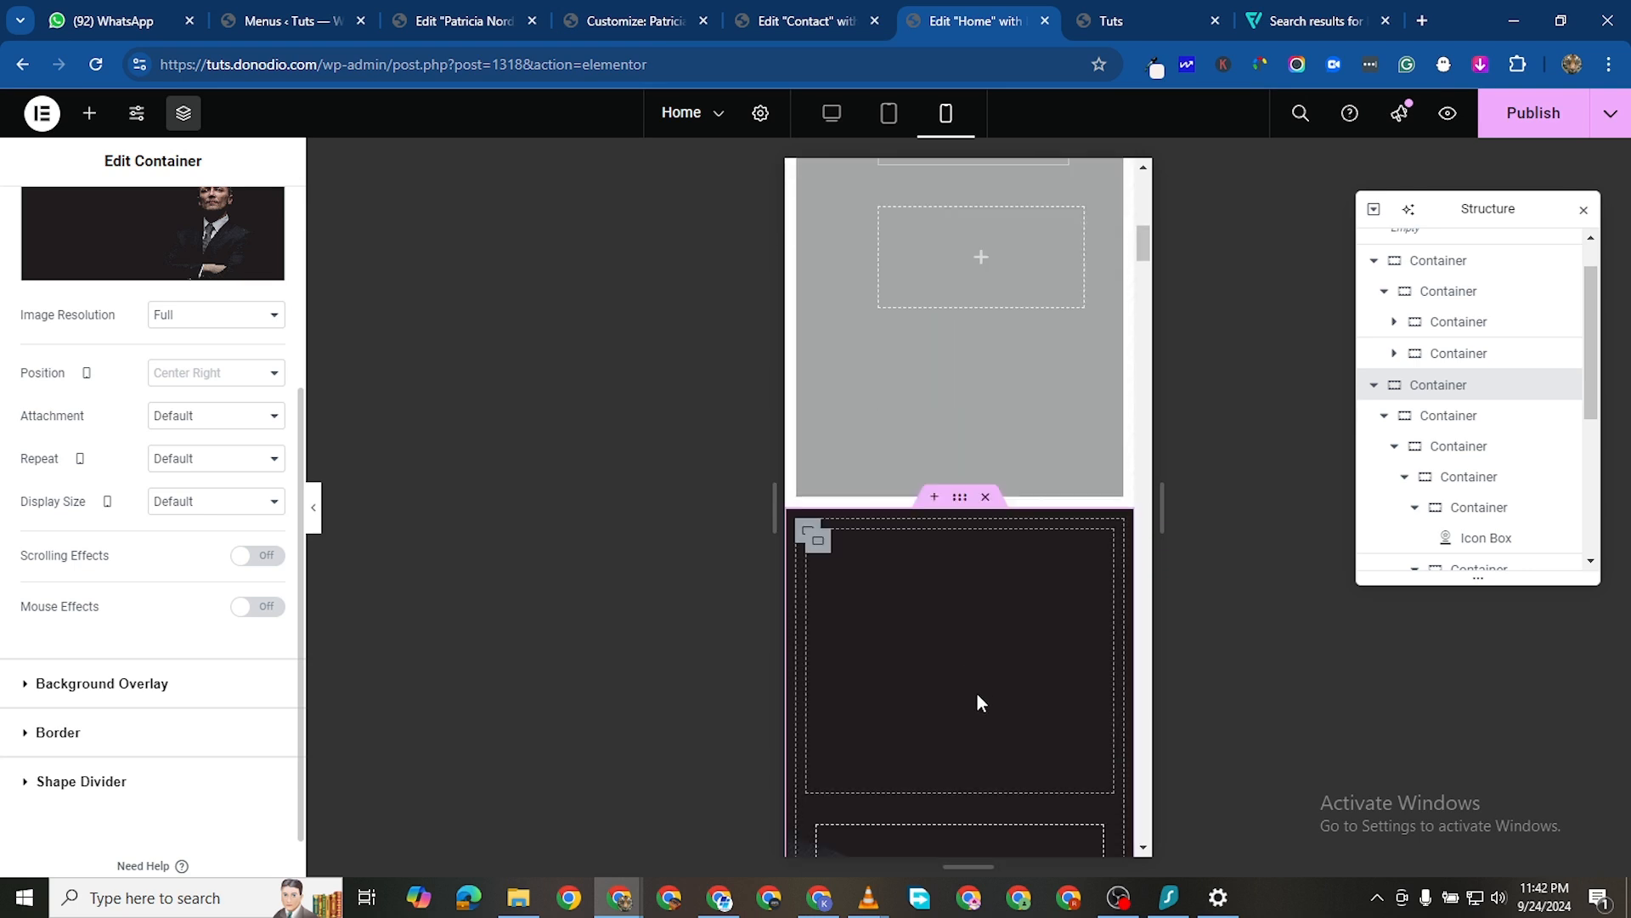
scroll(926, 707, "down", 4)
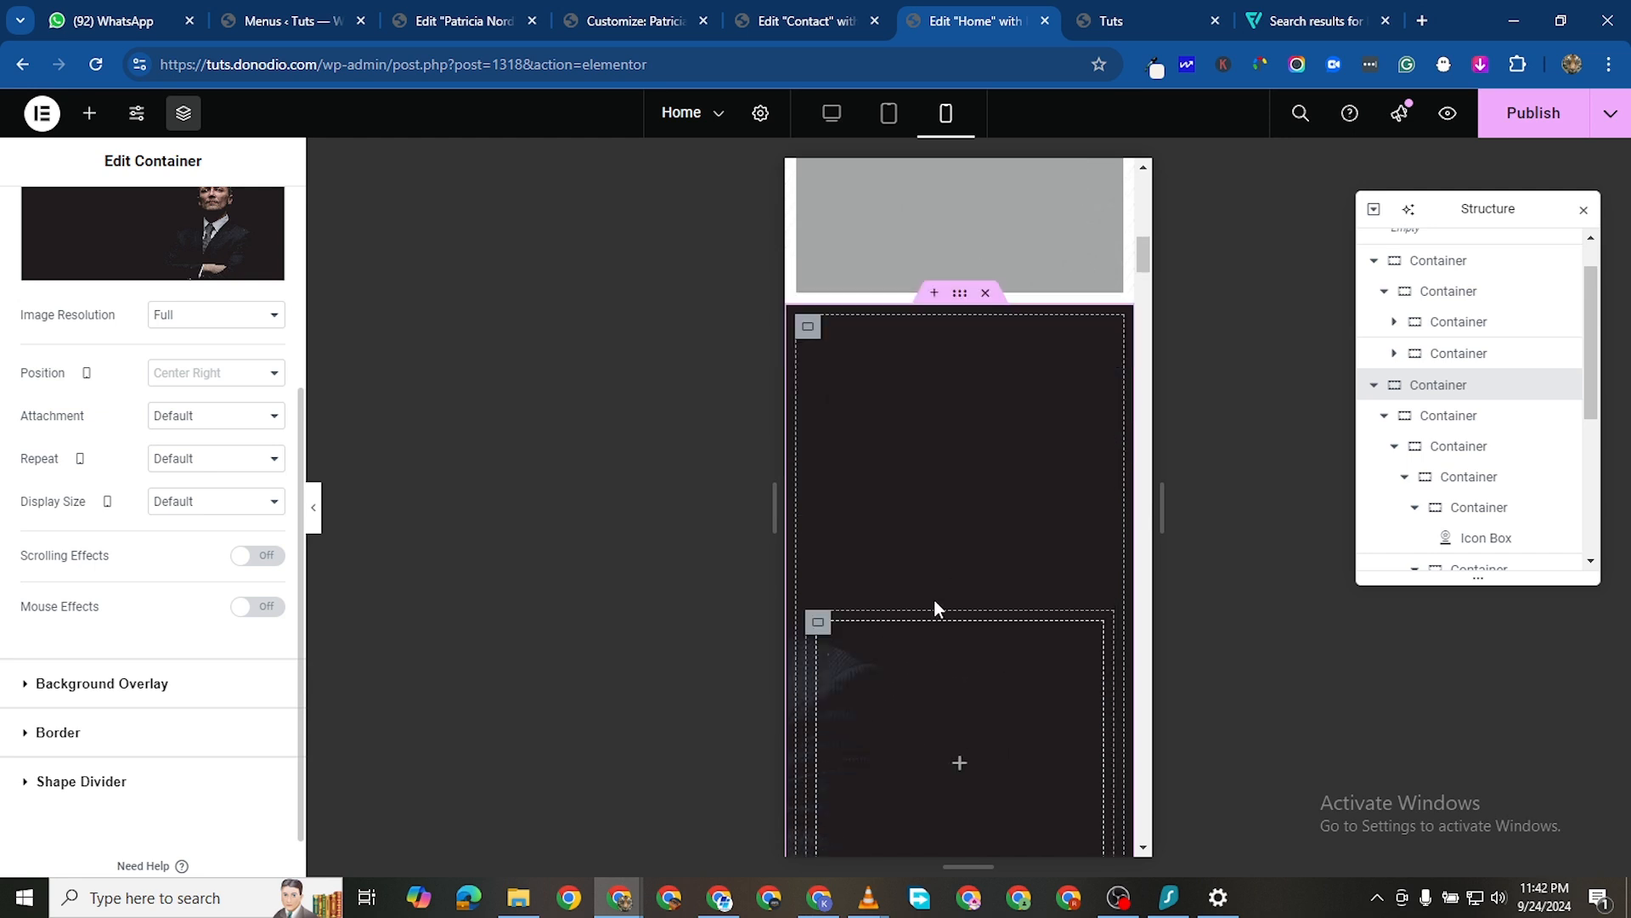
left_click(1530, 124)
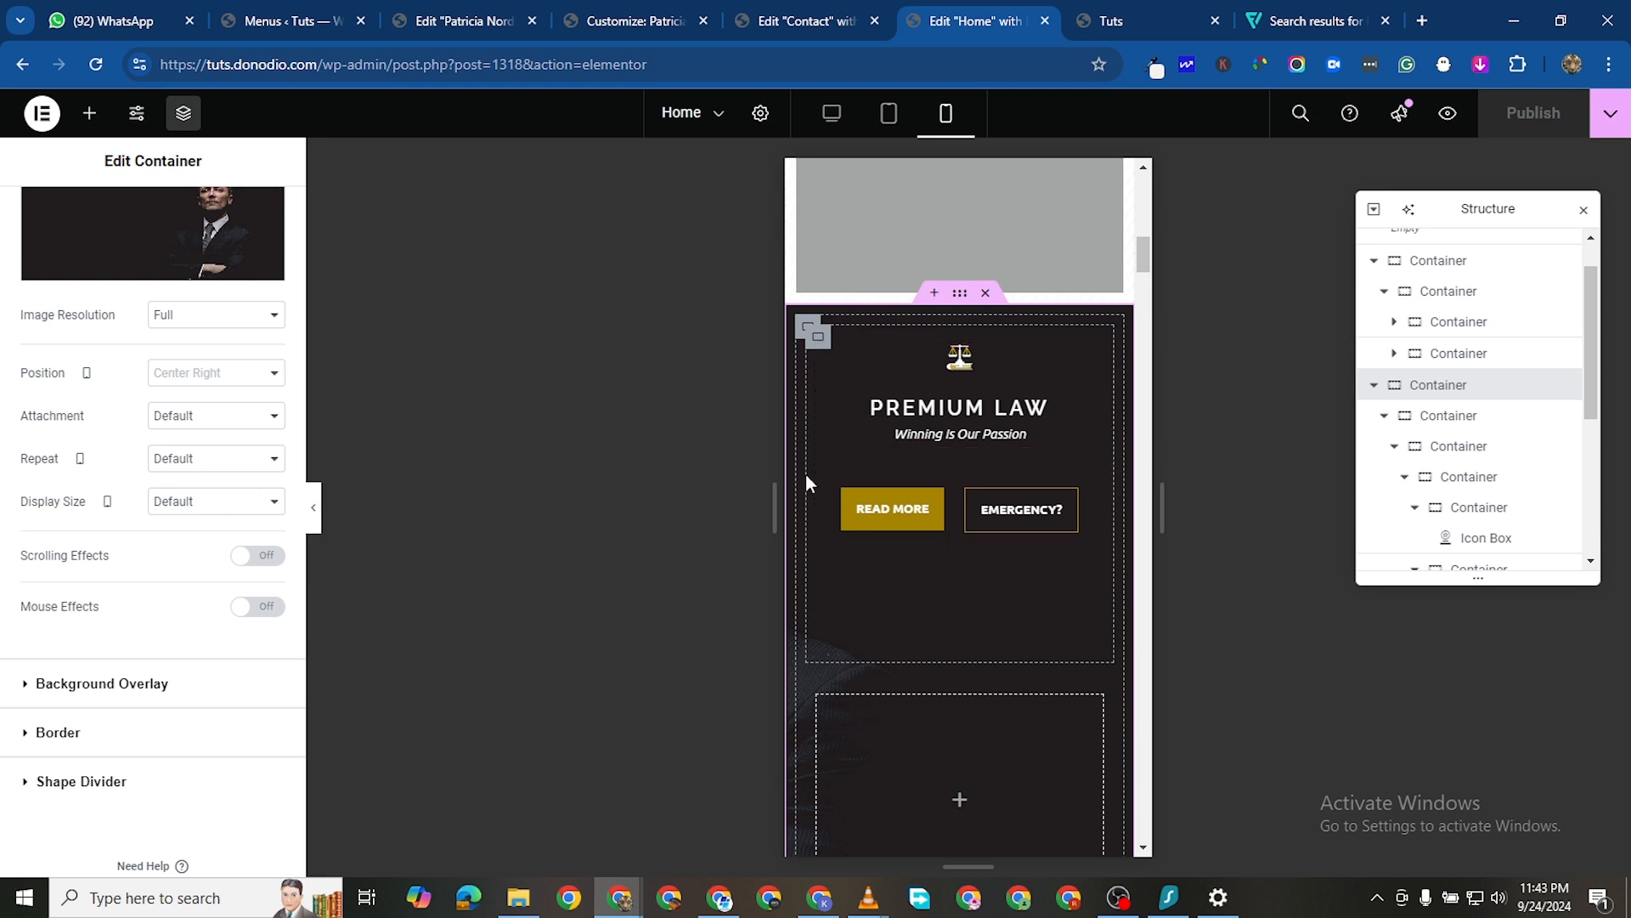
Unlink the mobile padding values of the container around the hero's icon, texts and buttons, and set its minimum height to 0 px
left_click(818, 342)
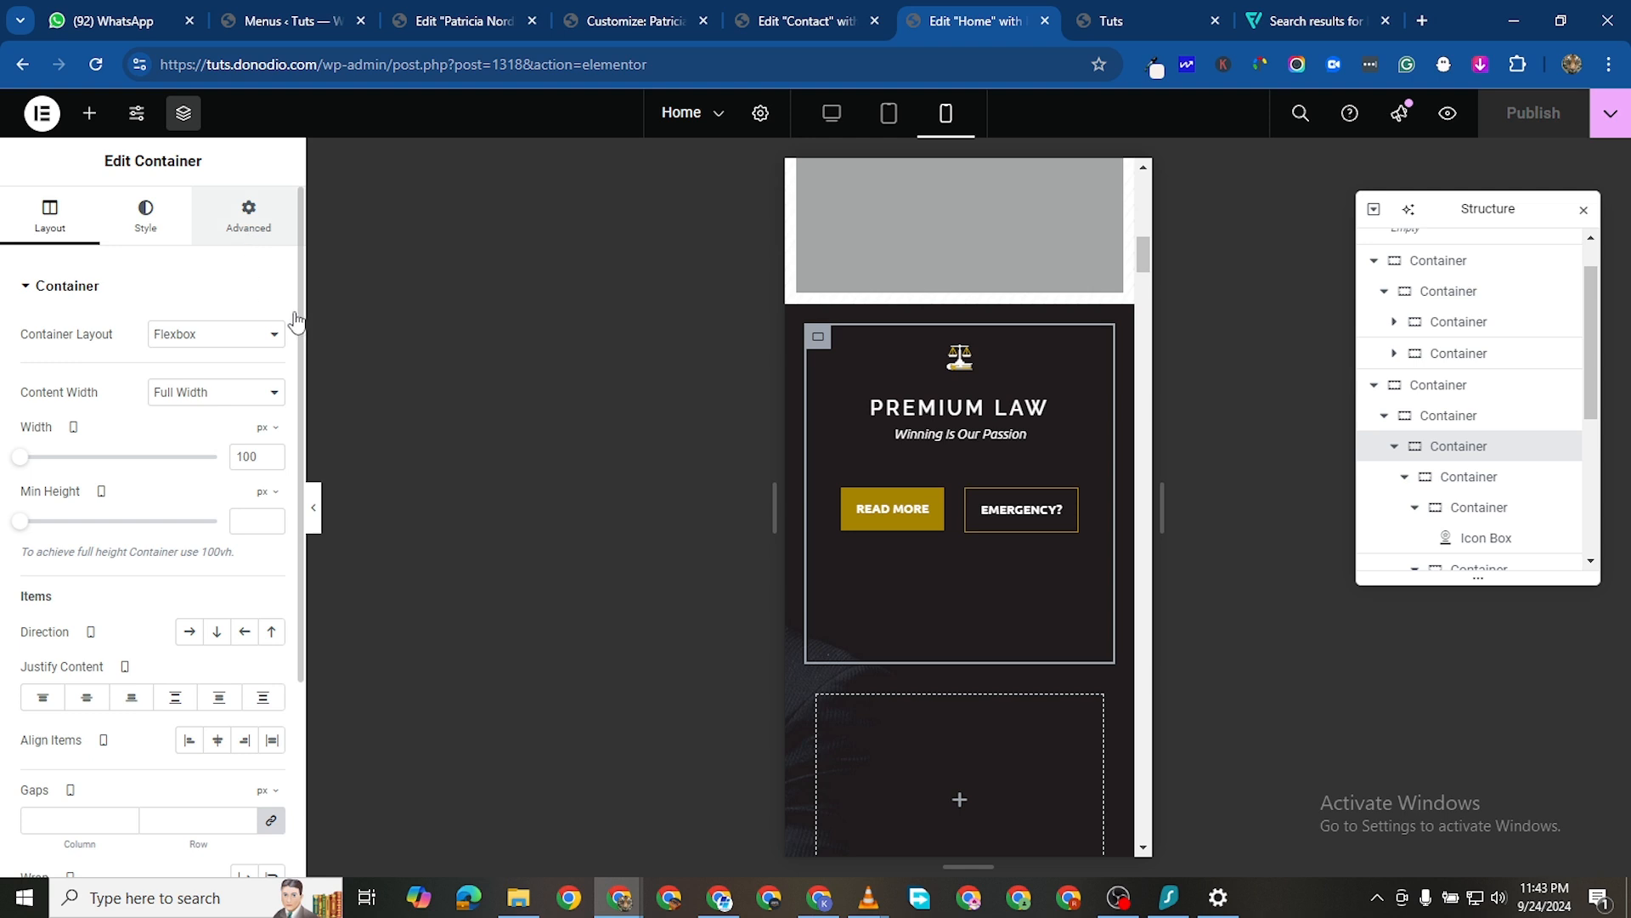
left_click(248, 215)
left_click(271, 436)
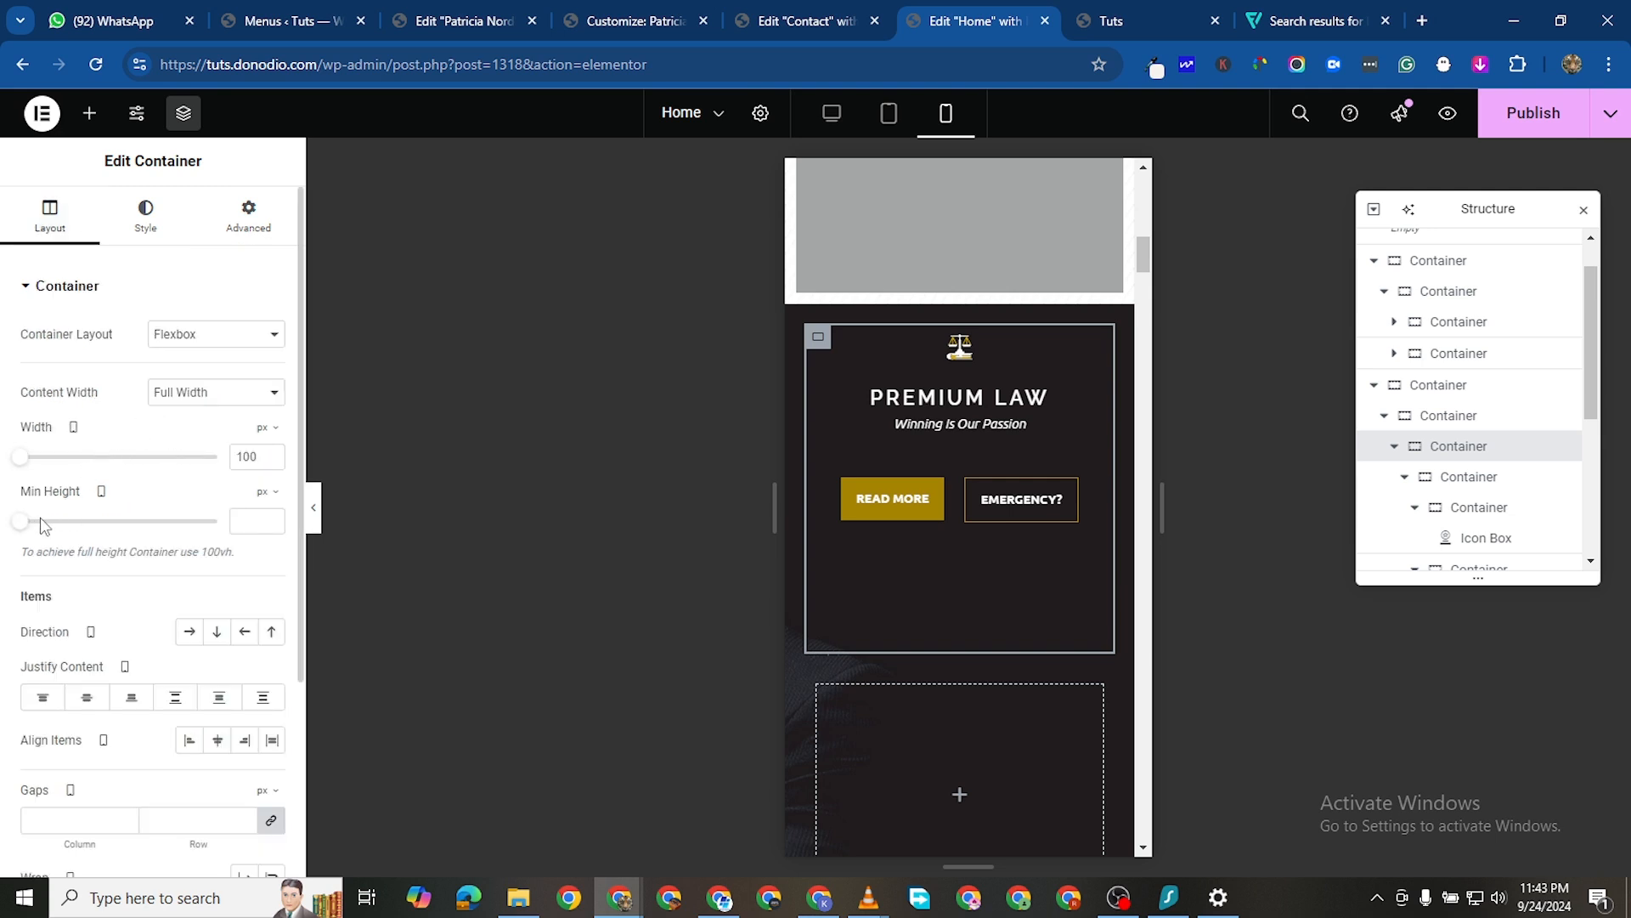
mouse_move(31, 530)
left_mouse_down()
mouse_move(68, 532)
mouse_move(4, 535)
left_mouse_up()
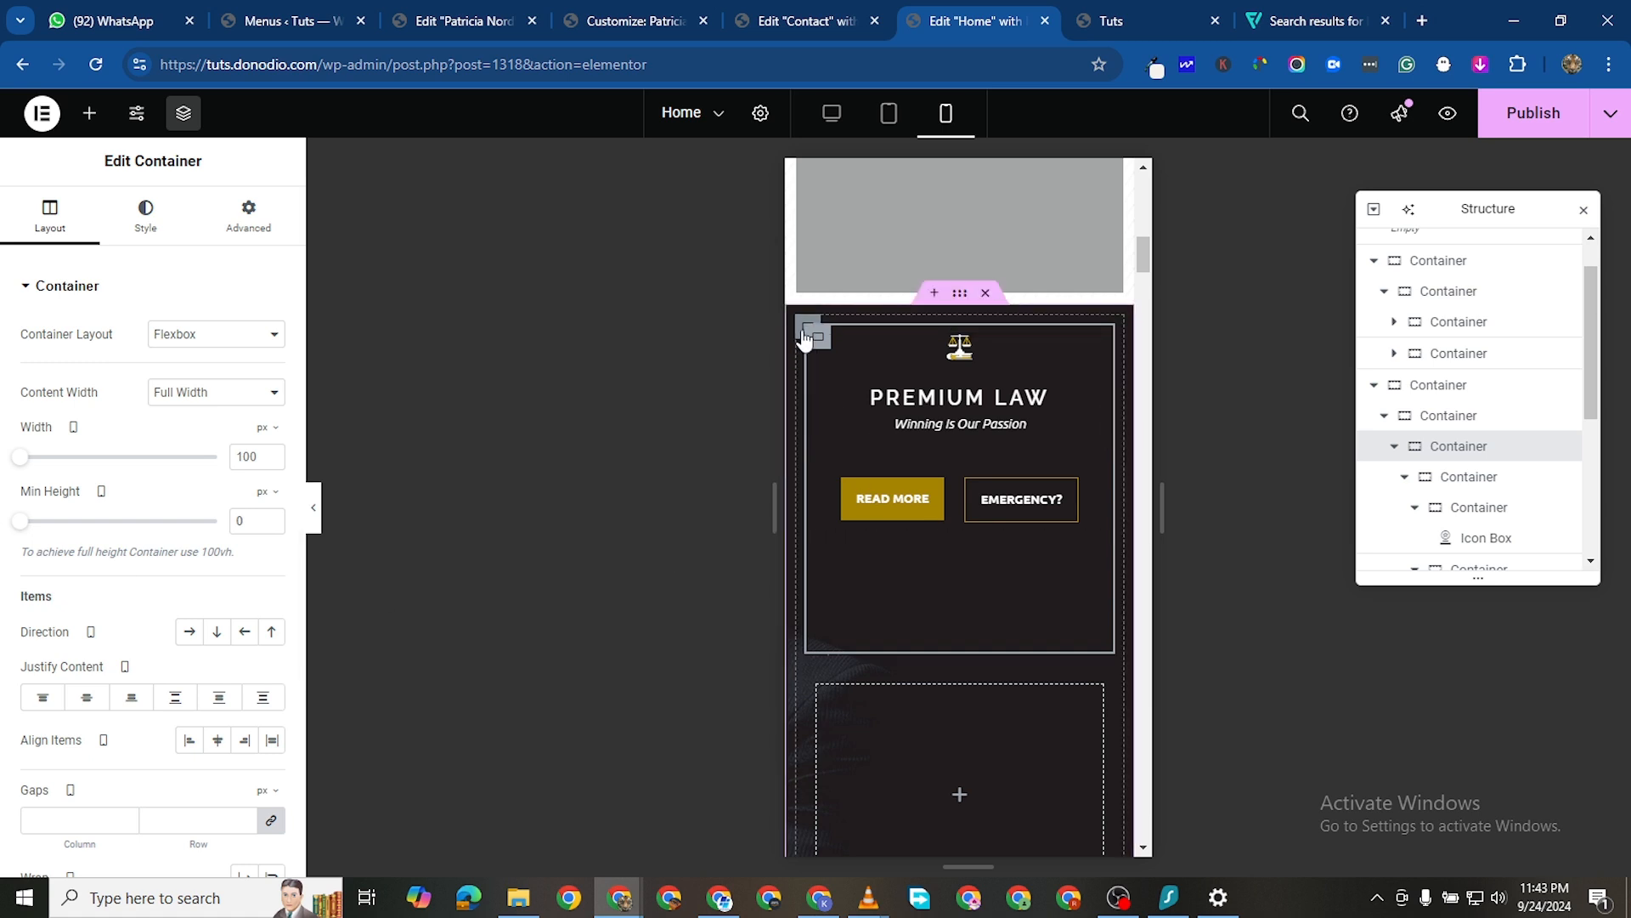
Set the mobile minimum height of the hero's inner row container, directly inside the outermost one, to 347 px
left_click(806, 329)
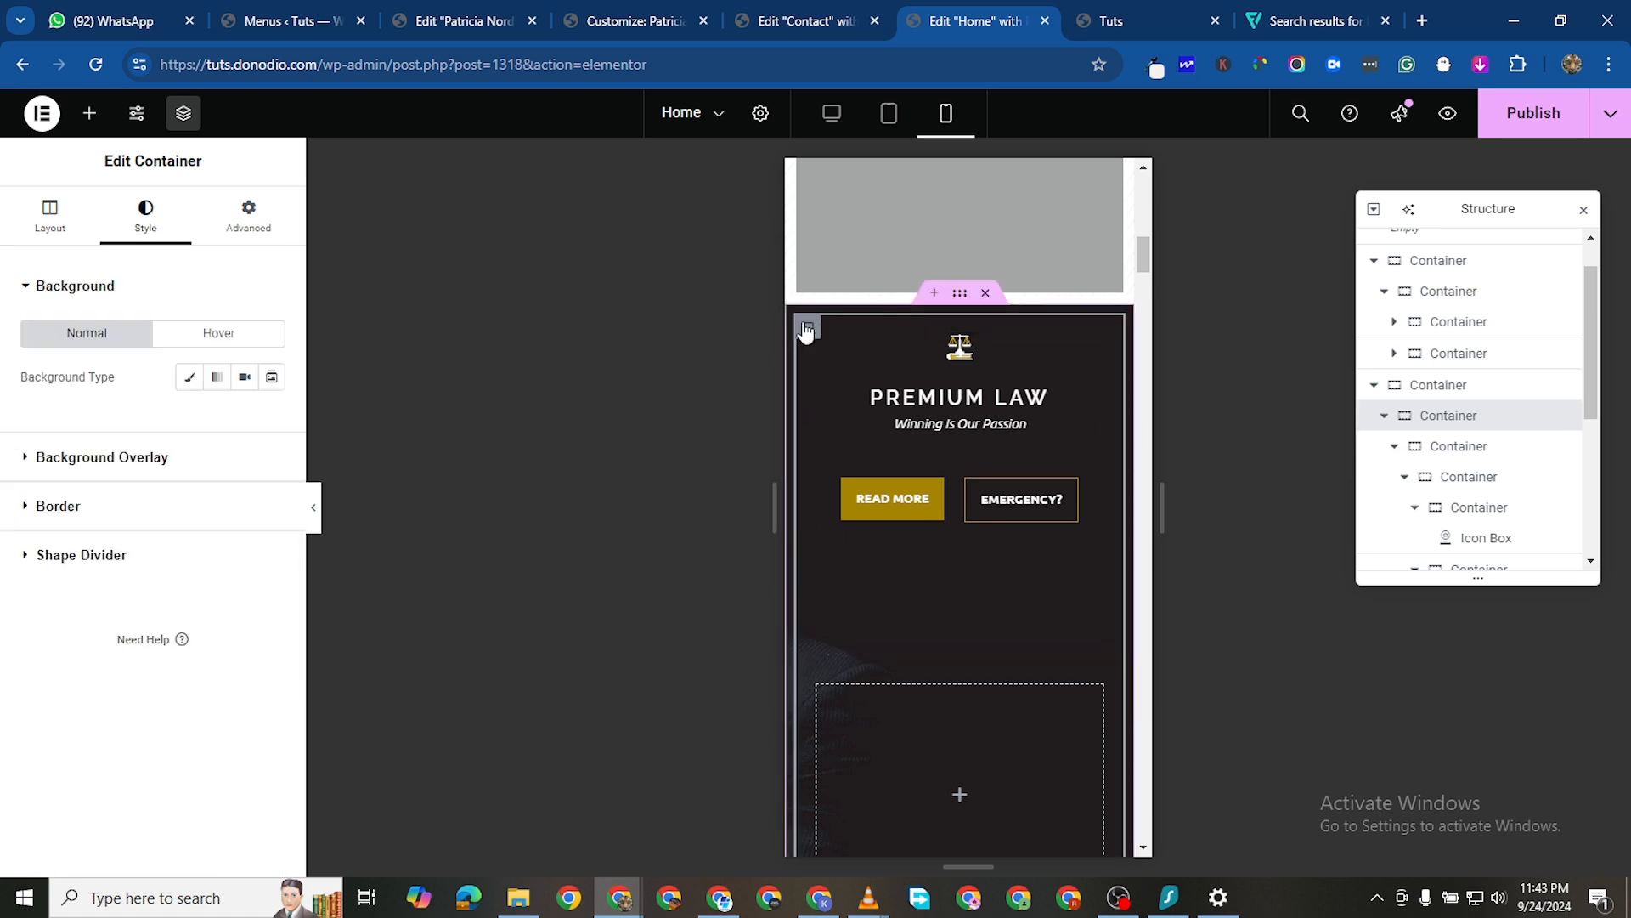
left_click(51, 222)
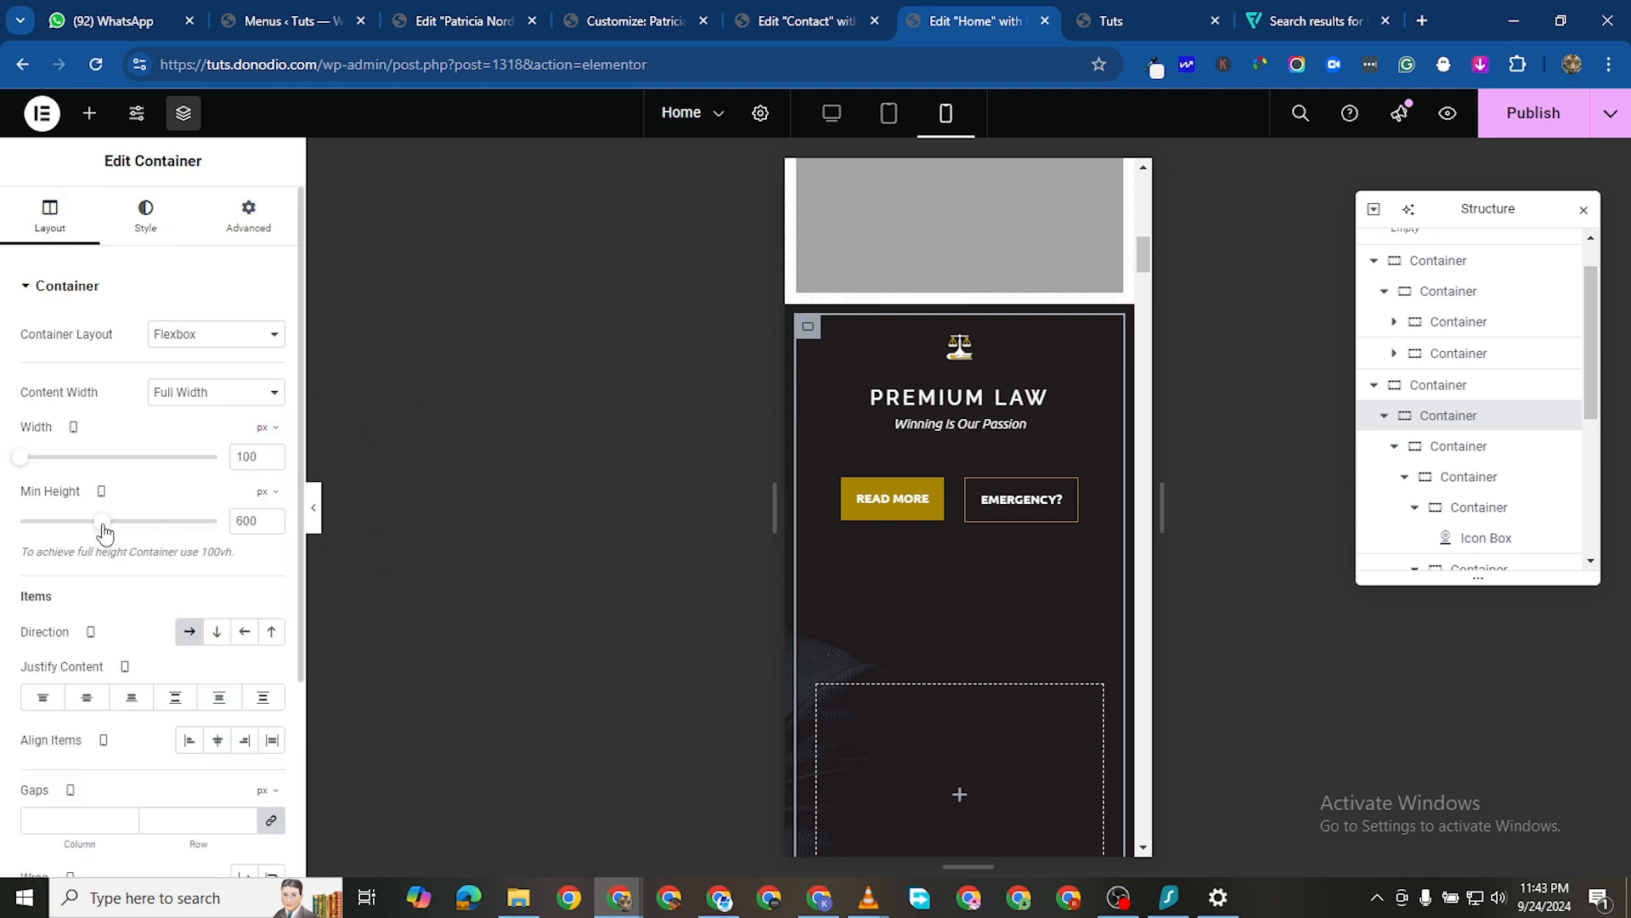
left_click_drag(101, 525, 70, 525)
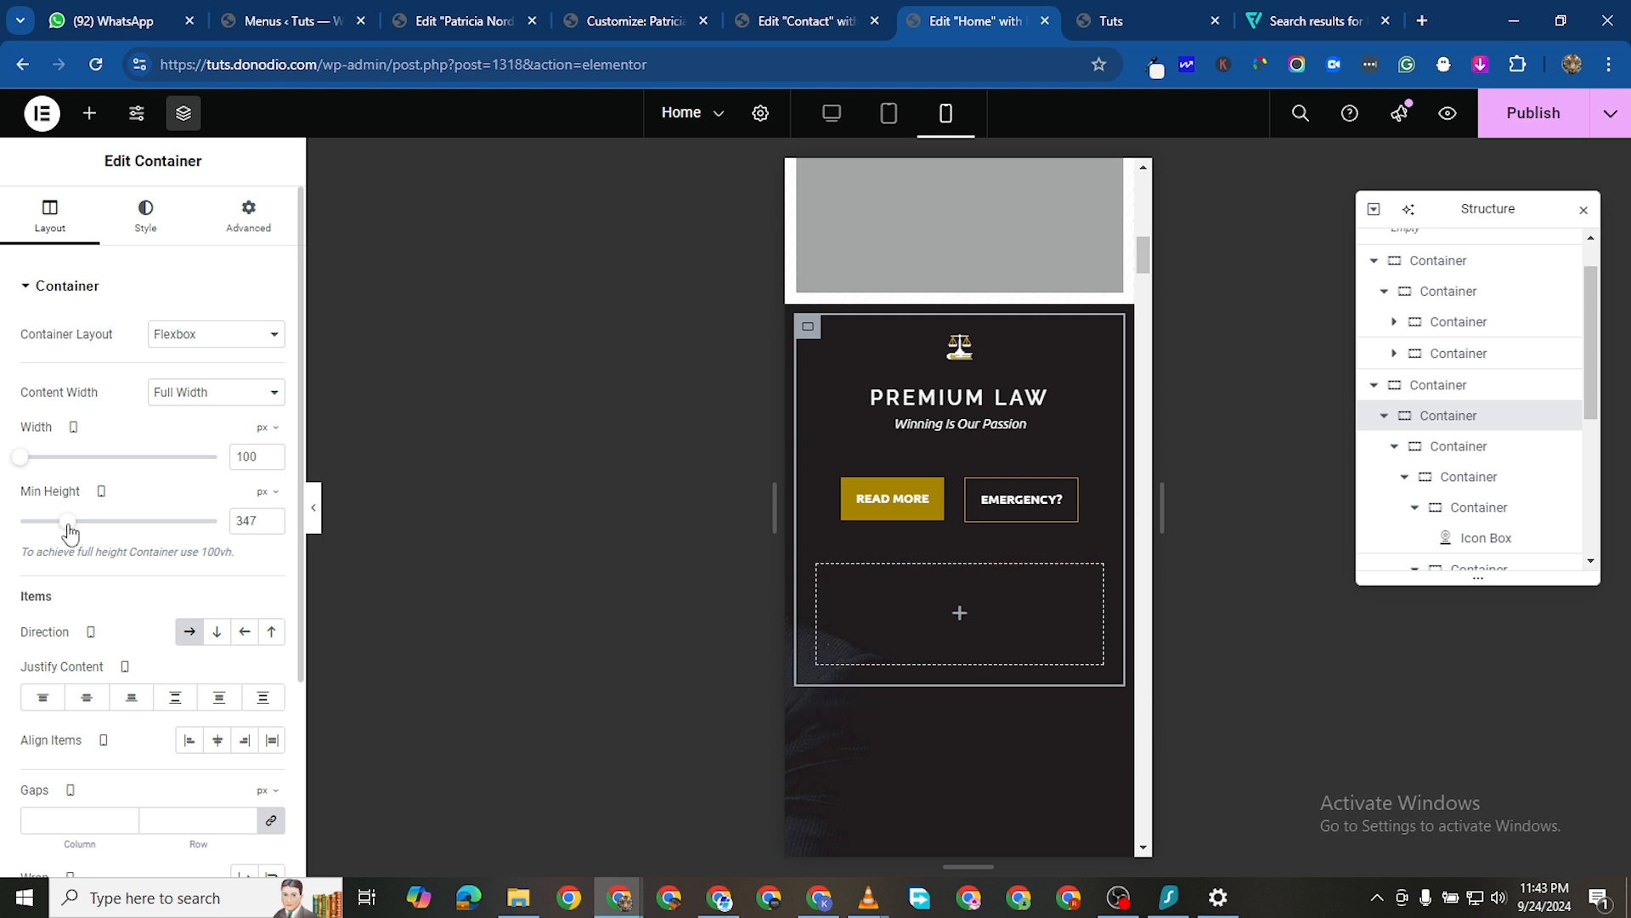
scroll(947, 629, "down", 2)
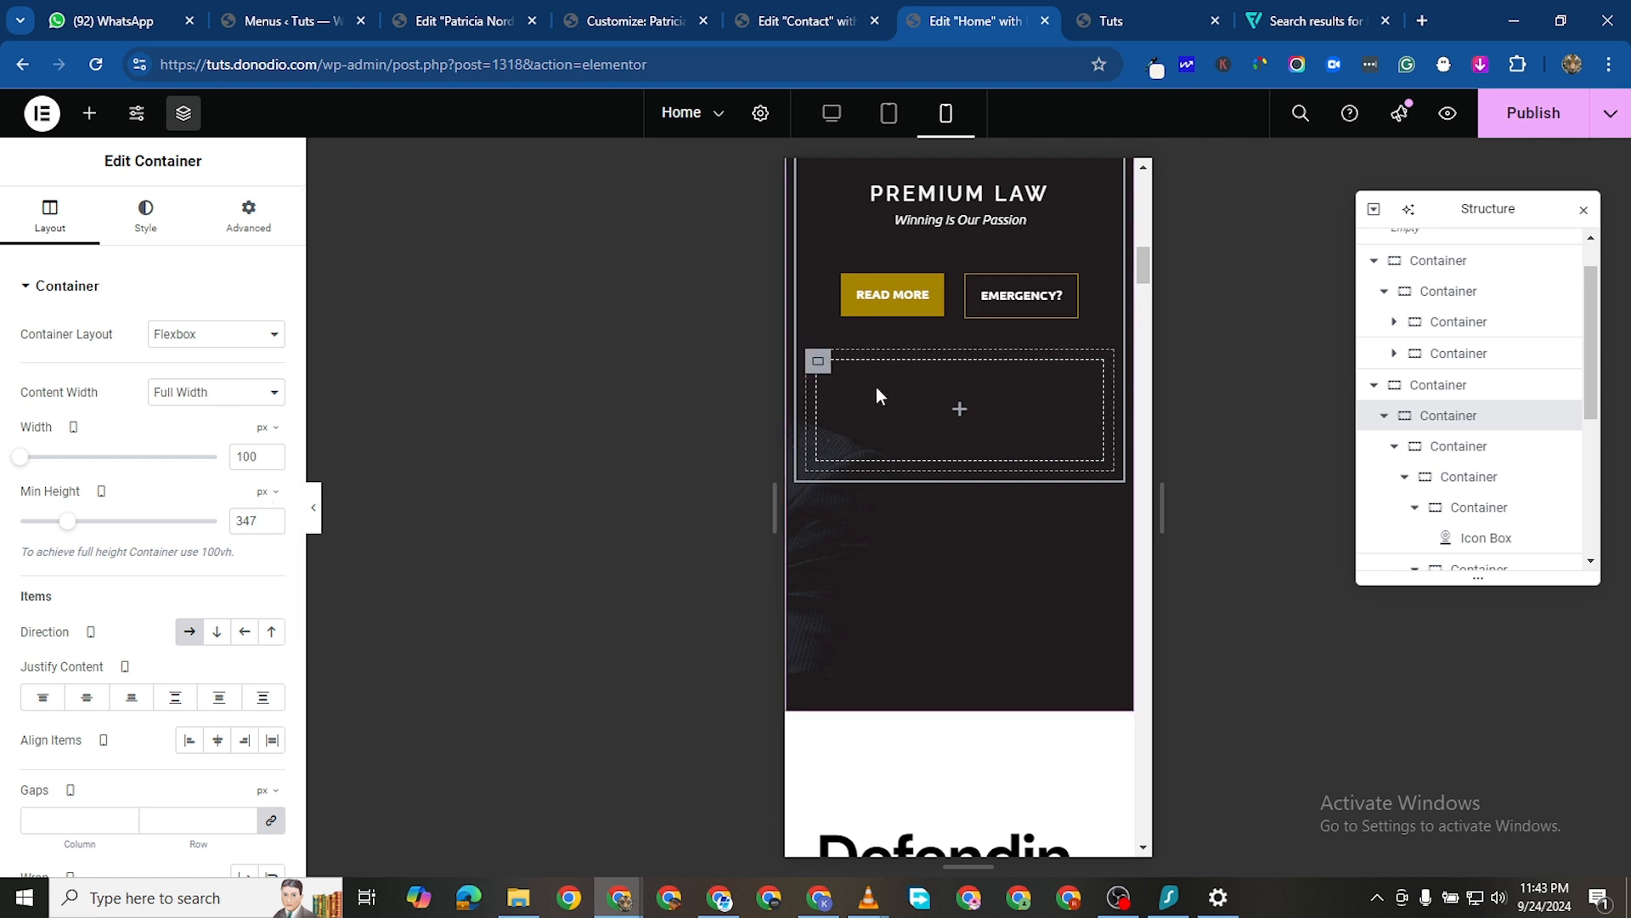
scroll(1069, 265, "up", 2)
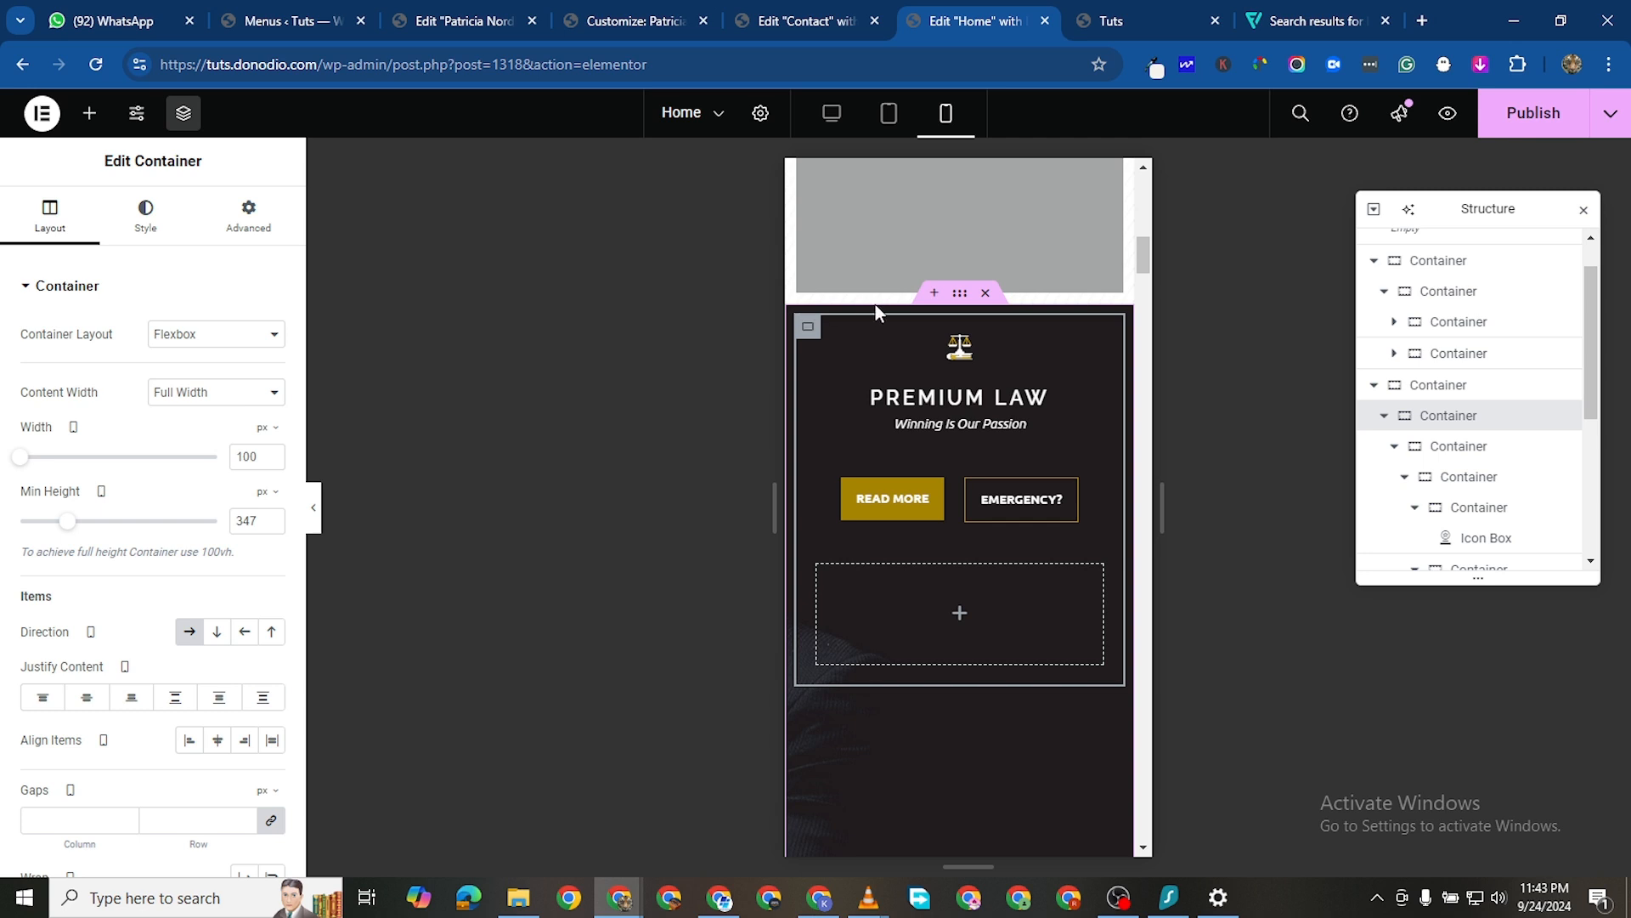
Set the mobile background display size of the hero's outermost container to Cover
left_click(959, 298)
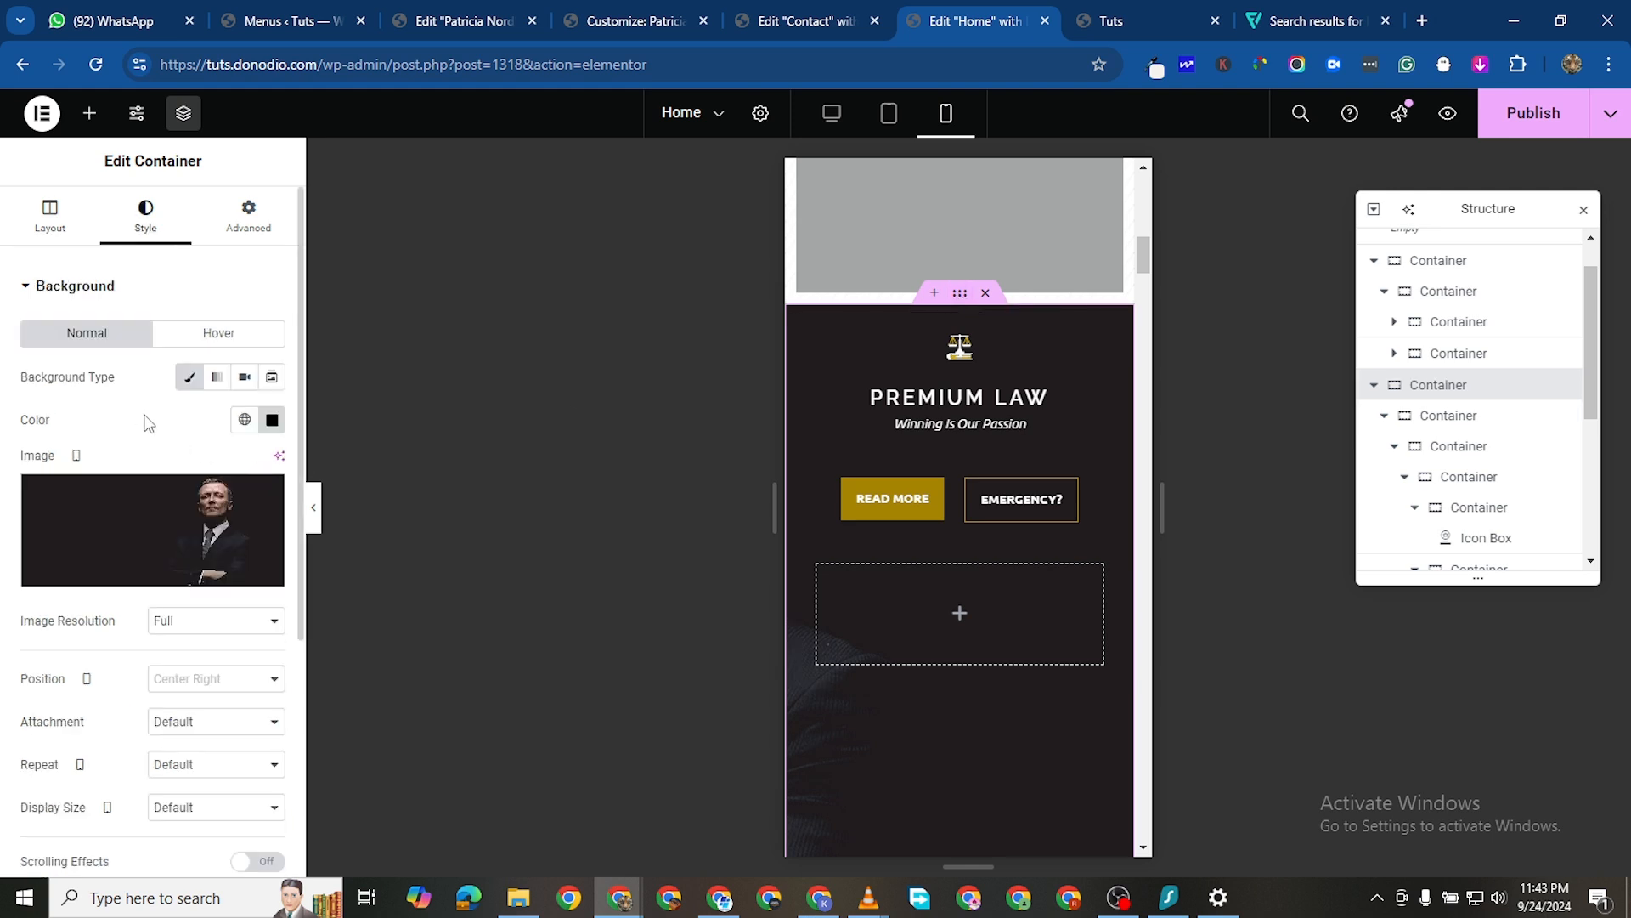
scroll(166, 624, "down", 1)
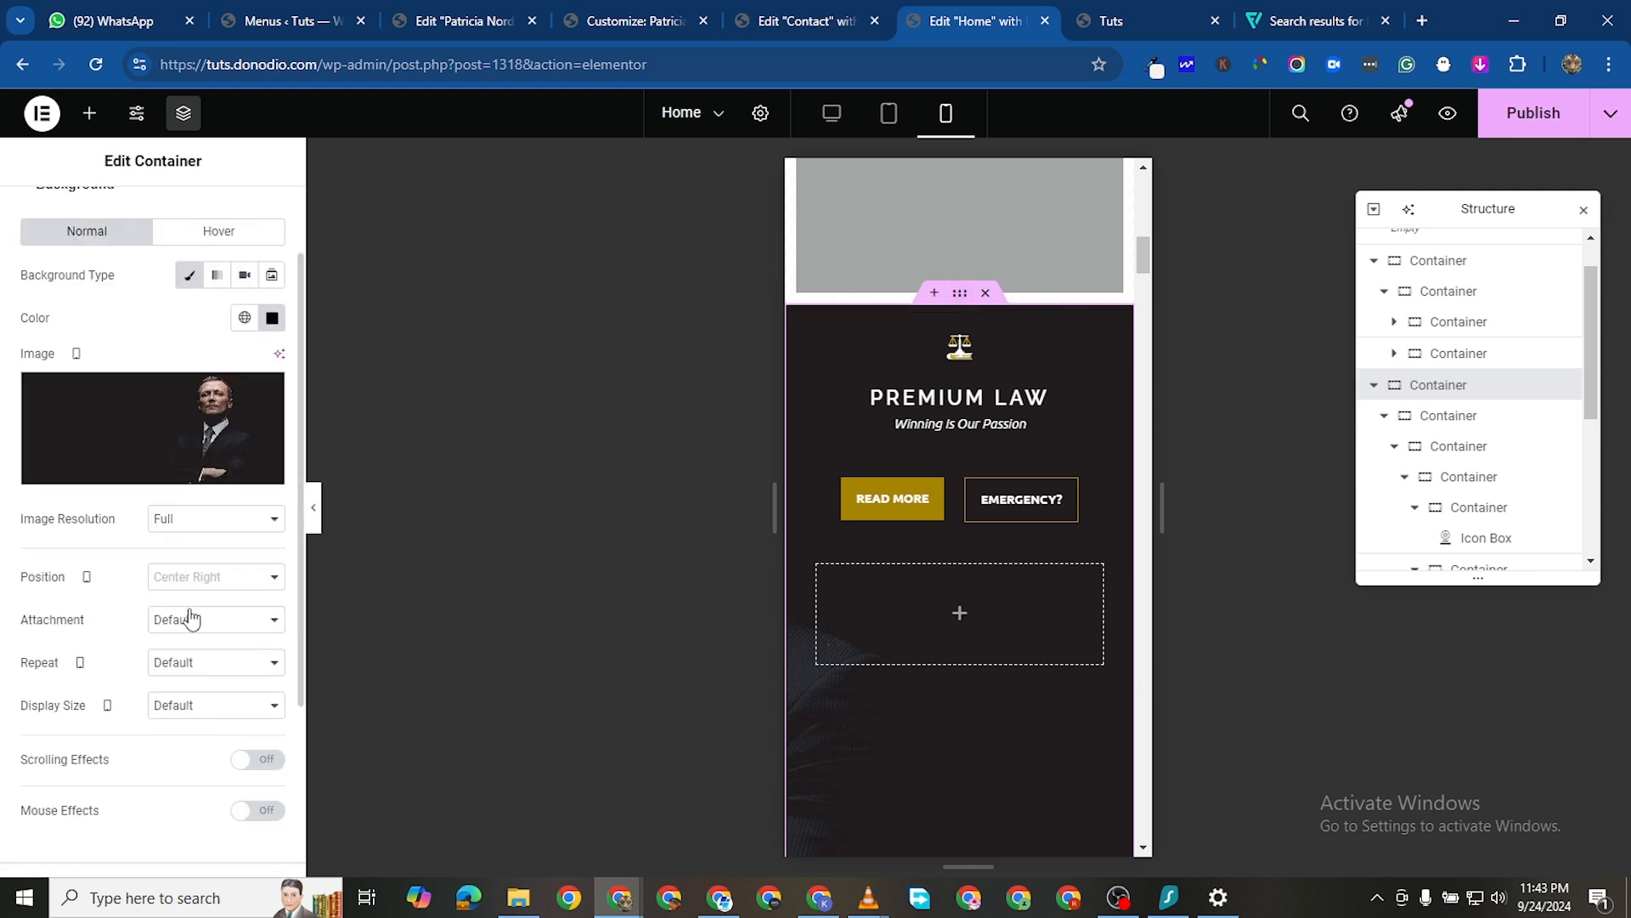
left_click(218, 712)
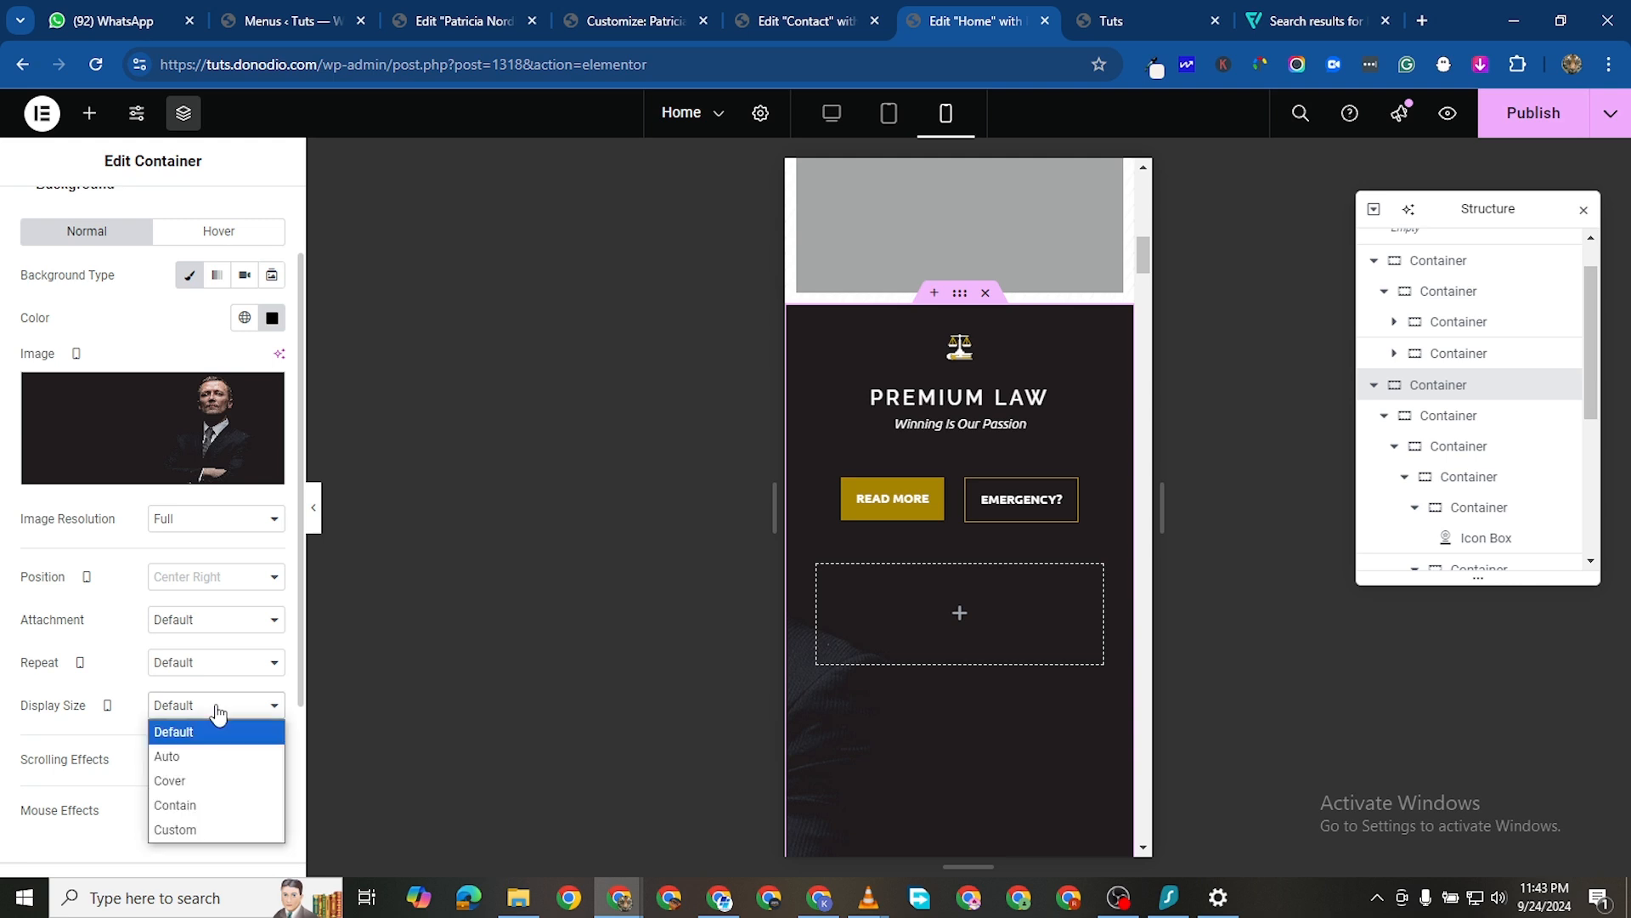
left_click(218, 712)
left_click(219, 713)
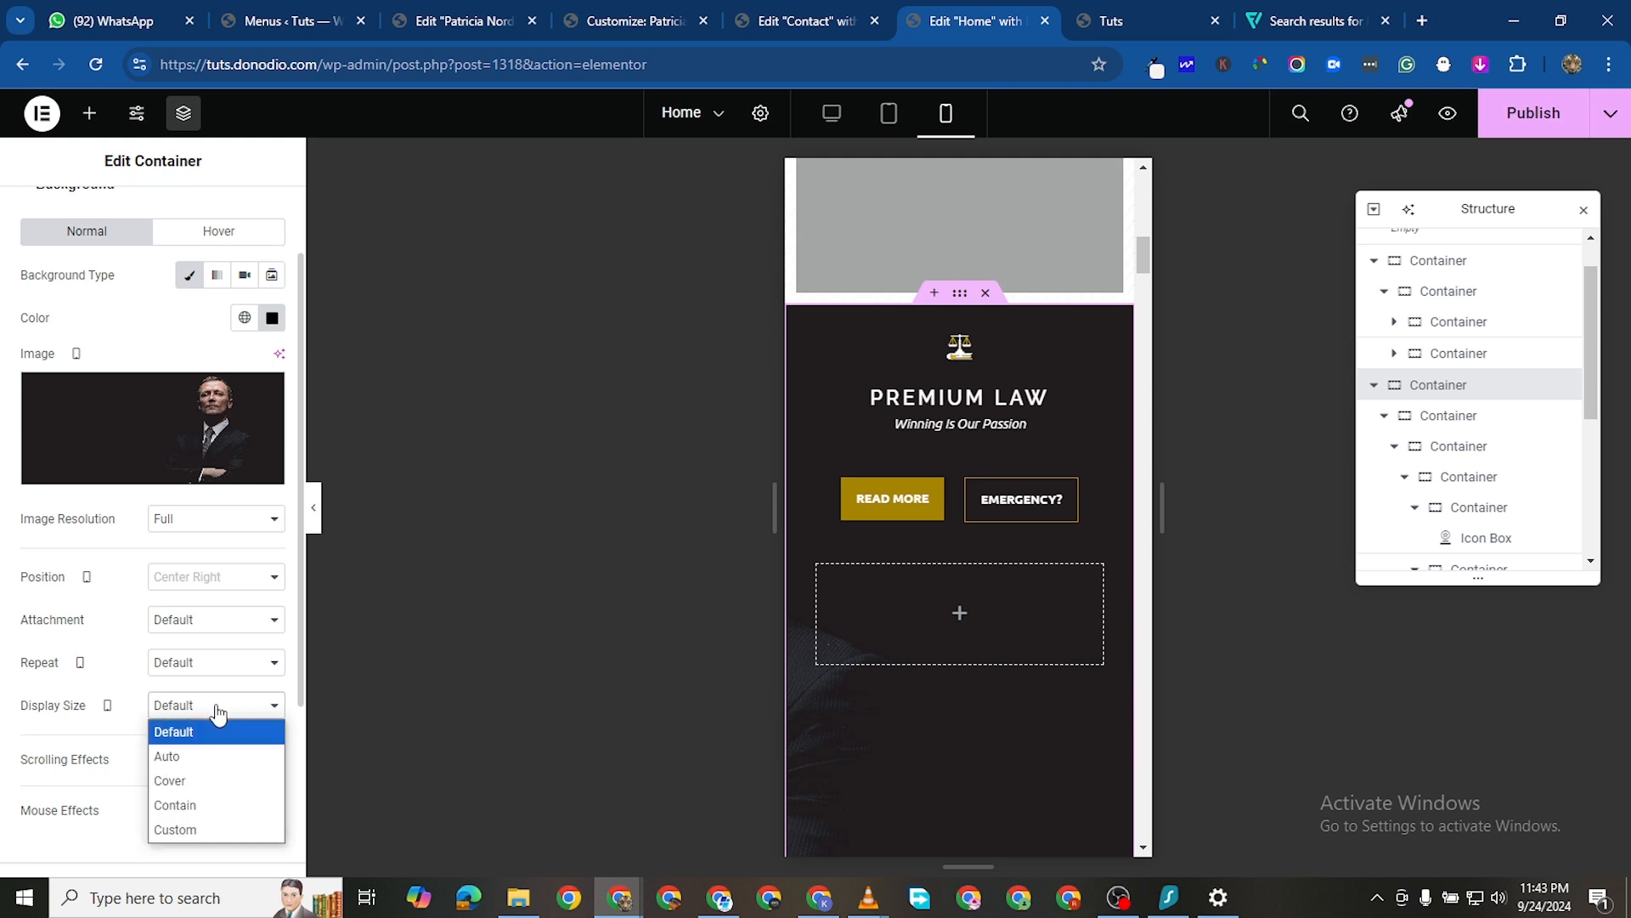
left_click(227, 779)
scroll(127, 650, "down", 1)
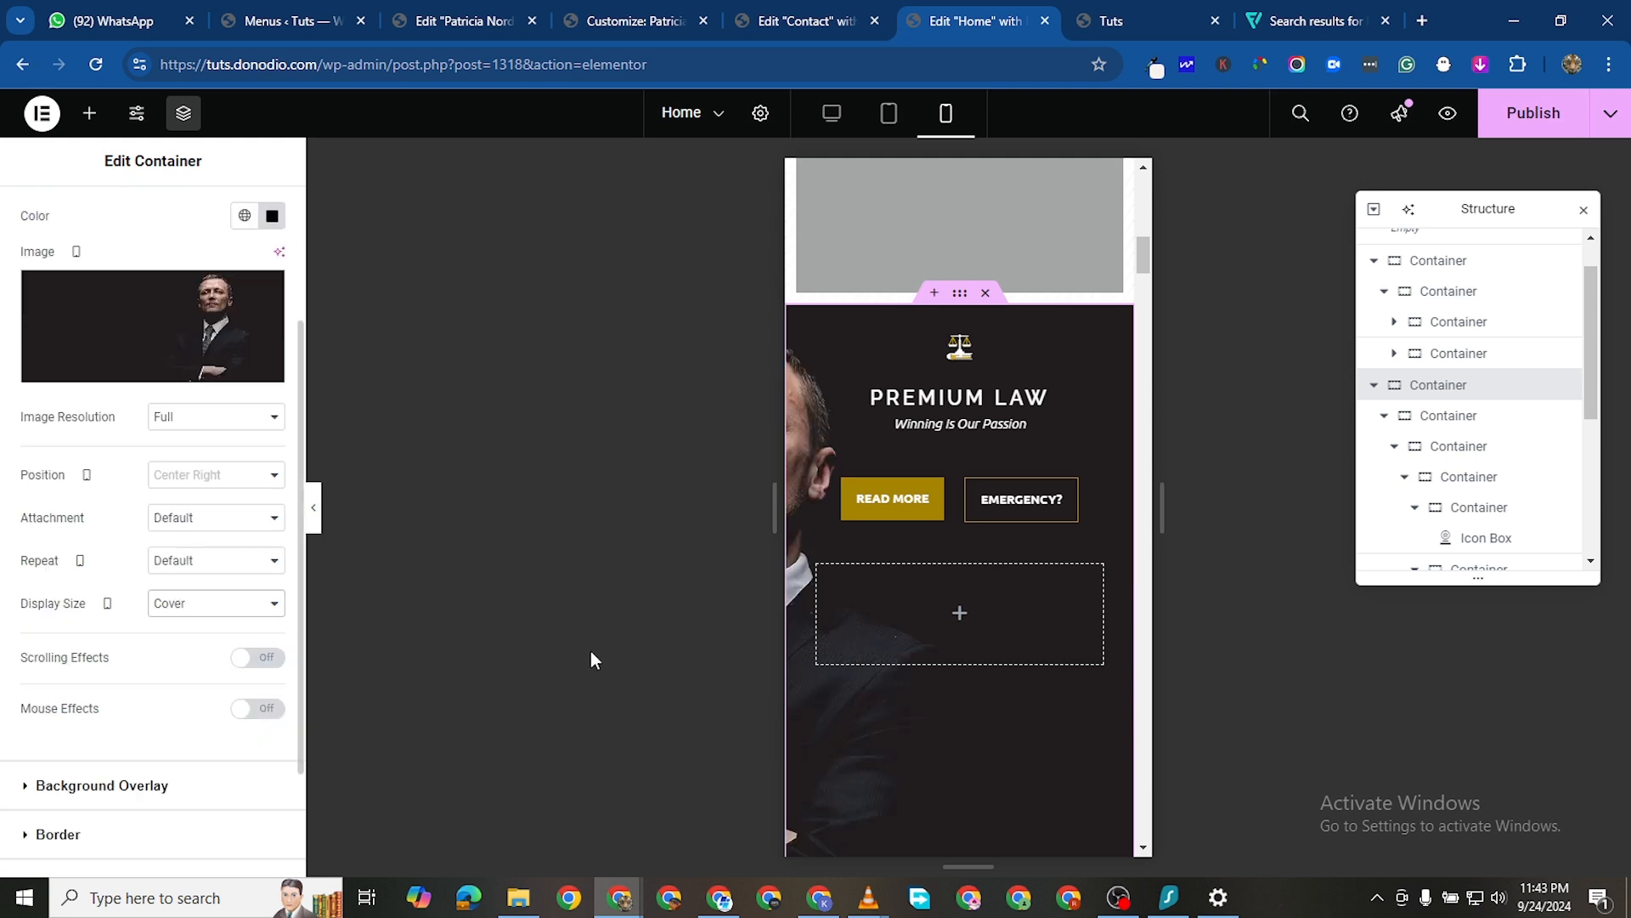
scroll(894, 663, "down", 1)
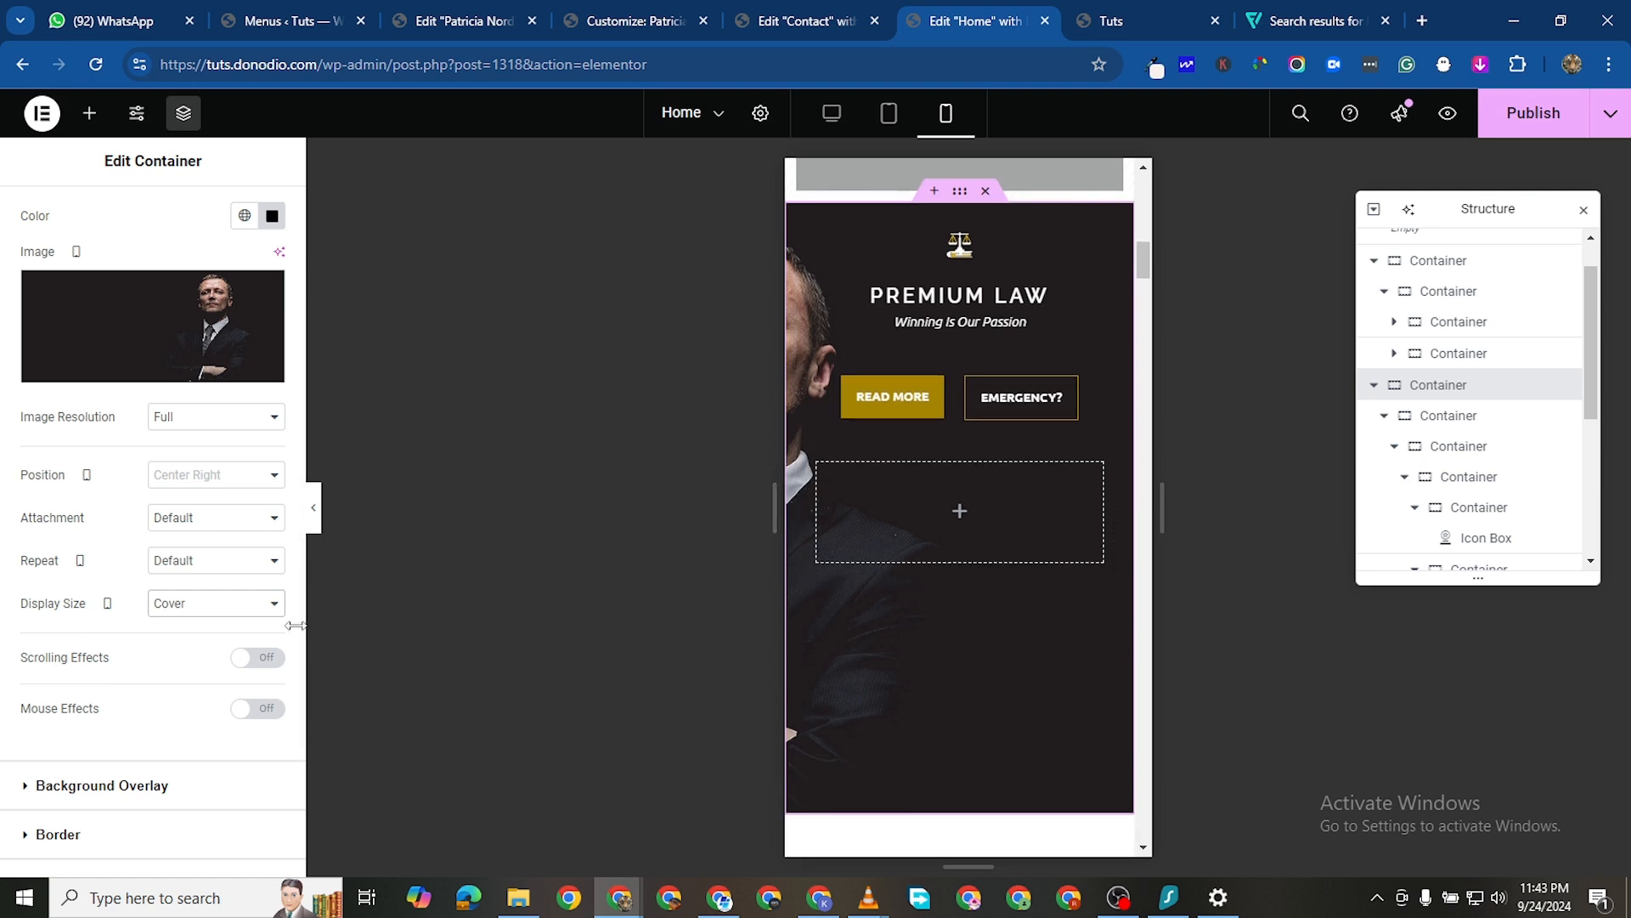
Set the hero background image's mobile position to Custom with an X position of 563 px
left_click(189, 473)
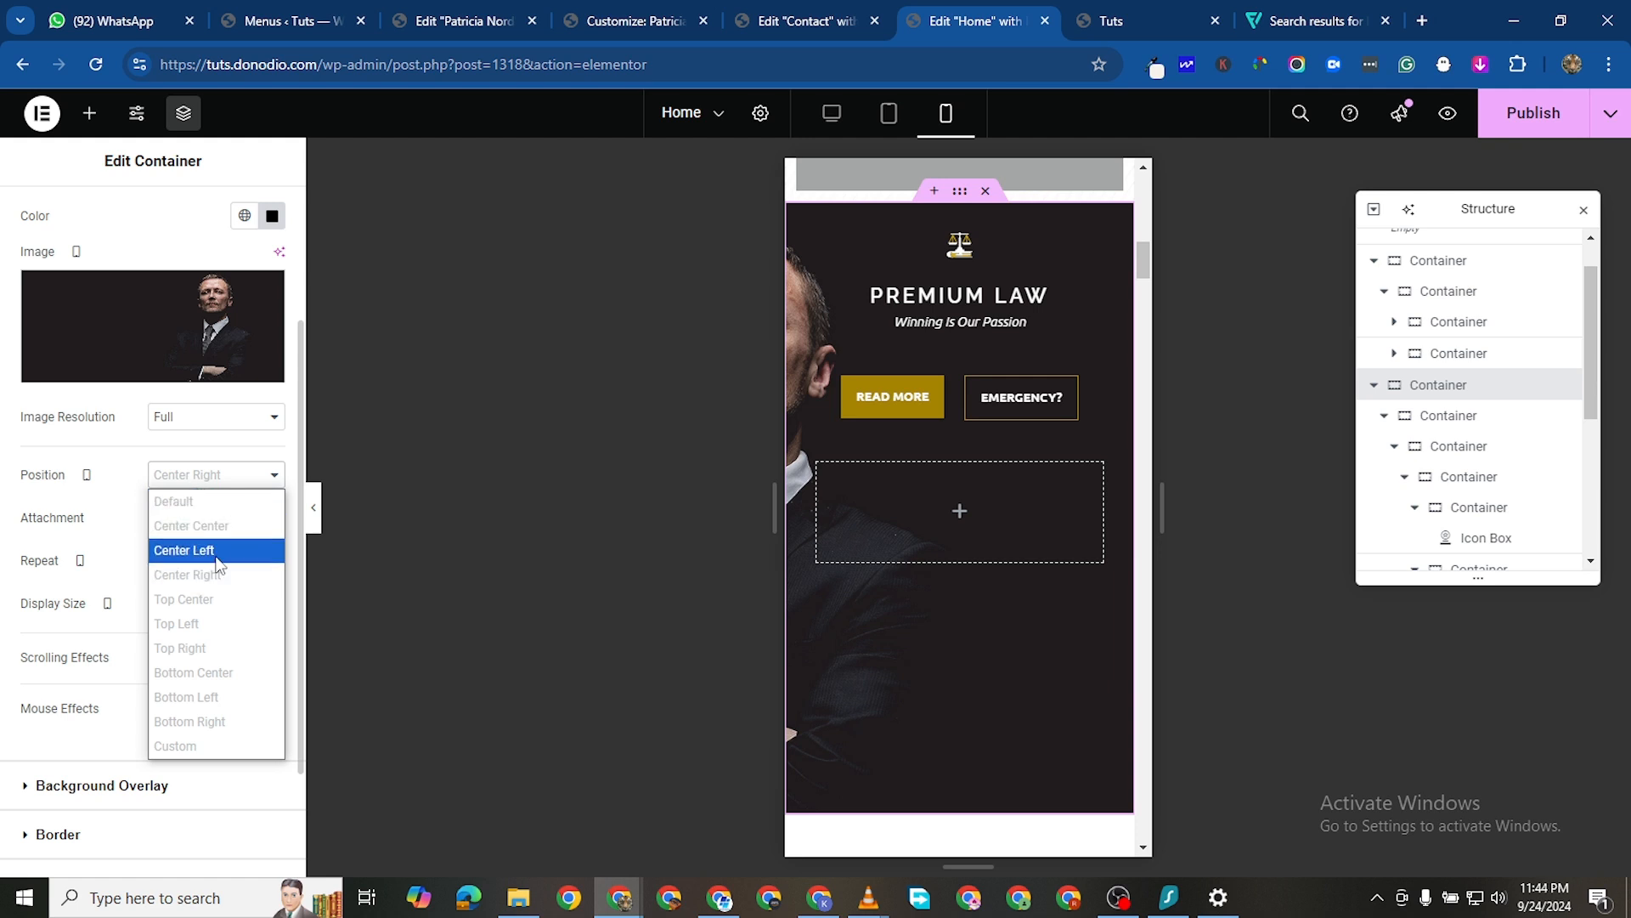
left_click(220, 554)
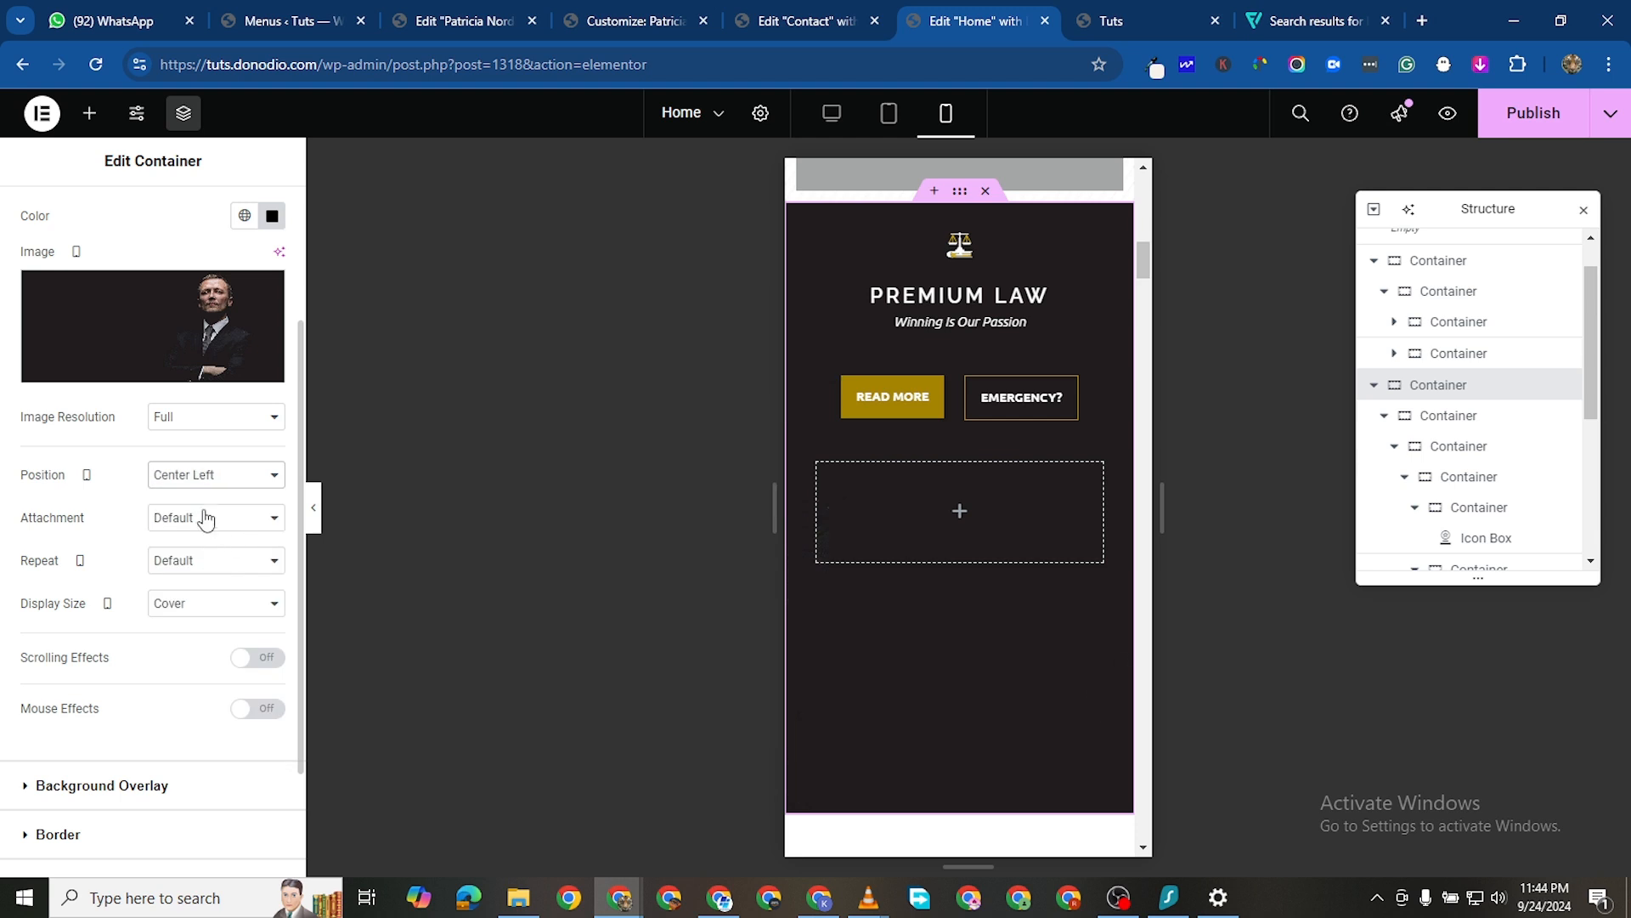
left_click(216, 482)
left_click(228, 744)
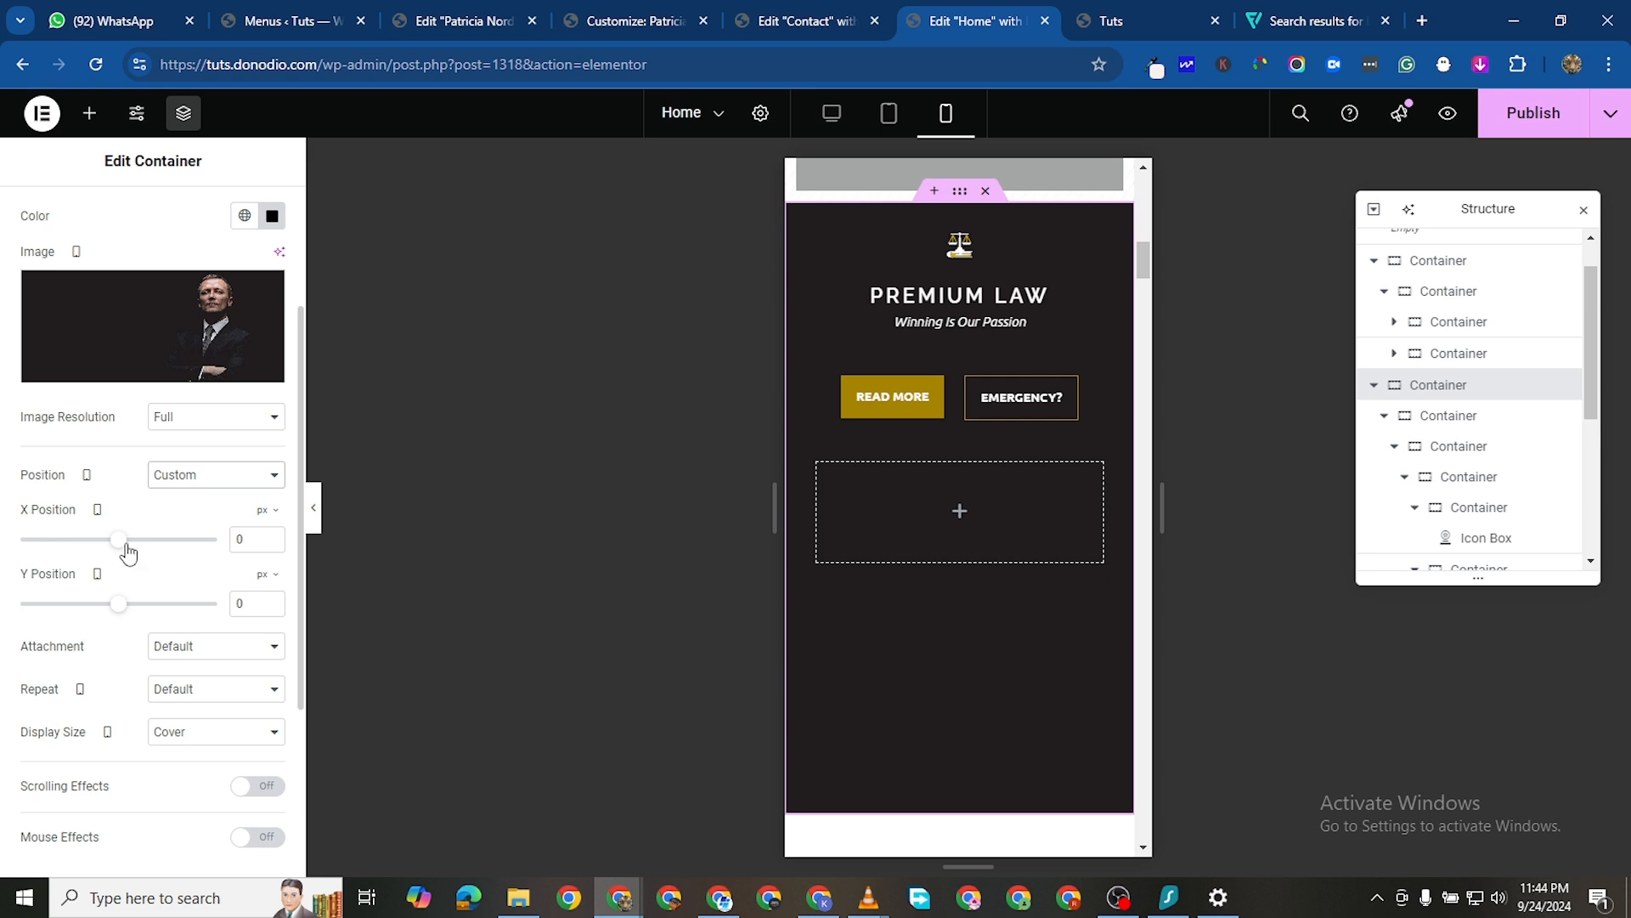
left_click_drag(122, 551, 193, 553)
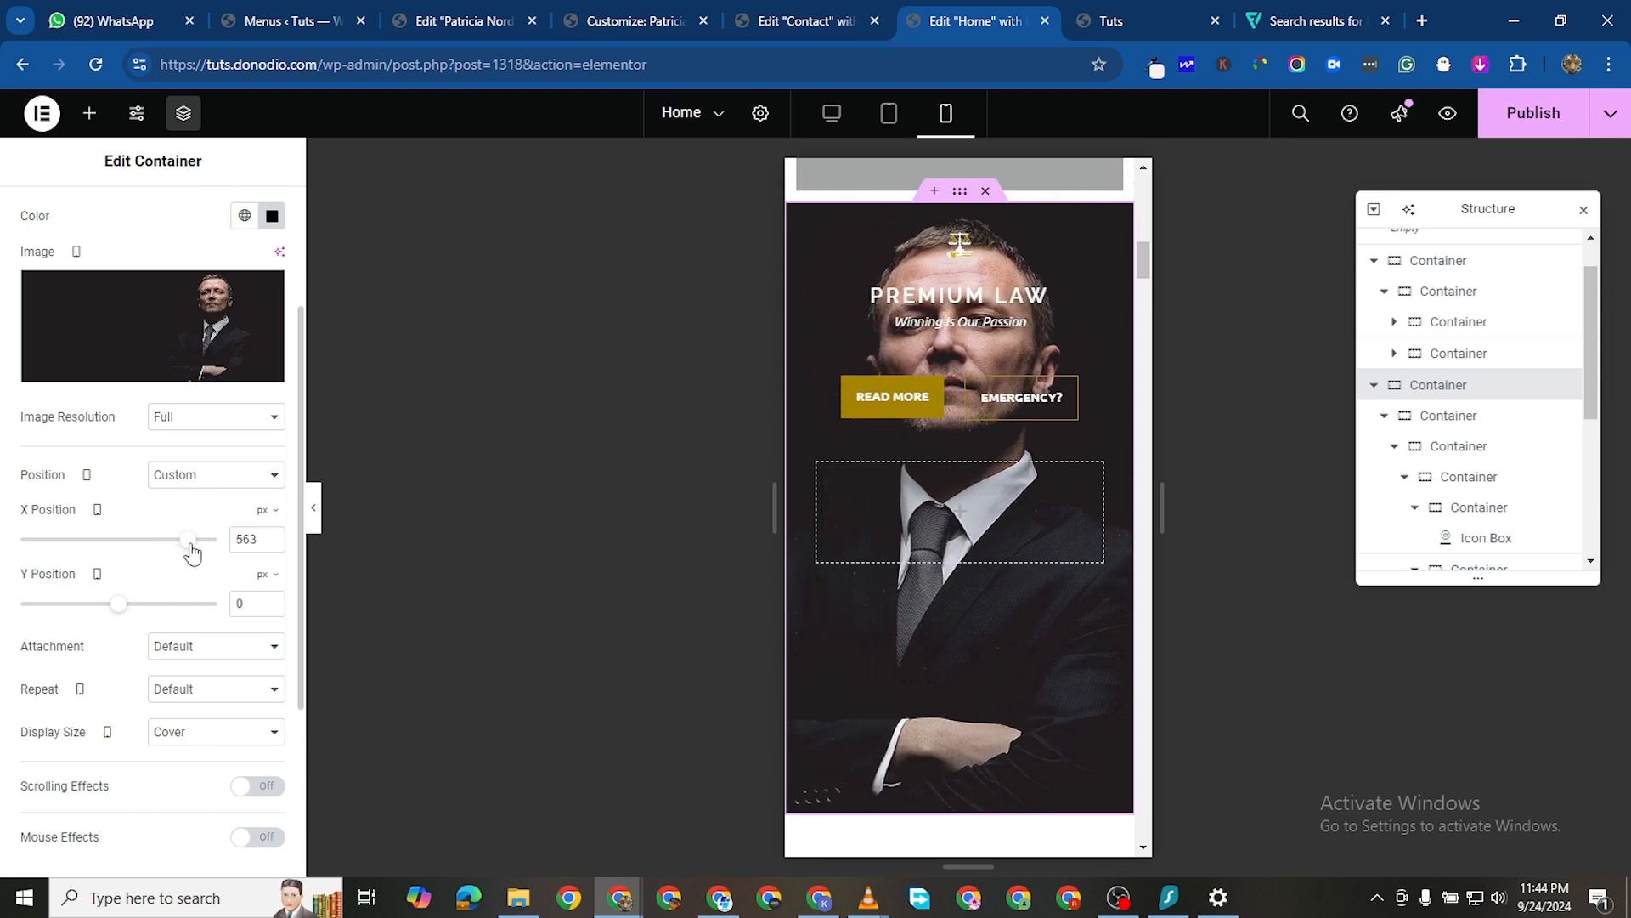
Set the hero background image's mobile Y position to 50 px and try No-repeat as its repeat option
left_click_drag(114, 614, 123, 613)
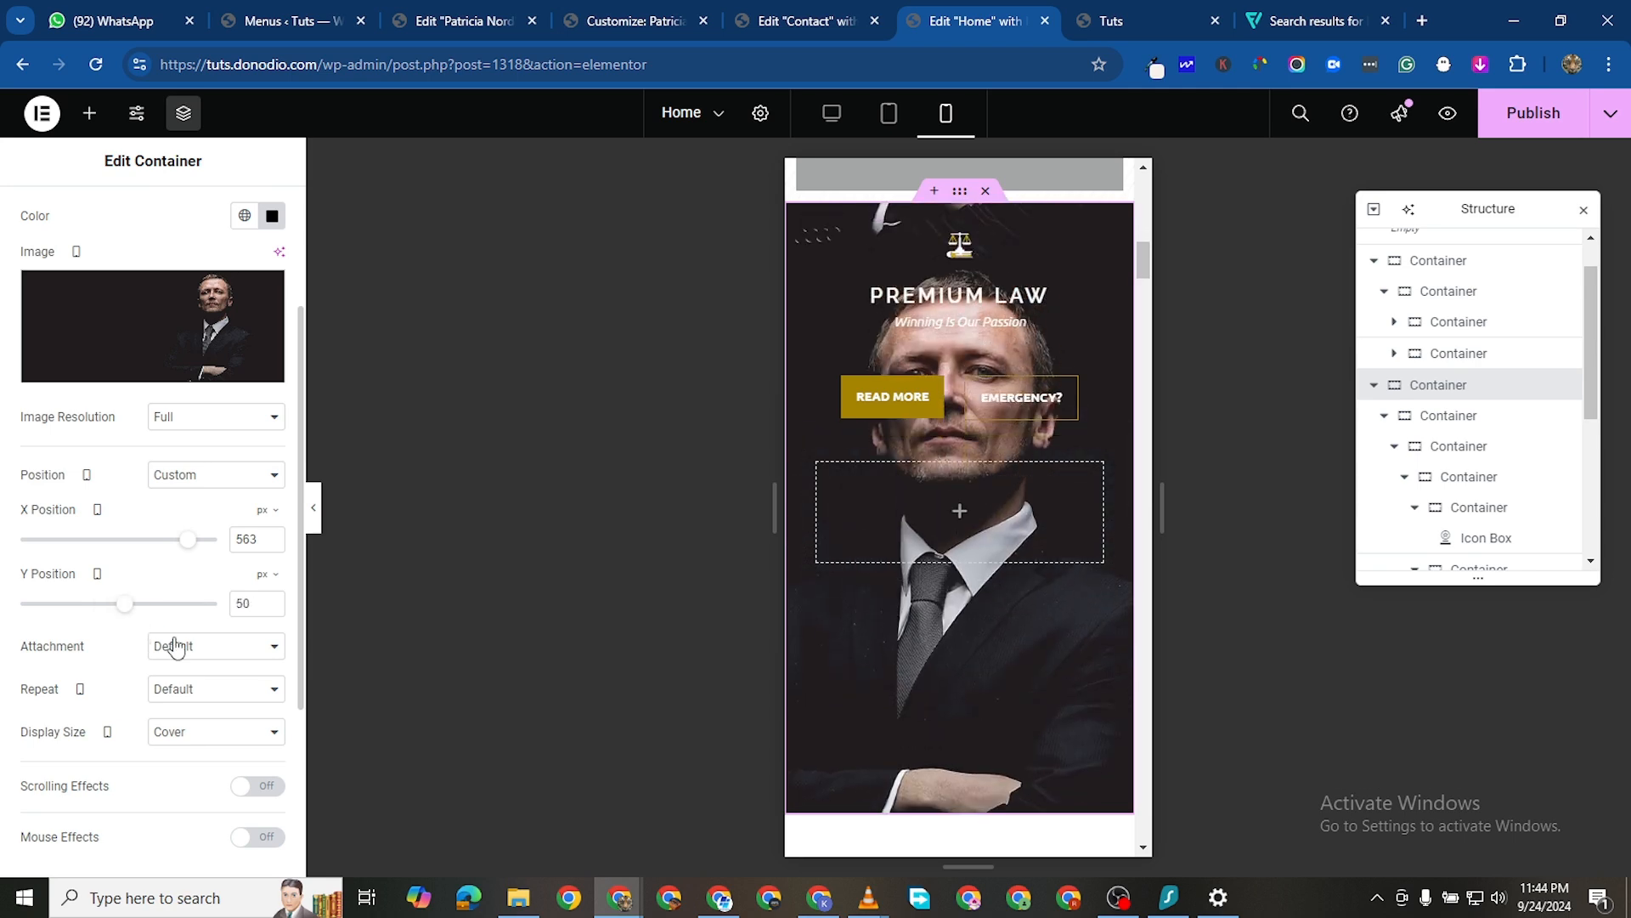
left_click(207, 688)
left_click(234, 741)
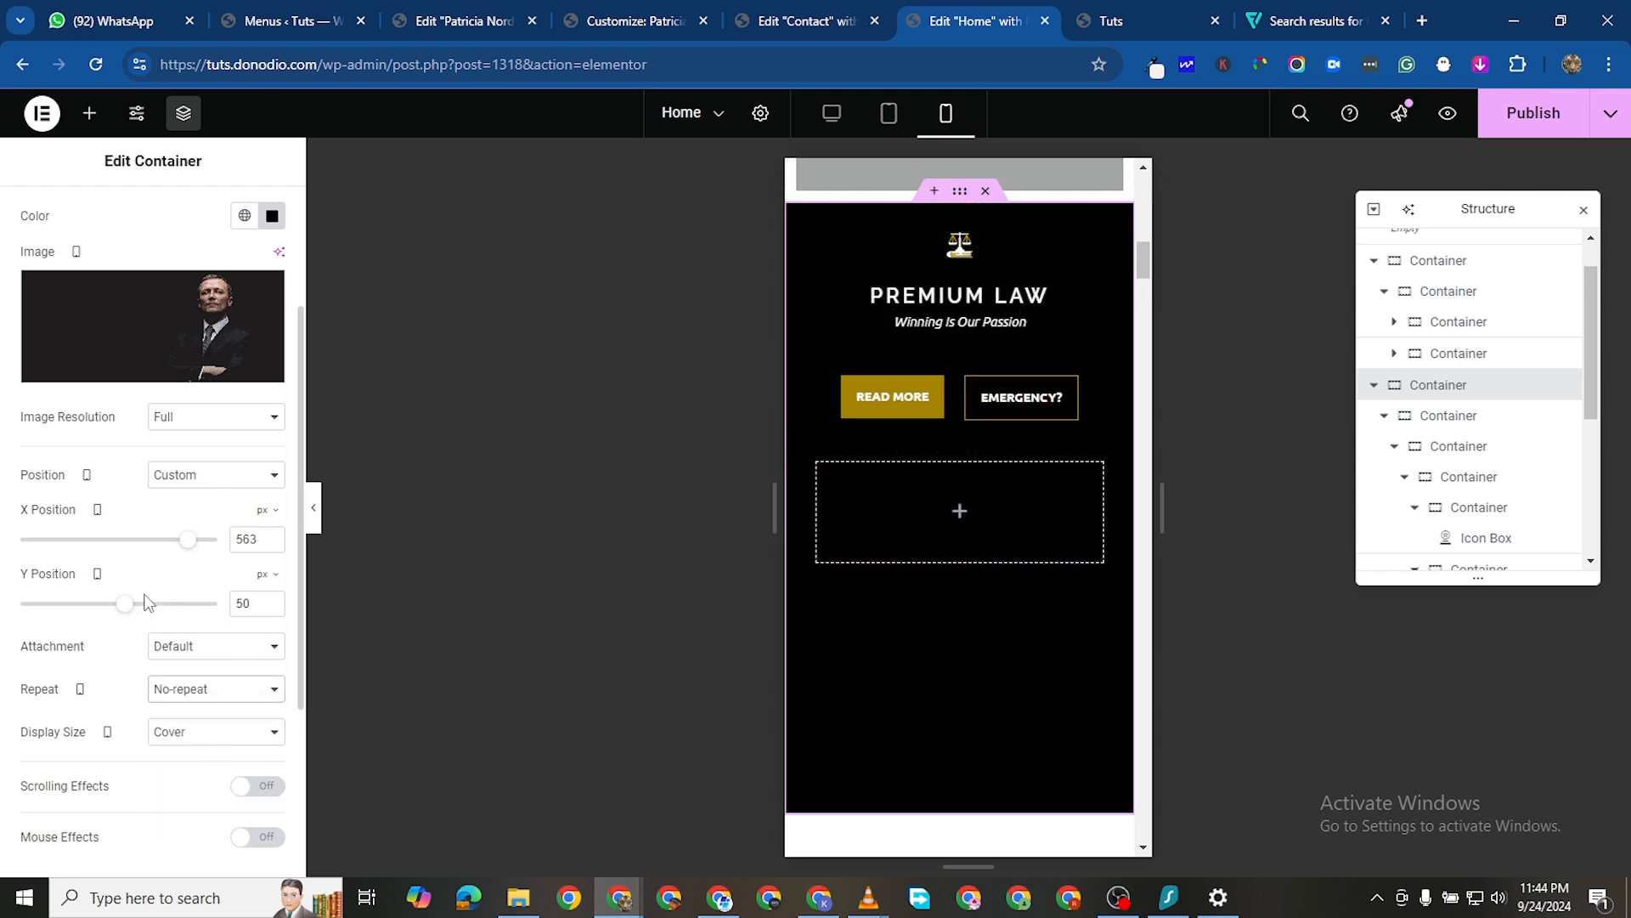
Set the hero background image's mobile X position to 546 px and Y position to 389 px, and return Repeat to Default
left_click_drag(120, 610, 167, 610)
mouse_move(183, 546)
left_mouse_down()
mouse_move(110, 546)
mouse_move(181, 561)
left_mouse_up()
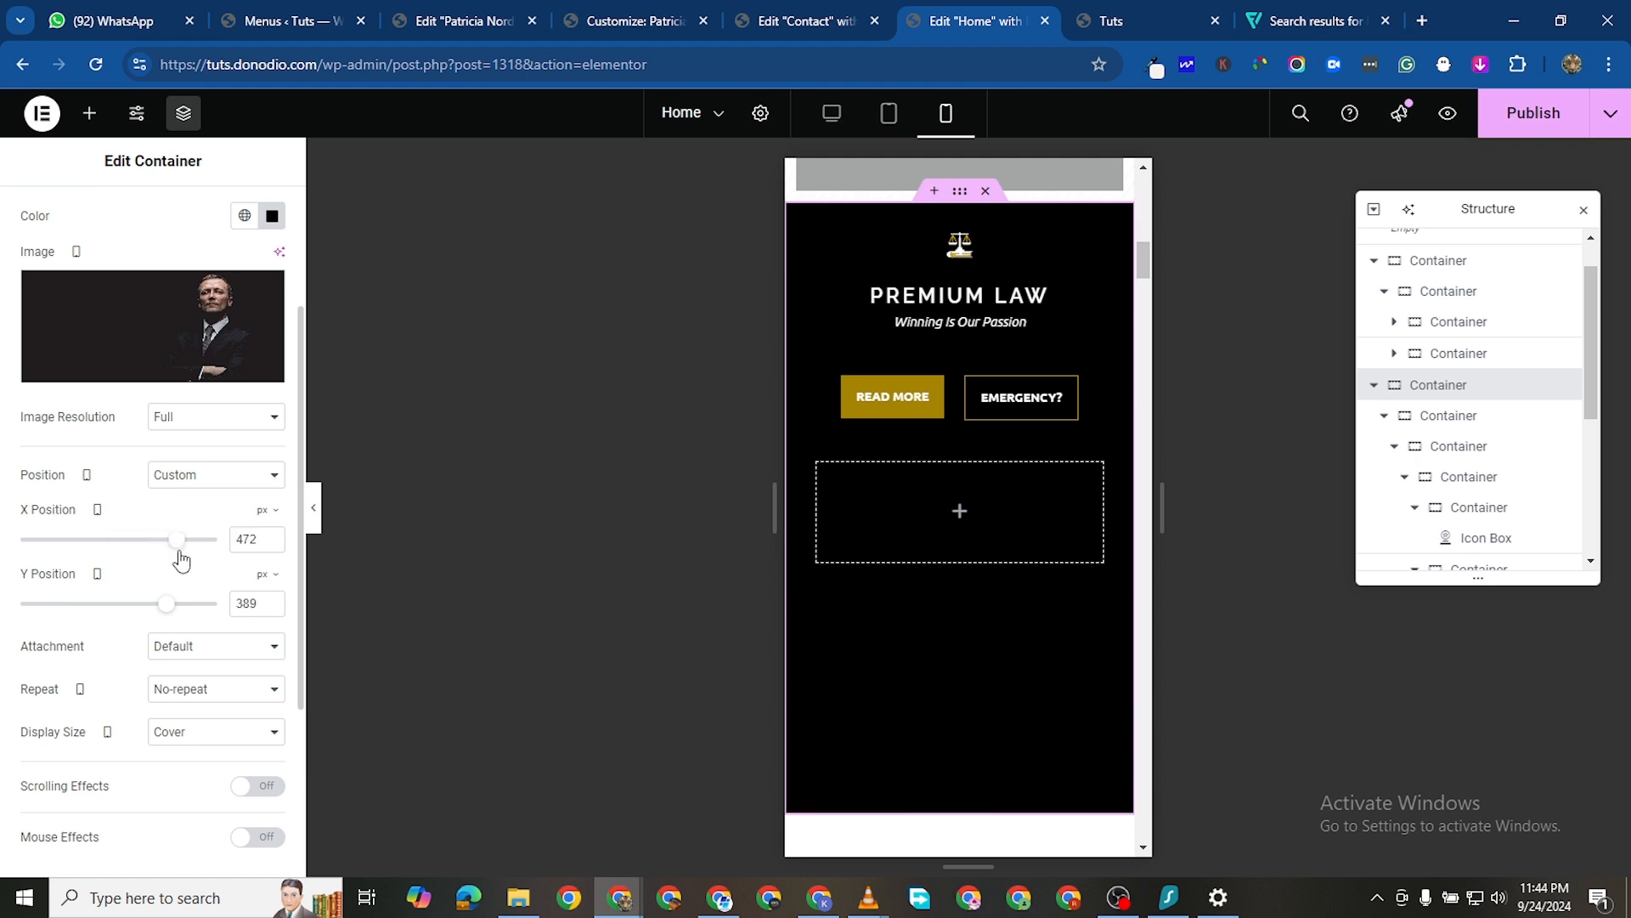
left_click(213, 690)
left_click(179, 714)
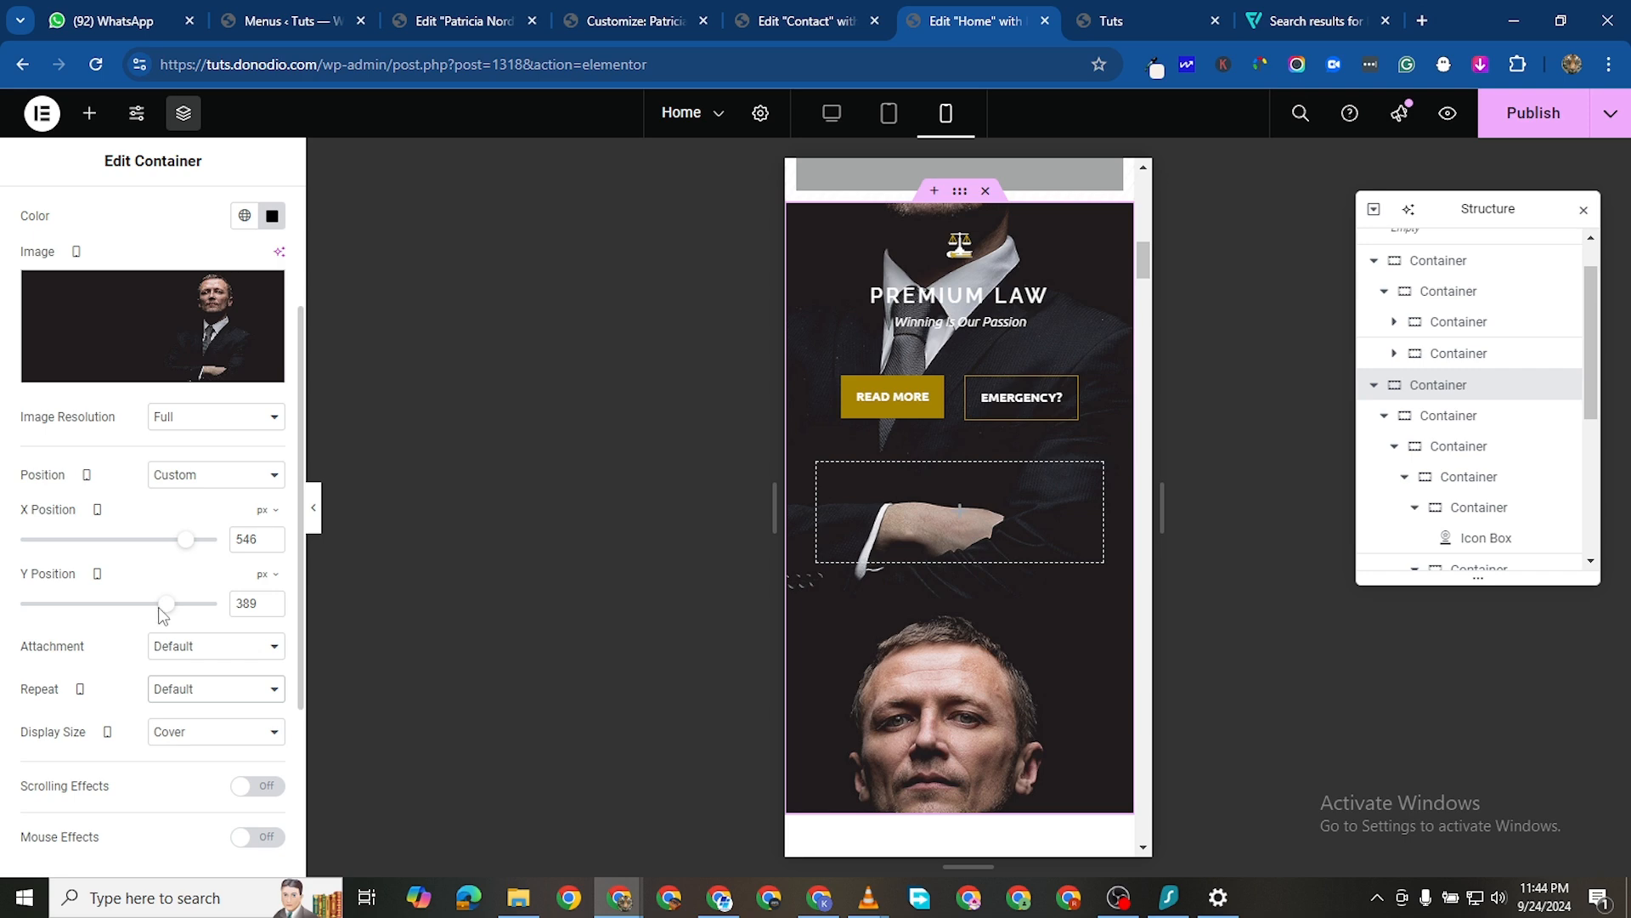
Reduce the hero background image's mobile Y position to 18 px
left_click_drag(159, 612, 121, 618)
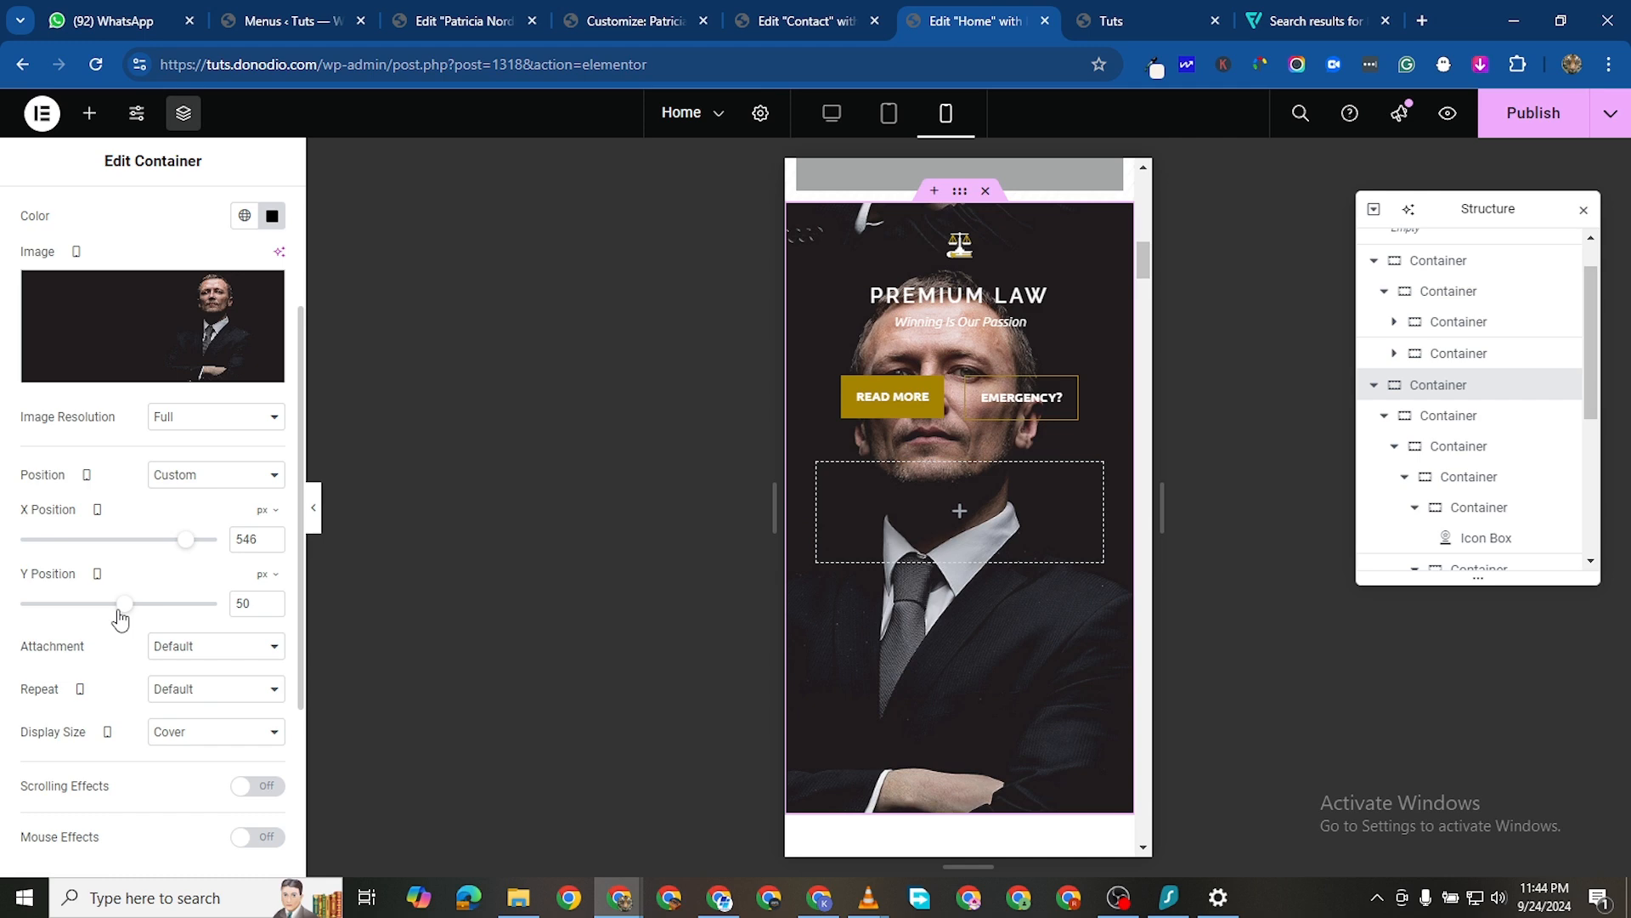
left_click(272, 608)
left_click(272, 609)
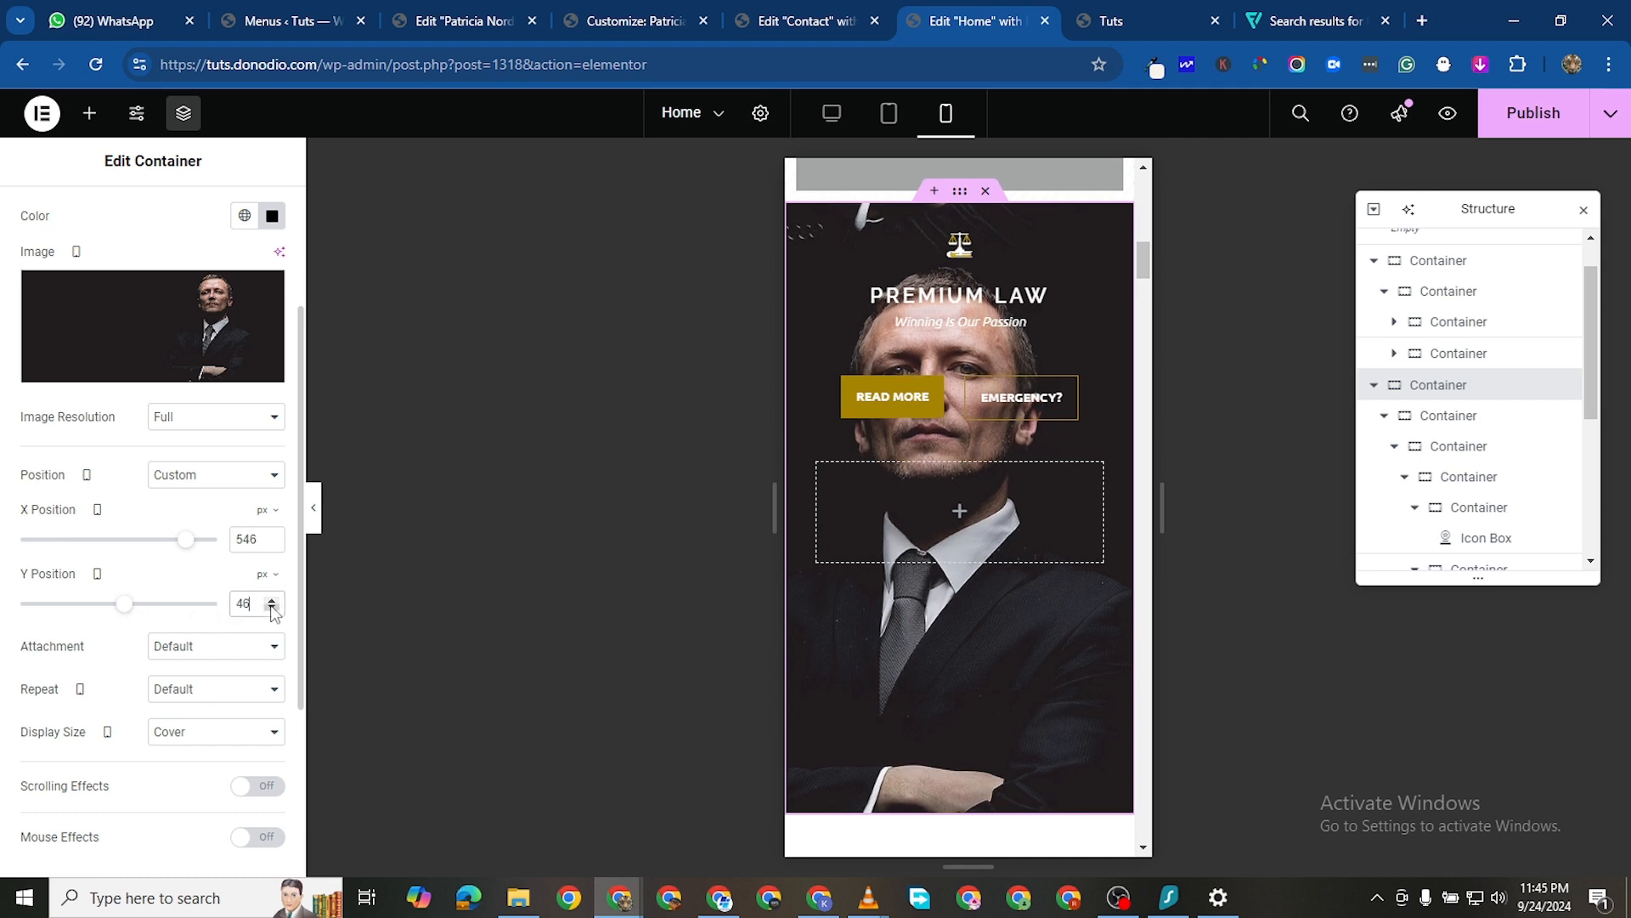
left_click(272, 608)
left_click(272, 608)
left_click(272, 608)
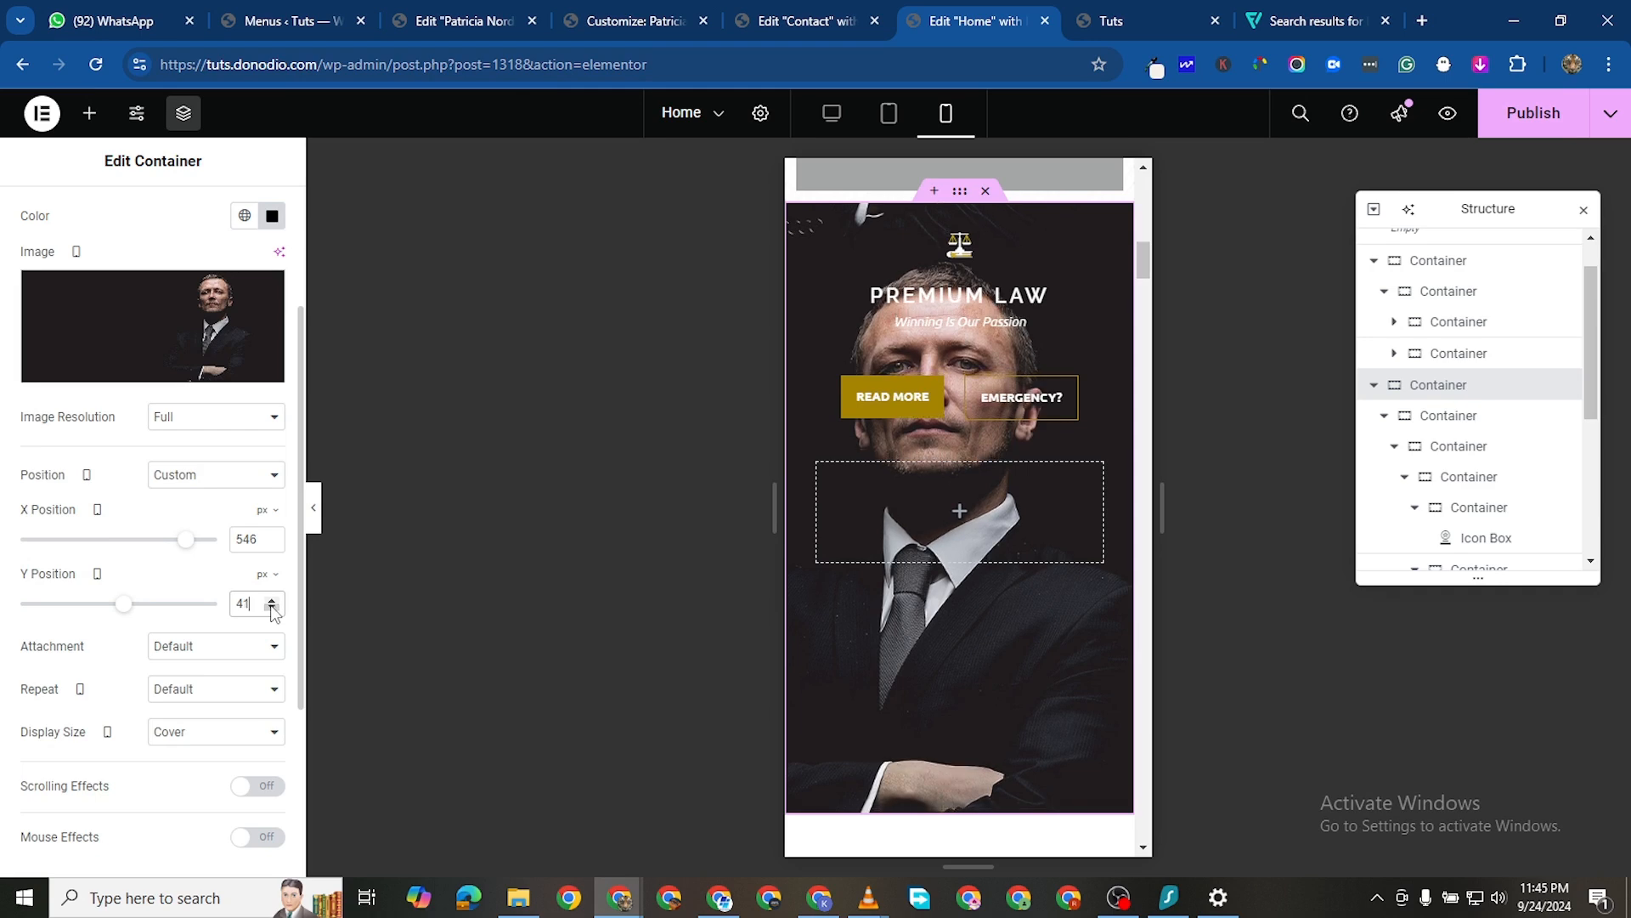
left_click(271, 608)
left_click(272, 608)
left_click(272, 608)
left_click(271, 608)
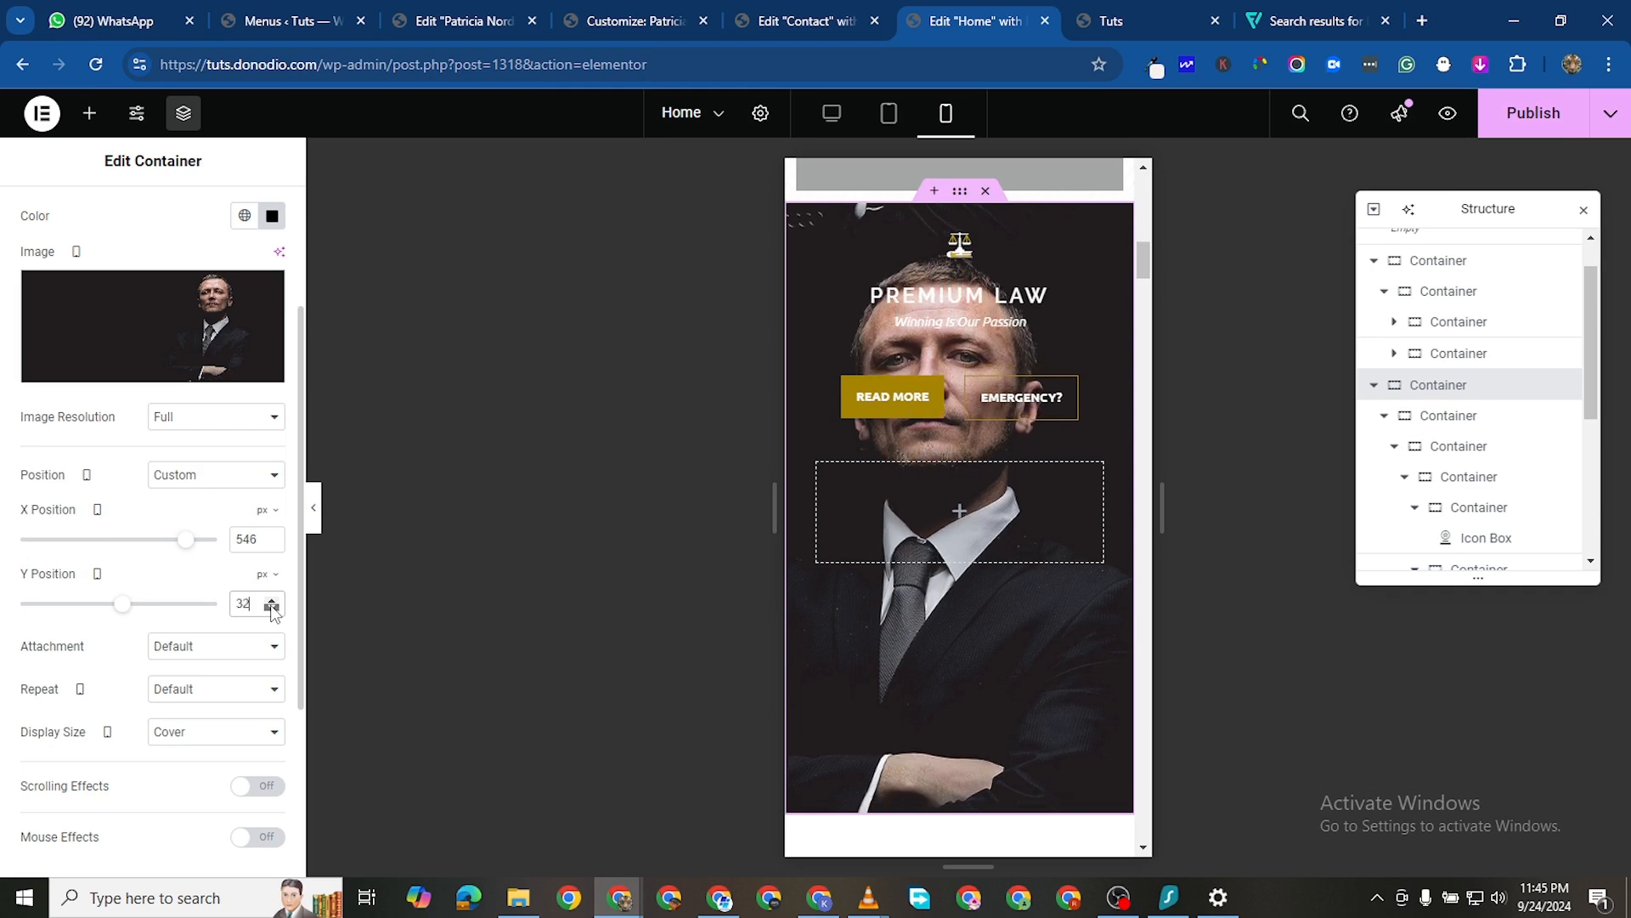
left_click(272, 608)
left_click(272, 609)
left_click(272, 608)
left_click(272, 609)
left_click(272, 608)
left_click(272, 608)
left_click(272, 608)
left_click(272, 609)
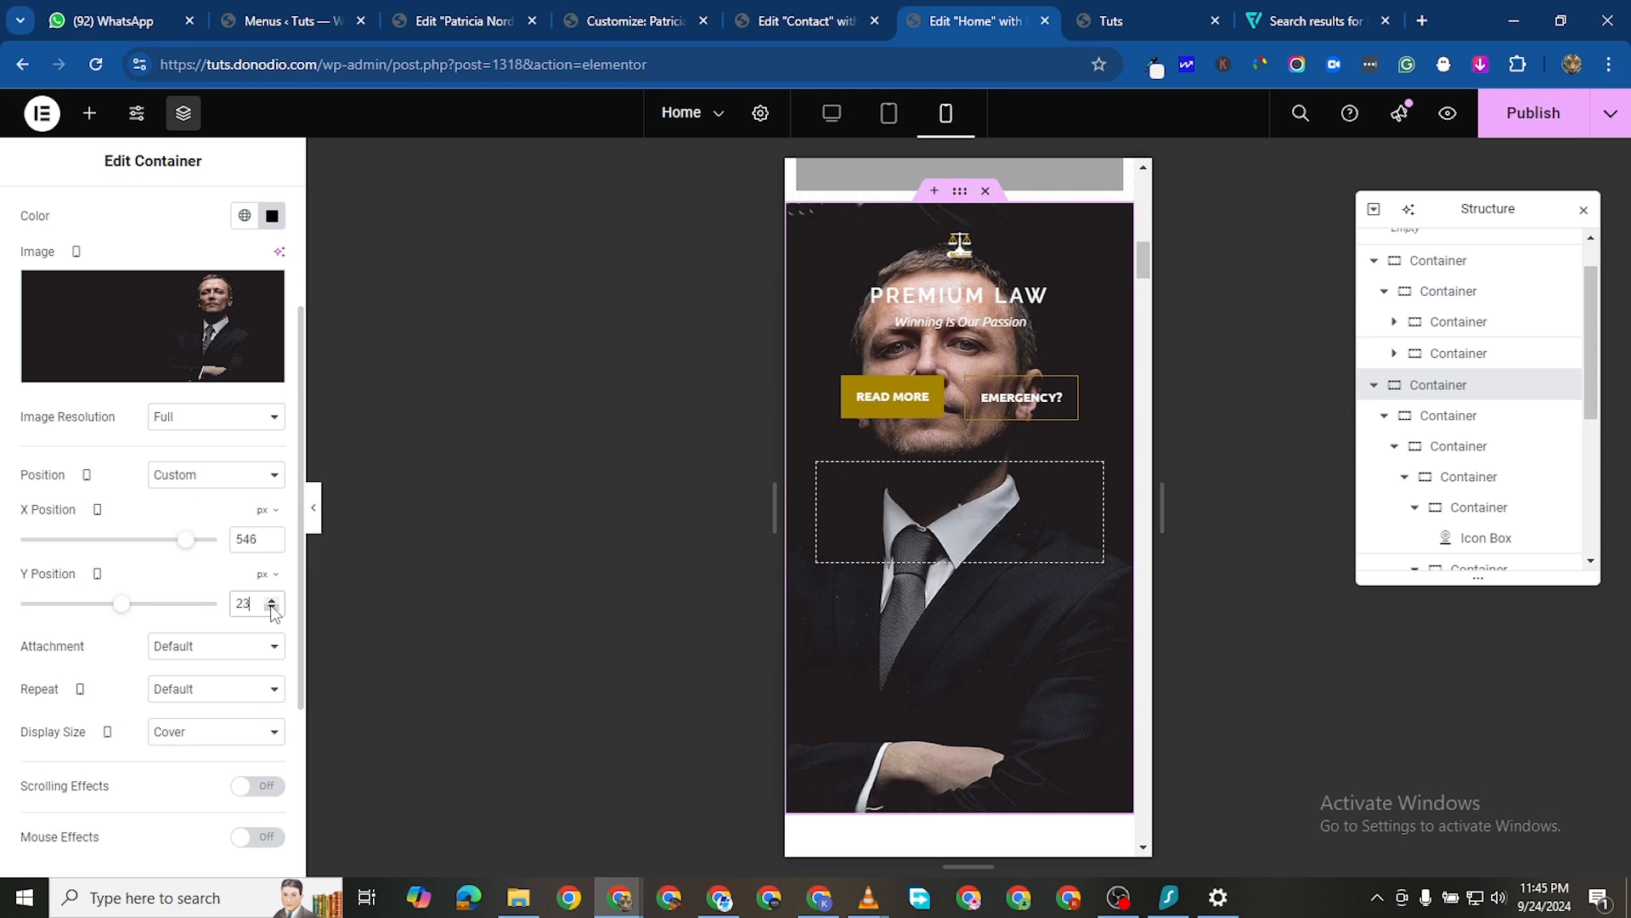
left_click(272, 608)
left_click(272, 608)
left_click(272, 608)
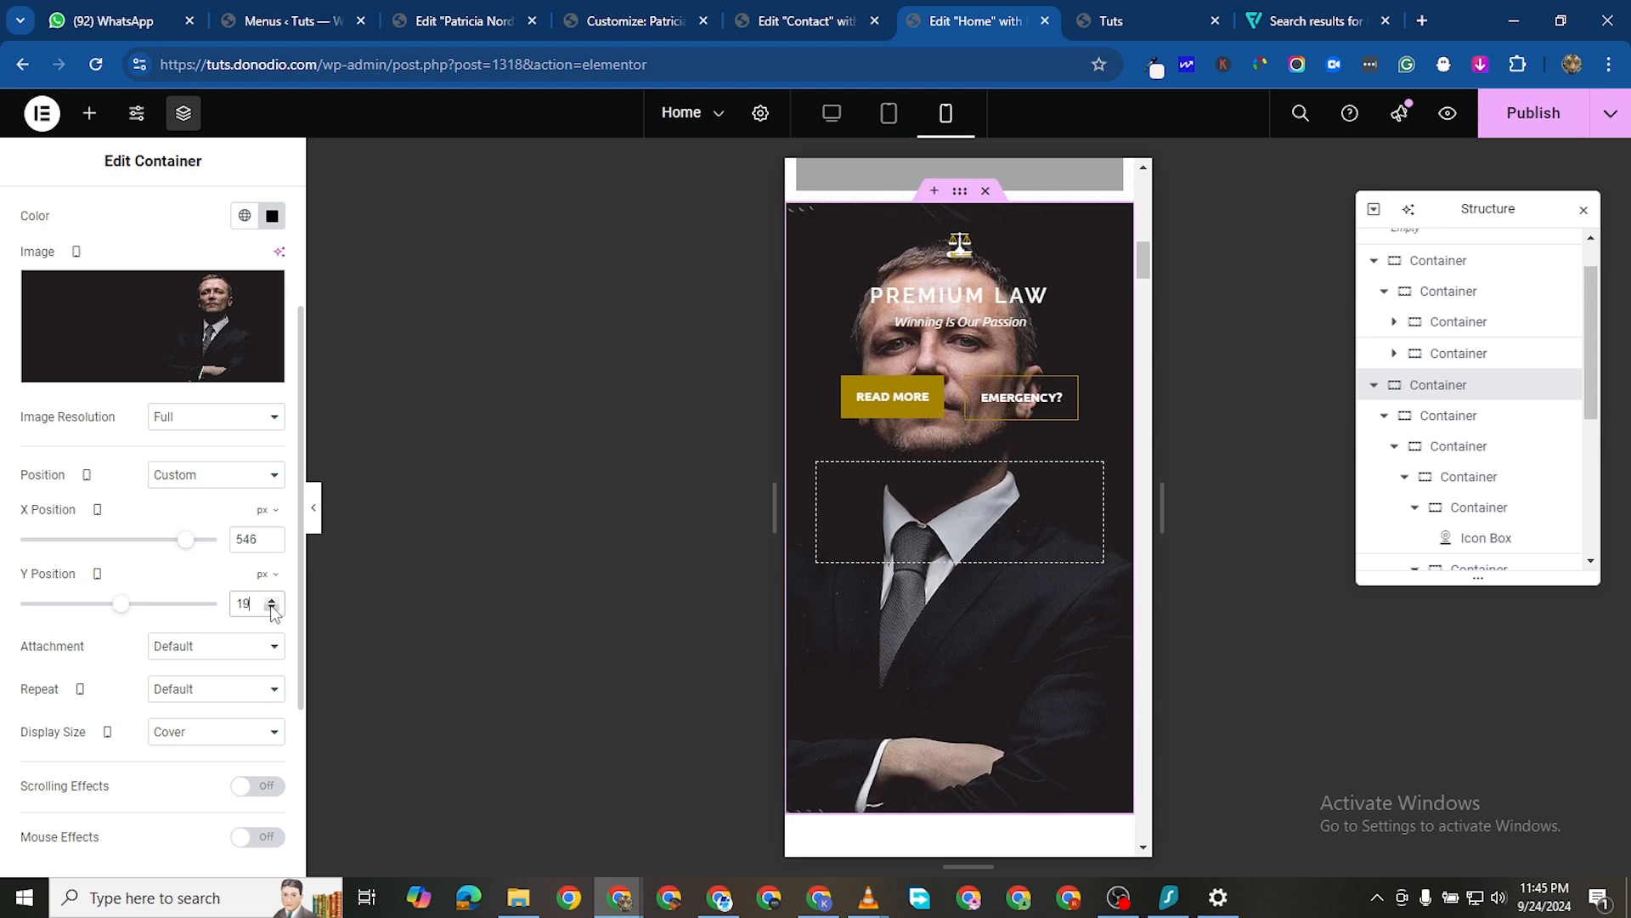
left_click(272, 609)
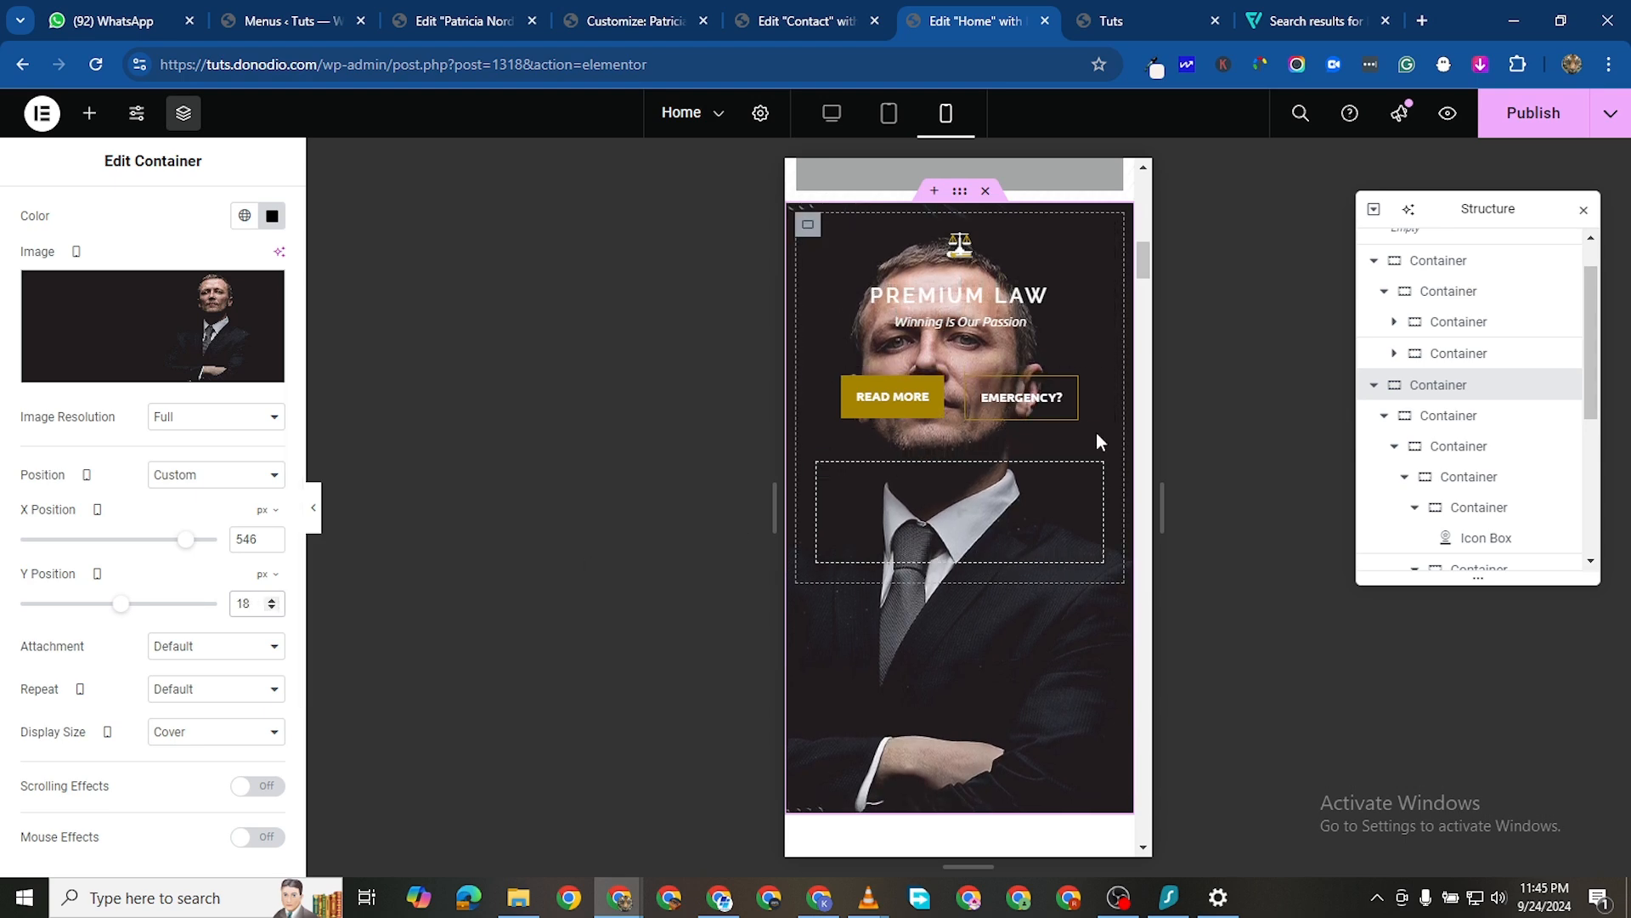
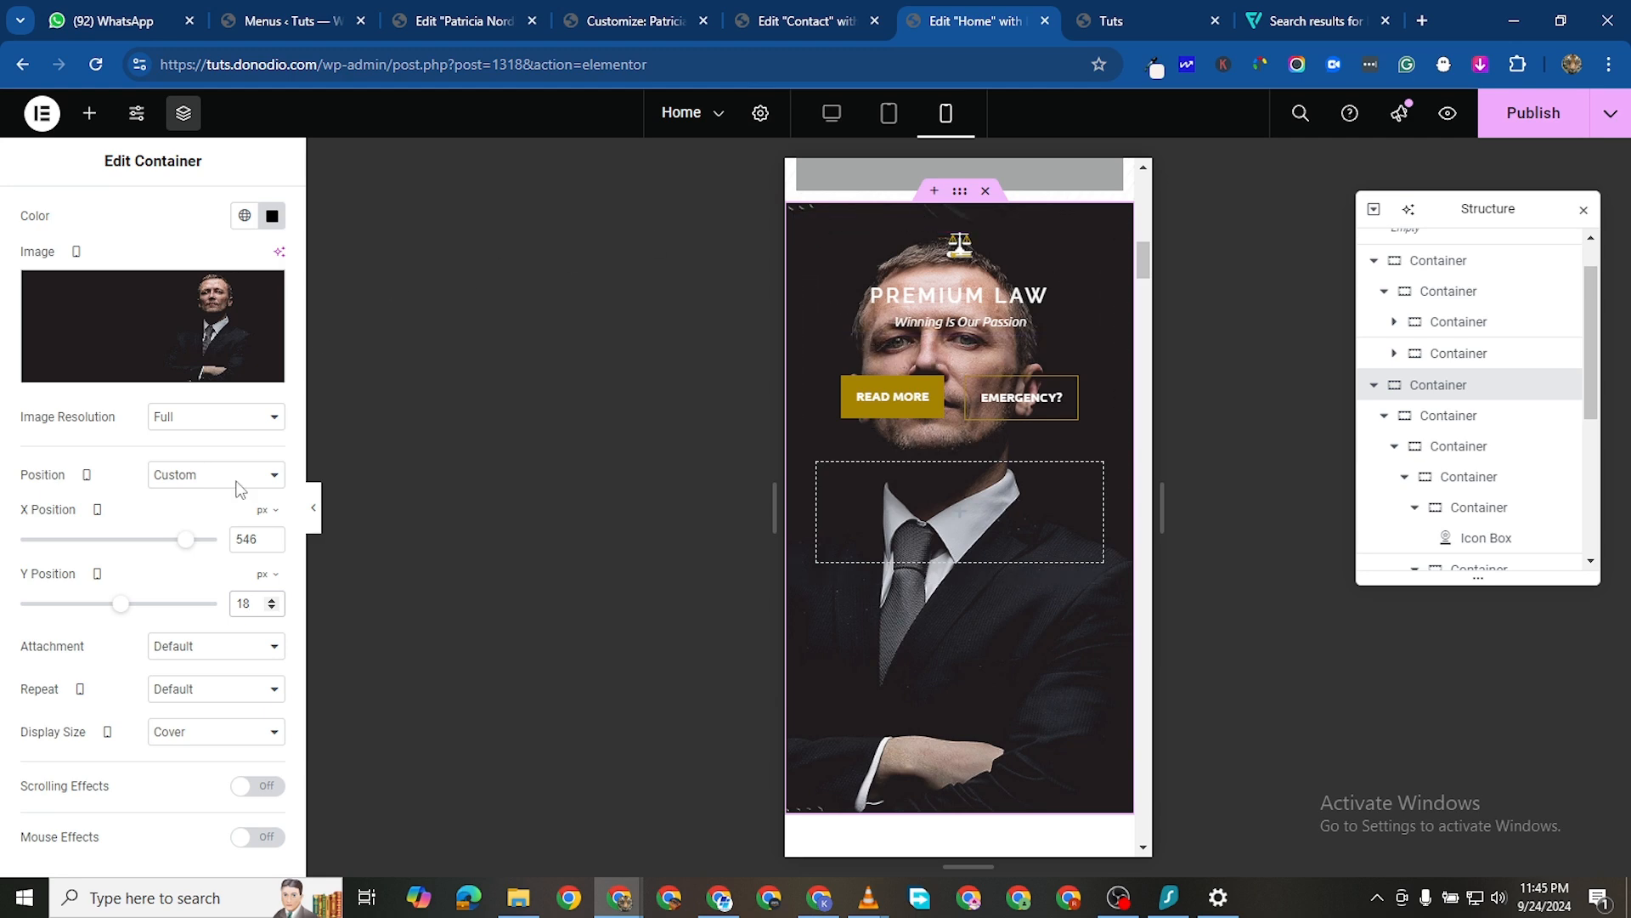
Add a classic background overlay in black (#000000) to the hero's outermost container, with a mobile opacity of 0.38
scroll(240, 489, "down", 3)
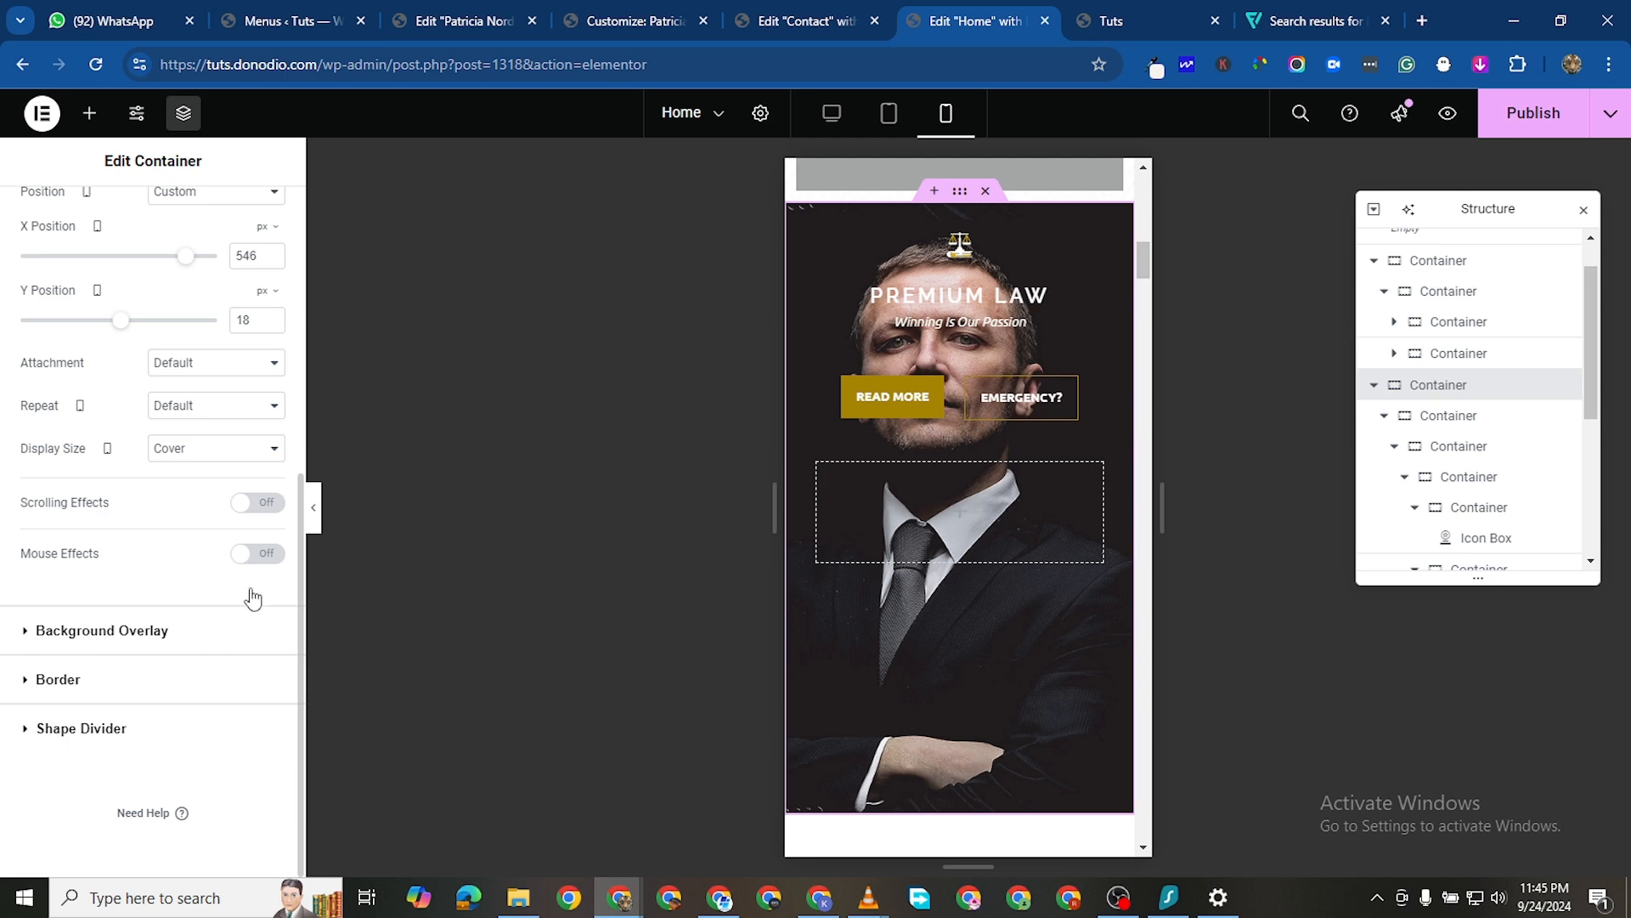
left_click(231, 609)
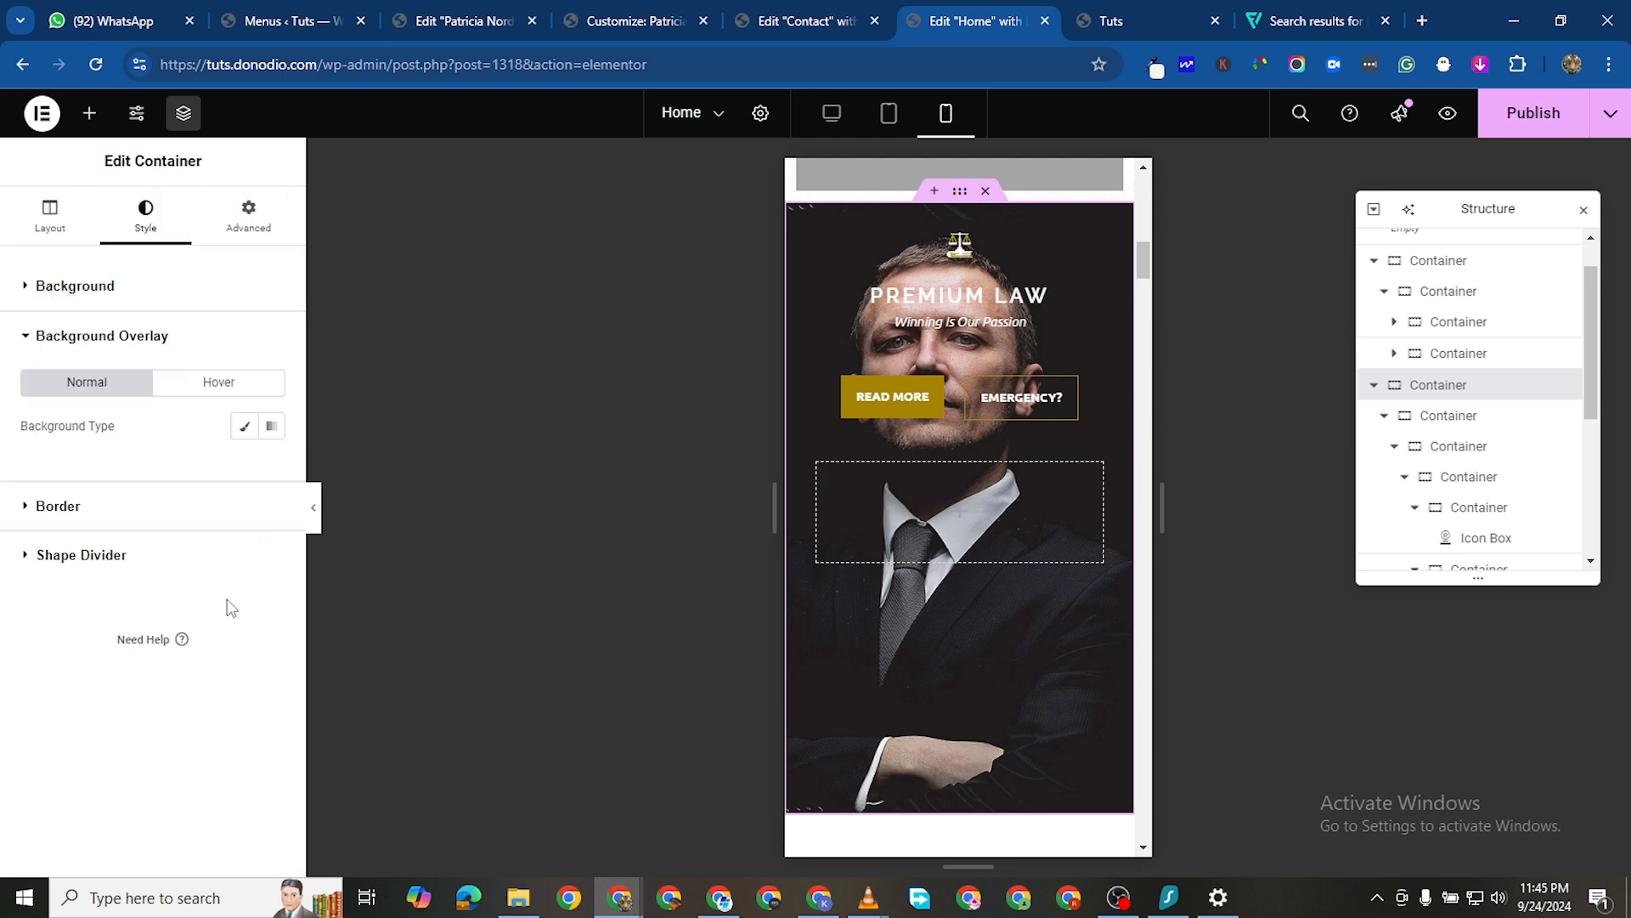
left_click(244, 426)
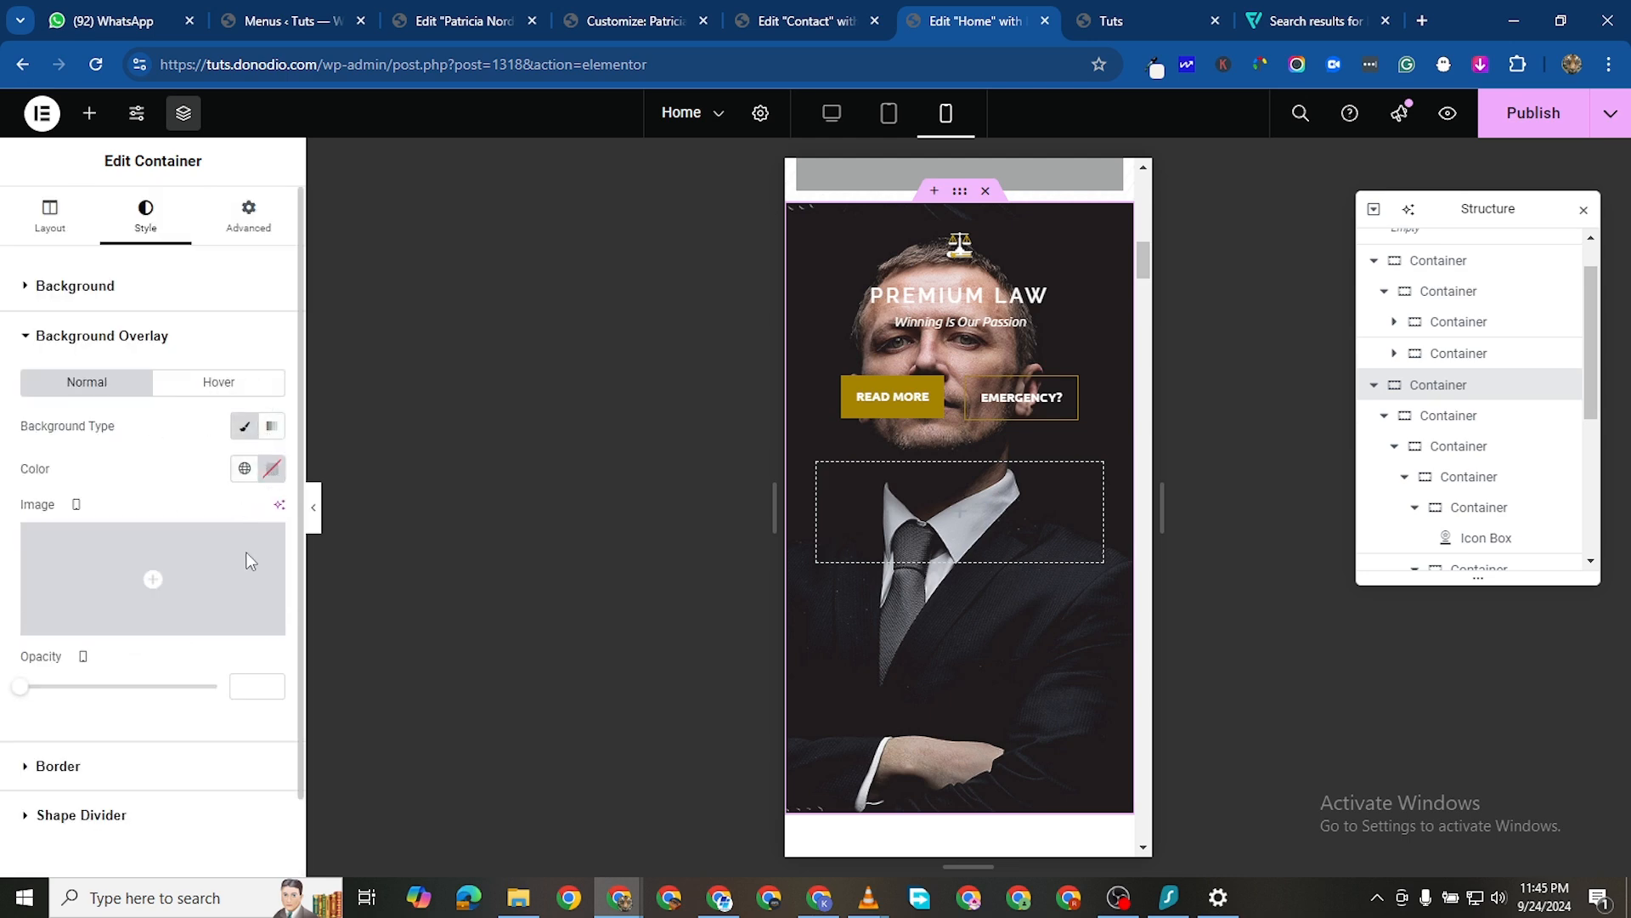
left_click(272, 468)
left_click(158, 636)
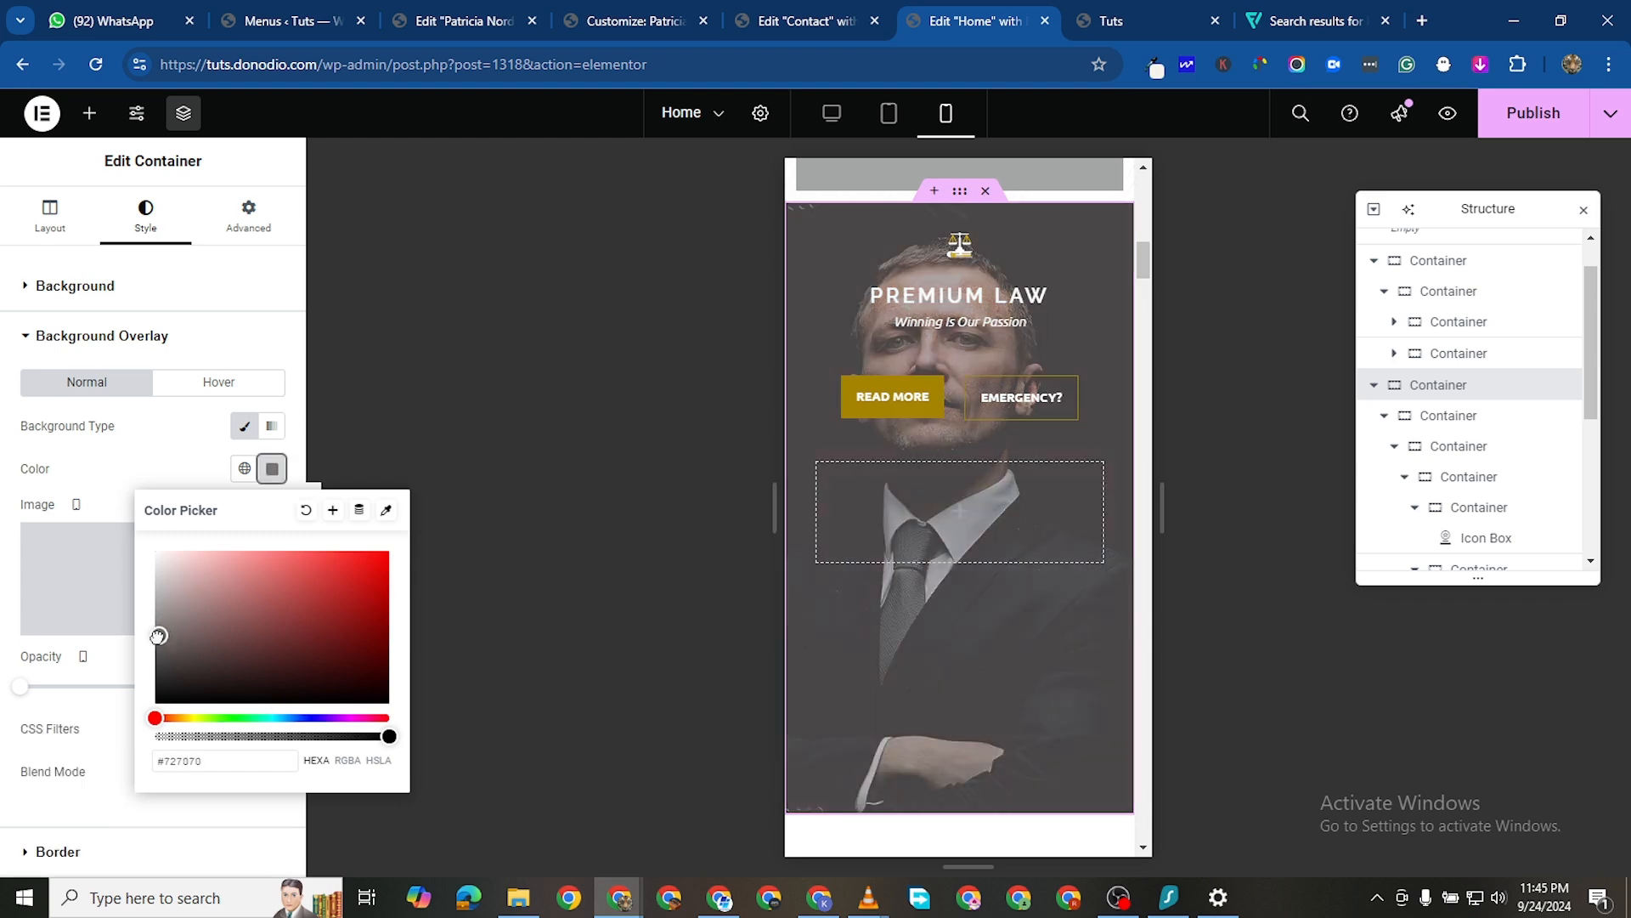
left_click_drag(146, 661, 140, 730)
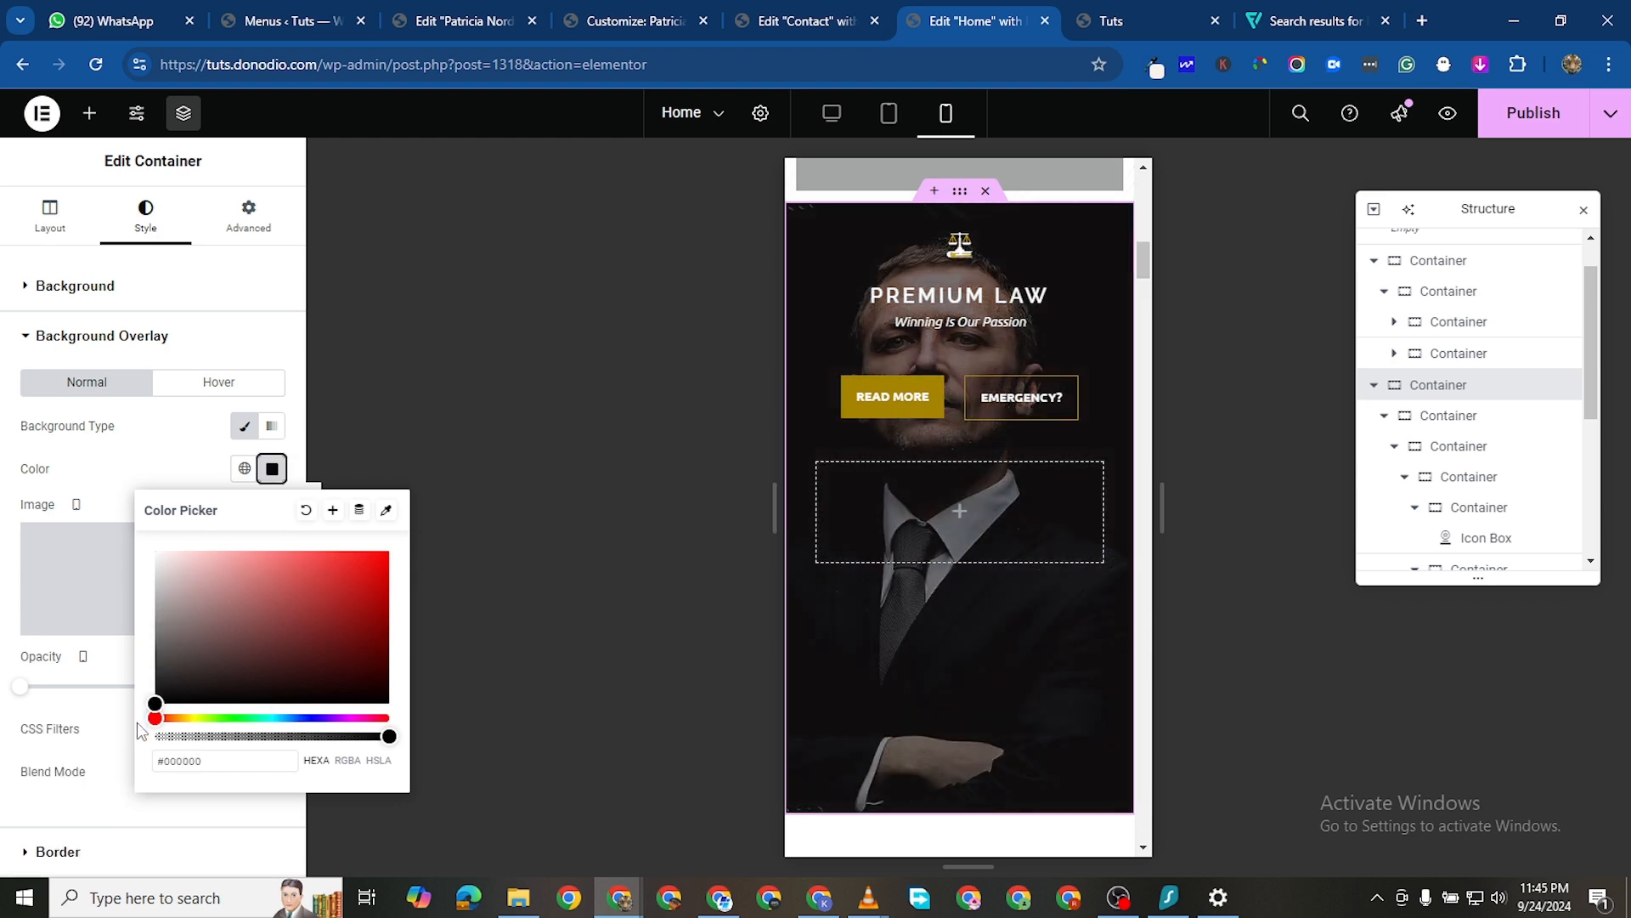
left_click(3, 656)
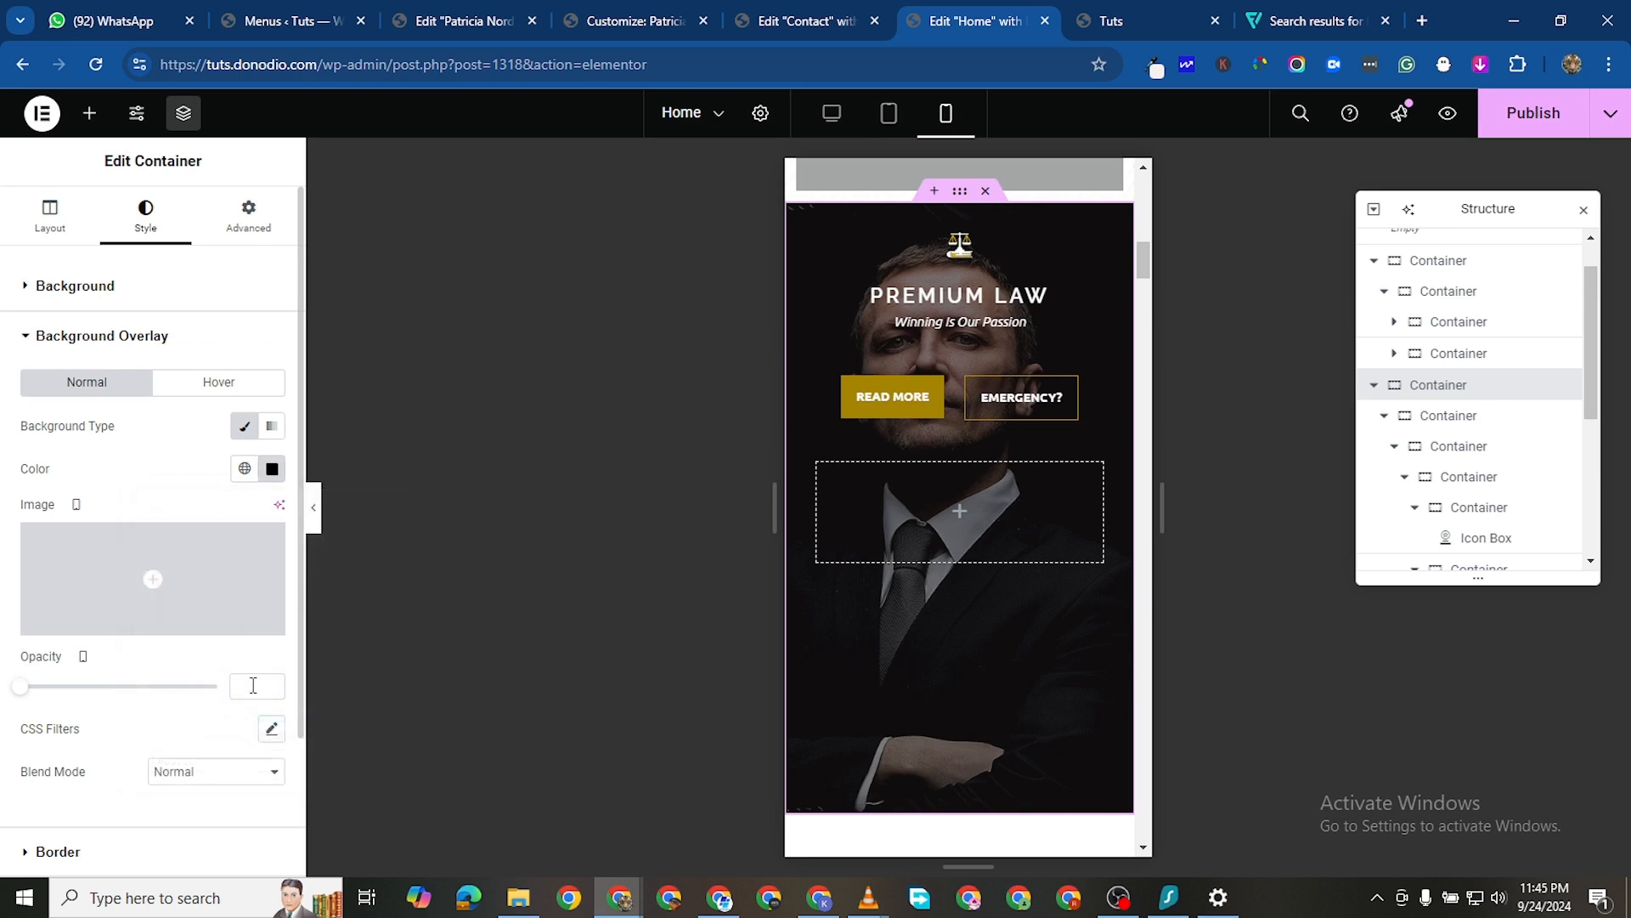
left_click_drag(25, 699, 100, 699)
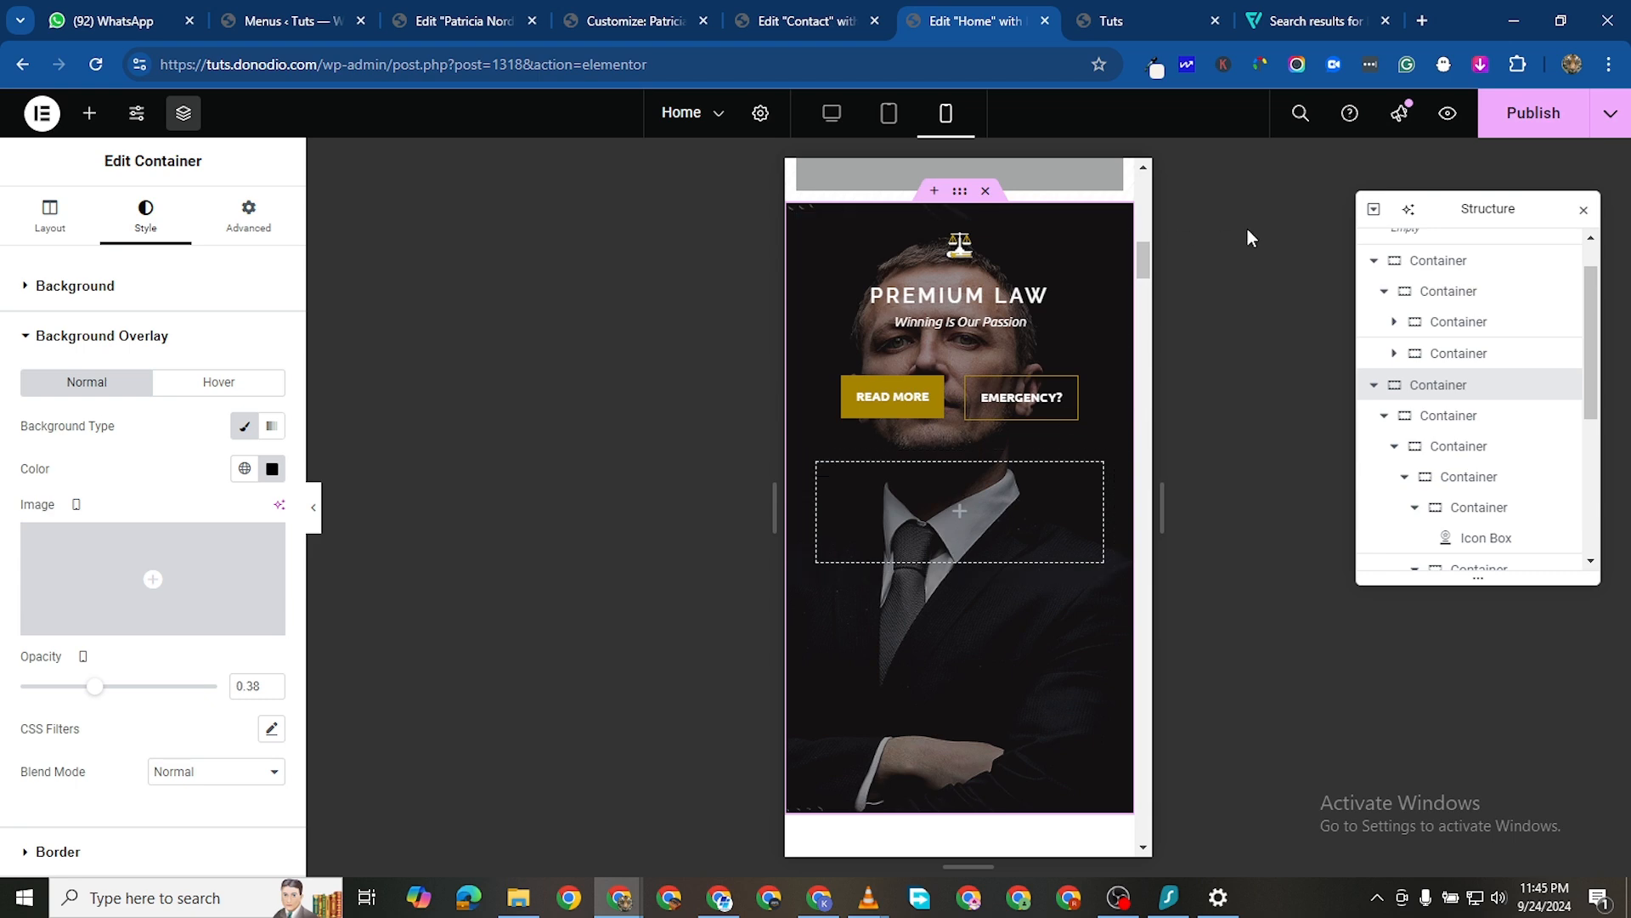
Check the hero and the section above it in the mobile preview, and publish the Home page changes
scroll(838, 657, "down", 2)
scroll(1042, 508, "up", 5)
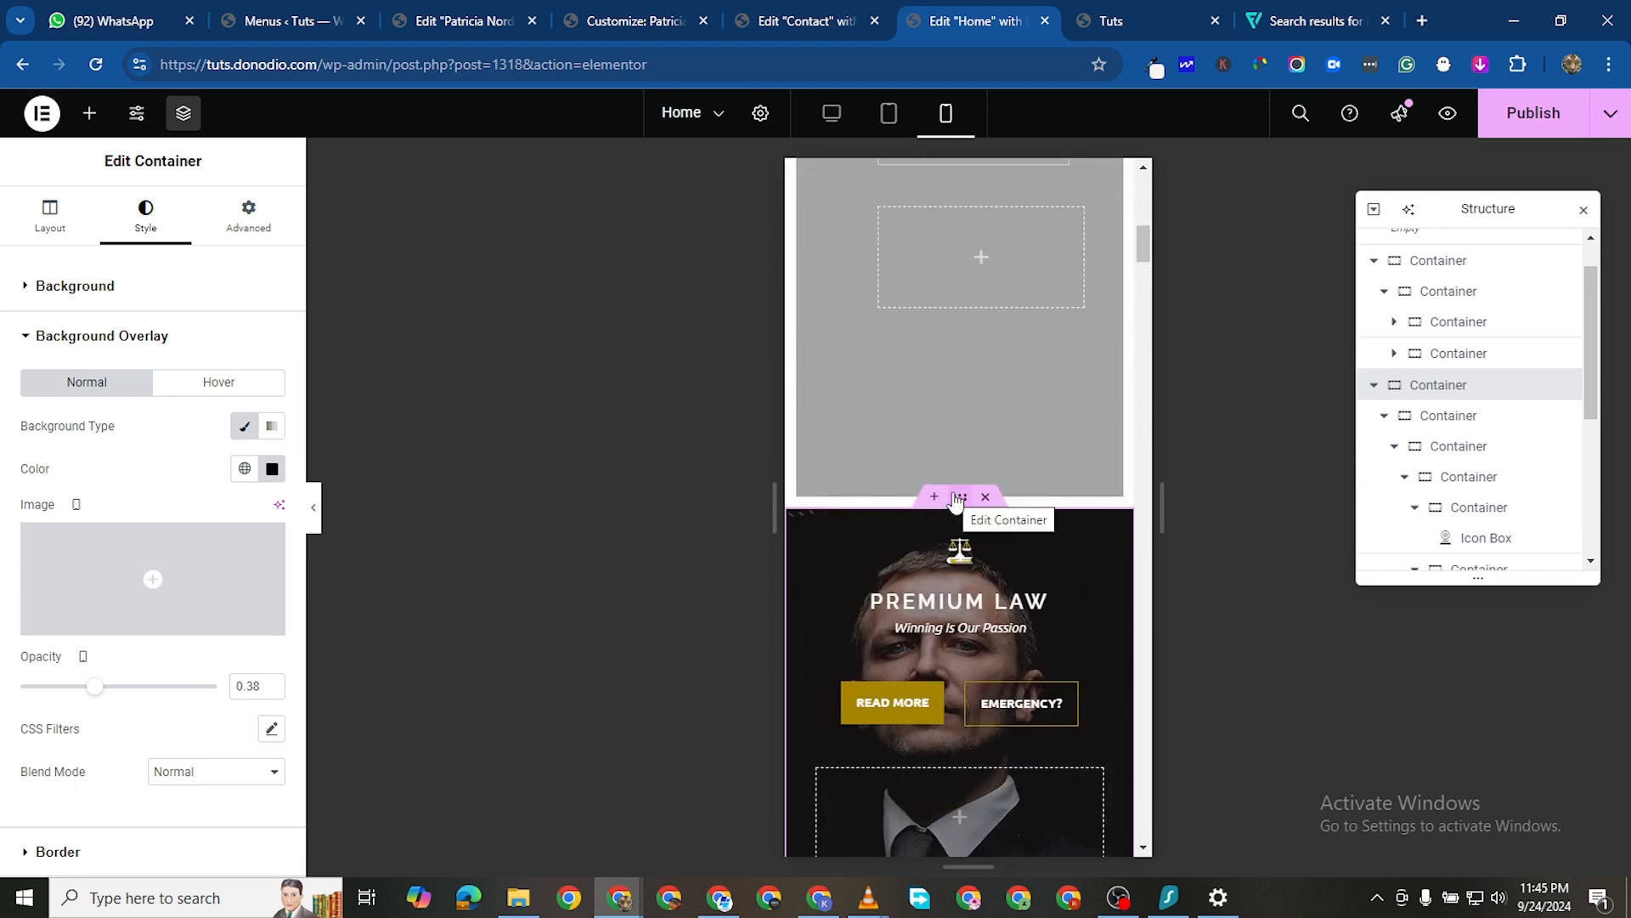
scroll(984, 420, "up", 1)
left_click(1550, 115)
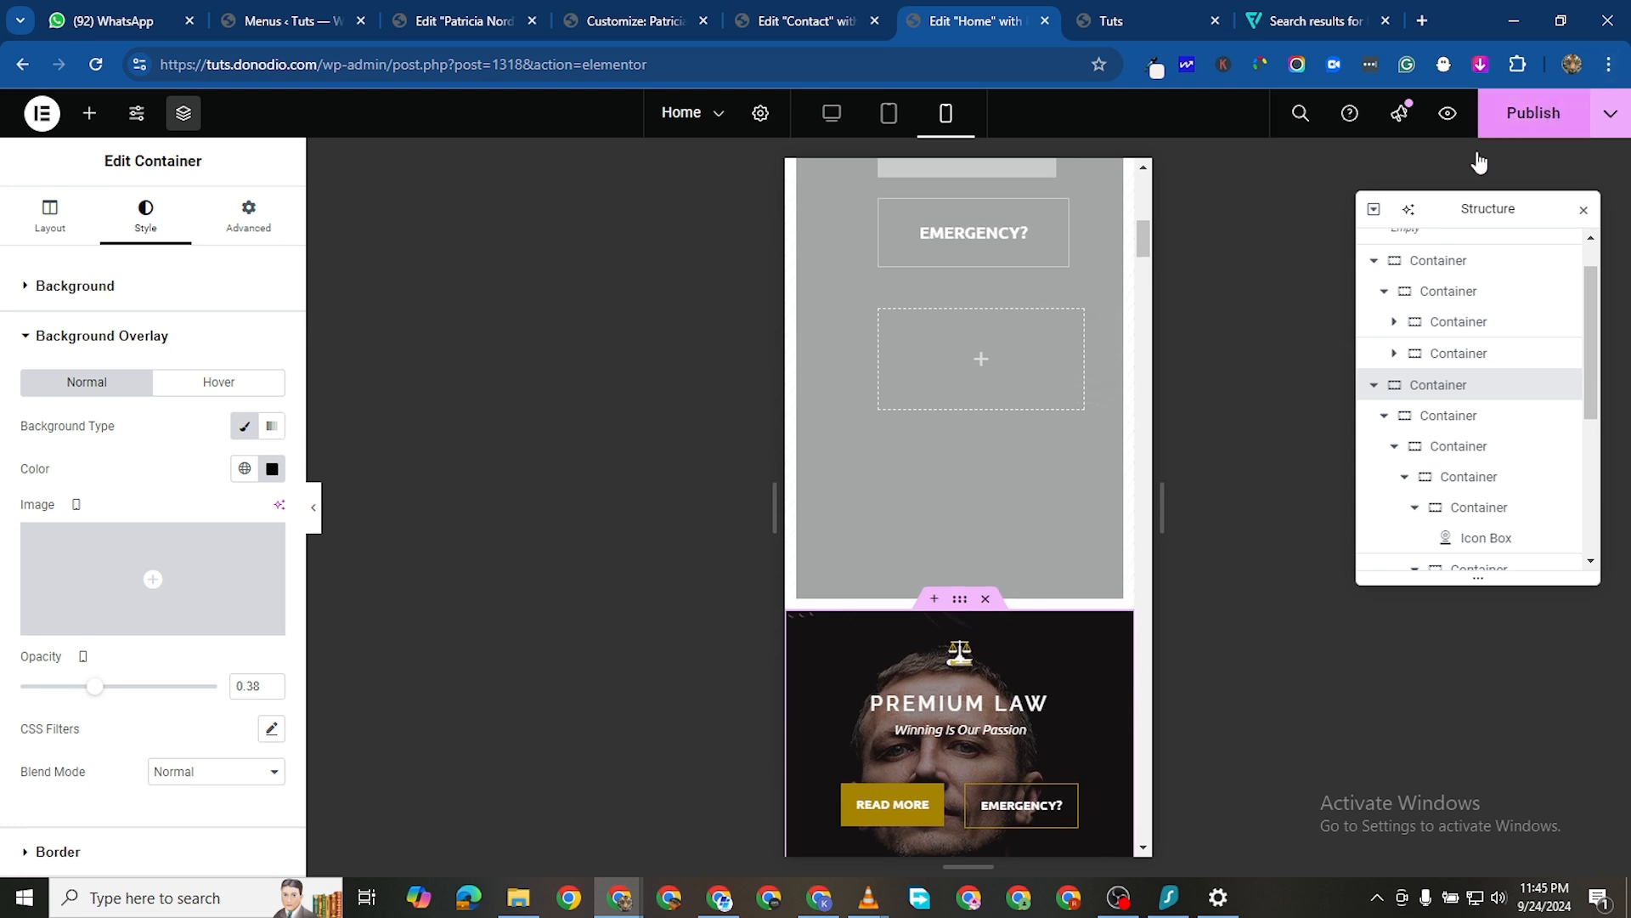
Open the advanced settings of the hero's outermost container
left_click(248, 216)
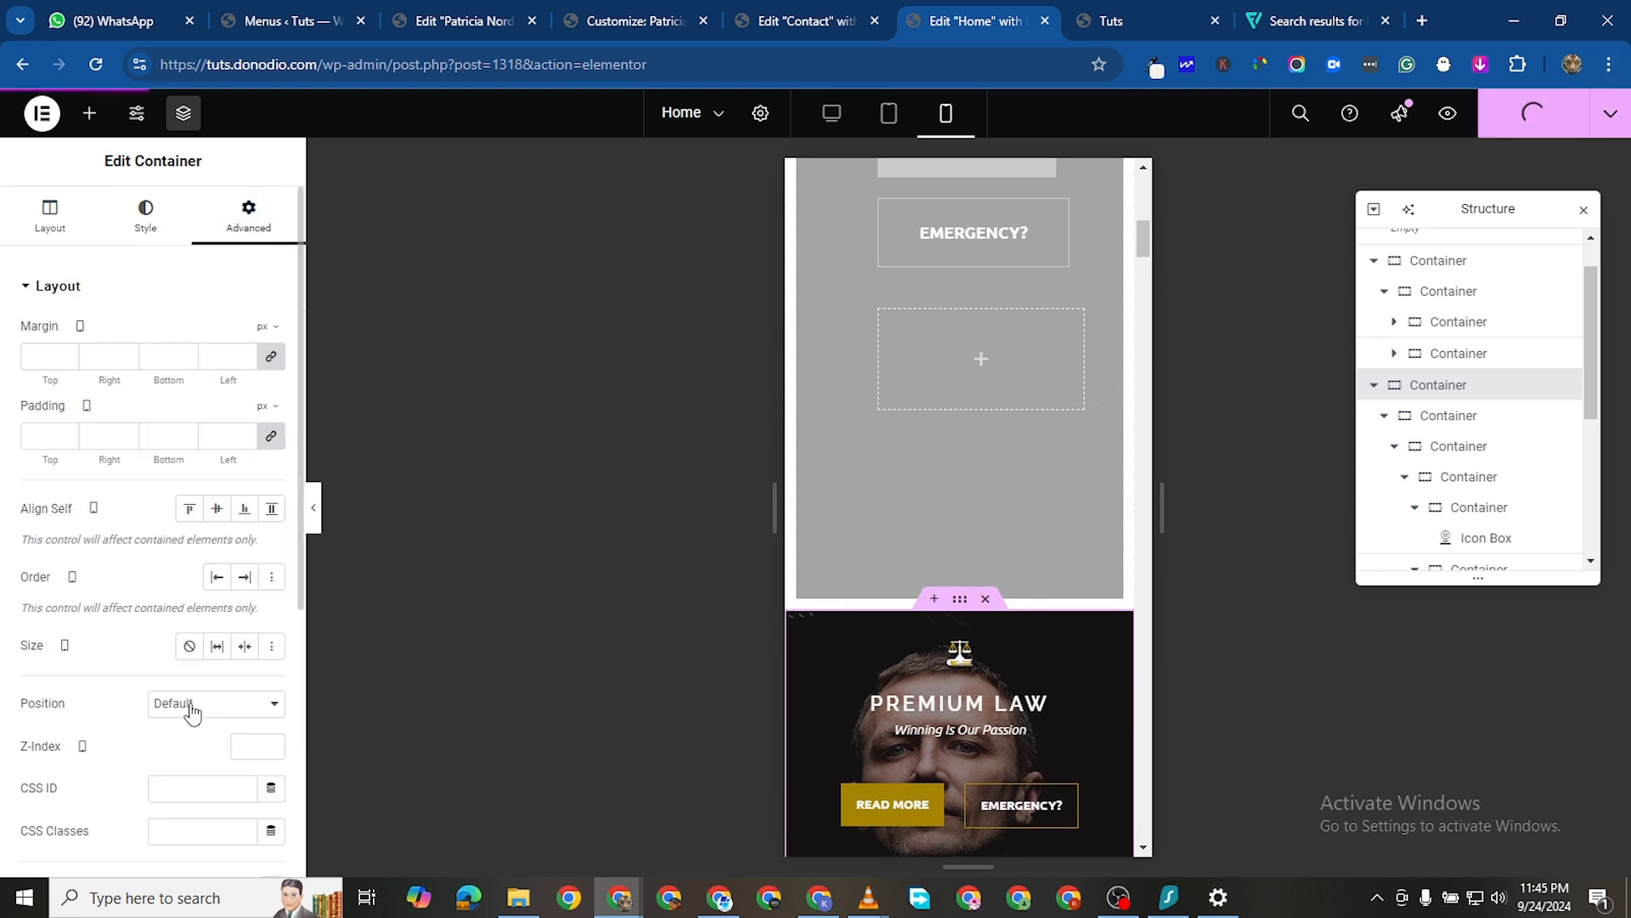
Check the duplicated hero container's responsive visibility settings and view the page in the desktop layout
scroll(194, 720, "down", 3)
scroll(23, 778, "down", 2)
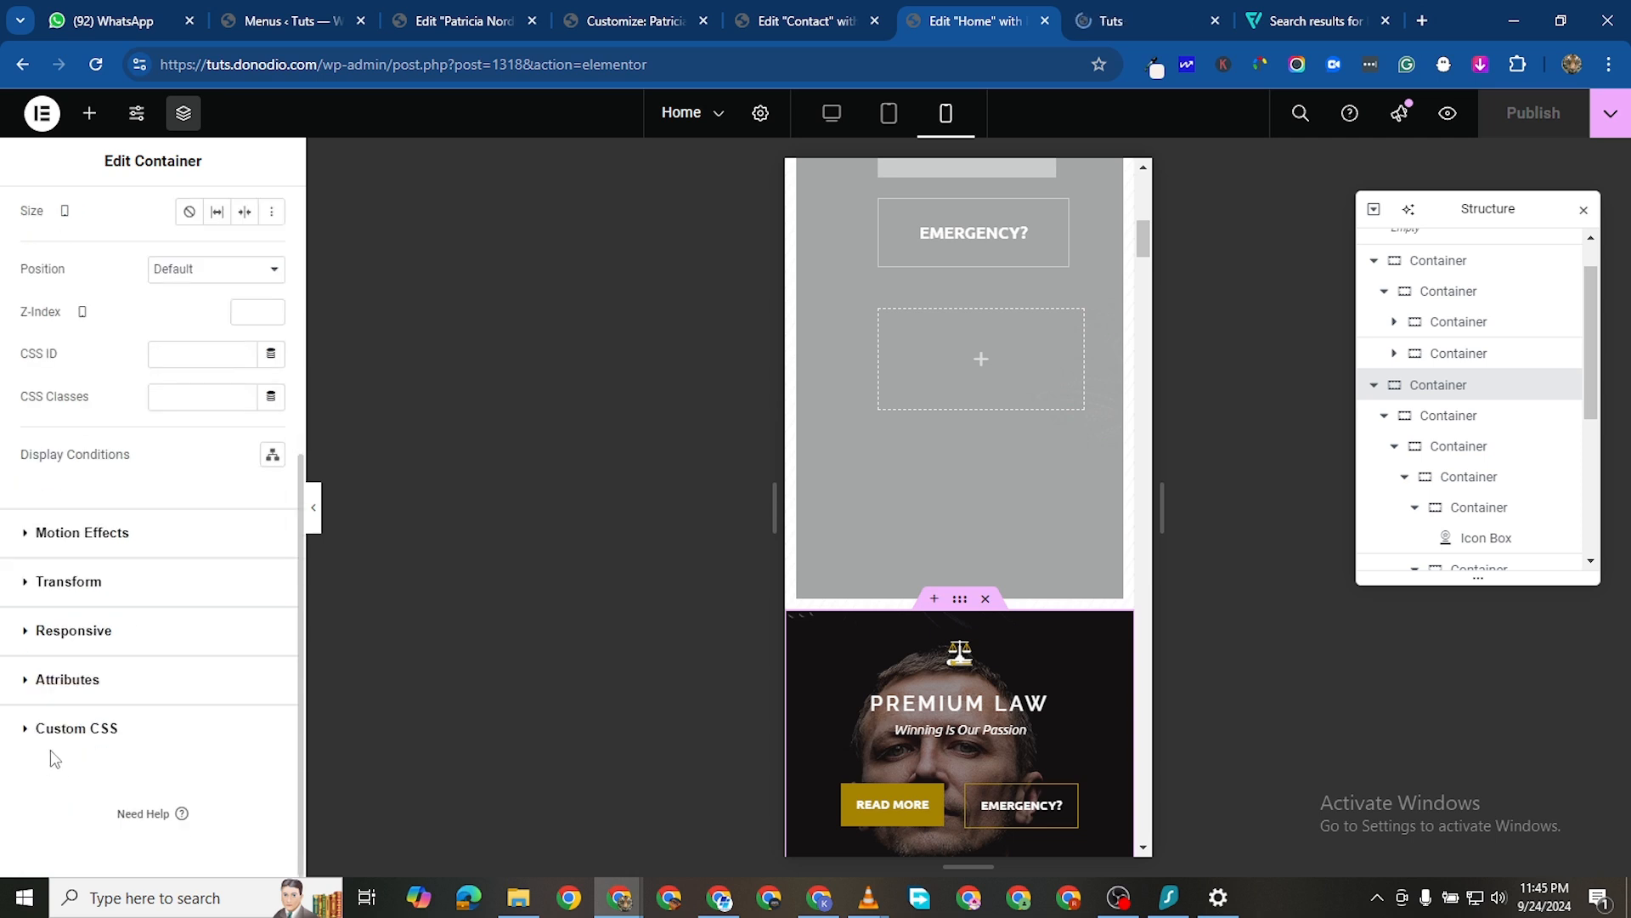
left_click(28, 629)
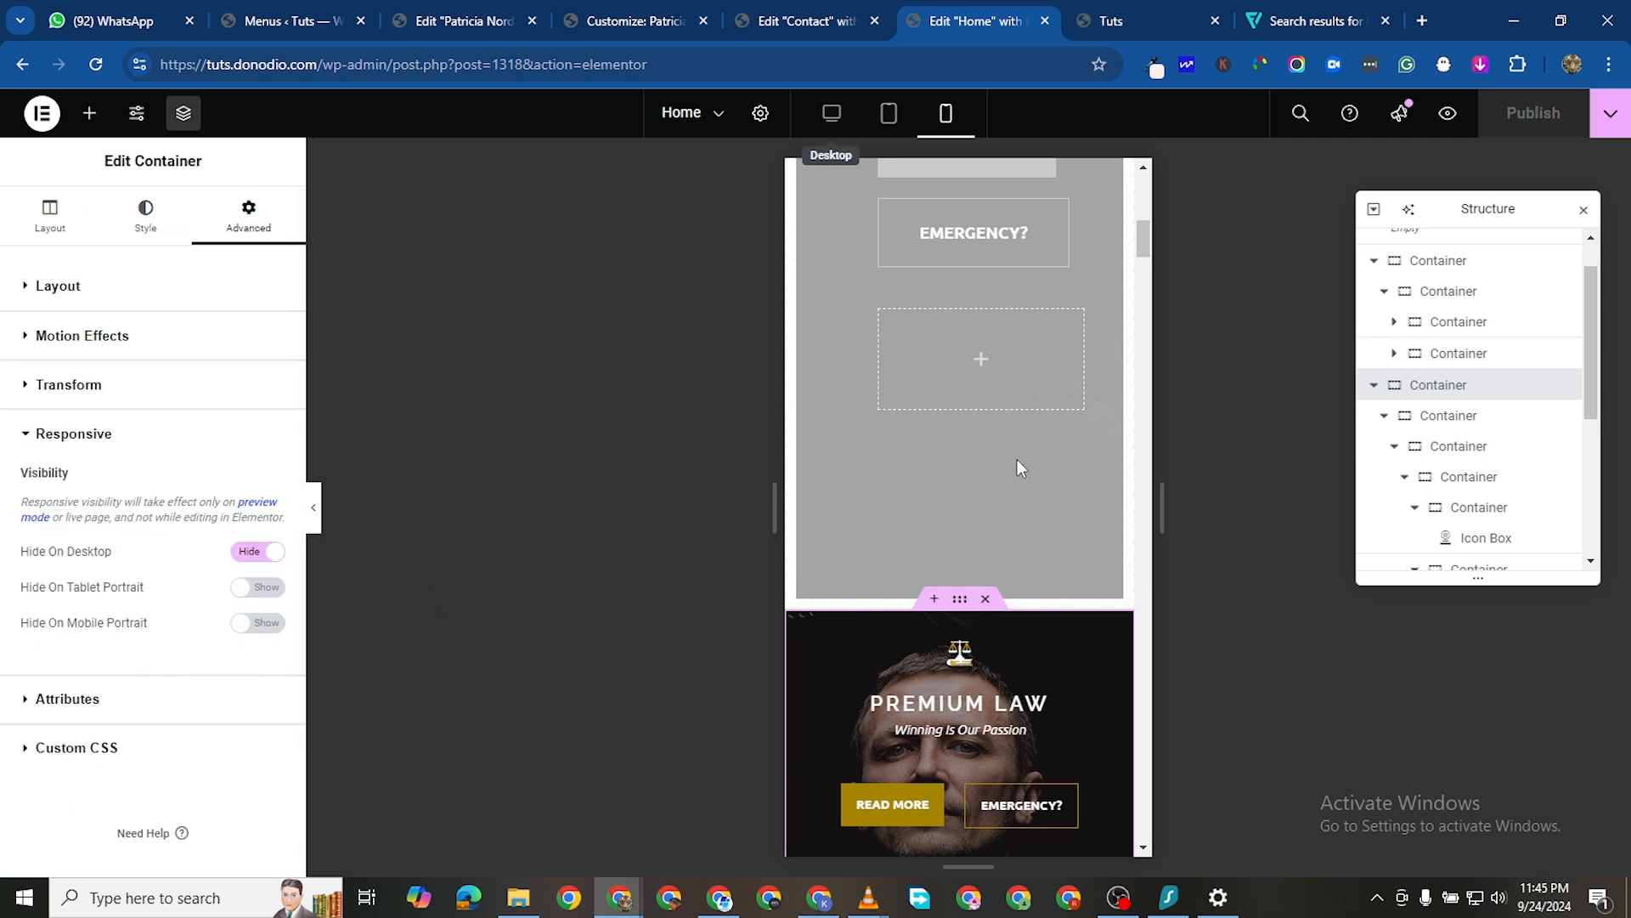
scroll(1125, 612, "up", 6)
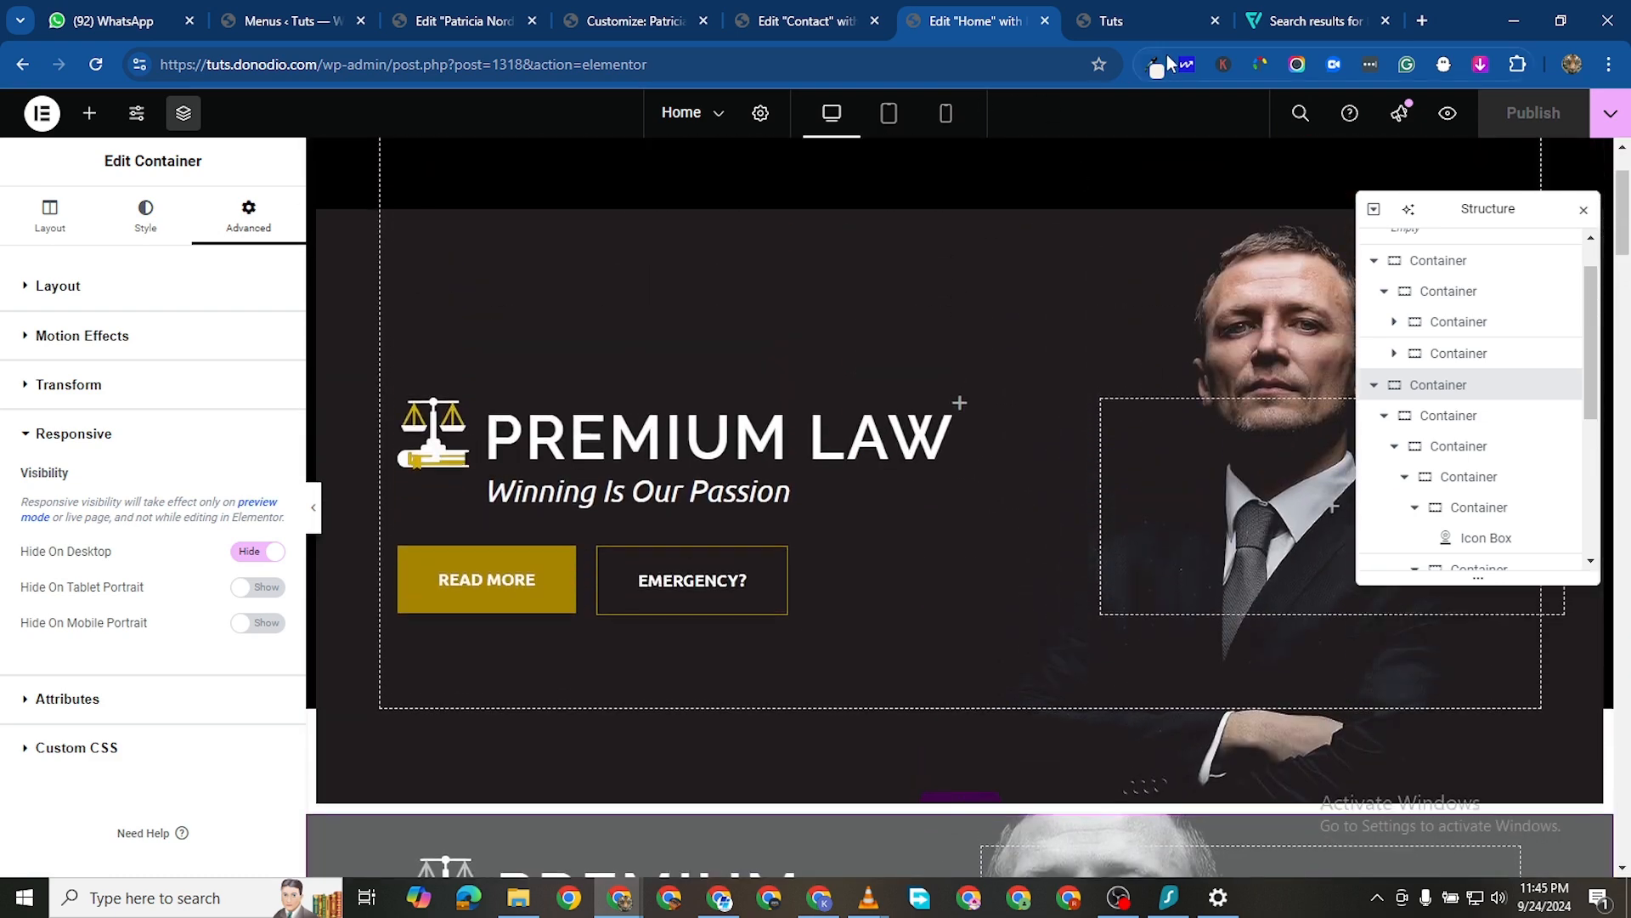
Reload the home page preview and check how the hero and the section below it display on desktop
left_click(1114, 21)
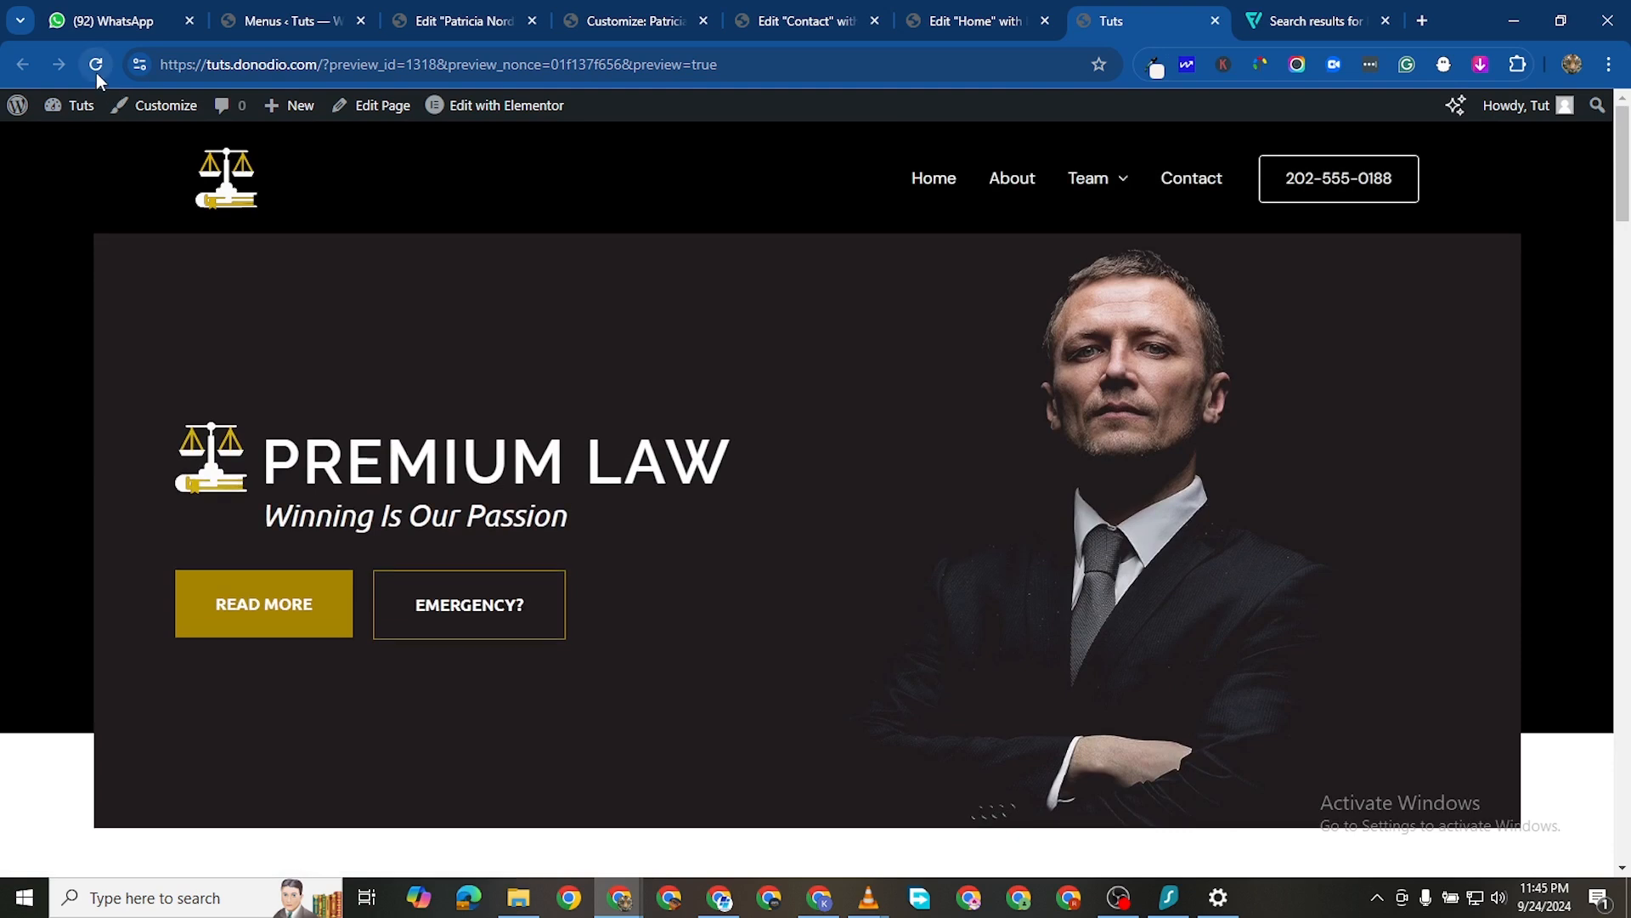
left_click(96, 68)
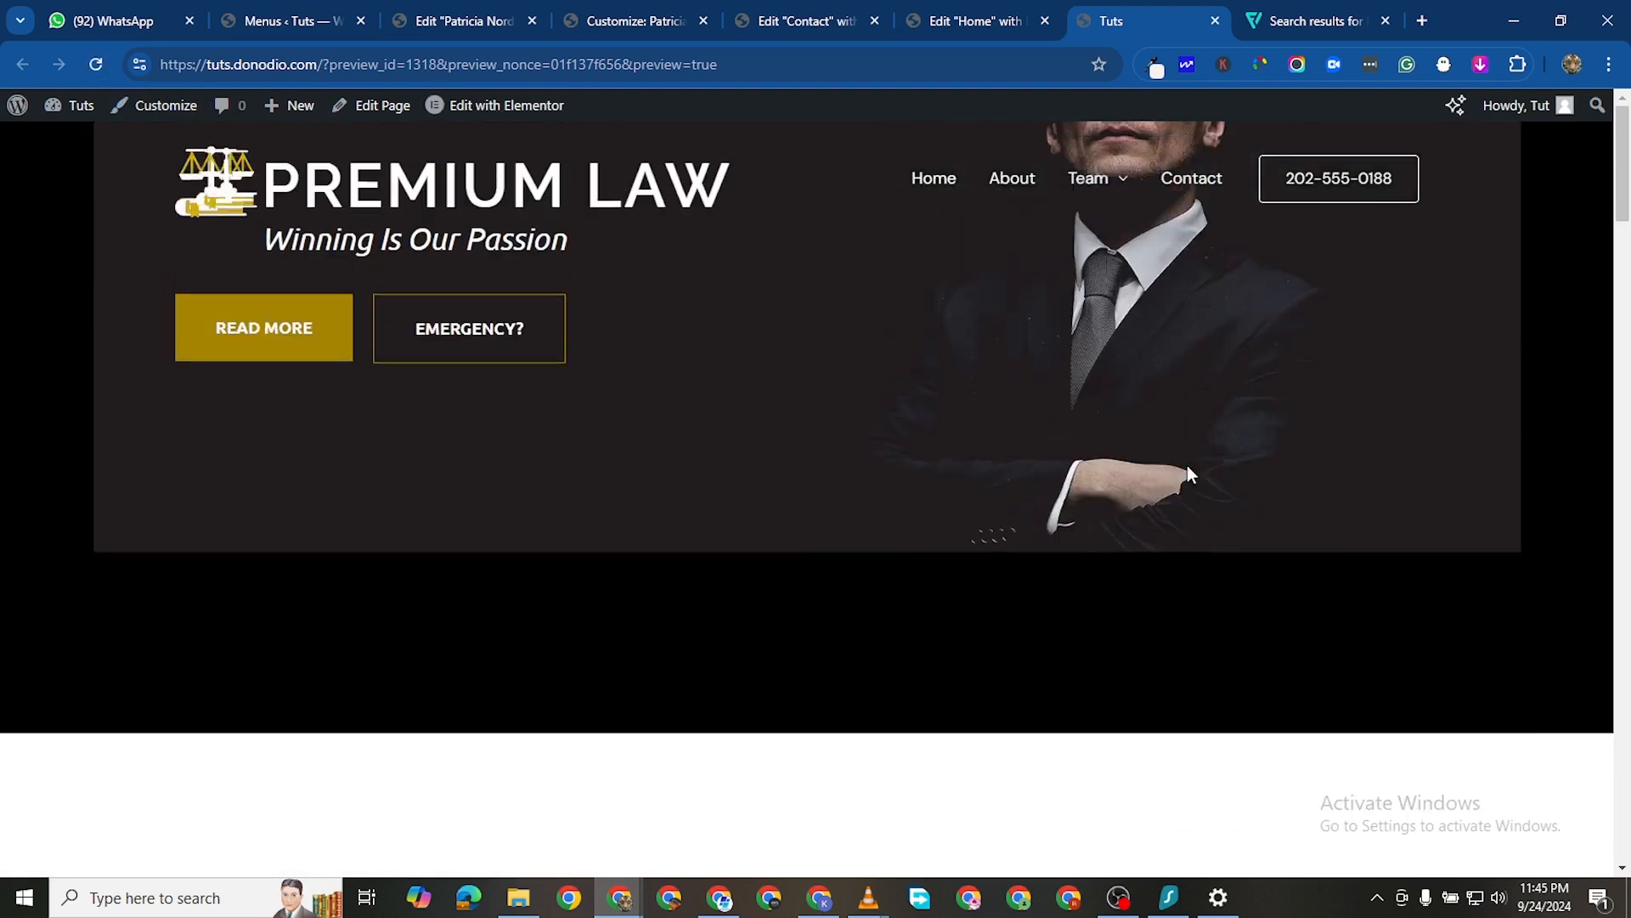
scroll(1186, 467, "down", 7)
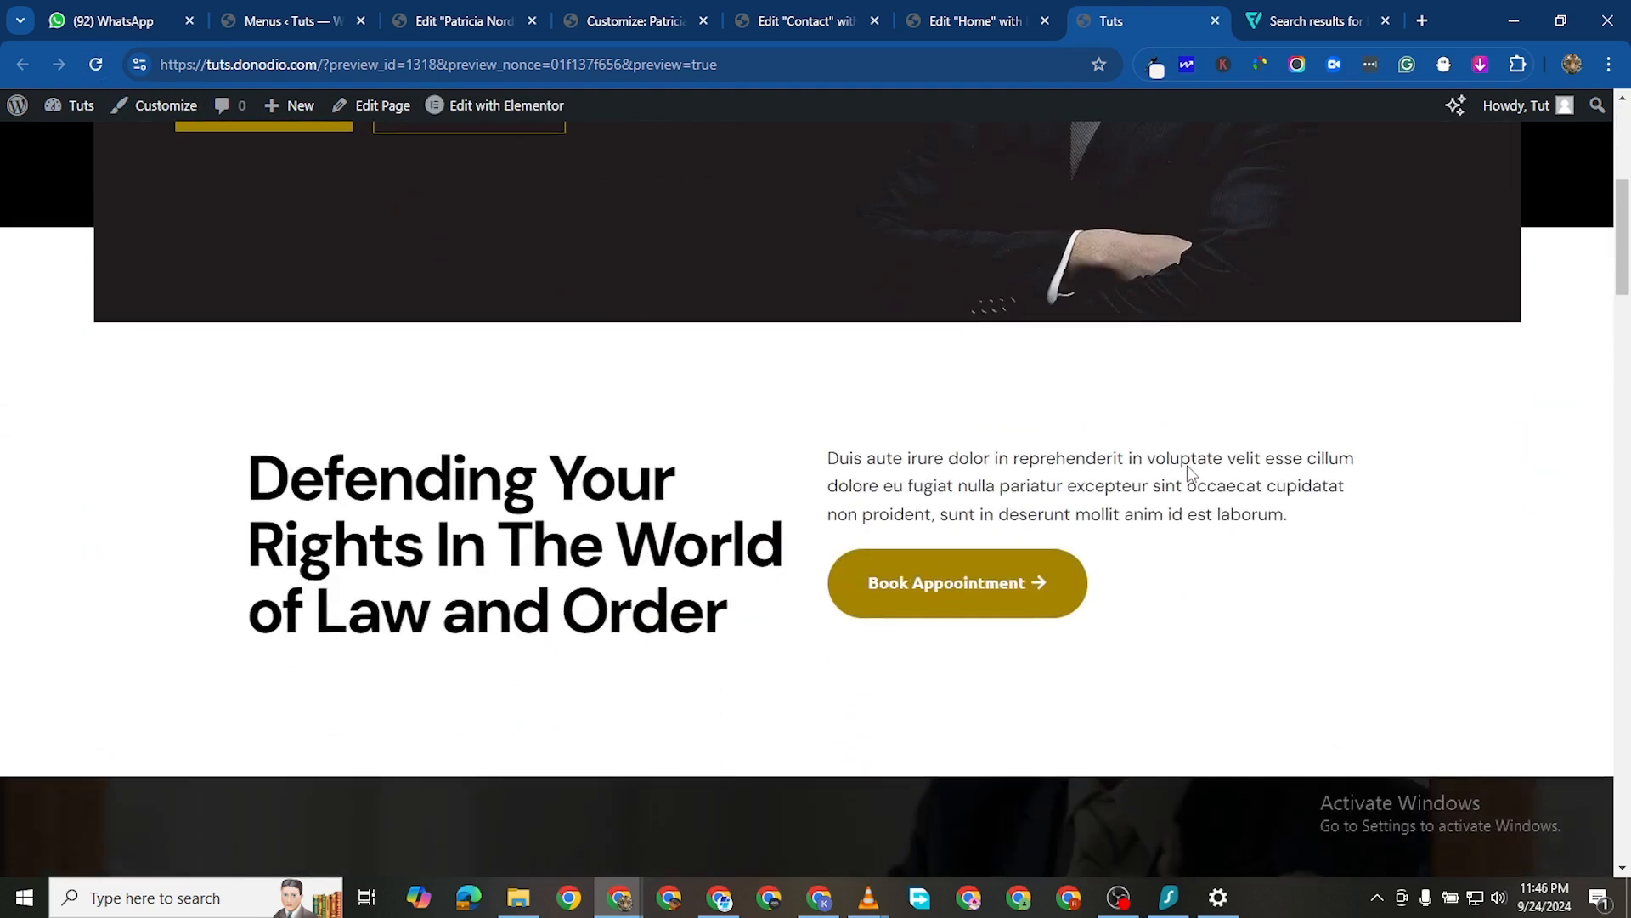
scroll(1186, 470, "up", 2)
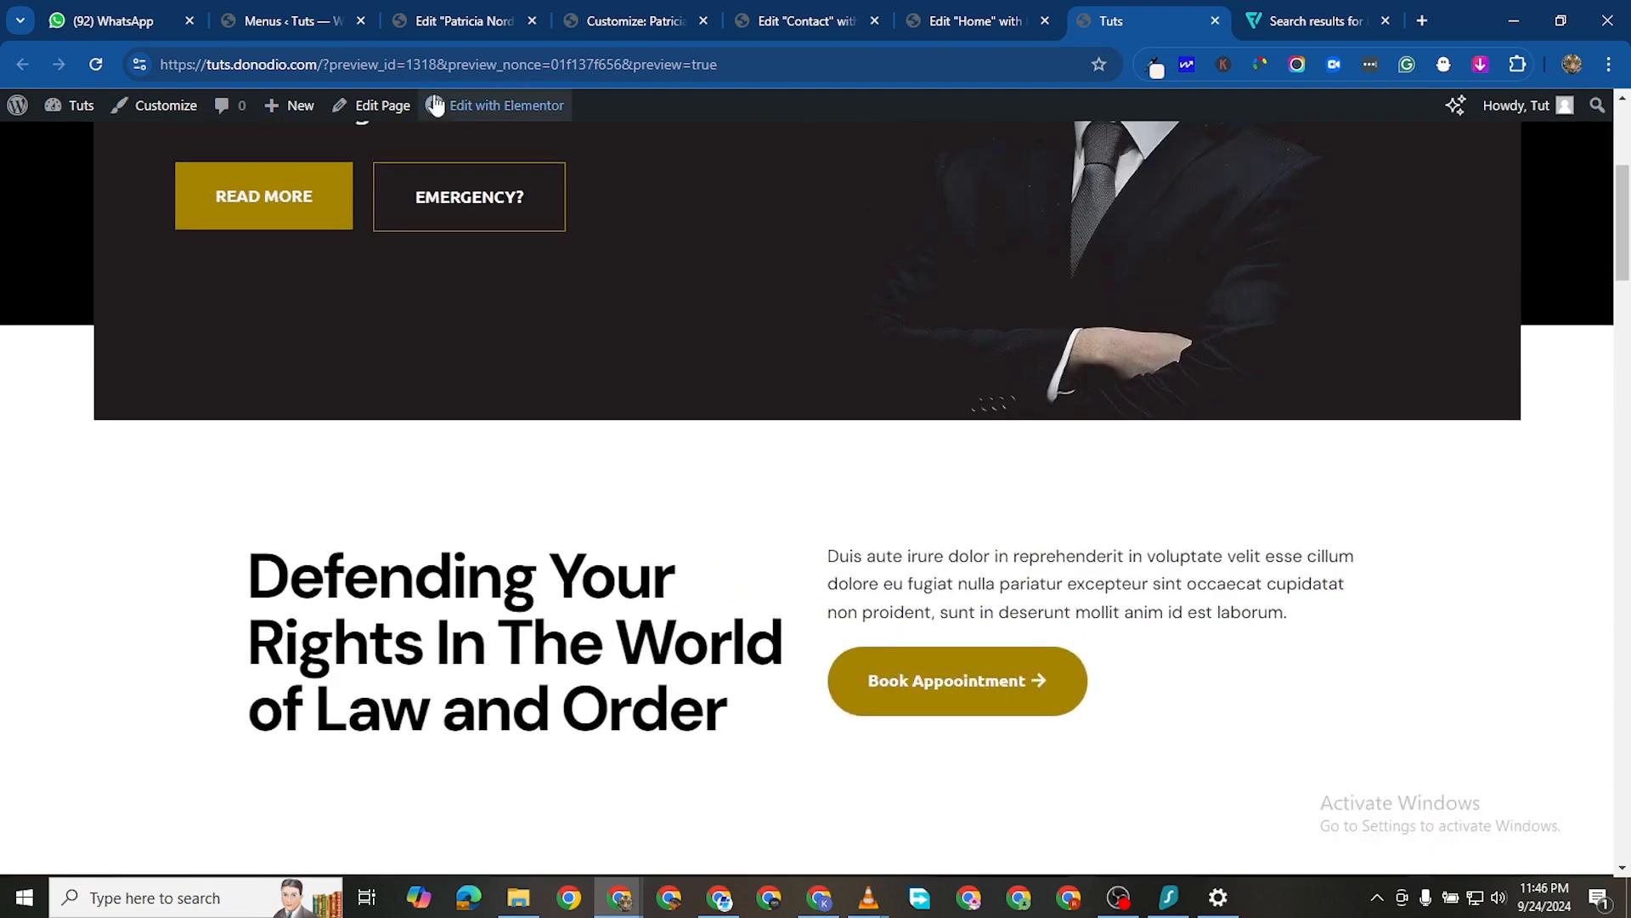
left_click(439, 24)
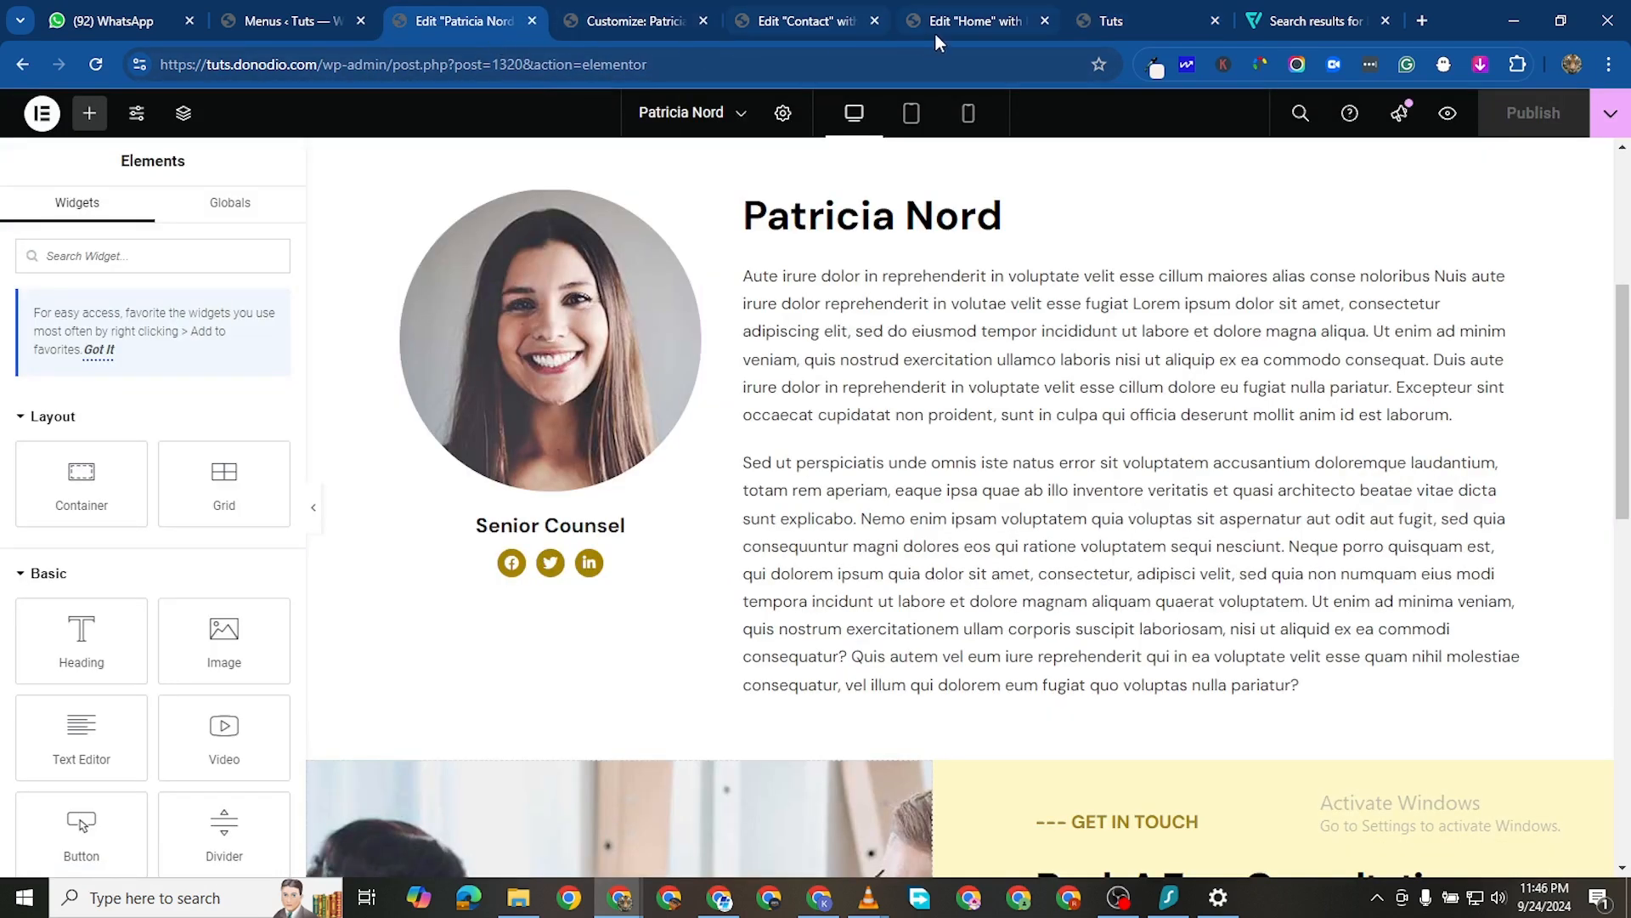
In the Home page's mobile layout, set the "Defending Your Rights In The World of Law and Order" heading's font size to 46 px
left_click(969, 22)
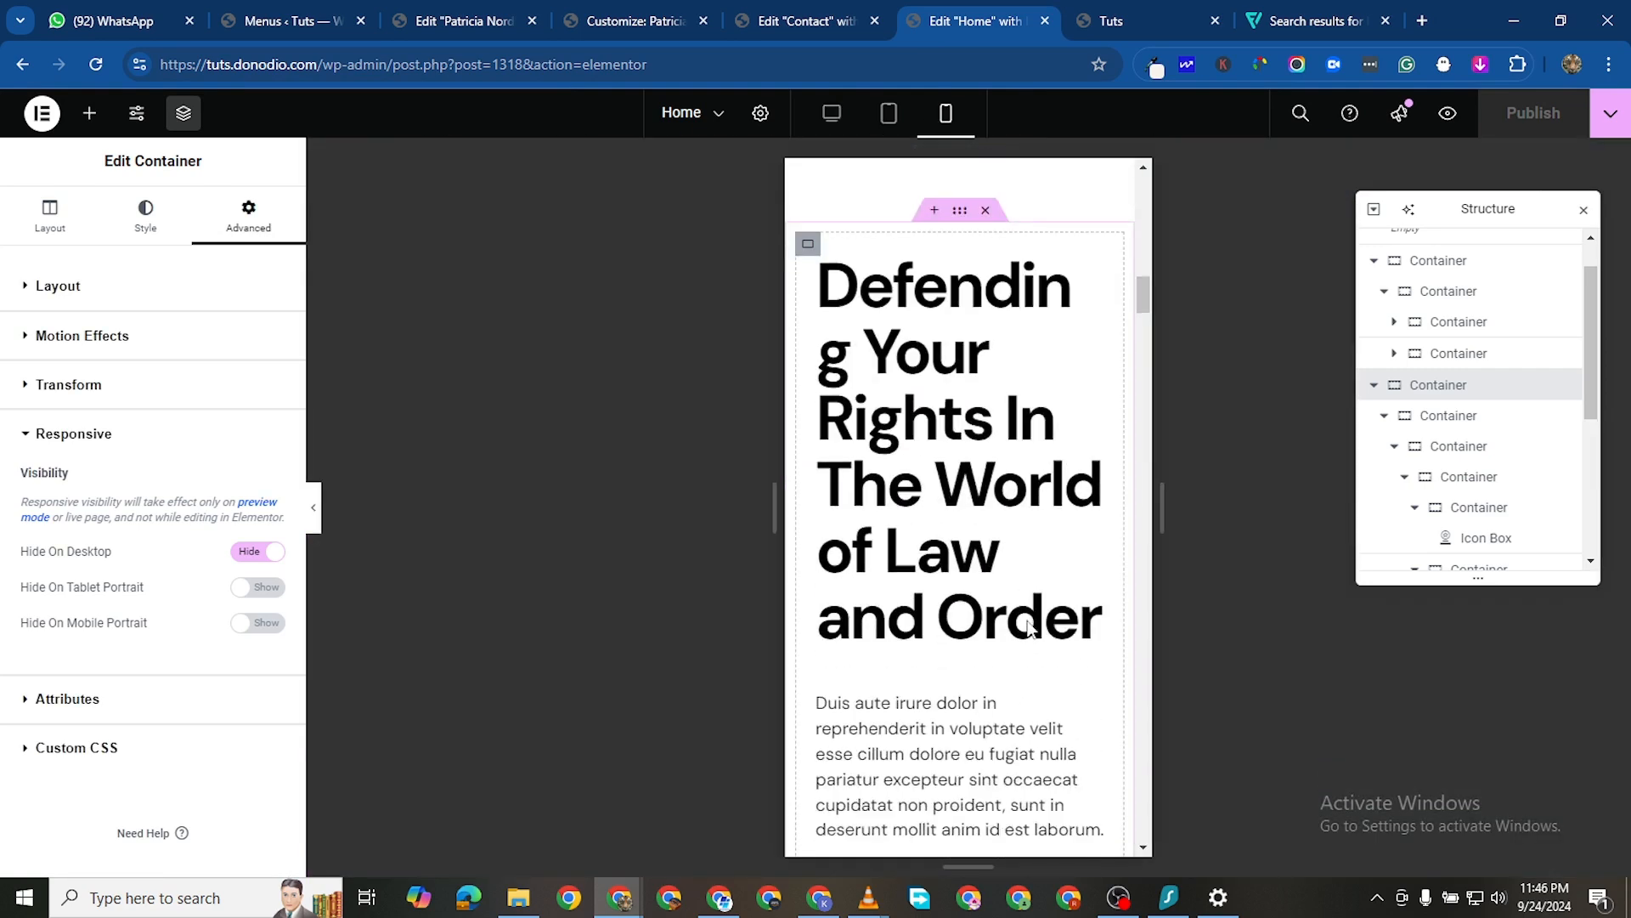
left_click(1056, 267)
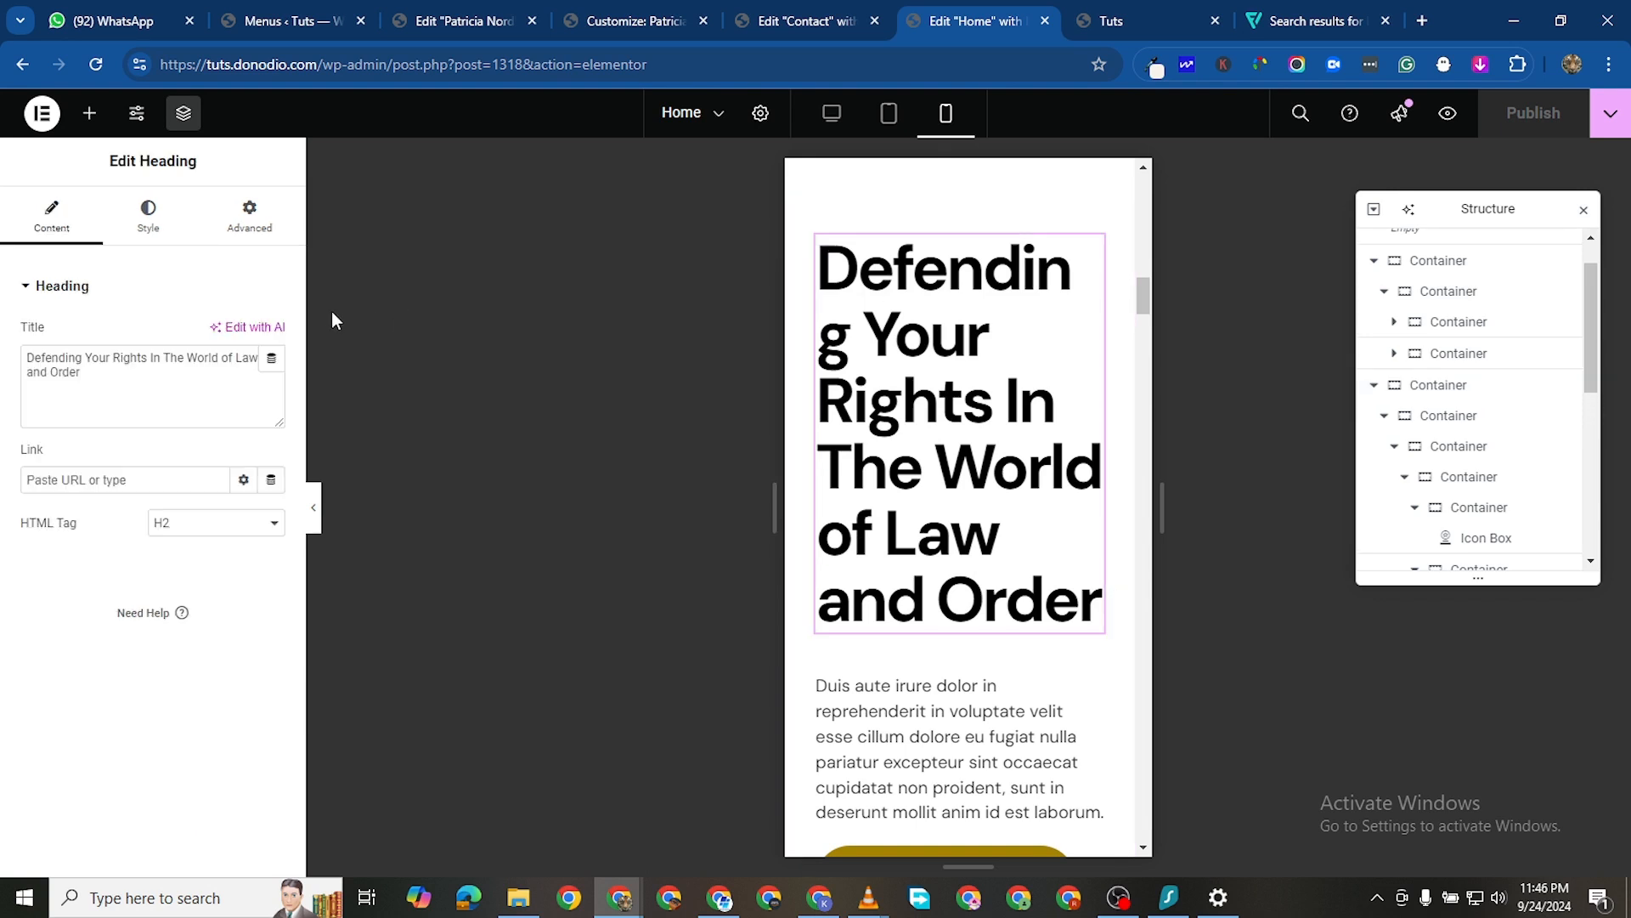
left_click(140, 217)
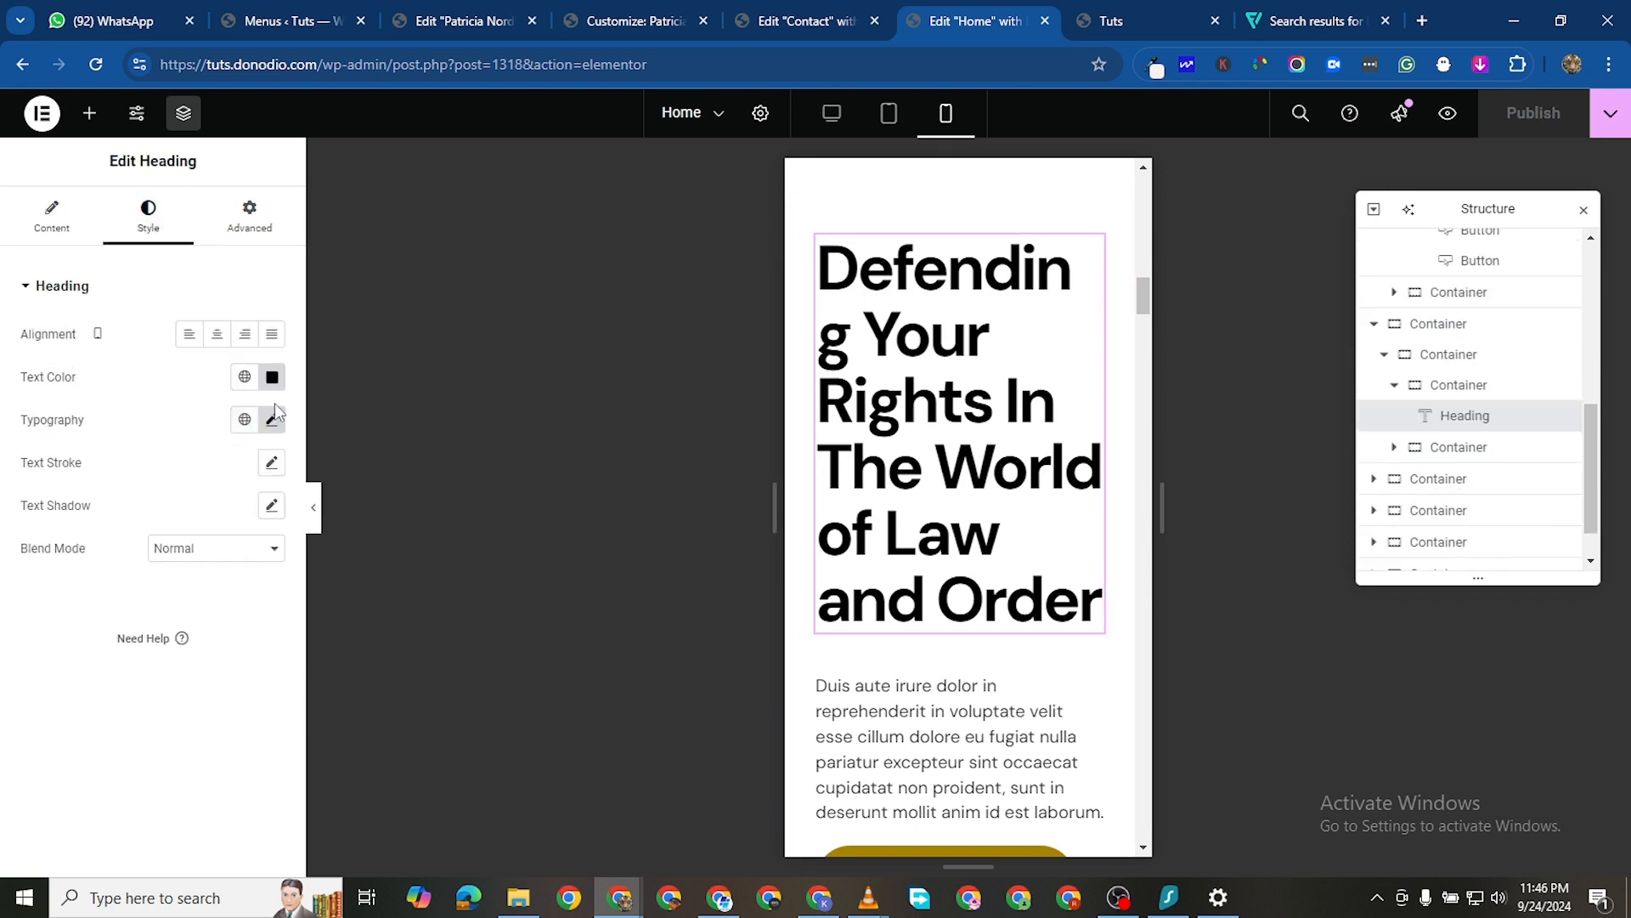
left_click(272, 420)
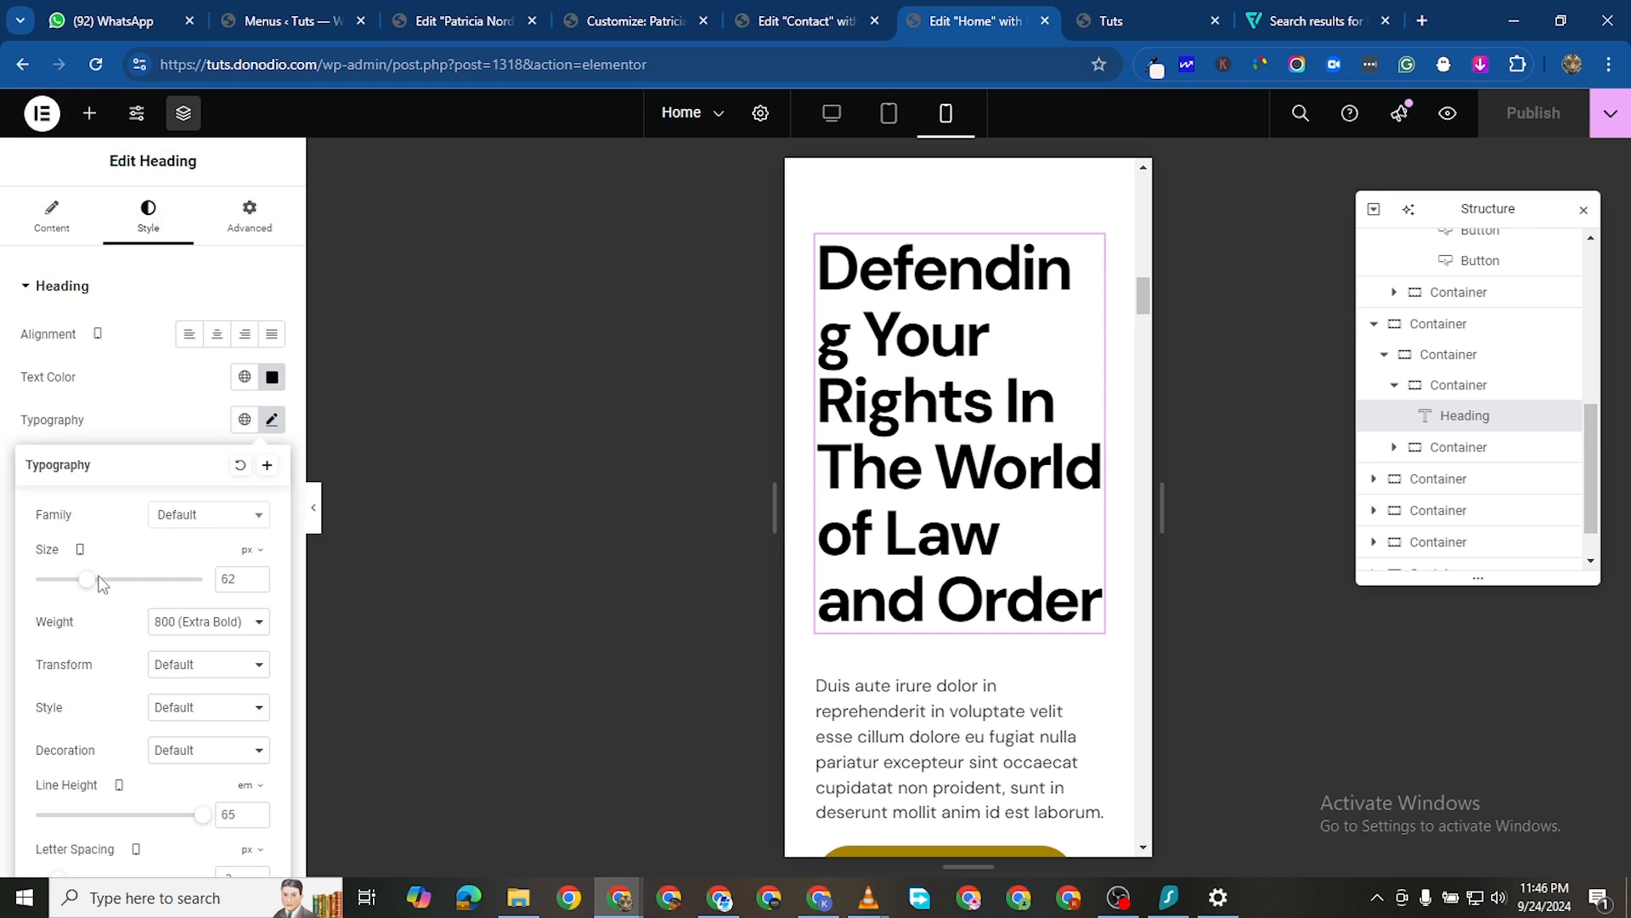
left_click_drag(88, 593, 75, 592)
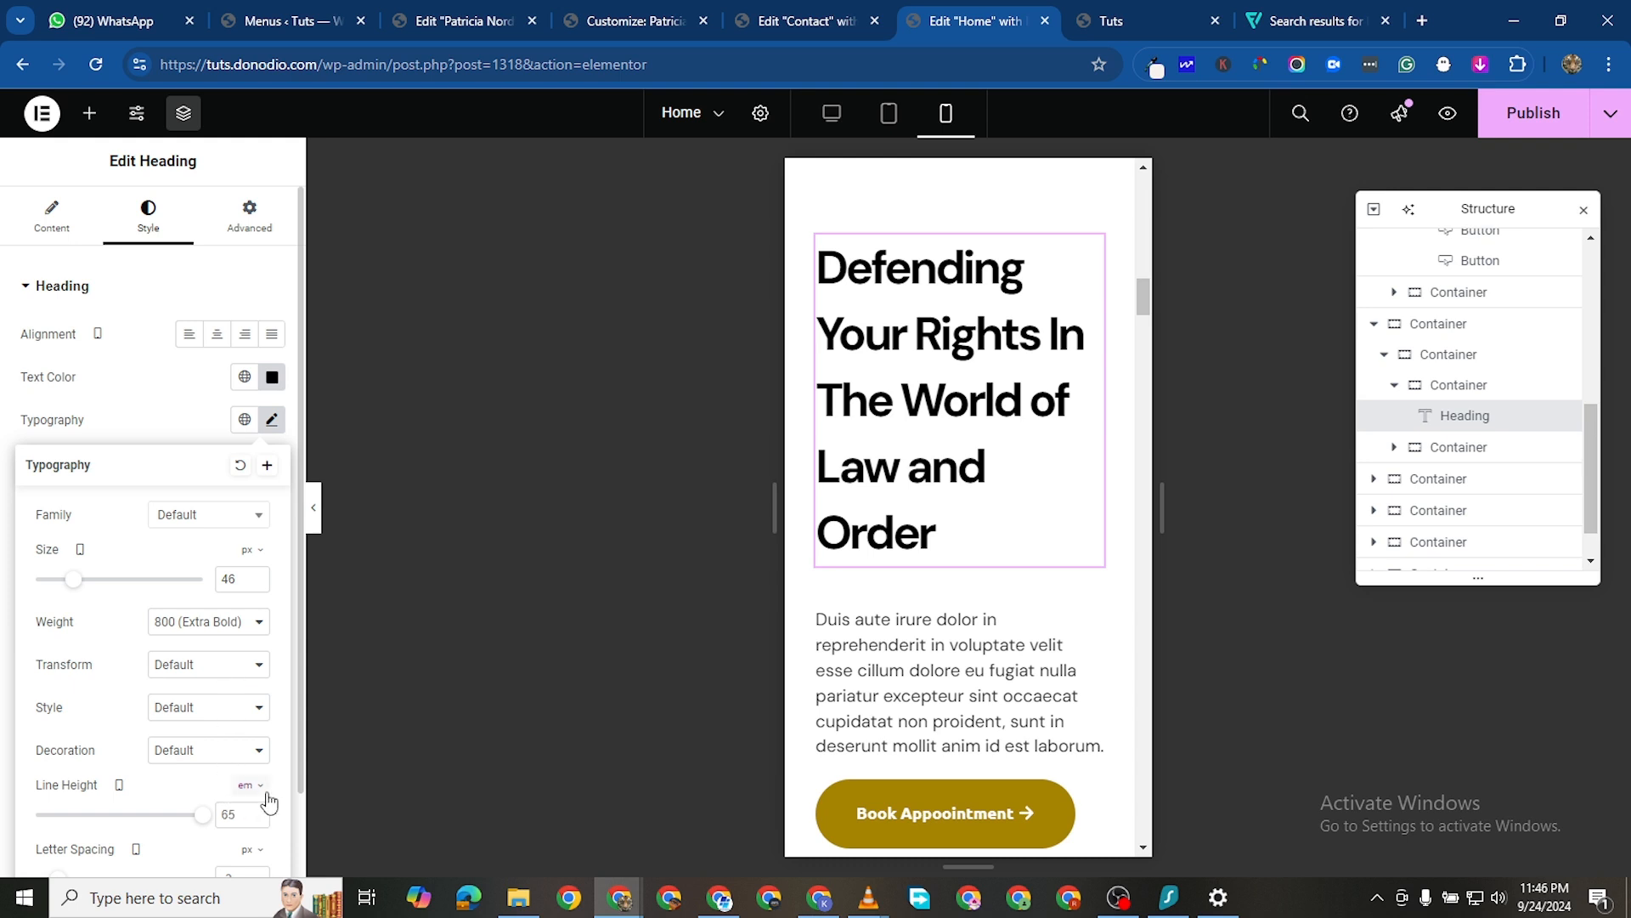
Set the "Defending Your Rights" heading's mobile line height to 1 em
scroll(263, 799, "down", 1)
left_click_drag(198, 729, 40, 747)
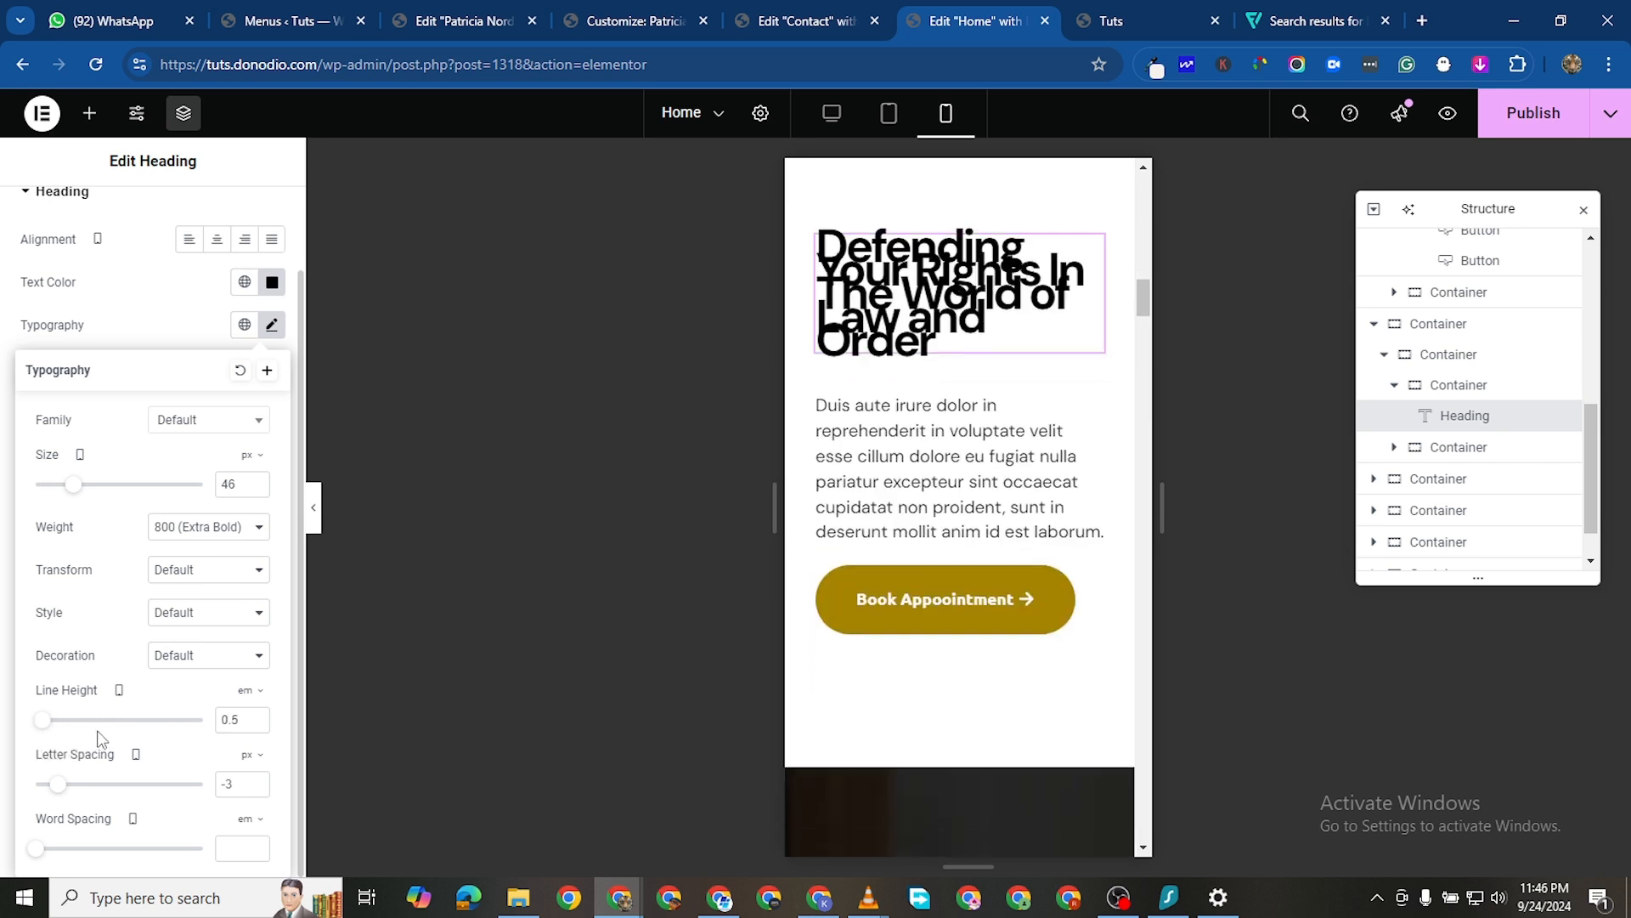
left_click(256, 718)
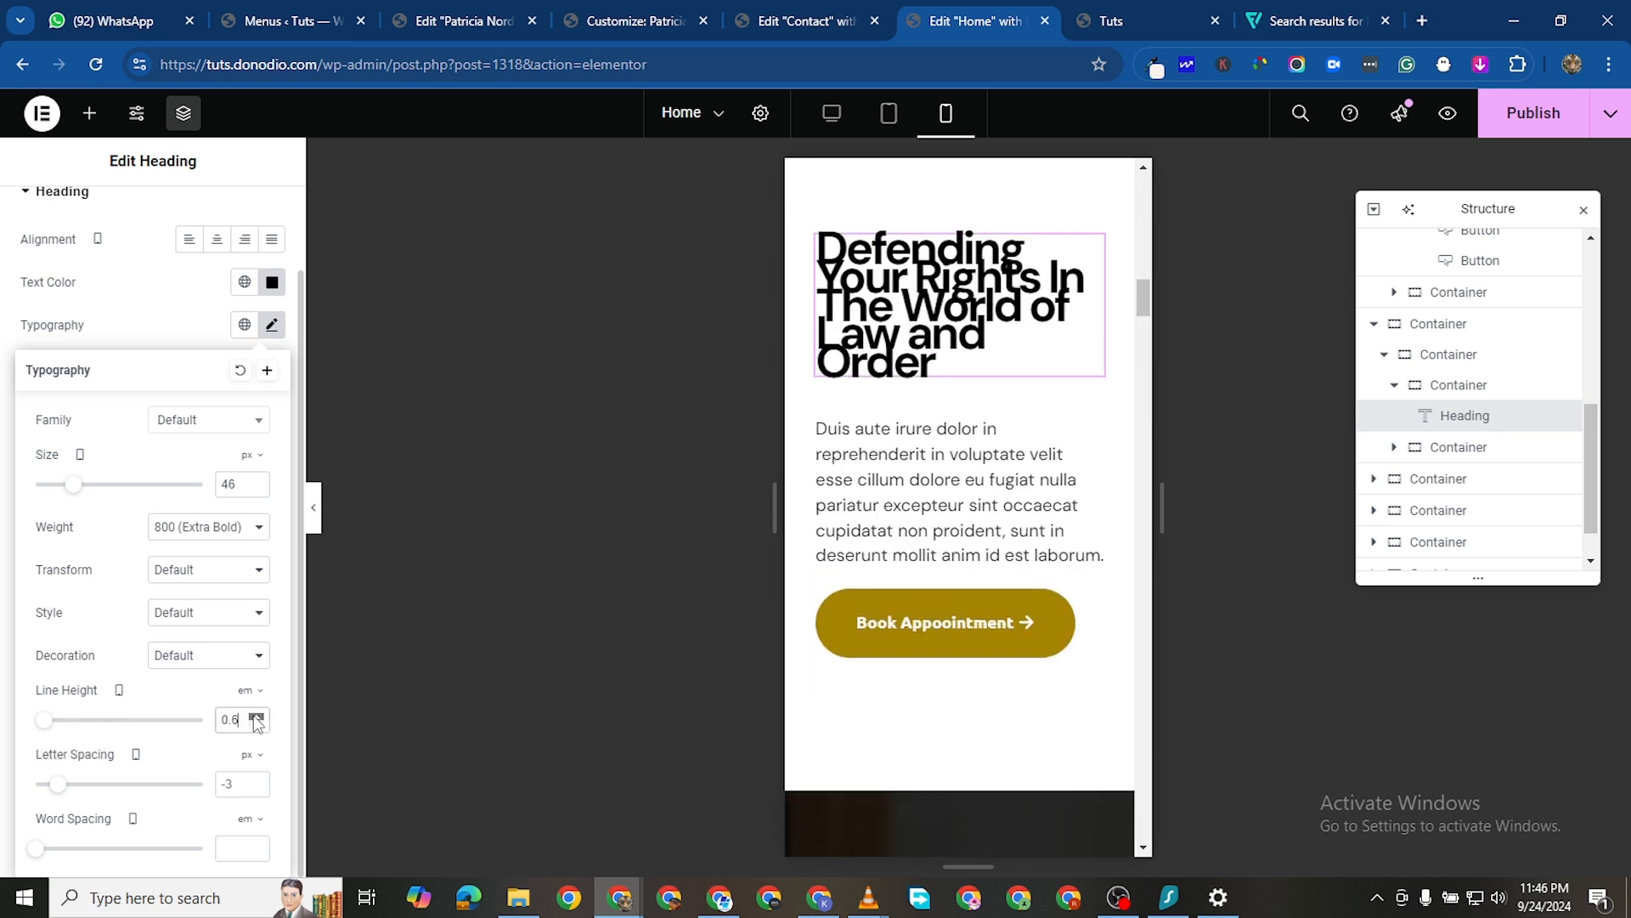
left_click(256, 719)
left_click(256, 719)
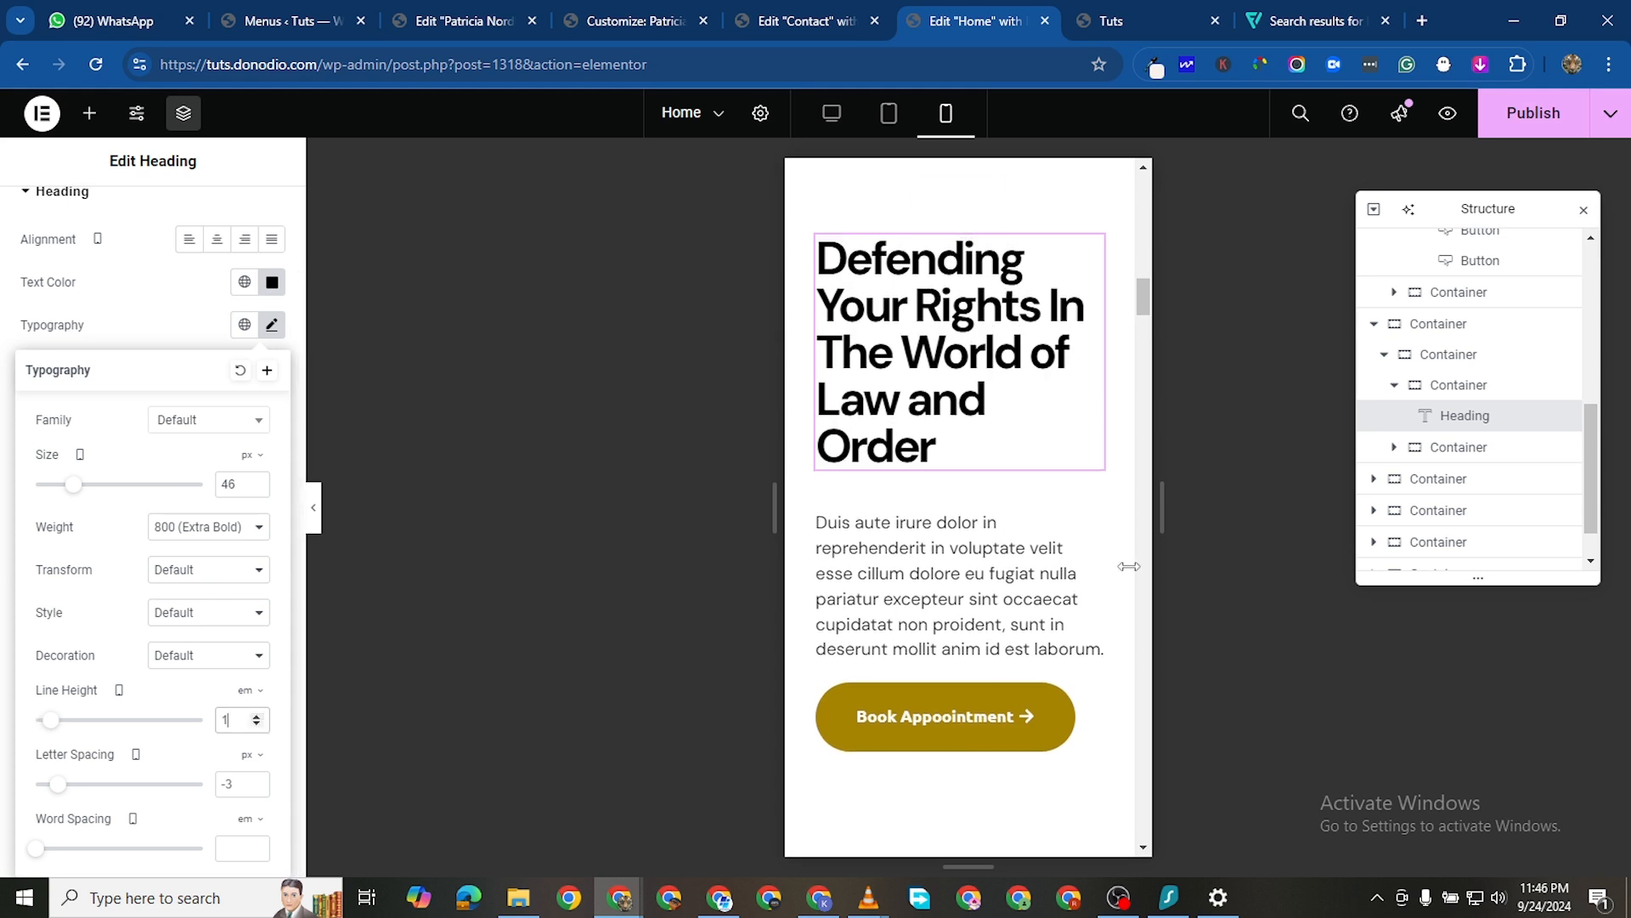
scroll(973, 592, "down", 1)
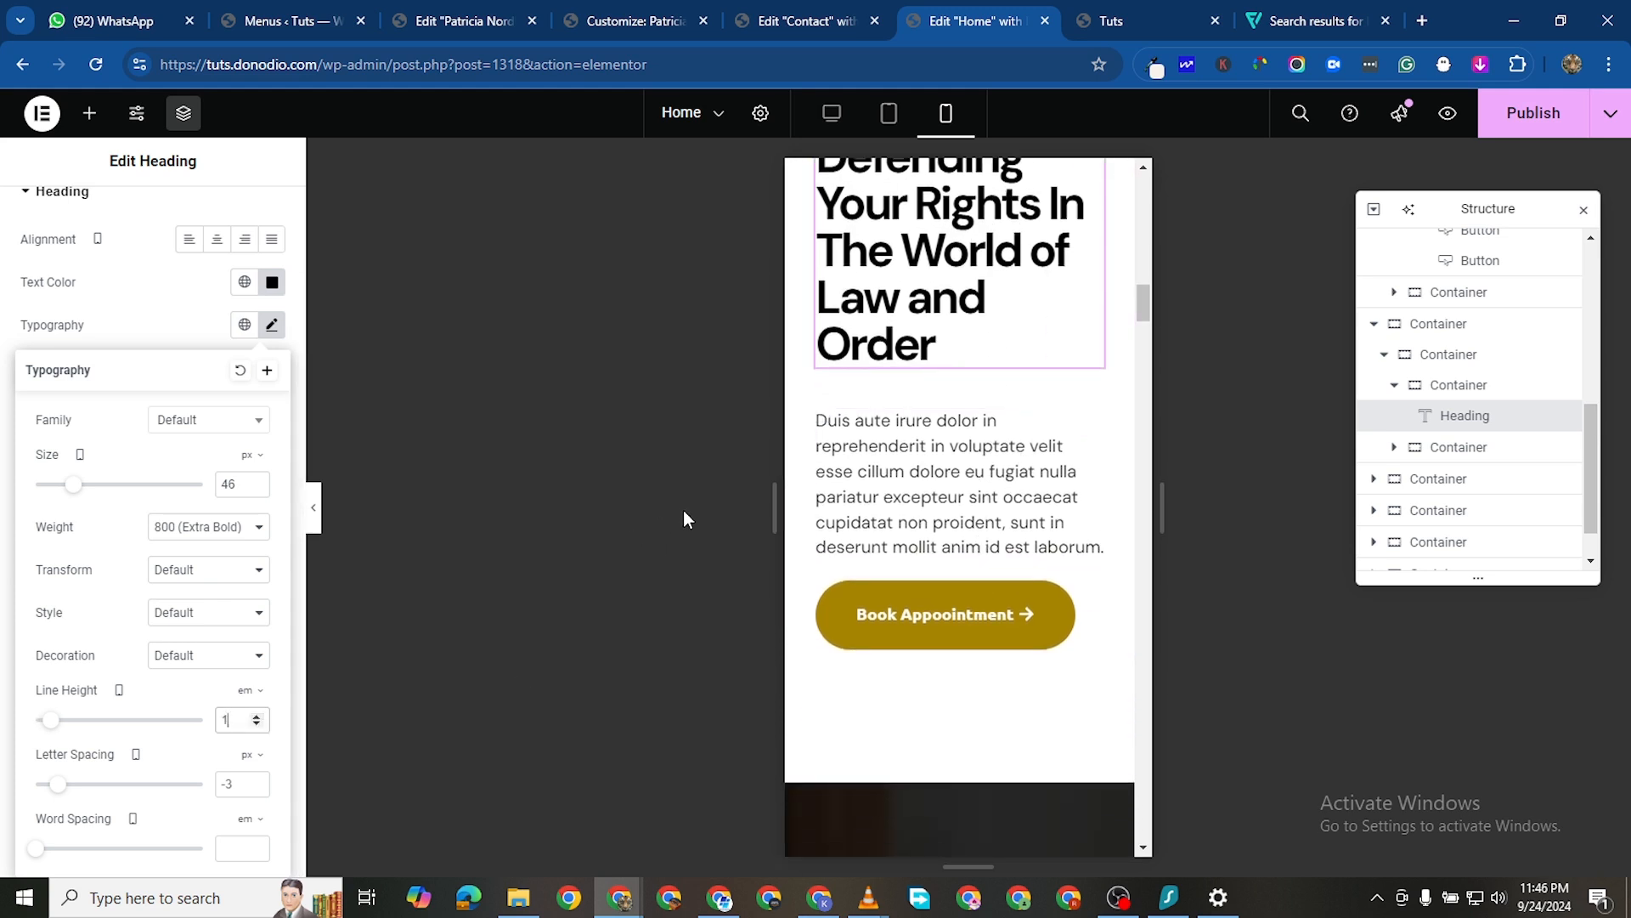
Reduce the "Defending Your Rights" heading's mobile font size to 35 px
left_click(256, 490)
left_click(256, 490)
left_click(256, 489)
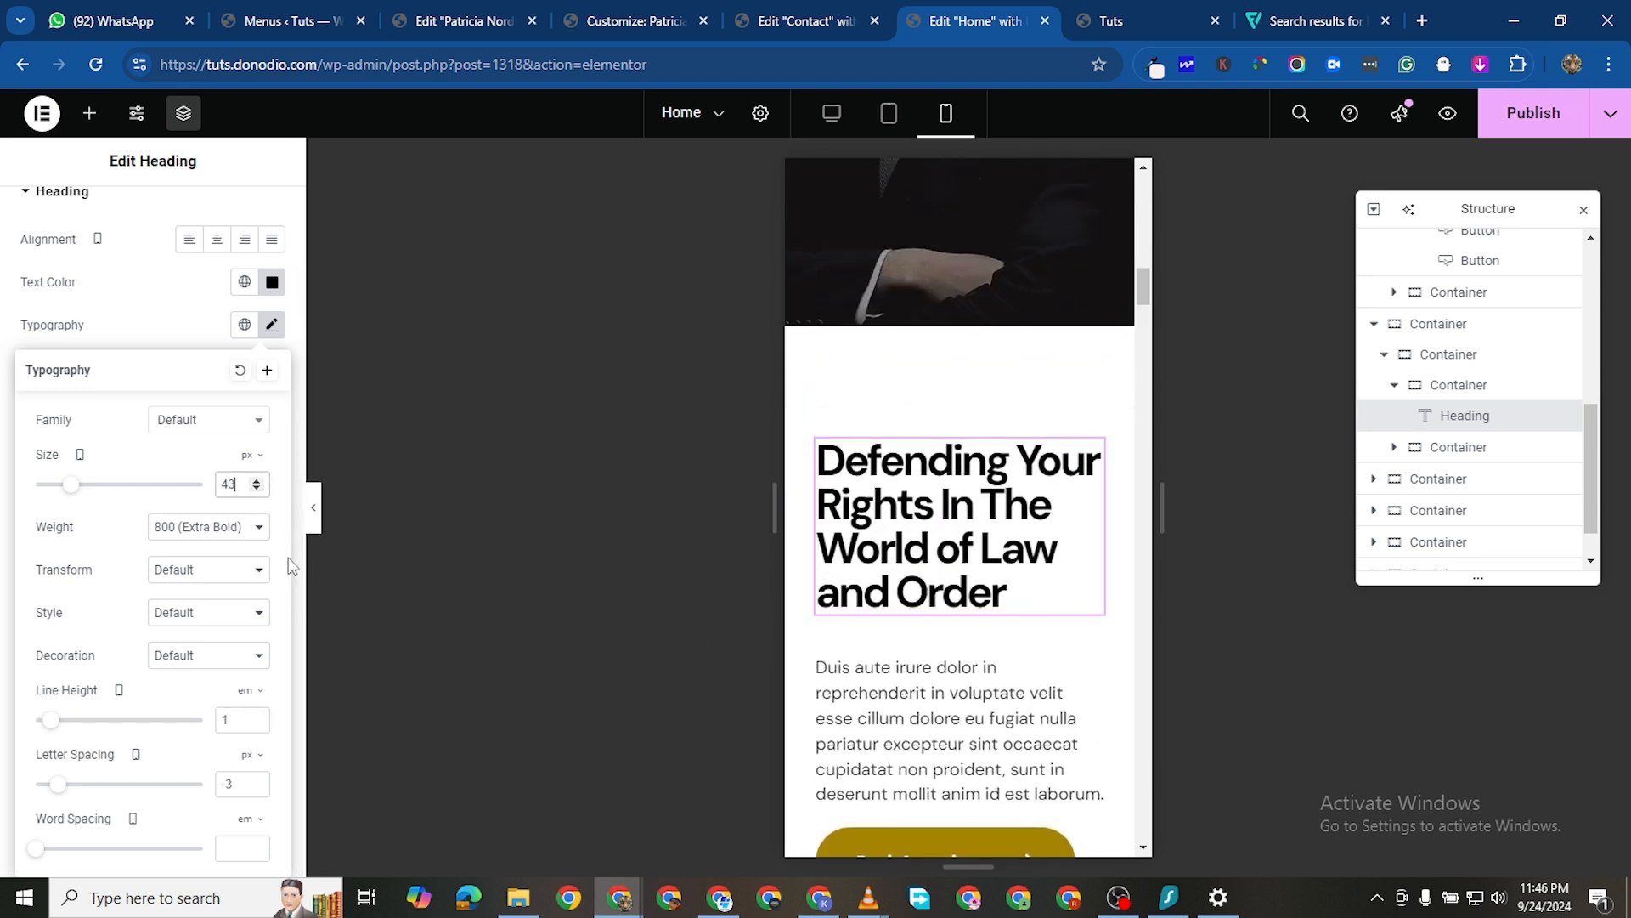
left_click(256, 489)
left_click(256, 489)
left_click(256, 489)
left_click(256, 489)
left_click(256, 489)
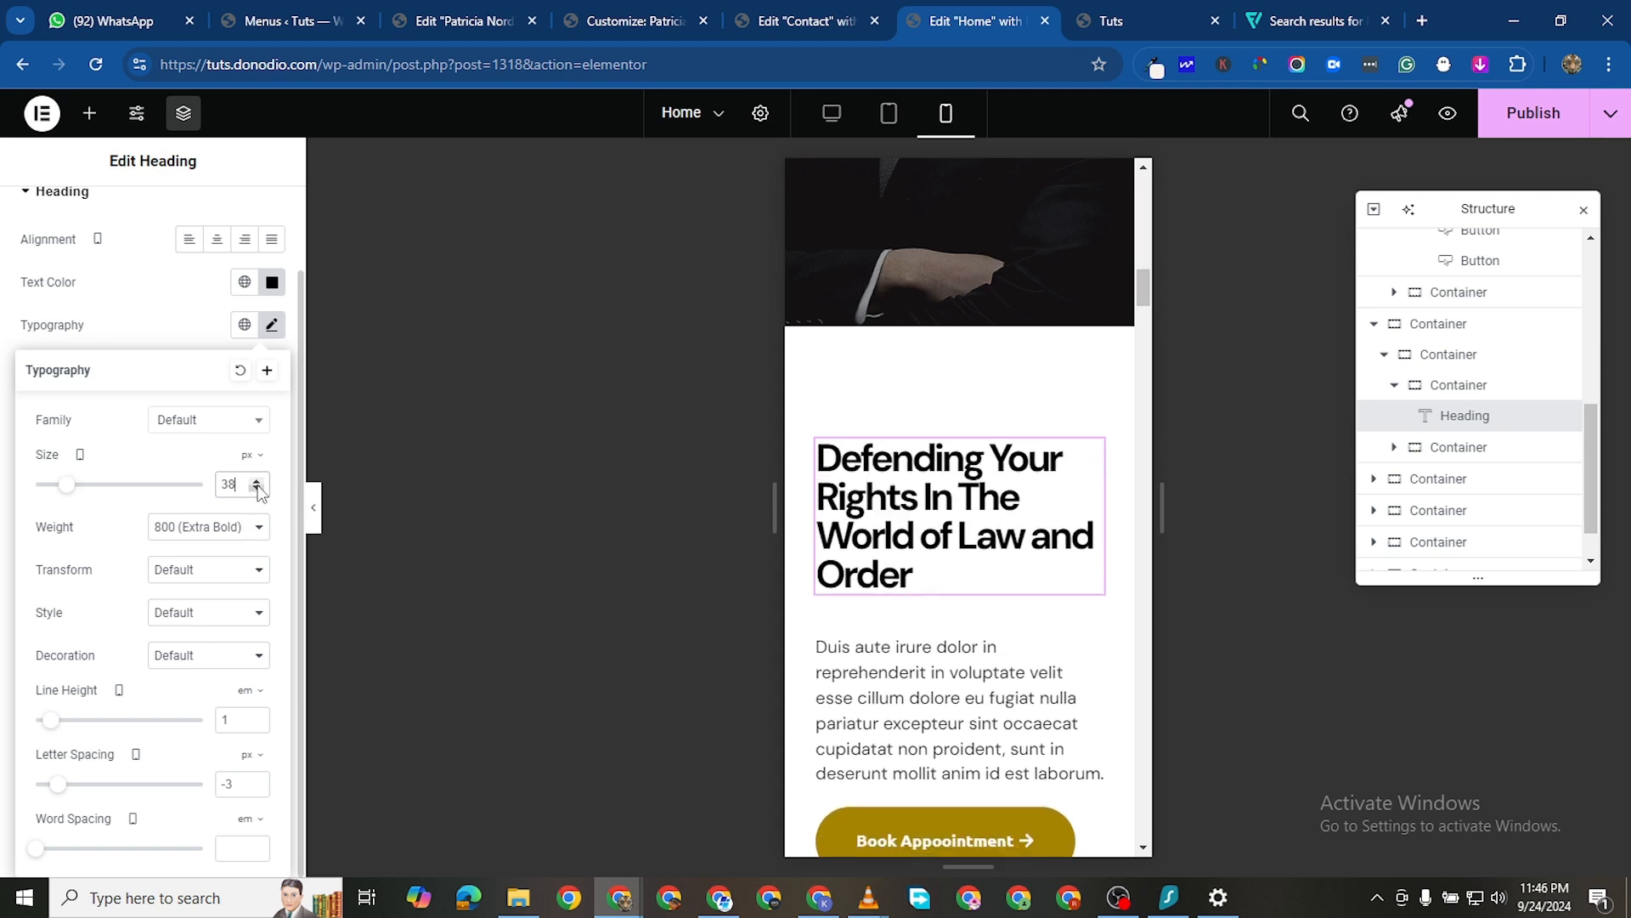
left_click(257, 490)
left_click(258, 490)
left_click(258, 490)
scroll(957, 565, "down", 1)
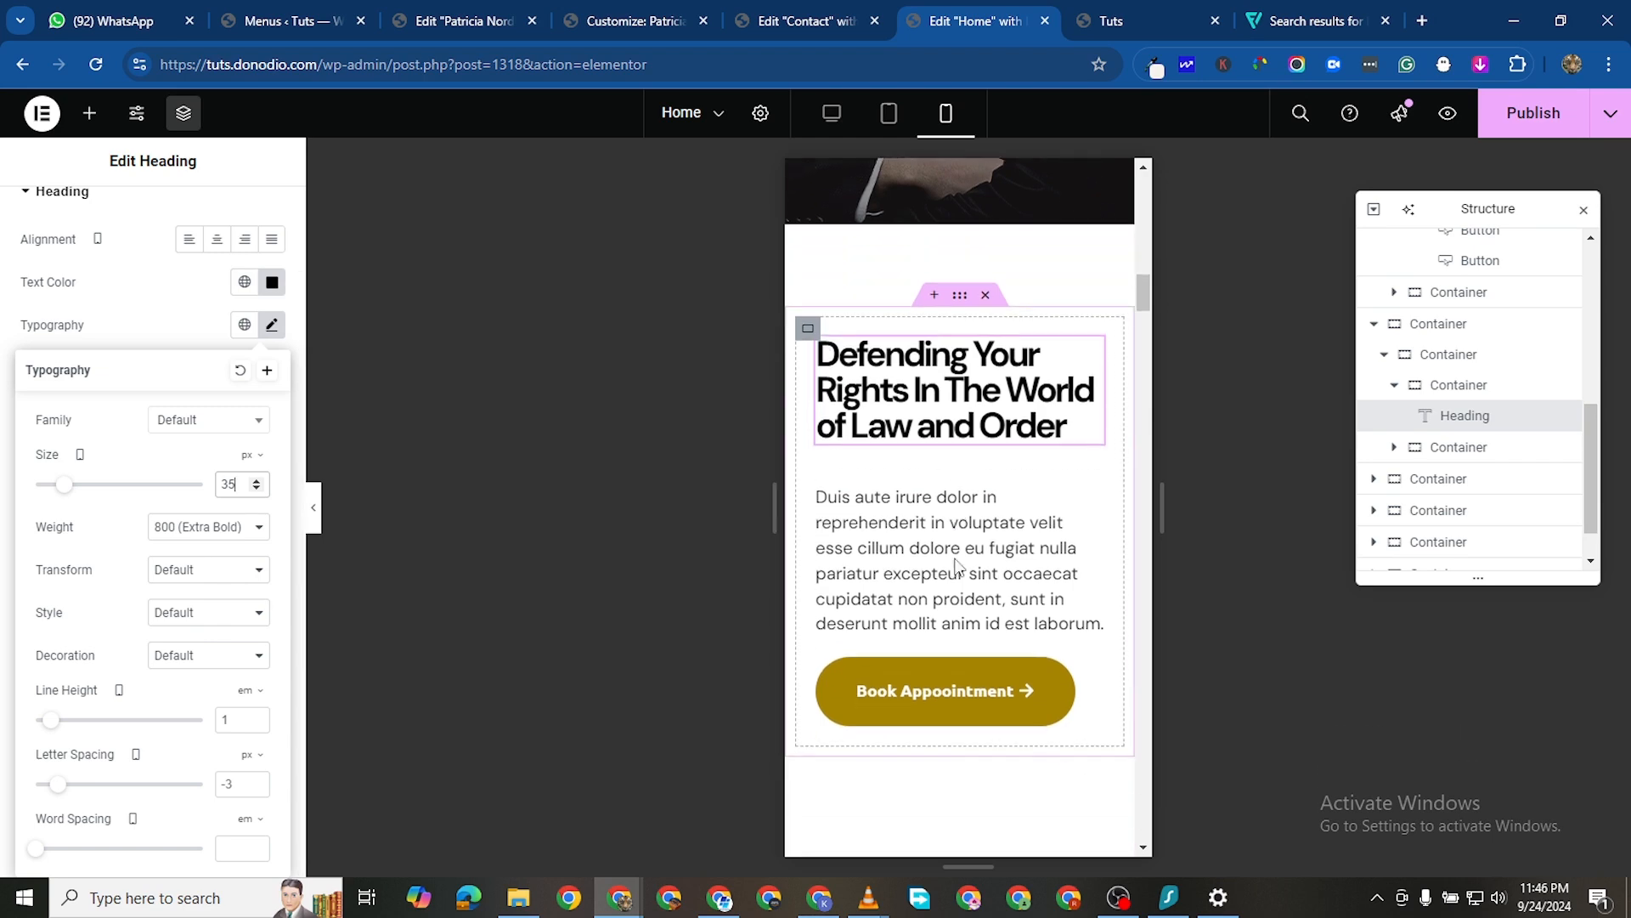
scroll(968, 570, "down", 3)
scroll(986, 572, "up", 3)
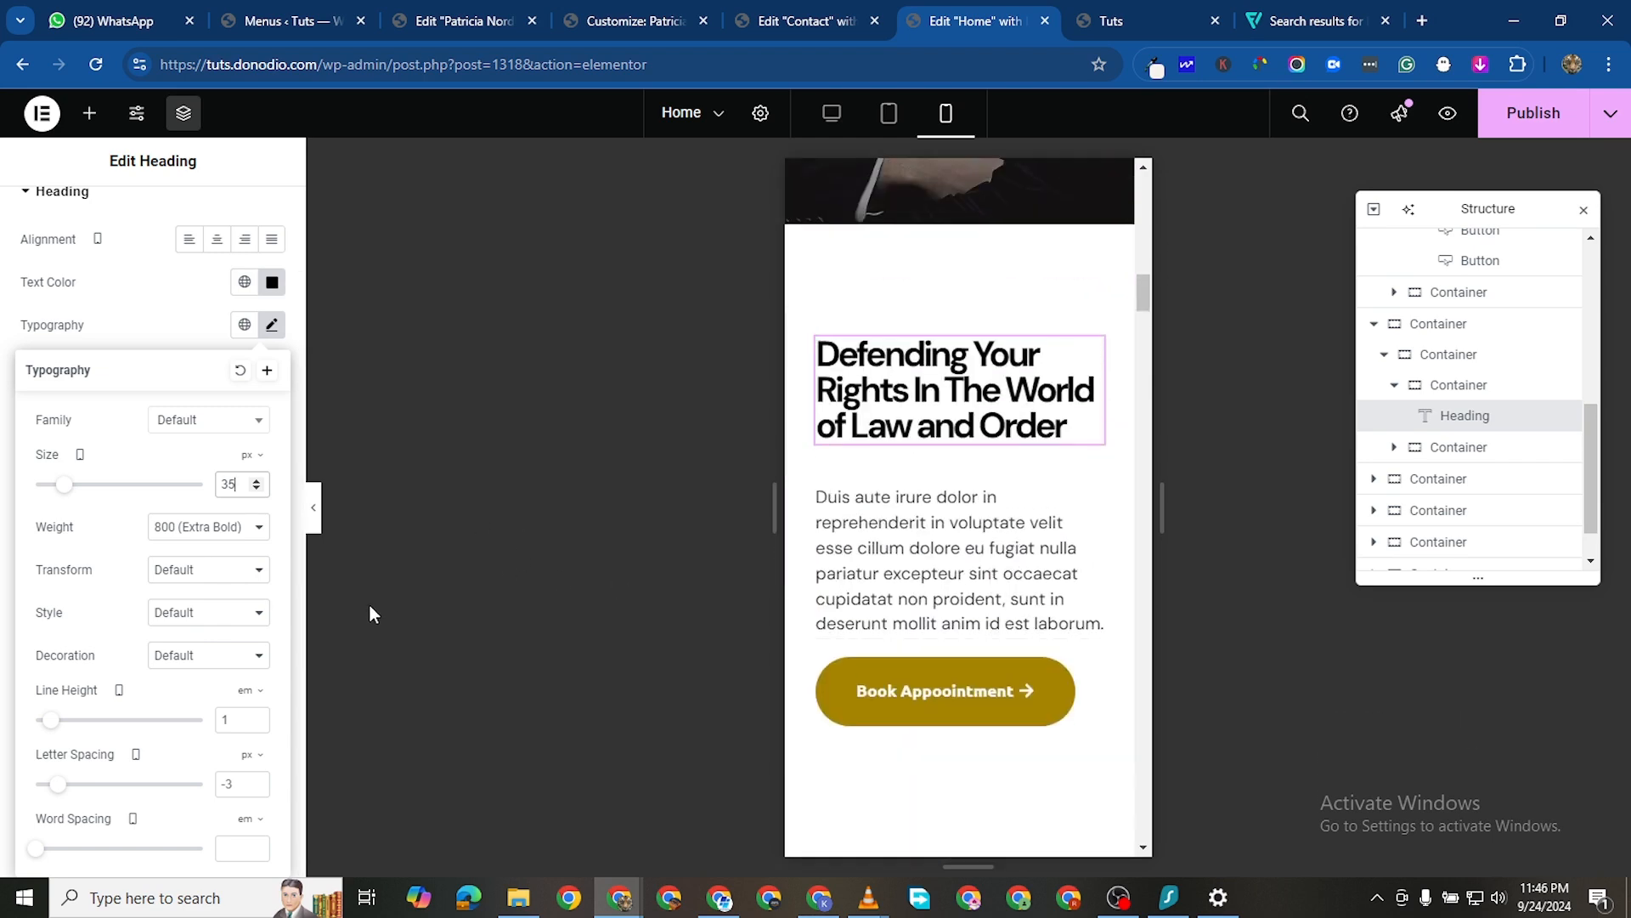
Set the heading's mobile letter spacing to -1.6 px and its line height to 1.1 em
left_click(259, 780)
left_click(258, 780)
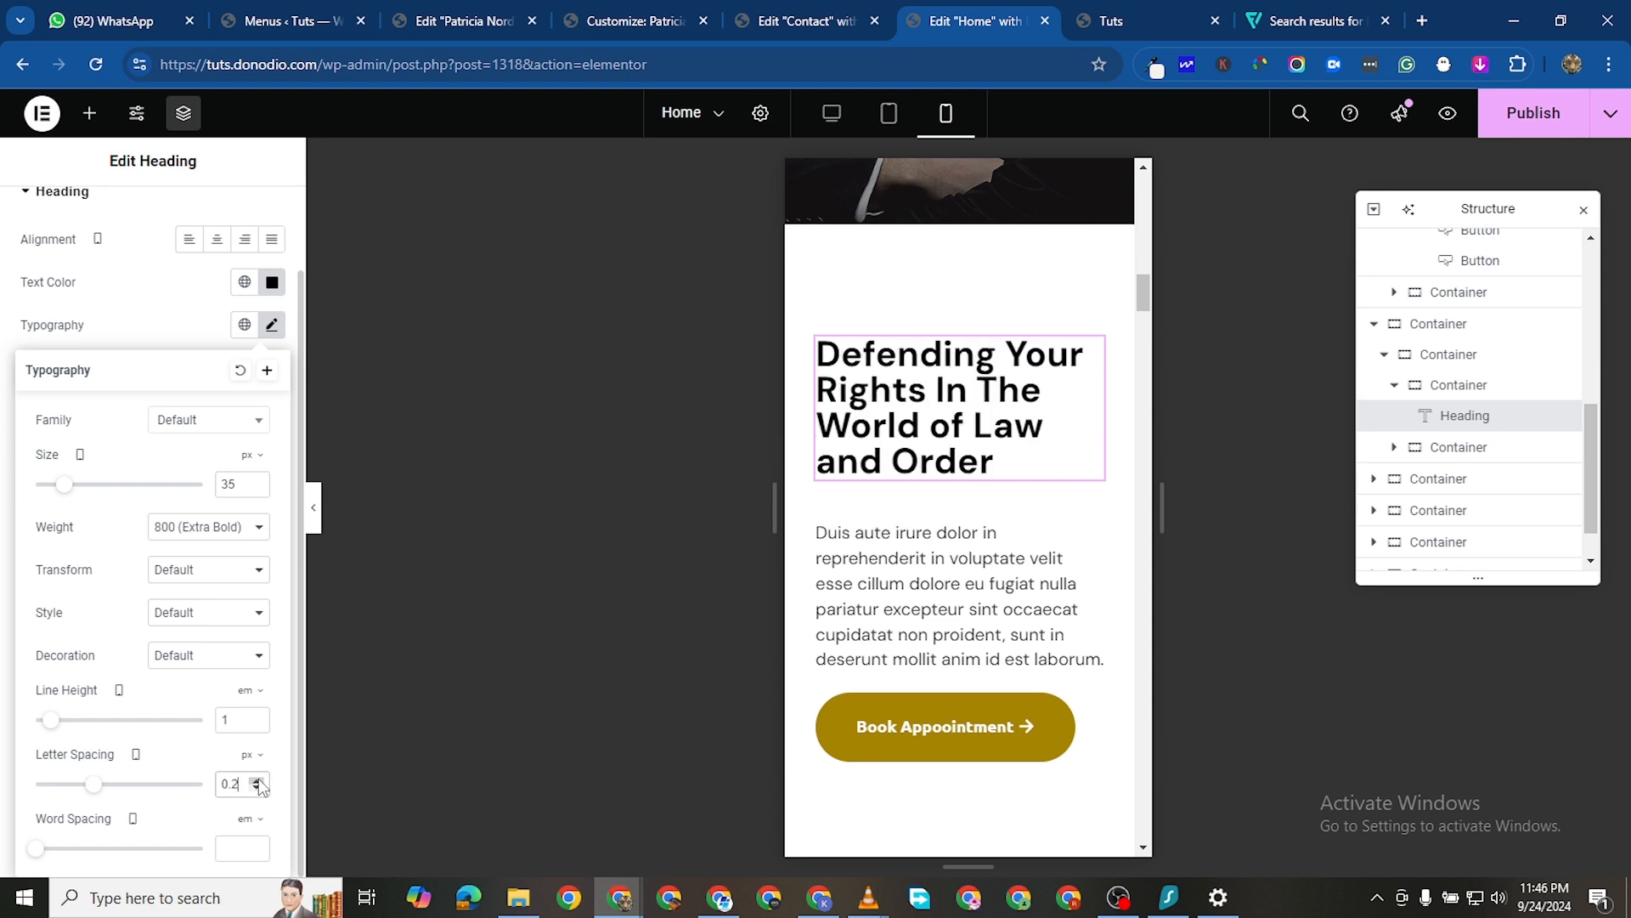
left_click(258, 780)
left_click(258, 780)
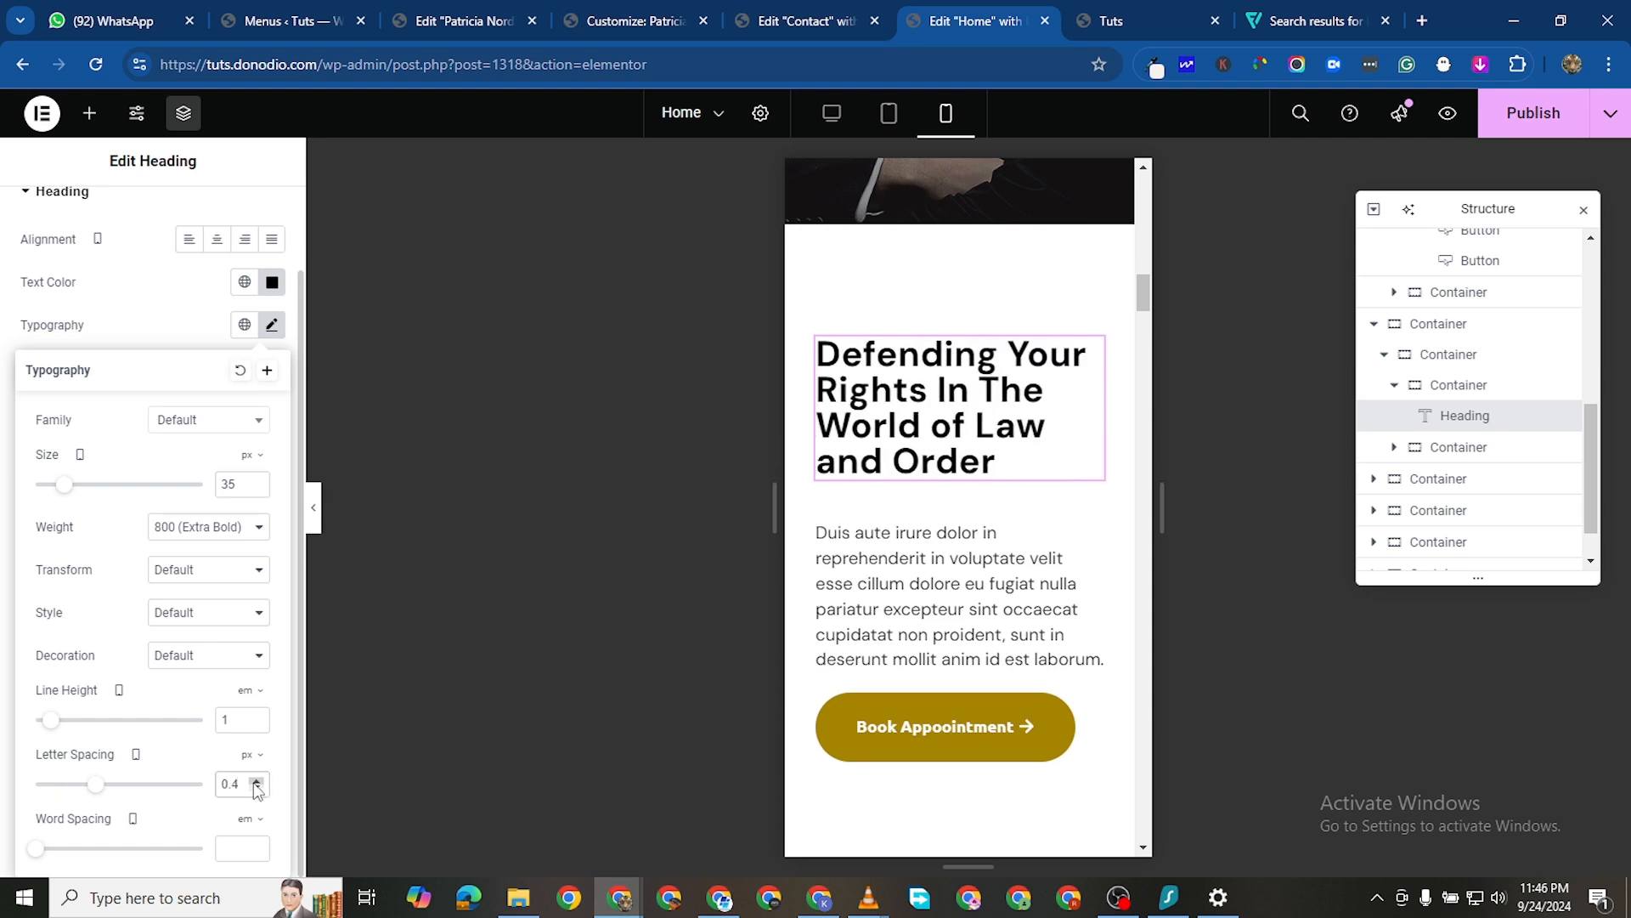
left_click(256, 789)
left_click(255, 788)
left_click(256, 789)
left_click(255, 789)
left_click(256, 789)
left_click(256, 788)
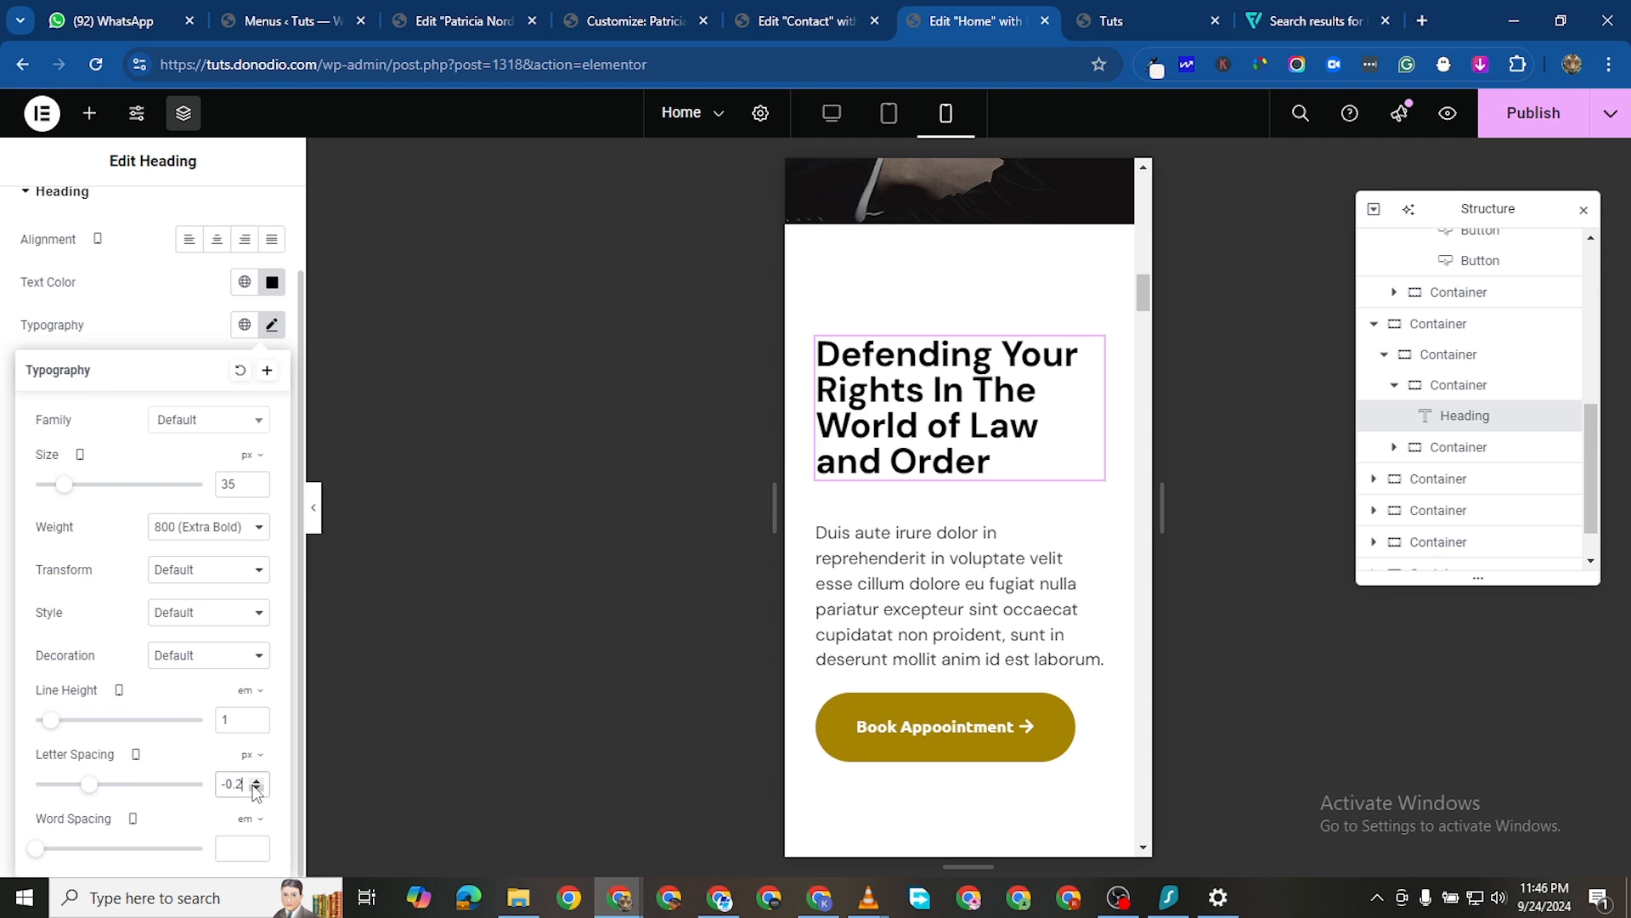
left_click(256, 789)
left_click(256, 789)
left_click(256, 788)
left_click(255, 789)
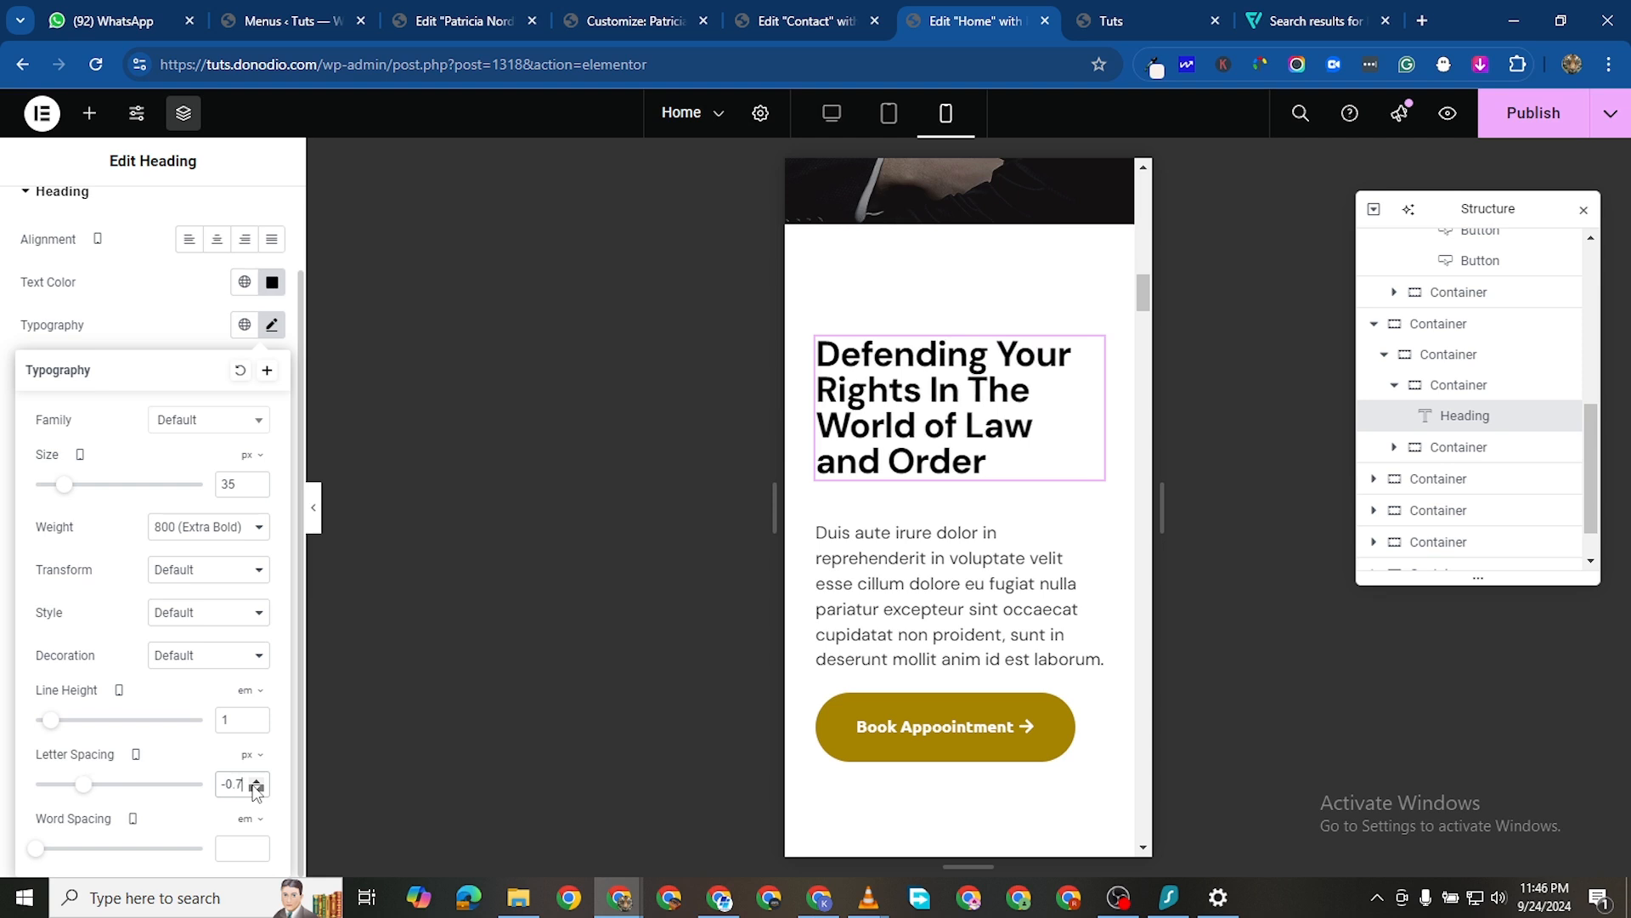
left_click(256, 789)
left_click(255, 789)
left_click(256, 788)
left_click(256, 788)
left_click(256, 789)
left_click(256, 788)
left_click(255, 789)
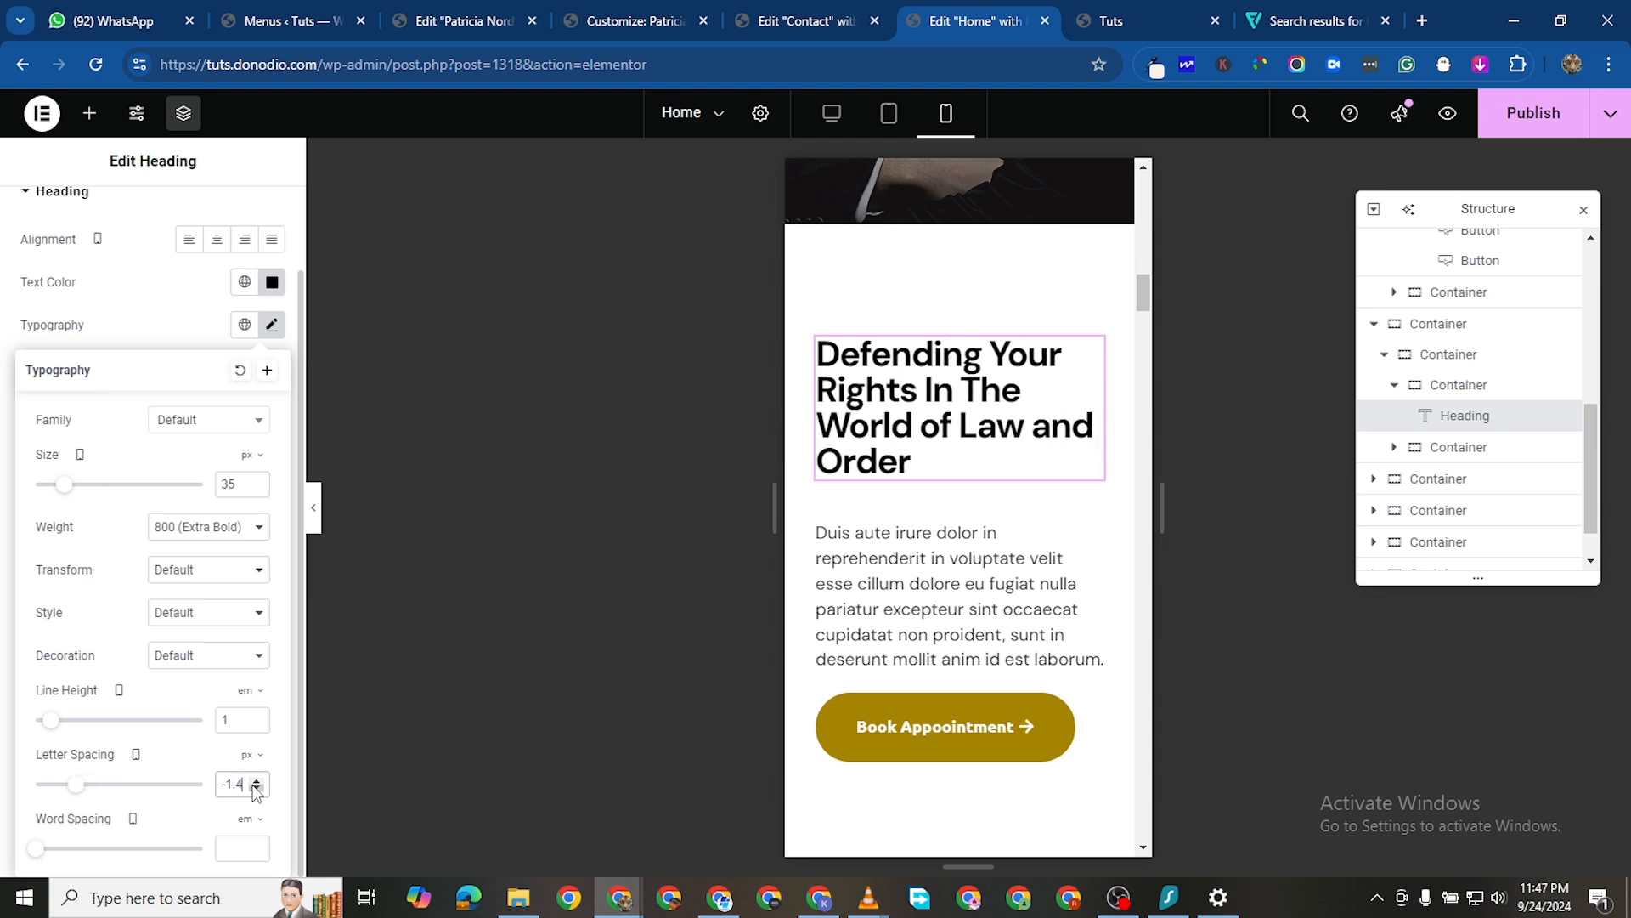
left_click(256, 788)
left_click(256, 788)
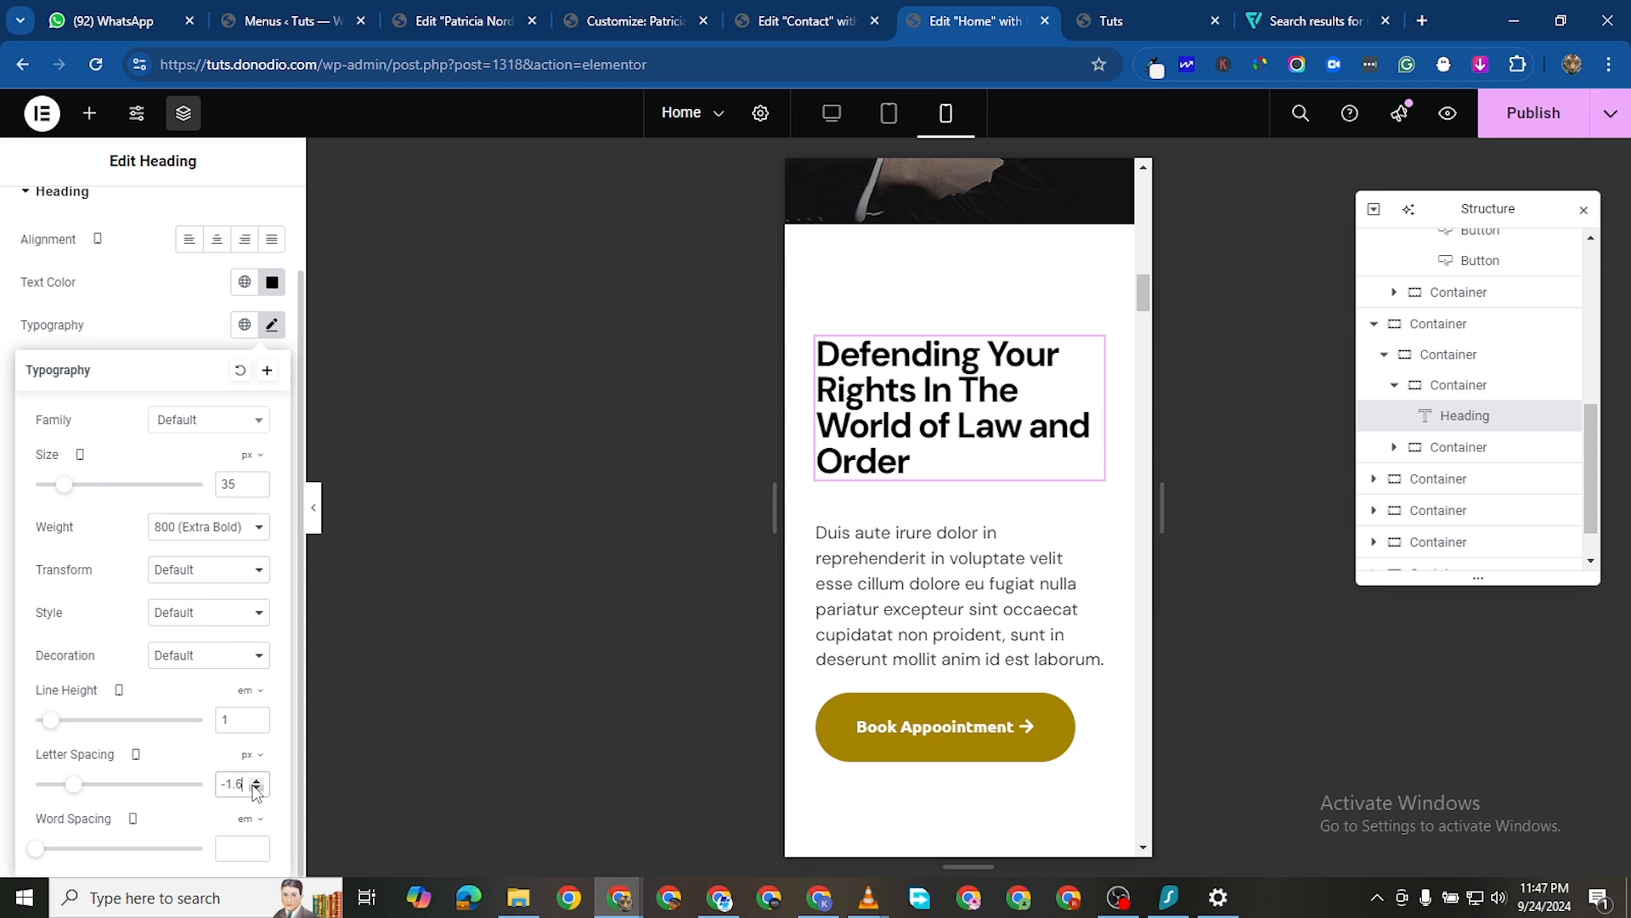
left_click(256, 716)
scroll(976, 642, "down", 5)
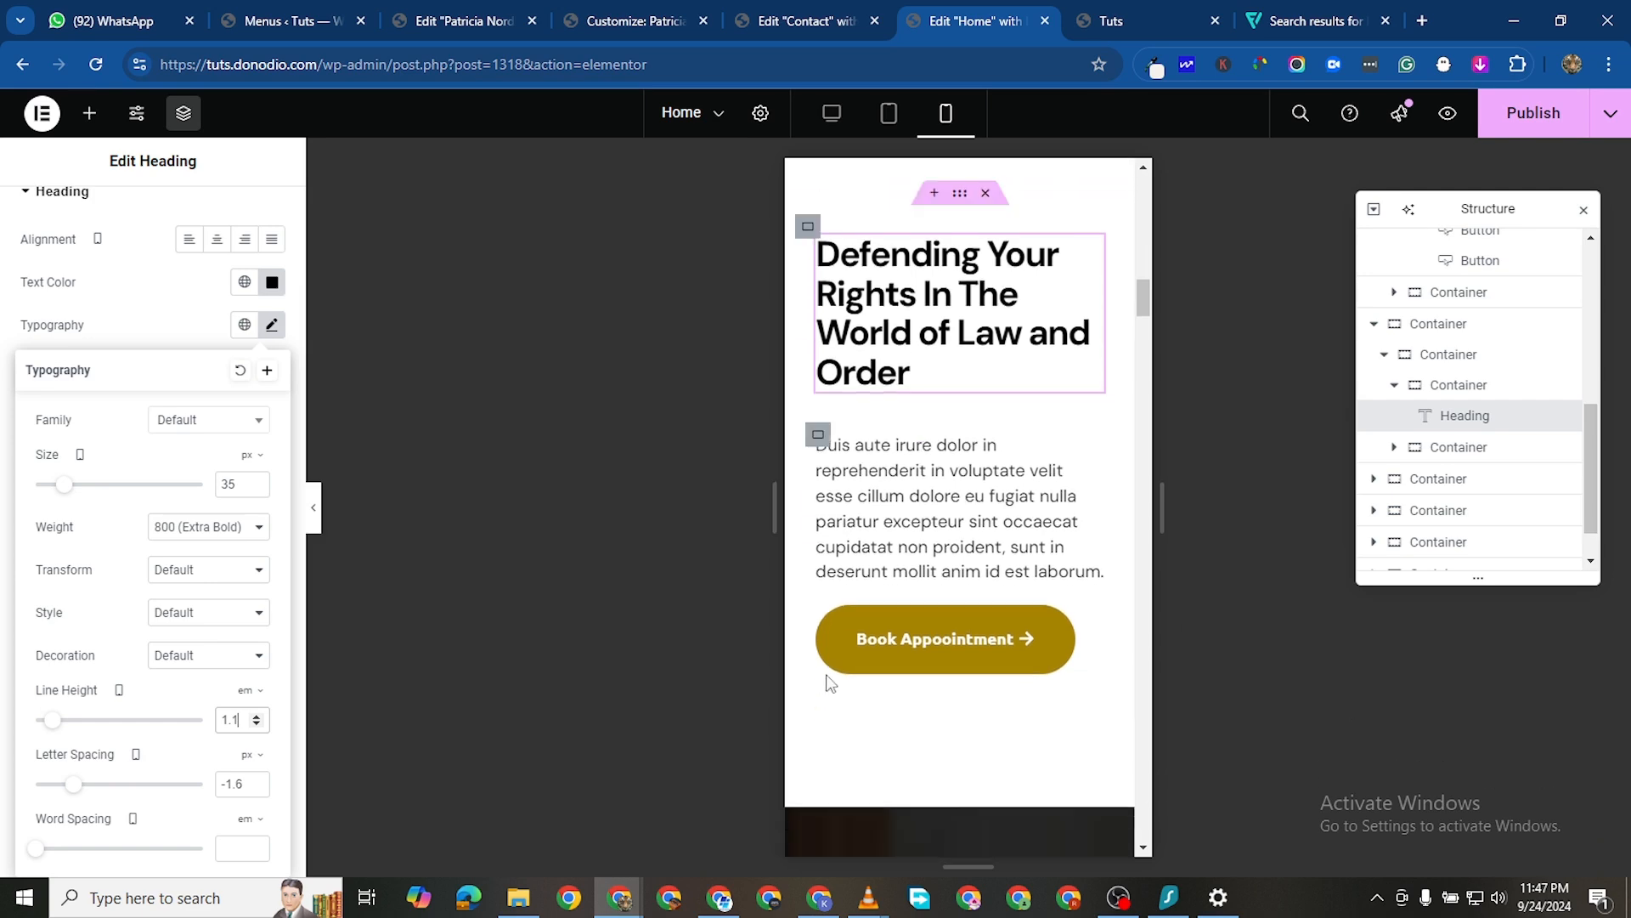
Set the mobile padding of the dark container holding the stacked legal photos to 20 px on all sides
scroll(977, 646, "down", 10)
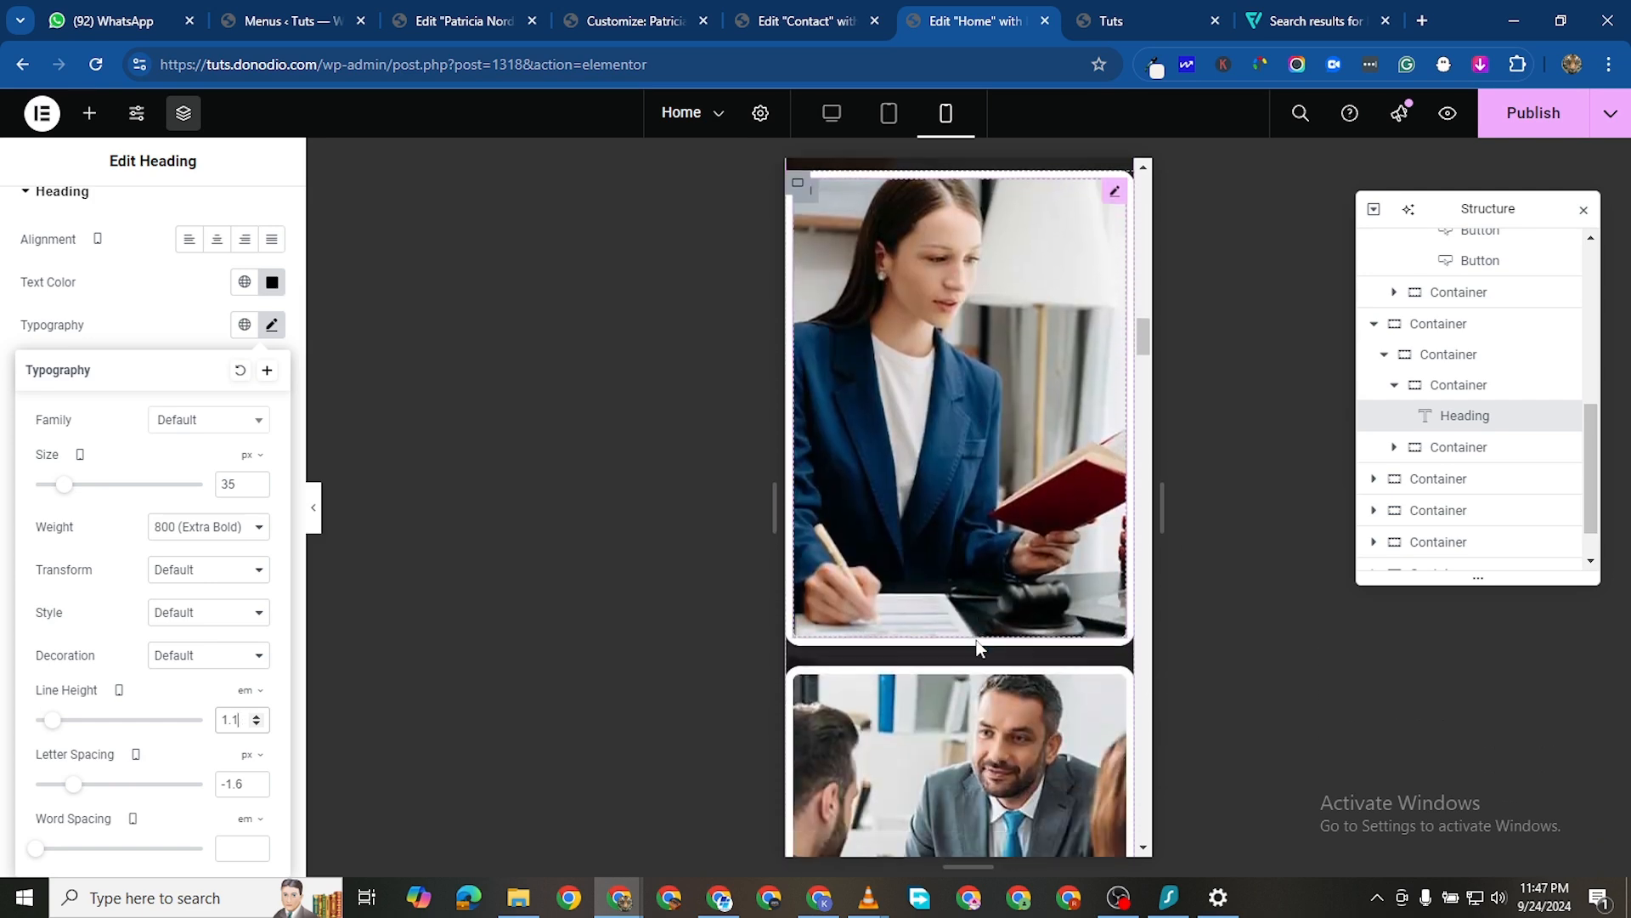
scroll(987, 634, "up", 10)
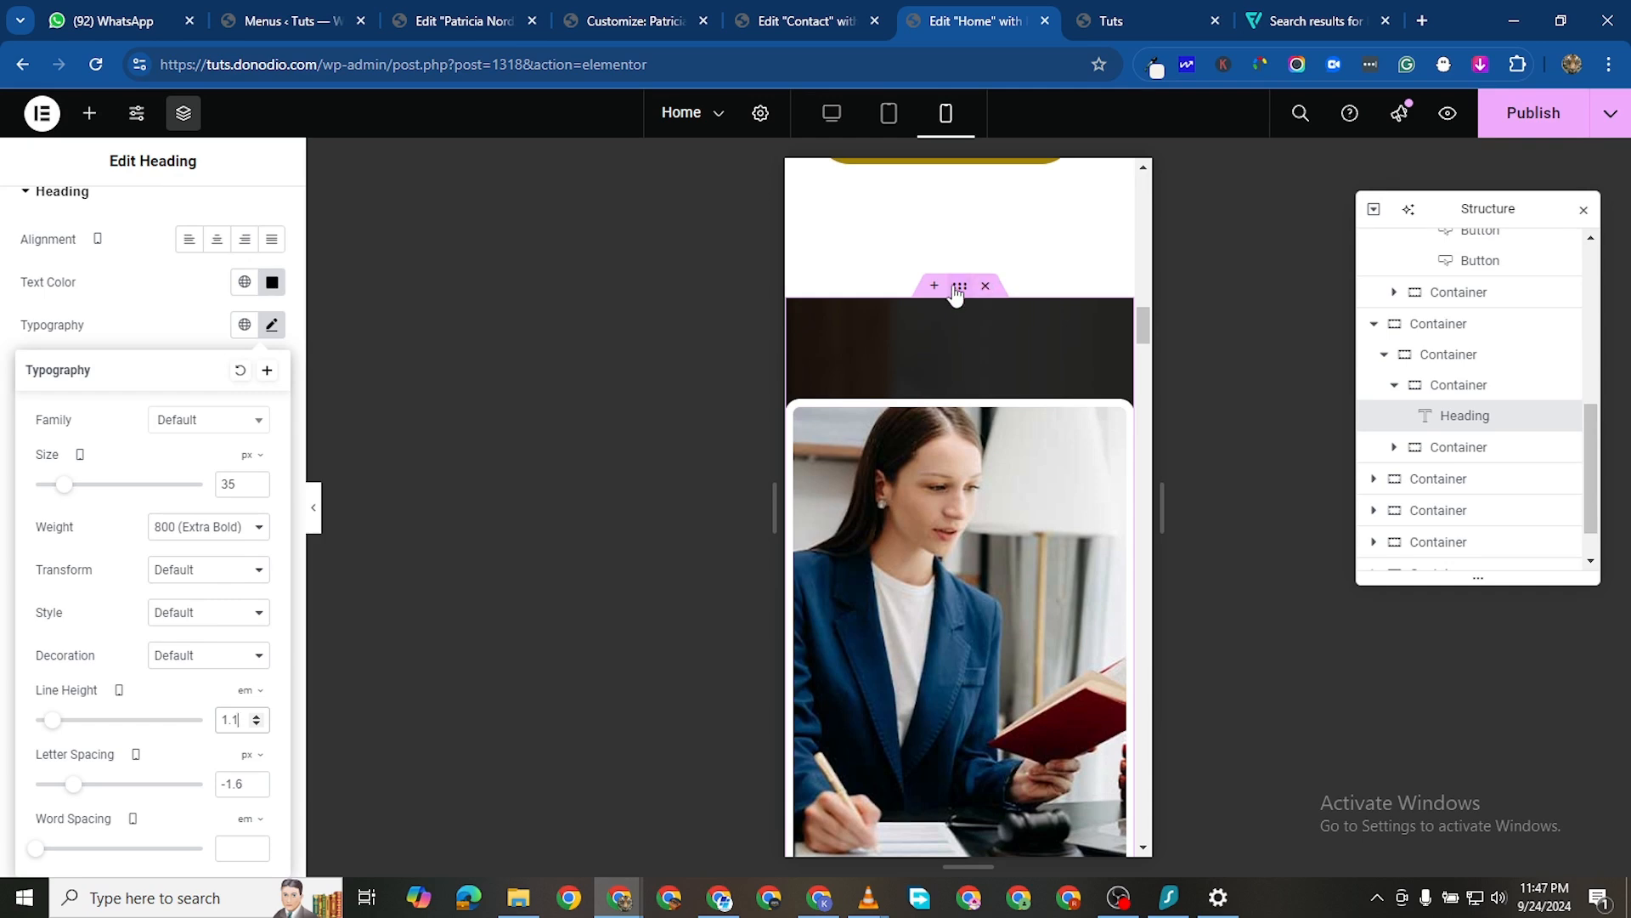
left_click(958, 288)
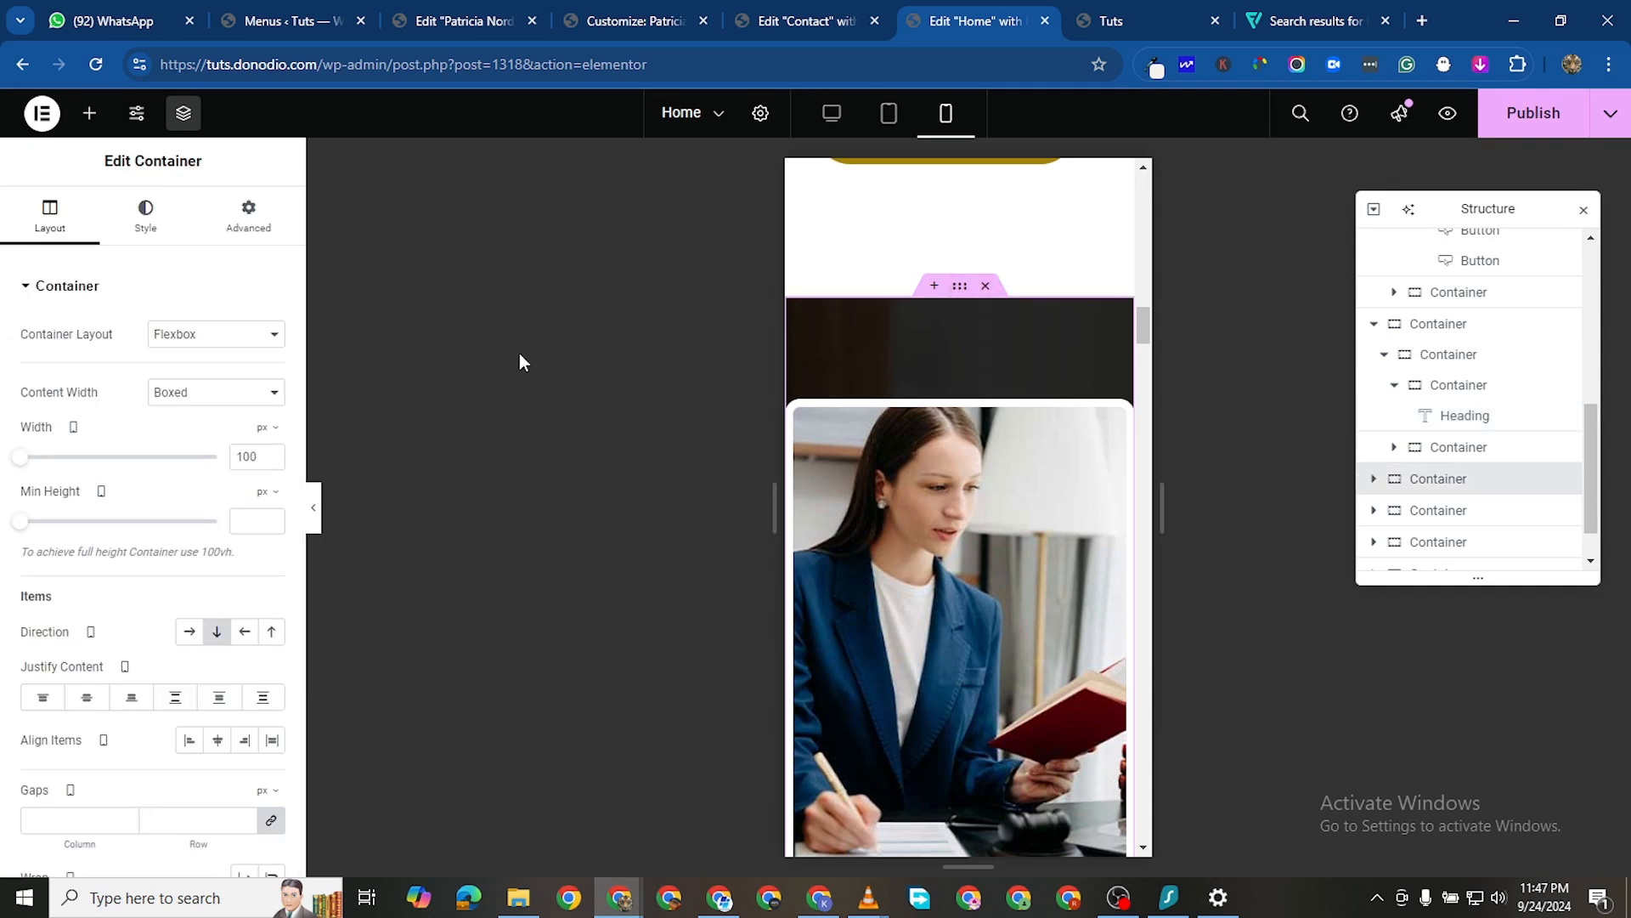
left_click(249, 216)
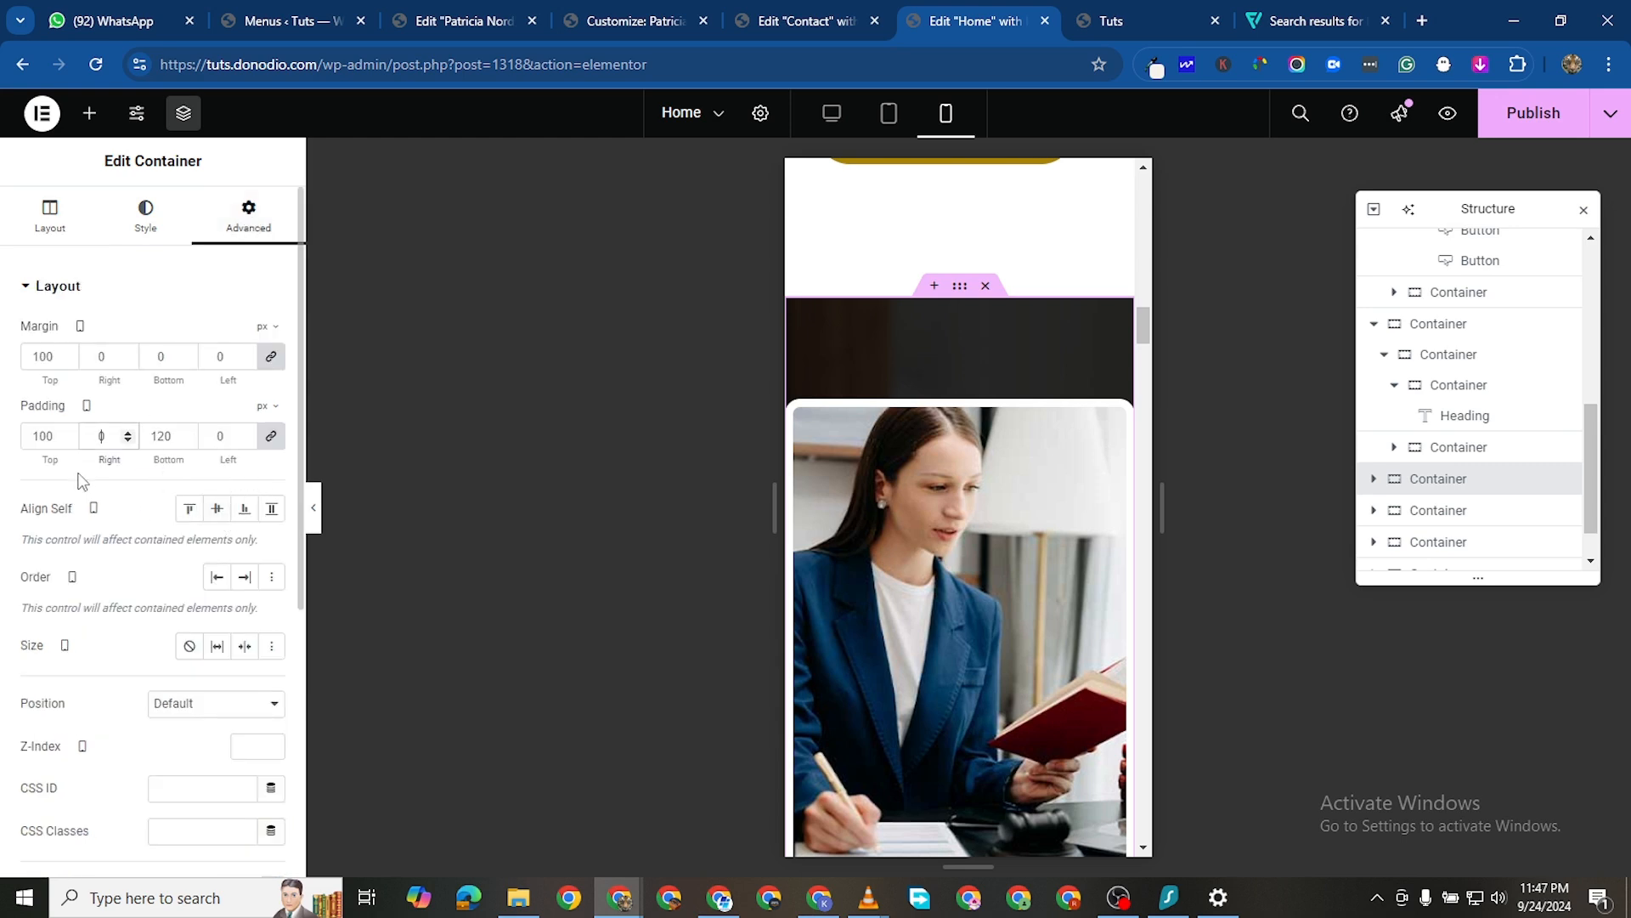
type("20")
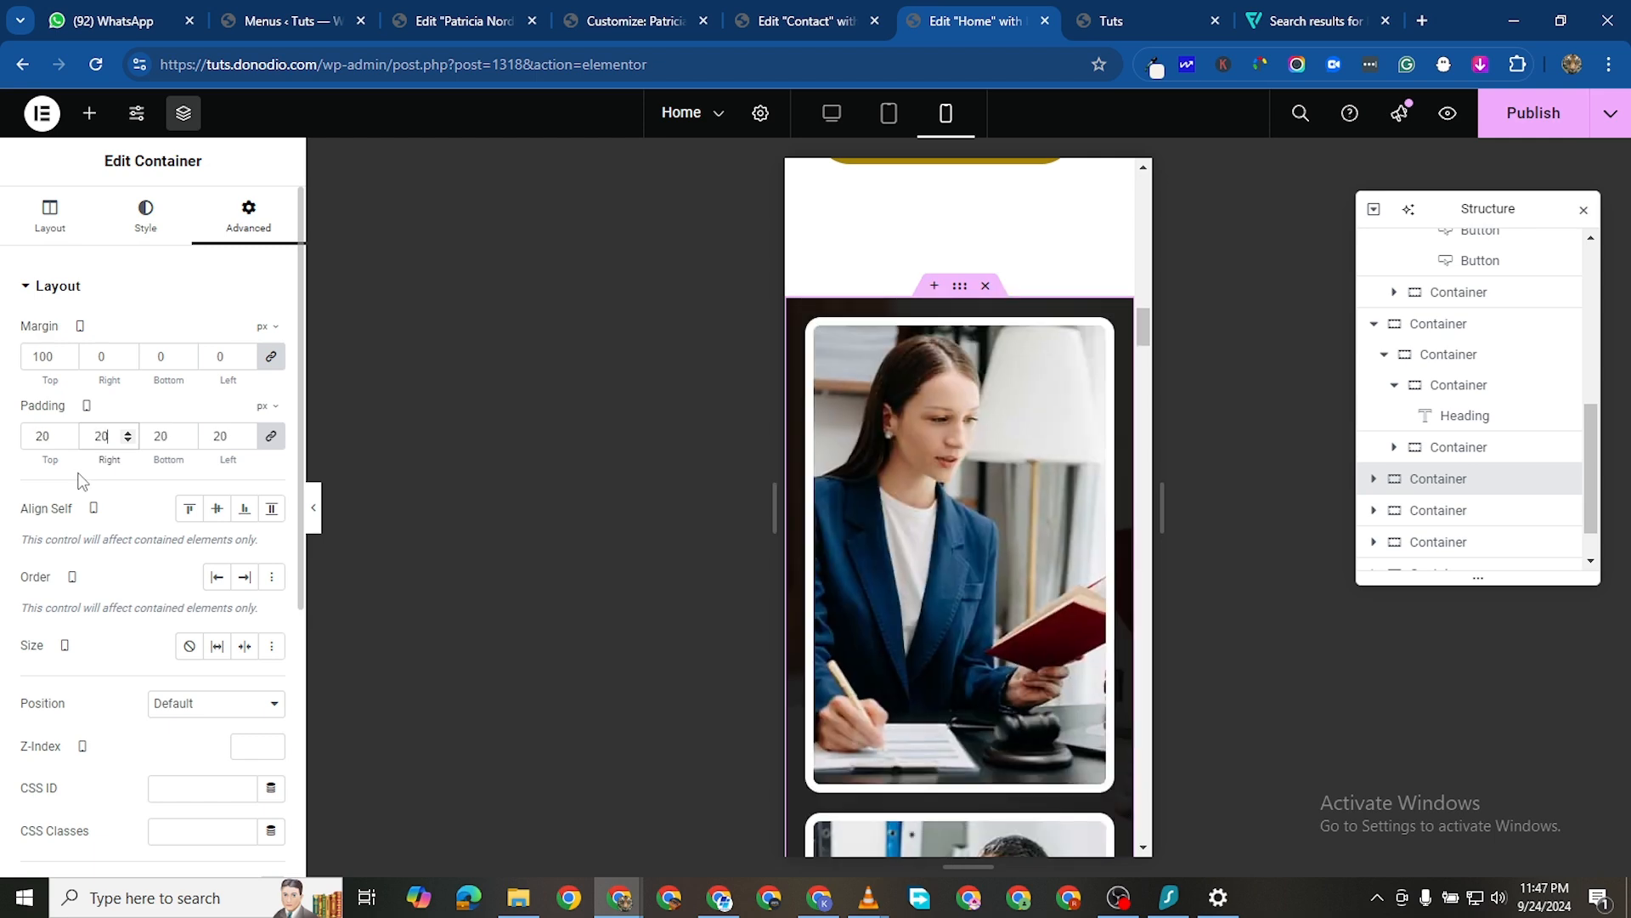
scroll(962, 612, "down", 10)
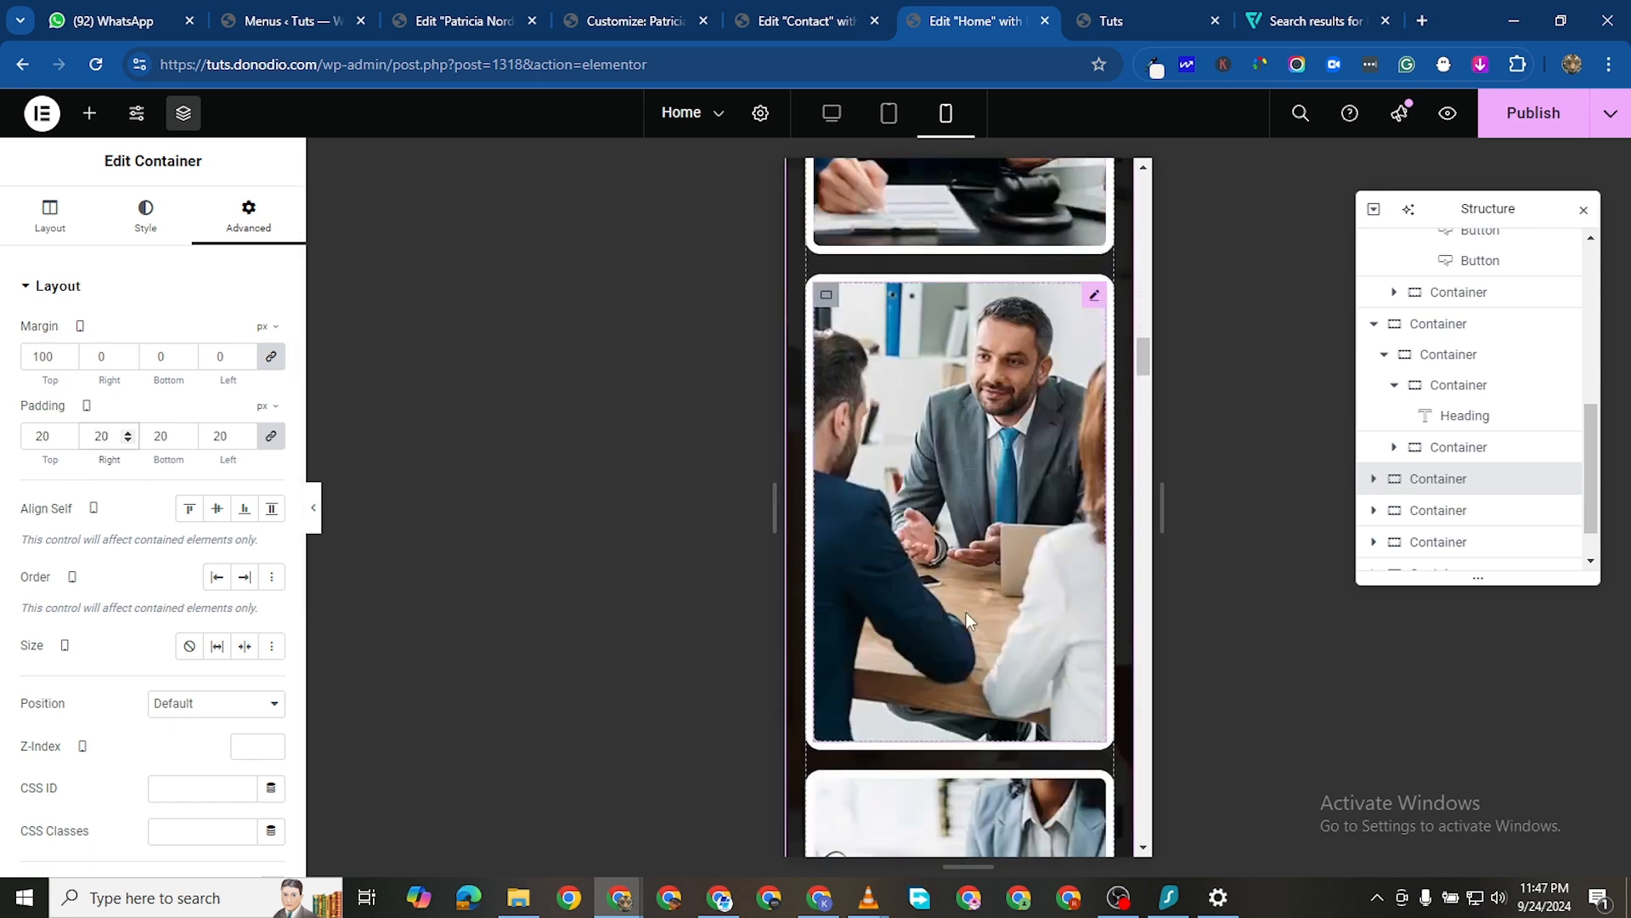
scroll(981, 654, "down", 8)
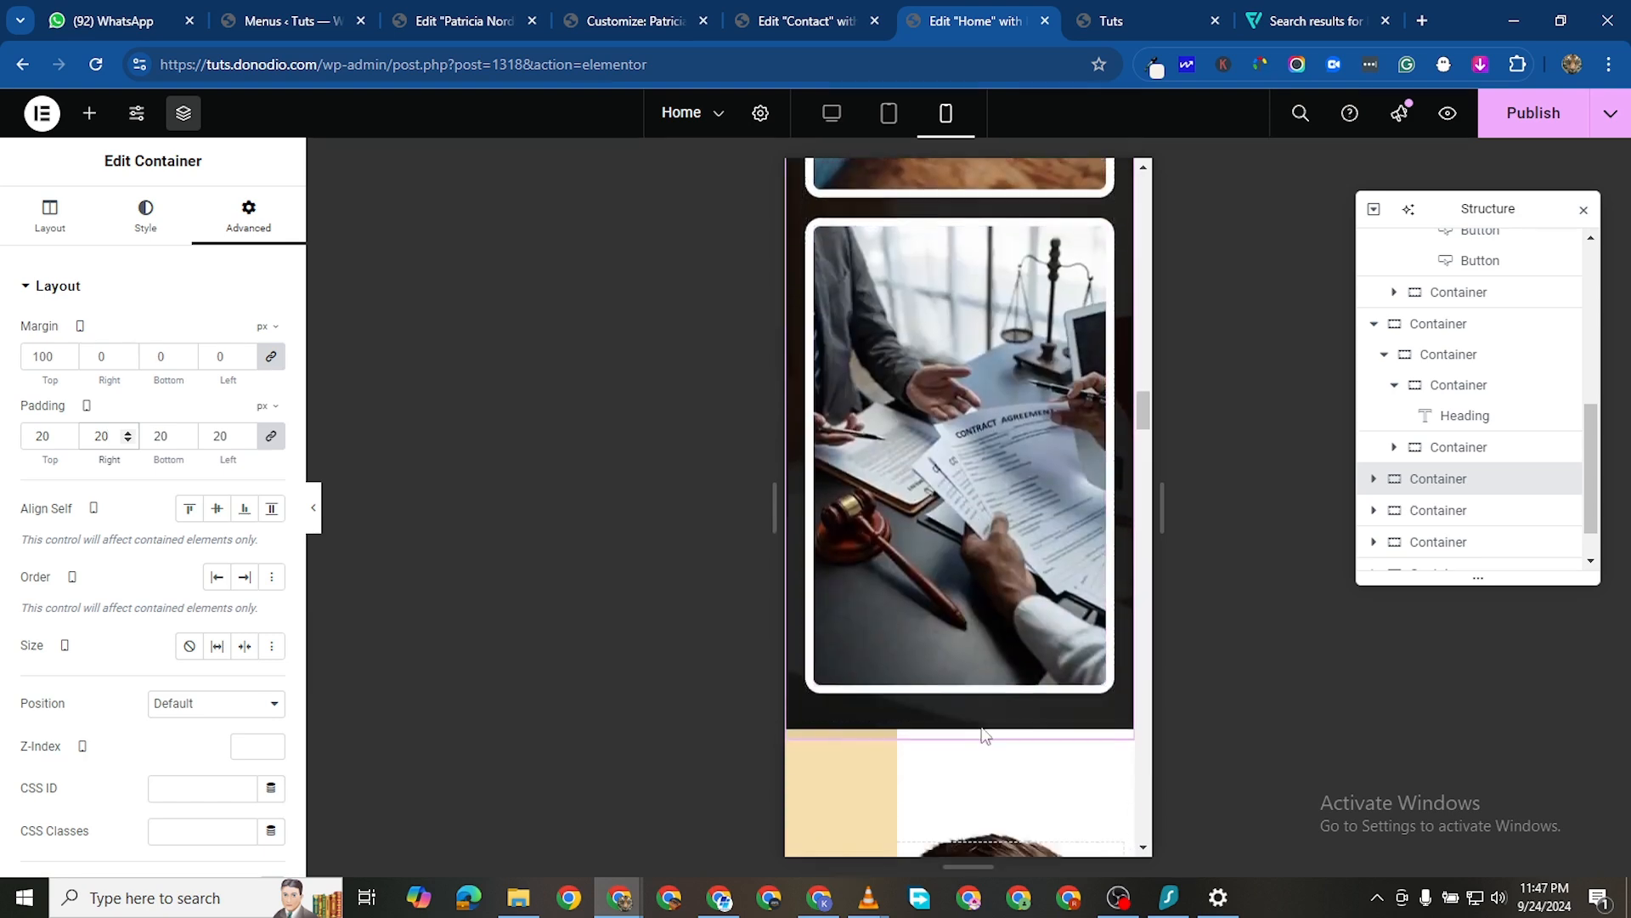
Review the mobile layout of the "A Word From Our Lead Partner" section and publish the page
scroll(987, 724, "down", 8)
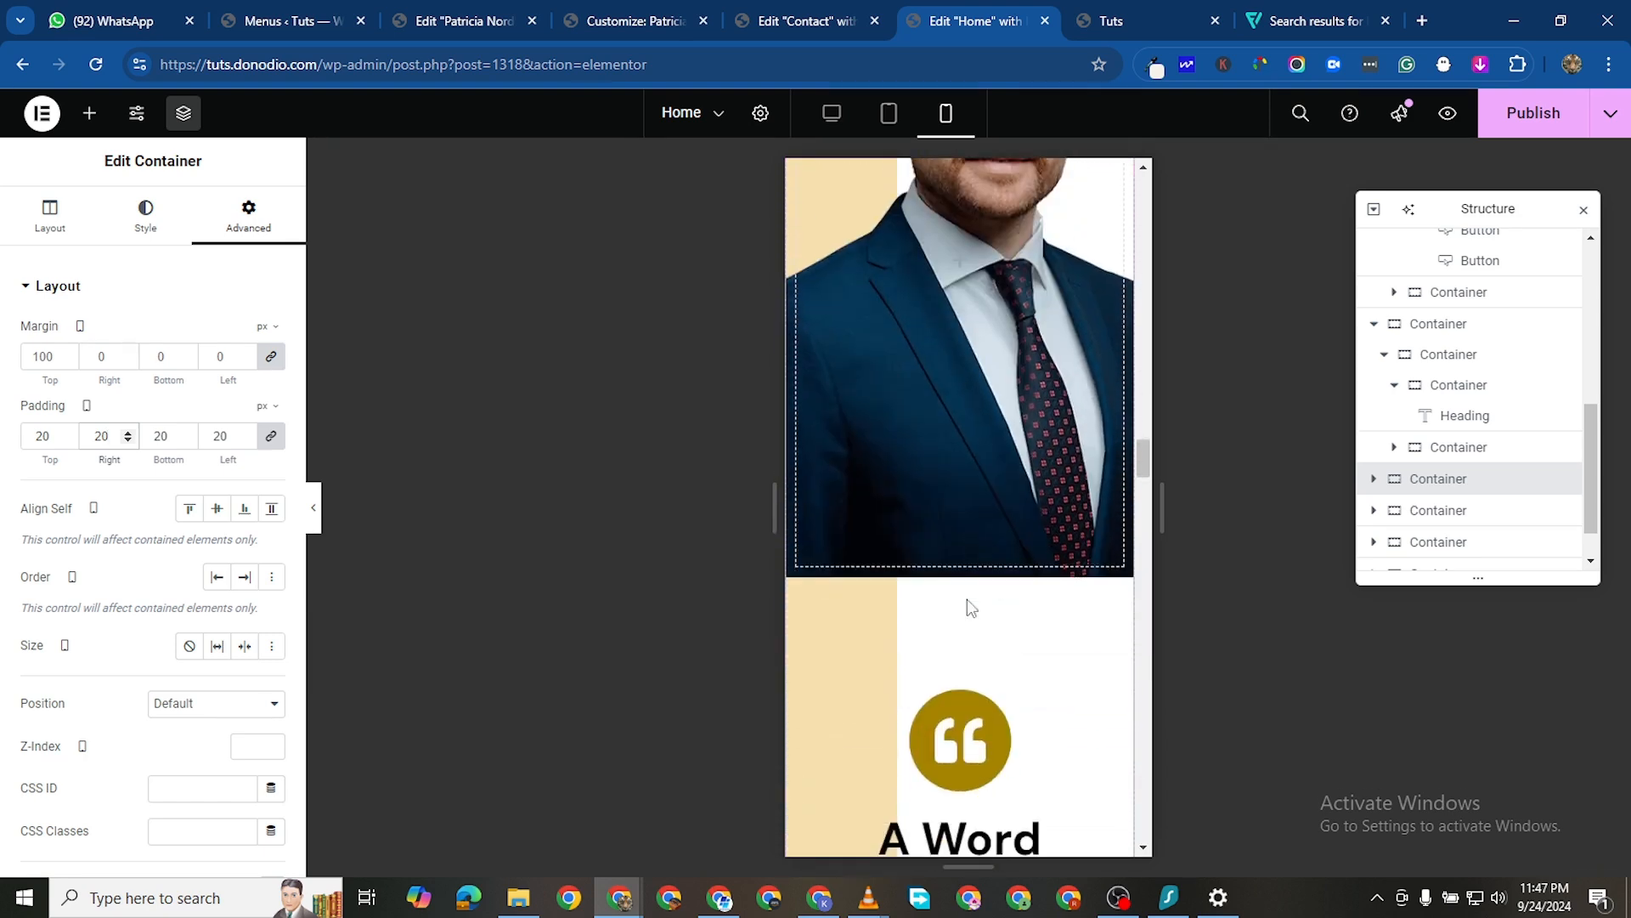
scroll(935, 553, "down", 8)
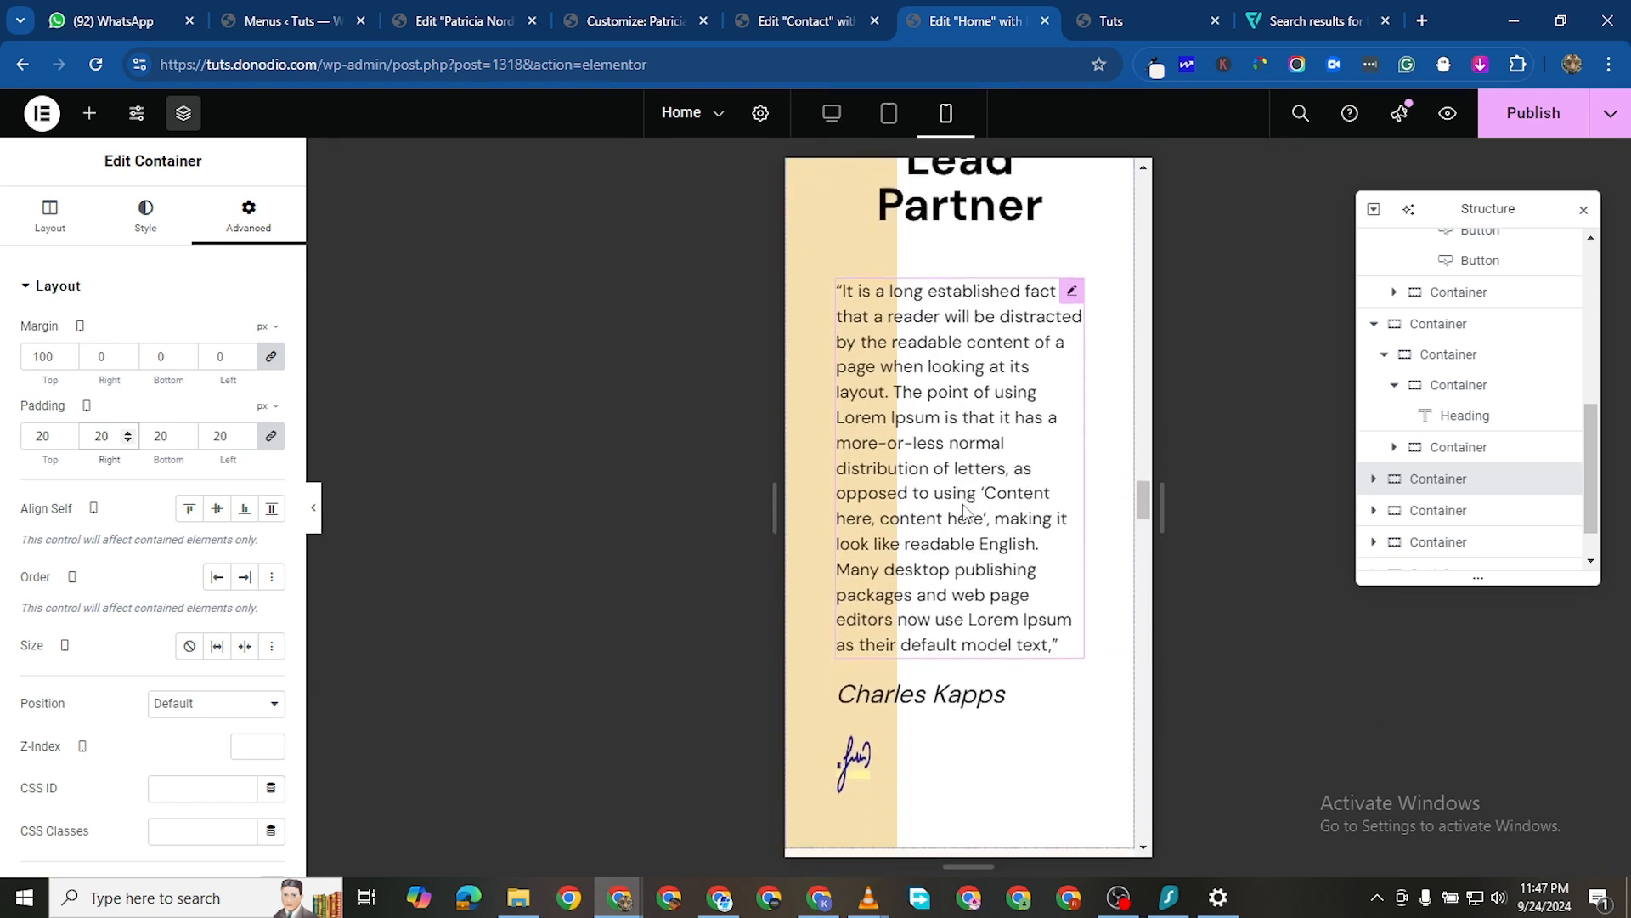
scroll(966, 507, "up", 8)
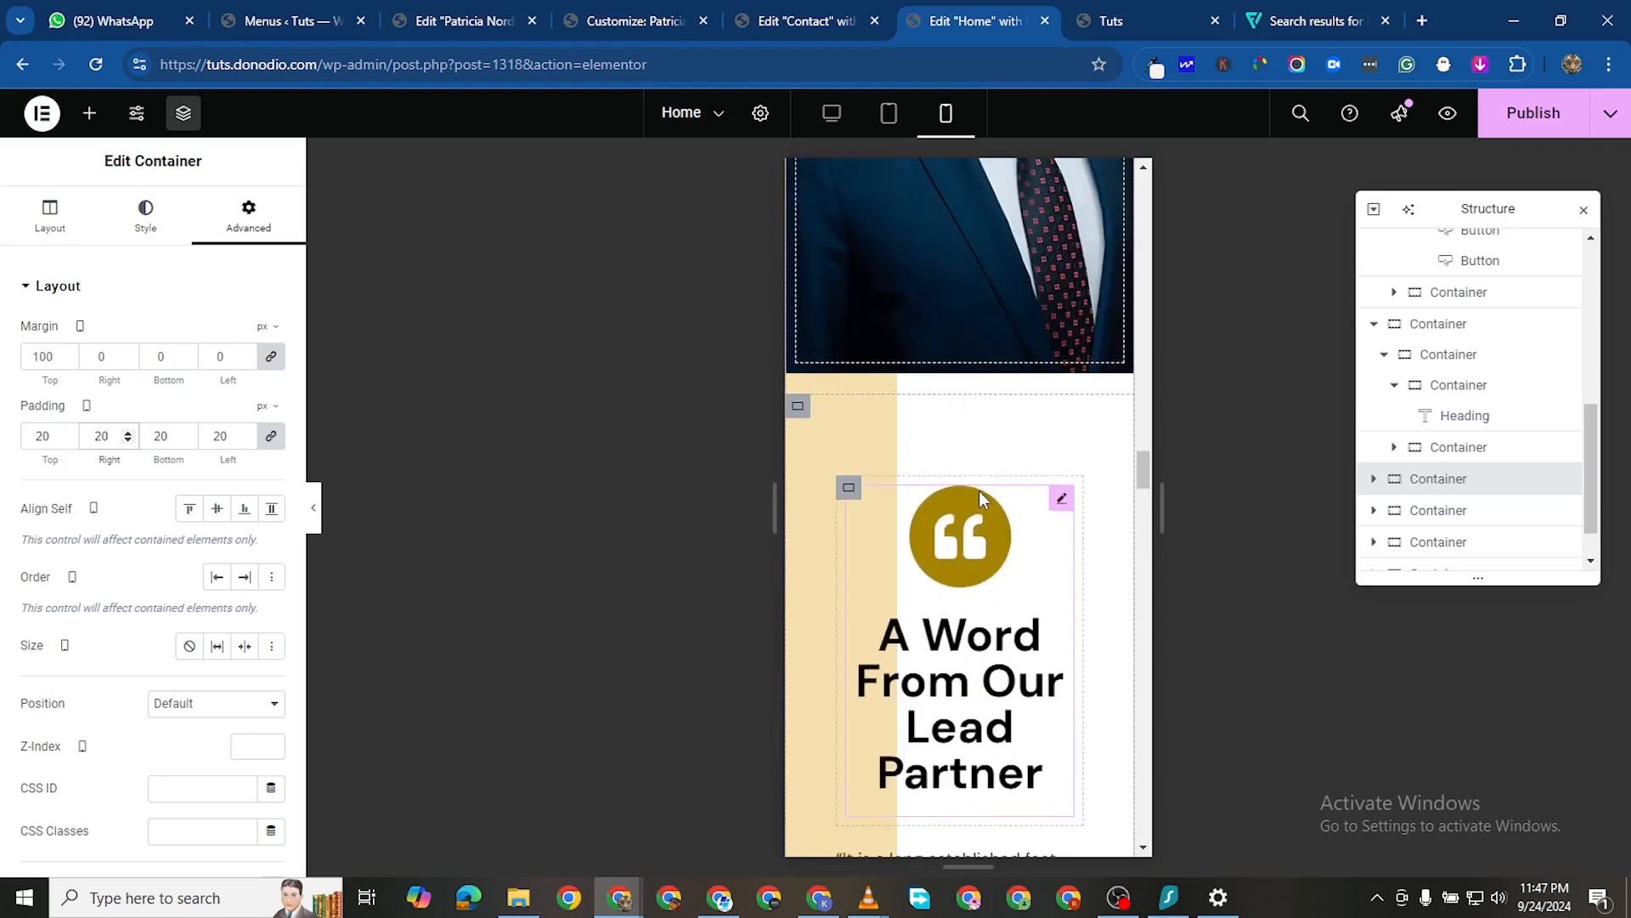
scroll(979, 496, "up", 3)
scroll(977, 500, "down", 6)
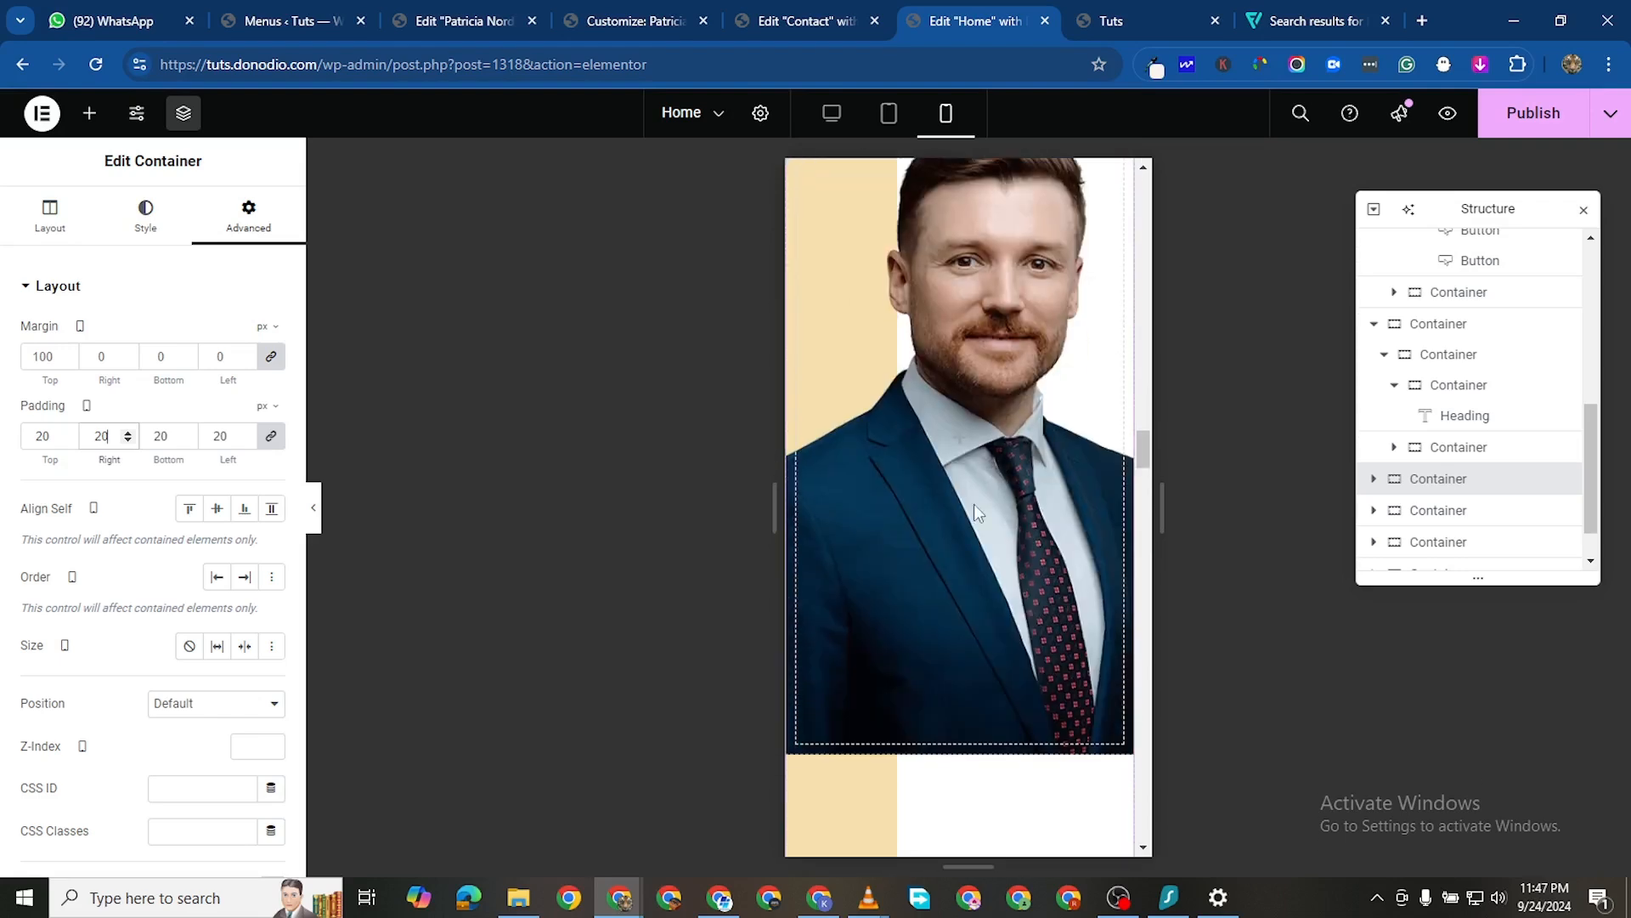
scroll(951, 501, "down", 2)
scroll(952, 501, "up", 2)
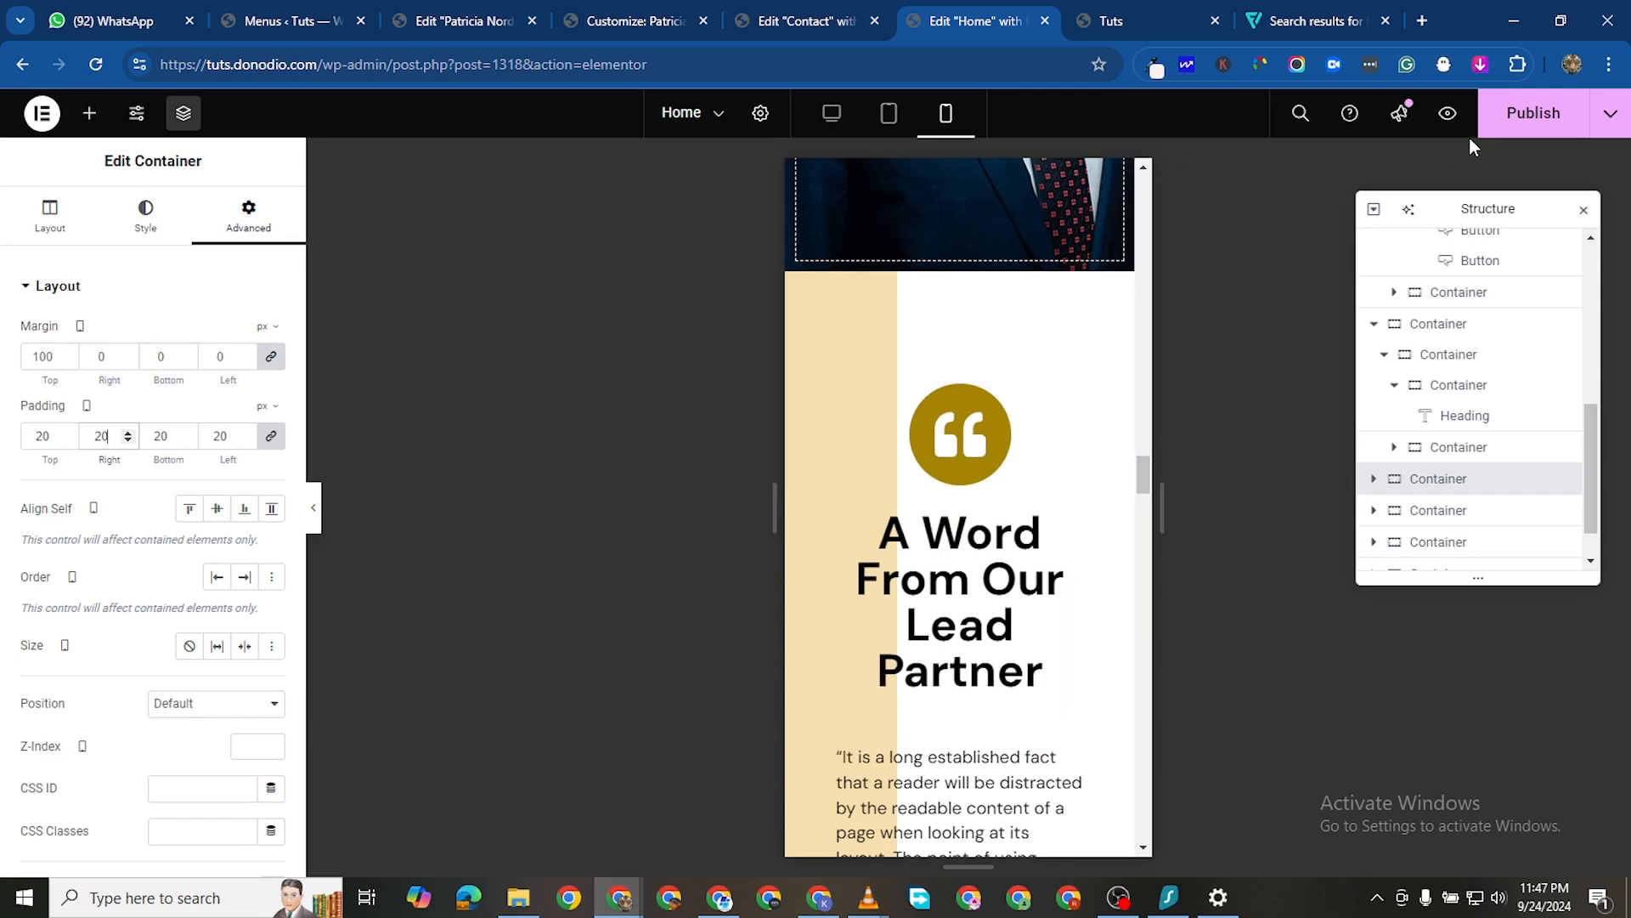
scroll(914, 429, "up", 5)
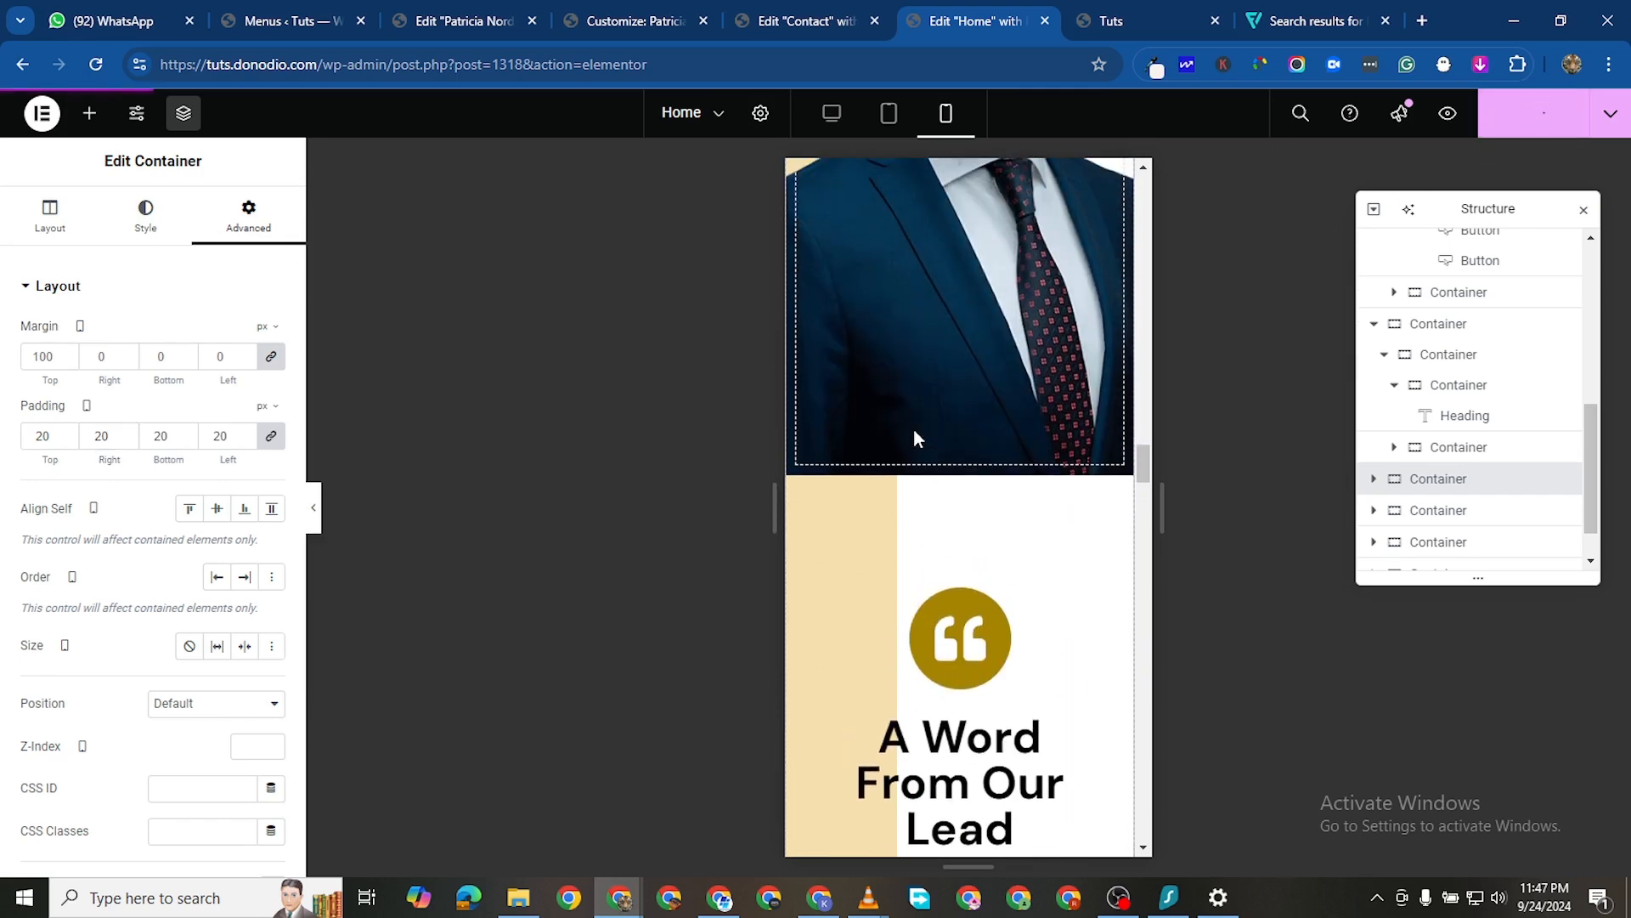
scroll(937, 437, "up", 3)
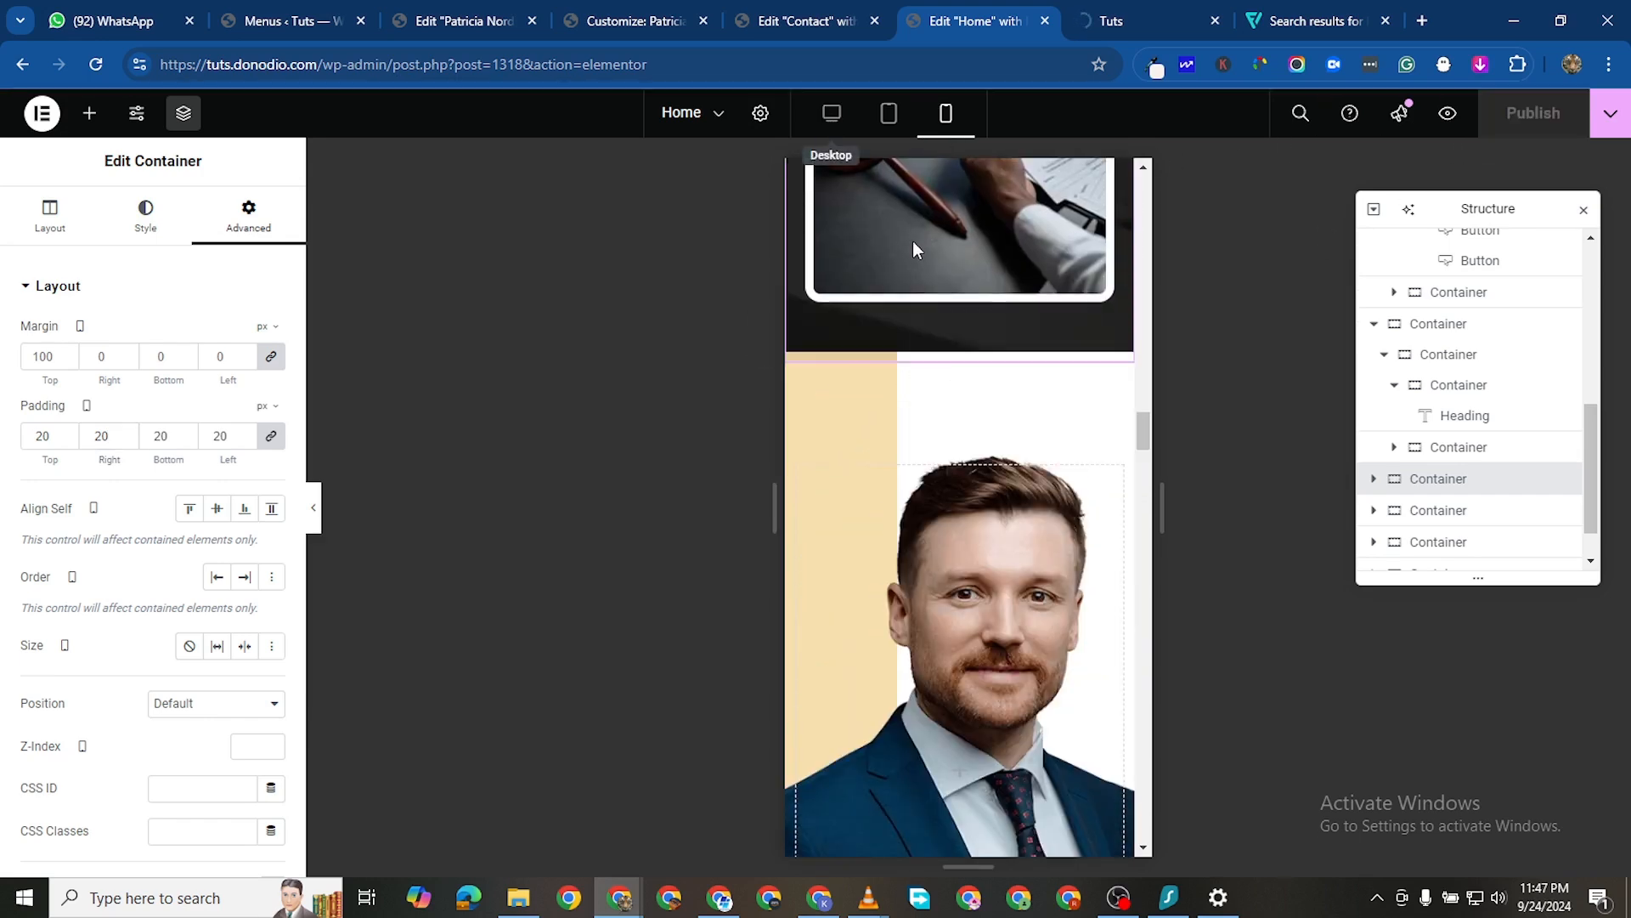
Switch to the desktop view and duplicate the "A Word From Our Lead Partner" section container
left_click(837, 115)
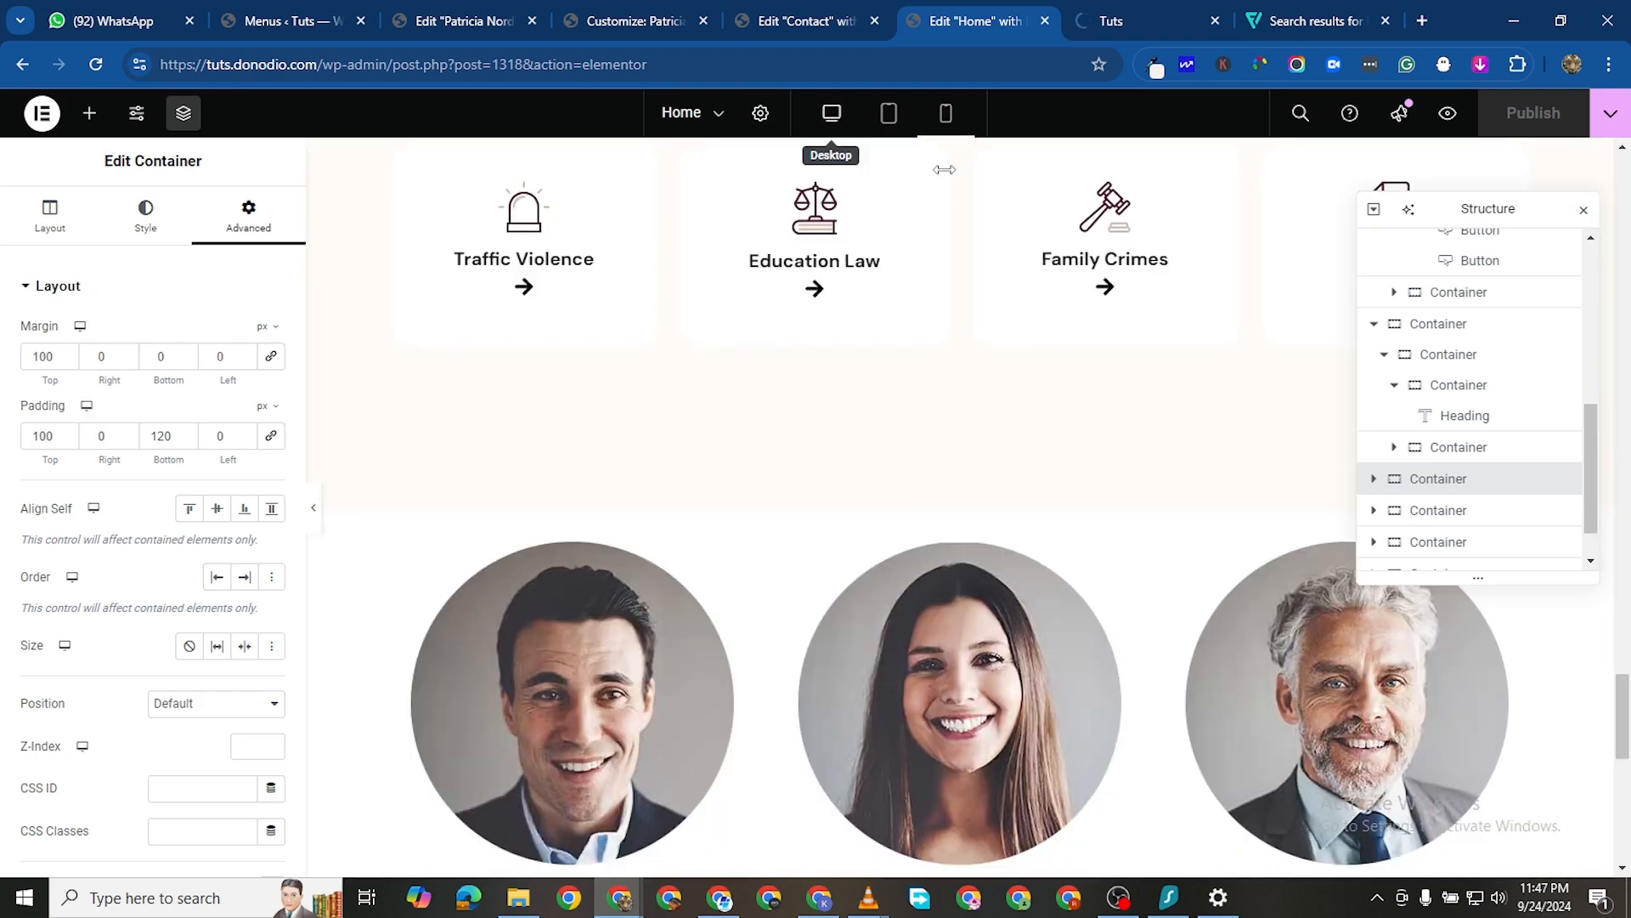
scroll(943, 612, "up", 12)
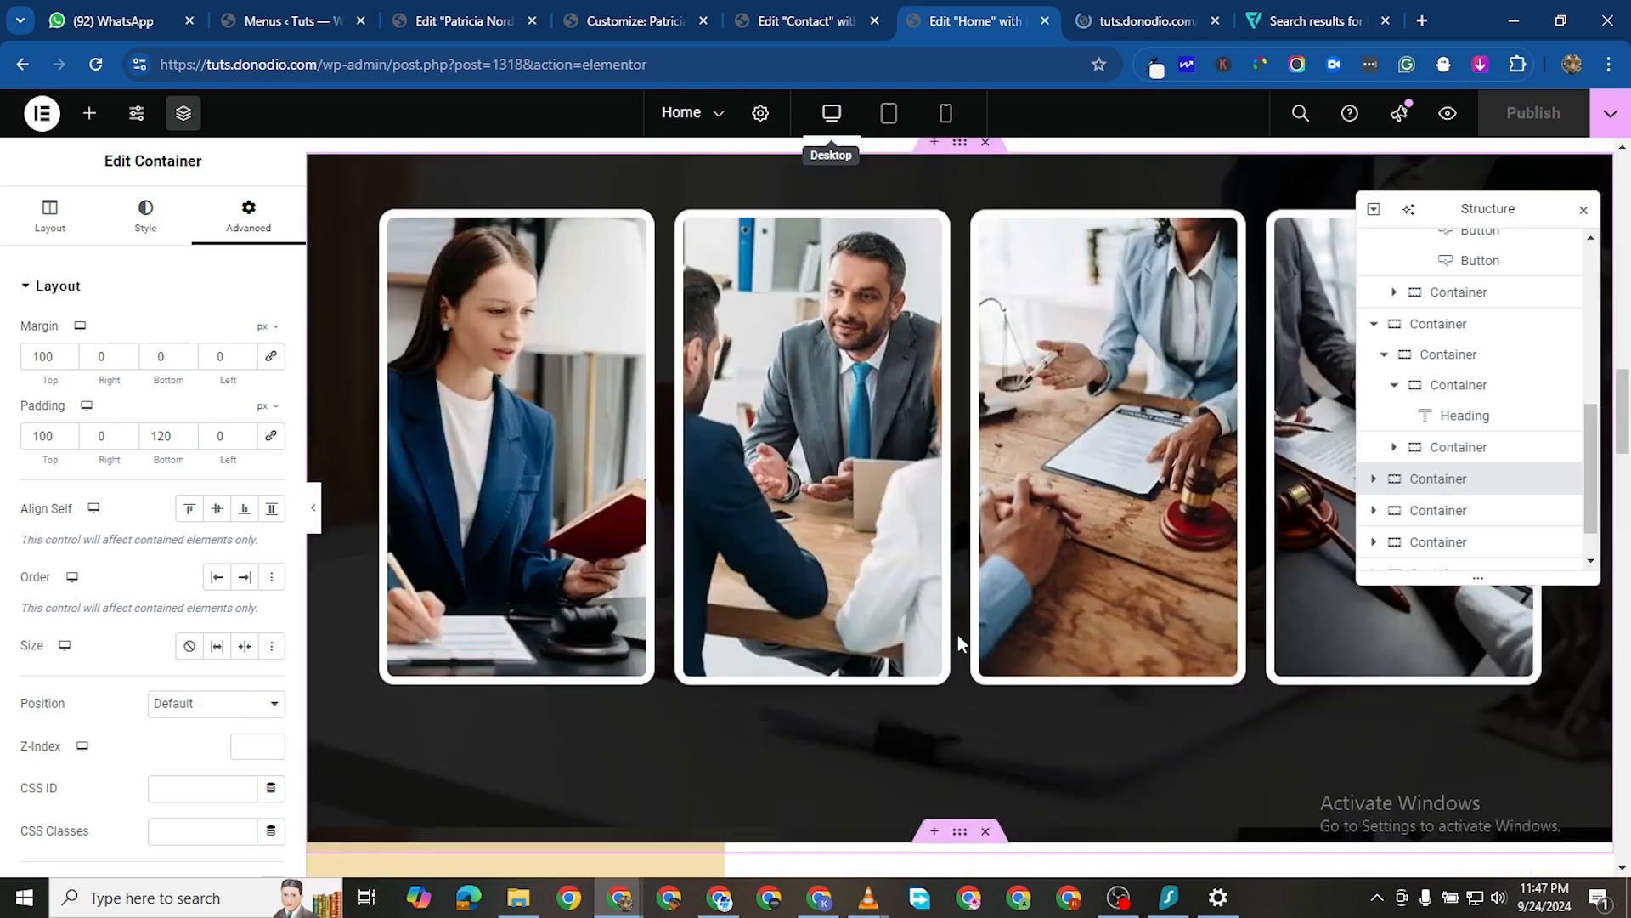
scroll(994, 607, "up", 4)
scroll(988, 608, "down", 12)
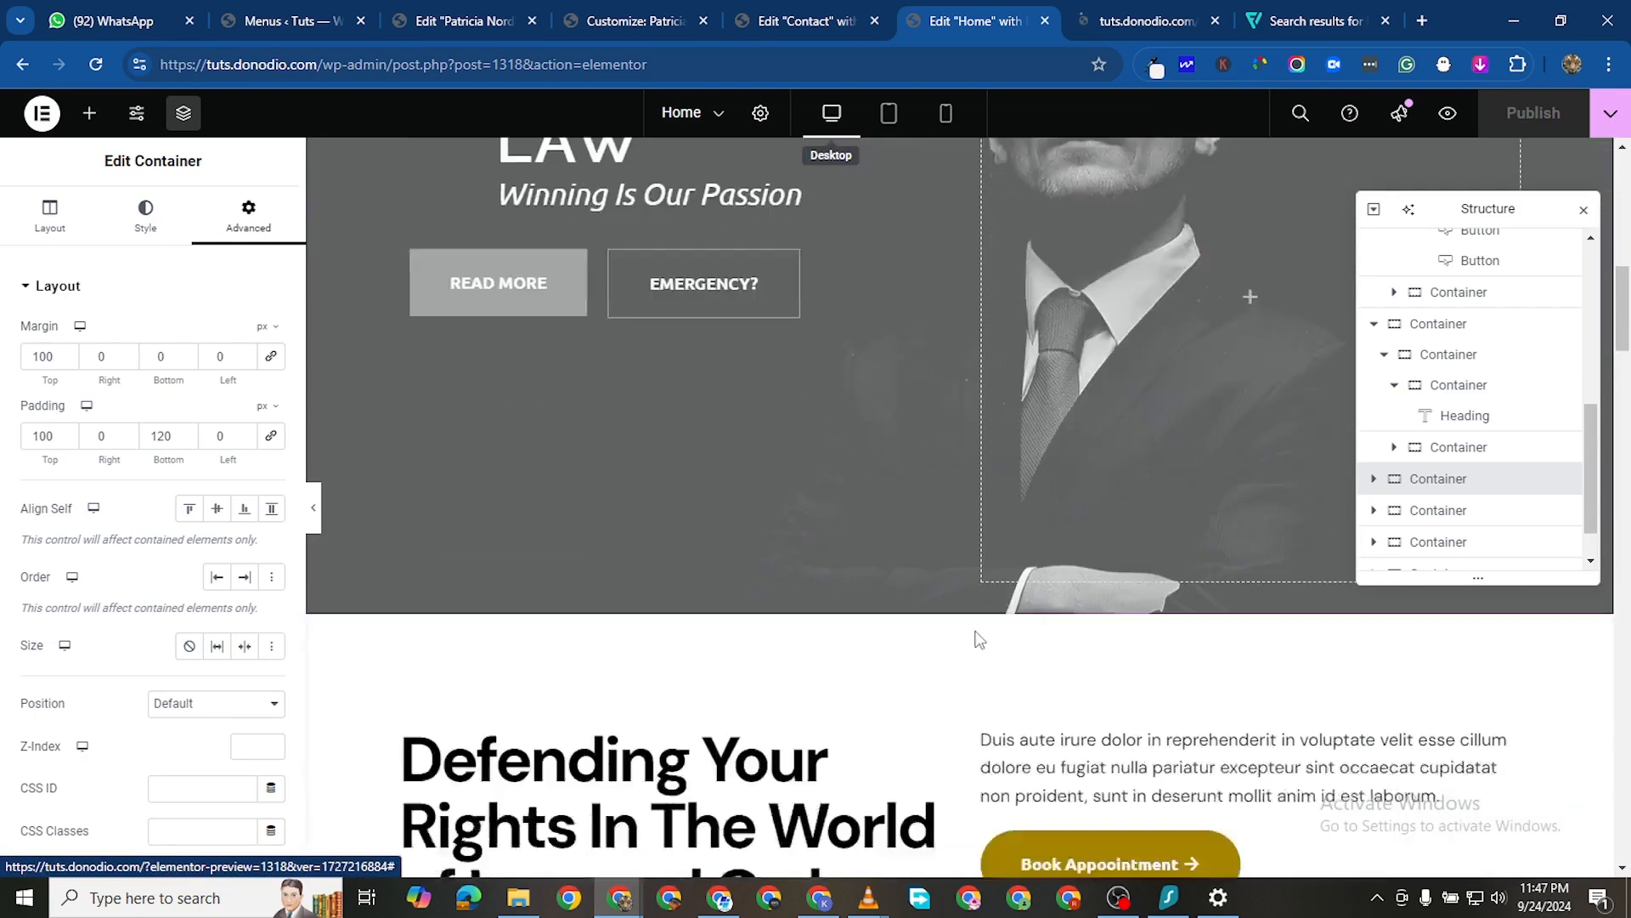
scroll(969, 671, "down", 5)
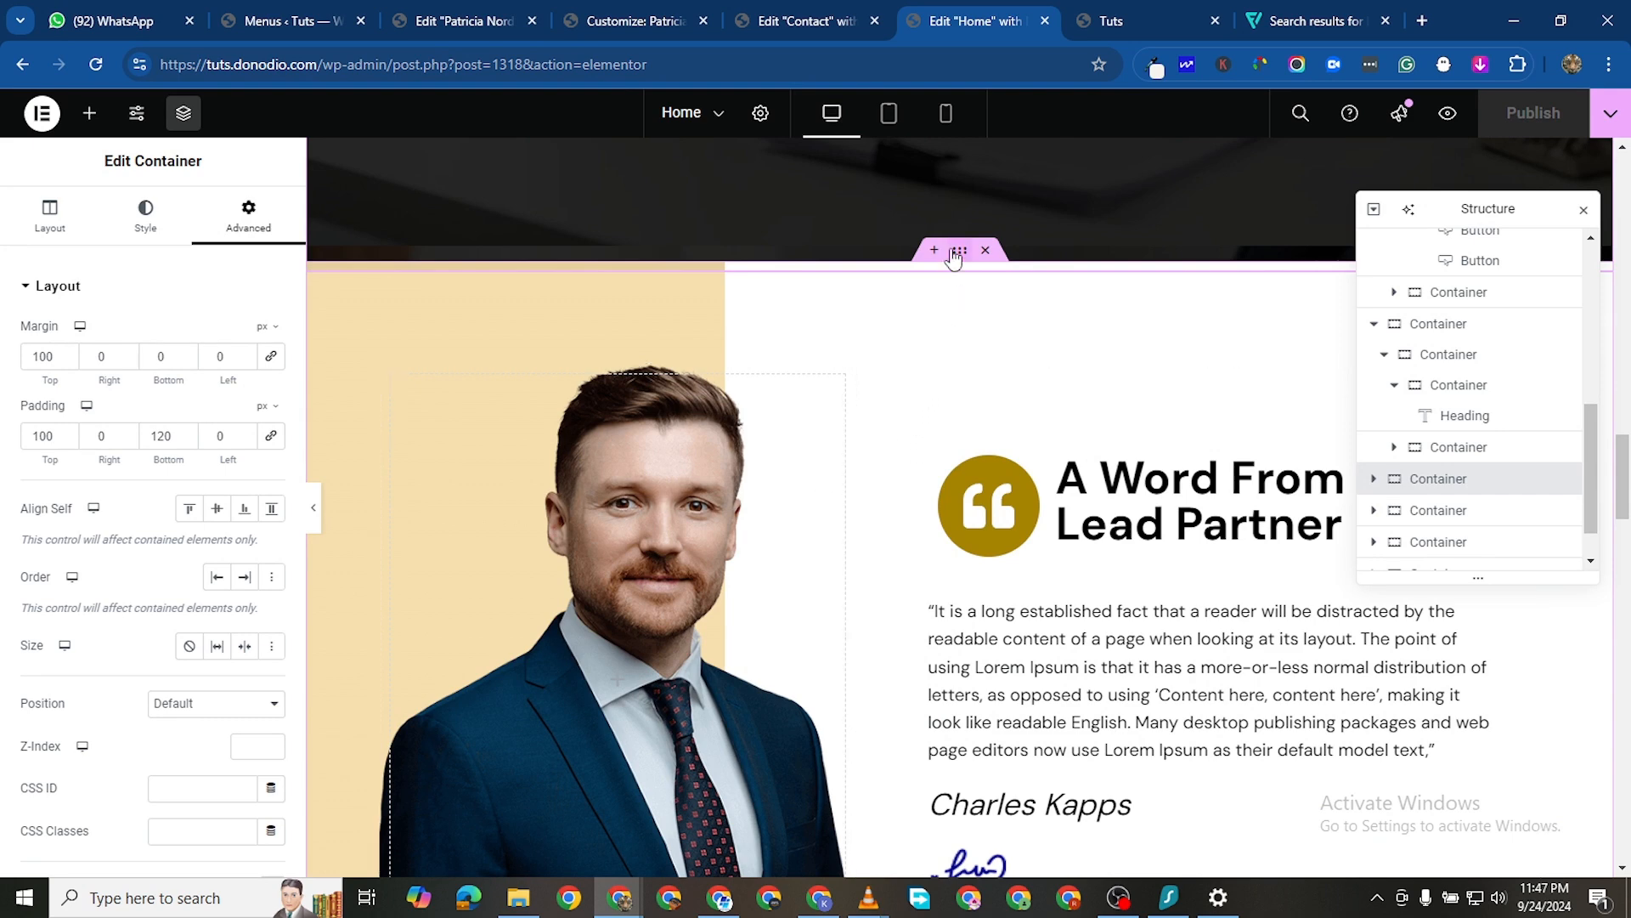
right_click(1001, 340)
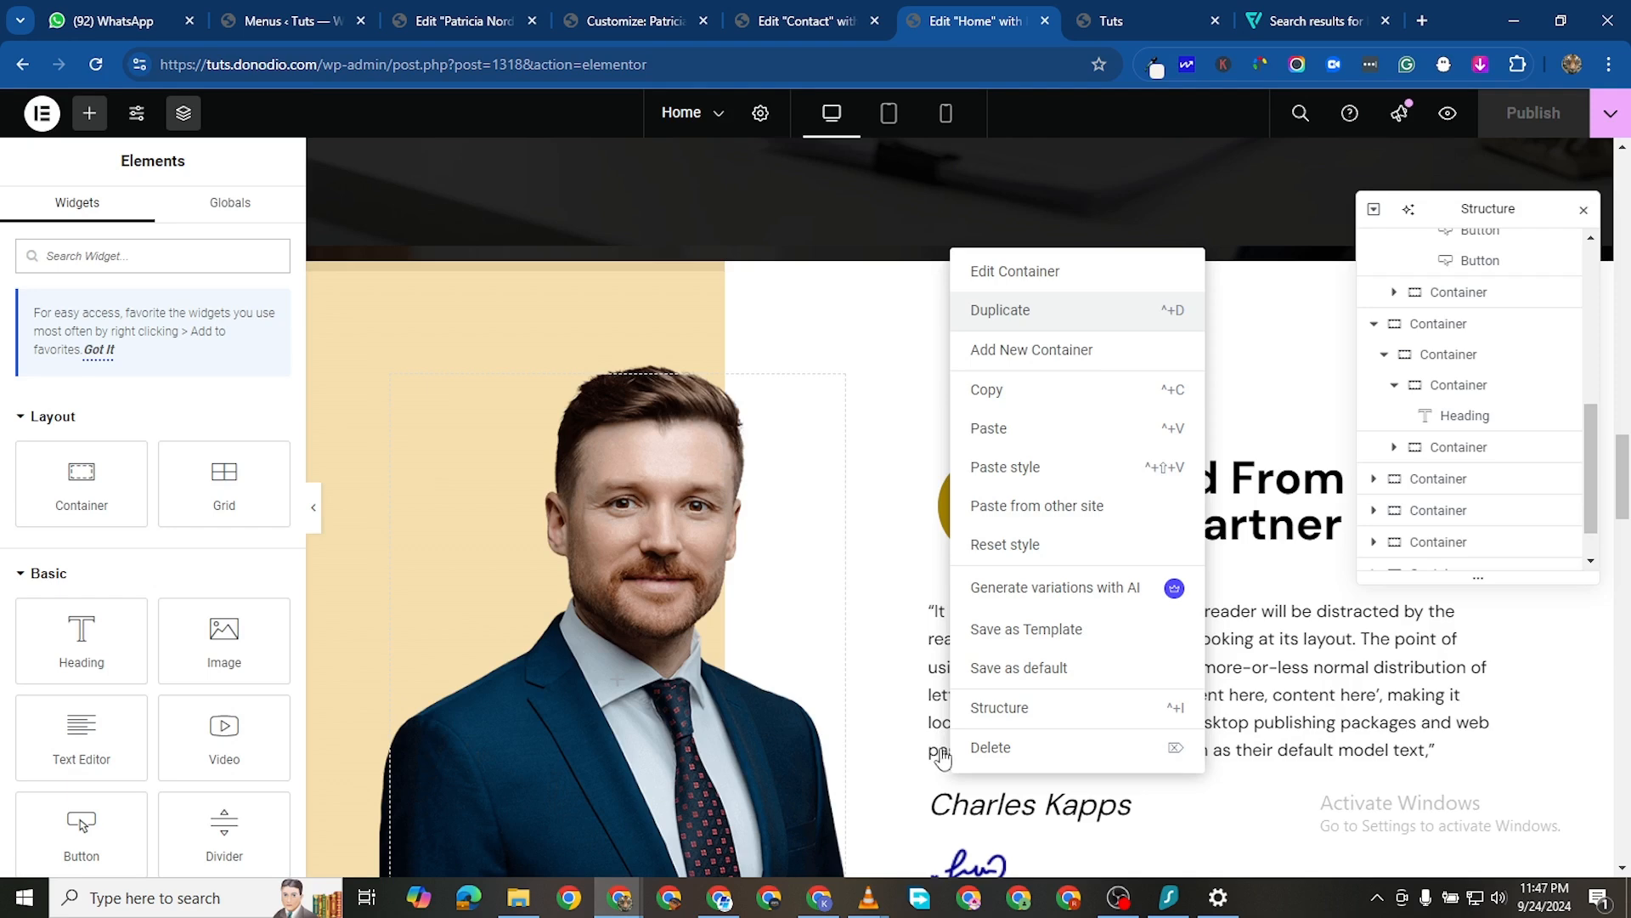
key("ctrl+d")
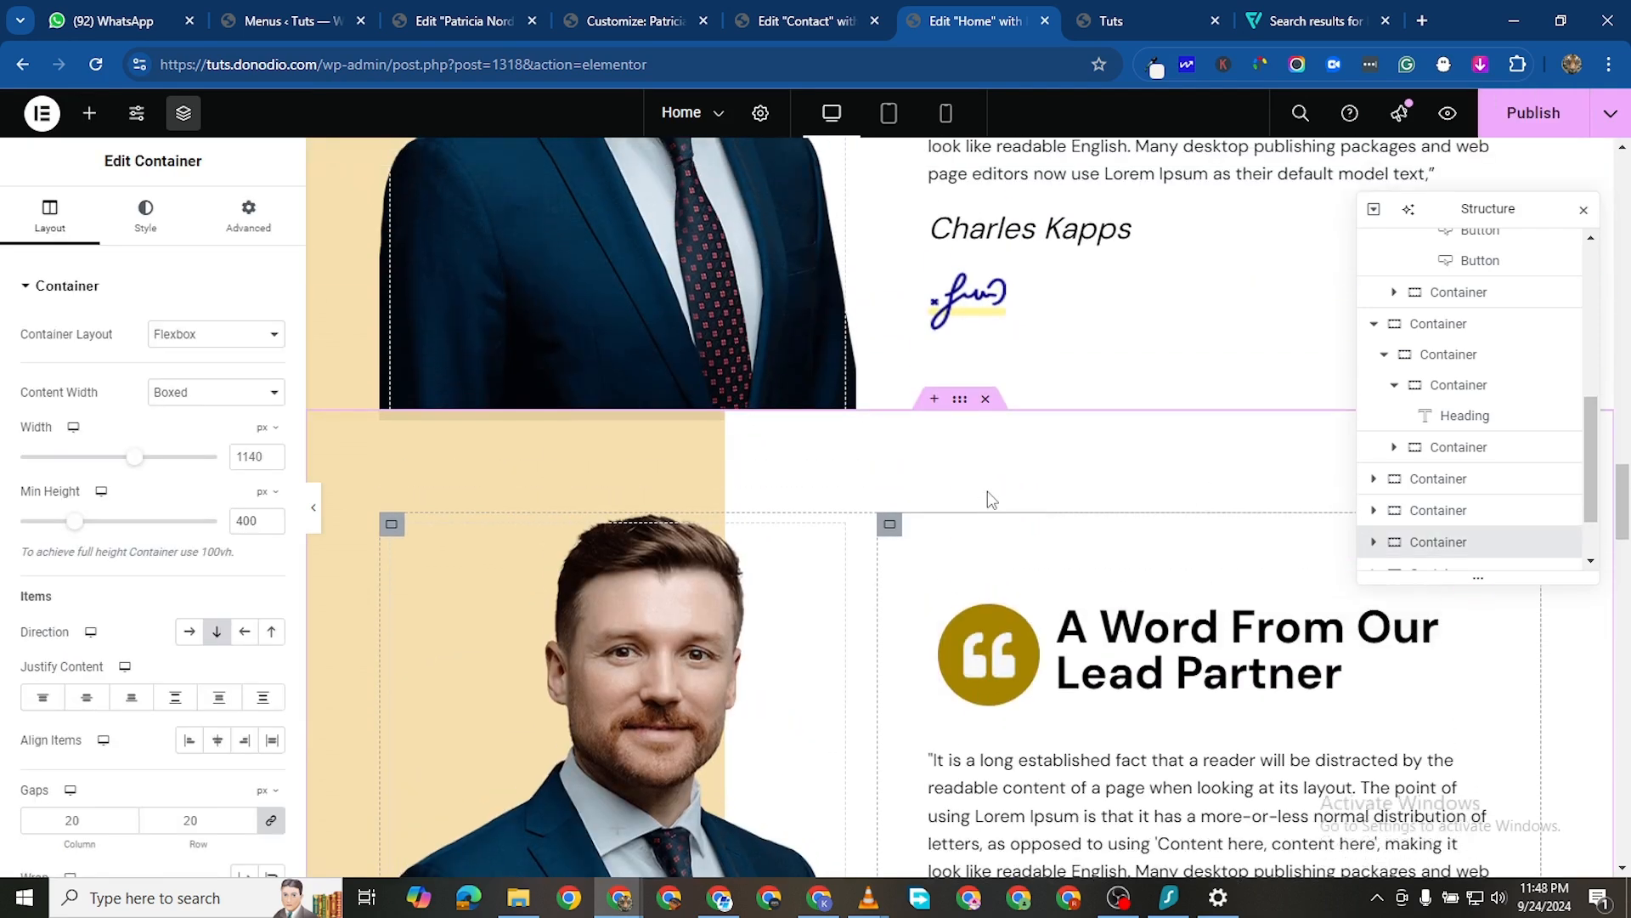
Hide the original "A Word From Our Lead Partner" container on tablet portrait and mobile portrait
scroll(992, 499, "up", 10)
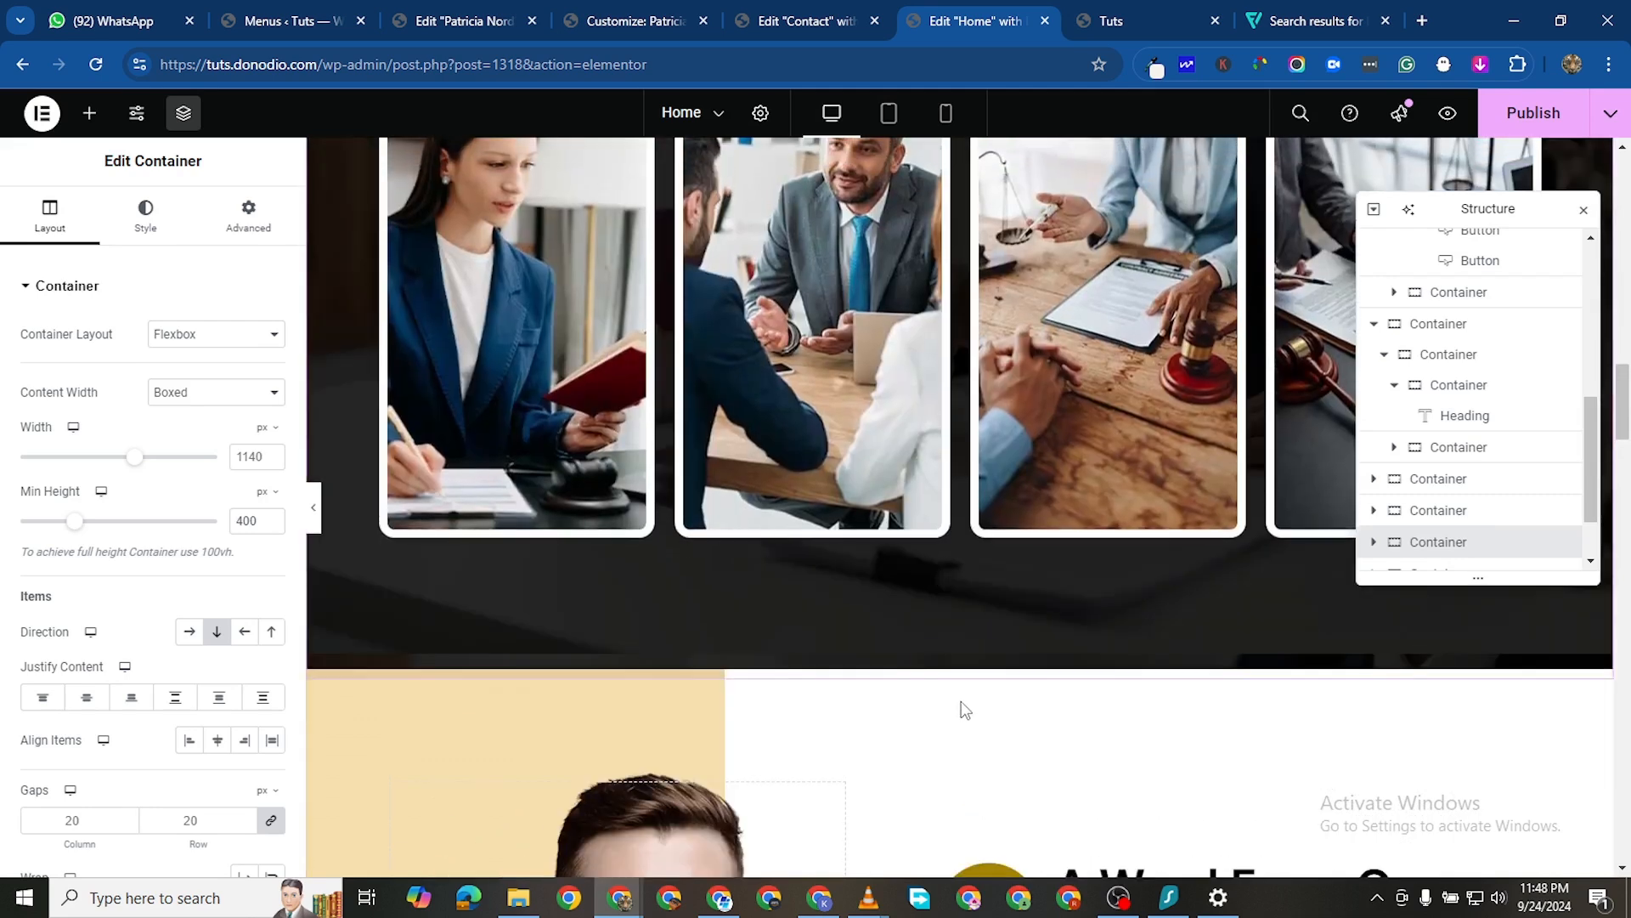
scroll(965, 711, "down", 3)
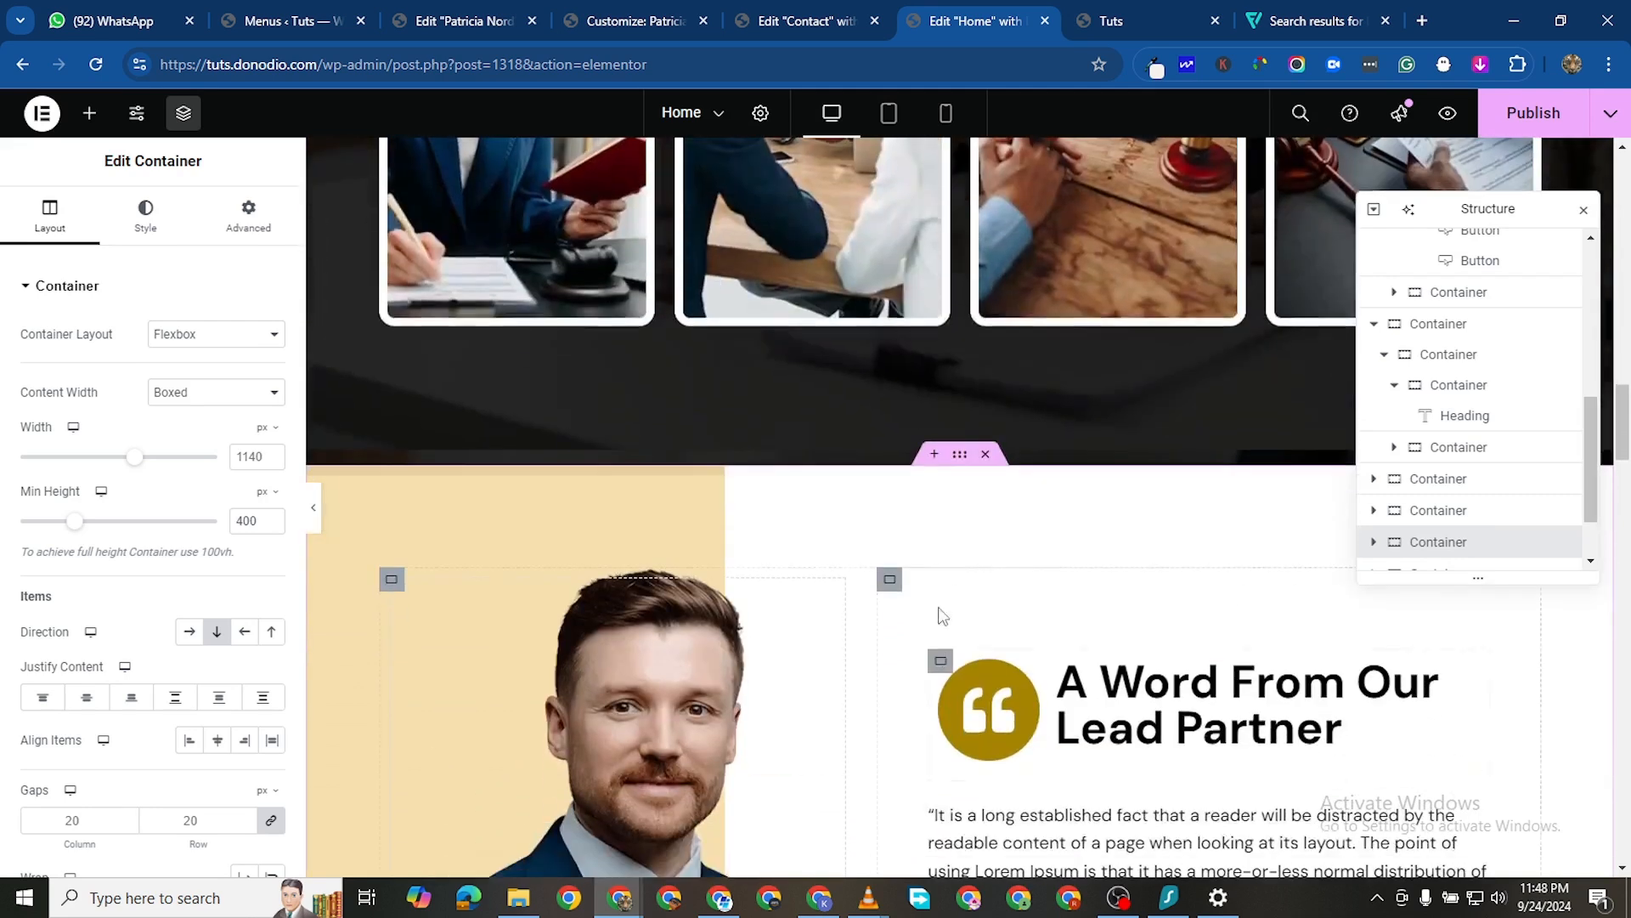
left_click(960, 463)
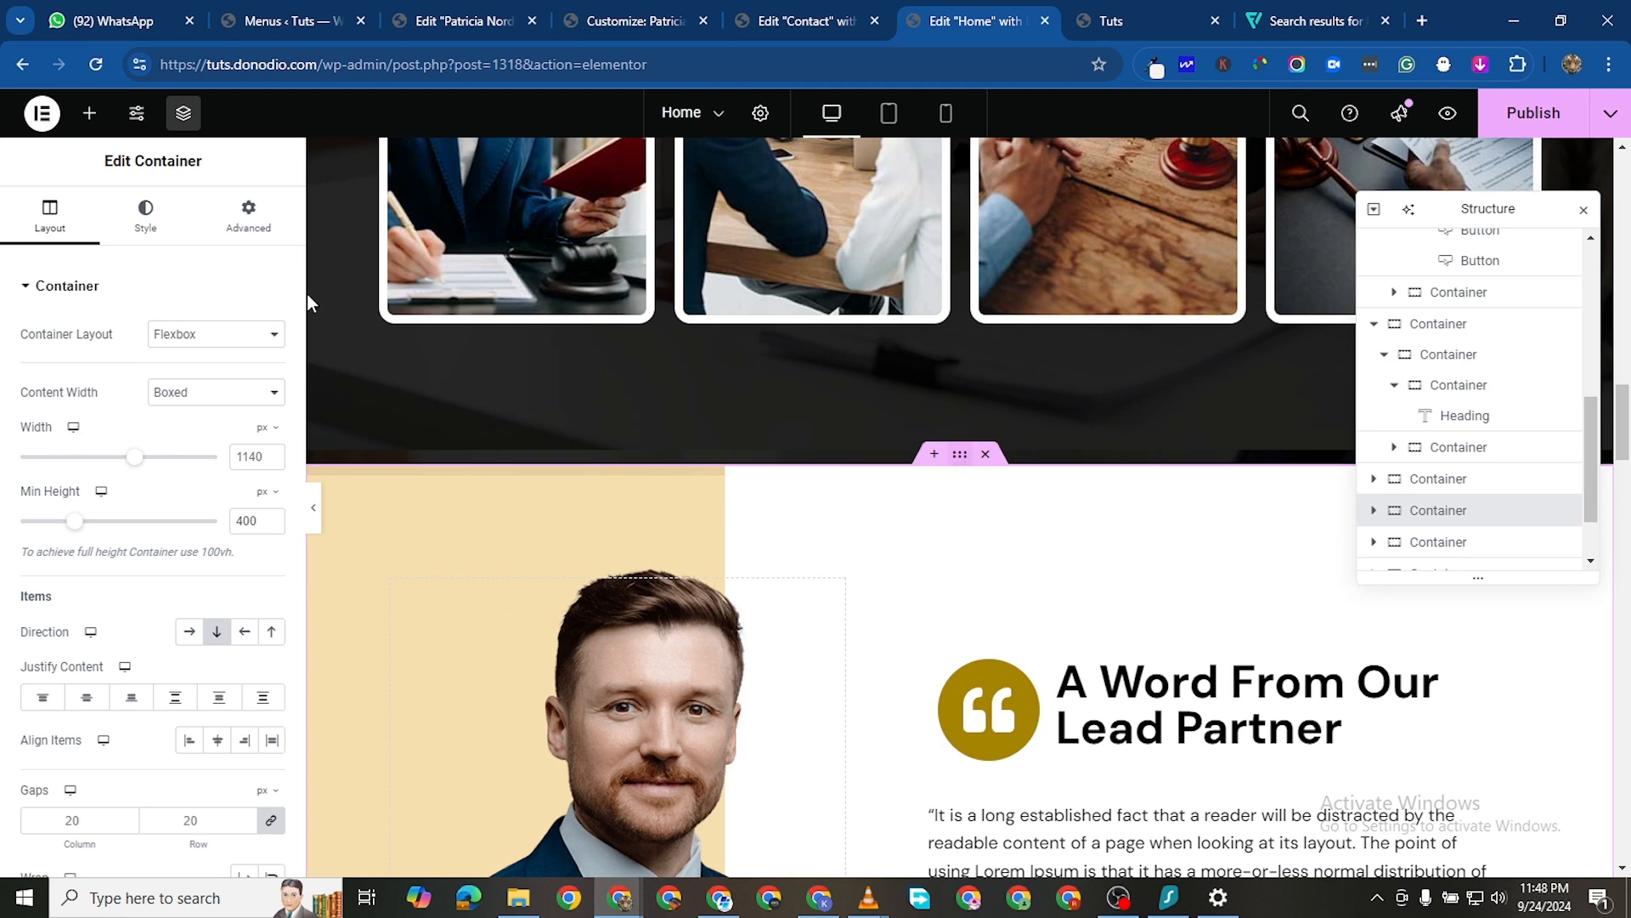
left_click(248, 213)
scroll(170, 595, "down", 4)
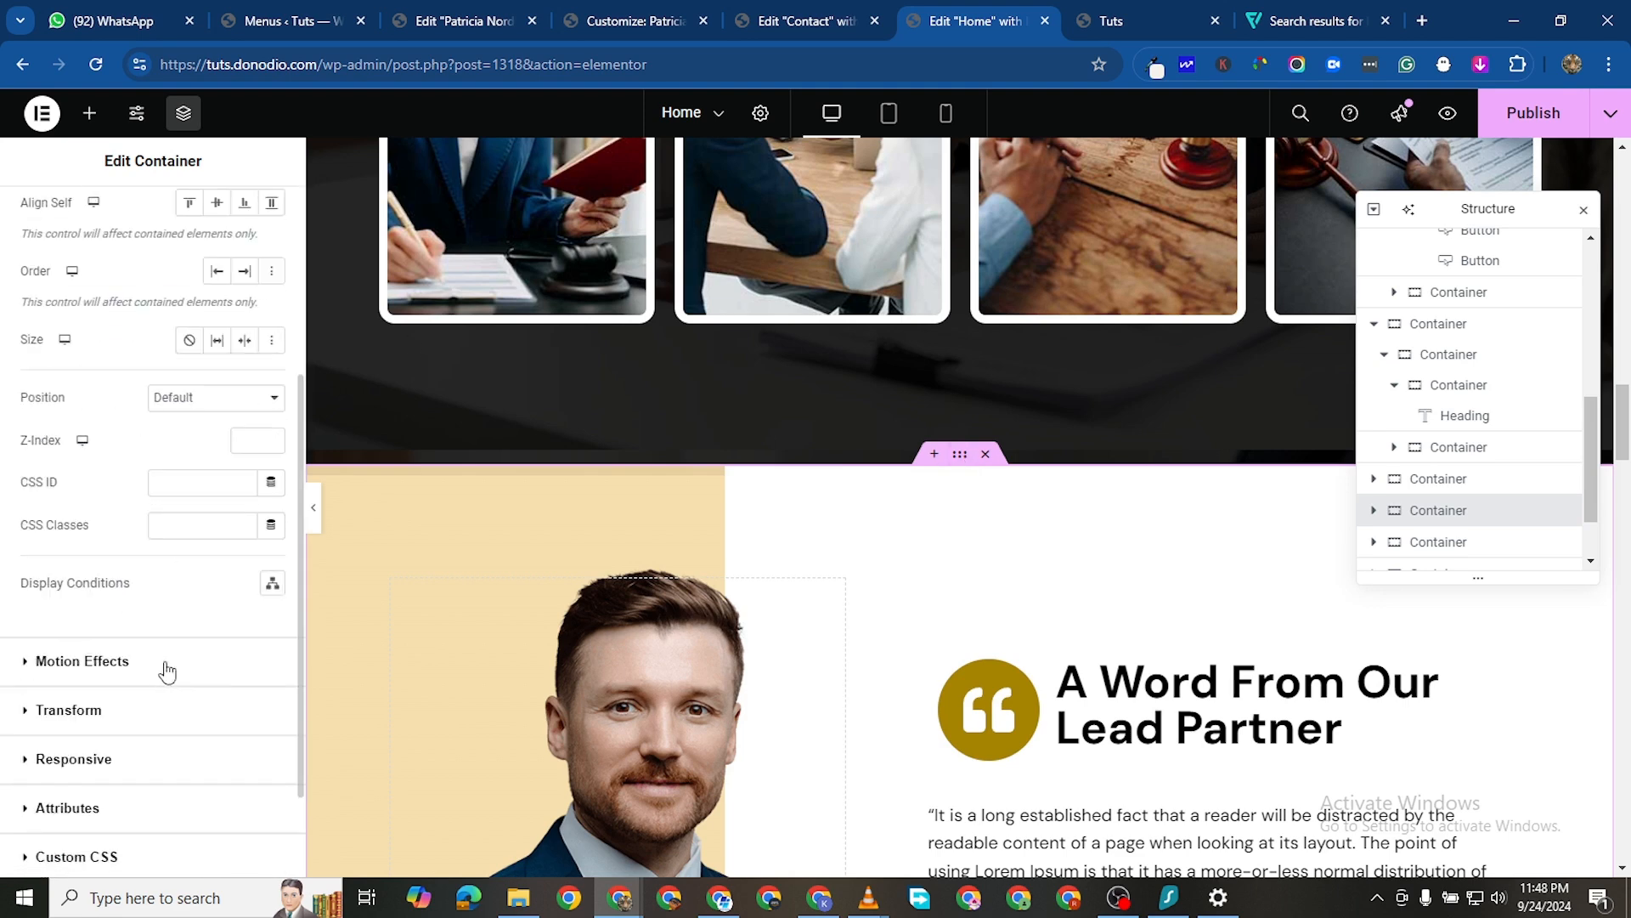
left_click(26, 759)
left_click(261, 589)
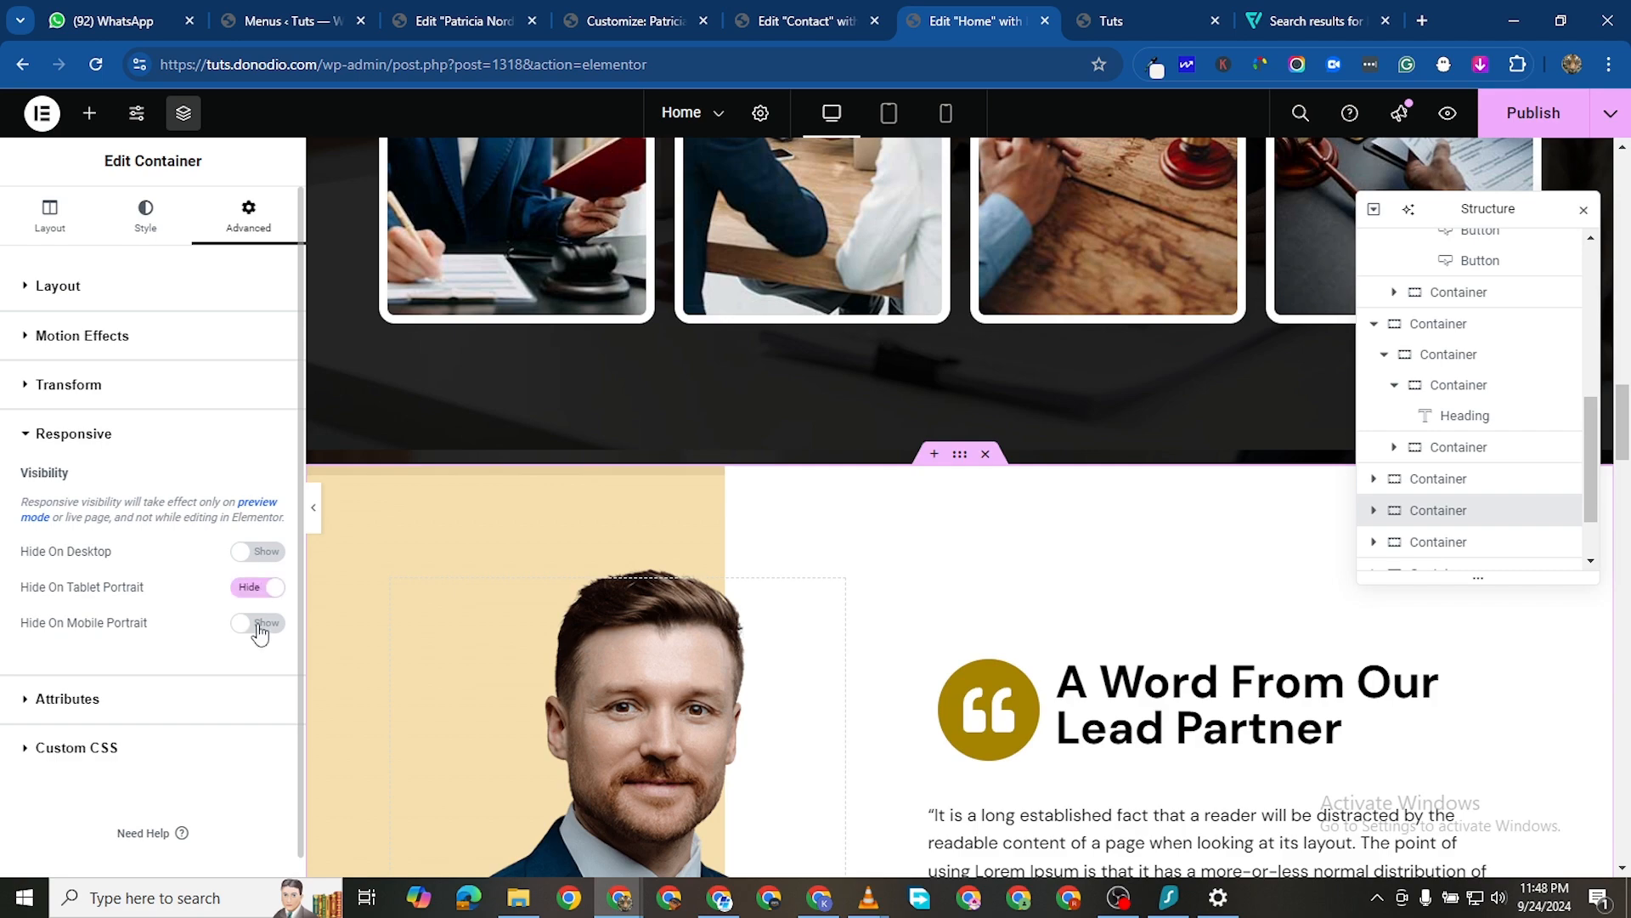
left_click(260, 625)
Remove the gradient background from the duplicated lead partner container
scroll(1151, 467, "down", 6)
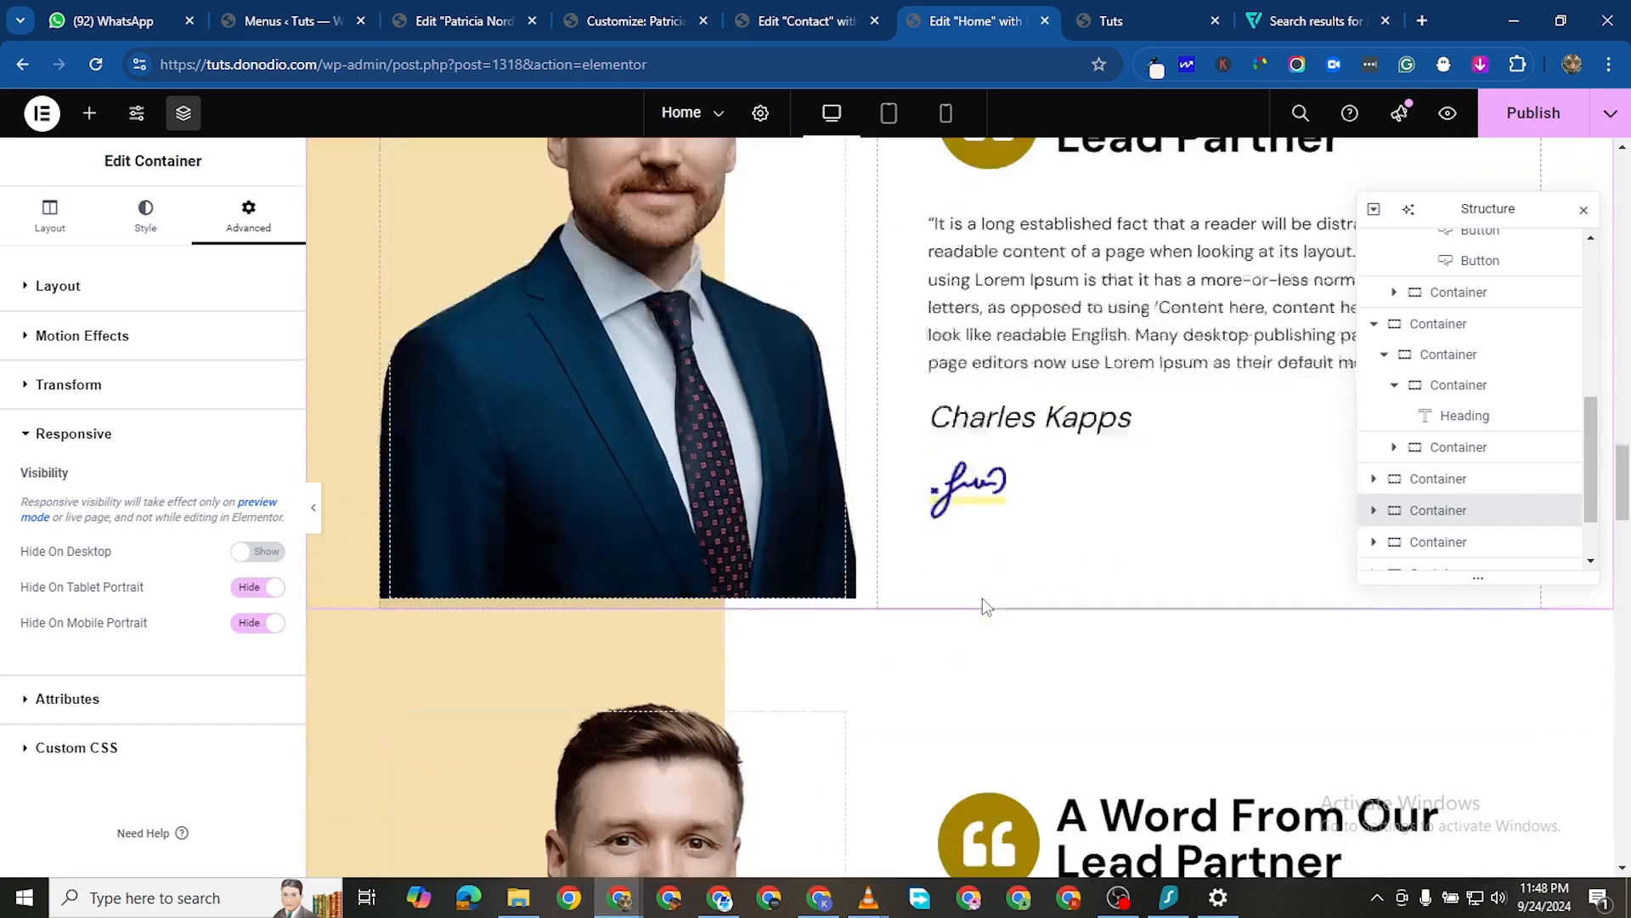
scroll(981, 604, "down", 1)
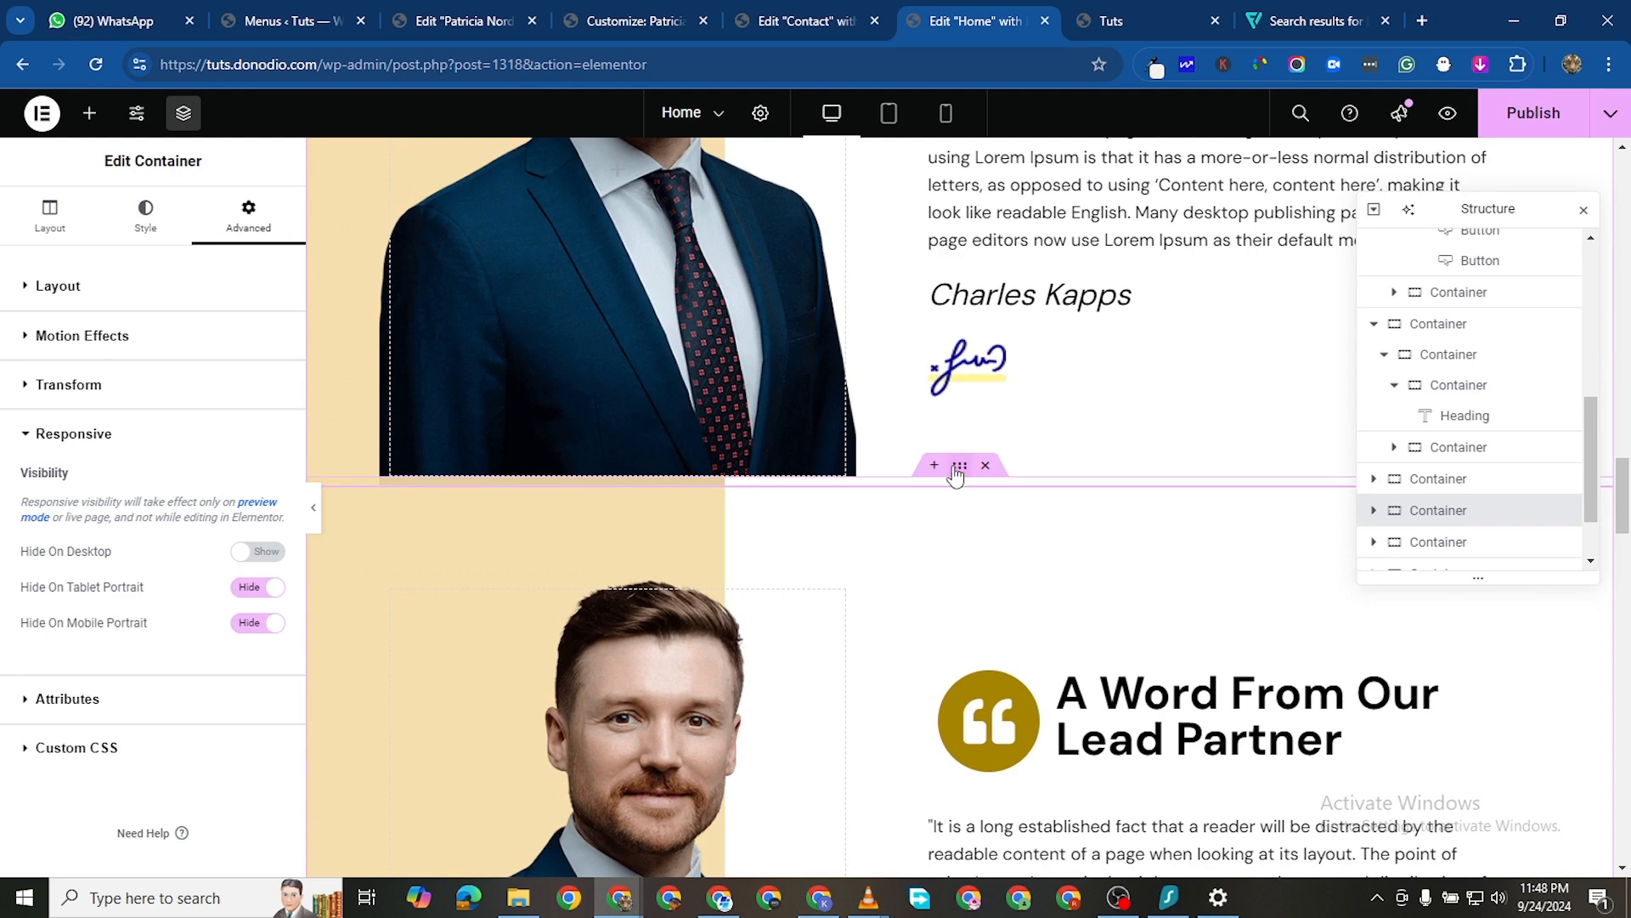
left_click(612, 558)
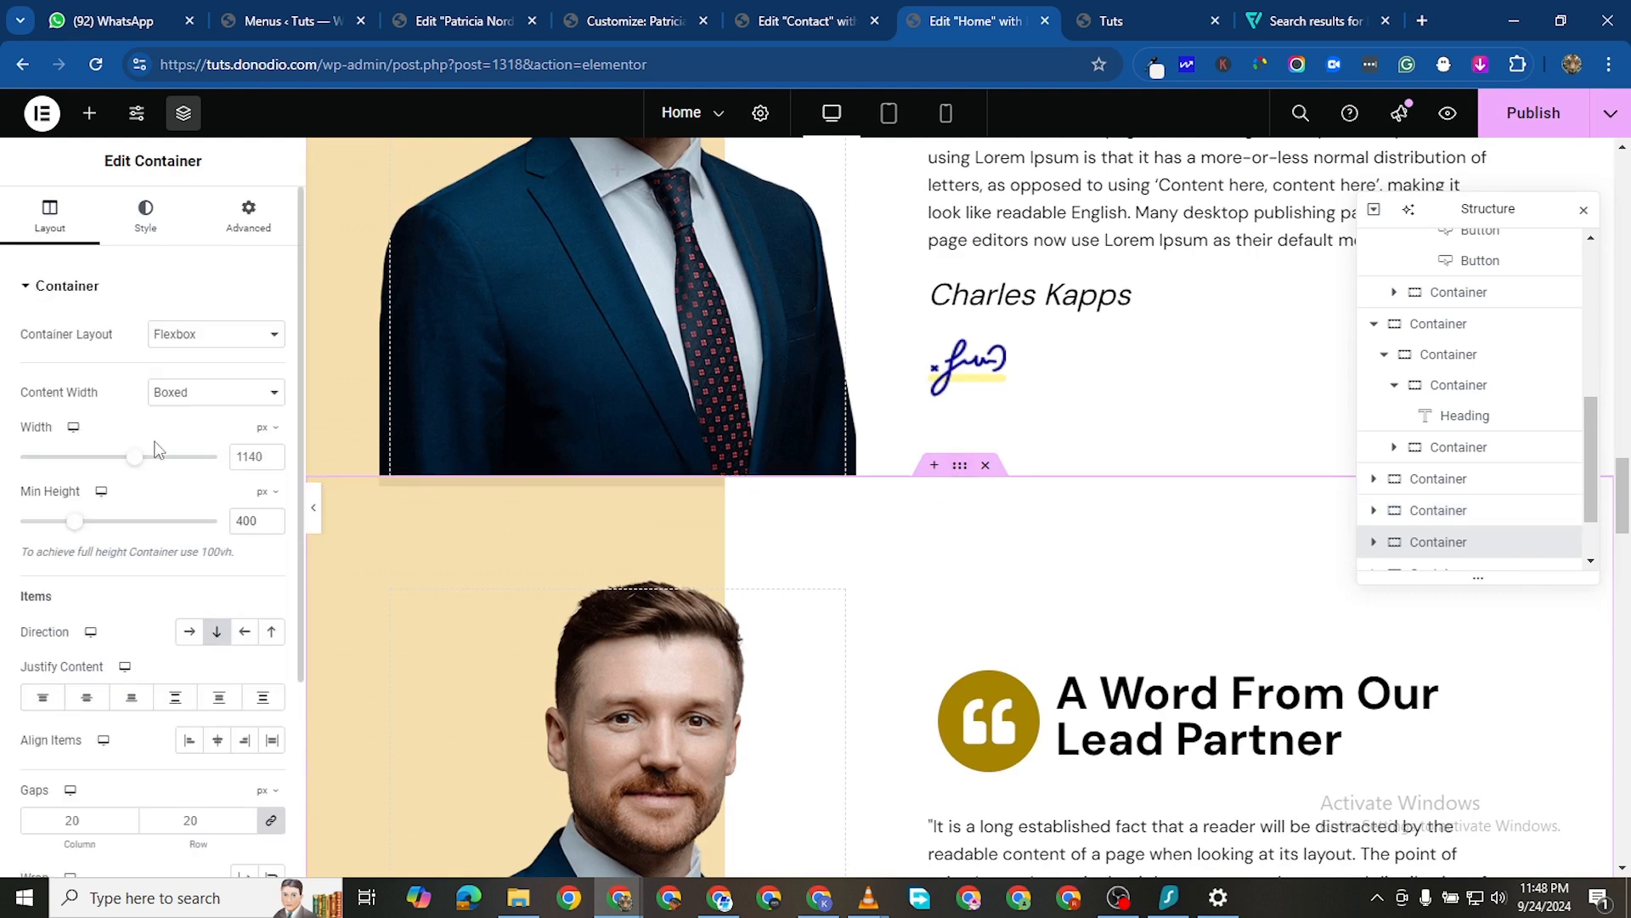
left_click(232, 241)
scroll(211, 699, "down", 5)
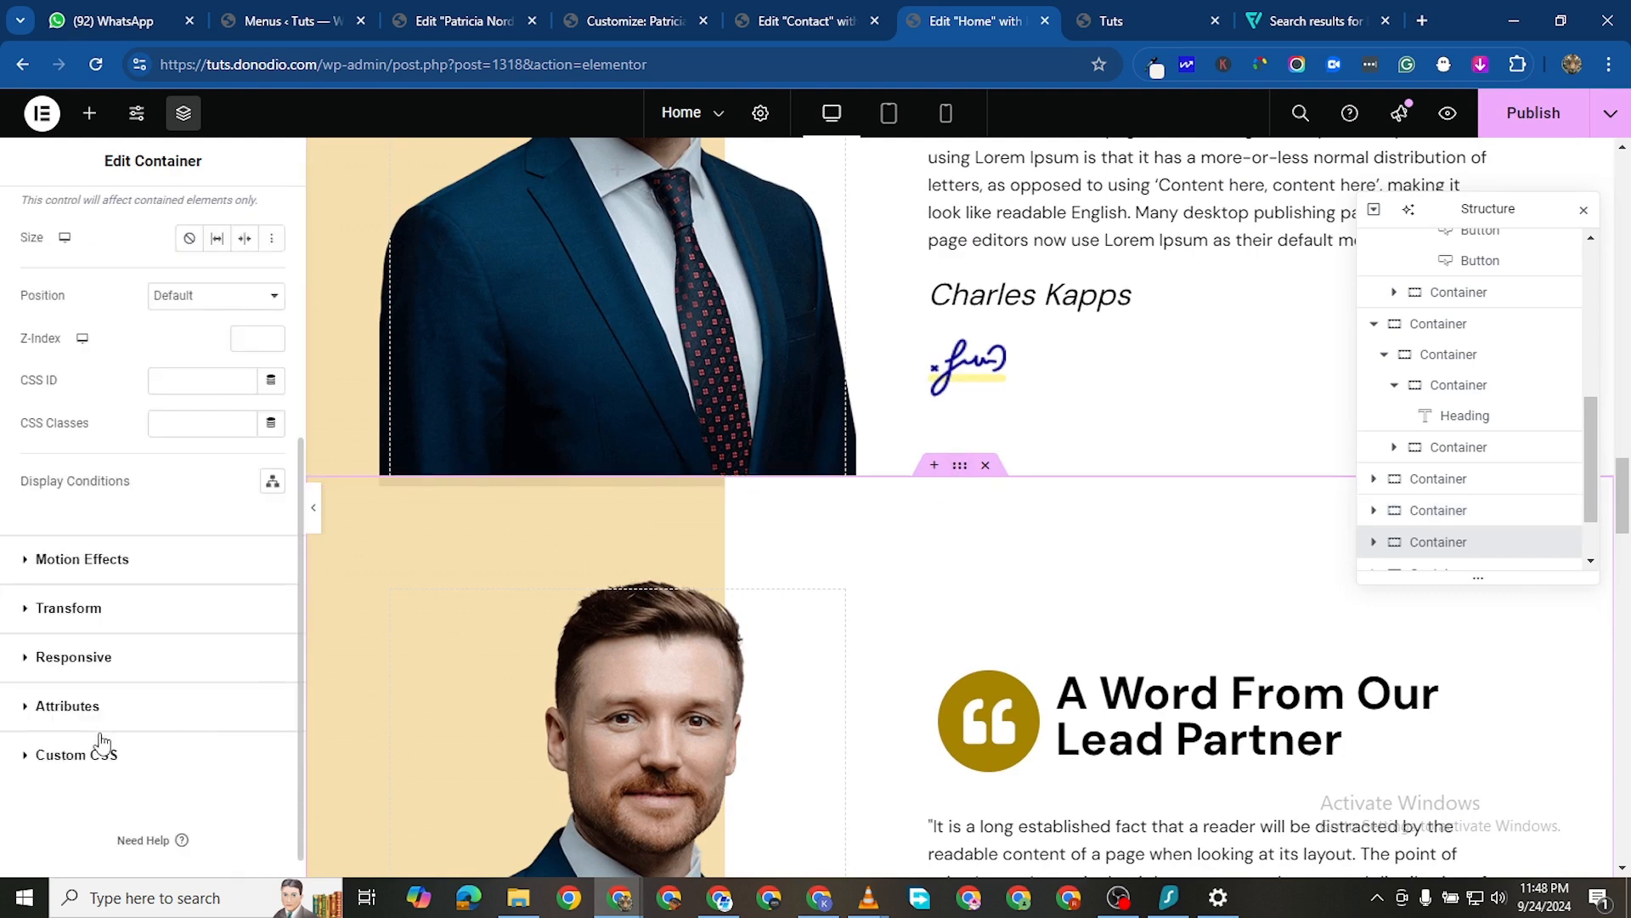
left_click(29, 626)
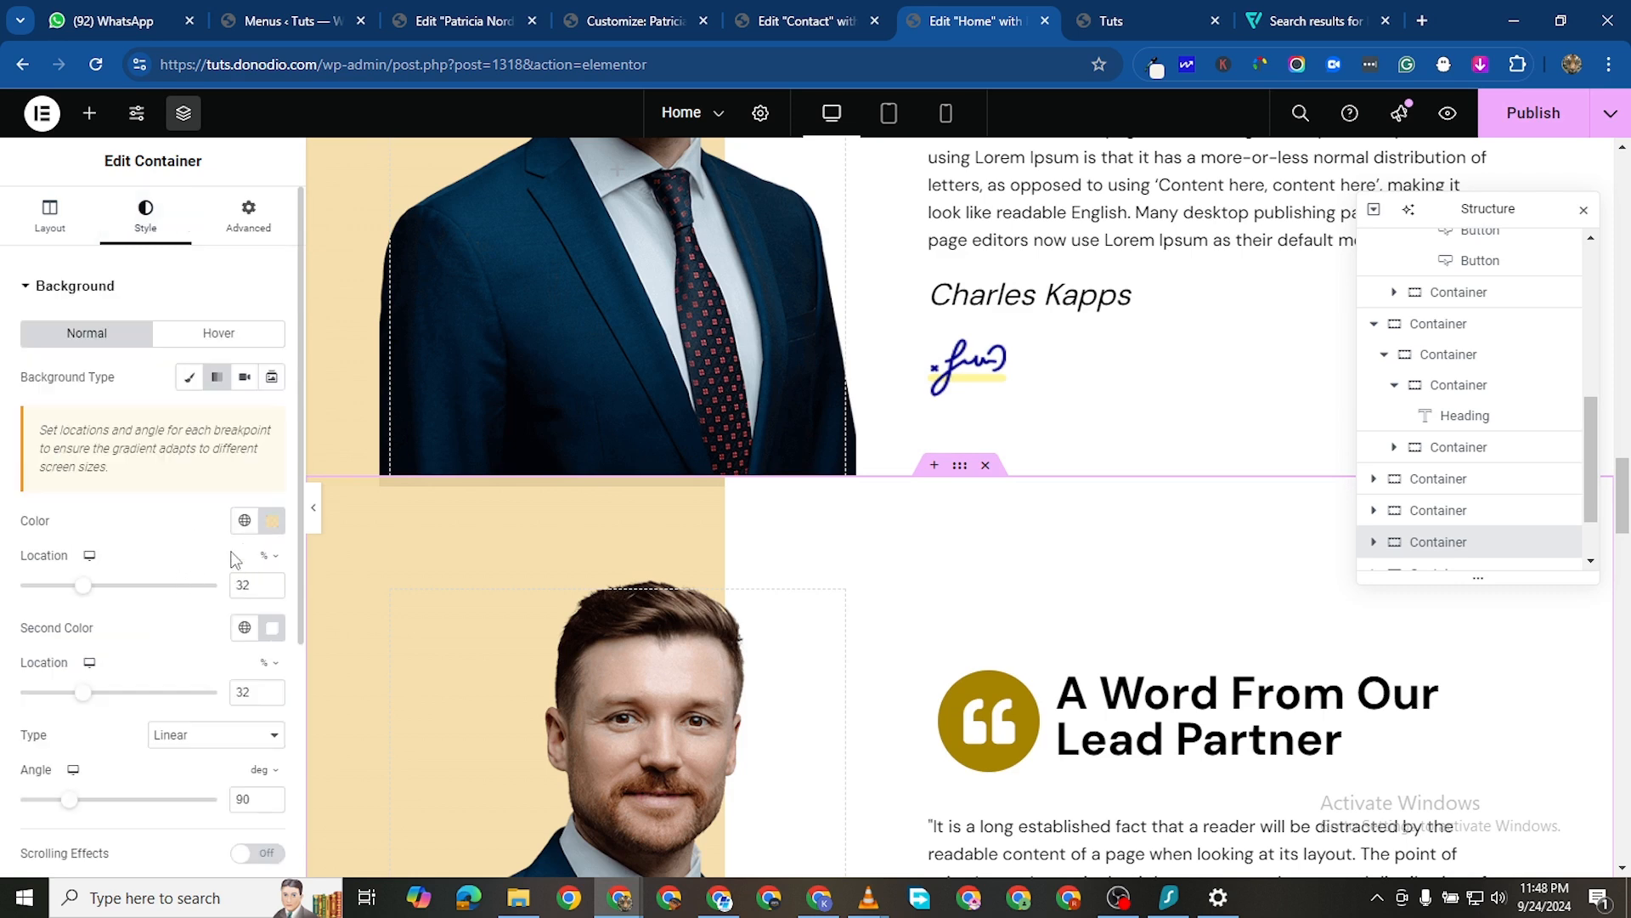
left_click(217, 376)
Set the width of the duplicated section's portrait photo container to 100%
scroll(798, 594, "down", 3)
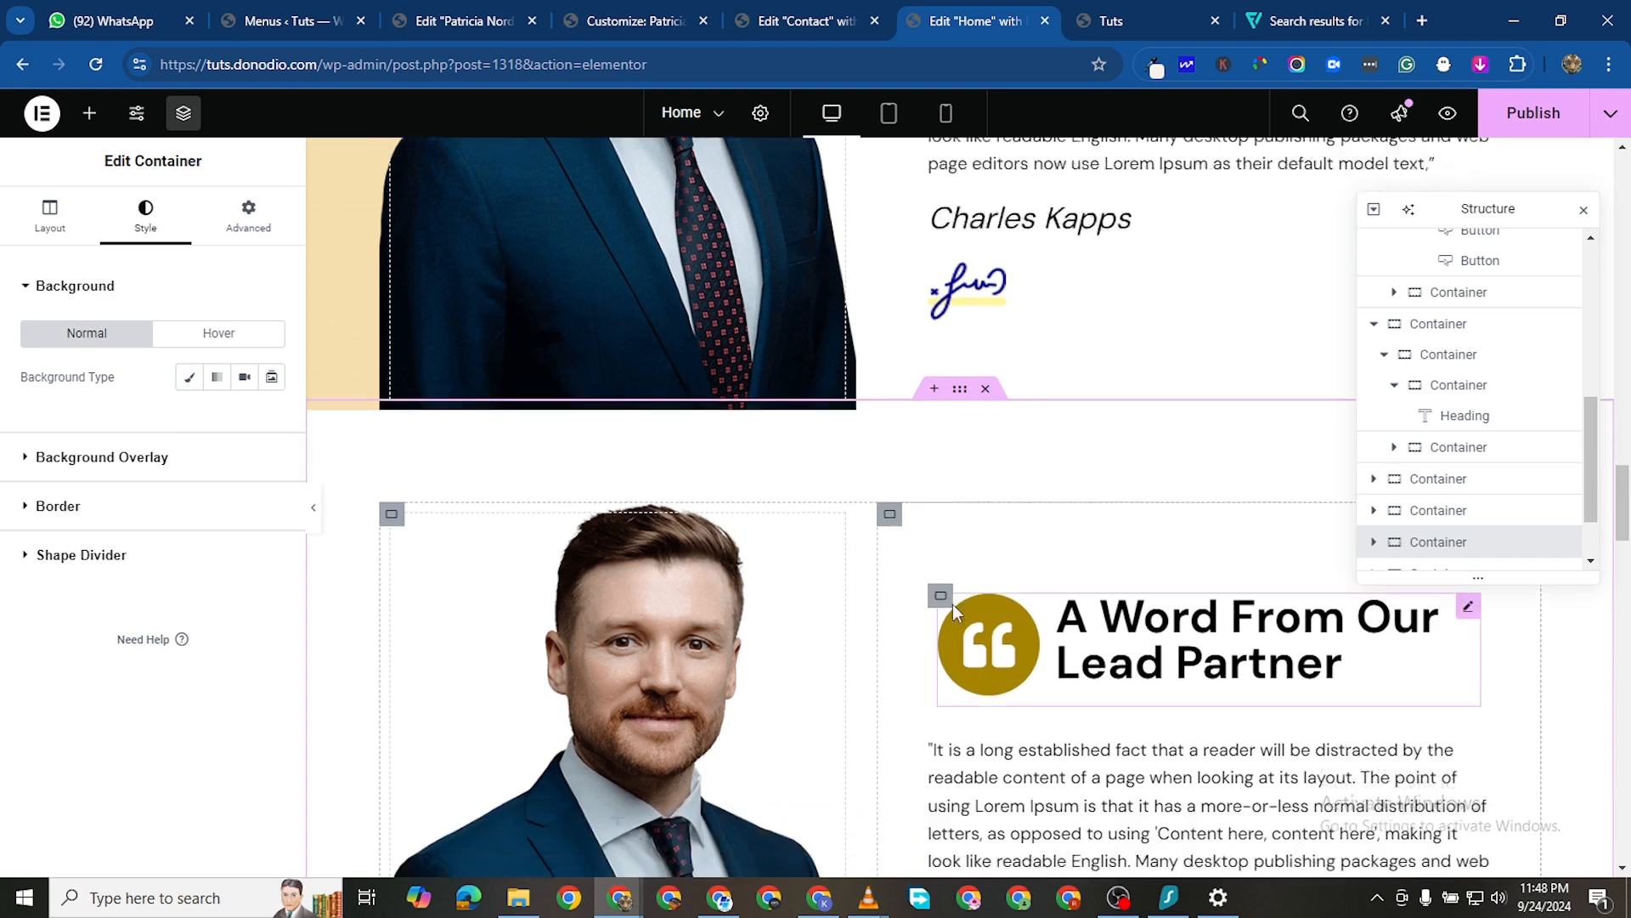
scroll(966, 378, "down", 1)
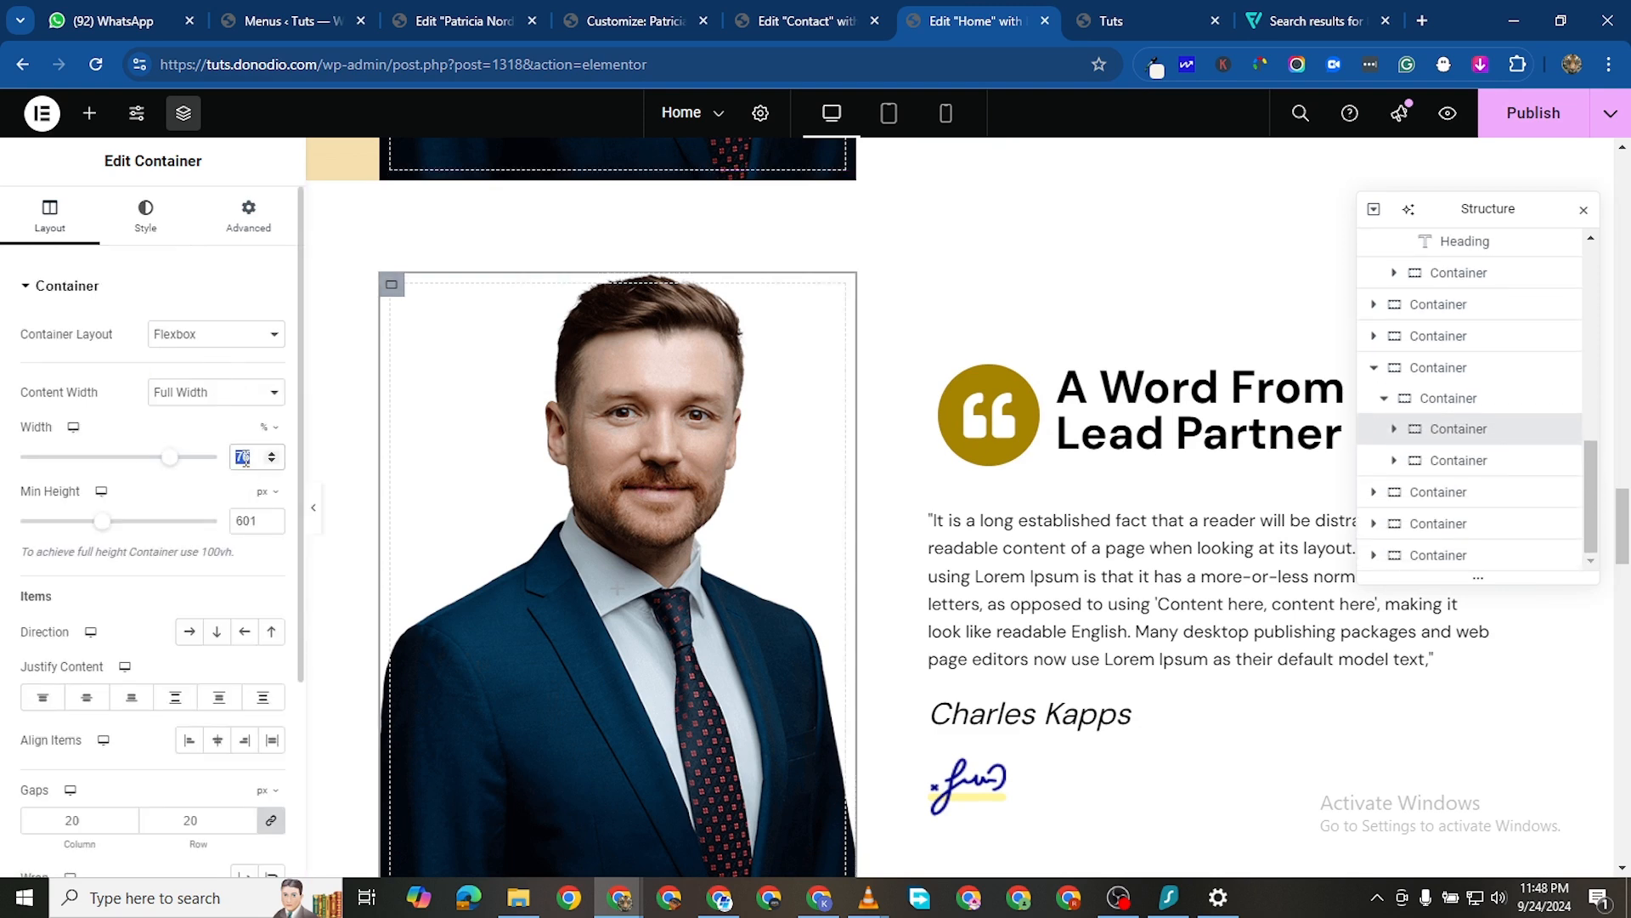
type("10")
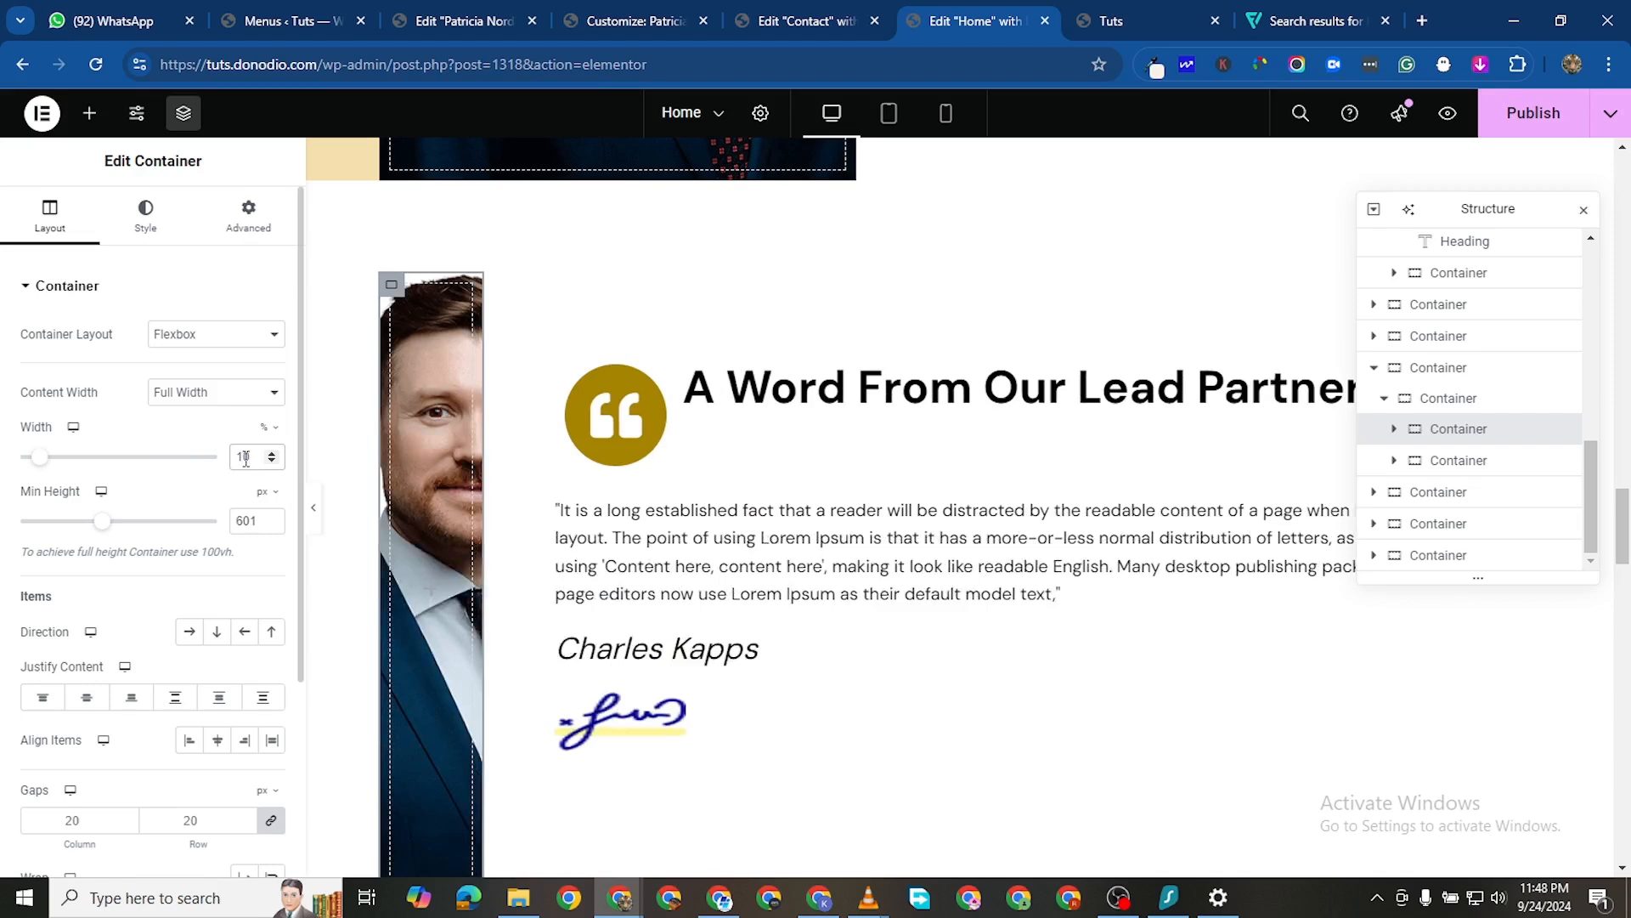
type("0")
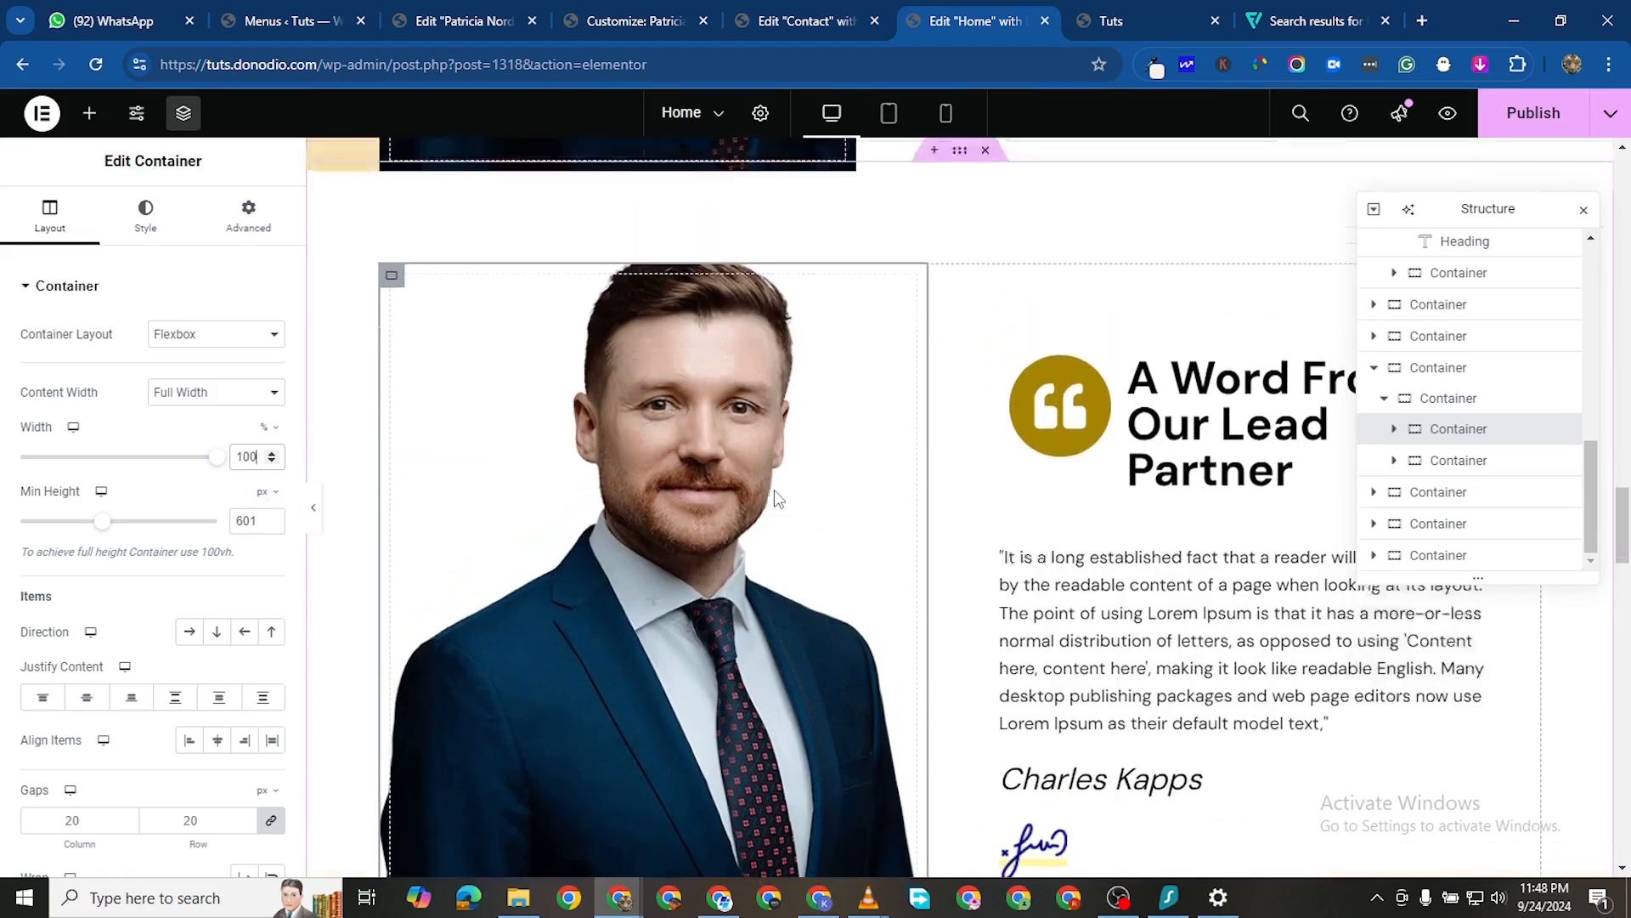
Hide the duplicated lead partner container on desktop
scroll(773, 497, "up", 4)
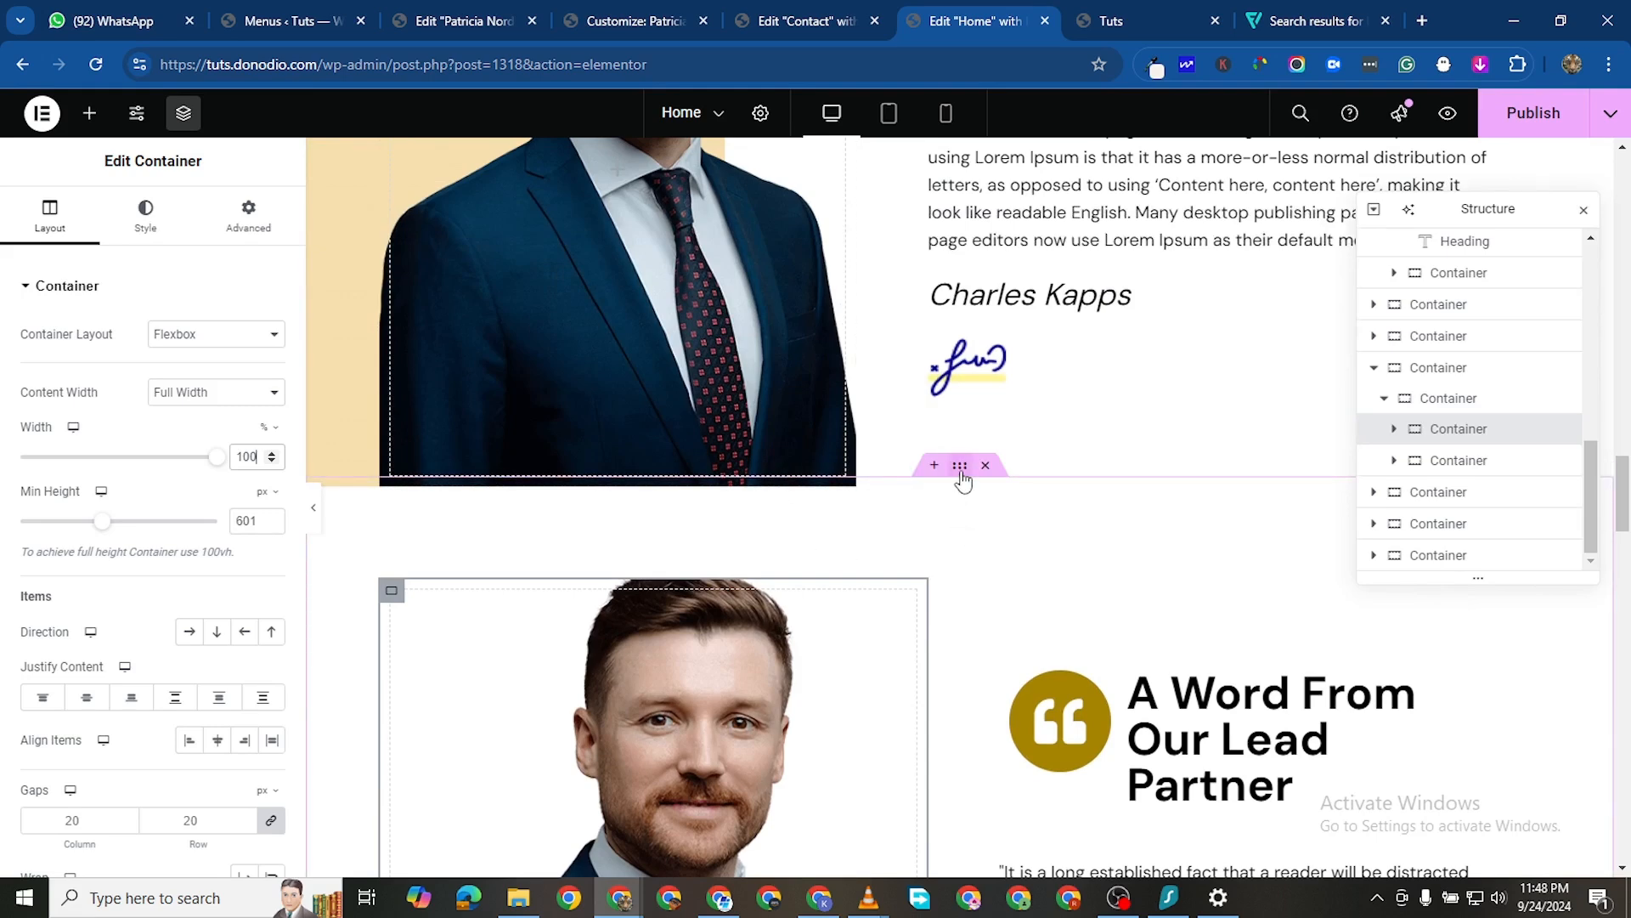
left_click(228, 230)
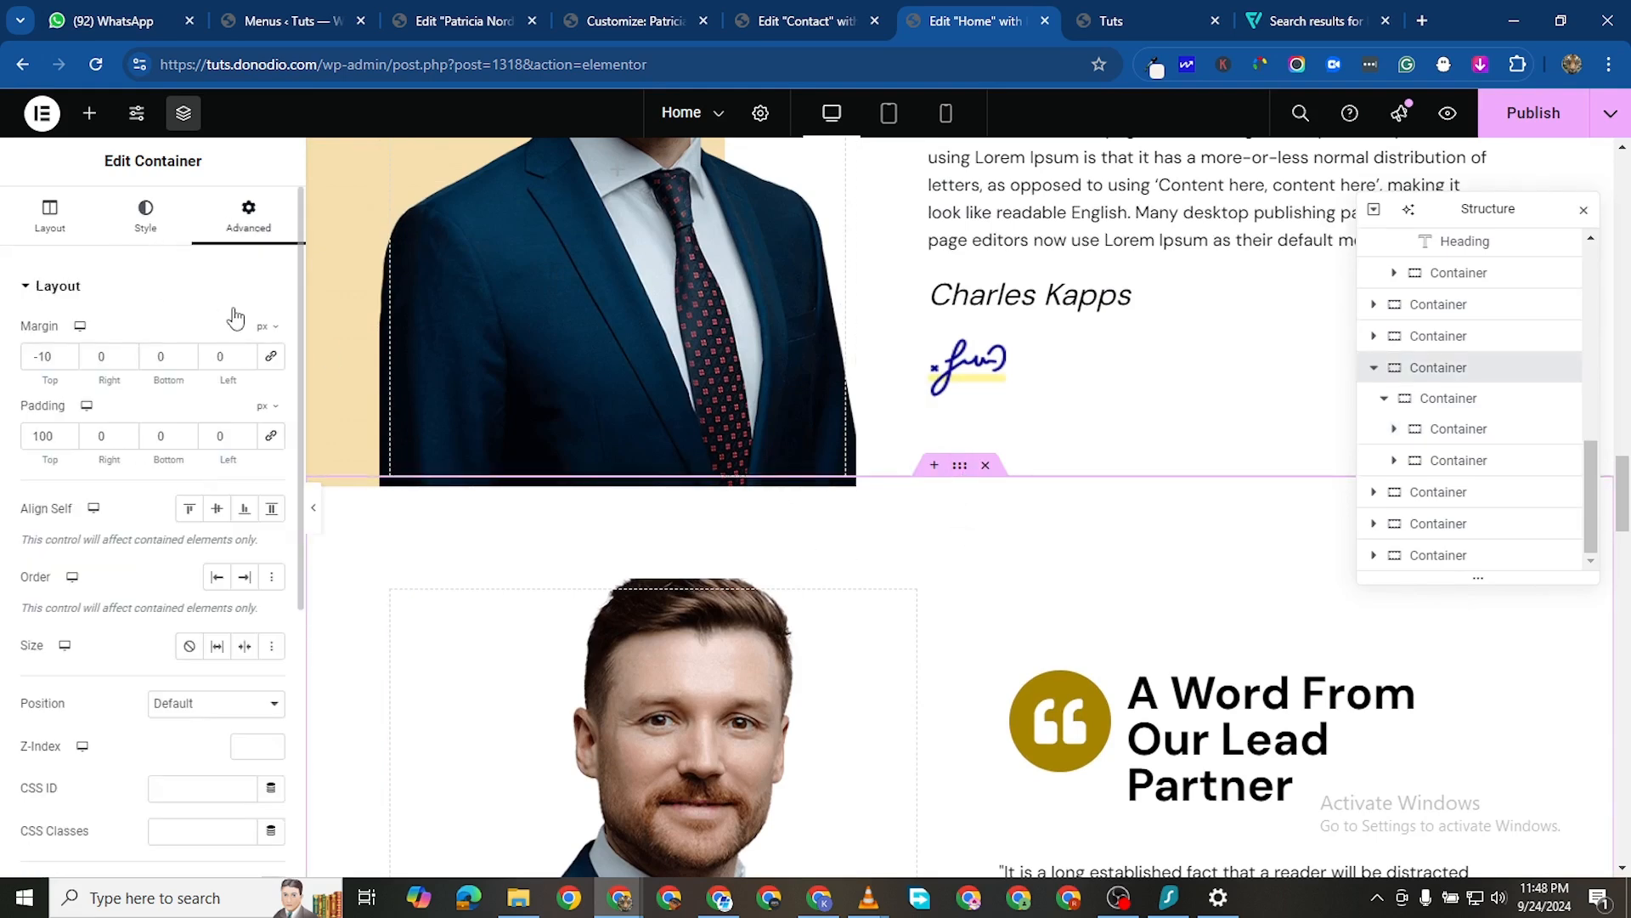
scroll(136, 790, "down", 5)
left_click(30, 660)
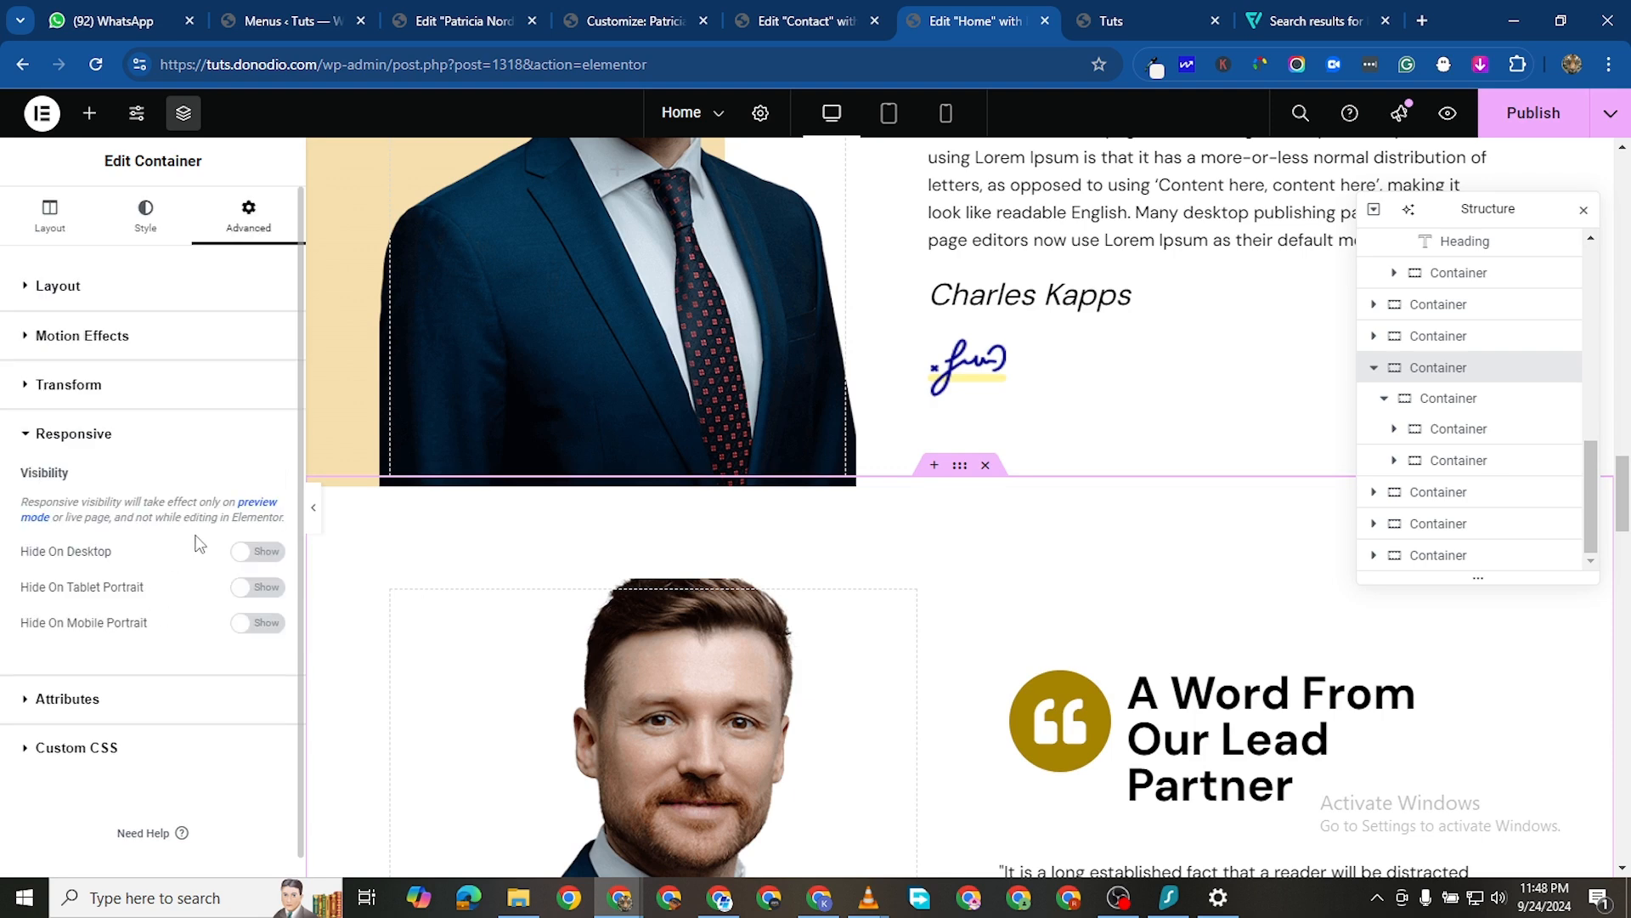
left_click(258, 551)
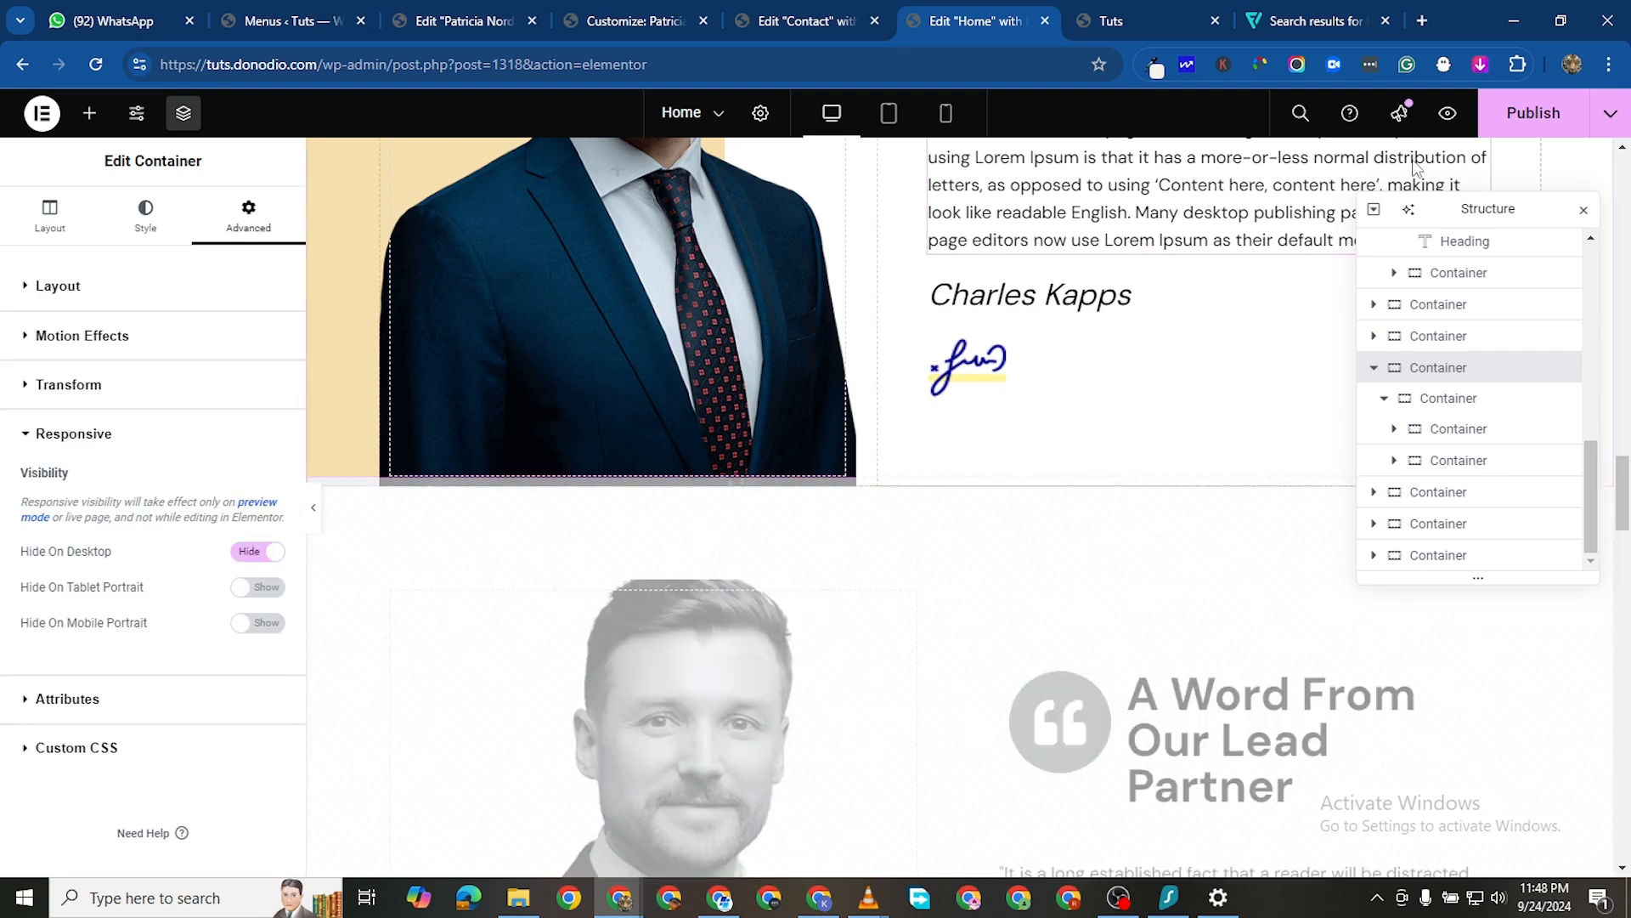
Publish the page and check both lead partner sections in the mobile portrait view
left_click(1535, 112)
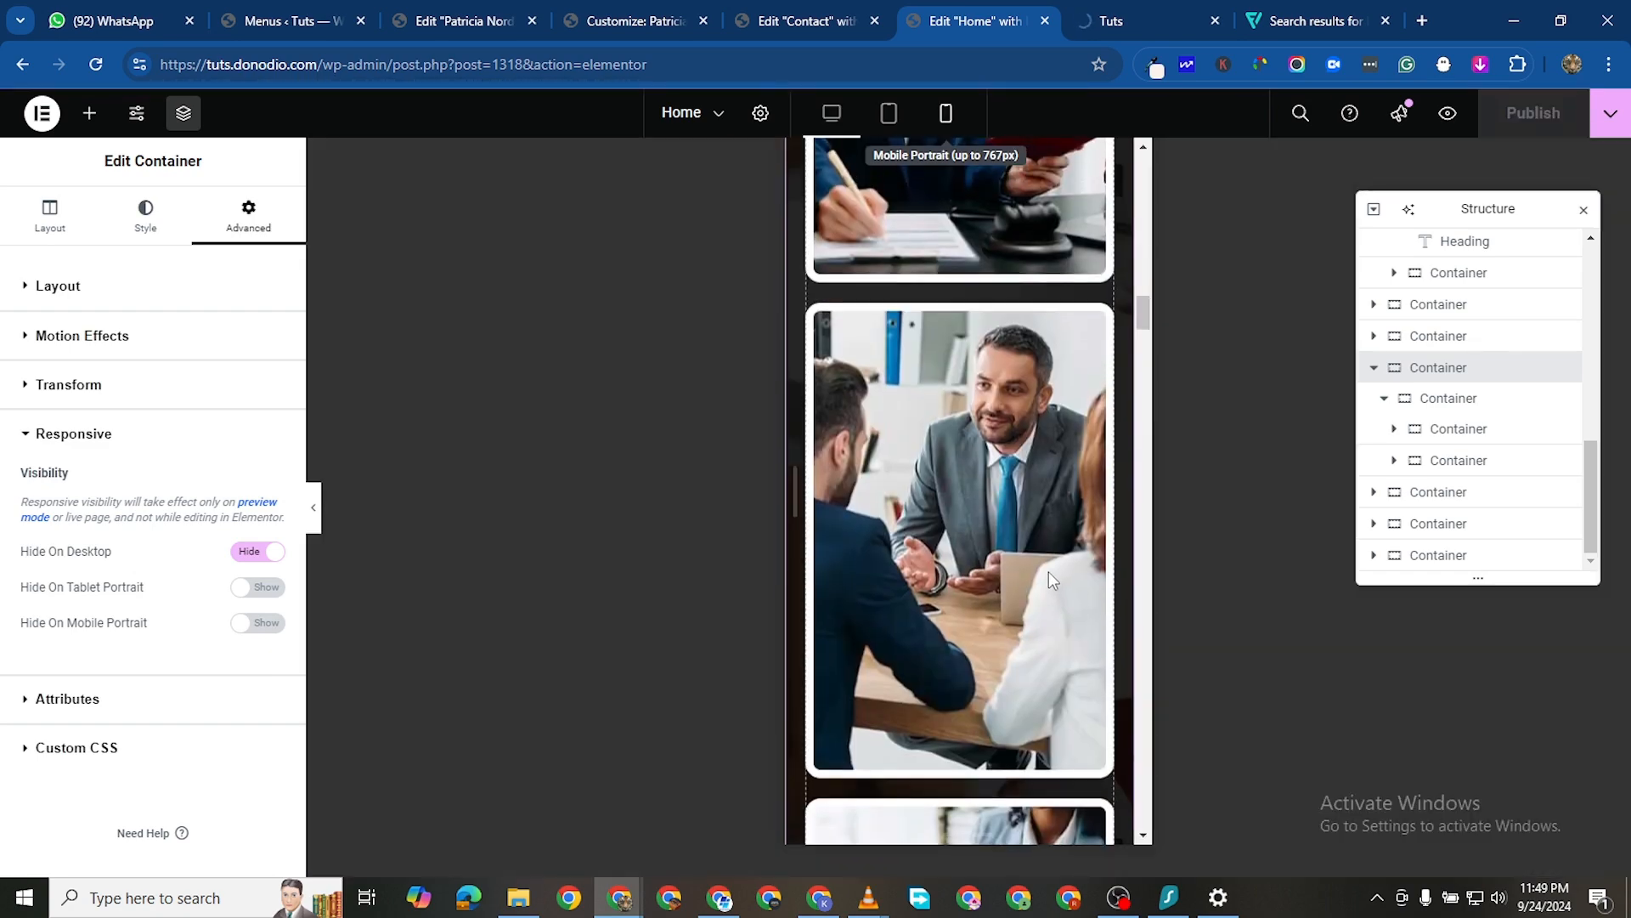
scroll(1039, 554, "down", 15)
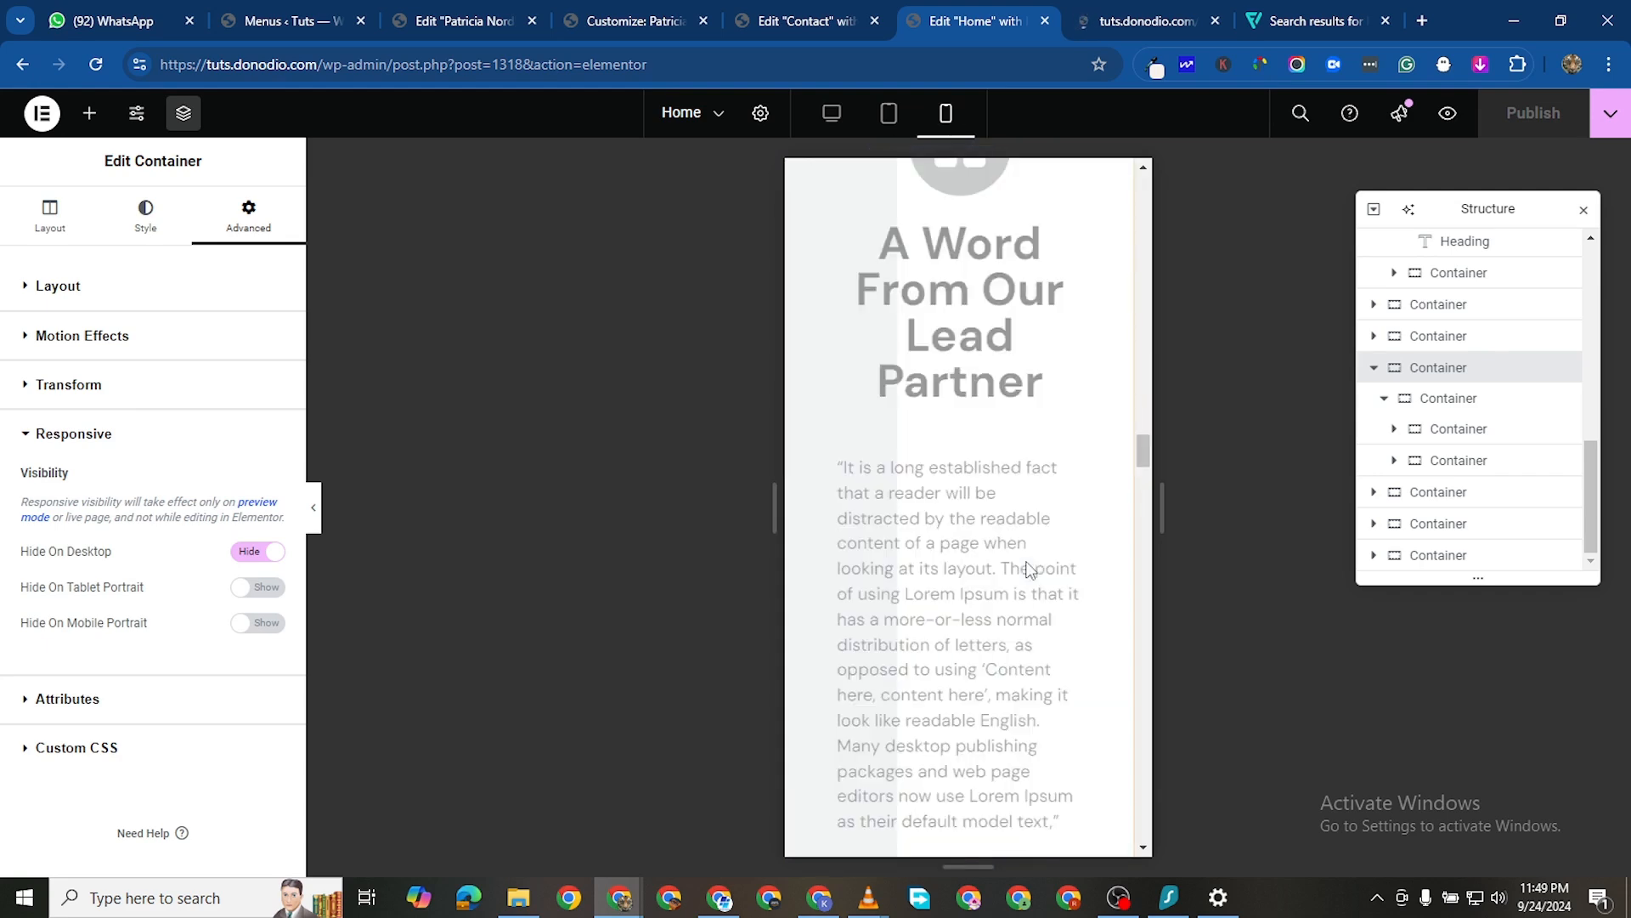
scroll(1026, 567, "up", 3)
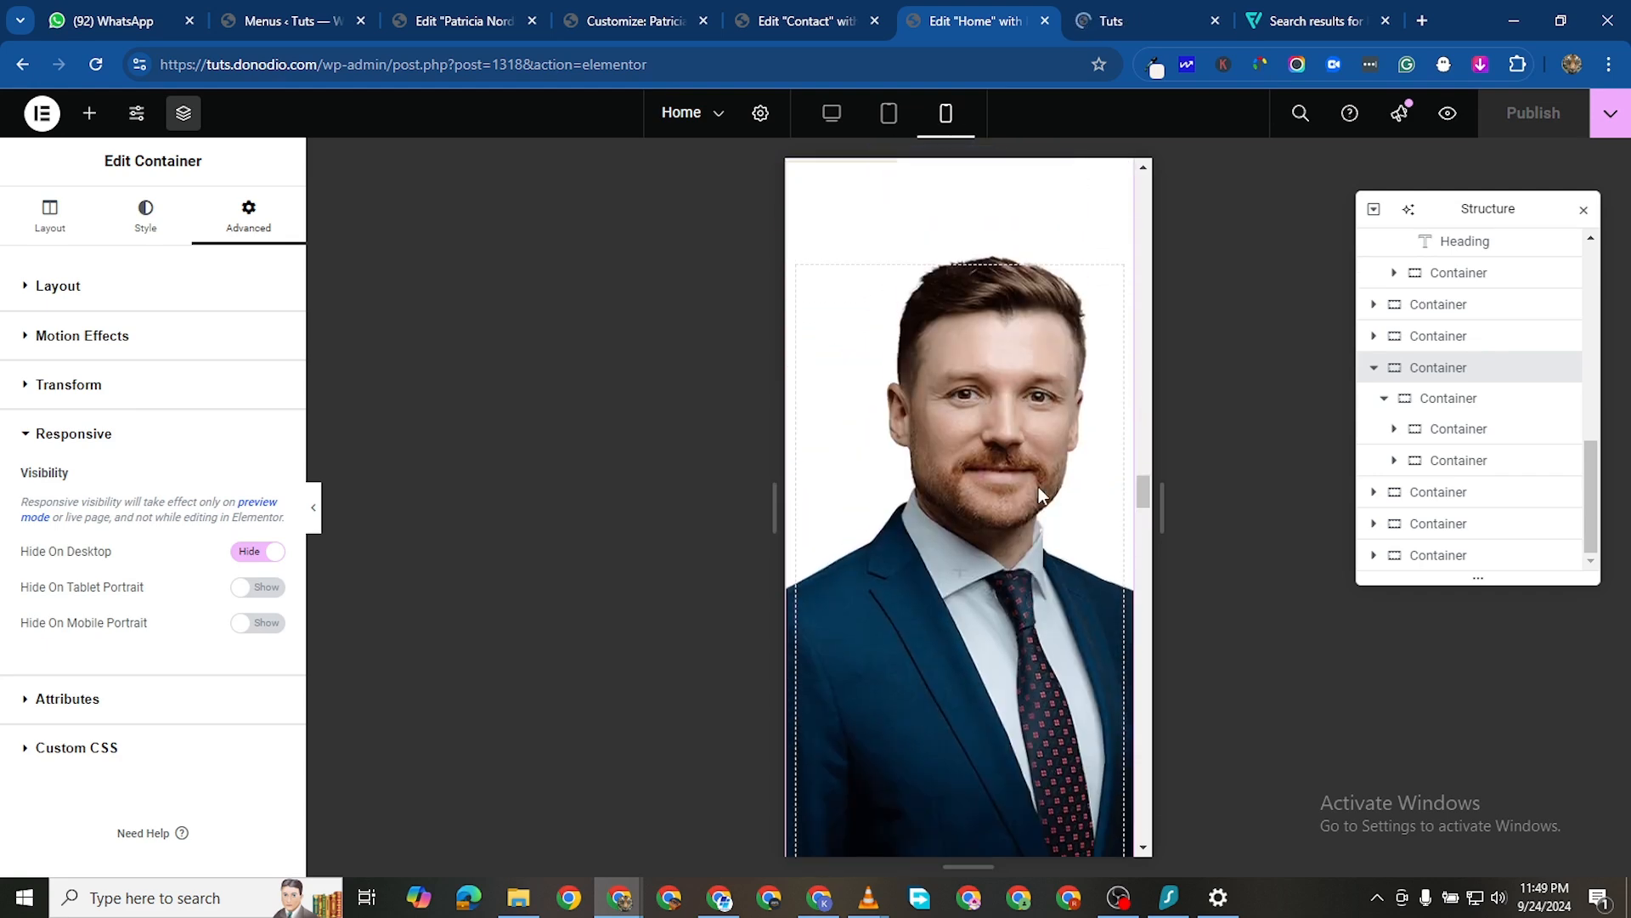
scroll(845, 447, "down", 8)
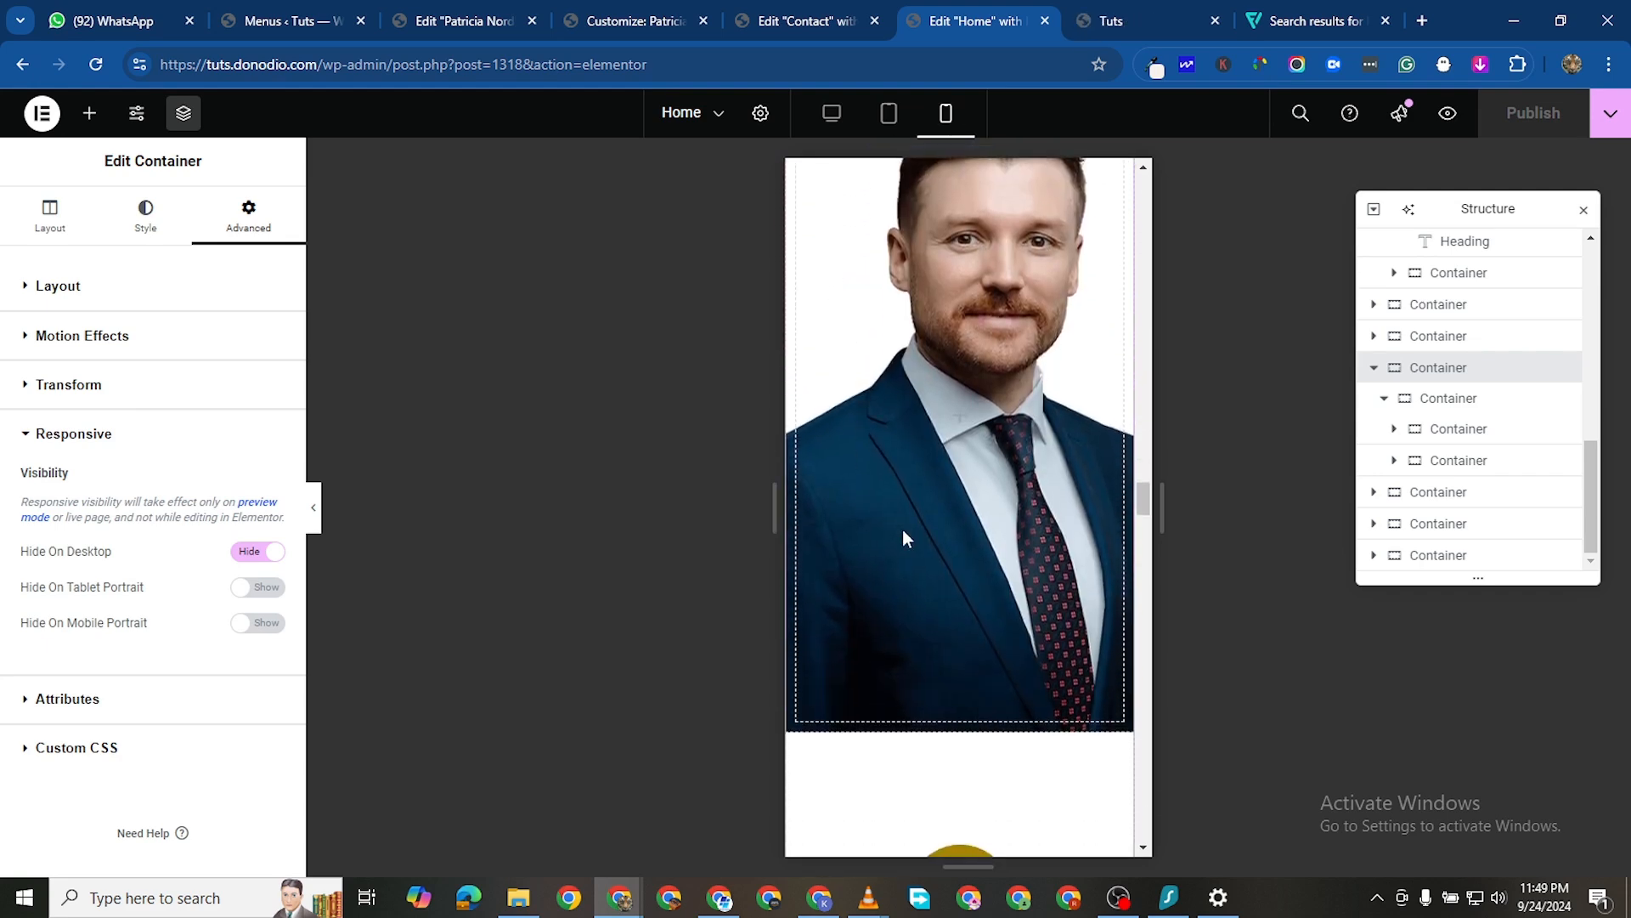
Reduce the minimum height of the duplicated section's portrait photo container to 340 px
scroll(972, 531, "down", 4)
scroll(966, 535, "up", 10)
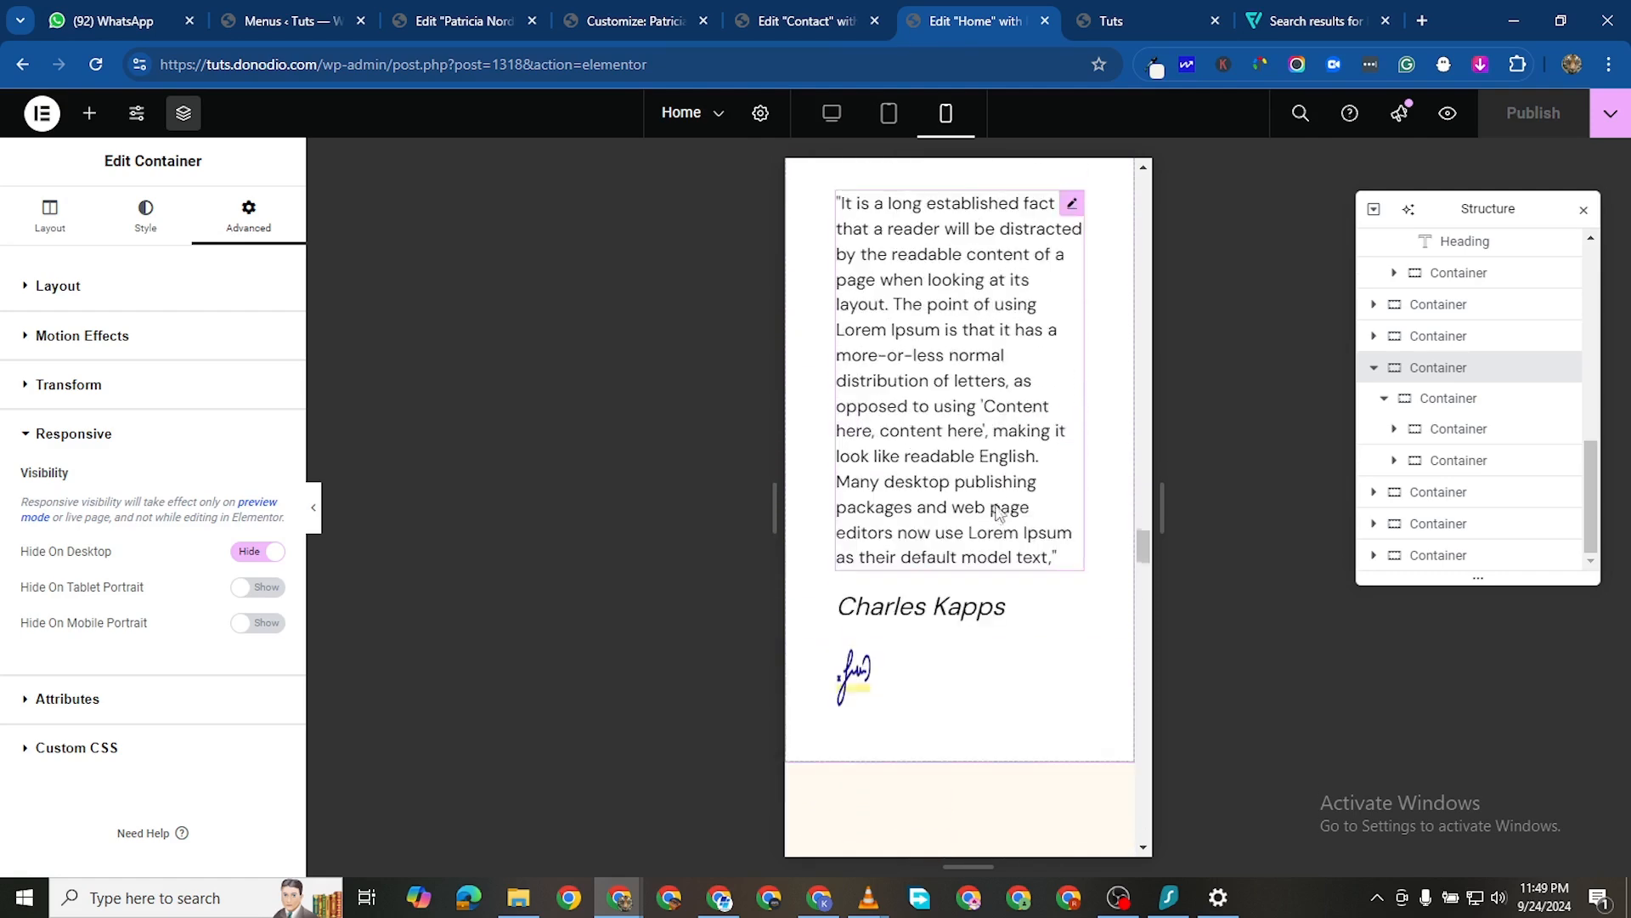
scroll(995, 447, "up", 3)
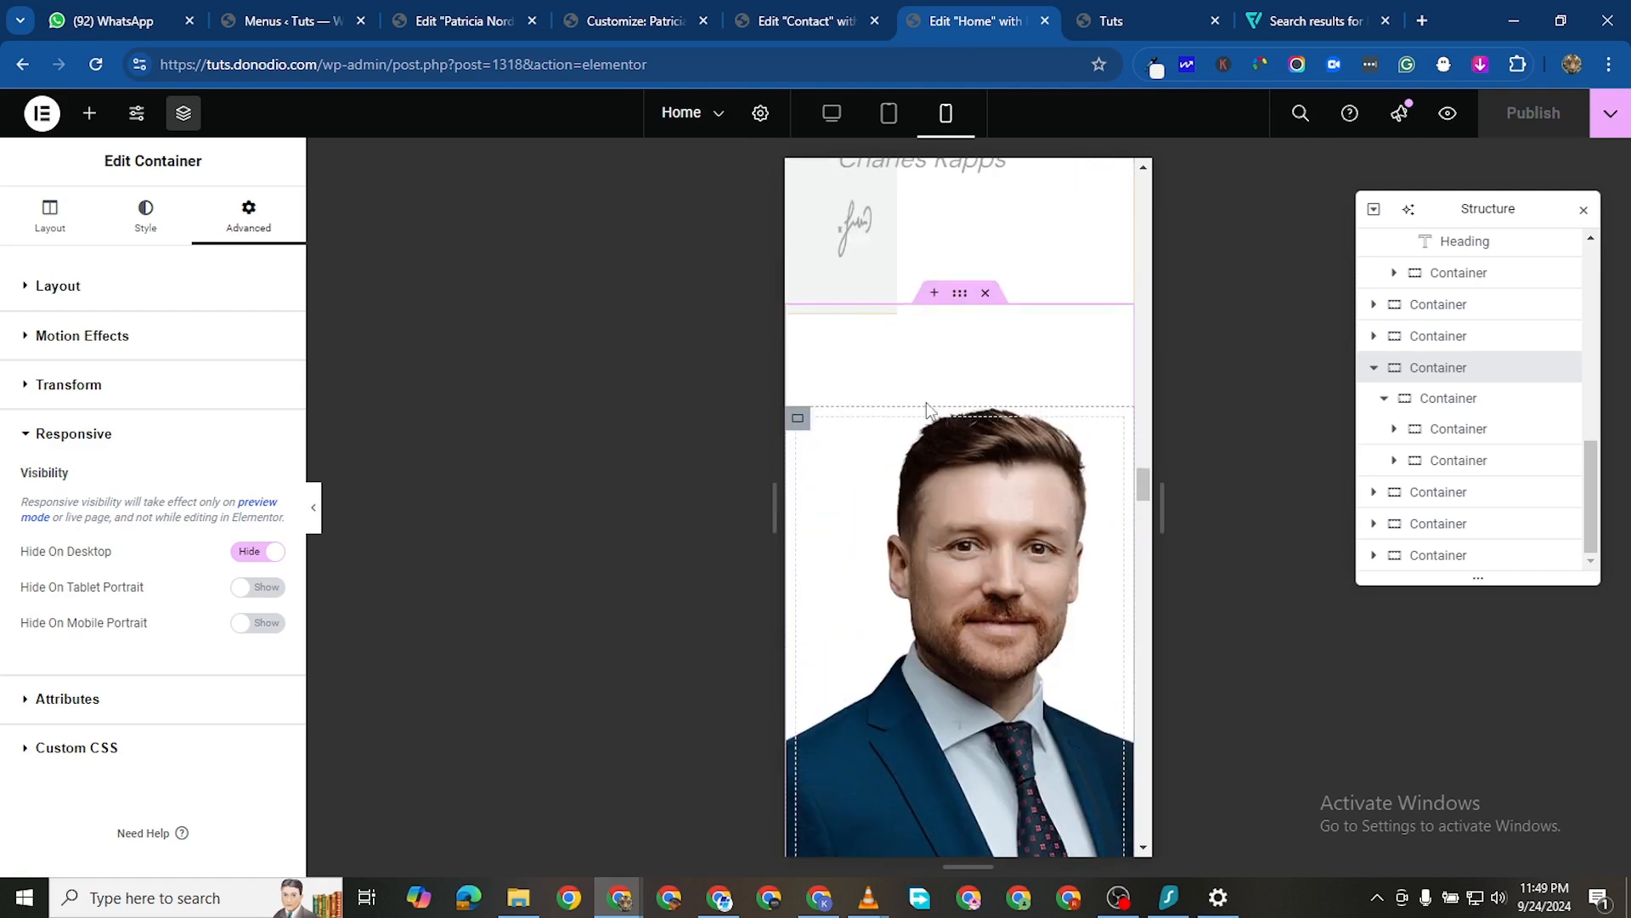
left_click(801, 420)
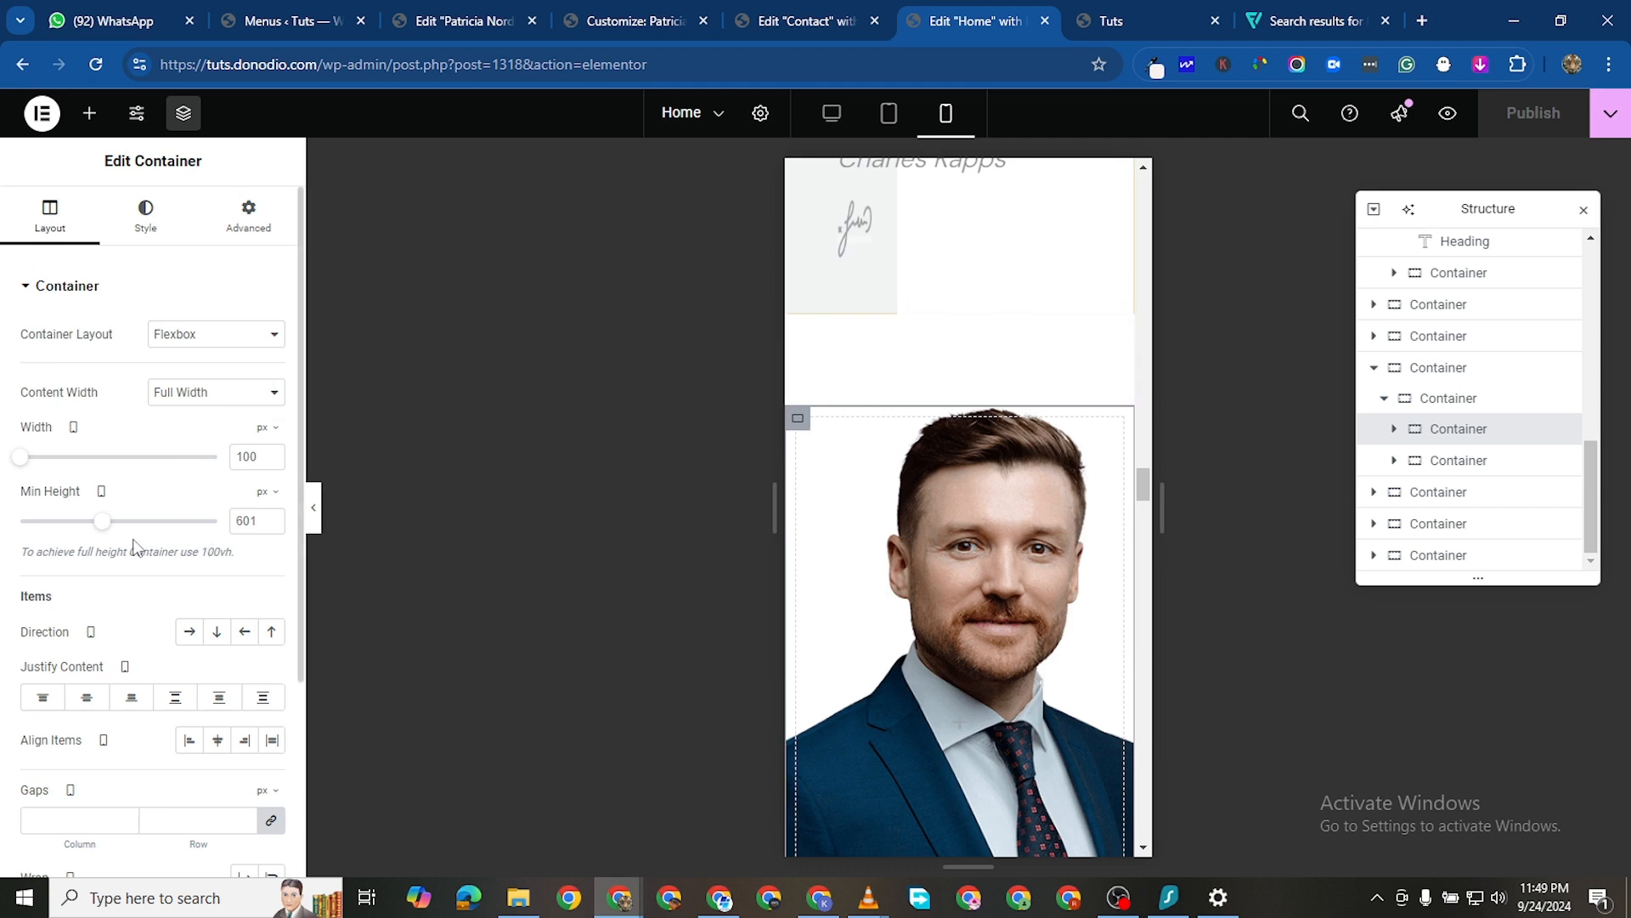
left_click_drag(101, 527, 69, 529)
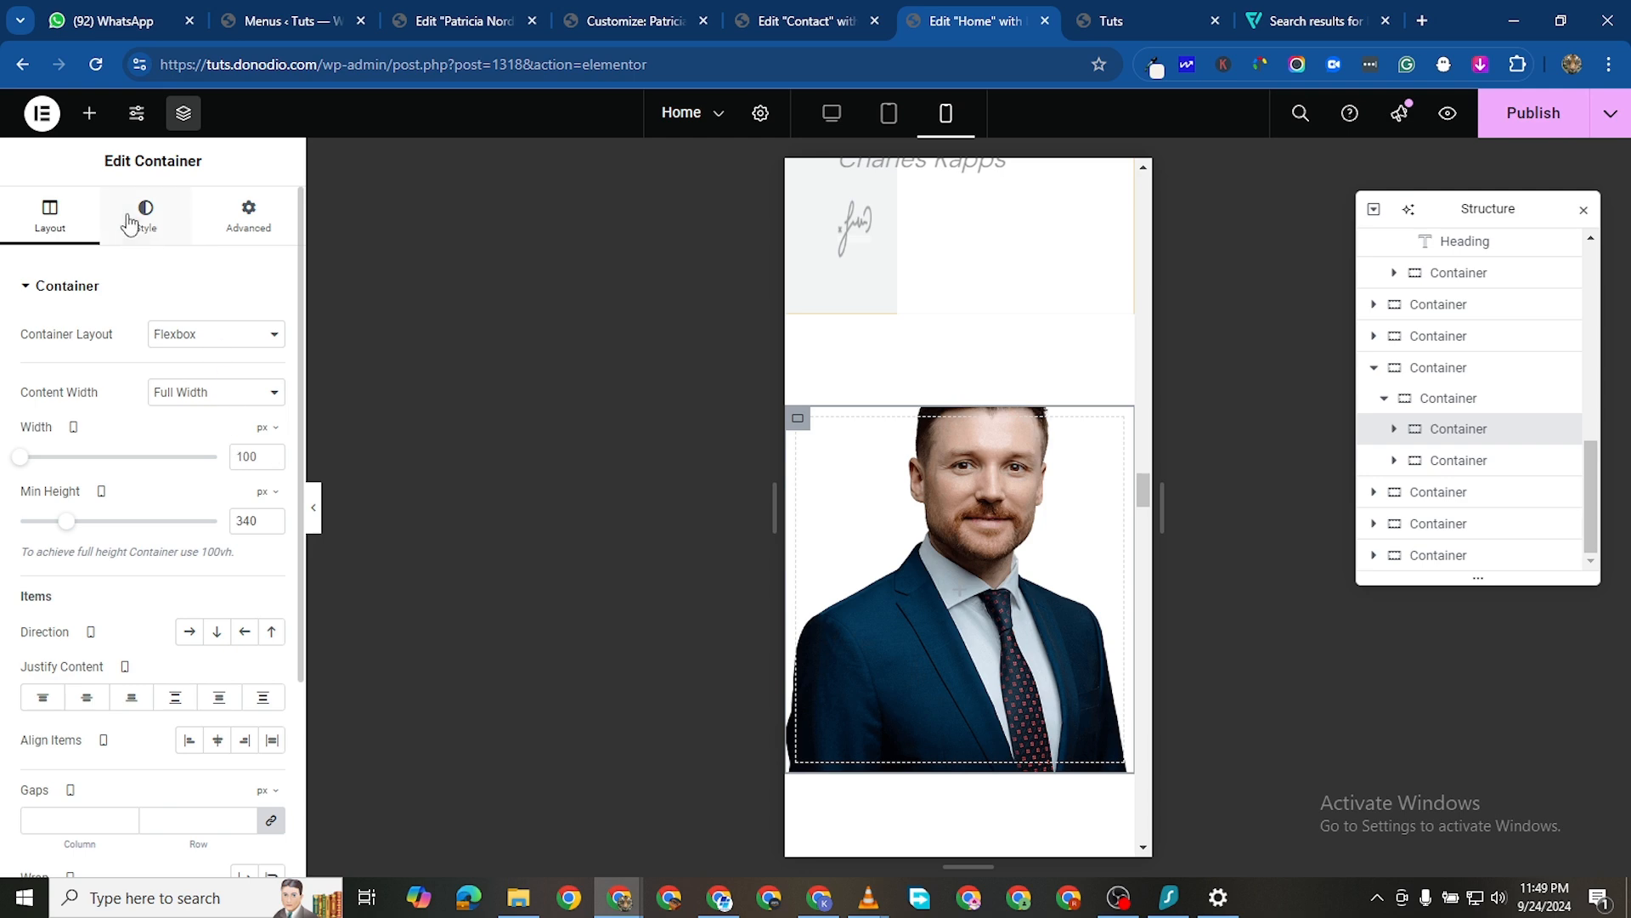
Set the portrait container's mobile background image to Cover display size and Center Center position
scroll(202, 697, "down", 1)
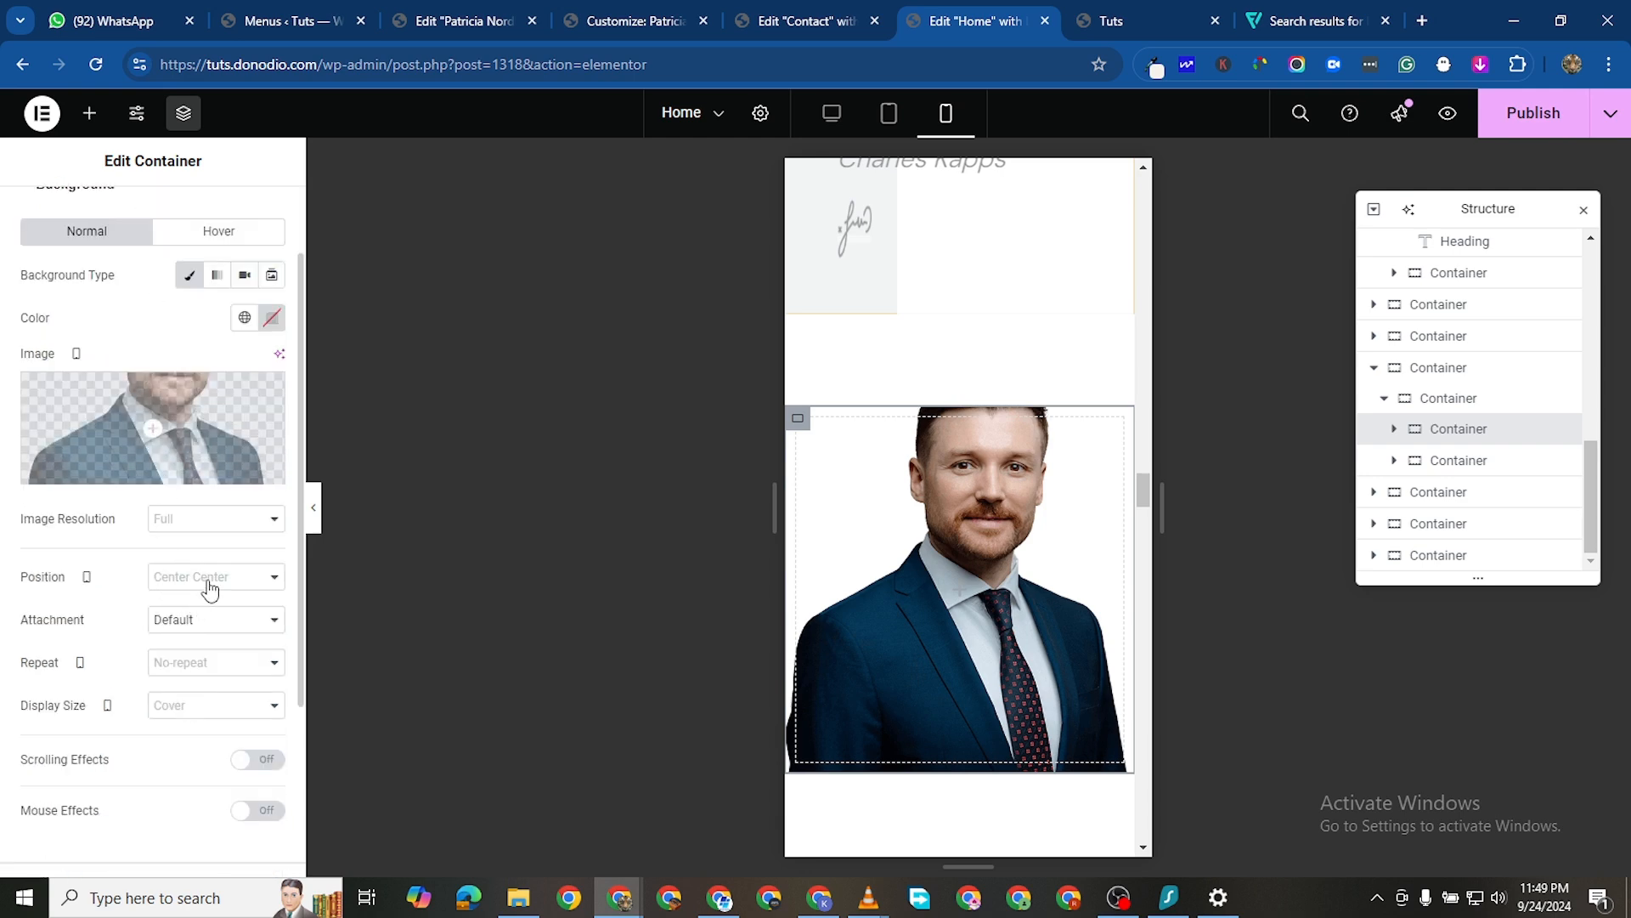
left_click(208, 707)
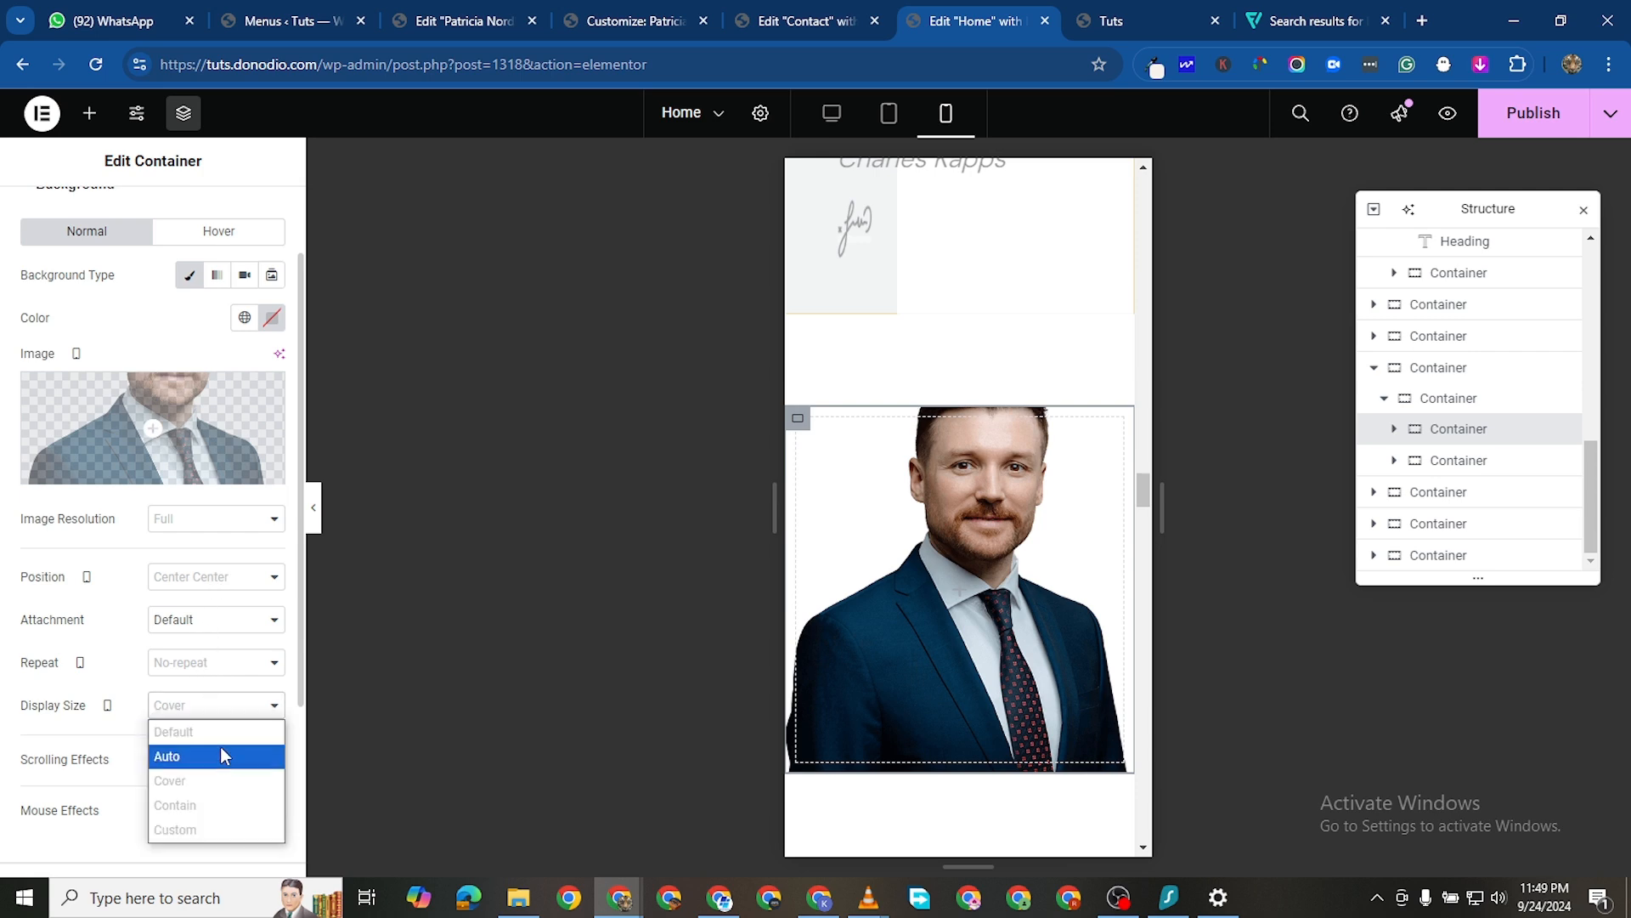
left_click(223, 779)
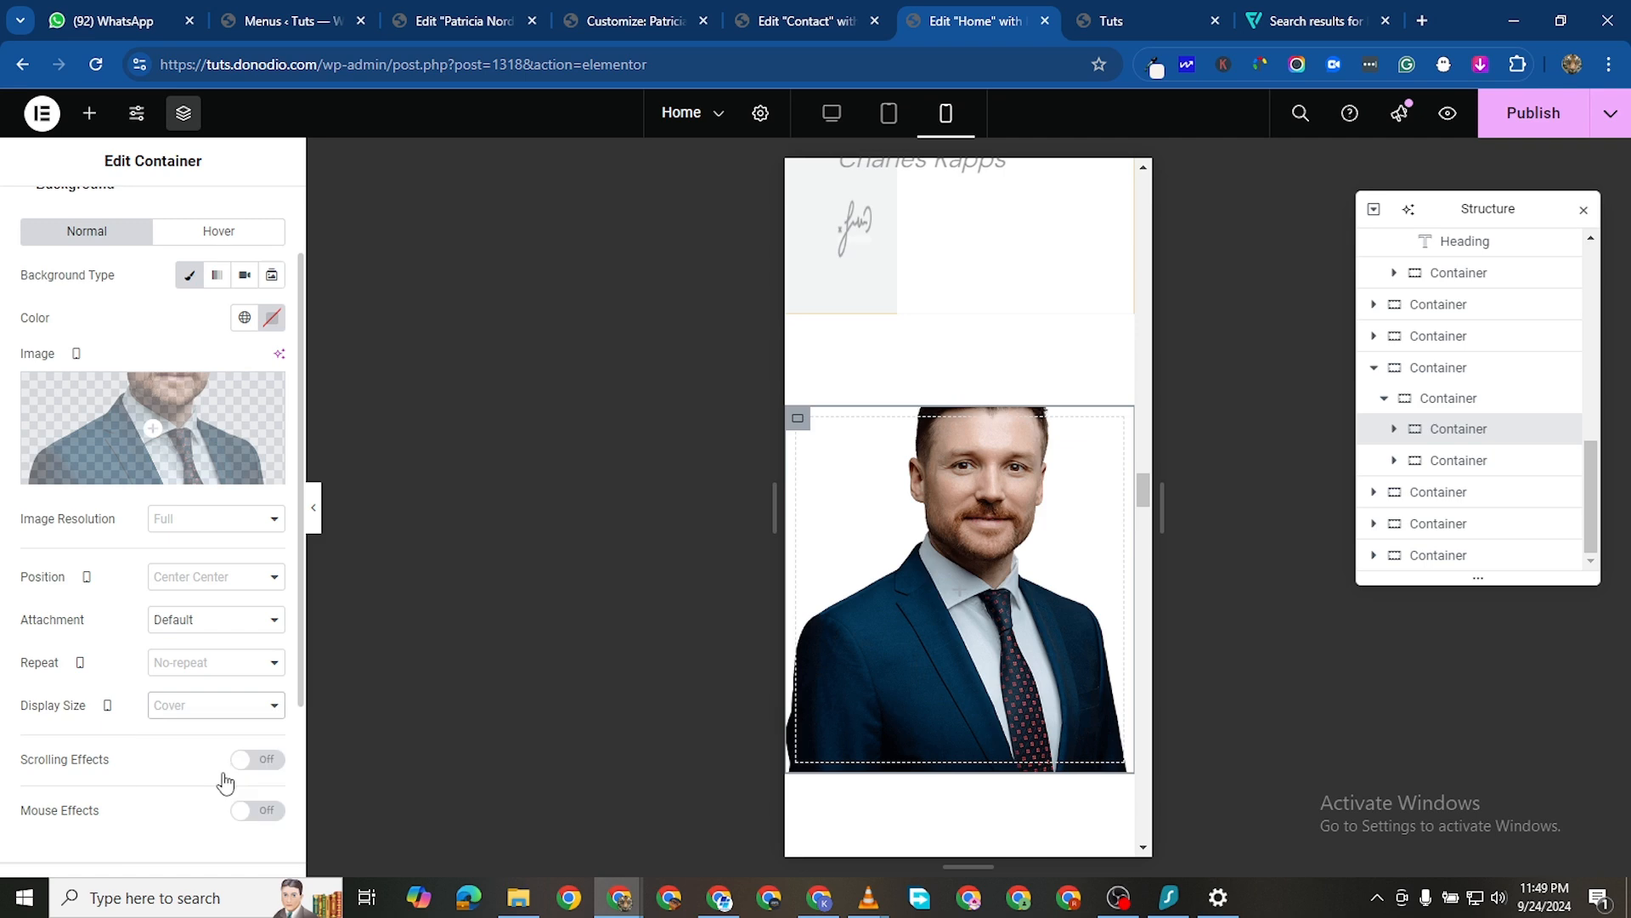
left_click(201, 585)
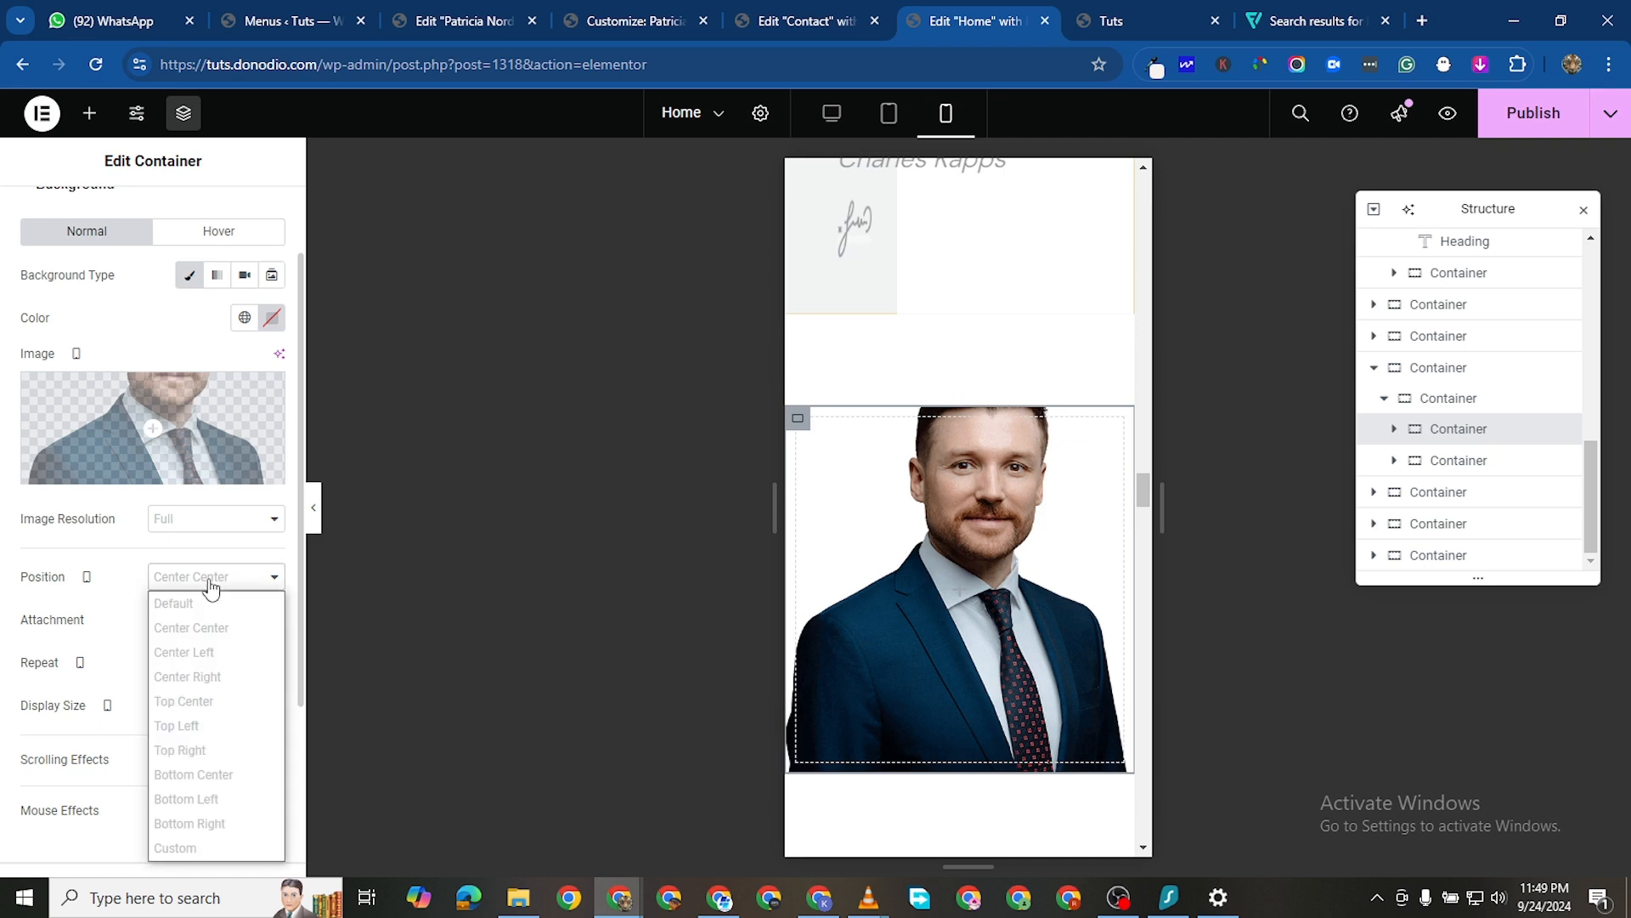
left_click(219, 630)
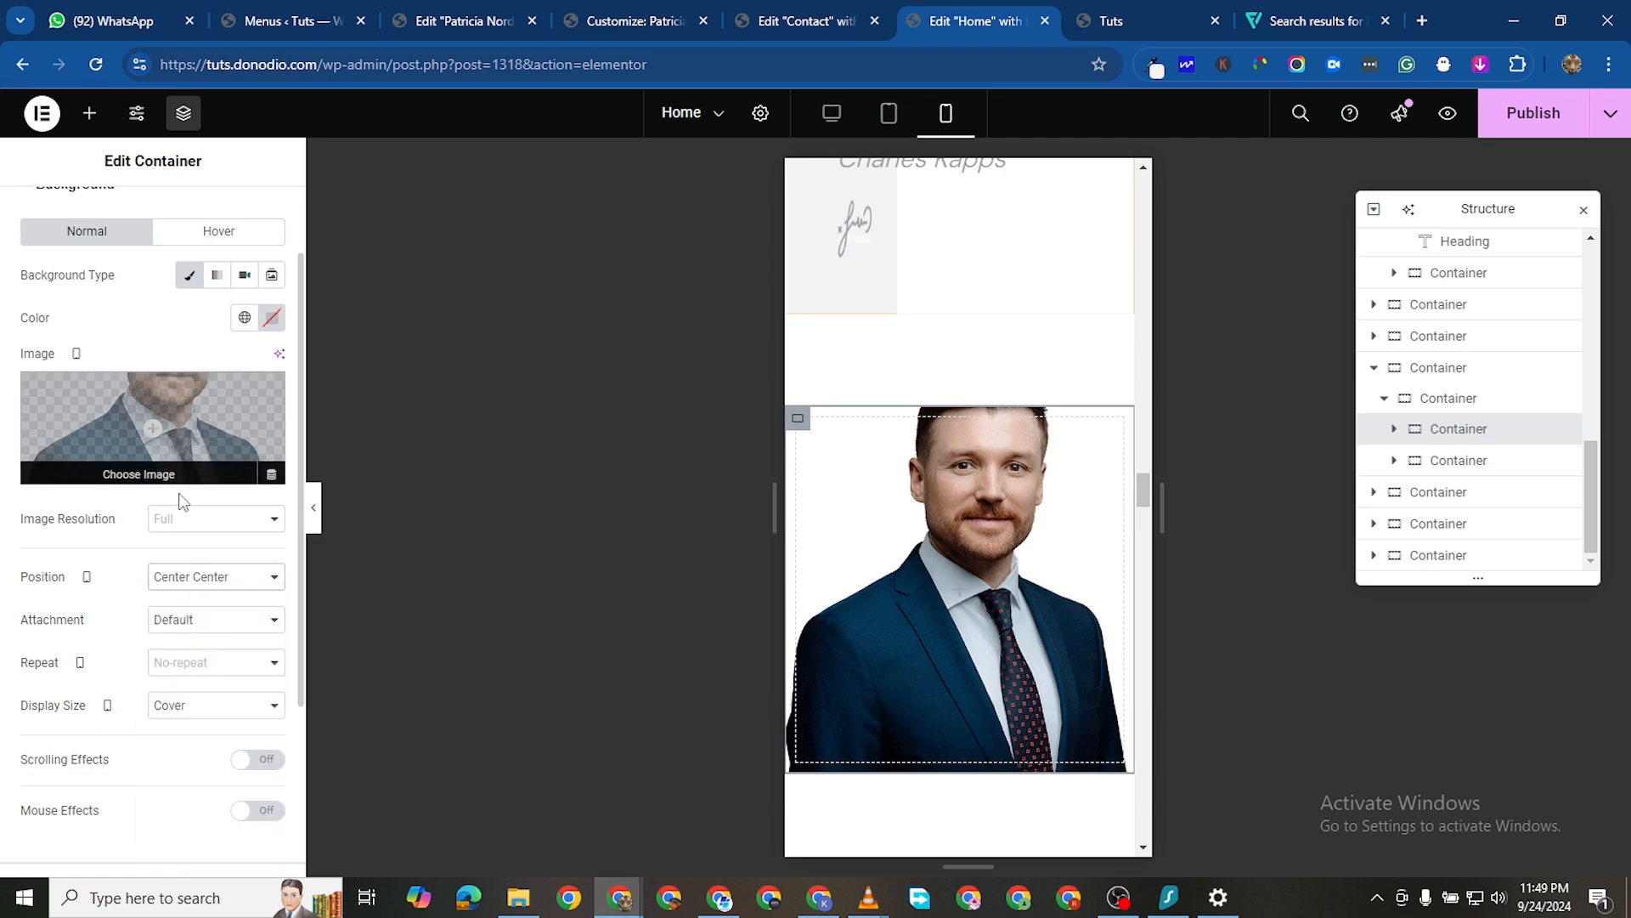
Choose tesimonials-img.png as the portrait container's mobile background image and set it to No-repeat
left_click(159, 432)
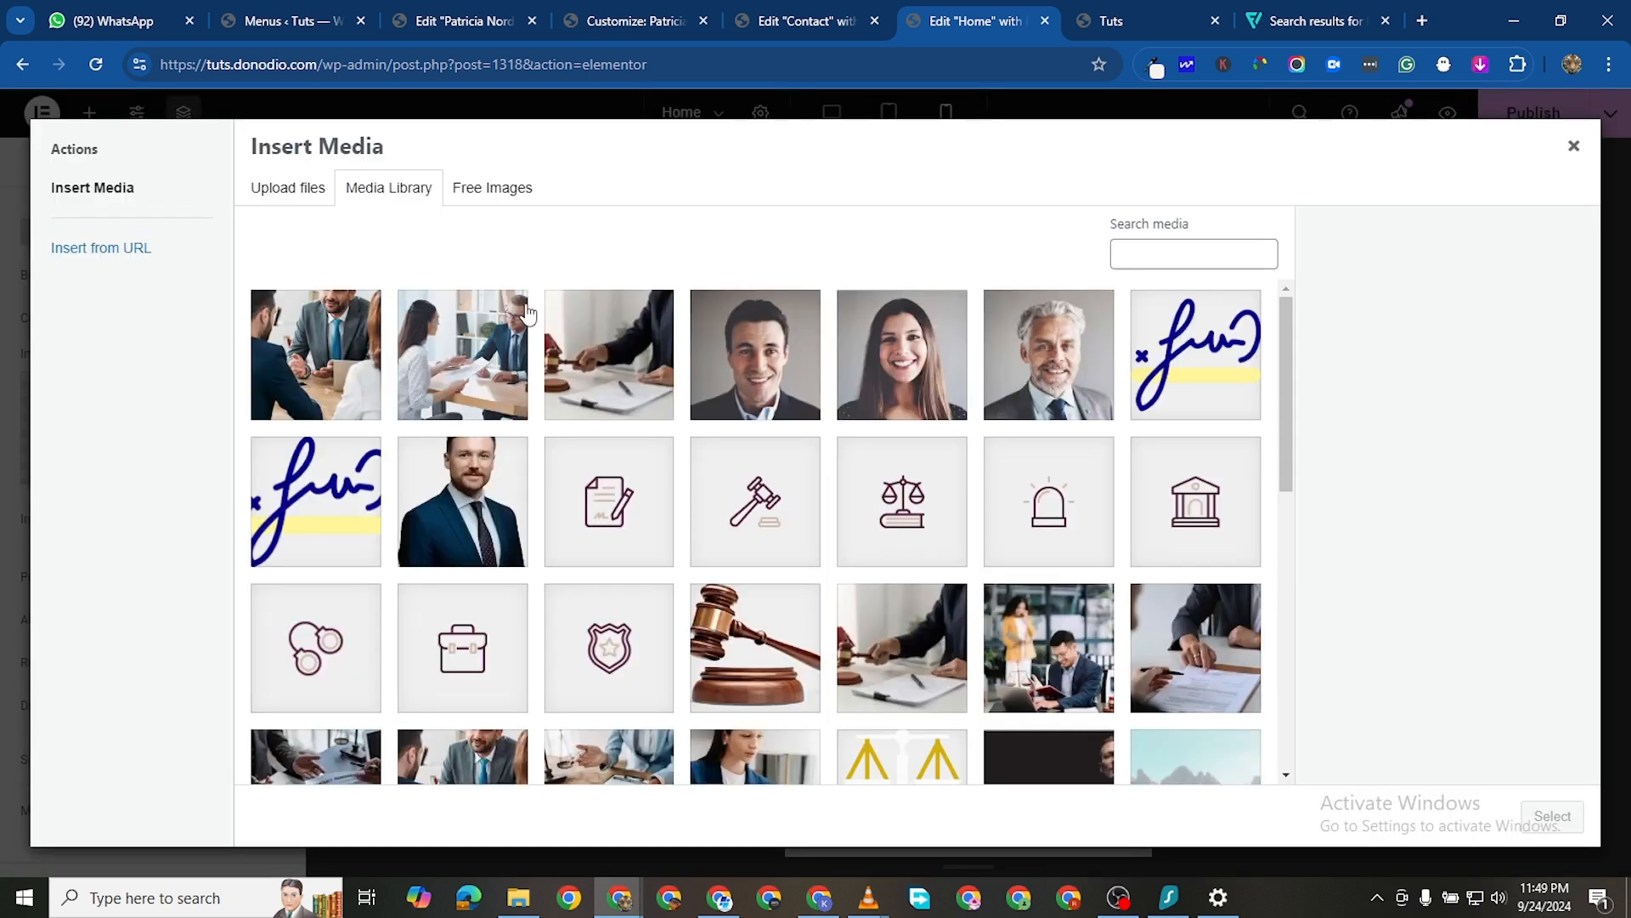
left_click(456, 489)
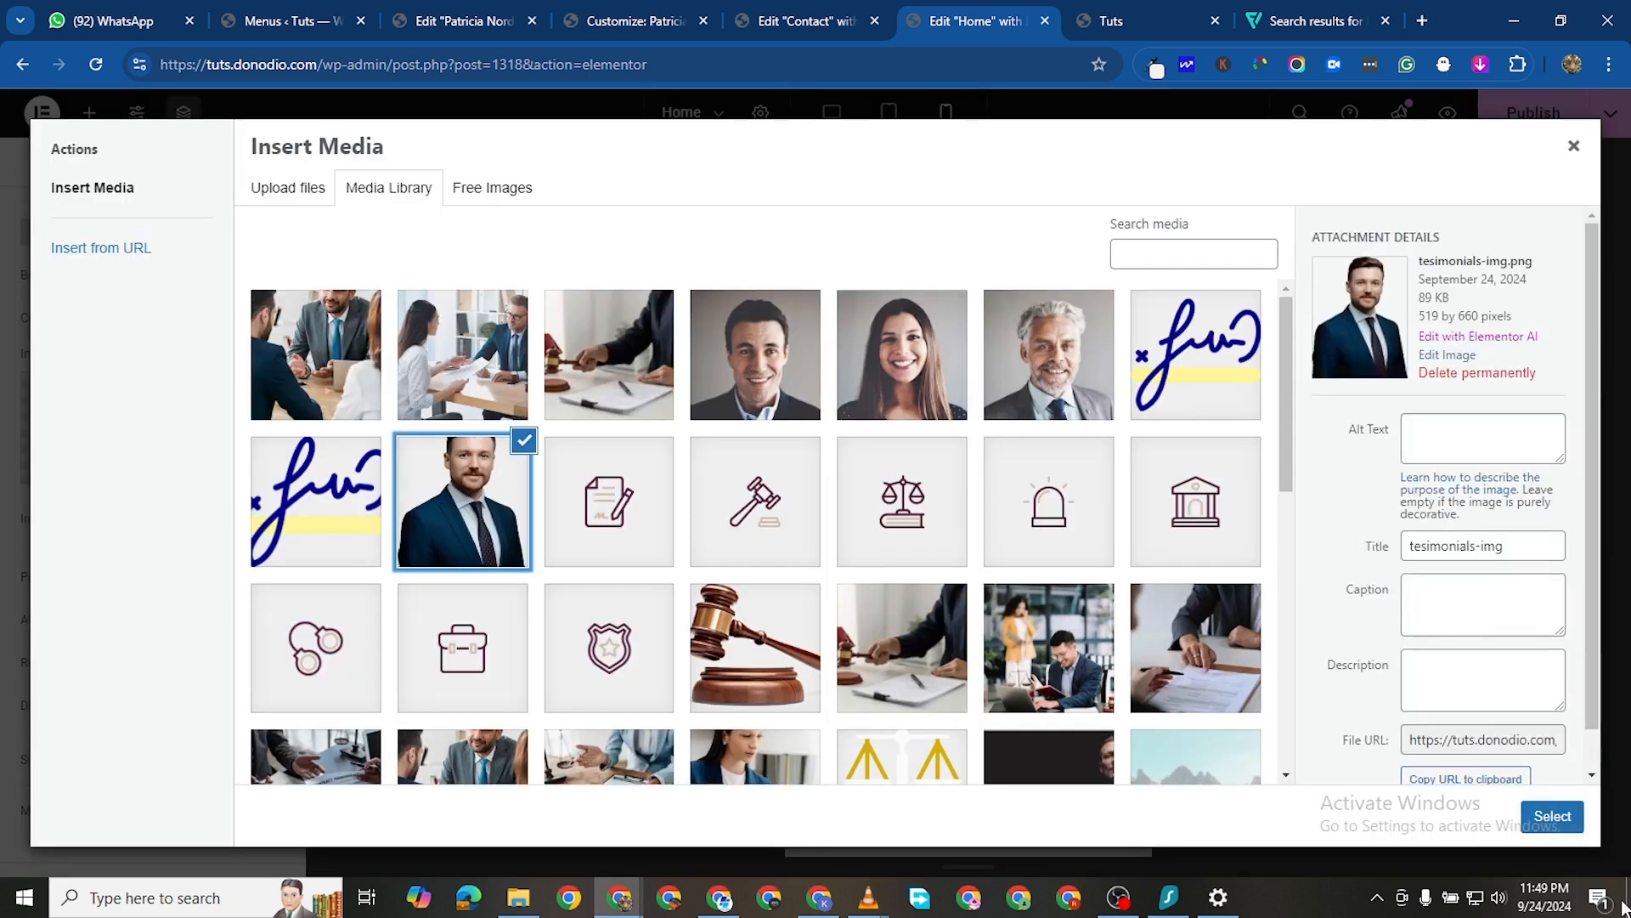
left_click(1552, 815)
scroll(183, 564, "down", 1)
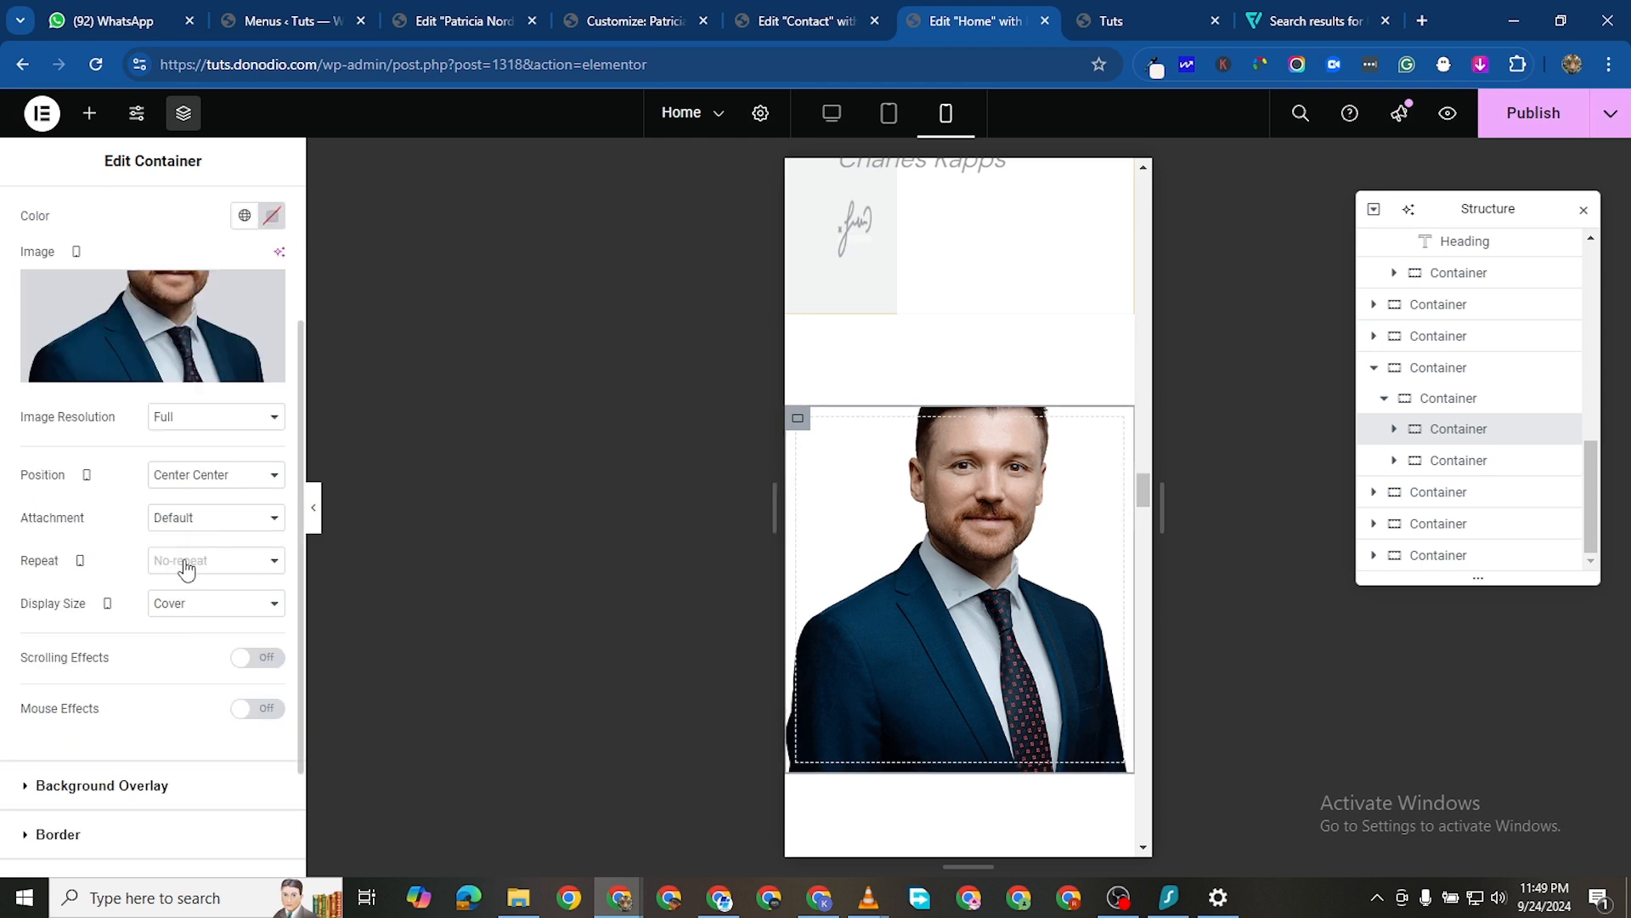
left_click(187, 565)
left_click(199, 612)
scroll(146, 222, "up", 3)
Set the portrait container's mobile padding to 9 px on all sides
left_click(245, 222)
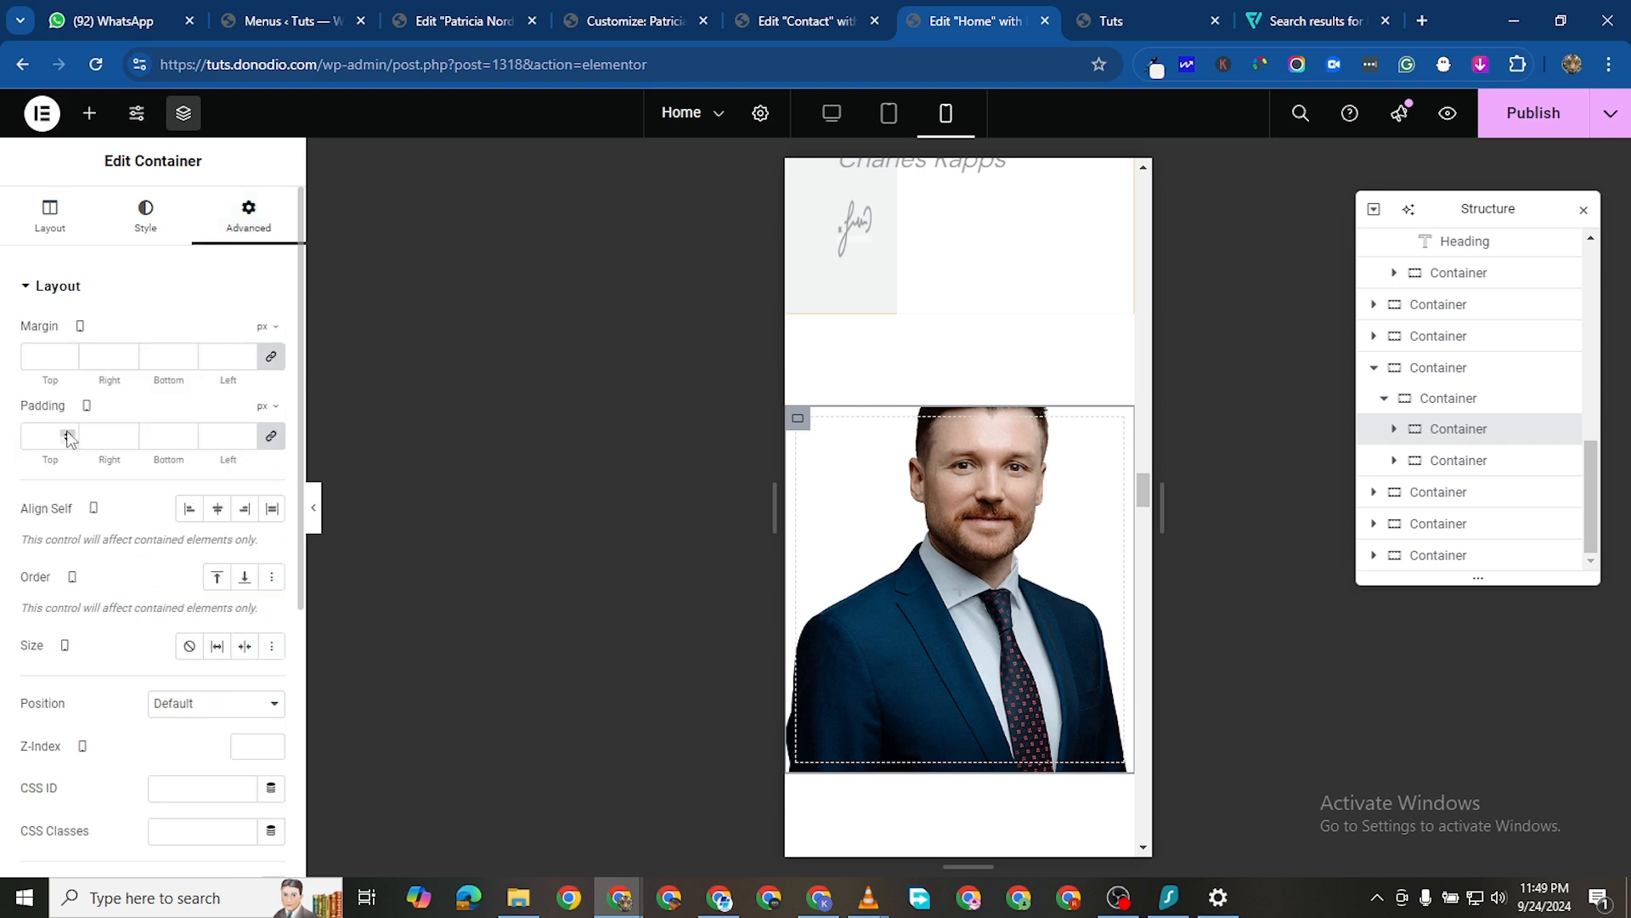
left_click(67, 431)
left_click(67, 432)
left_click(67, 432)
left_click(68, 431)
left_click(67, 432)
left_click(67, 432)
left_click(67, 432)
left_click(67, 432)
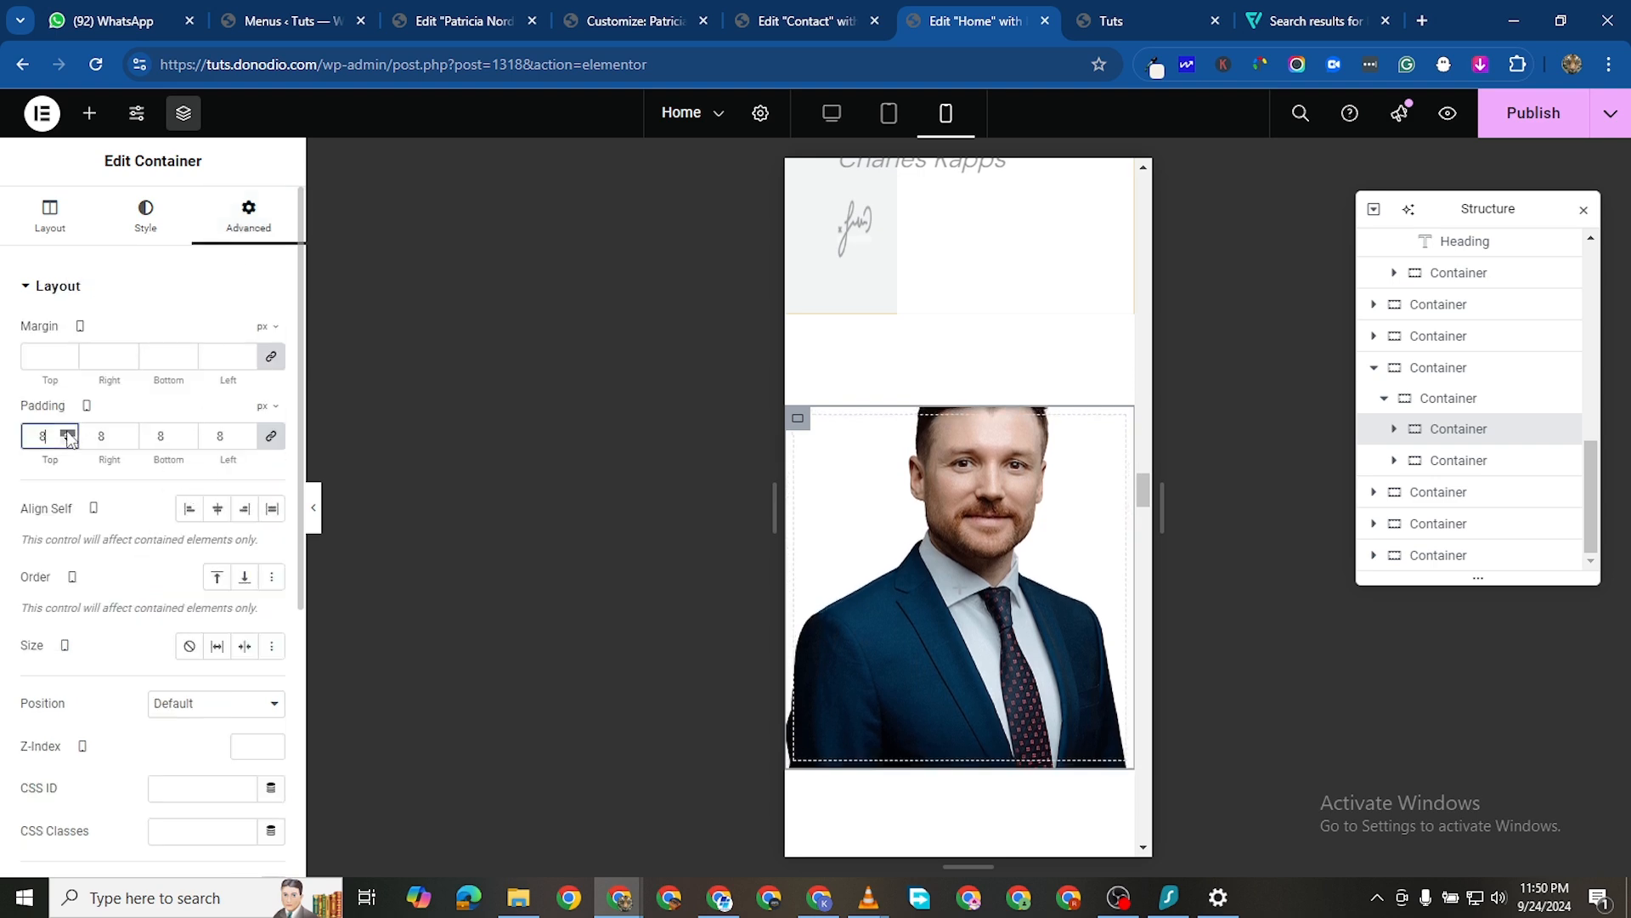
left_click(67, 432)
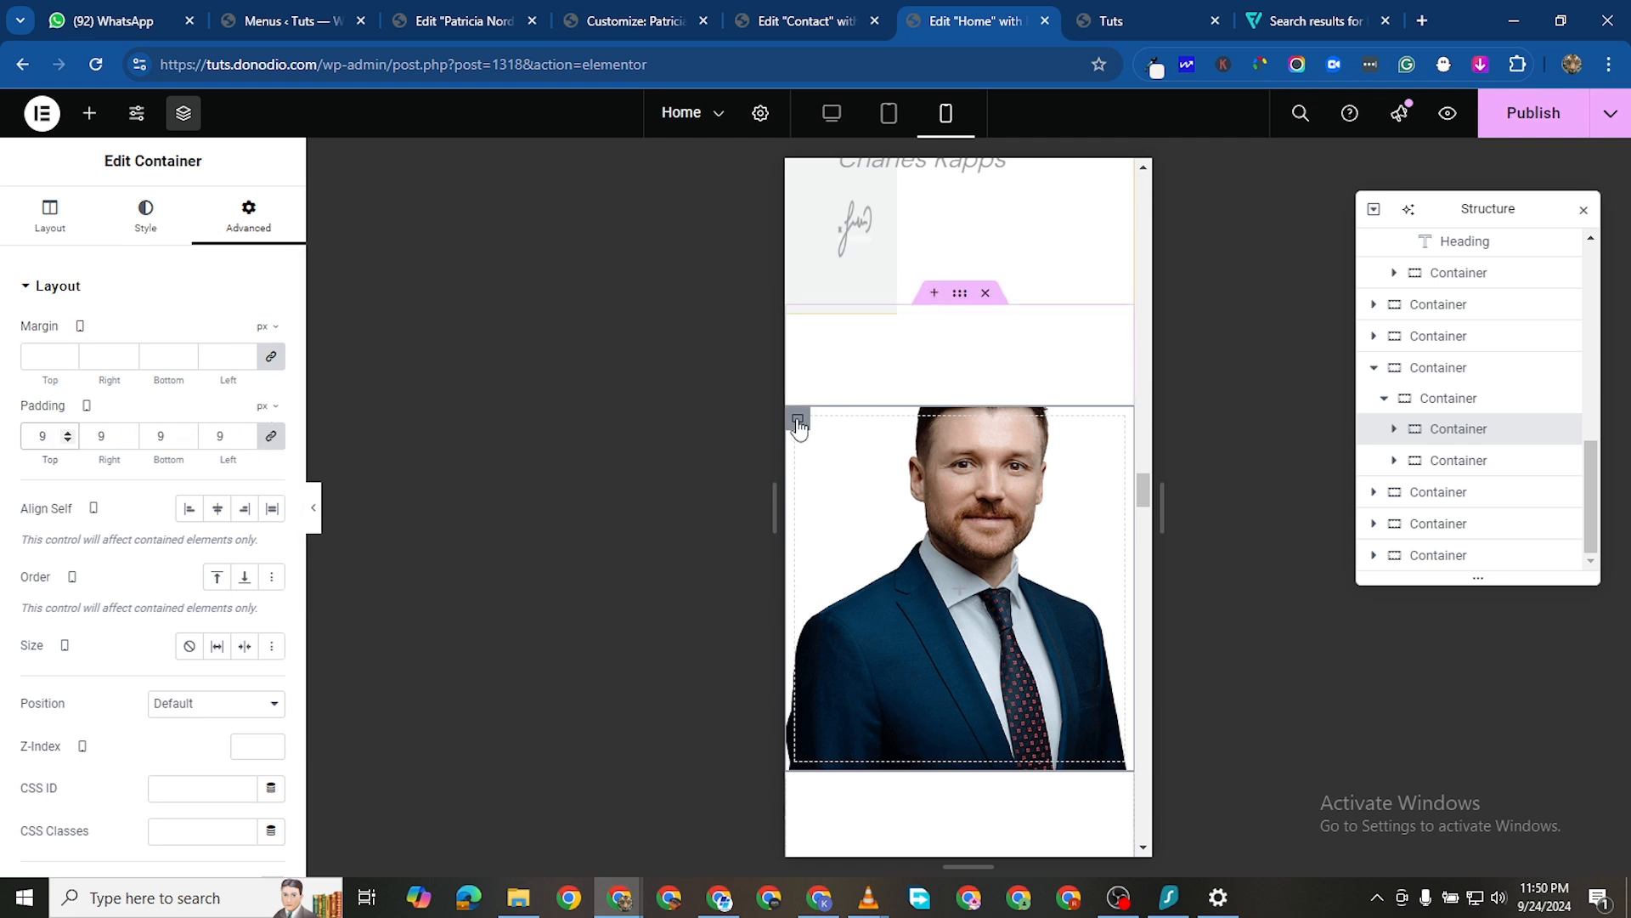
Increase the portrait container's minimum height to 440 px so the head fits in the mobile view
left_click(95, 231)
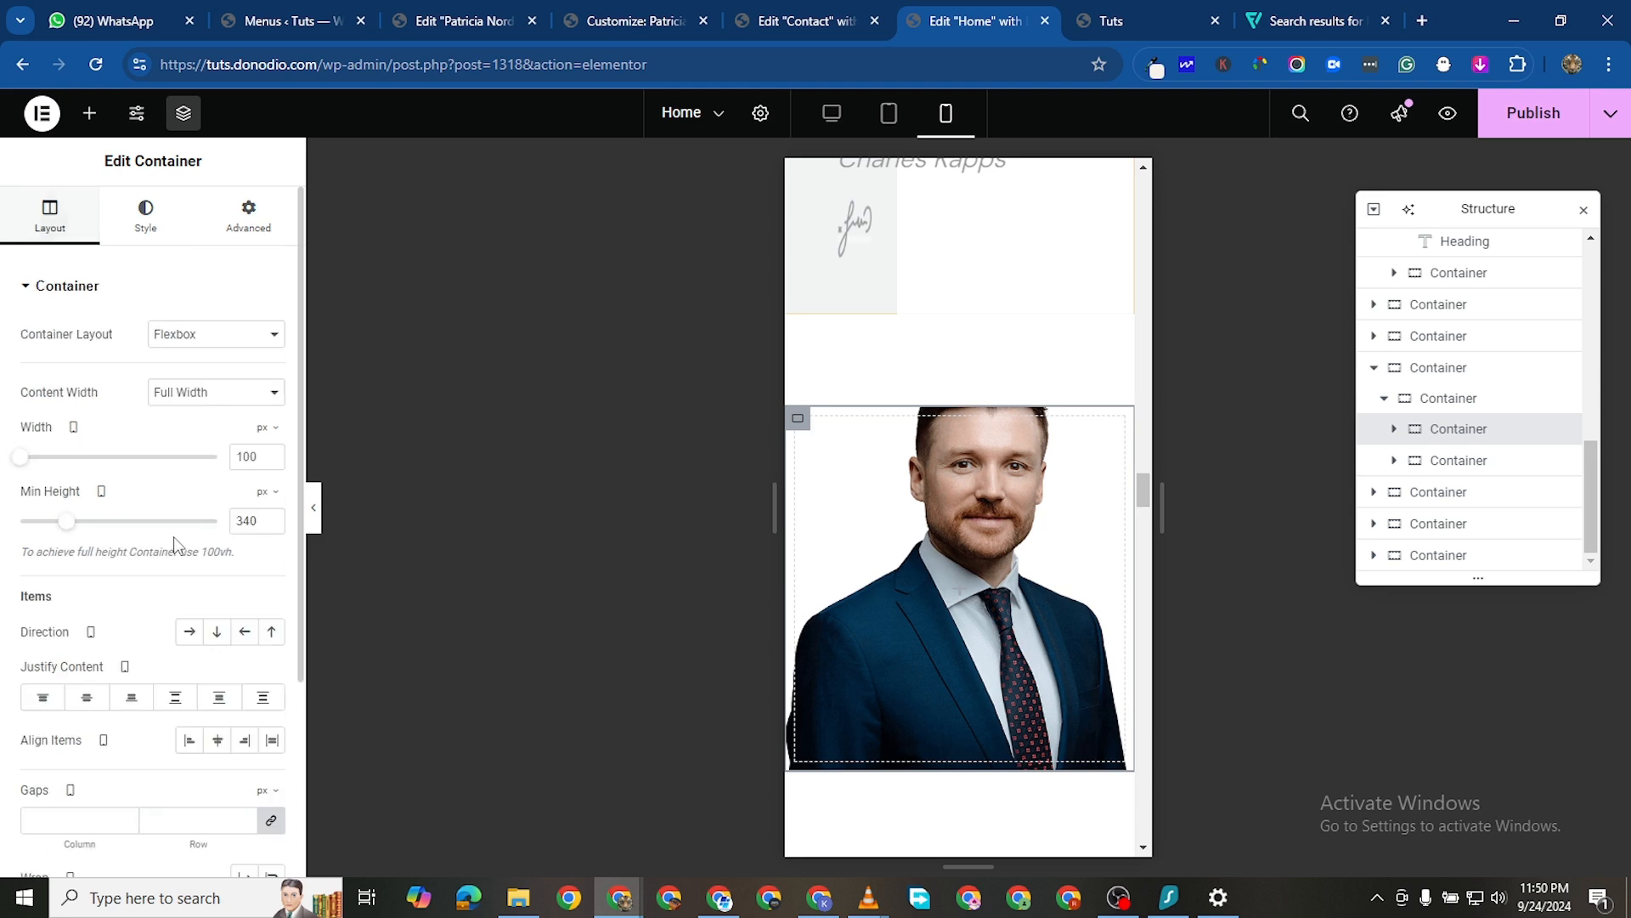
left_click(270, 517)
left_click(270, 516)
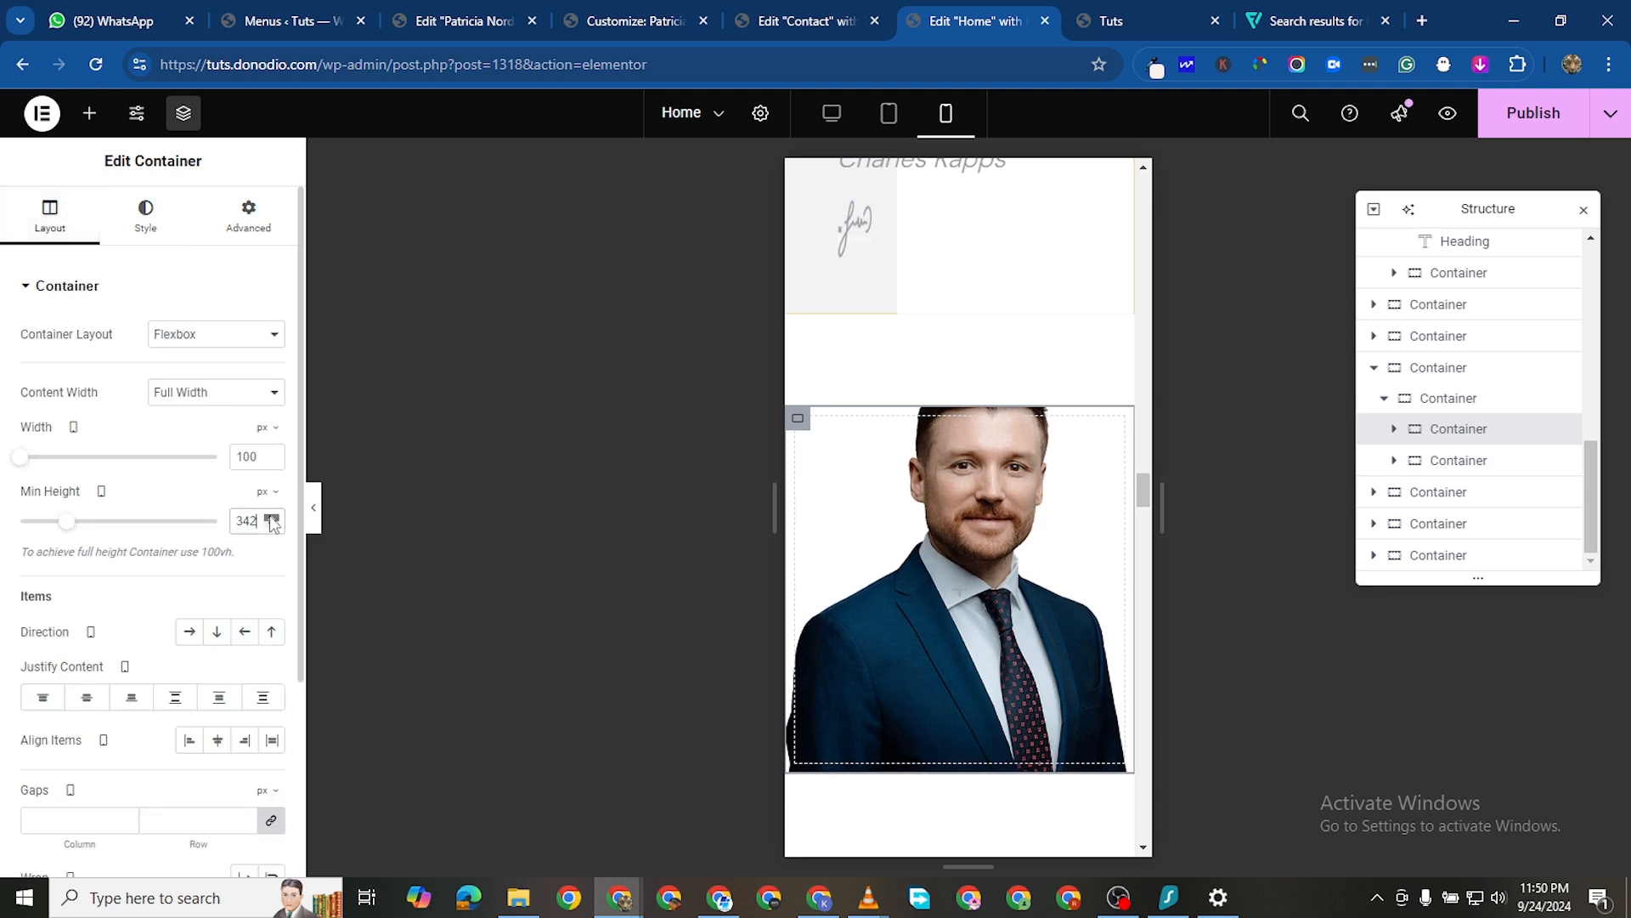
left_click(270, 516)
left_click(270, 516)
left_click(270, 516)
left_click(270, 516)
left_click(271, 517)
left_click(270, 517)
left_click(271, 517)
left_click(271, 516)
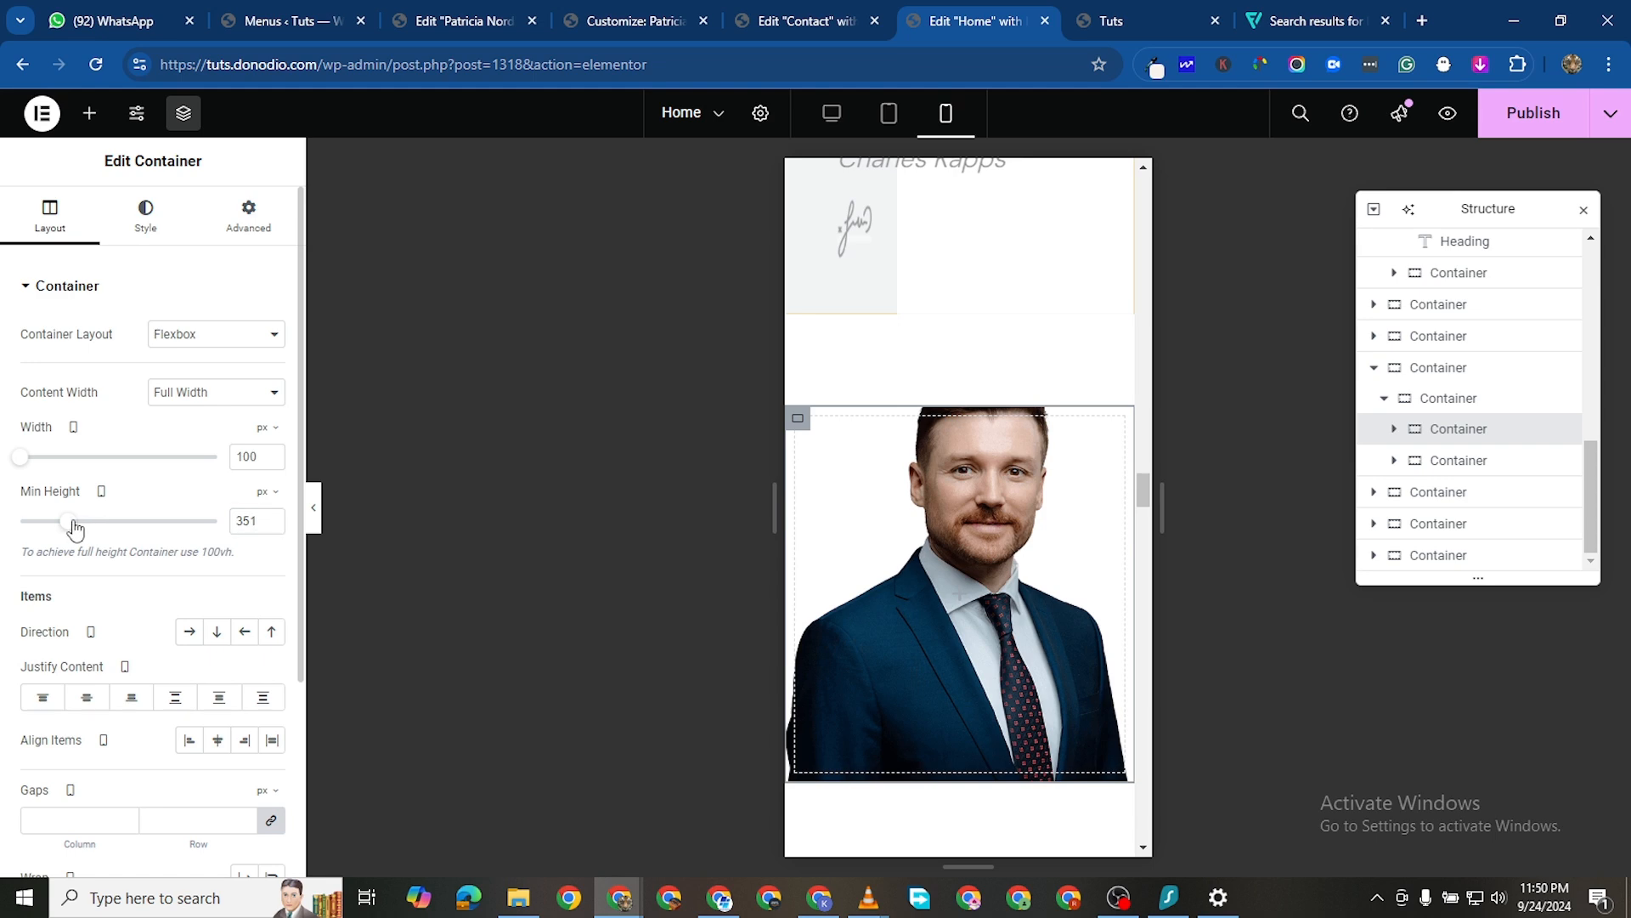
left_click_drag(78, 527, 87, 530)
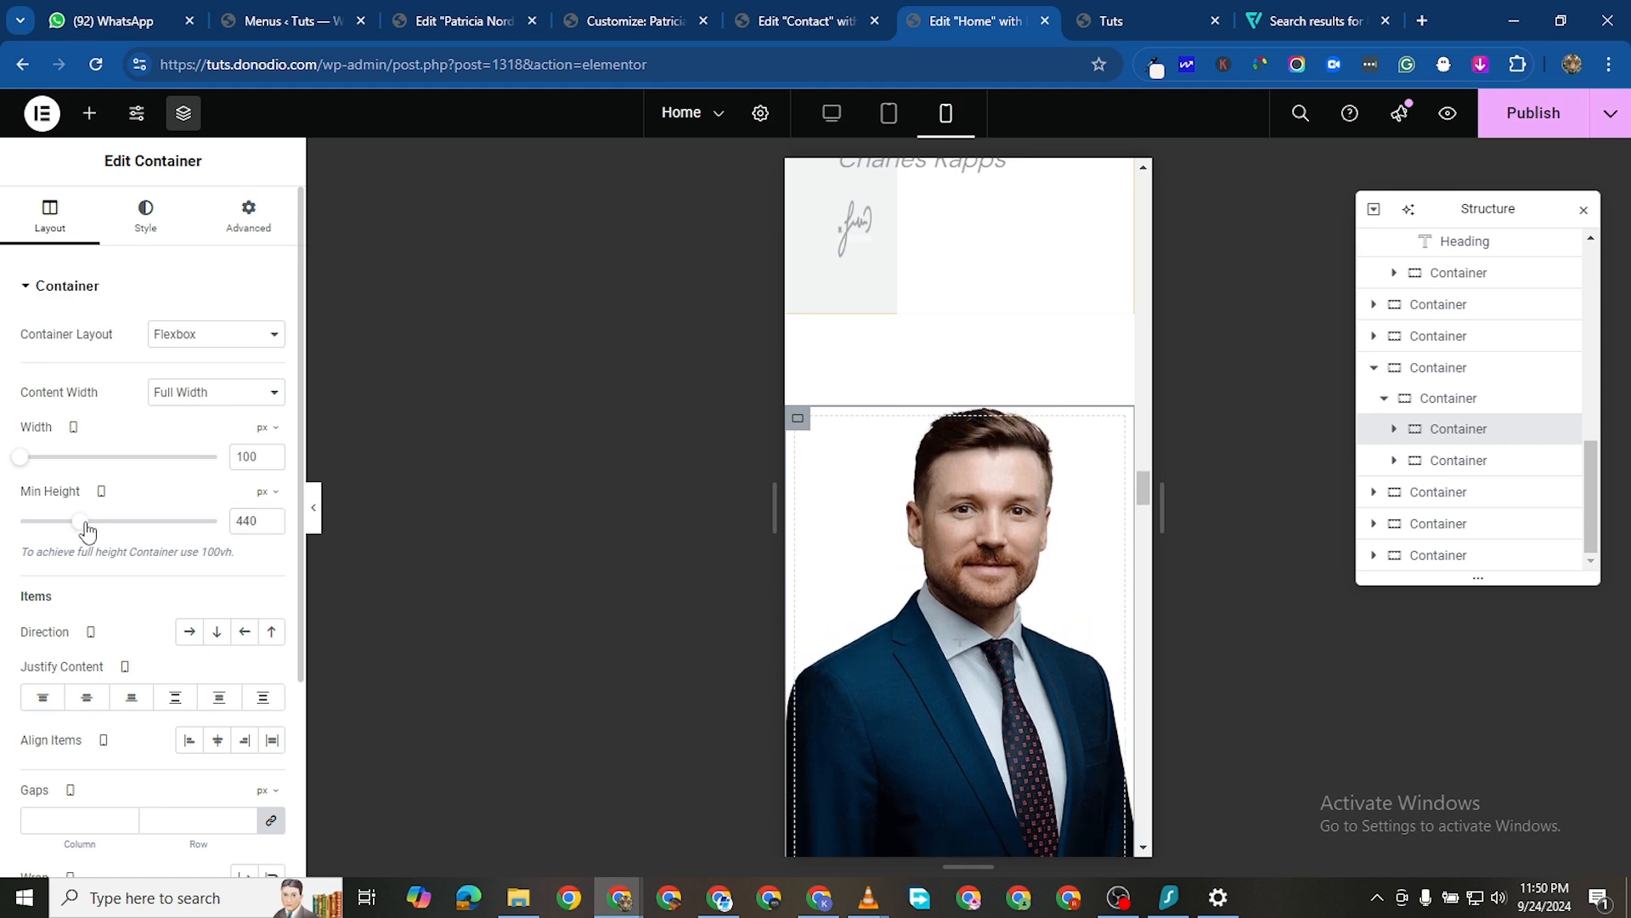
Try a width of 500 on the portrait container and restore it to 100
left_click(61, 460)
left_click_drag(63, 461, 17, 460)
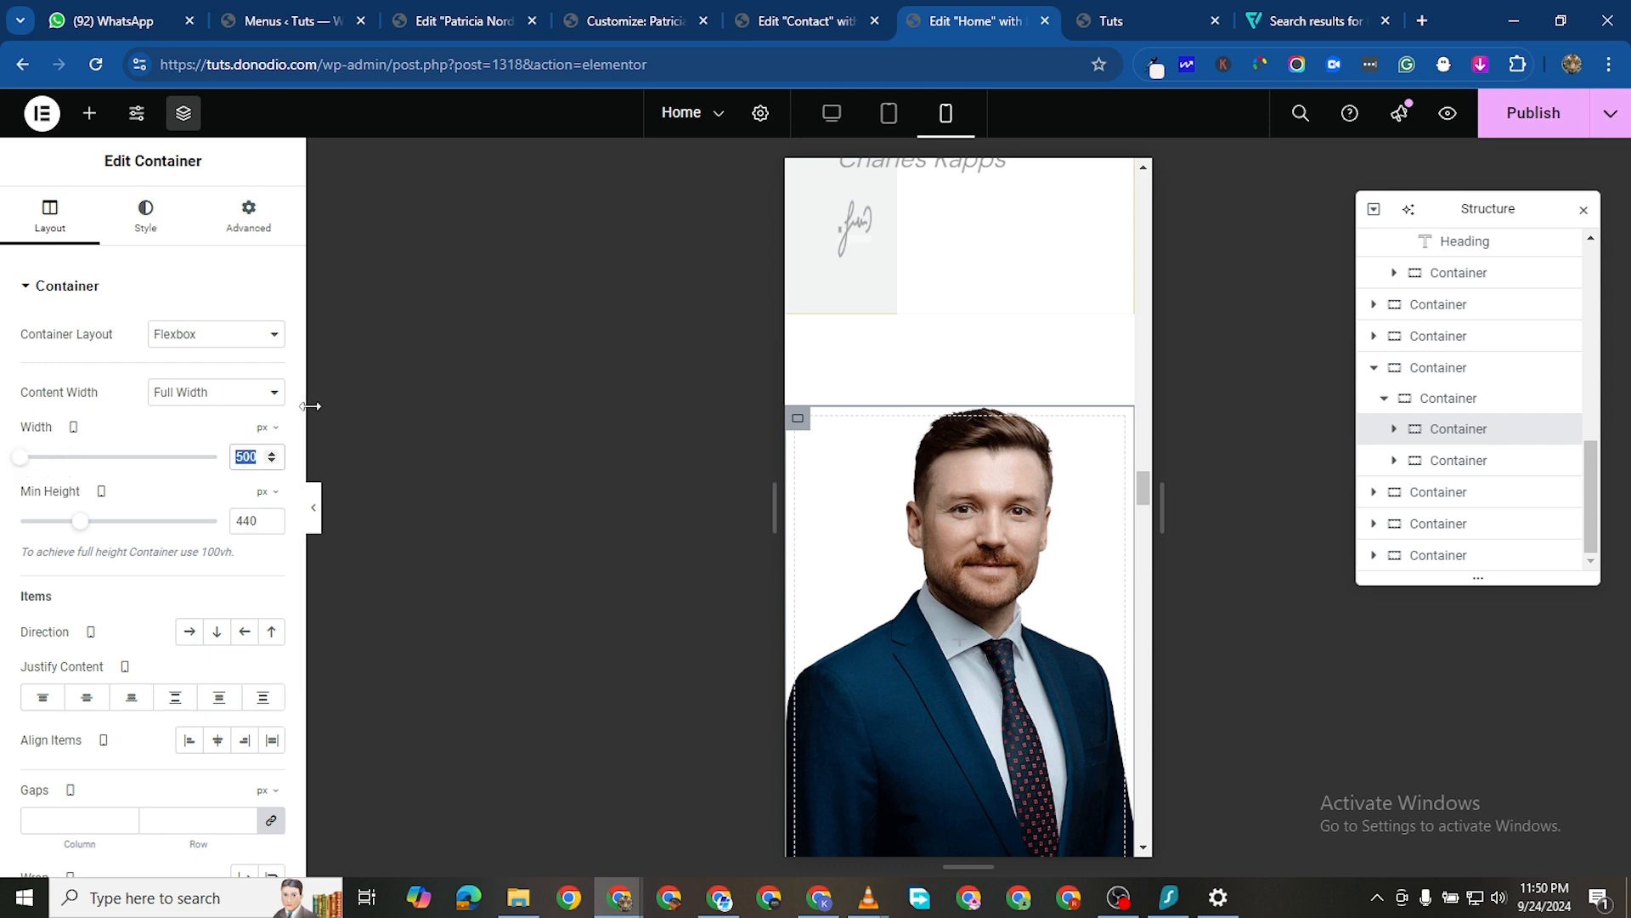
scroll(850, 468, "down", 3)
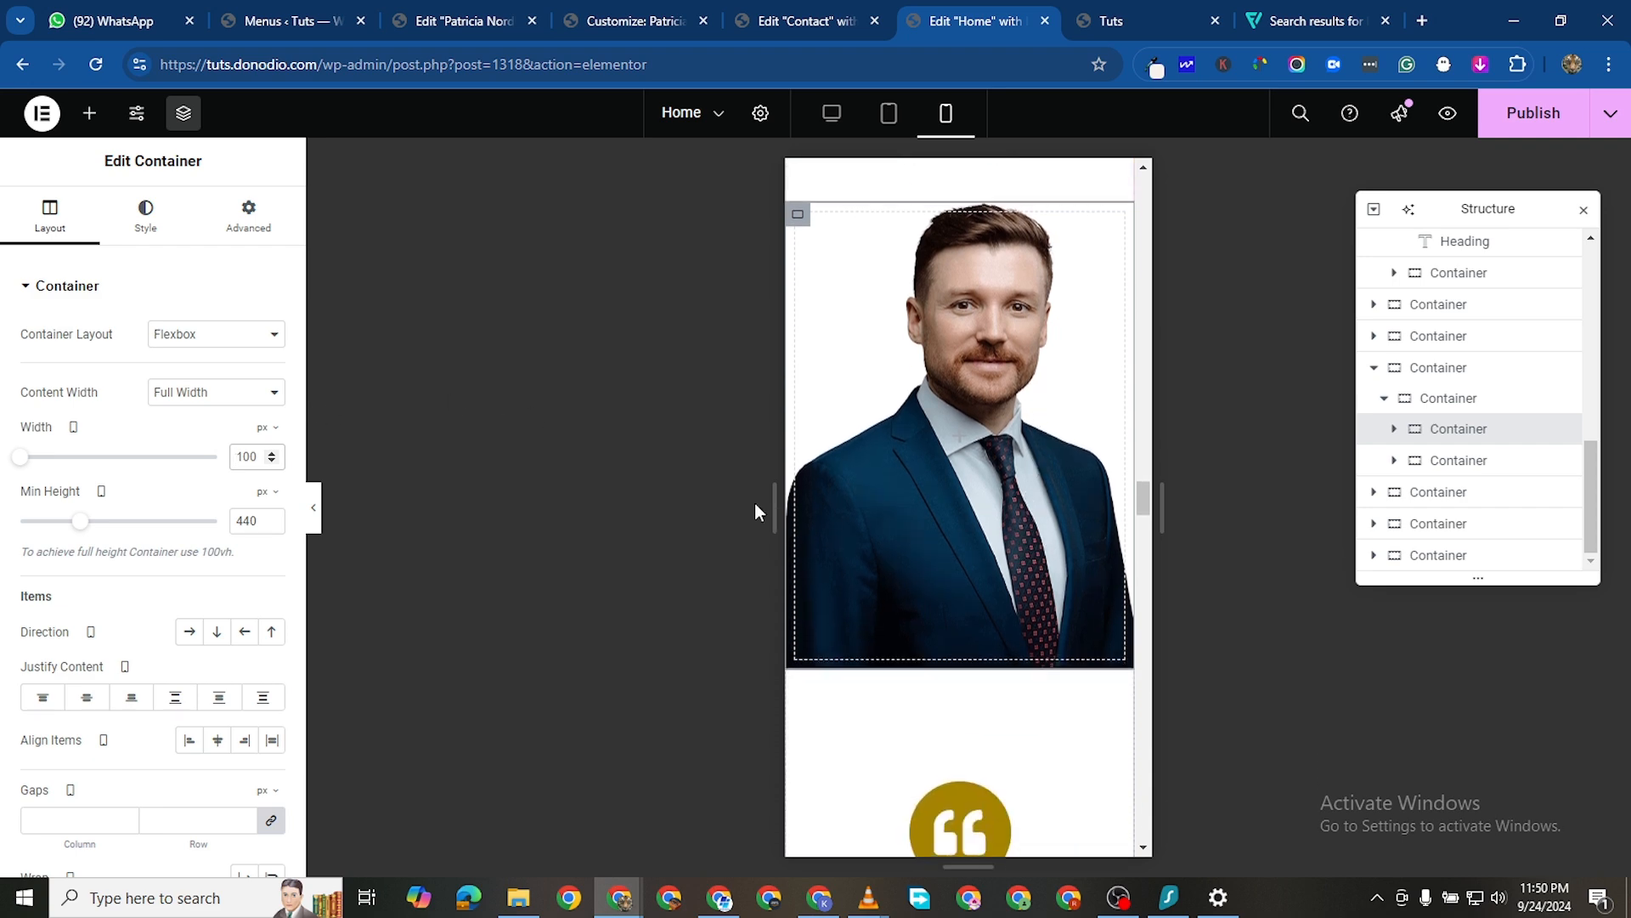
Fine-tune the portrait container's minimum height to 450 px
left_click(271, 518)
left_click(272, 519)
left_click(272, 519)
left_click(272, 519)
left_click(272, 519)
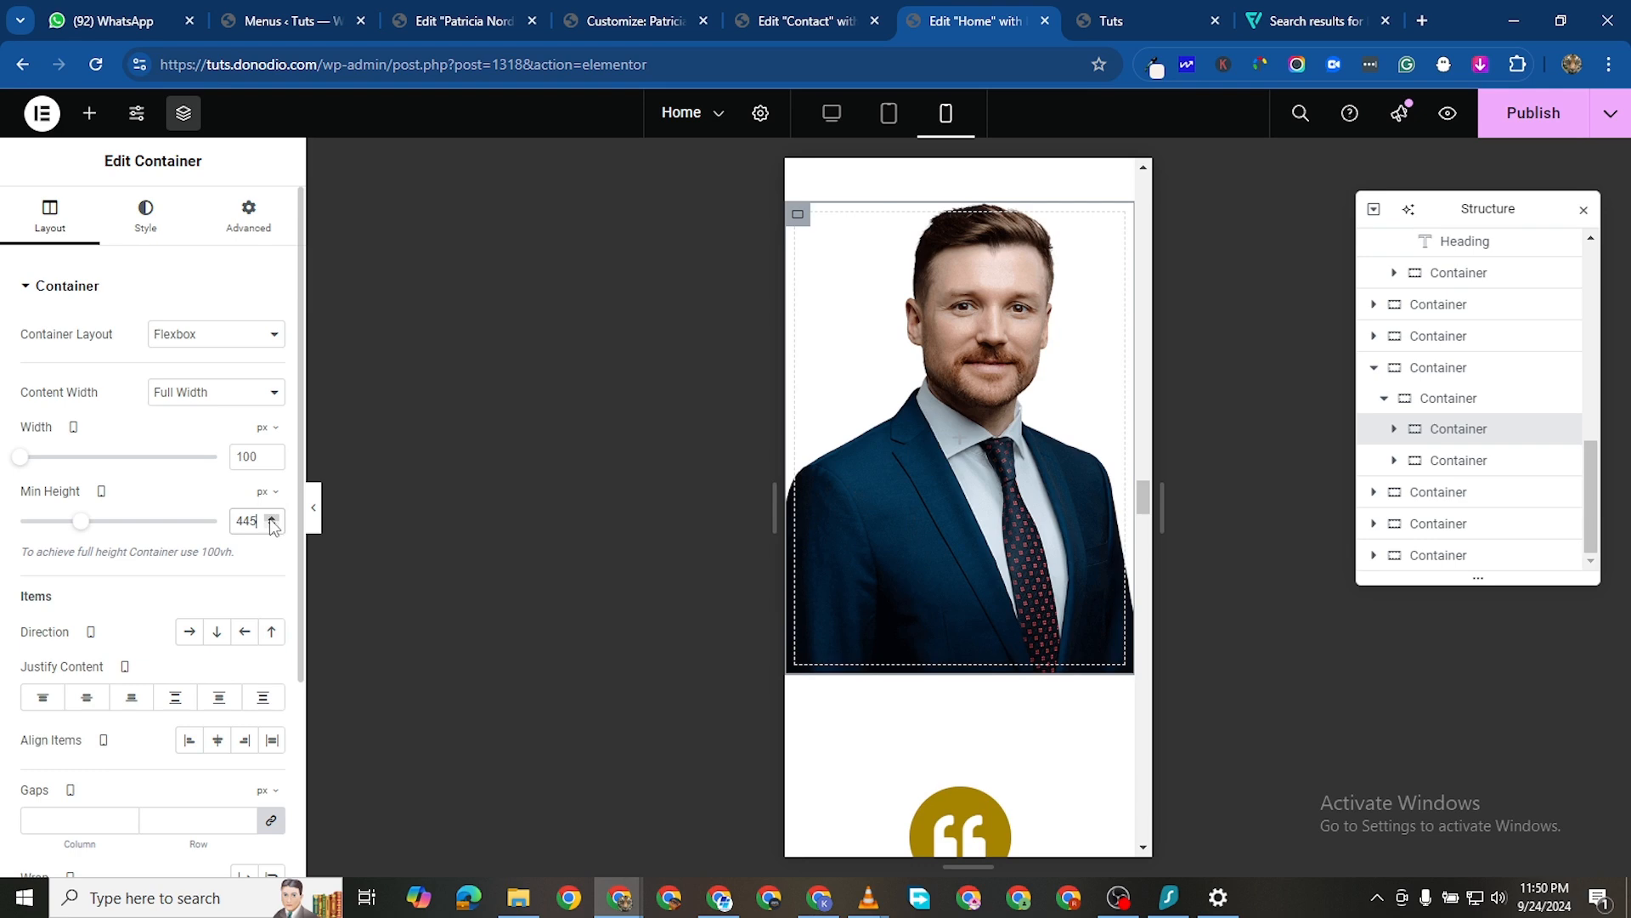
left_click(272, 518)
left_click(272, 518)
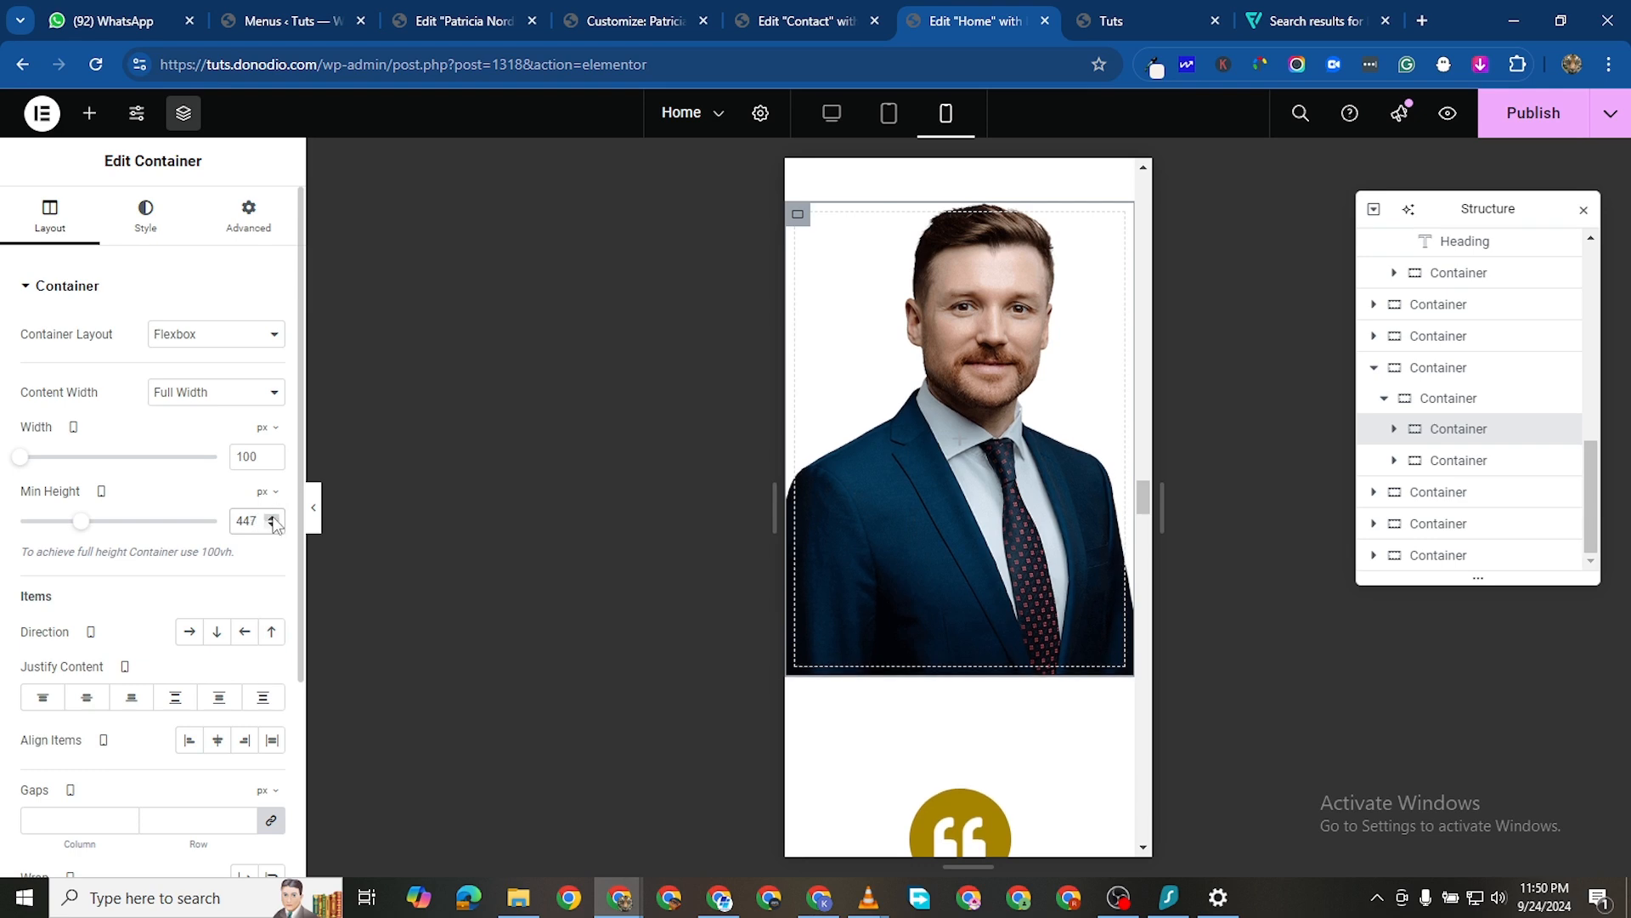
left_click(272, 518)
left_click(272, 518)
left_click(272, 518)
Set the mobile padding of the text container below the portrait to 15 px on all sides
scroll(920, 635, "down", 2)
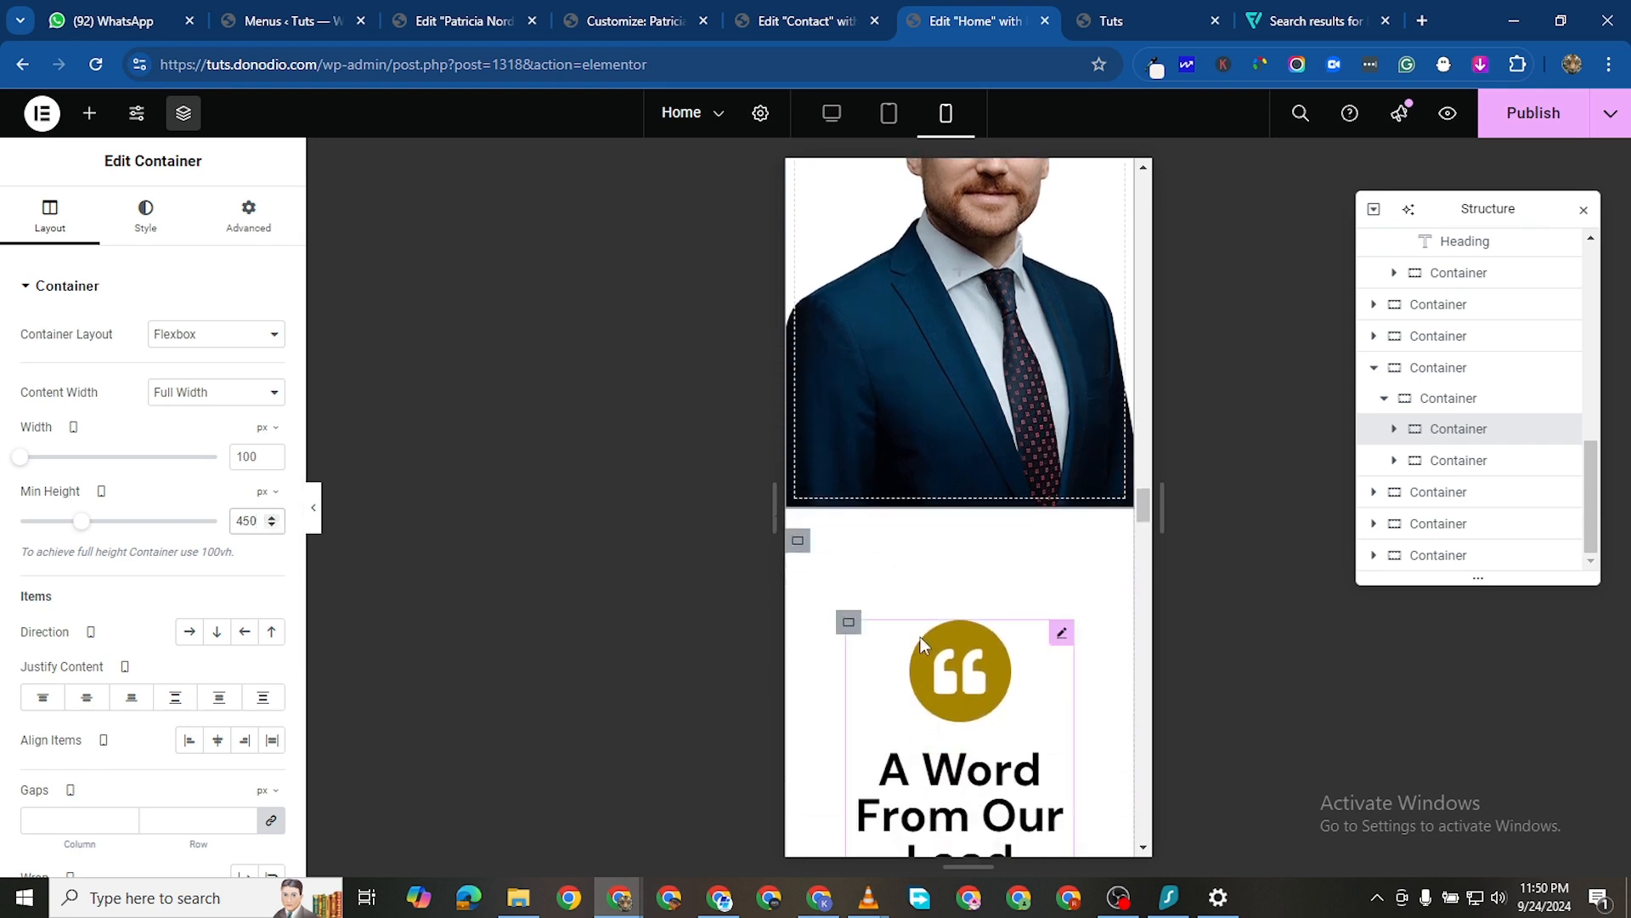
scroll(1052, 576, "down", 3)
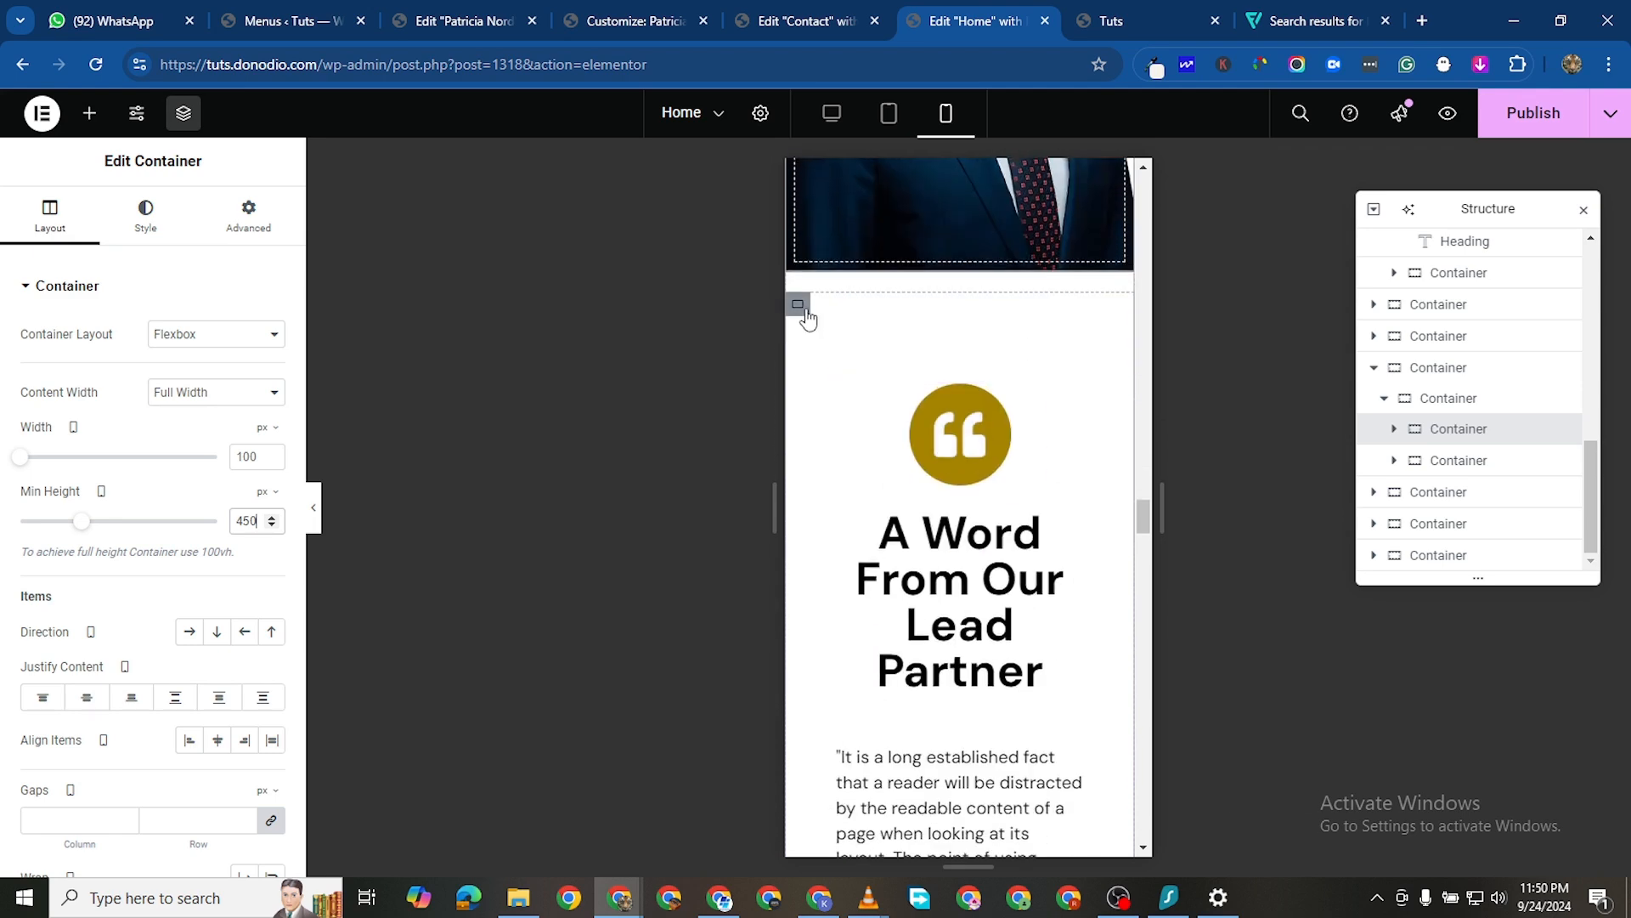
left_click(799, 307)
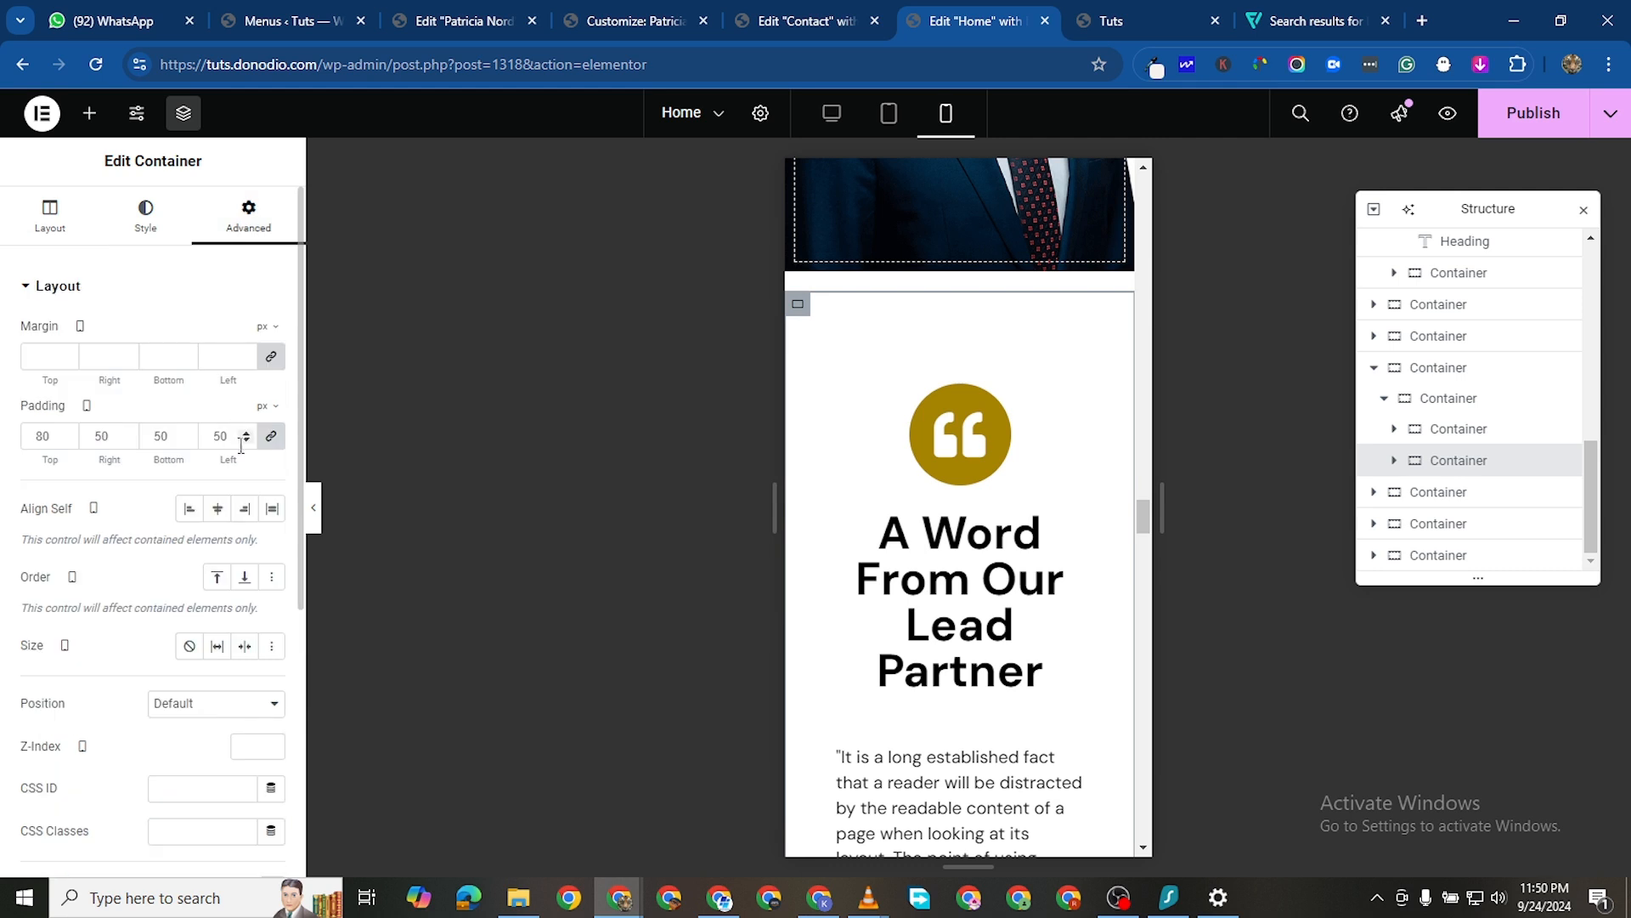
left_click(278, 436)
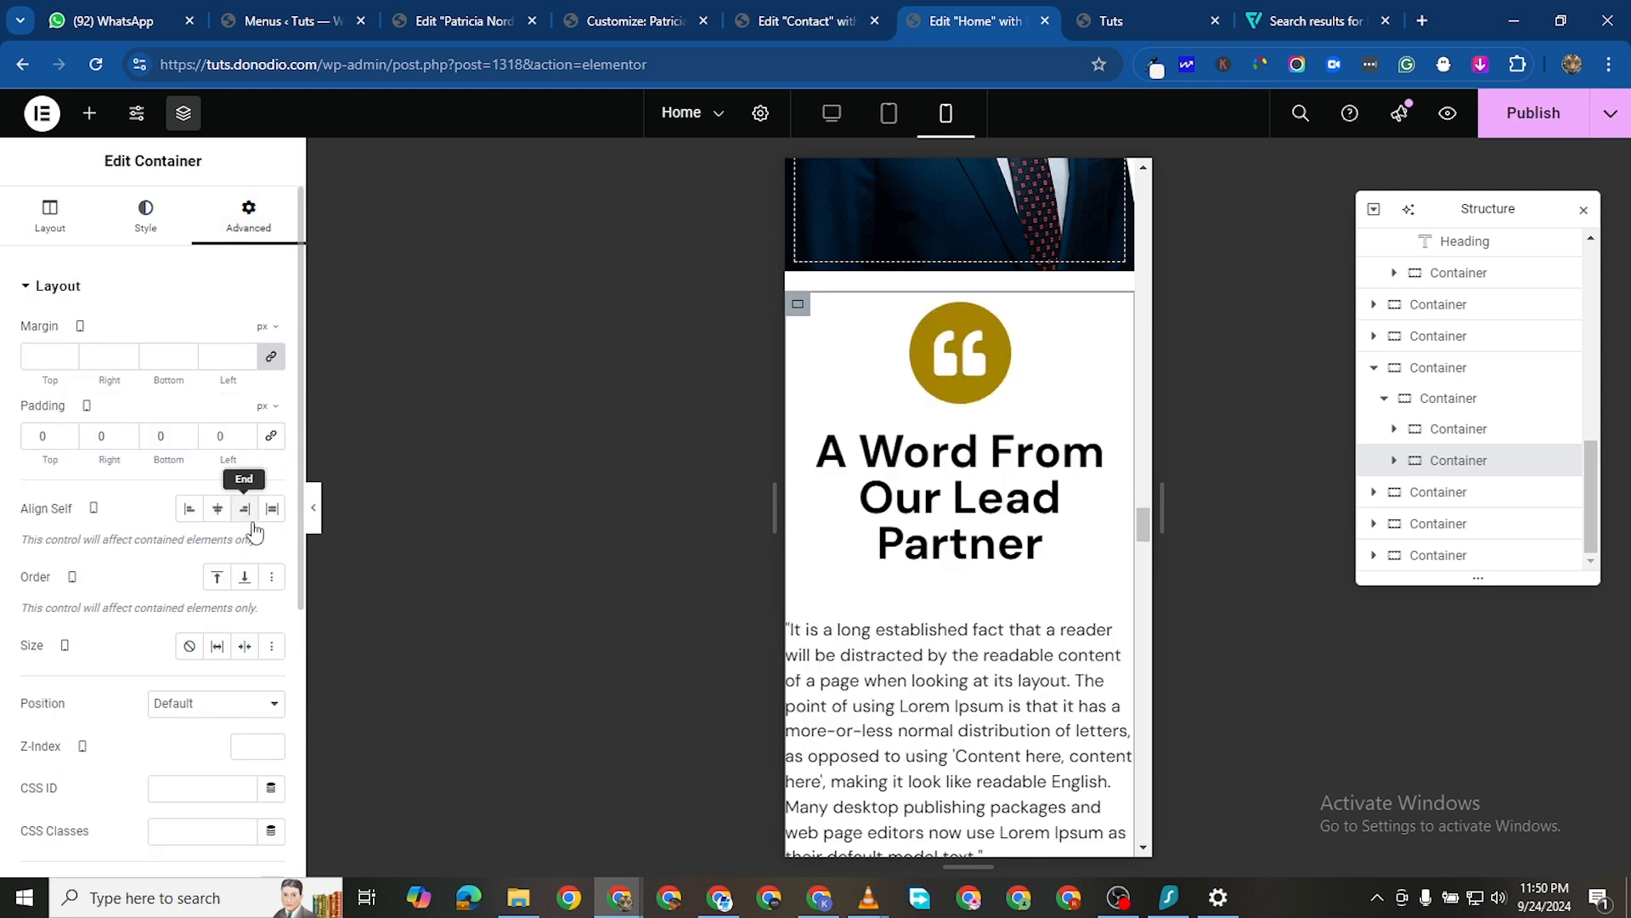
left_click(270, 436)
left_click(246, 434)
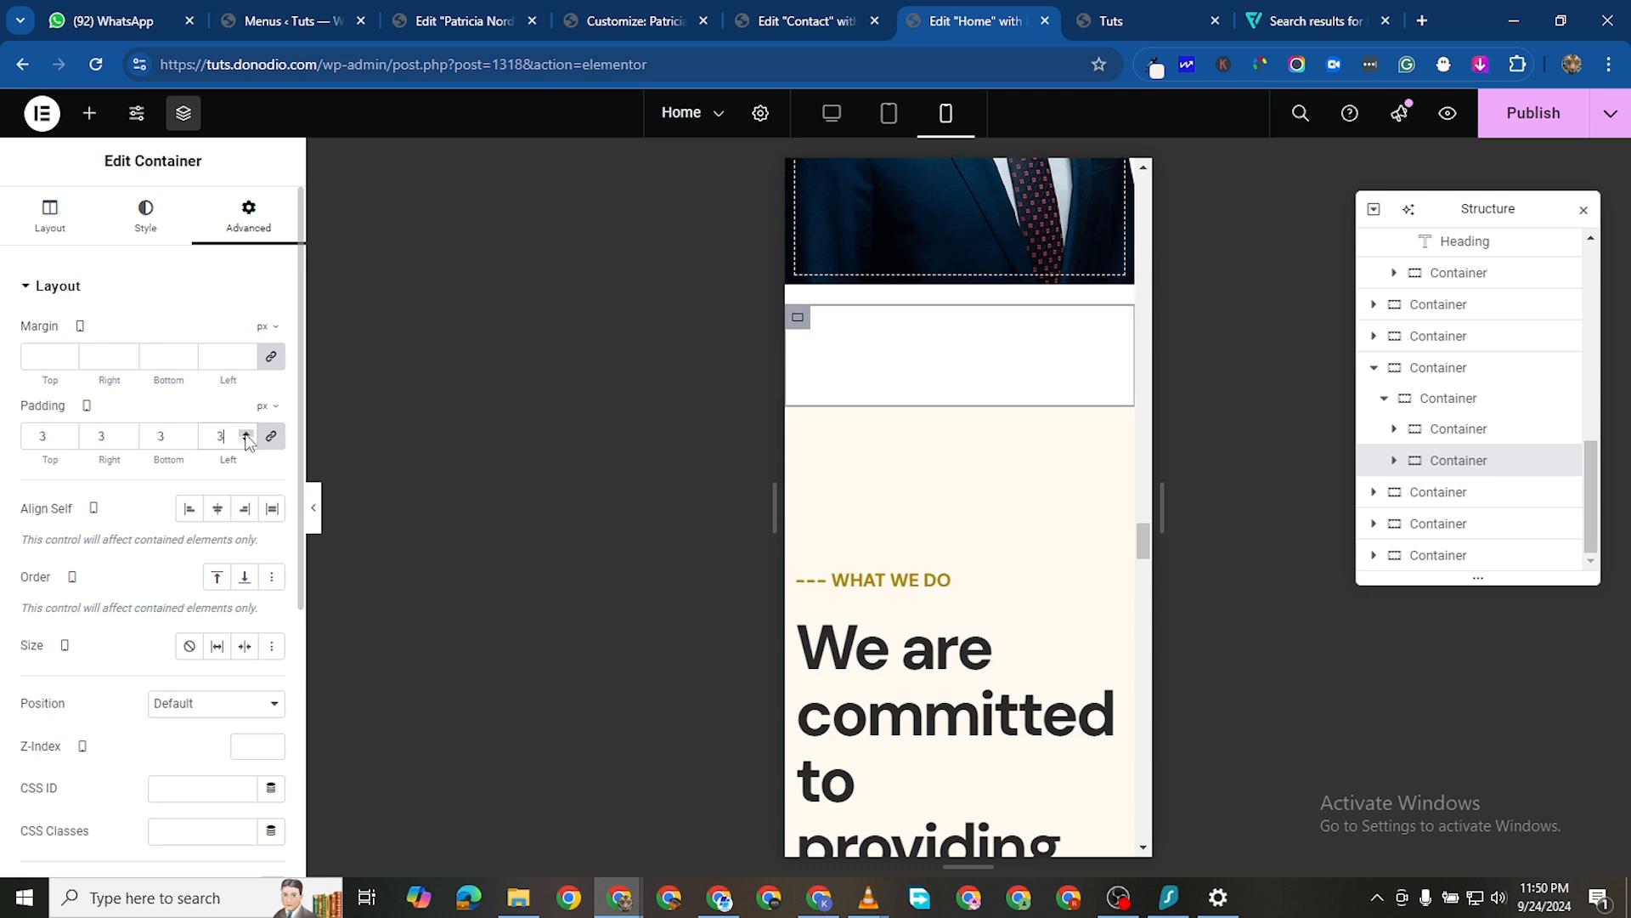
left_click(246, 434)
scroll(747, 502, "down", 10)
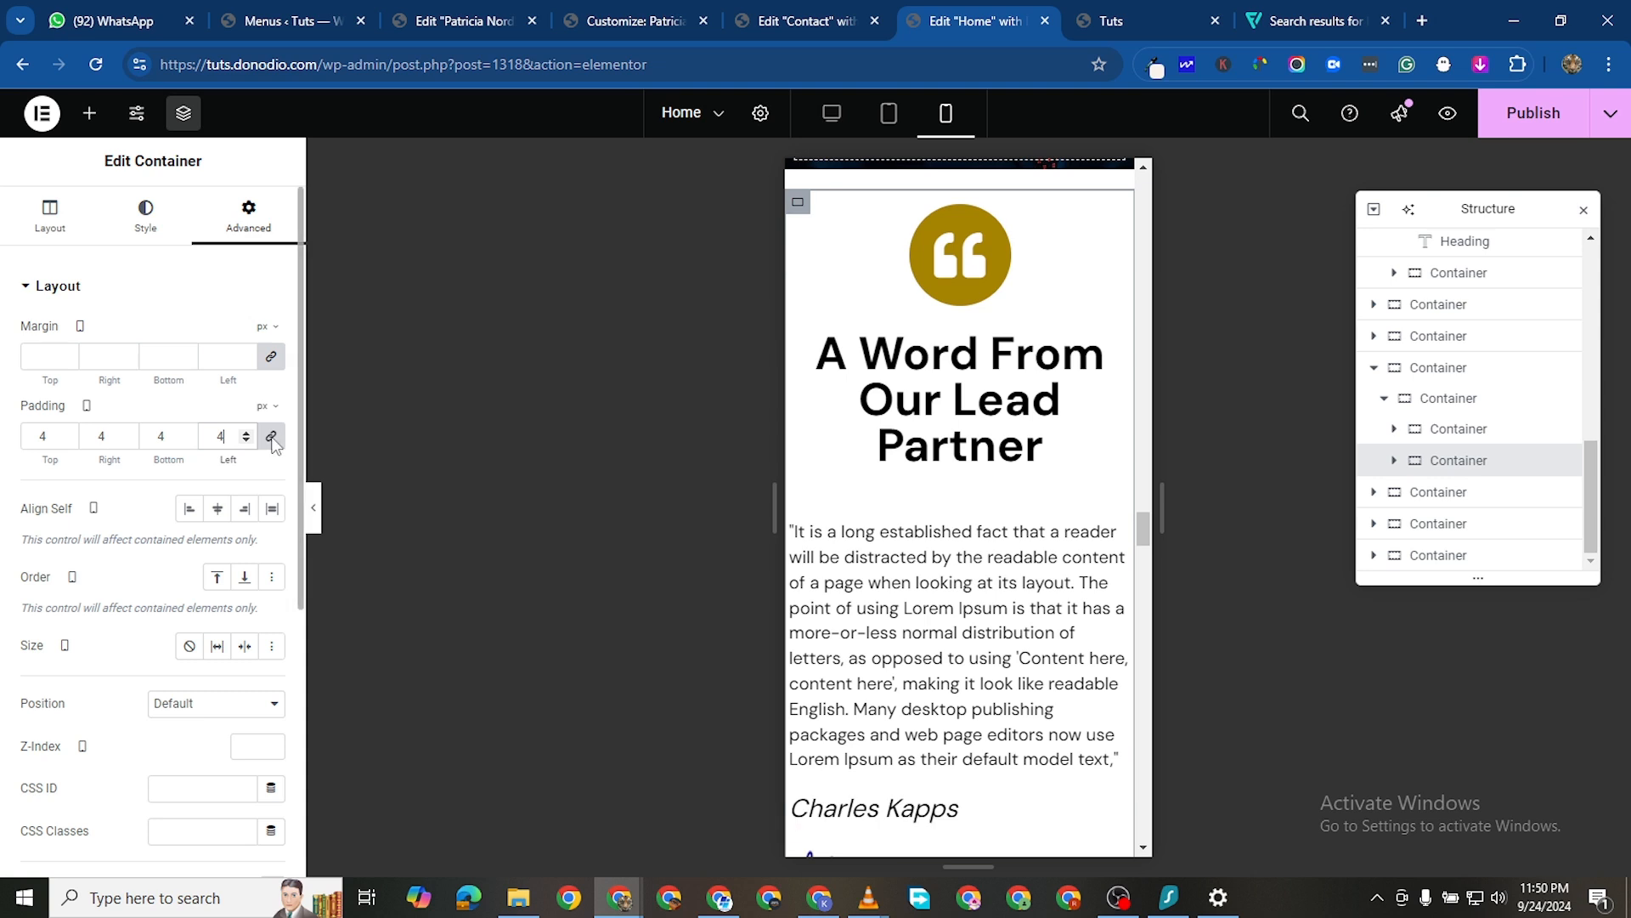
double_click(245, 435)
double_click(245, 434)
double_click(246, 435)
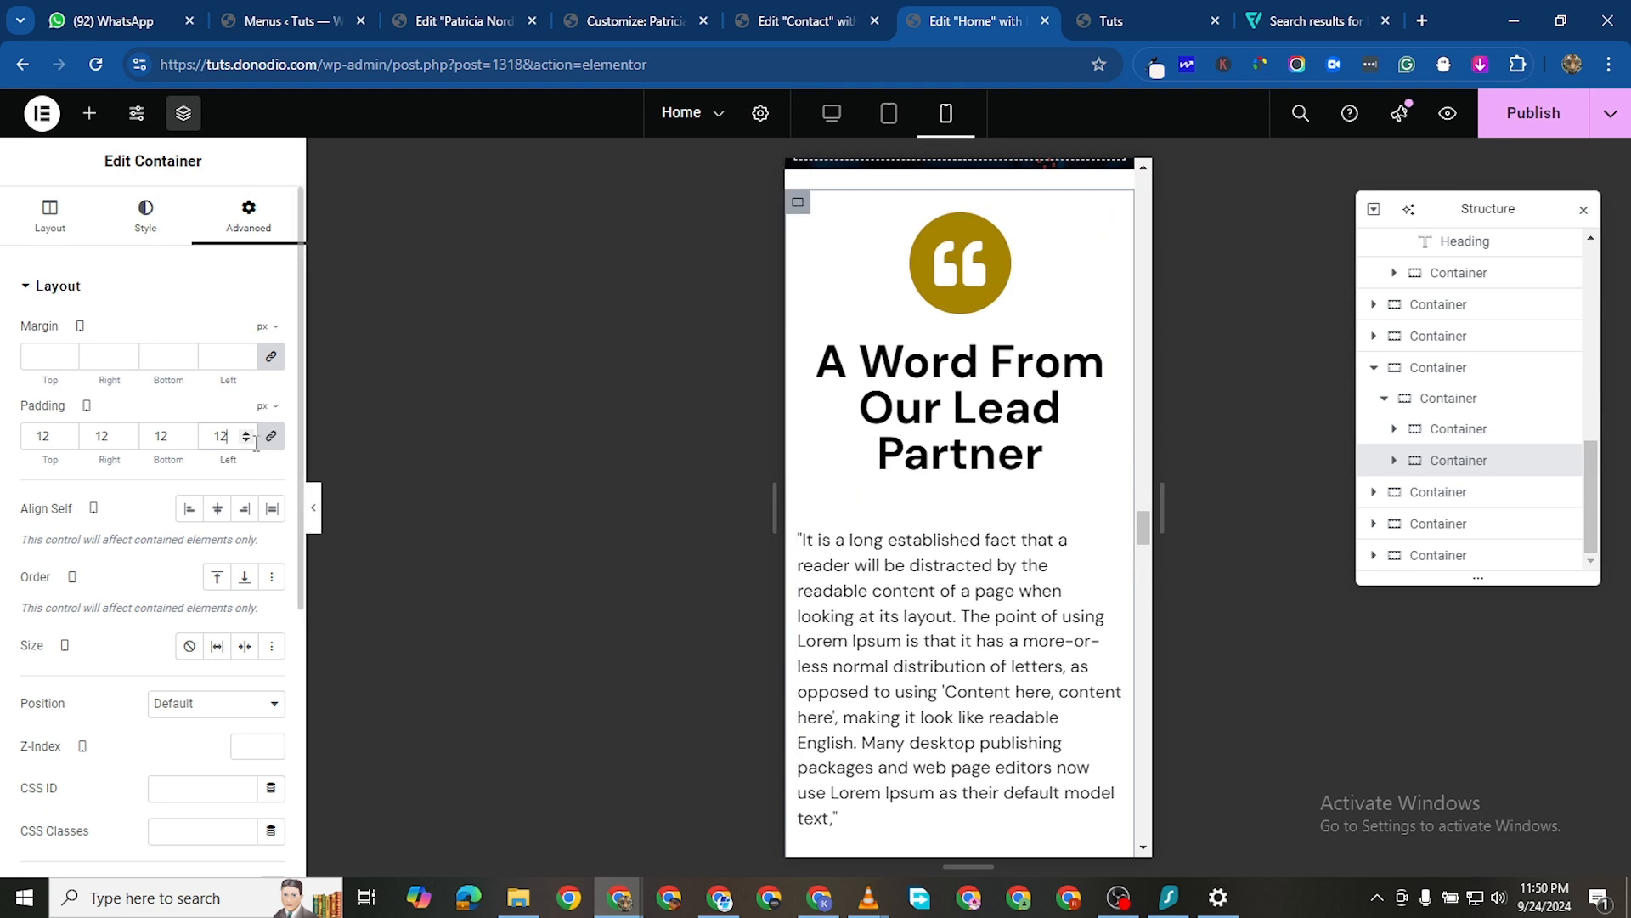
left_click(246, 434)
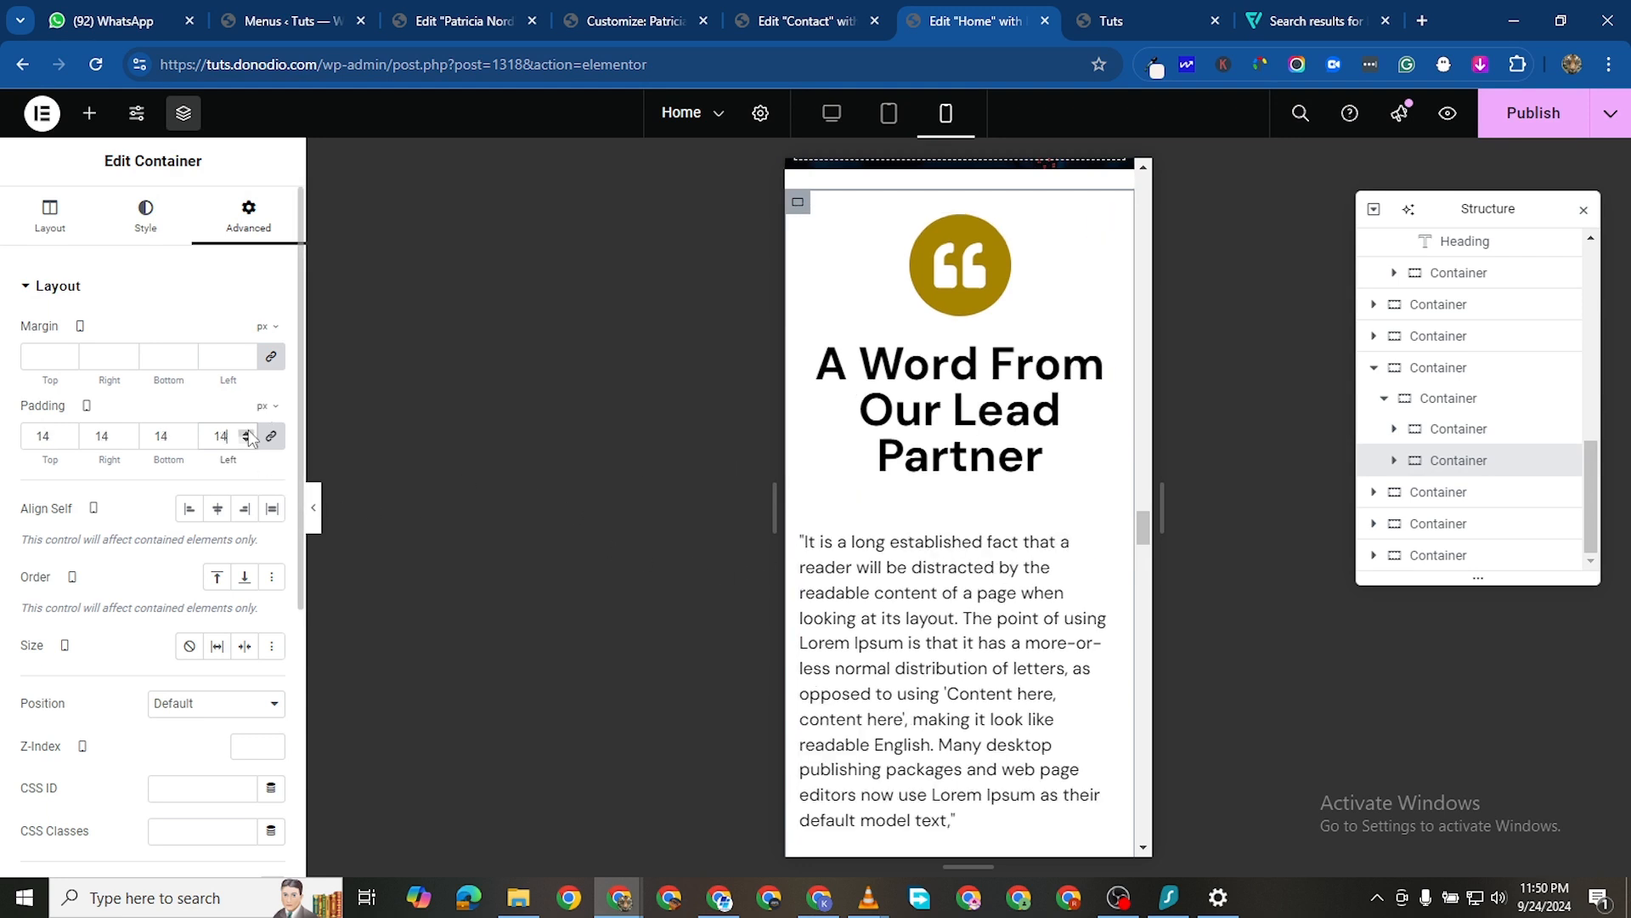
double_click(245, 434)
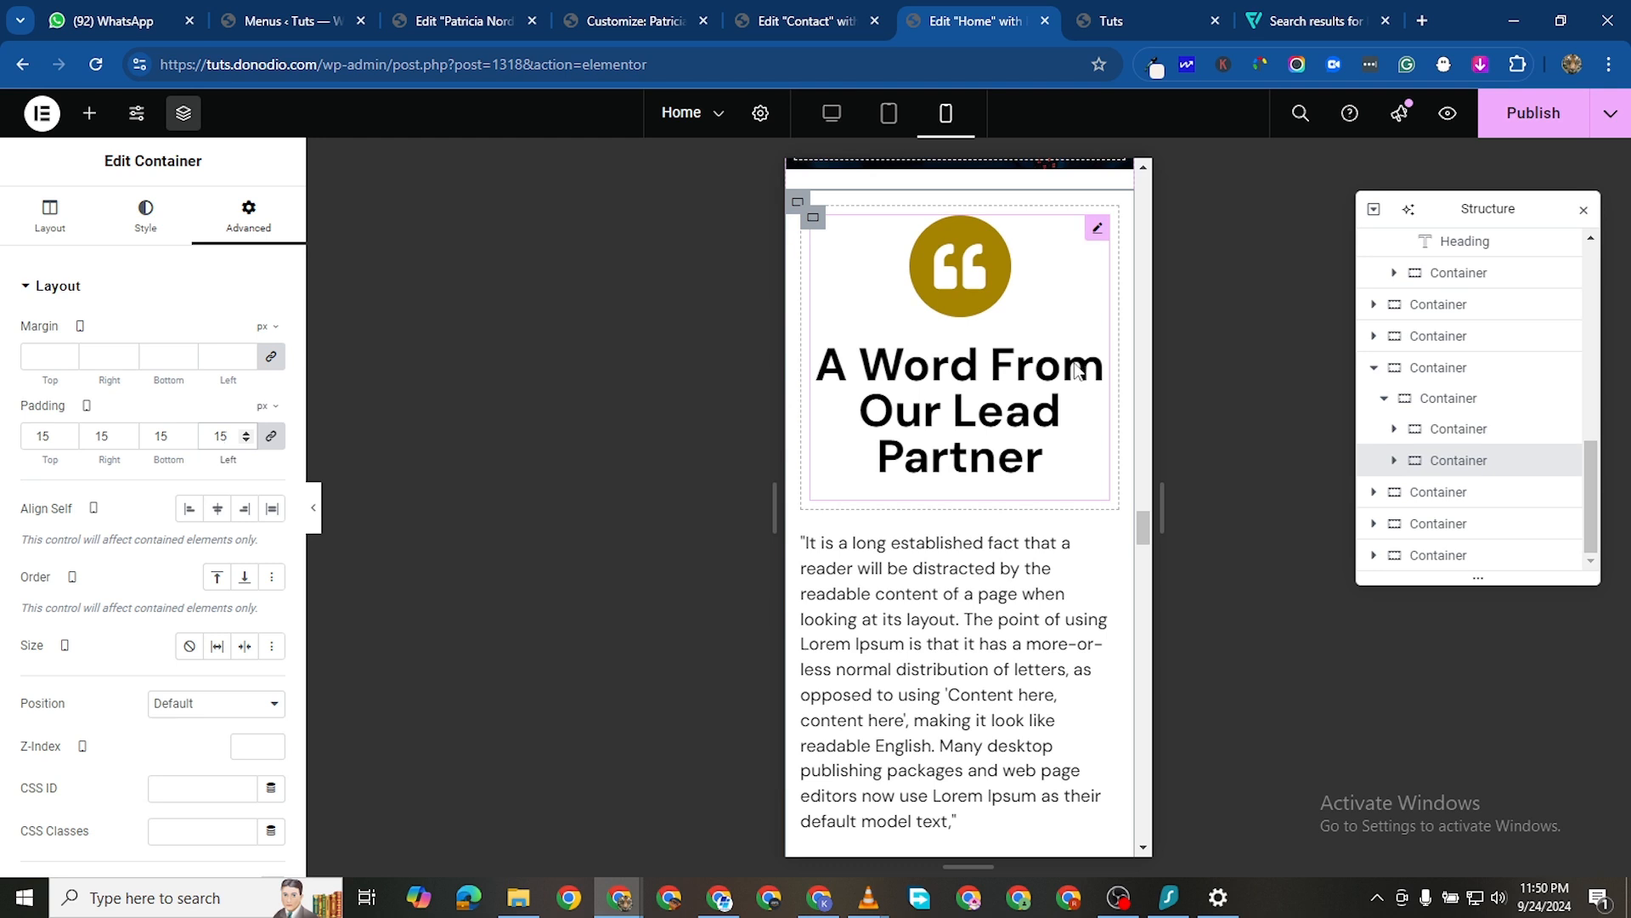
Set the icon spacing of the "A Word From Our Lead Partner" icon box to 3 px
left_click(1095, 230)
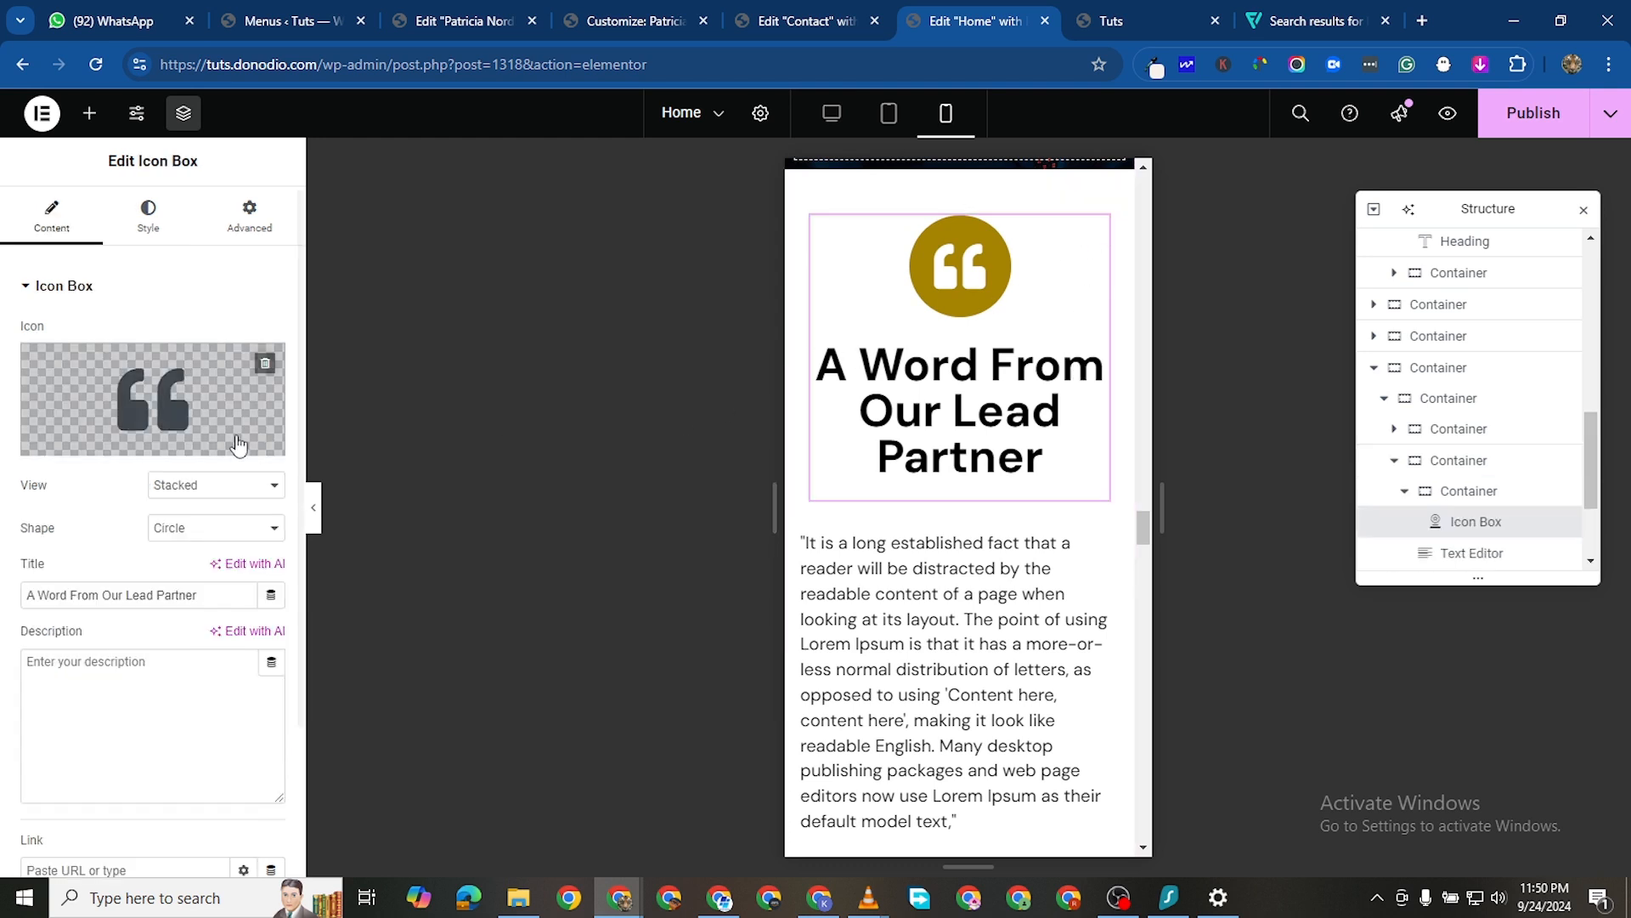
left_click(150, 224)
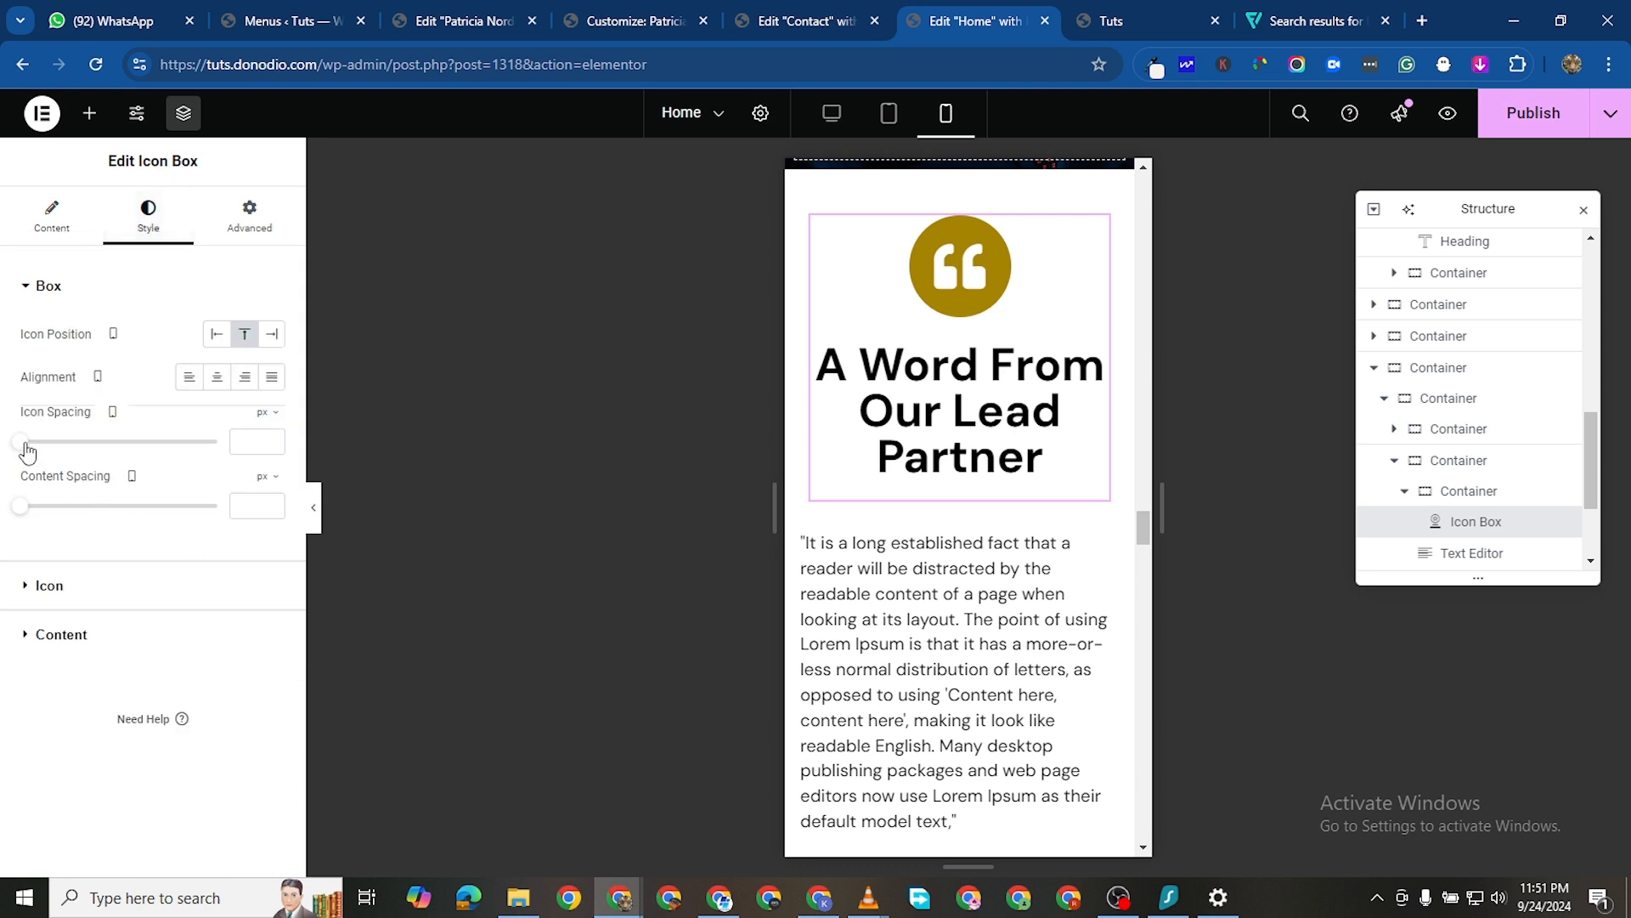
left_click_drag(23, 450, 29, 454)
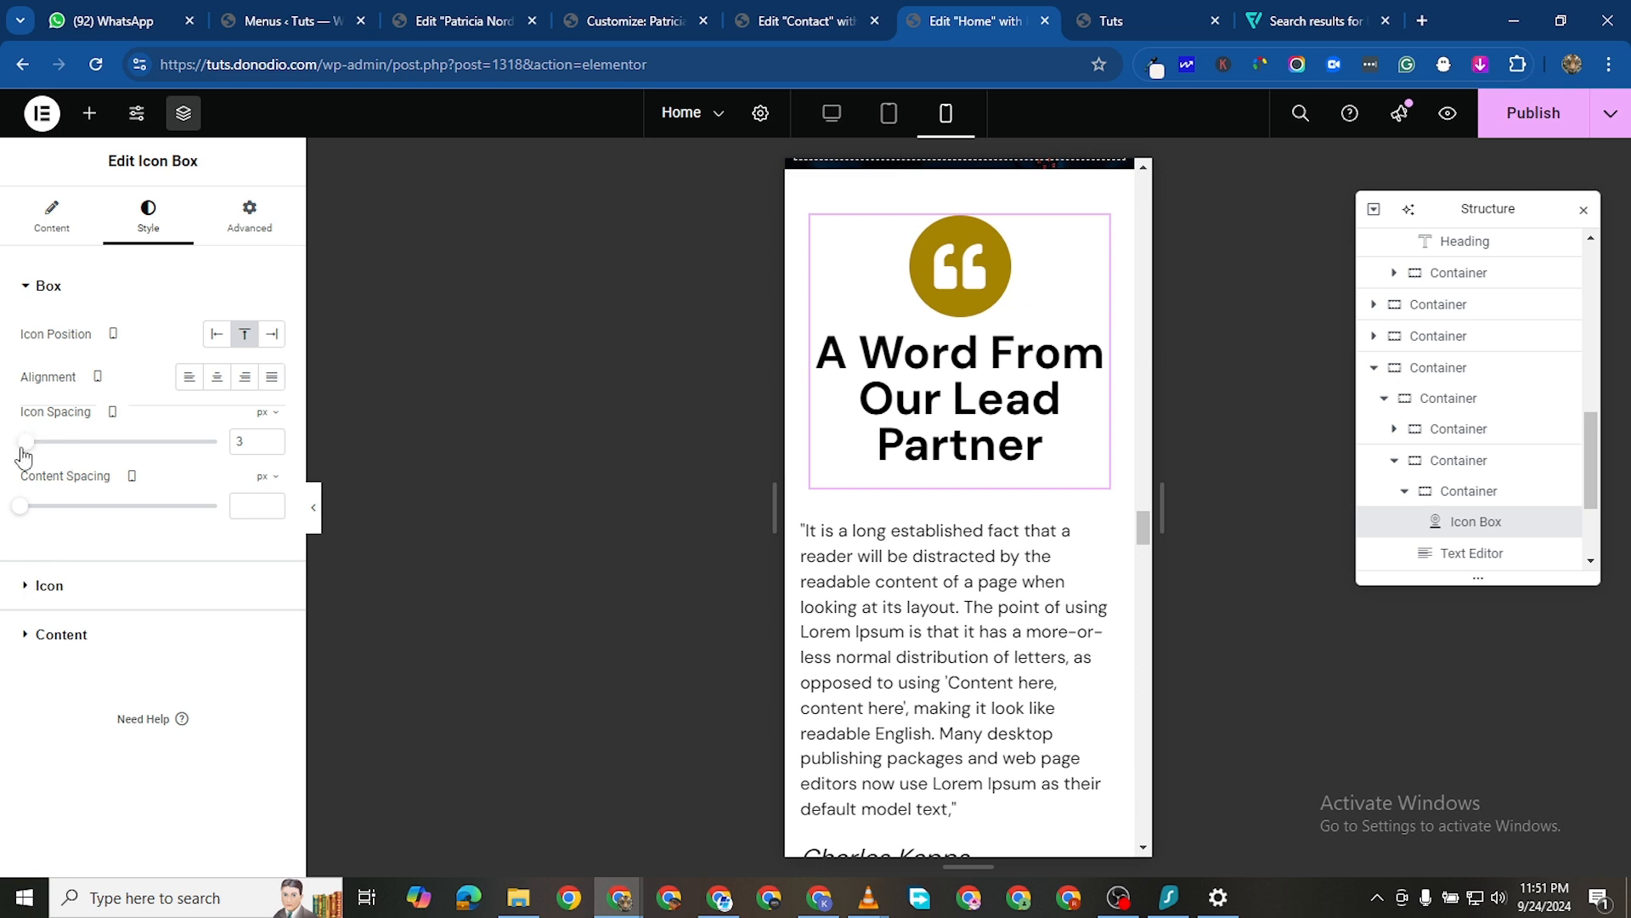
Set the mobile icon spacing of the lead partner icon box to 0 px and its icon size to 20 px
left_click_drag(6, 457, 5, 456)
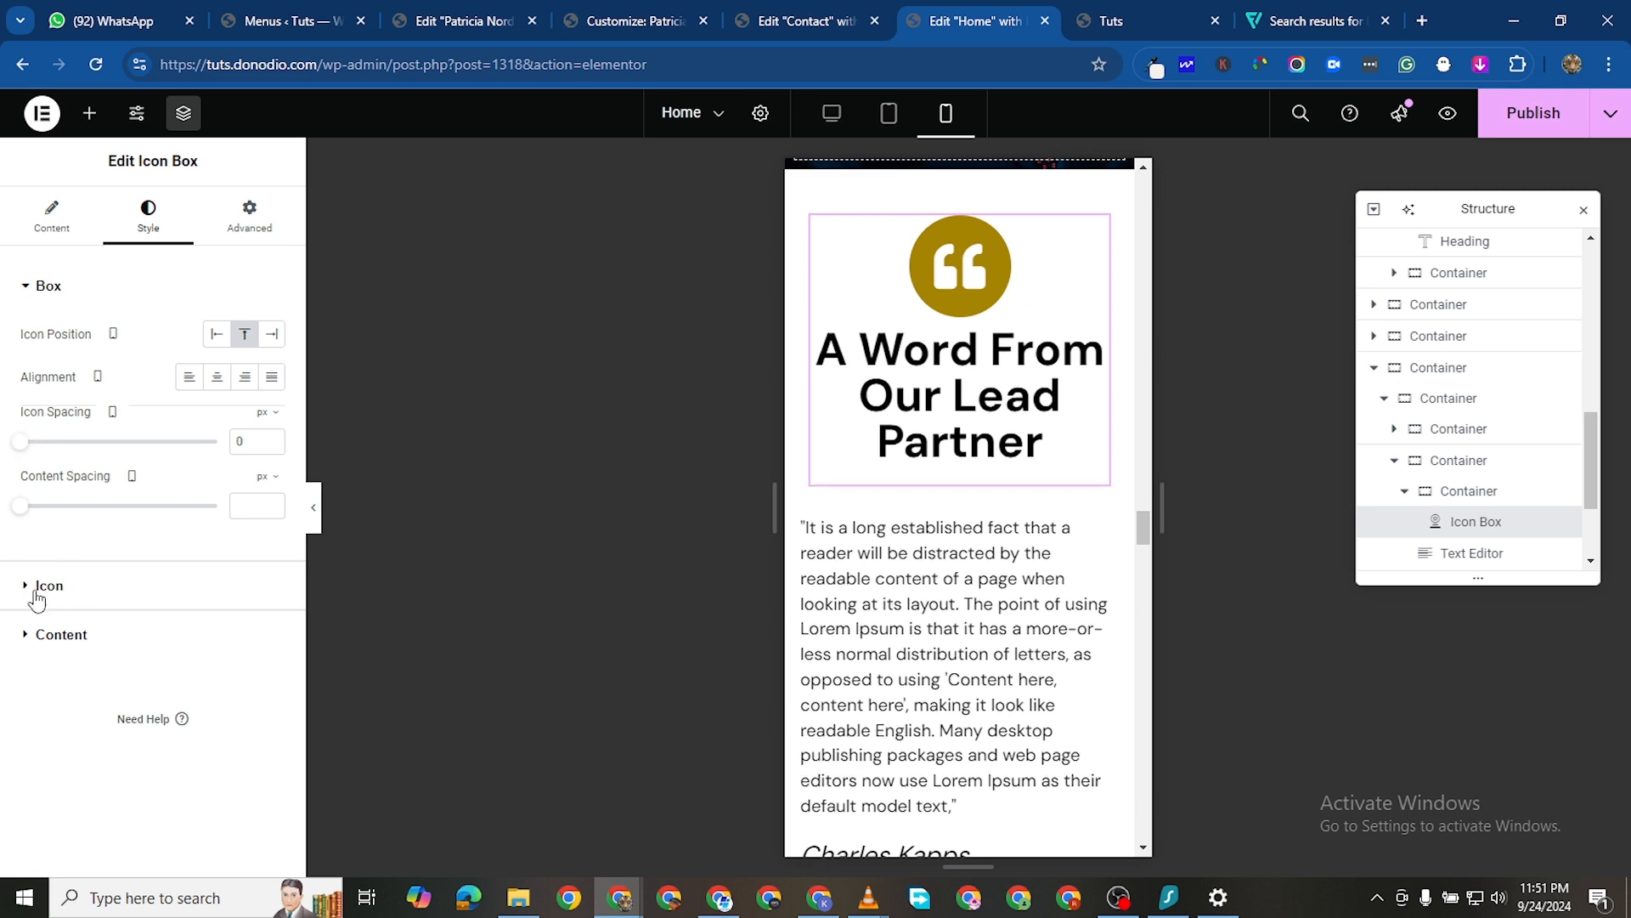
left_click(114, 610)
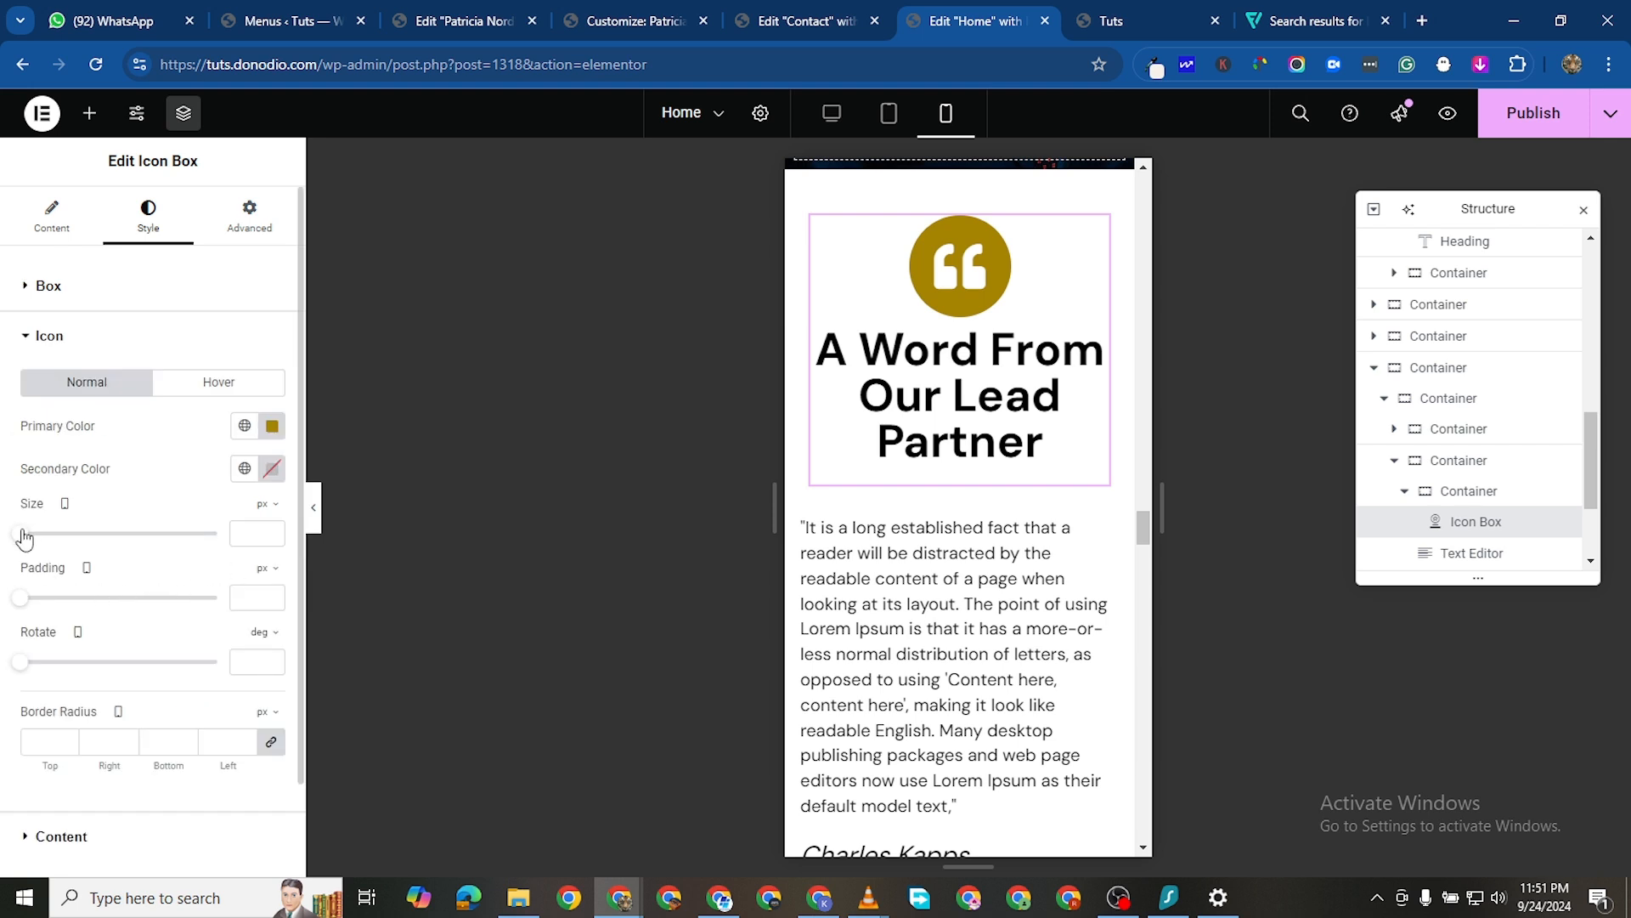
mouse_move(24, 535)
left_mouse_down()
mouse_move(56, 549)
mouse_move(32, 553)
left_mouse_up()
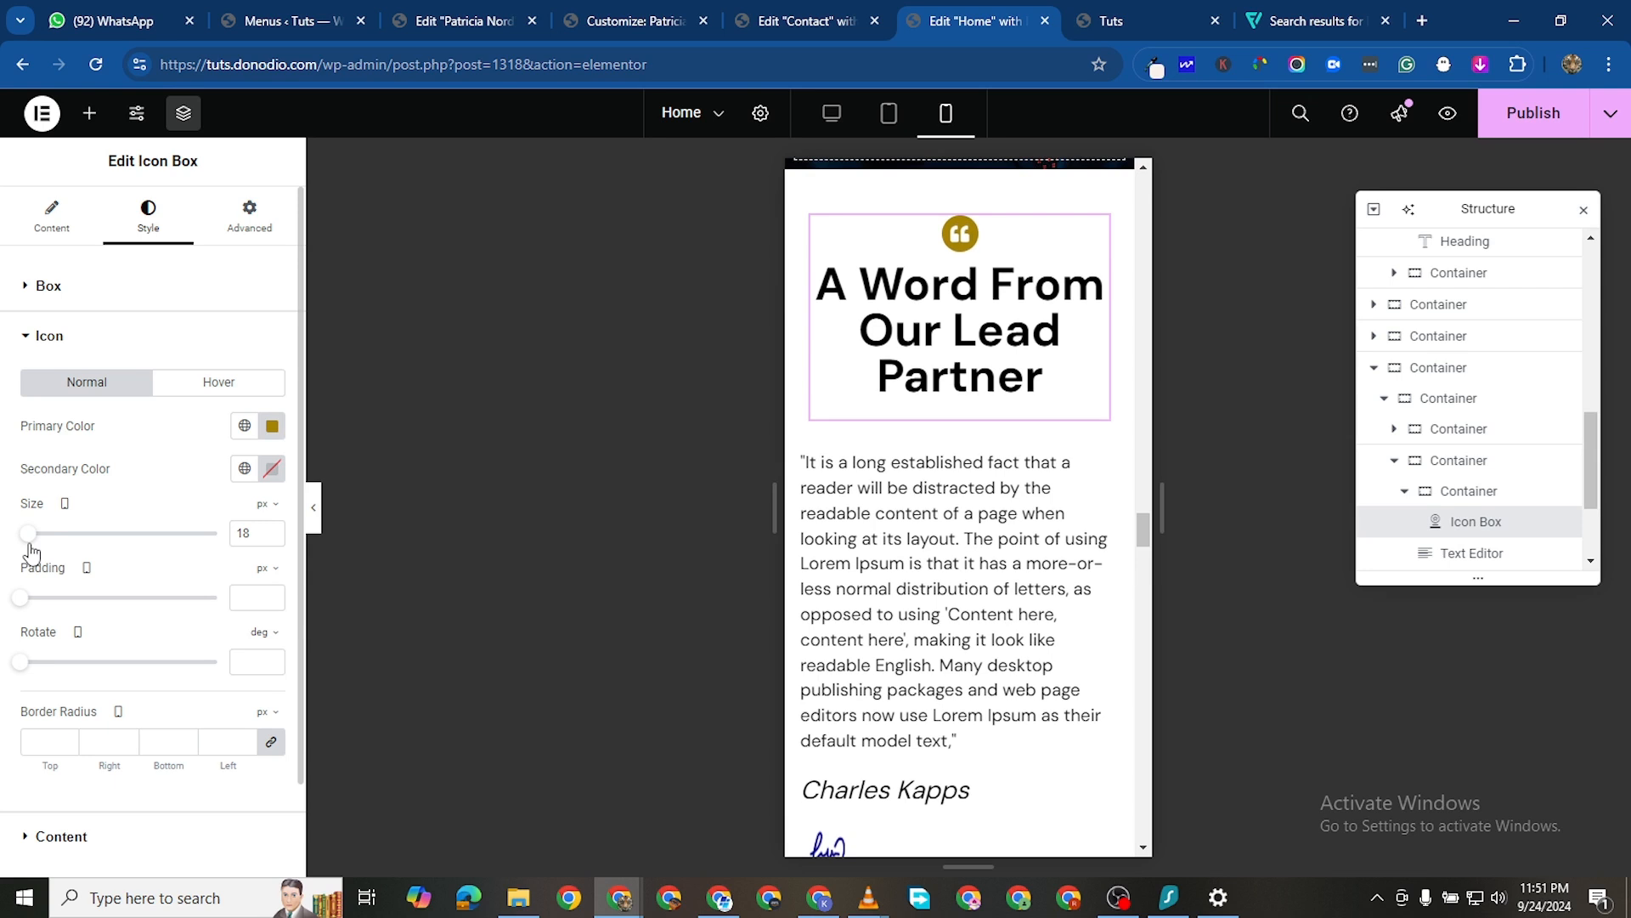
left_click(272, 535)
left_click(272, 535)
Set the mobile title font size of the "A Word From Our Lead Partner" icon box to 19 px
scroll(33, 844, "down", 2)
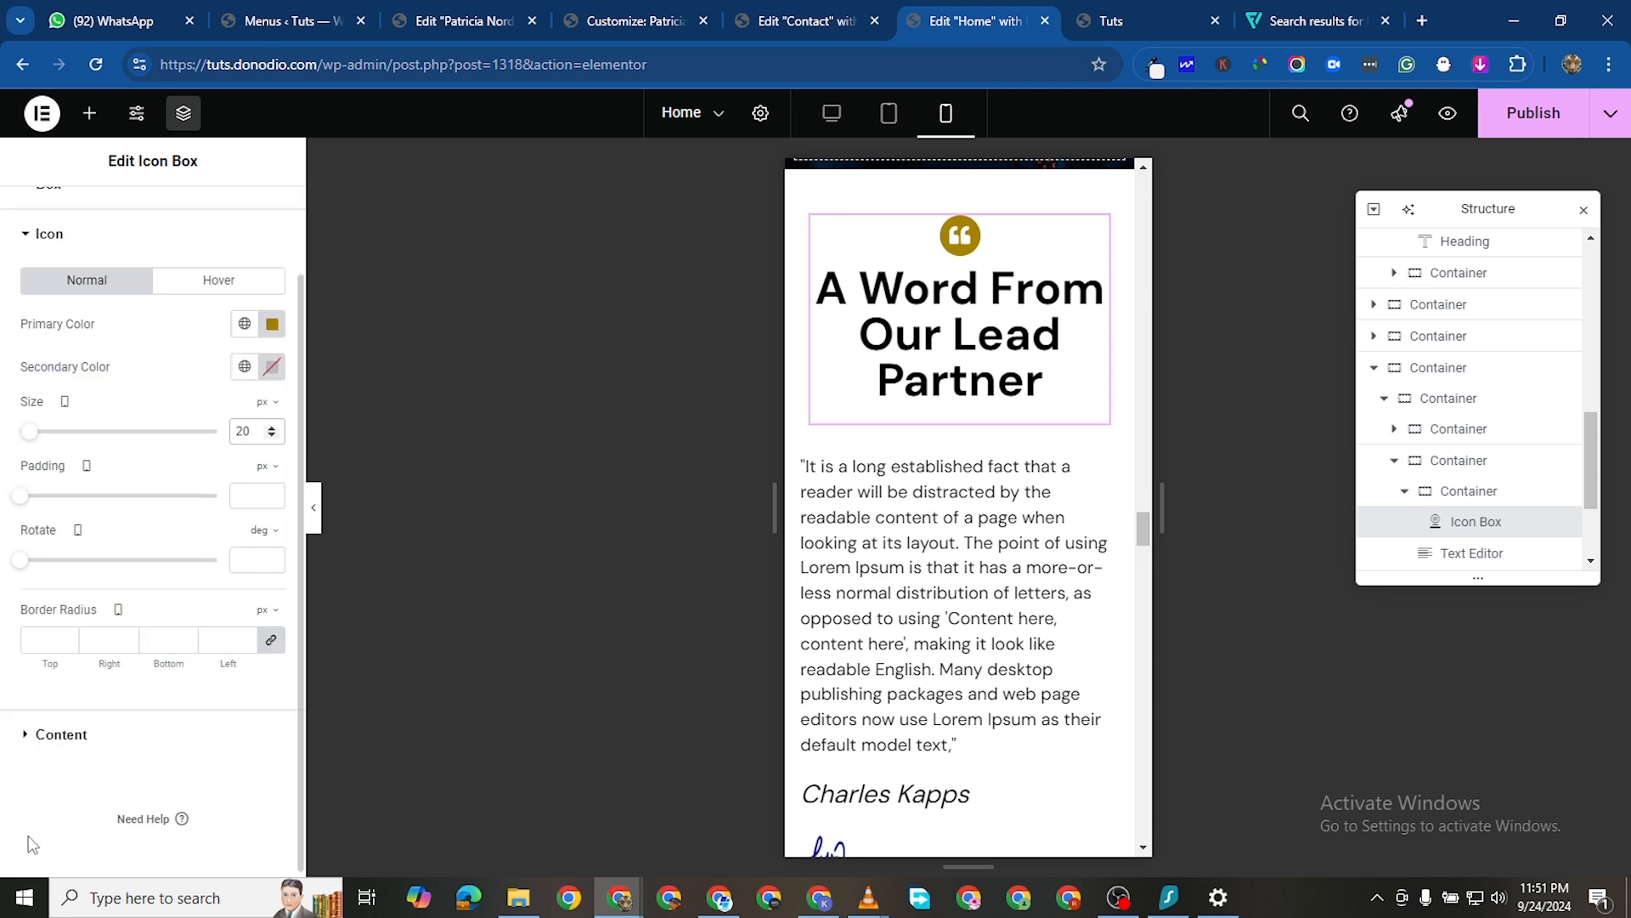
left_click(72, 746)
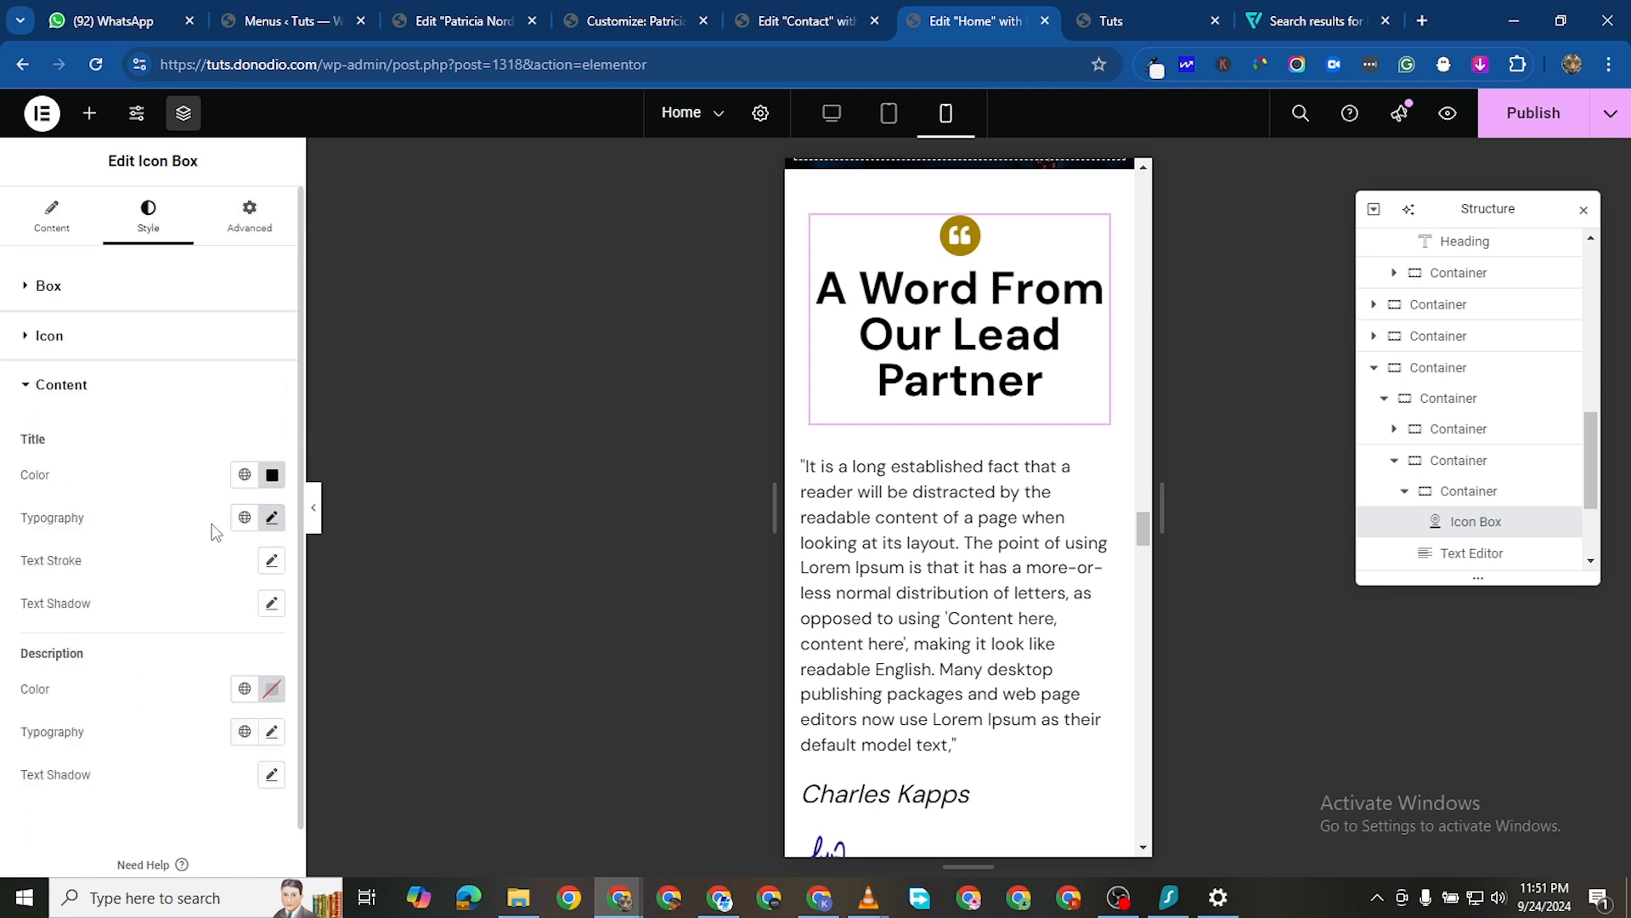
left_click(272, 517)
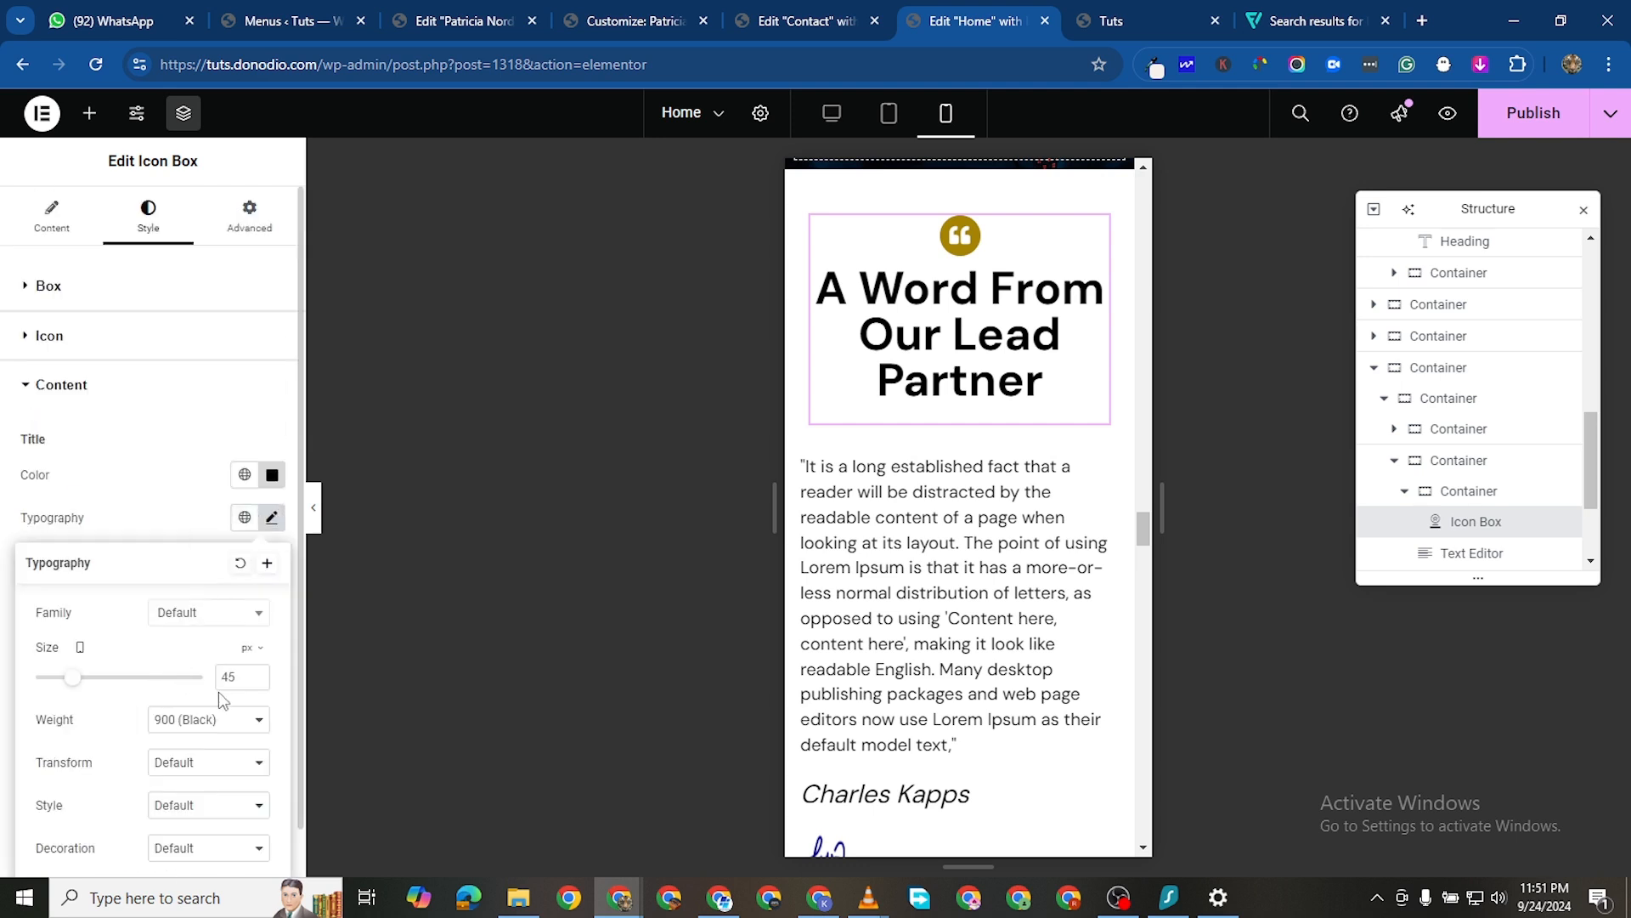
left_click(256, 673)
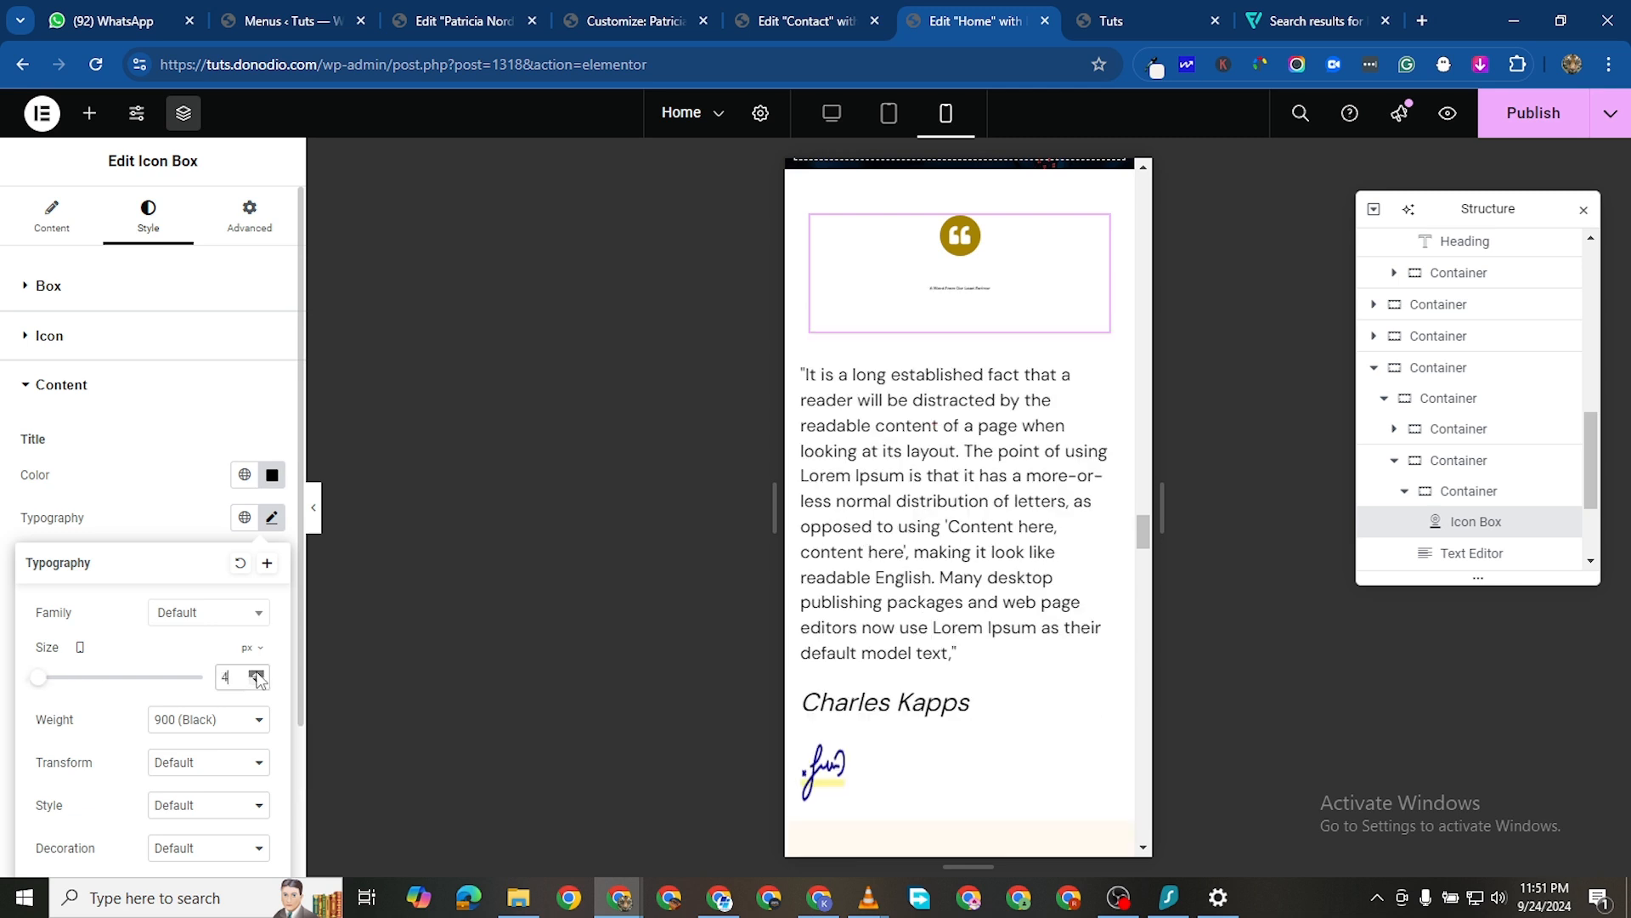
left_click(256, 673)
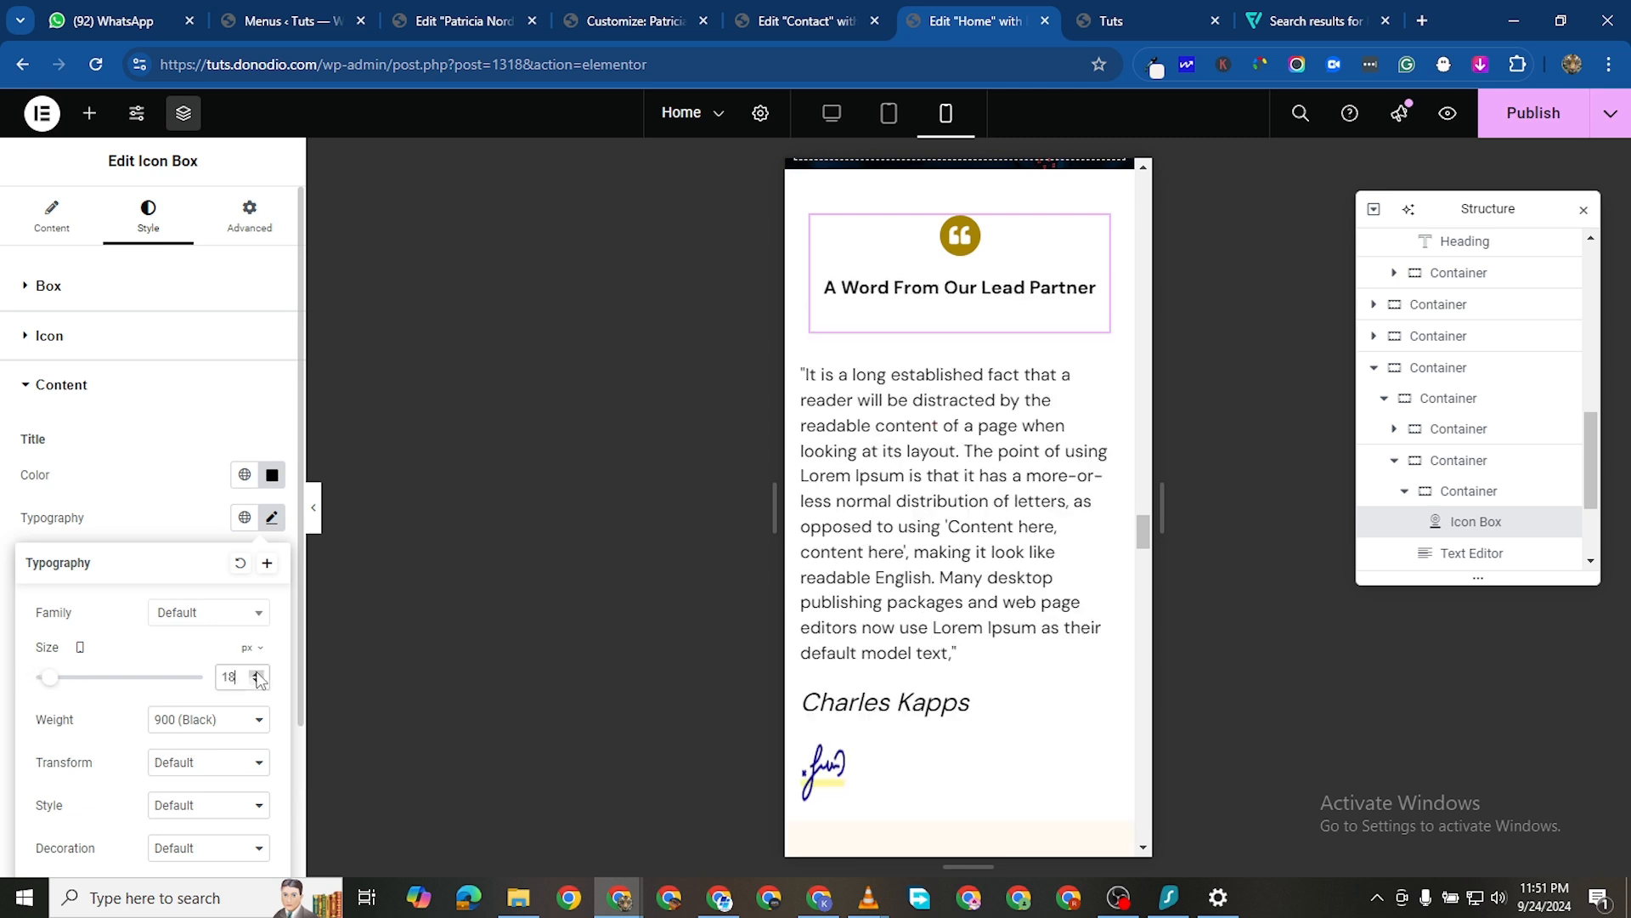
left_click(257, 673)
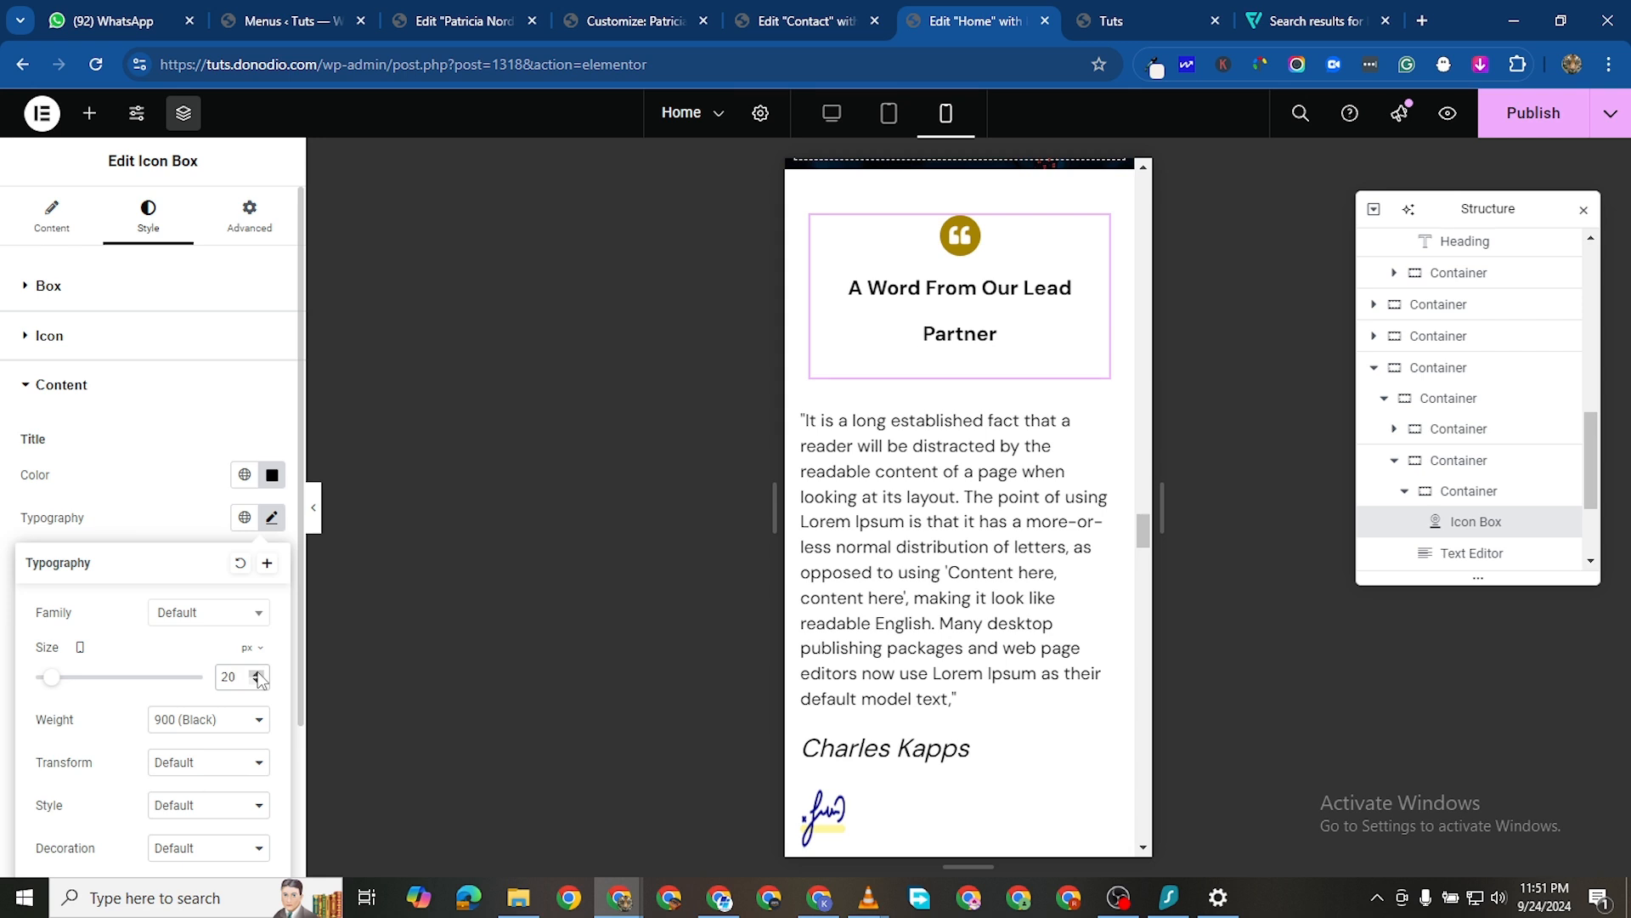
left_click(256, 682)
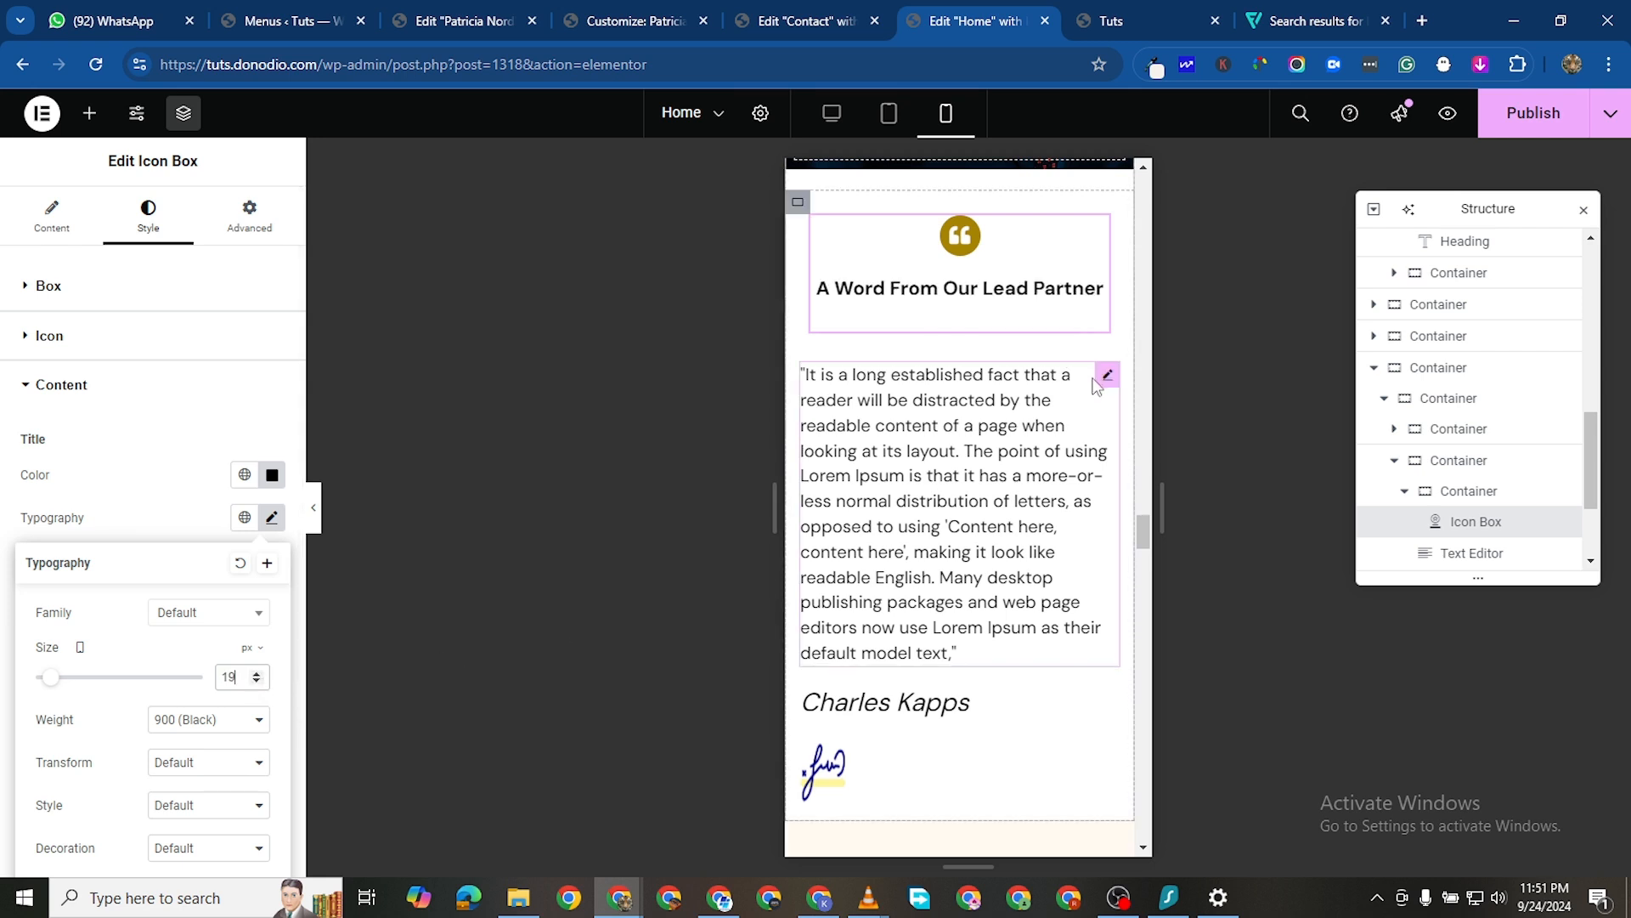
Set the mobile font size of the lead partner's quote text to 14 px
left_click(1053, 391)
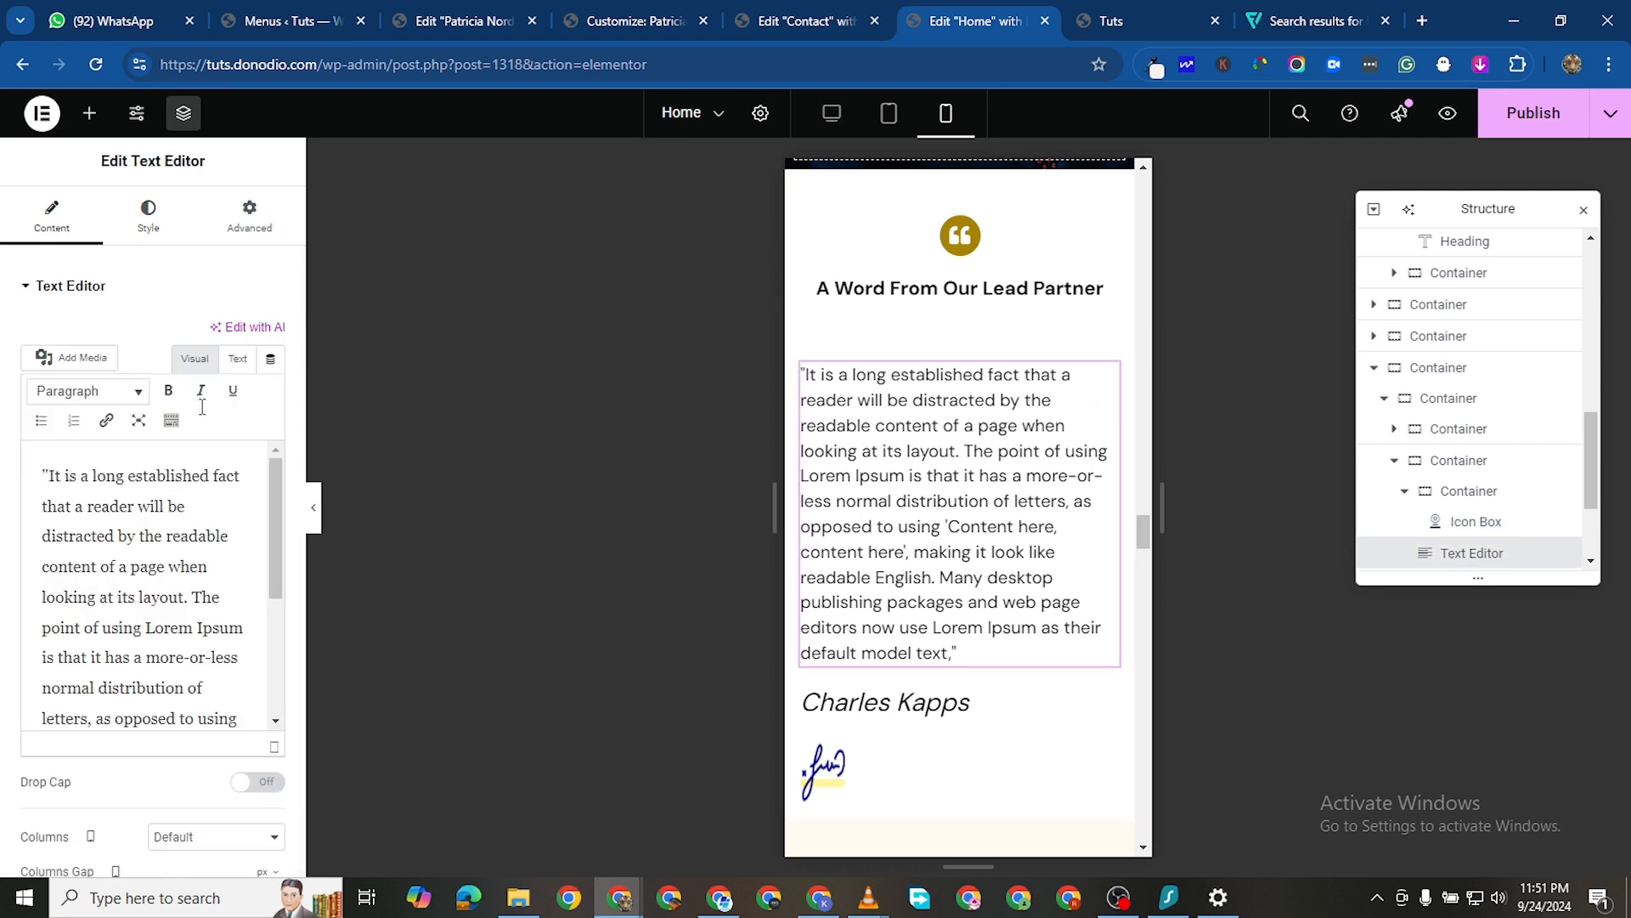
left_click(148, 223)
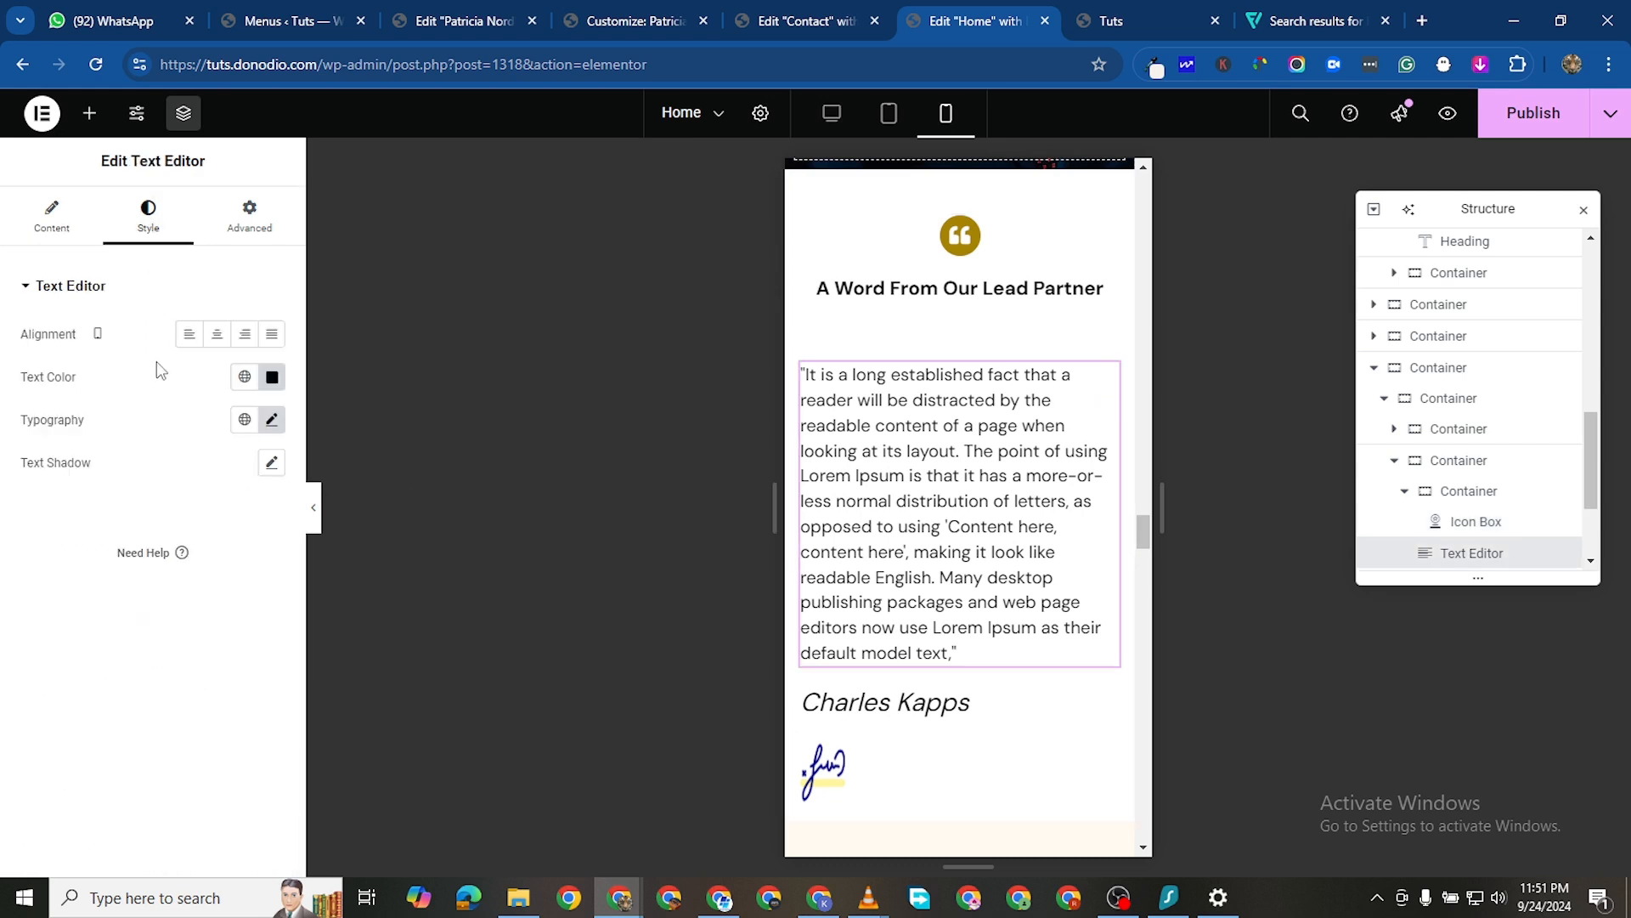
left_click(272, 420)
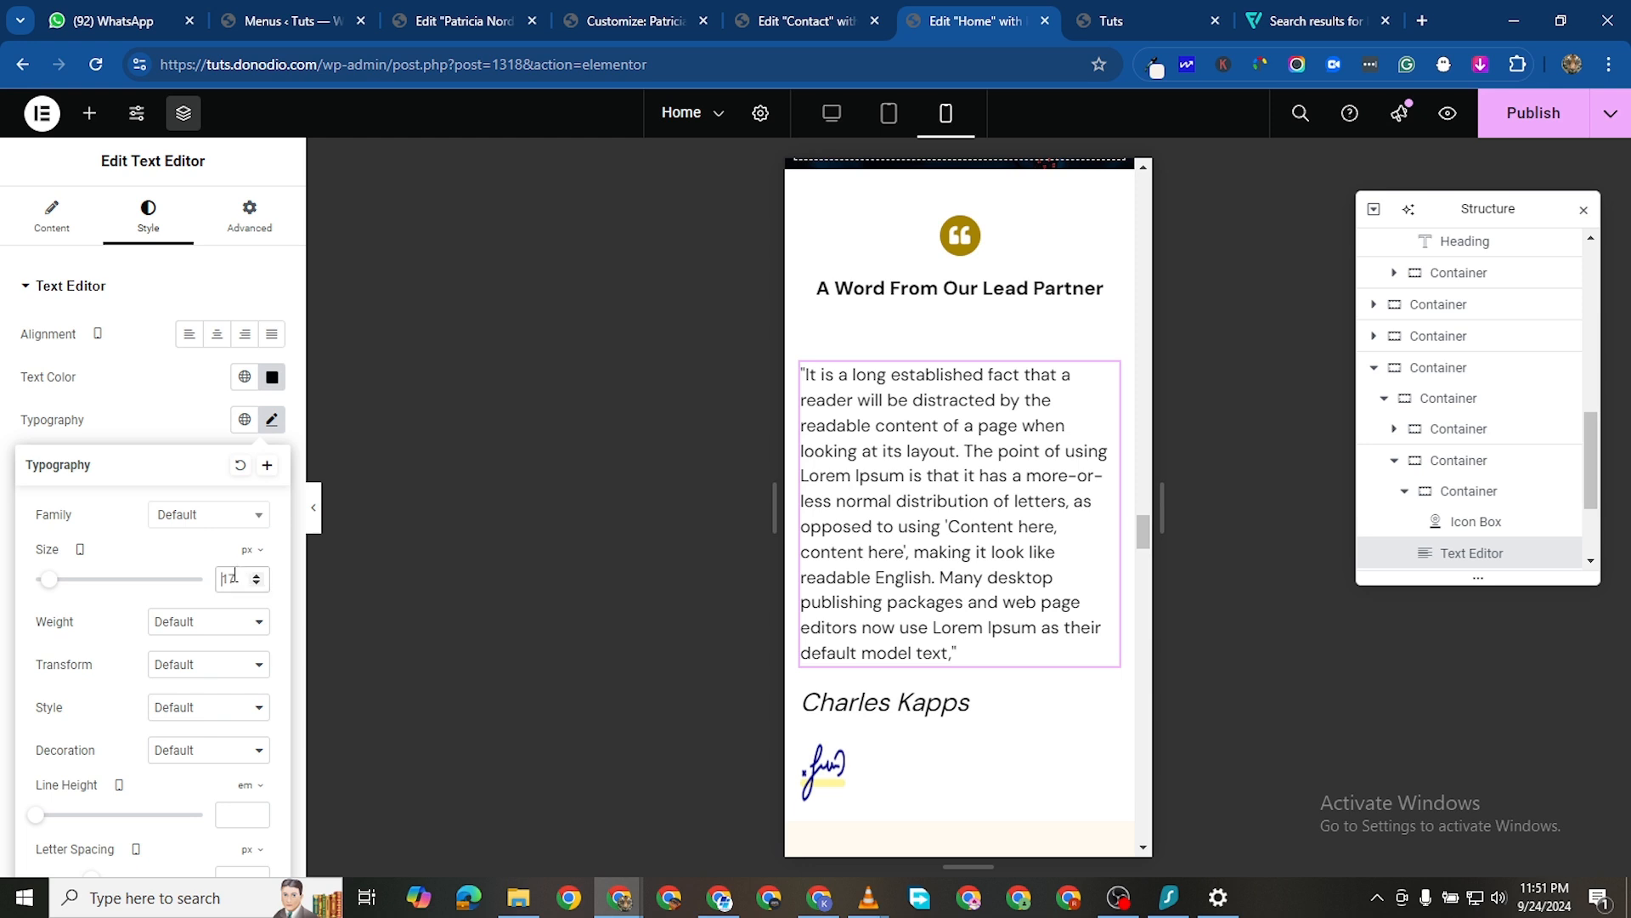
type("14")
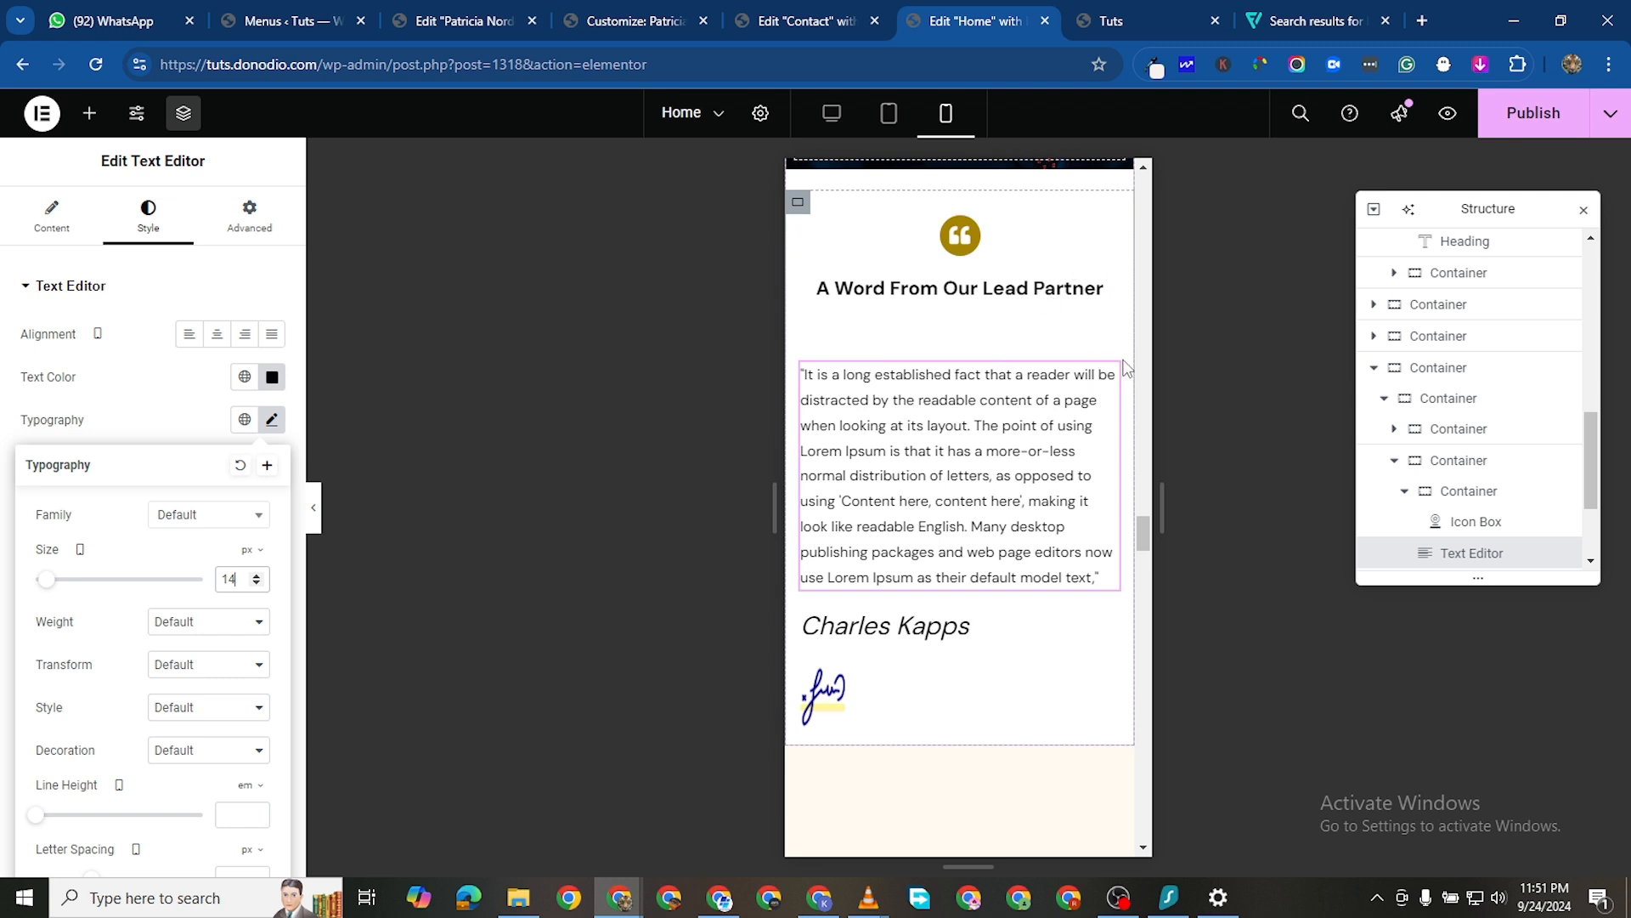
left_click(1104, 380)
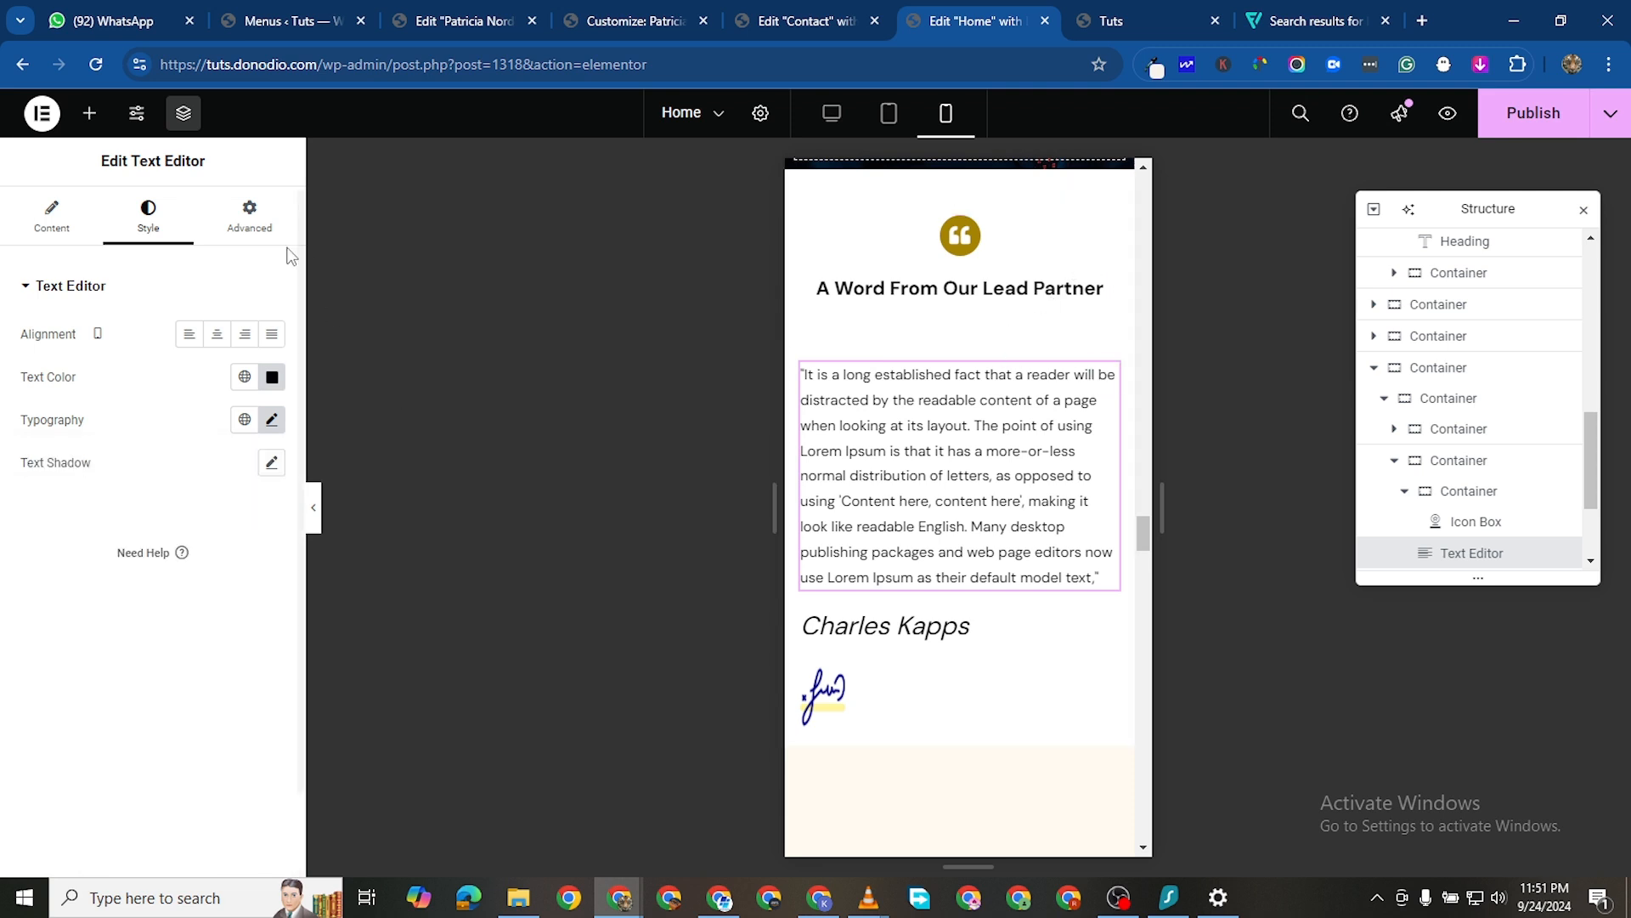
left_click(274, 378)
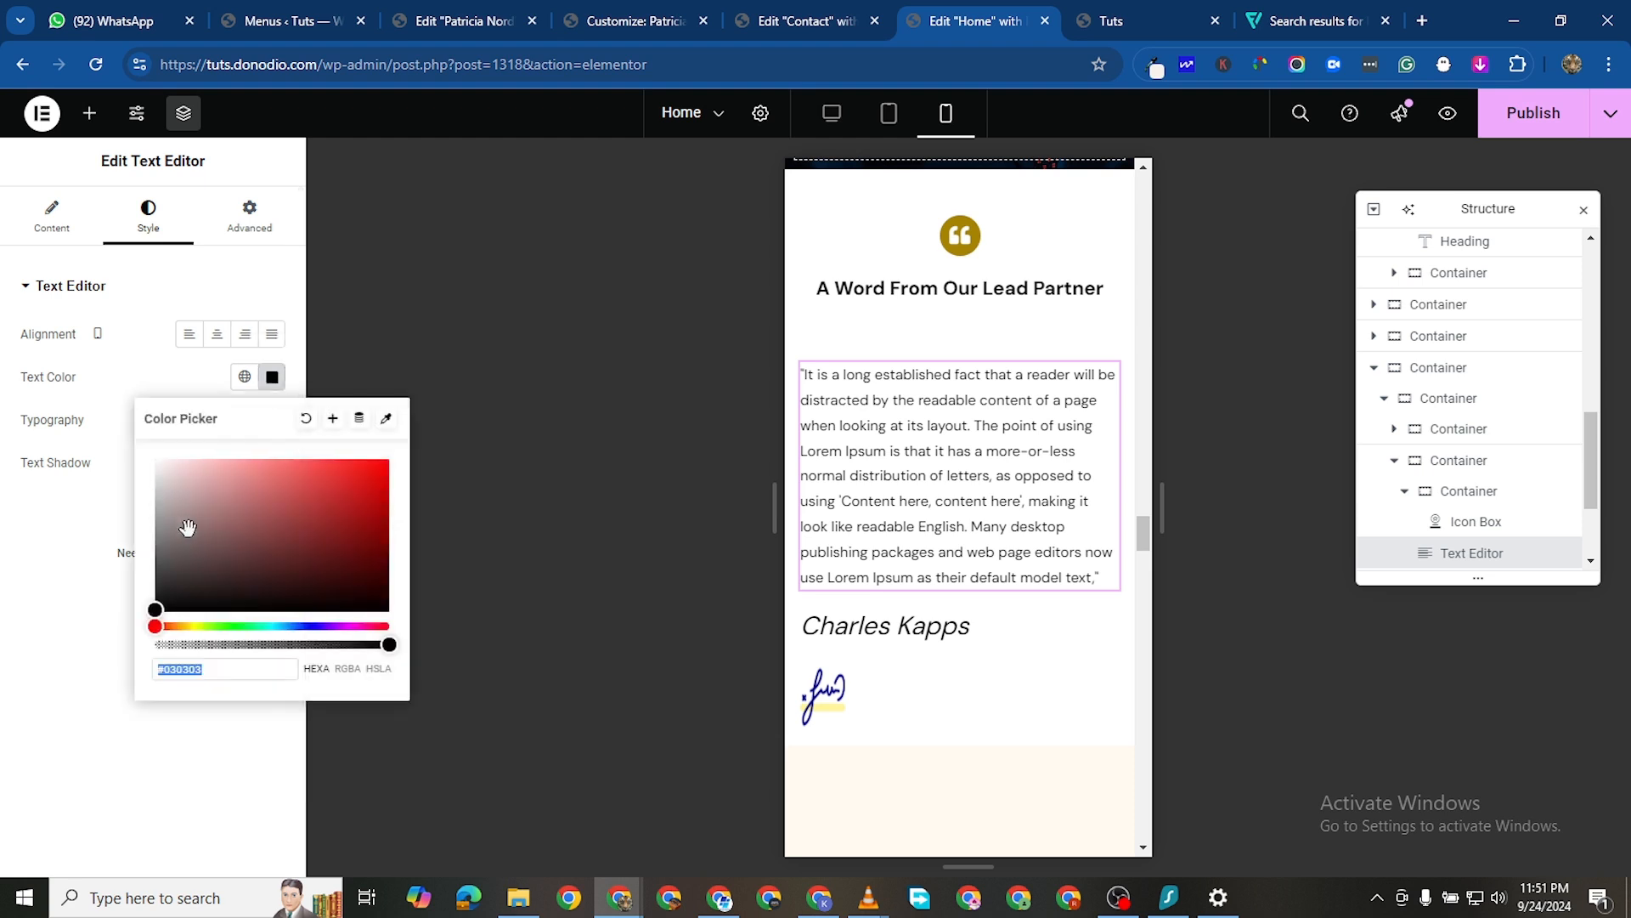
left_click(75, 667)
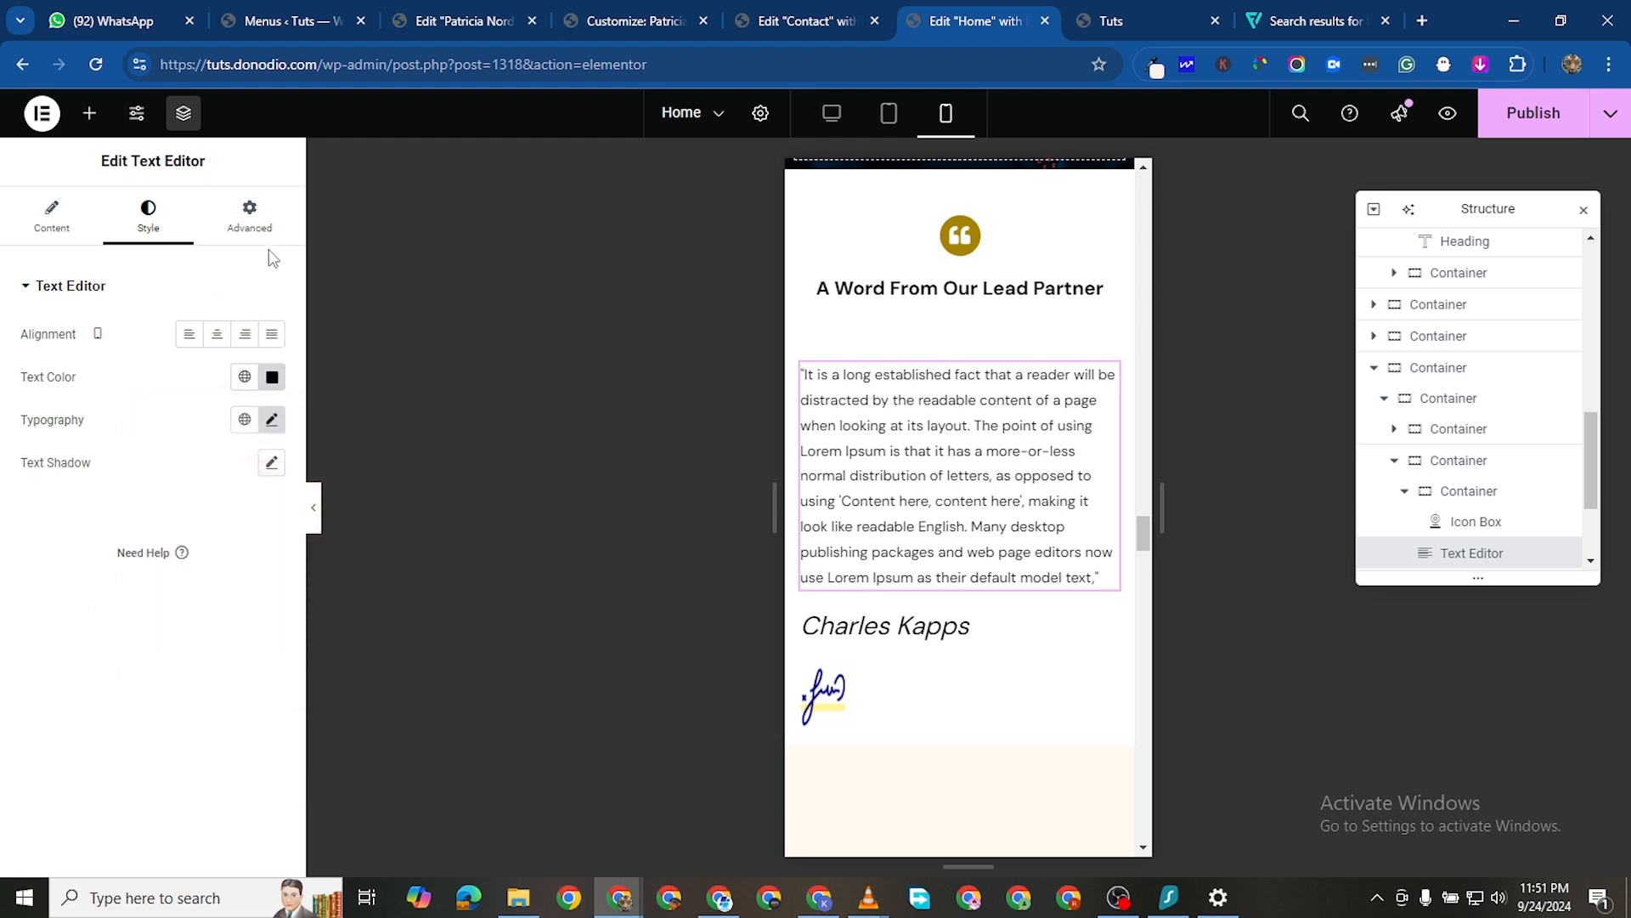
Unlink the quote text's mobile margins and set its top margin to -49 px
left_click(249, 216)
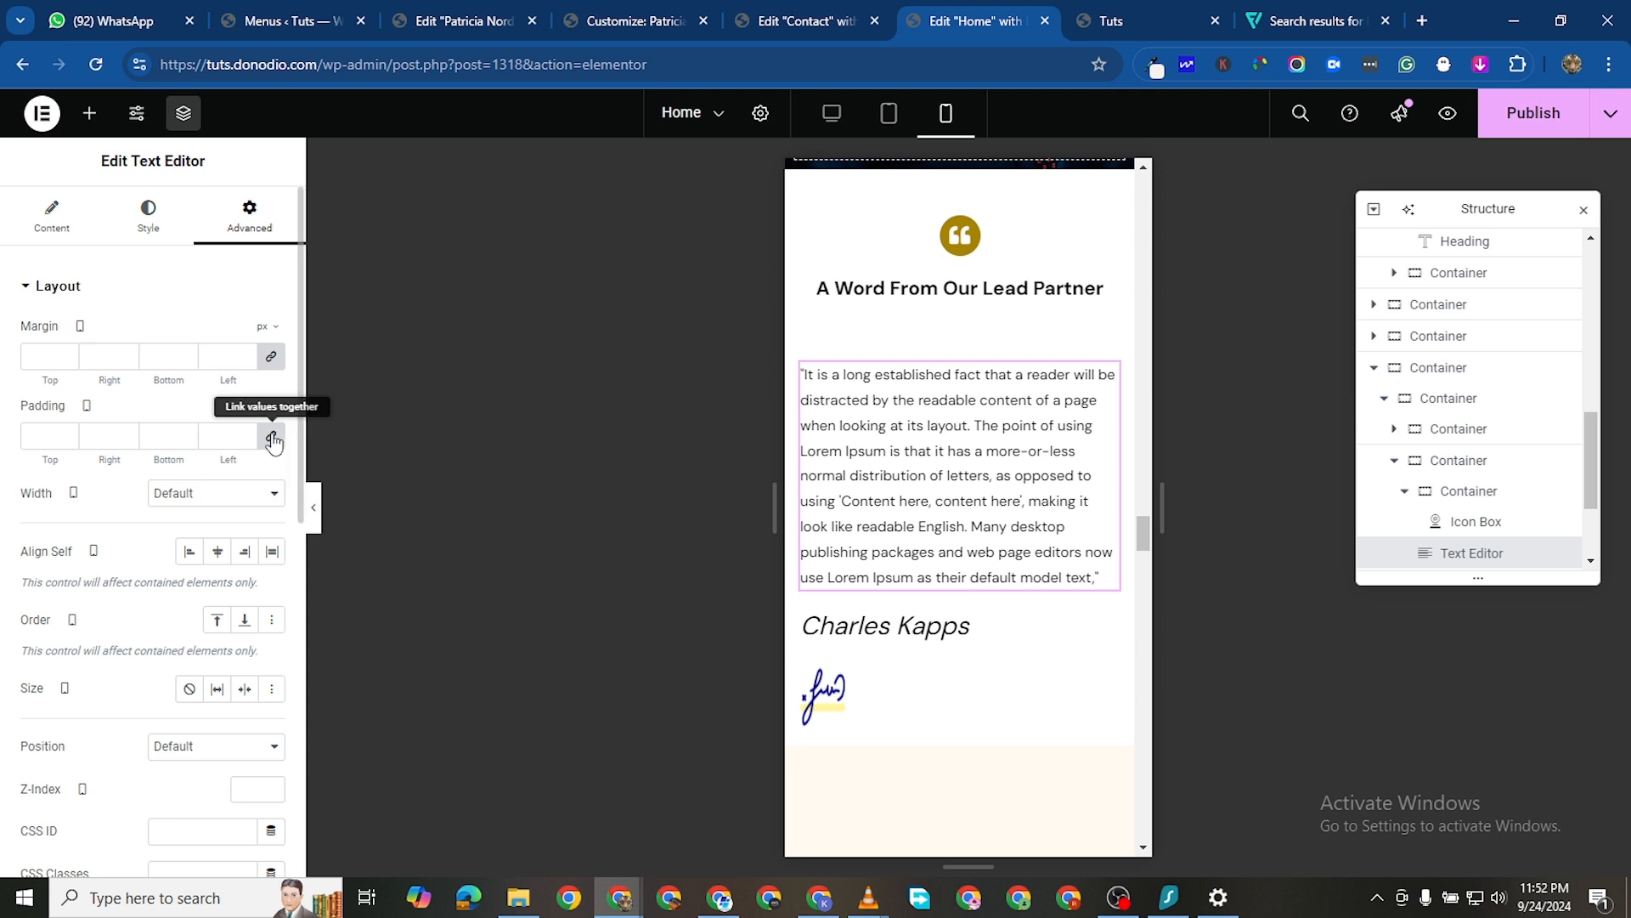
left_click(271, 356)
left_click(68, 362)
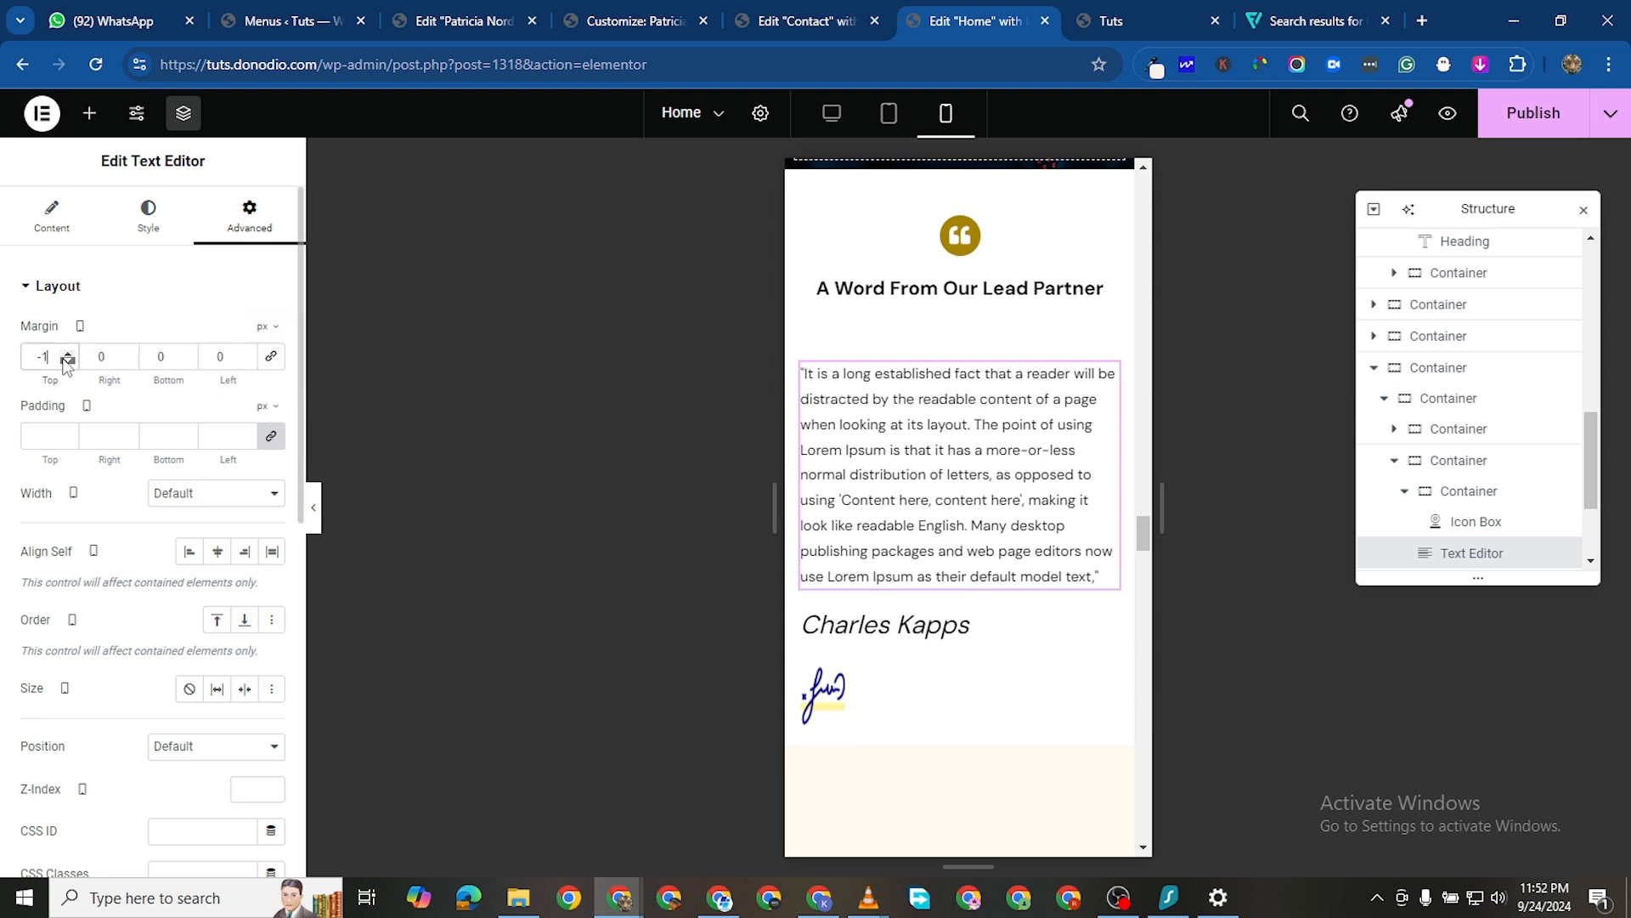
left_click(68, 362)
left_click(68, 362)
left_click(68, 362)
left_click(68, 362)
left_click(68, 362)
left_click(68, 362)
left_click(68, 362)
left_click(68, 362)
left_click(68, 362)
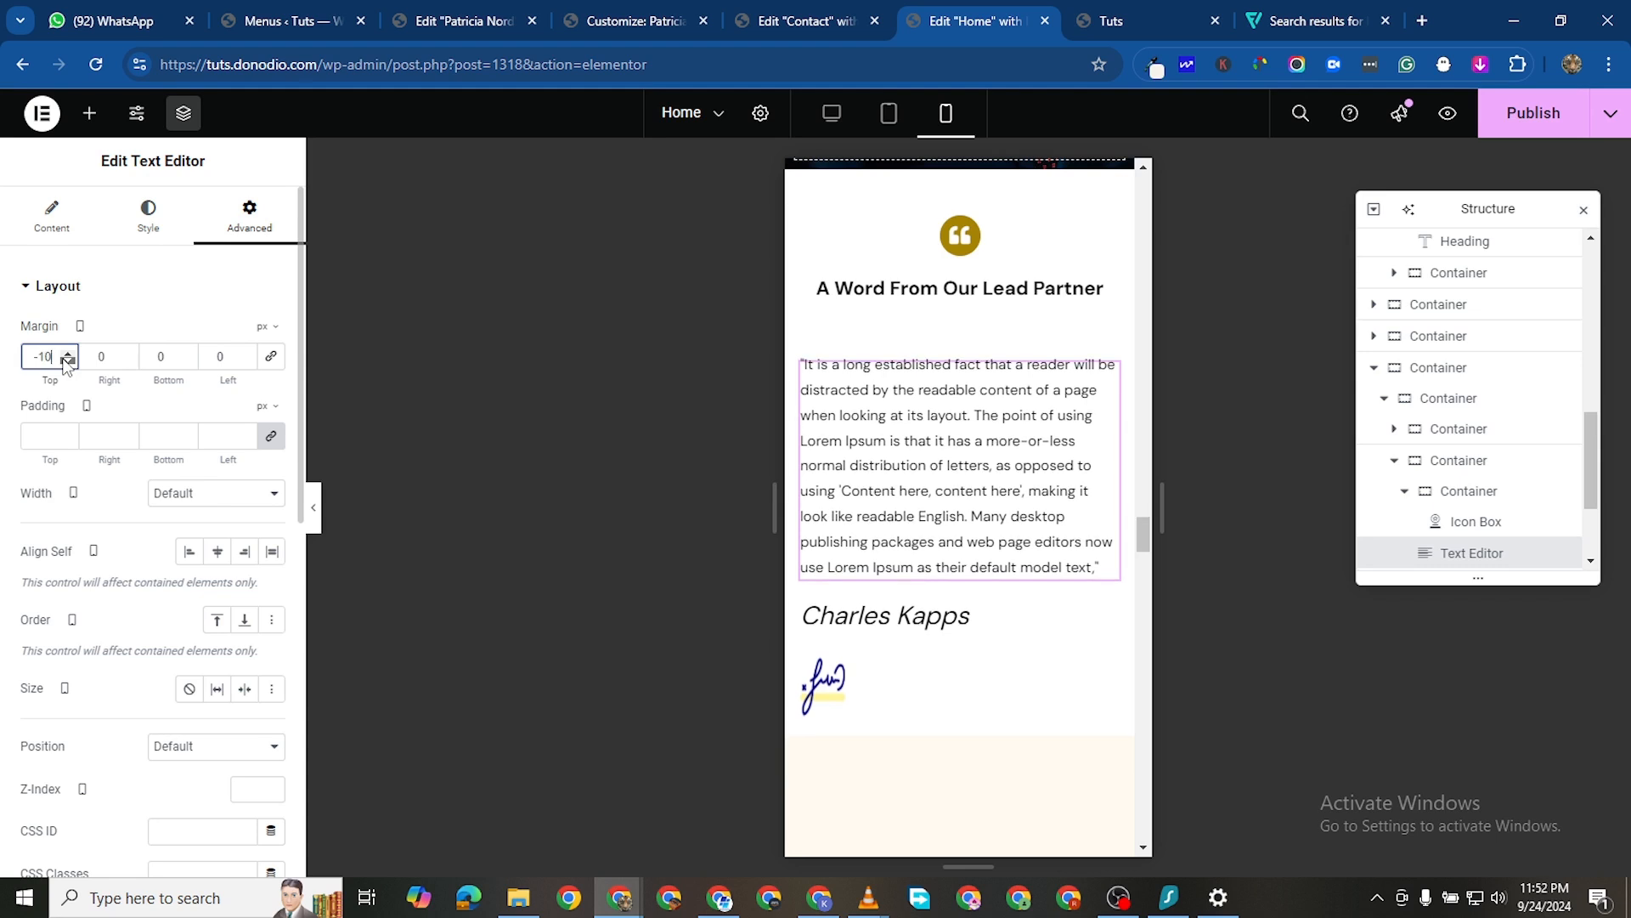
left_click(68, 362)
left_click(68, 362)
left_click(68, 362)
left_click(68, 362)
left_click(68, 362)
left_click(68, 362)
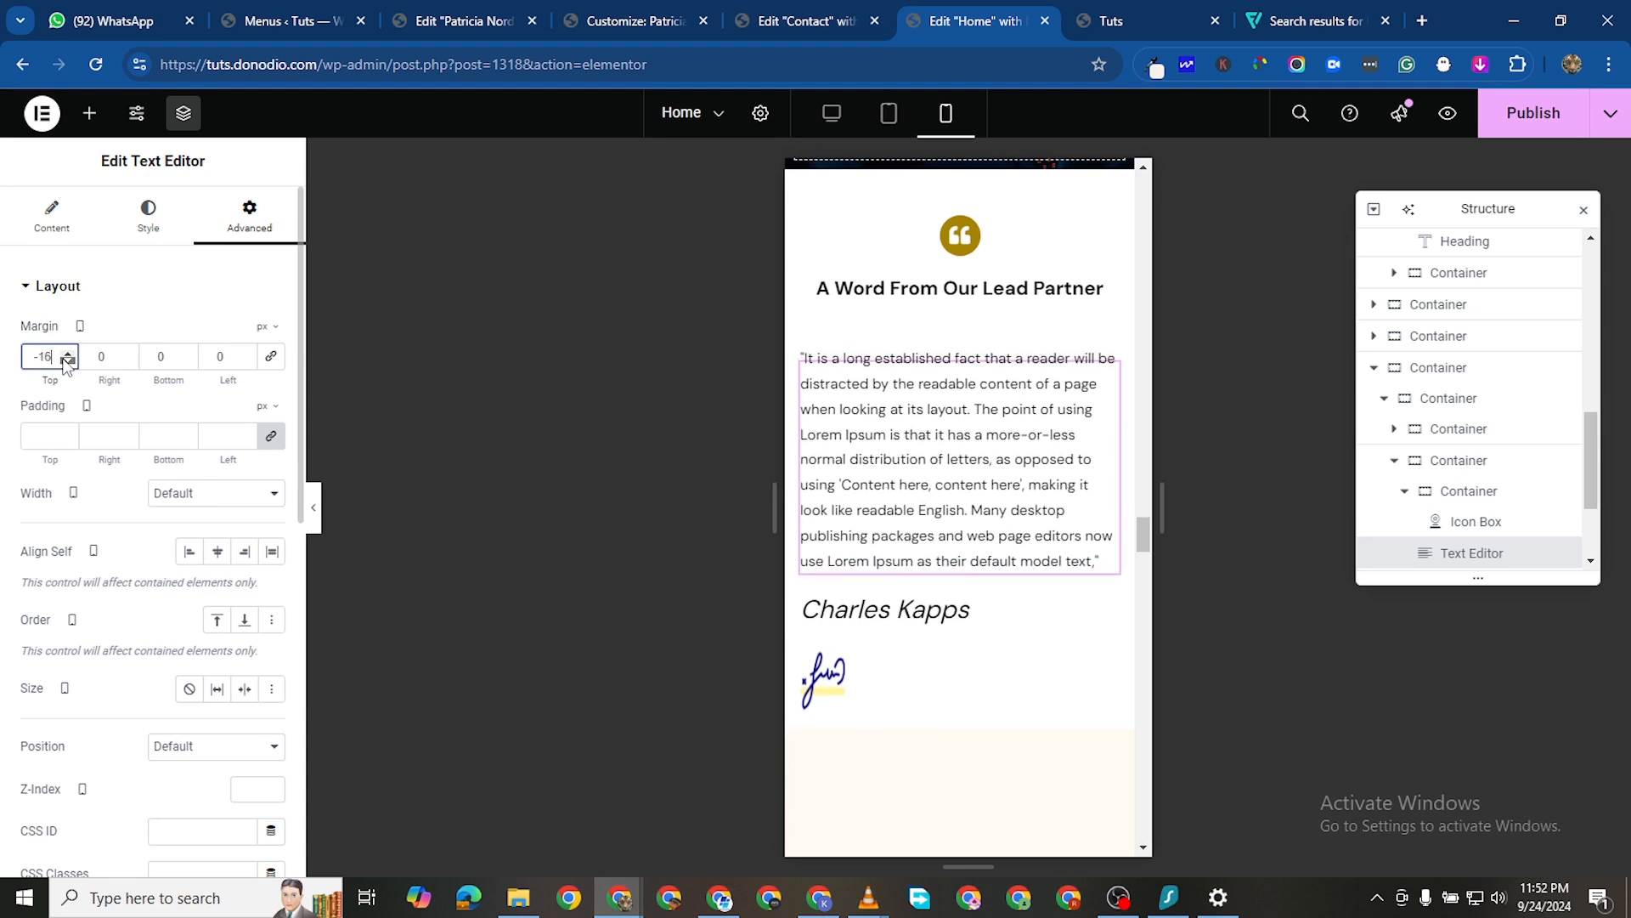
left_click(68, 362)
left_click(68, 362)
left_click(68, 362)
left_click(68, 362)
left_click(68, 362)
left_click(68, 362)
left_click(68, 362)
left_click(68, 362)
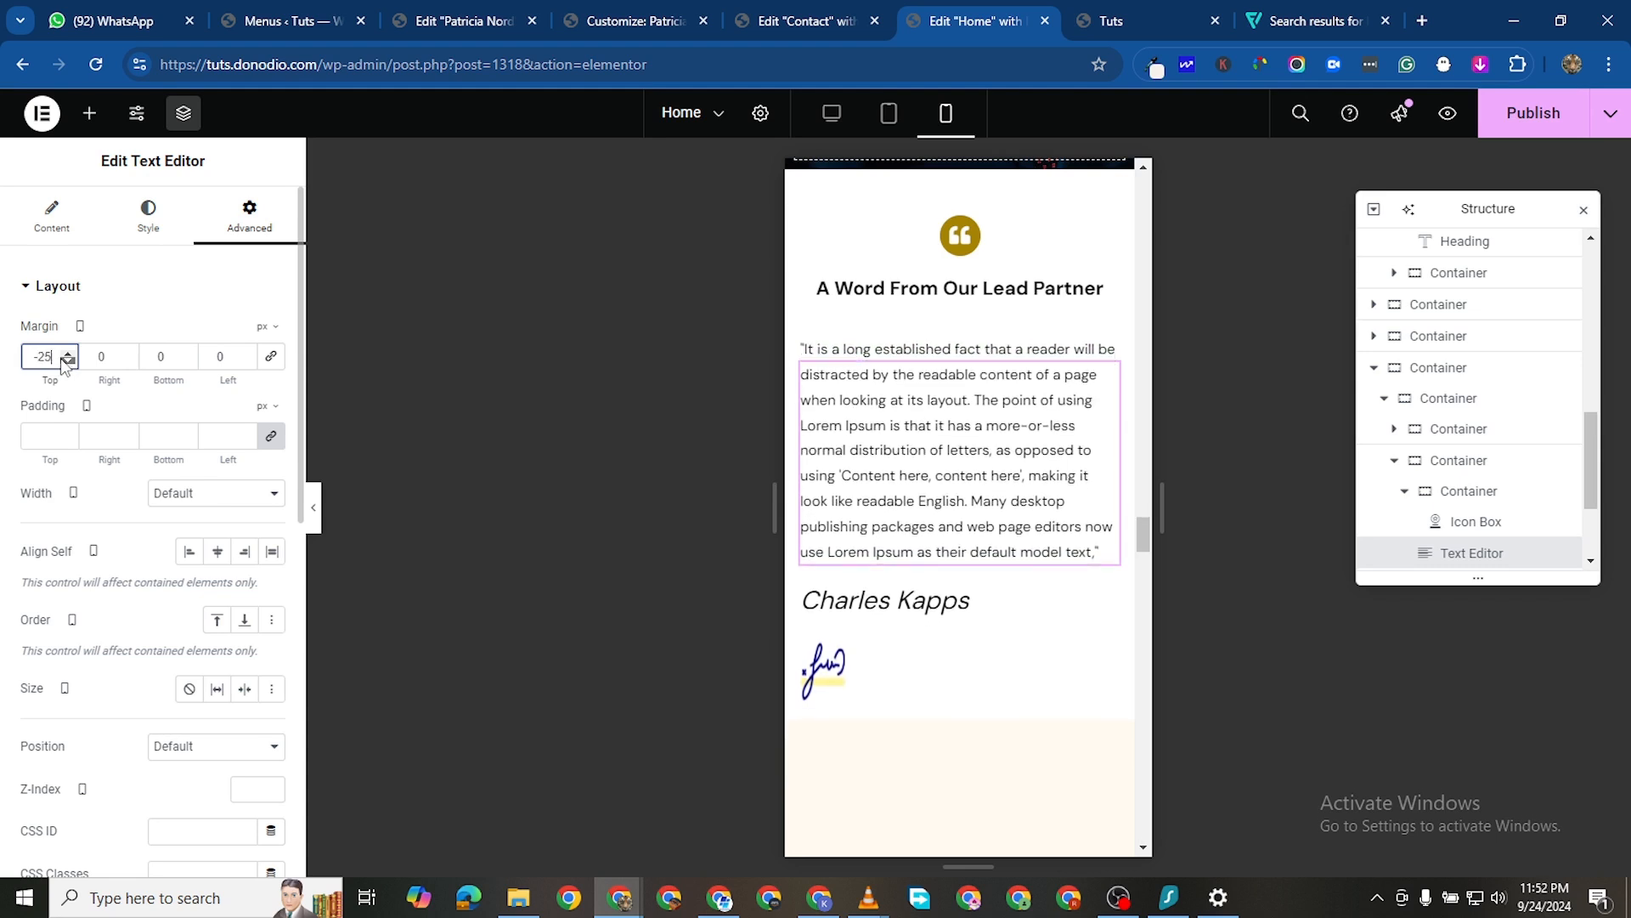
left_click(68, 362)
left_click(68, 362)
left_click(68, 362)
left_click(68, 362)
left_click(68, 362)
left_click(68, 362)
left_click(68, 362)
left_click(68, 362)
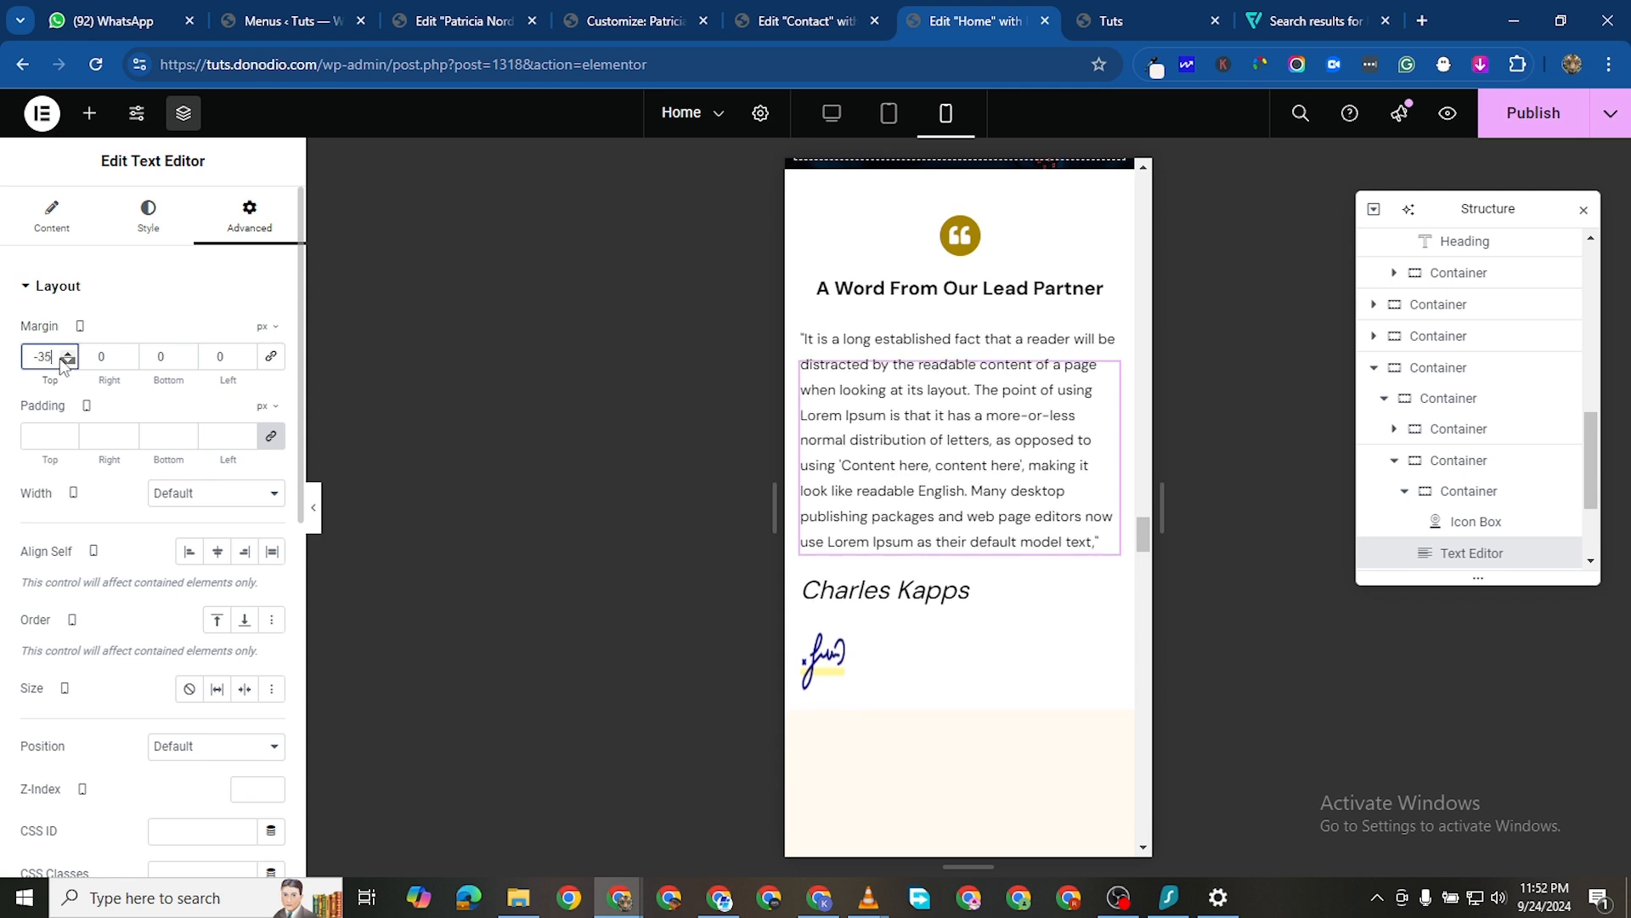
left_click(68, 362)
left_click(68, 362)
left_click(68, 362)
left_click(68, 362)
left_click(68, 362)
left_click(68, 362)
left_click(68, 362)
left_click(68, 362)
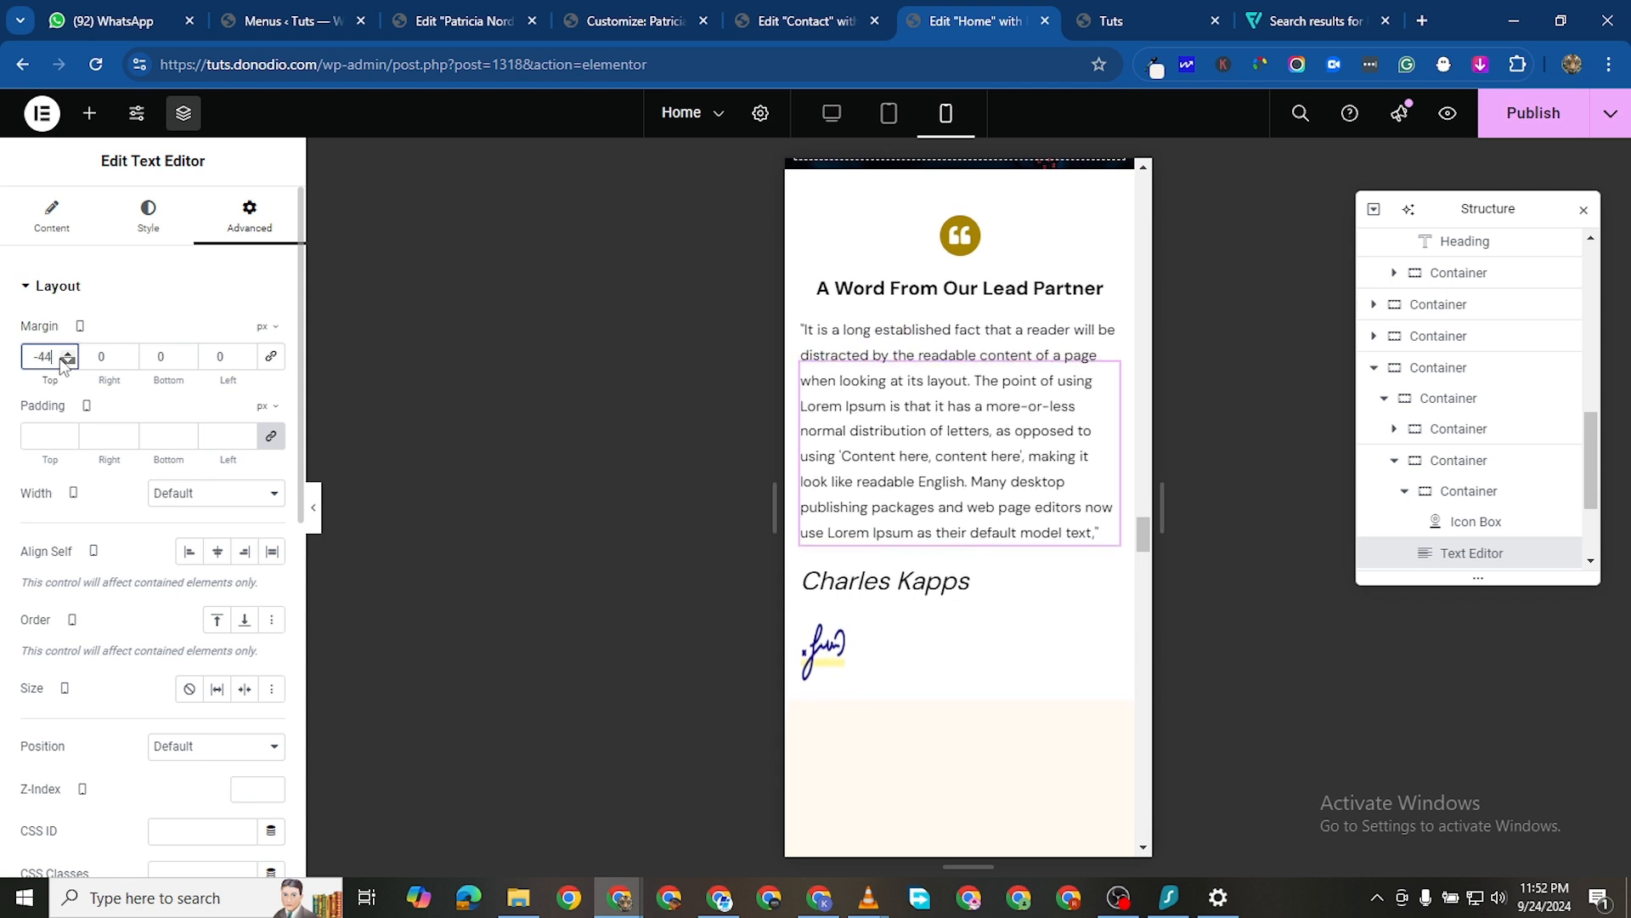
left_click(68, 362)
left_click(68, 362)
left_click(68, 362)
left_click(68, 362)
left_click(68, 362)
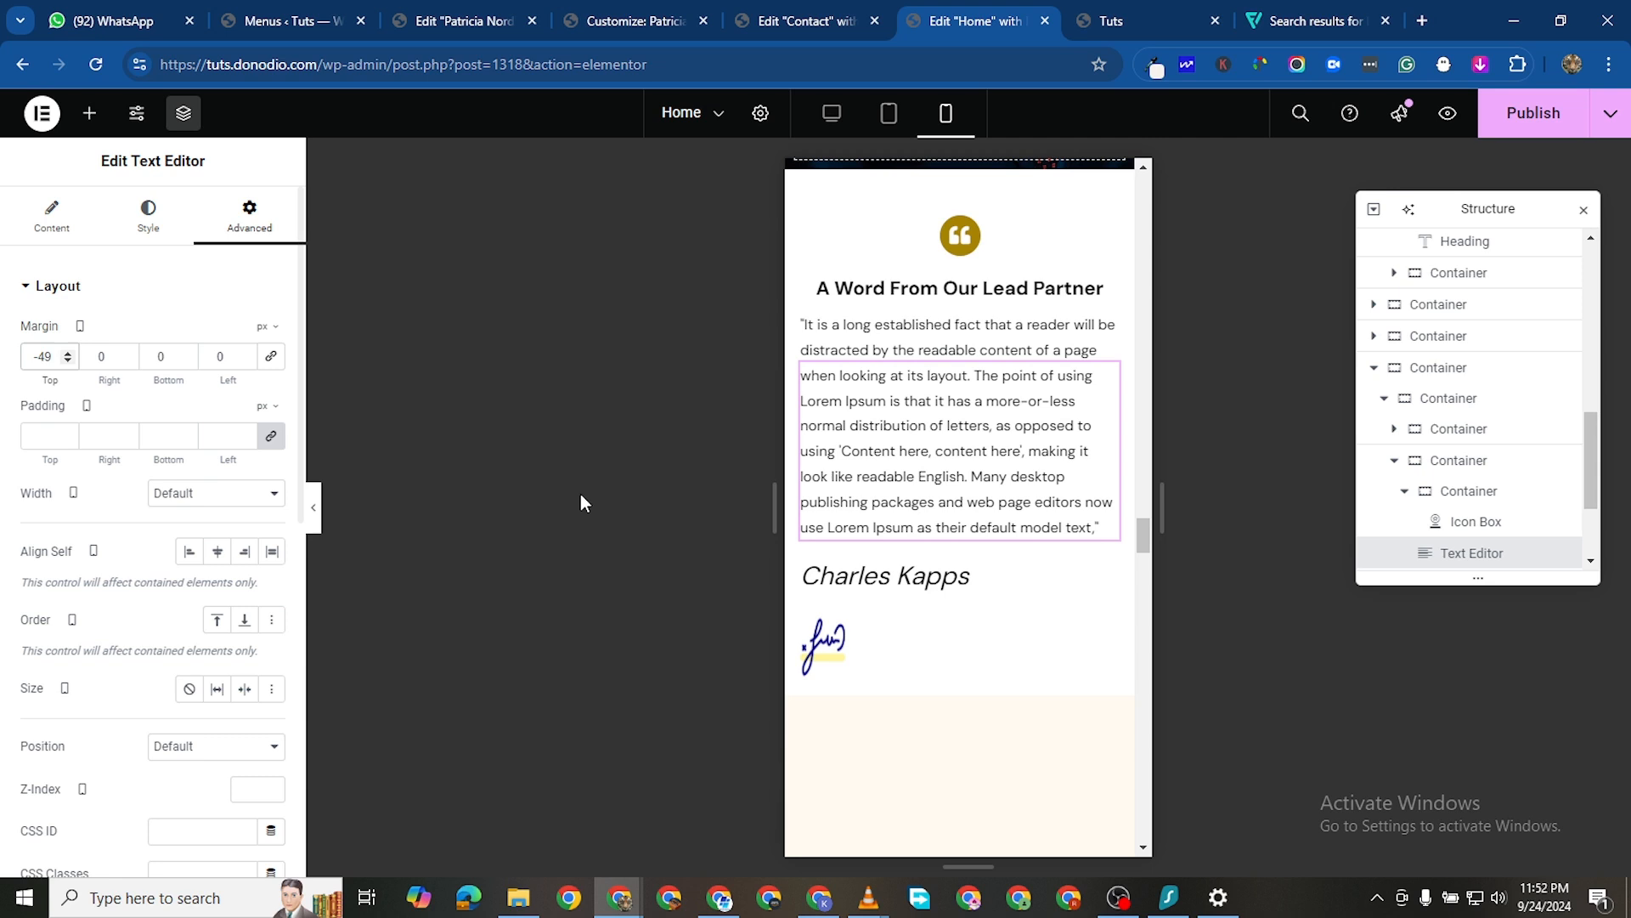
Set the mobile font size of the partner's name heading below the quote to 17 px and publish the page
left_click(941, 582)
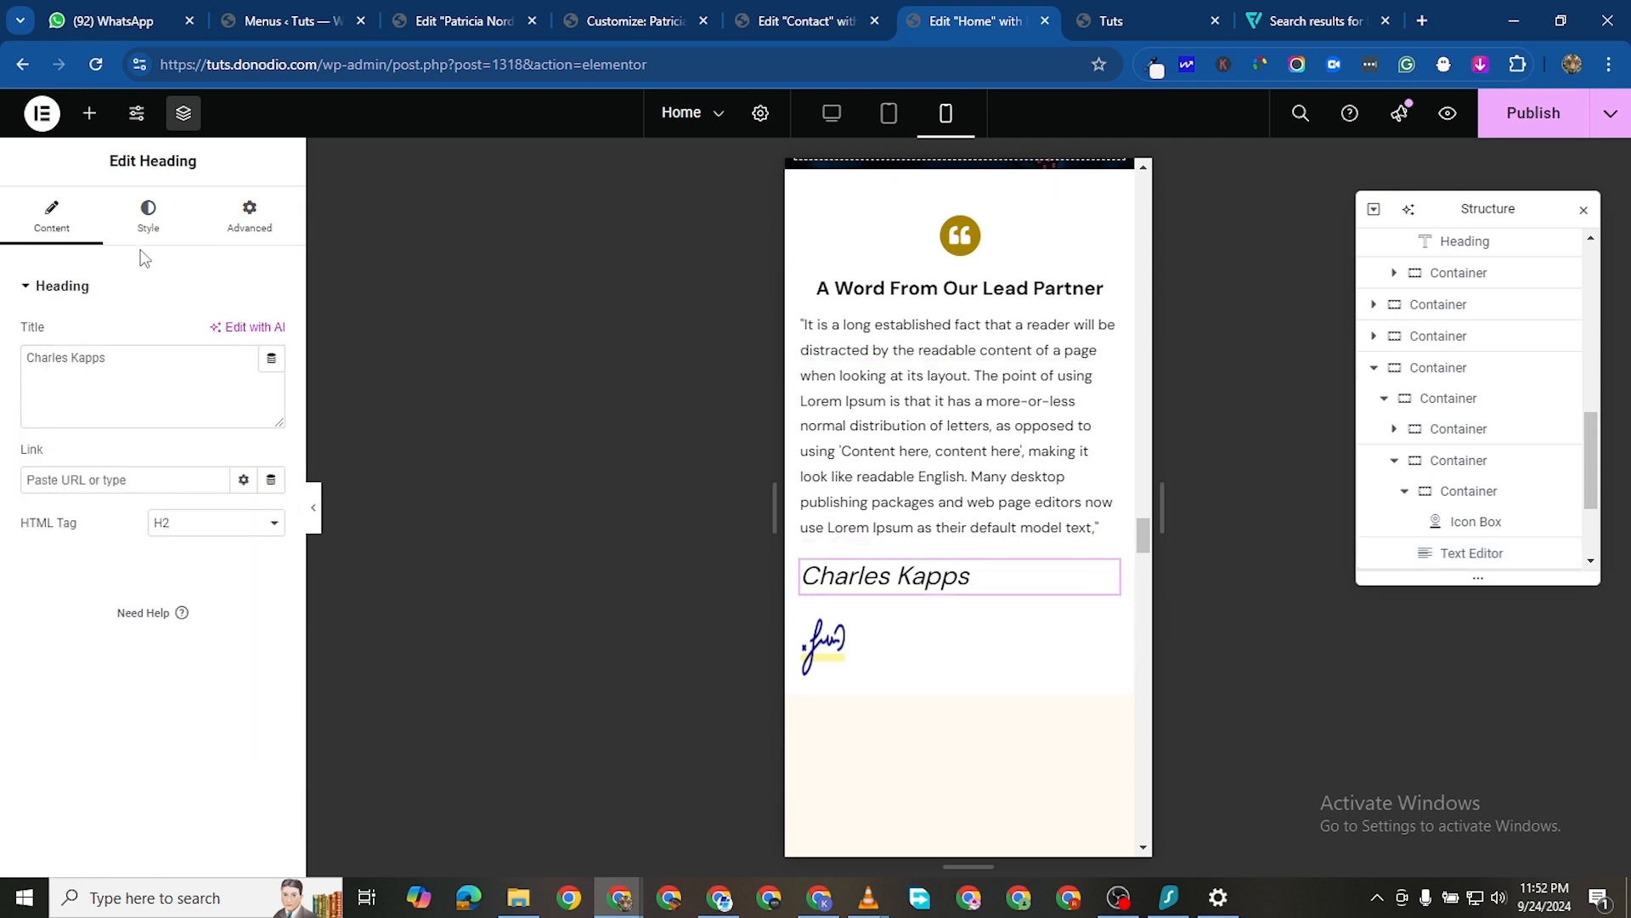
left_click(148, 217)
left_click(272, 420)
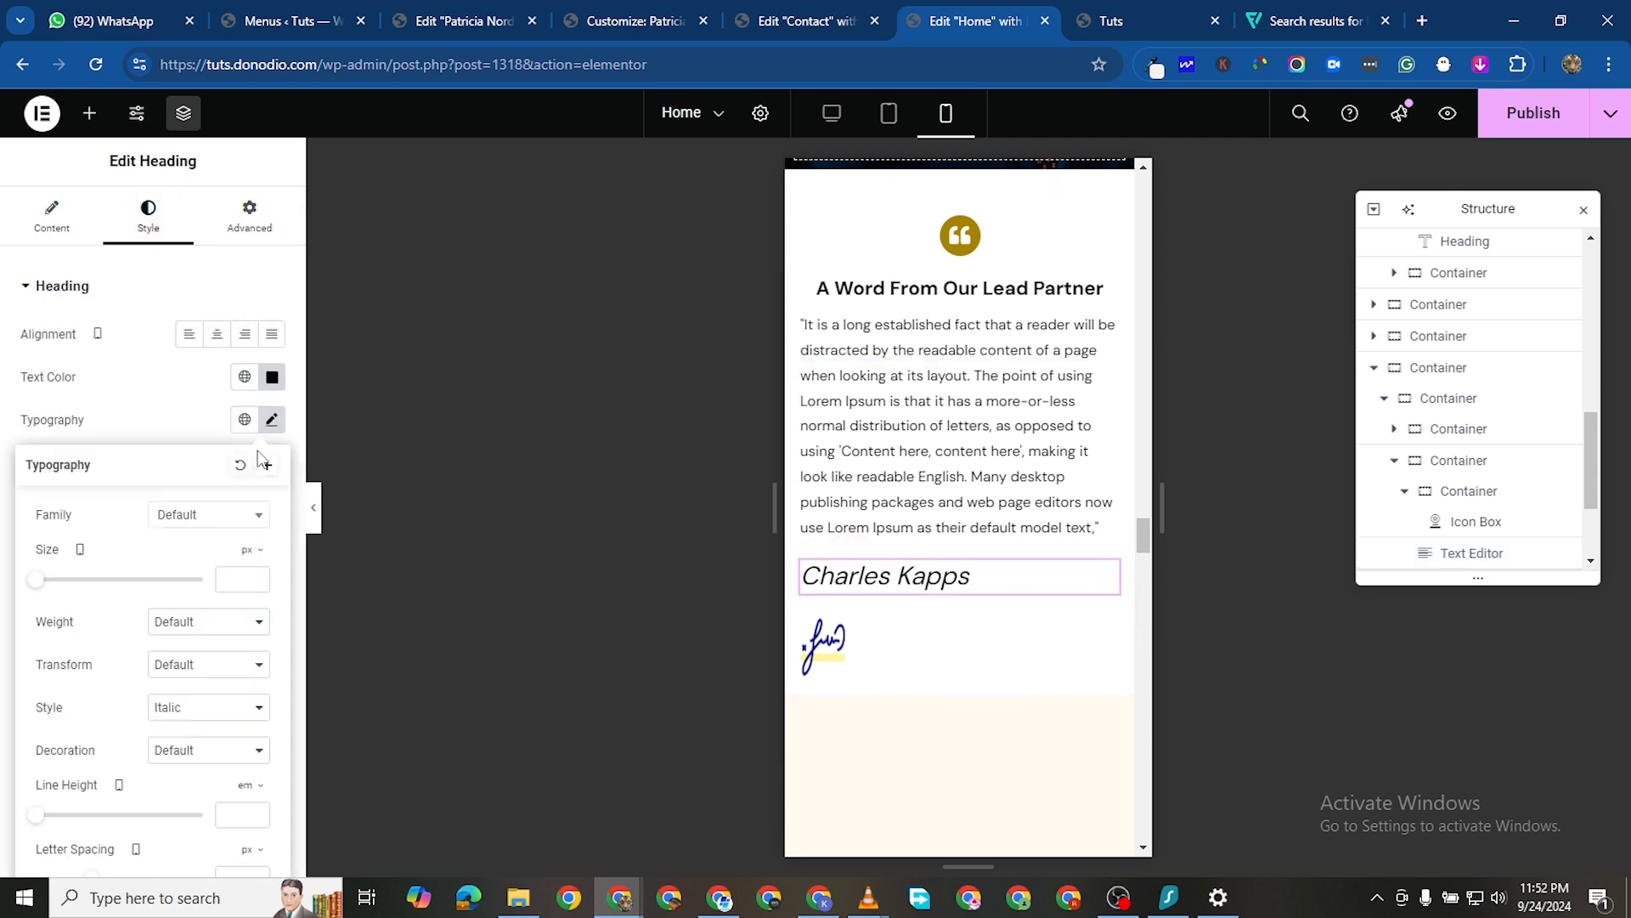
left_click_drag(31, 586, 49, 585)
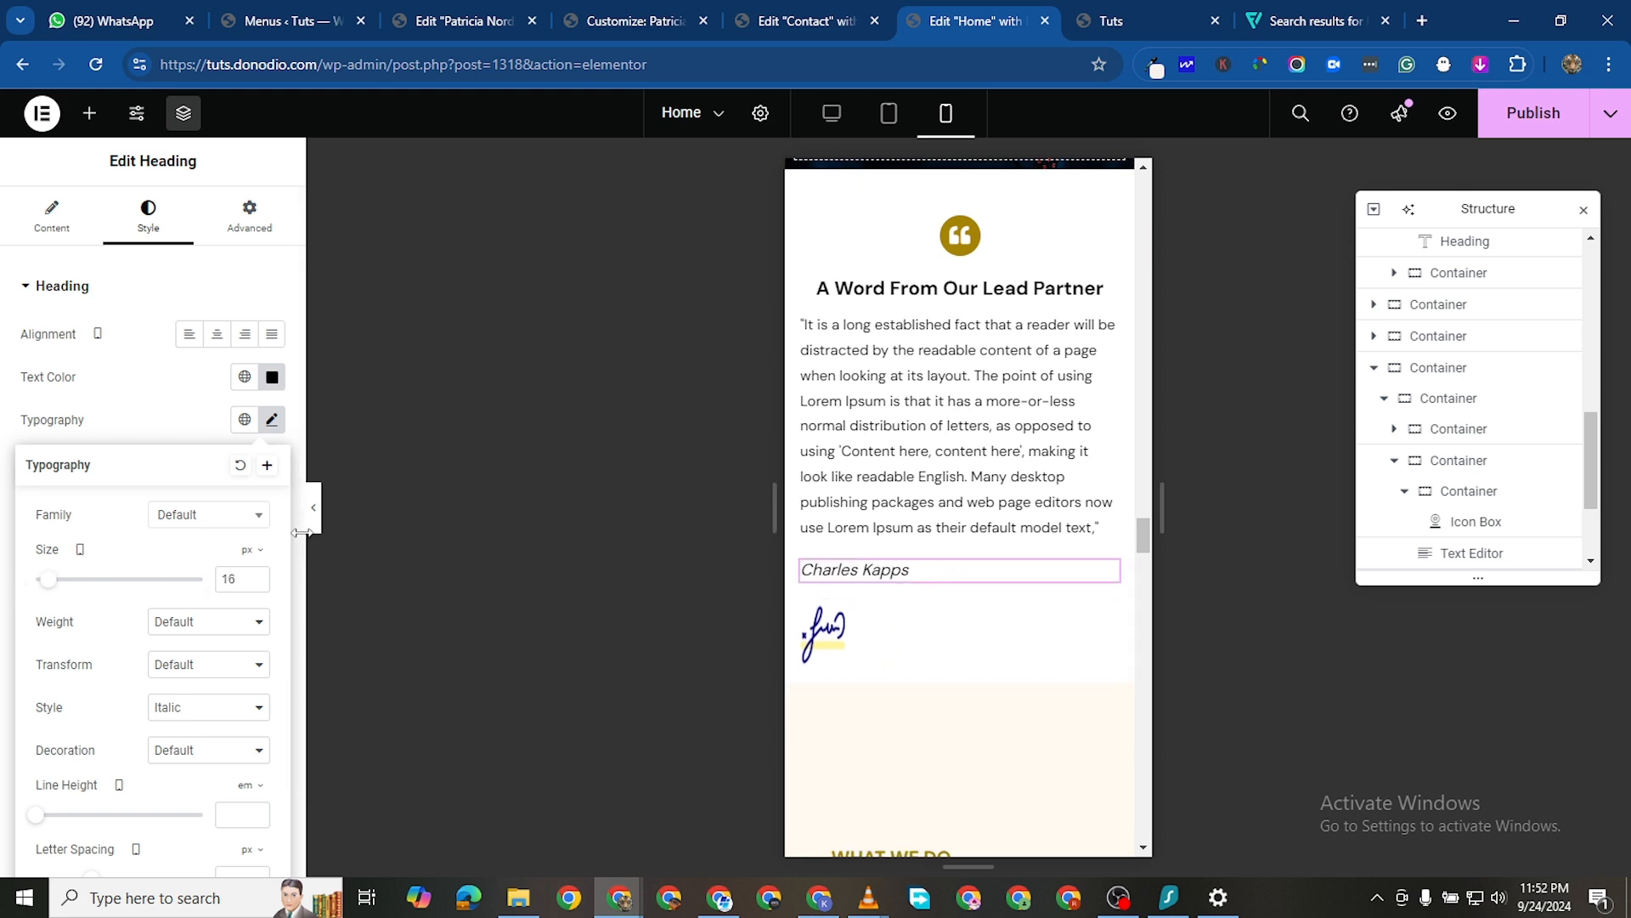
left_click(256, 576)
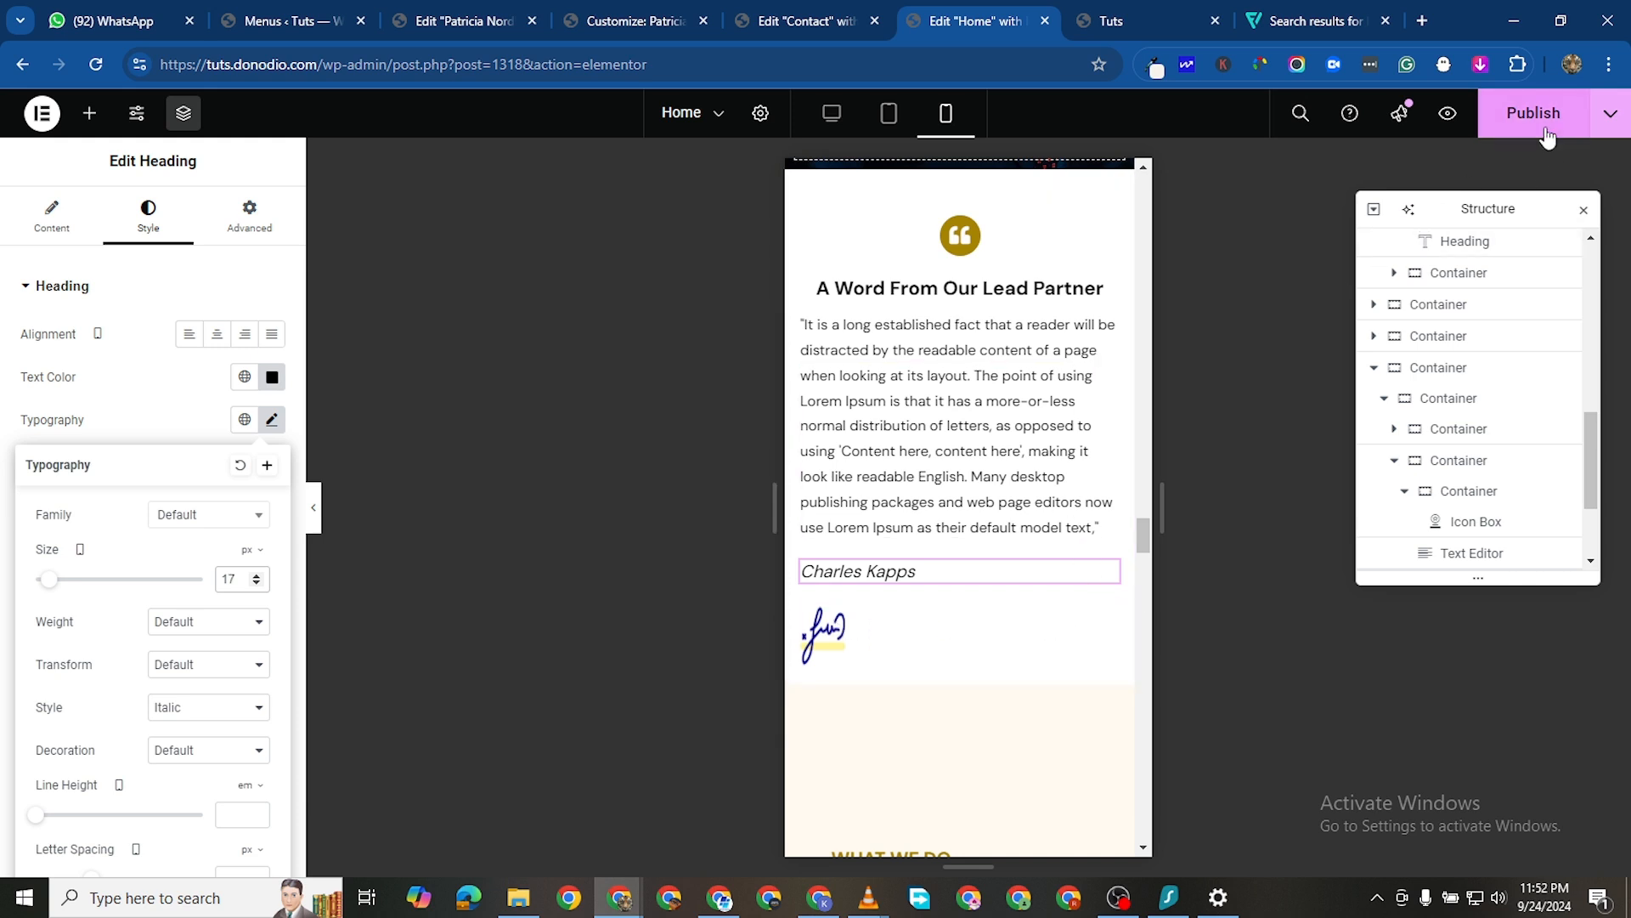
Review the mobile layout of the sections around and above the lead partner section, including "Defending Your Rights In The World of Law and Order"
scroll(1025, 540, "down", 7)
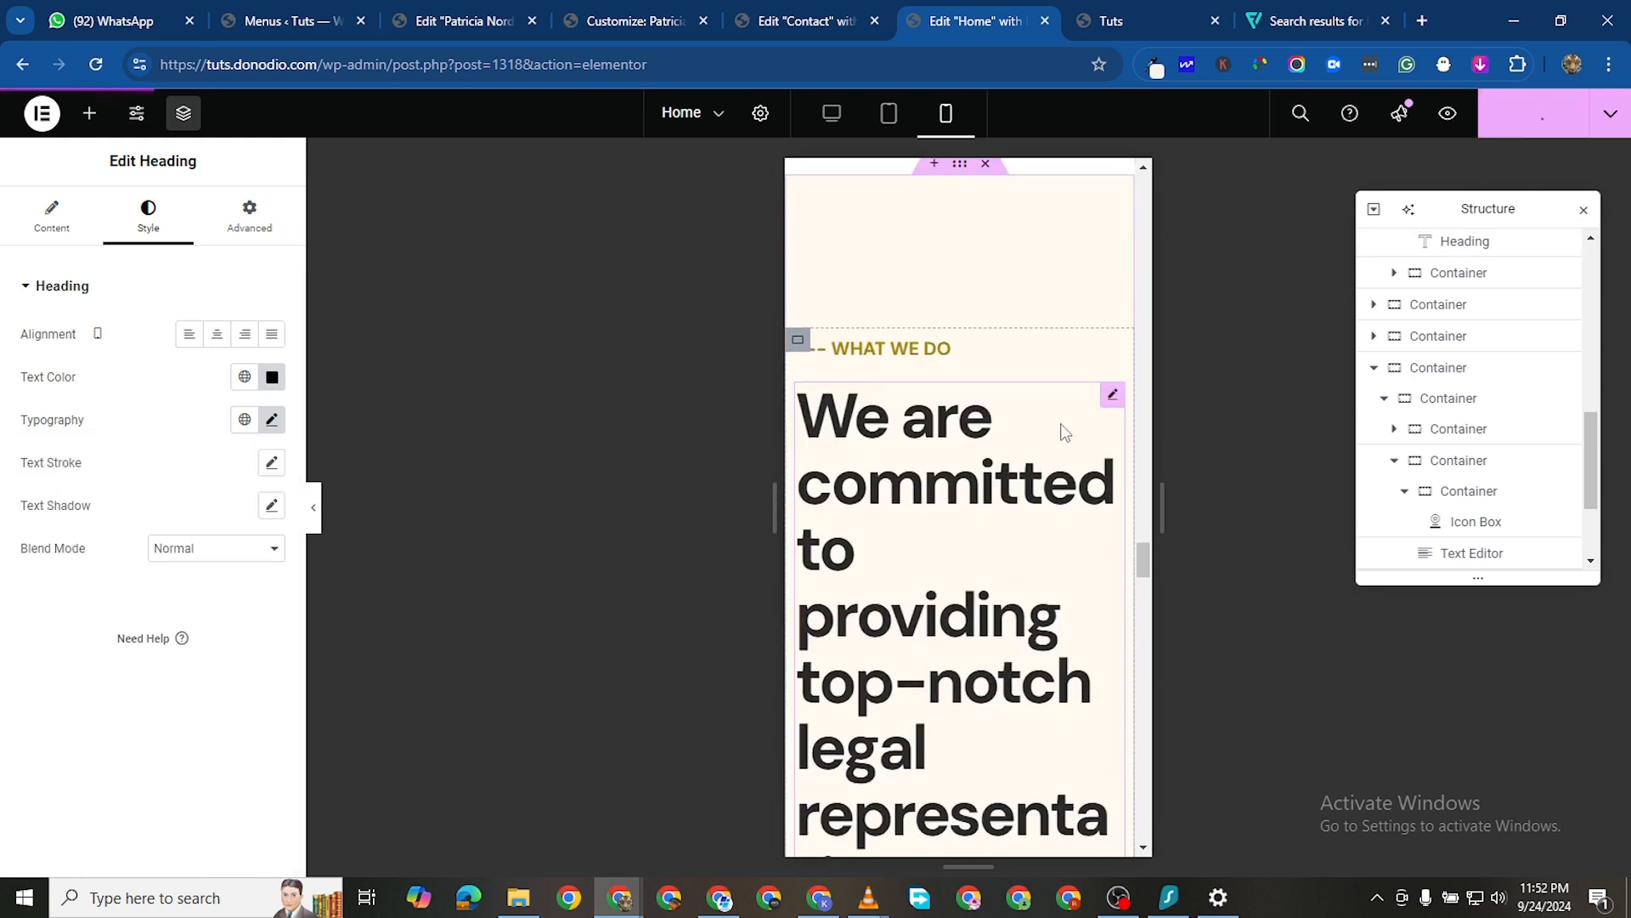
scroll(902, 409, "up", 7)
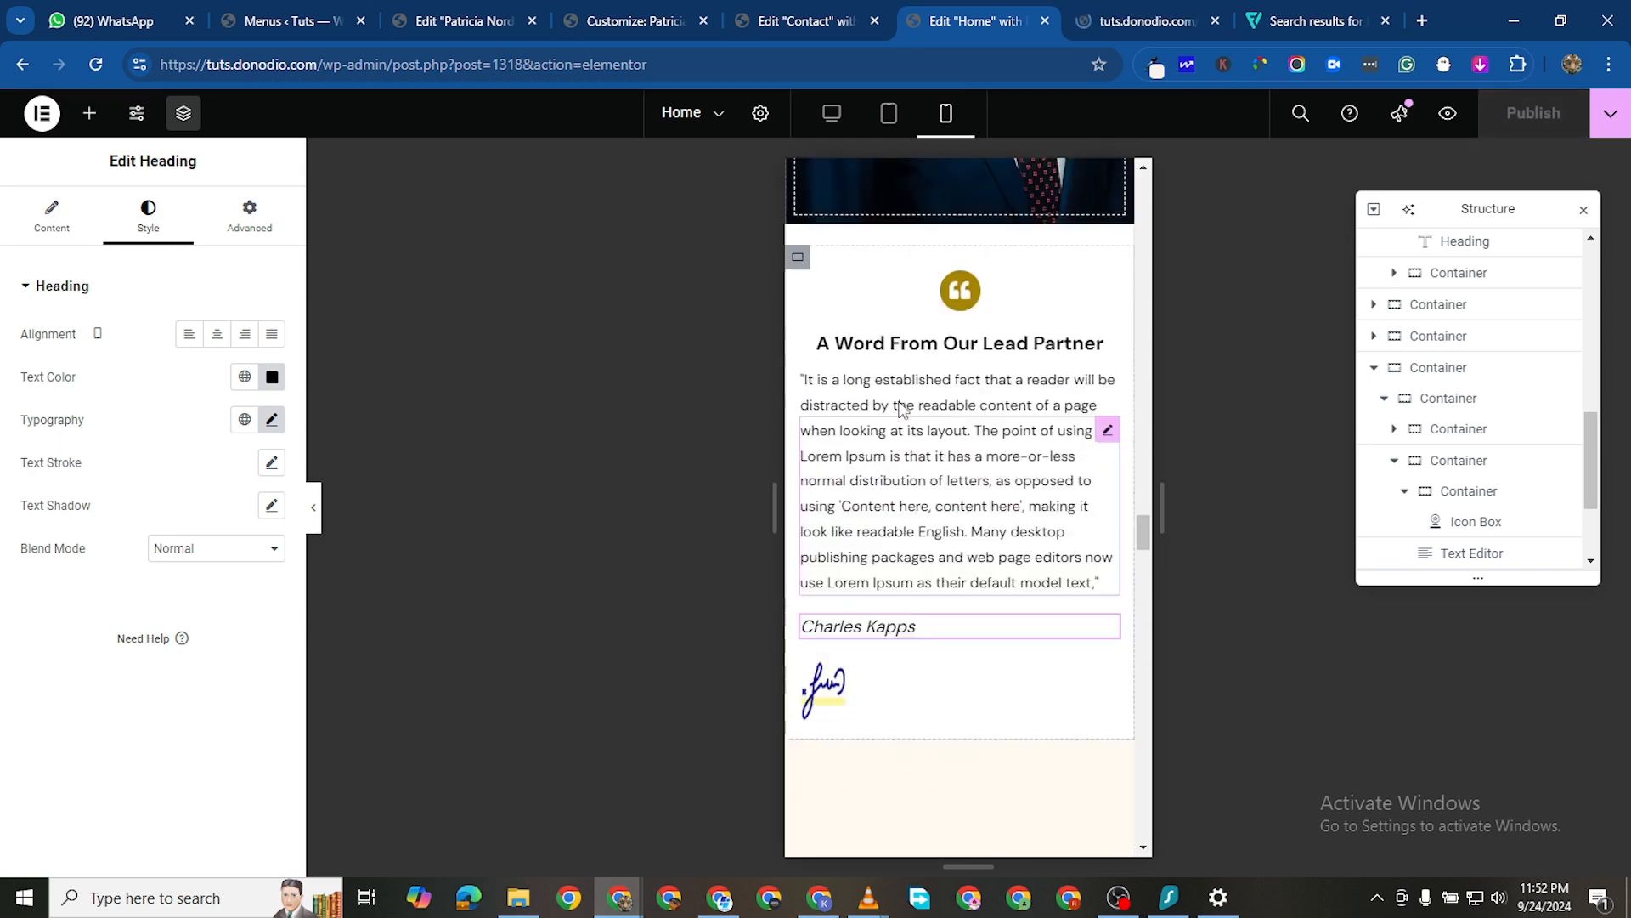
scroll(902, 409, "up", 20)
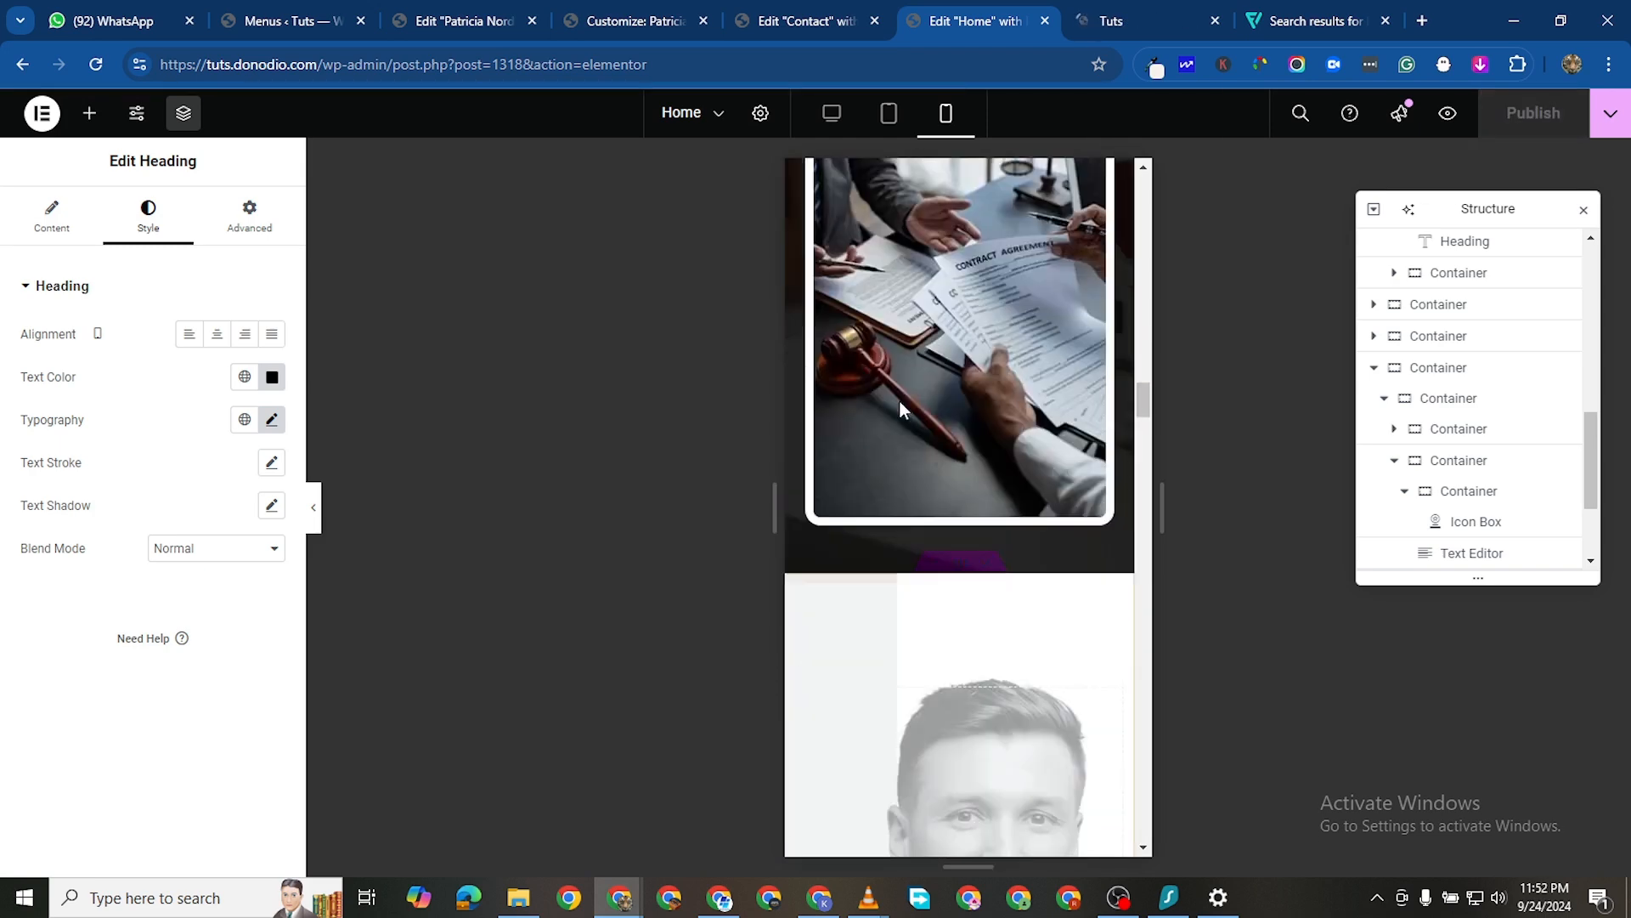
scroll(901, 408, "up", 20)
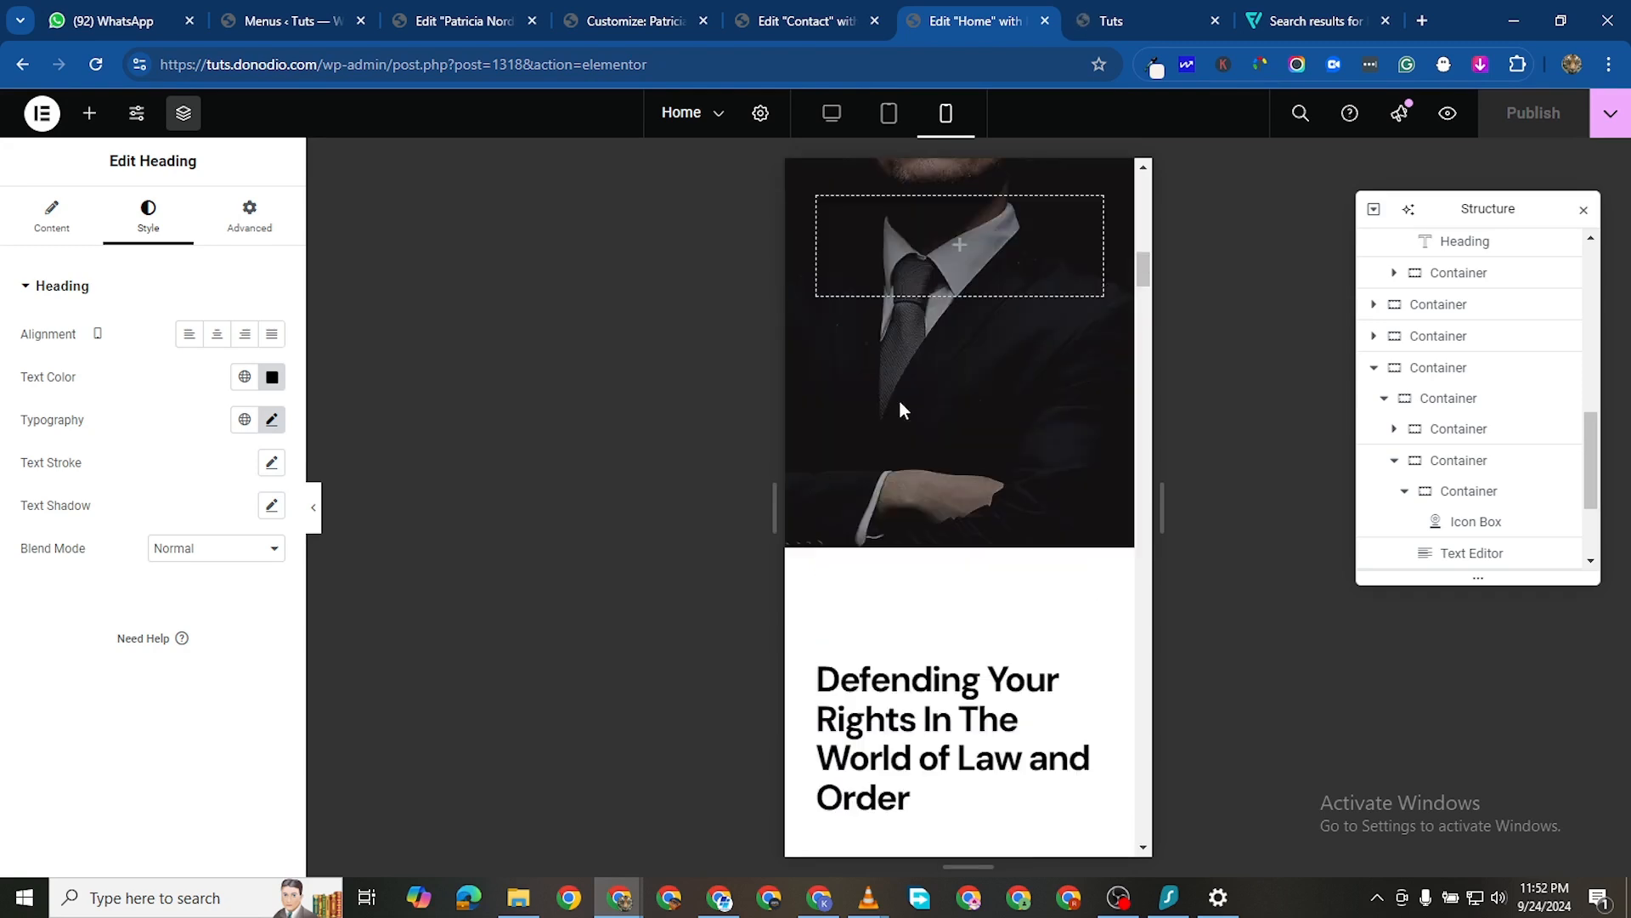
scroll(900, 409, "down", 4)
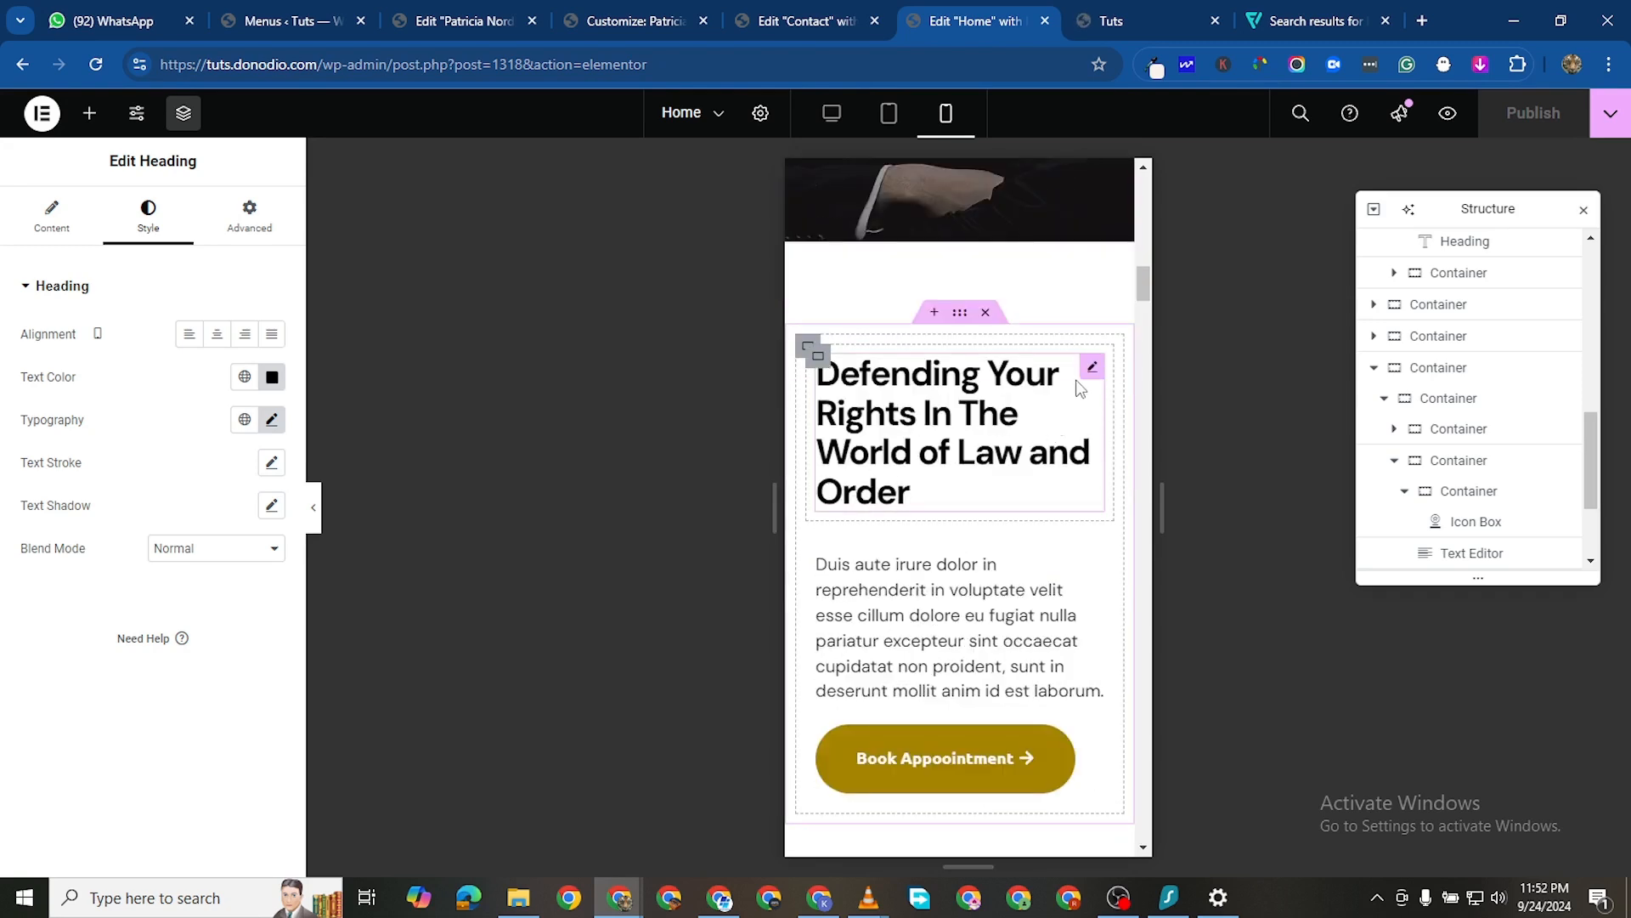
scroll(995, 585, "down", 15)
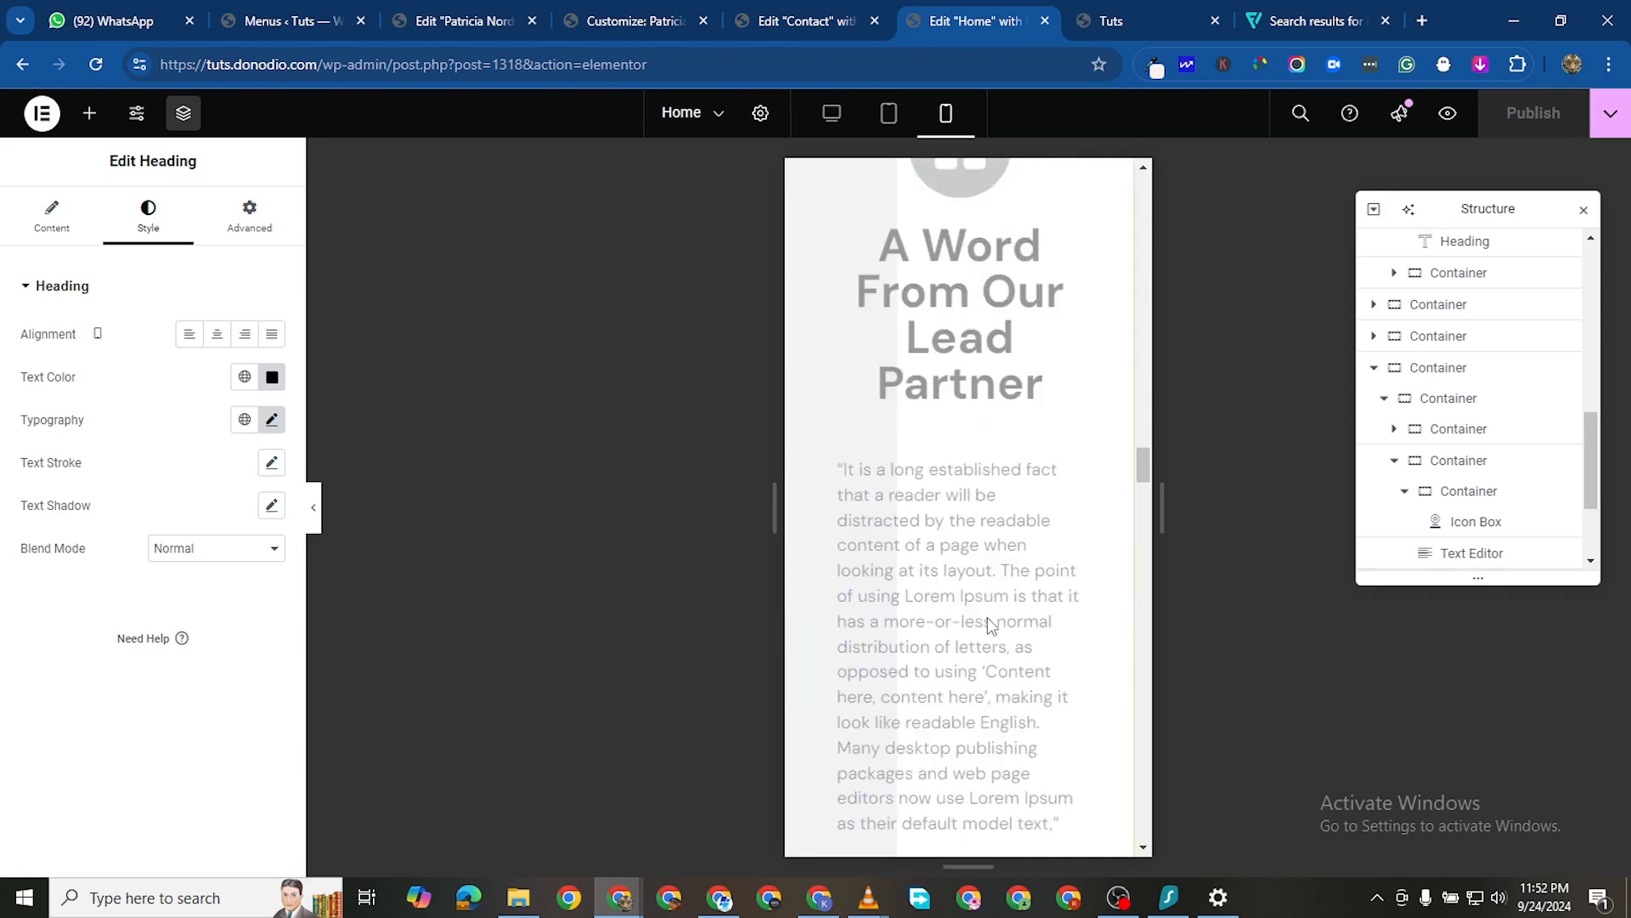
Set the mobile font size of the "We are committed to providing top-notch legal representation" heading to 25 px
scroll(982, 620, "down", 15)
scroll(1020, 475, "up", 4)
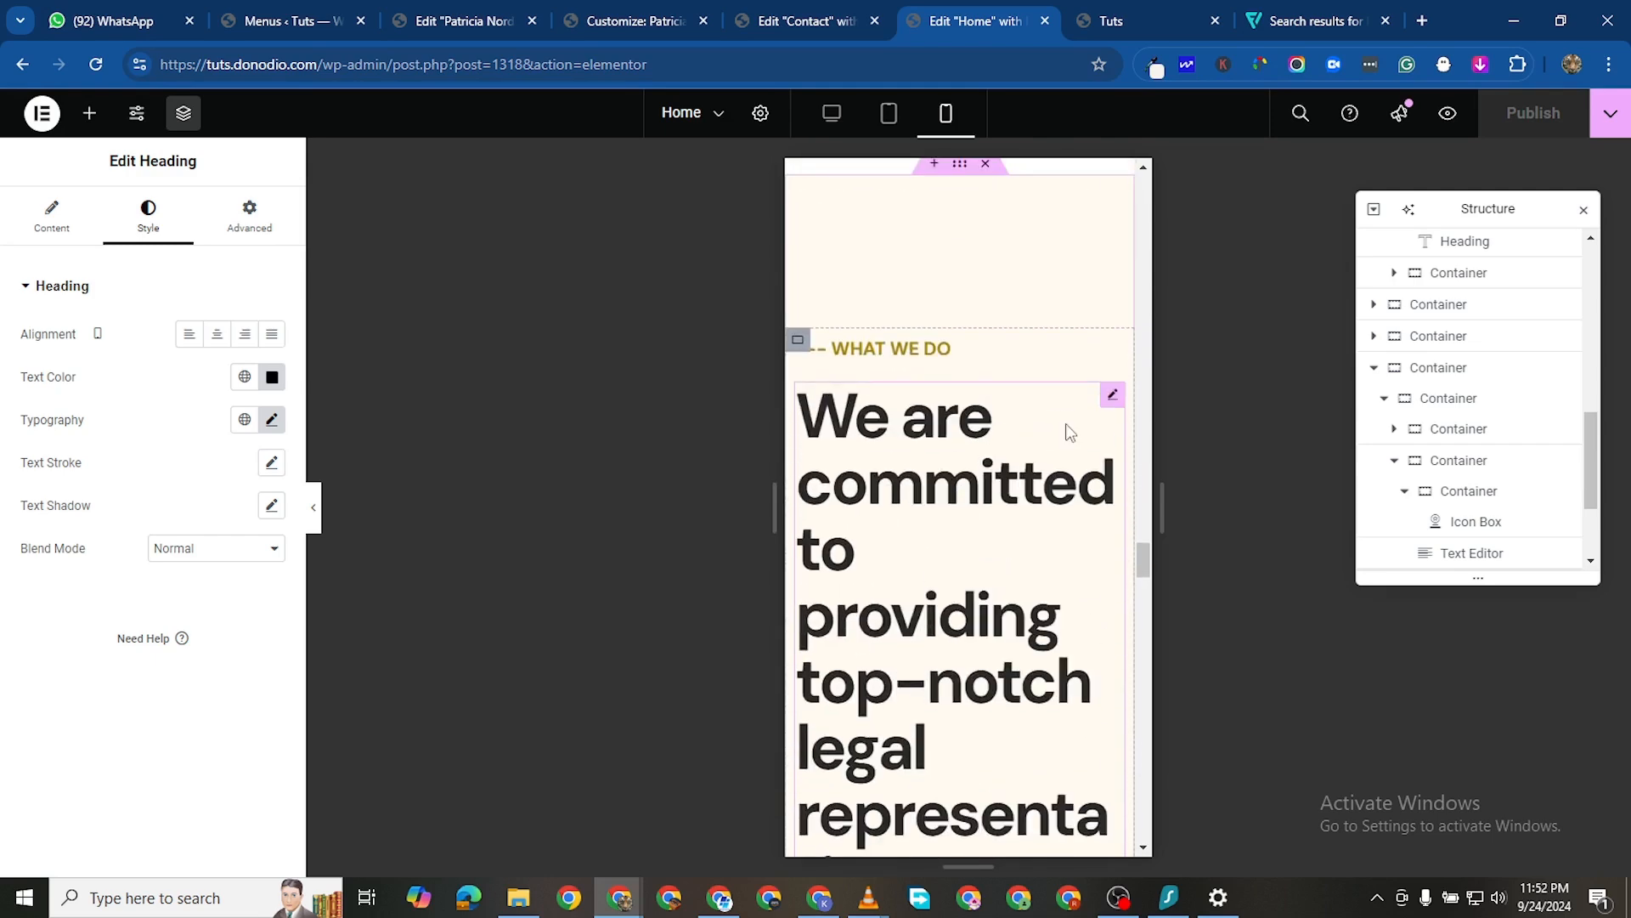
left_click(1112, 396)
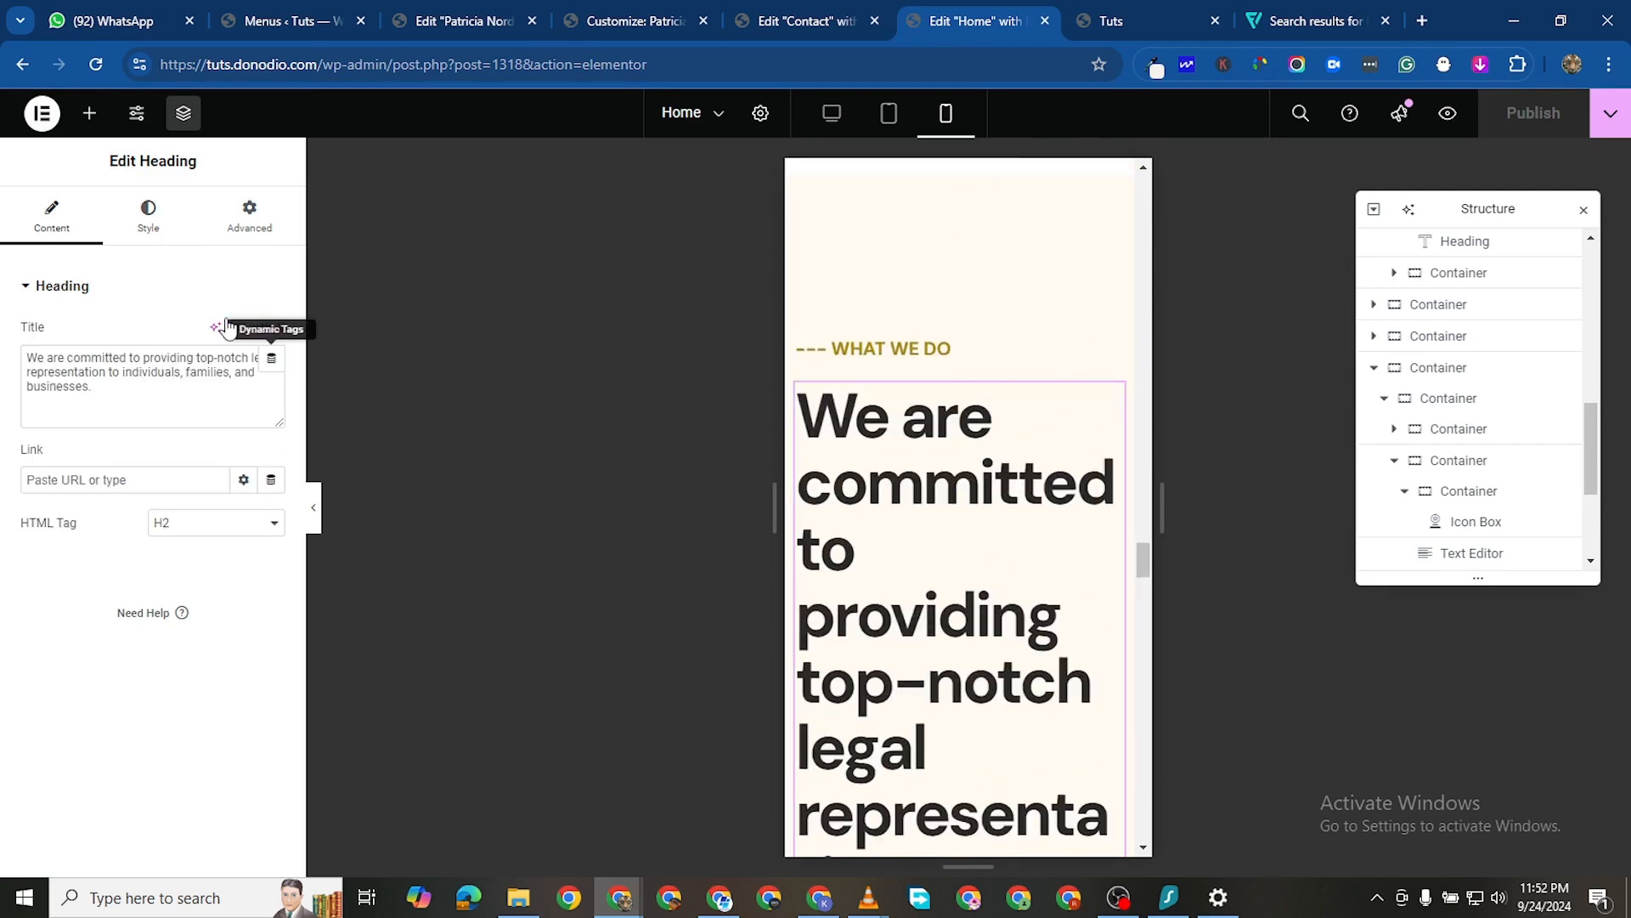
left_click(148, 214)
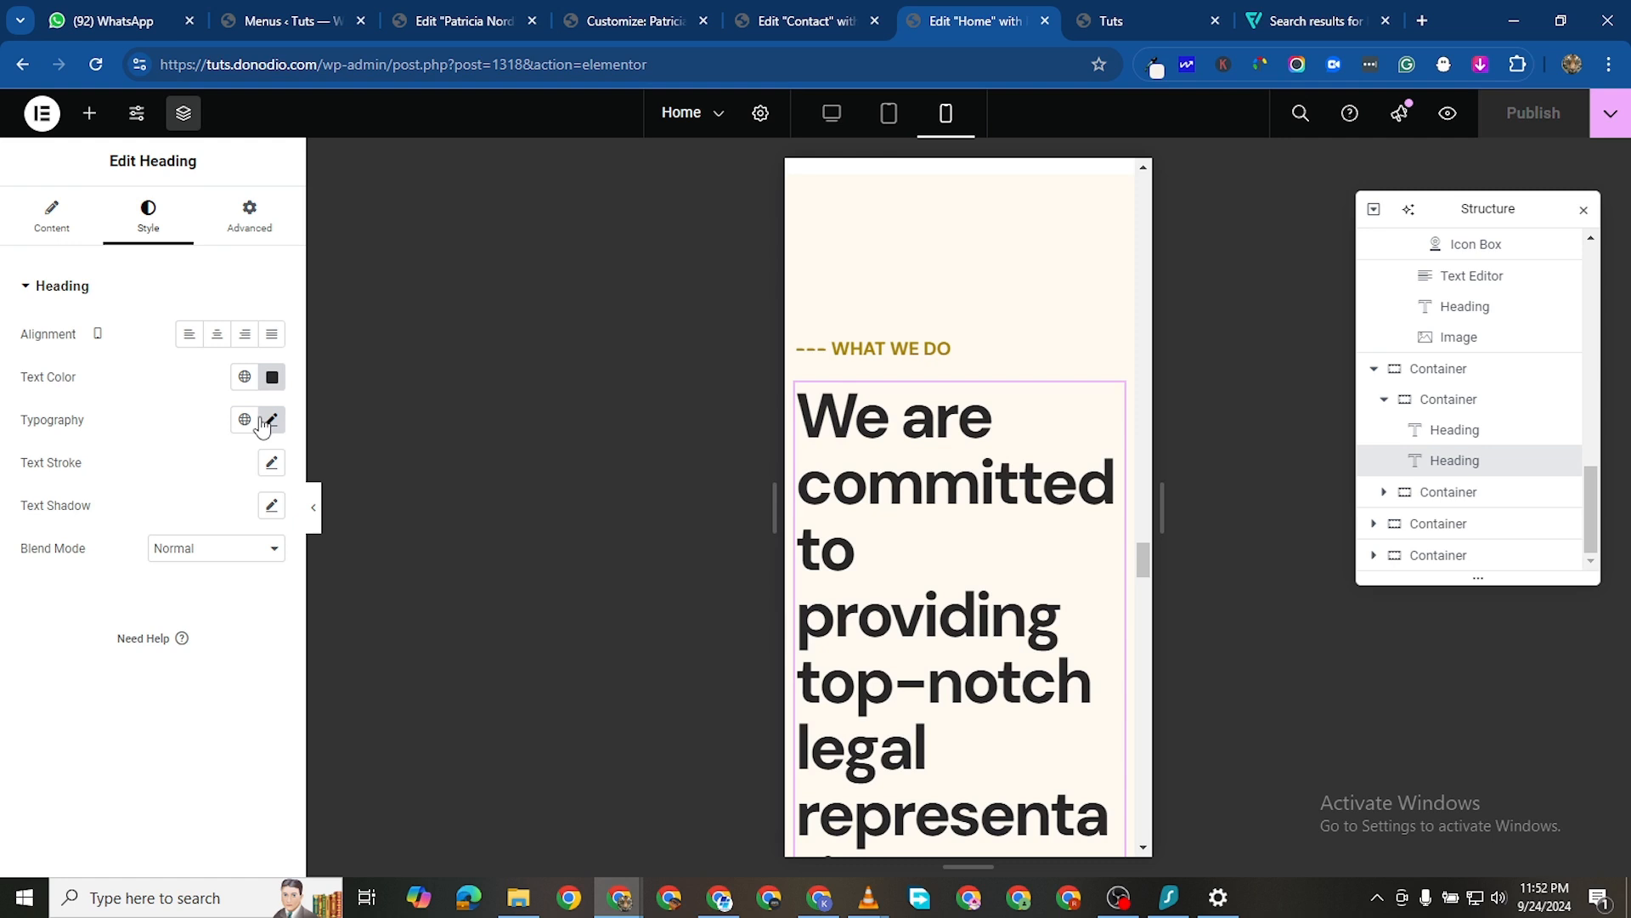
left_click(270, 419)
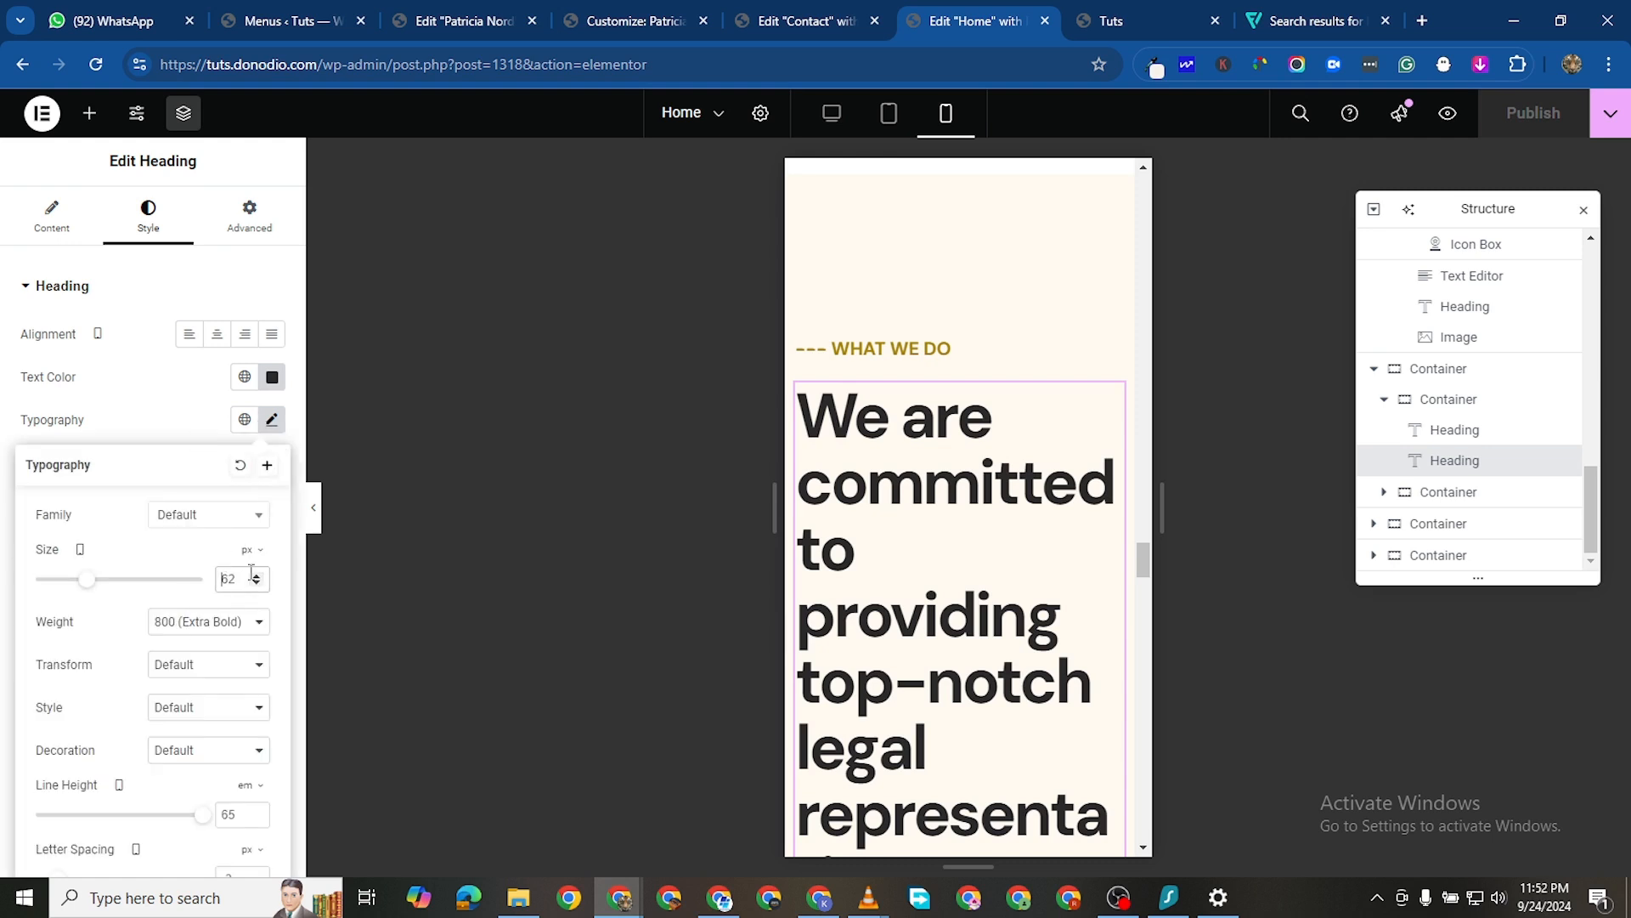
type("25")
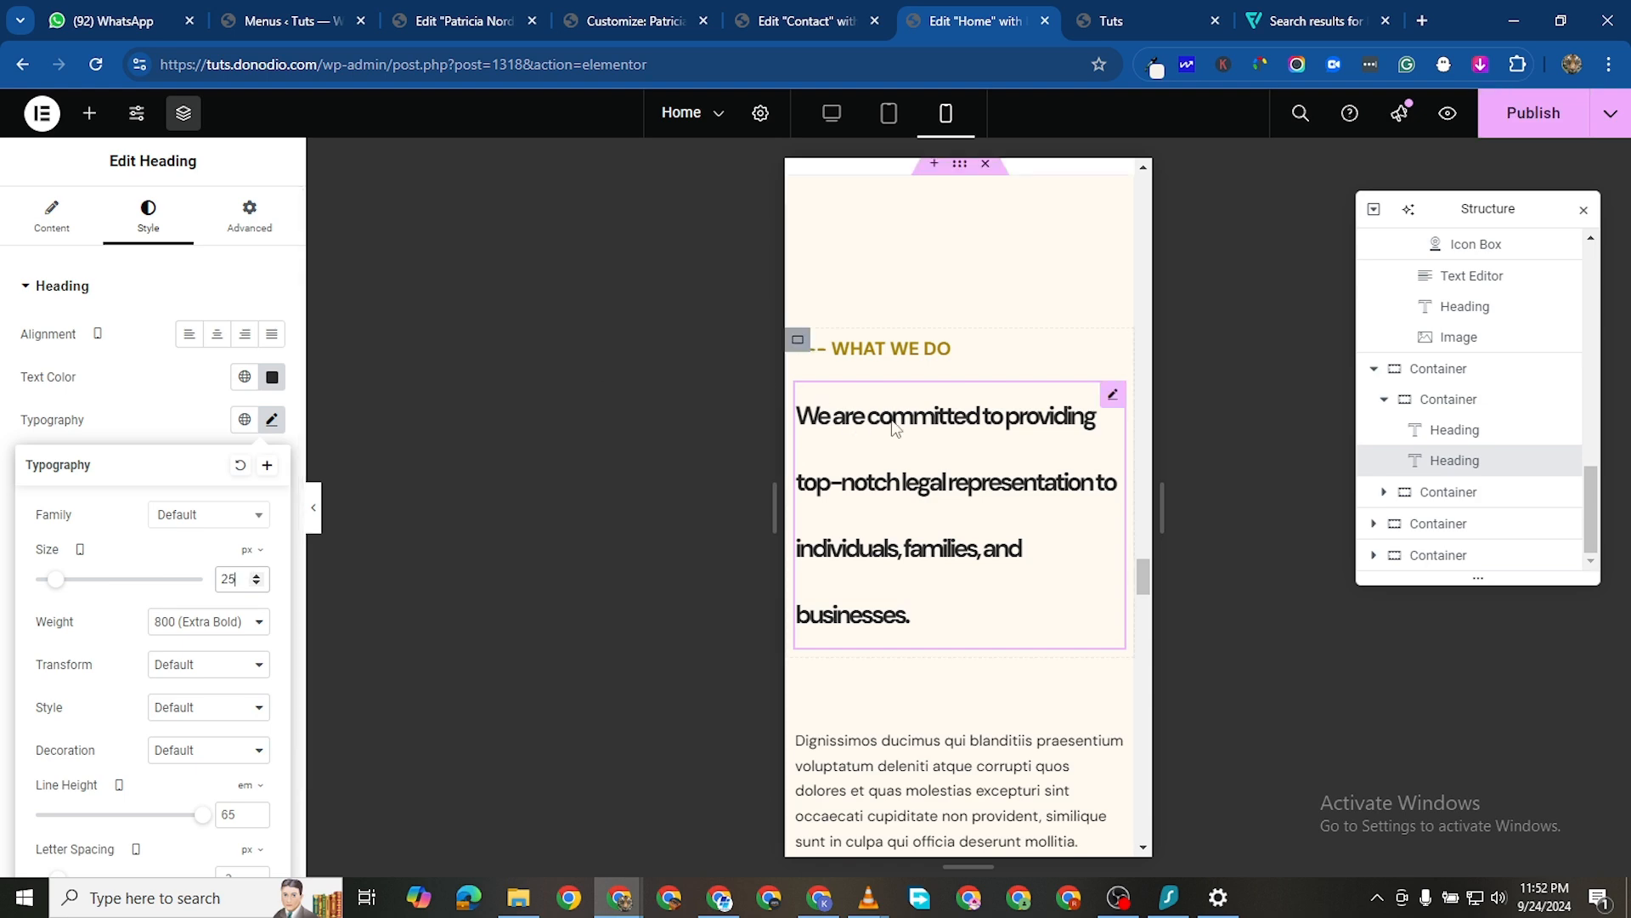
Copy the style of the "Defending Your Rights In The World of Law and Order" heading onto the "We are committed to providing" heading
scroll(917, 416, "up", 10)
scroll(918, 416, "up", 10)
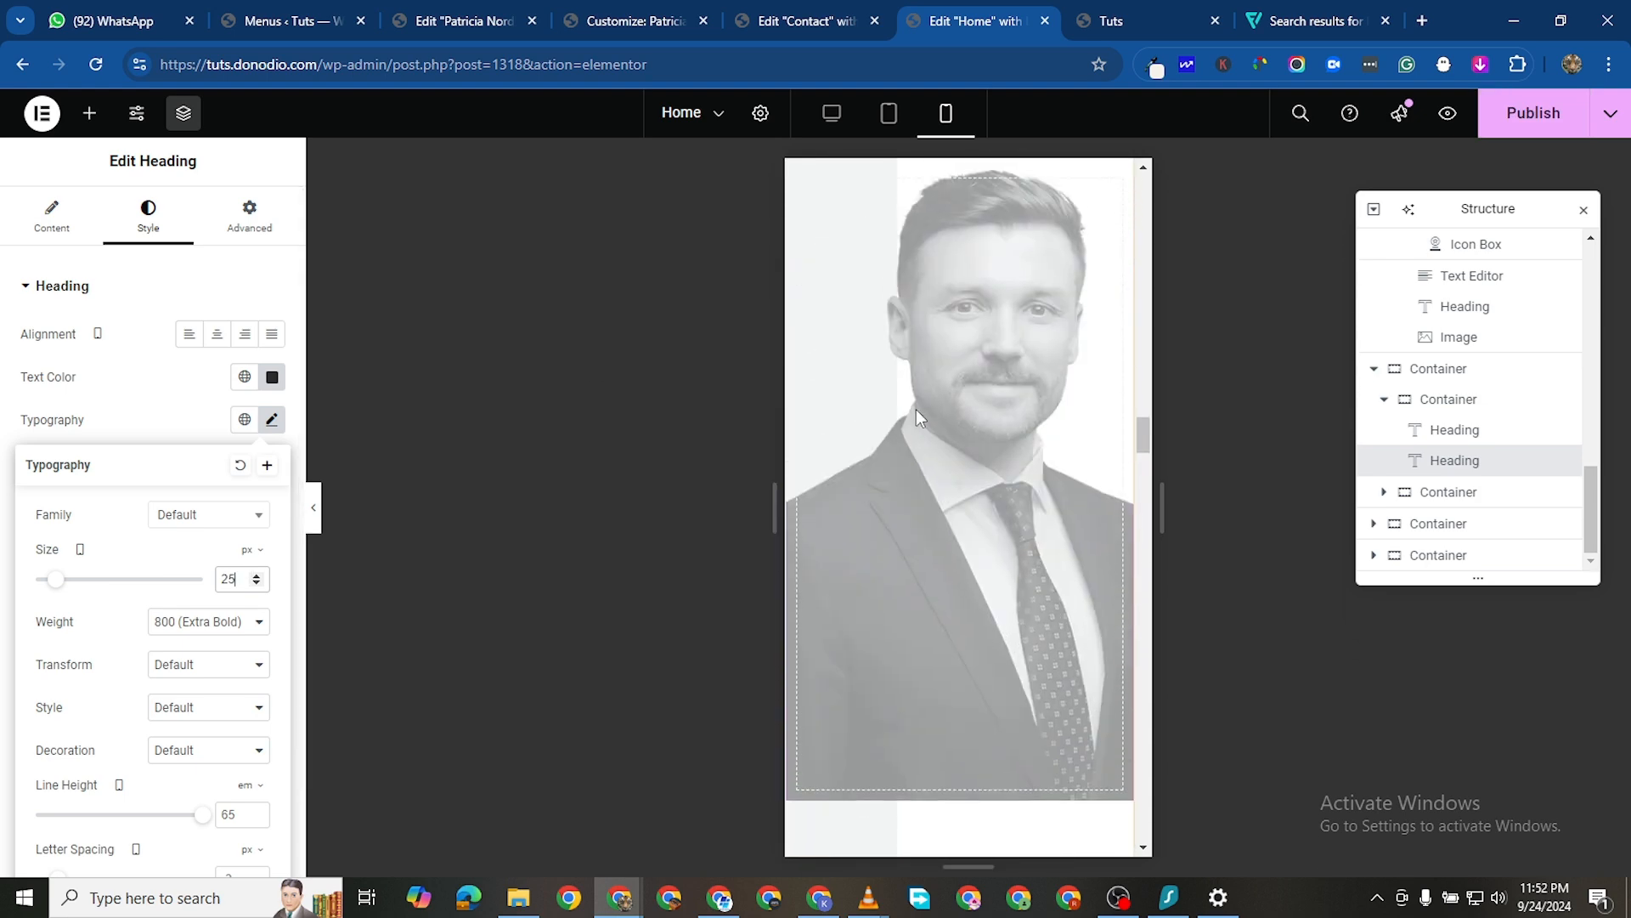
scroll(920, 413, "up", 8)
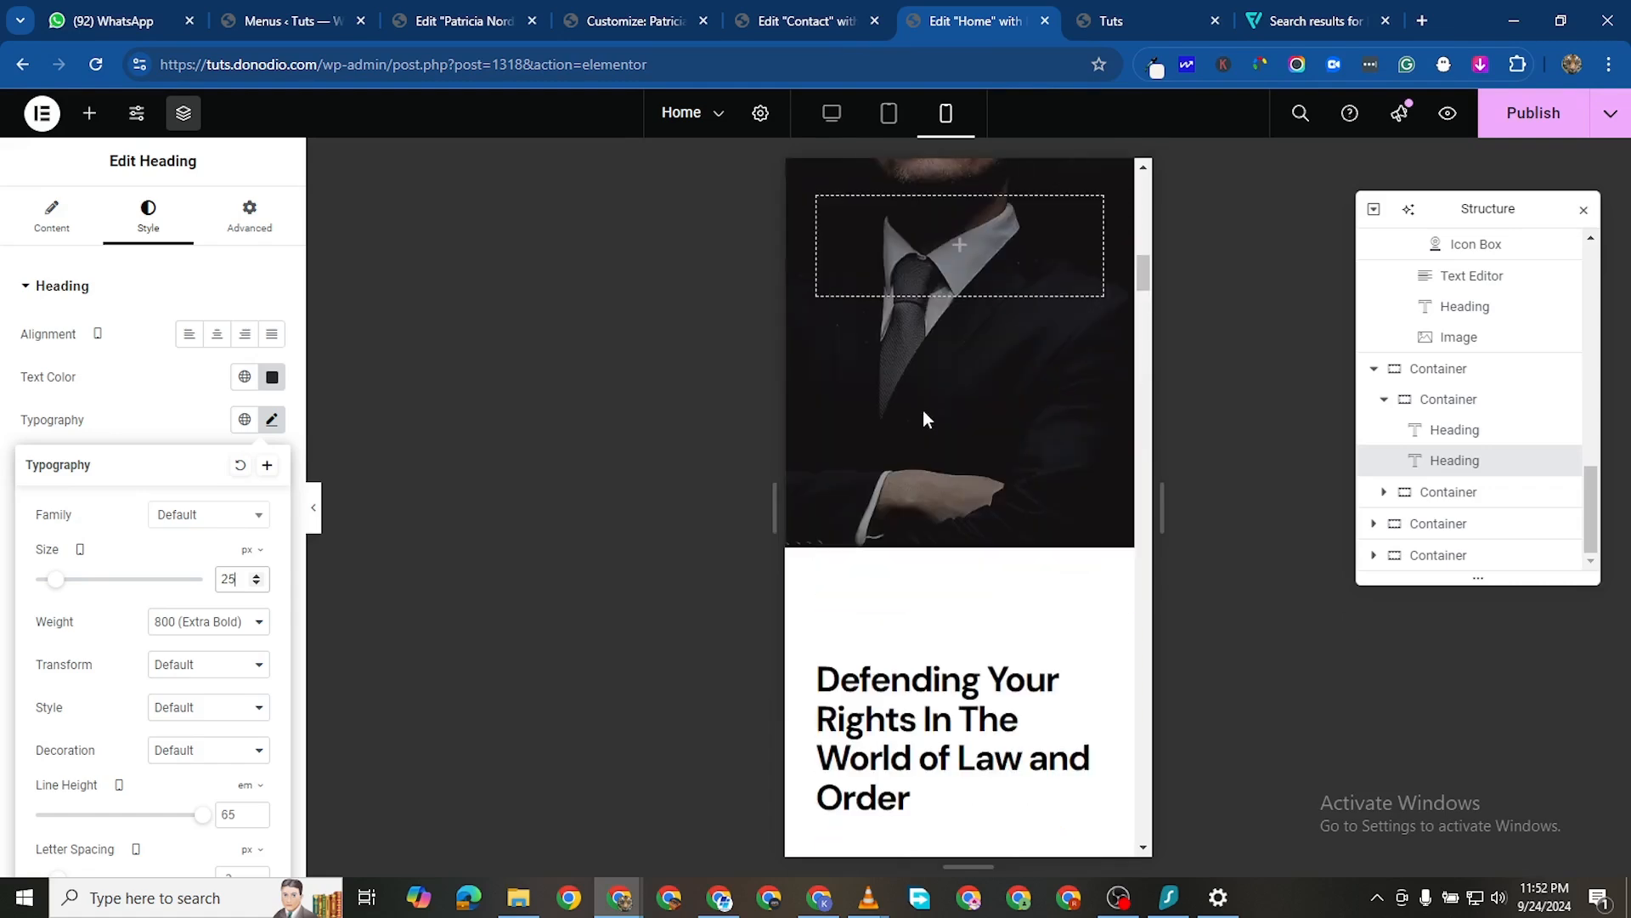
scroll(922, 409, "down", 4)
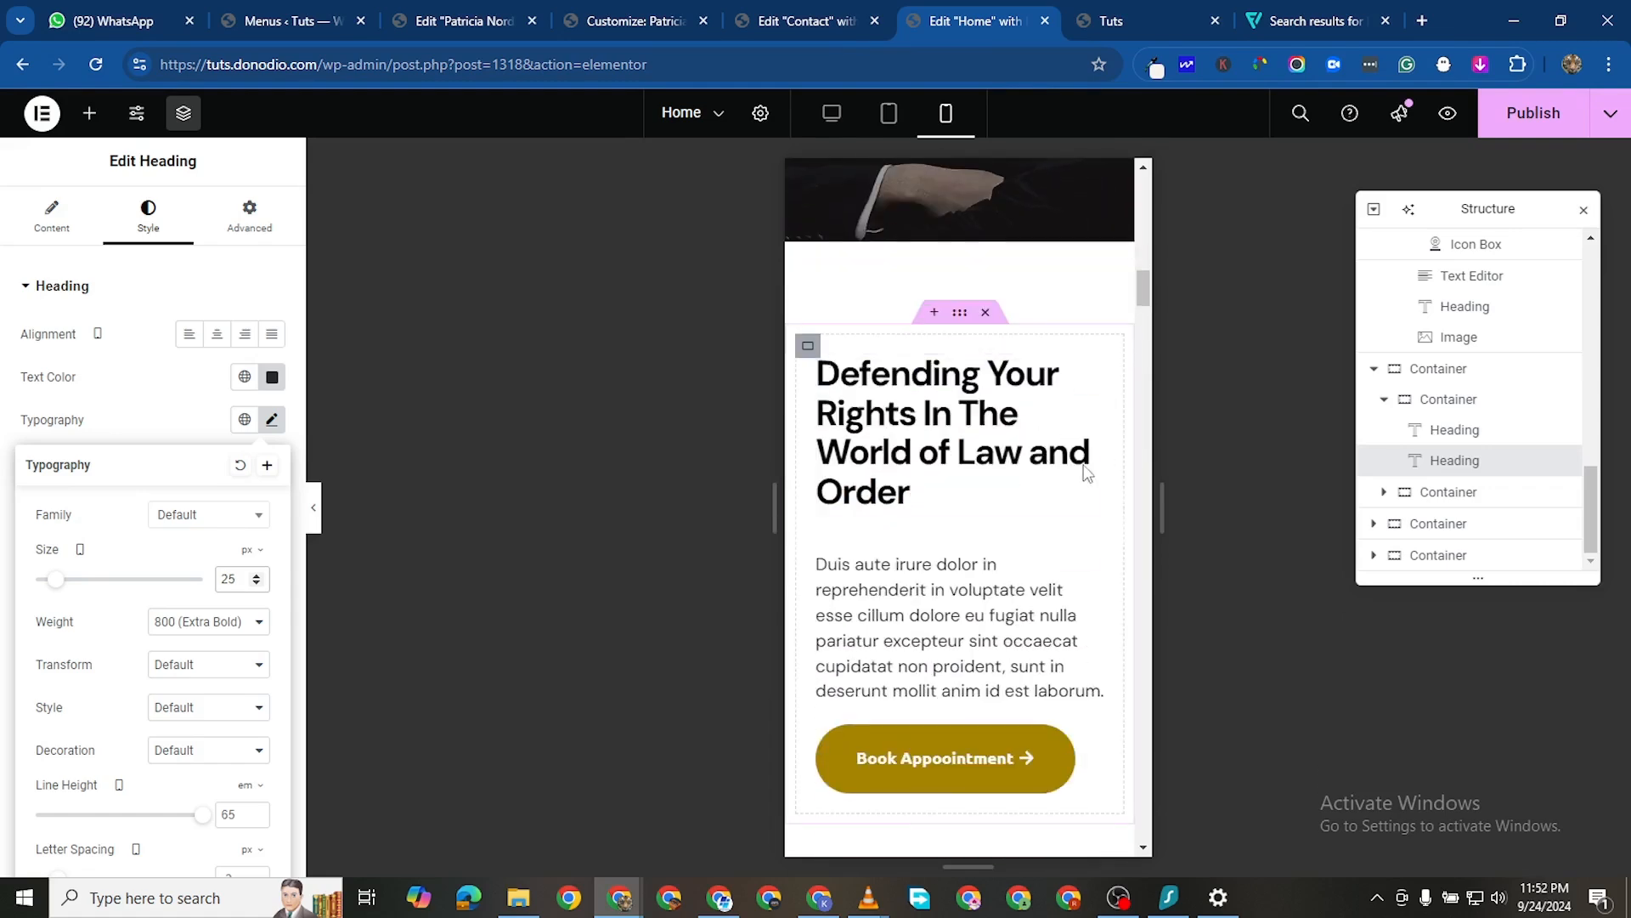
left_click(283, 422)
left_click(1023, 426)
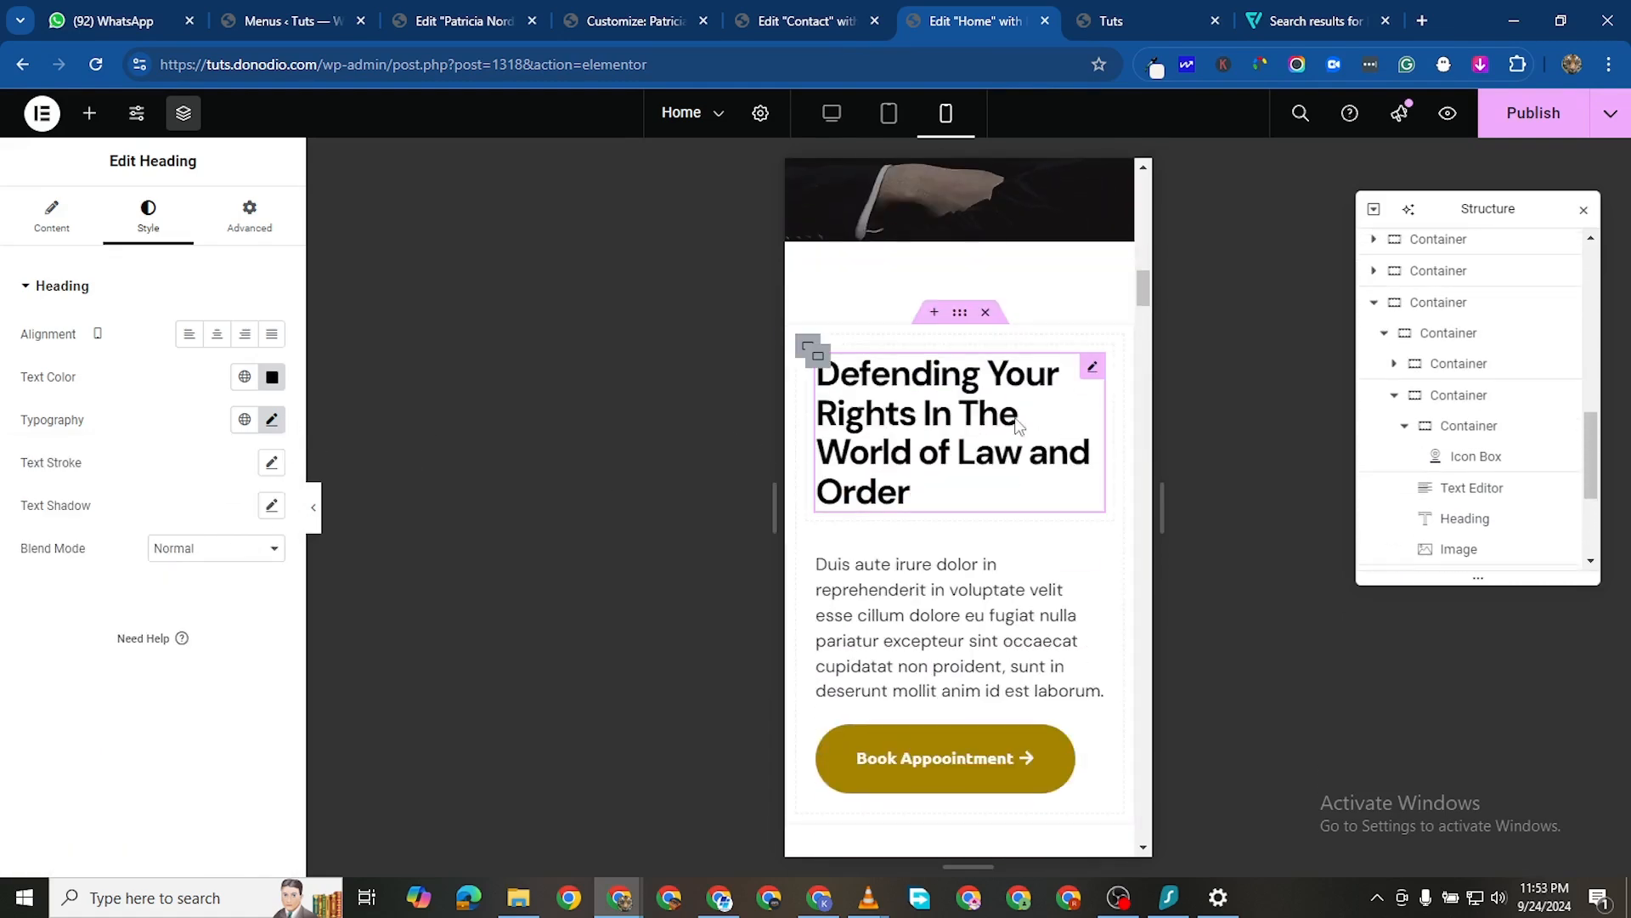
right_click(1093, 371)
left_click(1150, 462)
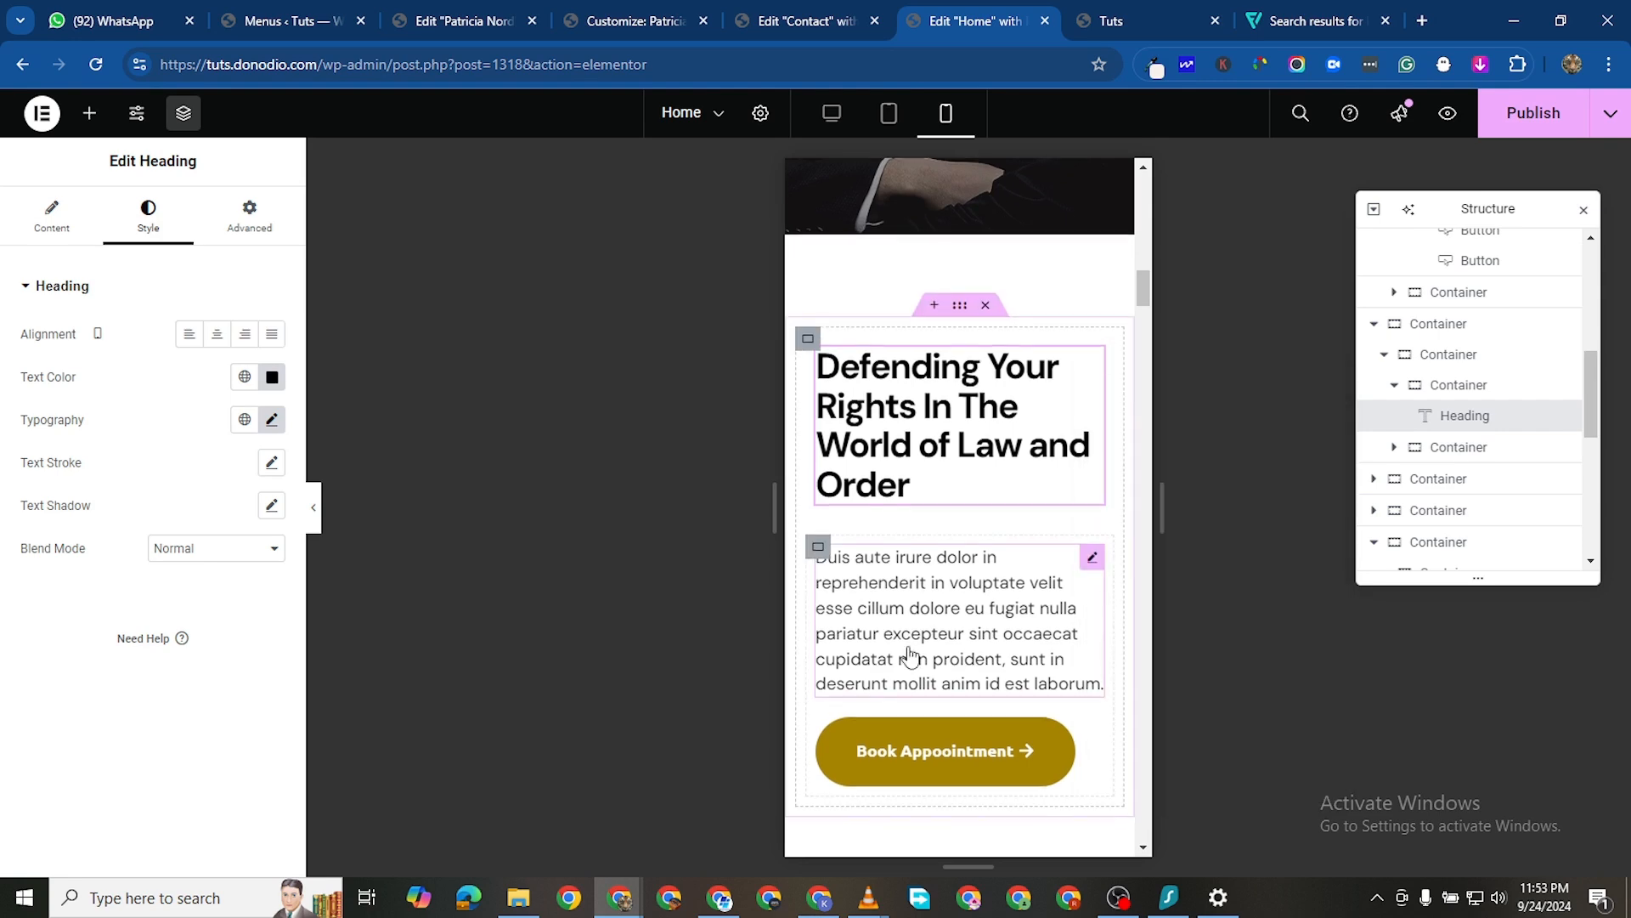
scroll(998, 596, "down", 15)
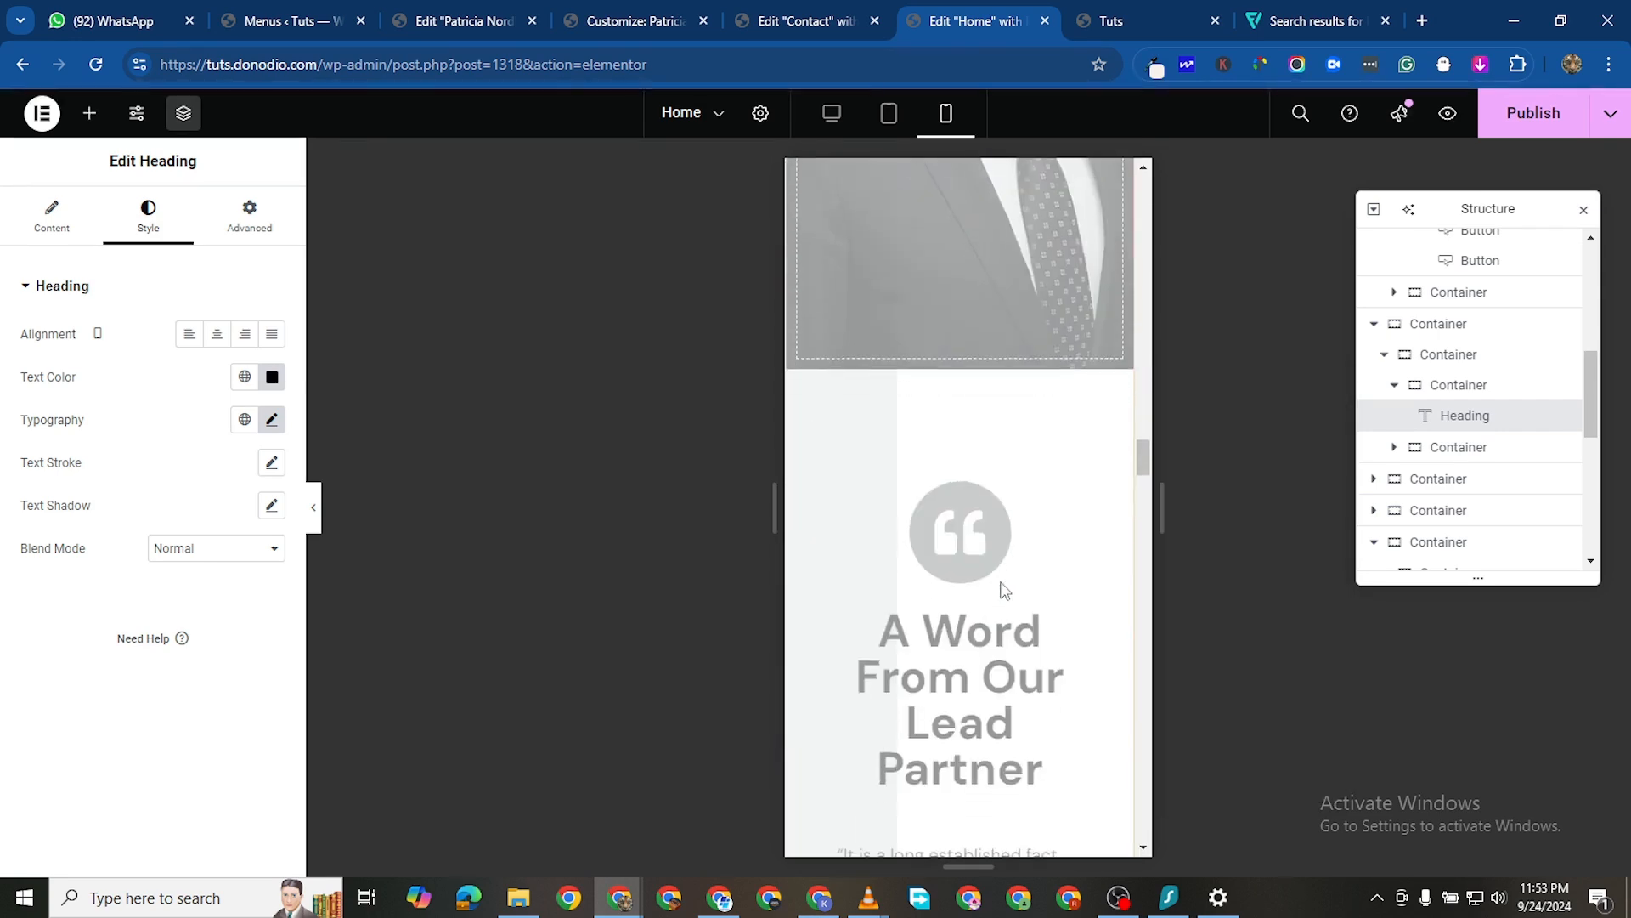
scroll(999, 590, "down", 15)
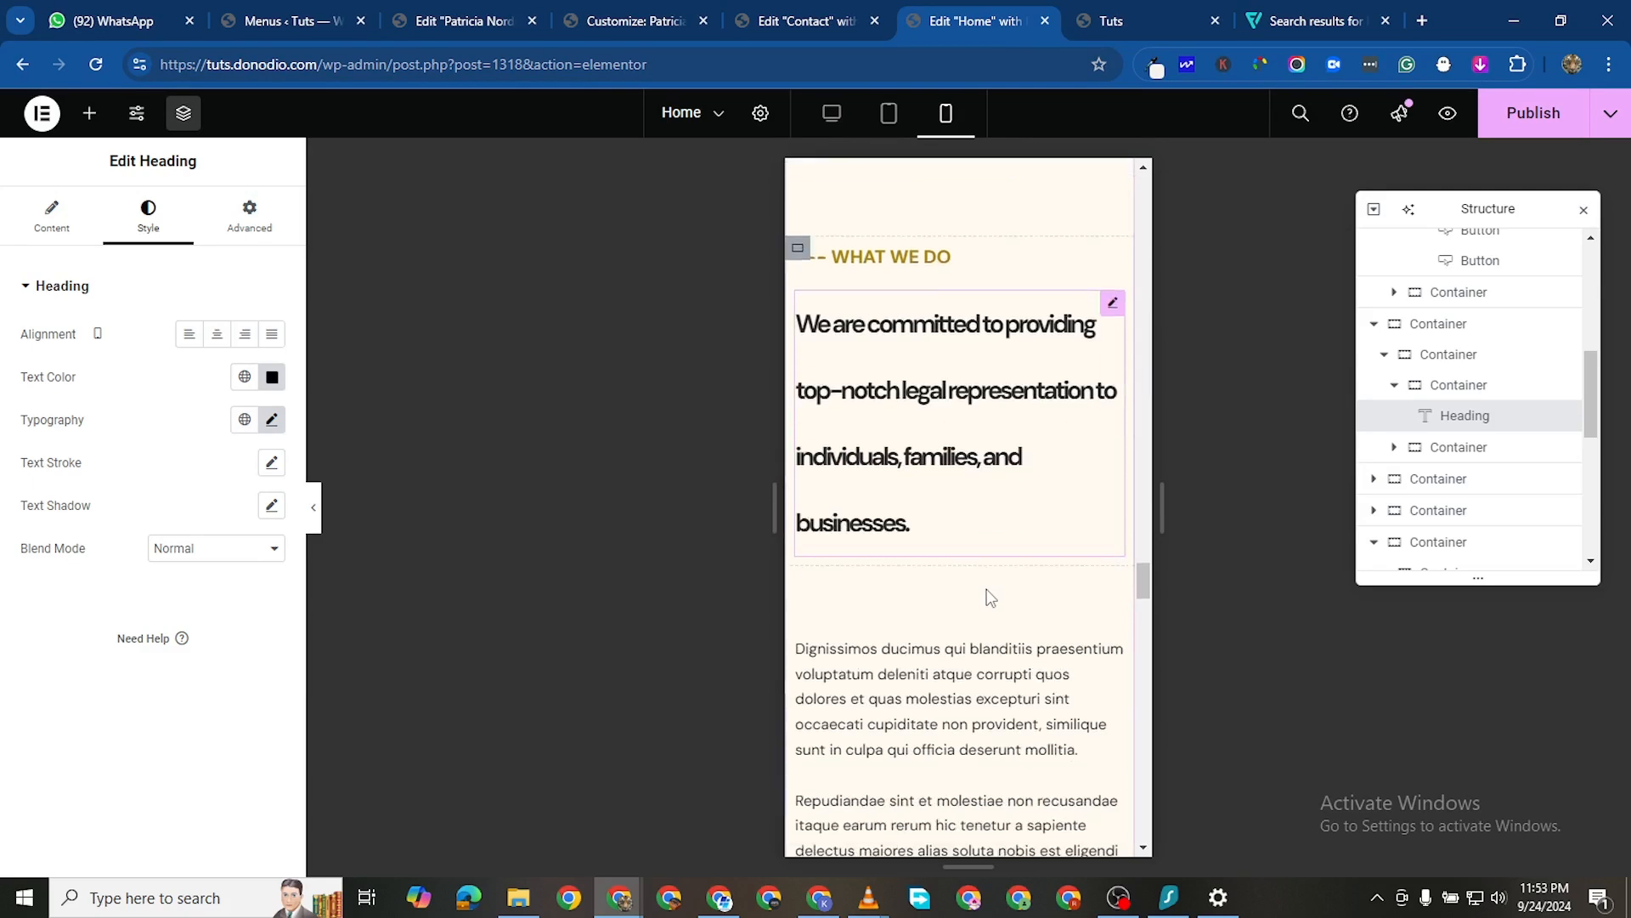
scroll(991, 597, "up", 1)
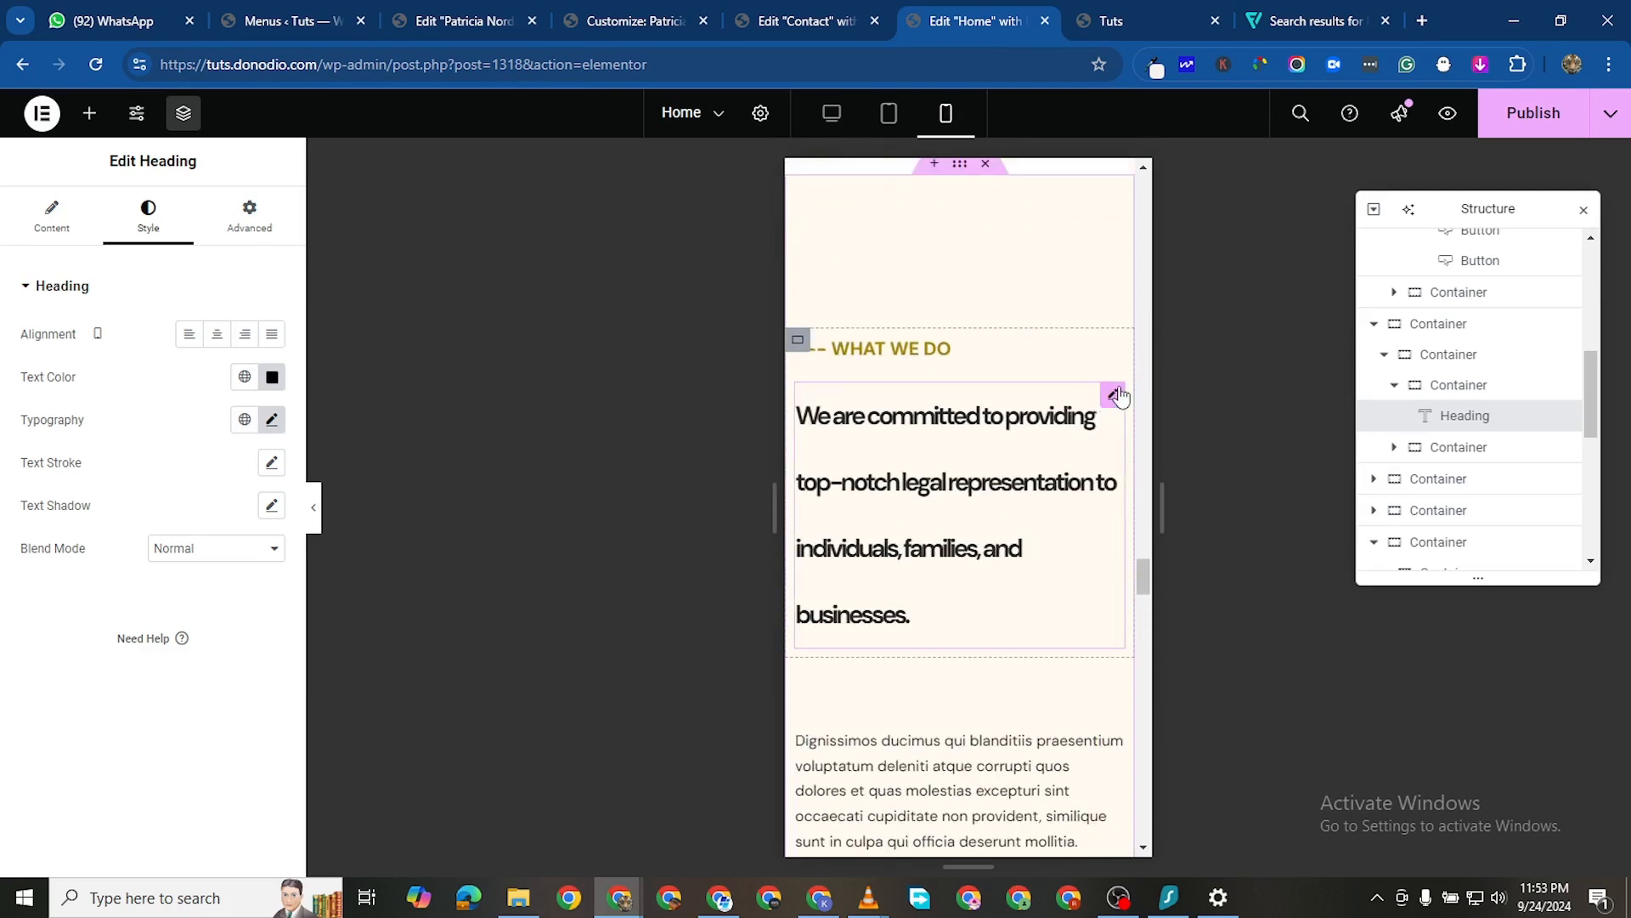
right_click(1085, 517)
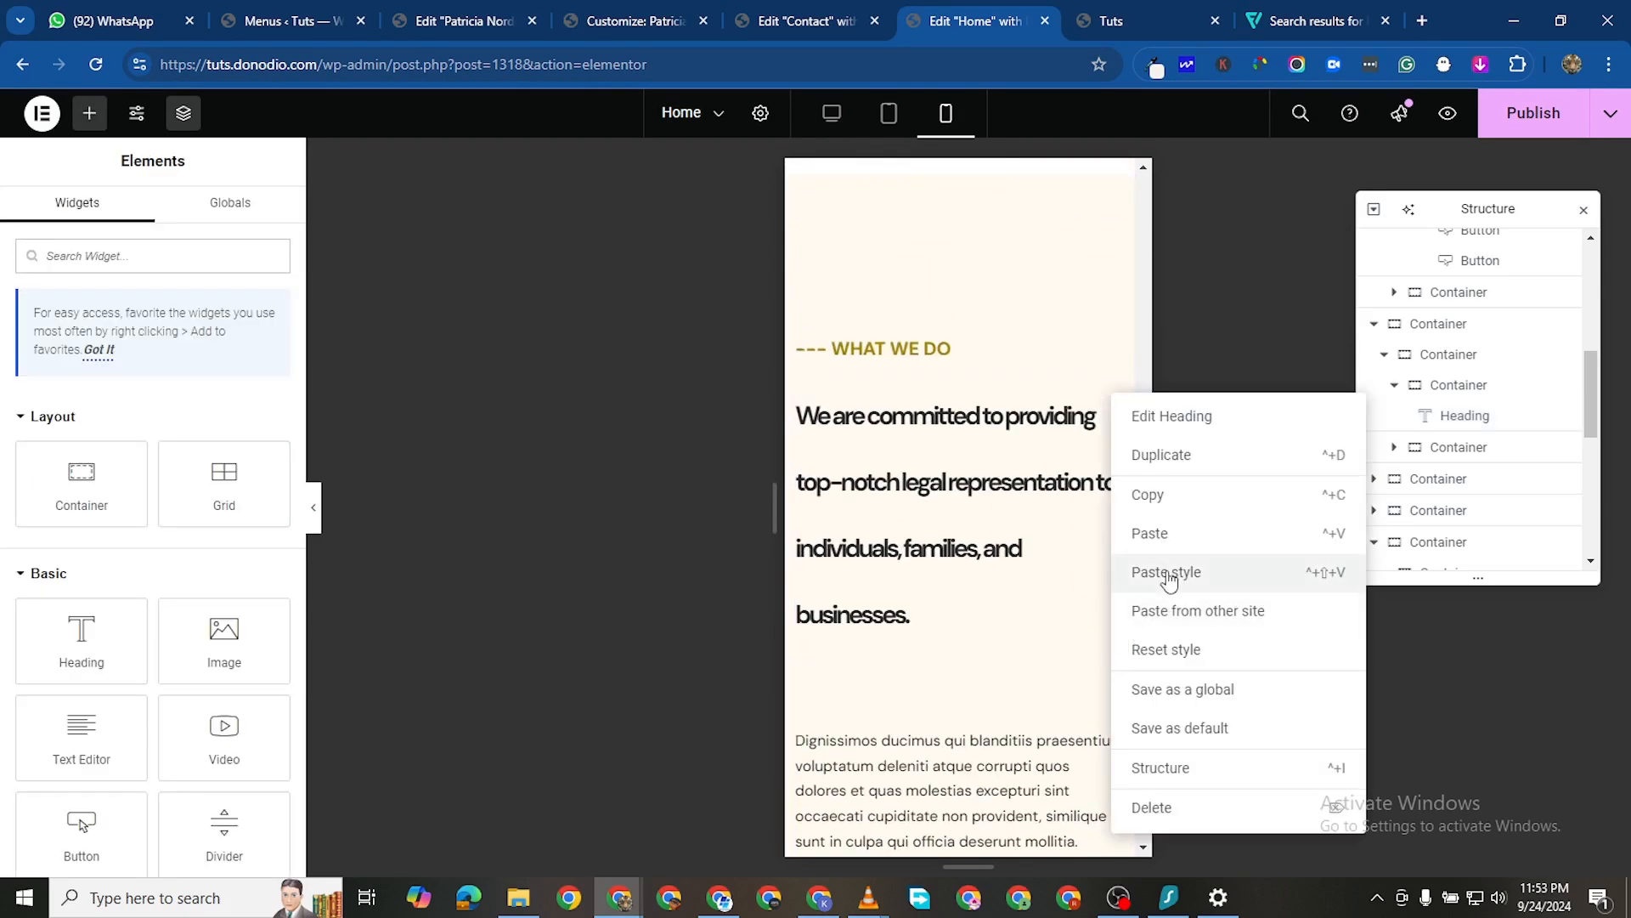
left_click(1158, 575)
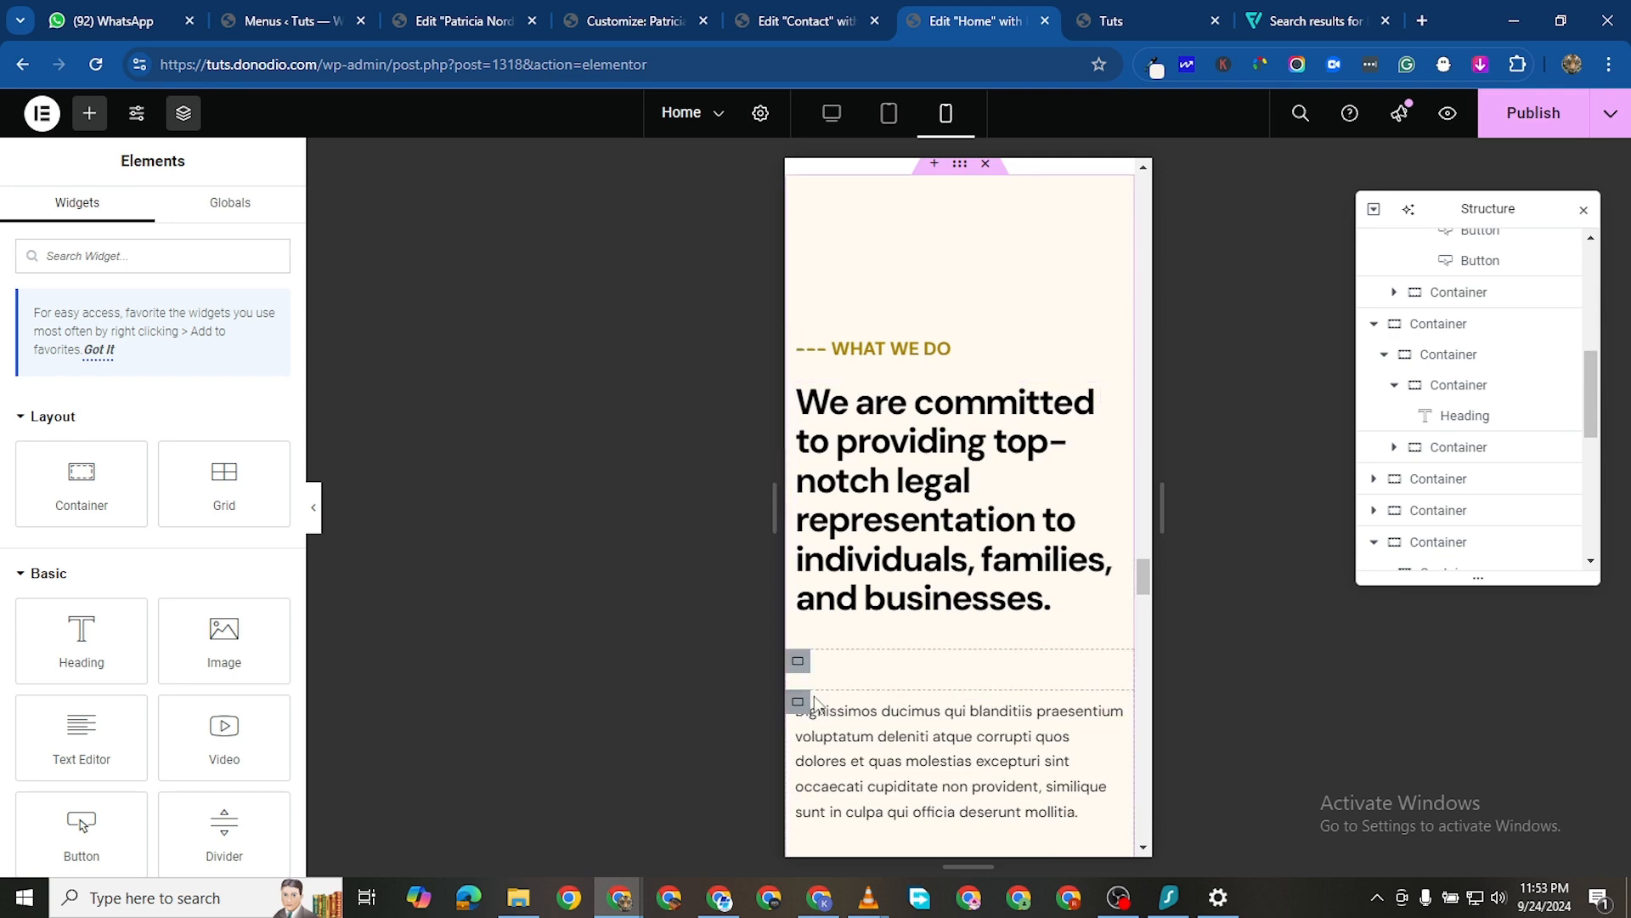
Set the mobile min height of the gavel image container below the Read More button to 268 px
scroll(1013, 575, "down", 6)
scroll(1012, 574, "down", 4)
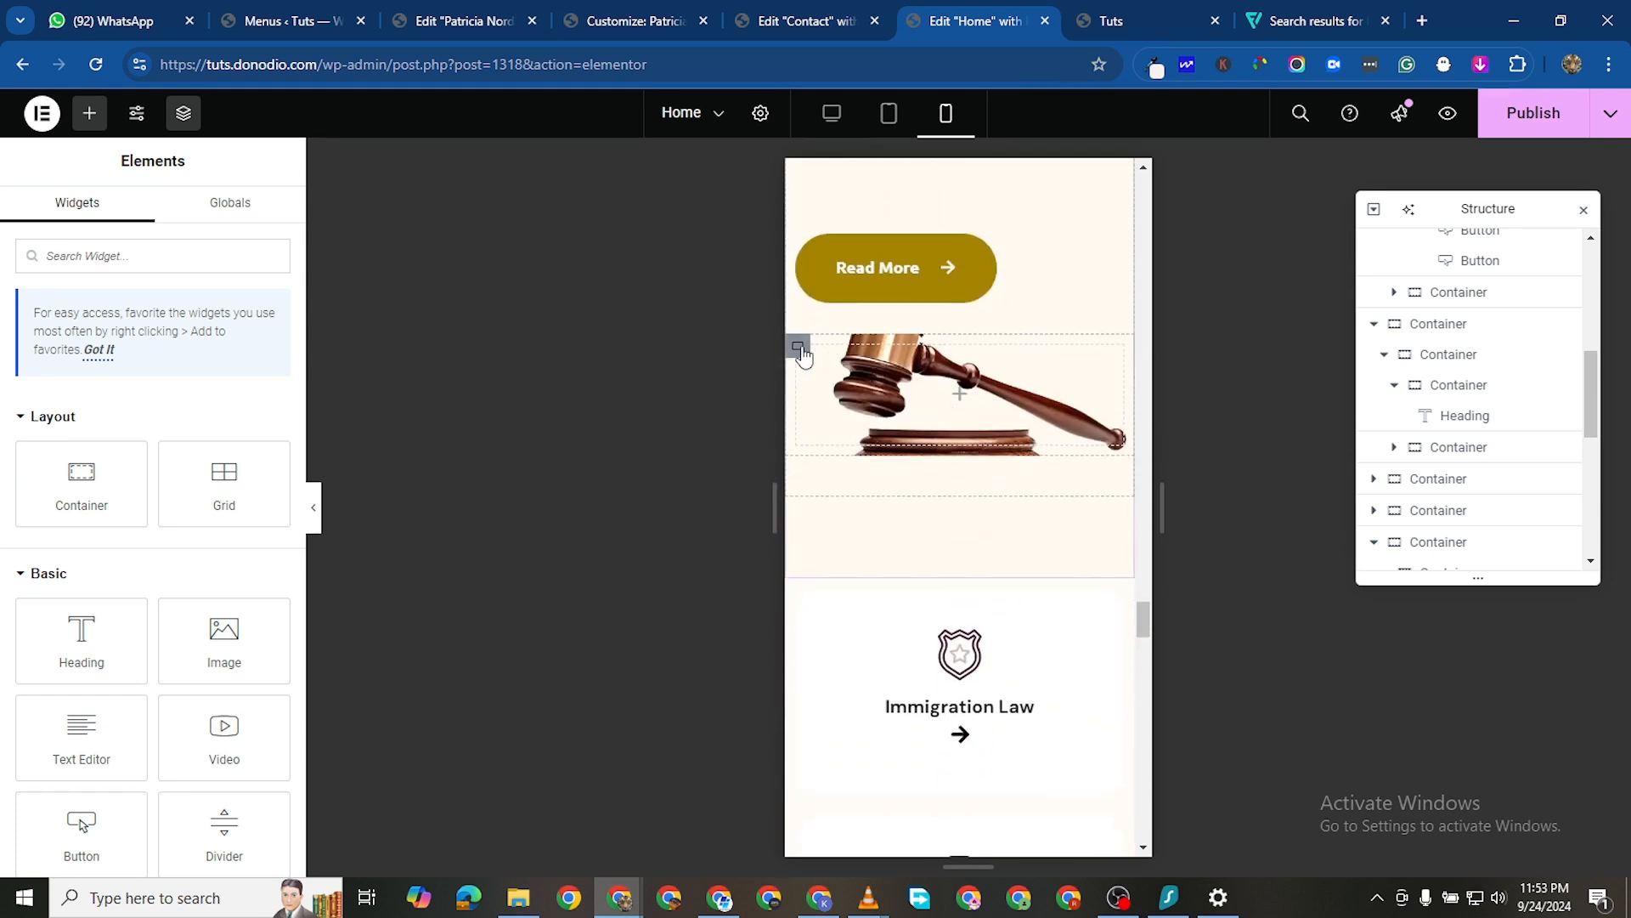
left_click(775, 377)
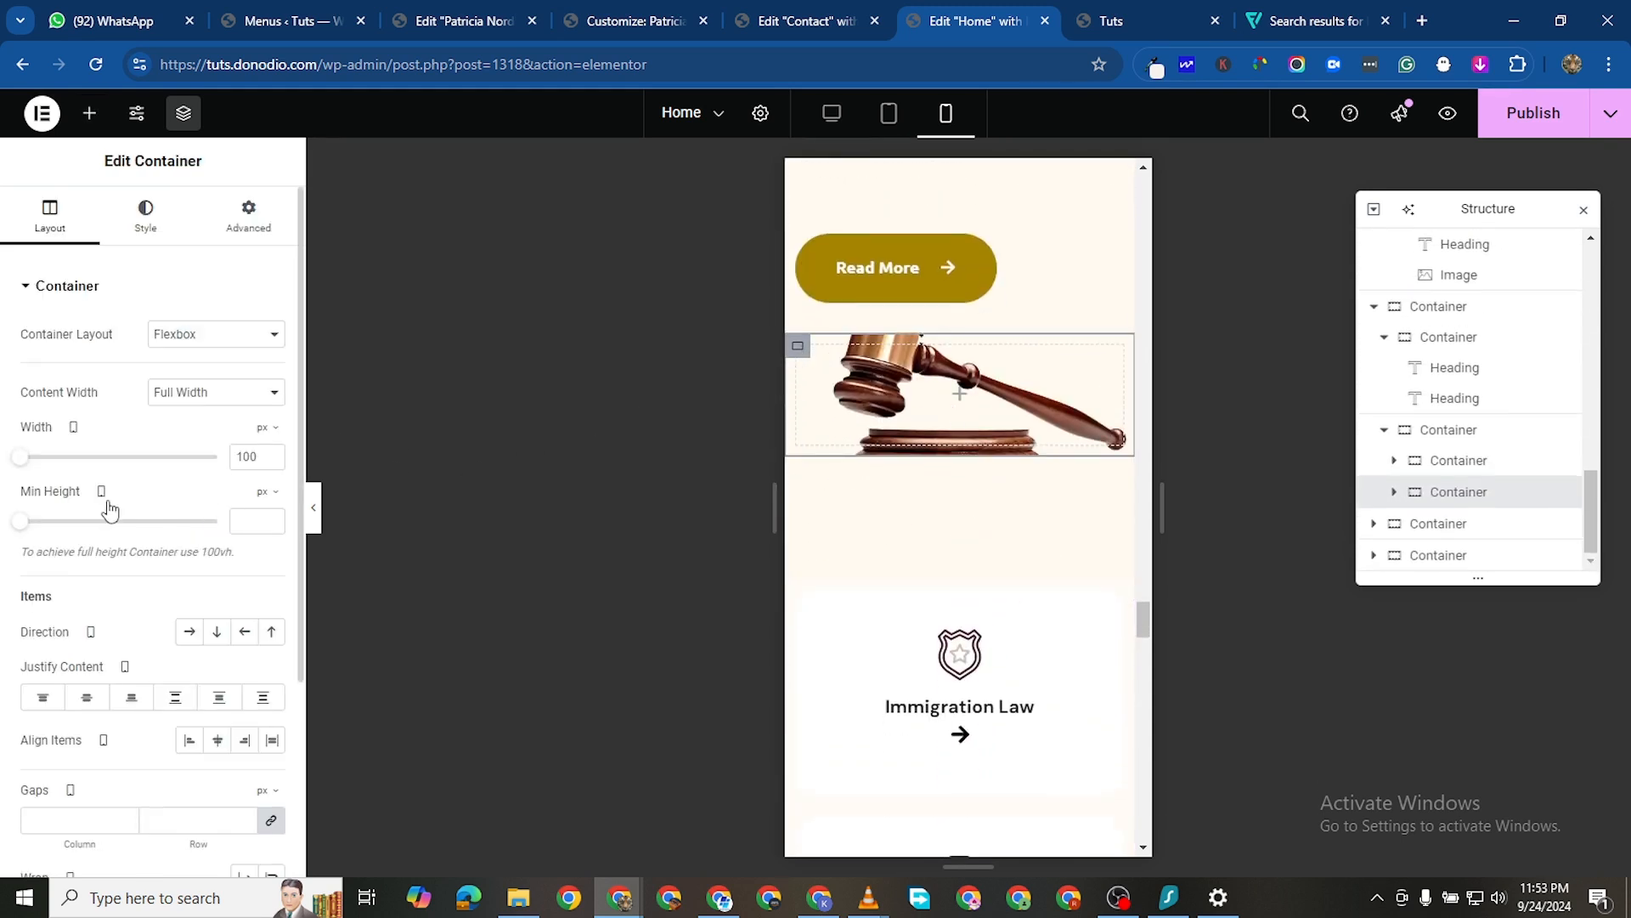
left_click_drag(20, 525, 57, 539)
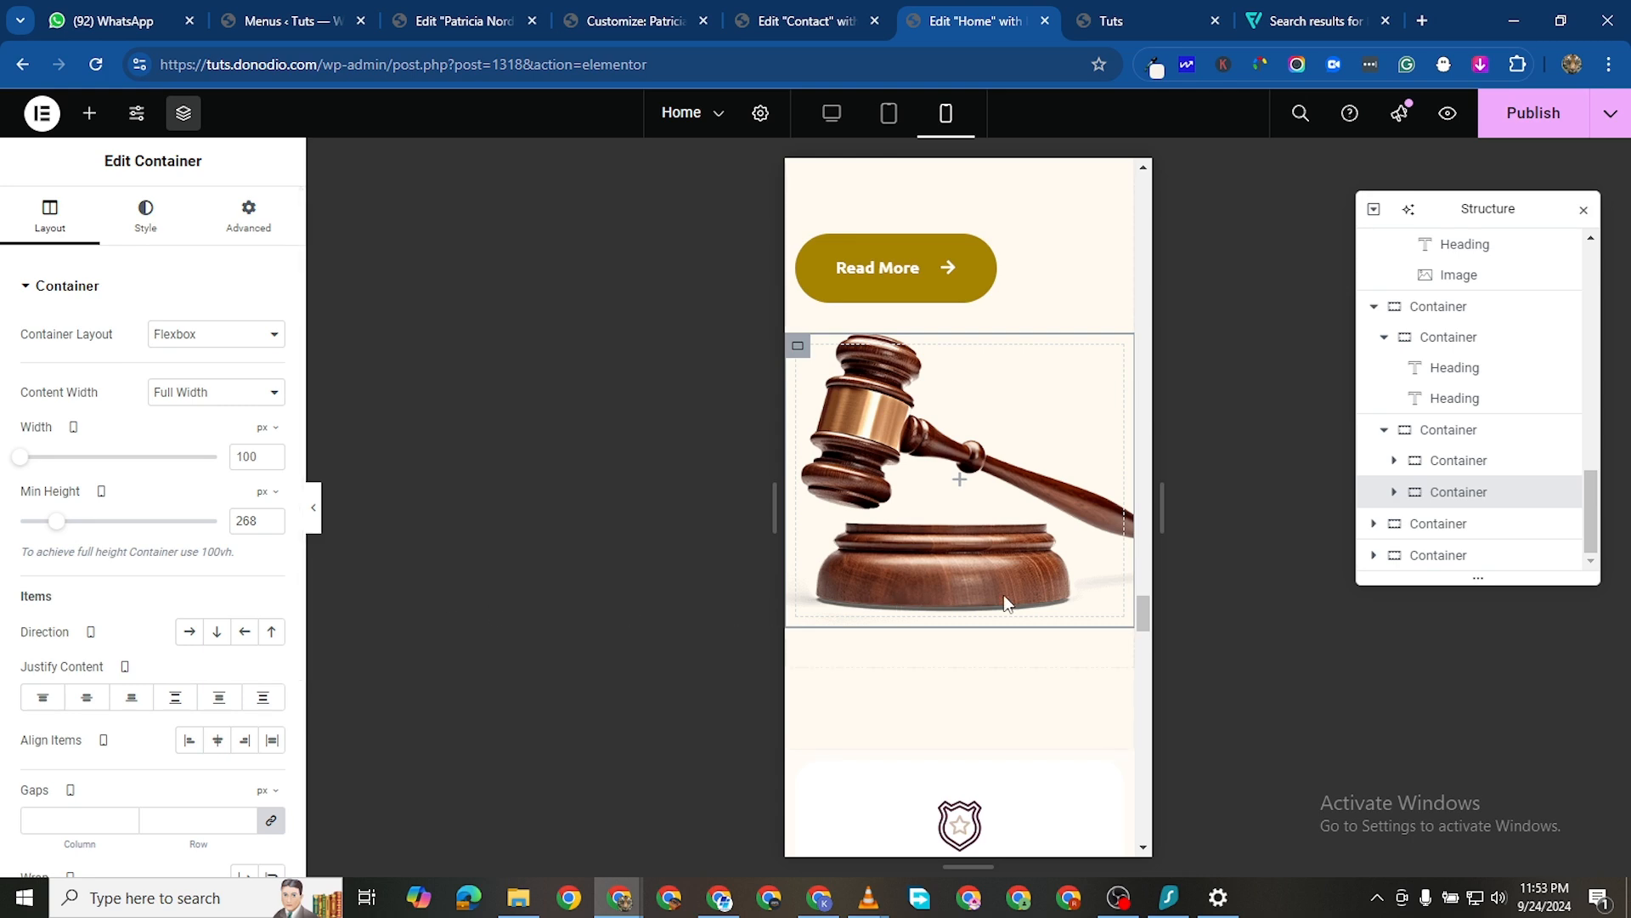
Set the mobile padding of the practice area cards container, starting with Immigration Law, to 20 px on all sides
scroll(1053, 625, "down", 7)
scroll(962, 580, "down", 5)
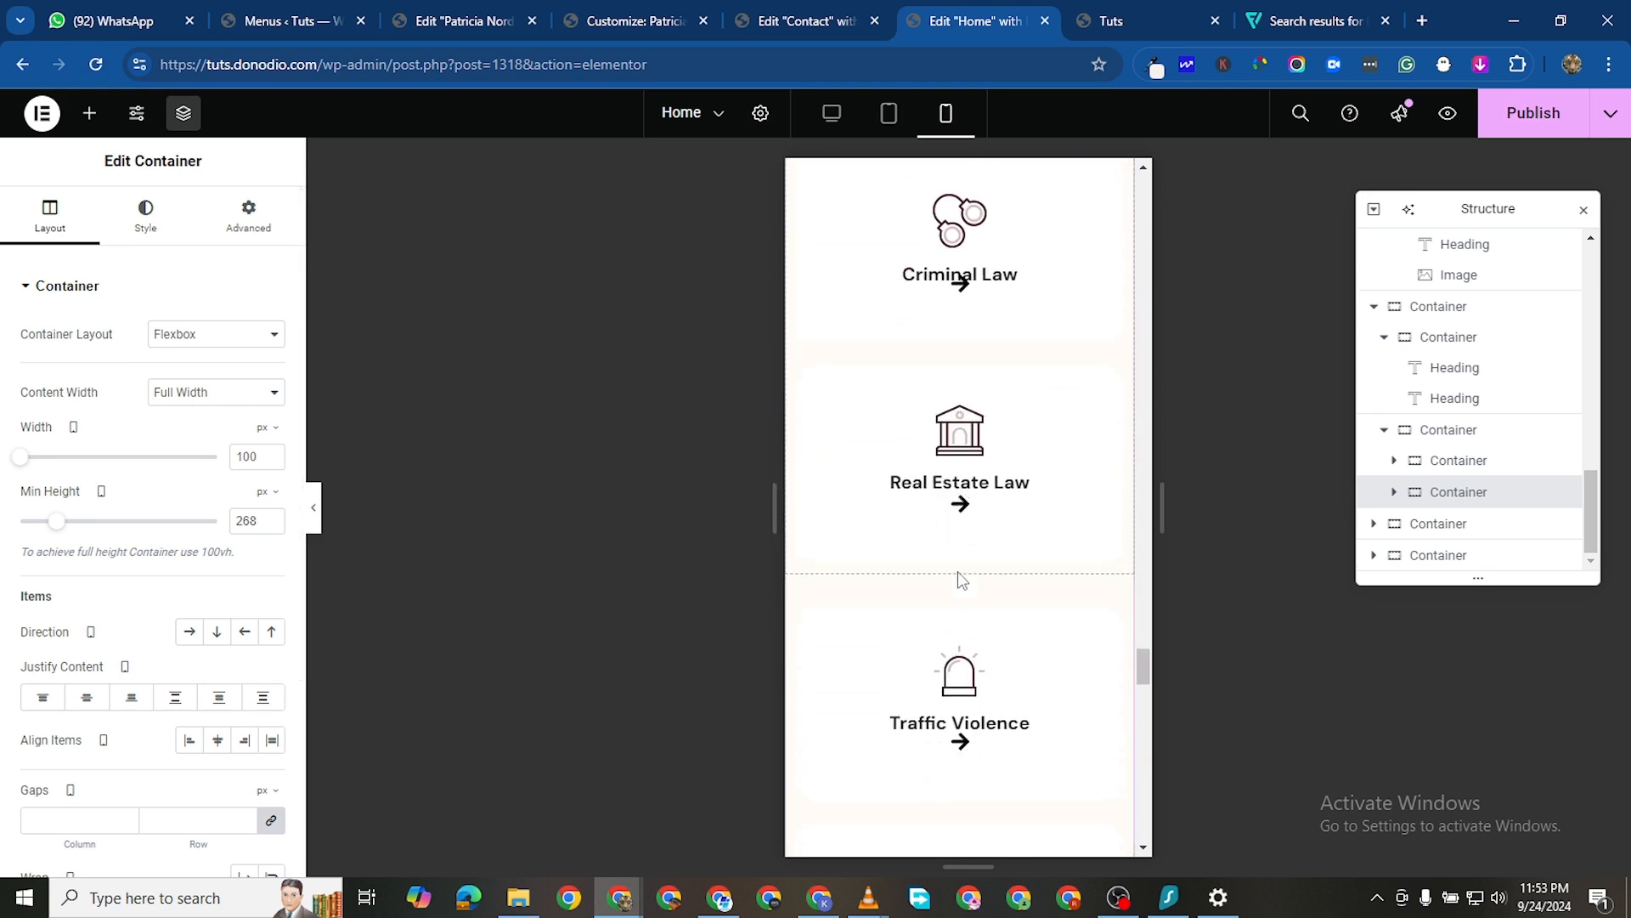
scroll(941, 436, "up", 5)
scroll(941, 437, "up", 5)
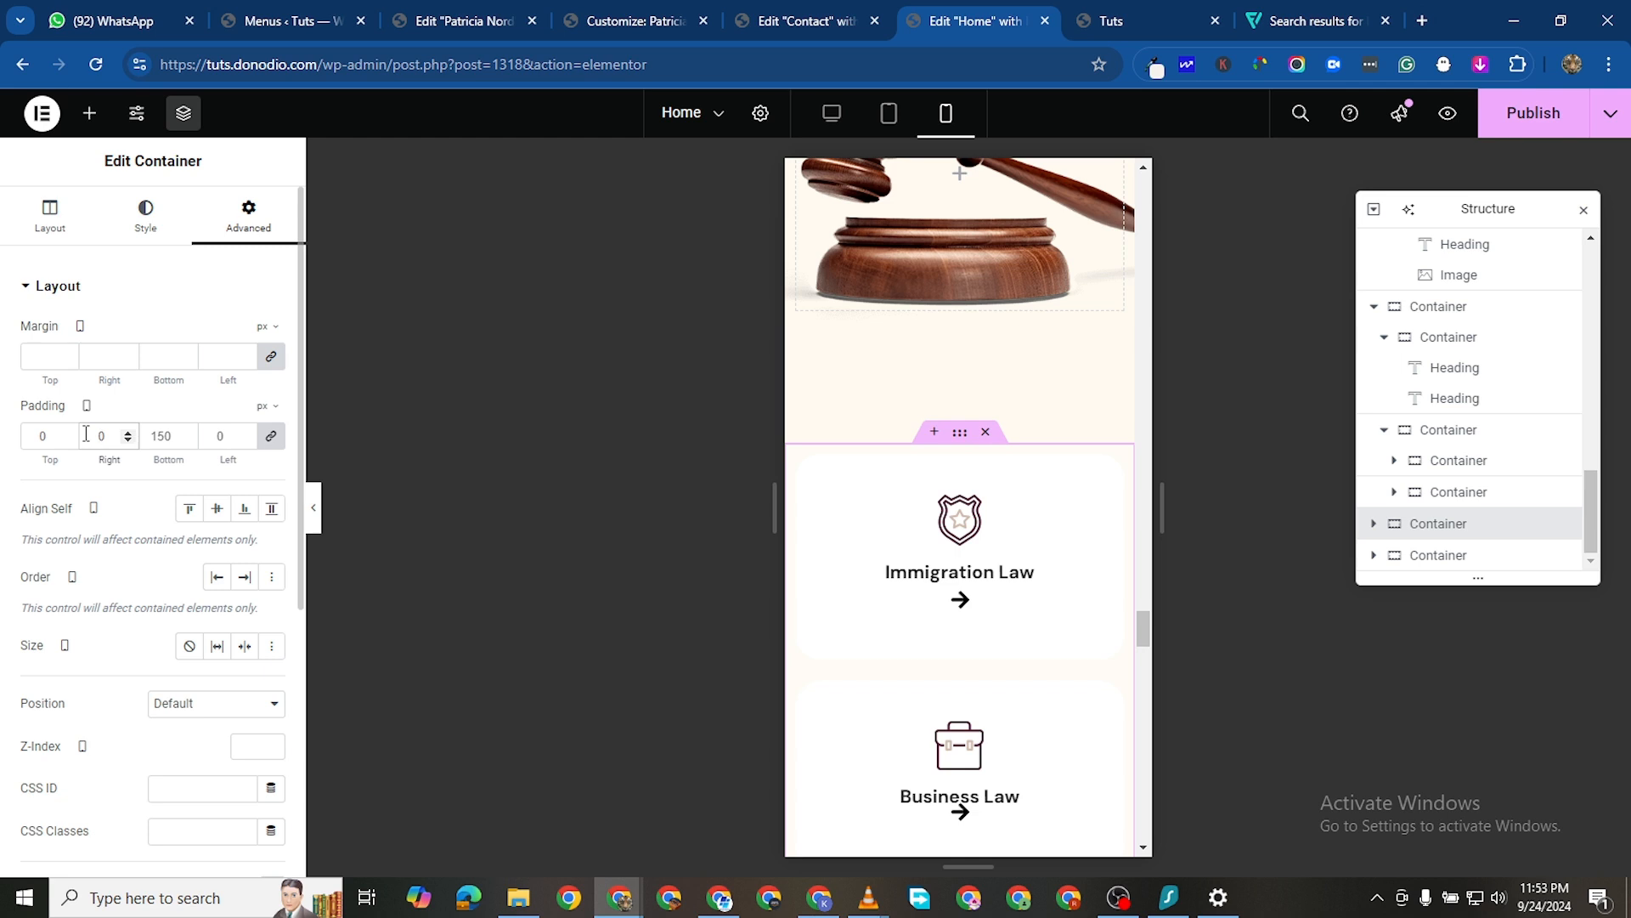
type("20")
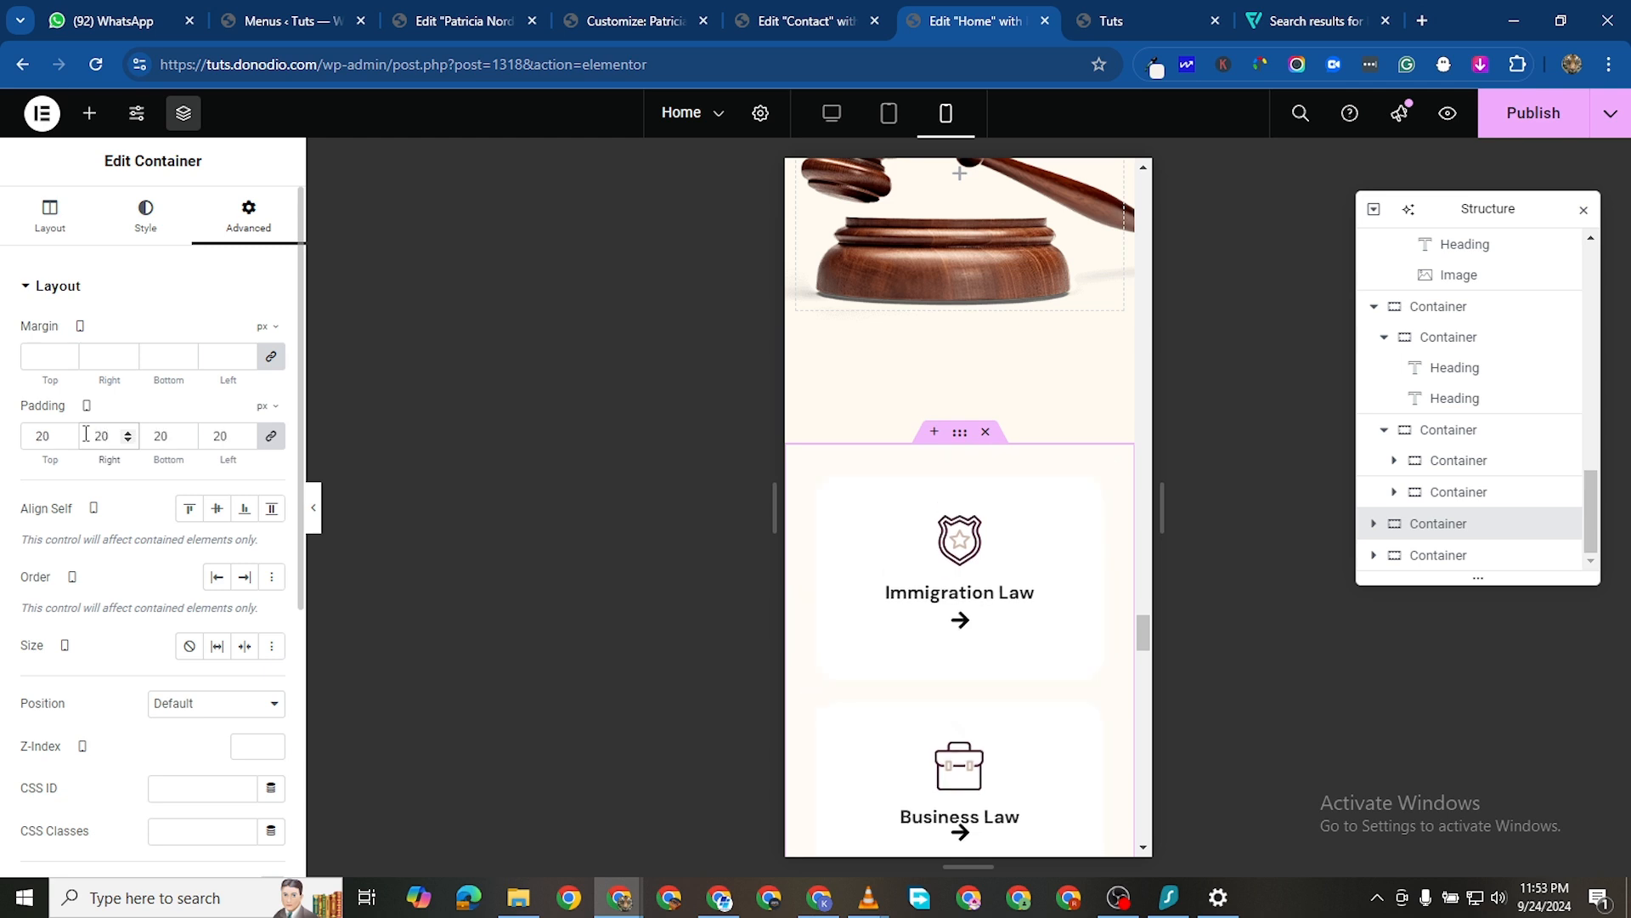
Check the mobile layout of the remaining practice cards and team profiles, and publish the Home page
scroll(961, 623, "down", 10)
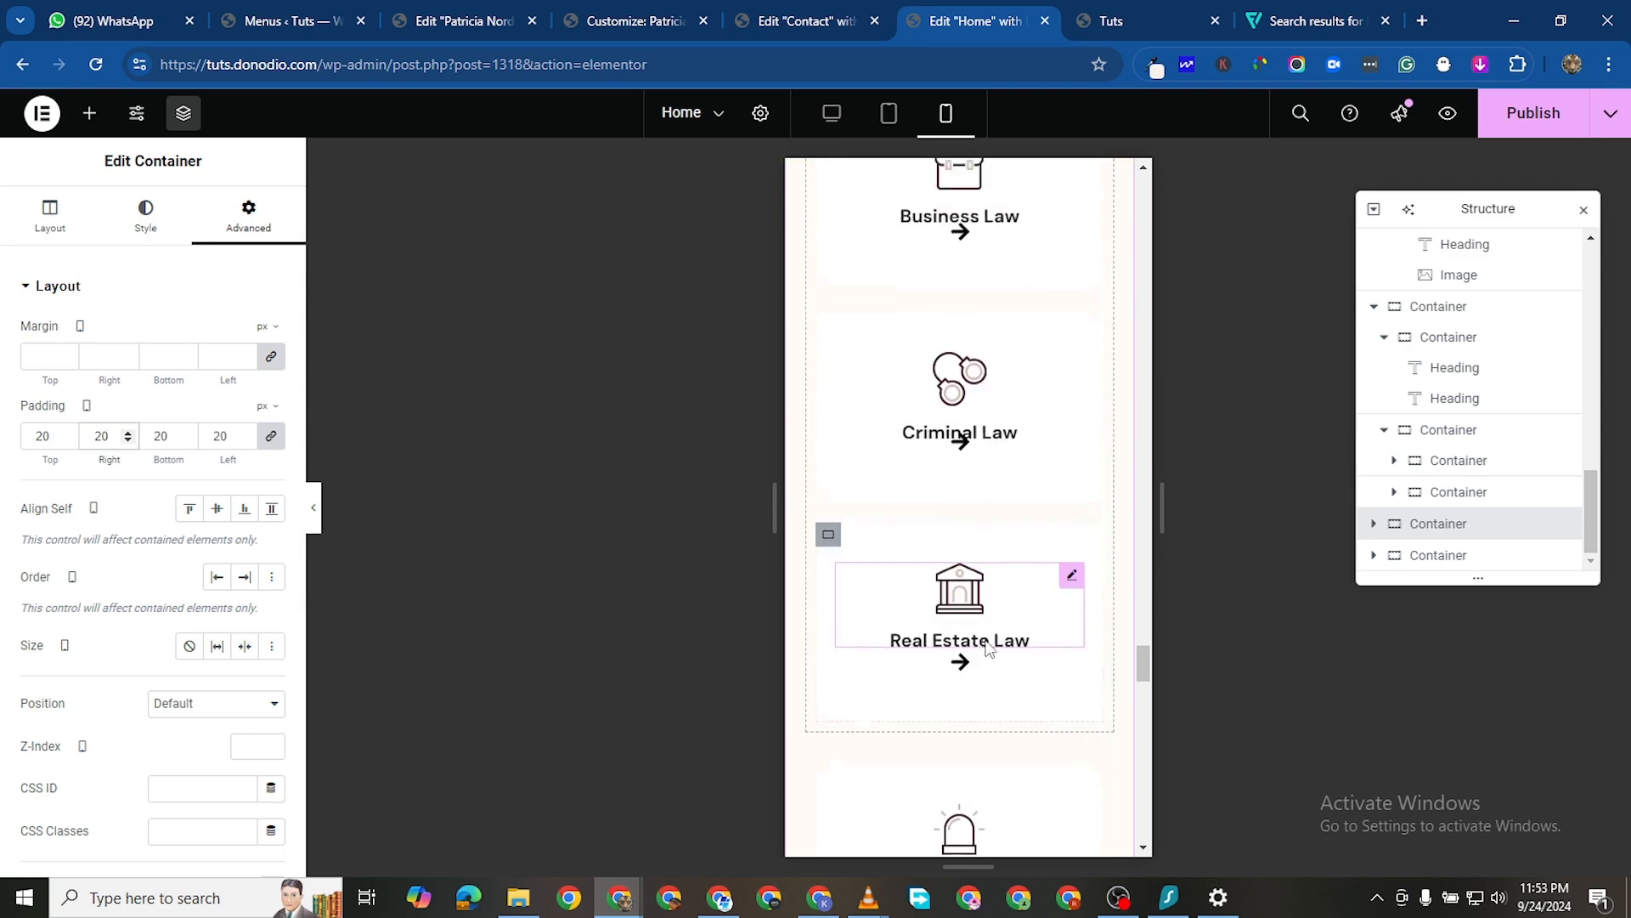
scroll(994, 656, "down", 15)
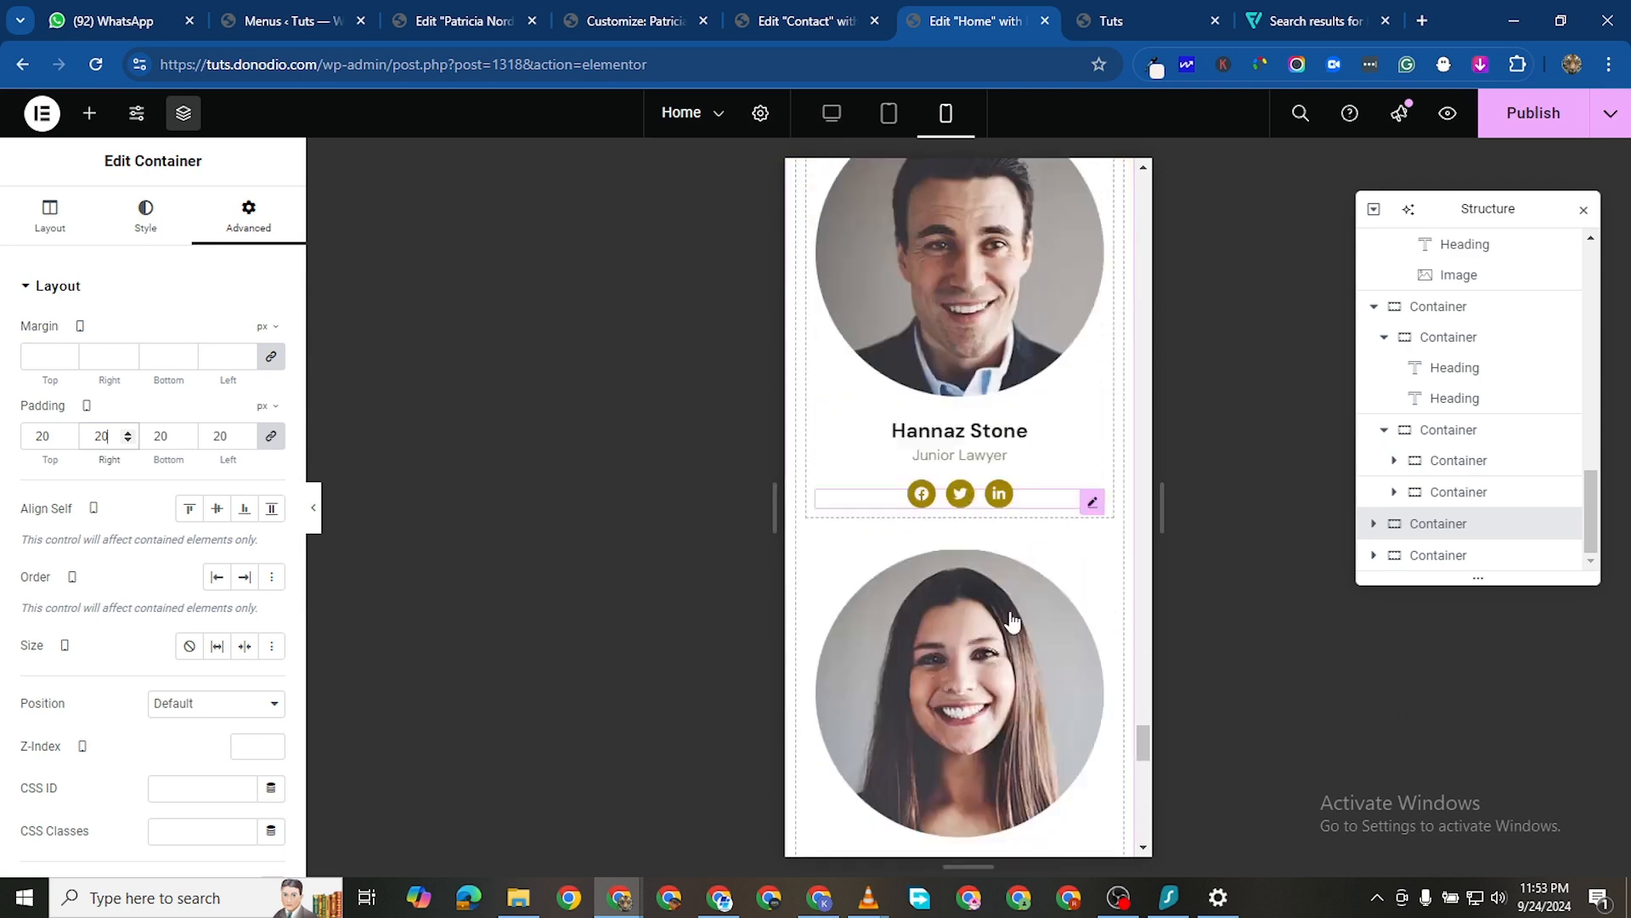
scroll(1008, 610, "down", 8)
scroll(917, 560, "up", 4)
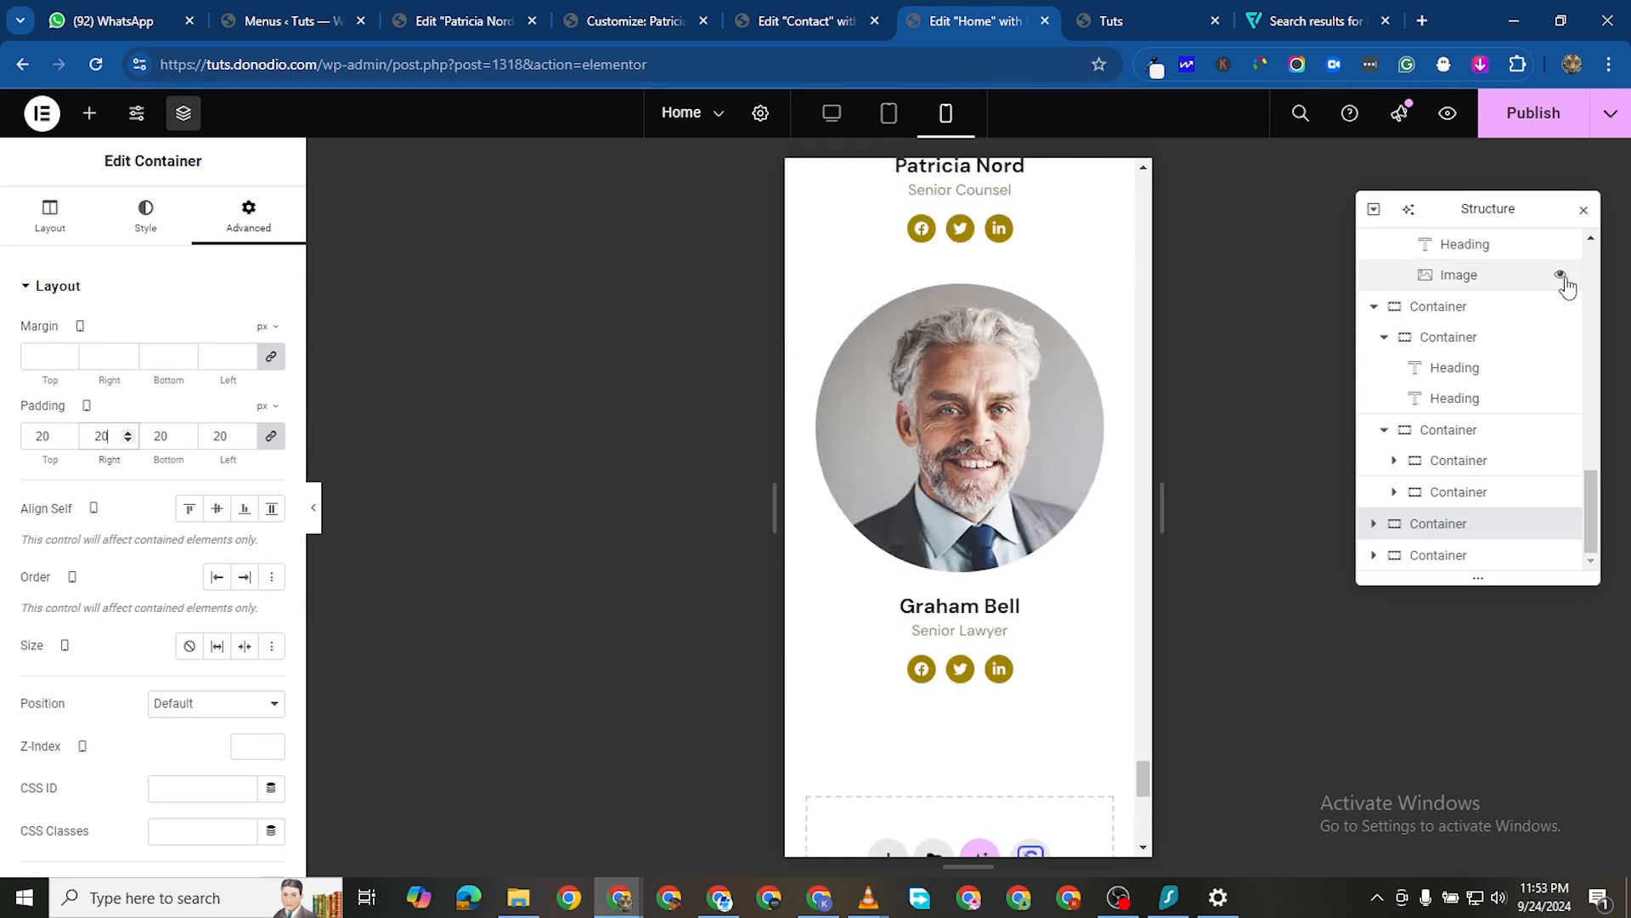
left_click(1546, 133)
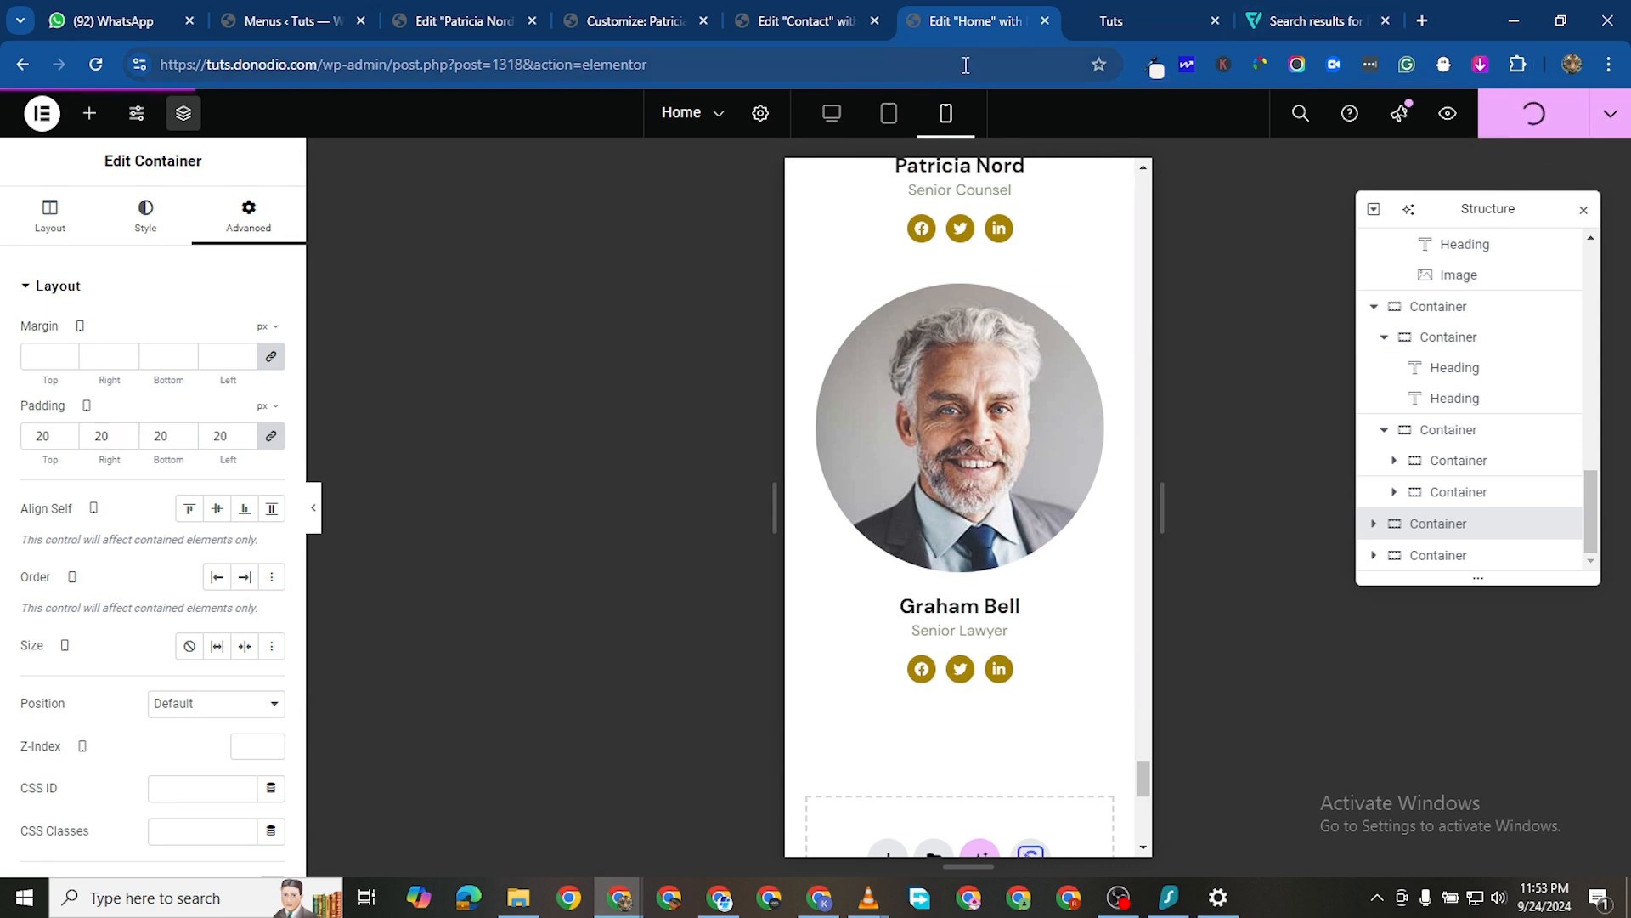
Review the desktop layout of the Home page preview from the Premium Law hero to the footer
left_click(1112, 21)
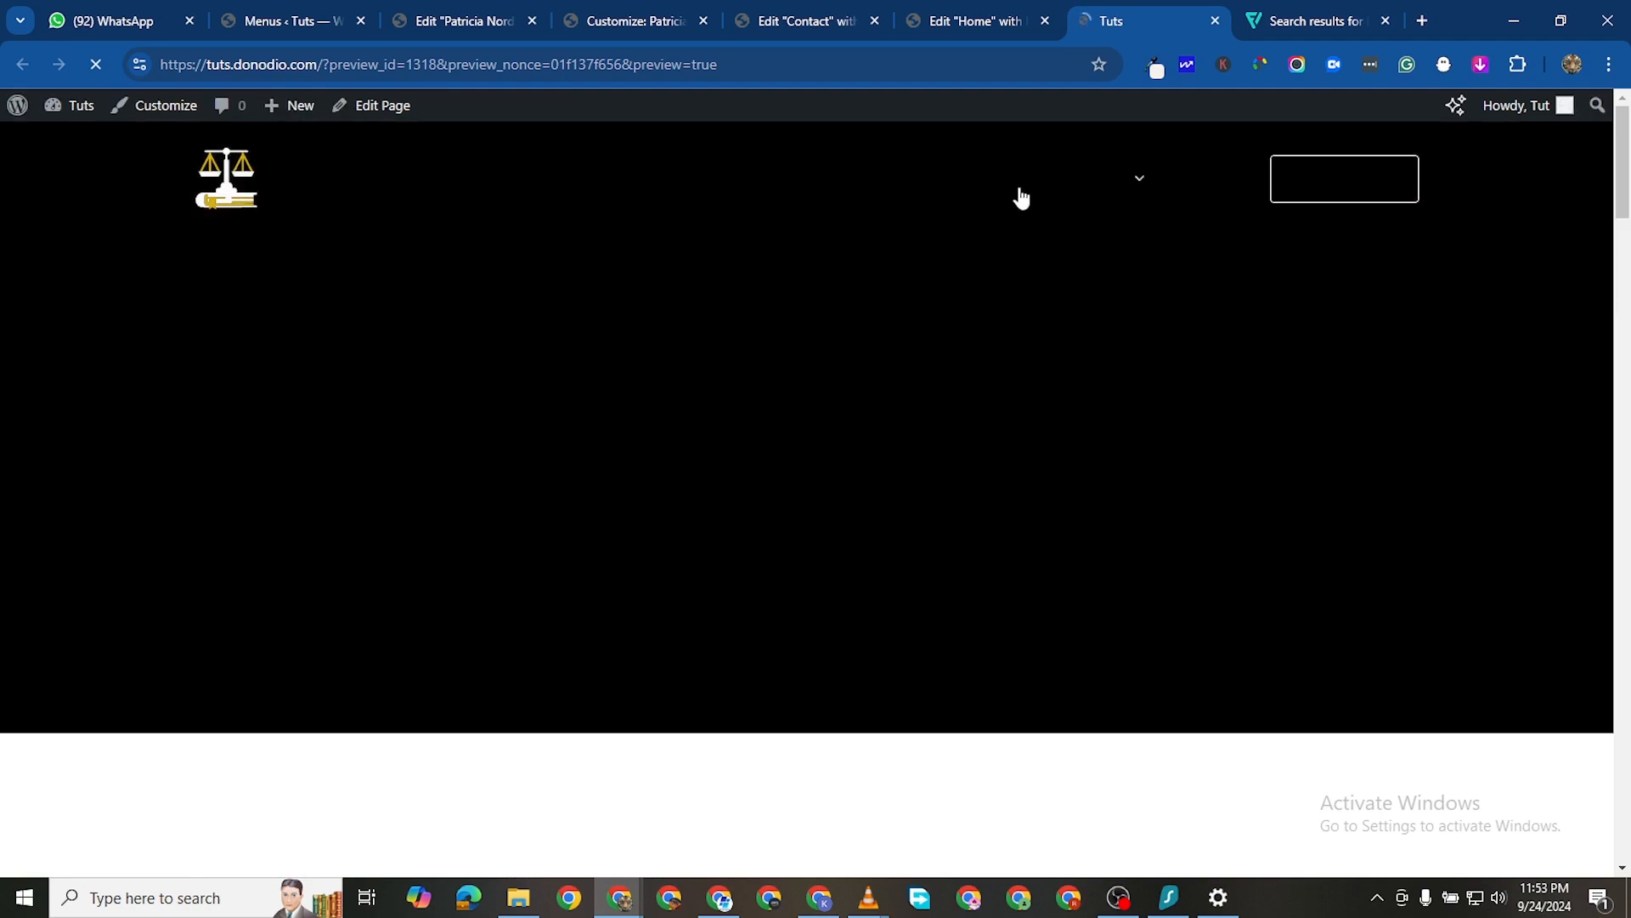
scroll(1008, 347, "down", 15)
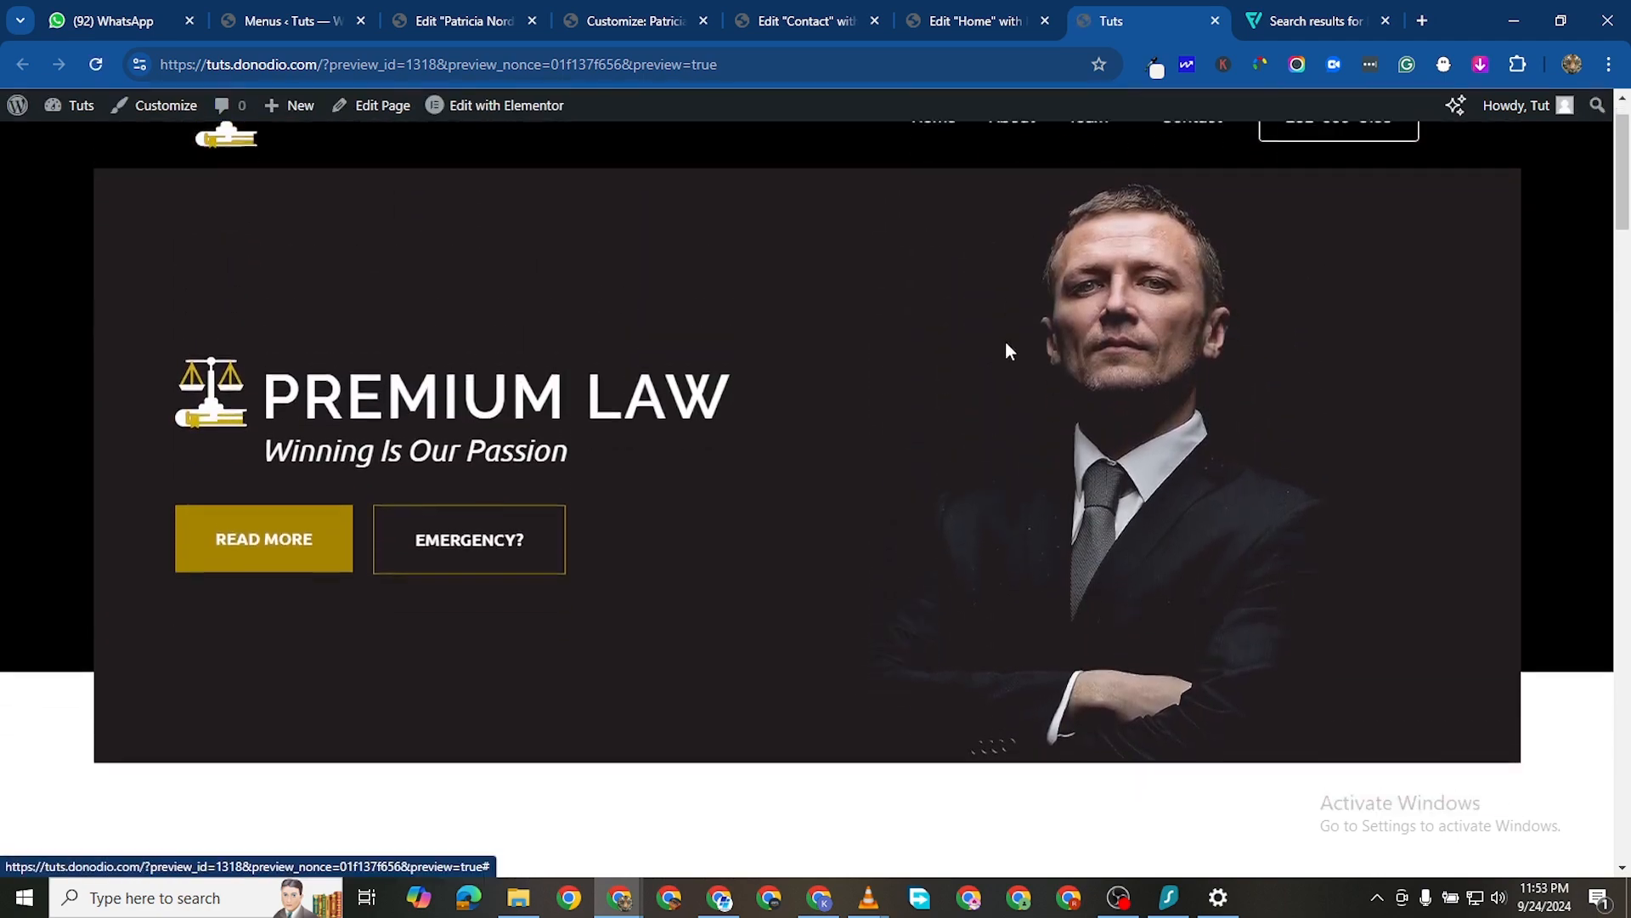
scroll(1019, 380, "down", 15)
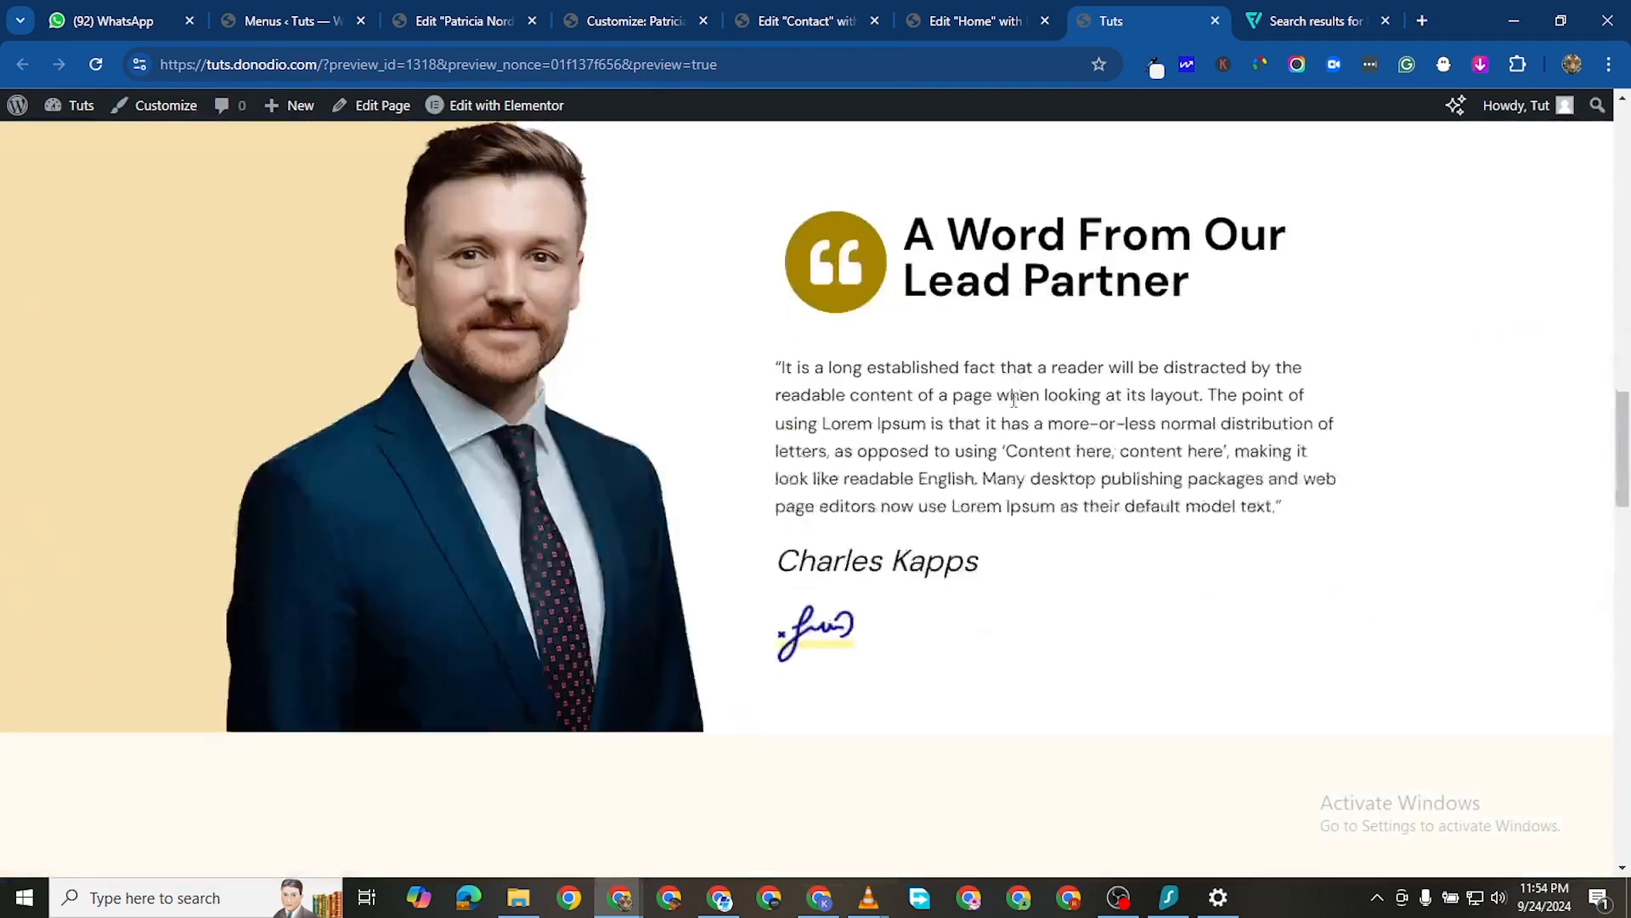
scroll(1013, 417, "down", 3)
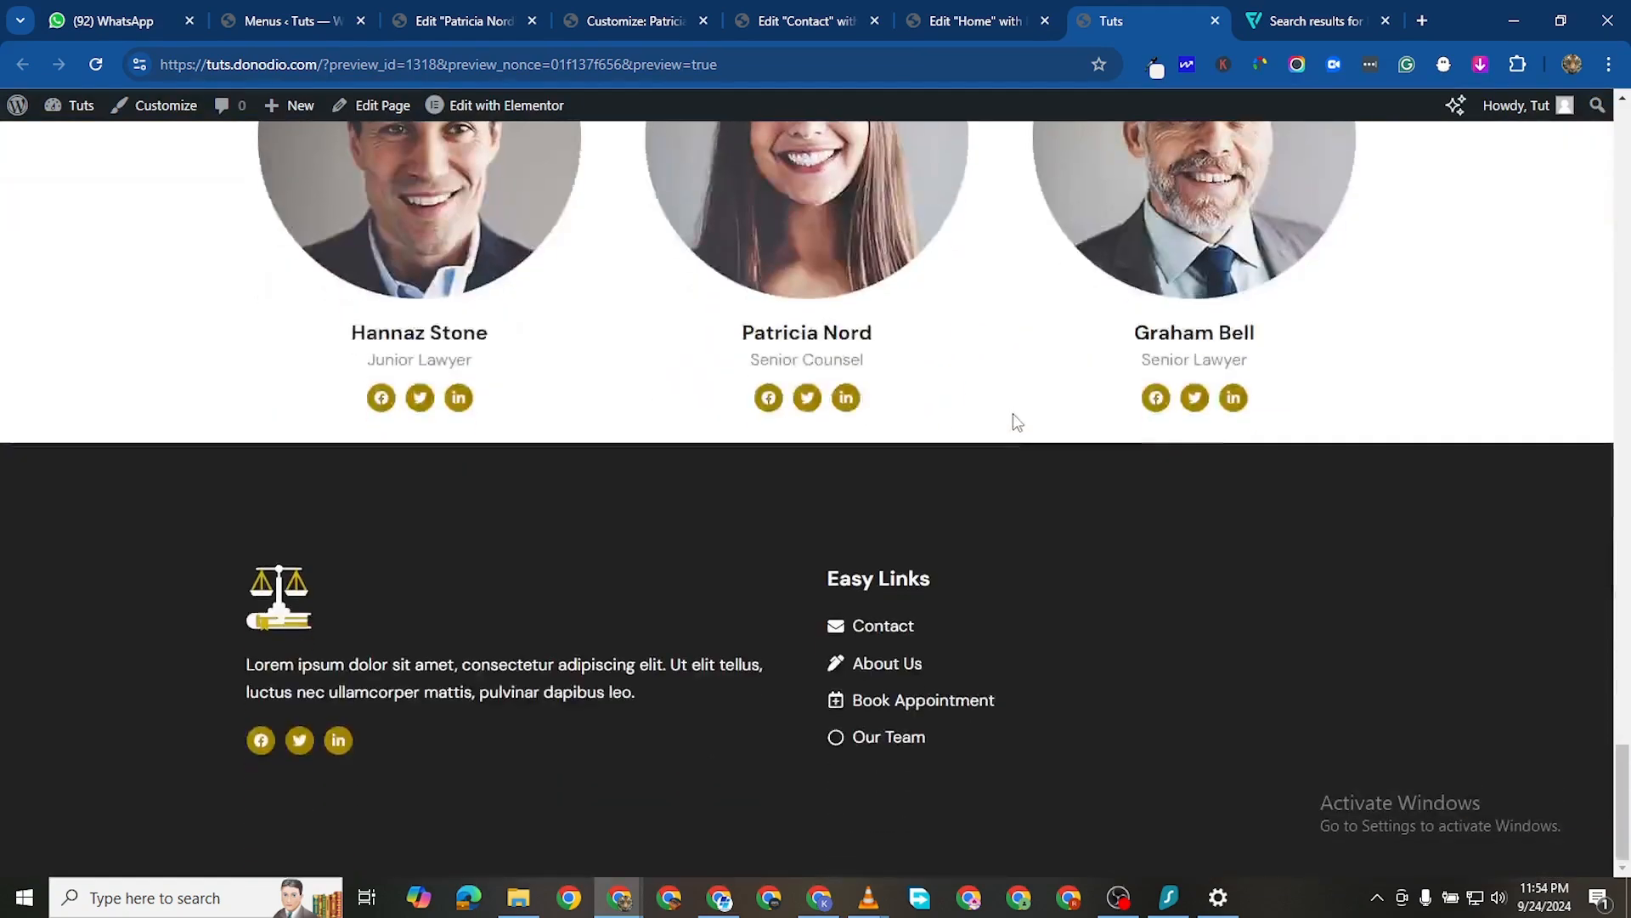
Go to the site's About page and open it for editing in Elementor
scroll(1002, 425, "up", 15)
scroll(945, 241, "up", 10)
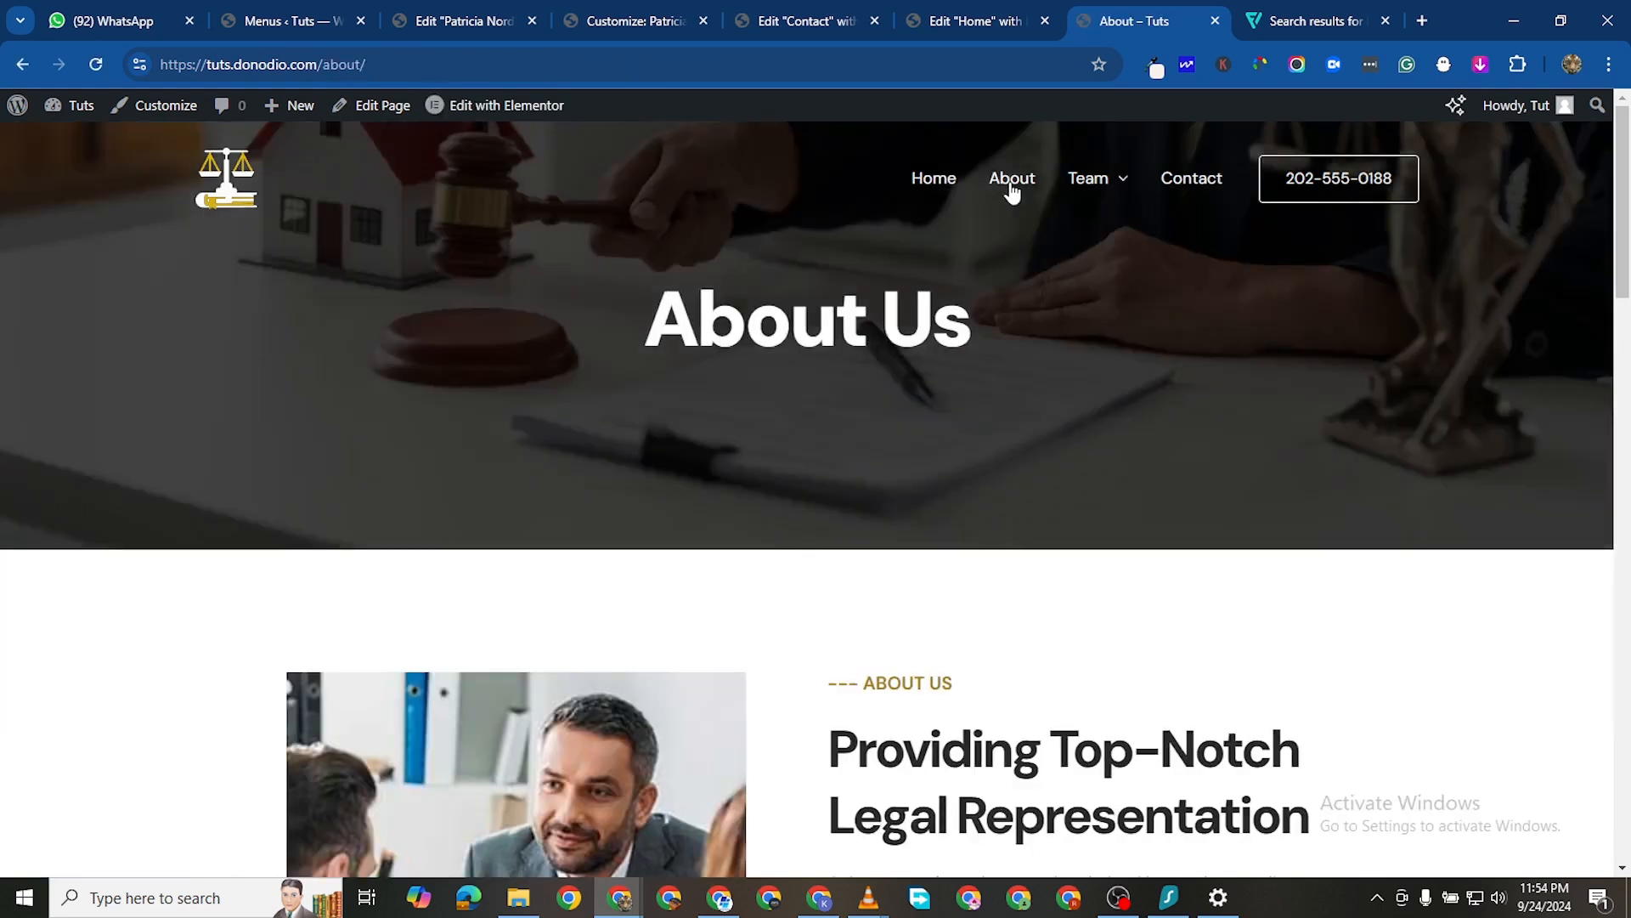
left_click(464, 105)
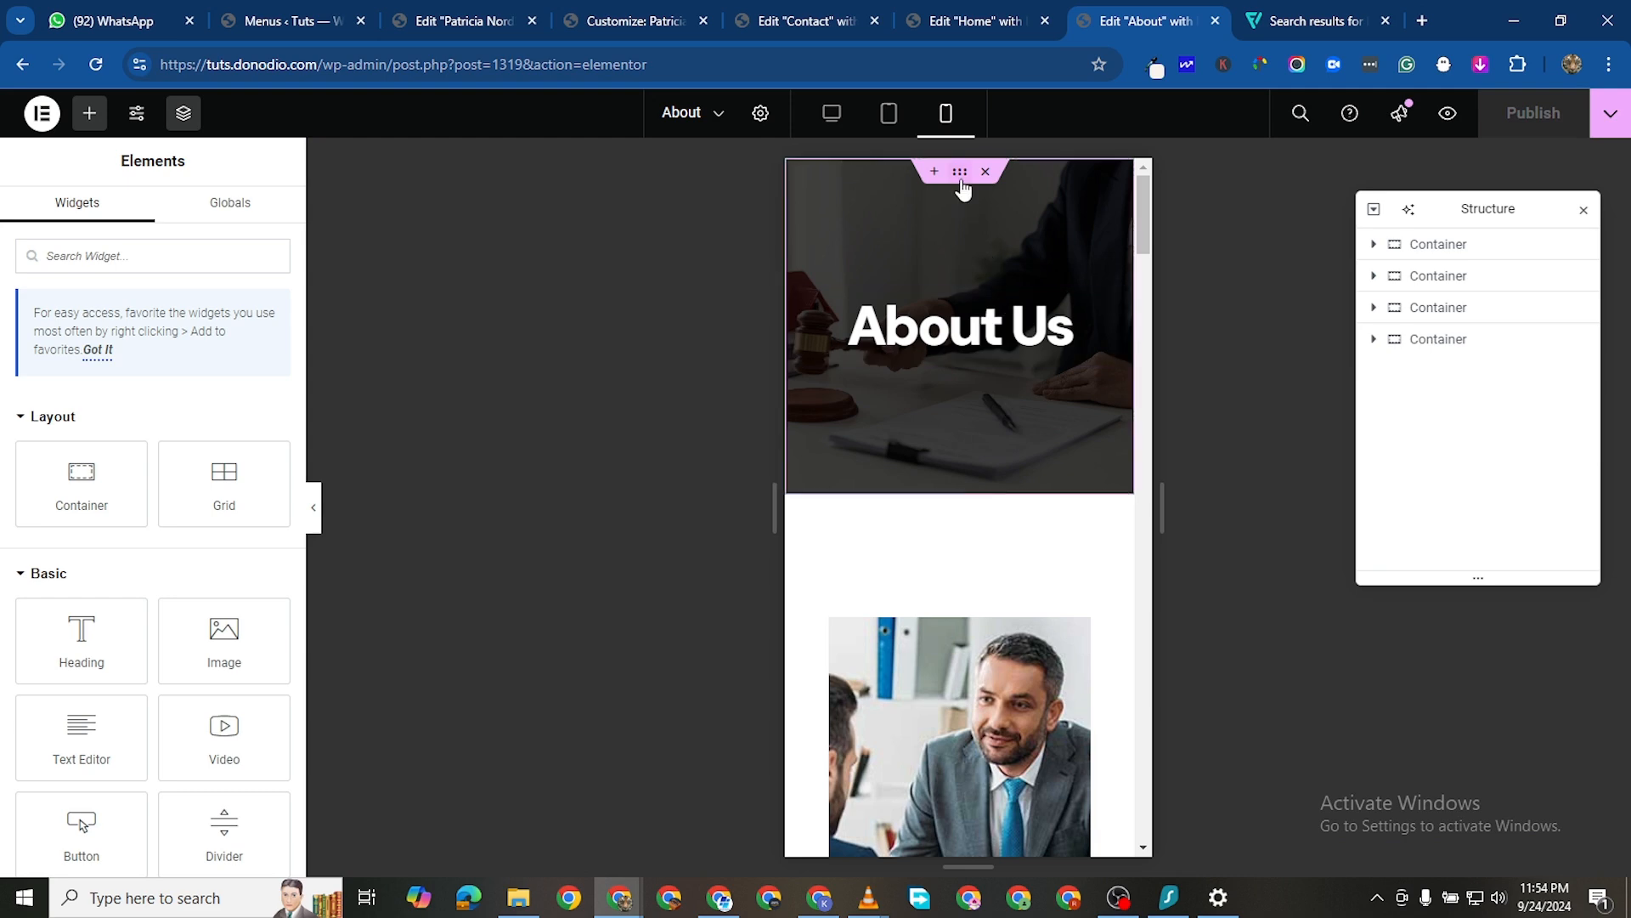
Set the mobile min height of the "About Us" banner container to 196 px
left_click(951, 192)
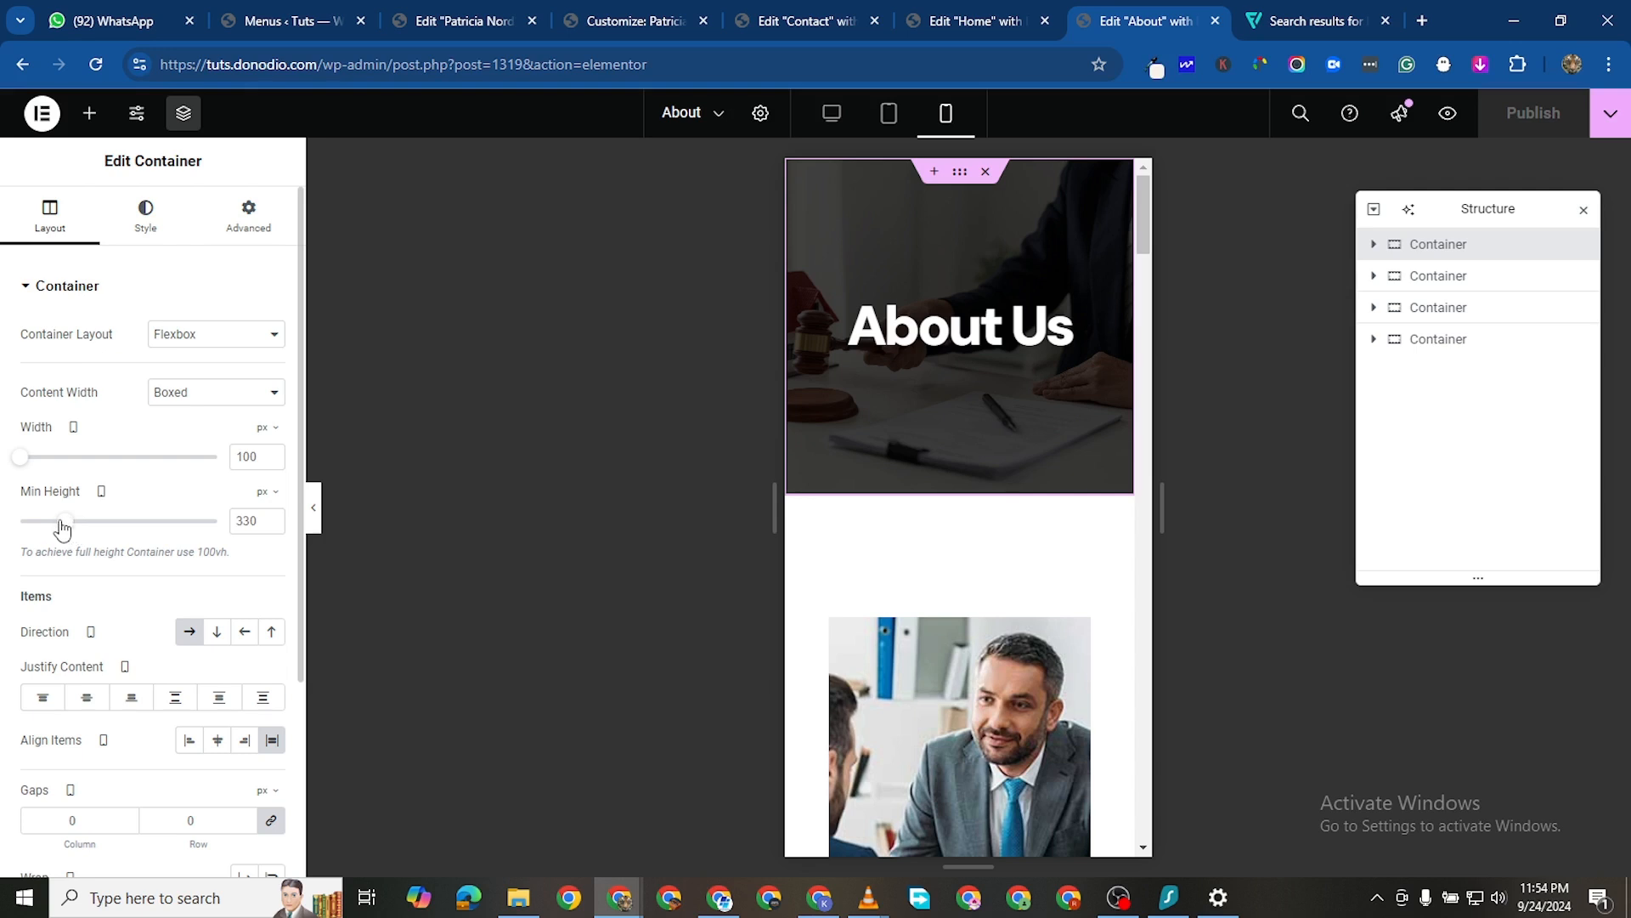
left_click_drag(62, 529, 51, 528)
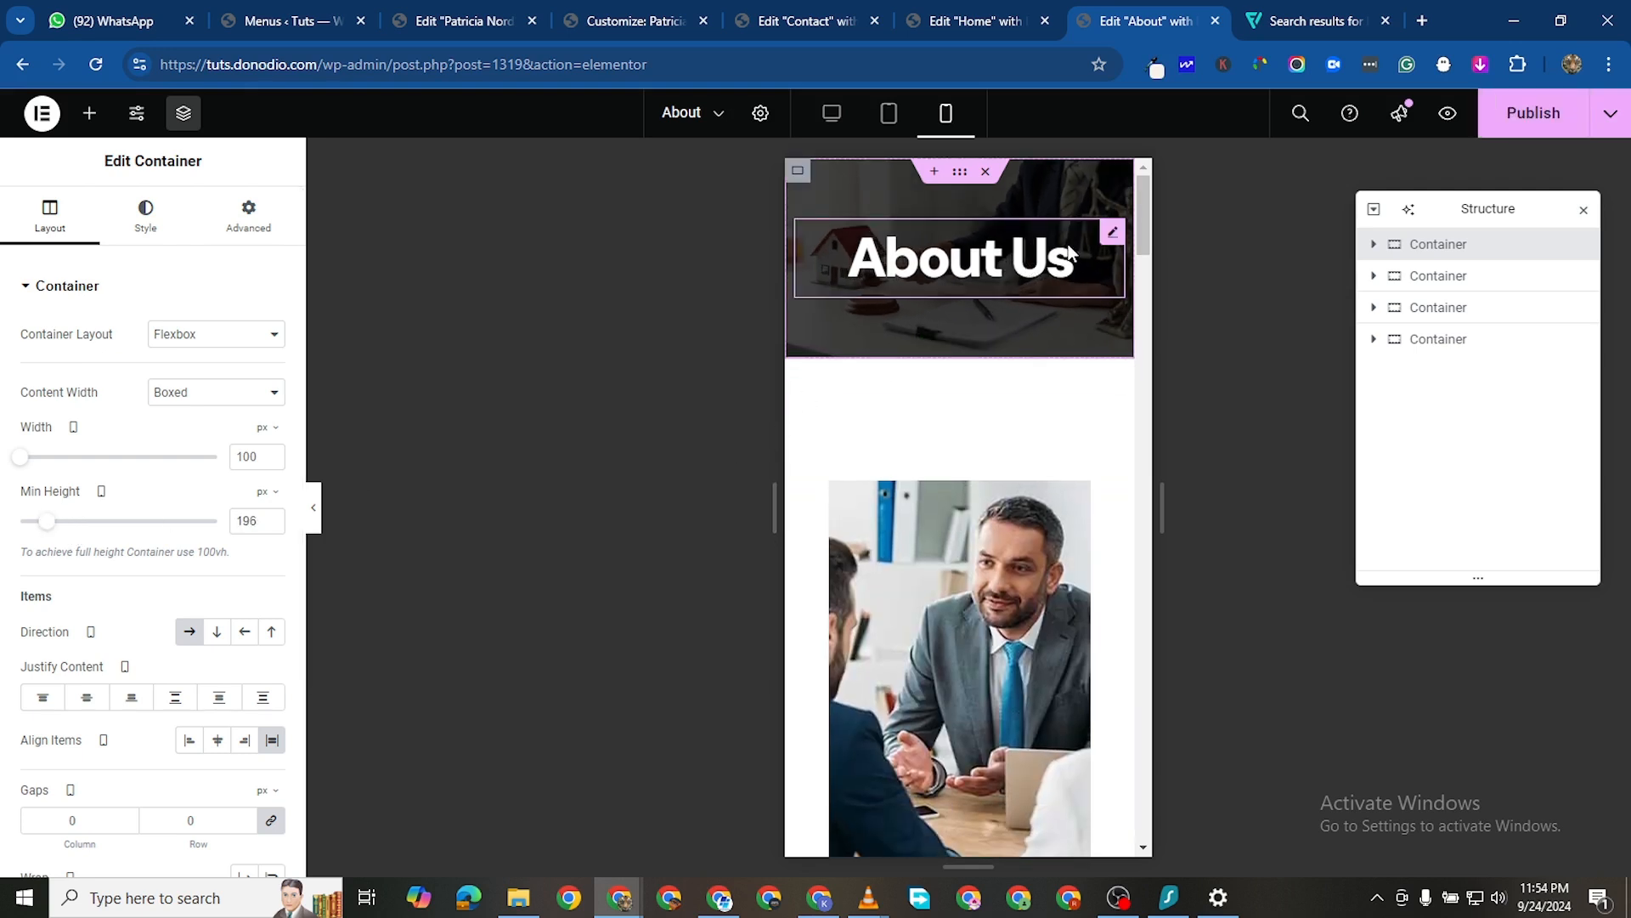
Set the mobile font size of the "About Us" banner heading to 30 px
left_click(1110, 233)
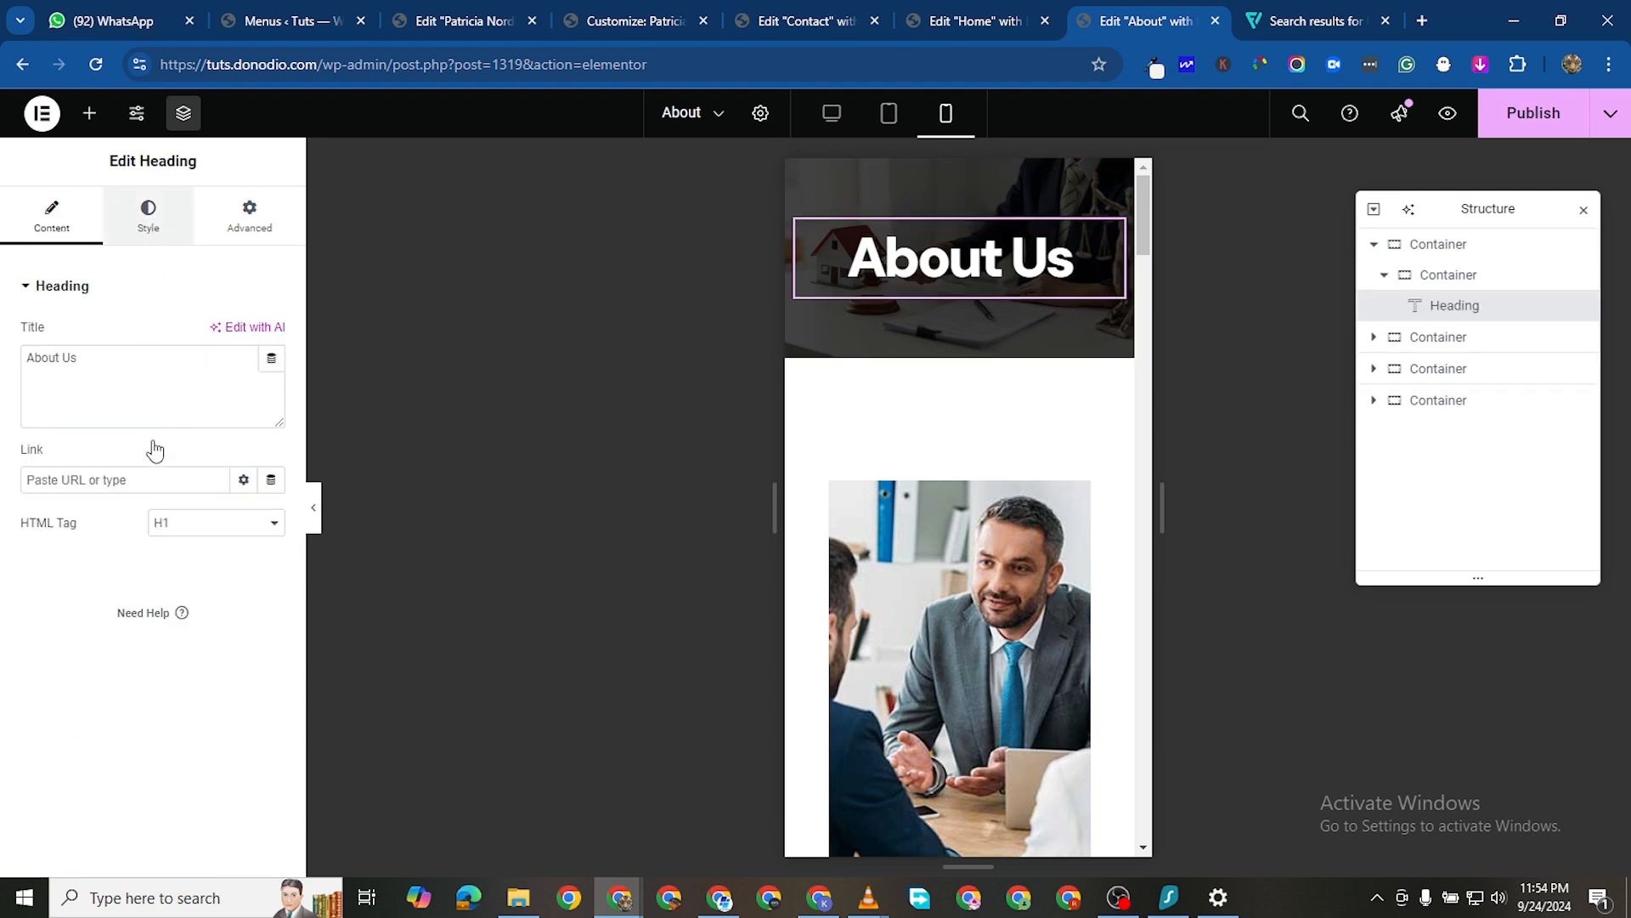
left_click(147, 217)
left_click(272, 420)
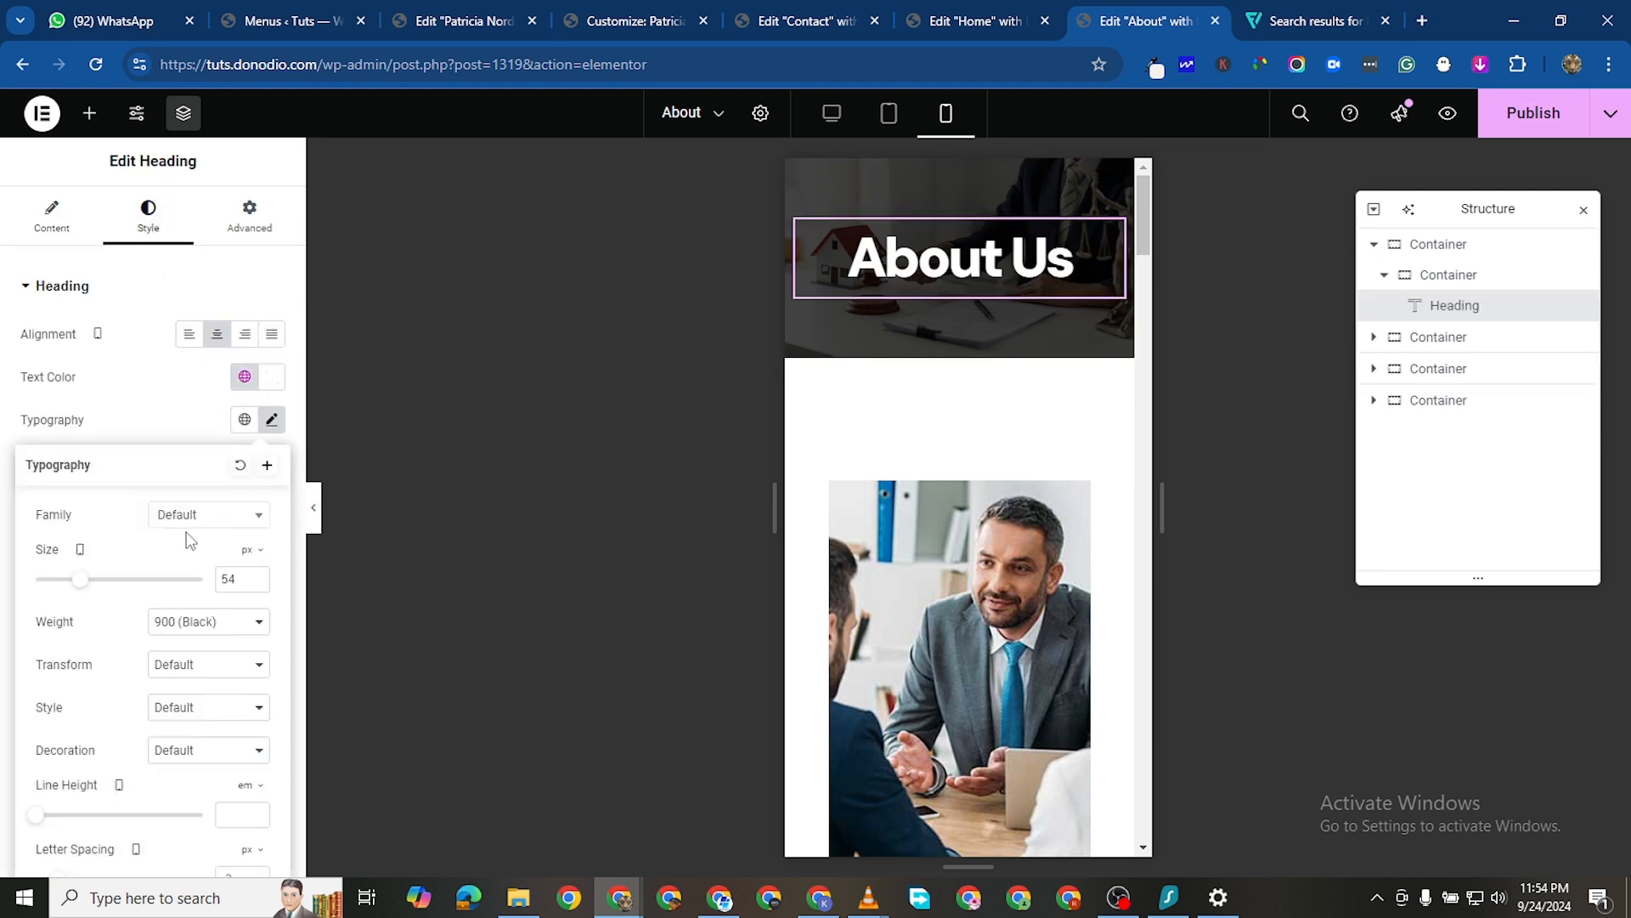
left_click_drag(87, 591, 65, 590)
left_click(255, 584)
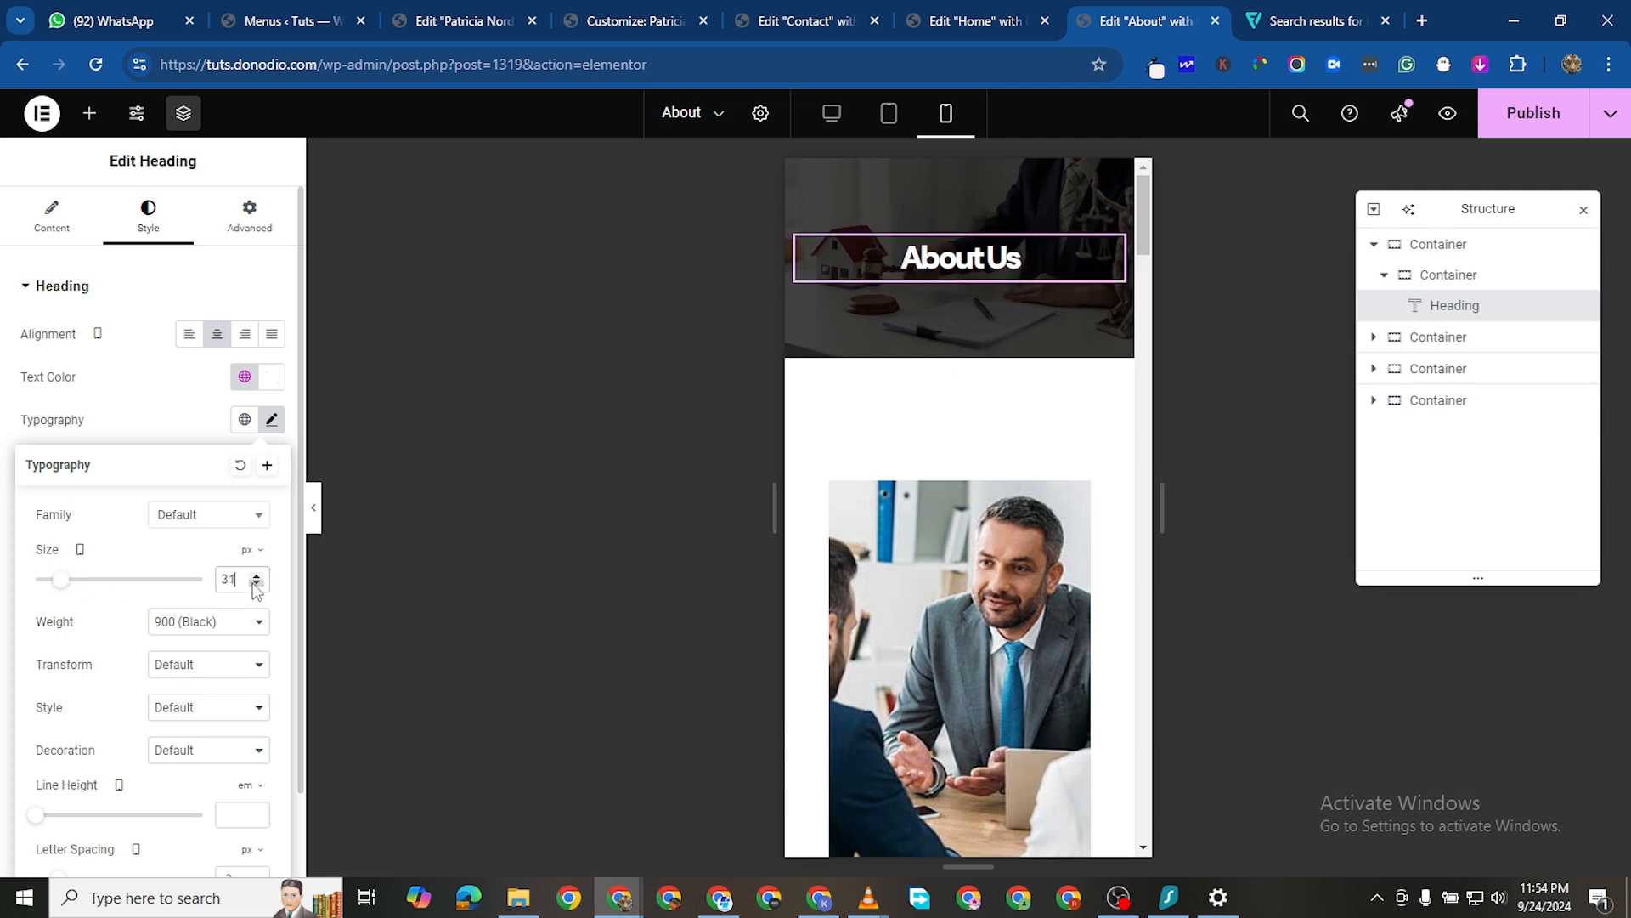
left_click(255, 585)
In the Home page editor, copy the "We are committed to providing top-notch legal representation" heading from the What We Do section
scroll(1074, 593, "down", 7)
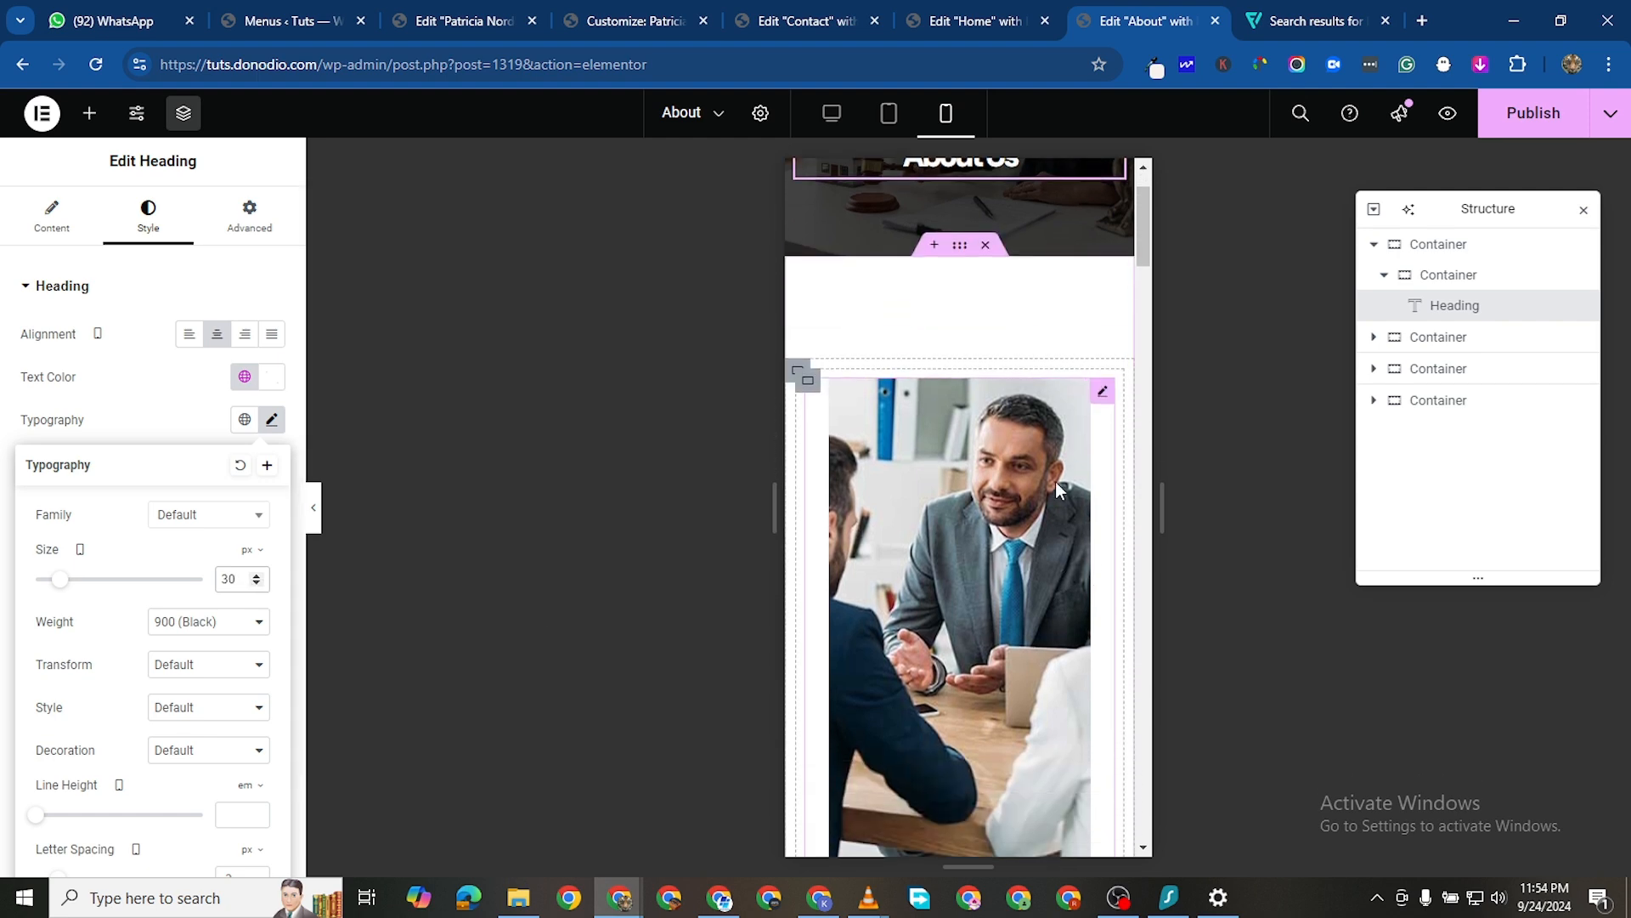
scroll(1051, 544, "down", 1)
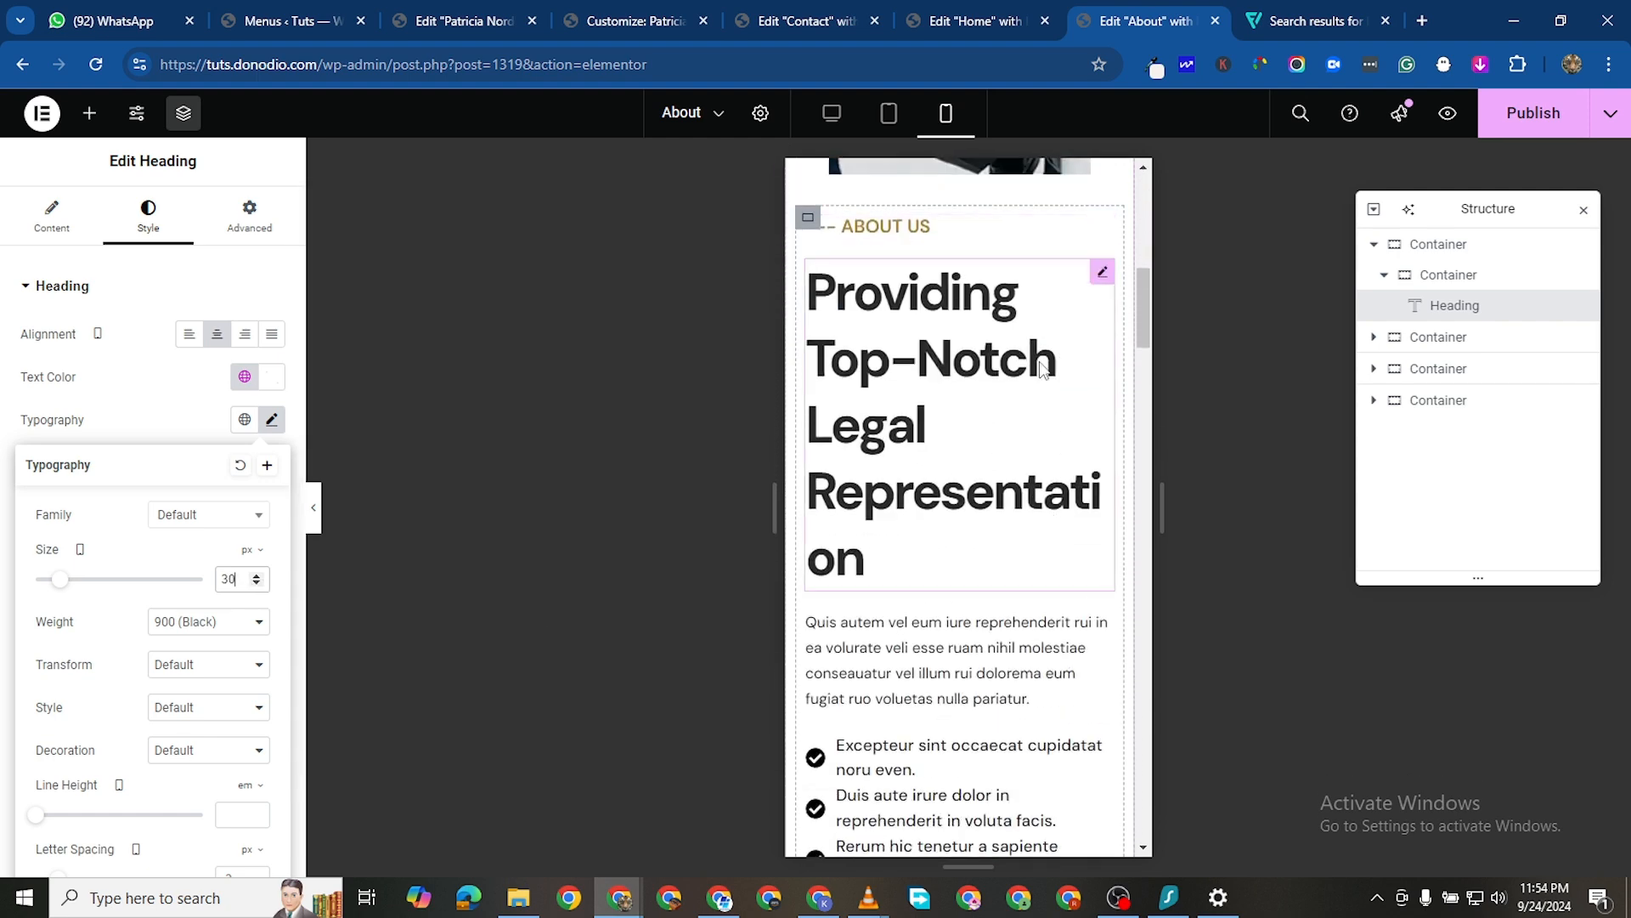
left_click(1089, 274)
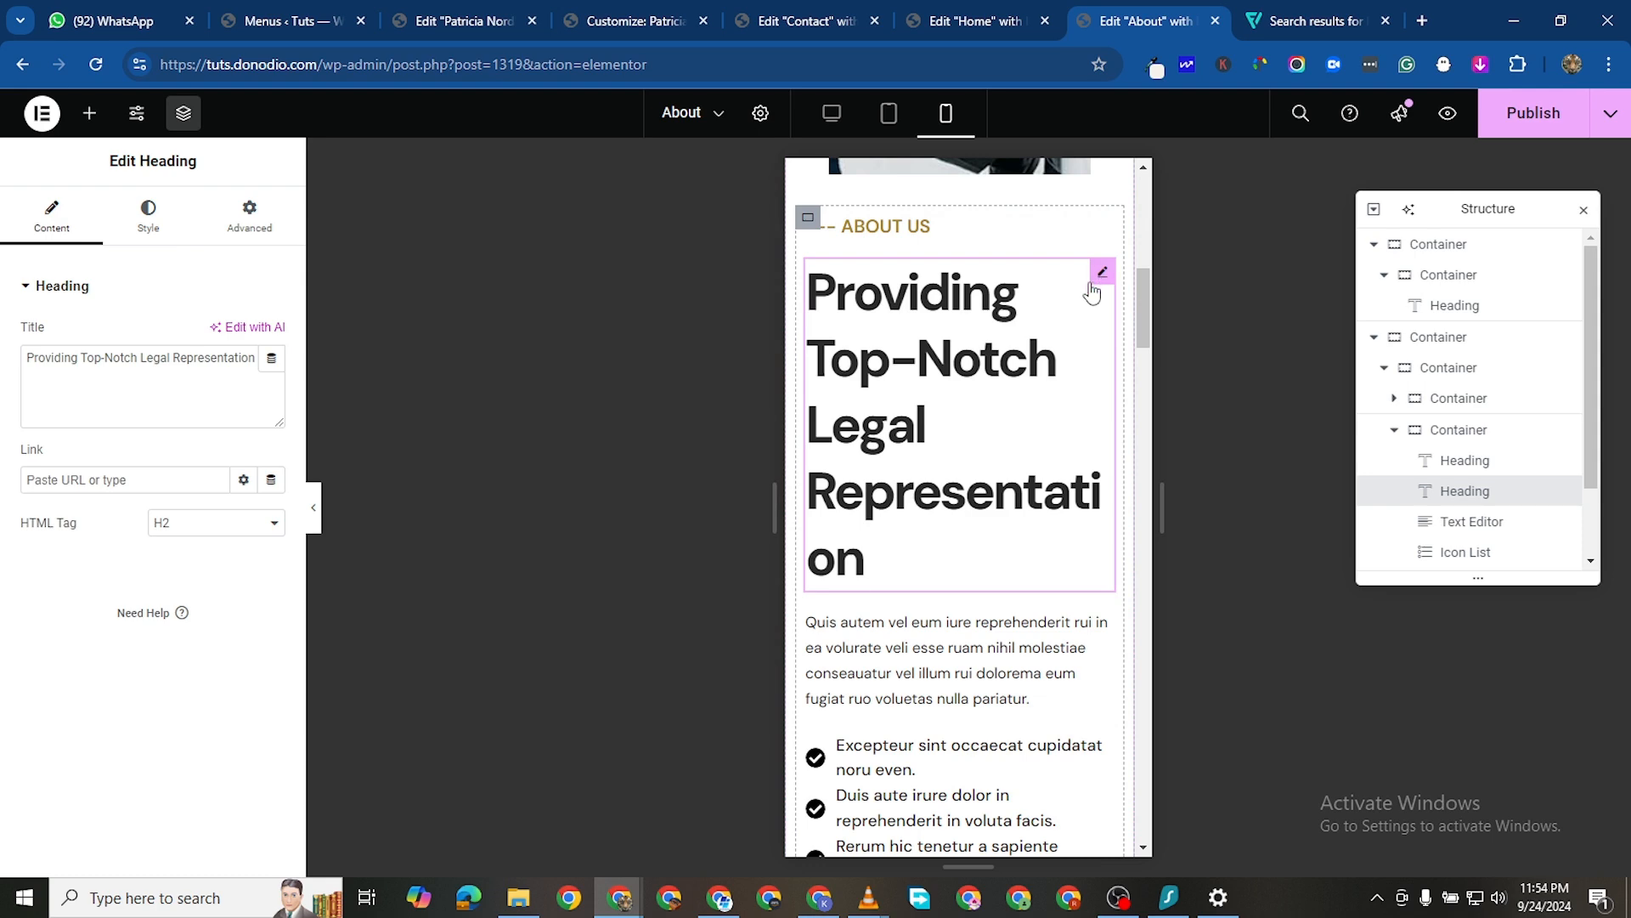
left_click(302, 21)
left_click(442, 21)
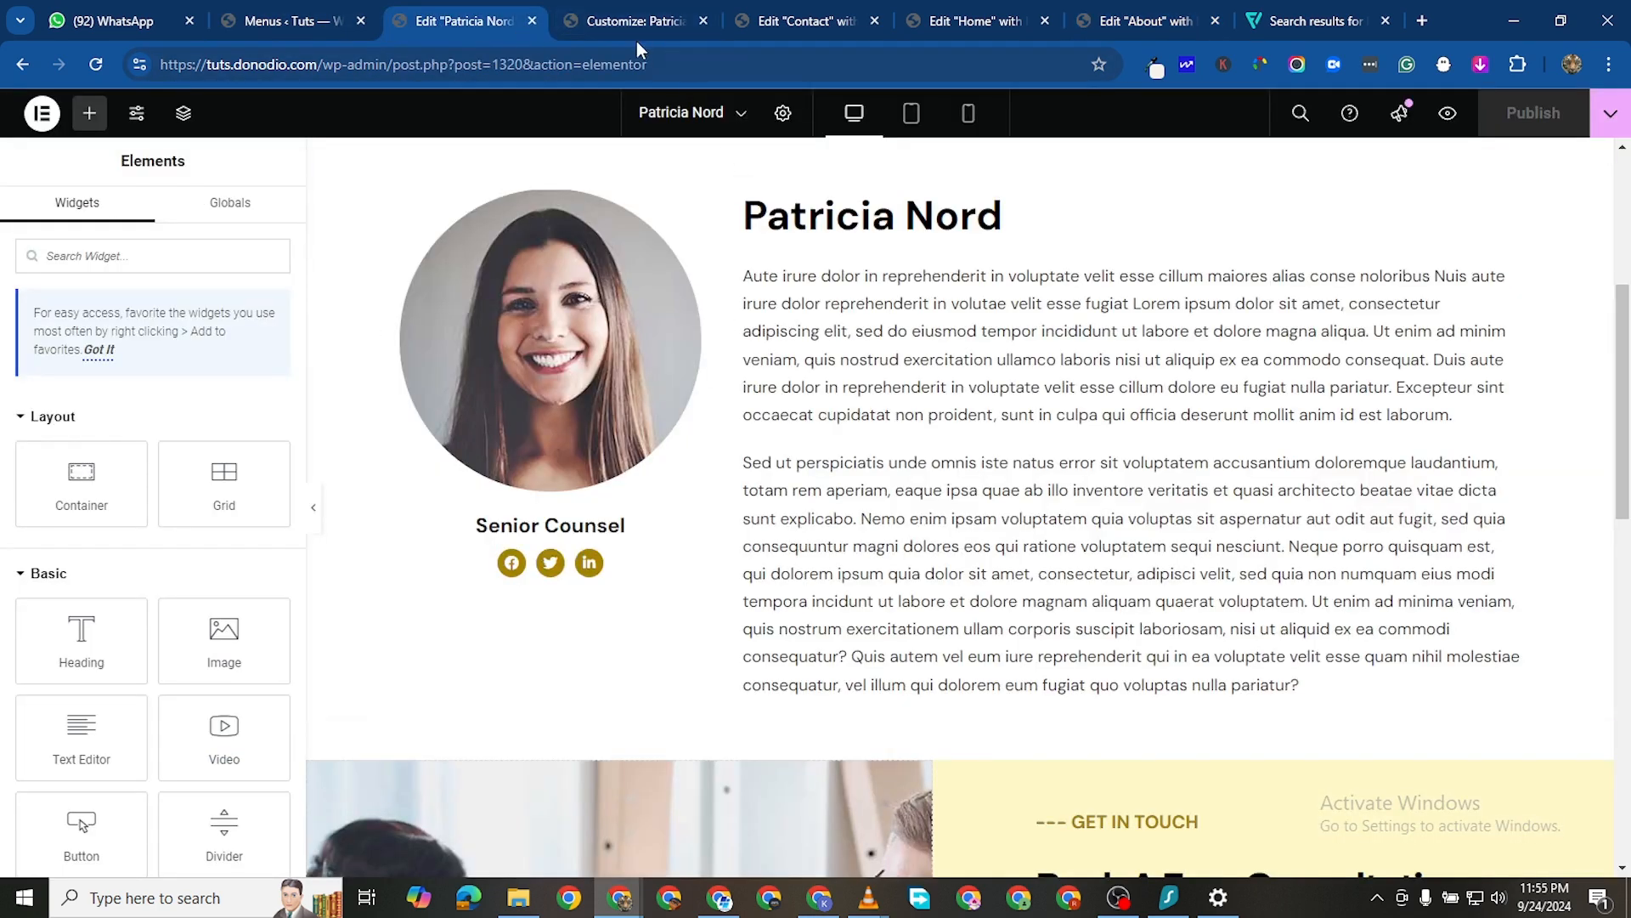
left_click(635, 23)
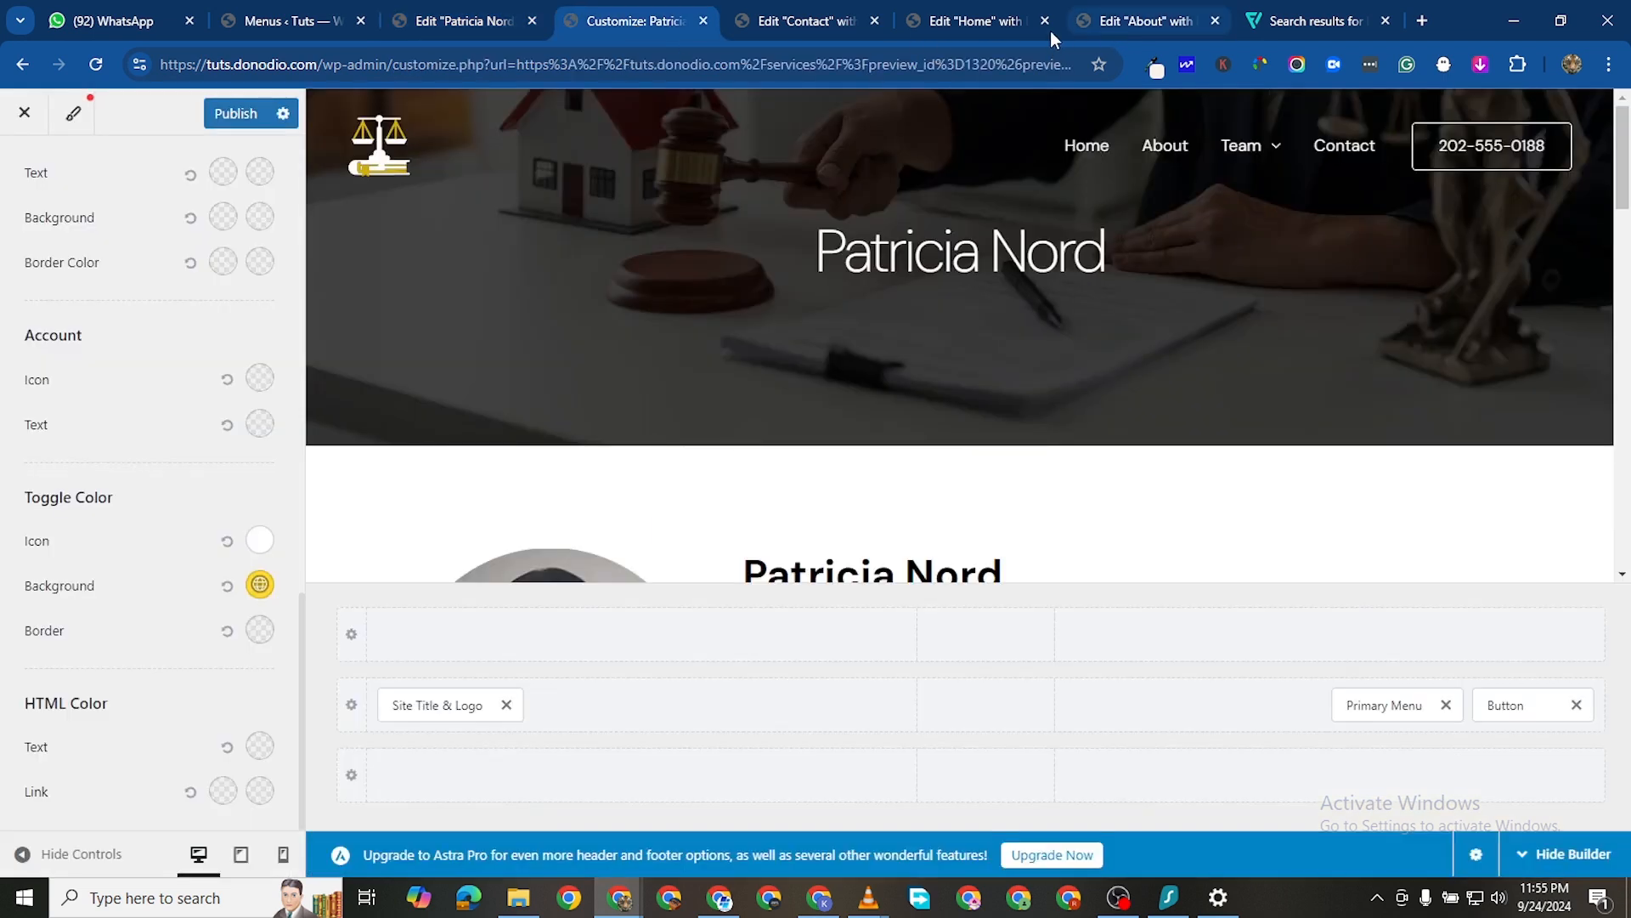
left_click(989, 26)
scroll(1020, 375, "up", 5)
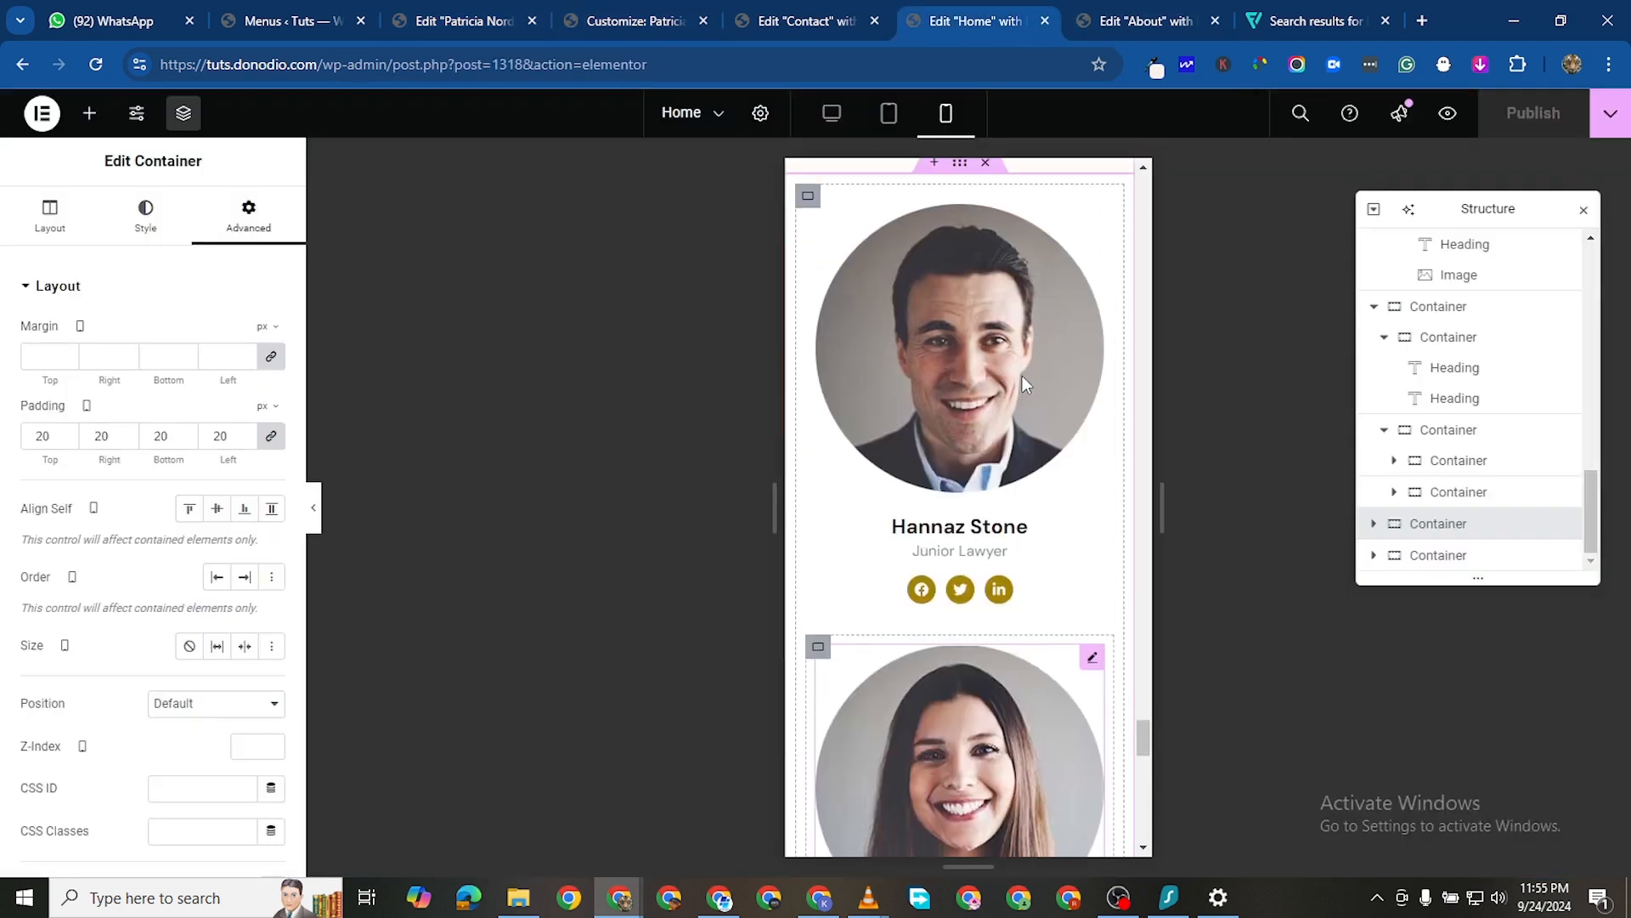
scroll(1023, 376, "up", 10)
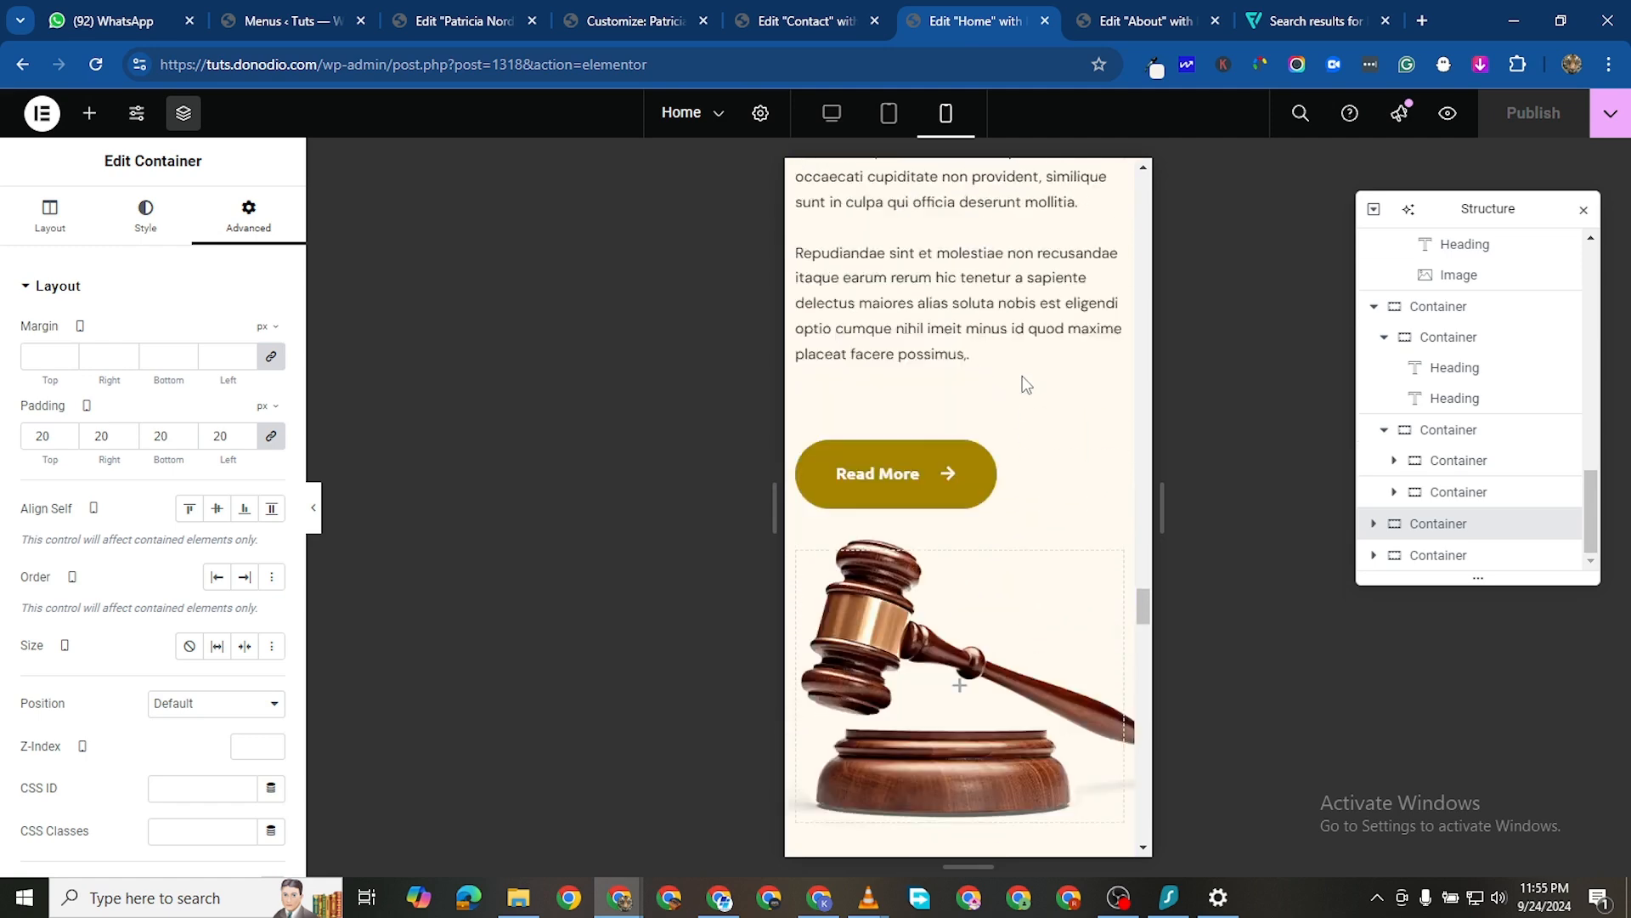
scroll(1022, 378, "up", 6)
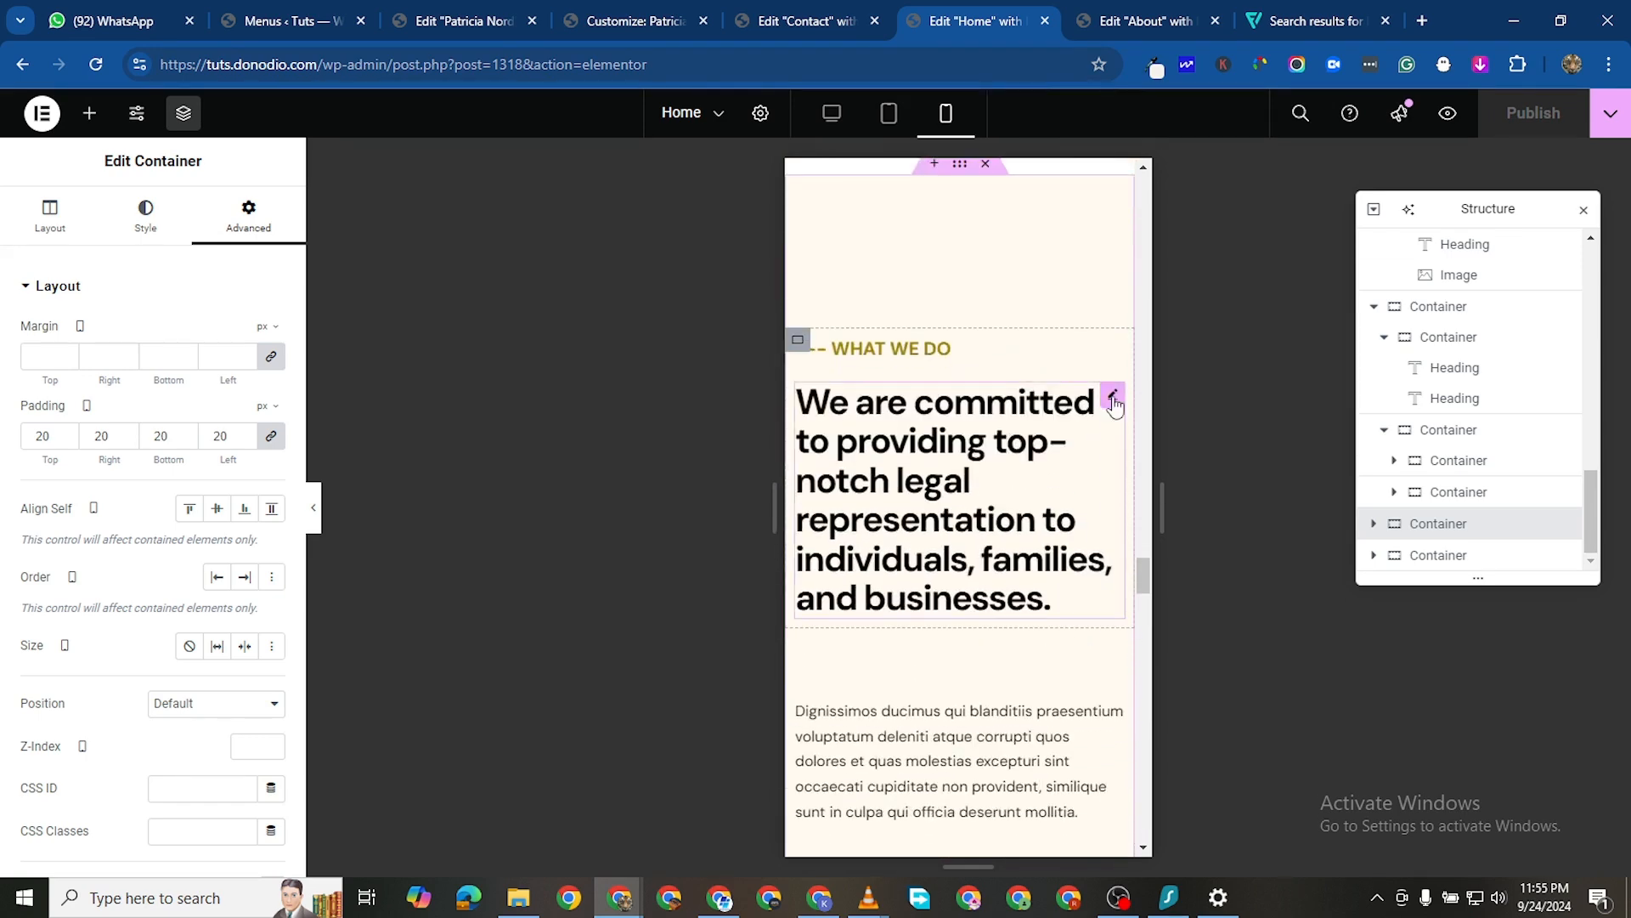
right_click(1111, 499)
left_click(1169, 508)
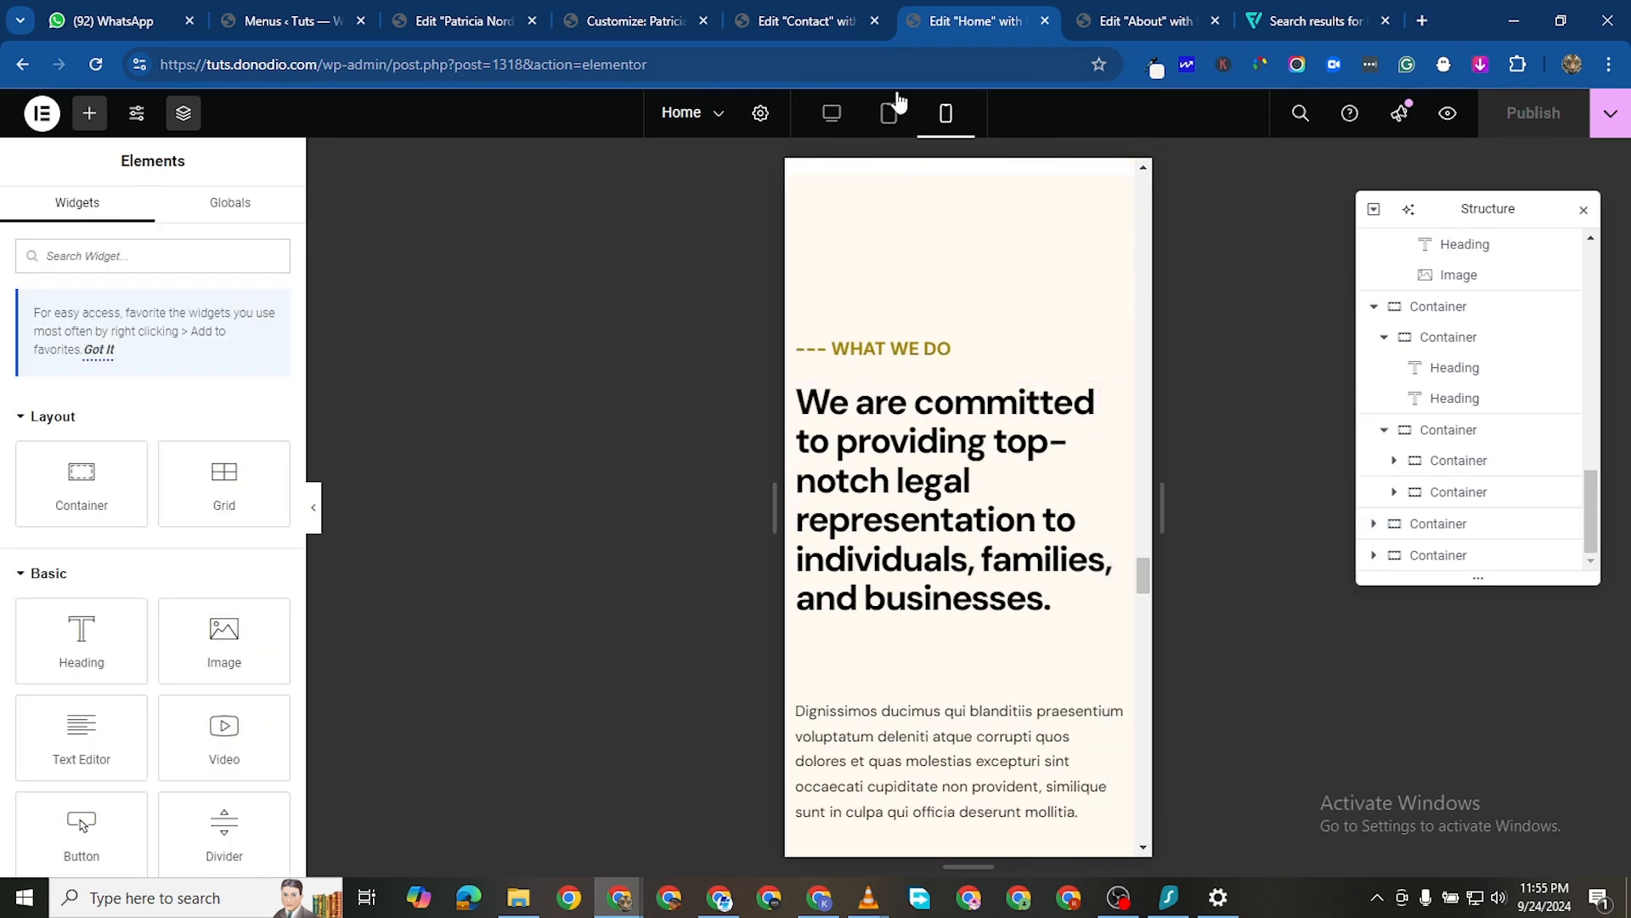
On the About page, paste the copied heading style onto the "Providing Top-Notch Legal Representation" headings in the About Us and Who We Are sections
left_click(1143, 20)
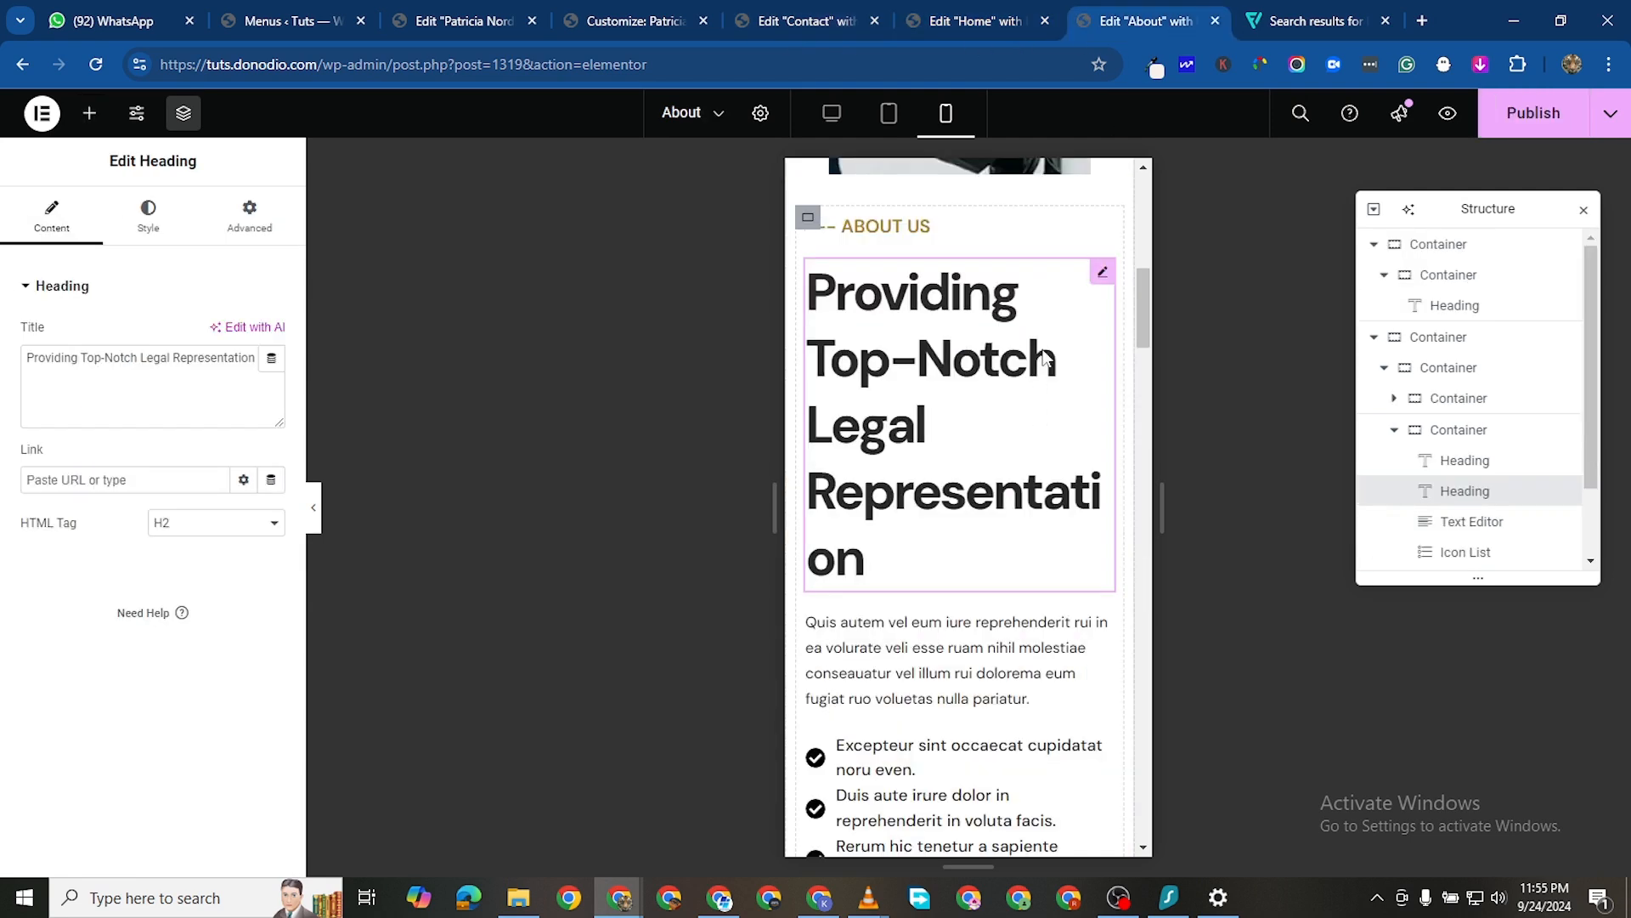
right_click(1099, 284)
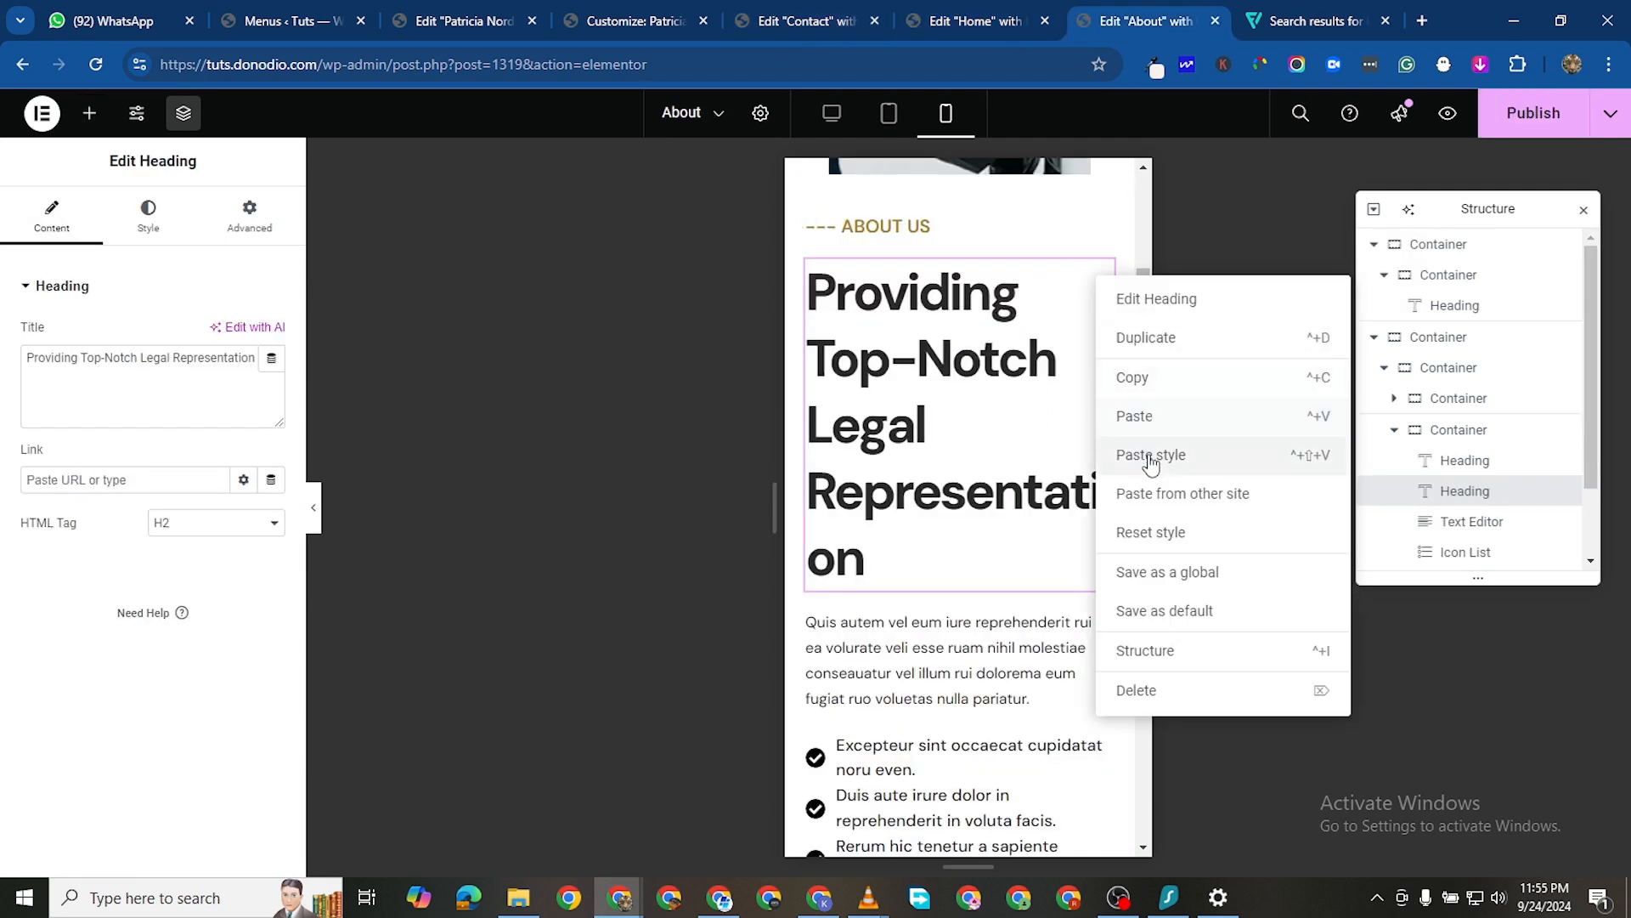
left_click(1136, 450)
scroll(1039, 463, "down", 5)
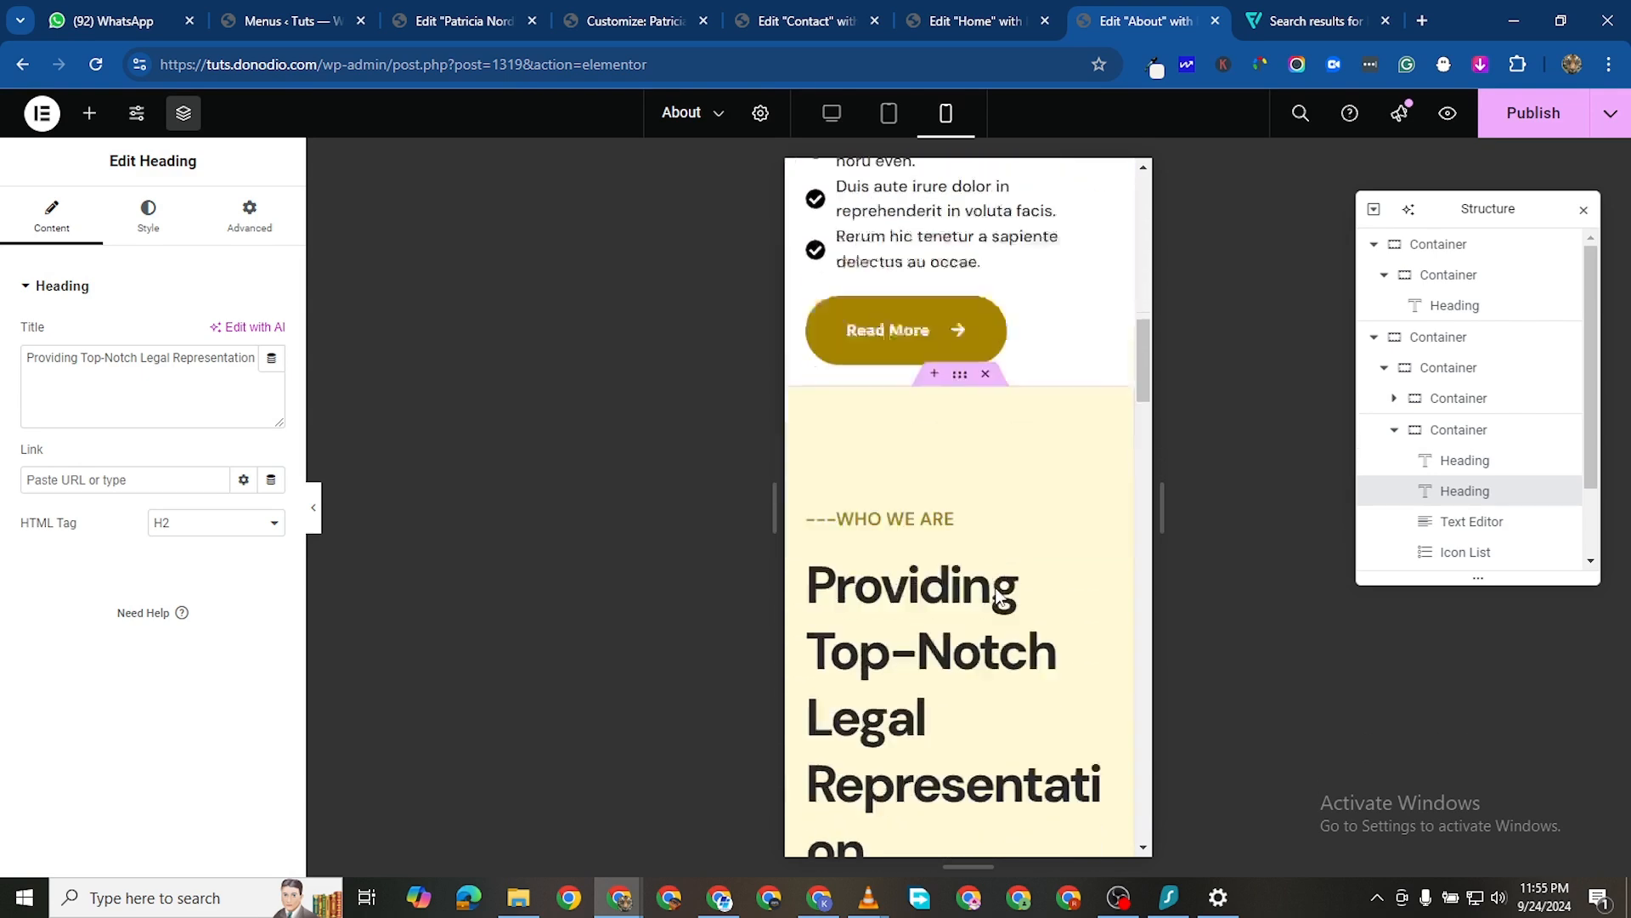
right_click(1121, 544)
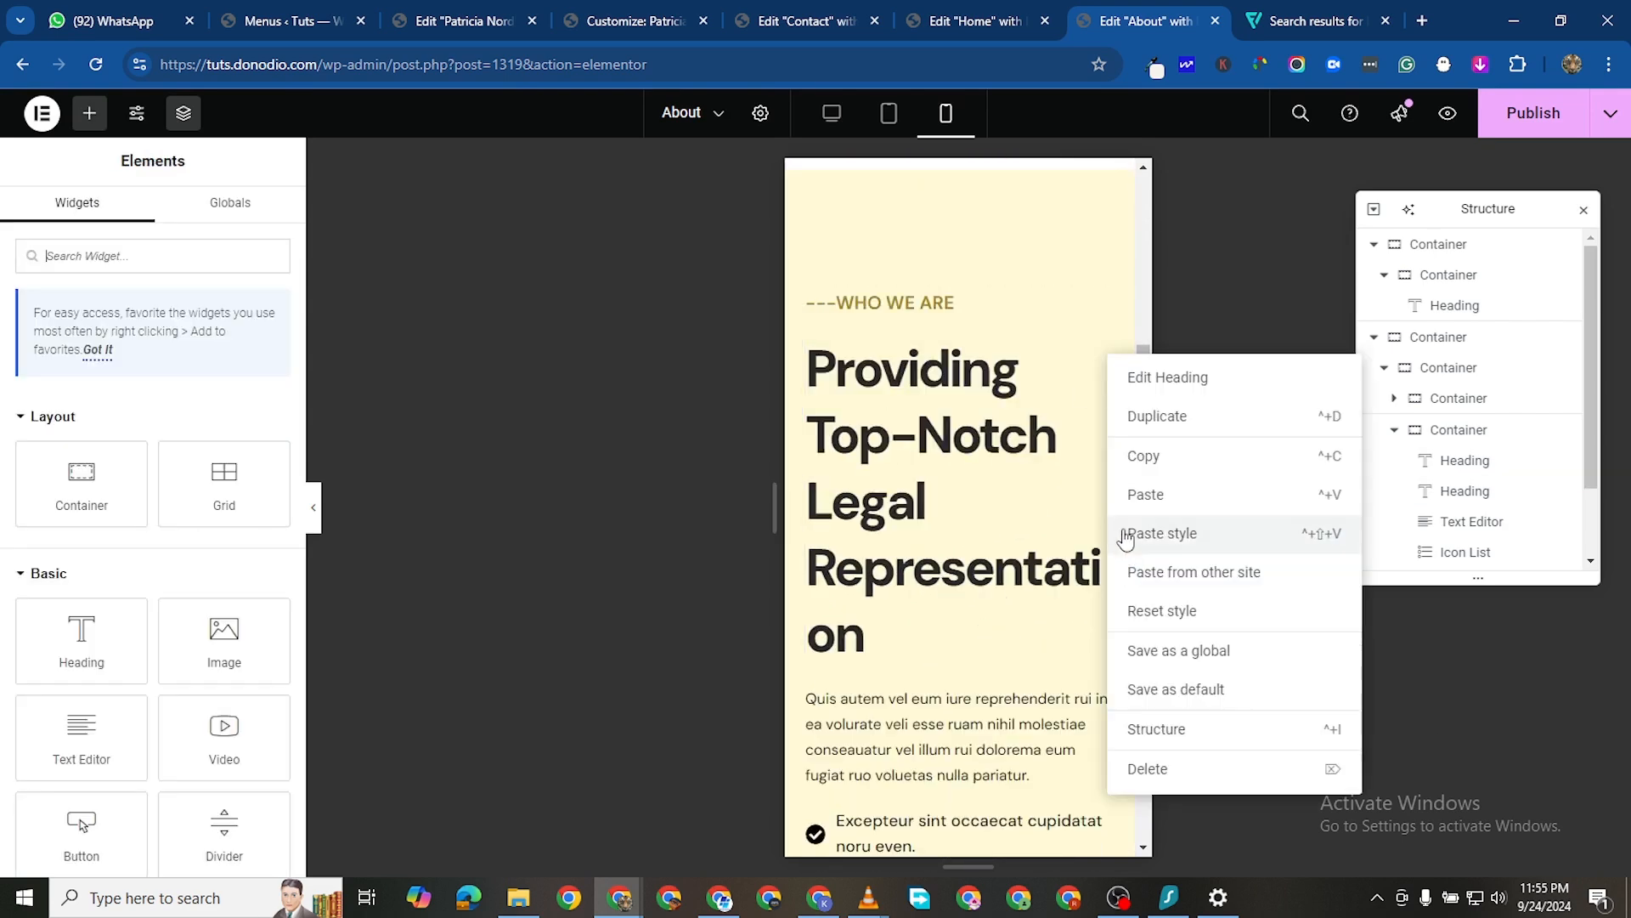
left_click(1176, 542)
Paste the copied heading style onto the "Book A Free Consultation" heading in the Get In Touch section
scroll(1016, 561, "down", 15)
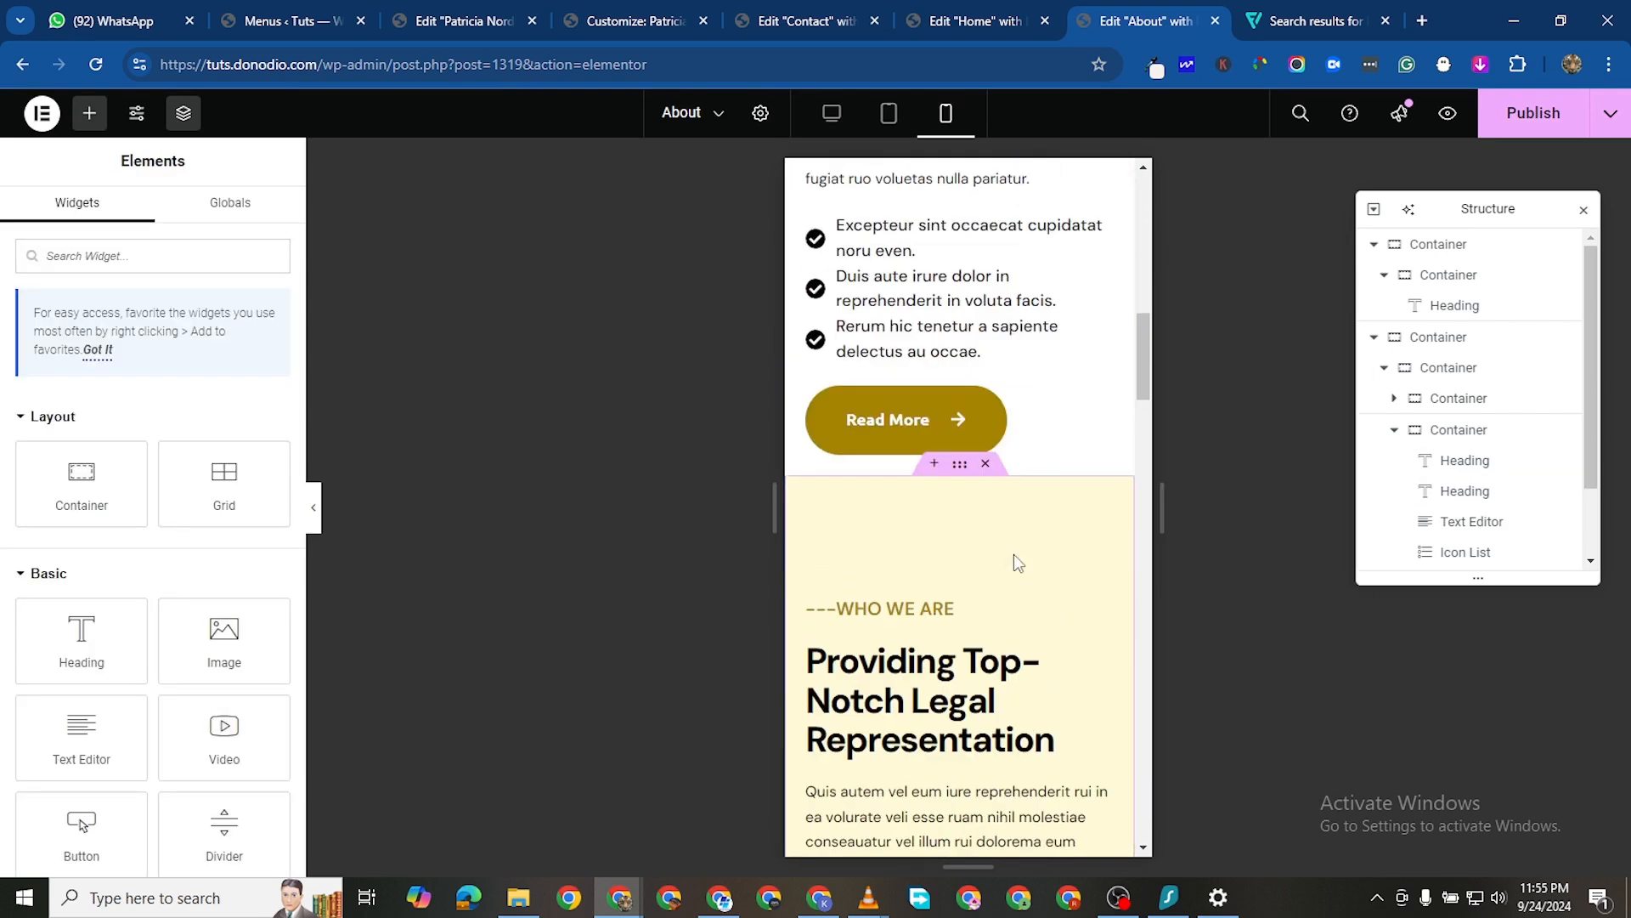
scroll(1037, 586, "down", 10)
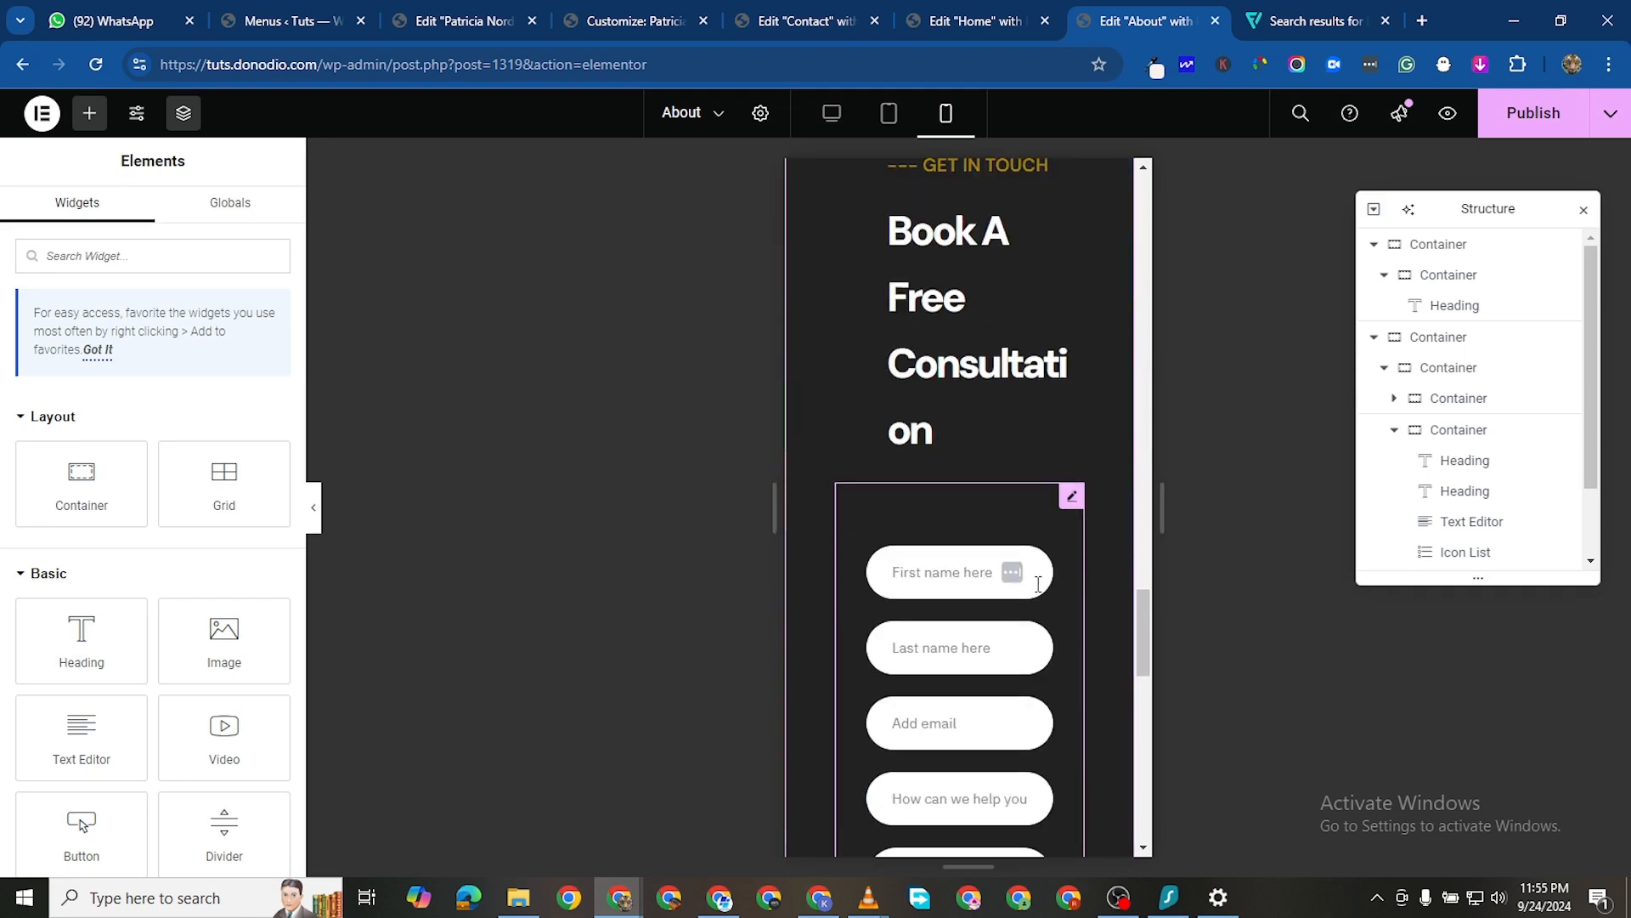
scroll(1035, 510, "up", 3)
right_click(1075, 424)
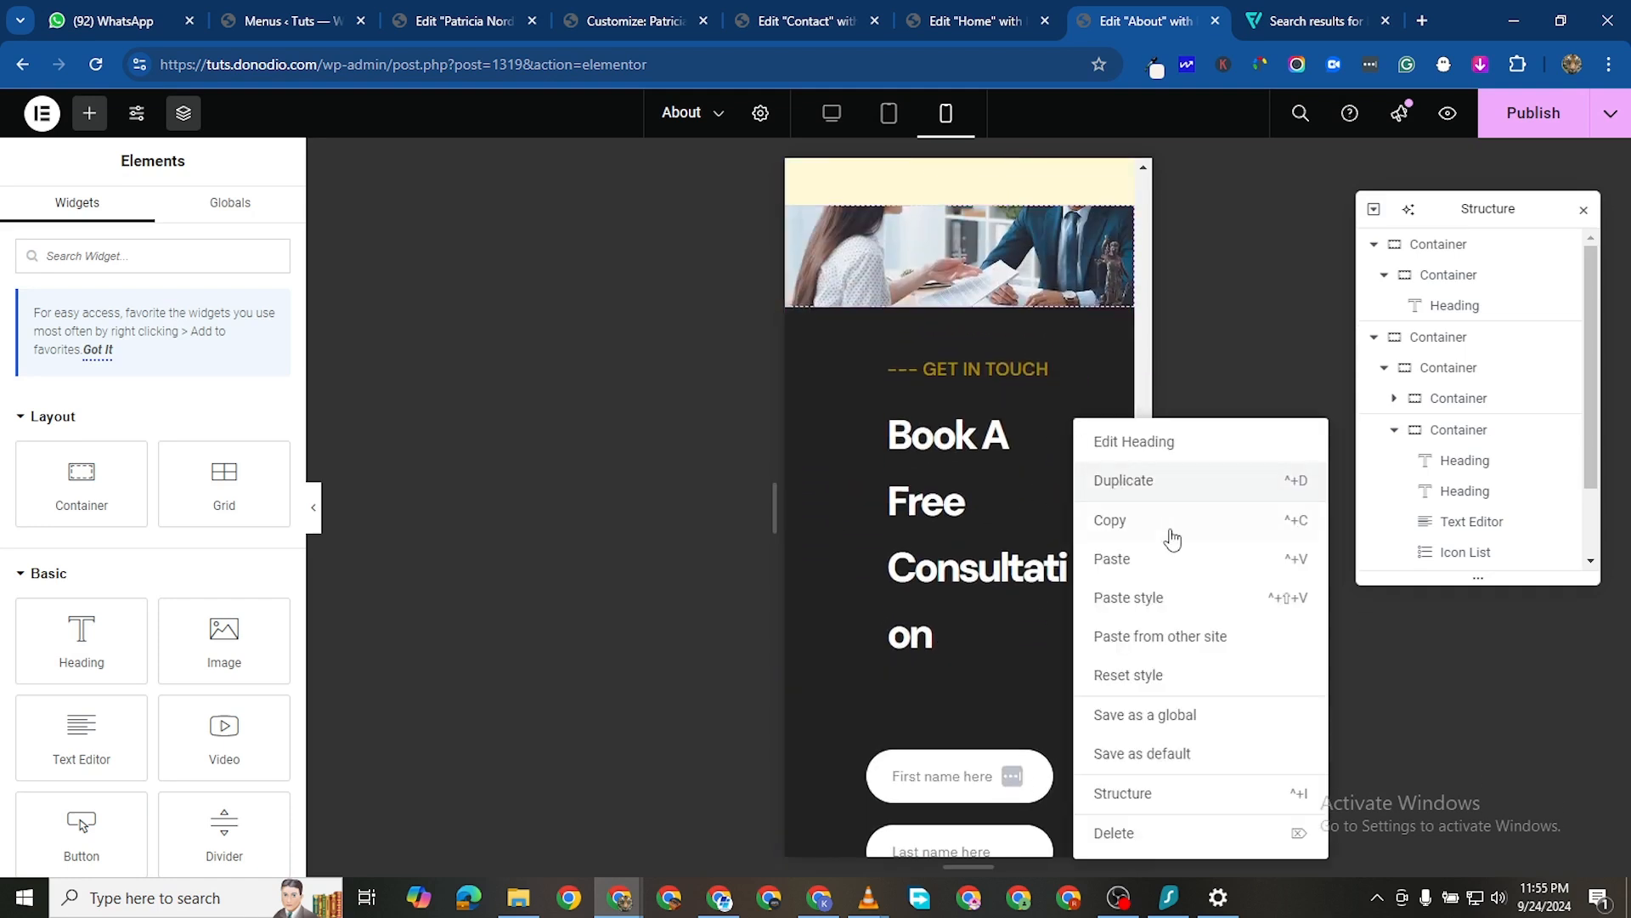
left_click(1156, 596)
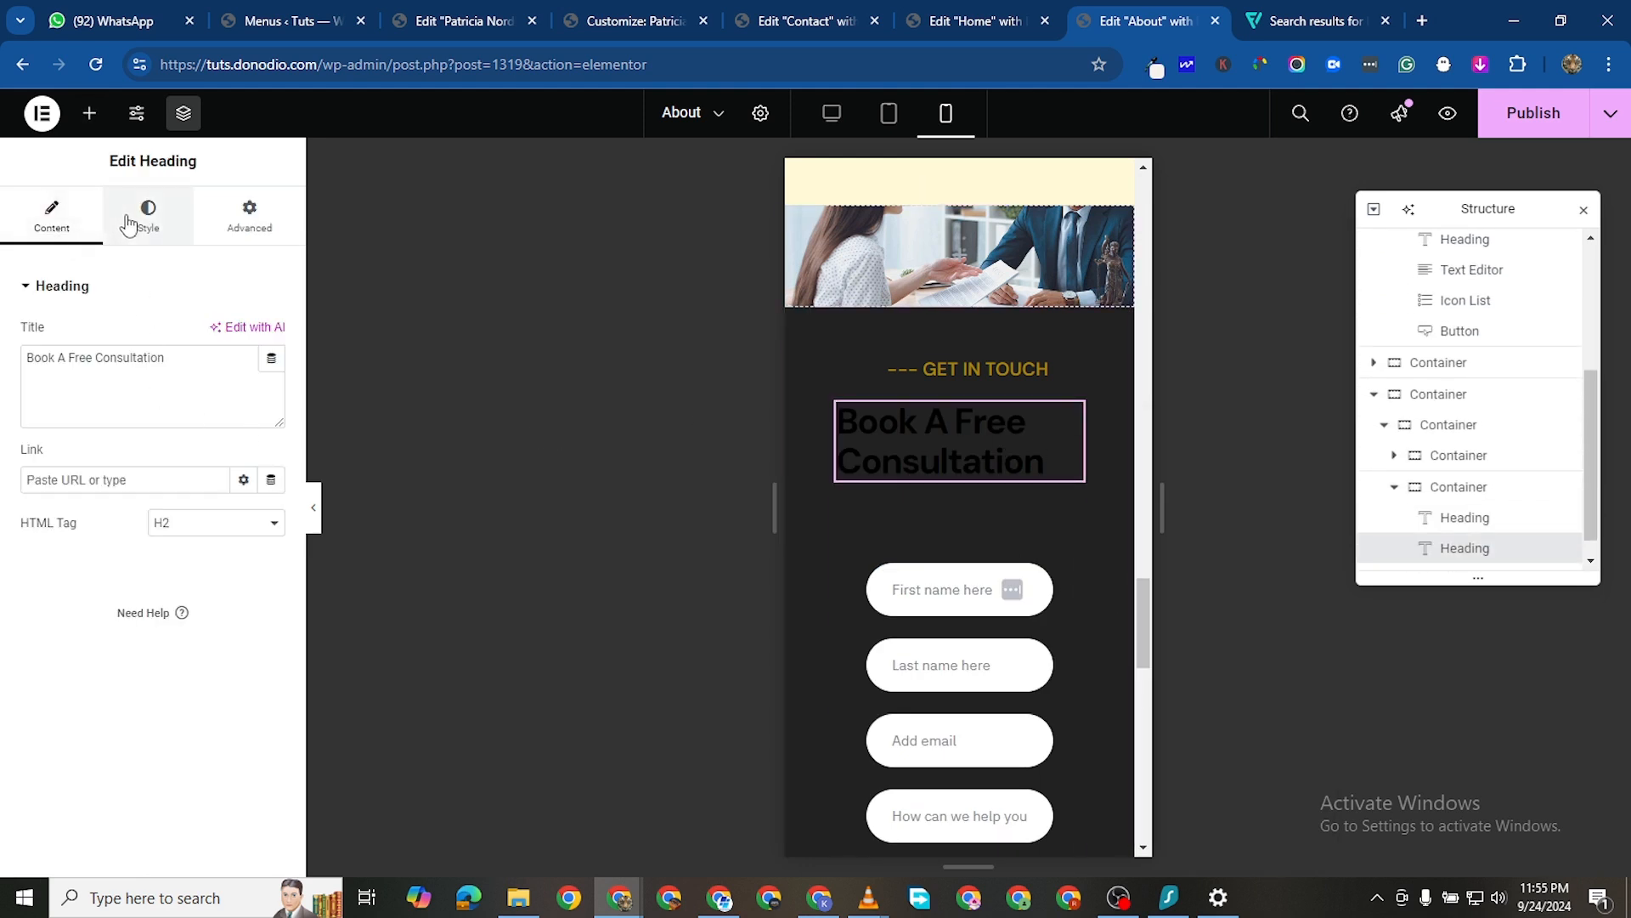
Change the text color of the "Book A Free Consultation" heading to white
left_click(149, 217)
left_click(272, 376)
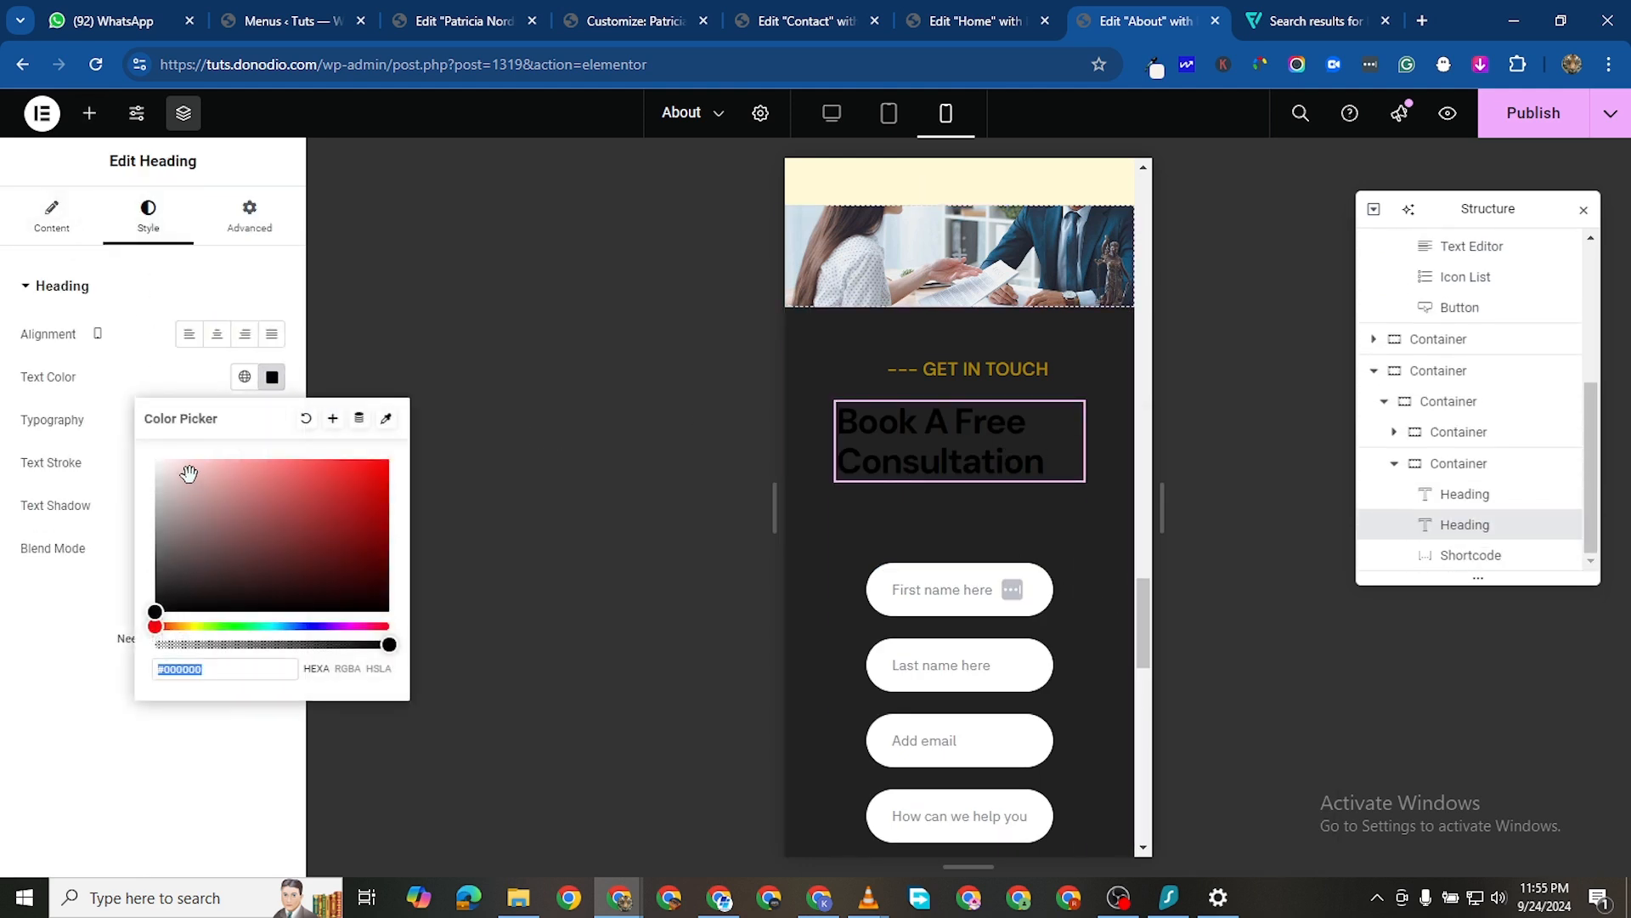
key("ctrl+v")
left_click(4, 608)
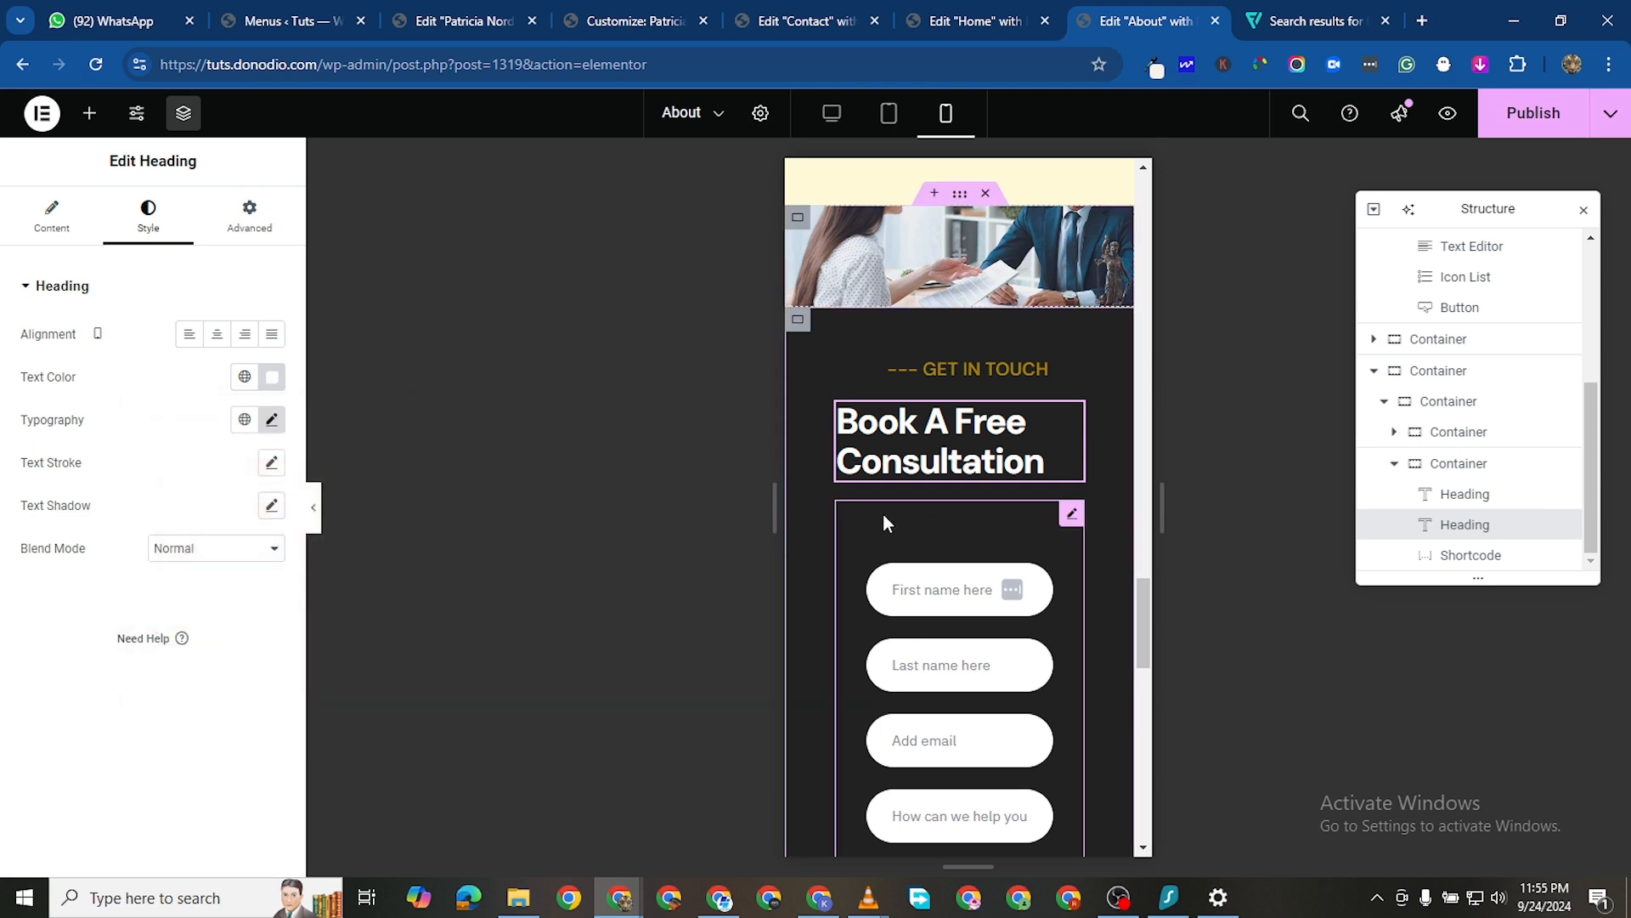
Set the mobile padding of the Get In Touch form container to 10 px on all sides
scroll(945, 480, "down", 3)
scroll(808, 277, "up", 2)
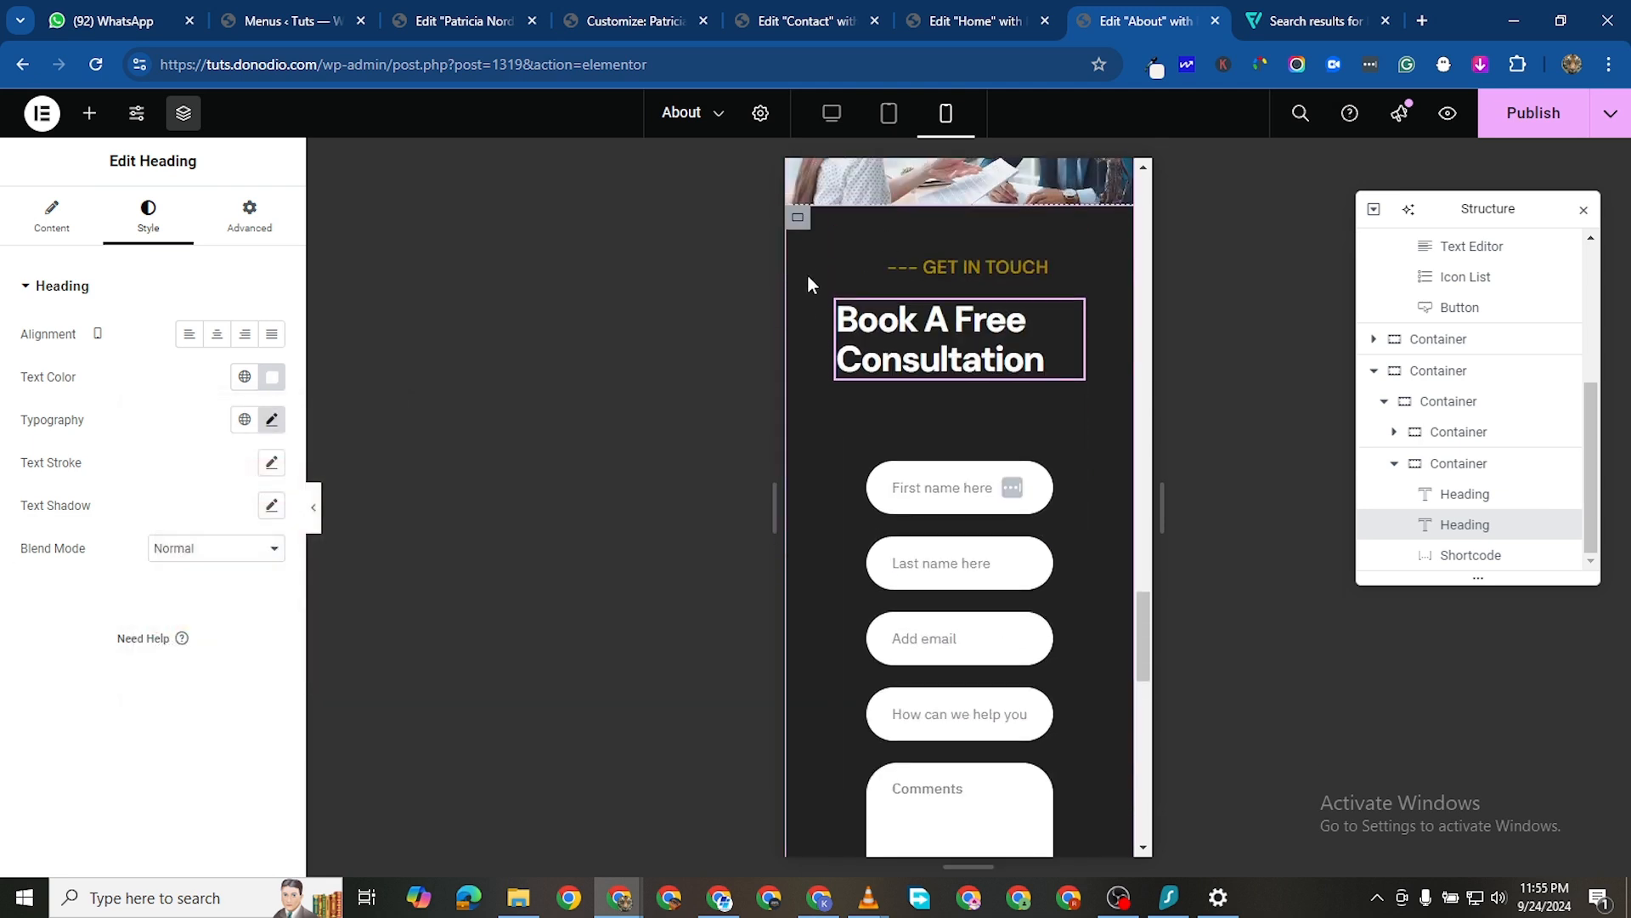
left_click(803, 220)
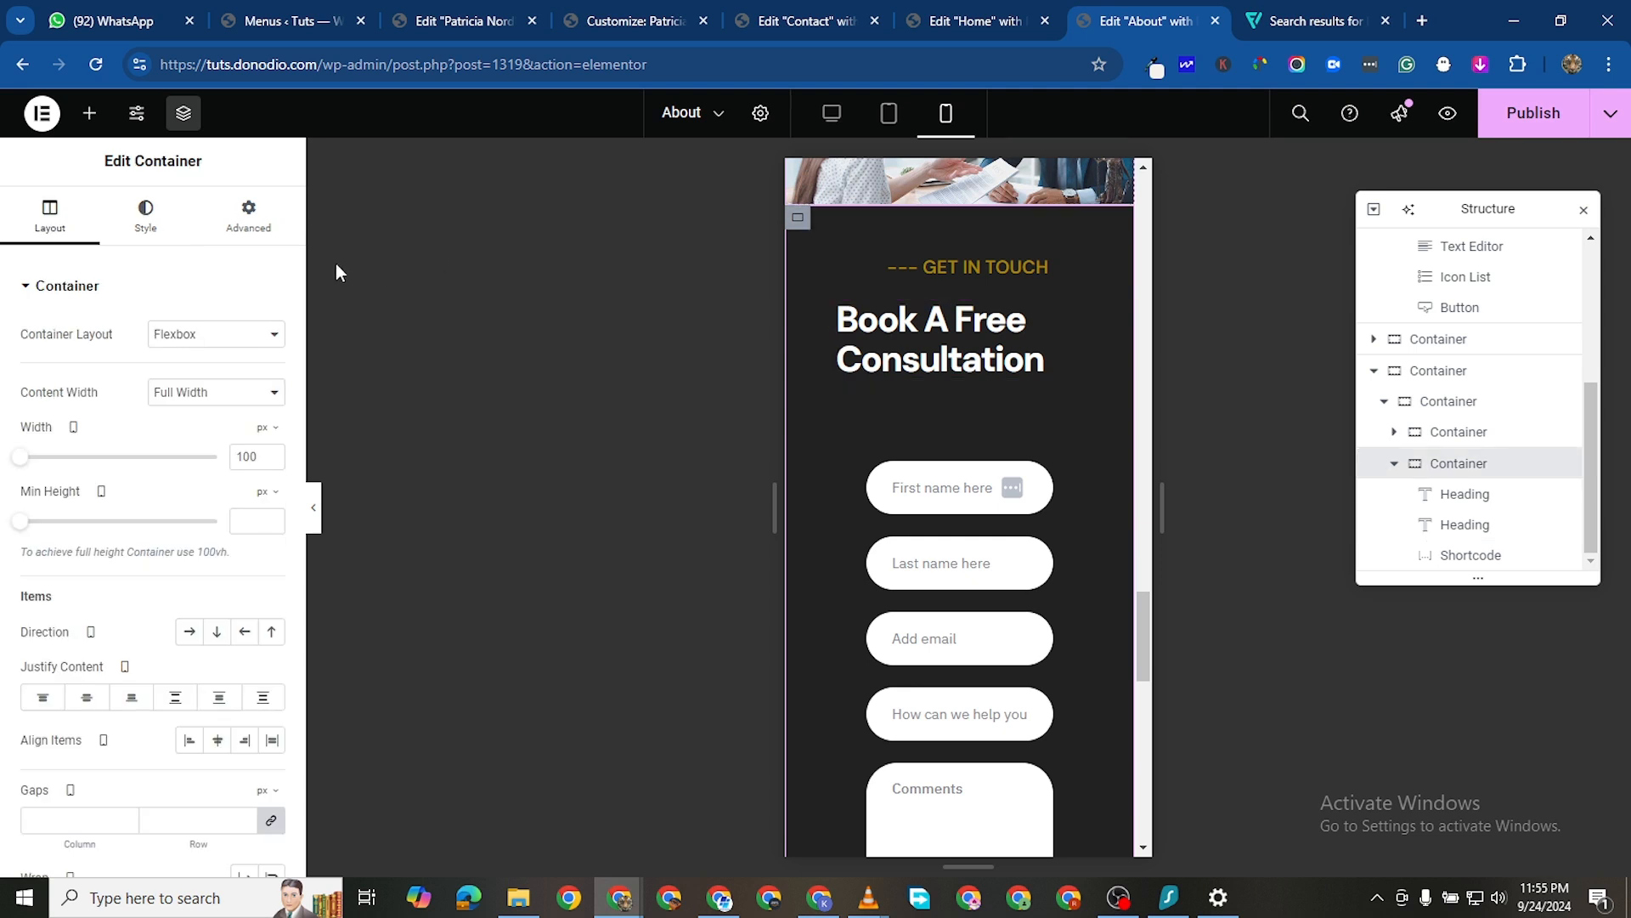
left_click(248, 216)
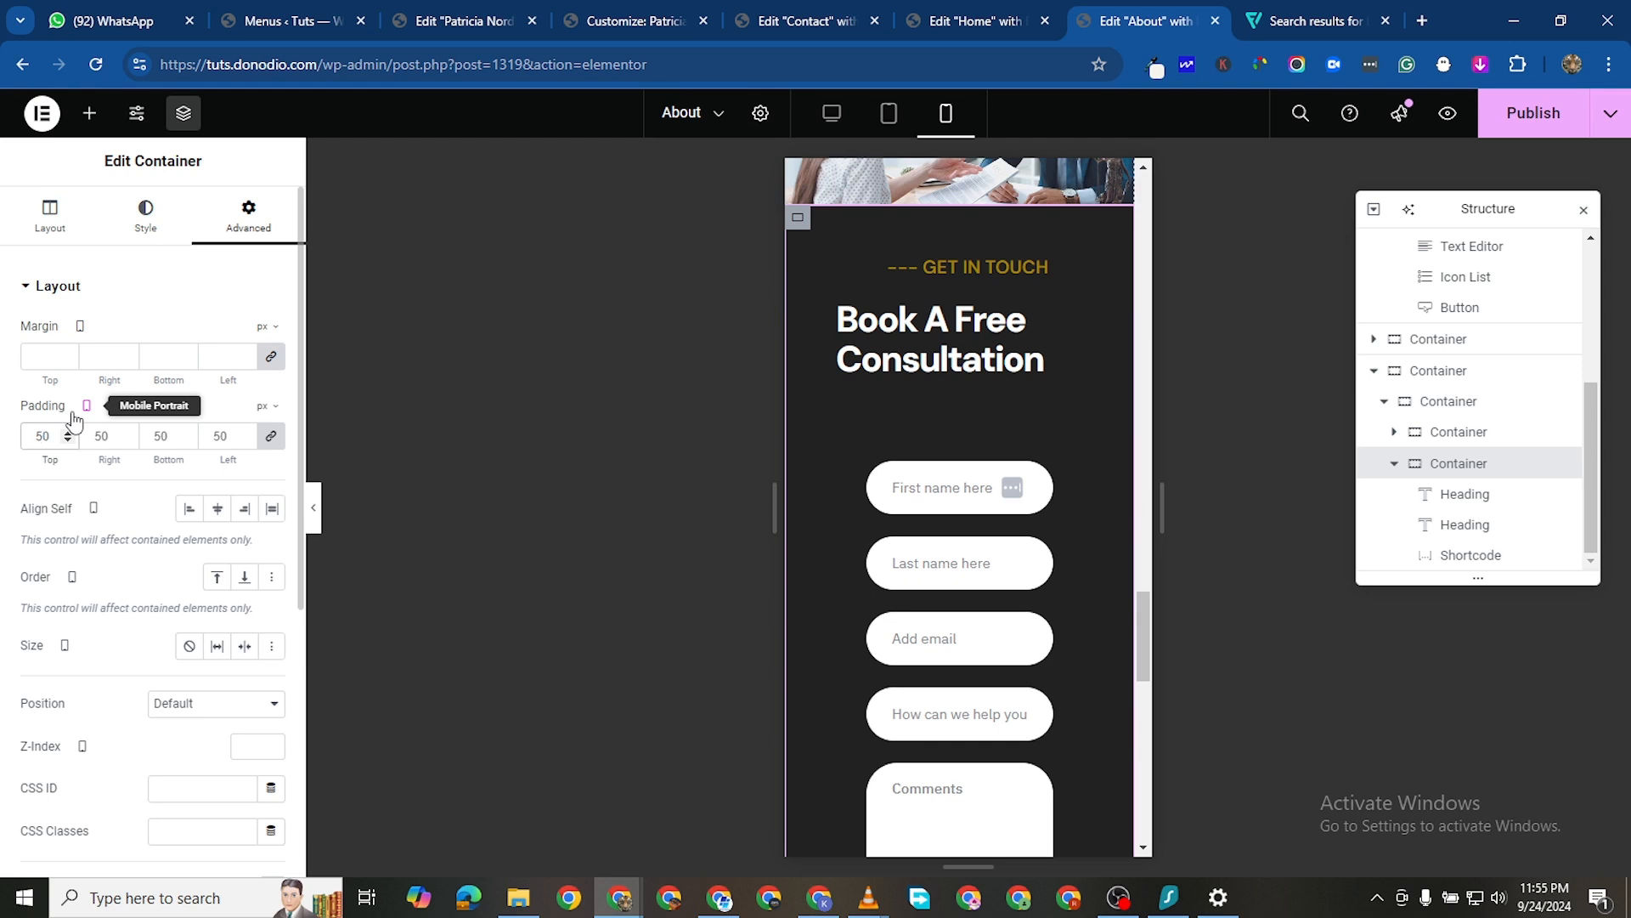
key("BackSpace")
key("BackSpace")
type("20")
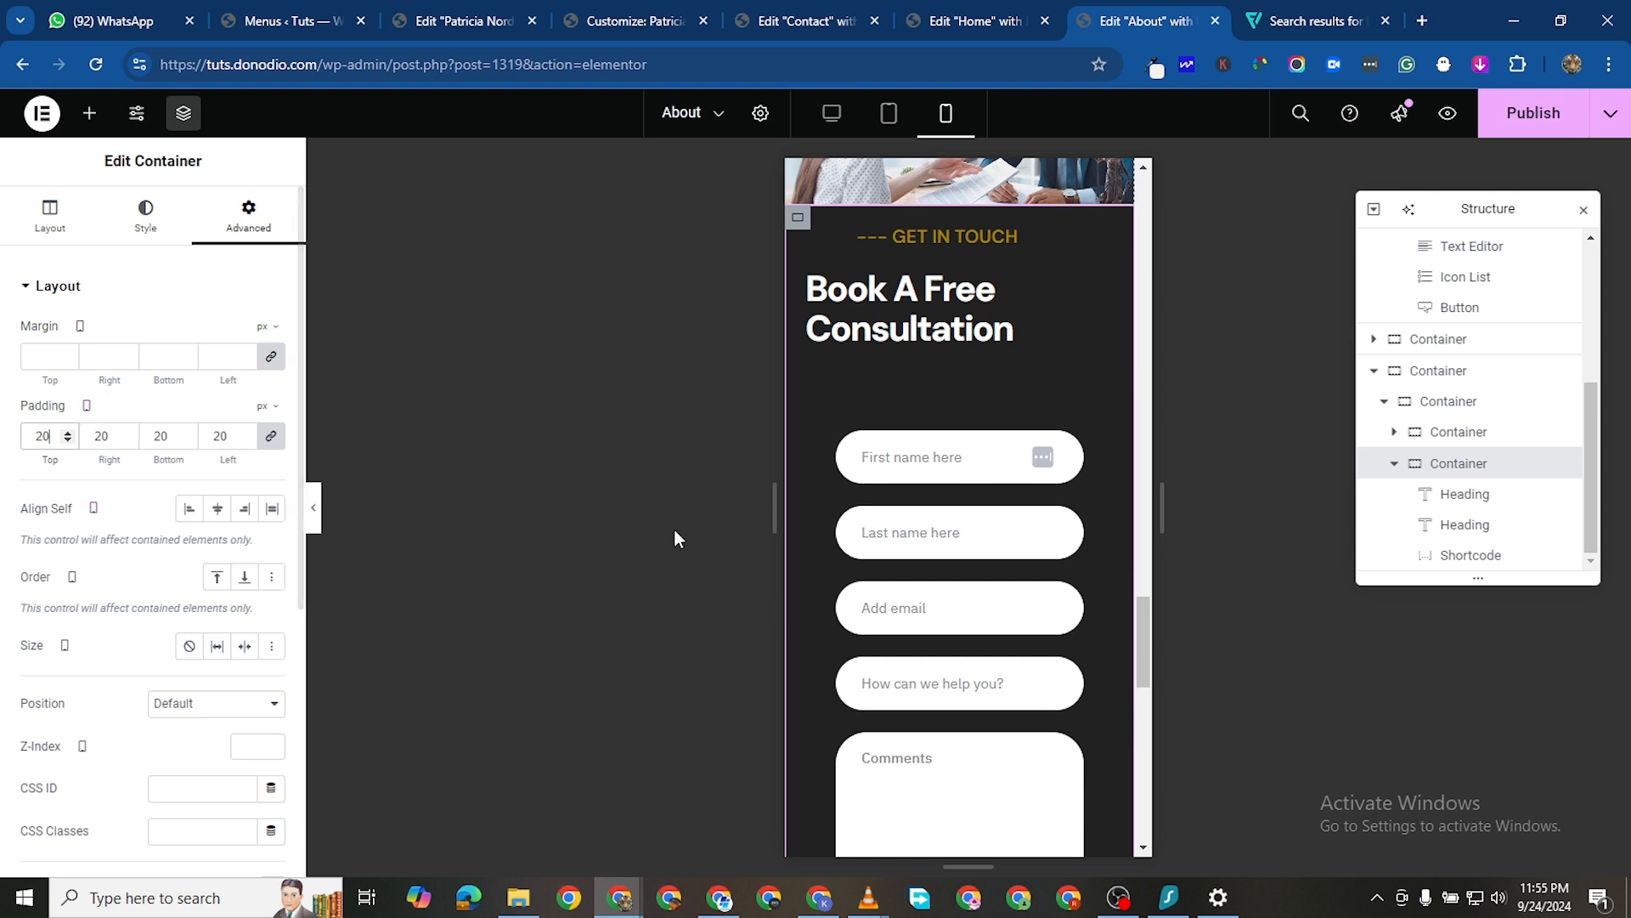
scroll(850, 544, "down", 3)
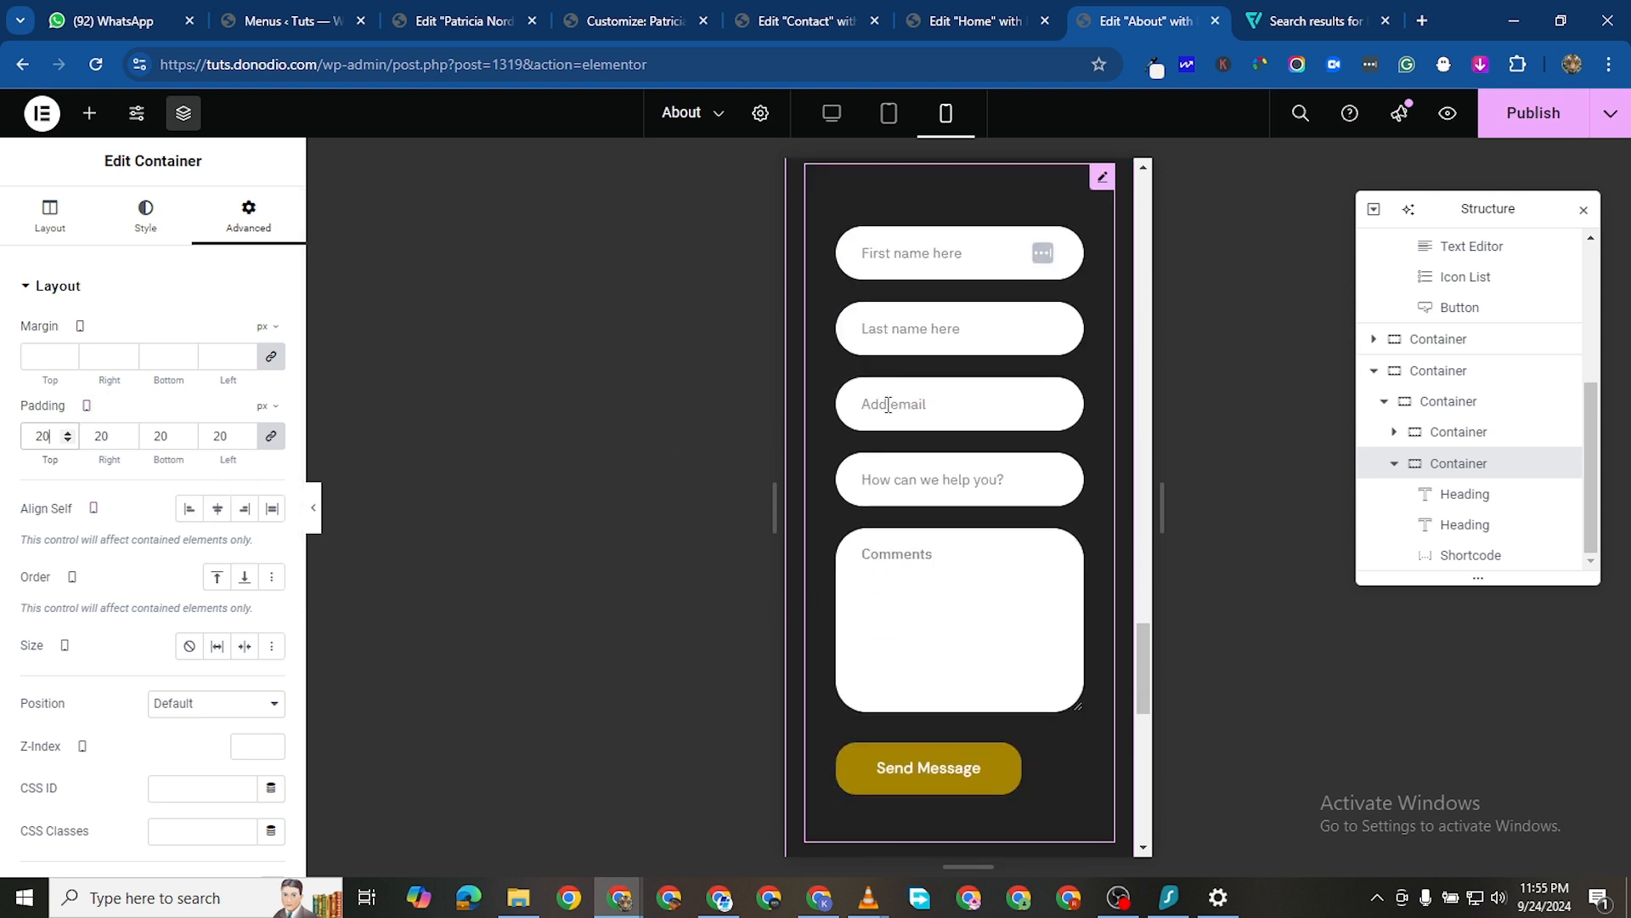
scroll(836, 393, "up", 3)
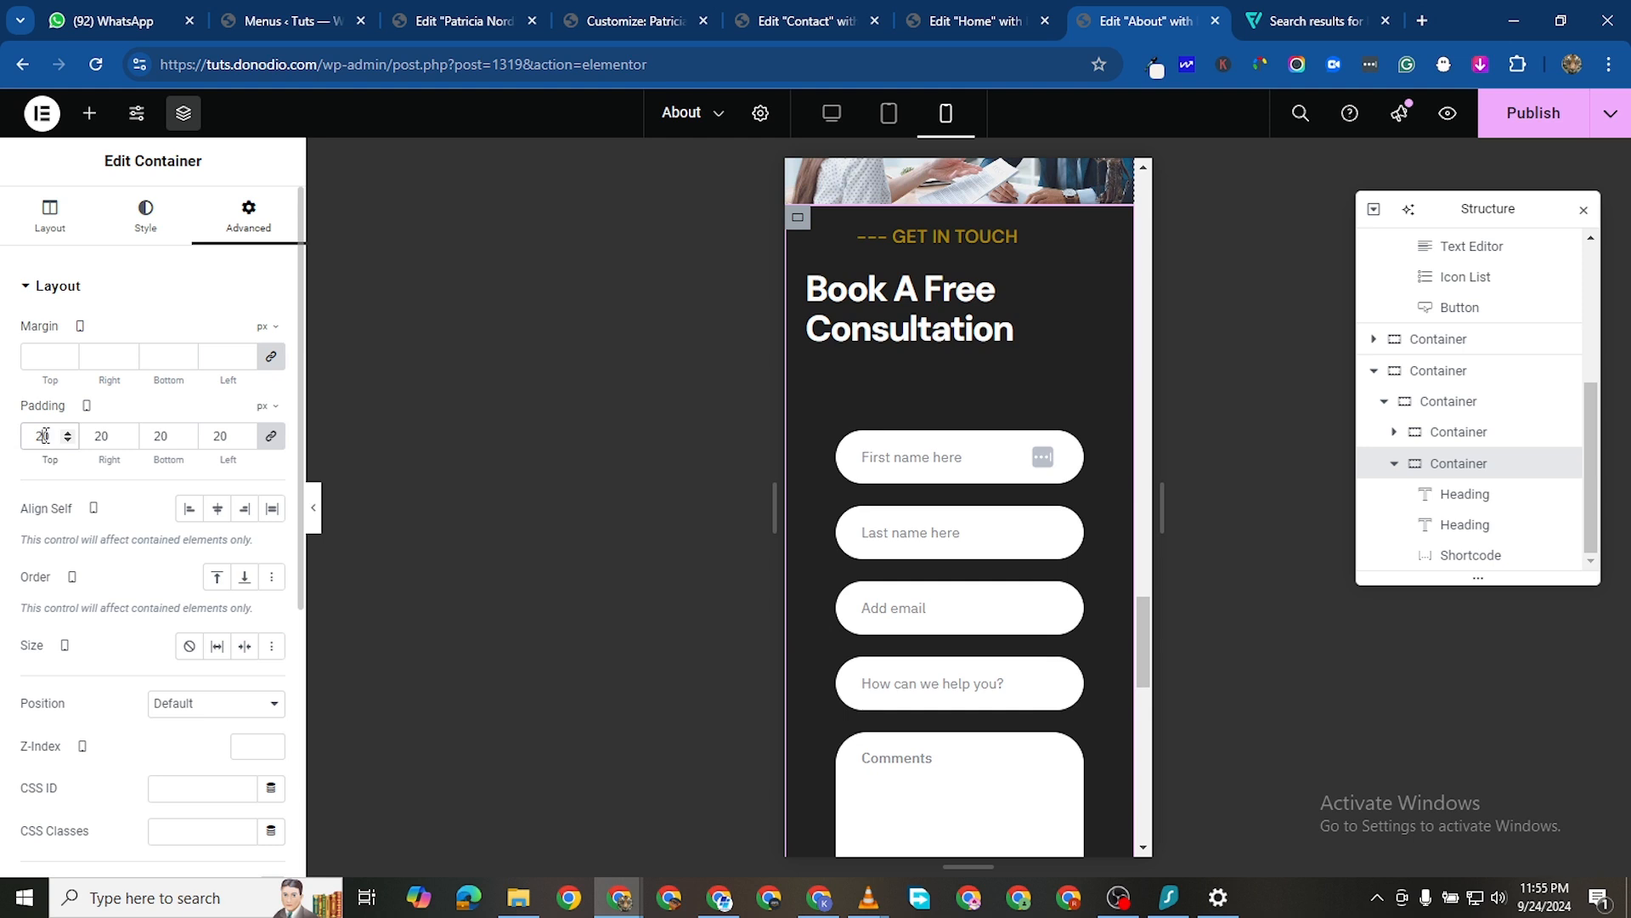
key("BackSpace")
type("1")
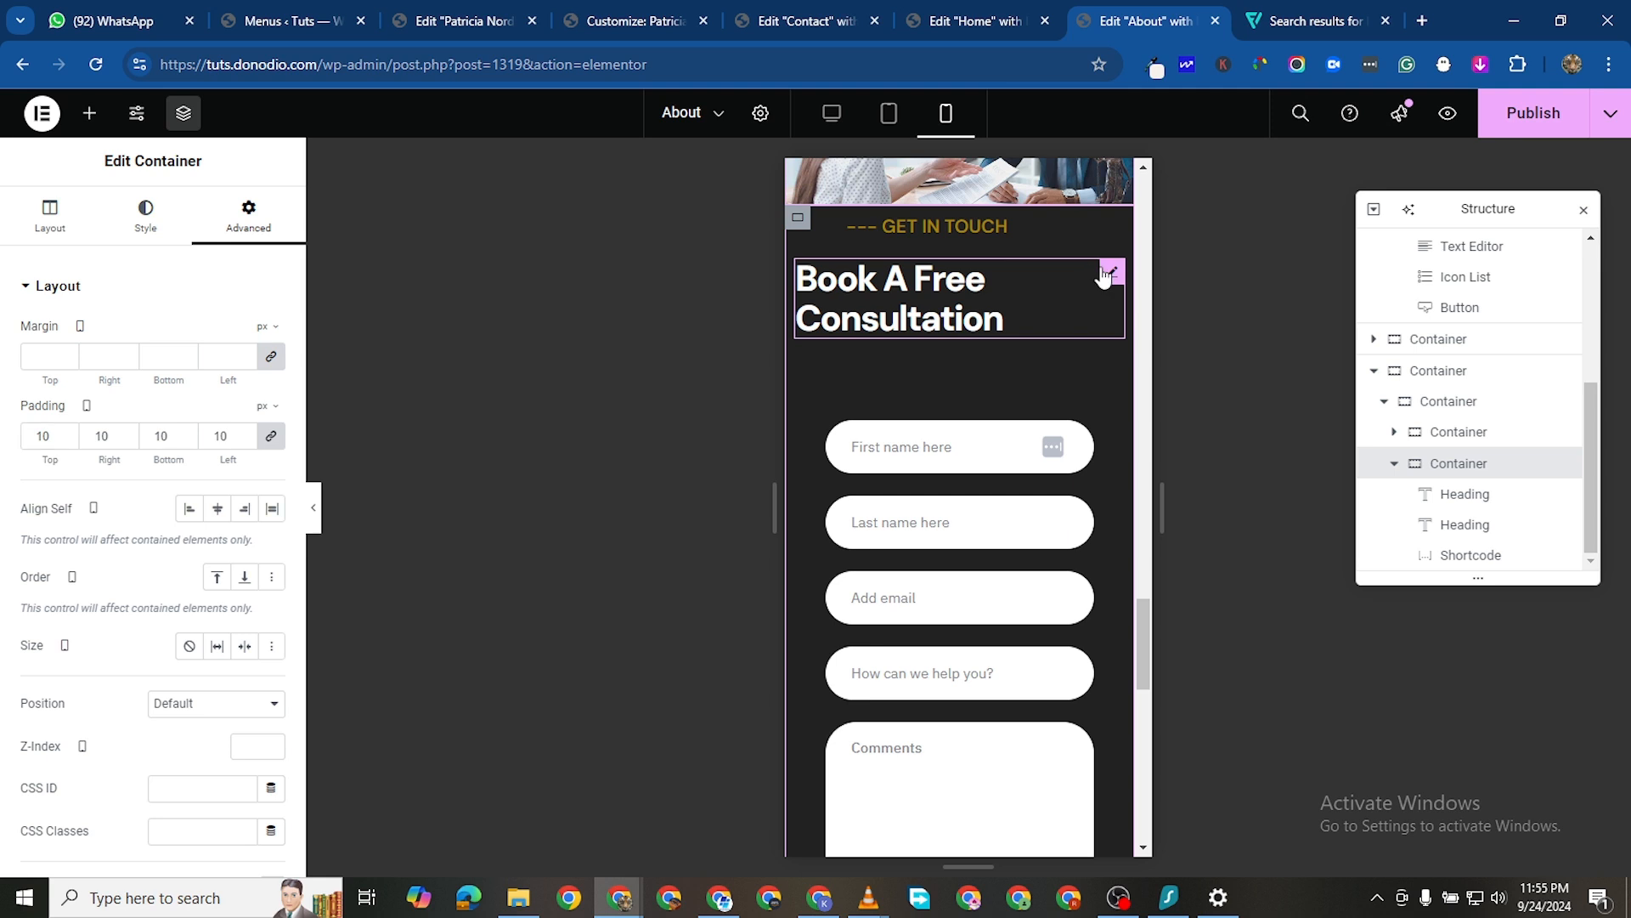
Center the "Book A Free Consultation" heading on mobile, and unlink its container's padding values to set the top padding to 70 px
left_click(1105, 274)
left_click(217, 334)
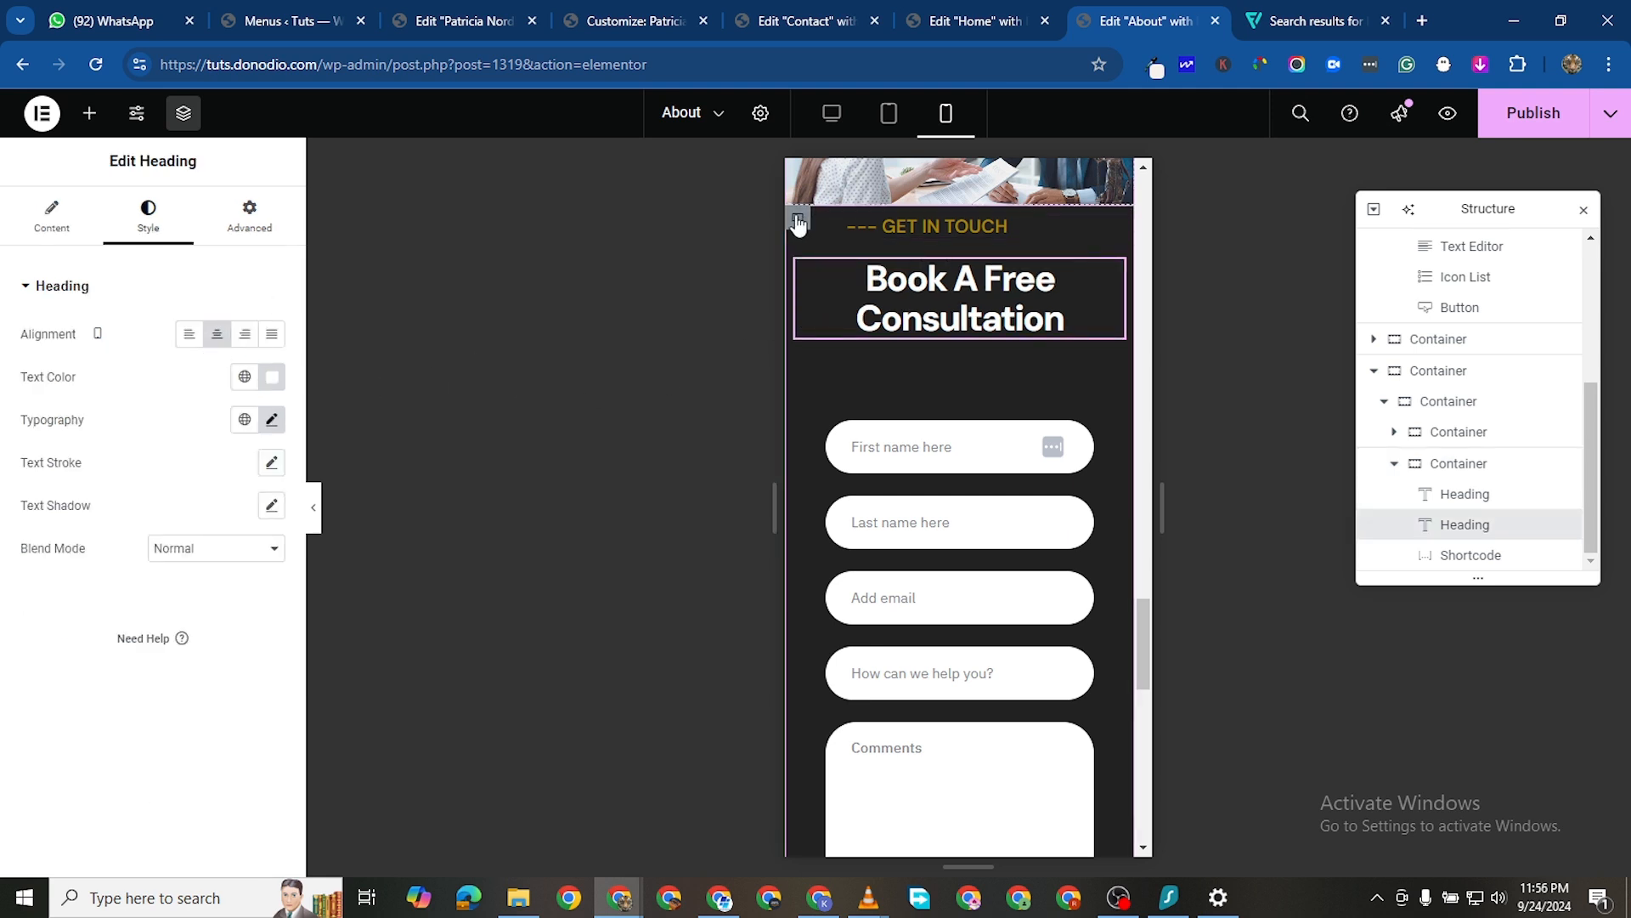
left_click(799, 223)
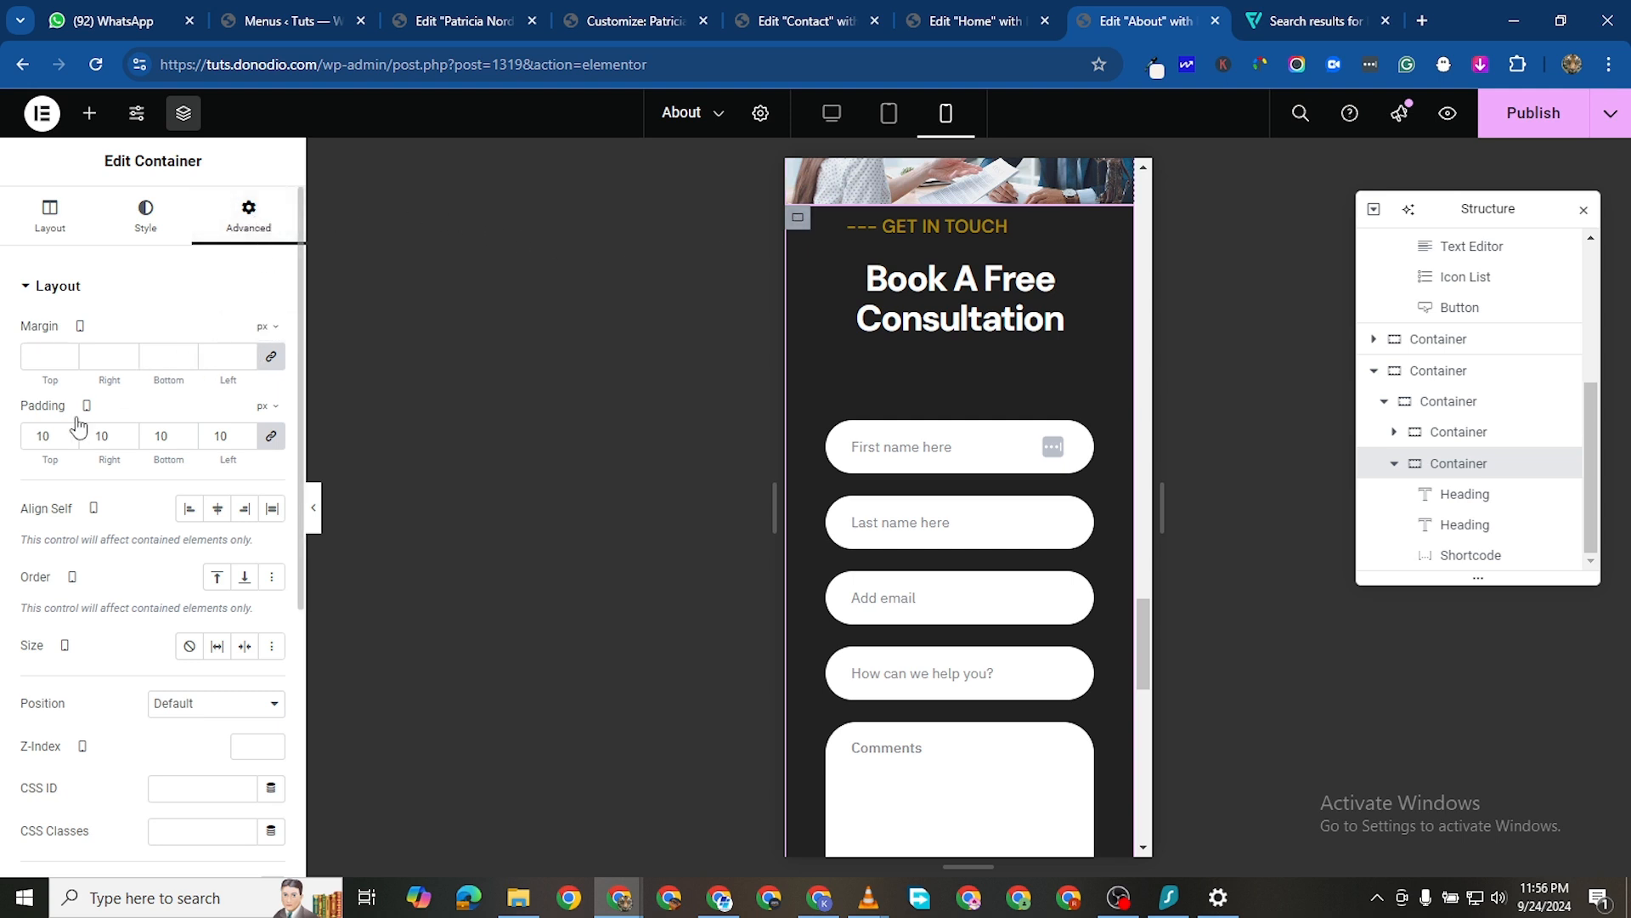
left_click(273, 449)
left_click(46, 435)
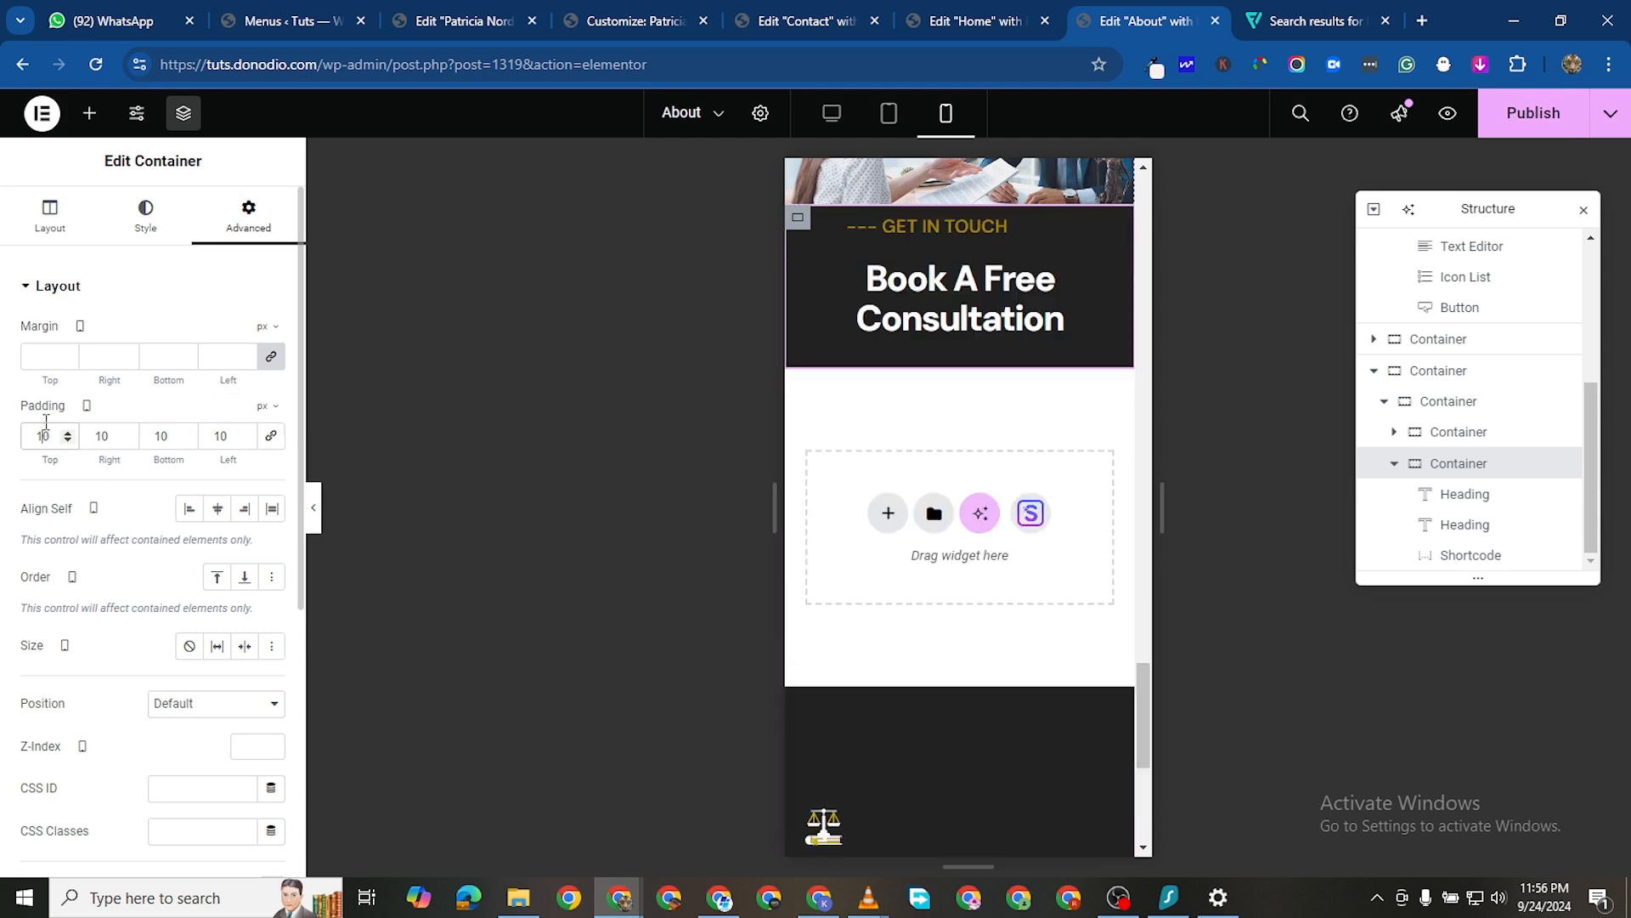
key("BackSpace")
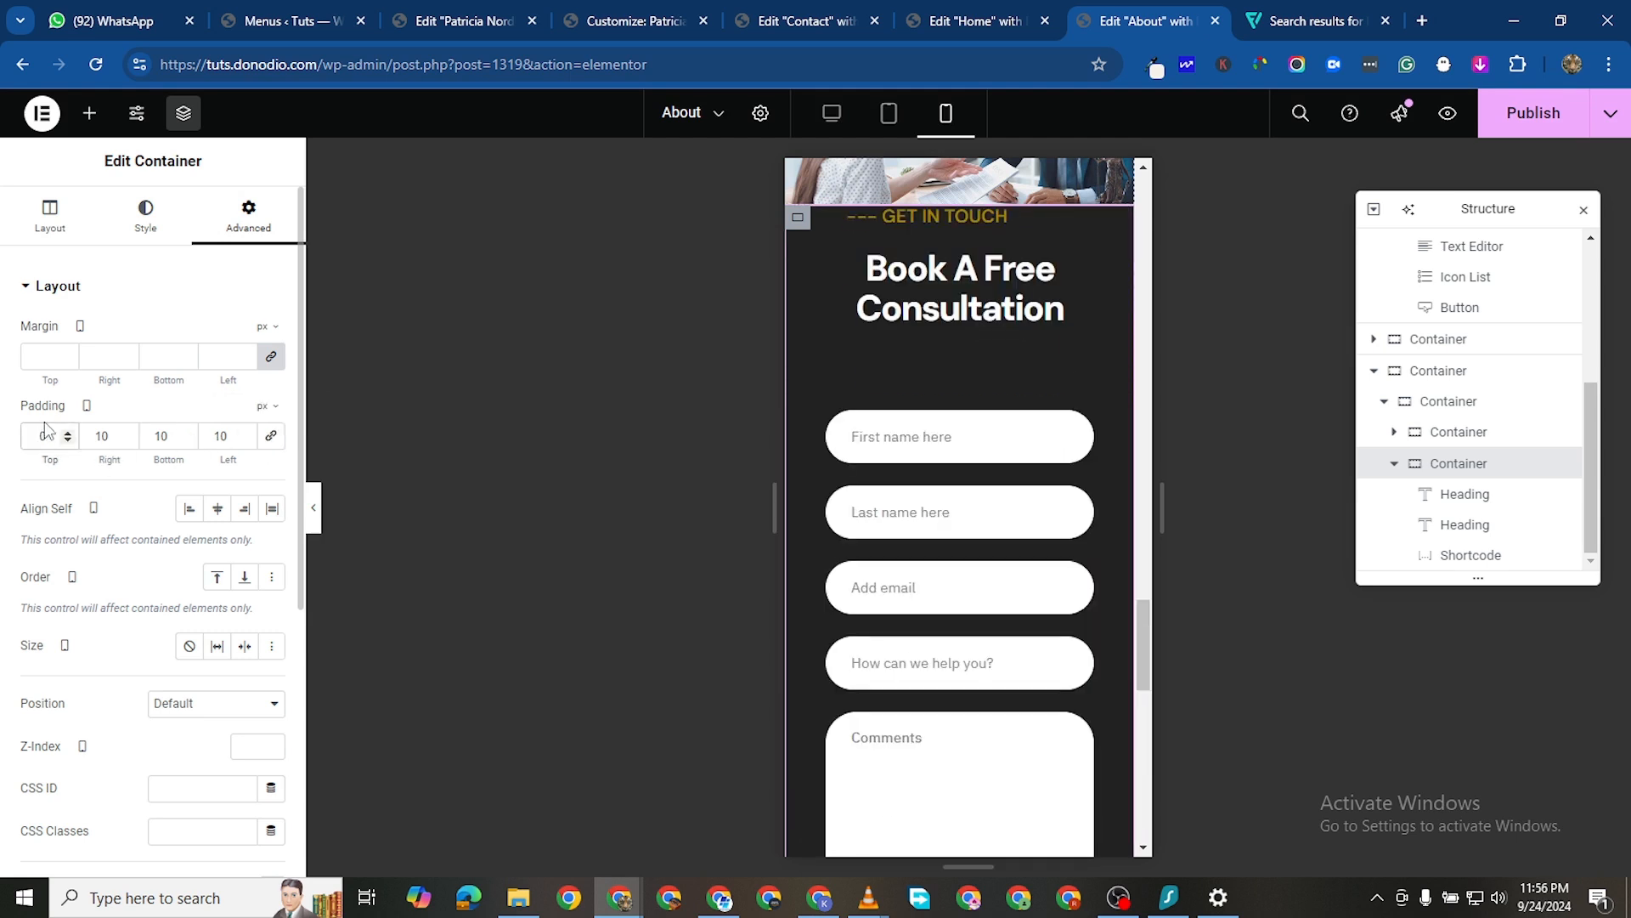
type("7")
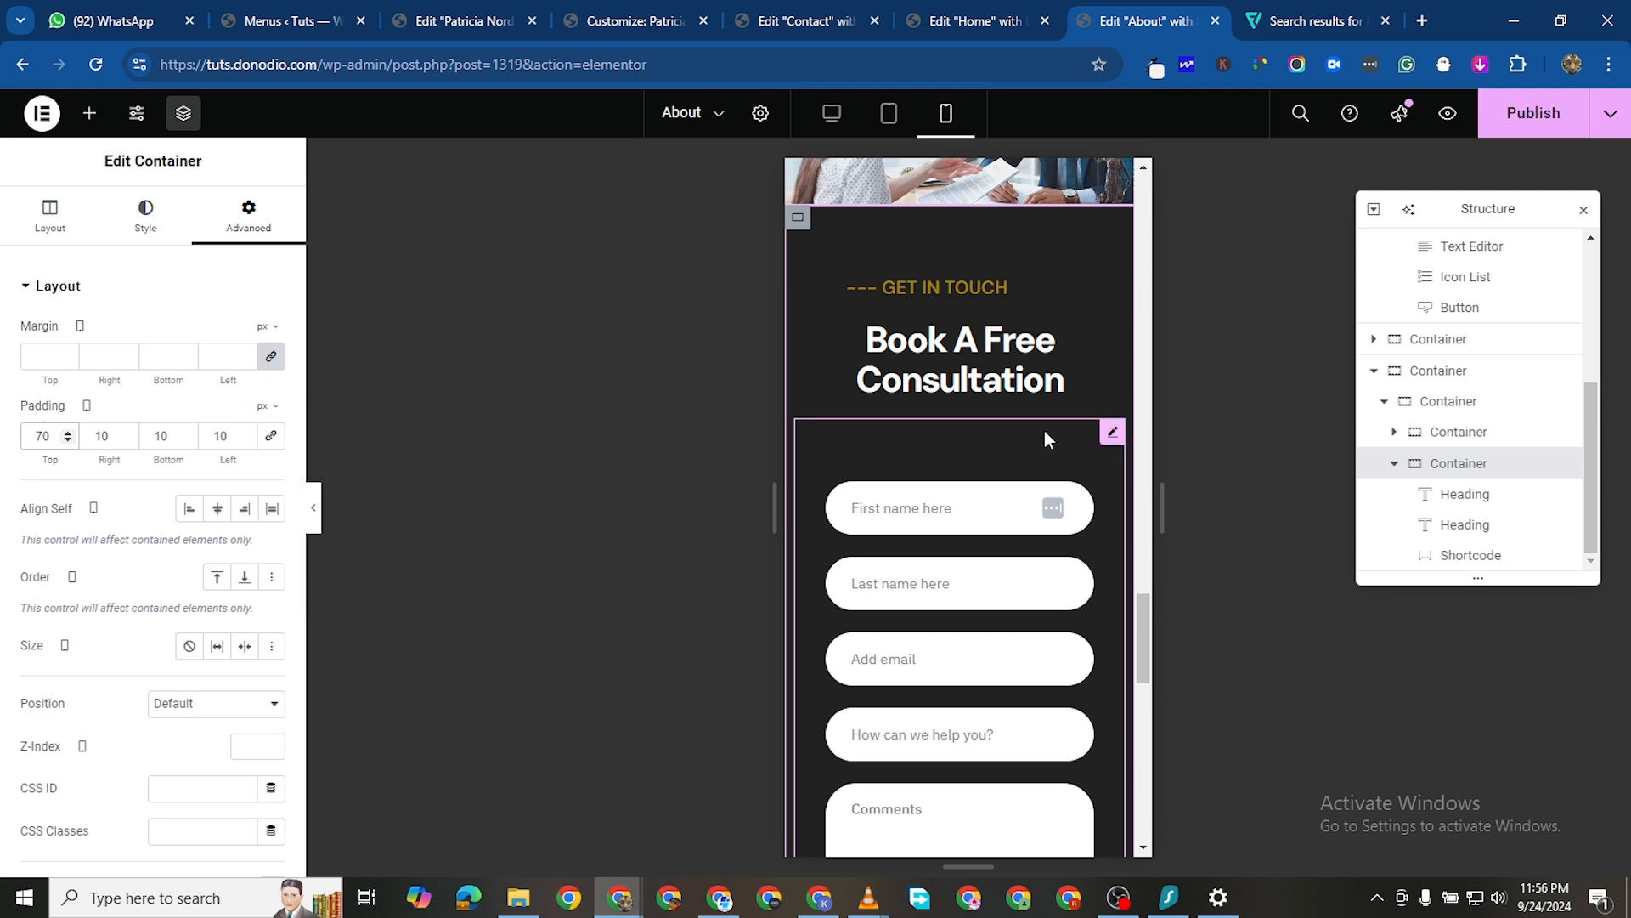
Unlink the mobile margin and padding values of the Get In Touch form shortcode, and set its top margin to -60 px
left_click(1109, 431)
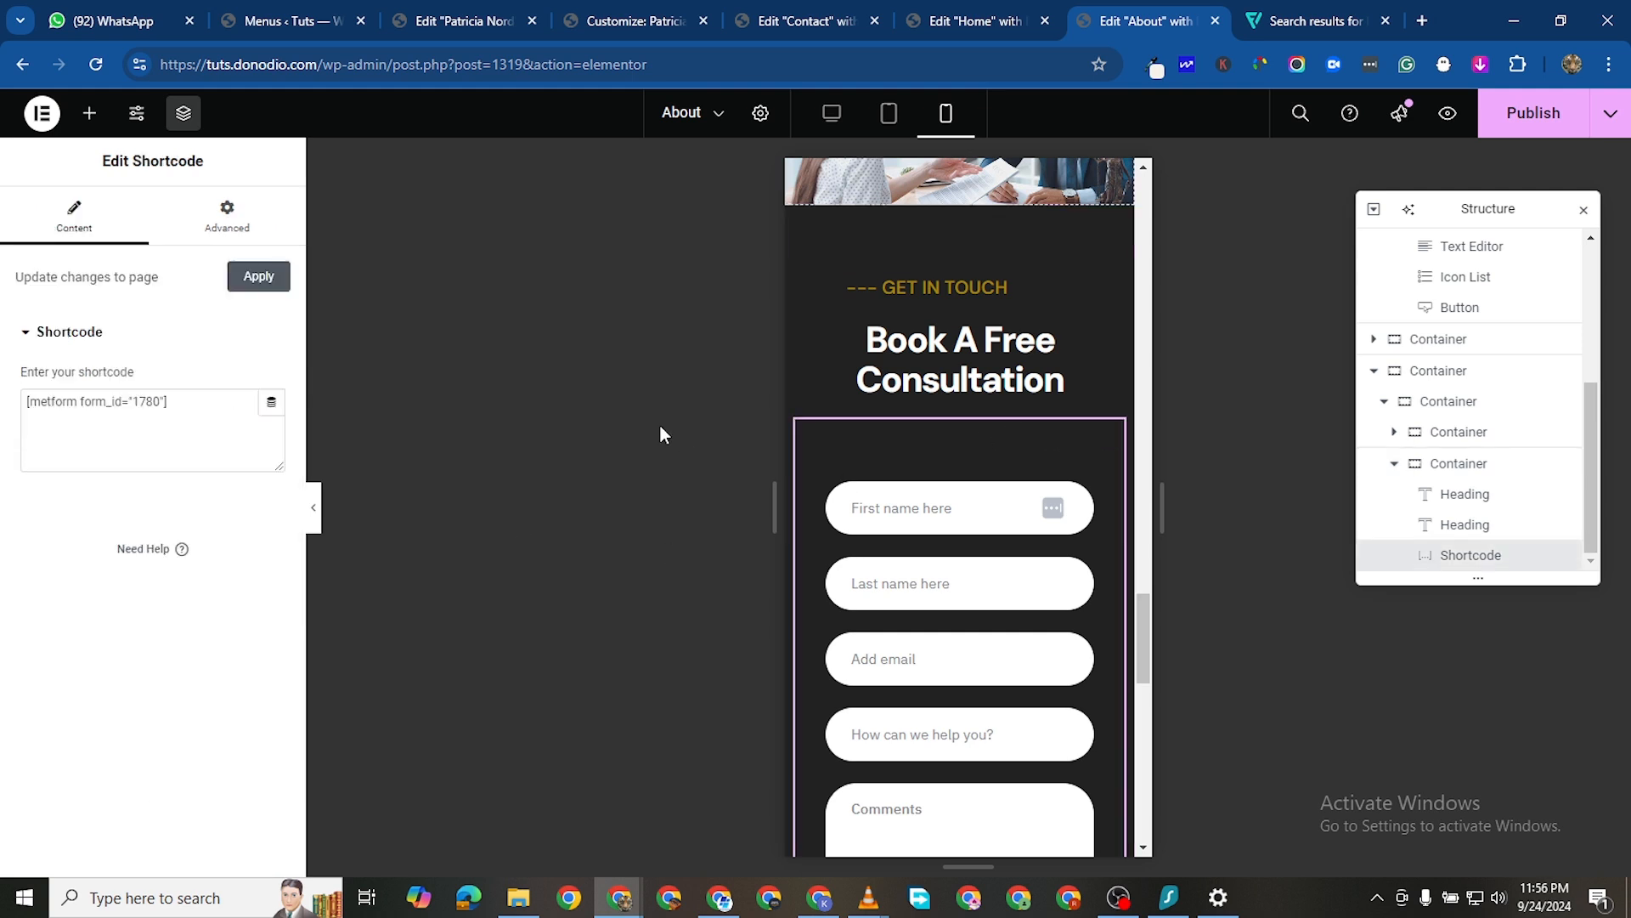
left_click(239, 237)
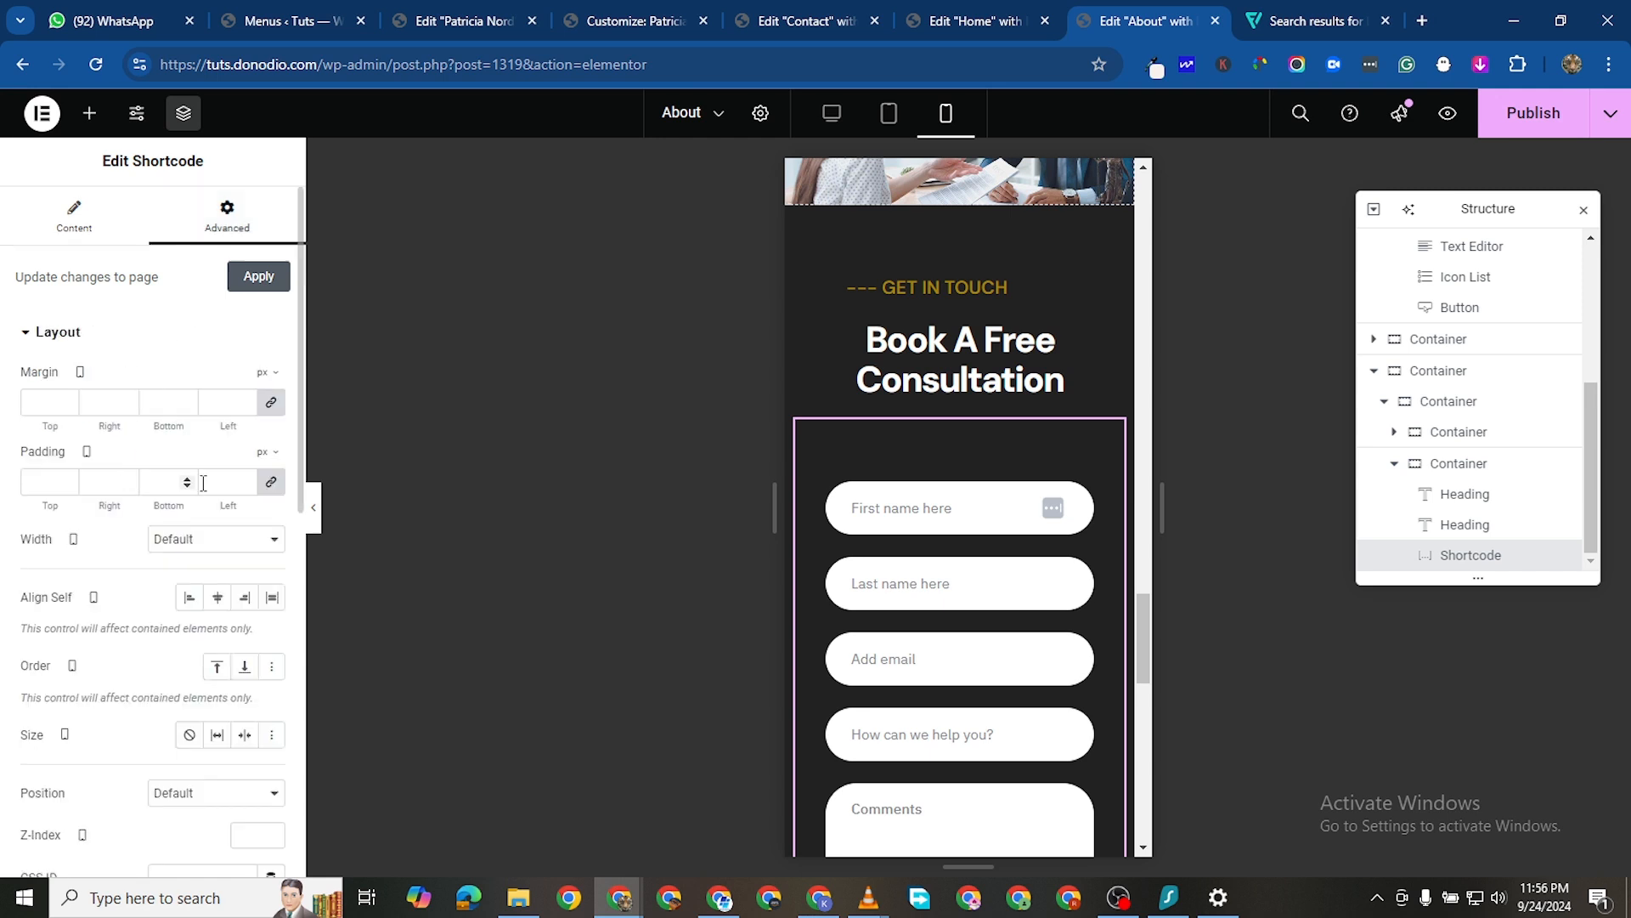
left_click(269, 486)
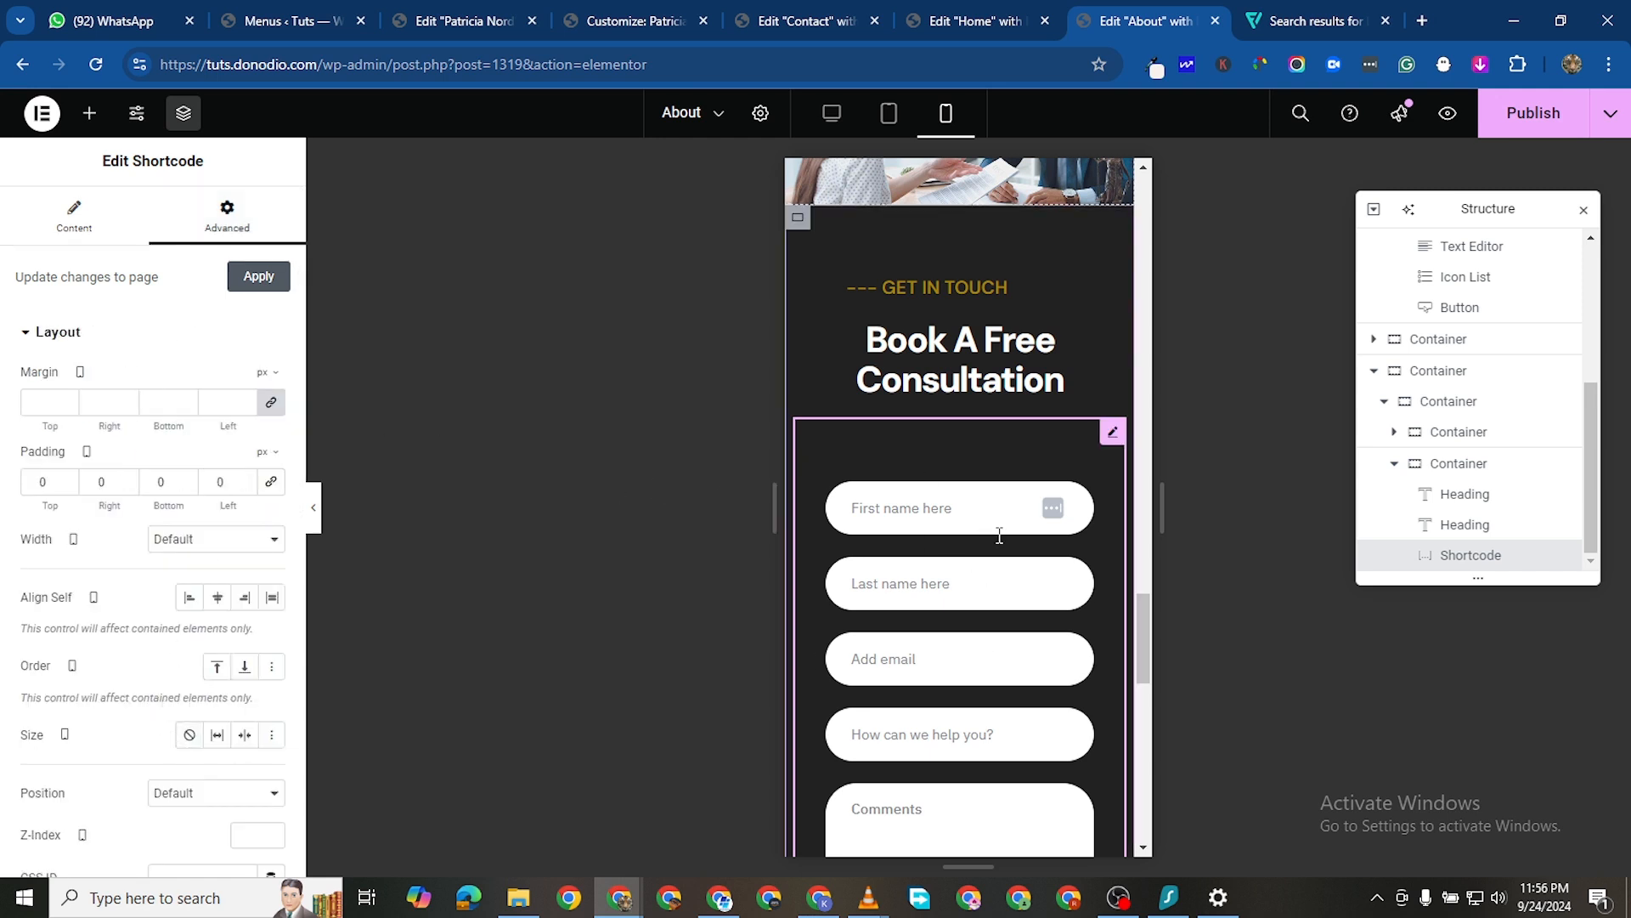
left_click(271, 402)
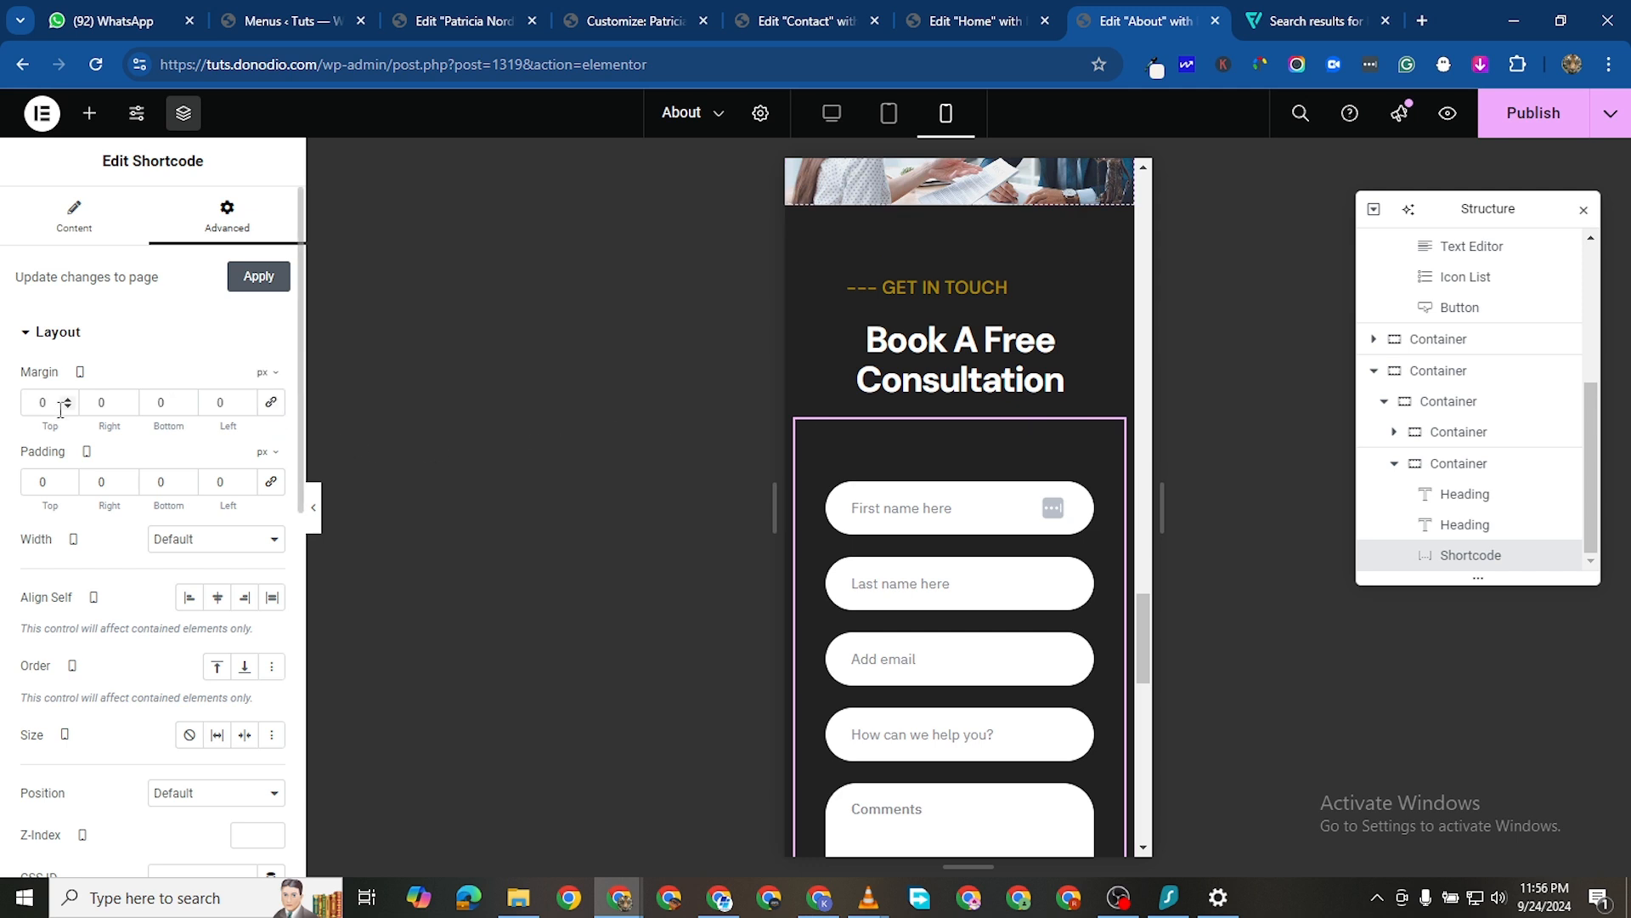
left_click_drag(67, 406, 67, 406)
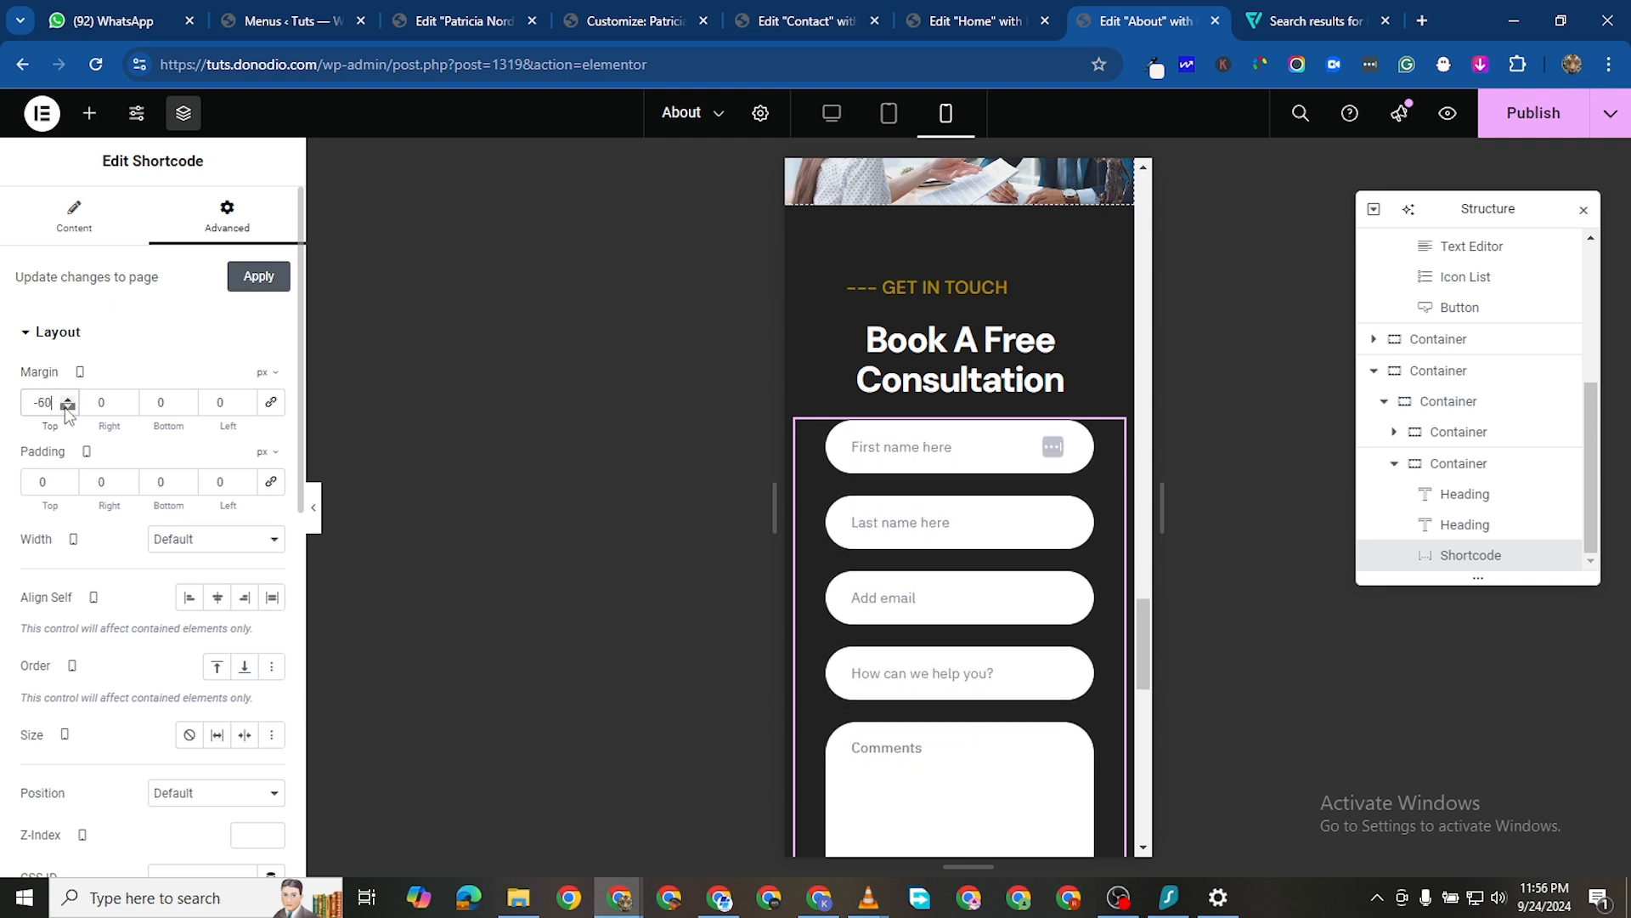
Check the About page's mobile layout from the form back up to the hero, and publish its changes
scroll(952, 578, "down", 1)
scroll(956, 580, "down", 3)
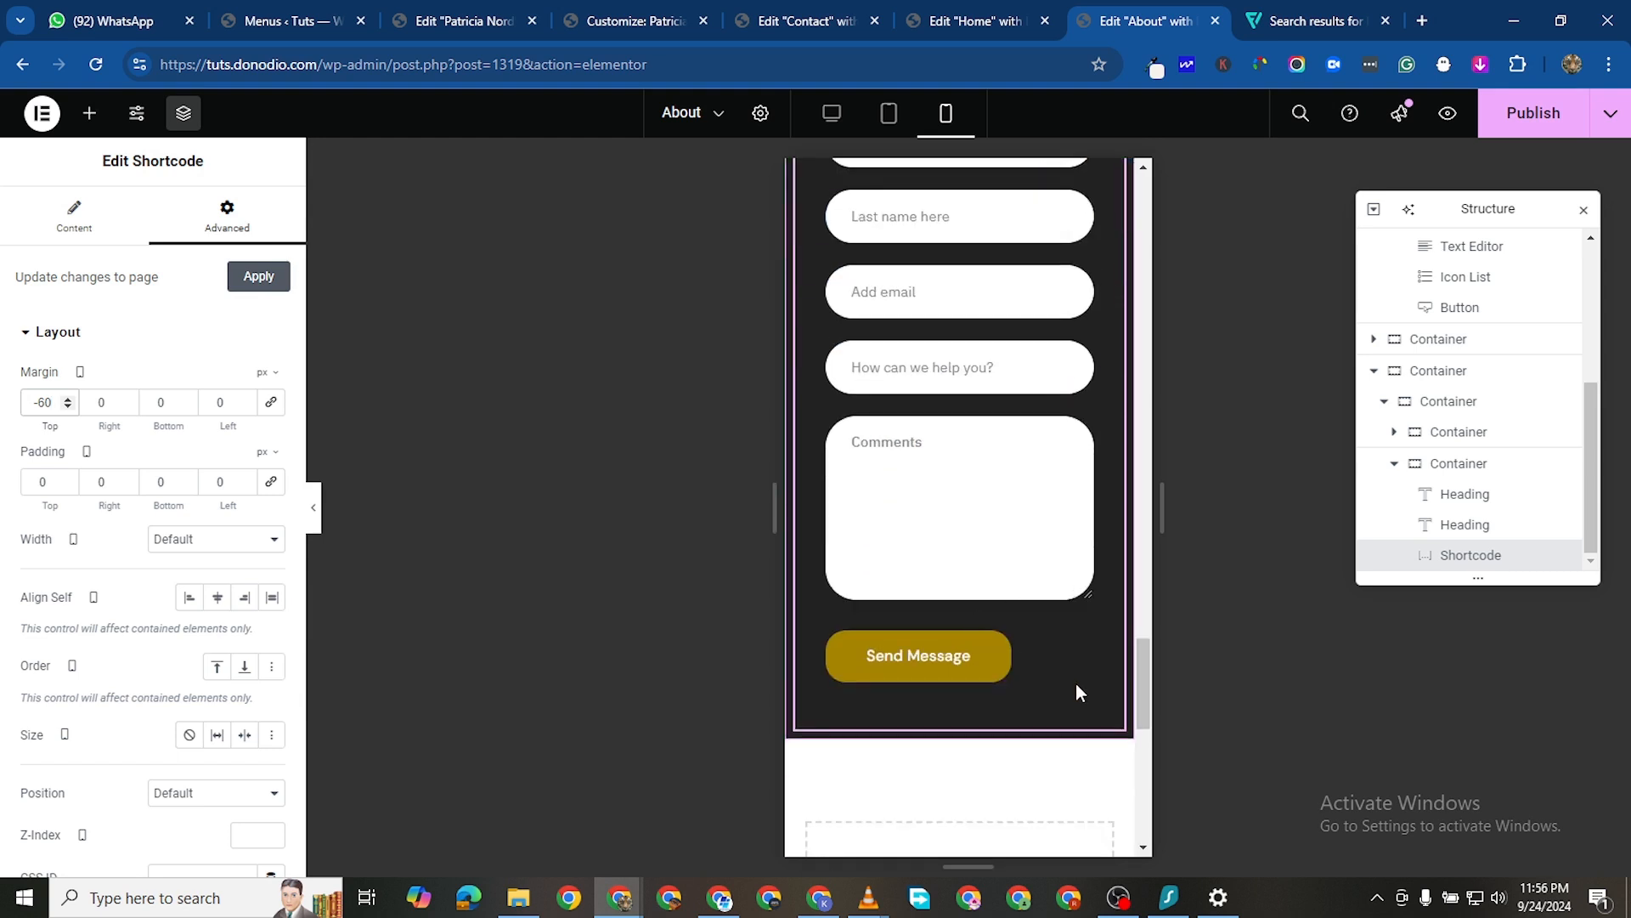
scroll(935, 471, "up", 2)
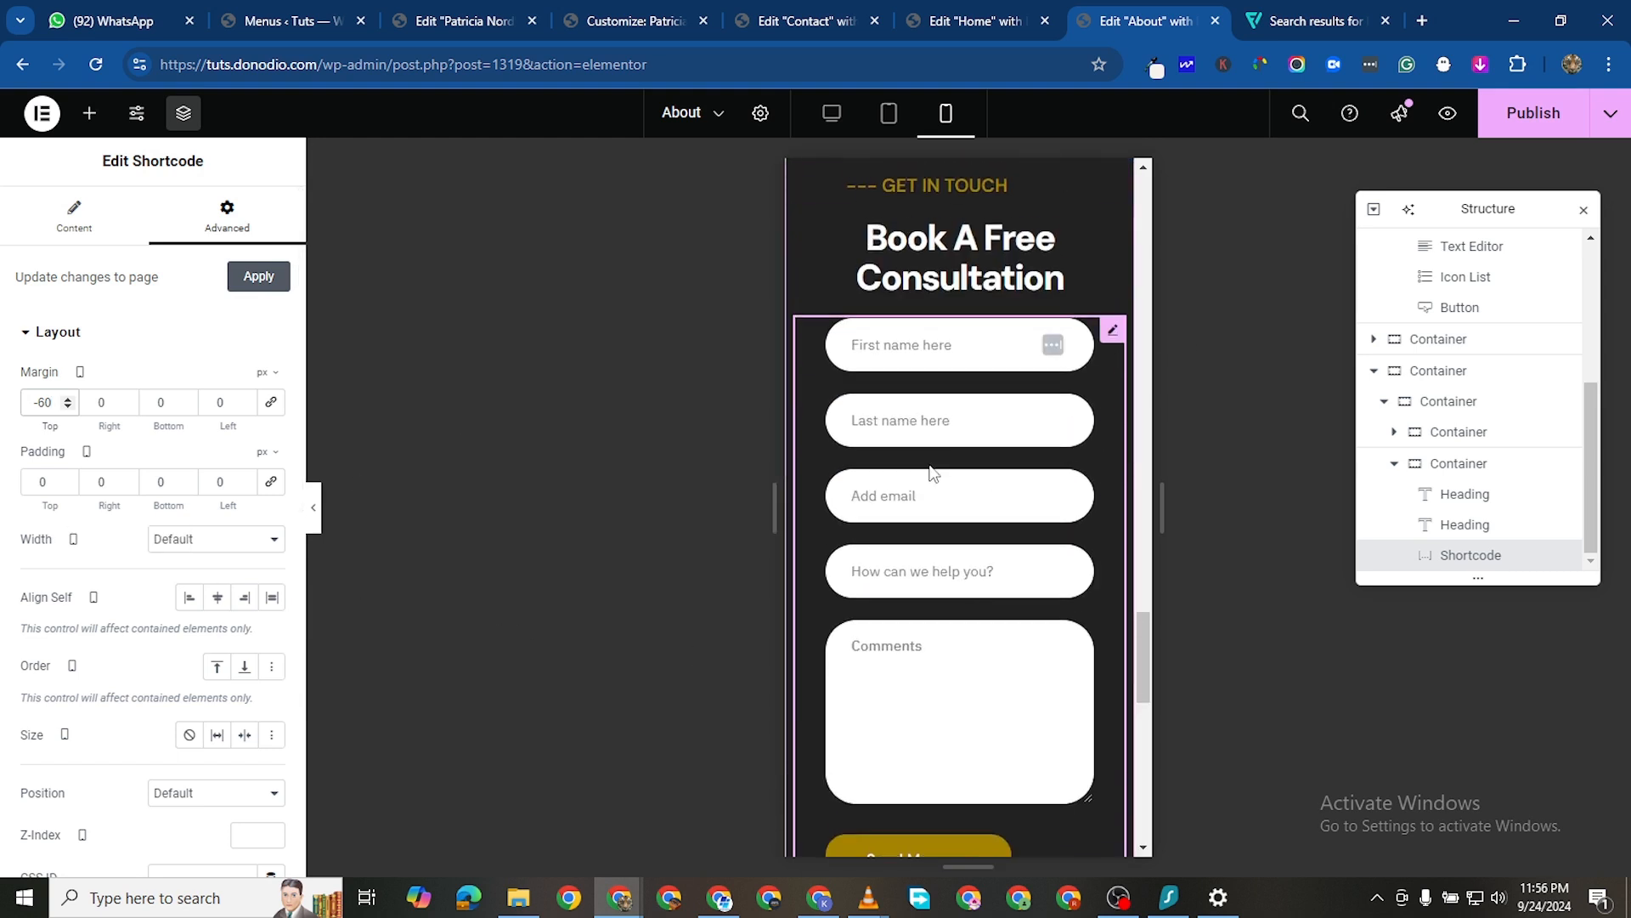
scroll(930, 466, "up", 4)
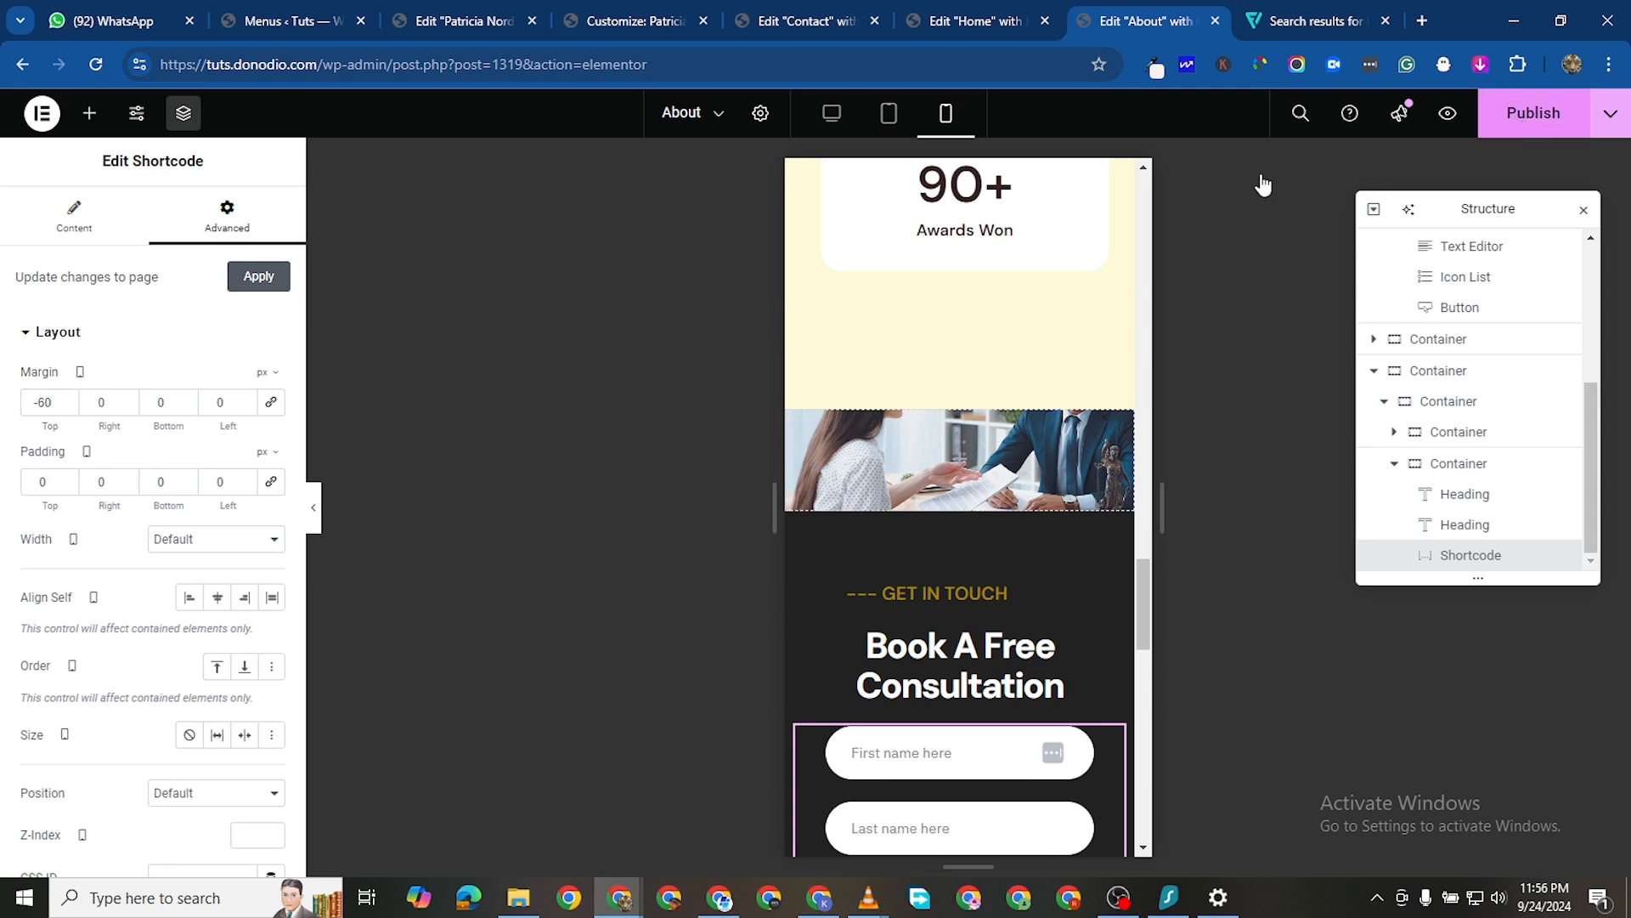
scroll(1048, 435, "up", 12)
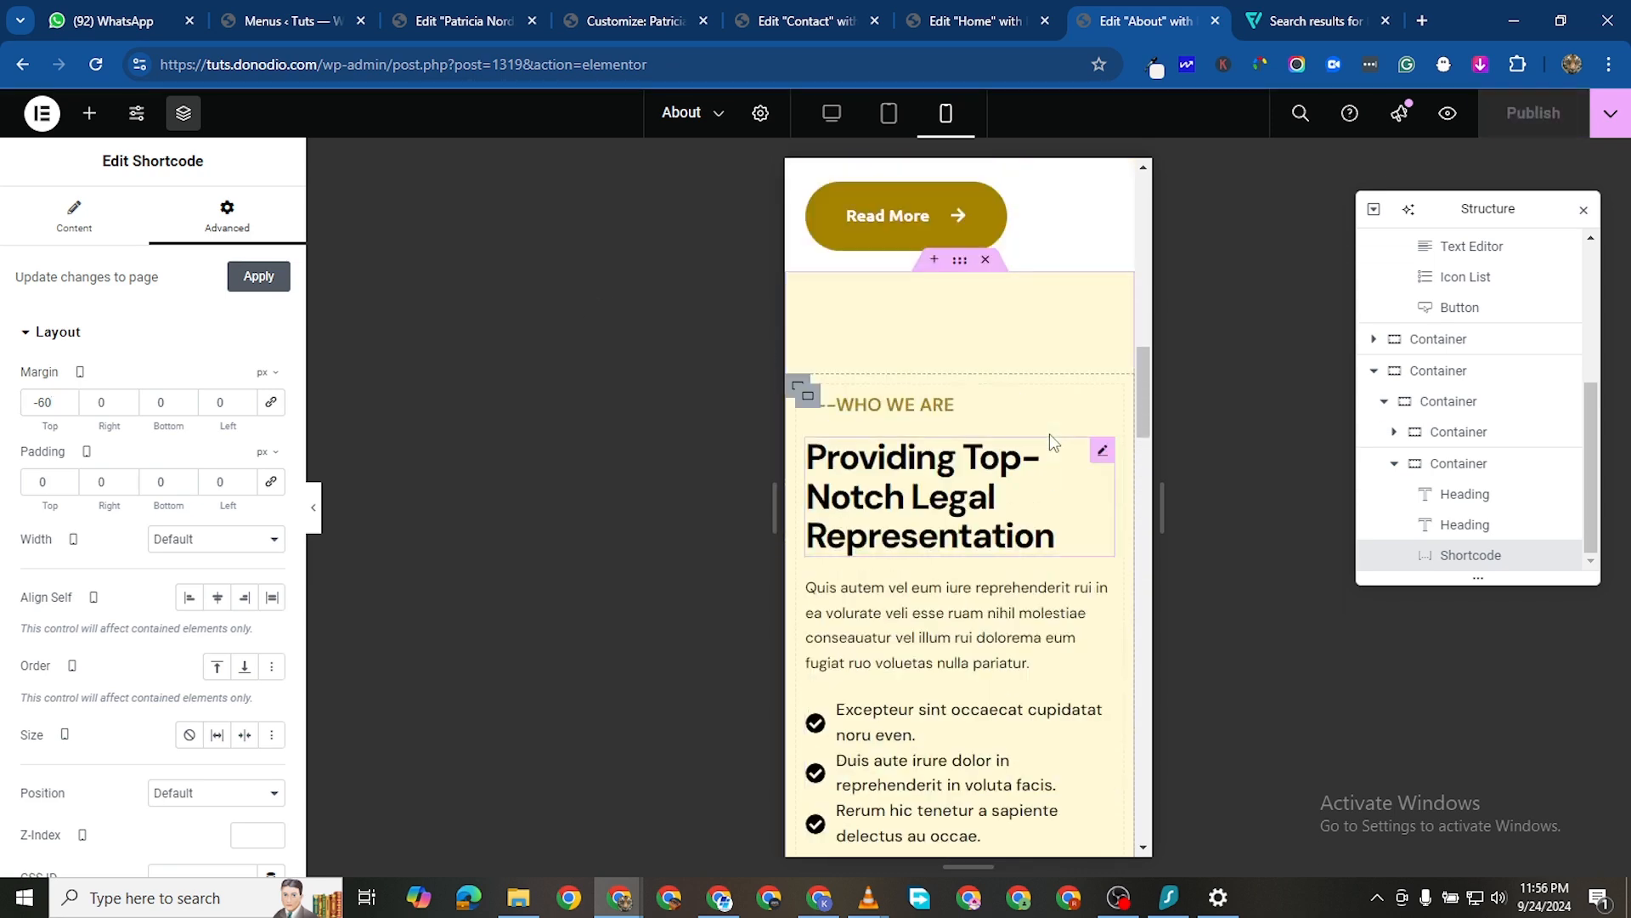
scroll(1049, 433, "up", 6)
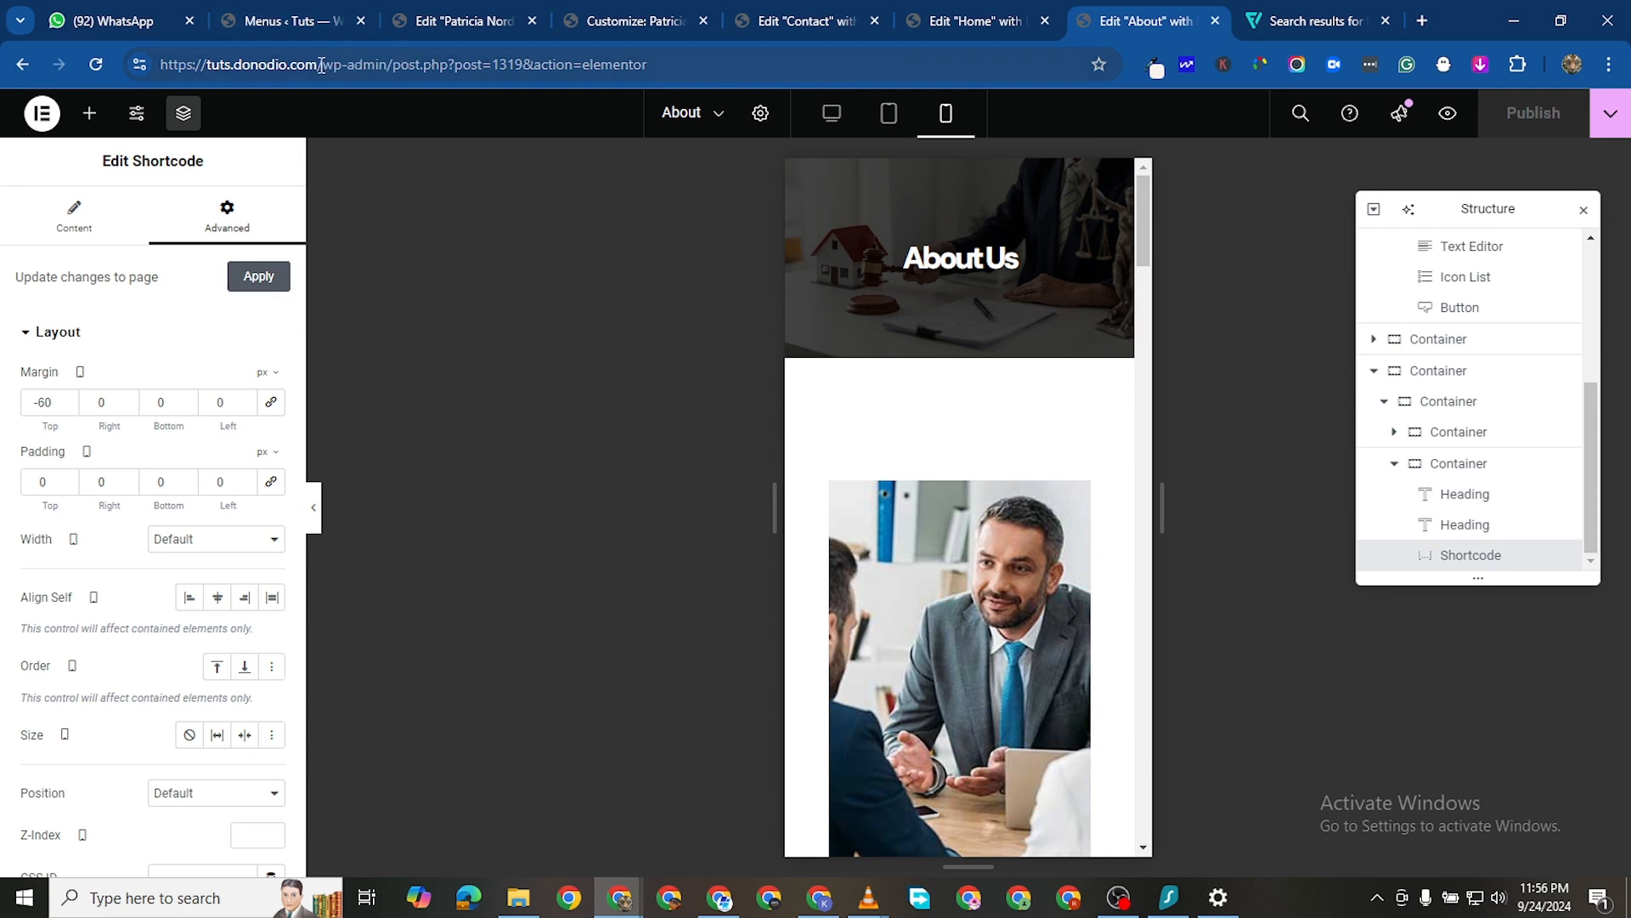
Go to the site's home address, open its Contact page for editing in Elementor, and switch to the mobile portrait view
left_click_drag(321, 65, 1343, 183)
key("BackSpace")
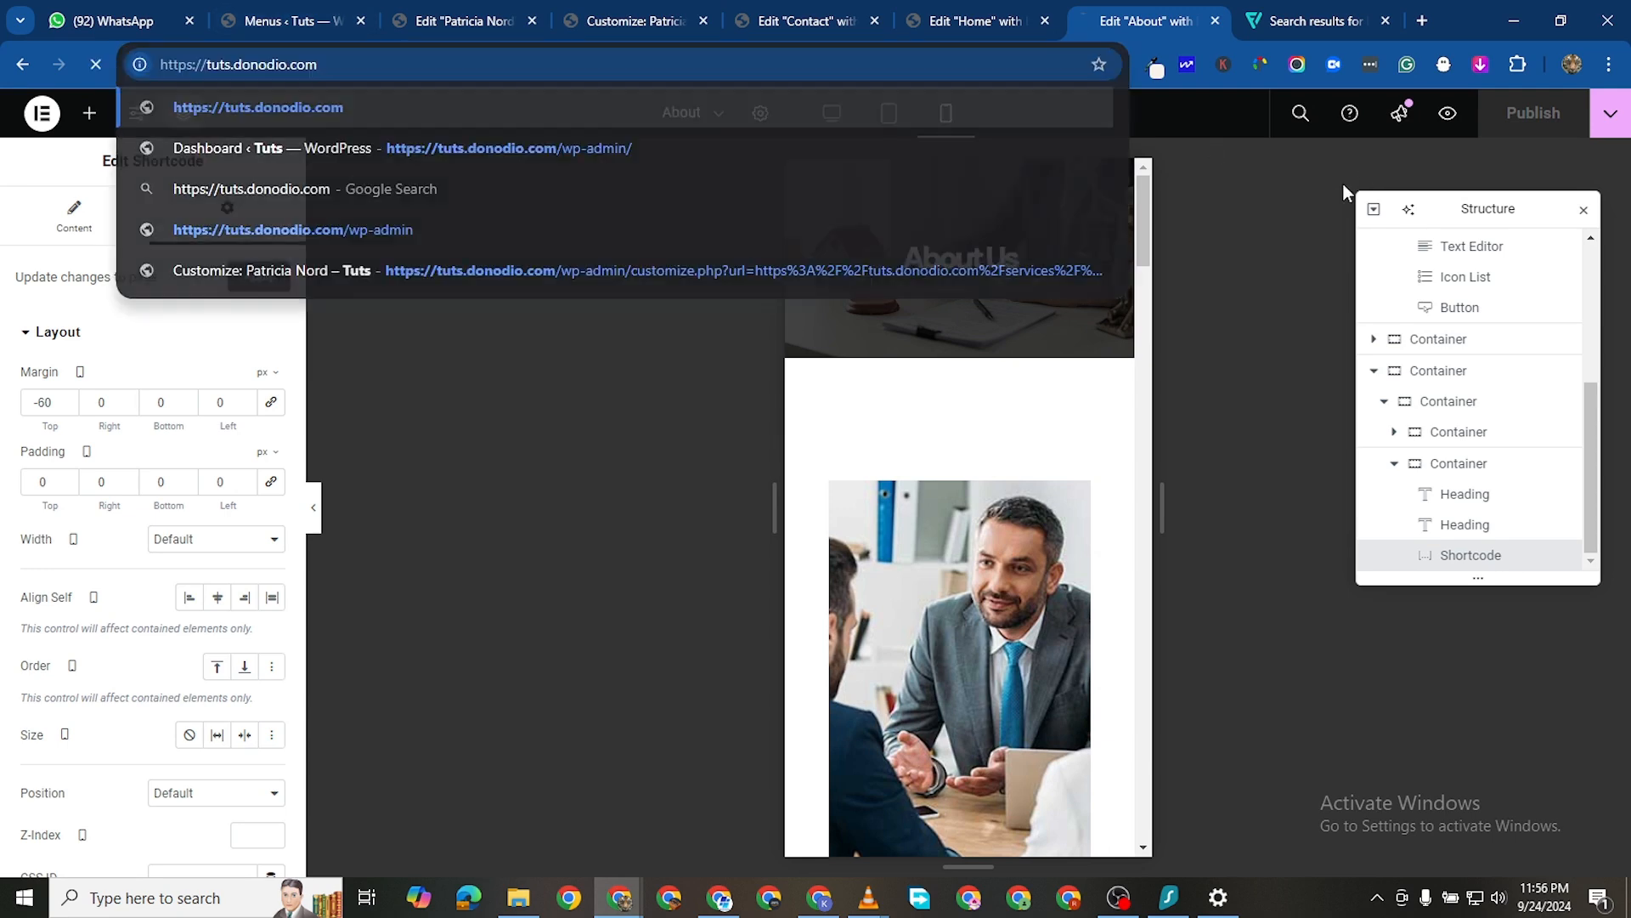
key("Return")
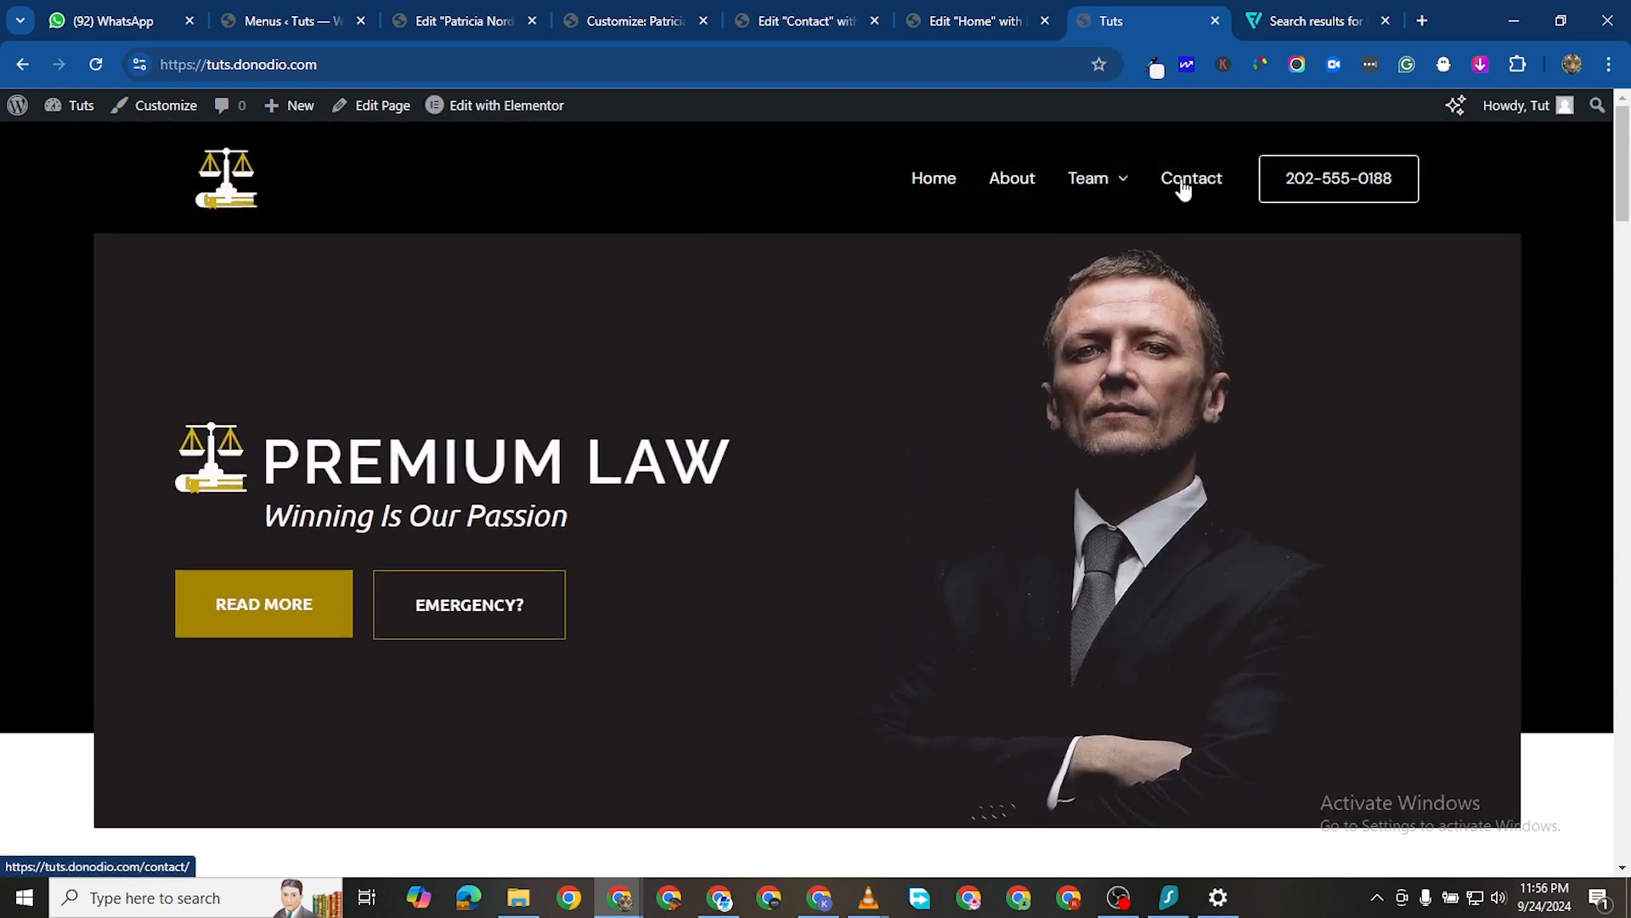
left_click(1188, 181)
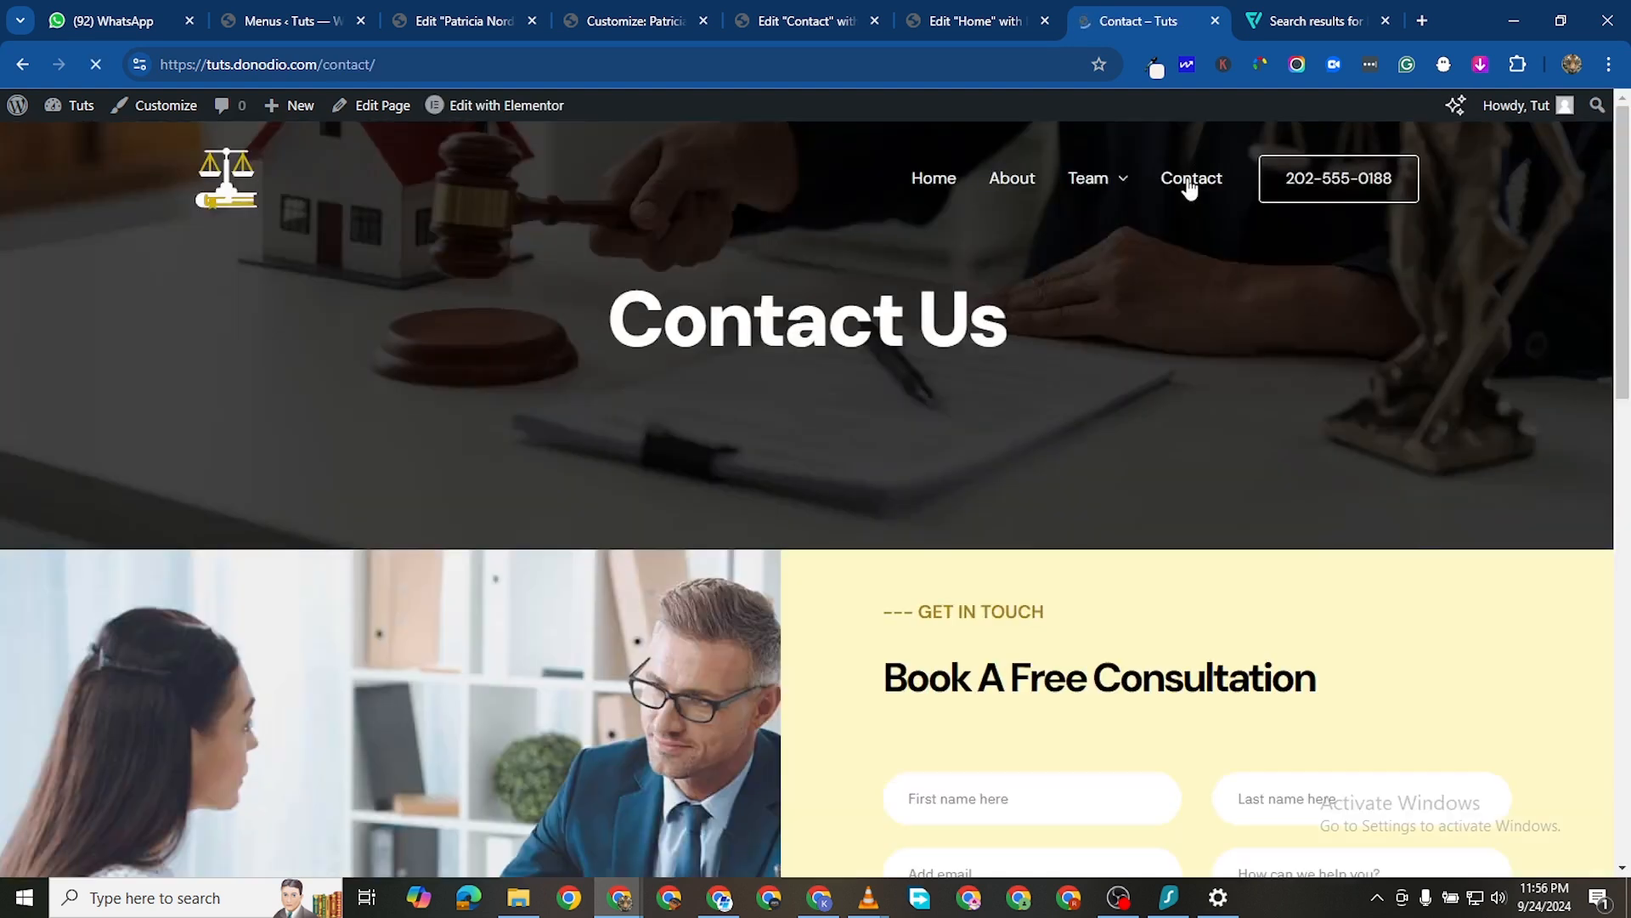
left_click(503, 109)
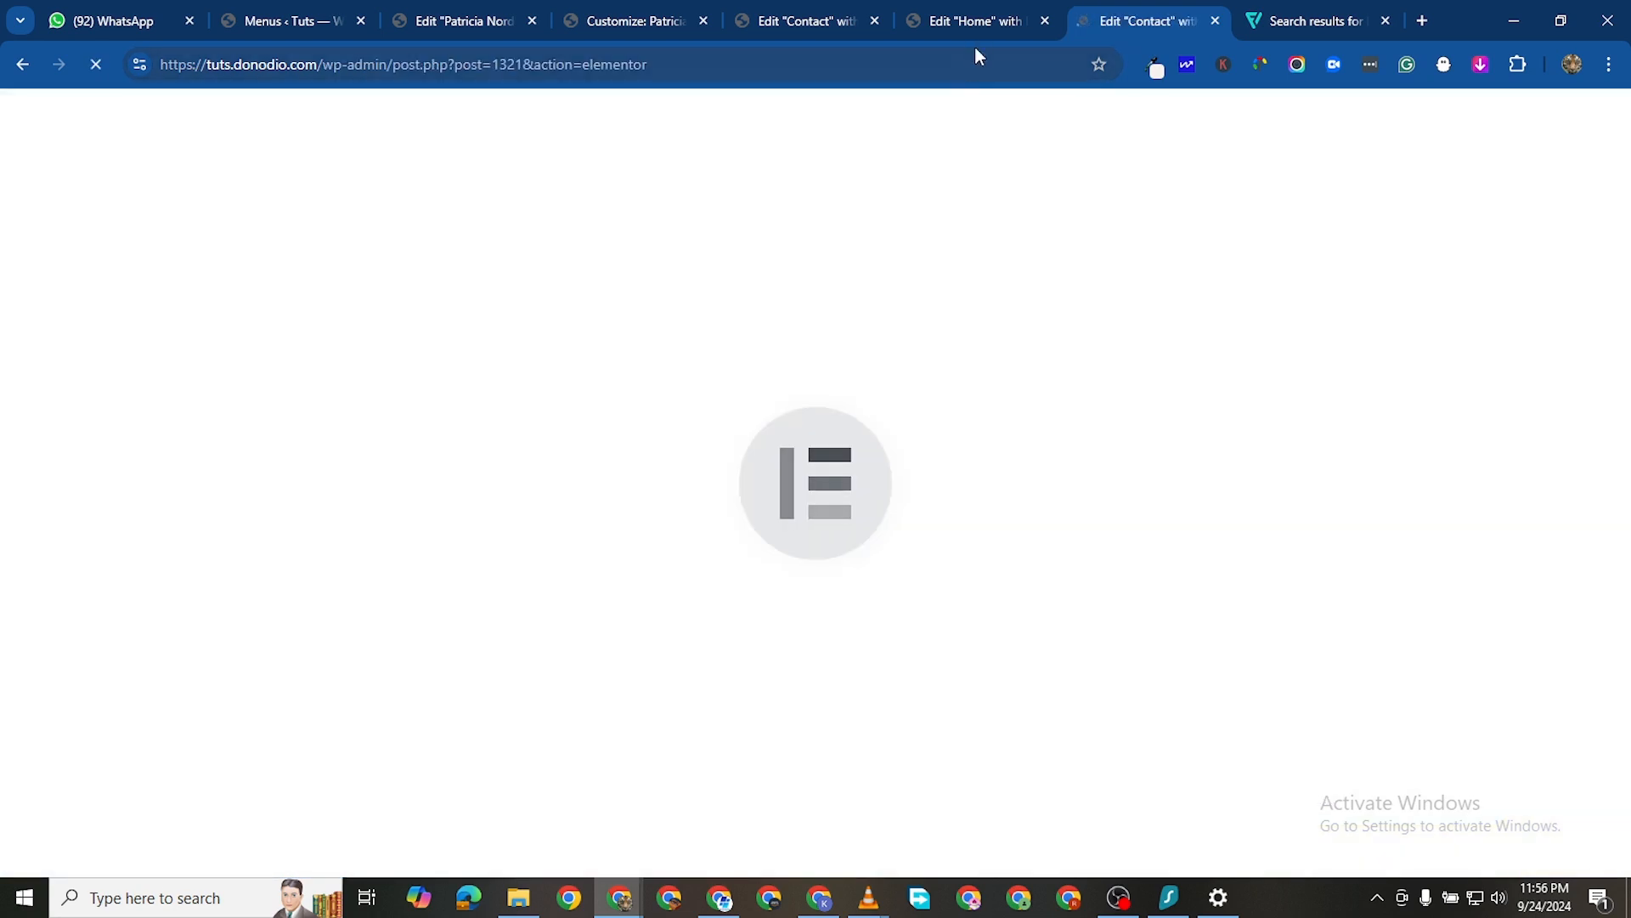
mouse_move(983, 19)
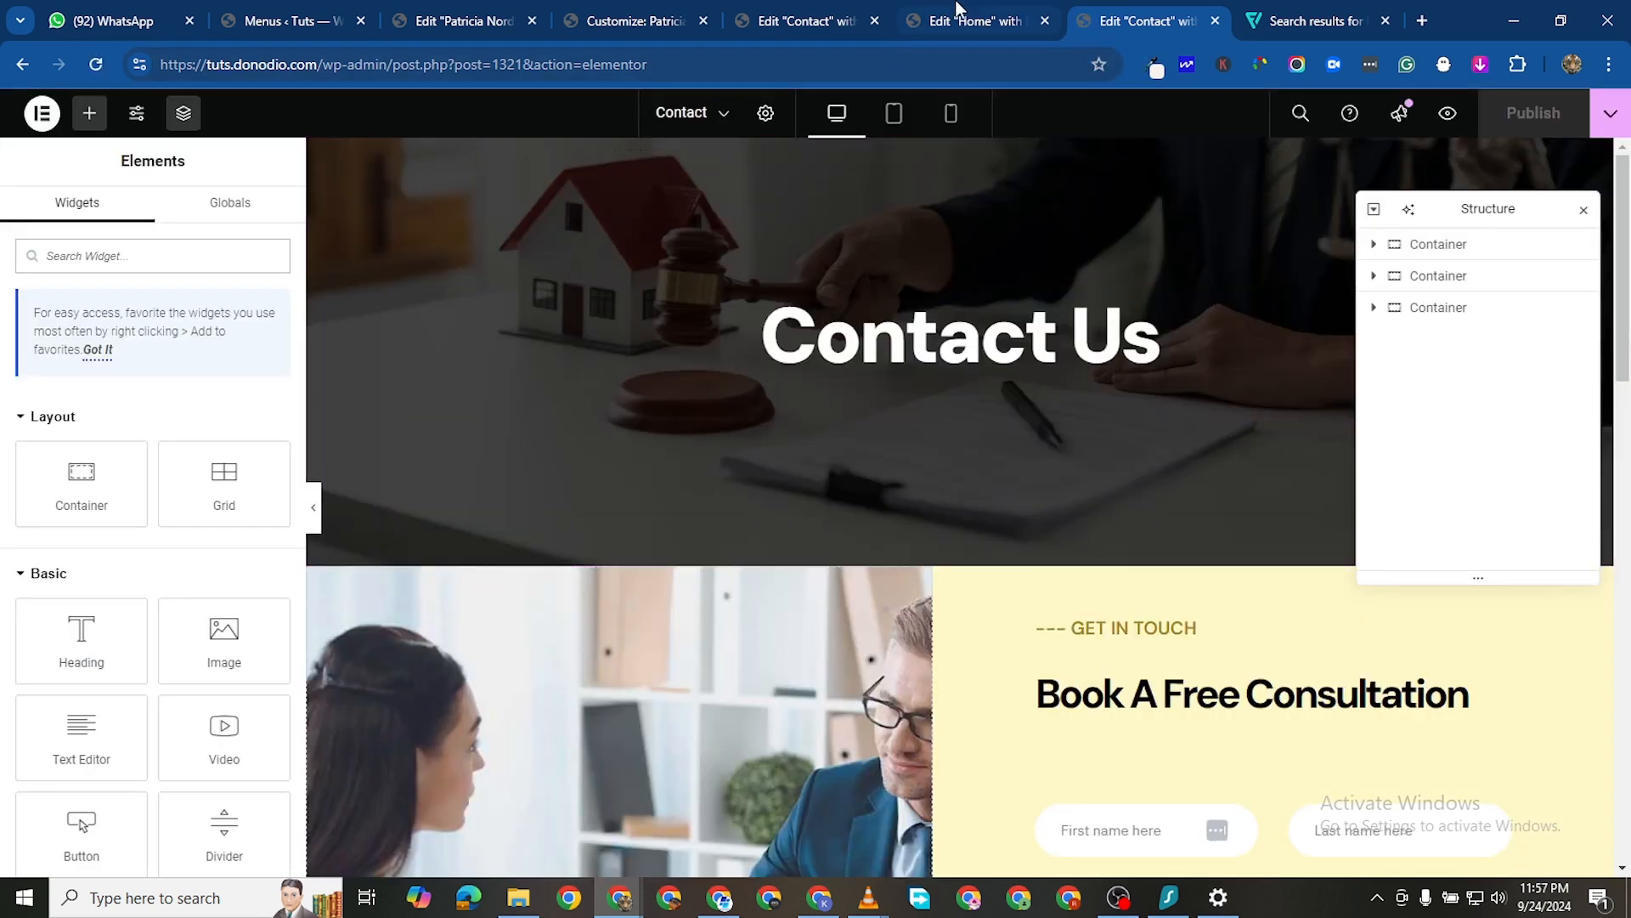
left_click(951, 113)
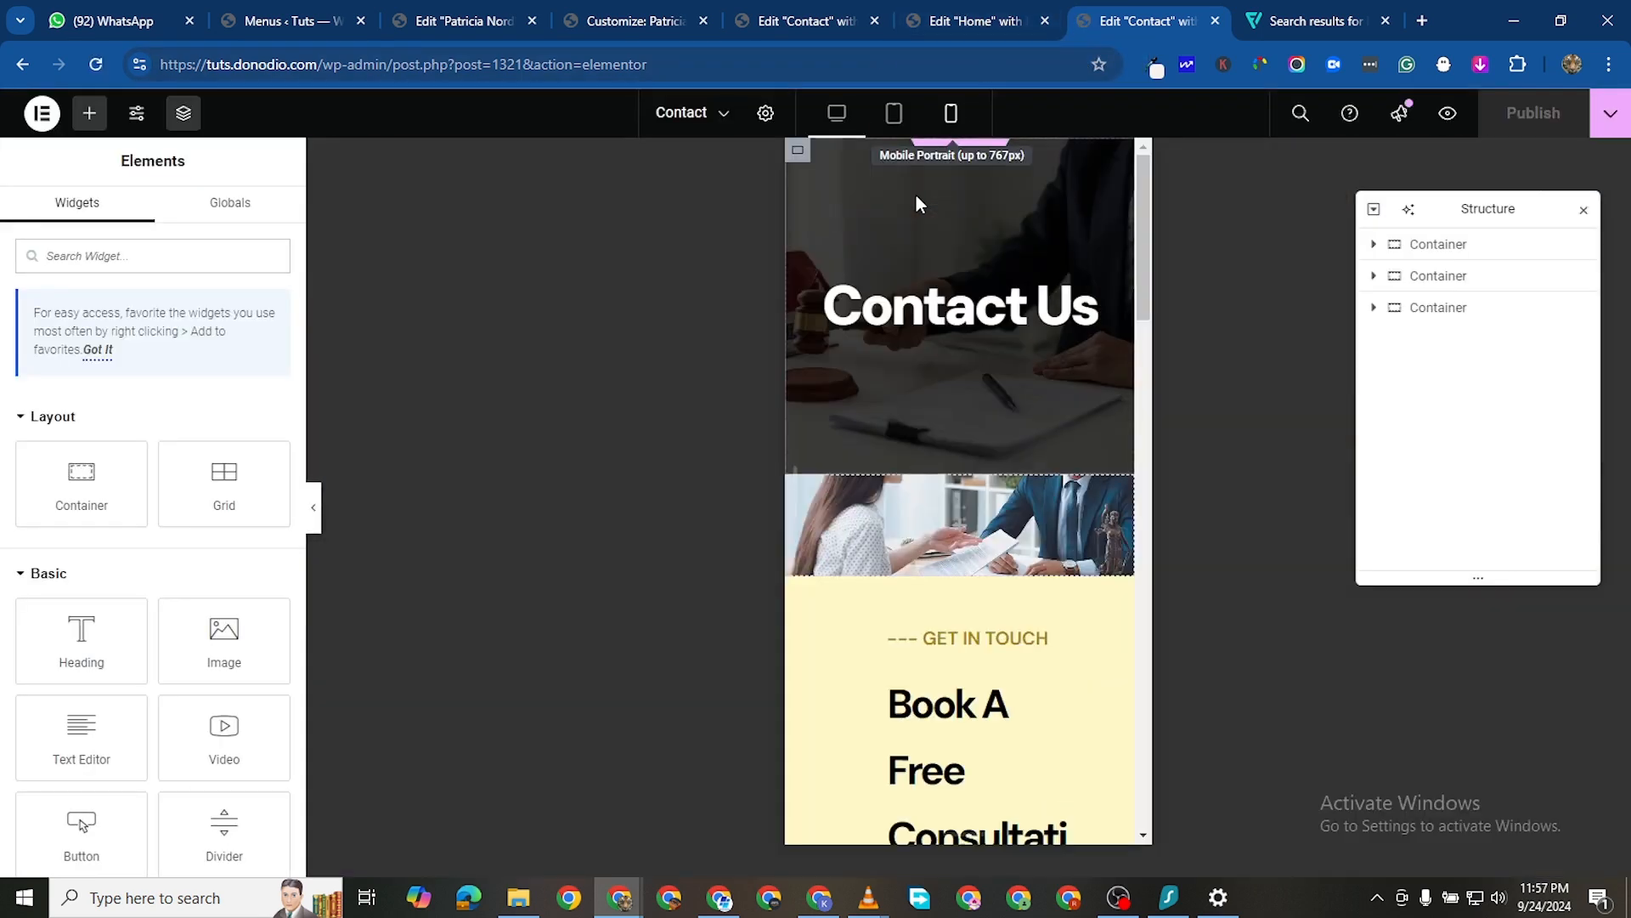
Reduce the mobile minimum height of the "Contact Us" hero container to about 180 px
scroll(977, 441, "down", 1)
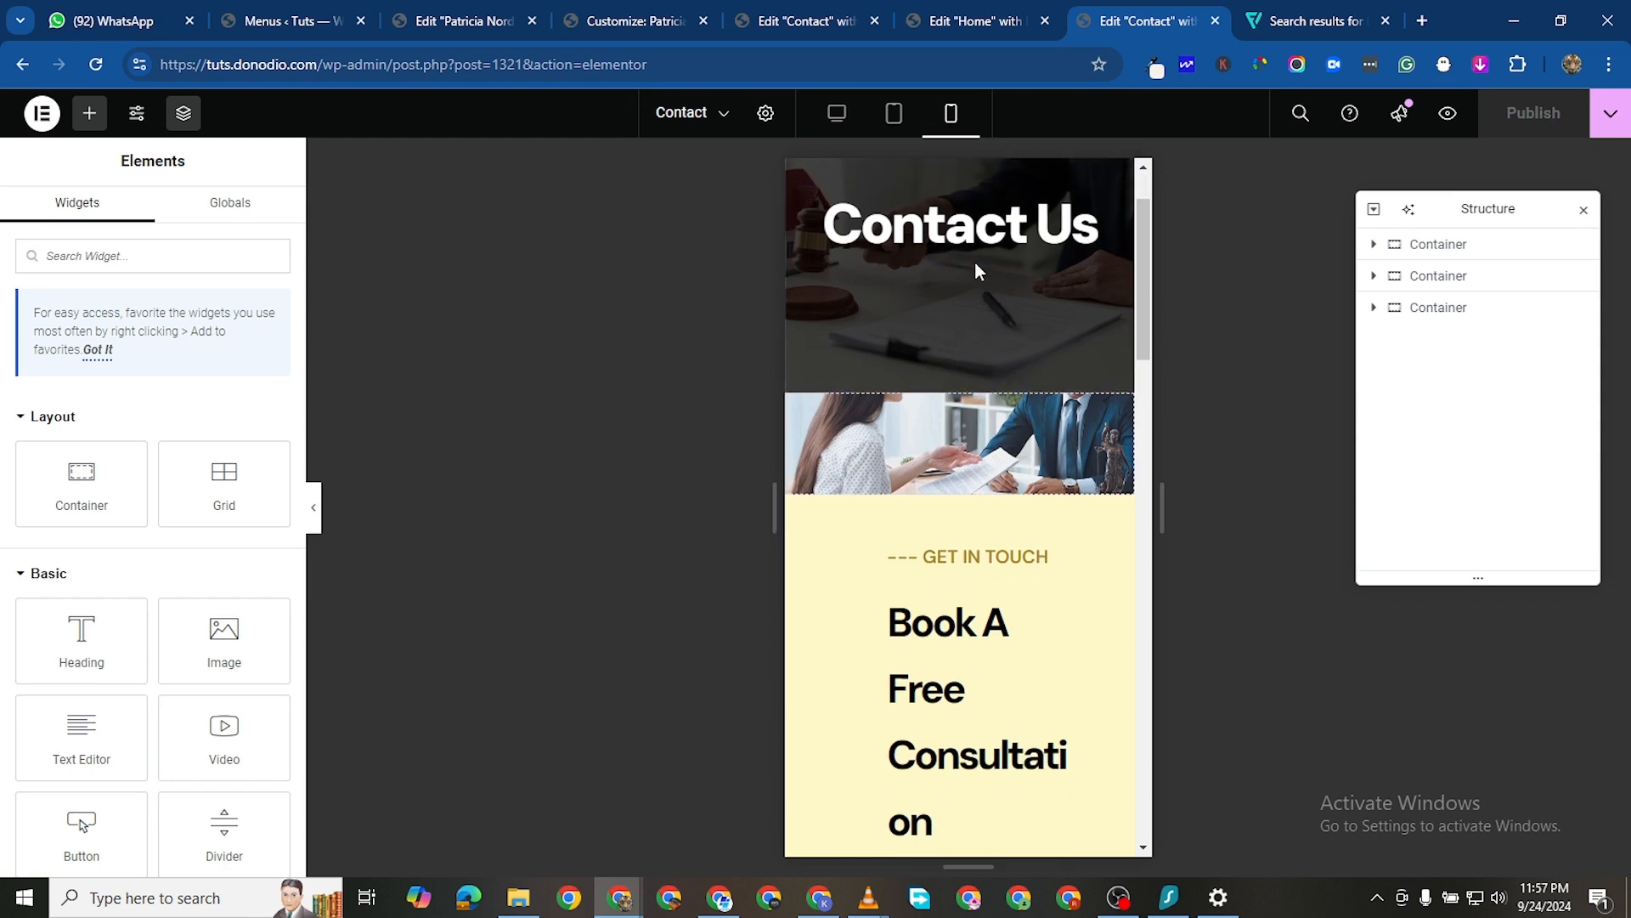
scroll(929, 167, "down", 5)
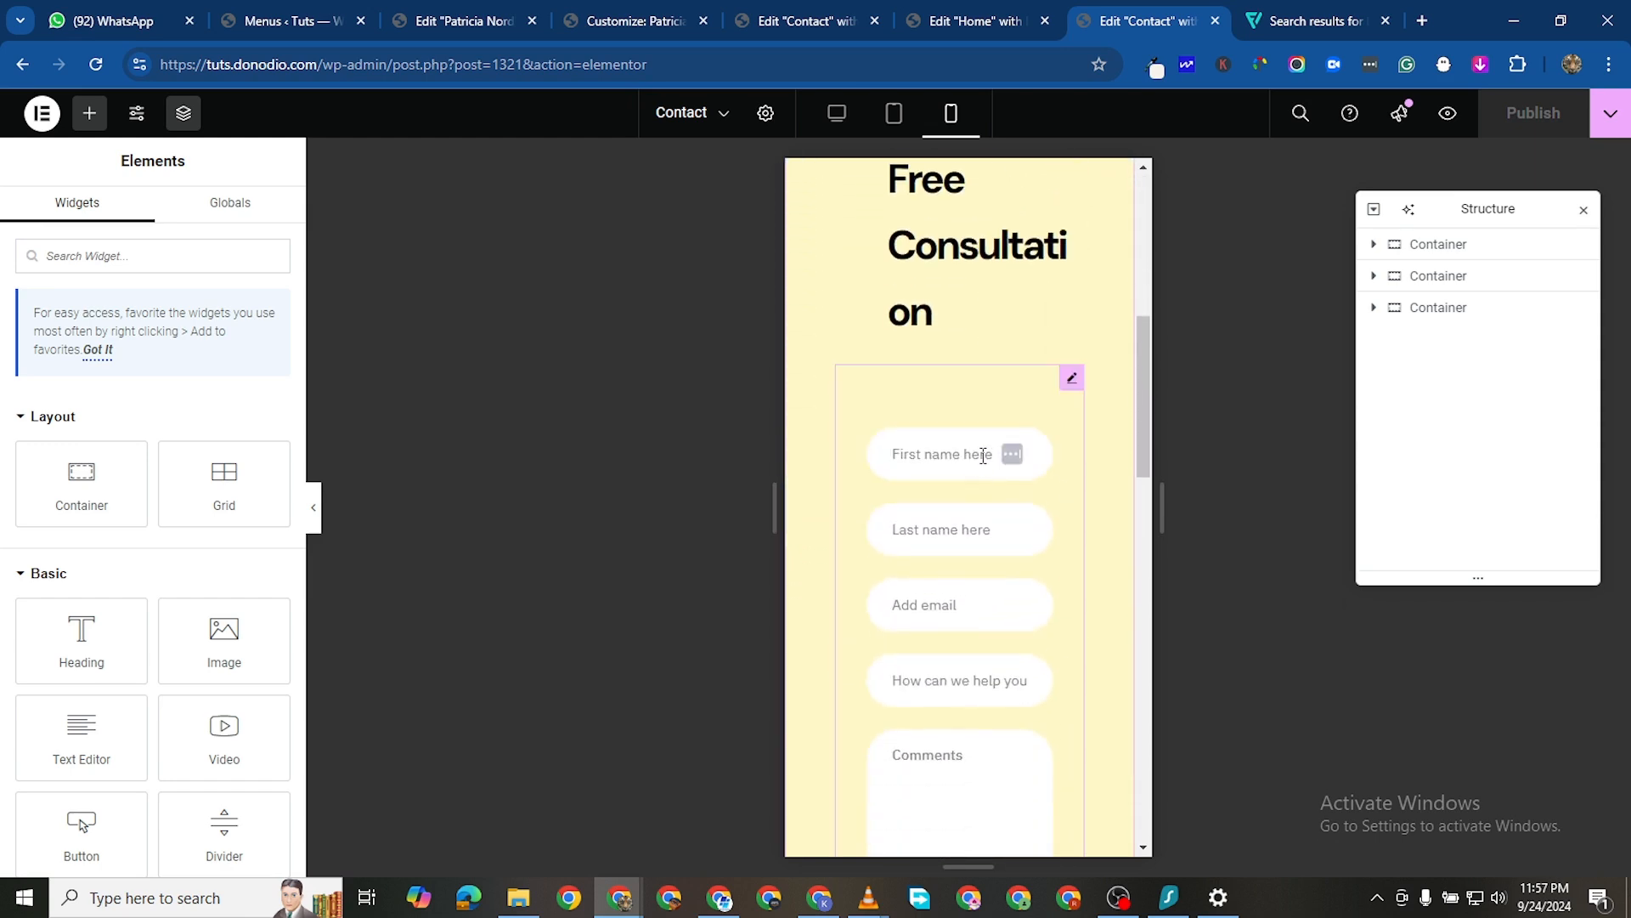
scroll(1045, 289, "down", 4)
scroll(1037, 306, "up", 5)
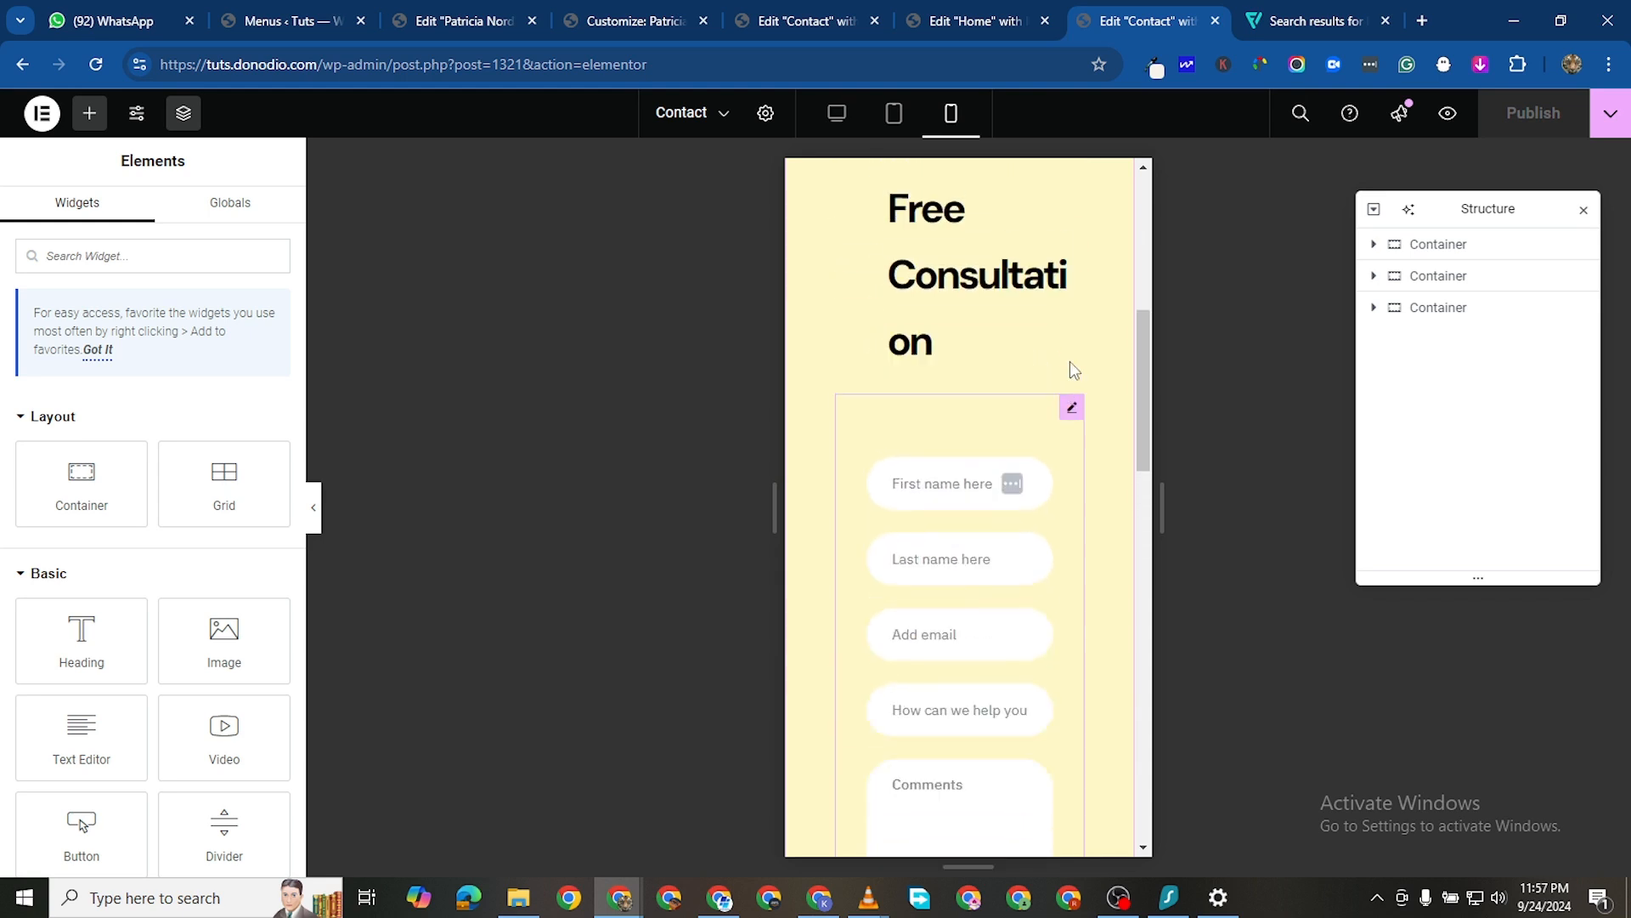
scroll(1066, 383, "up", 2)
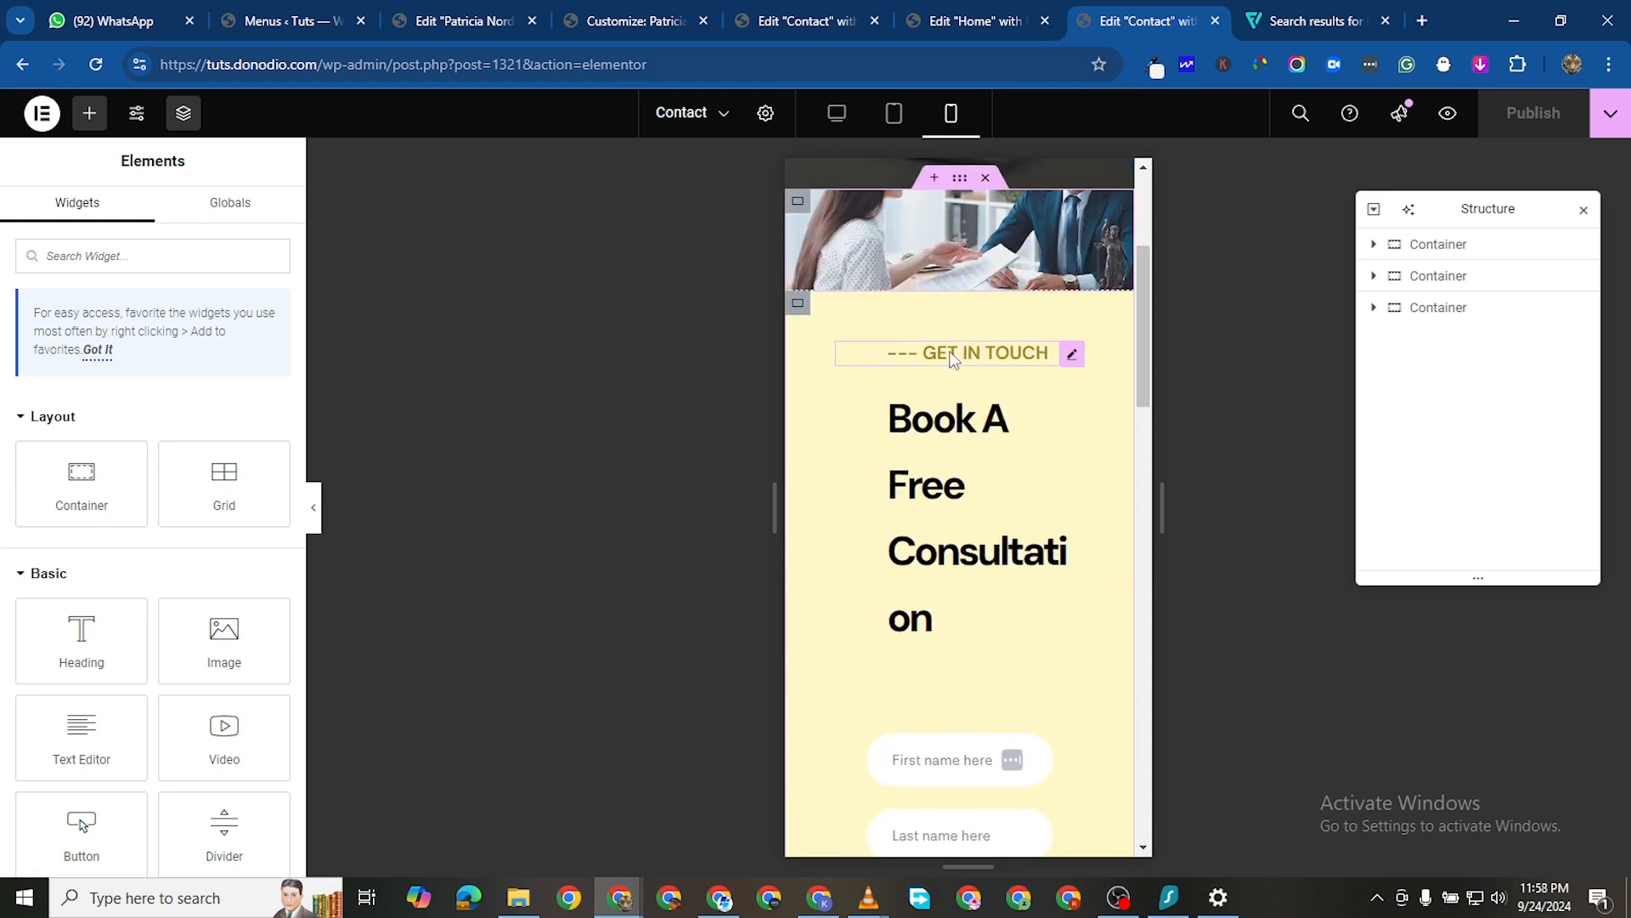
scroll(953, 360, "up", 3)
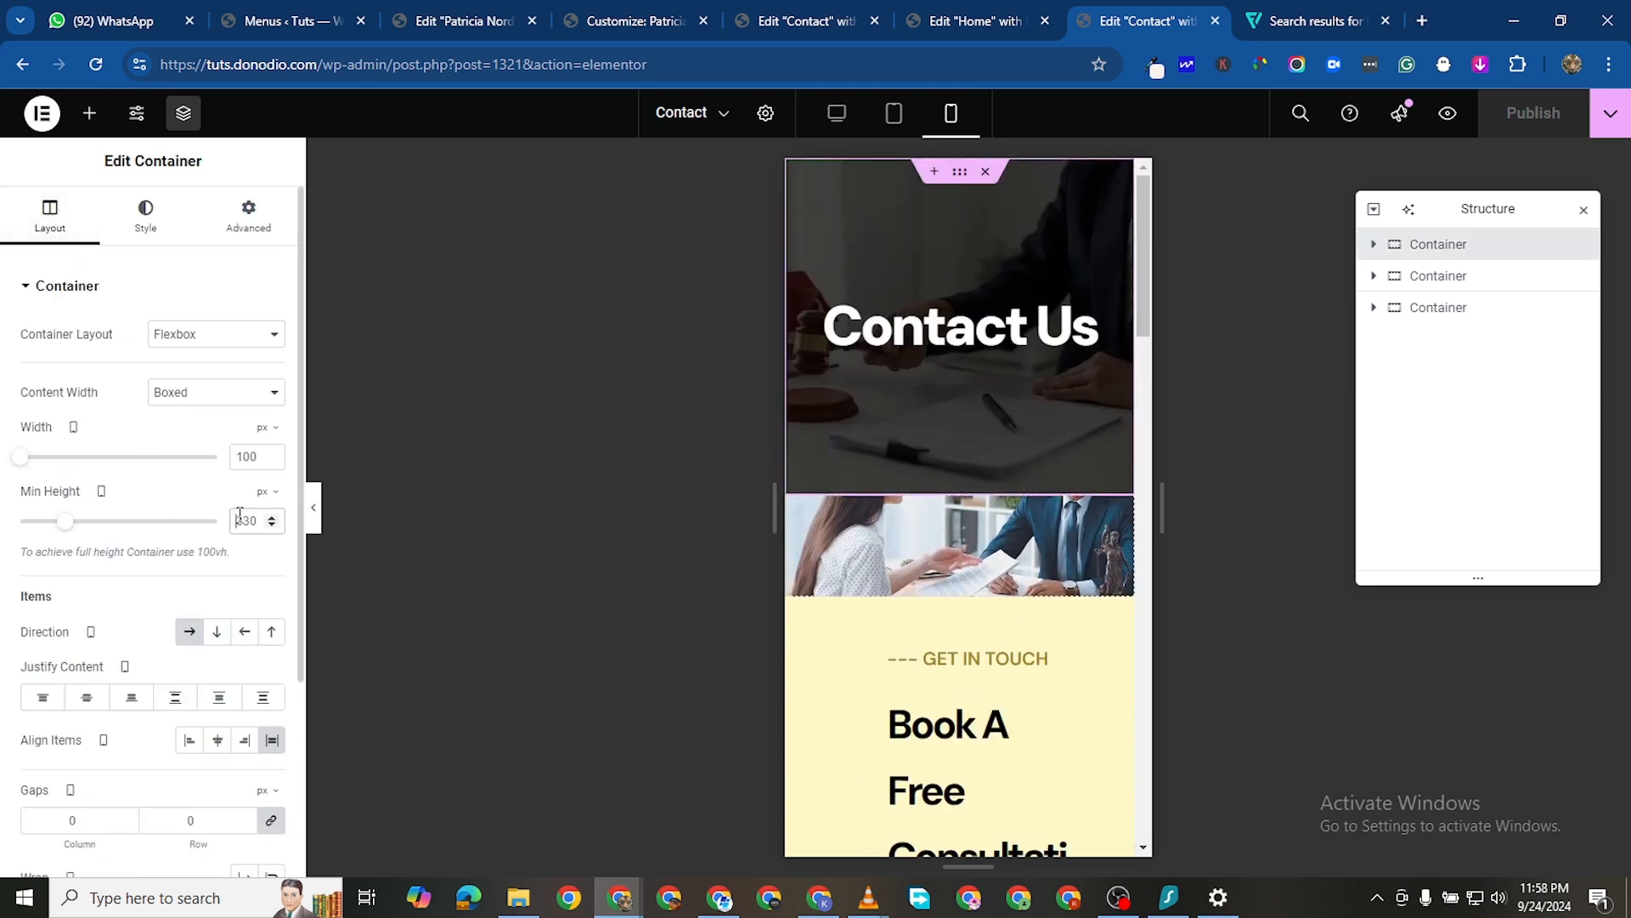
left_click_drag(74, 529, 52, 539)
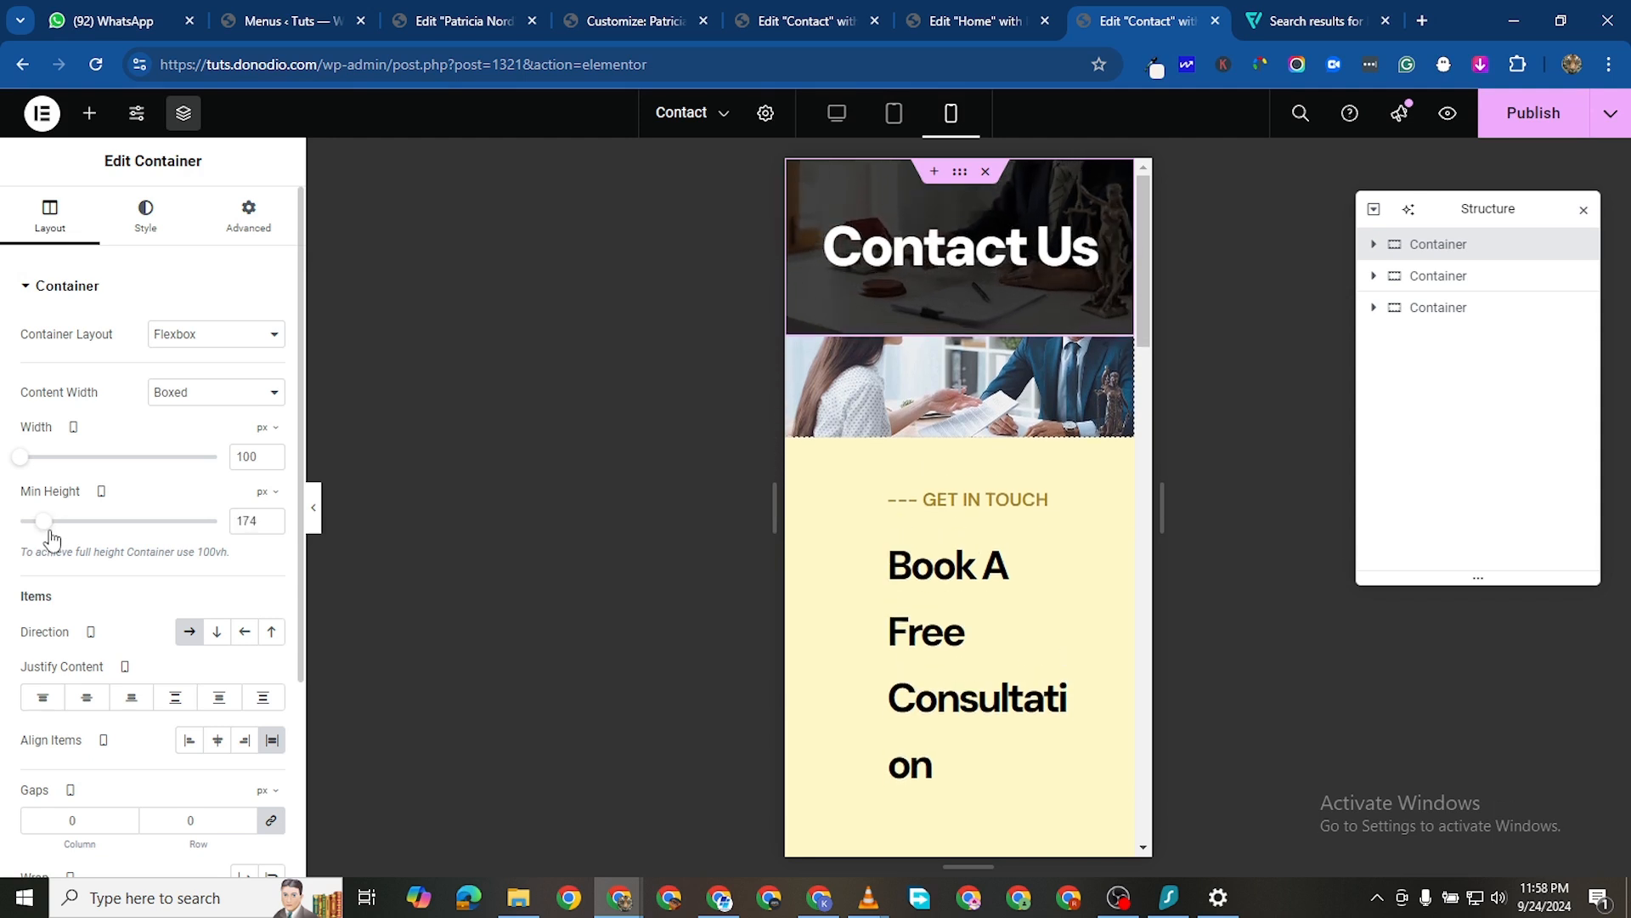
left_click(273, 518)
left_click(272, 518)
left_click(274, 519)
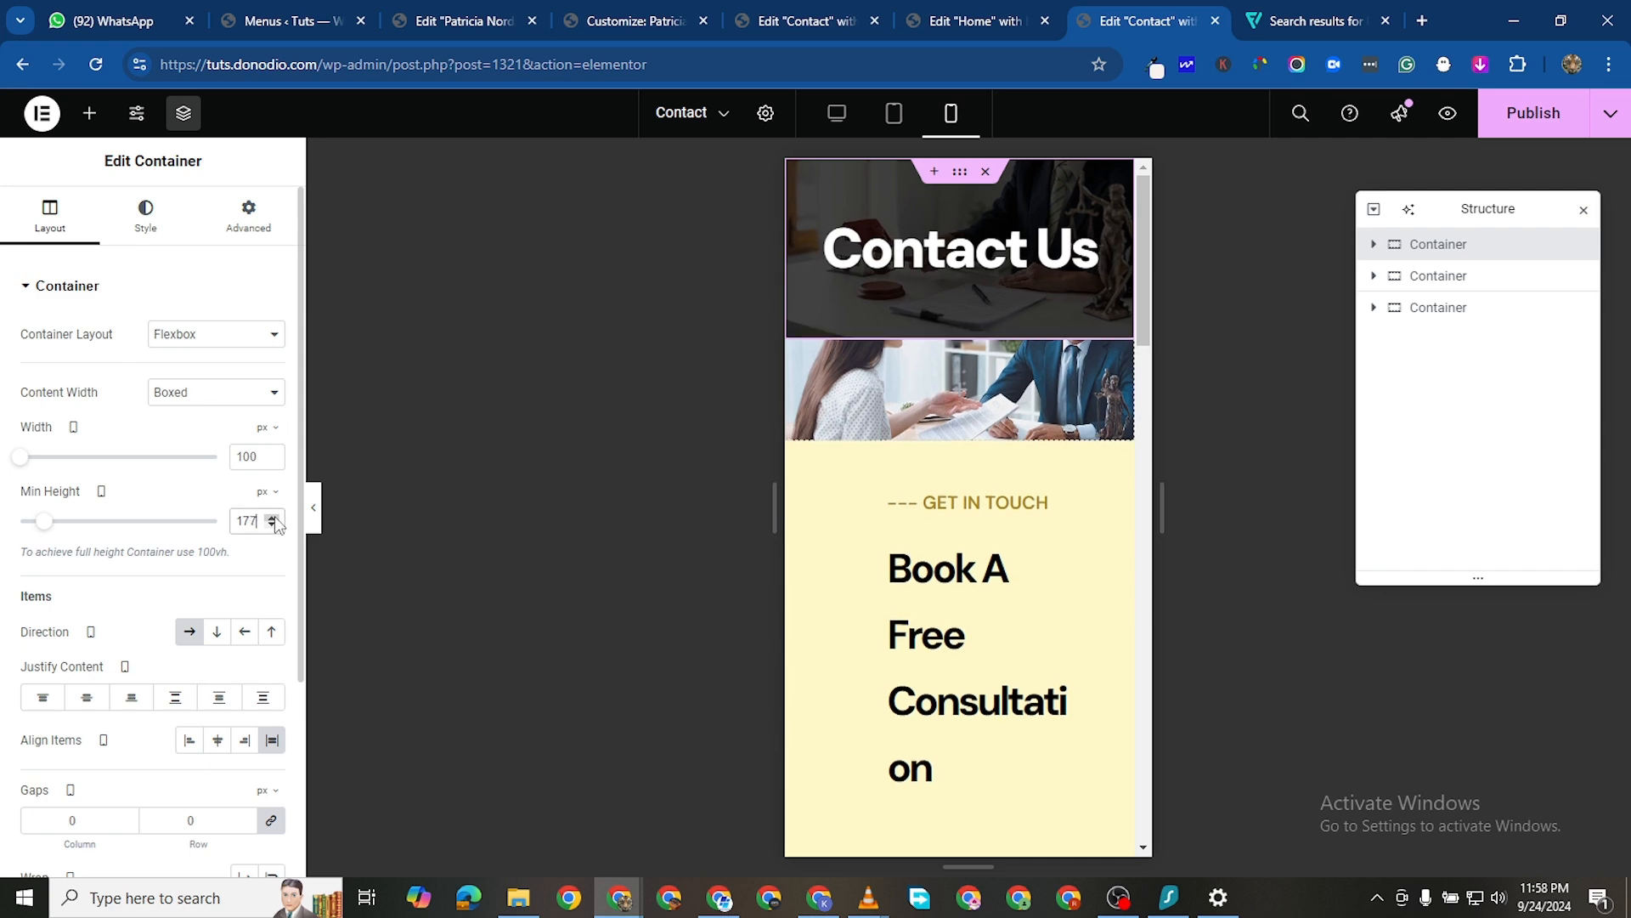
left_click(272, 518)
left_click(272, 517)
left_click(272, 518)
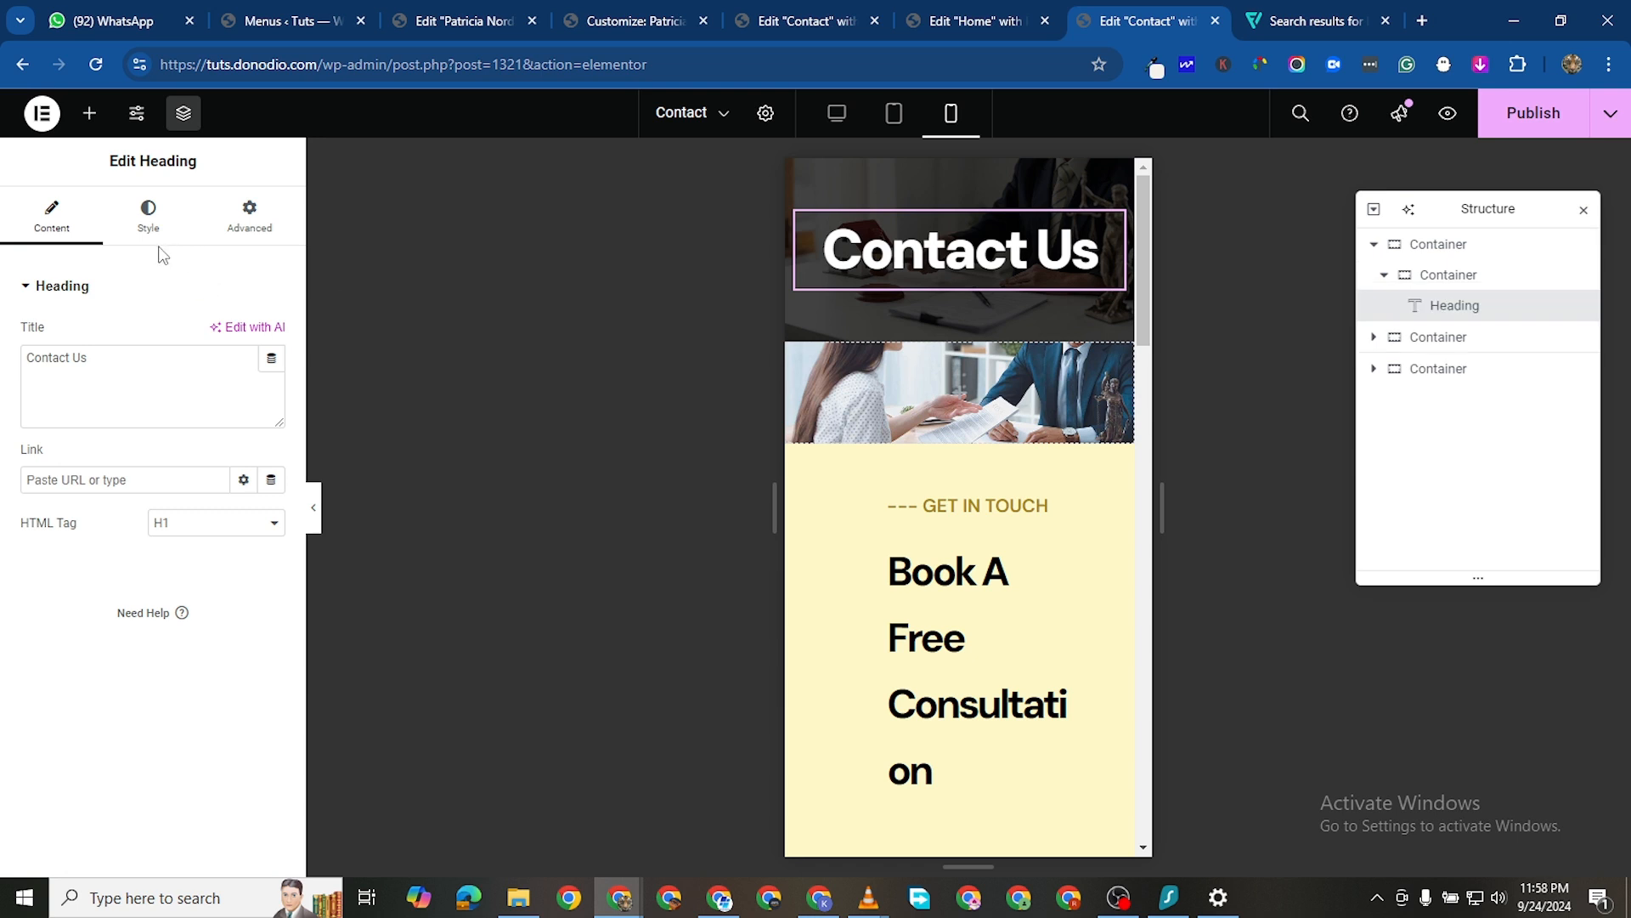
Set the mobile font size of the "Contact Us" heading to 30 px
left_click(150, 219)
left_click(271, 422)
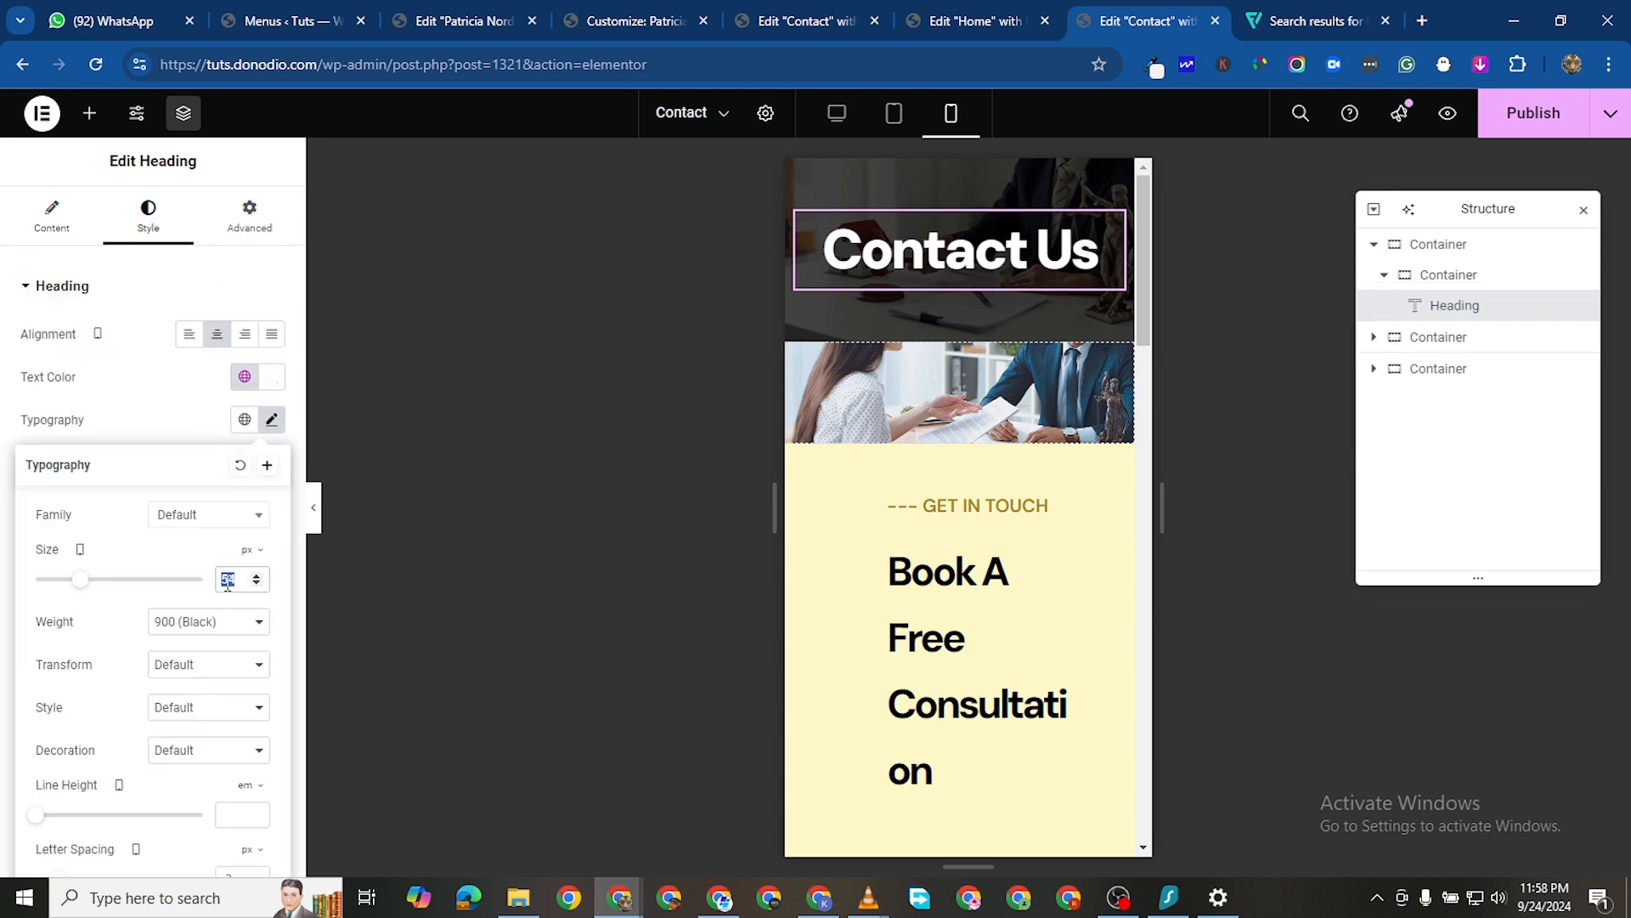
type("30")
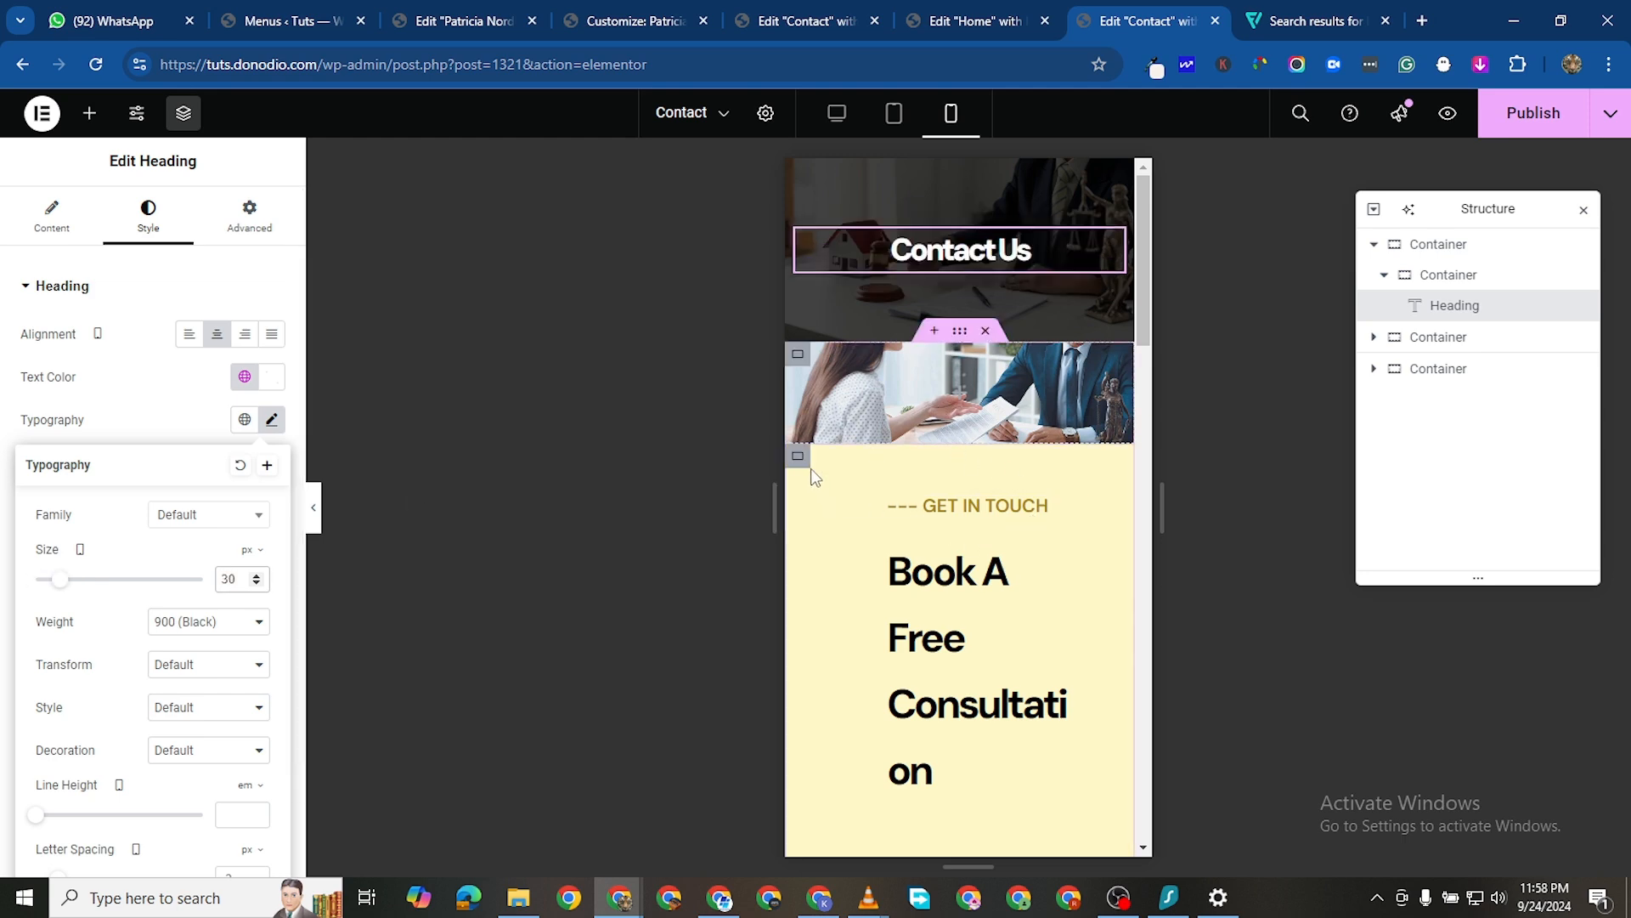
Set the mobile padding of the Contact page's Get In Touch form container to 10 px on all sides
left_click(798, 458)
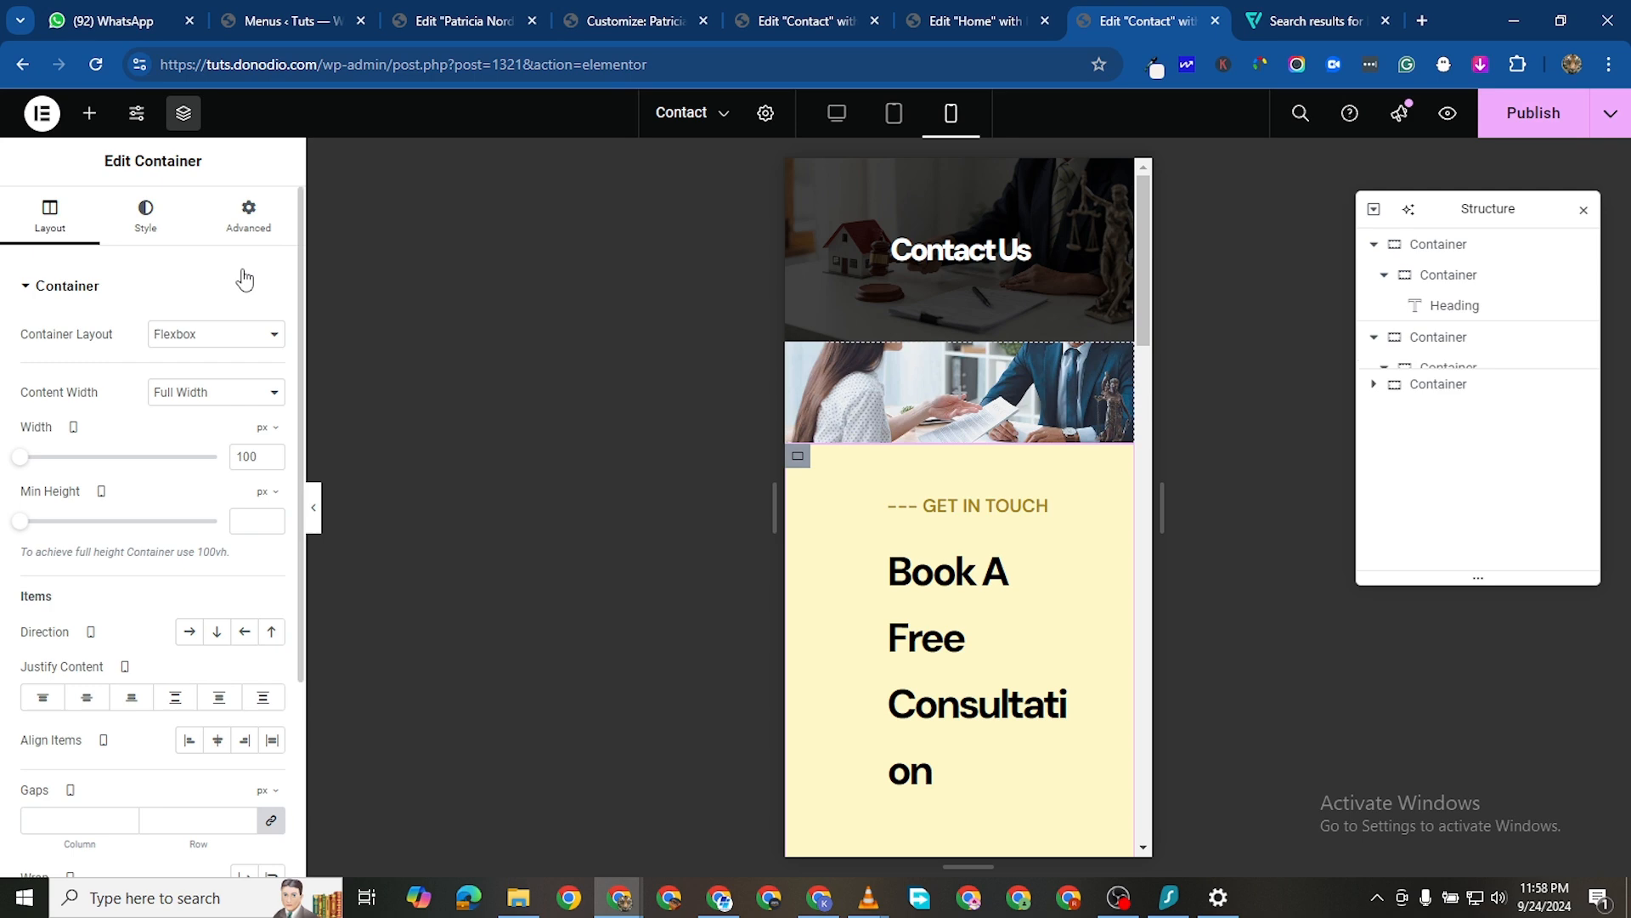
left_click(247, 223)
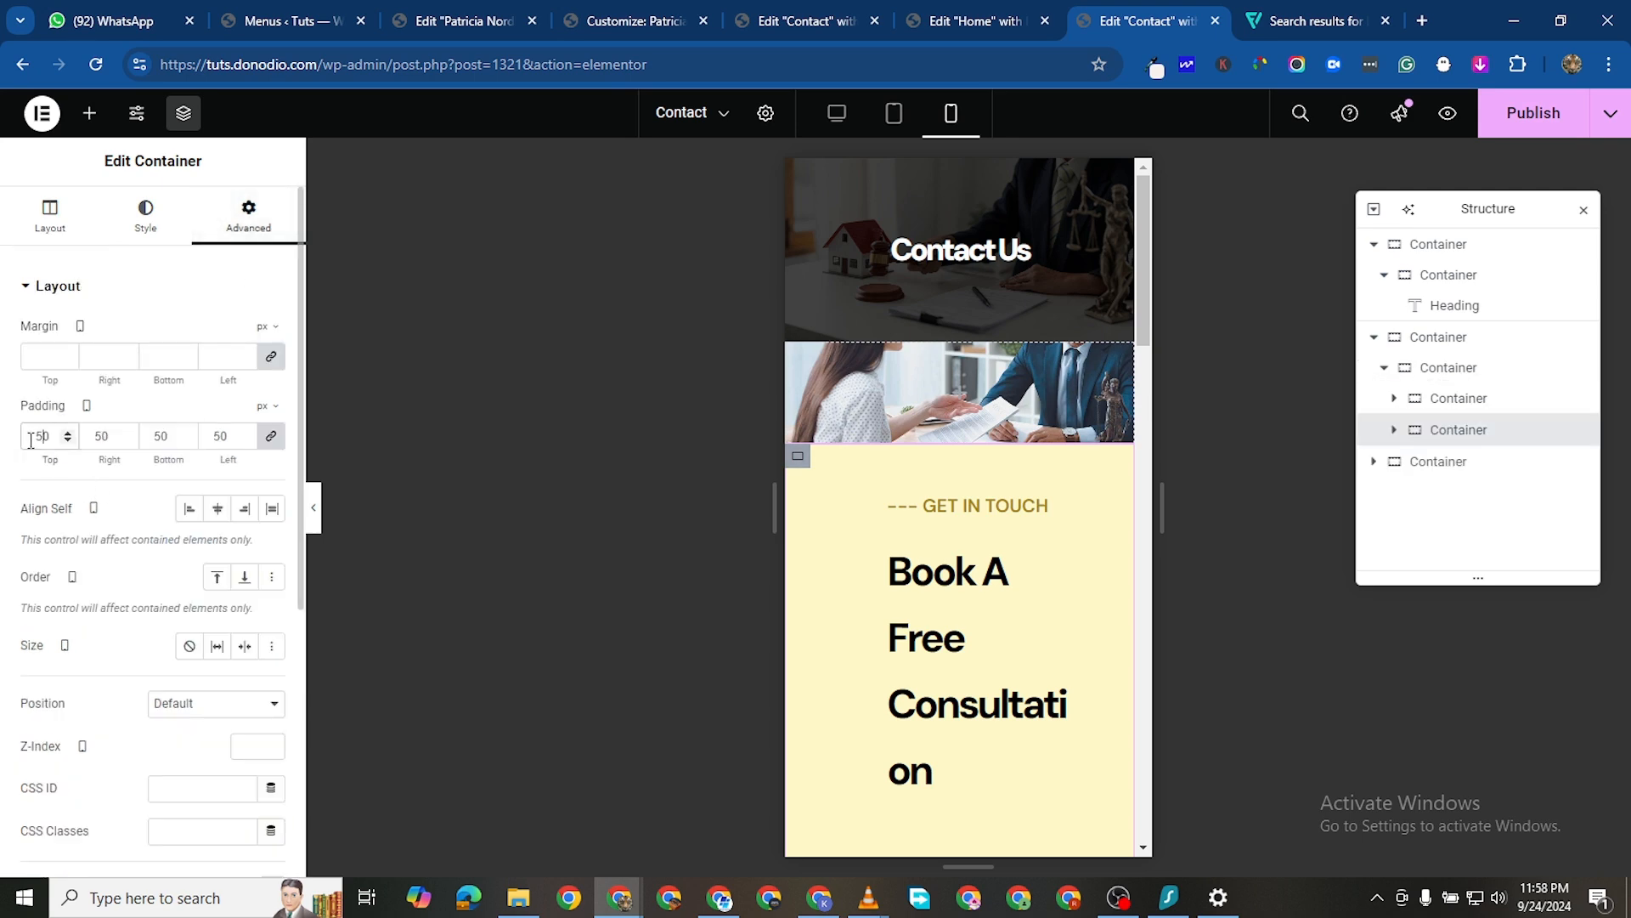
type("10")
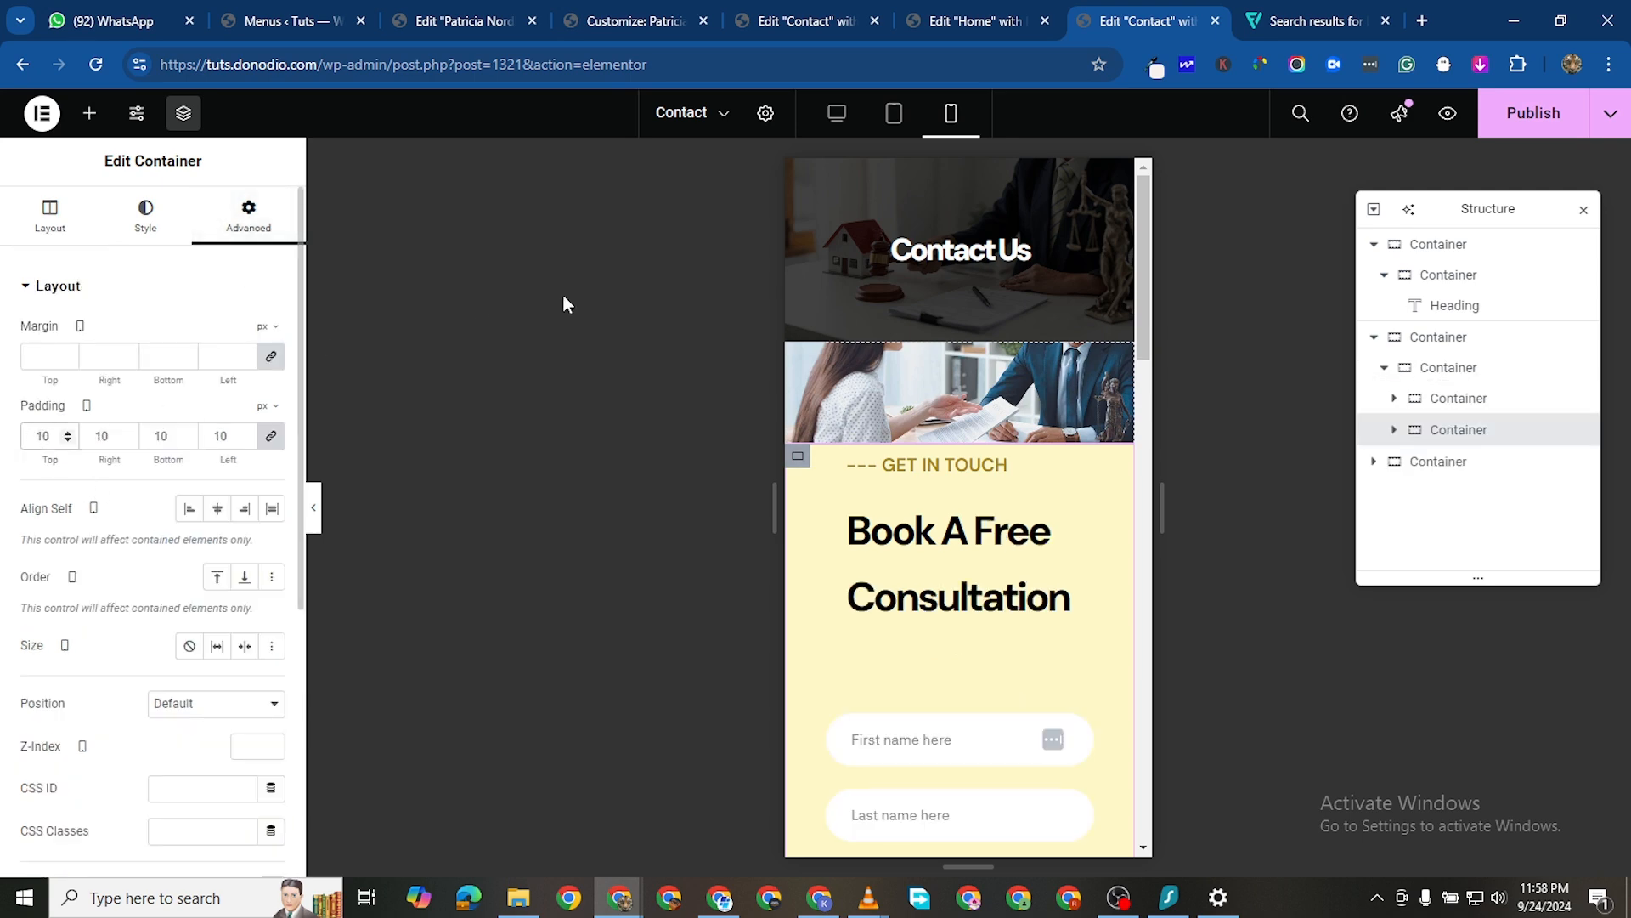
scroll(860, 670, "down", 3)
scroll(1020, 510, "up", 3)
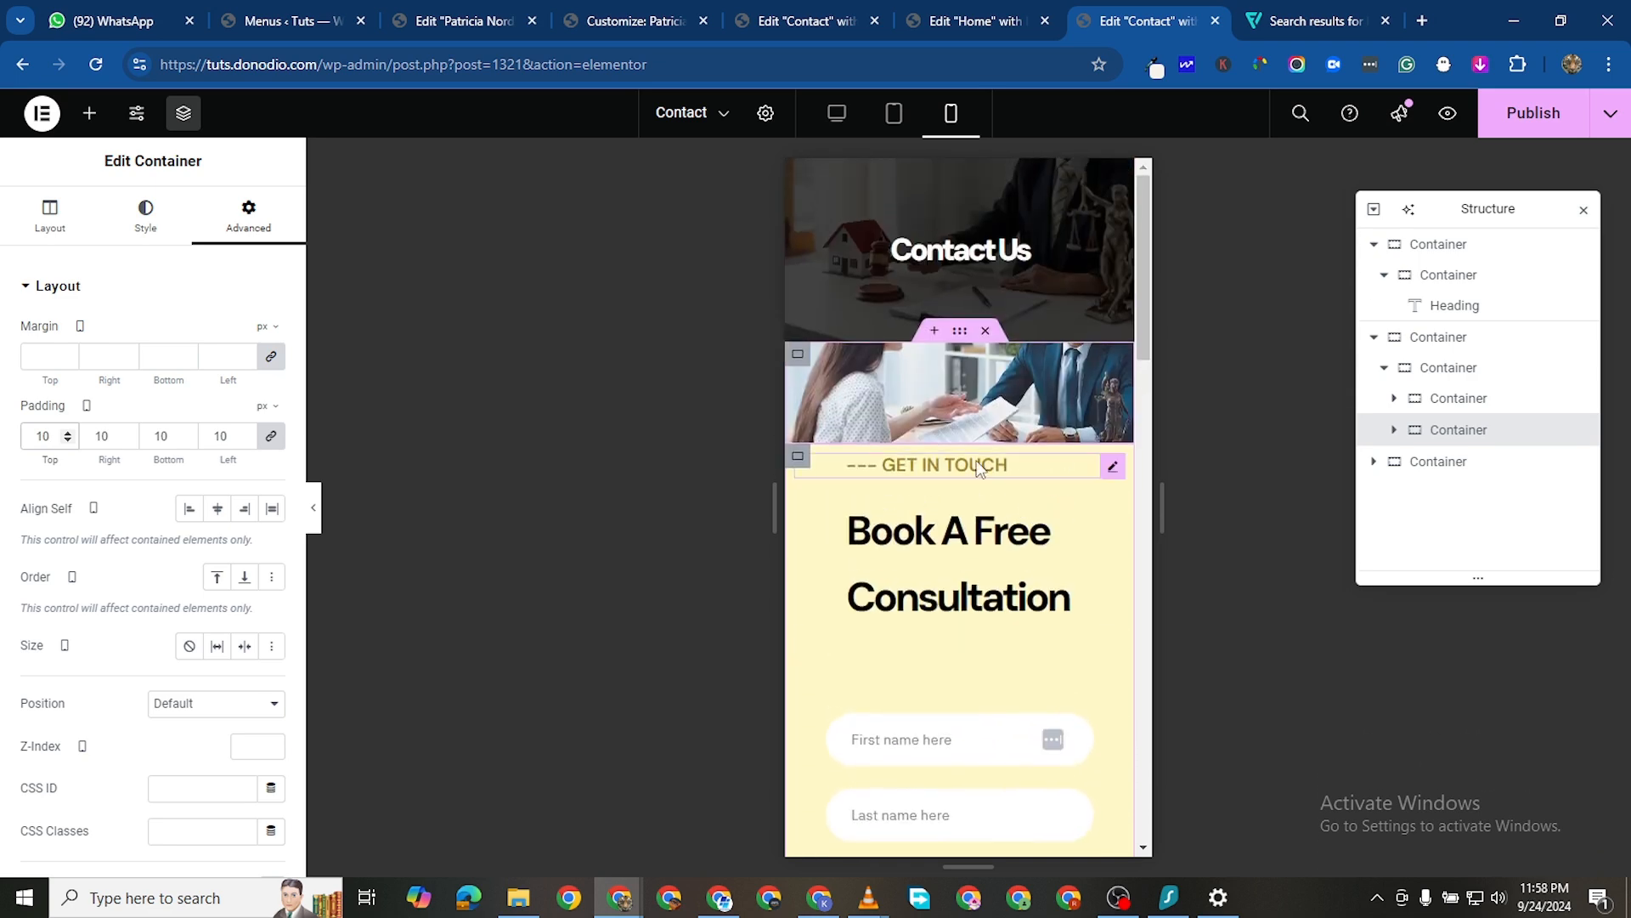
Reduce the mobile font size of the Contact page's "Book A Free Consultation" heading to 26 px
left_click(1113, 527)
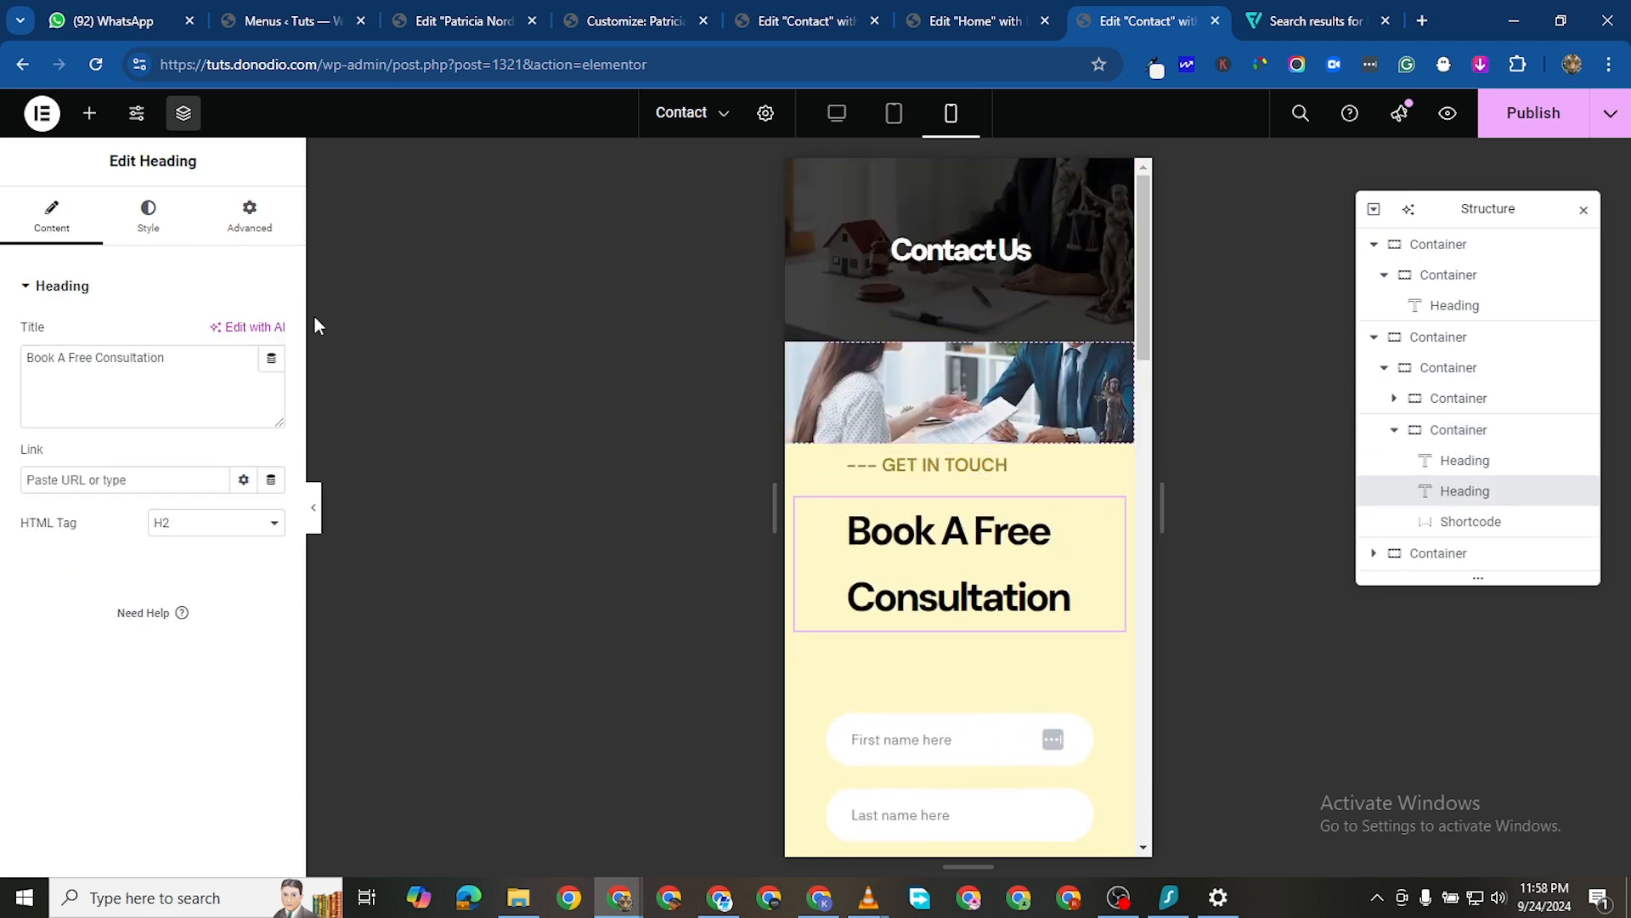
left_click(149, 222)
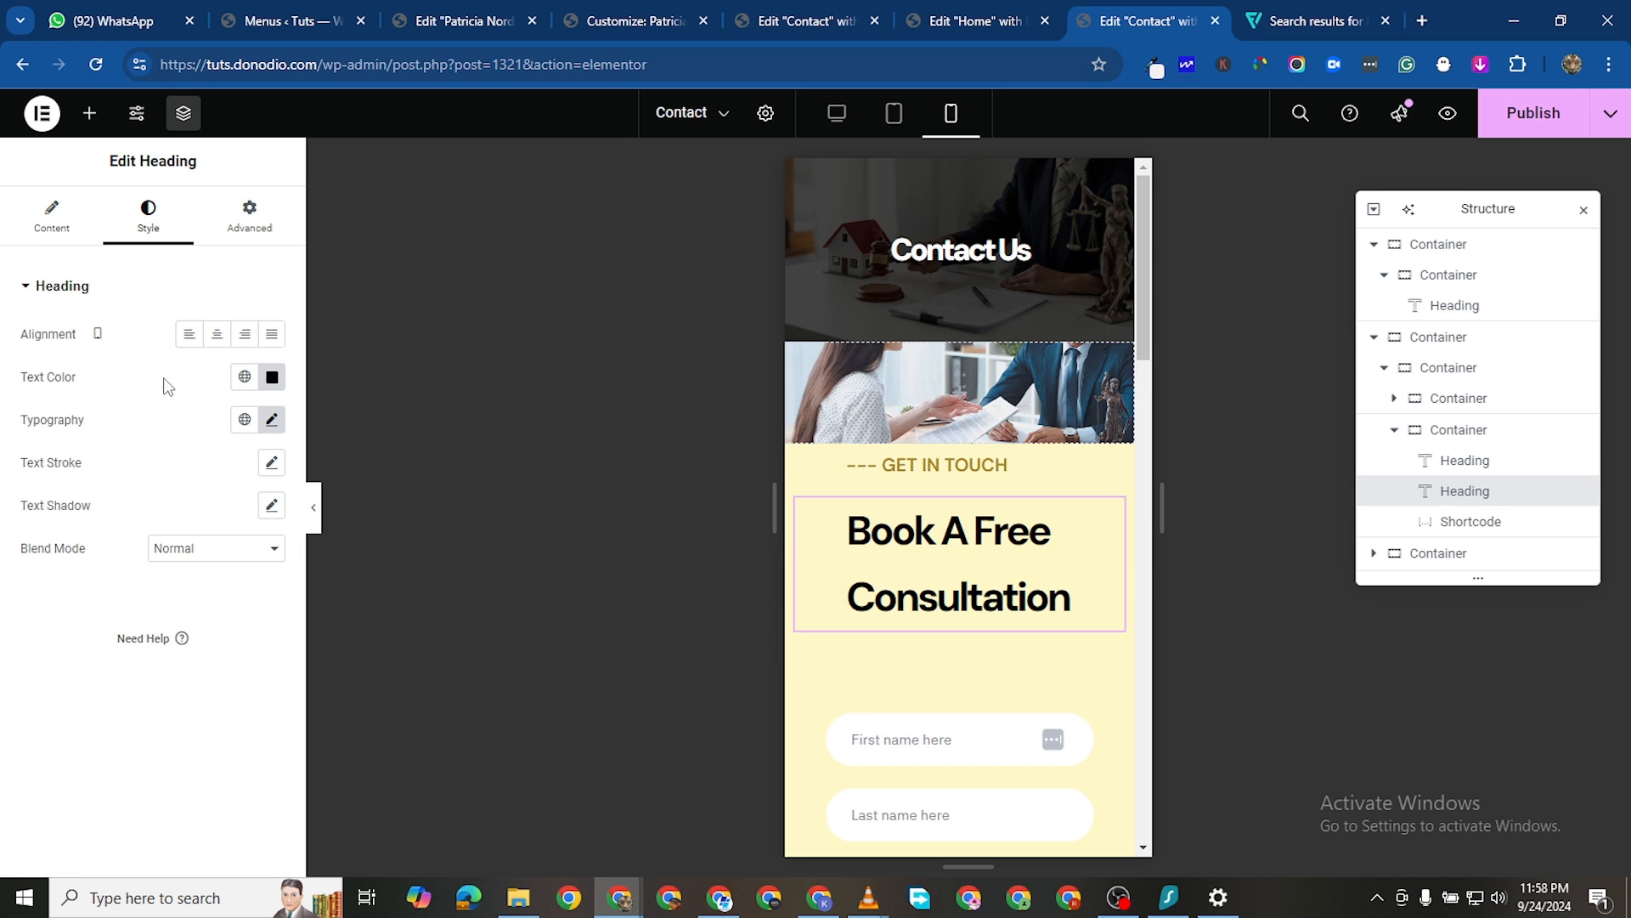
left_click(271, 421)
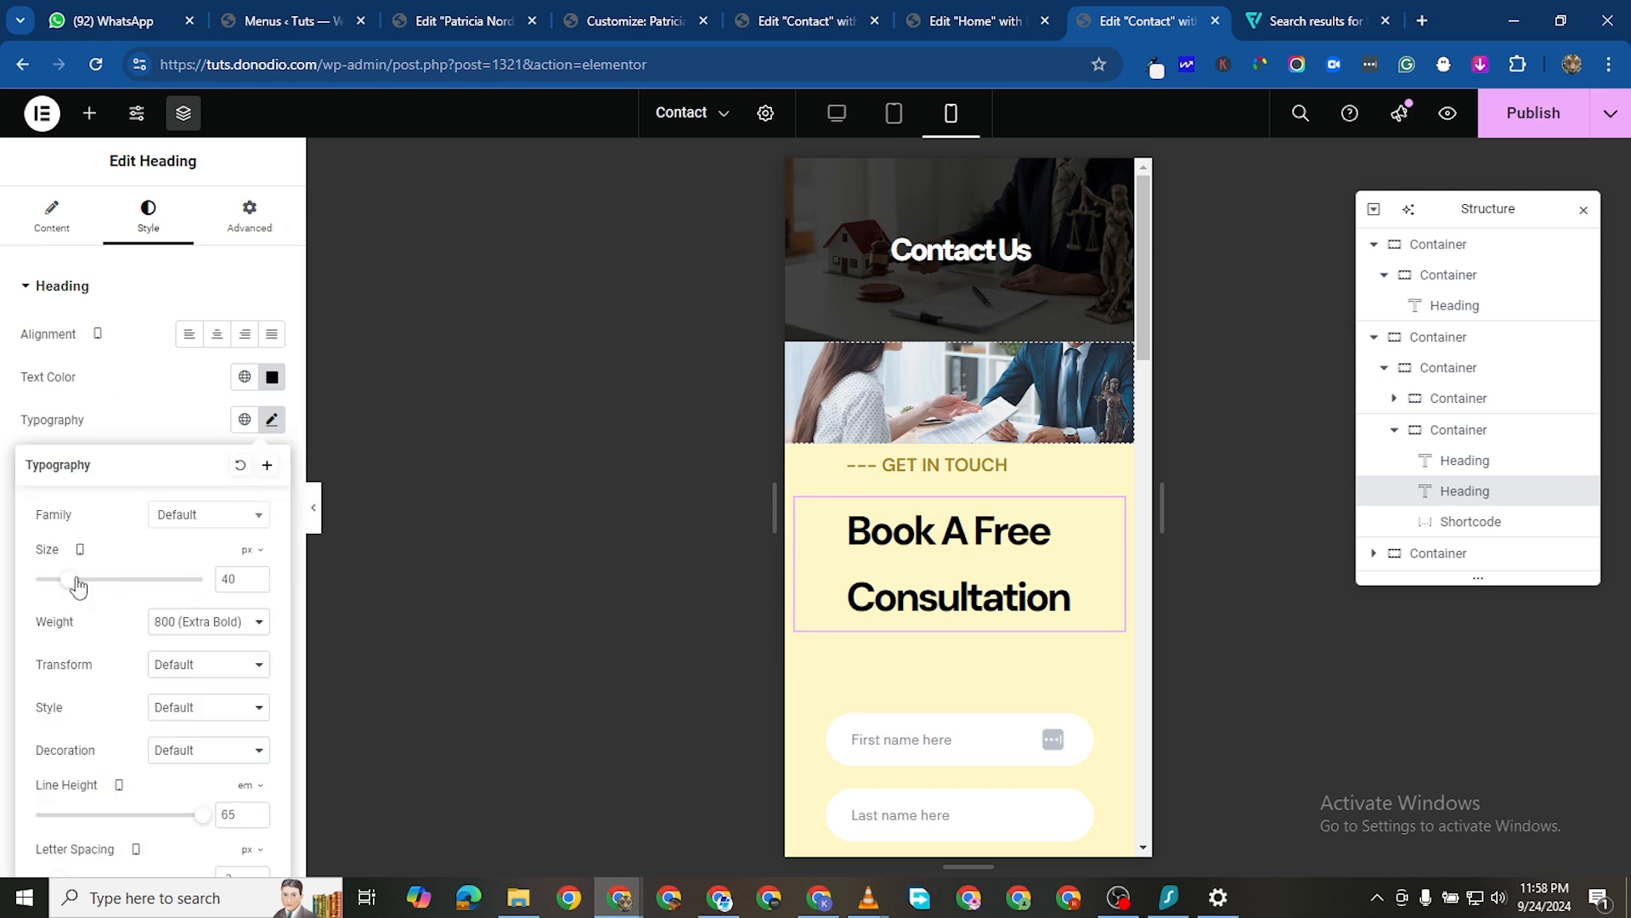
left_click_drag(68, 589, 62, 591)
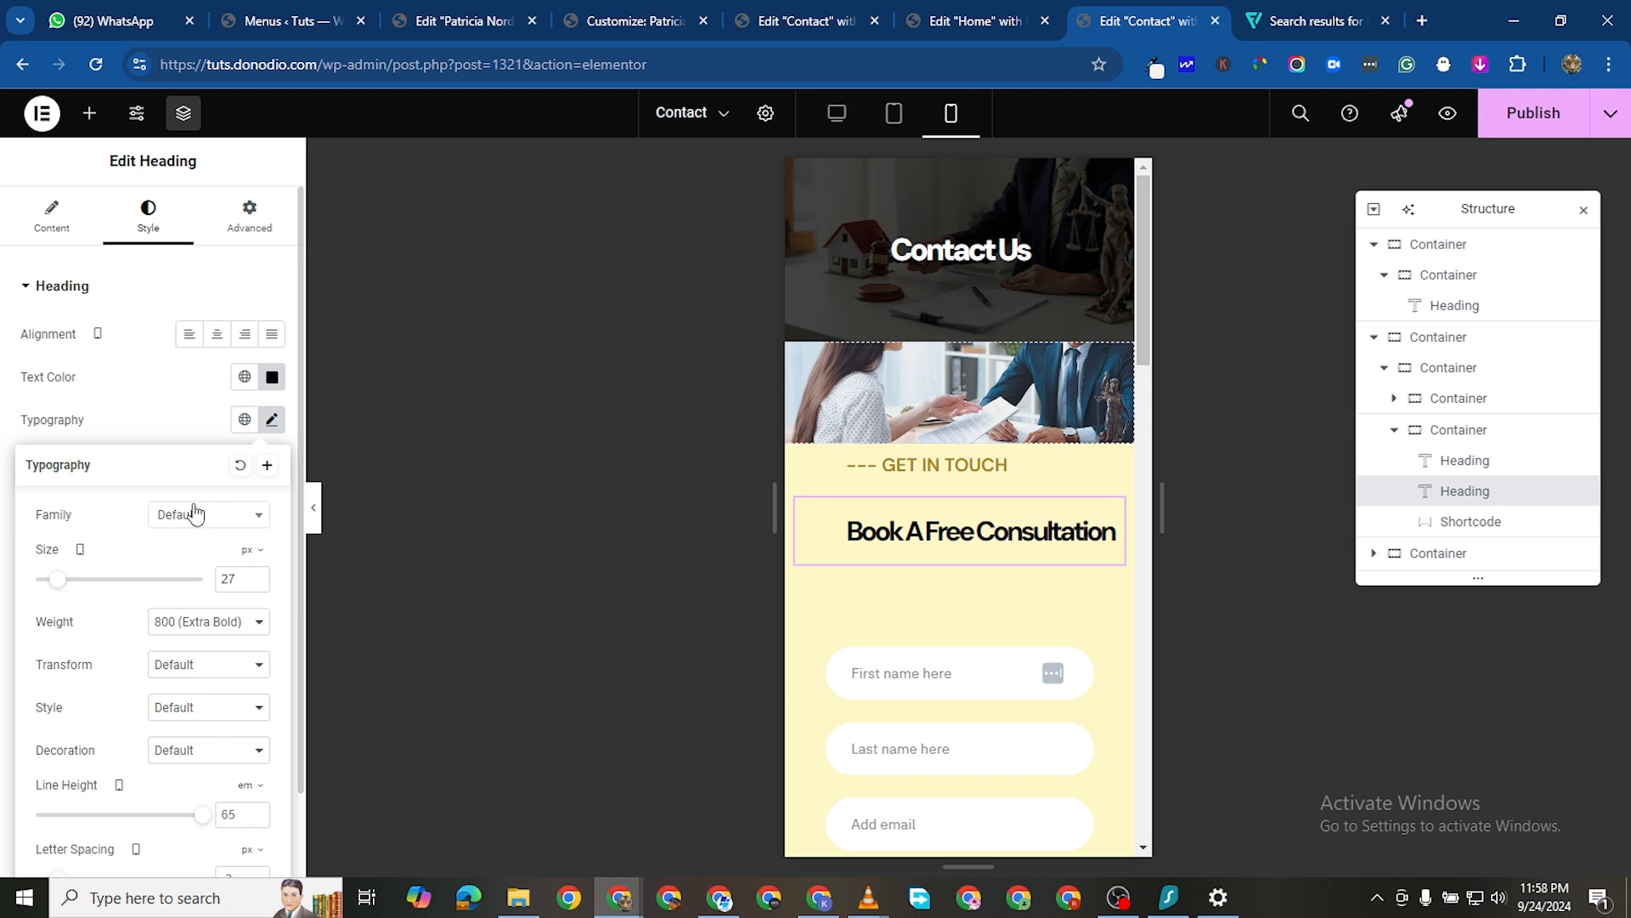
left_click(251, 585)
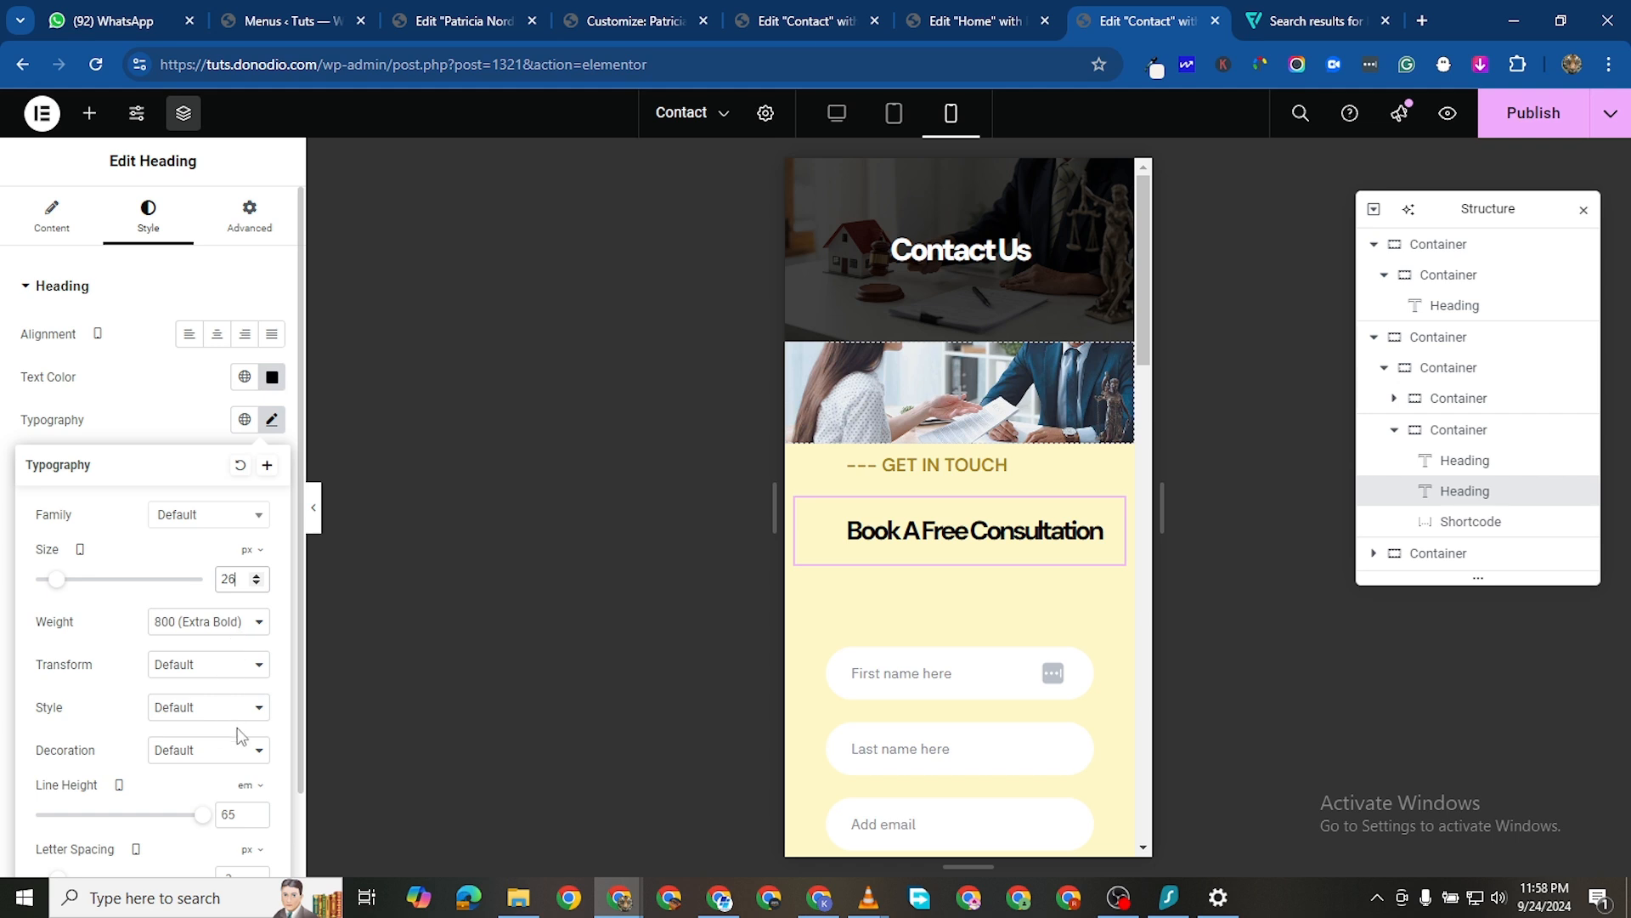
Set the "Book A Free Consultation" heading's mobile letter spacing to -1.5 px and its font size to 24 px
scroll(240, 732, "down", 1)
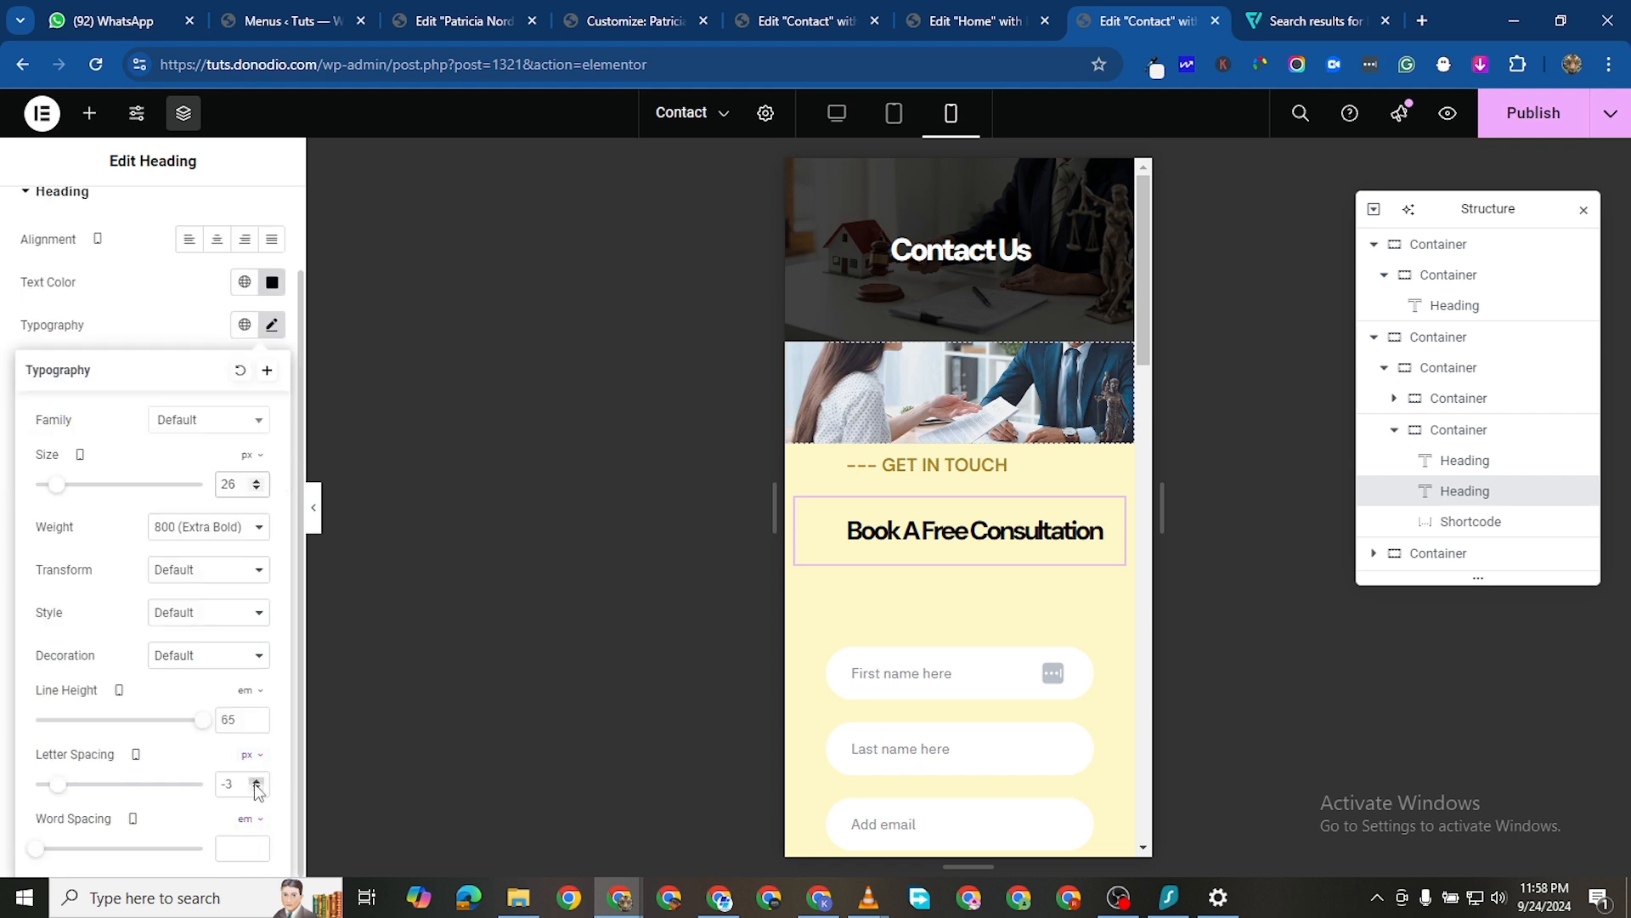
left_click(258, 775)
left_click(257, 780)
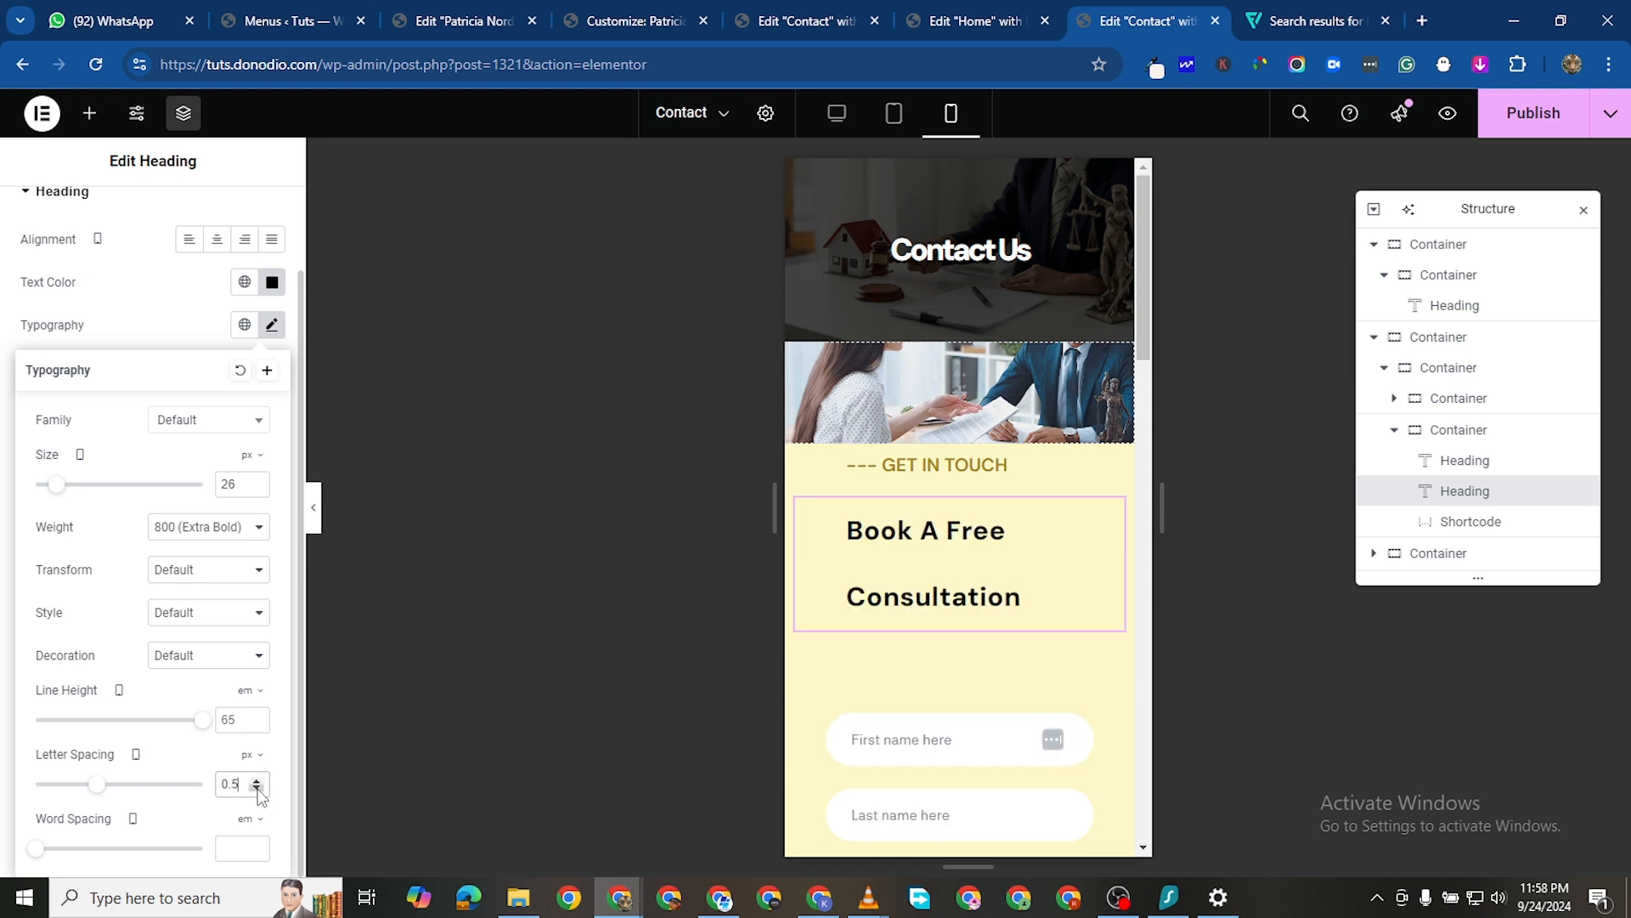
left_click(257, 789)
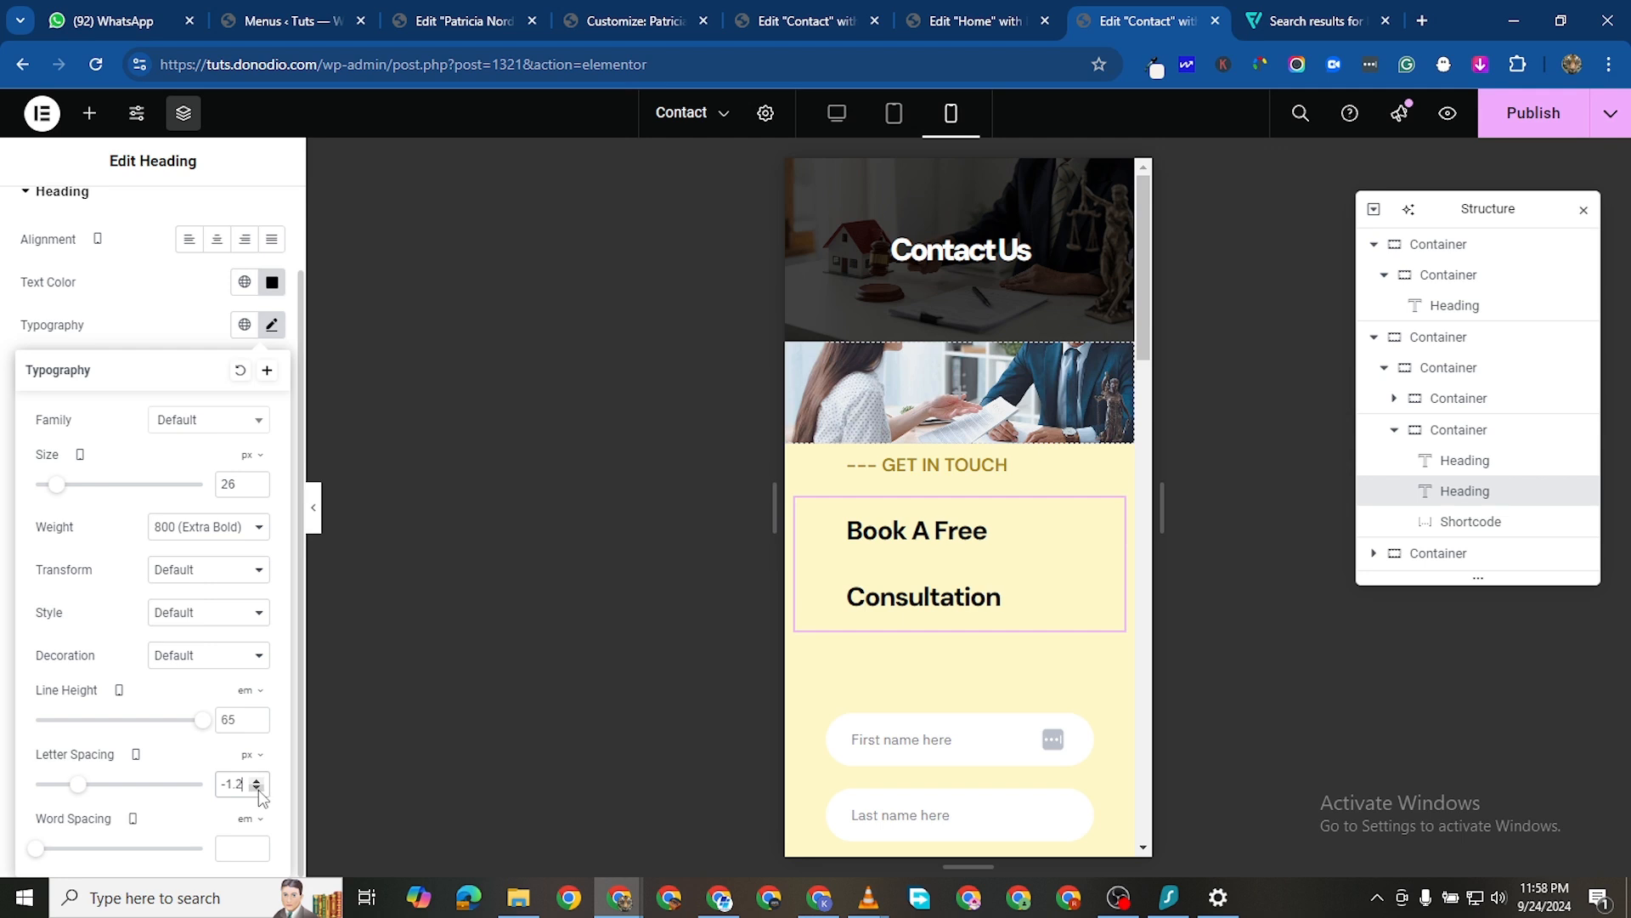
left_click(257, 788)
left_click(256, 788)
left_click(257, 788)
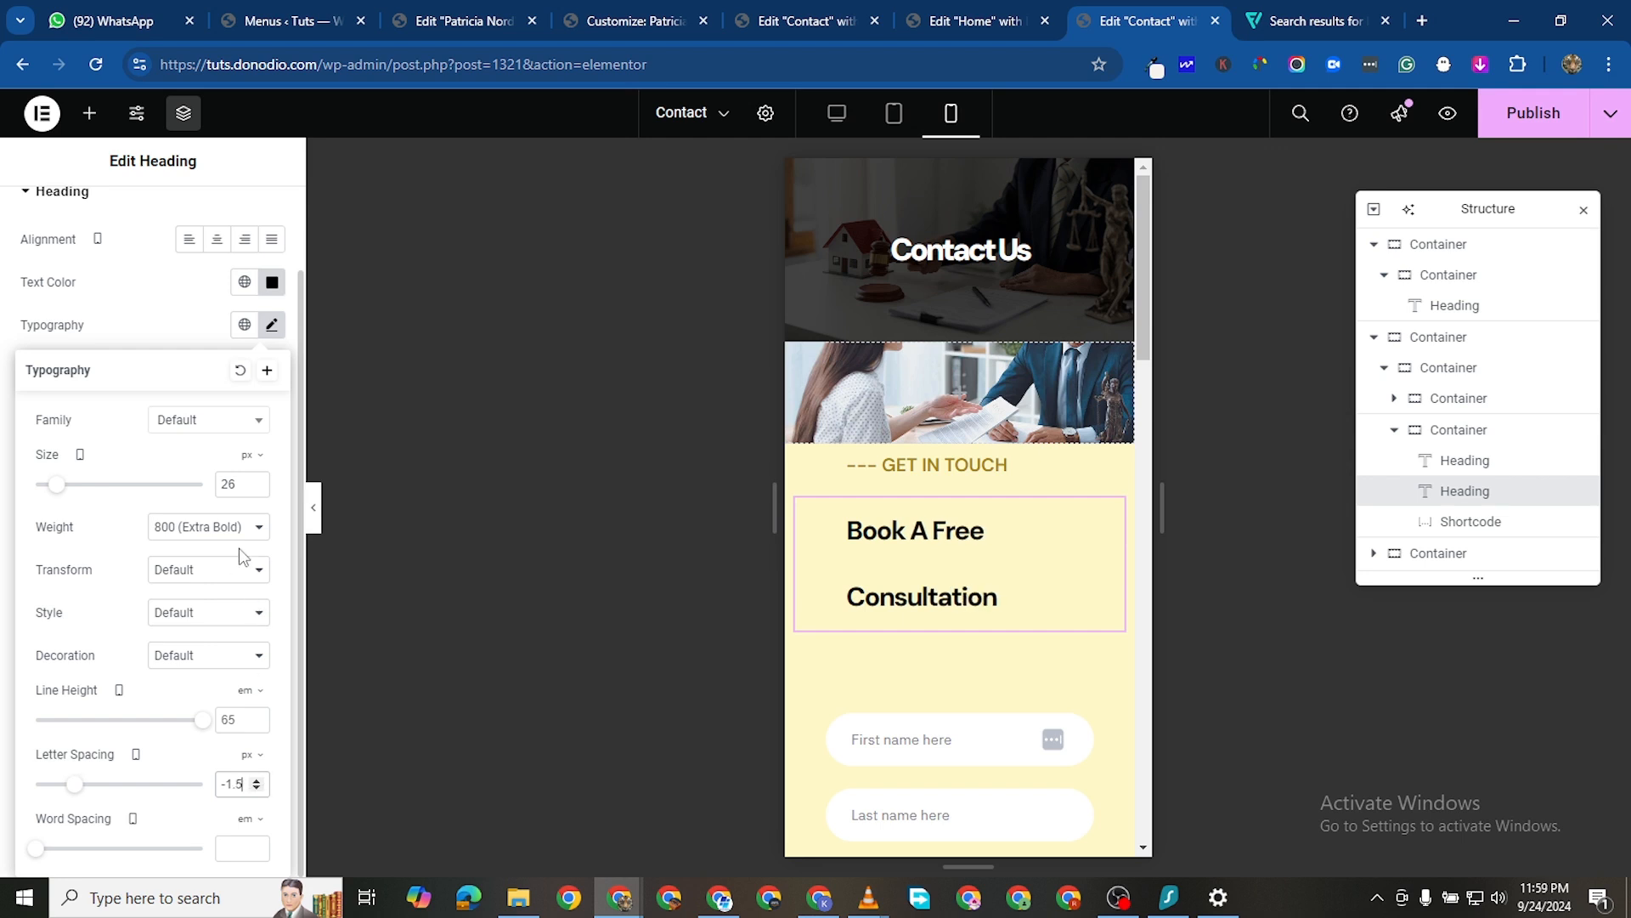
left_click(257, 489)
left_click(257, 489)
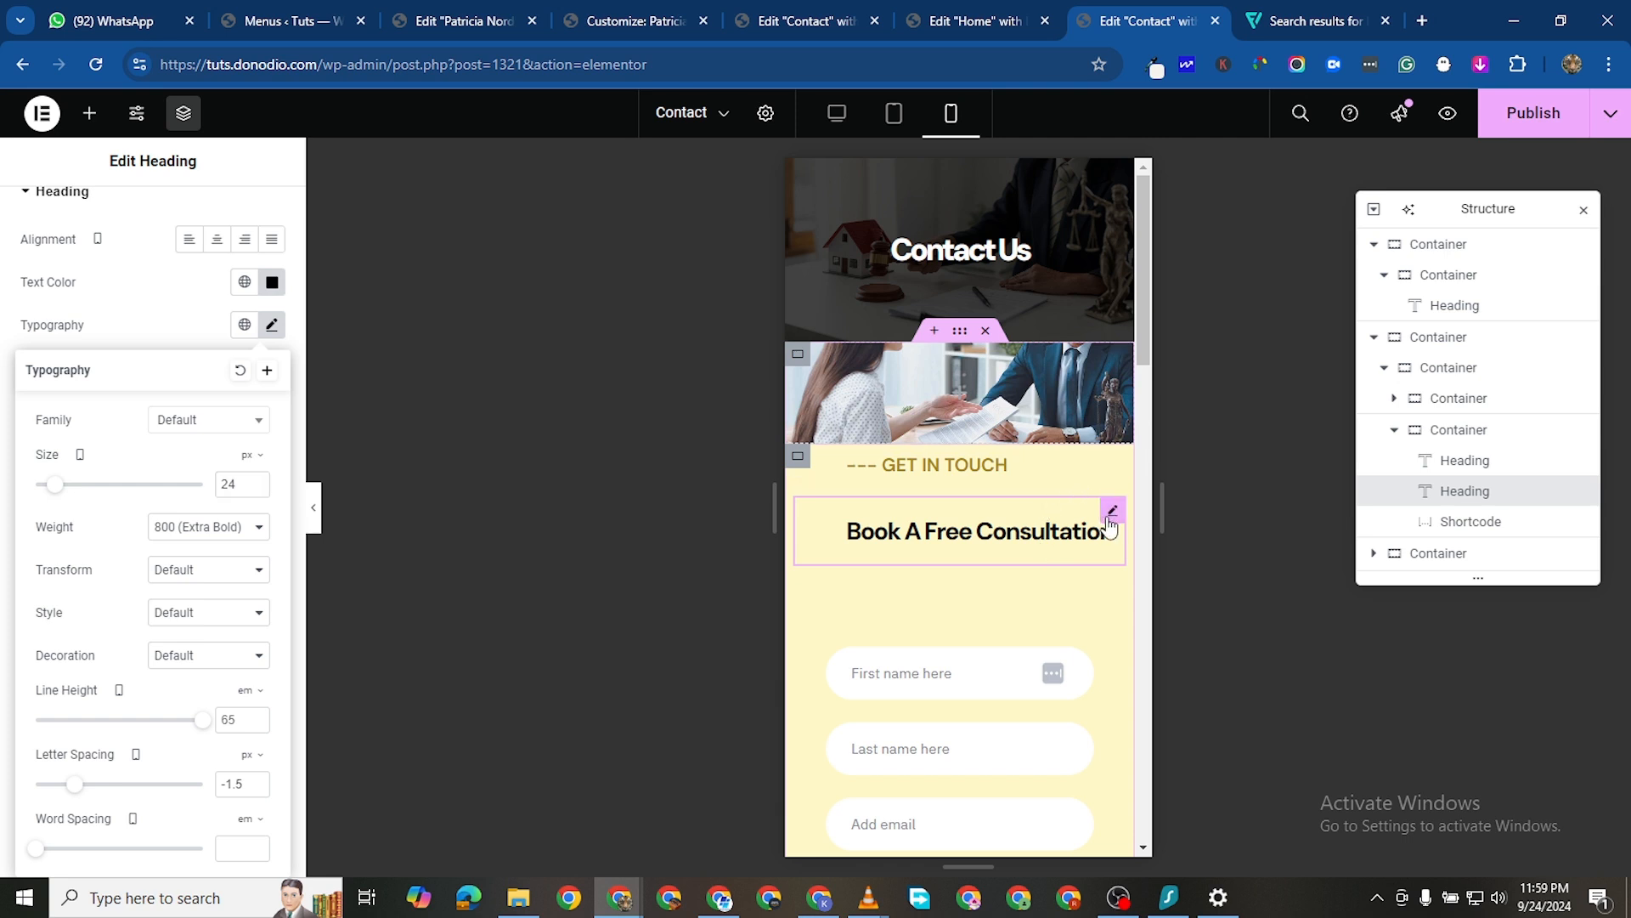
Try centre alignment on the "Book A Free Consultation" heading, and set its mobile alignment to left
left_click(1109, 521)
left_click(217, 240)
scroll(217, 240, "up", 1)
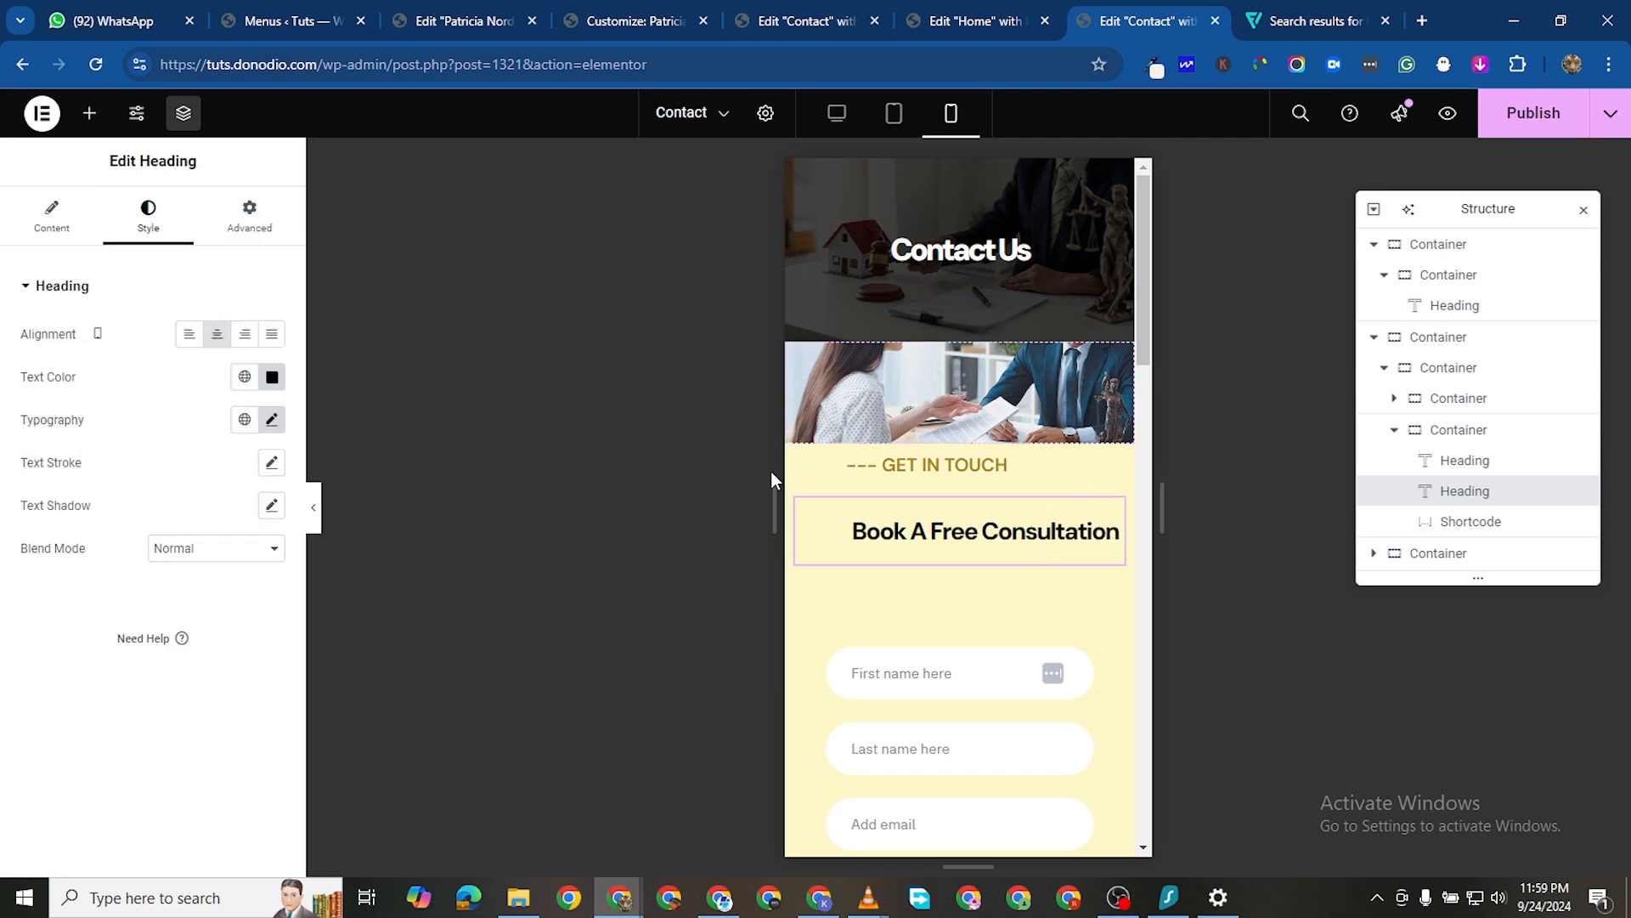
left_click(192, 339)
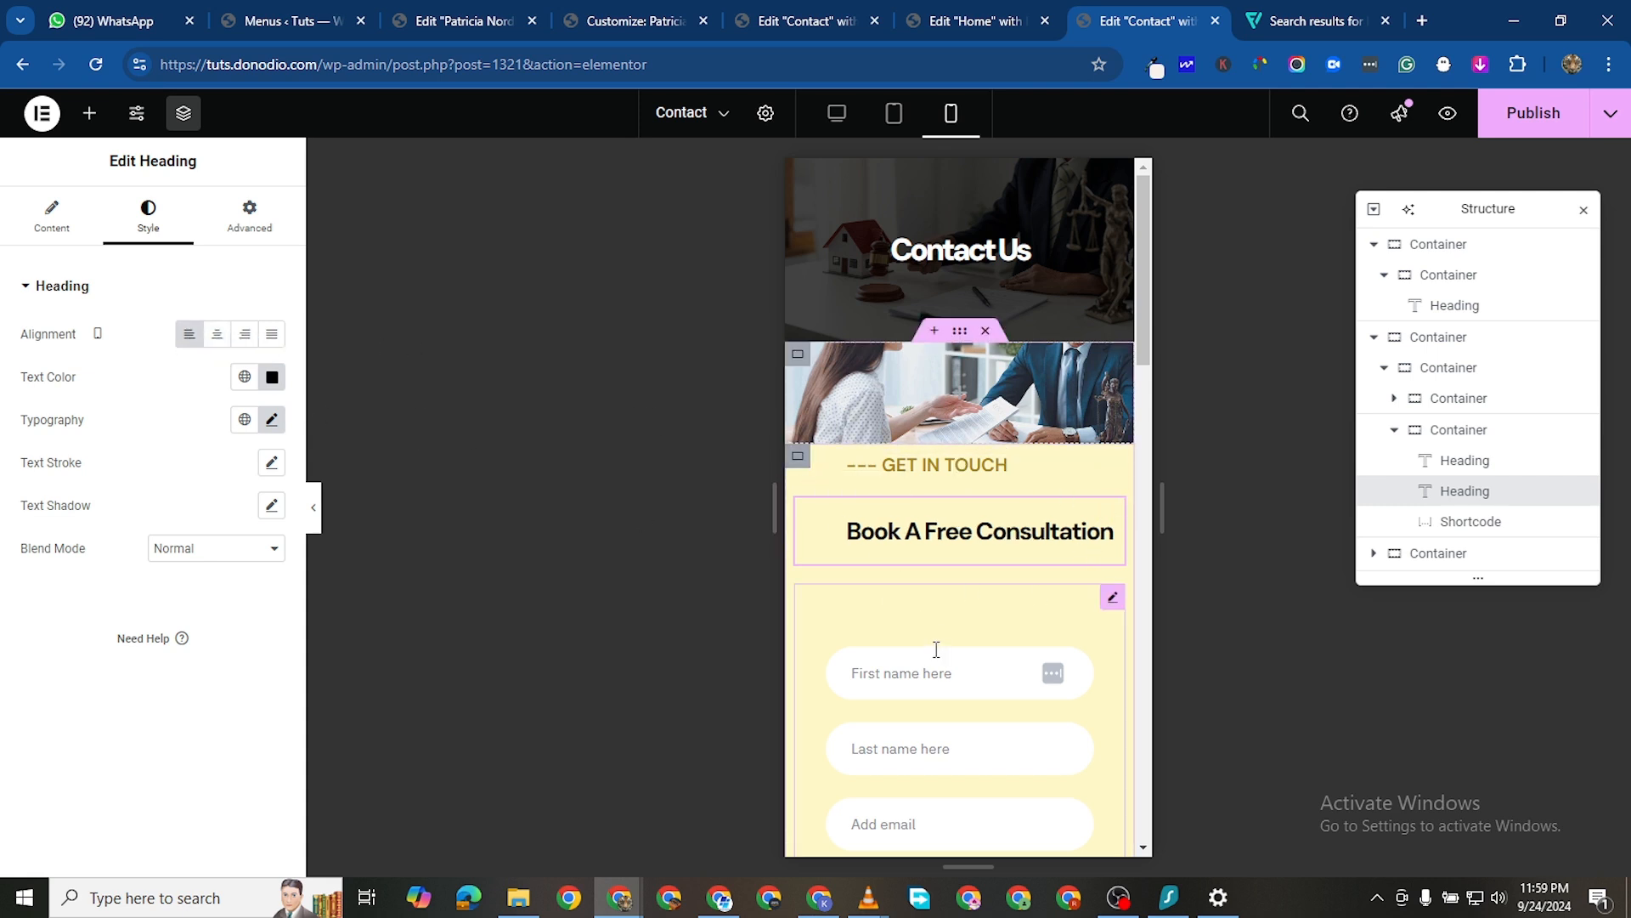
Unlink the mobile margins of the contact form shortcode and set its top margin to -60 px
left_click(1110, 597)
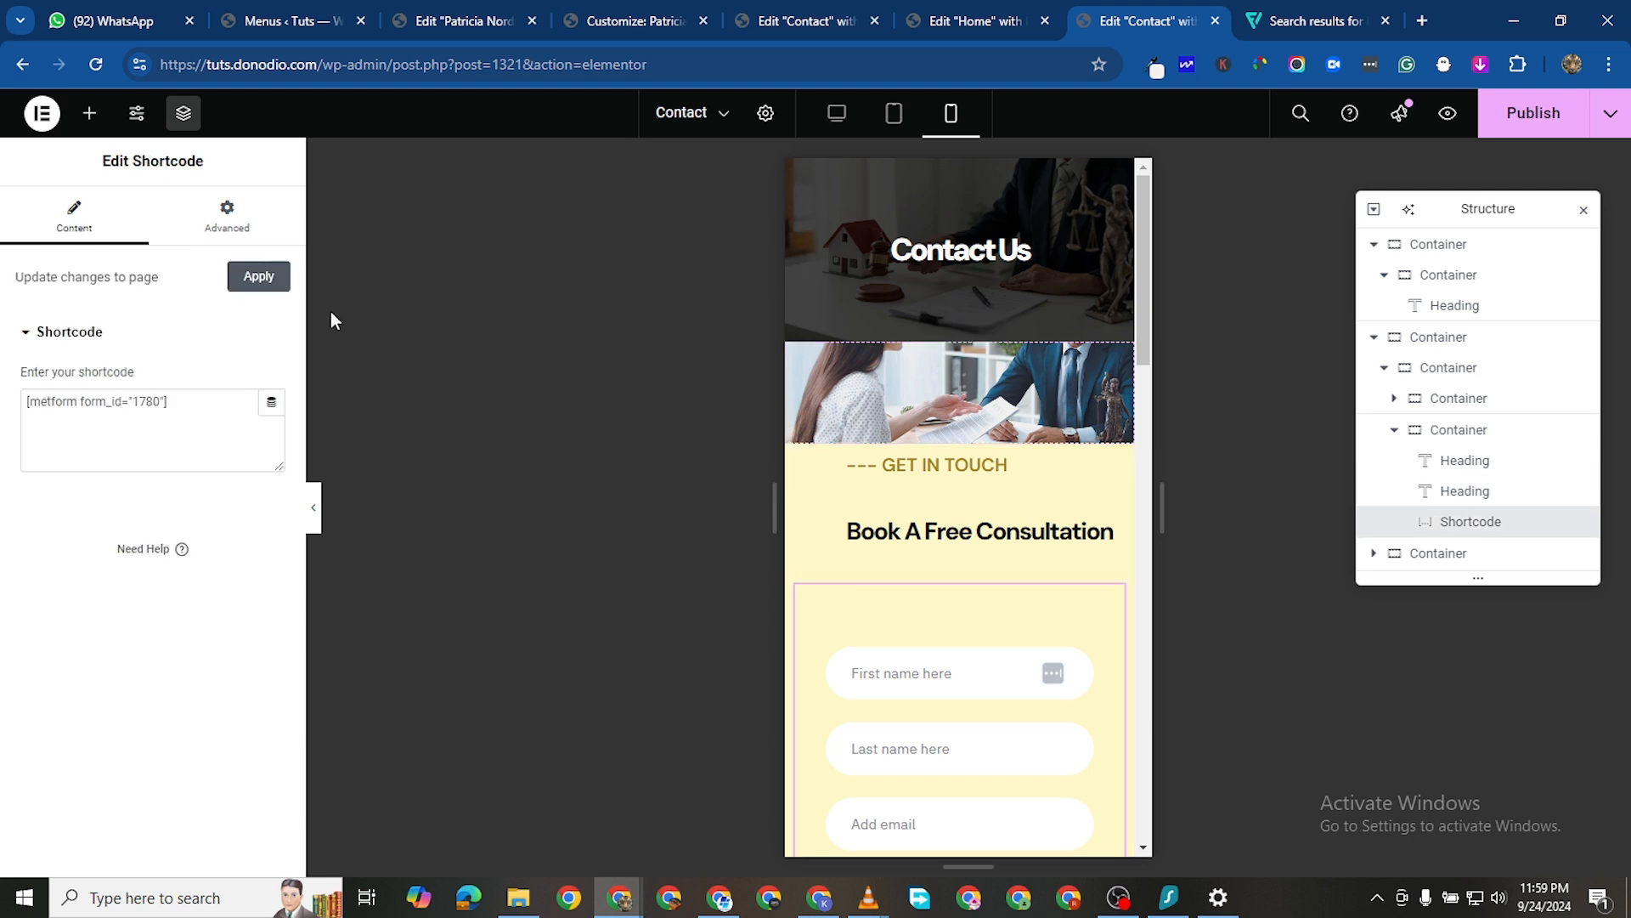
left_click(226, 213)
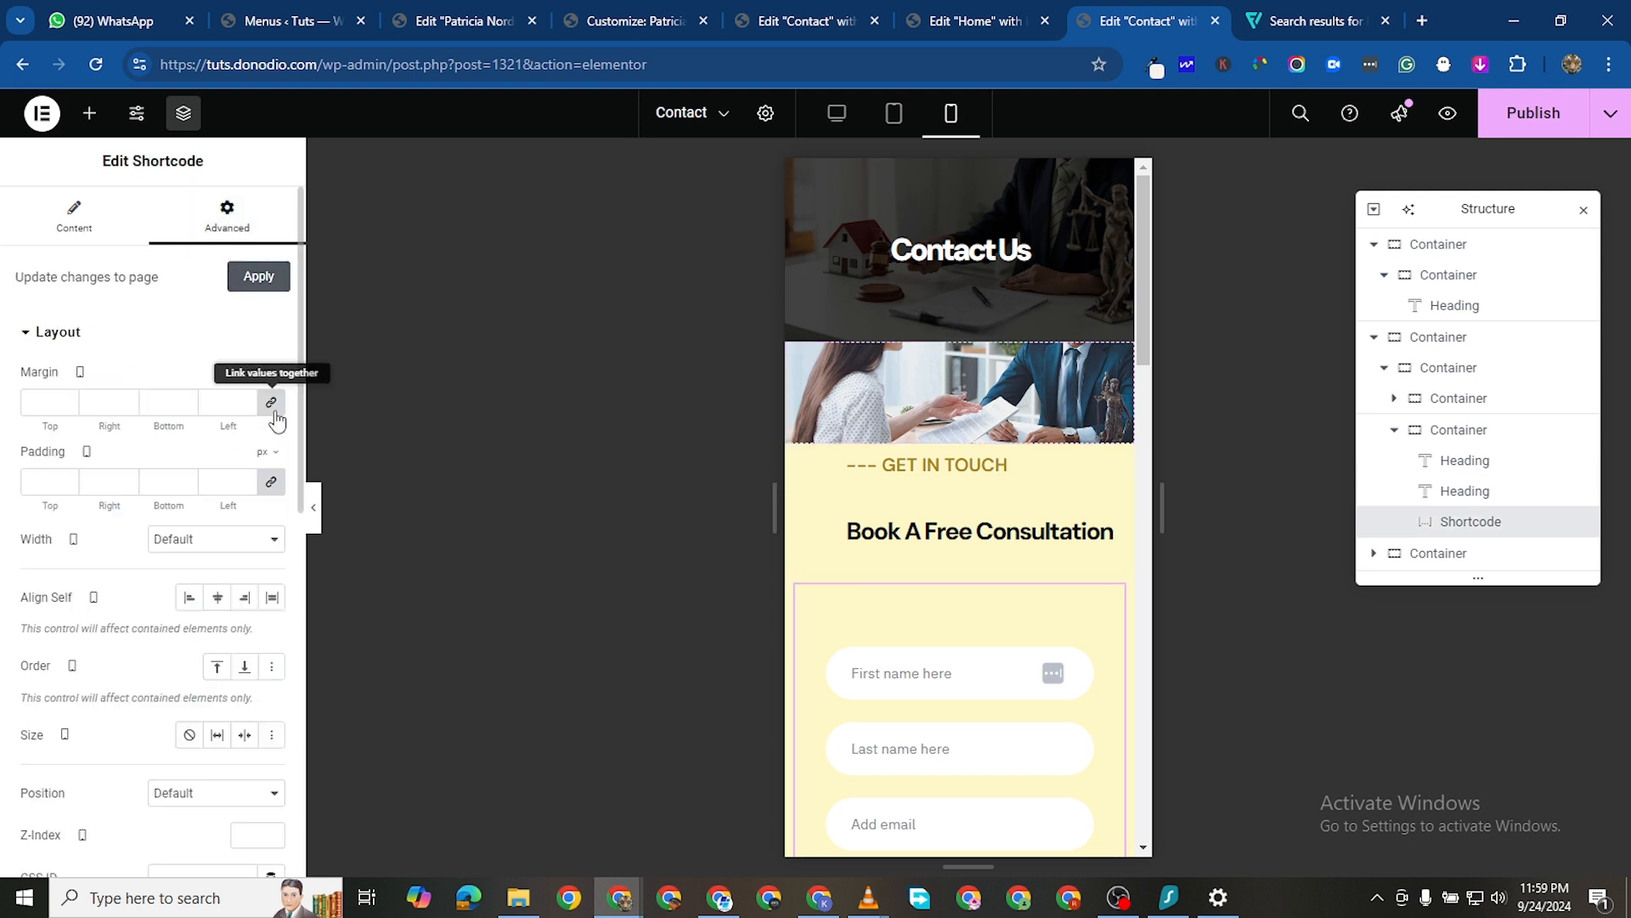
left_click(268, 412)
left_click(73, 405)
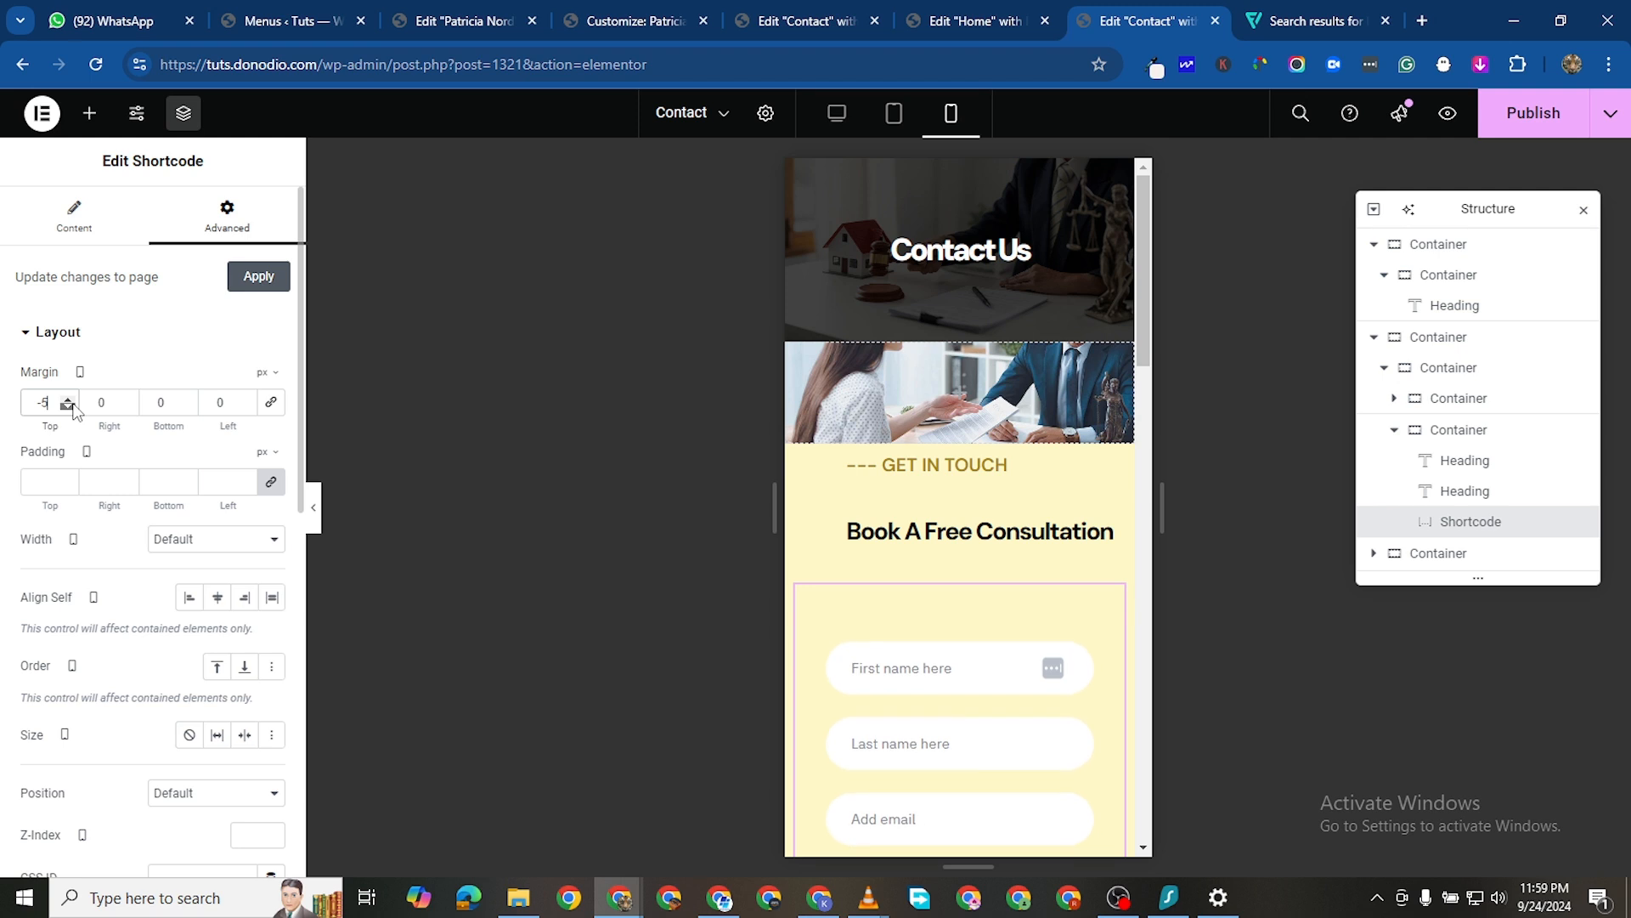
left_click(73, 405)
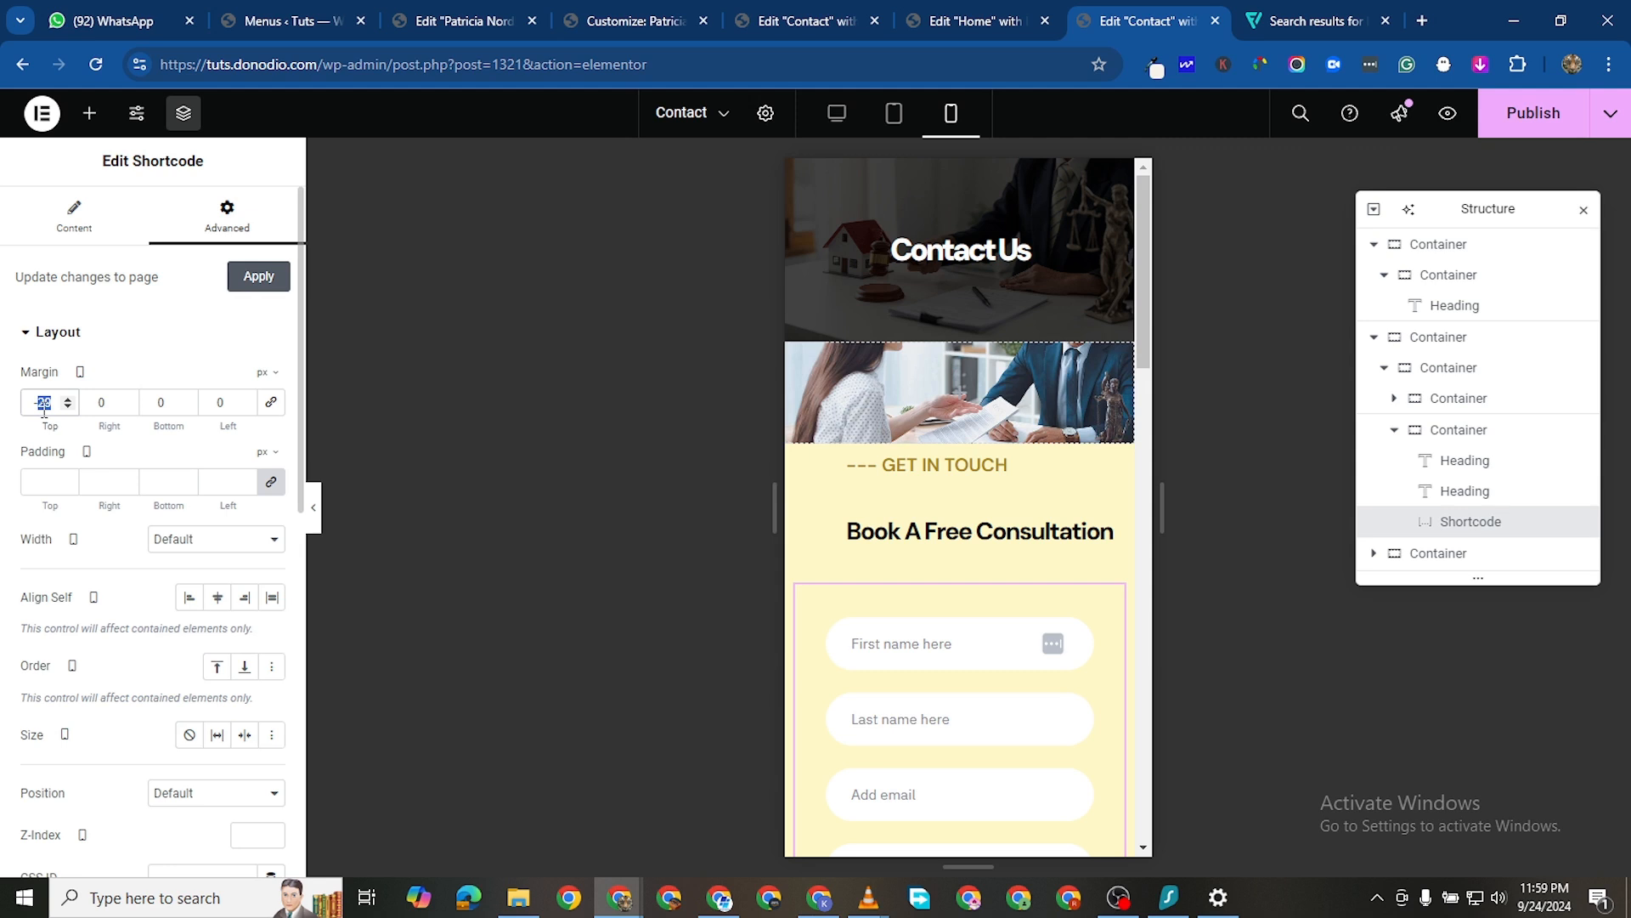
type("-60")
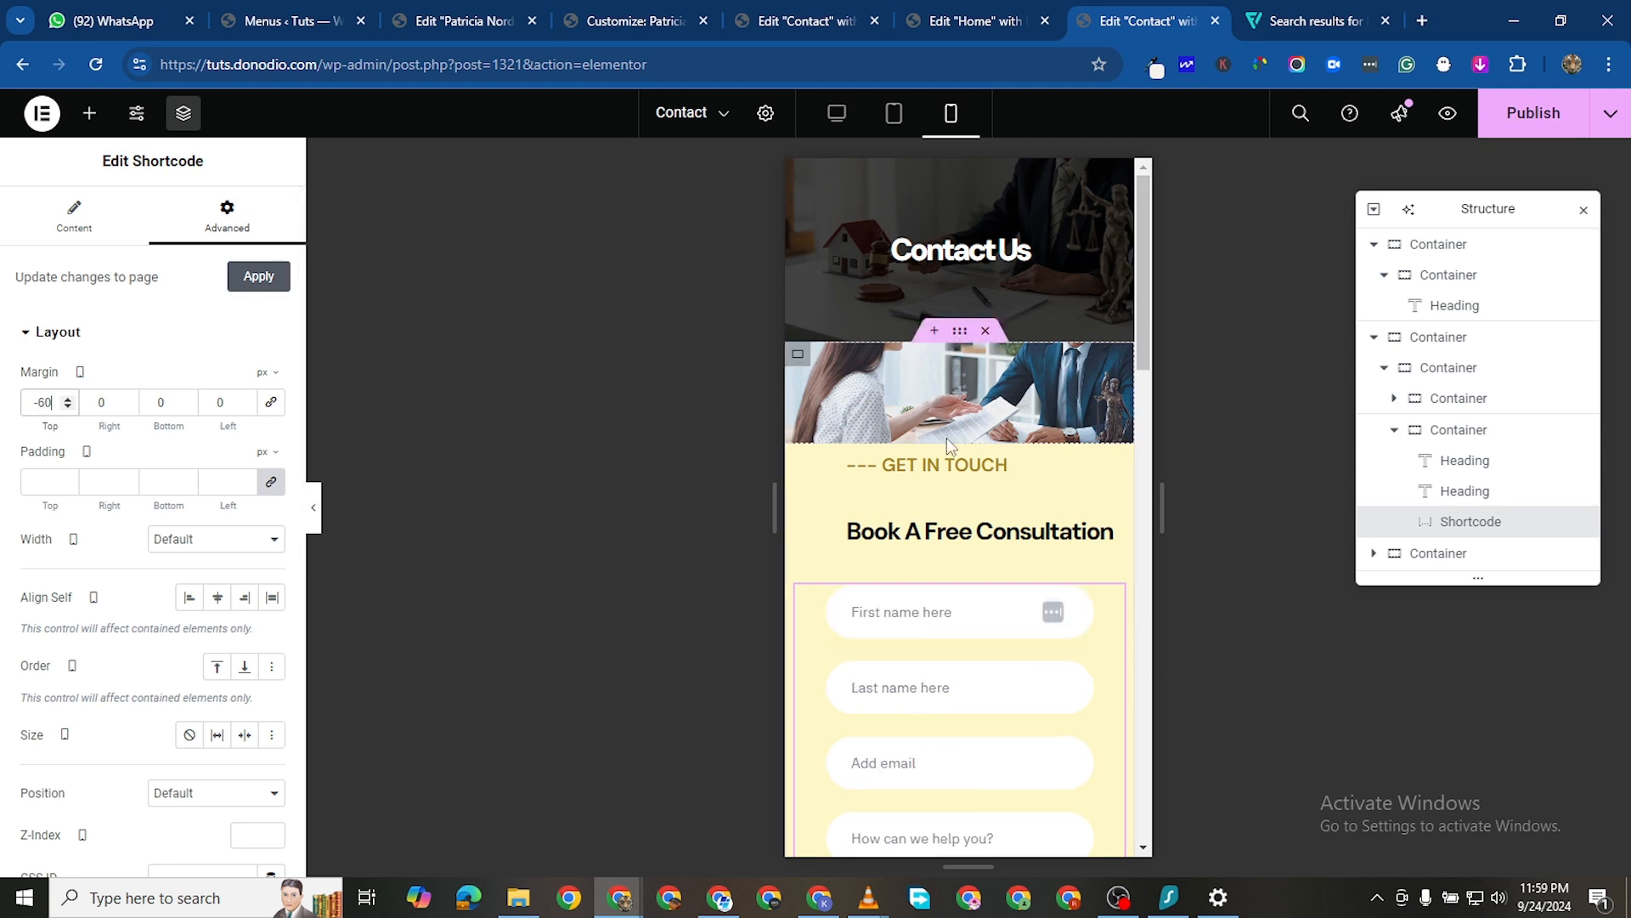
Unlink the mobile padding of the Get In Touch form container and set its top padding to 40 px
left_click(783, 469)
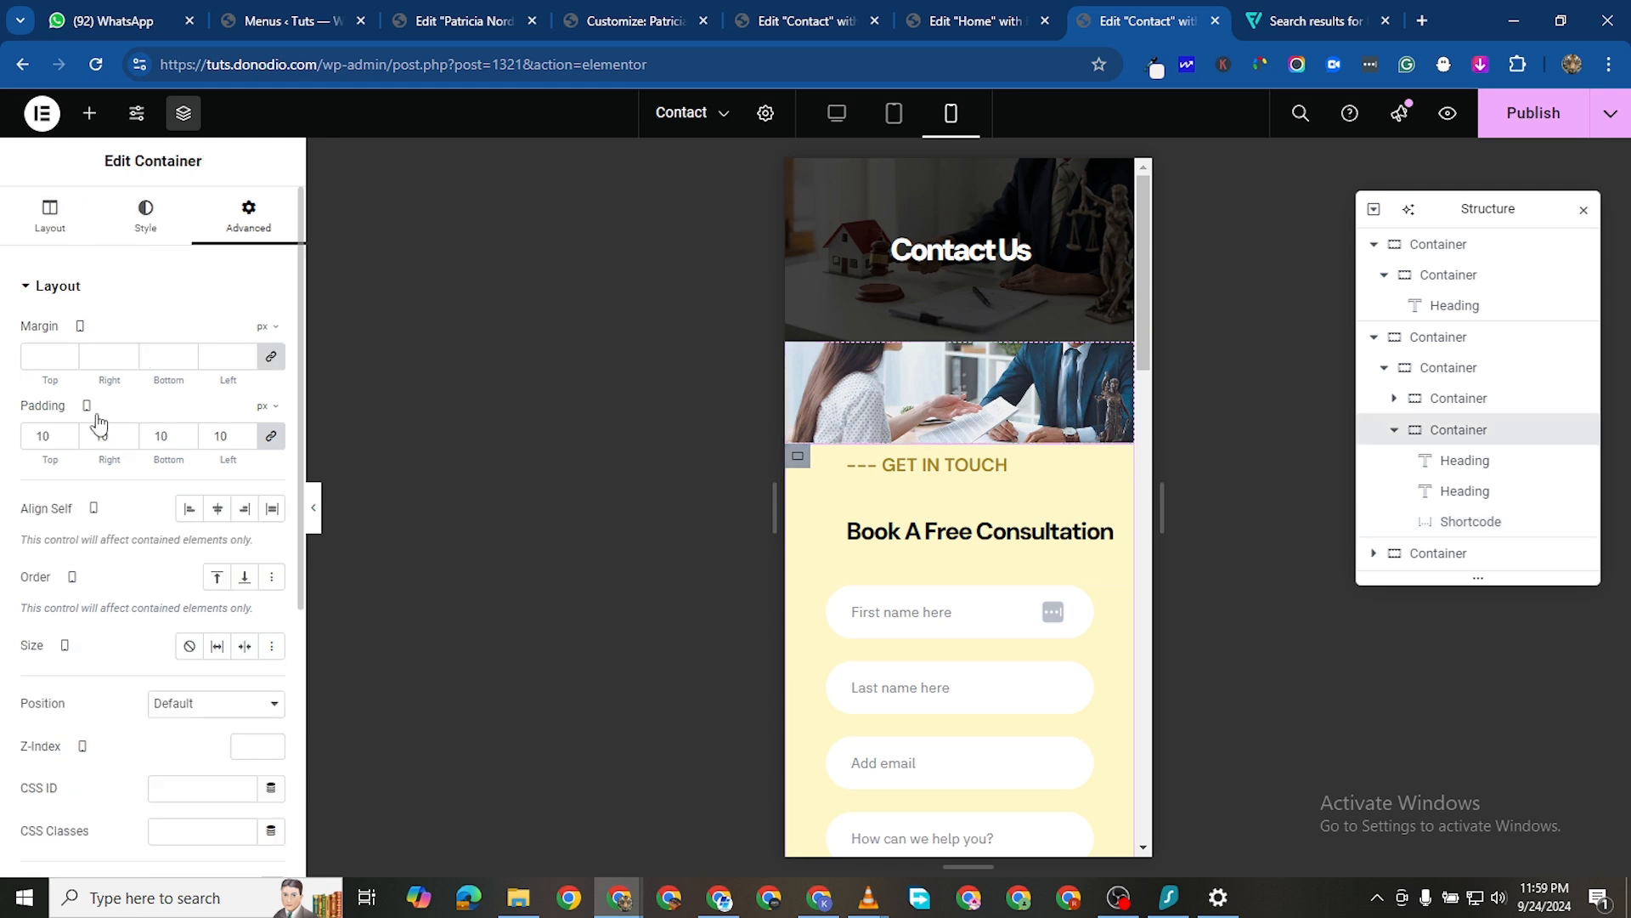
left_click(270, 439)
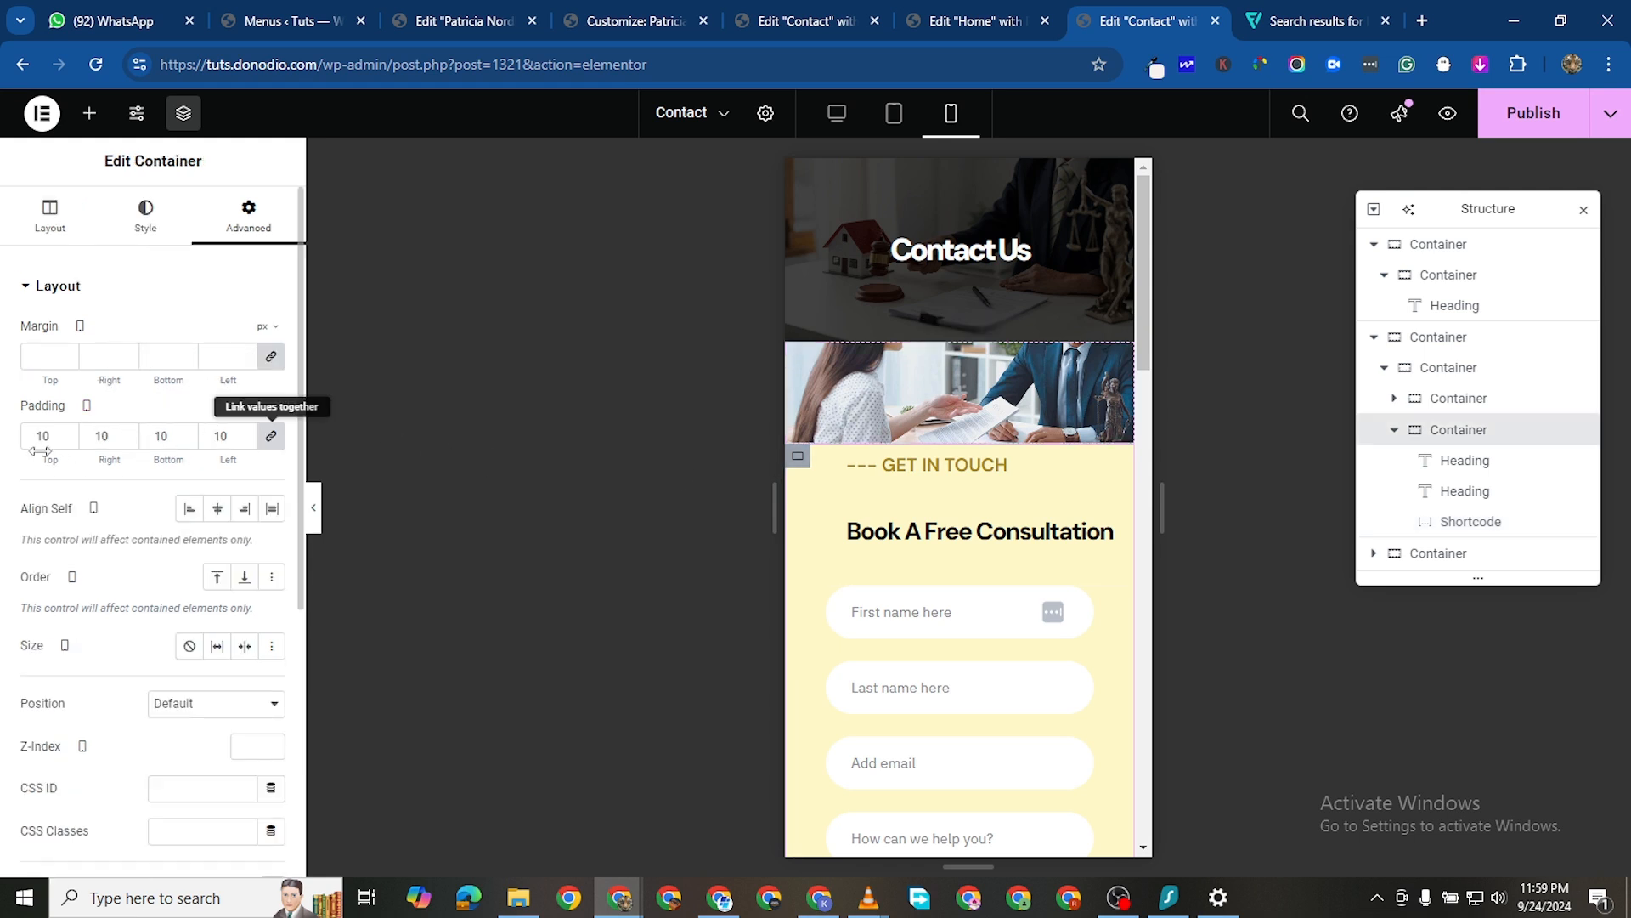
double_click(43, 434)
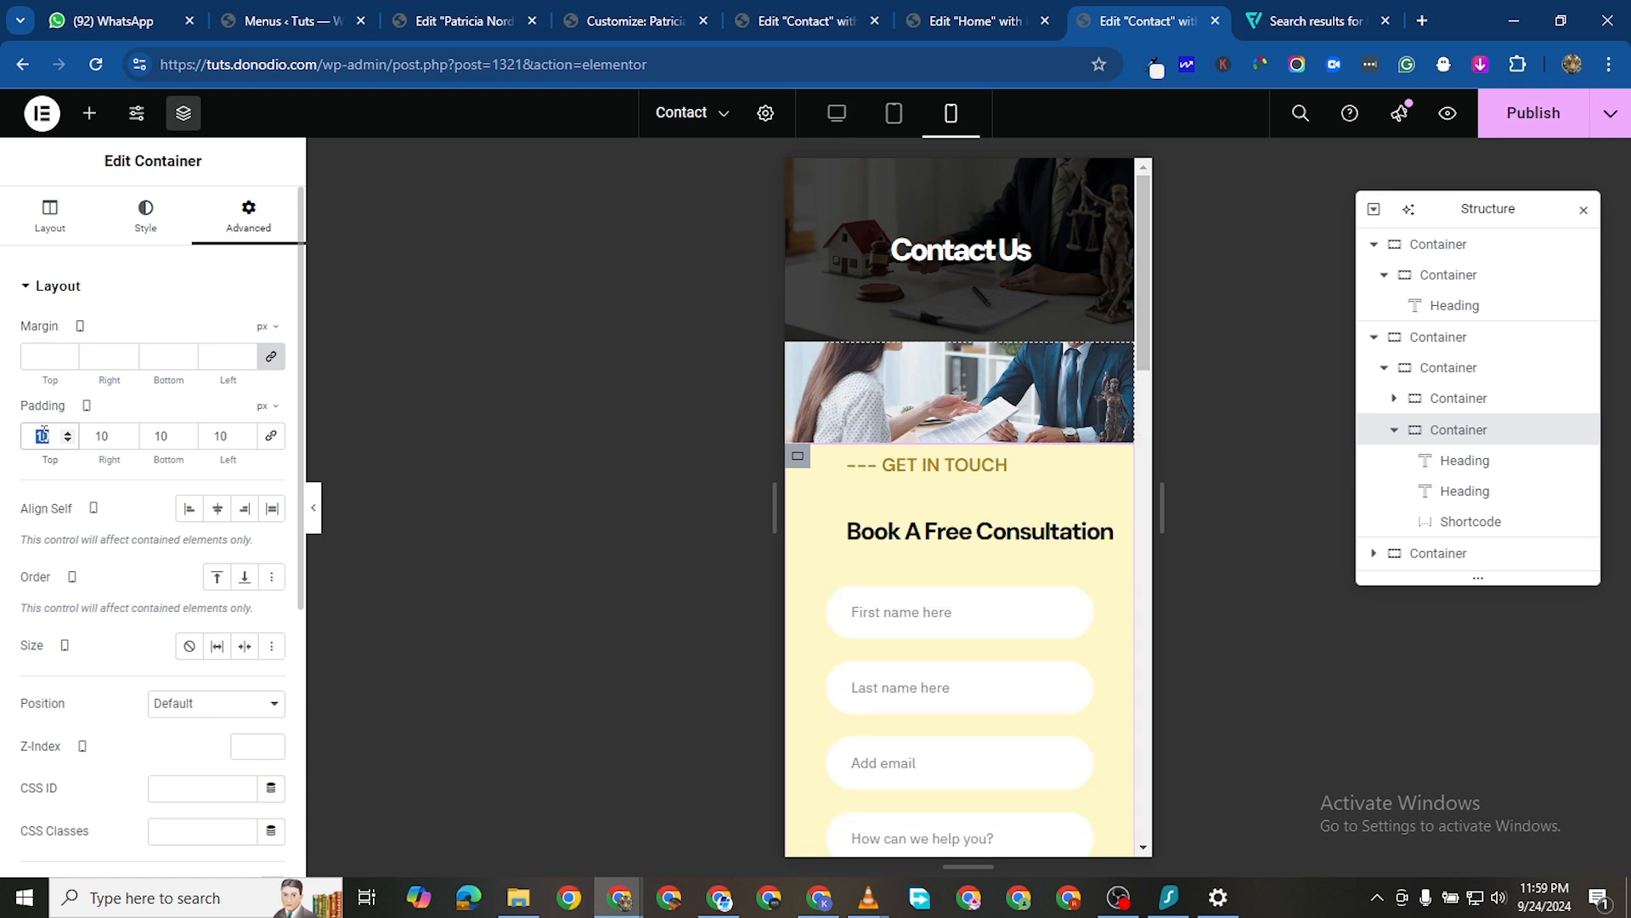
type("40")
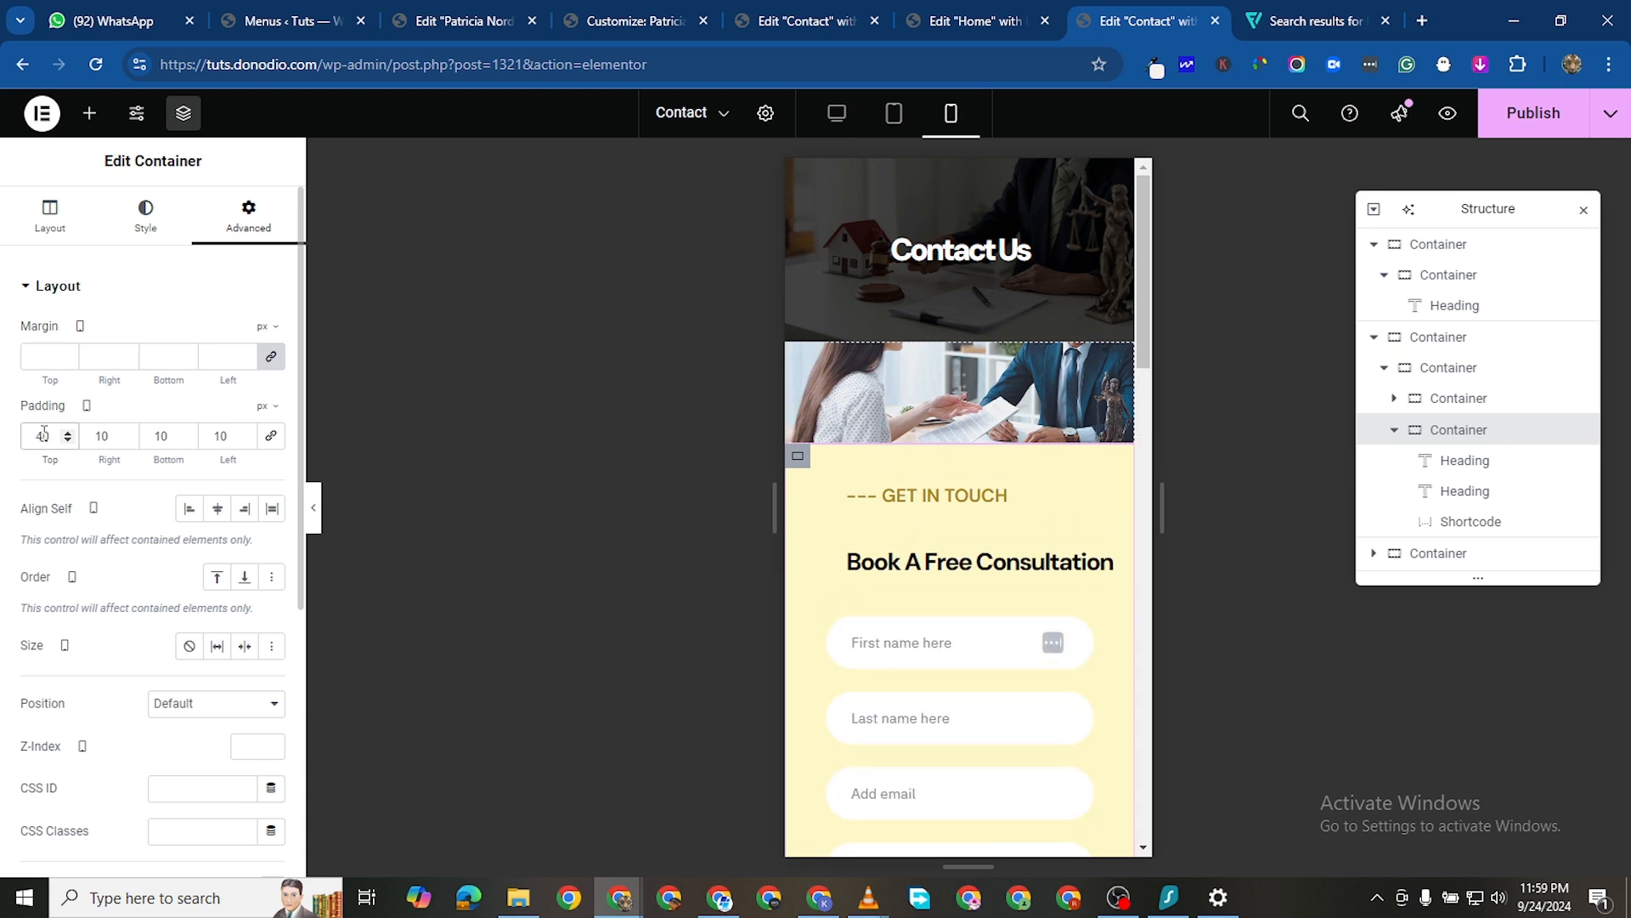
Check the contact form down to the Send Message button and publish the Contact page
scroll(1035, 679, "down", 6)
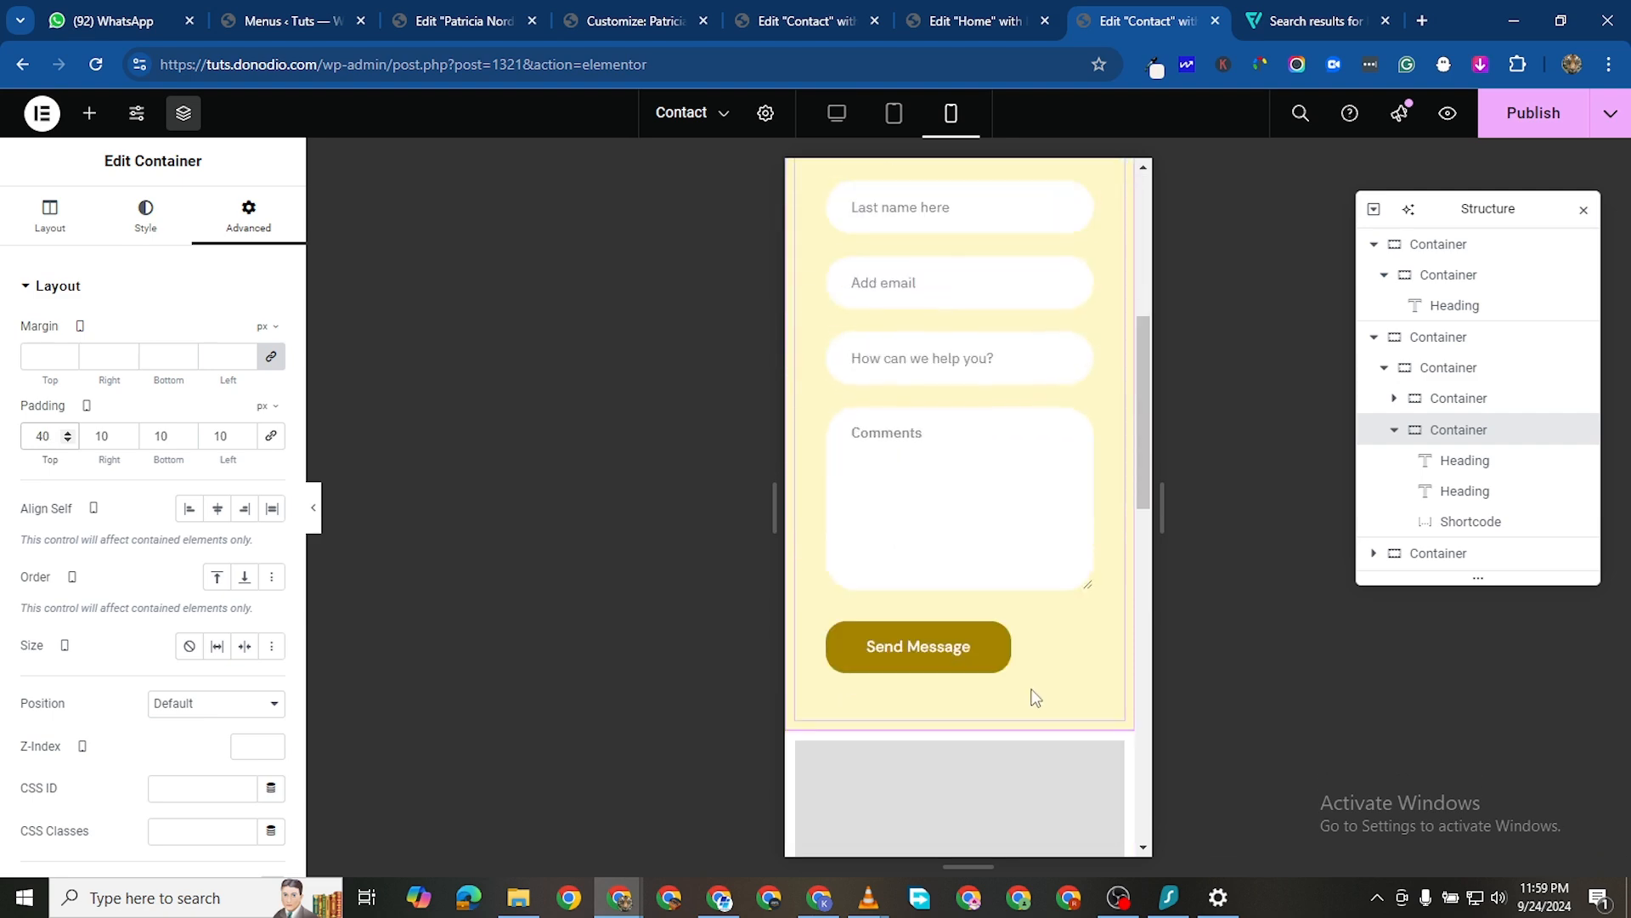
scroll(1035, 692, "up", 6)
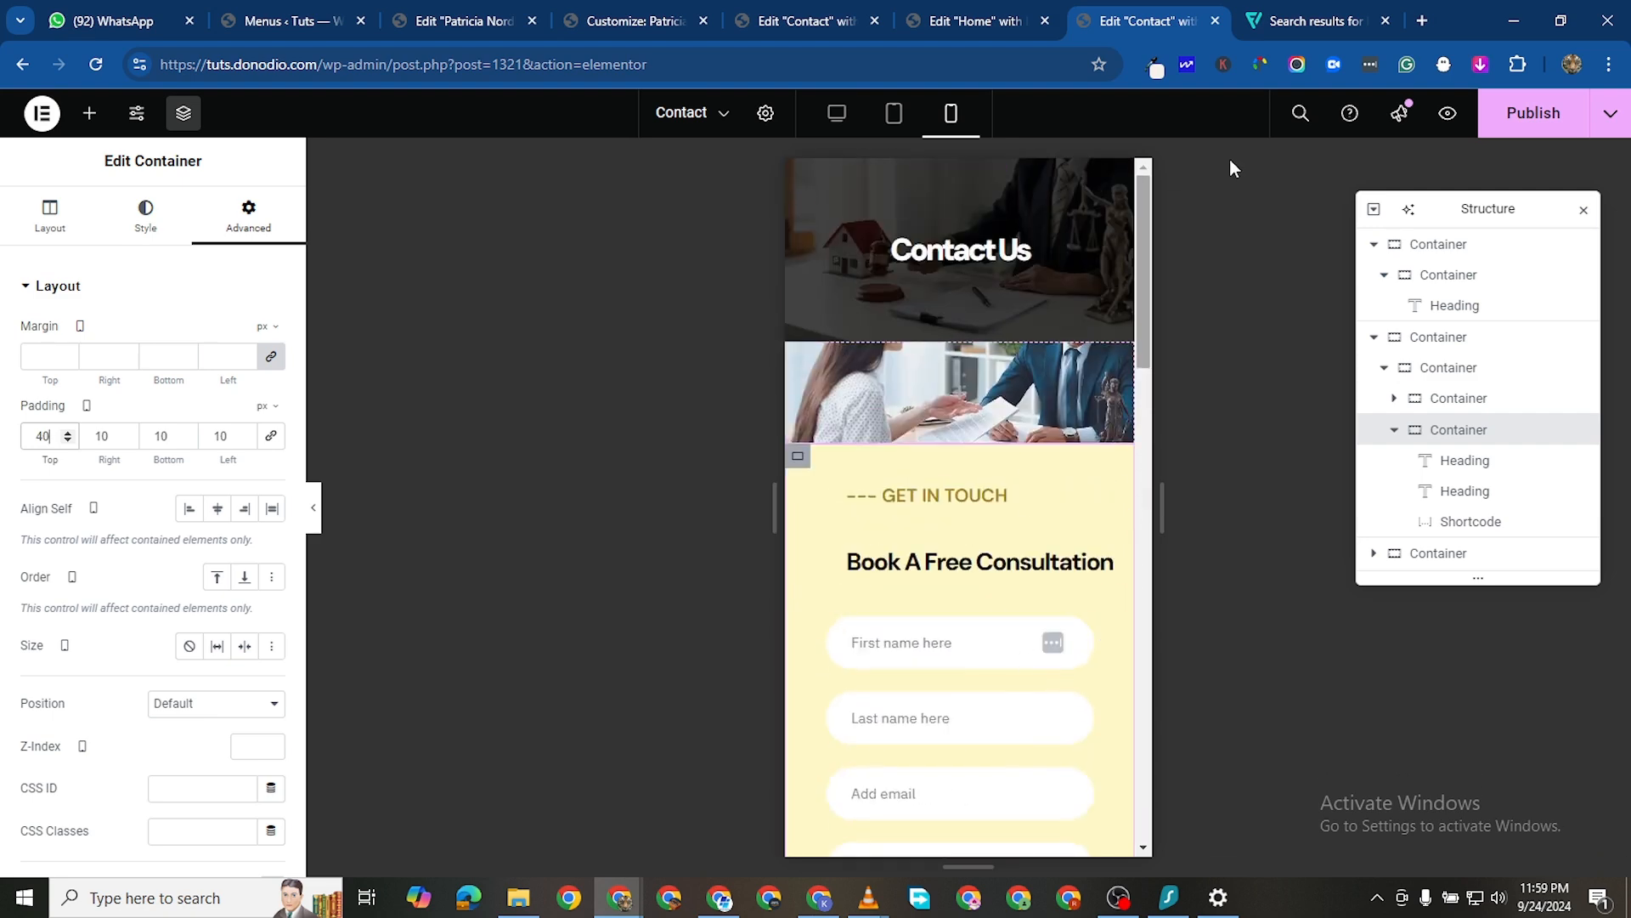
left_click(1534, 113)
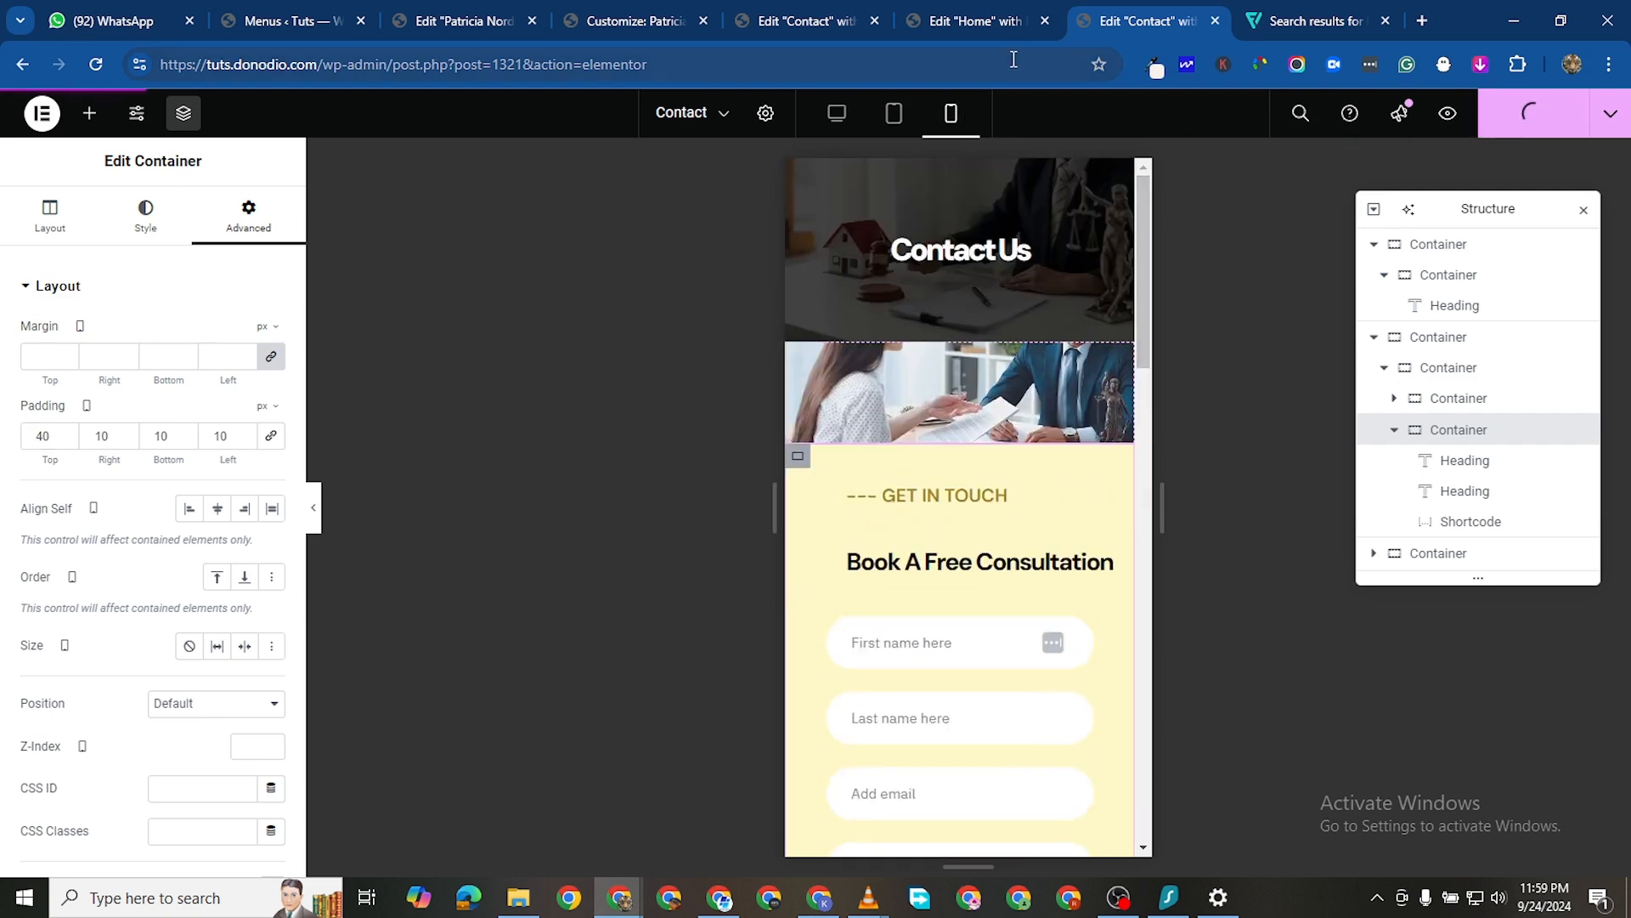
Load the live site's home page at tuts.donodio.com in place of the Home page editor
left_click(971, 24)
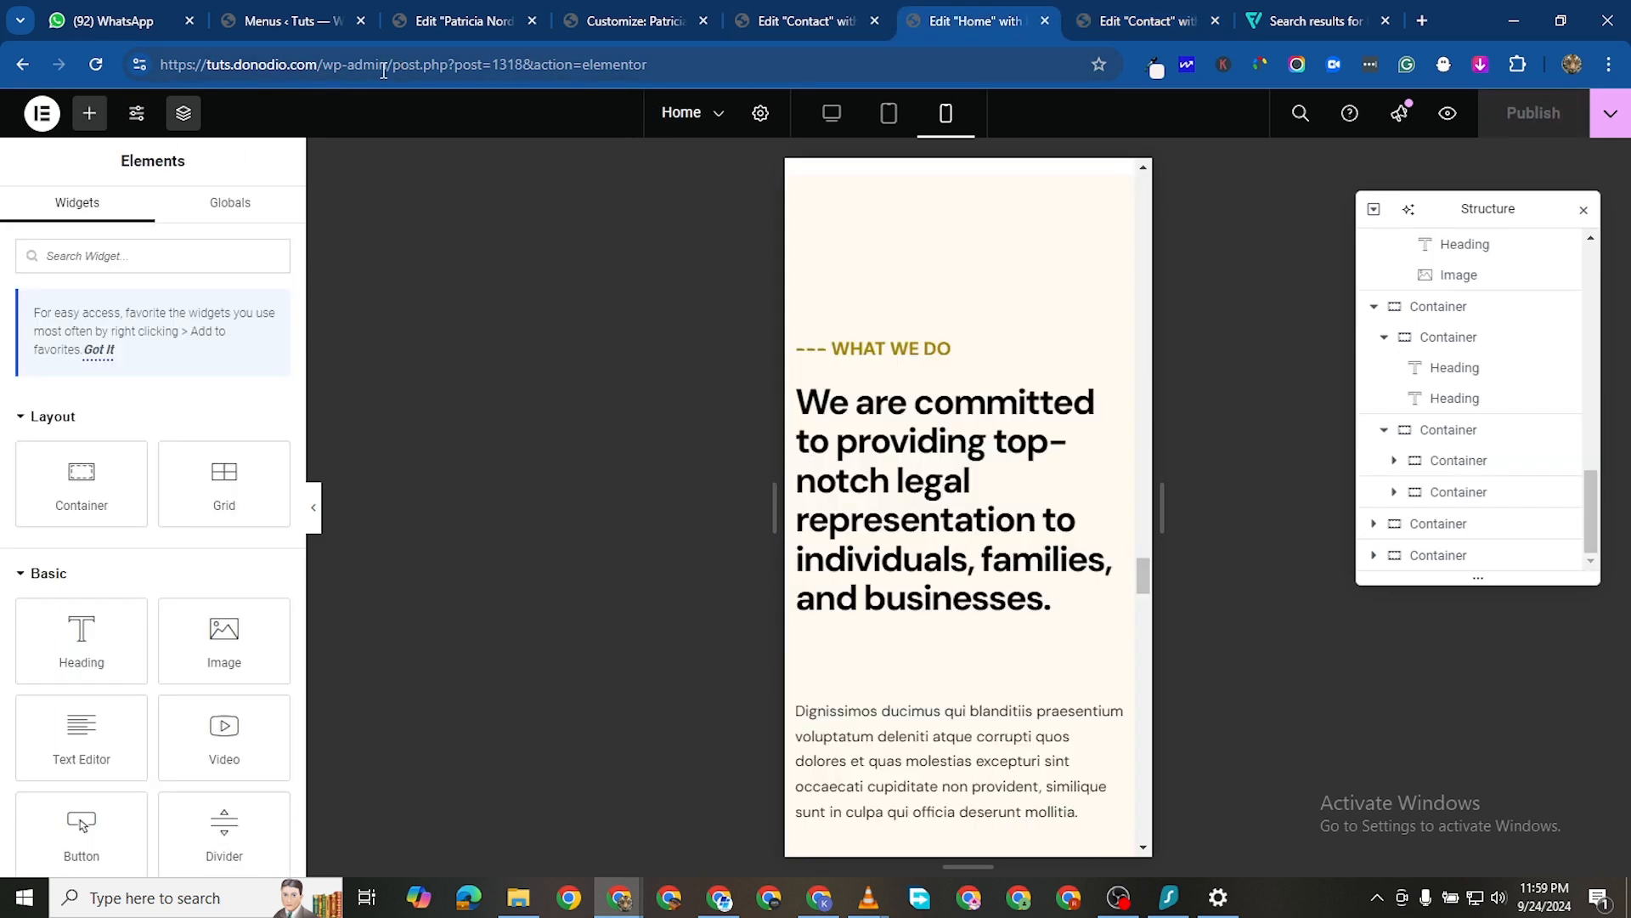
left_click_drag(332, 63, 949, 128)
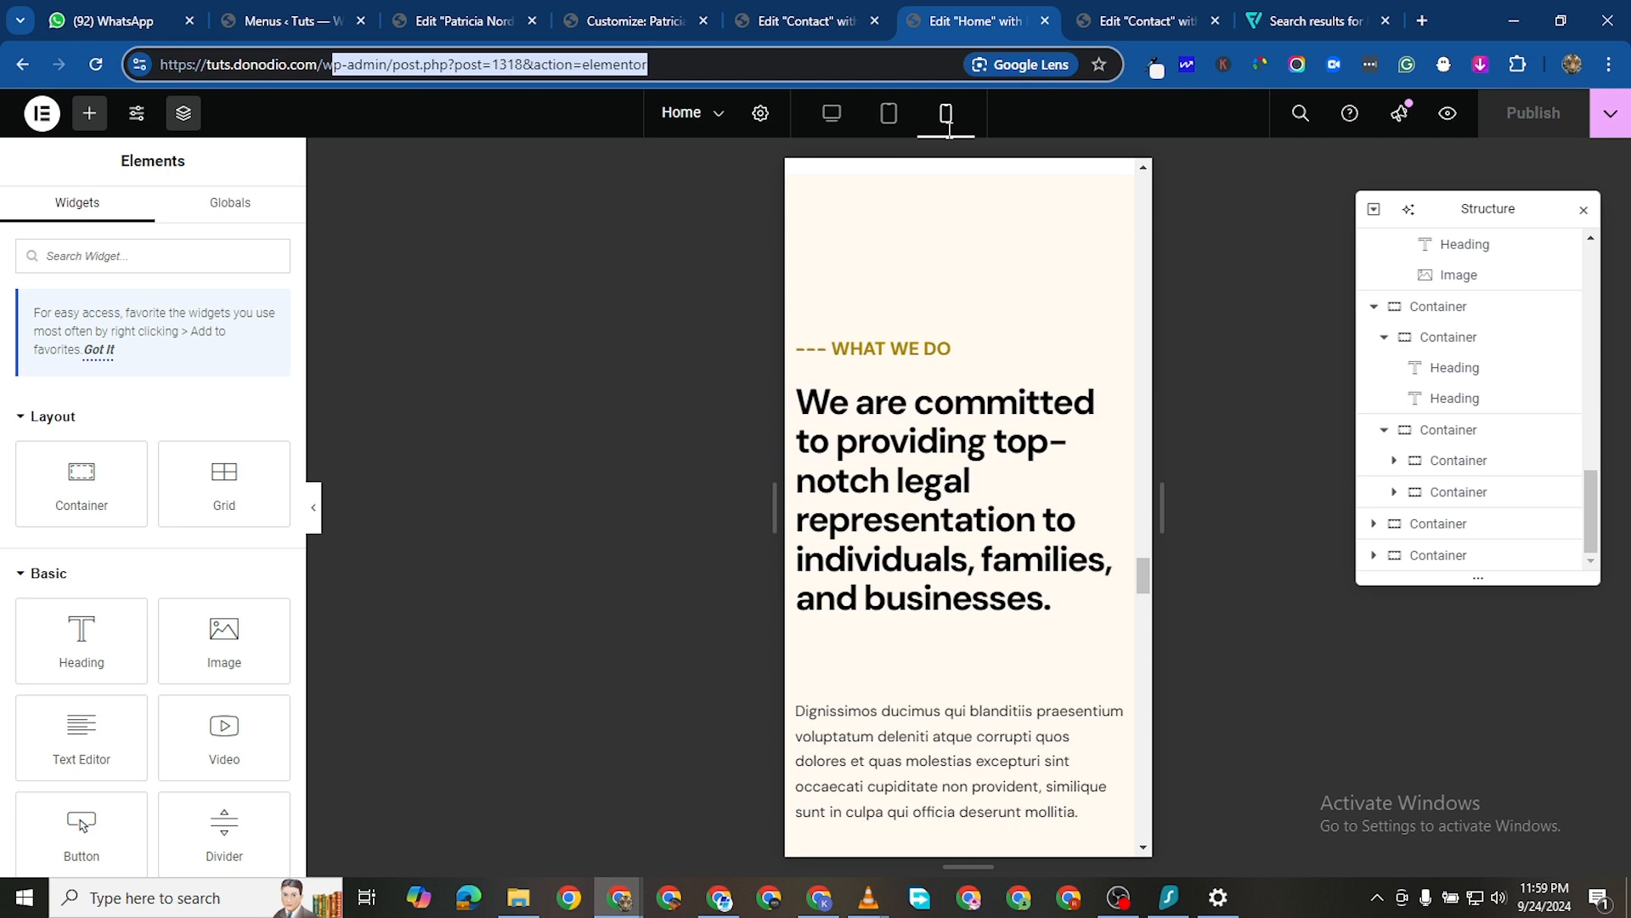
key("BackSpace")
key("BackSpace")
key("BackSpace")
key("Return")
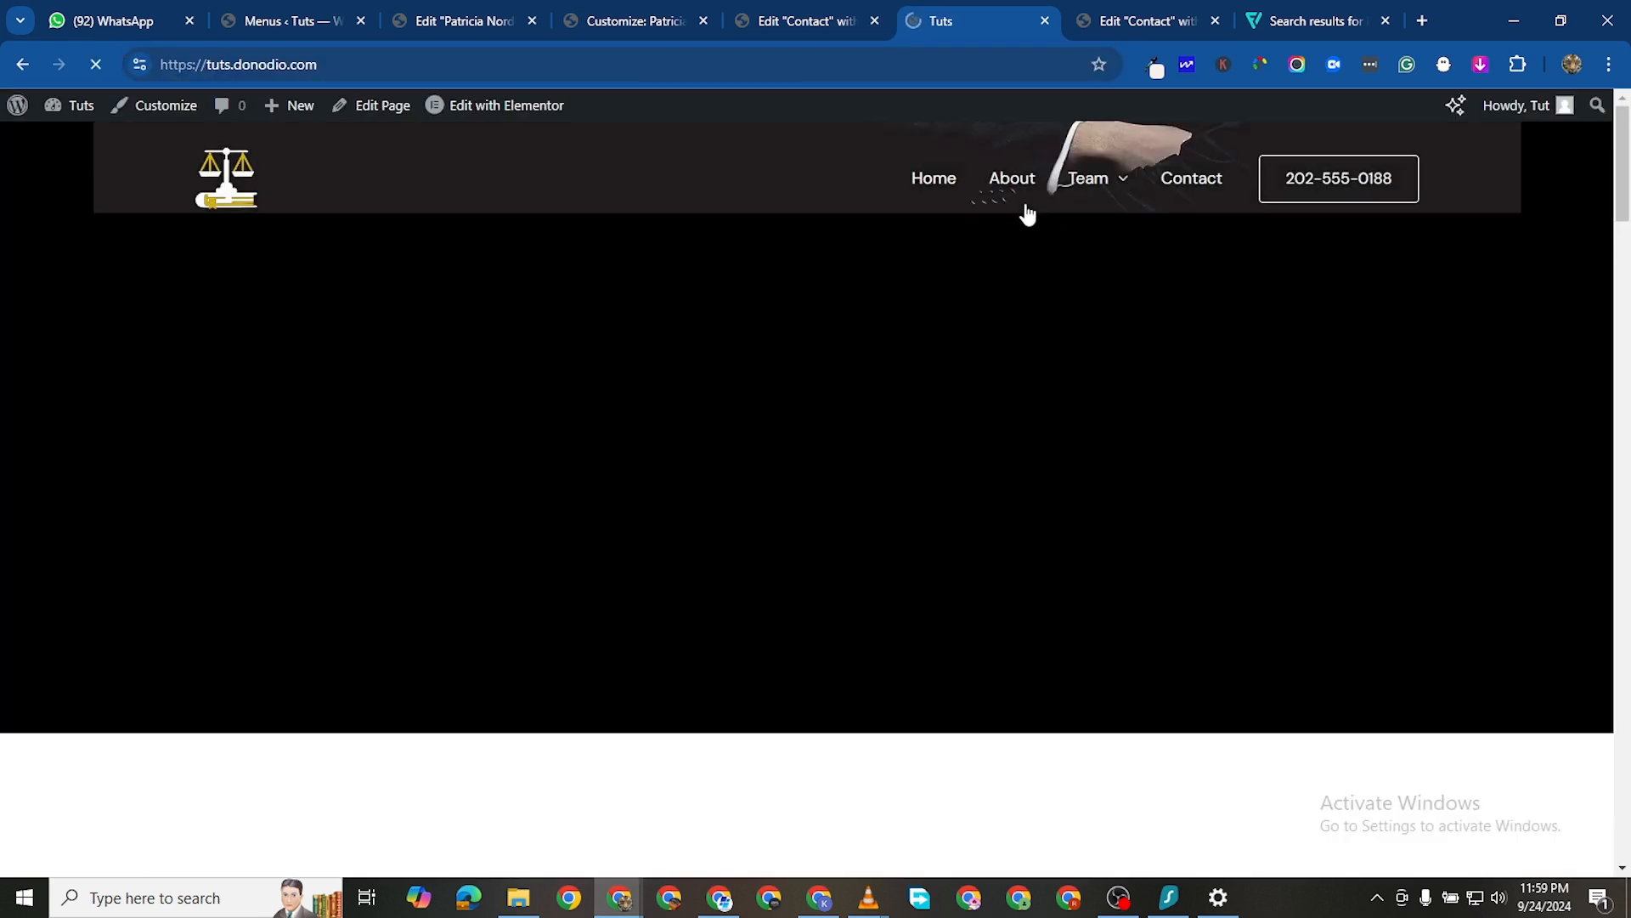
Open the team member's profile page listed under Team and edit it with Elementor
mouse_move(1123, 179)
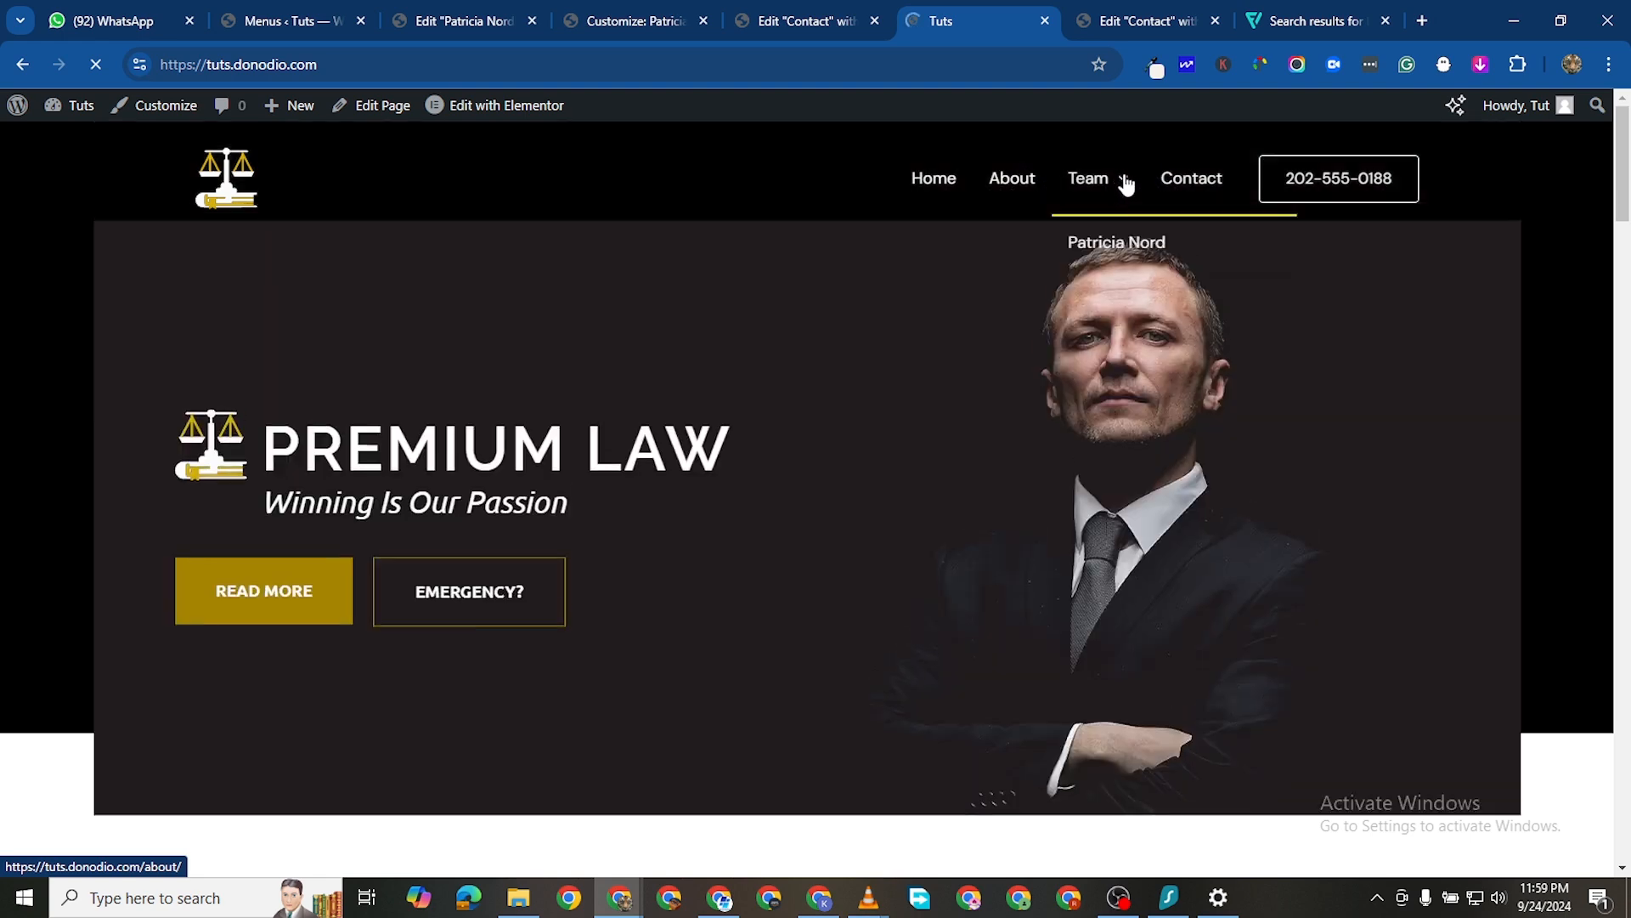
left_click(1130, 249)
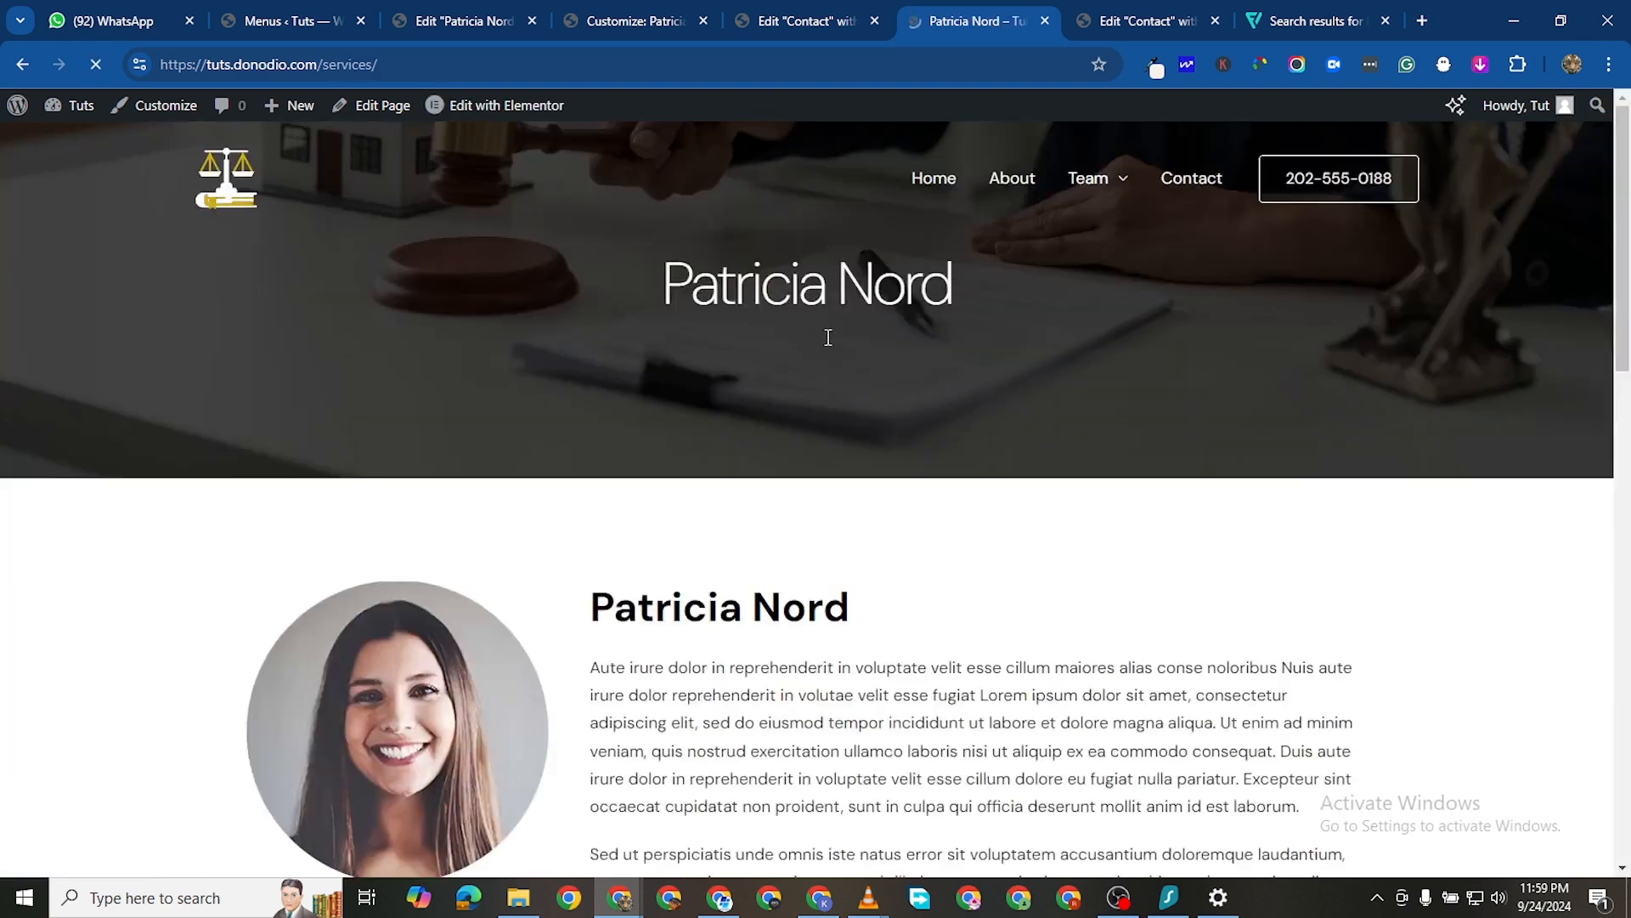
scroll(1020, 170, "down", 4)
left_click(505, 109)
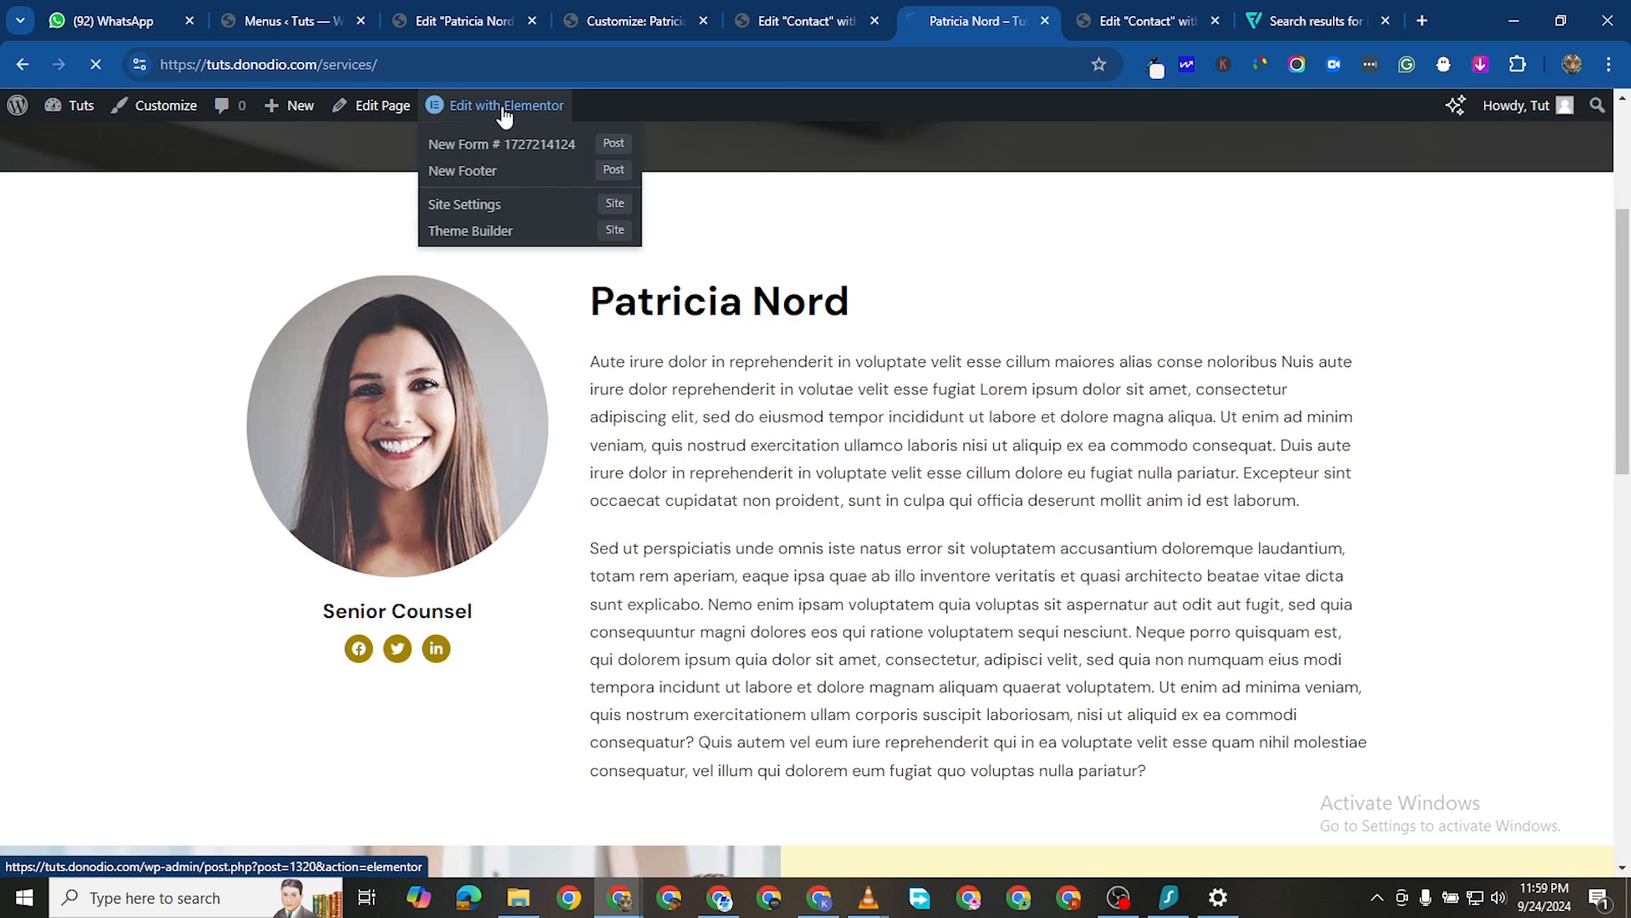
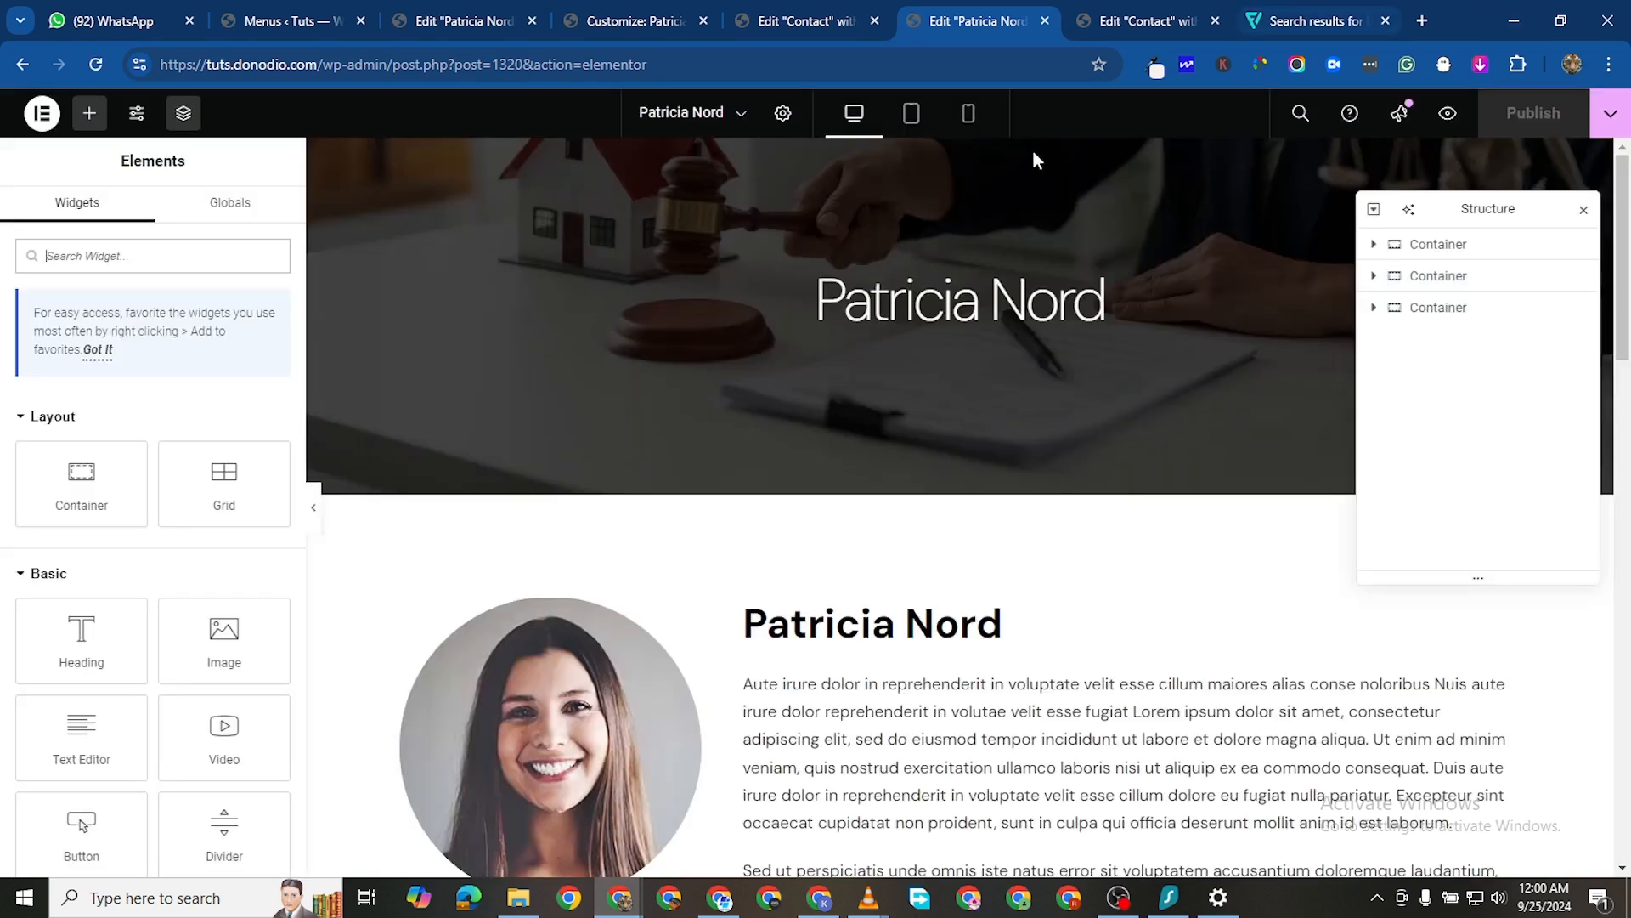
Preview the team member page in mobile portrait and set the hero container's minimum height to 180 px
left_click(967, 113)
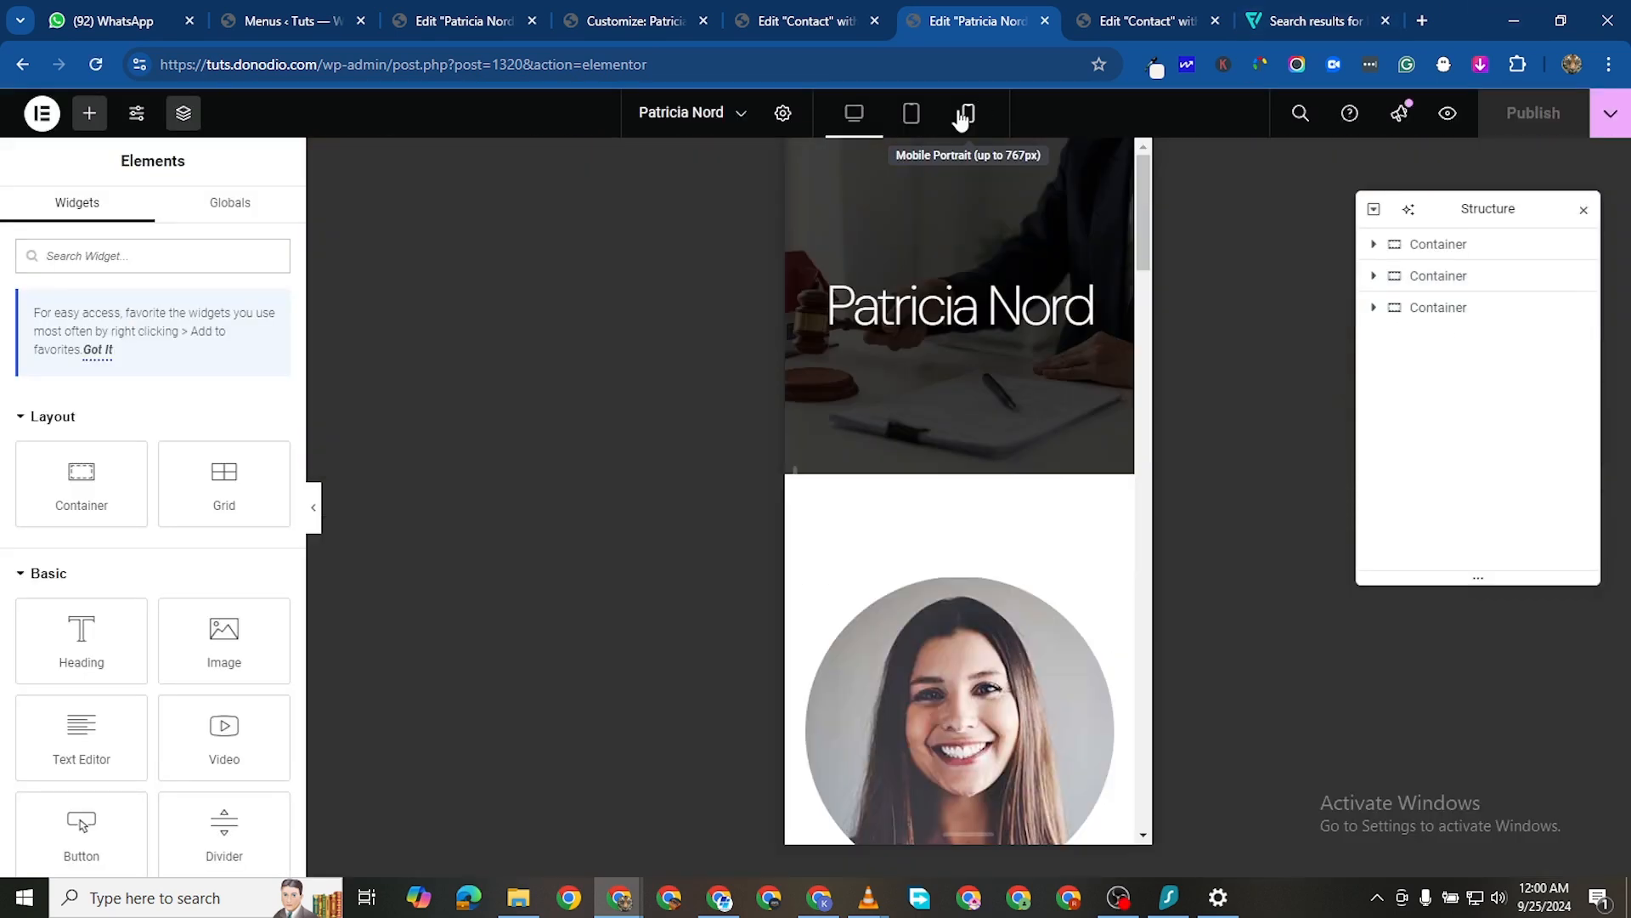
scroll(1029, 435, "down", 2)
scroll(1031, 444, "up", 2)
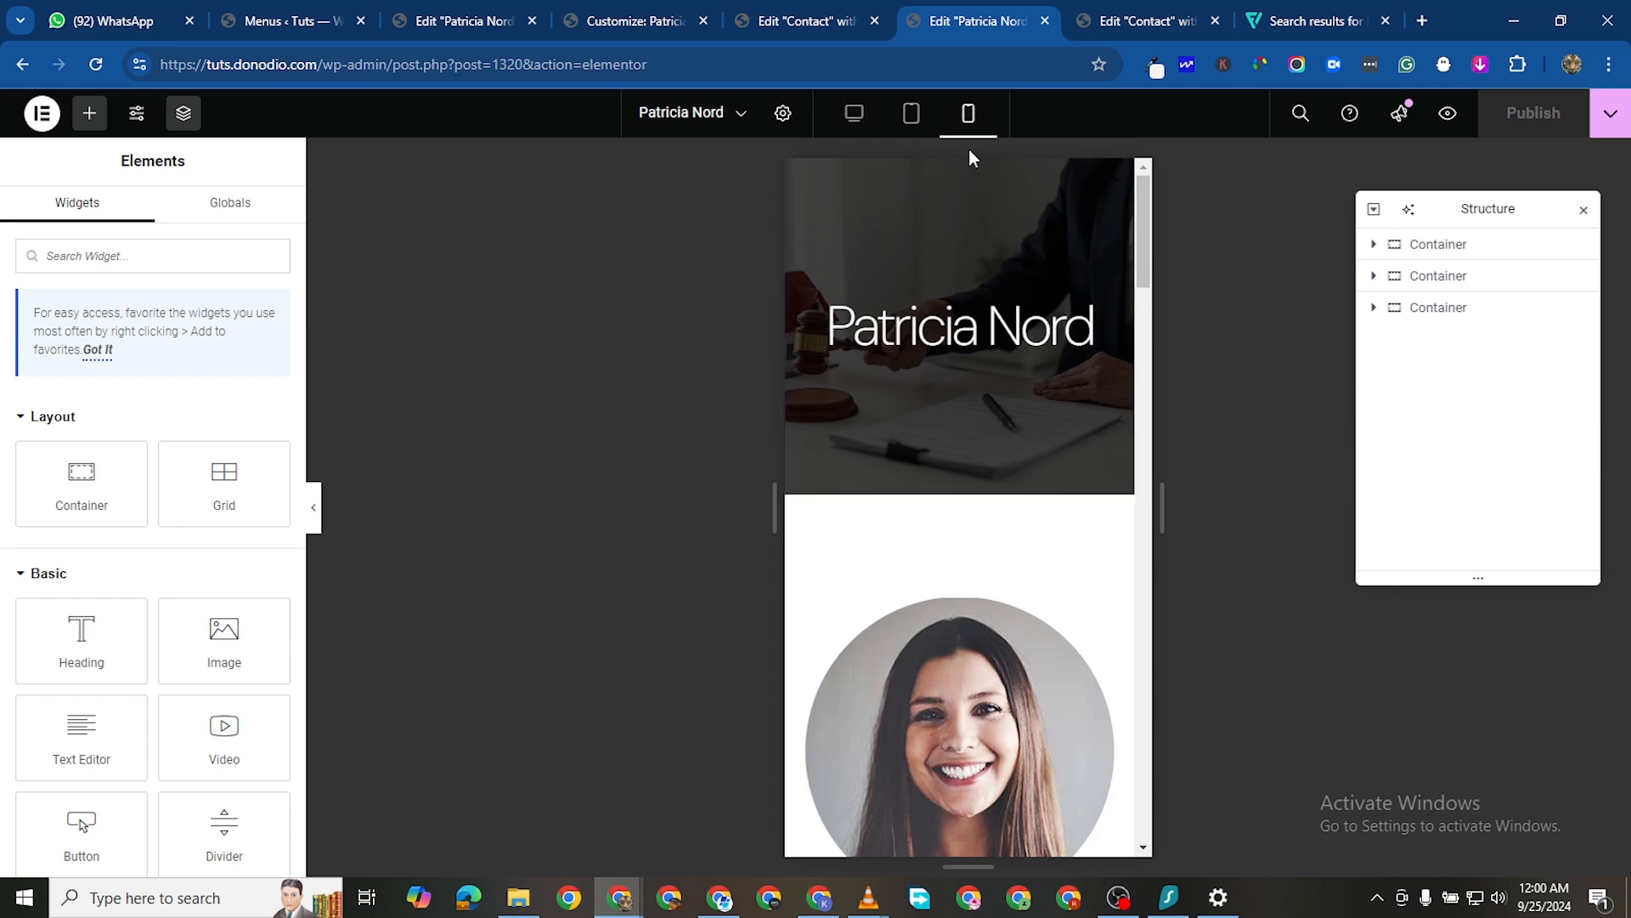
left_click(960, 174)
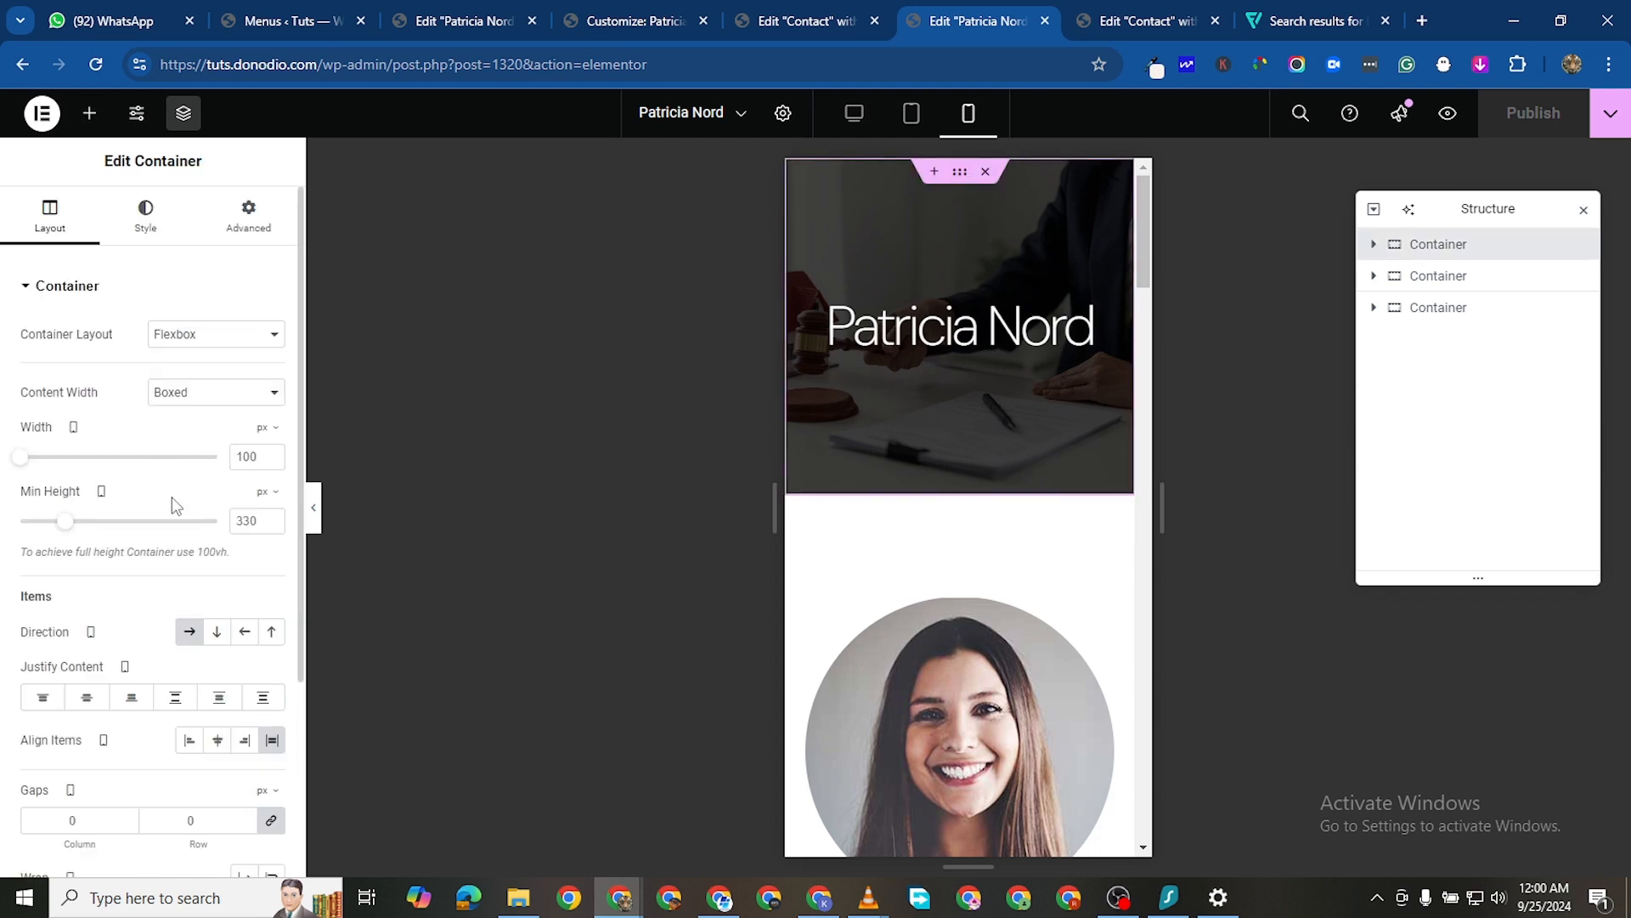
double_click(255, 520)
type("180")
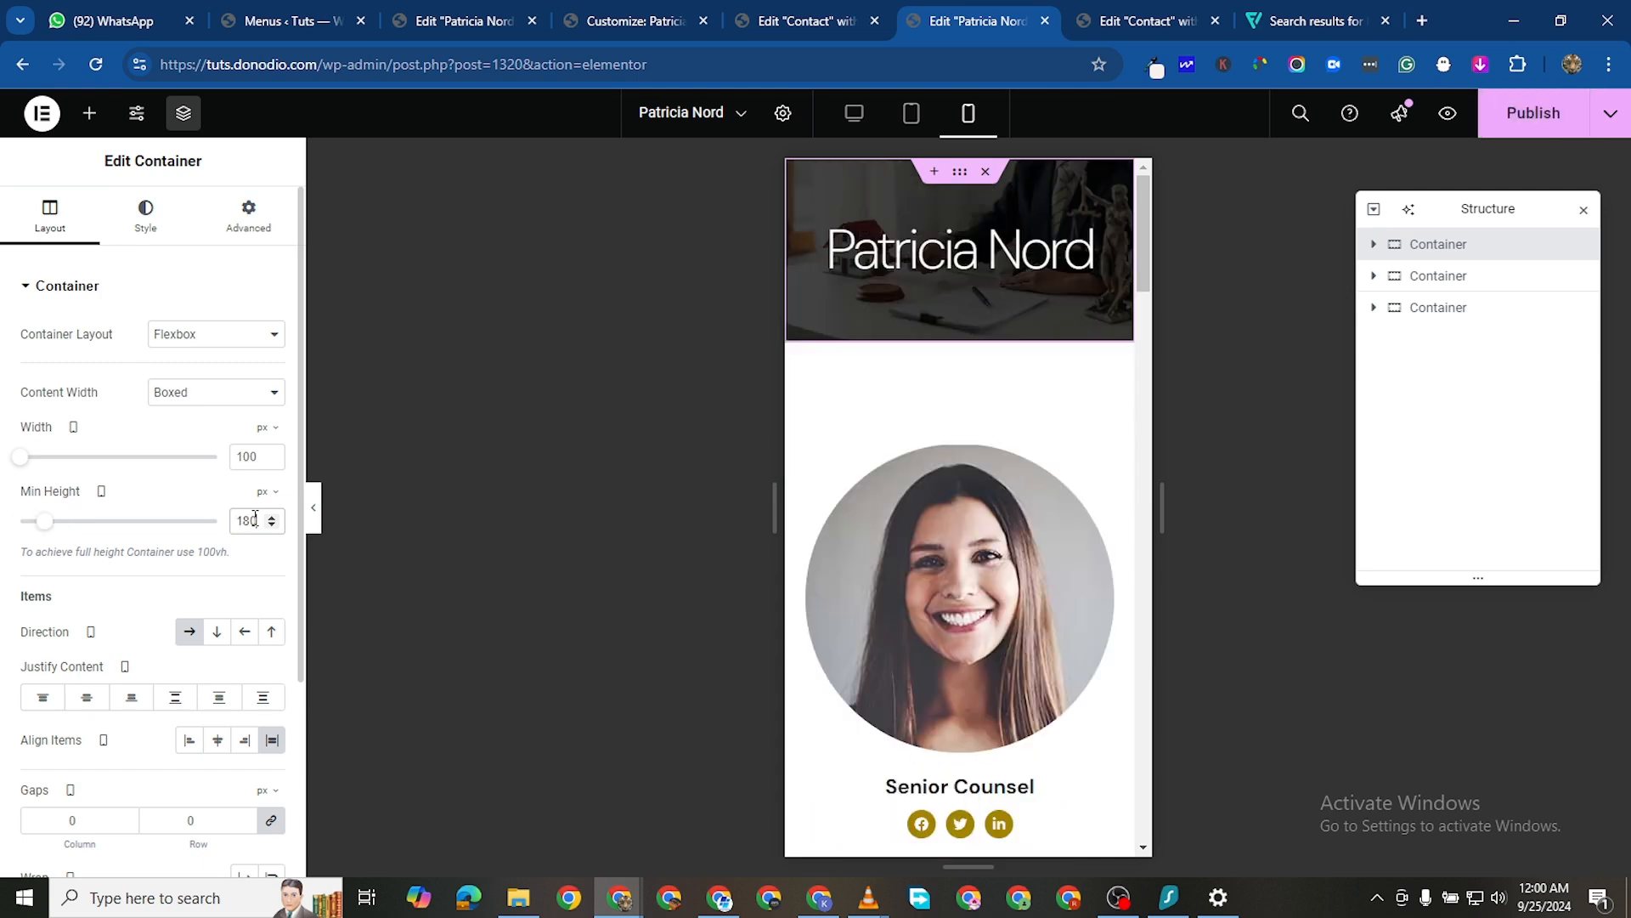
Set the mobile font size of the team member page's hero heading to 25 px
left_click(1053, 258)
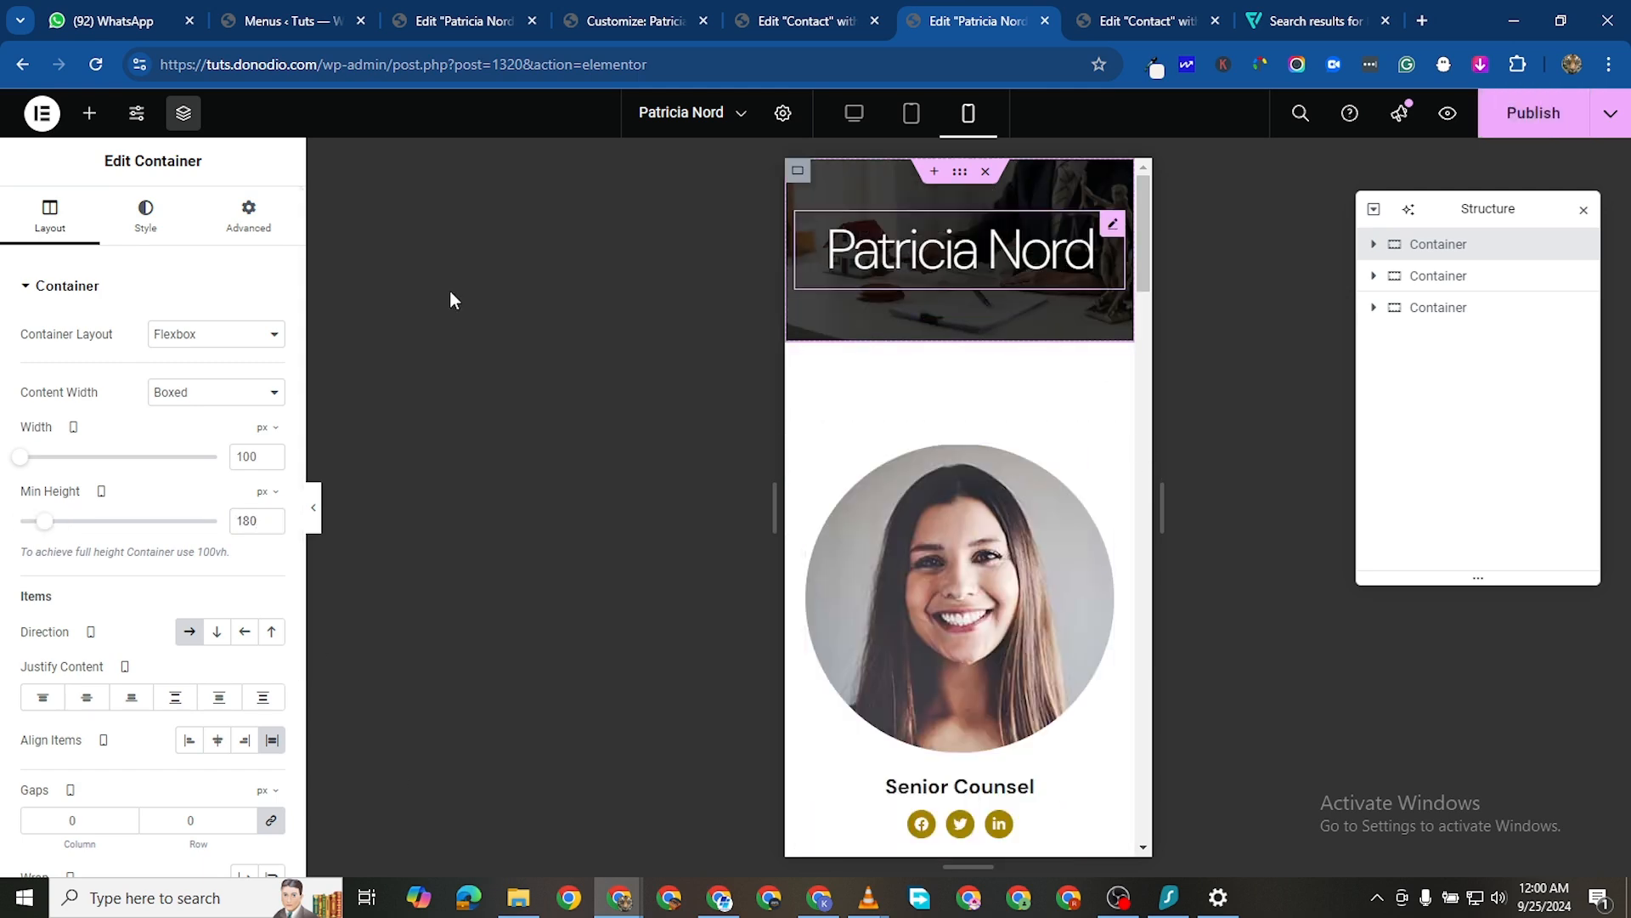
left_click(142, 231)
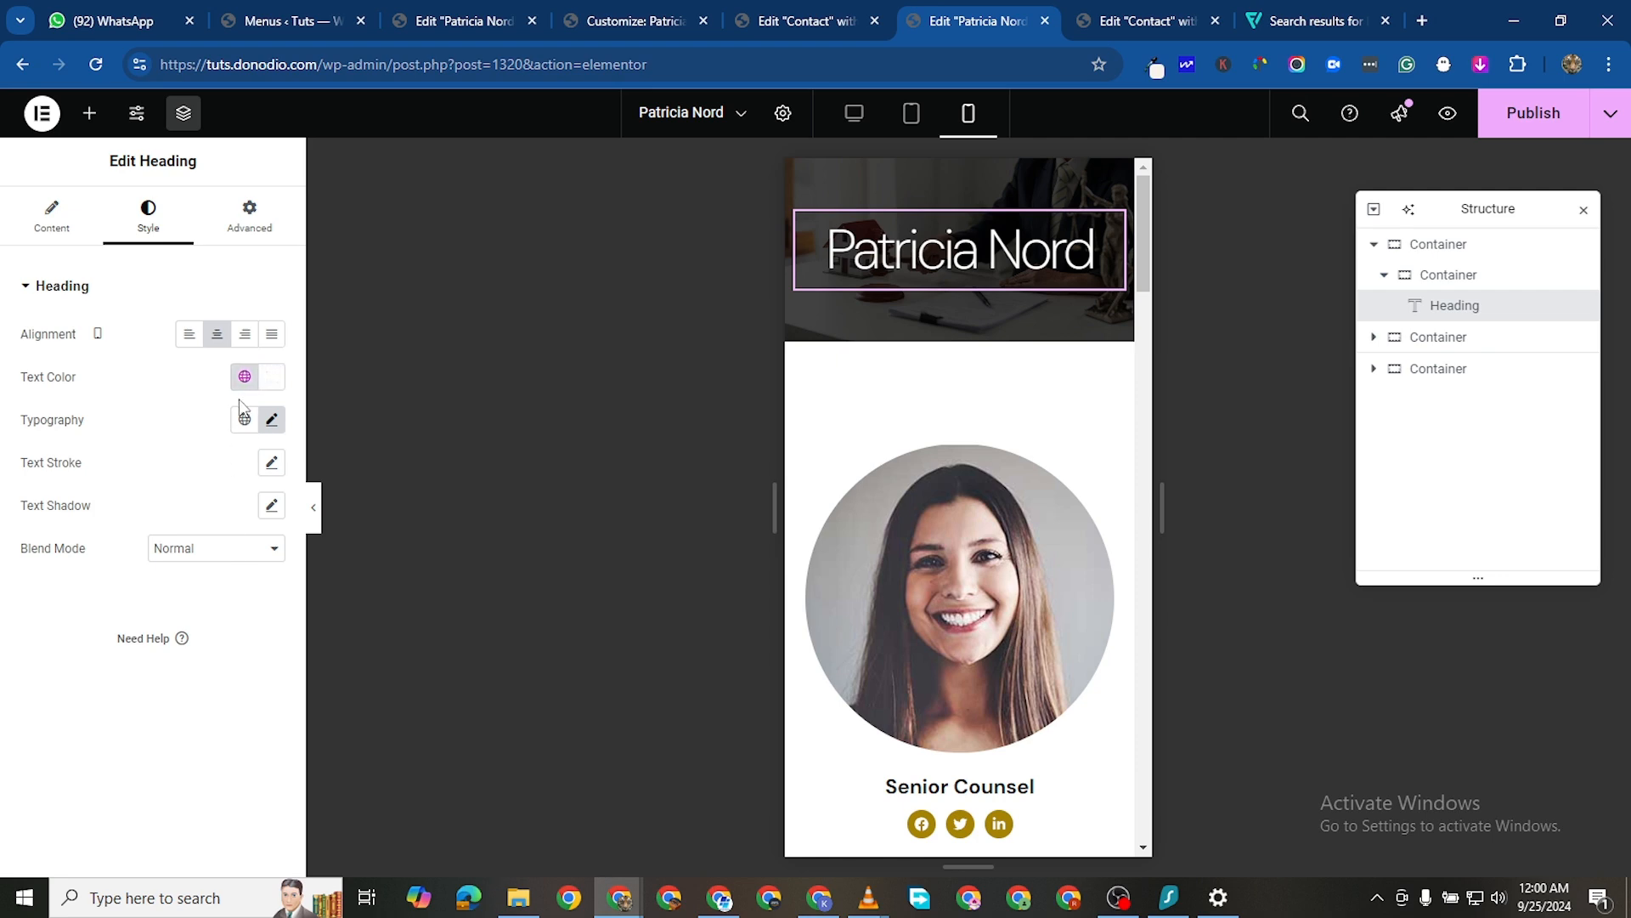
left_click(271, 419)
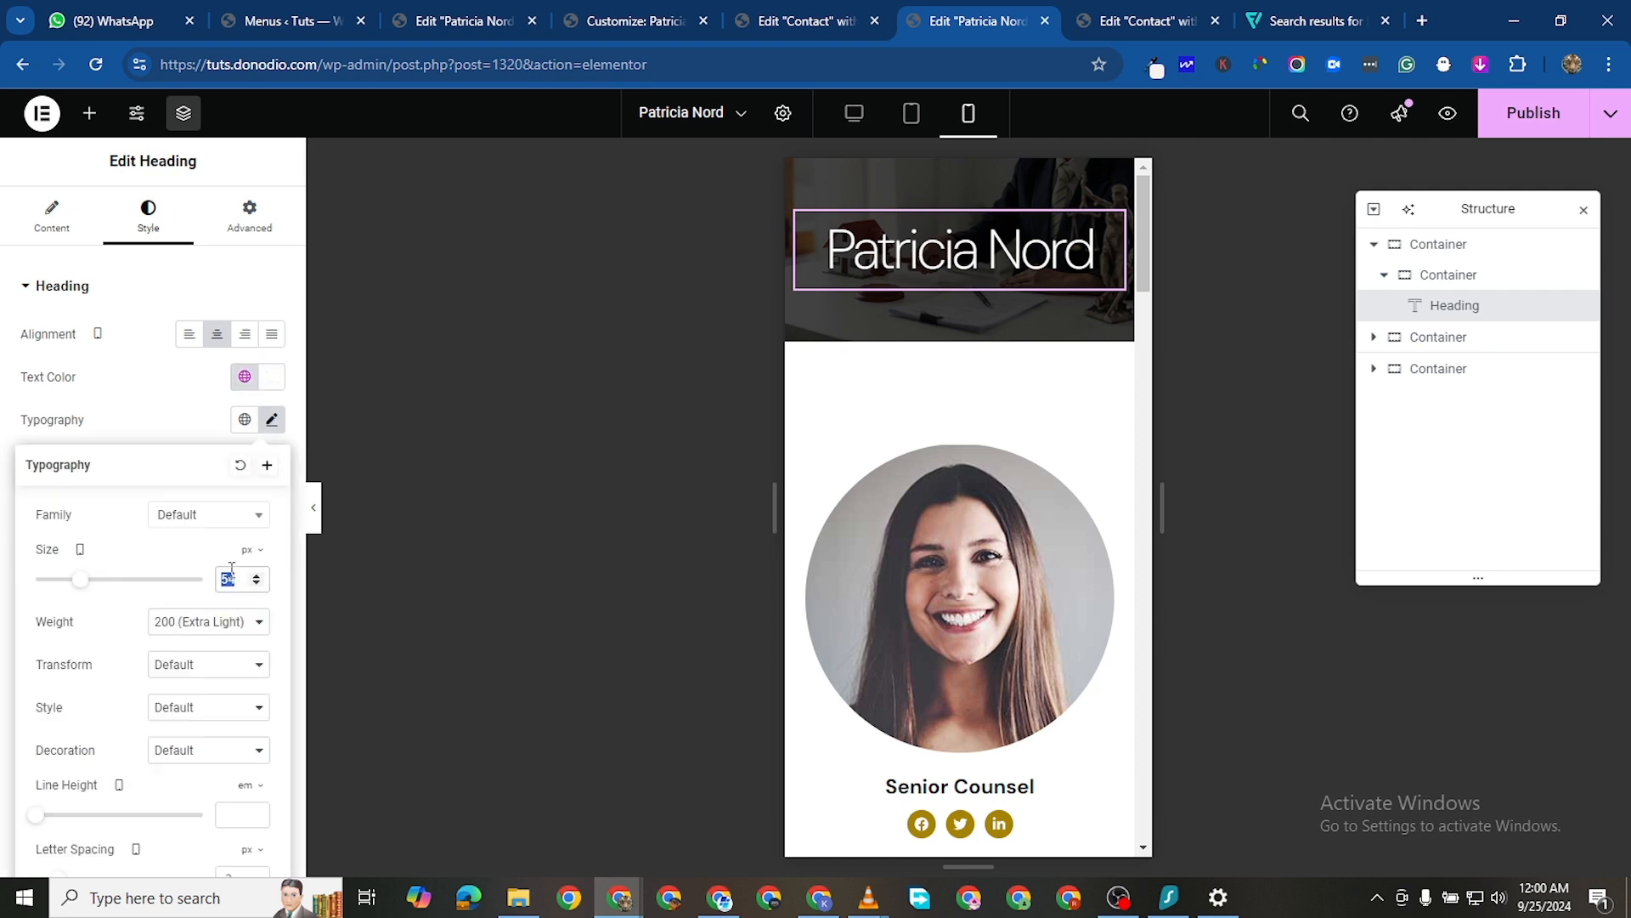
type("28")
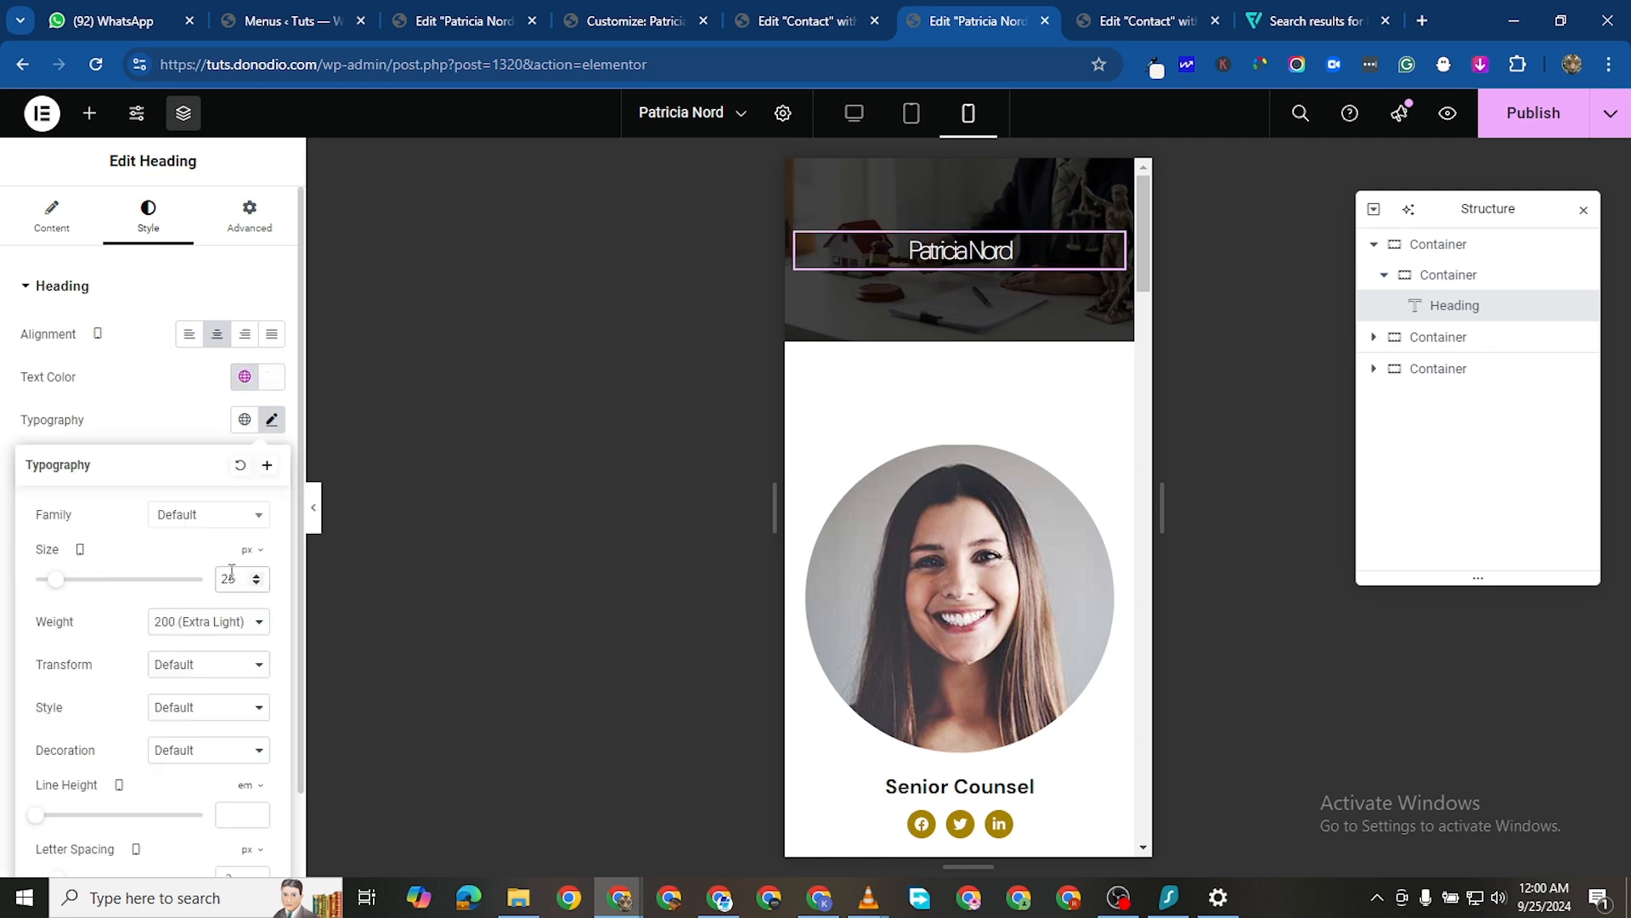
scroll(212, 732, "down", 1)
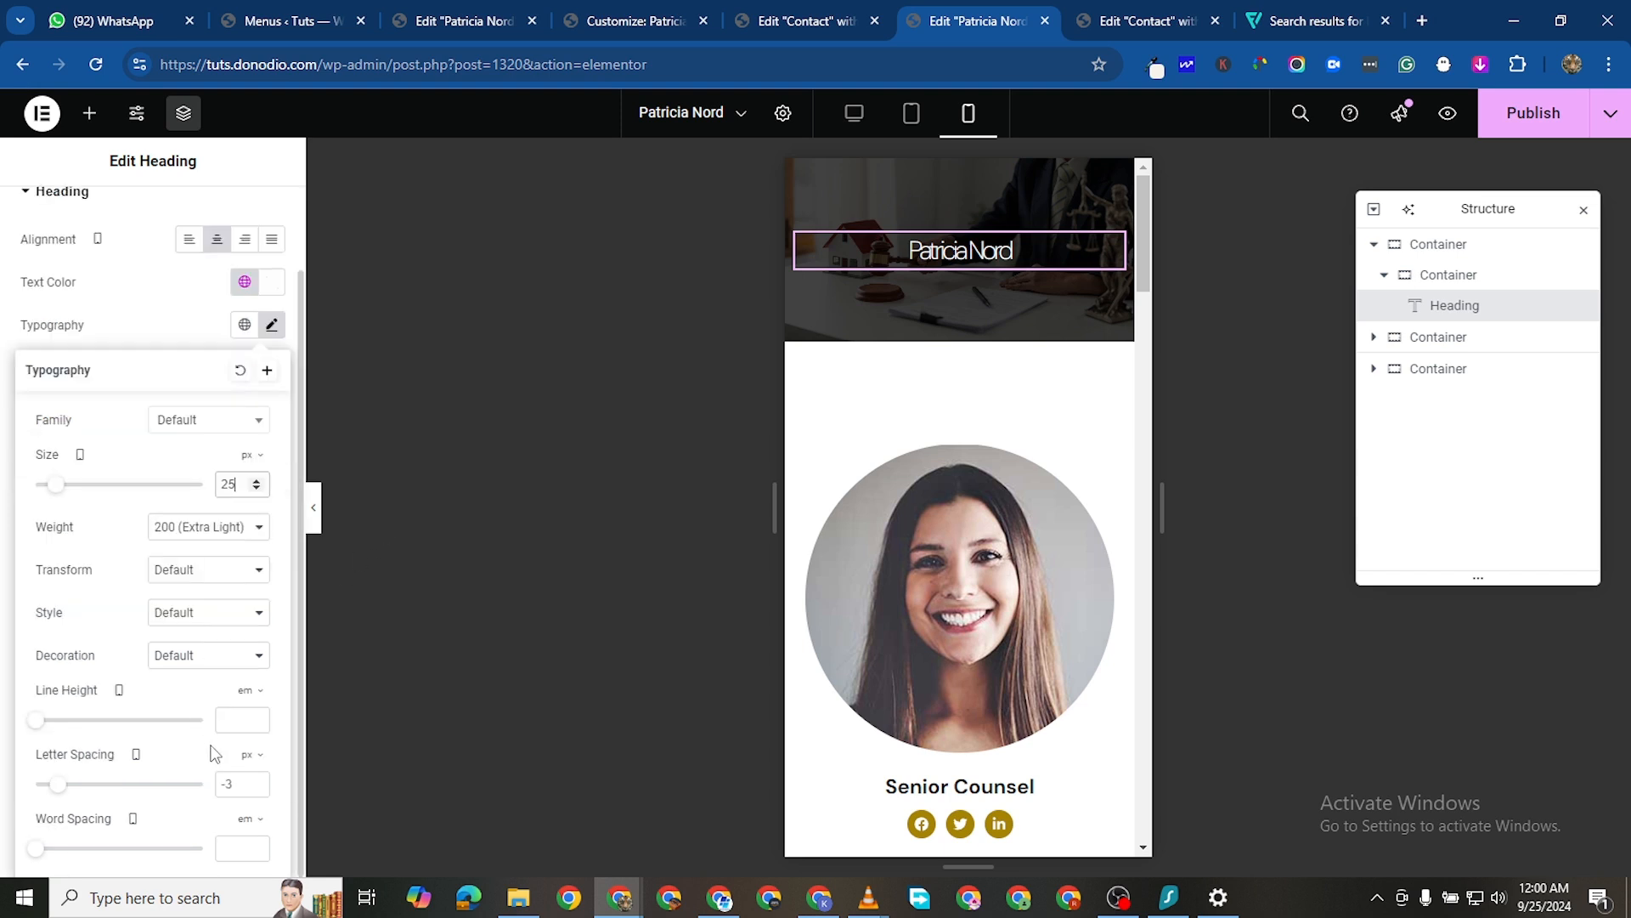
Set the letter spacing of the team member page's hero heading to 0.2 px
left_click(258, 780)
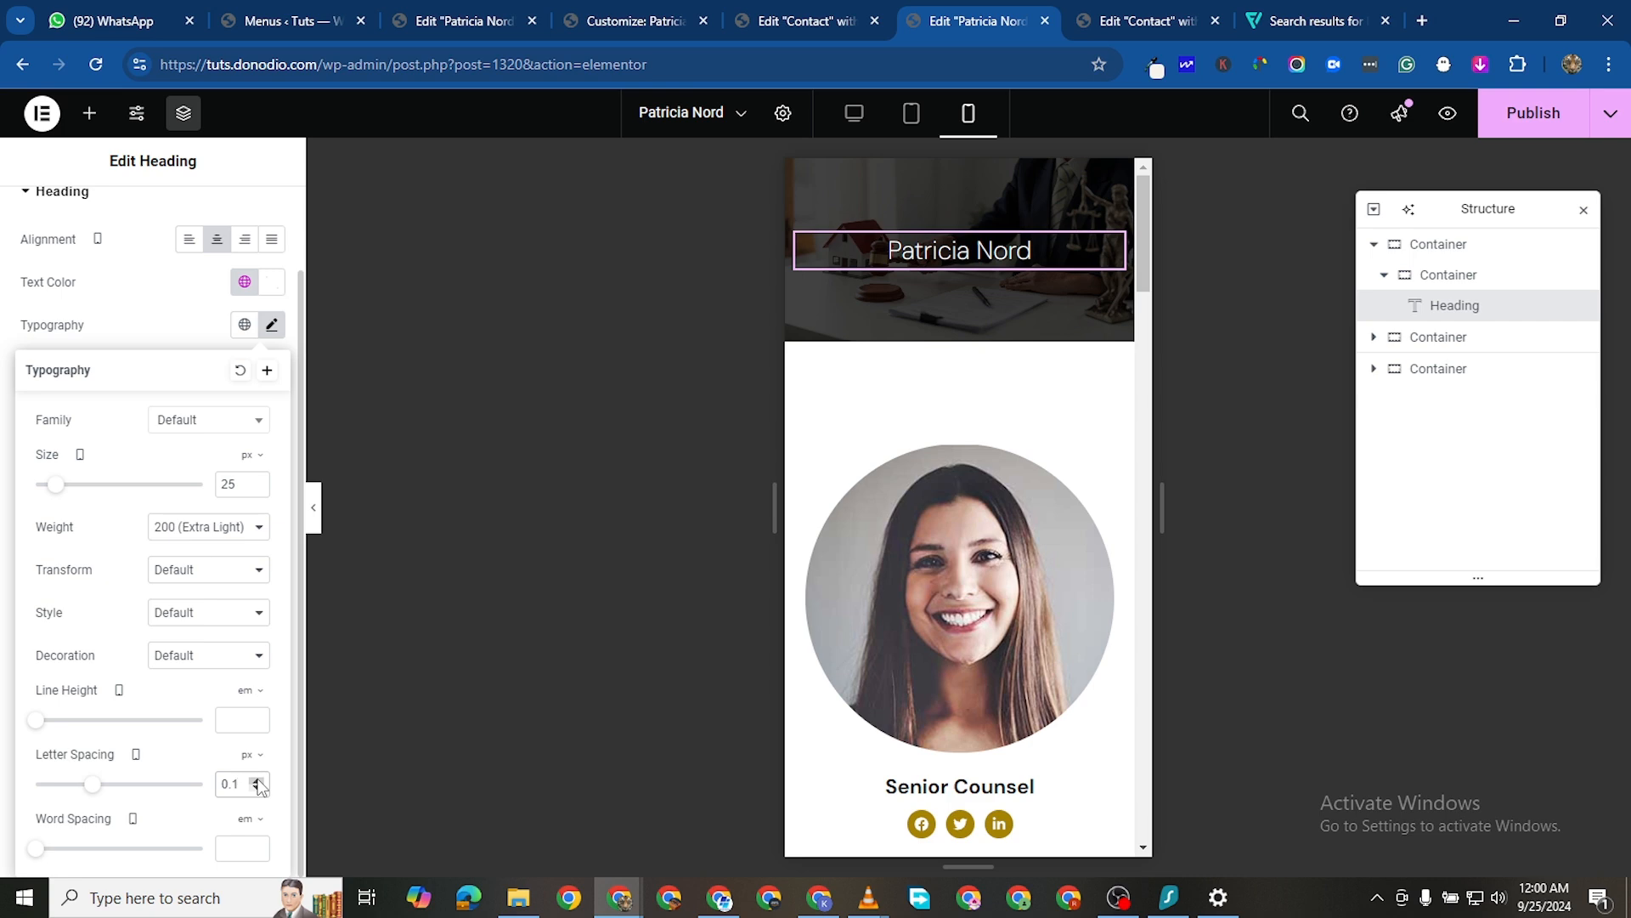
left_click(257, 780)
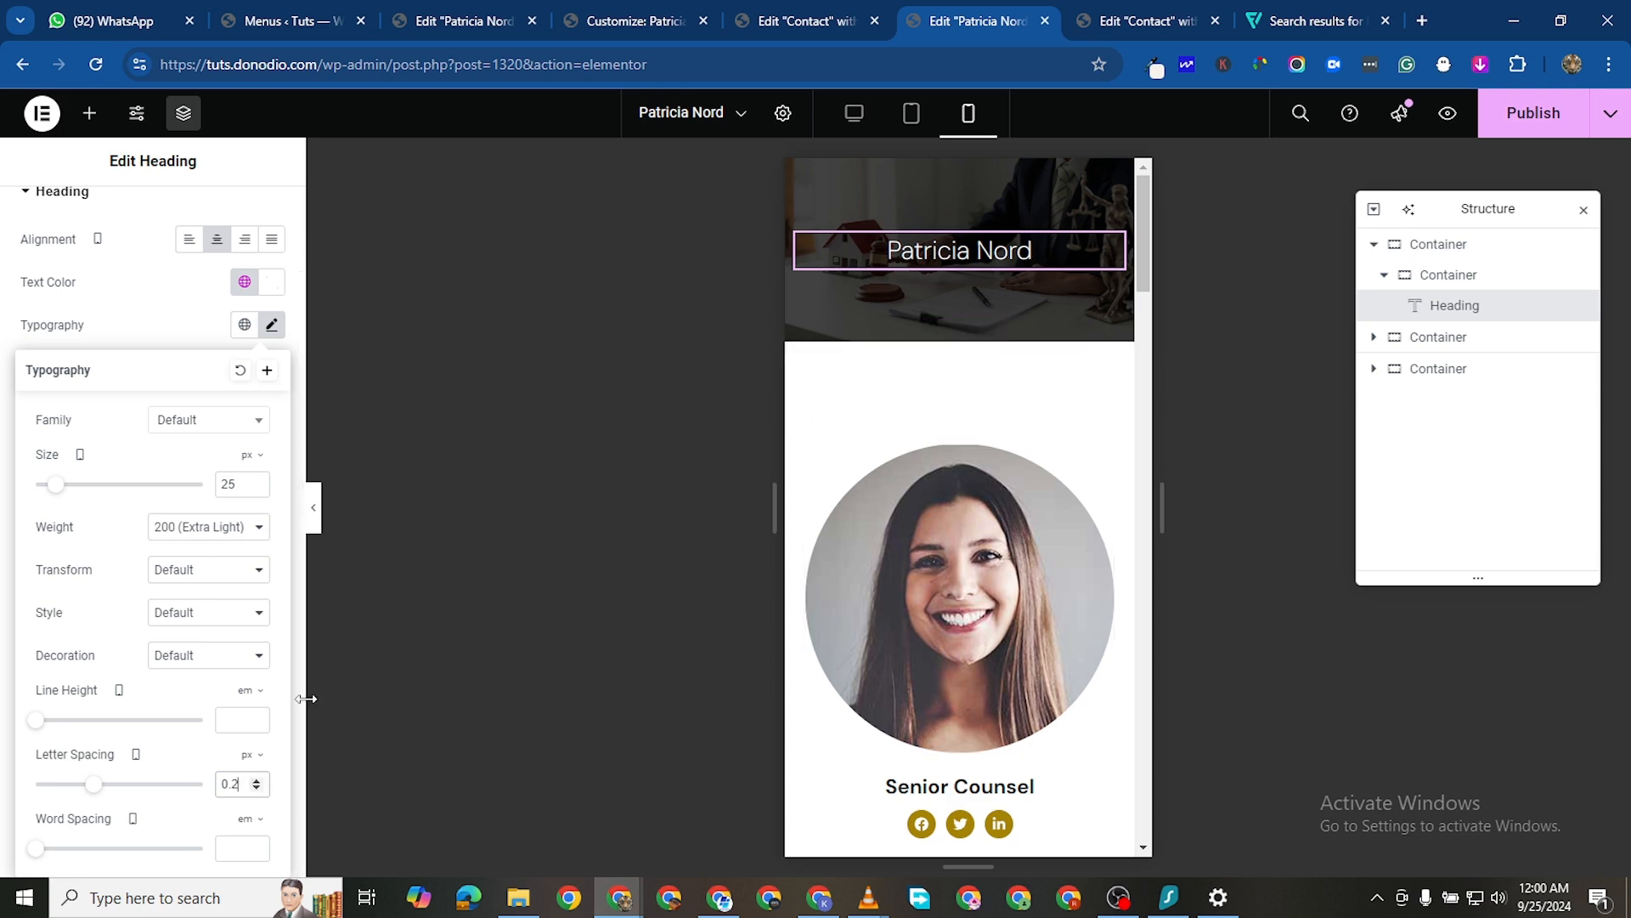
Set the mobile padding of the yellow Get In Touch container to 60 px top and 10 px on the other sides
scroll(912, 558, "down", 10)
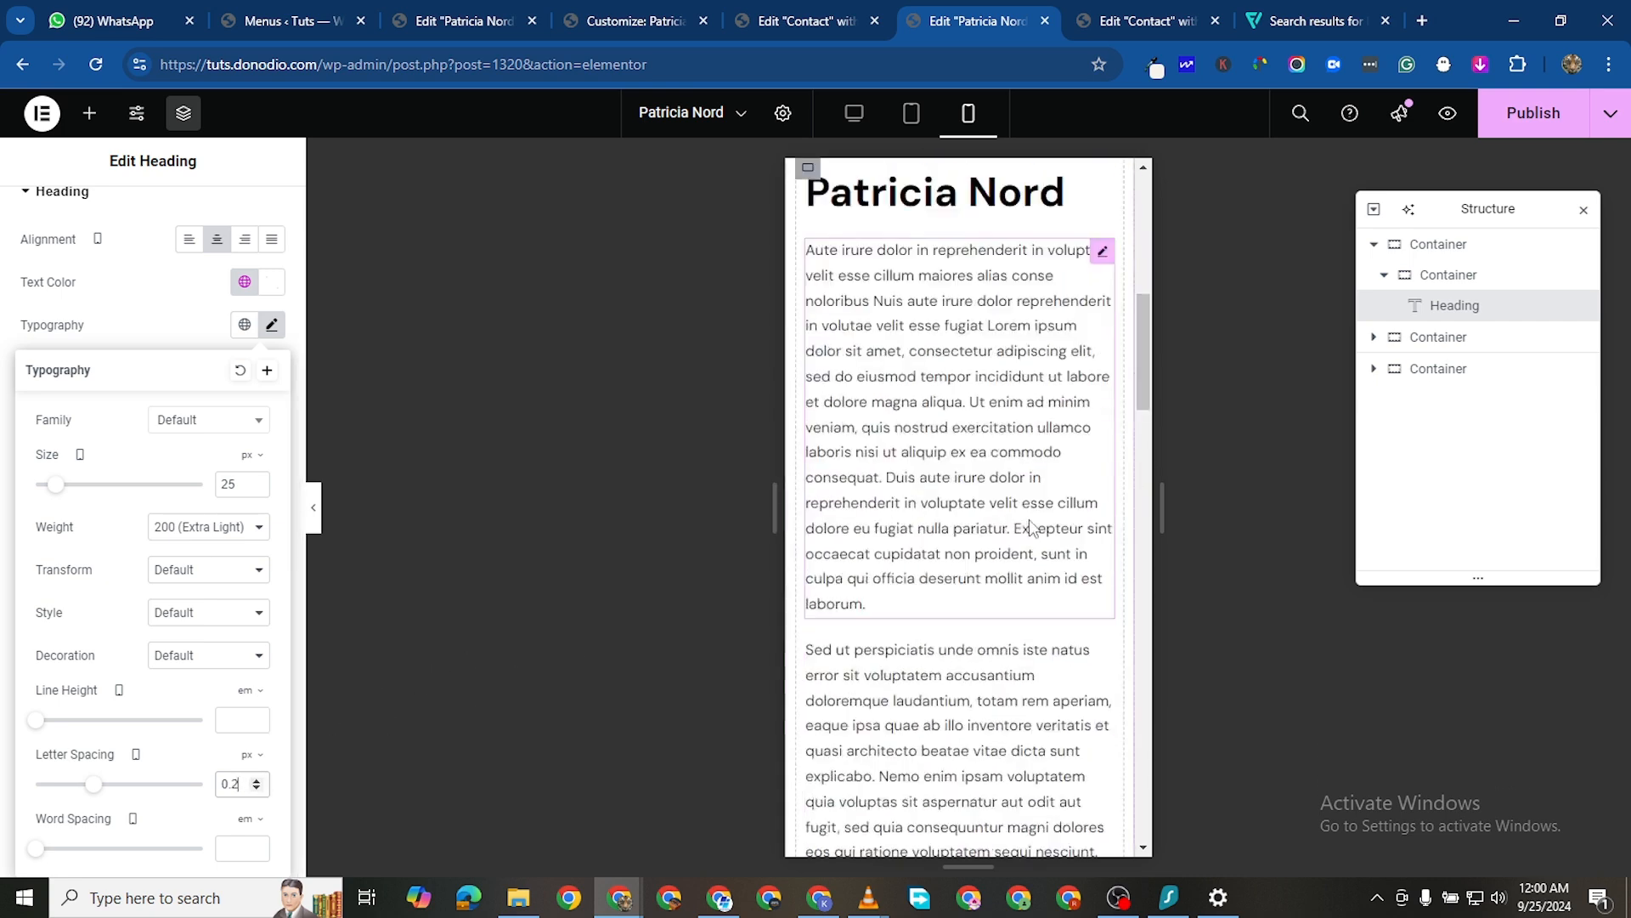
scroll(1035, 535, "up", 8)
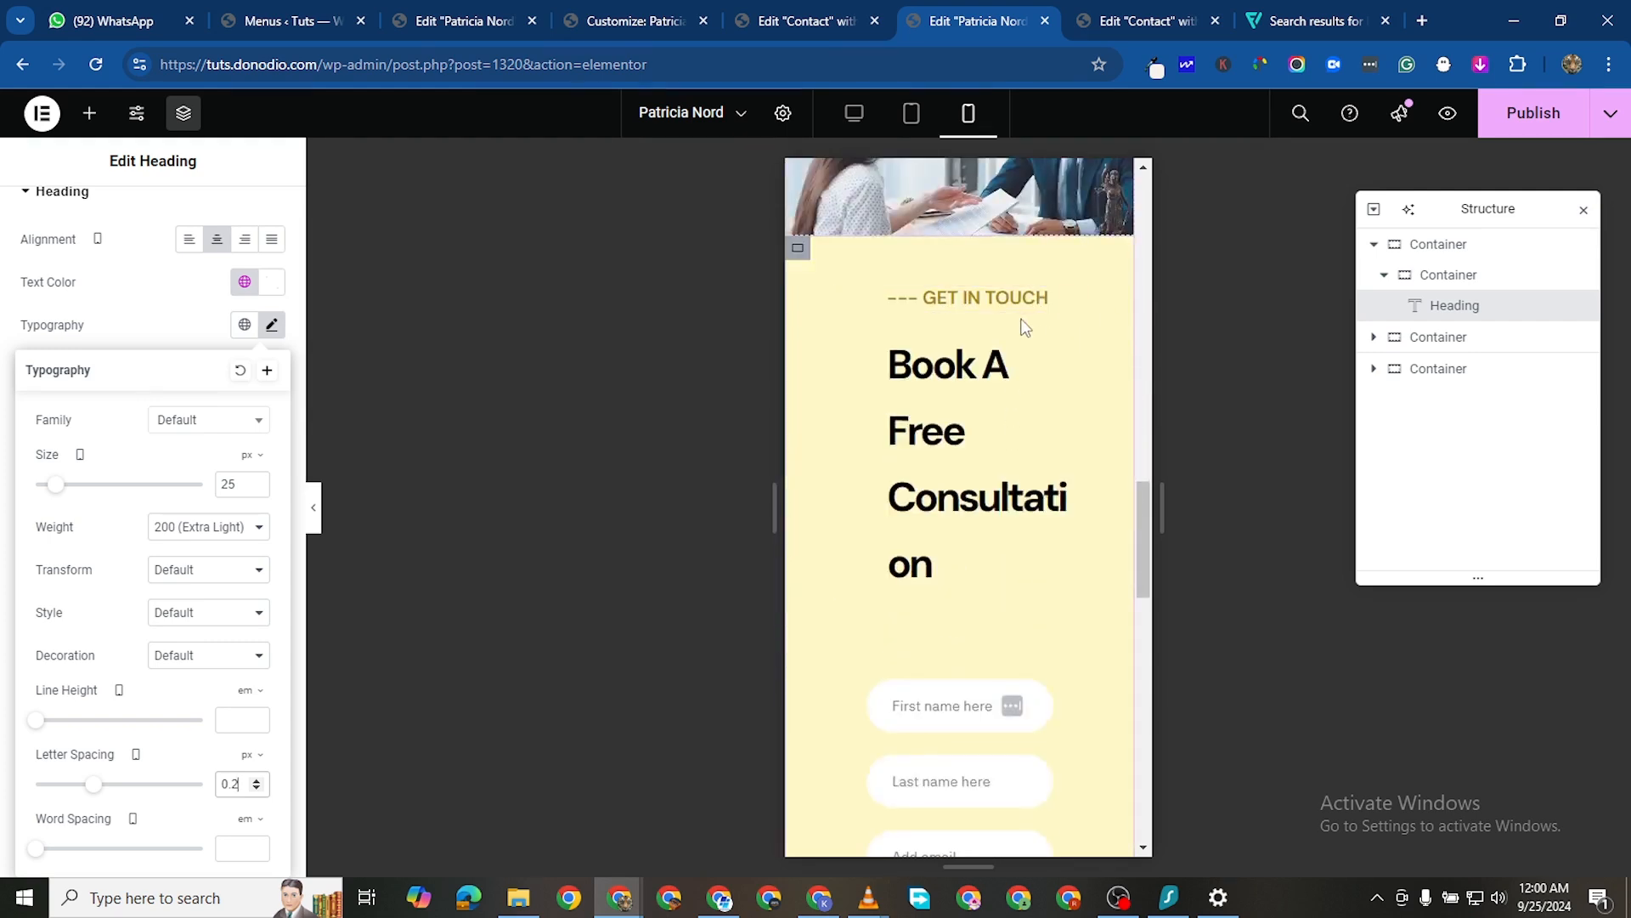
scroll(1045, 367, "down", 1)
scroll(845, 512, "up", 3)
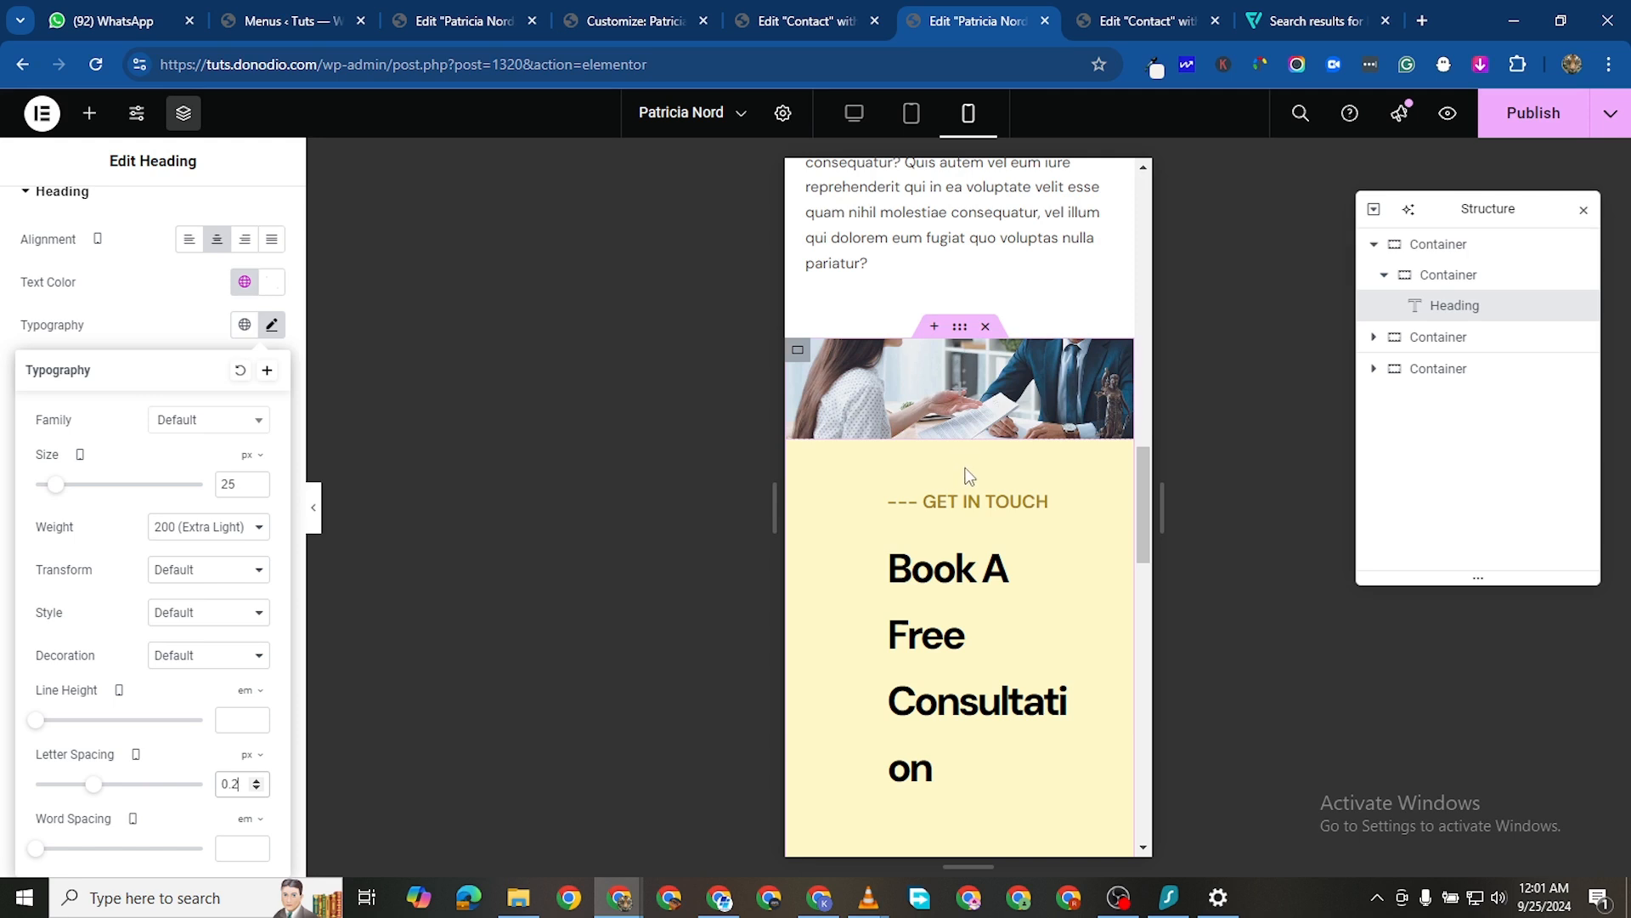
left_click(798, 453)
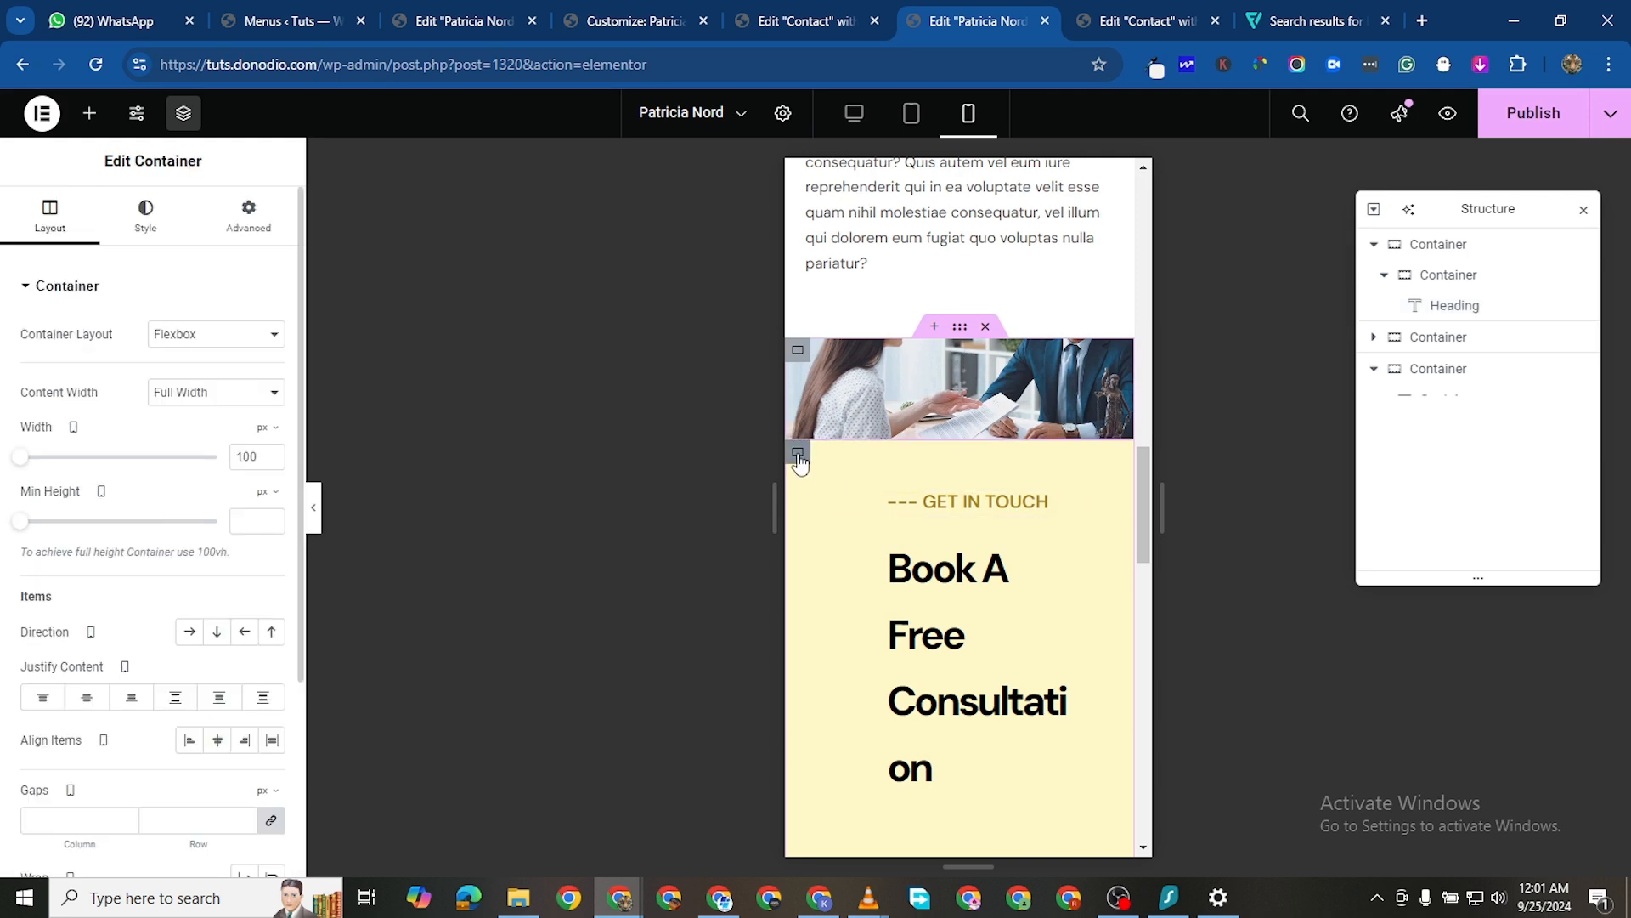
left_click(231, 241)
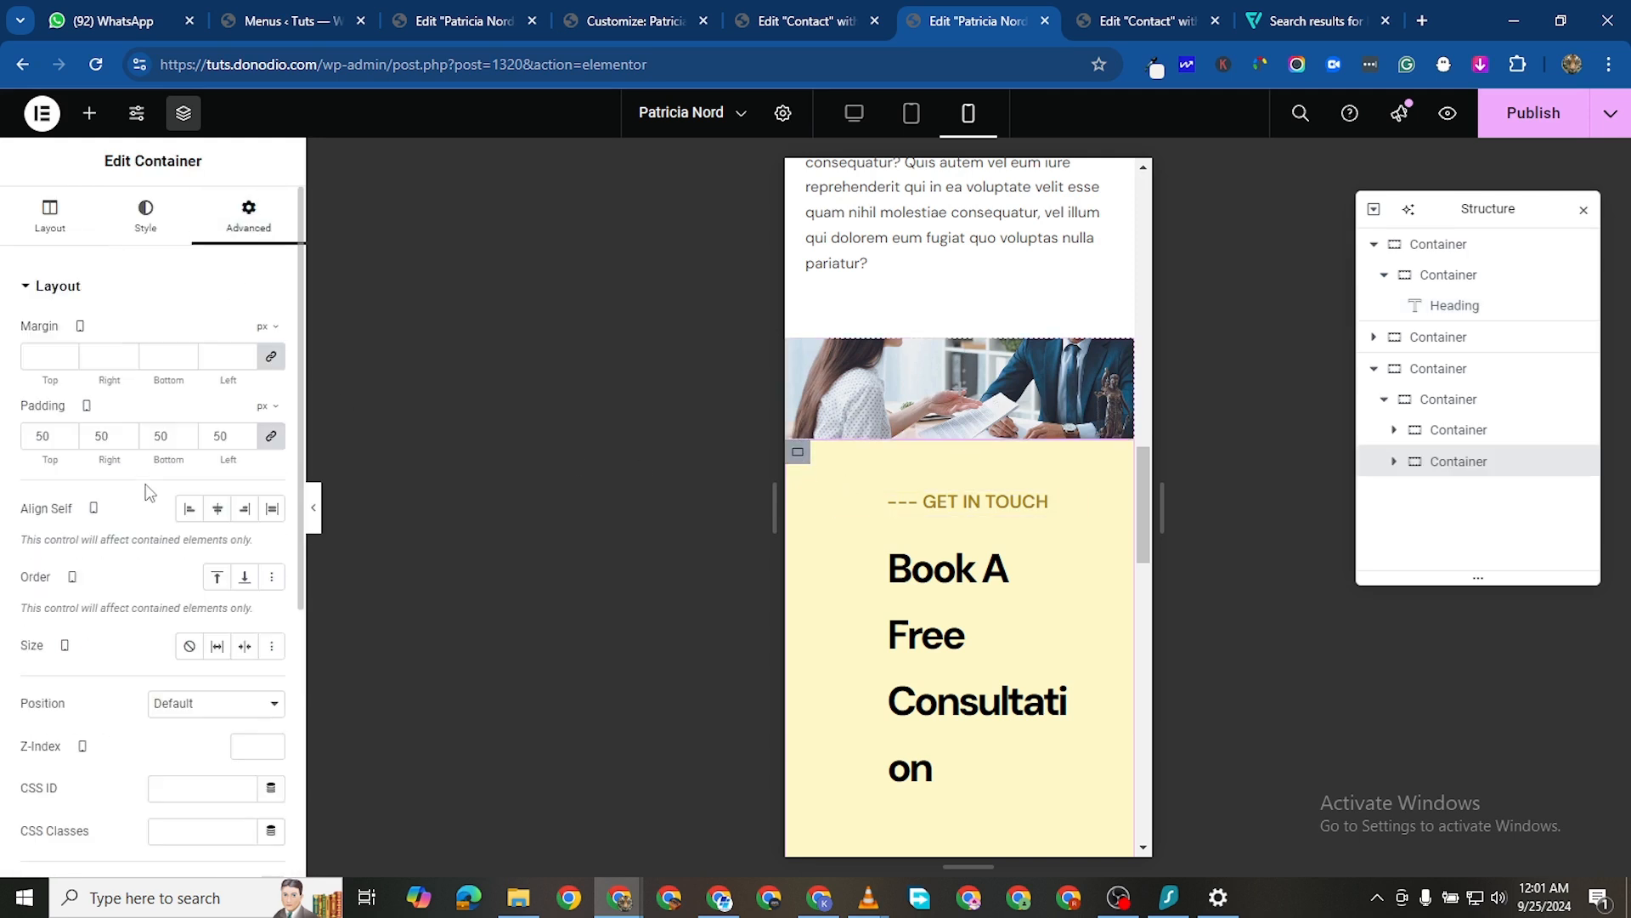
double_click(43, 436)
type("10")
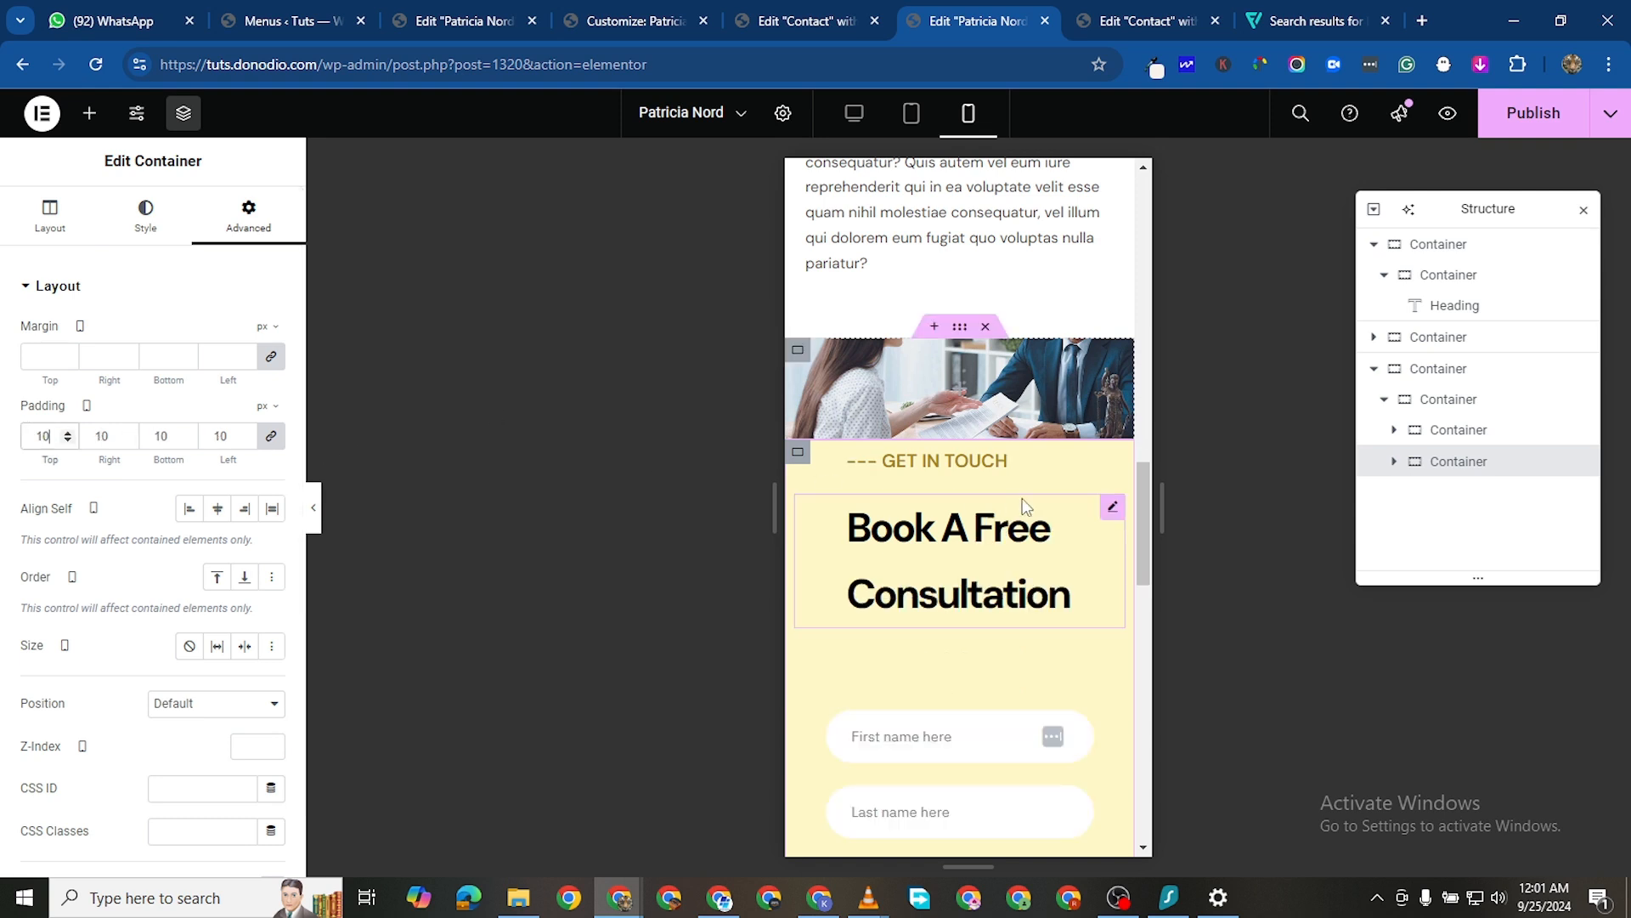
left_click(271, 436)
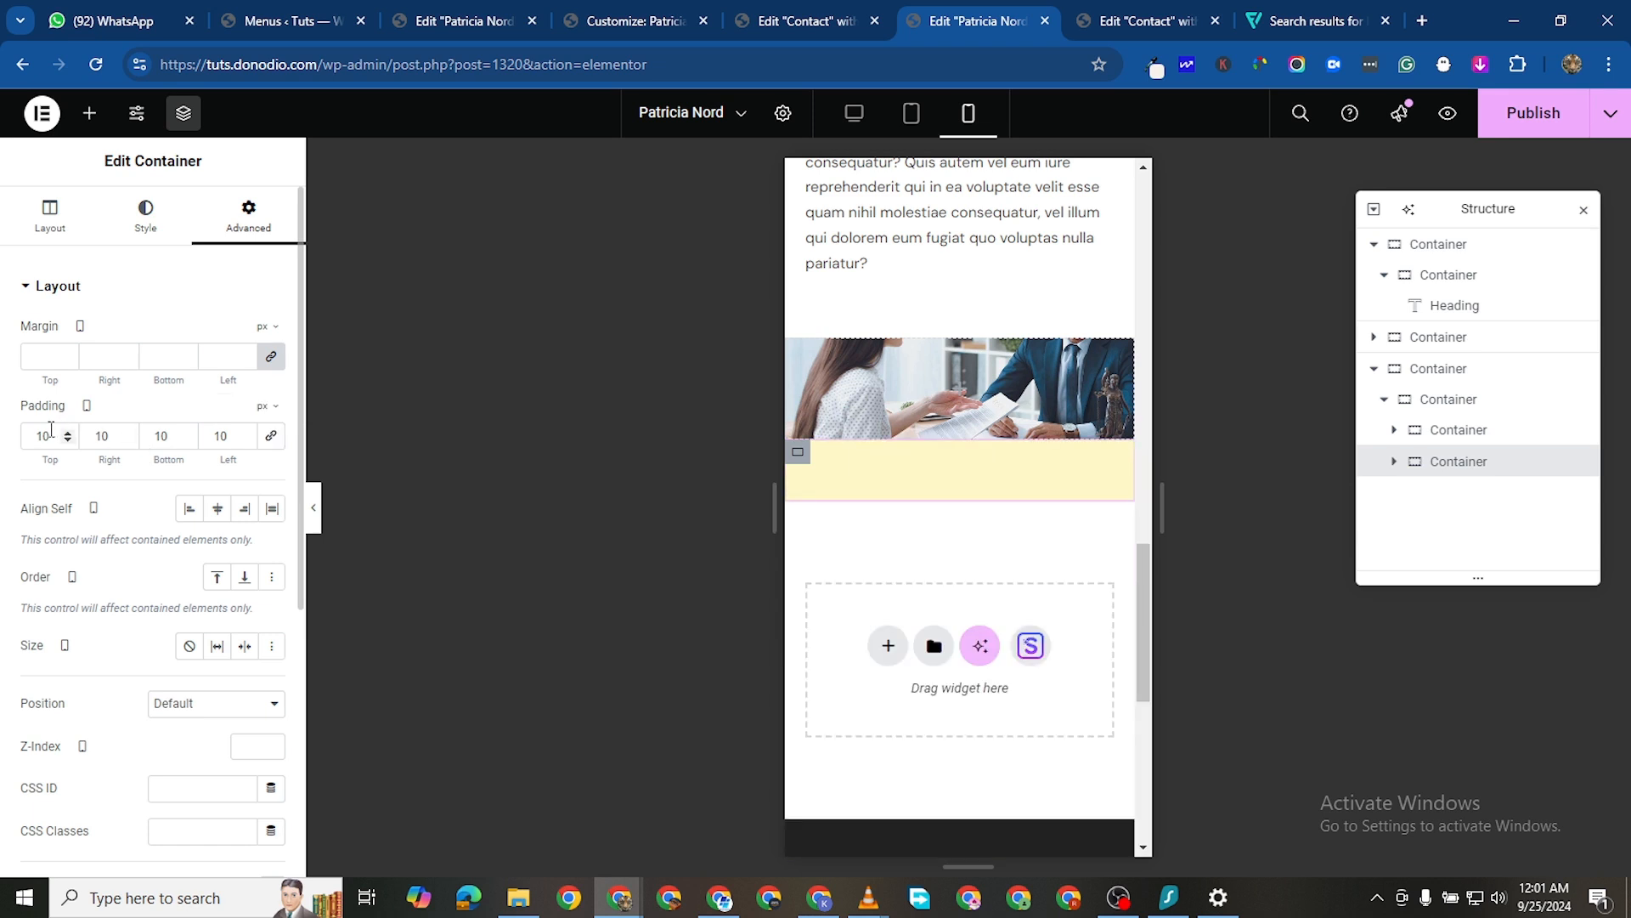
double_click(42, 436)
type("60")
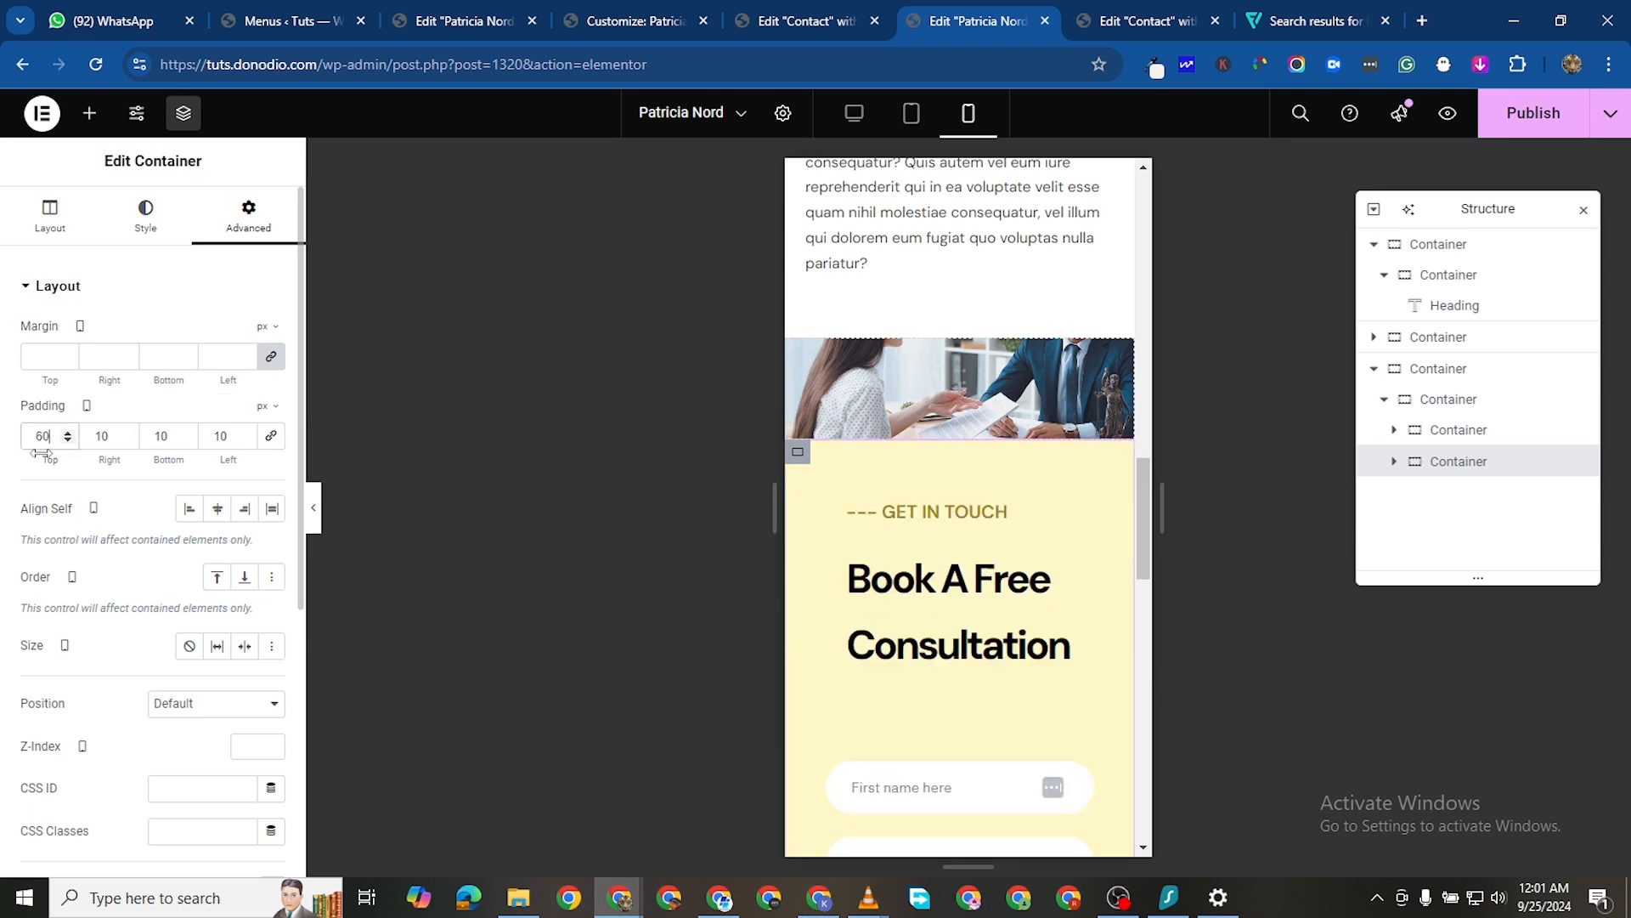
Reduce the "Book A Free Consultation" heading's mobile font size to 27 px and align it left
left_click(1111, 559)
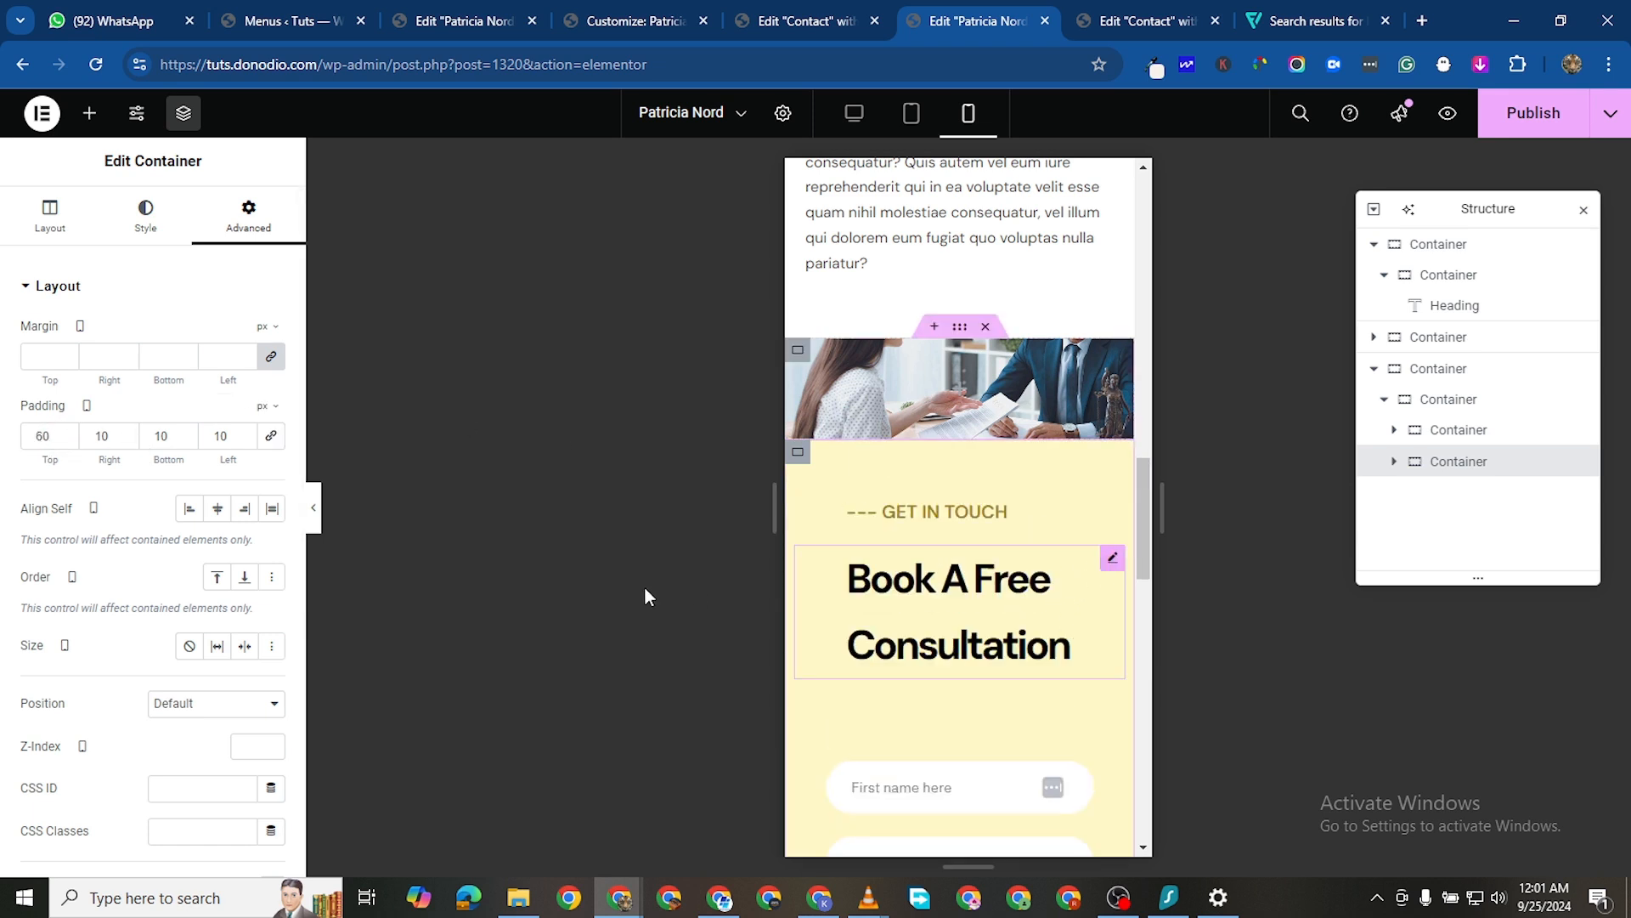
left_click(148, 217)
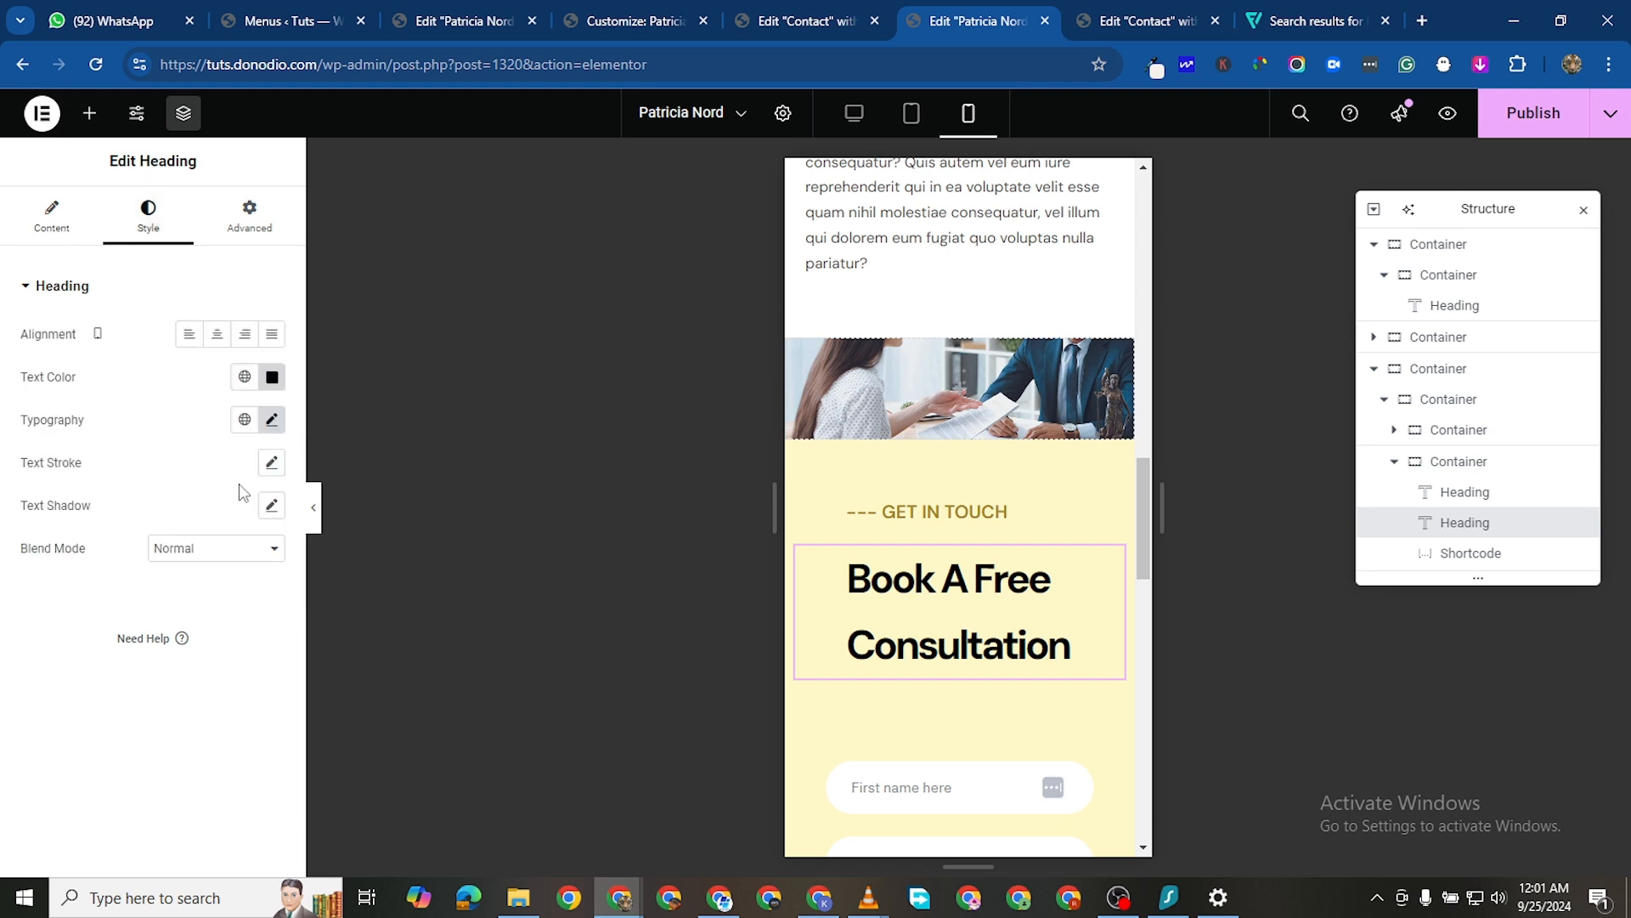
left_click(272, 420)
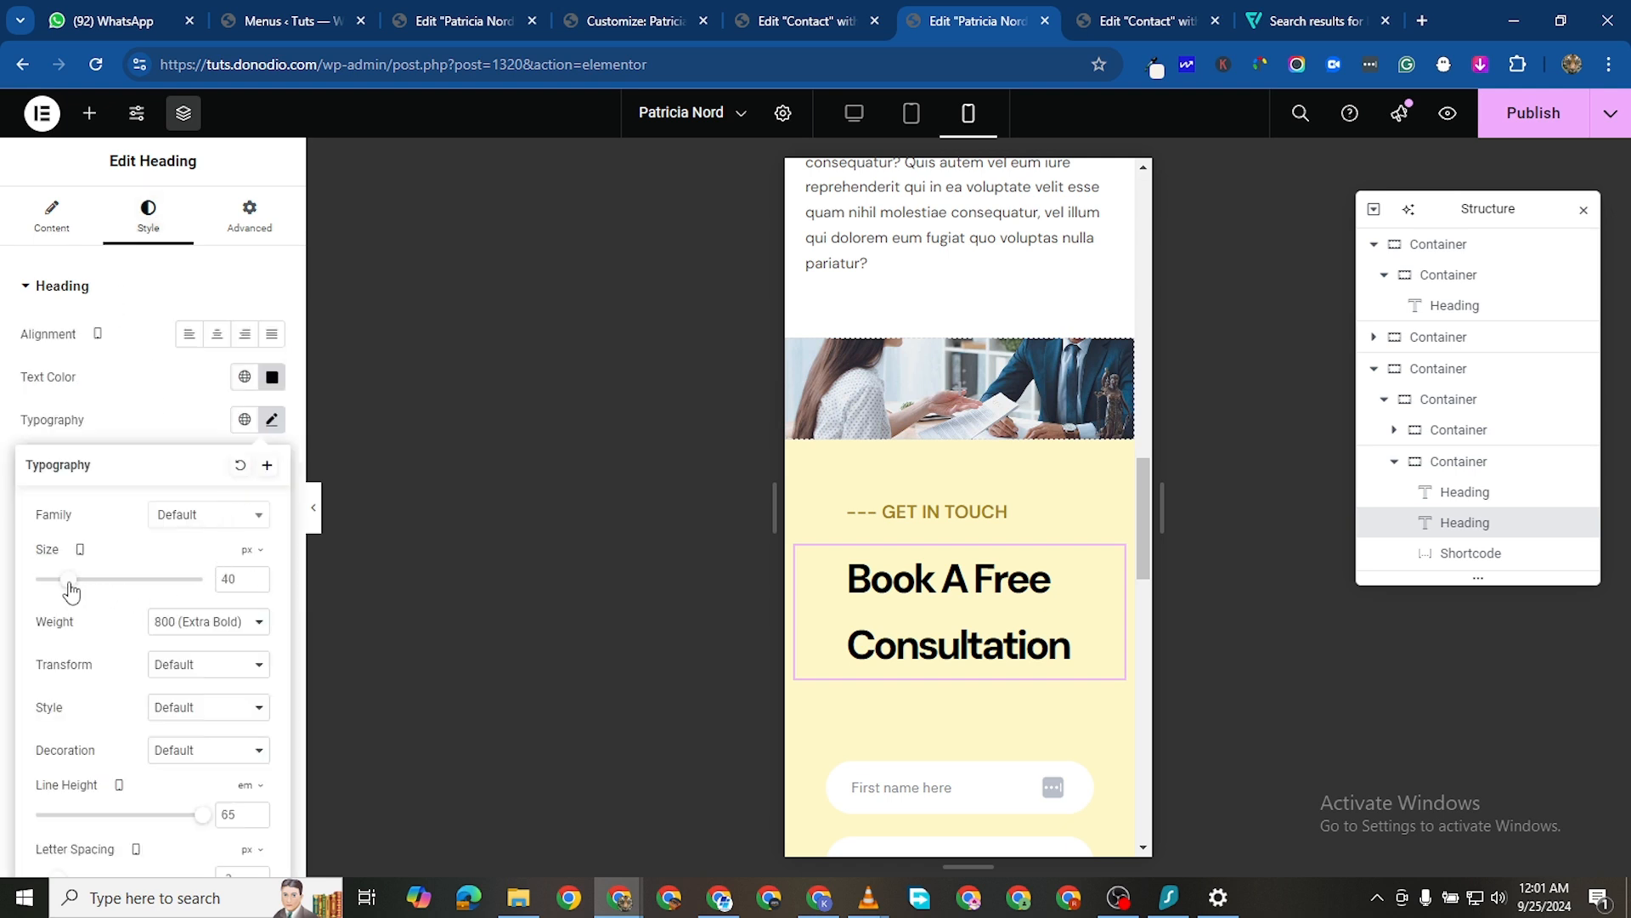
left_click_drag(70, 591, 57, 583)
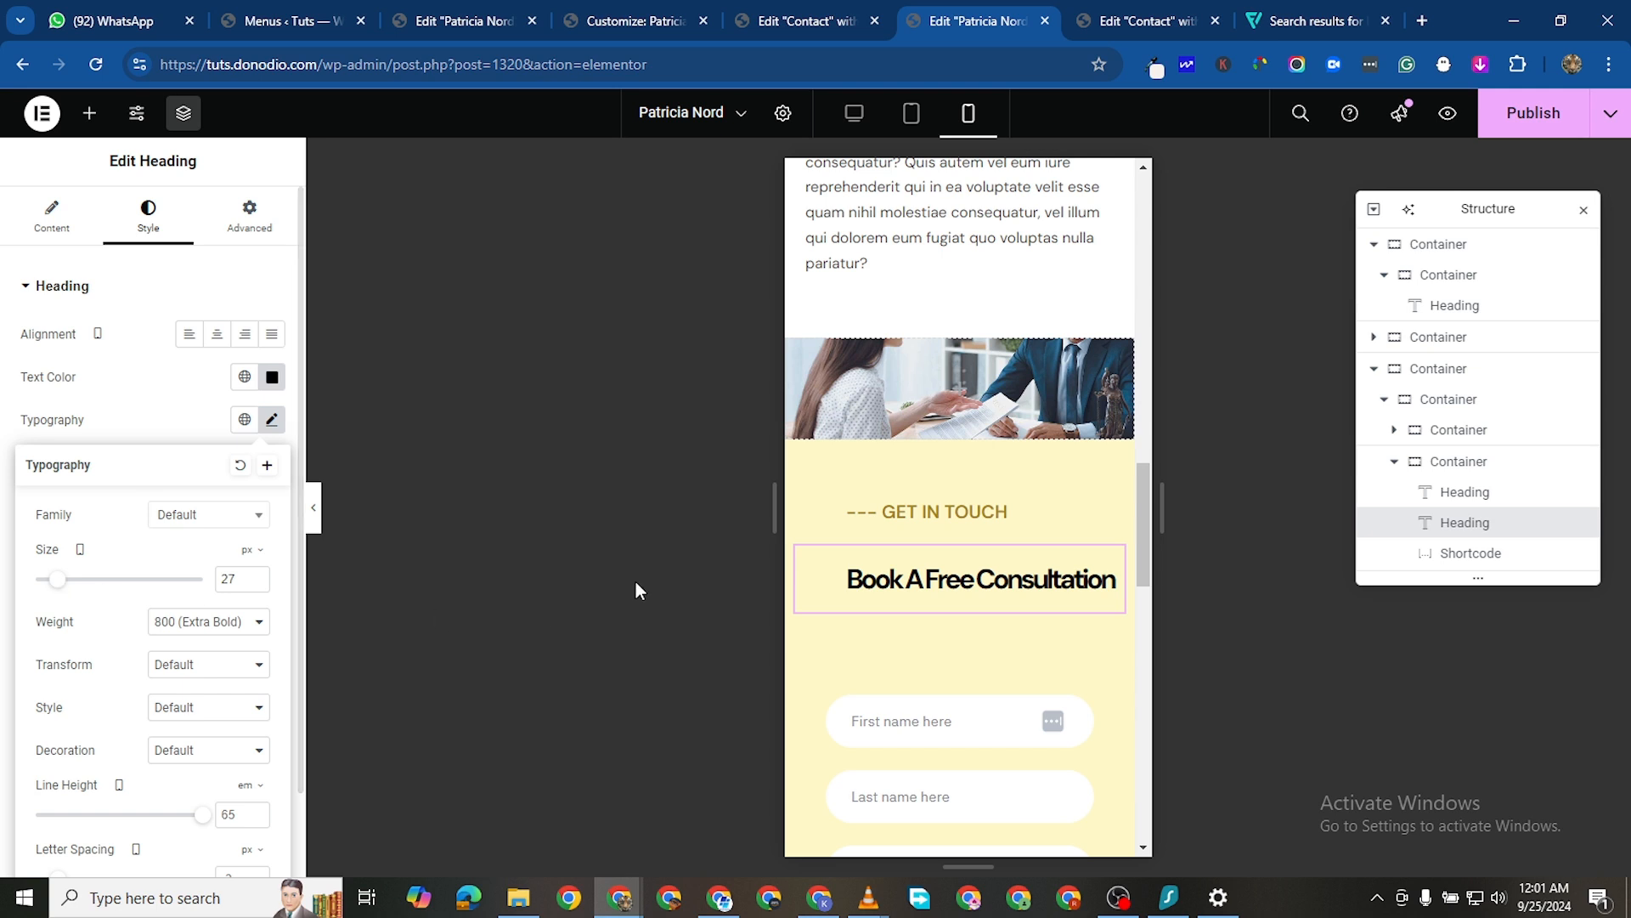
left_click(389, 557)
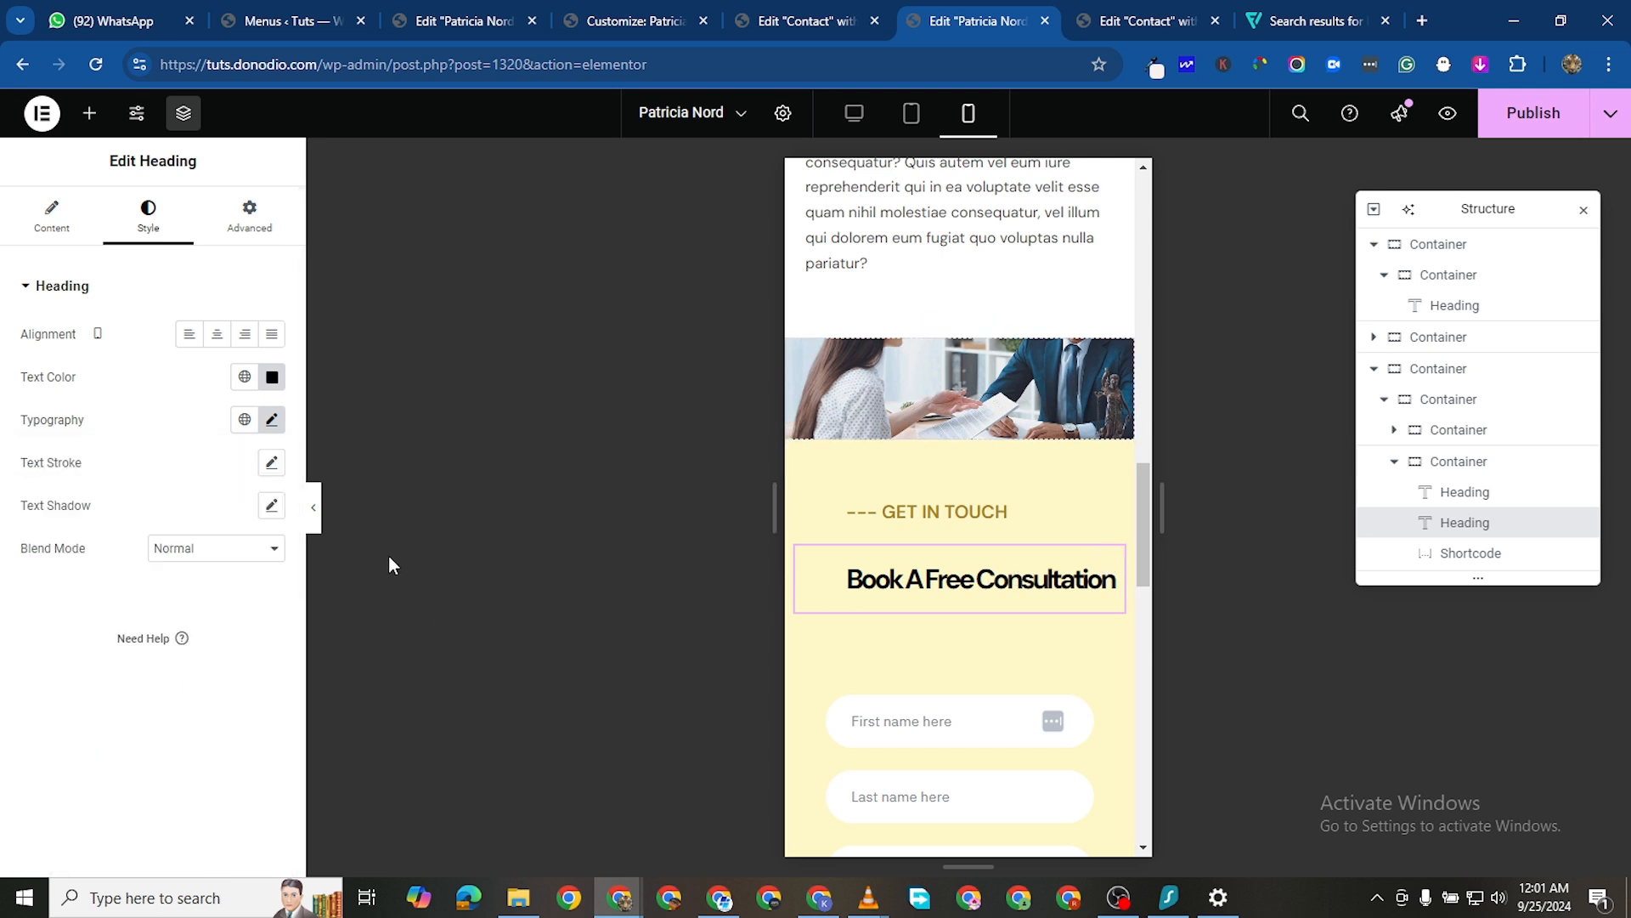
left_click(190, 334)
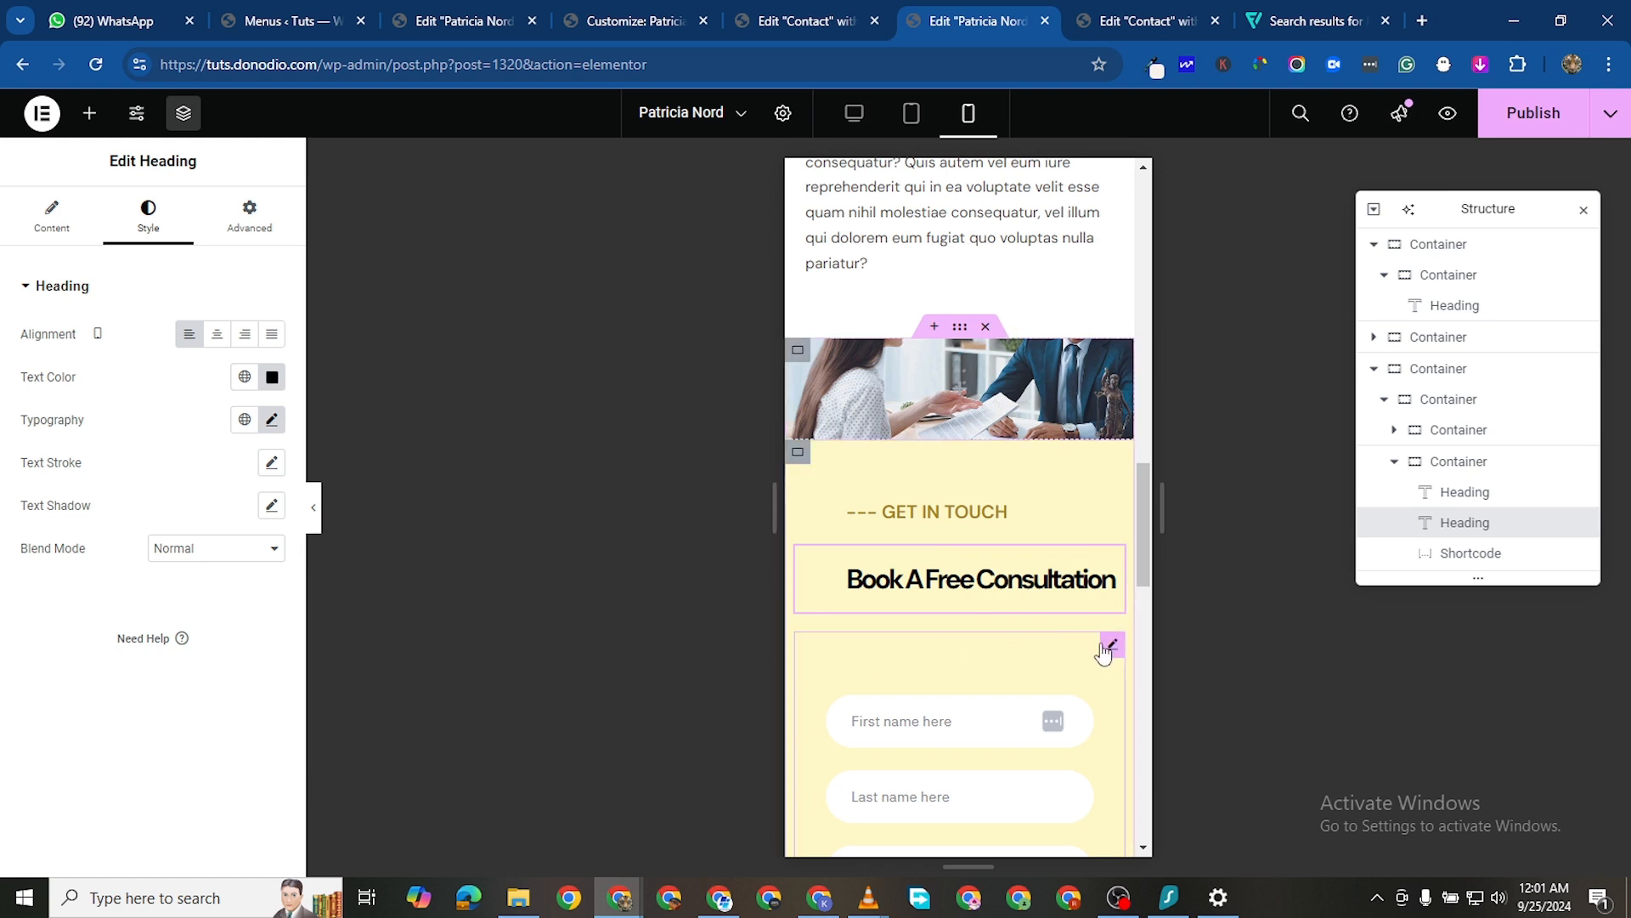
Set the left padding of the "Book A Free Consultation" heading to 30 px for mobile
left_click(1088, 646)
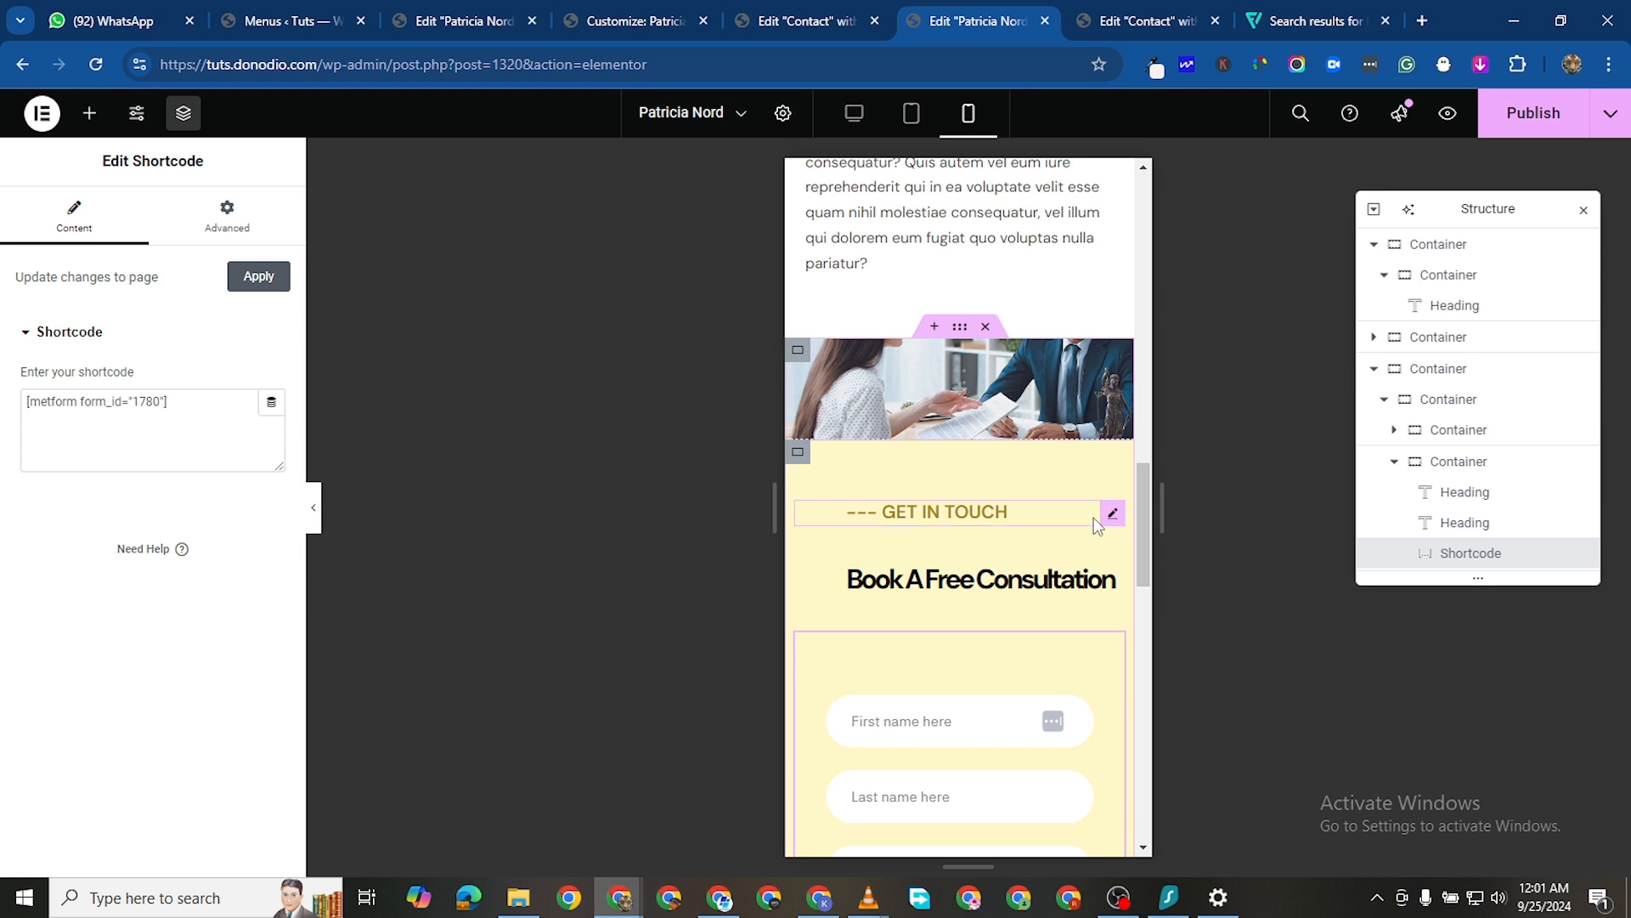
left_click(1113, 557)
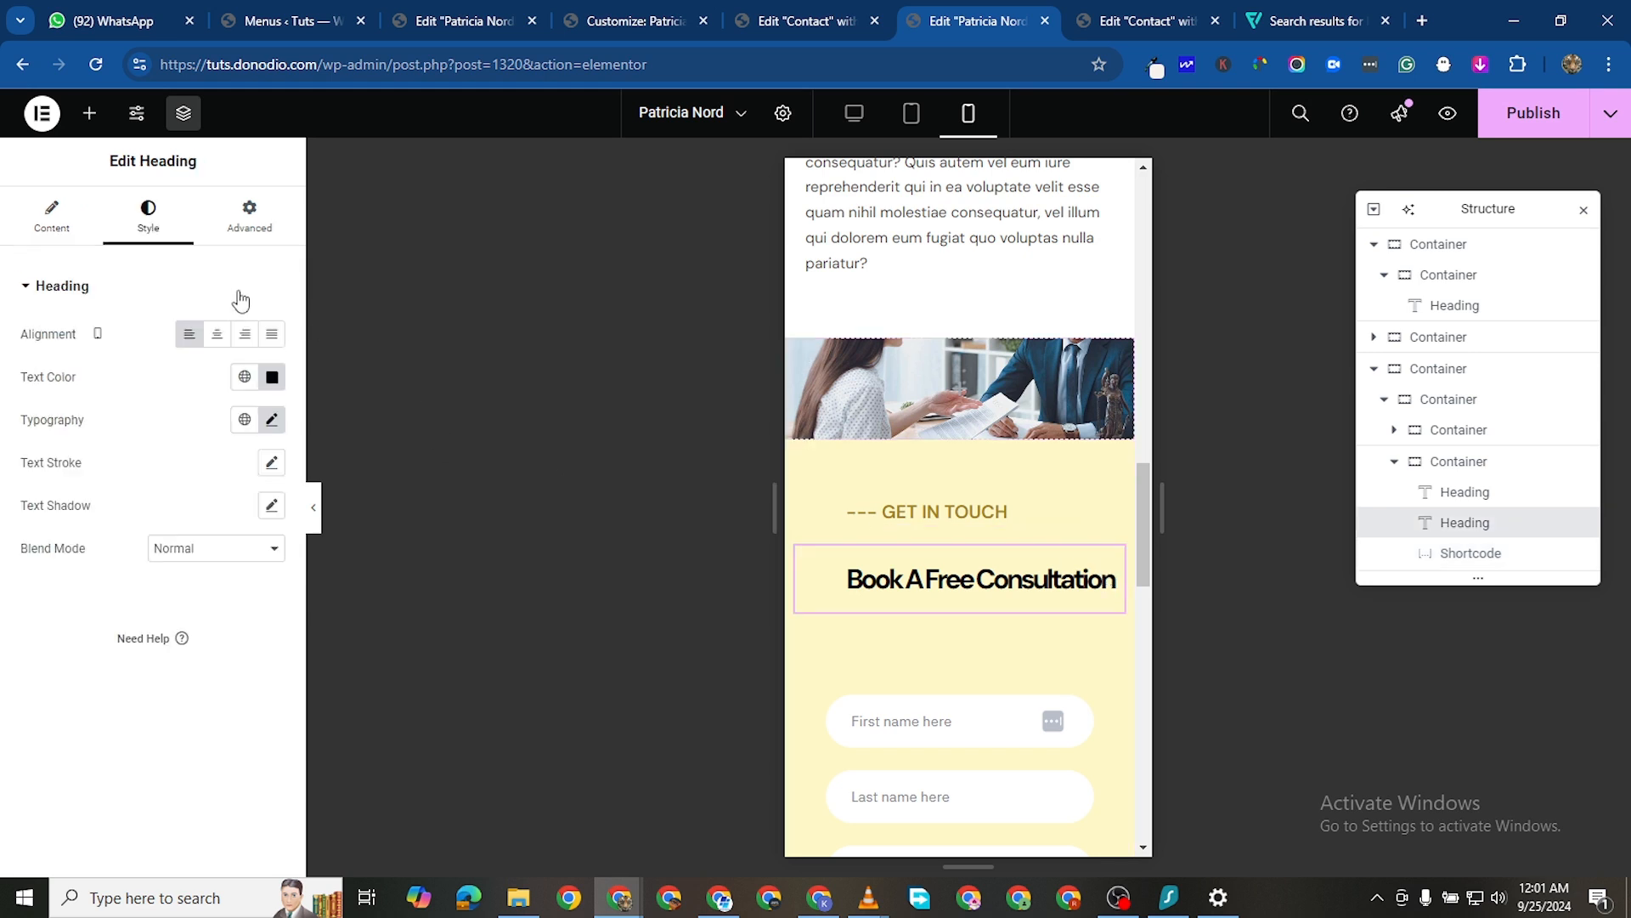
left_click(248, 221)
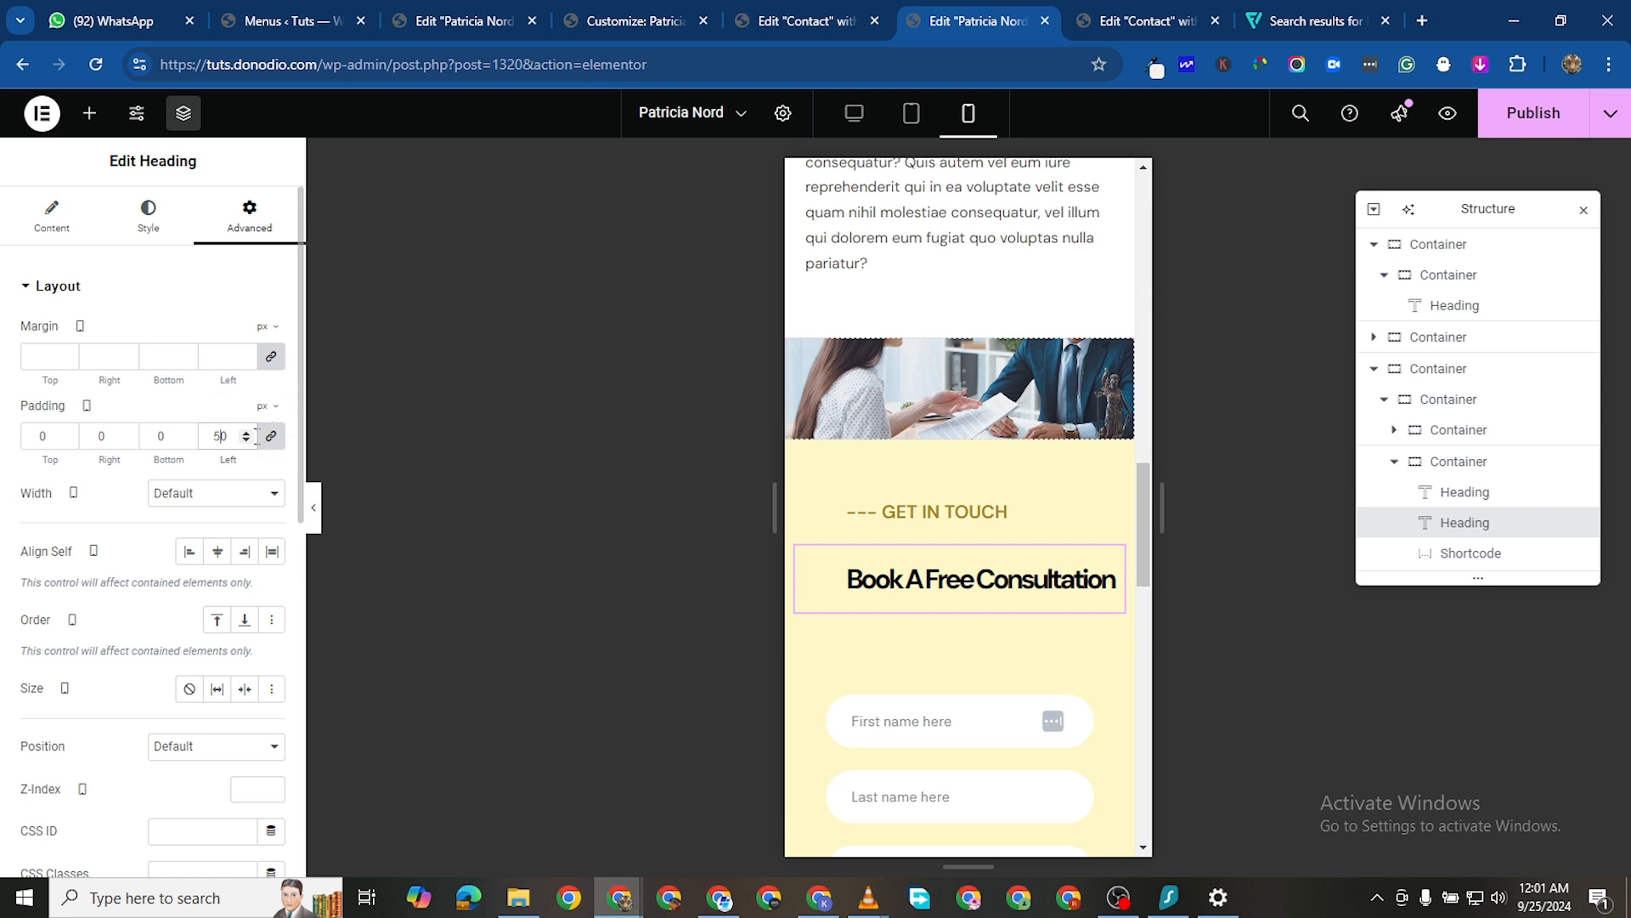
left_click(271, 438)
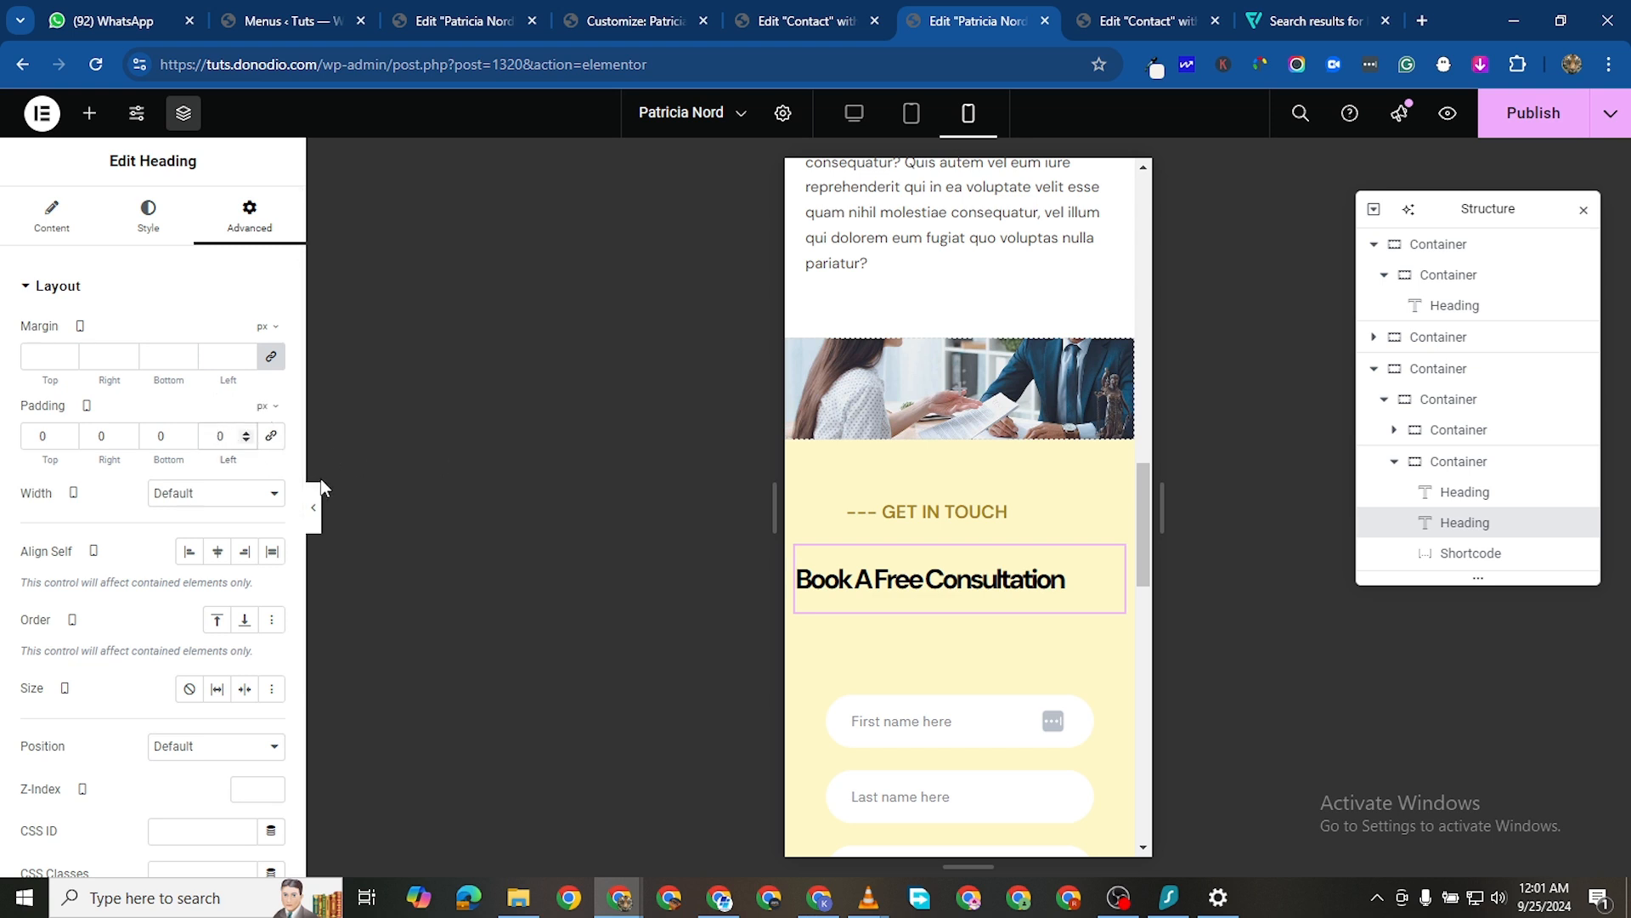
type("3")
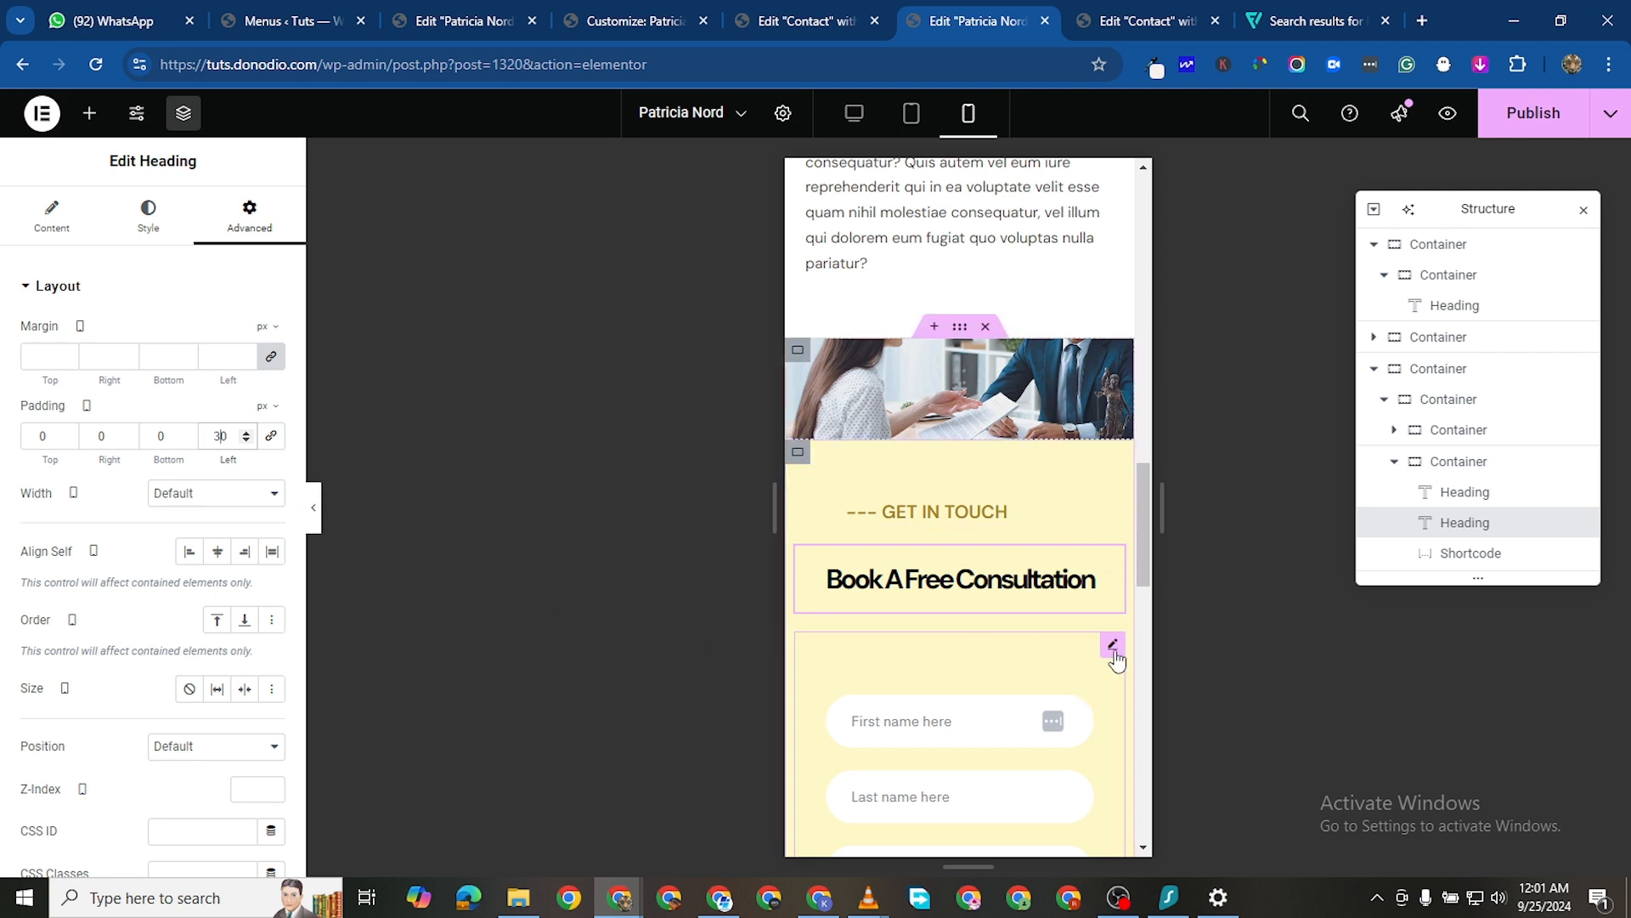
Set the contact form shortcode's mobile top margin to -60 px with unlinked sides, and publish the team member page
left_click(1113, 647)
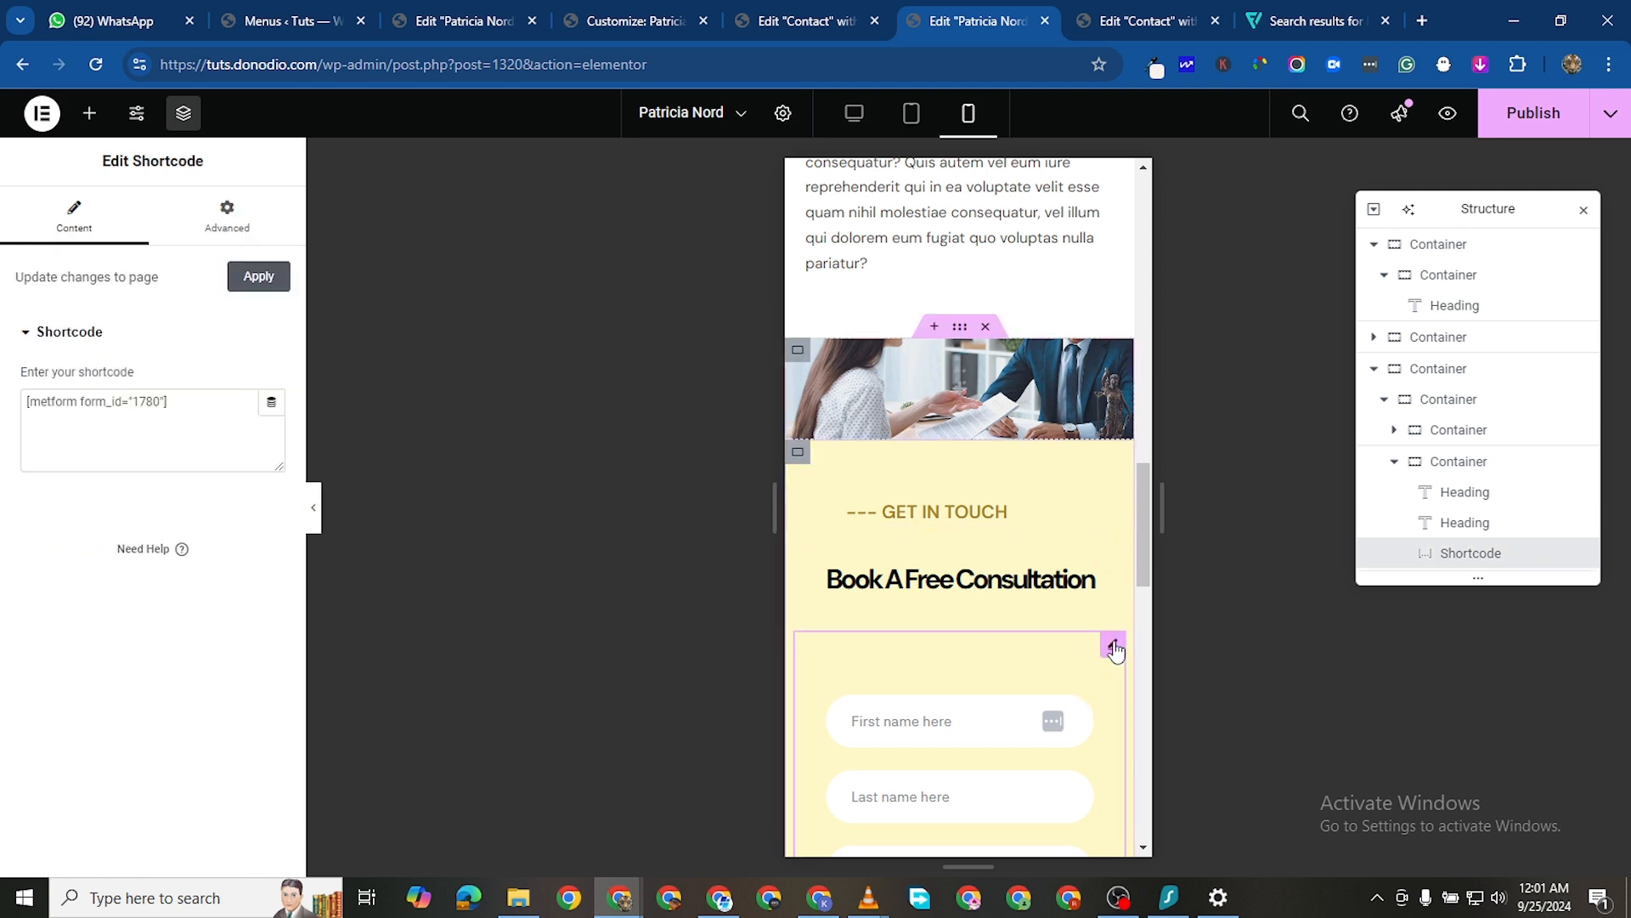
left_click(227, 217)
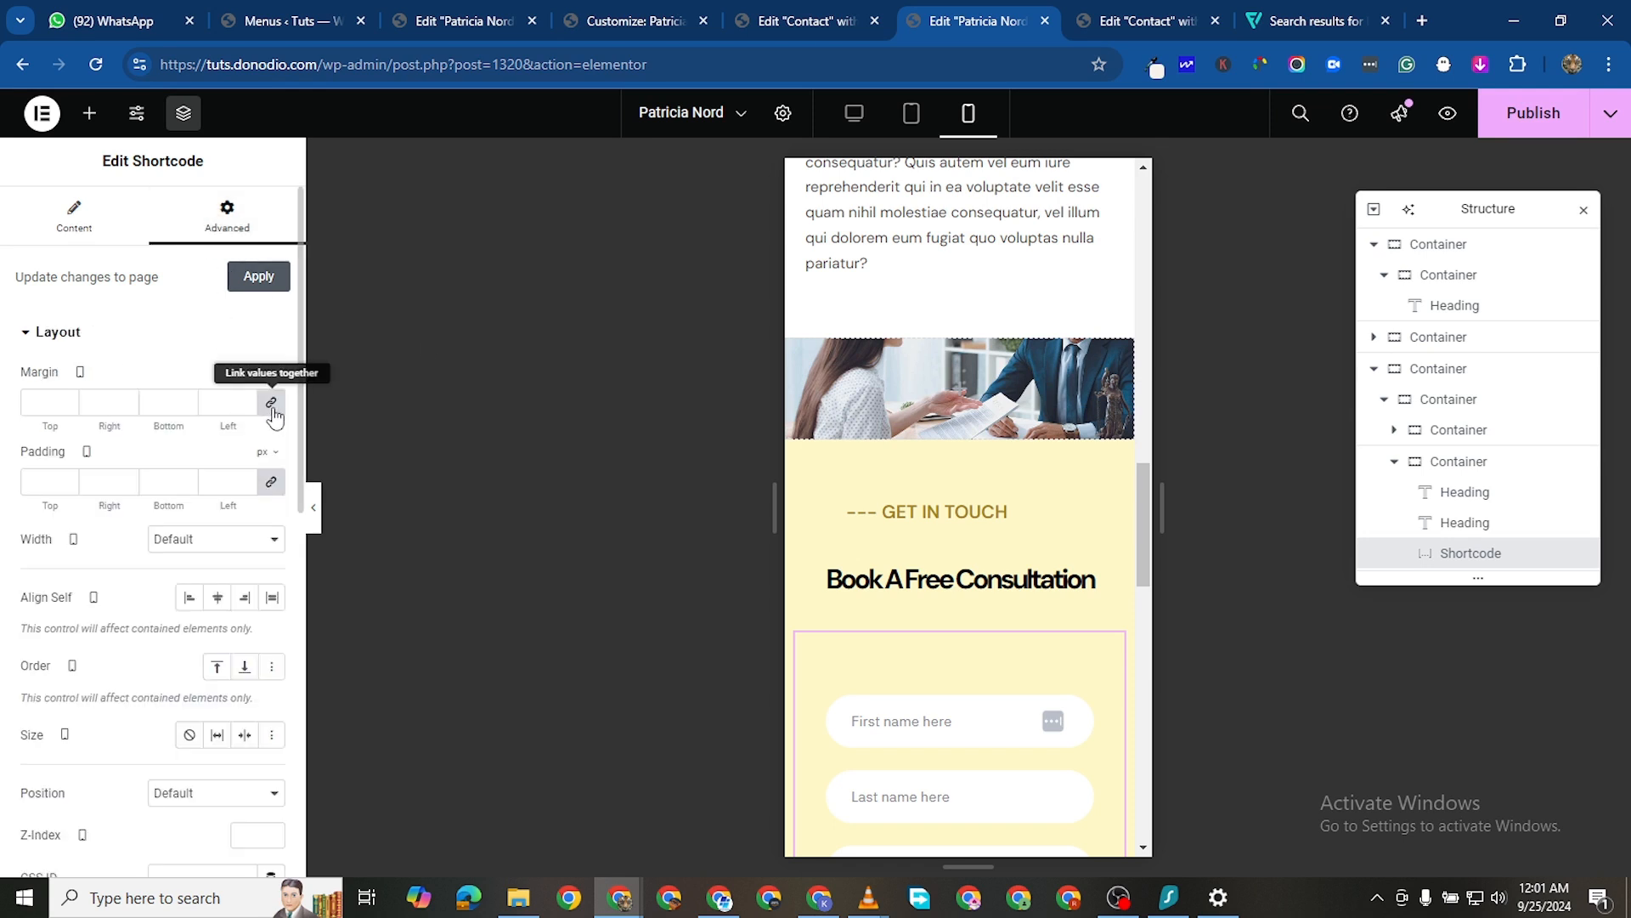
left_click(272, 406)
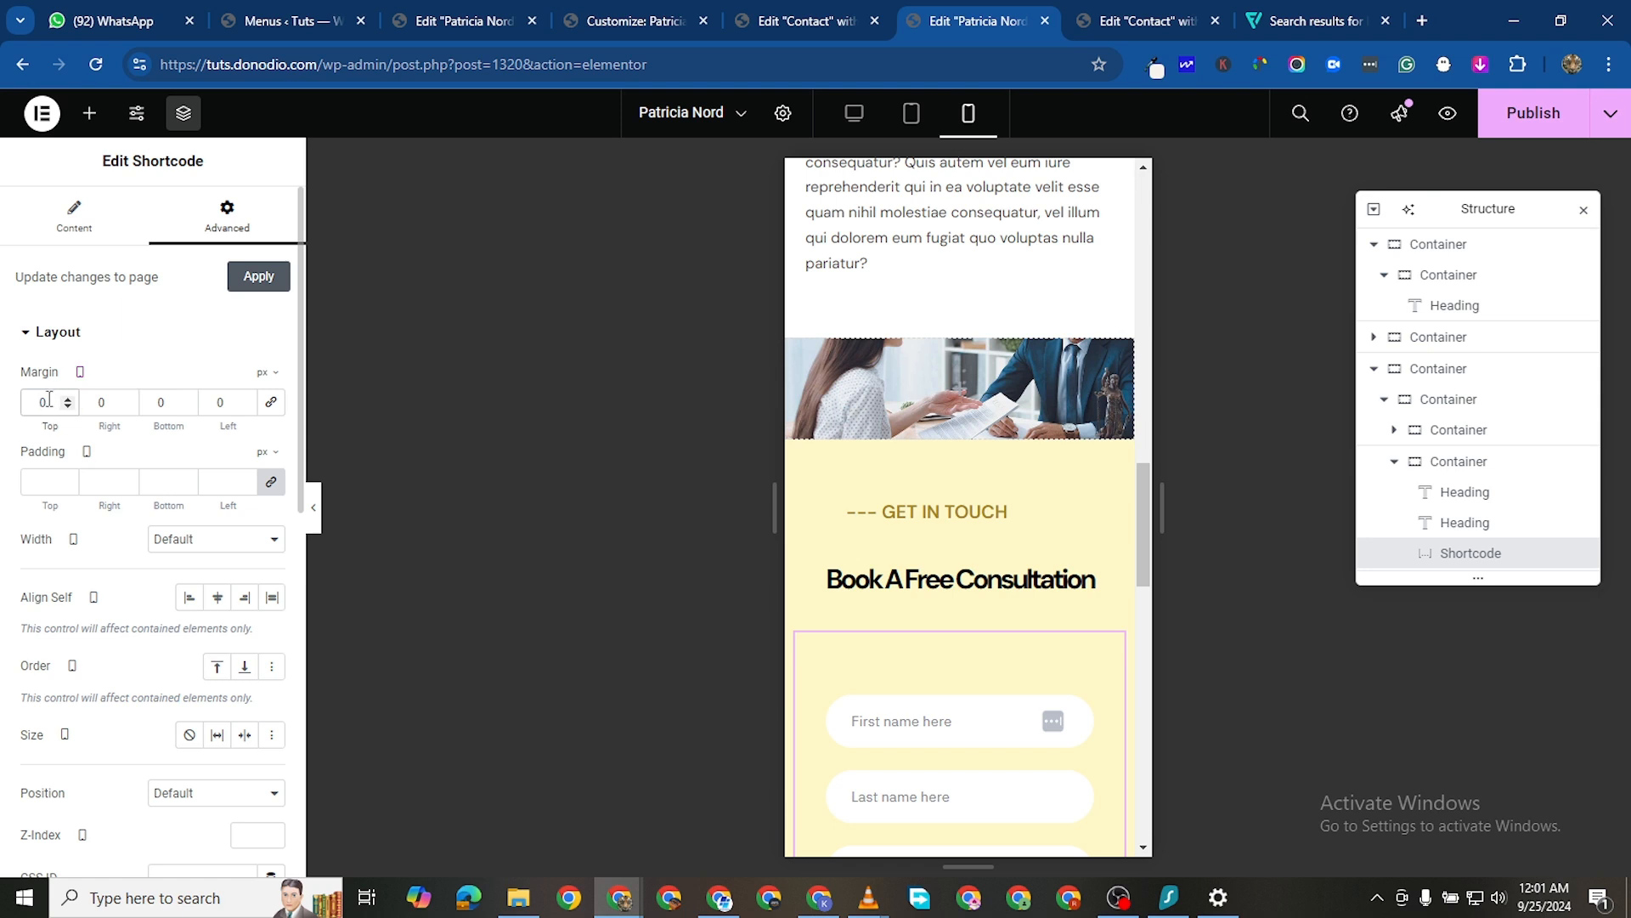
type("60")
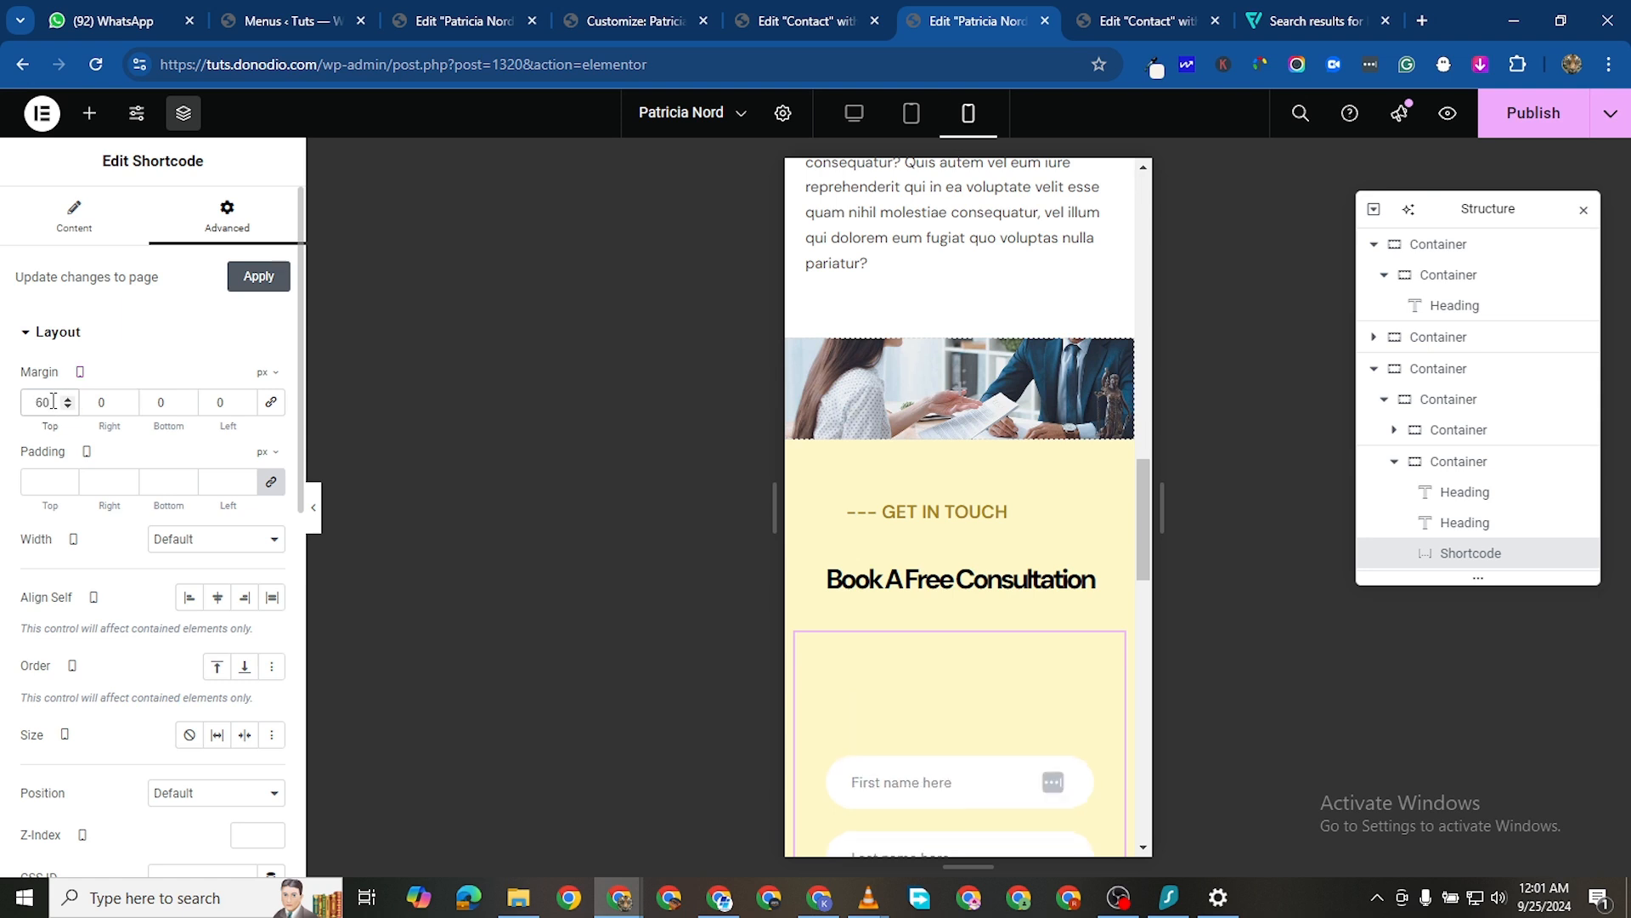
type("-")
scroll(1102, 678, "down", 8)
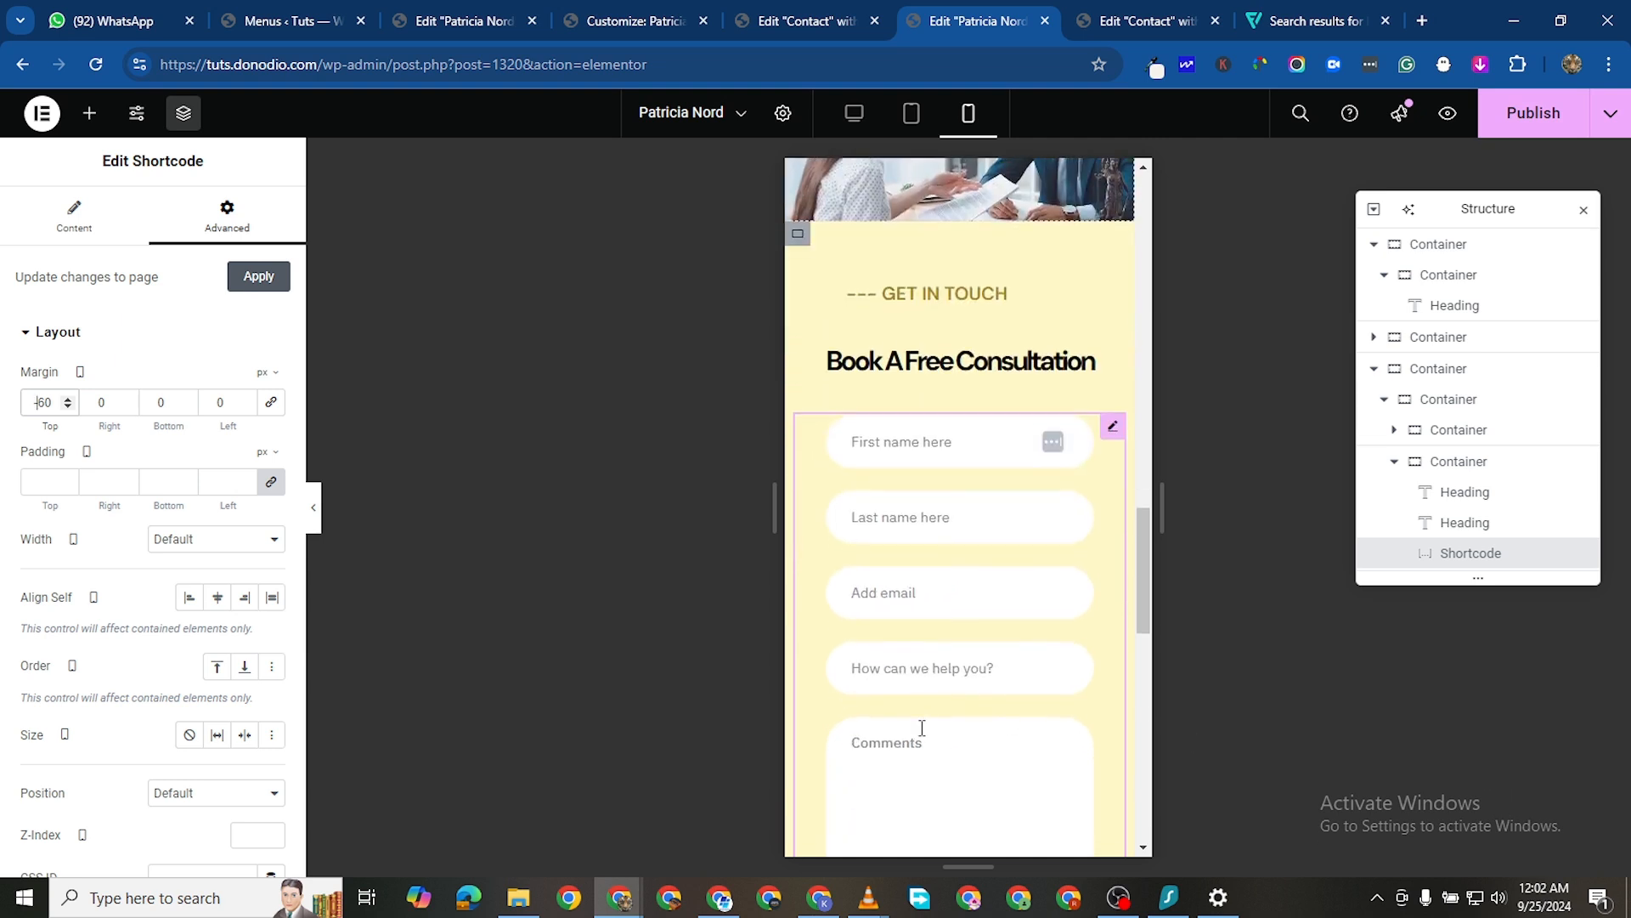
left_click(1533, 134)
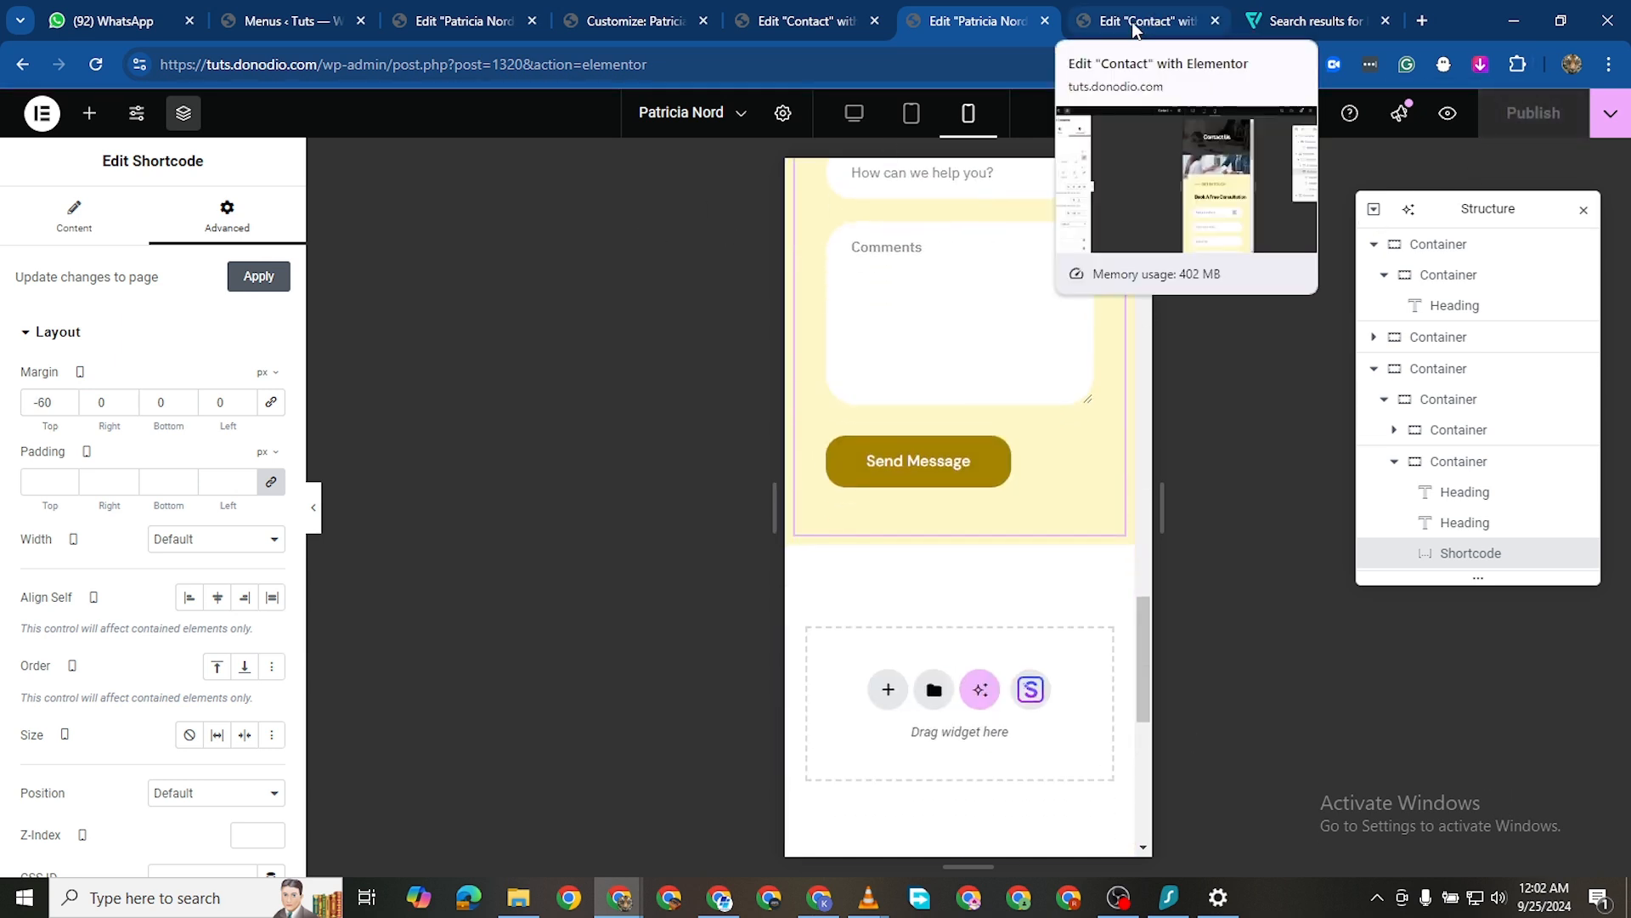
Load the live site's home page at tuts.donodio.com in place of the Contact page editor
left_click(1132, 22)
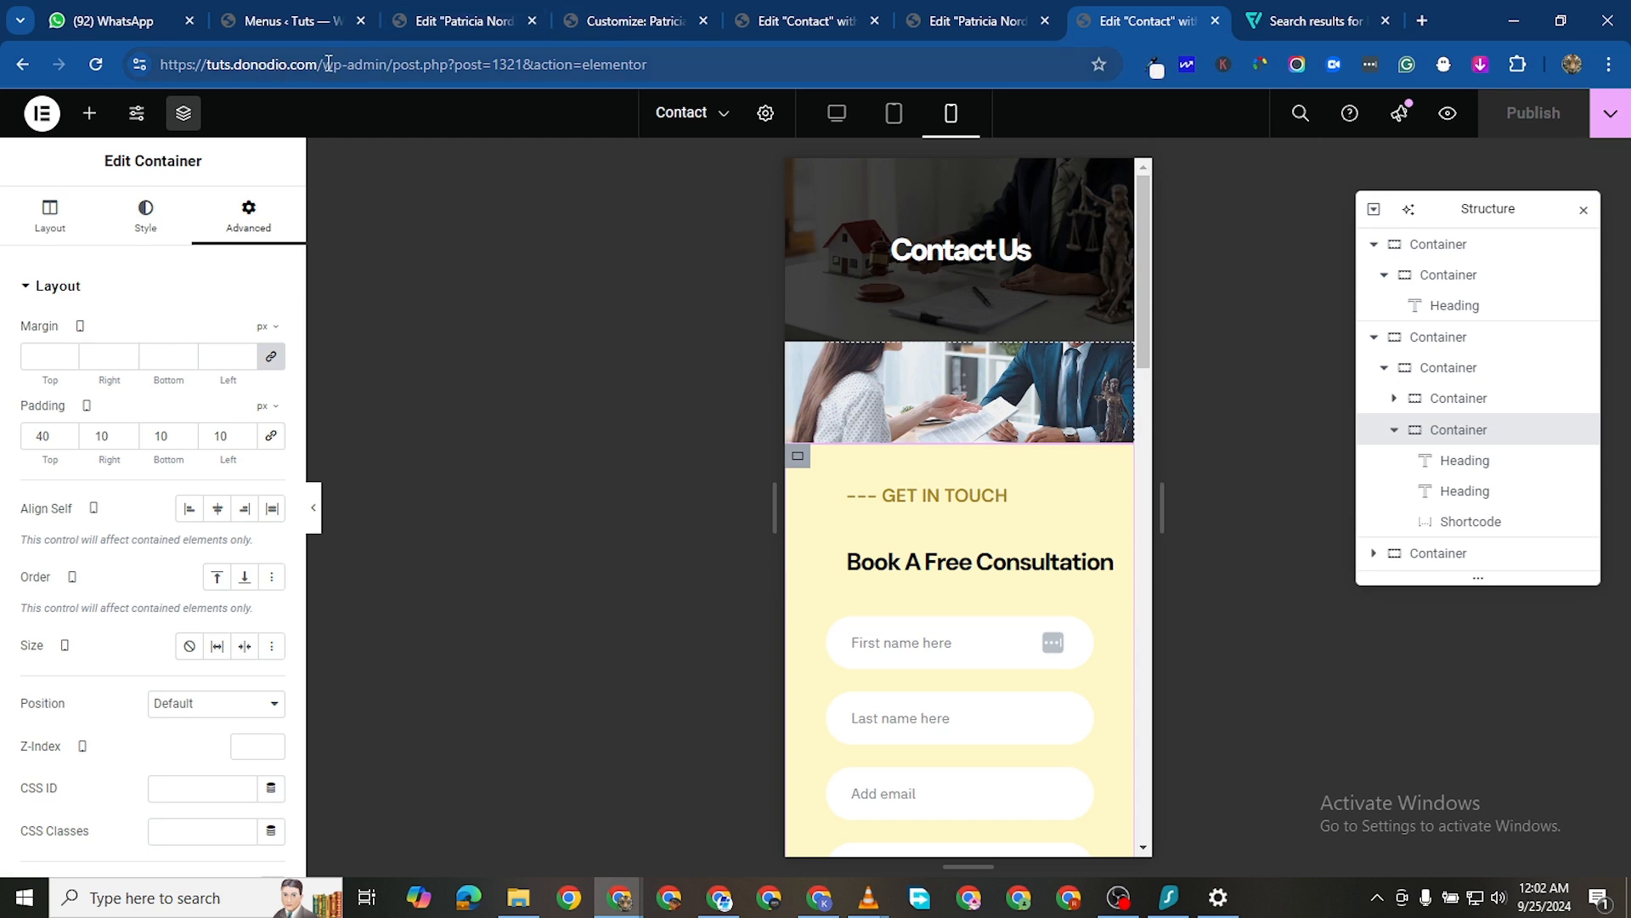
left_click_drag(327, 64, 986, 118)
key("BackSpace")
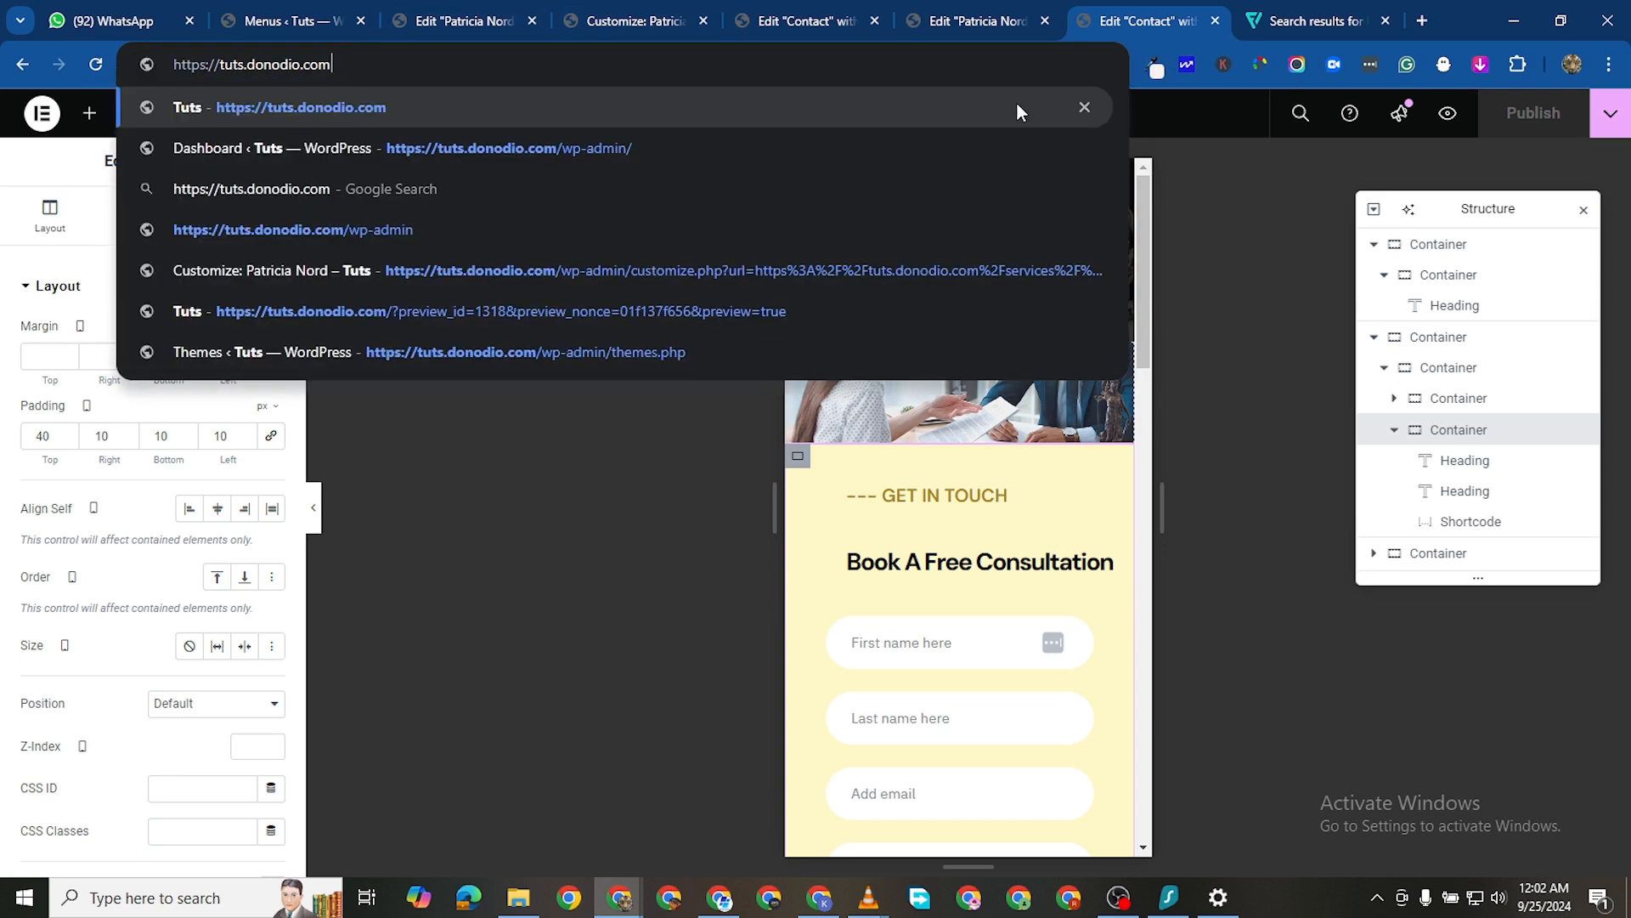
key("Return")
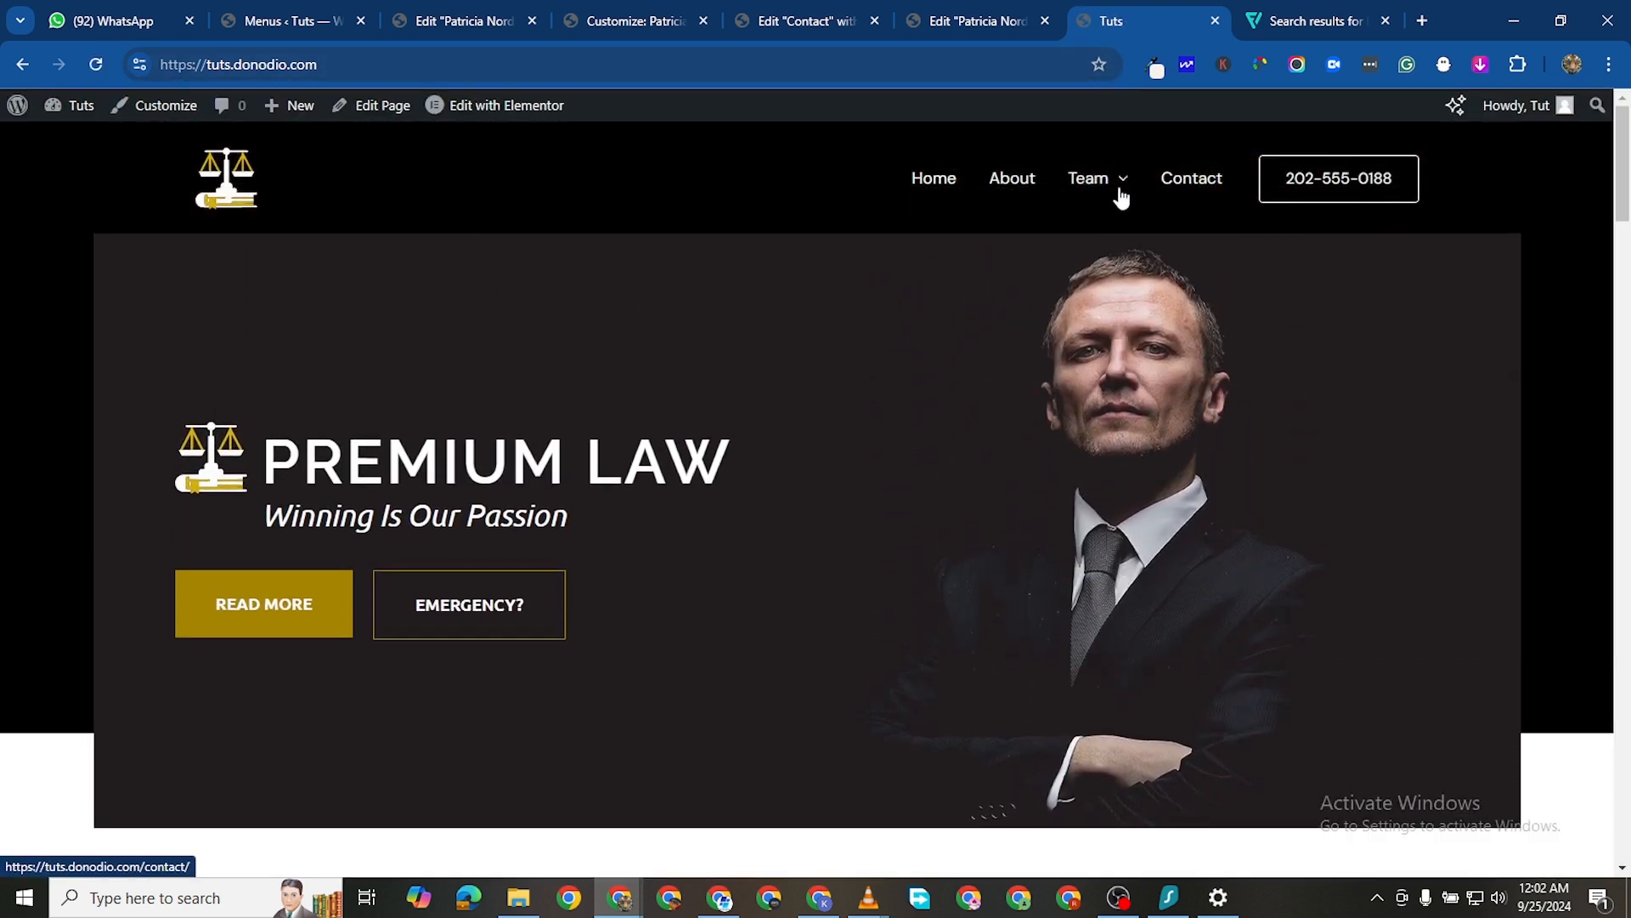
Review the live home page's intro text, Book Appointment button and photo card section
scroll(382, 423, "down", 8)
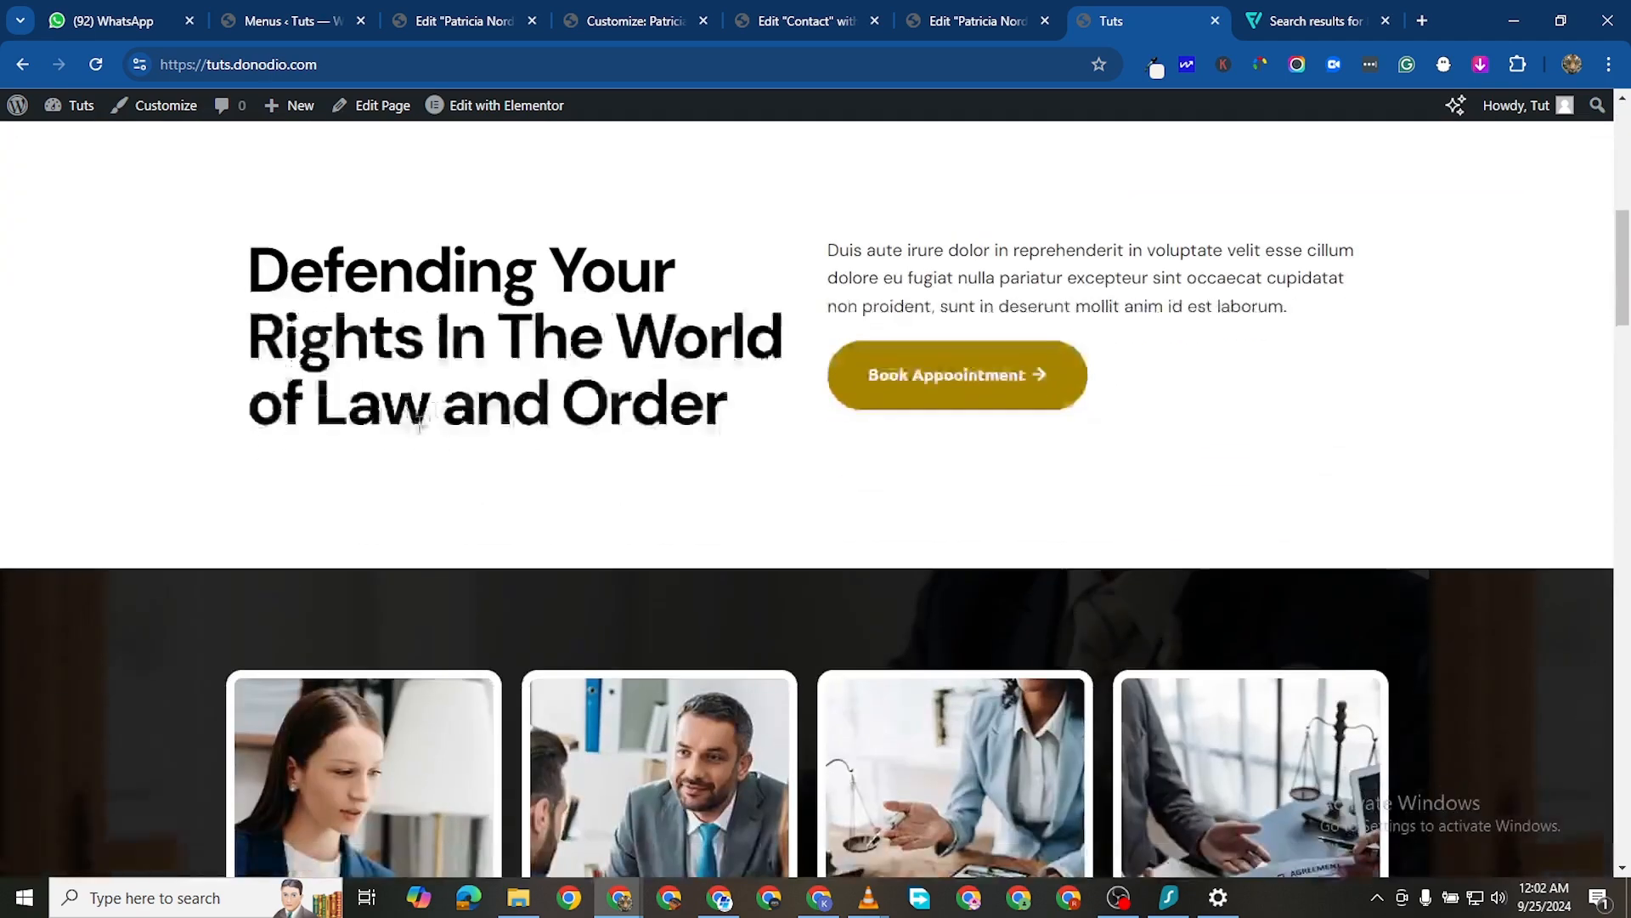
scroll(529, 395, "down", 4)
scroll(528, 395, "up", 6)
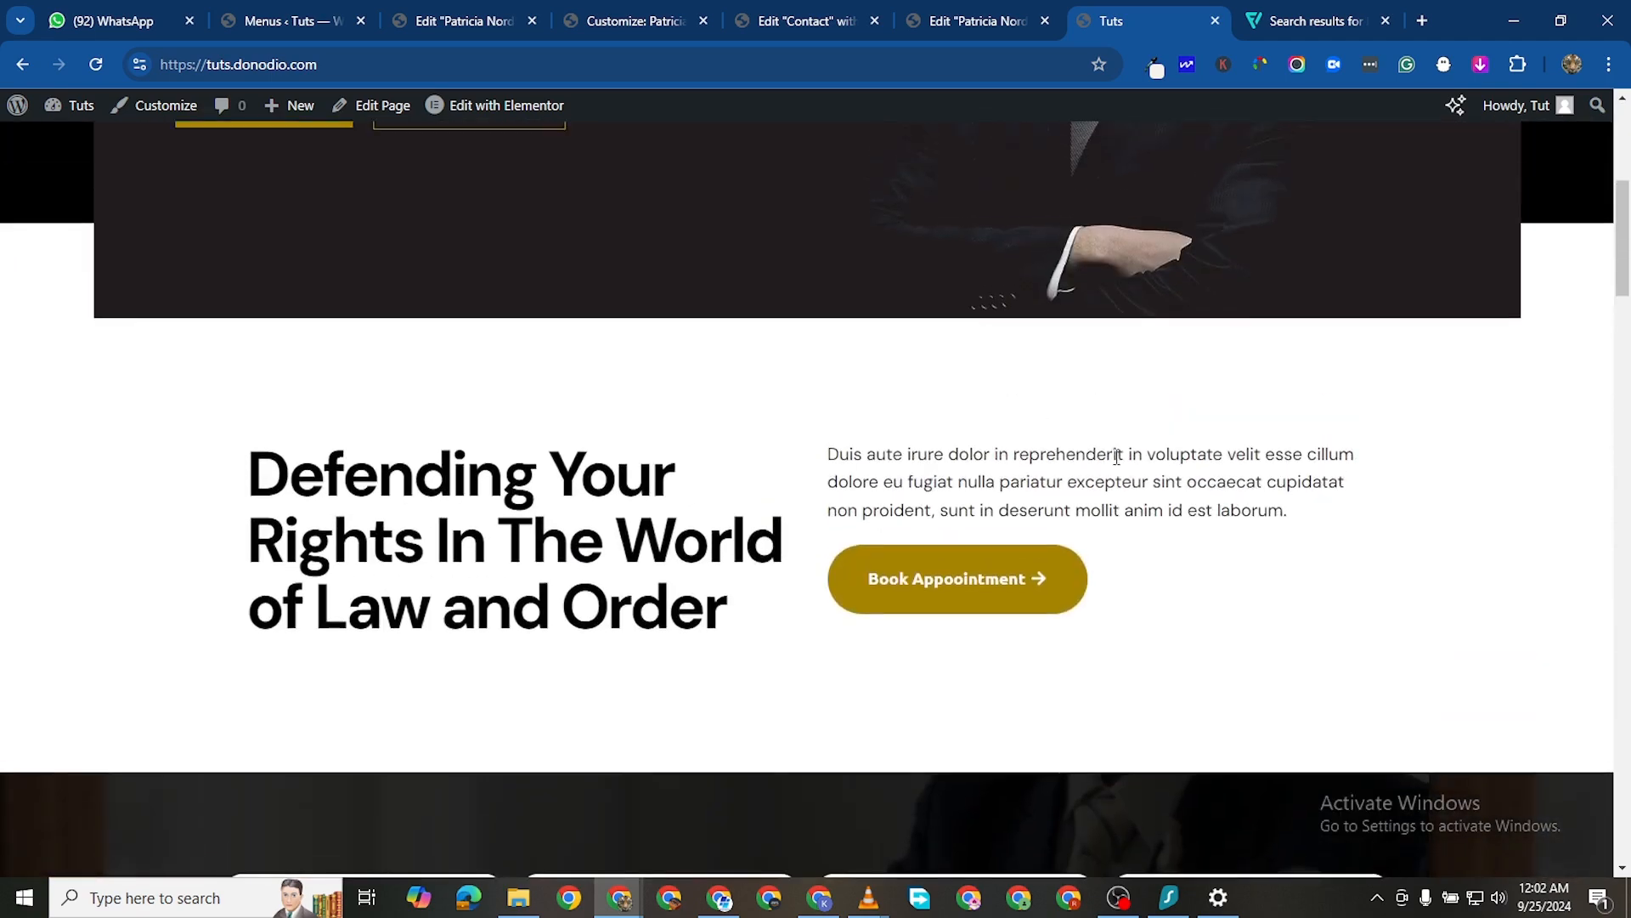
scroll(1000, 519, "down", 2)
scroll(1007, 233, "down", 4)
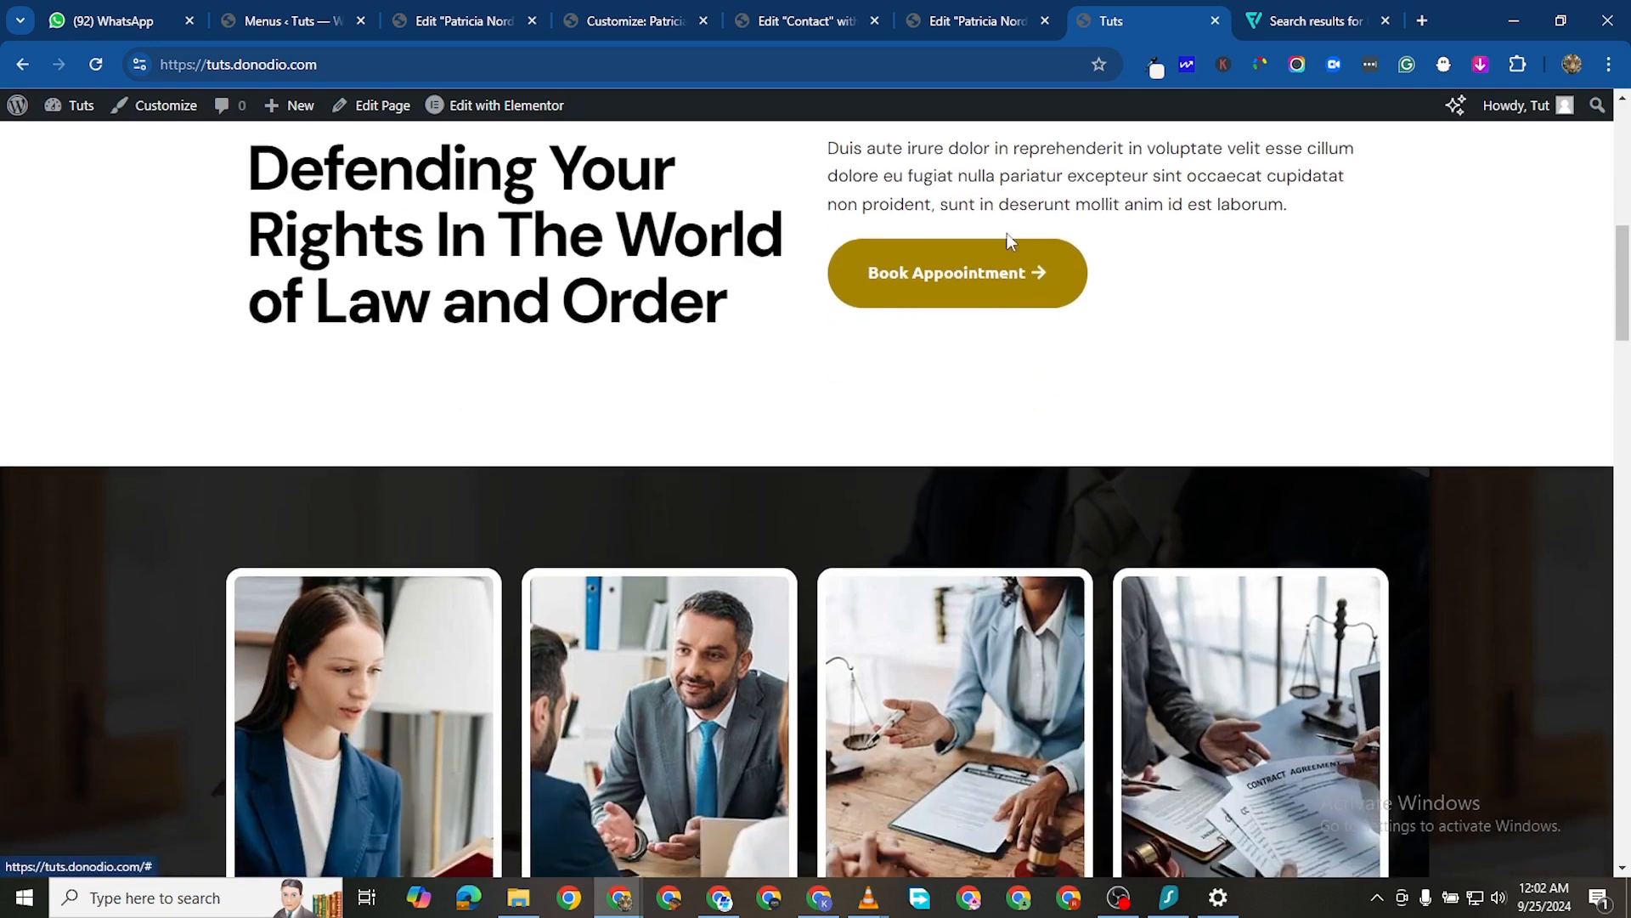
scroll(1010, 233, "up", 1)
scroll(1028, 225, "up", 2)
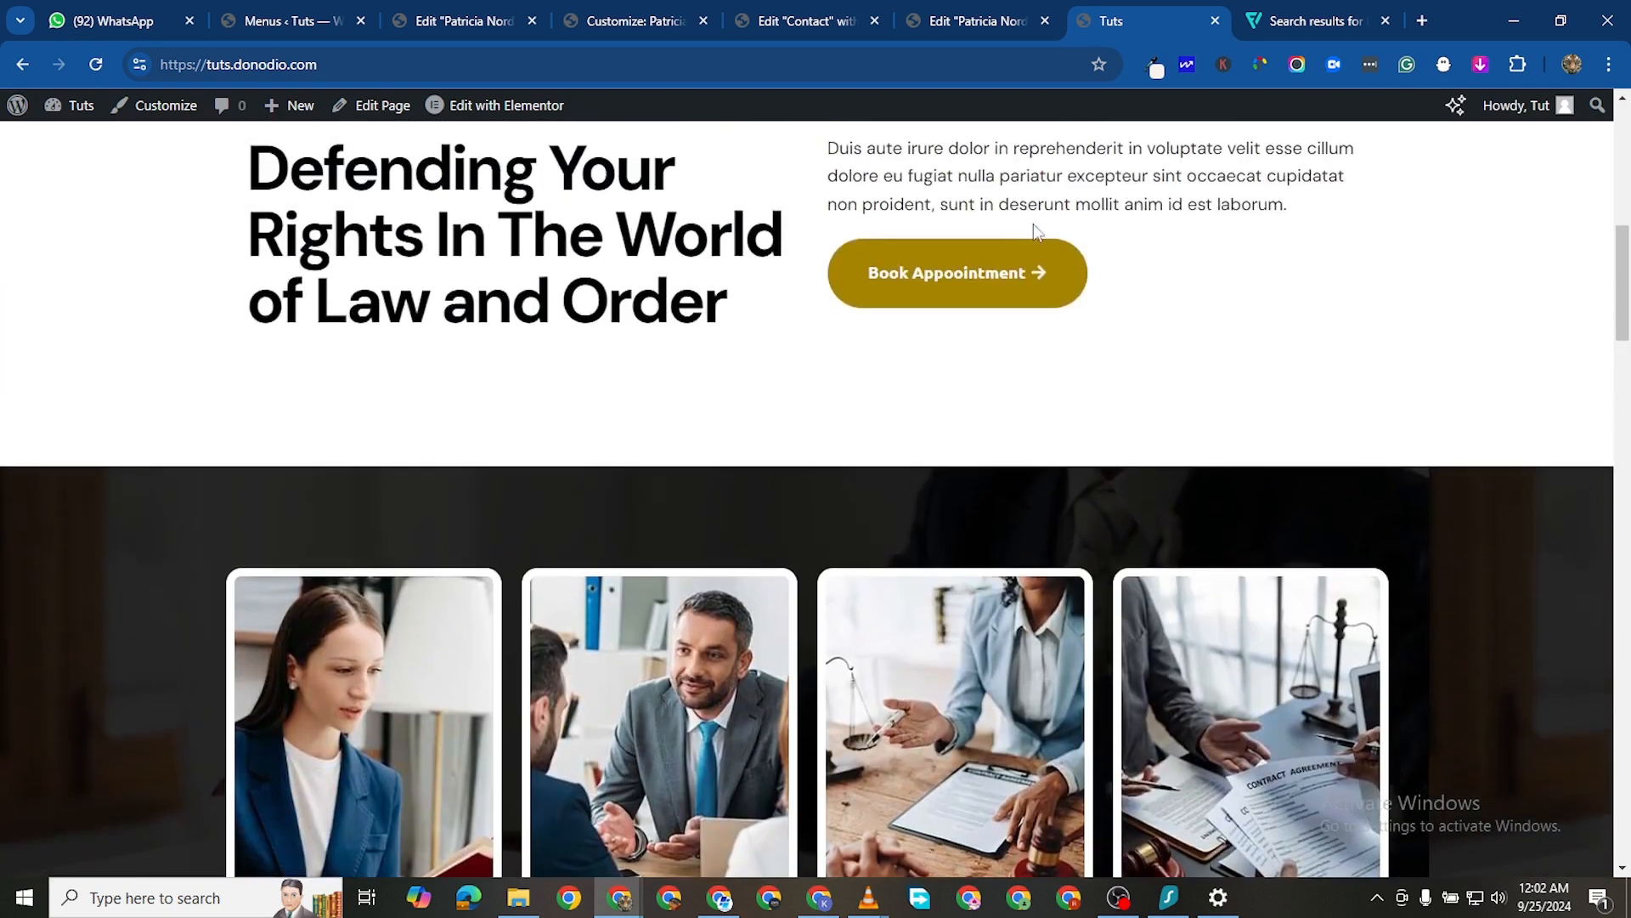
scroll(941, 365, "down", 2)
scroll(956, 523, "down", 8)
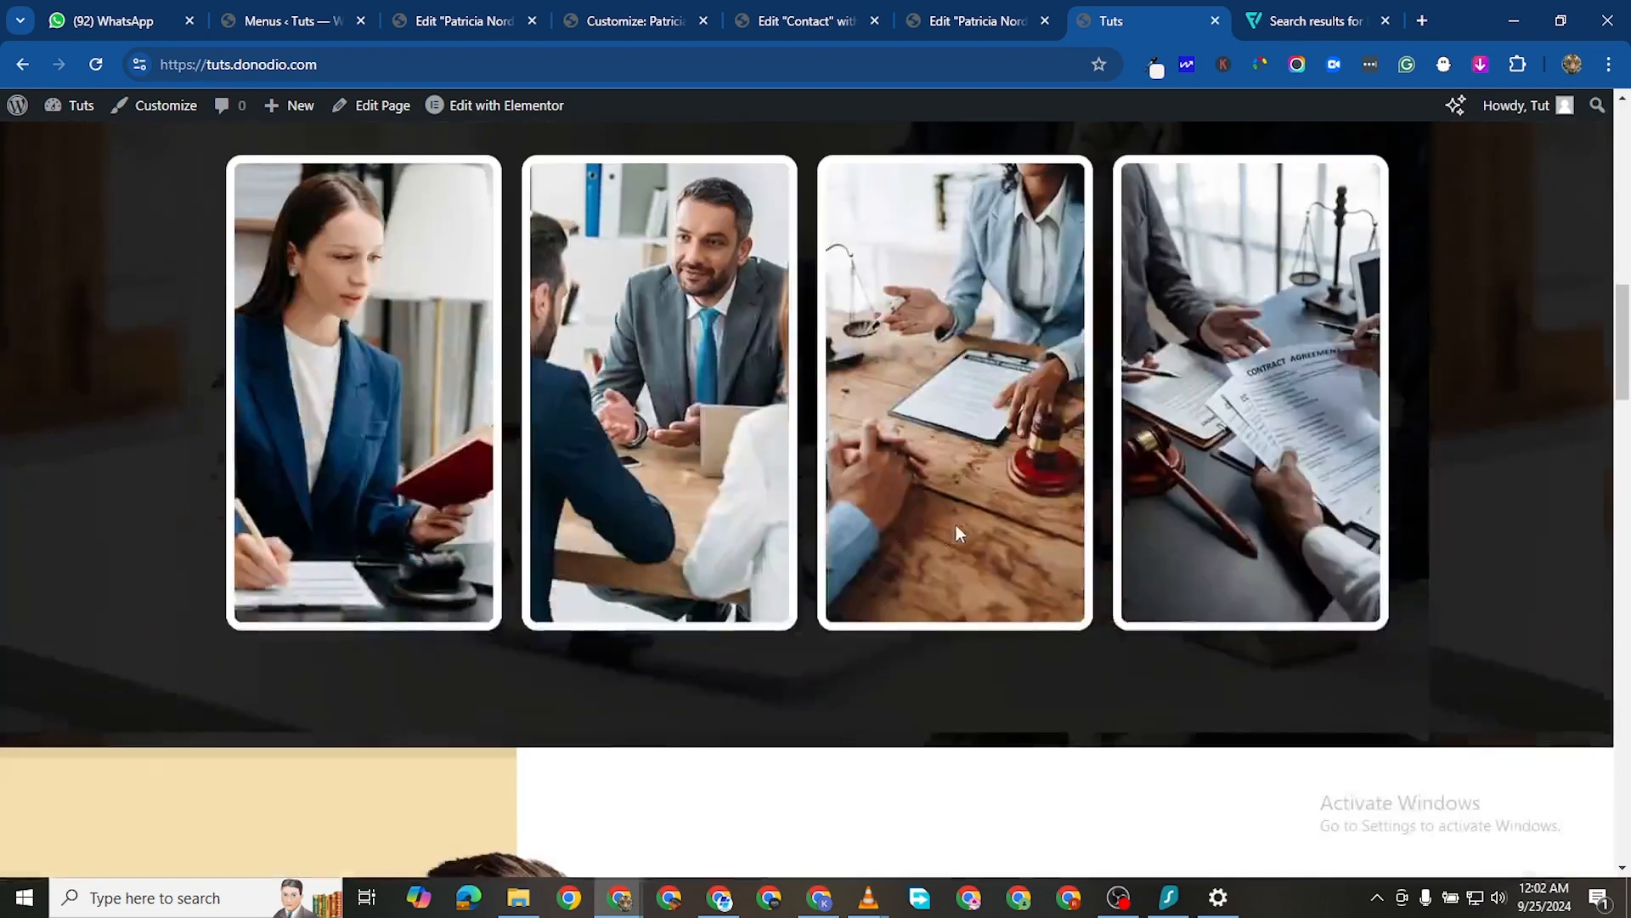
Review the live home page's lead partner quote, gavel section and practice area cards
scroll(926, 507, "down", 9)
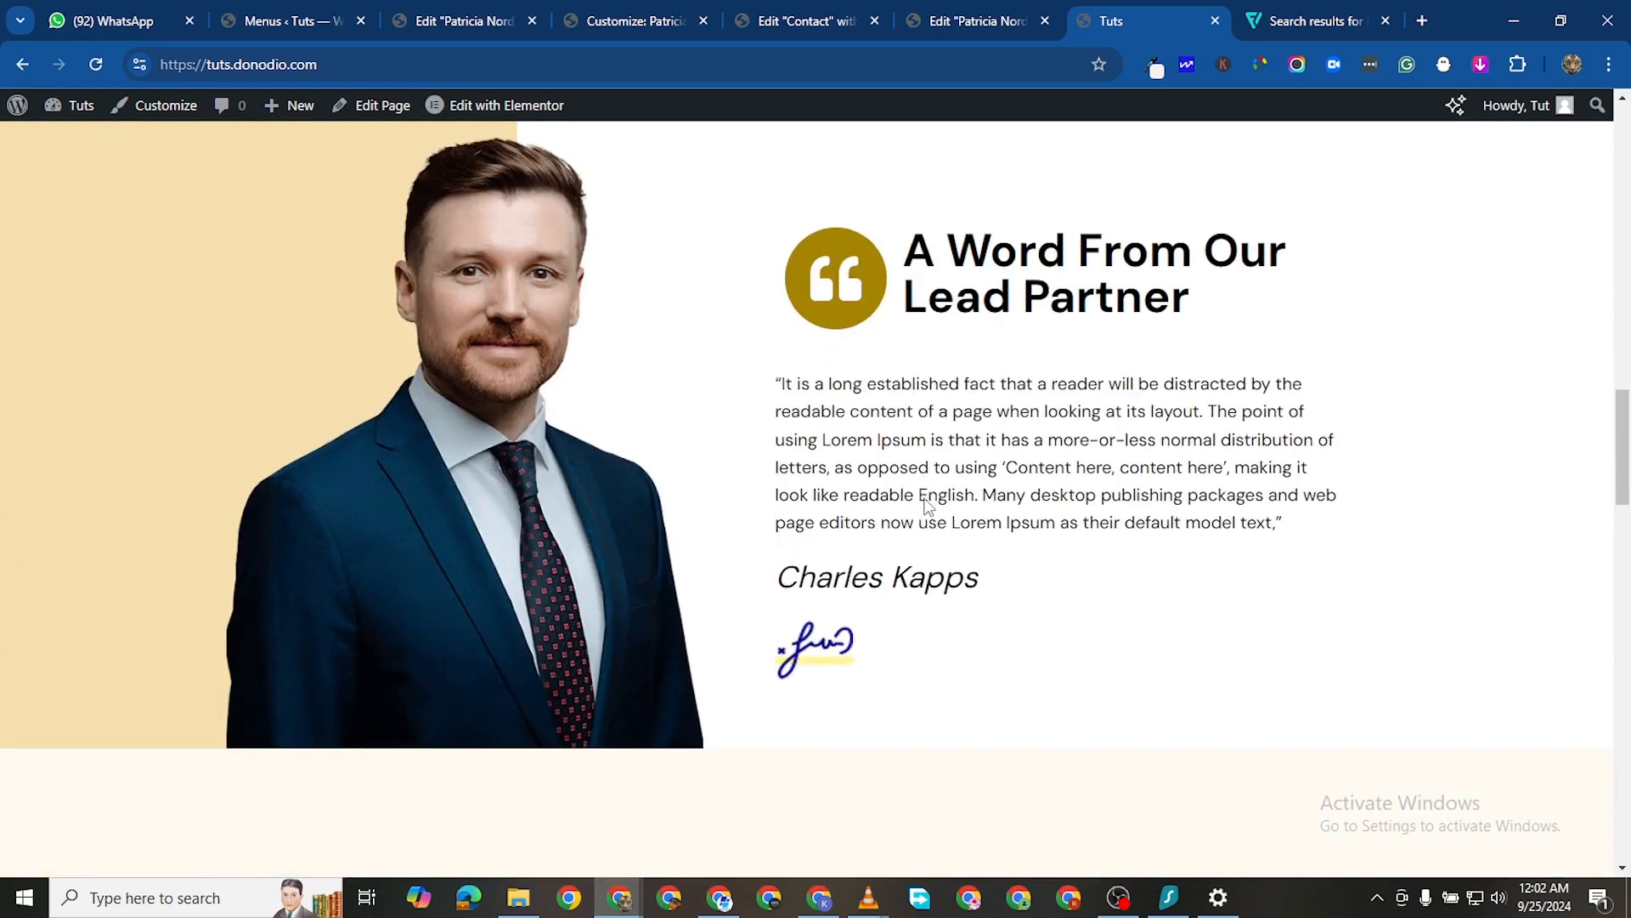
scroll(928, 508, "down", 12)
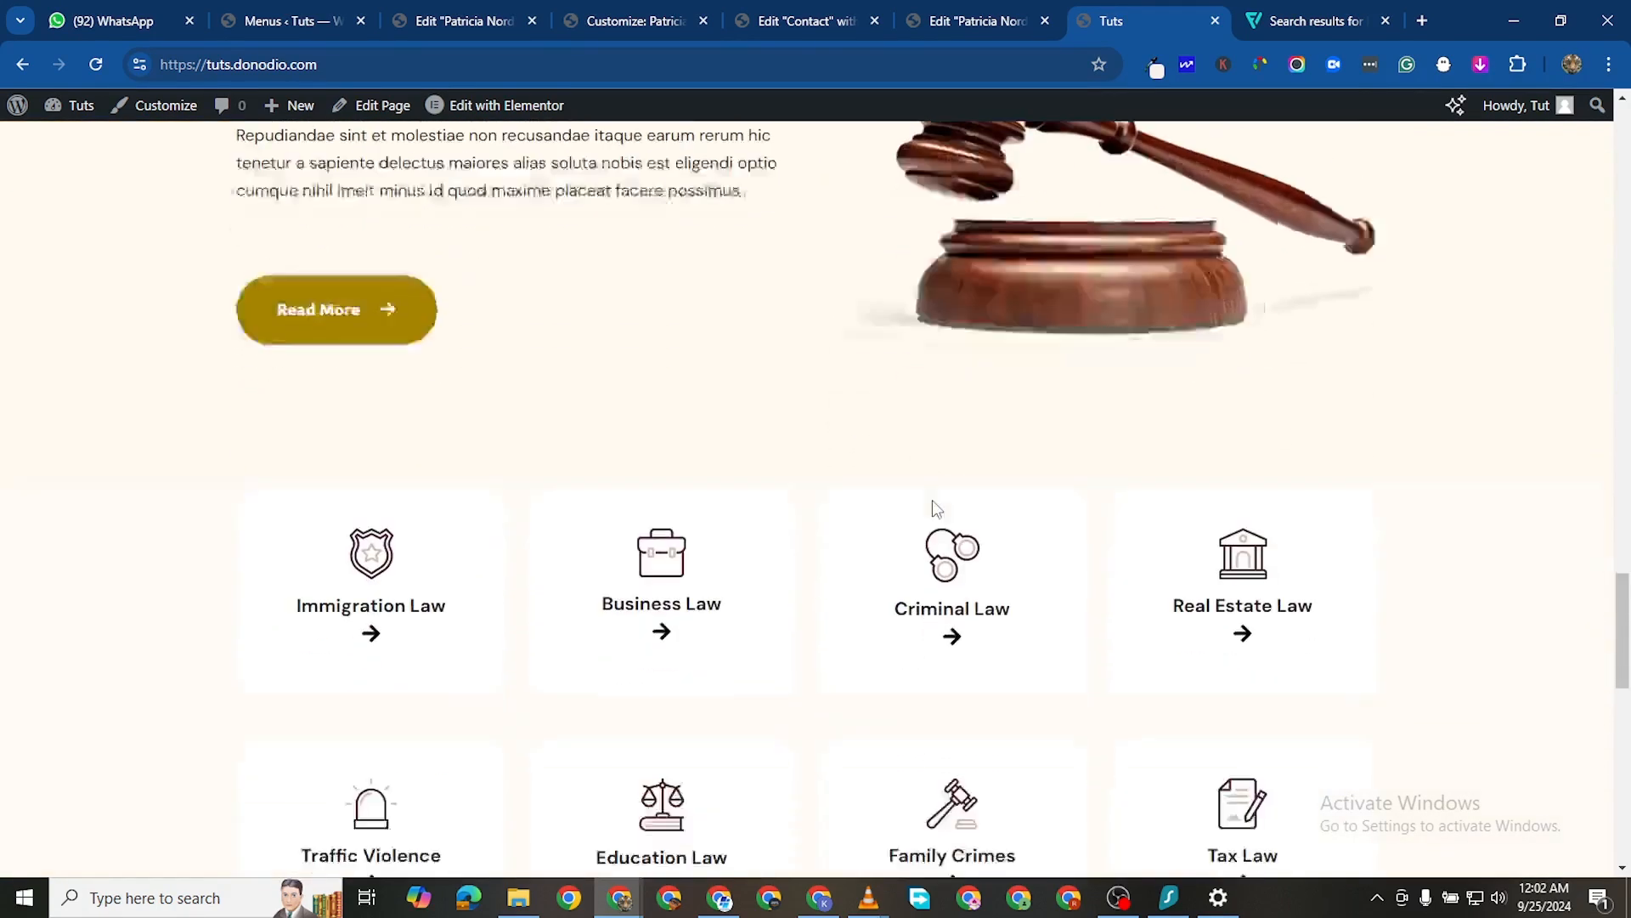
scroll(1020, 493, "up", 3)
scroll(1253, 500, "up", 1)
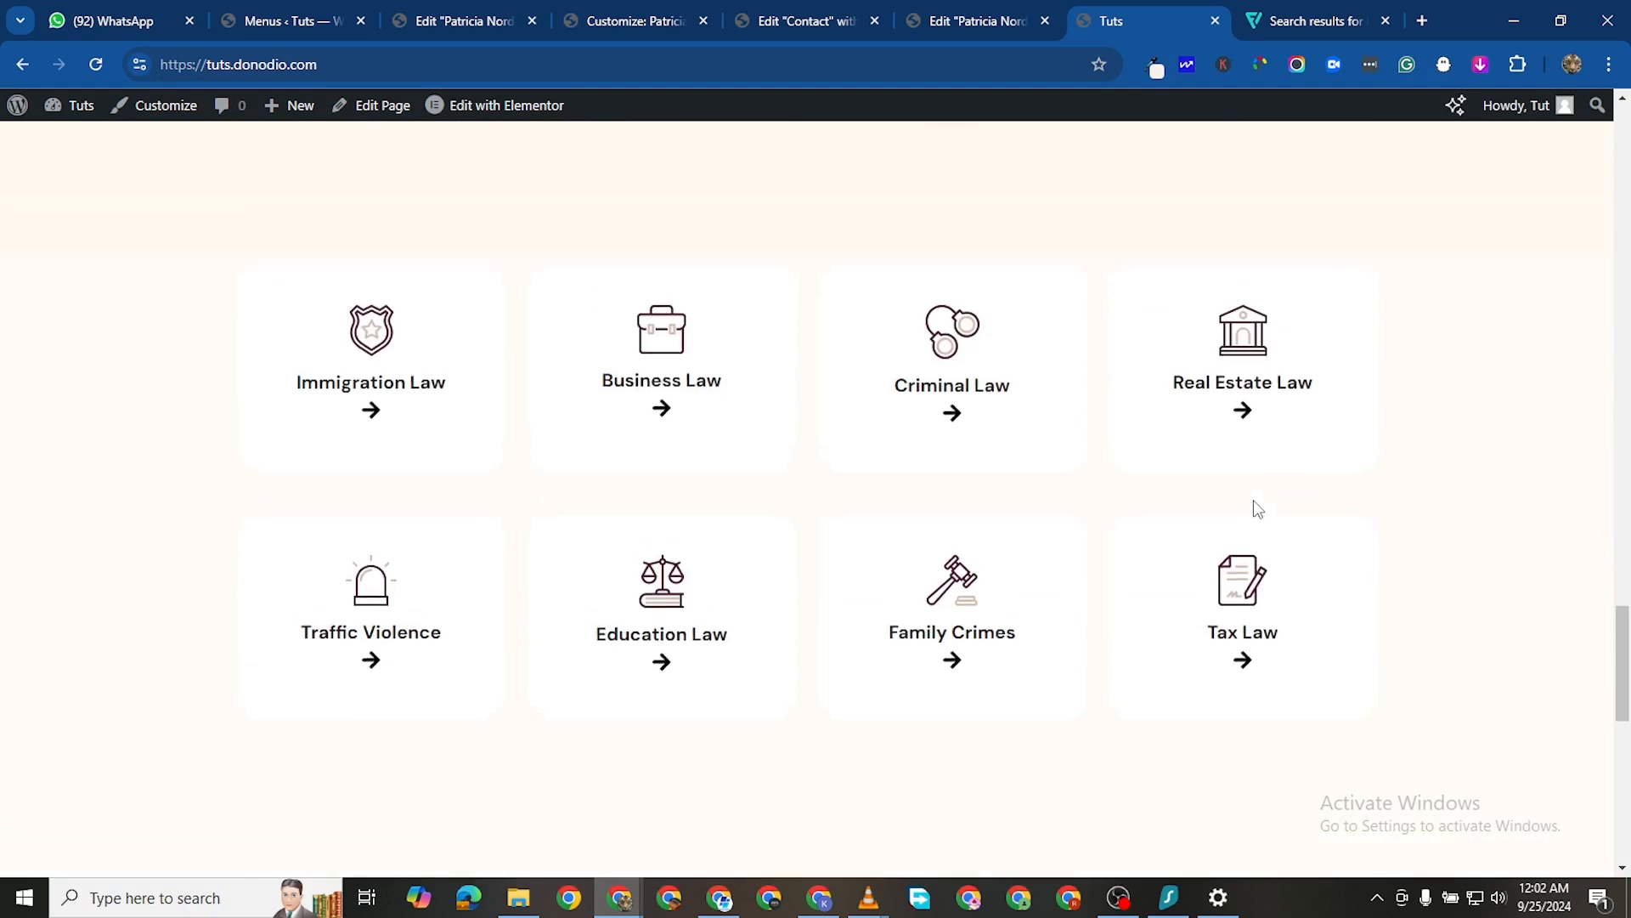
scroll(1360, 502, "down", 2)
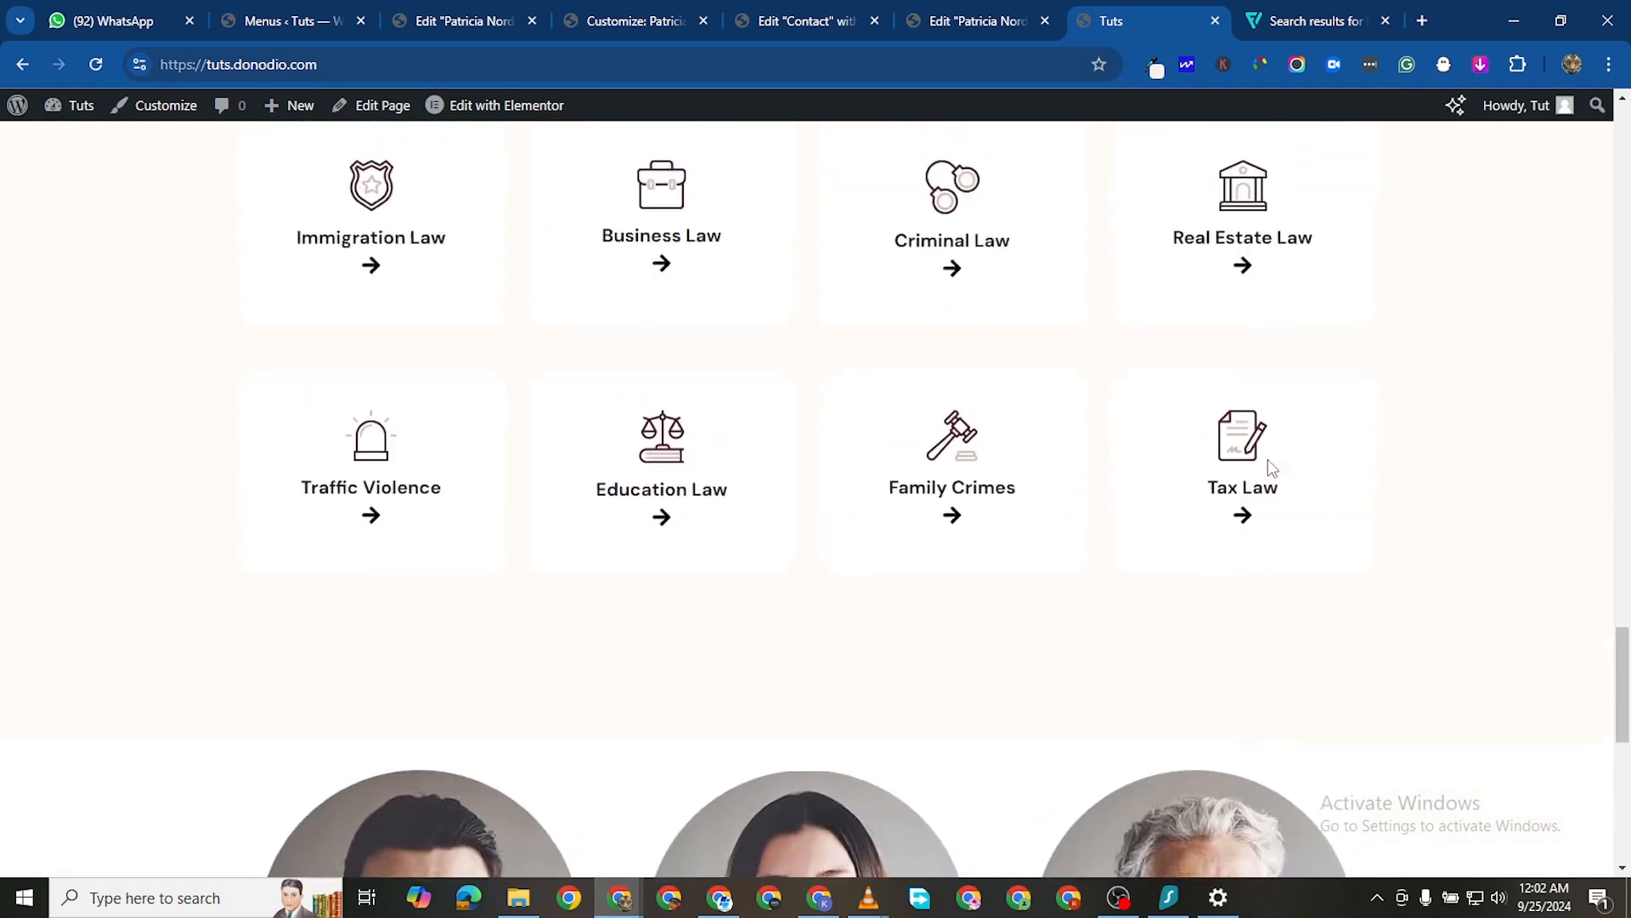
scroll(1268, 458, "up", 1)
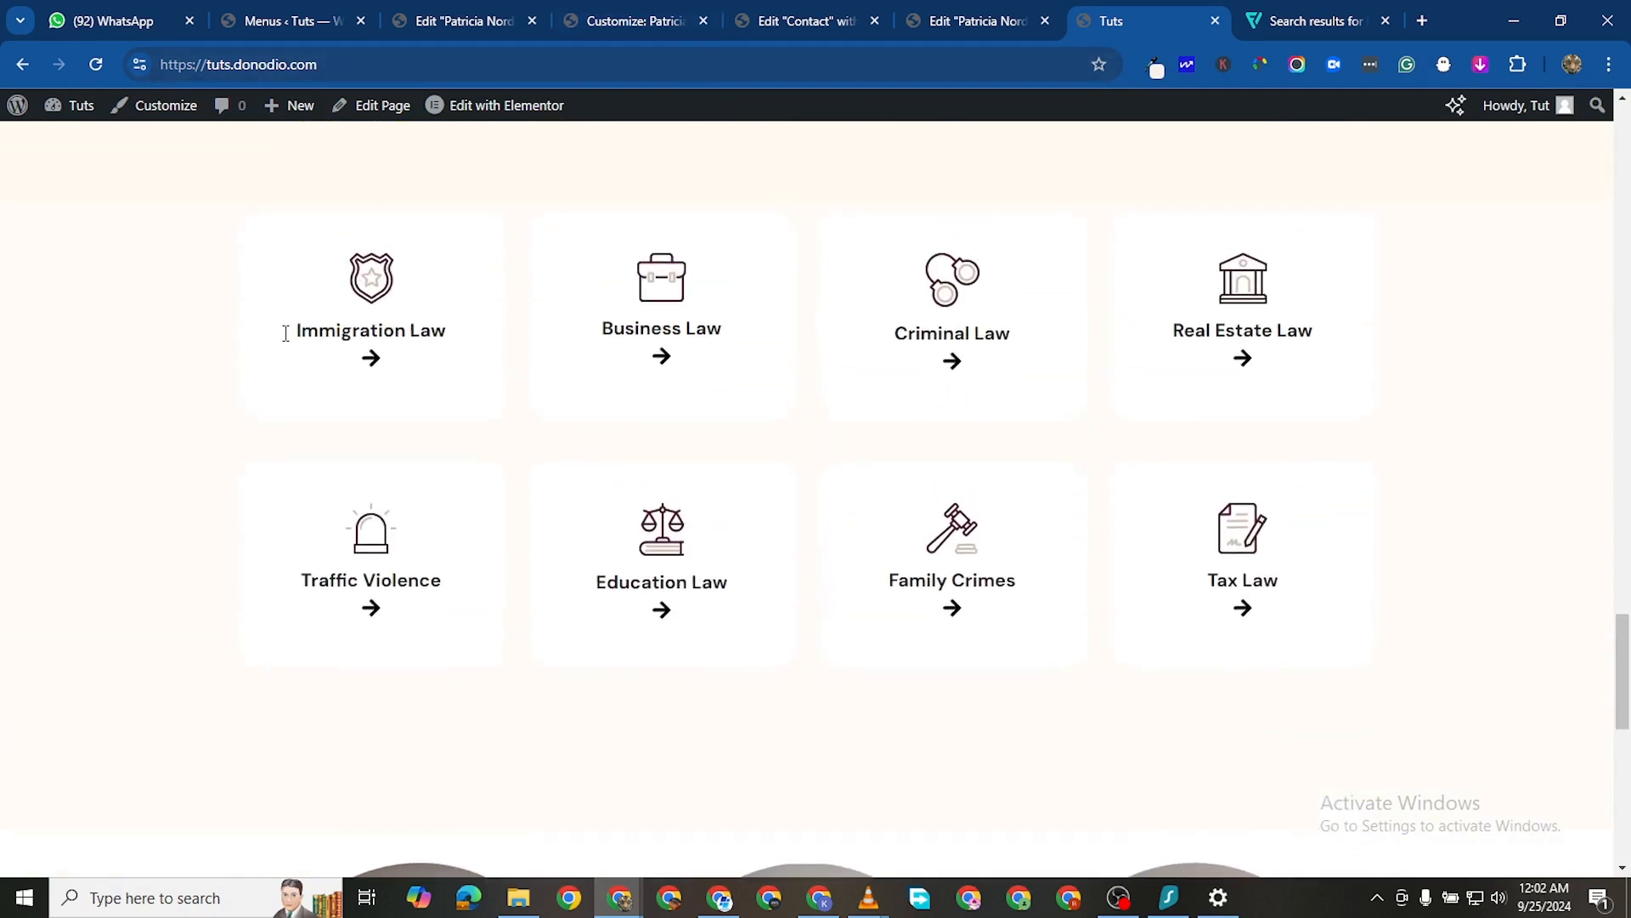
scroll(255, 425, "up", 1)
scroll(222, 543, "down", 1)
scroll(1129, 448, "down", 2)
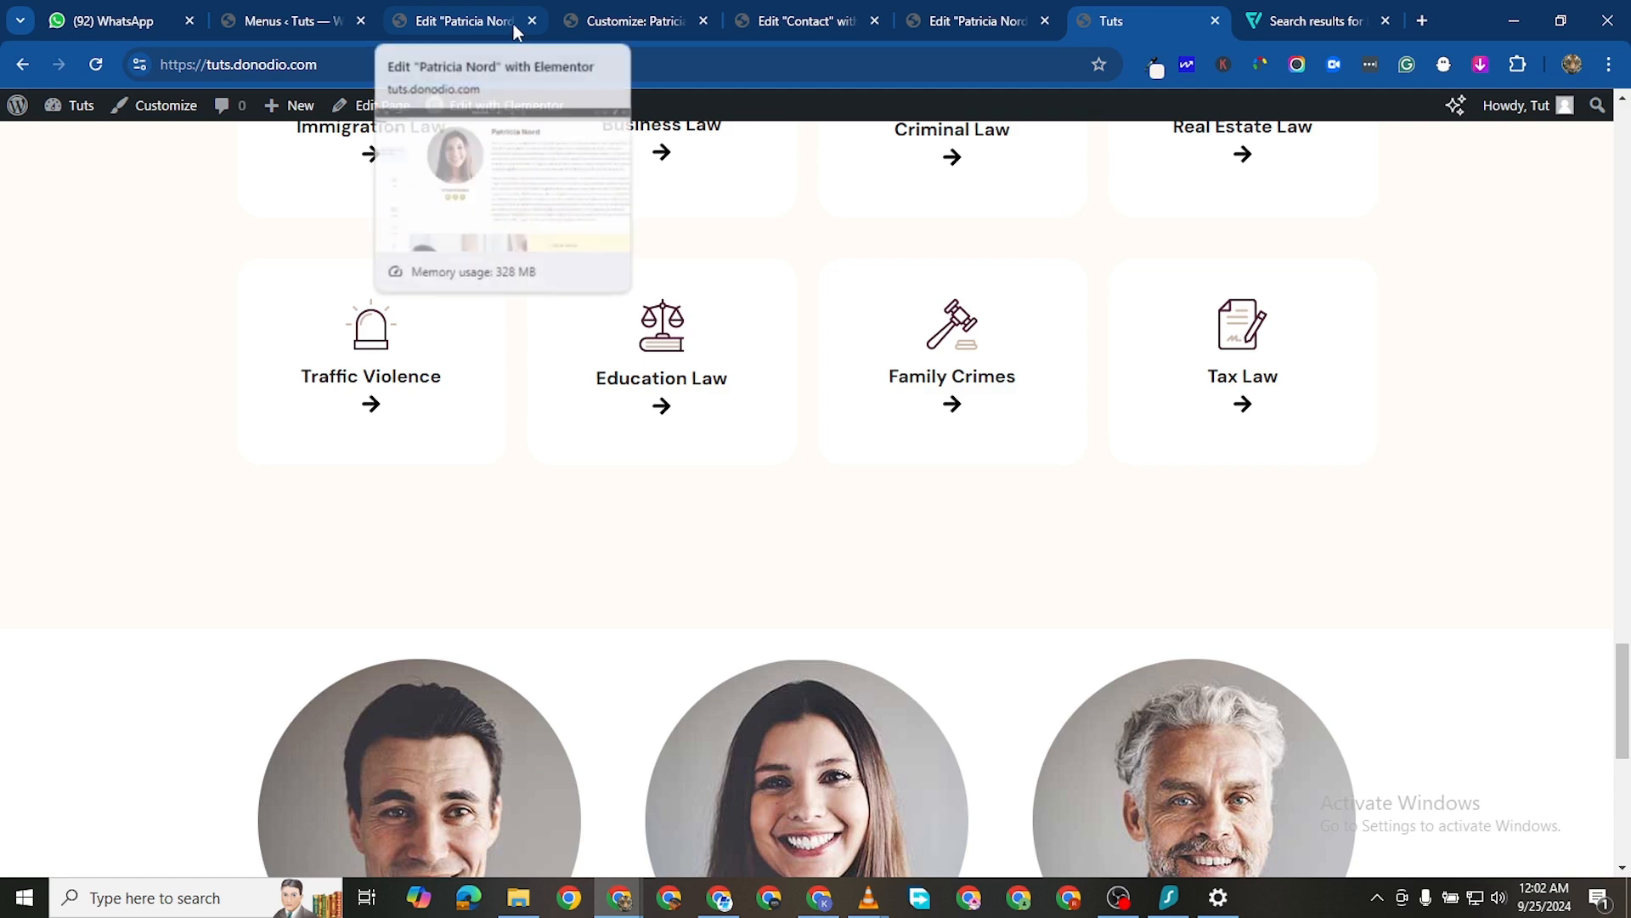
Open the home page in the Elementor editor and close the search results page
left_click(501, 104)
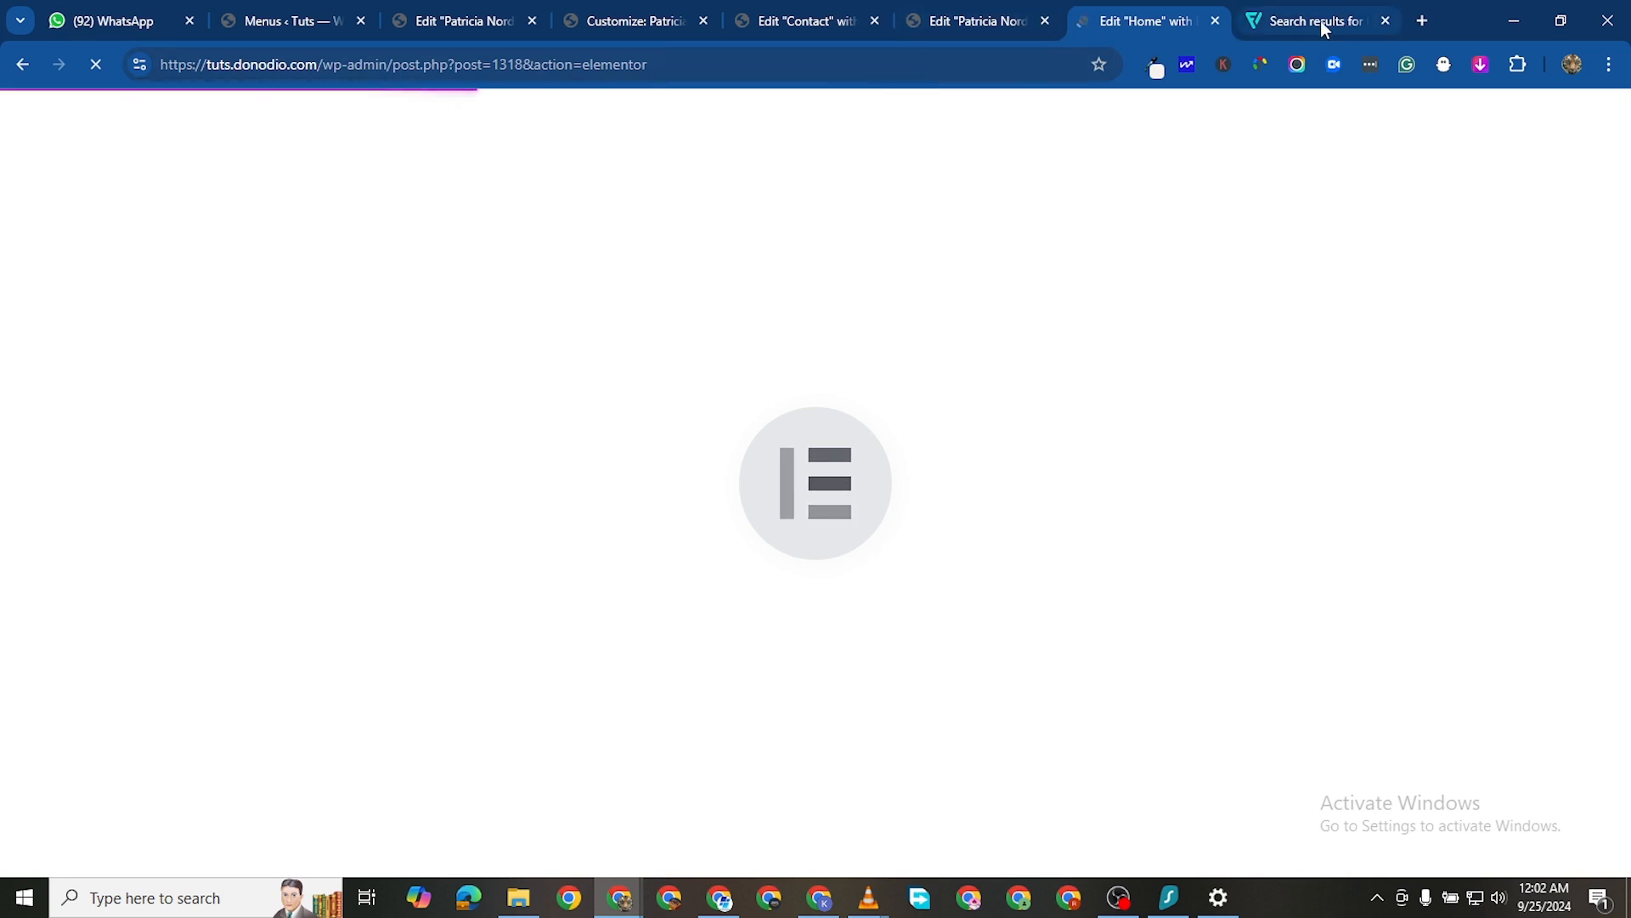
left_click(1385, 21)
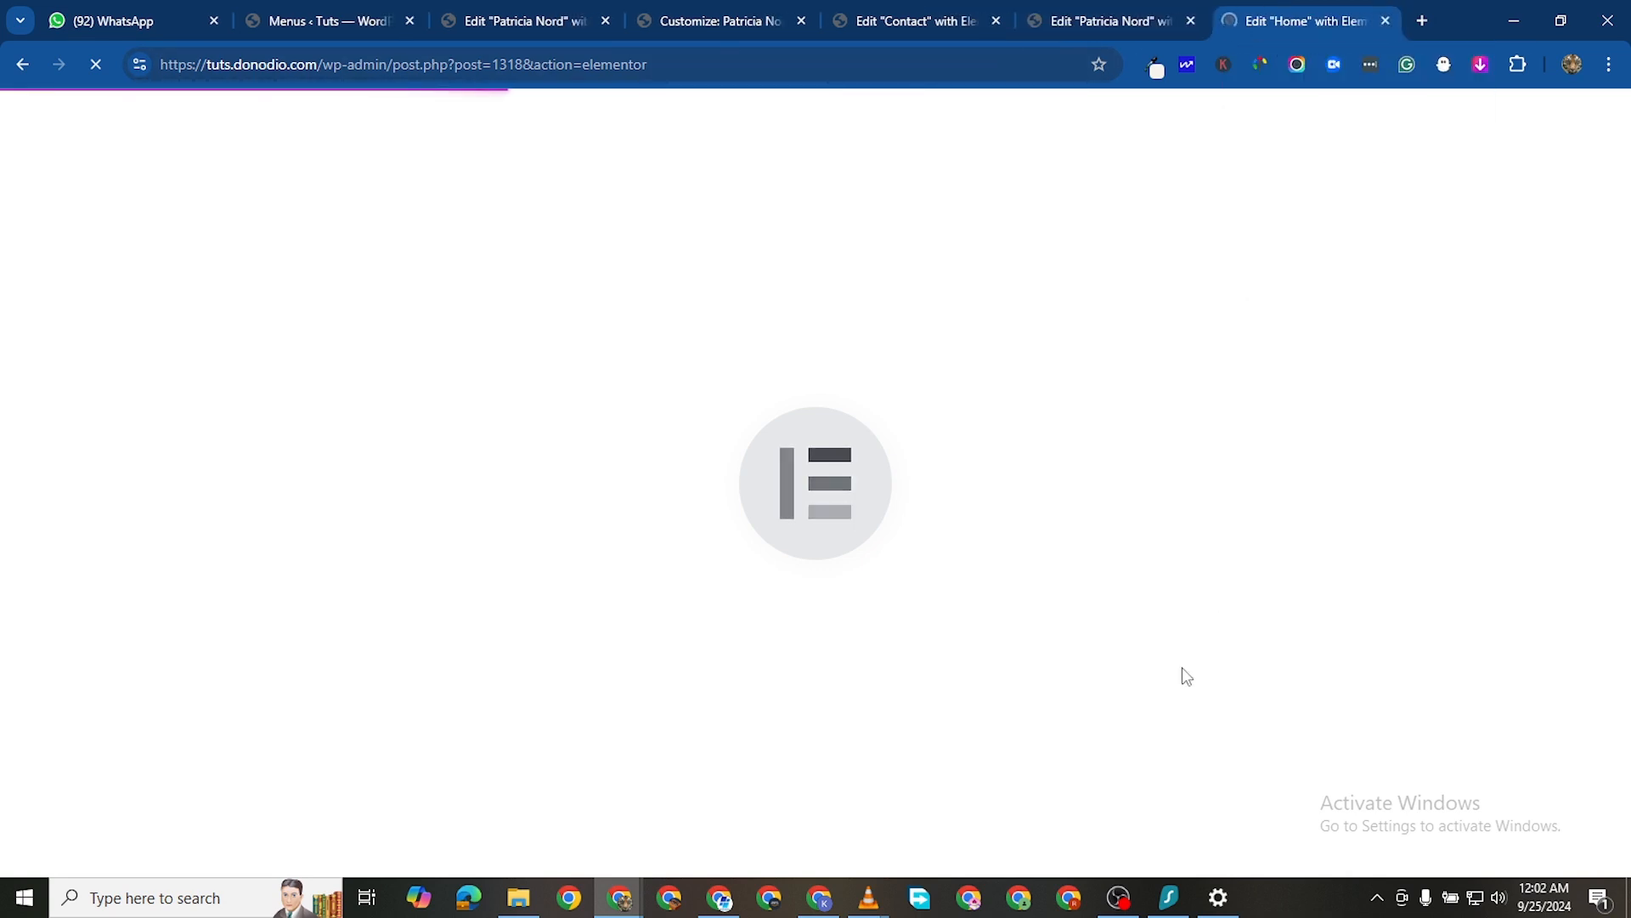
left_click(1119, 898)
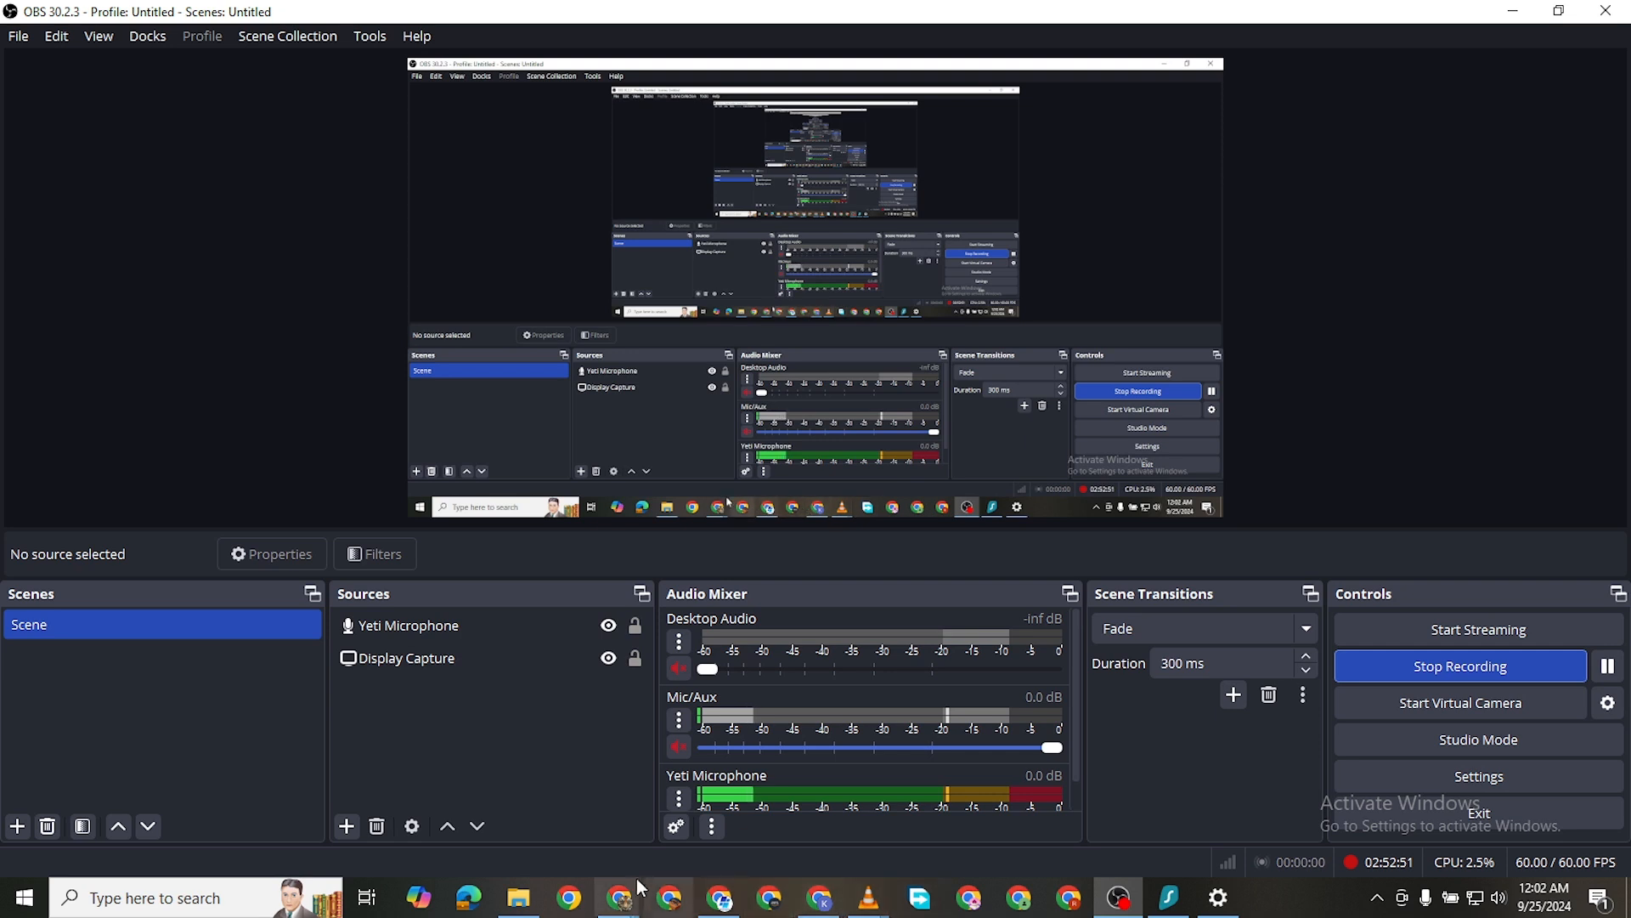
mouse_move(624, 894)
left_click(548, 799)
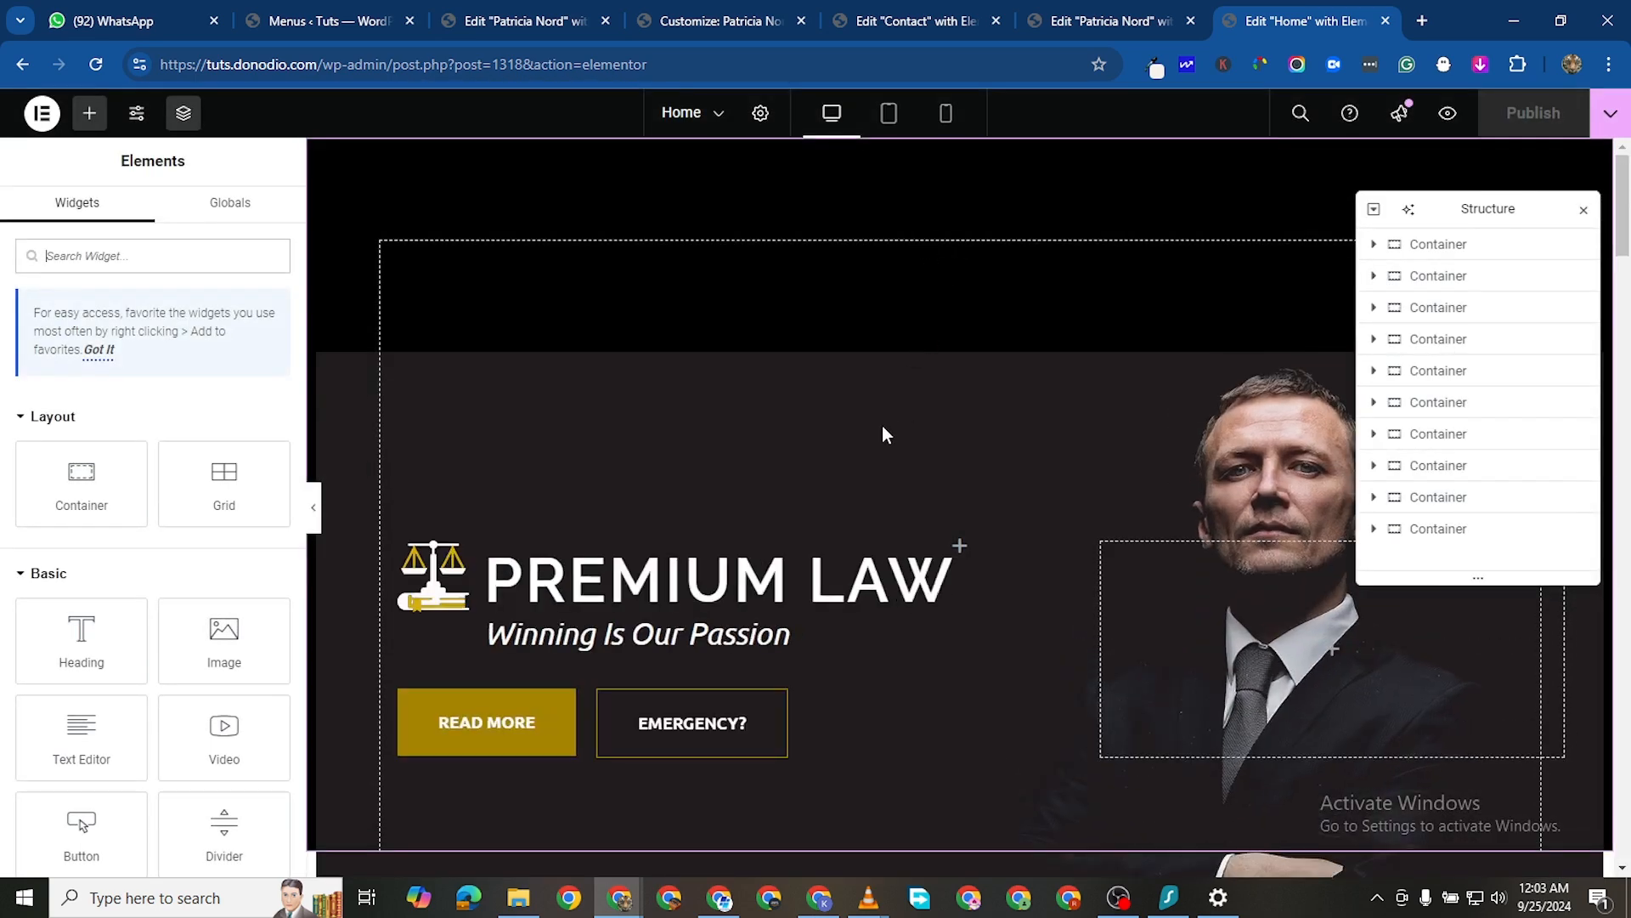
Make the background color of the container holding the practice area cards fully opaque
scroll(884, 435, "down", 4)
scroll(900, 436, "down", 20)
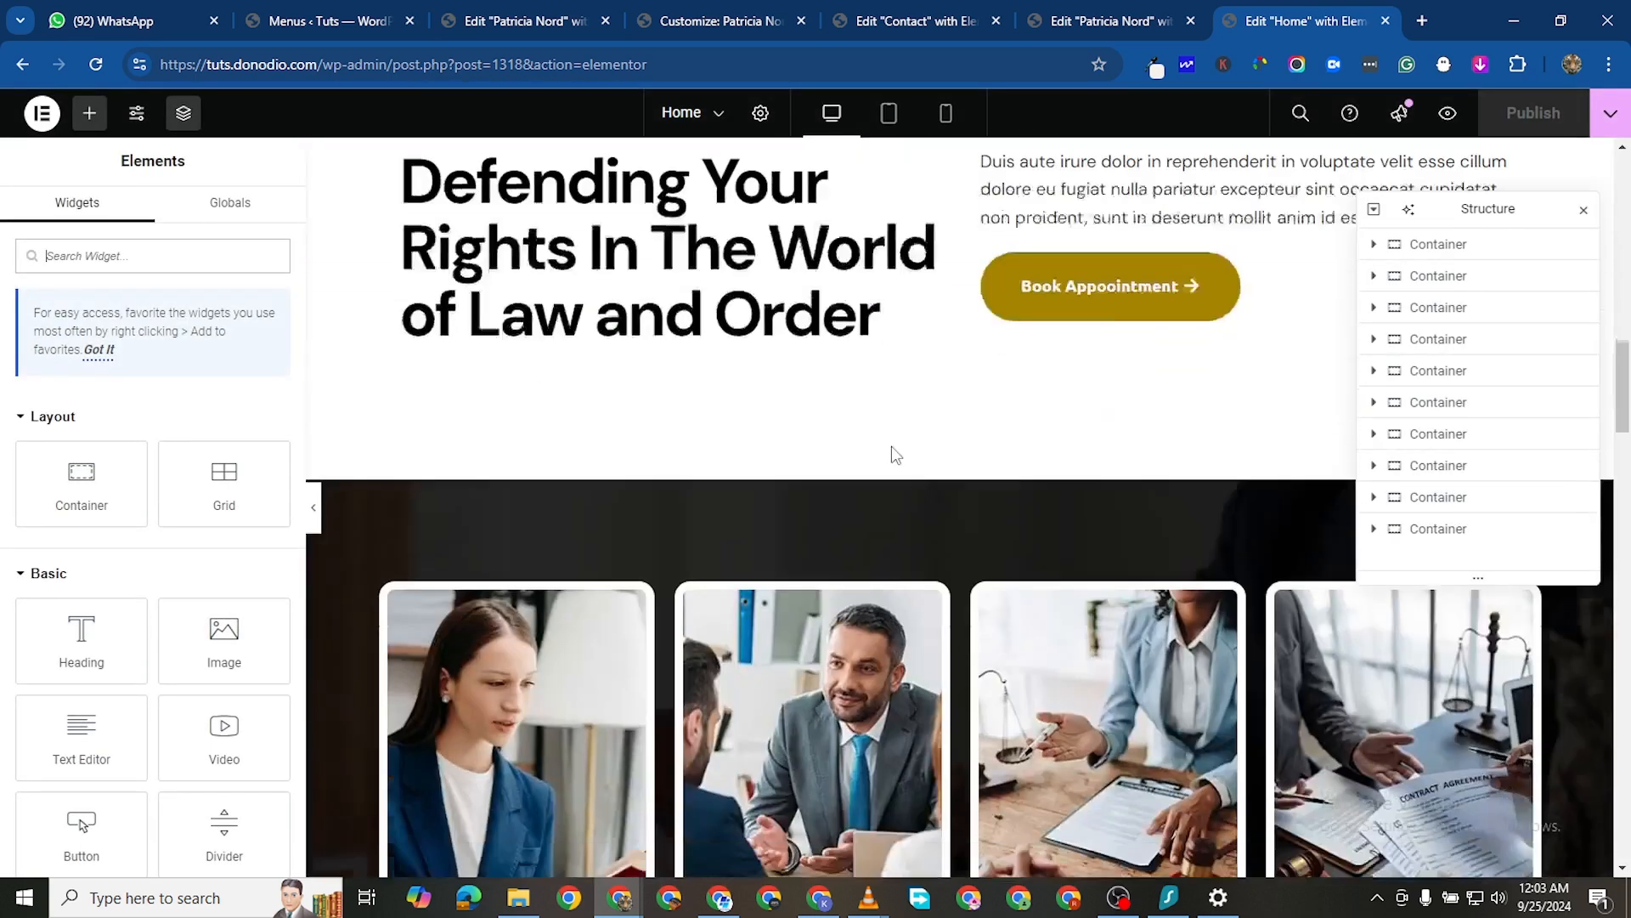
scroll(890, 460, "down", 20)
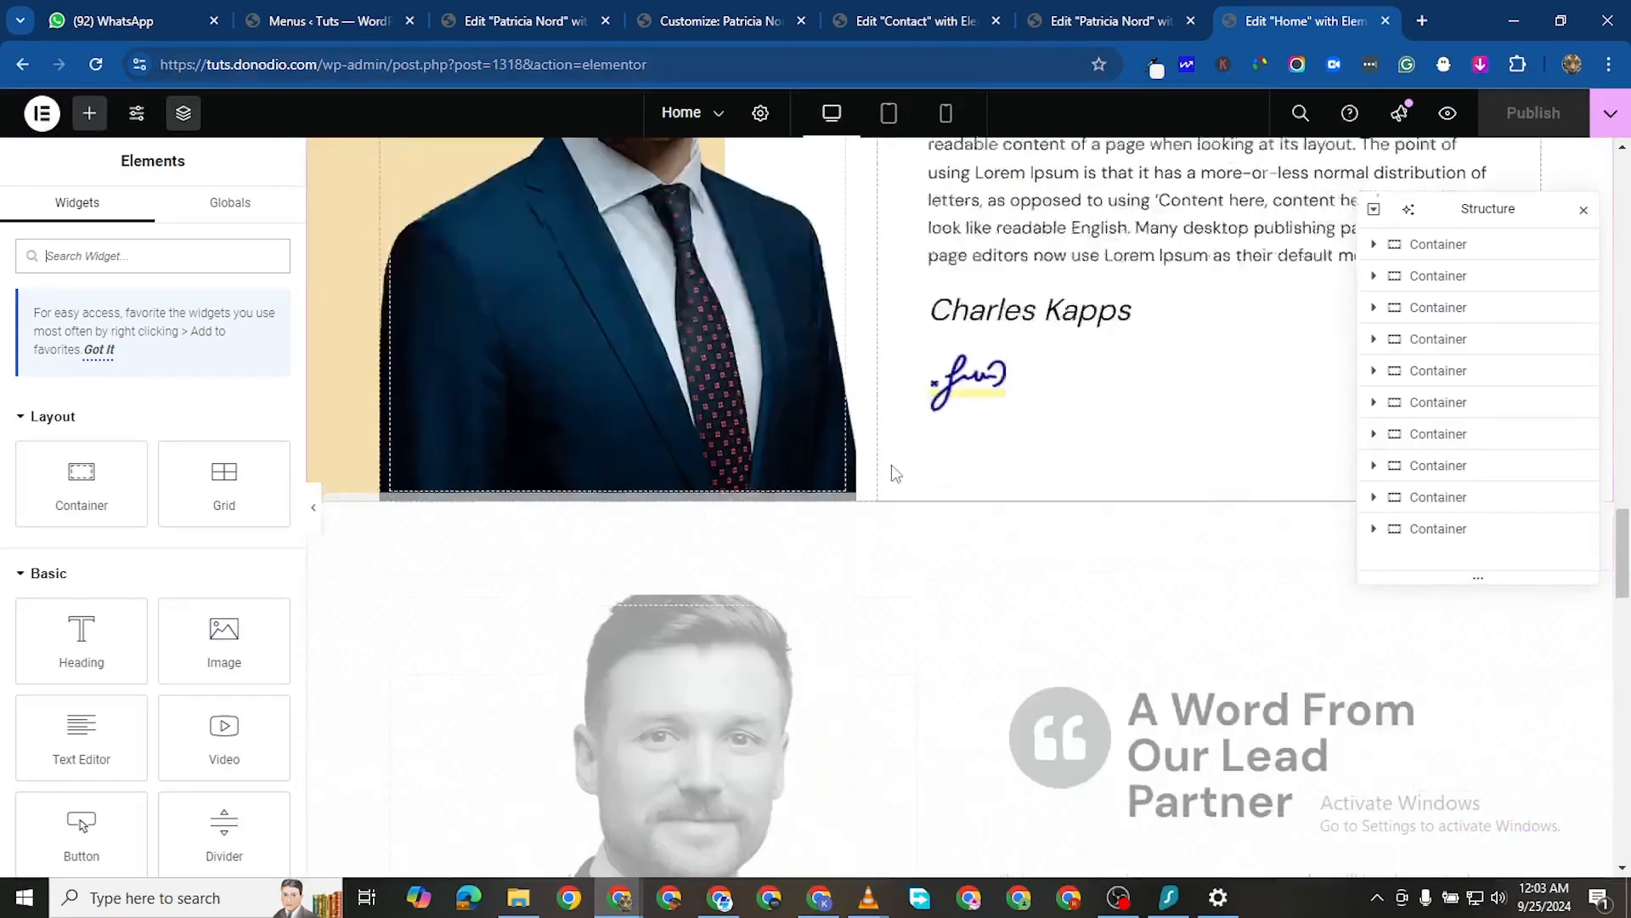
scroll(898, 501, "down", 7)
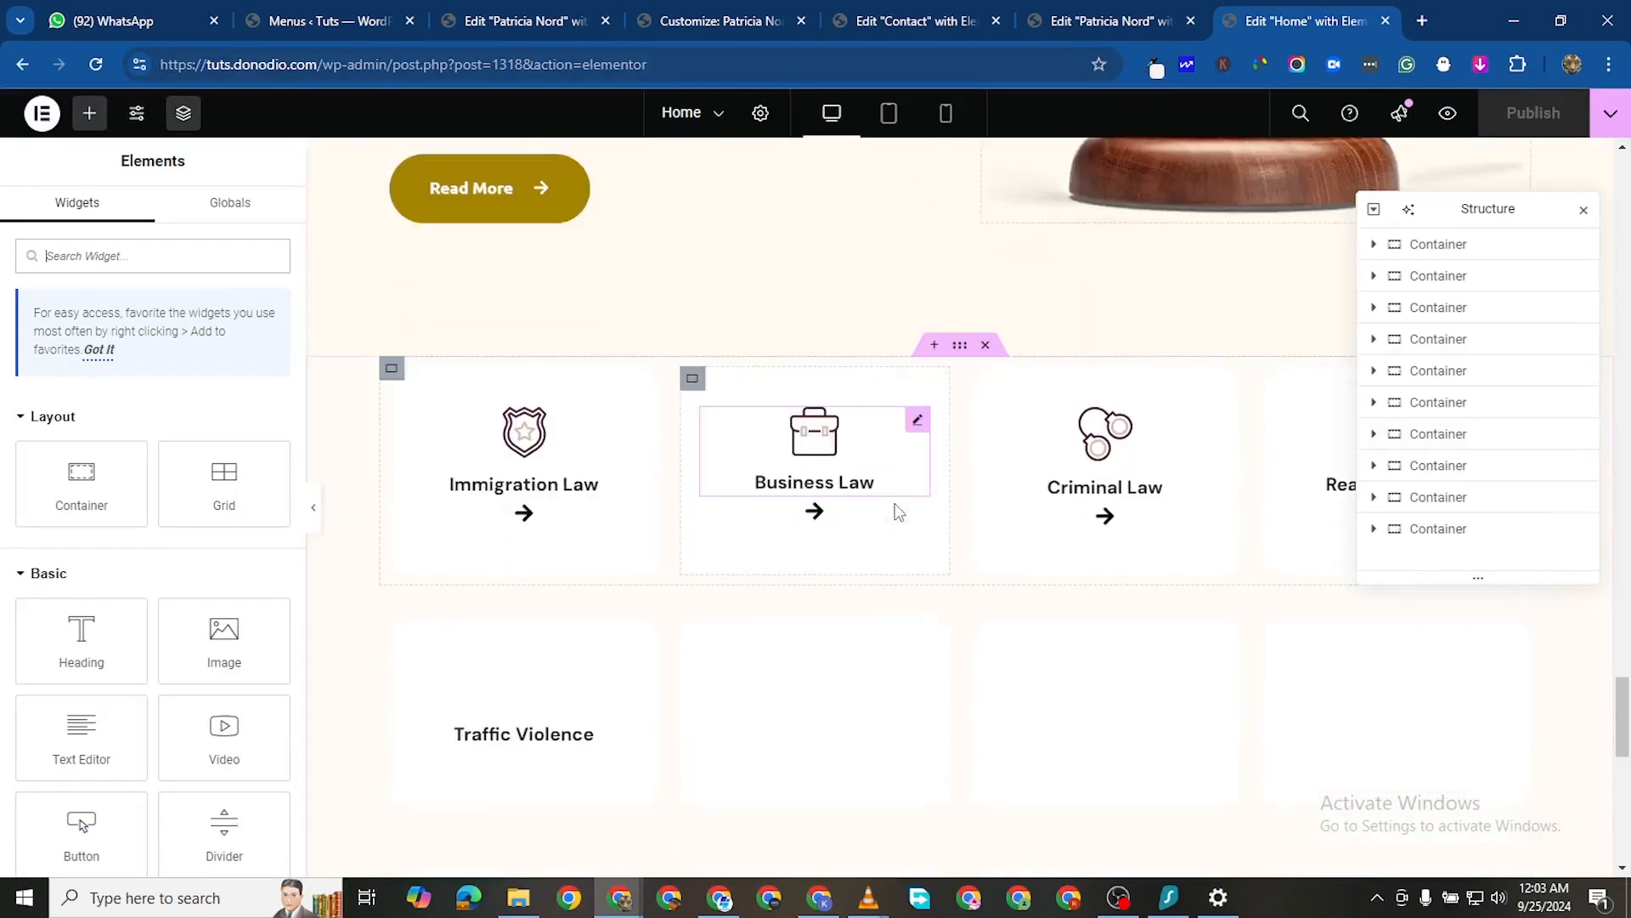
scroll(956, 308, "up", 20)
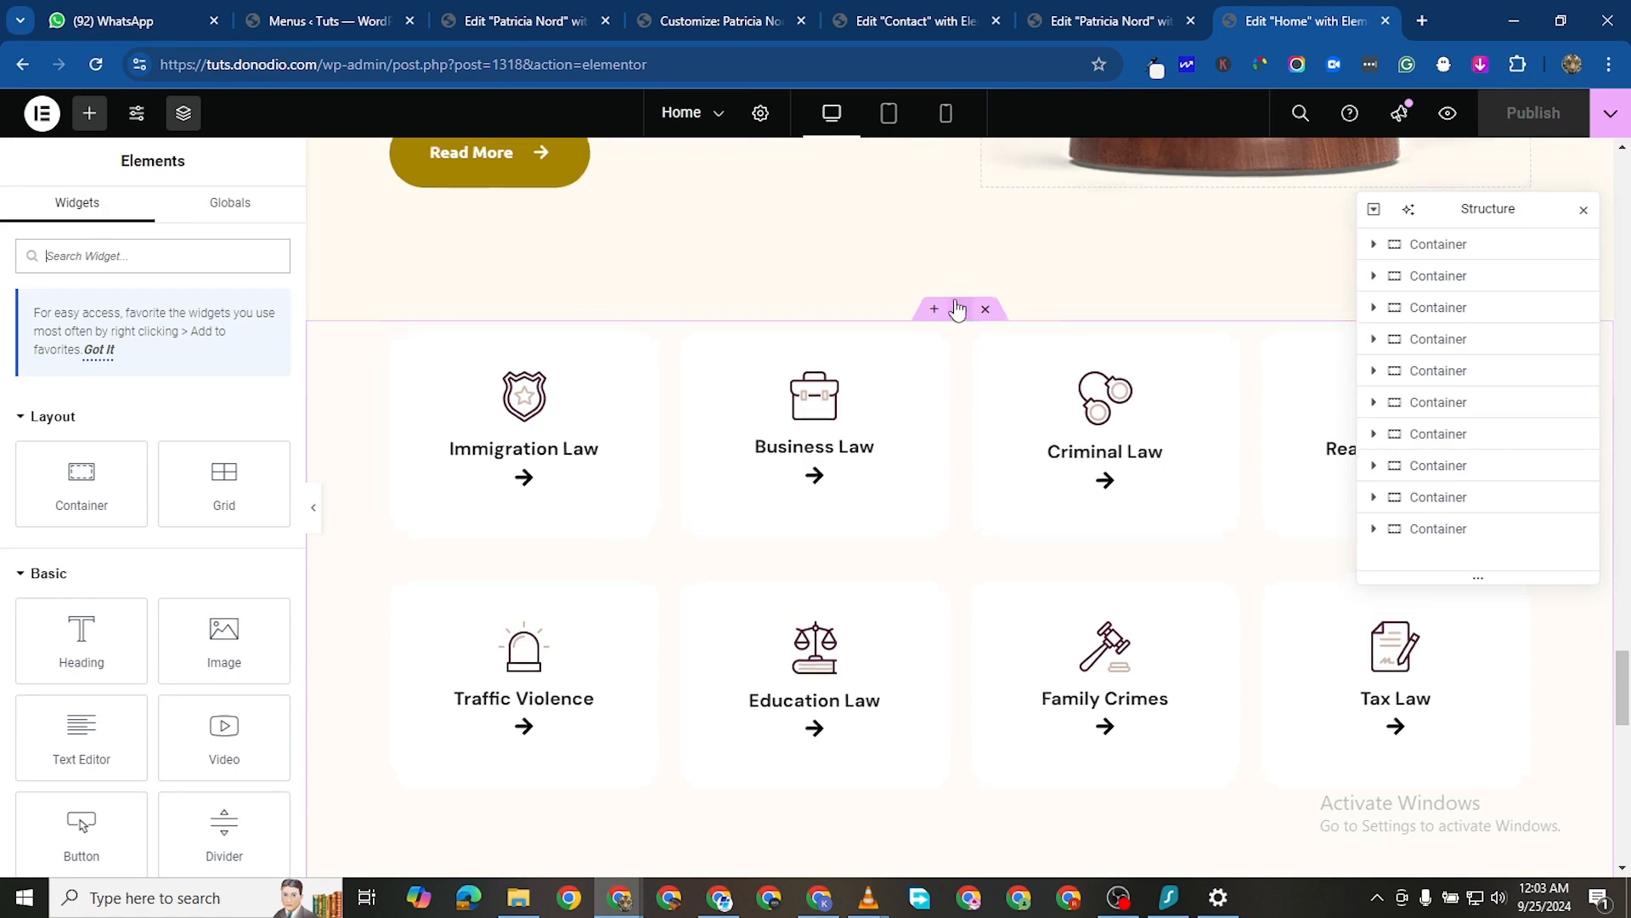
scroll(943, 561, "down", 15)
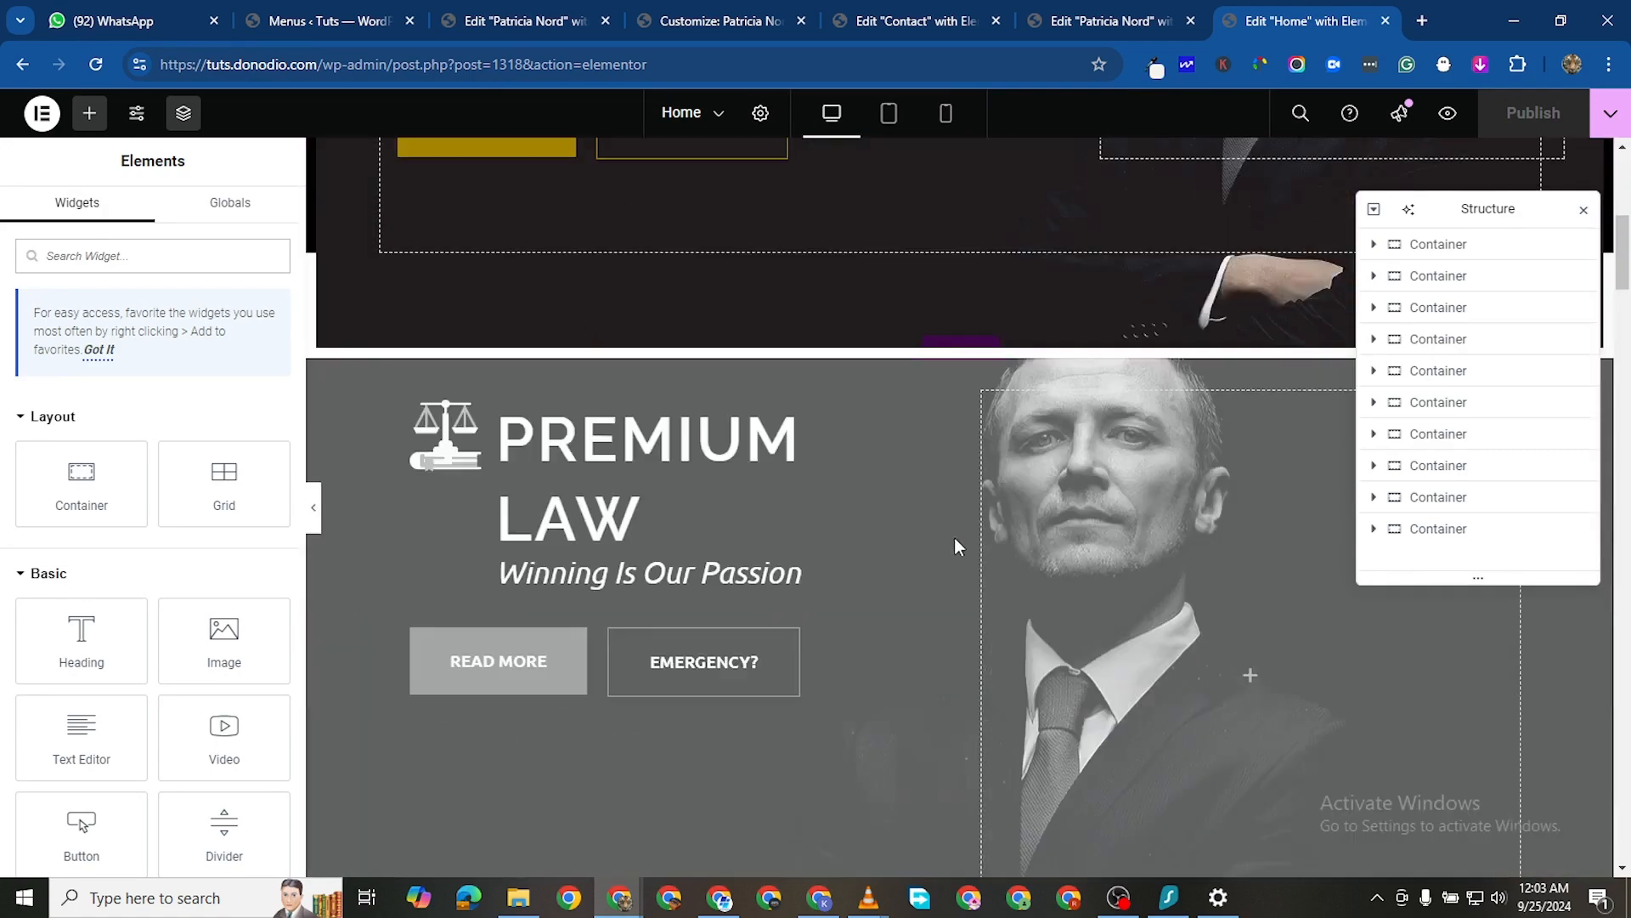
scroll(953, 589, "down", 20)
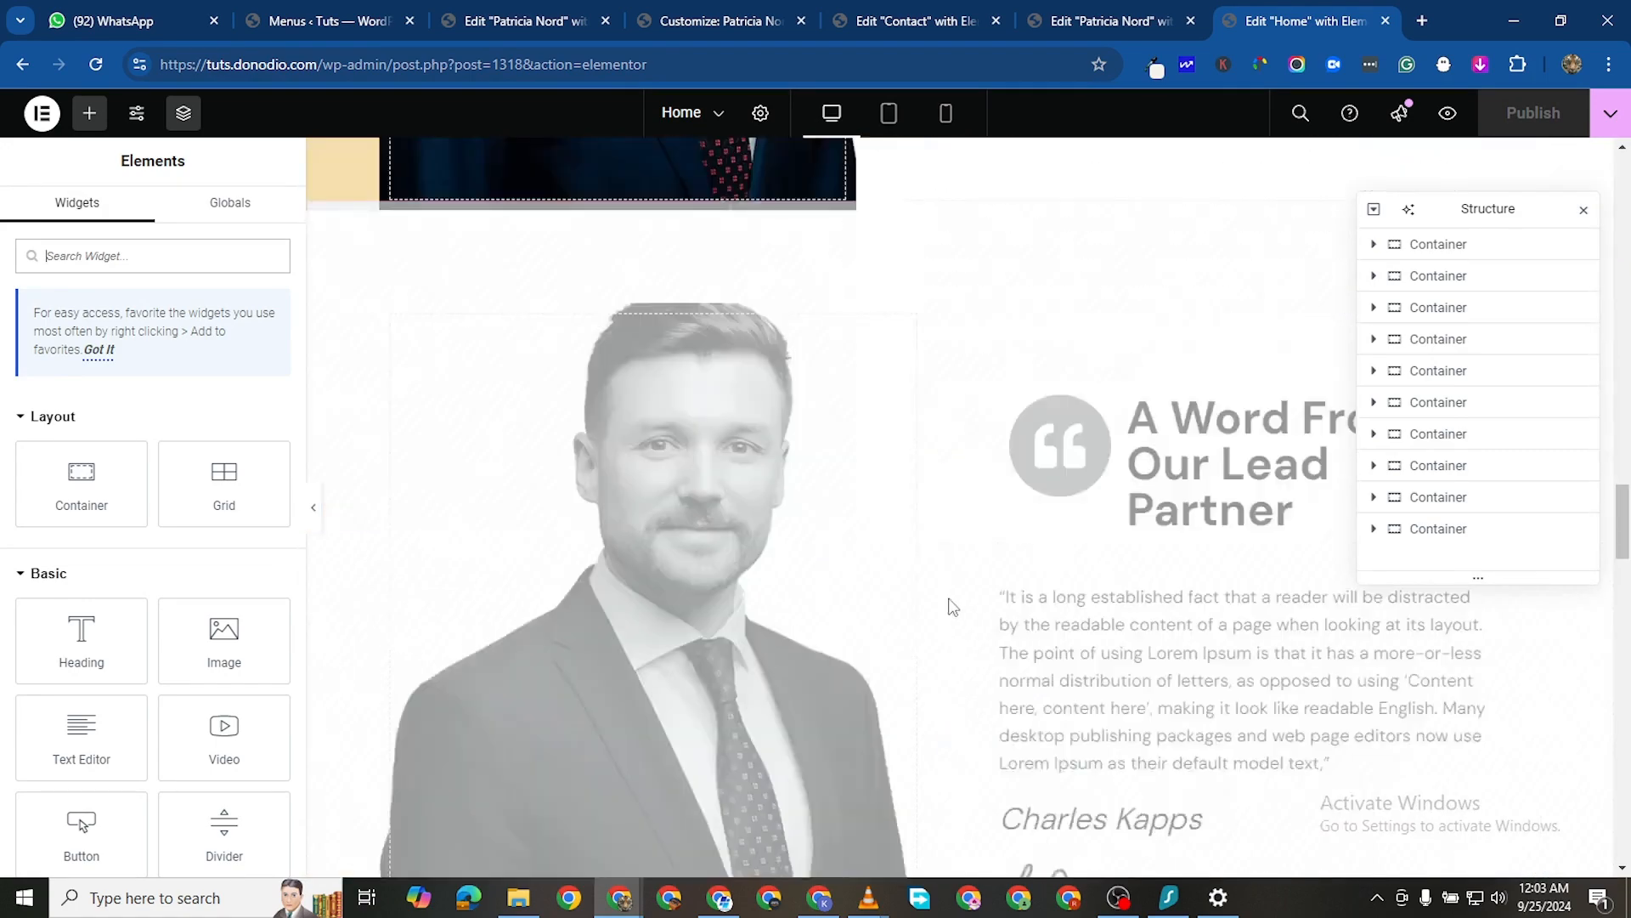
scroll(938, 522, "down", 12)
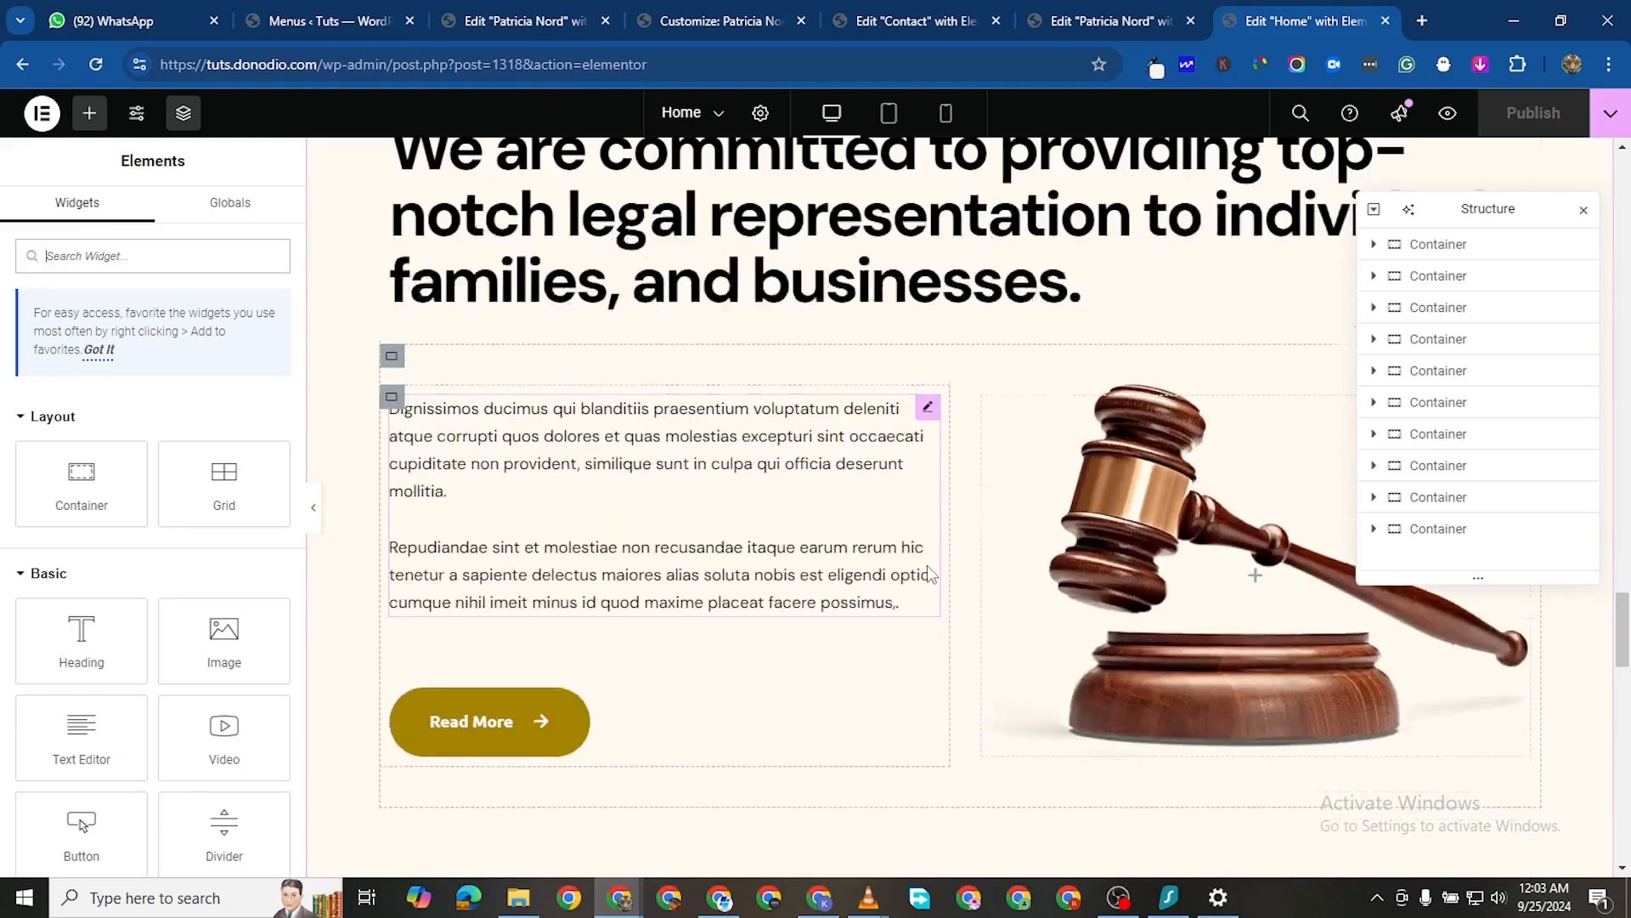
scroll(940, 455, "up", 3)
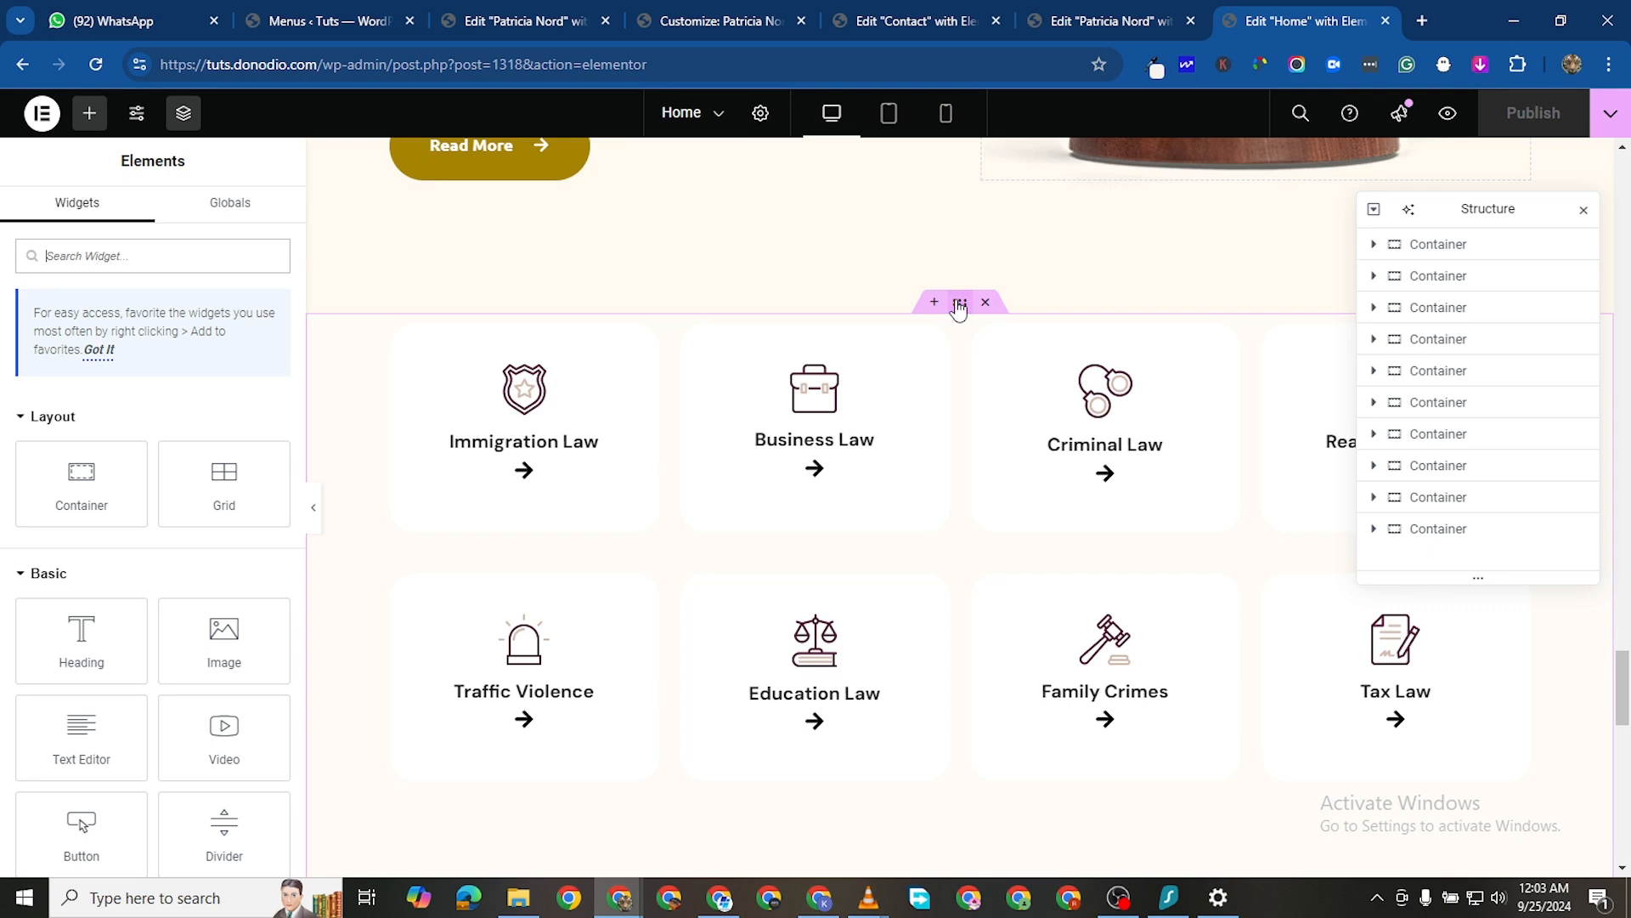
left_click(958, 304)
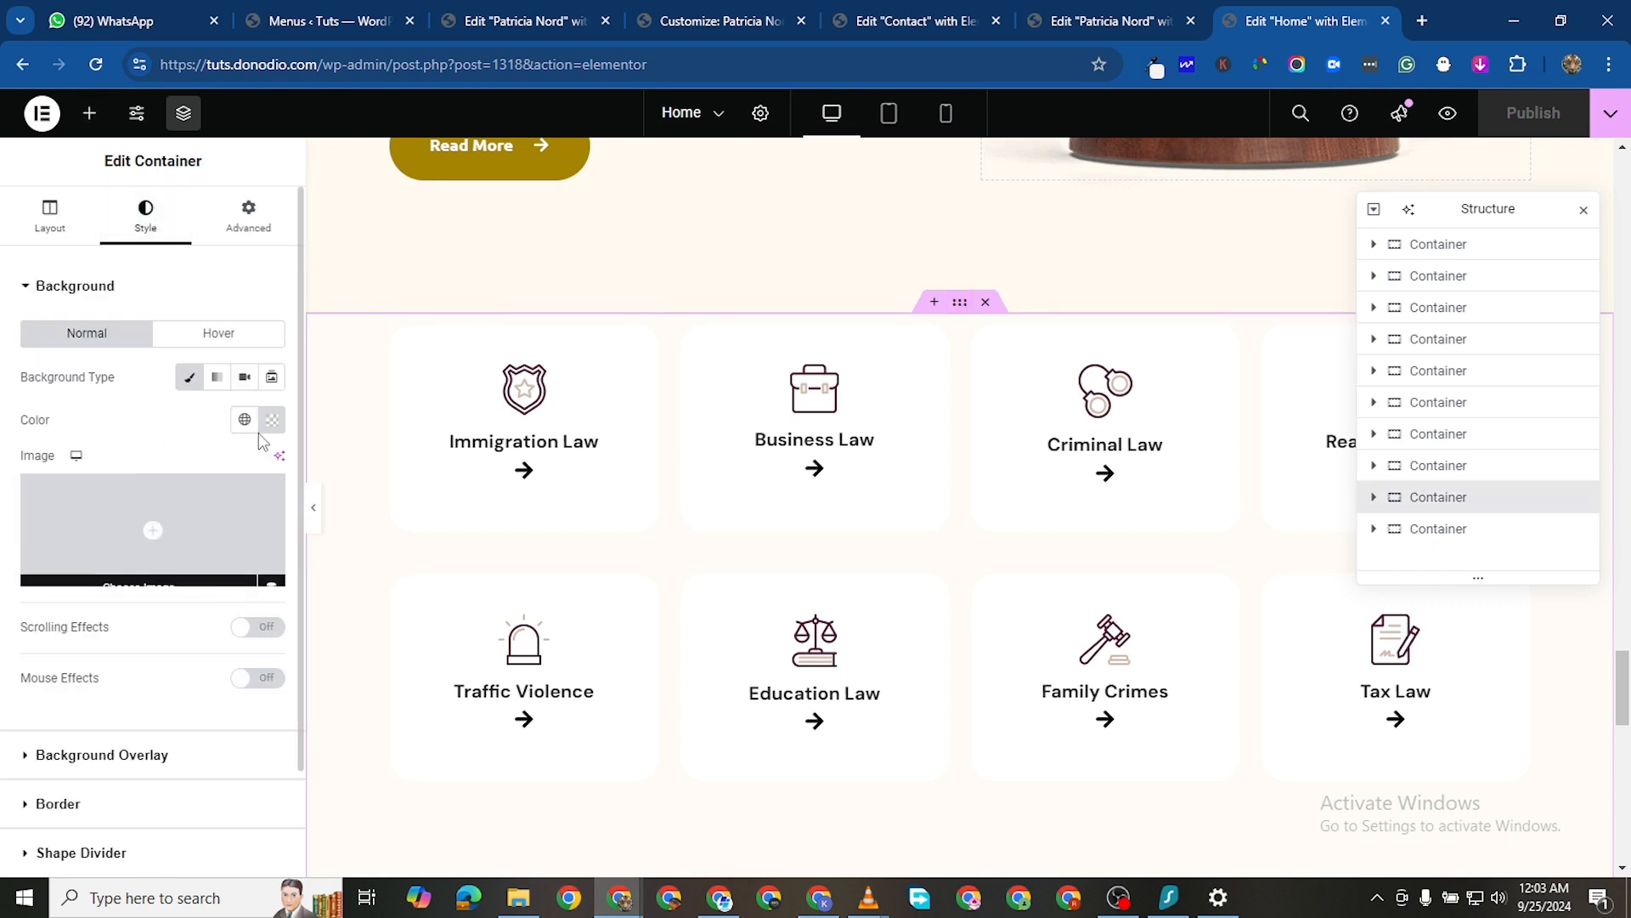
left_click(273, 419)
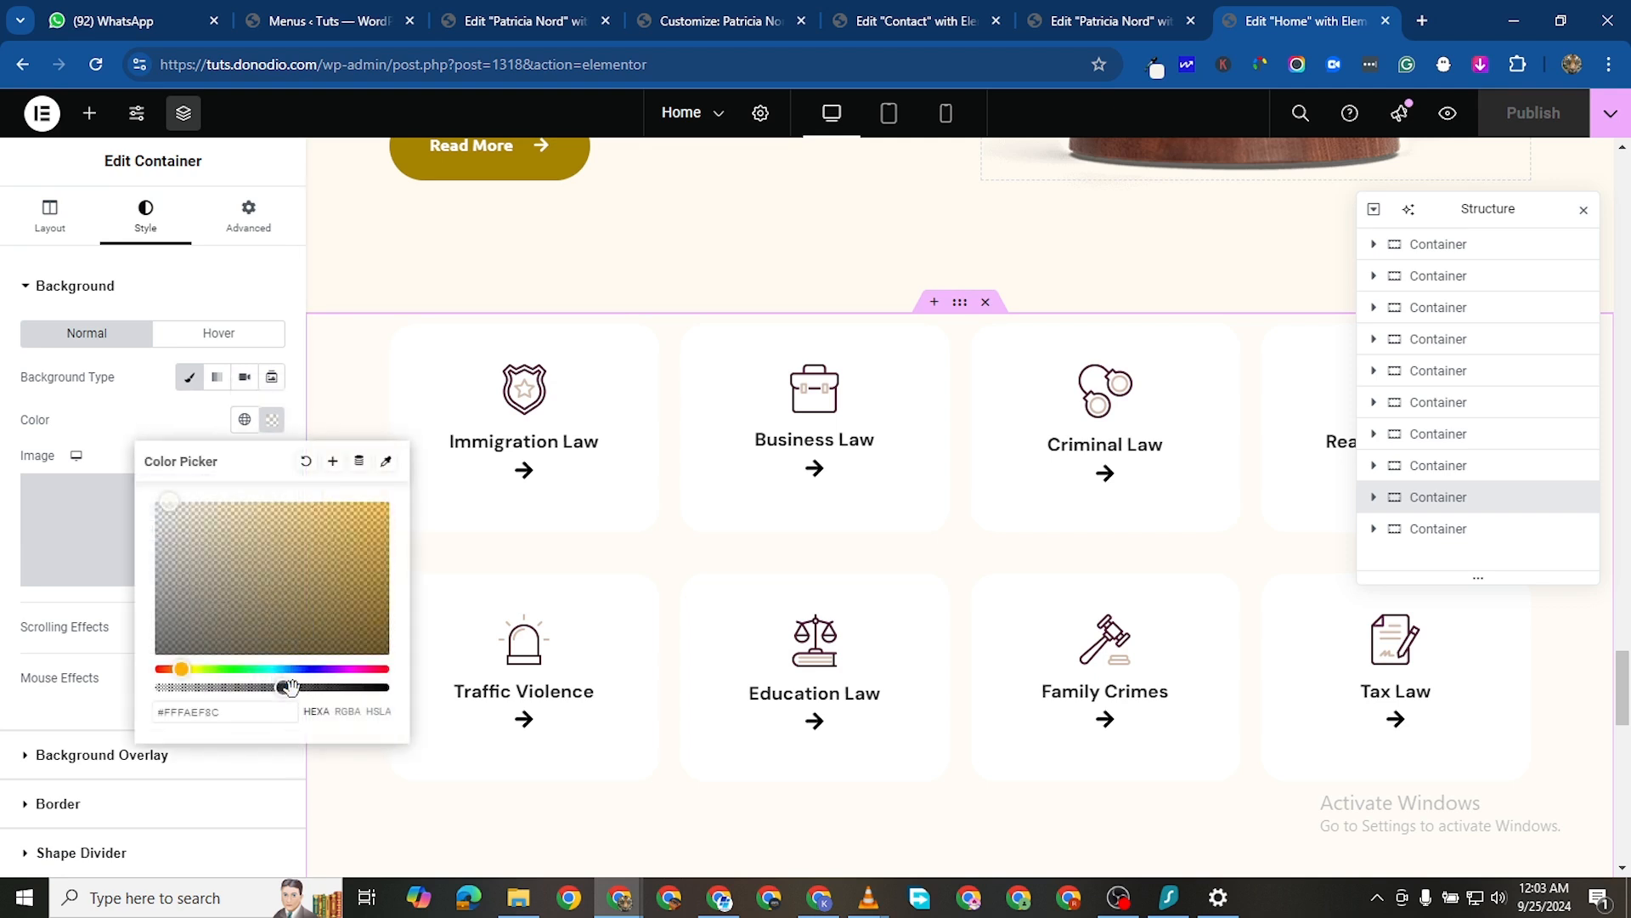
left_click(308, 688)
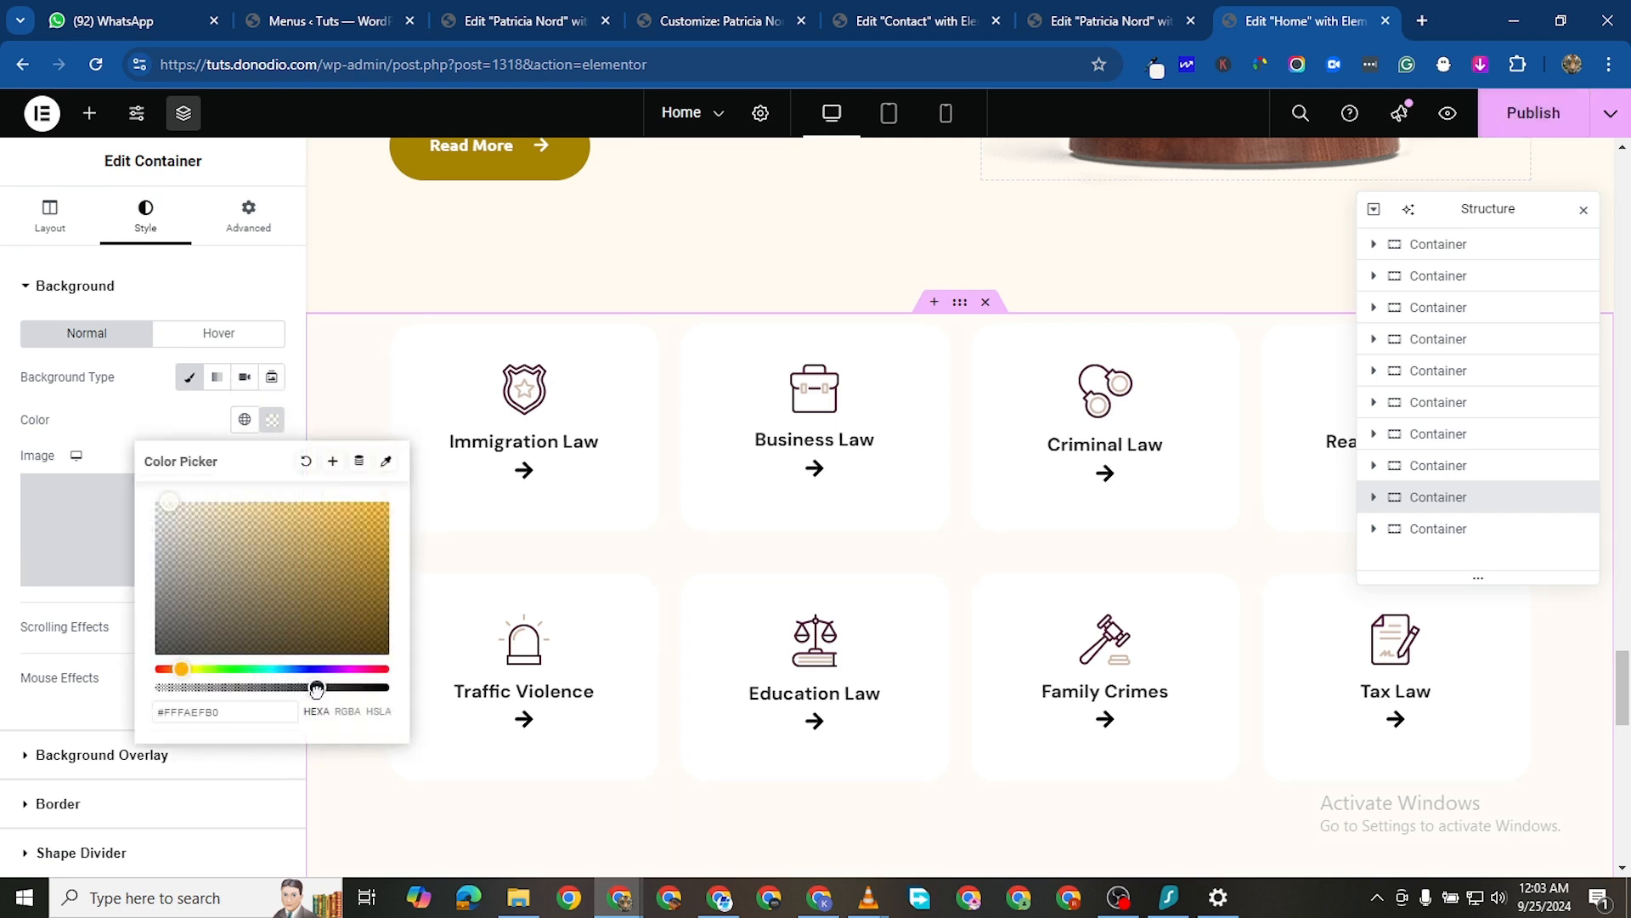
left_click_drag(325, 694, 396, 721)
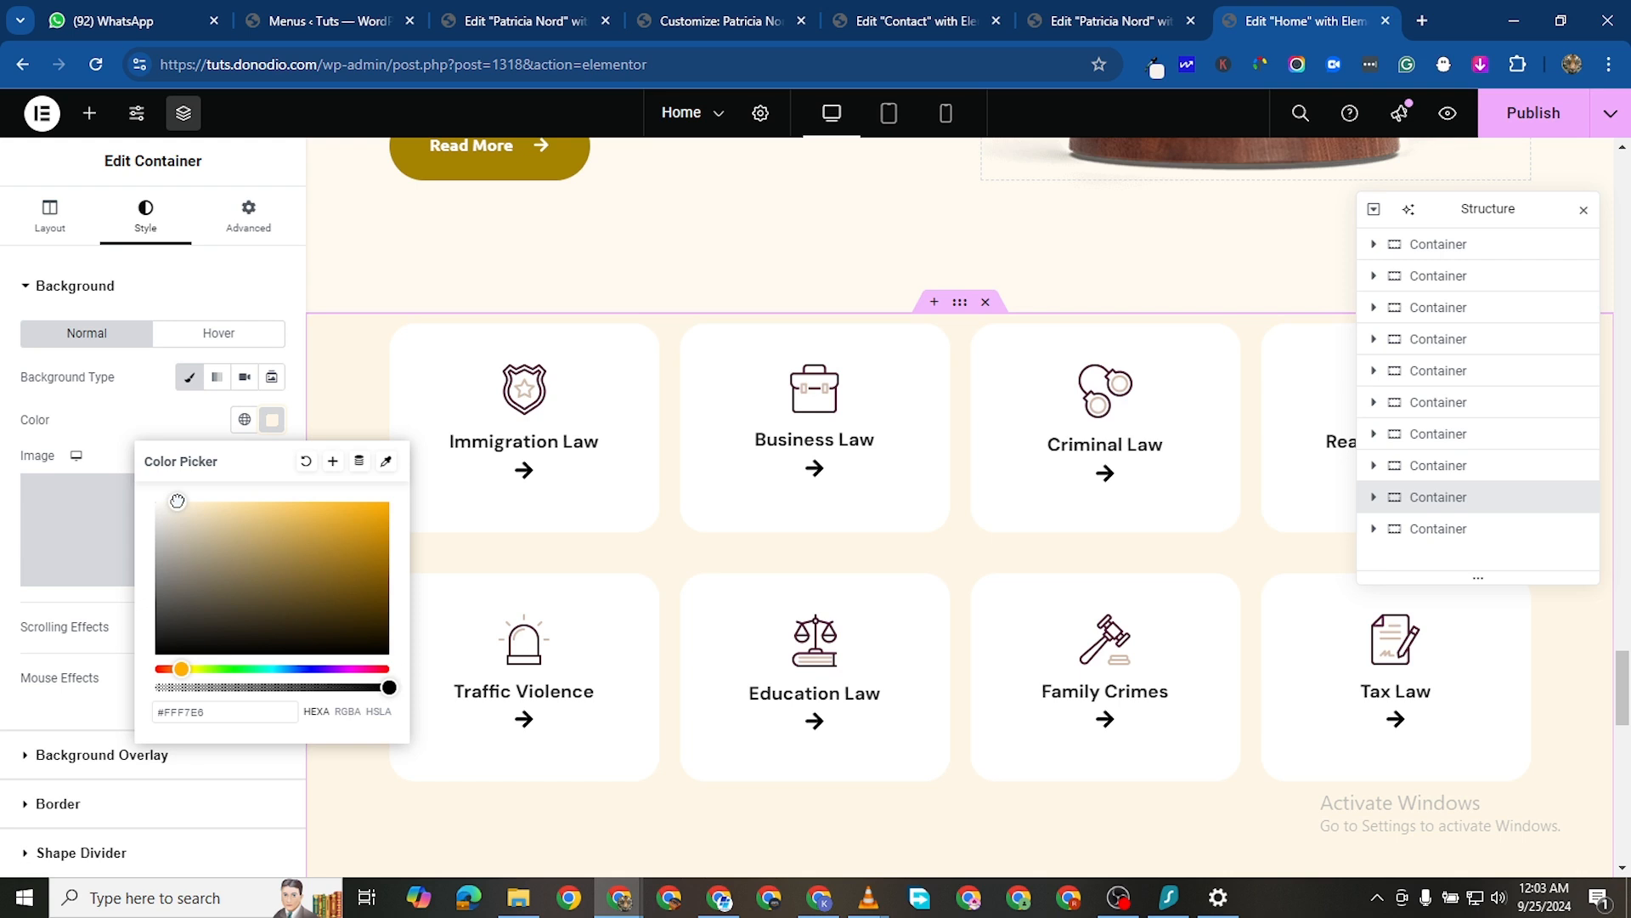
Deepen the practice area container's background color to #FFF4DB and copy the color code
mouse_move(176, 500)
left_mouse_down()
mouse_move(227, 496)
mouse_move(197, 489)
left_mouse_up()
left_click_drag(187, 489, 186, 488)
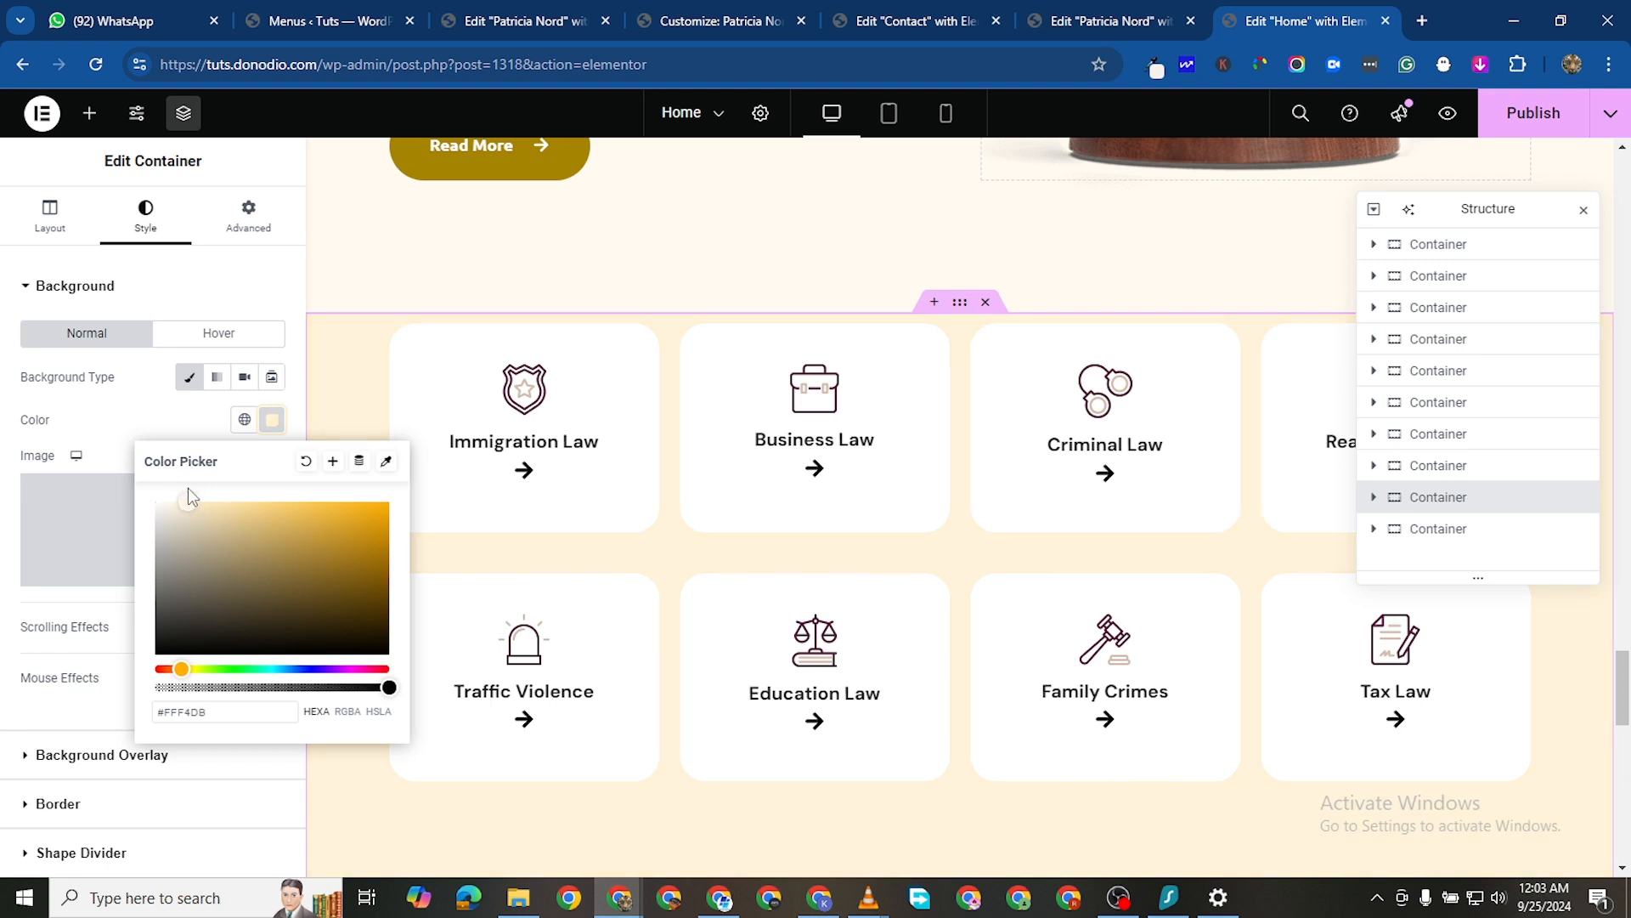
right_click(192, 714)
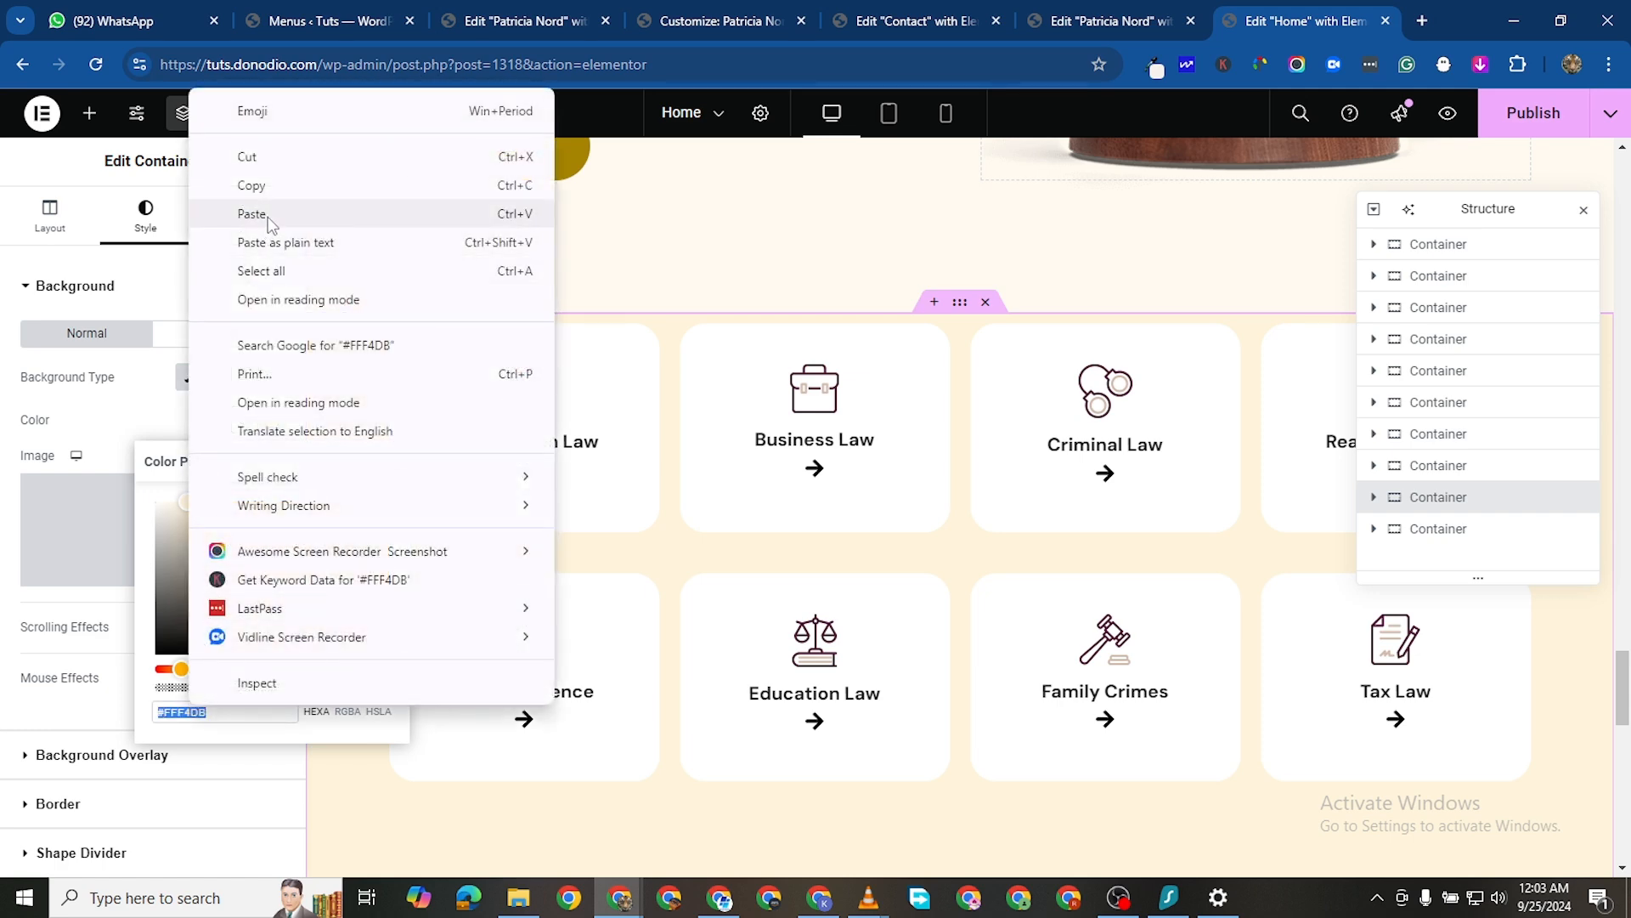
left_click(279, 187)
Apply the copied color #FFF4DB as the background of the "What We Do" container above the practice area cards
scroll(1079, 418, "down", 2)
scroll(1104, 393, "up", 10)
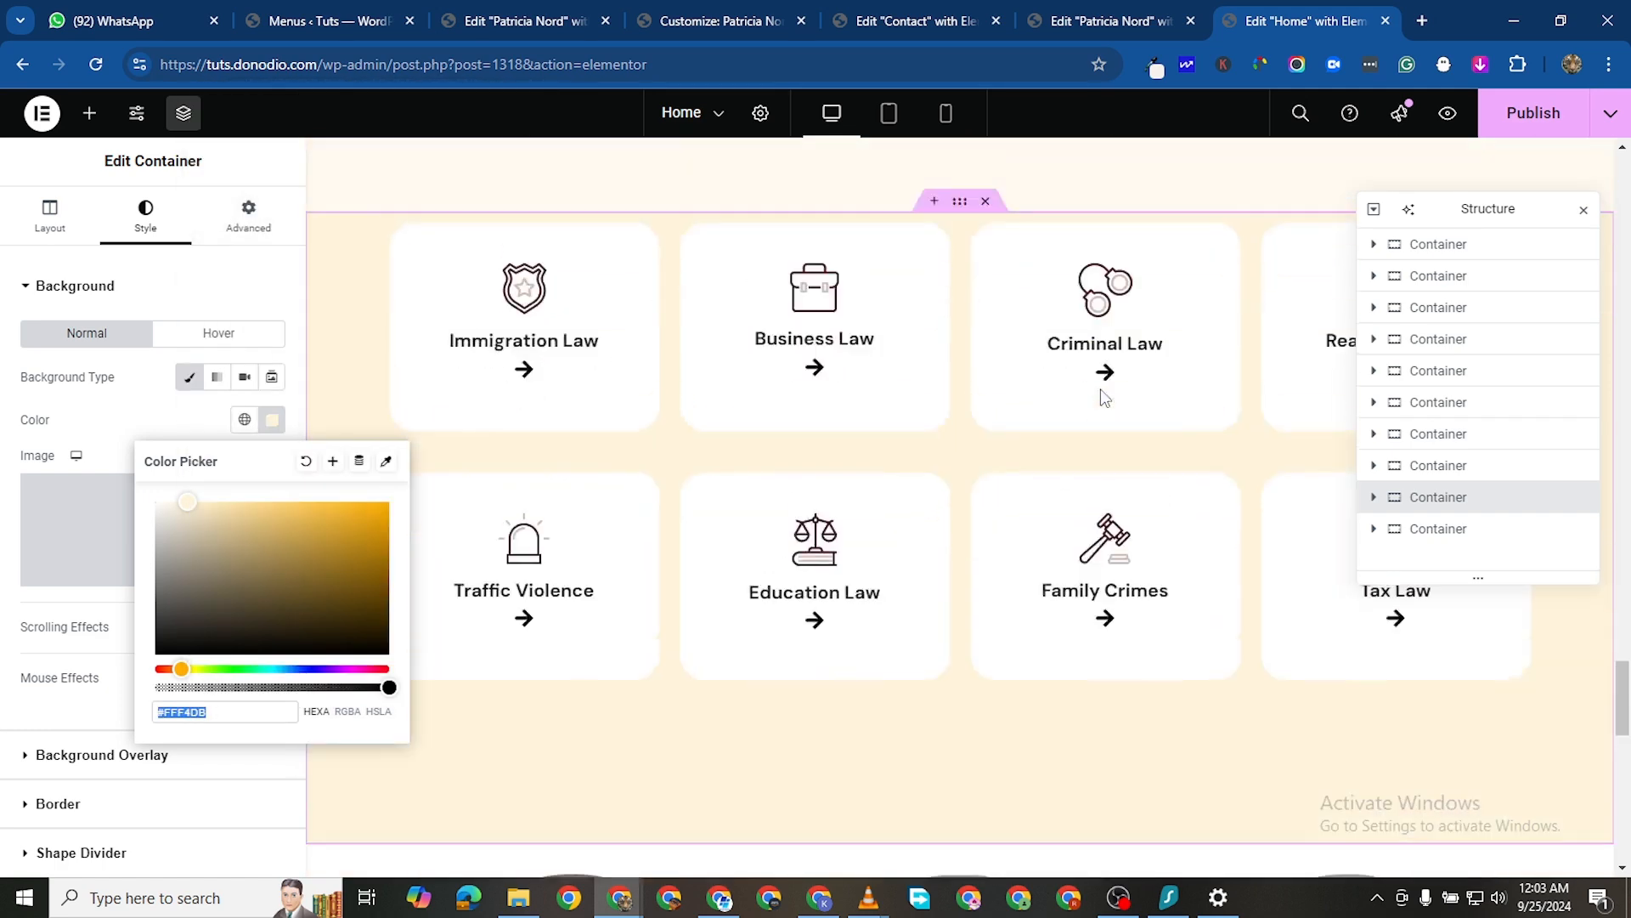
scroll(1106, 395, "up", 3)
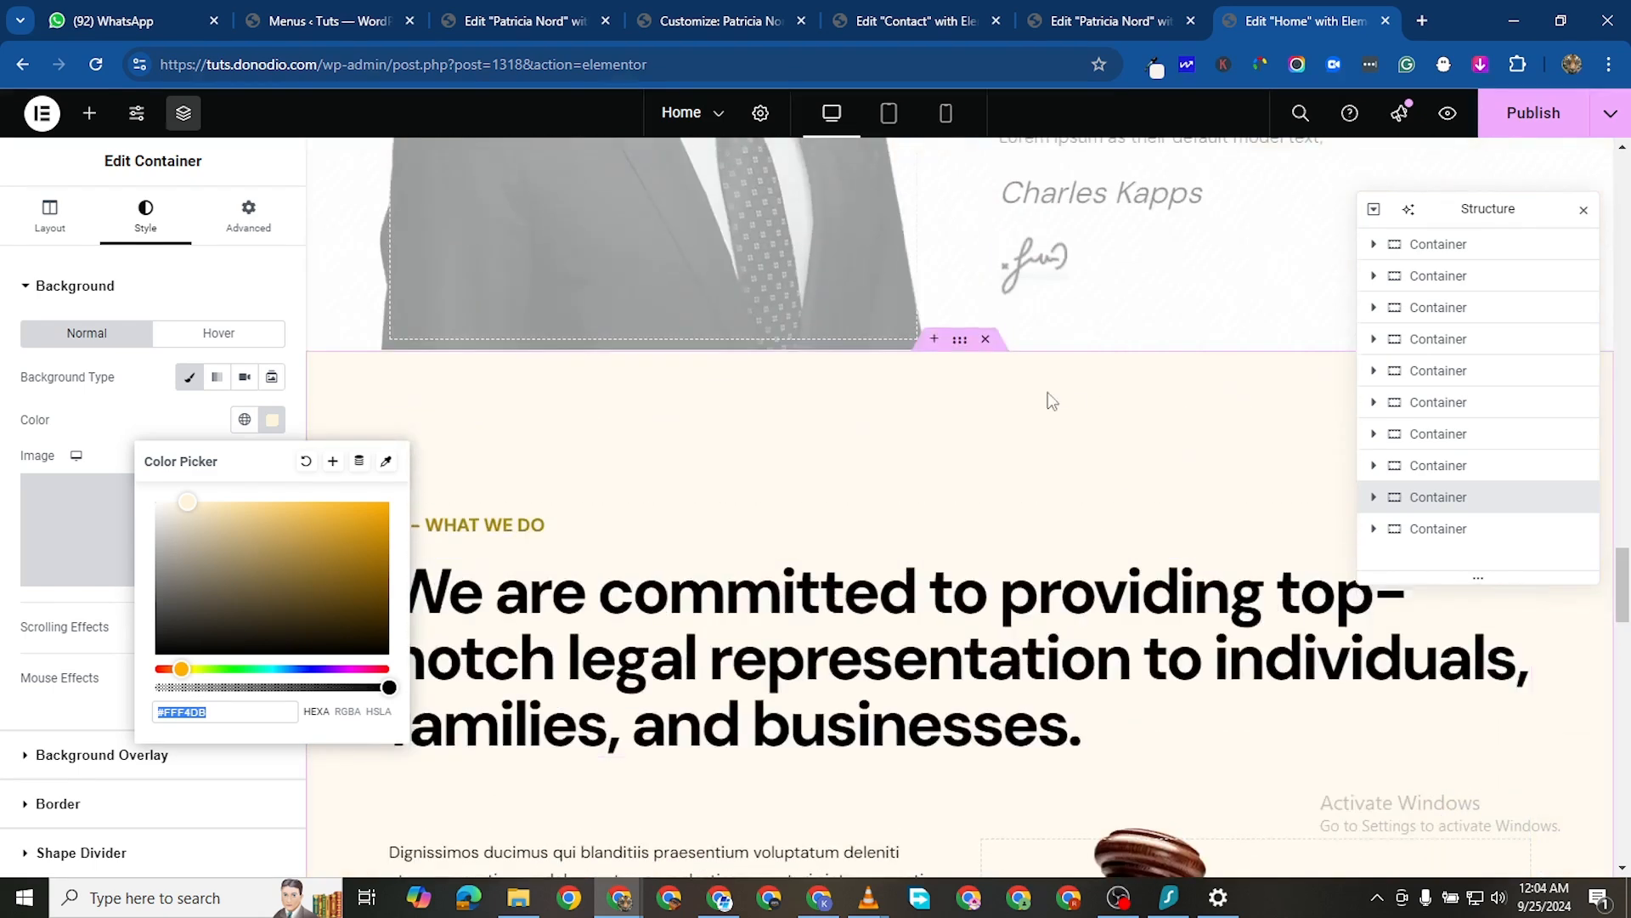
left_click(960, 339)
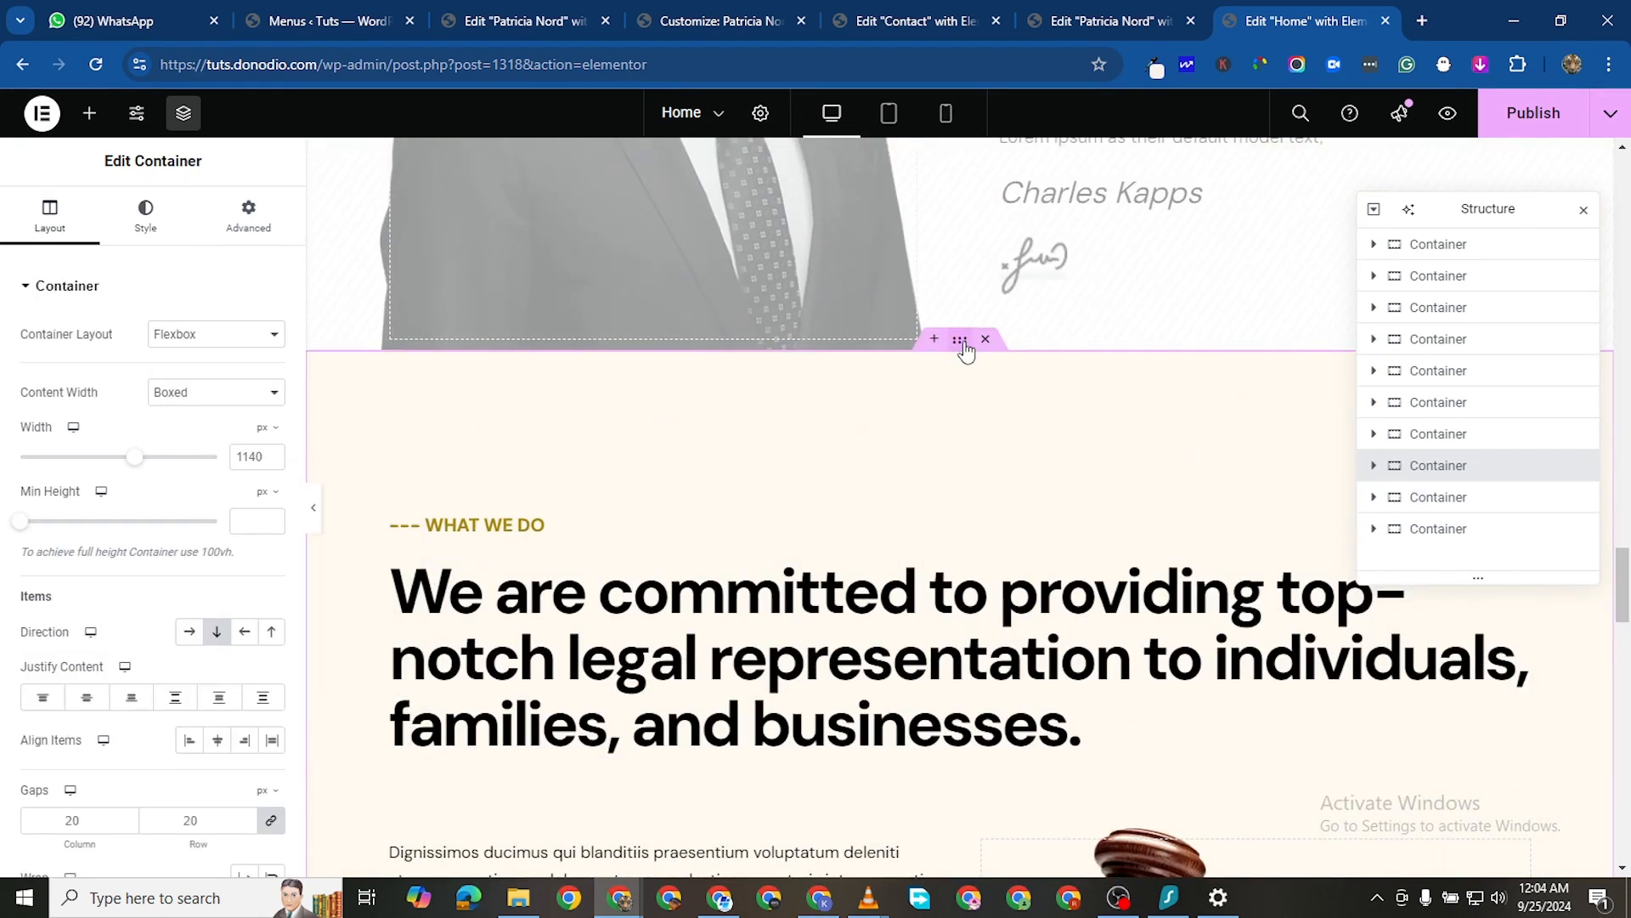
left_click(146, 217)
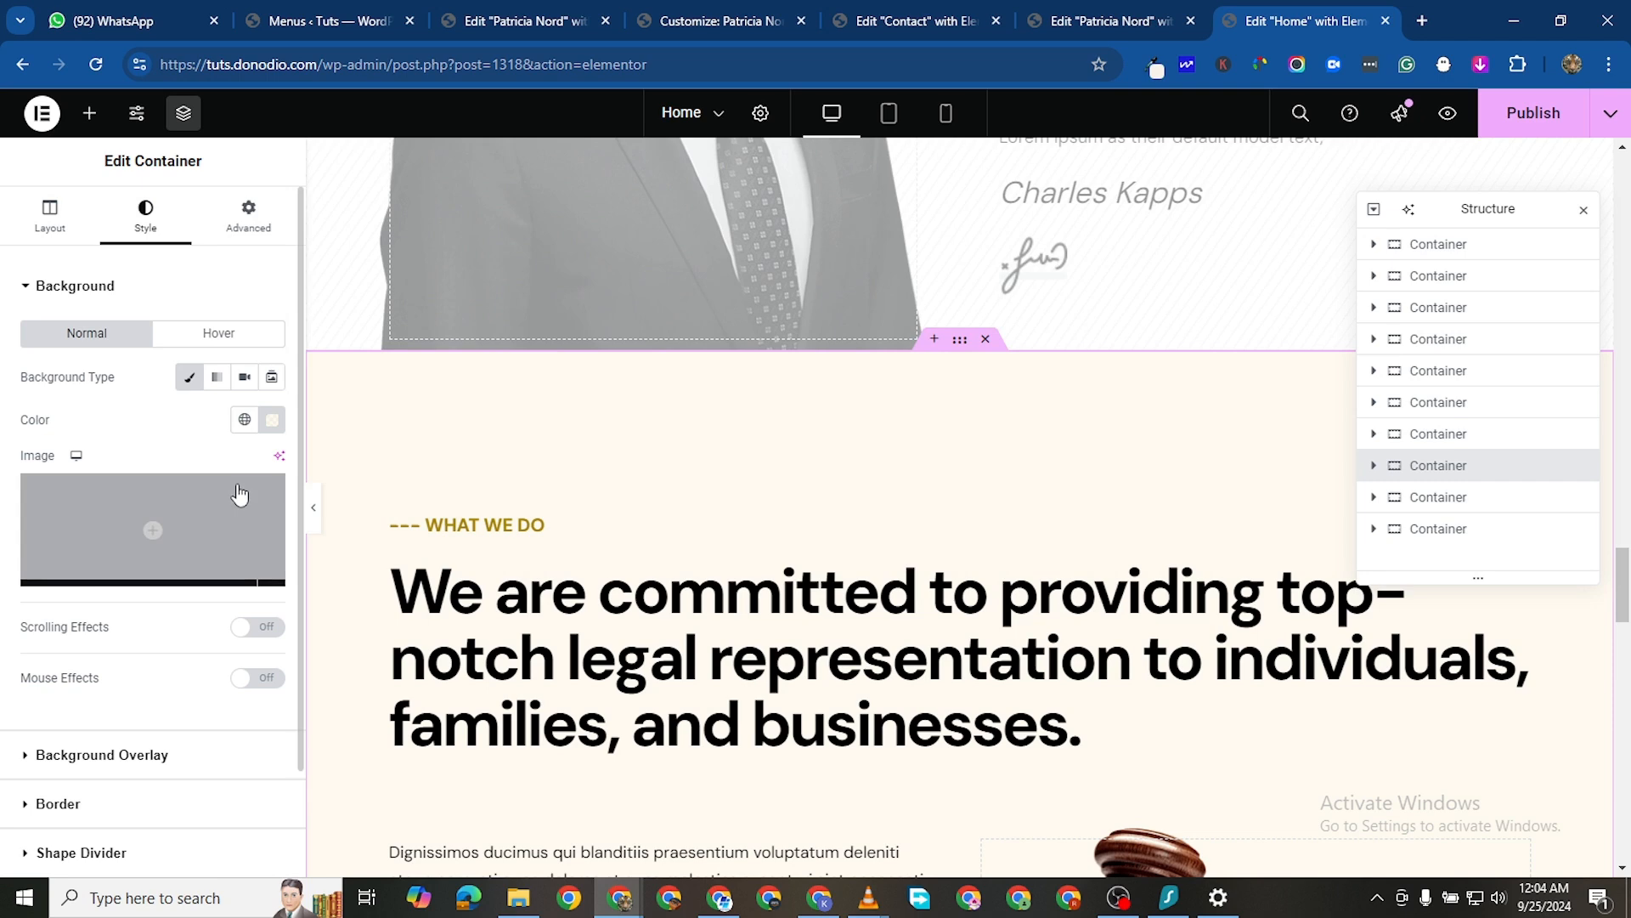
left_click(271, 420)
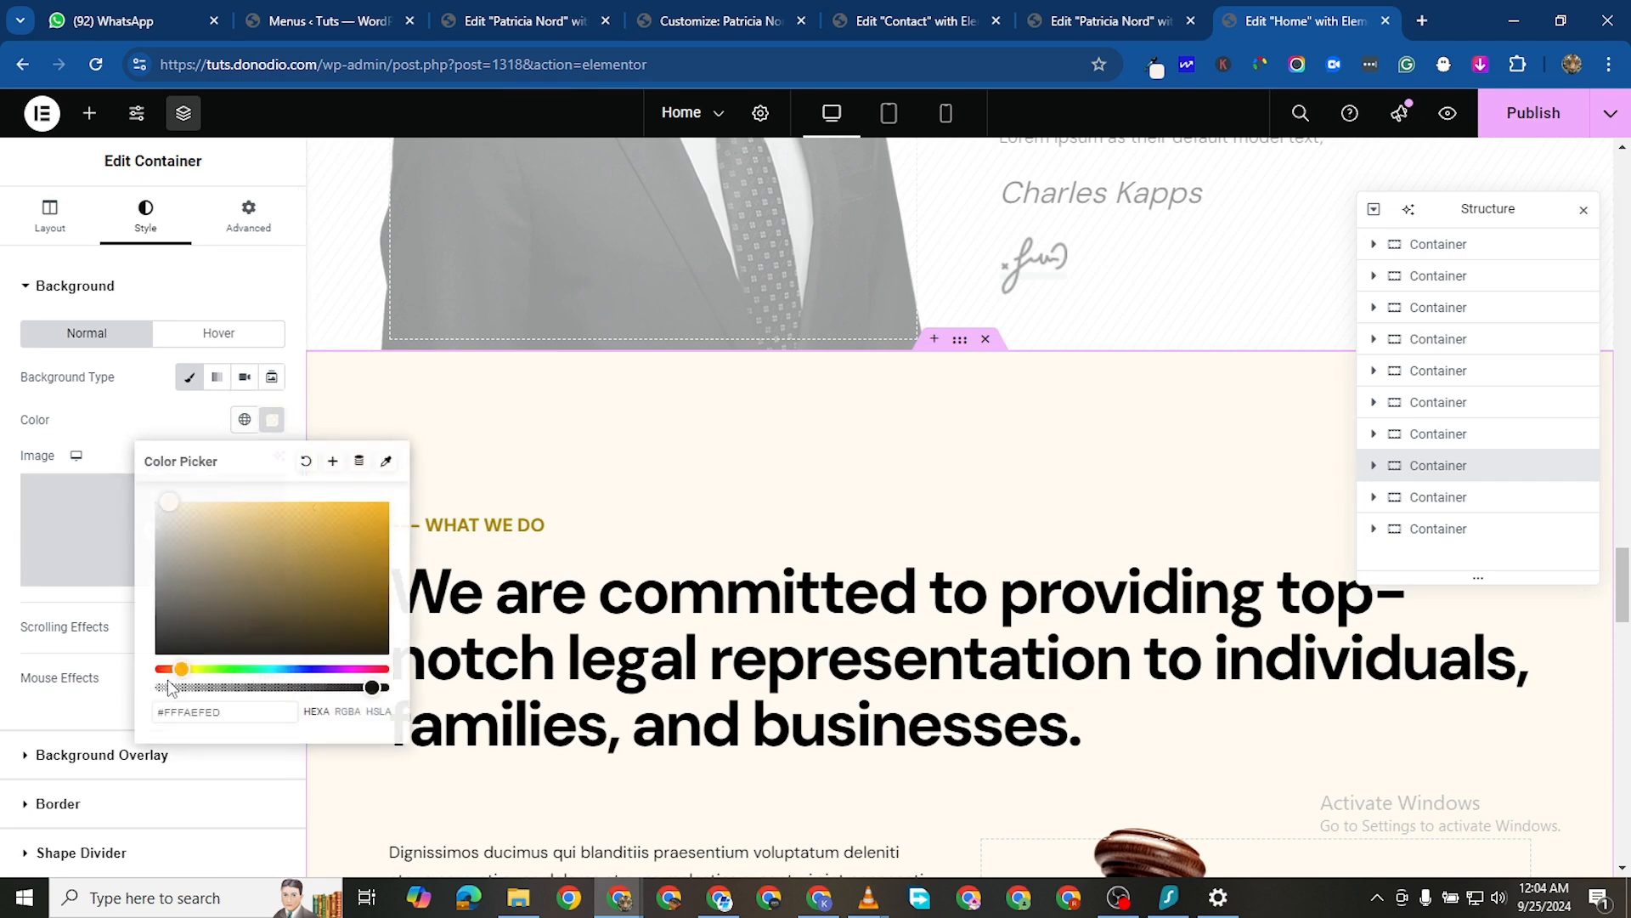
double_click(204, 719)
right_click(204, 719)
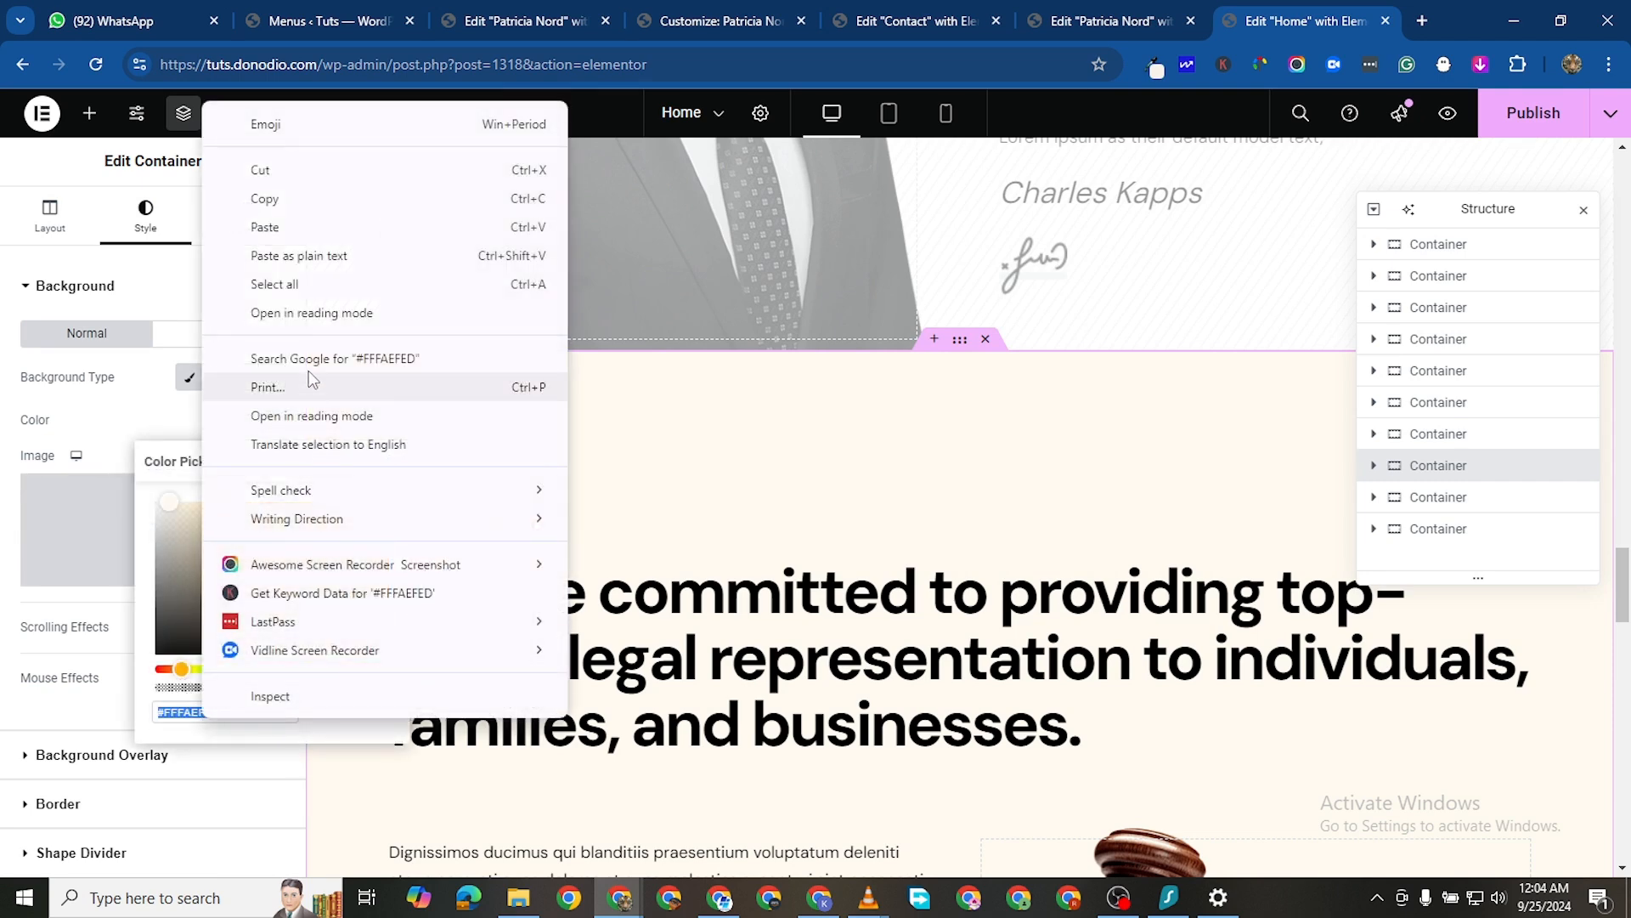
left_click(314, 226)
left_click(4, 584)
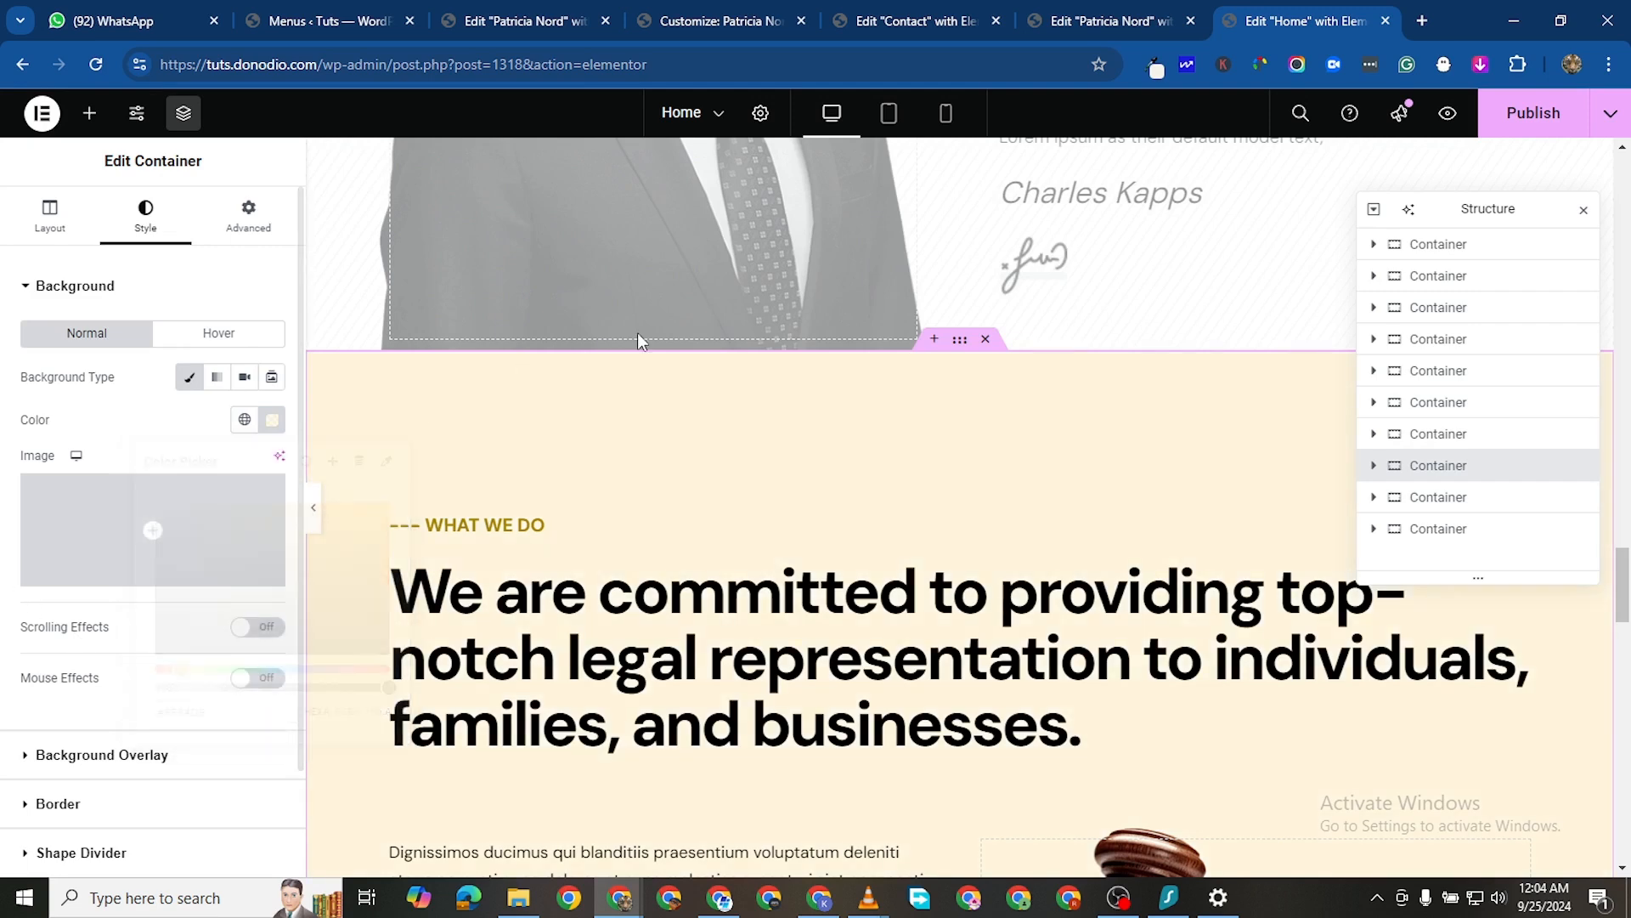
Publish the home page and check the recolored "What We Do" and practice area sections
left_click(1518, 104)
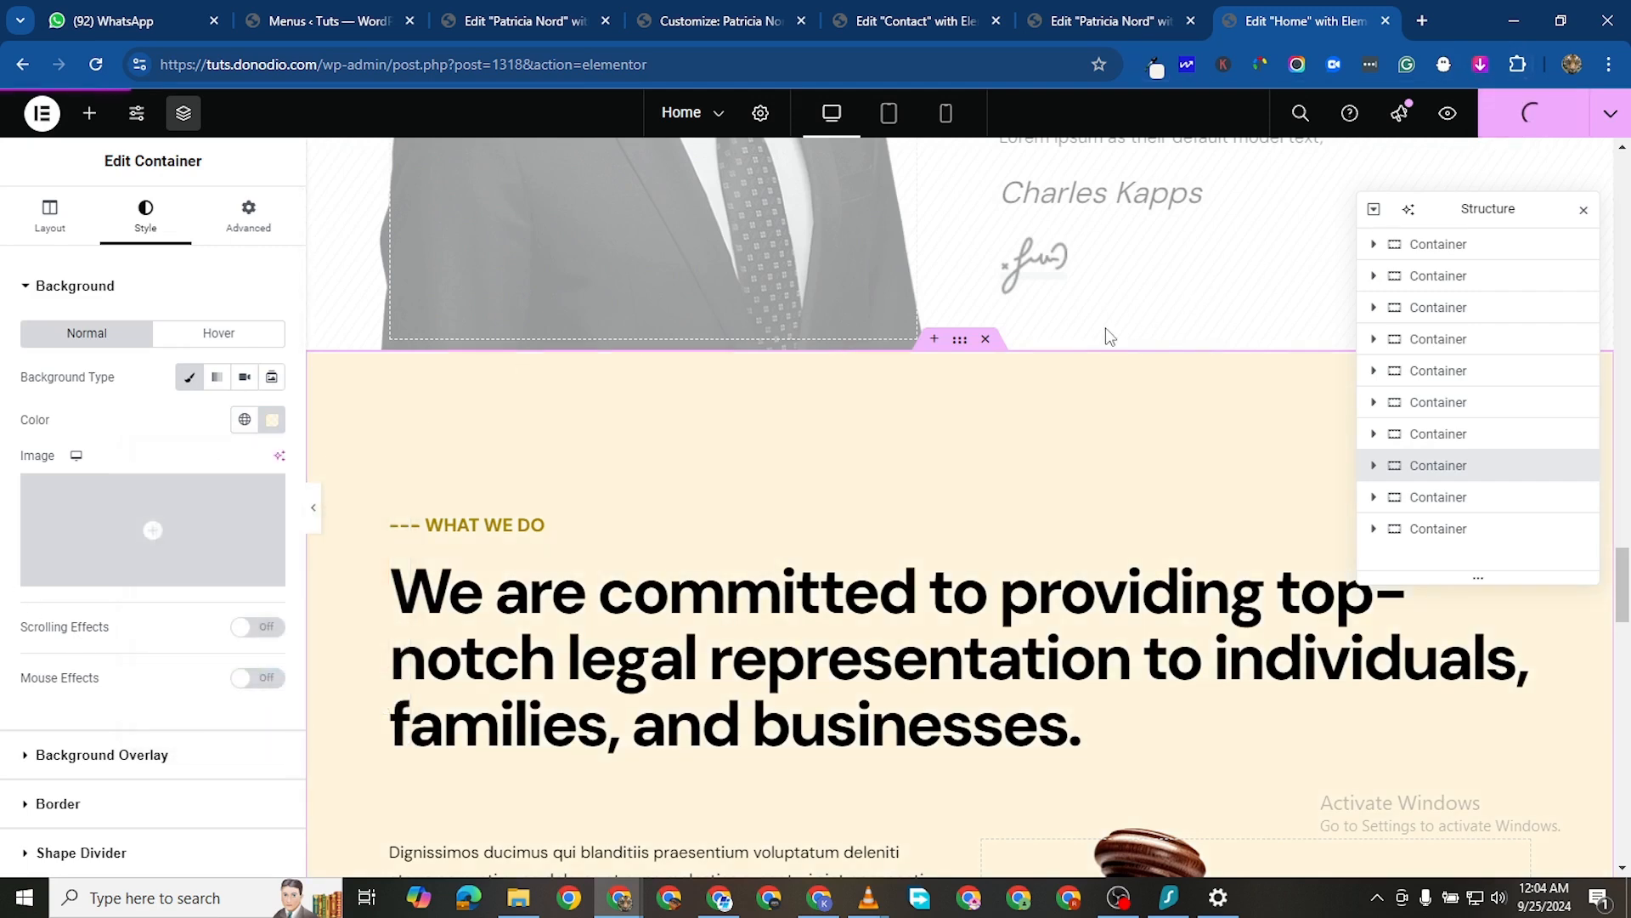
scroll(1085, 362, "down", 3)
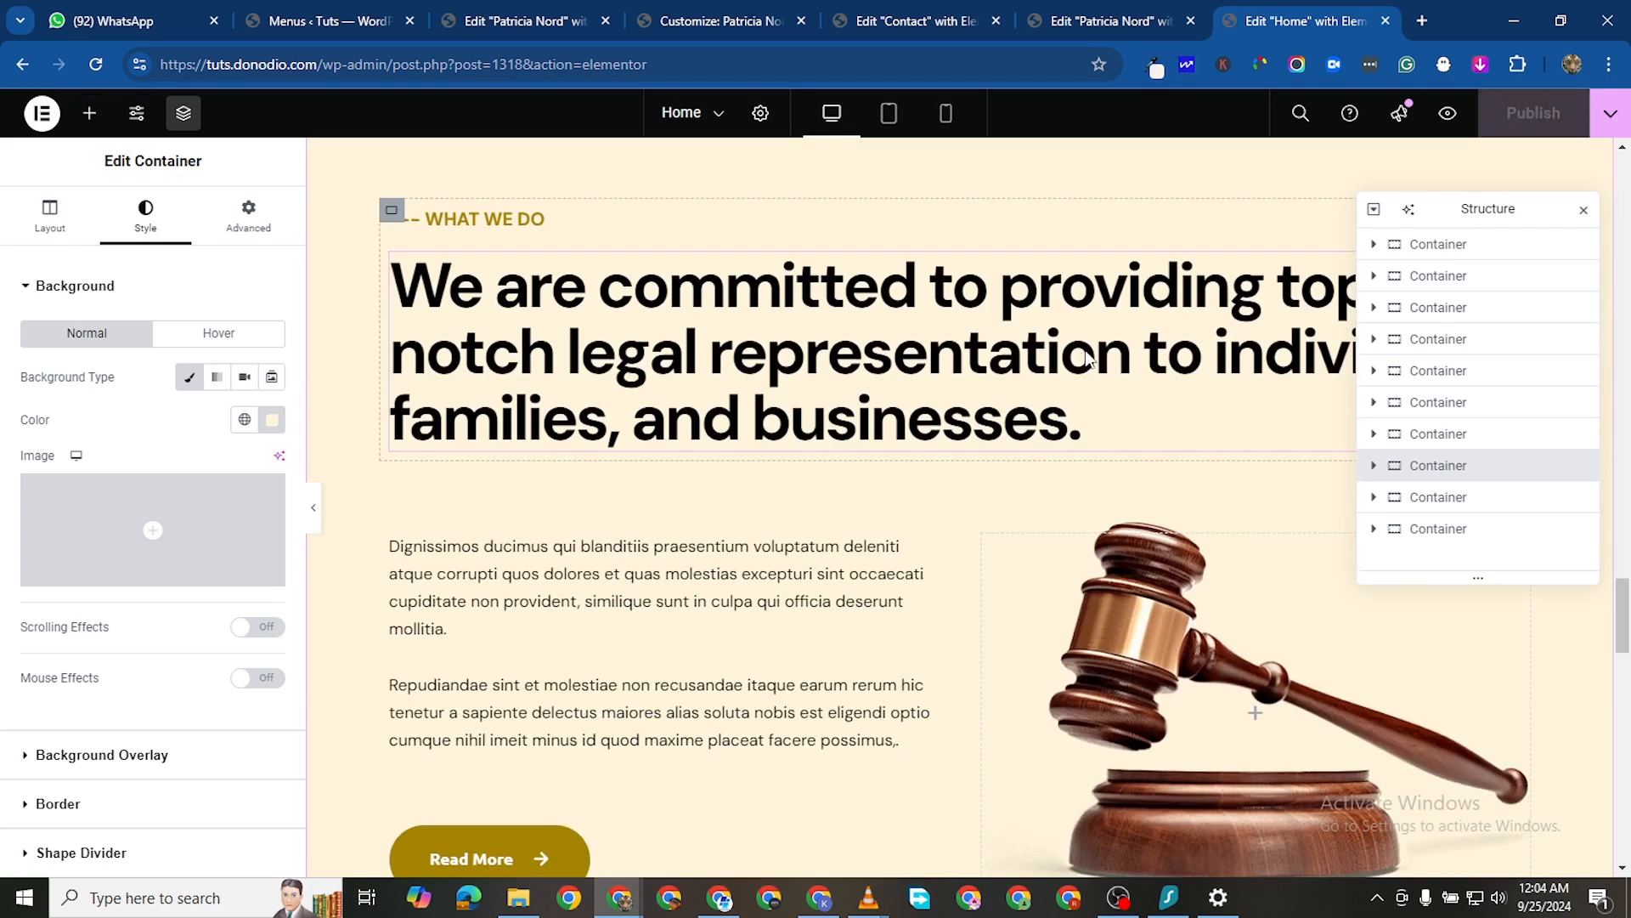
scroll(1081, 340, "down", 3)
scroll(1083, 335, "down", 10)
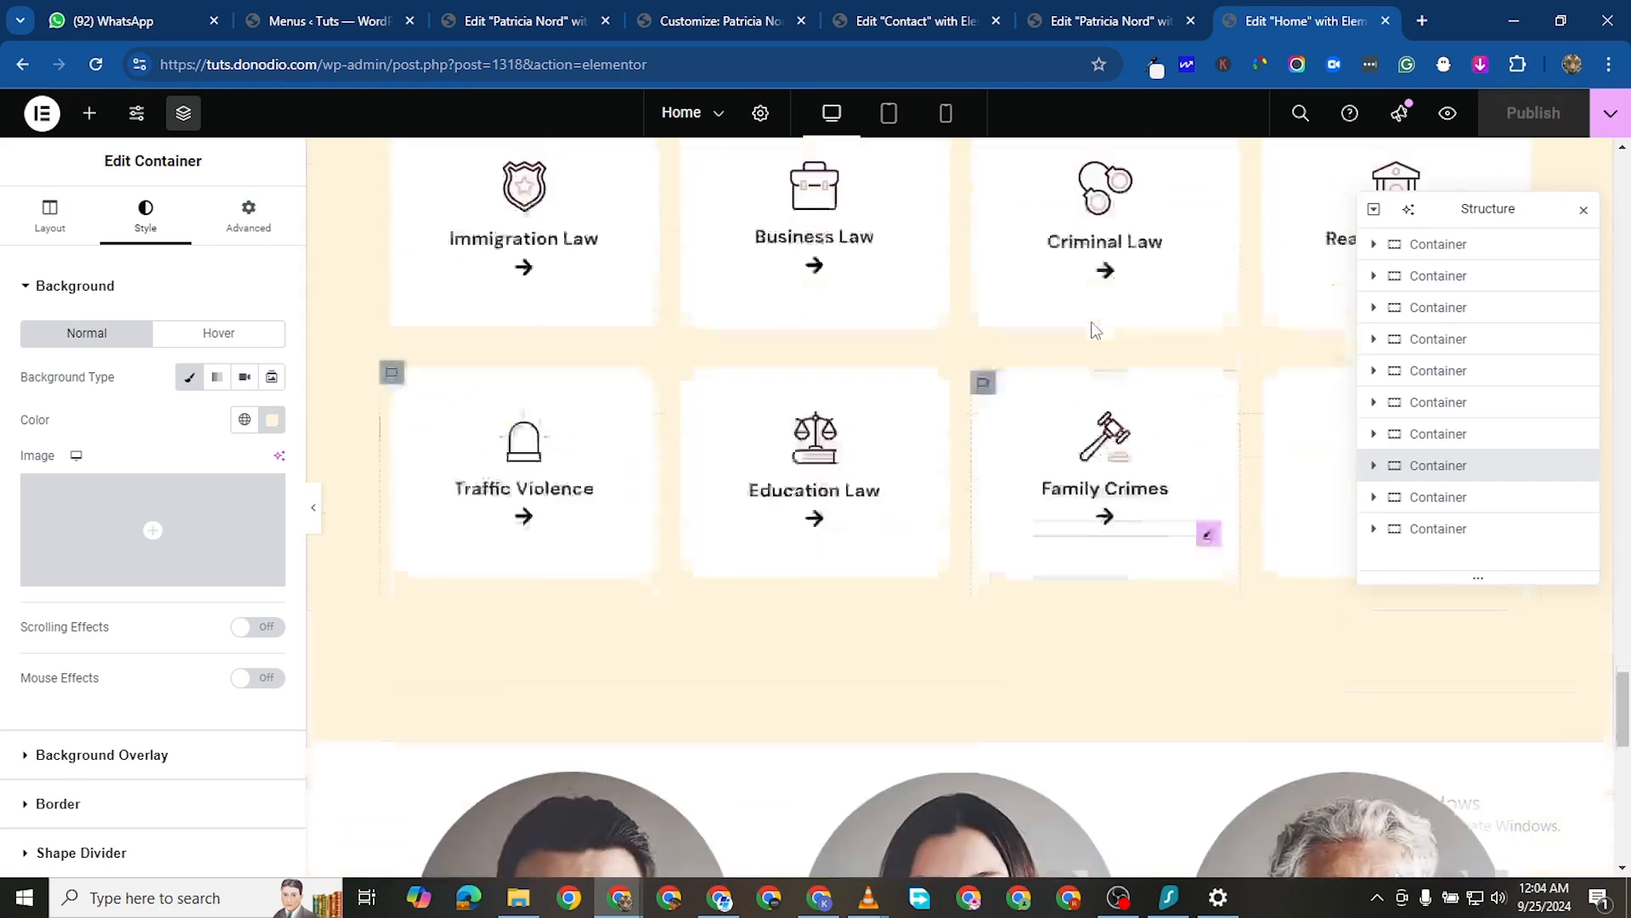
scroll(1110, 319, "up", 5)
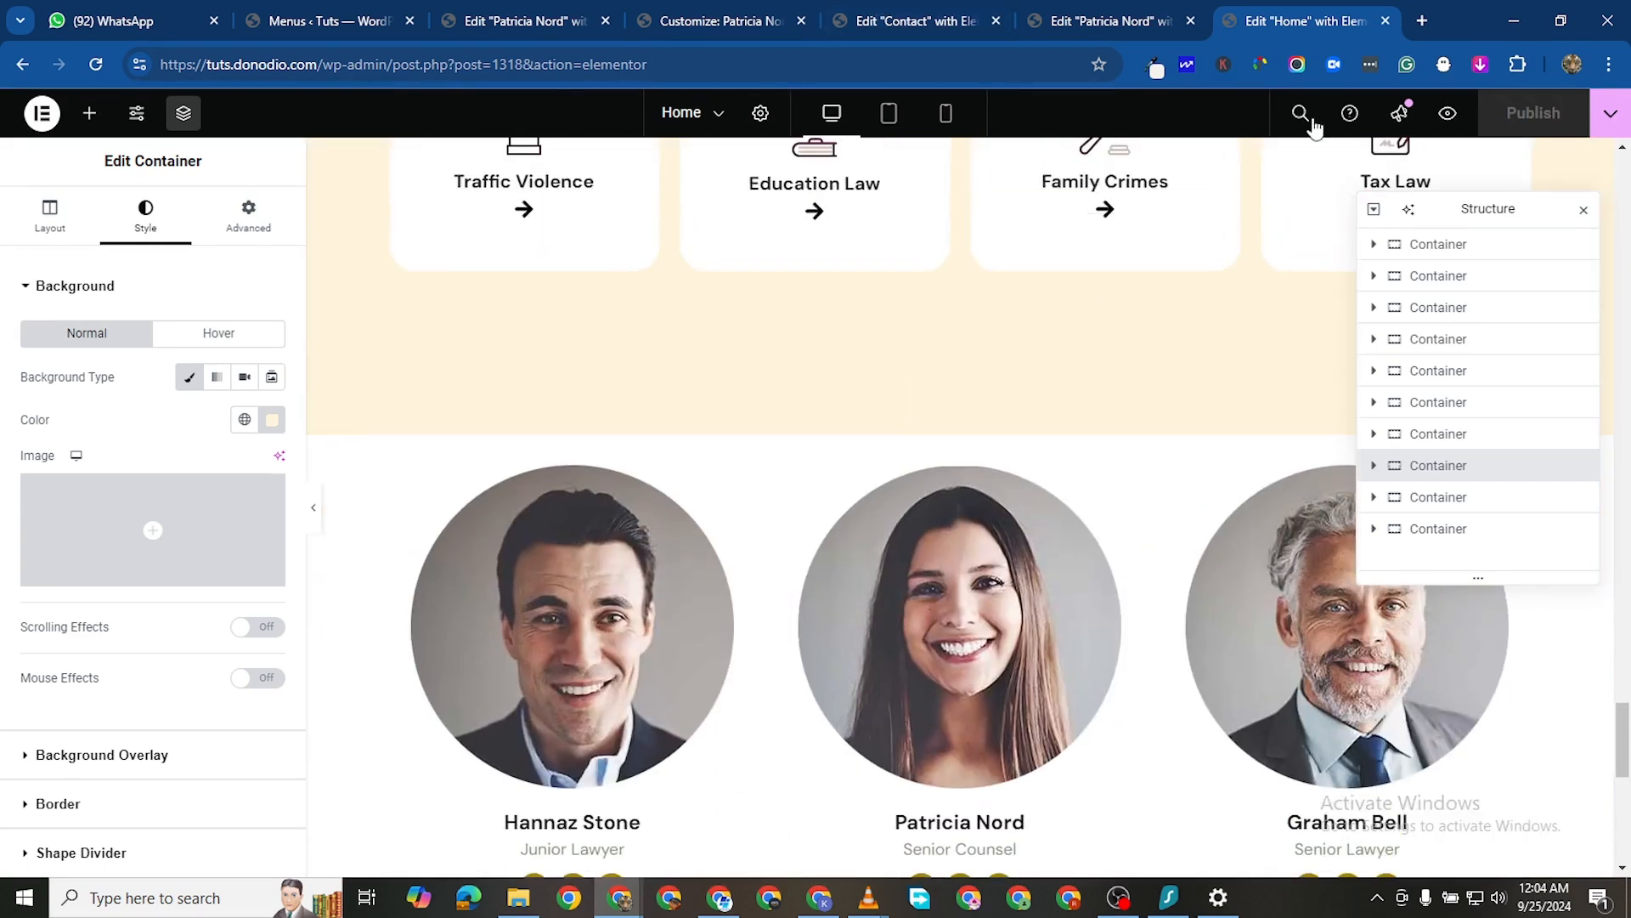
Preview the home page and examine its sections from the hero banner down to the recolored practice area cards
left_click(1448, 113)
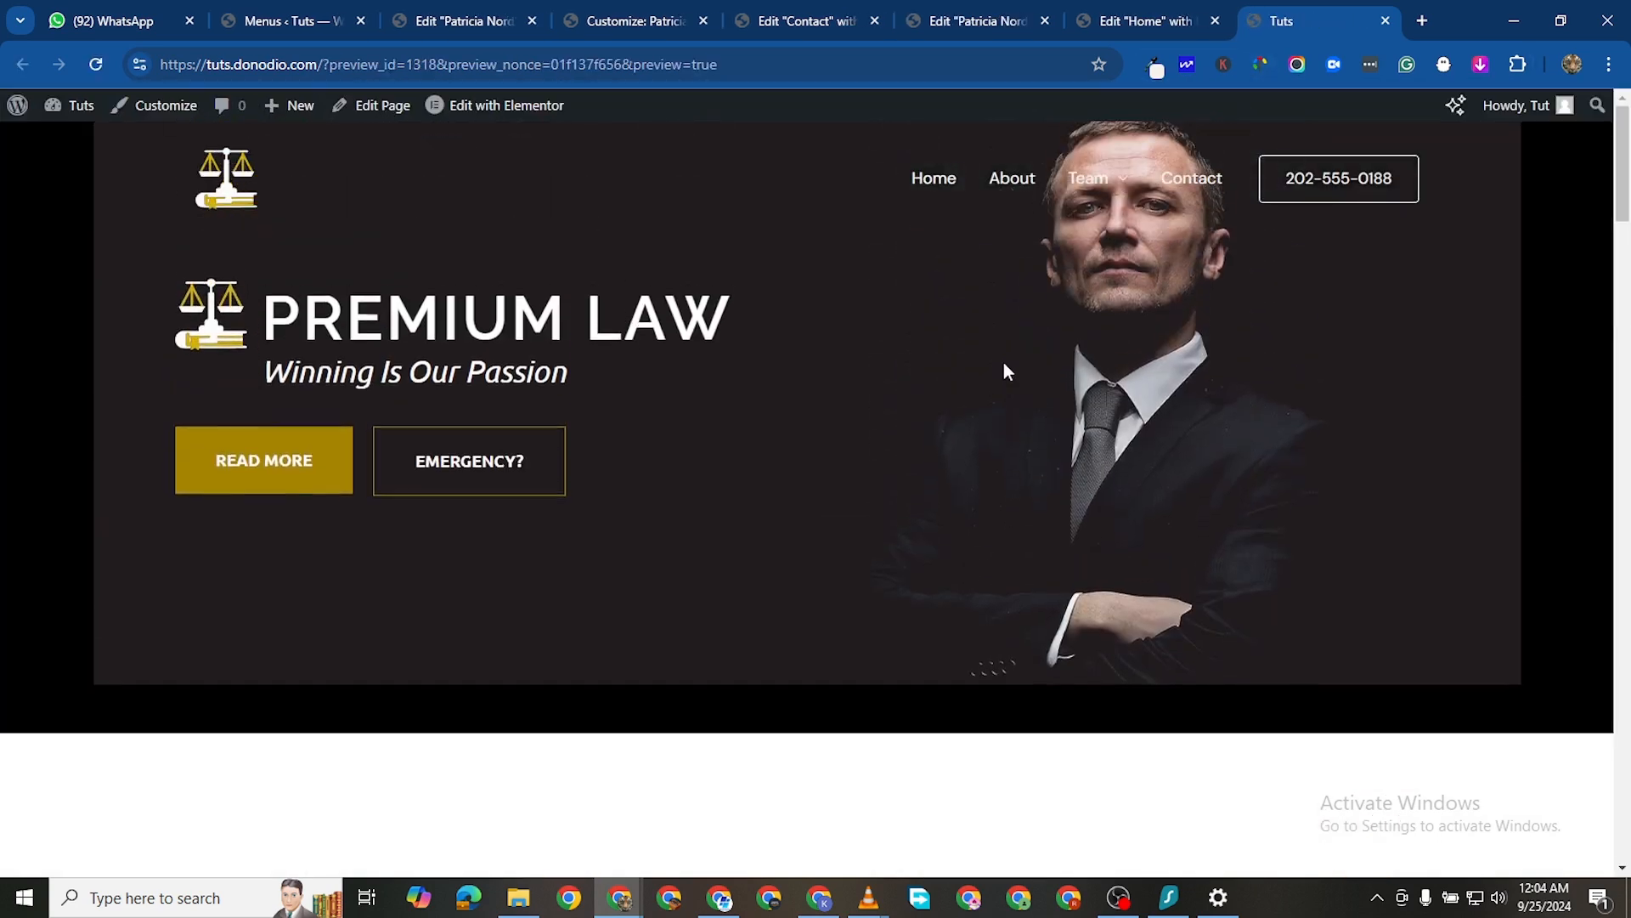
scroll(1002, 416, "down", 4)
scroll(1023, 408, "down", 20)
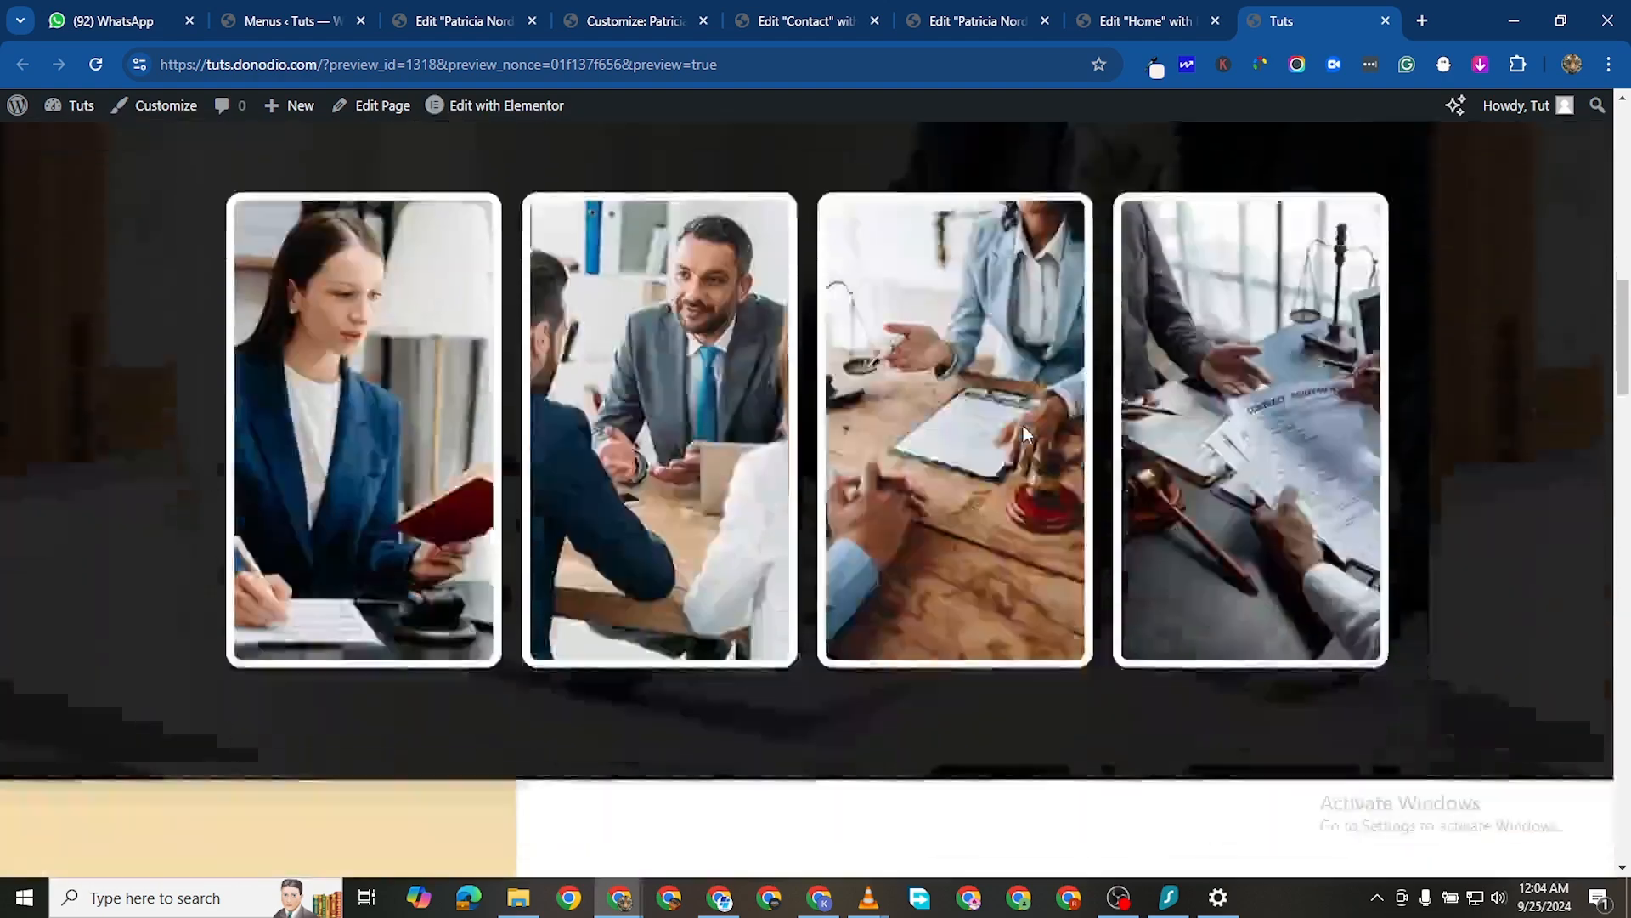
scroll(1028, 425, "down", 7)
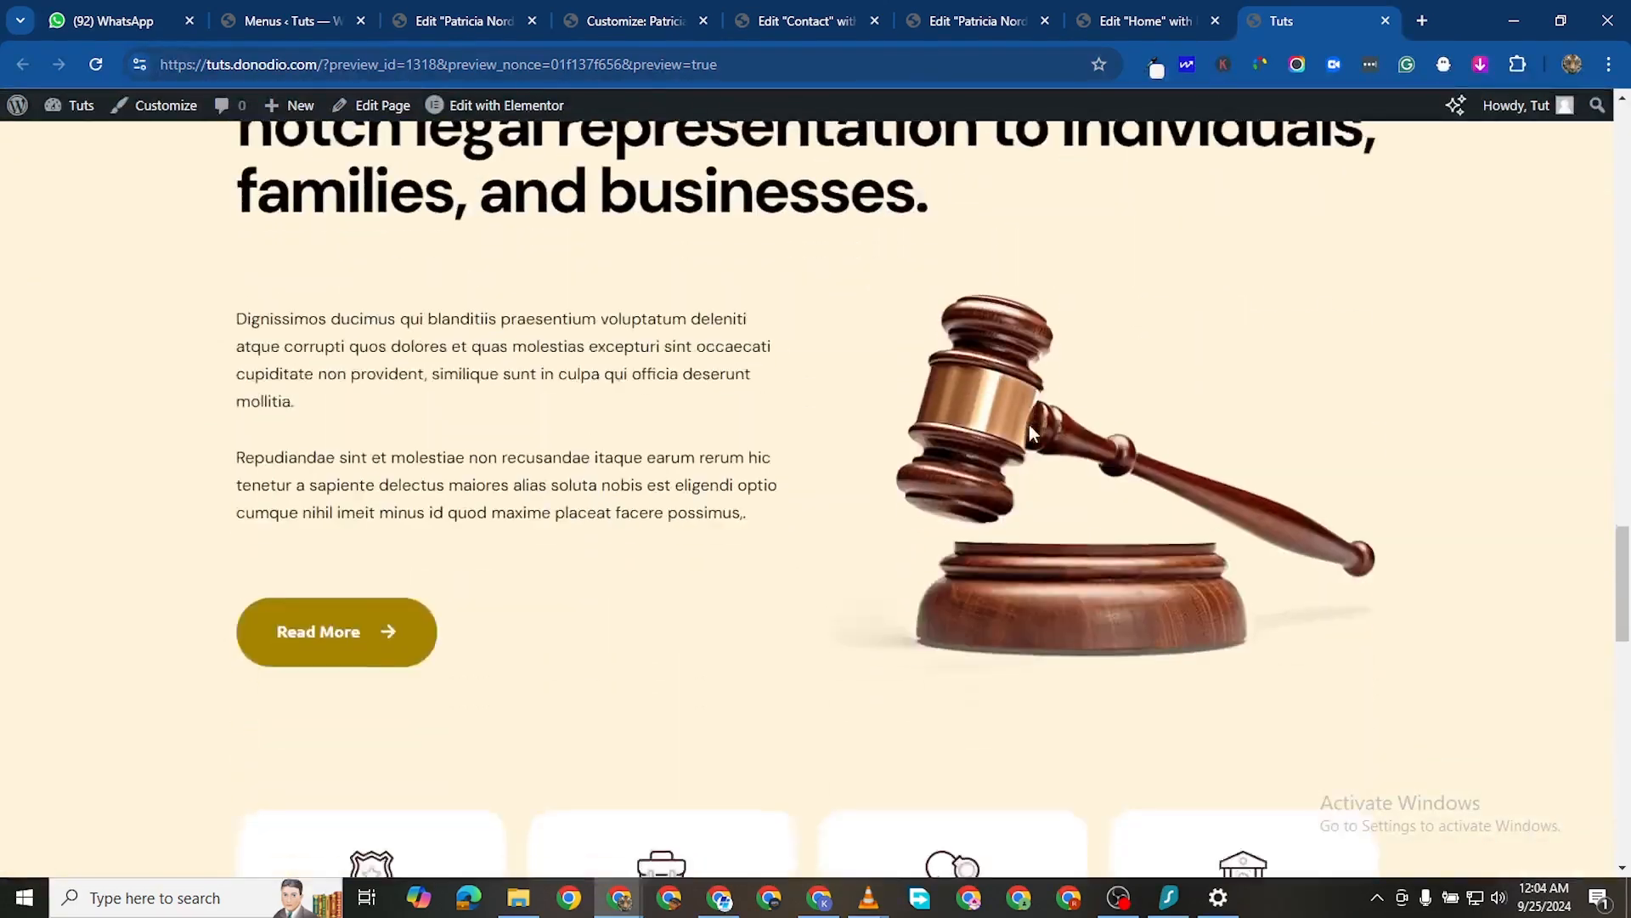
scroll(1028, 425, "up", 6)
scroll(1028, 425, "down", 6)
scroll(1030, 433, "down", 12)
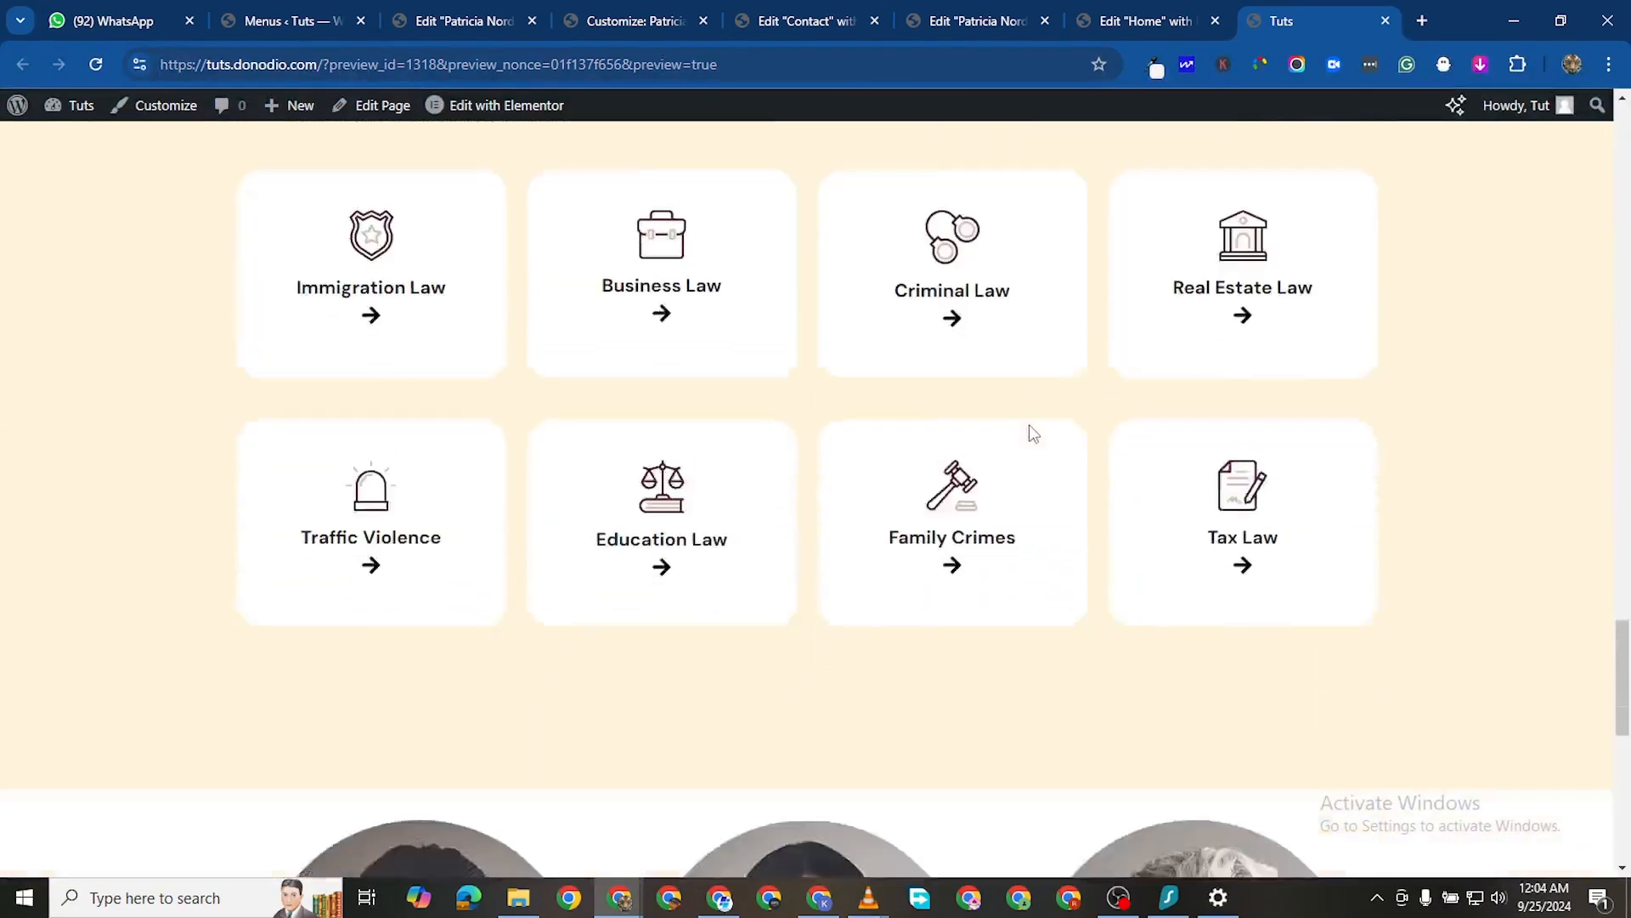
Examine the lawyer team section and the footer in the preview, and go back up toward the page's start
scroll(1030, 430, "down", 4)
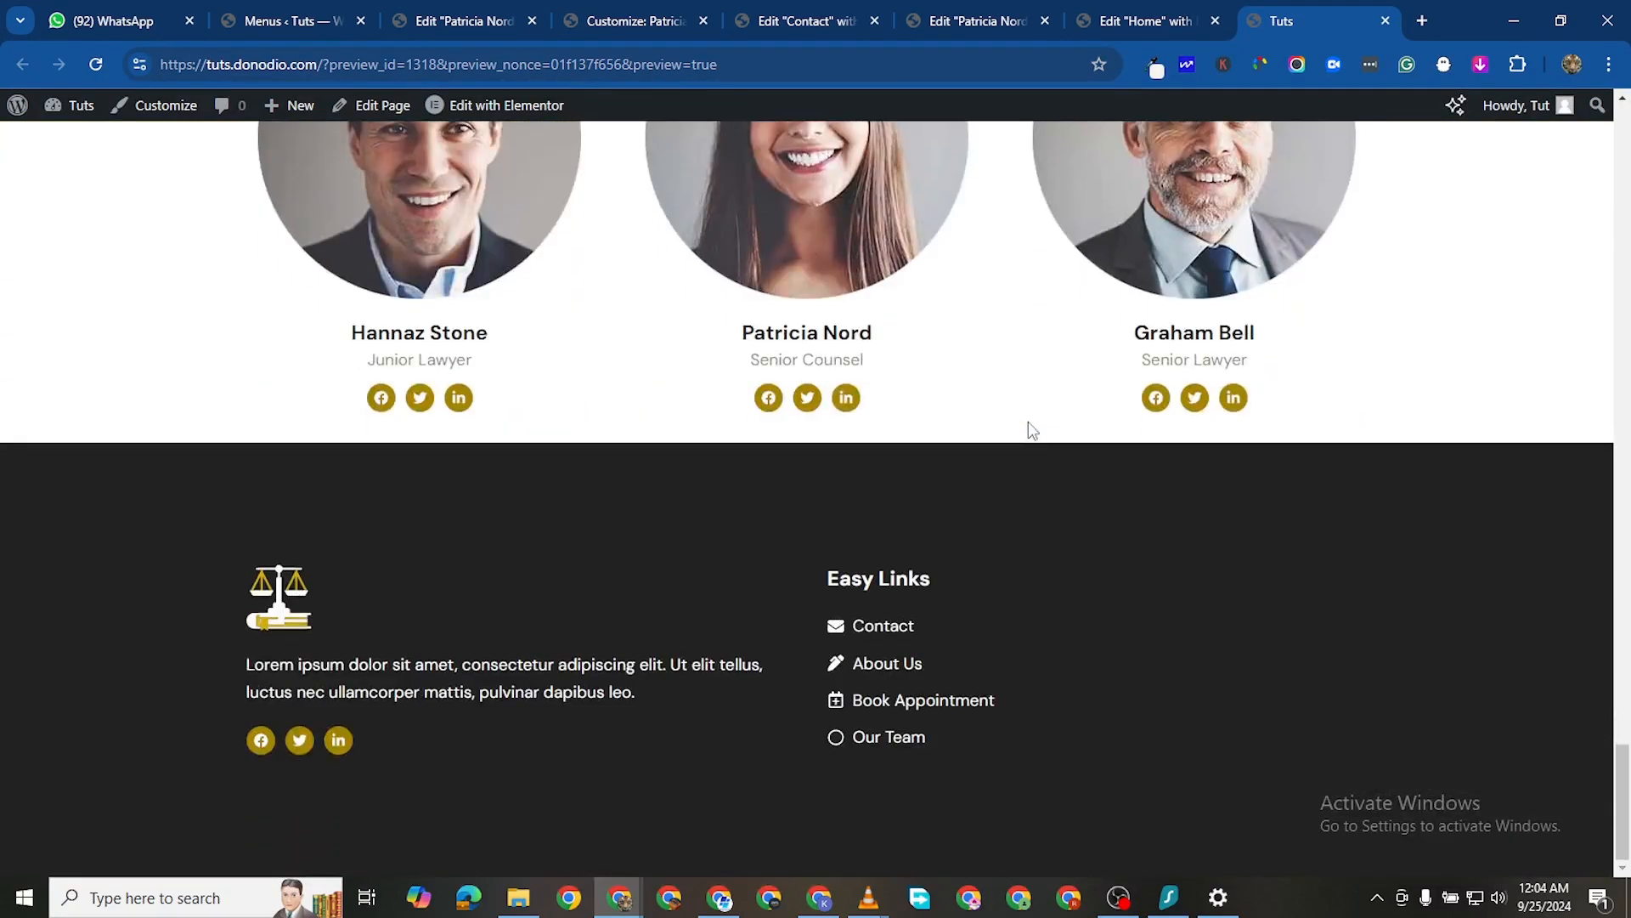
scroll(1053, 463, "up", 5)
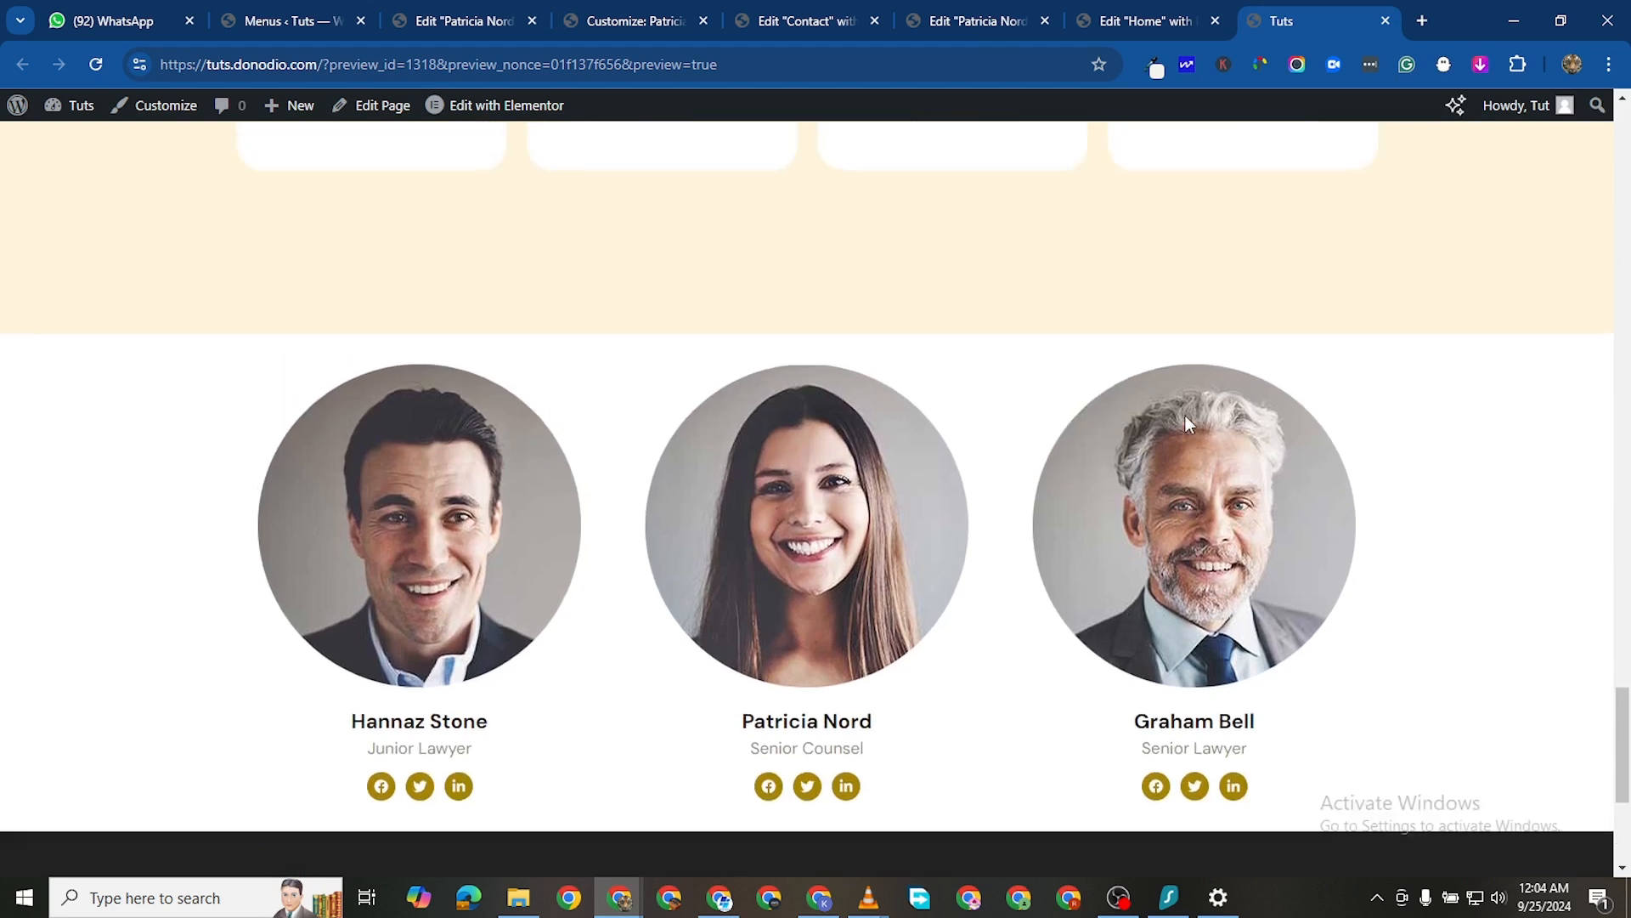
scroll(1186, 419, "down", 3)
scroll(1191, 411, "up", 2)
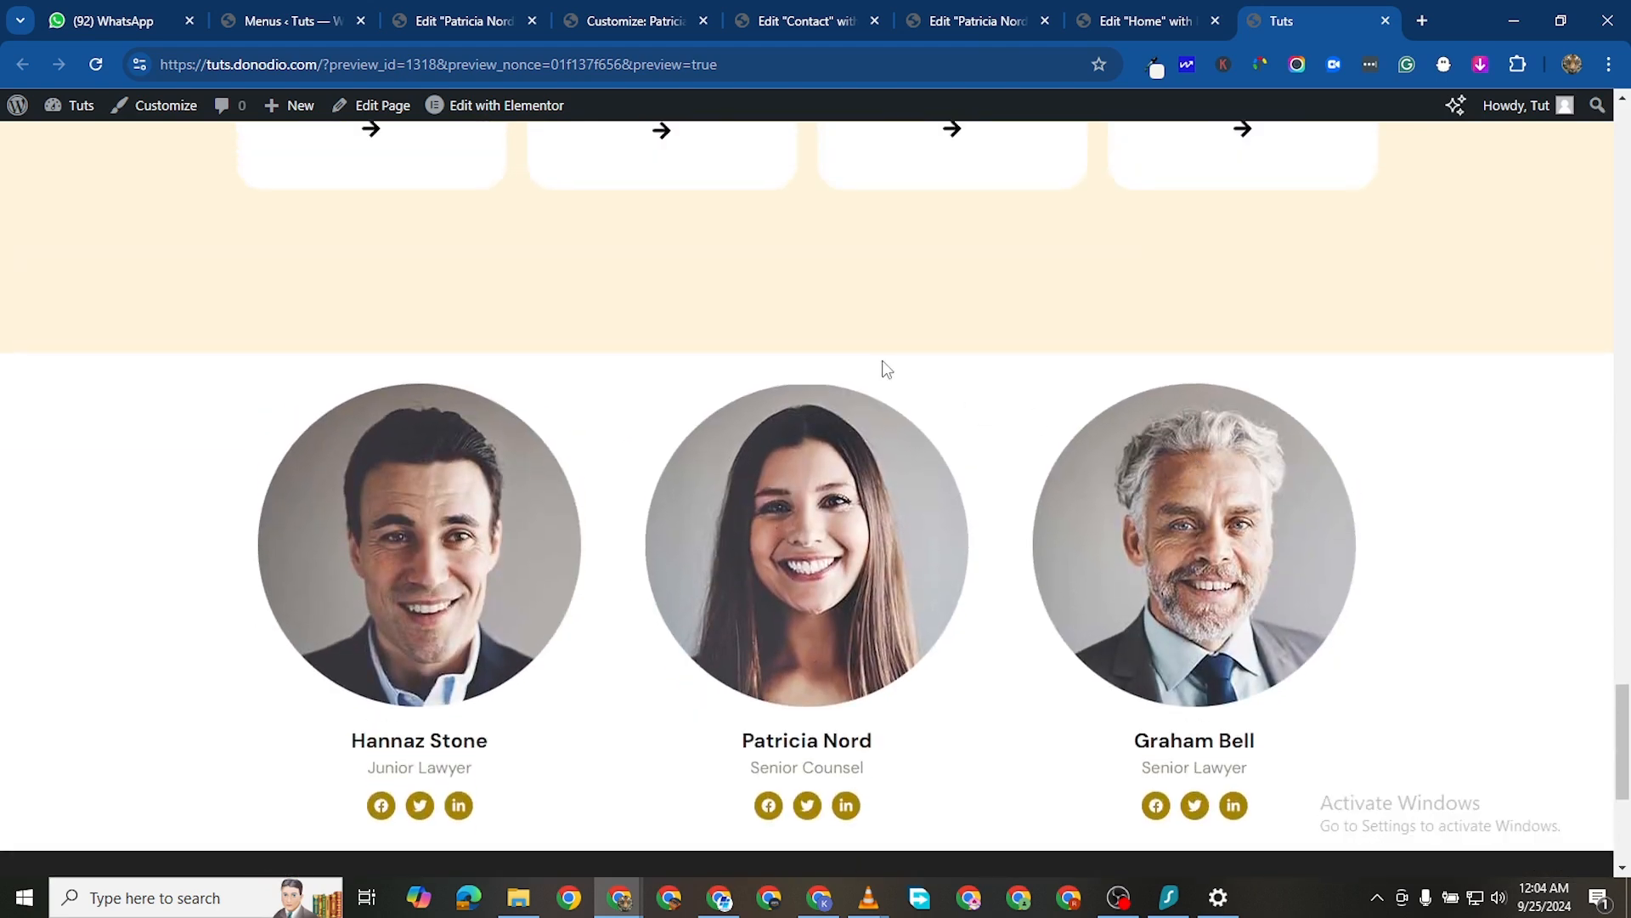
scroll(913, 344, "down", 5)
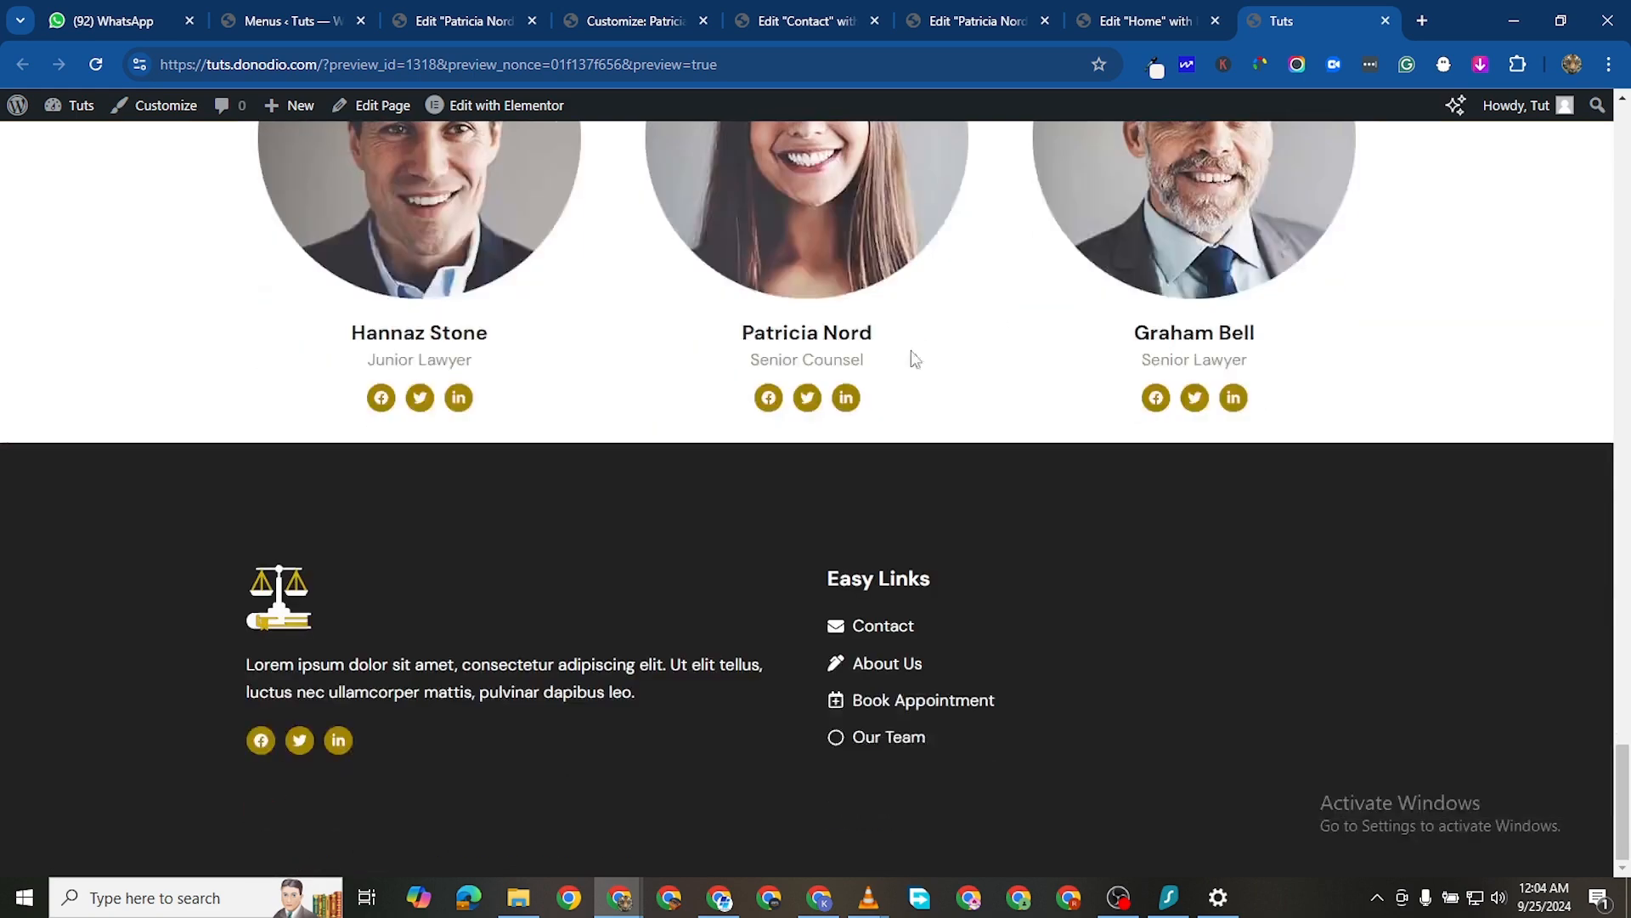
scroll(935, 333, "up", 20)
scroll(920, 362, "up", 15)
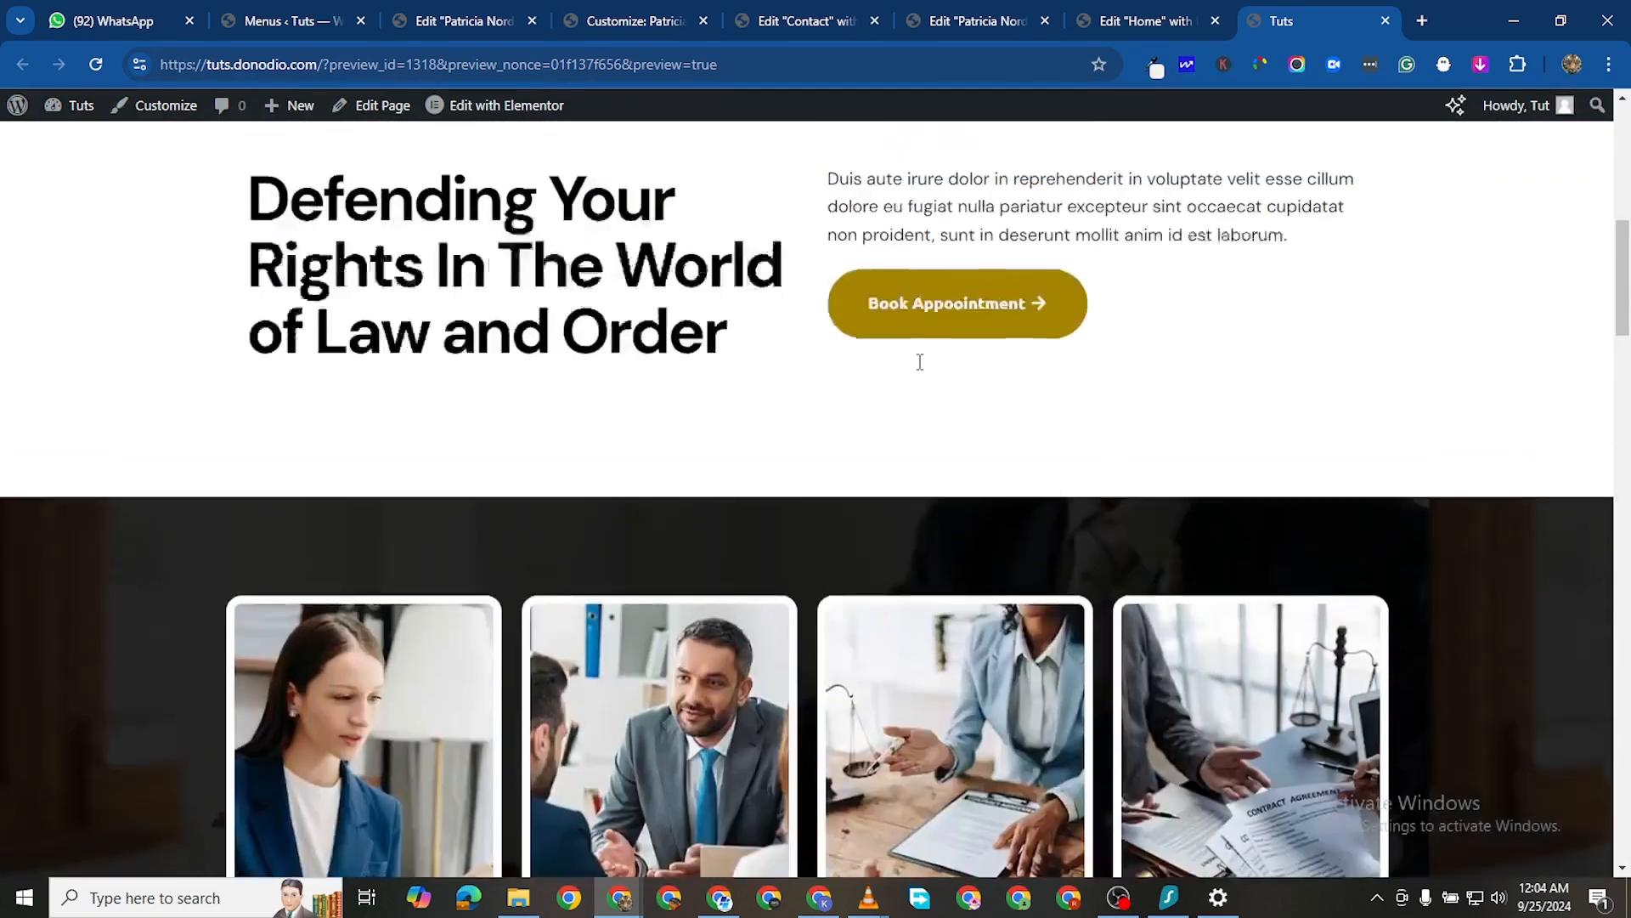